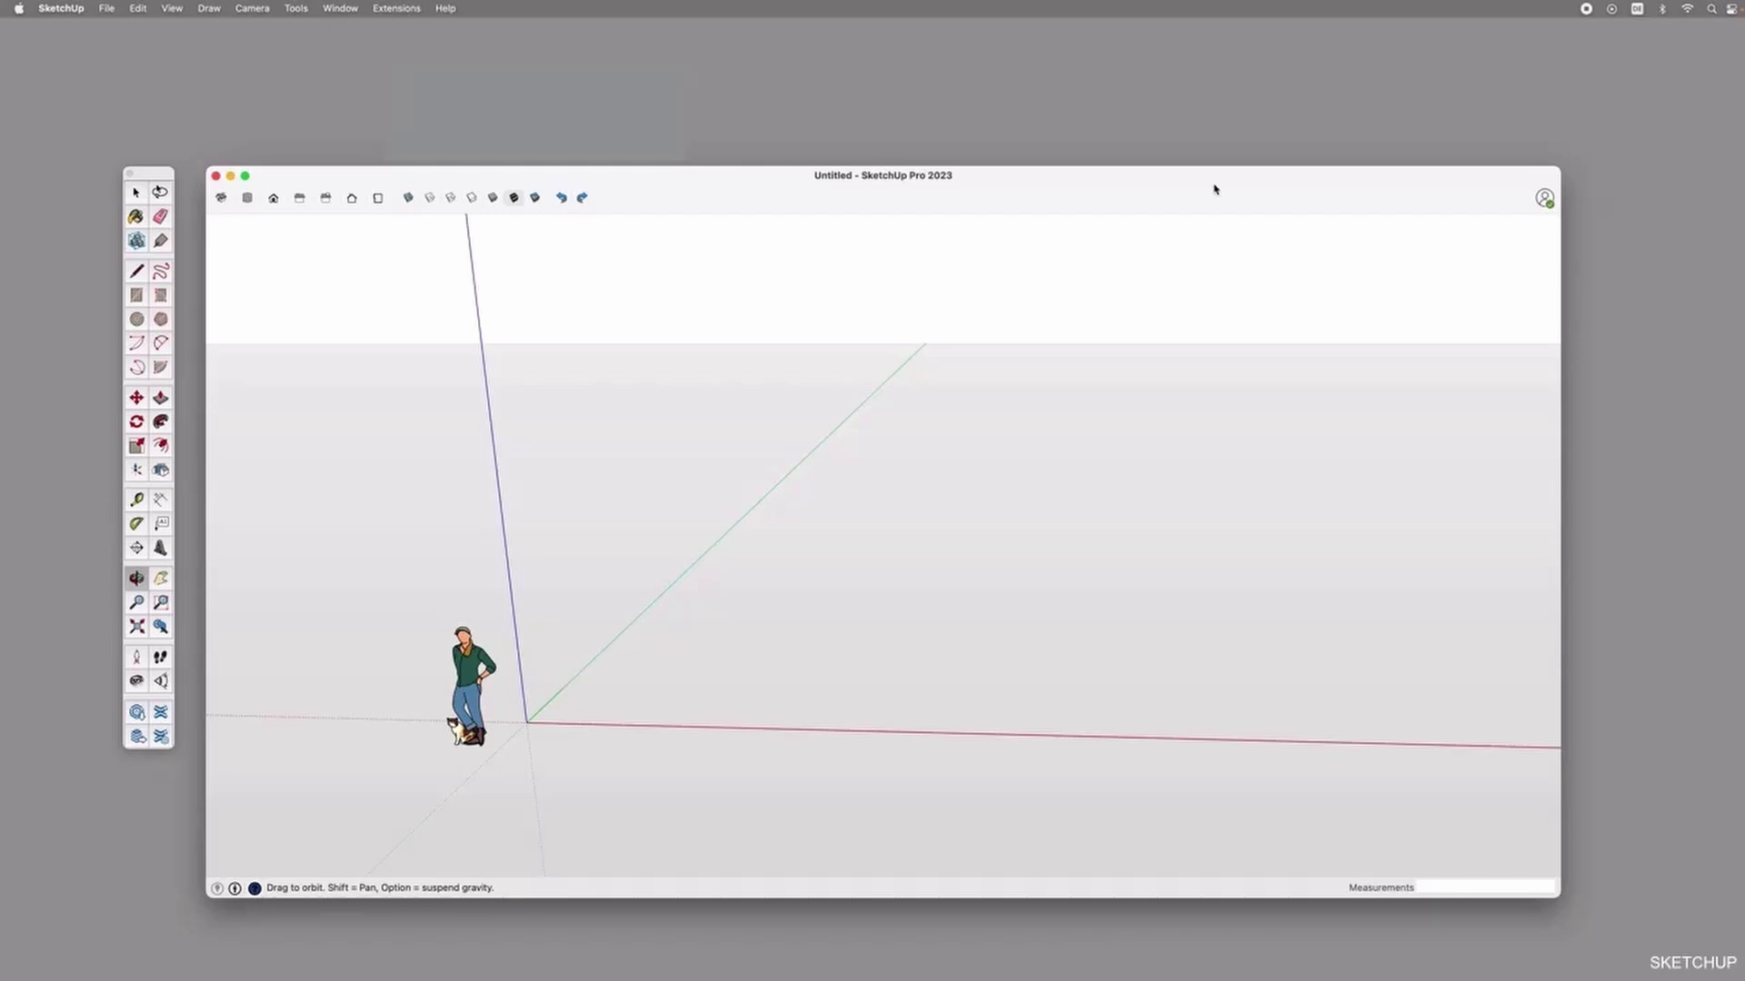
Draw a rectangle about 3369 by 1965 mm on the ground plane beside the origin.
{"action": "key", "text": "r"}
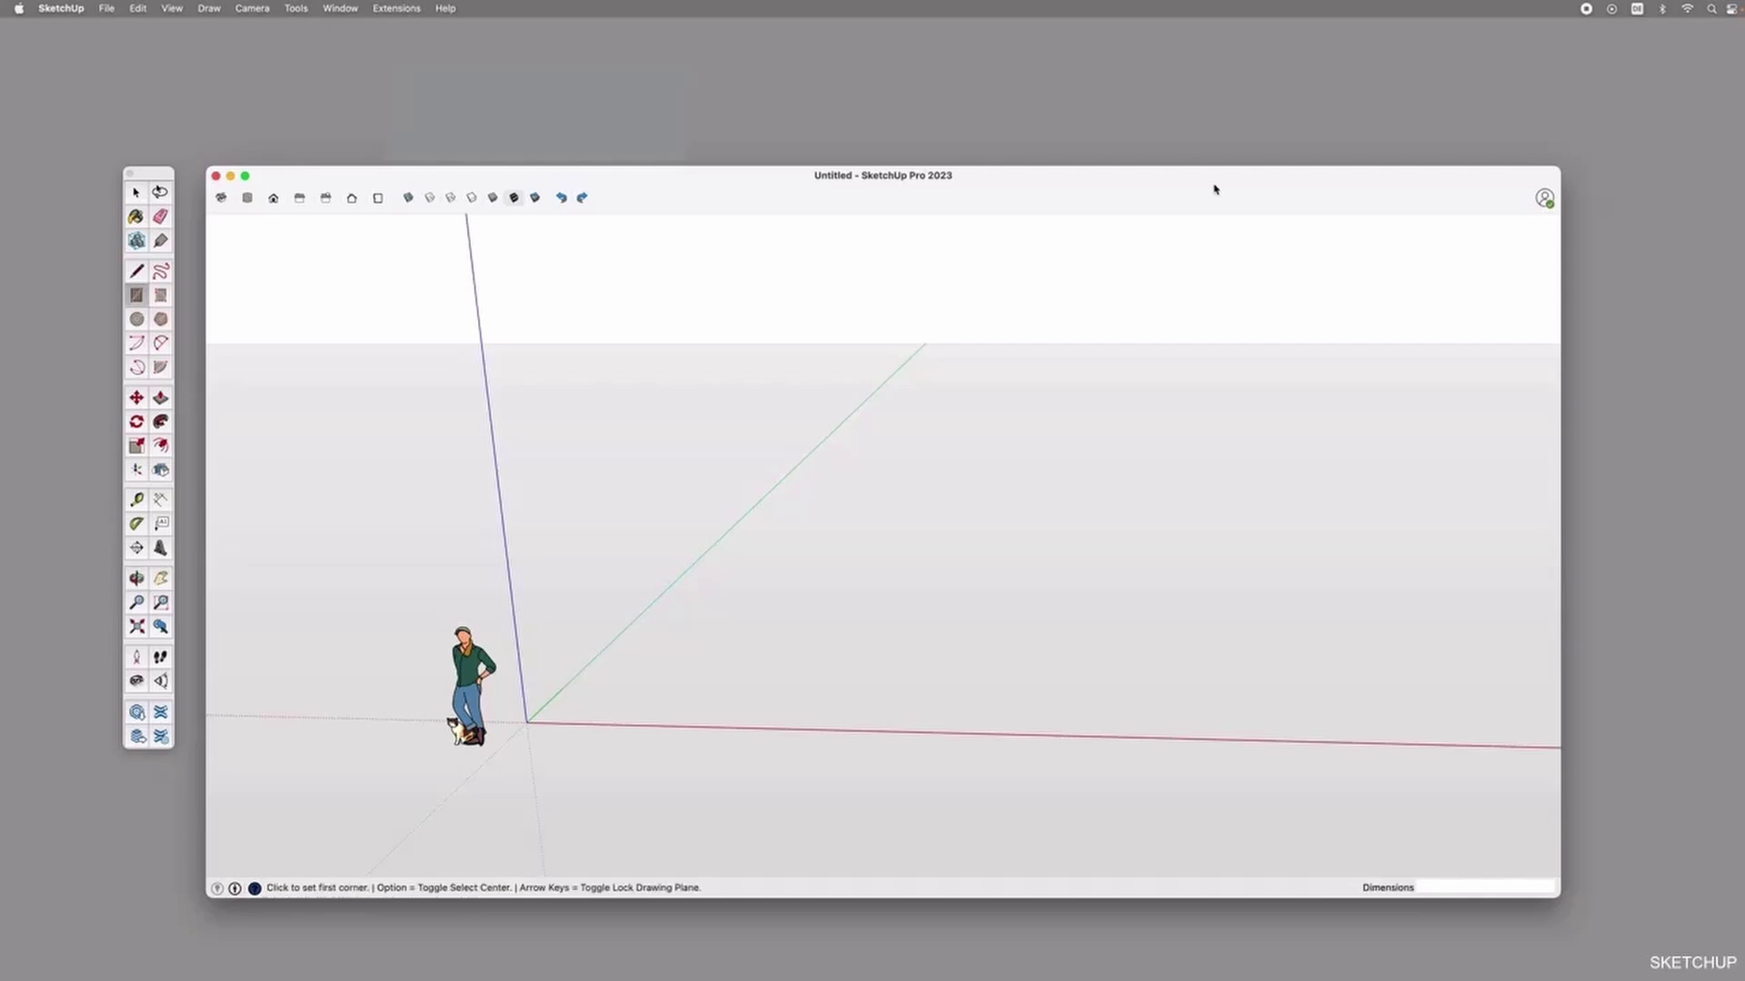
{"action": "scroll", "coordinate": [780, 551], "scroll_direction": "up", "scroll_amount": 3}
{"action": "left_click", "coordinate": [537, 764]}
{"action": "left_click", "coordinate": [838, 724]}
Draw a vertical wall about 1623 mm high with lines along one long edge of the ground rectangle.
{"action": "middle_click_drag", "start_coordinate": [848, 695], "coordinate": [682, 736]}
{"action": "scroll", "coordinate": [673, 672], "scroll_direction": "up", "scroll_amount": 4}
{"action": "key", "text": "l"}
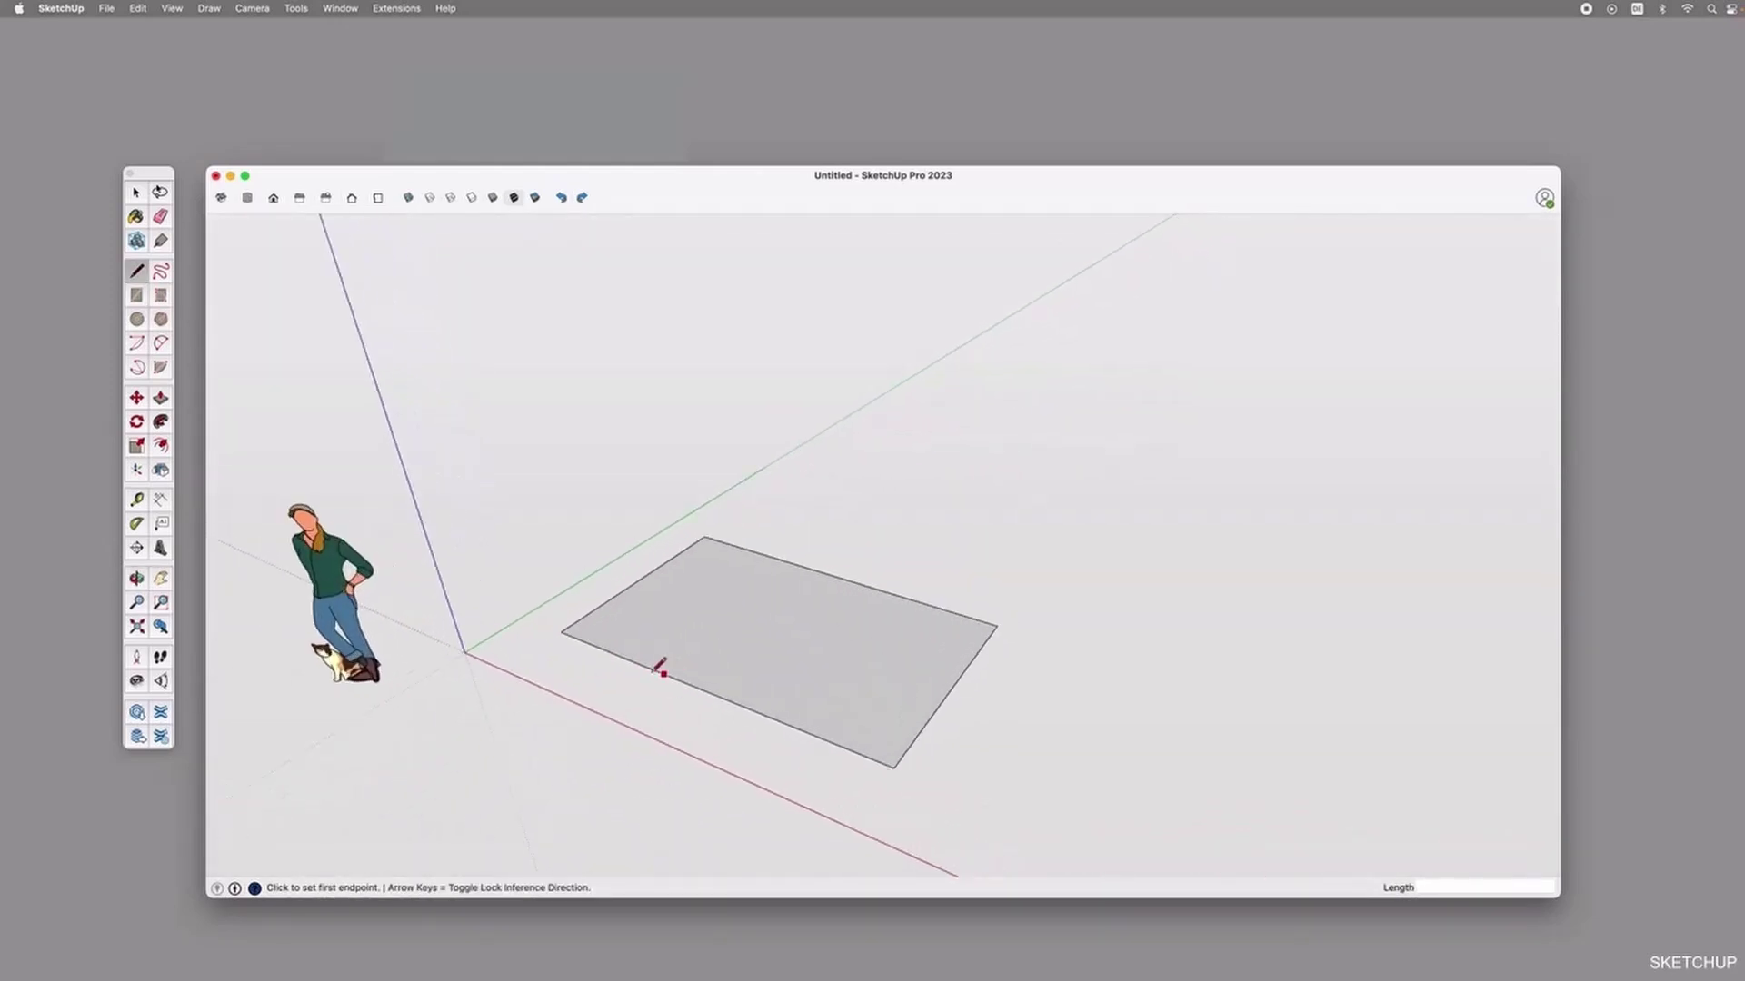
{"action": "left_click", "coordinate": [561, 631]}
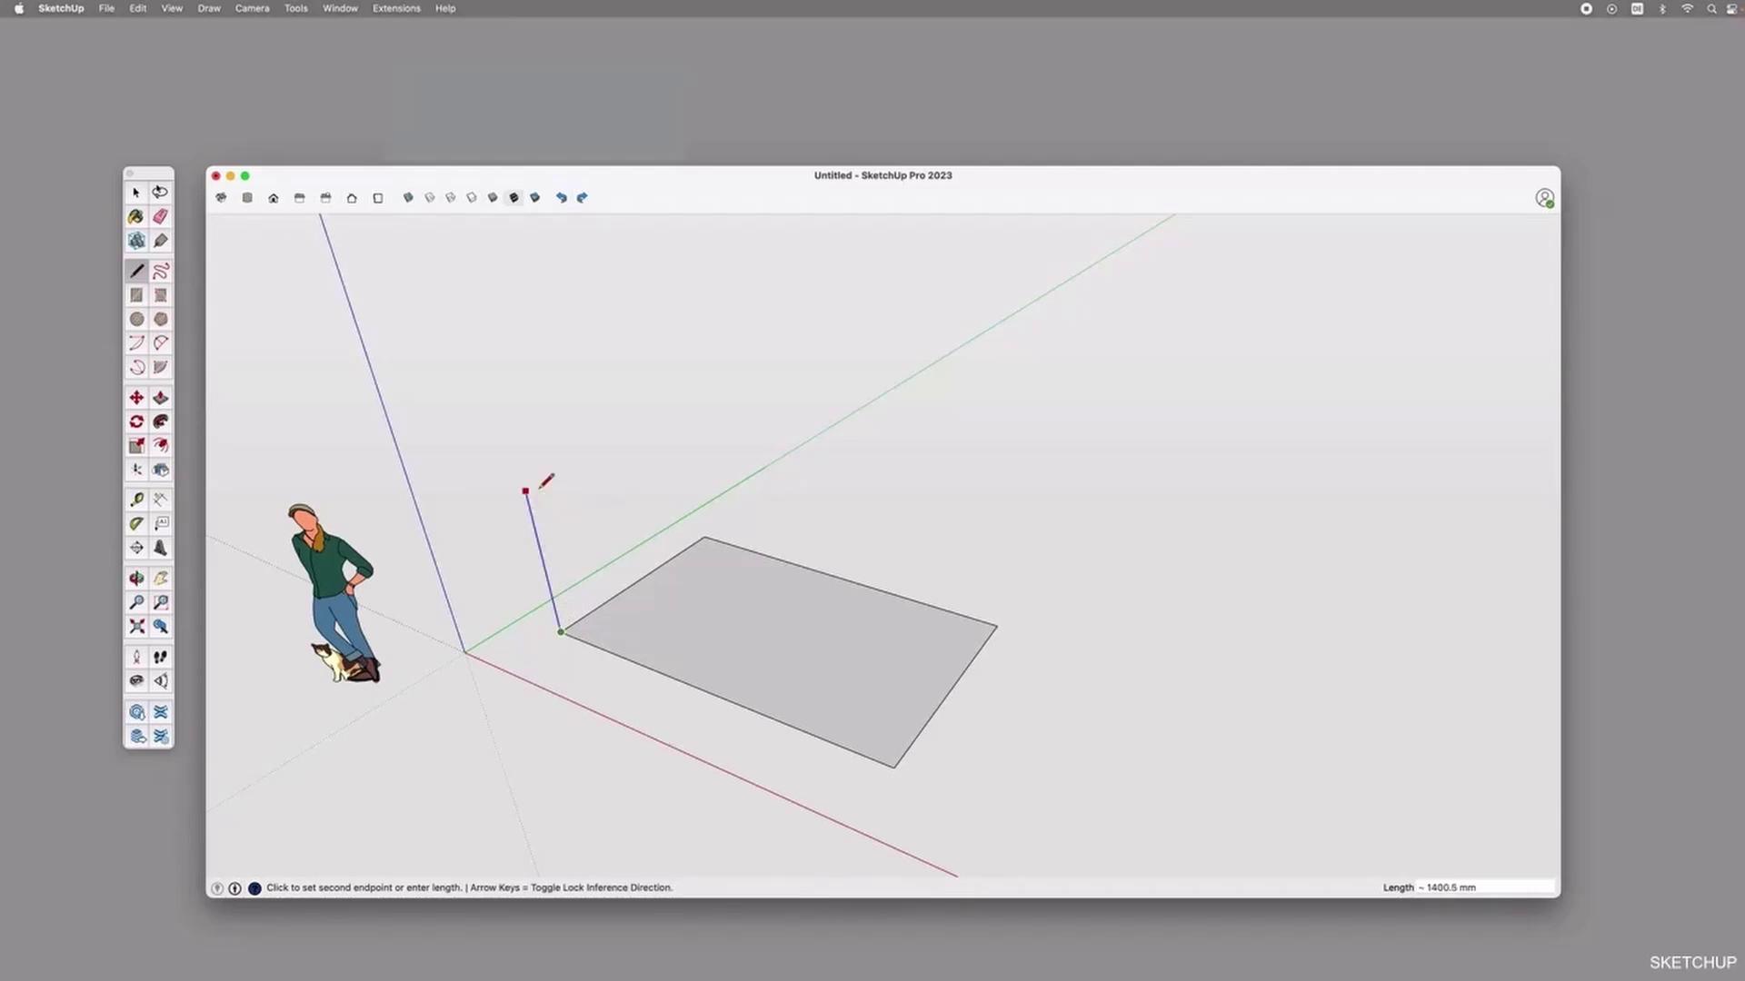
{"action": "left_click", "coordinate": [519, 465]}
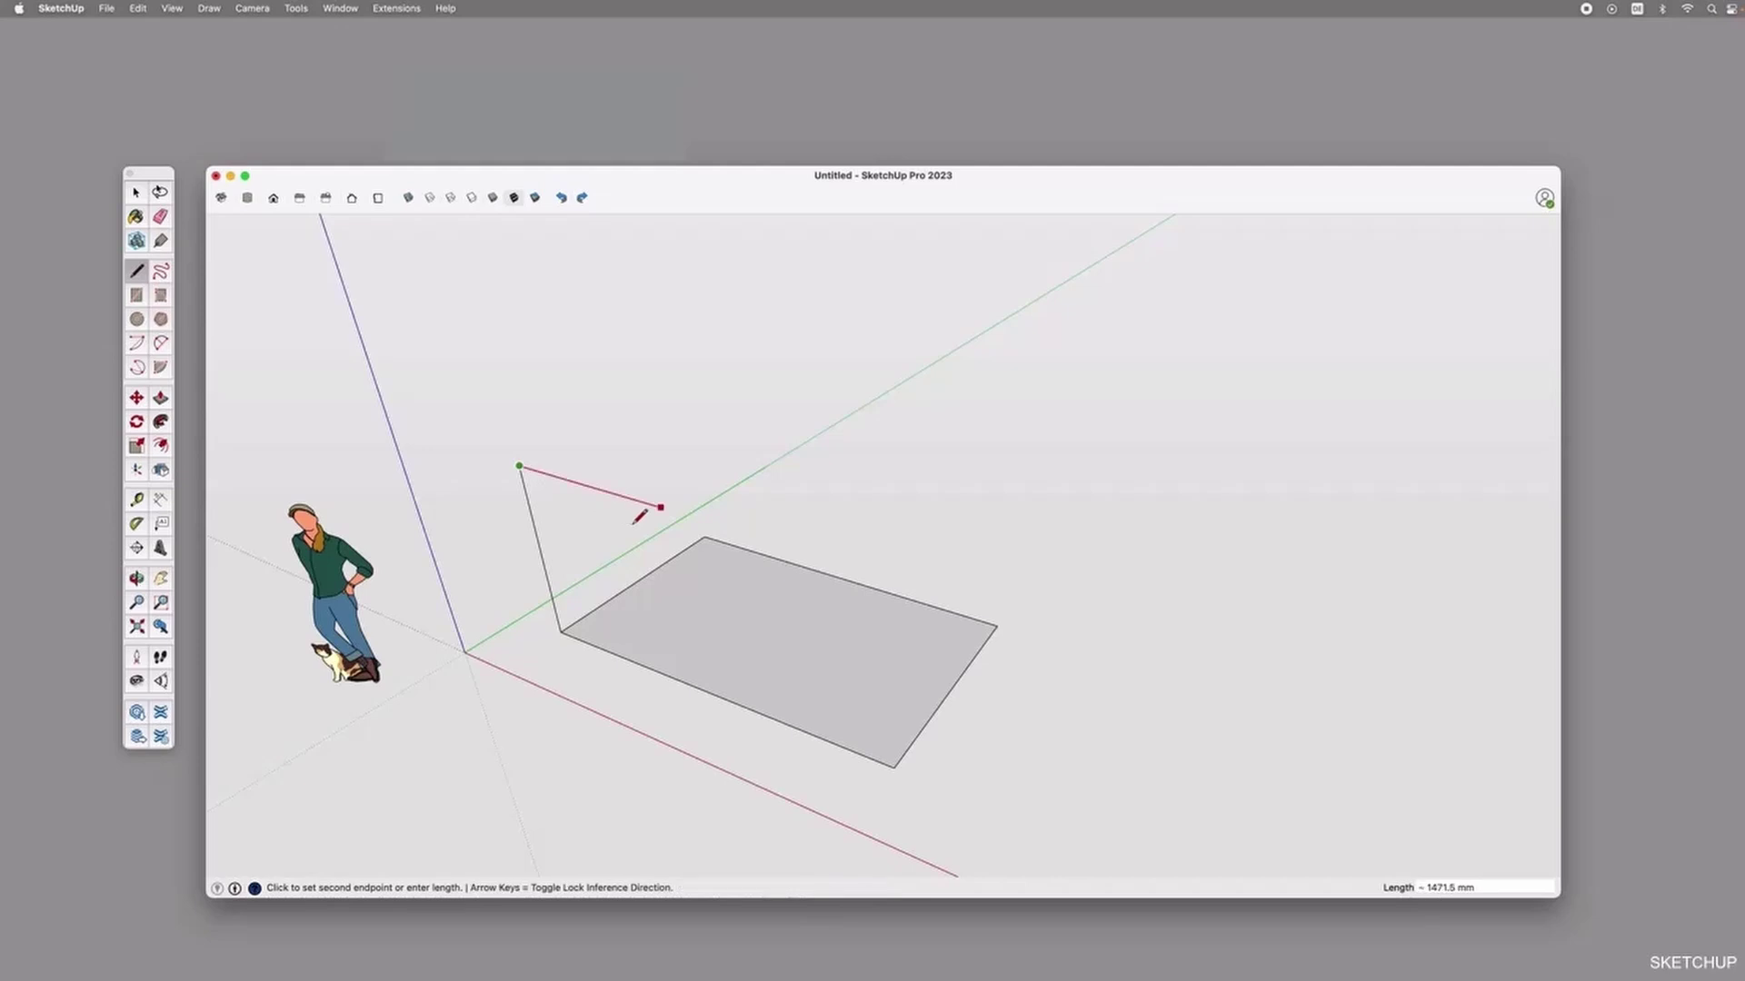
{"action": "left_click", "coordinate": [895, 768]}
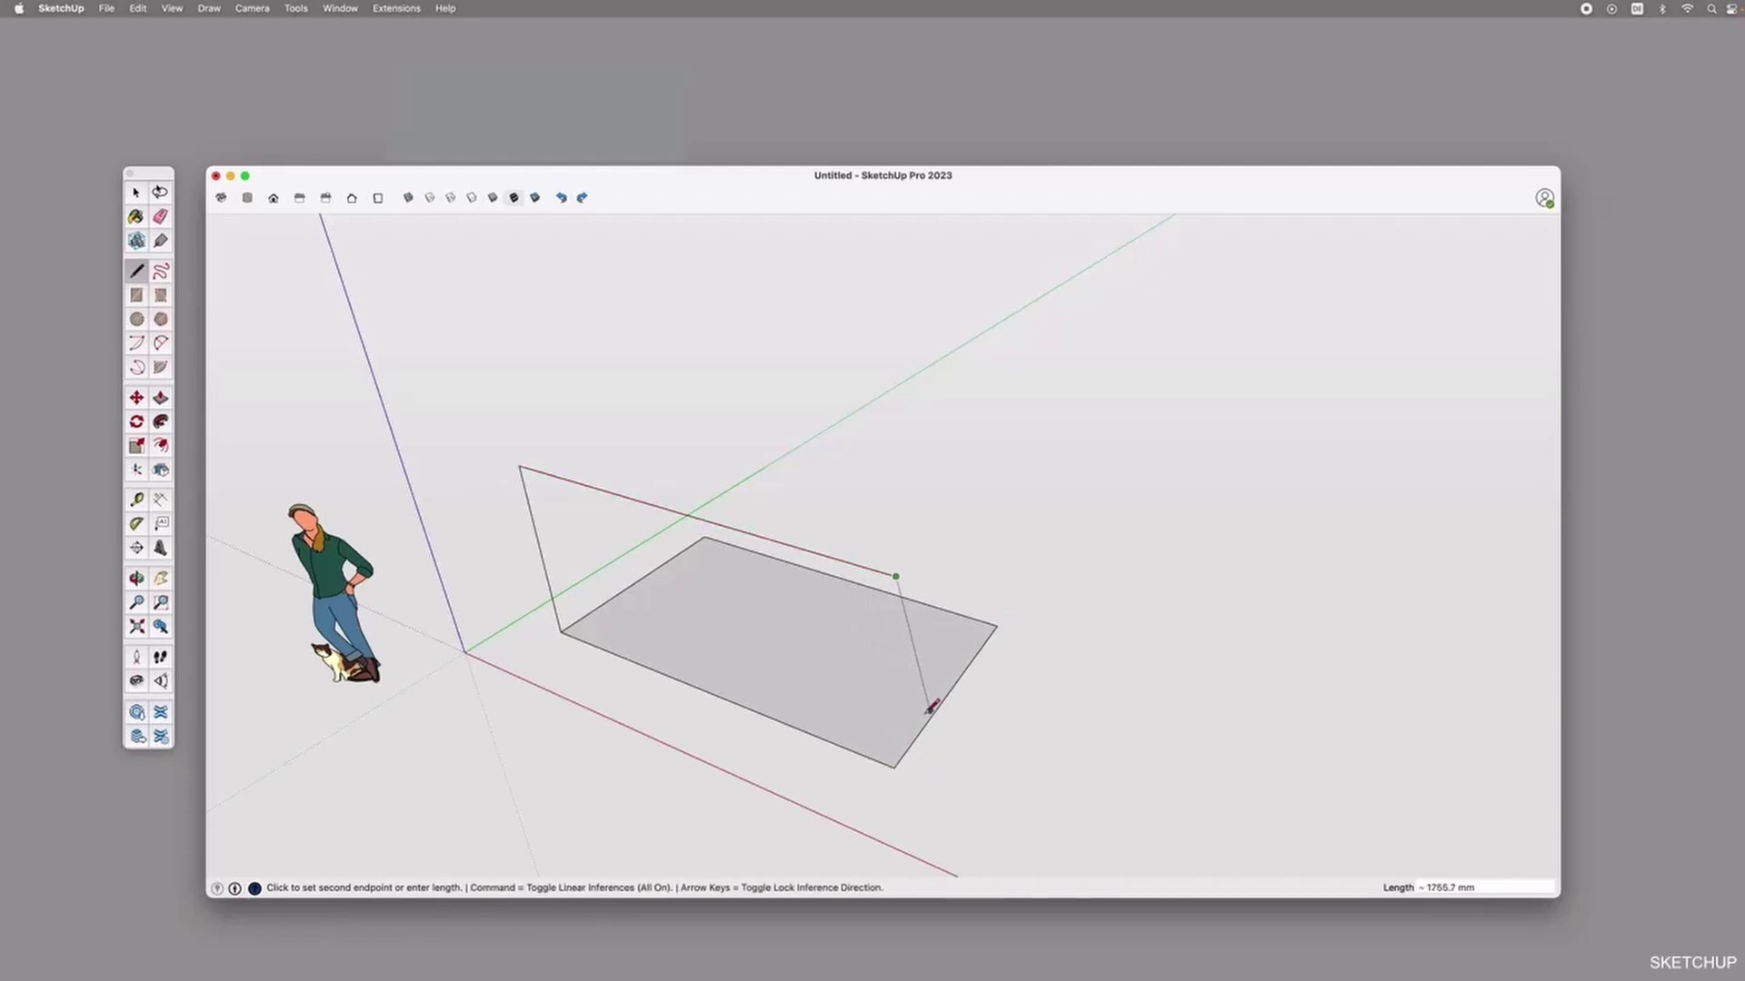
{"action": "left_click", "coordinate": [895, 766]}
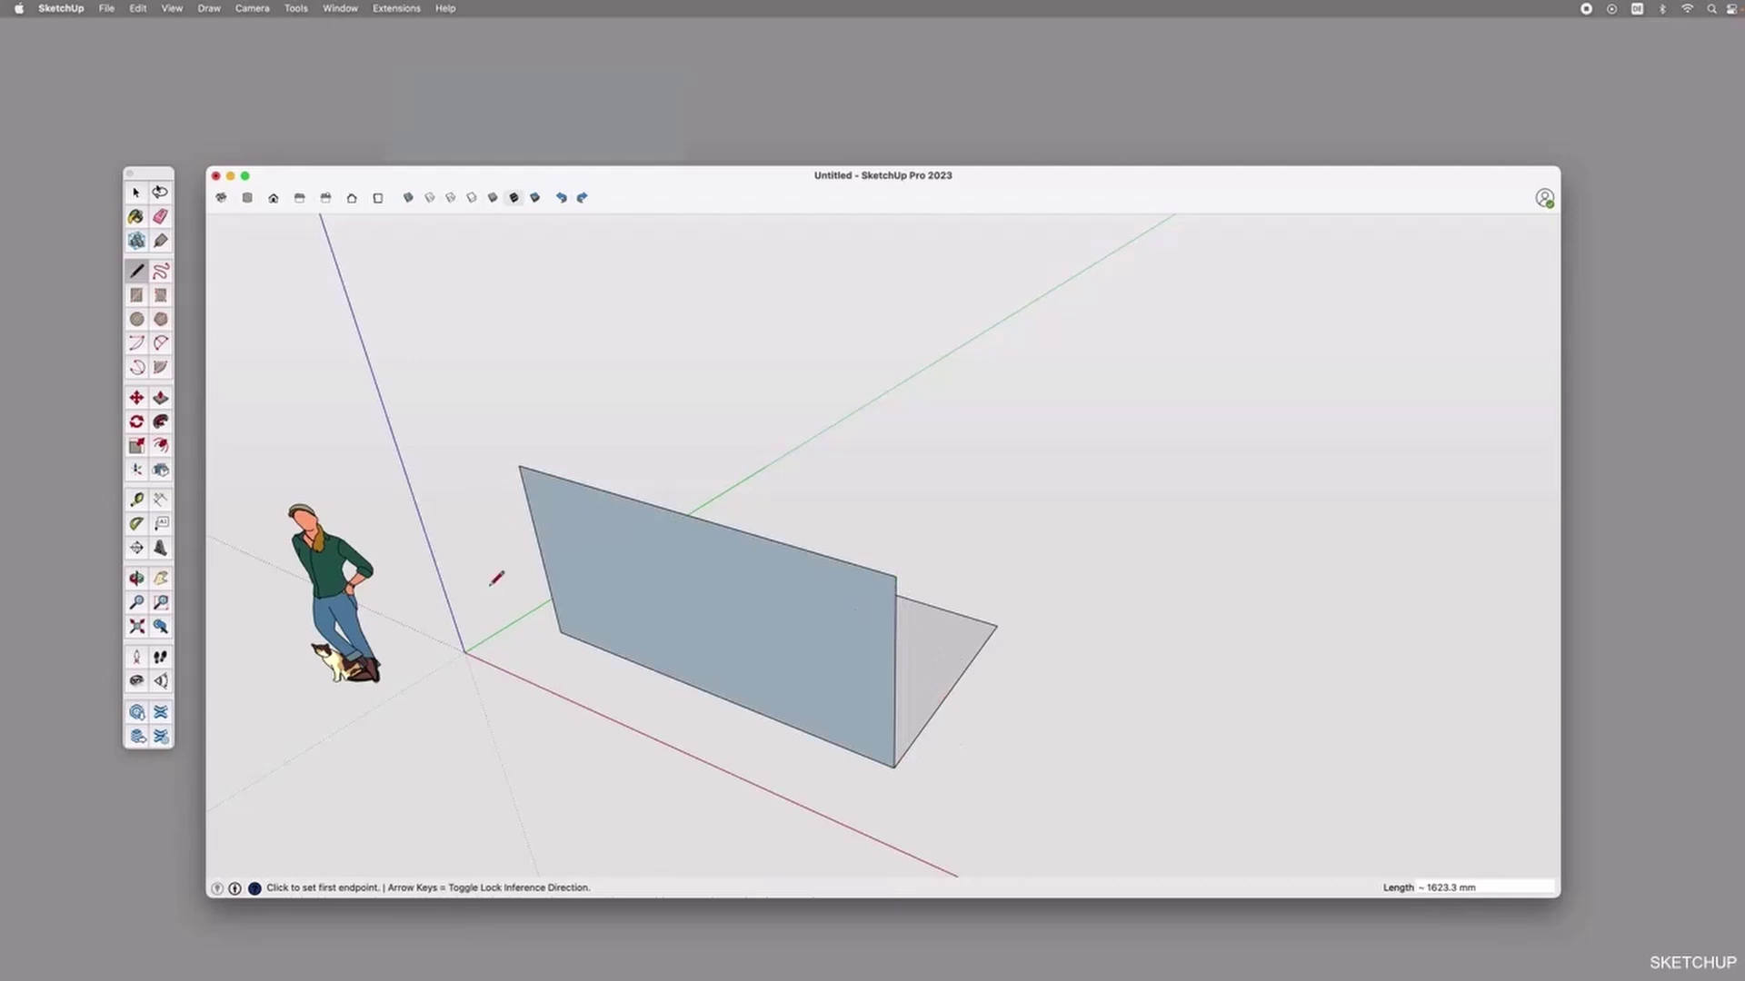
{"action": "middle_click_drag", "start_coordinate": [833, 612], "coordinate": [751, 549]}
{"action": "right_click", "coordinate": [779, 548]}
{"action": "mouse_move", "coordinate": [827, 641]}
{"action": "left_click", "coordinate": [965, 727]}
Draw lines from the wall's top corner to enclose the end wall on the rectangle's short edge.
{"action": "middle_click_drag", "start_coordinate": [967, 725], "coordinate": [782, 724]}
{"action": "key", "text": "l"}
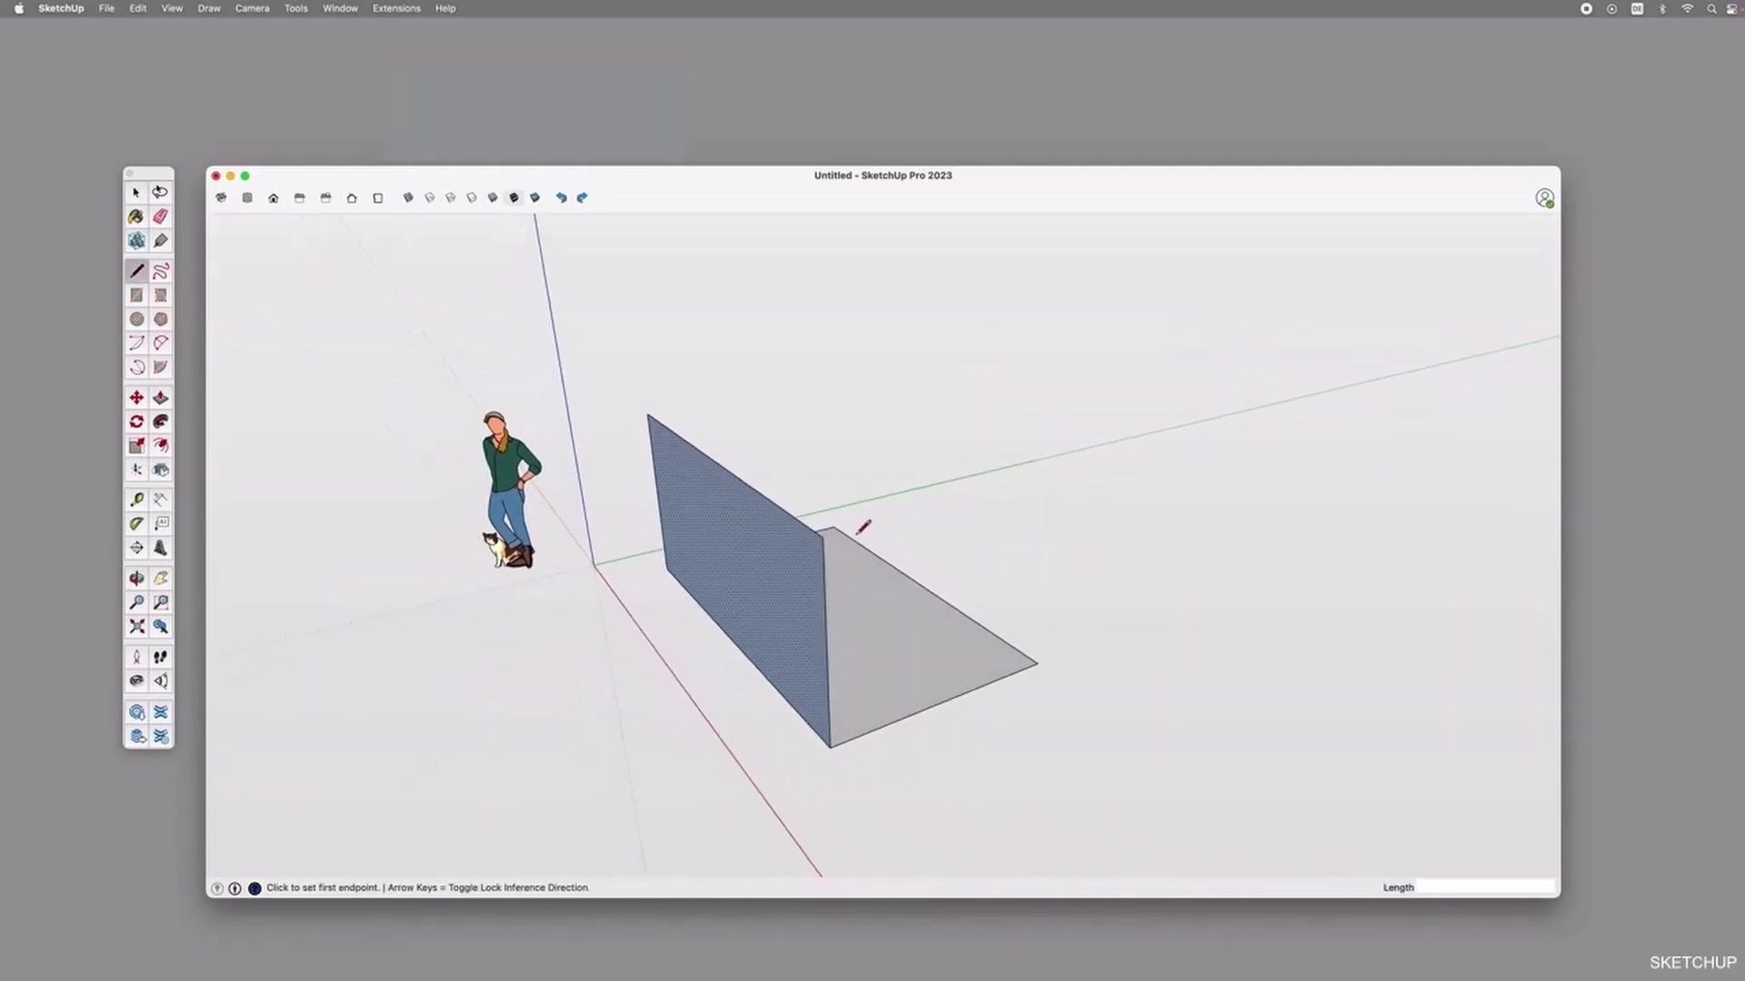
{"action": "left_click", "coordinate": [823, 537]}
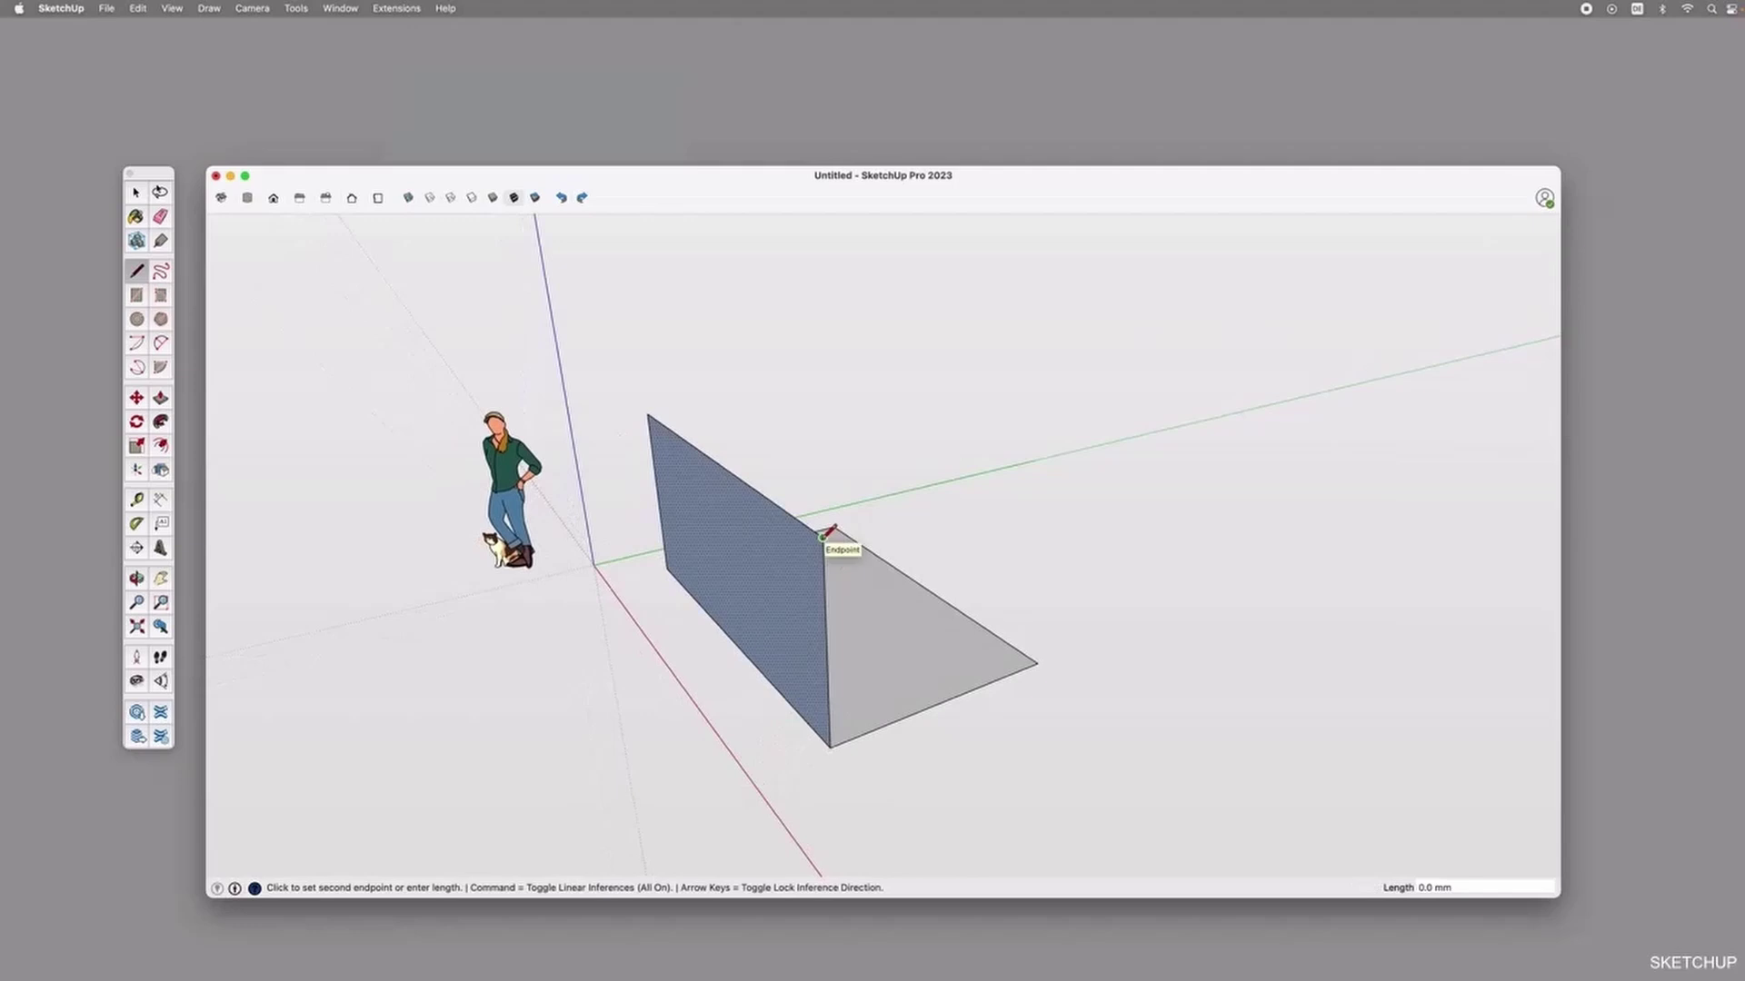
{"action": "left_click", "coordinate": [1044, 654]}
{"action": "left_click", "coordinate": [1038, 662]}
Close the box with rectangles on the open long side, about 3369 by 1623 mm, and open end, about 1623 by 1965 mm.
{"action": "middle_click_drag", "start_coordinate": [1038, 662], "coordinate": [706, 523]}
{"action": "key", "text": "r"}
{"action": "left_click", "coordinate": [662, 497]}
{"action": "left_click", "coordinate": [1066, 613]}
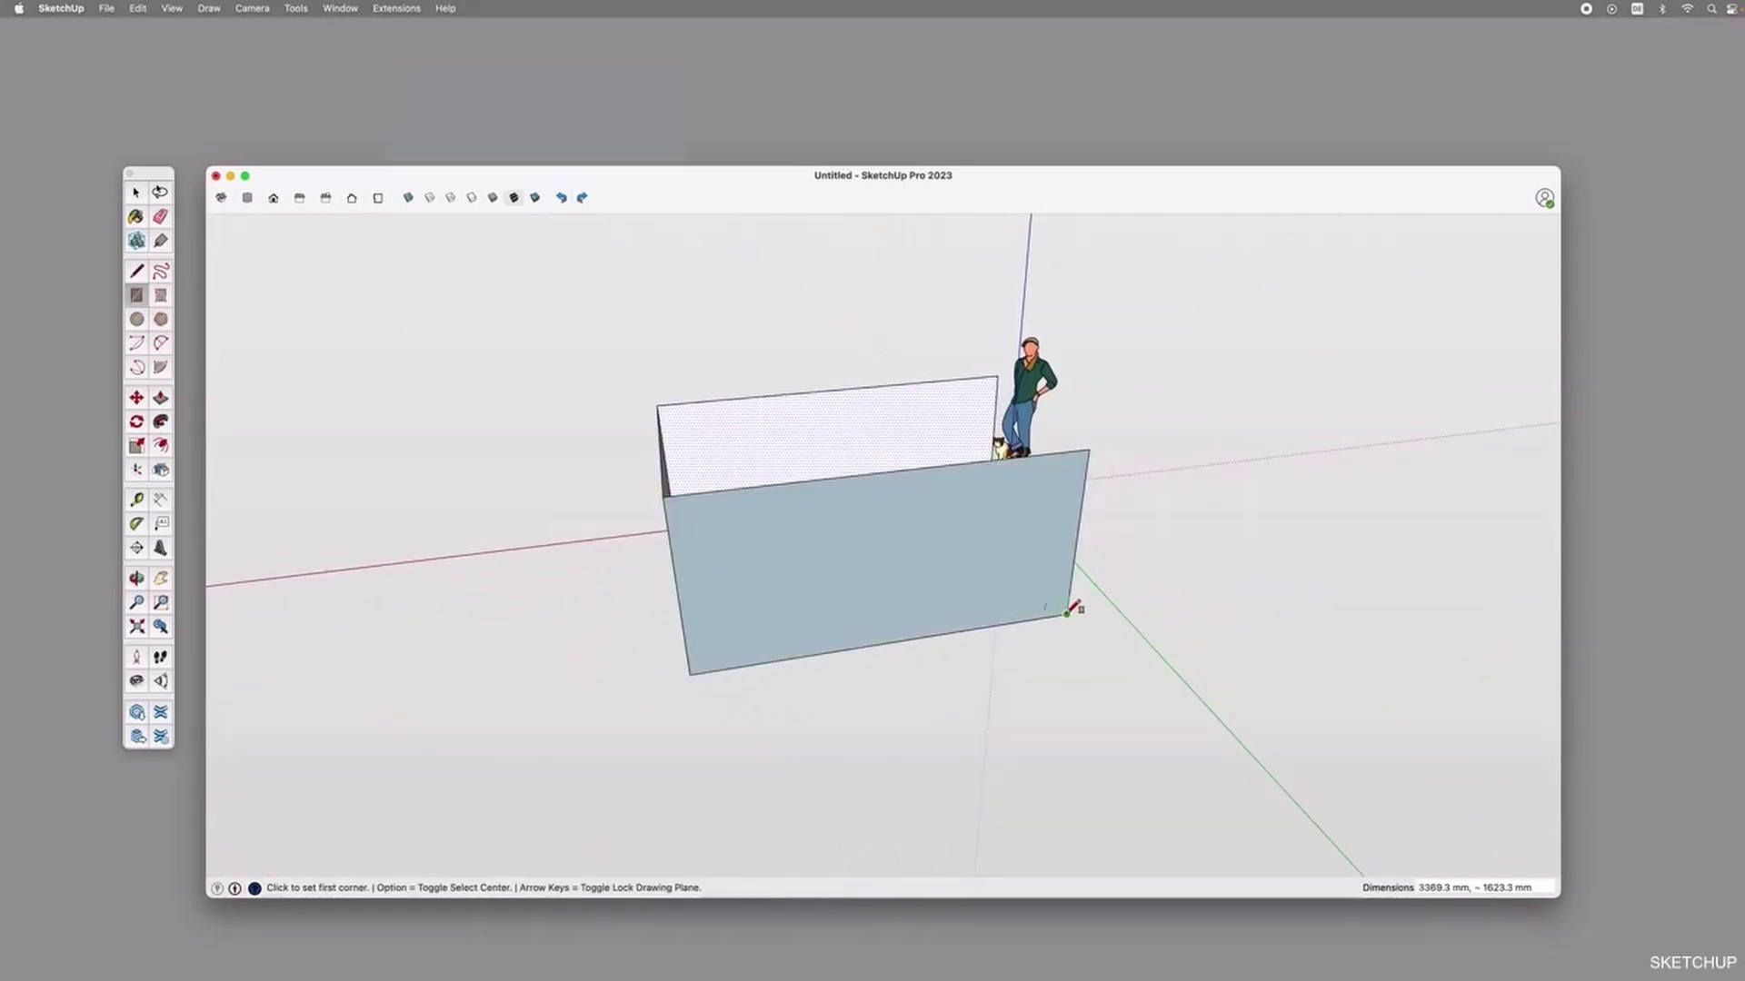
{"action": "middle_click_drag", "start_coordinate": [1102, 616], "coordinate": [698, 623]}
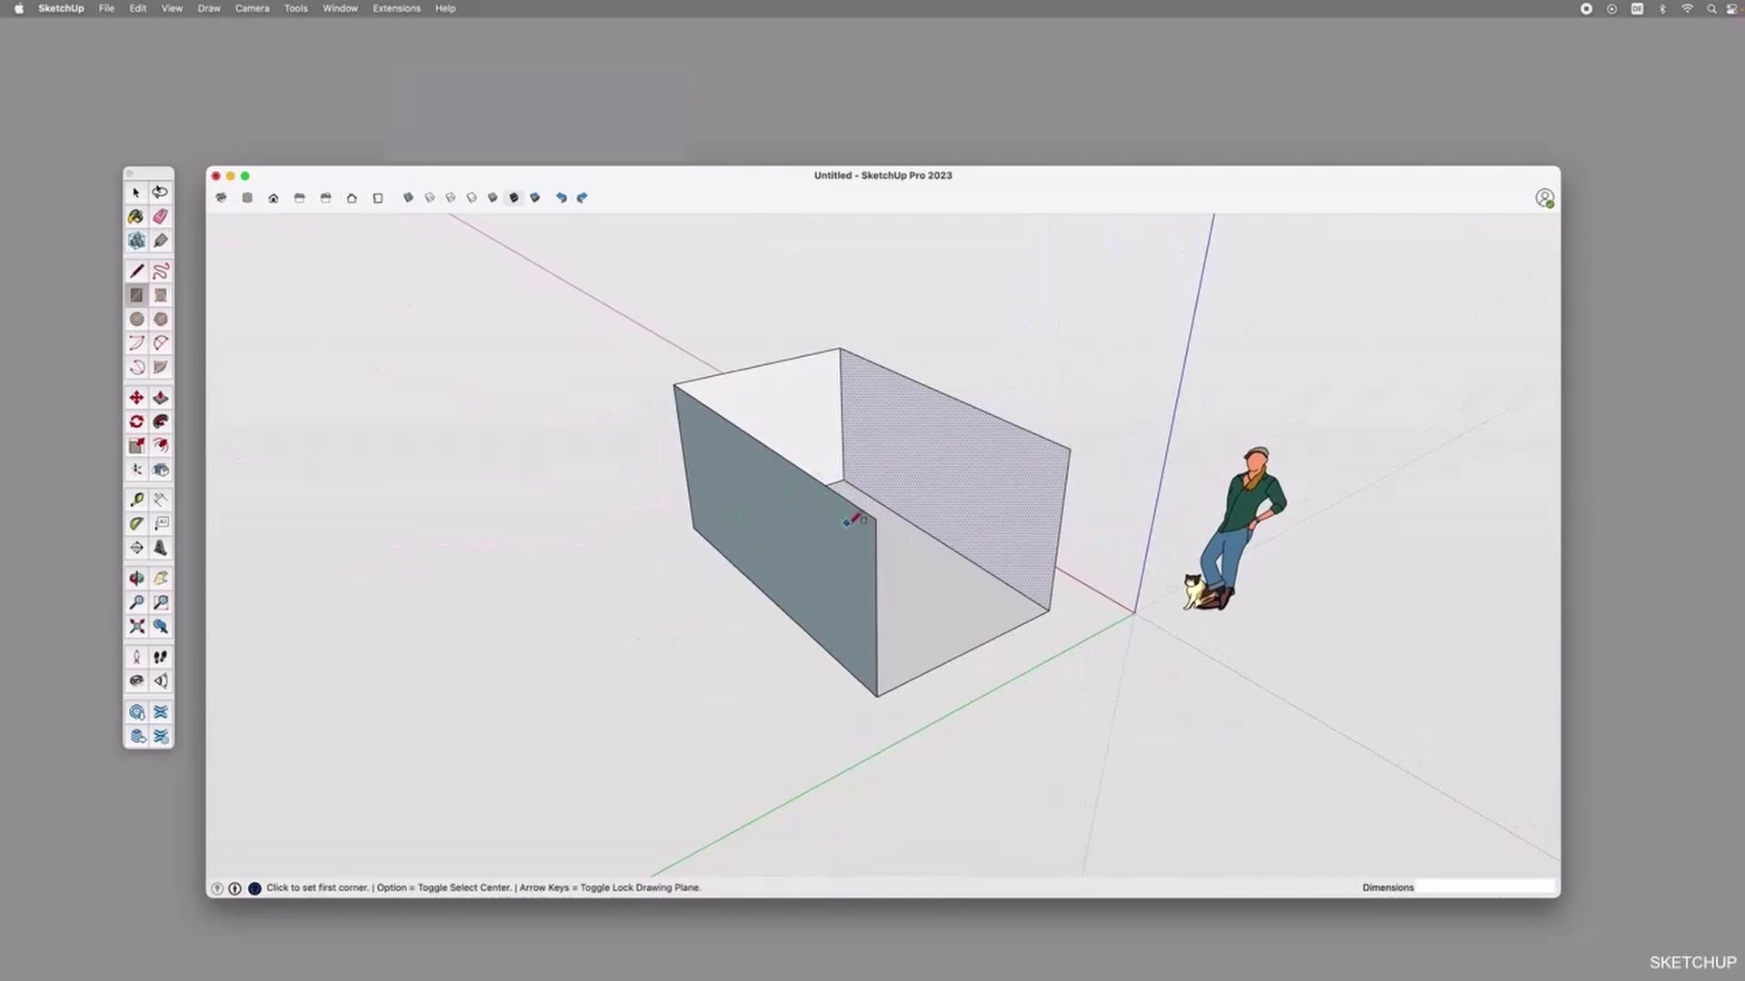
{"action": "left_click", "coordinate": [876, 517]}
{"action": "left_click", "coordinate": [1049, 610]}
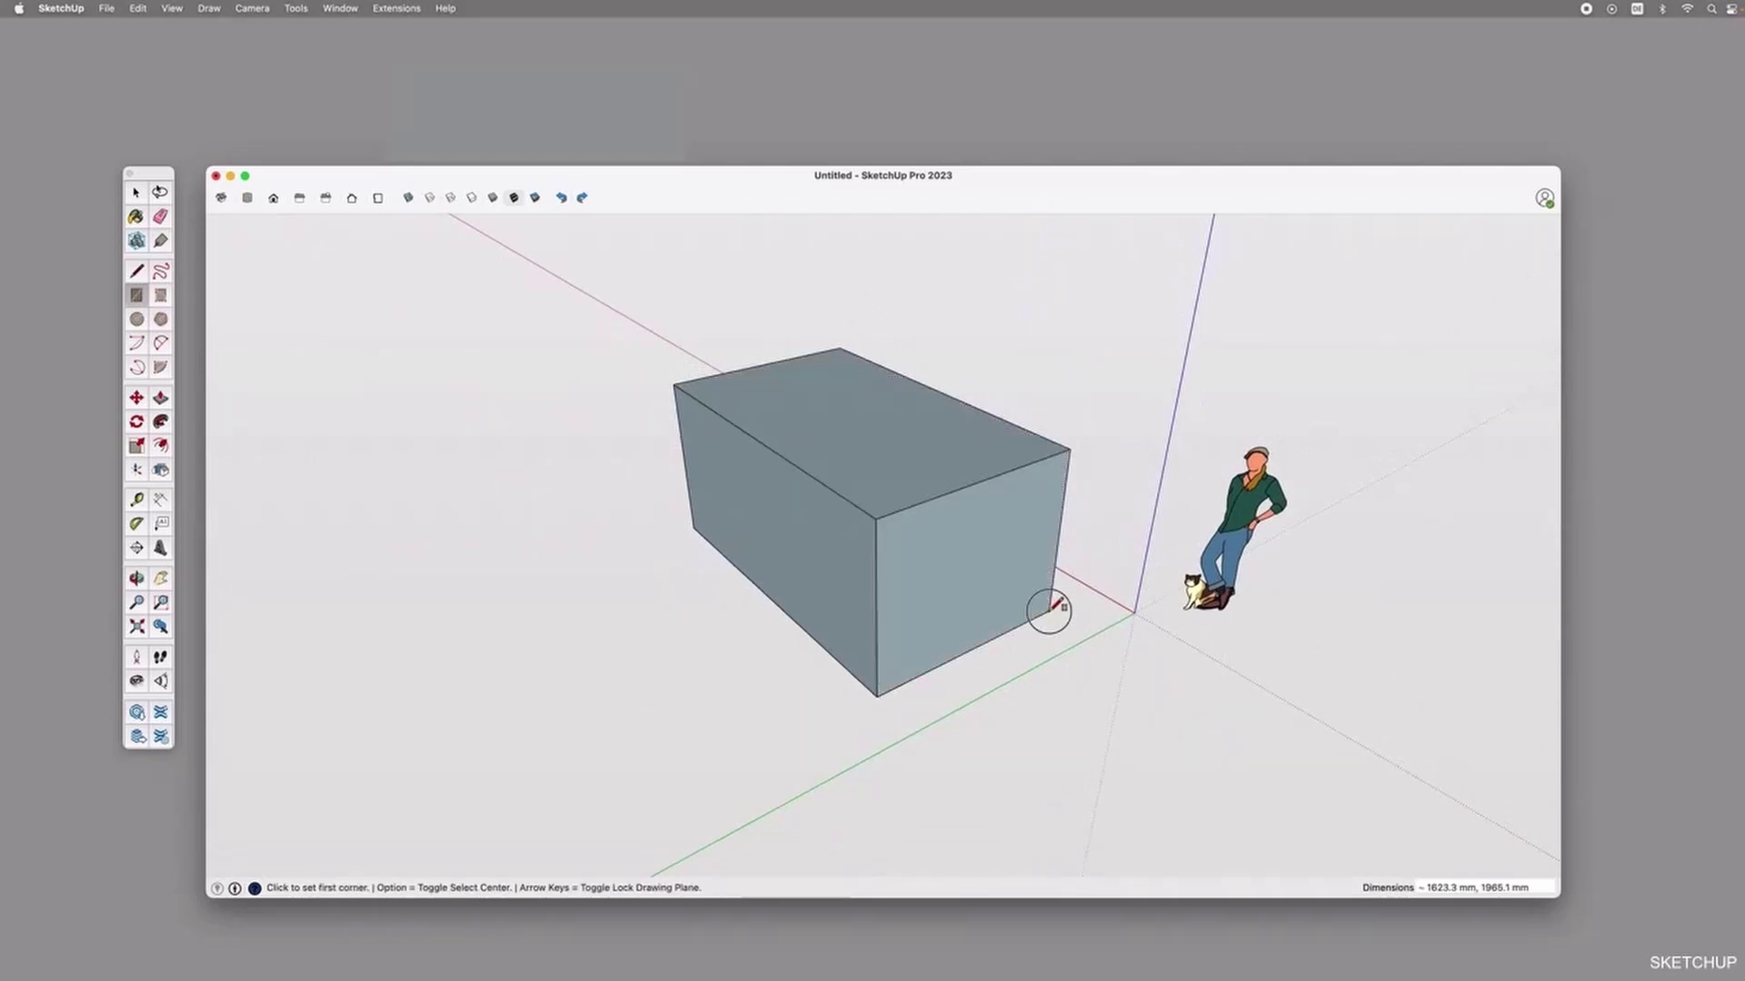
Delete the box's nearest vertical corner edge and undo the deletion.
{"action": "middle_click_drag", "start_coordinate": [888, 592], "coordinate": [1159, 634]}
{"action": "key", "text": "l"}
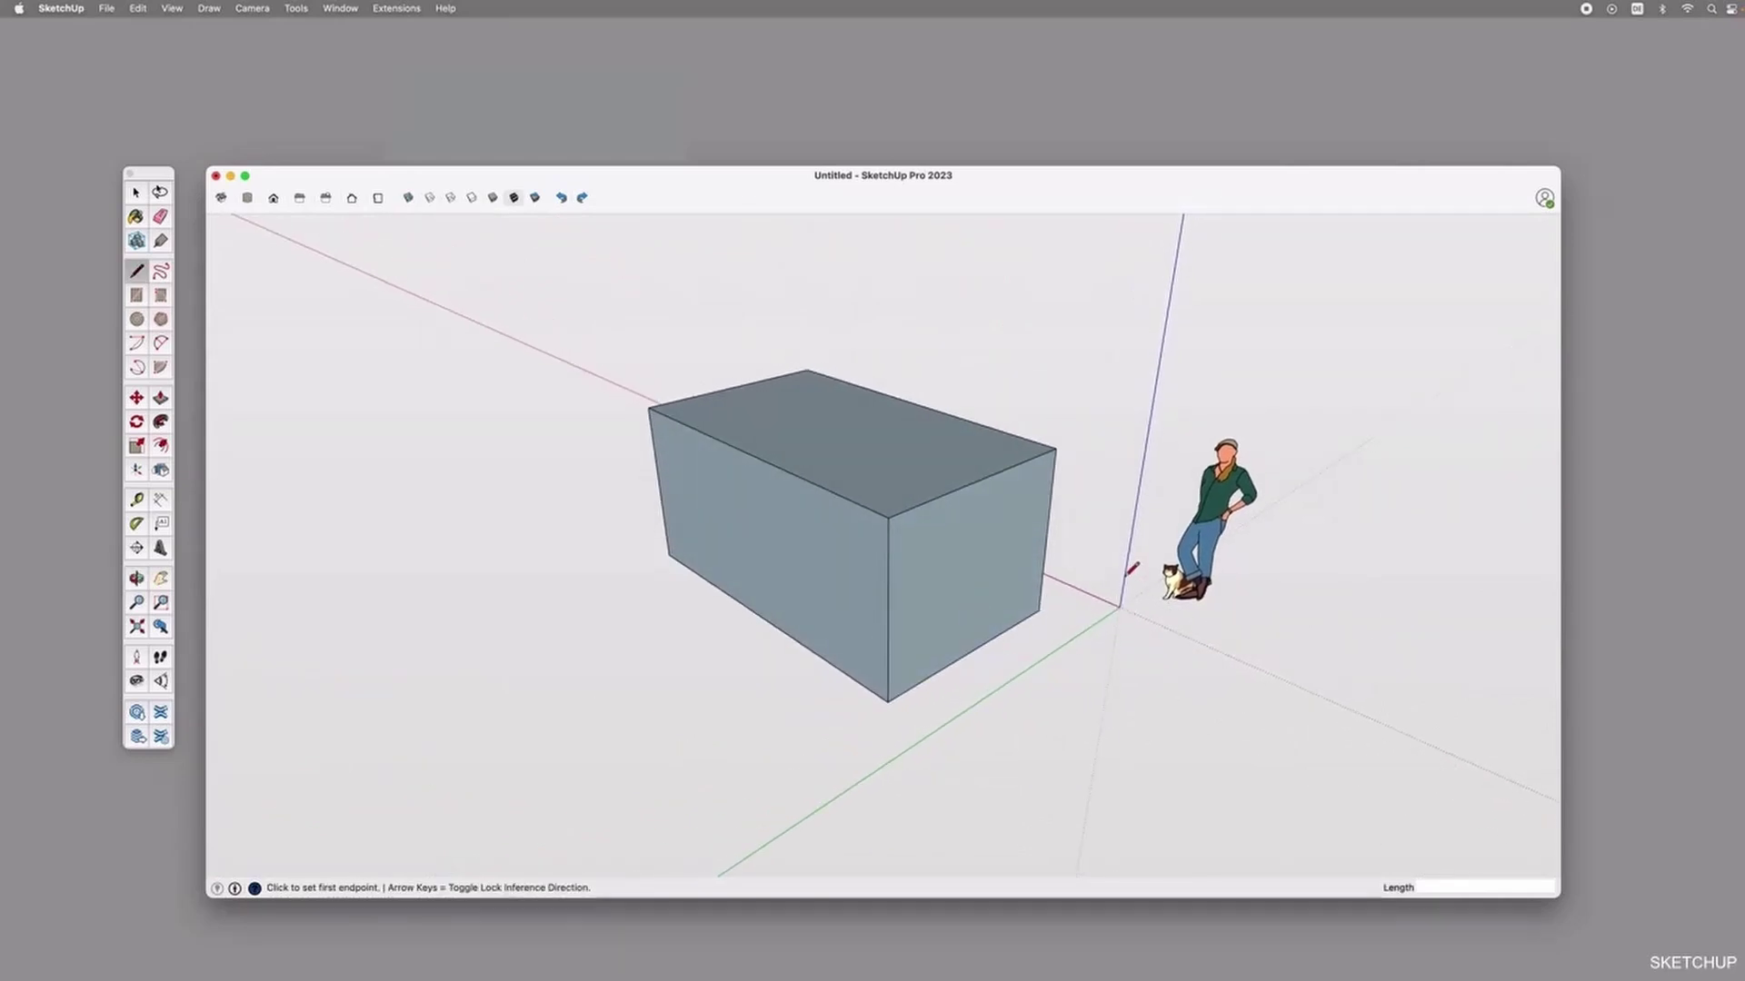
{"action": "key", "text": "space"}
{"action": "left_click", "coordinate": [889, 580]}
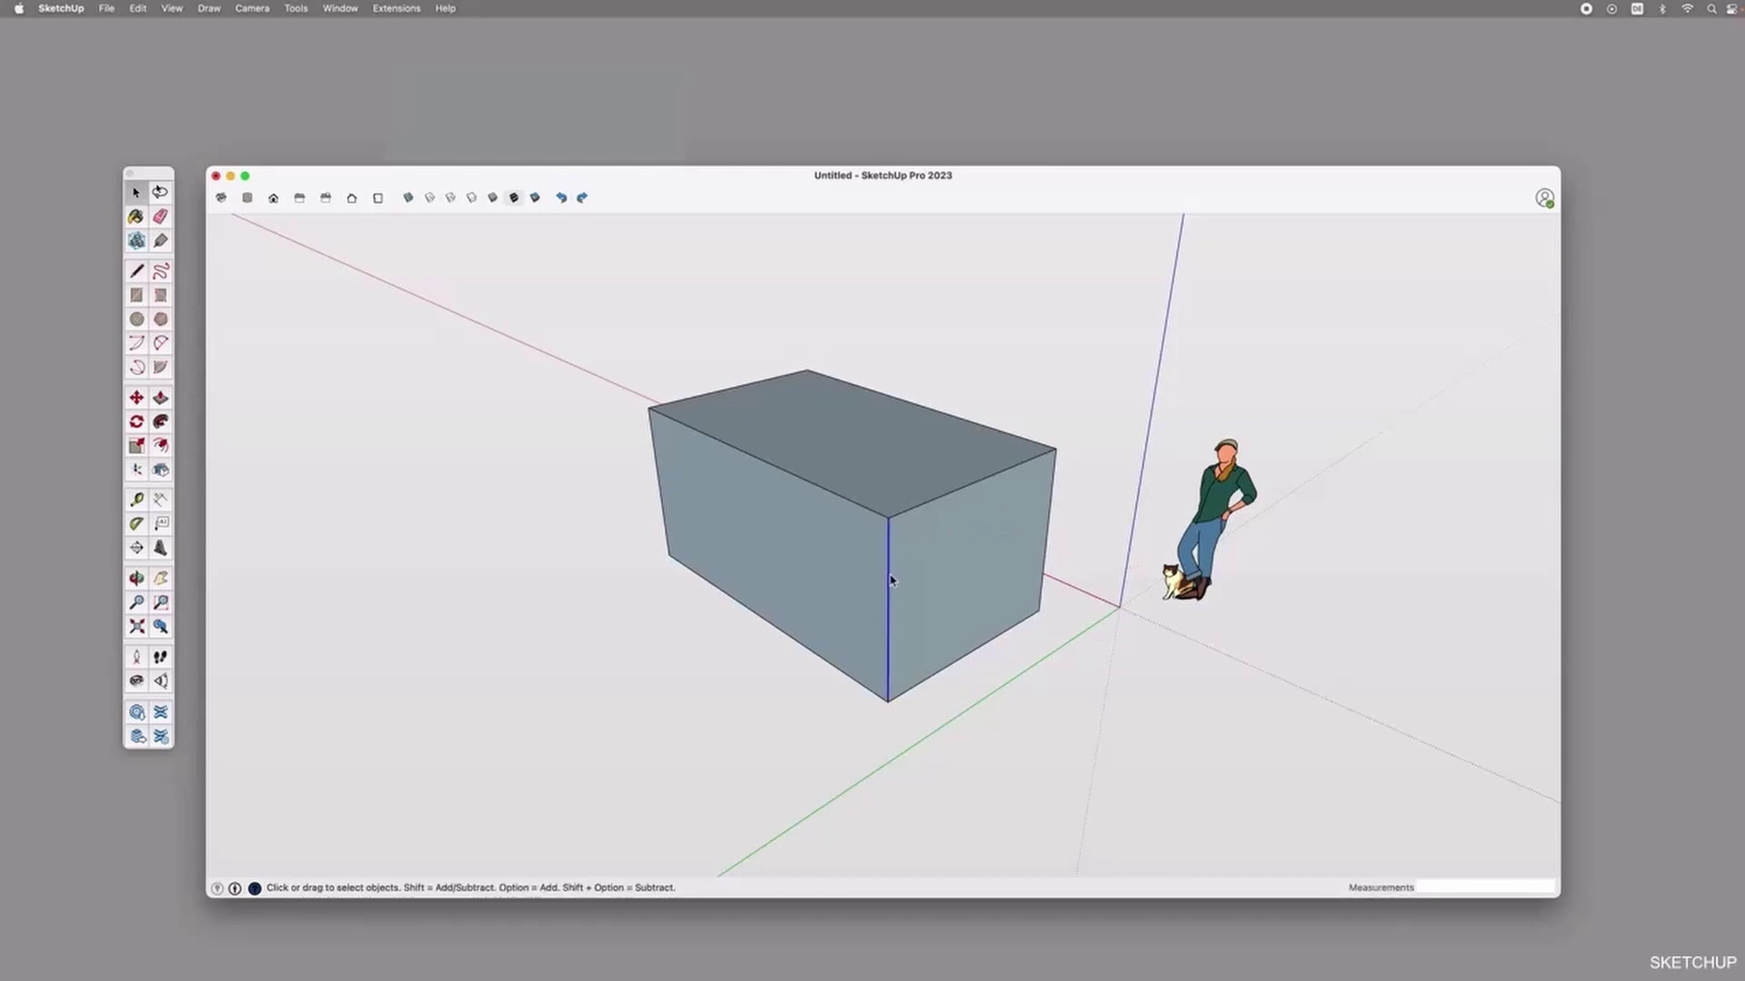
{"action": "key", "text": "Delete"}
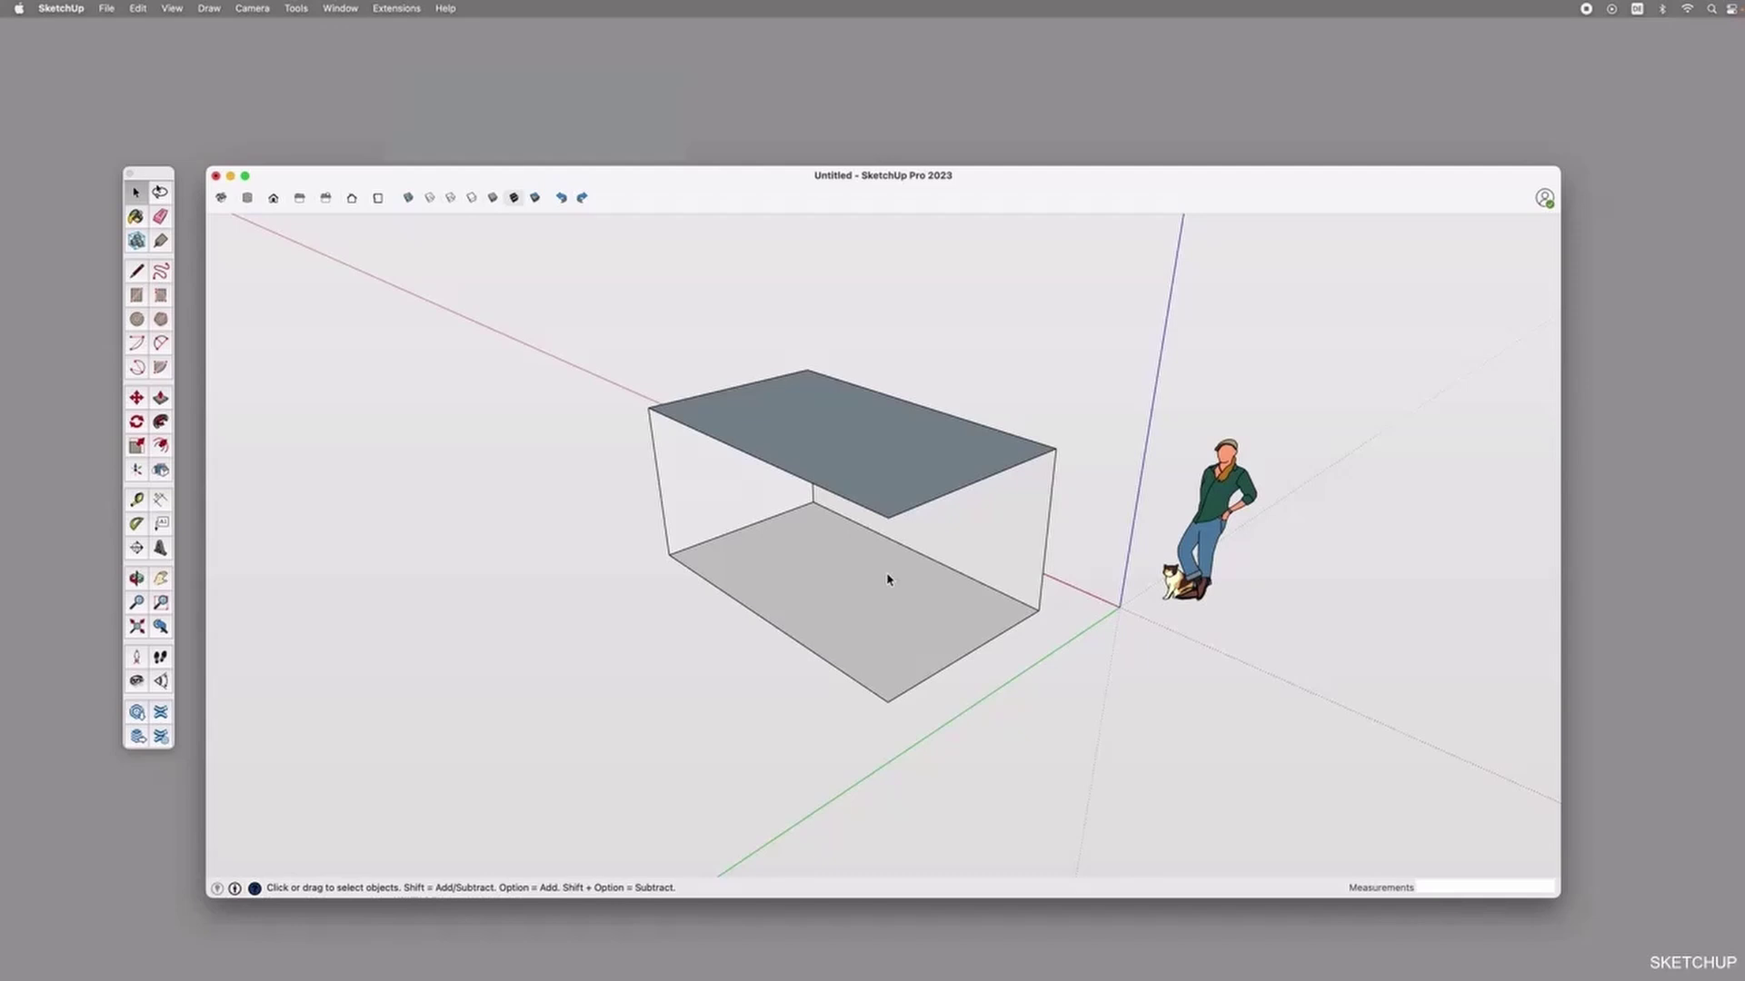
{"action": "key", "text": "super+z"}
Delete the end face of the box nearest the origin.
{"action": "left_click", "coordinate": [957, 590]}
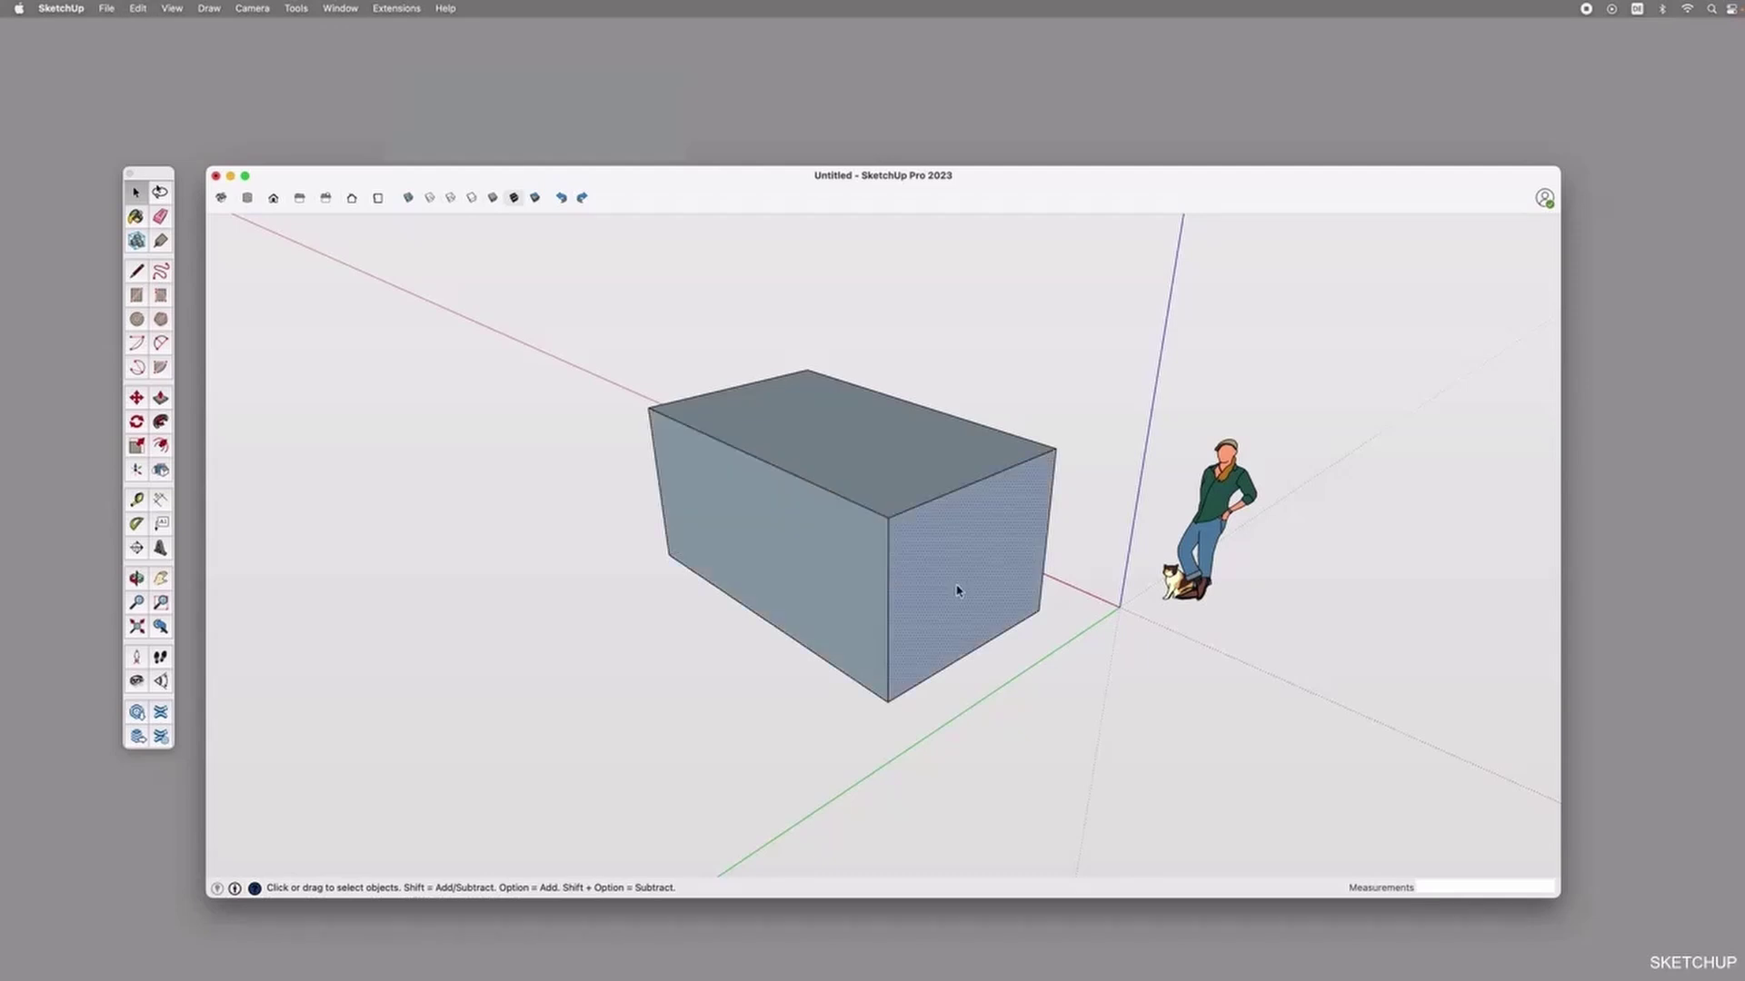
{"action": "key", "text": "Delete"}
{"action": "key", "text": "o"}
{"action": "mouse_move", "coordinate": [957, 575]}
{"action": "left_mouse_down"}
{"action": "mouse_move", "coordinate": [966, 491]}
{"action": "mouse_move", "coordinate": [783, 482]}
{"action": "mouse_move", "coordinate": [779, 615]}
{"action": "mouse_move", "coordinate": [1009, 641]}
{"action": "mouse_move", "coordinate": [939, 471]}
{"action": "mouse_move", "coordinate": [810, 471]}
{"action": "mouse_move", "coordinate": [962, 545]}
{"action": "mouse_move", "coordinate": [978, 596]}
{"action": "left_mouse_up"}
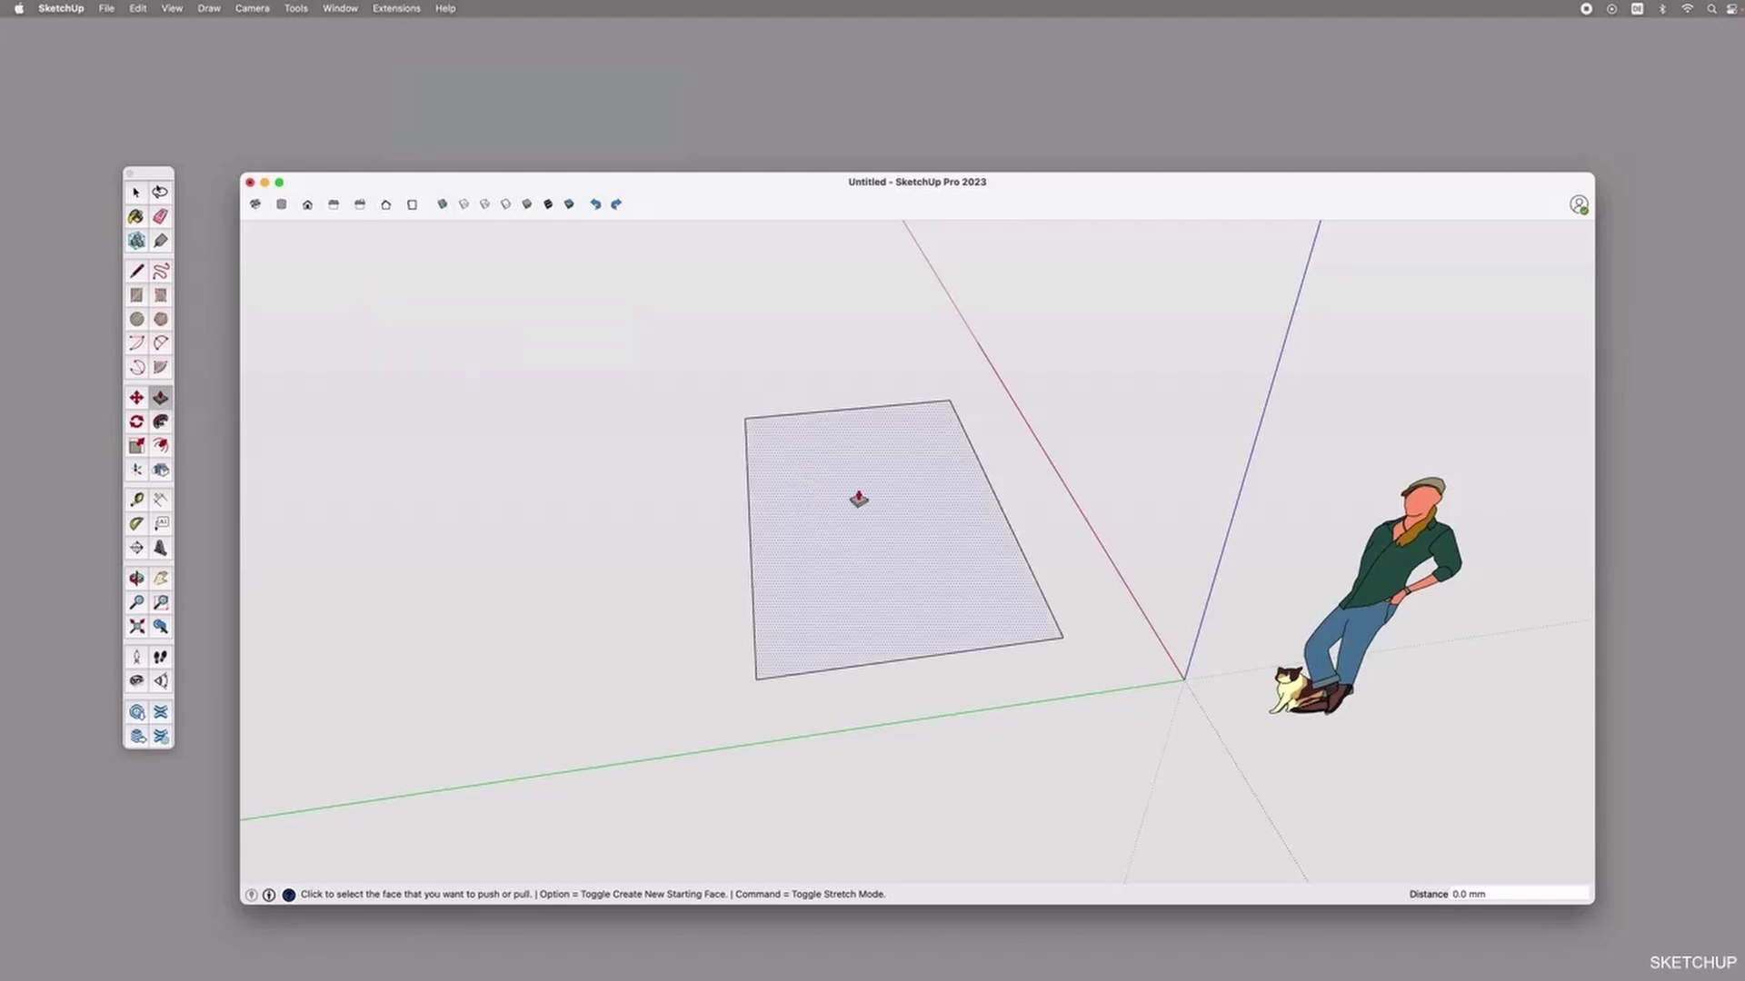
Push/Pull the ground rectangle up 1700 mm into a box, and push its end face inward about 306 mm.
{"action": "middle_click_drag", "start_coordinate": [832, 611], "coordinate": [962, 596]}
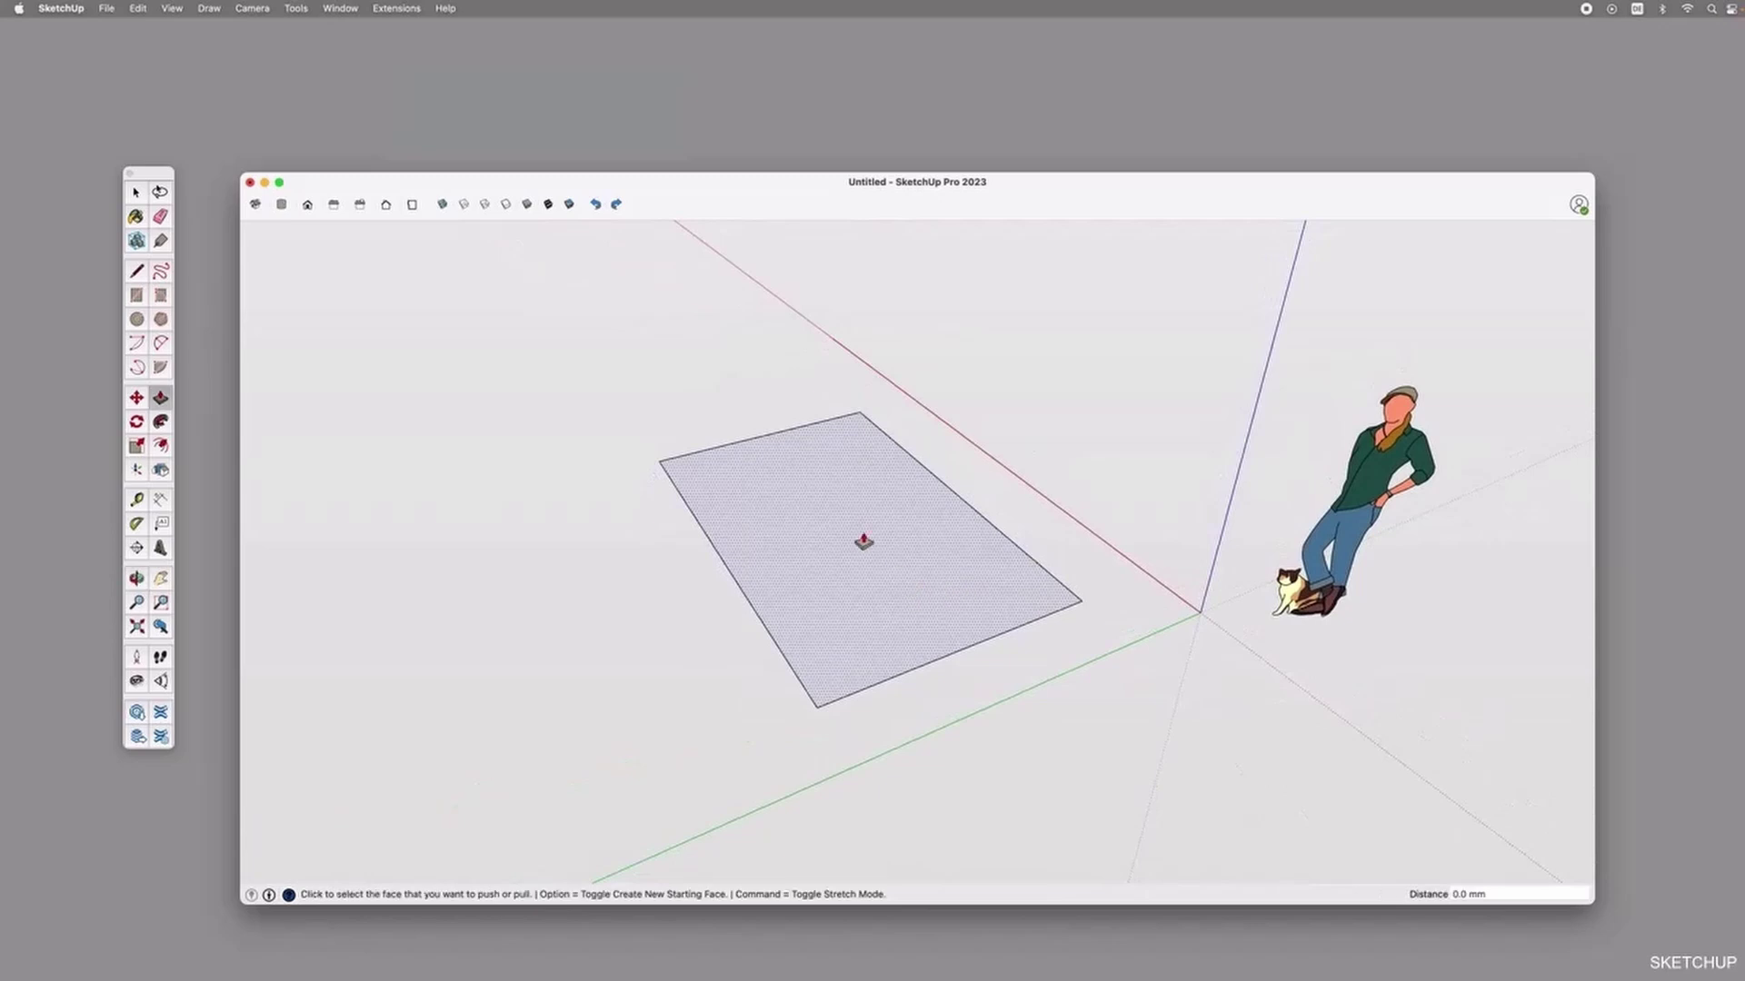
{"action": "left_click", "coordinate": [873, 564]}
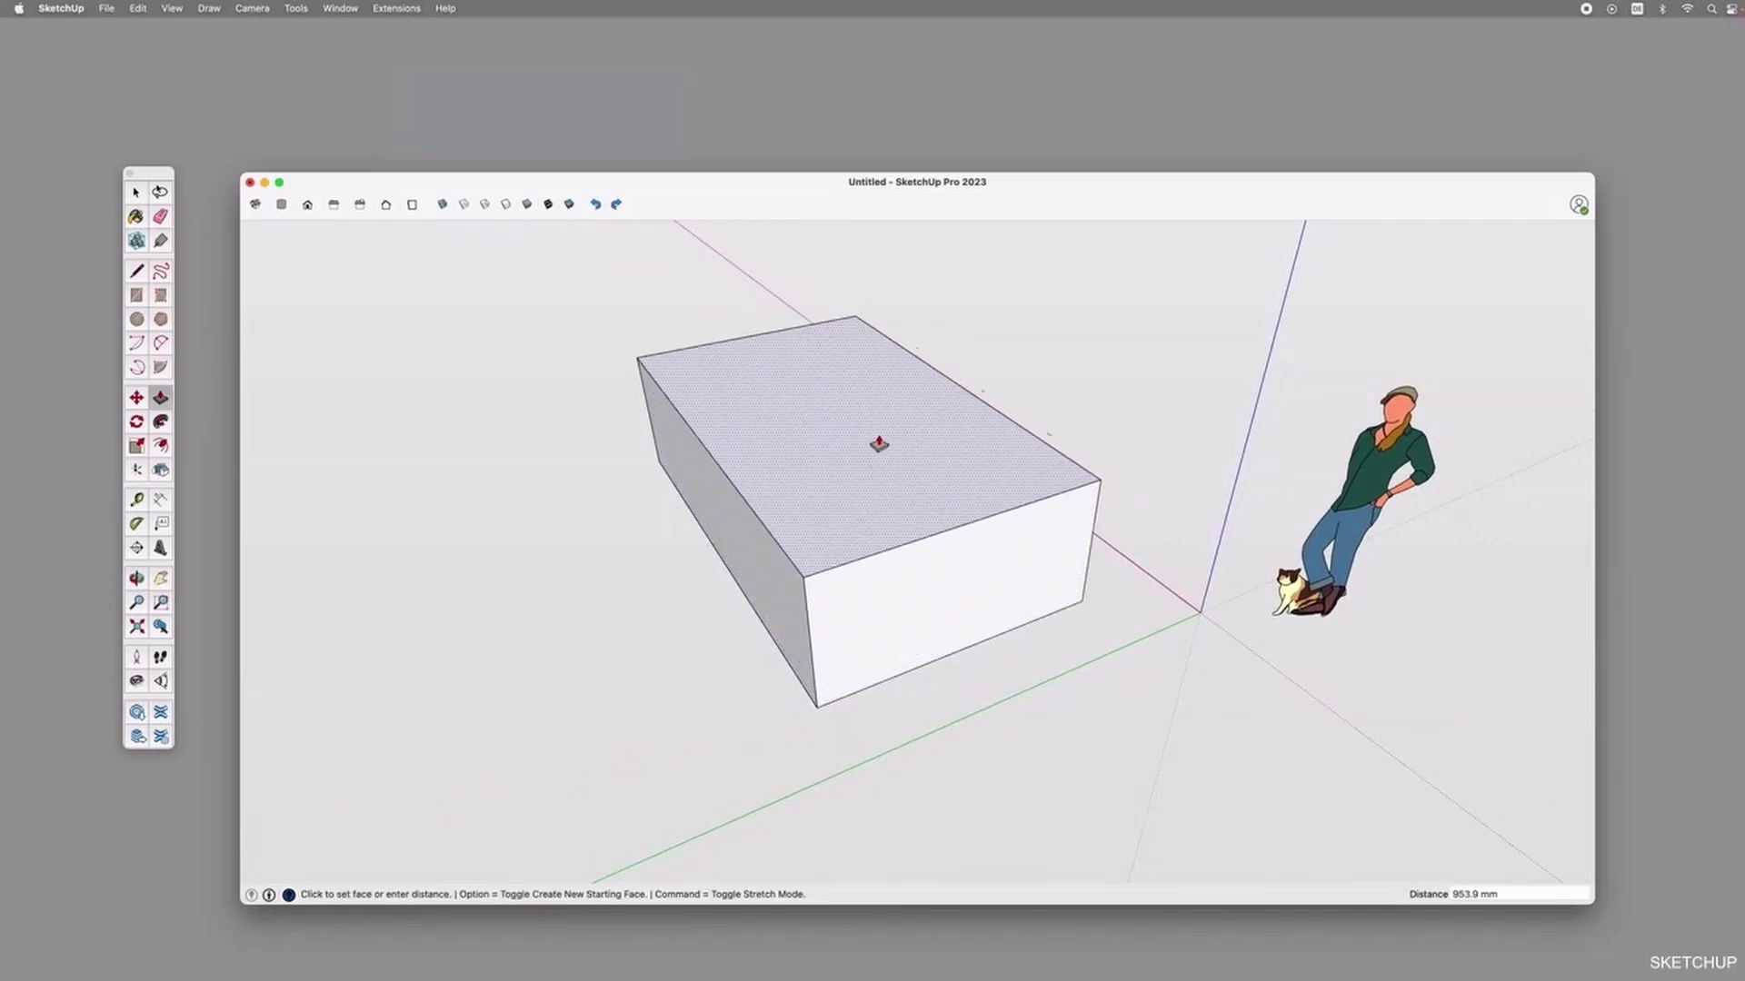
{"action": "scroll", "coordinate": [878, 397], "scroll_direction": "down", "scroll_amount": 2}
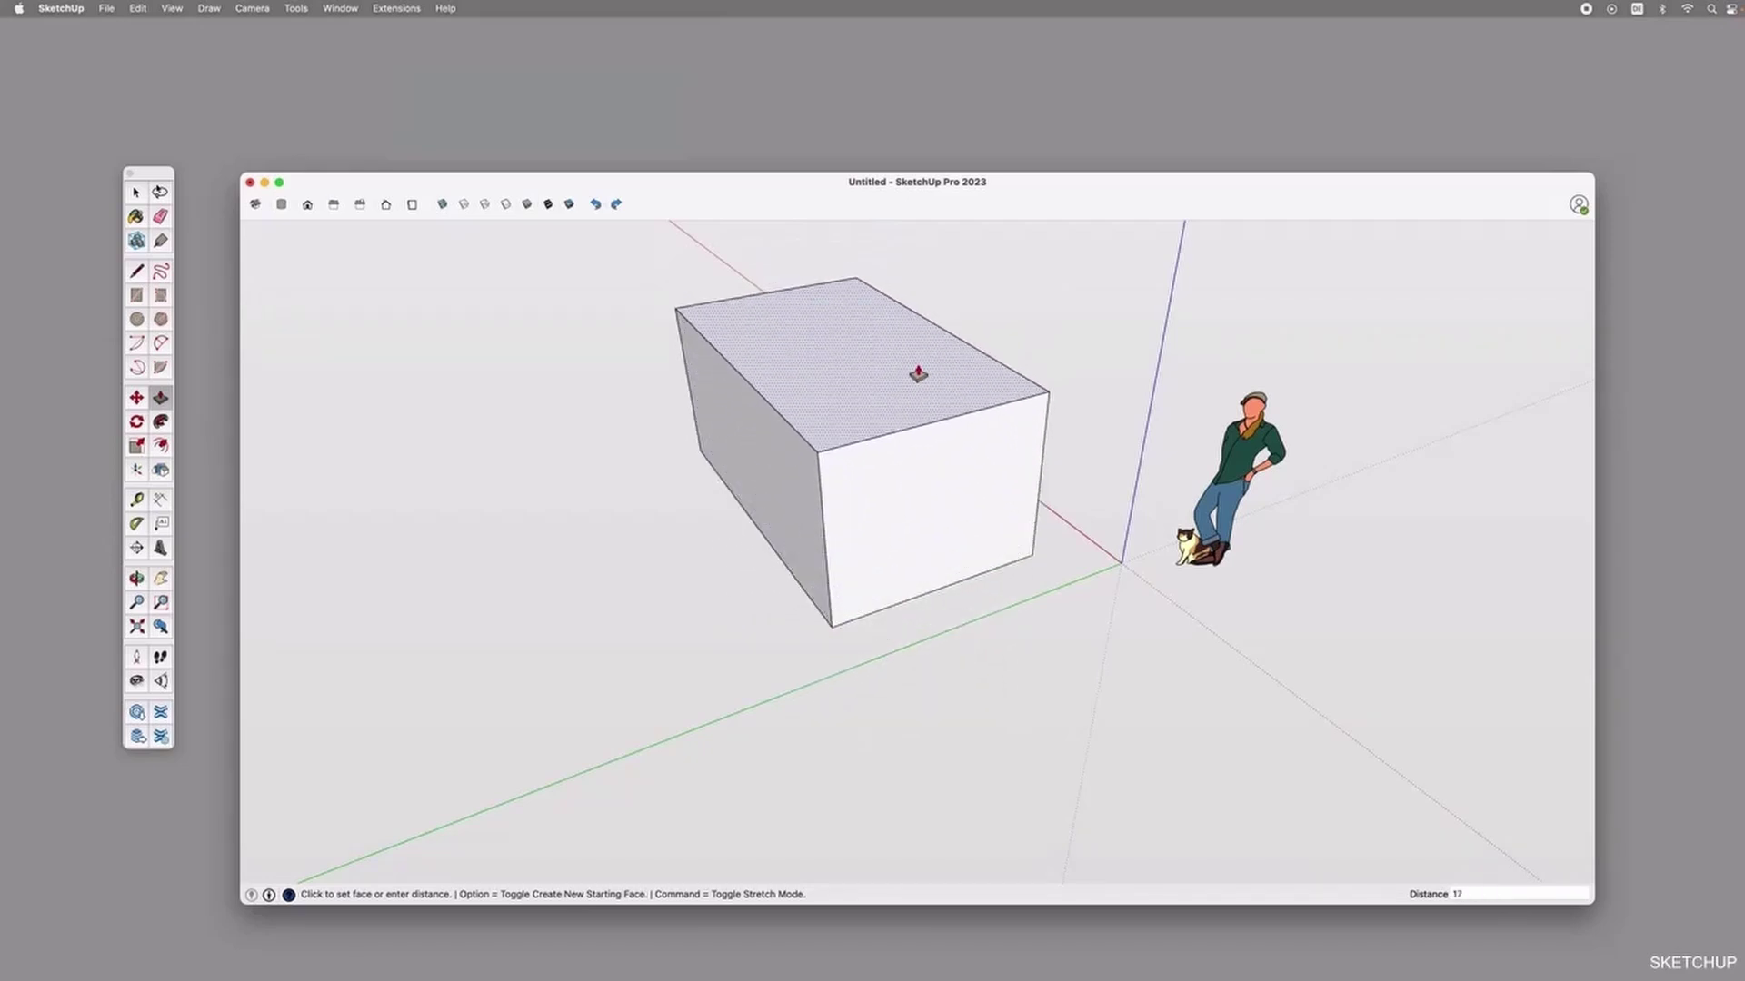
{"action": "key", "text": "Return"}
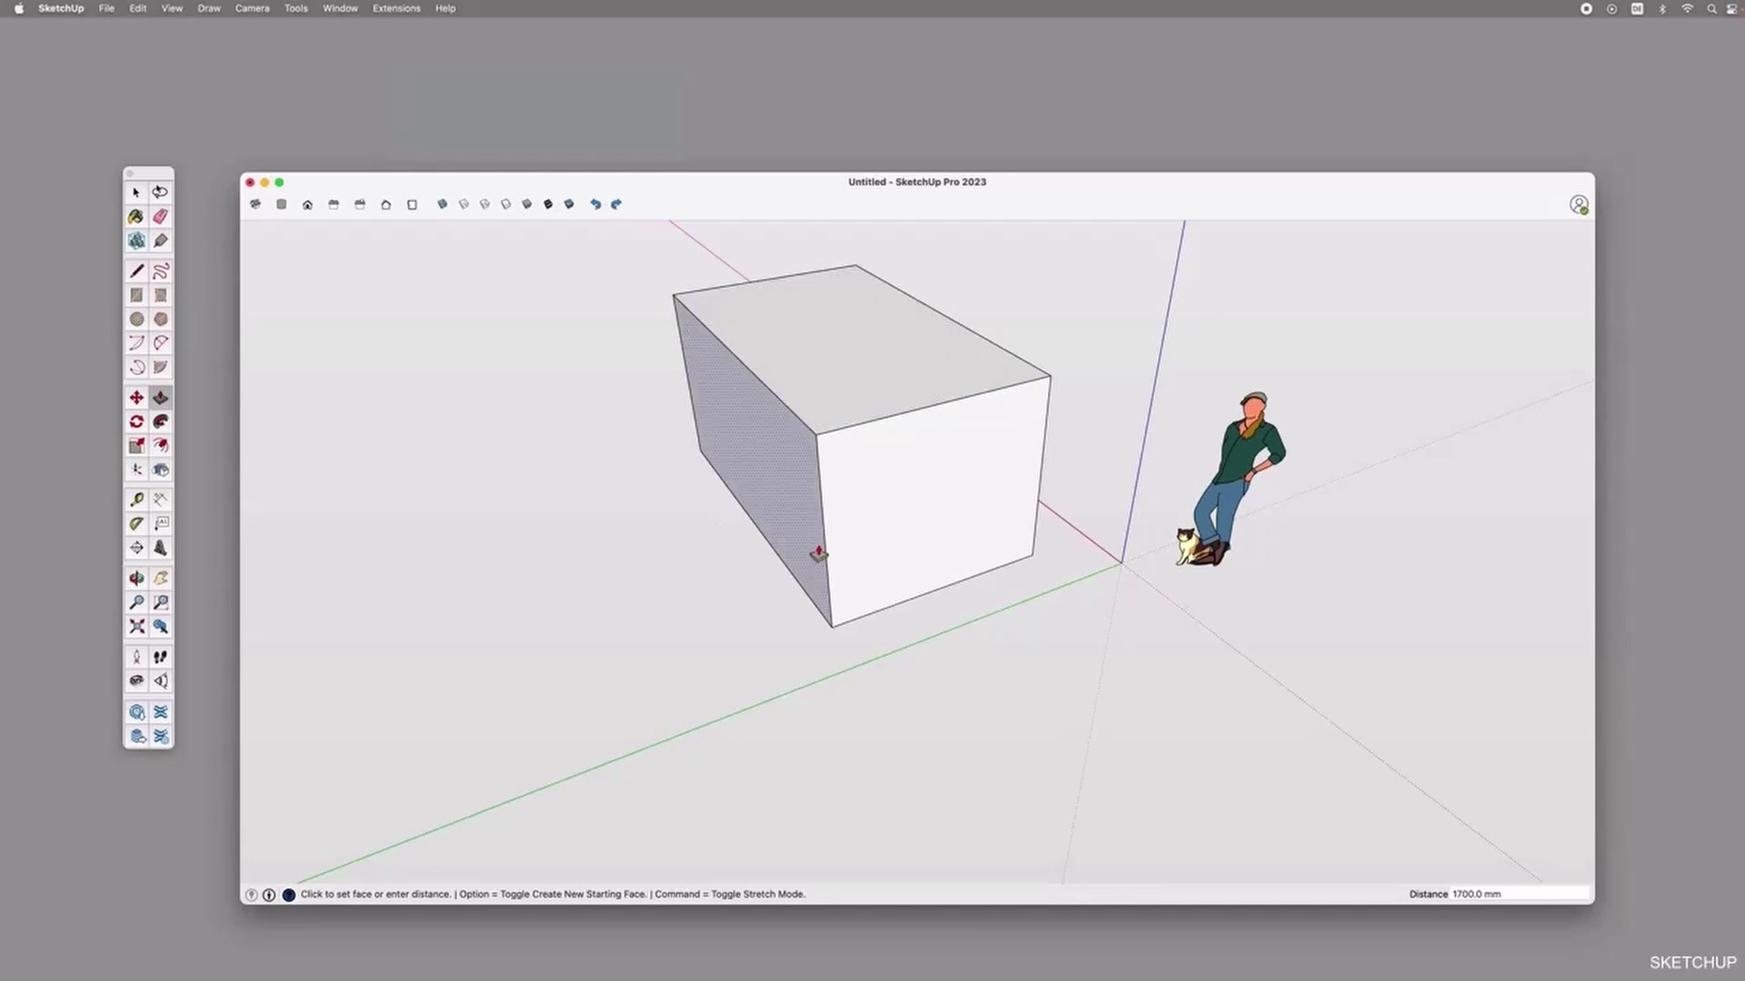
{"action": "left_click", "coordinate": [909, 496]}
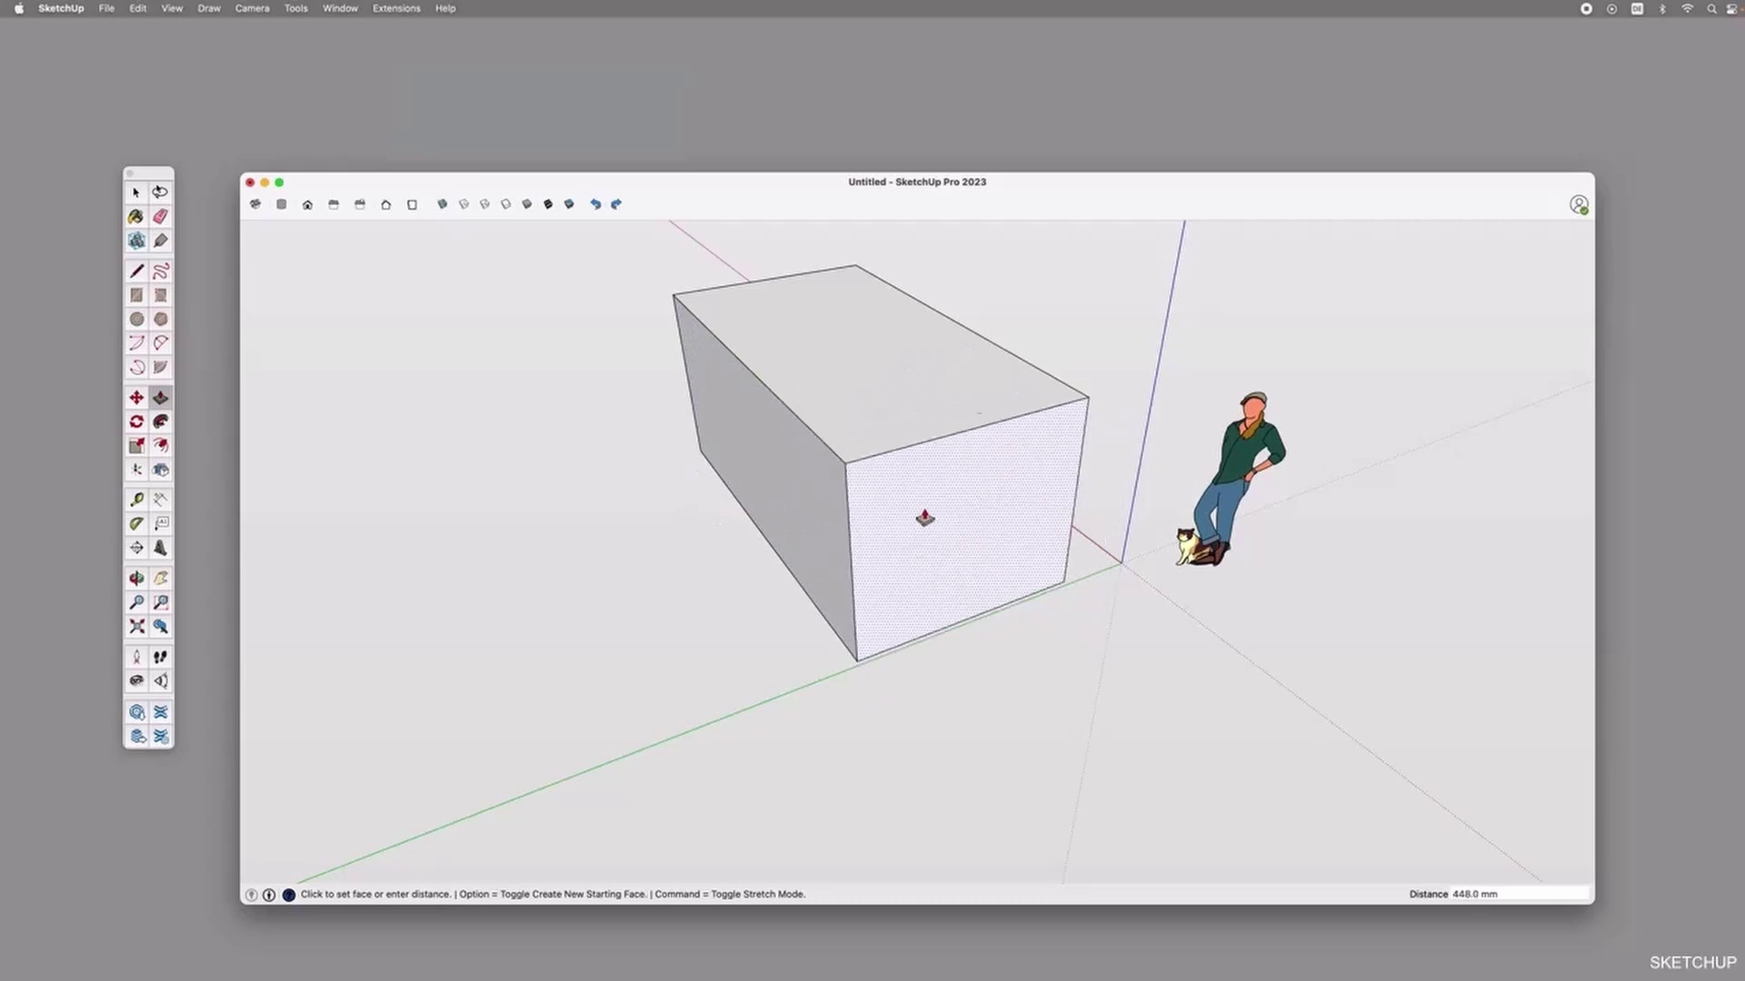
{"action": "left_click", "coordinate": [878, 492]}
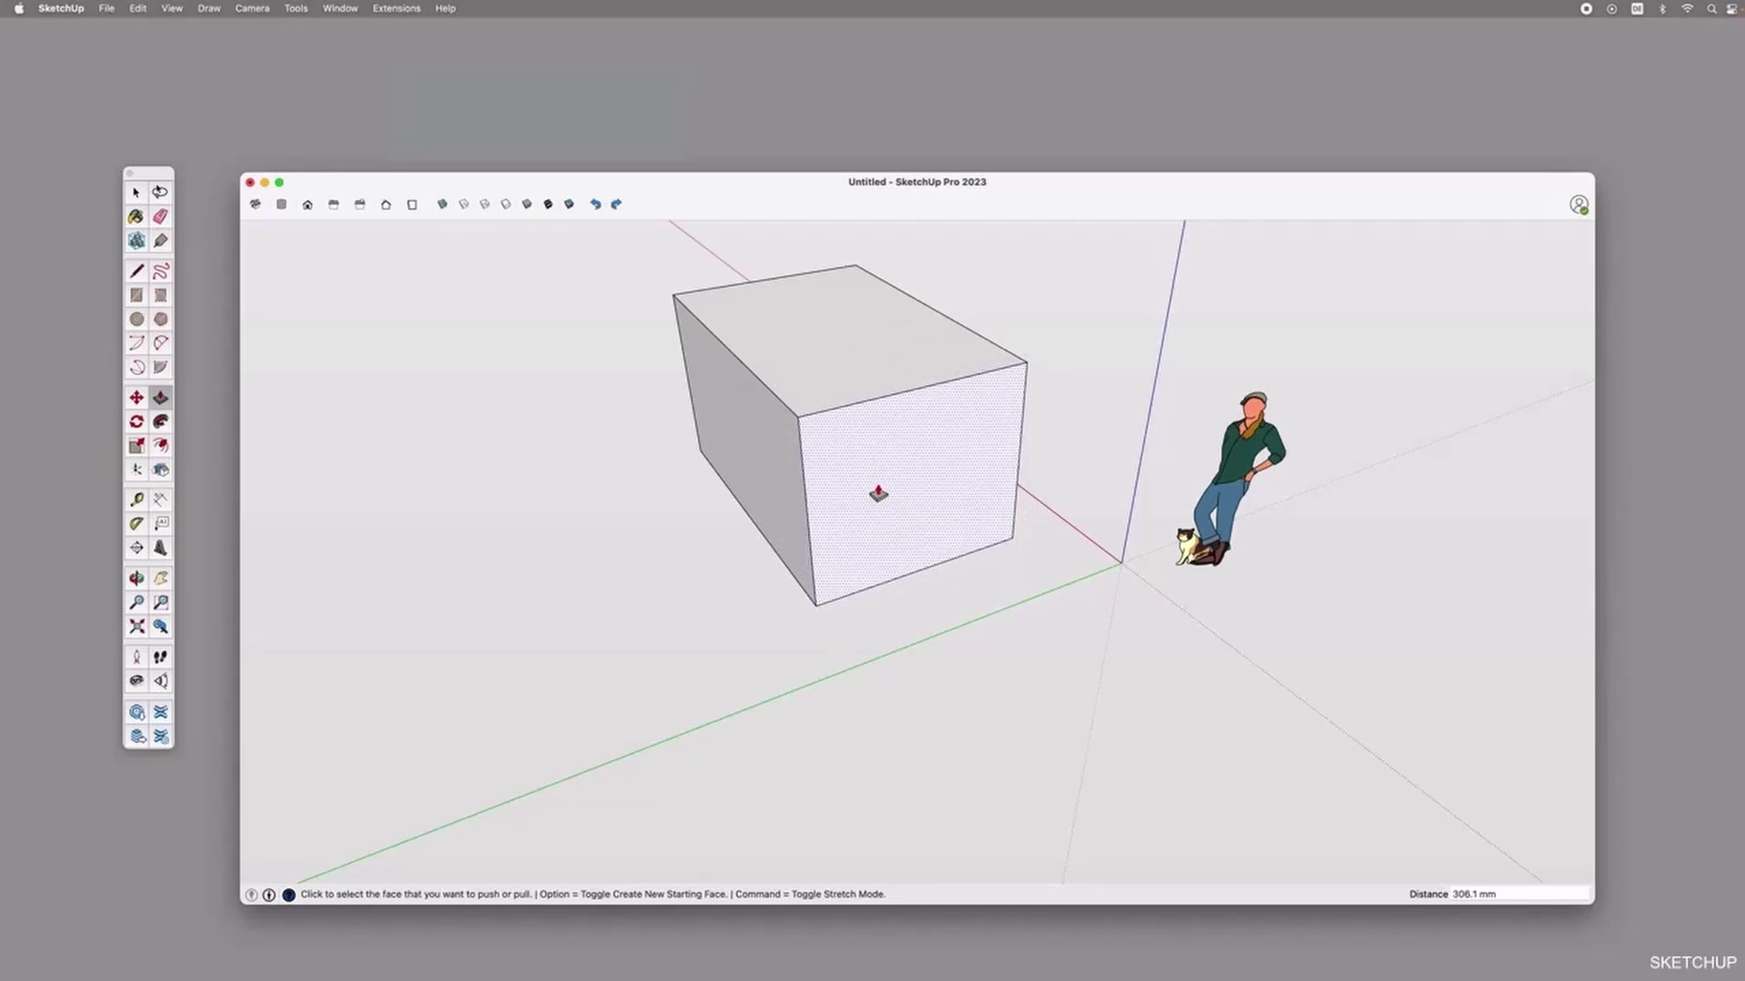
Examine the inside of the box in X-ray display, and return to the opaque display.
{"action": "key", "text": "l"}
{"action": "key", "text": "space"}
{"action": "key", "text": "o"}
{"action": "left_click_drag", "start_coordinate": [805, 522], "coordinate": [845, 564]}
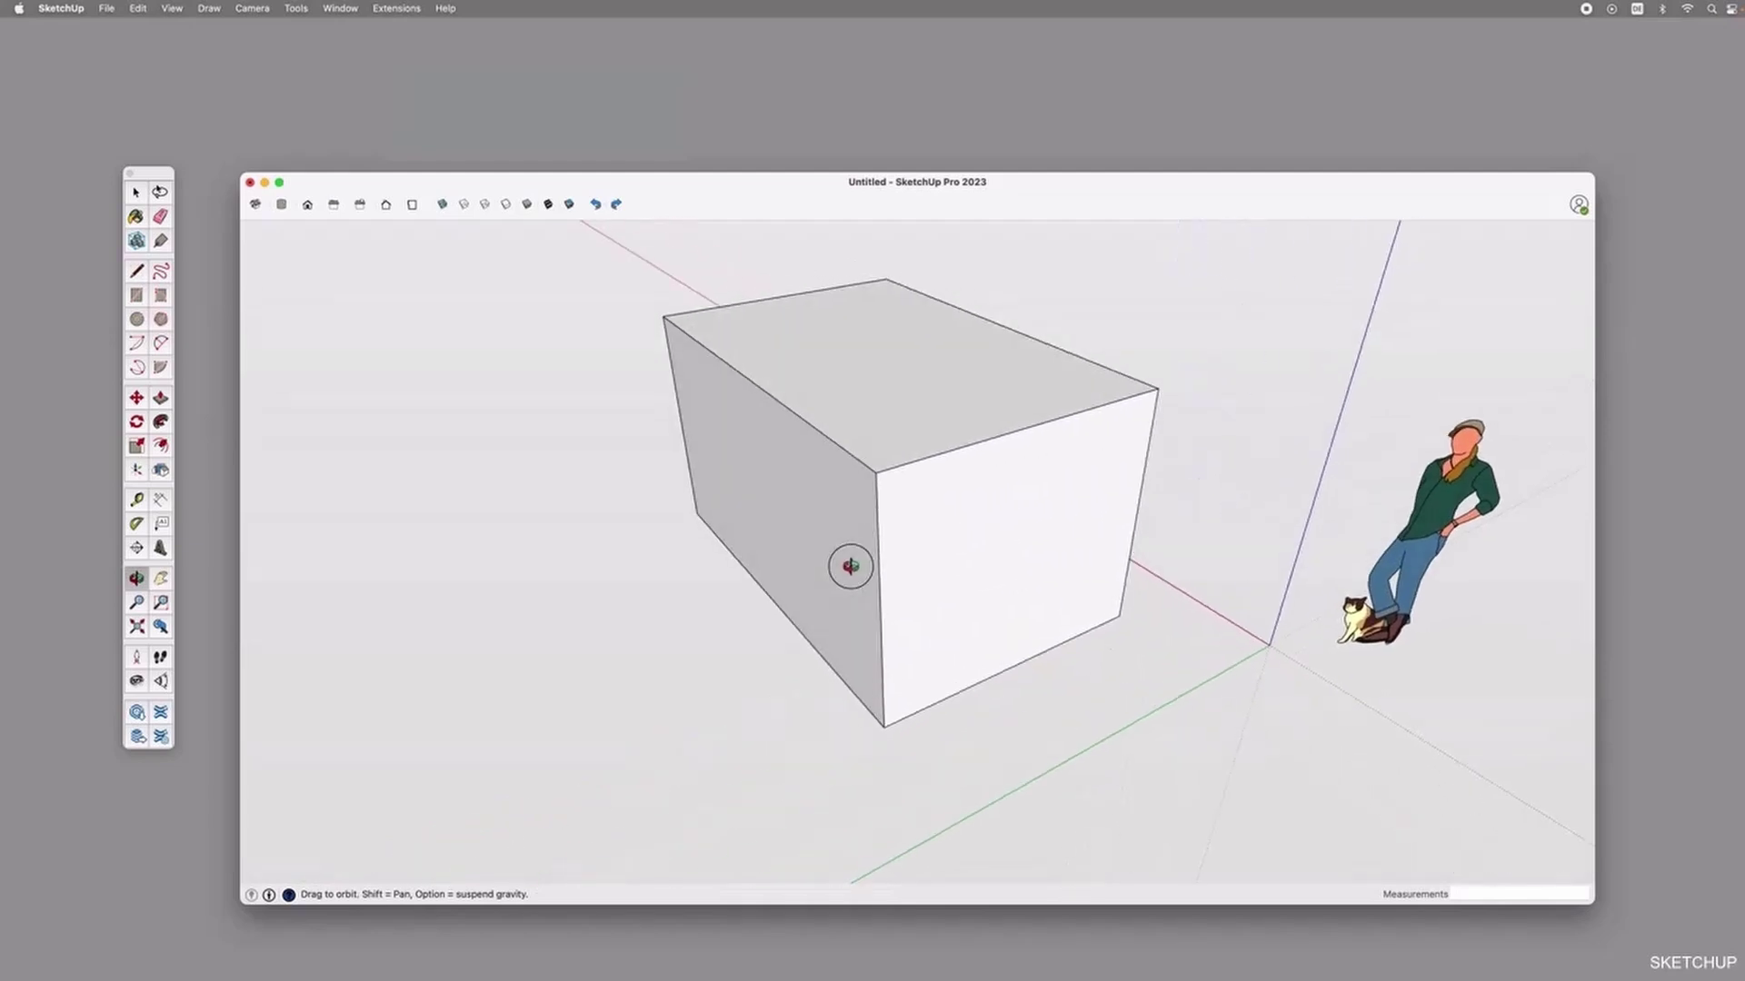
{"action": "left_click", "coordinate": [443, 205]}
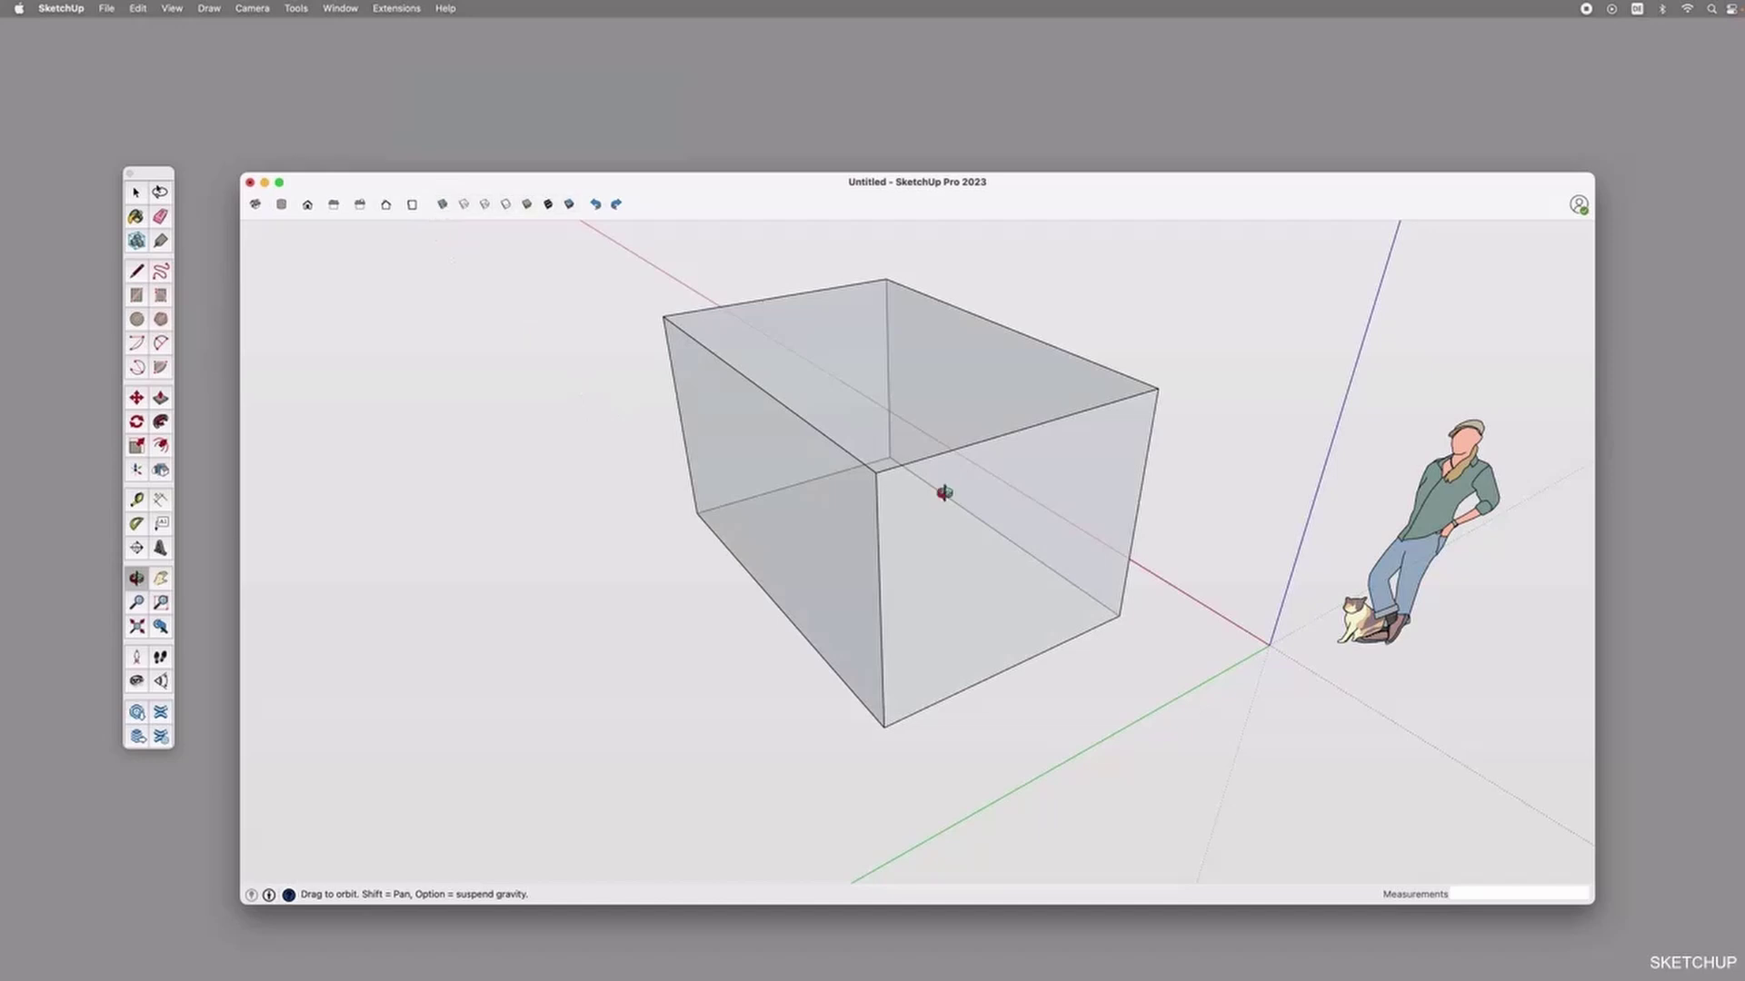
{"action": "left_click_drag", "start_coordinate": [791, 372], "coordinate": [876, 467]}
{"action": "scroll", "coordinate": [909, 452], "scroll_direction": "up", "scroll_amount": 3}
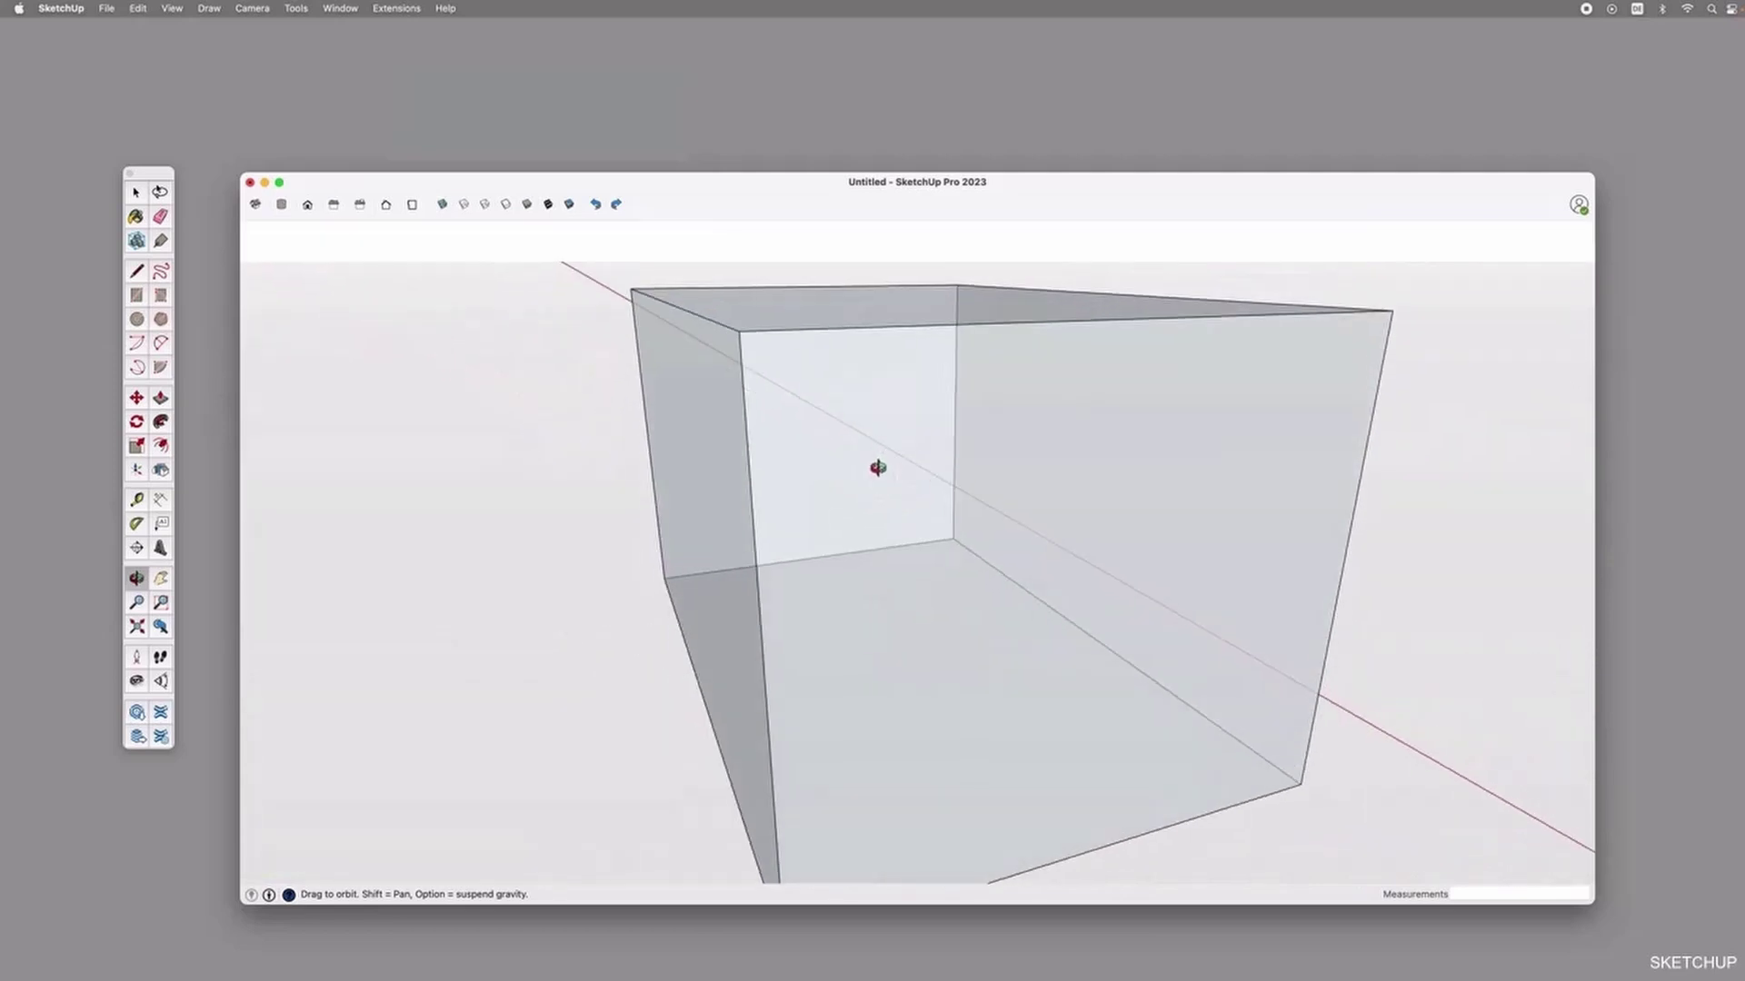
{"action": "scroll", "coordinate": [876, 467], "scroll_direction": "up", "scroll_amount": 5}
{"action": "scroll", "coordinate": [878, 468], "scroll_direction": "up", "scroll_amount": 3}
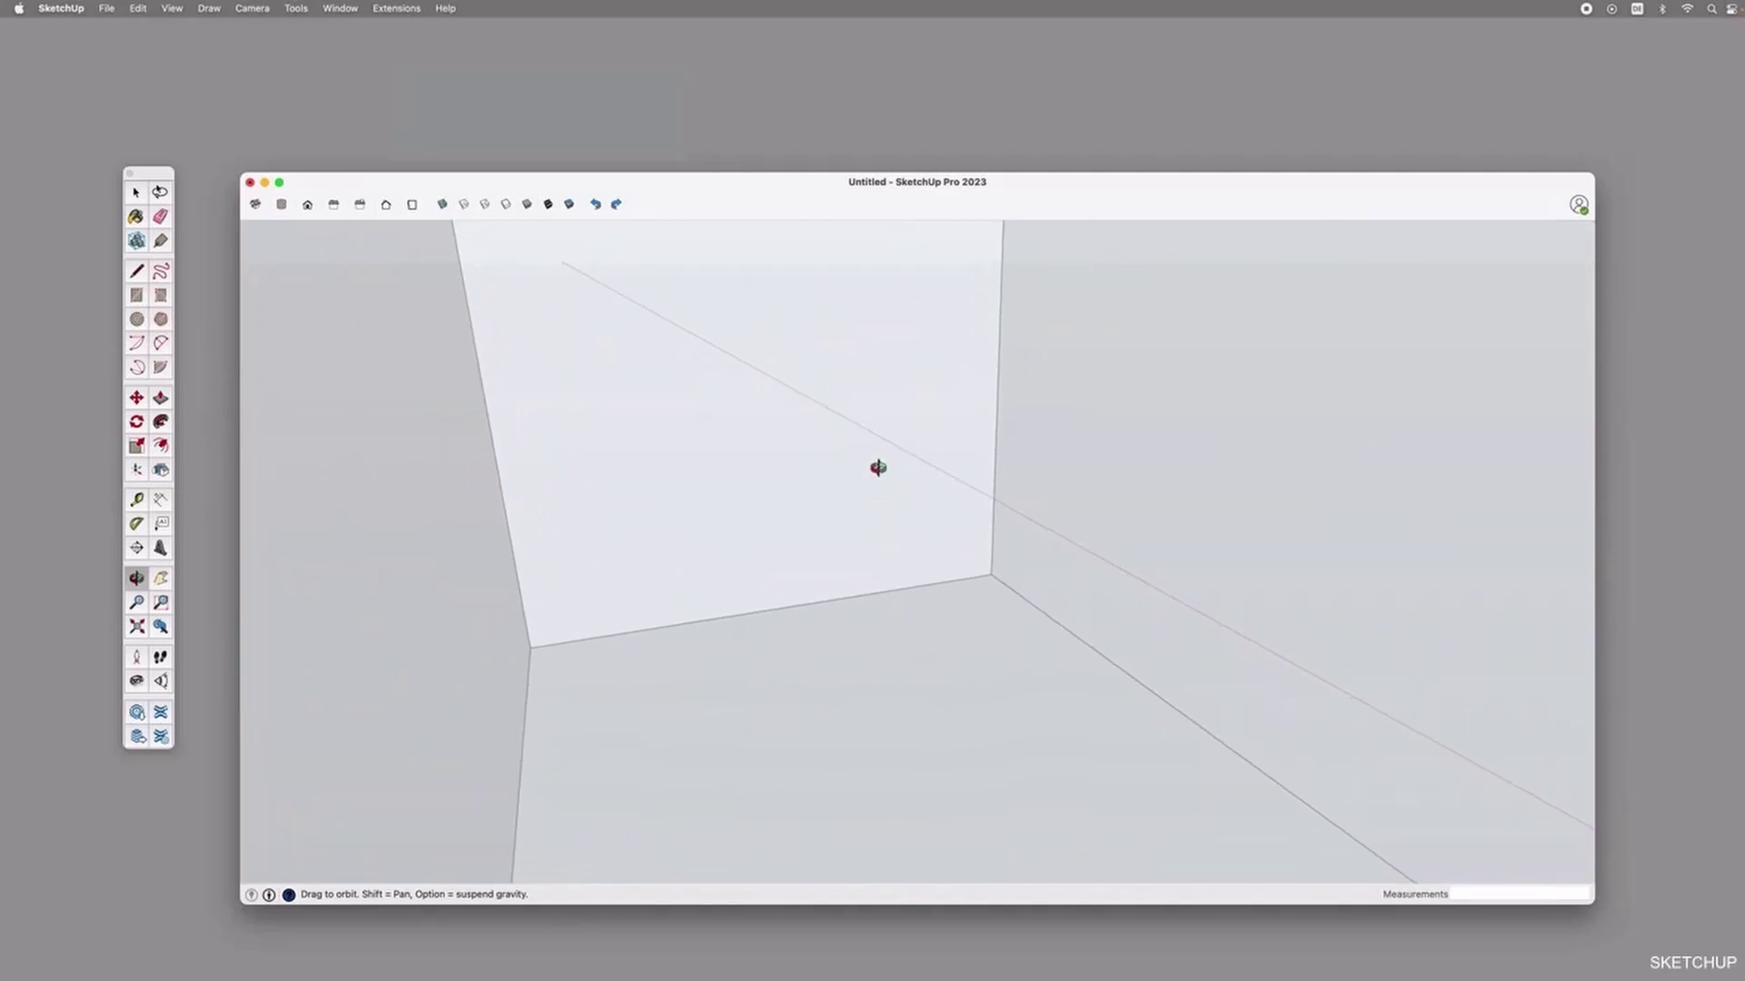
{"action": "scroll", "coordinate": [877, 468], "scroll_direction": "up", "scroll_amount": 3}
{"action": "scroll", "coordinate": [878, 468], "scroll_direction": "down", "scroll_amount": 2}
{"action": "left_click_drag", "start_coordinate": [877, 468], "coordinate": [909, 565]}
{"action": "scroll", "coordinate": [909, 566], "scroll_direction": "down", "scroll_amount": 6}
{"action": "scroll", "coordinate": [962, 584], "scroll_direction": "up", "scroll_amount": 3}
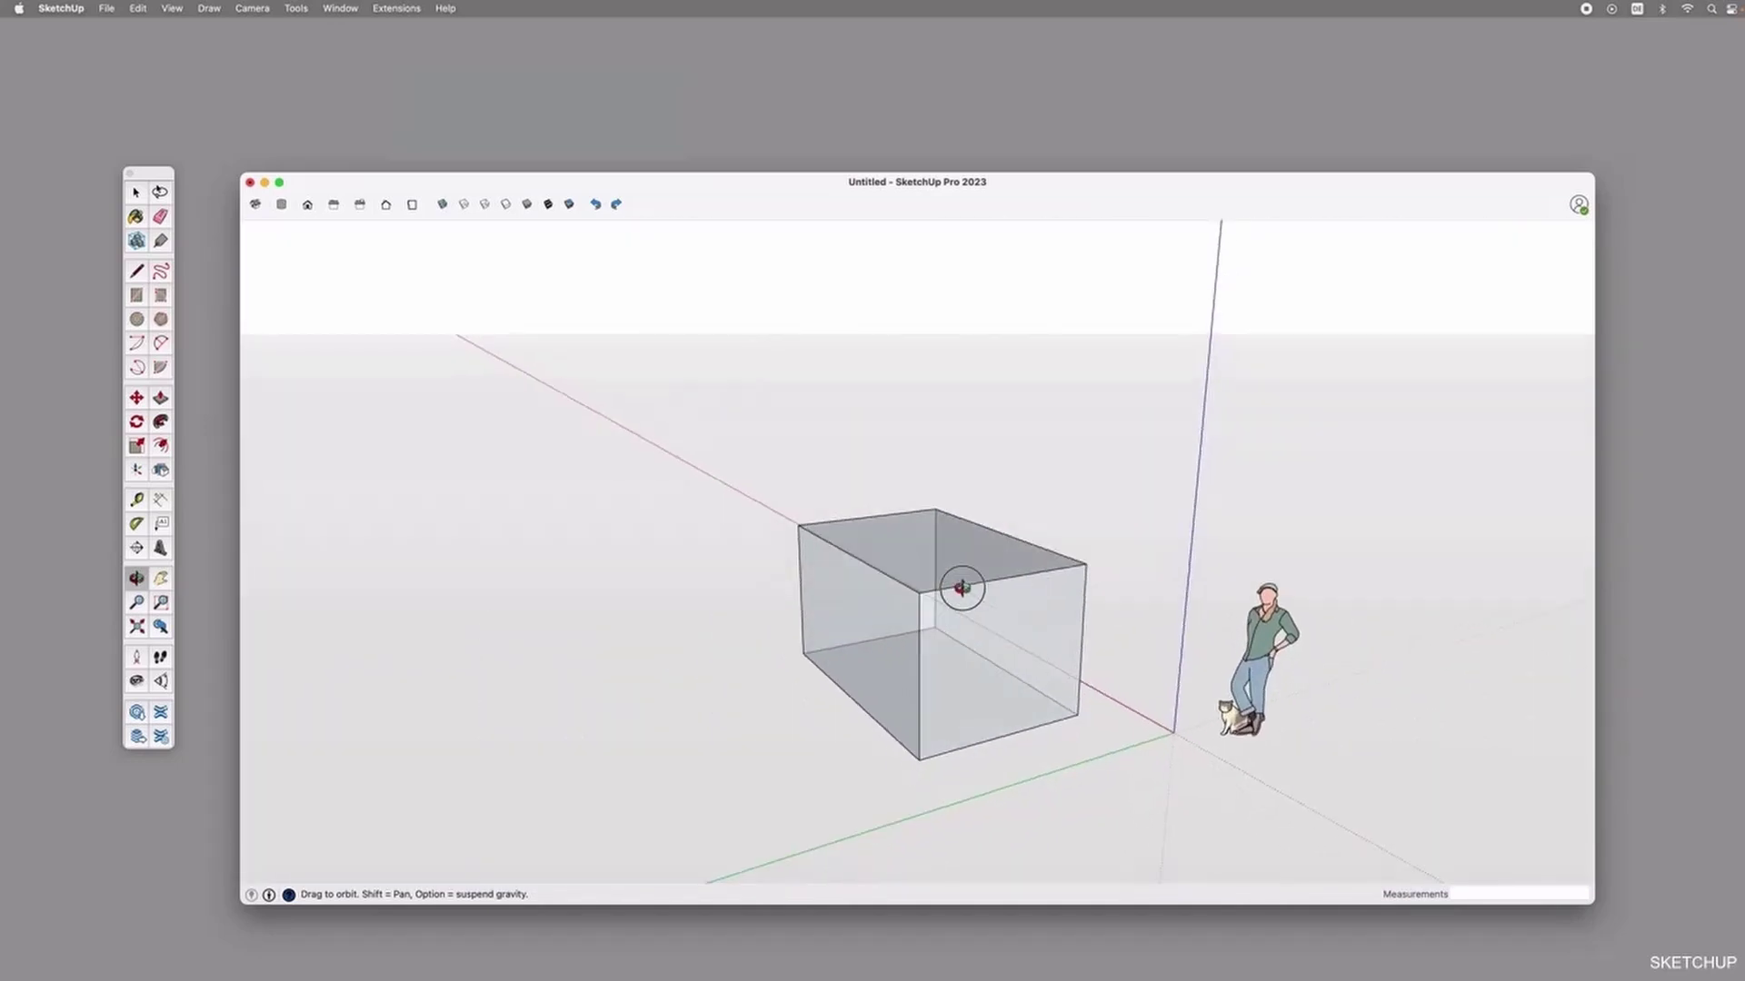
{"action": "left_click_drag", "start_coordinate": [946, 651], "coordinate": [892, 644]}
{"action": "key", "text": "space"}
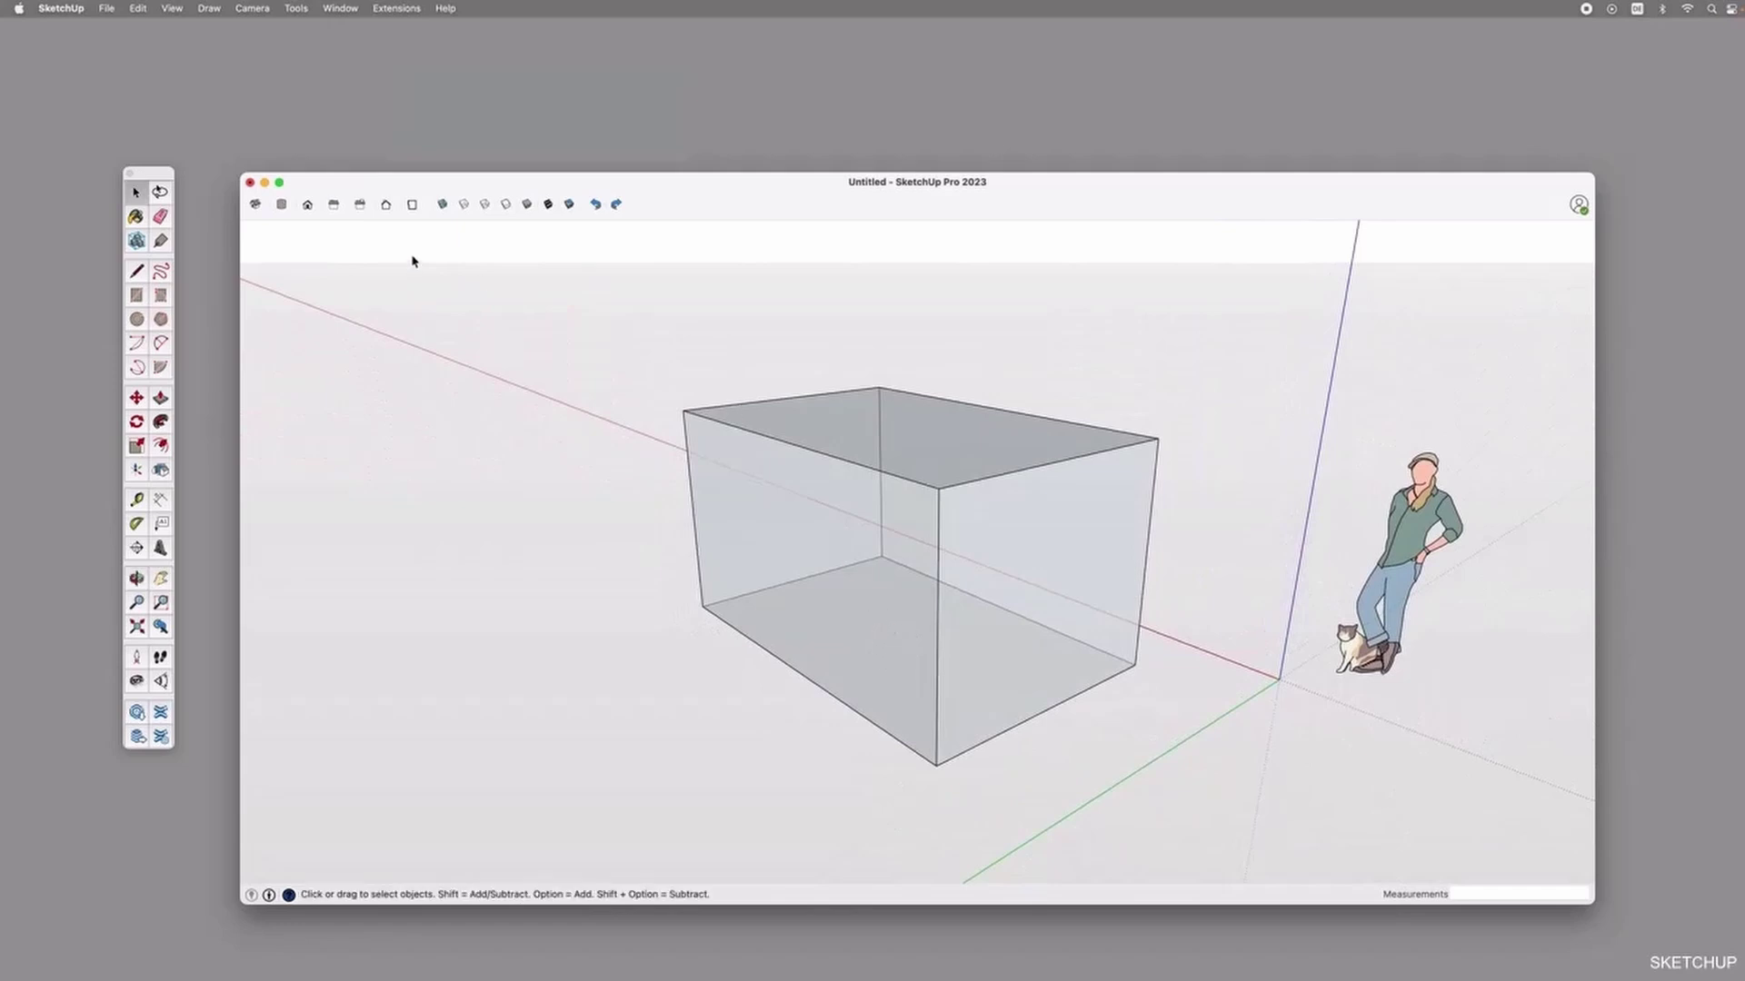
{"action": "left_click", "coordinate": [441, 205]}
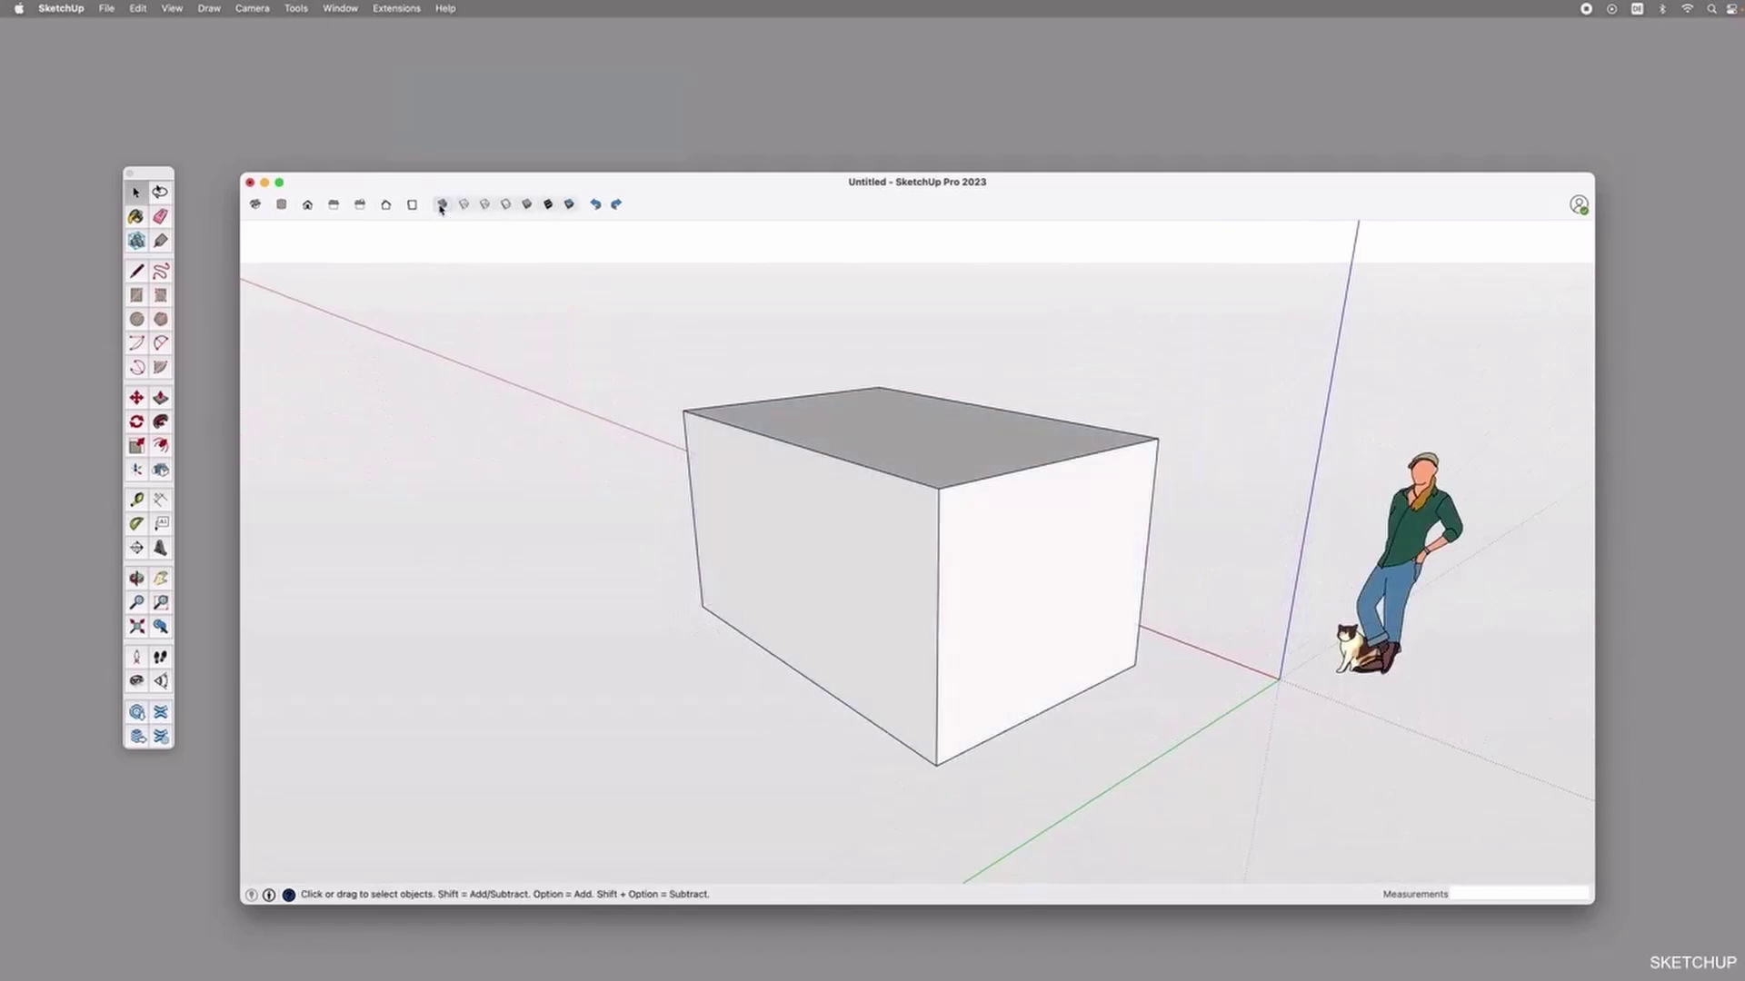
Draw a vertical line across the box's long side face from its top edge to its bottom edge.
{"action": "left_click", "coordinate": [1034, 617]}
{"action": "key", "text": "l"}
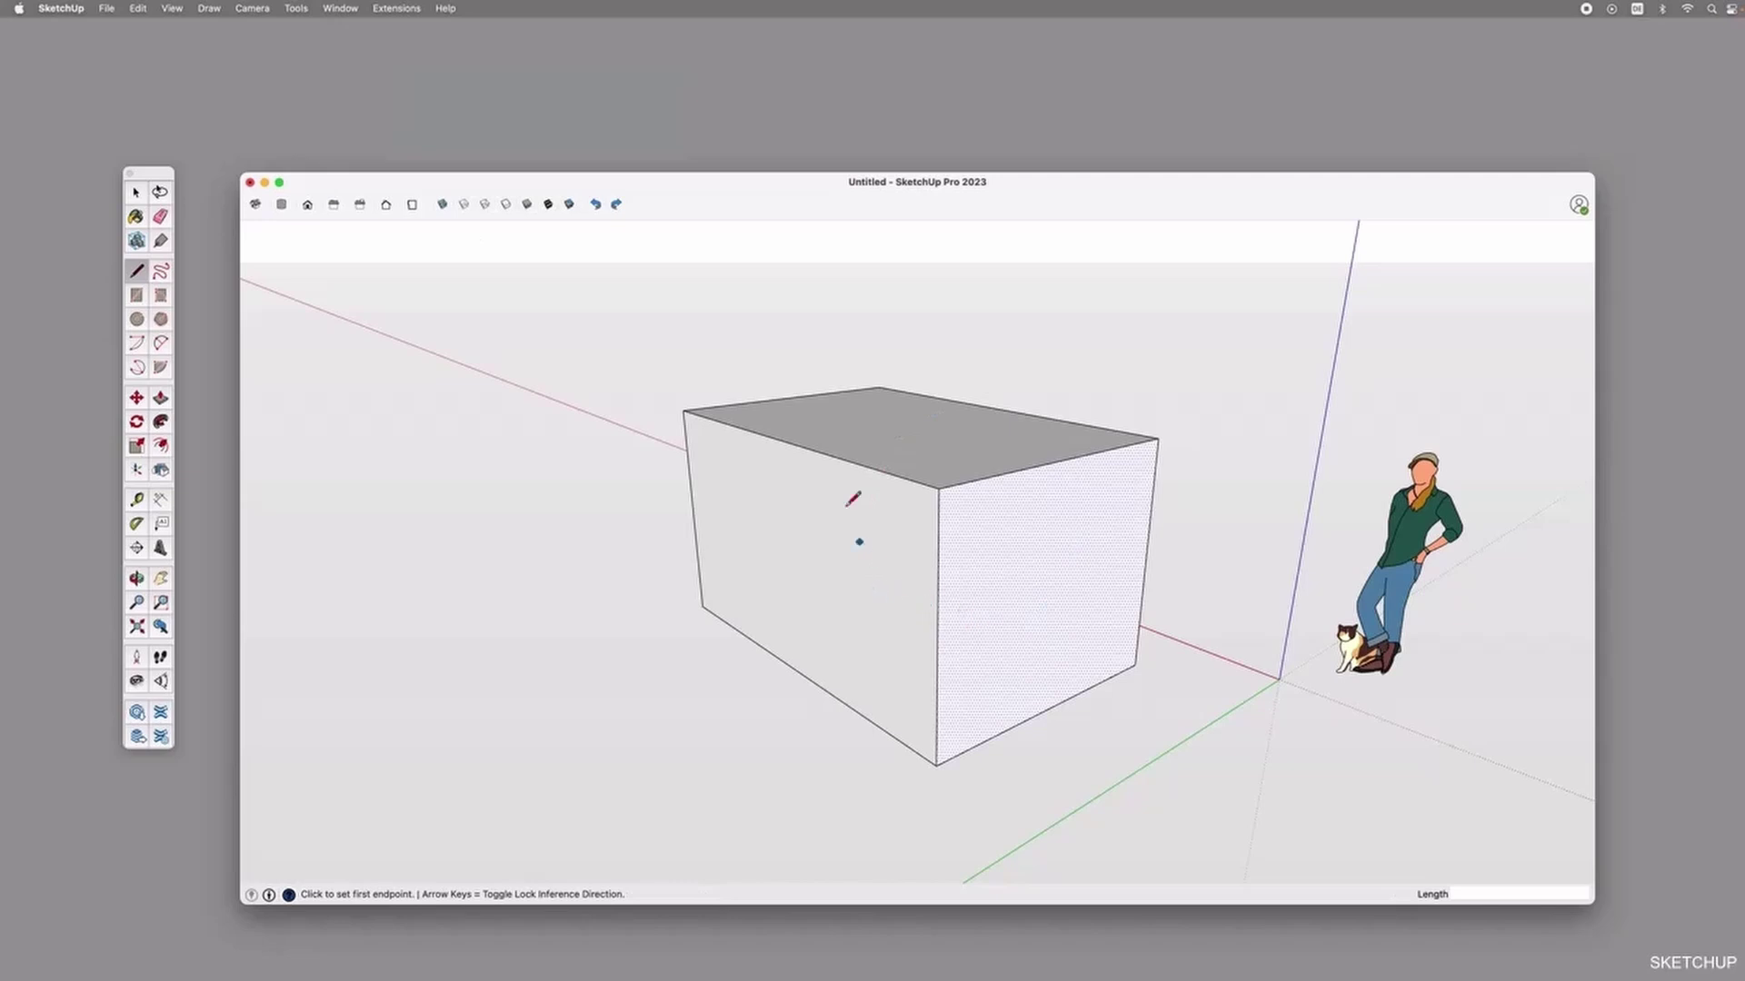
{"action": "left_click", "coordinate": [797, 446]}
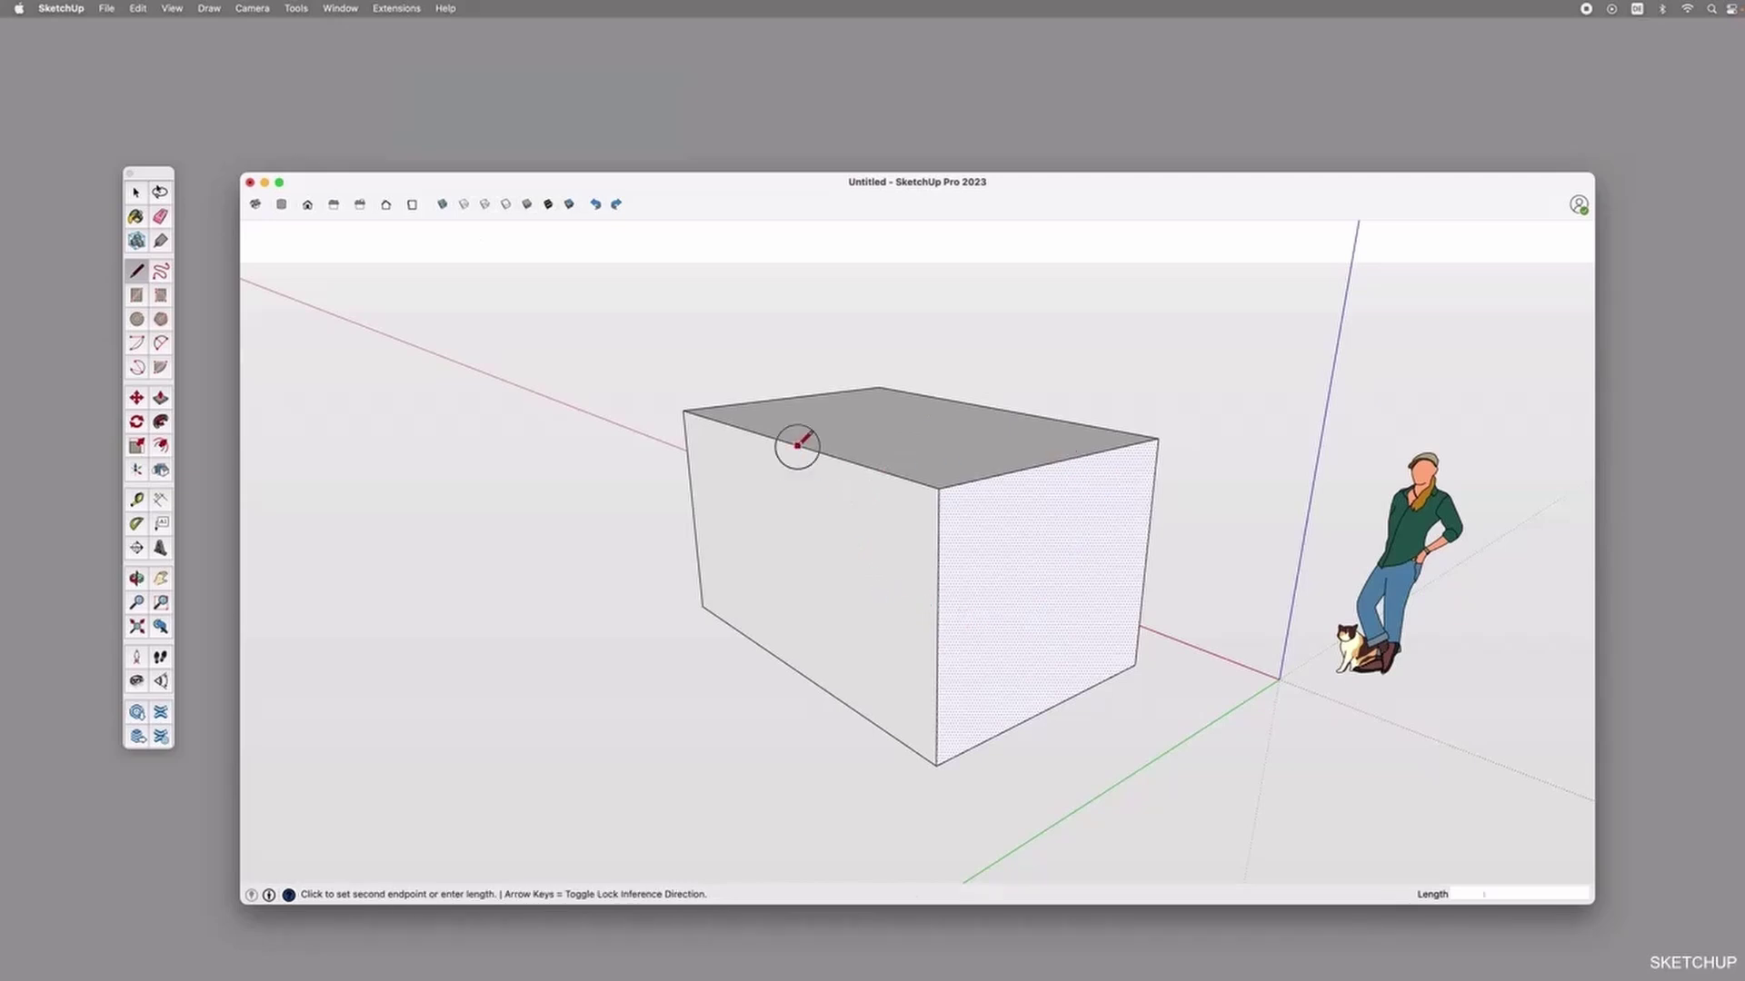
{"action": "left_click", "coordinate": [811, 679]}
Draw a rectangle on the box's end face and push it inward to form a window-like recess.
{"action": "key", "text": "r"}
{"action": "left_click", "coordinate": [973, 561]}
{"action": "left_click", "coordinate": [1047, 633]}
{"action": "key", "text": "p"}
{"action": "left_click", "coordinate": [1020, 612]}
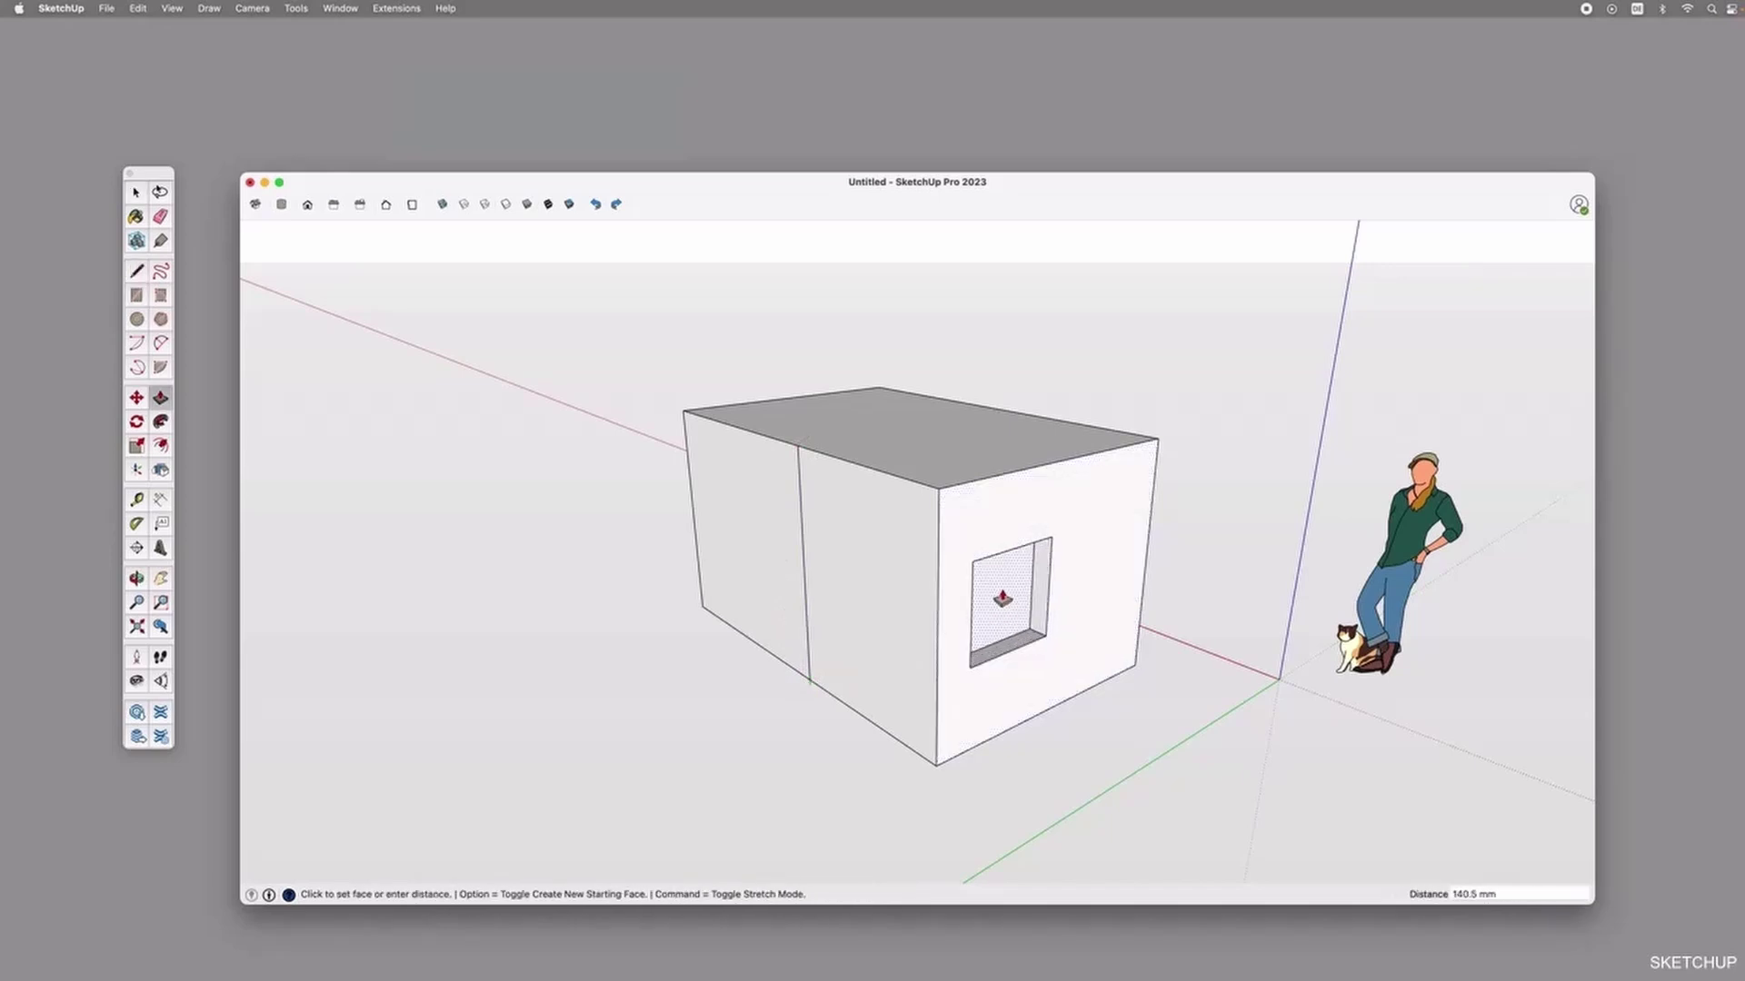
{"action": "left_click", "coordinate": [996, 593]}
Draw a rectangle on the box's top face and pull it upward into a raised block.
{"action": "key", "text": "r"}
{"action": "left_click", "coordinate": [894, 417]}
{"action": "left_click", "coordinate": [929, 456]}
{"action": "key", "text": "space"}
{"action": "double_click", "coordinate": [914, 442]}
{"action": "key", "text": "p"}
{"action": "left_click", "coordinate": [914, 444]}
{"action": "left_click", "coordinate": [919, 401]}
Delete the vertical corner edge shared by the divided long side and the end face with the recess.
{"action": "key", "text": "space"}
{"action": "left_click", "coordinate": [939, 622]}
{"action": "middle_click_drag", "start_coordinate": [1104, 607], "coordinate": [891, 630]}
{"action": "key", "text": "Delete"}
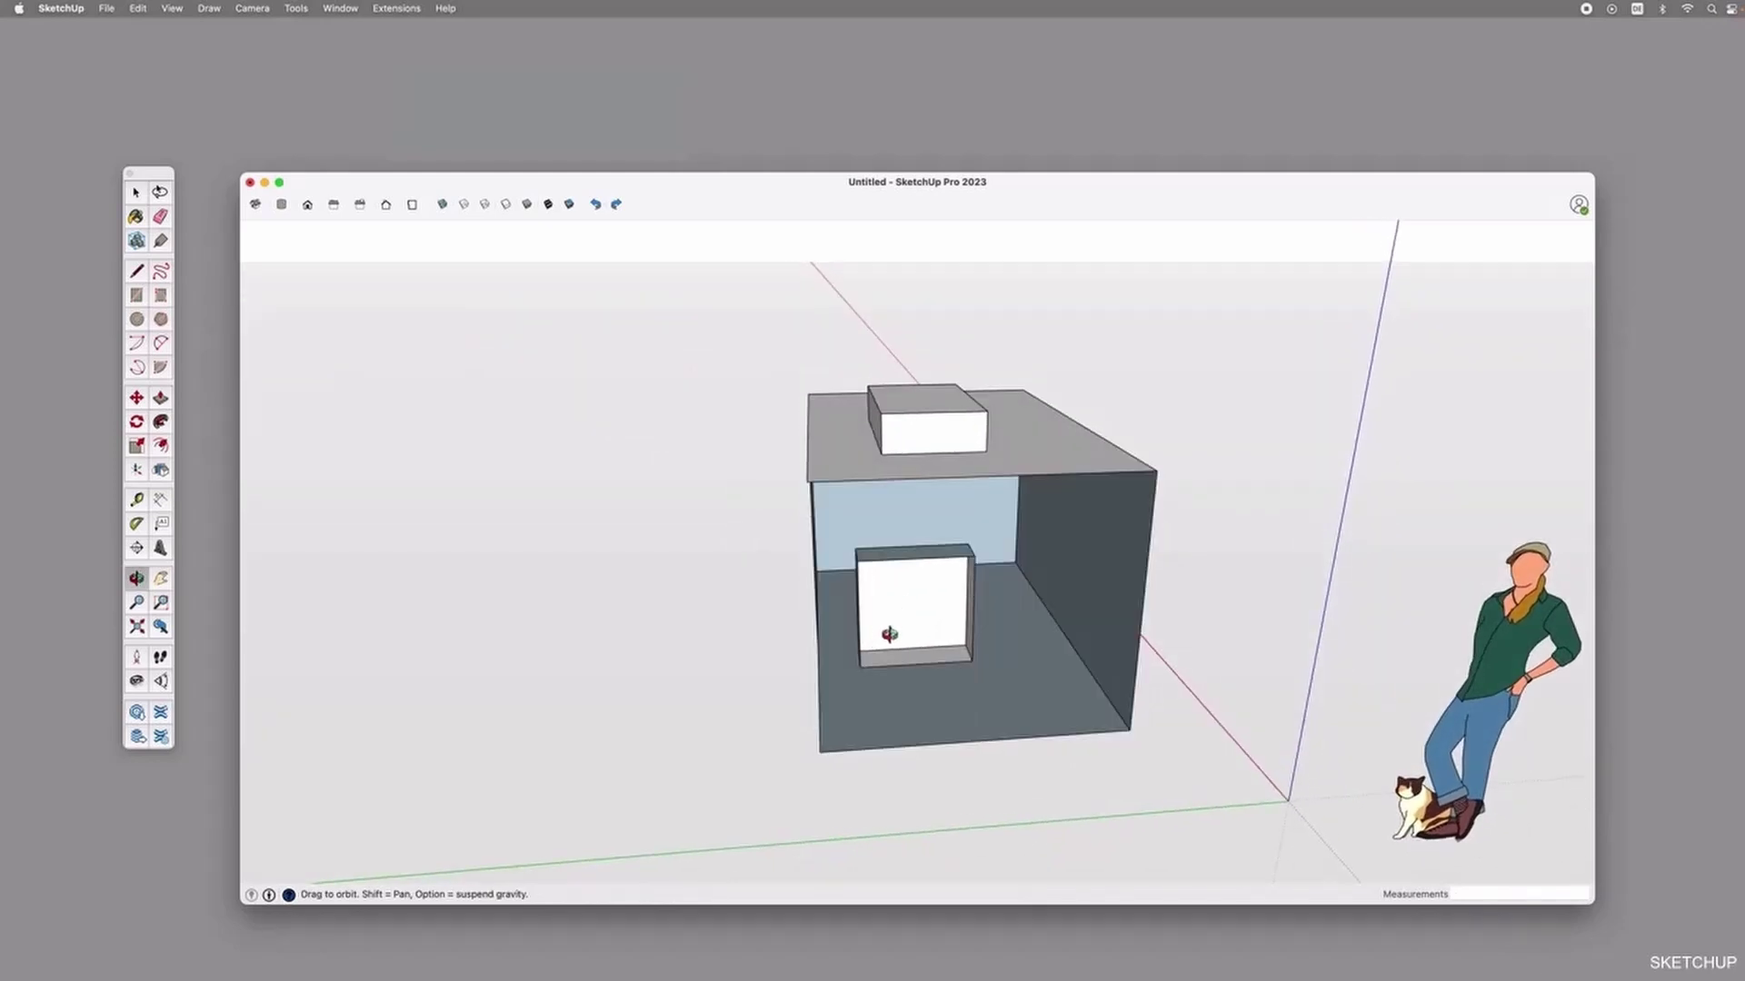
Redraw the missing vertical corner edge of the box from its top corner to its bottom corner, 1700 mm long.
{"action": "middle_click_drag", "start_coordinate": [794, 768], "coordinate": [939, 644]}
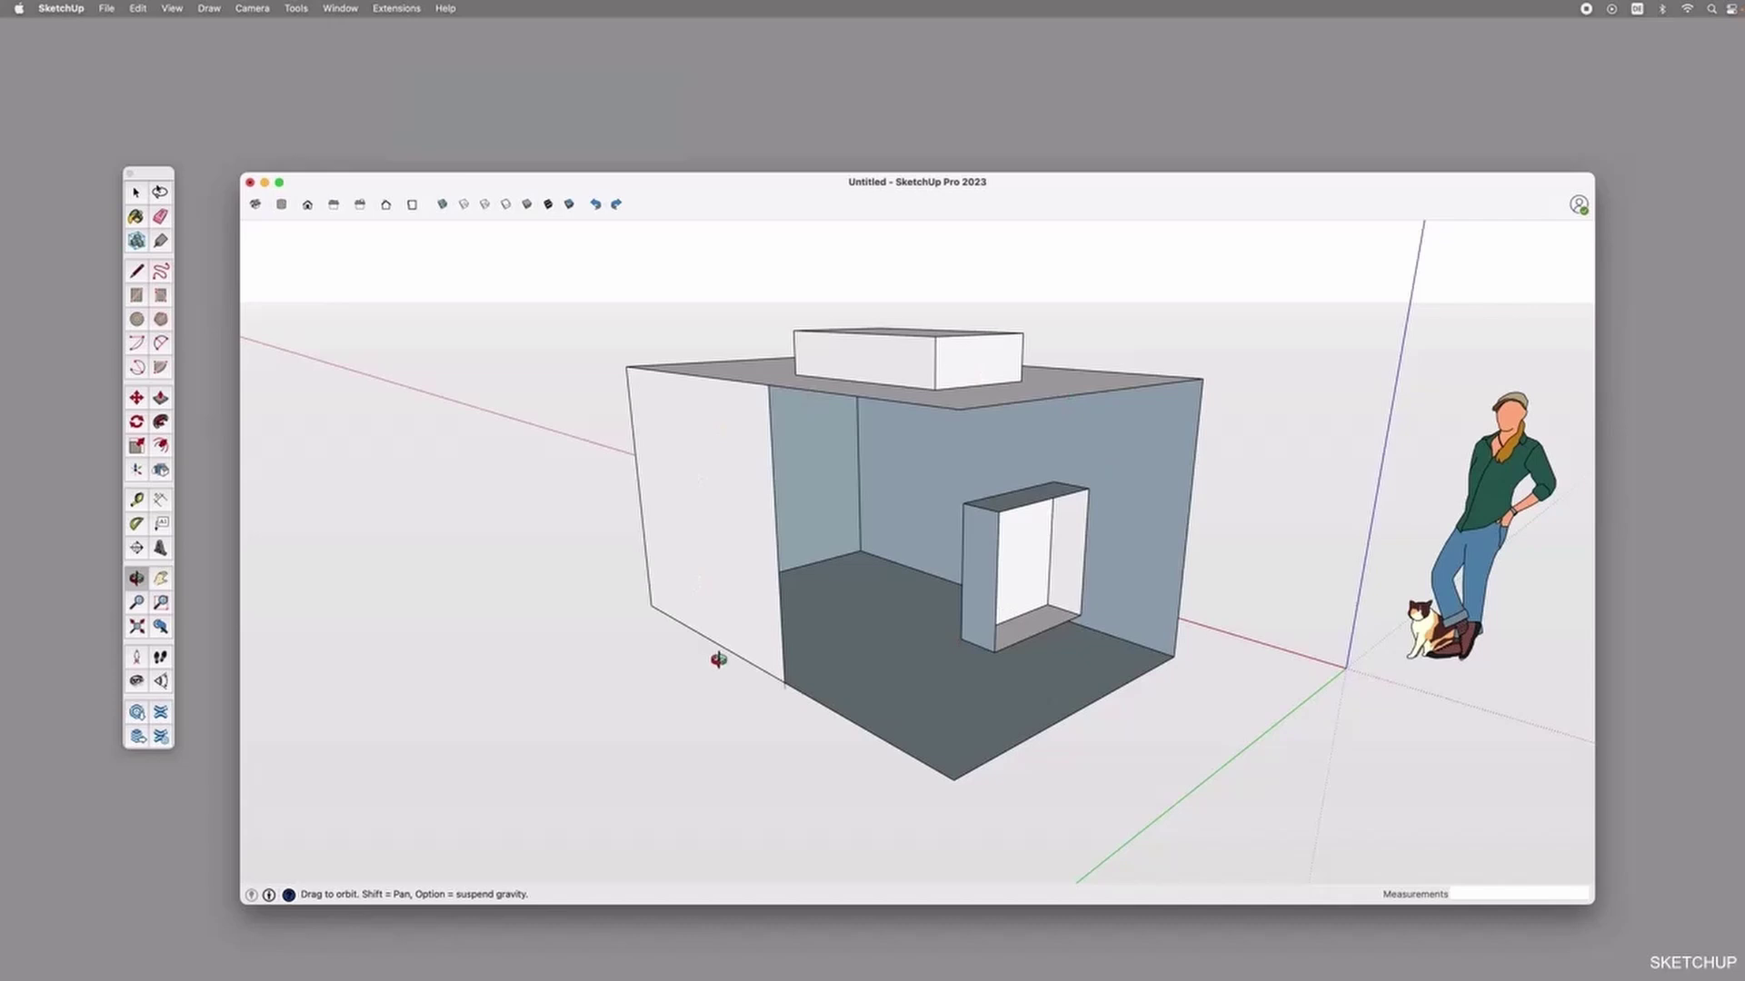
{"action": "key", "text": "l"}
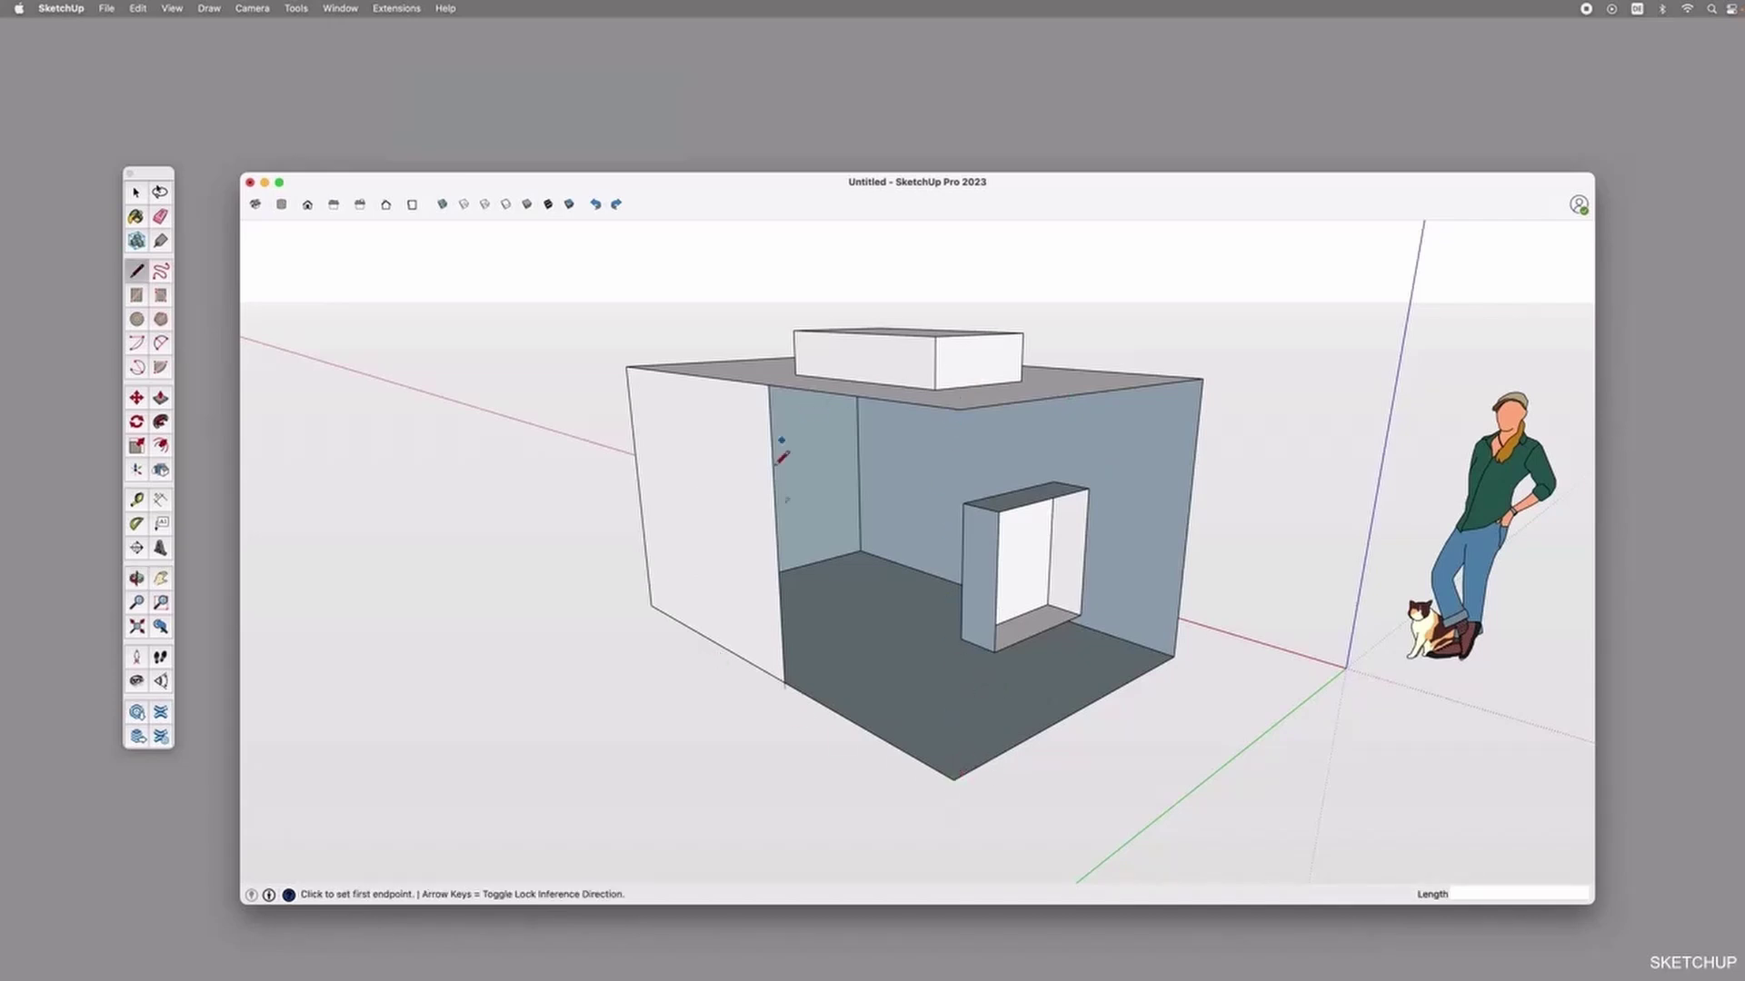
{"action": "left_click", "coordinate": [960, 408]}
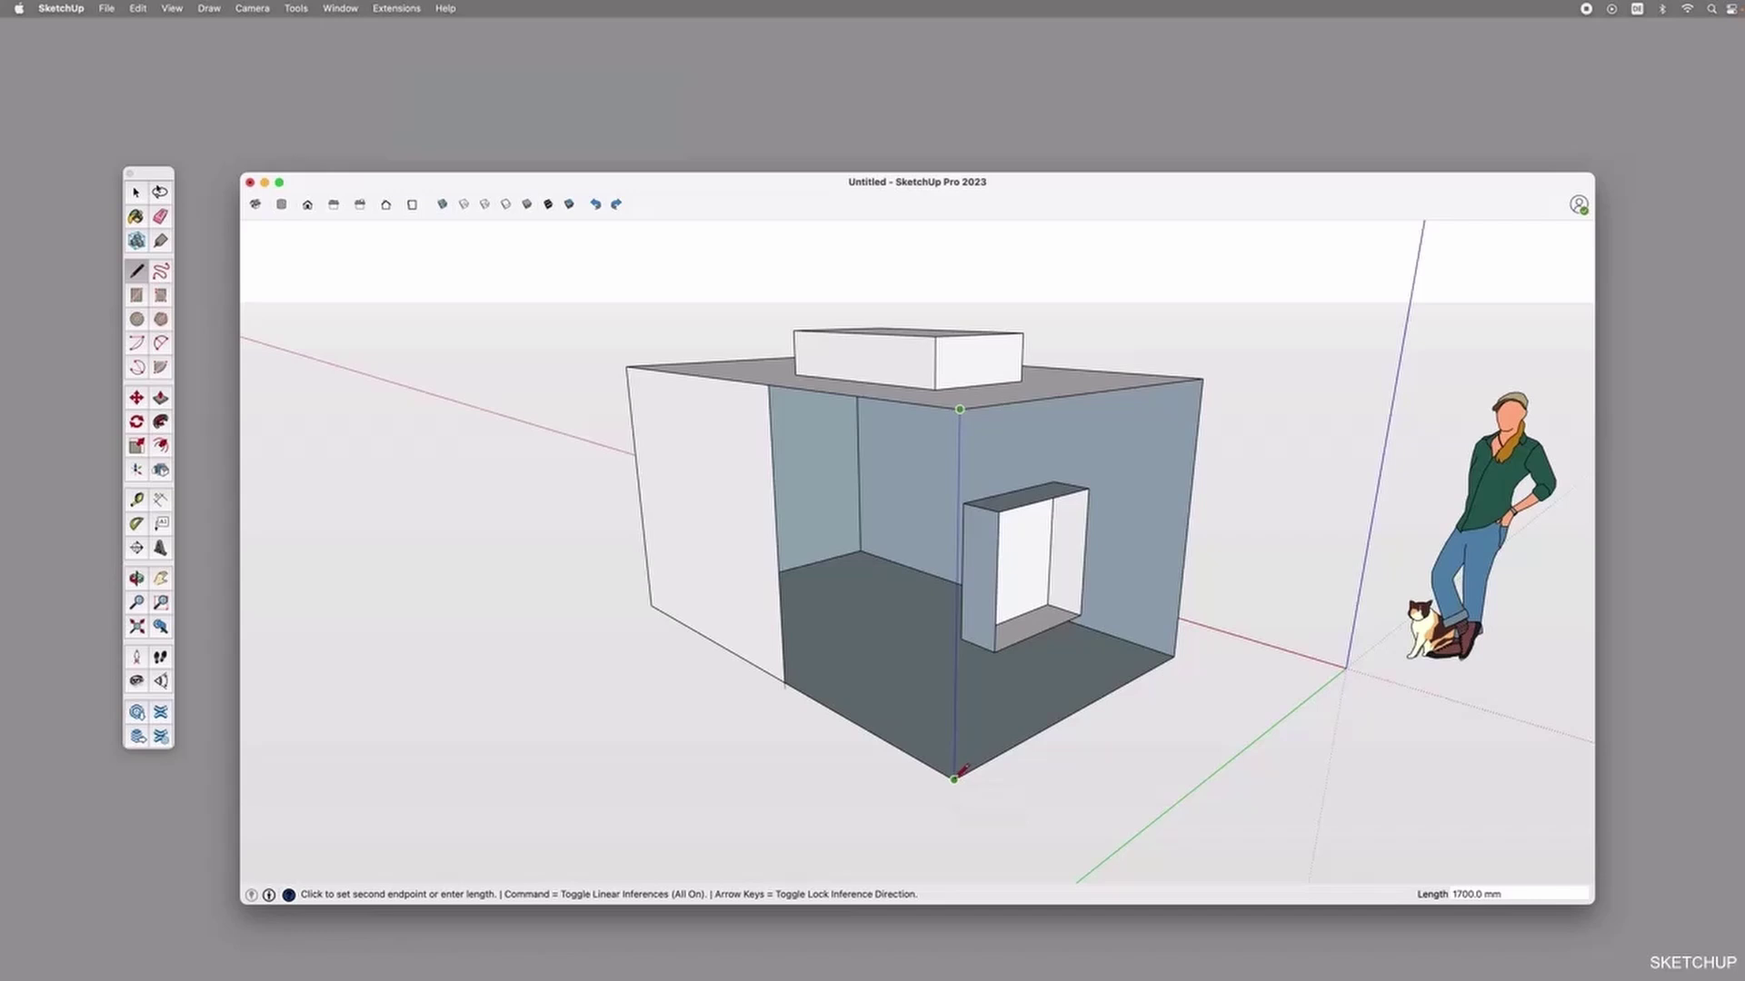
{"action": "left_click", "coordinate": [954, 780]}
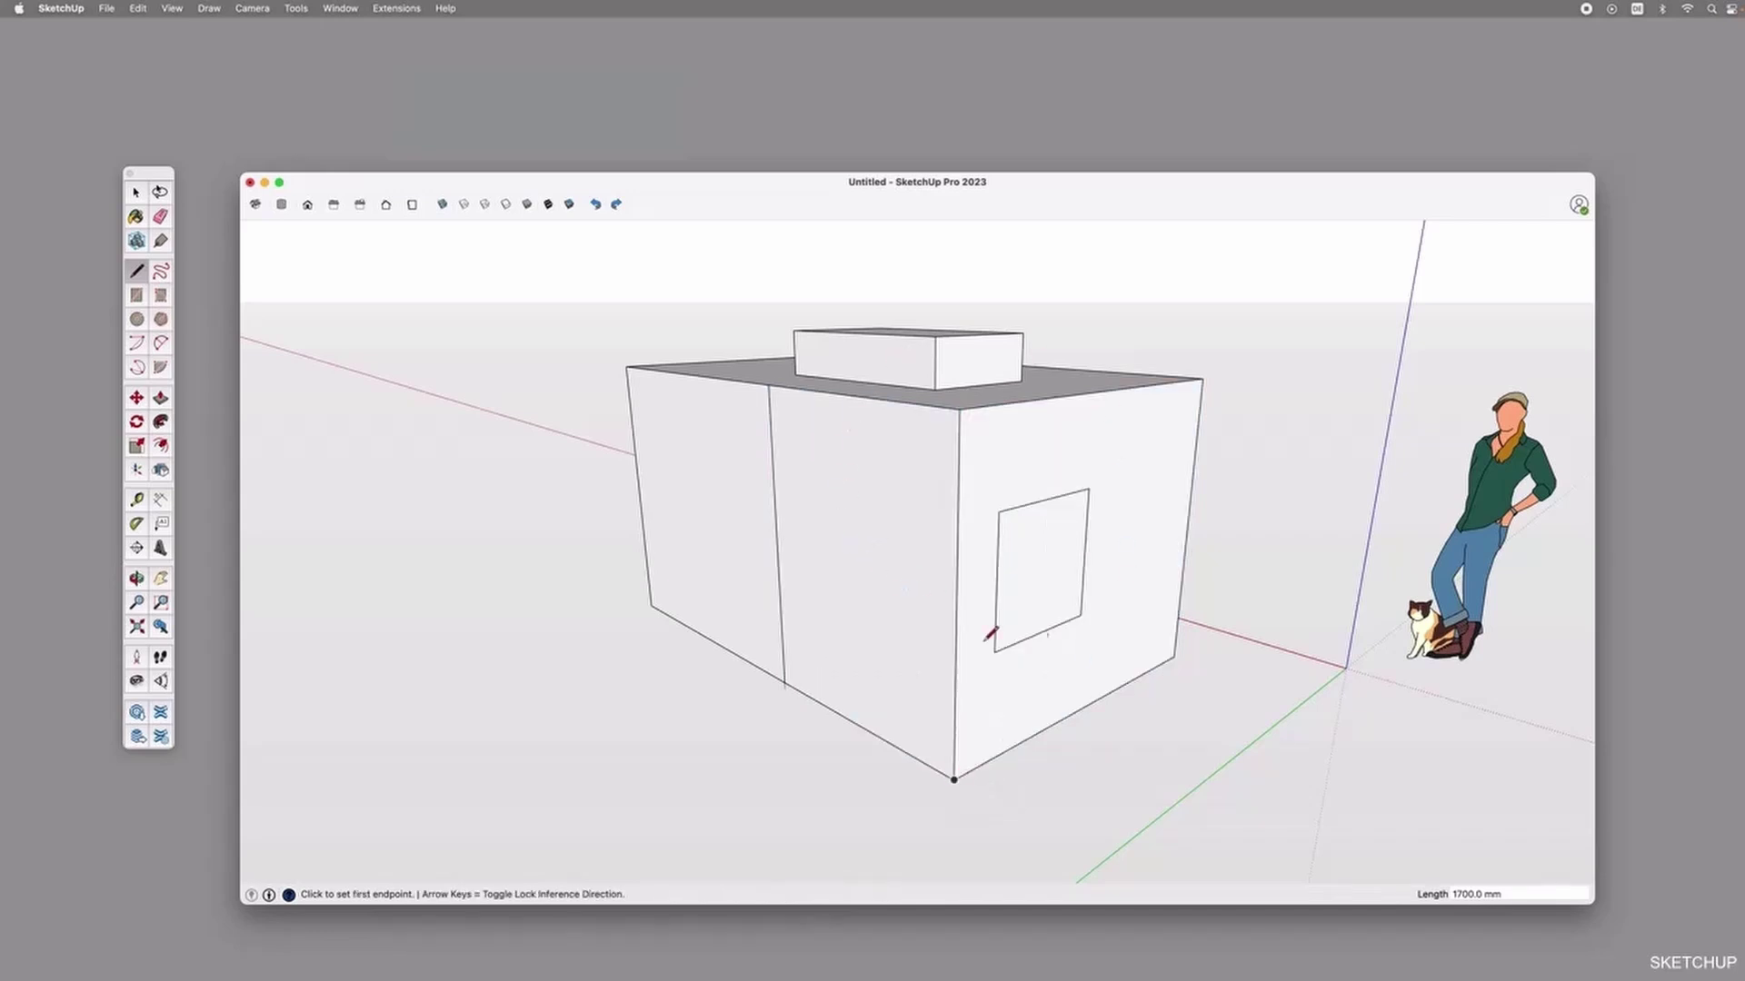
Select the restored end face and examine the recess behind it with X-ray display turned on briefly.
{"action": "key", "text": "space"}
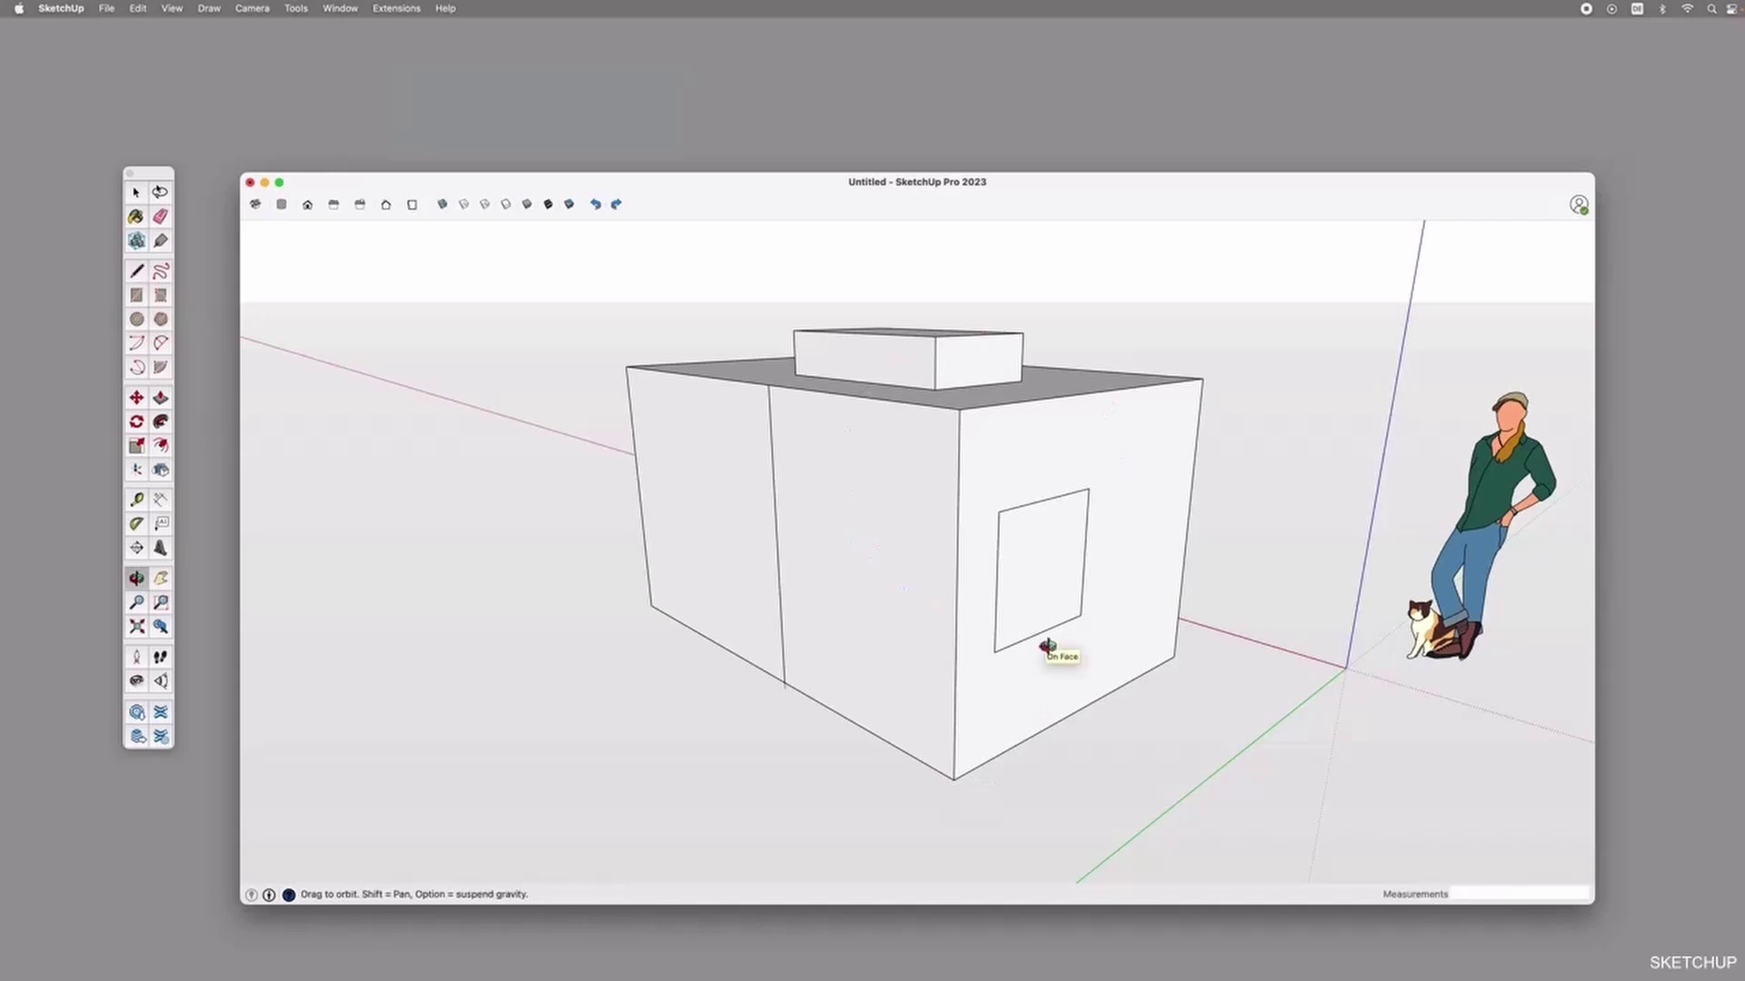
{"action": "middle_click_drag", "start_coordinate": [1045, 647], "coordinate": [1029, 623]}
{"action": "left_click", "coordinate": [1031, 595]}
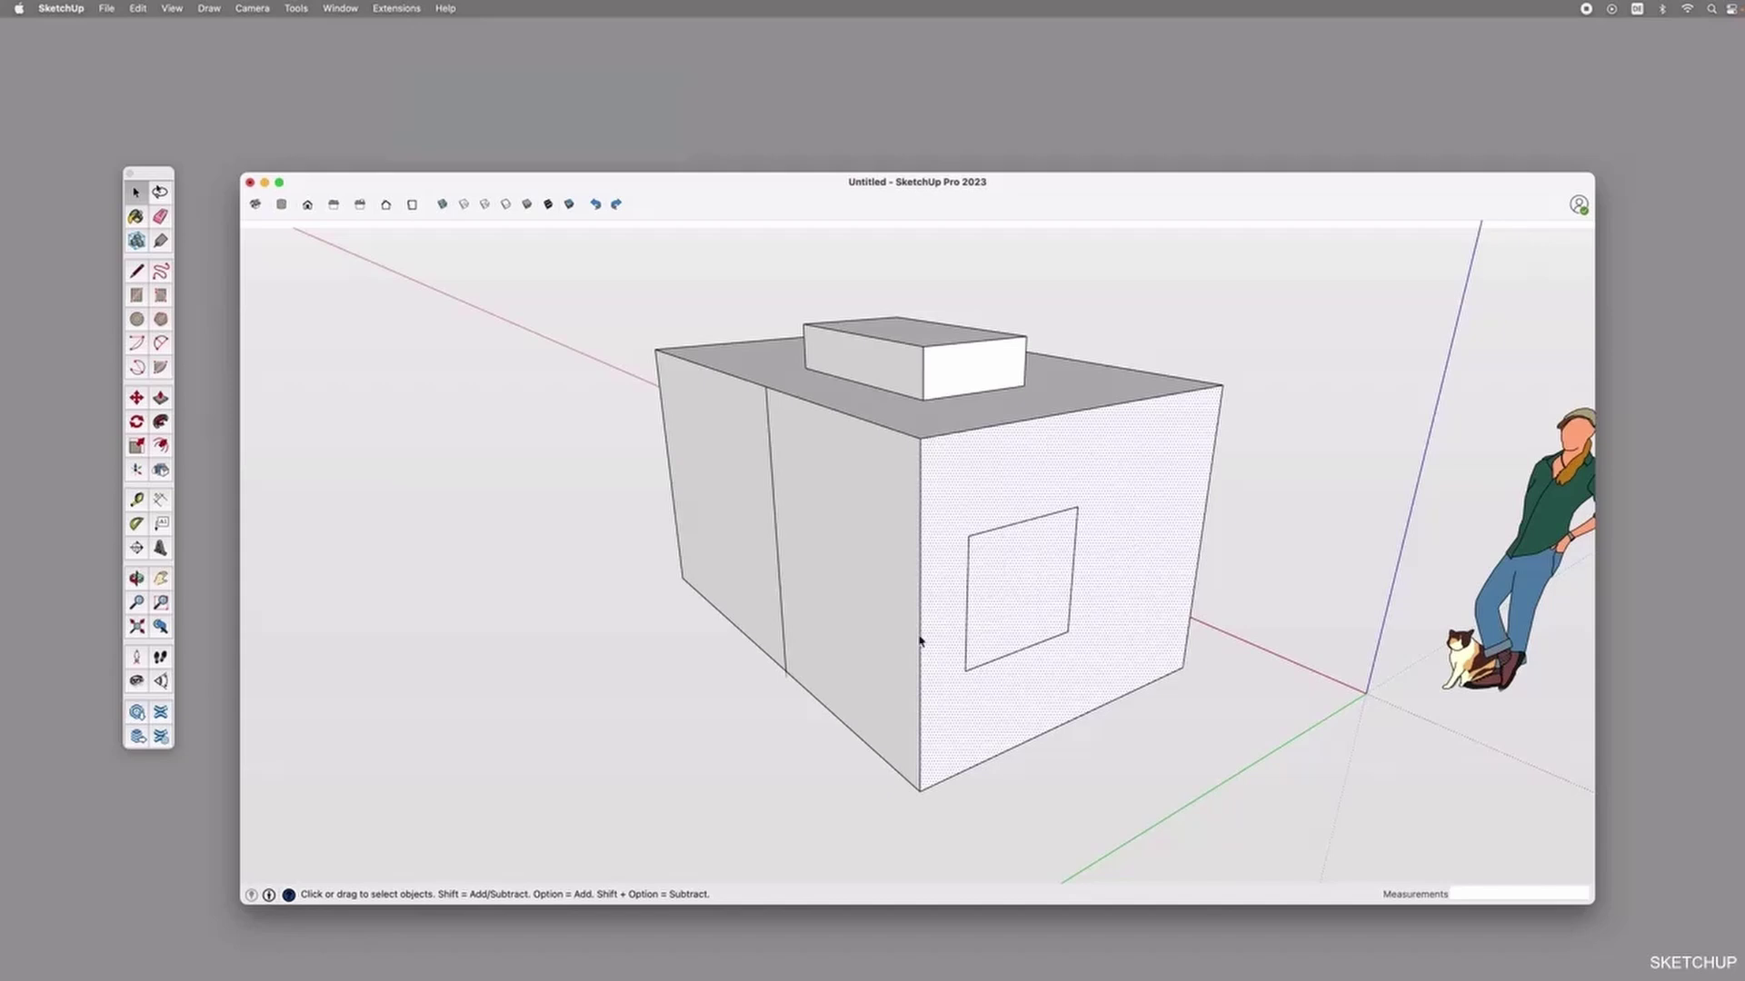
{"action": "scroll", "coordinate": [1067, 564], "scroll_direction": "up", "scroll_amount": 4}
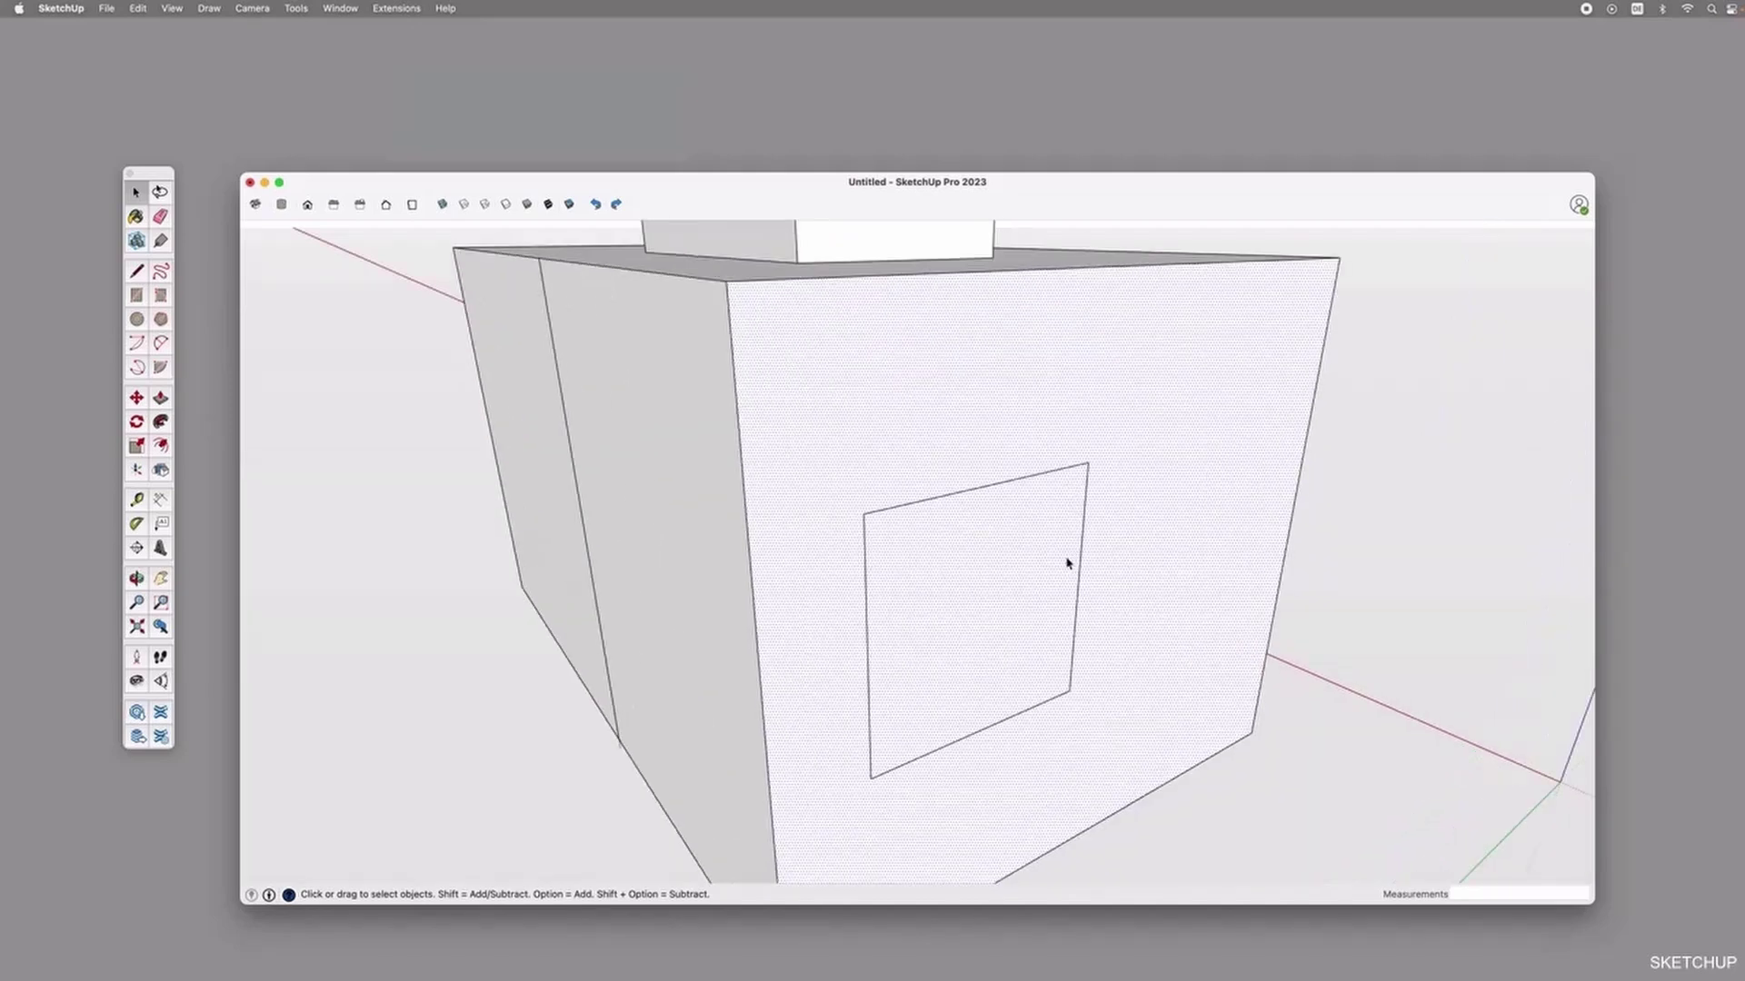
{"action": "middle_click_drag", "start_coordinate": [998, 513], "coordinate": [1071, 556]}
{"action": "left_click", "coordinate": [437, 206]}
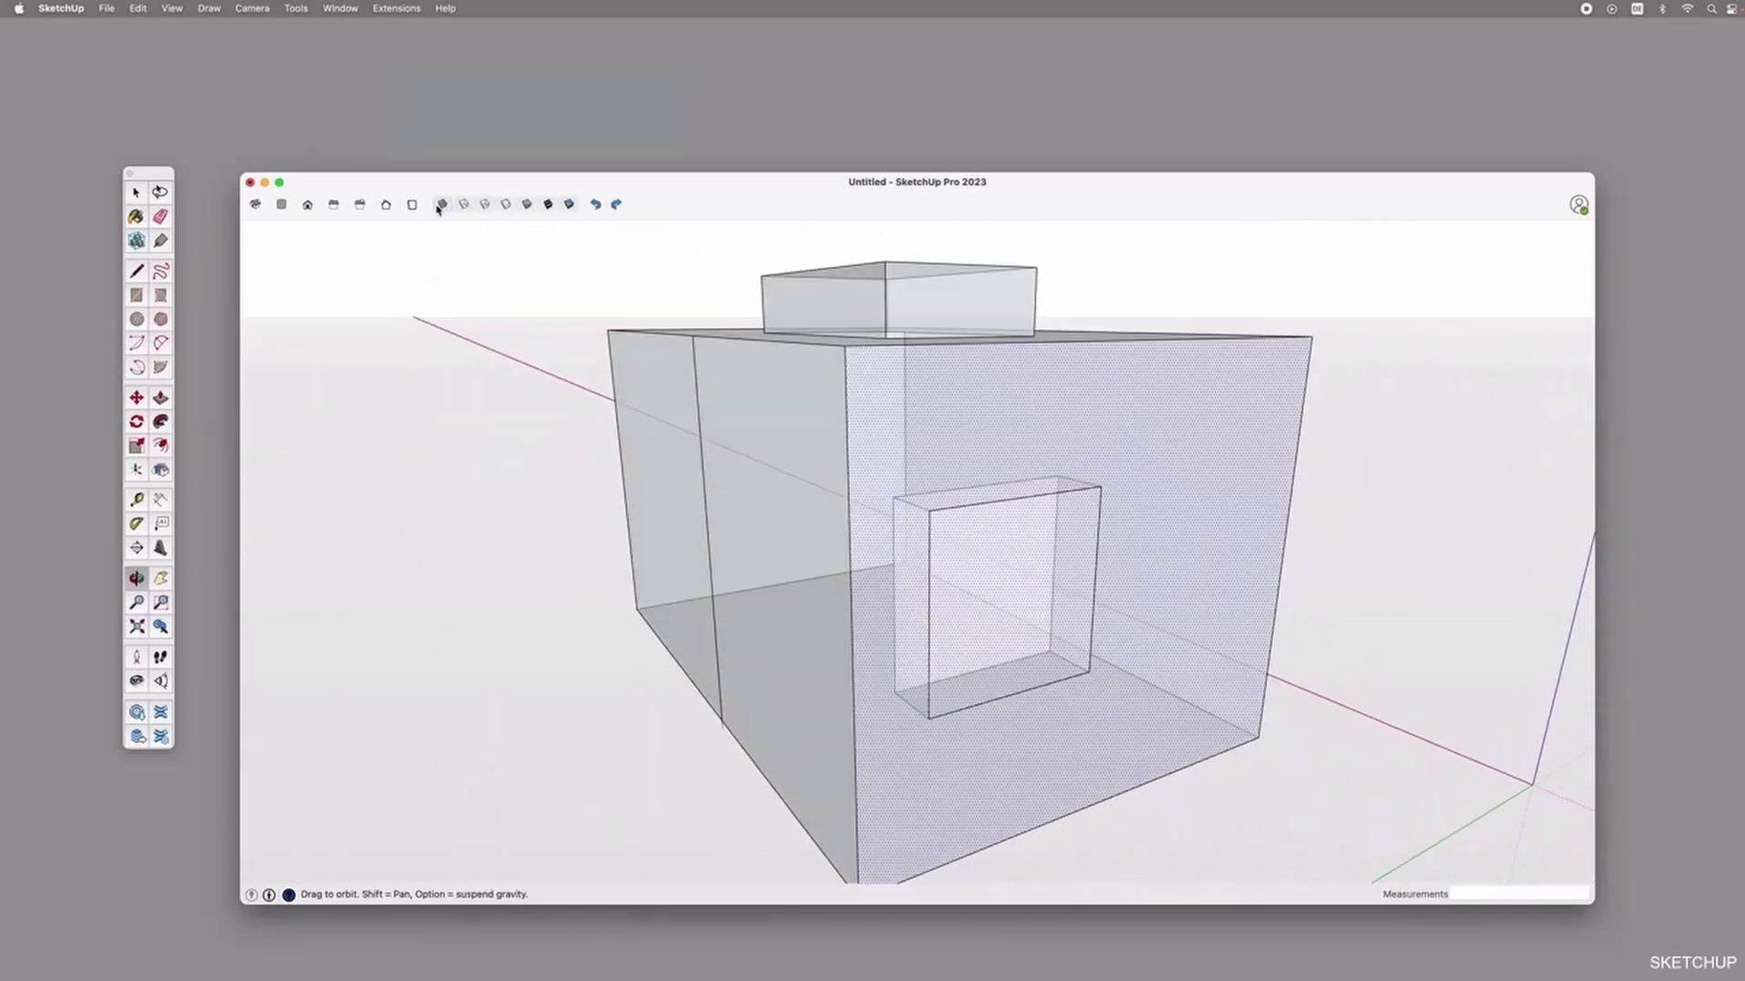
{"action": "left_click_drag", "start_coordinate": [1020, 588], "coordinate": [951, 502]}
{"action": "left_click", "coordinate": [442, 204]}
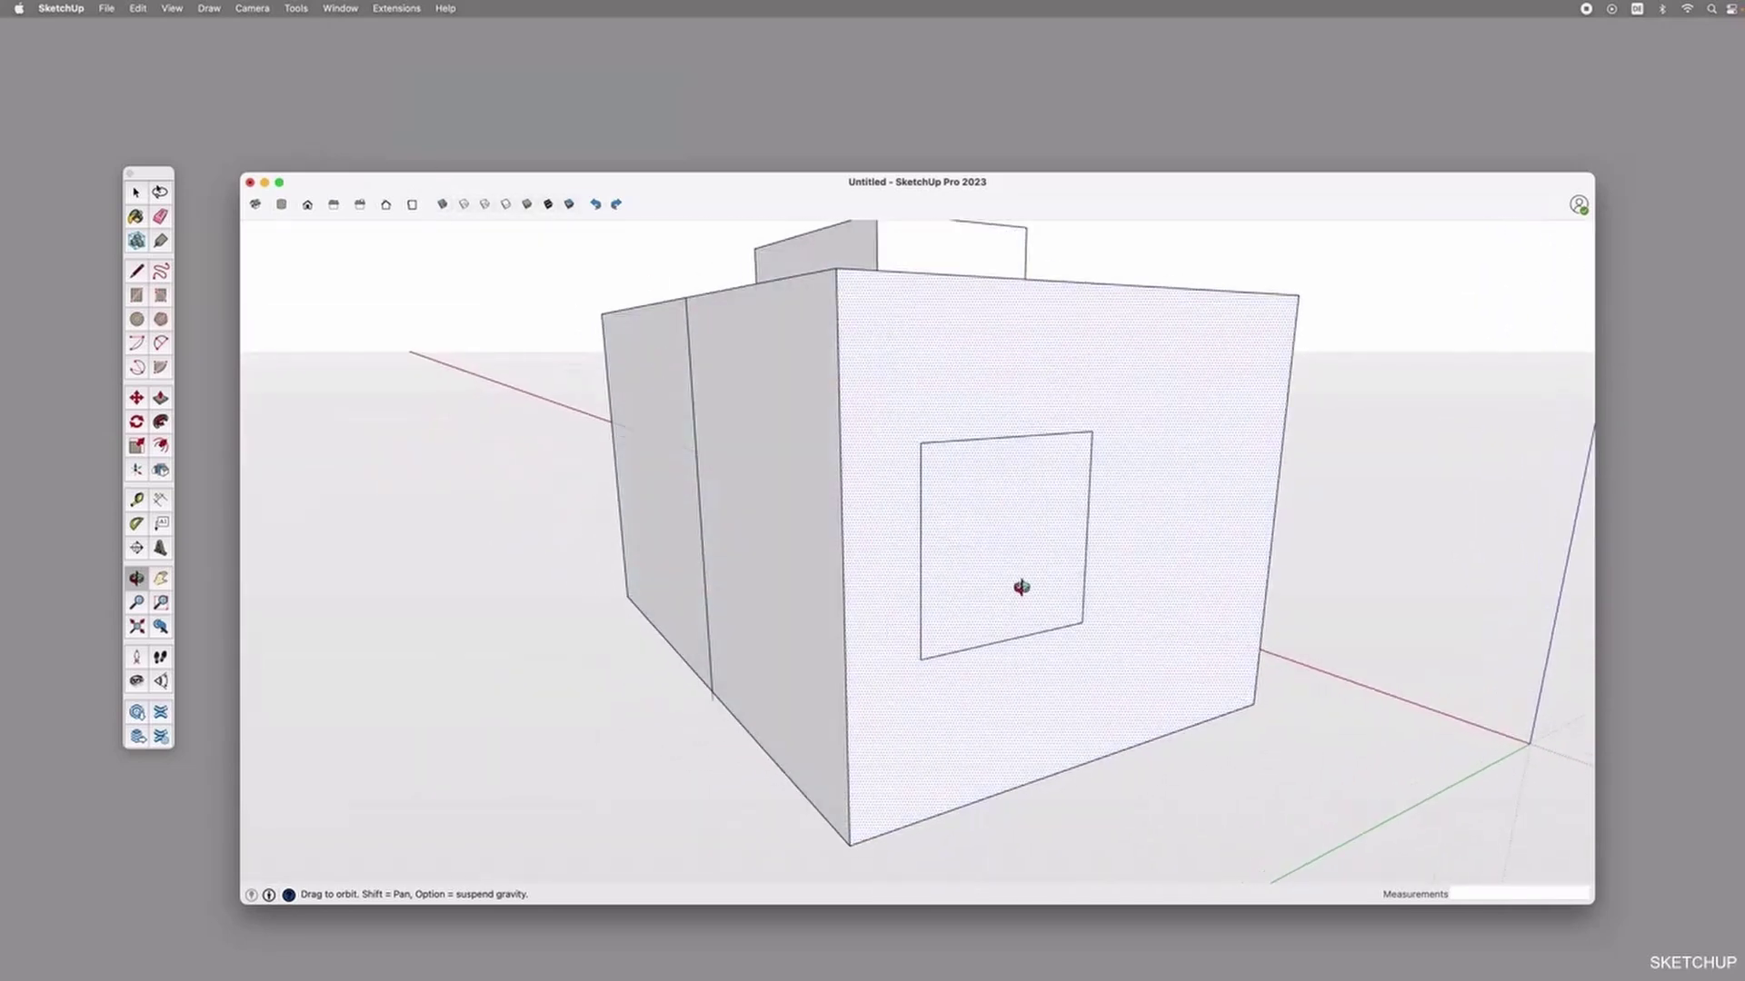
Draw a rectangle over the recess outline on the end face and delete the face inside it to reopen the recess.
{"action": "key", "text": "r"}
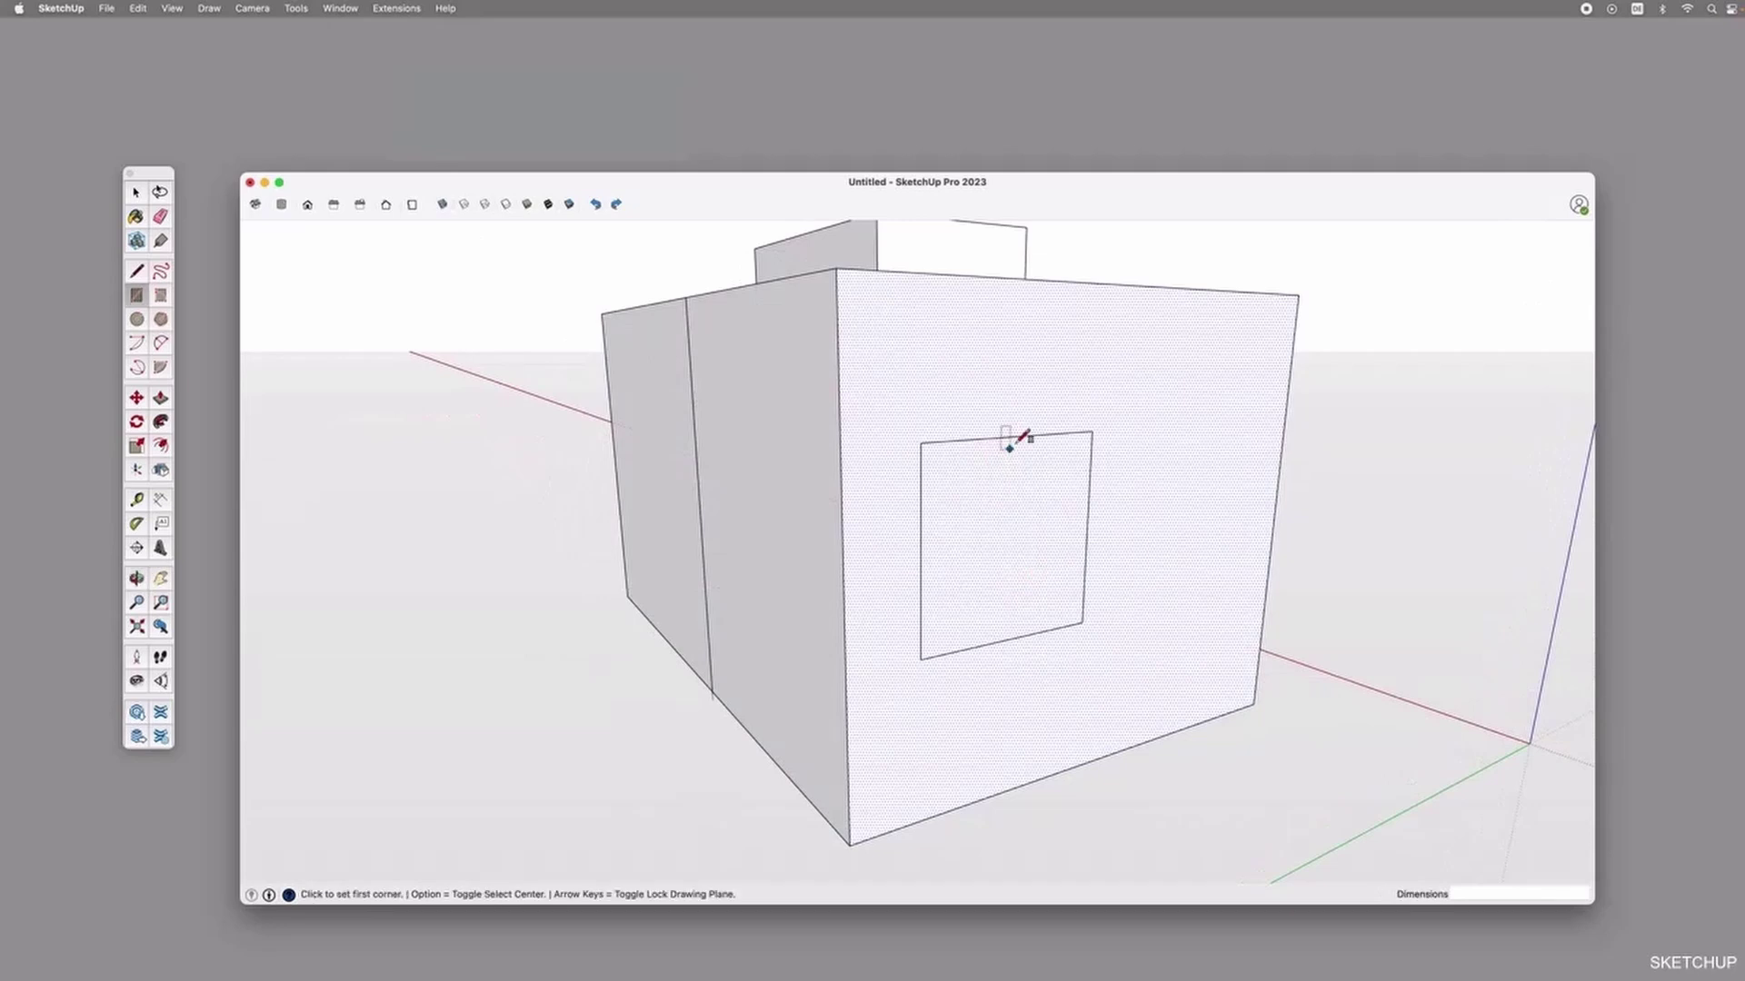
{"action": "left_click", "coordinate": [921, 442]}
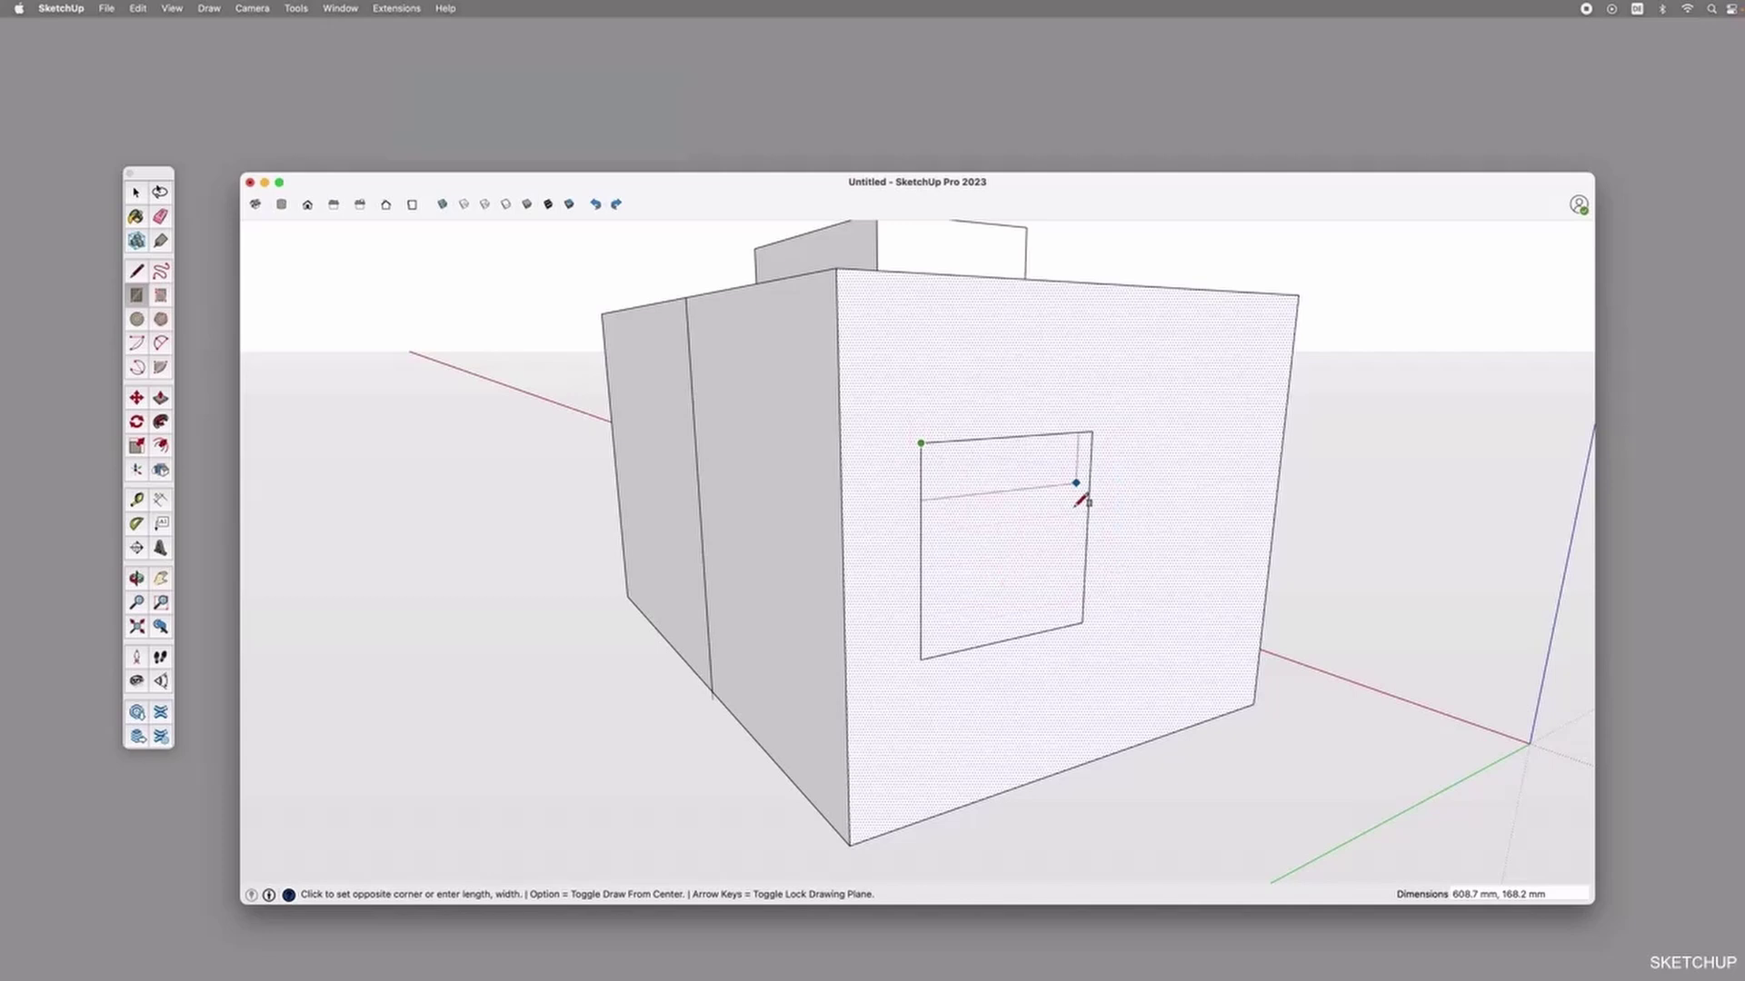
{"action": "left_click", "coordinate": [1082, 625]}
{"action": "key", "text": "space"}
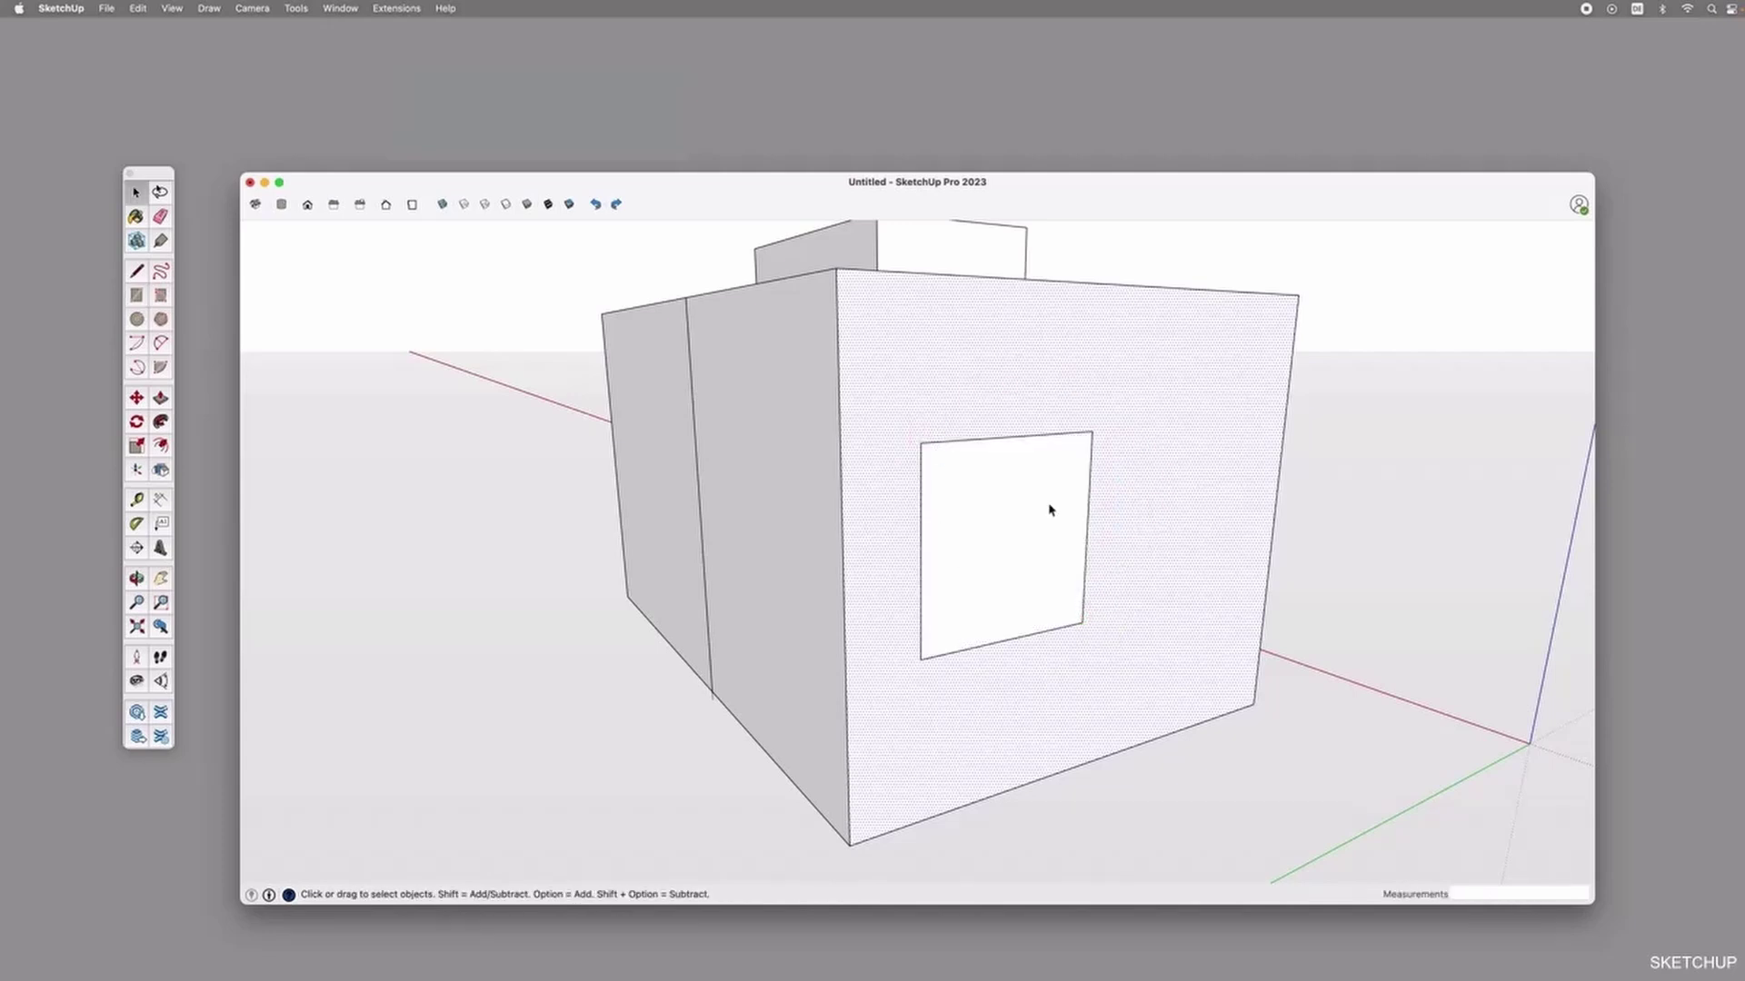
{"action": "left_click", "coordinate": [1028, 536]}
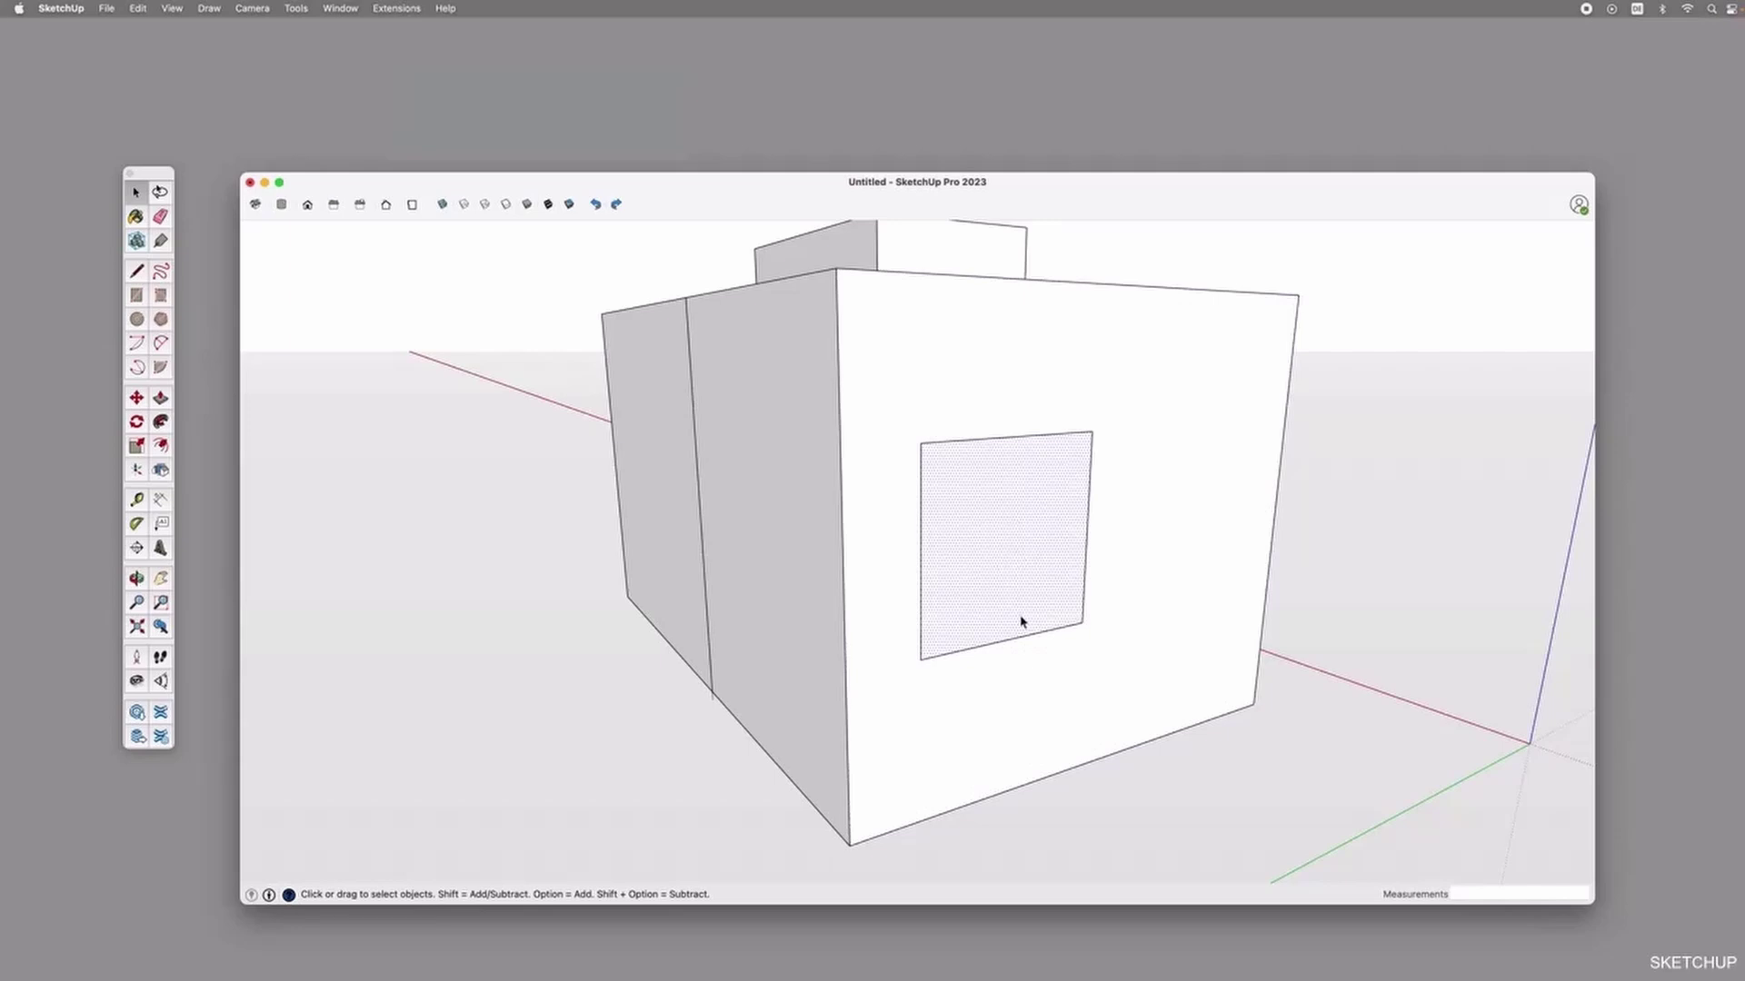
{"action": "key", "text": "r"}
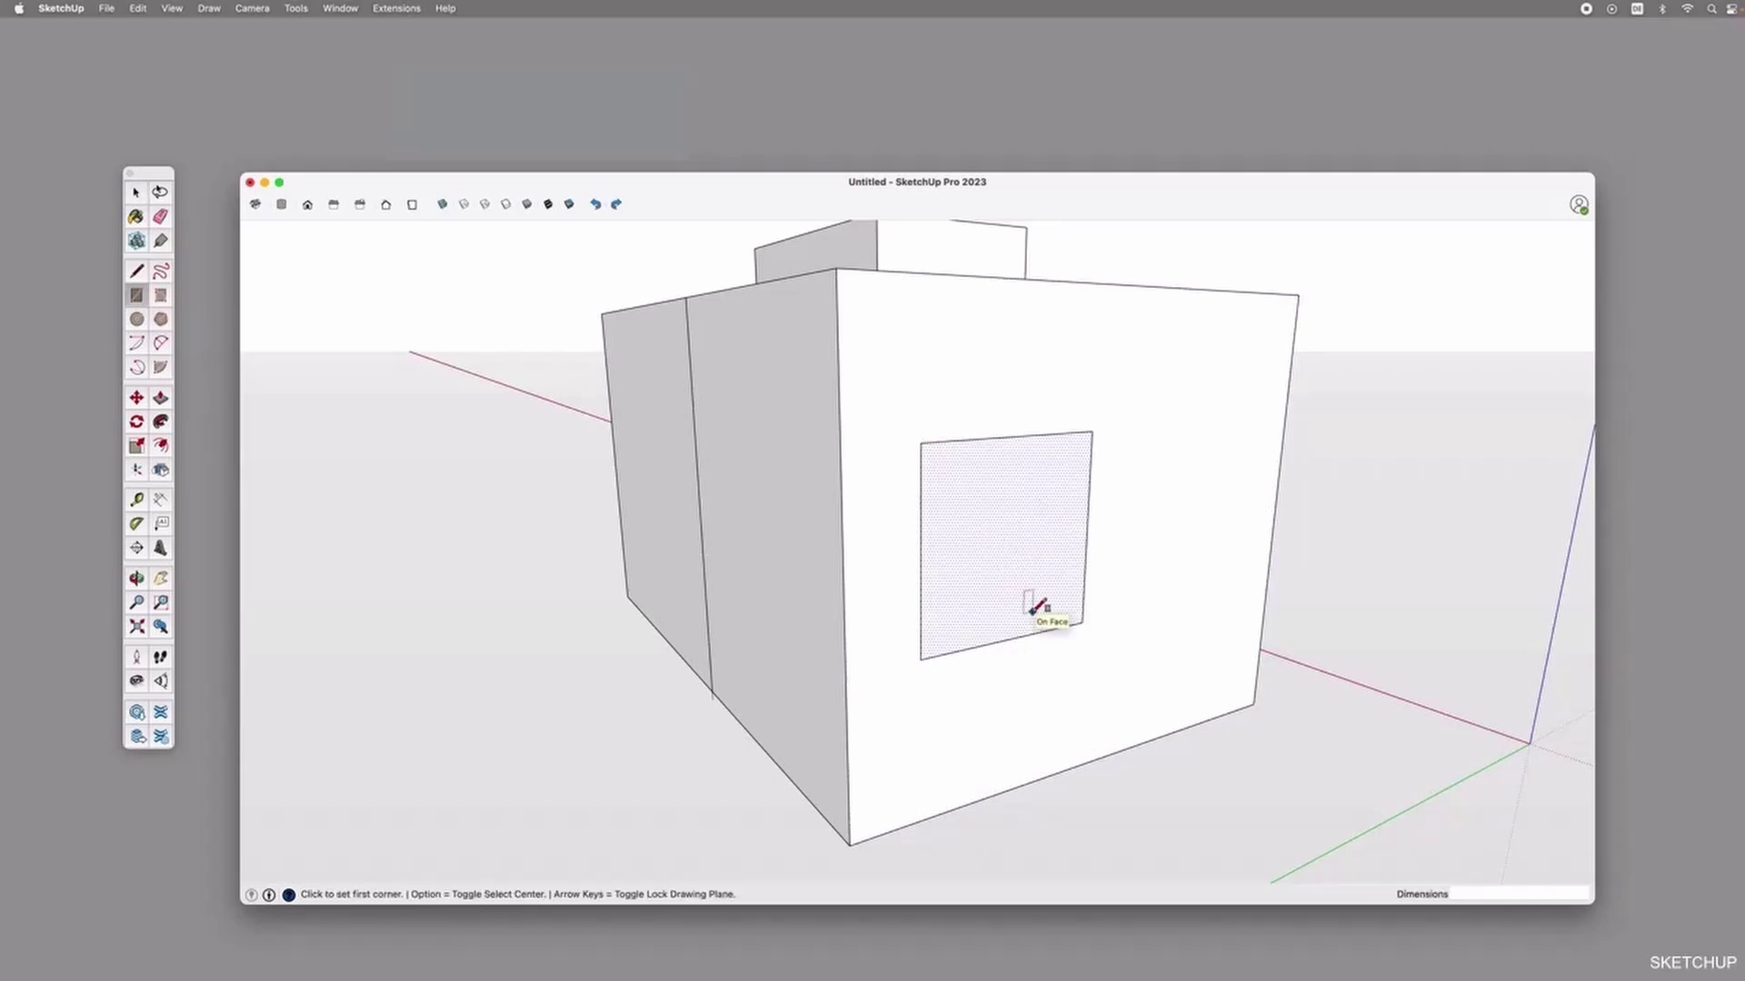
{"action": "key", "text": "Delete"}
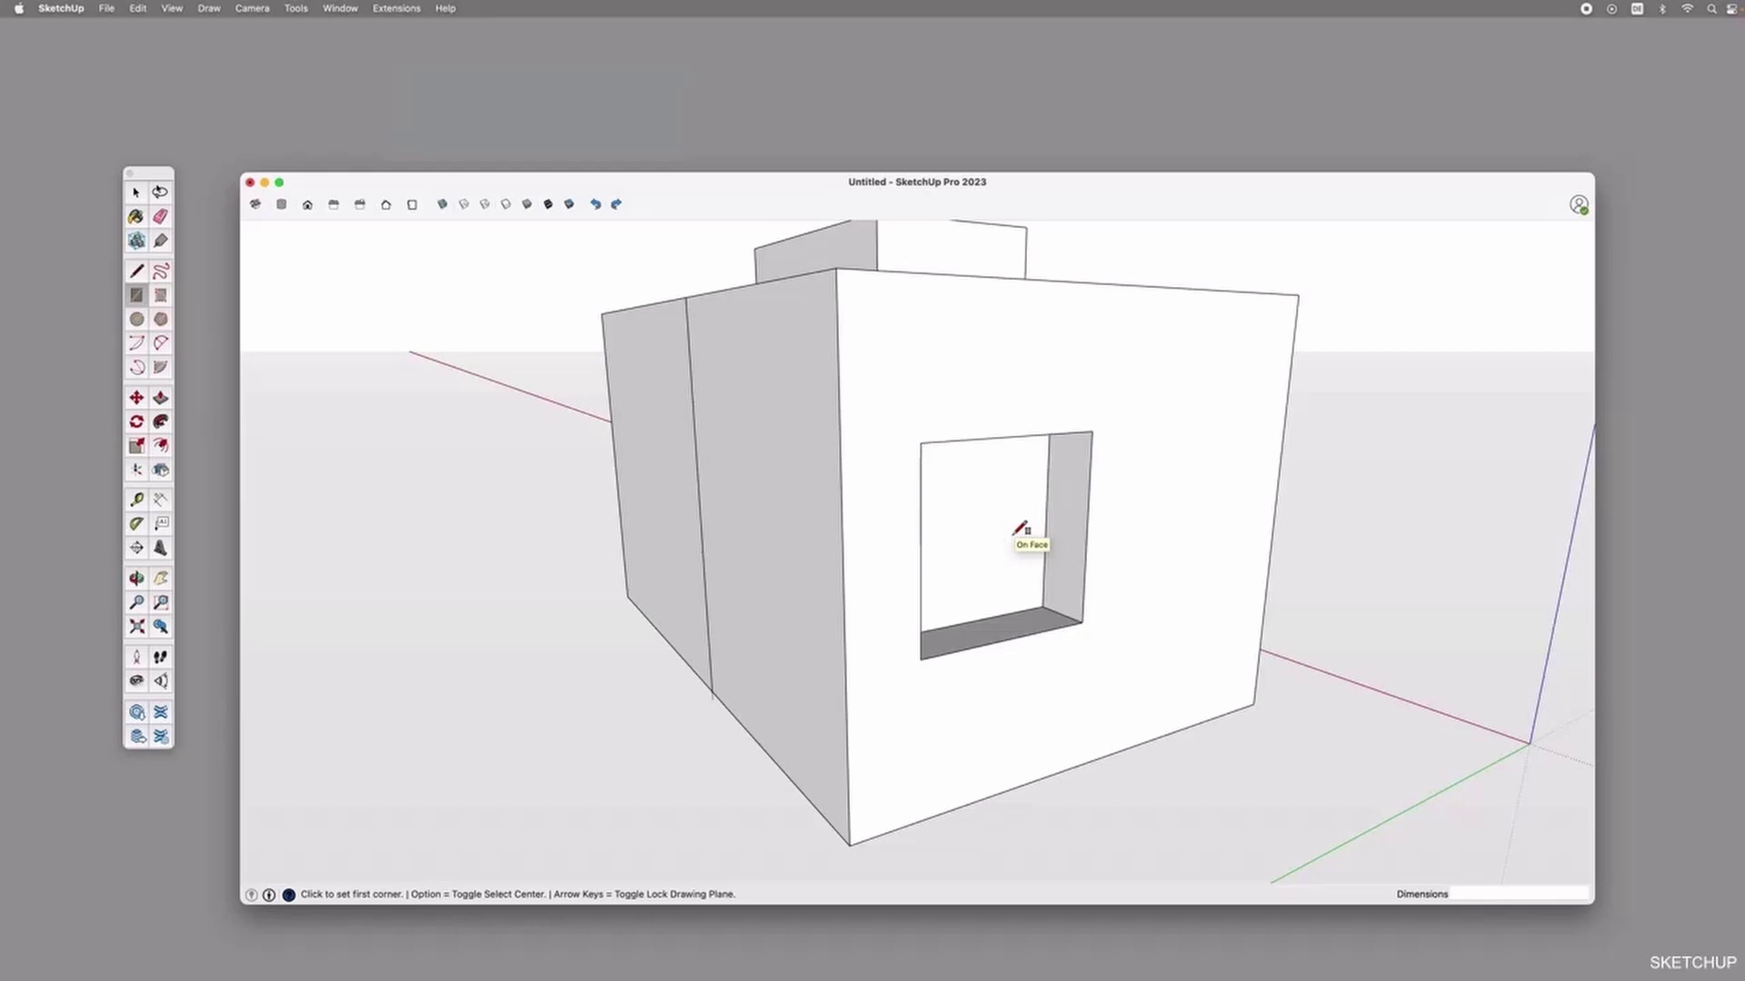
Try to move the raised block upward off the box by its top and visible side faces.
{"action": "middle_click_drag", "start_coordinate": [927, 576], "coordinate": [1070, 522]}
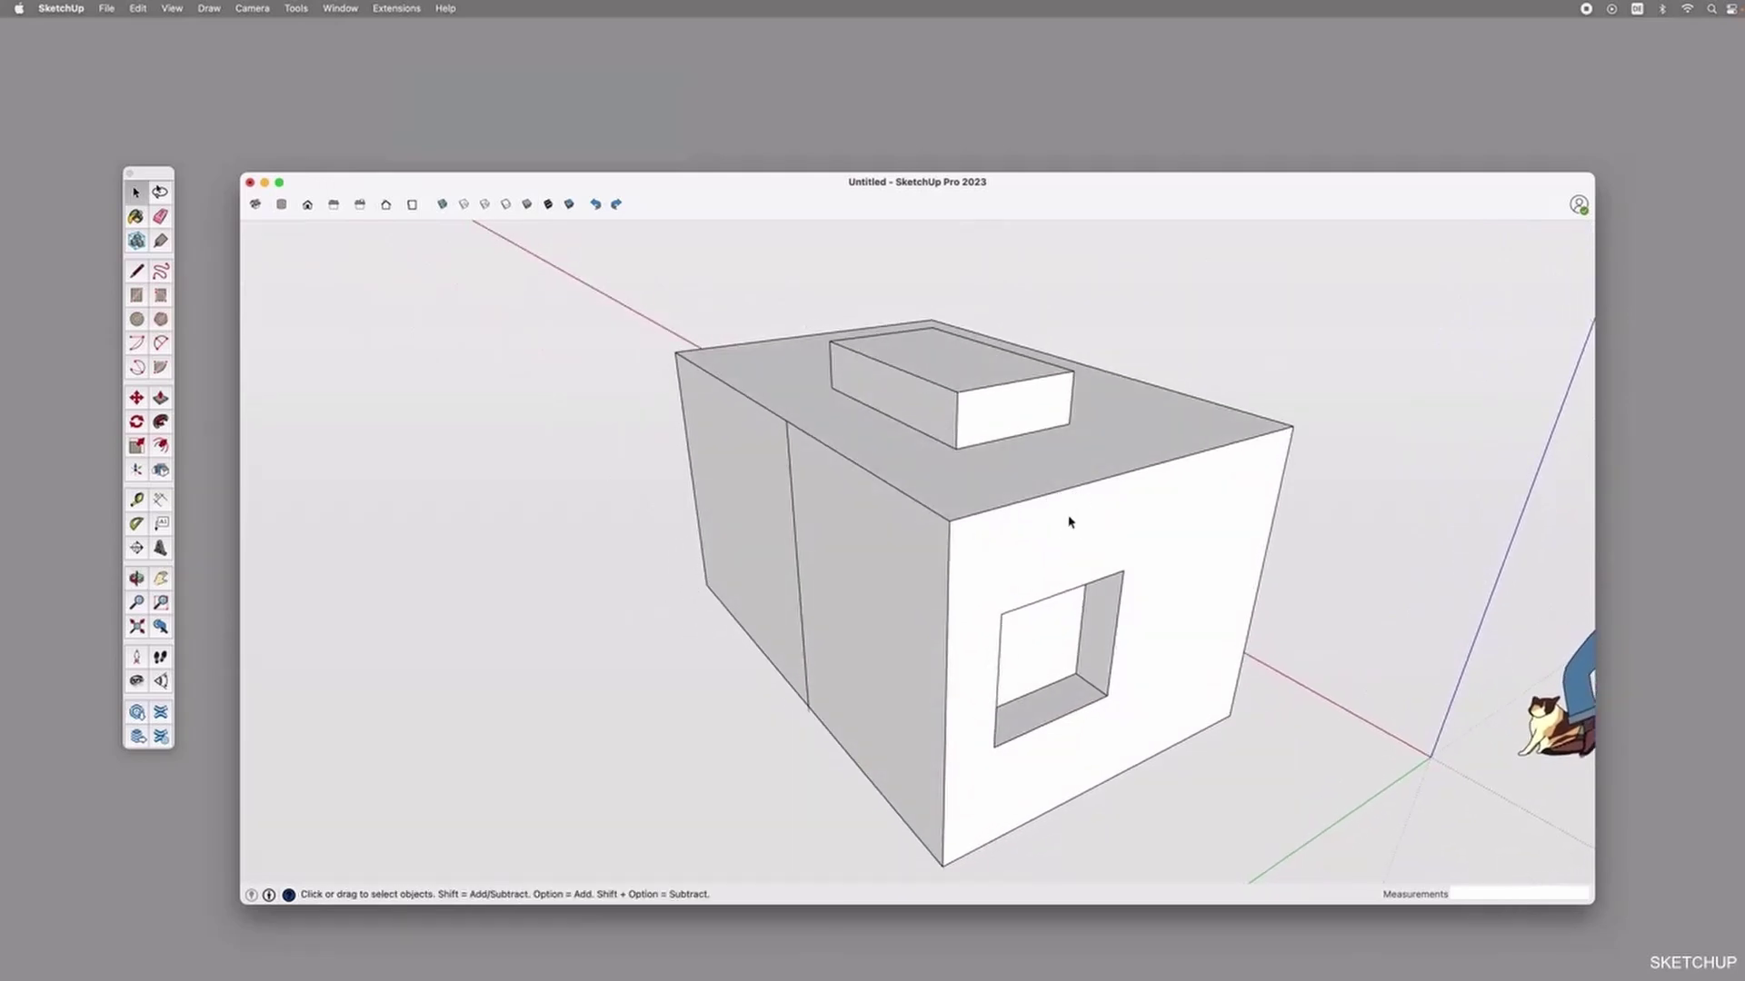
{"action": "left_click", "coordinate": [956, 391]}
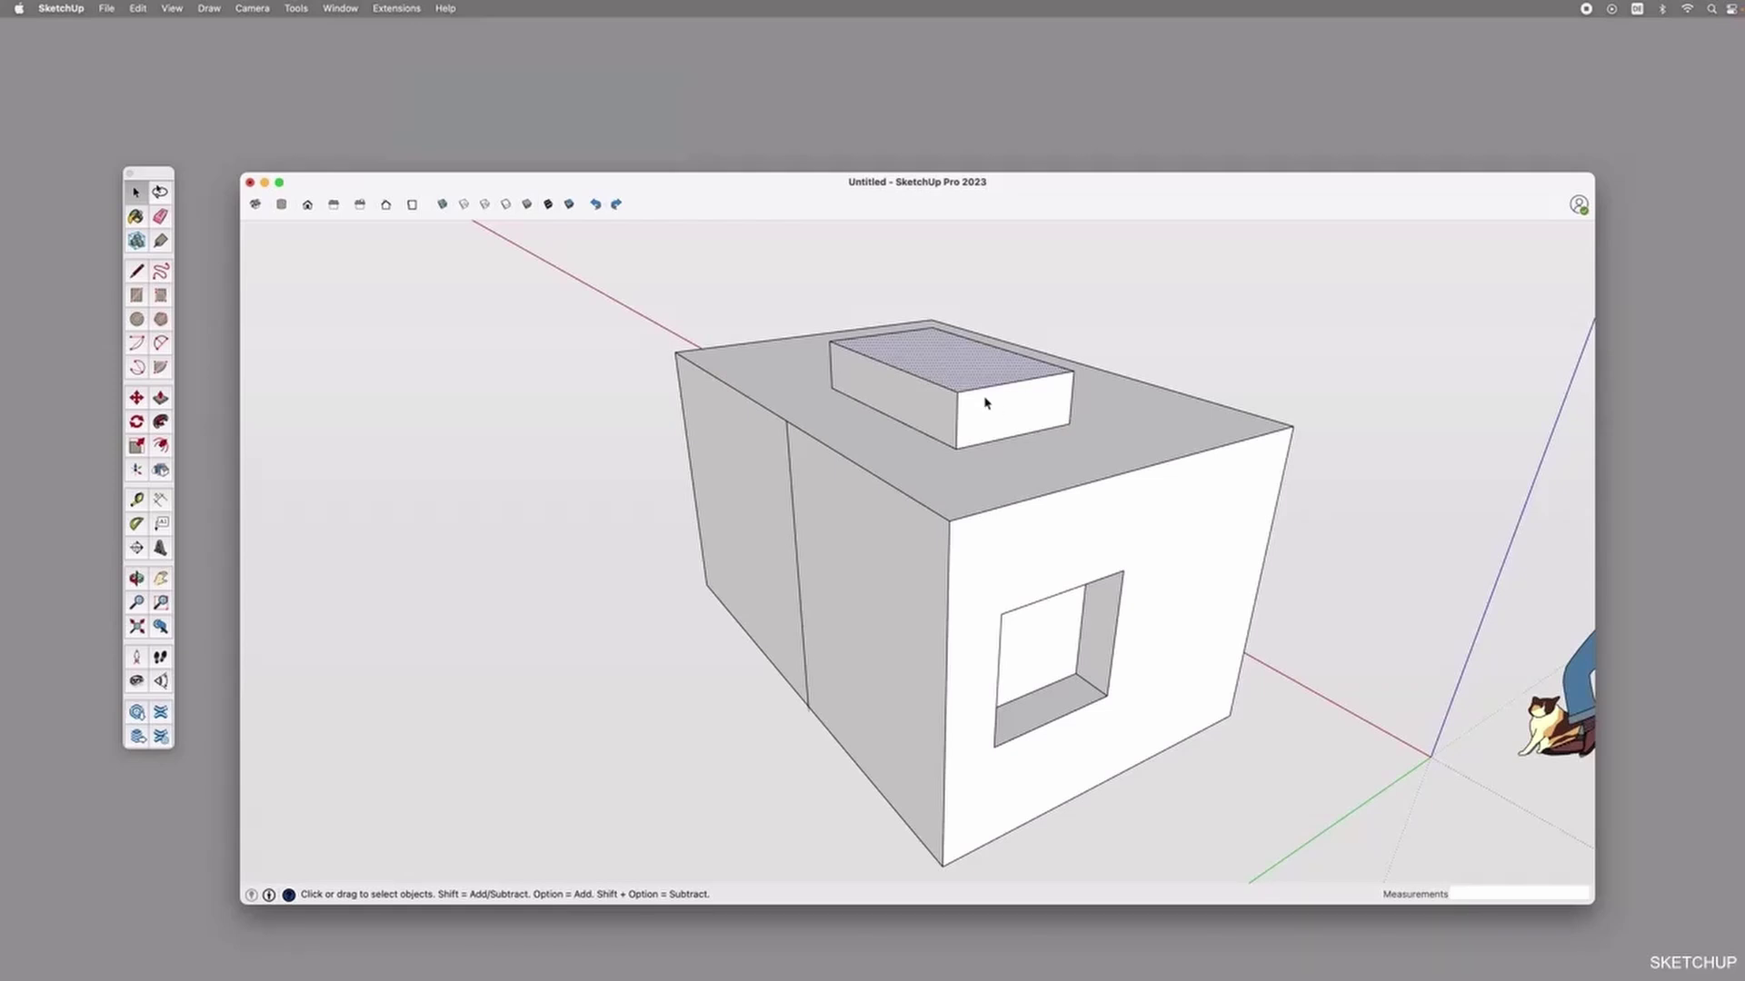
{"action": "left_click", "coordinate": [987, 404], "text": "shift"}
{"action": "left_click", "coordinate": [939, 413], "text": "shift"}
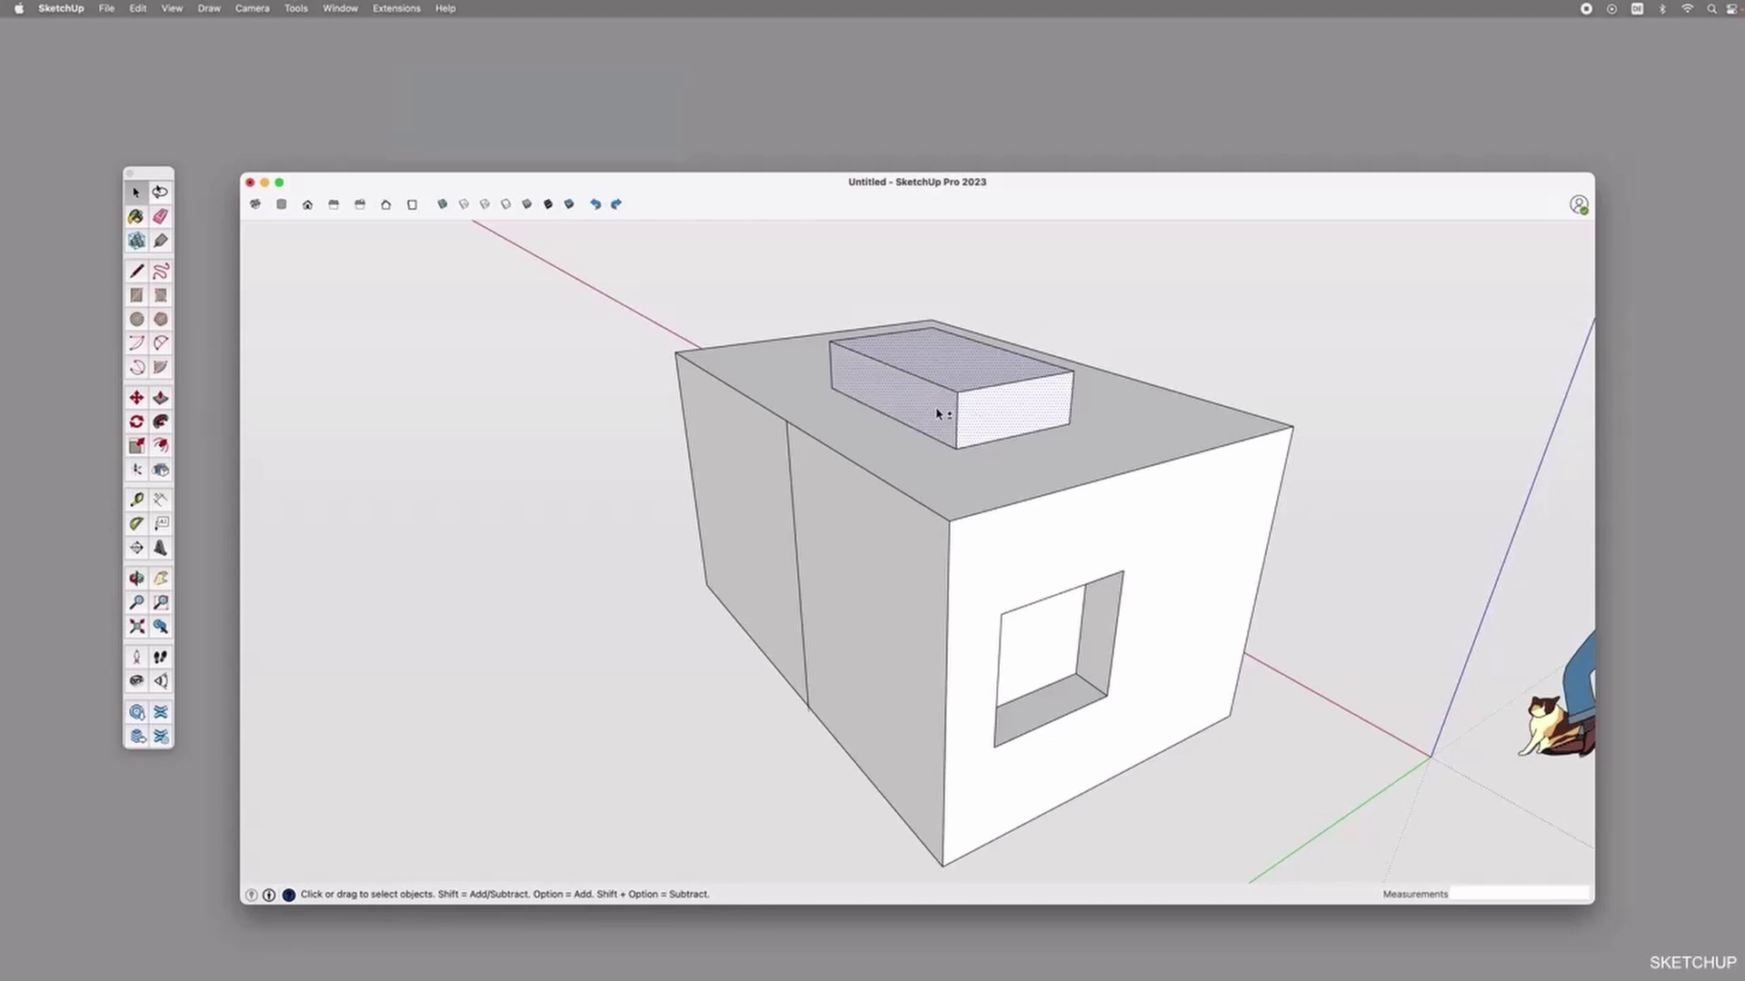
{"action": "middle_click_drag", "start_coordinate": [1045, 416], "coordinate": [1032, 467]}
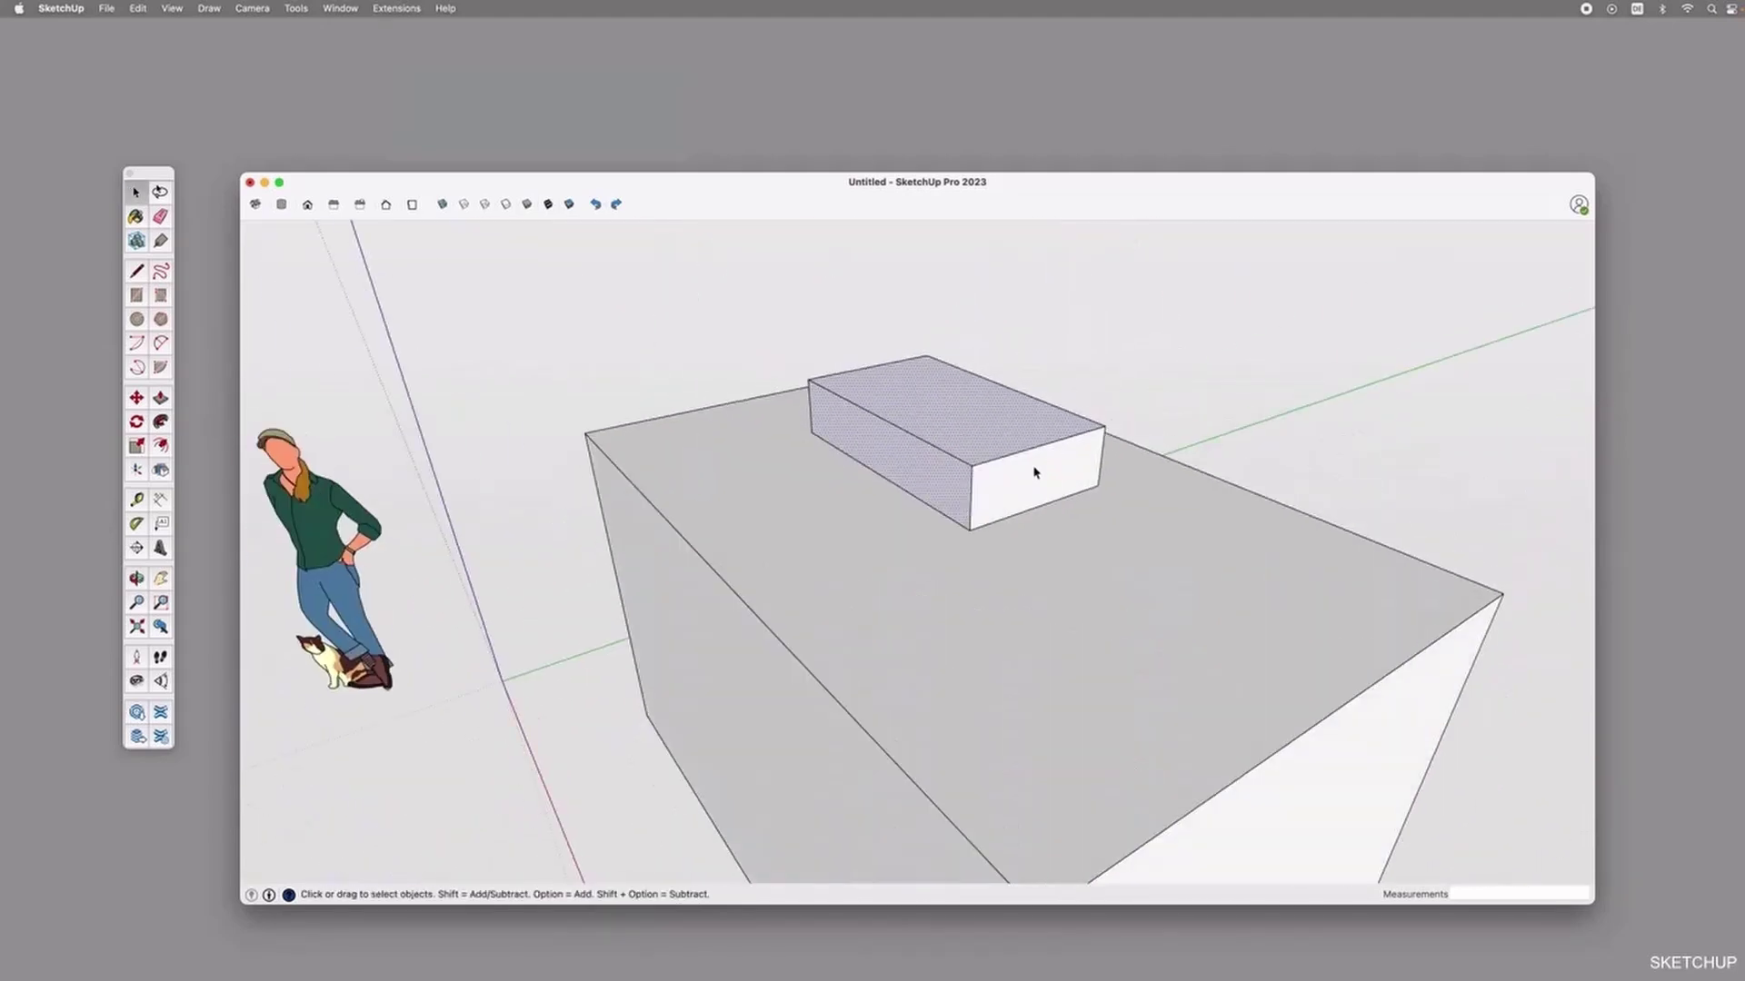
{"action": "key", "text": "m"}
{"action": "left_click", "coordinate": [1045, 492]}
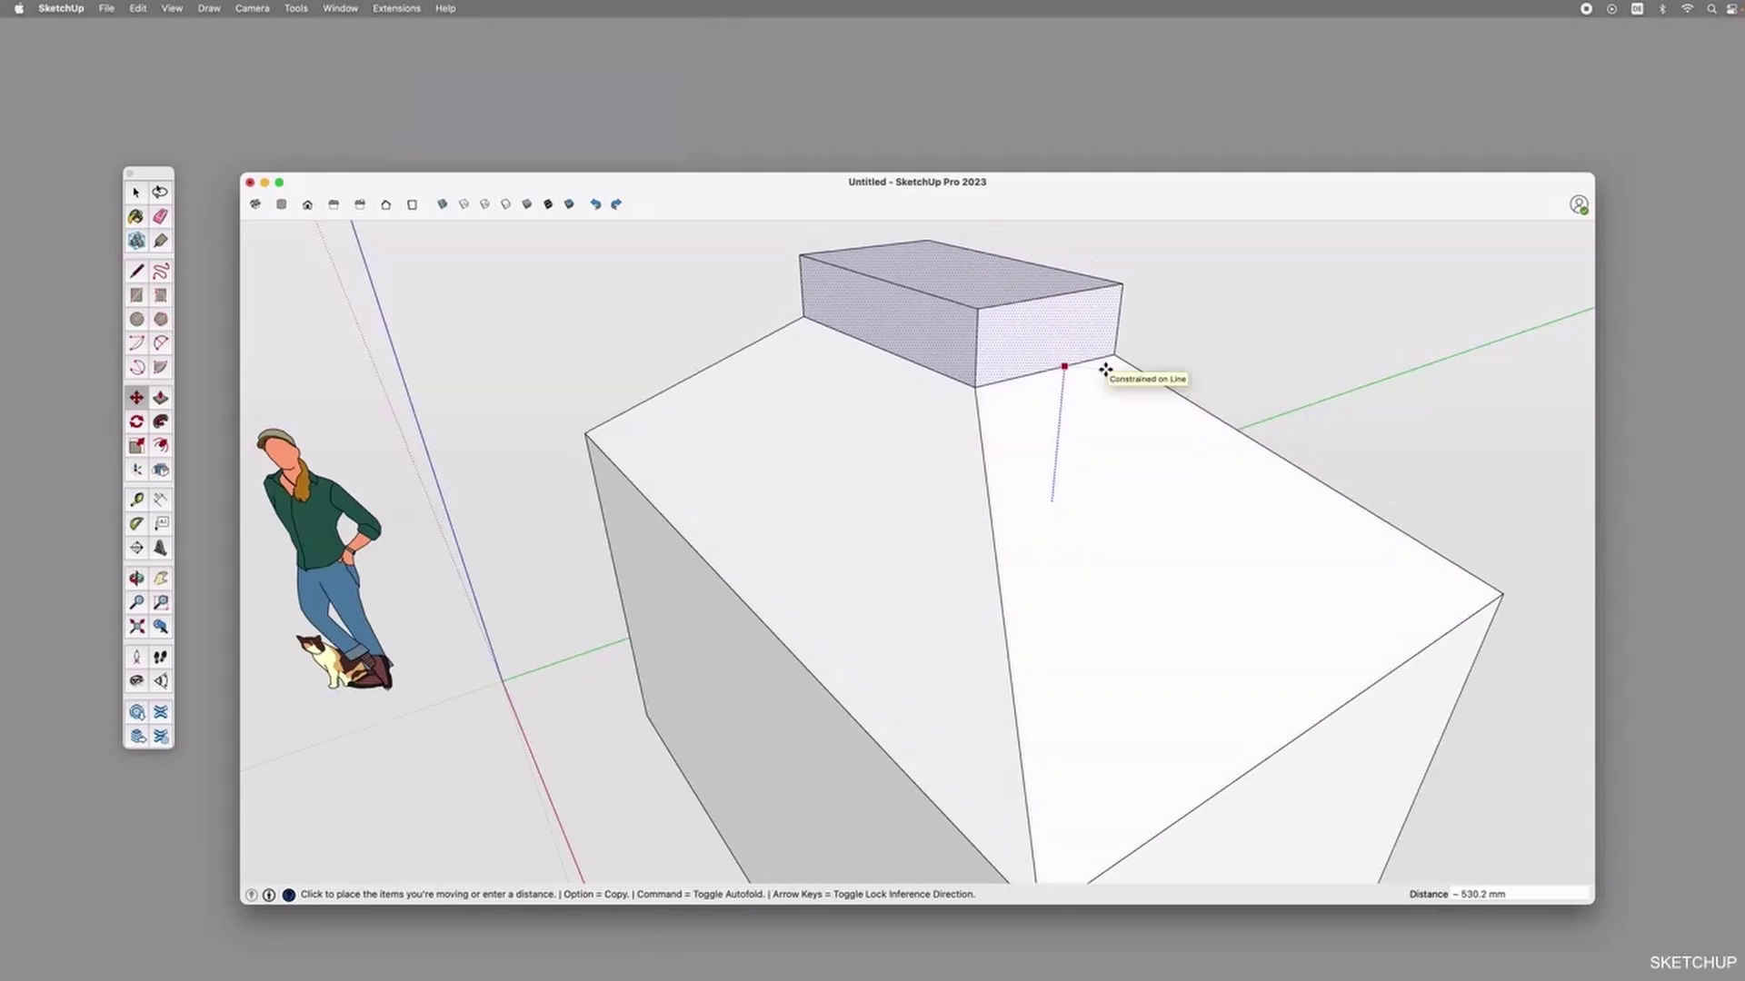
{"action": "key", "text": "Escape"}
{"action": "key", "text": "space"}
Push the raised block's top face down about 252 mm, flush with the box's top face.
{"action": "left_click", "coordinate": [1001, 426]}
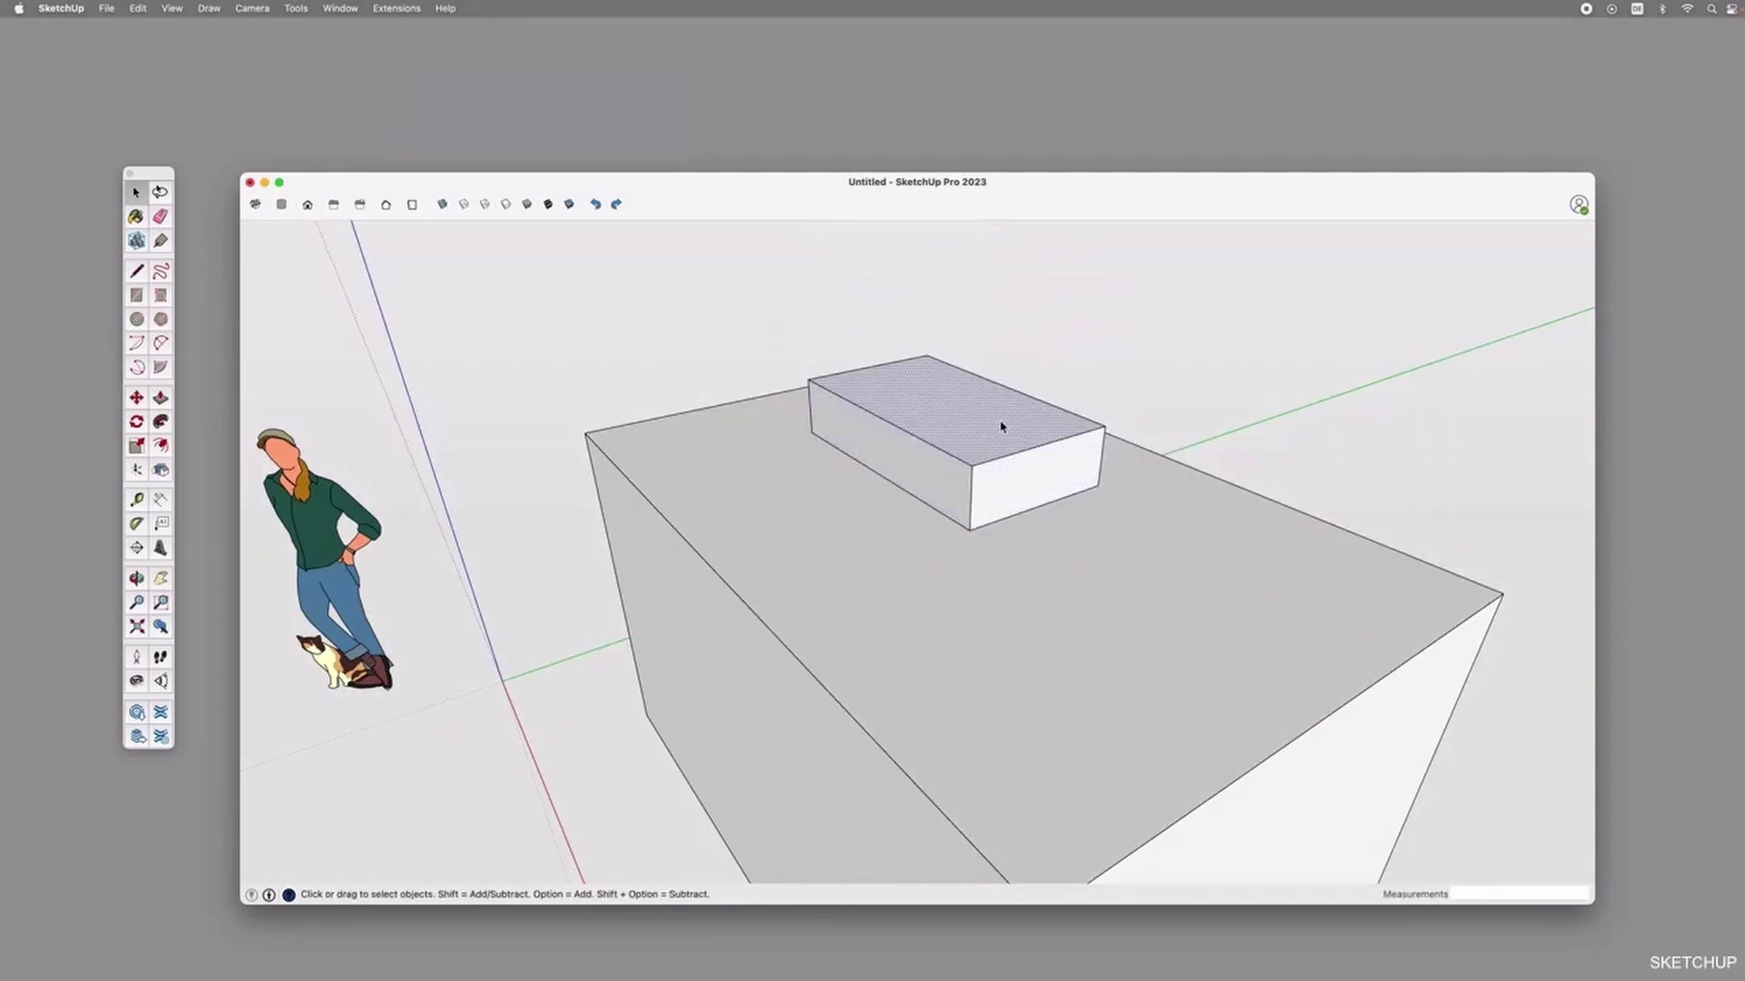
{"action": "key", "text": "p"}
{"action": "left_click", "coordinate": [983, 428]}
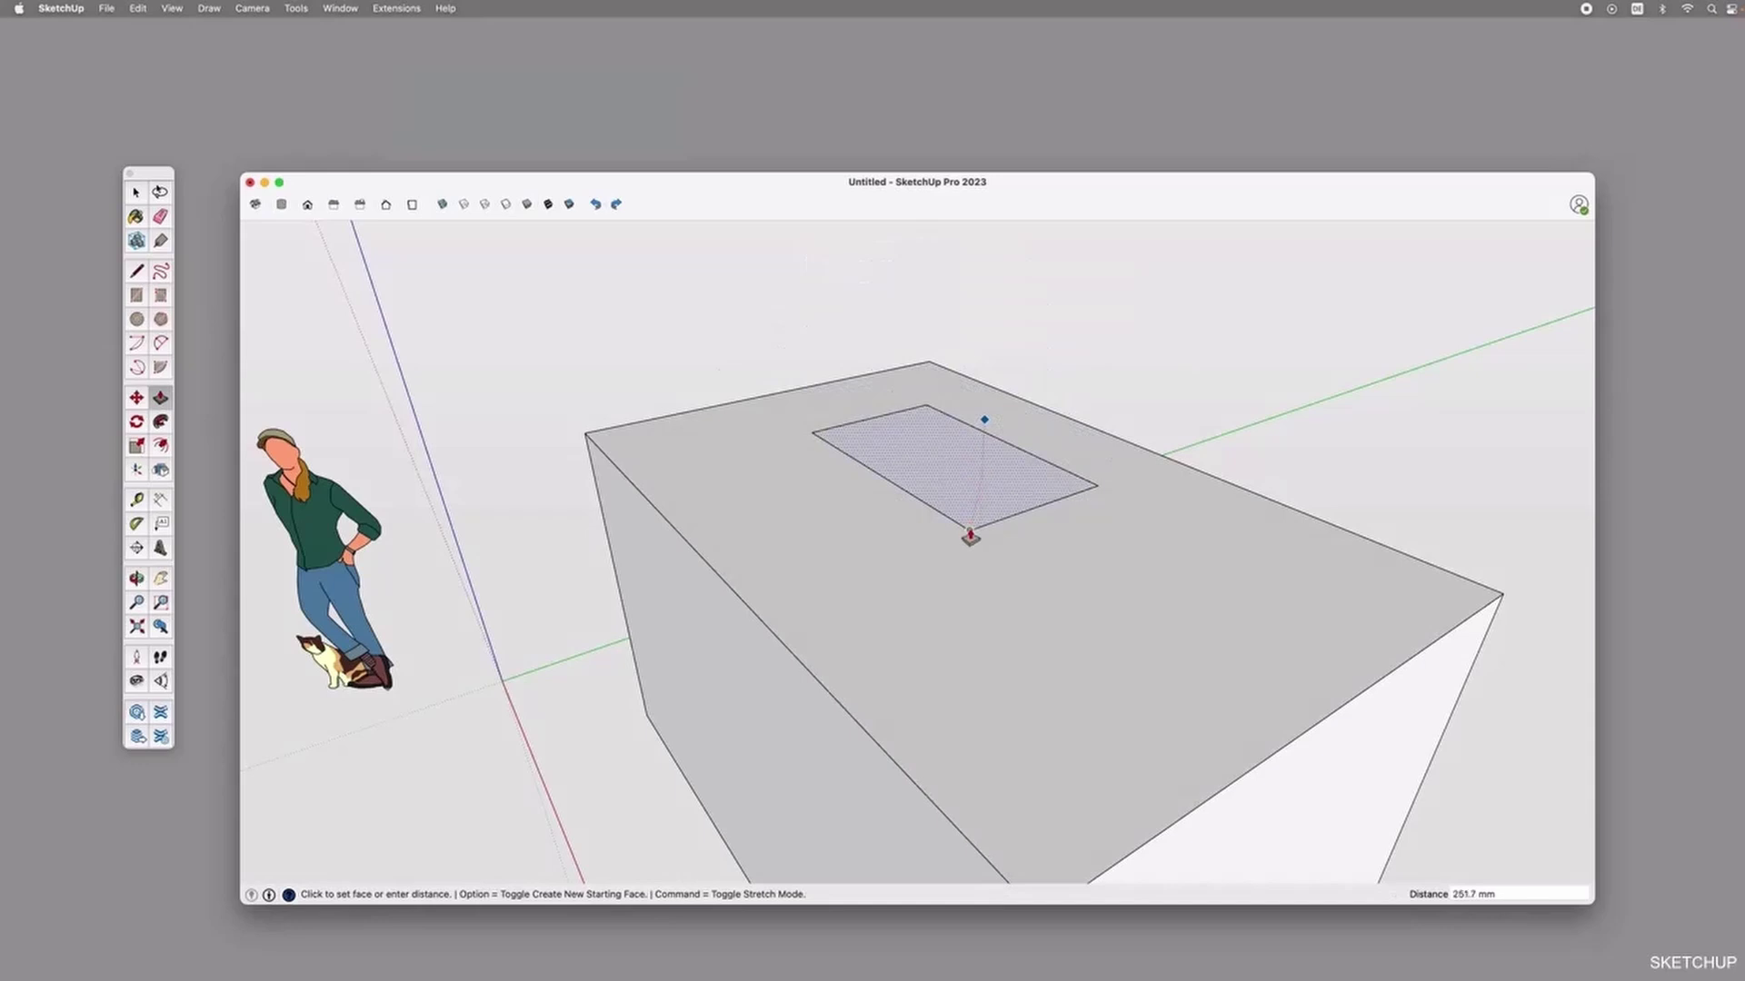
{"action": "left_click", "coordinate": [968, 536]}
{"action": "key", "text": "space"}
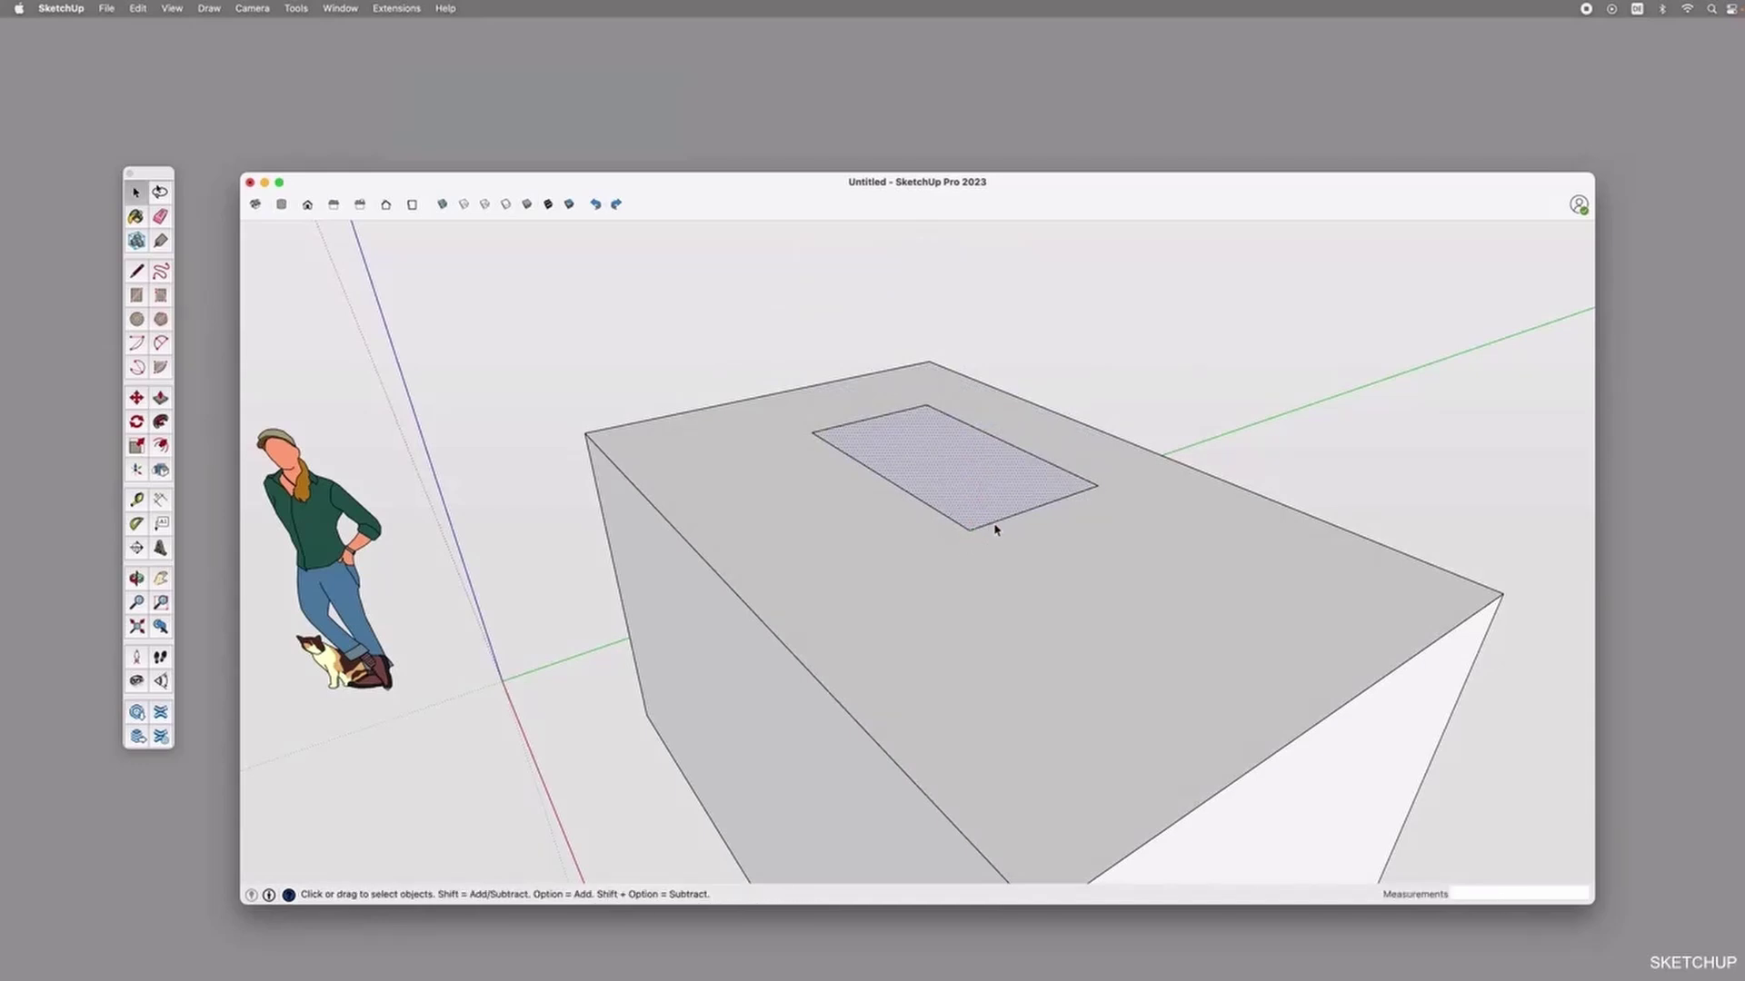
Select all connected geometry of the box and make it a group.
{"action": "middle_click_drag", "start_coordinate": [1031, 558], "coordinate": [1071, 611]}
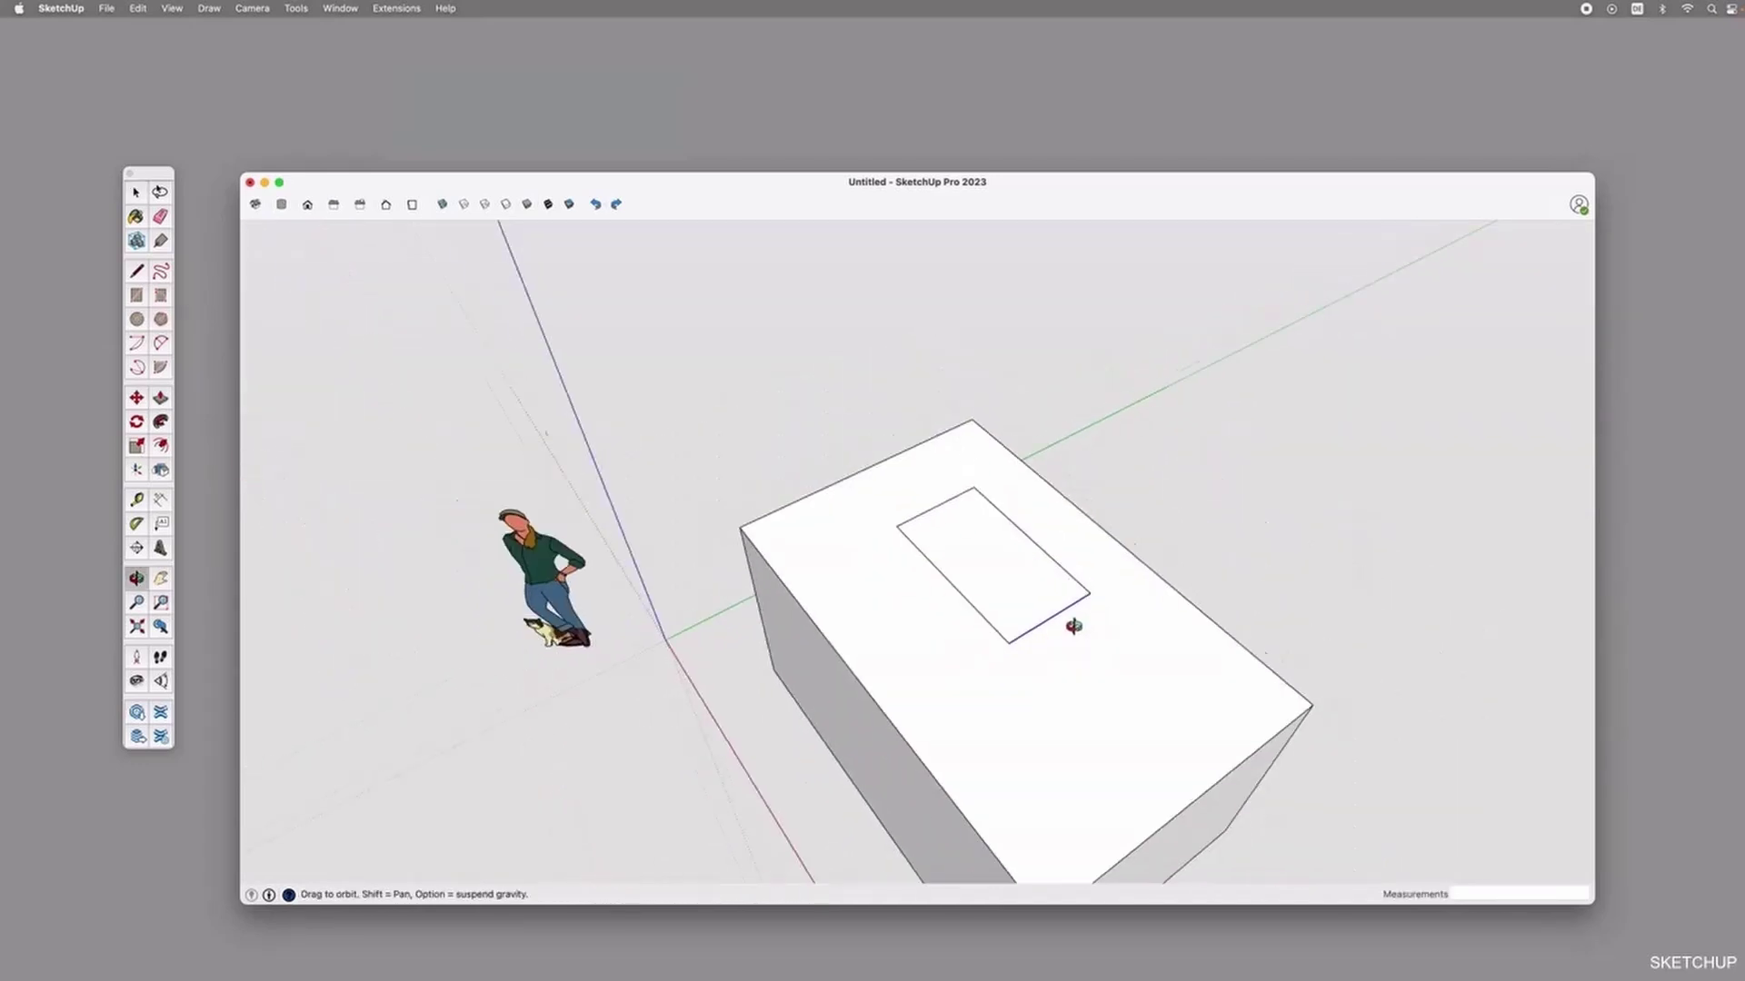
{"action": "left_click", "coordinate": [1017, 666]}
{"action": "triple_click", "coordinate": [1018, 667]}
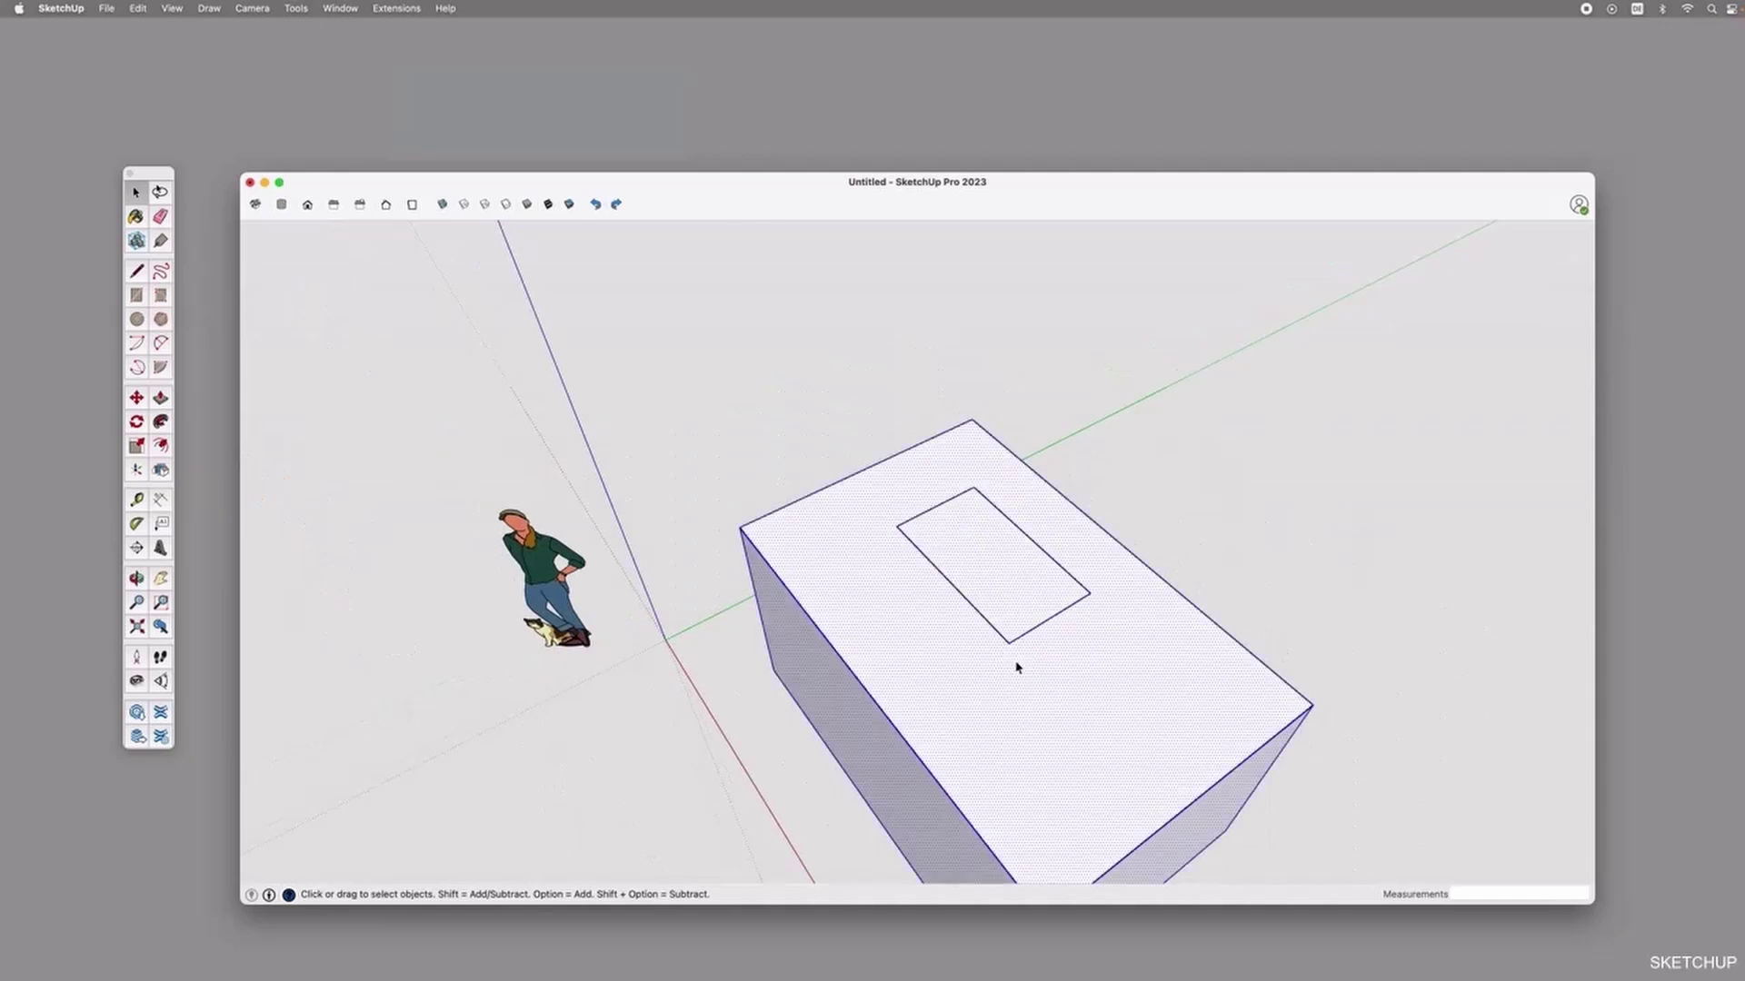
{"action": "key", "text": "super+g"}
Draw a rectangle of about 966 by 536 mm on top of the grouped box and pull it up into a block.
{"action": "key", "text": "r"}
{"action": "left_click", "coordinate": [923, 628]}
{"action": "left_click", "coordinate": [1101, 698]}
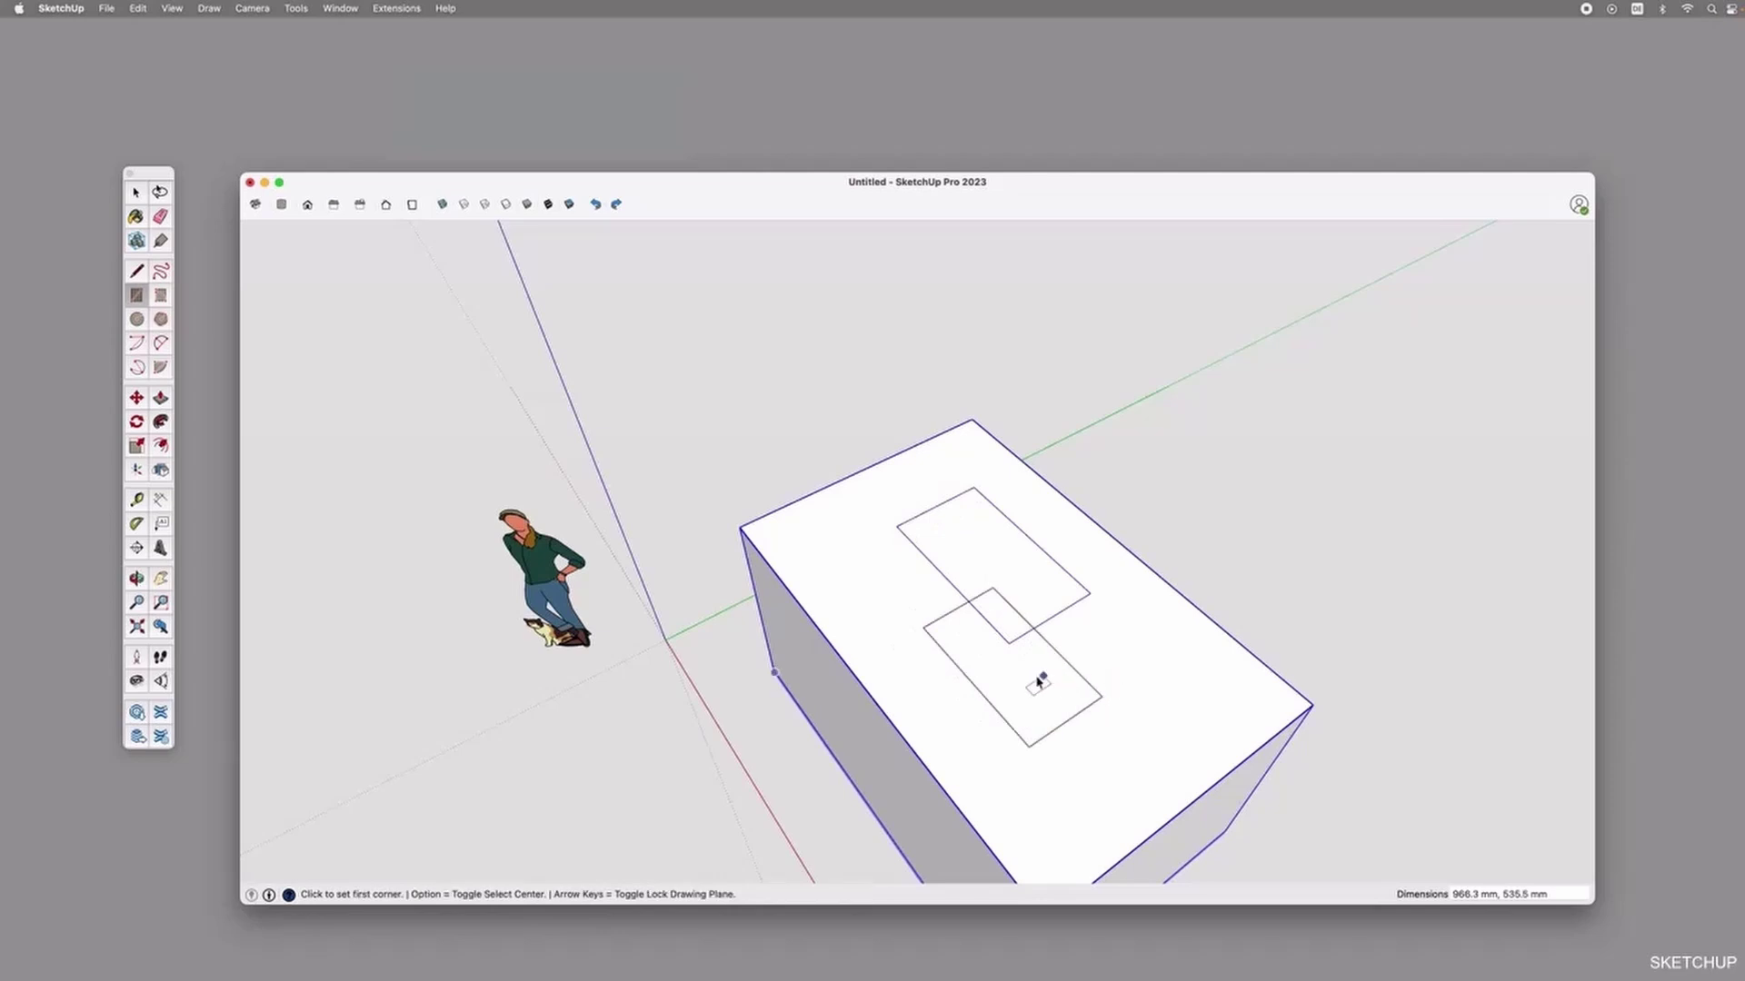
{"action": "key", "text": "space"}
{"action": "key", "text": "p"}
{"action": "left_click", "coordinate": [1028, 688]}
{"action": "left_click", "coordinate": [1020, 651]}
Select the whole new block on top of the box and make it a separate group.
{"action": "key", "text": "space"}
{"action": "triple_click", "coordinate": [1021, 652]}
{"action": "key", "text": "super+g"}
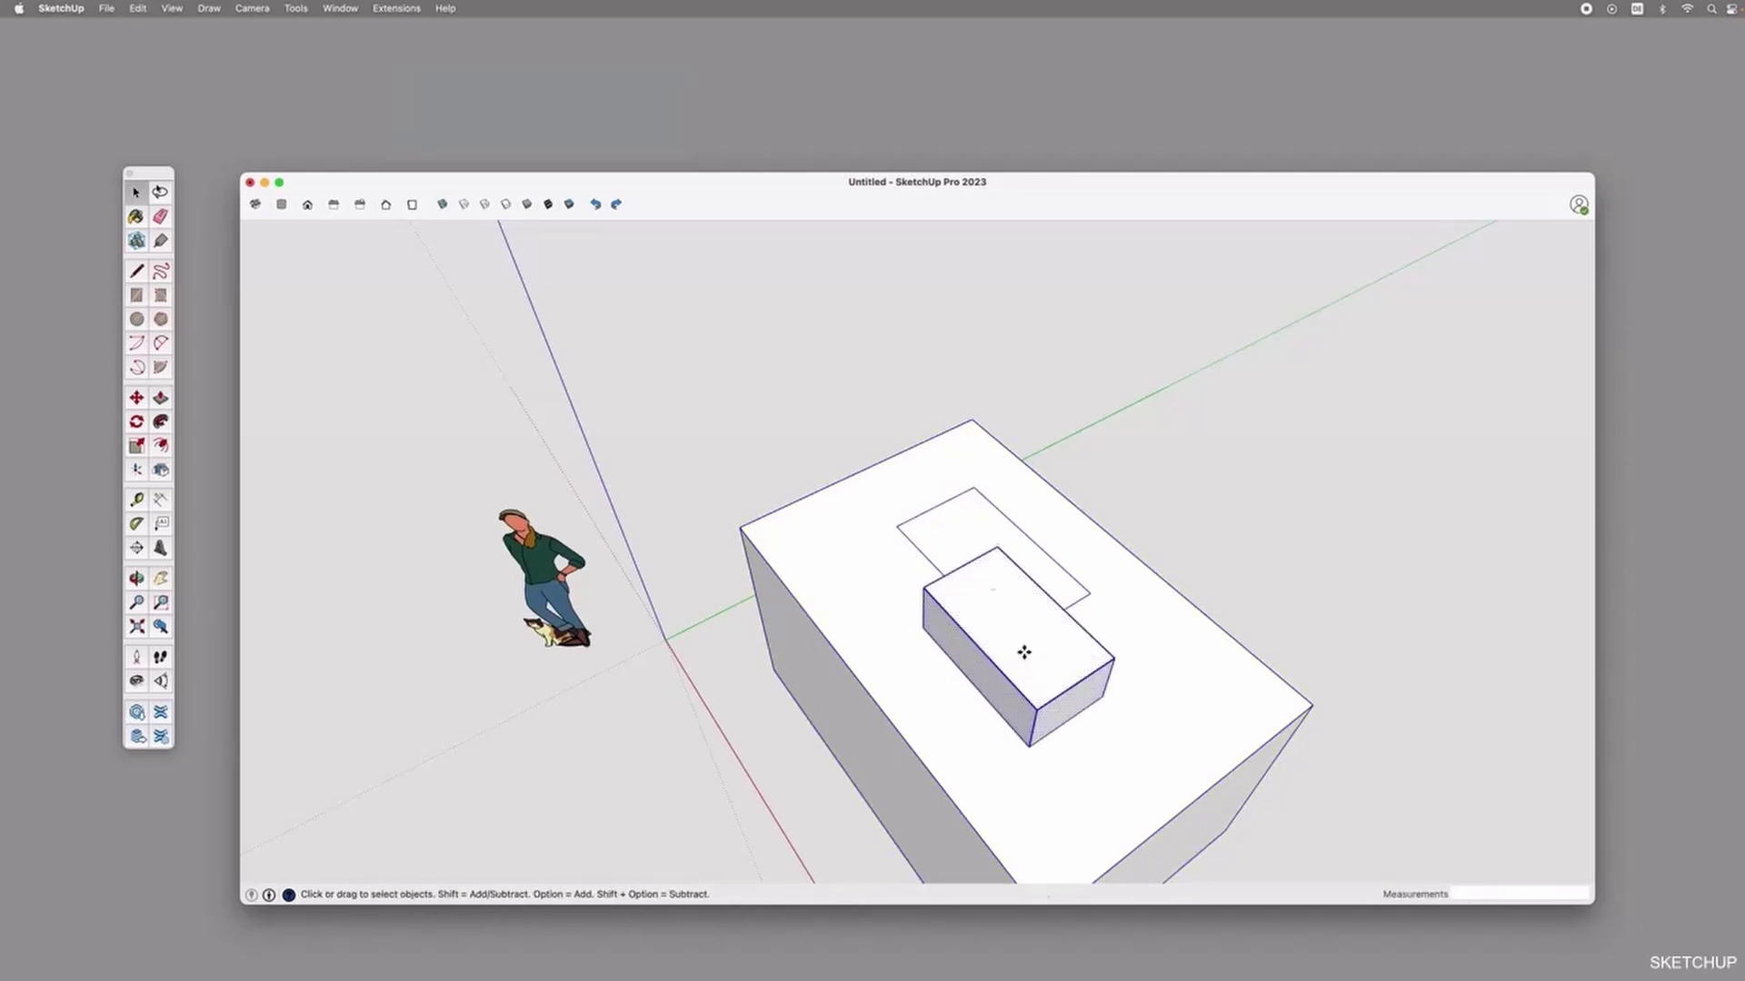
Try to move the grouped block across the top of the box.
{"action": "key", "text": "m"}
{"action": "left_click", "coordinate": [1024, 651]}
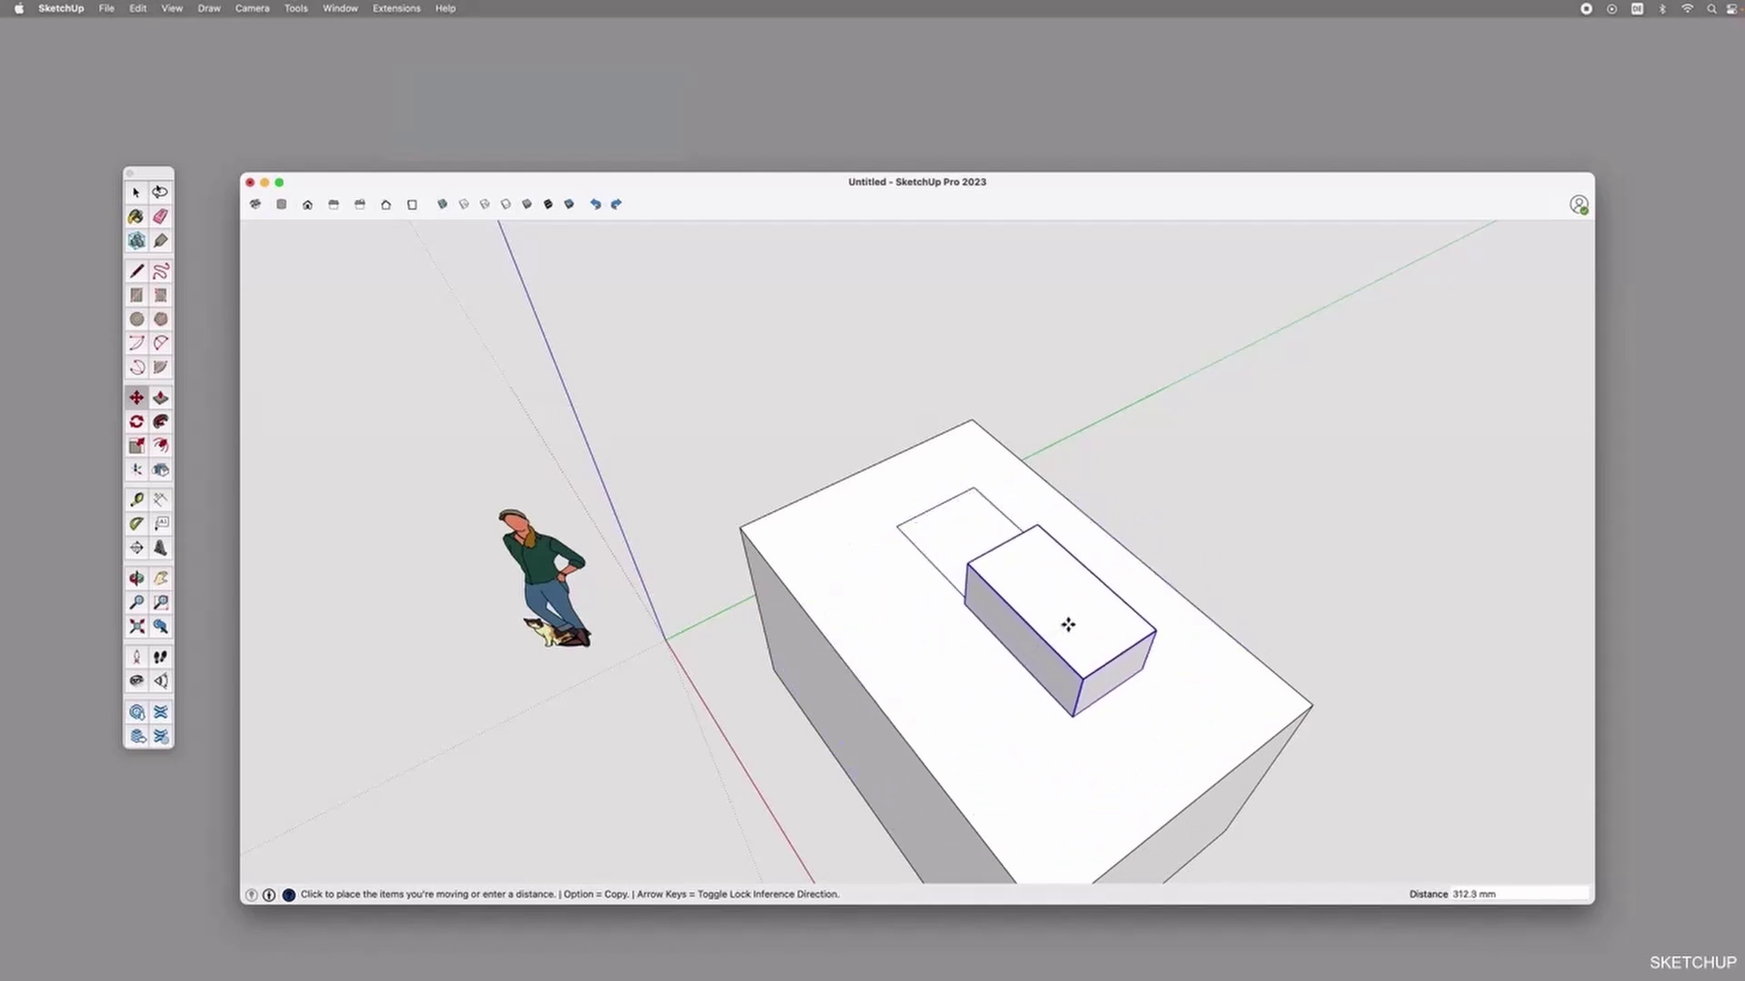
{"action": "key", "text": "Escape"}
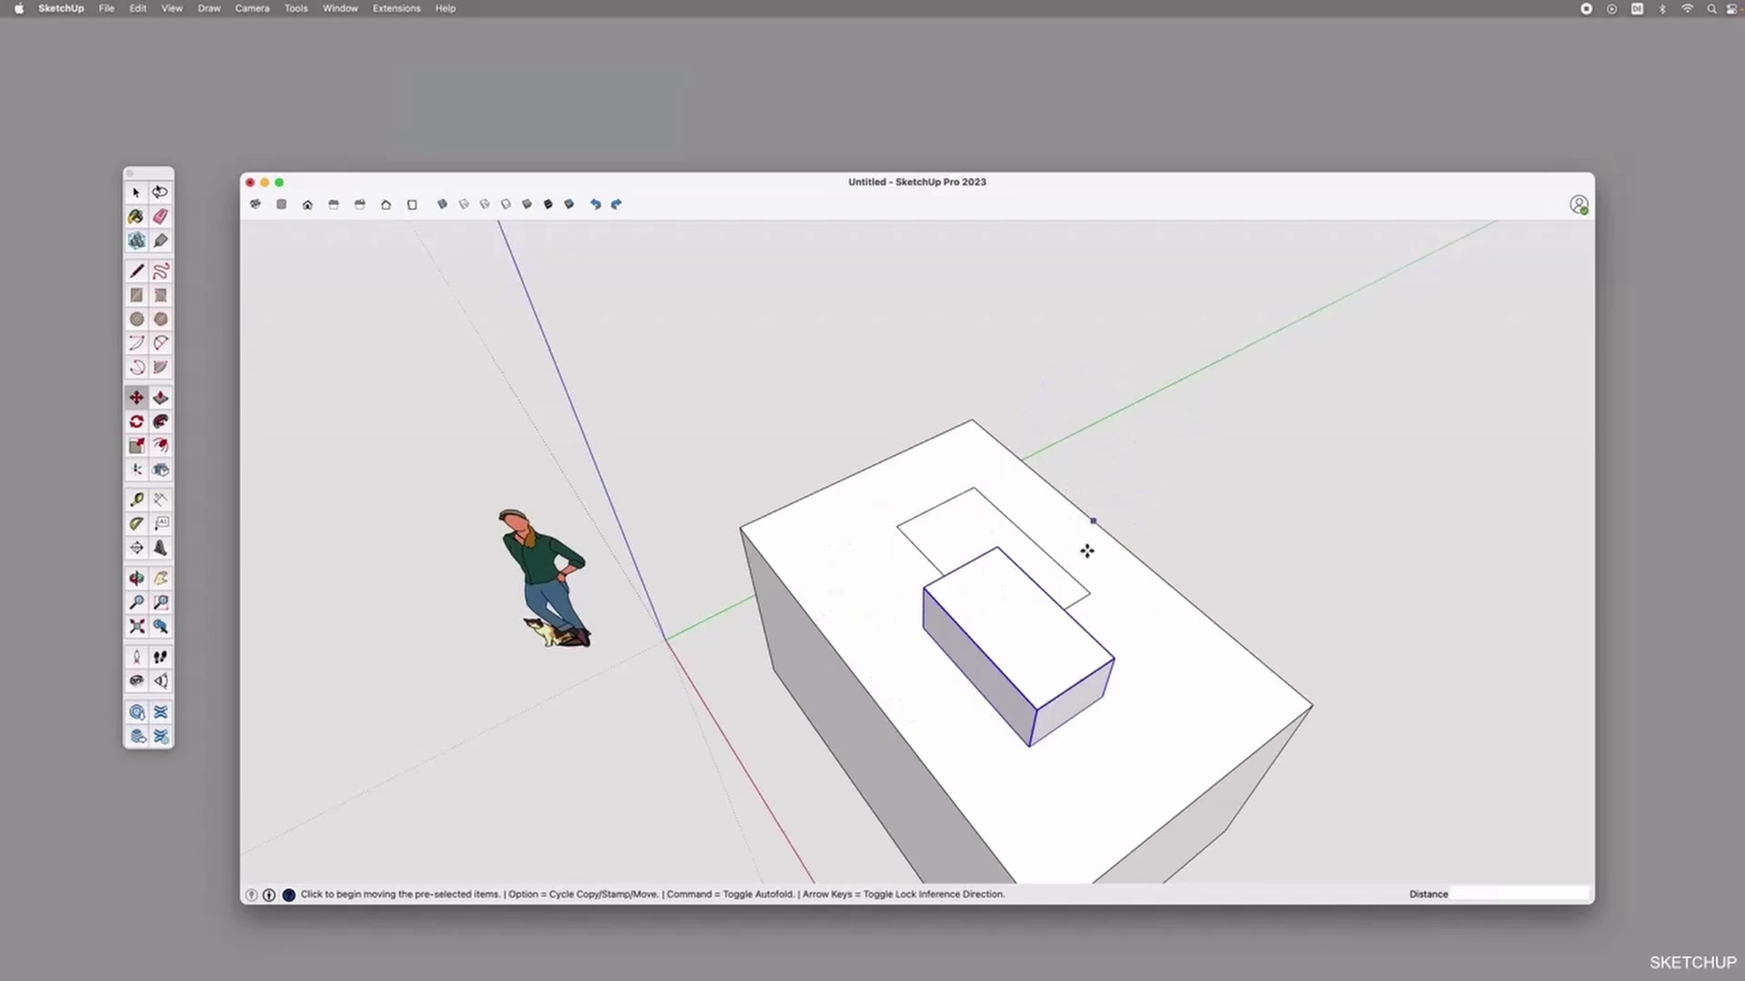
{"action": "key", "text": "space"}
Open the small block's group, pull its long side face outward about 22 mm, and leave the group.
{"action": "middle_click_drag", "start_coordinate": [1037, 672], "coordinate": [1090, 585]}
{"action": "double_click", "coordinate": [1083, 554]}
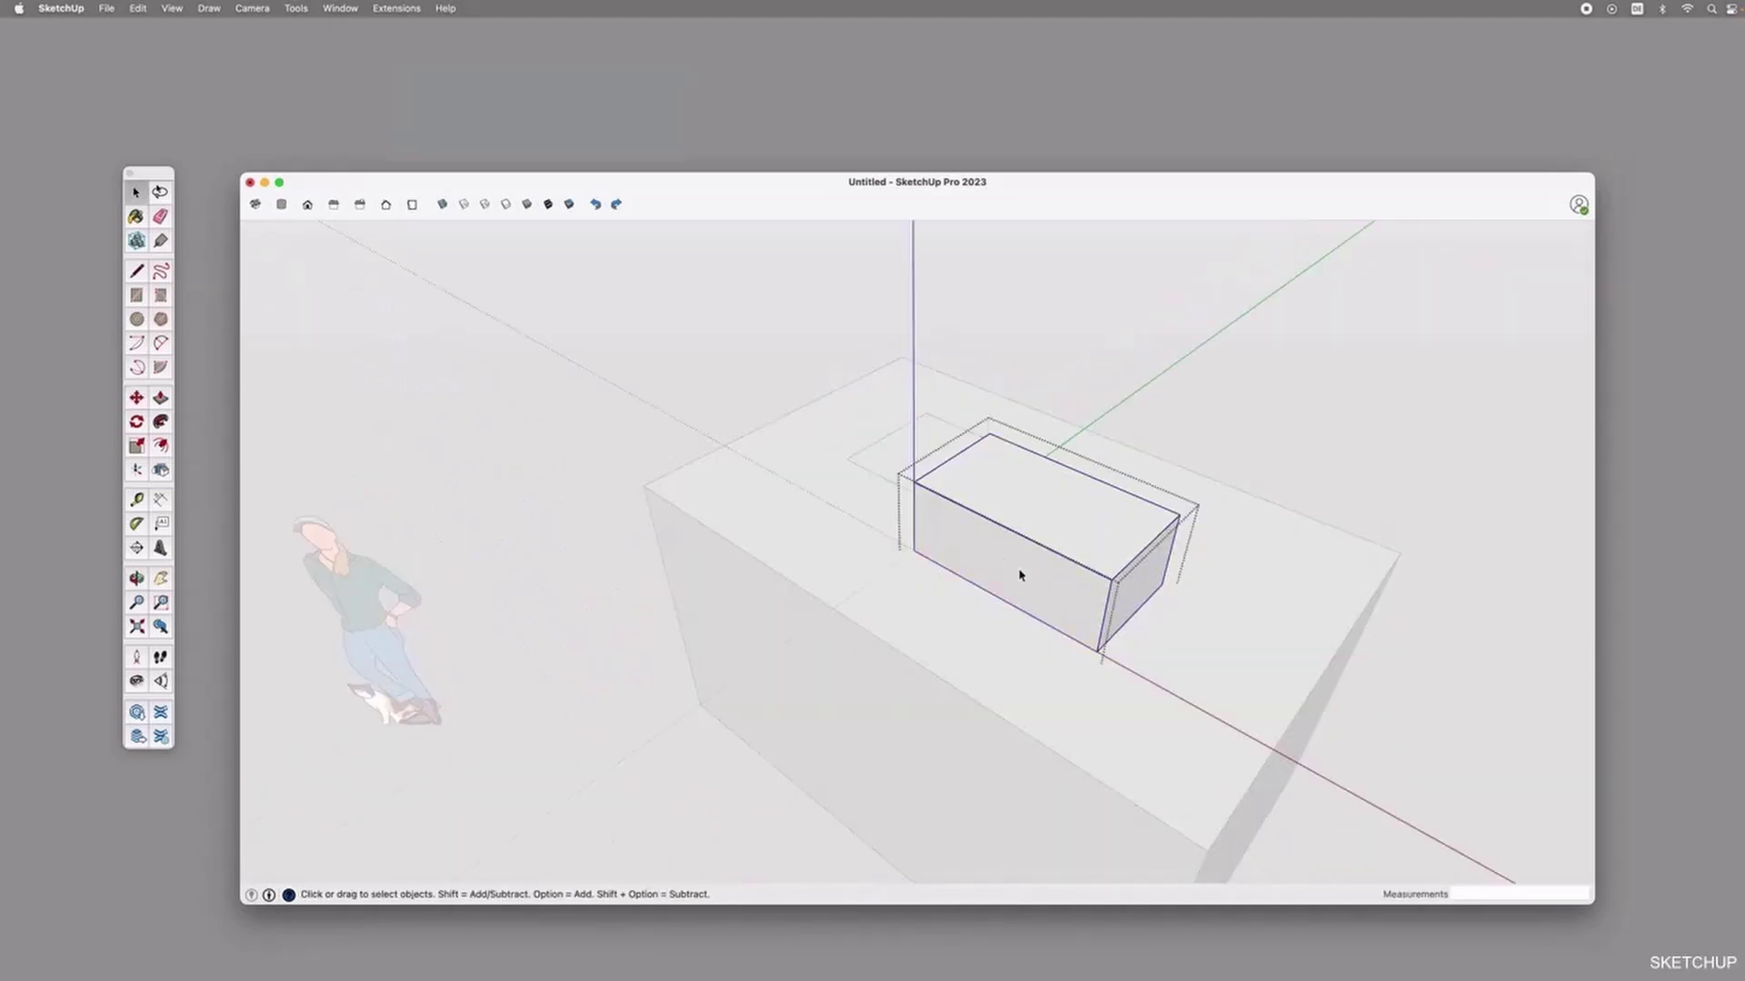
{"action": "left_click", "coordinate": [1062, 585]}
{"action": "key", "text": "p"}
{"action": "left_click", "coordinate": [1003, 633]}
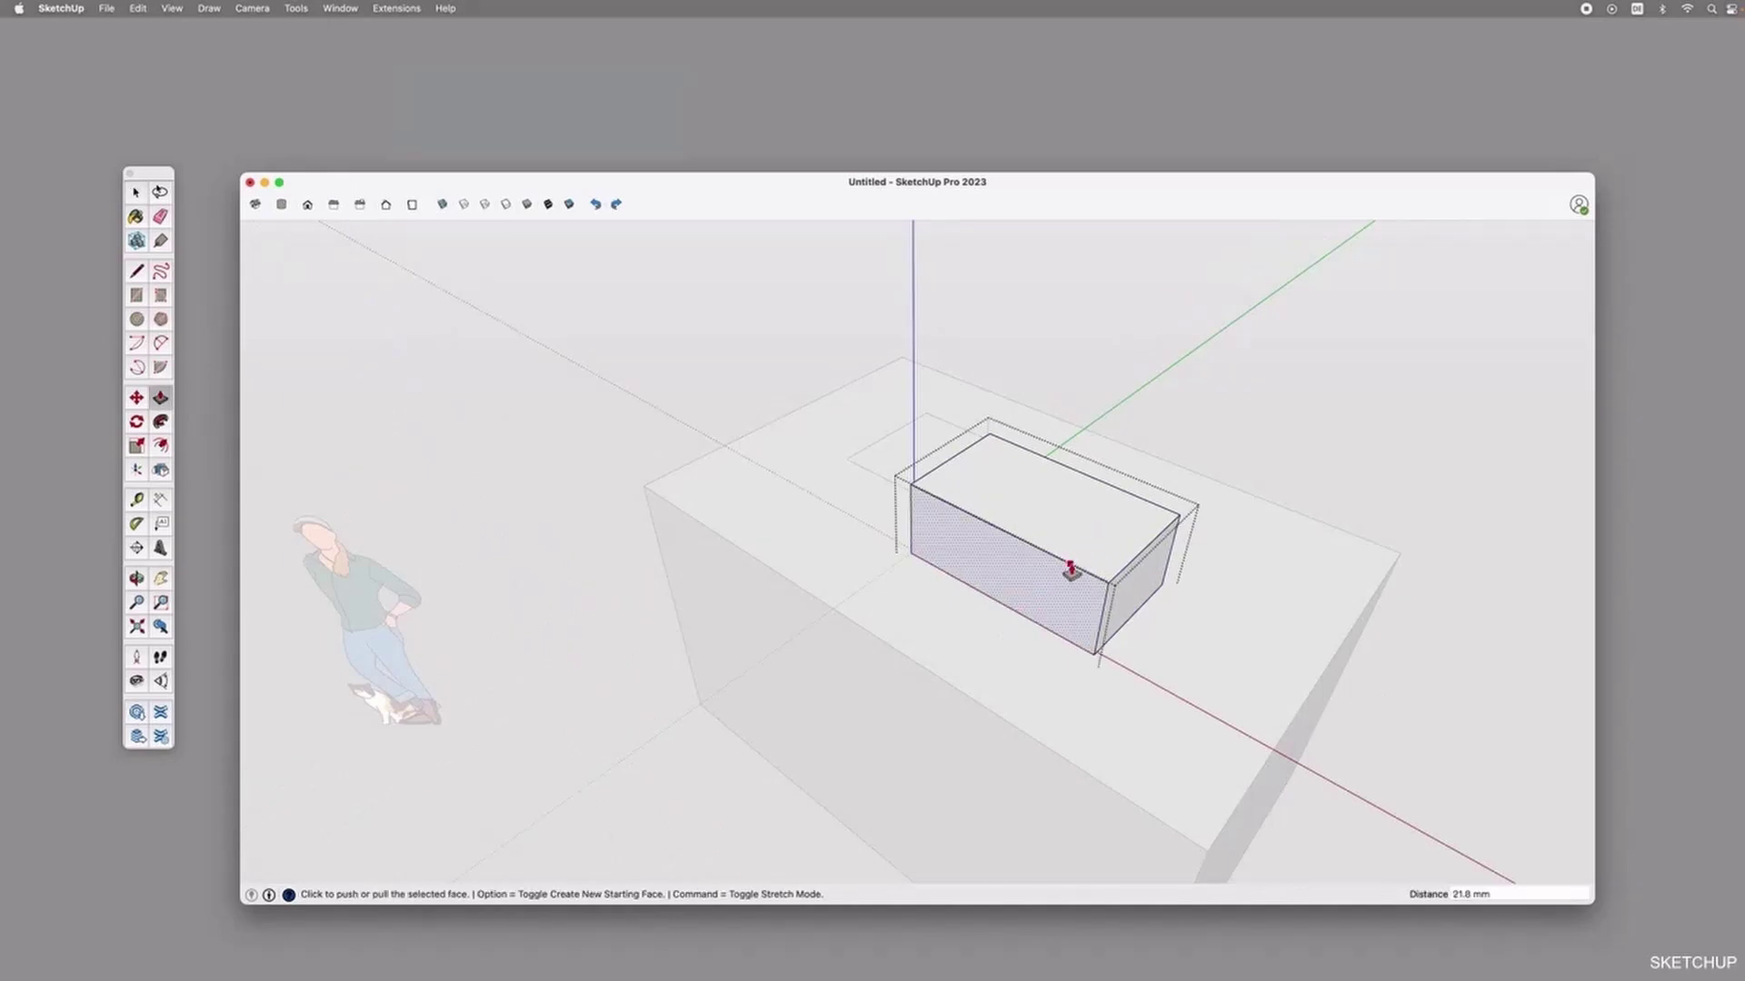
{"action": "key", "text": "Escape"}
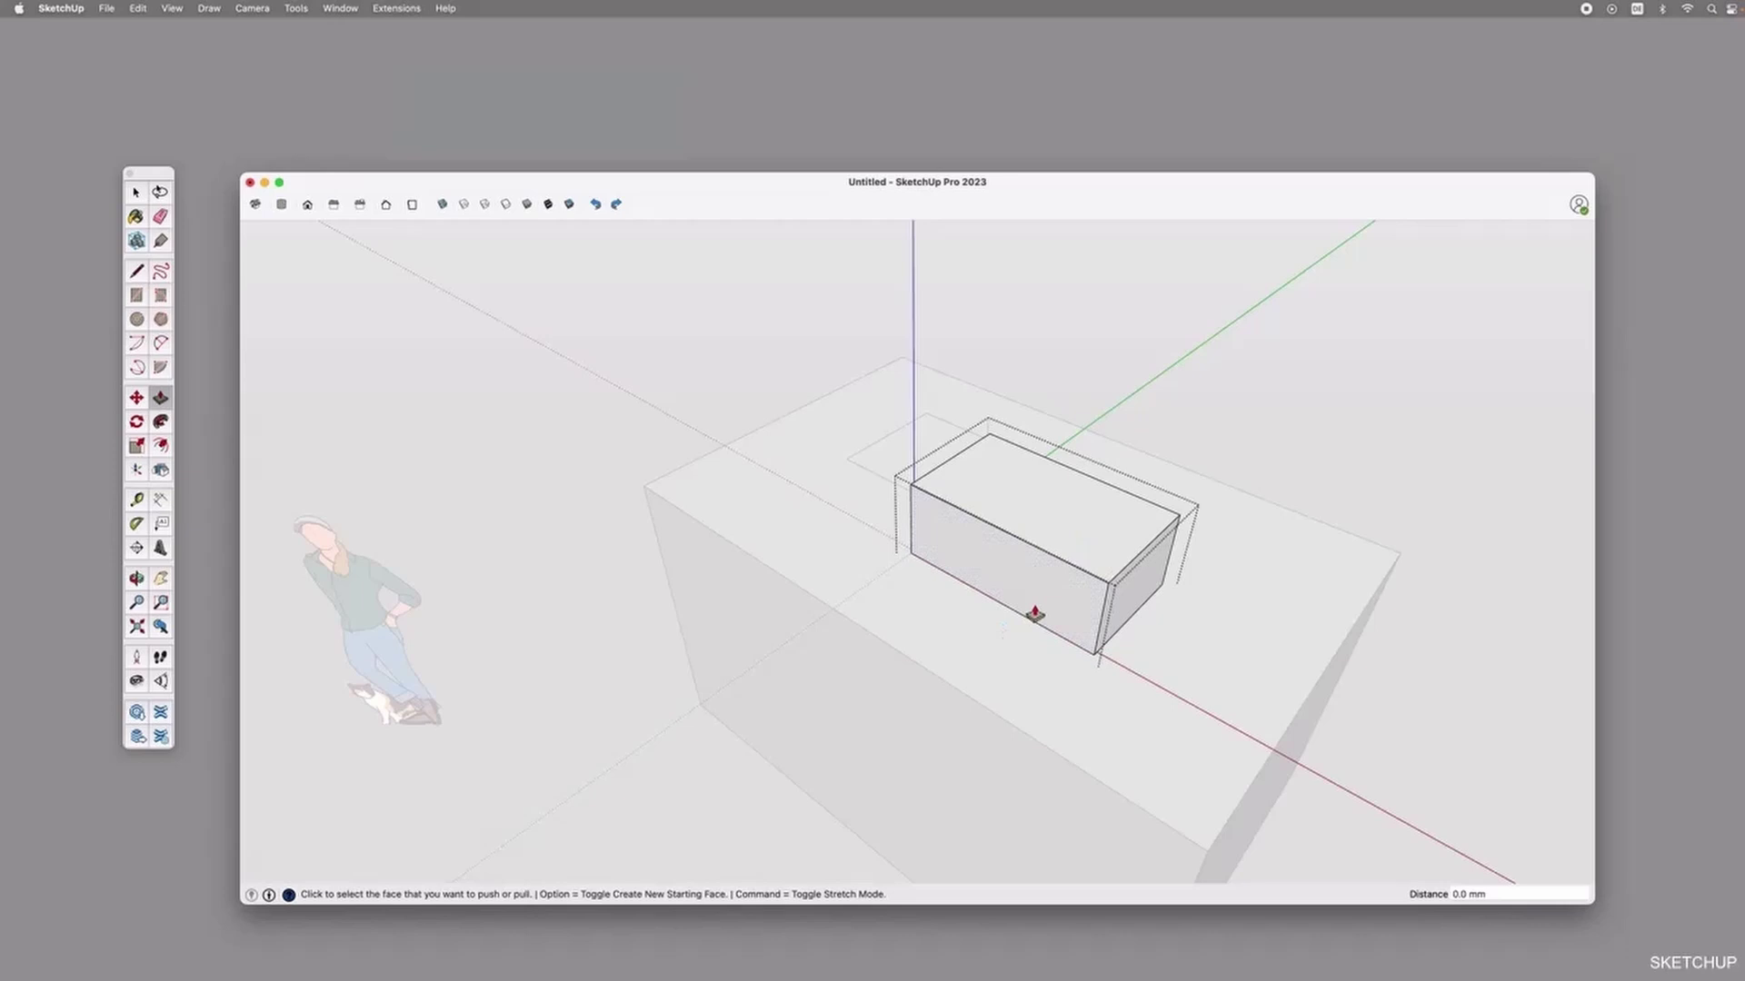
{"action": "key", "text": "space"}
{"action": "key", "text": "Escape"}
{"action": "left_click", "coordinate": [890, 664]}
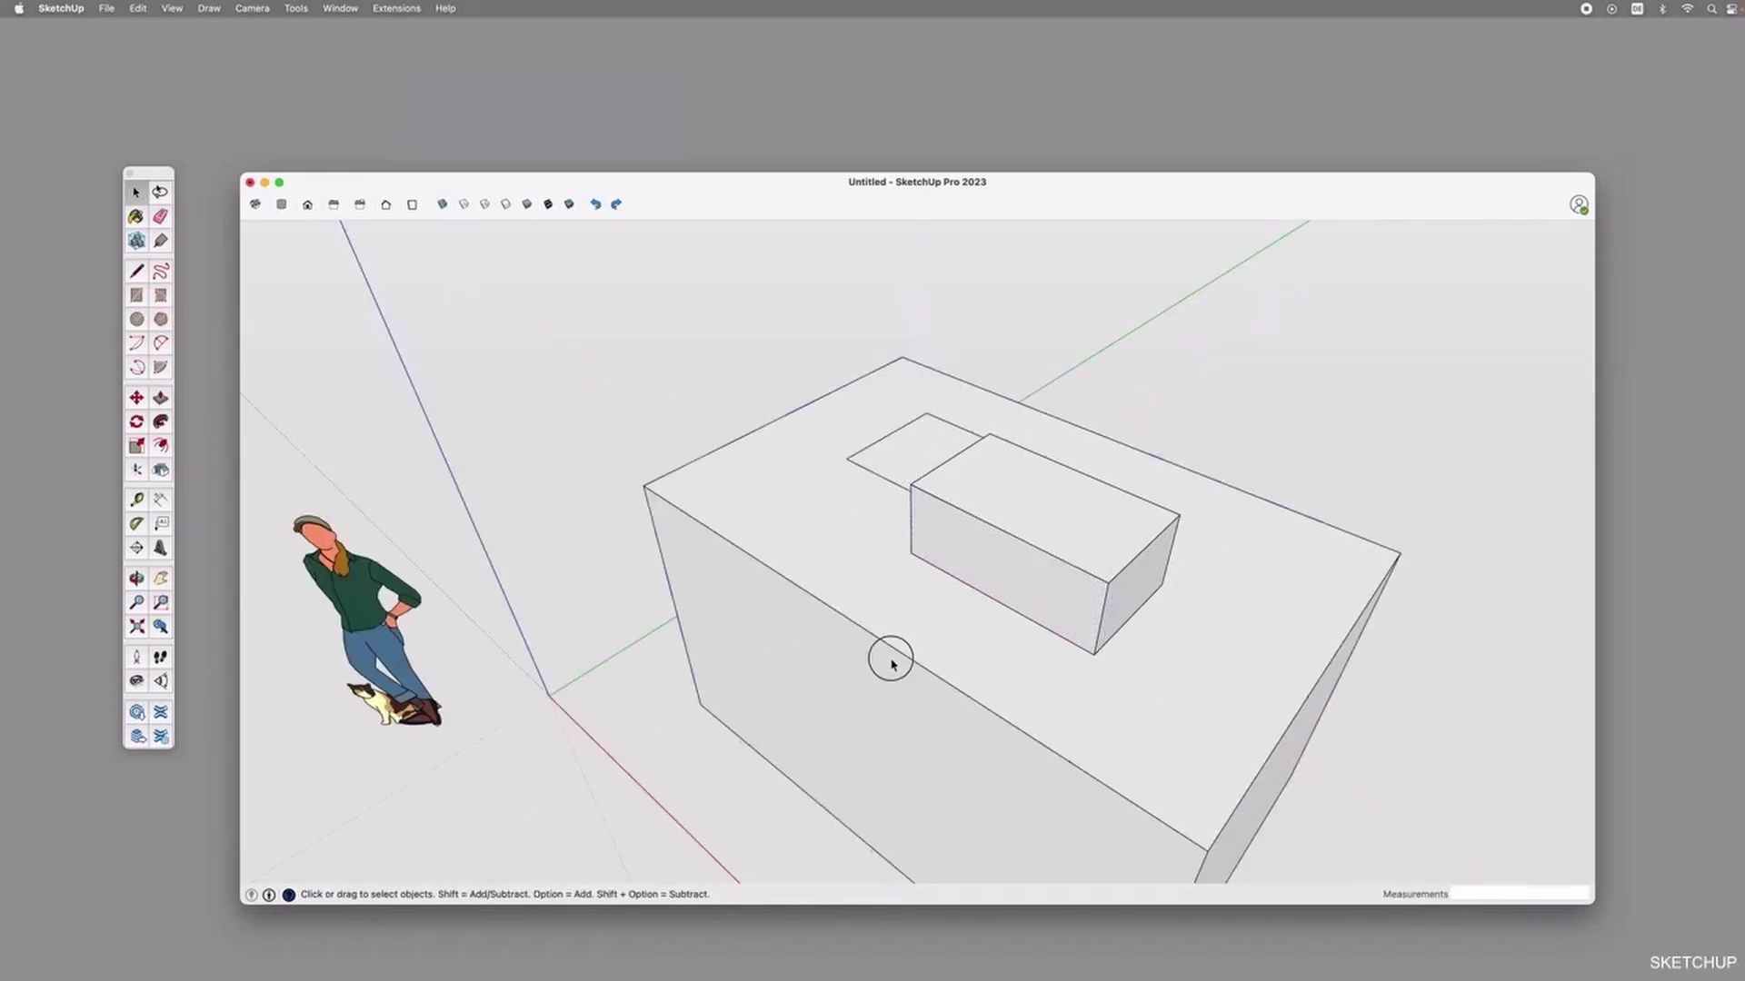
Open the large box's group, check its side and top faces for Push/Pull, and leave the group.
{"action": "double_click", "coordinate": [818, 671]}
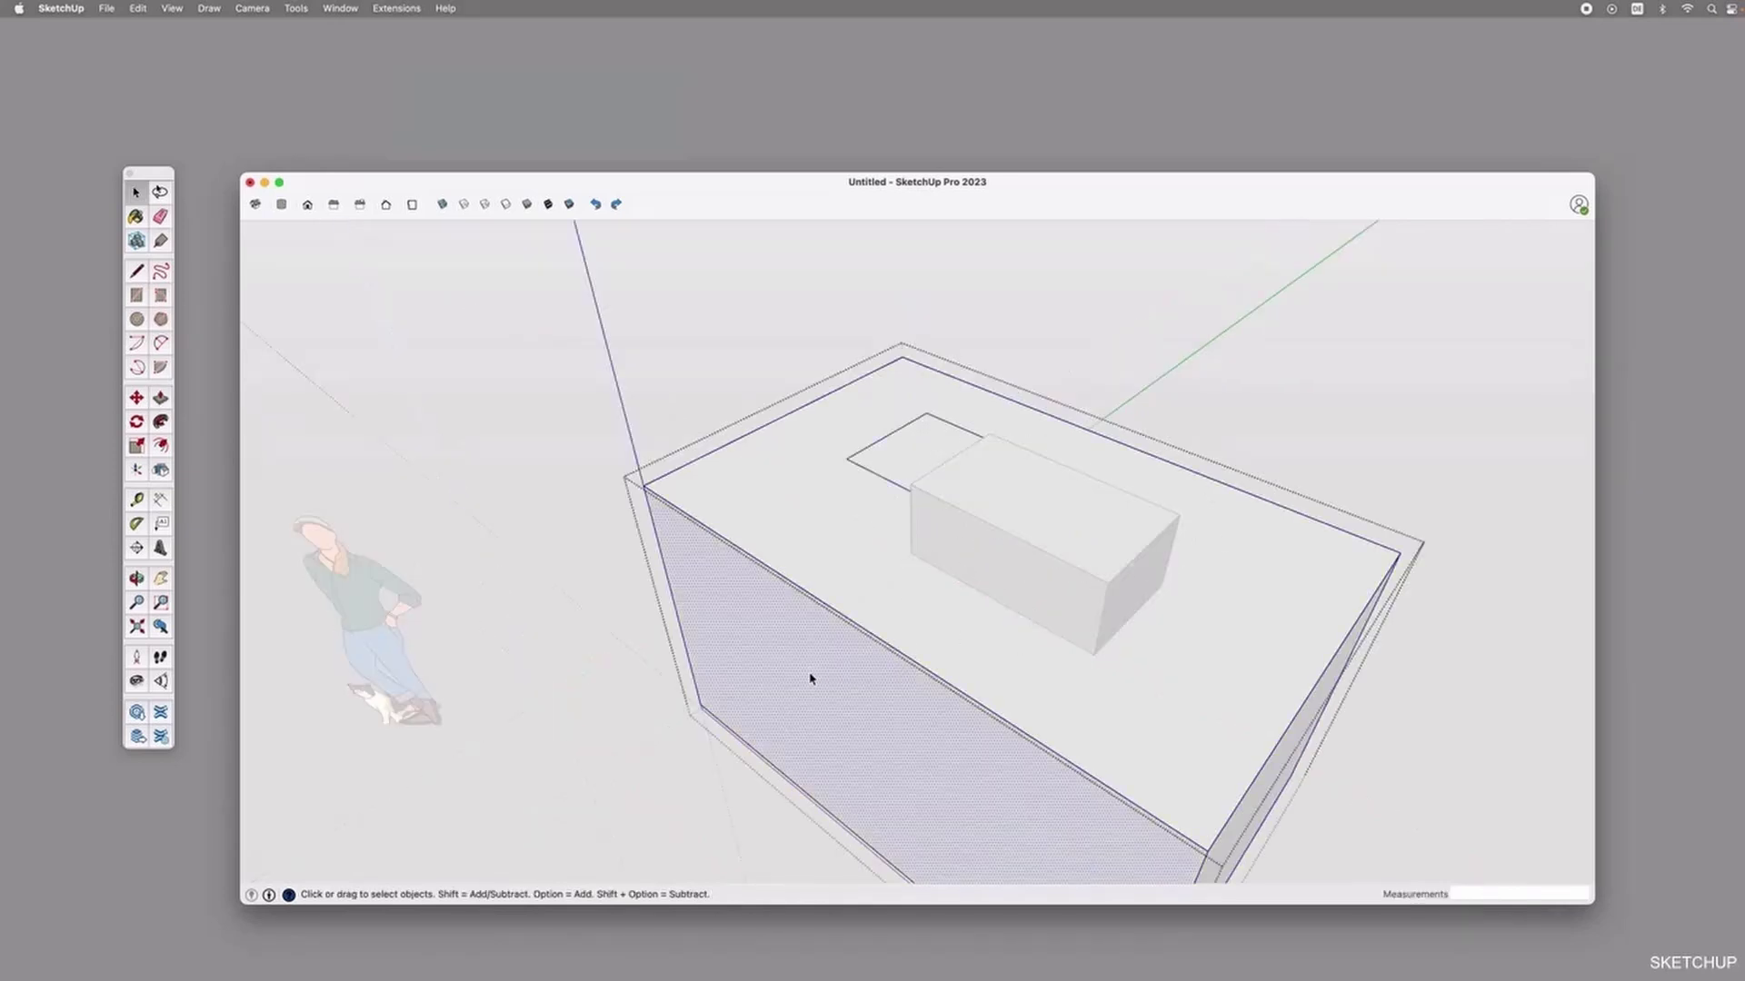
{"action": "key", "text": "p"}
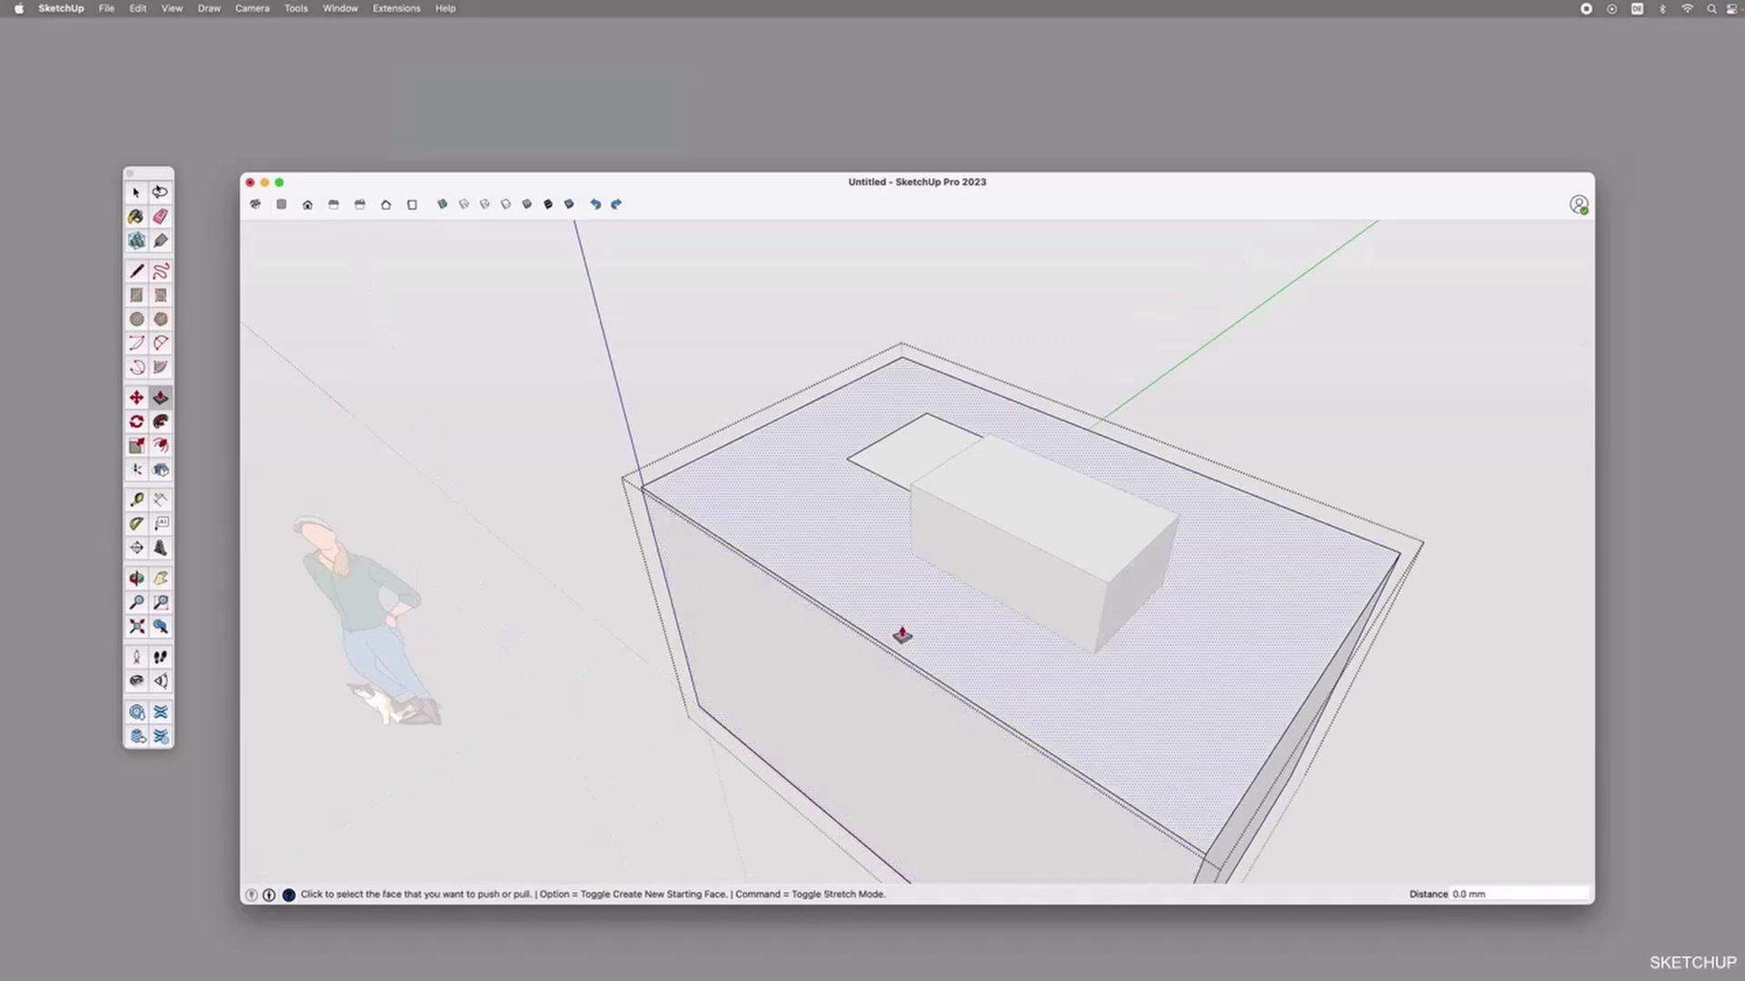
{"action": "key", "text": "space"}
{"action": "key", "text": "Escape"}
Draw a vertical line on the small block's long side from outside its group, and open the group to check the face.
{"action": "key", "text": "l"}
{"action": "left_click", "coordinate": [981, 591]}
{"action": "left_click", "coordinate": [986, 522]}
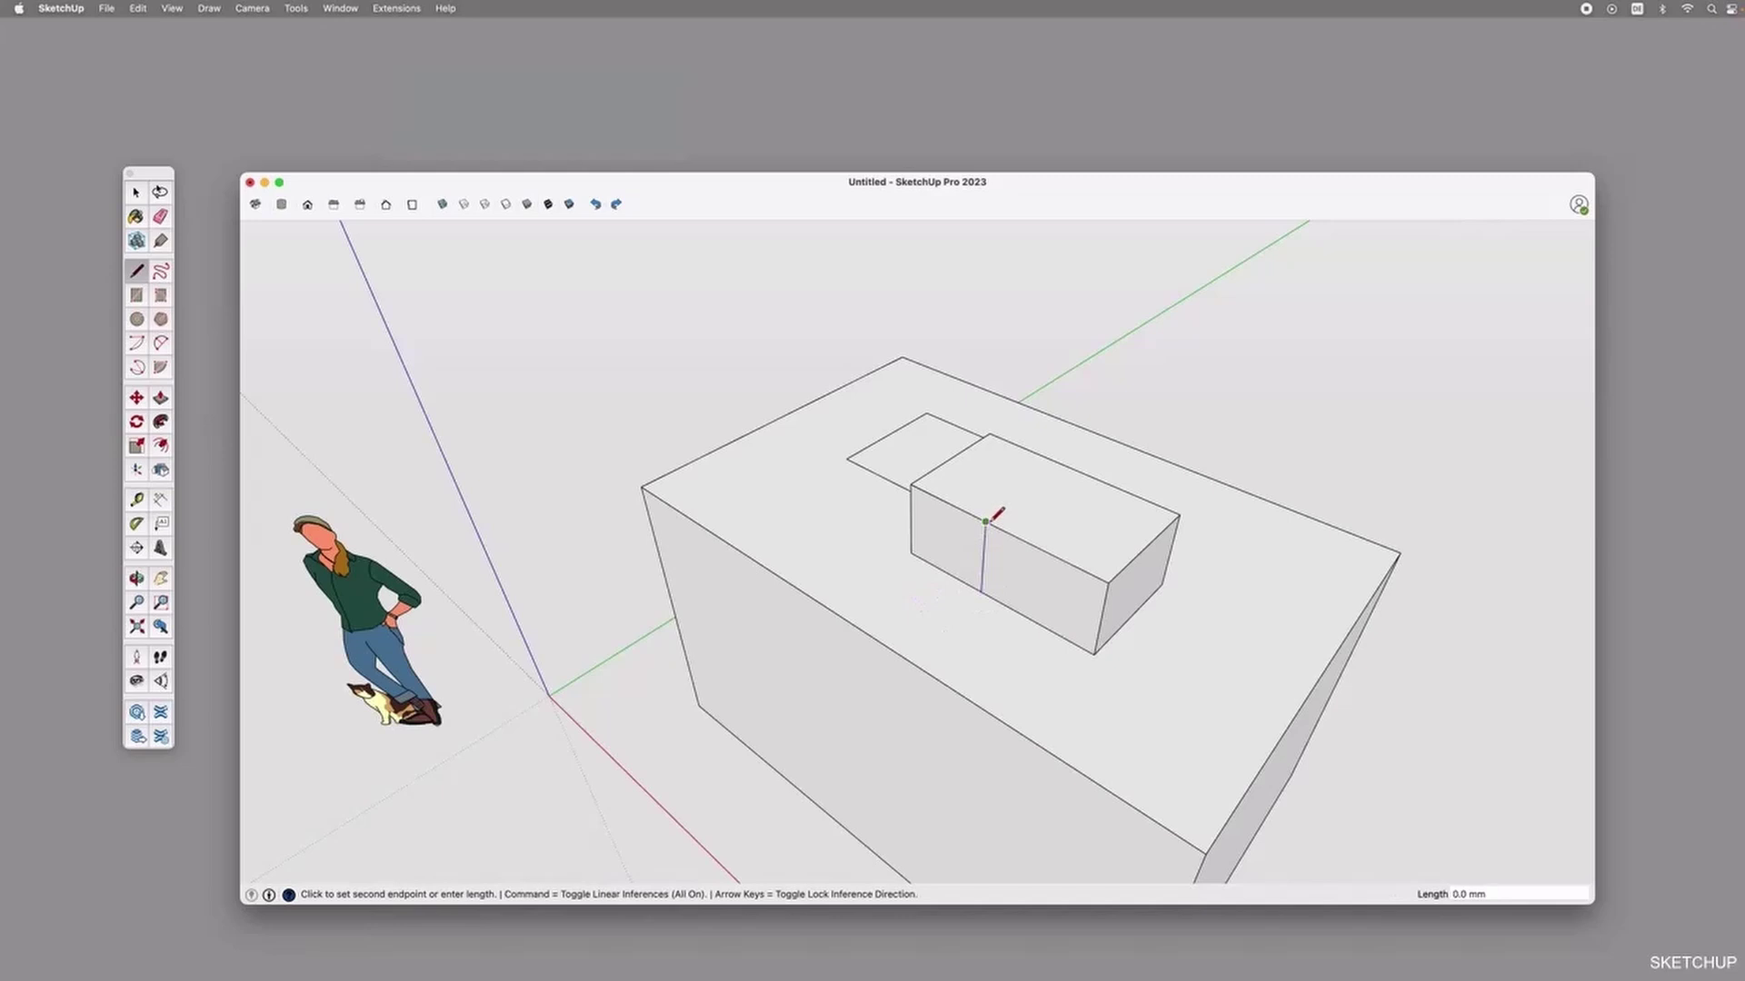
{"action": "key", "text": "space"}
{"action": "left_click", "coordinate": [1006, 577]}
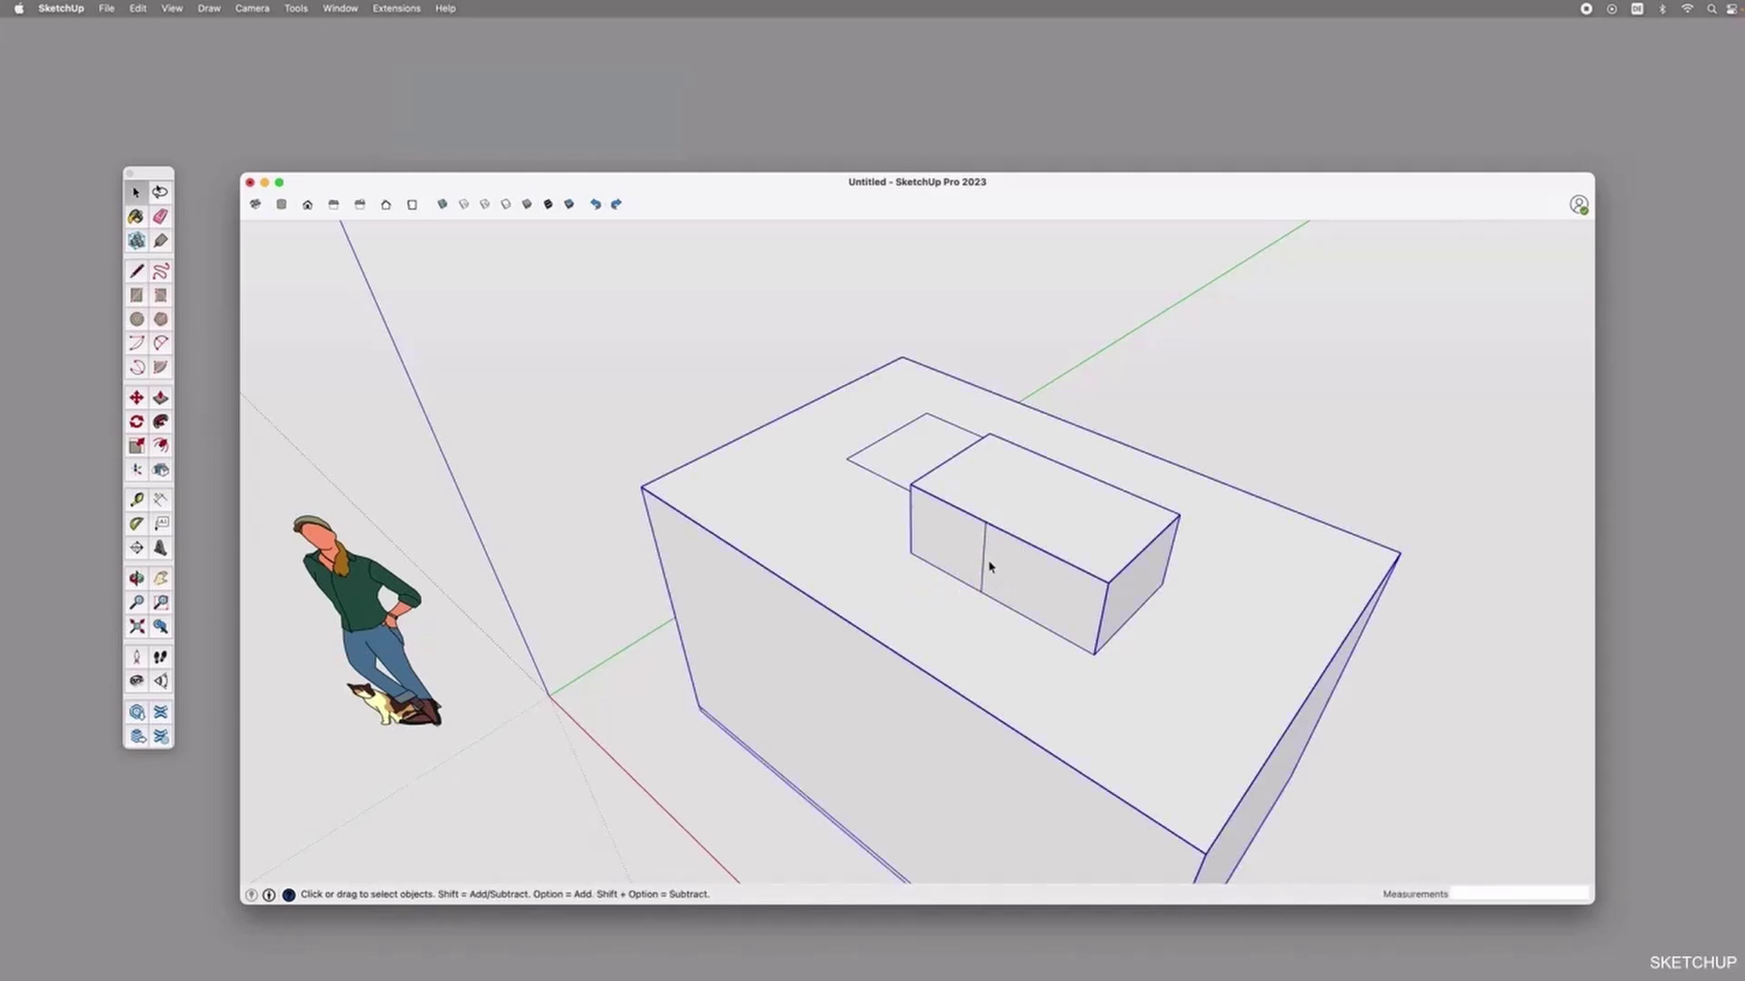
{"action": "double_click", "coordinate": [1002, 566]}
{"action": "left_click", "coordinate": [984, 547]}
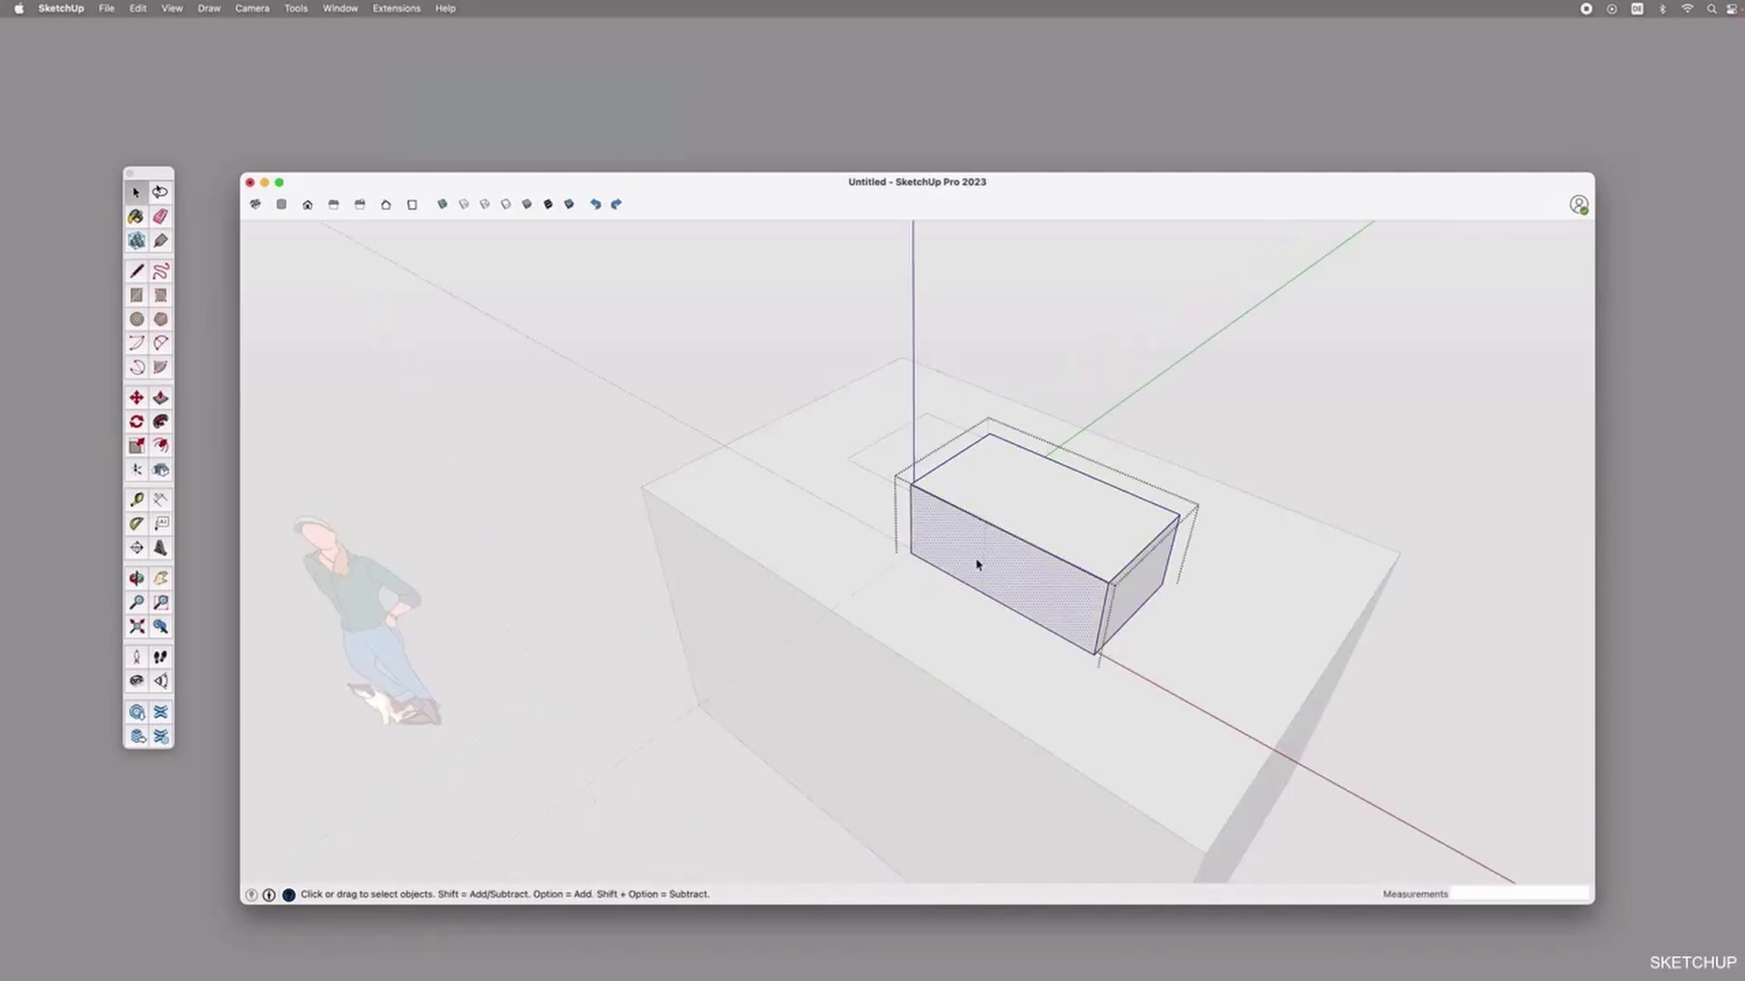
{"action": "key", "text": "Escape"}
Open the small block's group again and draw a vertical line that divides its long side face.
{"action": "left_click", "coordinate": [1038, 560]}
{"action": "double_click", "coordinate": [1037, 570]}
{"action": "left_click", "coordinate": [1052, 599]}
{"action": "key", "text": "l"}
{"action": "left_click", "coordinate": [1046, 552]}
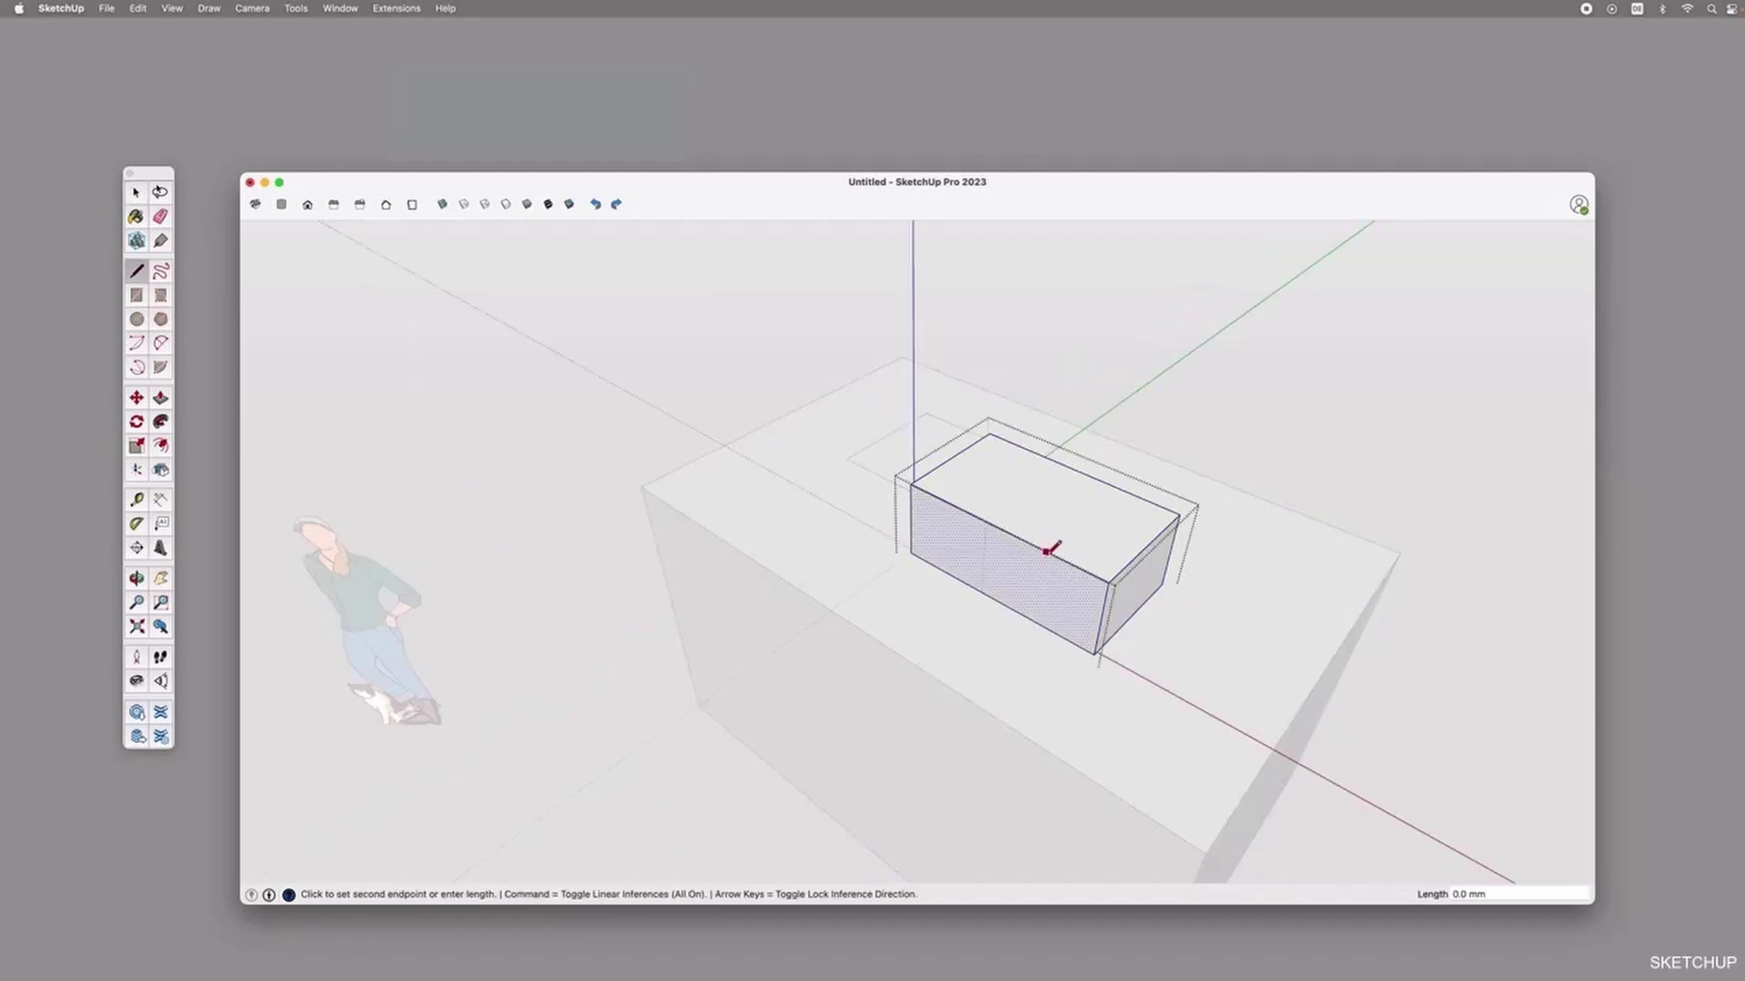
{"action": "left_click", "coordinate": [1037, 623]}
Apply Push/Pull to one section of the divided side face and leave the small block's group.
{"action": "key", "text": "space"}
{"action": "left_click", "coordinate": [1060, 611]}
{"action": "key", "text": "p"}
{"action": "left_click", "coordinate": [1068, 601]}
{"action": "key", "text": "space"}
{"action": "key", "text": "Escape"}
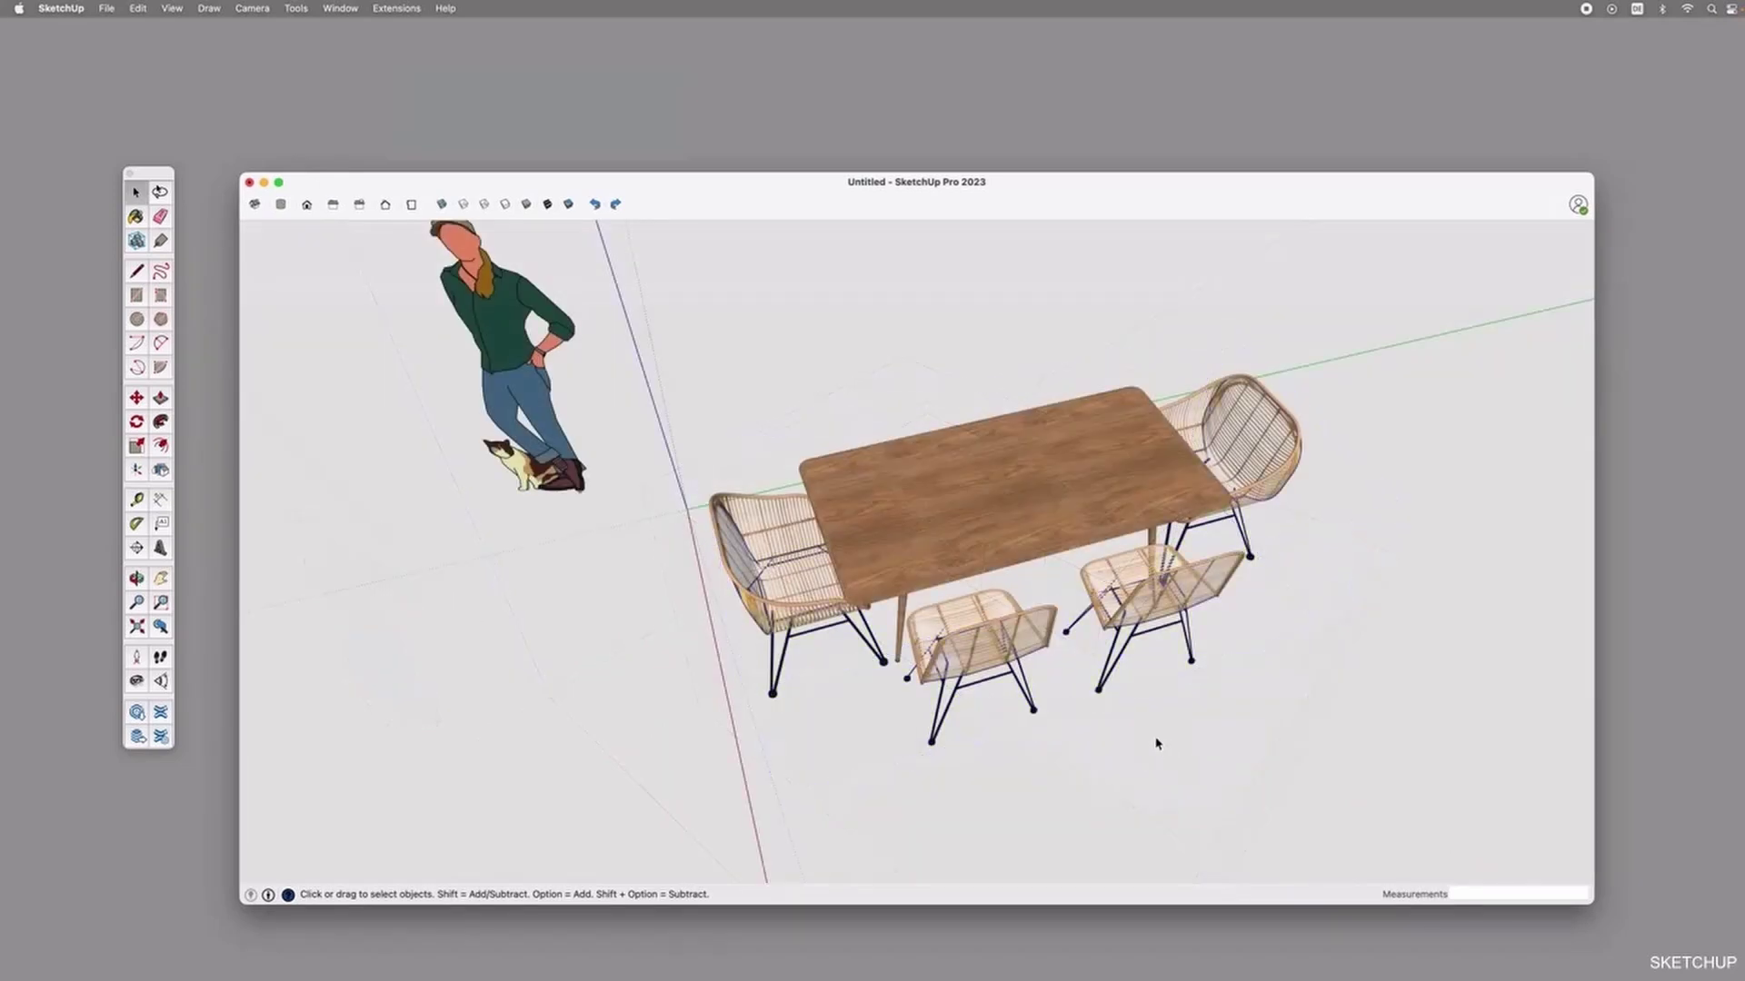
Select the whole dining set group of table and chairs.
{"action": "key", "text": "o"}
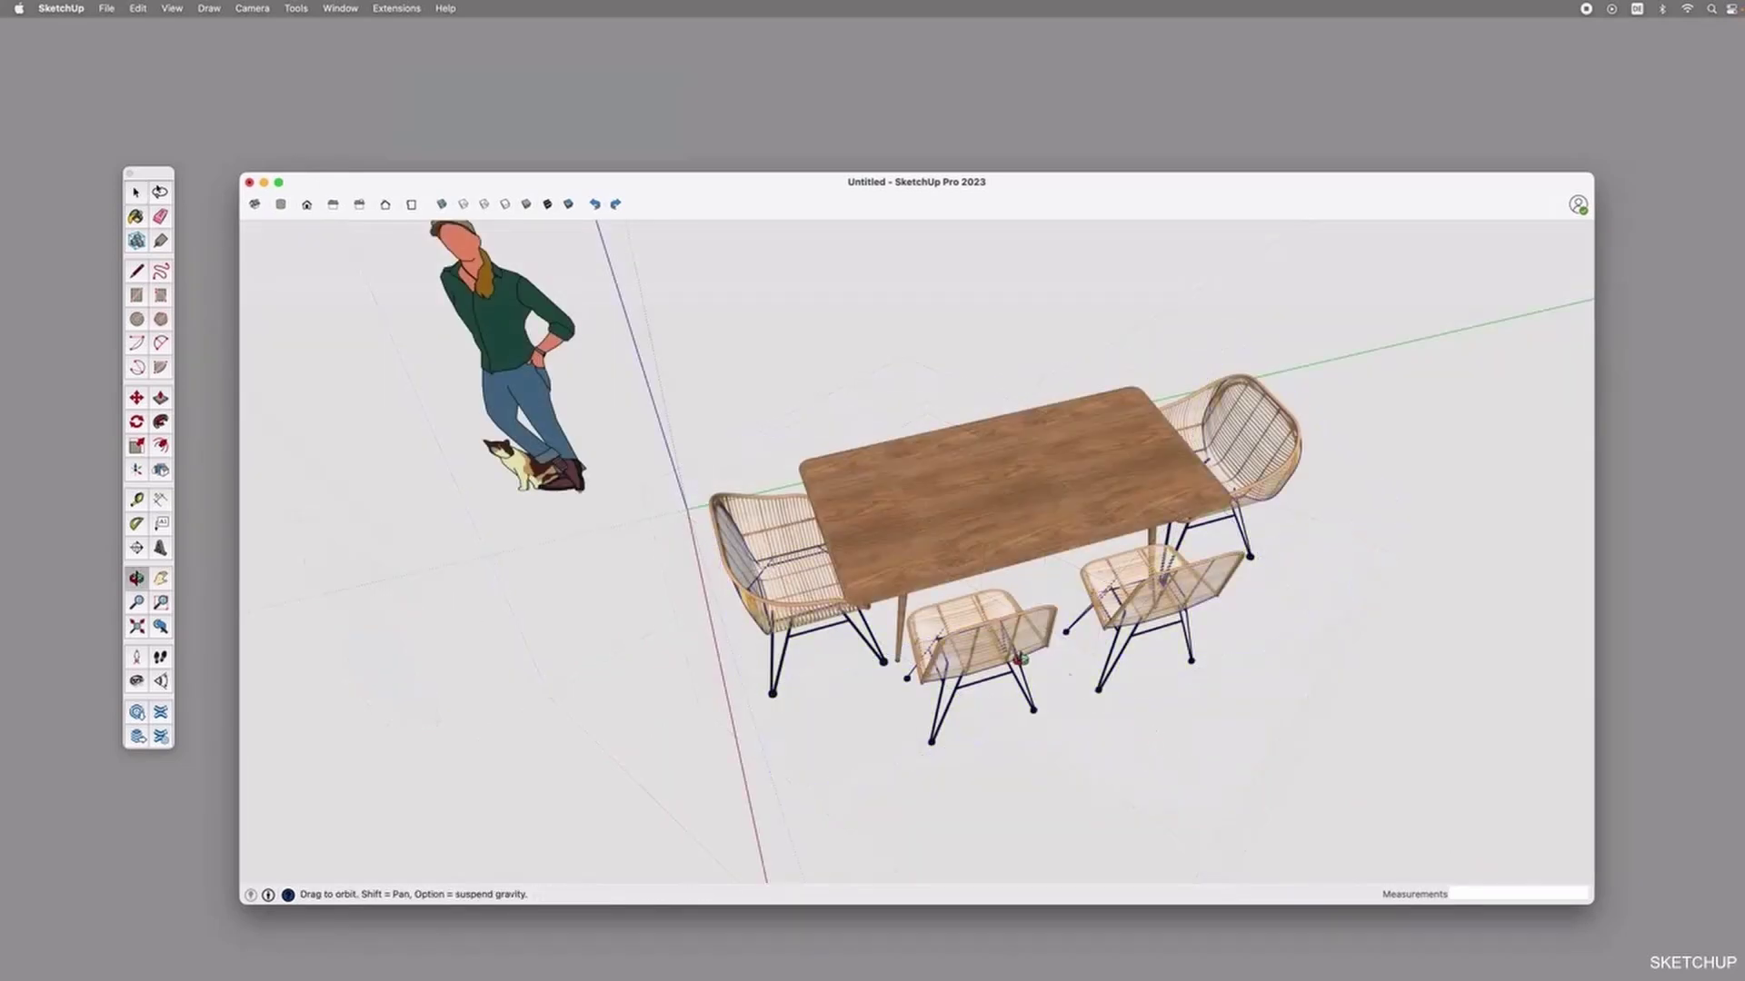
{"action": "left_click_drag", "start_coordinate": [1000, 653], "coordinate": [999, 496]}
{"action": "key", "text": "space"}
{"action": "left_click", "coordinate": [952, 496]}
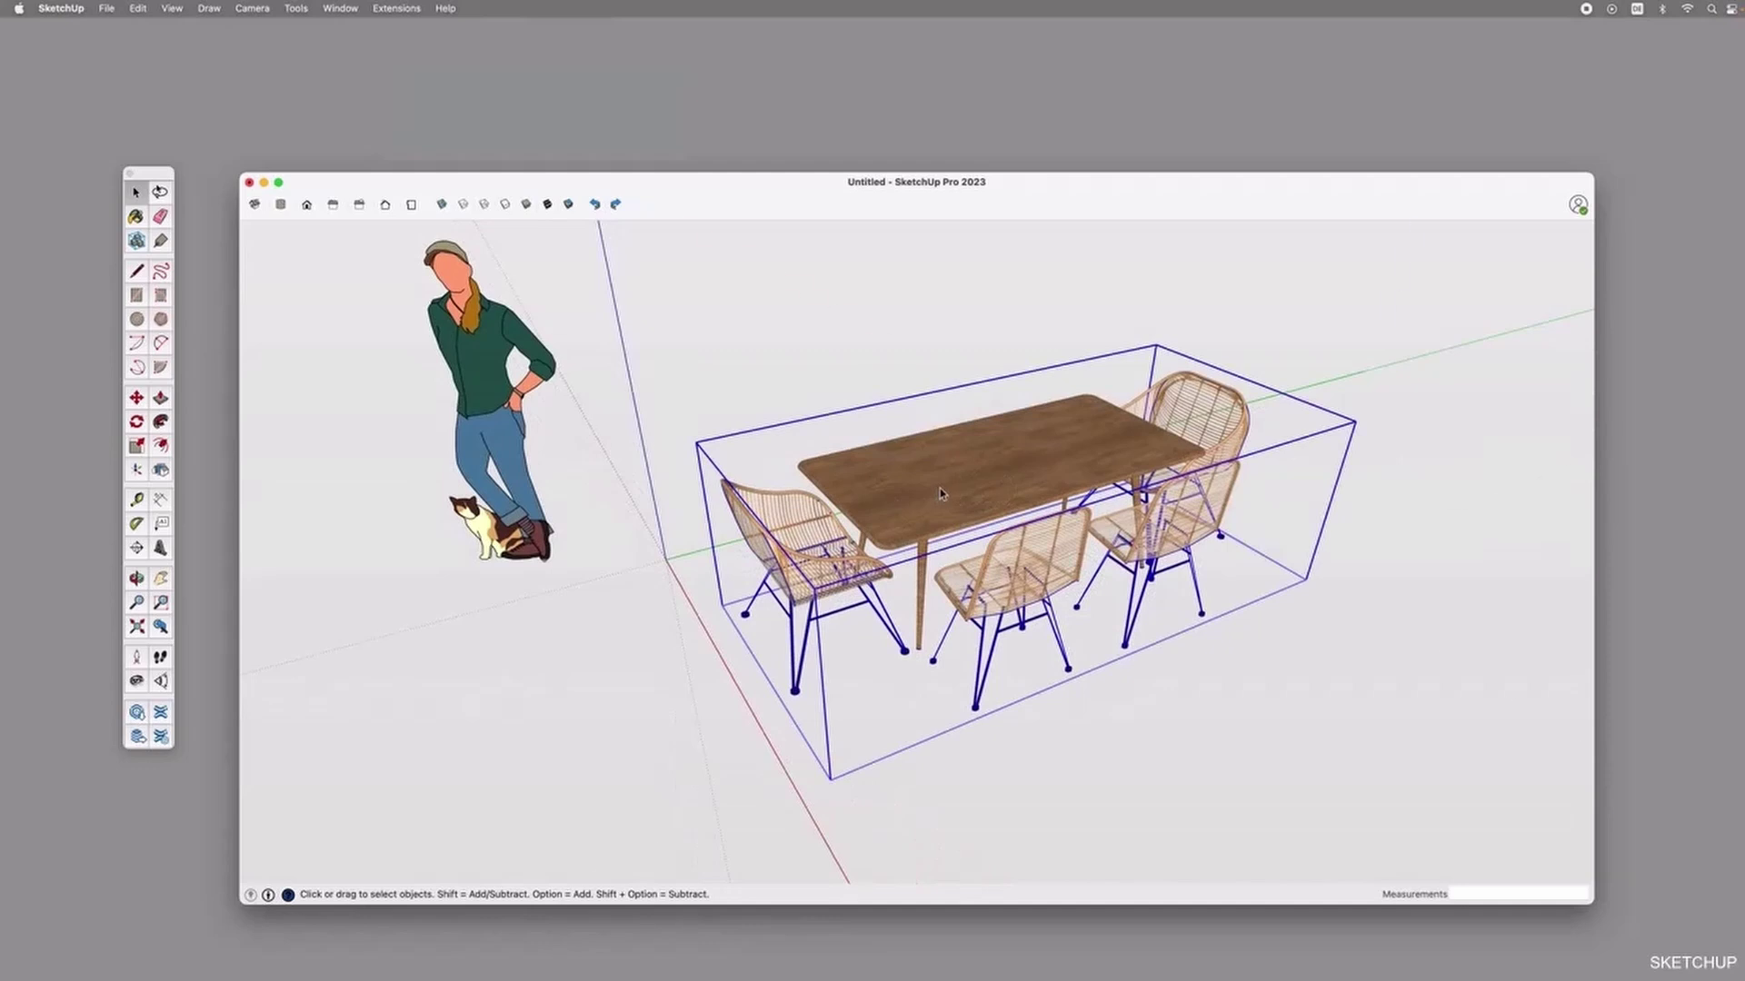
Open the dining set group and select individual chairs and the table inside it.
{"action": "double_click", "coordinate": [940, 493]}
{"action": "left_click", "coordinate": [1066, 558]}
{"action": "left_click", "coordinate": [1177, 496]}
{"action": "left_click", "coordinate": [804, 561]}
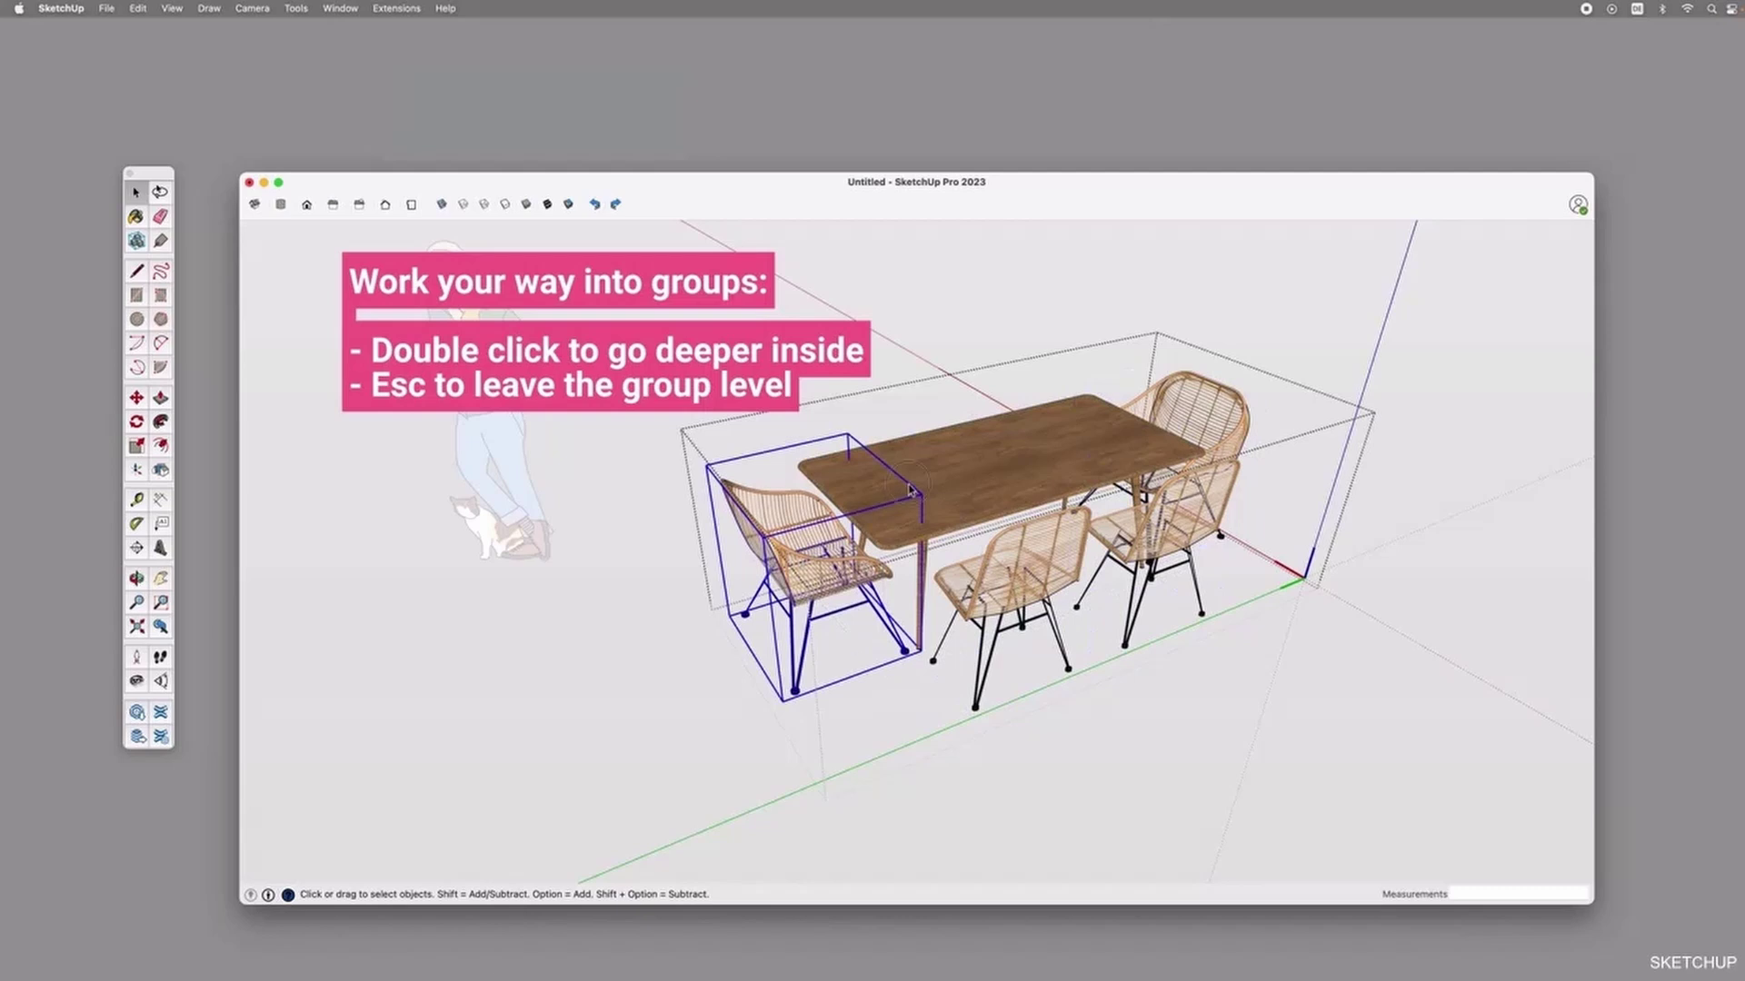
{"action": "left_click", "coordinate": [911, 491]}
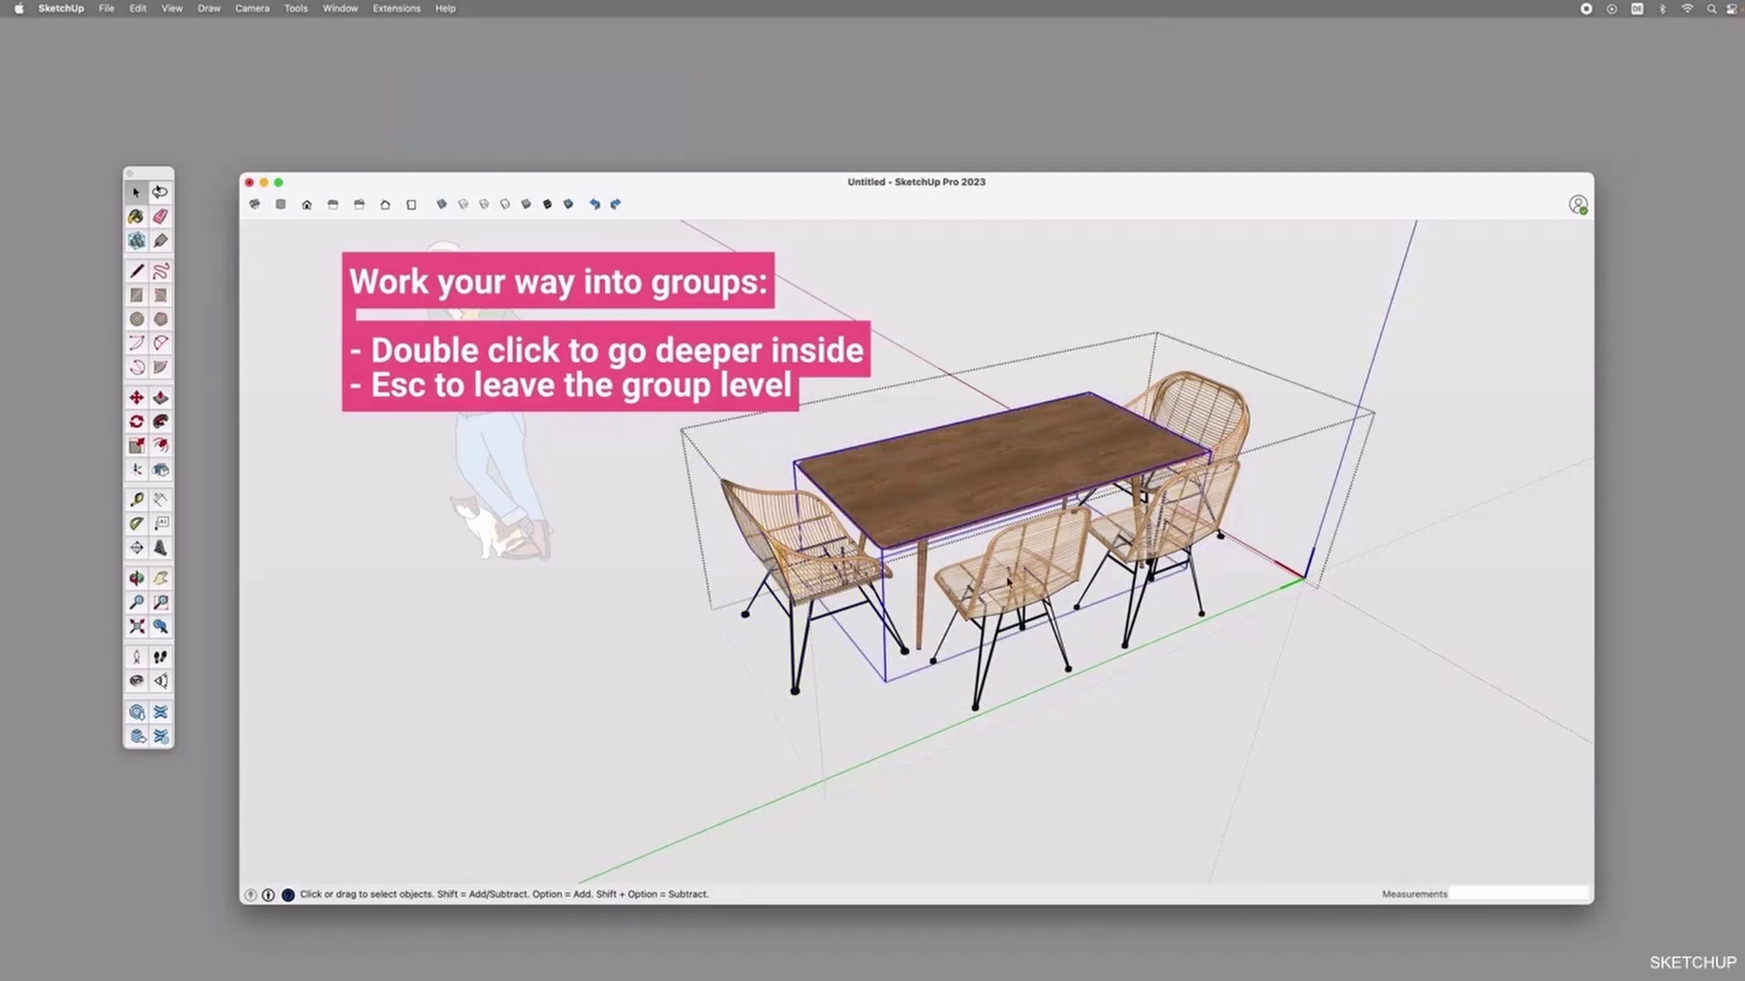
Open one front chair's group and its nested leg frame, and return to the dining set level.
{"action": "left_click", "coordinate": [1007, 581]}
{"action": "double_click", "coordinate": [992, 583]}
{"action": "left_click", "coordinate": [986, 654]}
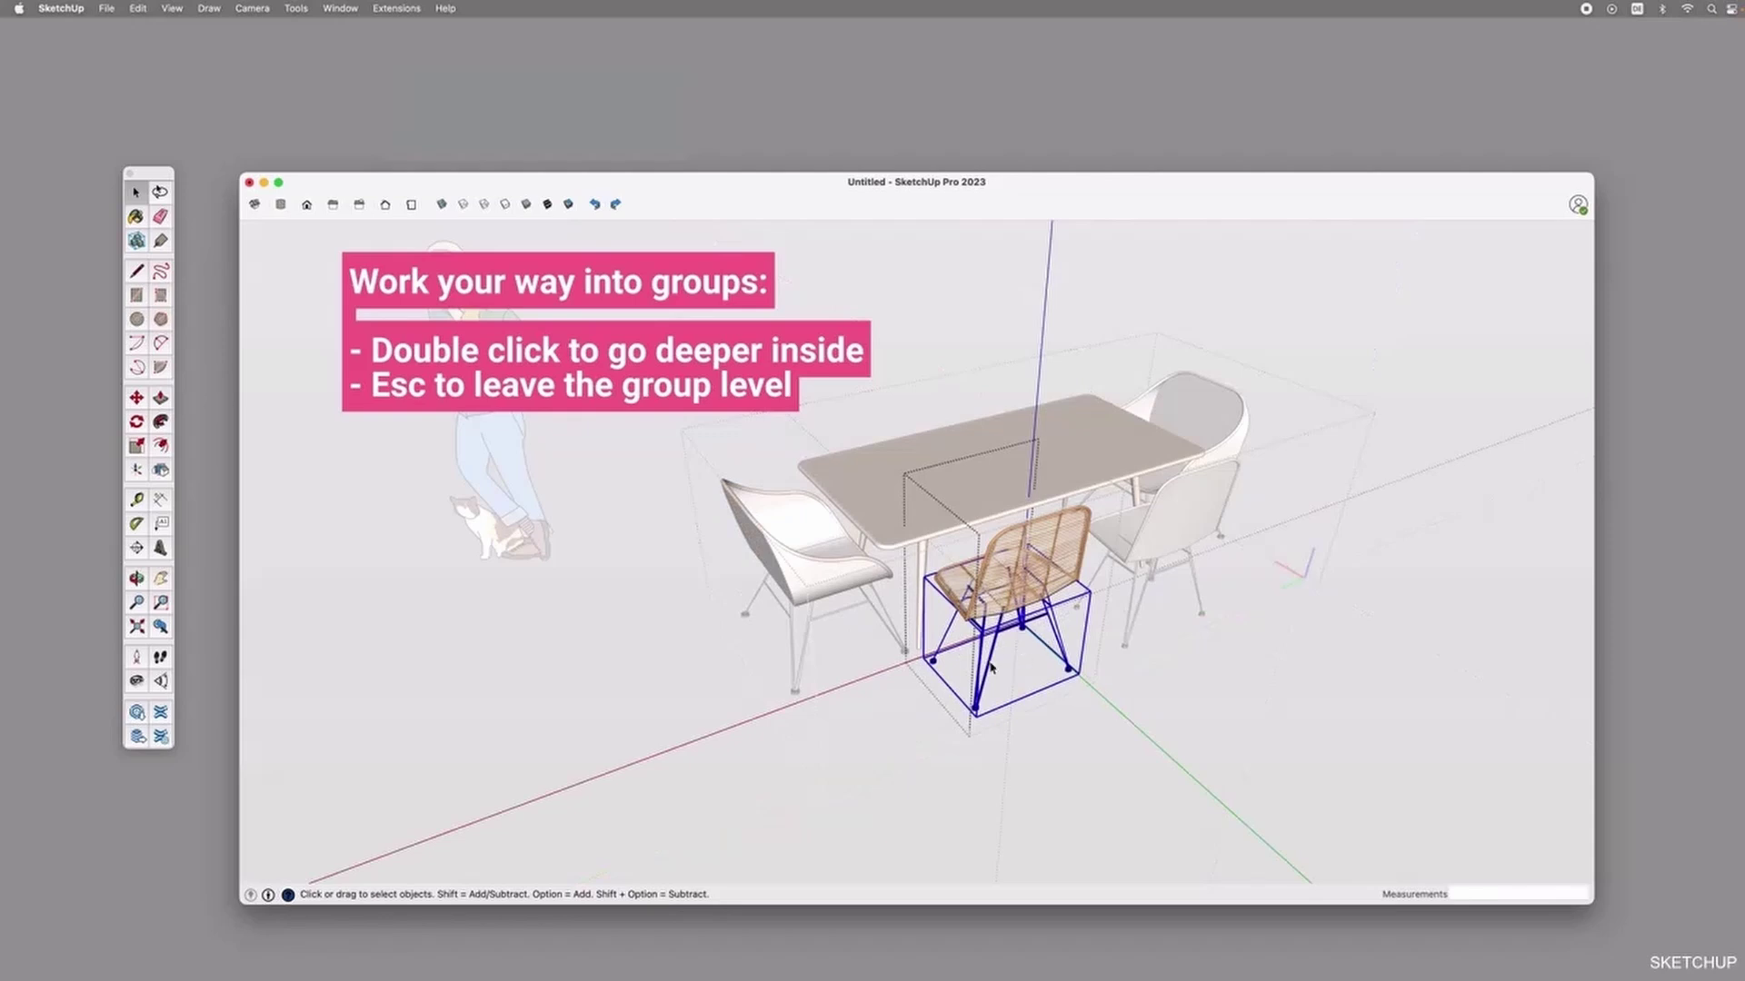
{"action": "double_click", "coordinate": [989, 668]}
{"action": "key", "text": "Escape"}
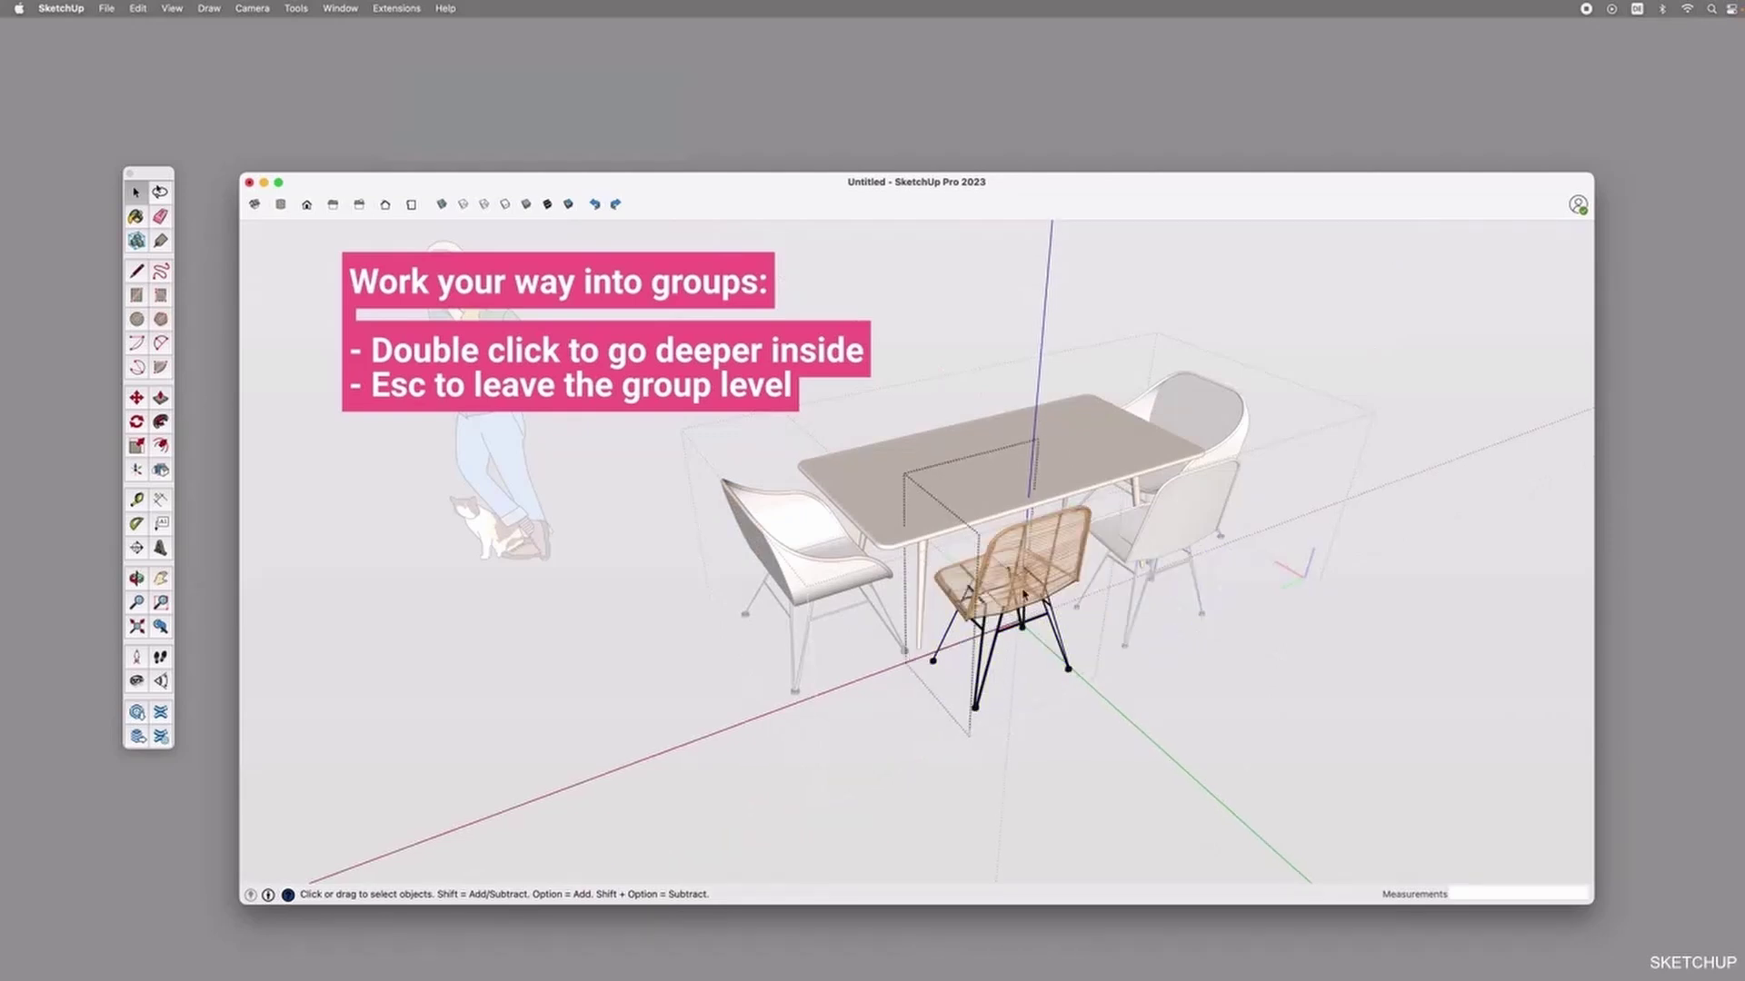
{"action": "key", "text": "Escape"}
Select the table and each chair one after another inside the dining set group.
{"action": "left_click", "coordinate": [993, 494]}
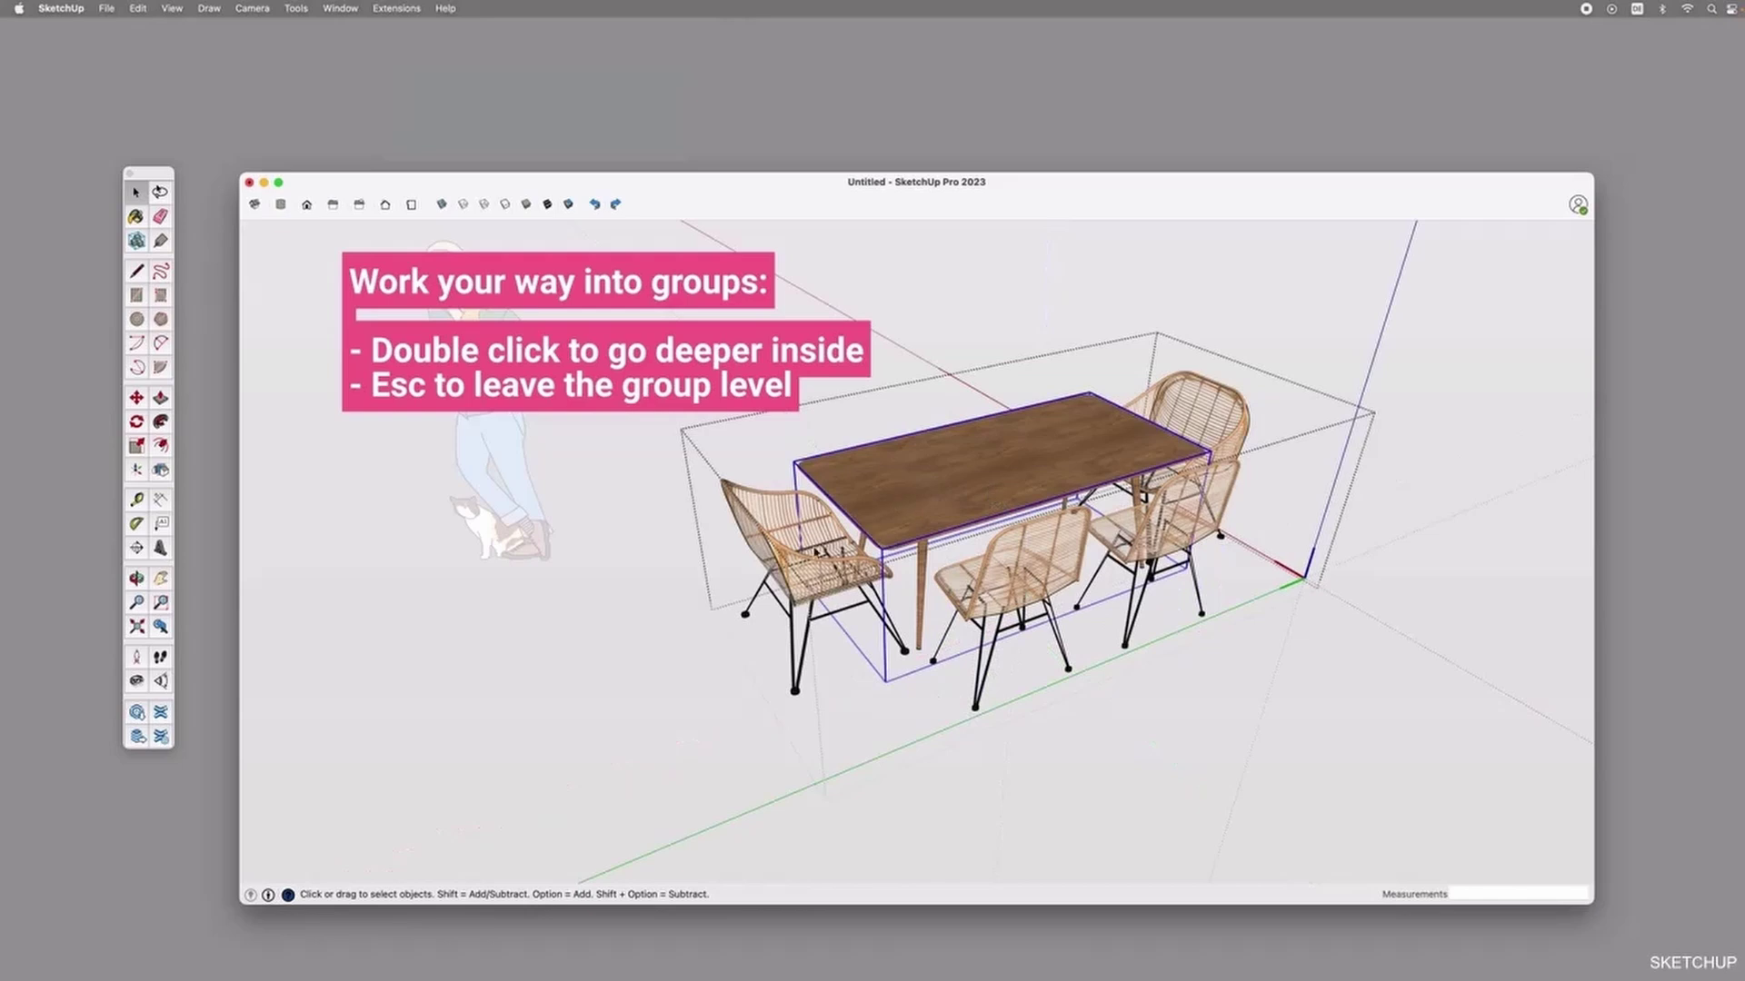
{"action": "left_click", "coordinate": [815, 550]}
{"action": "left_click", "coordinate": [1043, 638]}
{"action": "left_click", "coordinate": [1128, 536]}
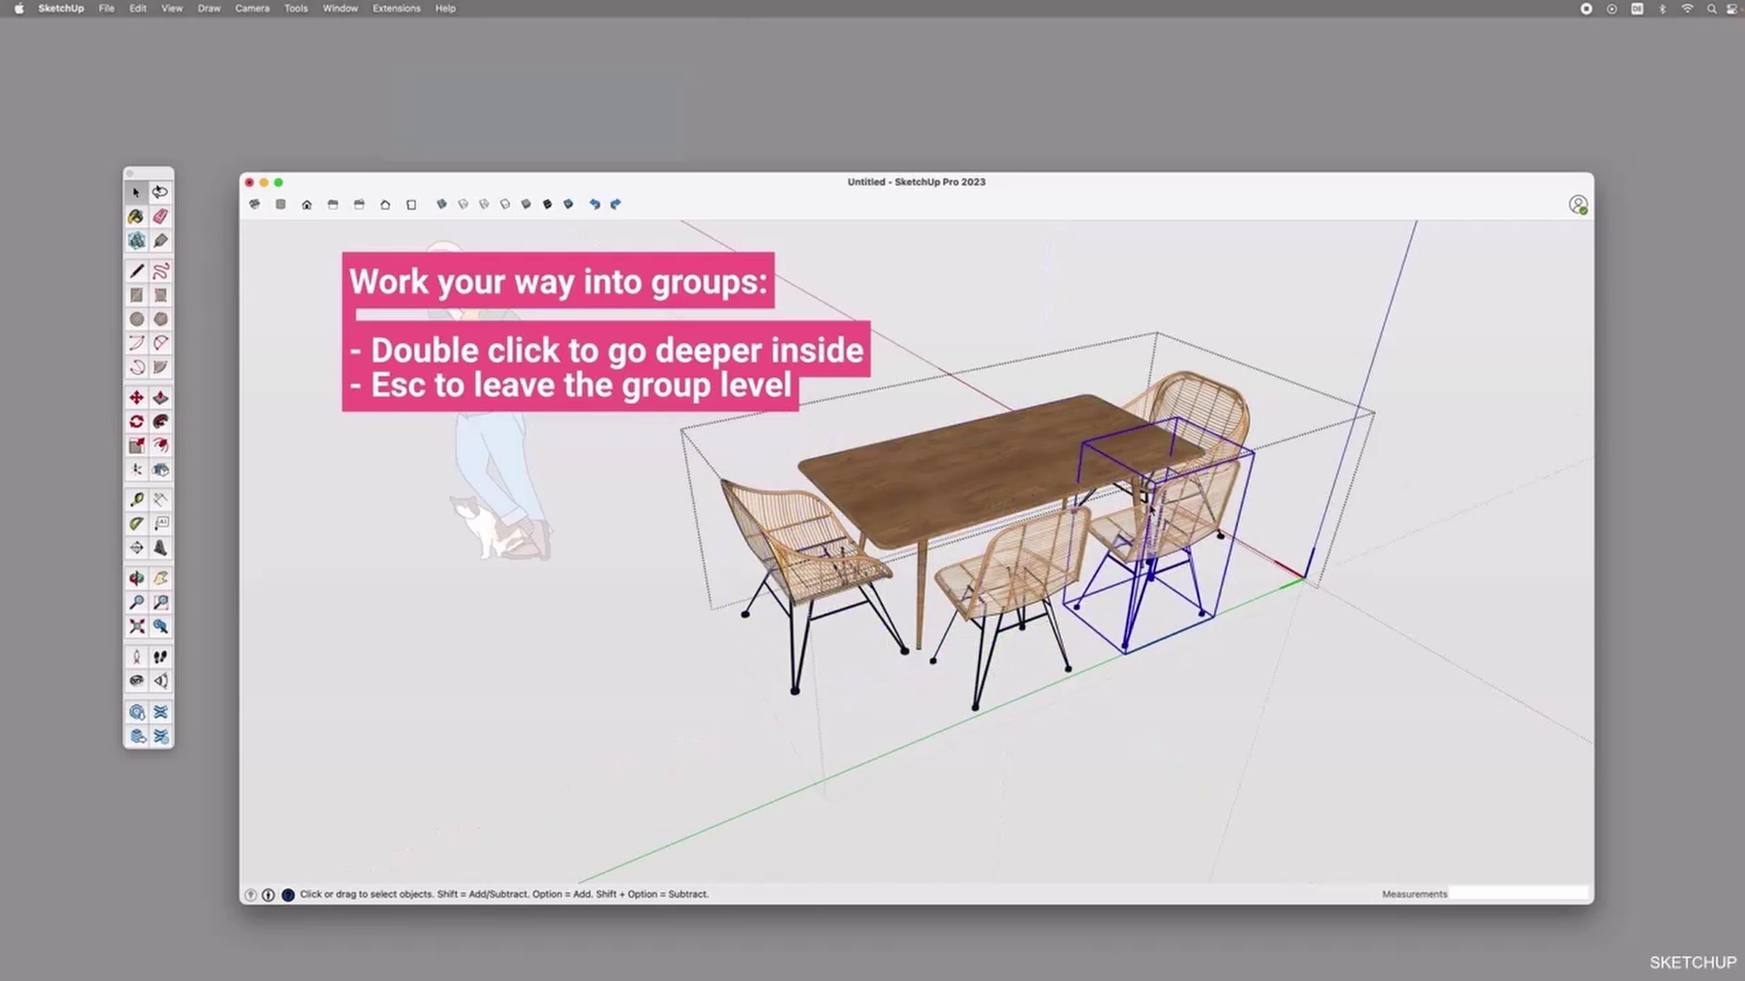
{"action": "left_click", "coordinate": [1186, 417]}
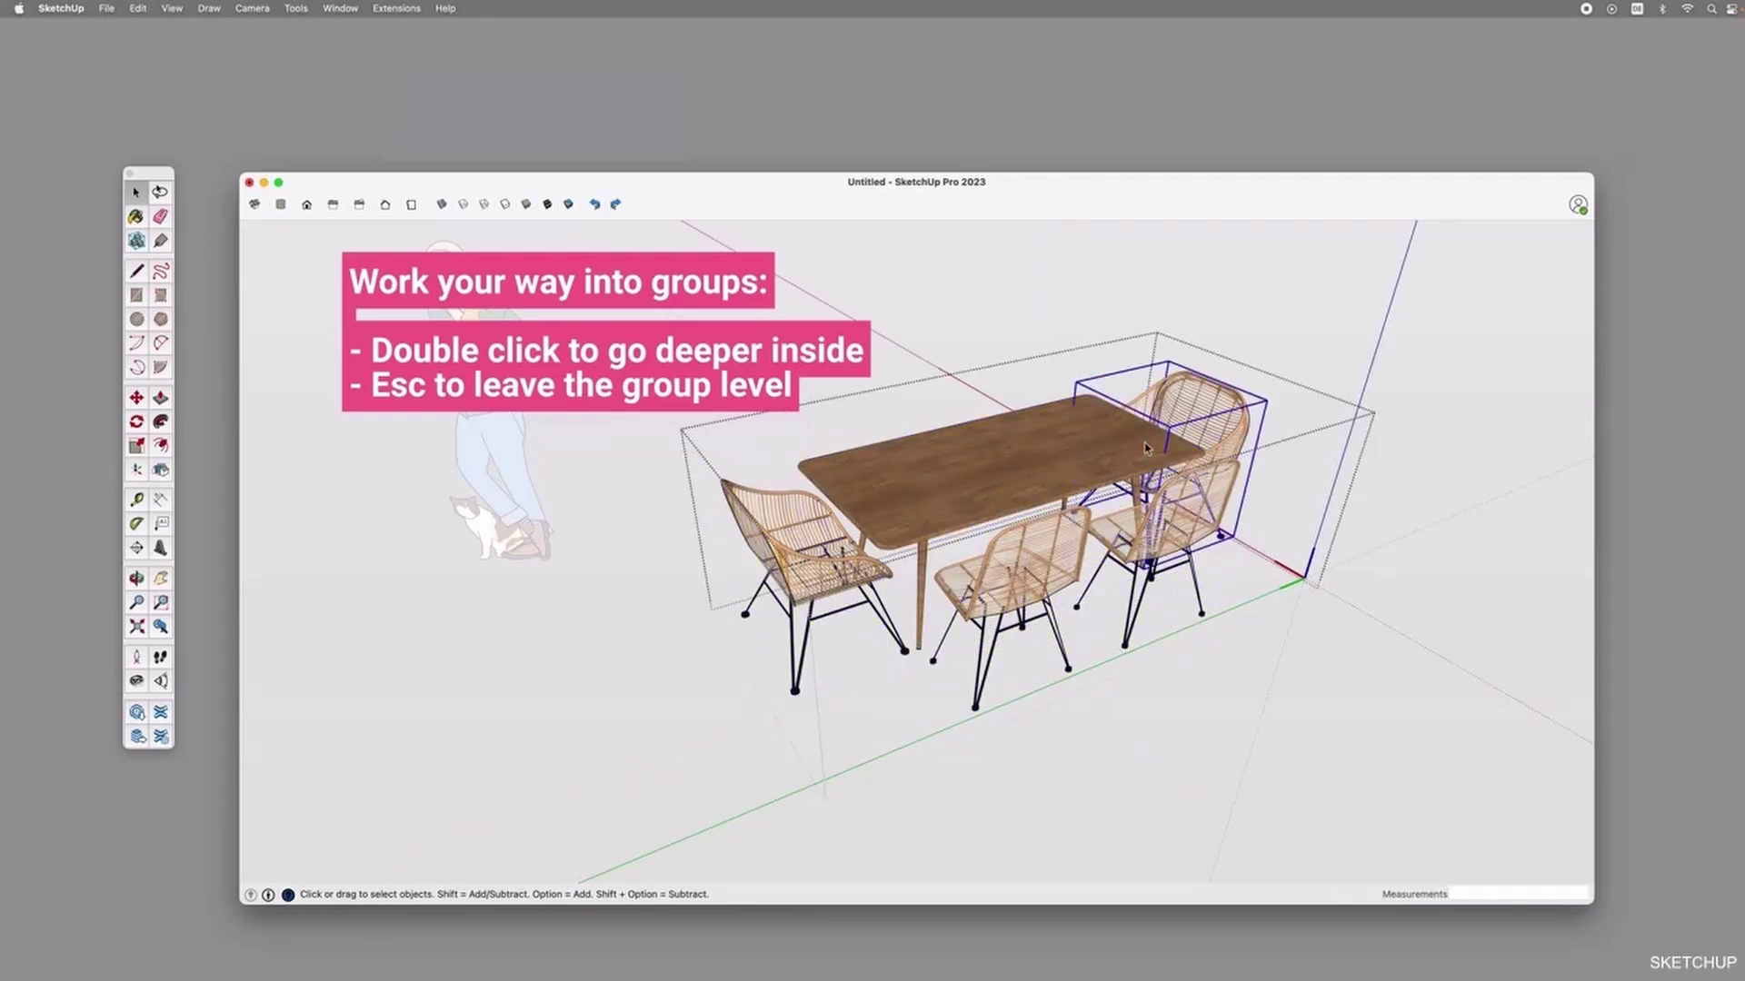
Open the group of the chair at the far end of the table and return to the model's top level.
{"action": "double_click", "coordinate": [1184, 406]}
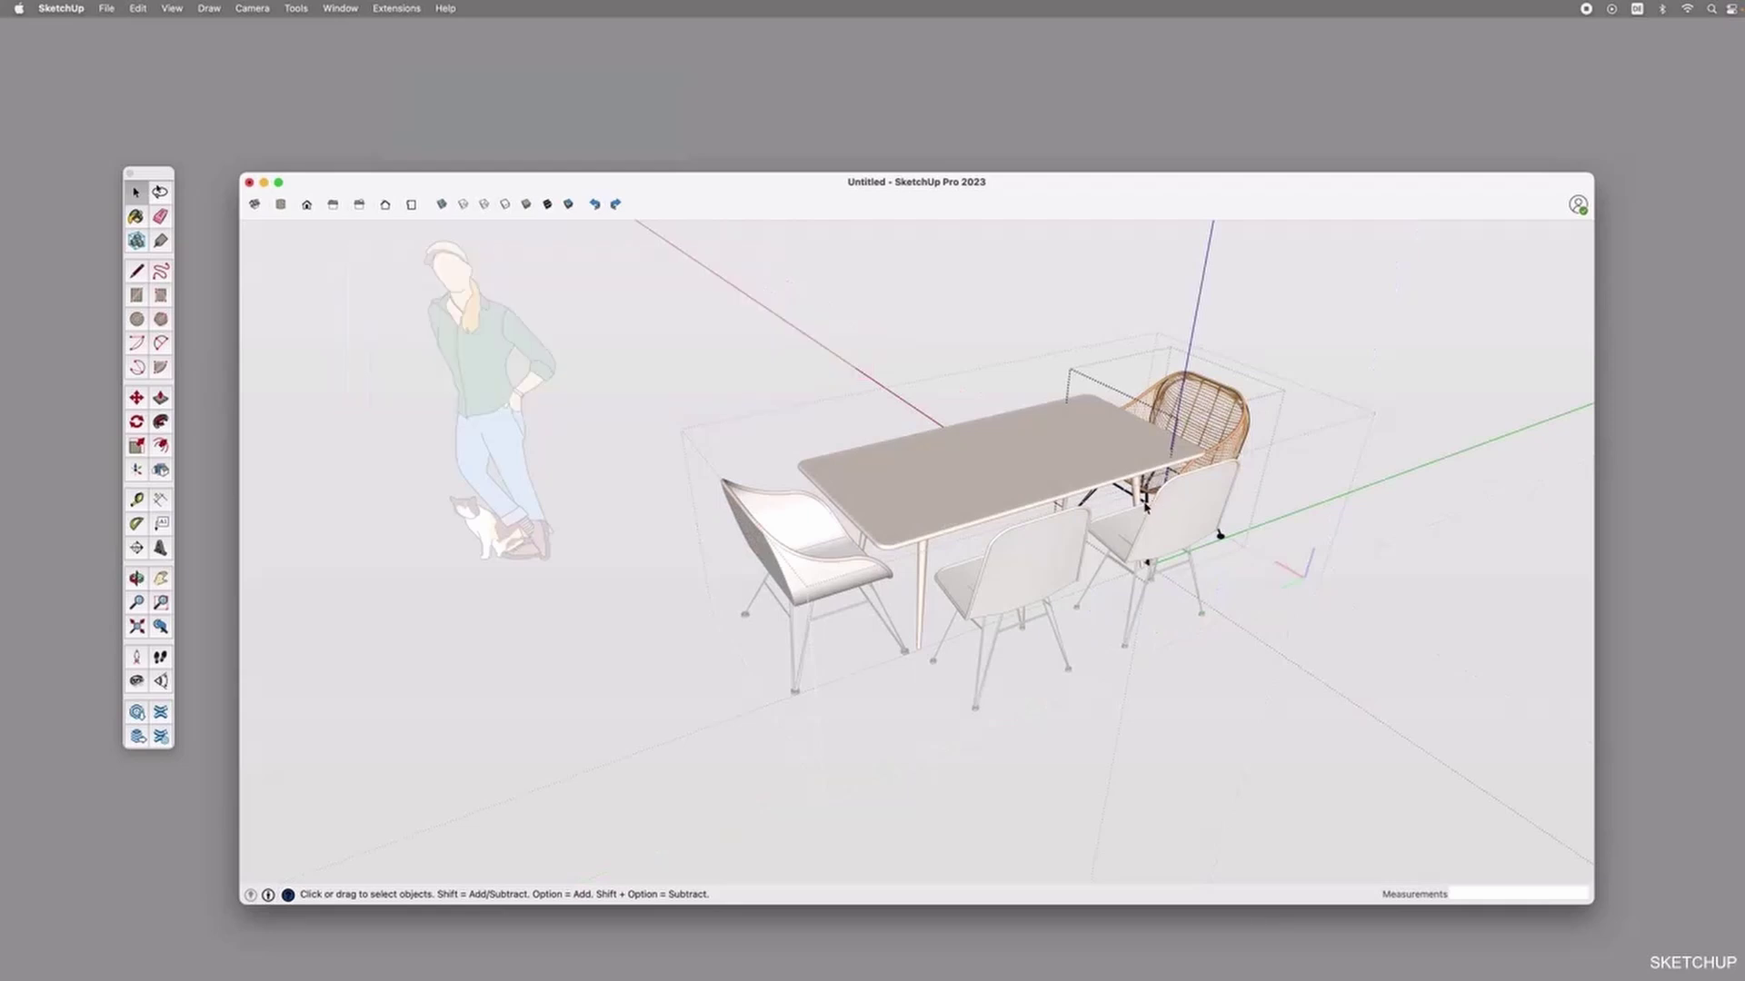
{"action": "key", "text": "Escape"}
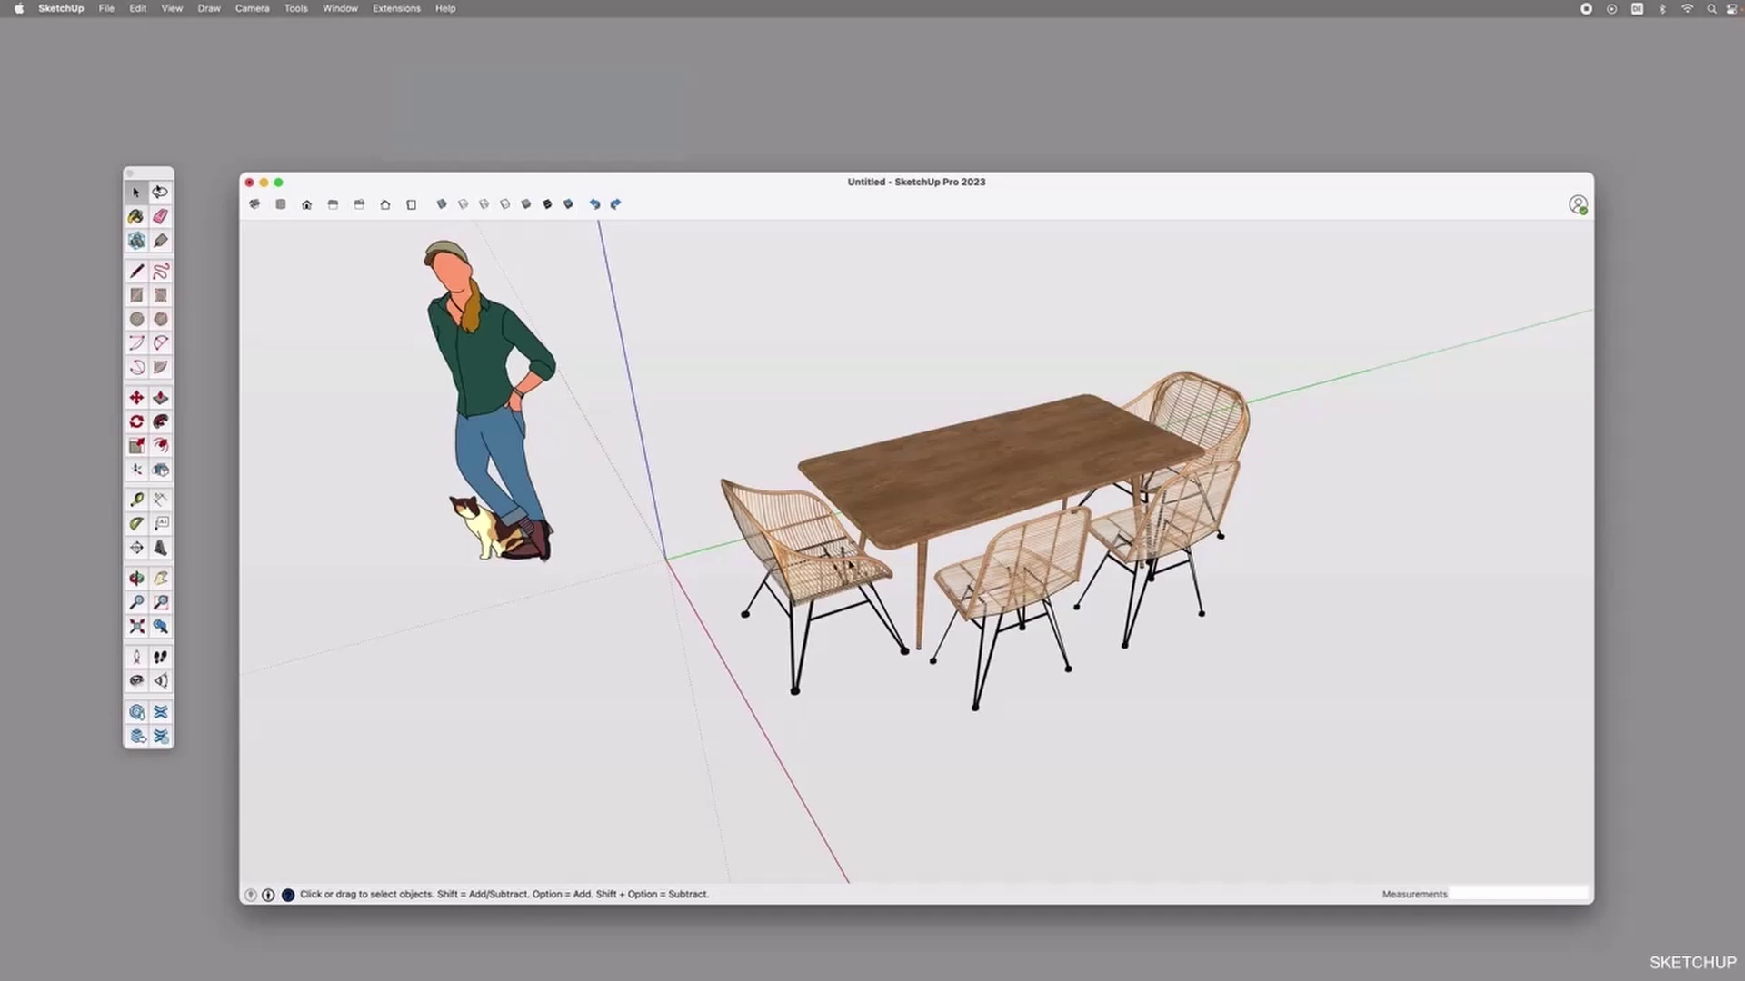
{"action": "left_click", "coordinate": [848, 562]}
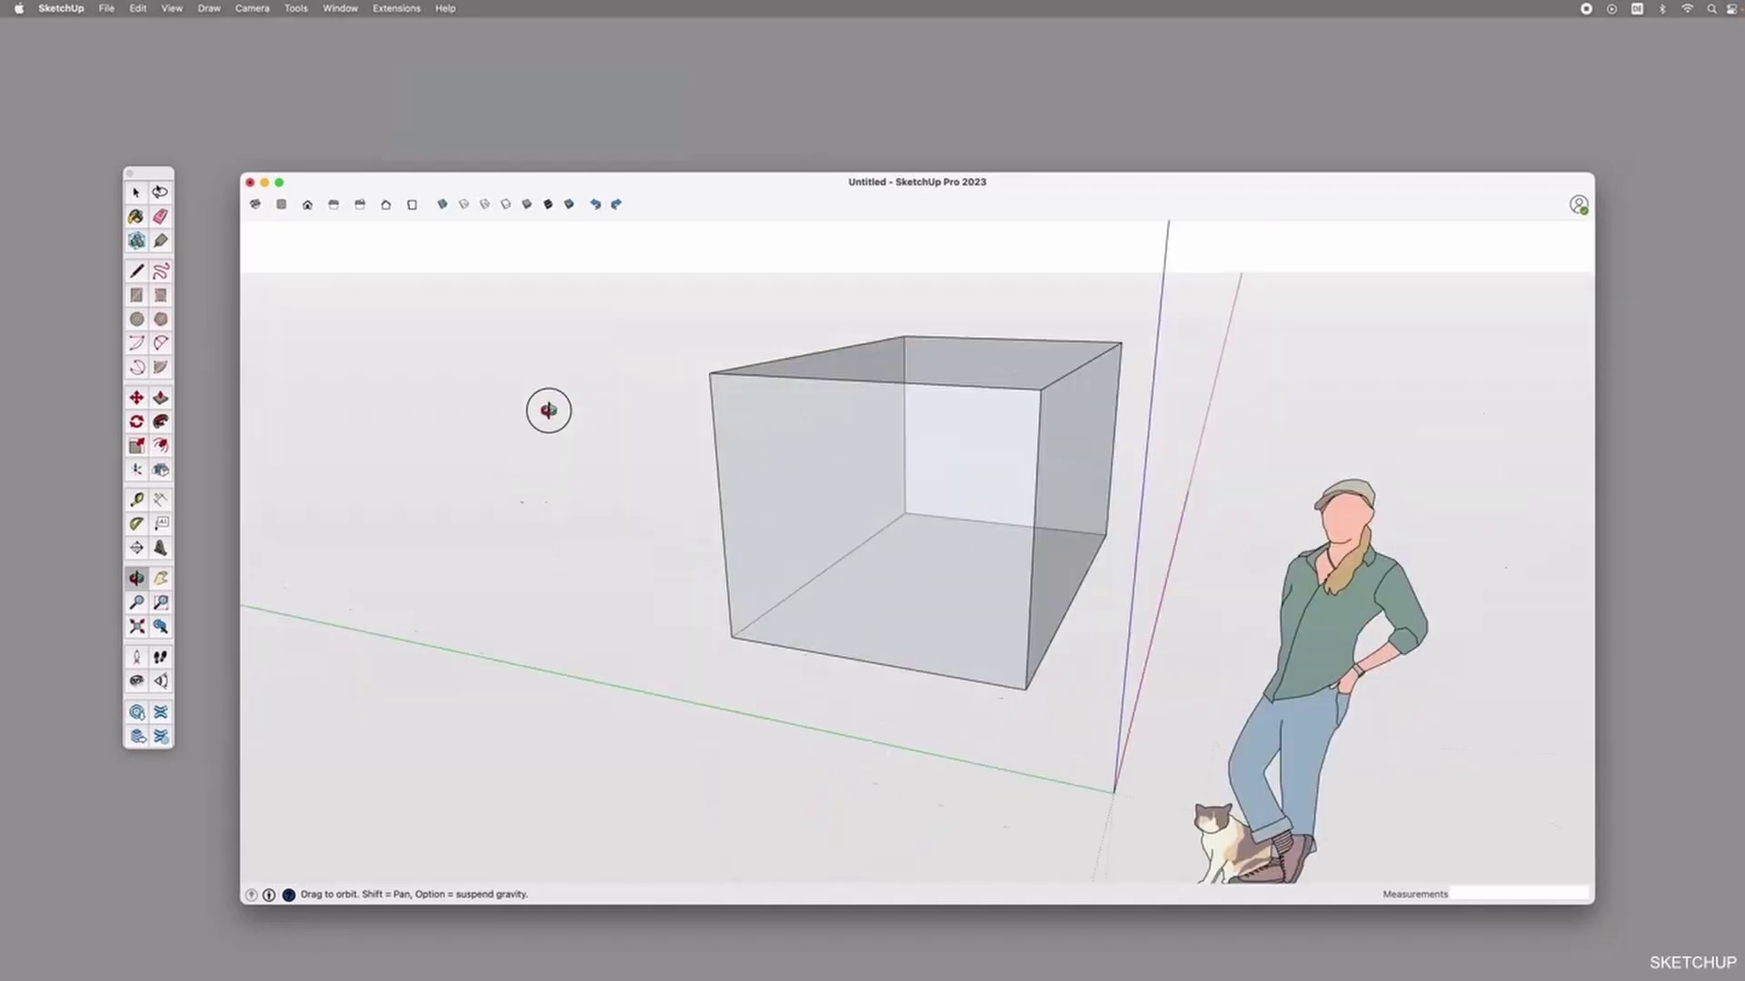
Turn off the X-ray display so the hollow box has opaque faces.
{"action": "left_click_drag", "start_coordinate": [549, 409], "coordinate": [899, 640]}
{"action": "scroll", "coordinate": [993, 460], "scroll_direction": "up", "scroll_amount": 5}
{"action": "scroll", "coordinate": [876, 468], "scroll_direction": "up", "scroll_amount": 3}
{"action": "scroll", "coordinate": [876, 467], "scroll_direction": "down", "scroll_amount": 10}
{"action": "key", "text": "space"}
{"action": "left_click", "coordinate": [441, 204]}
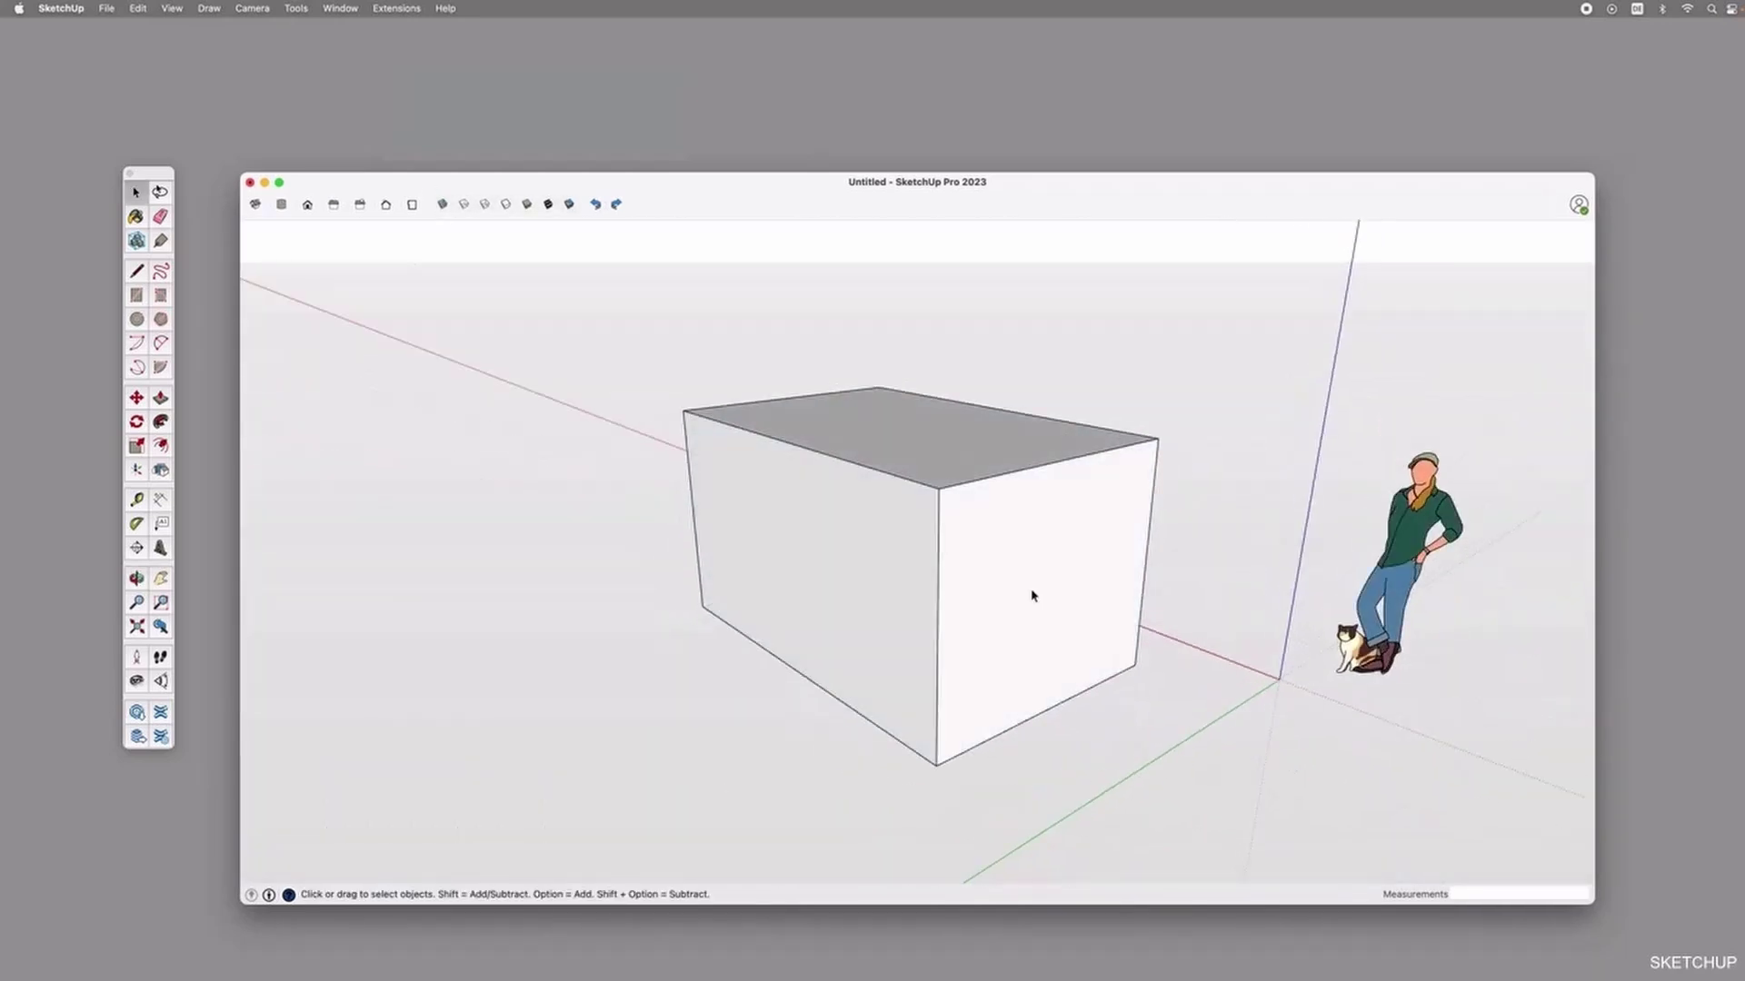
Draw a vertical line from the top edge to the bottom edge of the box's long side face.
{"action": "left_click", "coordinate": [1033, 596]}
{"action": "key", "text": "l"}
{"action": "left_click", "coordinate": [799, 449]}
{"action": "left_click", "coordinate": [809, 680]}
Push a rectangular recess into the box's end face and raise a rectangular block on its top face.
{"action": "key", "text": "r"}
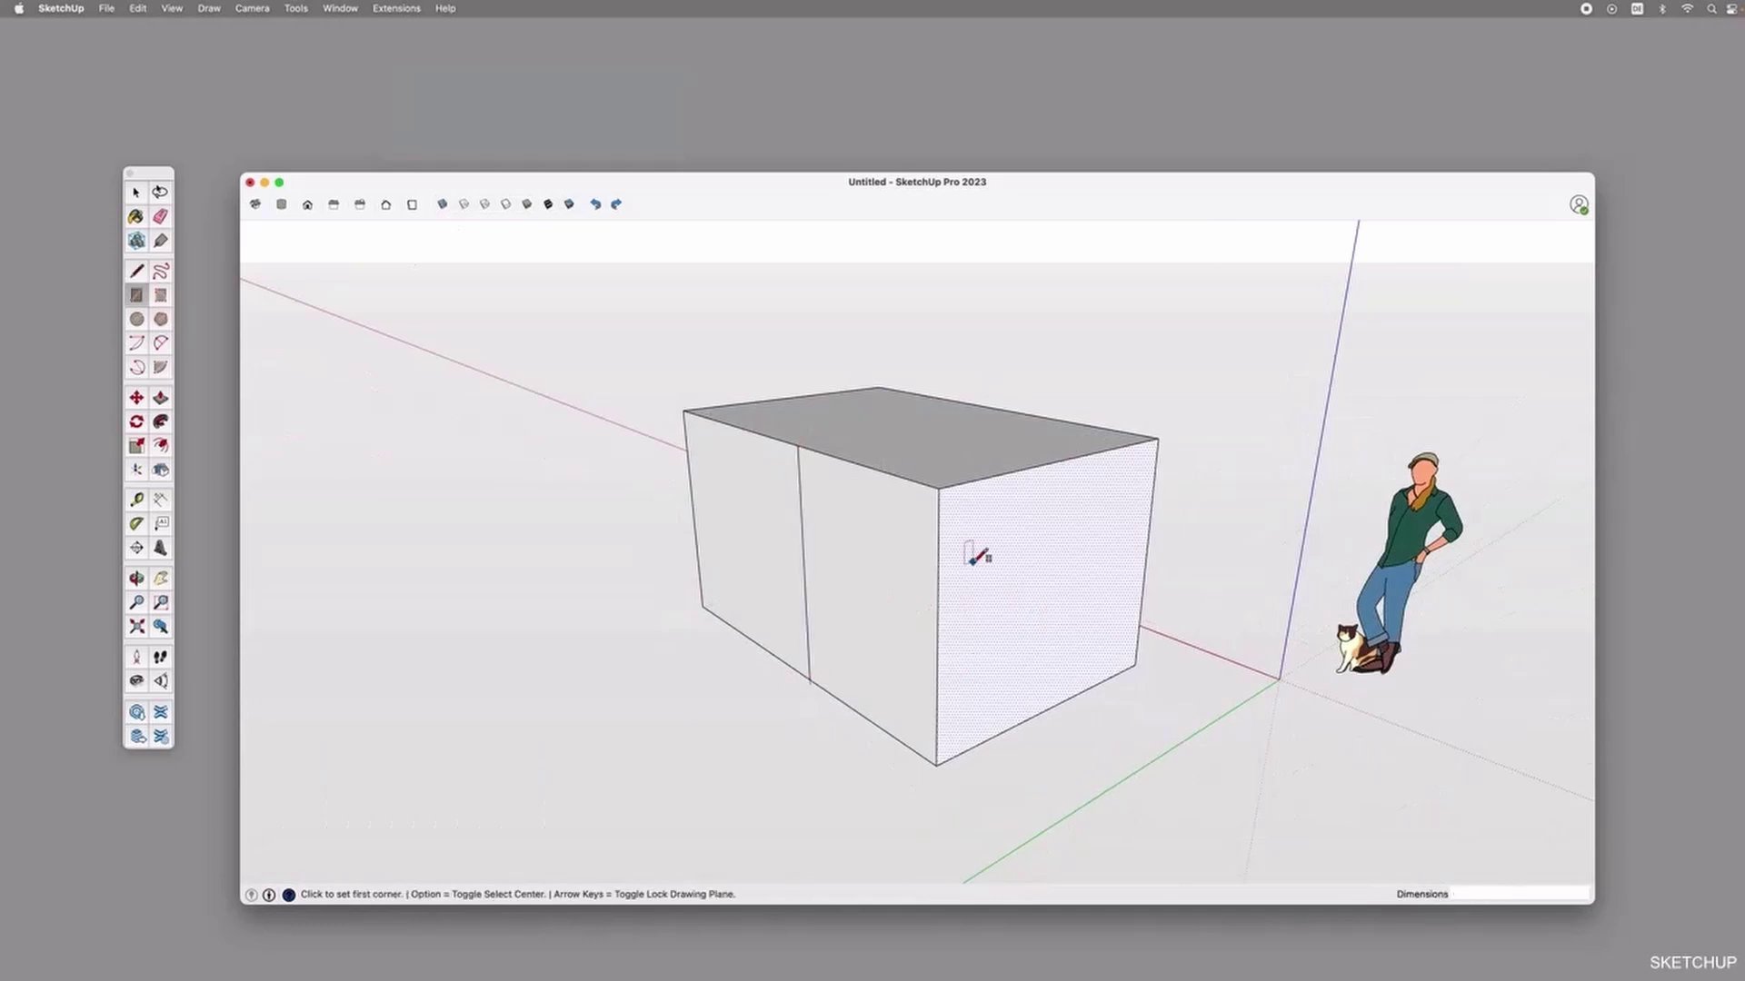
{"action": "left_click", "coordinate": [972, 561]}
{"action": "left_click", "coordinate": [1049, 632]}
{"action": "key", "text": "p"}
{"action": "left_click", "coordinate": [1016, 611]}
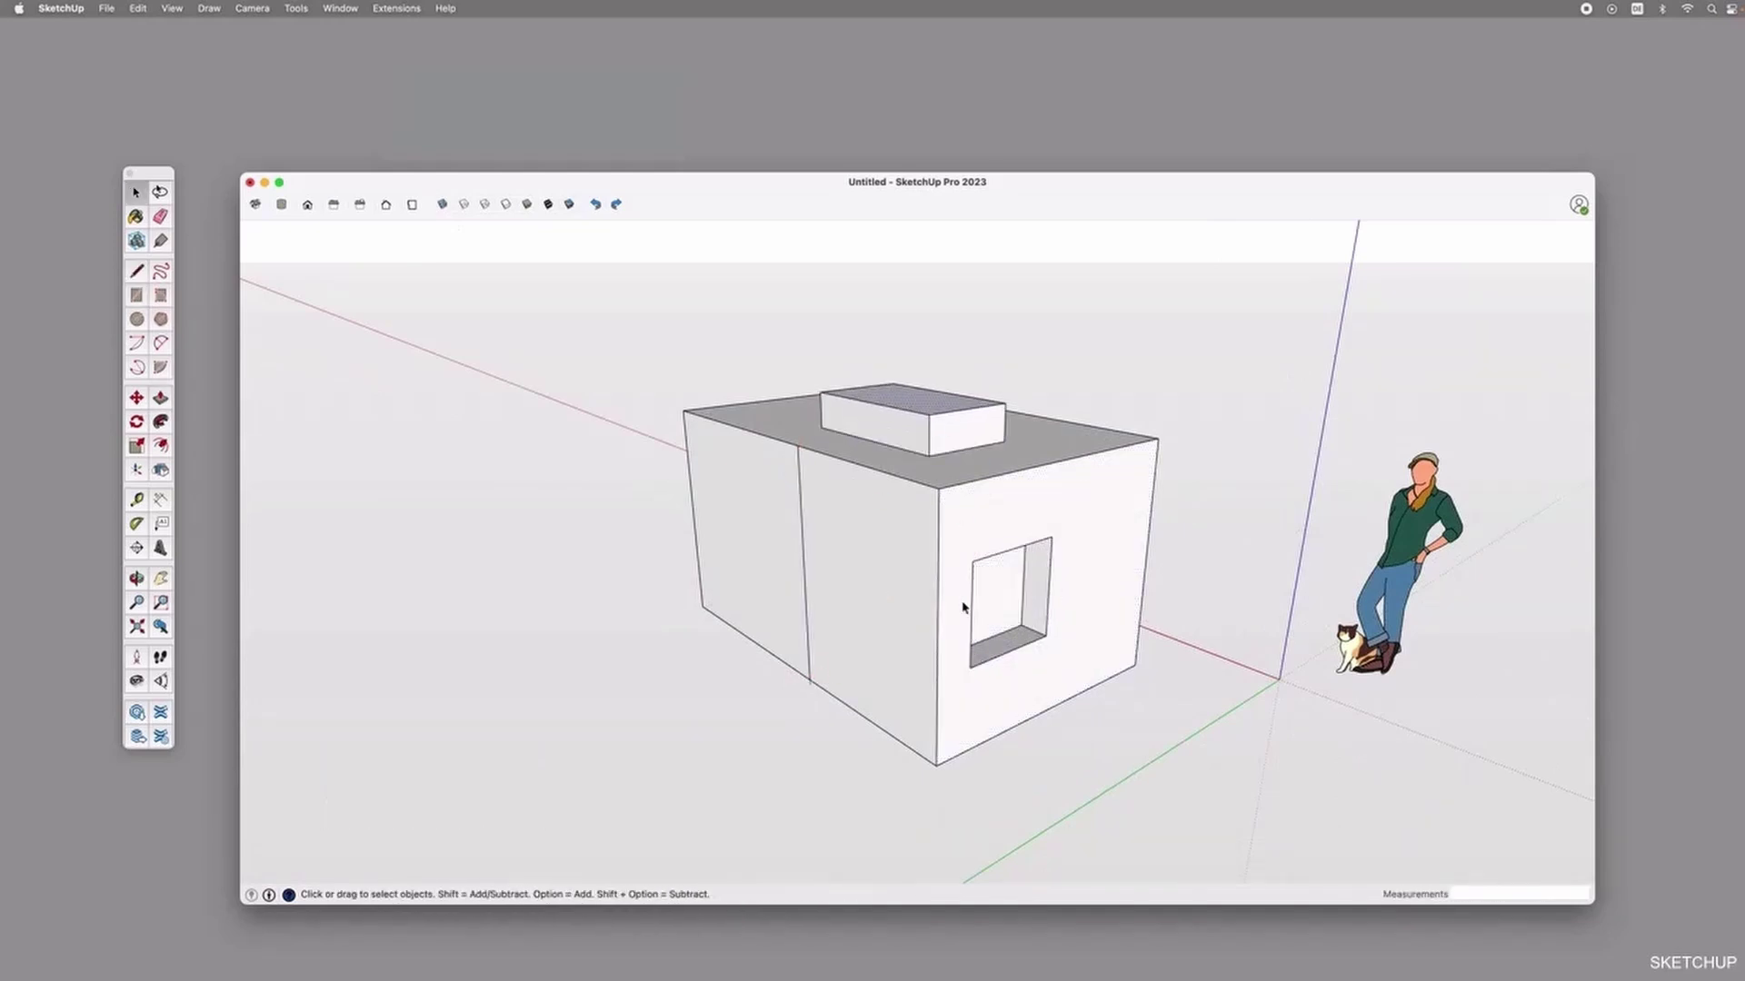
Draw a 1700 mm vertical edge at the box's open corner to restore the two missing side faces.
{"action": "key", "text": "o"}
{"action": "left_click_drag", "start_coordinate": [966, 604], "coordinate": [890, 629]}
{"action": "left_click_drag", "start_coordinate": [1059, 766], "coordinate": [939, 644]}
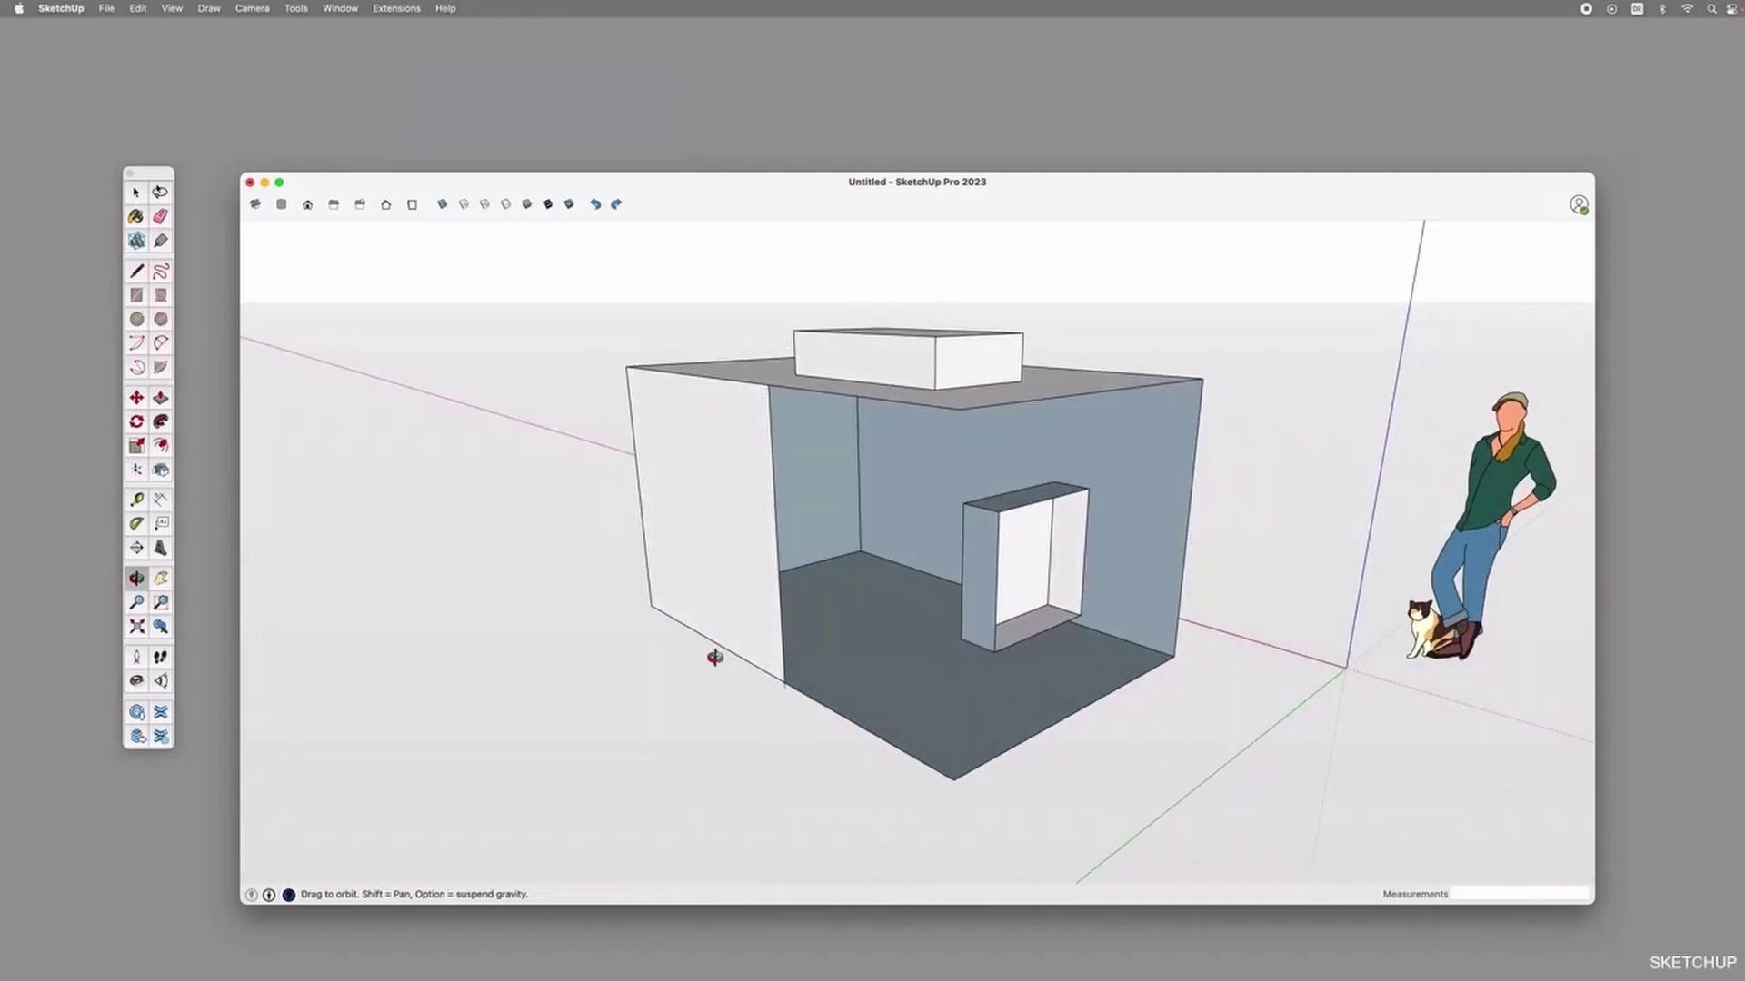
{"action": "key", "text": "l"}
{"action": "left_click", "coordinate": [960, 409]}
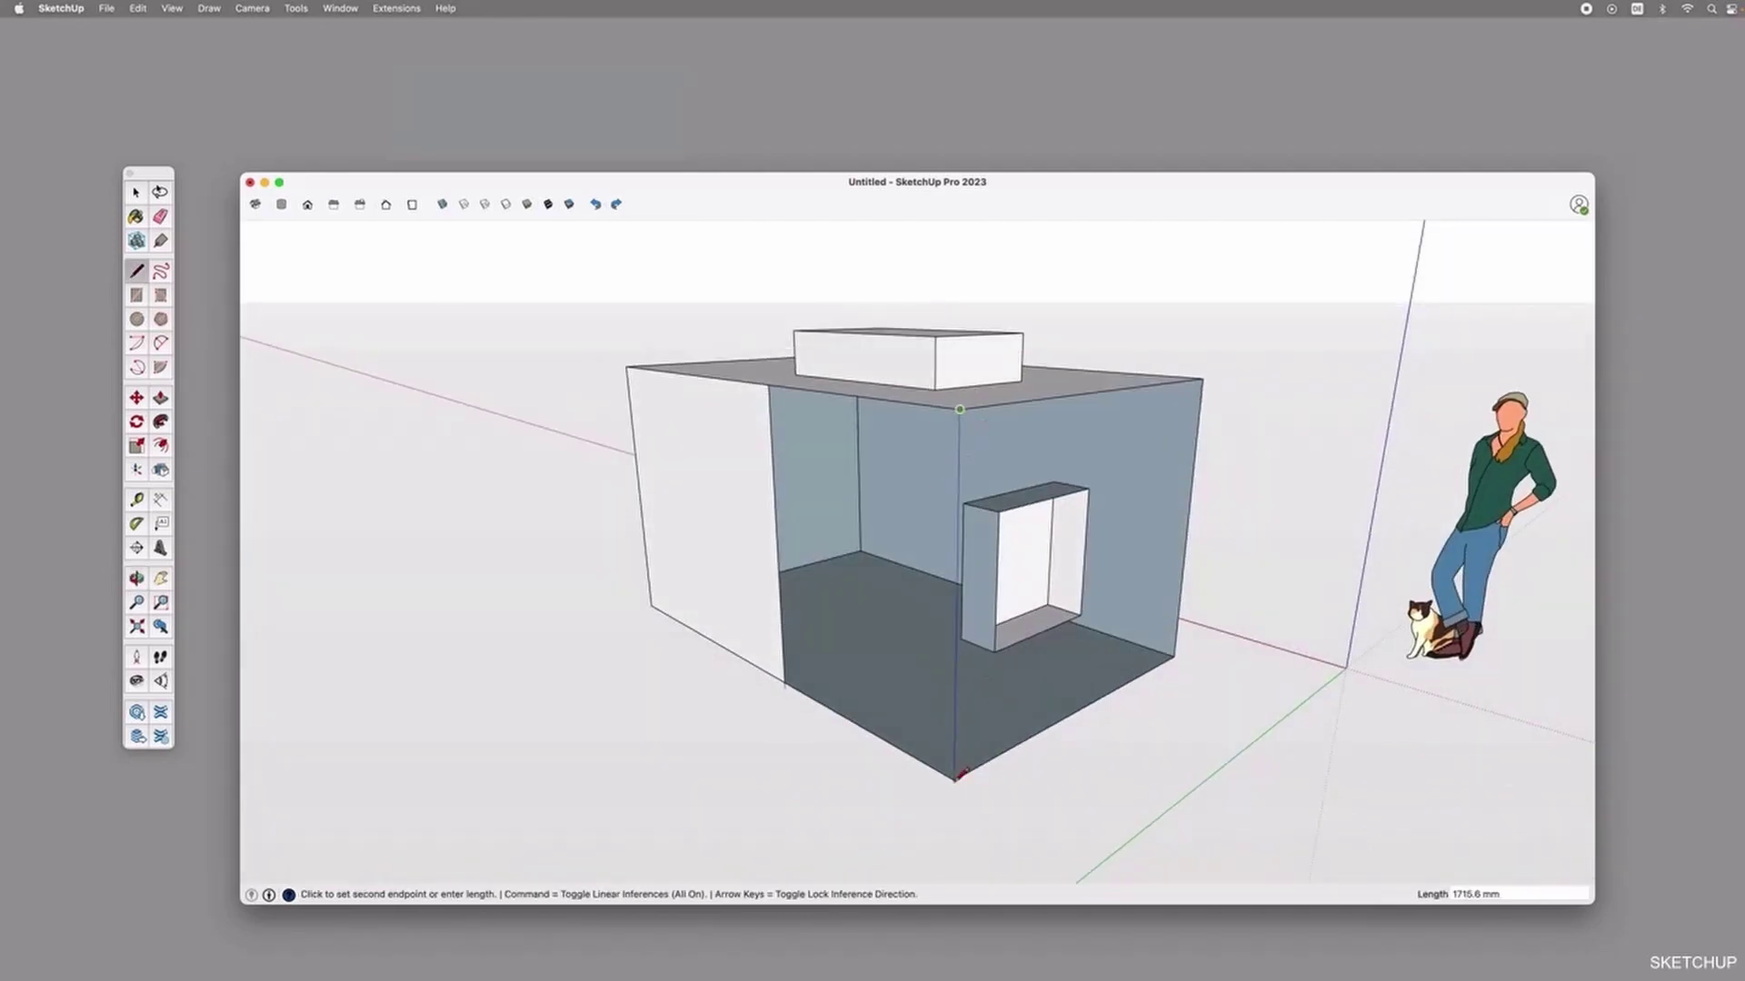
{"action": "left_click", "coordinate": [954, 779]}
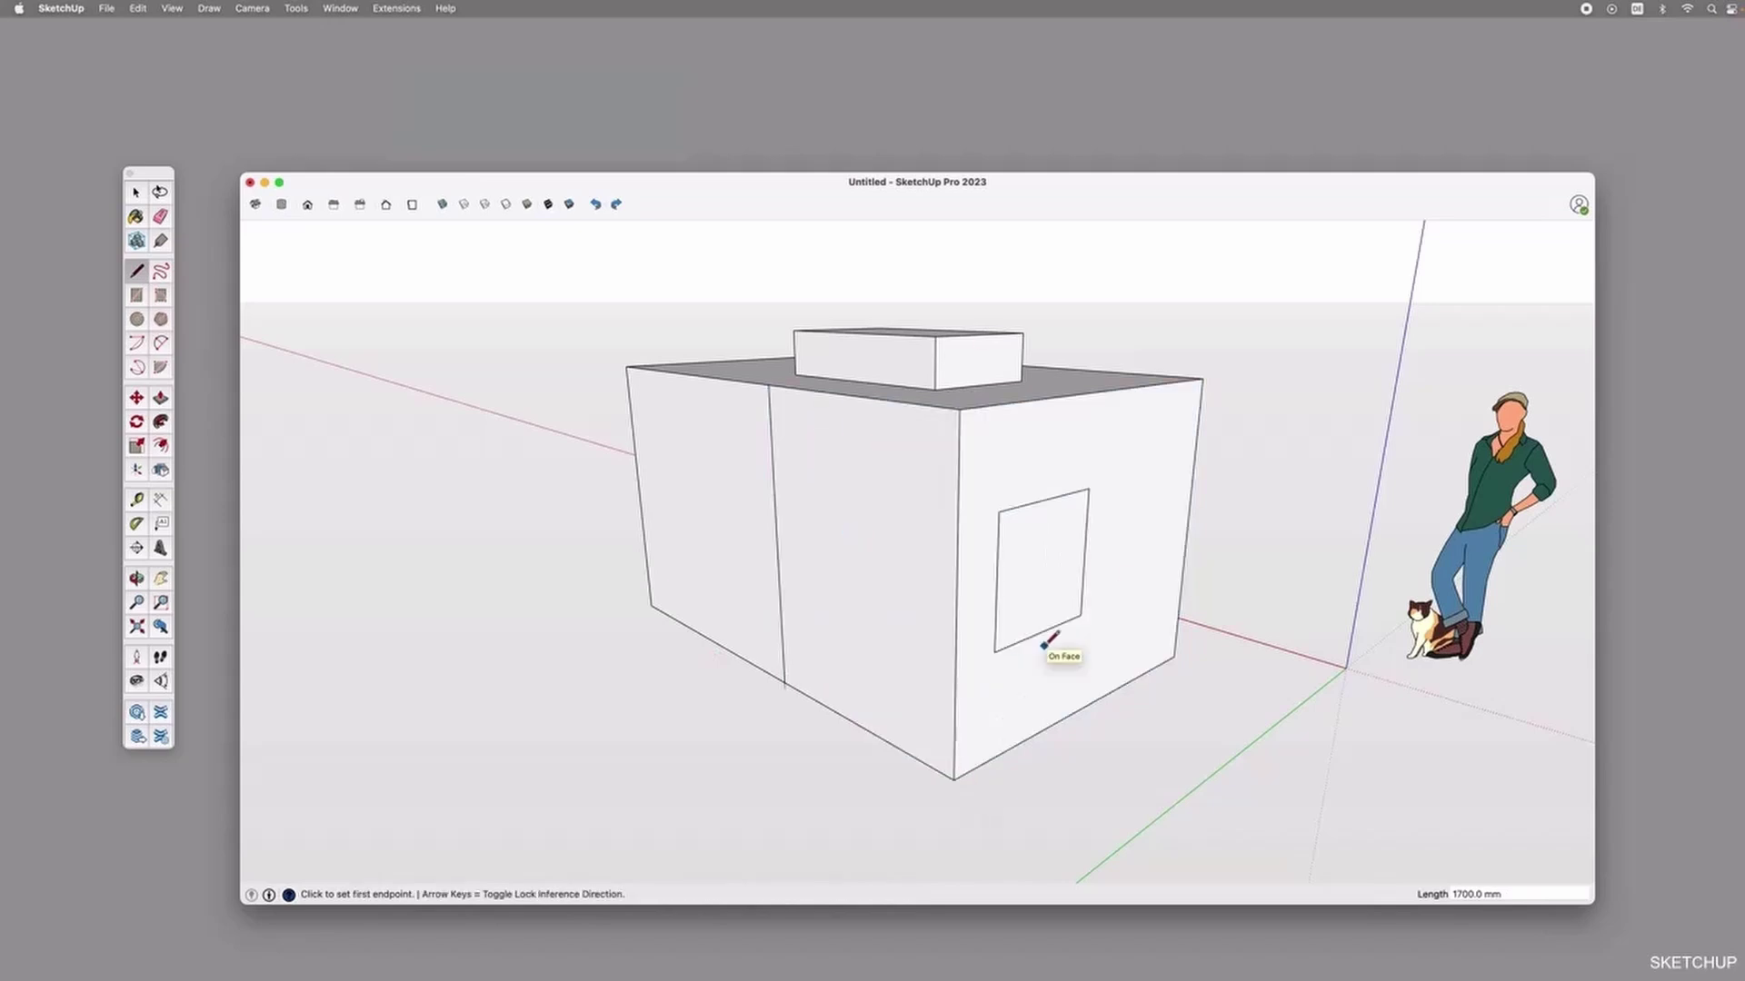
{"action": "left_click", "coordinate": [1063, 492]}
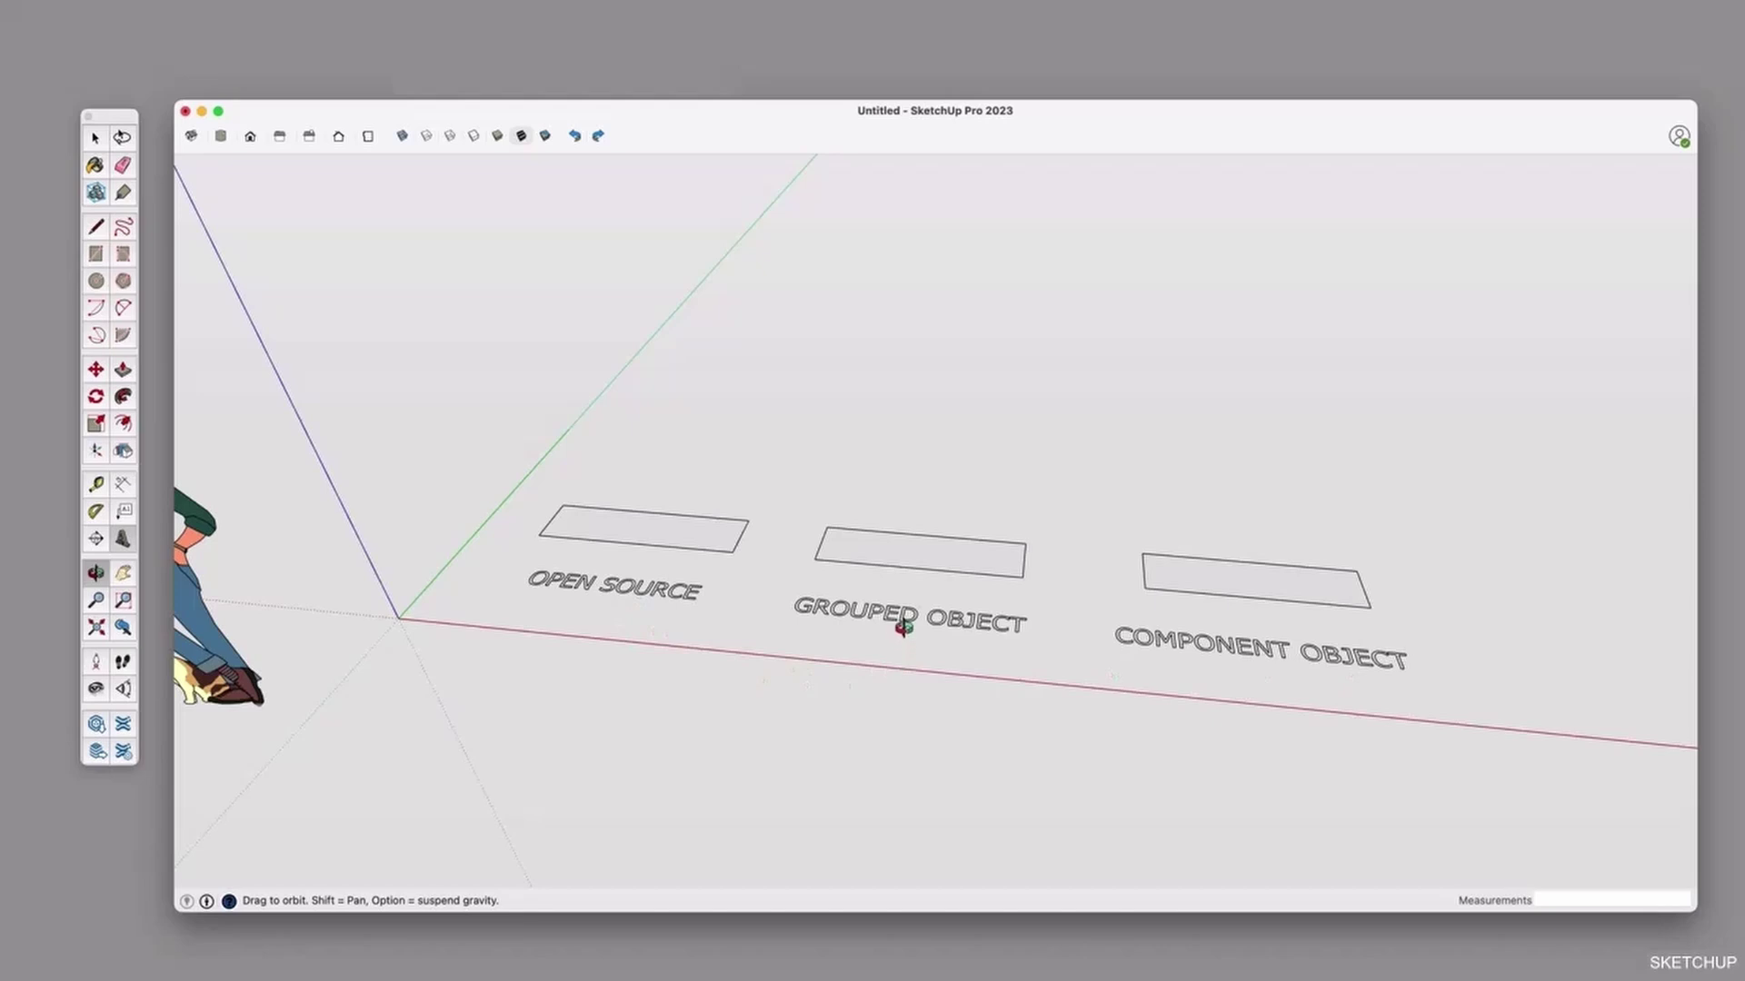
Pull the rectangle above the OPEN SOURCE label up 200 mm into a stair step.
{"action": "left_click_drag", "start_coordinate": [1265, 695], "coordinate": [809, 689]}
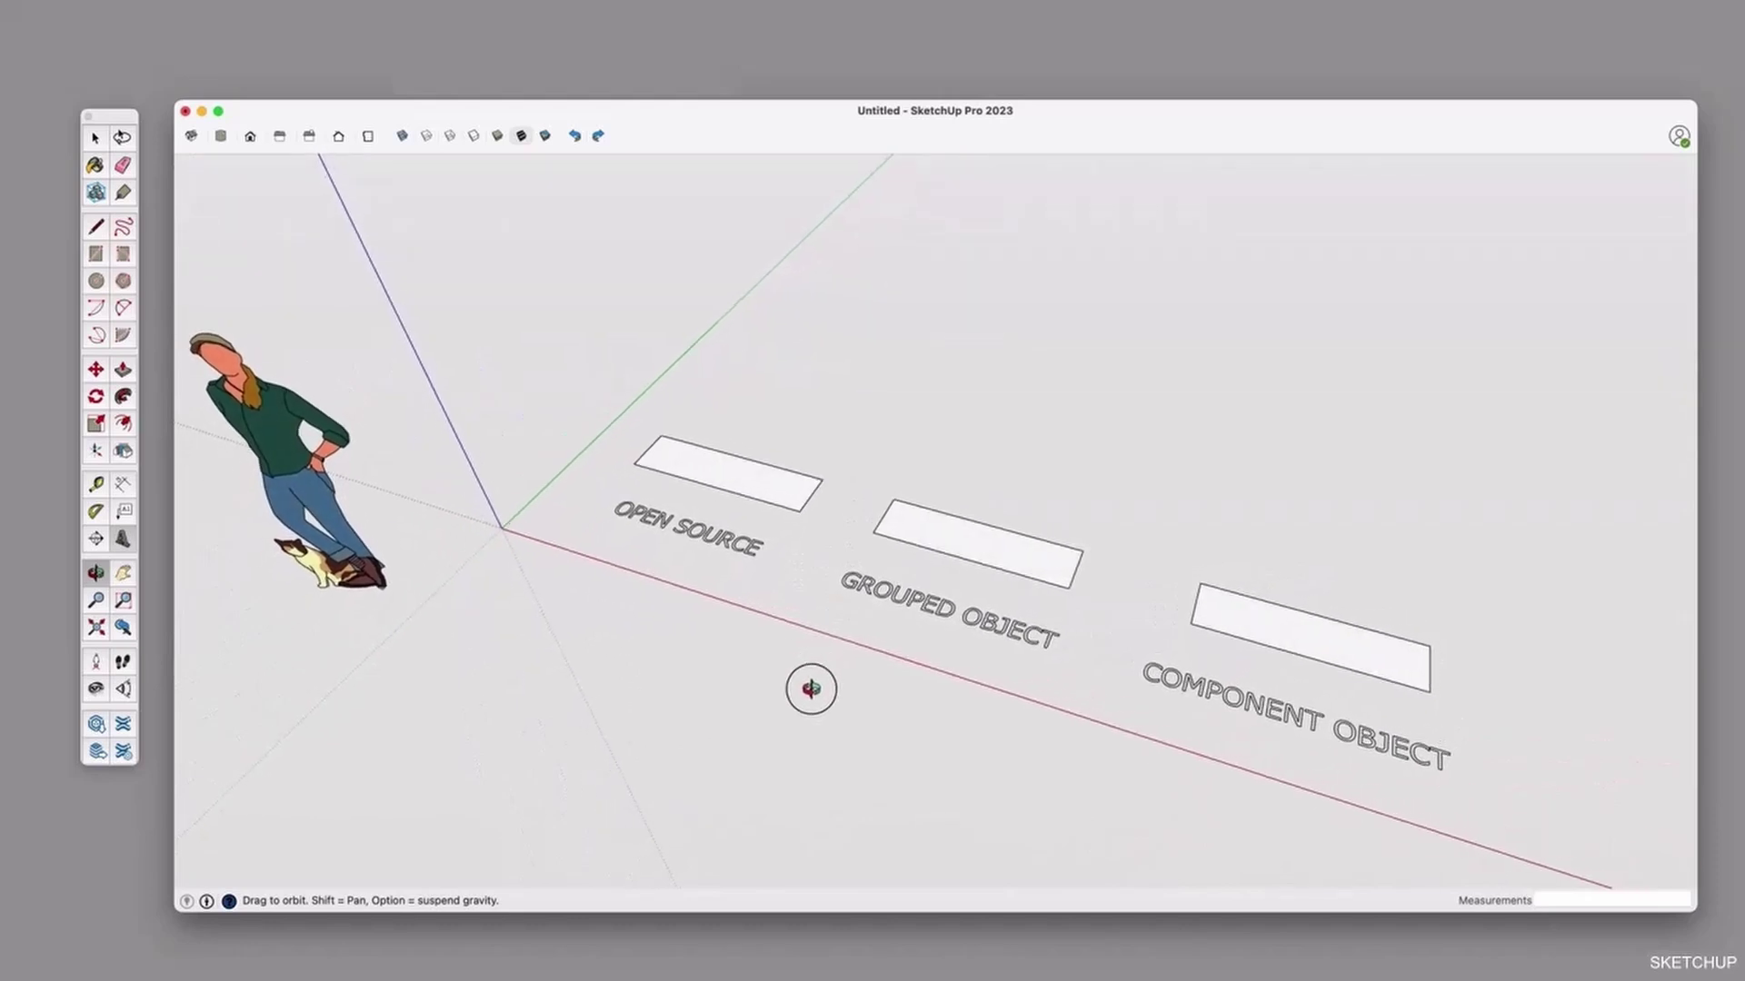
{"action": "left_click_drag", "start_coordinate": [828, 483], "coordinate": [753, 569], "text": "shift"}
{"action": "key", "text": "space"}
{"action": "left_click", "coordinate": [666, 535]}
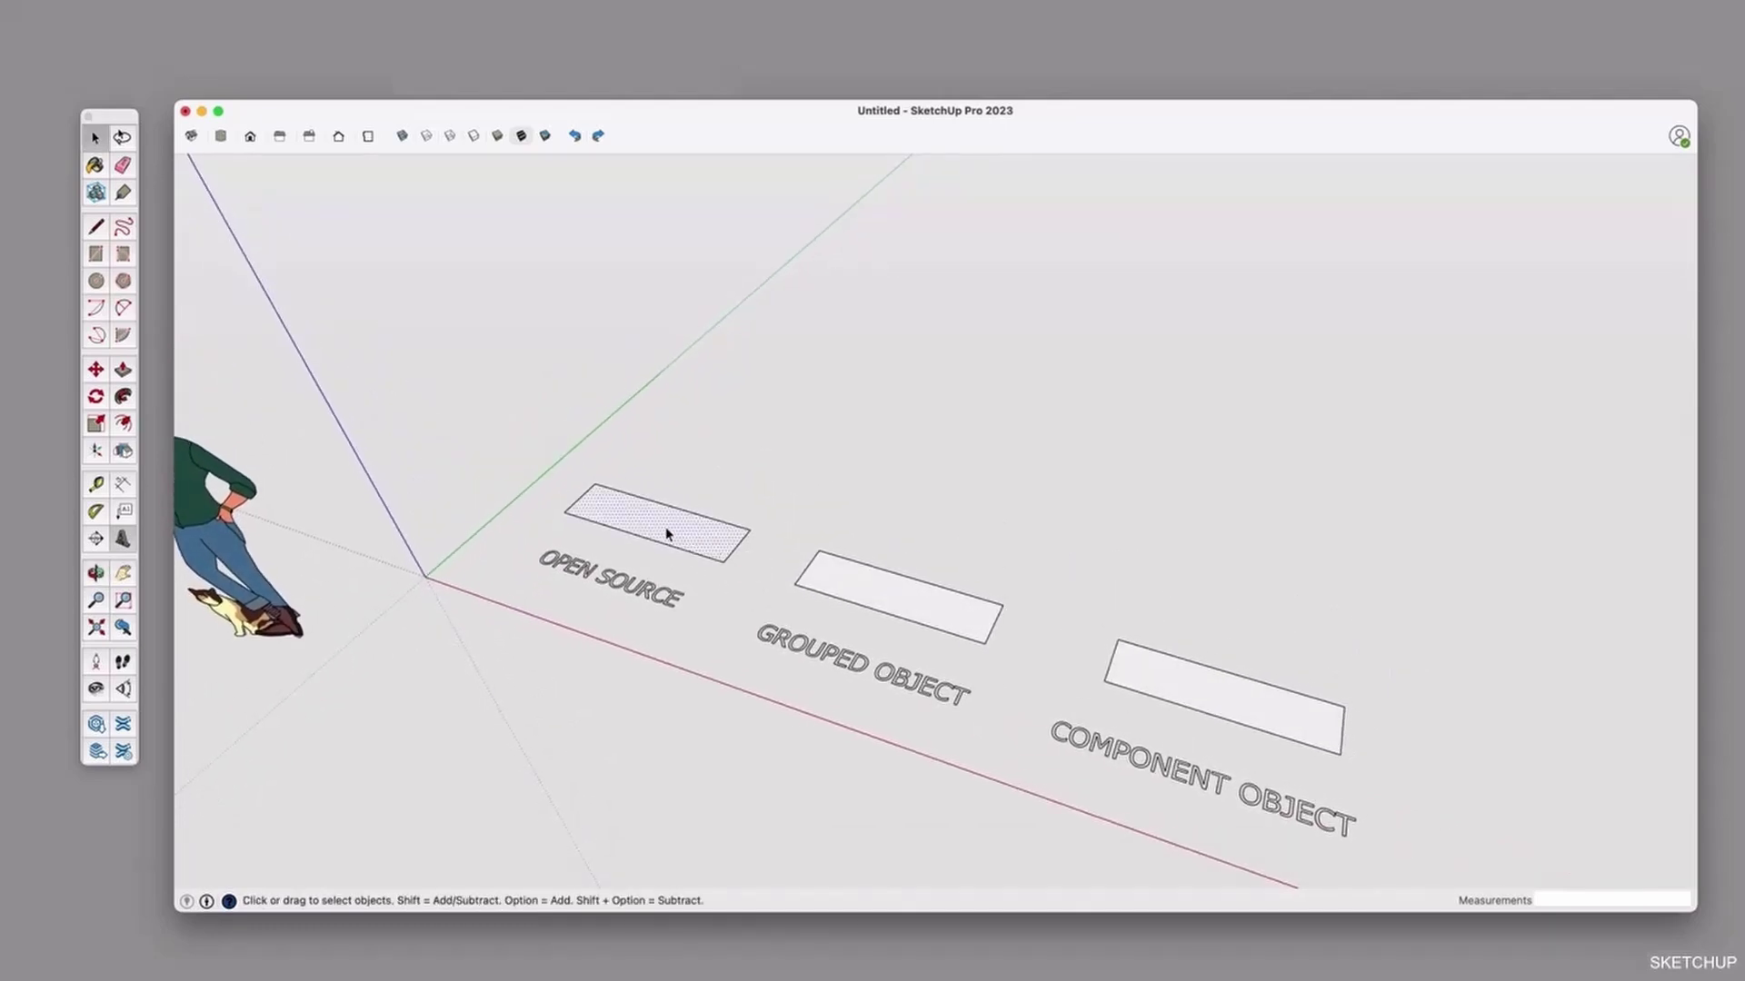
{"action": "double_click", "coordinate": [680, 537]}
{"action": "key", "text": "p"}
{"action": "left_click", "coordinate": [685, 537]}
{"action": "type", "text": "200"}
{"action": "key", "text": "Return"}
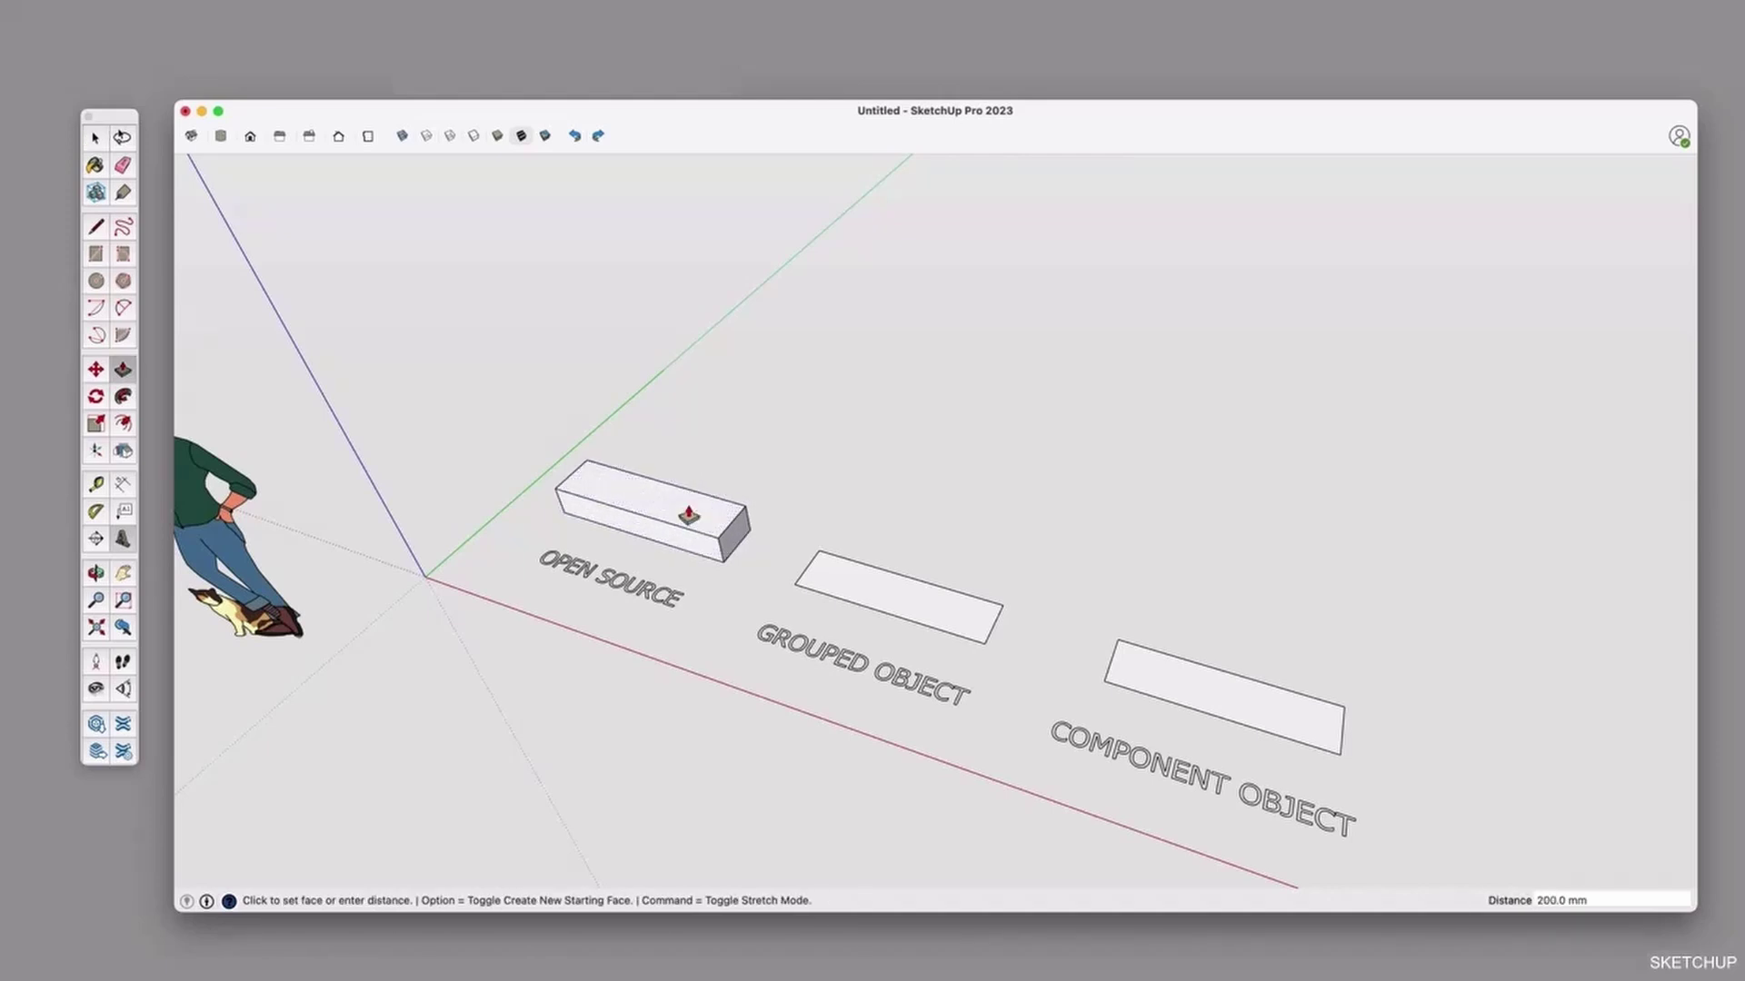
Copy the whole OPEN SOURCE step onto its own upper back corner and repeat it as 10 copies to form a staircase.
{"action": "key", "text": "space"}
{"action": "triple_click", "coordinate": [701, 519]}
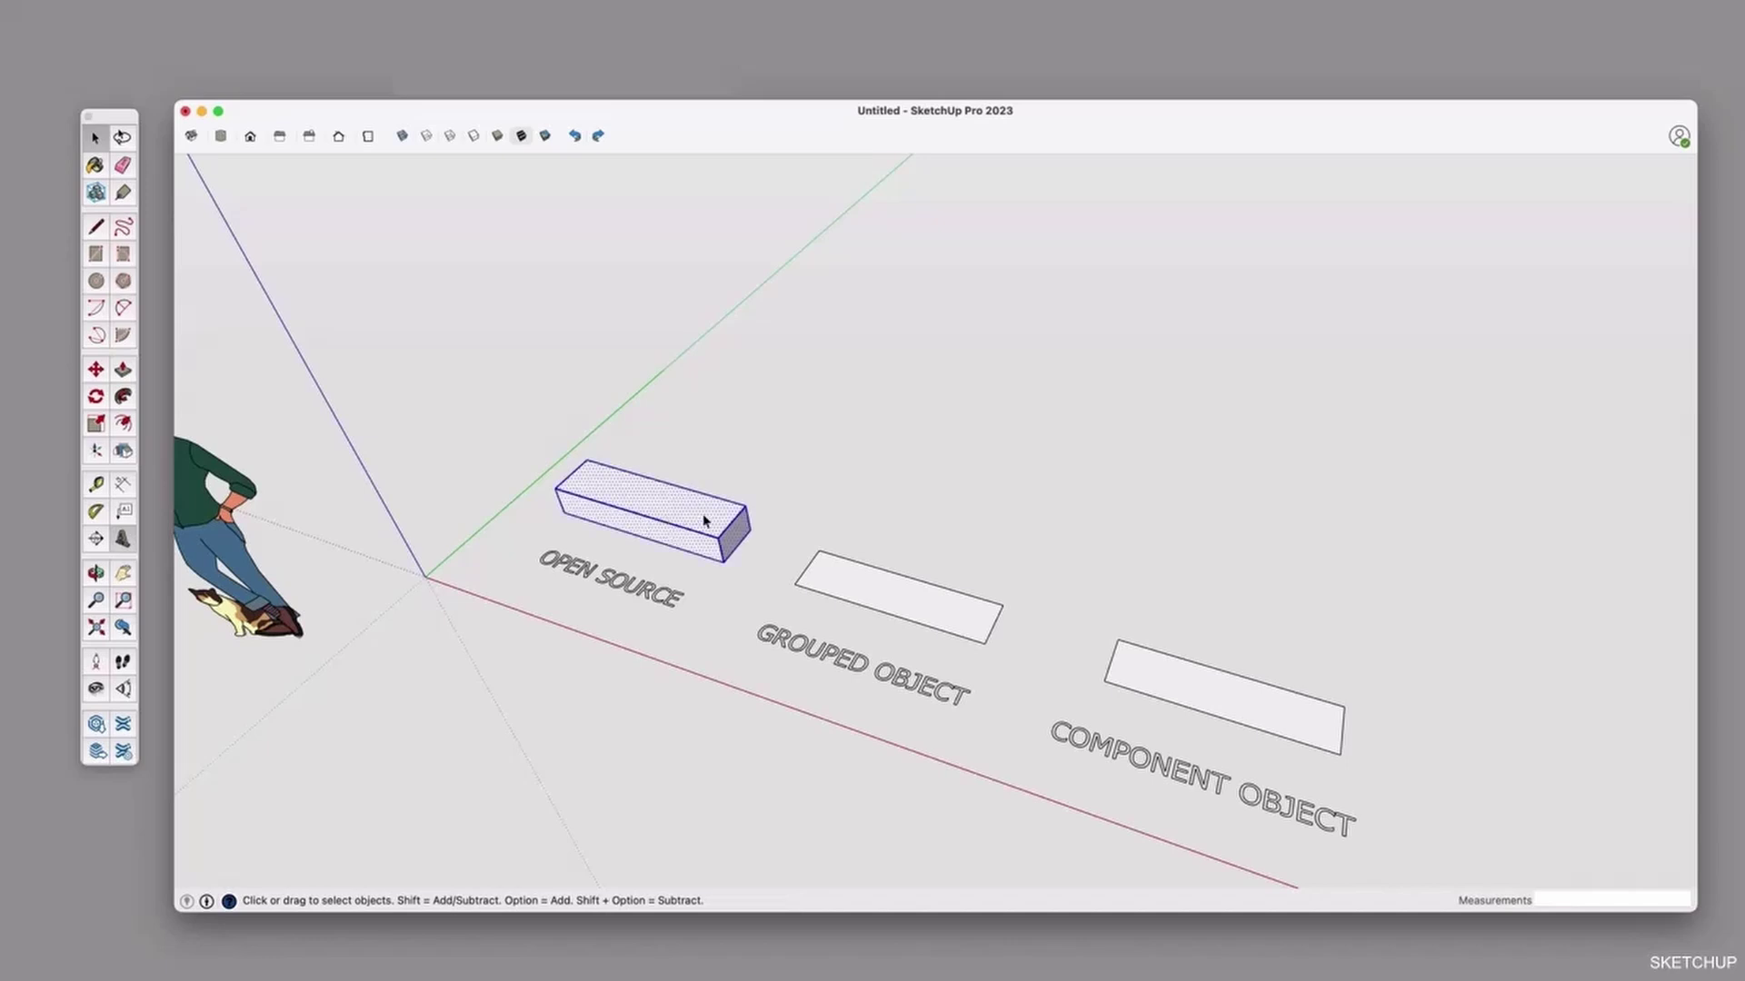
{"action": "key", "text": "m"}
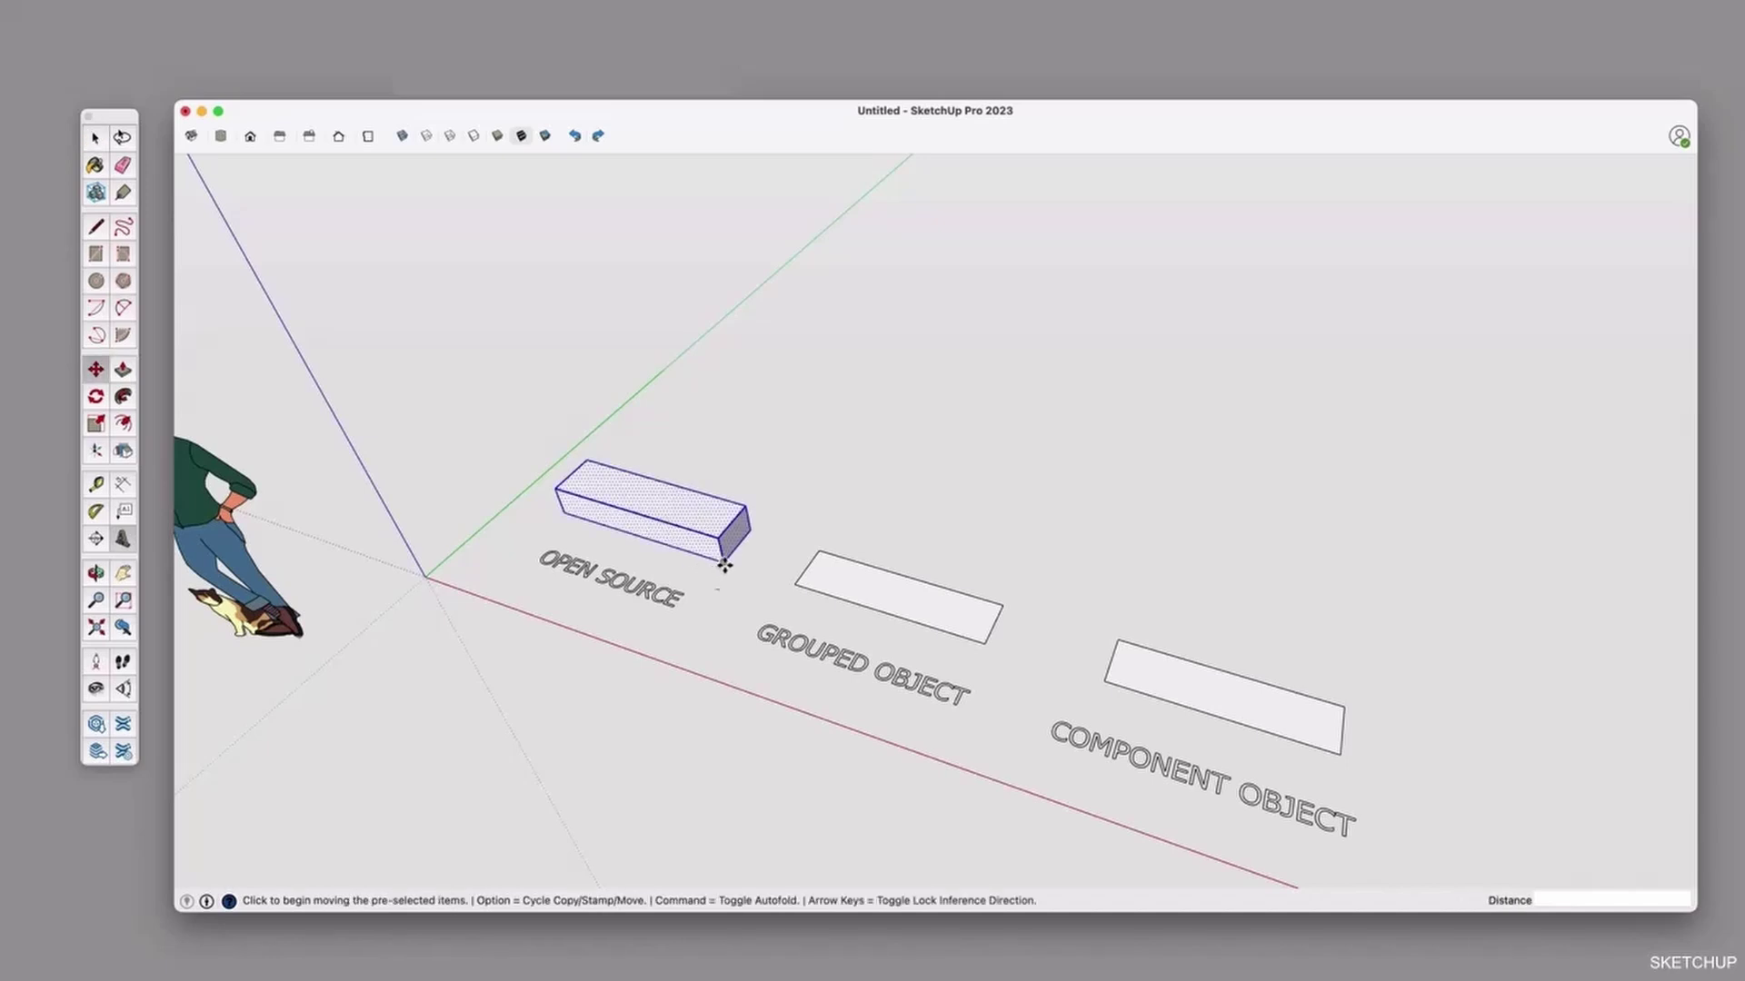
{"action": "key", "text": "alt"}
{"action": "left_click", "coordinate": [724, 562]}
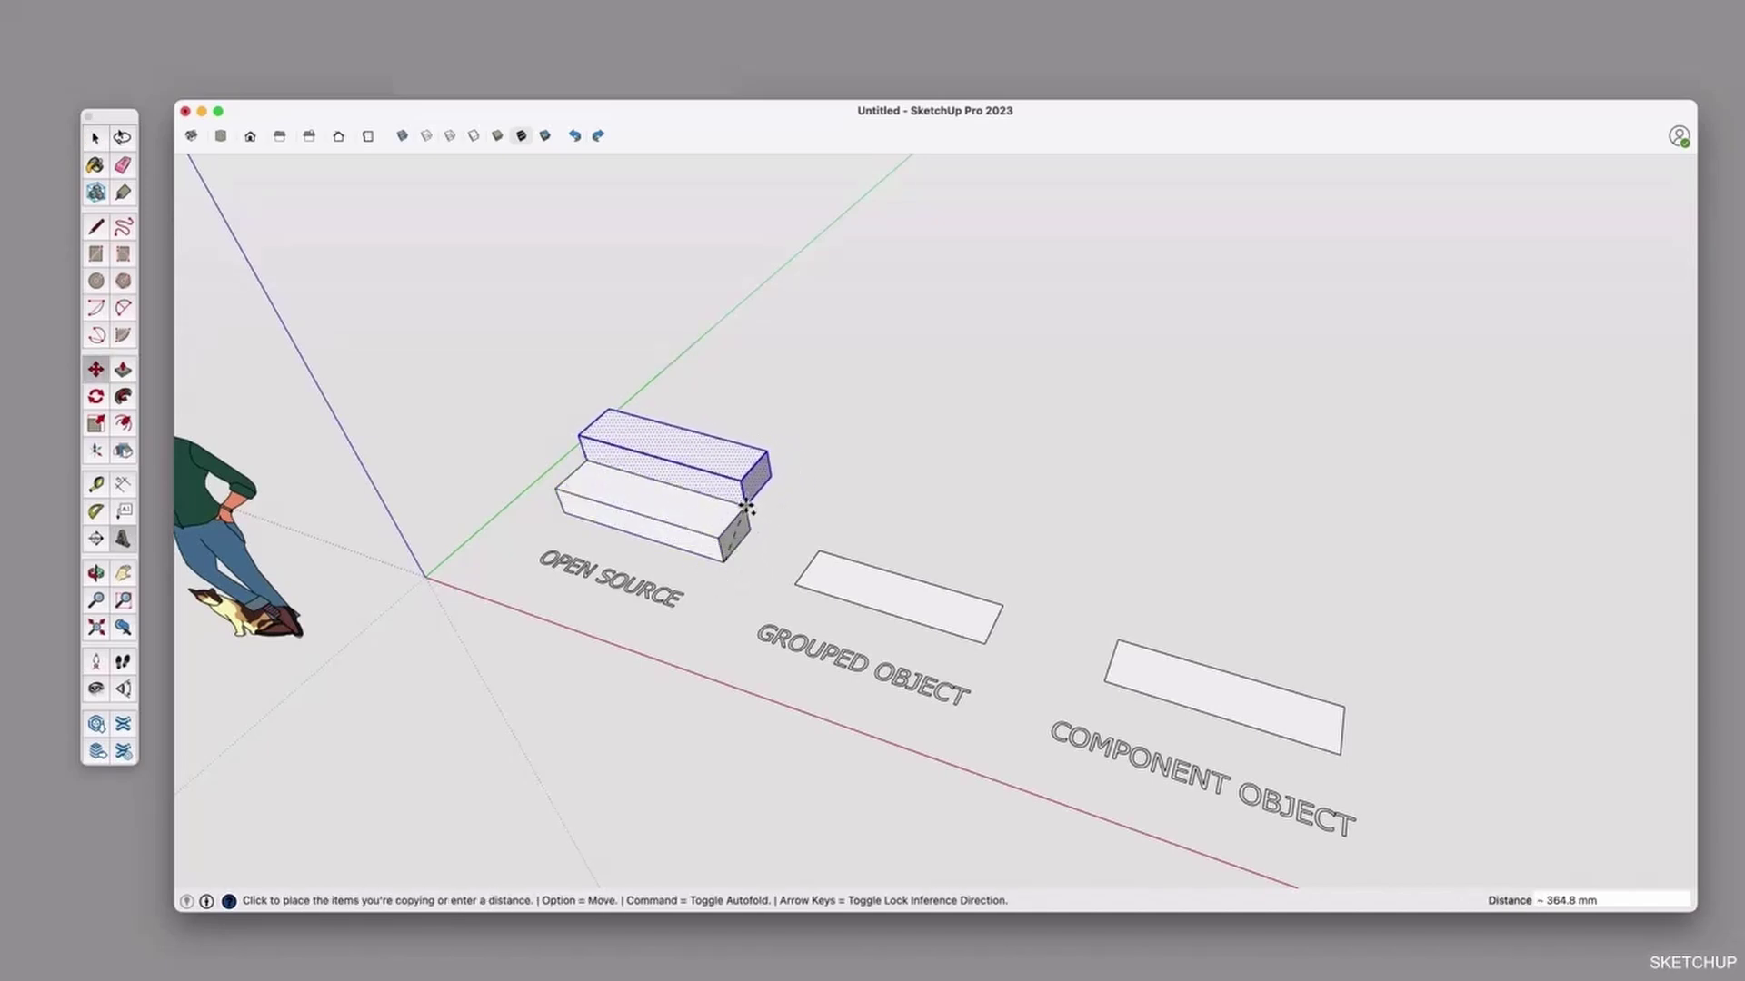
{"action": "left_click", "coordinate": [746, 505]}
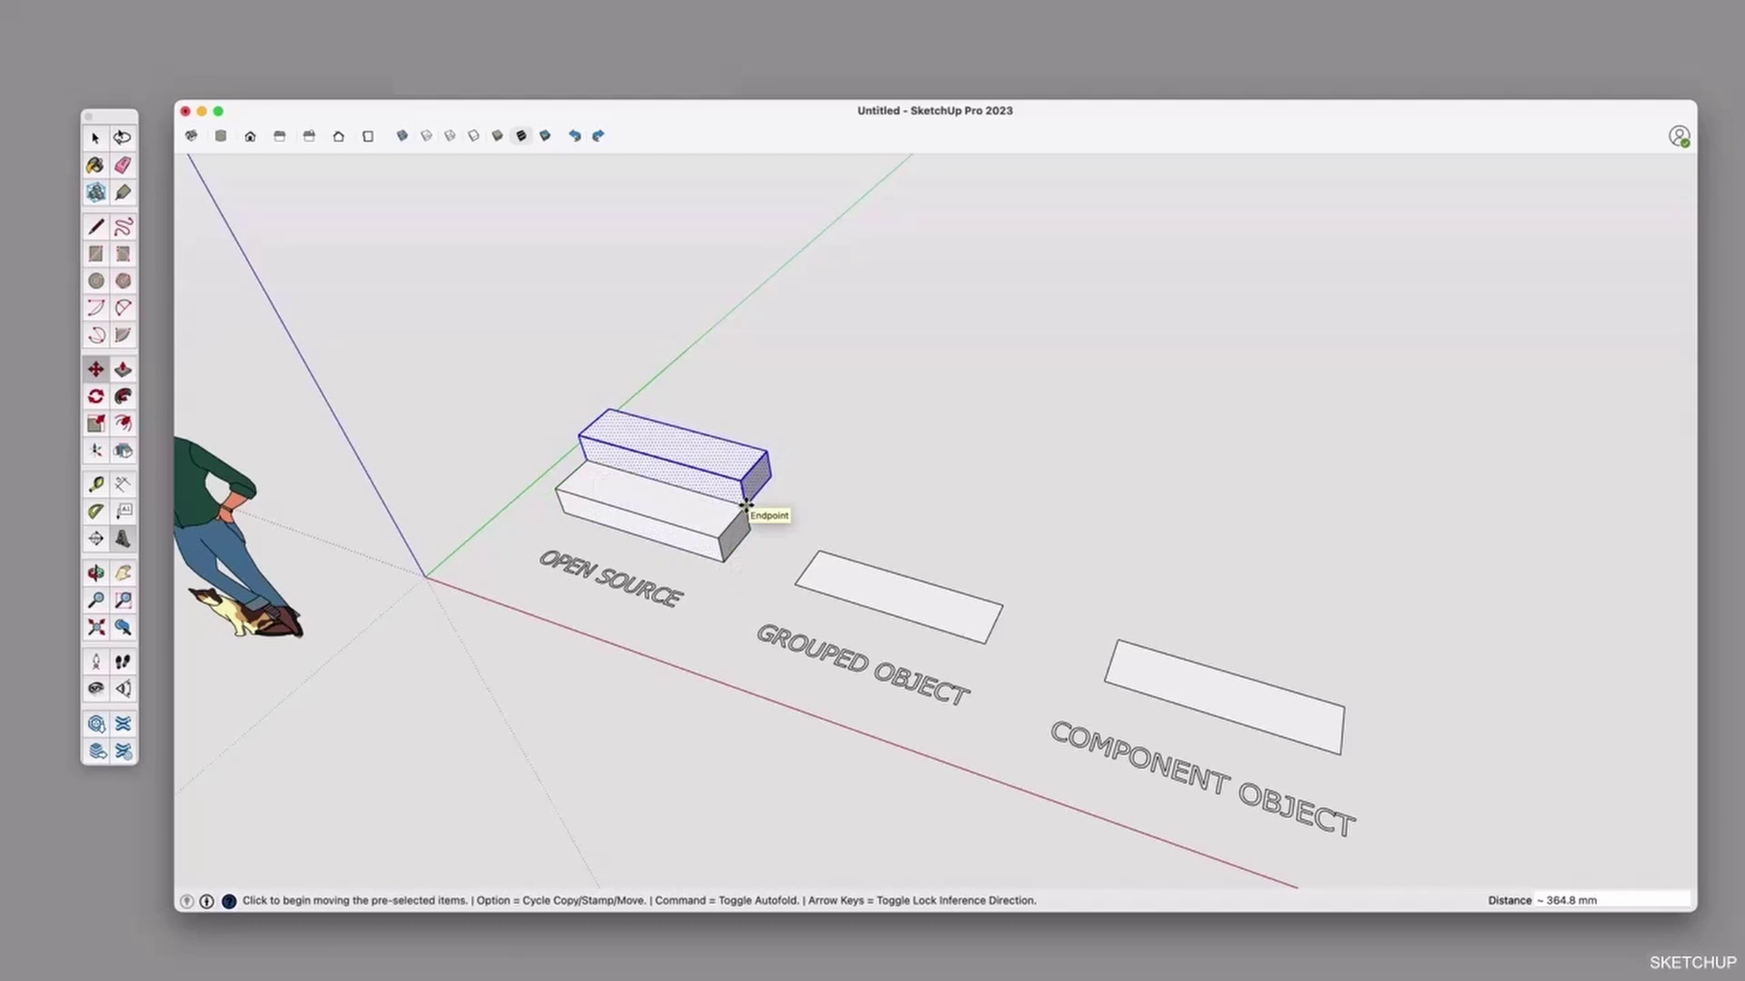
{"action": "type", "text": "*10"}
{"action": "key", "text": "Return"}
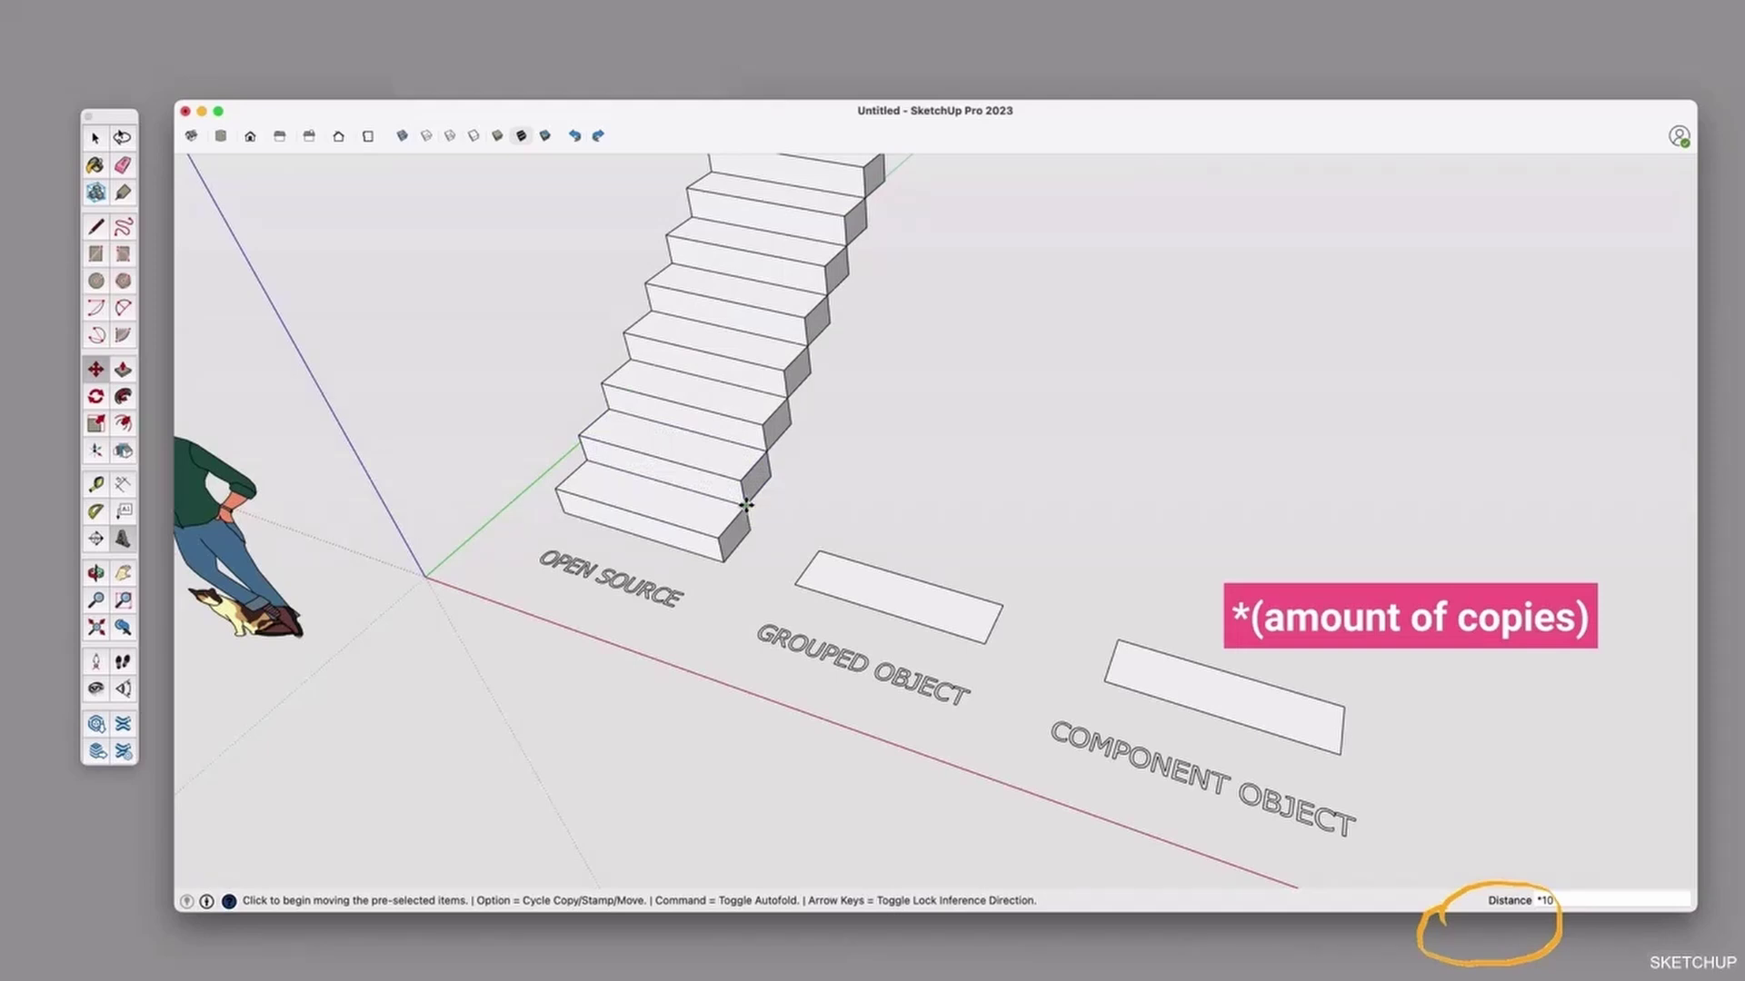
Try Push/Pull on individual tread and riser faces of the lowest steps in the OPEN SOURCE staircase.
{"action": "key", "text": "o"}
{"action": "left_click_drag", "start_coordinate": [818, 451], "coordinate": [825, 506]}
{"action": "key", "text": "space"}
{"action": "left_click", "coordinate": [714, 557]}
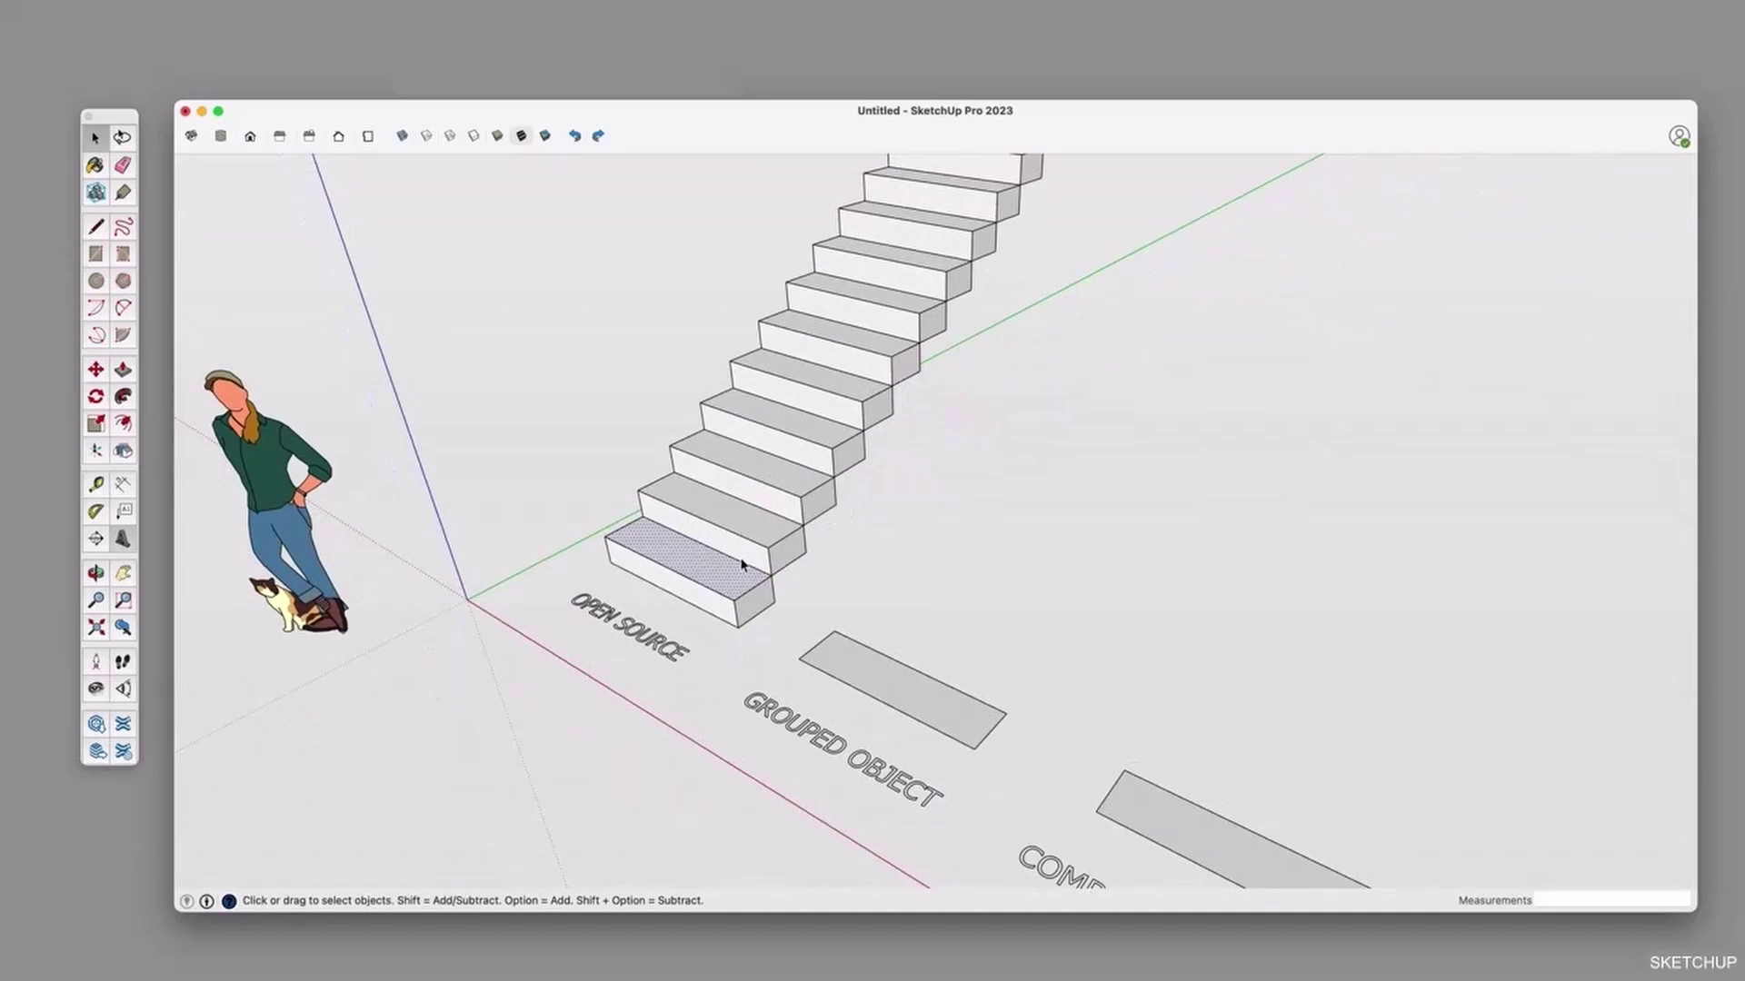
{"action": "key", "text": "p"}
{"action": "left_click", "coordinate": [747, 560]}
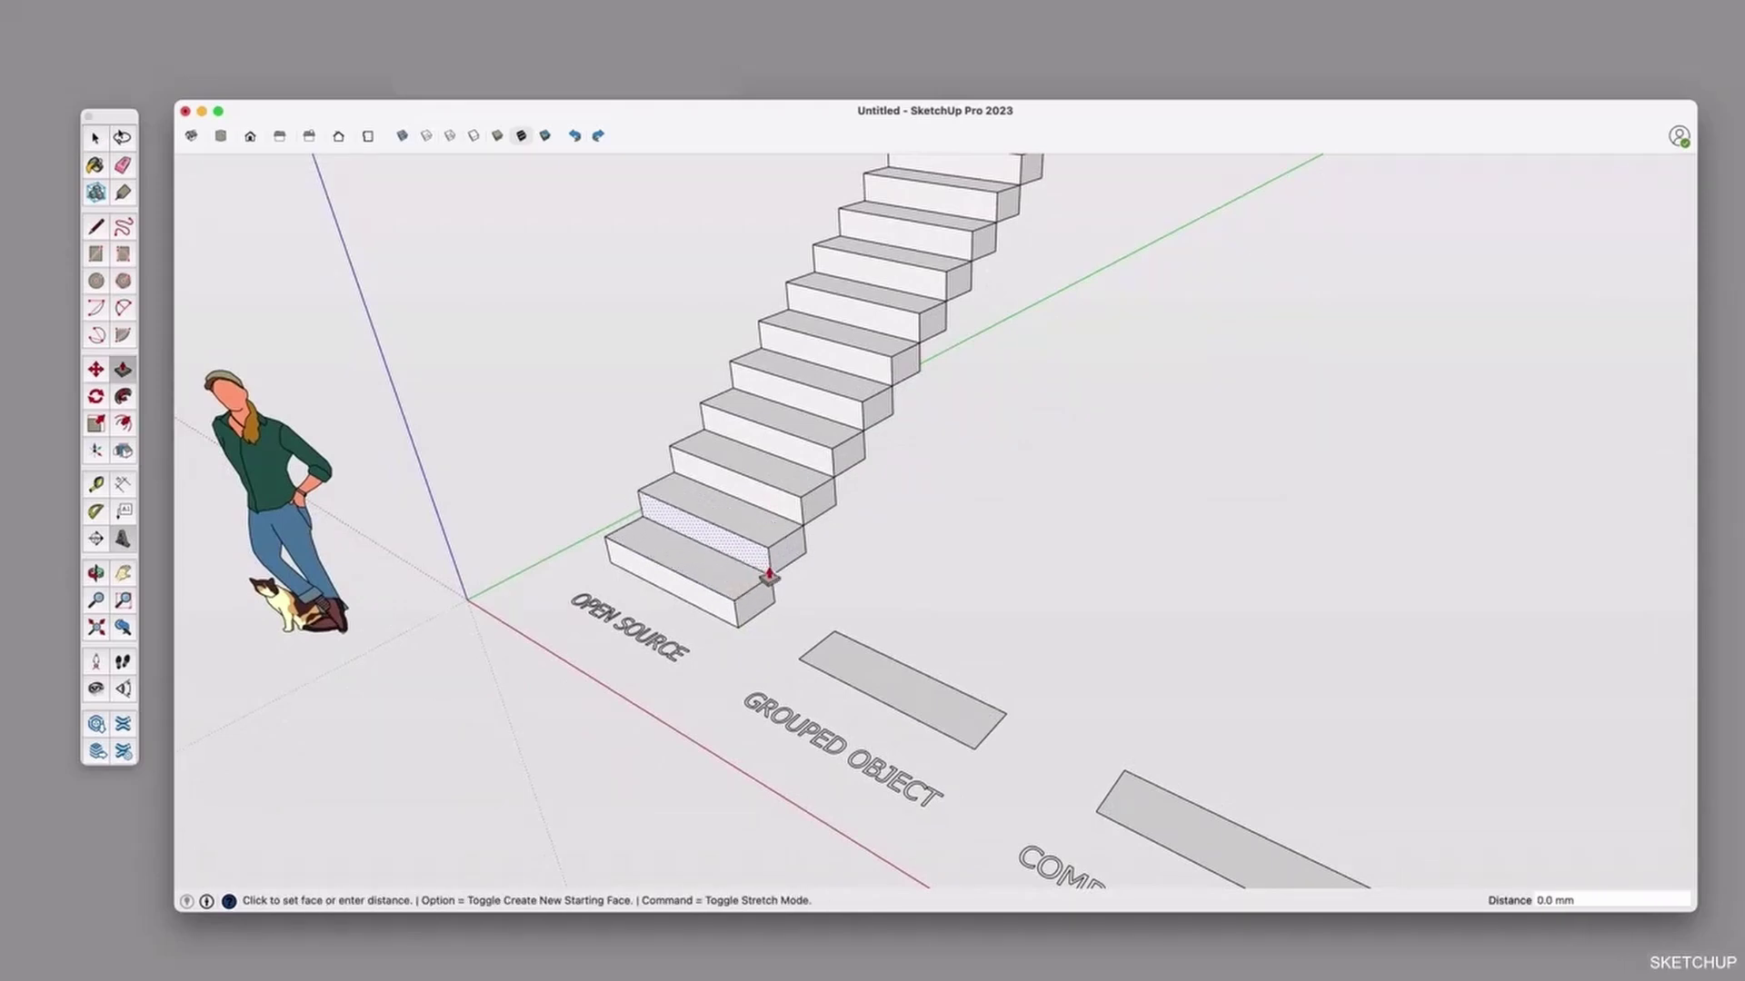
{"action": "key", "text": "Escape"}
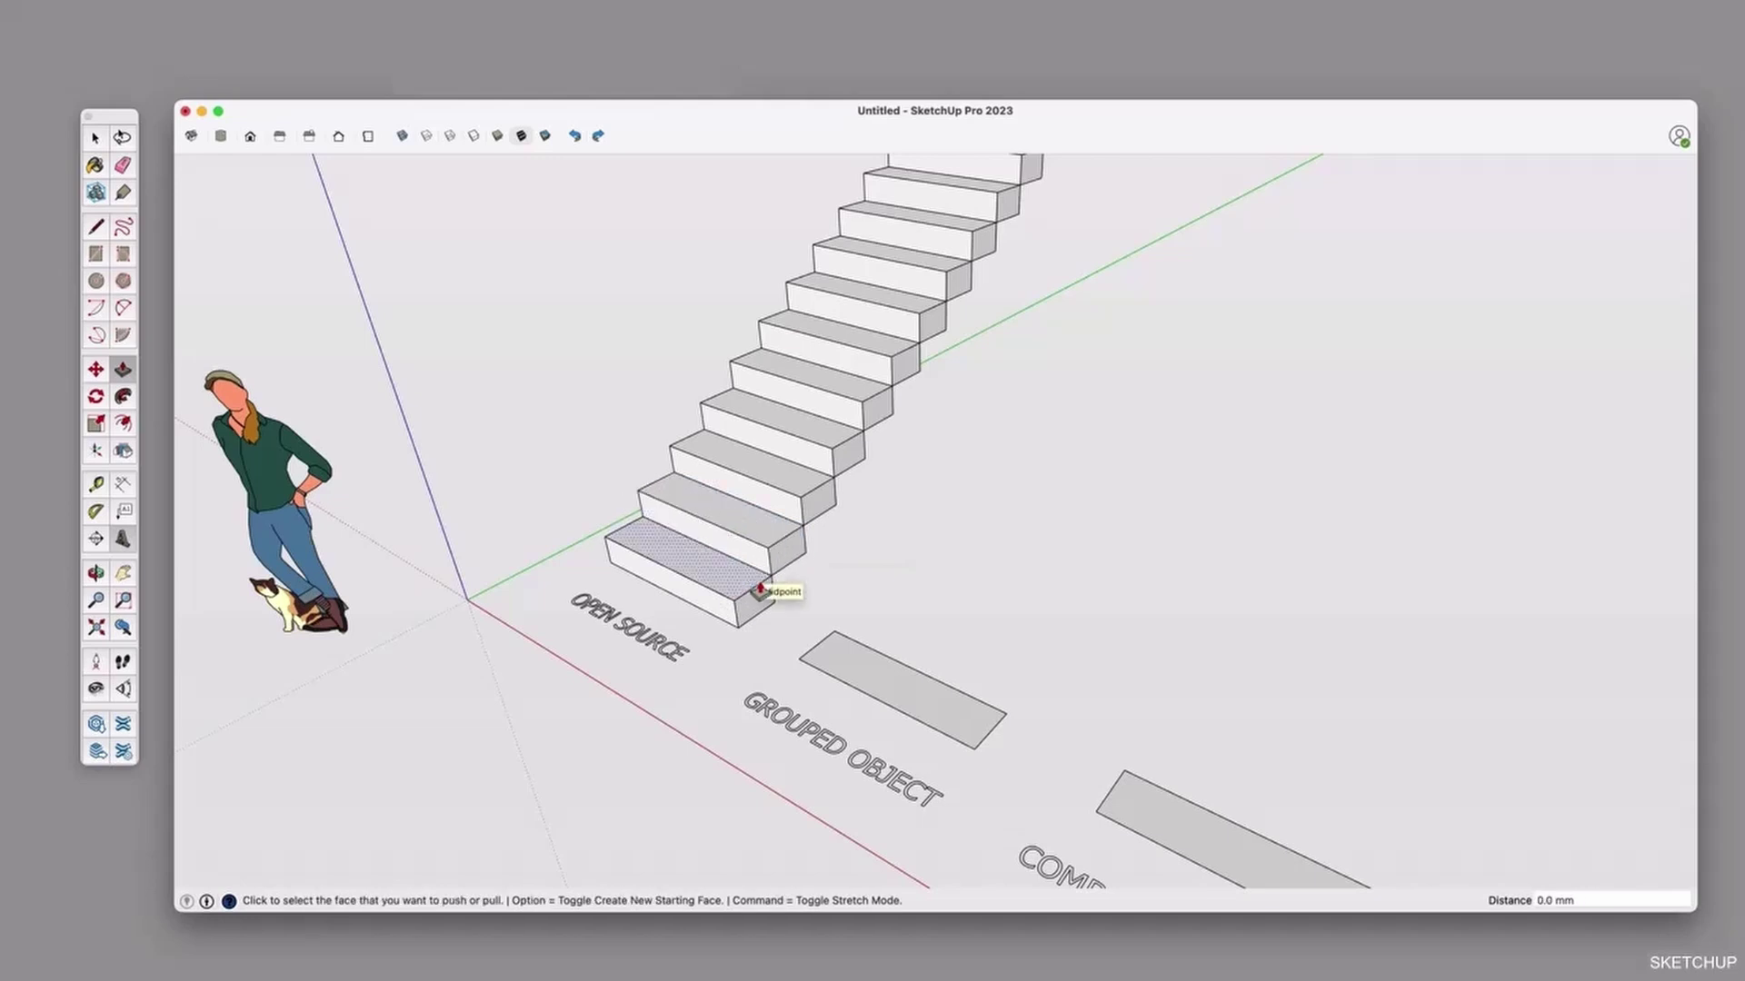
{"action": "left_click", "coordinate": [777, 560]}
{"action": "key", "text": "Escape"}
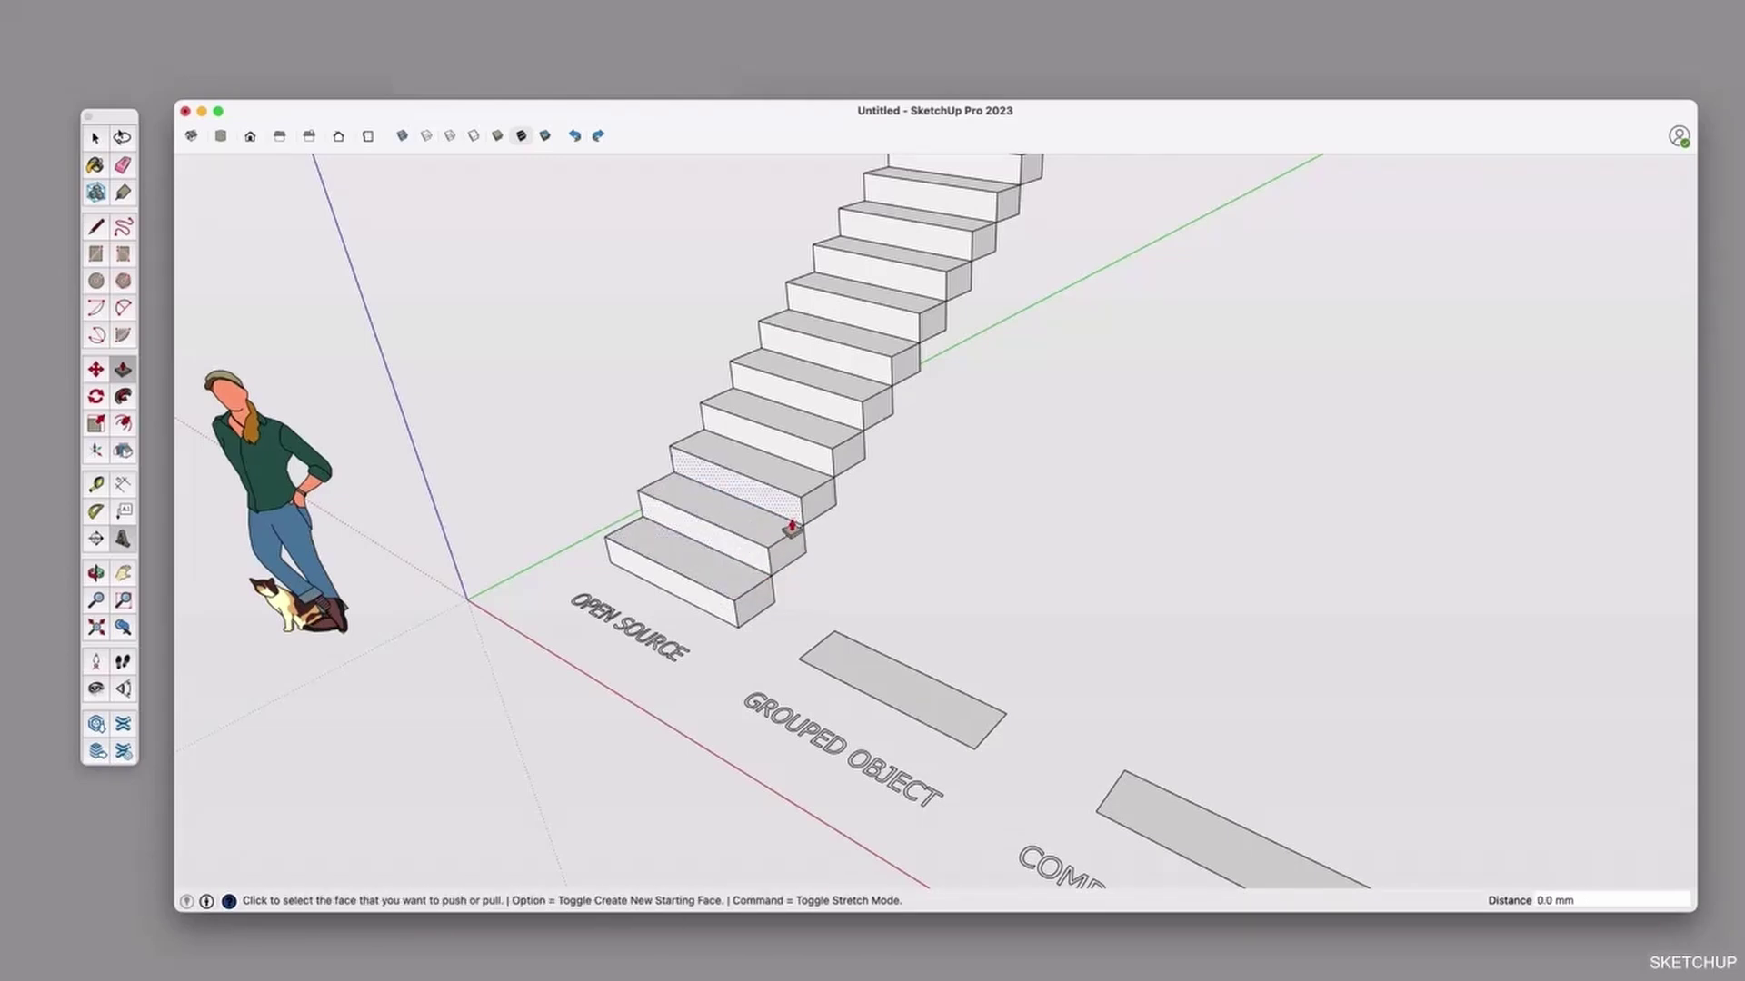
{"action": "left_click", "coordinate": [777, 507]}
{"action": "key", "text": "Escape"}
Try to push the fourth step's tread down in the OPEN SOURCE staircase, cancelling the change.
{"action": "left_click", "coordinate": [808, 404]}
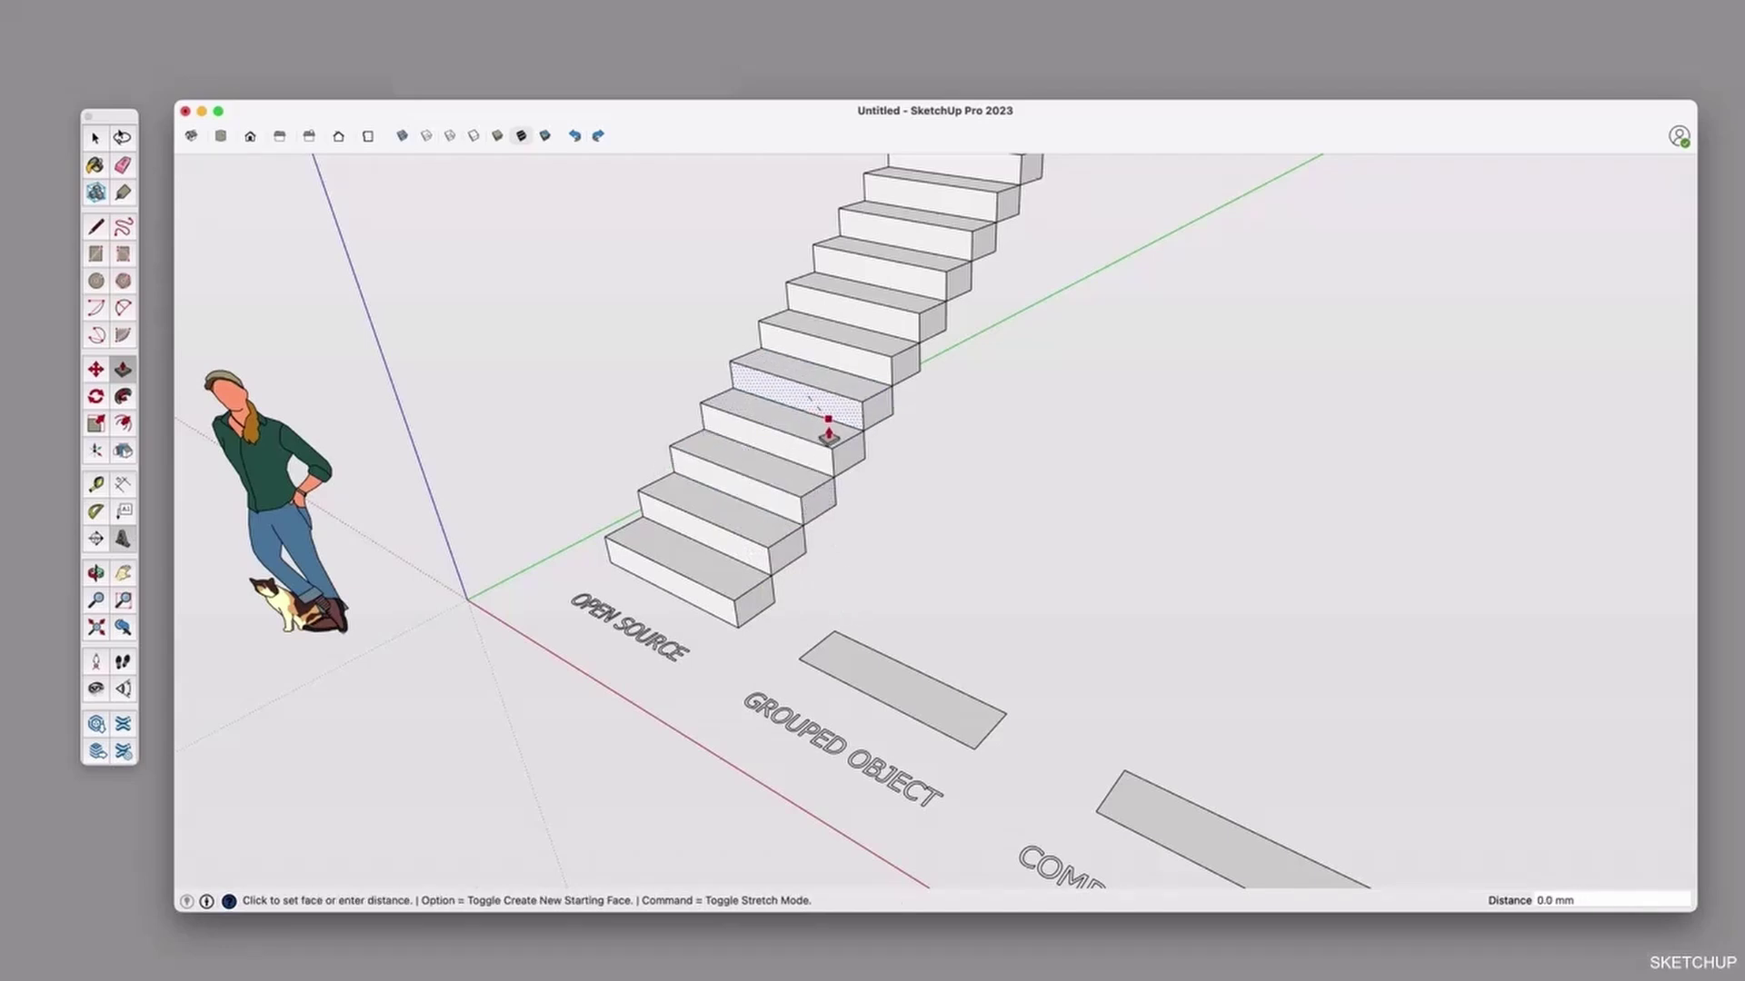
{"action": "key", "text": "Escape"}
{"action": "left_click", "coordinate": [829, 436]}
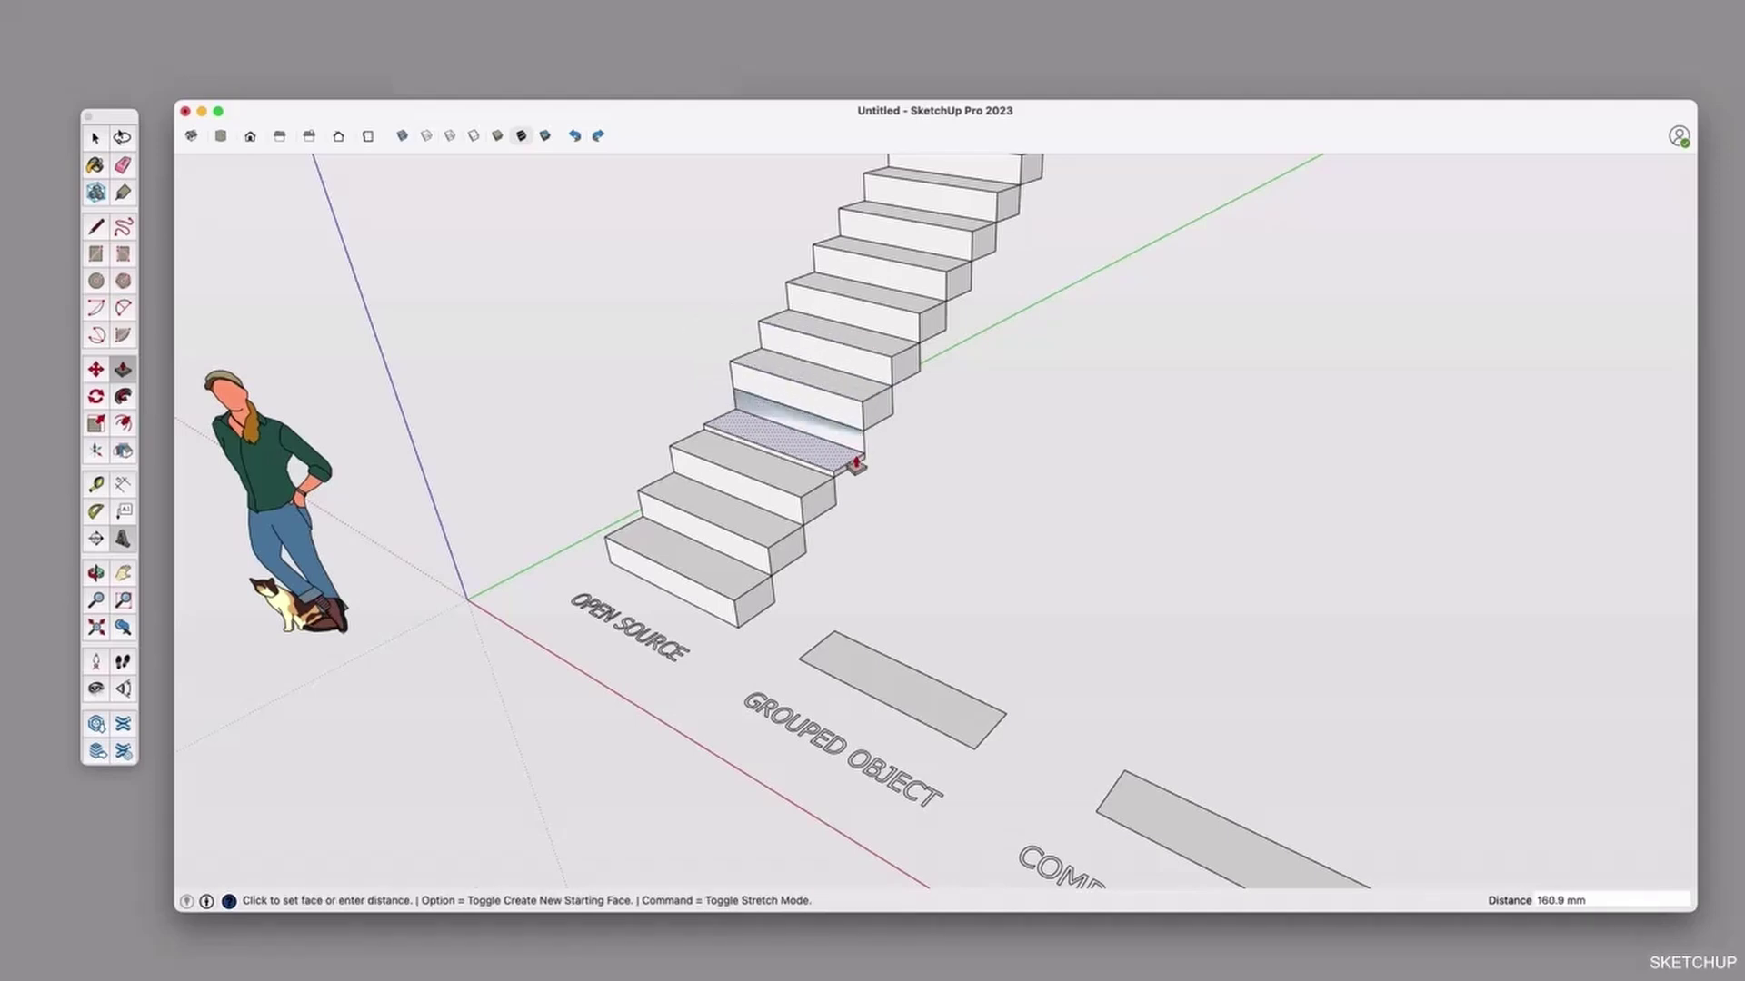
{"action": "left_click", "coordinate": [936, 465]}
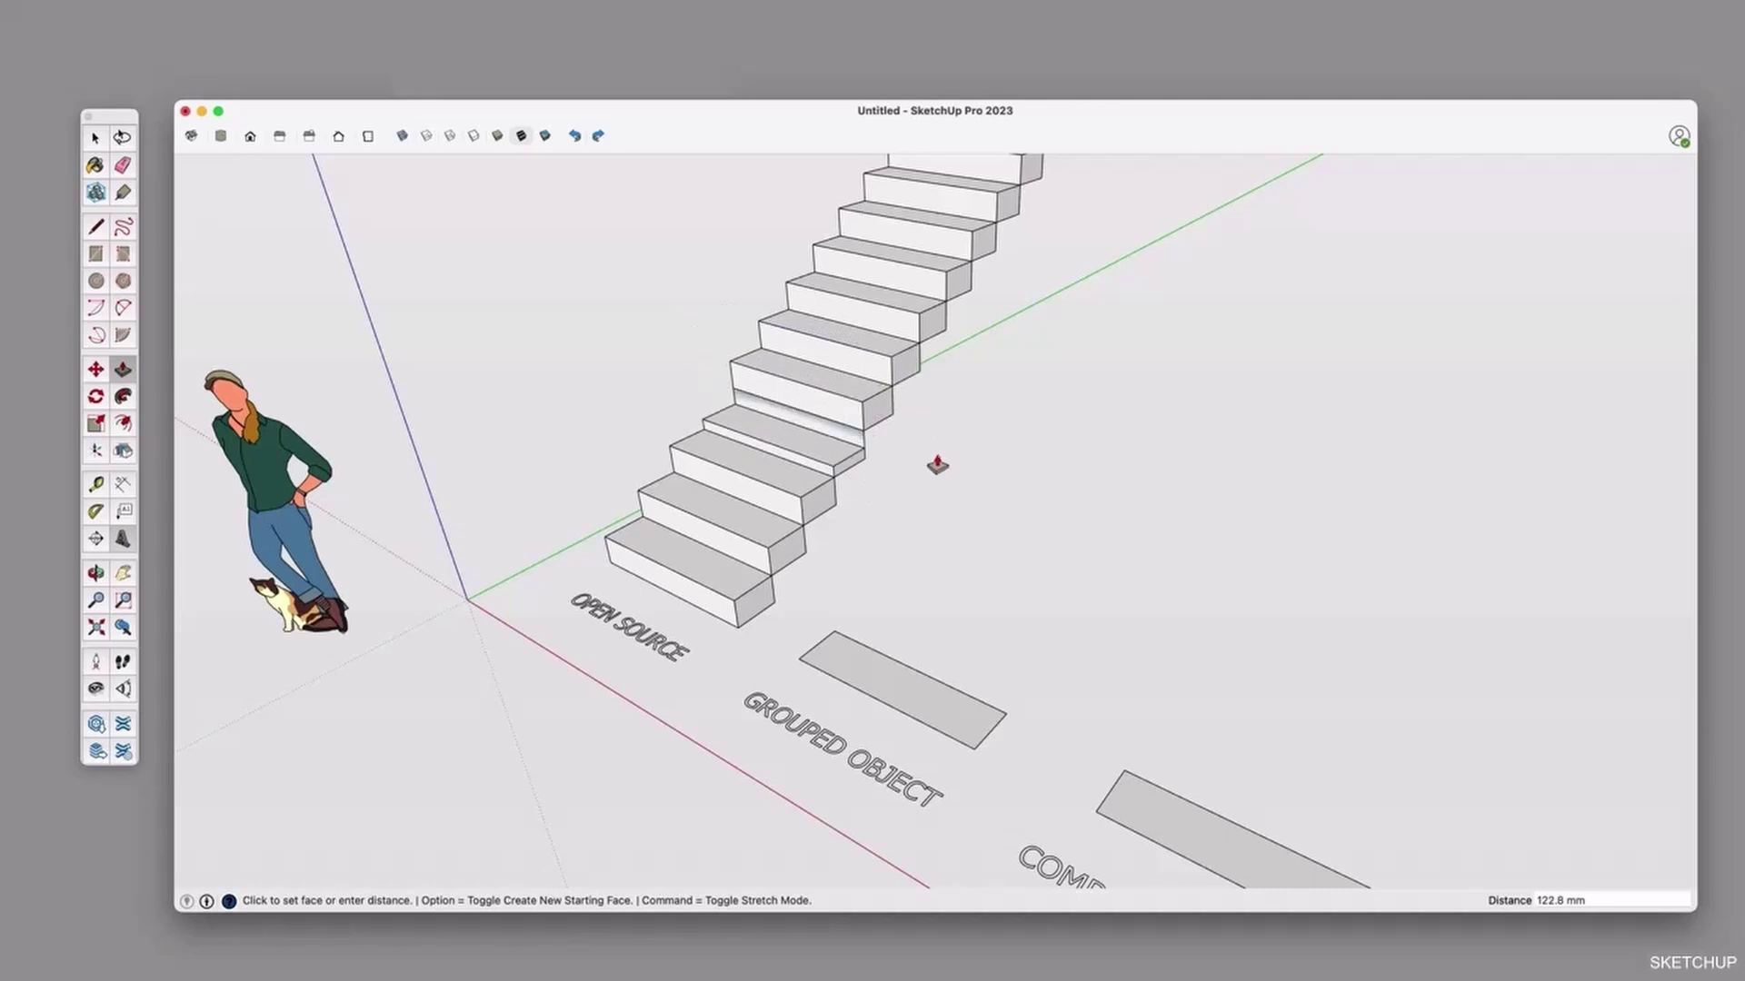
{"action": "key", "text": "Escape"}
Pull the rectangle above the GROUPED OBJECT label up into a stair step and turn the whole step into a group.
{"action": "scroll", "coordinate": [806, 618], "scroll_direction": "down", "scroll_amount": 5}
{"action": "scroll", "coordinate": [808, 624], "scroll_direction": "up", "scroll_amount": 3}
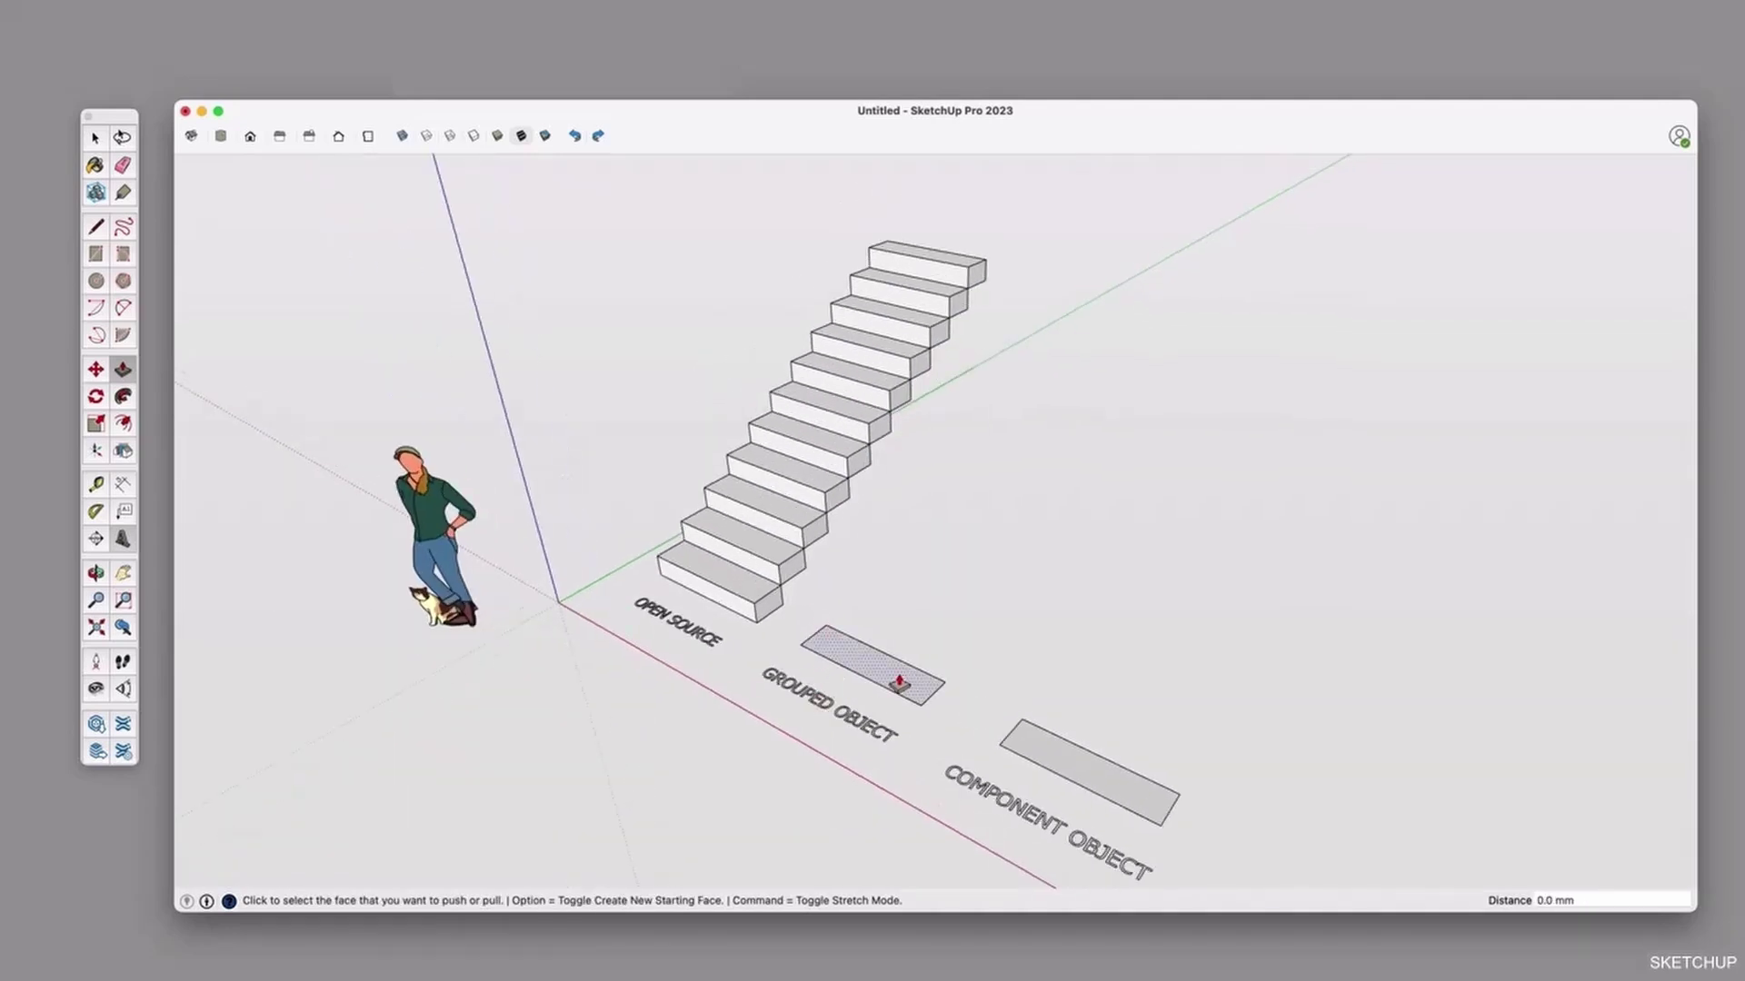
{"action": "left_click", "coordinate": [898, 684]}
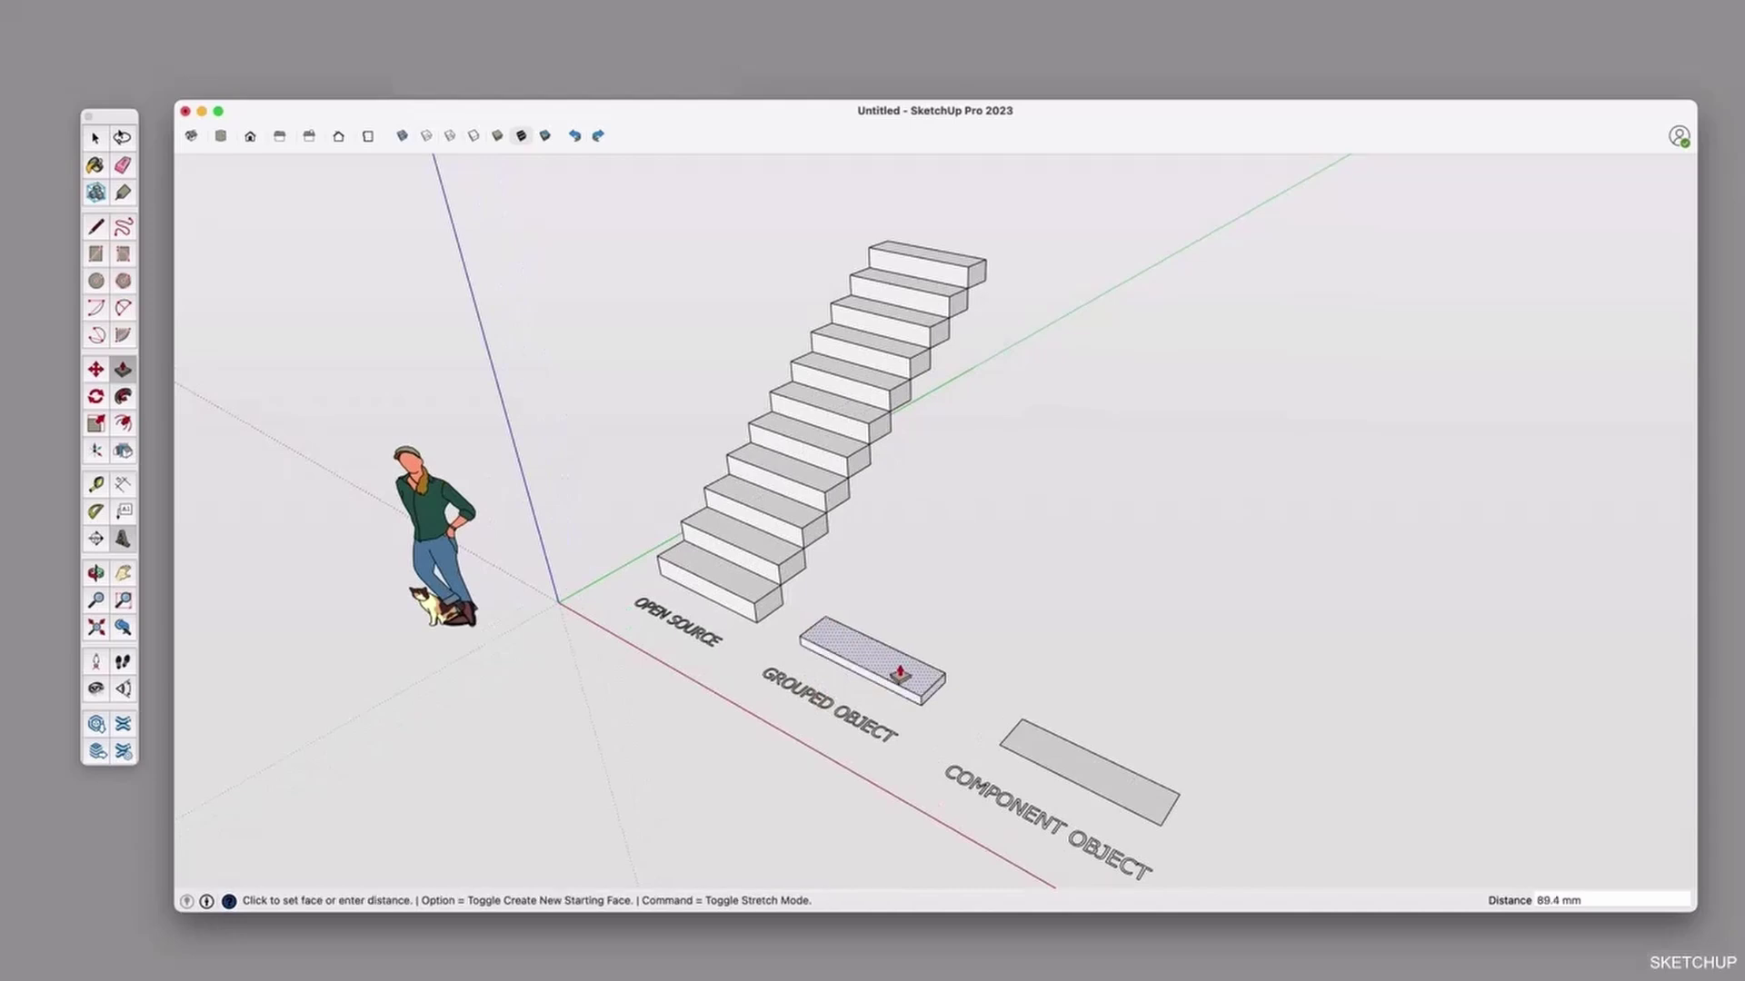
{"action": "left_click", "coordinate": [898, 674]}
{"action": "key", "text": "space"}
{"action": "left_click", "coordinate": [872, 681]}
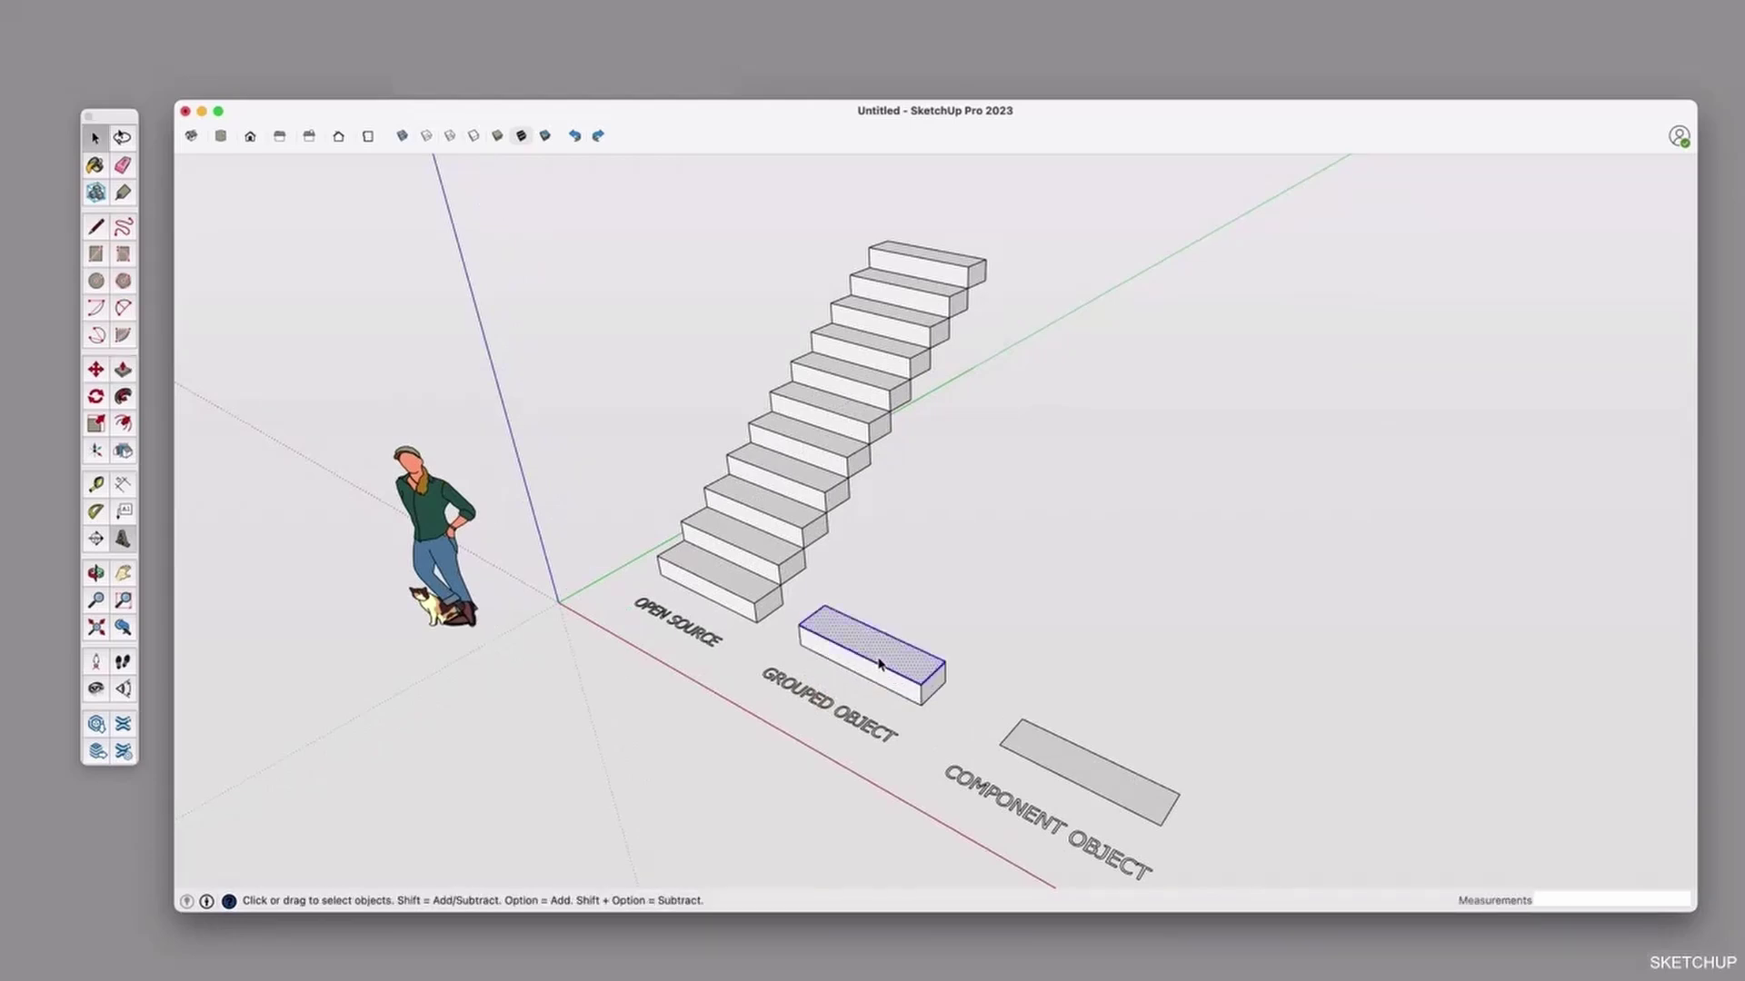
{"action": "key", "text": "super+g"}
{"action": "double_click", "coordinate": [899, 659]}
{"action": "left_click", "coordinate": [895, 665]}
{"action": "key", "text": "Escape"}
Copy the grouped step onto its own upper back corner and repeat it as 10 copies to form the GROUPED OBJECT staircase.
{"action": "left_click", "coordinate": [889, 676]}
{"action": "key", "text": "m"}
{"action": "left_click", "coordinate": [923, 705]}
{"action": "key", "text": "alt"}
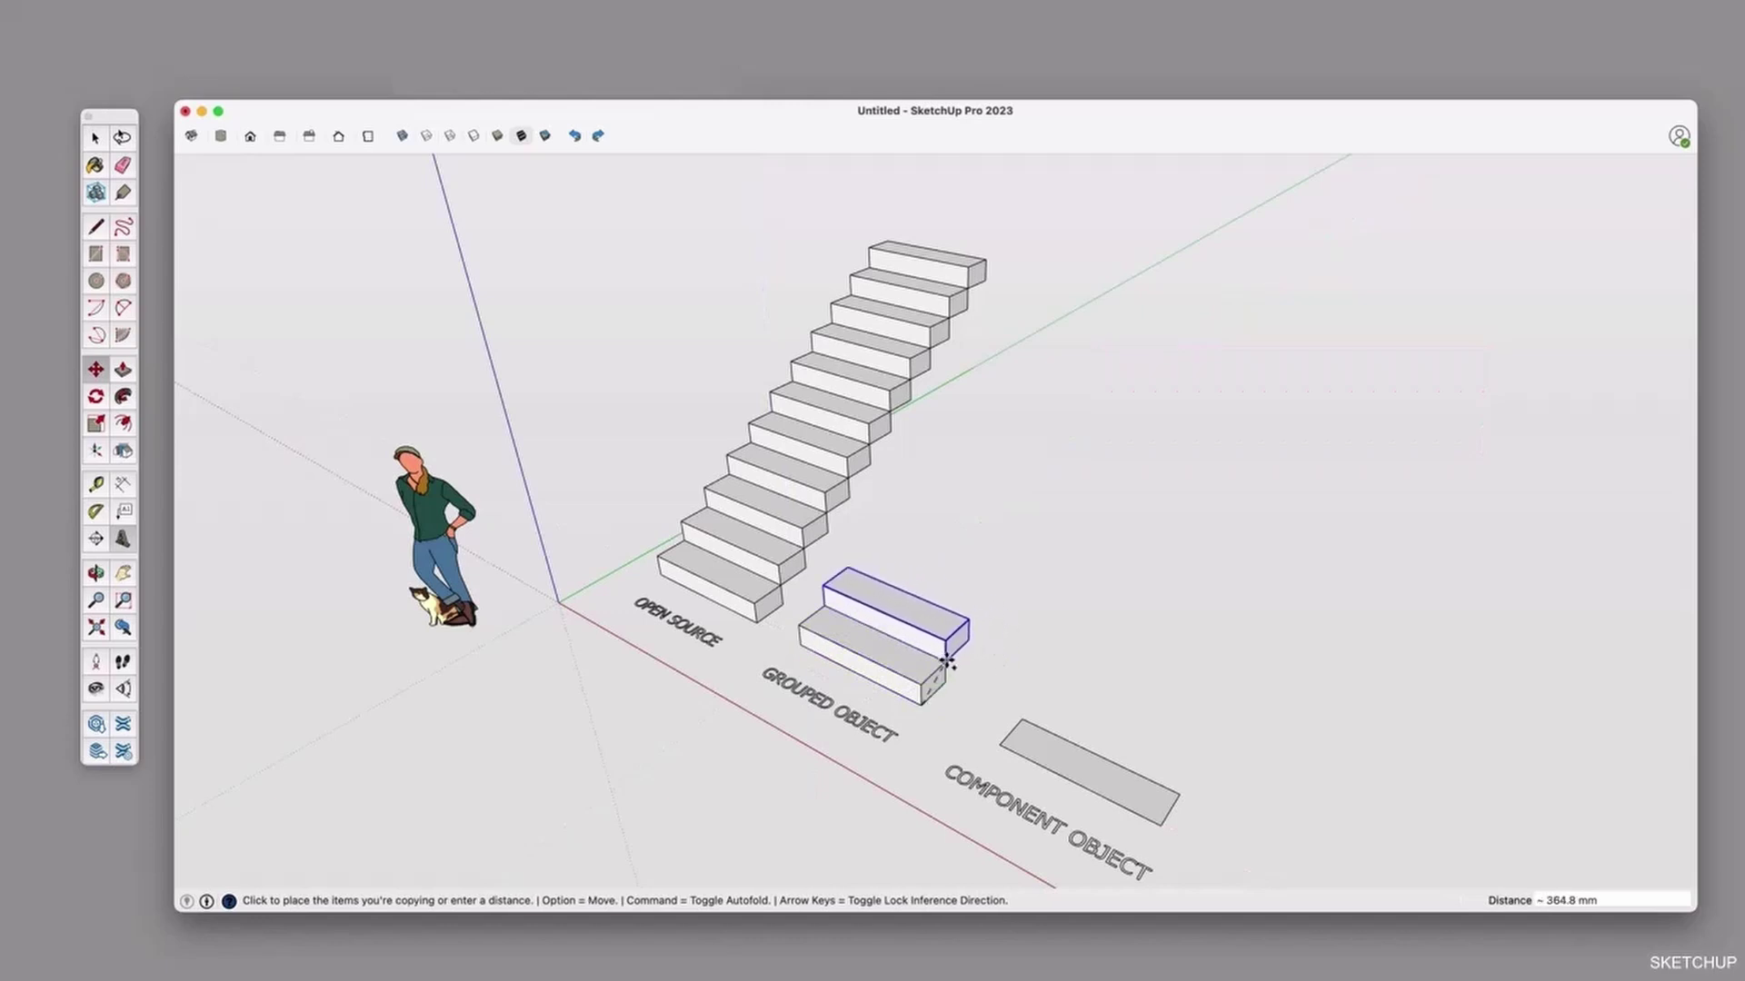
{"action": "left_click", "coordinate": [945, 662]}
{"action": "type", "text": "*10"}
{"action": "key", "text": "Return"}
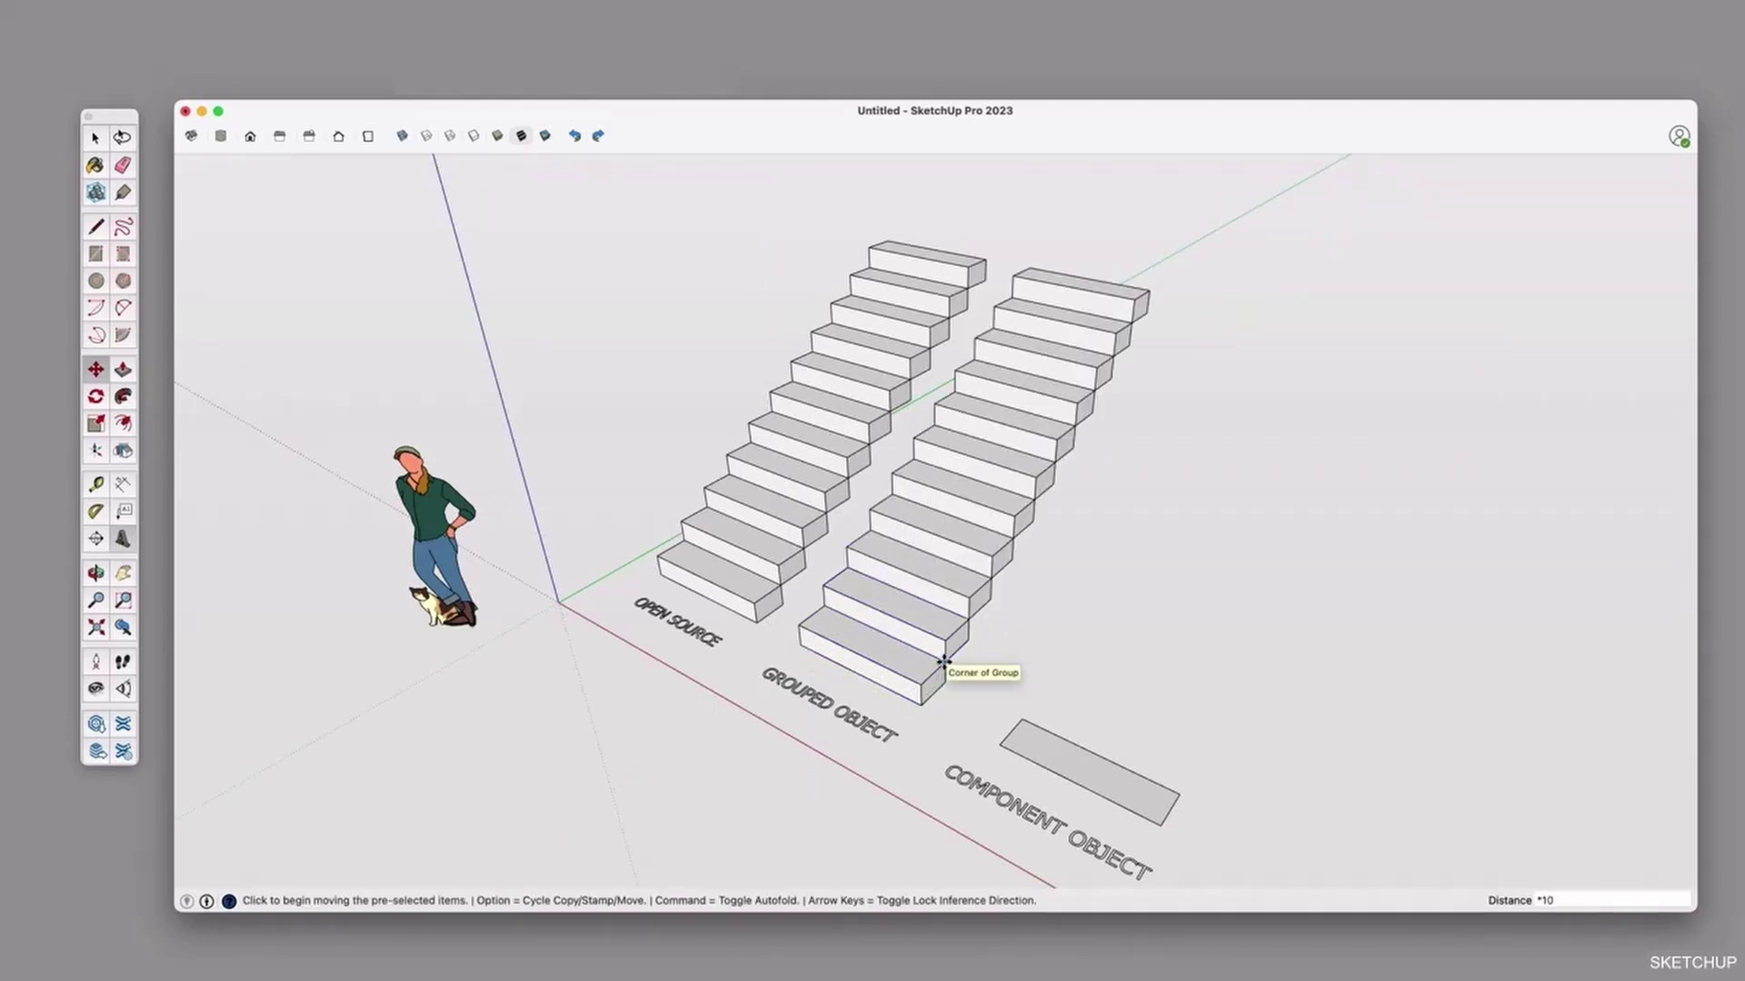
Combine all steps of the GROUPED OBJECT staircase into one outer group and try moving it as a single object.
{"action": "key", "text": "space"}
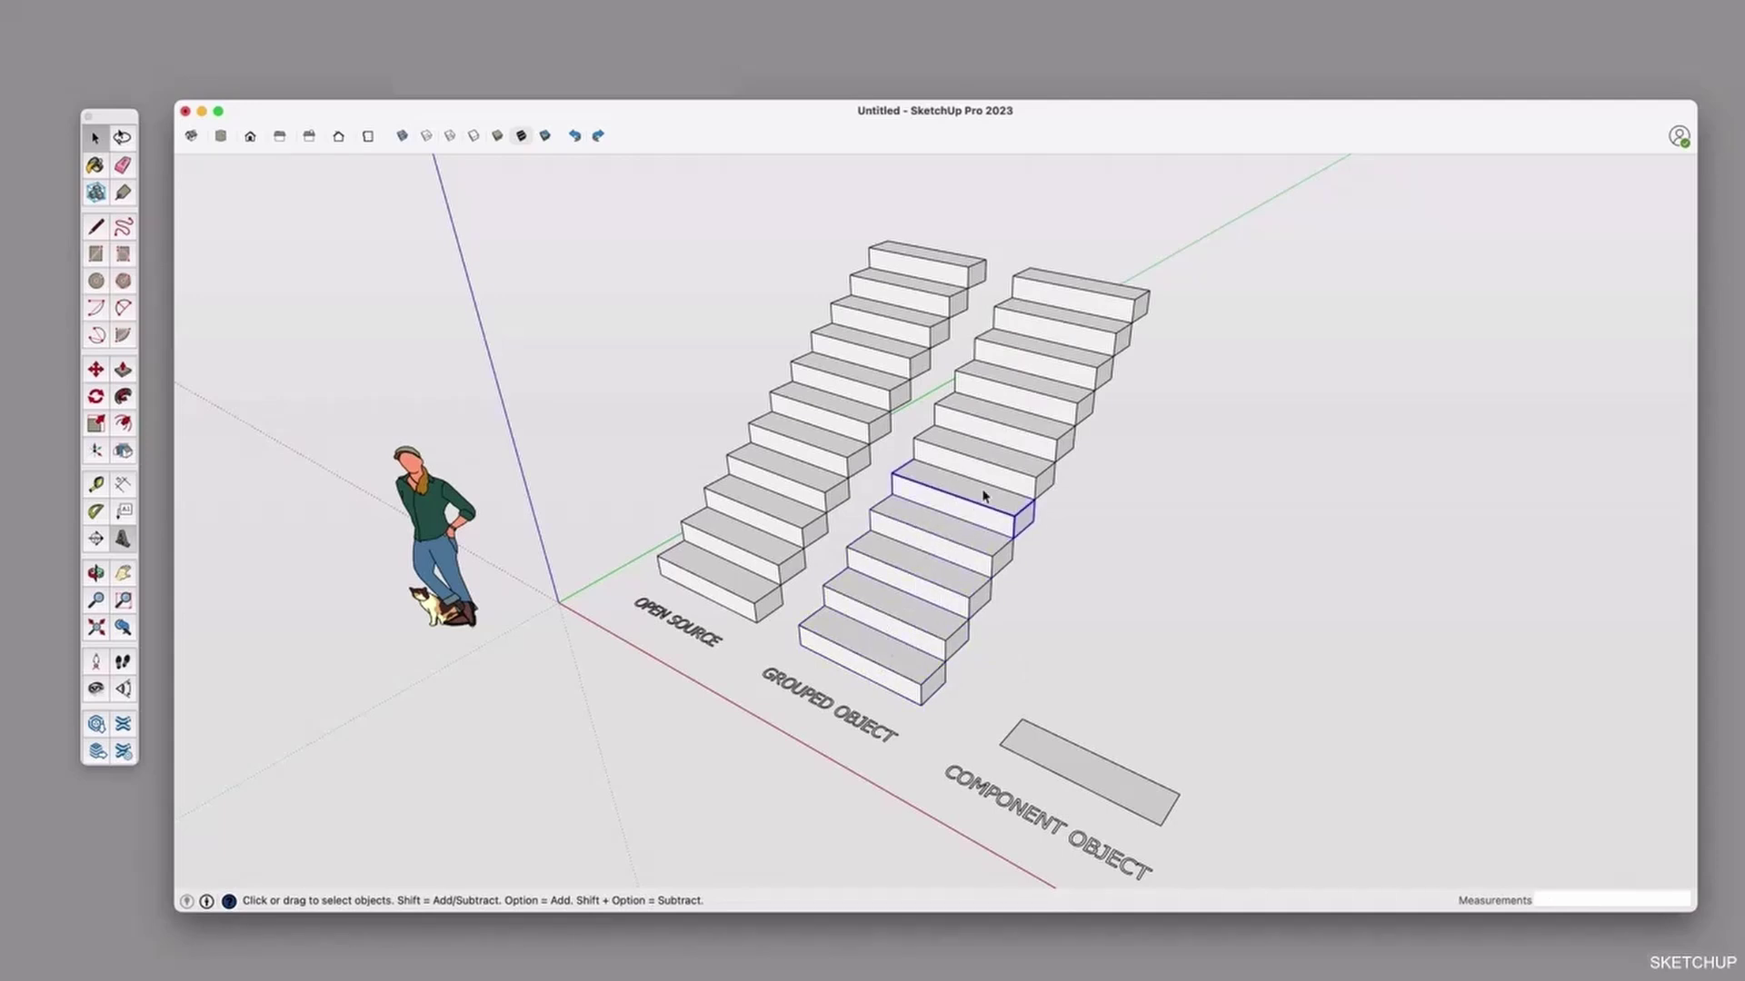
{"action": "left_click", "coordinate": [1131, 309]}
{"action": "middle_click_drag", "start_coordinate": [1119, 367], "coordinate": [1121, 273]}
{"action": "left_click_drag", "start_coordinate": [1130, 227], "coordinate": [930, 710]}
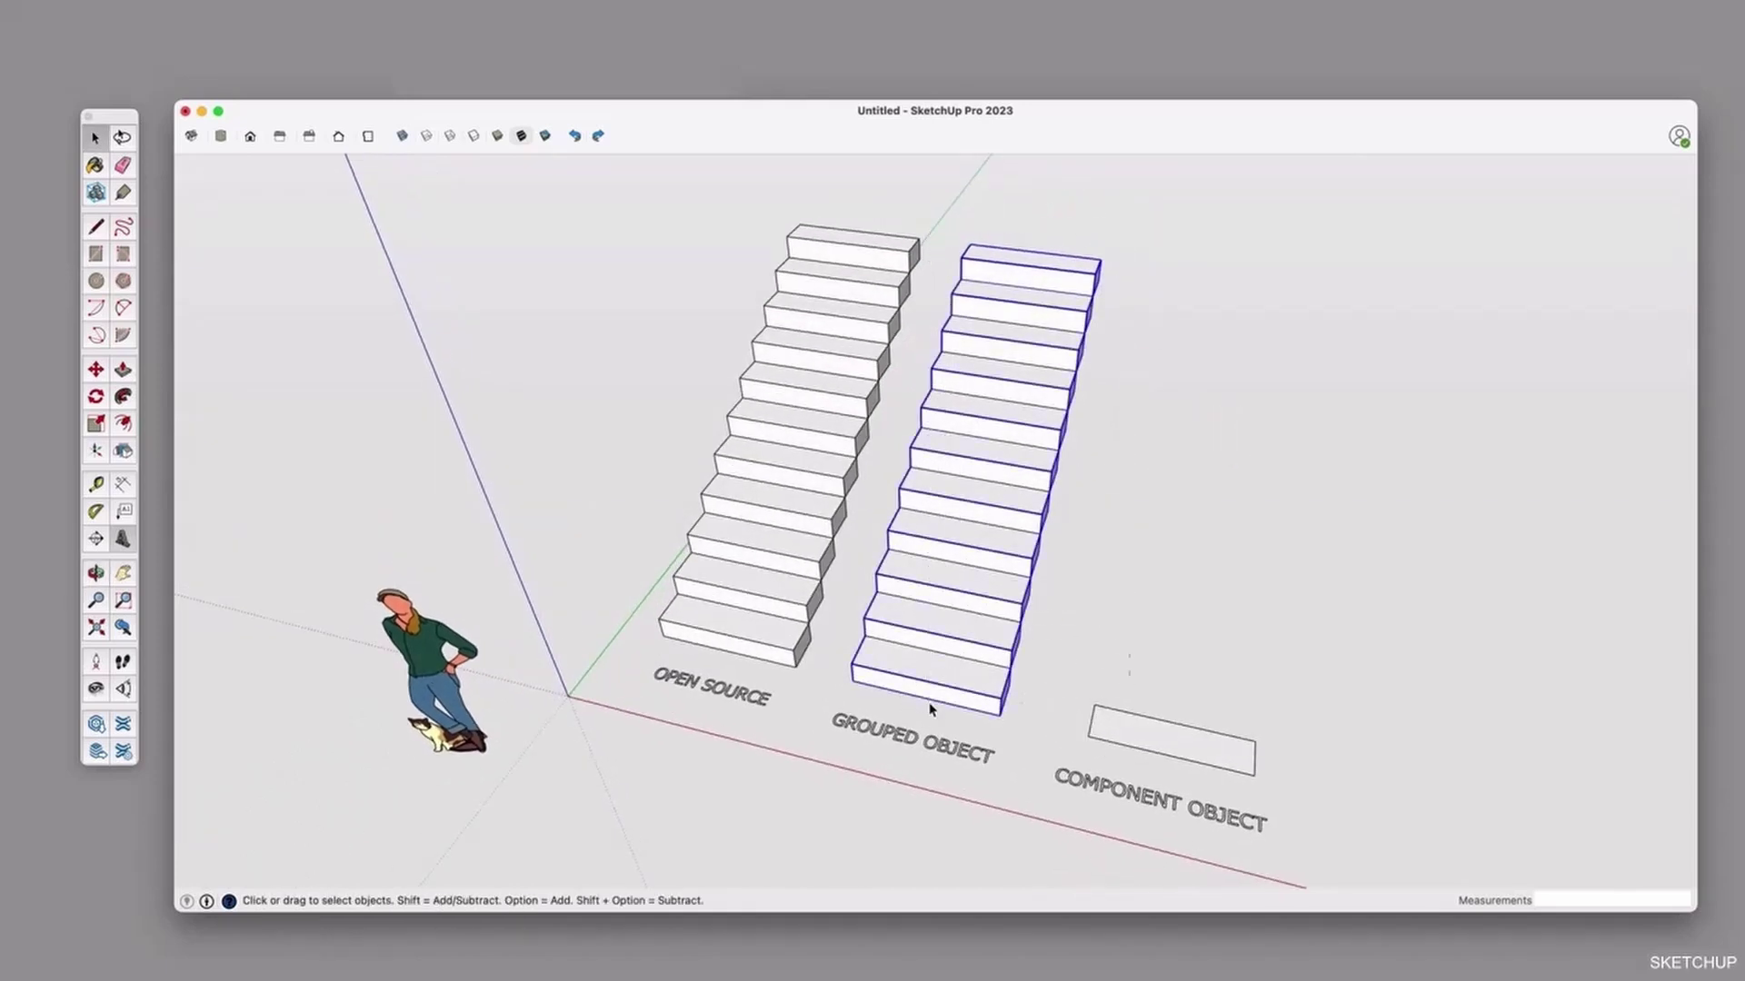
{"action": "key", "text": "m"}
{"action": "left_click", "coordinate": [951, 623]}
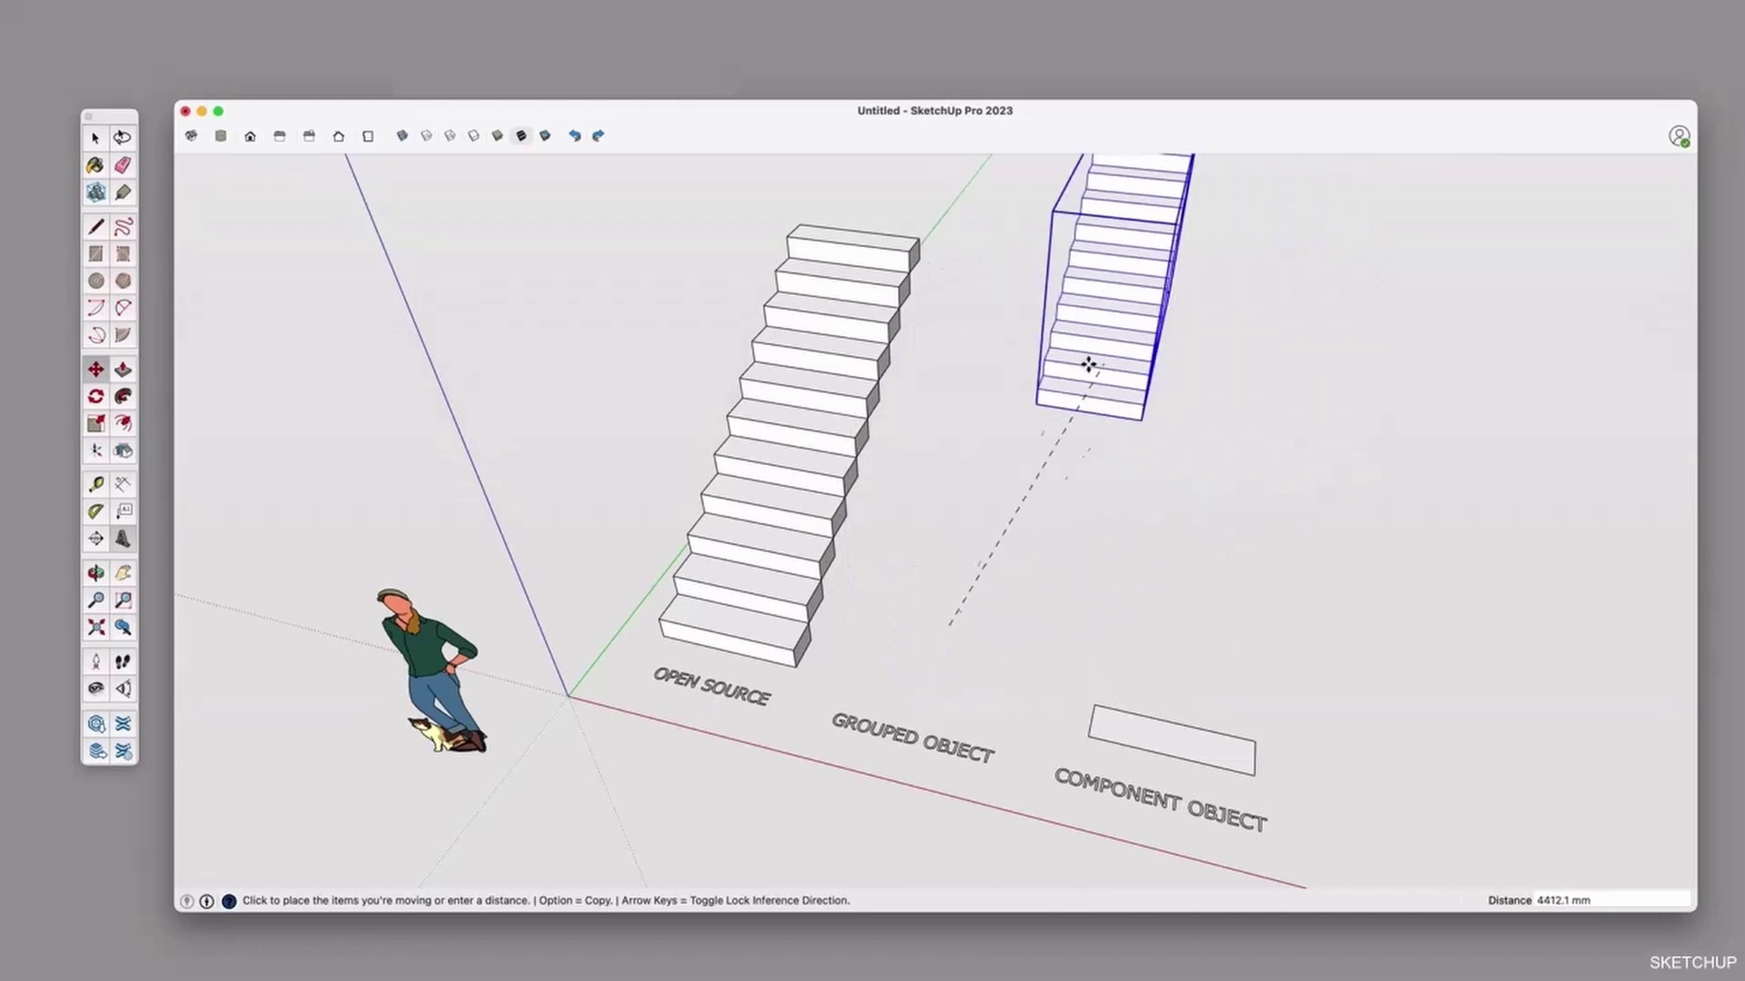
{"action": "key", "text": "Escape"}
{"action": "left_click", "coordinate": [978, 451]}
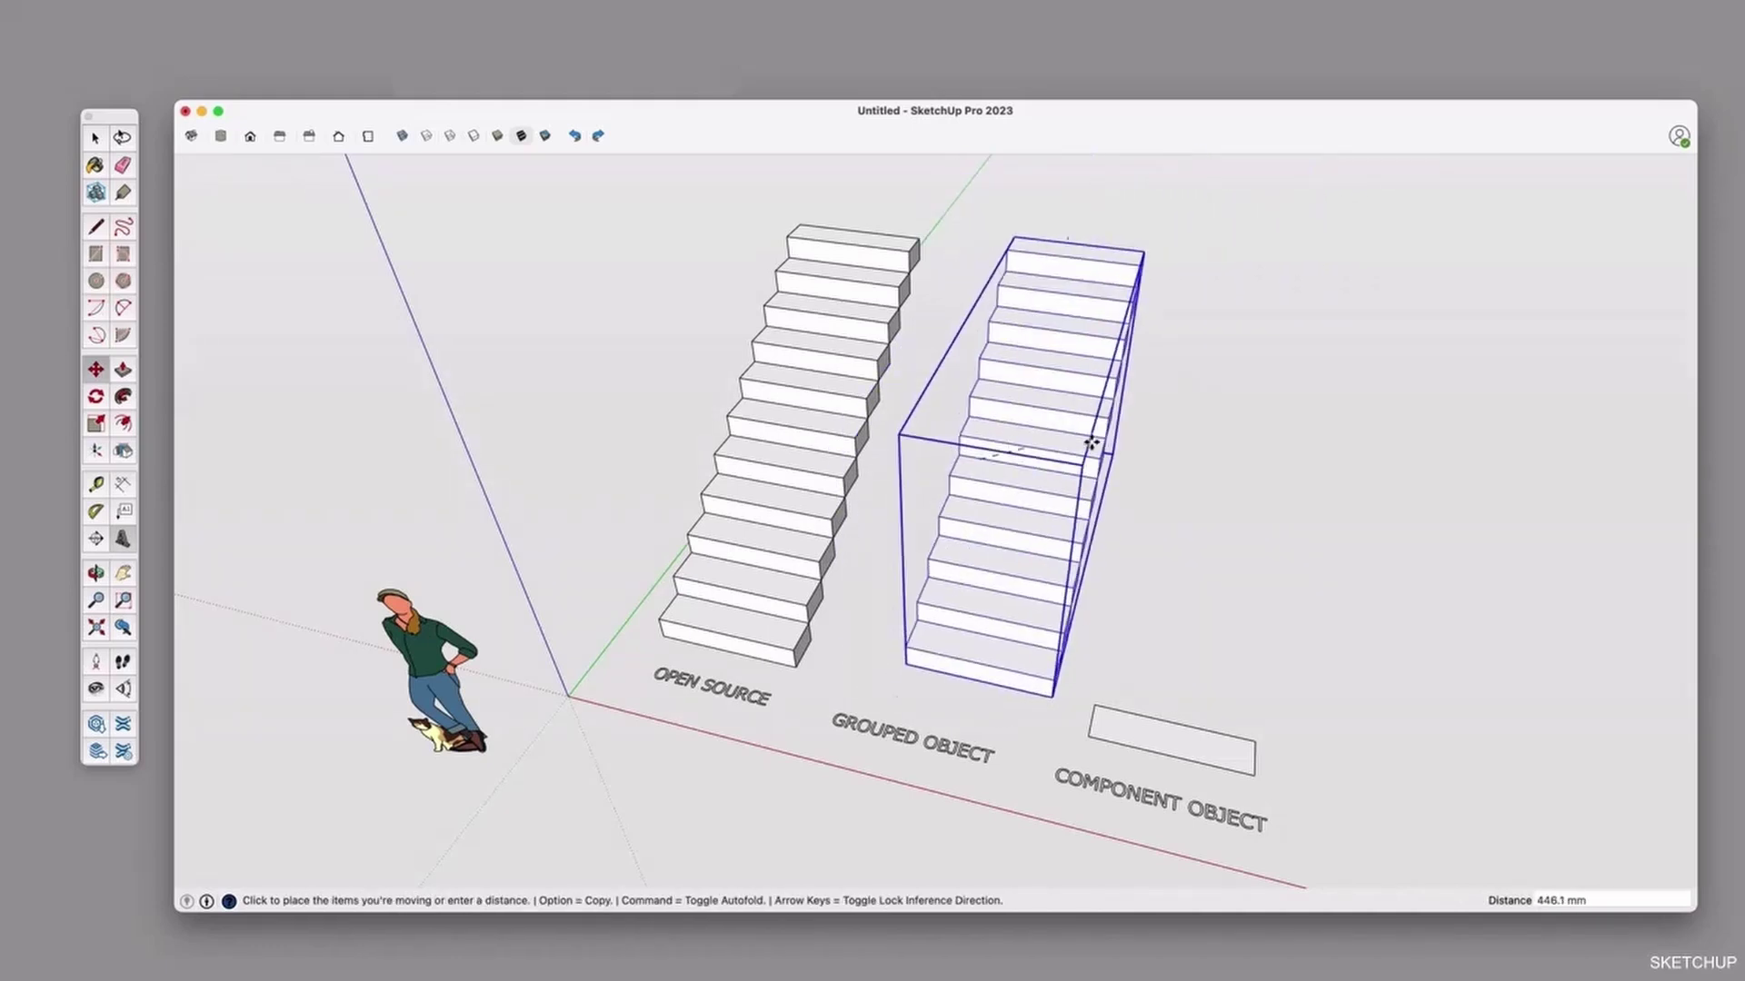
{"action": "key", "text": "Escape"}
Explode the outer group of the GROUPED OBJECT staircase back into individual step groups.
{"action": "key", "text": "space"}
{"action": "right_click", "coordinate": [999, 416]}
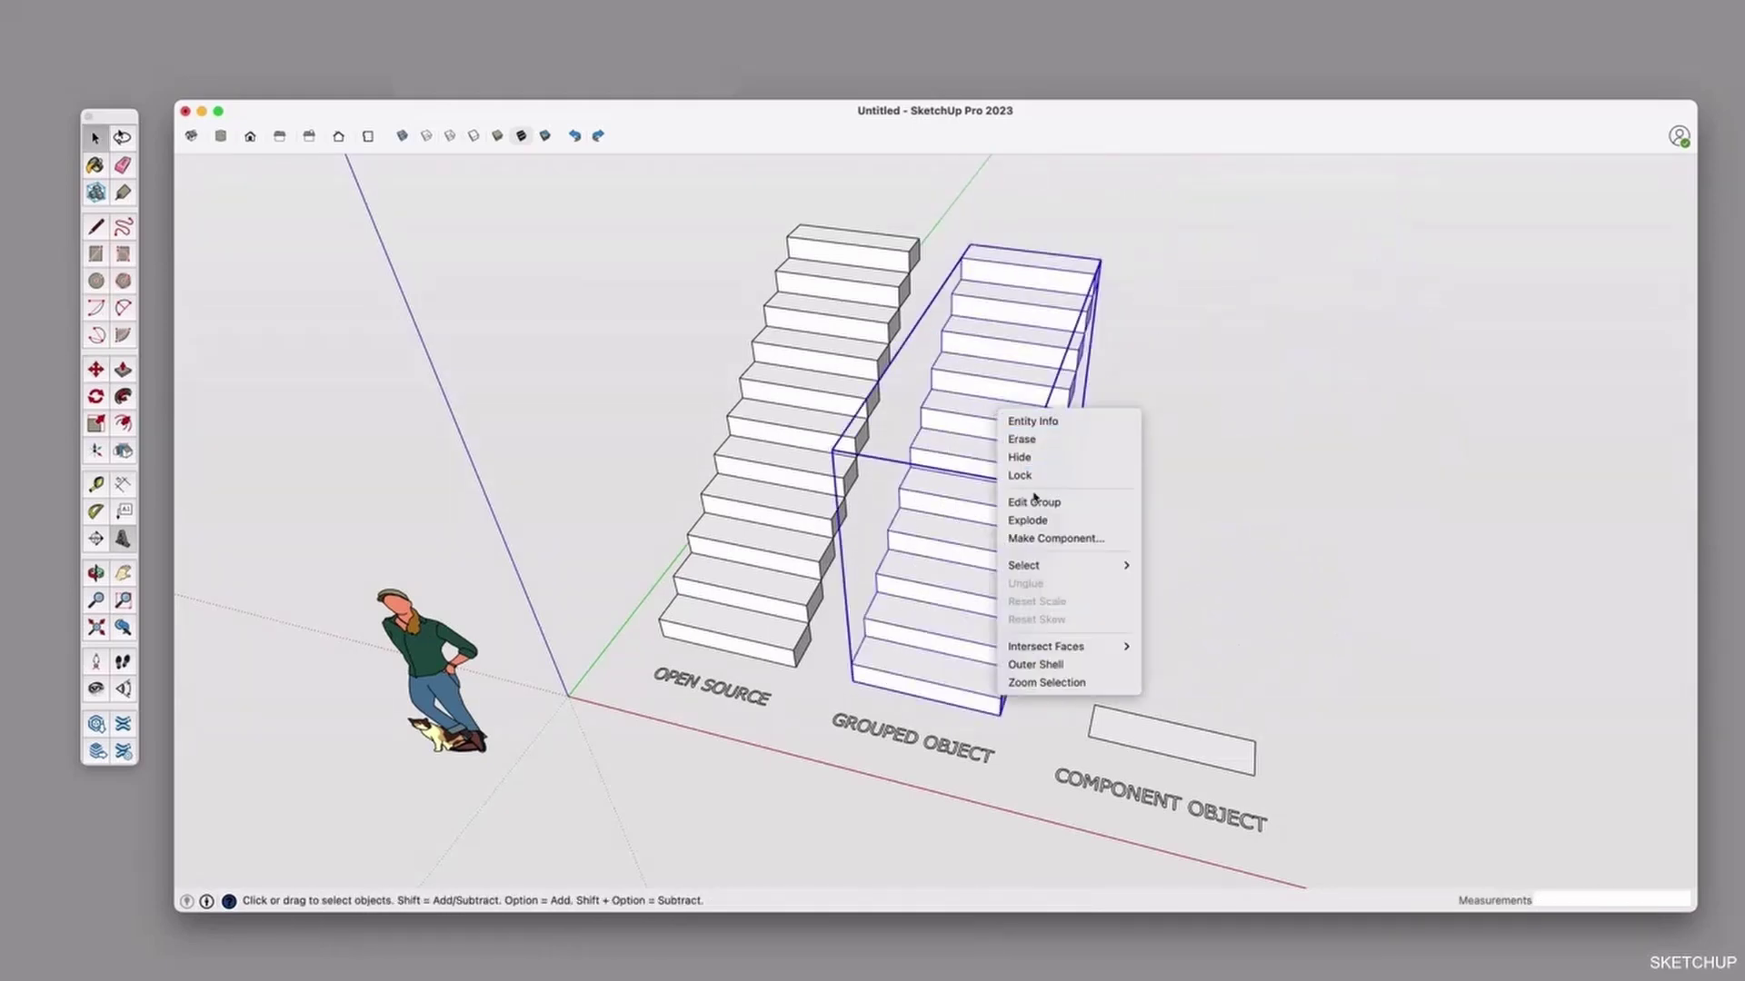
{"action": "left_click", "coordinate": [1027, 521]}
{"action": "left_click", "coordinate": [1114, 589]}
{"action": "left_click", "coordinate": [1022, 389]}
Pull the rectangle above the COMPONENT OBJECT label up 200 mm into a stair step.
{"action": "key", "text": "o"}
{"action": "left_click_drag", "start_coordinate": [1206, 551], "coordinate": [1000, 611]}
{"action": "key", "text": "space"}
{"action": "left_click", "coordinate": [979, 643]}
{"action": "key", "text": "p"}
{"action": "left_click", "coordinate": [980, 640]}
{"action": "type", "text": "200"}
{"action": "key", "text": "Return"}
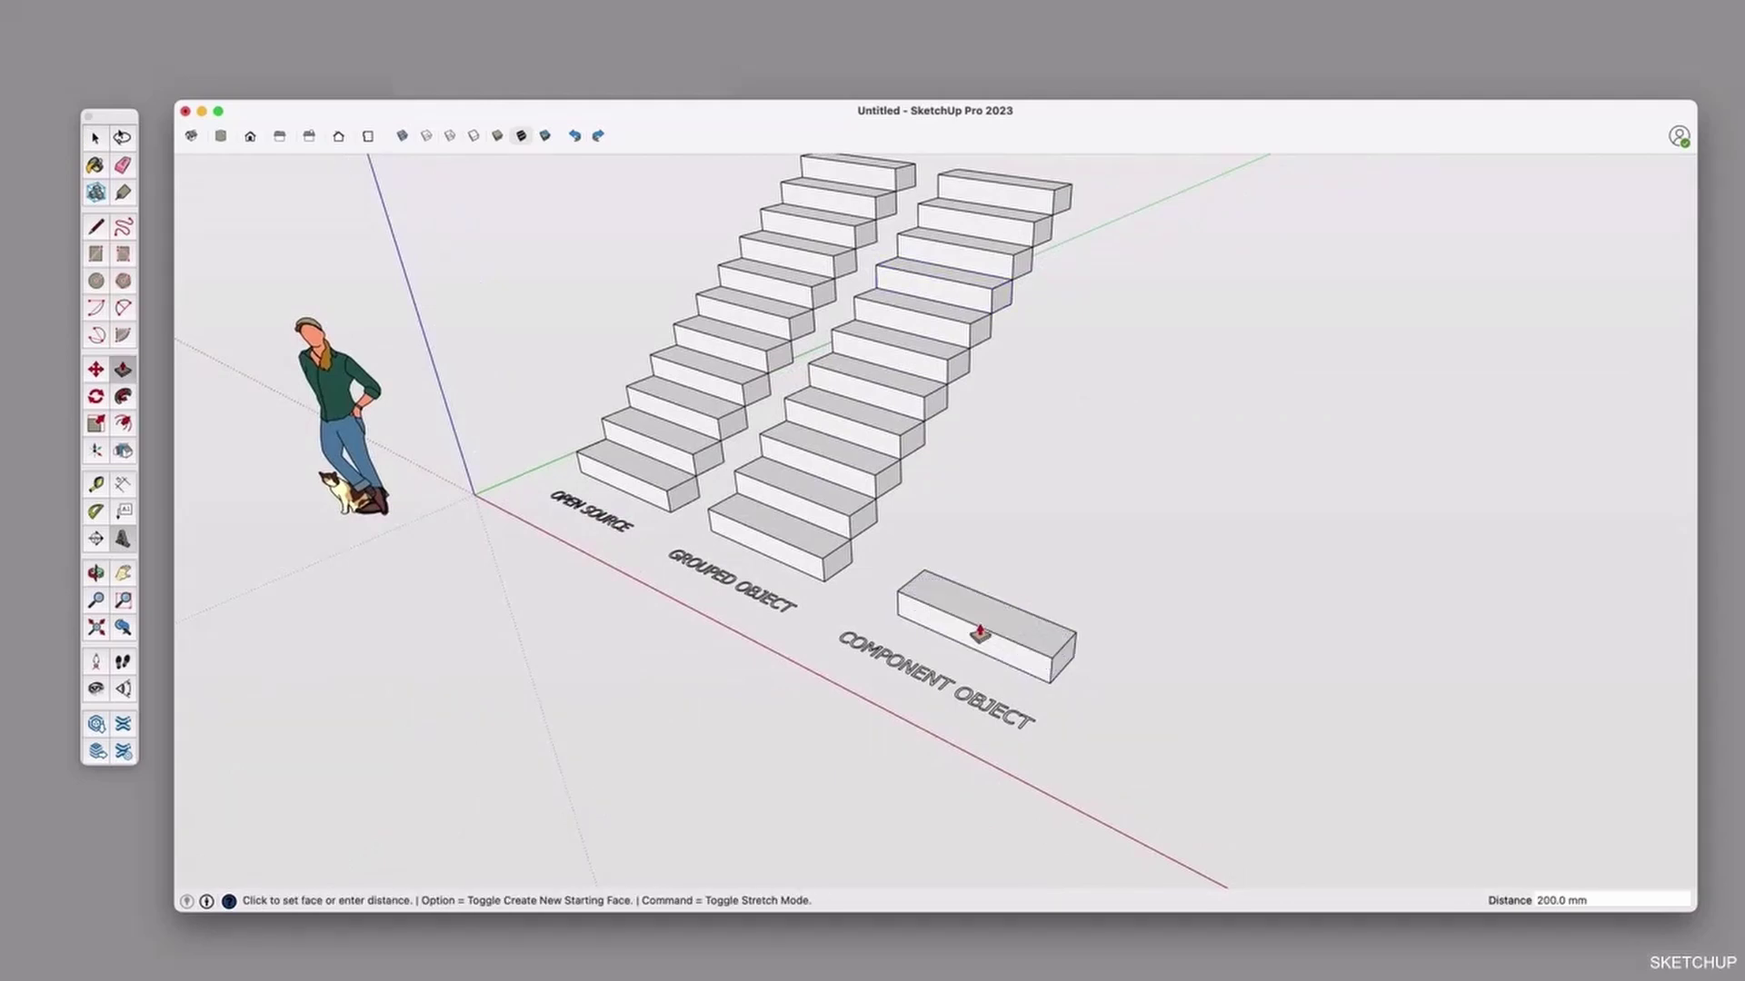
Make the whole COMPONENT OBJECT step a component with the definition name Stair.
{"action": "key", "text": "space"}
{"action": "left_click", "coordinate": [981, 622]}
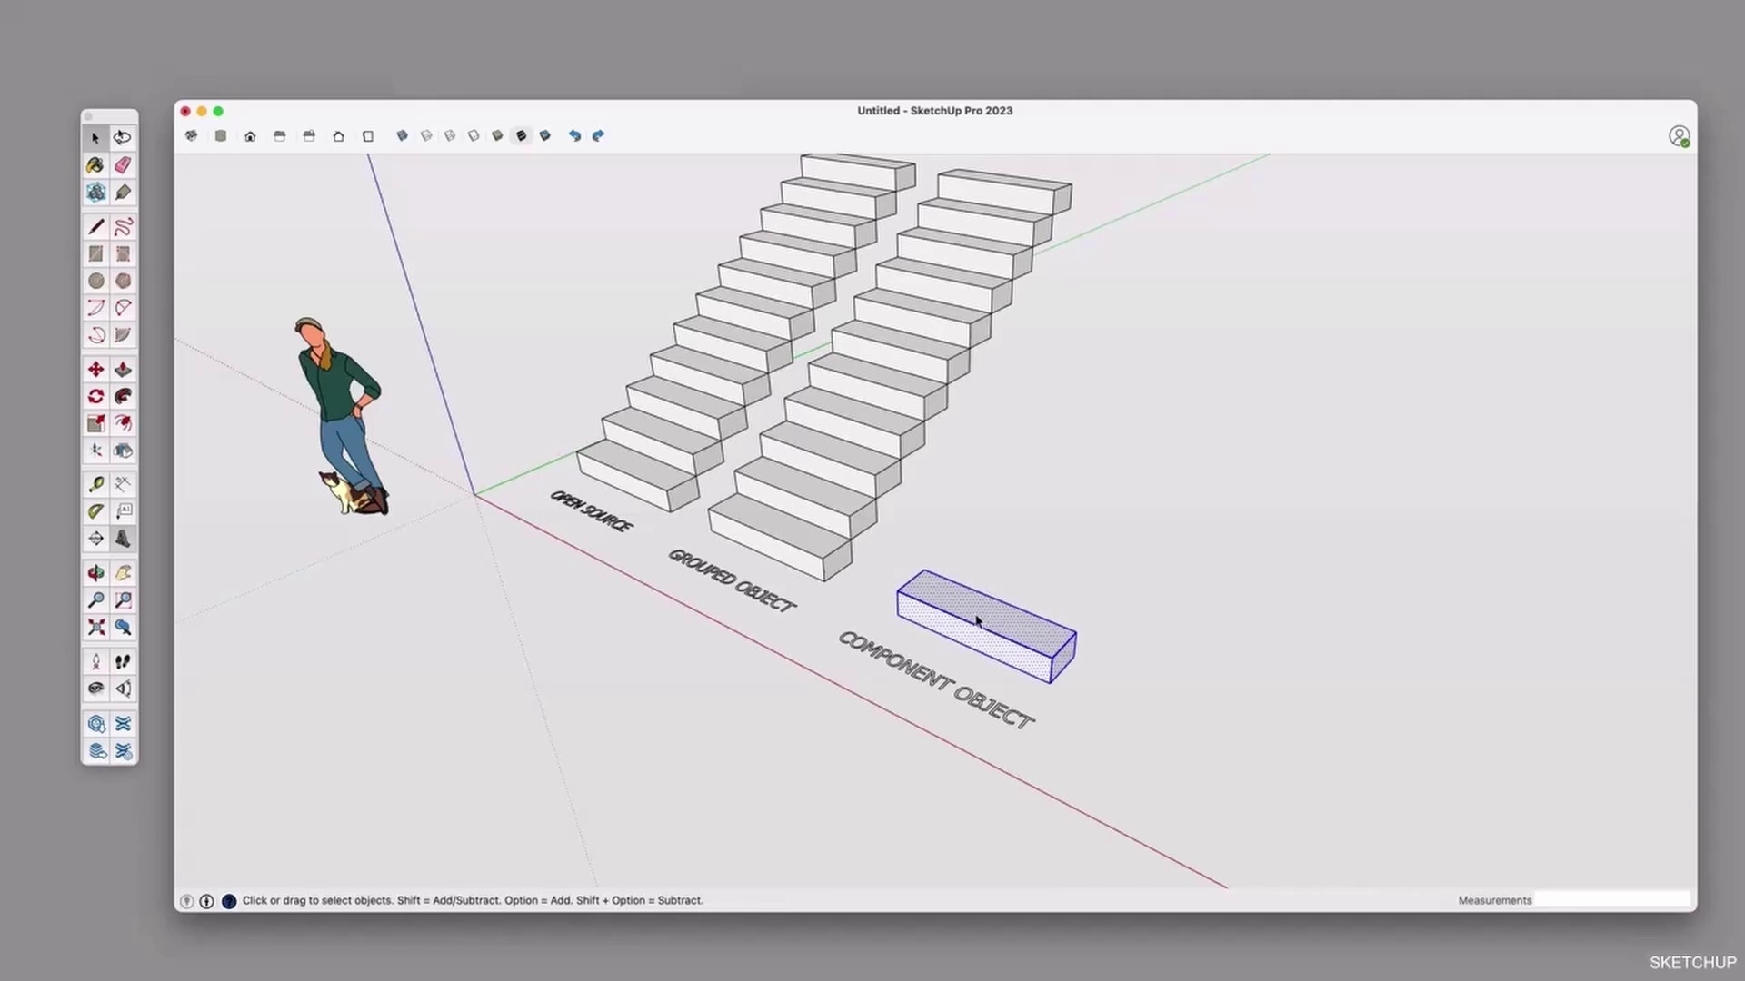
{"action": "right_click", "coordinate": [977, 620]}
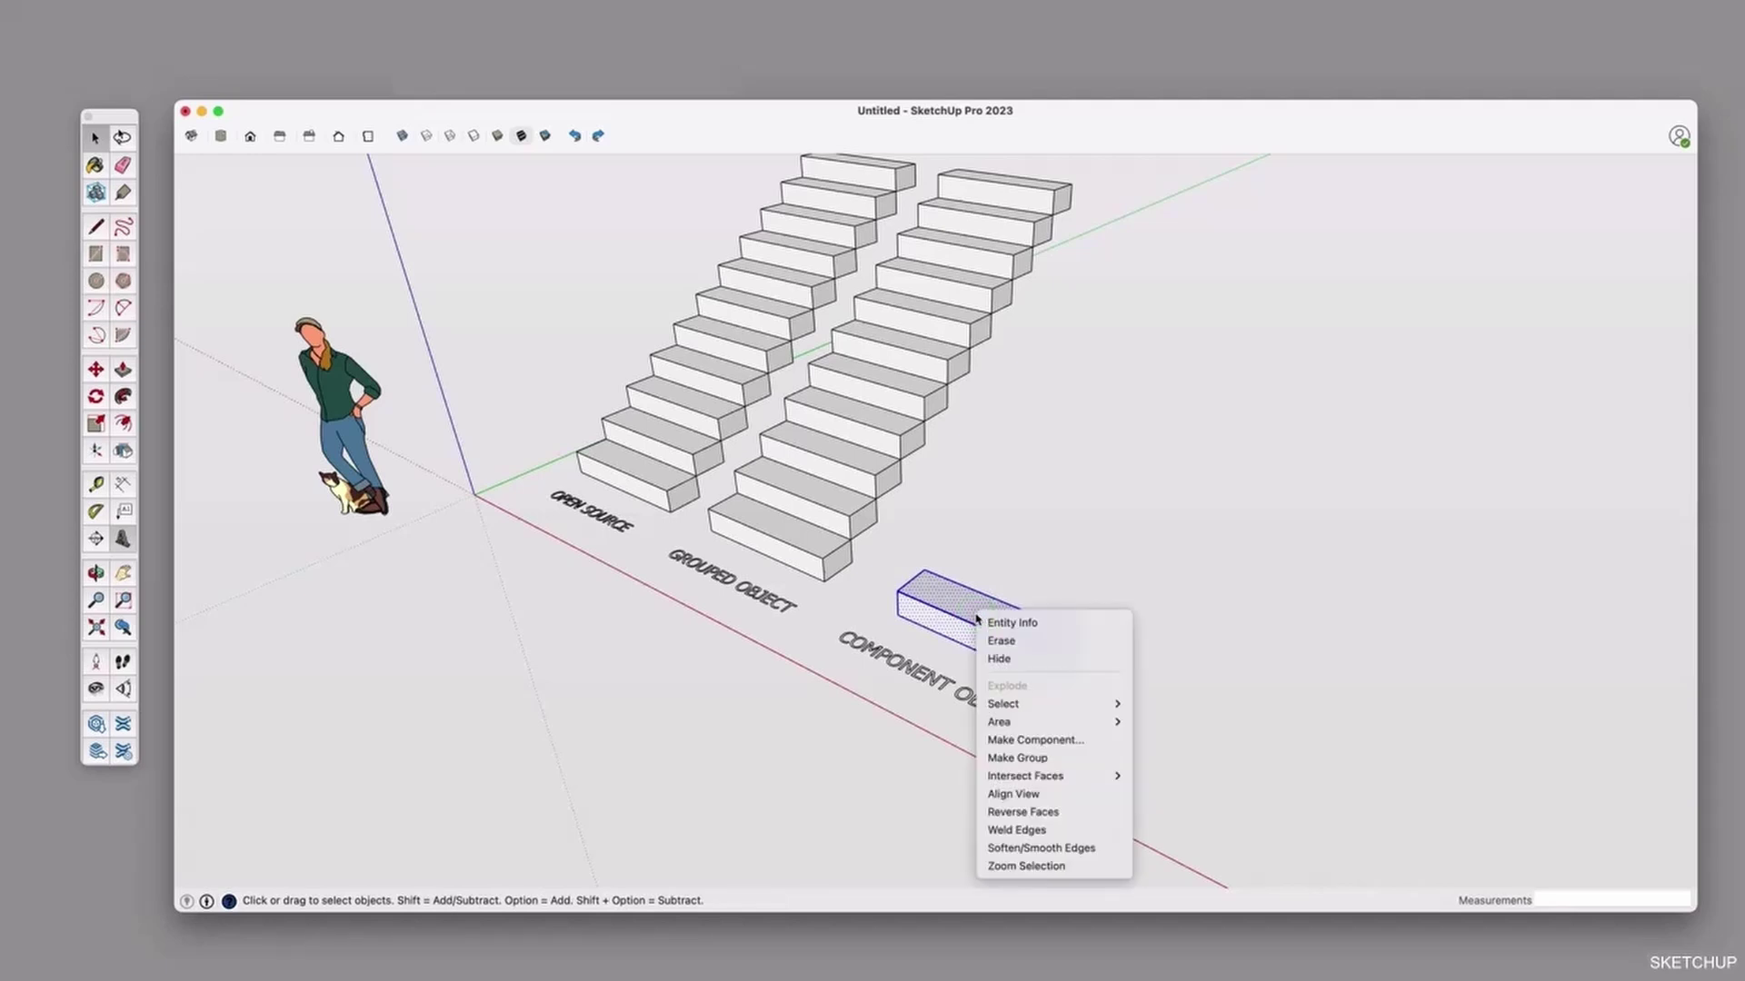
{"action": "left_click", "coordinate": [1053, 740]}
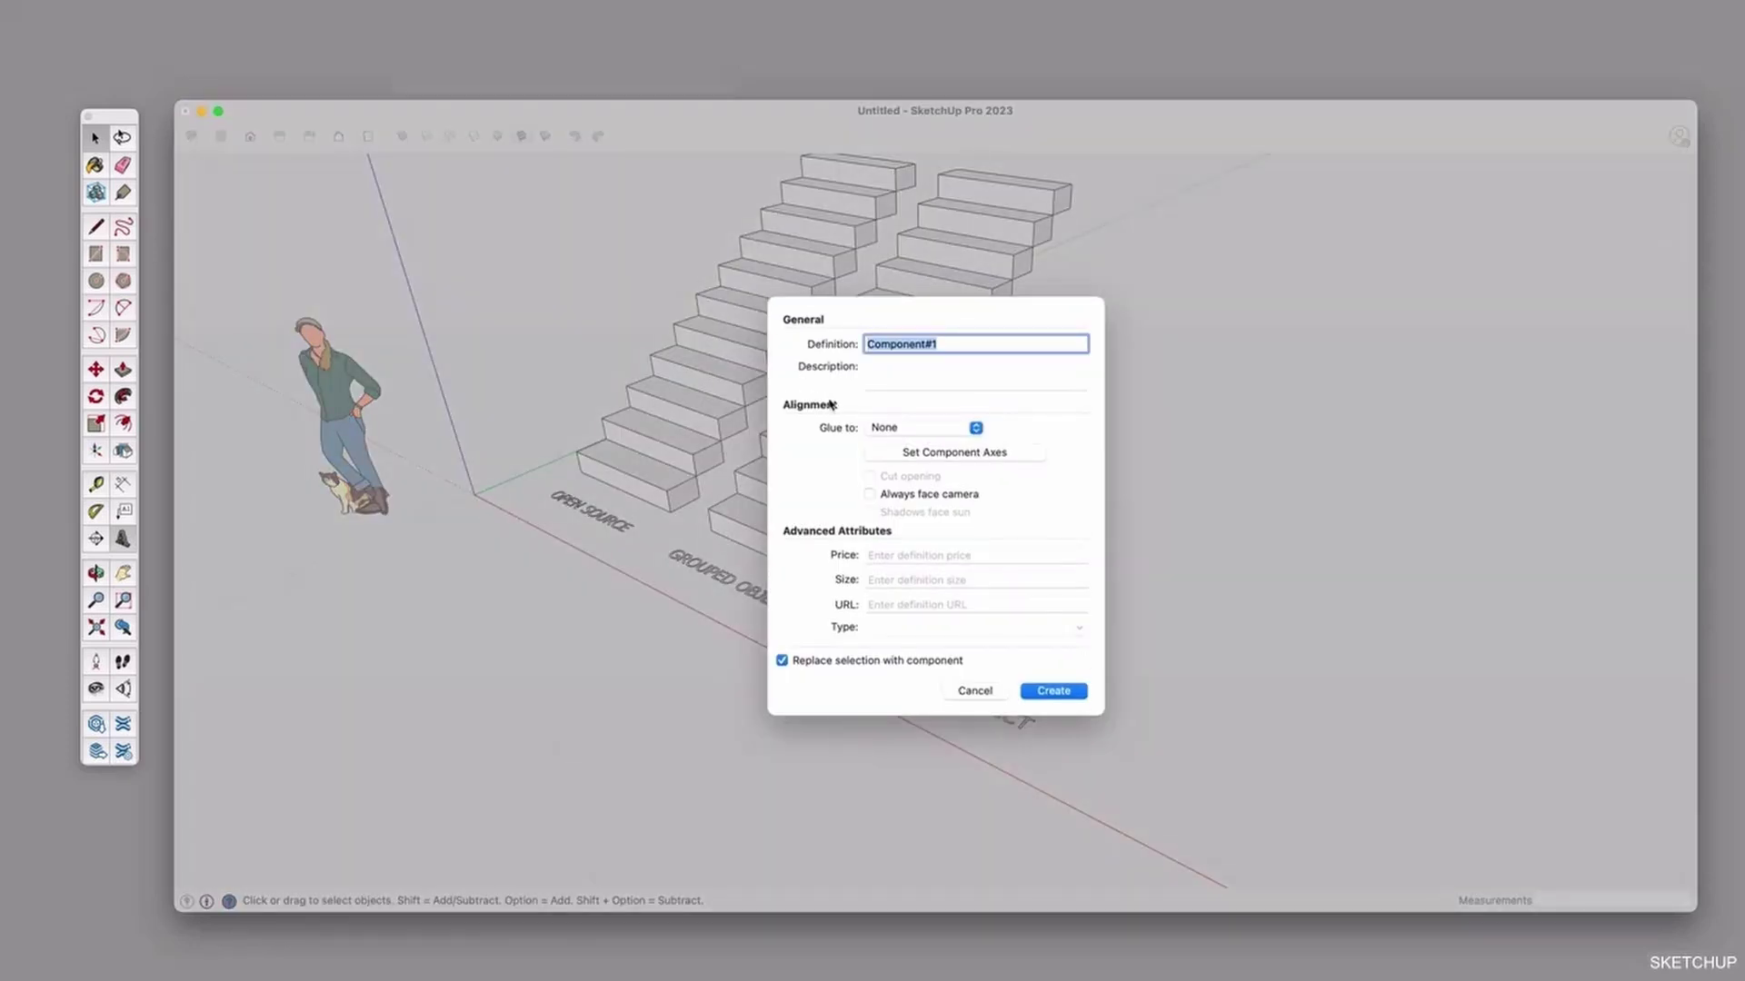
{"action": "type", "text": "Stair"}
{"action": "left_click", "coordinate": [918, 378]}
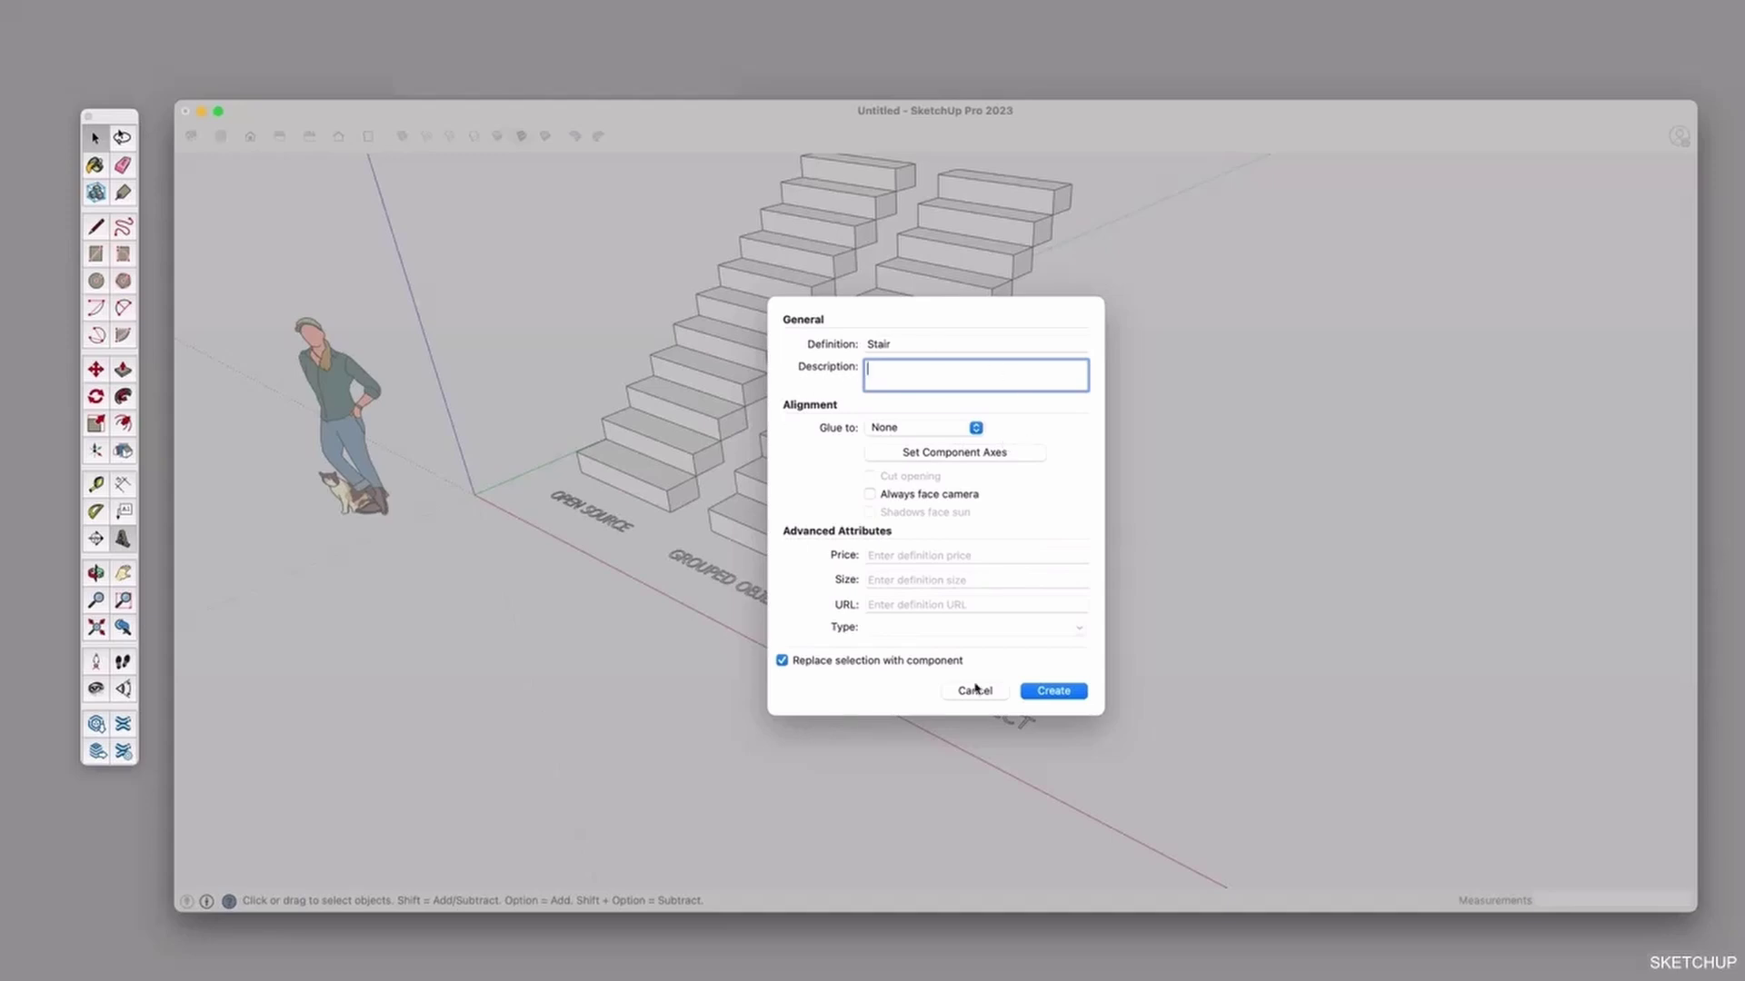
{"action": "left_click", "coordinate": [1054, 692]}
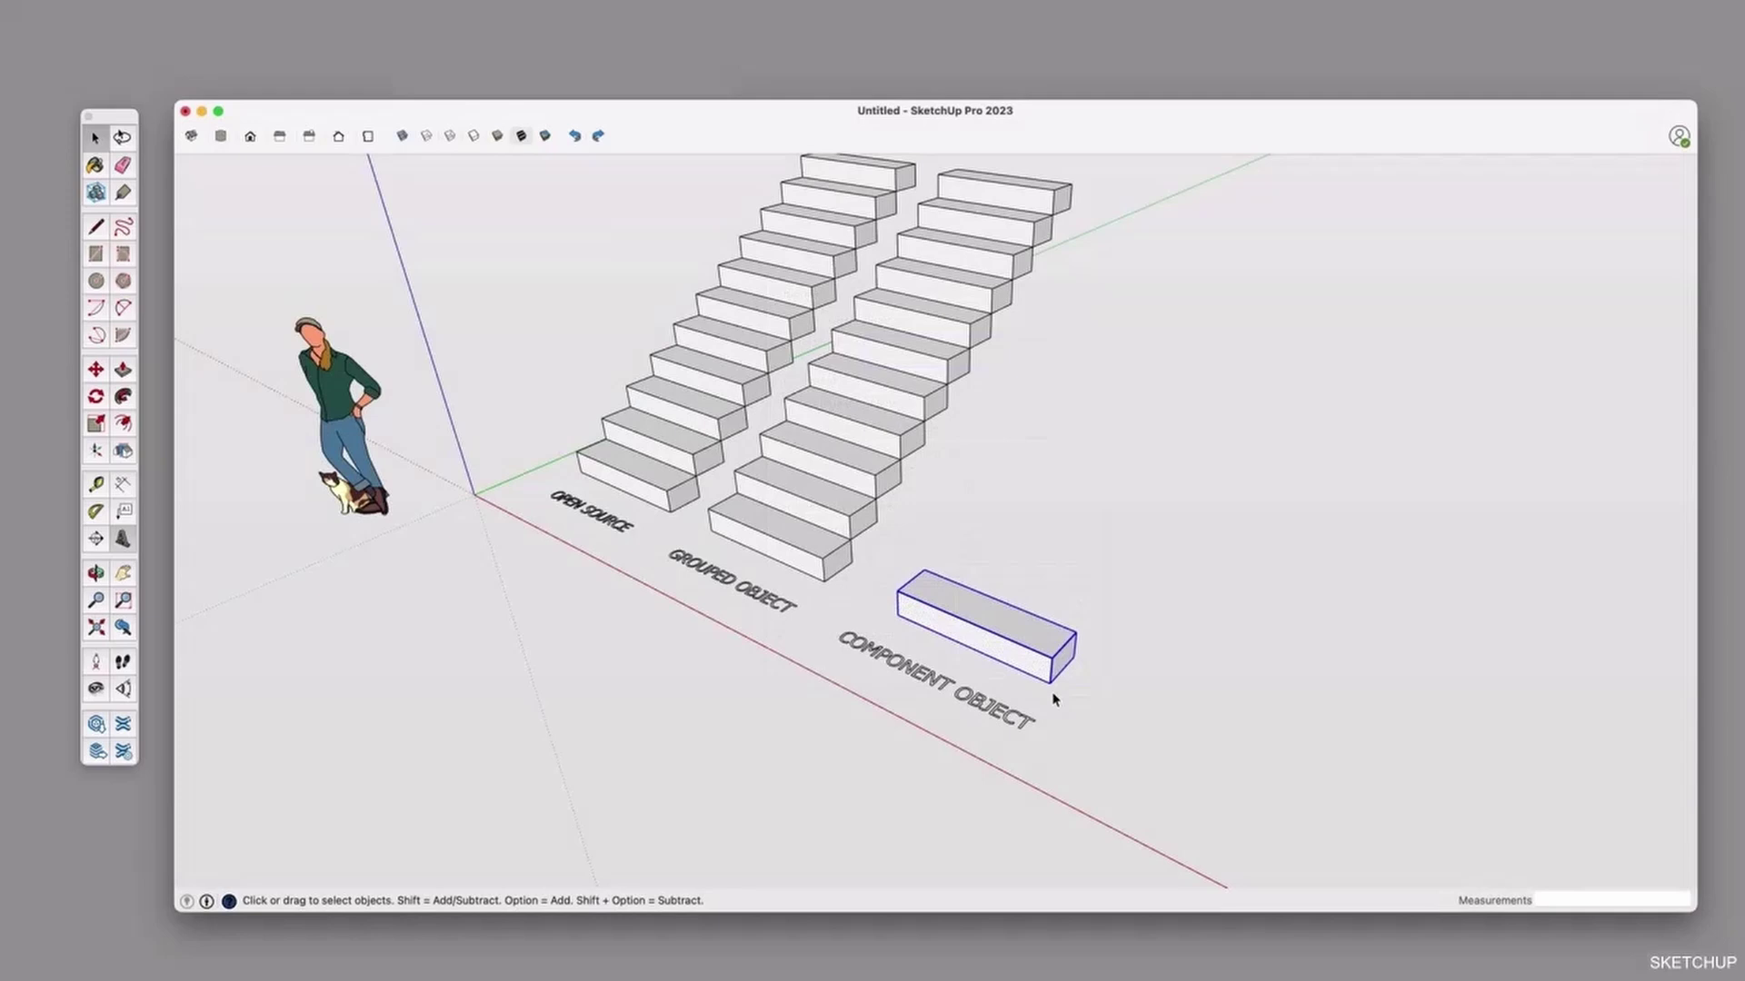
Copy the Stair component onto its own upper back corner and repeat it as 10 copies to form a staircase.
{"action": "key", "text": "m"}
{"action": "left_click", "coordinate": [1052, 681]}
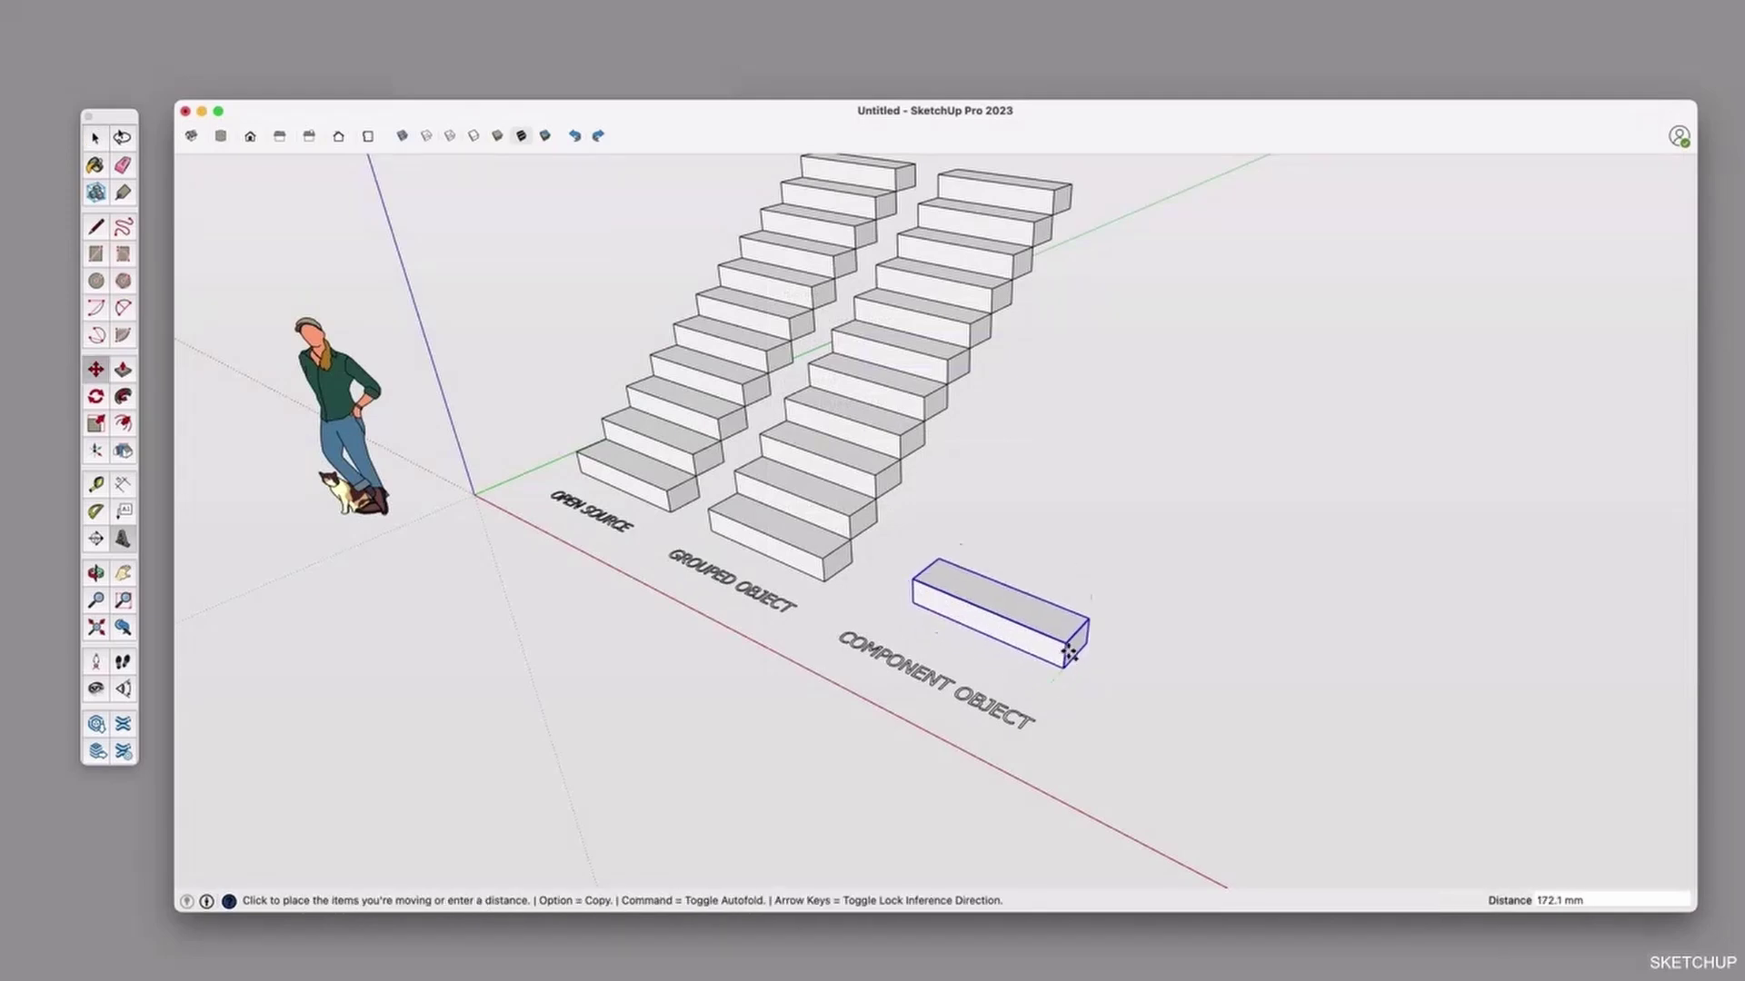
{"action": "key", "text": "alt"}
{"action": "left_click", "coordinate": [1076, 633]}
{"action": "type", "text": "*"}
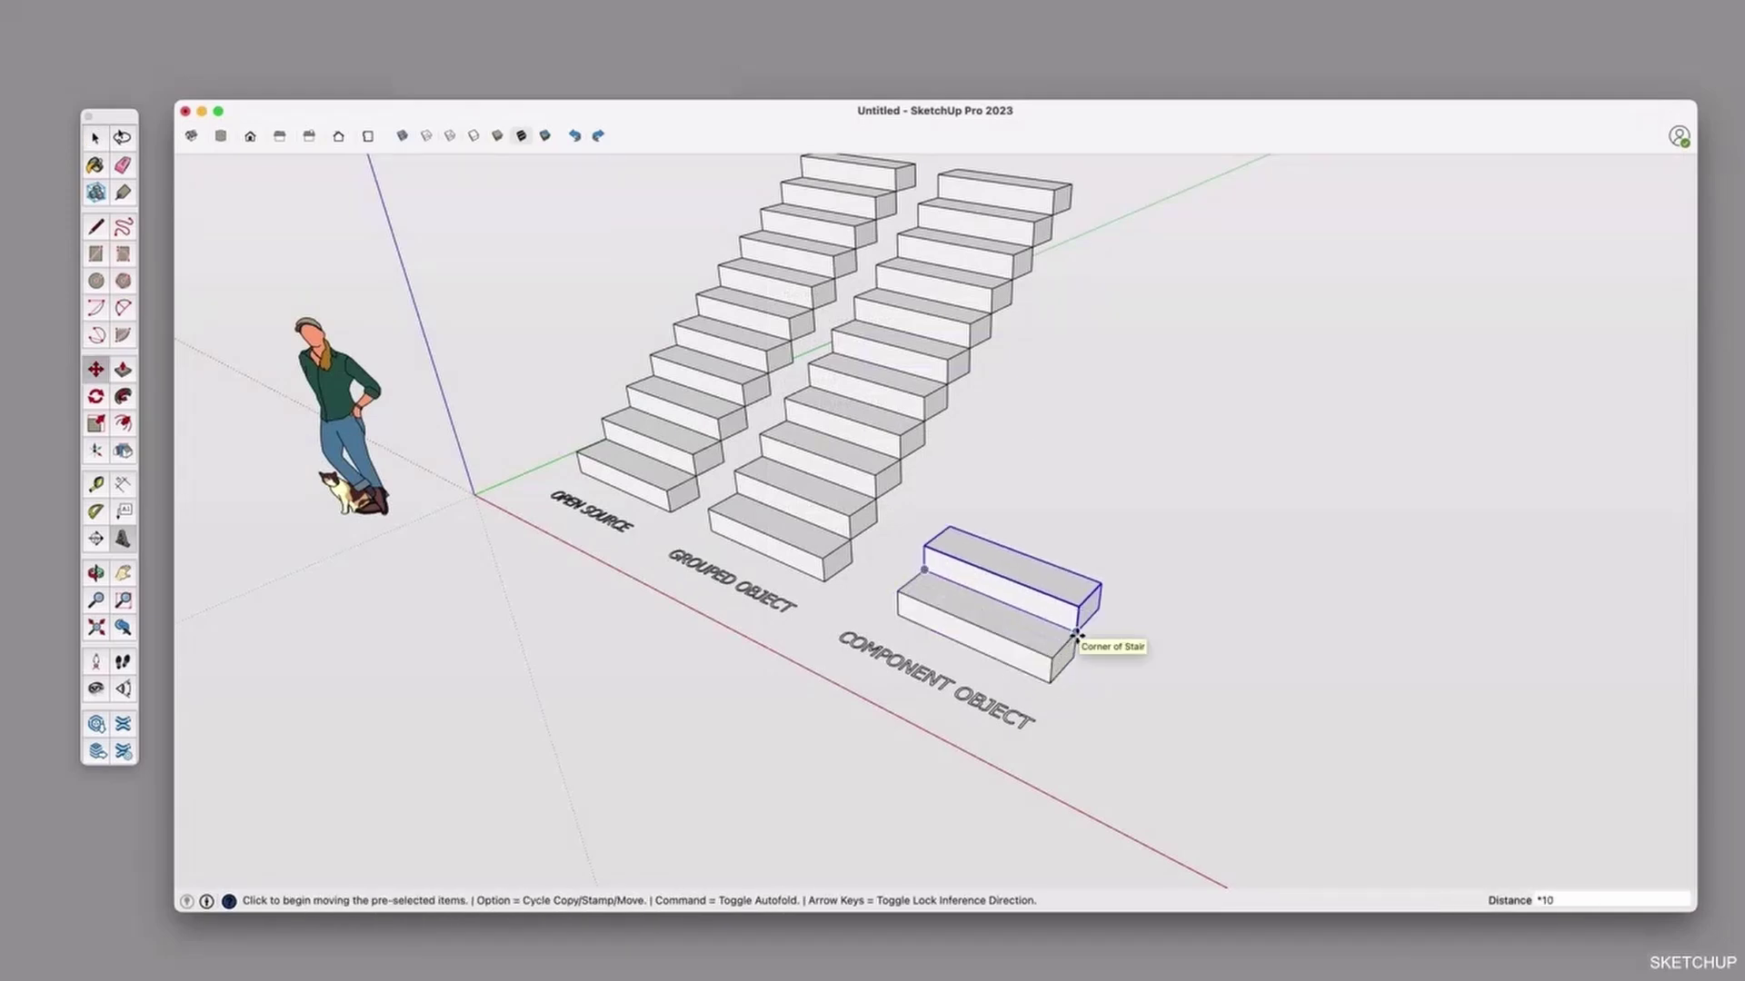
{"action": "type", "text": "10"}
{"action": "key", "text": "Return"}
{"action": "key", "text": "space"}
{"action": "left_click", "coordinate": [1022, 639]}
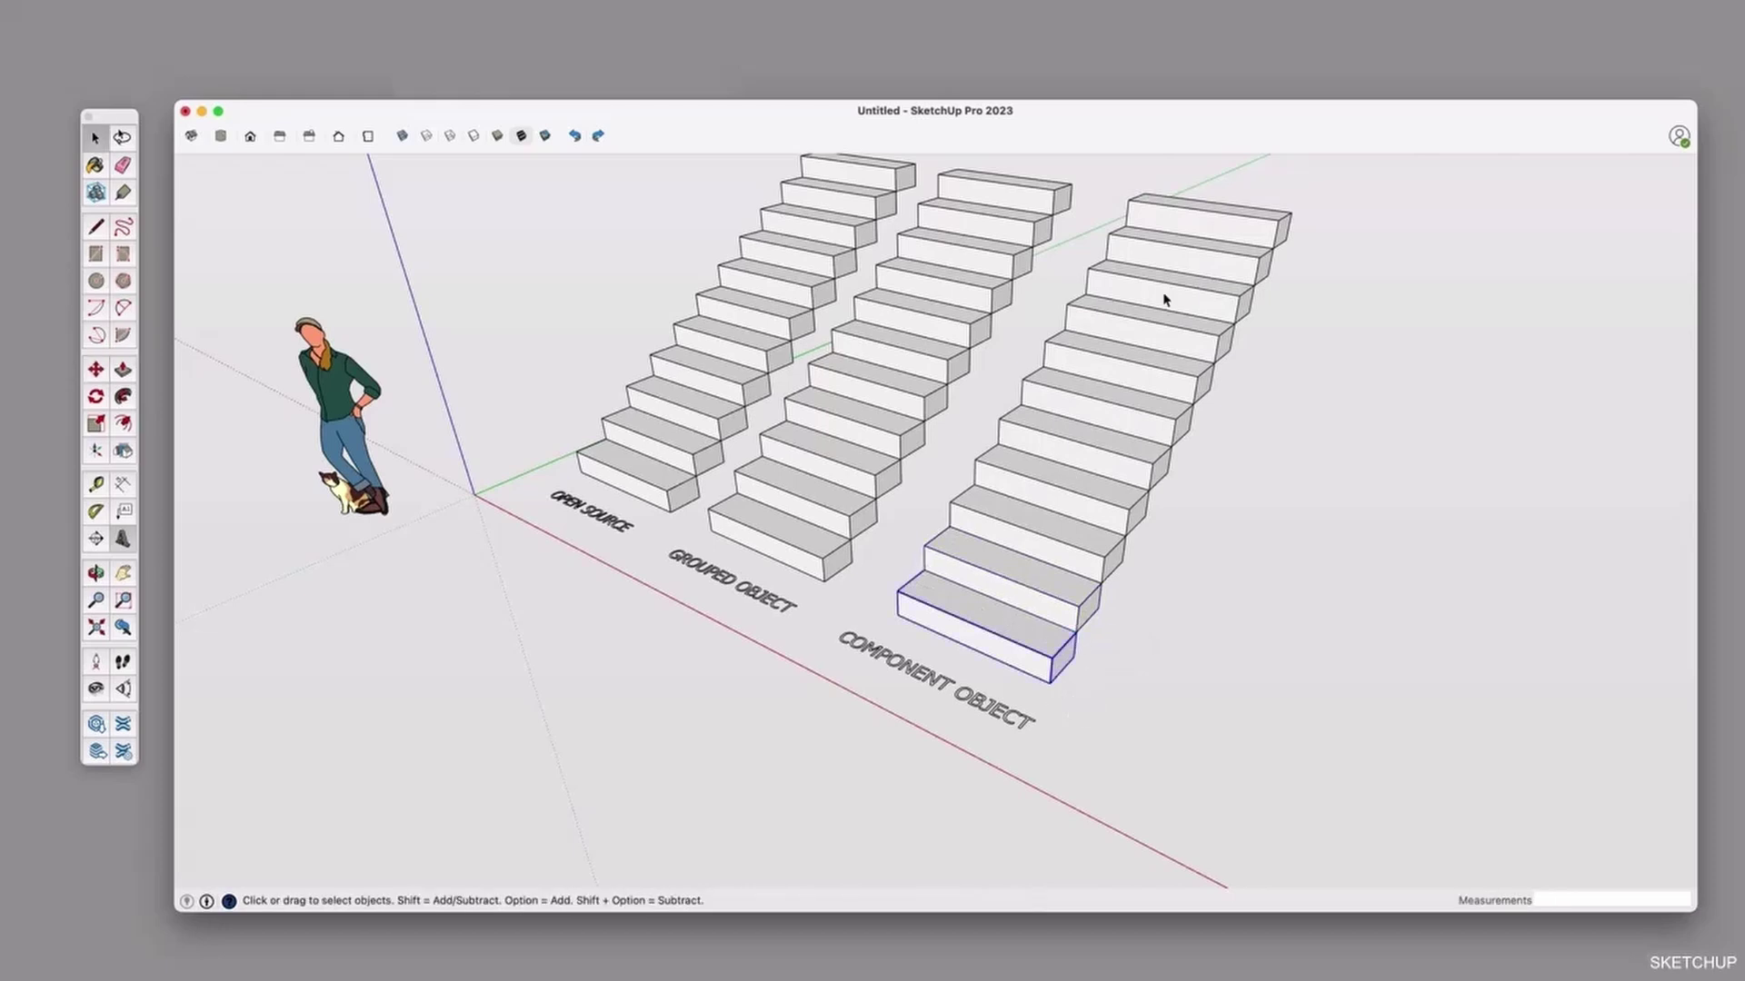
Try to push the third step's riser back in the OPEN SOURCE staircase.
{"action": "left_click", "coordinate": [650, 454]}
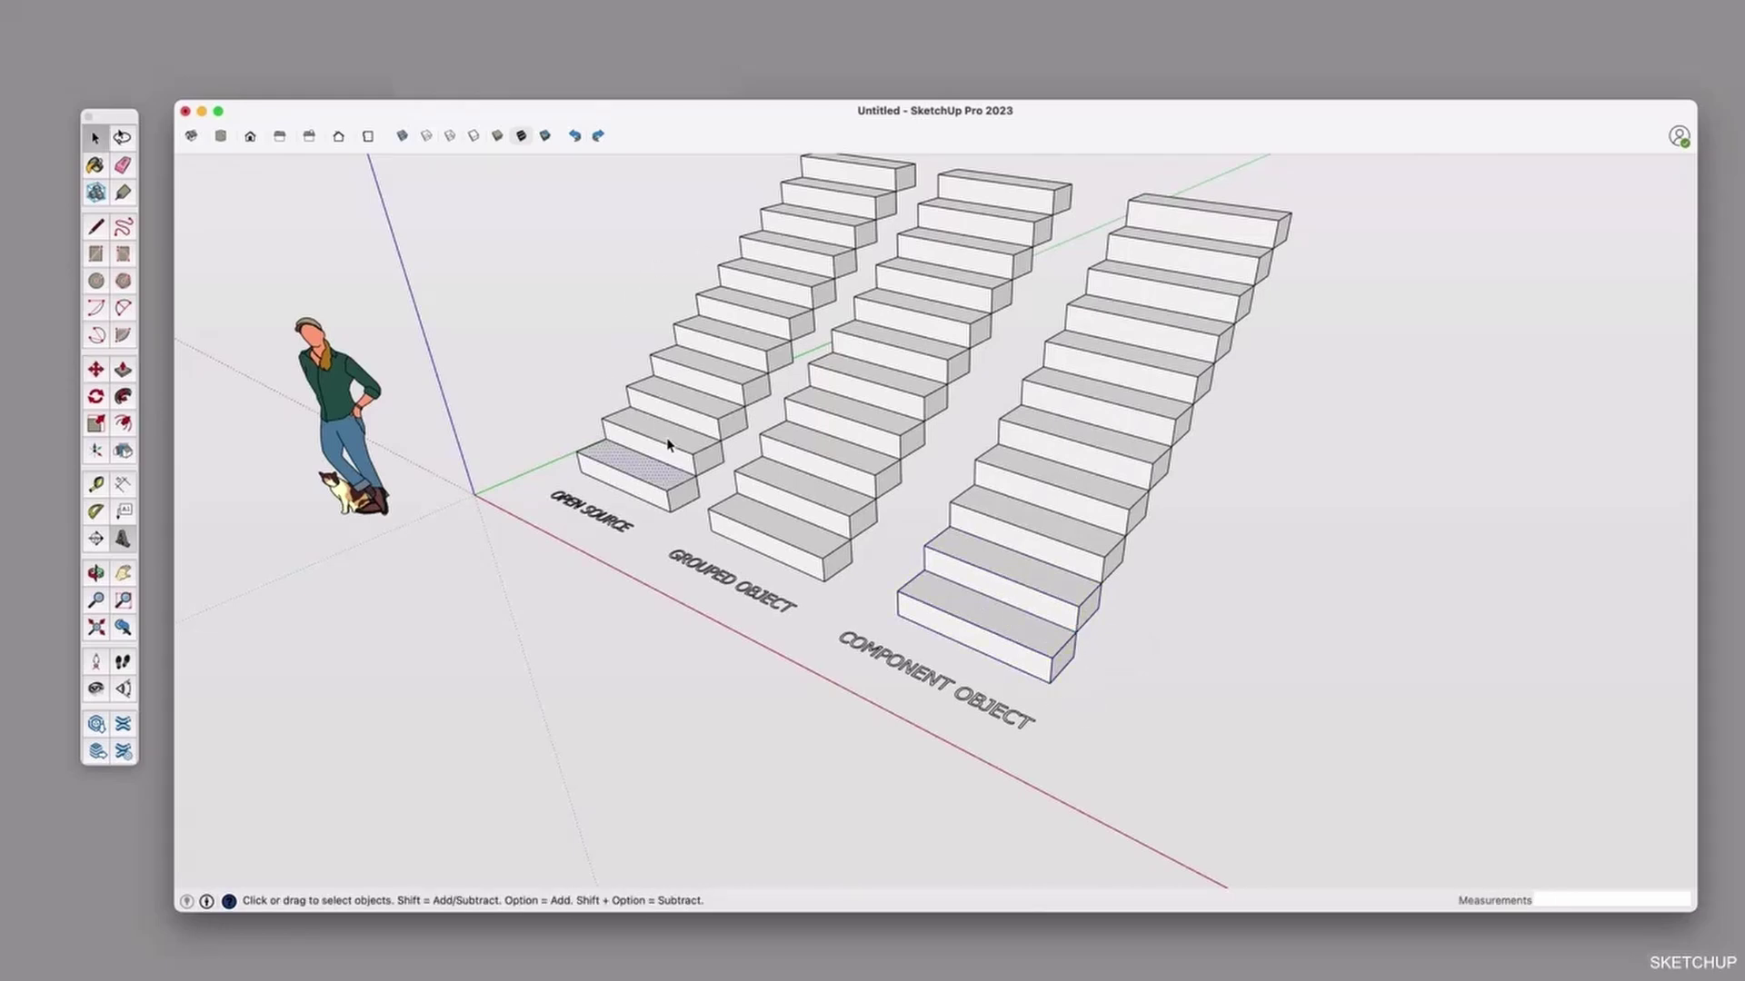
{"action": "key", "text": "o"}
{"action": "left_click_drag", "start_coordinate": [685, 448], "coordinate": [762, 551]}
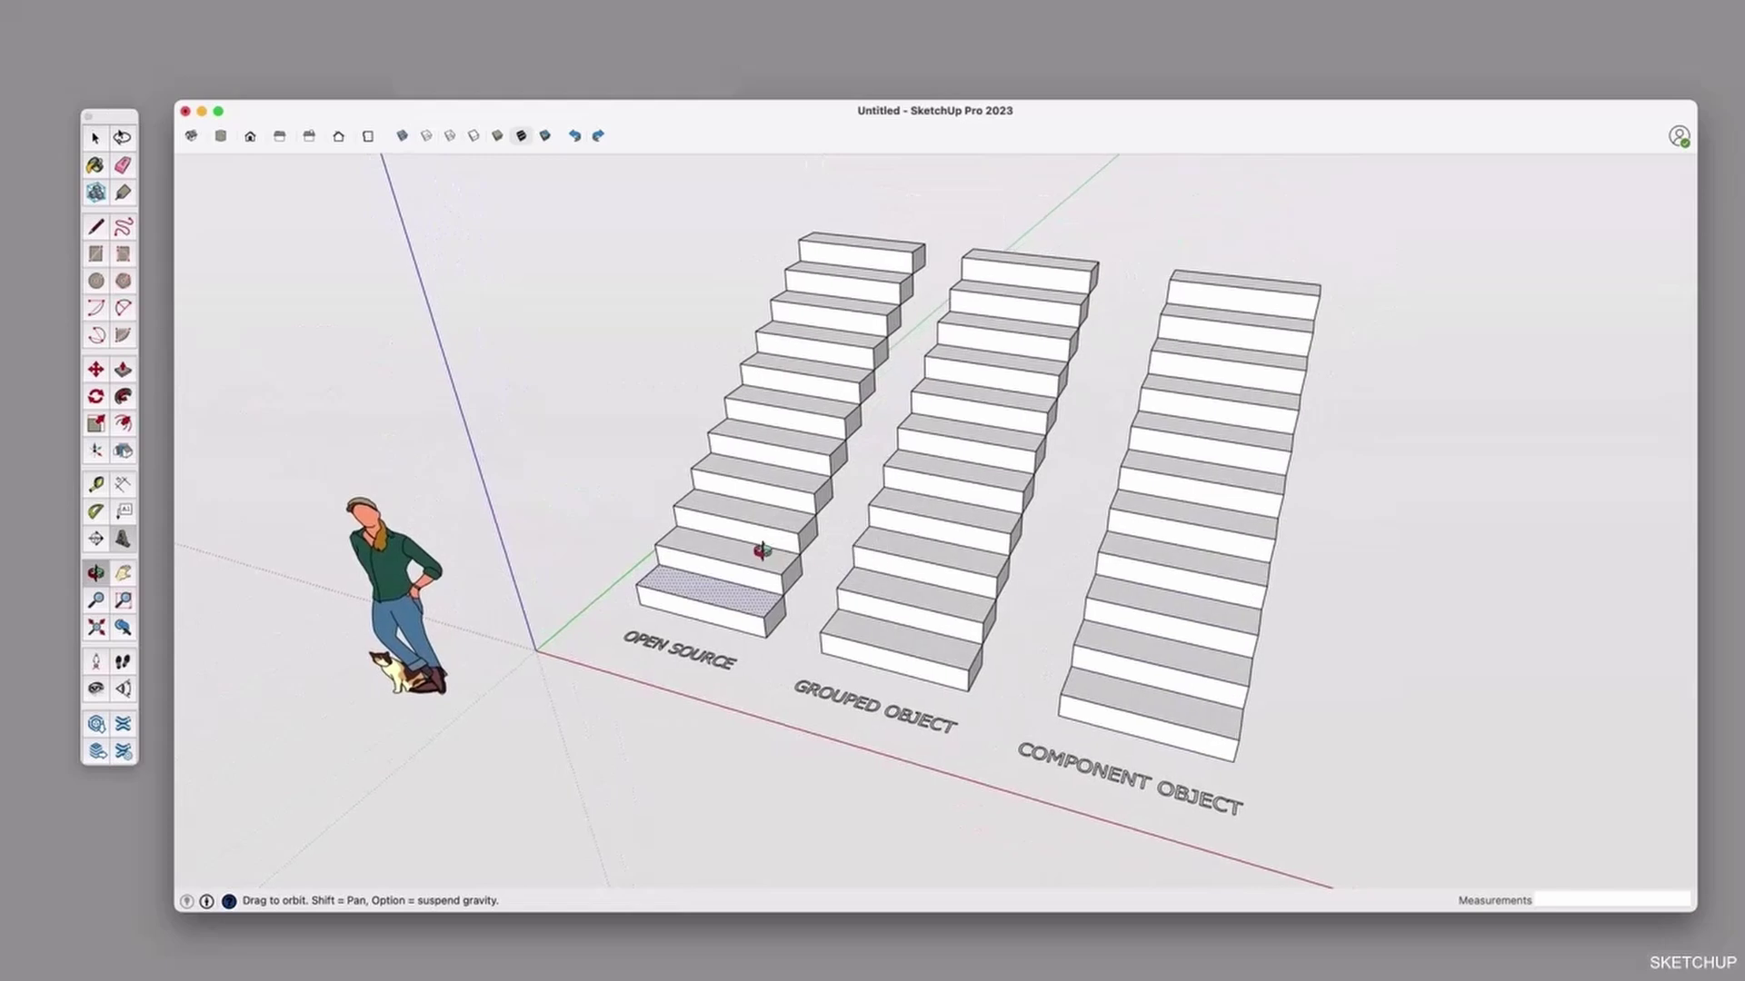
{"action": "key", "text": "space"}
{"action": "left_click", "coordinate": [764, 542]}
{"action": "key", "text": "p"}
{"action": "left_click", "coordinate": [763, 544]}
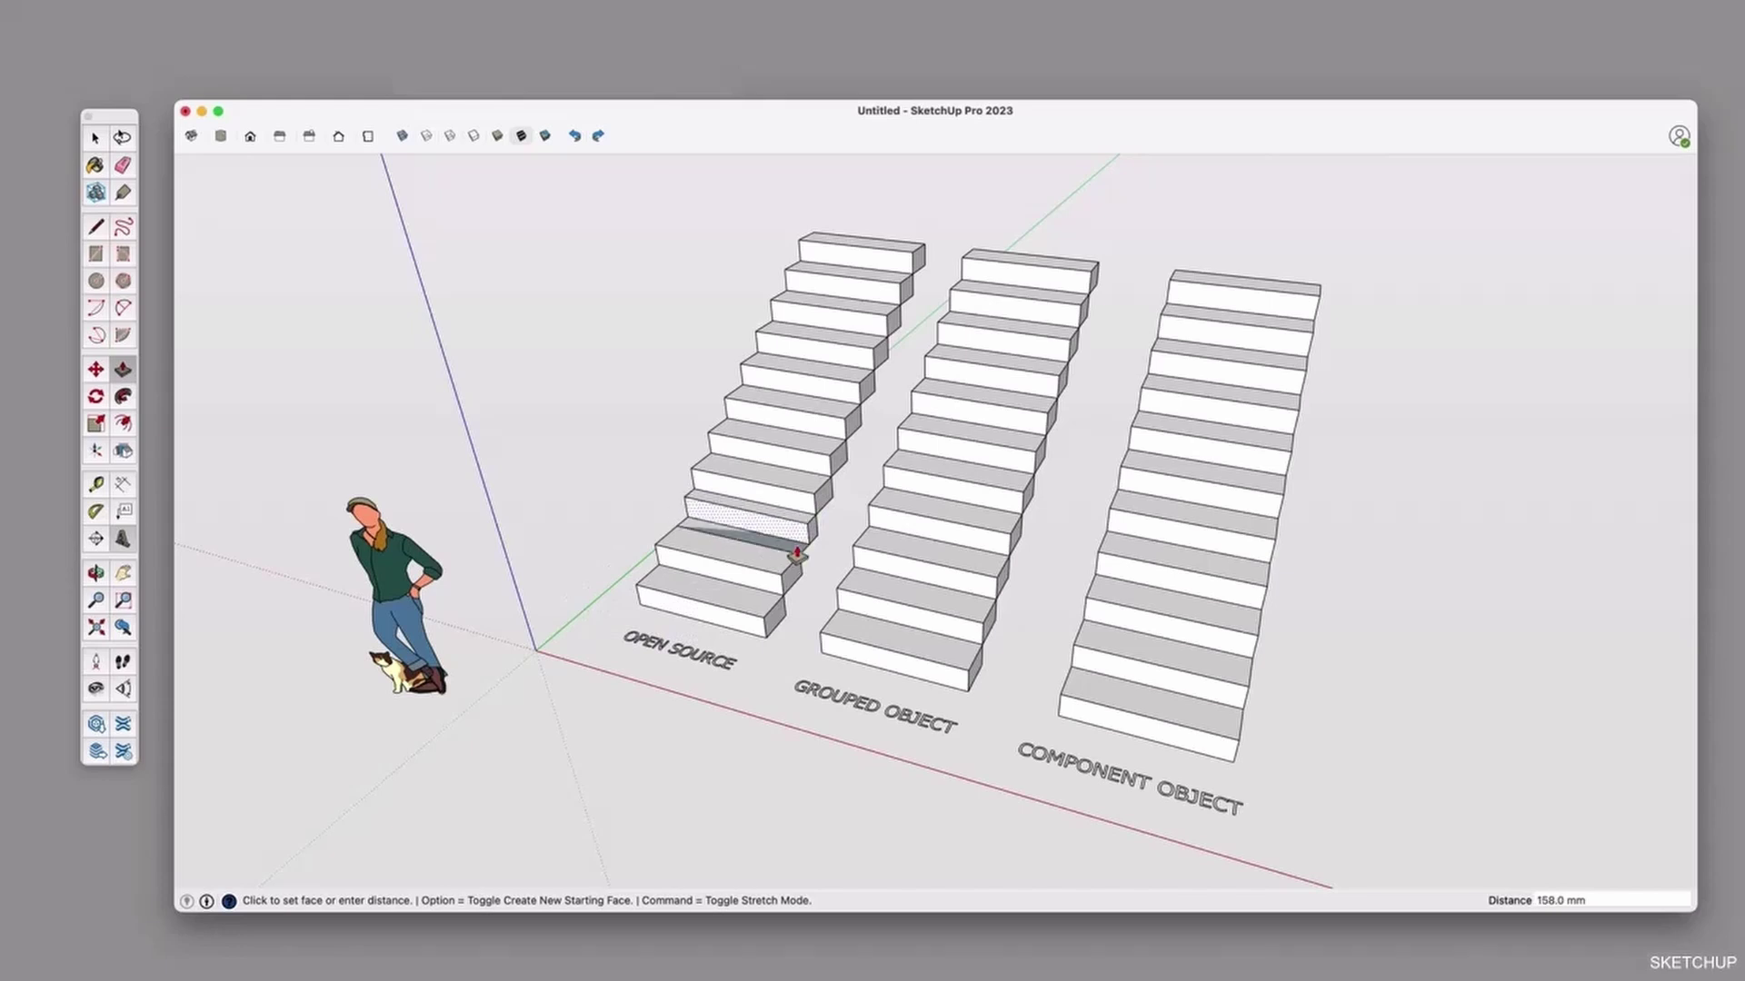
{"action": "scroll", "coordinate": [795, 554], "scroll_direction": "up", "scroll_amount": 3}
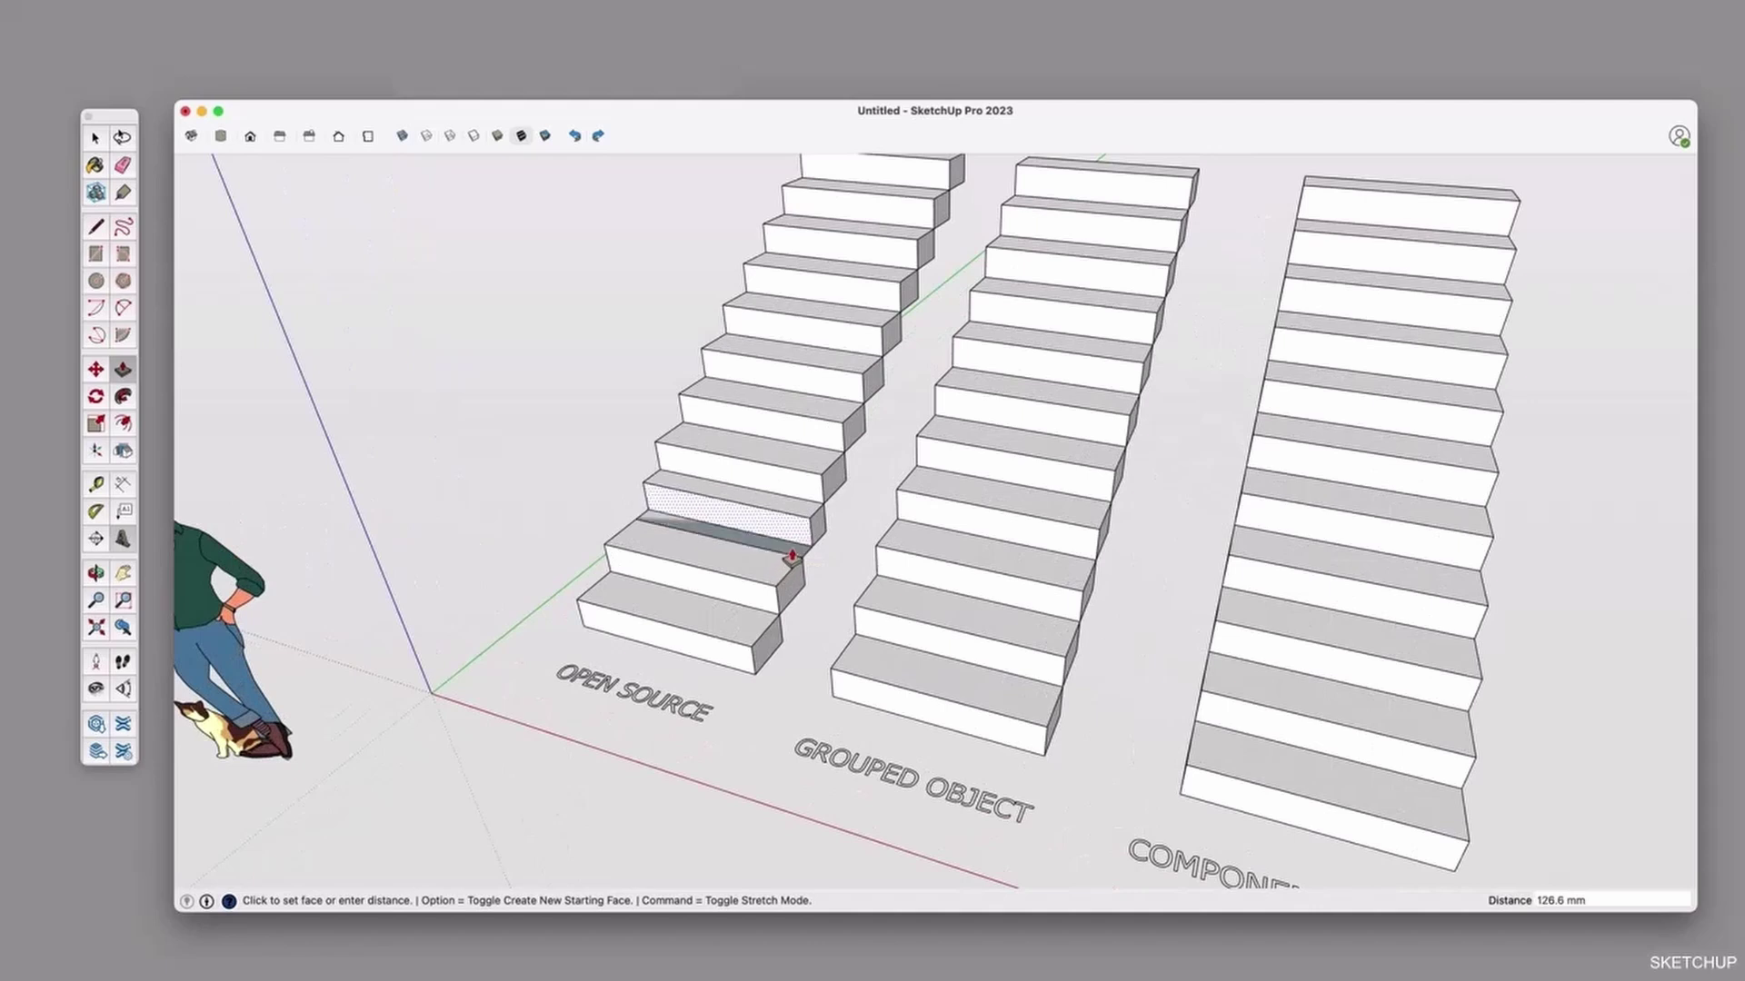
{"action": "left_click", "coordinate": [788, 547]}
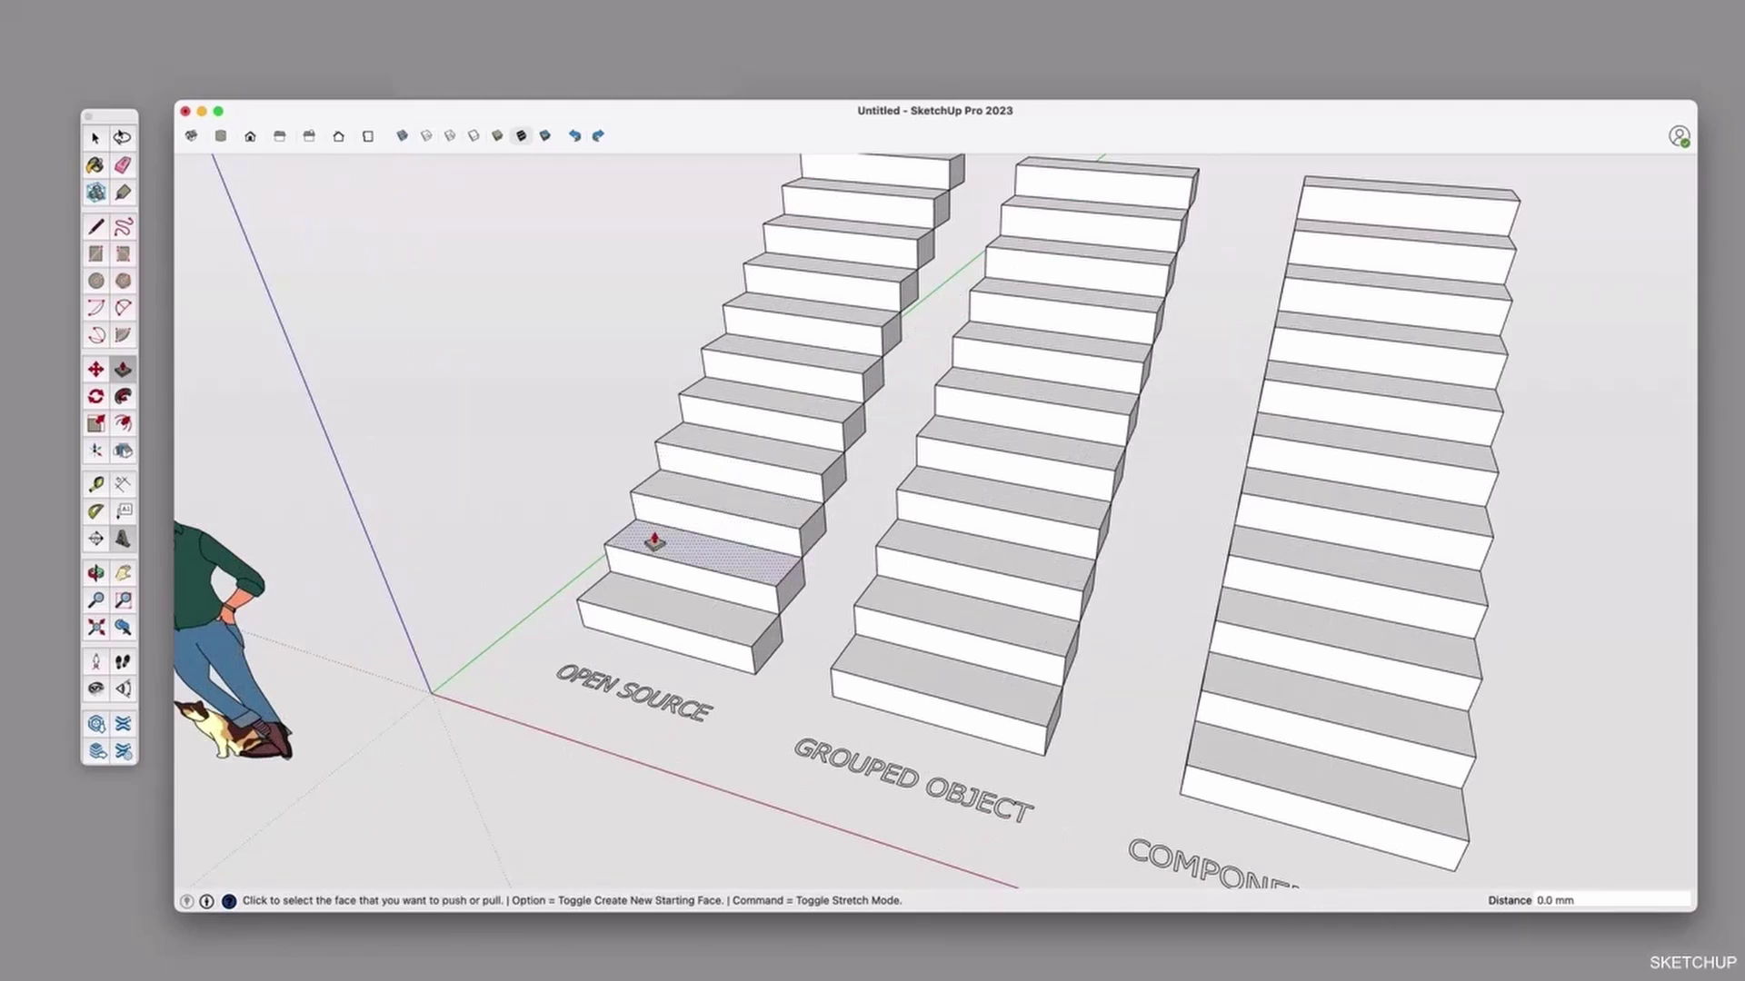
Open the third step's group in the GROUPED OBJECT staircase and try to push its front face back.
{"action": "key", "text": "space"}
{"action": "middle_click_drag", "start_coordinate": [1027, 575], "coordinate": [912, 534]}
{"action": "double_click", "coordinate": [913, 534]}
{"action": "left_click", "coordinate": [915, 536]}
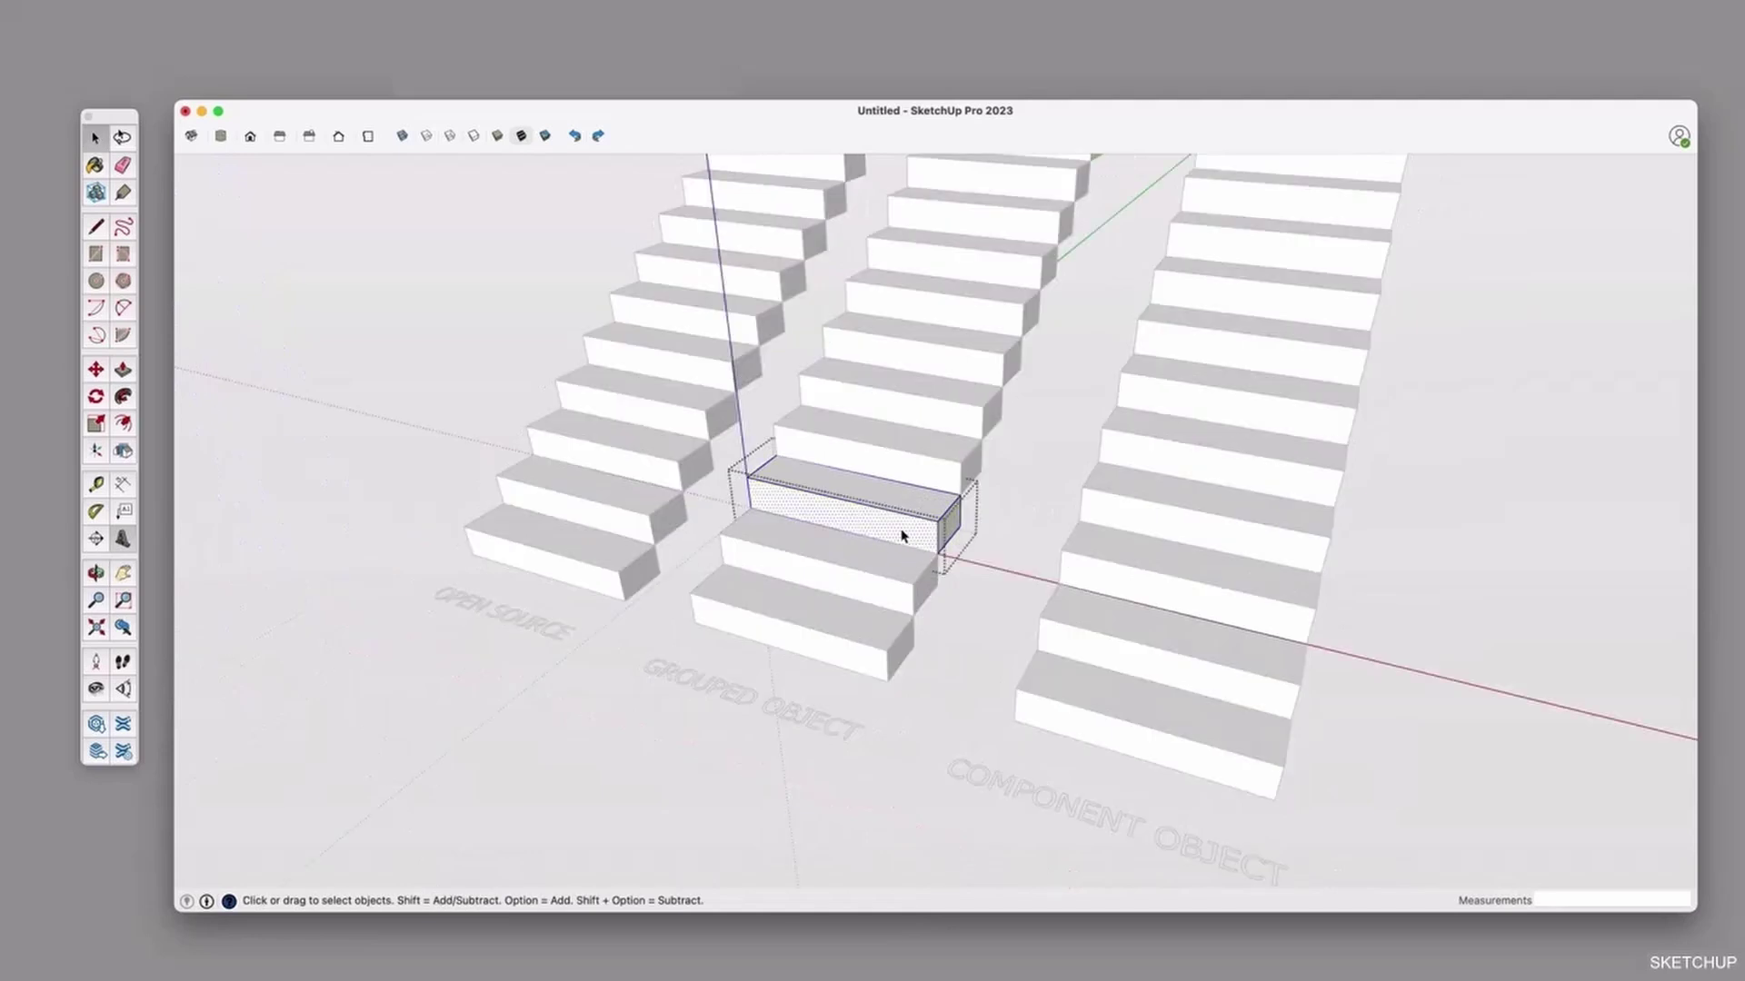
{"action": "key", "text": "p"}
{"action": "left_click", "coordinate": [911, 534]}
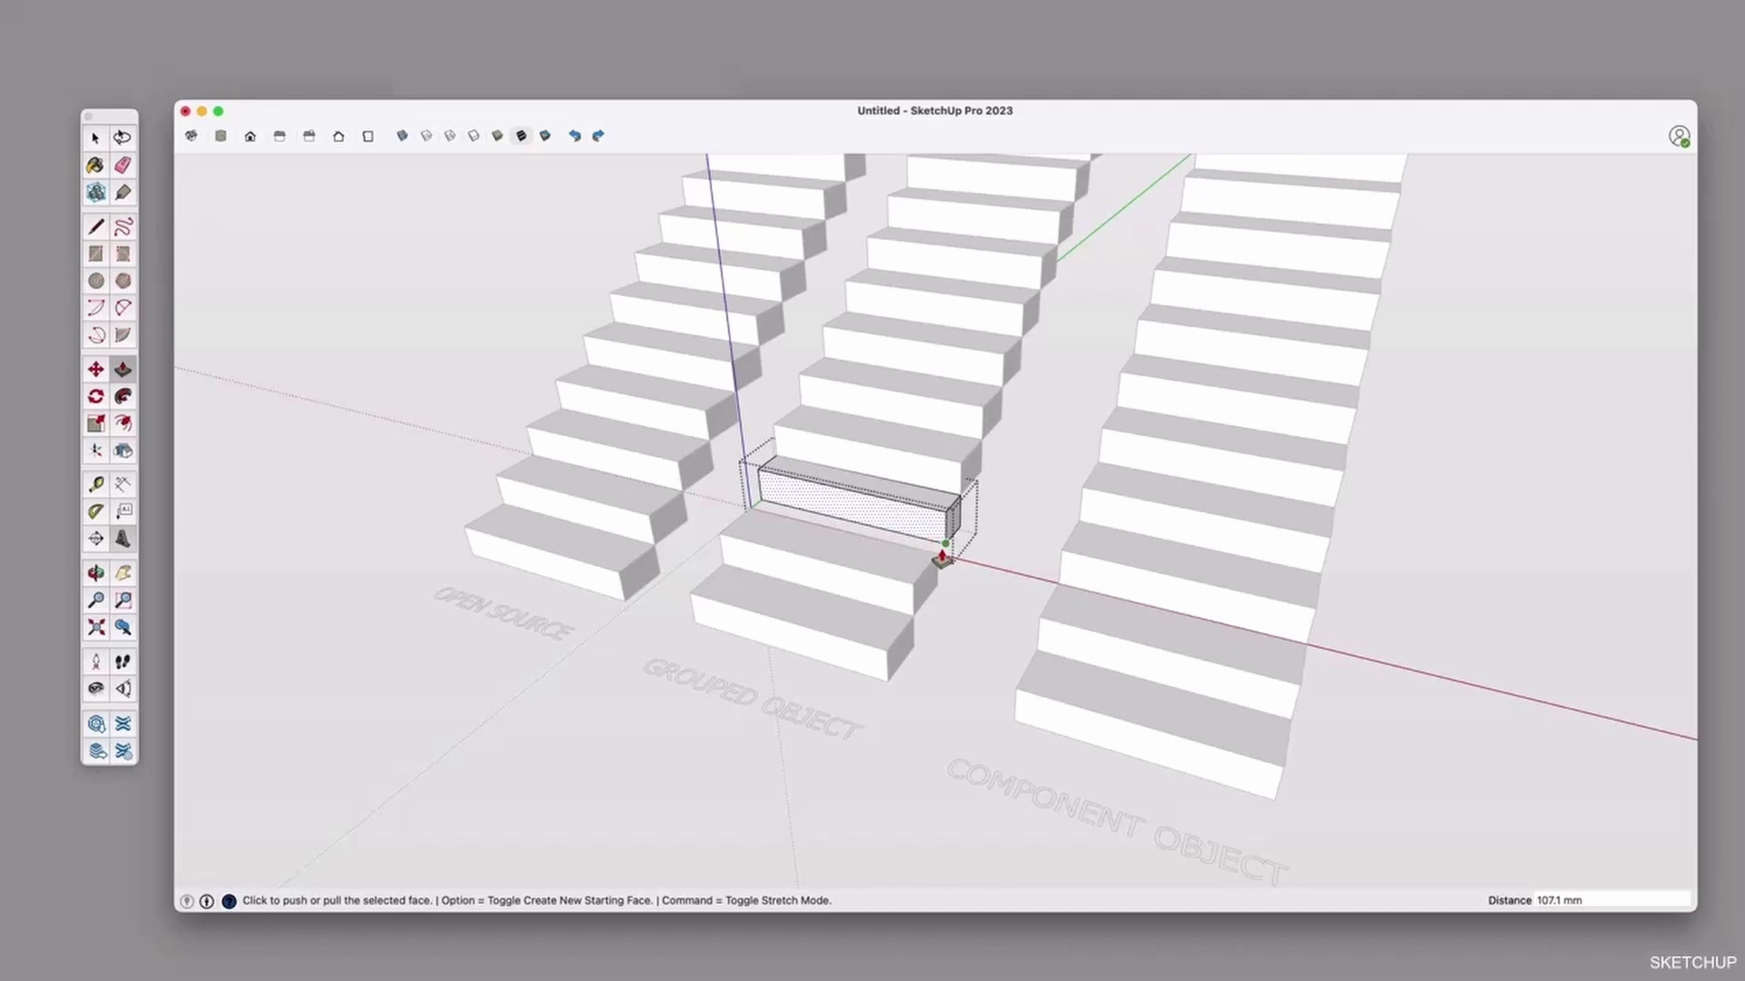
{"action": "left_click", "coordinate": [943, 555]}
Open the fourth step's group in the GROUPED OBJECT staircase and push its tread down about 87 mm.
{"action": "key", "text": "space"}
{"action": "left_click", "coordinate": [915, 459]}
{"action": "double_click", "coordinate": [915, 458]}
{"action": "left_click", "coordinate": [941, 453]}
{"action": "key", "text": "p"}
{"action": "left_click", "coordinate": [934, 455]}
{"action": "left_click", "coordinate": [933, 468]}
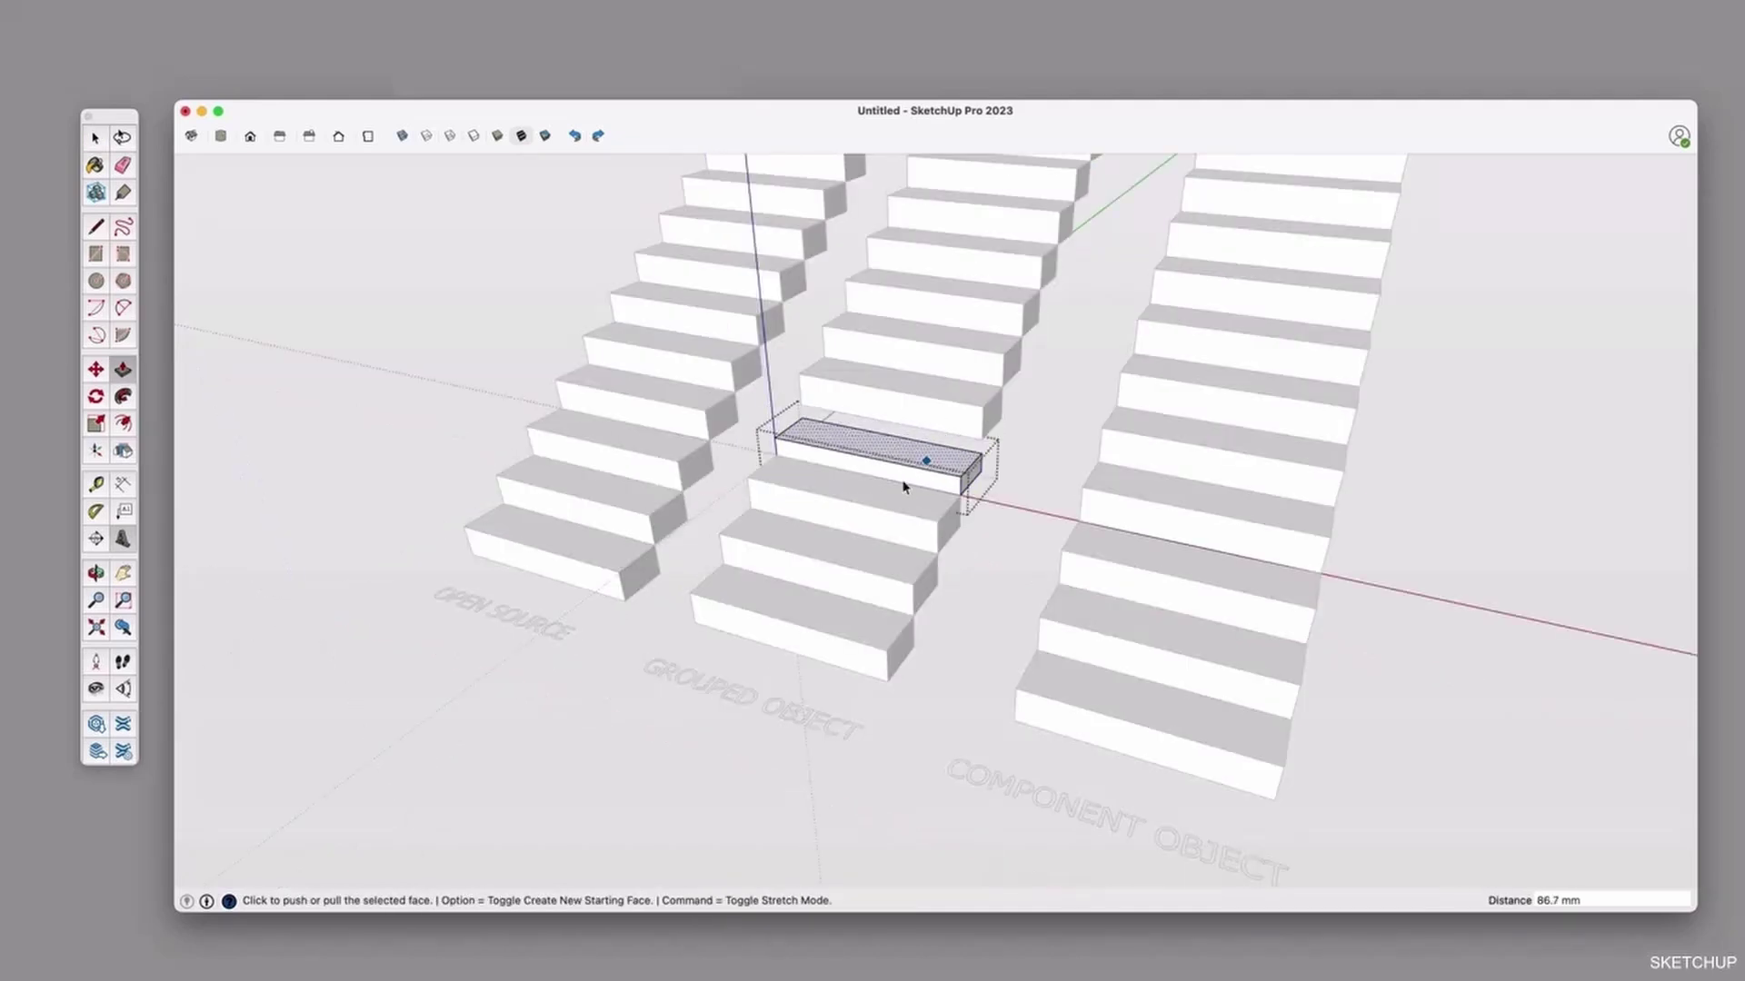
Open the second step's group in the GROUPED OBJECT staircase, push its tread down and leave the group.
{"action": "key", "text": "space"}
{"action": "left_click", "coordinate": [852, 542]}
{"action": "left_click", "coordinate": [854, 546]}
{"action": "double_click", "coordinate": [864, 557]}
{"action": "left_click", "coordinate": [864, 557]}
{"action": "key", "text": "p"}
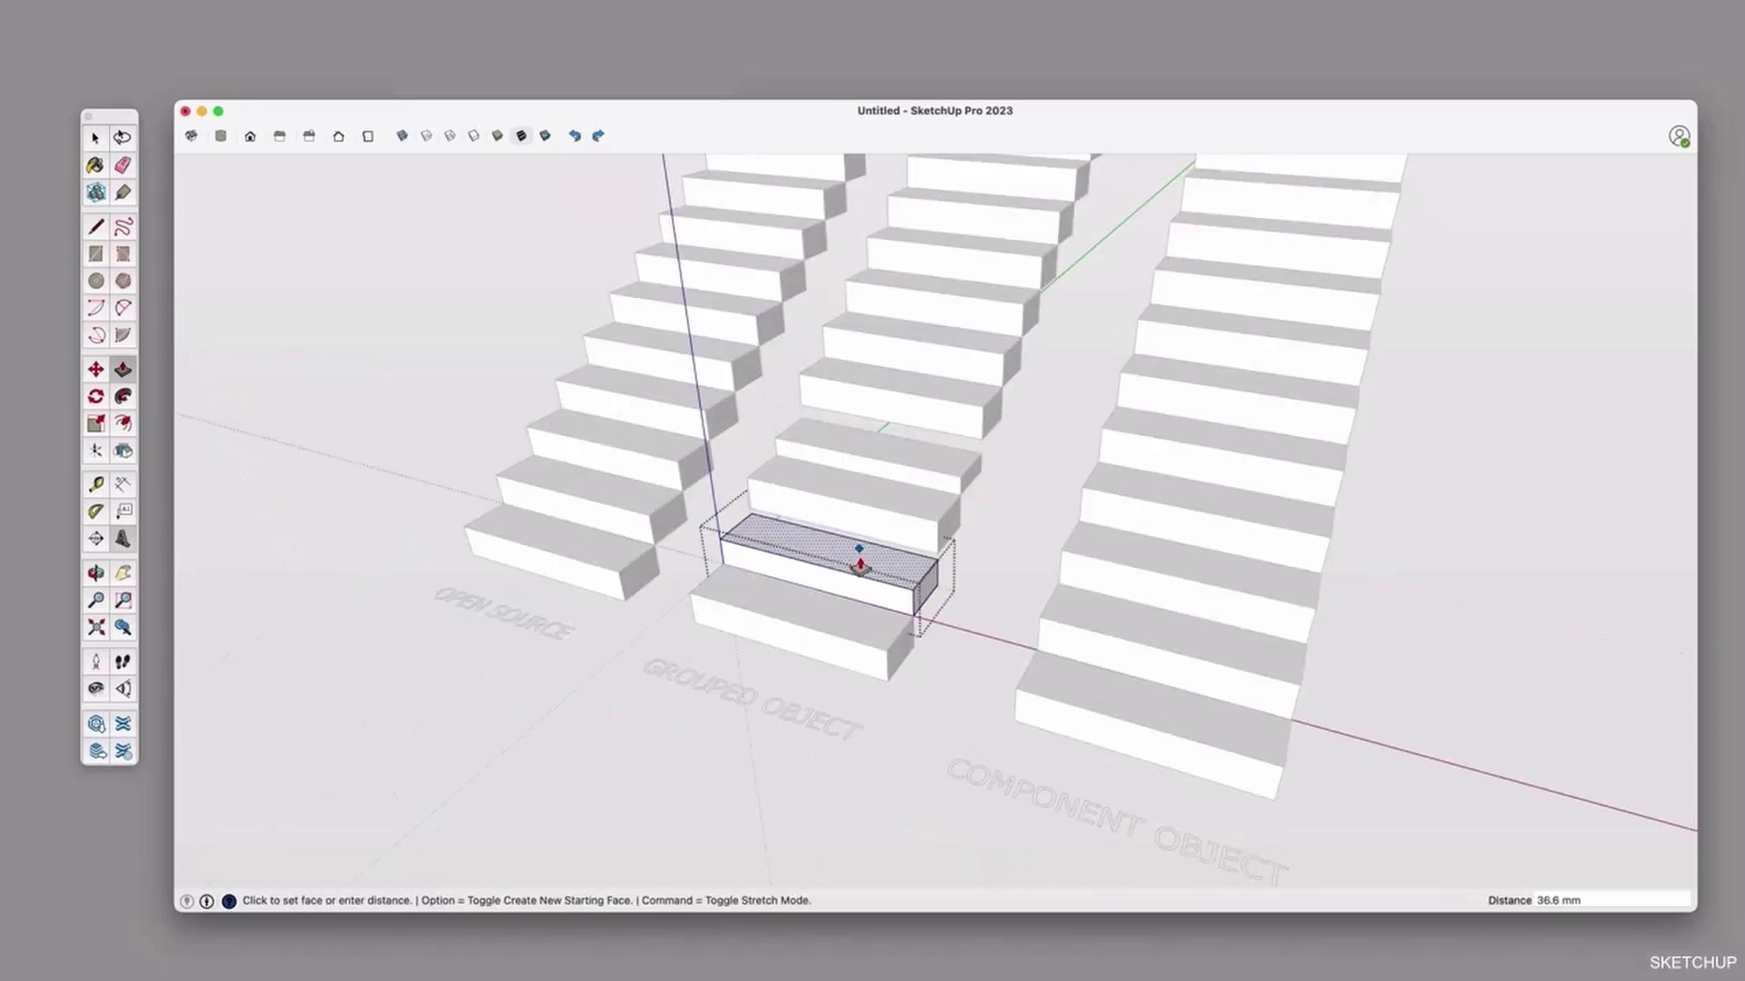
{"action": "key", "text": "space"}
{"action": "left_click", "coordinate": [744, 494]}
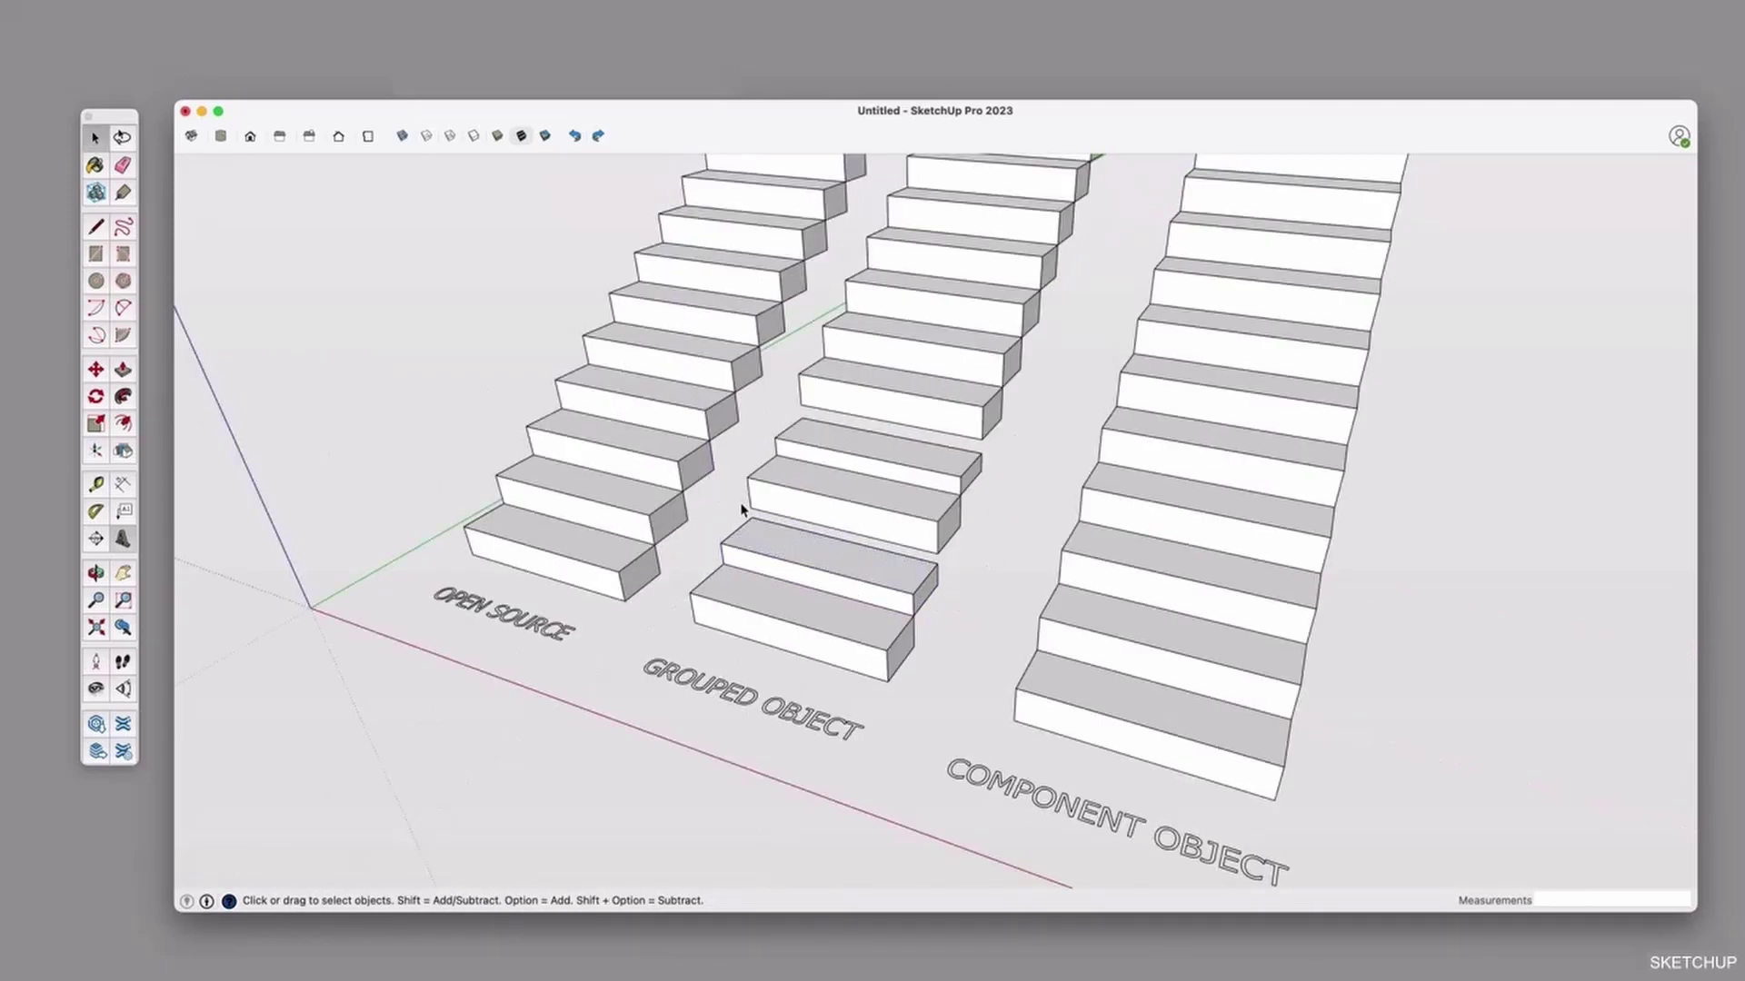
Undo the edits to the lowered treads in the GROUPED OBJECT staircase.
{"action": "key", "text": "super+z"}
{"action": "key", "text": "super+z"}
{"action": "key", "text": "super+z"}
{"action": "key", "text": "super+z"}
{"action": "key", "text": "super+z"}
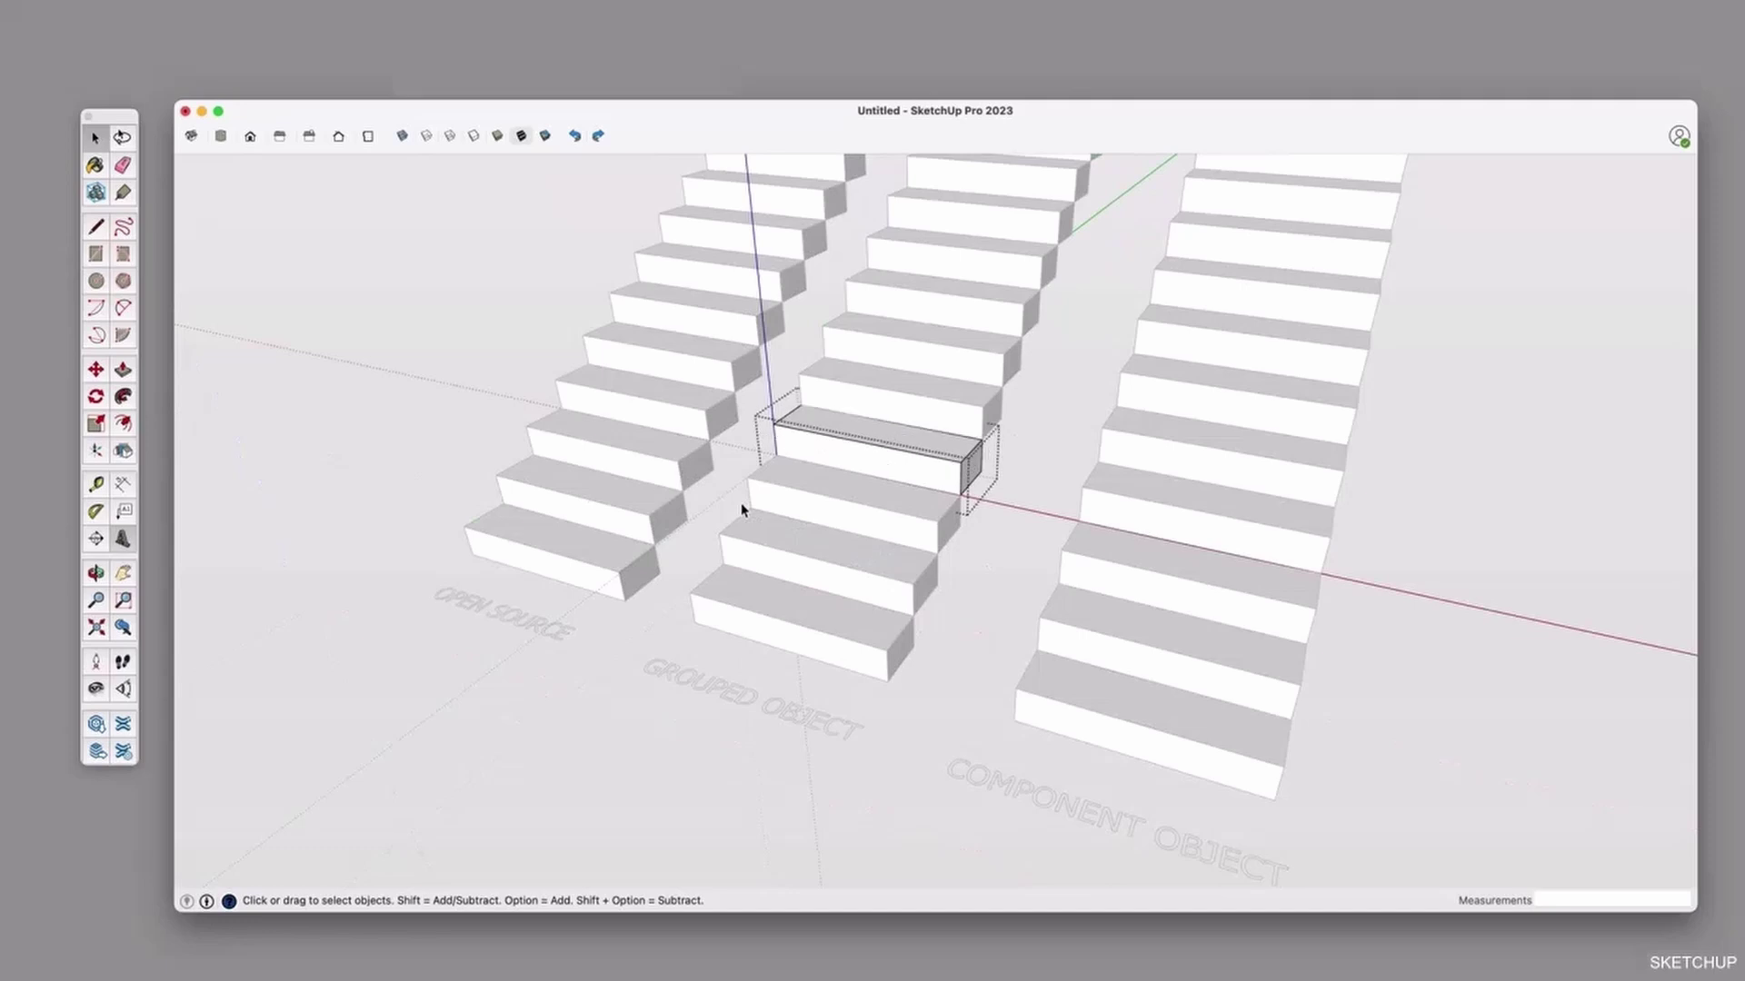
{"action": "key", "text": "super+z"}
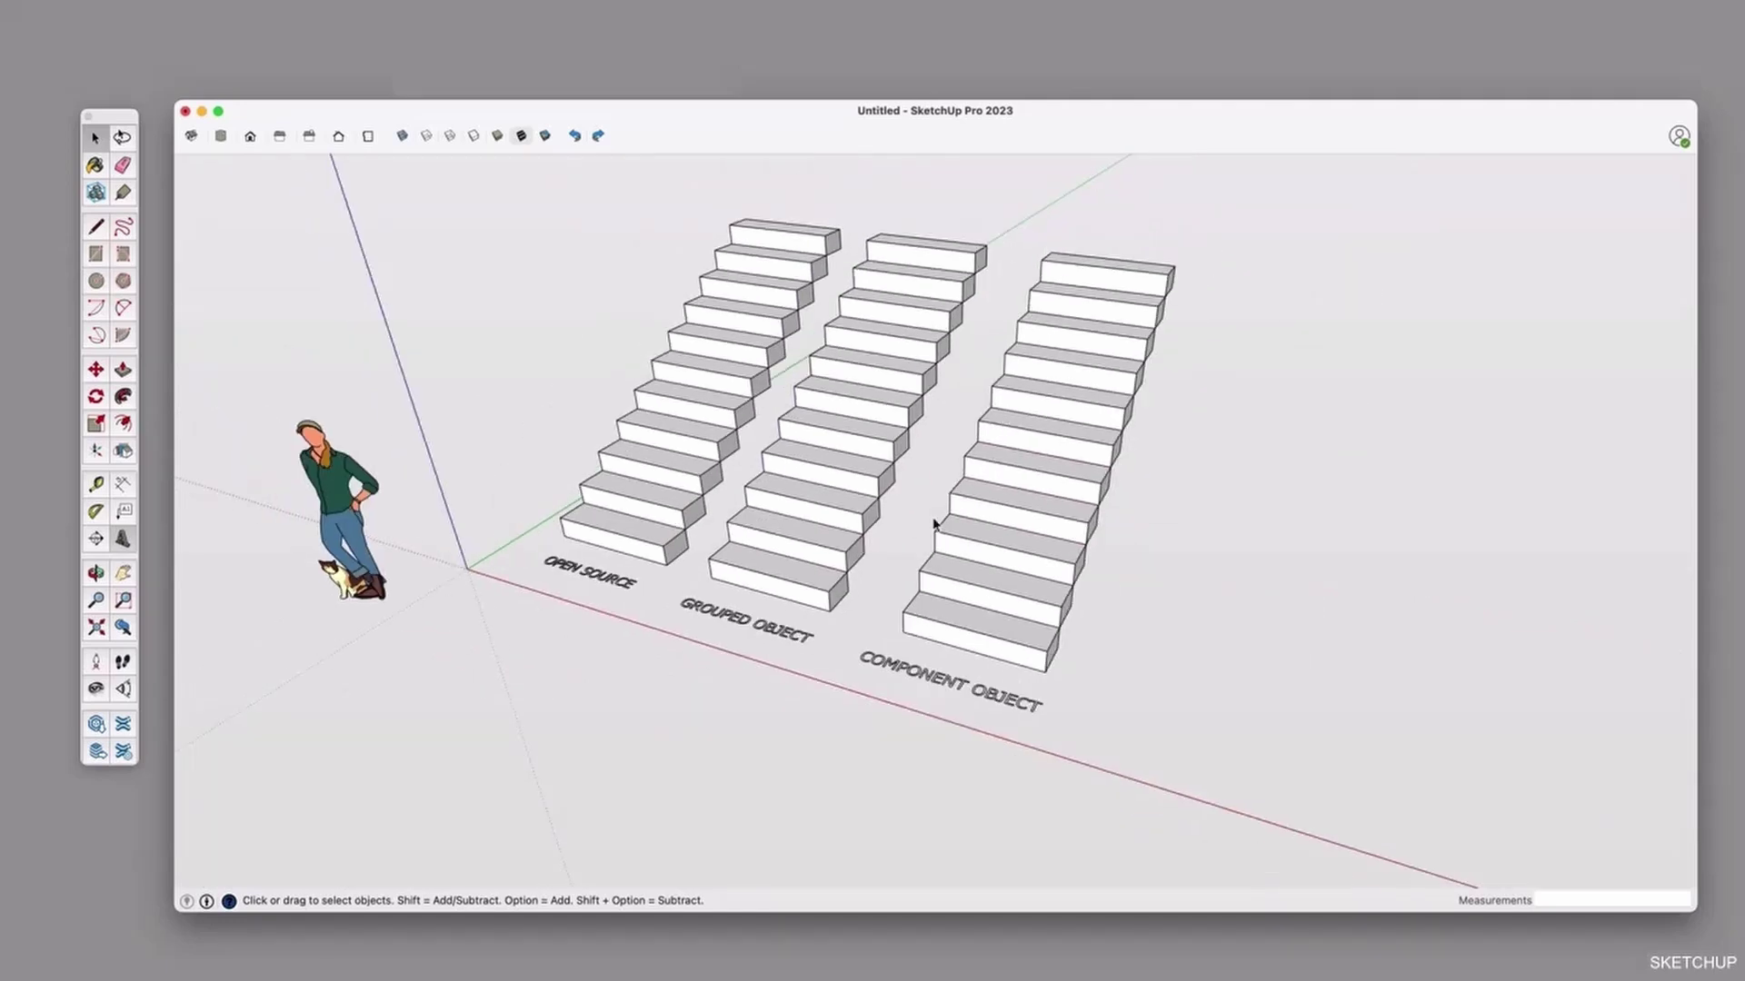
Open the fifth step in the COMPONENT OBJECT staircase and try to push its front face back about 25 mm.
{"action": "scroll", "coordinate": [1022, 495], "scroll_direction": "up", "scroll_amount": 4}
{"action": "key", "text": "o"}
{"action": "left_click_drag", "start_coordinate": [1023, 491], "coordinate": [985, 549]}
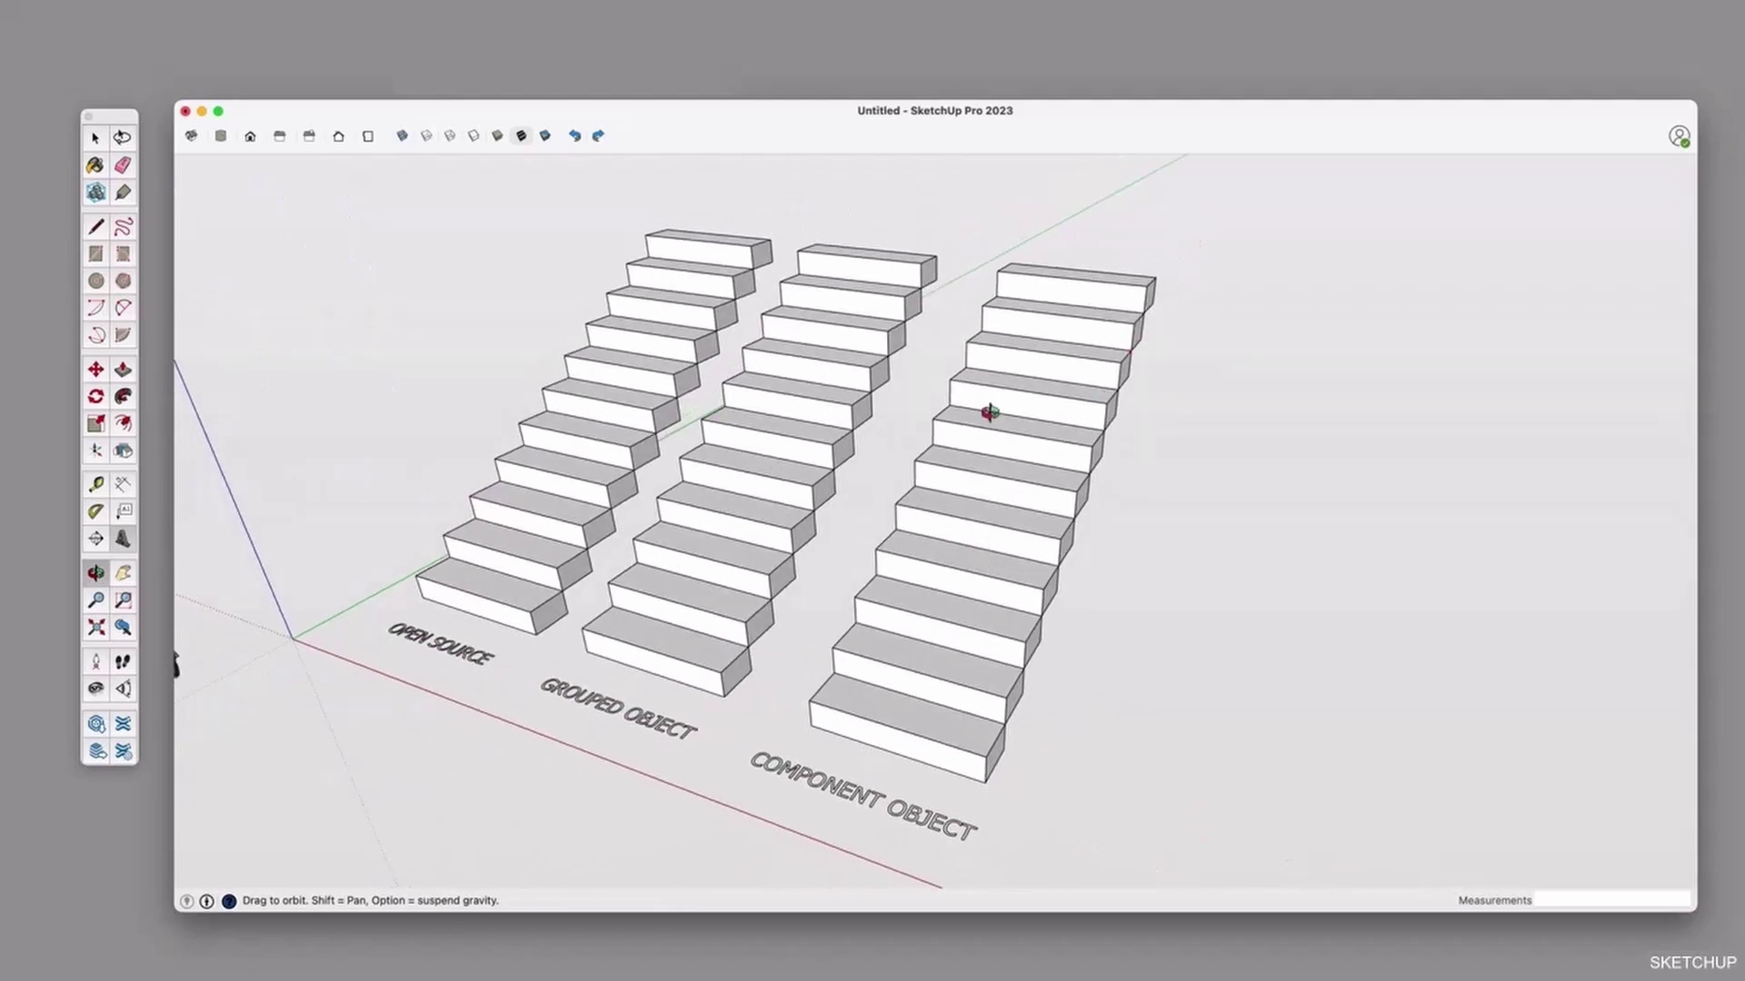
{"action": "key", "text": "space"}
{"action": "double_click", "coordinate": [987, 543]}
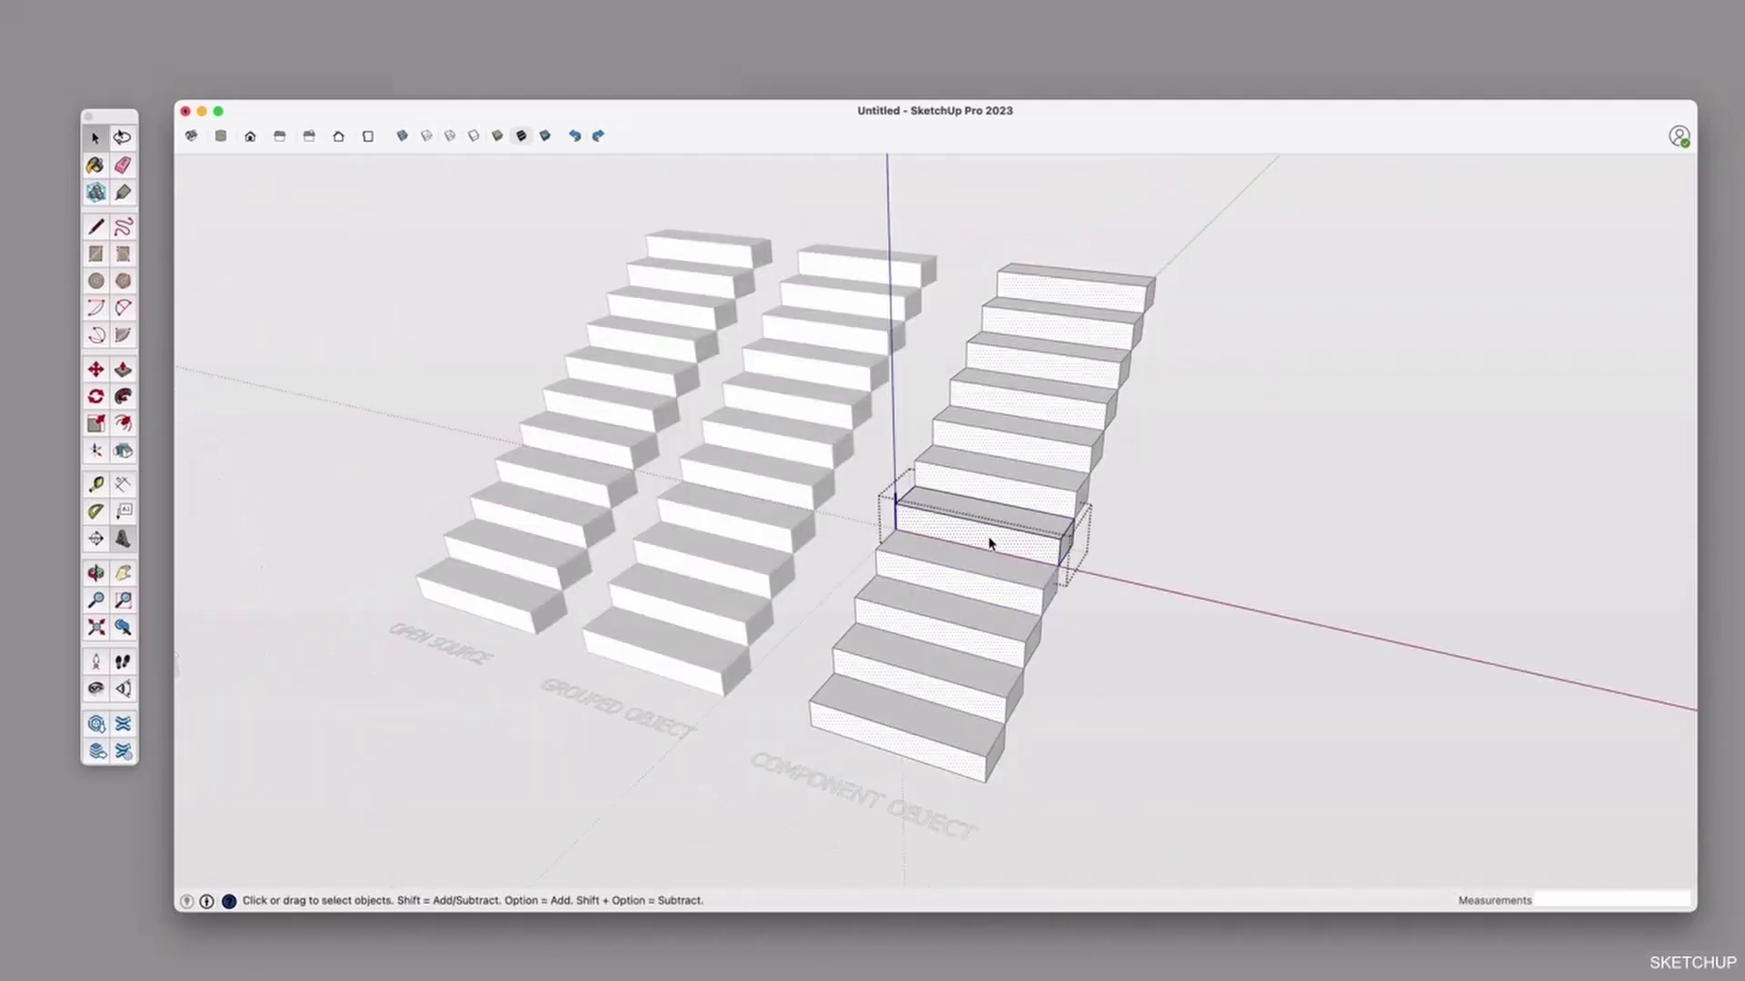
{"action": "key", "text": "p"}
{"action": "left_click", "coordinate": [993, 545]}
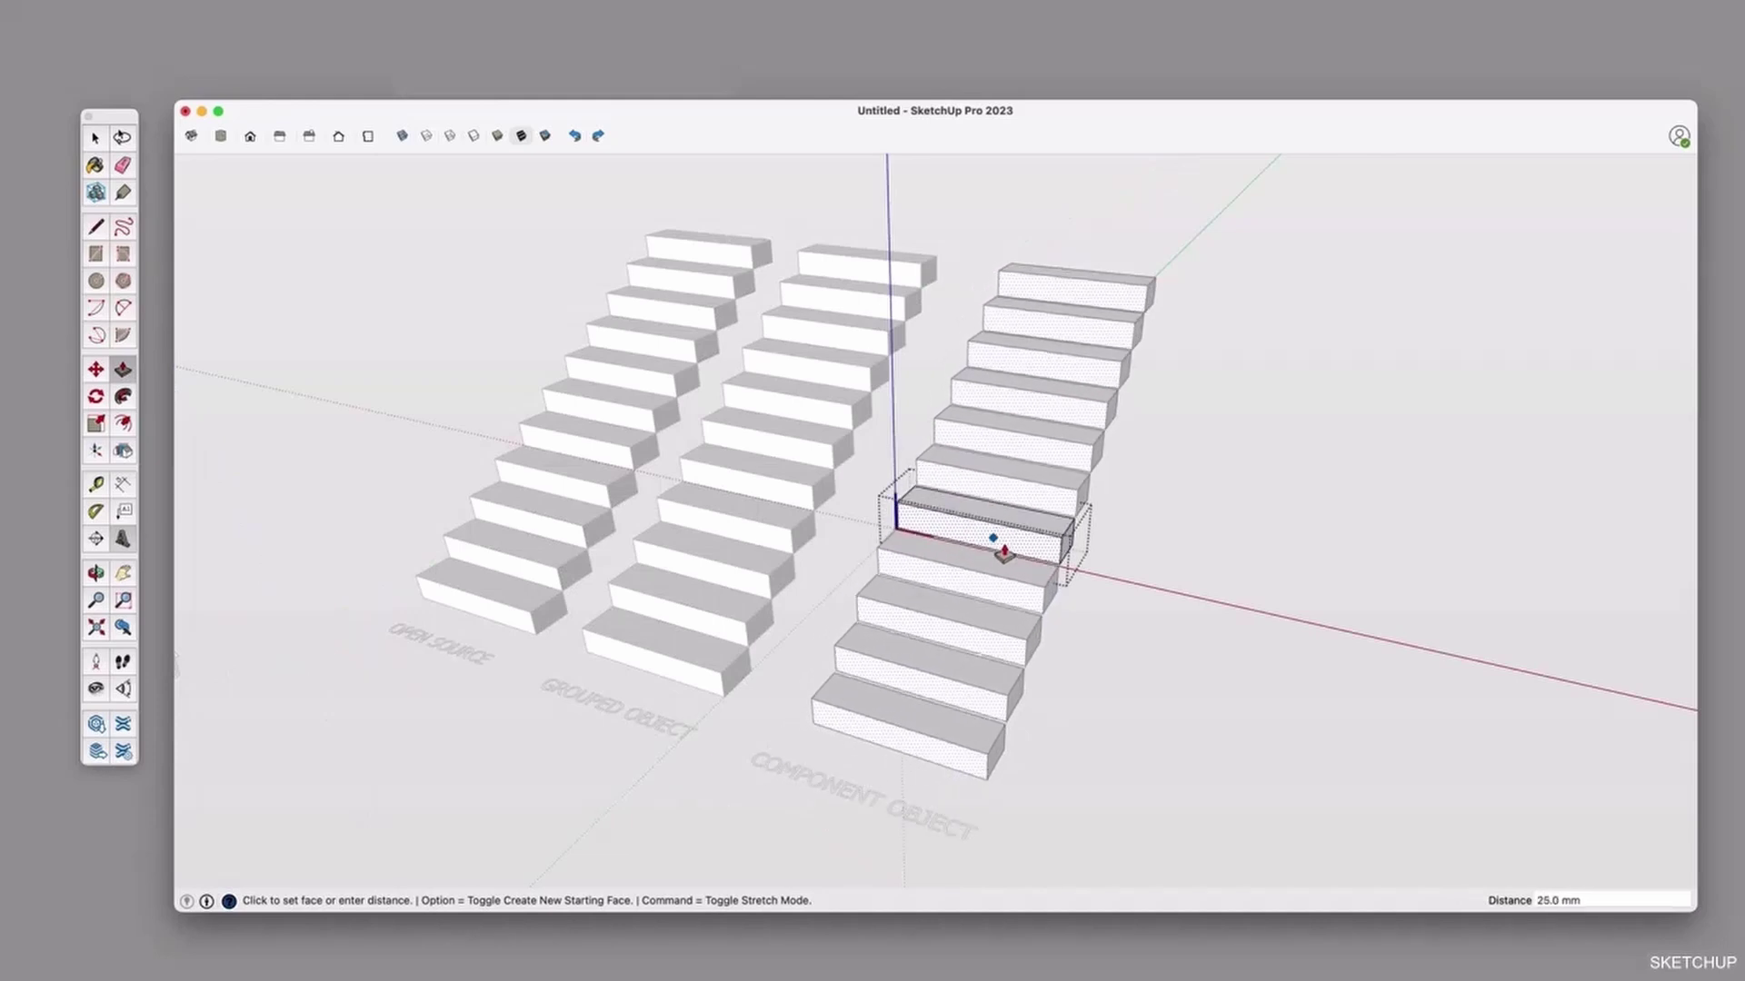
{"action": "left_click", "coordinate": [990, 559]}
{"action": "key", "text": "space"}
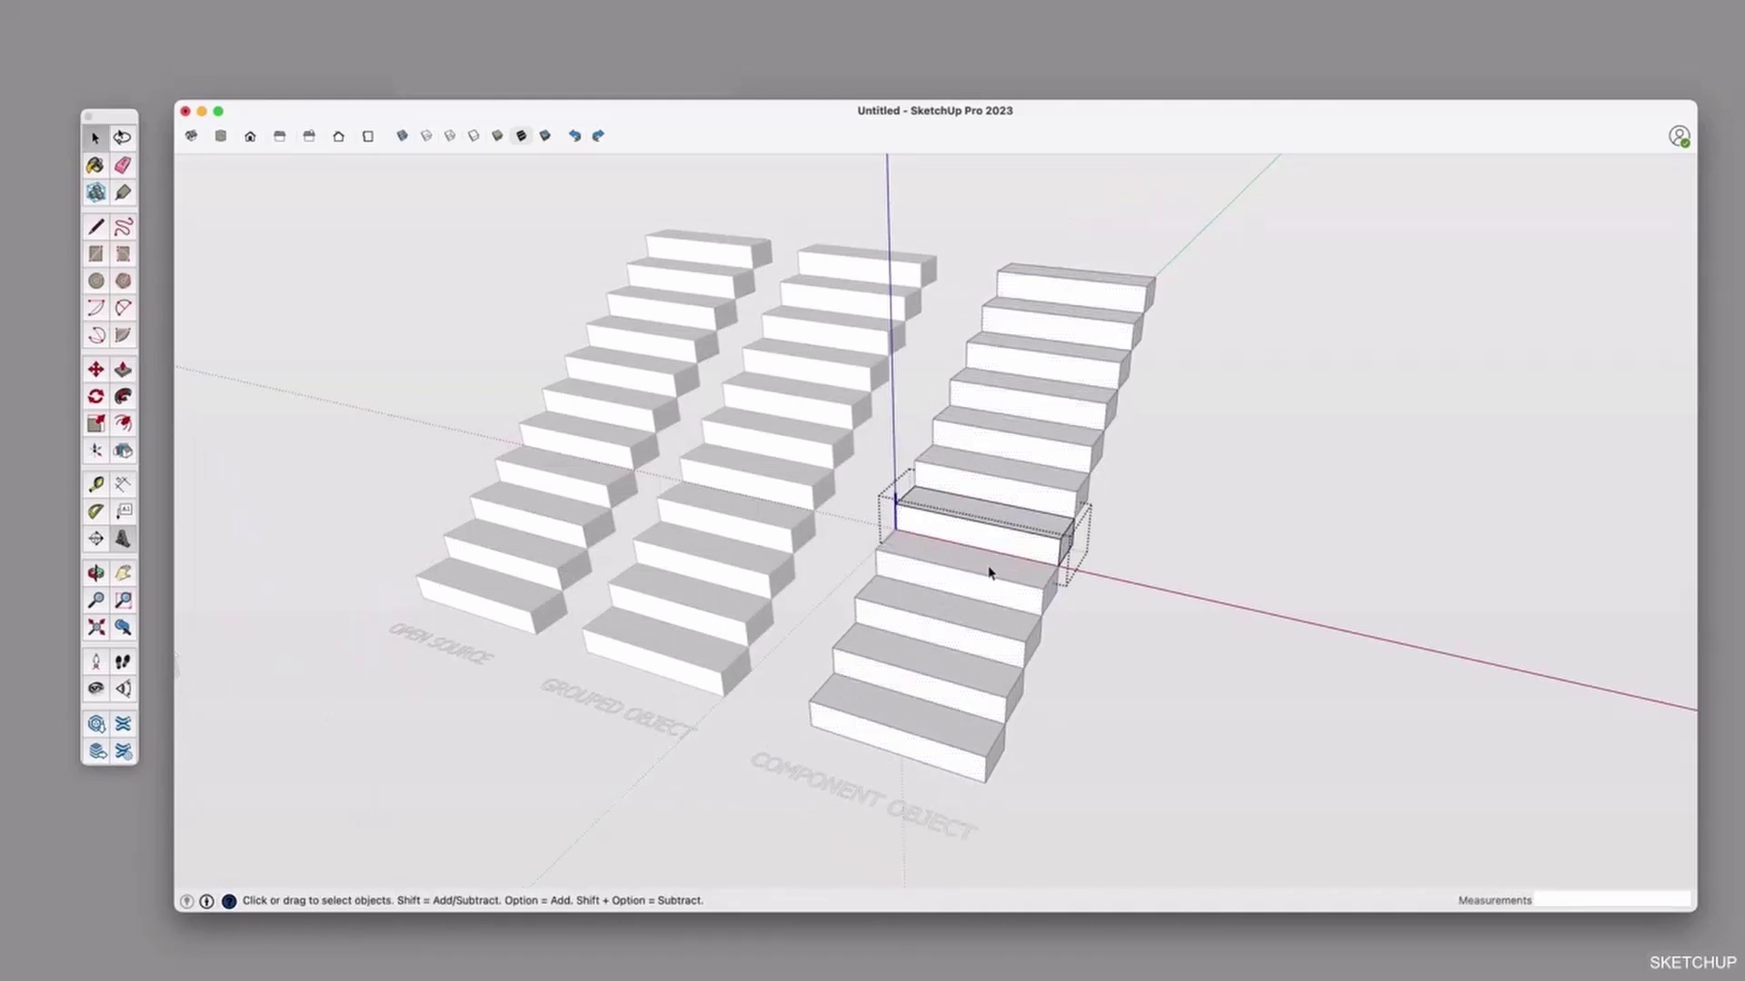
{"action": "key", "text": "Escape"}
Open the eighth step in the COMPONENT OBJECT staircase and try to pull its tread up about 460 mm.
{"action": "double_click", "coordinate": [993, 515]}
{"action": "left_click", "coordinate": [1036, 399]}
{"action": "left_click", "coordinate": [1036, 384]}
{"action": "double_click", "coordinate": [1043, 393]}
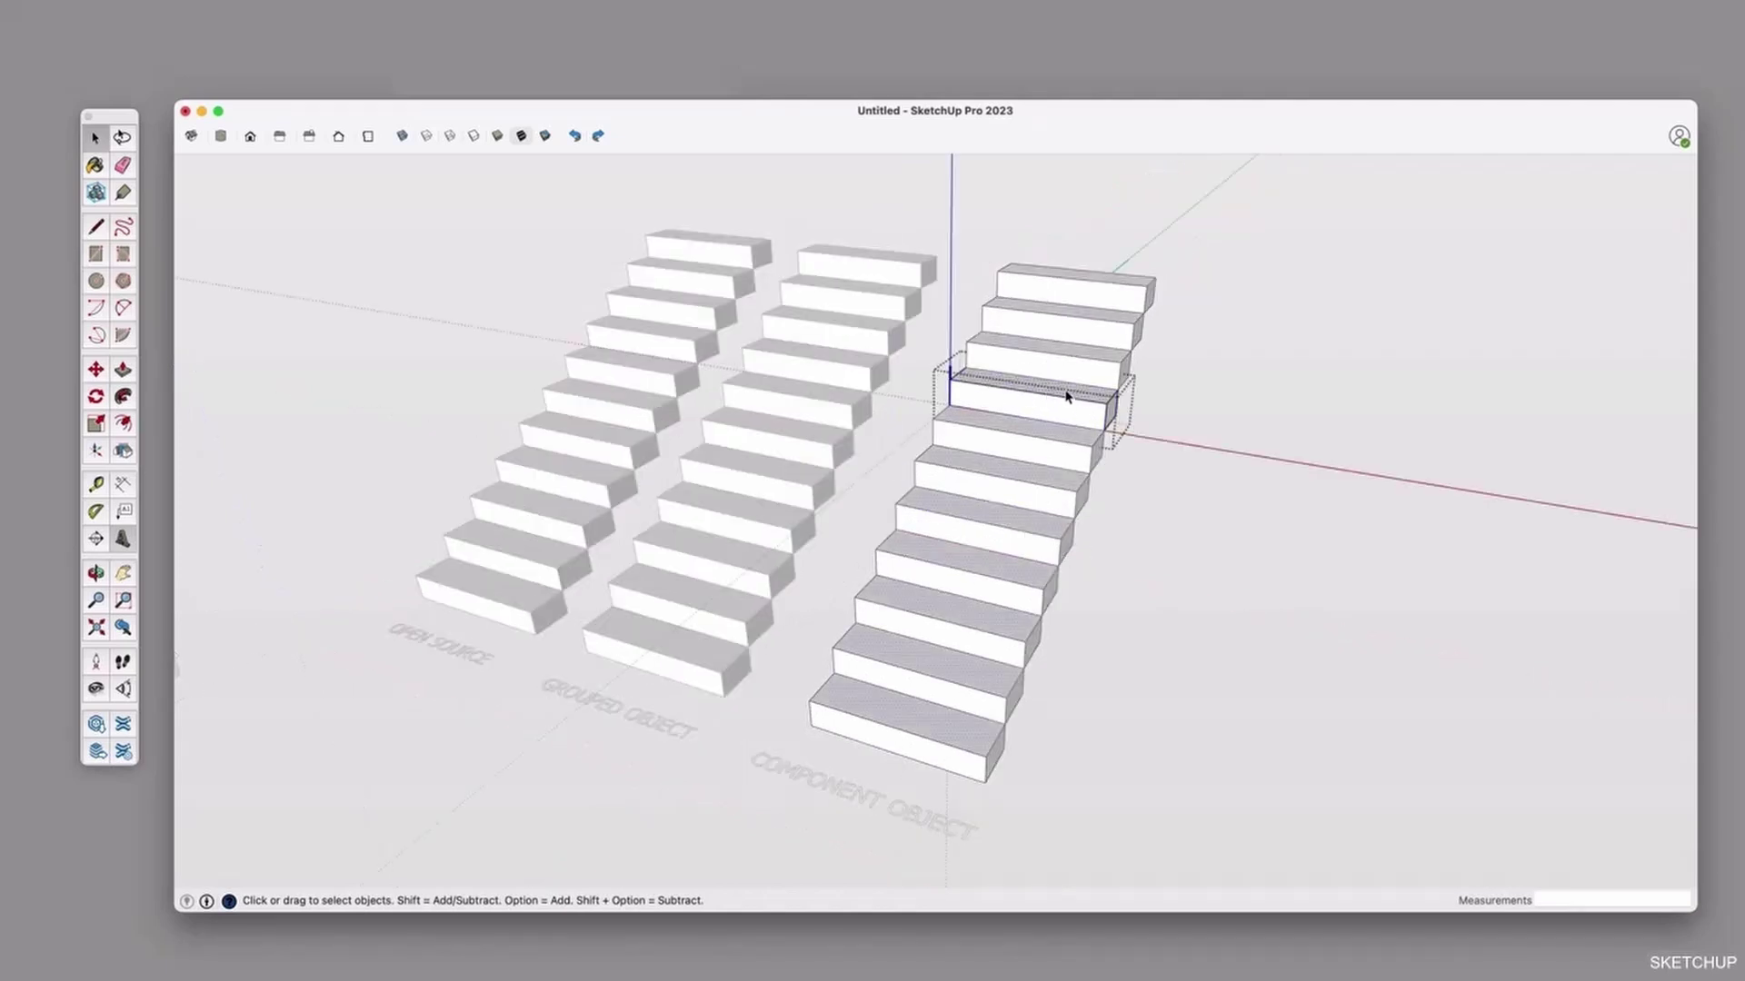
{"action": "key", "text": "p"}
{"action": "left_click", "coordinate": [1064, 392]}
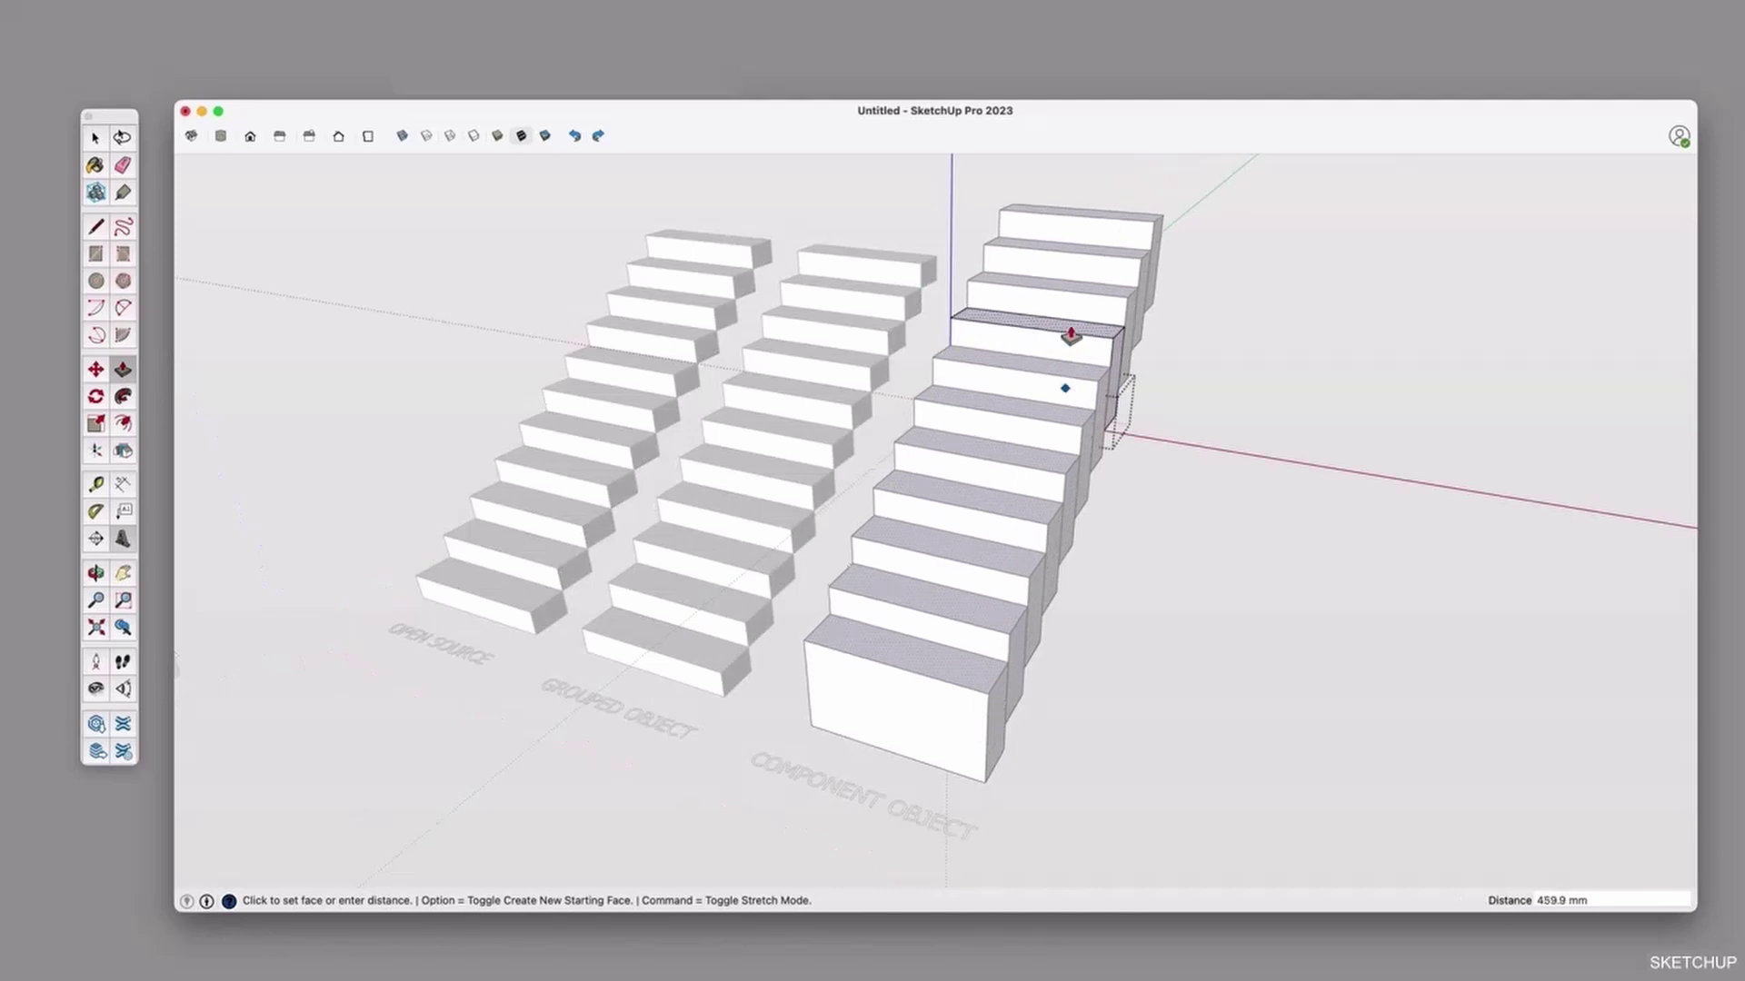
{"action": "key", "text": "Escape"}
Try to widen the eighth component step by pulling its end face out about 232 mm, and leave the component.
{"action": "left_click", "coordinate": [1110, 413]}
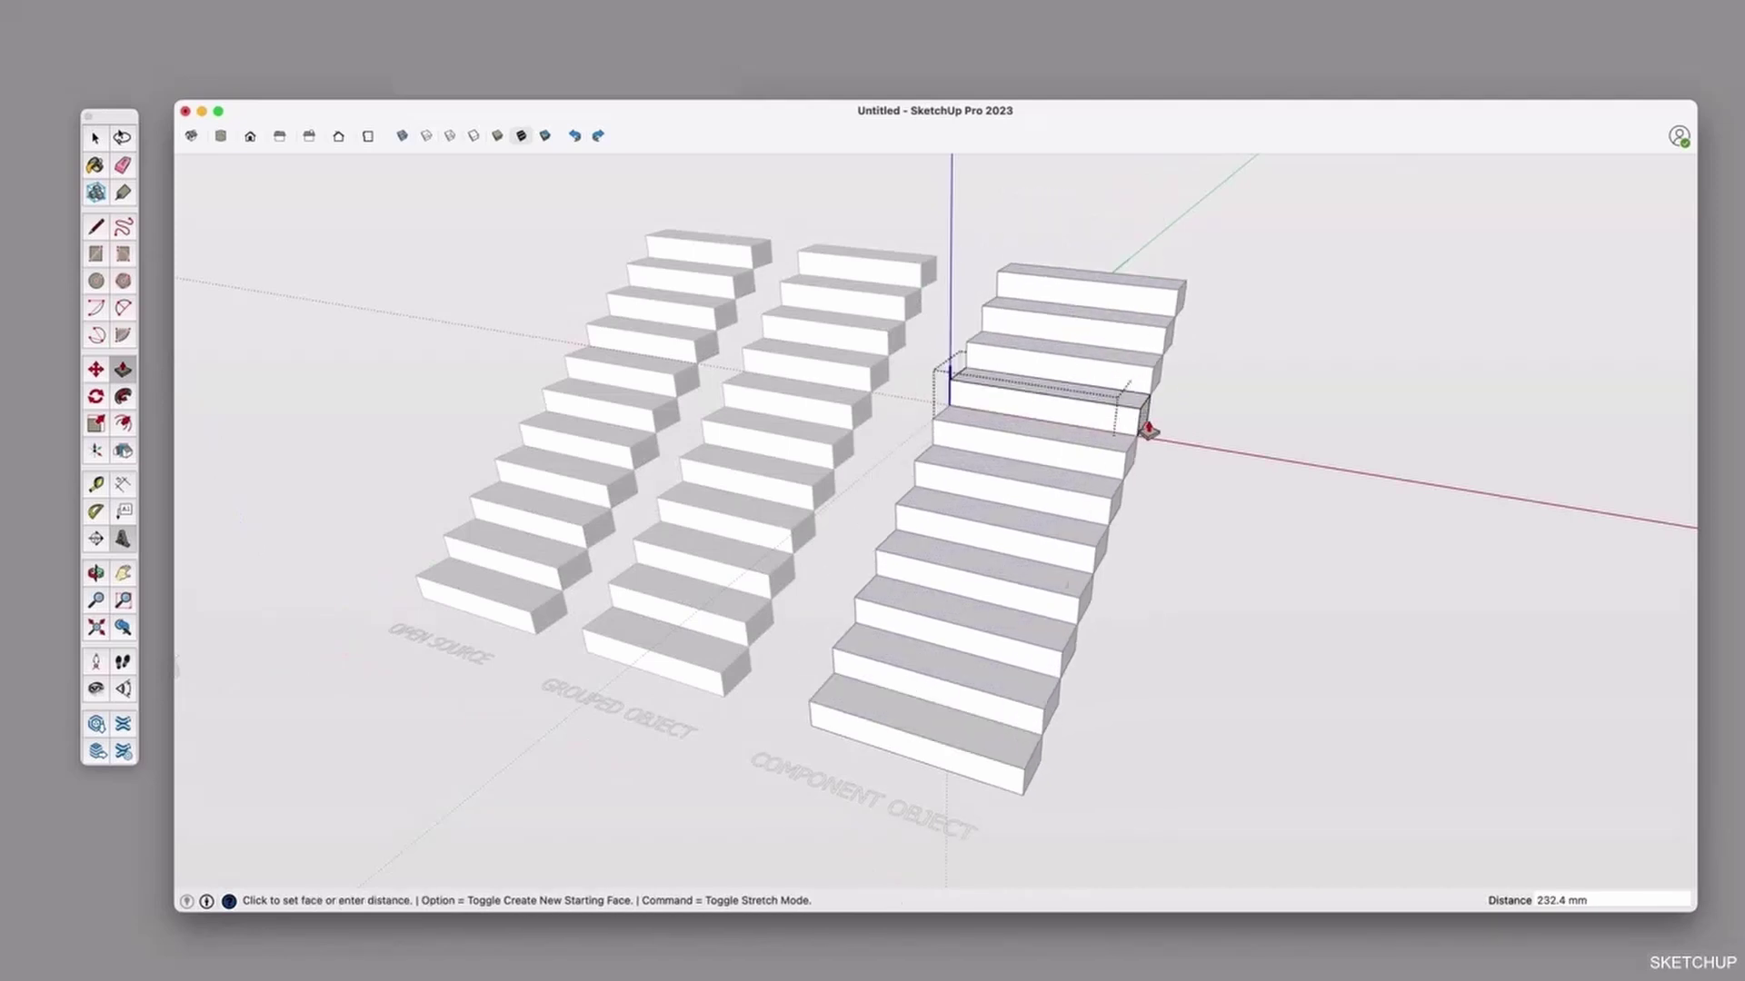
{"action": "key", "text": "Escape"}
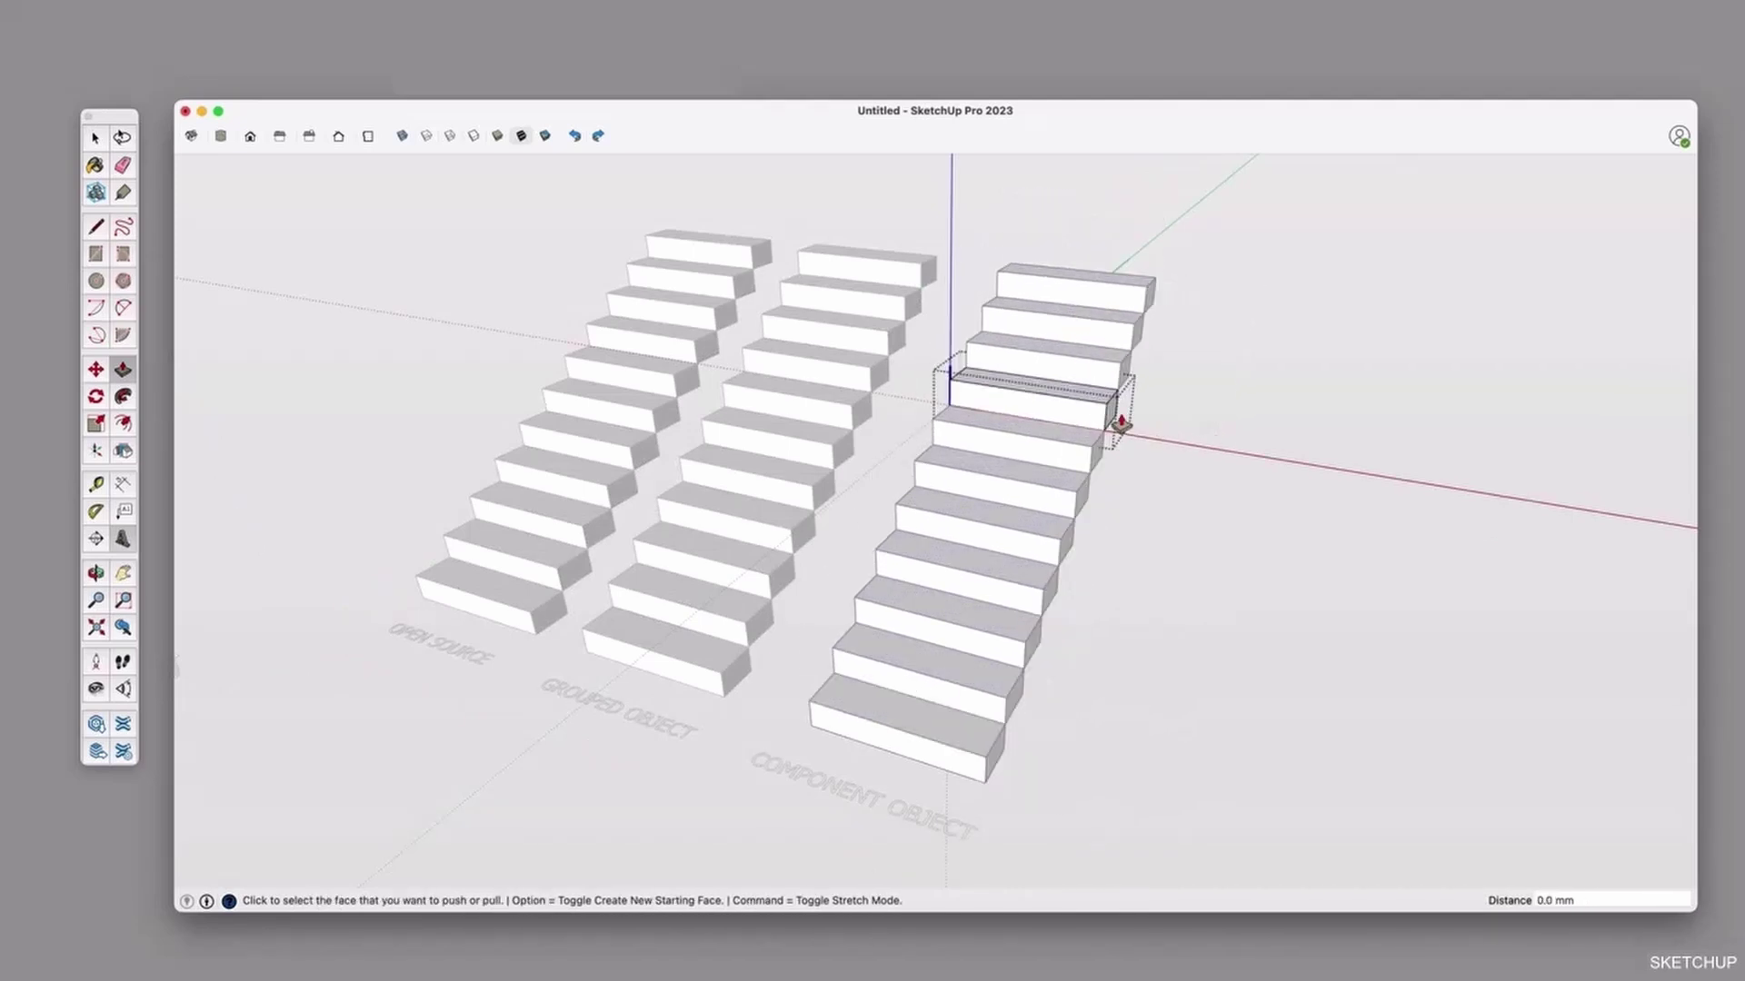
{"action": "key", "text": "space"}
{"action": "key", "text": "Escape"}
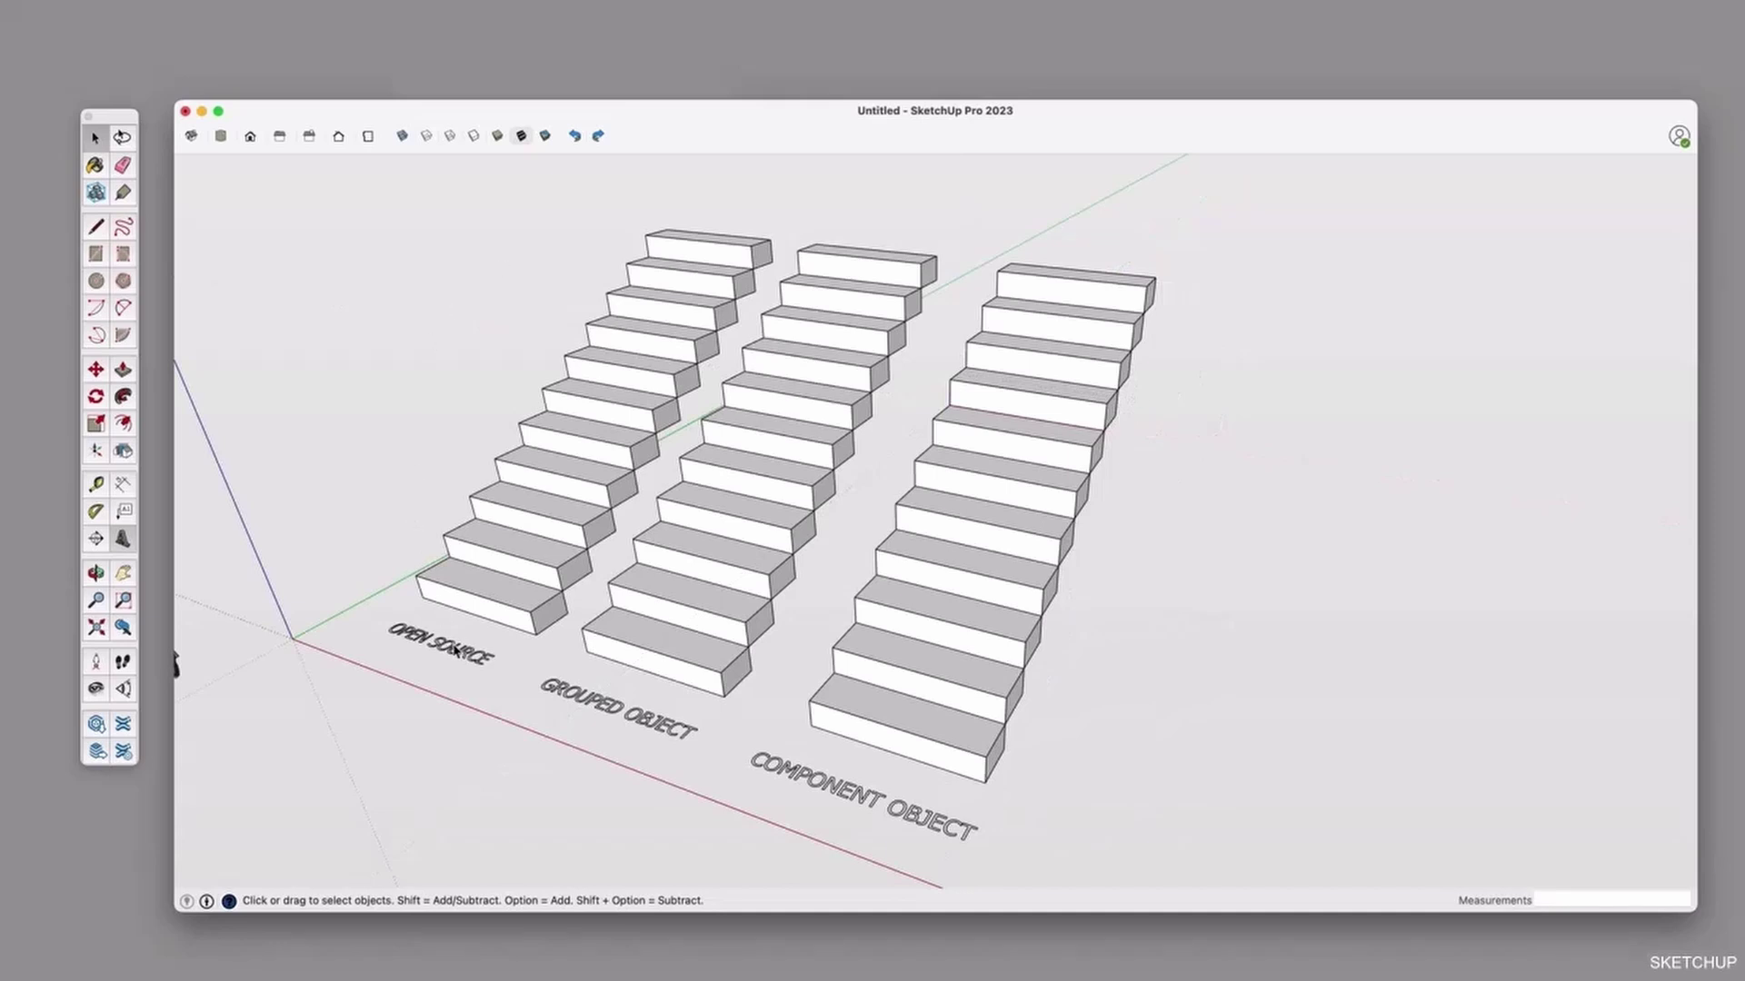
Try to move the fifth step's group out of the GROUPED OBJECT staircase.
{"action": "left_click", "coordinate": [505, 566]}
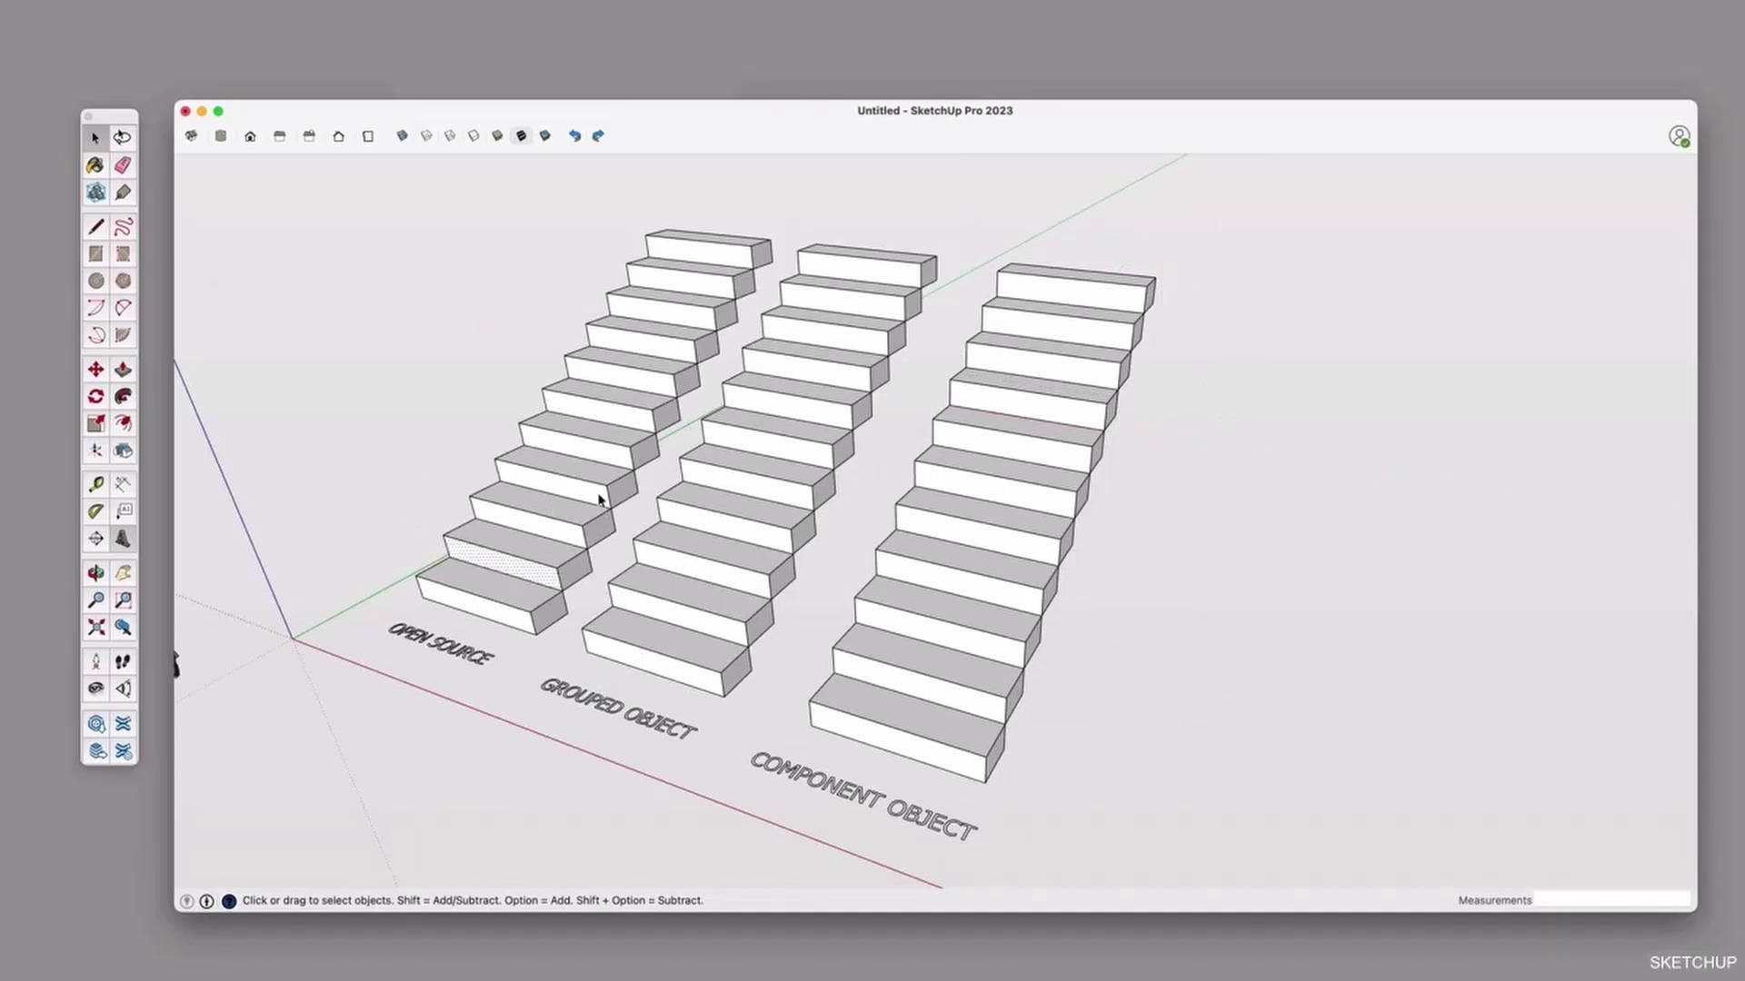
{"action": "left_click", "coordinate": [788, 489]}
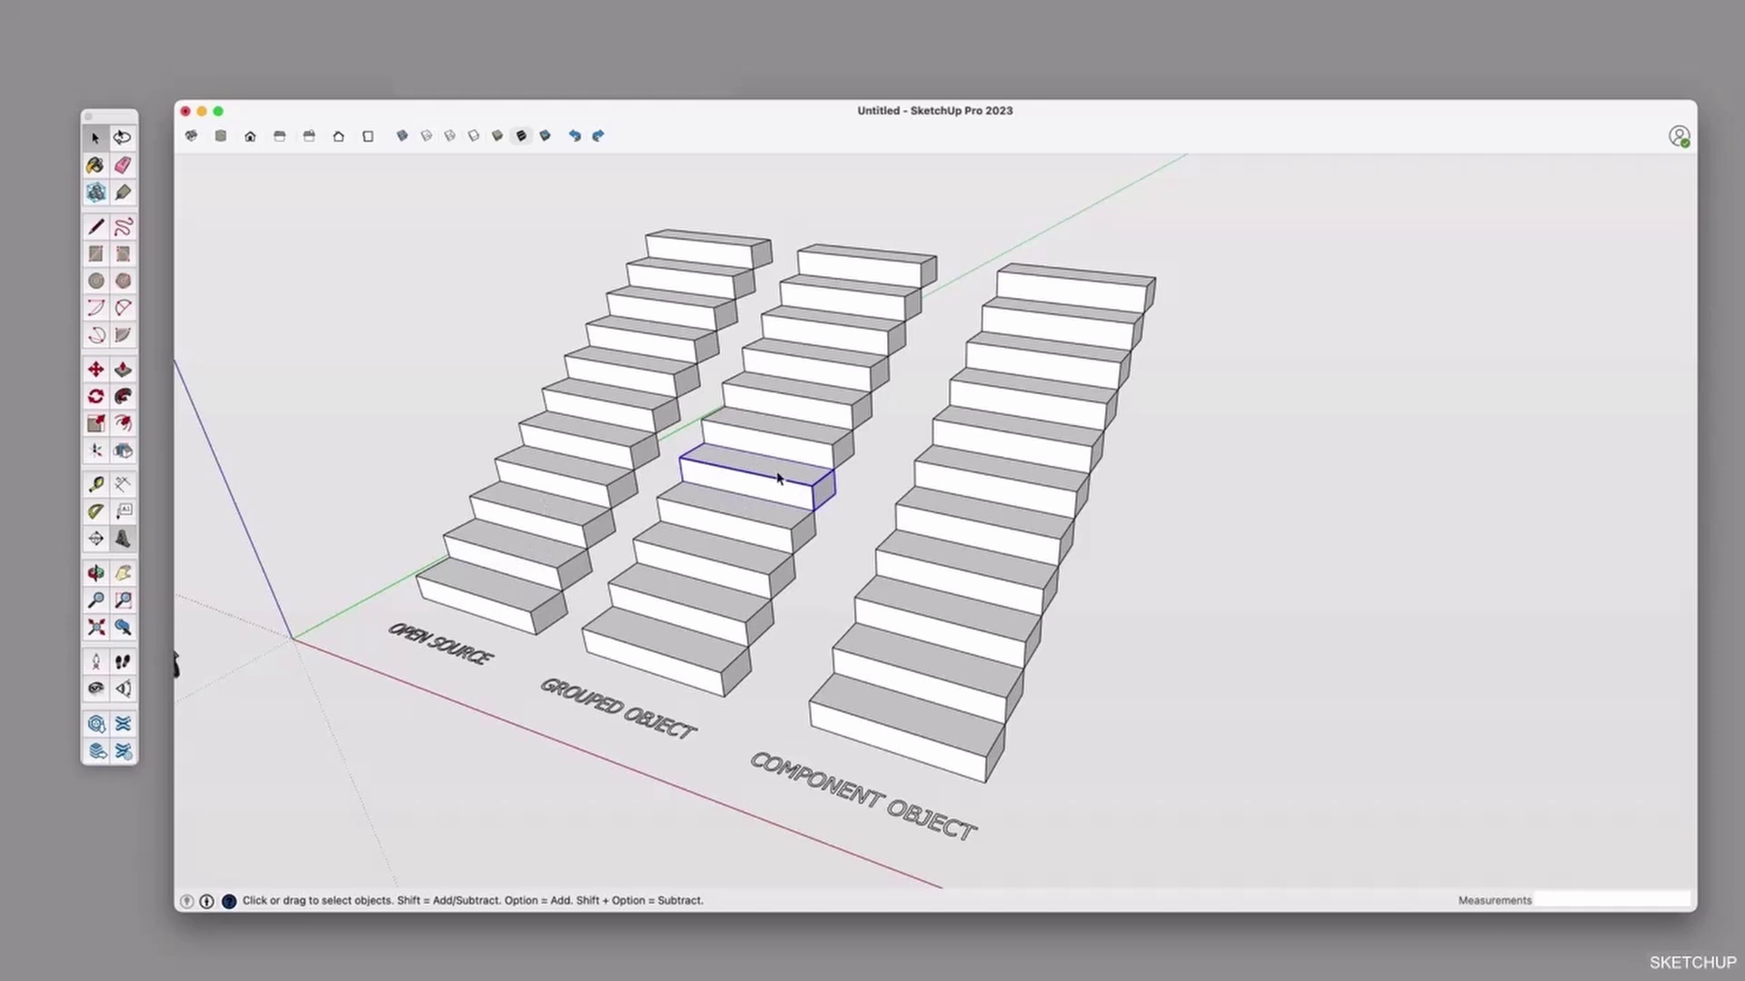
{"action": "key", "text": "m"}
{"action": "left_click", "coordinate": [813, 506]}
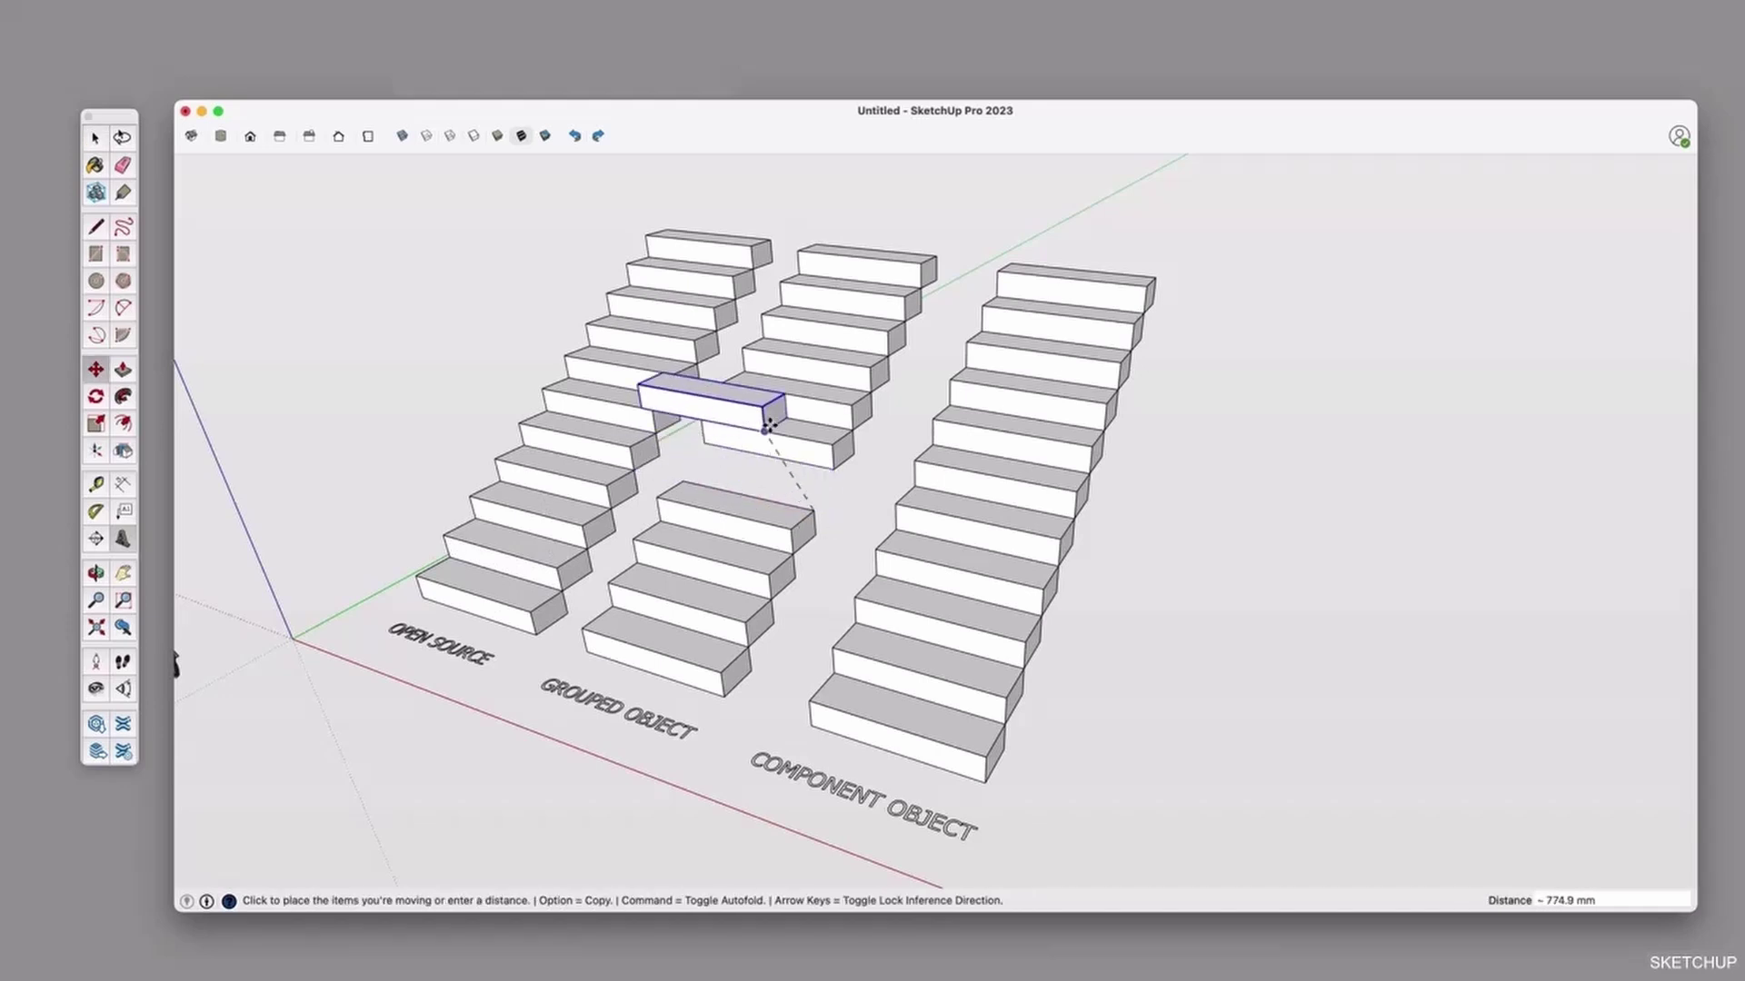
{"action": "key", "text": "Escape"}
{"action": "key", "text": "space"}
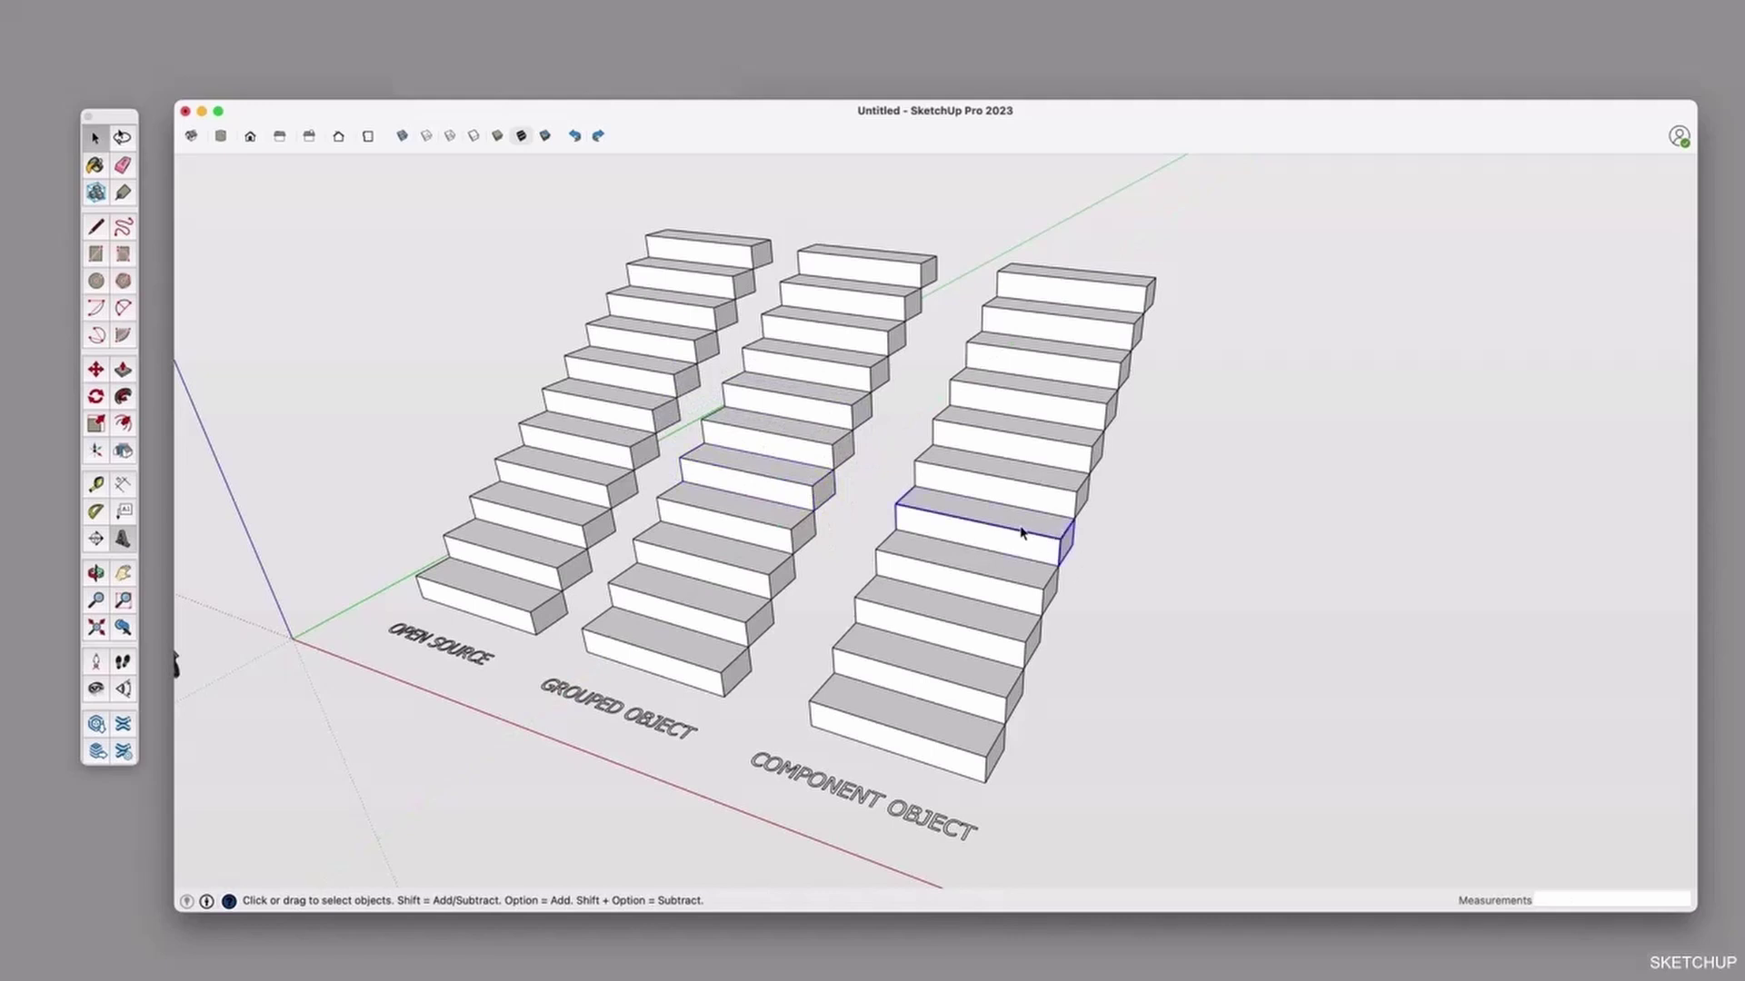
Select the fifth step's group in the GROUPED OBJECT staircase.
{"action": "mouse_move", "coordinate": [1024, 534]}
{"action": "middle_mouse_down"}
{"action": "mouse_move", "coordinate": [1024, 514]}
{"action": "mouse_move", "coordinate": [990, 506]}
{"action": "mouse_move", "coordinate": [1033, 522]}
{"action": "middle_mouse_up"}
{"action": "scroll", "coordinate": [954, 494], "scroll_direction": "up", "scroll_amount": 1}
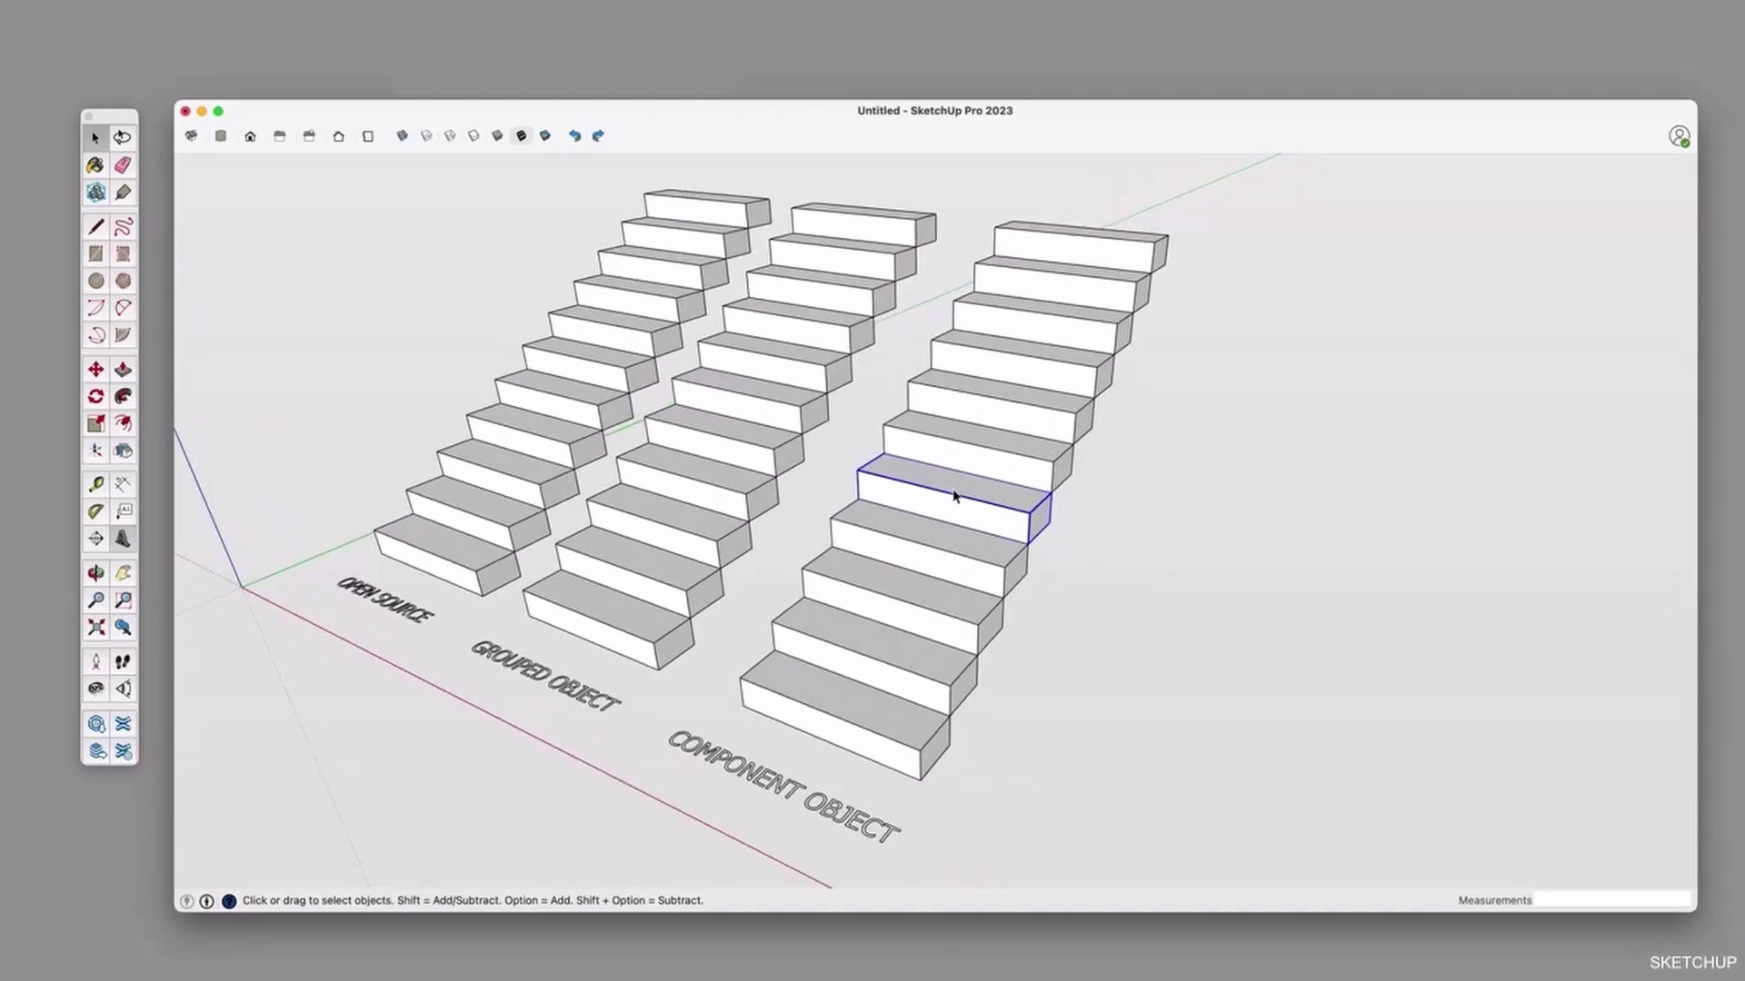
{"action": "left_click", "coordinate": [763, 437]}
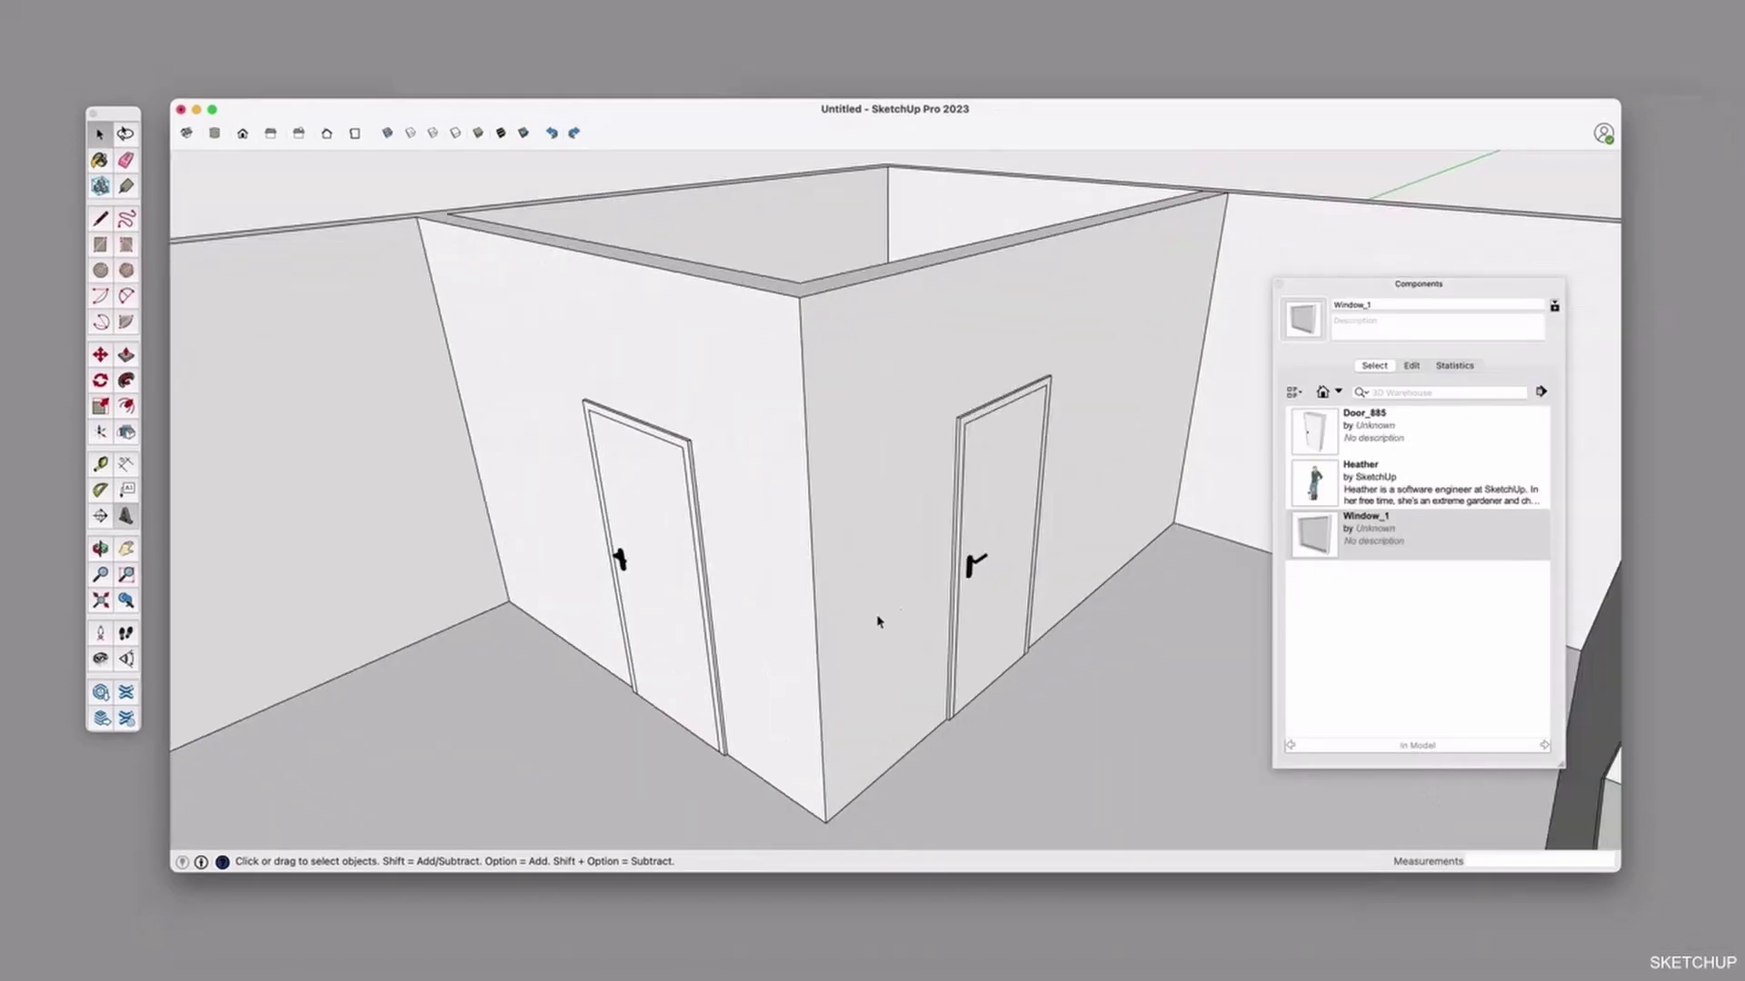
Open the frame inside the door component on the left-hand wall and pull its side face out about 79 mm.
{"action": "left_click", "coordinate": [659, 505]}
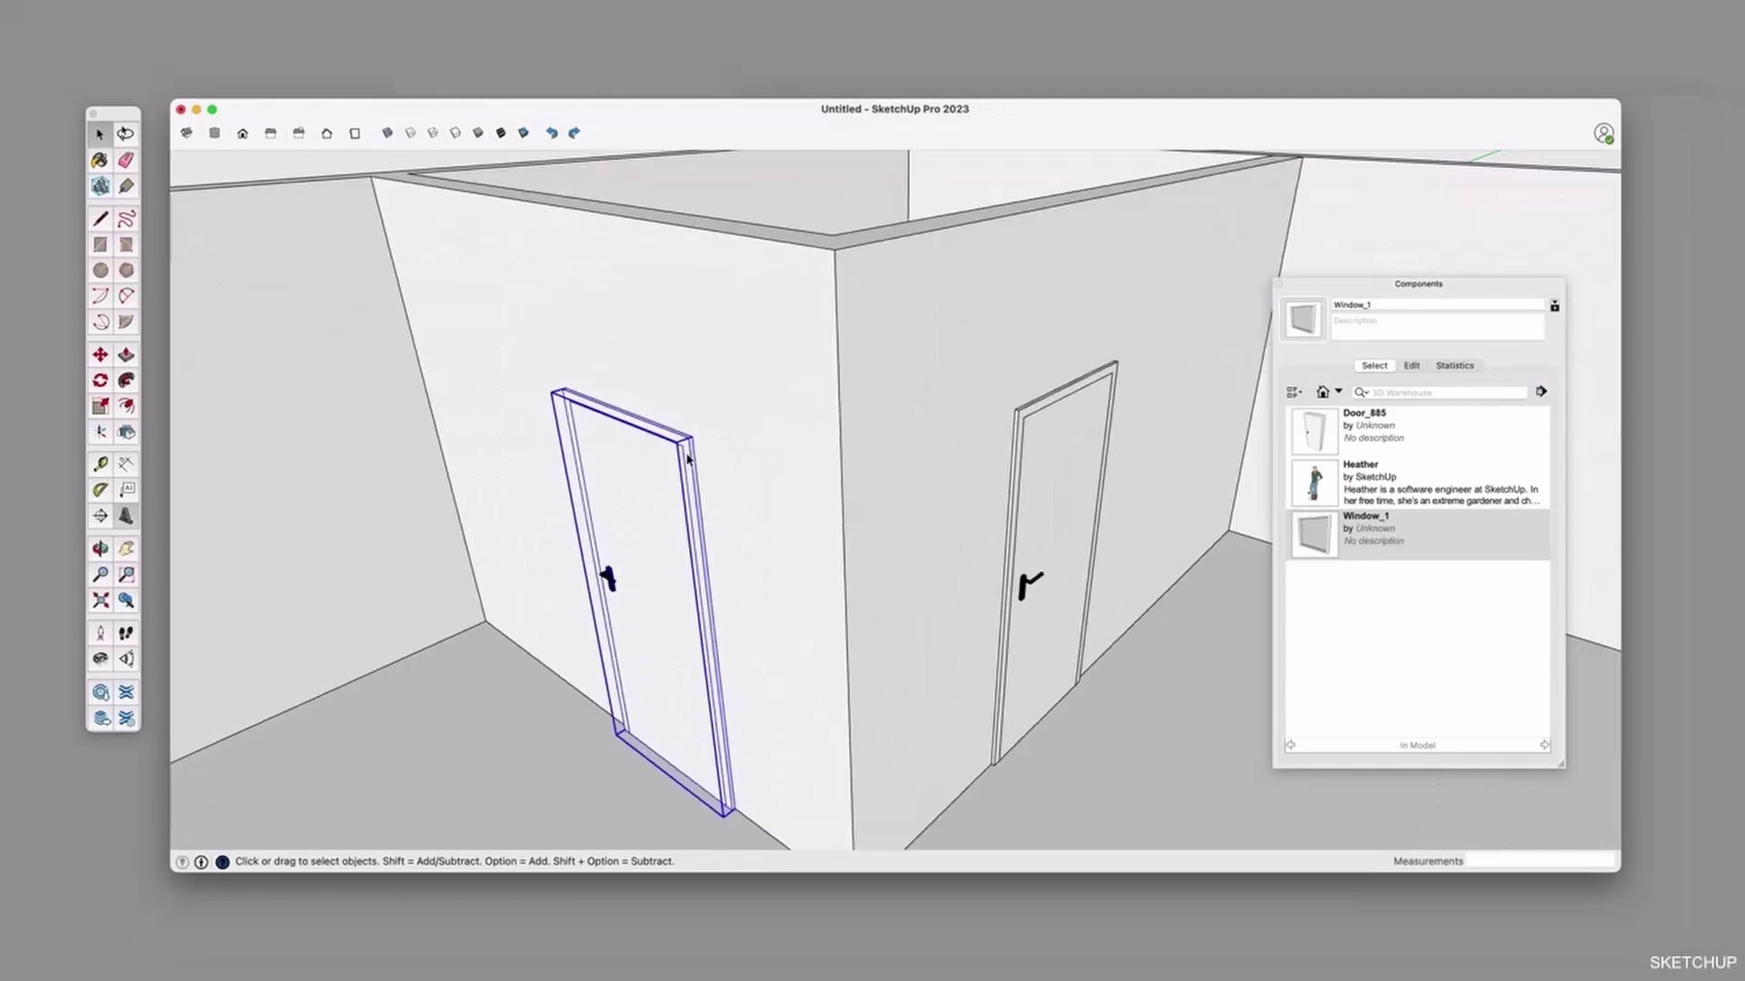
{"action": "scroll", "coordinate": [688, 460], "scroll_direction": "up", "scroll_amount": 2}
{"action": "double_click", "coordinate": [690, 444]}
{"action": "left_click", "coordinate": [691, 442]}
{"action": "double_click", "coordinate": [689, 439]}
{"action": "left_click", "coordinate": [689, 439]}
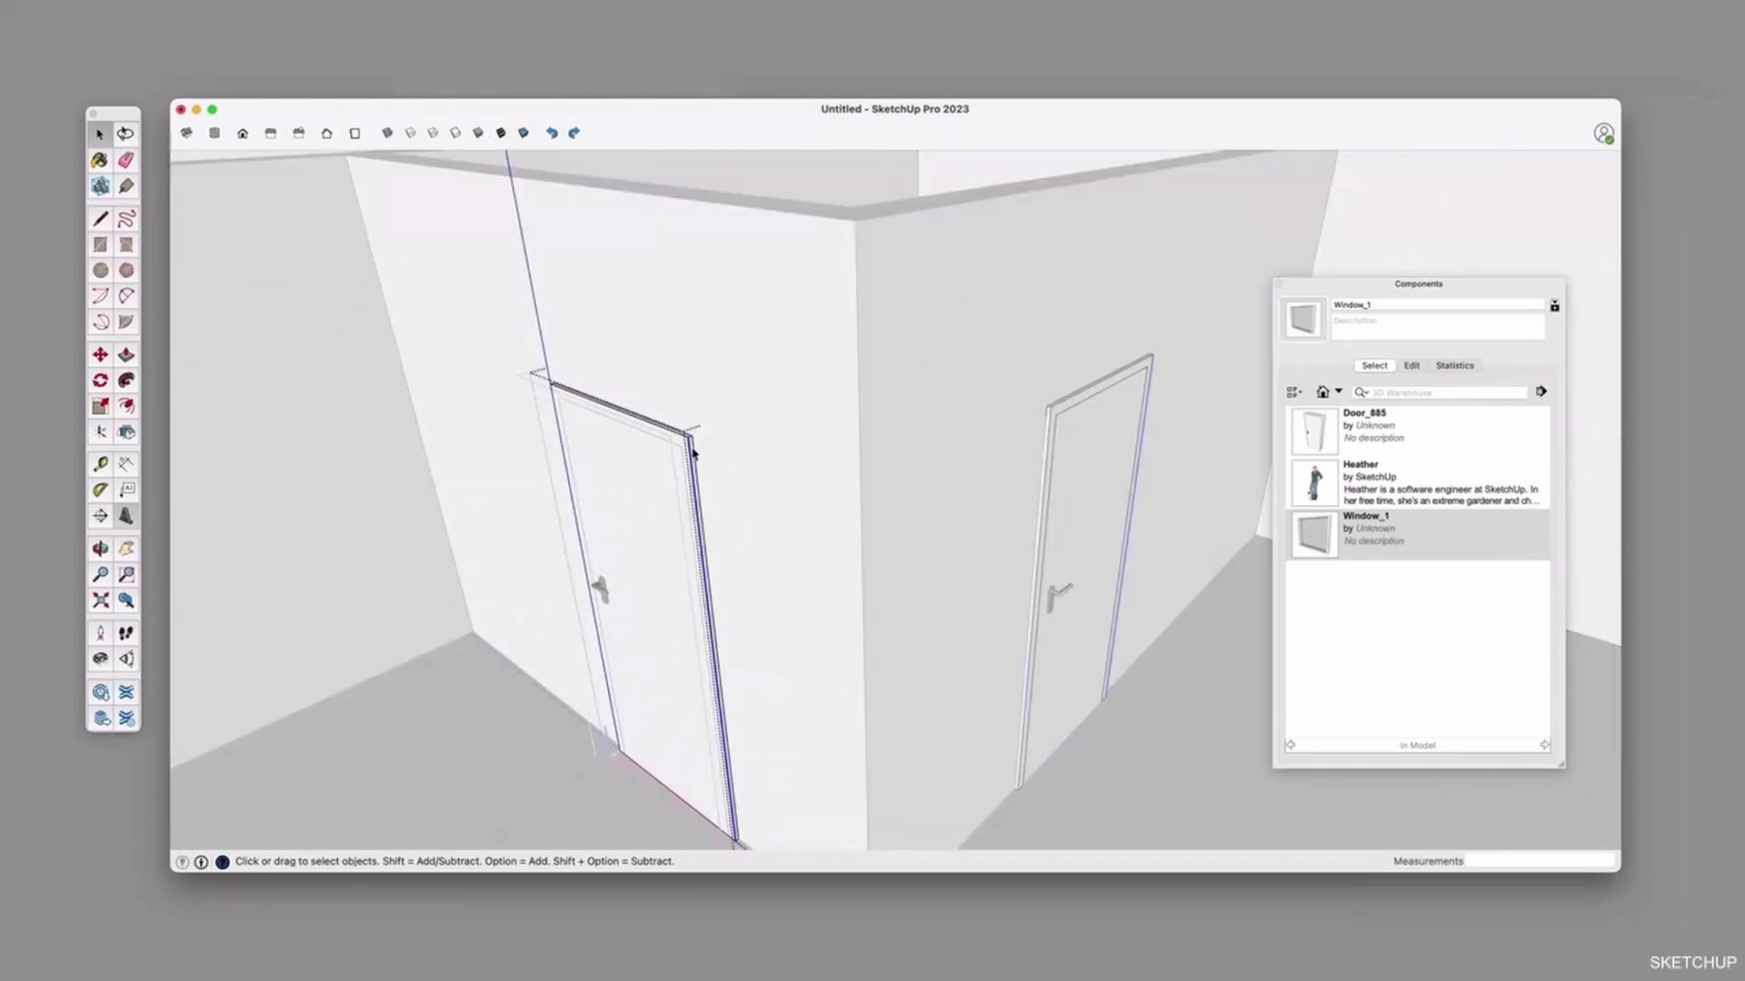
{"action": "scroll", "coordinate": [692, 451], "scroll_direction": "up", "scroll_amount": 3}
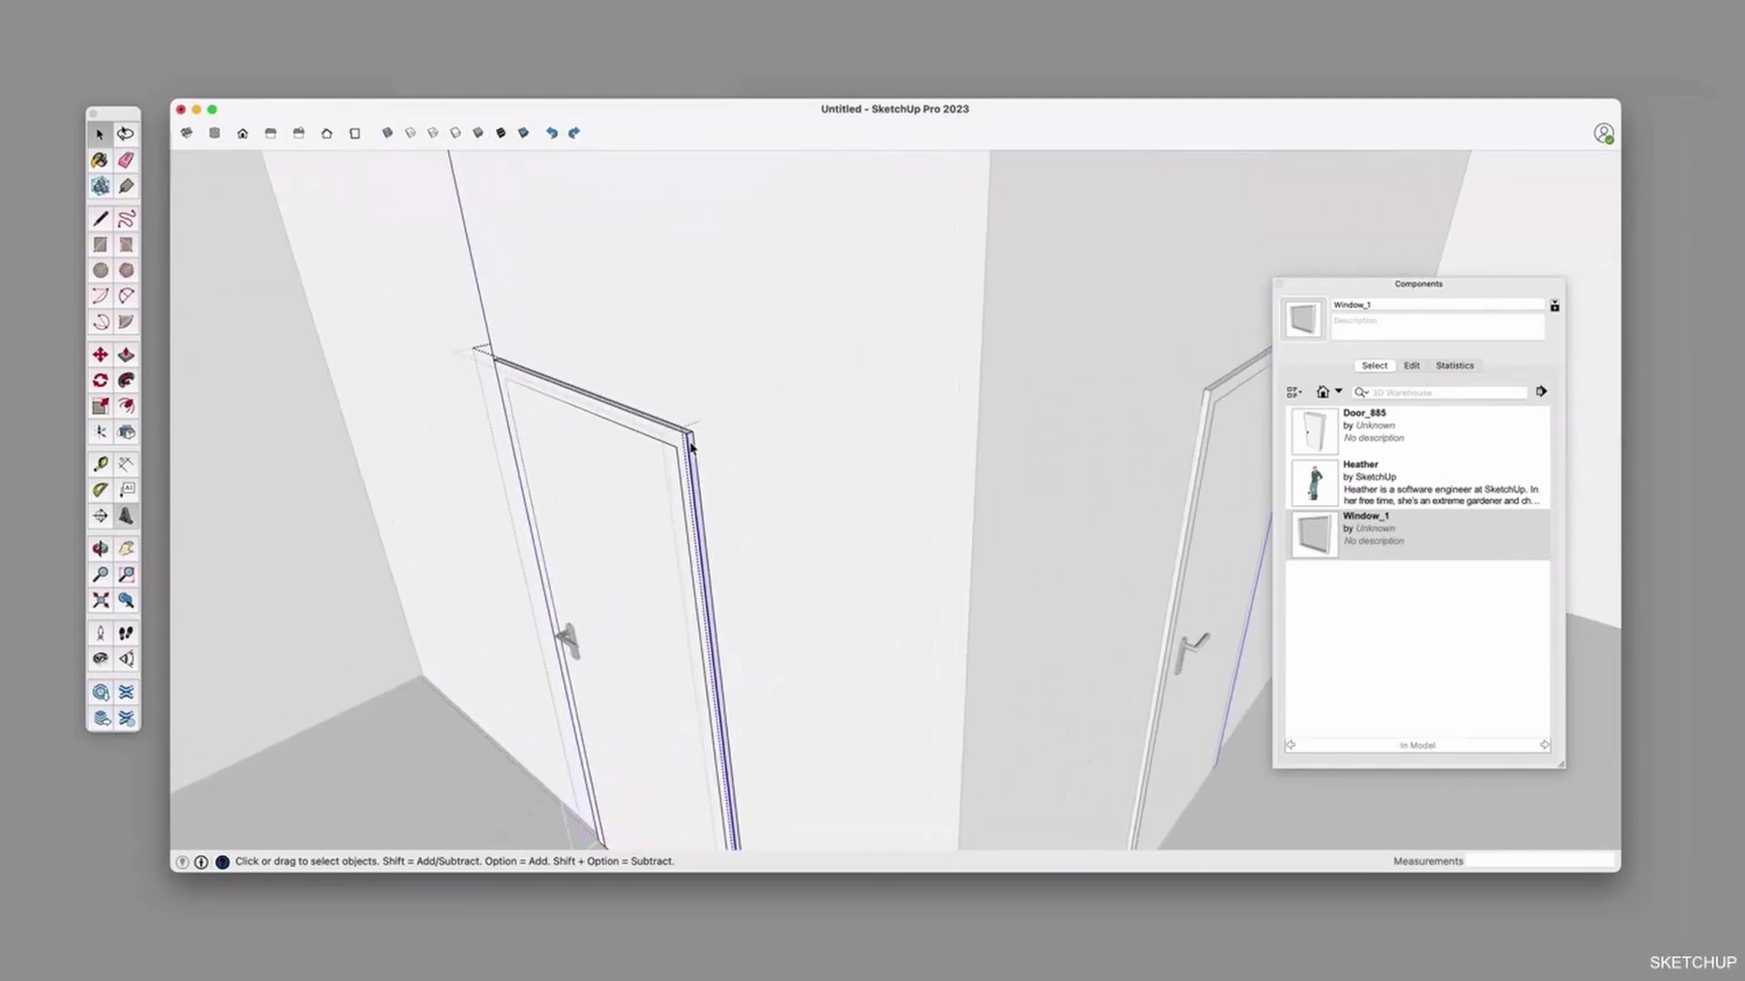
{"action": "key", "text": "p"}
{"action": "left_click", "coordinate": [692, 448]}
{"action": "scroll", "coordinate": [695, 449], "scroll_direction": "down", "scroll_amount": 3}
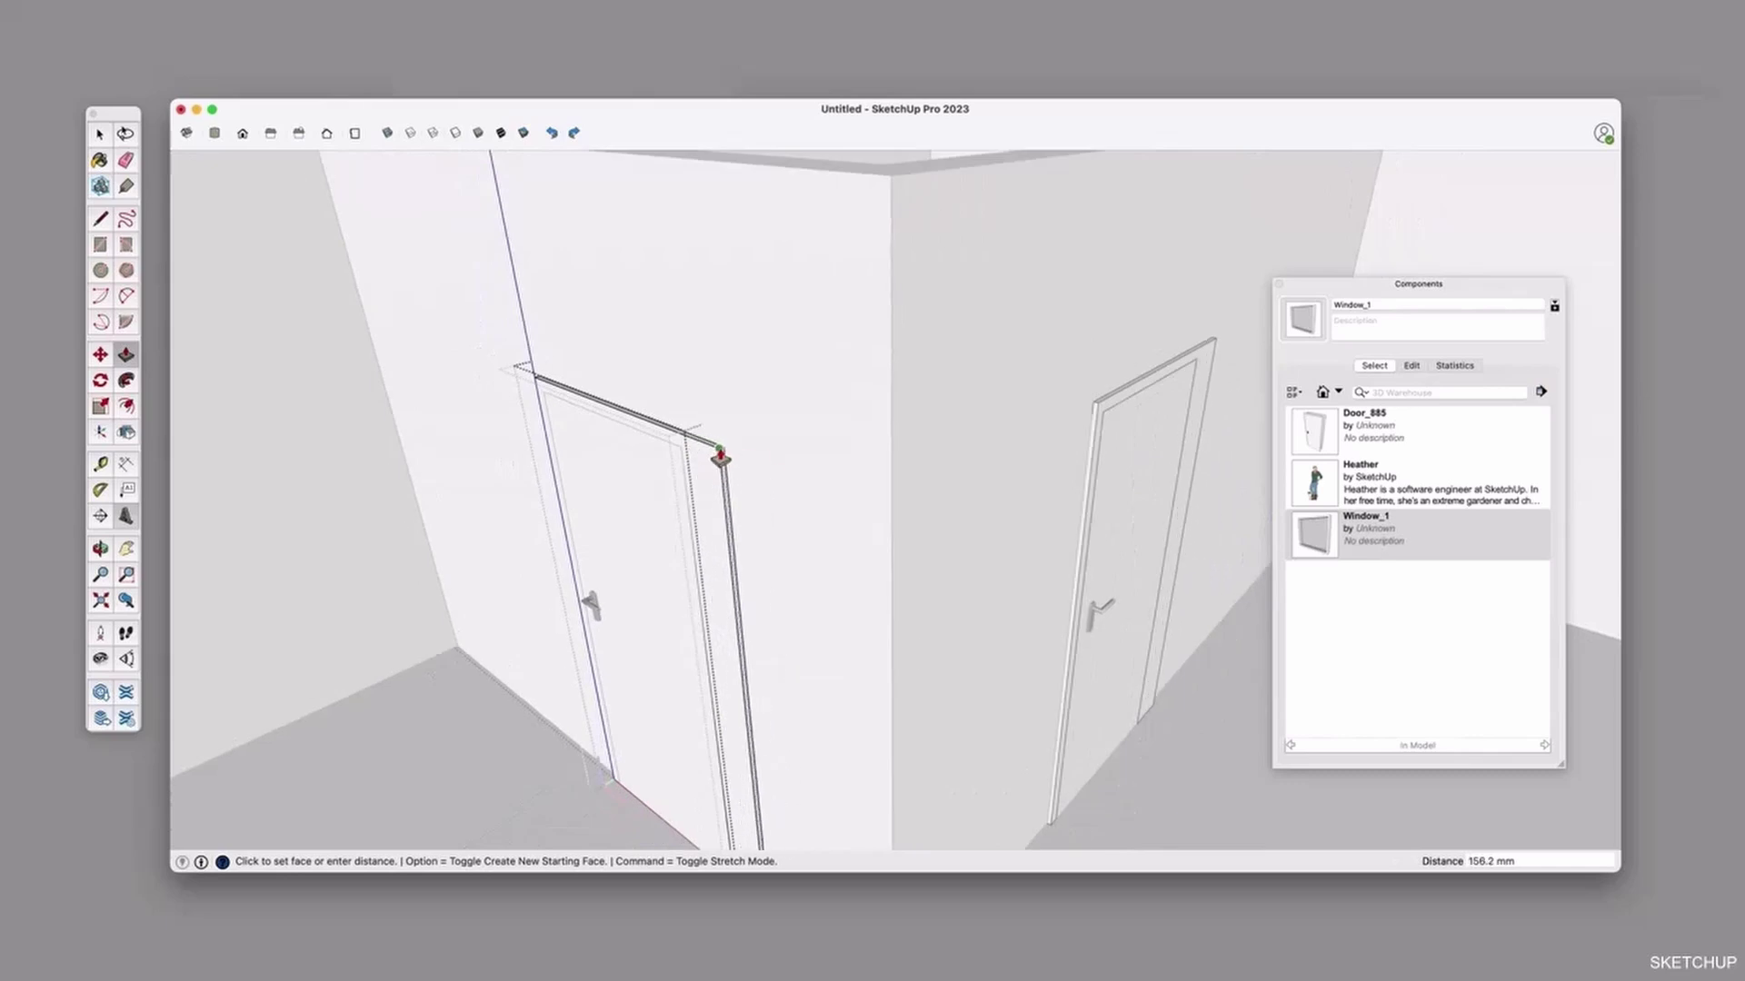
{"action": "scroll", "coordinate": [689, 454], "scroll_direction": "up", "scroll_amount": 3}
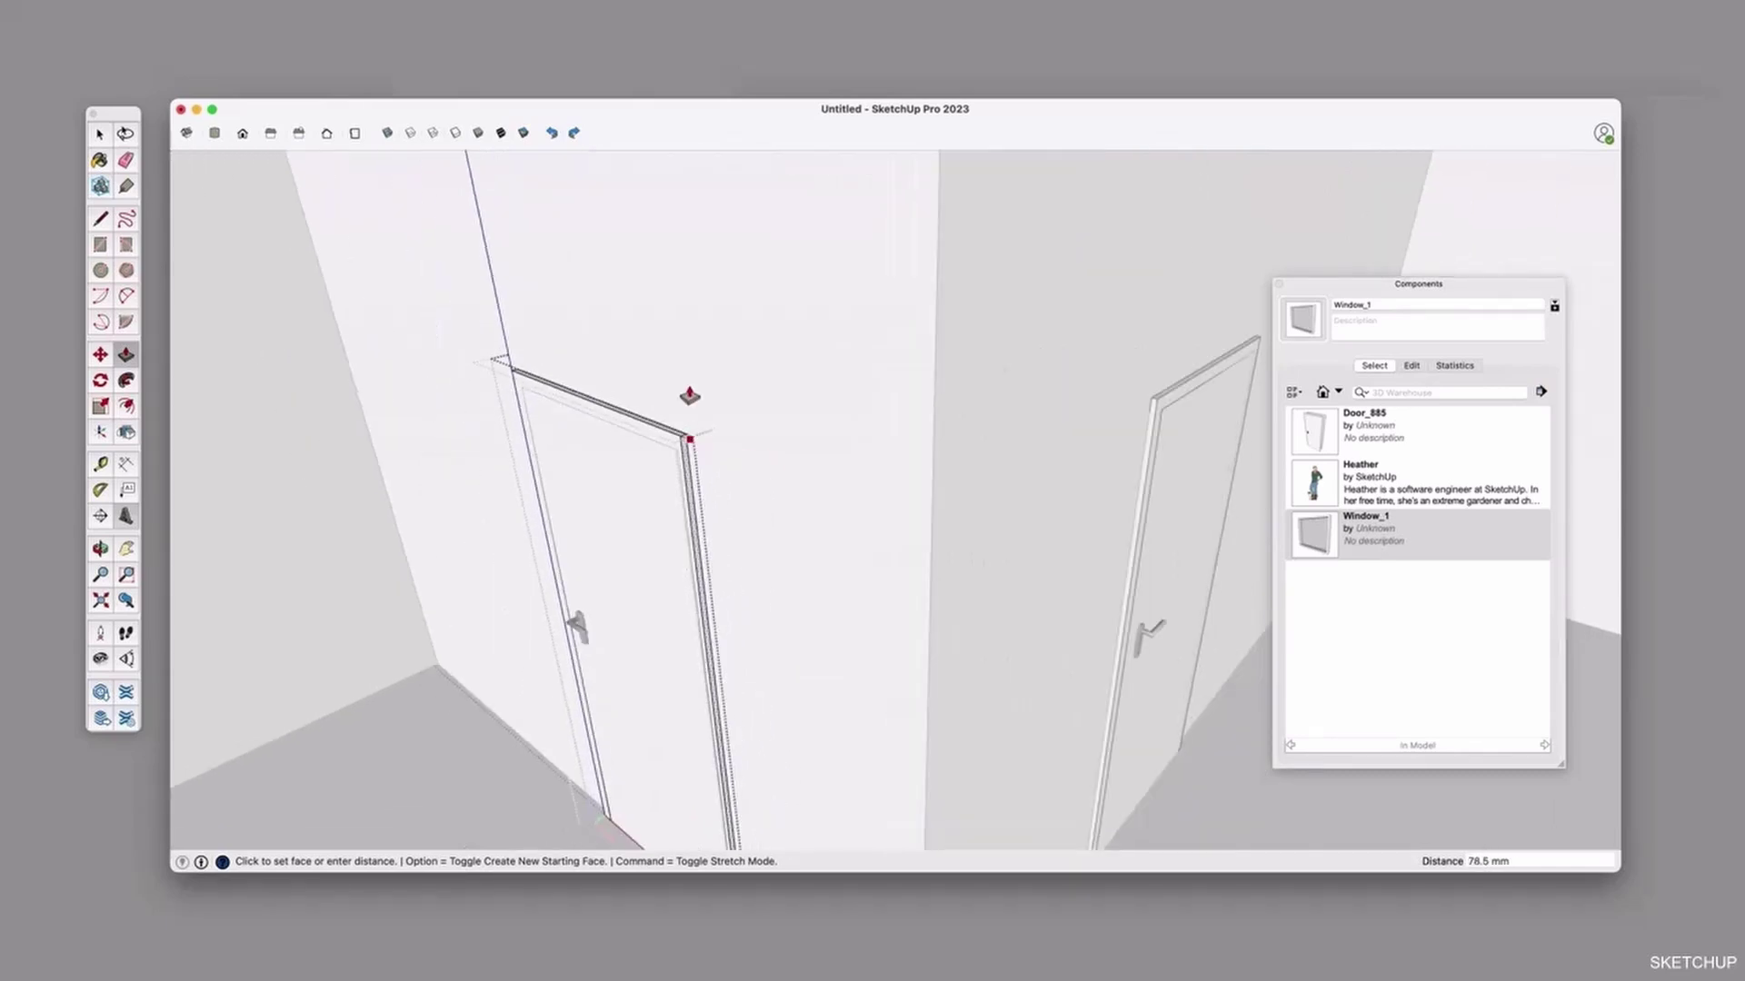
{"action": "left_click", "coordinate": [690, 398]}
{"action": "key", "text": "space"}
Push/pull the frame face at the head of the same door by 50 mm.
{"action": "scroll", "coordinate": [670, 436], "scroll_direction": "up", "scroll_amount": 3}
{"action": "key", "text": "p"}
{"action": "left_click", "coordinate": [670, 431]}
{"action": "scroll", "coordinate": [669, 428], "scroll_direction": "down", "scroll_amount": 3}
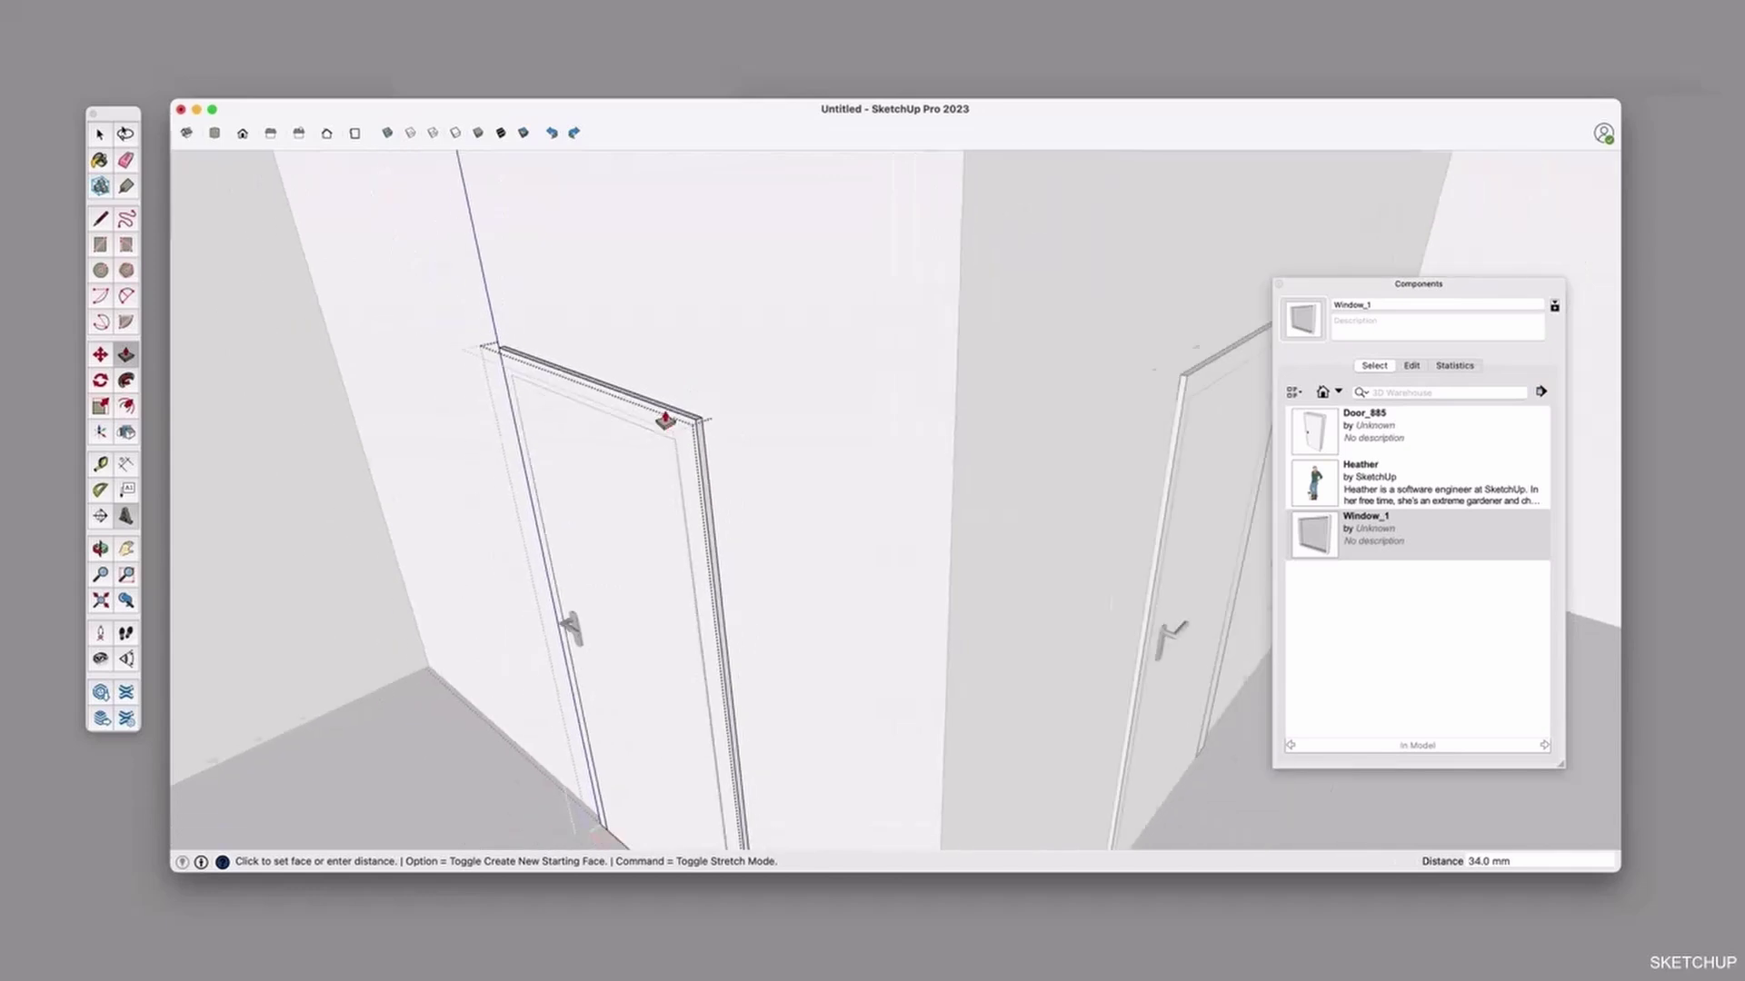
{"action": "type", "text": "50"}
{"action": "key", "text": "Return"}
{"action": "middle_click_drag", "start_coordinate": [666, 421], "coordinate": [764, 427]}
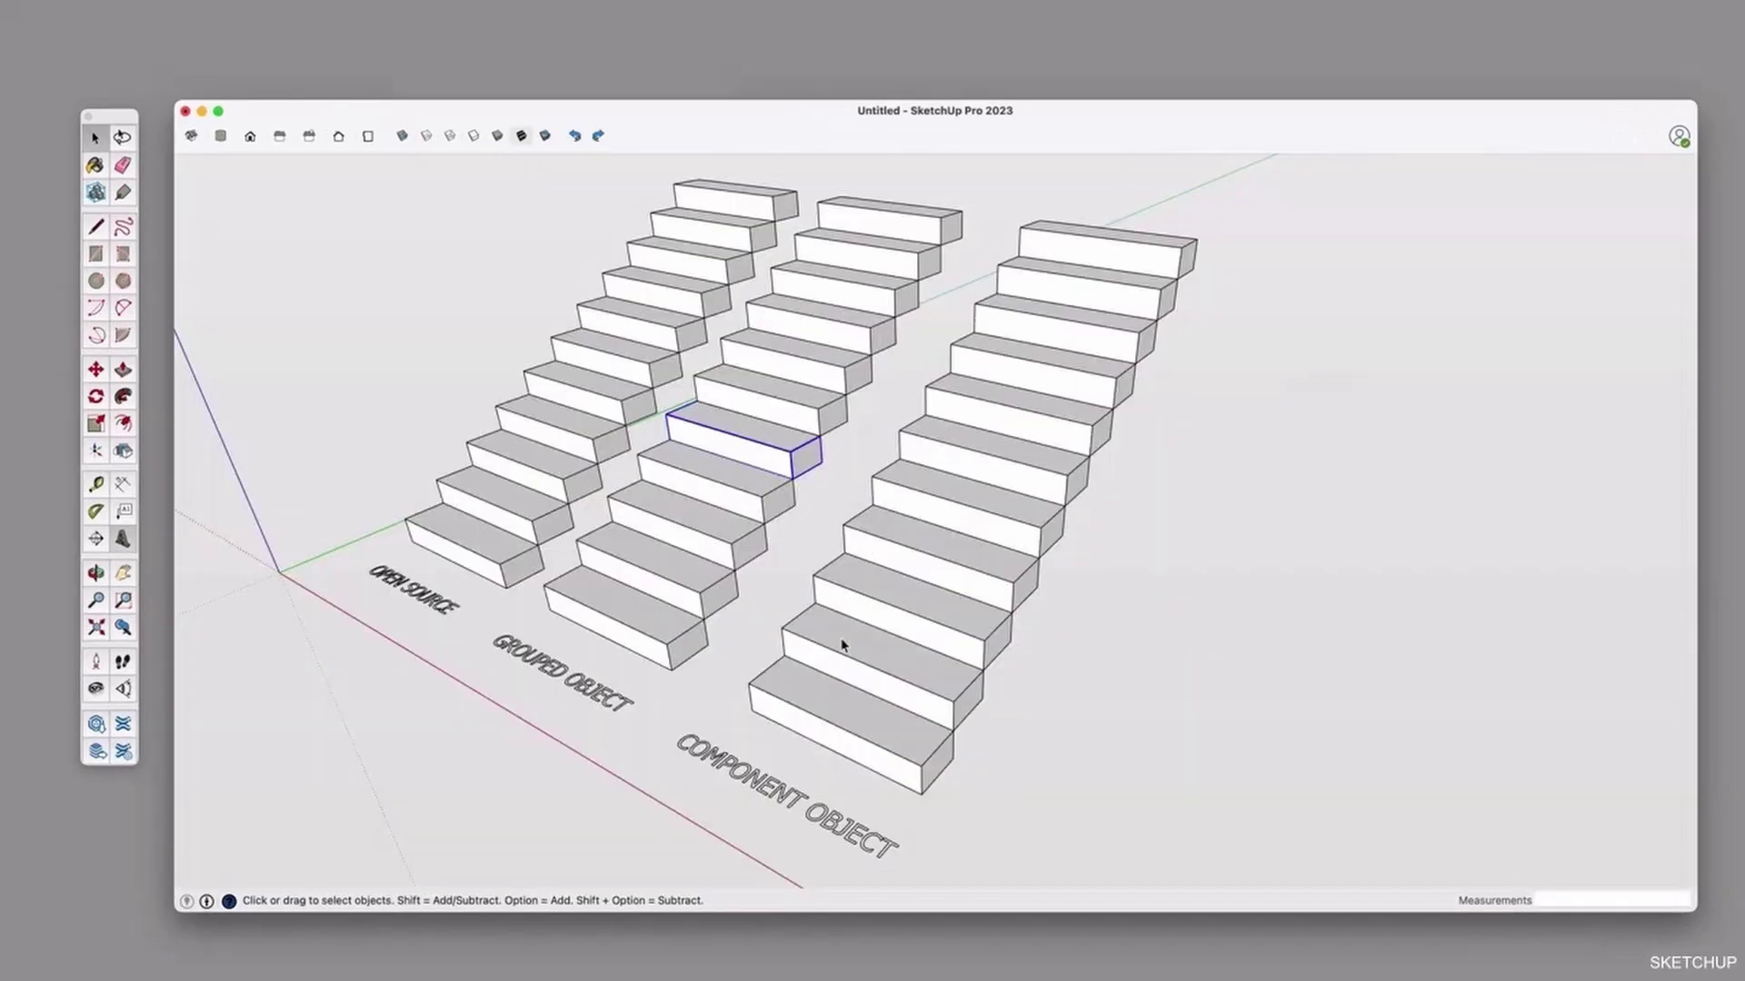
Make the lowest step of the COMPONENT OBJECT staircase a unique component.
{"action": "left_click", "coordinate": [875, 718]}
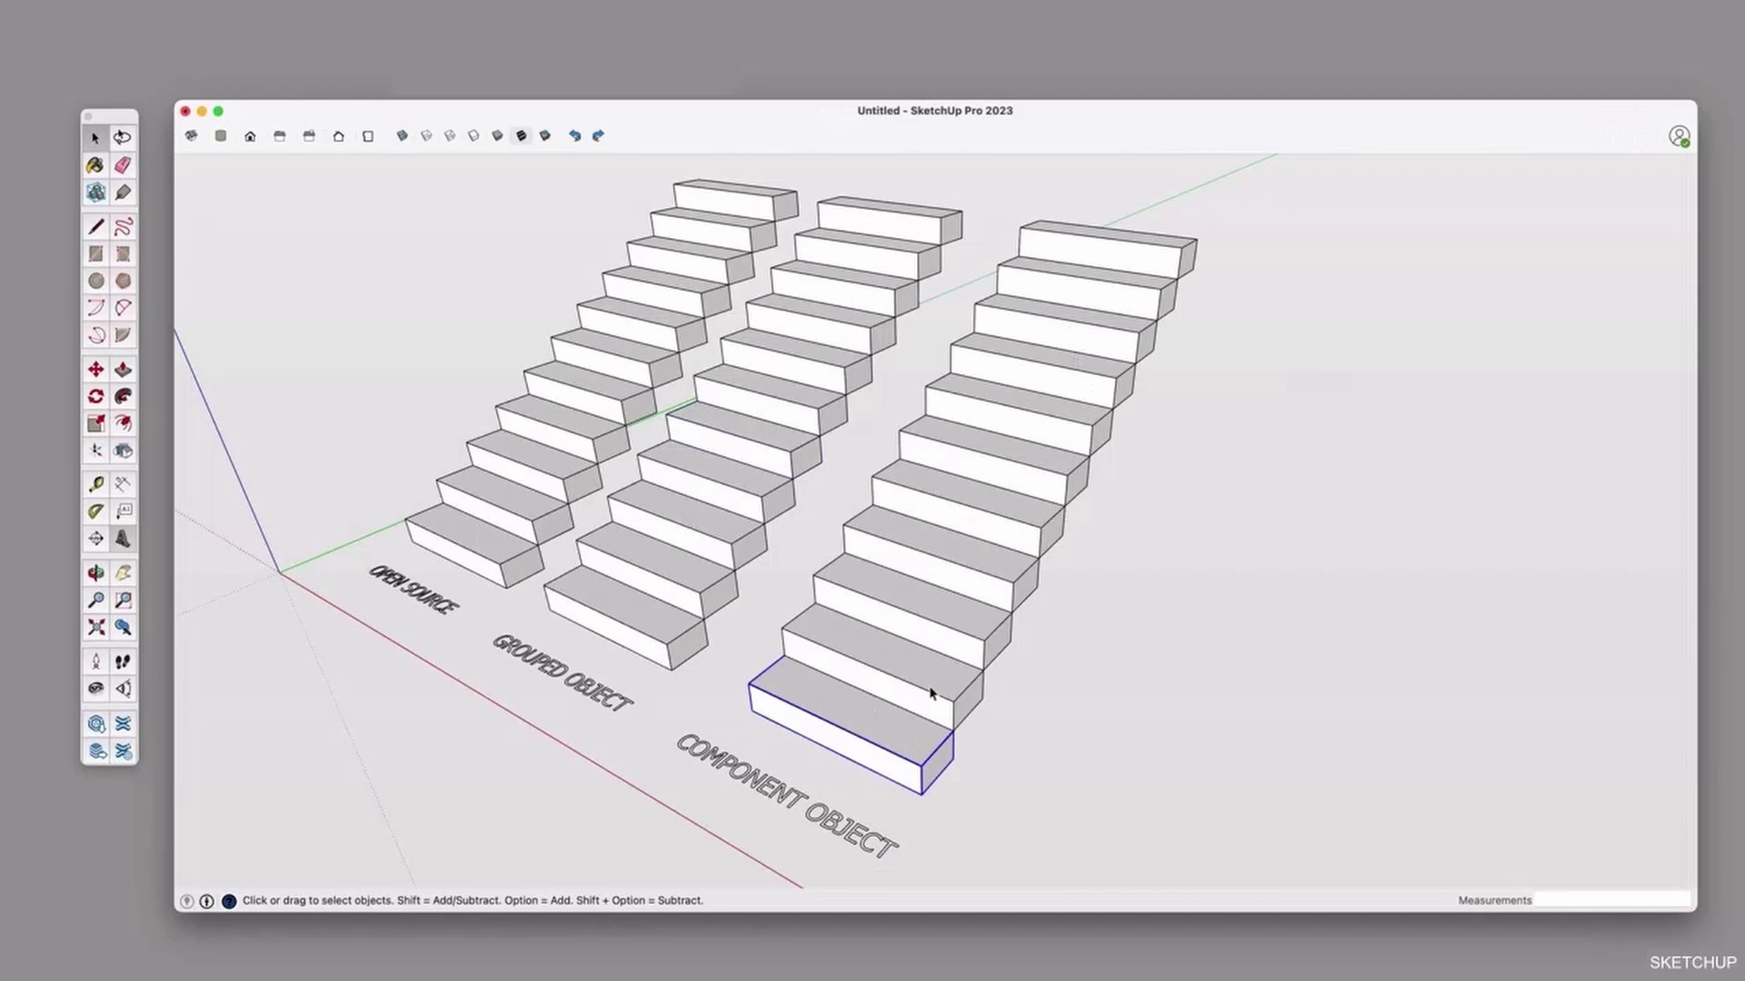
{"action": "right_click", "coordinate": [890, 738]}
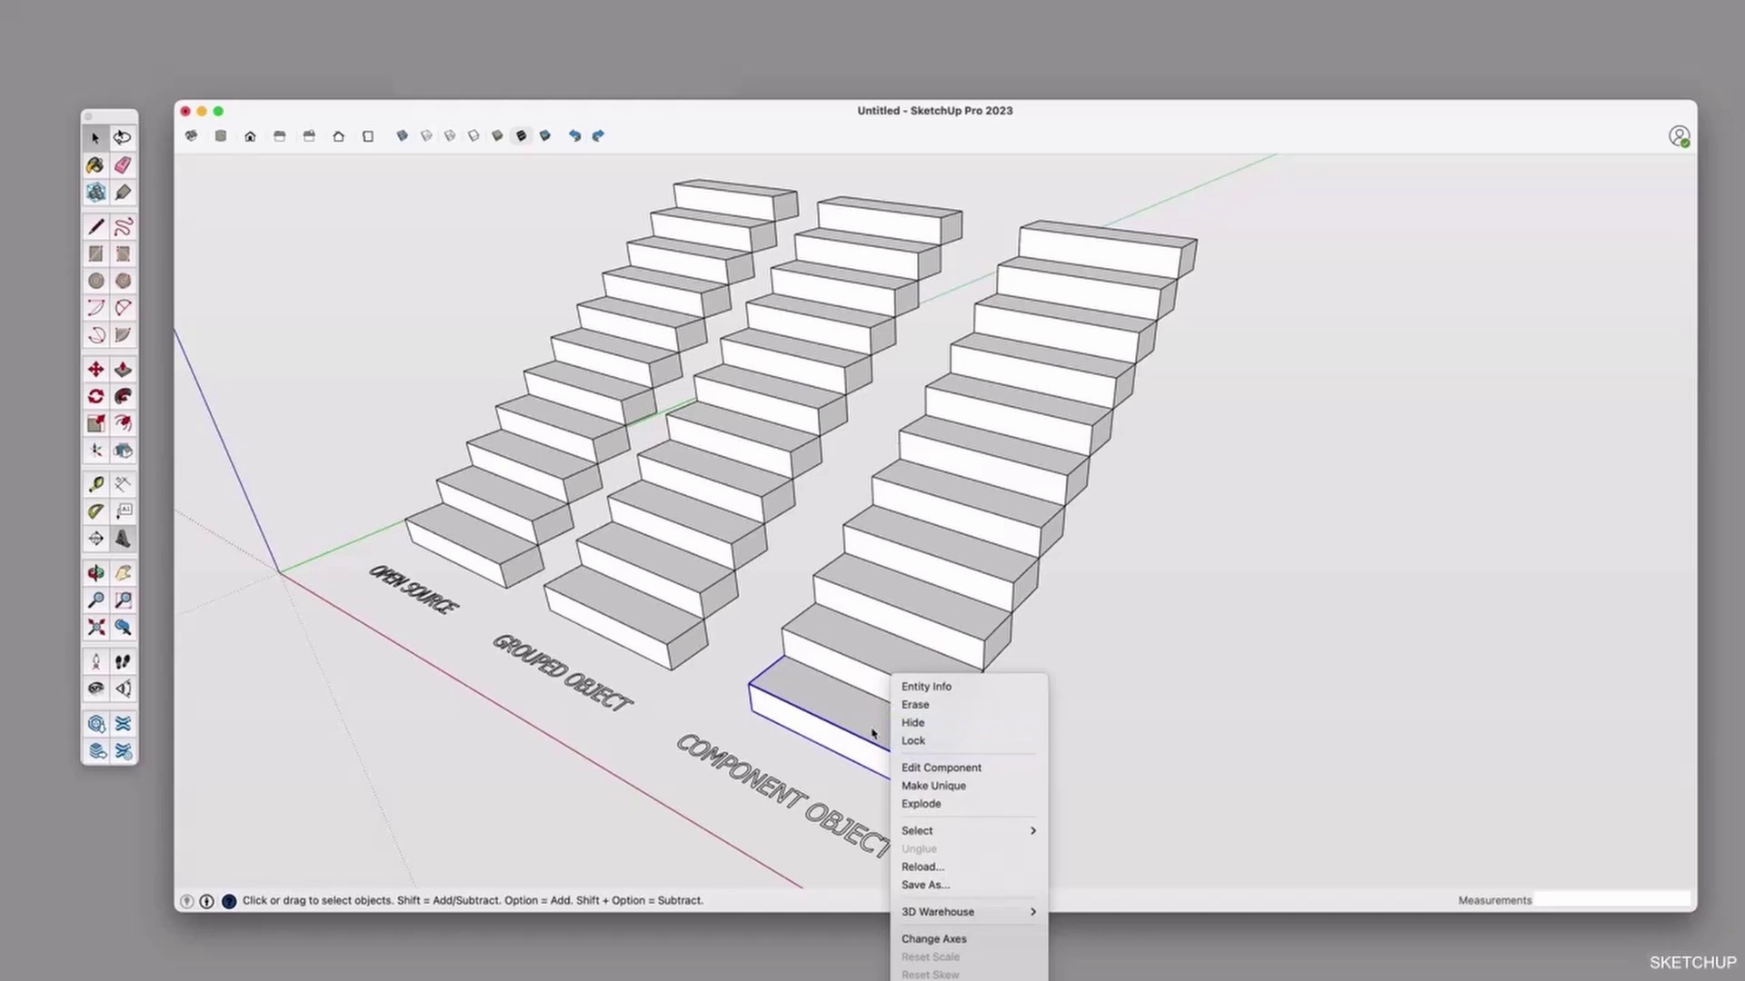
{"action": "left_click", "coordinate": [934, 787]}
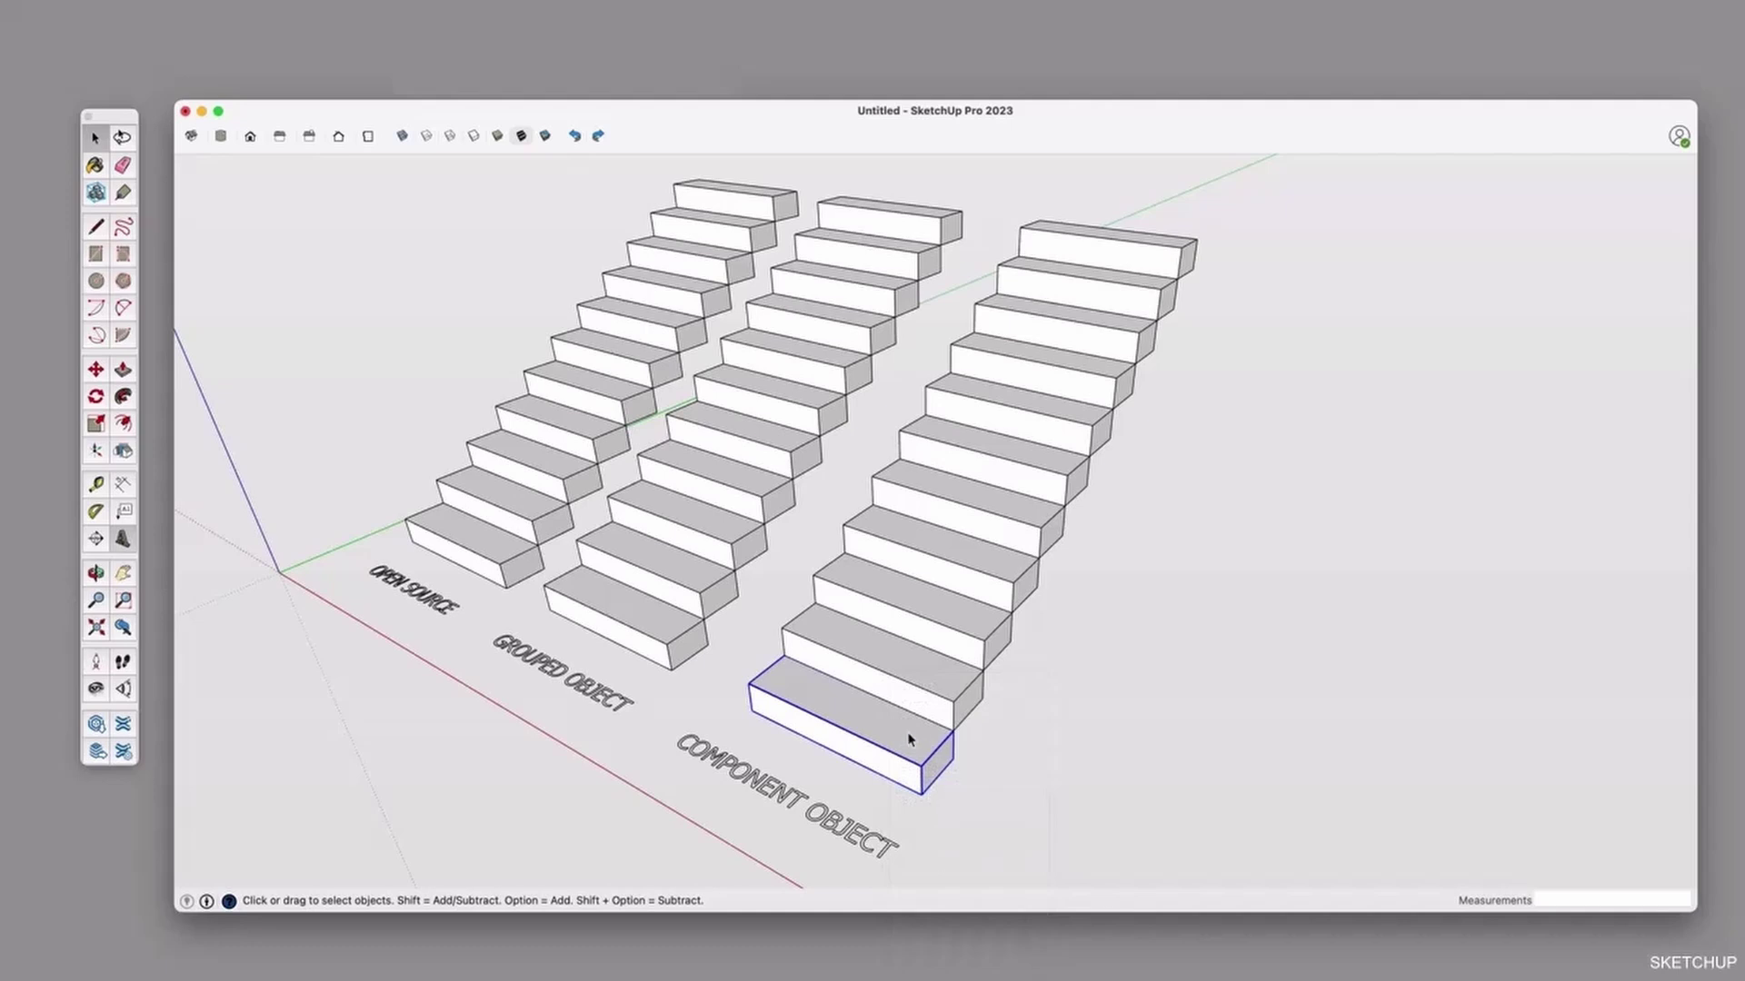
Open the lowest component step, pull its tread up about 72 mm and leave the component.
{"action": "double_click", "coordinate": [908, 739]}
{"action": "key", "text": "p"}
{"action": "left_click", "coordinate": [903, 738]}
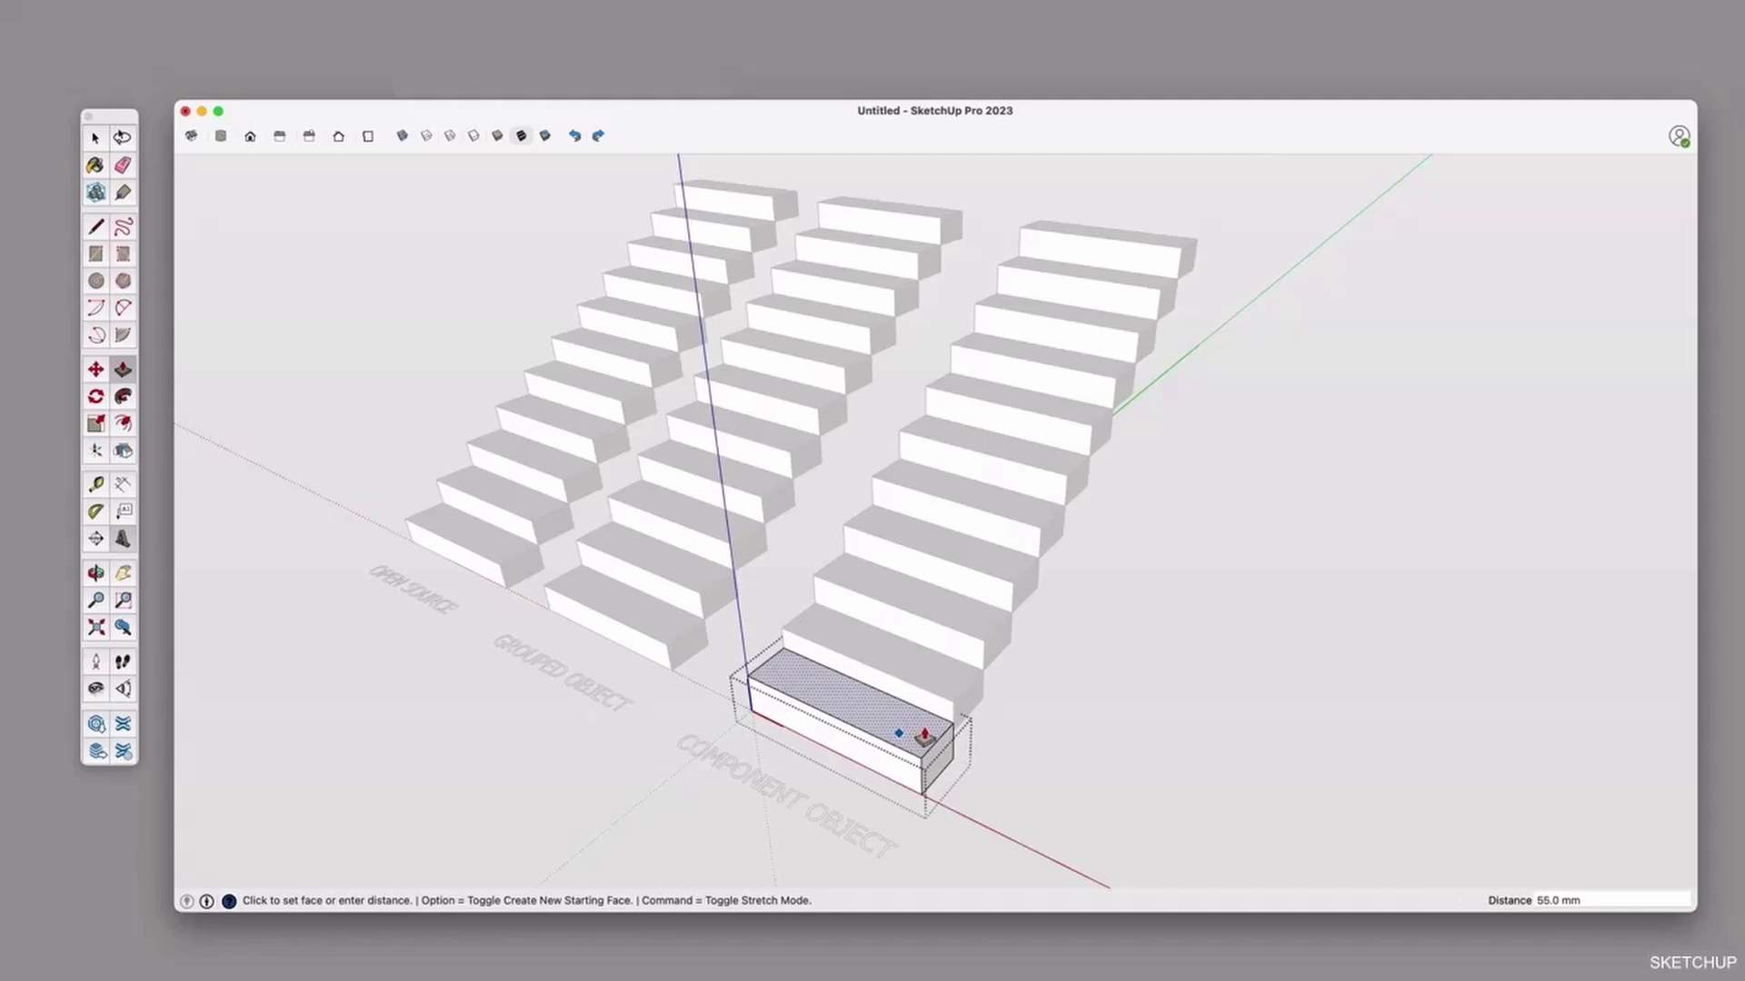
{"action": "left_click", "coordinate": [925, 735]}
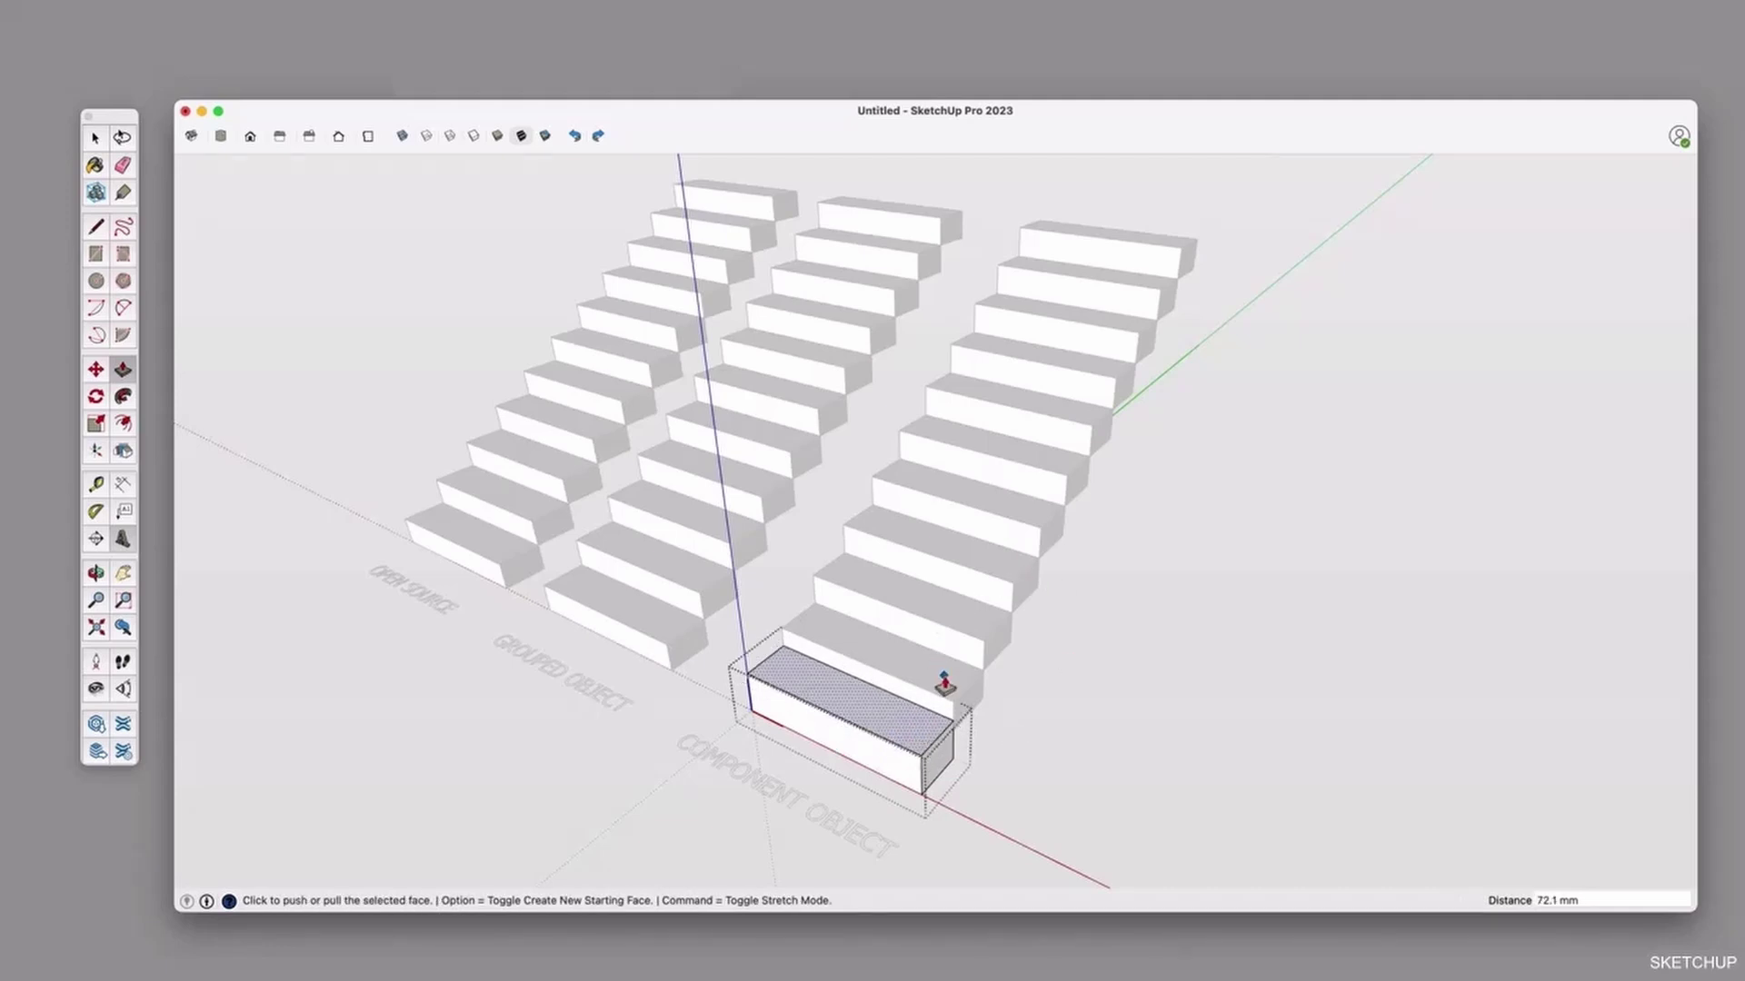
{"action": "key", "text": "space"}
{"action": "left_click", "coordinate": [950, 640]}
{"action": "left_click", "coordinate": [950, 619]}
Copy the raised lowest step of the COMPONENT OBJECT staircase end to end beside the original.
{"action": "left_click", "coordinate": [829, 694]}
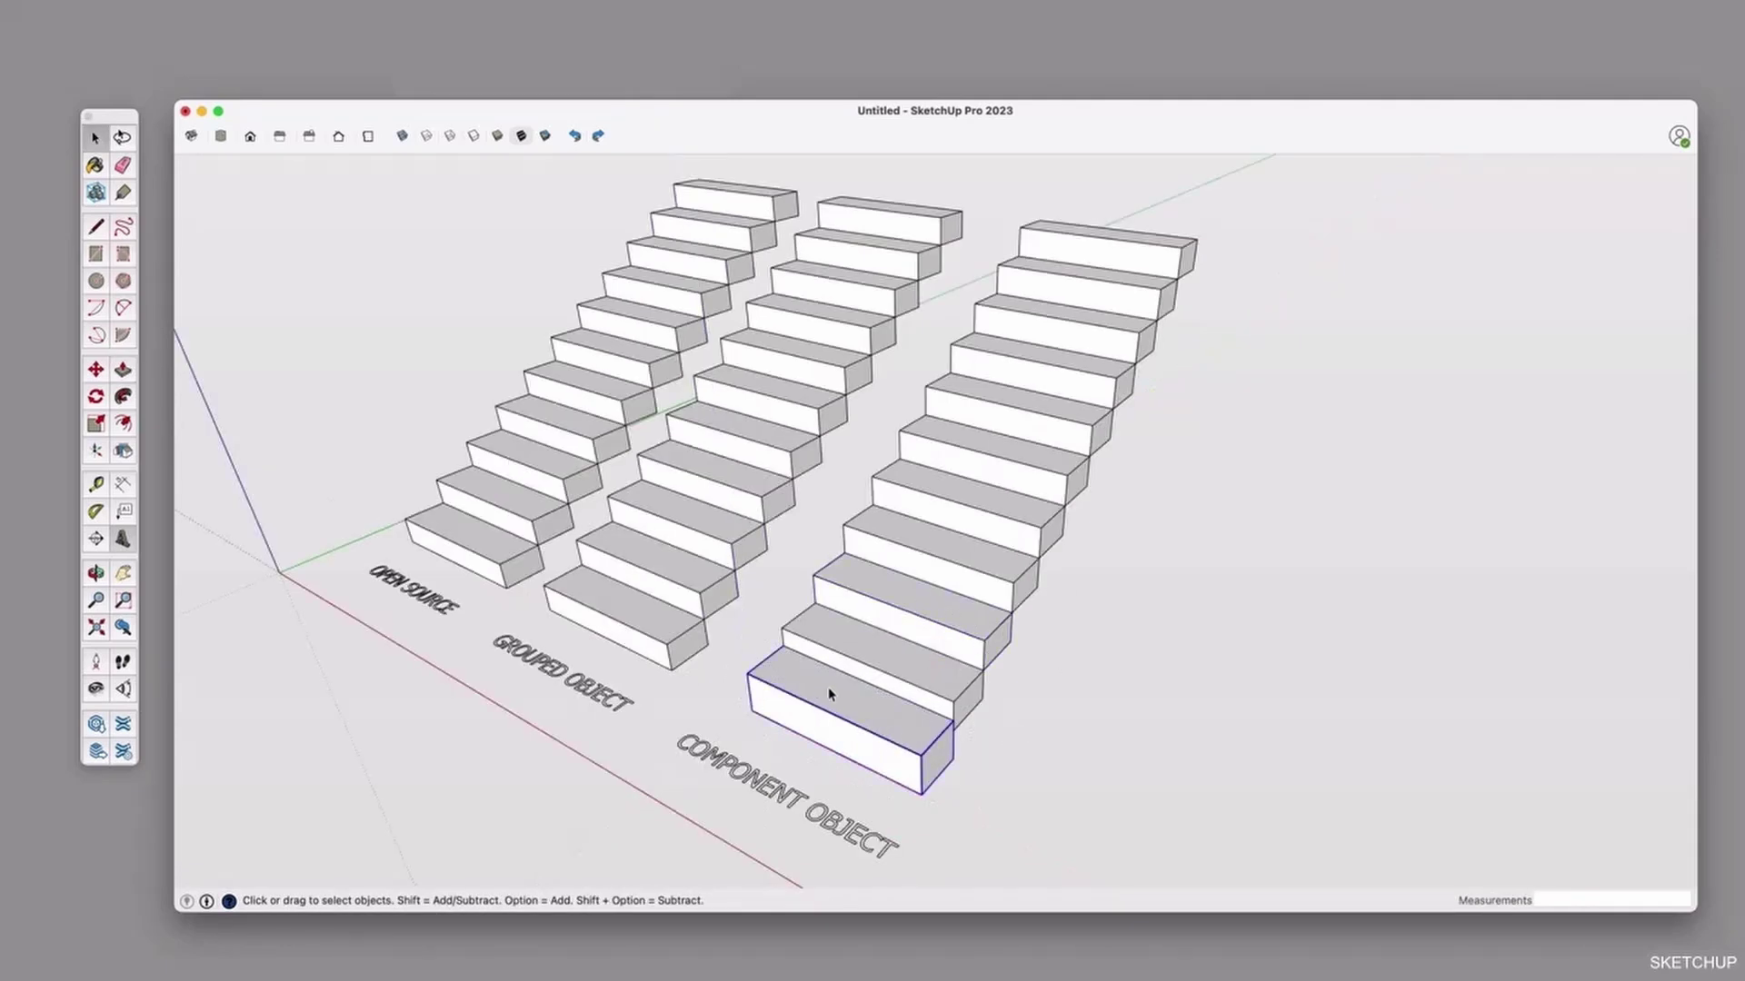
{"action": "key", "text": "m"}
{"action": "left_click", "coordinate": [783, 649]}
{"action": "key", "text": "alt"}
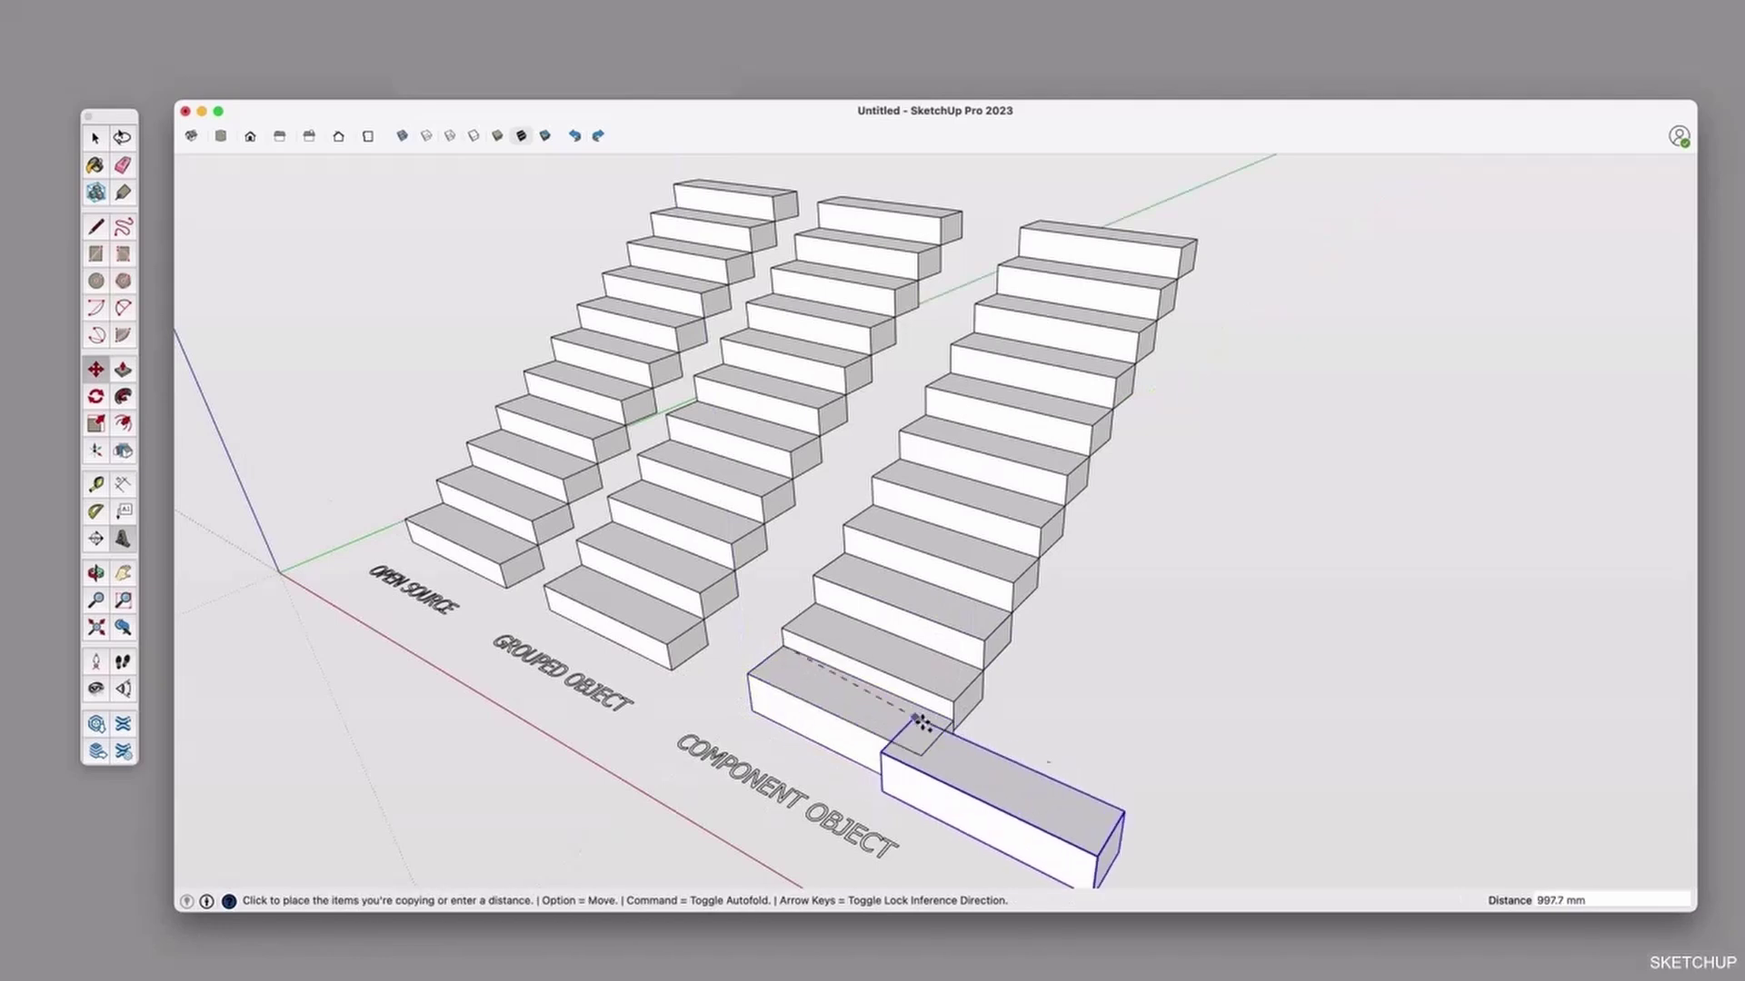
{"action": "left_click", "coordinate": [950, 727]}
{"action": "key", "text": "space"}
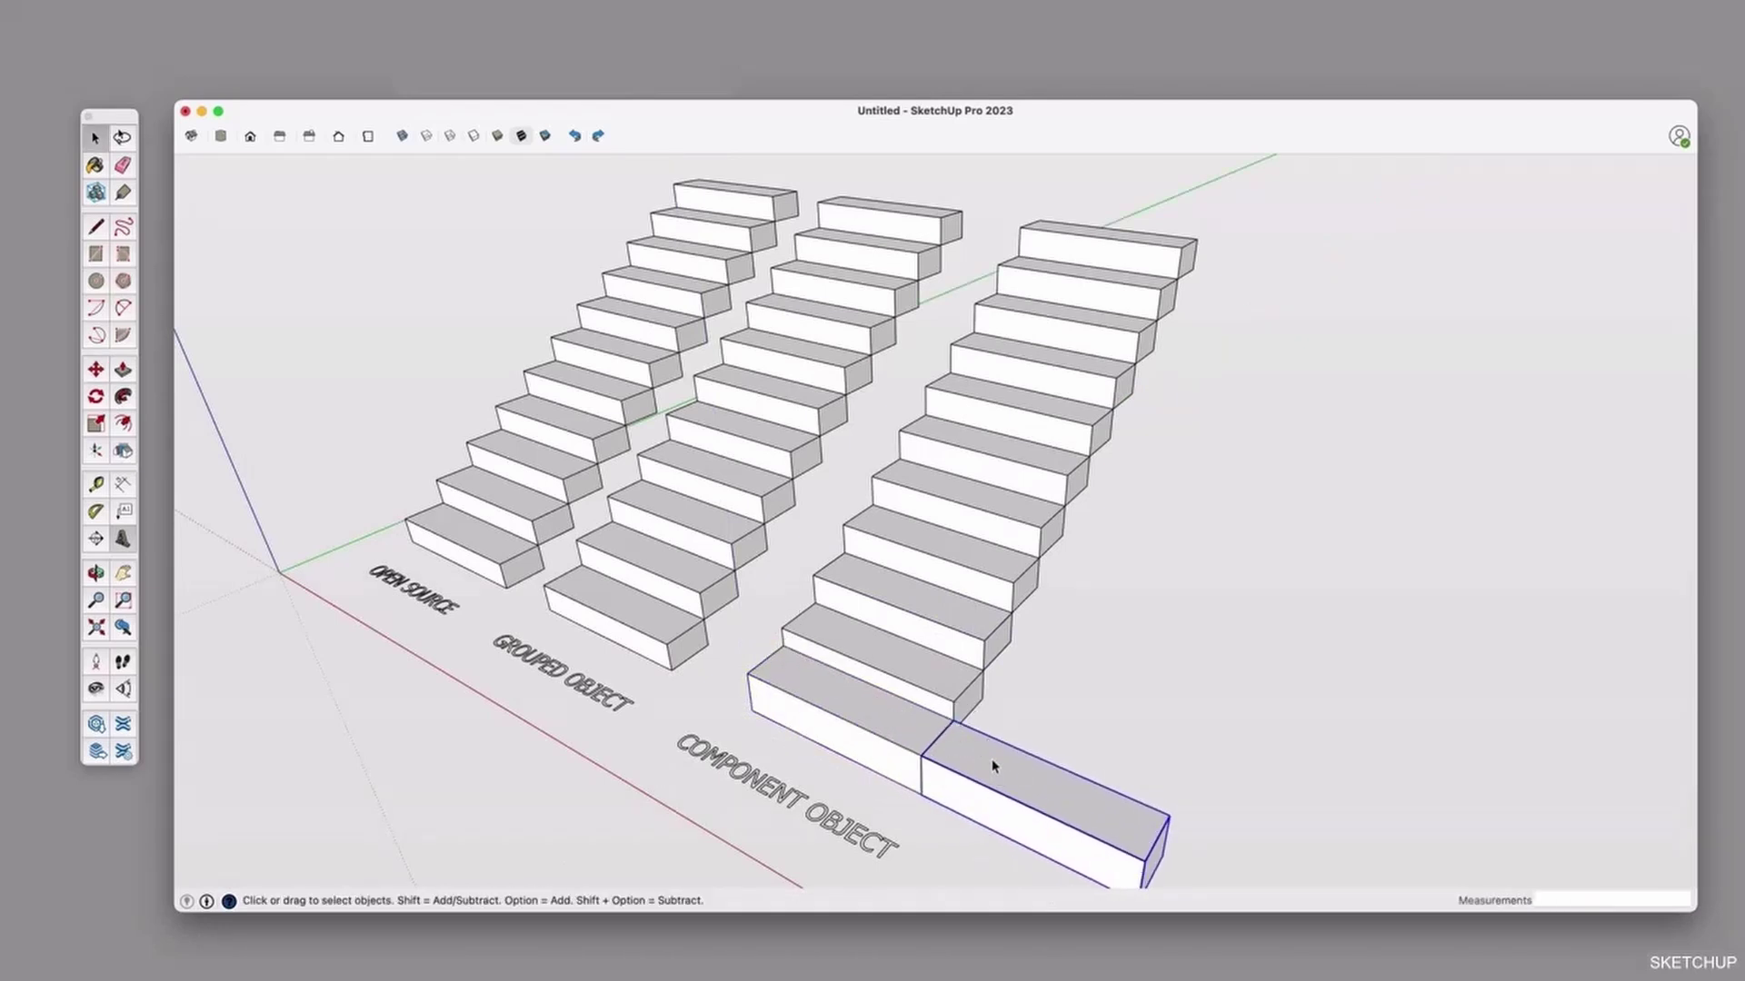
Open the copied lowest step of the COMPONENT OBJECT staircase and start pulling its tread.
{"action": "double_click", "coordinate": [980, 759]}
{"action": "key", "text": "p"}
{"action": "left_click", "coordinate": [1001, 765]}
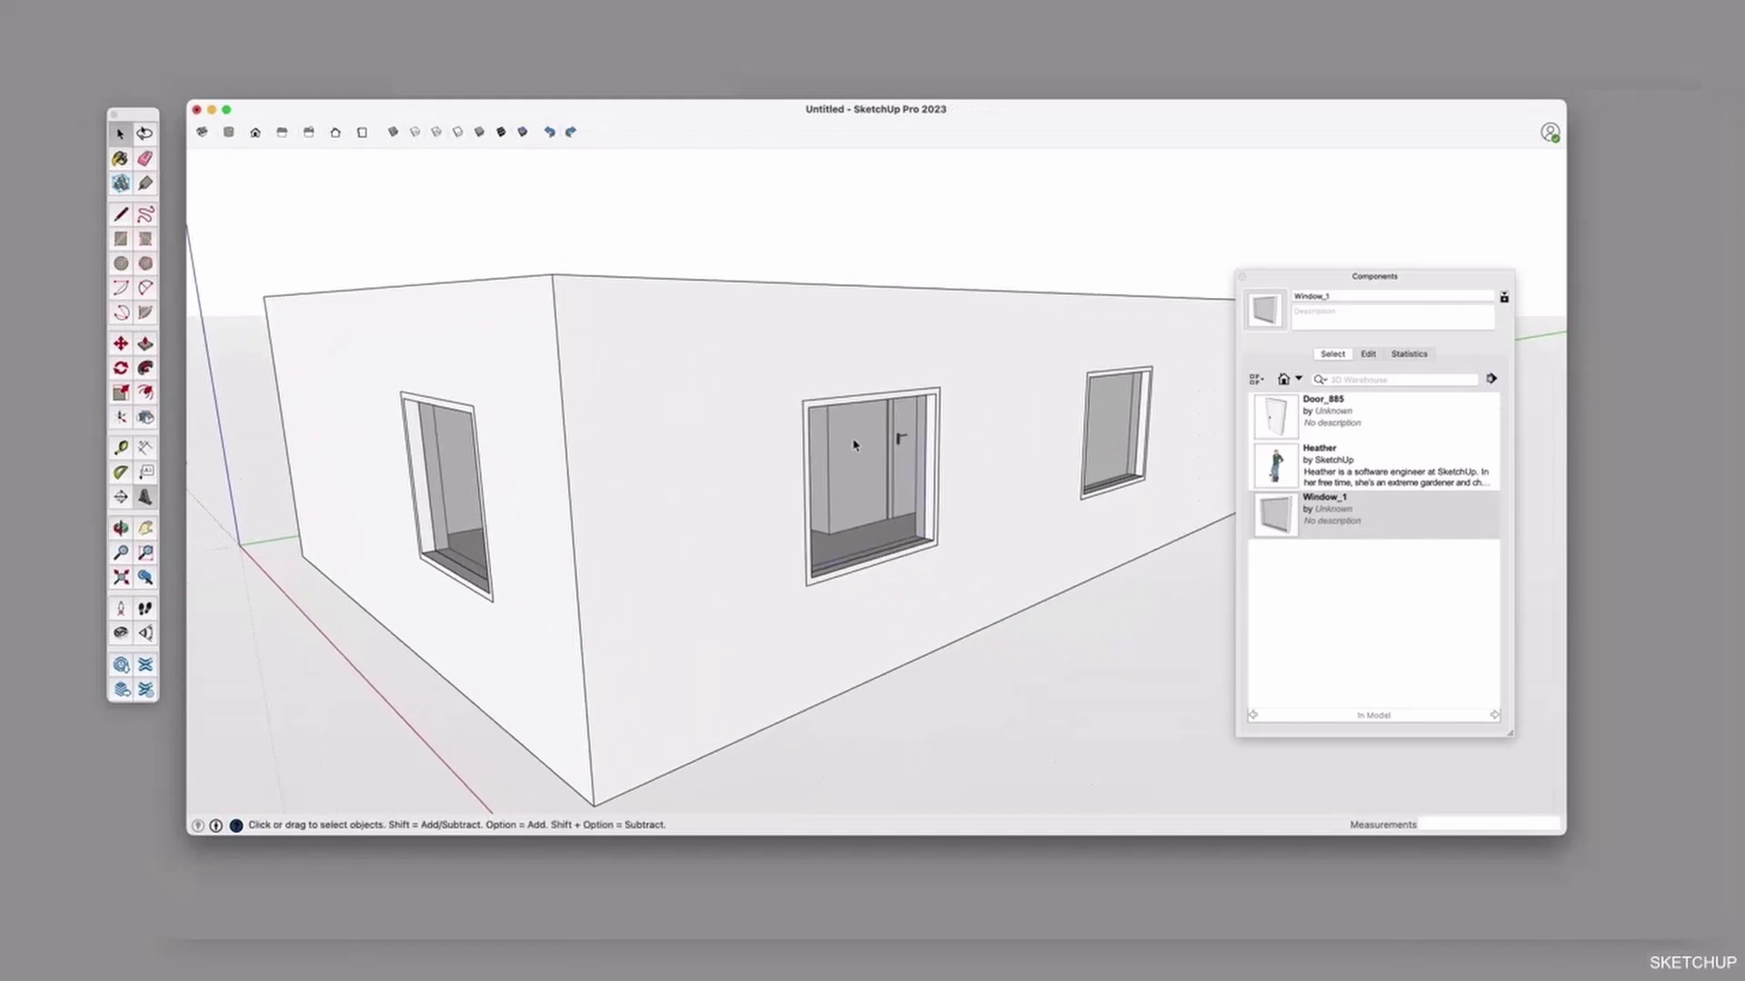
Copy the existing window opening's outline along the same wall and push the new face 200 mm through the wall.
{"action": "left_click", "coordinate": [874, 486]}
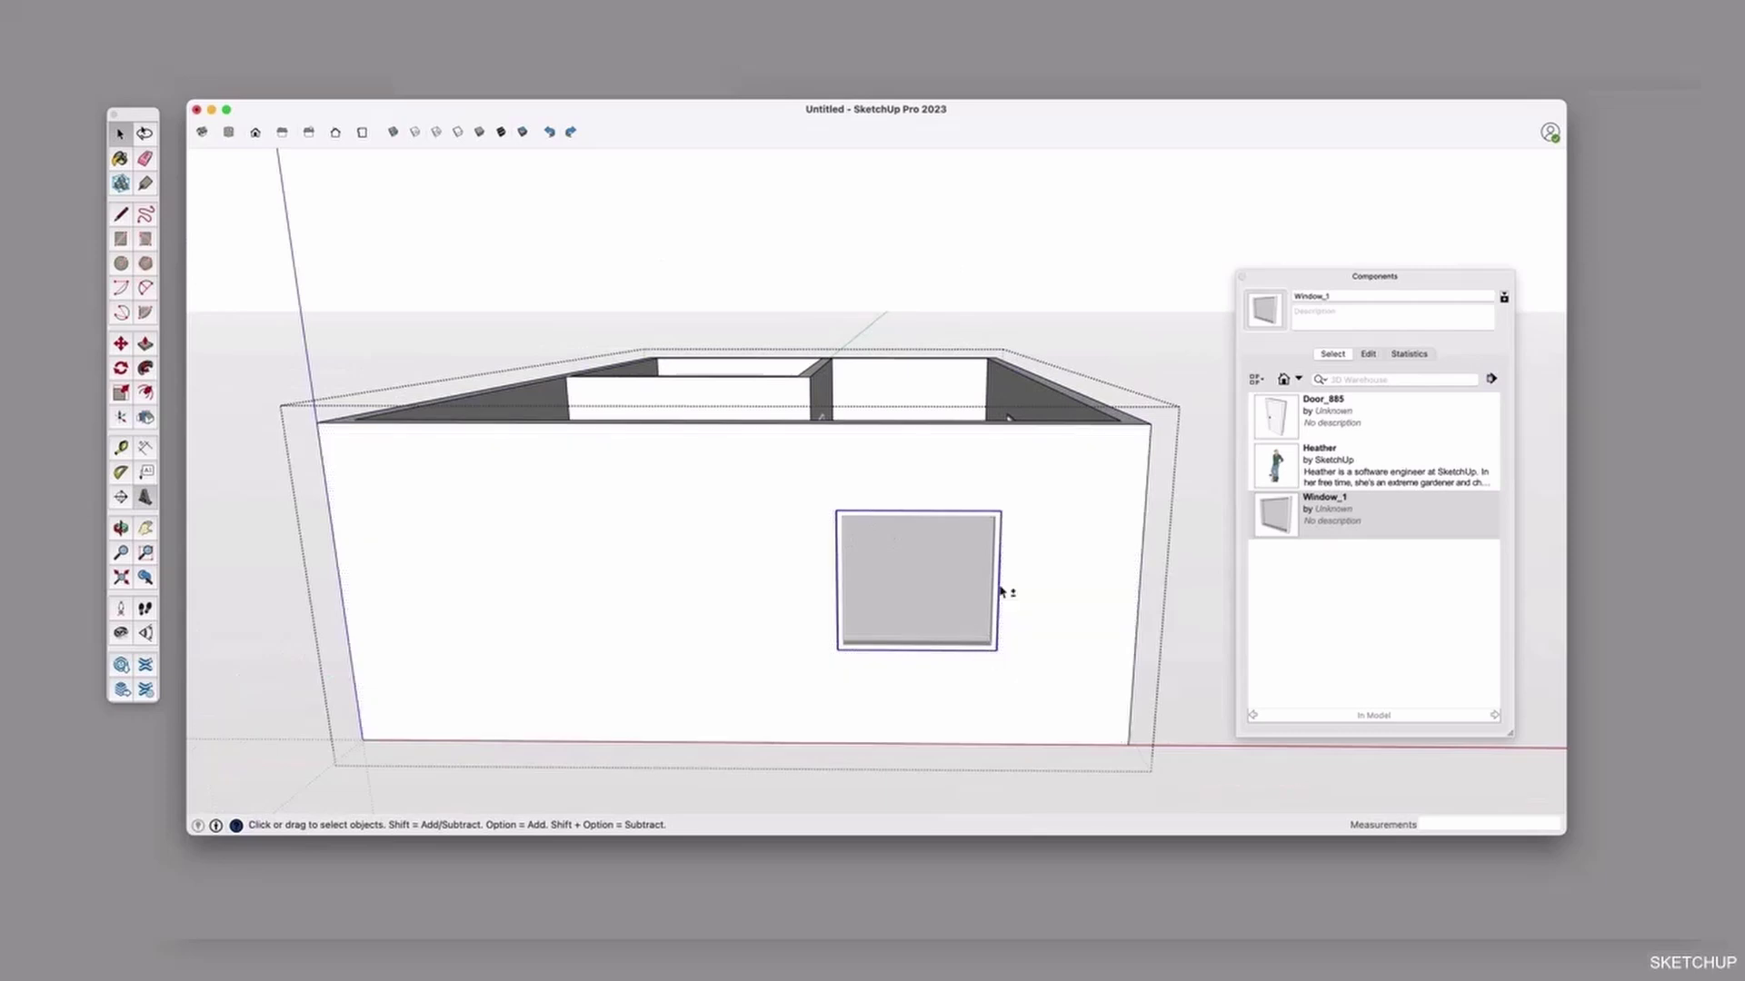
{"action": "key", "text": "m"}
{"action": "key", "text": "alt"}
{"action": "left_click", "coordinate": [999, 511]}
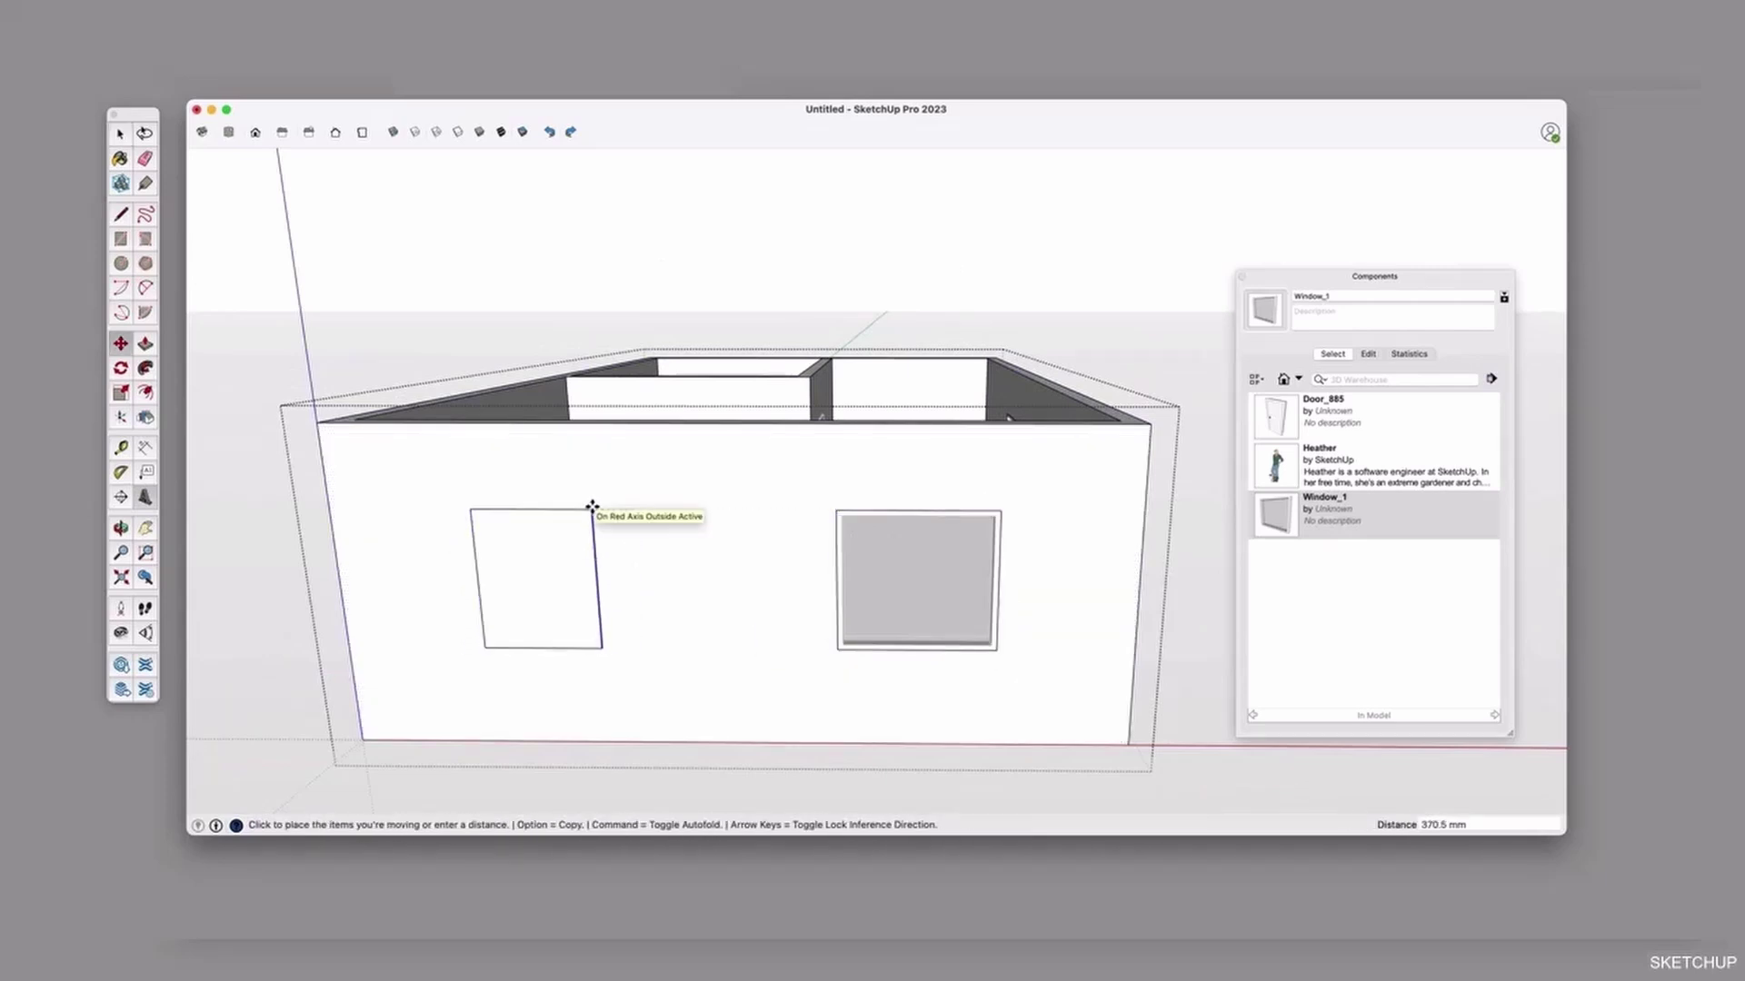
{"action": "left_click", "coordinate": [584, 507]}
{"action": "key", "text": "space"}
{"action": "key", "text": "p"}
{"action": "double_click", "coordinate": [566, 576]}
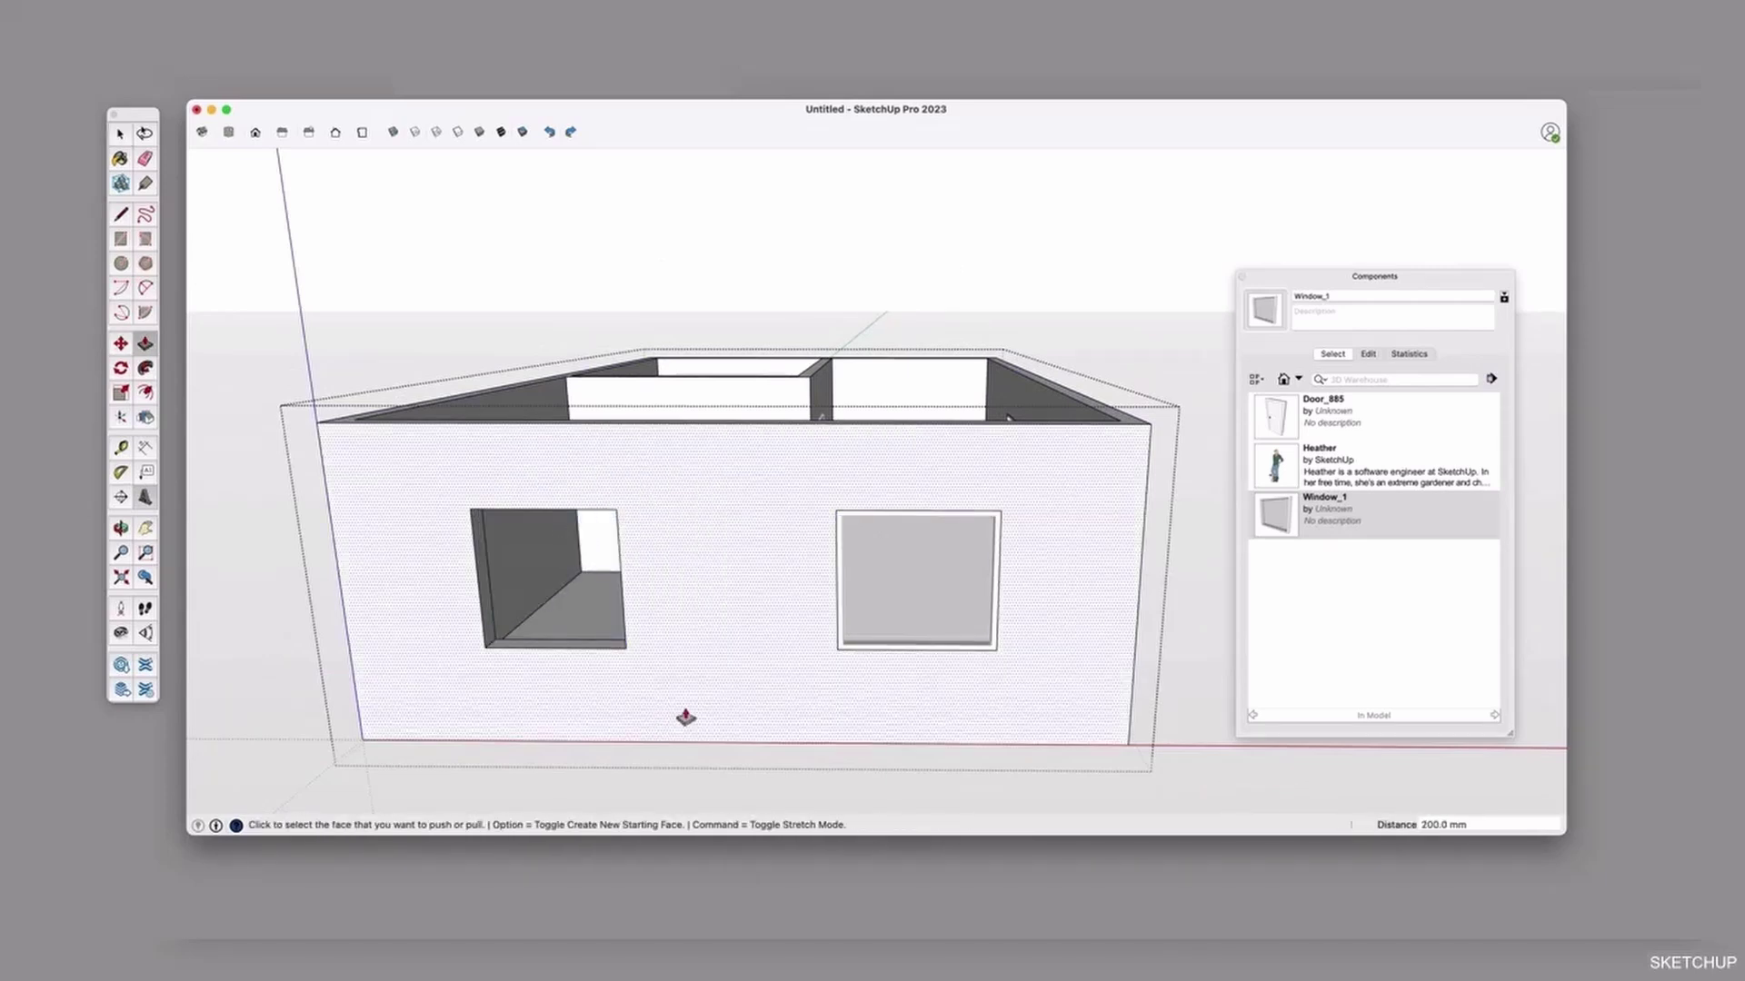
Copy the existing window component from its opening into the newly cut one.
{"action": "key", "text": "space"}
{"action": "left_click", "coordinate": [909, 517]}
{"action": "key", "text": "m"}
{"action": "left_click", "coordinate": [1003, 510]}
{"action": "key", "text": "alt"}
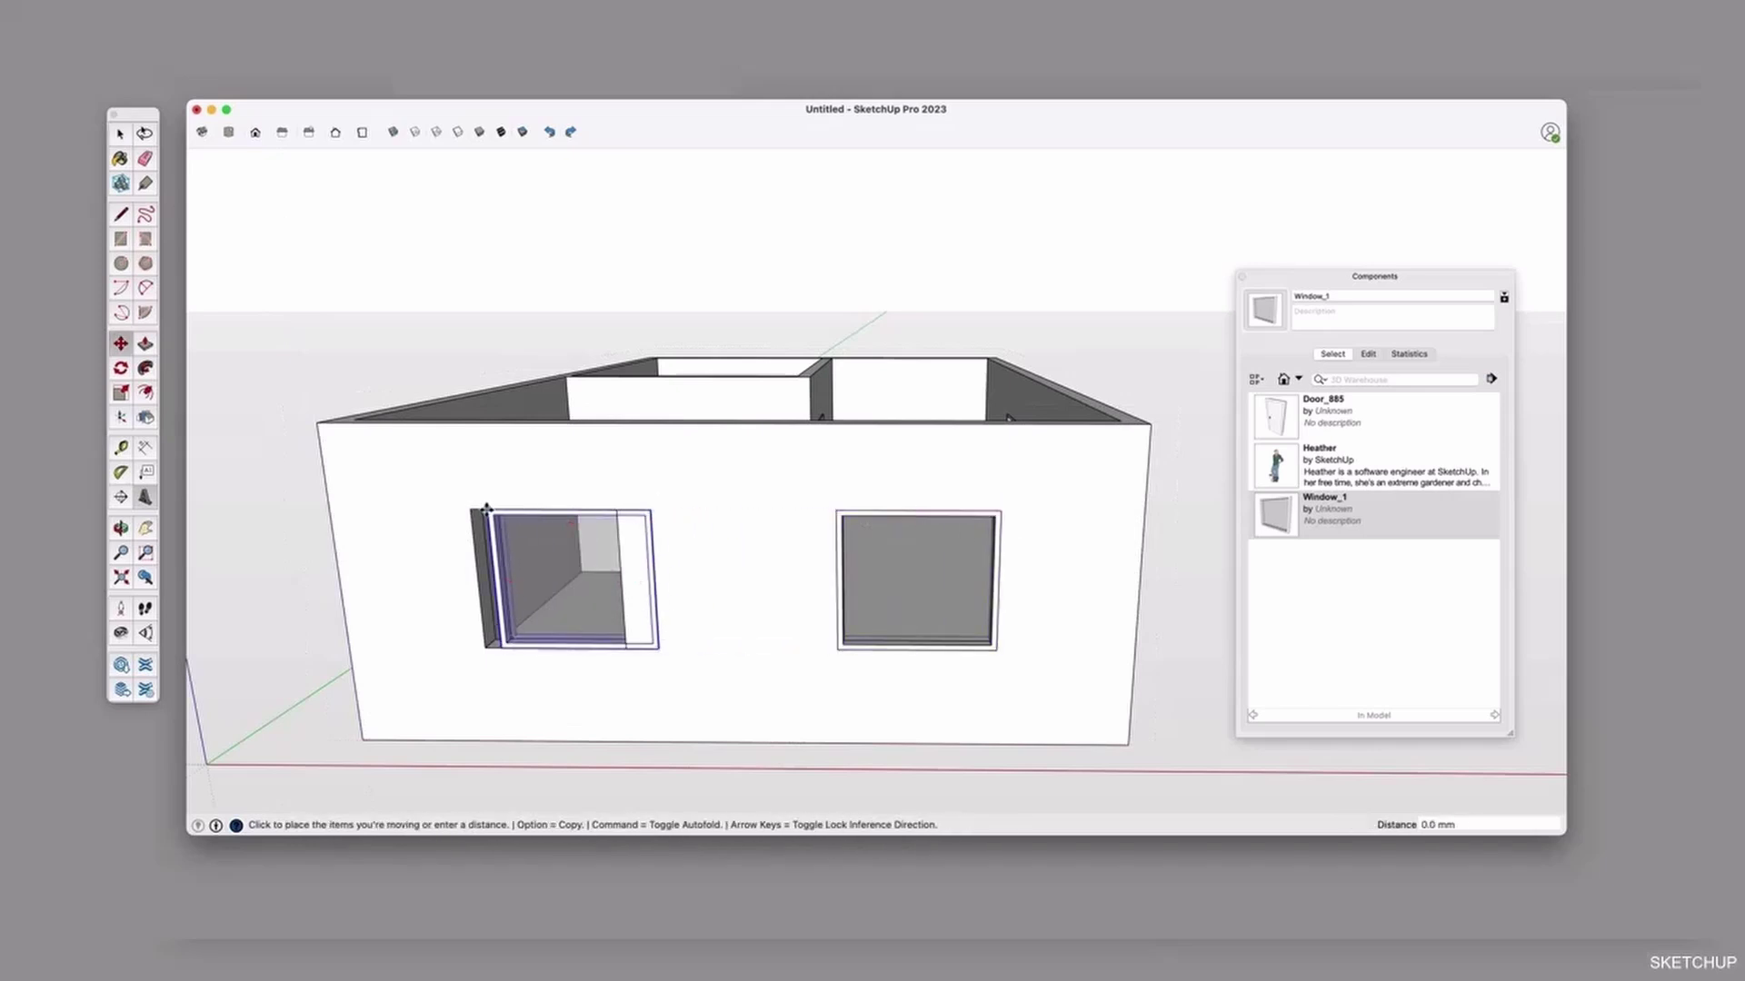
{"action": "left_click", "coordinate": [634, 512]}
{"action": "key", "text": "space"}
Open the copied window, try narrowing it by moving its right frame side inward, and undo the move.
{"action": "double_click", "coordinate": [577, 584]}
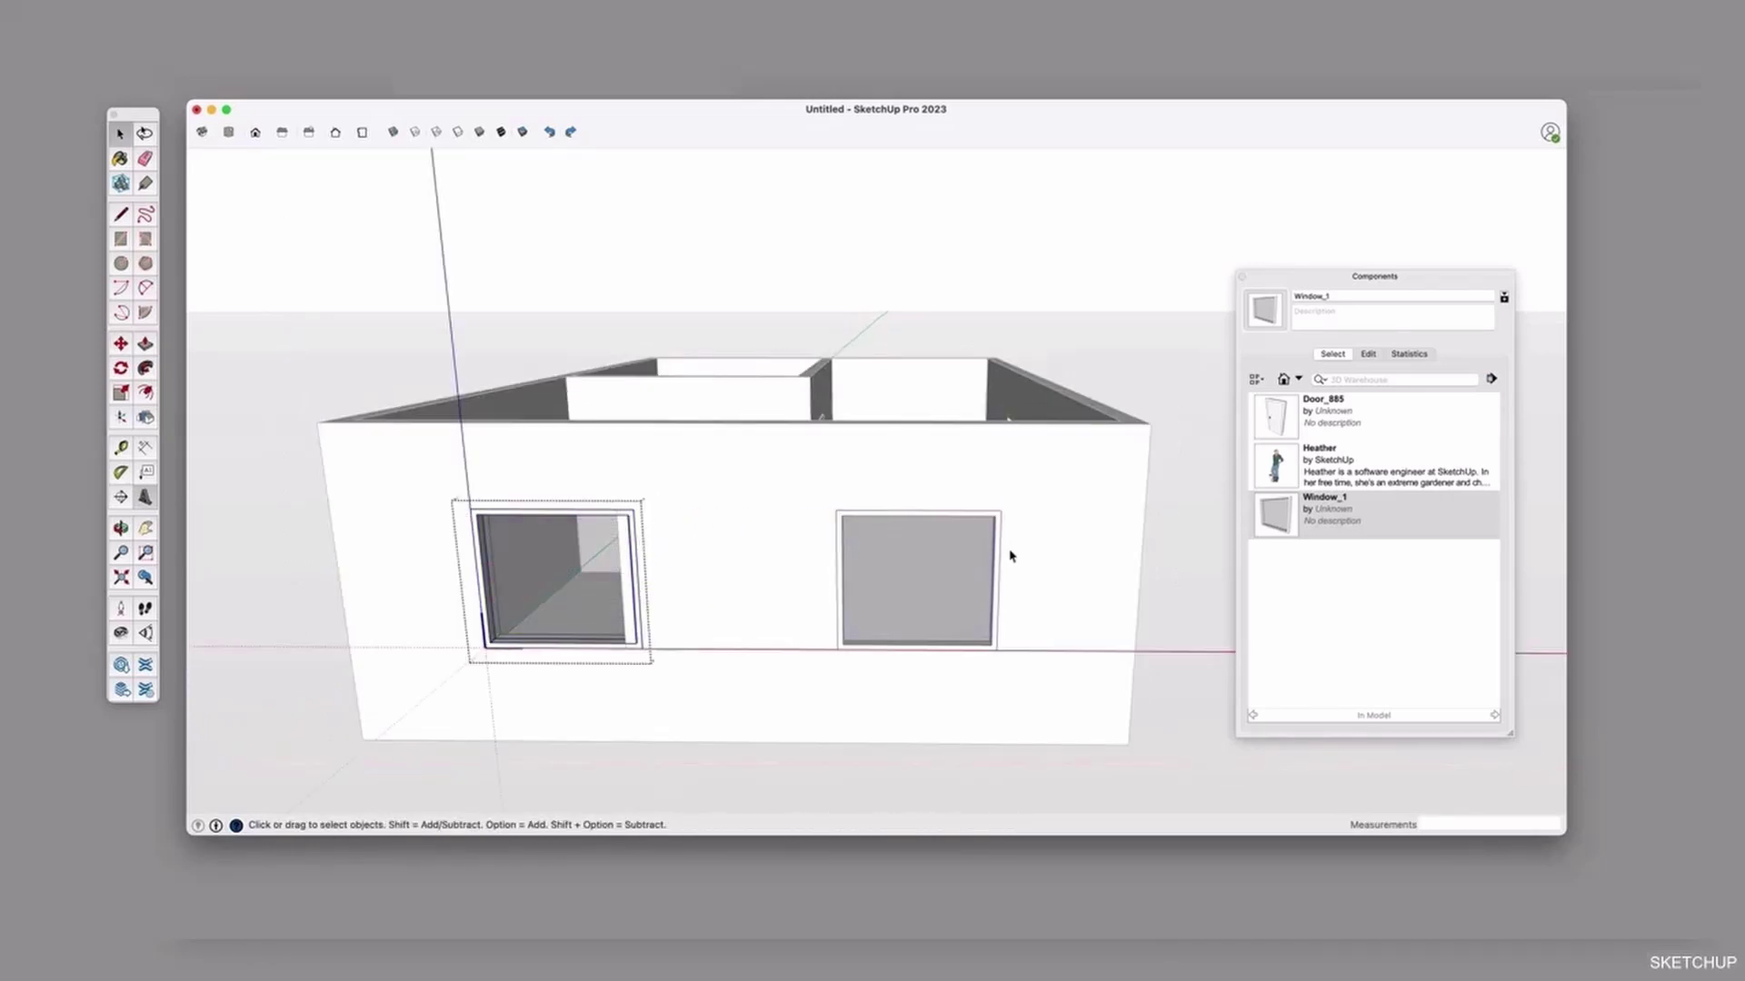
{"action": "key", "text": "Escape"}
{"action": "scroll", "coordinate": [604, 556], "scroll_direction": "up", "scroll_amount": 5}
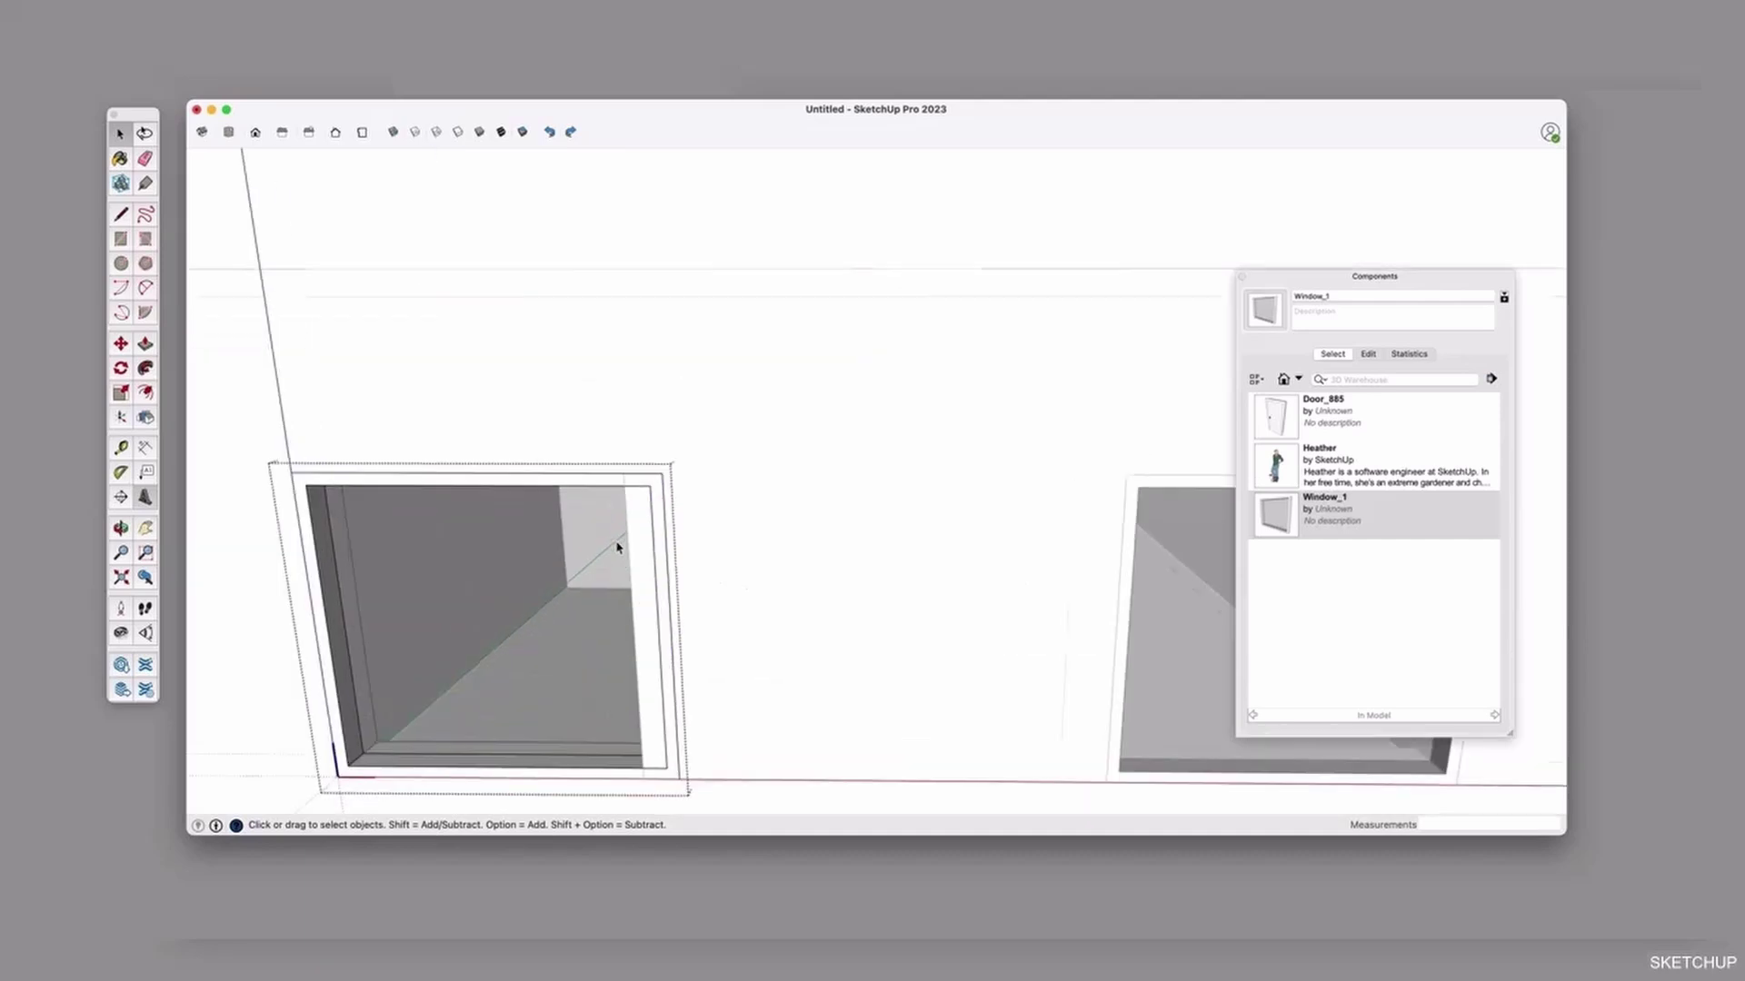
{"action": "scroll", "coordinate": [682, 506], "scroll_direction": "down", "scroll_amount": 3}
{"action": "double_click", "coordinate": [682, 506]}
{"action": "scroll", "coordinate": [702, 437], "scroll_direction": "up", "scroll_amount": 2}
{"action": "triple_click", "coordinate": [669, 689]}
{"action": "left_click", "coordinate": [631, 398]}
{"action": "left_click_drag", "start_coordinate": [631, 398], "coordinate": [739, 769]}
{"action": "double_click", "coordinate": [669, 591]}
{"action": "left_click_drag", "start_coordinate": [631, 432], "coordinate": [730, 760]}
{"action": "key", "text": "m"}
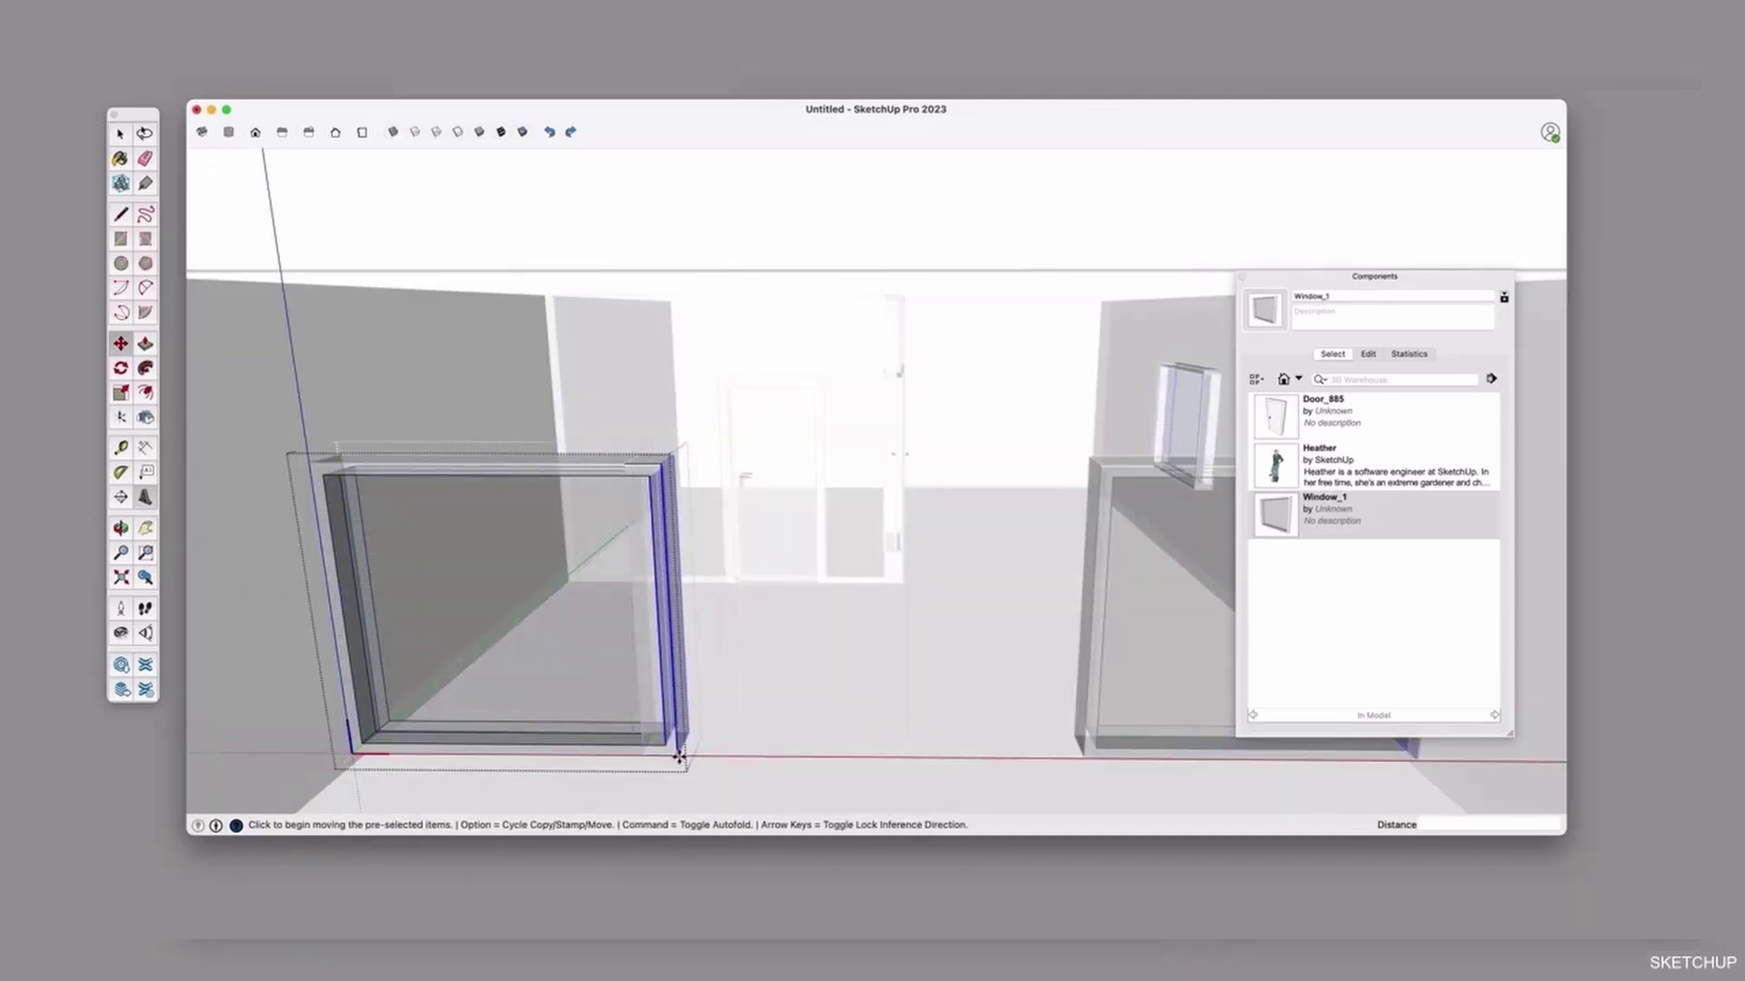
{"action": "scroll", "coordinate": [612, 522], "scroll_direction": "down", "scroll_amount": 3}
{"action": "key", "text": "space"}
{"action": "key", "text": "x"}
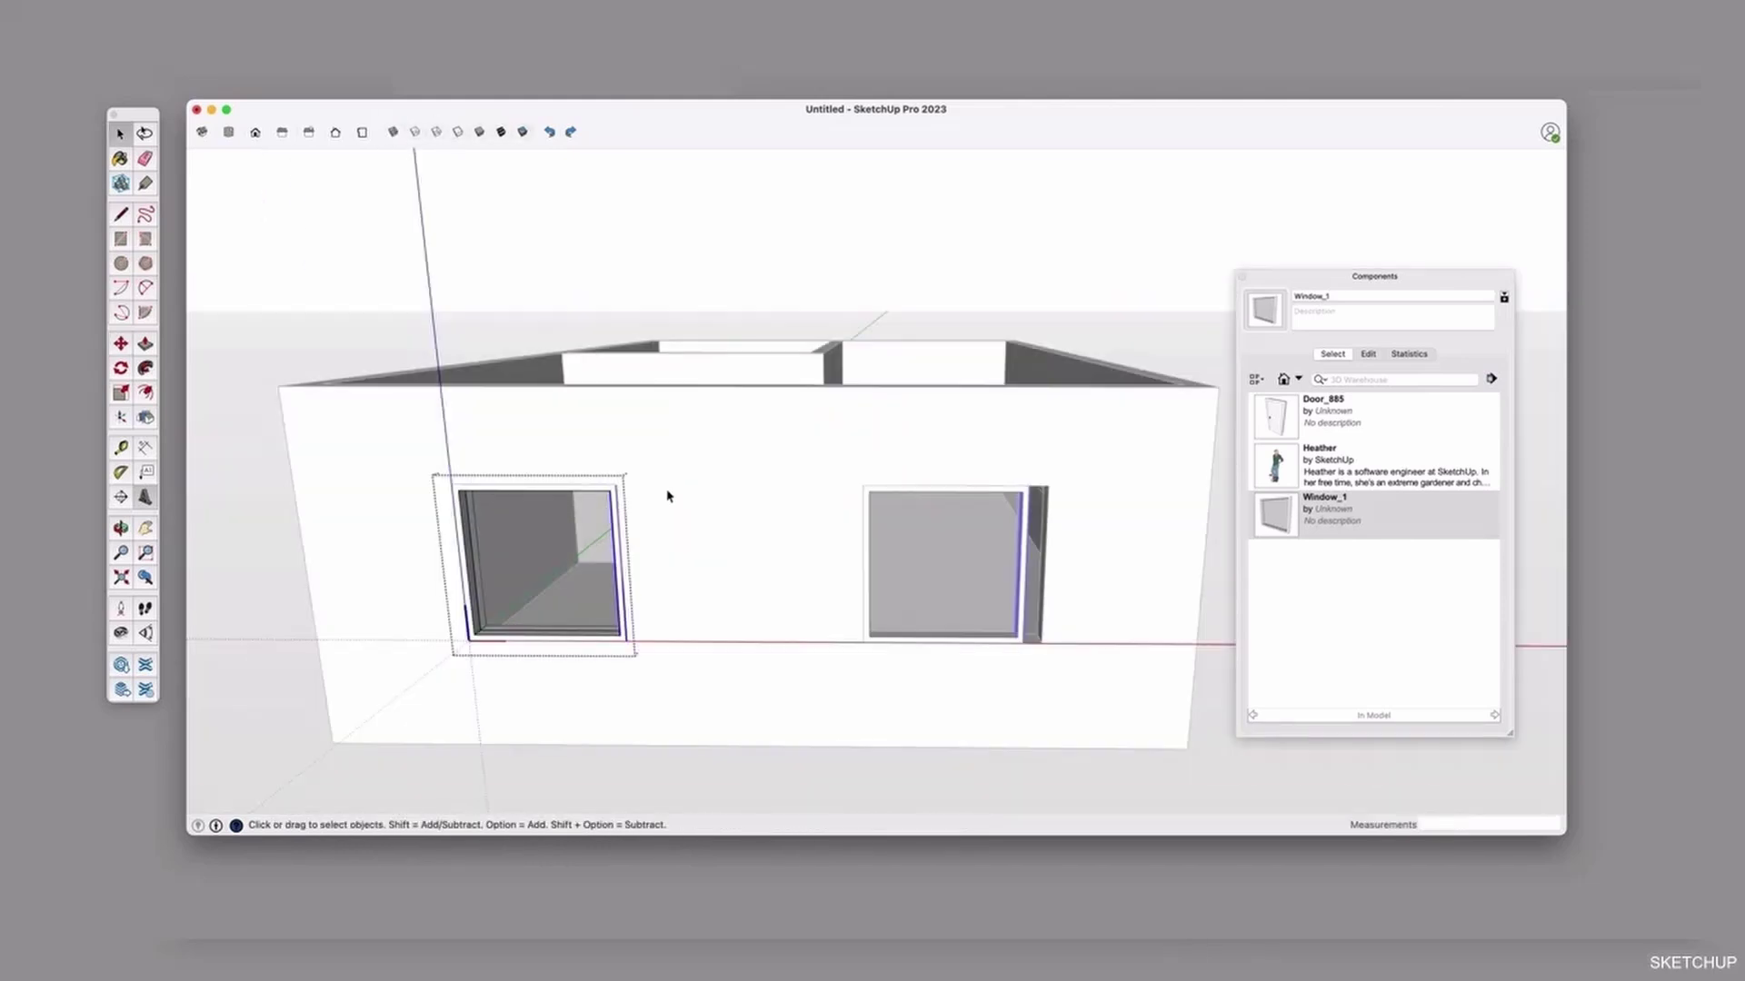
{"action": "left_click", "coordinate": [669, 496]}
{"action": "key", "text": "super+z"}
{"action": "key", "text": "Escape"}
Make the copied window a unique component and rename its definition Window_2.
{"action": "right_click", "coordinate": [569, 542]}
{"action": "left_click", "coordinate": [627, 645]}
{"action": "right_click", "coordinate": [1350, 550]}
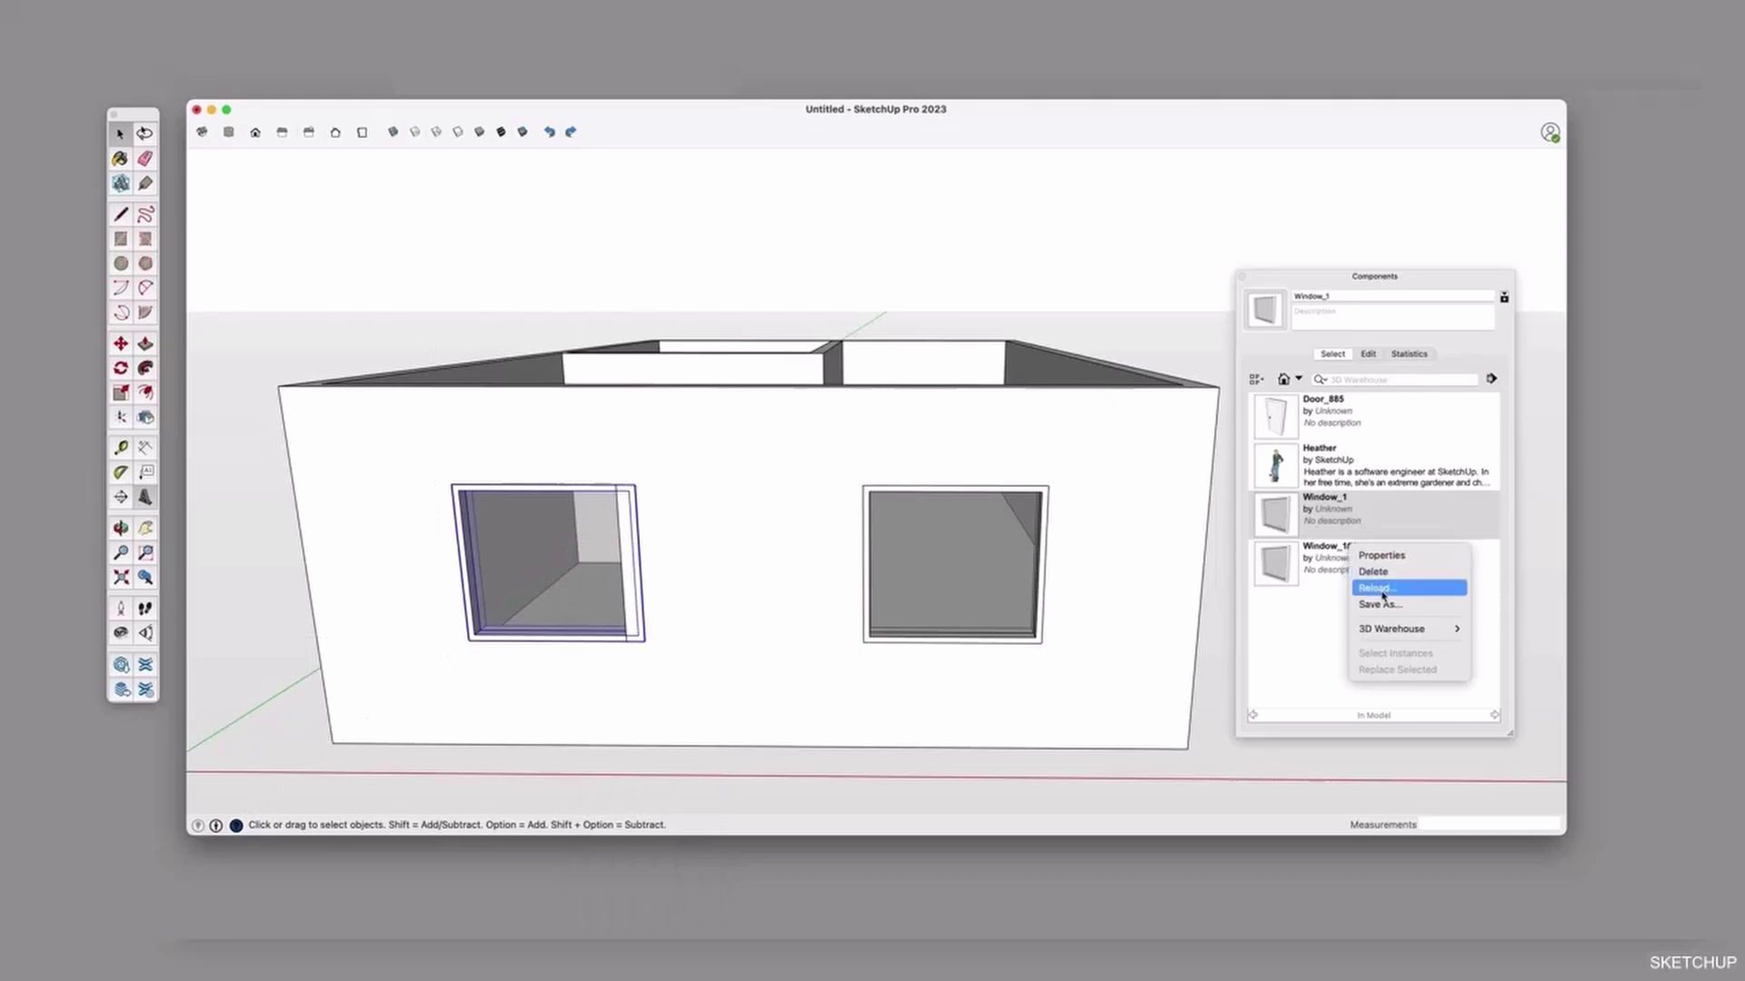
{"action": "left_click", "coordinate": [1350, 558]}
{"action": "right_click", "coordinate": [1345, 558]}
{"action": "left_click", "coordinate": [1366, 566]}
{"action": "left_click", "coordinate": [1333, 355]}
{"action": "triple_click", "coordinate": [1324, 298]}
{"action": "type", "text": "Window_2"}
{"action": "key", "text": "Return"}
{"action": "left_click", "coordinate": [1312, 579]}
Open Window_2, move its right frame side inward about 150 mm, and leave the component to compare both windows.
{"action": "key", "text": "space"}
{"action": "double_click", "coordinate": [635, 511]}
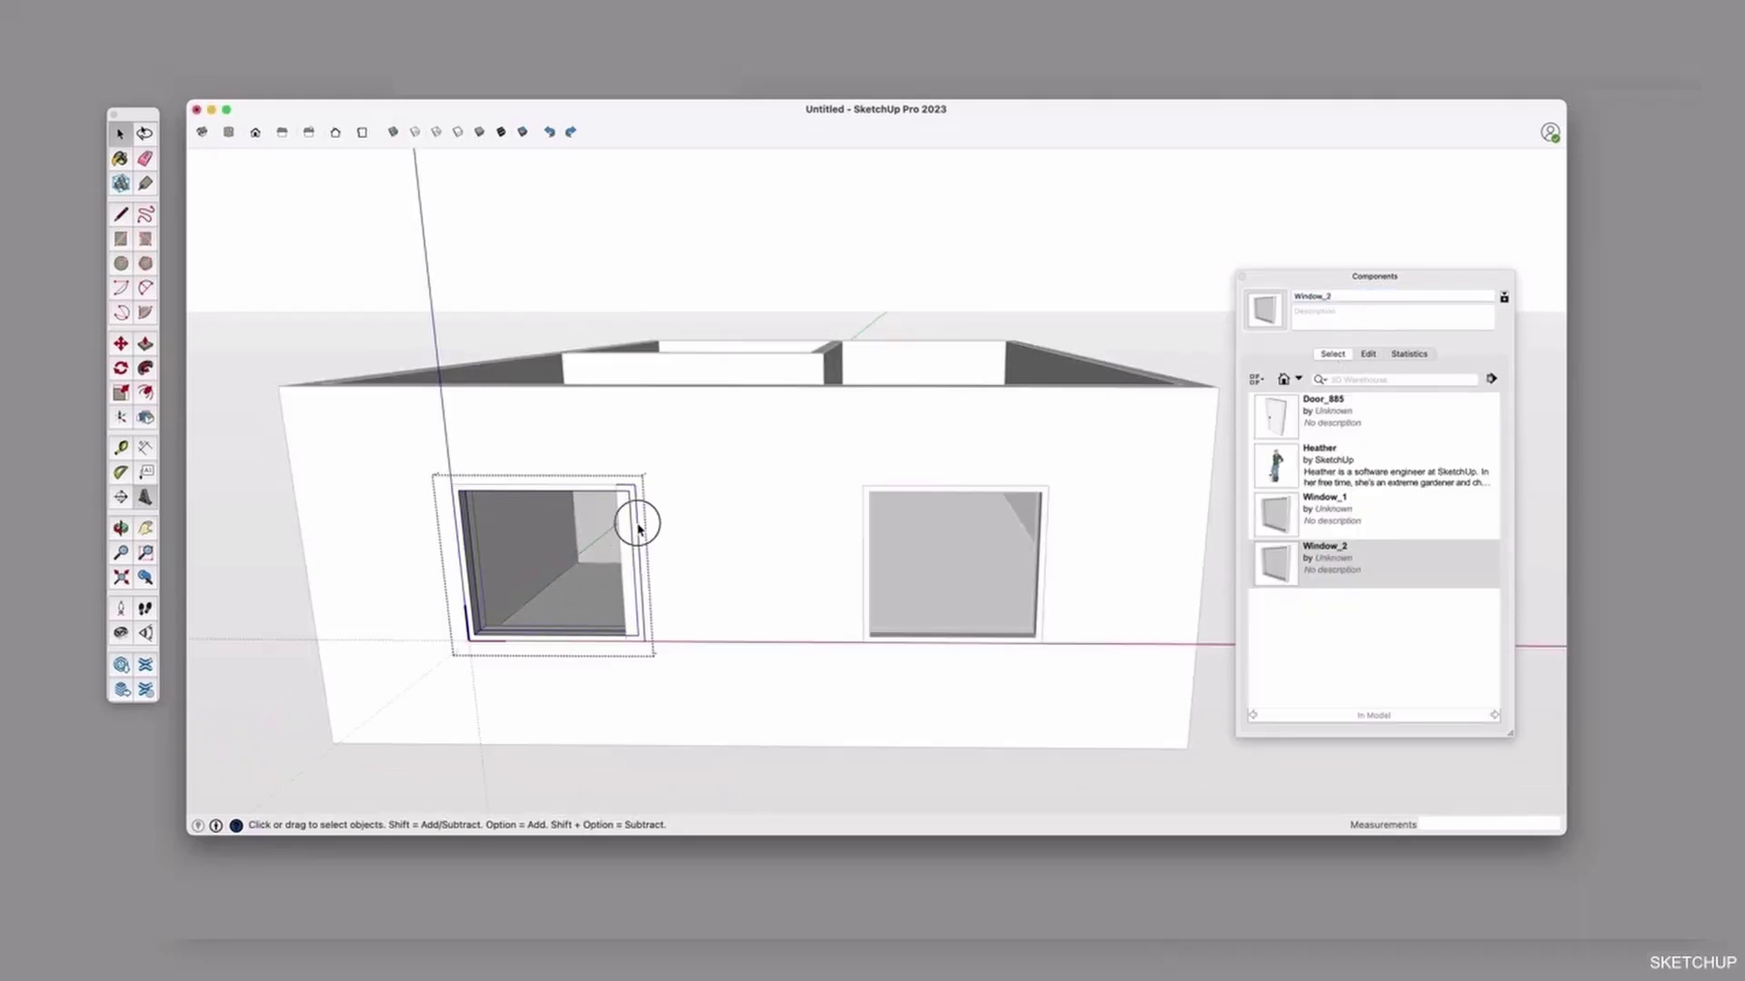
{"action": "left_click_drag", "start_coordinate": [655, 477], "coordinate": [709, 666]}
{"action": "key", "text": "m"}
{"action": "left_click", "coordinate": [641, 582]}
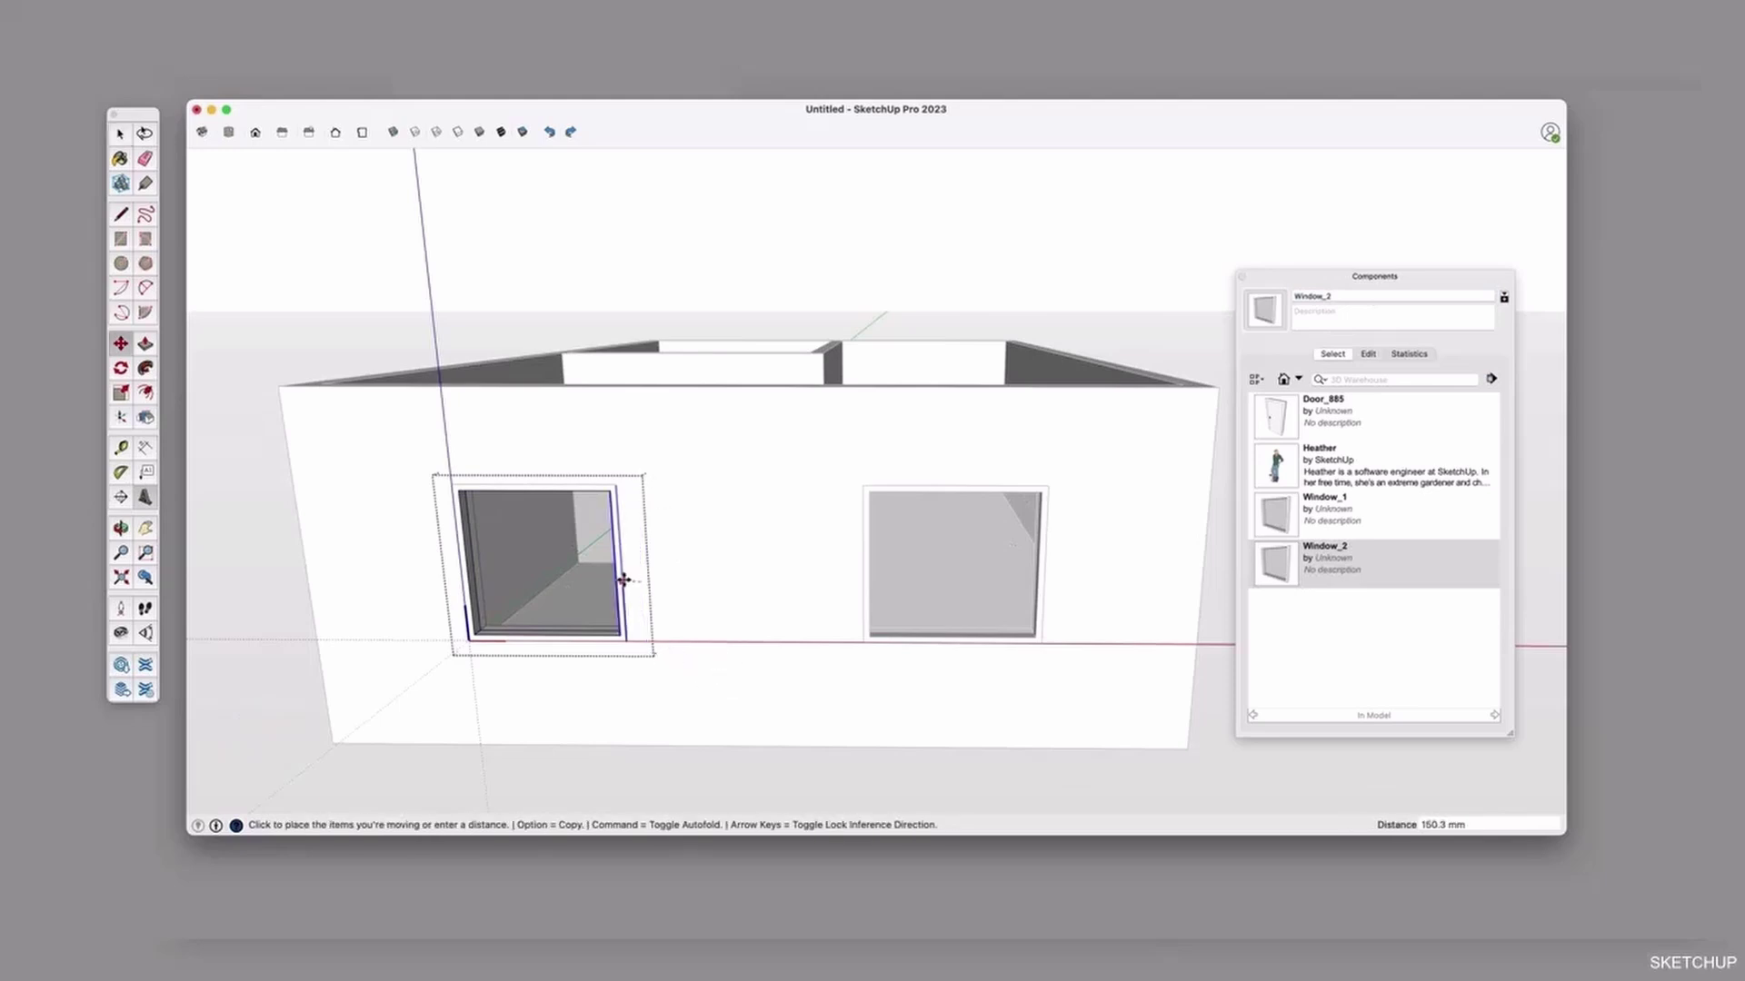
{"action": "left_click", "coordinate": [623, 581]}
{"action": "key", "text": "space"}
{"action": "left_click", "coordinate": [713, 582]}
{"action": "left_click", "coordinate": [963, 584]}
{"action": "left_click", "coordinate": [568, 591]}
{"action": "middle_click_drag", "start_coordinate": [569, 591], "coordinate": [751, 643]}
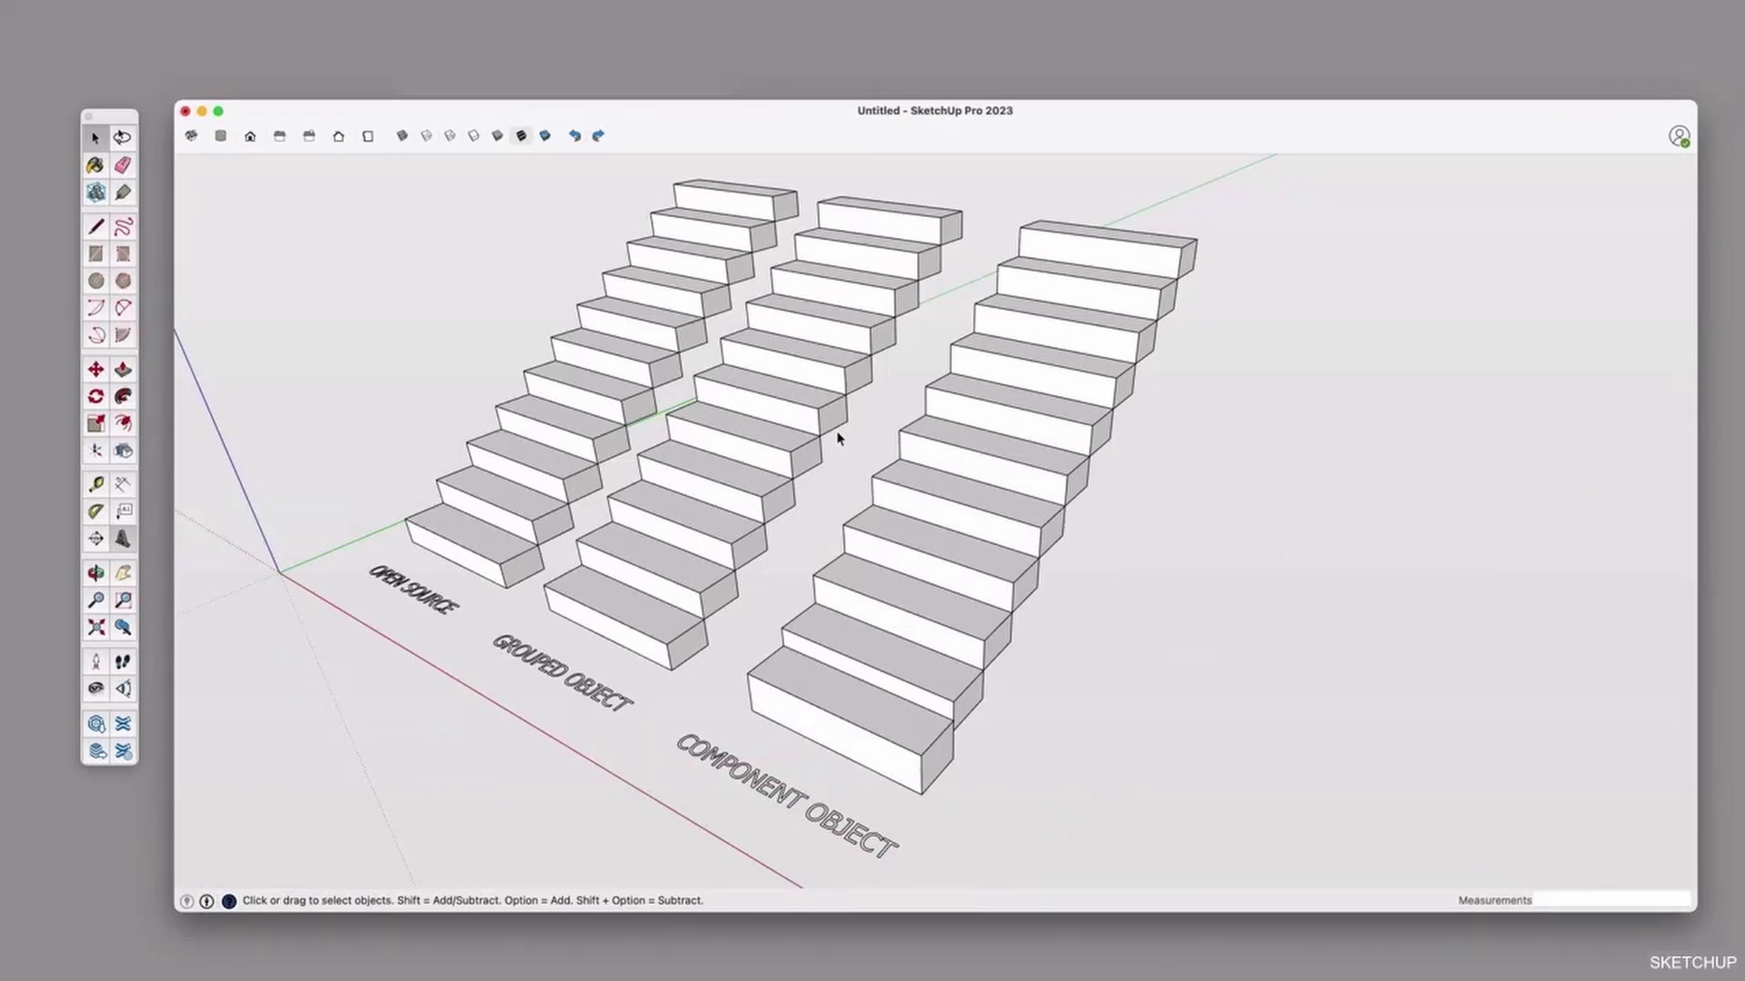
Select a middle step of the COMPONENT OBJECT staircase and show the list of components in the model.
{"action": "left_click", "coordinate": [949, 496]}
{"action": "left_click_drag", "start_coordinate": [491, 112], "coordinate": [489, 110]}
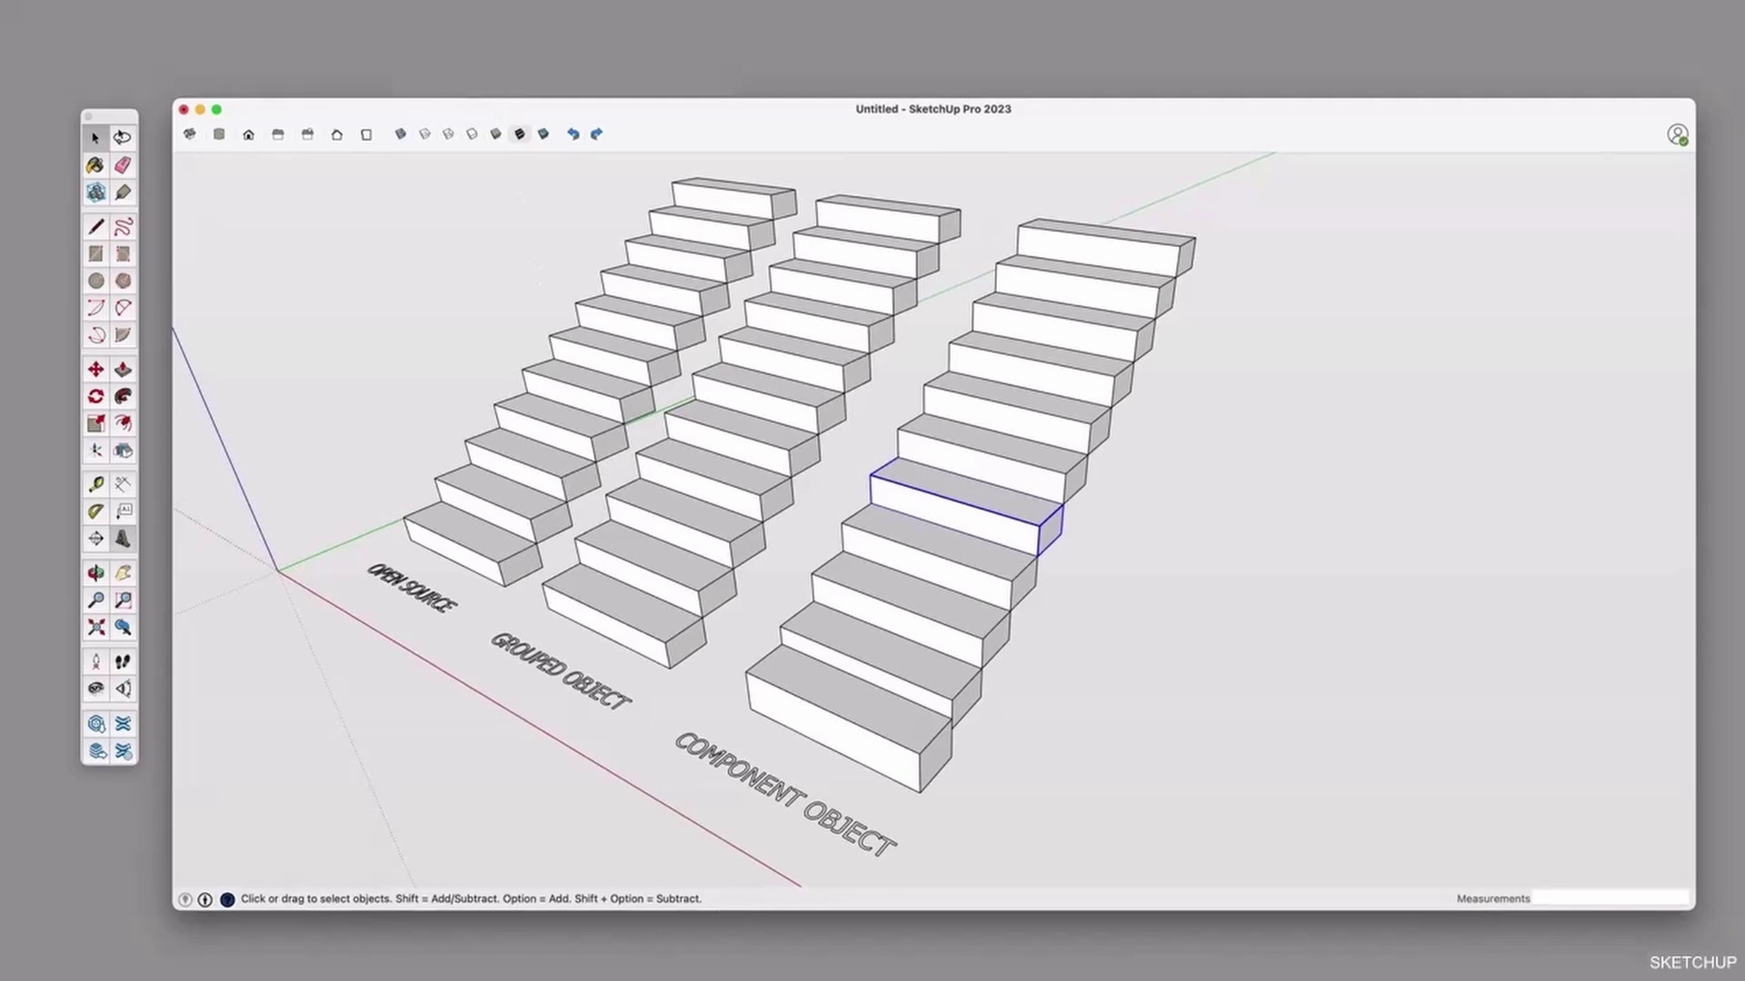
{"action": "left_click", "coordinate": [317, 0]}
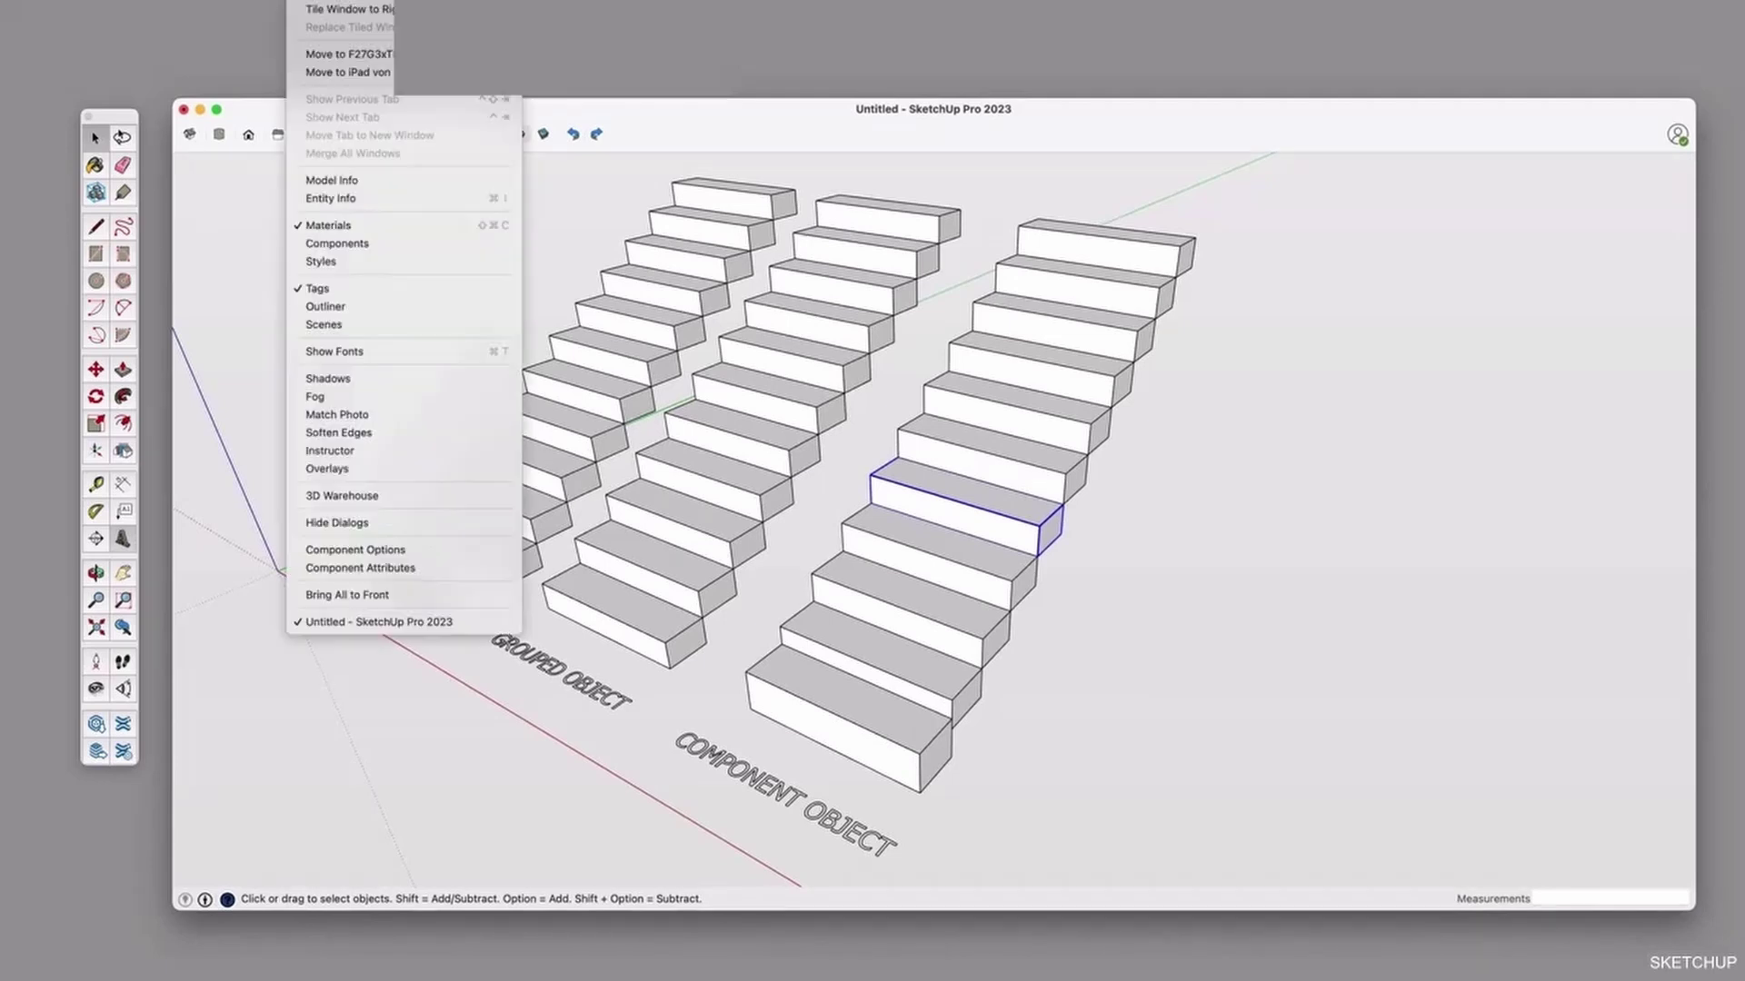
{"action": "left_click", "coordinate": [341, 244]}
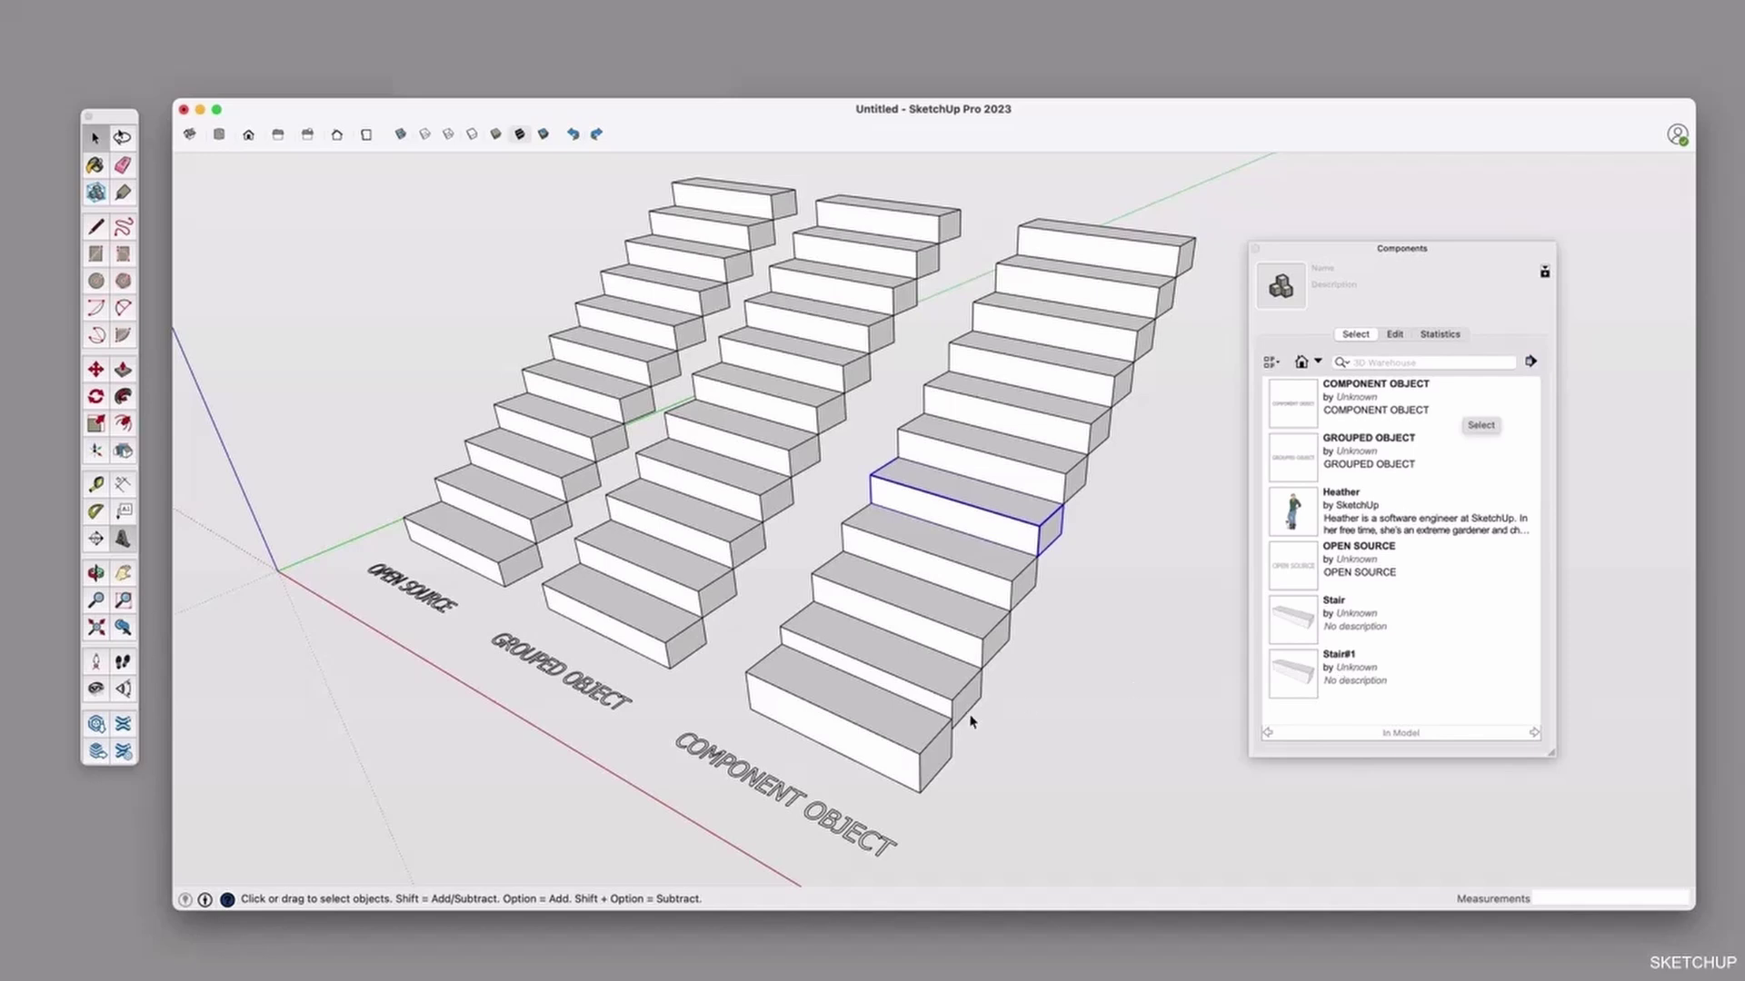
Pick up the Stair#1 and Stair components in turn for placement and cancel each one.
{"action": "left_click", "coordinate": [1305, 672]}
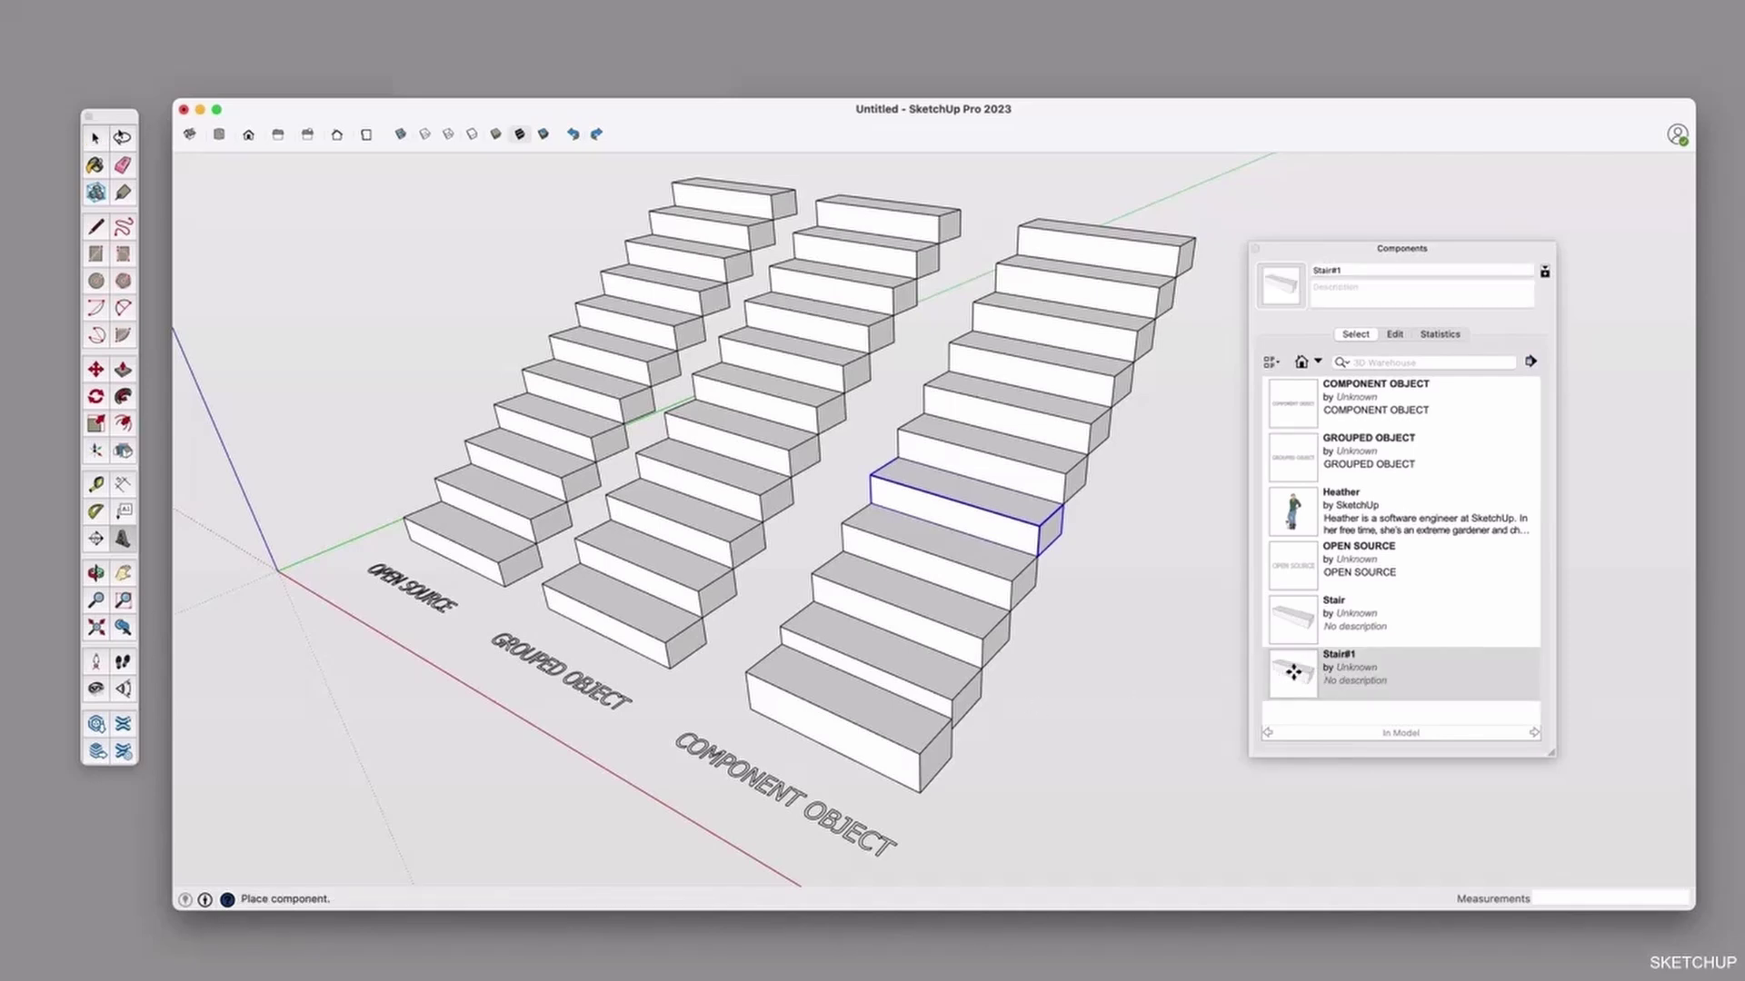
{"action": "key", "text": "Escape"}
{"action": "left_click", "coordinate": [1278, 621]}
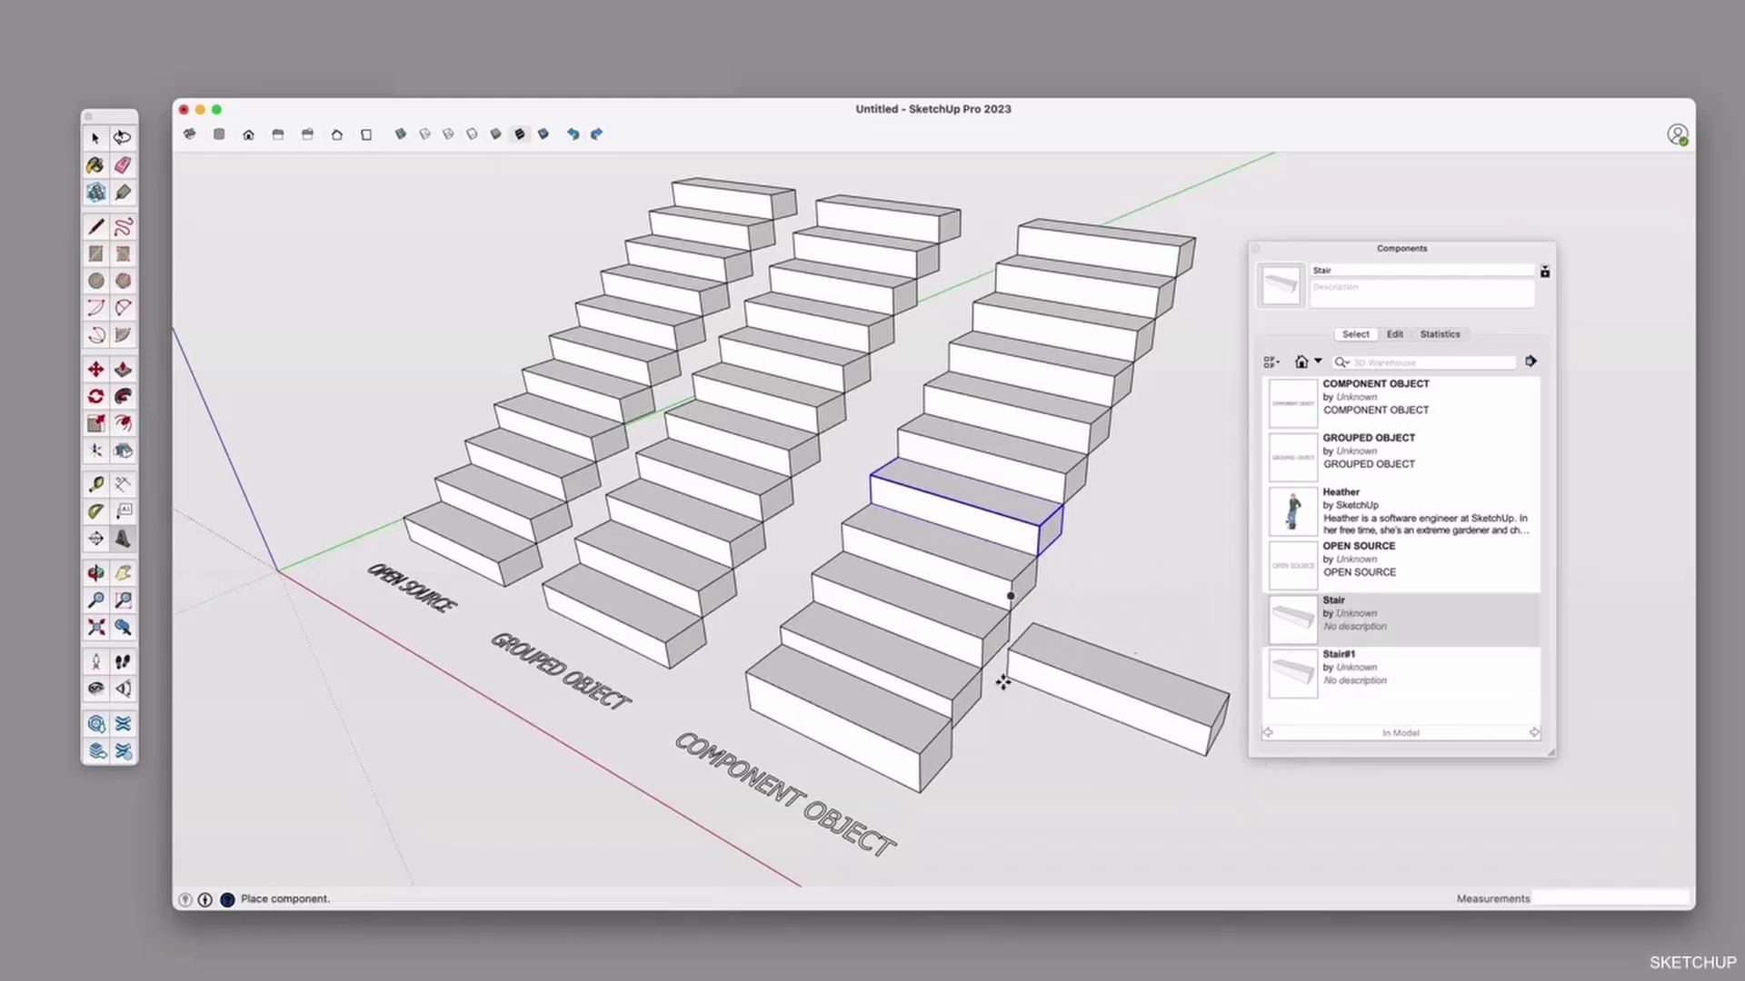
{"action": "key", "text": "Escape"}
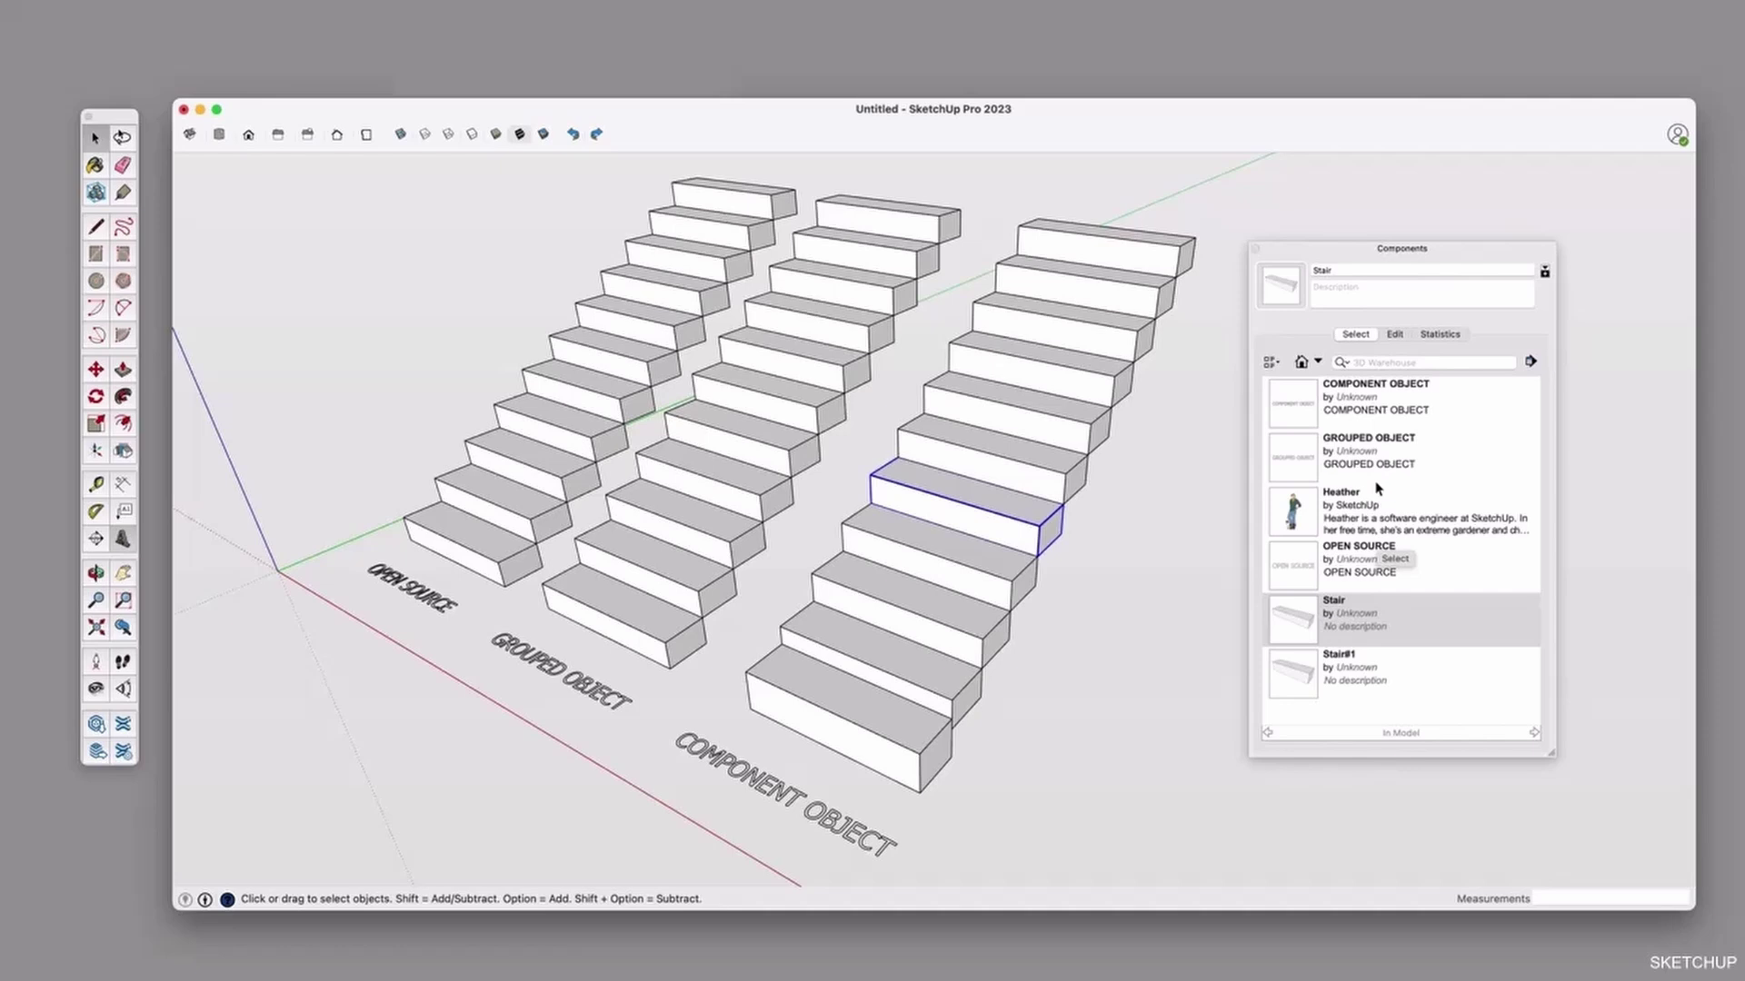
Select parts of the OPEN SOURCE, GROUPED OBJECT and COMPONENT OBJECT staircases in turn to compare how each selects.
{"action": "left_click", "coordinate": [773, 186]}
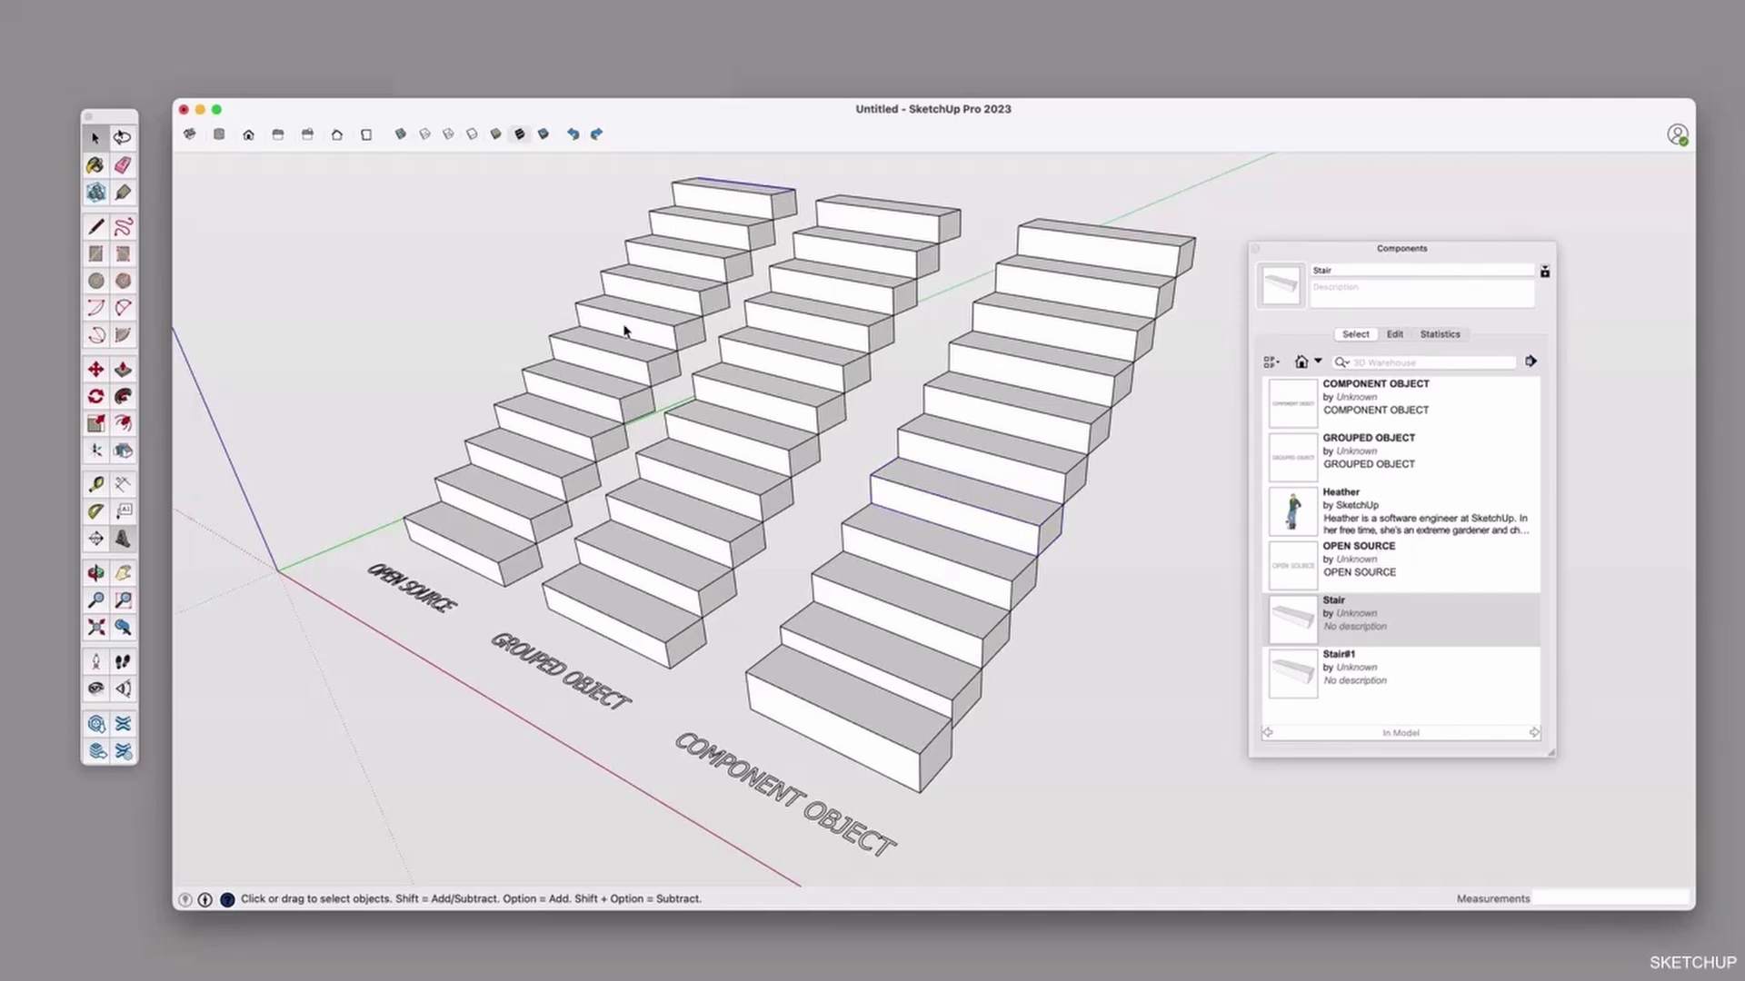
{"action": "left_click", "coordinate": [517, 508]}
{"action": "left_click", "coordinate": [533, 513]}
{"action": "left_click", "coordinate": [557, 471]}
{"action": "left_click", "coordinate": [732, 472]}
{"action": "left_click", "coordinate": [967, 636]}
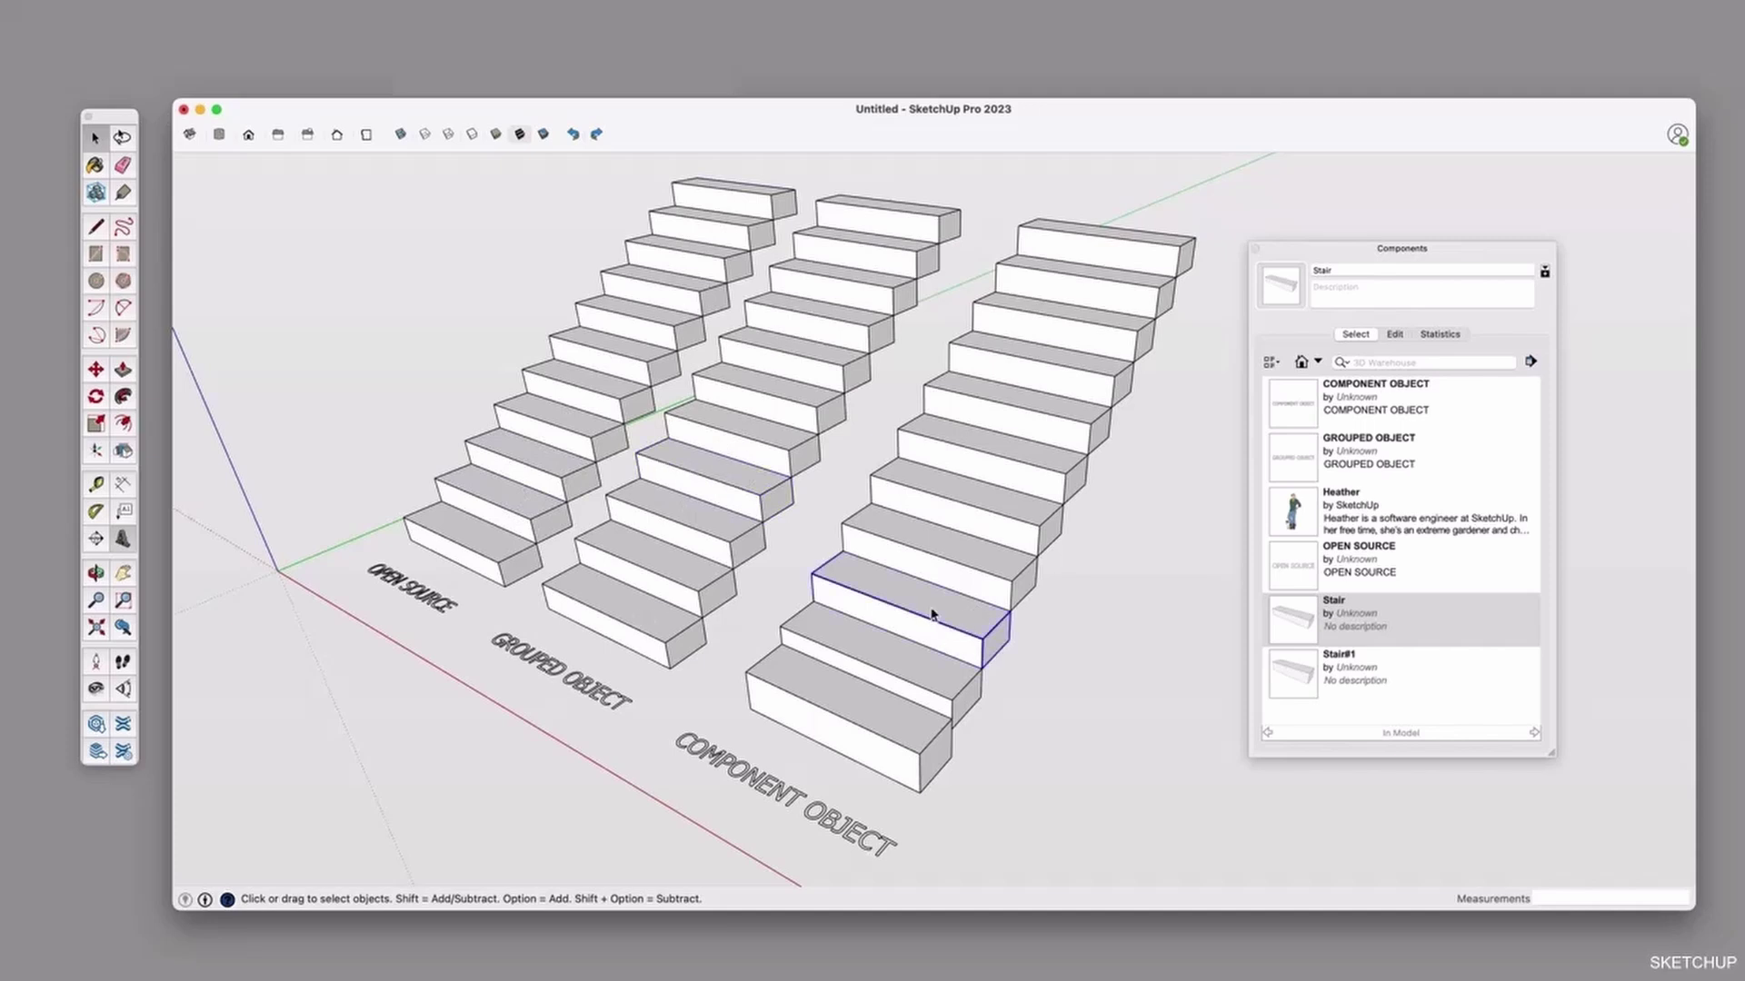
Open the third-lowest step of the COMPONENT OBJECT staircase and try pulling its tread up and down.
{"action": "double_click", "coordinate": [932, 615]}
{"action": "key", "text": "p"}
{"action": "left_click", "coordinate": [930, 612]}
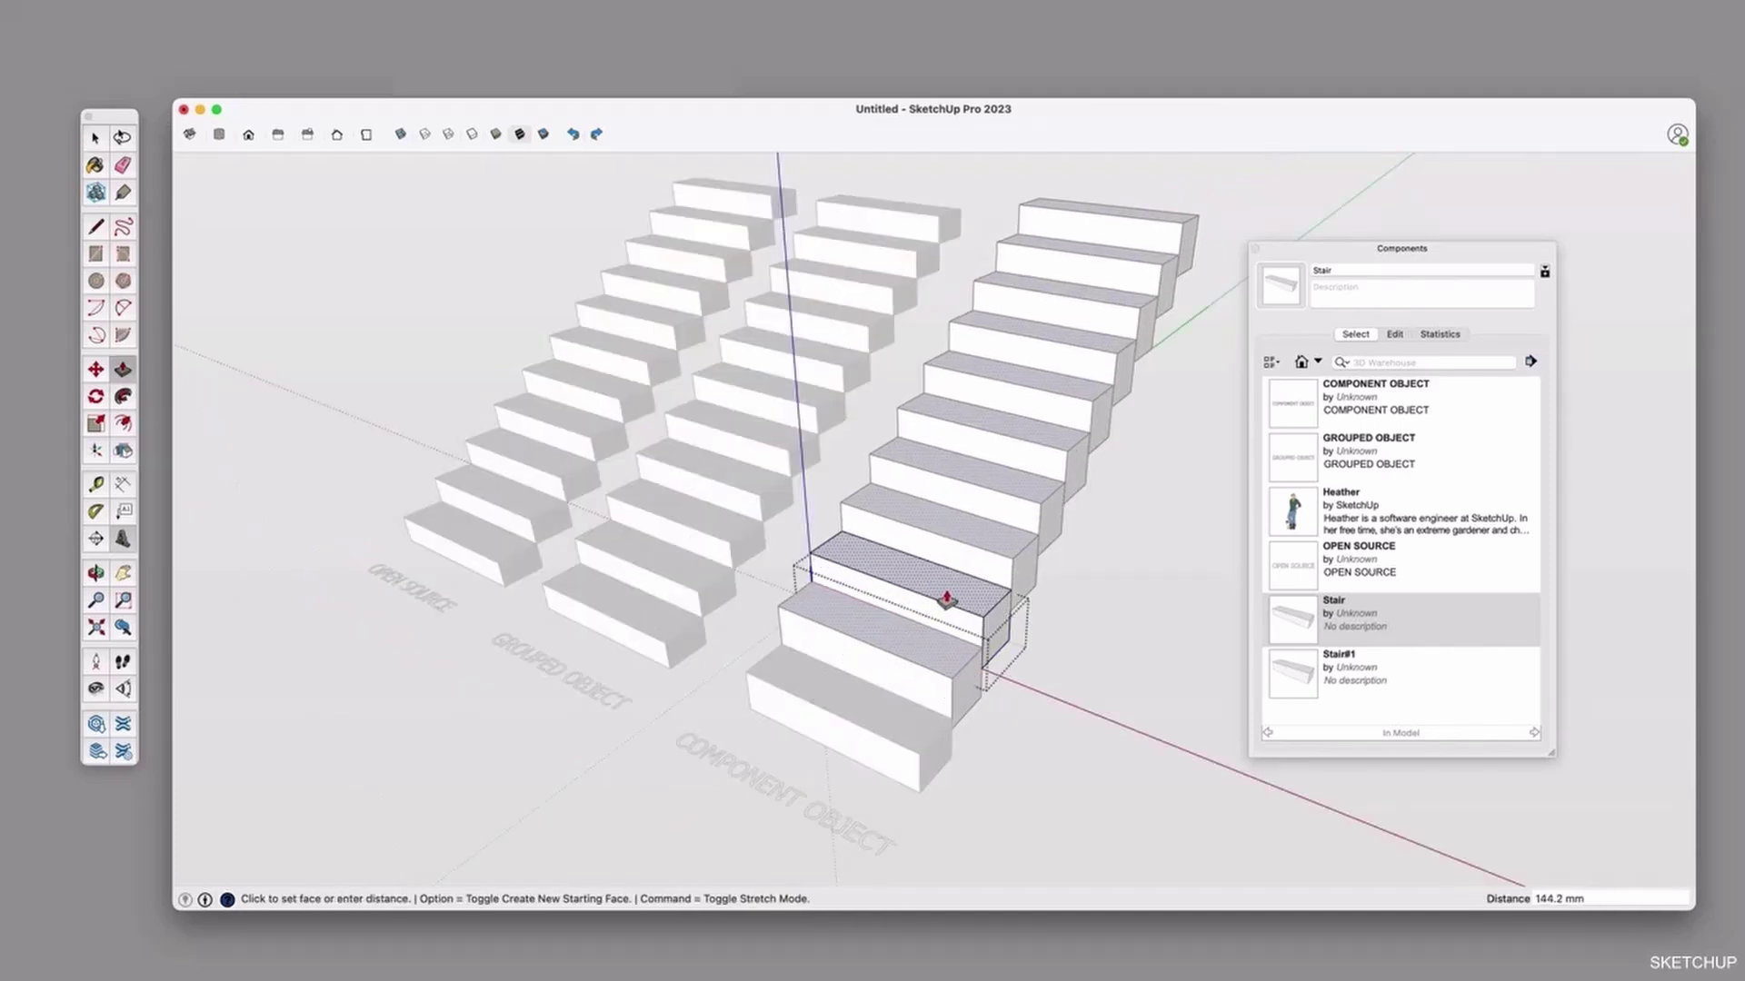
{"action": "left_click", "coordinate": [968, 624]}
{"action": "key", "text": "space"}
Open the lowest COMPONENT OBJECT step, lengthen it by moving its end face outward about 430 mm, and leave the component.
{"action": "left_click", "coordinate": [868, 700]}
{"action": "double_click", "coordinate": [826, 699]}
{"action": "left_click", "coordinate": [851, 708]}
{"action": "left_click", "coordinate": [939, 755]}
{"action": "key", "text": "m"}
{"action": "left_click", "coordinate": [939, 754]}
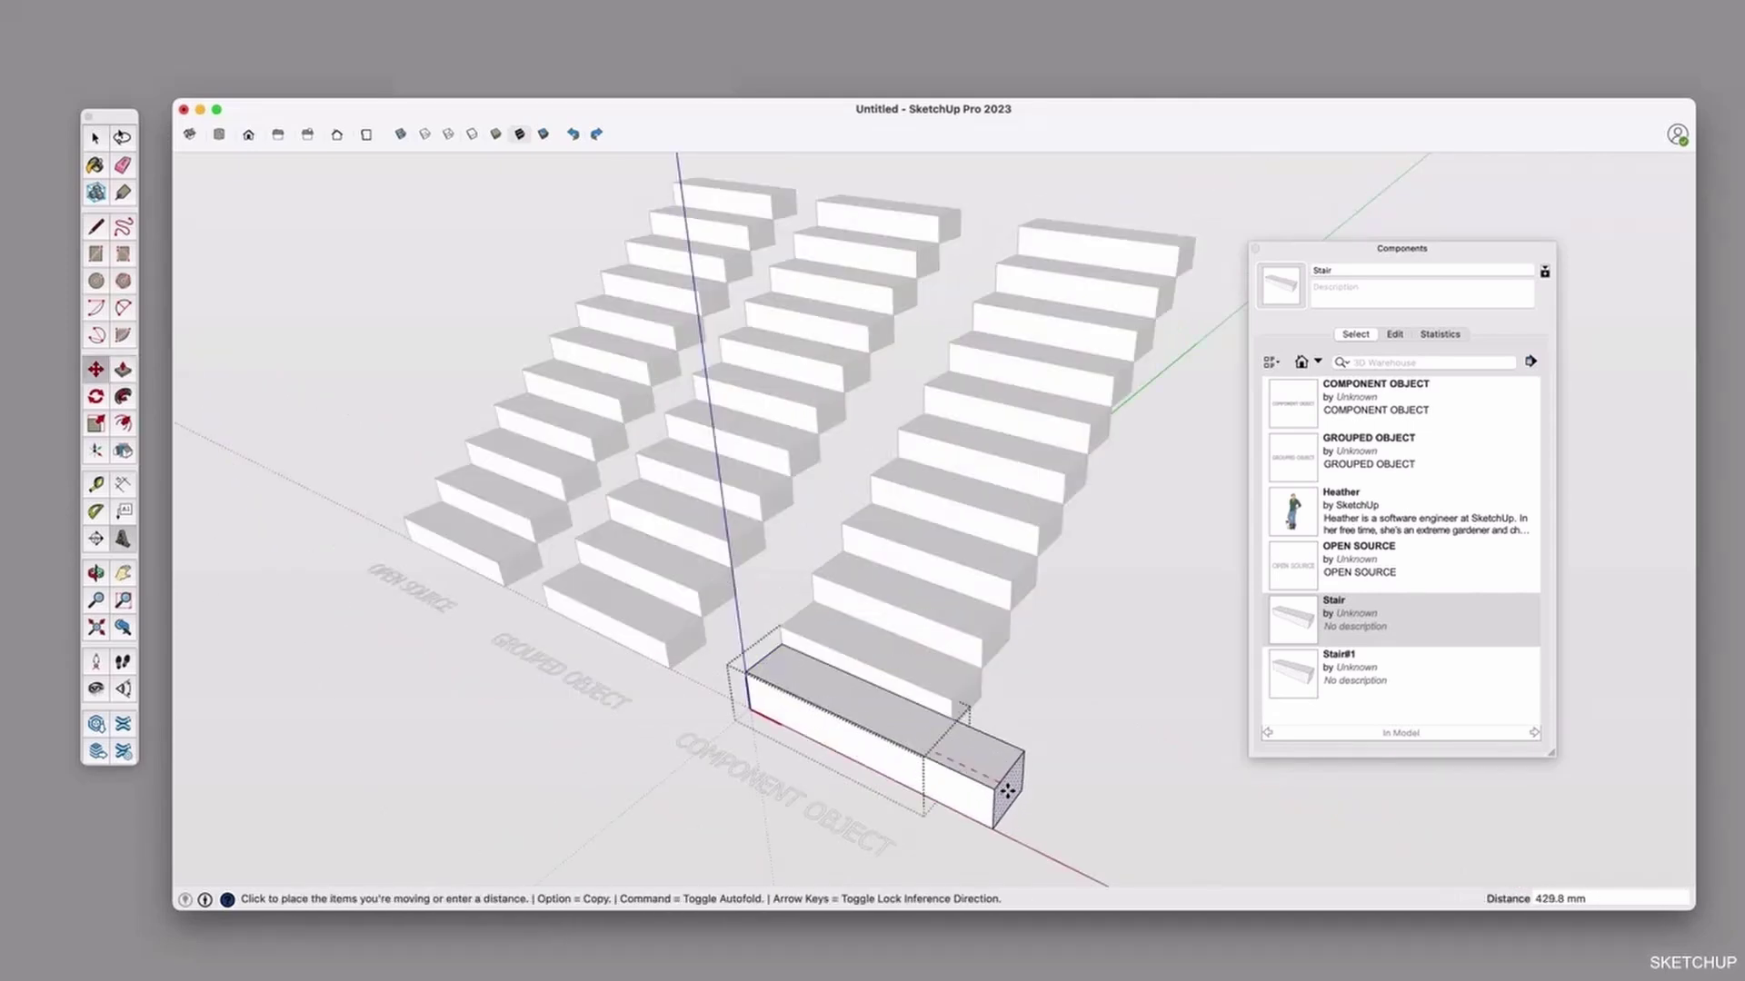
{"action": "left_click", "coordinate": [1005, 790]}
{"action": "key", "text": "space"}
{"action": "left_click", "coordinate": [992, 698]}
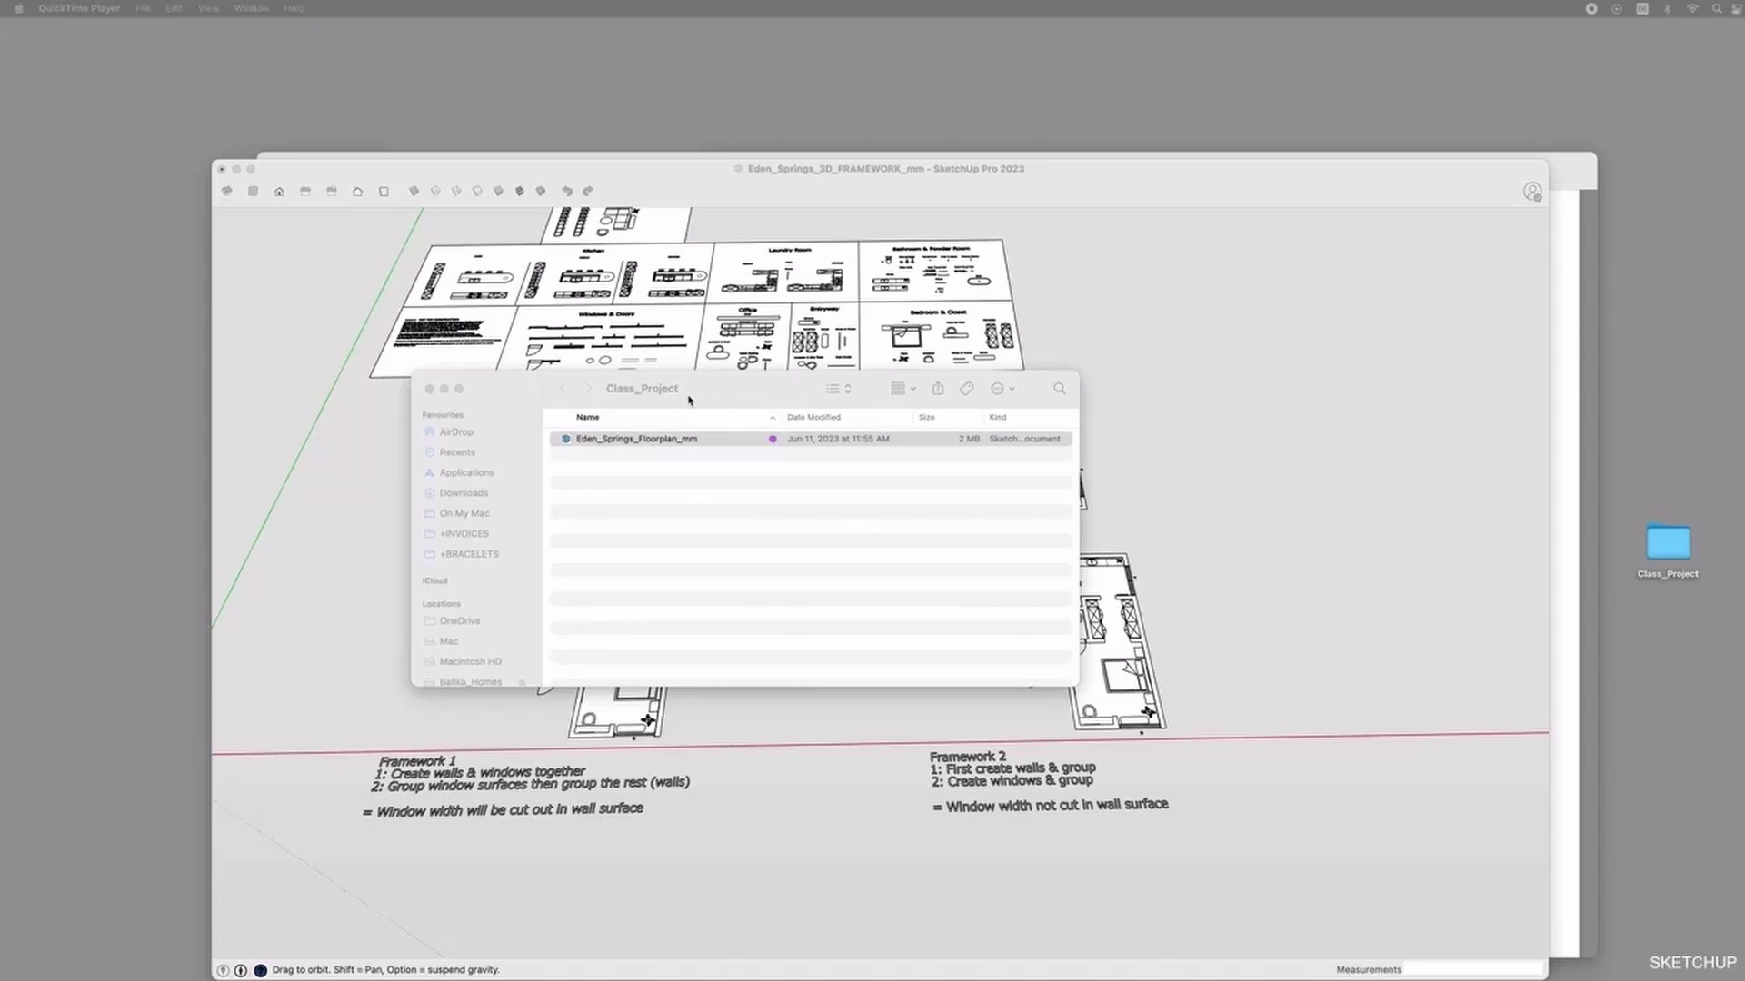
Duplicate the Eden_Springs_Floorplan_mm file in the Class_Project folder and rename the copy Eden_Springs_3D_FRAMEWORK_mm.
{"action": "left_click_drag", "start_coordinate": [688, 400], "coordinate": [692, 406]}
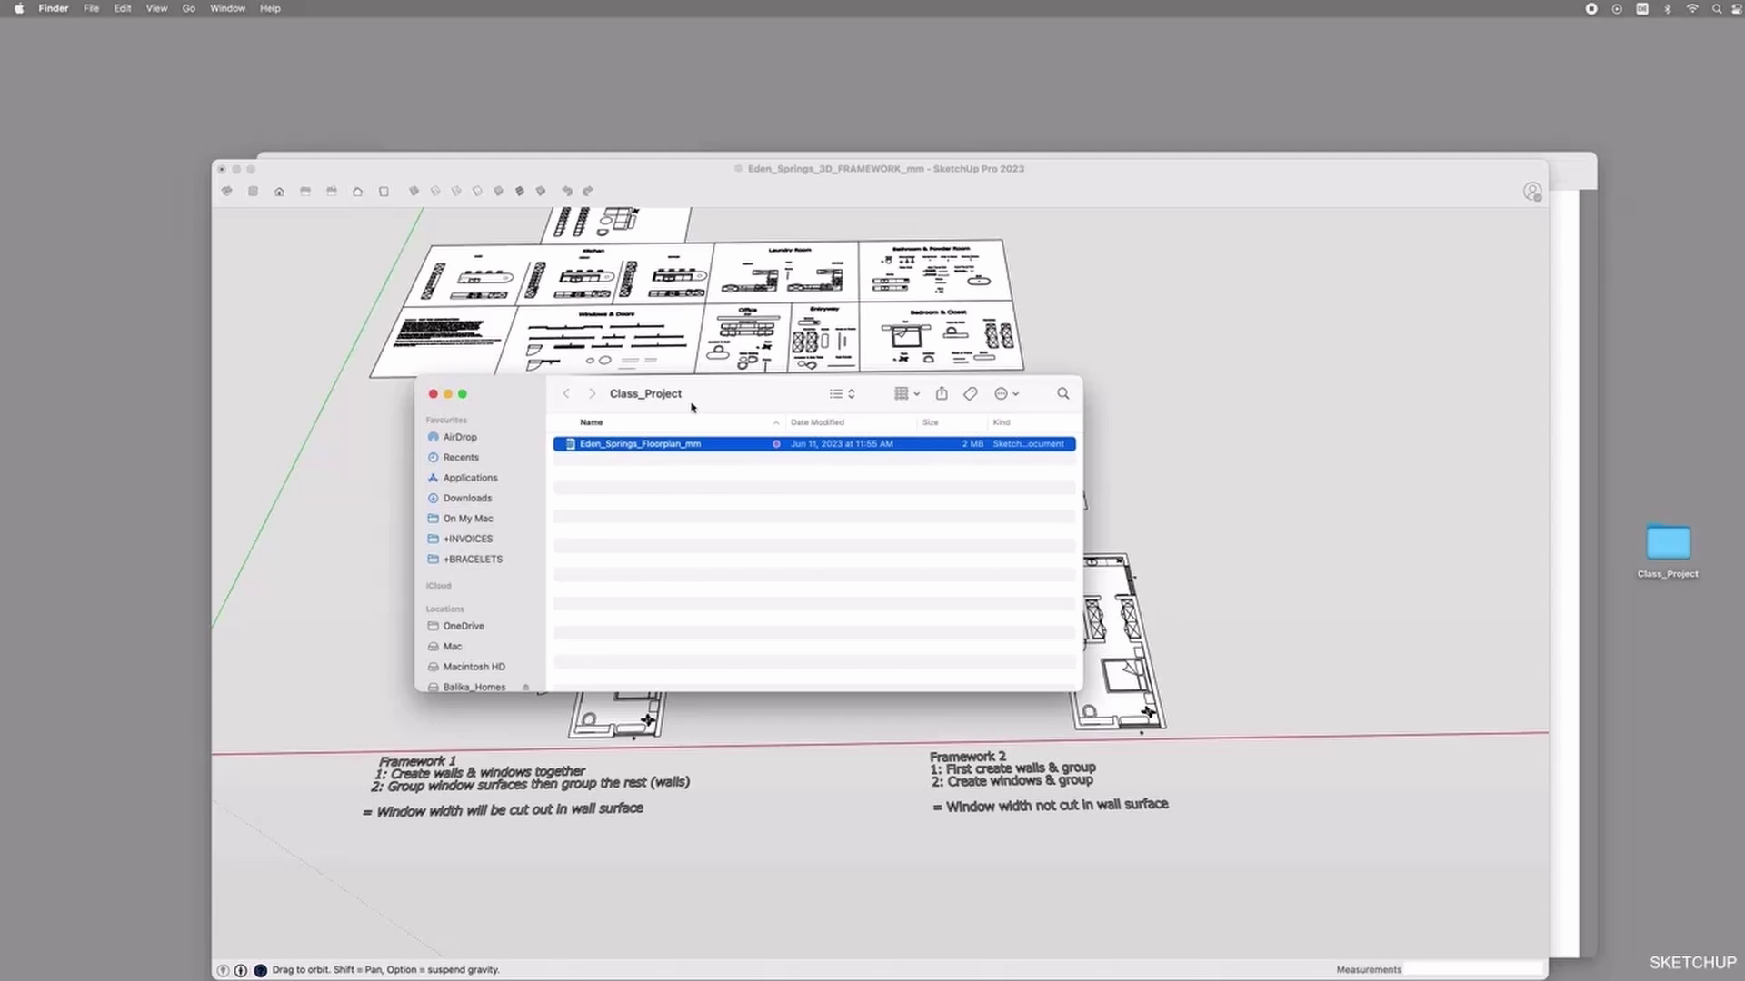
{"action": "left_click", "coordinate": [664, 447]}
{"action": "left_click_drag", "start_coordinate": [664, 447], "coordinate": [670, 480]}
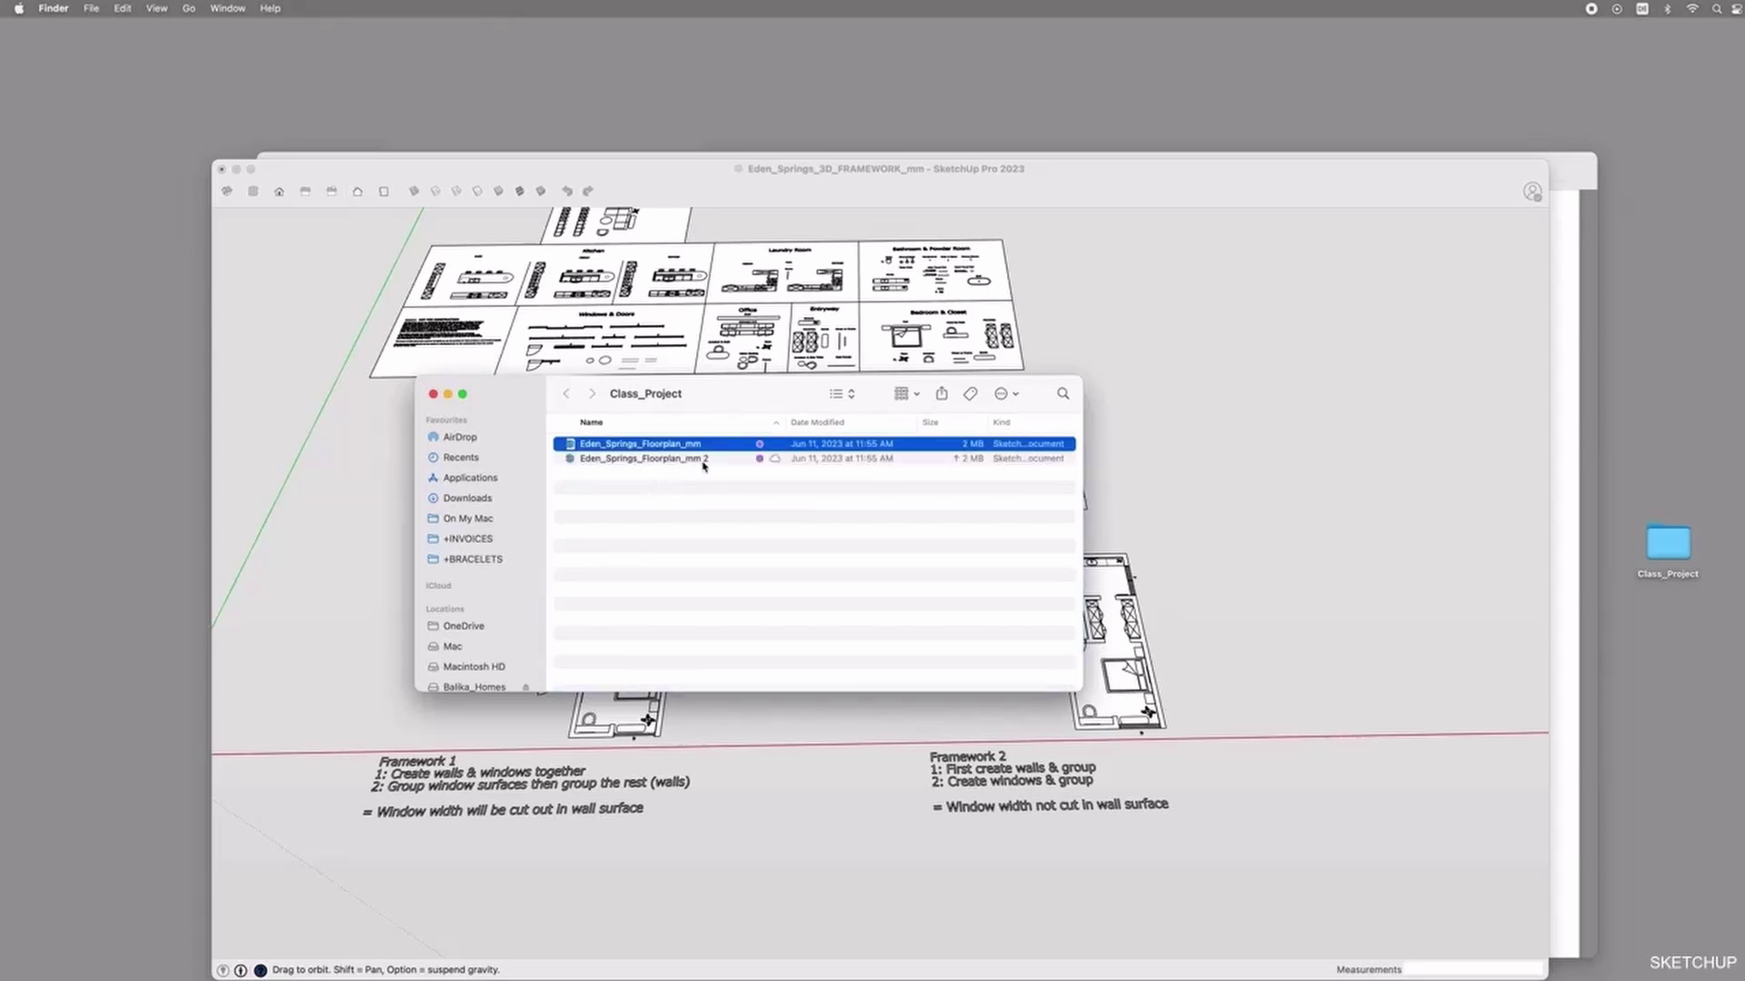
{"action": "key", "text": "Return"}
{"action": "type", "text": "Eden_Springs_3D_FRAMEWORK_mm"}
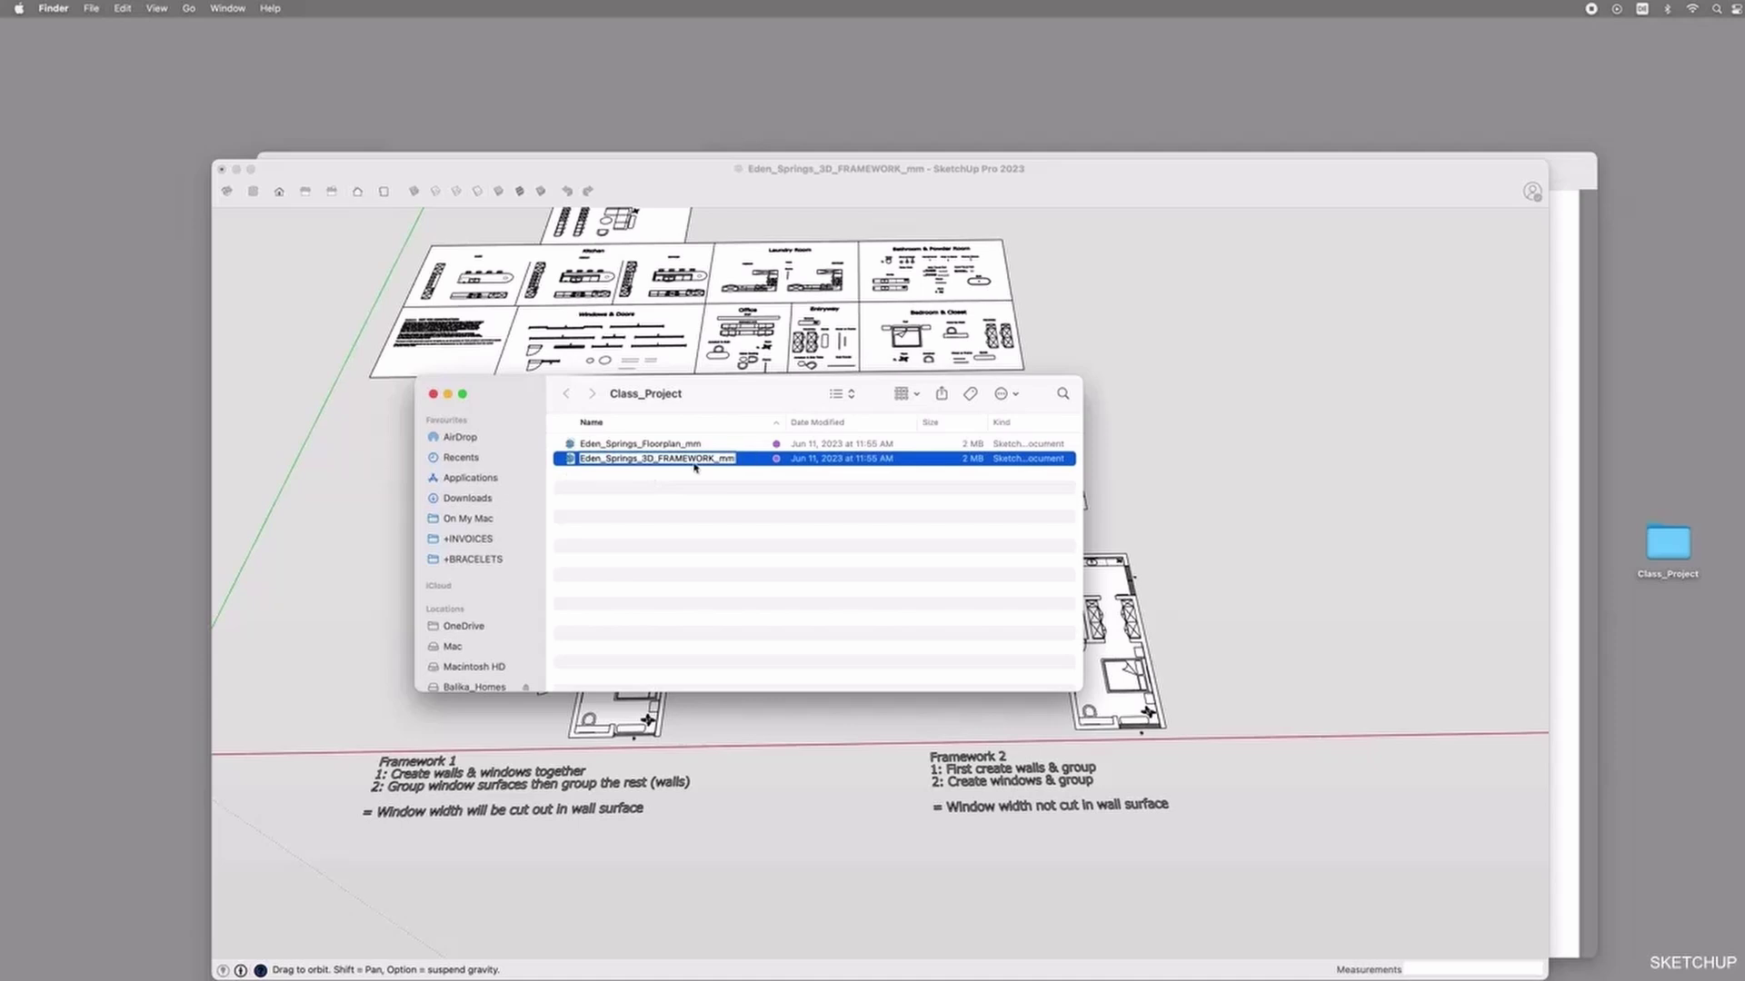
{"action": "key", "text": "Return"}
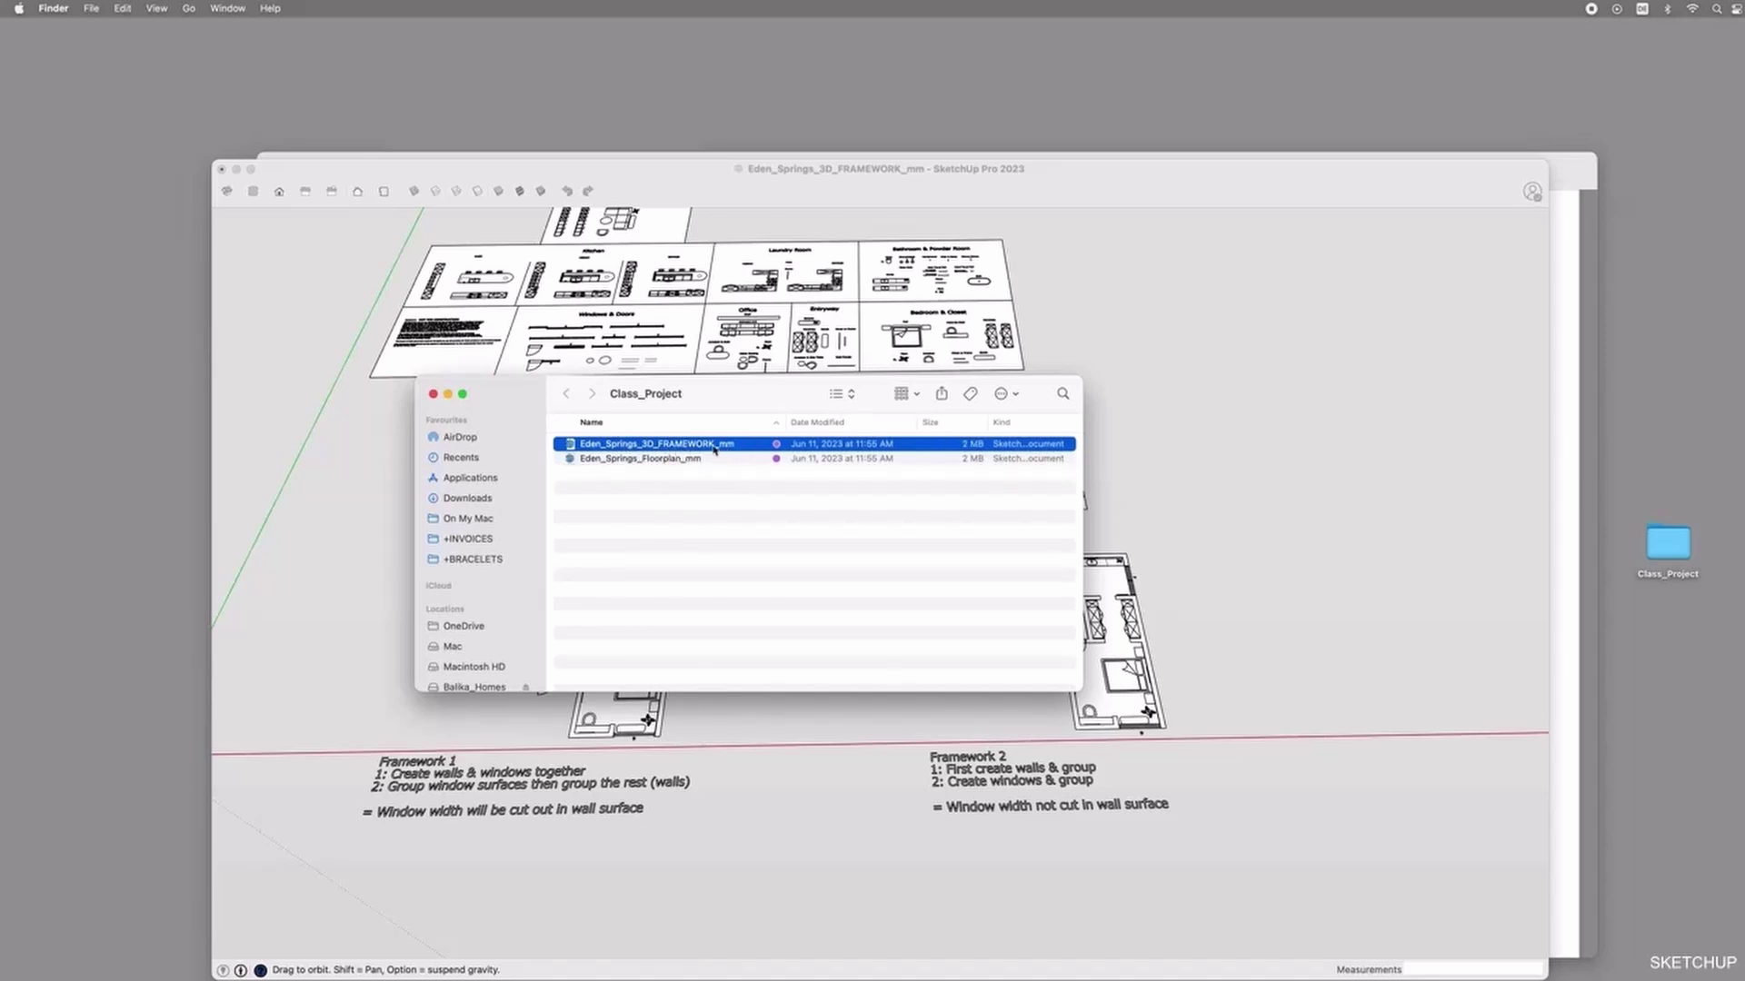
Close the Class_Project folder and switch to the Eden_Springs_3D_FRAMEWORK_mm model in SketchUp.
{"action": "left_click", "coordinate": [433, 395]}
{"action": "left_click", "coordinate": [803, 178]}
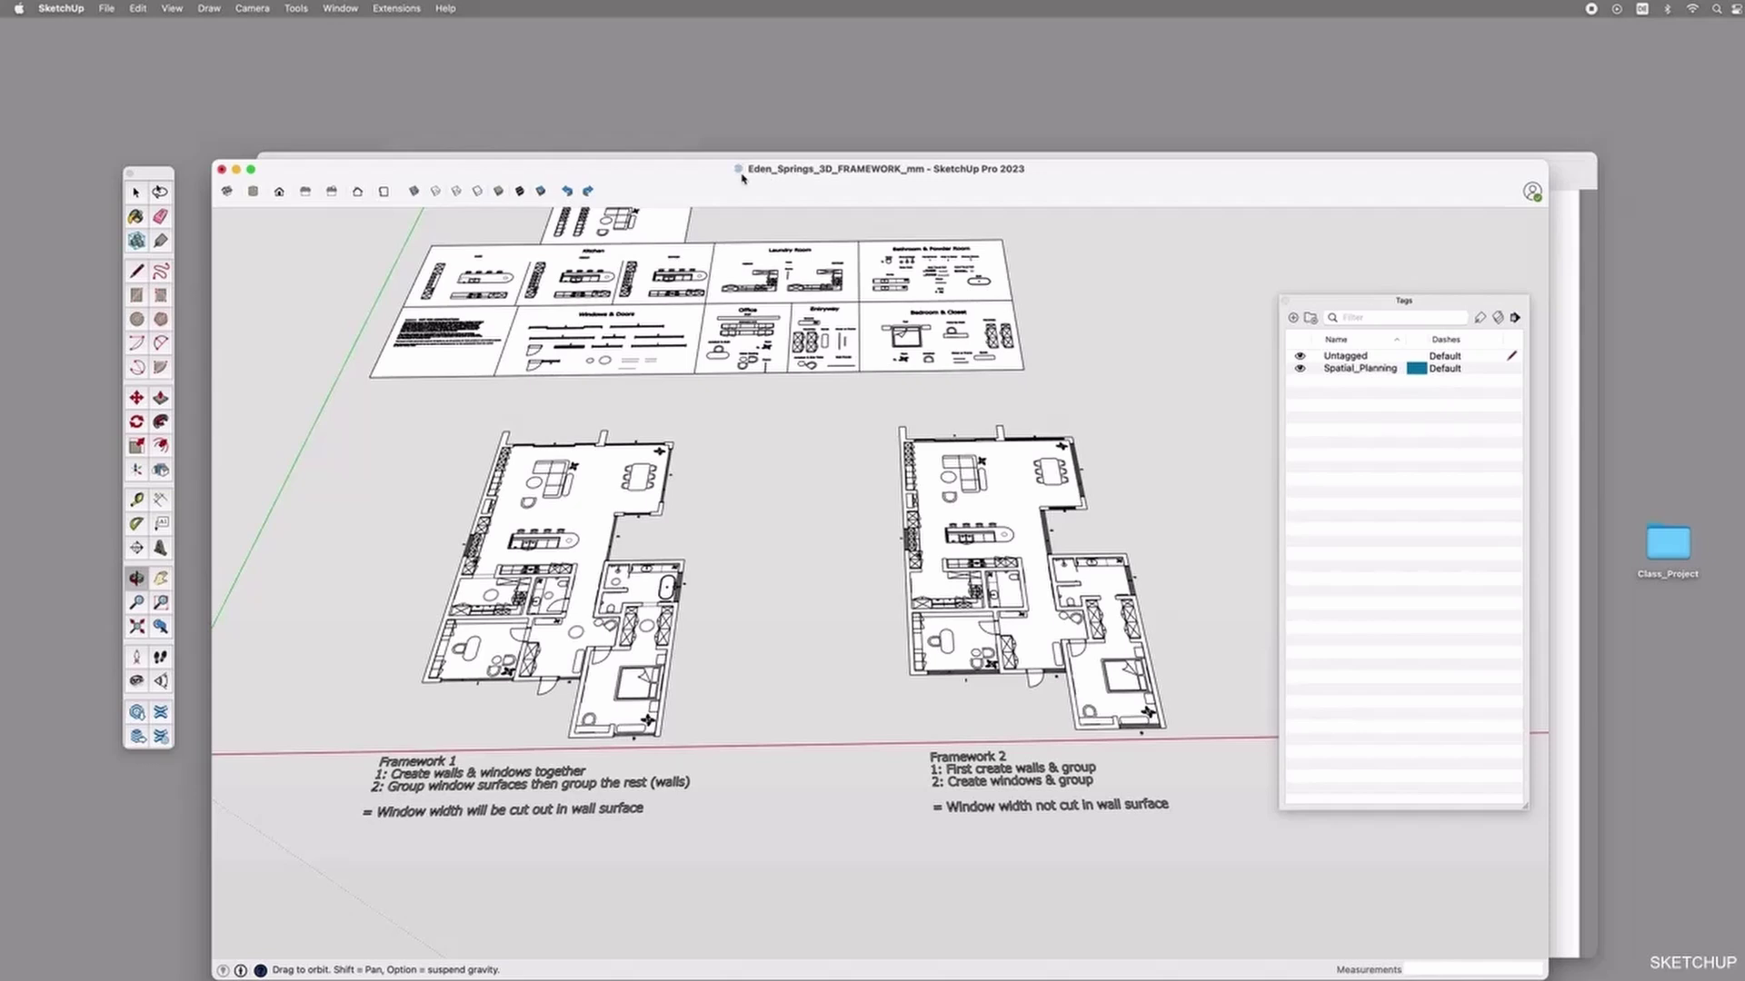
{"action": "left_click_drag", "start_coordinate": [752, 192], "coordinate": [750, 188]}
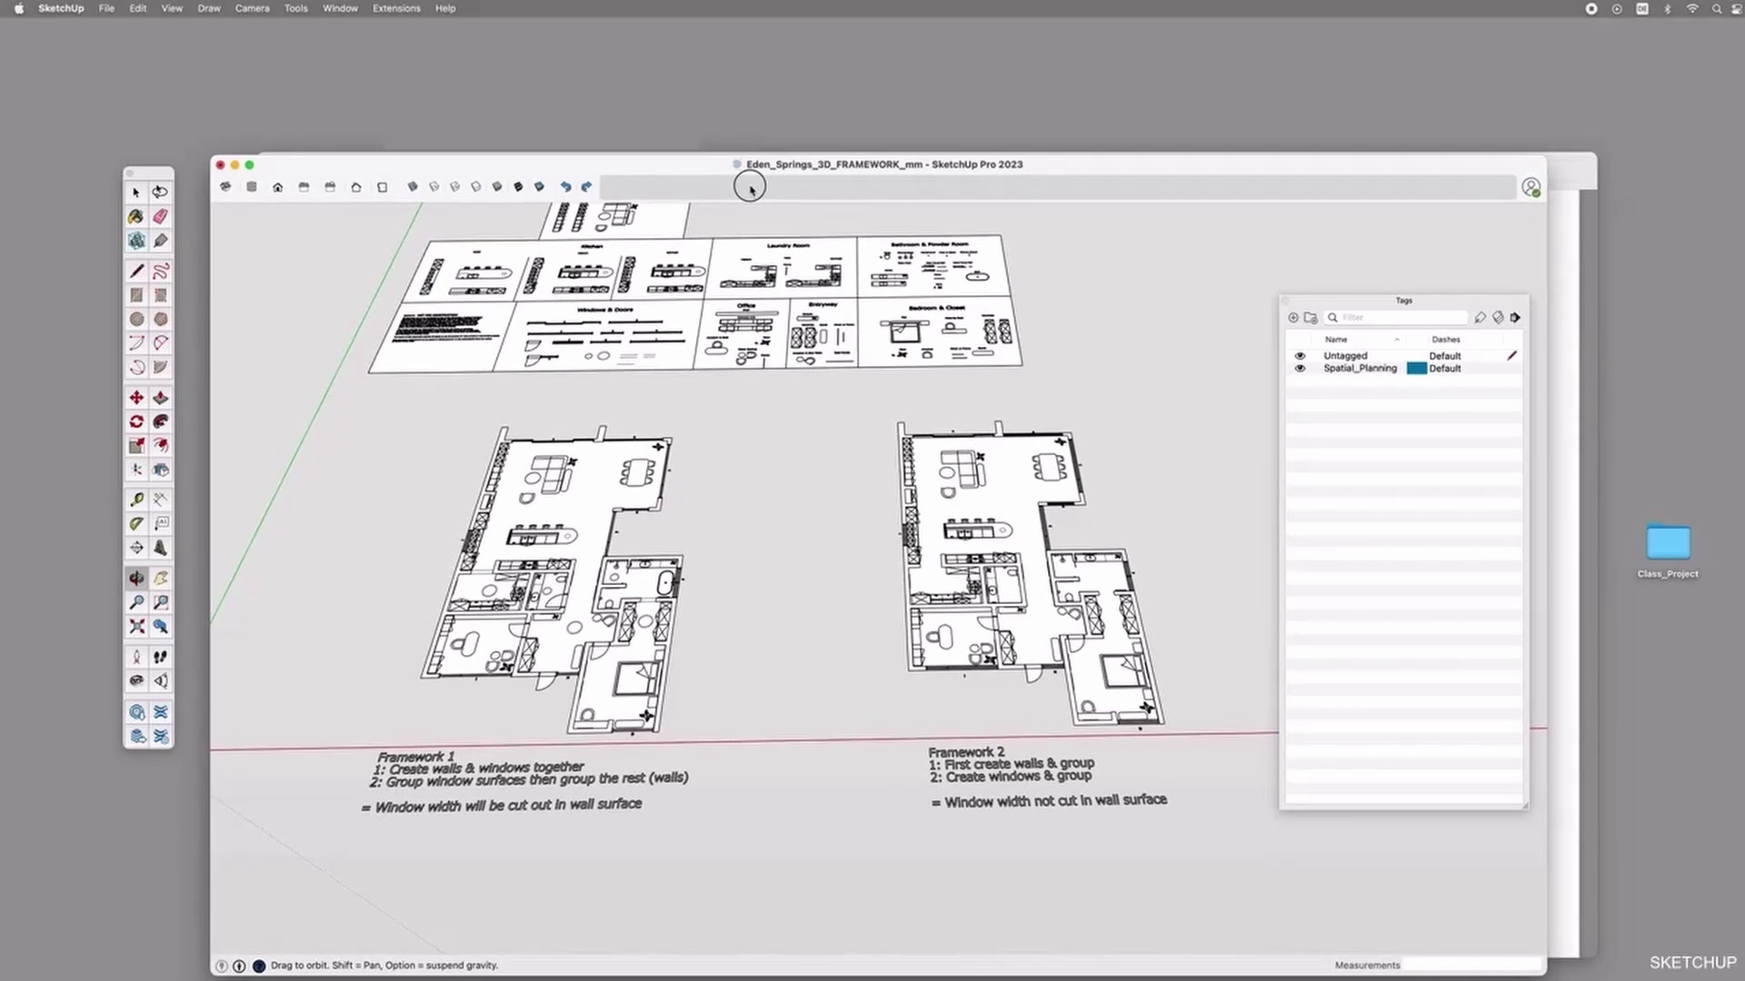
{"action": "mouse_move", "coordinate": [720, 168]}
{"action": "left_mouse_down"}
{"action": "mouse_move", "coordinate": [707, 155]}
{"action": "mouse_move", "coordinate": [726, 160]}
{"action": "mouse_move", "coordinate": [705, 162]}
{"action": "mouse_move", "coordinate": [718, 175]}
{"action": "left_mouse_up"}
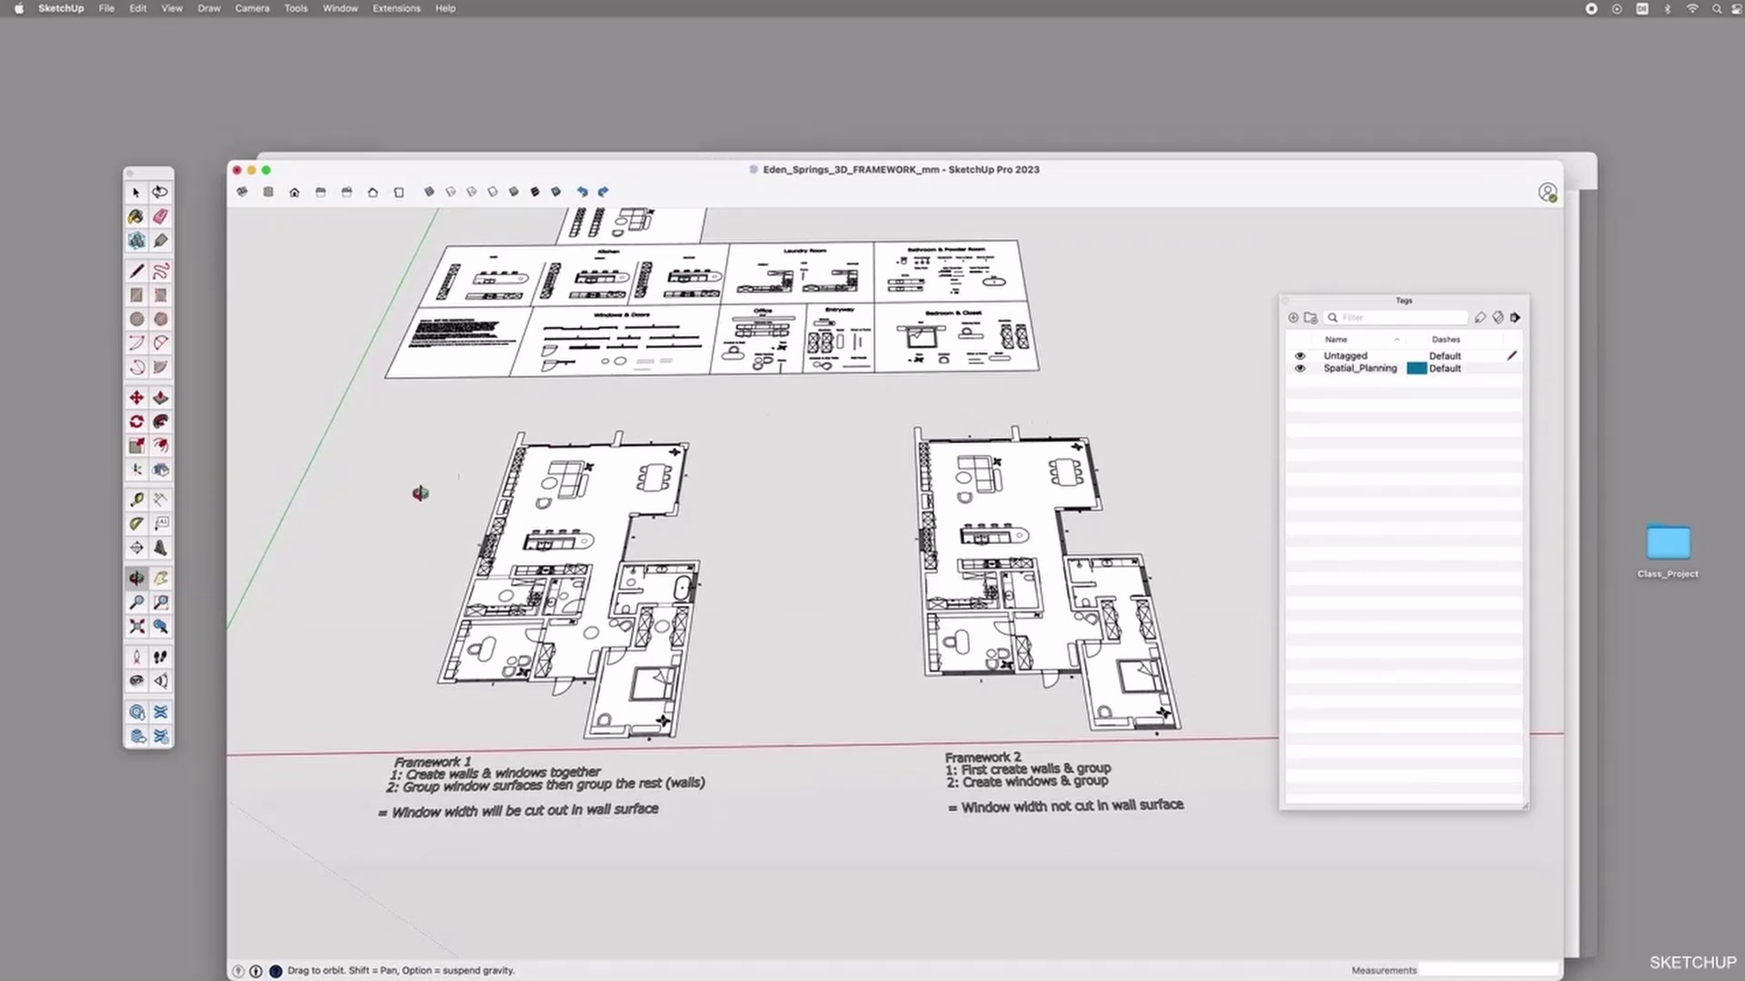
Hide the Spatial_Planning tag and inspect the Framework 1 and Framework 2 floor plans.
{"action": "left_click_drag", "start_coordinate": [1218, 739], "coordinate": [1027, 653]}
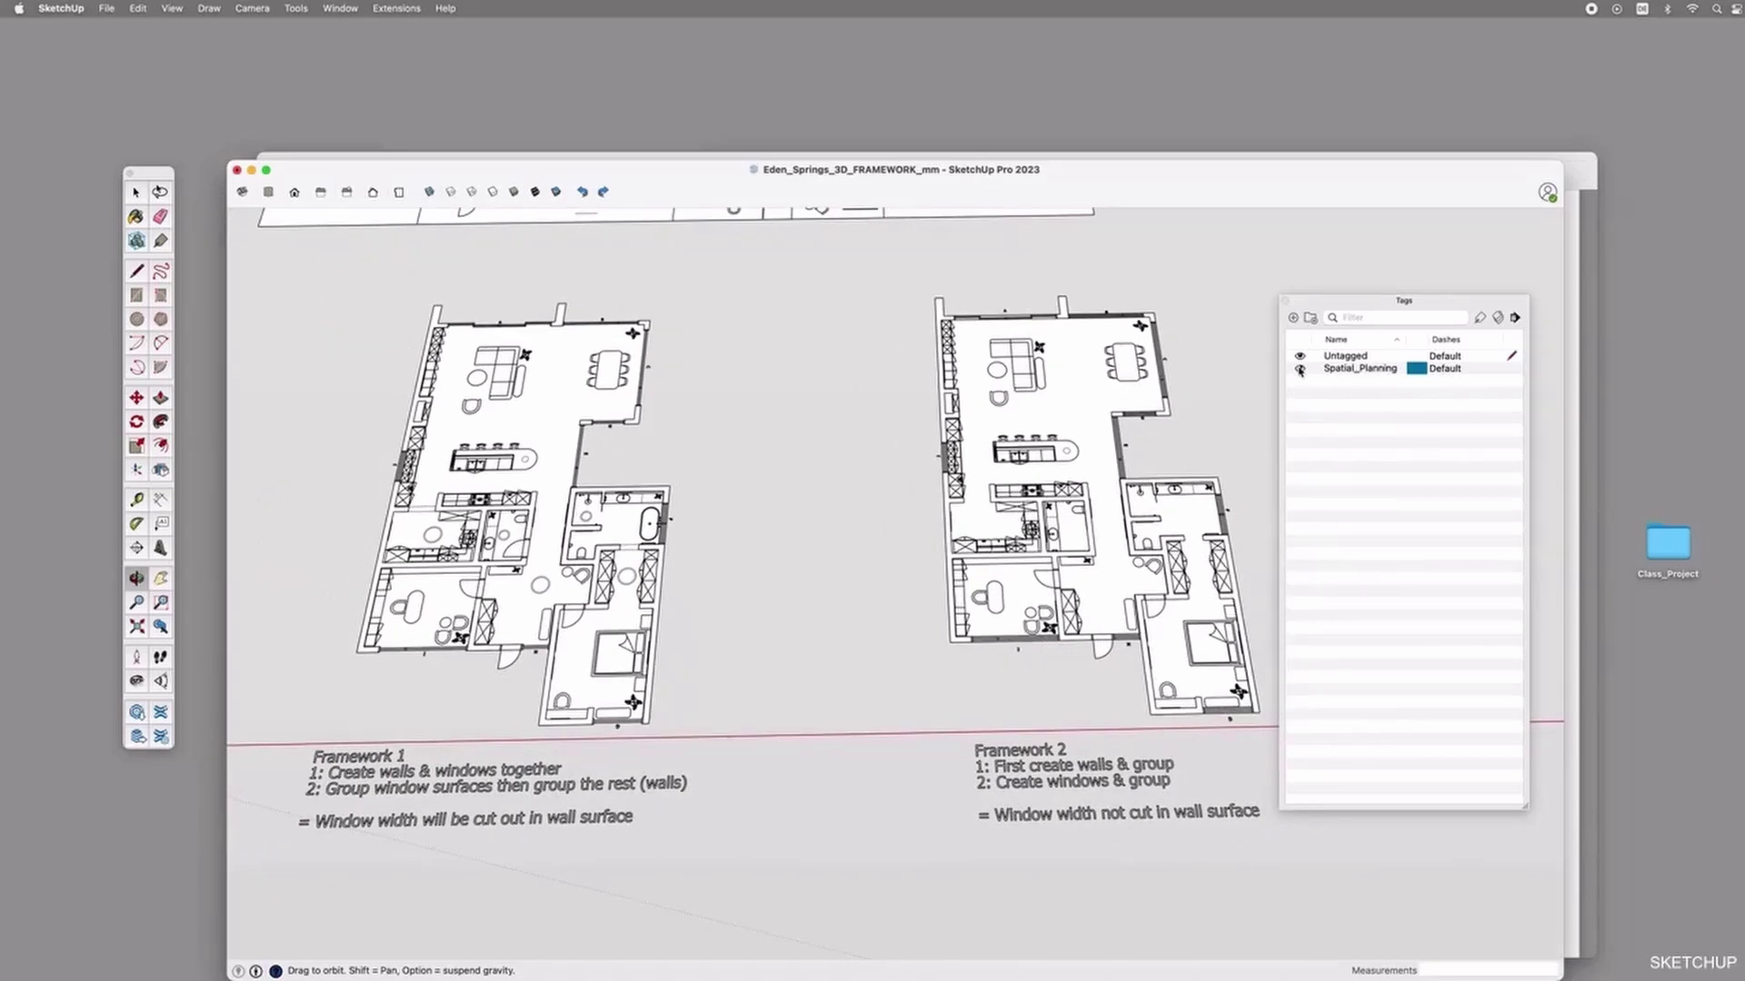
{"action": "left_click", "coordinate": [1299, 370]}
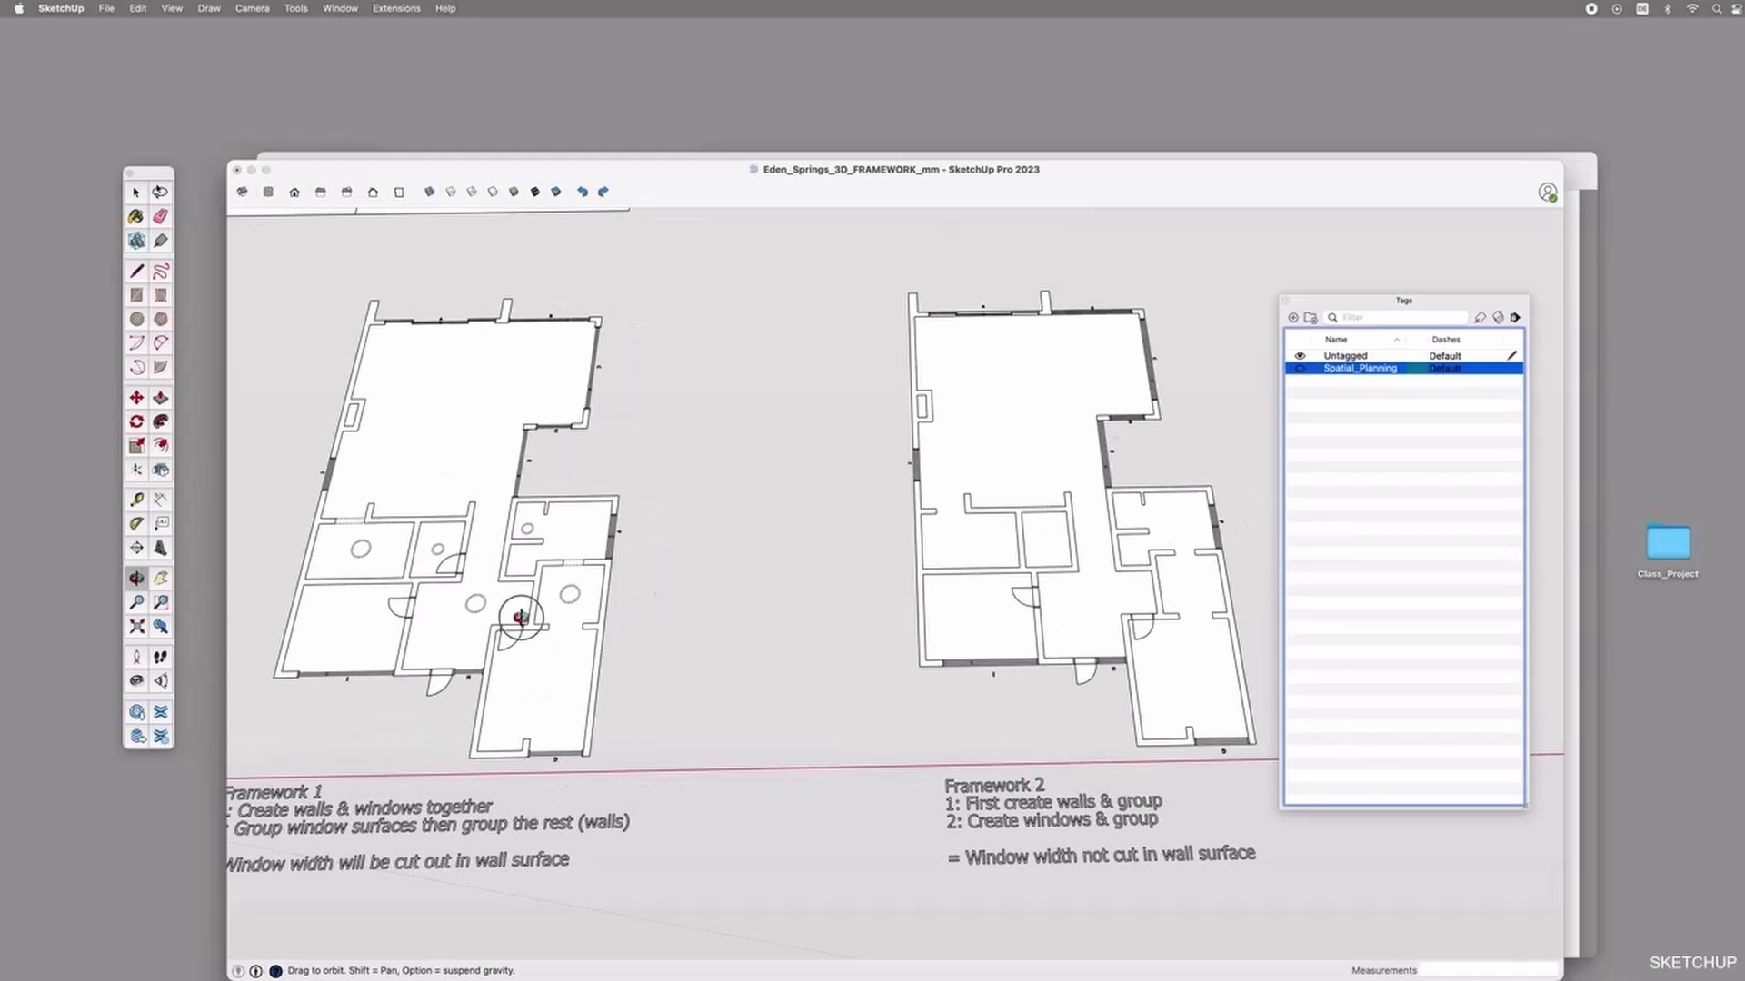
{"action": "left_click", "coordinate": [575, 599]}
{"action": "left_click_drag", "start_coordinate": [575, 599], "coordinate": [768, 601]}
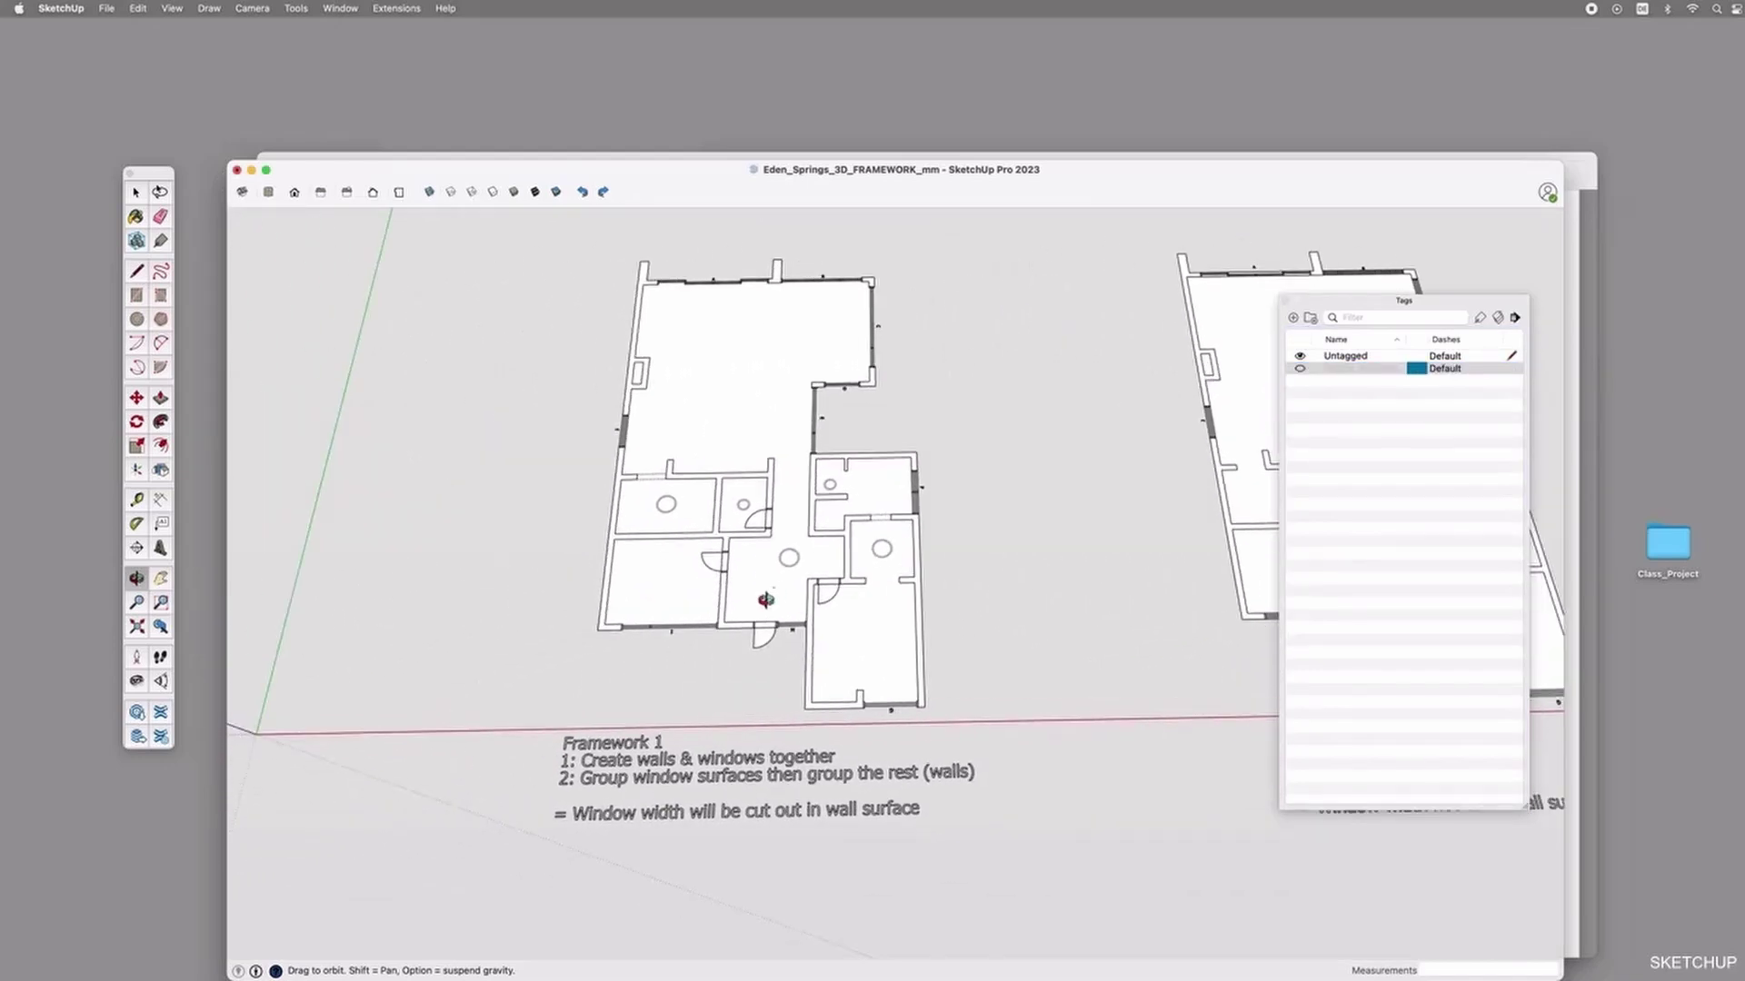
{"action": "scroll", "coordinate": [724, 821], "scroll_direction": "up", "scroll_amount": 2}
{"action": "left_click_drag", "start_coordinate": [864, 478], "coordinate": [666, 499], "text": "shift"}
{"action": "scroll", "coordinate": [877, 490], "scroll_direction": "down", "scroll_amount": 3}
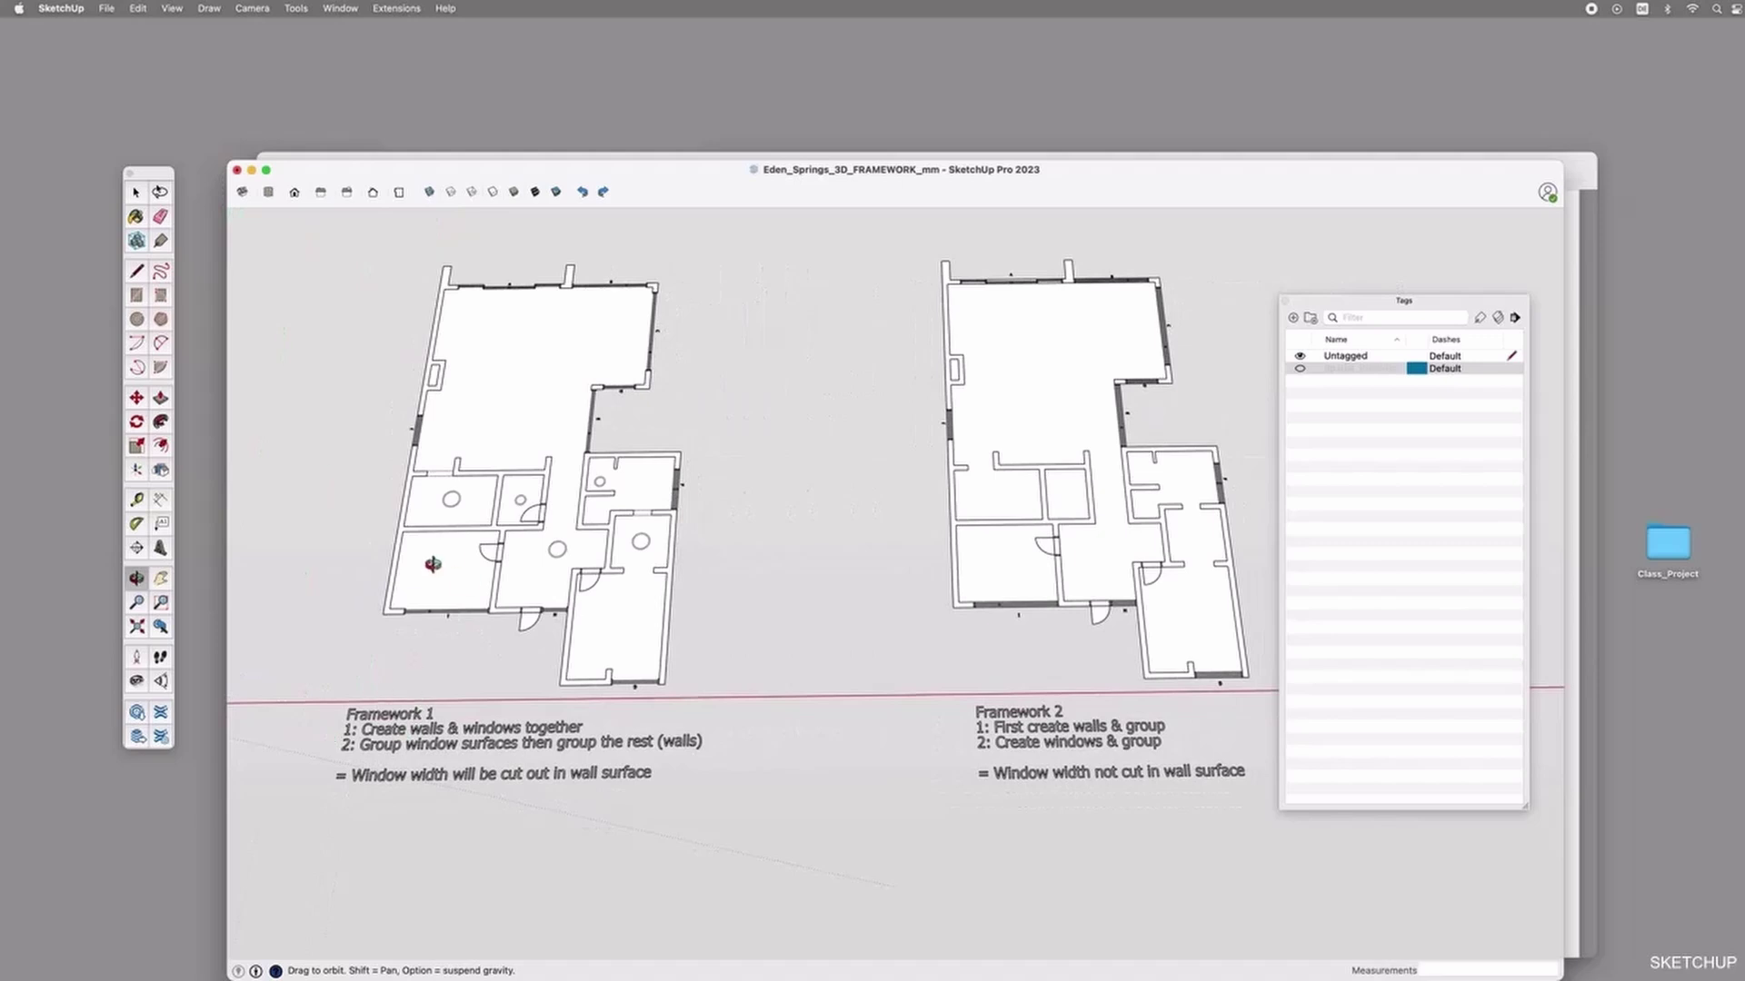
Move window I of Framework 1 out of its wall along the green axis, and place it back in its opening.
{"action": "scroll", "coordinate": [433, 584], "scroll_direction": "up", "scroll_amount": 10}
{"action": "key", "text": "space"}
{"action": "left_click", "coordinate": [595, 515]}
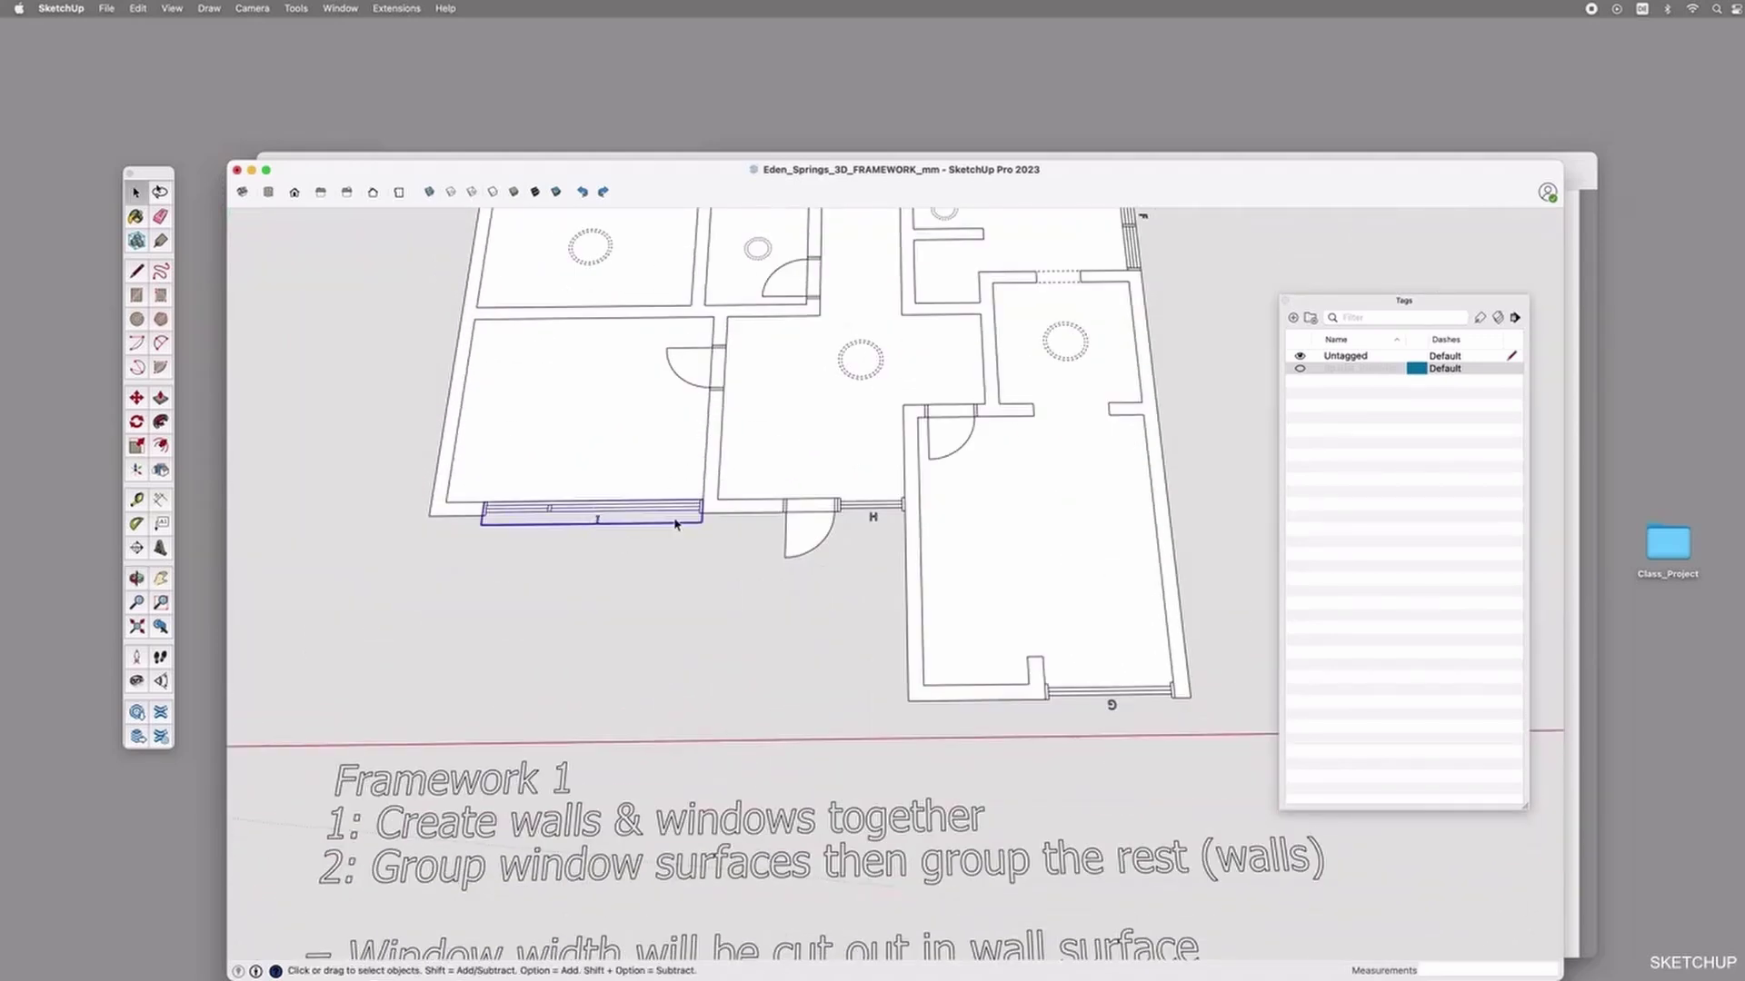
{"action": "key", "text": "m"}
{"action": "left_click", "coordinate": [700, 501]}
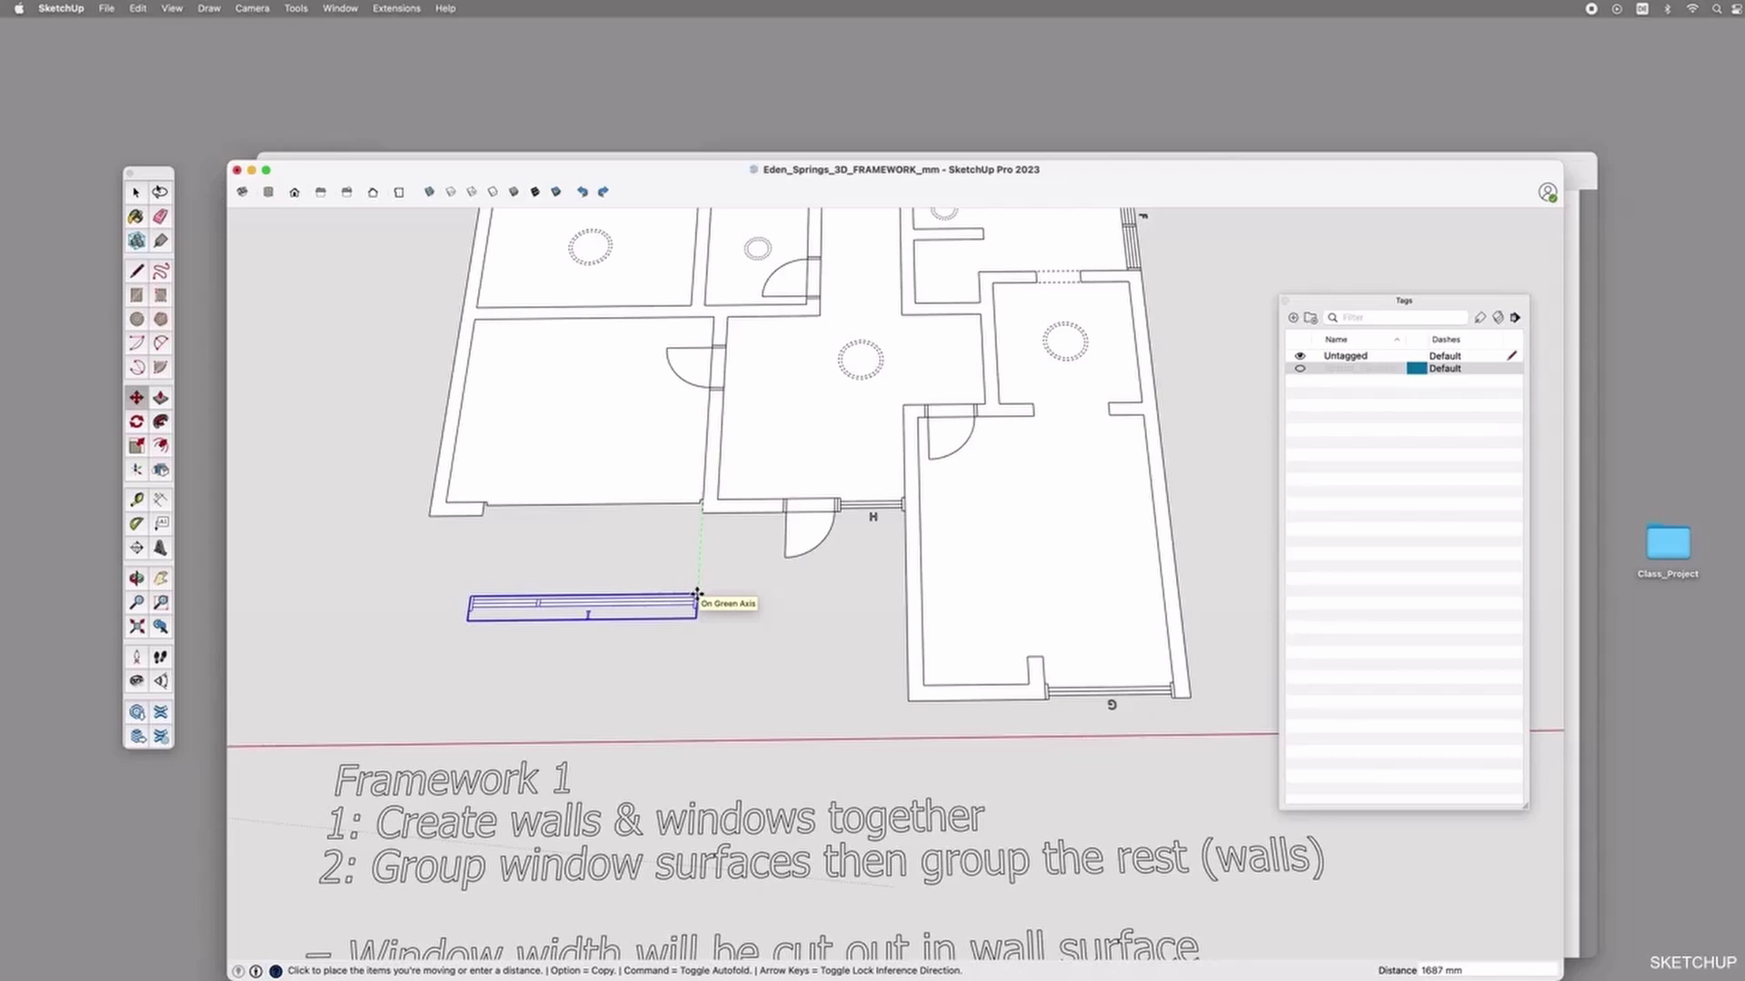
{"action": "scroll", "coordinate": [697, 594], "scroll_direction": "down", "scroll_amount": 2}
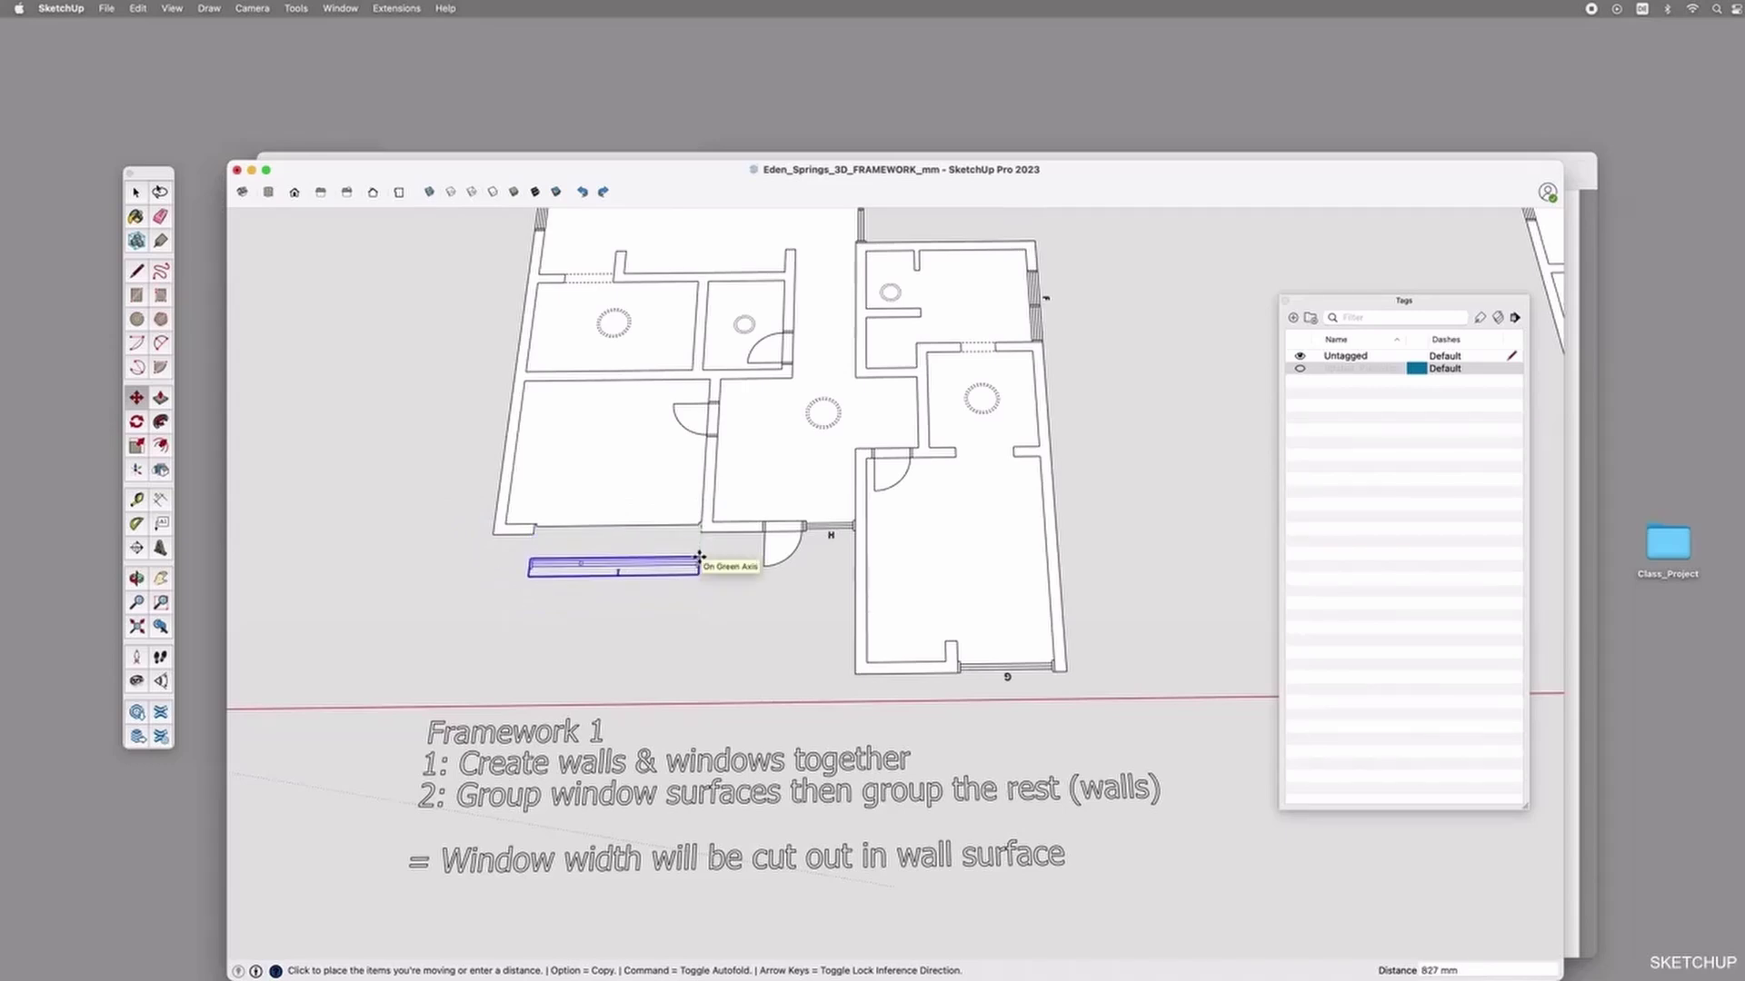
{"action": "left_click", "coordinate": [700, 524]}
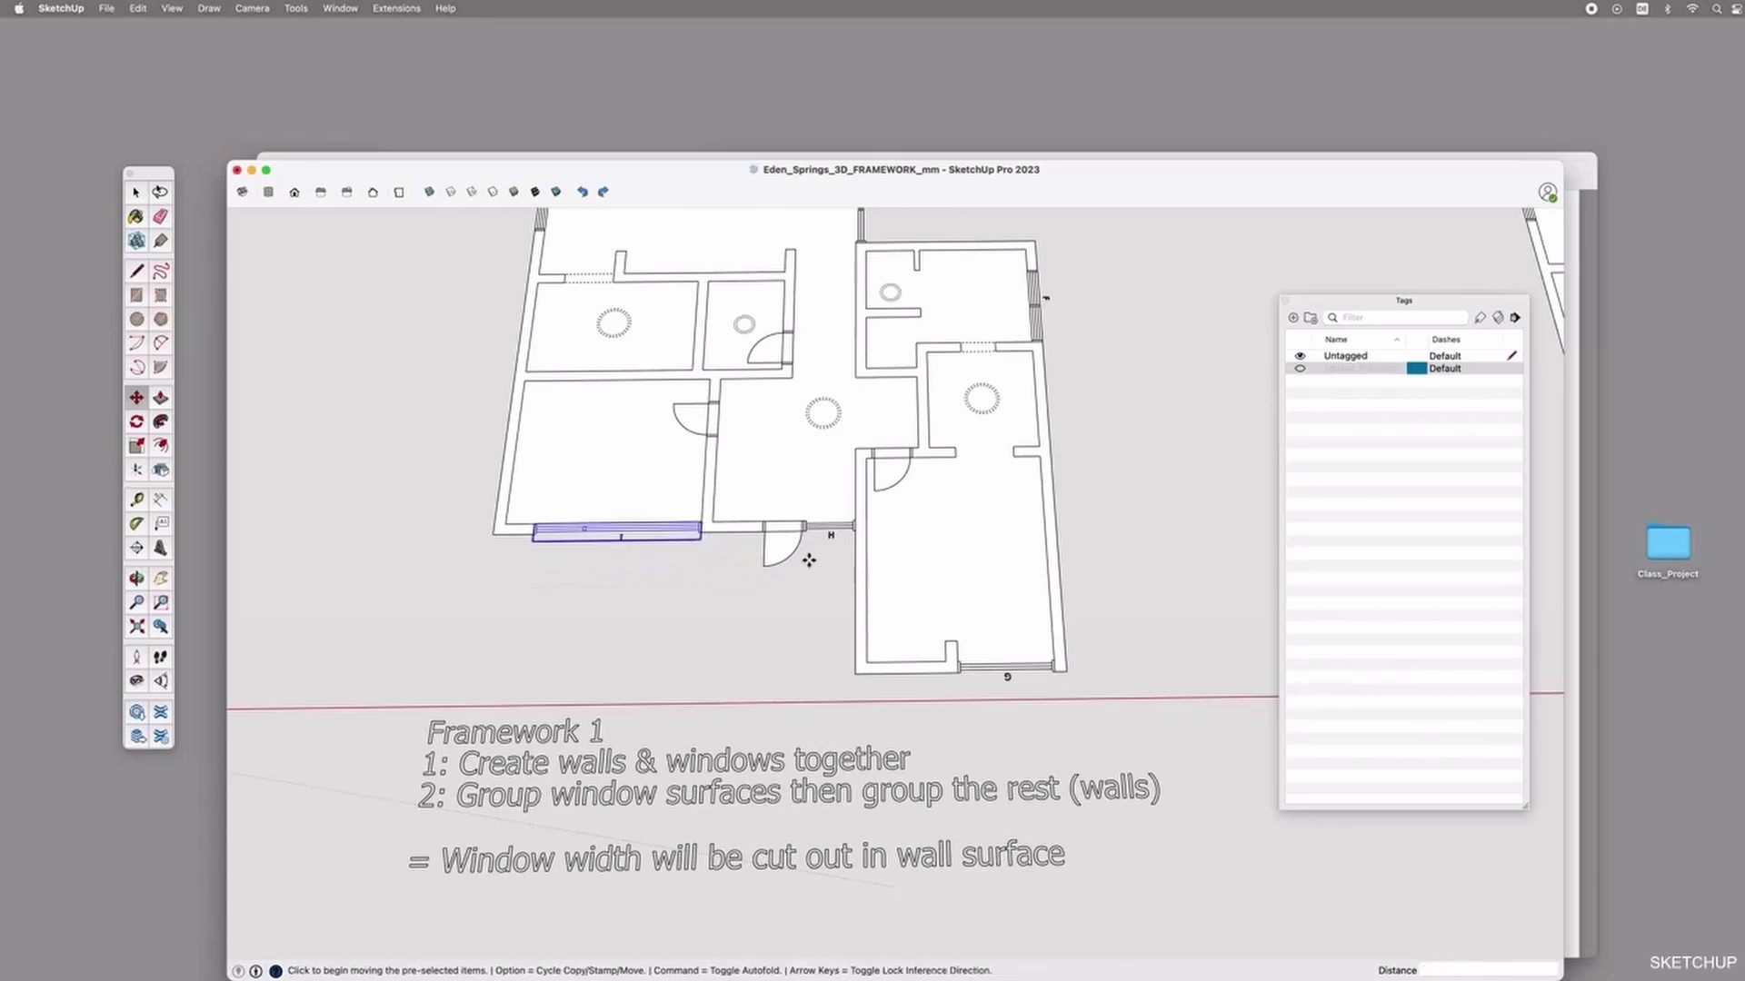
Try to move the door and window H out of the Framework 1 entry wall, and cancel the move.
{"action": "key", "text": "space"}
{"action": "left_click", "coordinate": [800, 535]}
{"action": "key", "text": "m"}
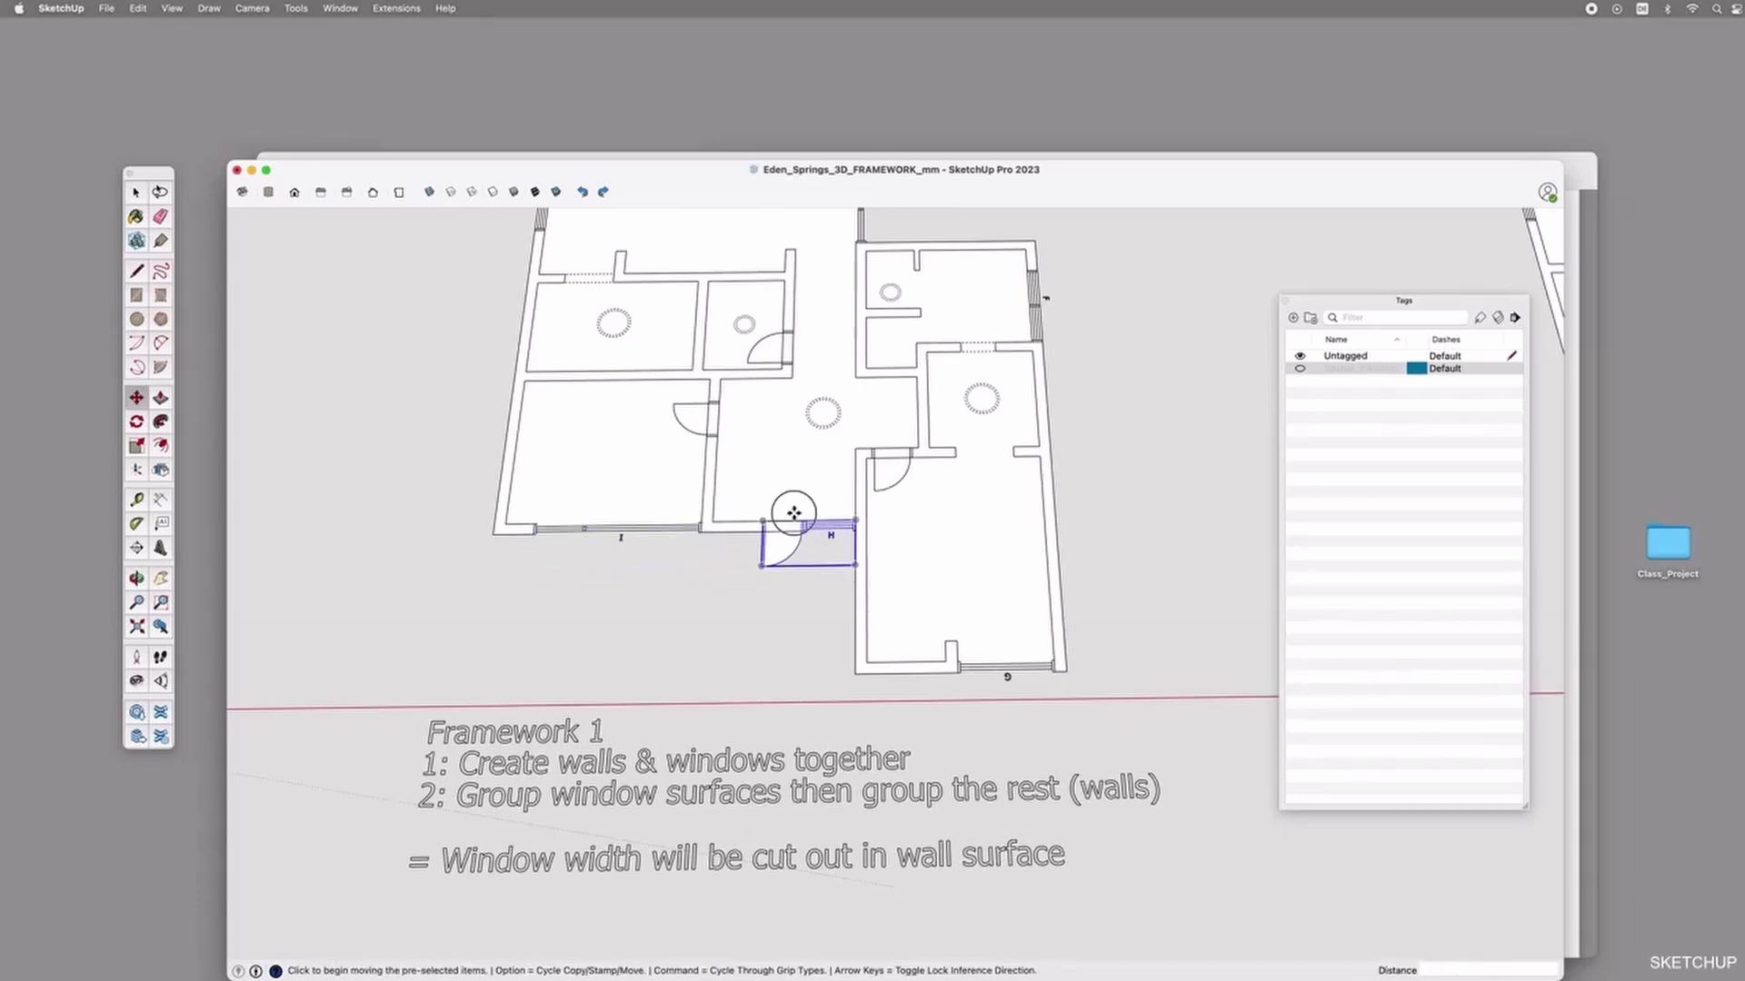
{"action": "left_click", "coordinate": [798, 525]}
{"action": "key", "text": "Escape"}
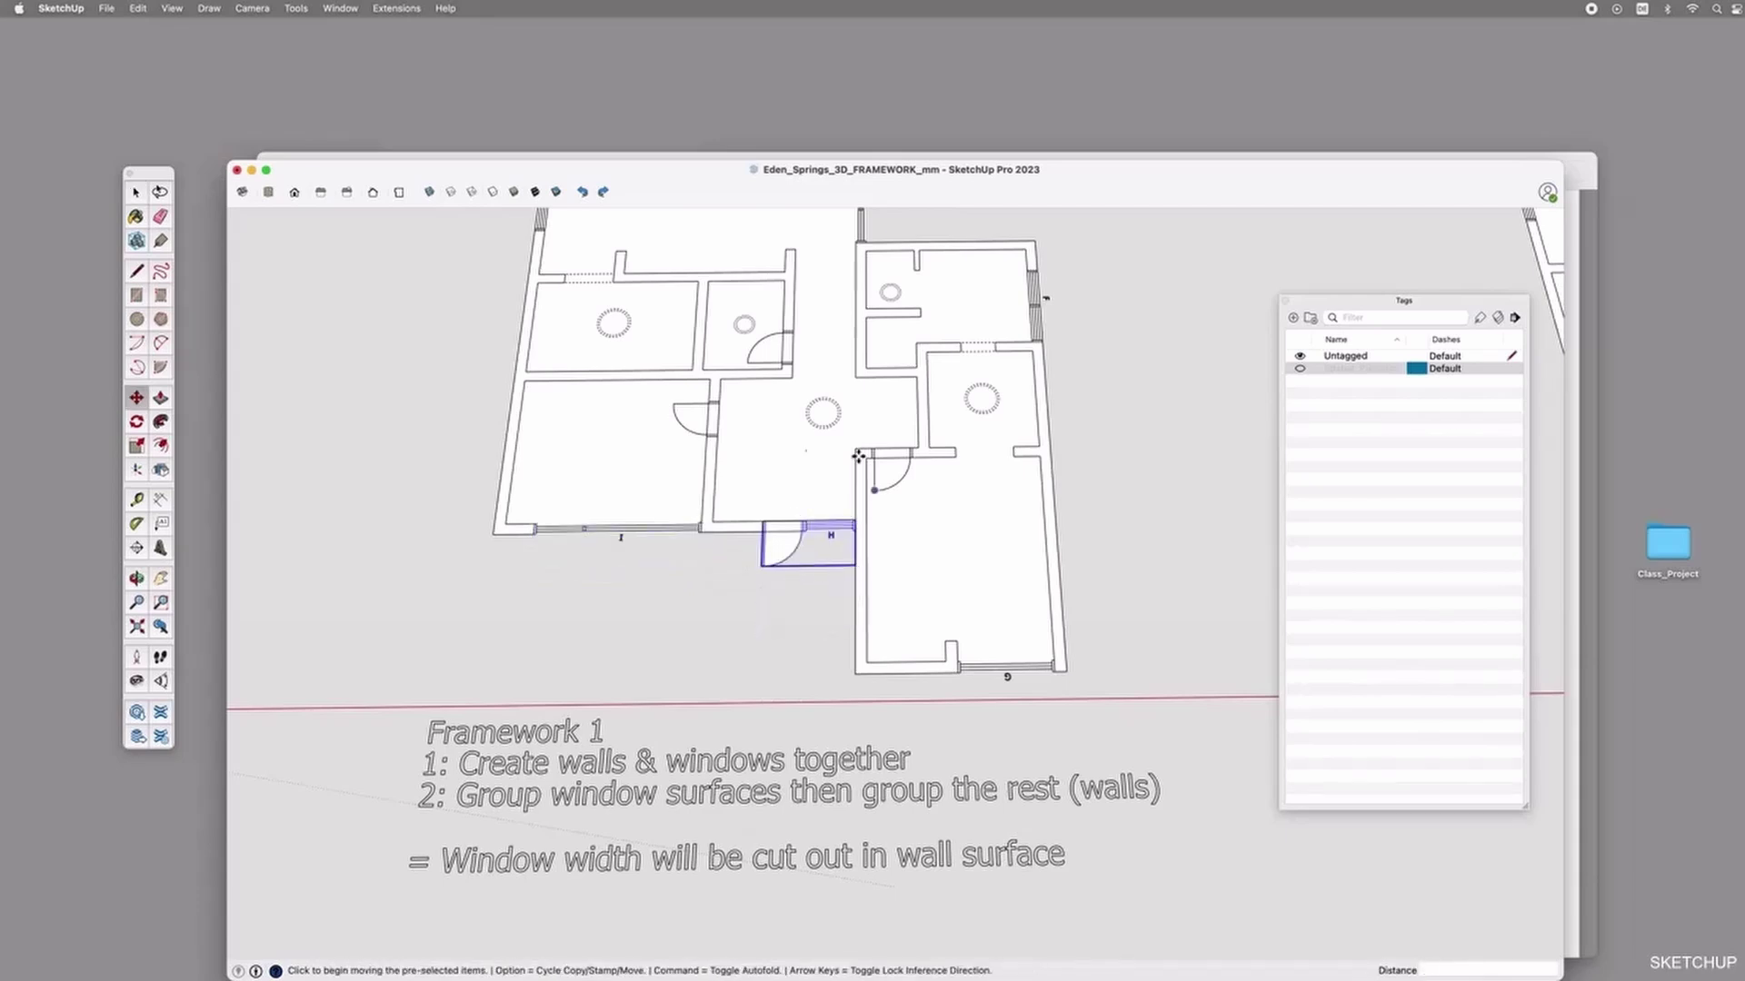
Move window I of Framework 2 out from its continuous wall, return it to its place, and clear the selection.
{"action": "scroll", "coordinate": [864, 608], "scroll_direction": "down", "scroll_amount": 5}
{"action": "scroll", "coordinate": [1051, 611], "scroll_direction": "up", "scroll_amount": 3}
{"action": "key", "text": "o"}
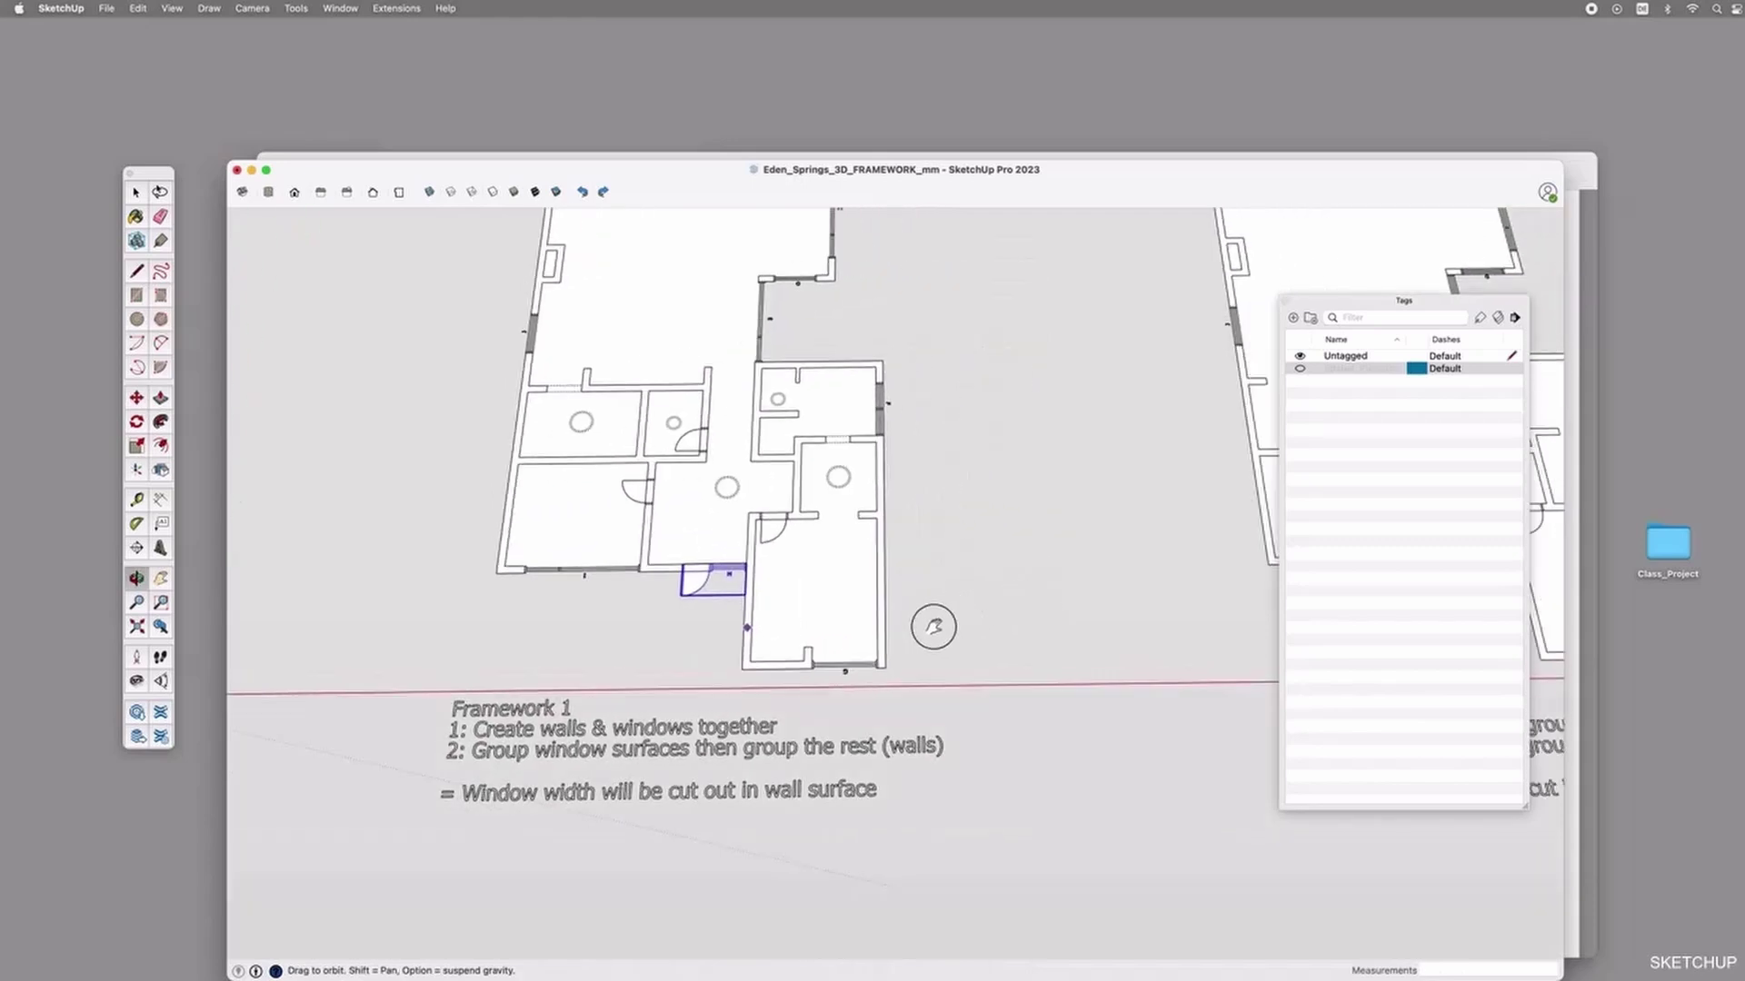
{"action": "left_click_drag", "start_coordinate": [1077, 546], "coordinate": [752, 584], "text": "shift"}
{"action": "left_click_drag", "start_coordinate": [975, 550], "coordinate": [772, 562], "text": "shift"}
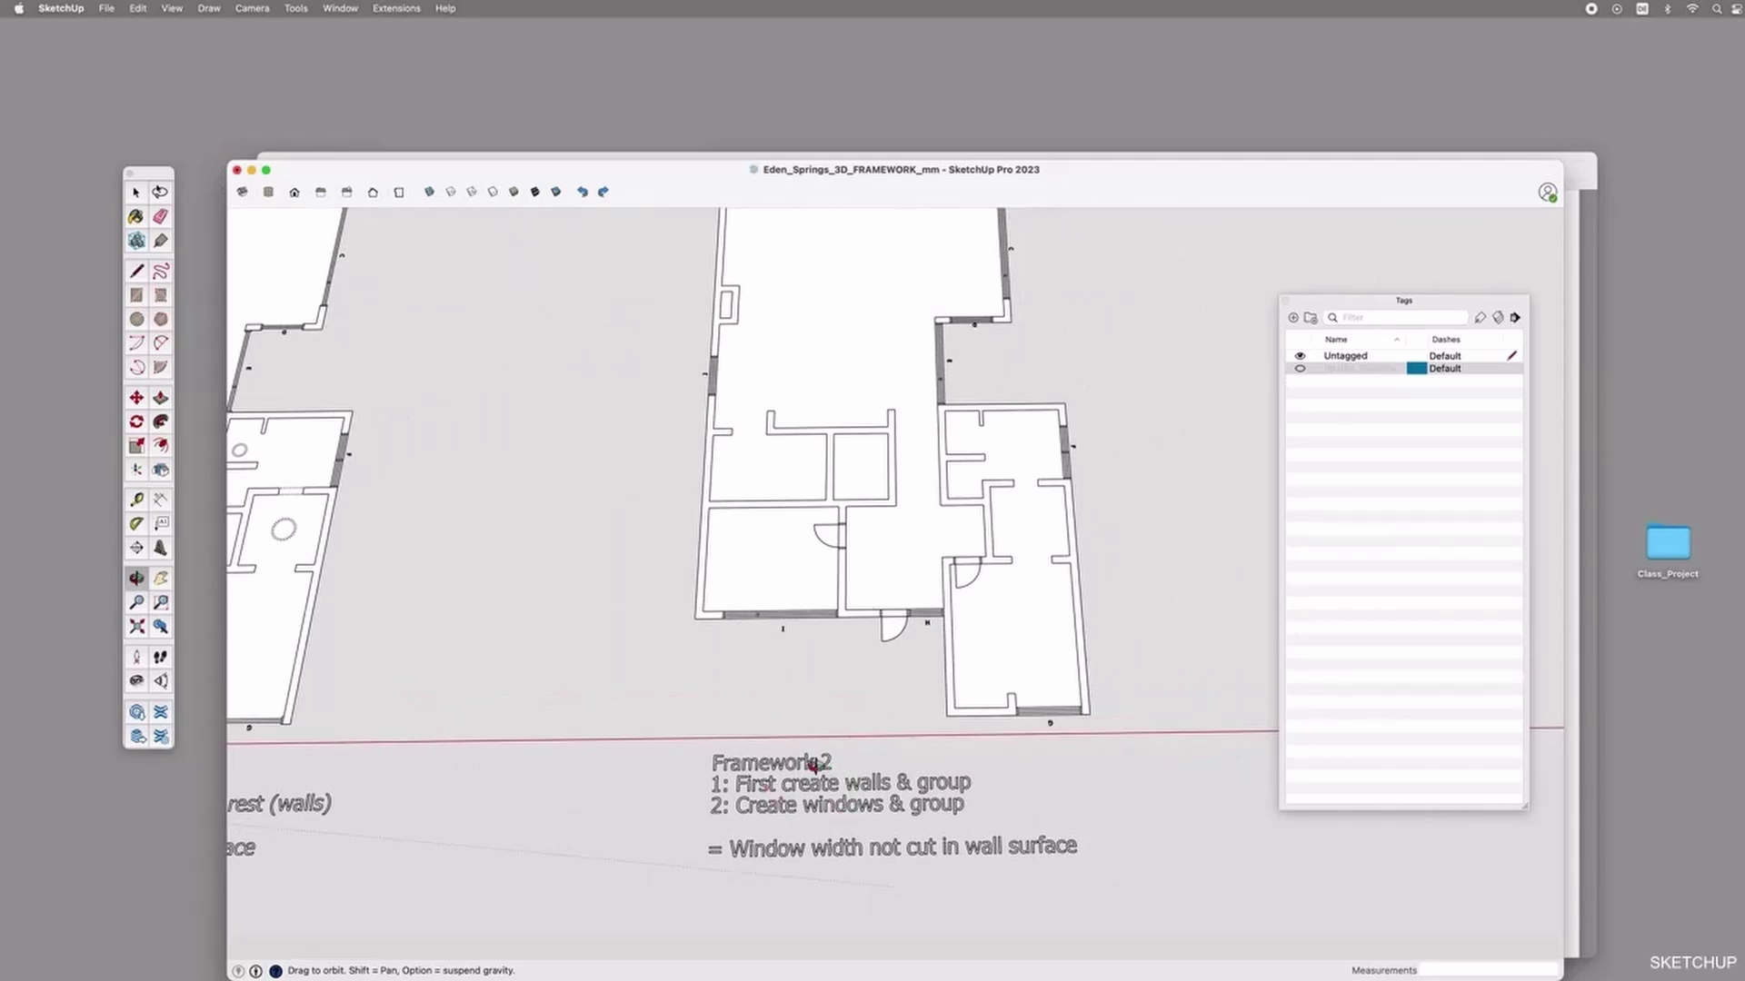
{"action": "key", "text": "space"}
{"action": "scroll", "coordinate": [734, 626], "scroll_direction": "up", "scroll_amount": 5}
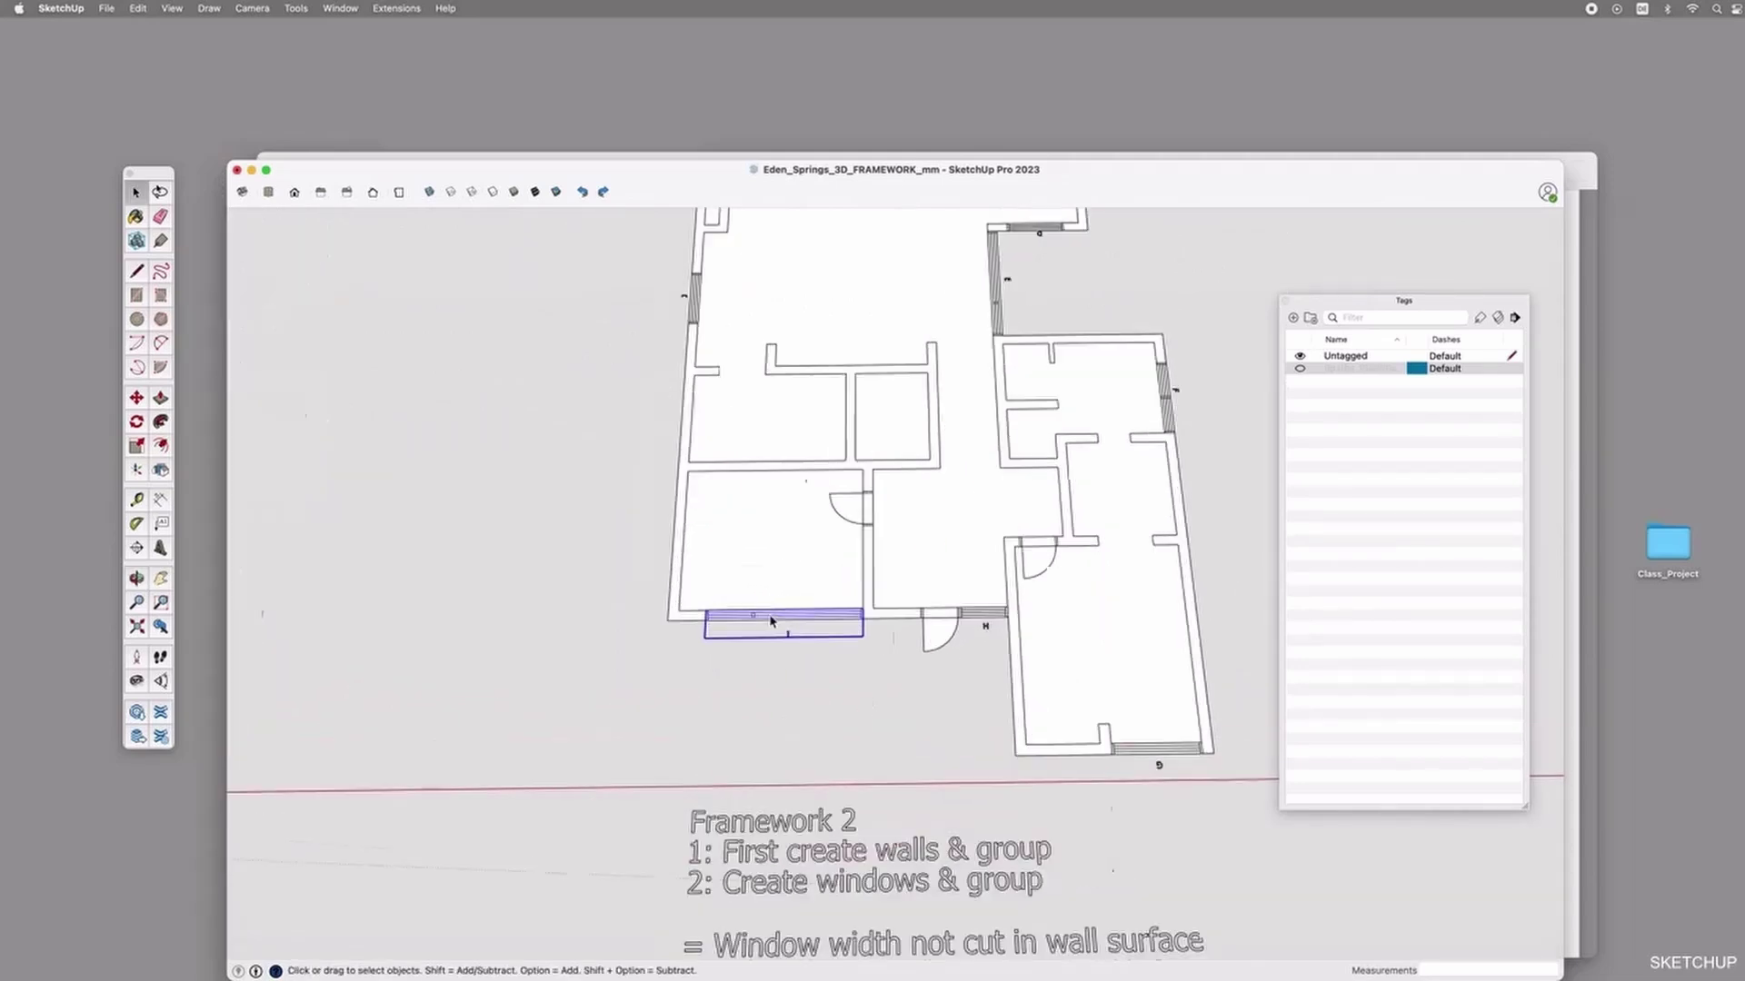
{"action": "key", "text": "m"}
{"action": "left_click", "coordinate": [839, 618]}
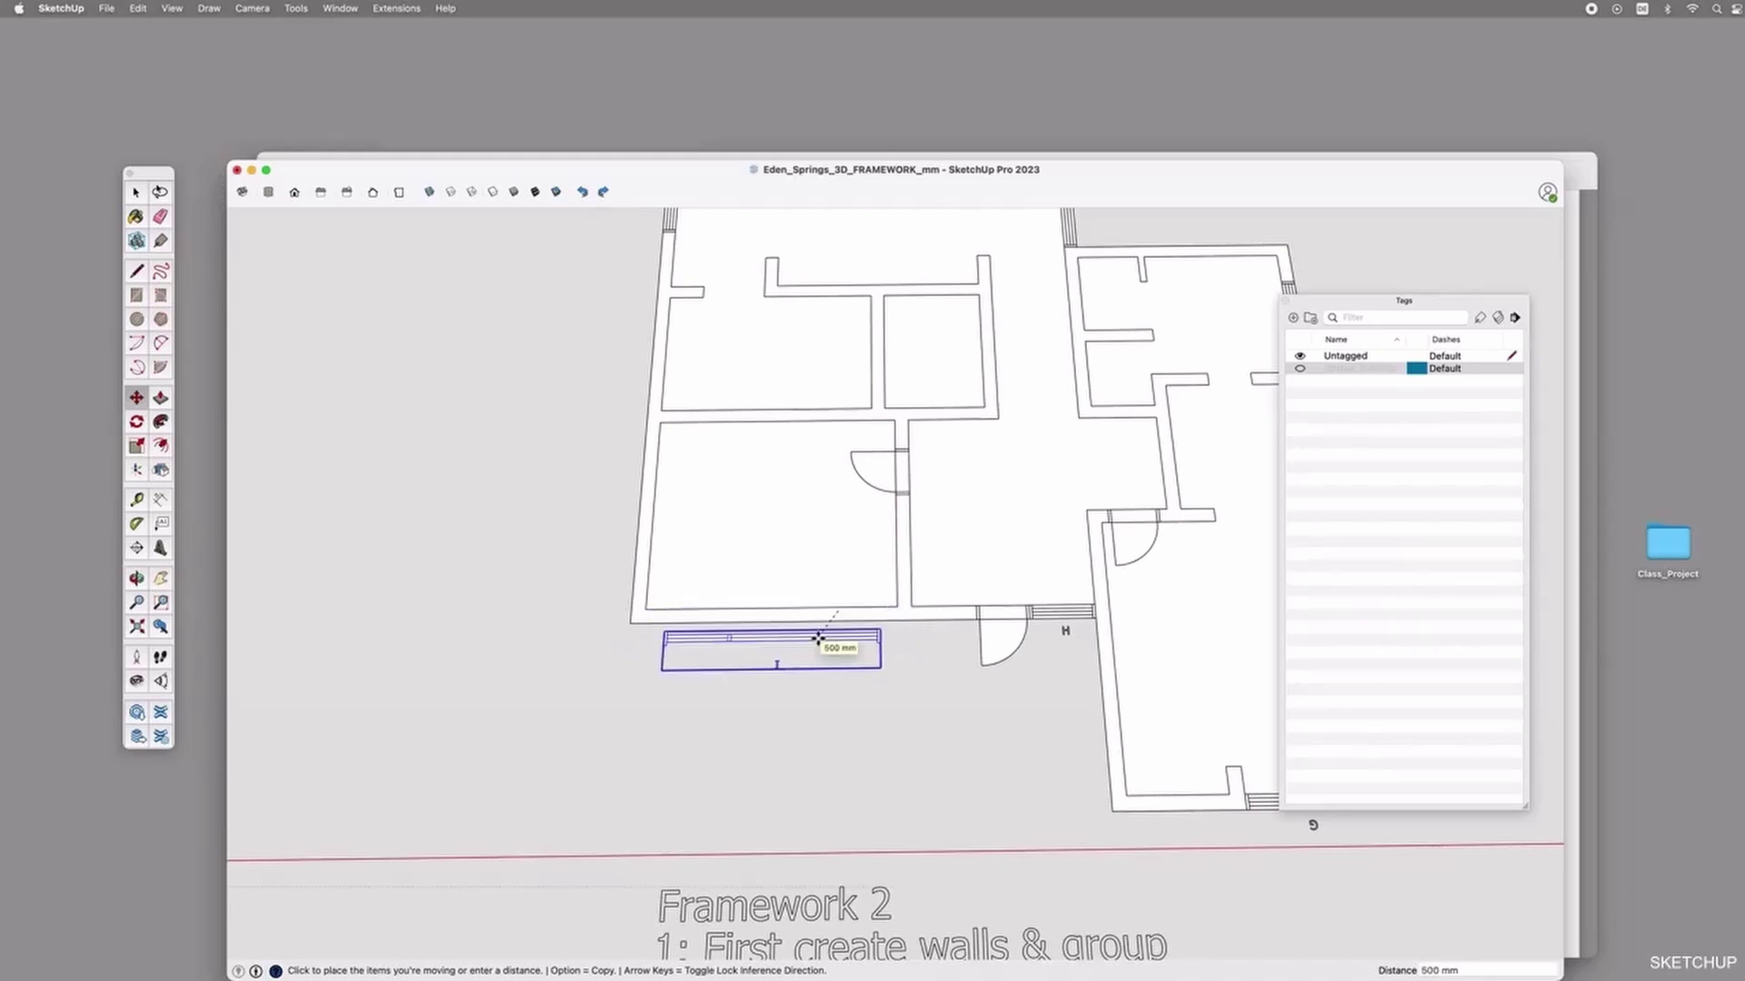
{"action": "left_click", "coordinate": [824, 639]}
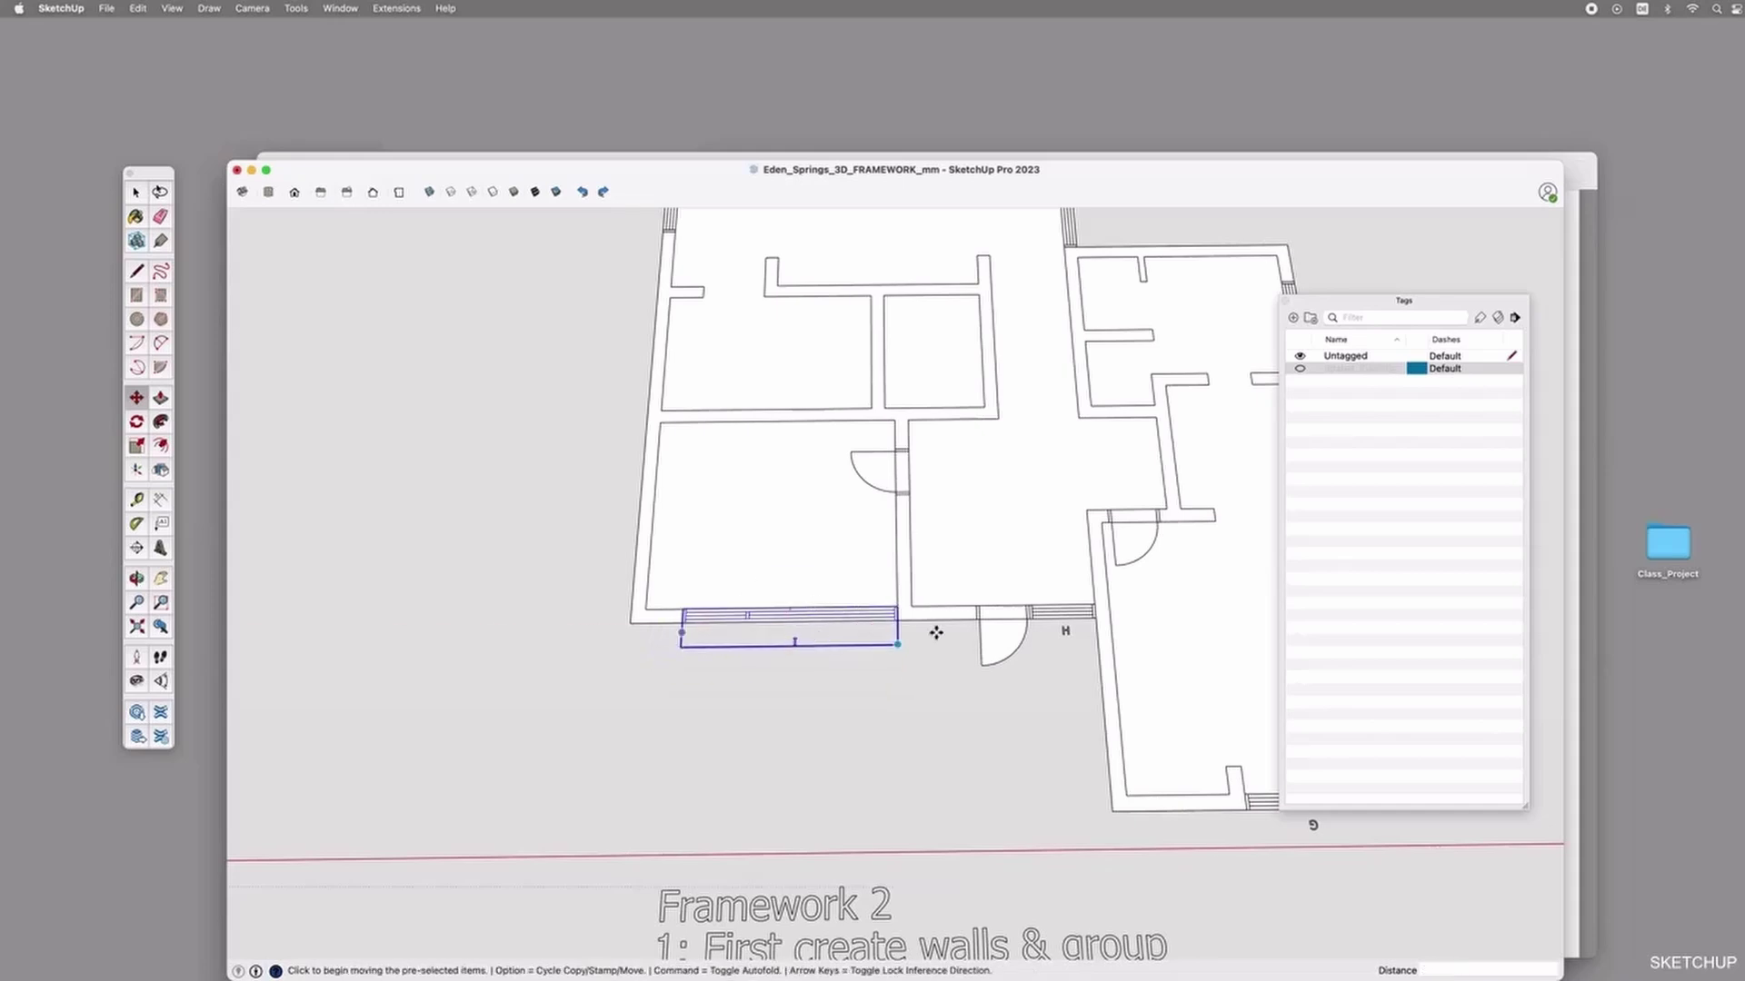
{"action": "scroll", "coordinate": [935, 627], "scroll_direction": "down", "scroll_amount": 5}
{"action": "key", "text": "o"}
{"action": "left_click_drag", "start_coordinate": [943, 628], "coordinate": [1038, 656], "text": "shift"}
{"action": "key", "text": "space"}
{"action": "left_click", "coordinate": [777, 667]}
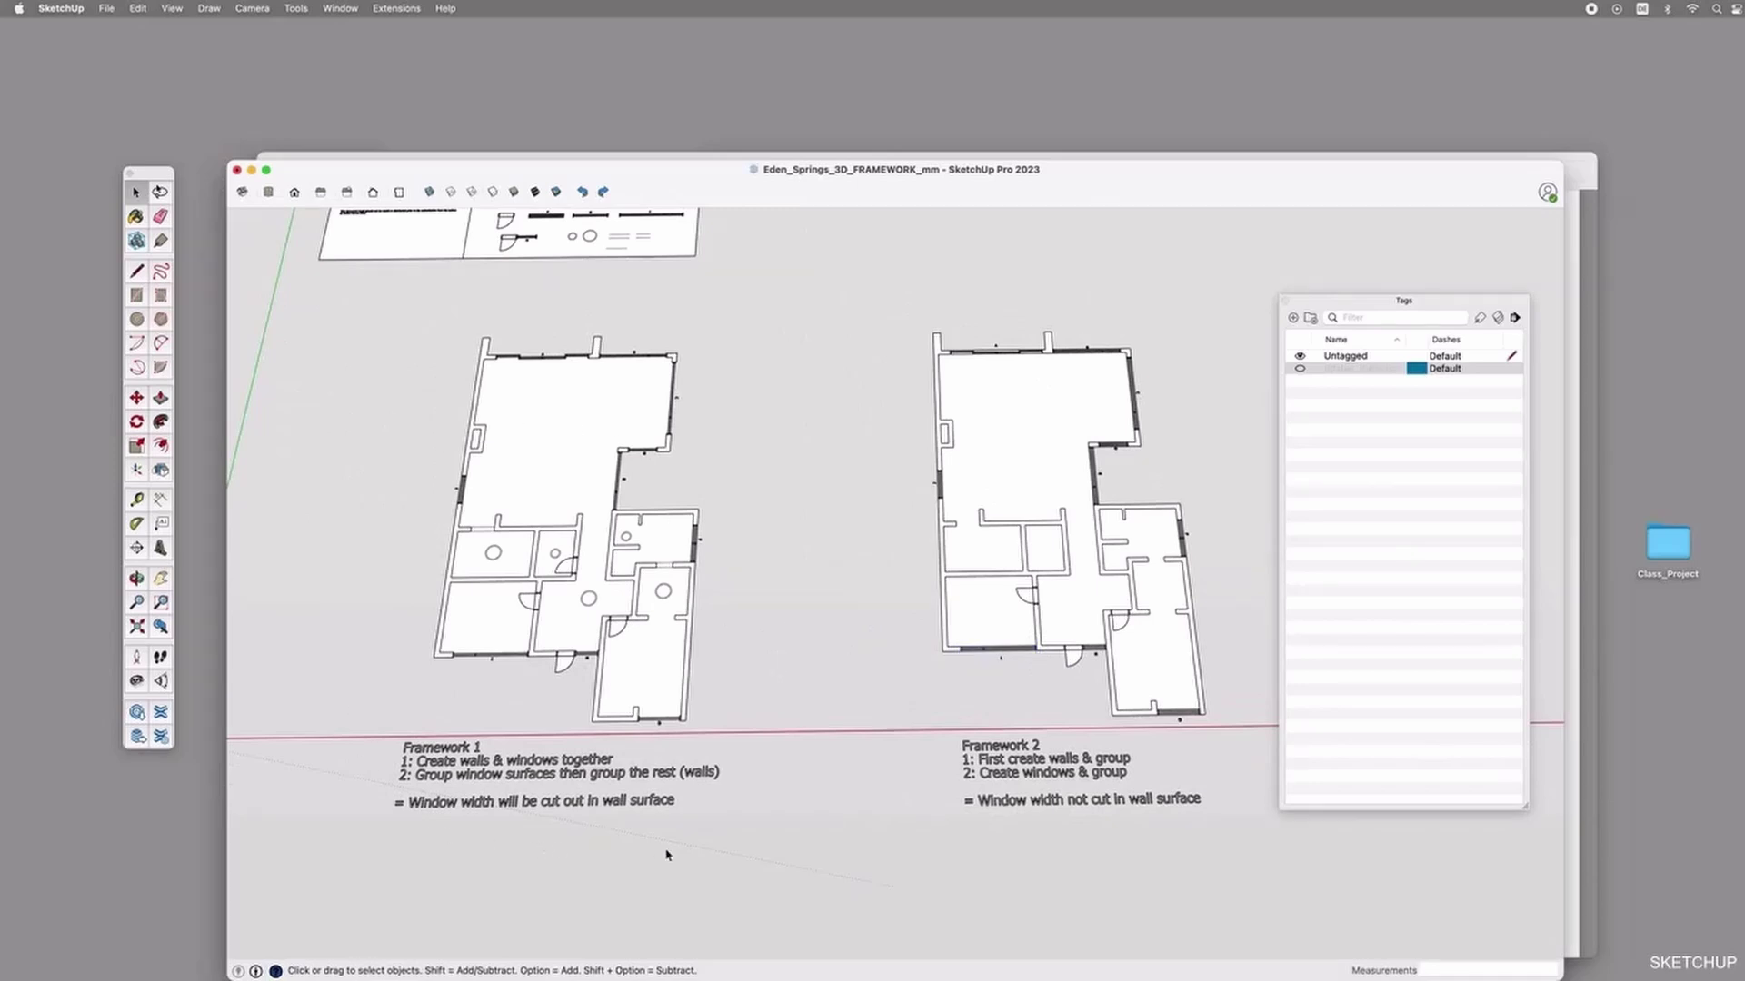
Switch to Eden_Springs_Layout_mm_color.pdf in Preview and highlight the line giving the ceiling height from FFL.
{"action": "key", "text": "o"}
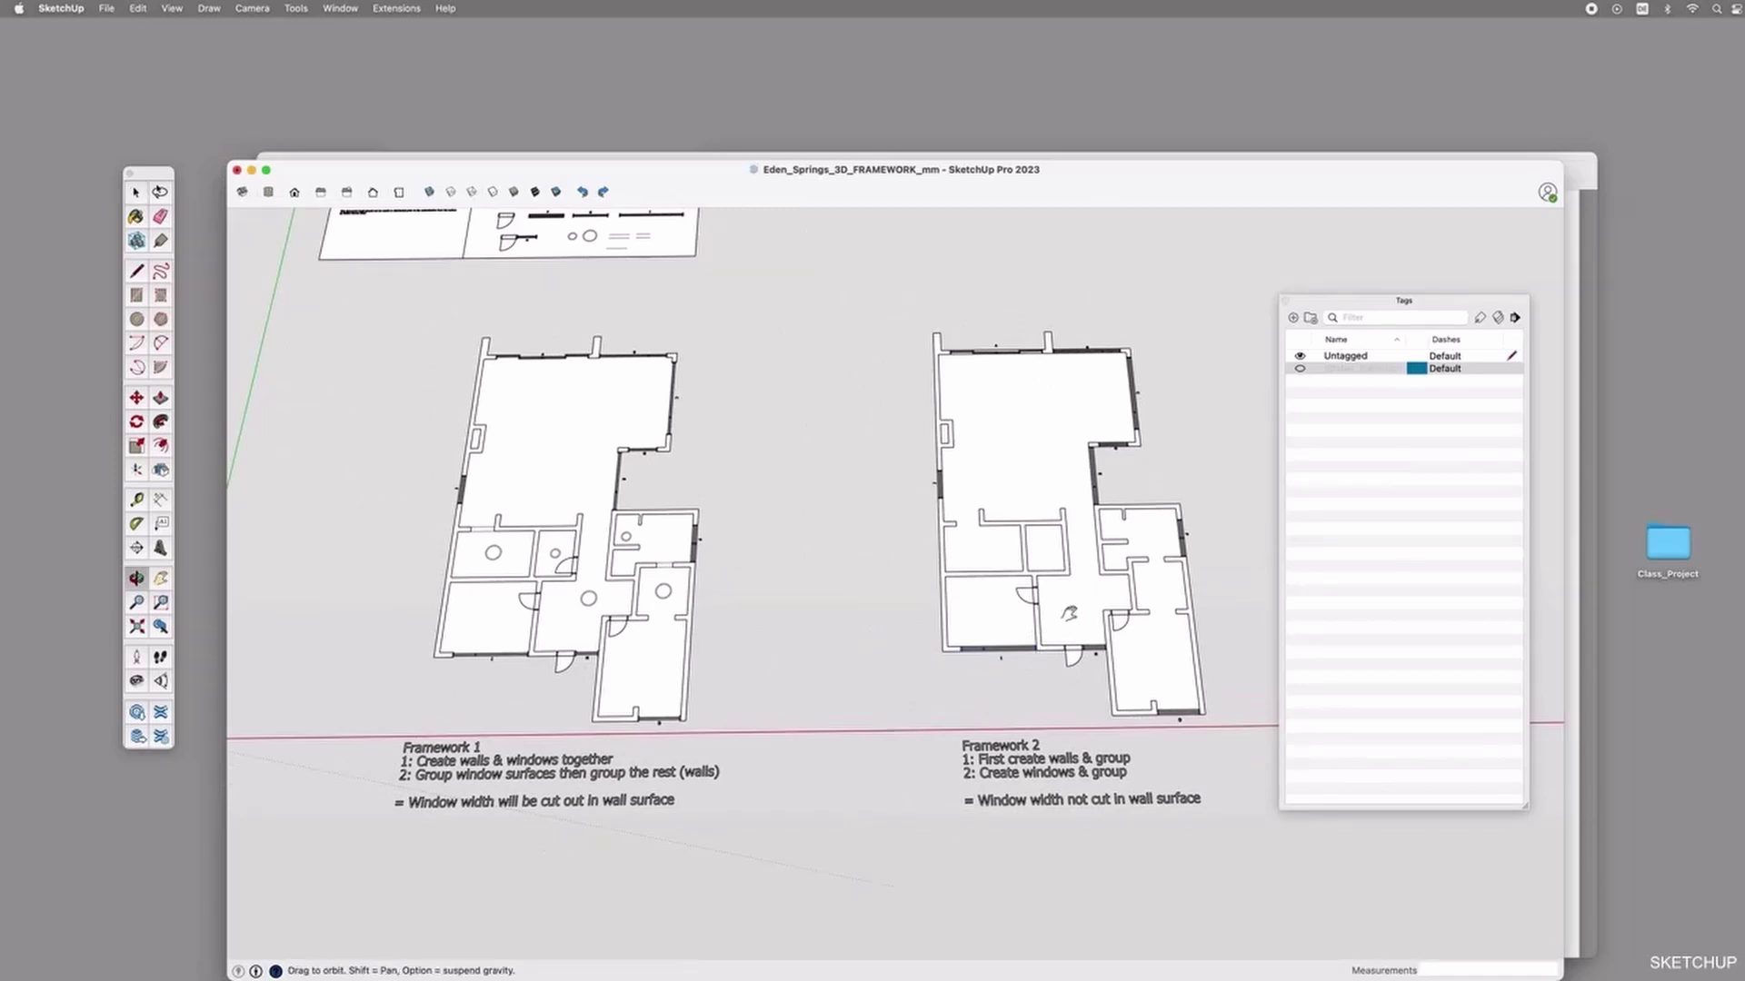
{"action": "left_click_drag", "start_coordinate": [370, 615], "coordinate": [742, 666], "text": "shift"}
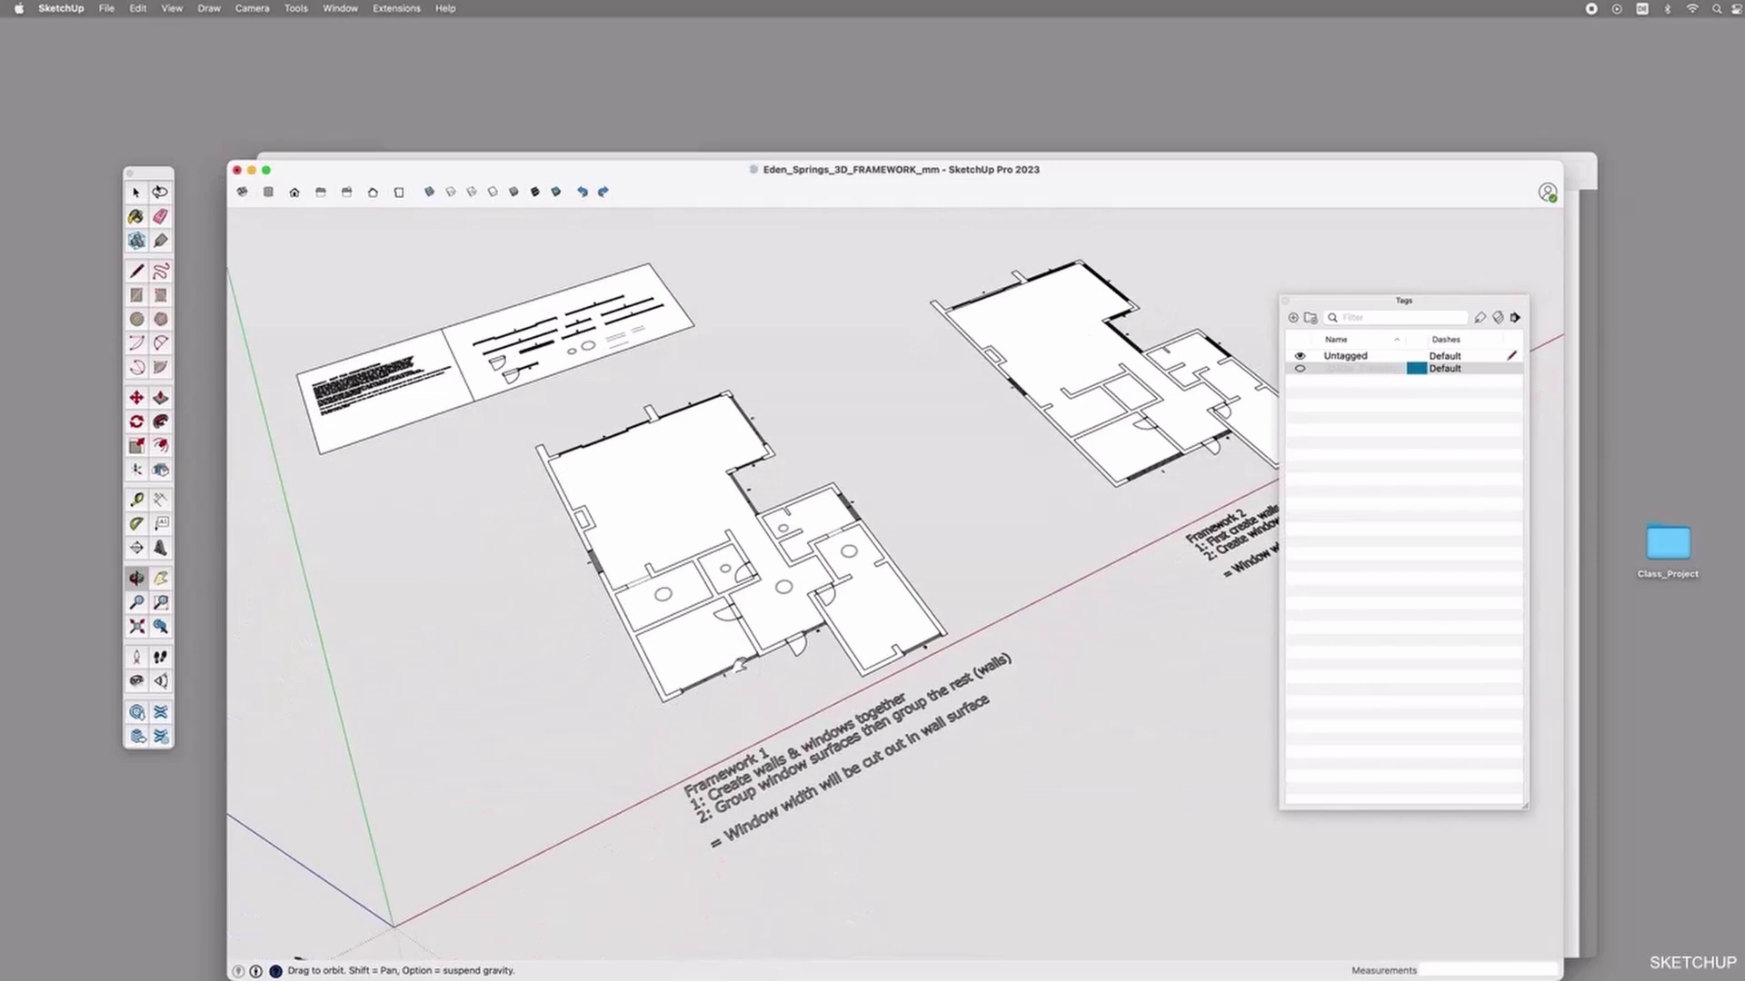
{"action": "left_click", "coordinate": [883, 159]}
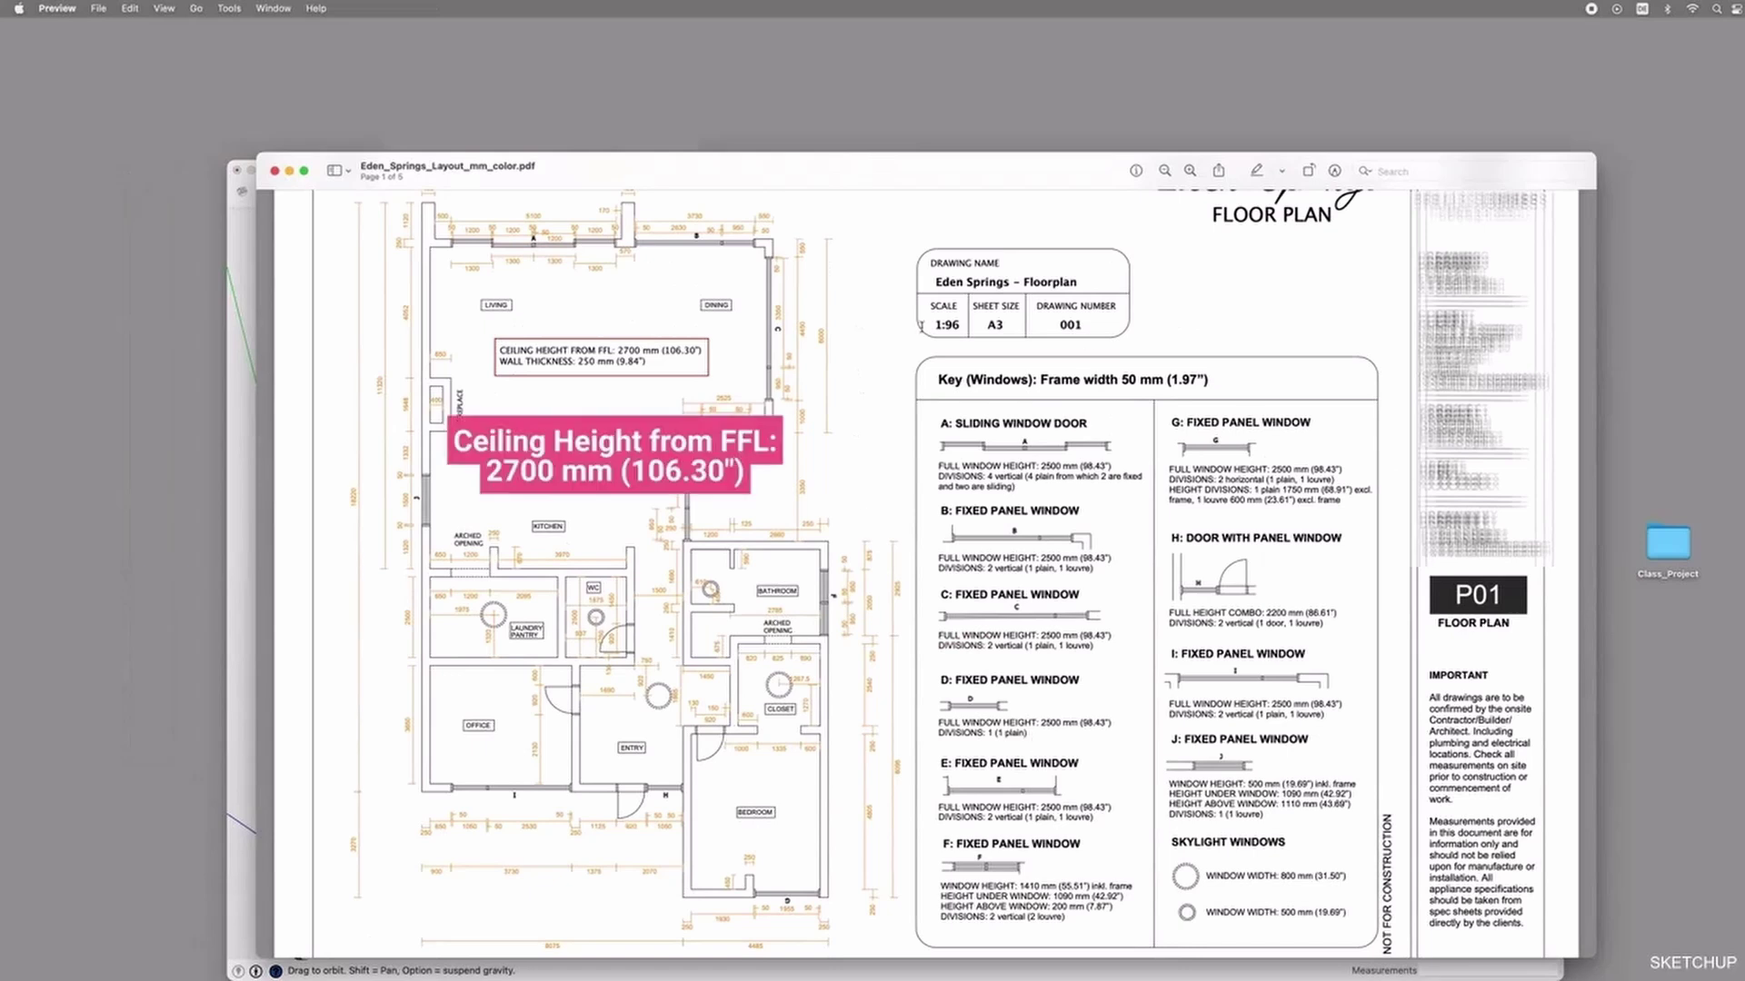
{"action": "left_click_drag", "start_coordinate": [513, 349], "coordinate": [699, 349]}
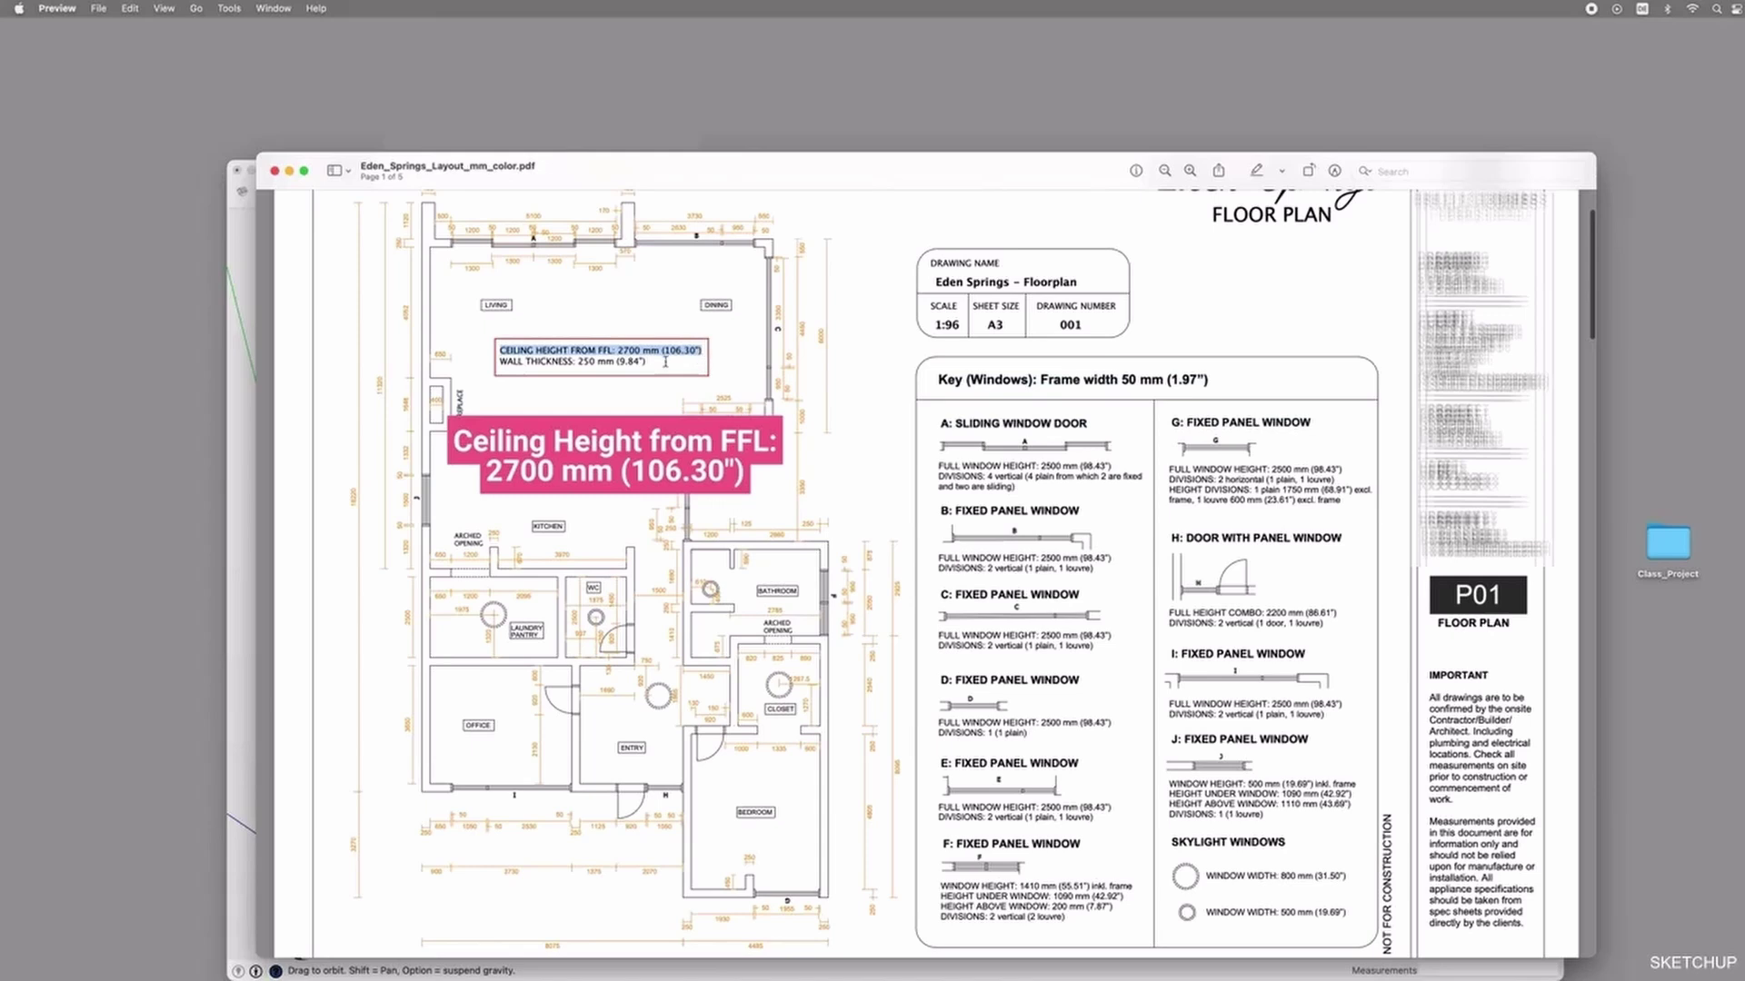
Switch back to the Eden_Springs_3D_FRAMEWORK_mm model in SketchUp and open the Framework 1 floor plan walls group for editing.
{"action": "left_click", "coordinate": [238, 441]}
{"action": "left_click_drag", "start_coordinate": [900, 622], "coordinate": [699, 407]}
{"action": "scroll", "coordinate": [699, 407], "scroll_direction": "up", "scroll_amount": 6}
{"action": "left_click_drag", "start_coordinate": [645, 504], "coordinate": [697, 608]}
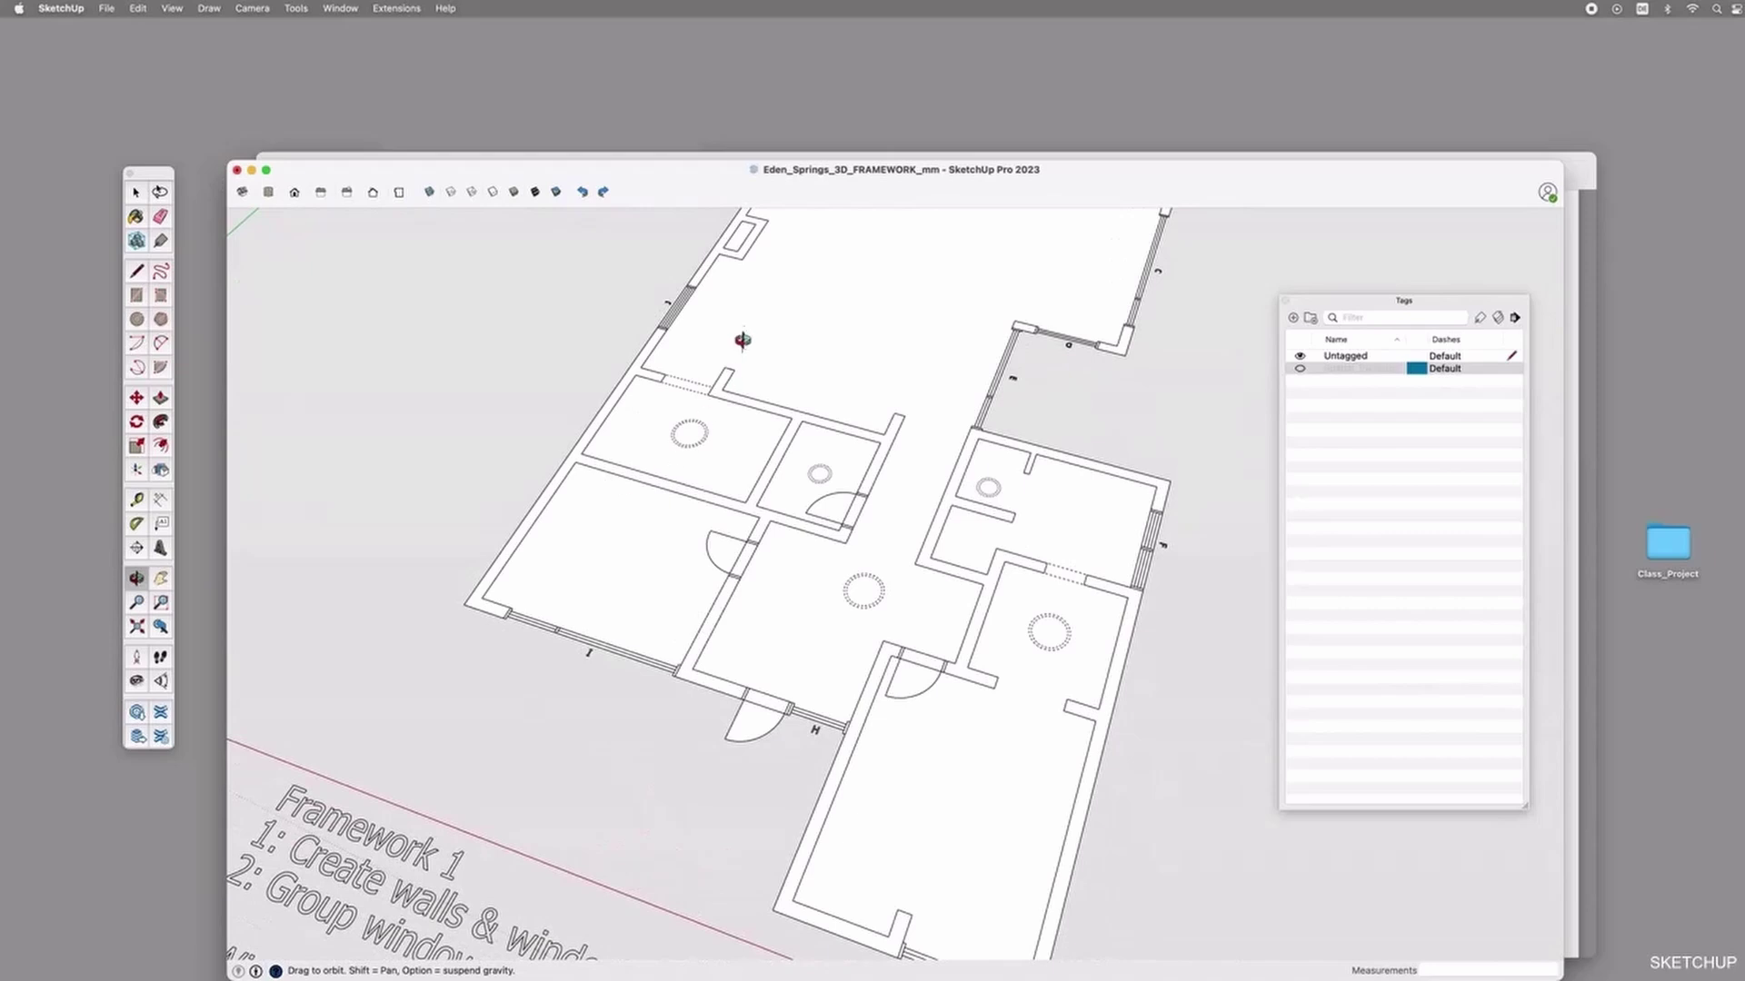
{"action": "key", "text": "space"}
{"action": "left_click", "coordinate": [557, 492]}
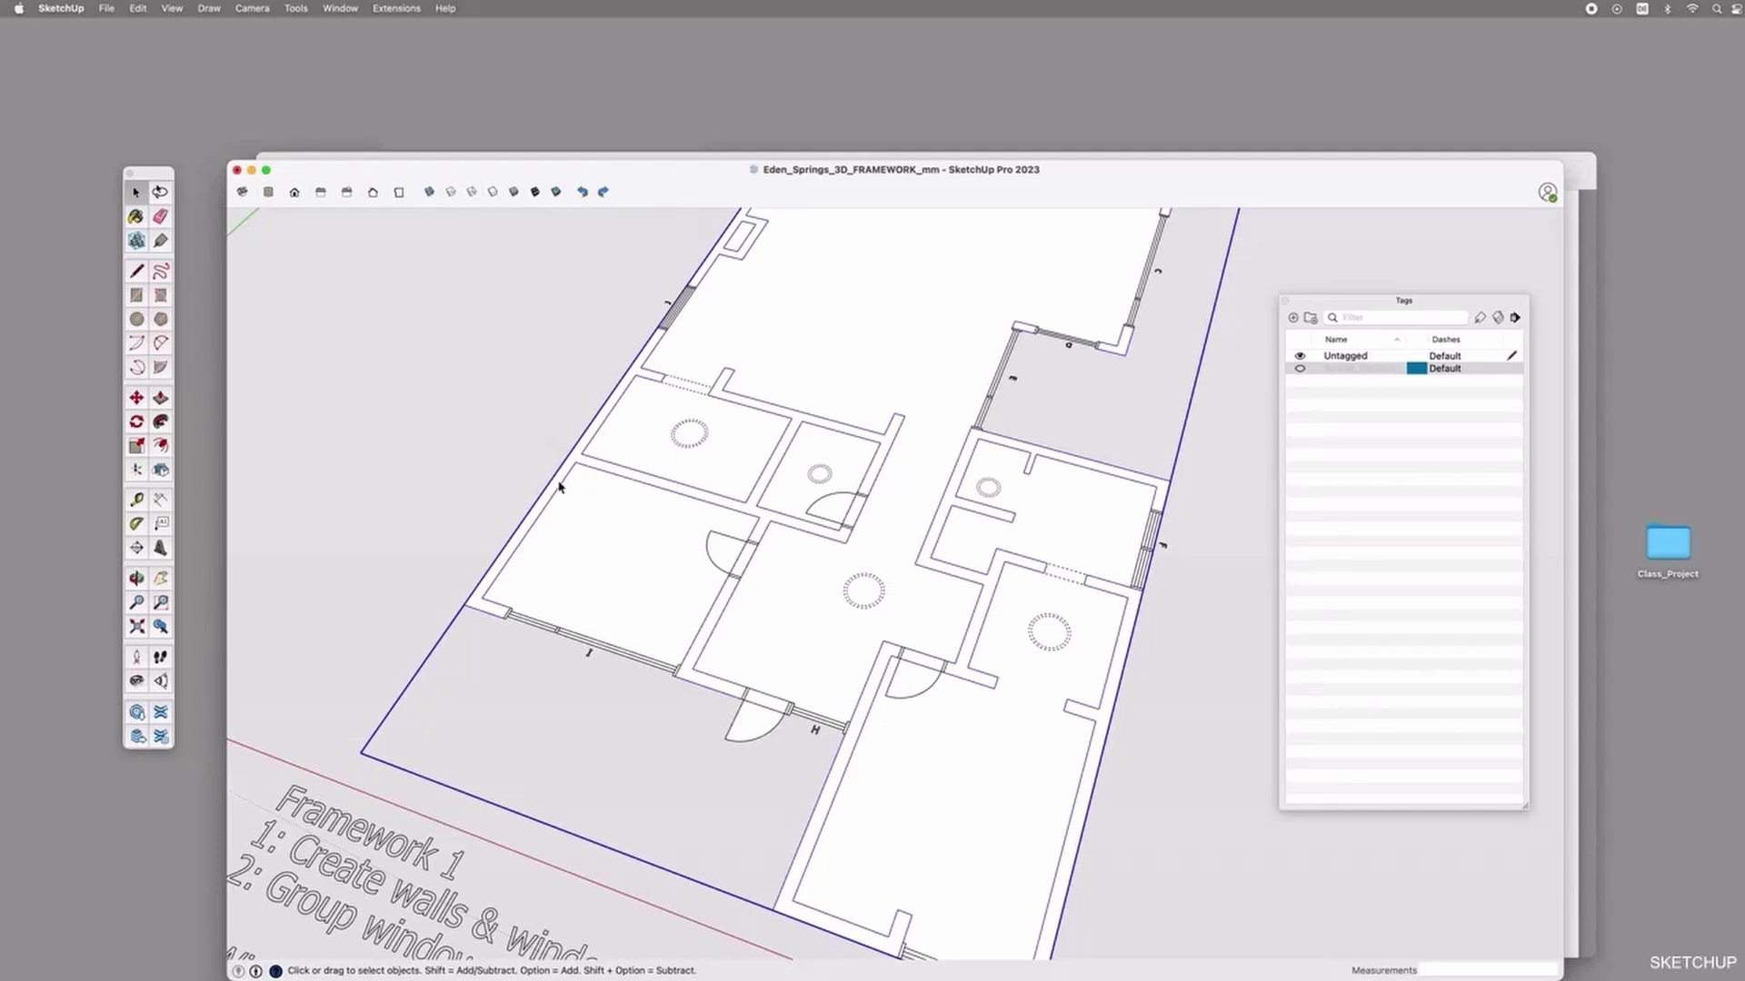
{"action": "double_click", "coordinate": [558, 487]}
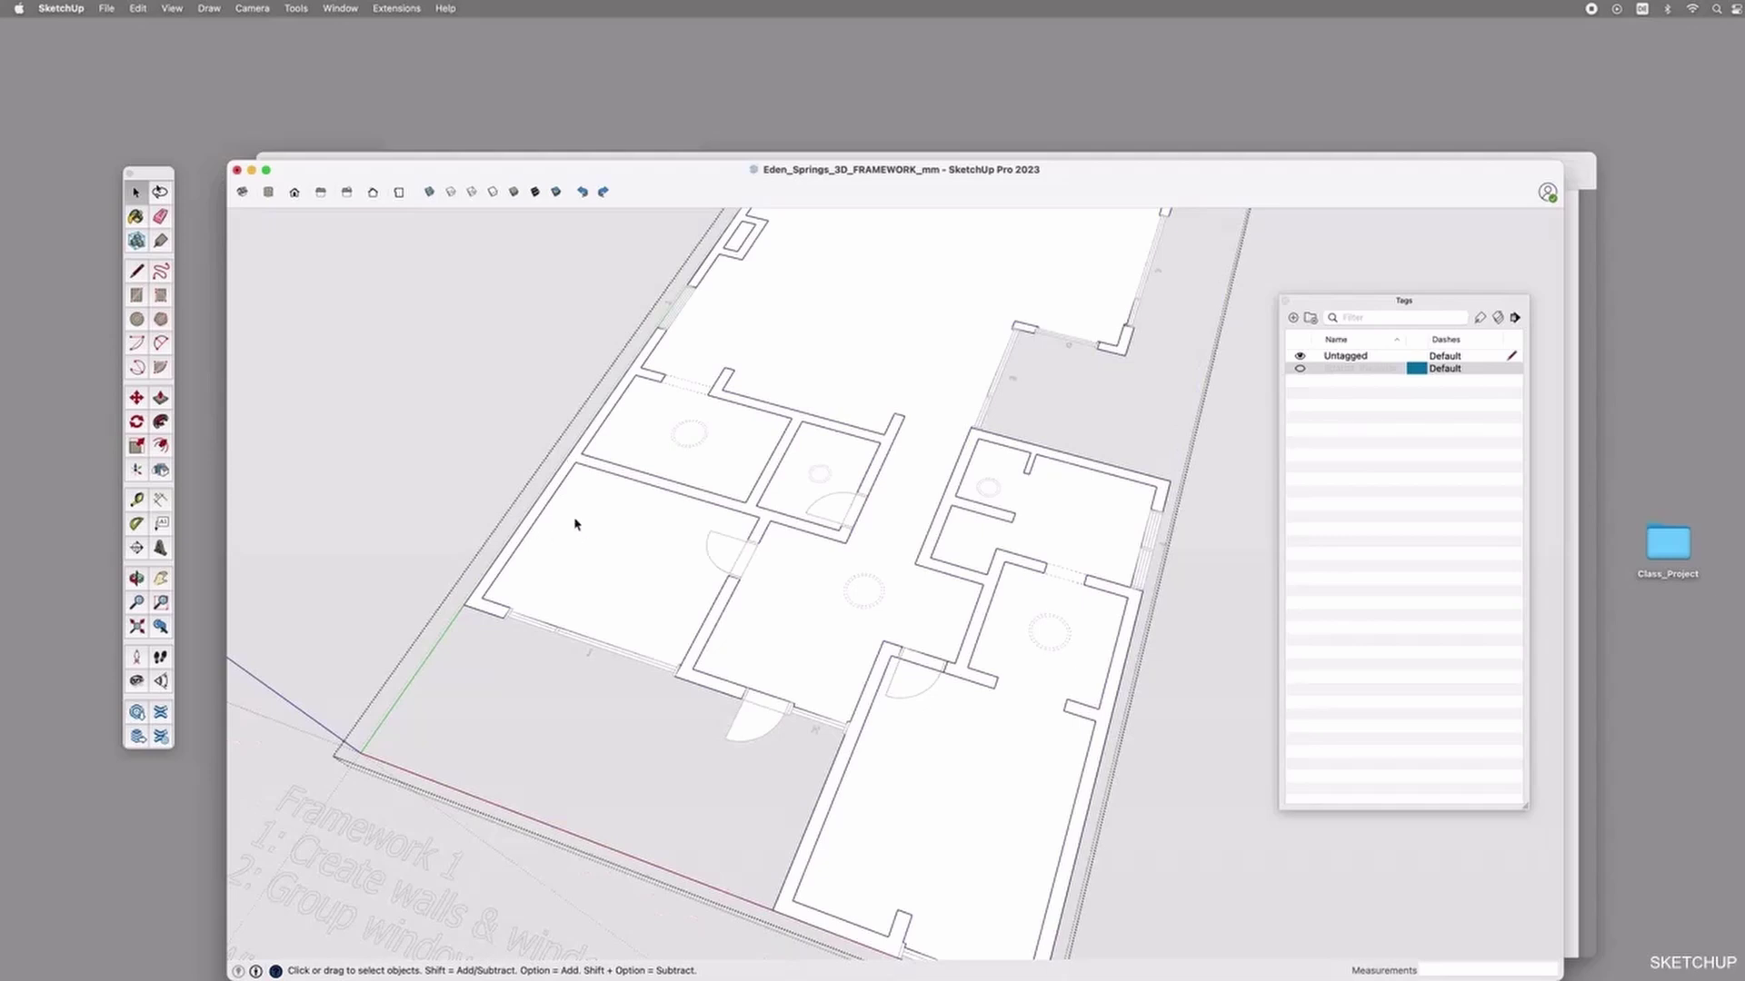
Push/Pull the connected office, laundry and WC walls and the separate wall between office and entry up 2700 mm.
{"action": "left_click", "coordinate": [551, 492]}
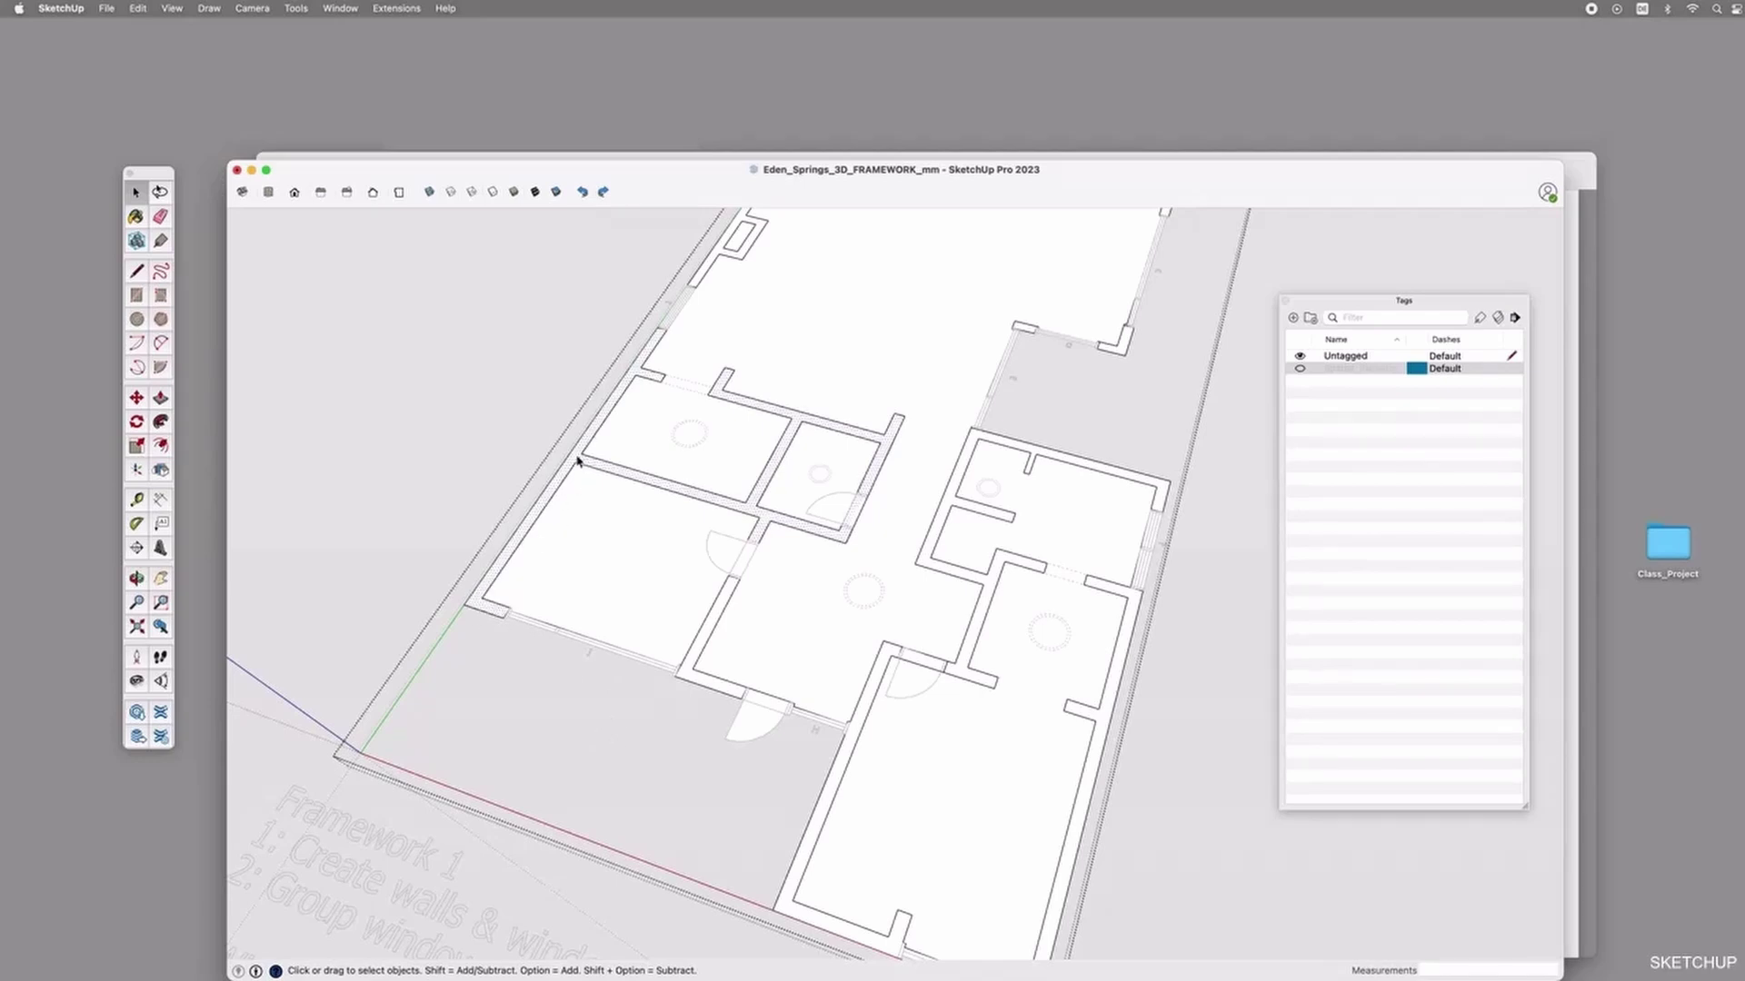
{"action": "key", "text": "p"}
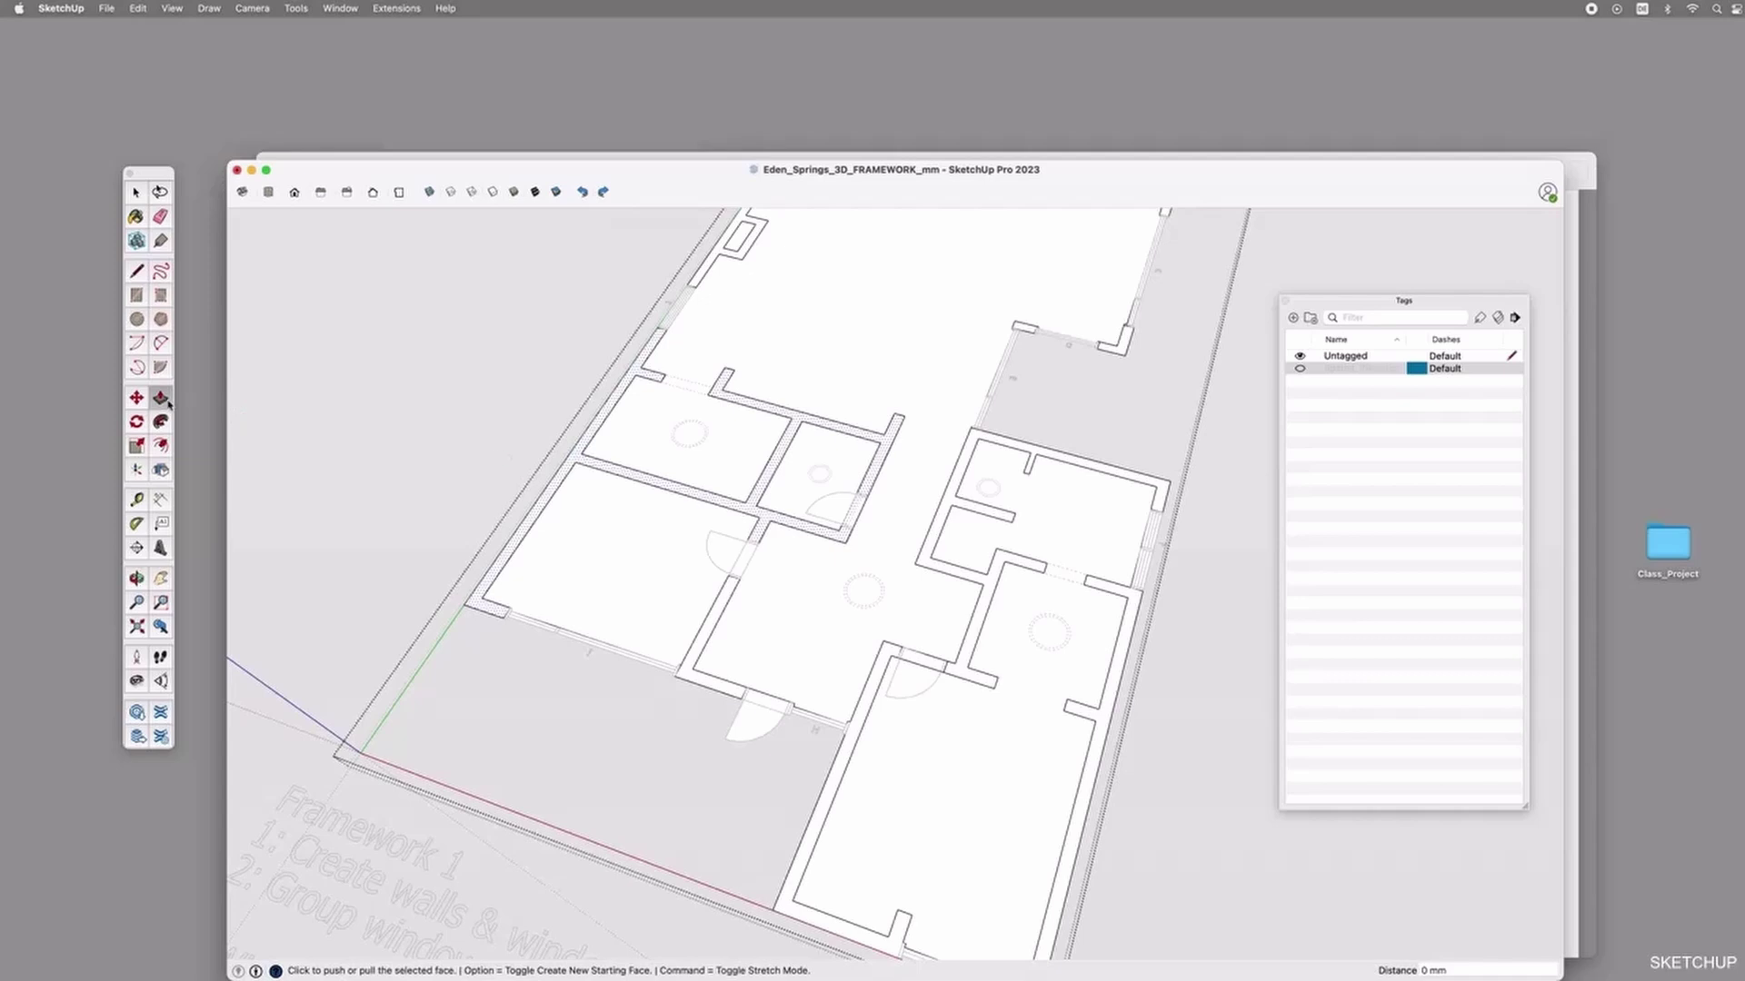
{"action": "left_click", "coordinate": [586, 451]}
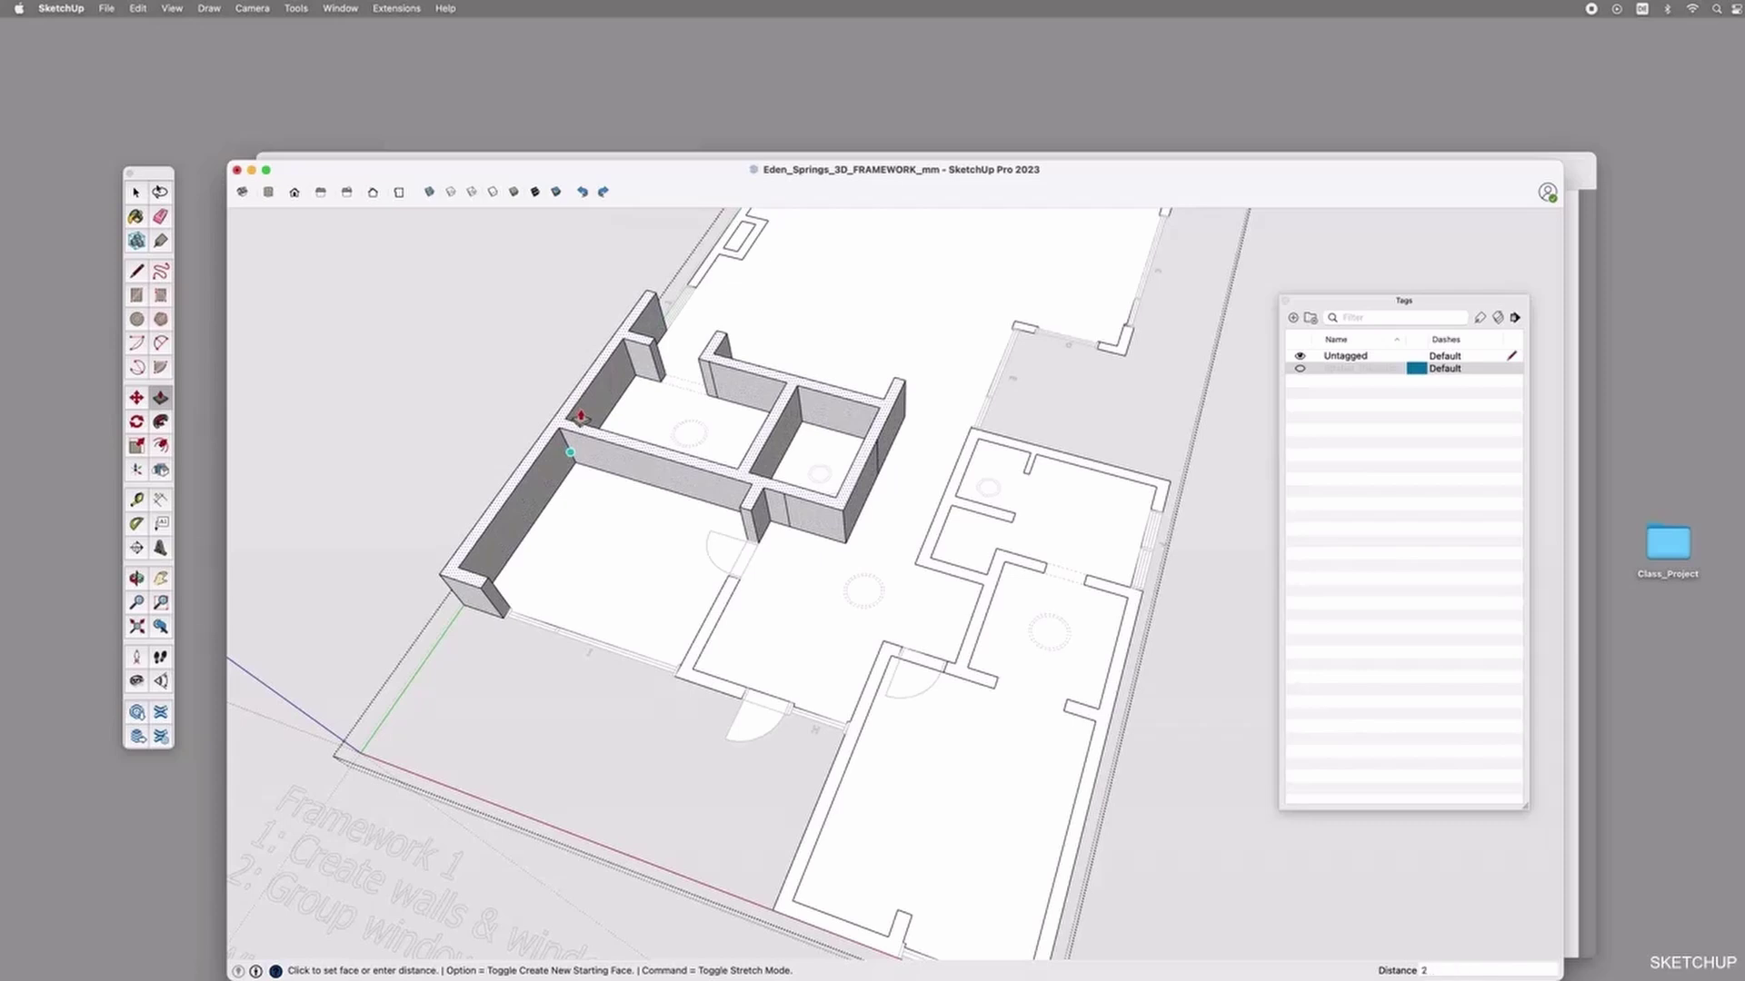
{"action": "key", "text": "Return"}
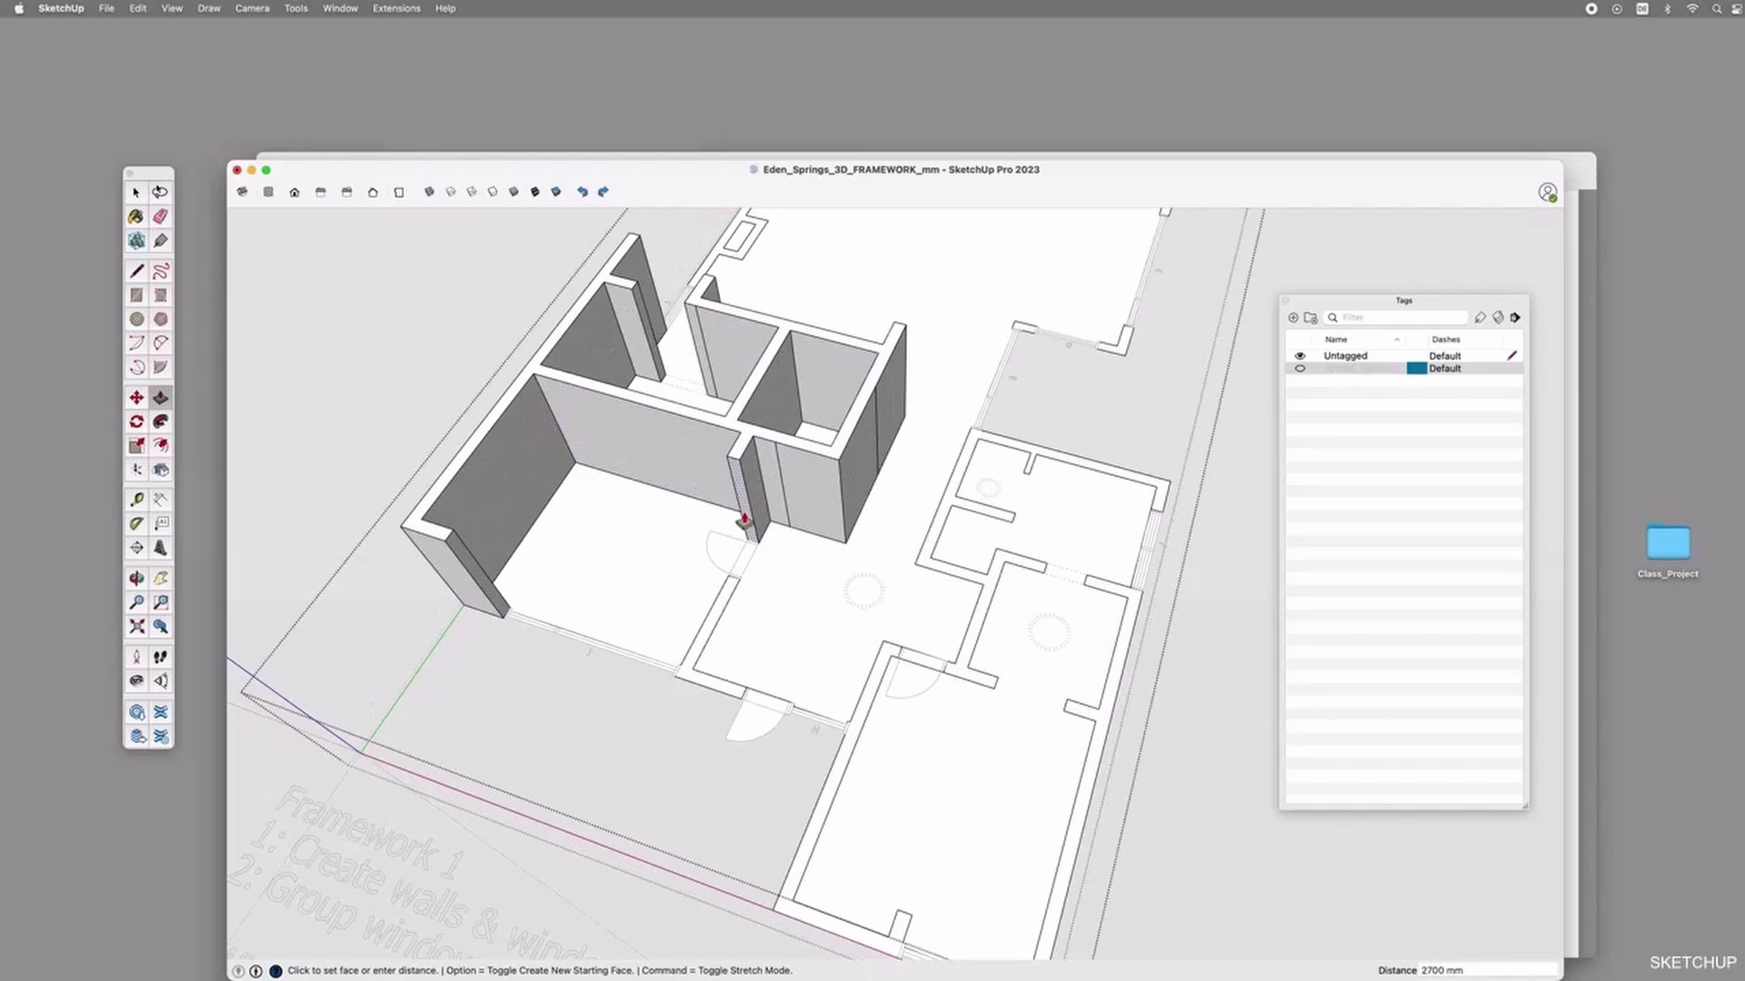
{"action": "double_click", "coordinate": [718, 615]}
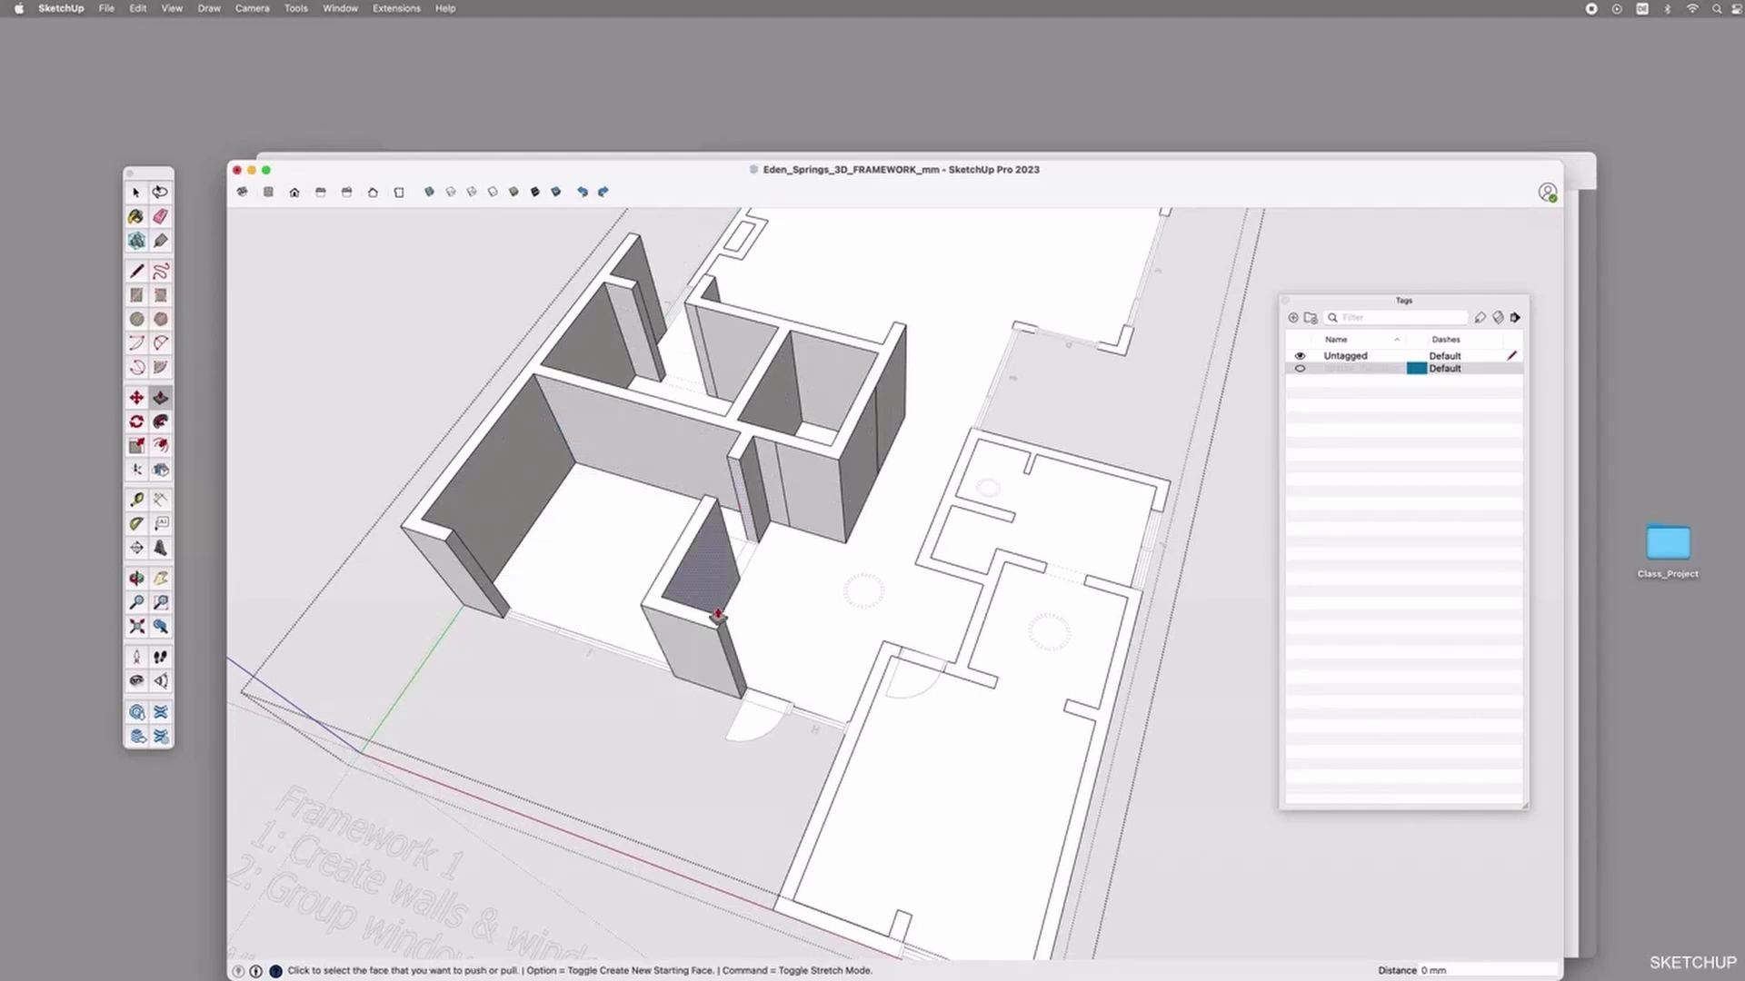
Raise the living room's outer wall with the fireplace and the pier between windows A and B by 2700 mm.
{"action": "scroll", "coordinate": [767, 618], "scroll_direction": "down", "scroll_amount": 3}
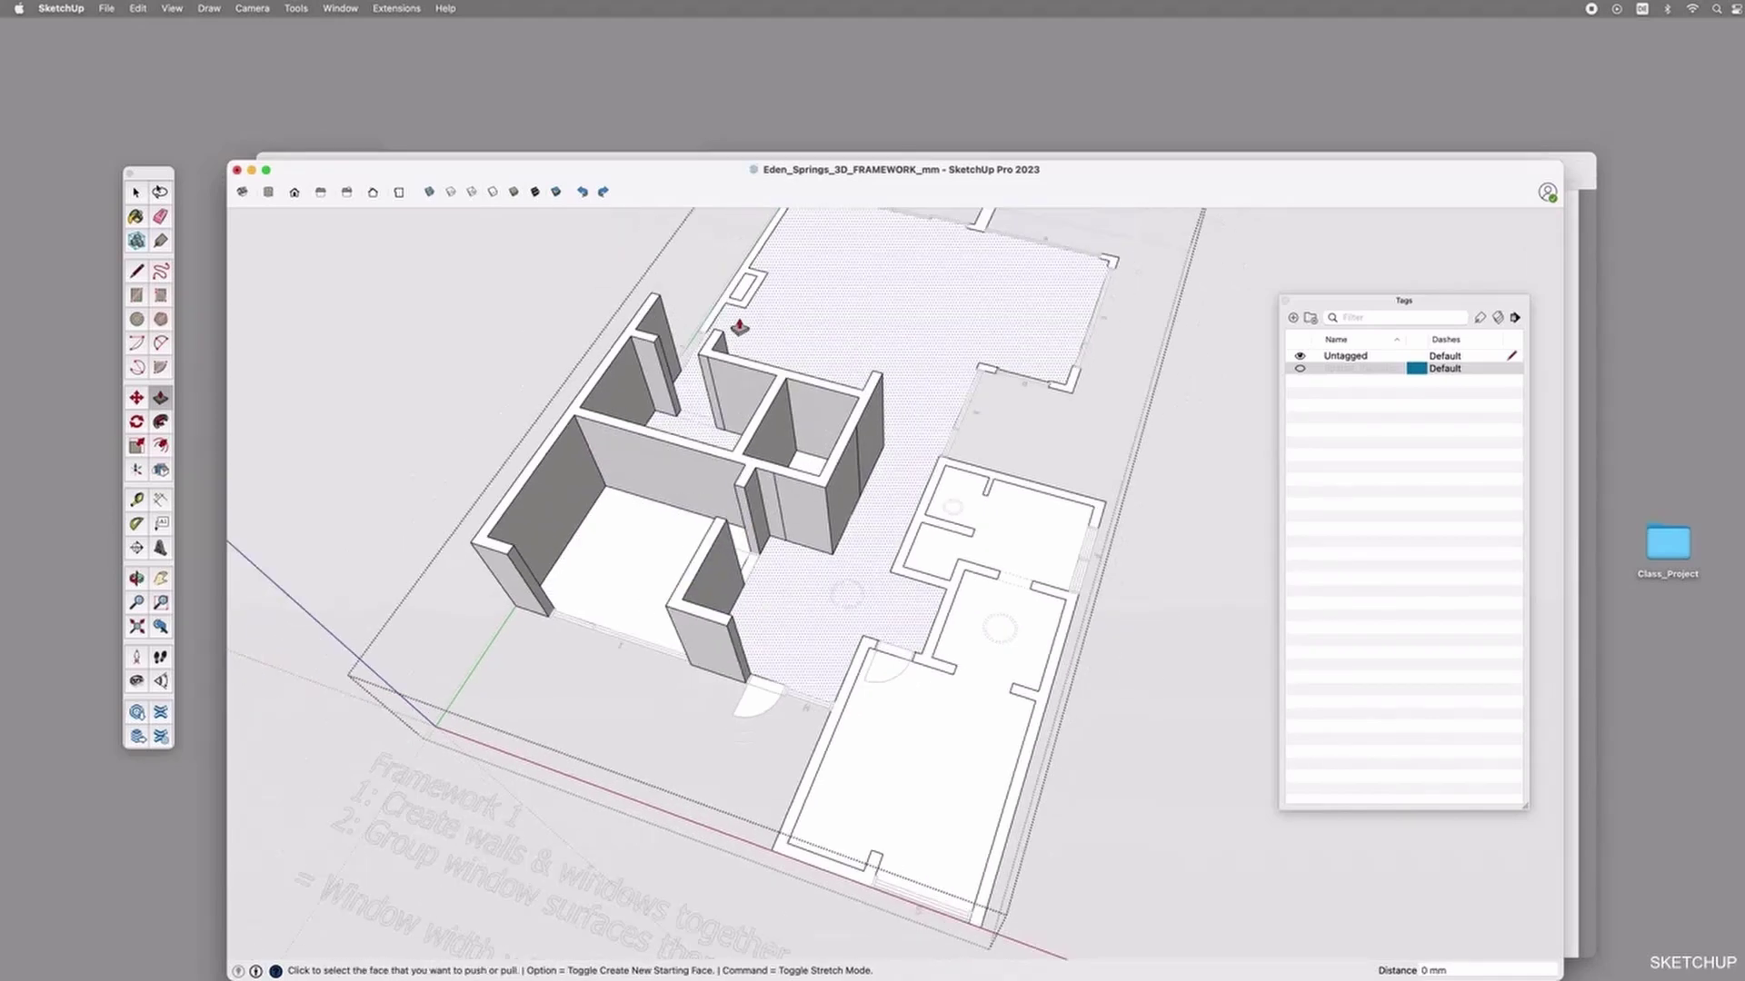
{"action": "left_click", "coordinate": [724, 306]}
{"action": "left_click", "coordinate": [724, 306]}
{"action": "scroll", "coordinate": [908, 324], "scroll_direction": "down", "scroll_amount": 4}
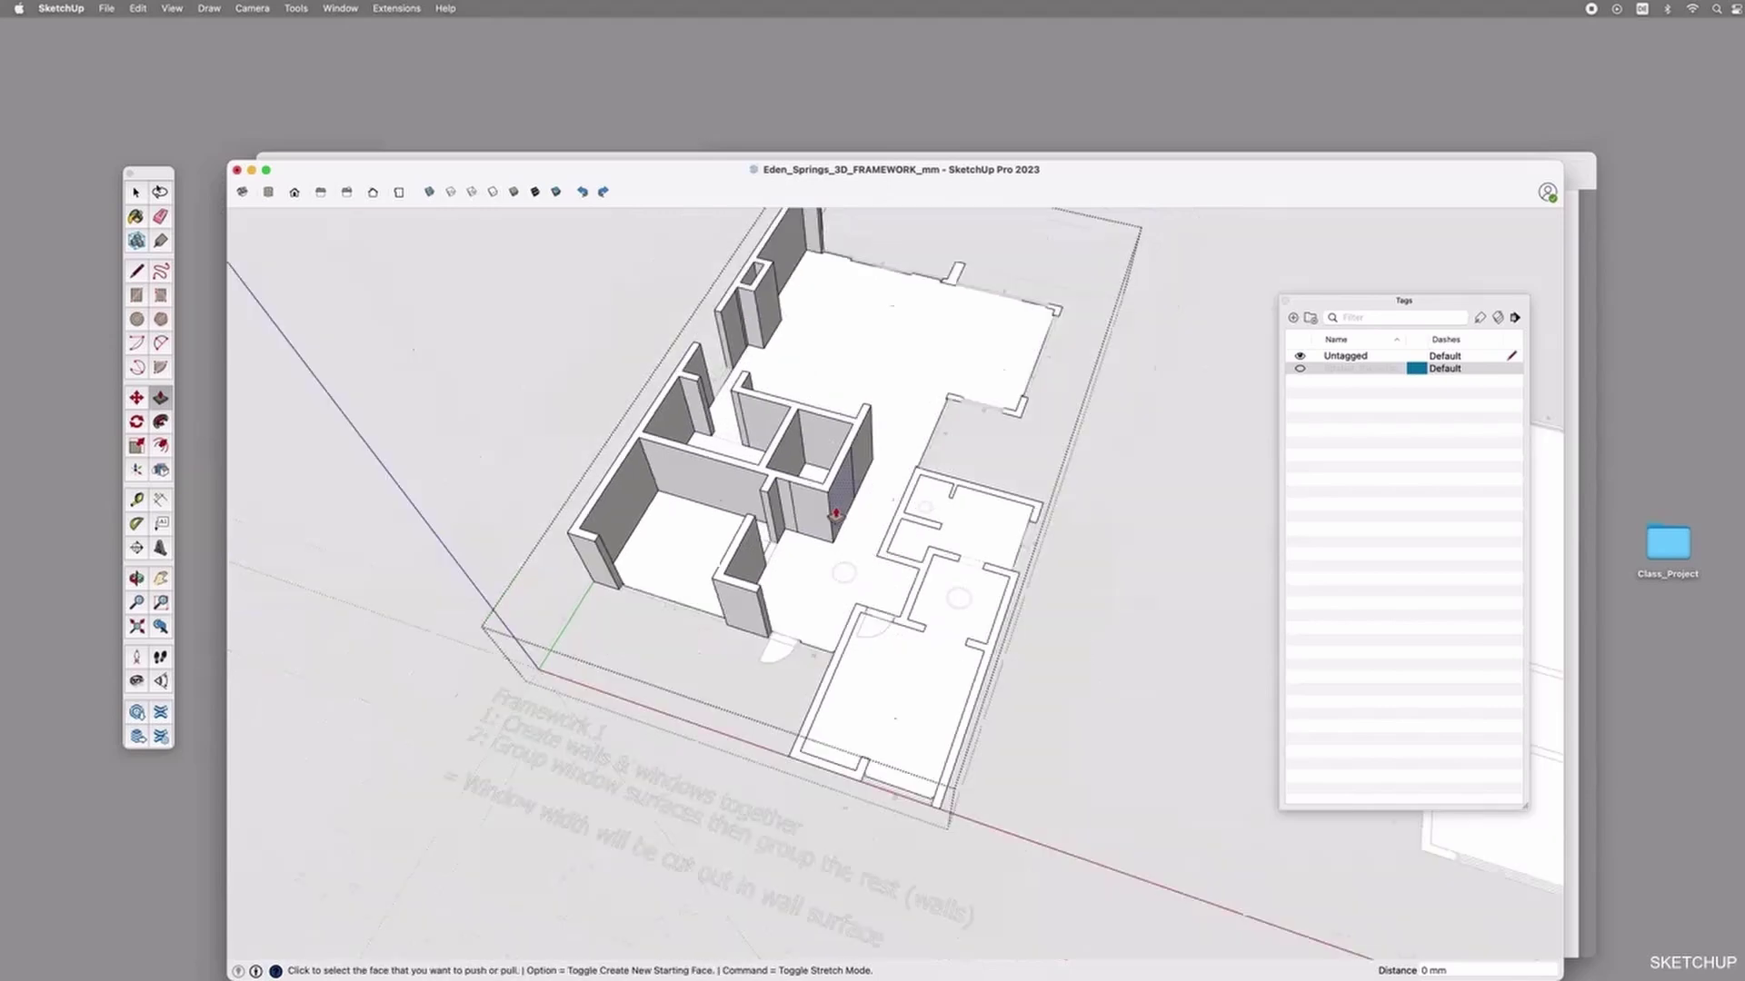
{"action": "scroll", "coordinate": [945, 354], "scroll_direction": "up", "scroll_amount": 2}
{"action": "double_click", "coordinate": [936, 344]}
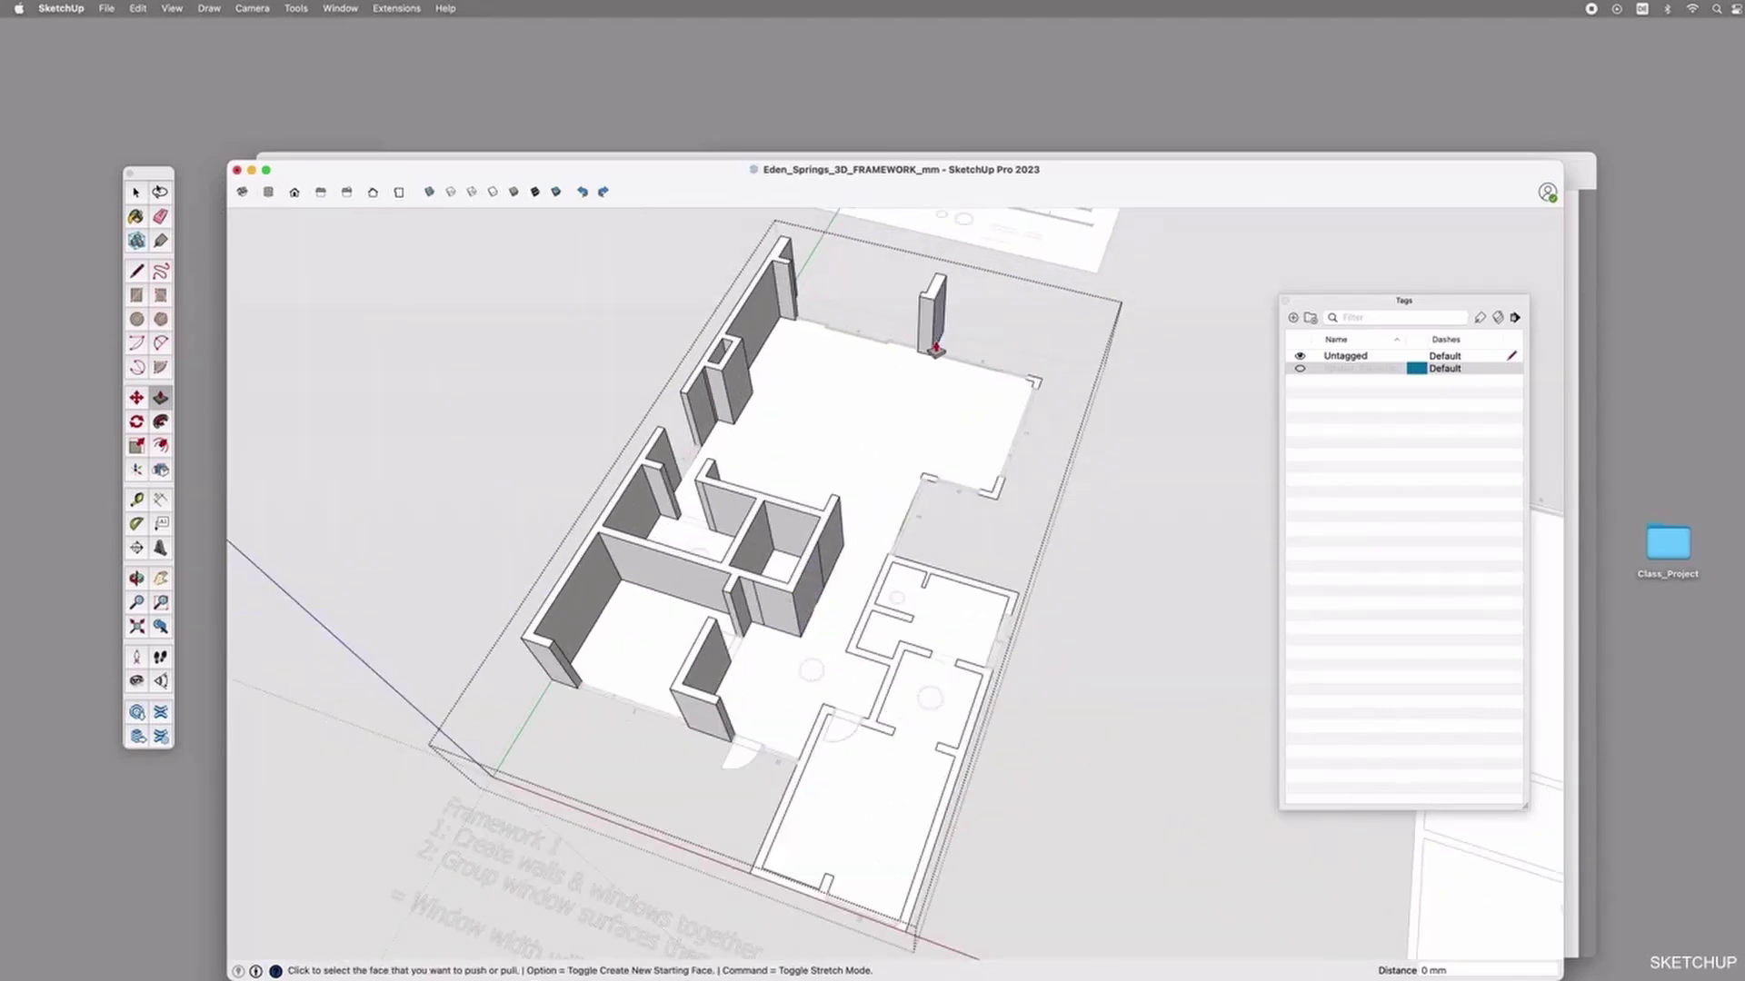
Raise the two dining-area corner piers and the short wall piece at the inner corner by 2700 mm.
{"action": "left_click", "coordinate": [1036, 383]}
{"action": "left_click", "coordinate": [1035, 384]}
{"action": "left_click", "coordinate": [996, 492]}
{"action": "left_click", "coordinate": [998, 495]}
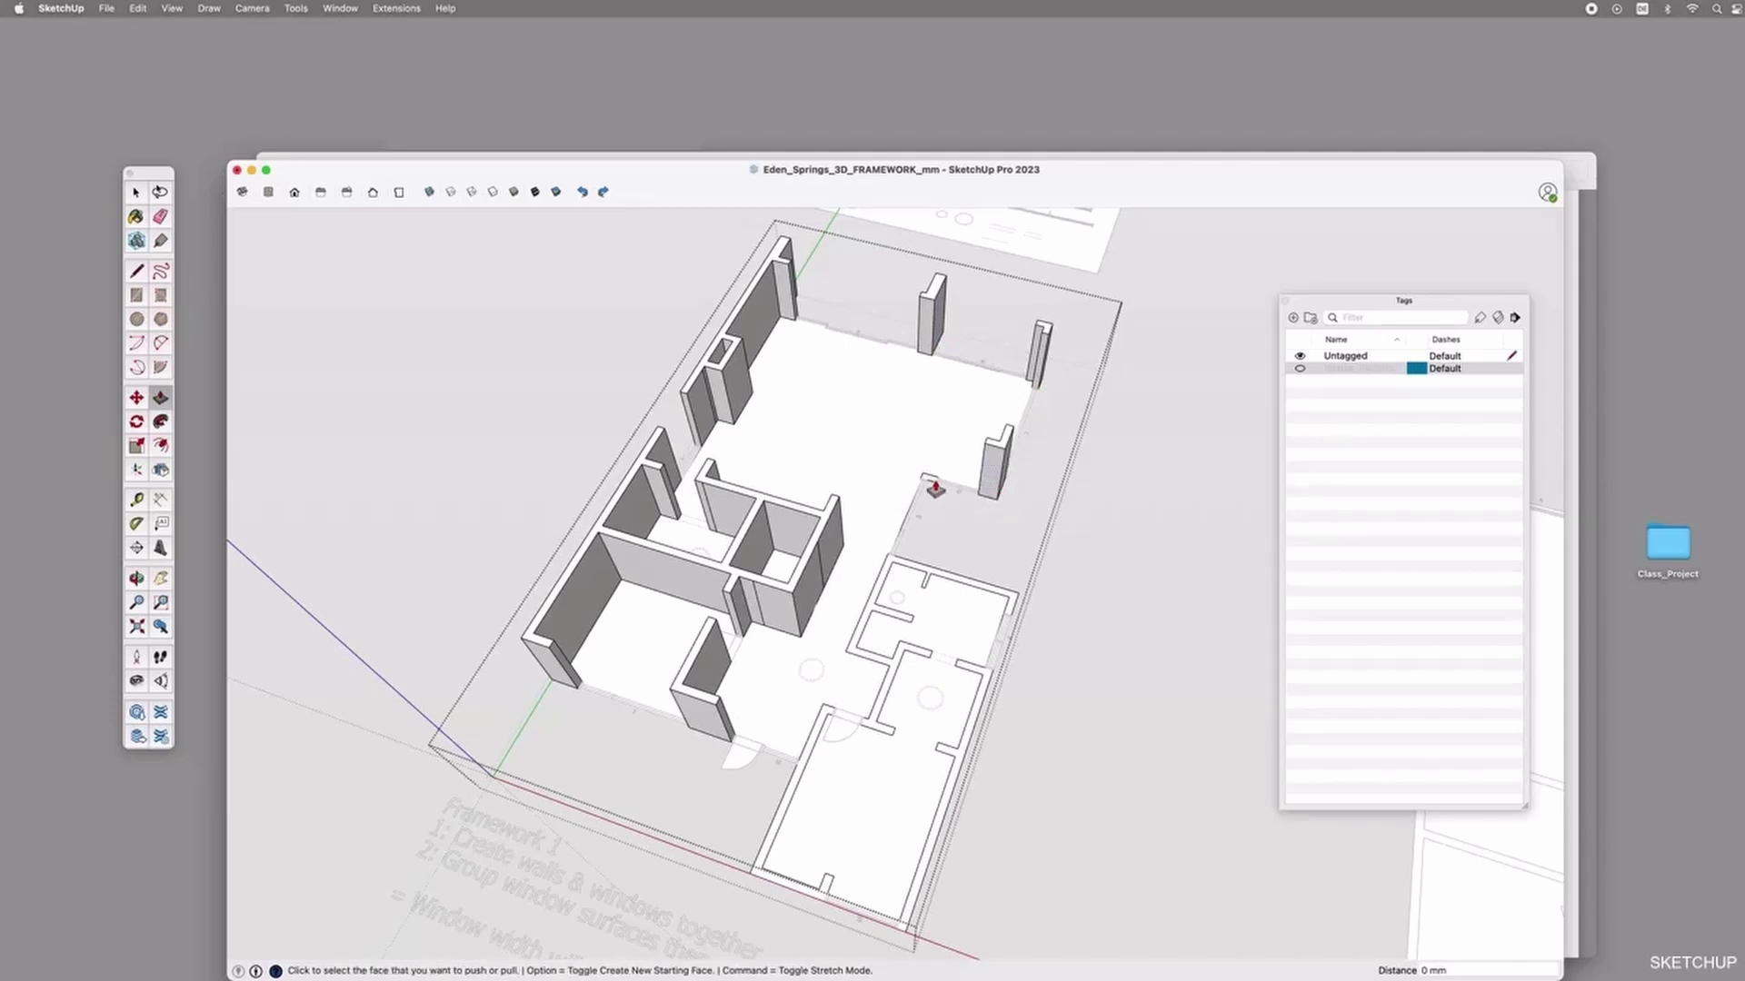
{"action": "left_click", "coordinate": [927, 479]}
{"action": "type", "text": "2700"}
{"action": "key", "text": "Return"}
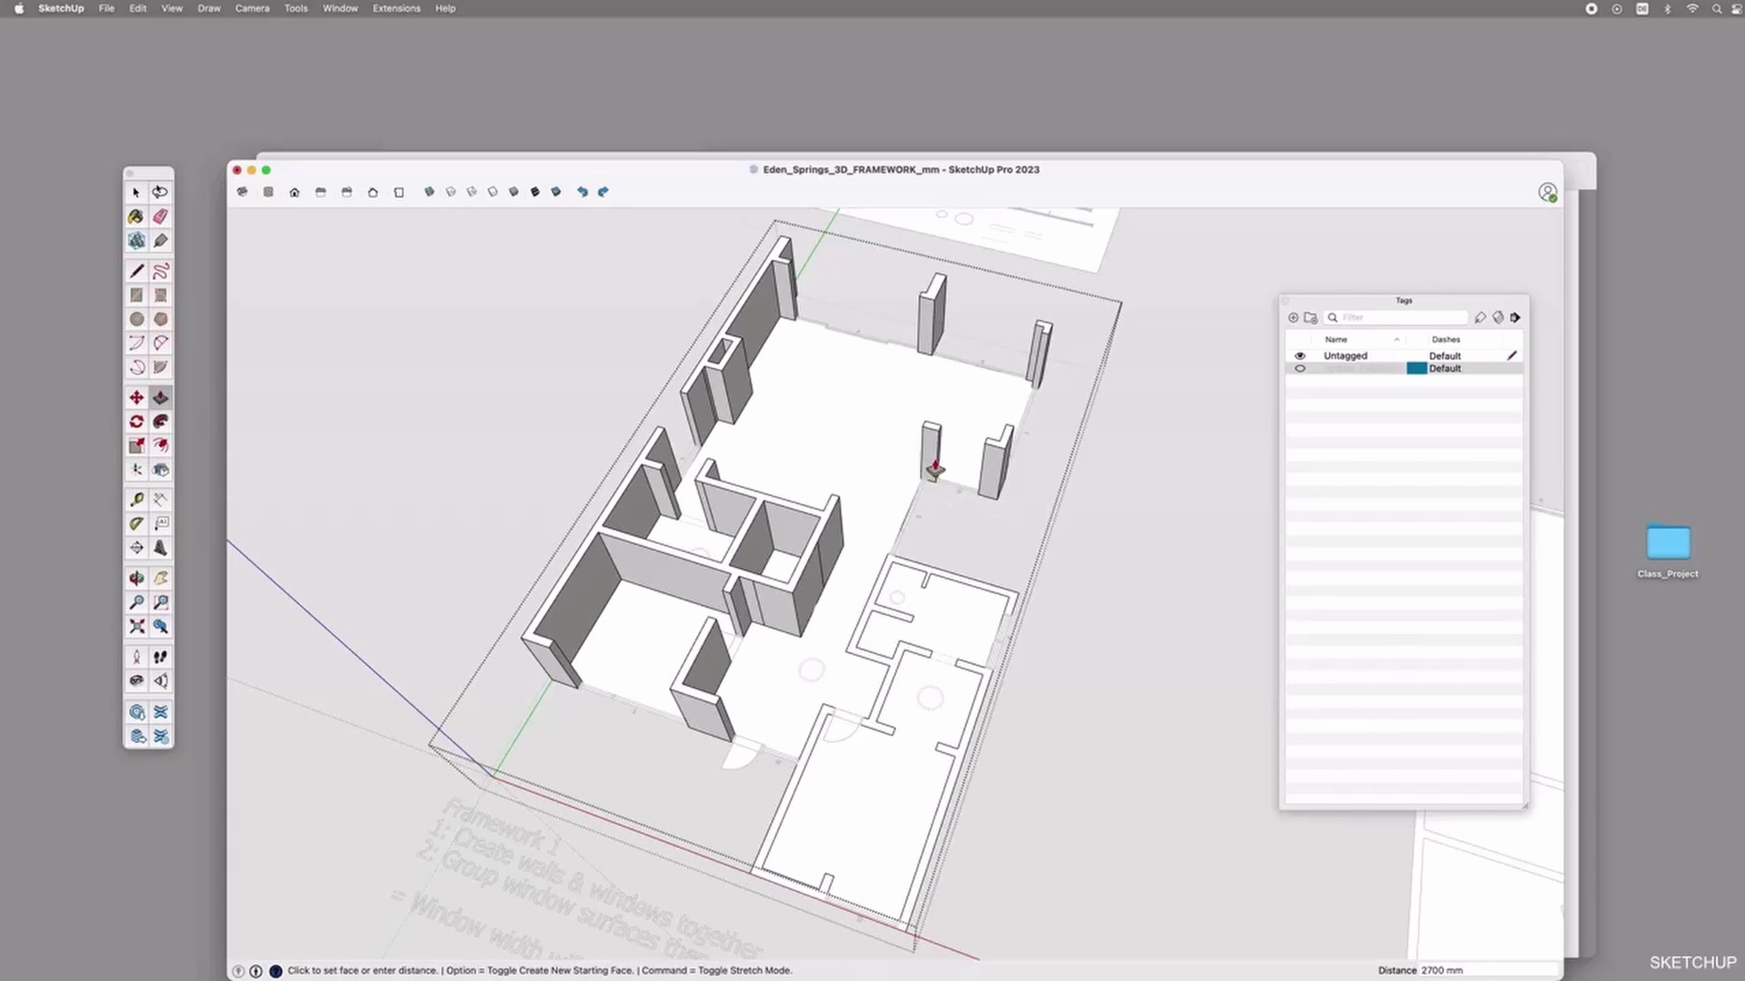
Raise the bathroom and closet walls and the remaining bedroom walls to the 2700 mm height of the other walls.
{"action": "left_click", "coordinate": [912, 572]}
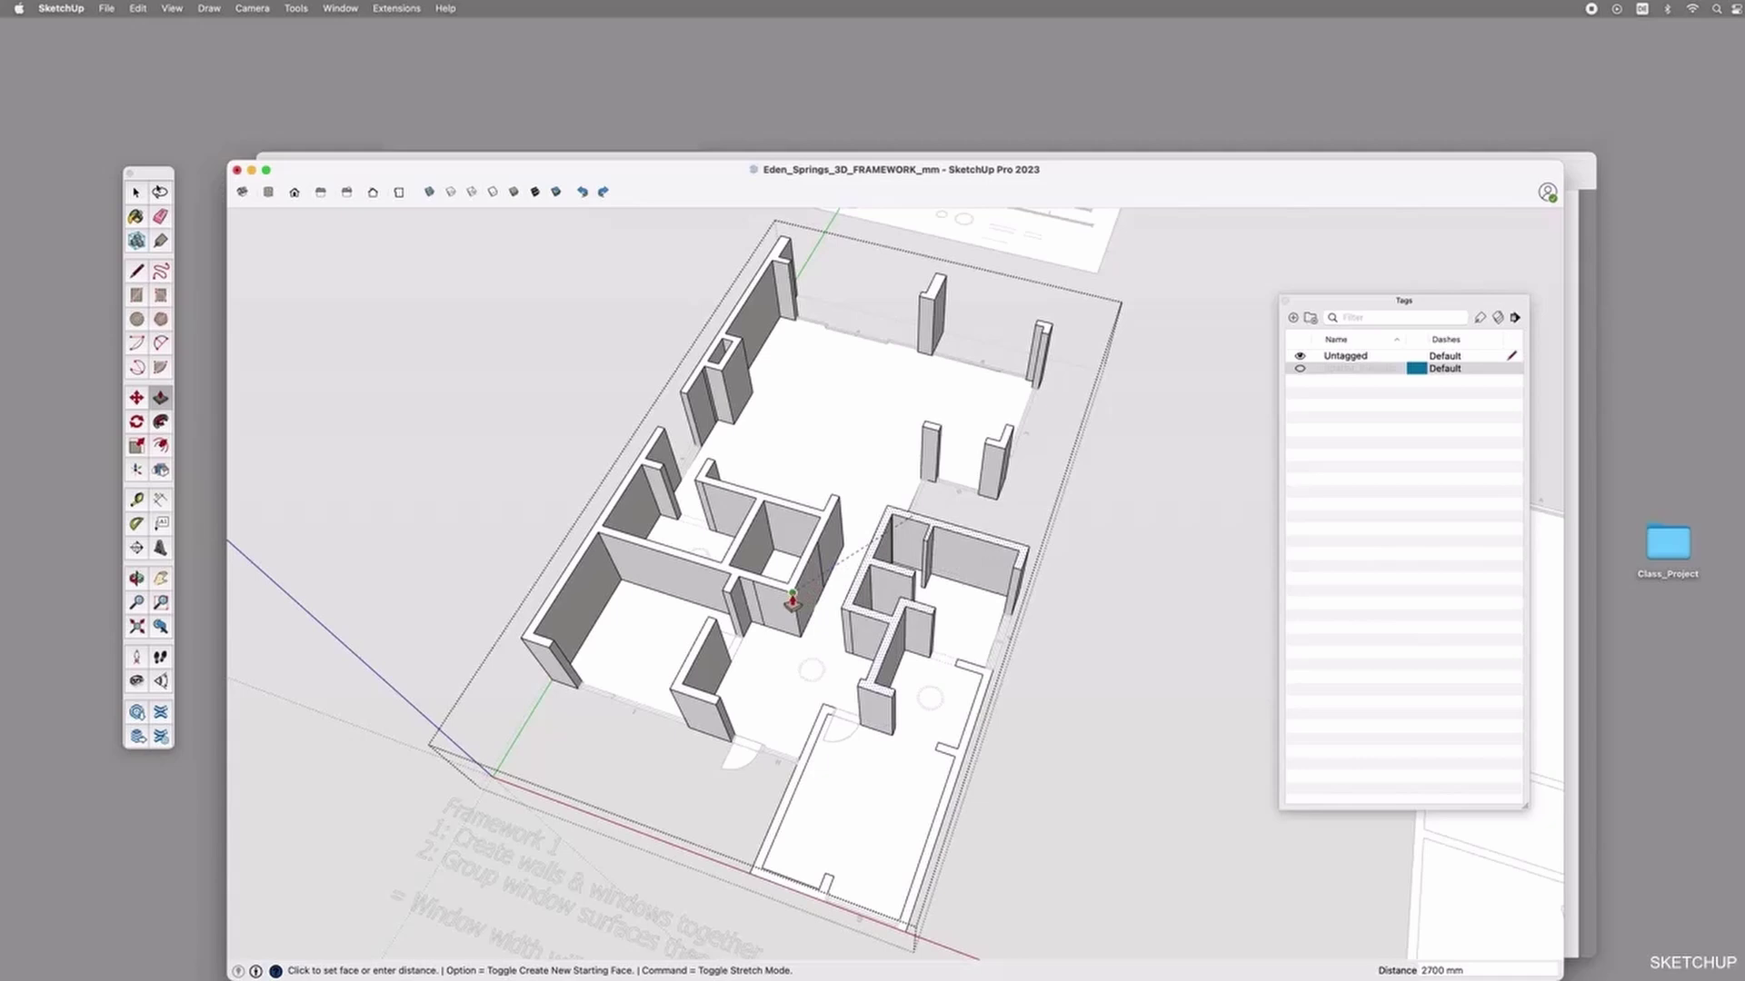
{"action": "left_click", "coordinate": [833, 499]}
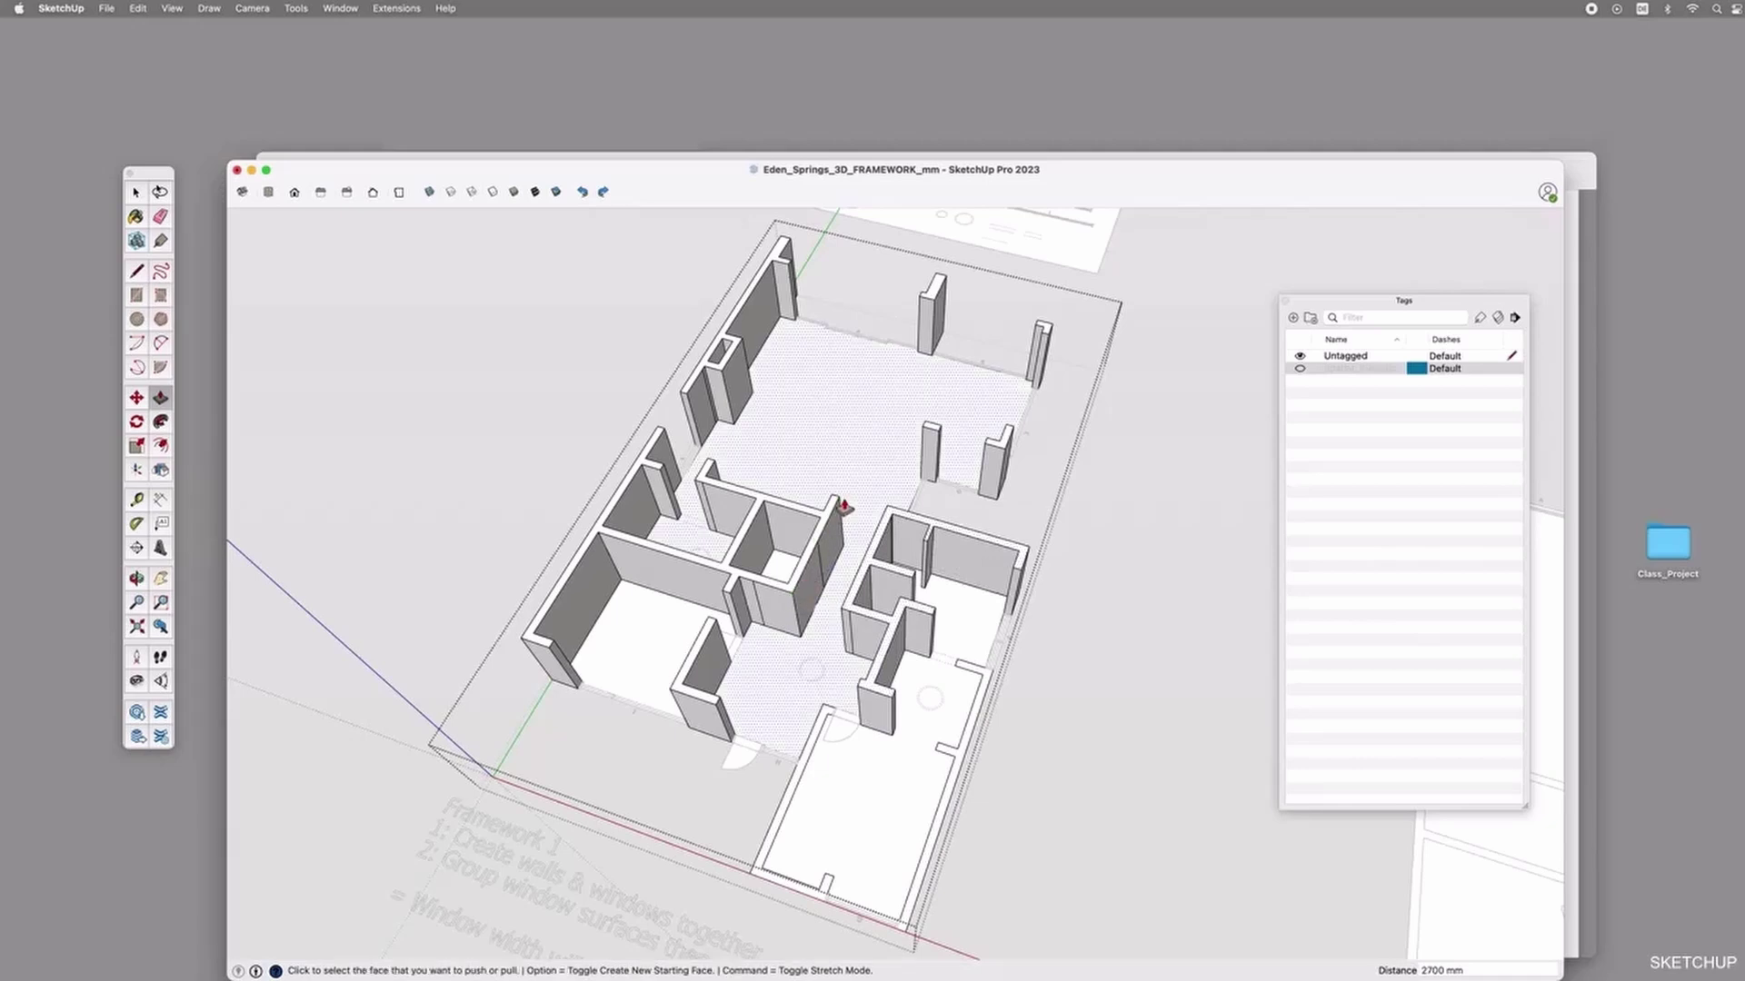
{"action": "left_click", "coordinate": [985, 691]}
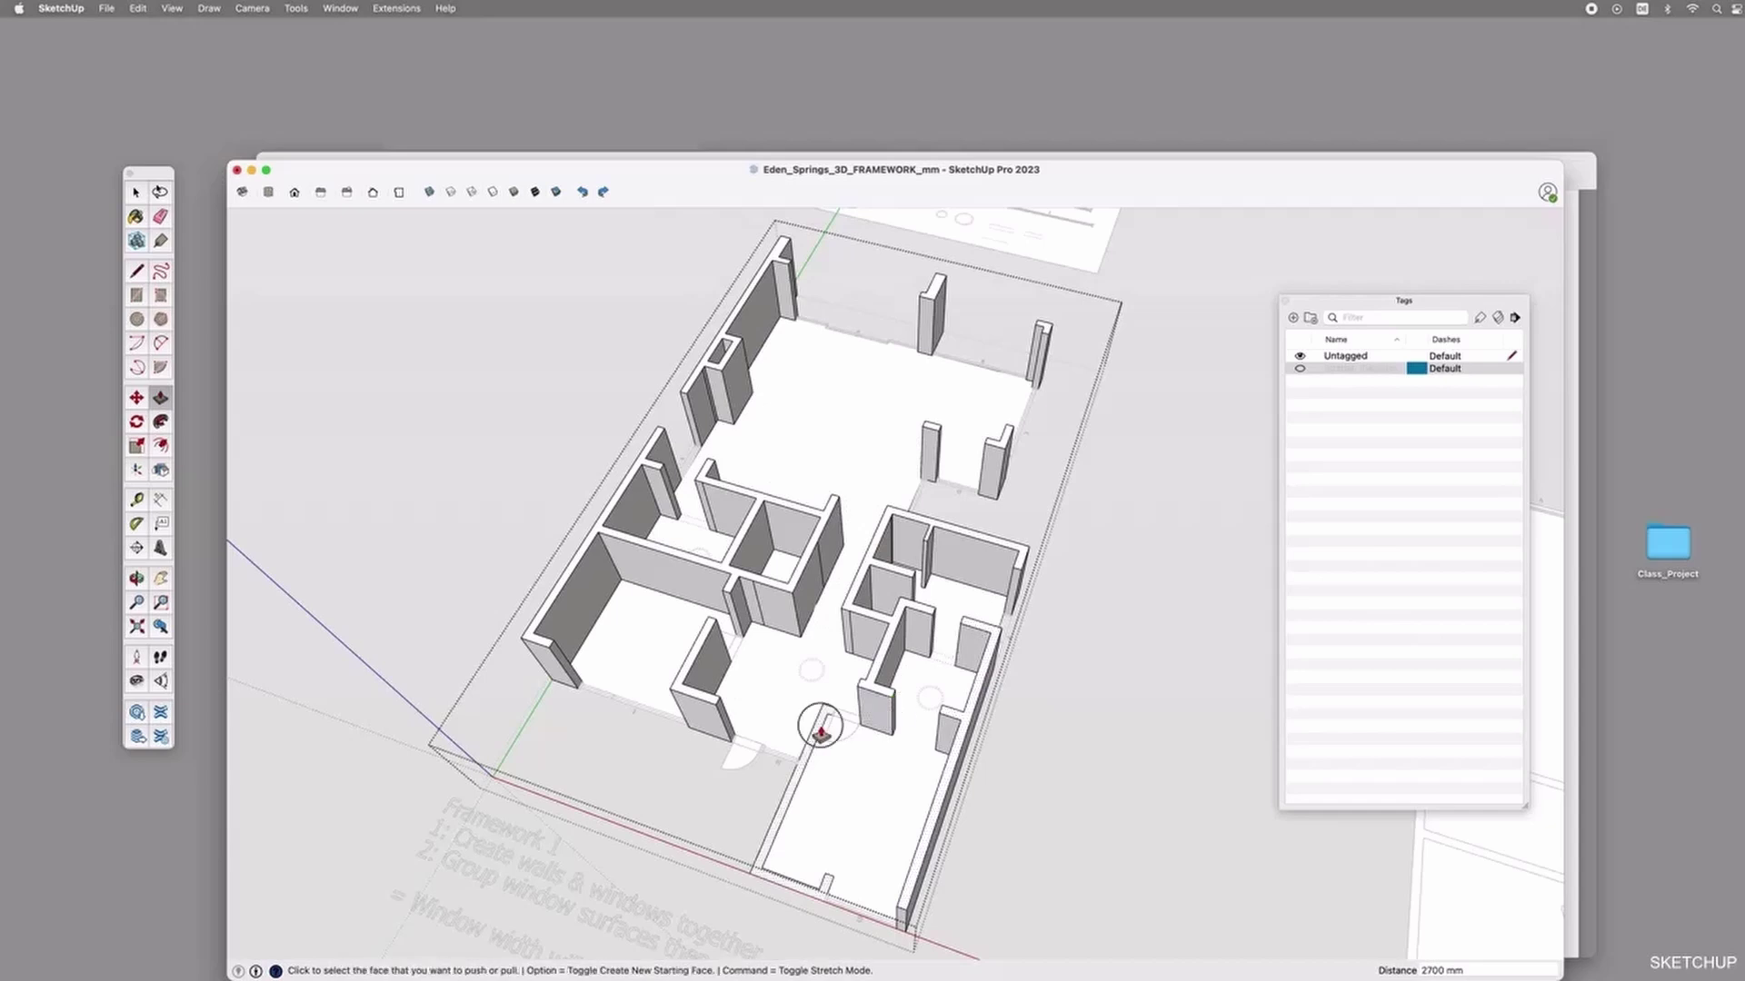
{"action": "left_click", "coordinate": [820, 727]}
Delete the stray vertical edges dividing the faces of the WC and laundry walls.
{"action": "key", "text": "space"}
{"action": "scroll", "coordinate": [761, 599], "scroll_direction": "up", "scroll_amount": 5}
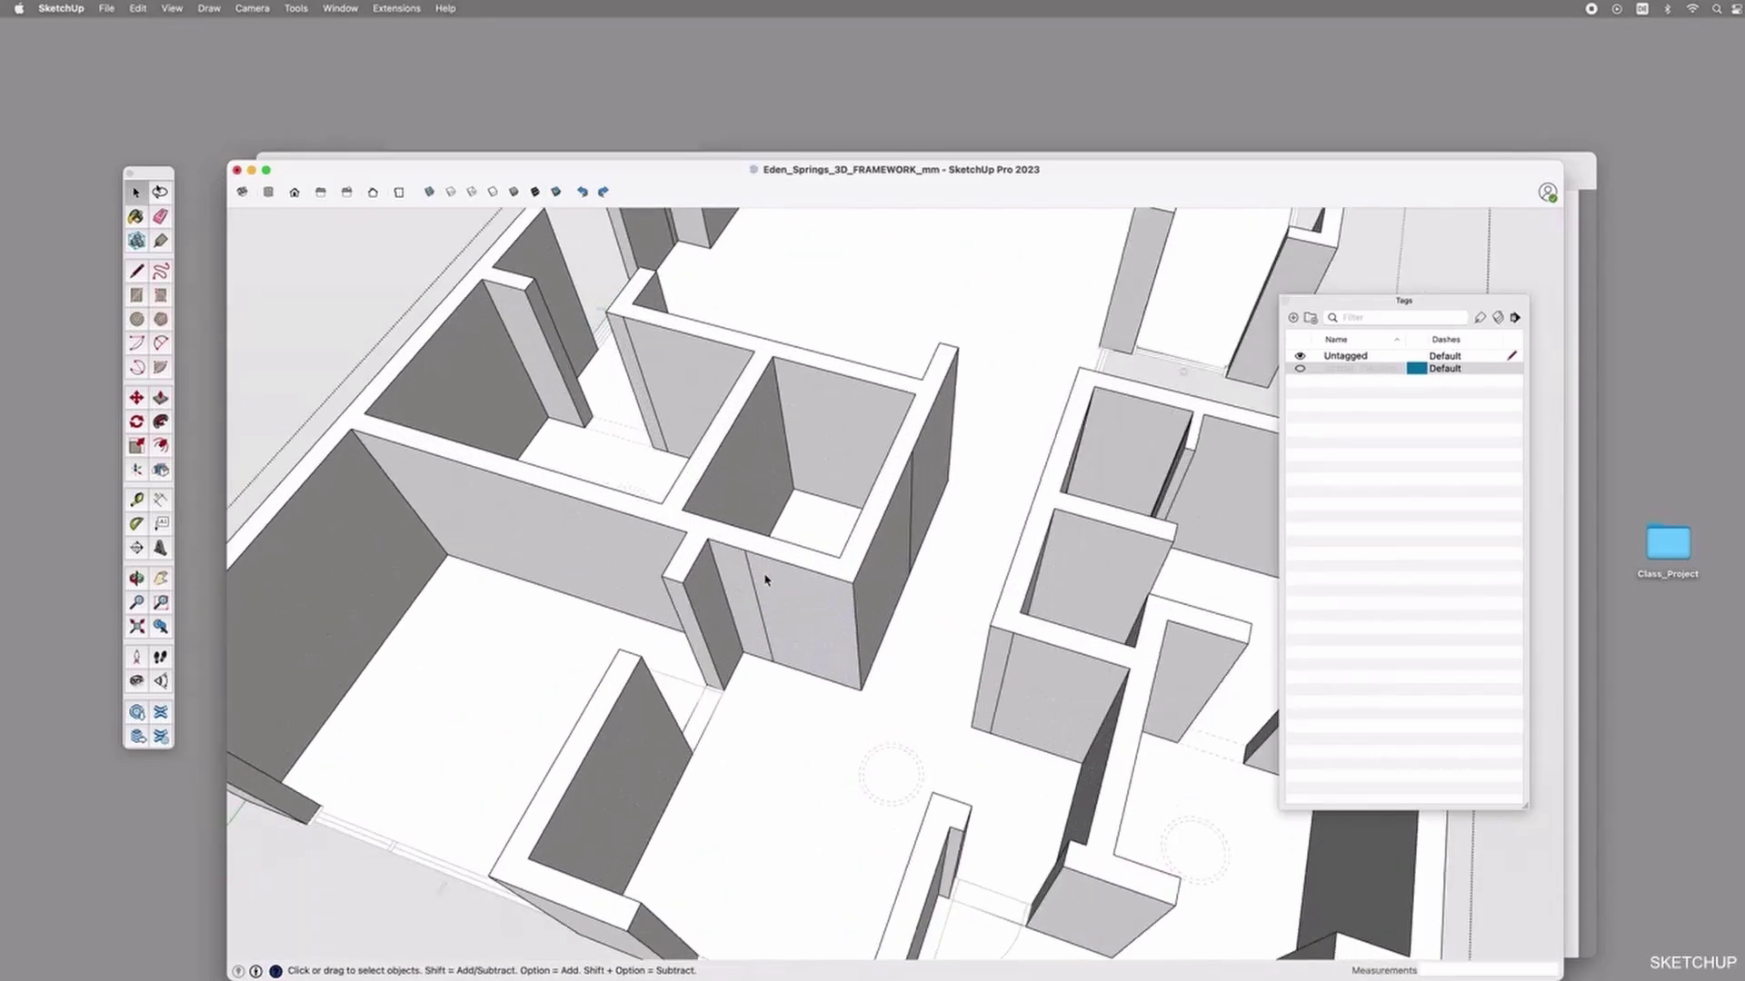
{"action": "left_click", "coordinate": [747, 570]}
{"action": "key", "text": "Delete"}
{"action": "key", "text": "Delete"}
{"action": "left_click", "coordinate": [640, 370]}
{"action": "key", "text": "Delete"}
Delete the stray vertical edges on the bedroom pier beside window G and on the laundry side of the office wall.
{"action": "scroll", "coordinate": [1005, 685], "scroll_direction": "down", "scroll_amount": 5}
{"action": "middle_click_drag", "start_coordinate": [1001, 674], "coordinate": [824, 478]}
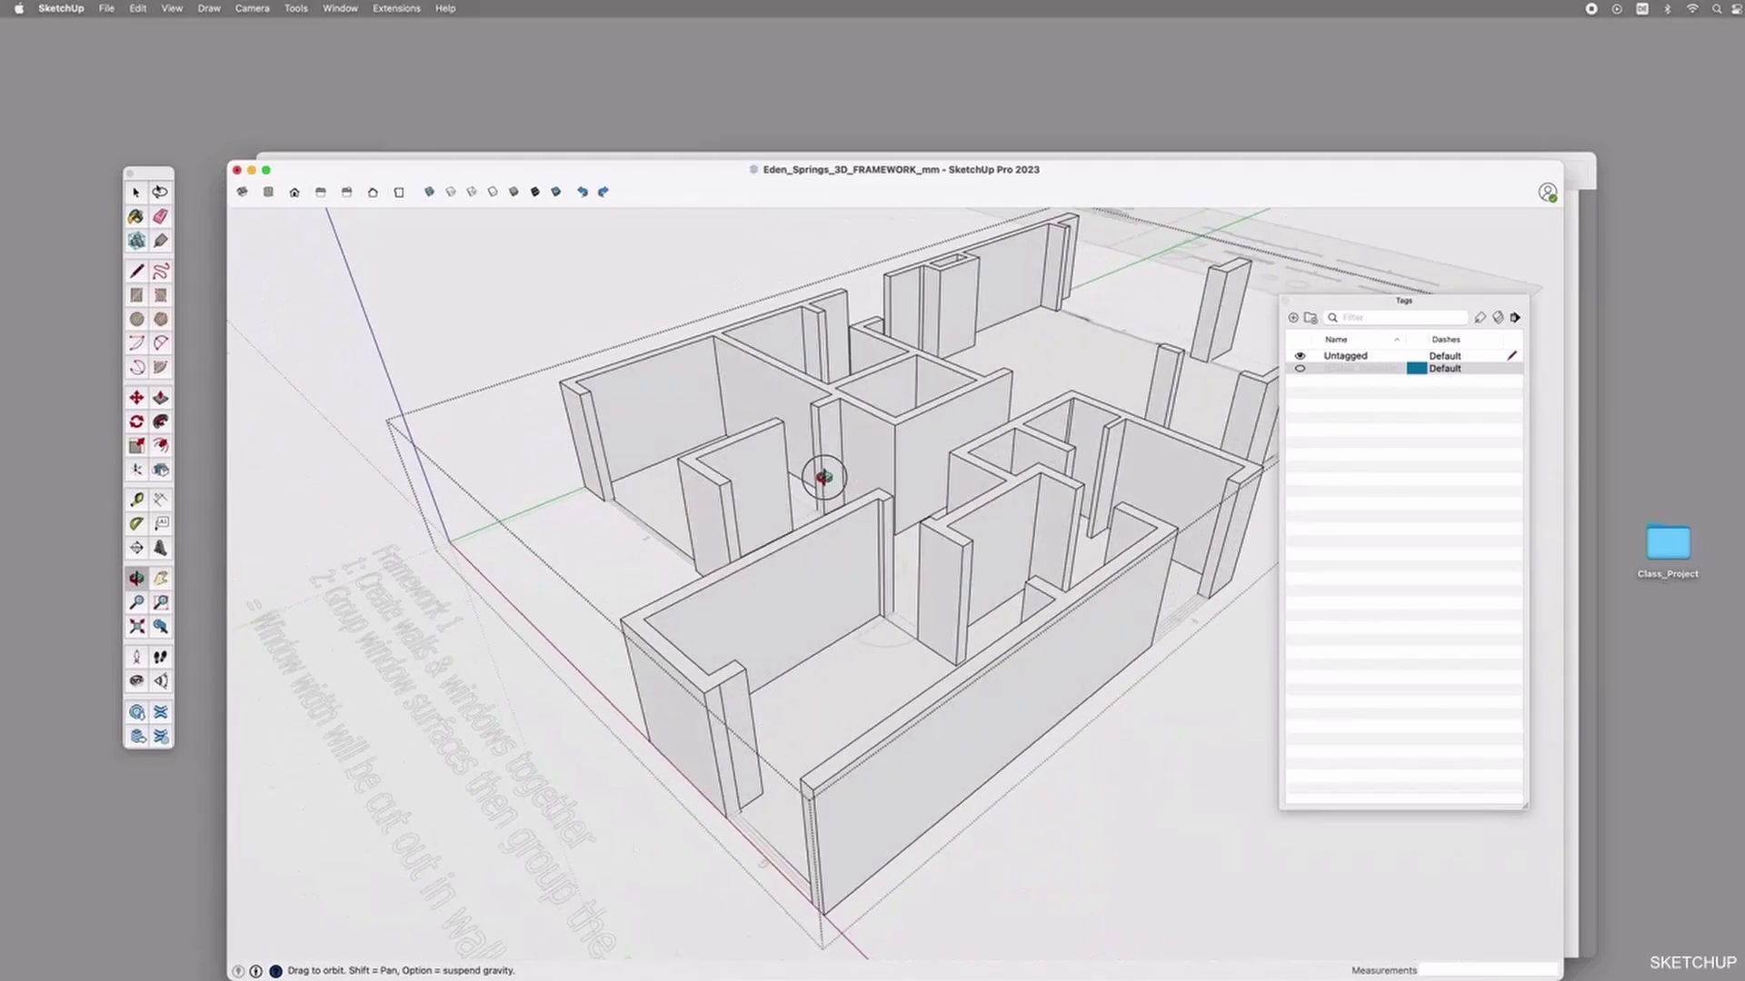
{"action": "key", "text": "space"}
{"action": "left_click", "coordinate": [727, 718]}
{"action": "key", "text": "Delete"}
{"action": "middle_click_drag", "start_coordinate": [1044, 650], "coordinate": [783, 649]}
{"action": "left_click", "coordinate": [973, 407]}
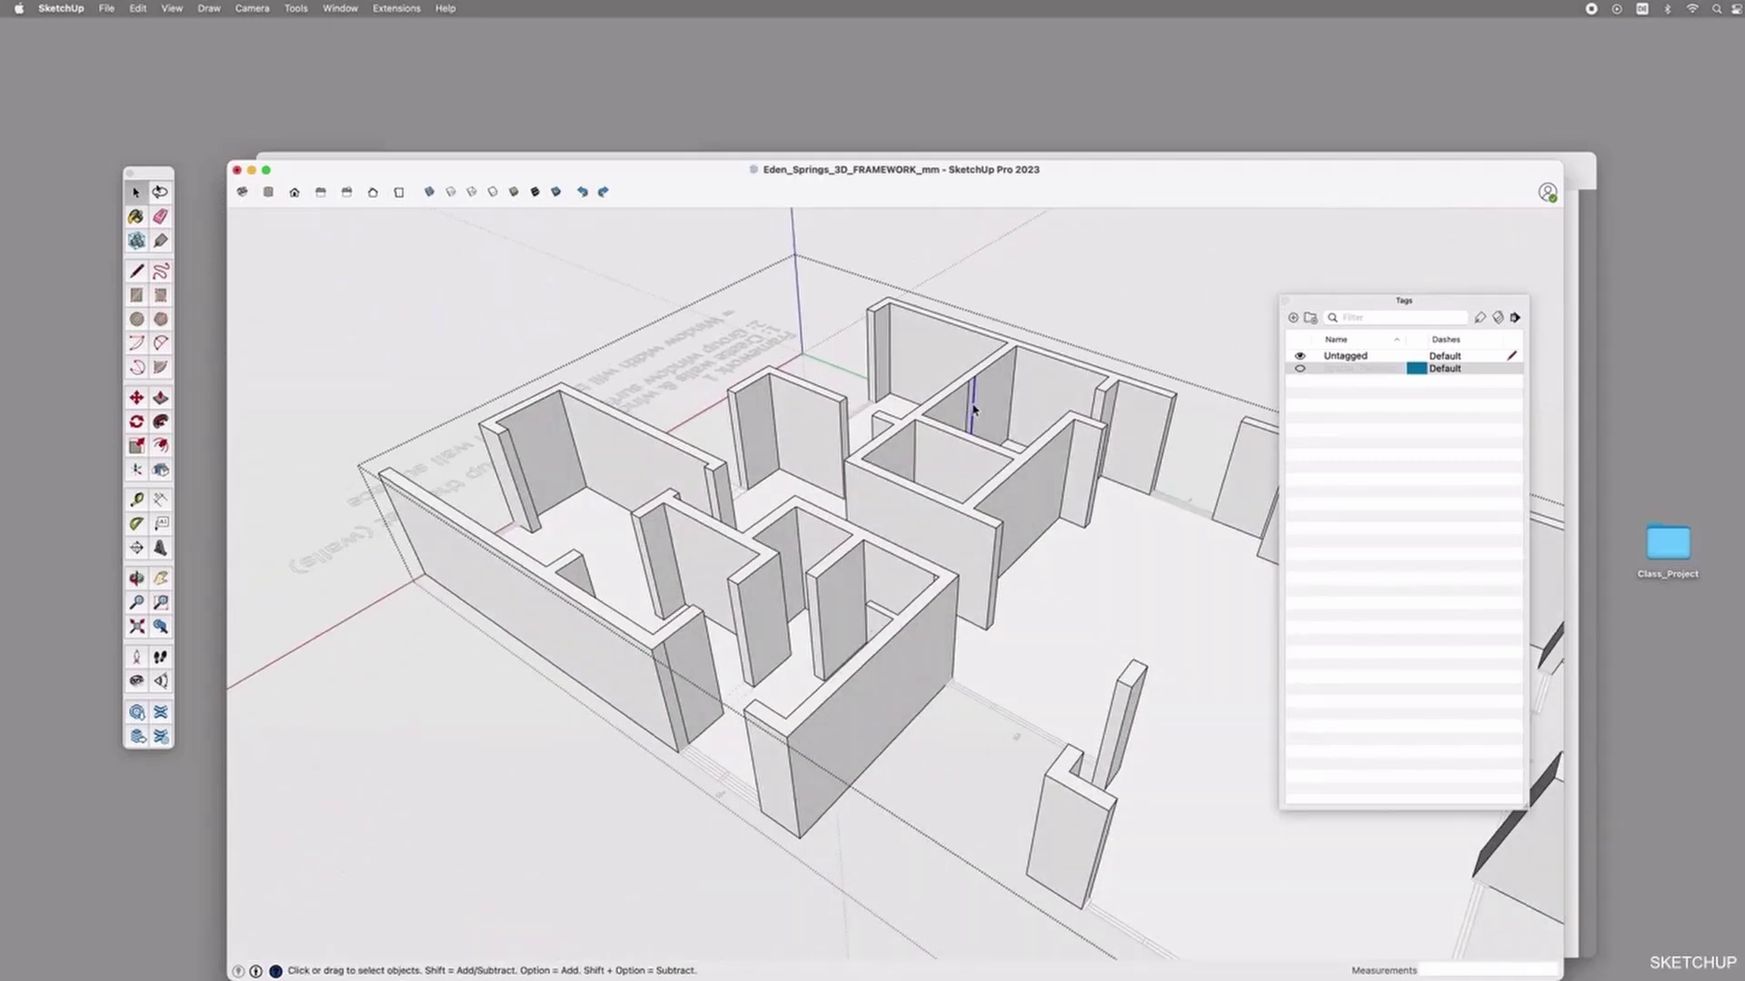
{"action": "key", "text": "Delete"}
{"action": "key", "text": "Delete"}
{"action": "middle_click_drag", "start_coordinate": [838, 702], "coordinate": [693, 440]}
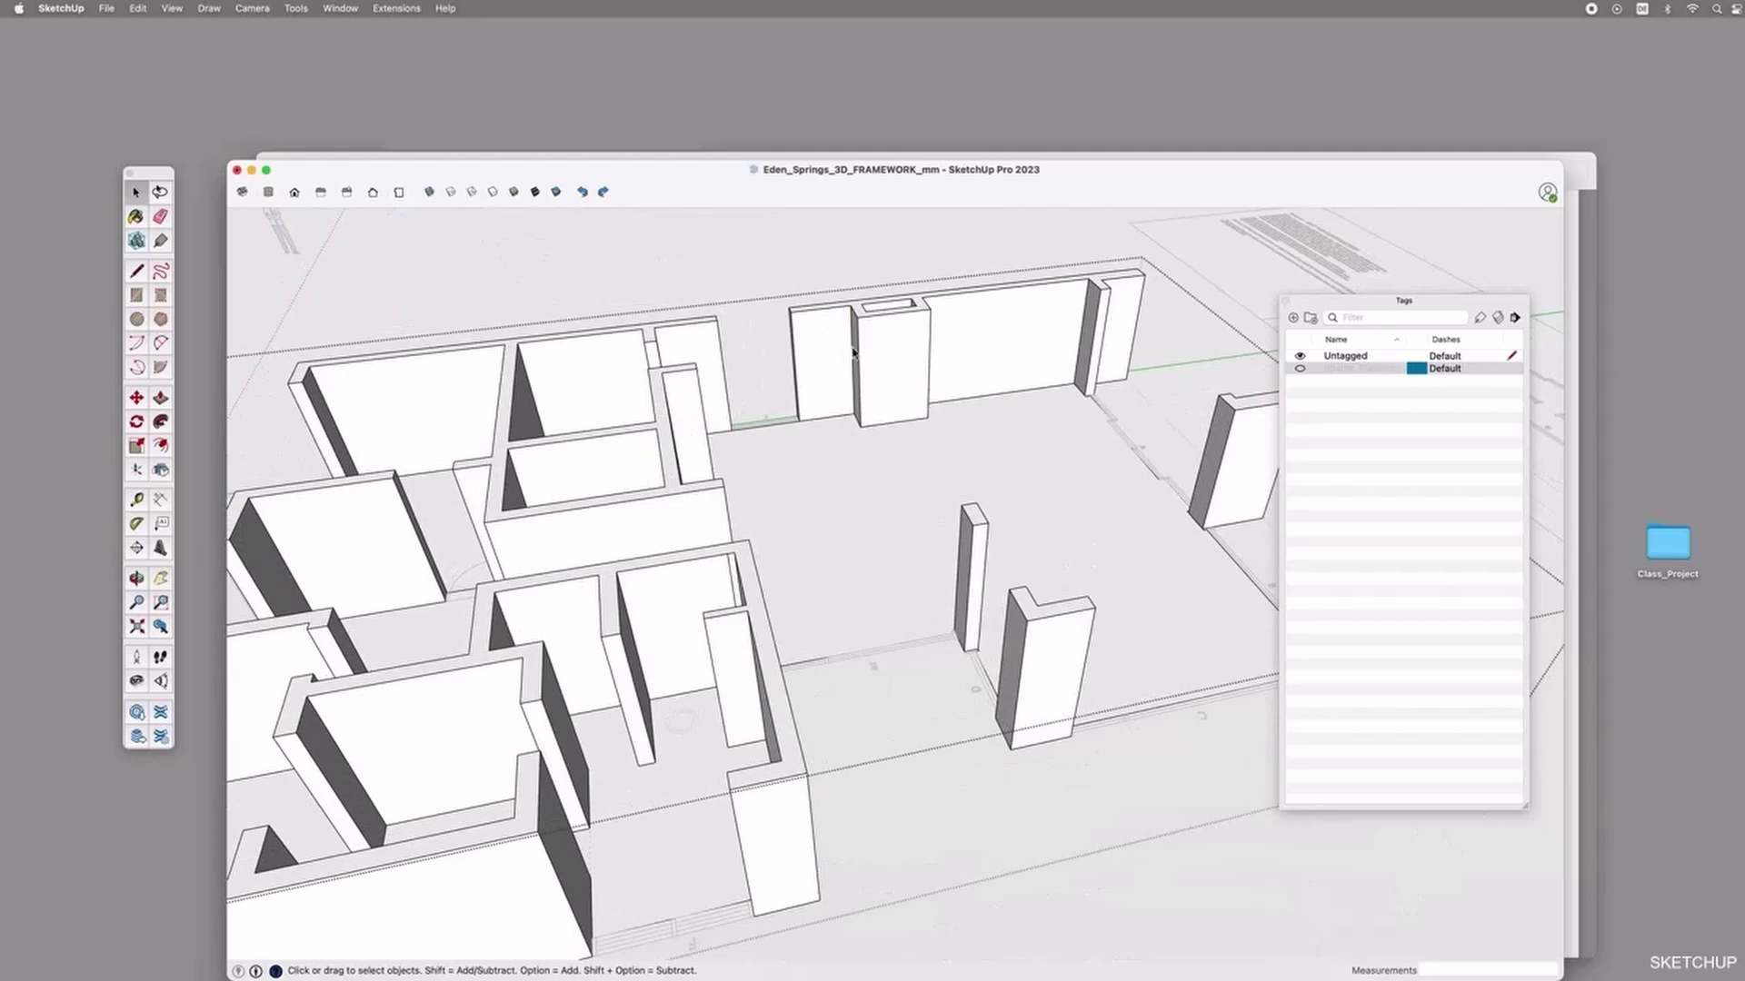
Open the Framework 2 group, raise all its walls by 2700 mm and leave the group.
{"action": "scroll", "coordinate": [884, 387], "scroll_direction": "down", "scroll_amount": 5}
{"action": "middle_click_drag", "start_coordinate": [884, 405], "coordinate": [1208, 577]}
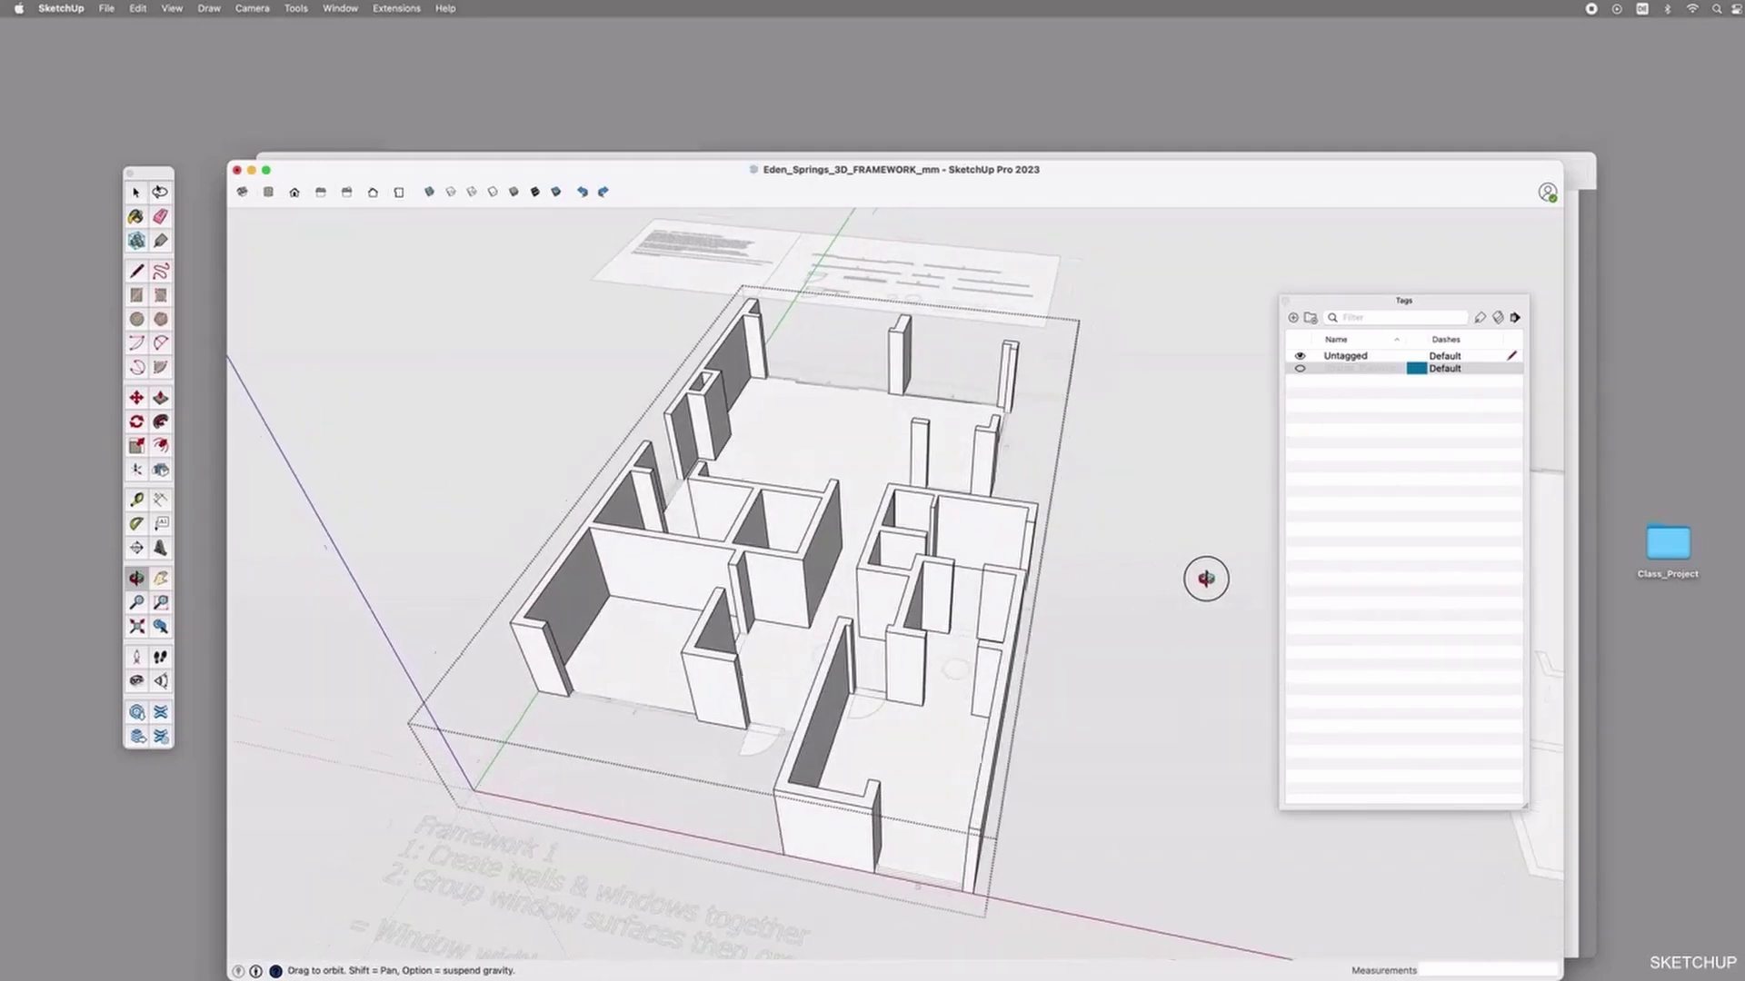
{"action": "middle_click_drag", "start_coordinate": [844, 571], "coordinate": [736, 626]}
{"action": "scroll", "coordinate": [994, 679], "scroll_direction": "down", "scroll_amount": 3}
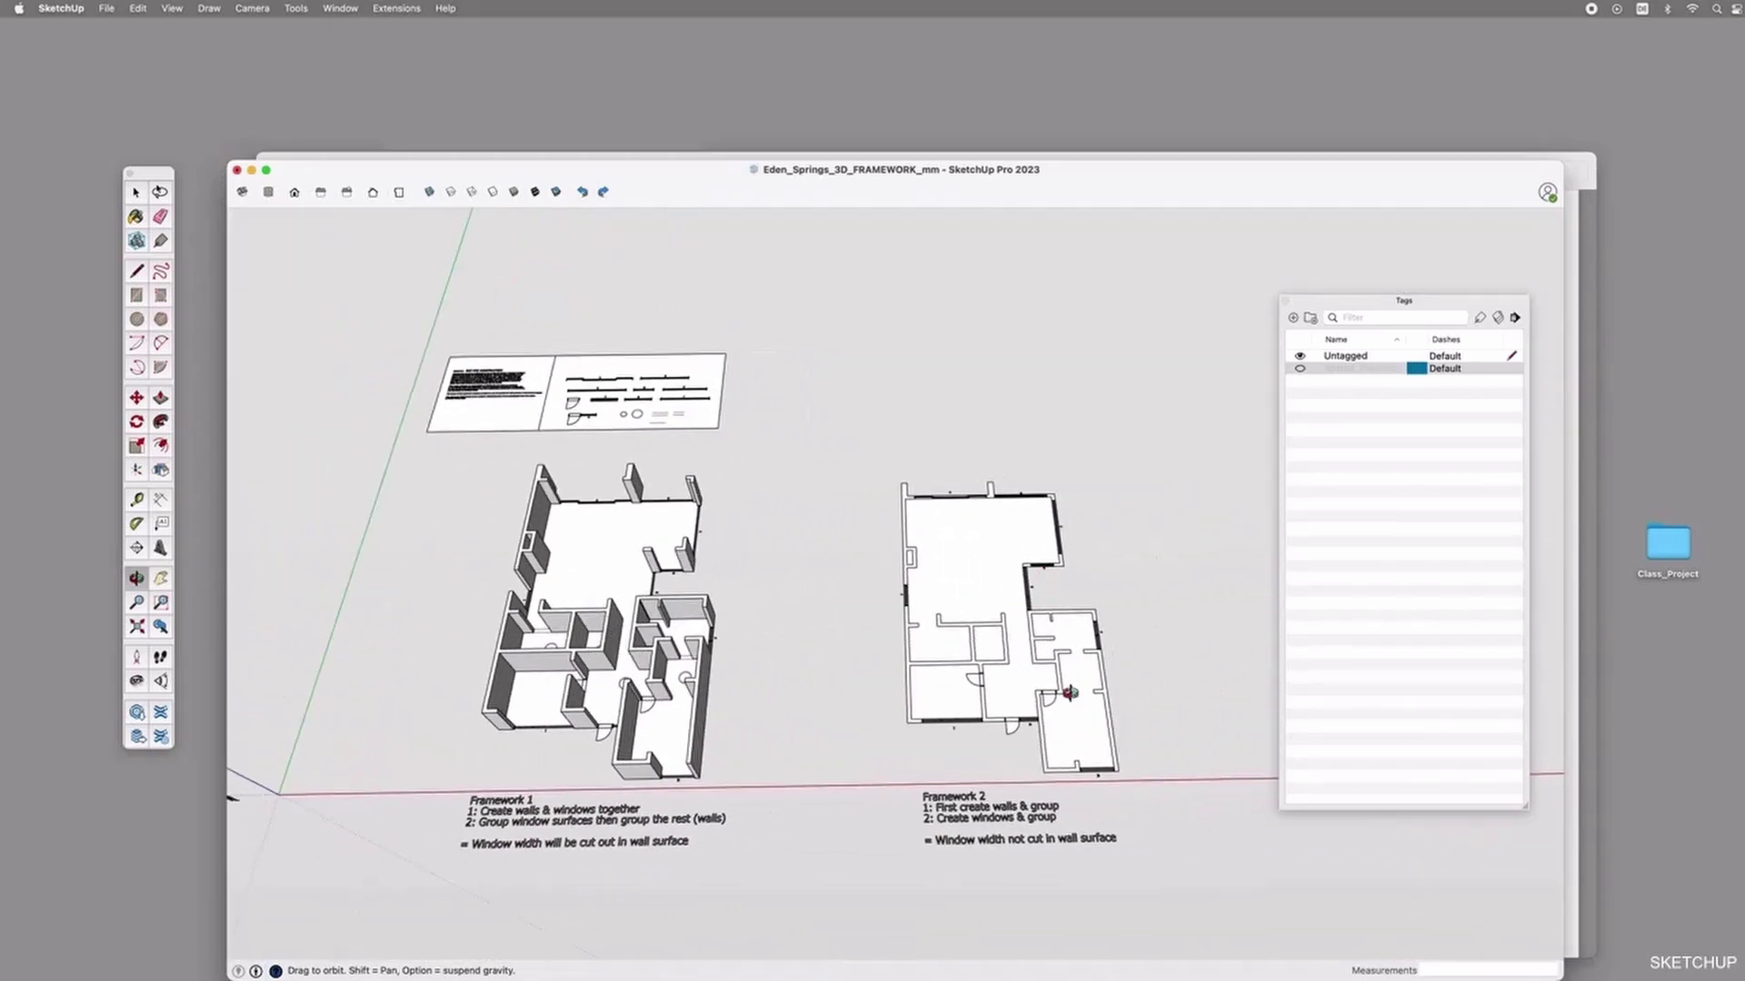
{"action": "scroll", "coordinate": [1007, 590], "scroll_direction": "up", "scroll_amount": 5}
{"action": "middle_click_drag", "start_coordinate": [1007, 591], "coordinate": [648, 590]}
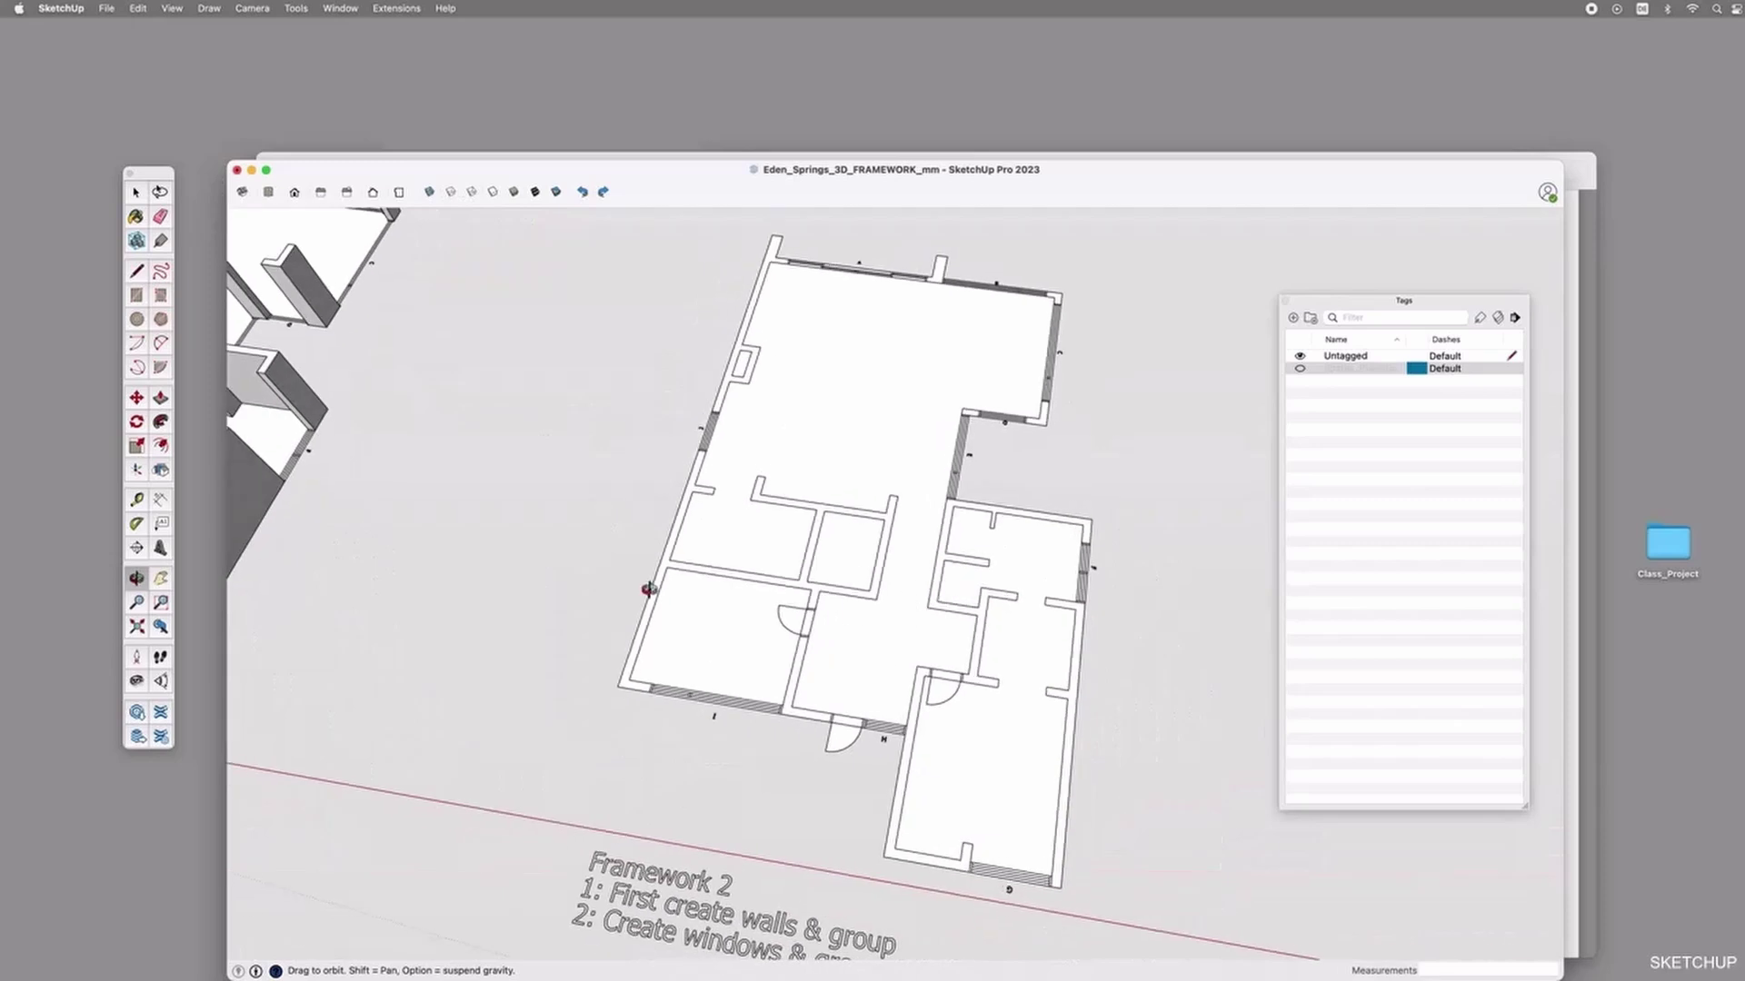
{"action": "key", "text": "space"}
{"action": "double_click", "coordinate": [688, 499]}
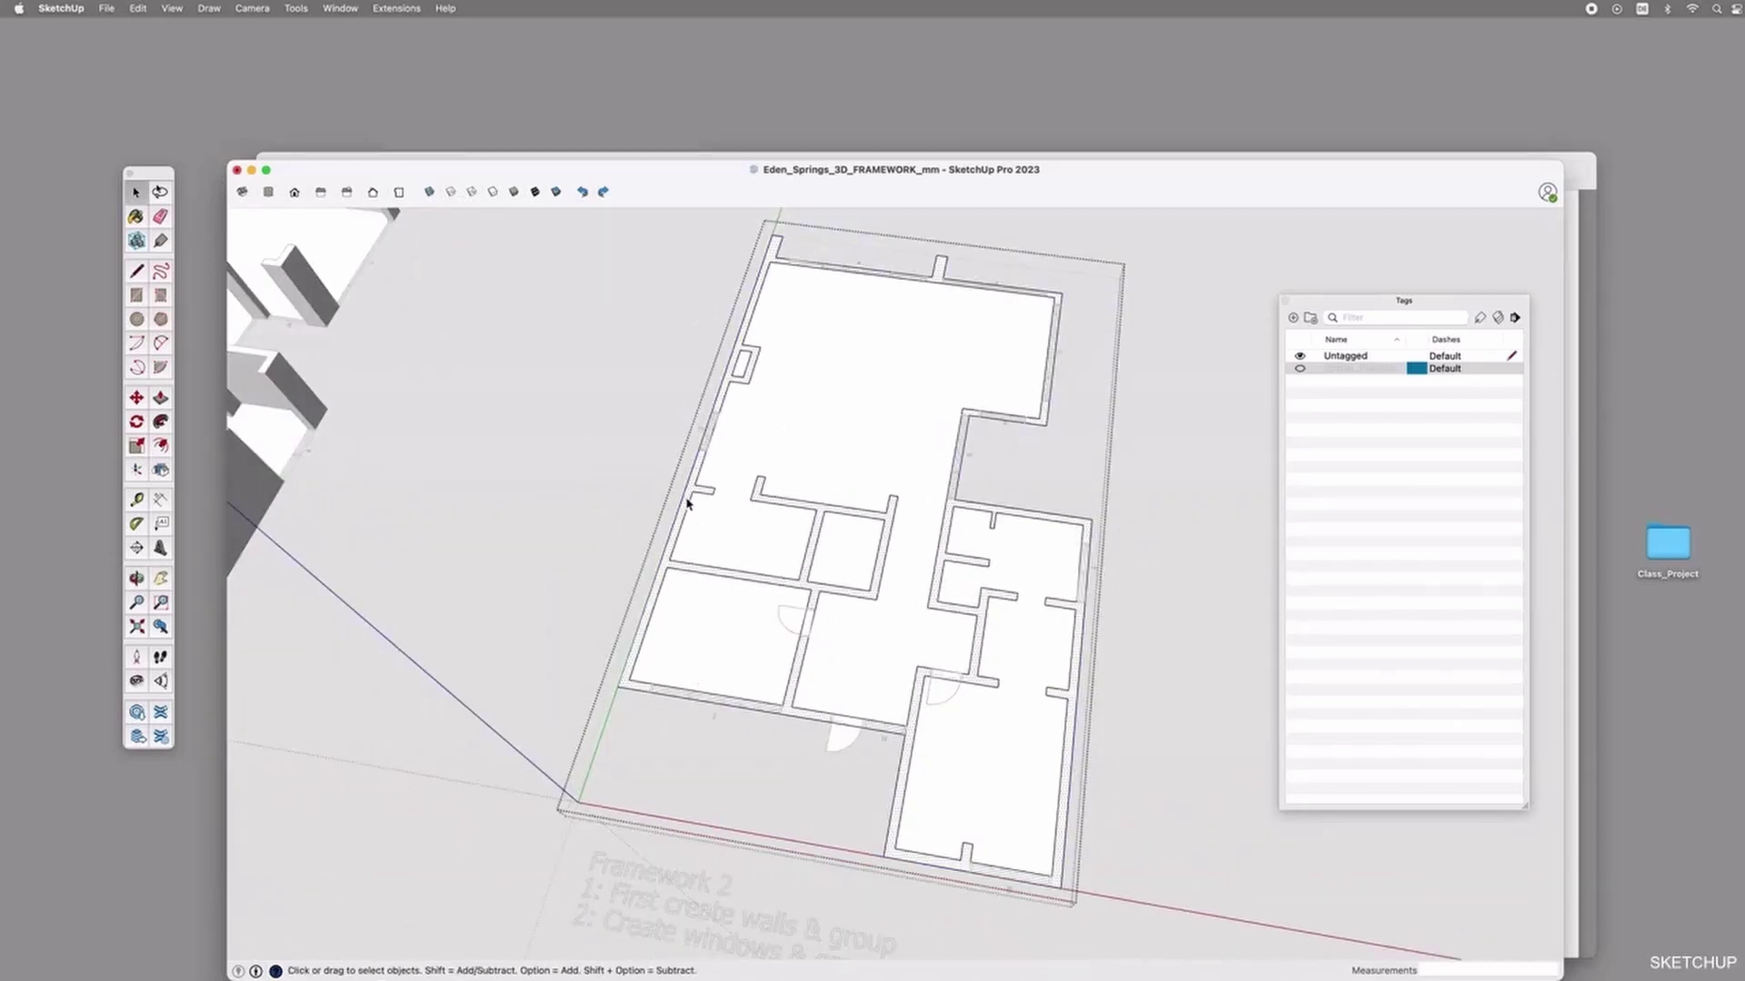
{"action": "key", "text": "p"}
{"action": "left_click", "coordinate": [692, 495]}
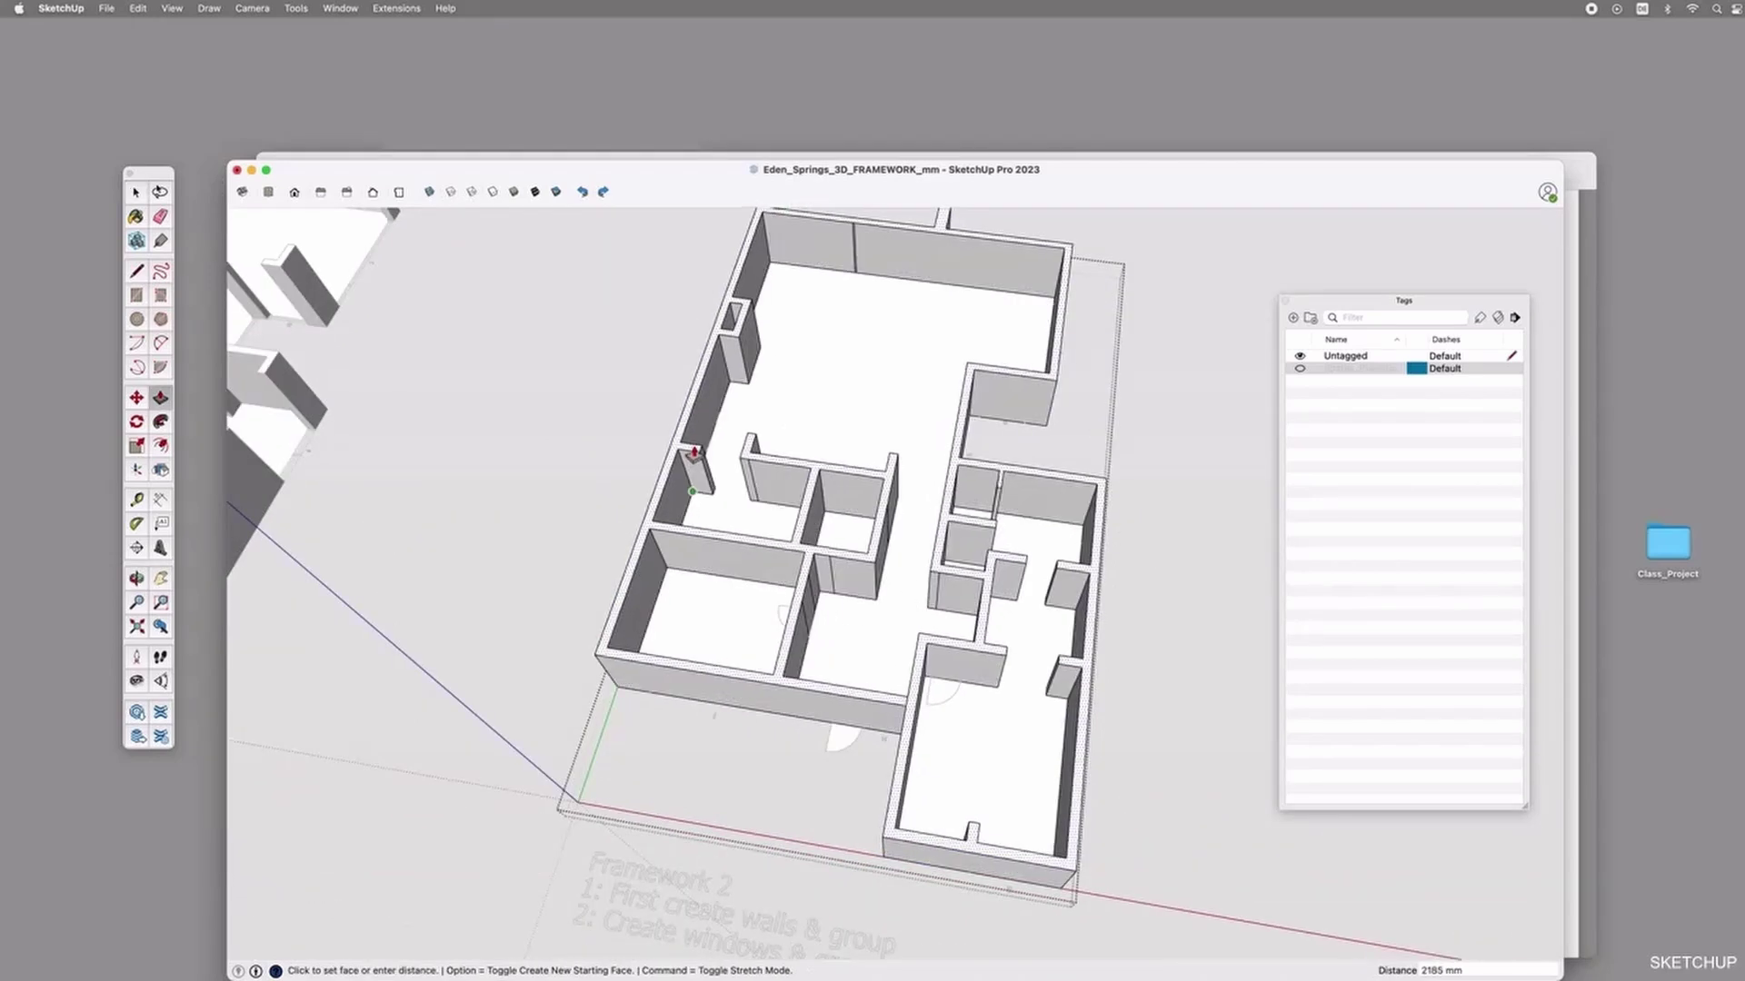
{"action": "left_click", "coordinate": [693, 452]}
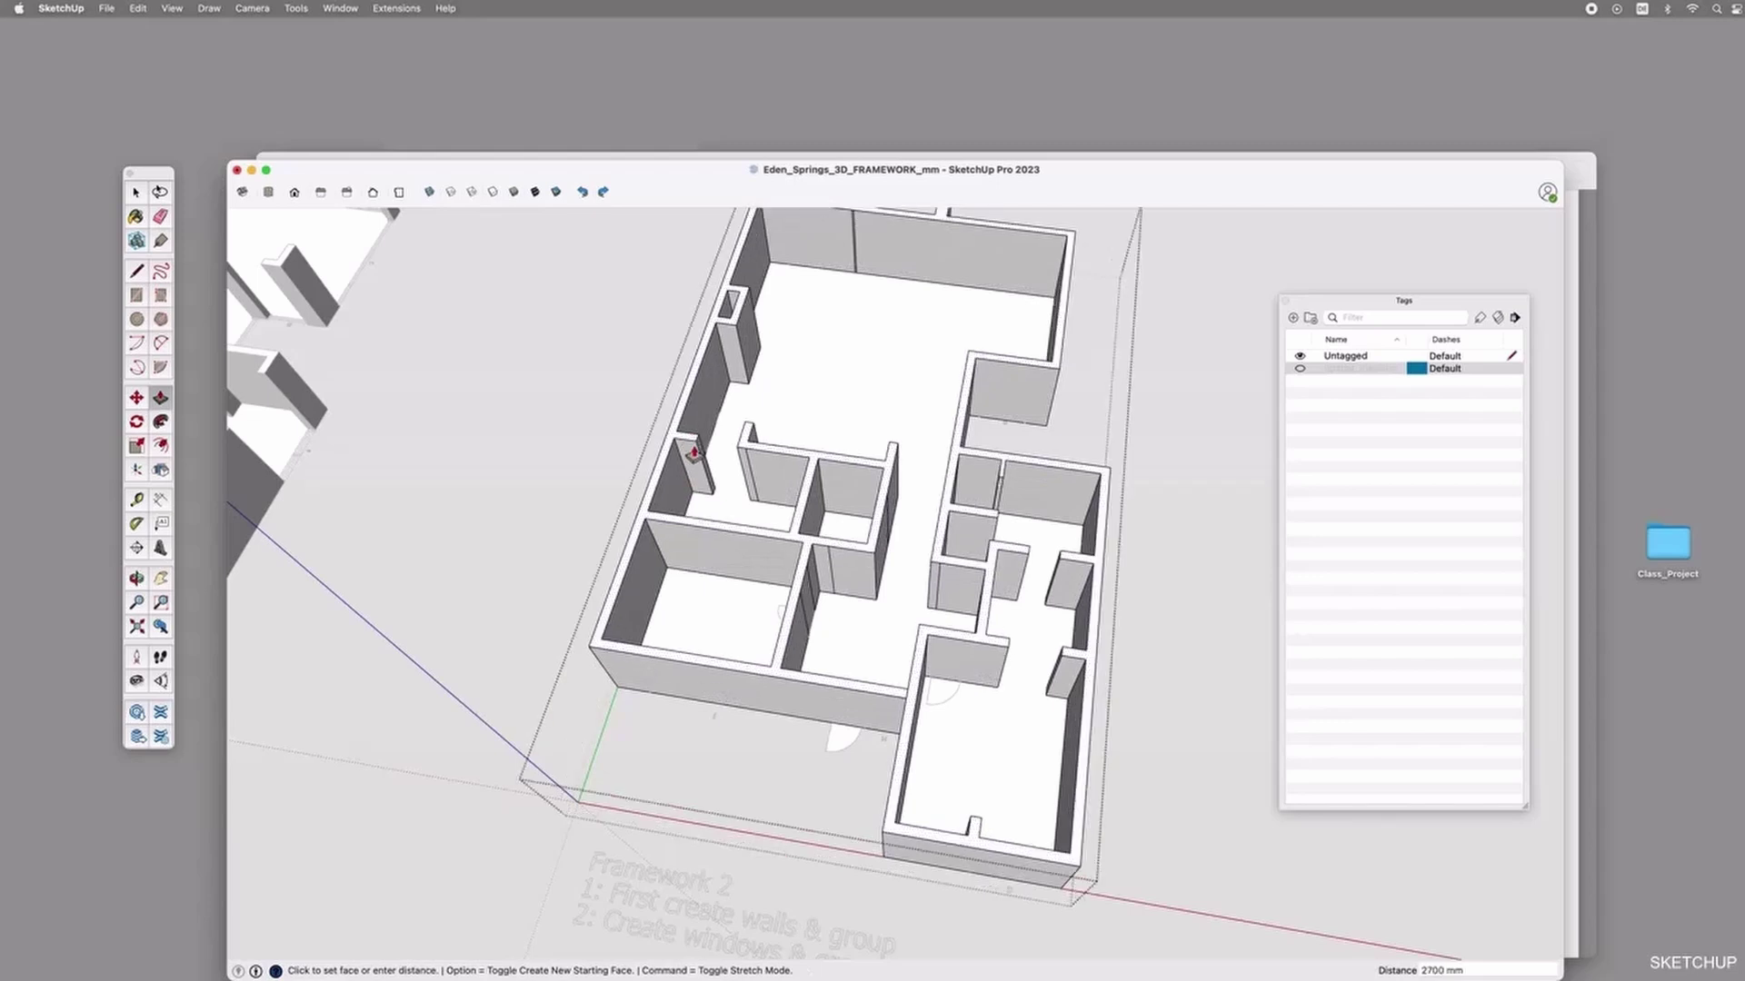
{"action": "key", "text": "space"}
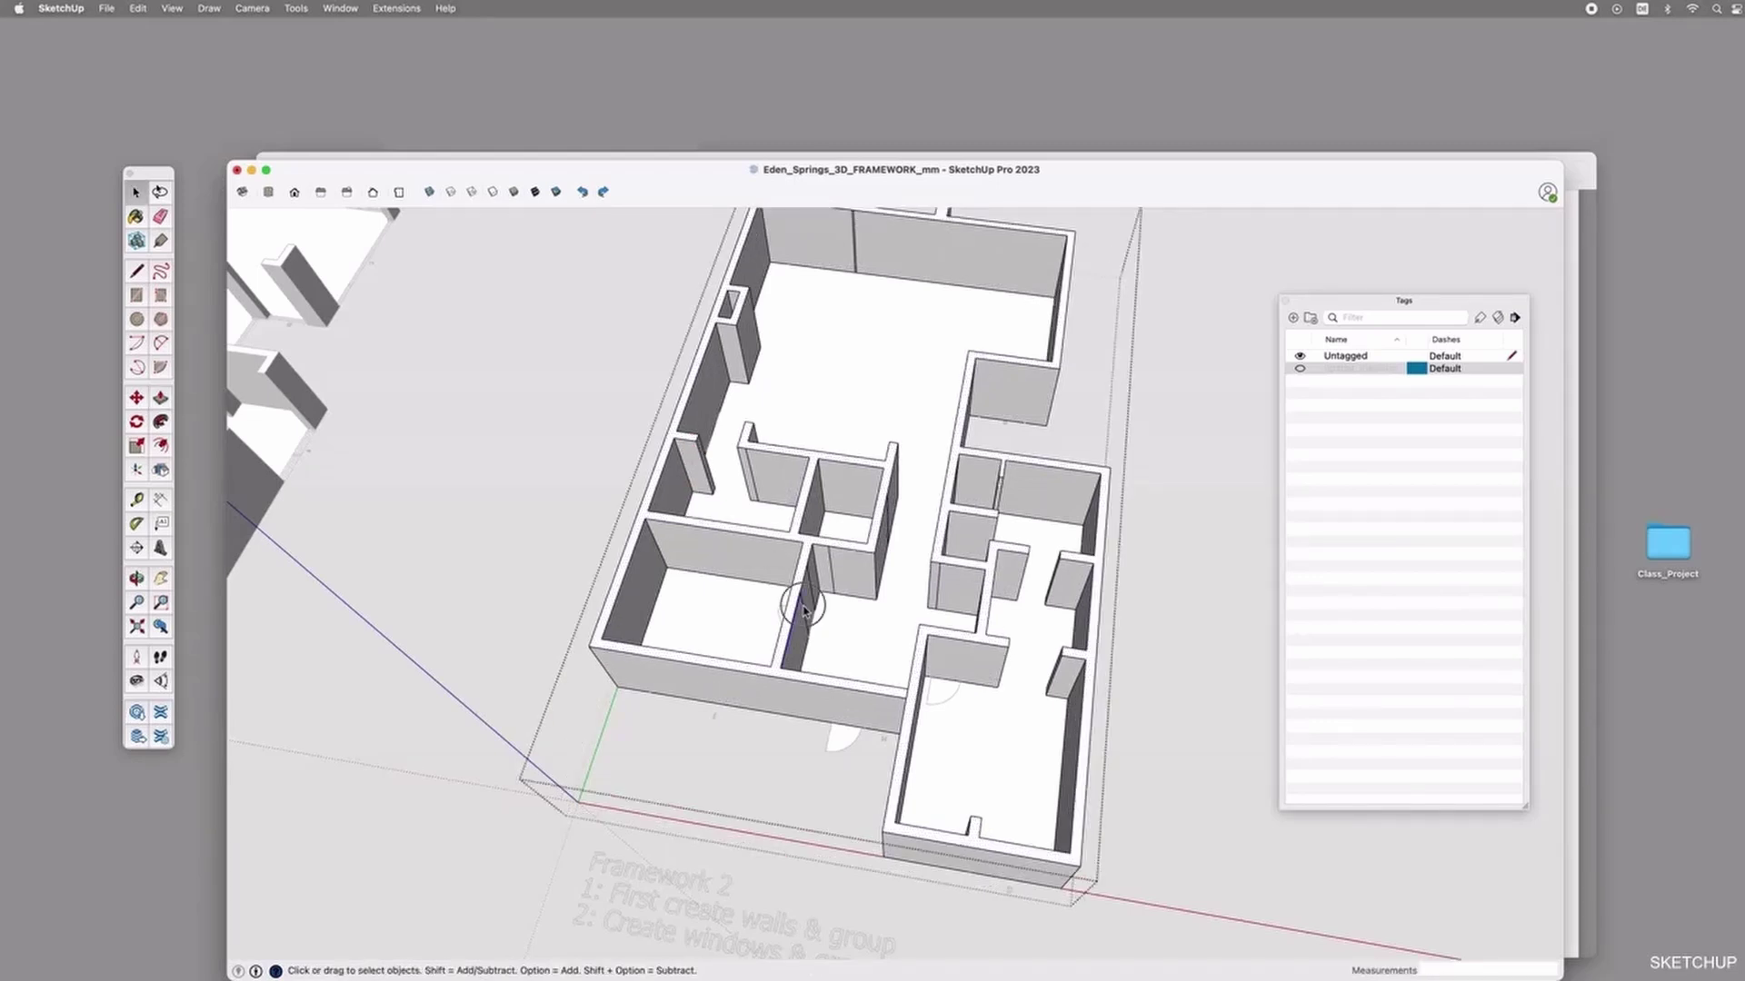
{"action": "scroll", "coordinate": [805, 599], "scroll_direction": "up", "scroll_amount": 3}
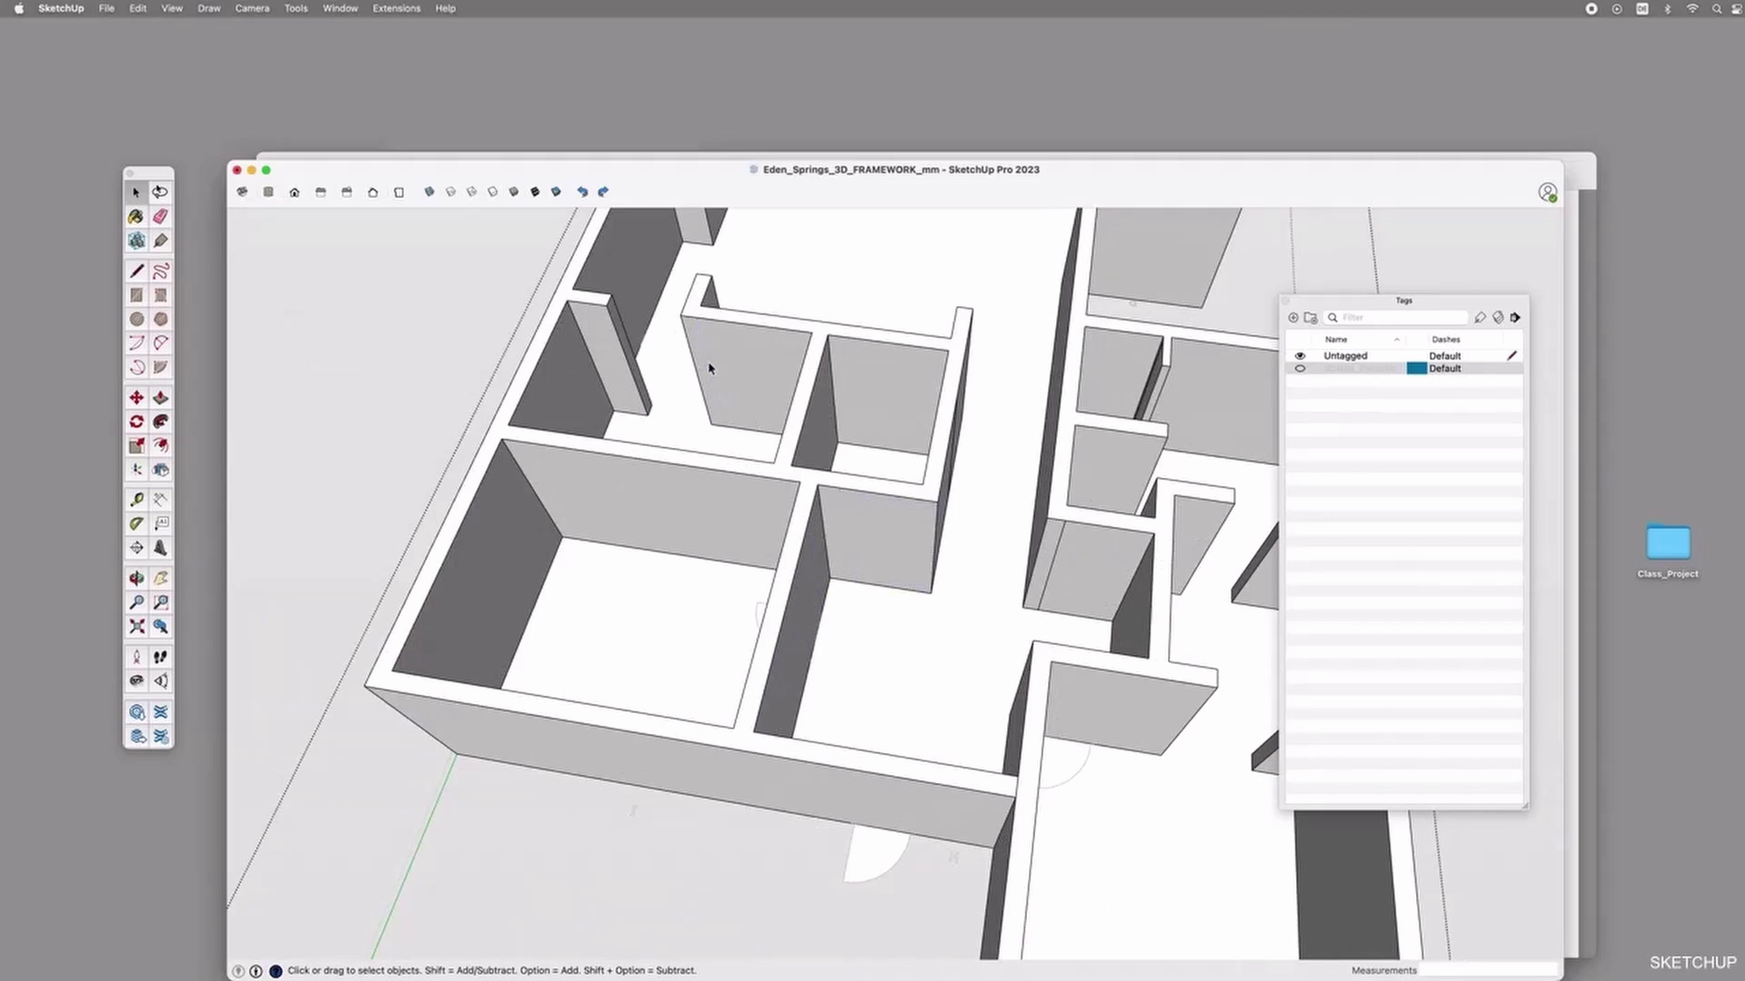
{"action": "scroll", "coordinate": [709, 367], "scroll_direction": "down", "scroll_amount": 3}
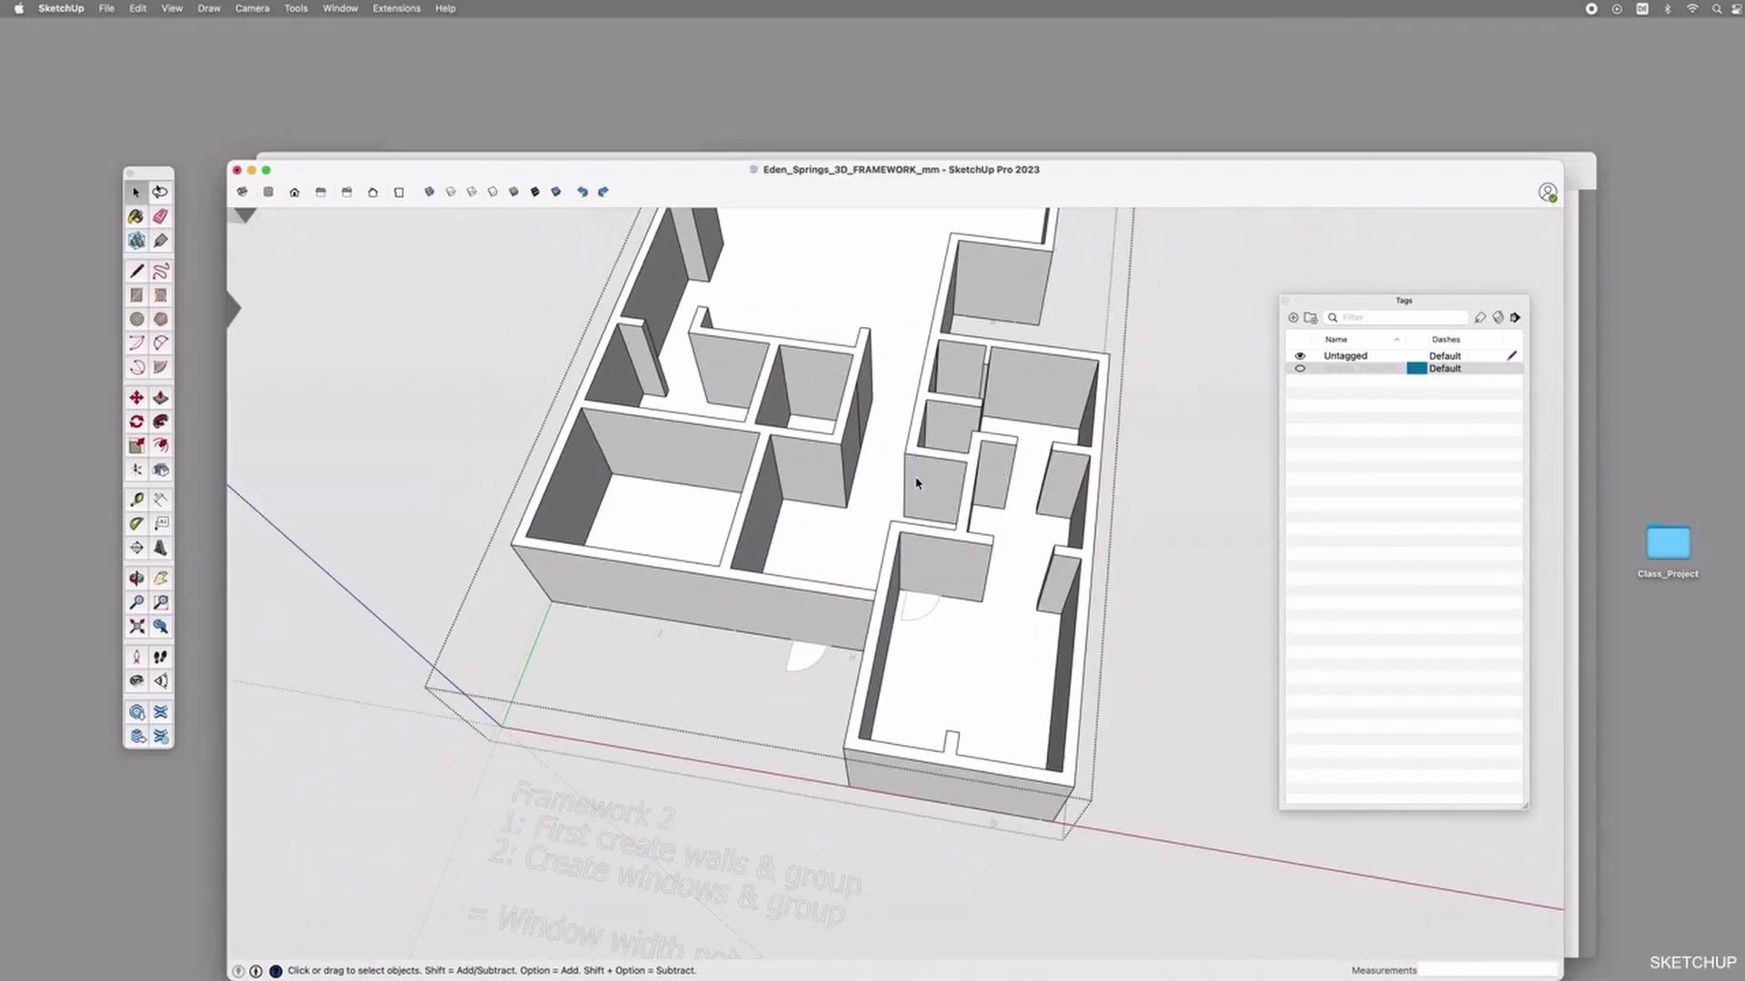
{"action": "mouse_move", "coordinate": [1027, 542]}
{"action": "middle_mouse_down"}
{"action": "mouse_move", "coordinate": [1036, 506]}
{"action": "mouse_move", "coordinate": [623, 409]}
{"action": "mouse_move", "coordinate": [752, 467]}
{"action": "mouse_move", "coordinate": [1082, 545]}
{"action": "mouse_move", "coordinate": [999, 439]}
{"action": "mouse_move", "coordinate": [1008, 498]}
{"action": "mouse_move", "coordinate": [1166, 592]}
{"action": "mouse_move", "coordinate": [1028, 669]}
{"action": "mouse_move", "coordinate": [1054, 646]}
{"action": "middle_mouse_up"}
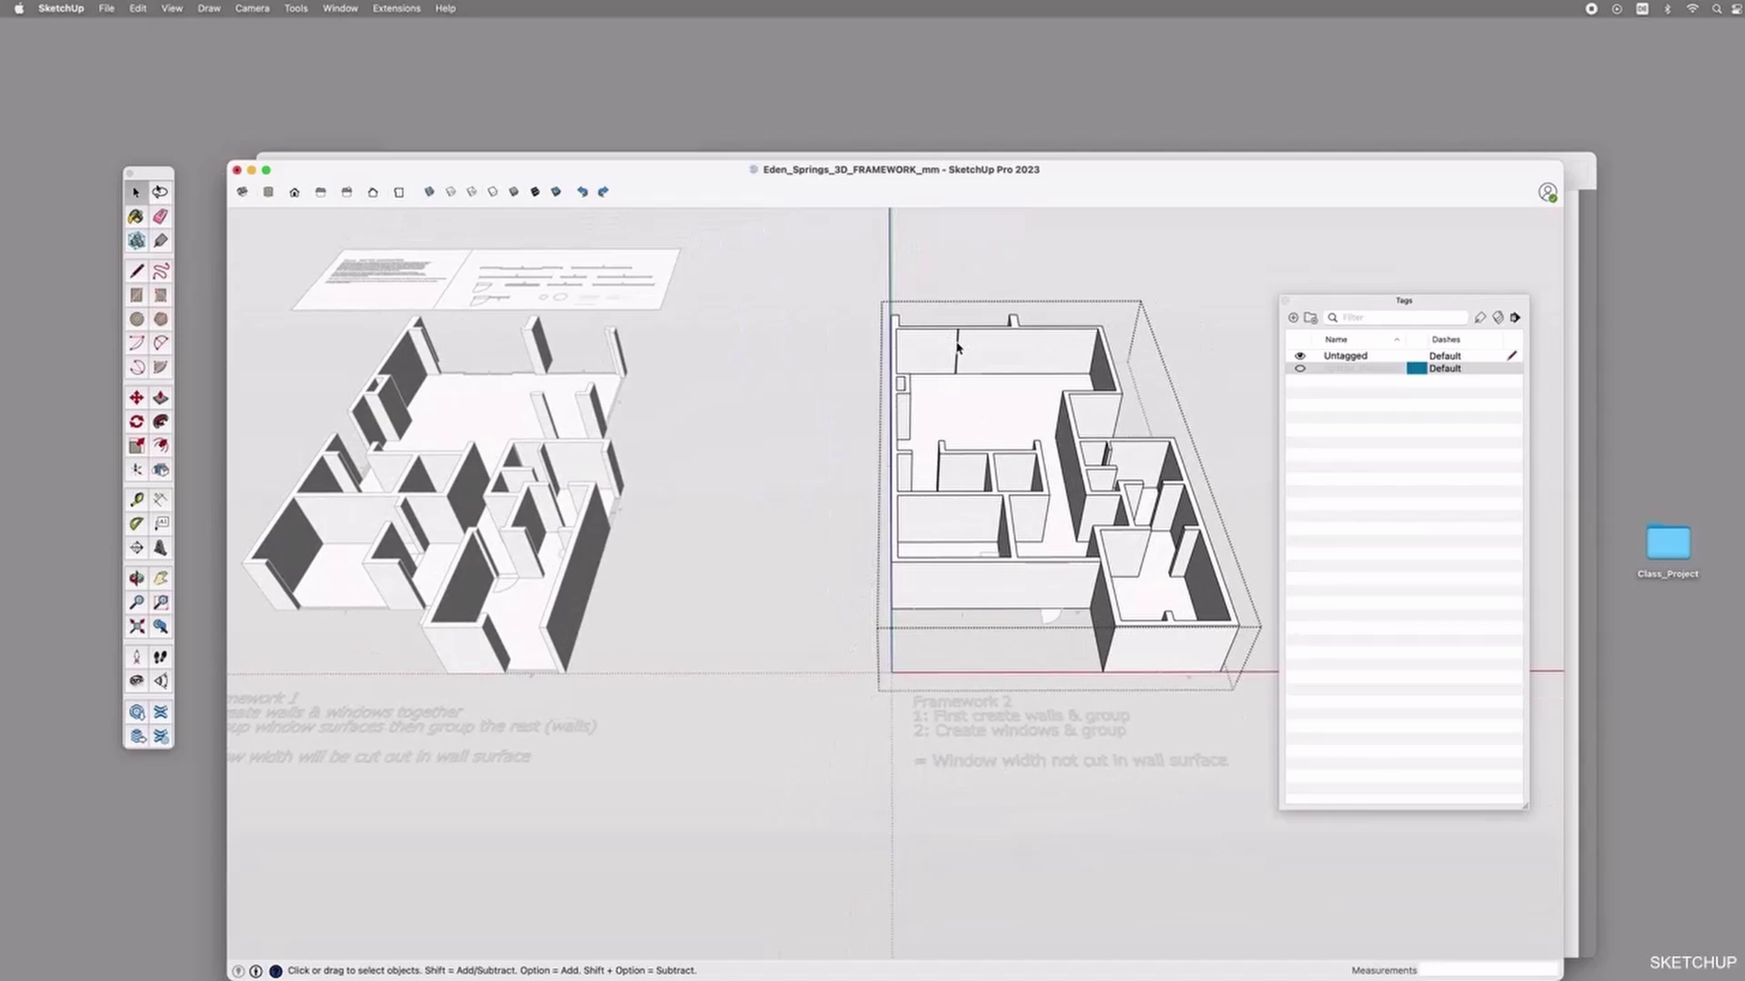
{"action": "key", "text": "Escape"}
Switch to the Eden Springs floor plan PDF in Preview and look up the key entry for fixed panel window G.
{"action": "middle_click_drag", "start_coordinate": [910, 600], "coordinate": [827, 564]}
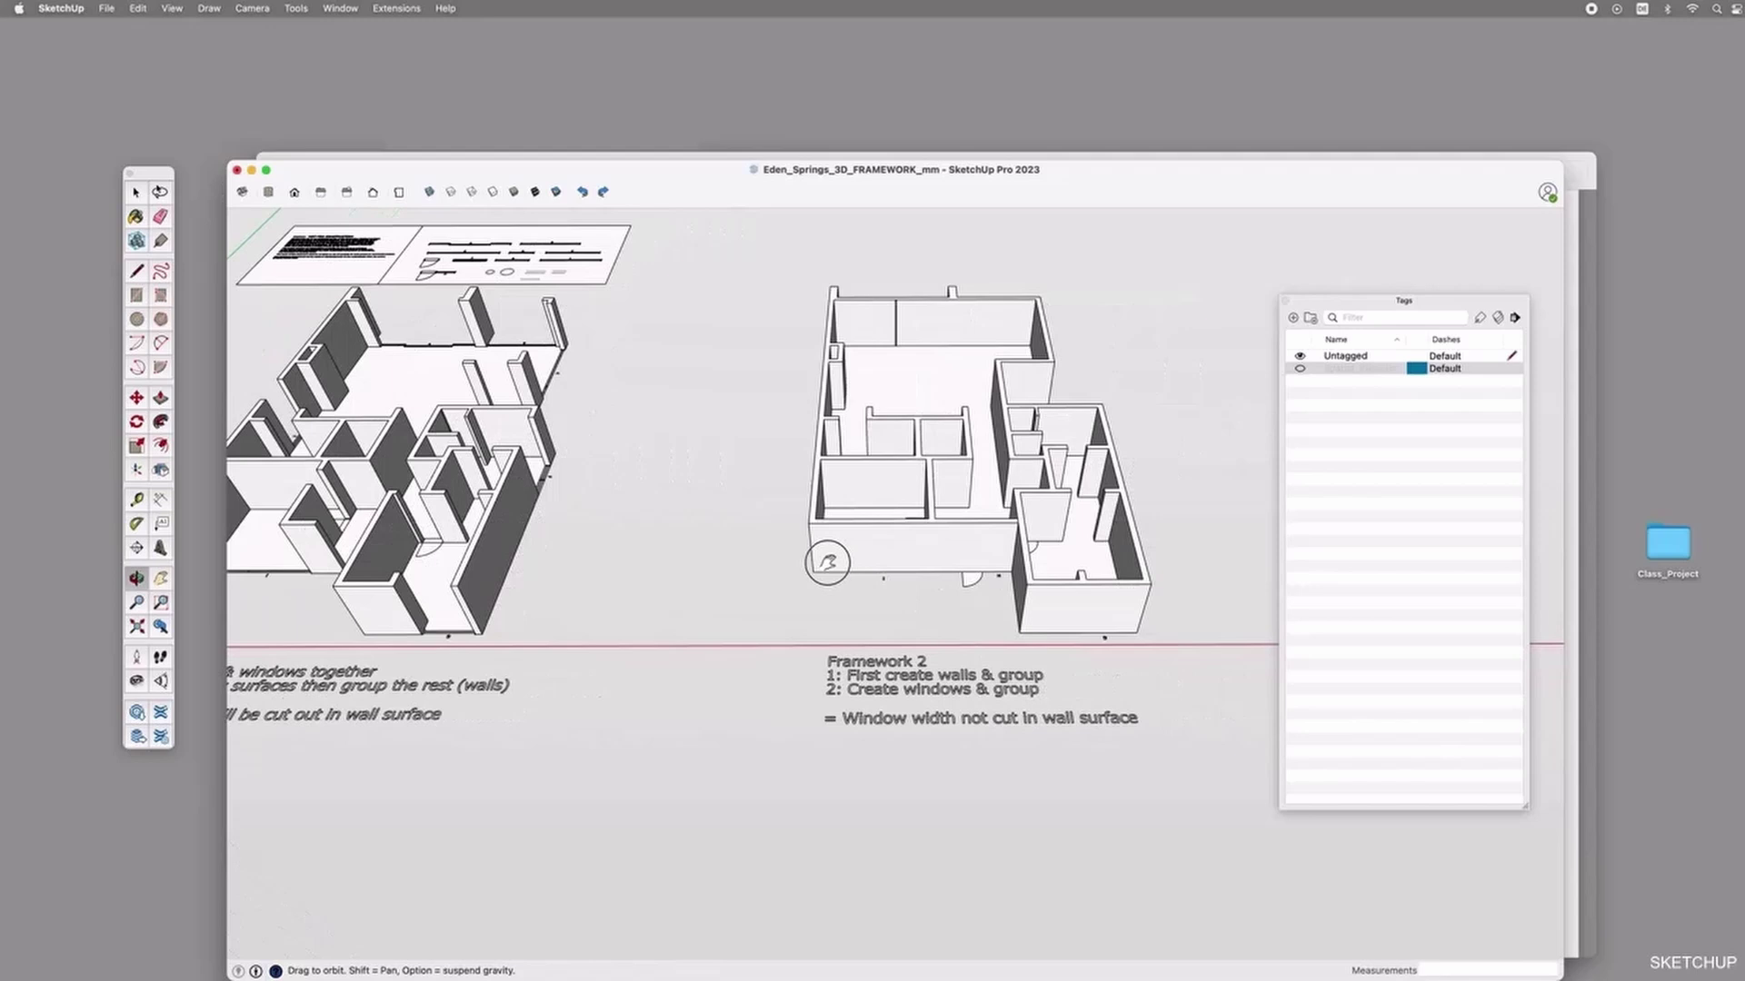
{"action": "middle_click_drag", "start_coordinate": [654, 611], "coordinate": [955, 683], "text": "shift"}
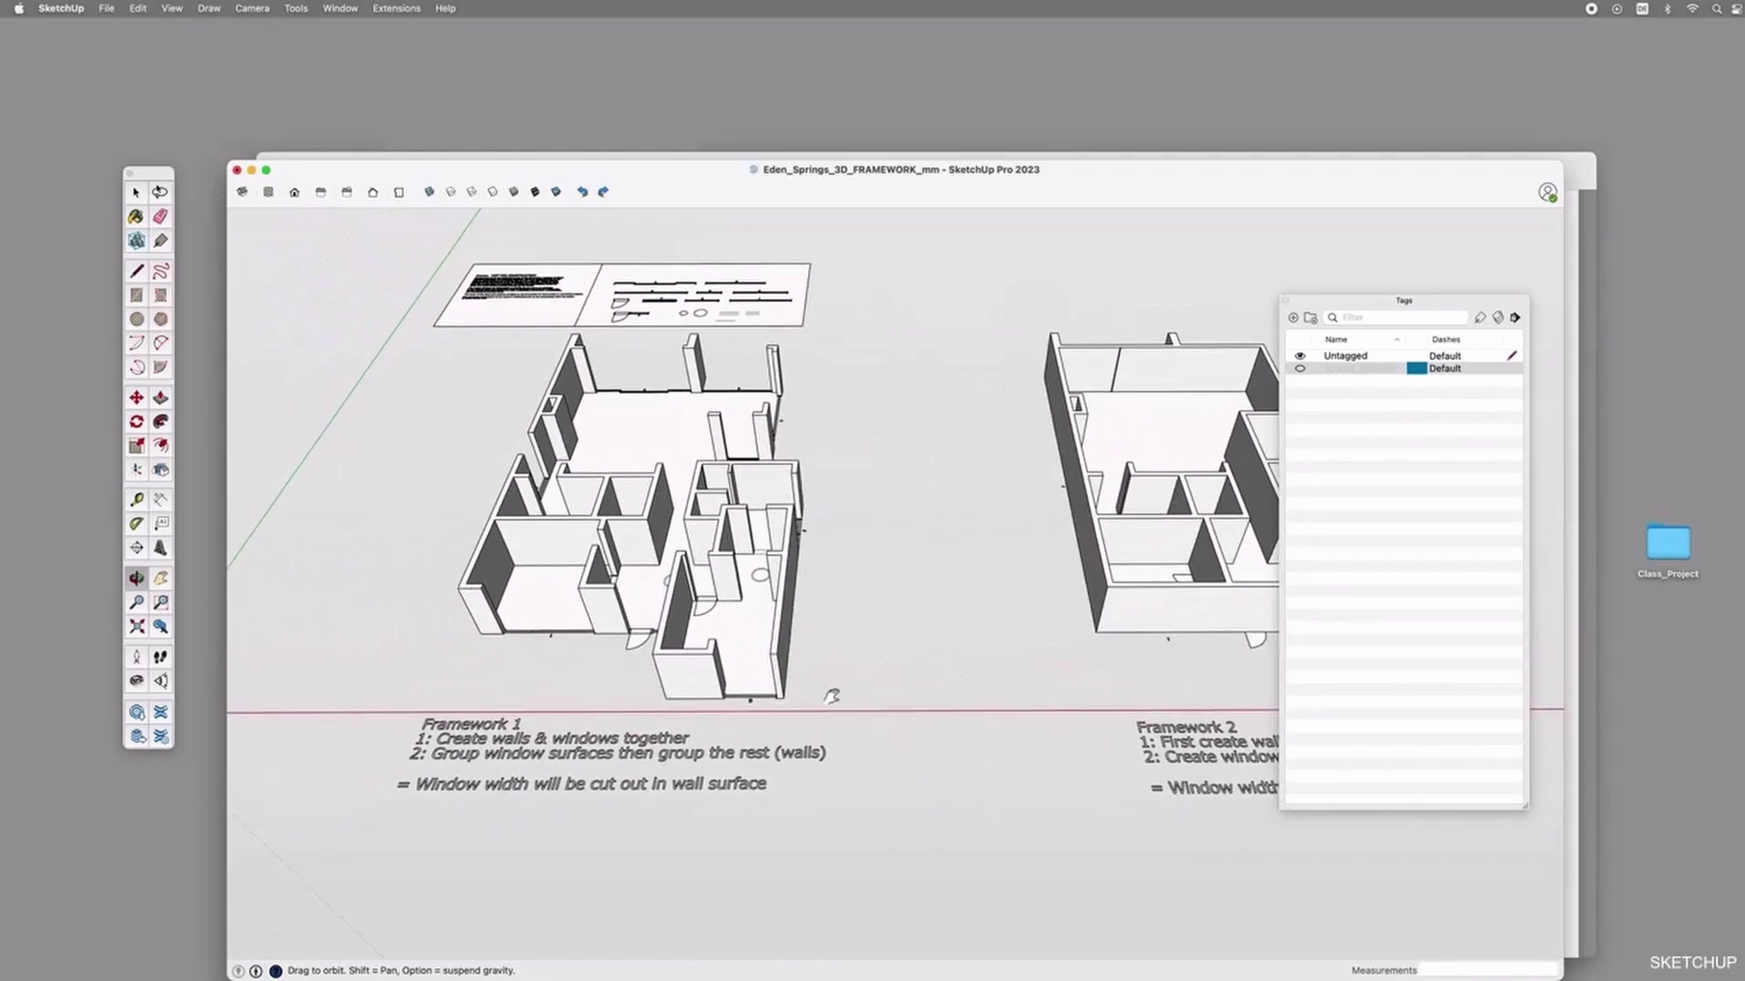
{"action": "middle_click_drag", "start_coordinate": [832, 696], "coordinate": [862, 690], "text": "shift"}
{"action": "left_click", "coordinate": [826, 156]}
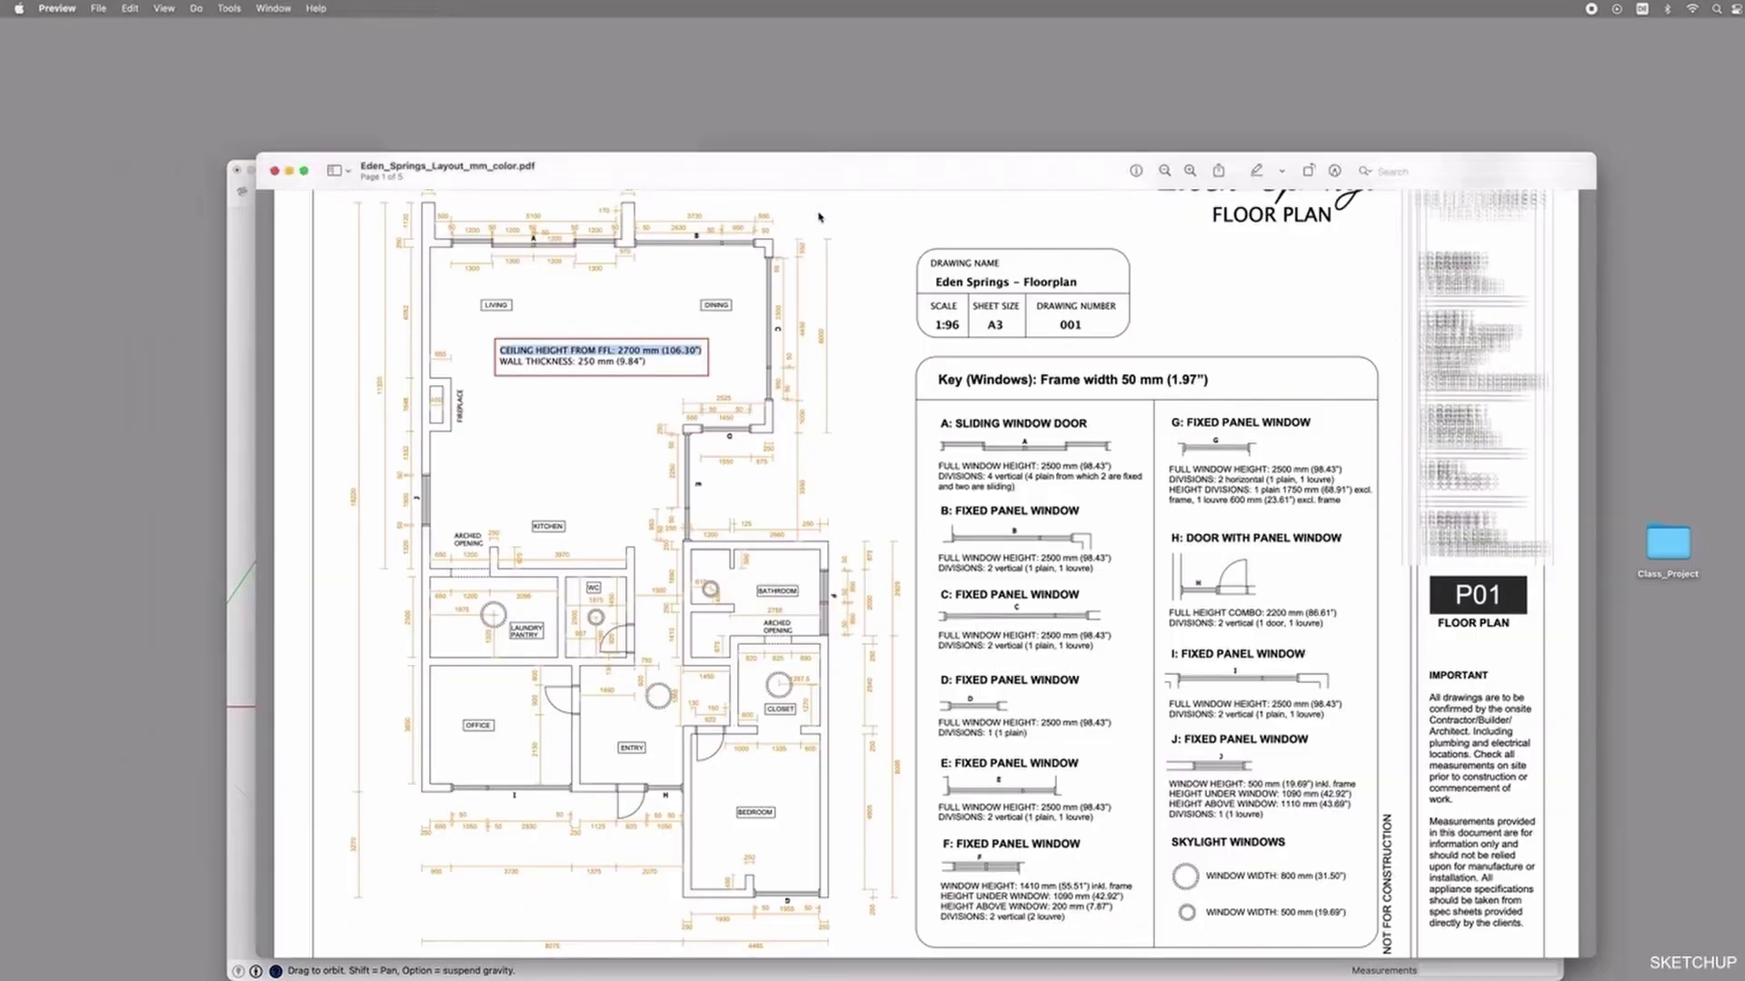
{"action": "left_click_drag", "start_coordinate": [790, 900], "coordinate": [800, 905]}
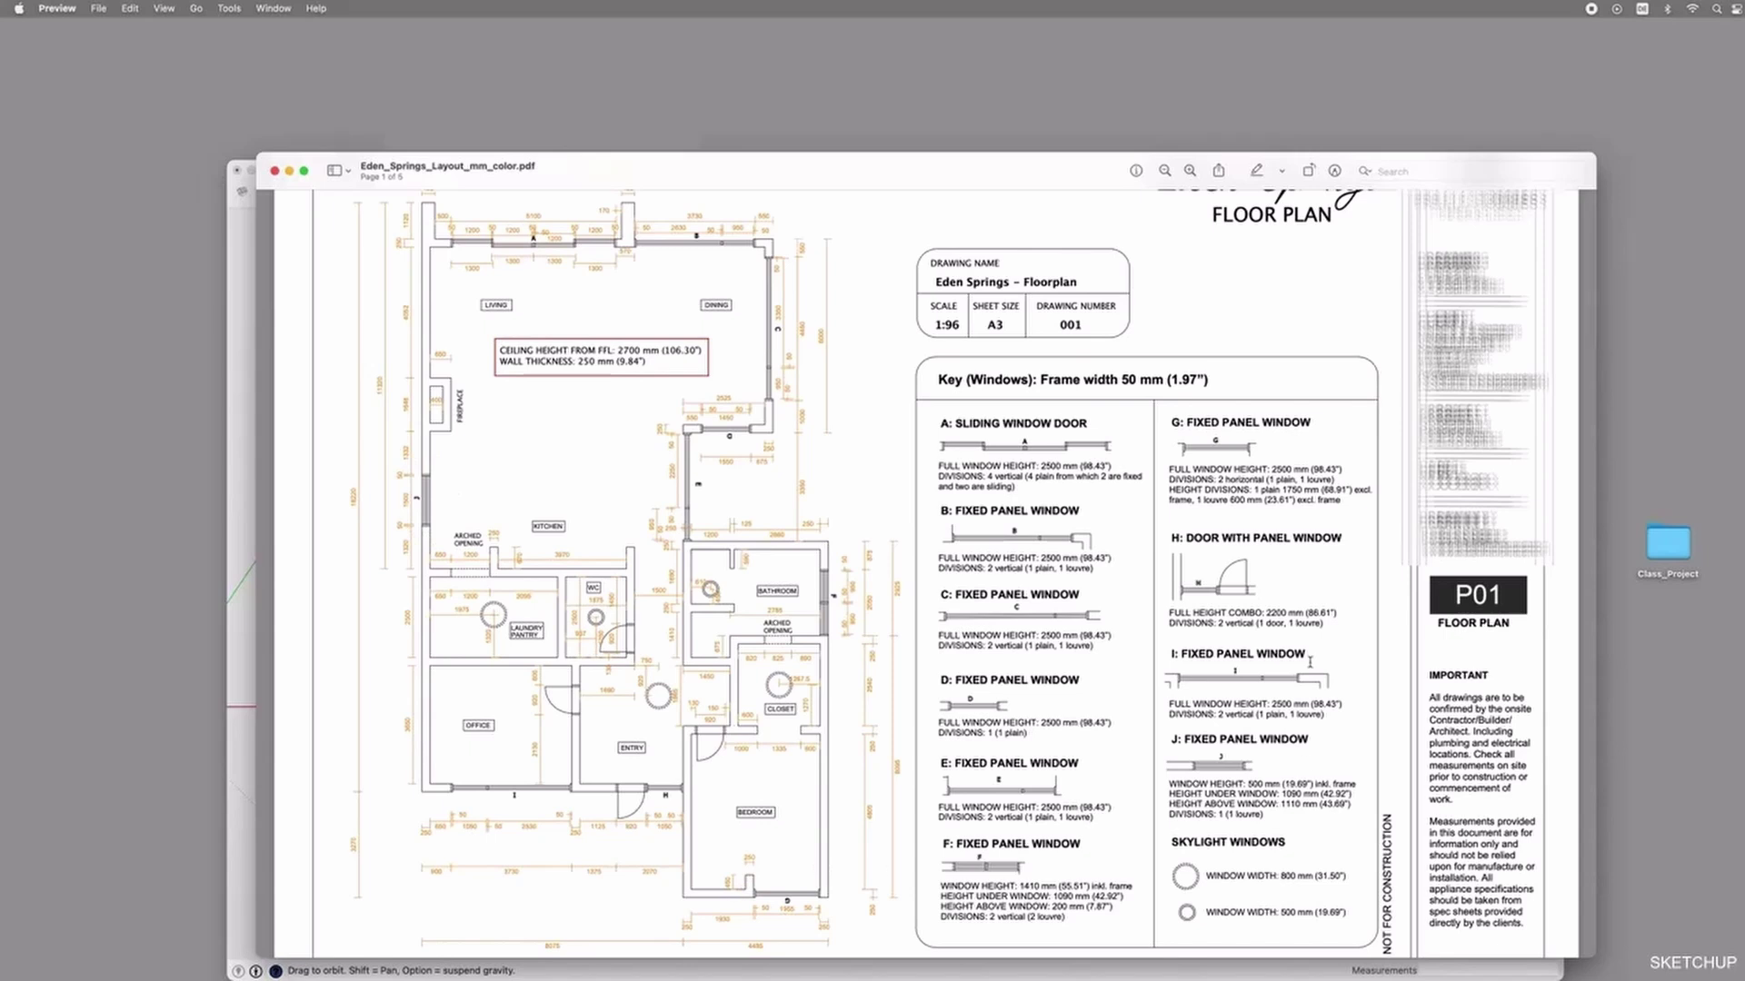
{"action": "left_click_drag", "start_coordinate": [1209, 421], "coordinate": [1311, 468]}
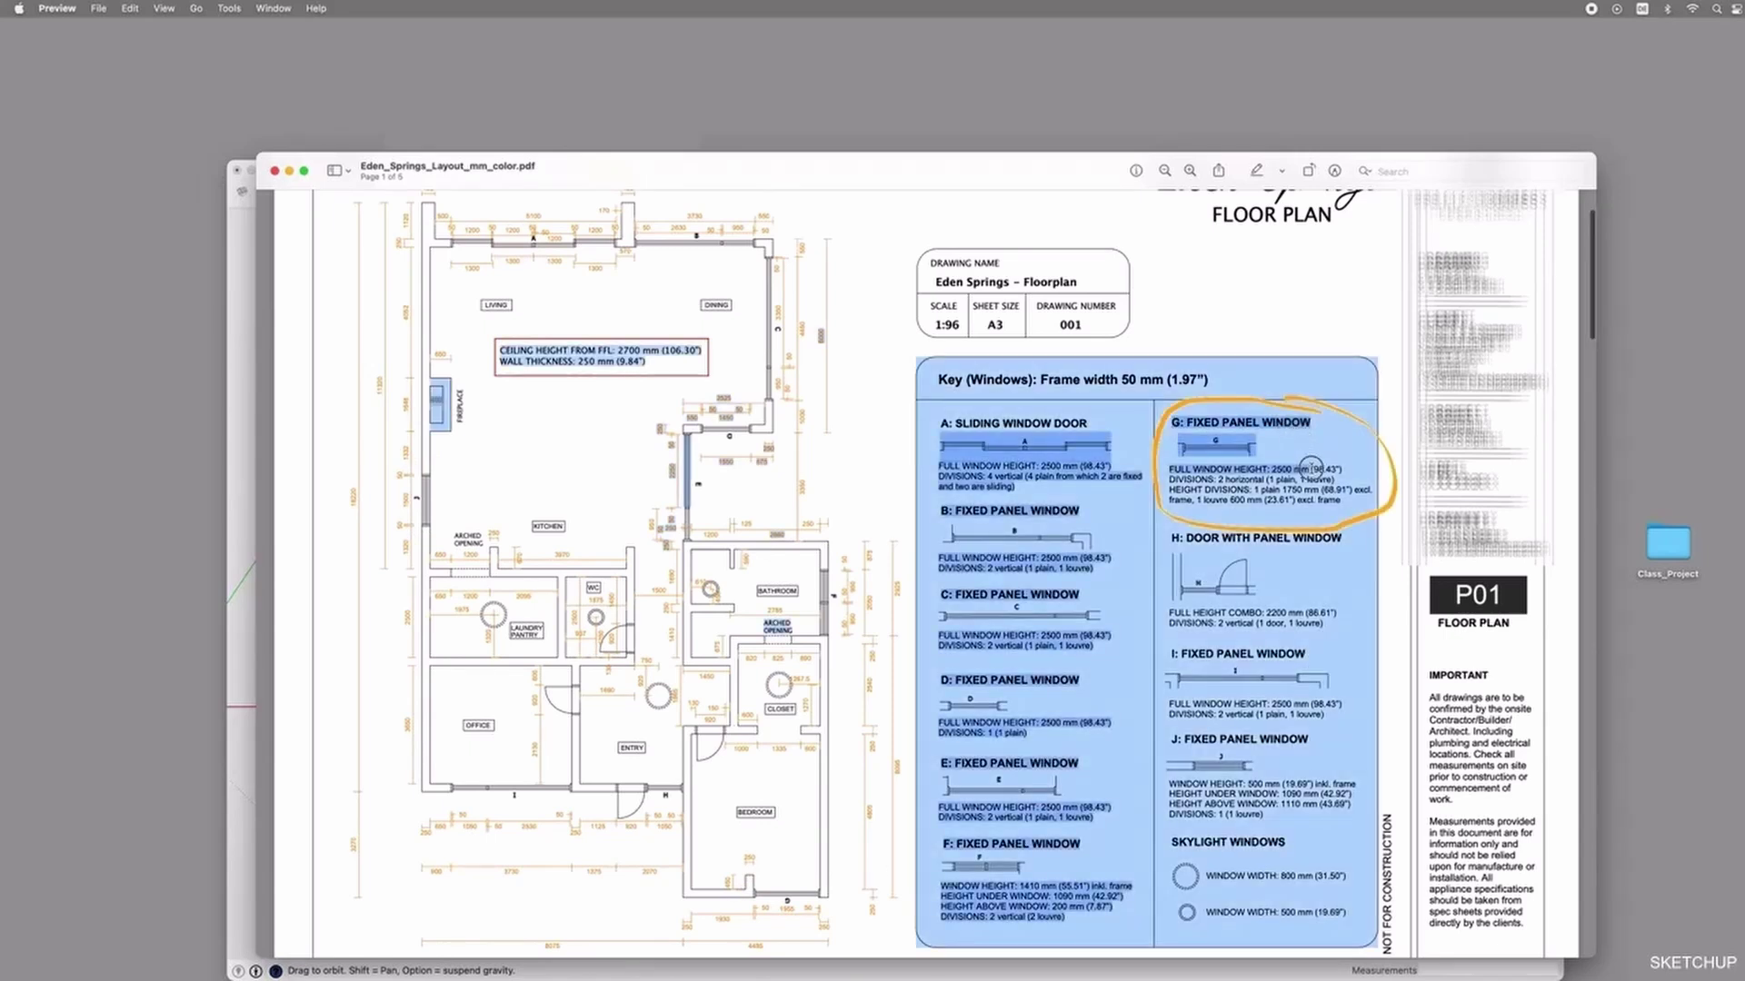
{"action": "left_click", "coordinate": [1324, 478]}
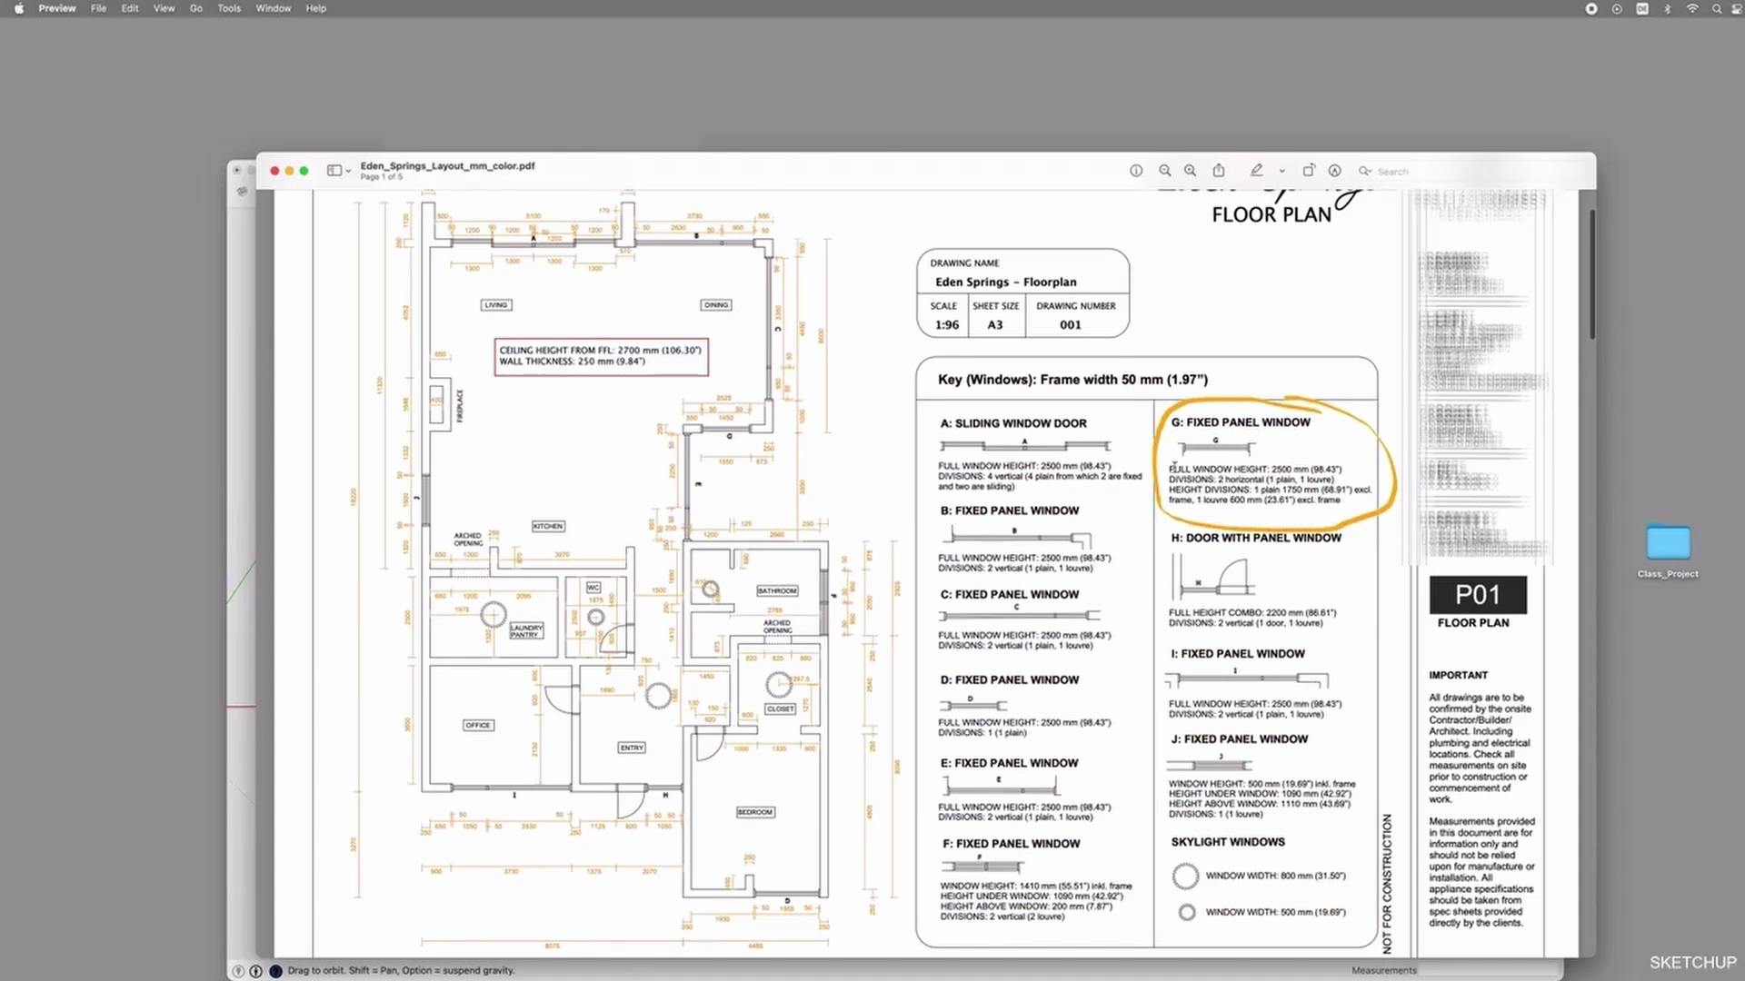
{"action": "left_click_drag", "start_coordinate": [1170, 469], "coordinate": [1308, 466]}
{"action": "key", "text": "super+Tab"}
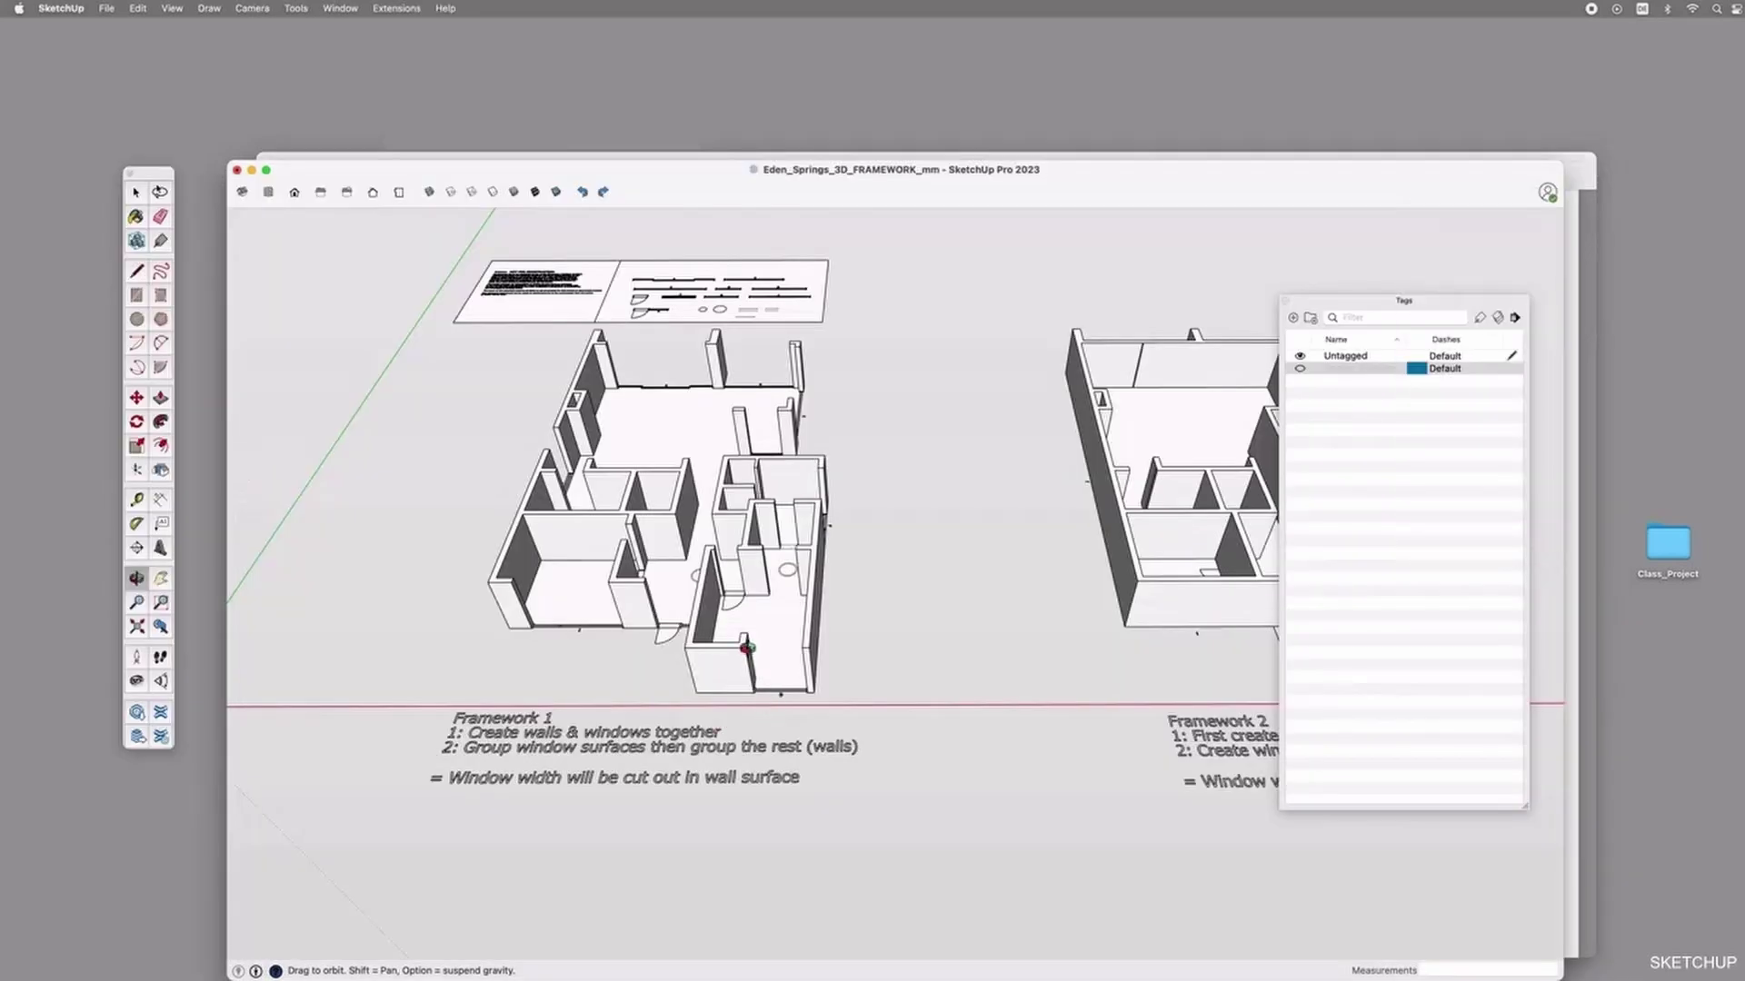
Return to the floor plan PDF, mark window G's full window height value and switch back to SketchUp.
{"action": "scroll", "coordinate": [747, 649], "scroll_direction": "up", "scroll_amount": 5}
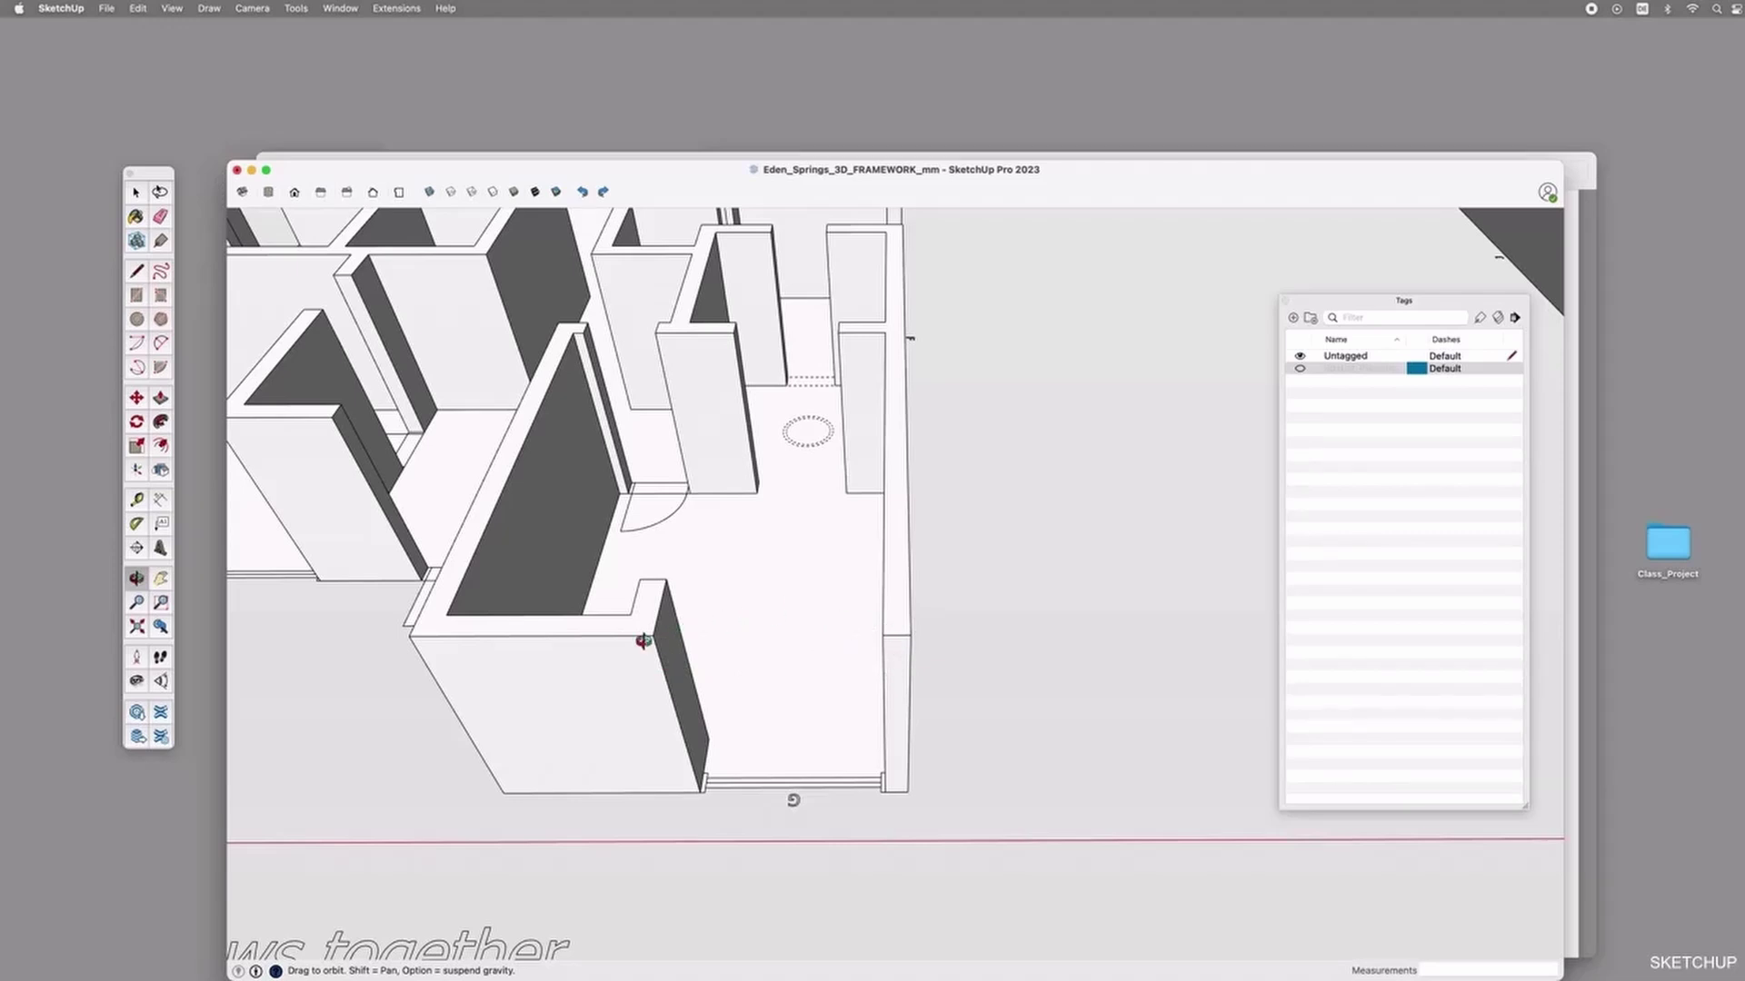
{"action": "left_click", "coordinate": [853, 157]}
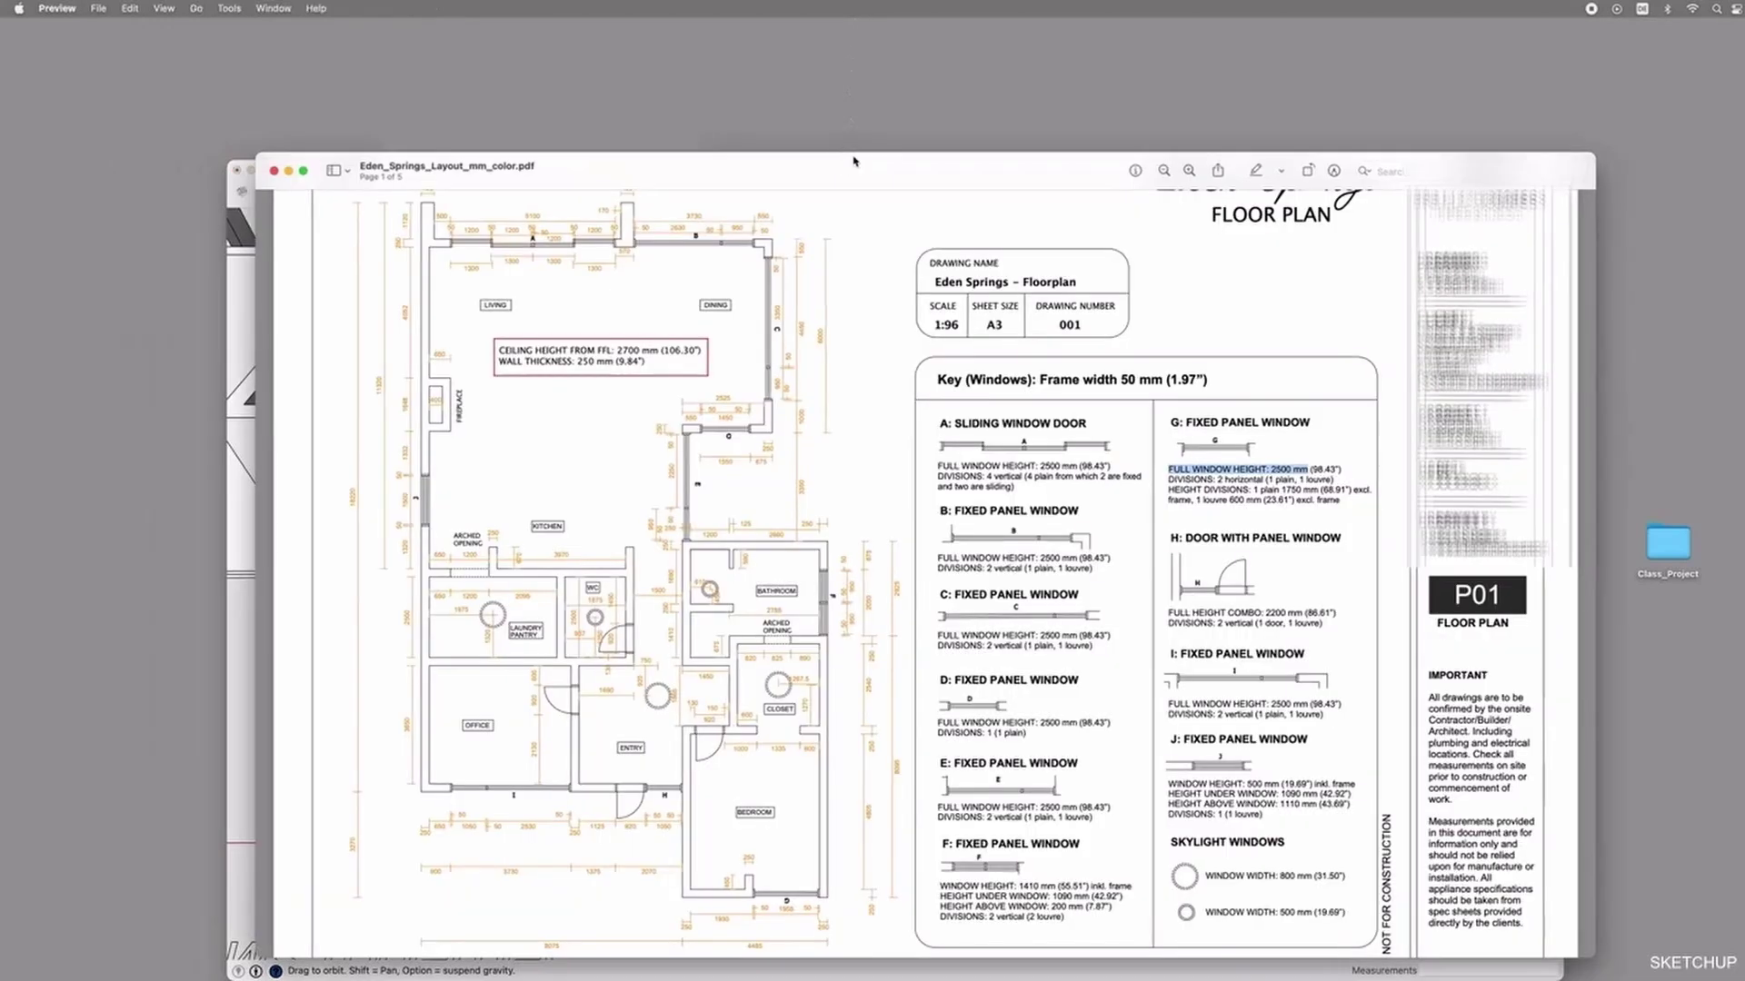
{"action": "left_click", "coordinate": [1234, 469]}
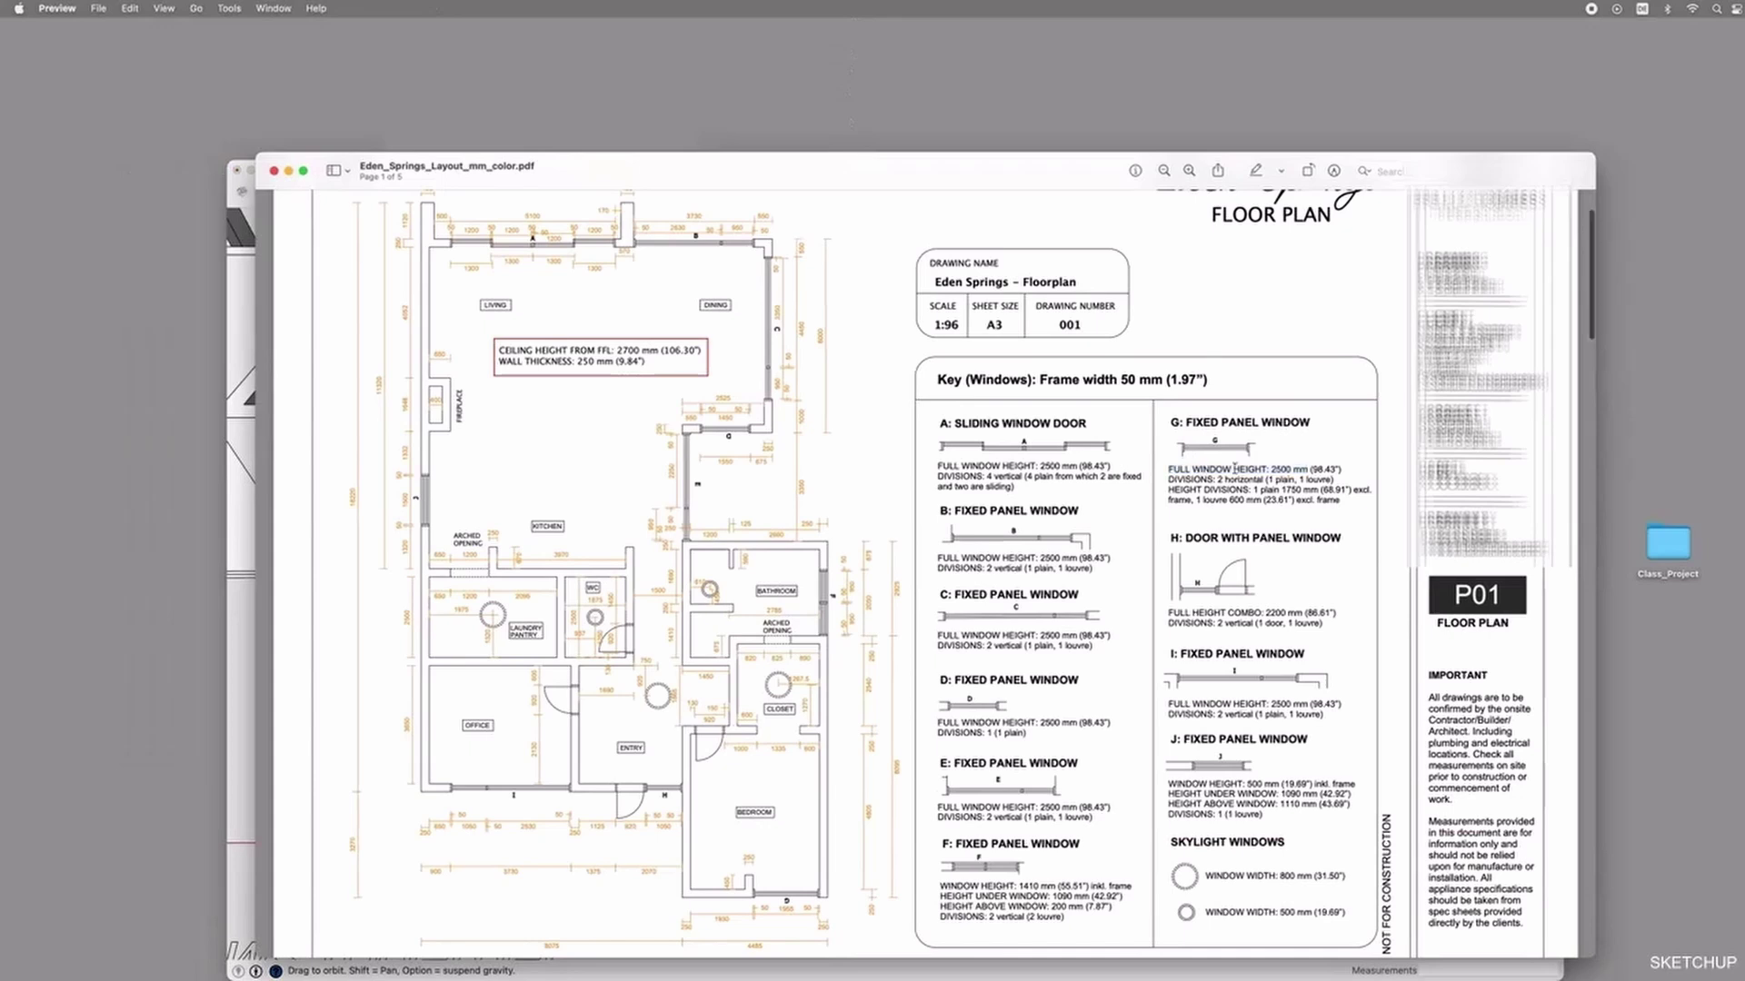
{"action": "left_click_drag", "start_coordinate": [1271, 469], "coordinate": [1341, 472]}
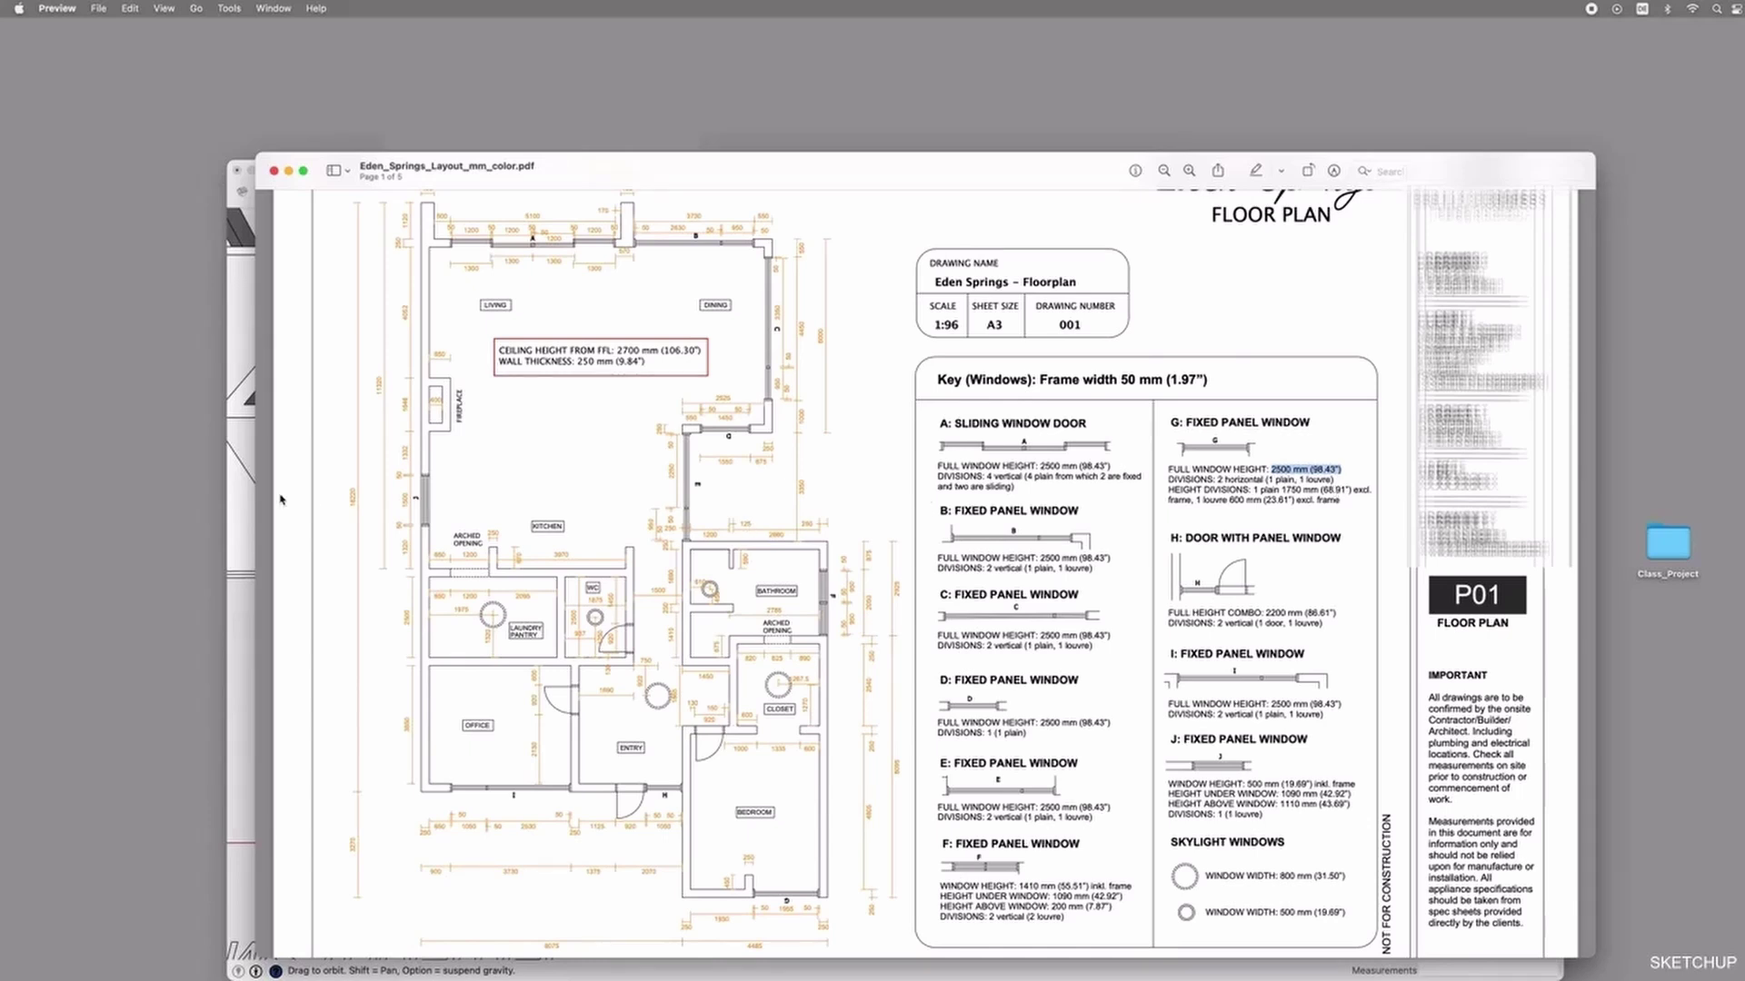
{"action": "left_click", "coordinate": [246, 509]}
Open the Framework 1 group for editing and select the pier face at the window G opening in the bedroom.
{"action": "mouse_move", "coordinate": [879, 797]}
{"action": "left_mouse_down"}
{"action": "mouse_move", "coordinate": [720, 716]}
{"action": "mouse_move", "coordinate": [676, 671]}
{"action": "mouse_move", "coordinate": [729, 638]}
{"action": "left_mouse_up"}
{"action": "key", "text": "space"}
{"action": "left_click", "coordinate": [719, 637]}
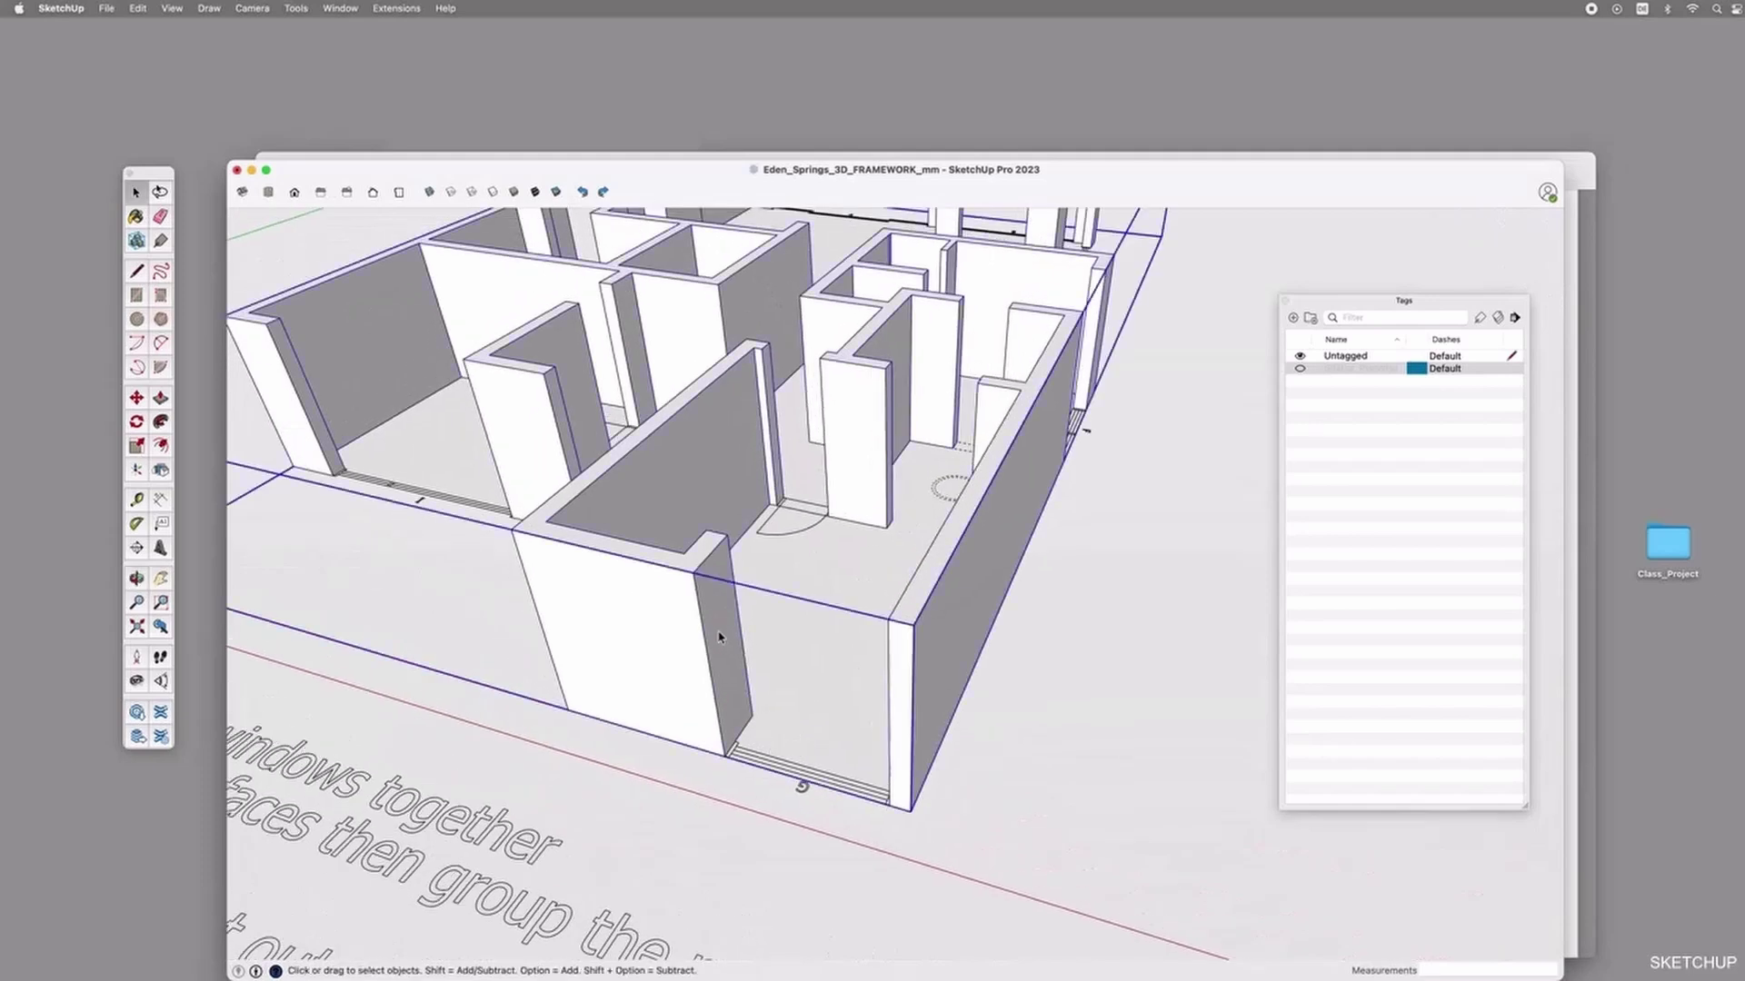
{"action": "double_click", "coordinate": [719, 625]}
{"action": "left_click", "coordinate": [727, 655]}
{"action": "scroll", "coordinate": [750, 739], "scroll_direction": "up", "scroll_amount": 2}
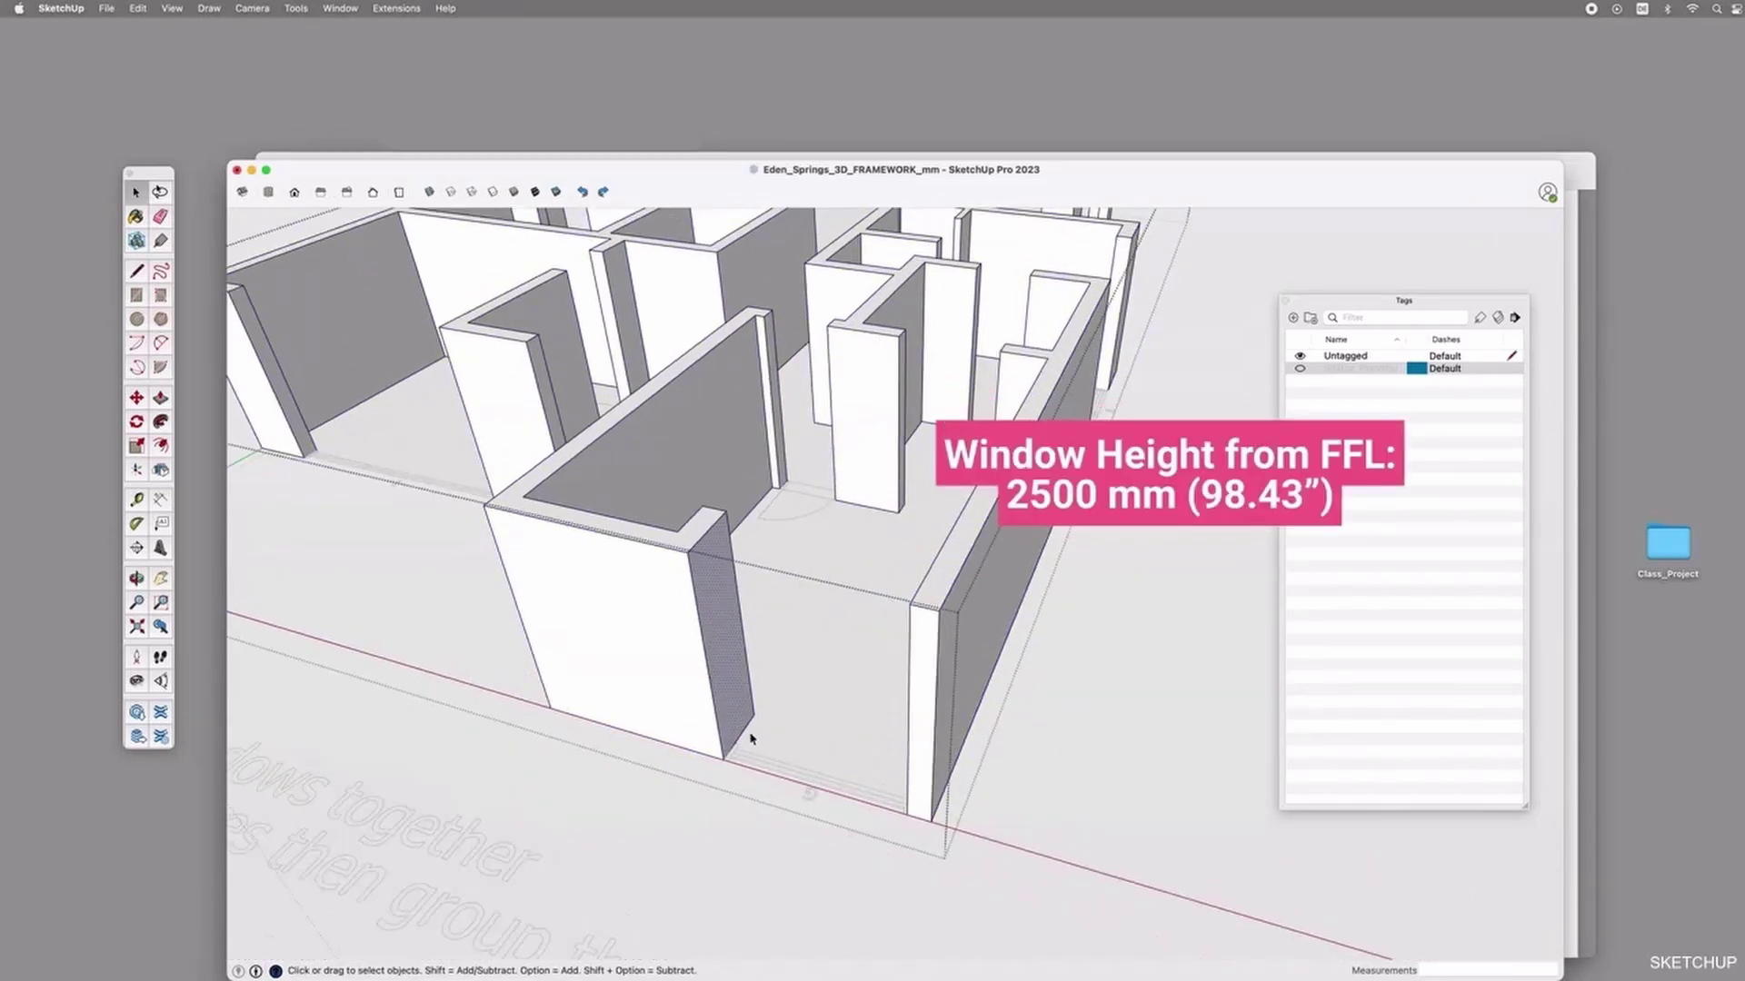
Mark a header profile on the pier face with guides at 2500 mm and 250 mm, and extrude it across the window G opening.
{"action": "key", "text": "t"}
{"action": "left_click", "coordinate": [745, 727]}
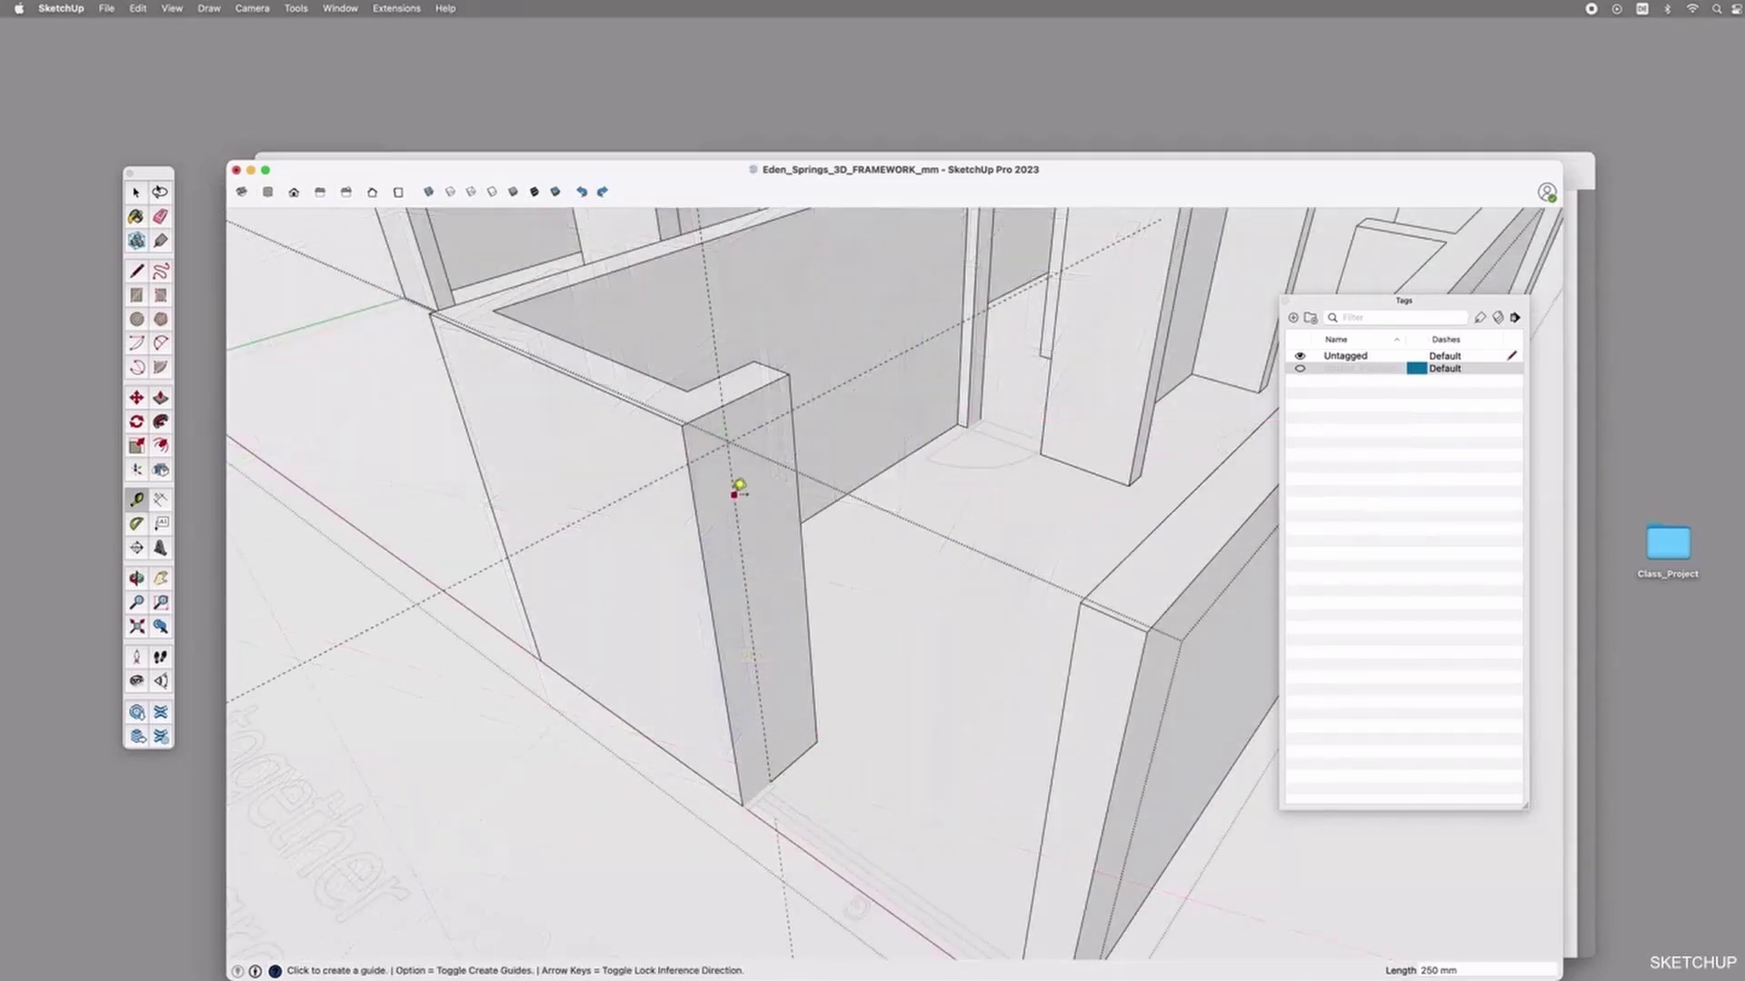
{"action": "key", "text": "r"}
{"action": "left_click", "coordinate": [682, 426]}
{"action": "left_click", "coordinate": [729, 439]}
{"action": "key", "text": "space"}
{"action": "key", "text": "p"}
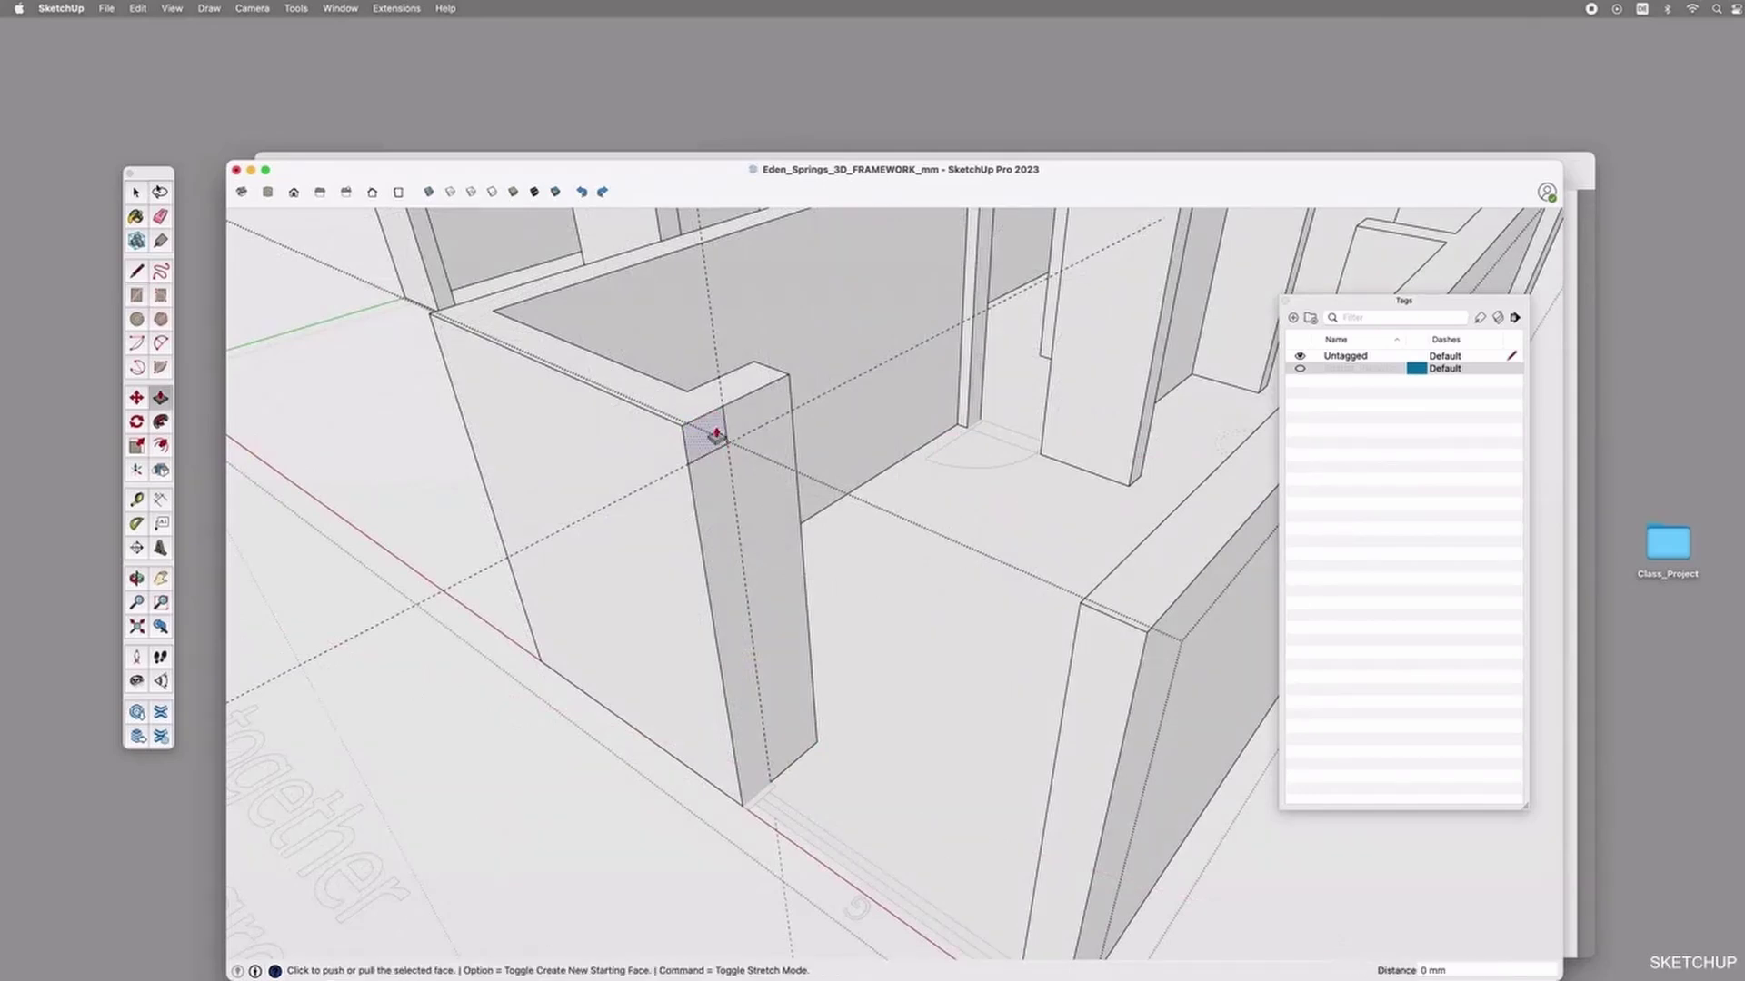
{"action": "left_click", "coordinate": [713, 430]}
{"action": "scroll", "coordinate": [743, 449], "scroll_direction": "down", "scroll_amount": 3}
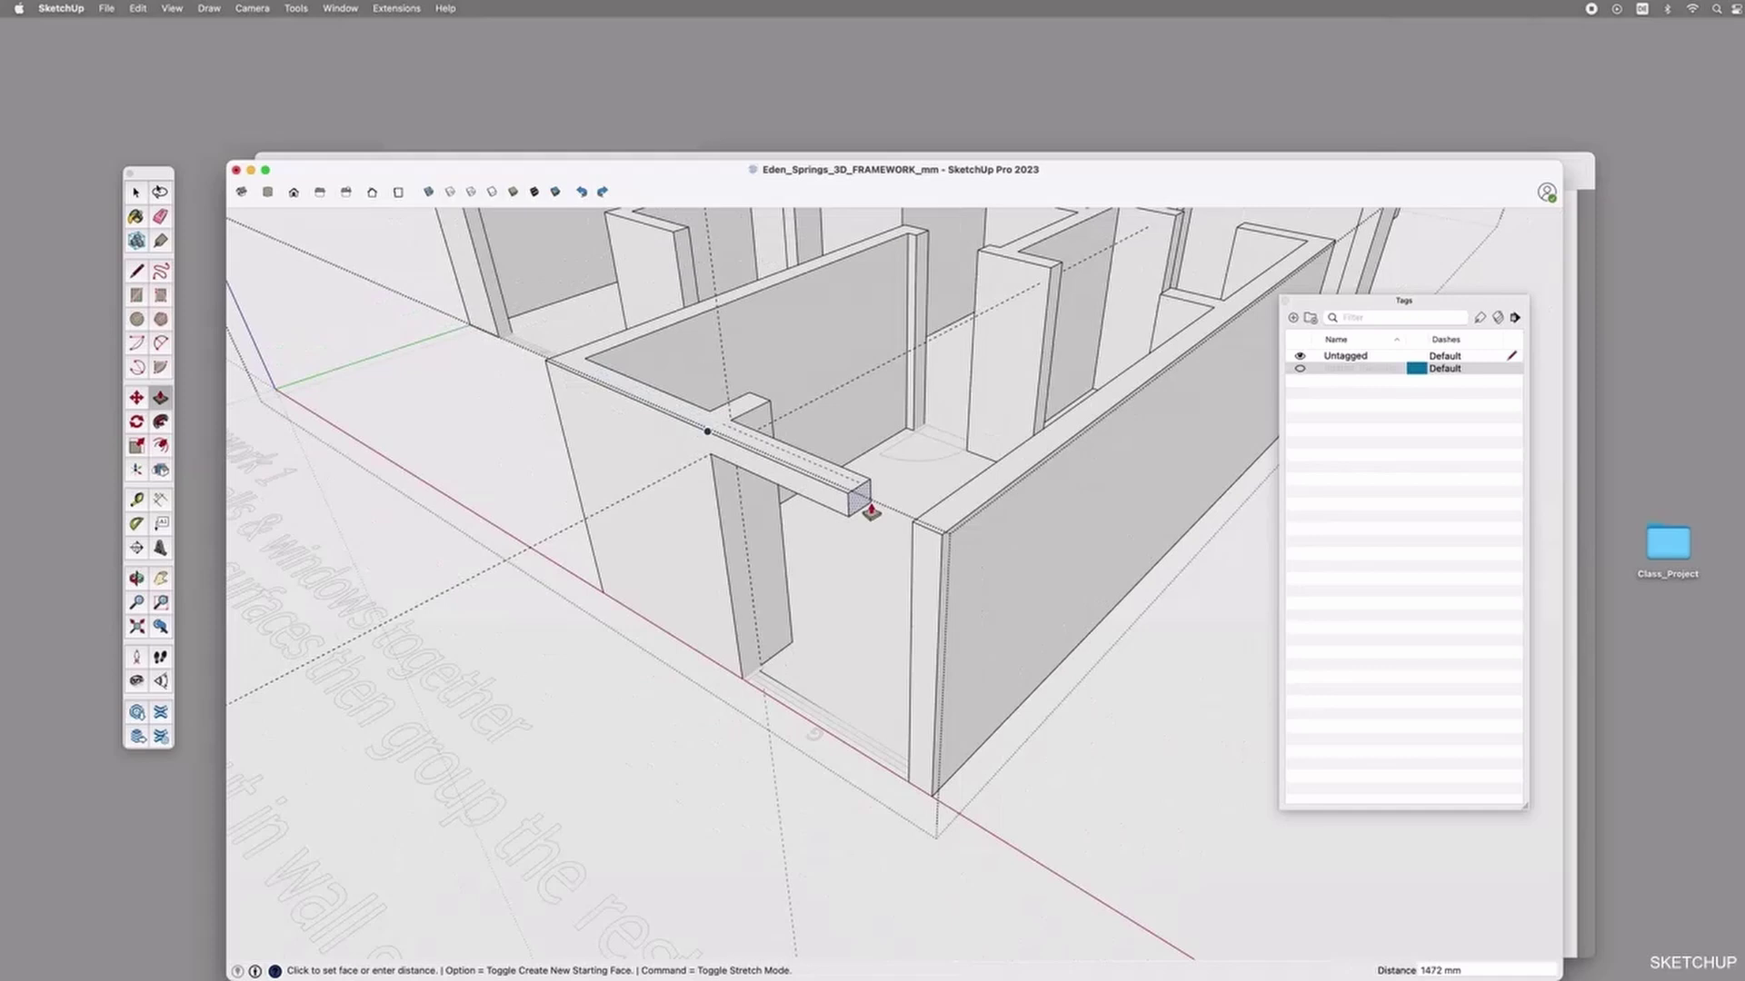
{"action": "left_click", "coordinate": [921, 532]}
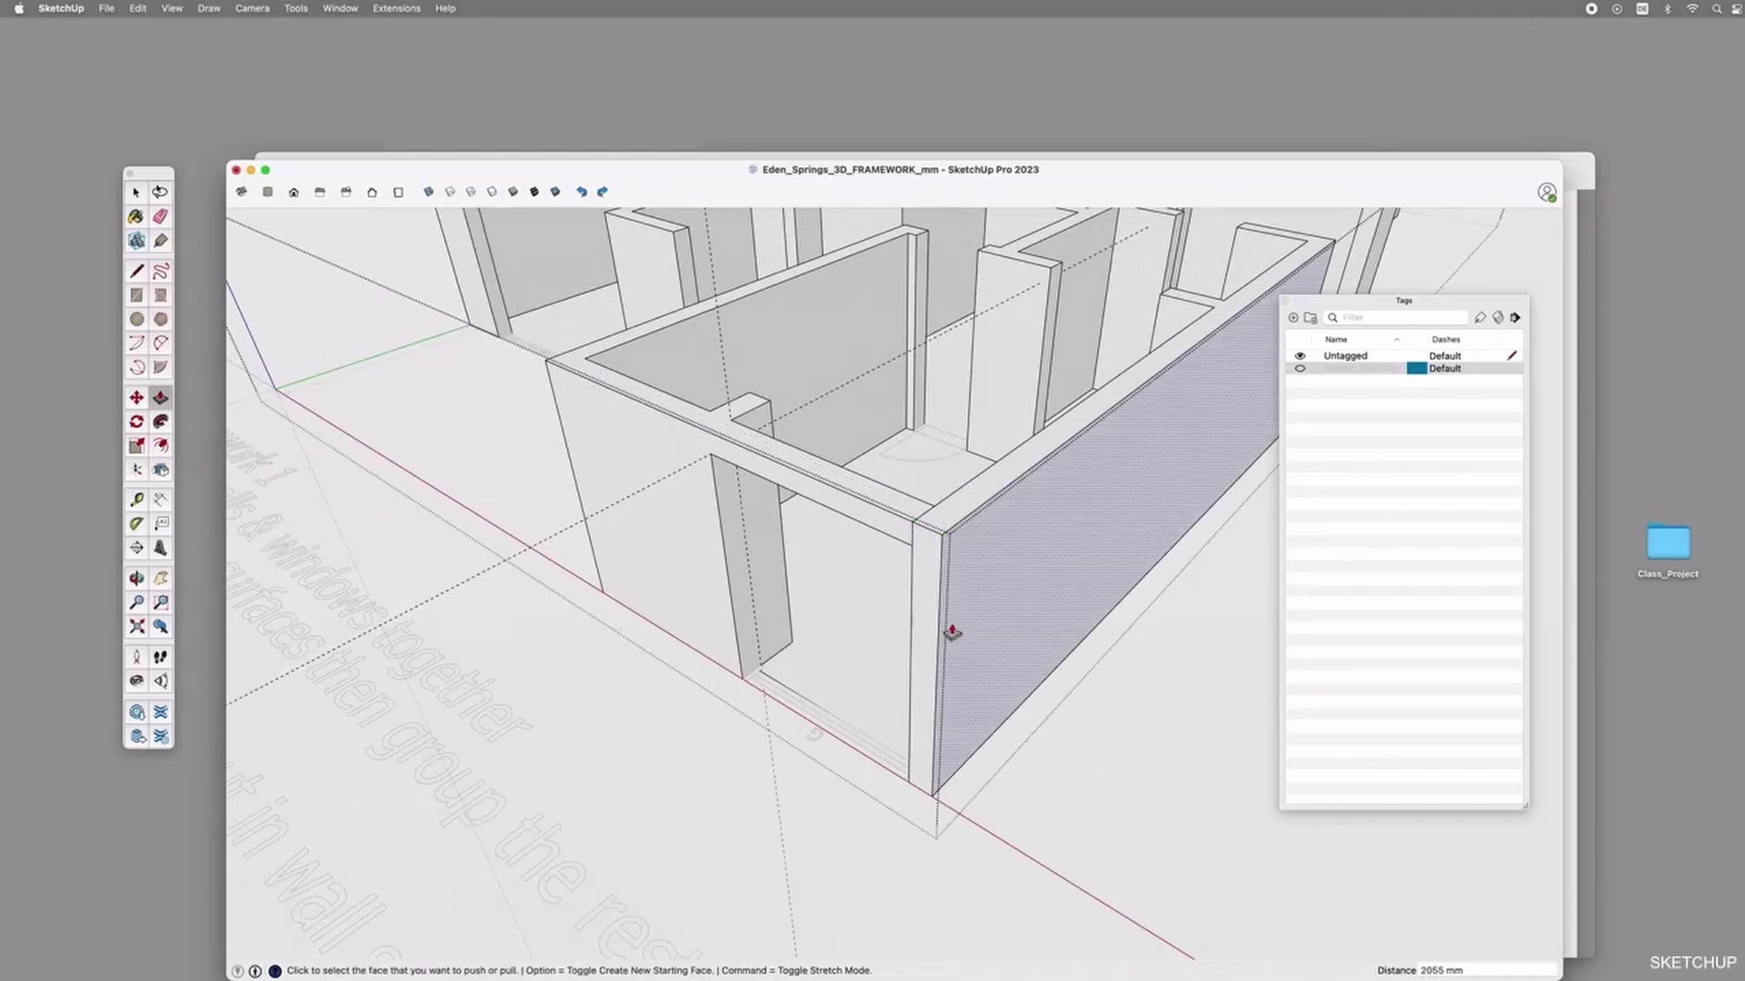
Copy the bottom edge of the outer wall's end face at the window G opening 2500 mm upward.
{"action": "scroll", "coordinate": [926, 562], "scroll_direction": "up", "scroll_amount": 3}
{"action": "middle_click_drag", "start_coordinate": [918, 546], "coordinate": [1225, 569]}
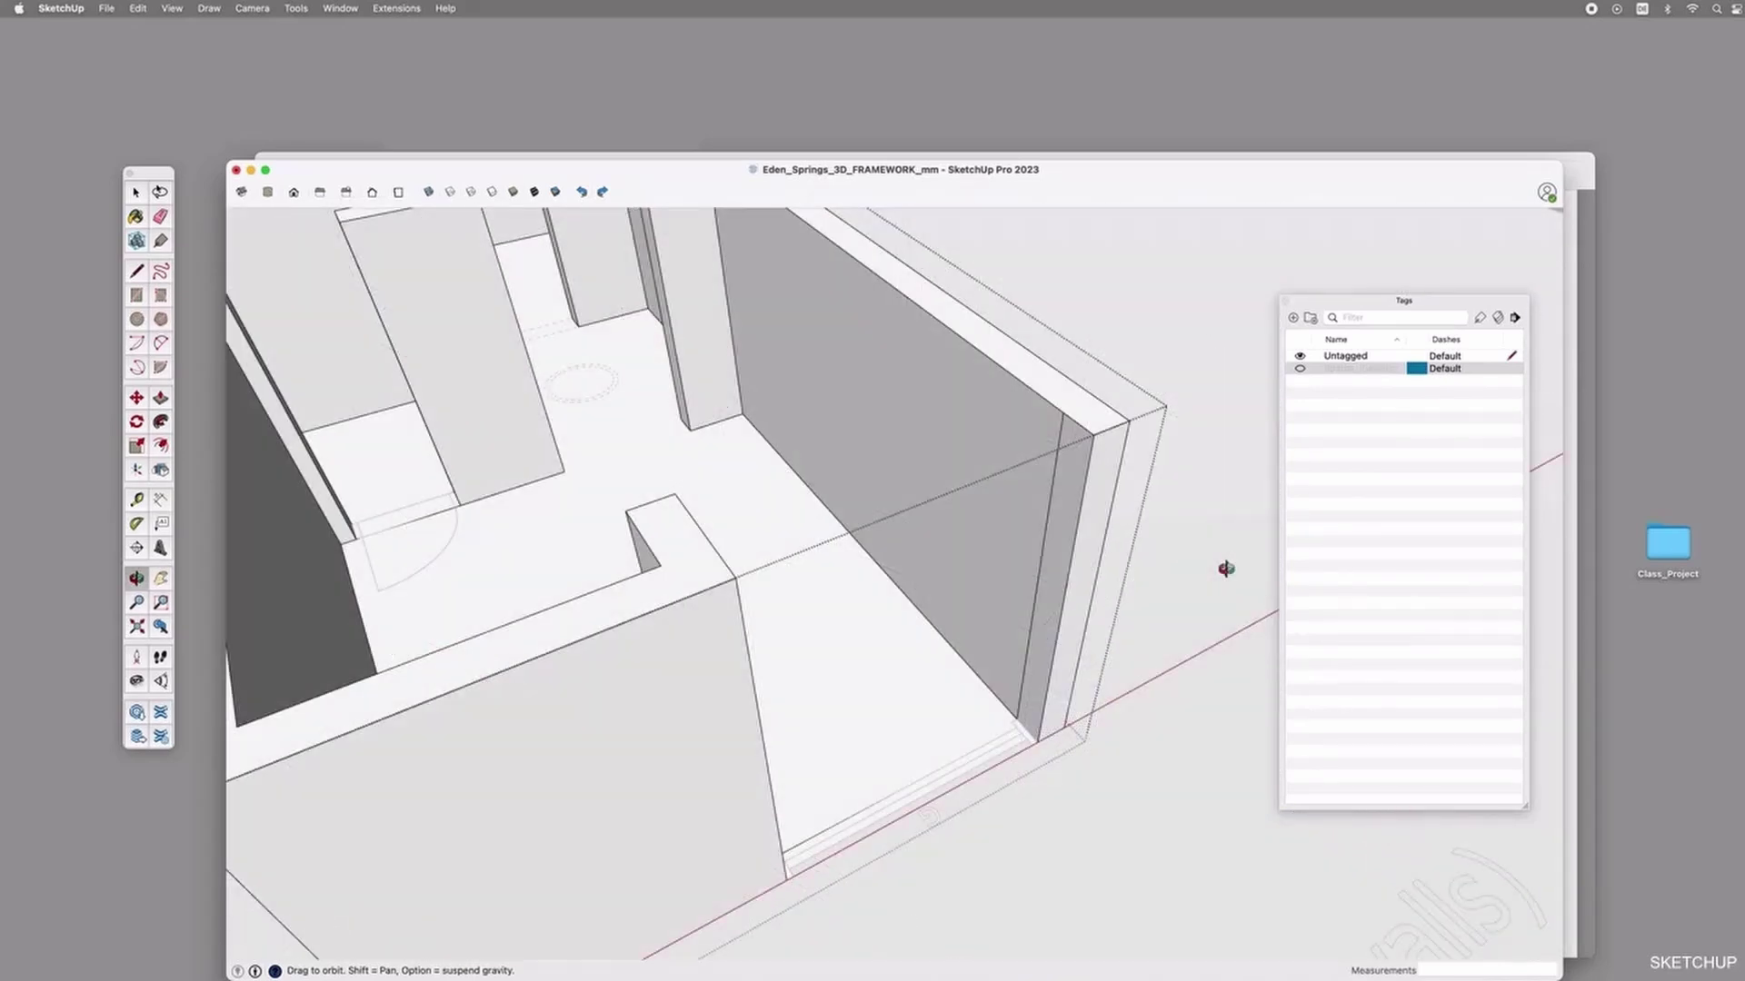
{"action": "middle_click_drag", "start_coordinate": [1226, 569], "coordinate": [996, 634]}
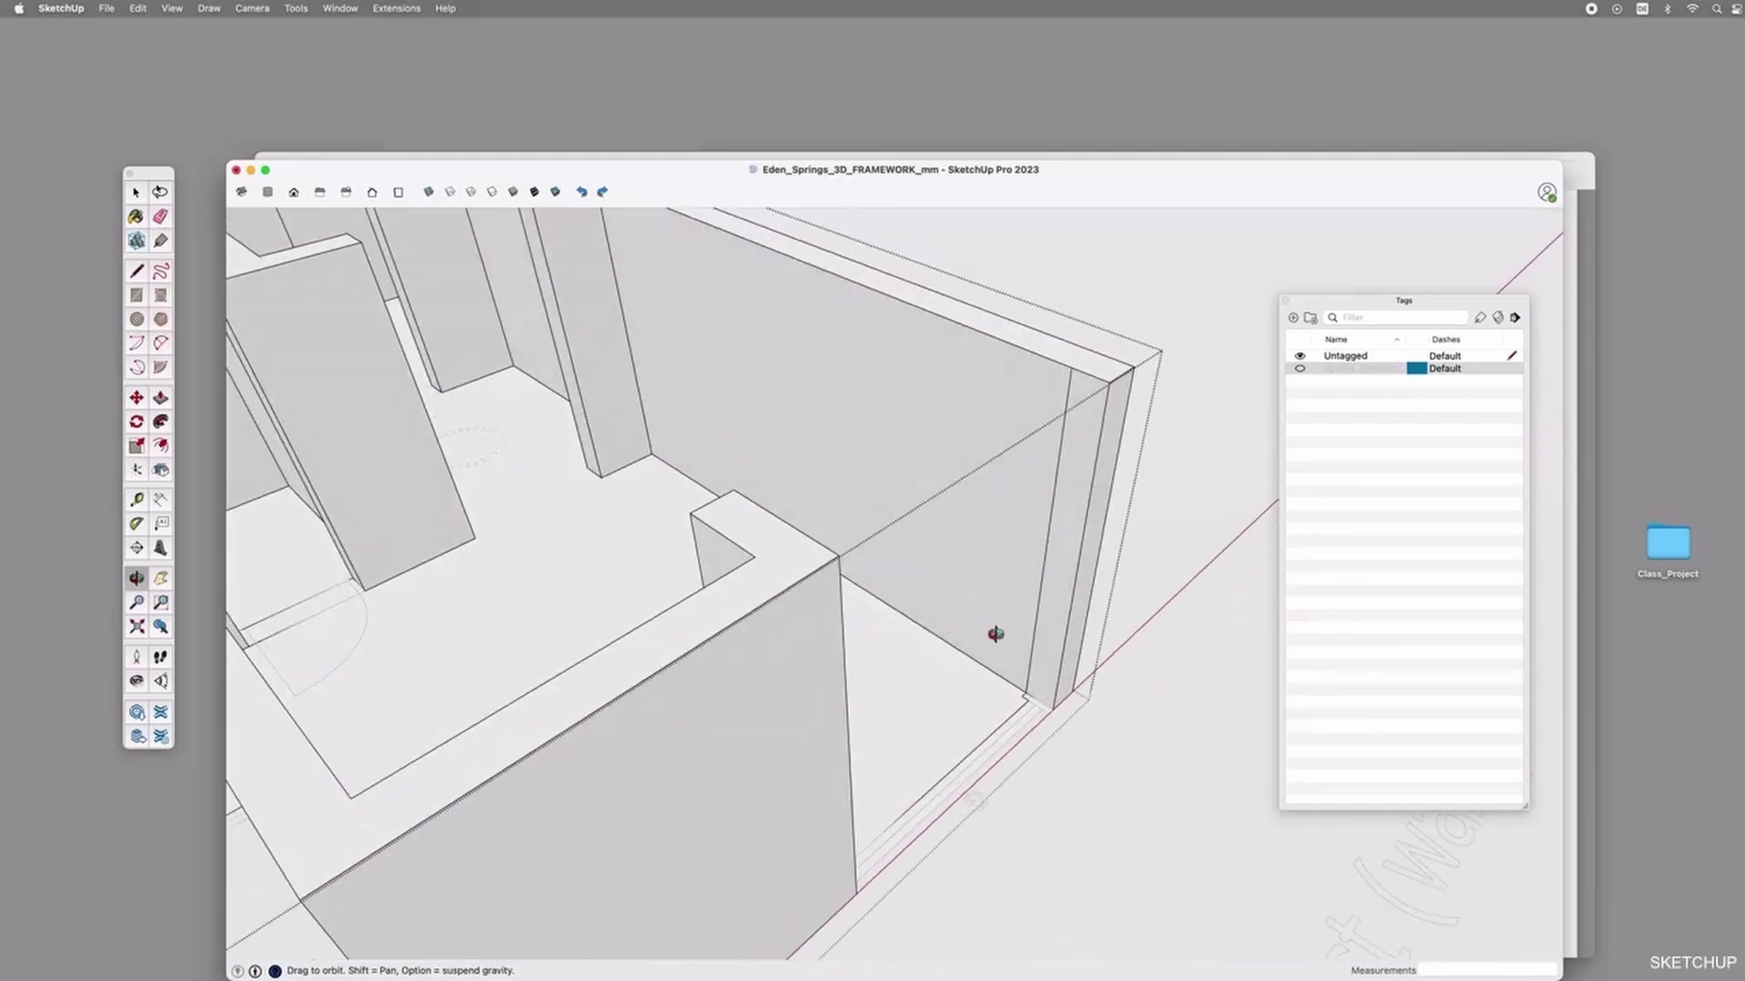
{"action": "left_click", "coordinate": [1045, 703]}
{"action": "scroll", "coordinate": [1054, 711], "scroll_direction": "up", "scroll_amount": 5}
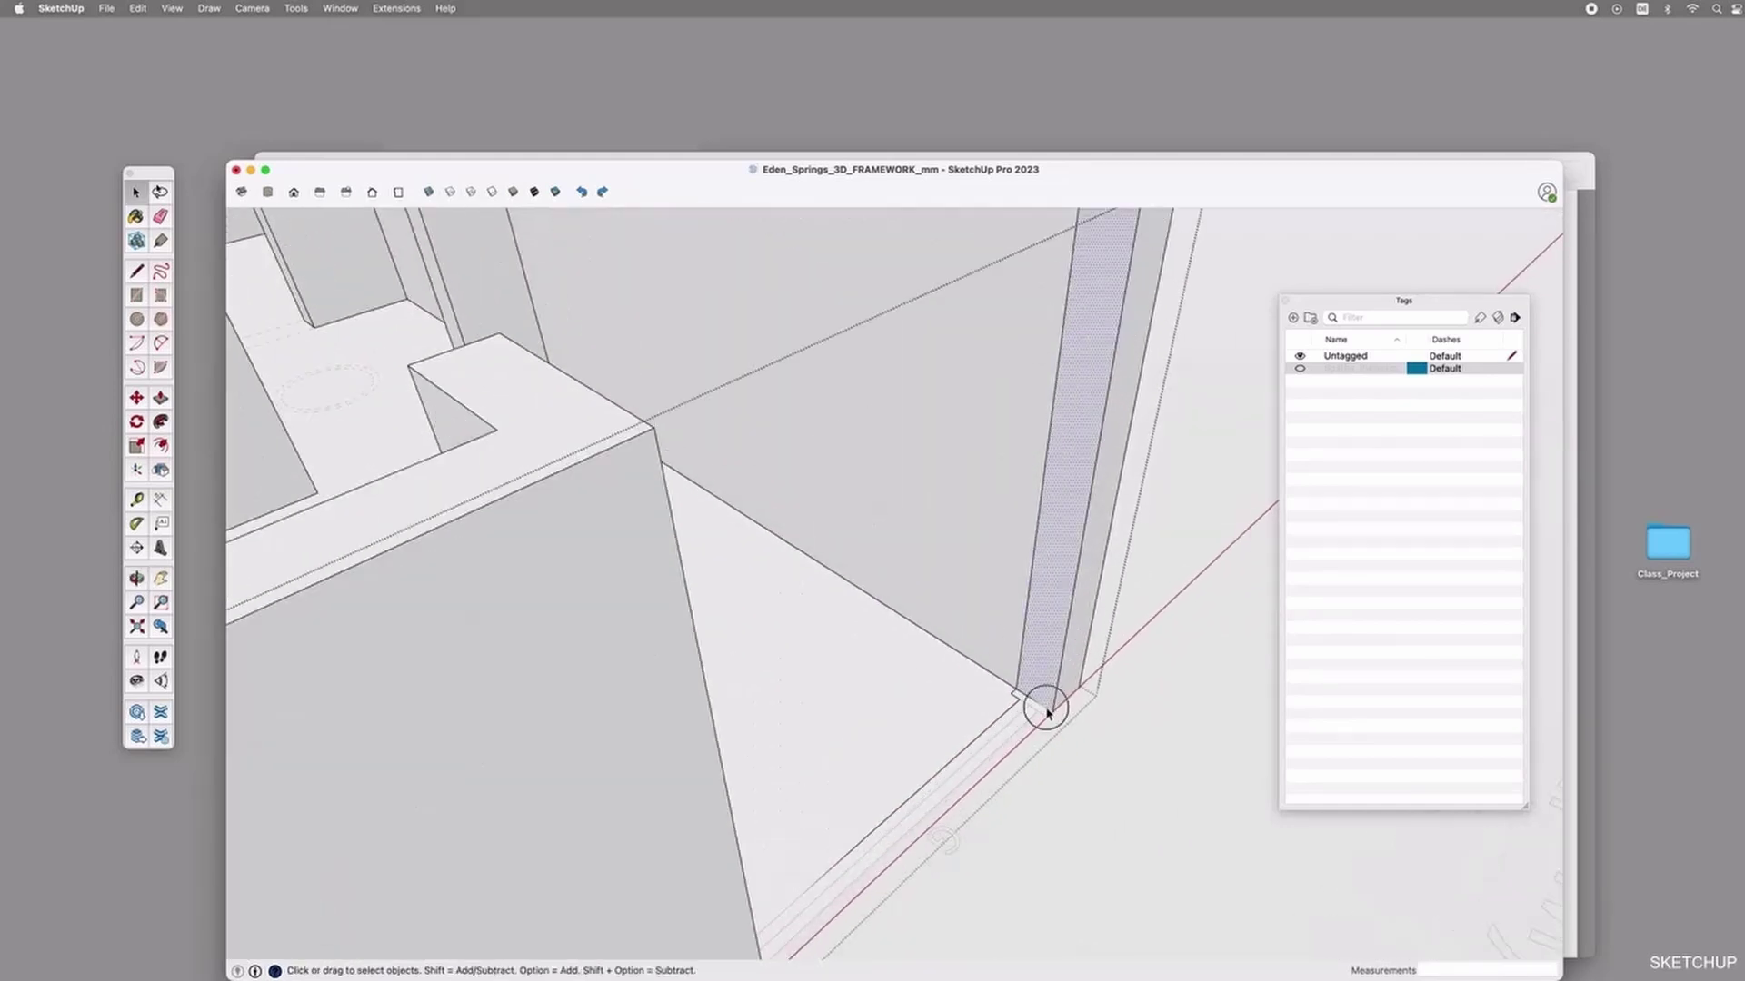
{"action": "left_click", "coordinate": [1038, 708]}
{"action": "key", "text": "m"}
{"action": "left_click", "coordinate": [1050, 707]}
{"action": "key", "text": "alt"}
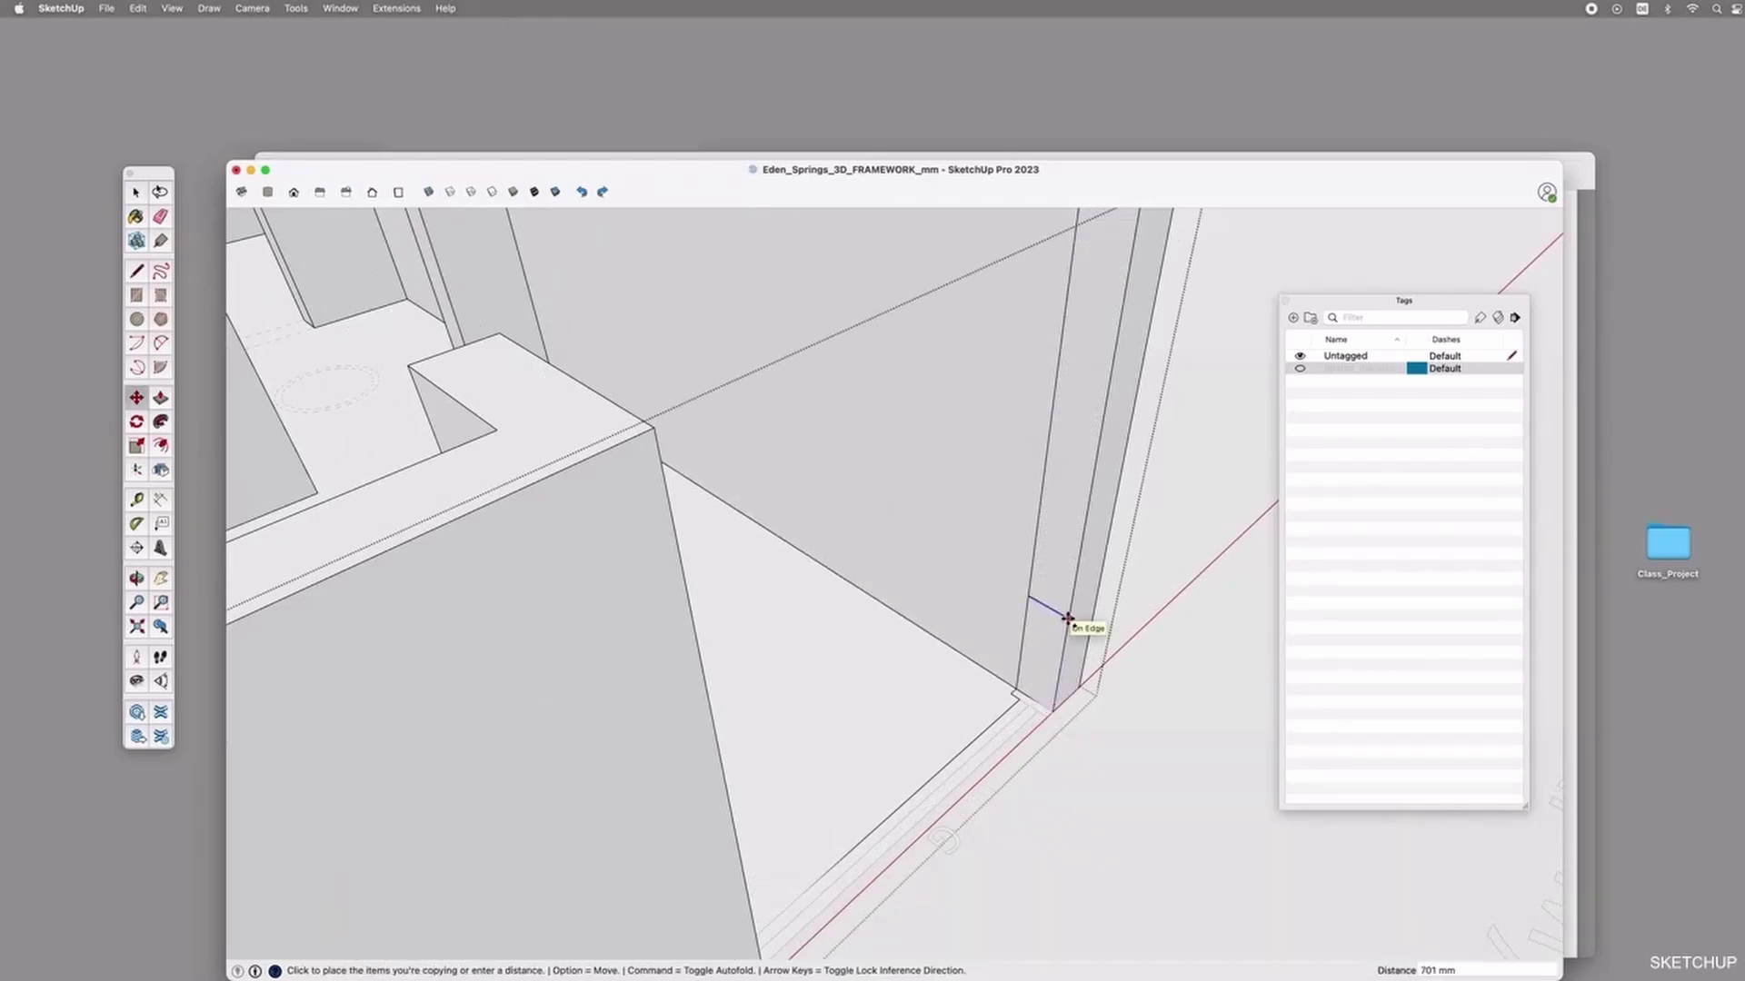
{"action": "key", "text": "Return"}
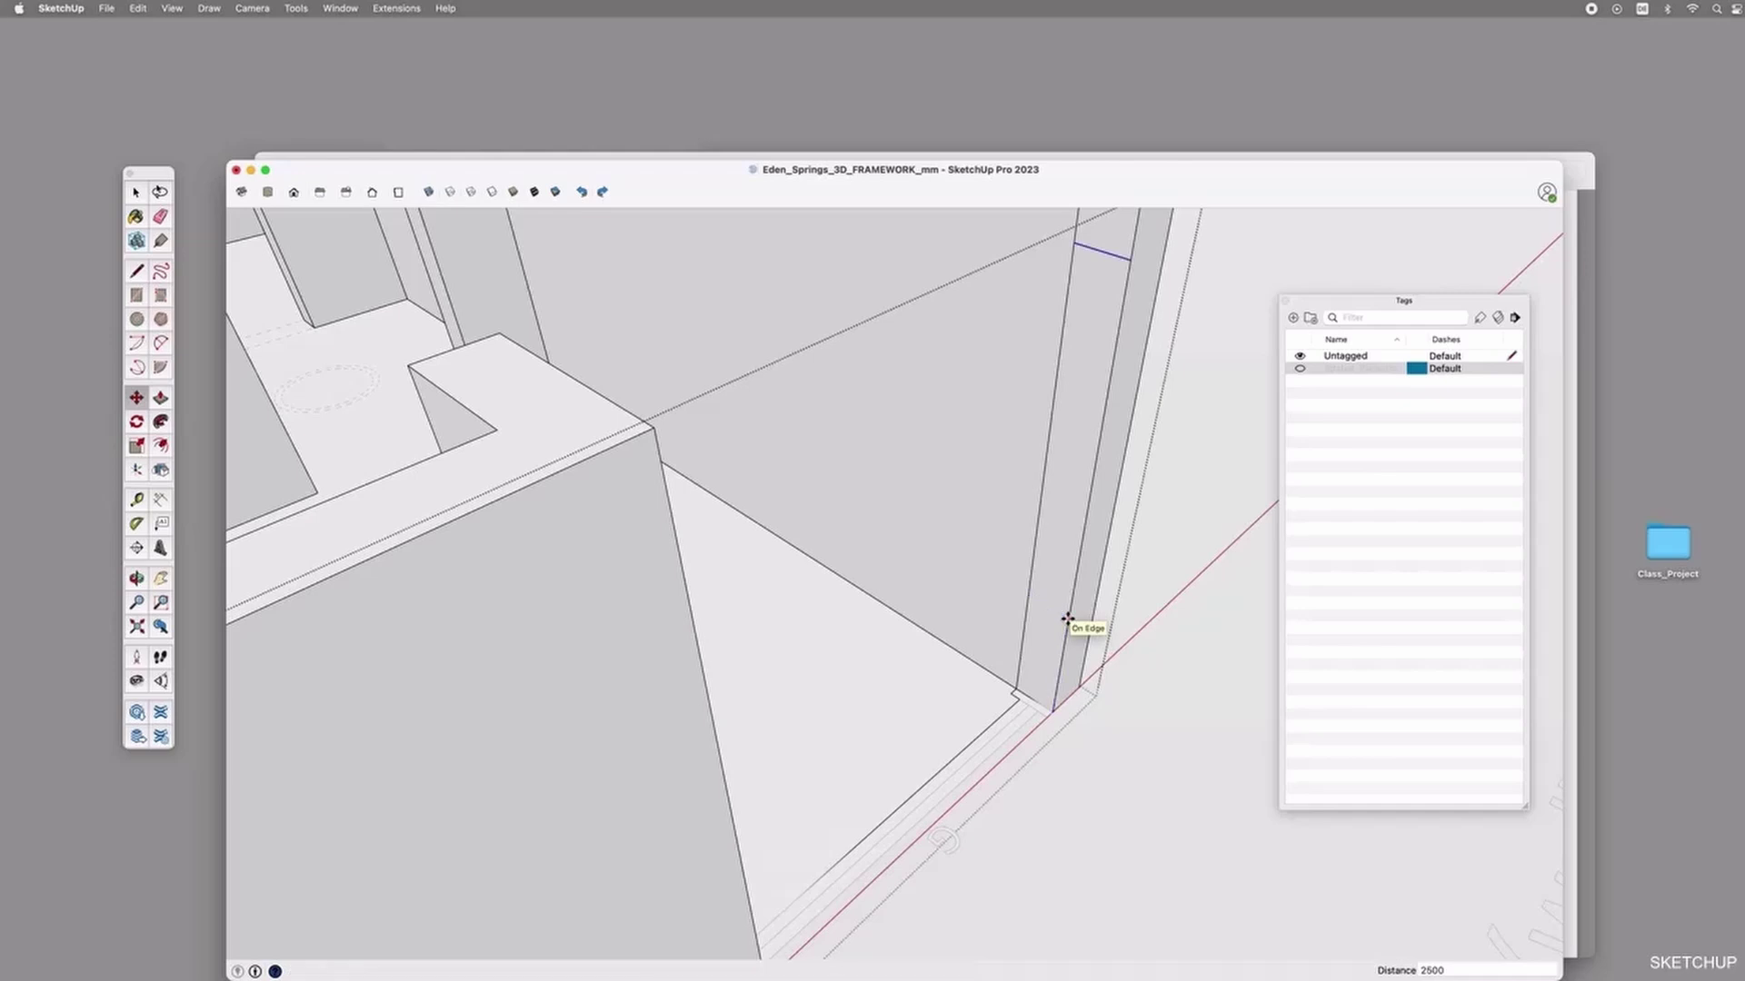
Extrude the header profile above window G across the opening to the facing wall and remove the leftover vertical seam edge.
{"action": "scroll", "coordinate": [1065, 614], "scroll_direction": "down", "scroll_amount": 5}
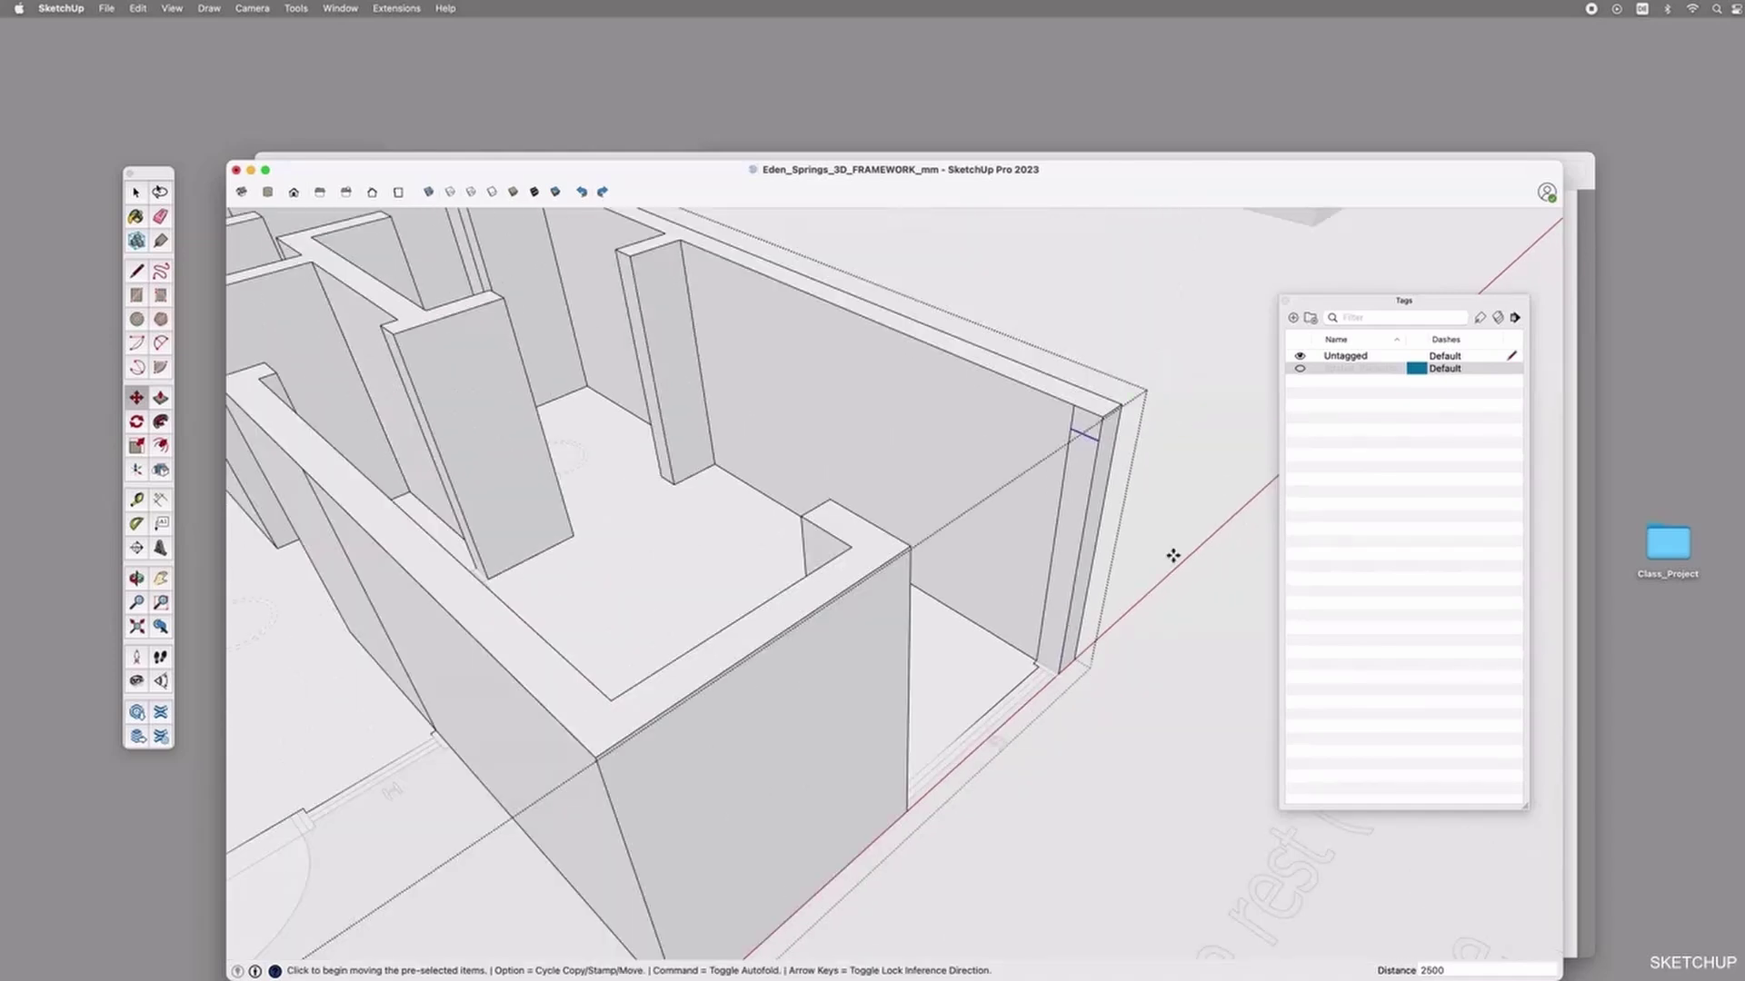
{"action": "scroll", "coordinate": [1173, 556], "scroll_direction": "up", "scroll_amount": 2}
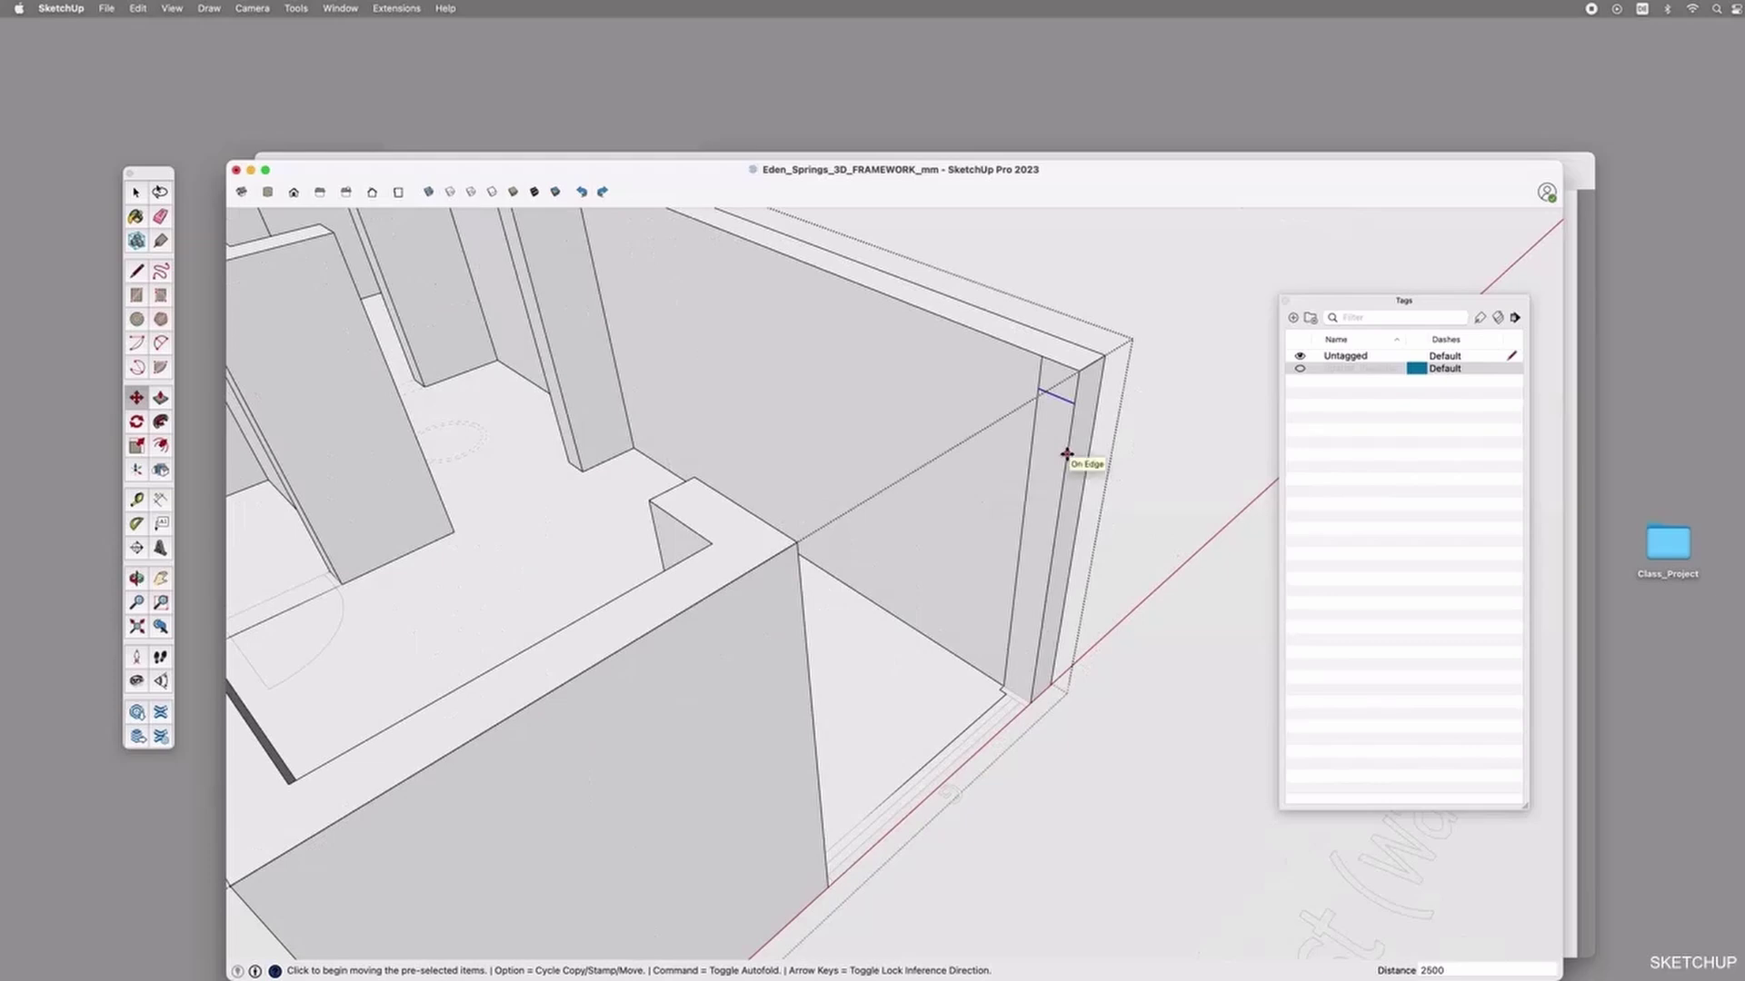
{"action": "key", "text": "space"}
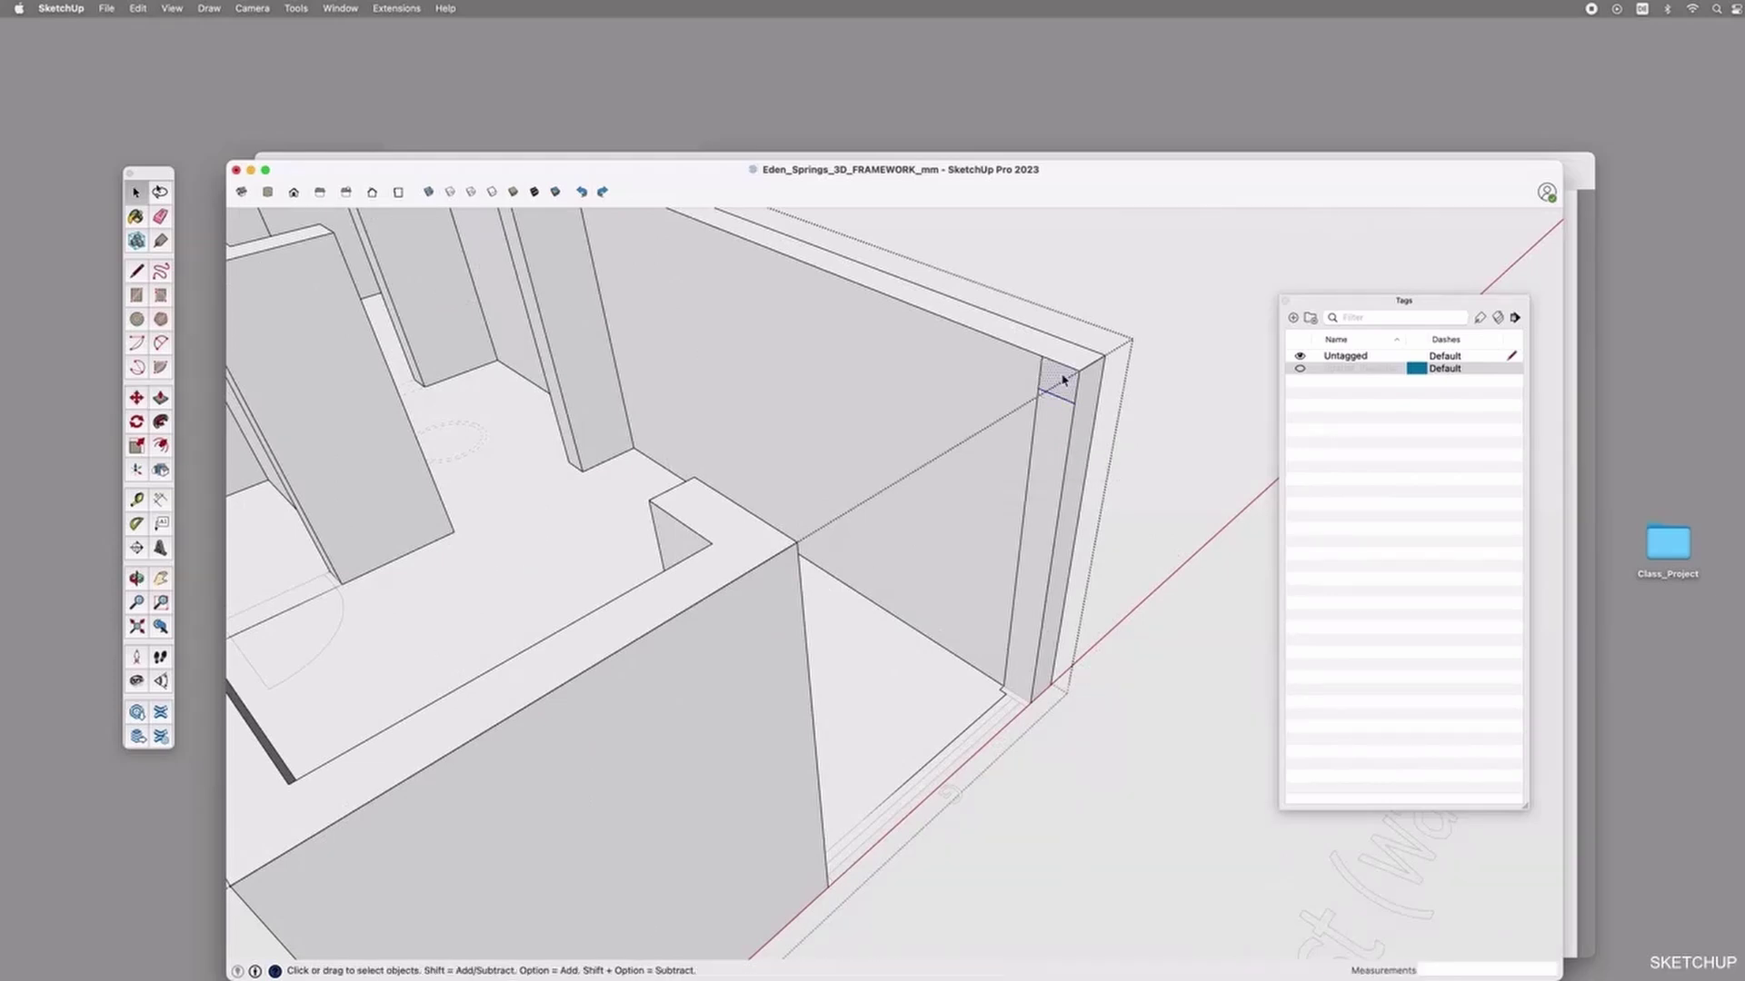
{"action": "key", "text": "p"}
{"action": "left_click", "coordinate": [1051, 380]}
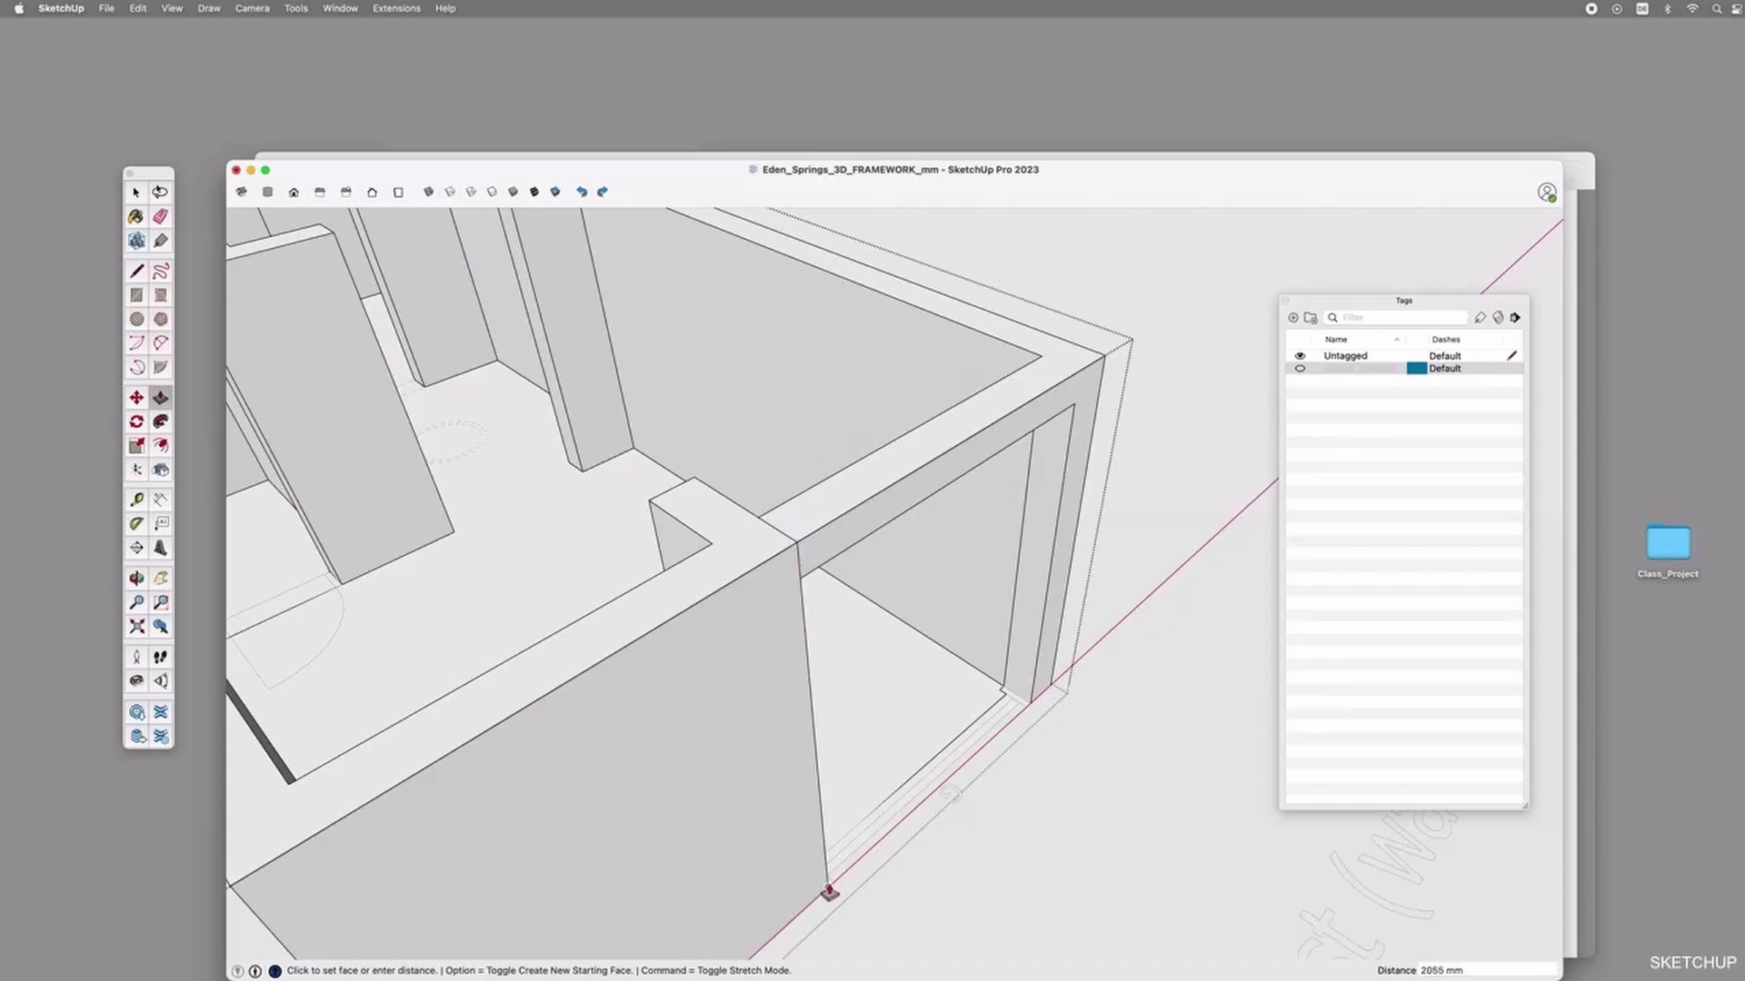
{"action": "left_click", "coordinate": [792, 545]}
{"action": "key", "text": "space"}
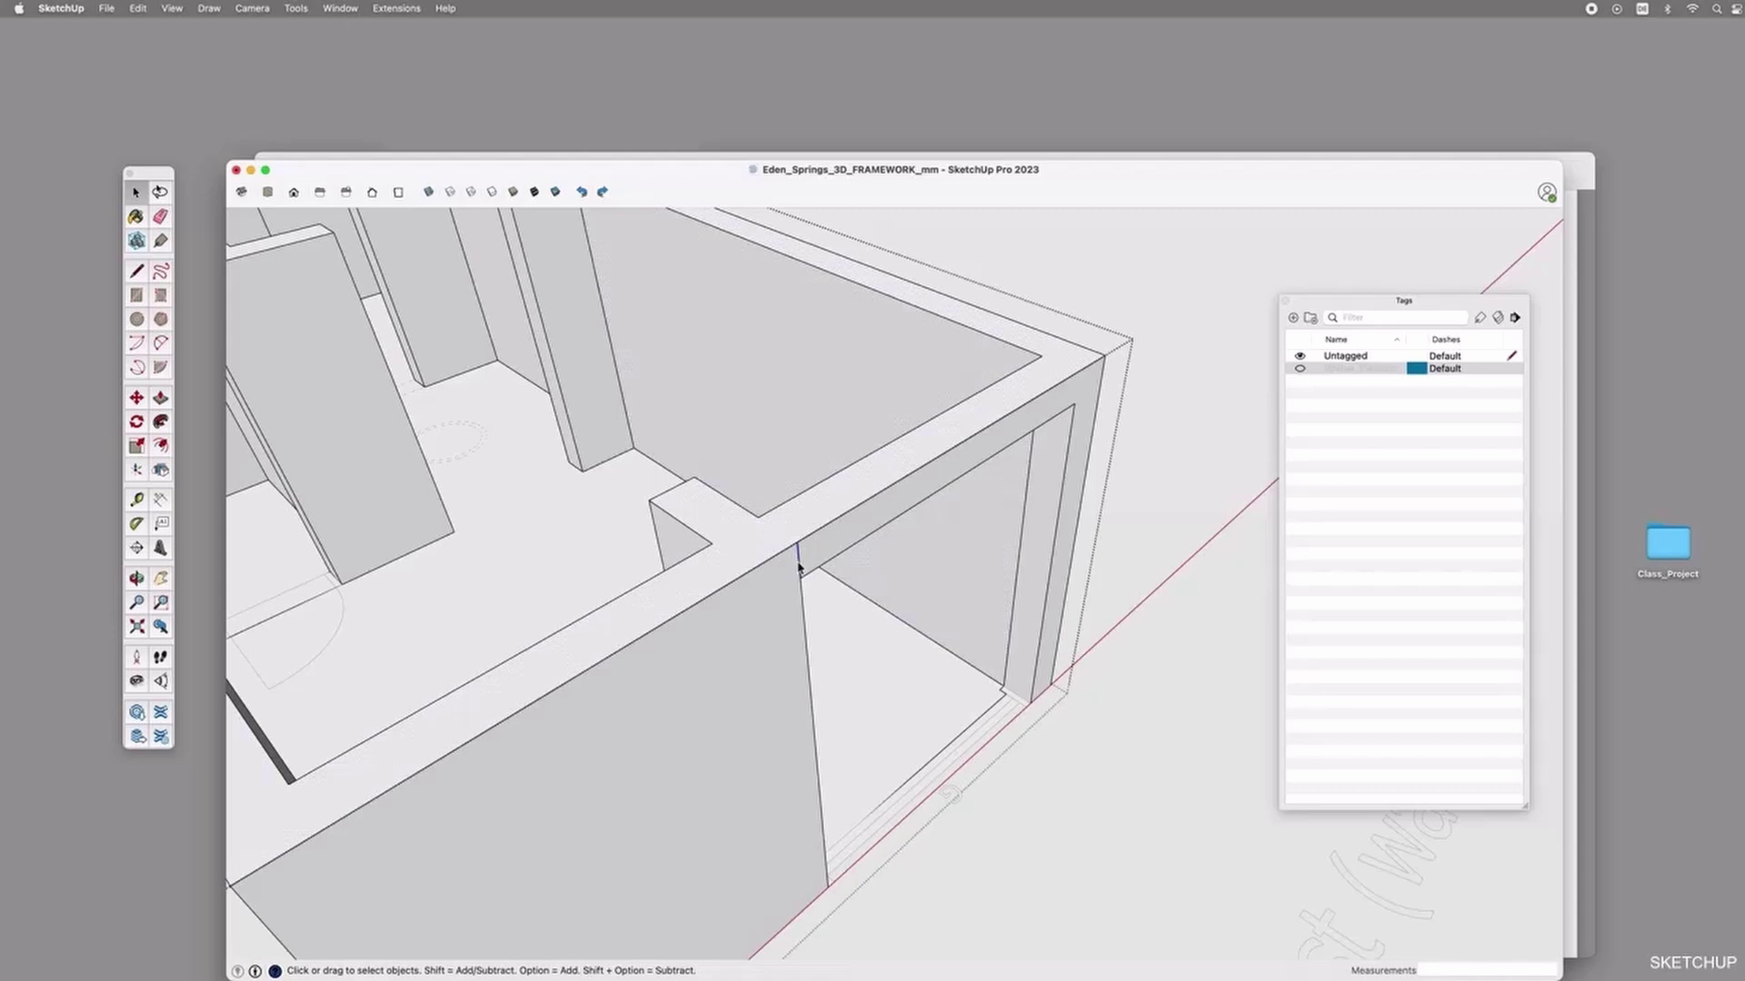
Turn on X-ray display and open the Framework 2 group for editing at the window G wall.
{"action": "middle_click_drag", "start_coordinate": [1007, 622], "coordinate": [966, 639]}
{"action": "scroll", "coordinate": [966, 639], "scroll_direction": "down", "scroll_amount": 5}
{"action": "middle_click_drag", "start_coordinate": [1126, 627], "coordinate": [848, 637], "text": "shift"}
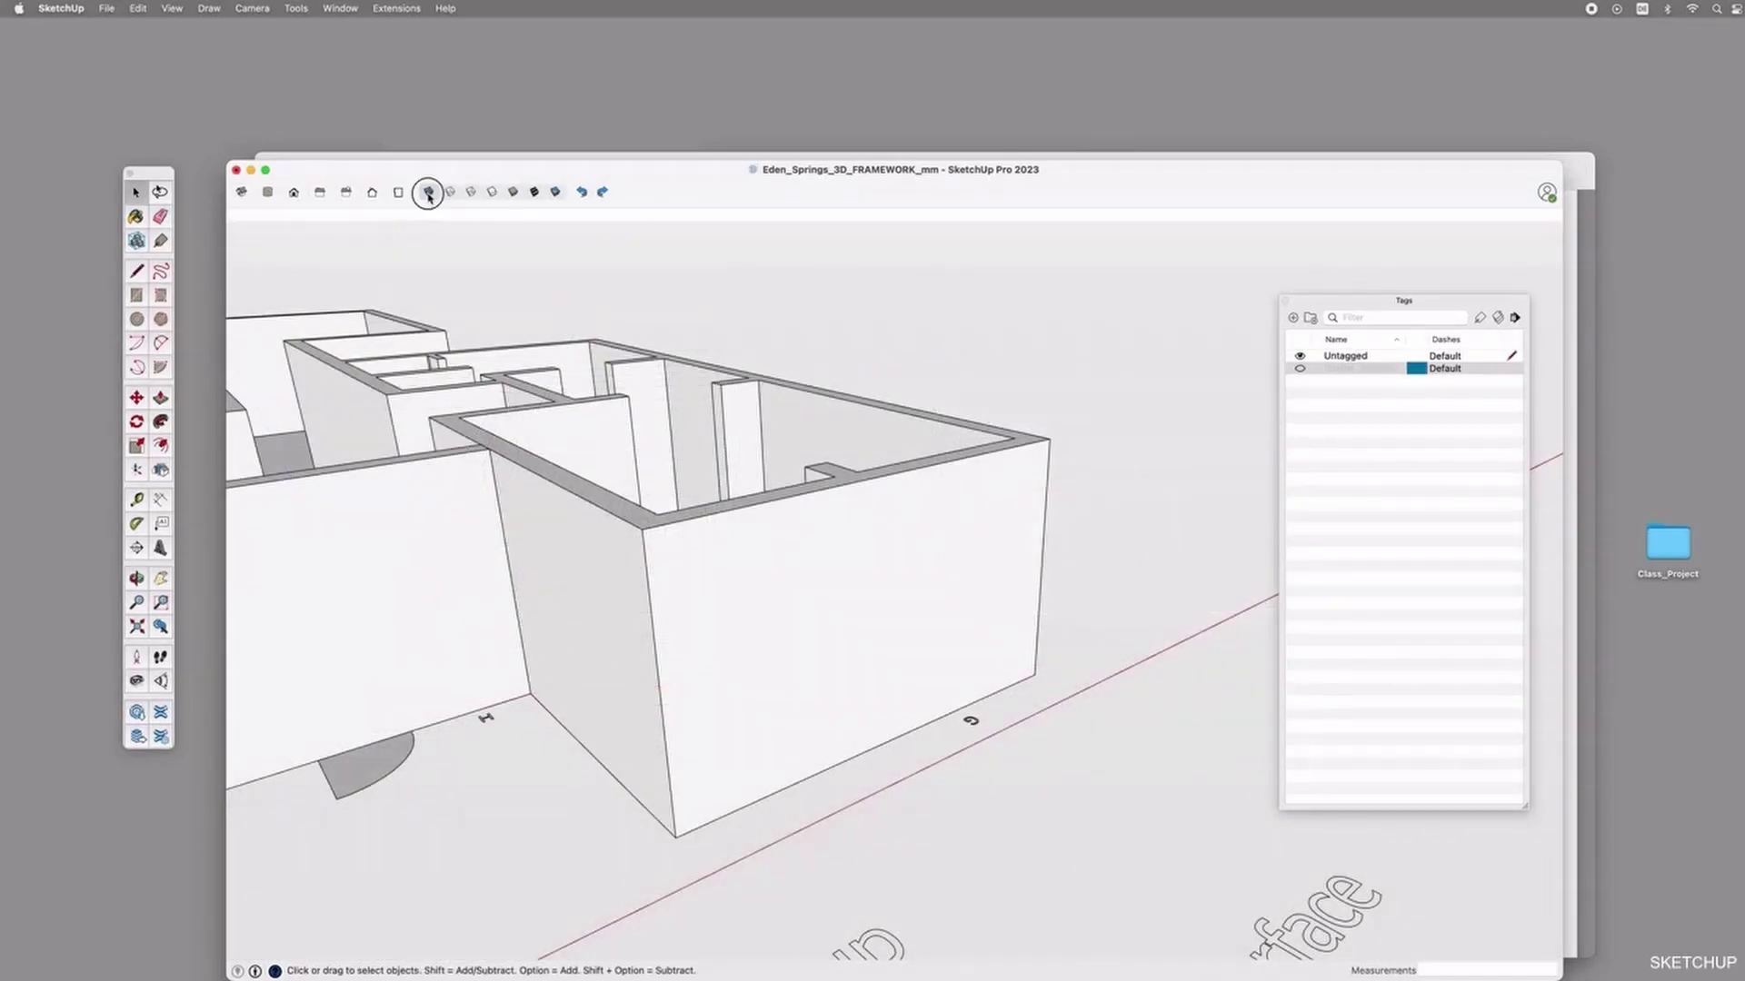
{"action": "left_click", "coordinate": [428, 192]}
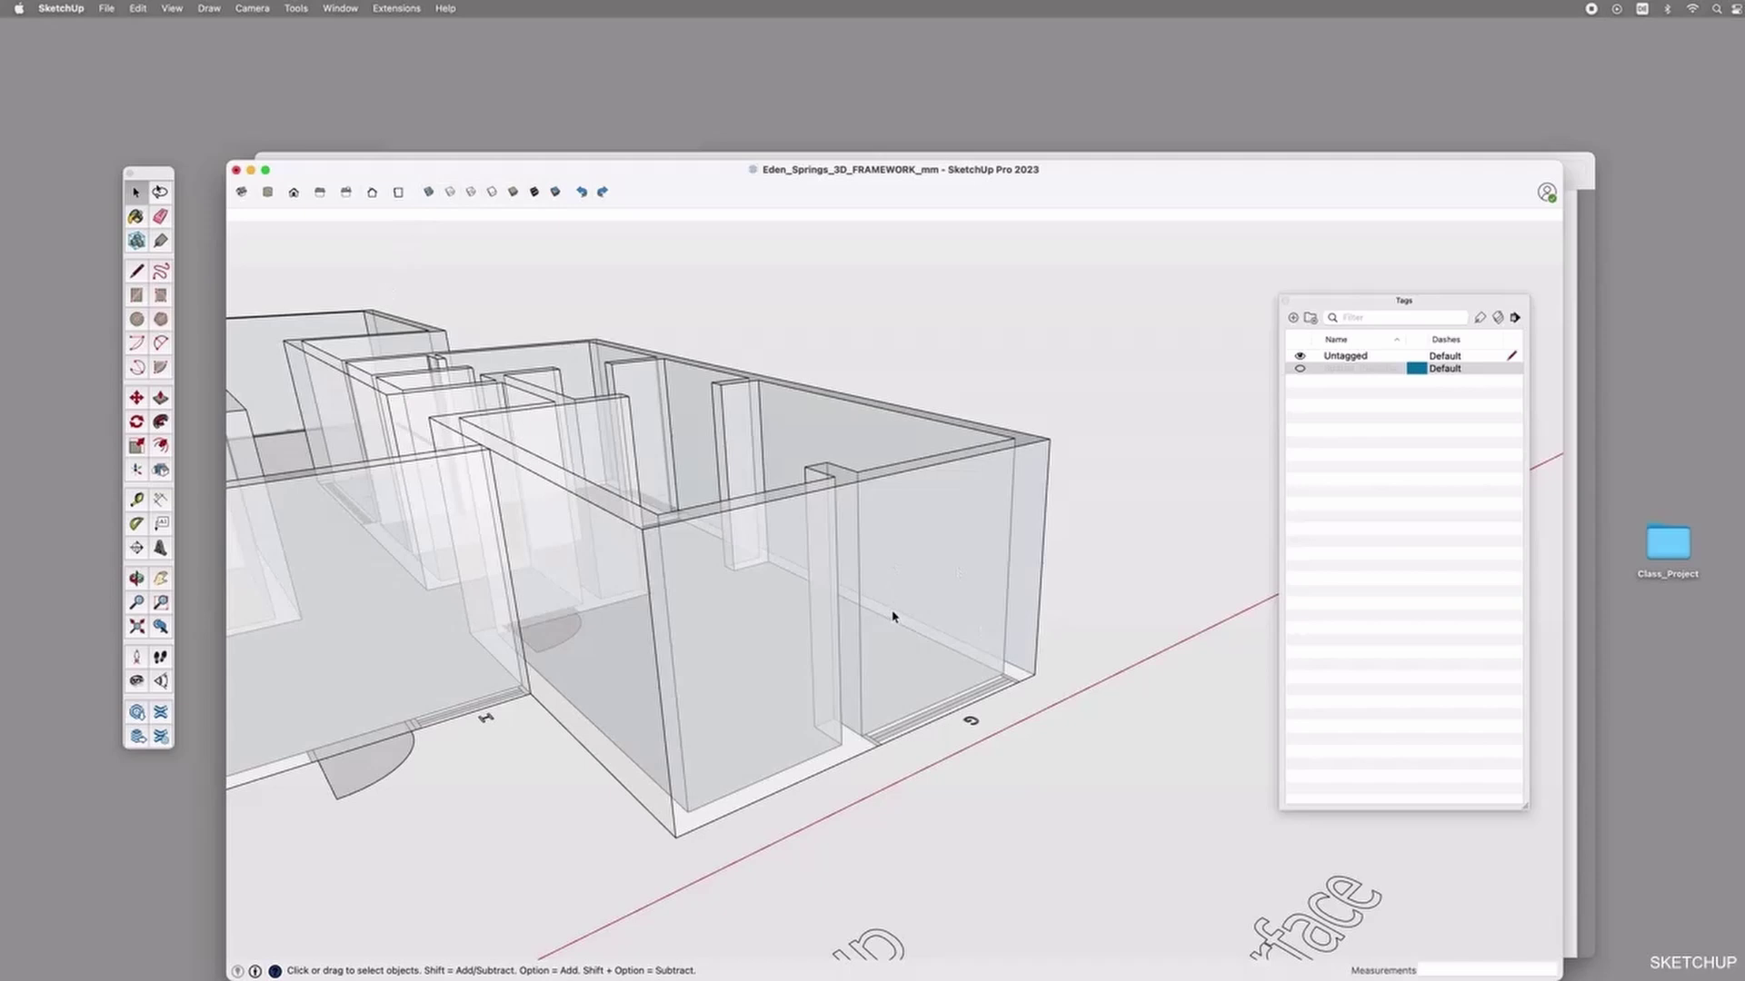
{"action": "middle_click_drag", "start_coordinate": [872, 596], "coordinate": [930, 594]}
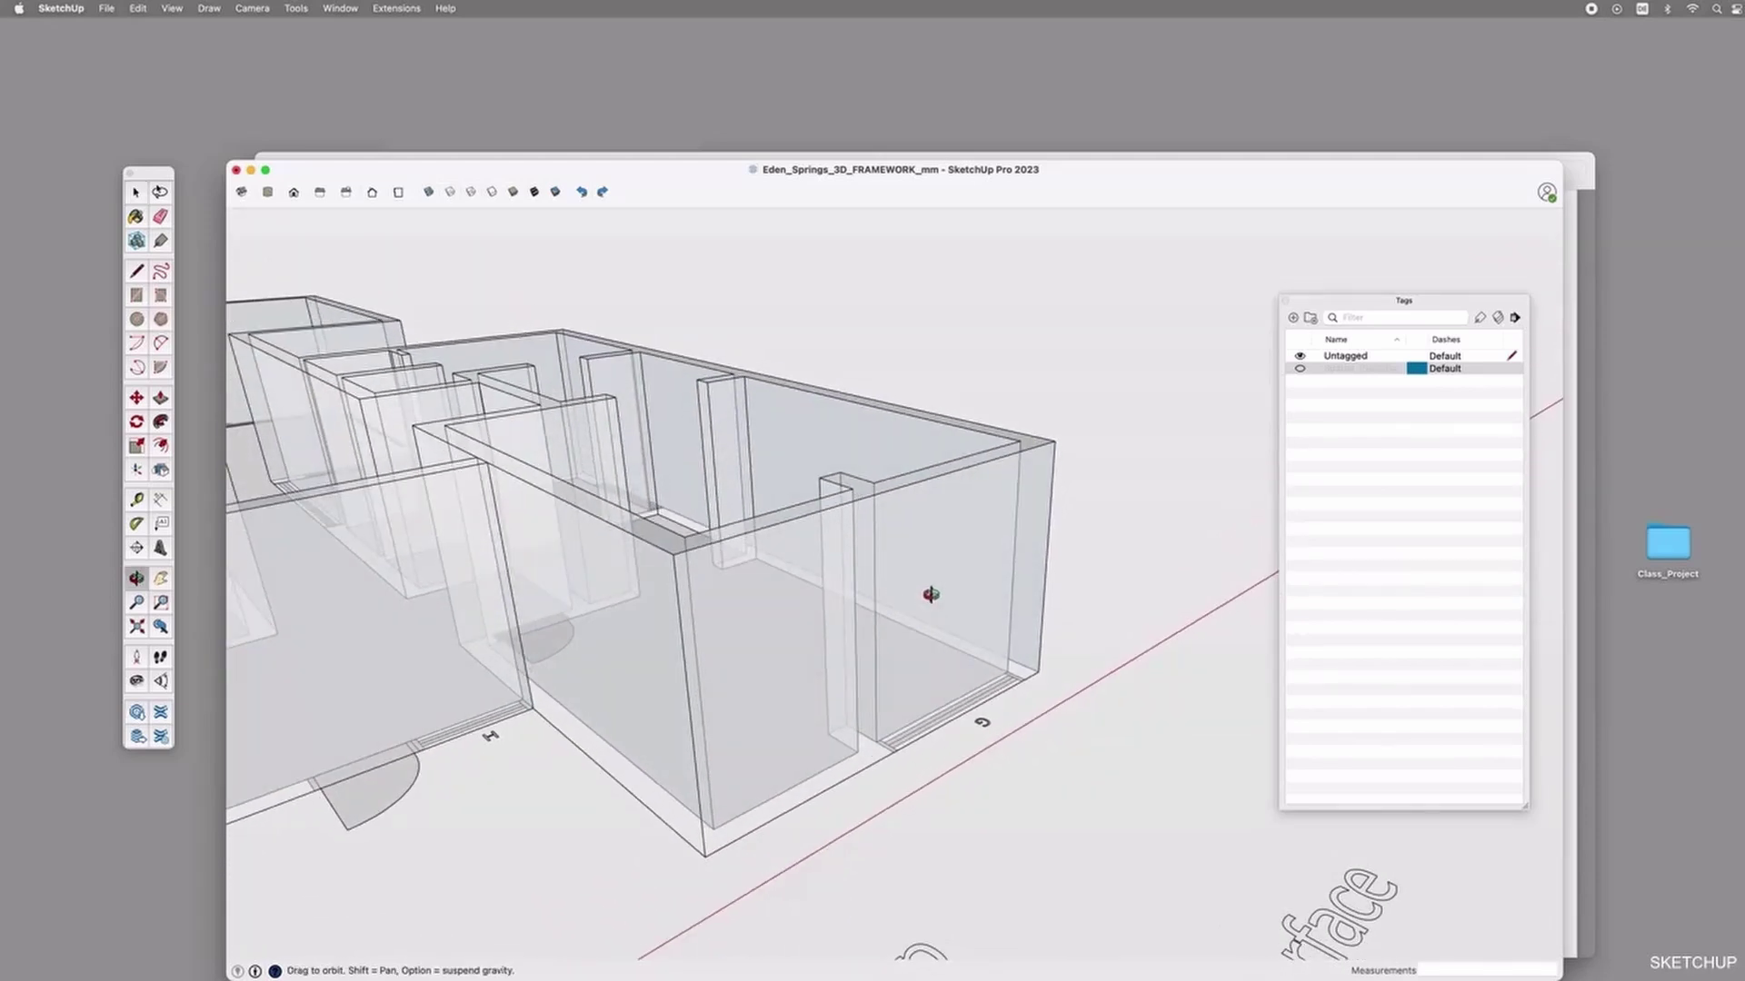
{"action": "scroll", "coordinate": [944, 578], "scroll_direction": "up", "scroll_amount": 3}
{"action": "left_click_drag", "start_coordinate": [951, 668], "coordinate": [961, 627]}
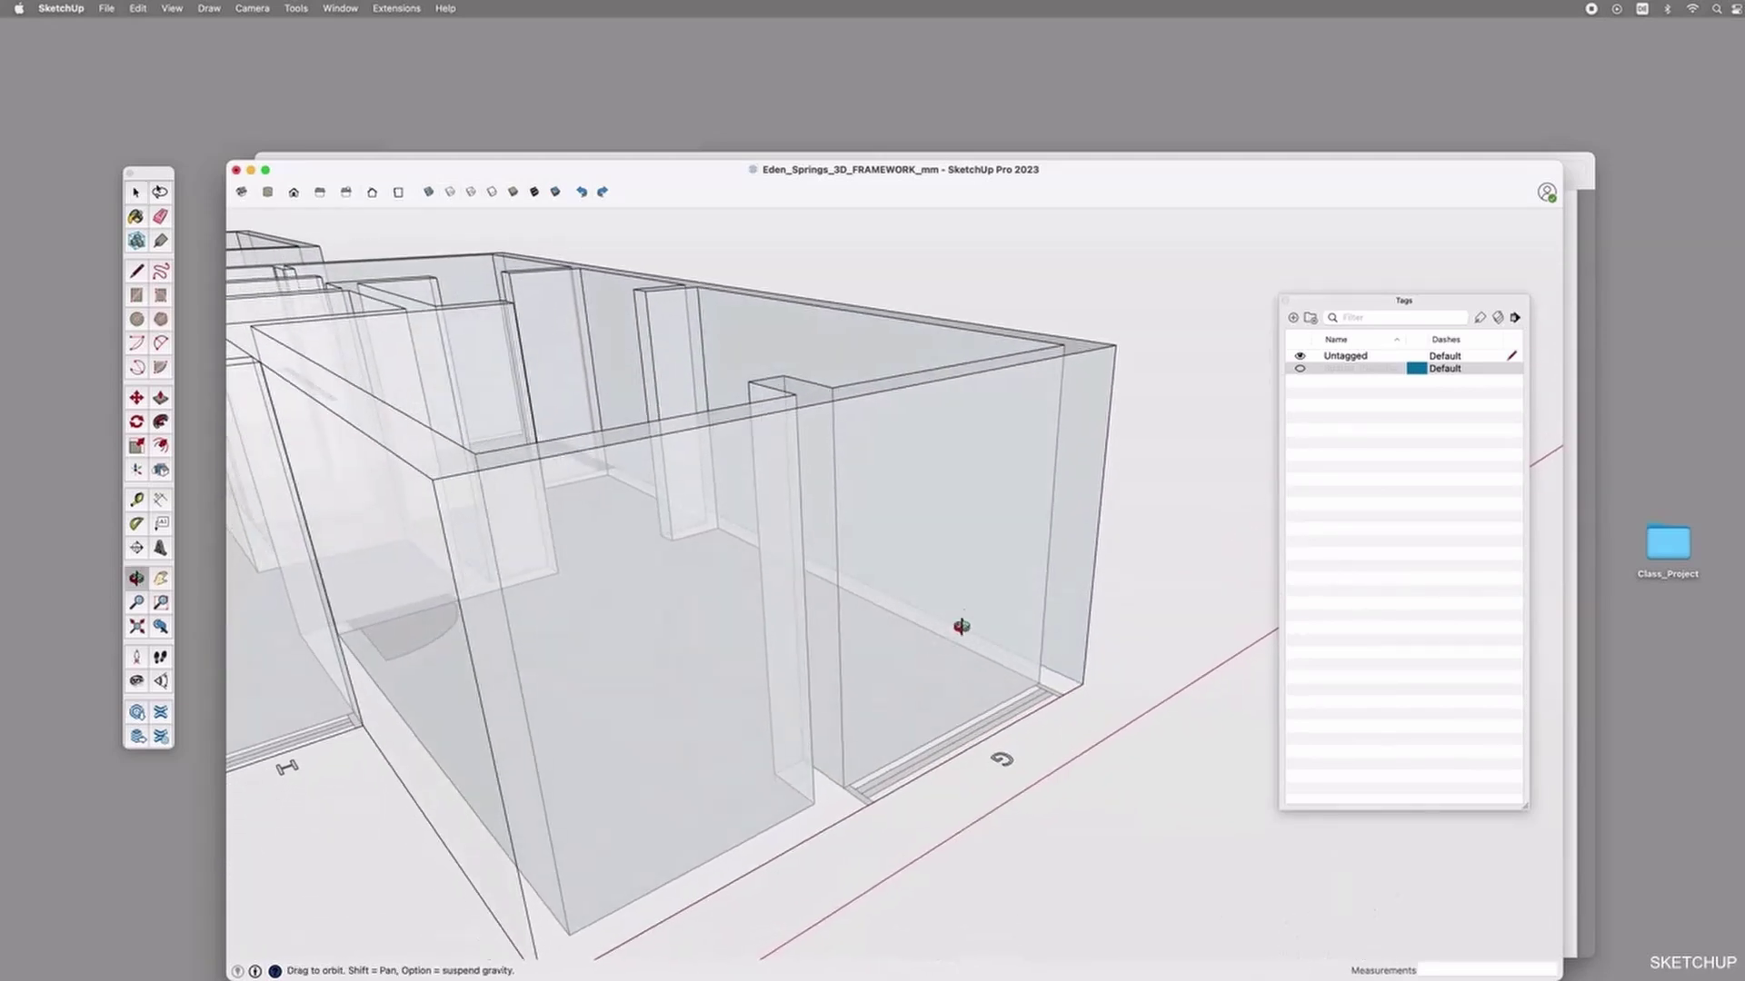
{"action": "key", "text": "space"}
{"action": "left_click", "coordinate": [945, 626]}
Place vertical guides at both sides of window G on Framework 2's outer wall and a horizontal guide 2500 mm above its base.
{"action": "key", "text": "t"}
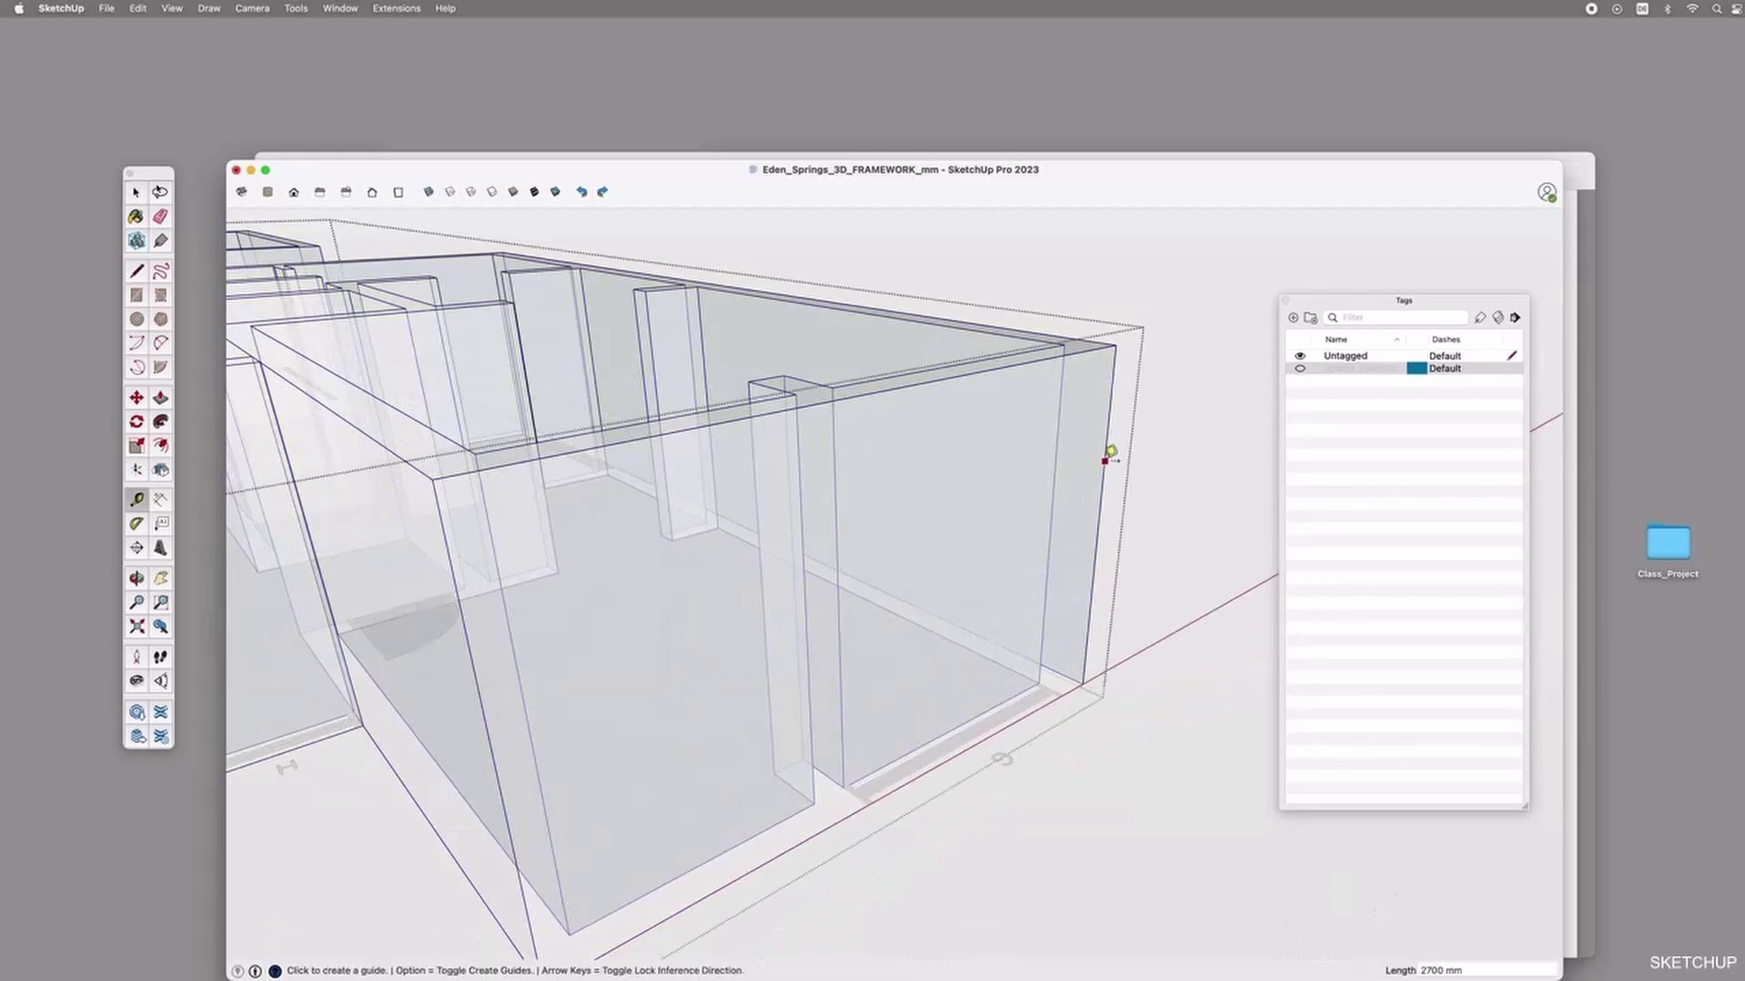
{"action": "left_click", "coordinate": [1103, 461]}
{"action": "left_click", "coordinate": [1068, 690]}
{"action": "left_click", "coordinate": [1074, 530]}
{"action": "left_click", "coordinate": [858, 789]}
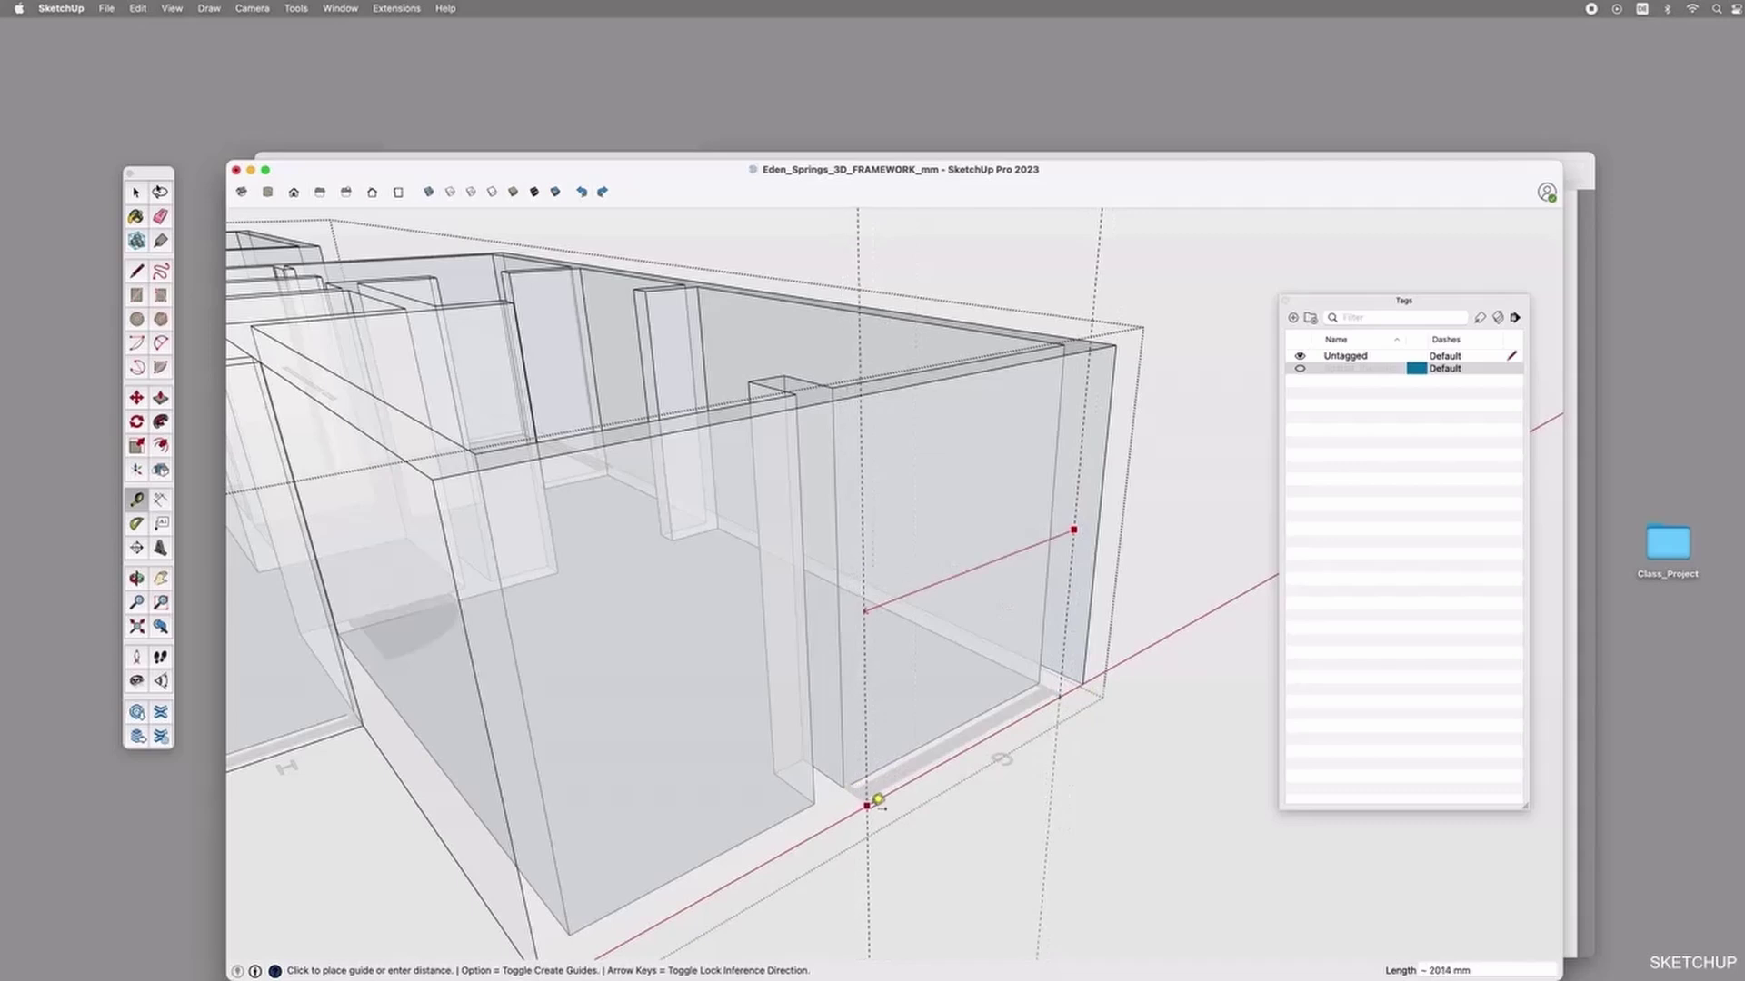
{"action": "left_click", "coordinate": [916, 778]}
{"action": "type", "text": "2500"}
{"action": "key", "text": "Return"}
Draw a 2500 by 2005 mm rectangle between the window G guides, select its face and turn off X-ray display.
{"action": "key", "text": "r"}
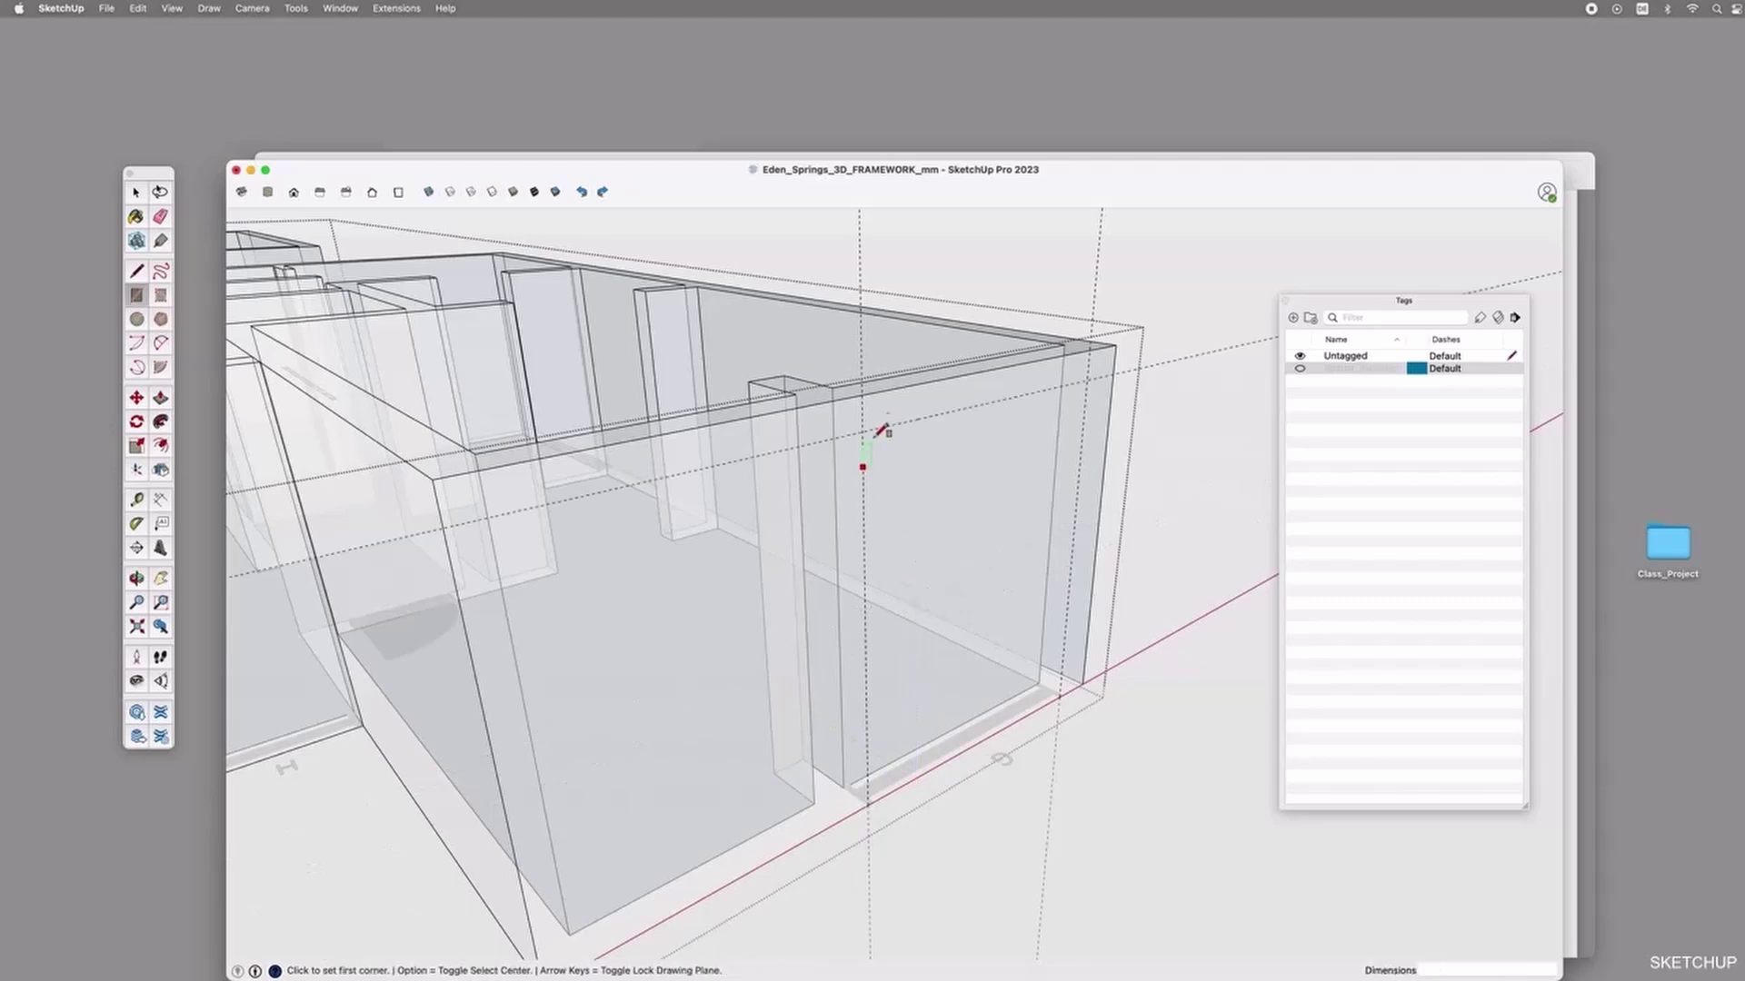
{"action": "left_click", "coordinate": [862, 431]}
{"action": "left_click", "coordinate": [1061, 694]}
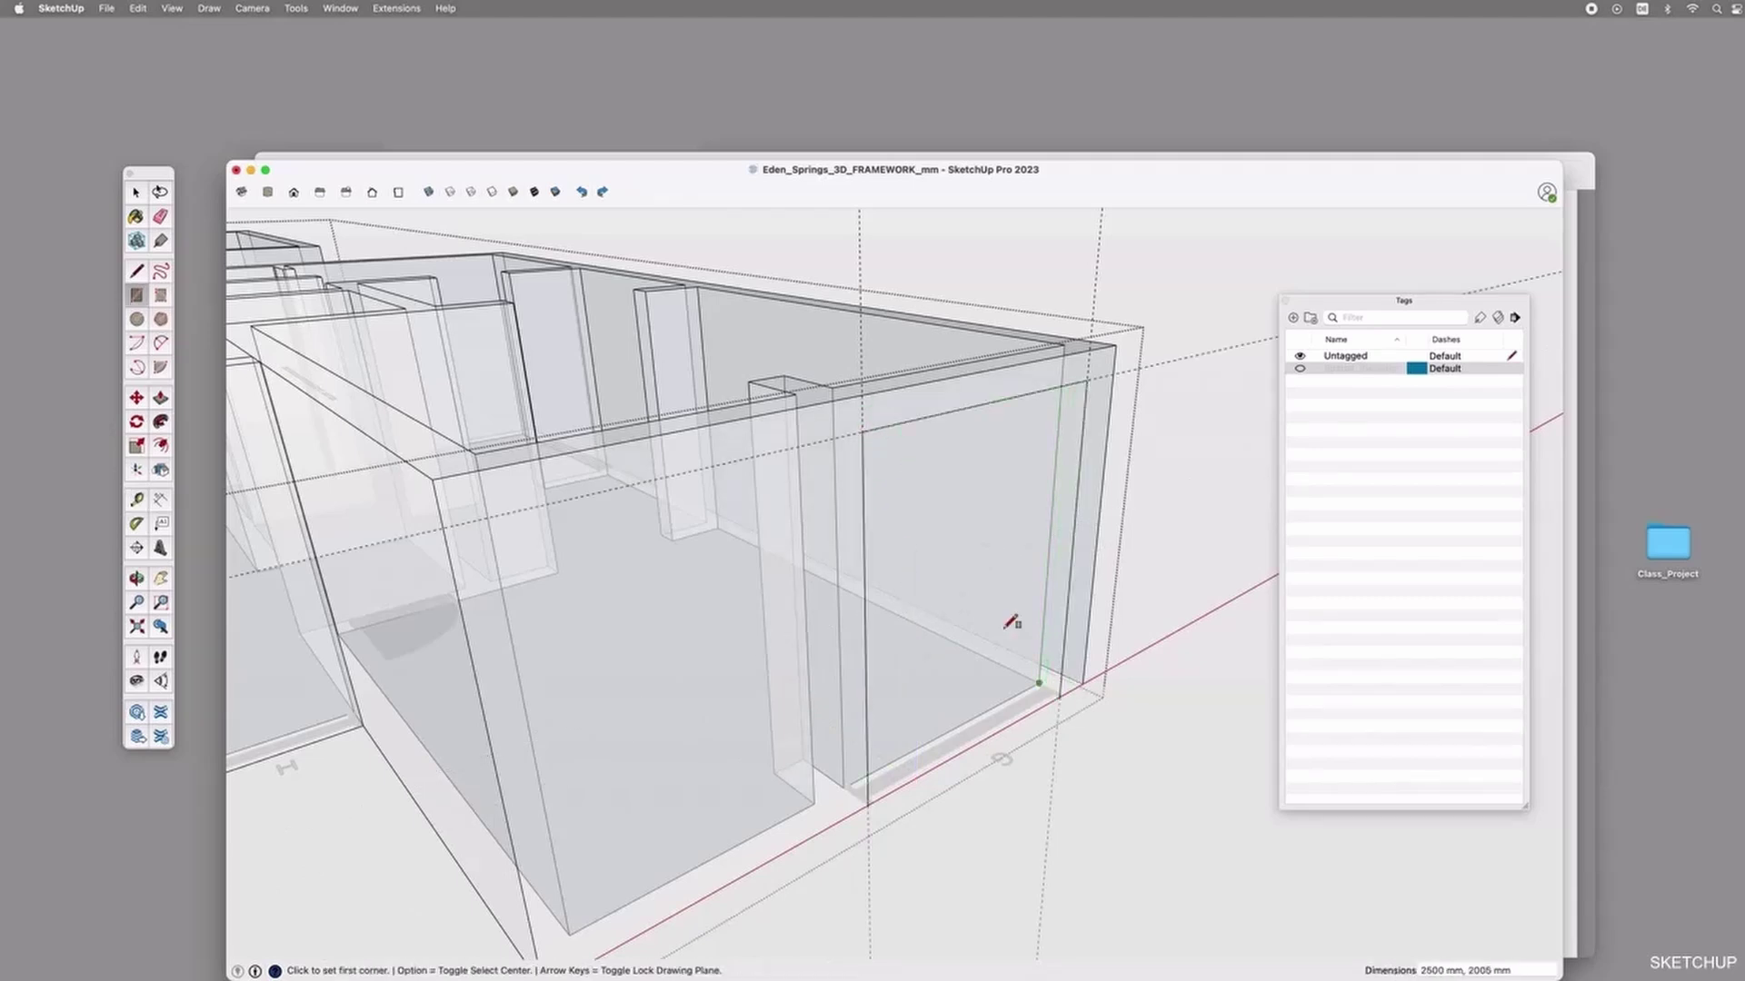
{"action": "key", "text": "space"}
{"action": "left_click", "coordinate": [935, 530]}
{"action": "left_click", "coordinate": [430, 192]}
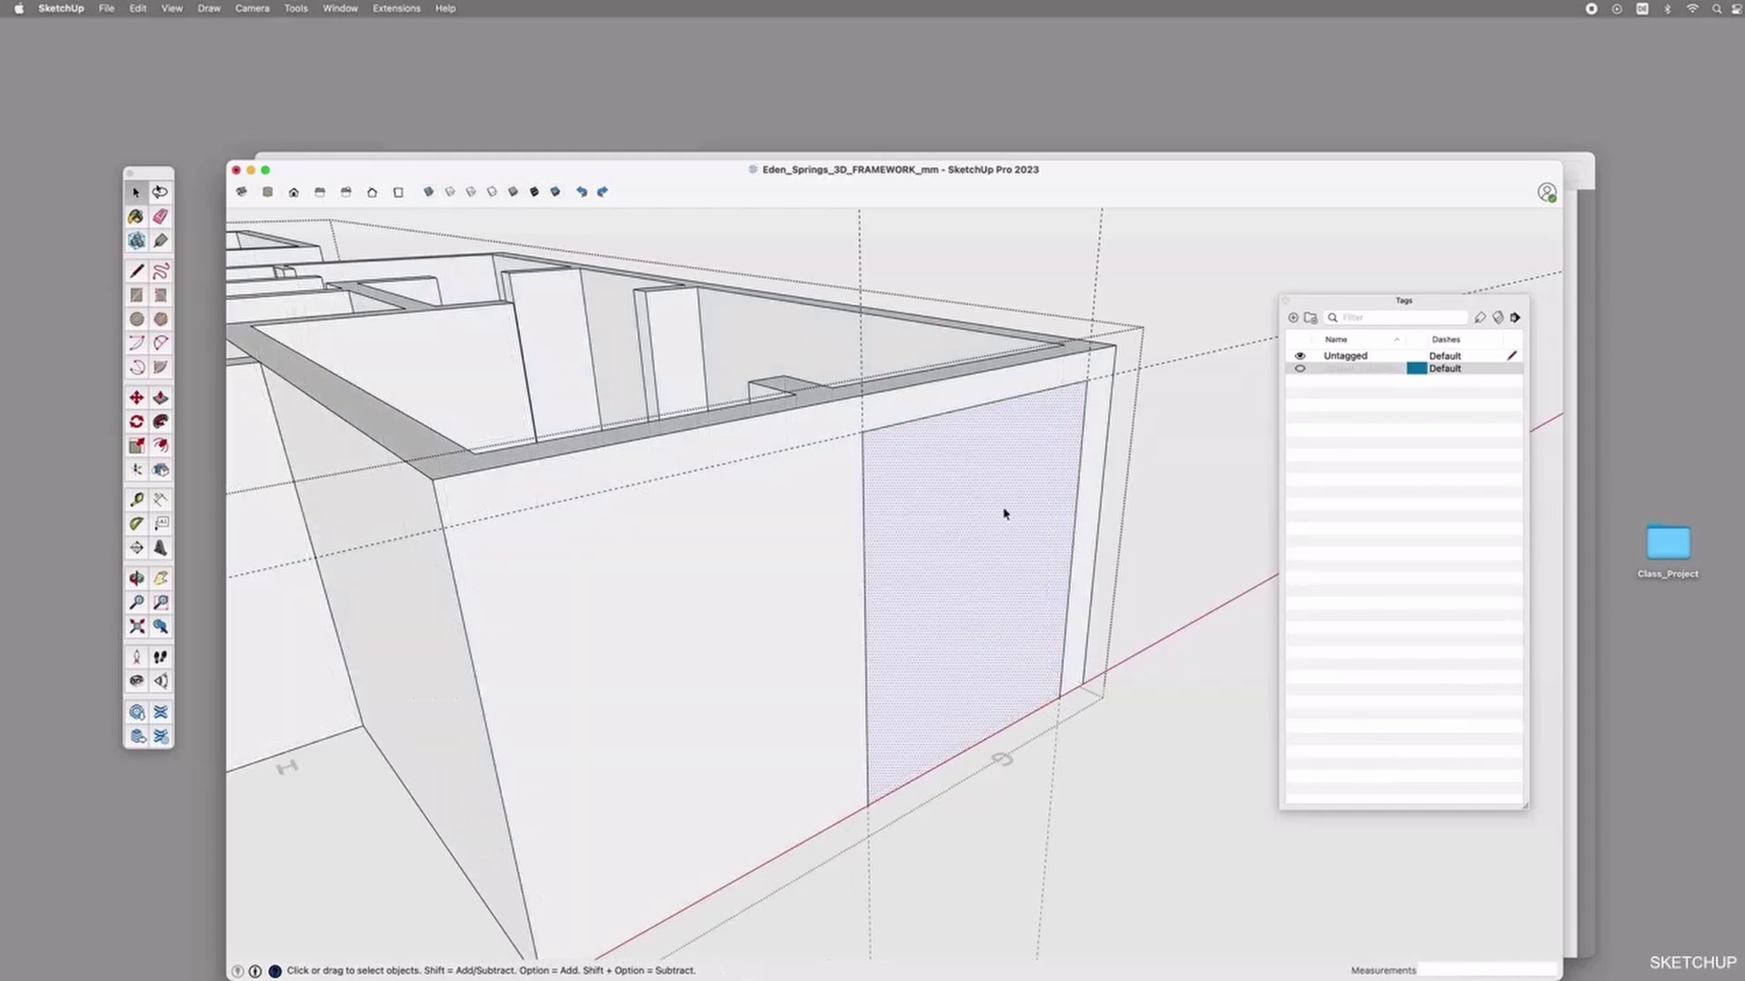
Try to push the window G rectangle into Framework 2's outer wall, and undo the attempts.
{"action": "middle_click_drag", "start_coordinate": [968, 498], "coordinate": [822, 576]}
{"action": "key", "text": "p"}
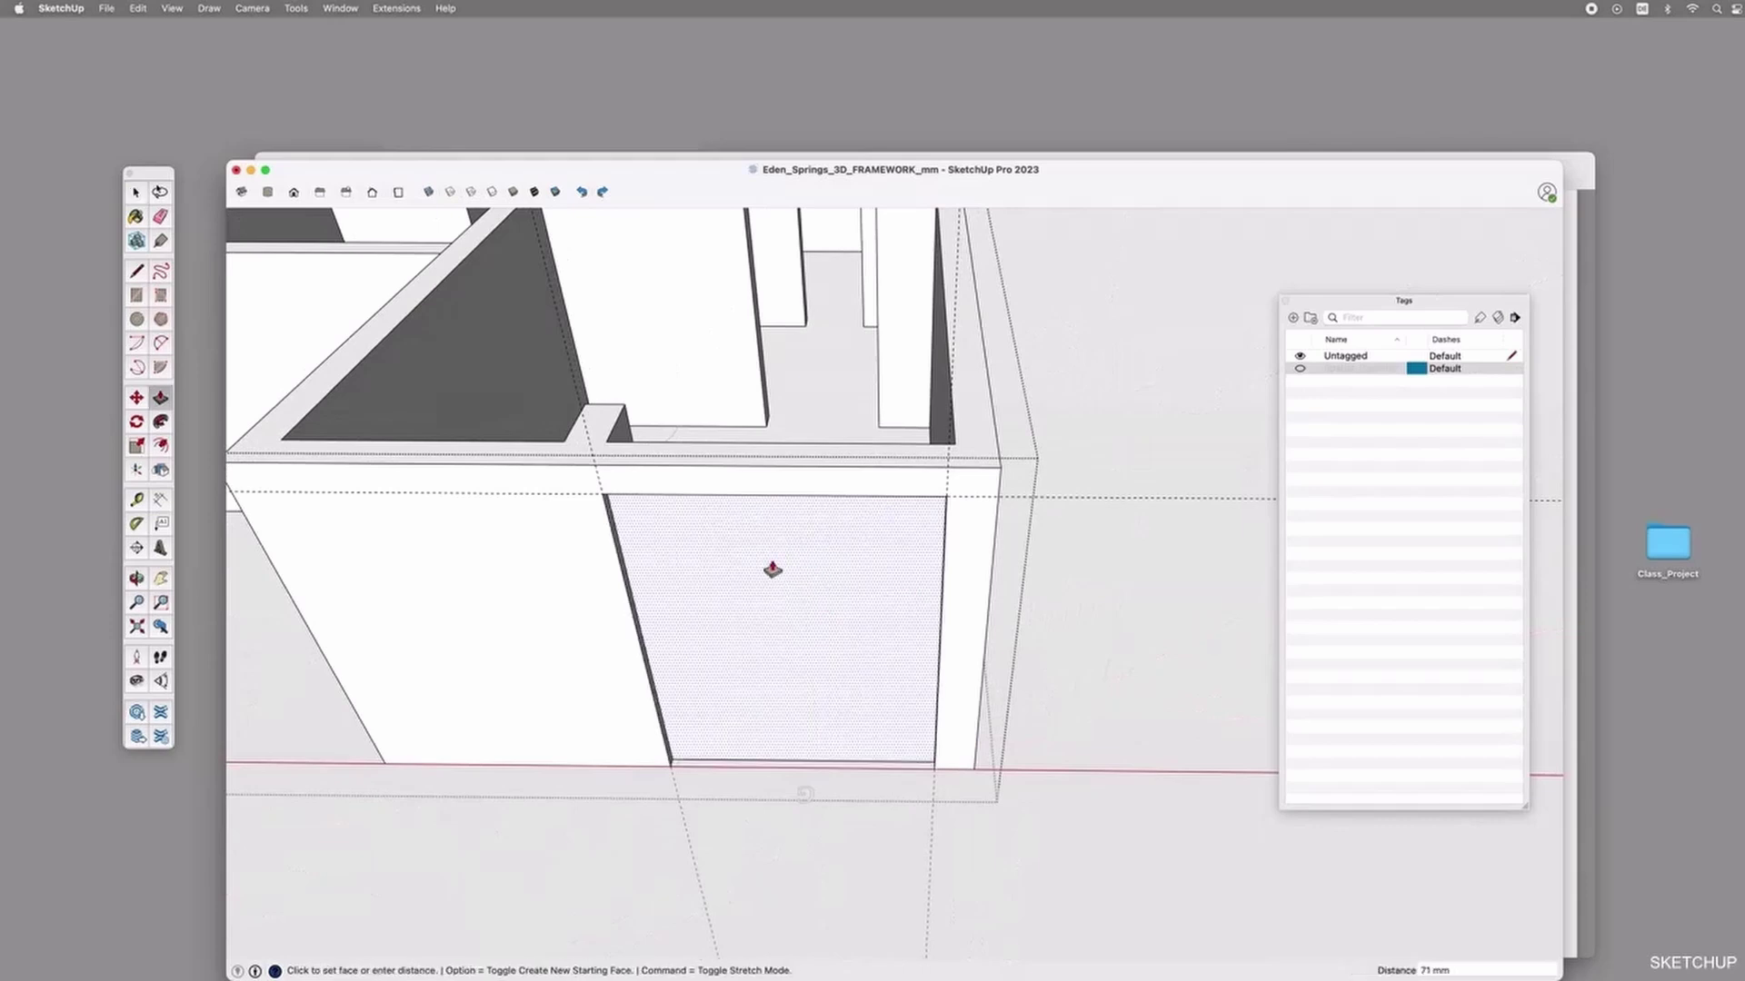
{"action": "left_click", "coordinate": [766, 569]}
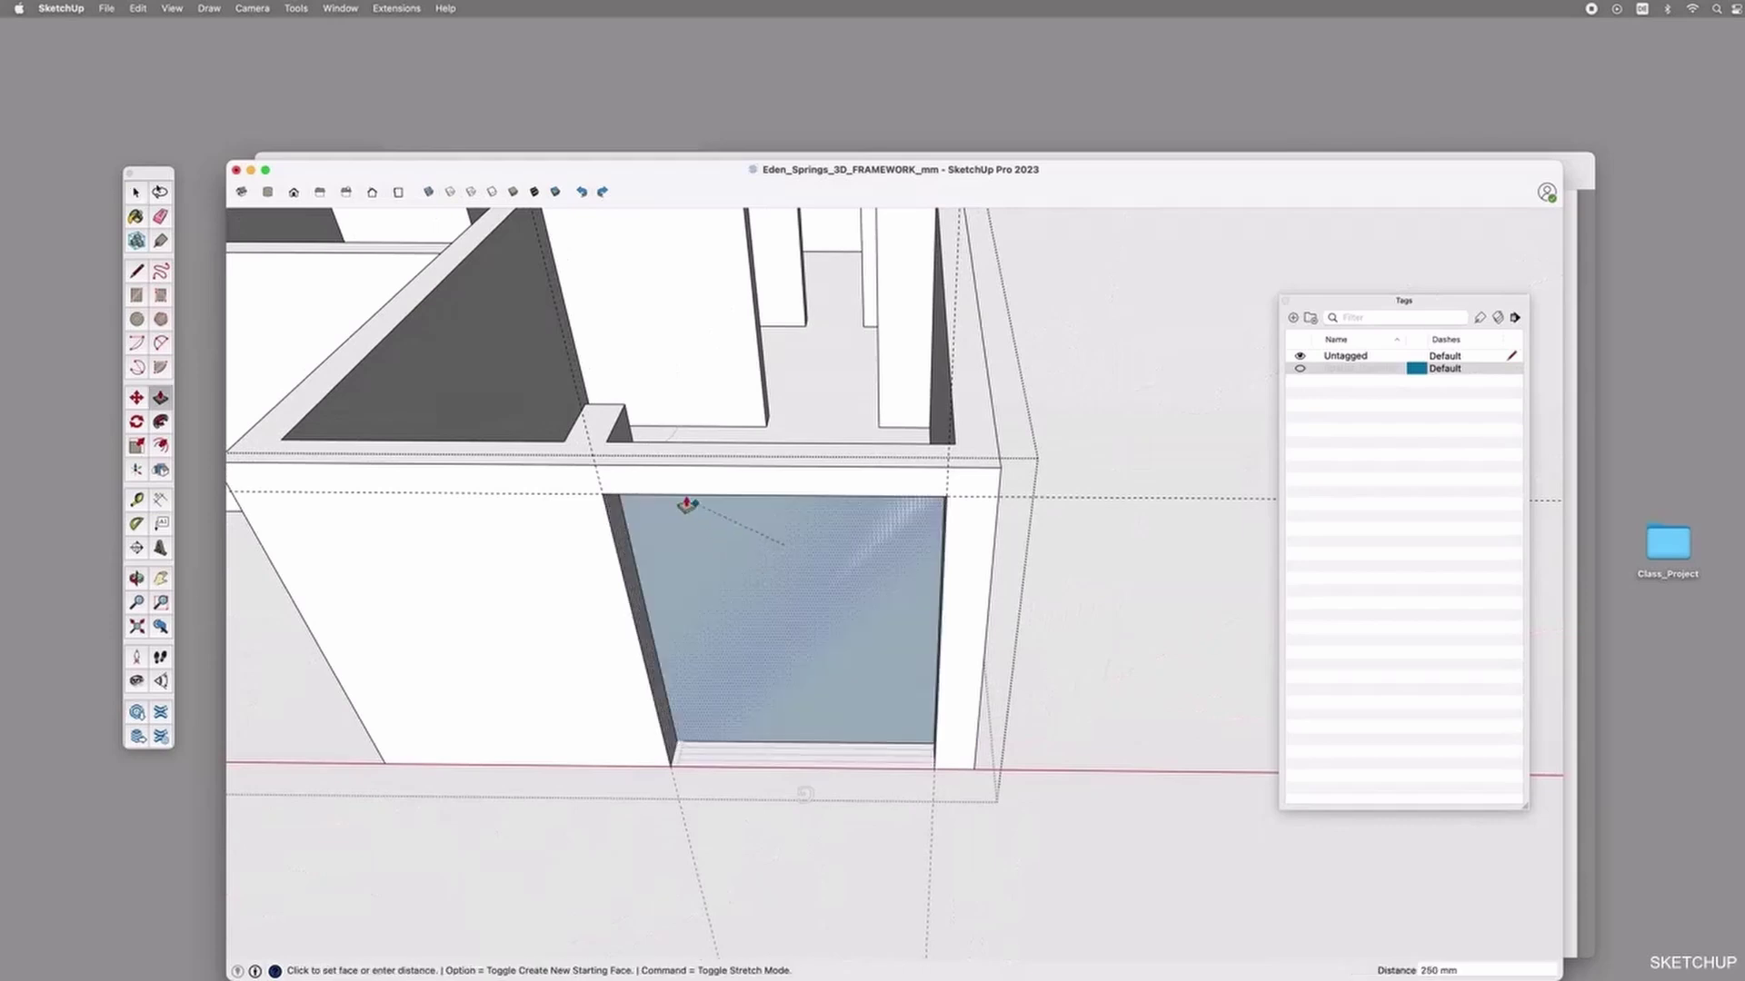
{"action": "left_click", "coordinate": [612, 452]}
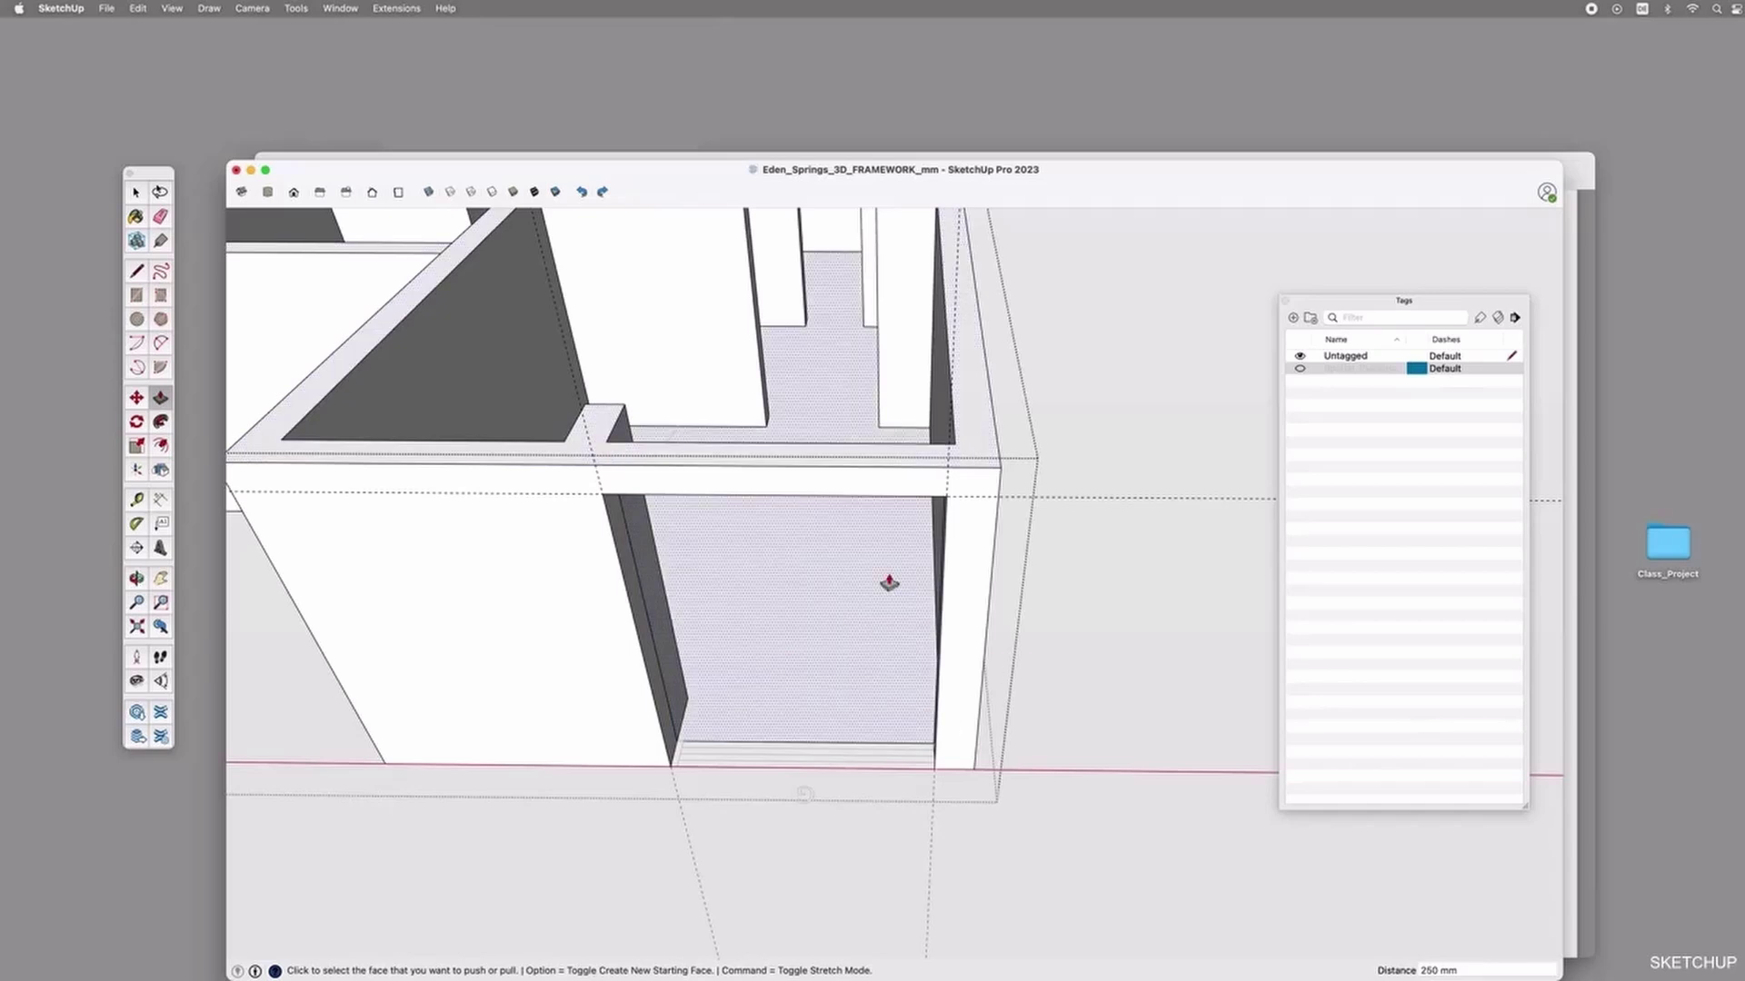
{"action": "key", "text": "super+z"}
{"action": "left_click", "coordinate": [792, 598]}
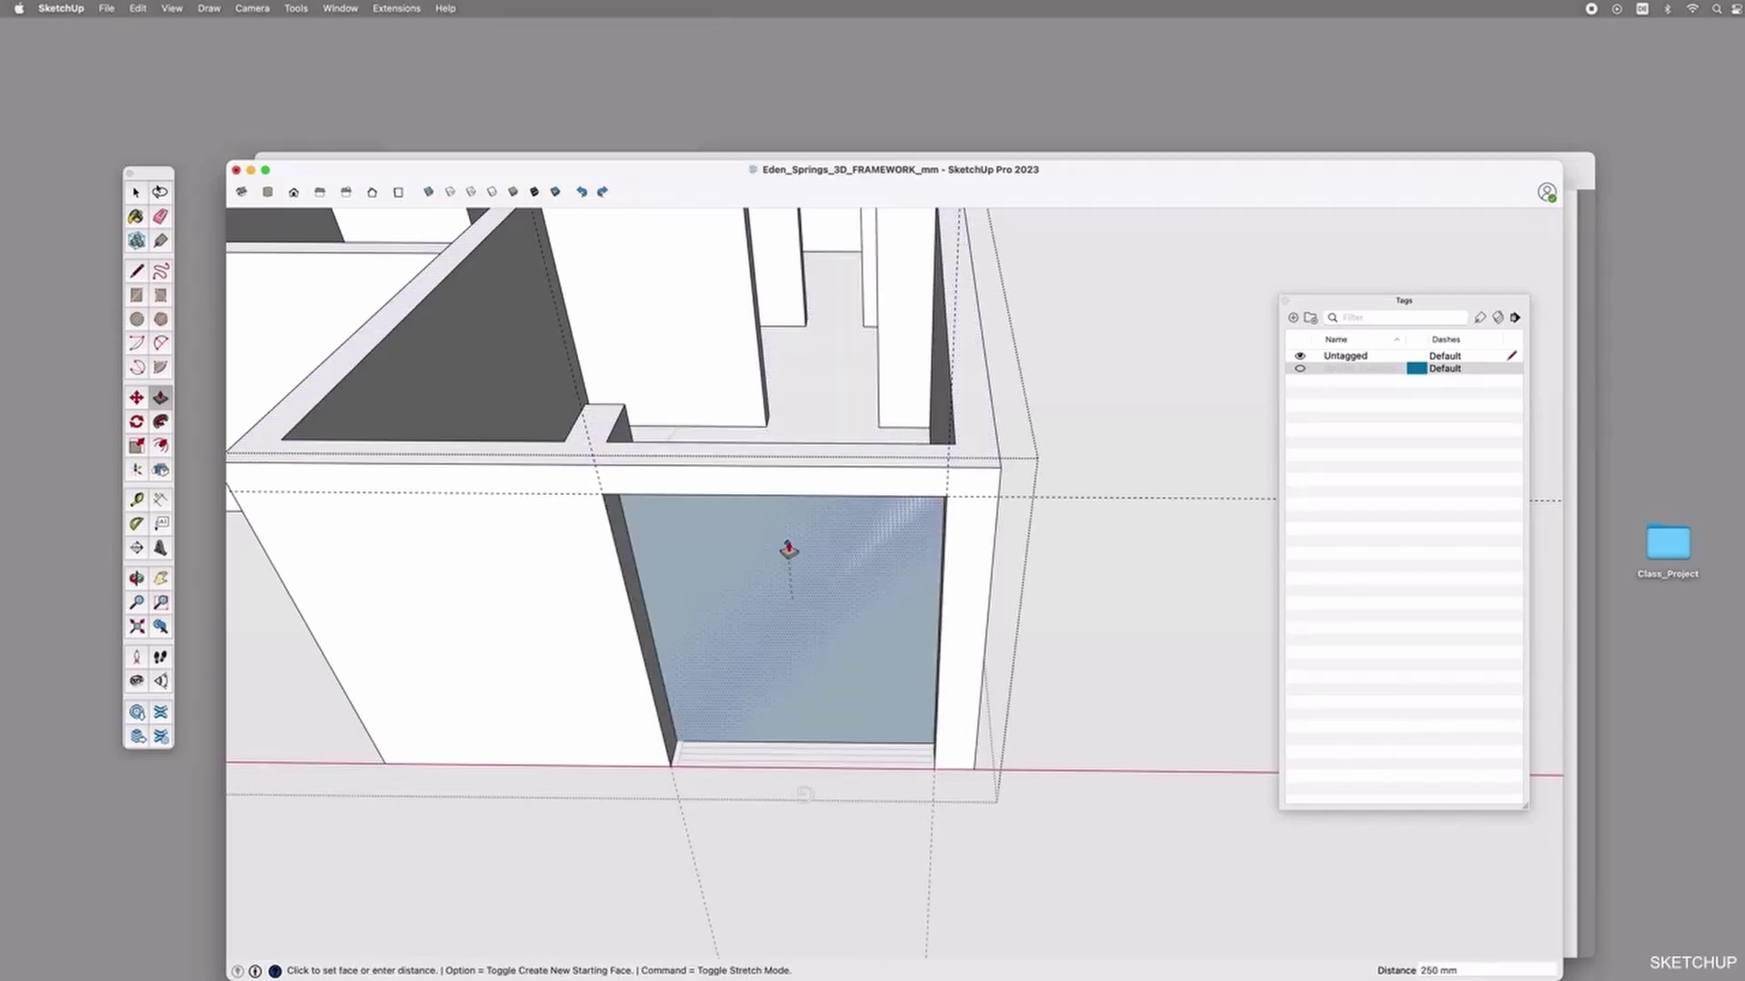
{"action": "left_click", "coordinate": [800, 440]}
{"action": "key", "text": "o"}
{"action": "left_click_drag", "start_coordinate": [693, 541], "coordinate": [688, 637]}
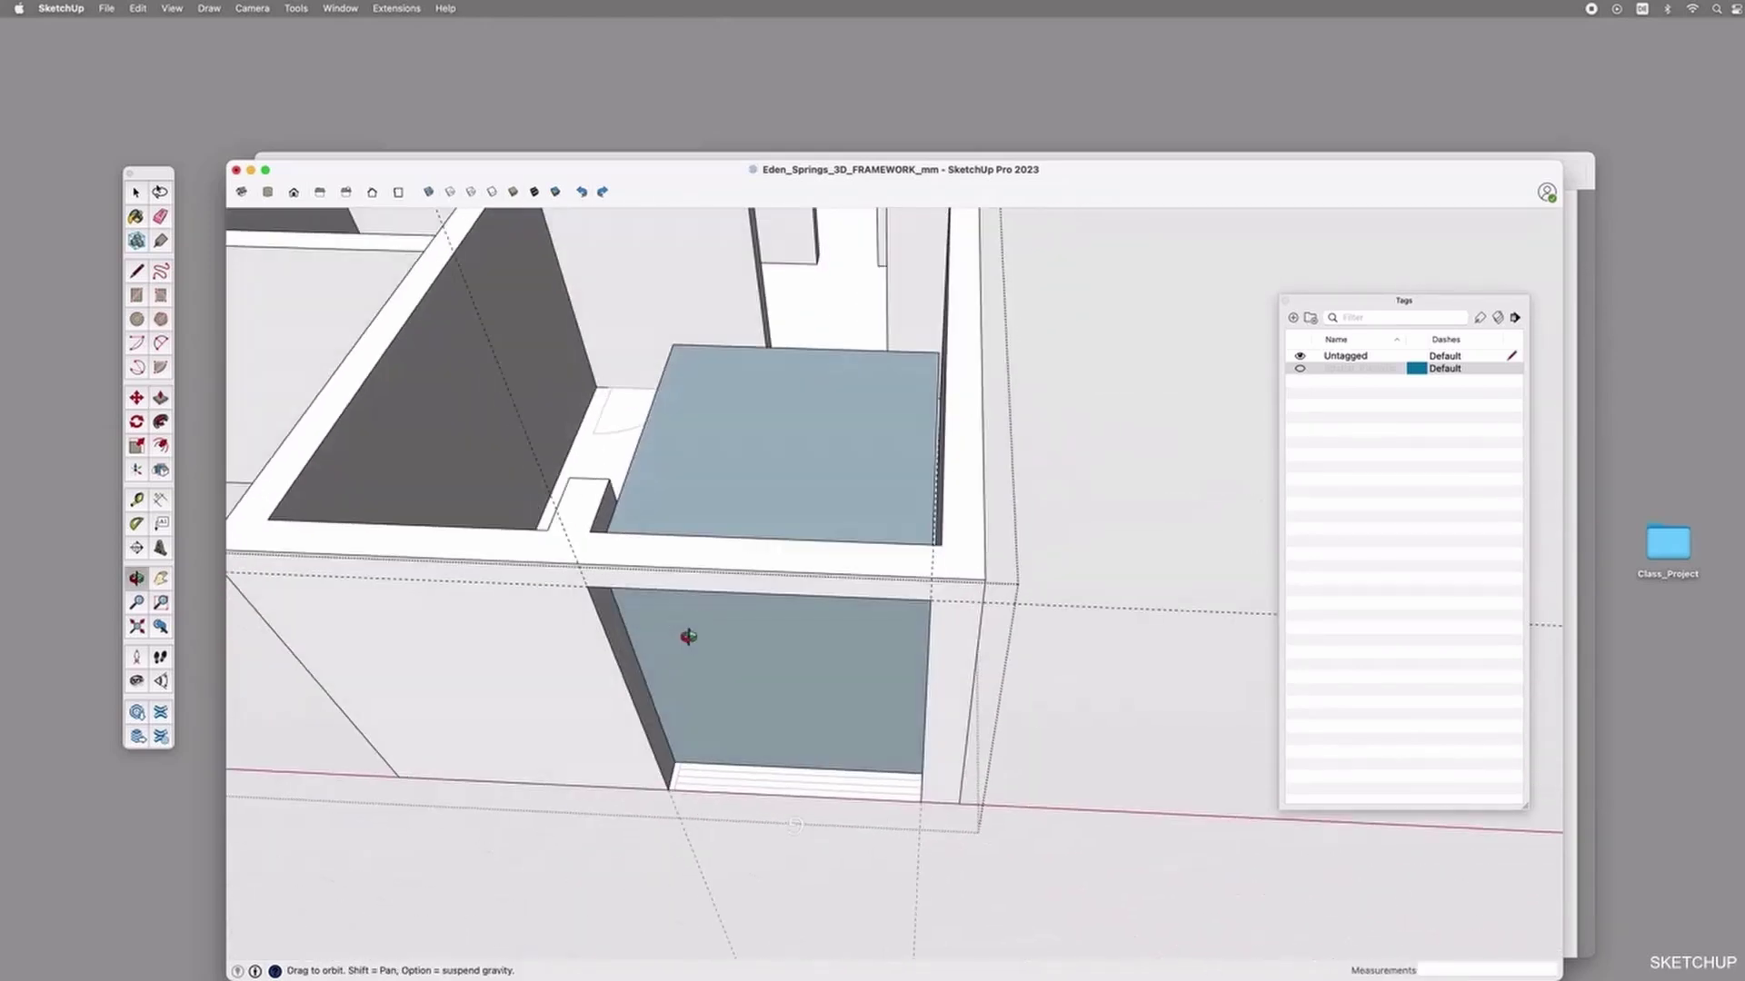
{"action": "key", "text": "p"}
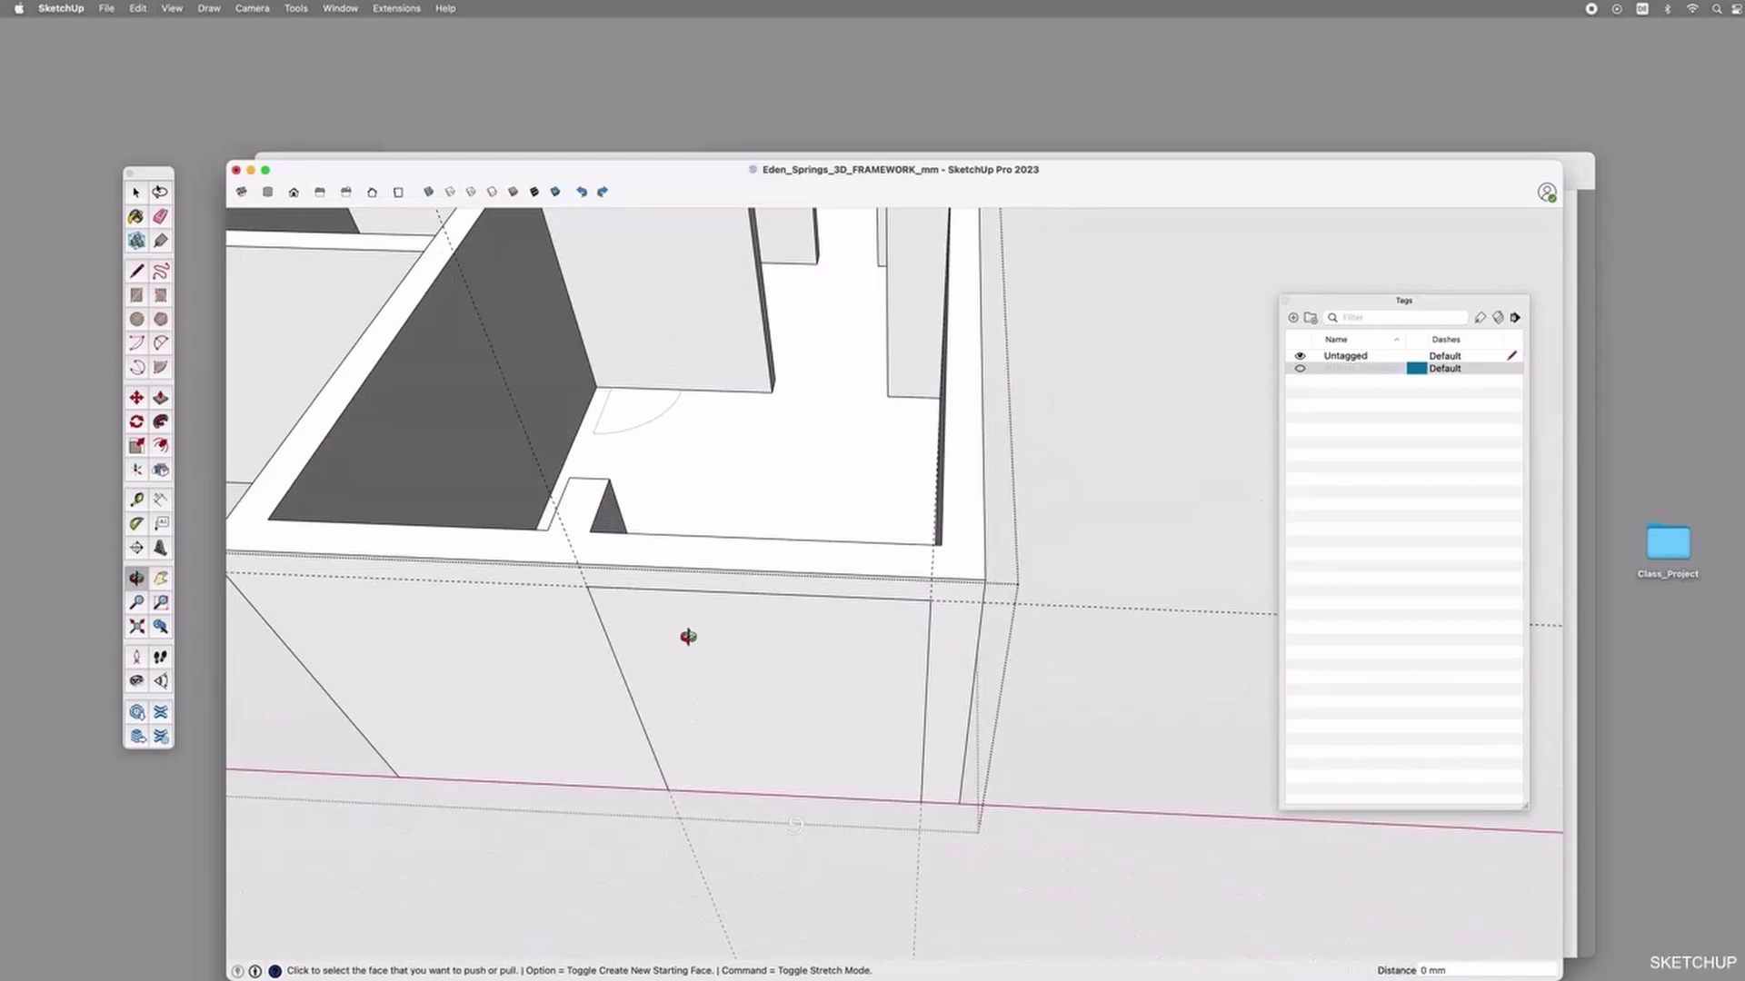
Push the window G rectangle through Framework 2's outer wall to cut the opening and close the group.
{"action": "mouse_move", "coordinate": [695, 672]}
{"action": "middle_mouse_down"}
{"action": "mouse_move", "coordinate": [970, 669]}
{"action": "mouse_move", "coordinate": [884, 542]}
{"action": "middle_mouse_up"}
{"action": "left_click", "coordinate": [832, 536]}
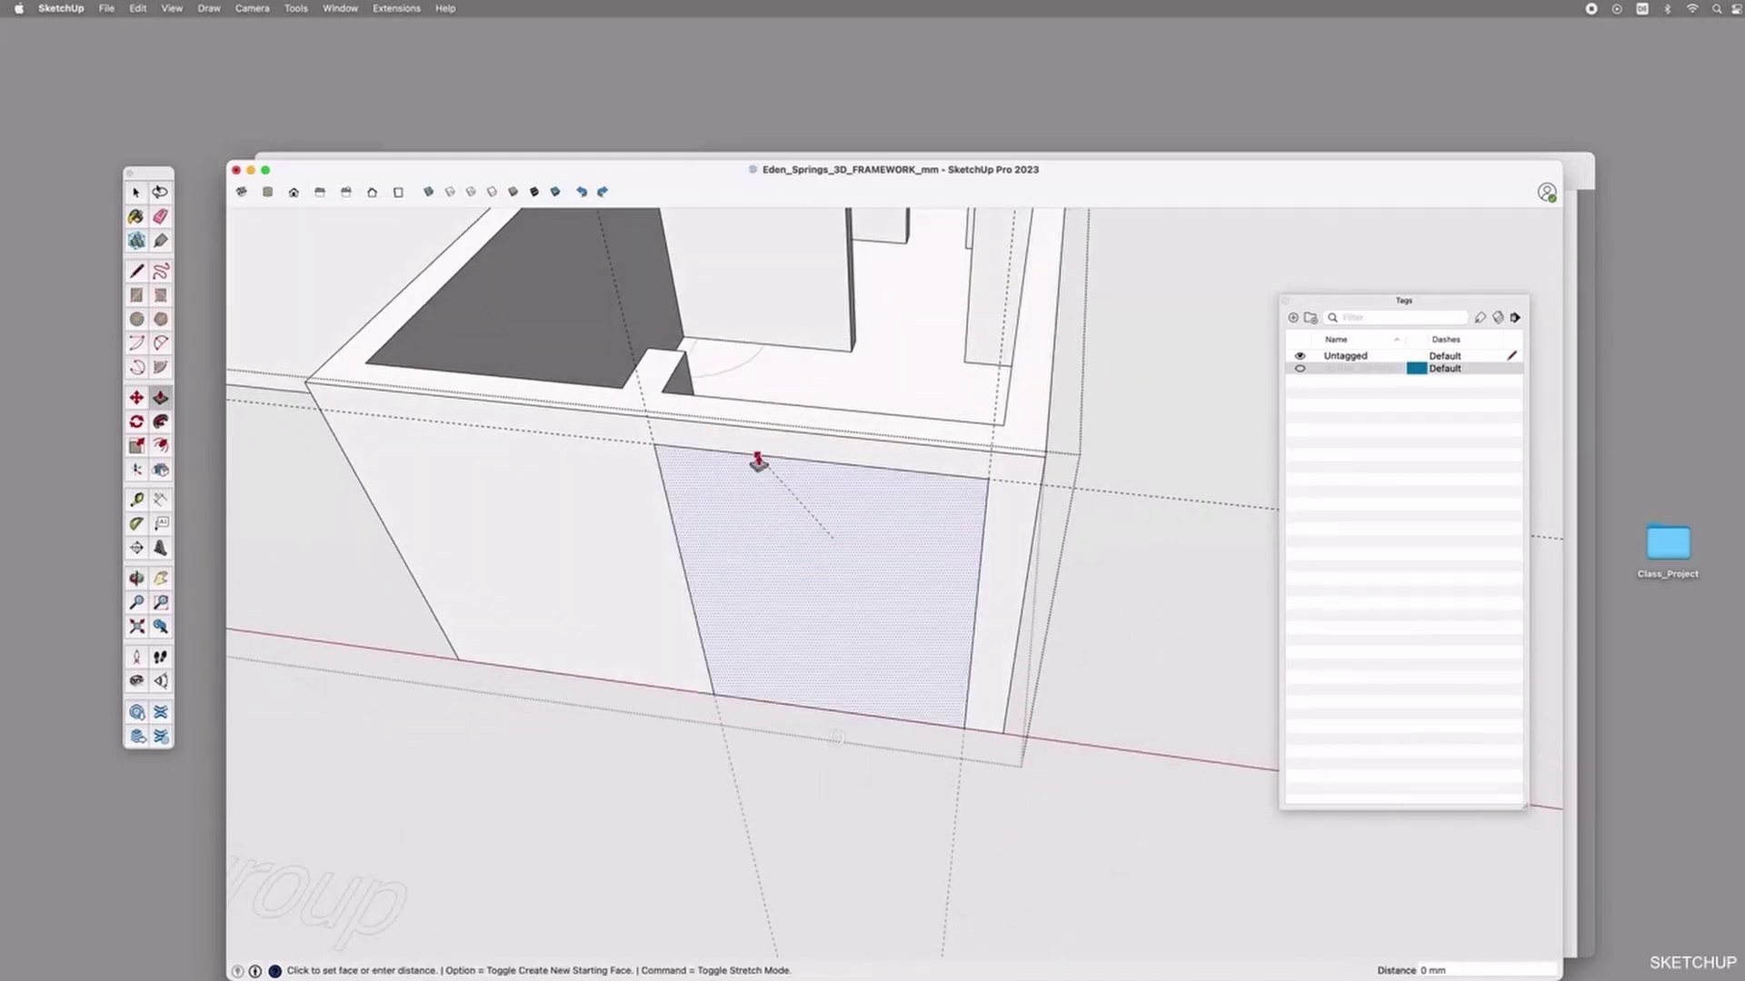
{"action": "left_click", "coordinate": [666, 400]}
{"action": "key", "text": "space"}
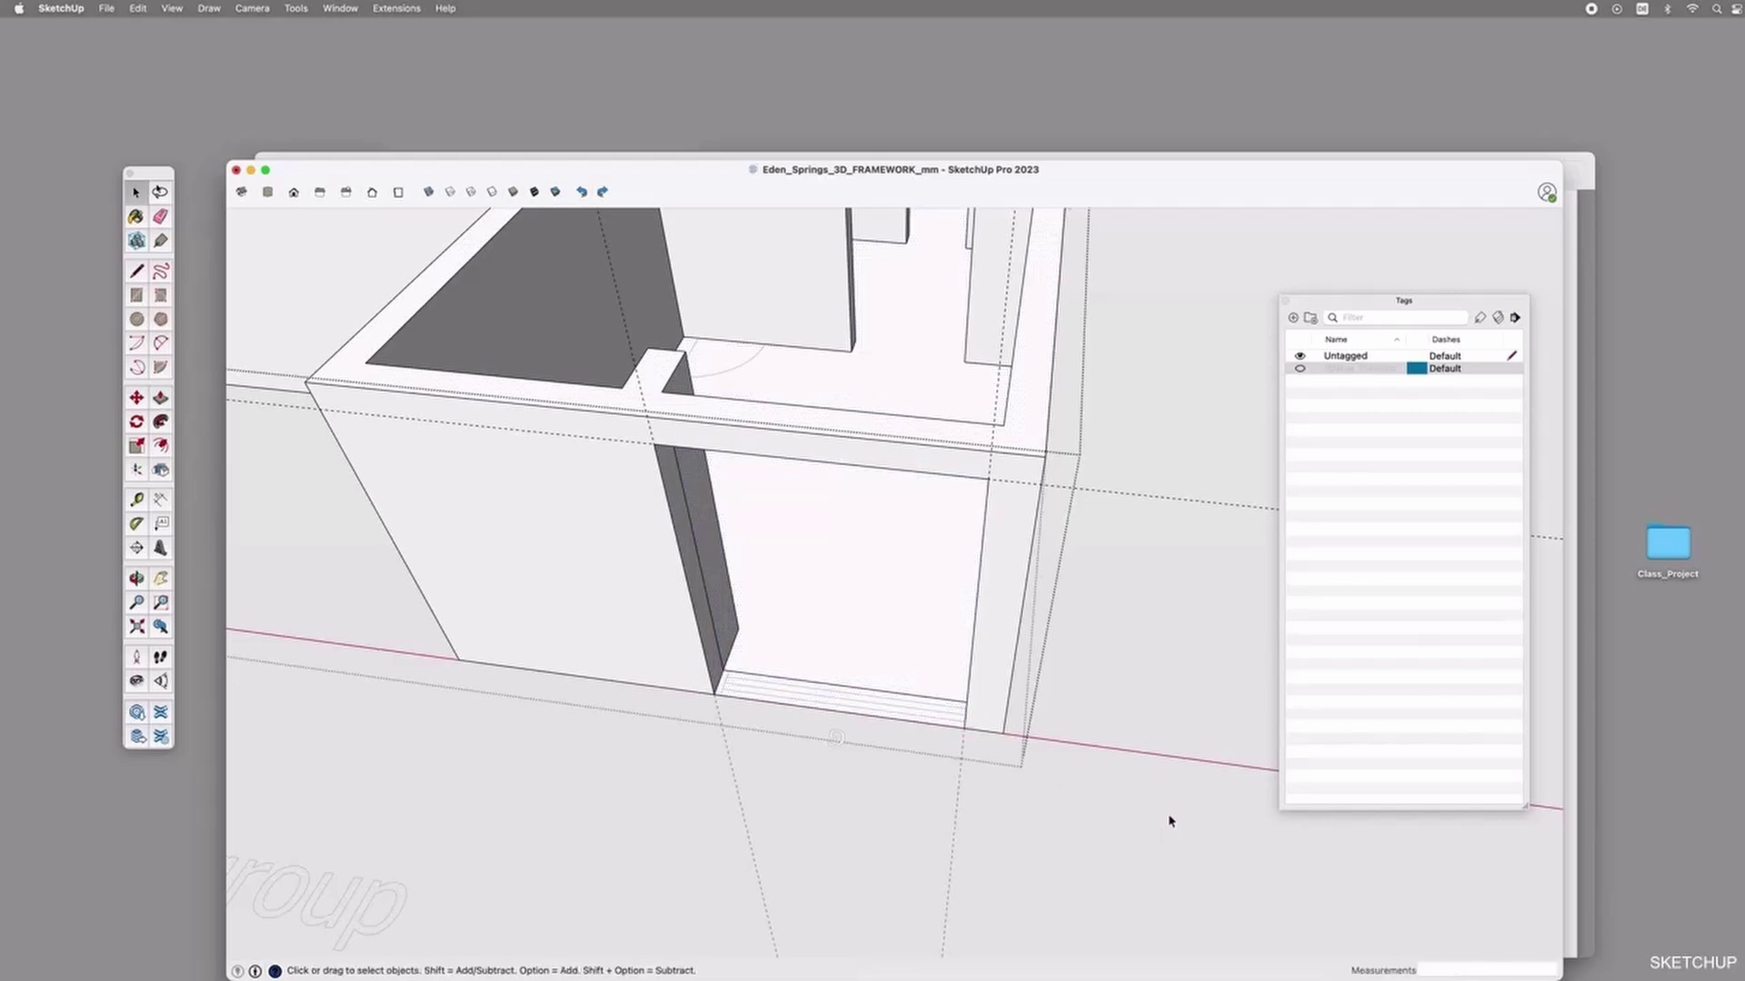
{"action": "middle_click_drag", "start_coordinate": [888, 836], "coordinate": [1008, 682]}
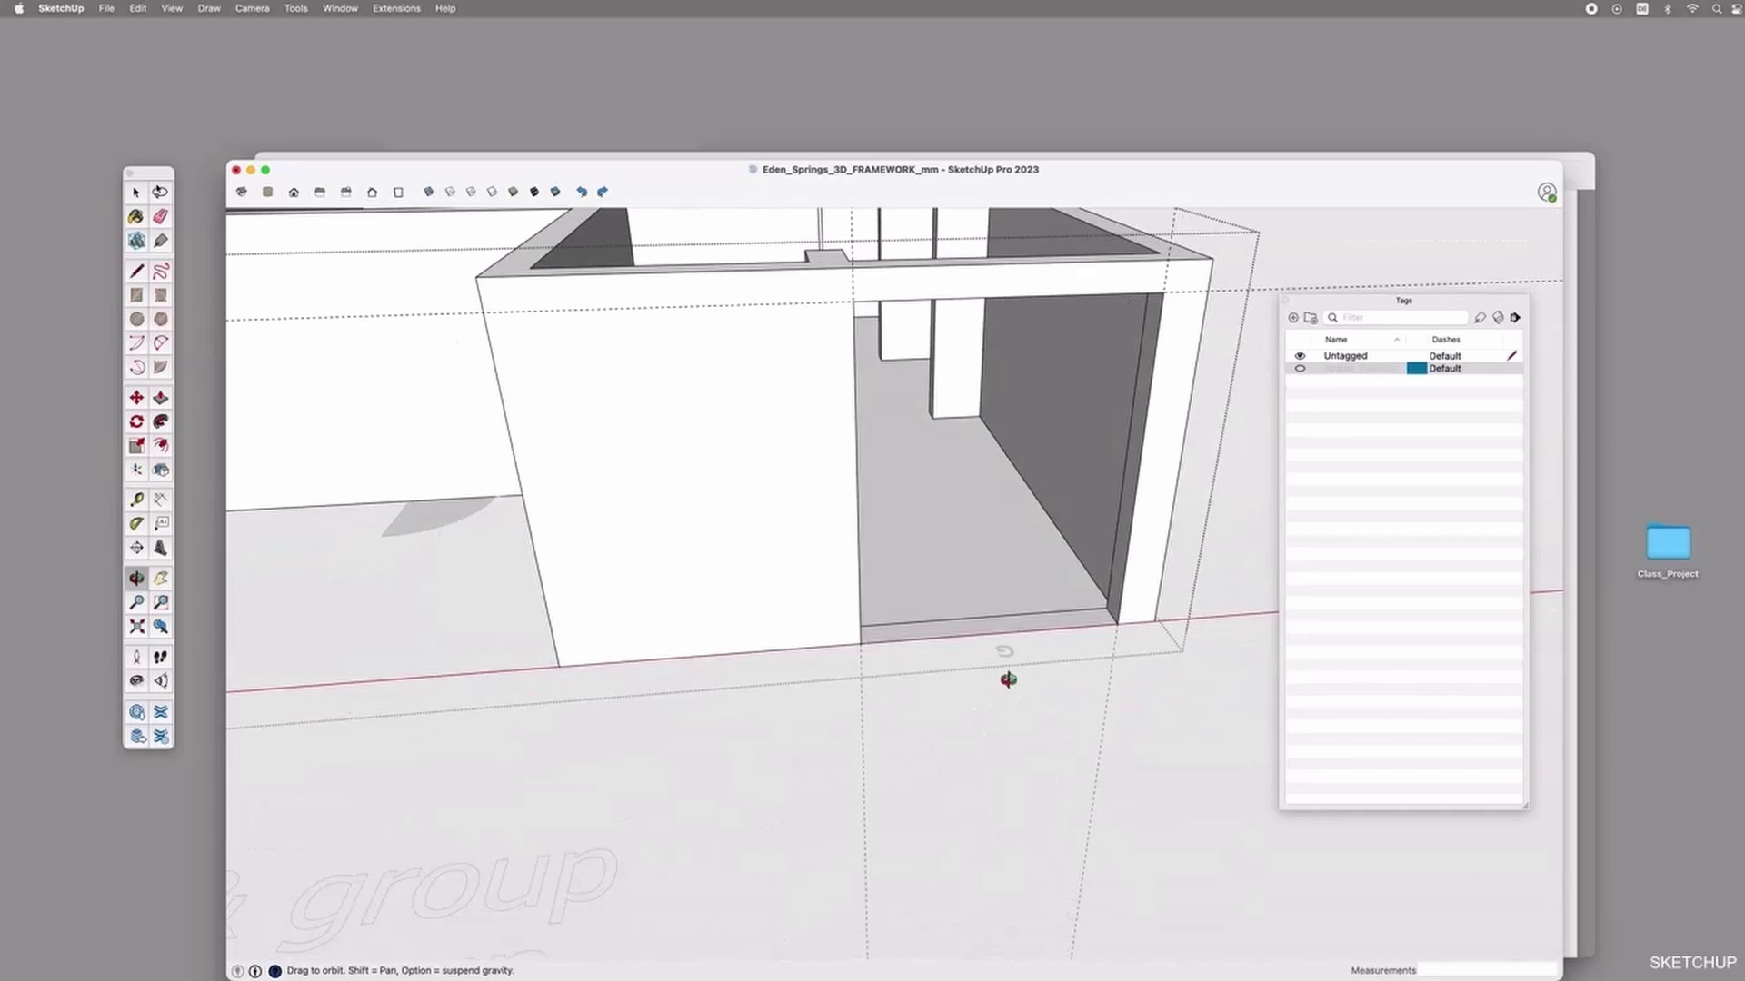
{"action": "scroll", "coordinate": [1009, 679], "scroll_direction": "down", "scroll_amount": 5}
{"action": "key", "text": "space"}
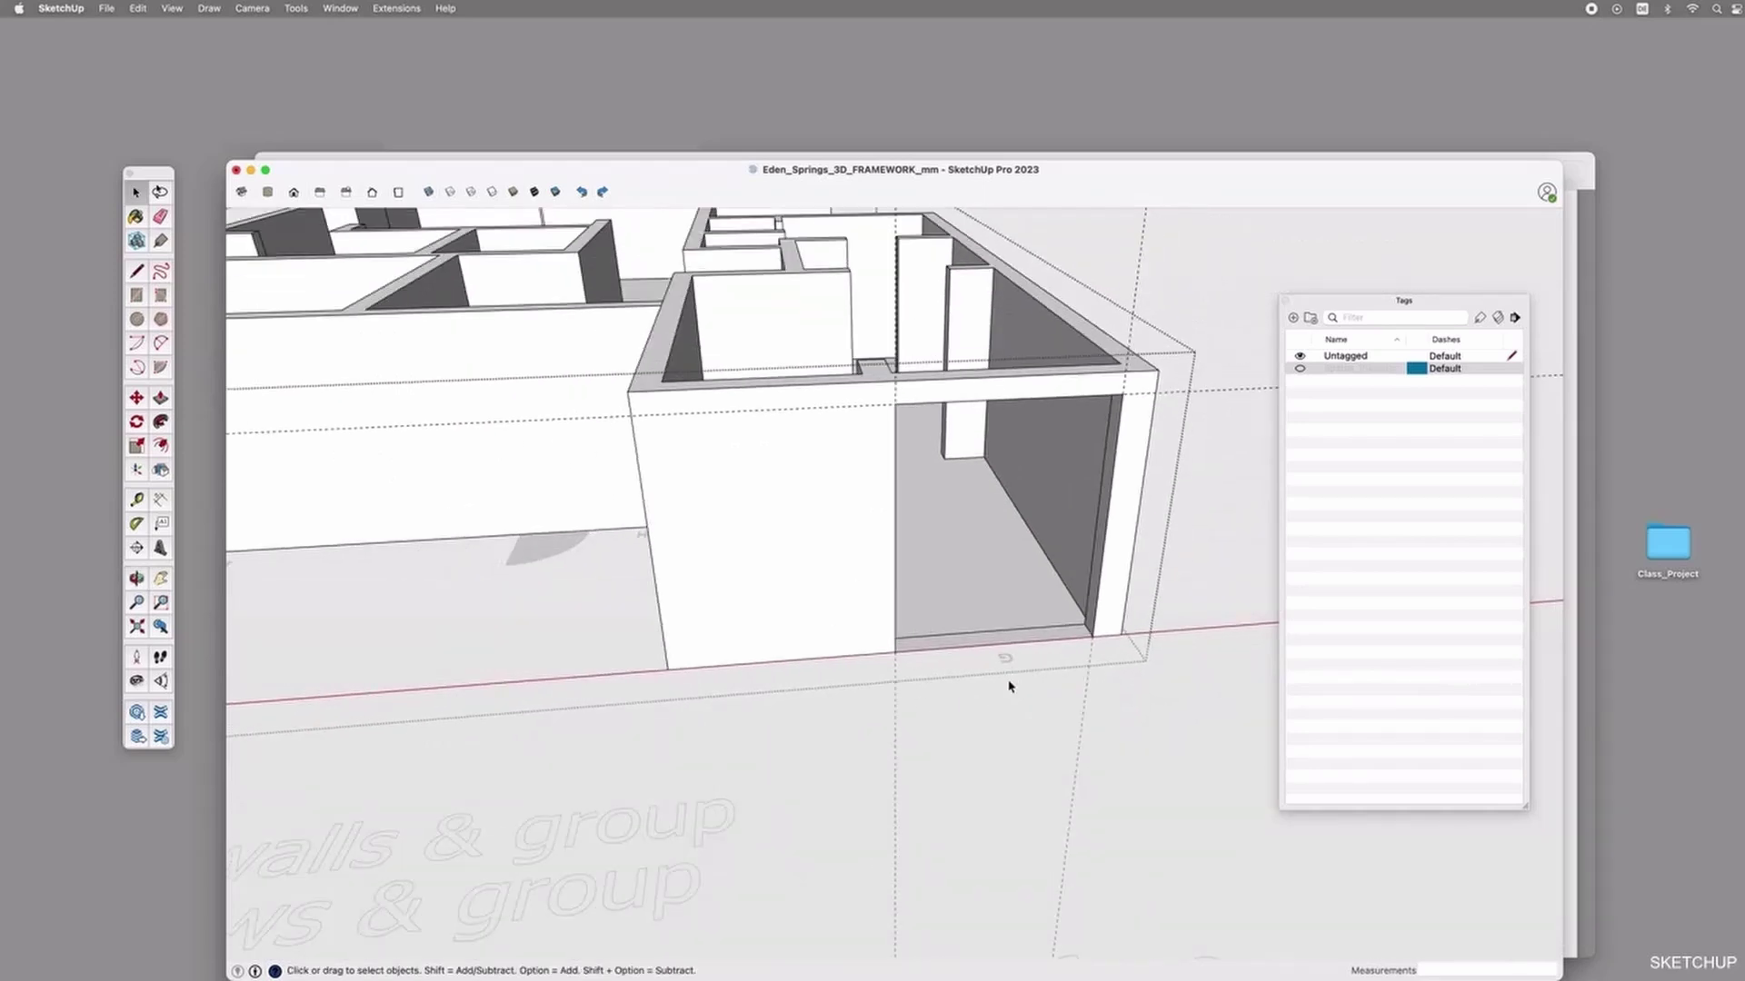
{"action": "left_click", "coordinate": [1009, 682]}
Compare the finished window G openings in Framework 2 and Framework 1.
{"action": "key", "text": "o"}
{"action": "middle_click_drag", "start_coordinate": [1017, 603], "coordinate": [995, 760], "text": "shift"}
{"action": "scroll", "coordinate": [996, 760], "scroll_direction": "down", "scroll_amount": 5}
{"action": "middle_click_drag", "start_coordinate": [837, 748], "coordinate": [1032, 748], "text": "shift"}
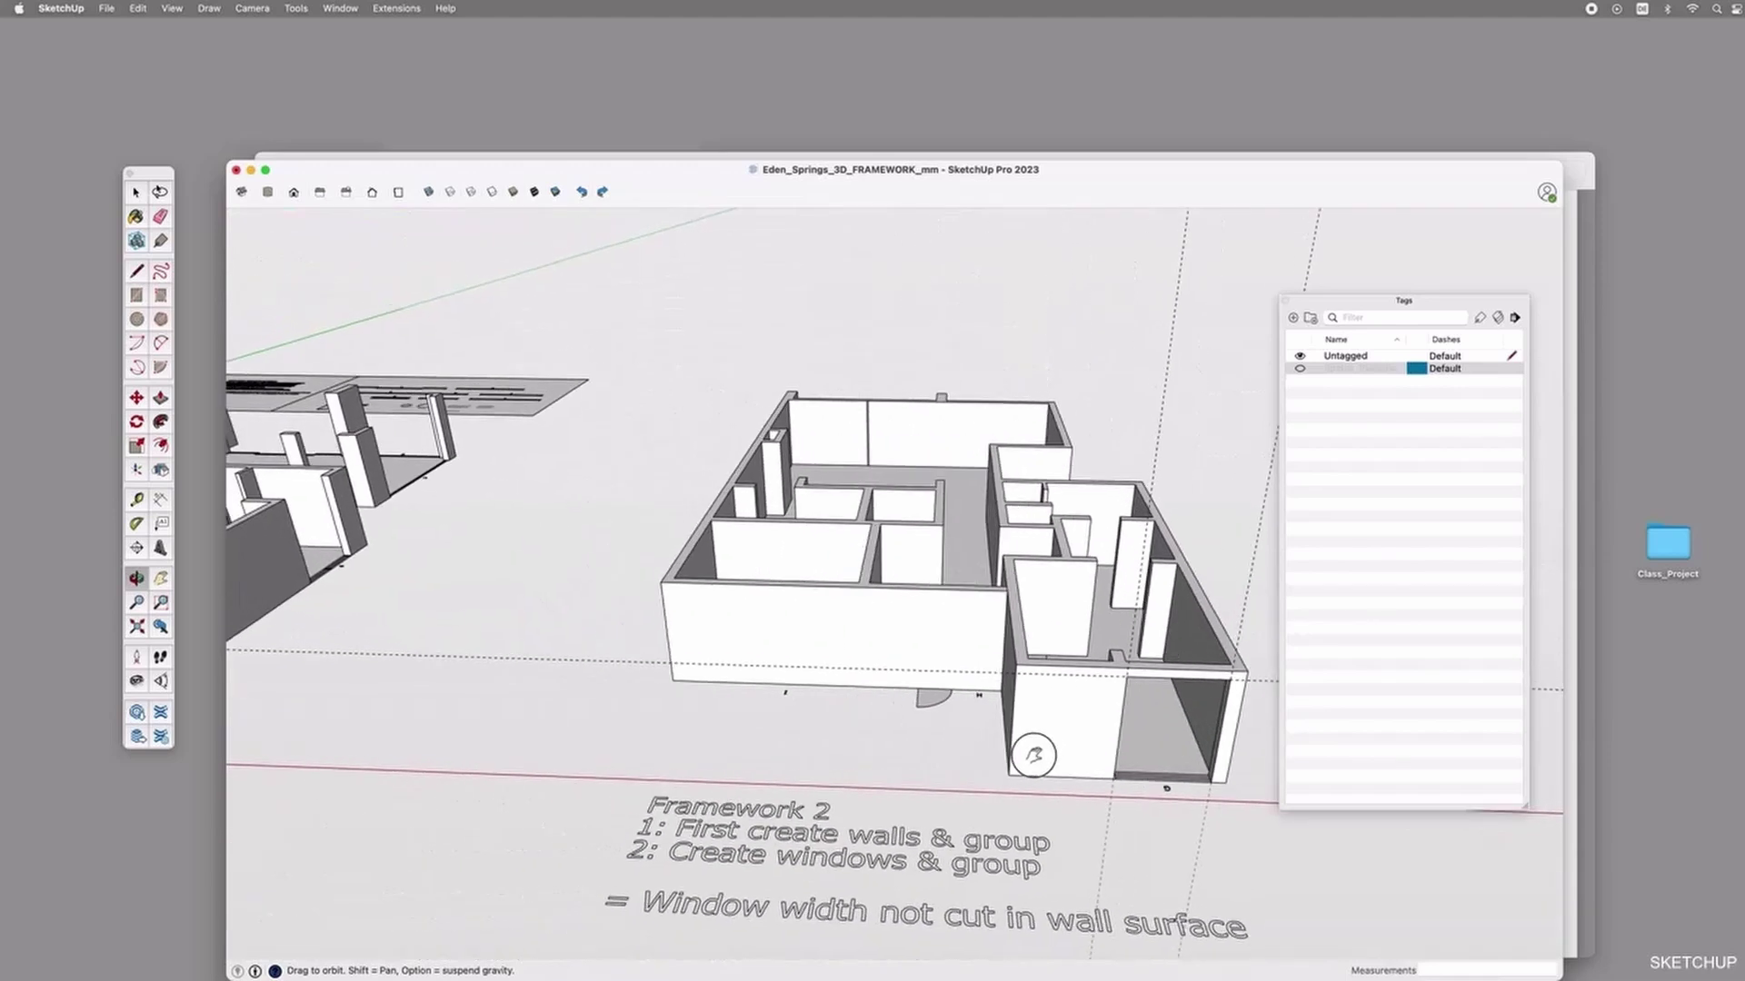
{"action": "scroll", "coordinate": [930, 751], "scroll_direction": "down", "scroll_amount": 3}
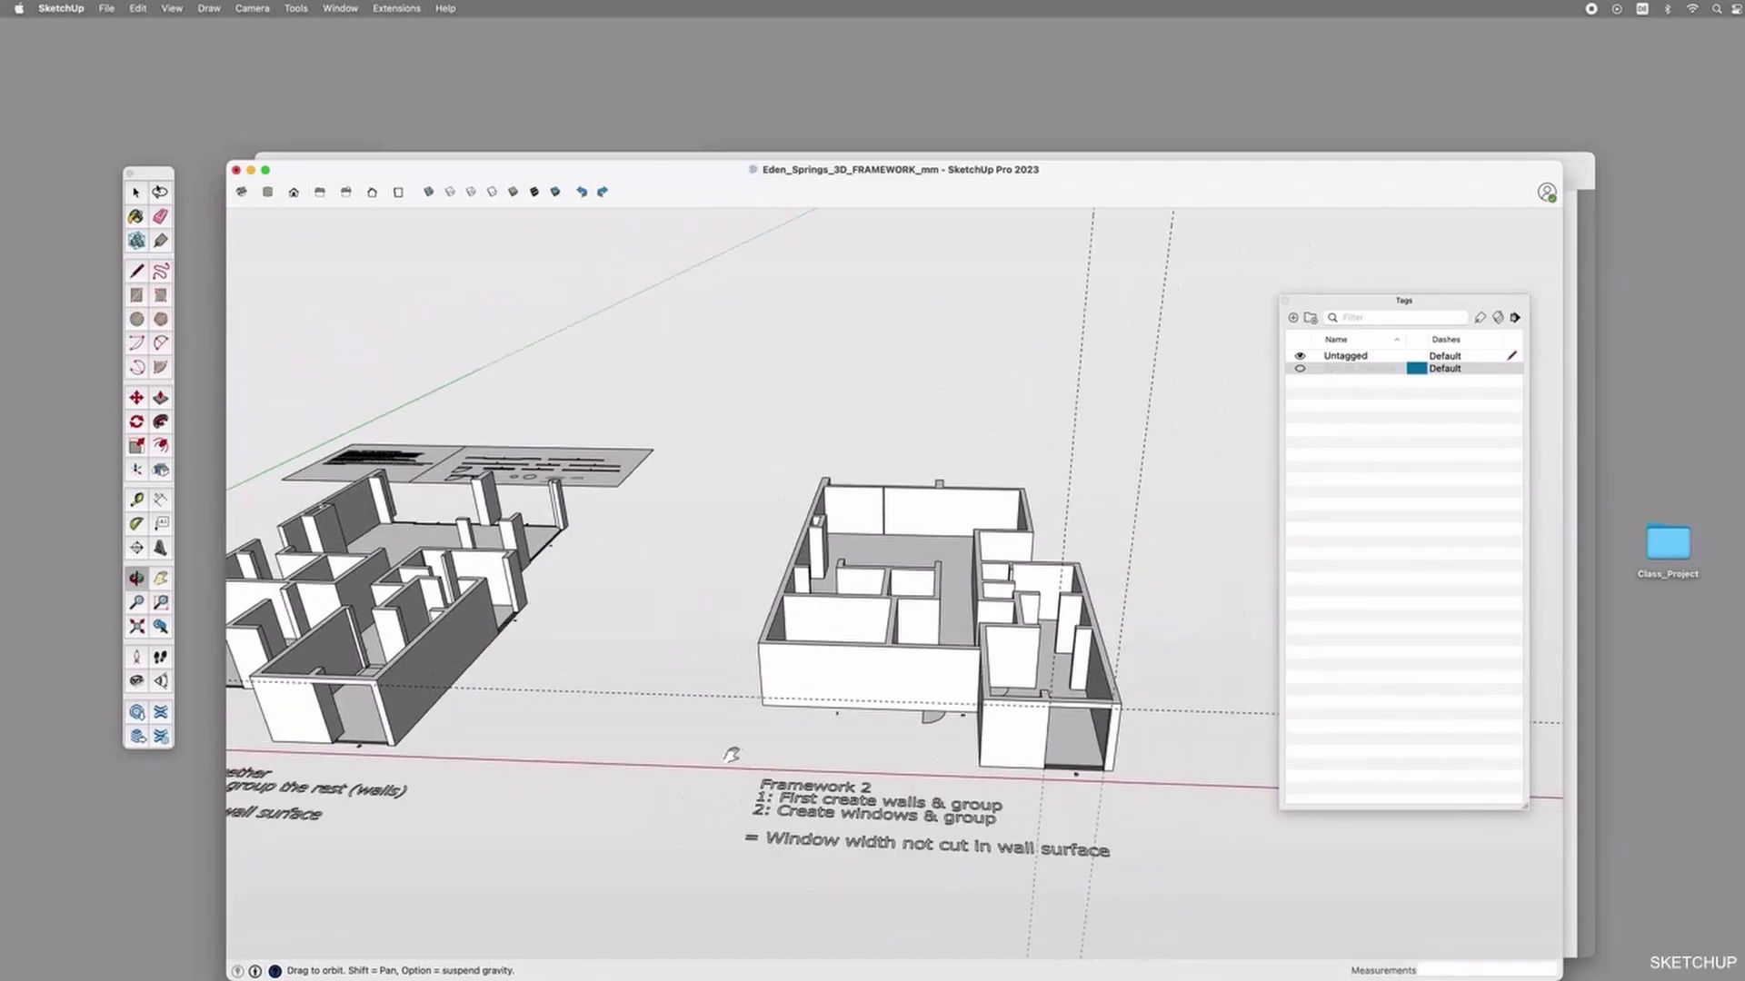
{"action": "middle_click_drag", "start_coordinate": [727, 751], "coordinate": [904, 729], "text": "shift"}
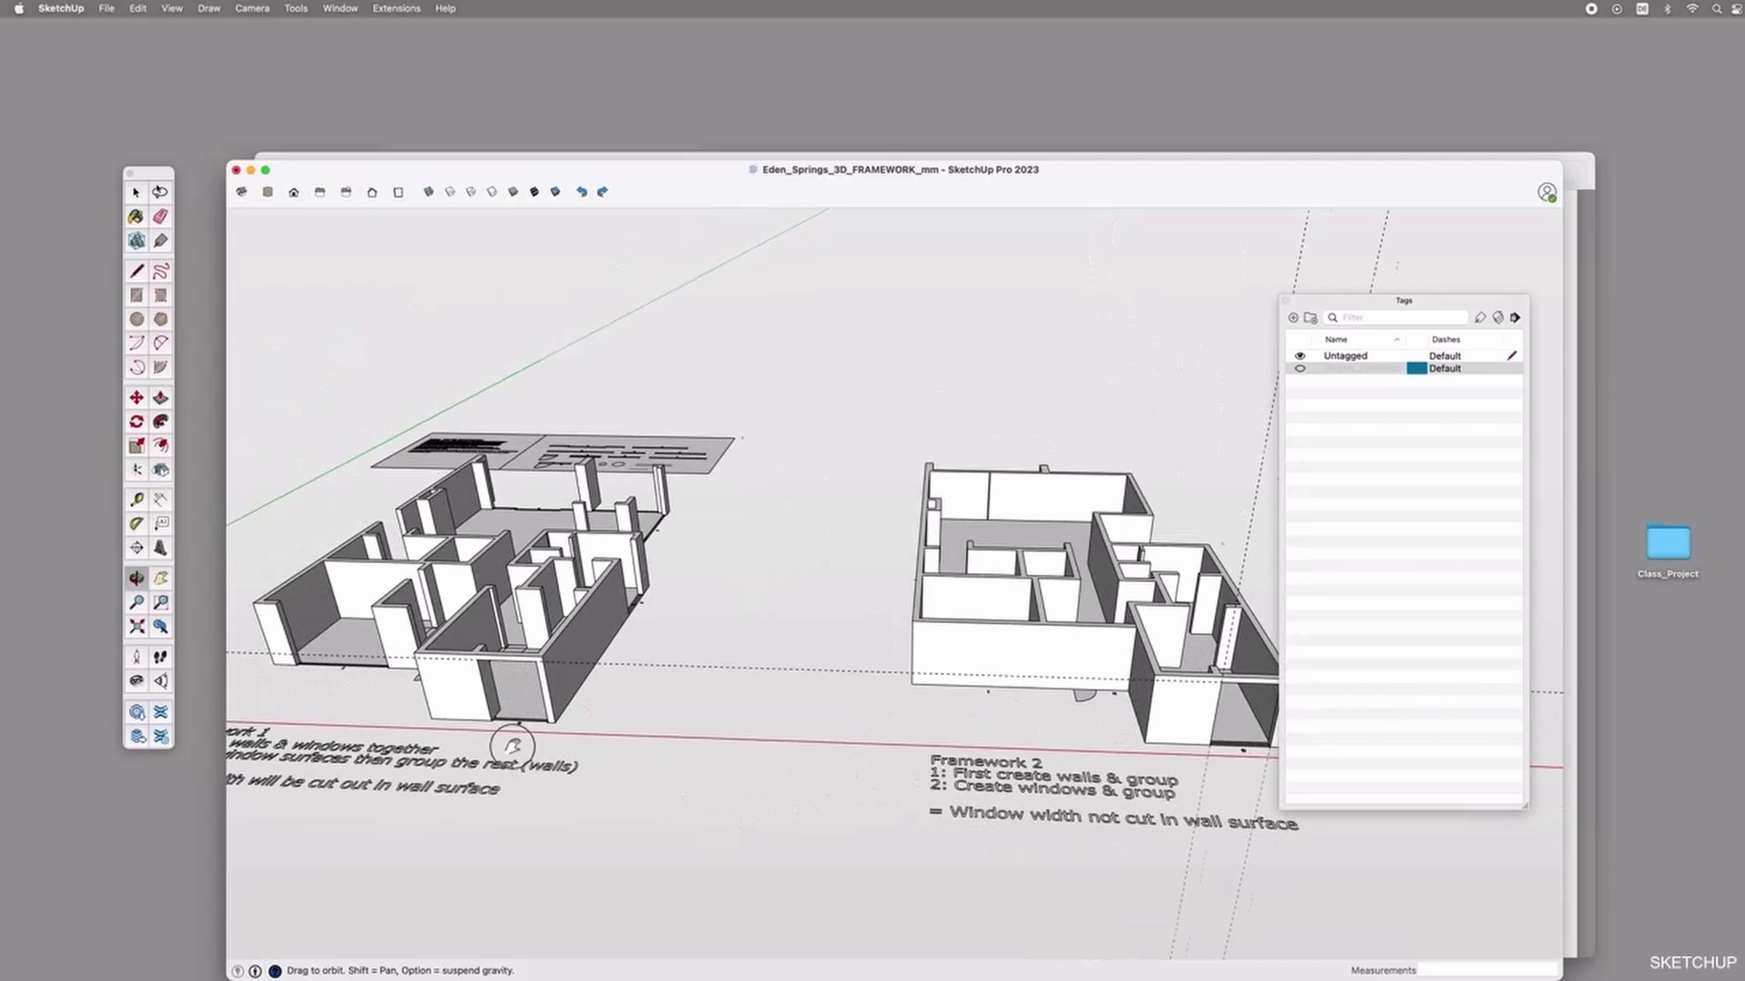
{"action": "middle_click_drag", "start_coordinate": [506, 740], "coordinate": [732, 706], "text": "shift"}
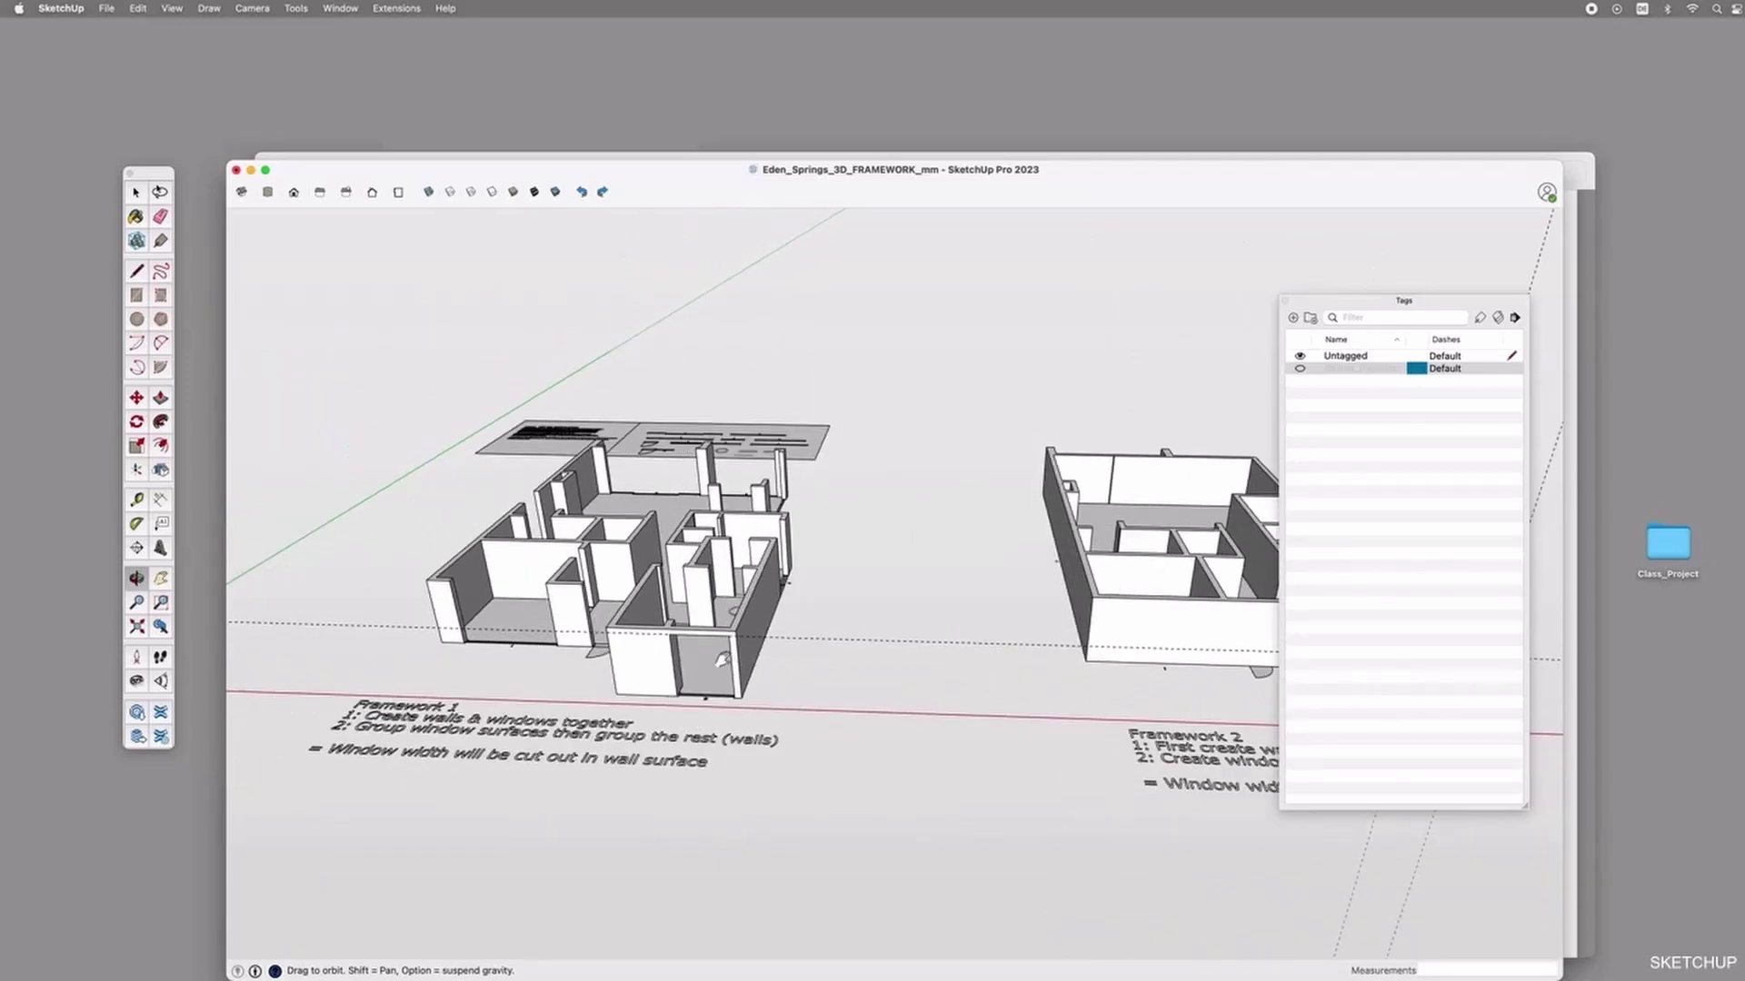
{"action": "scroll", "coordinate": [722, 661], "scroll_direction": "up", "scroll_amount": 6}
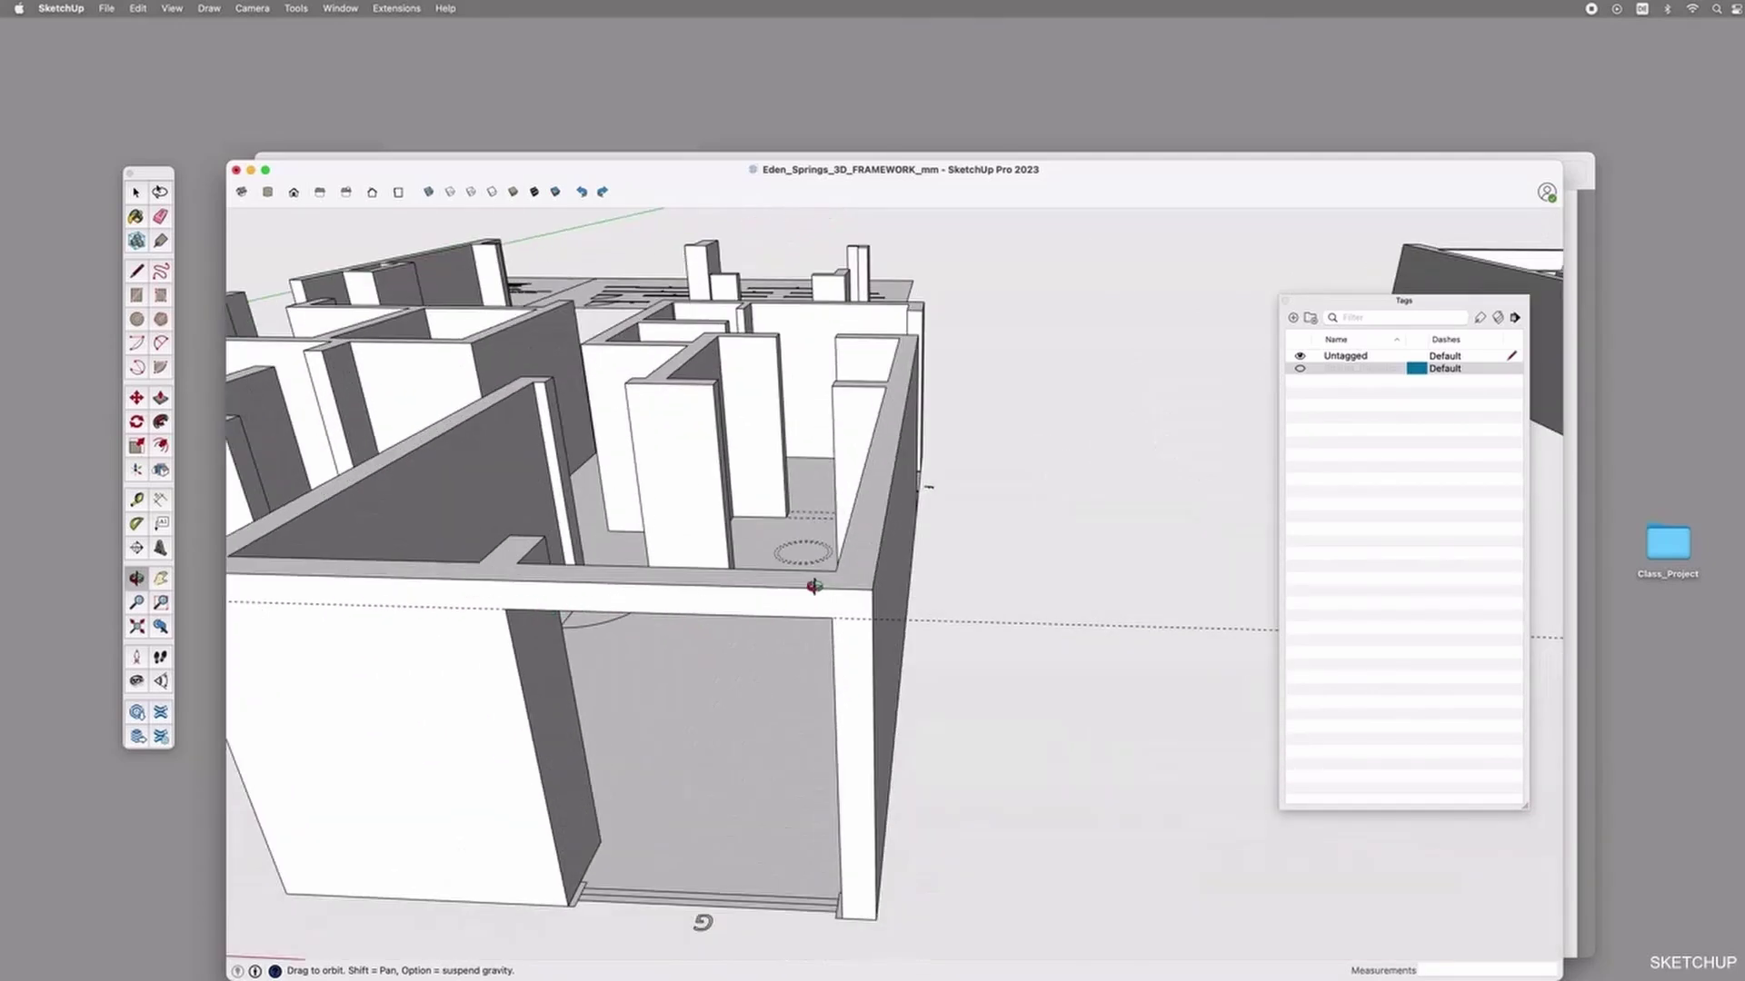
{"action": "scroll", "coordinate": [728, 643], "scroll_direction": "down", "scroll_amount": 6}
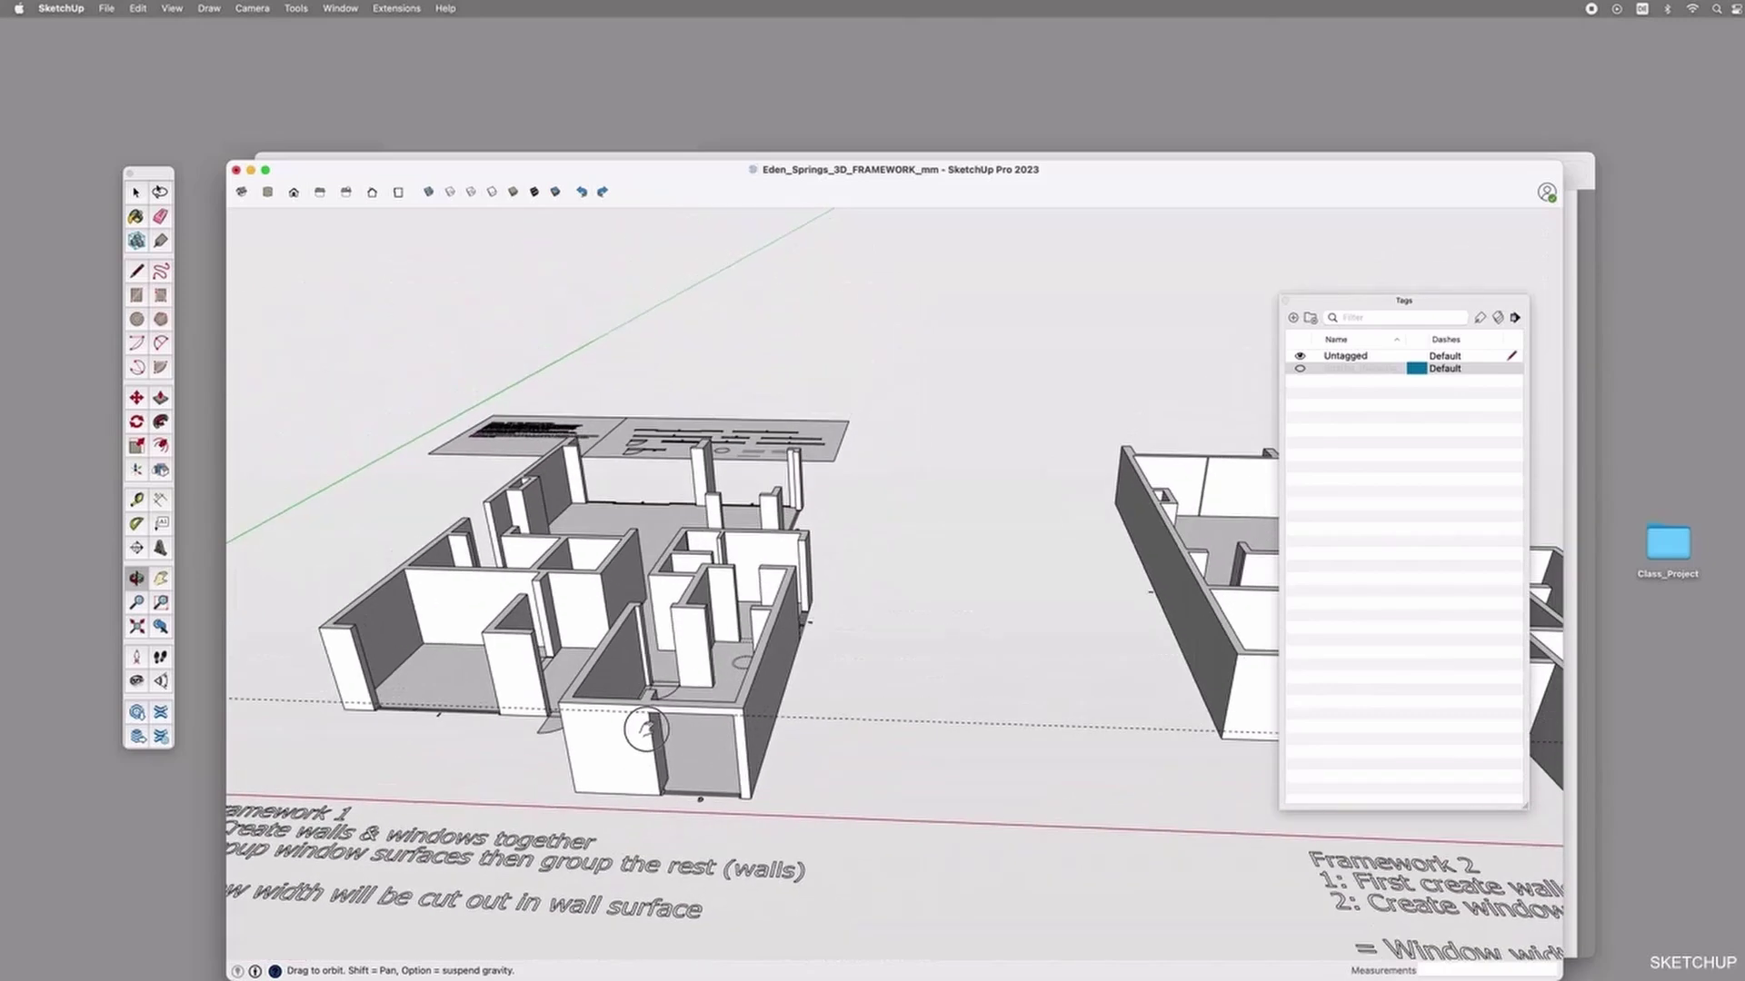
Open Framework 1's wall group and copy the bottom edge of the long outer wall's window gap 1090 mm upward.
{"action": "left_click_drag", "start_coordinate": [449, 726], "coordinate": [943, 697]}
{"action": "scroll", "coordinate": [833, 700], "scroll_direction": "up", "scroll_amount": 10}
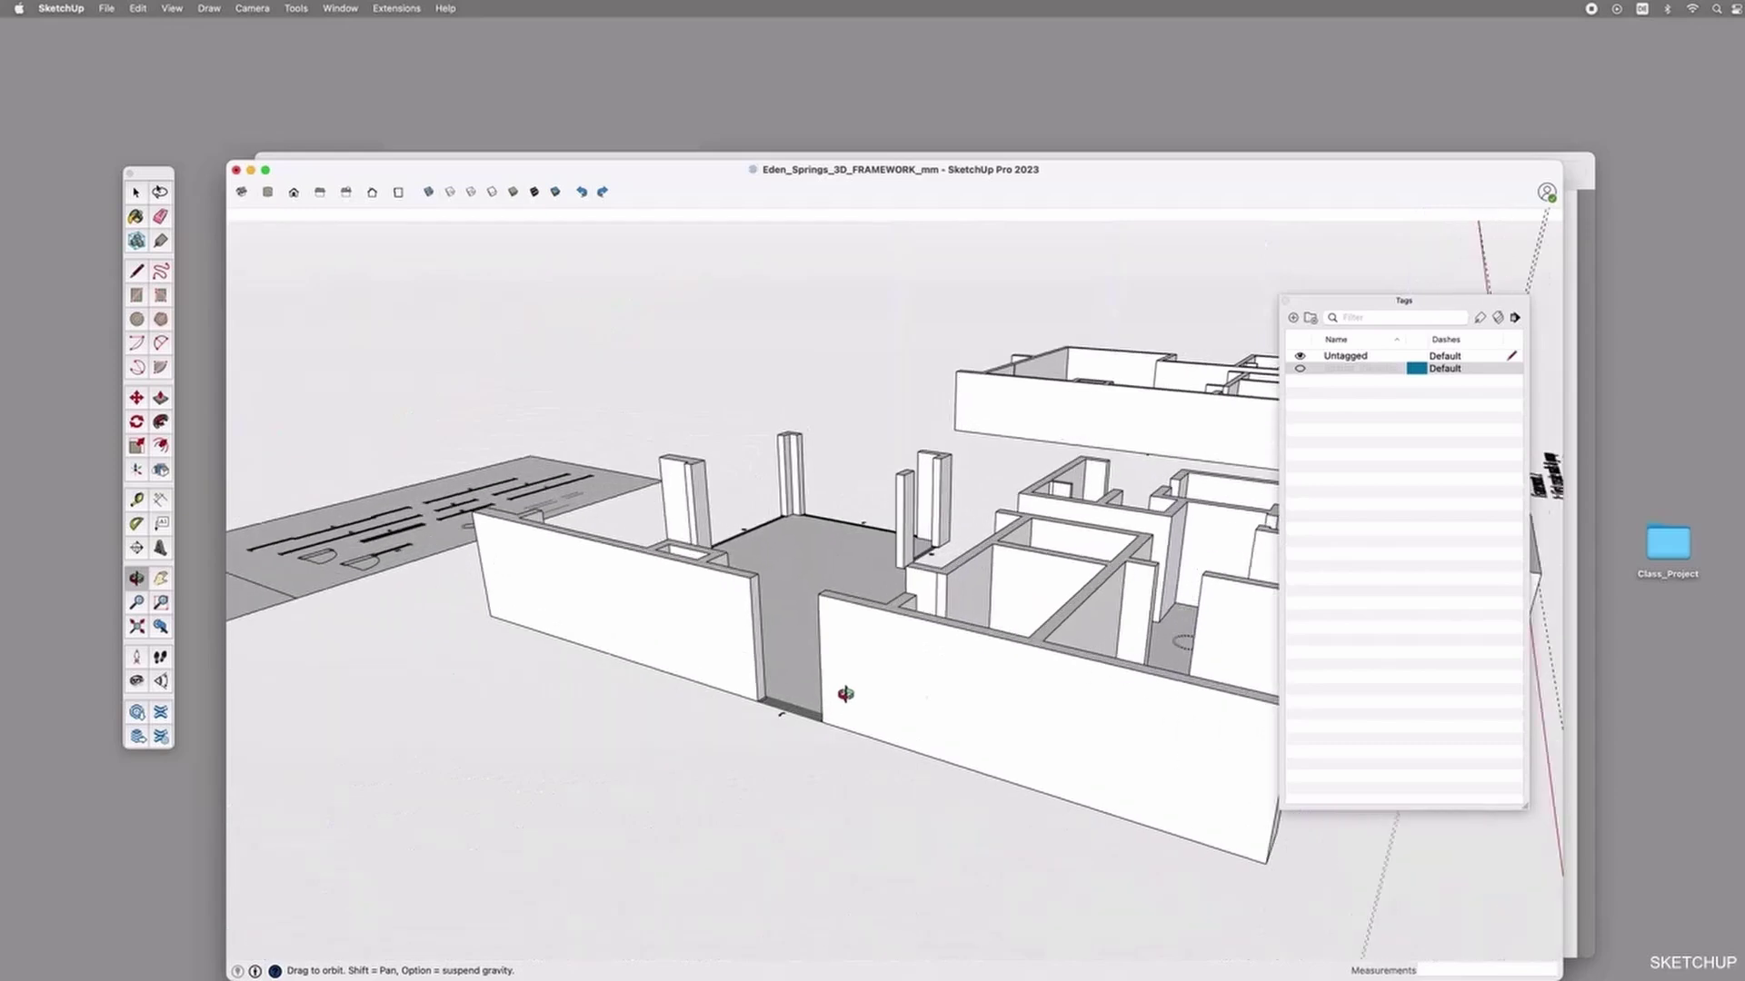
{"action": "scroll", "coordinate": [758, 654], "scroll_direction": "down", "scroll_amount": 5}
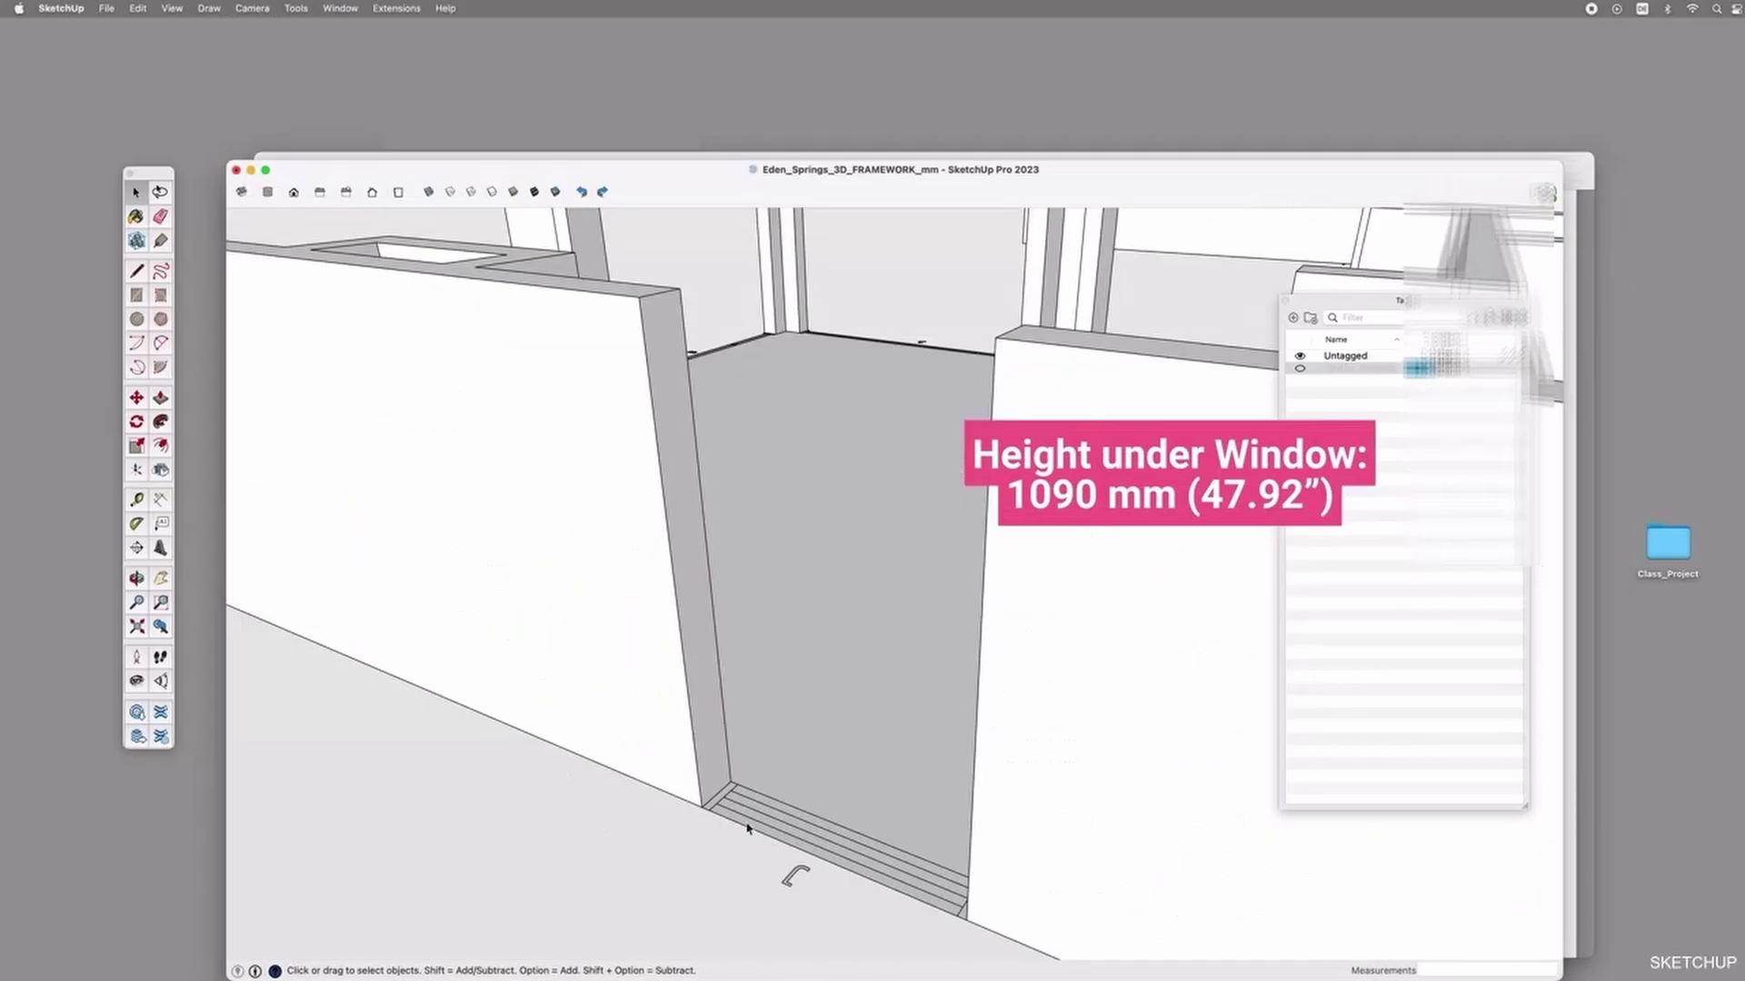
{"action": "left_click", "coordinate": [705, 761]}
{"action": "double_click", "coordinate": [699, 780]}
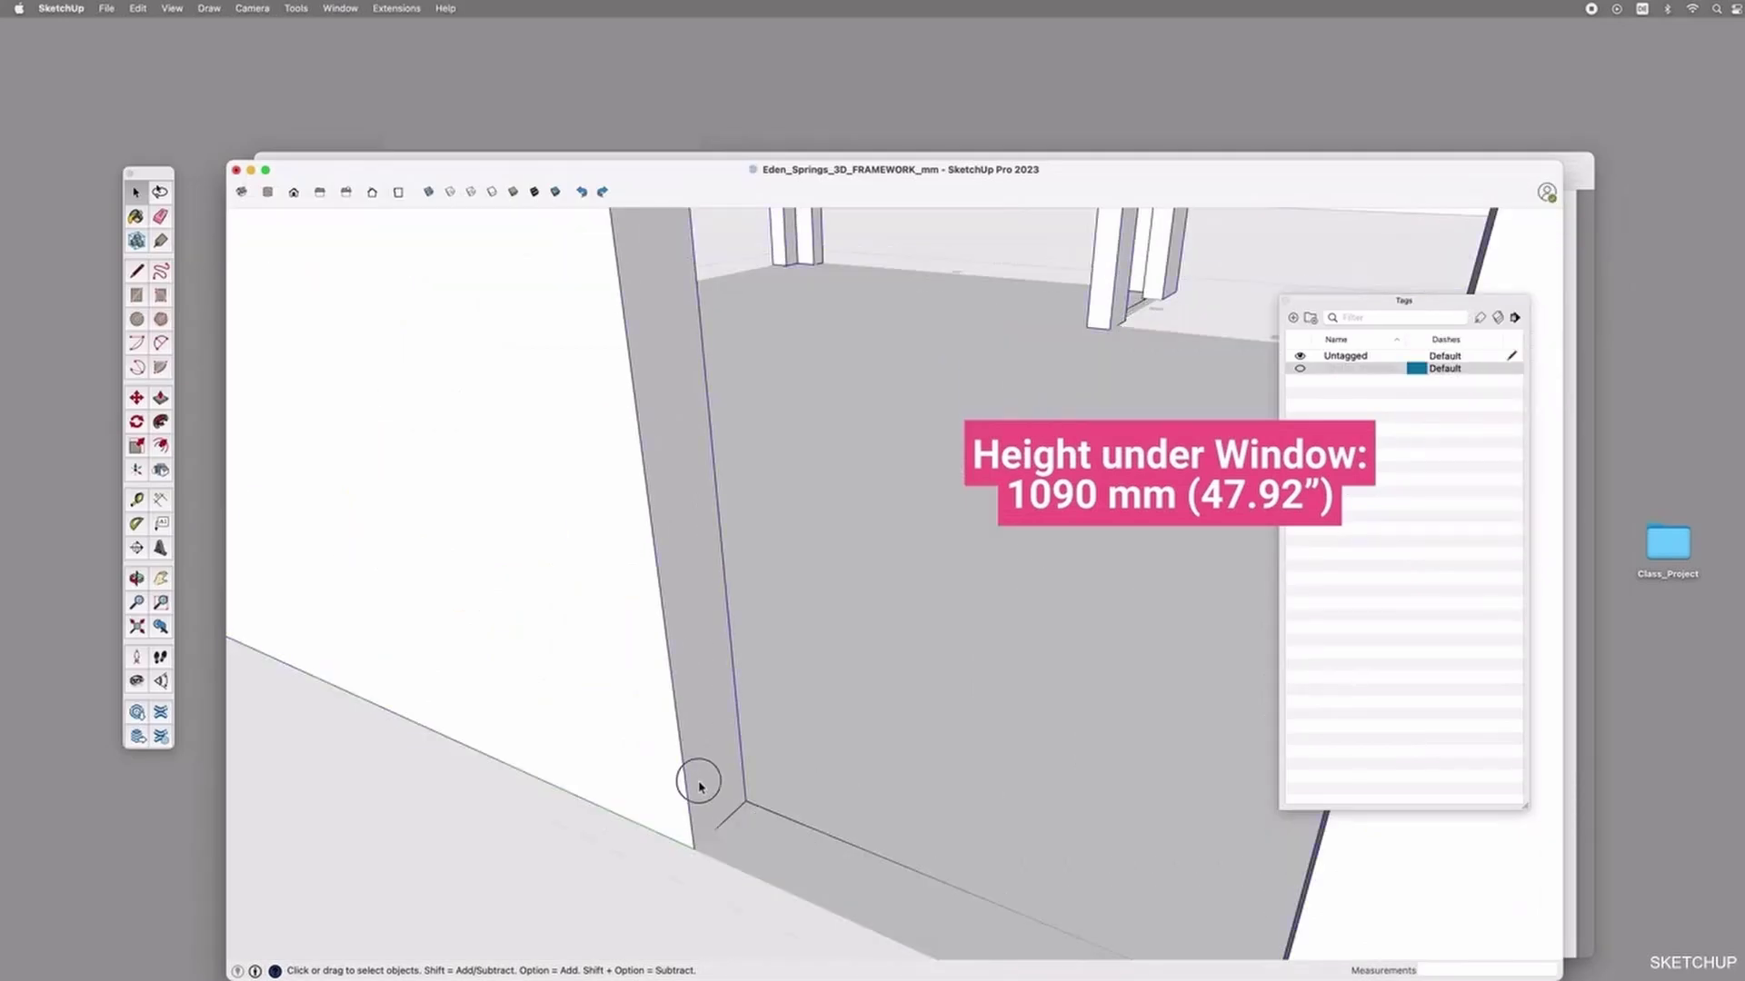
{"action": "left_click", "coordinate": [698, 844]}
{"action": "key", "text": "m"}
{"action": "key", "text": "alt"}
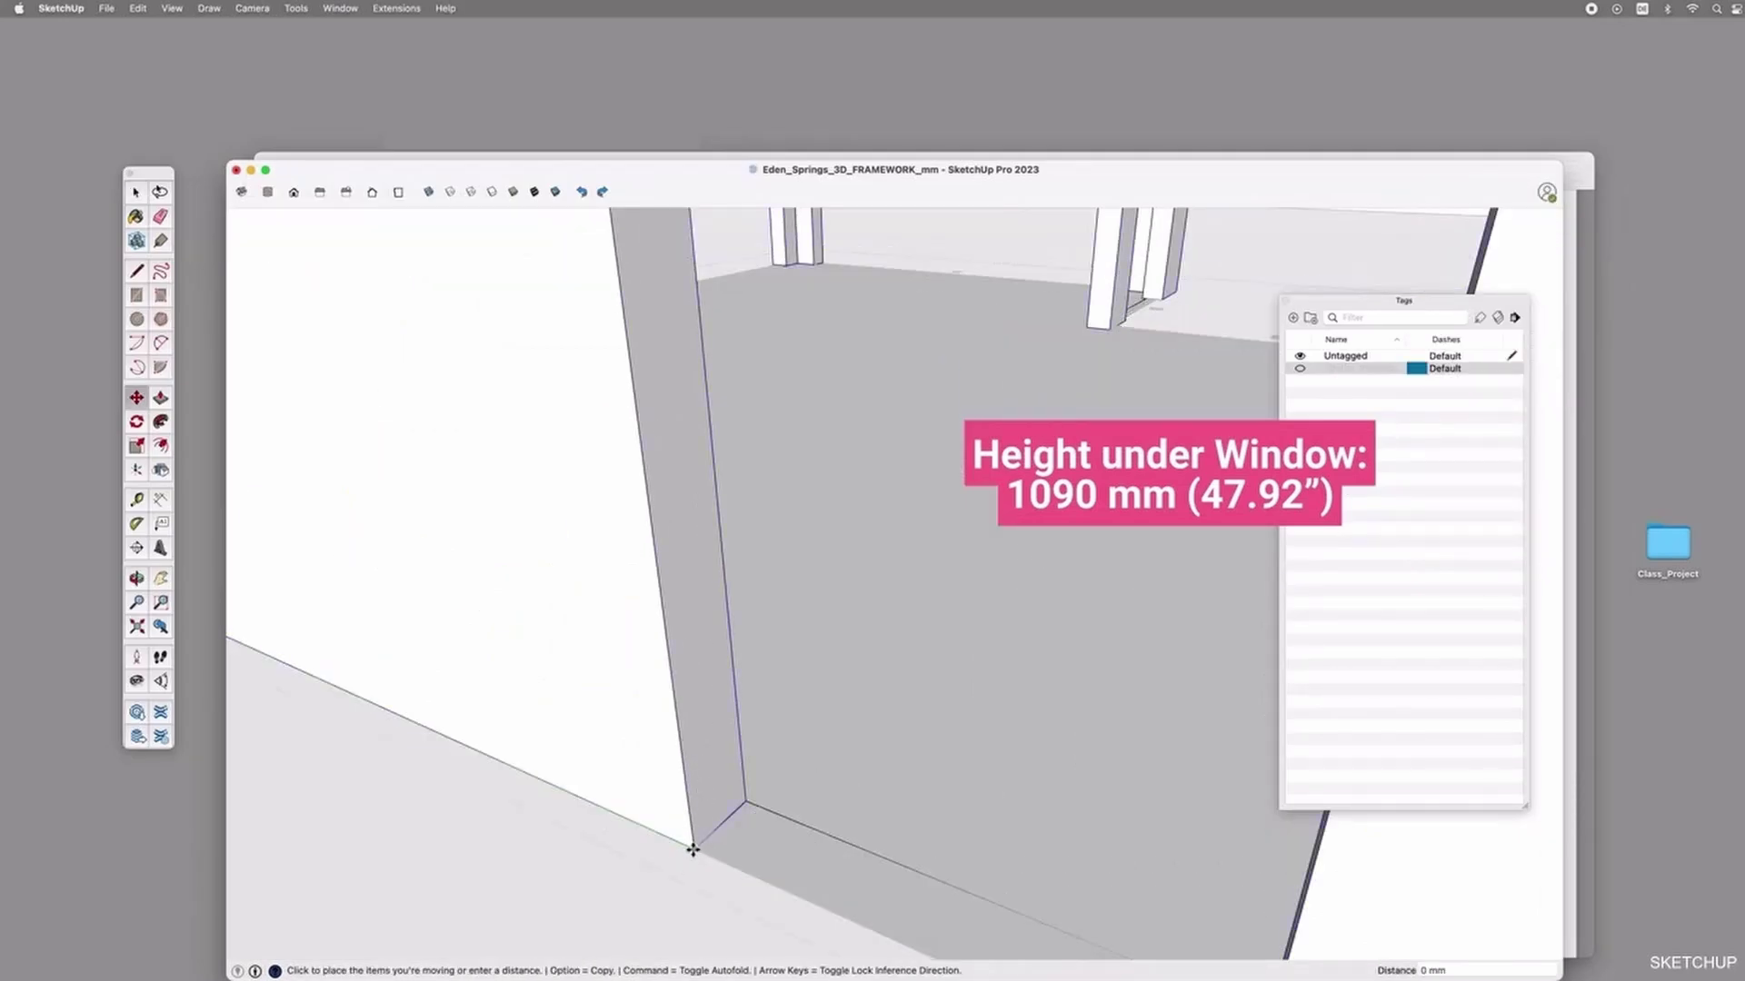
{"action": "left_click", "coordinate": [693, 852]}
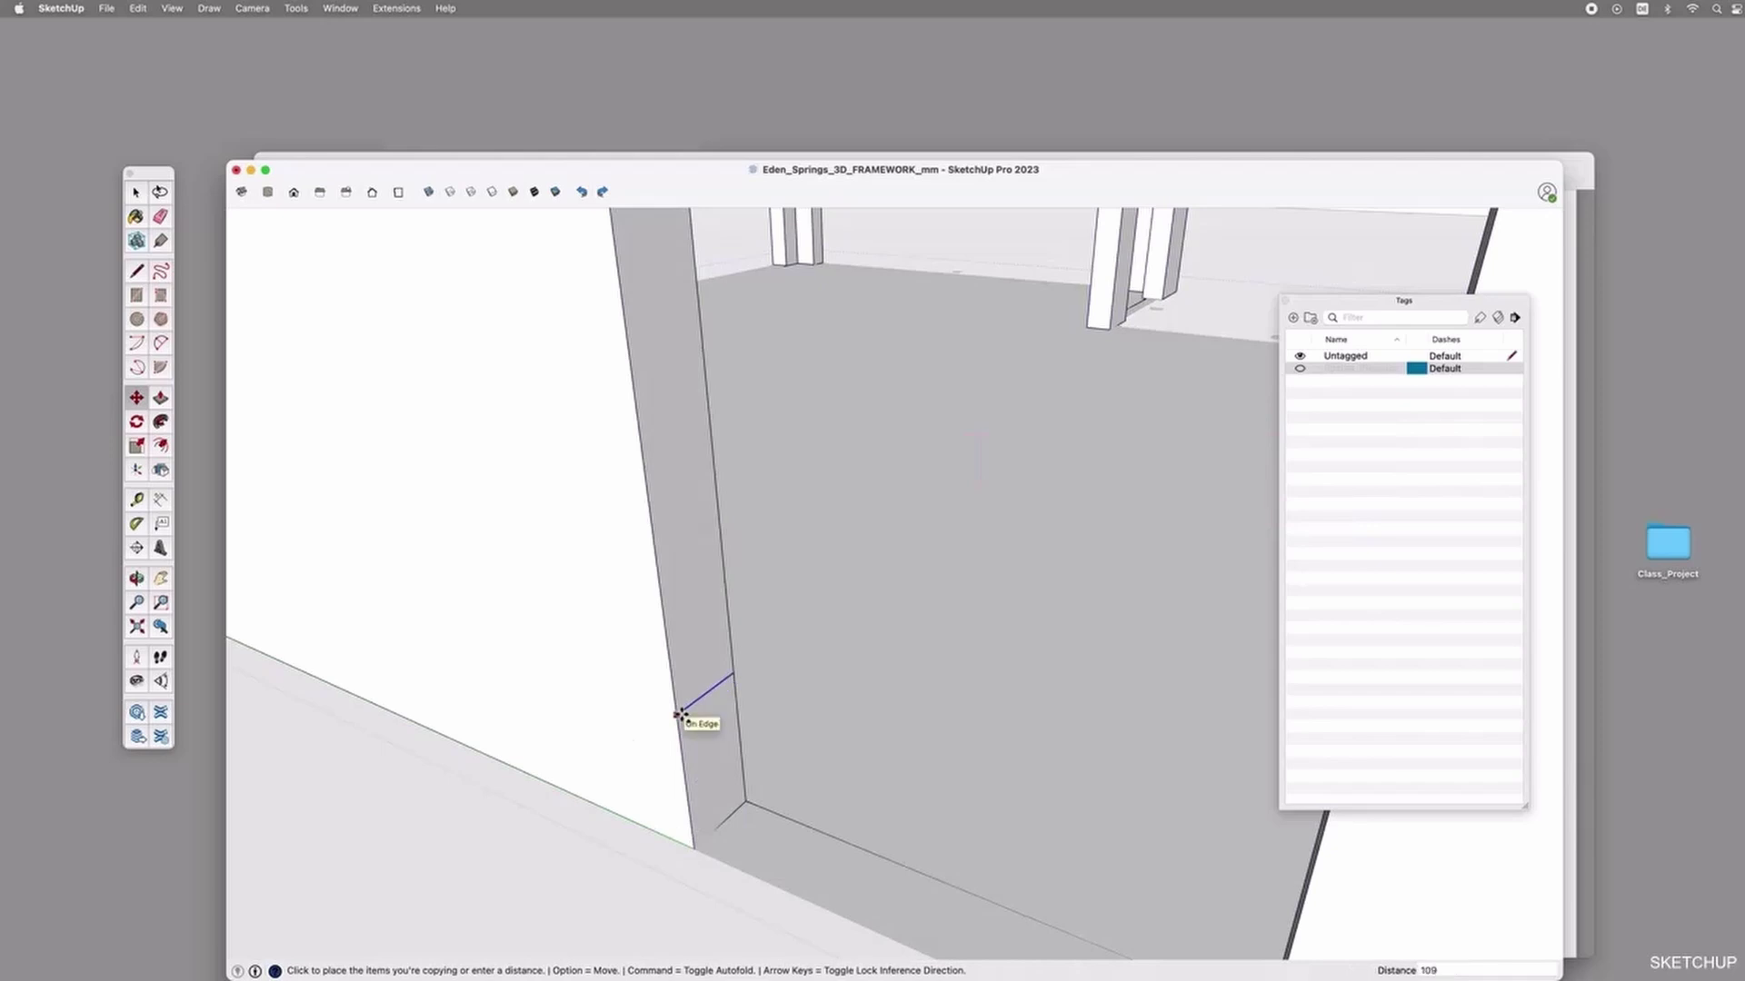
{"action": "key", "text": "Return"}
Copy the sill edge another 500 mm upward to mark the window's head on the gap's side face.
{"action": "left_click", "coordinate": [659, 501]}
{"action": "scroll", "coordinate": [660, 501], "scroll_direction": "down", "scroll_amount": 3}
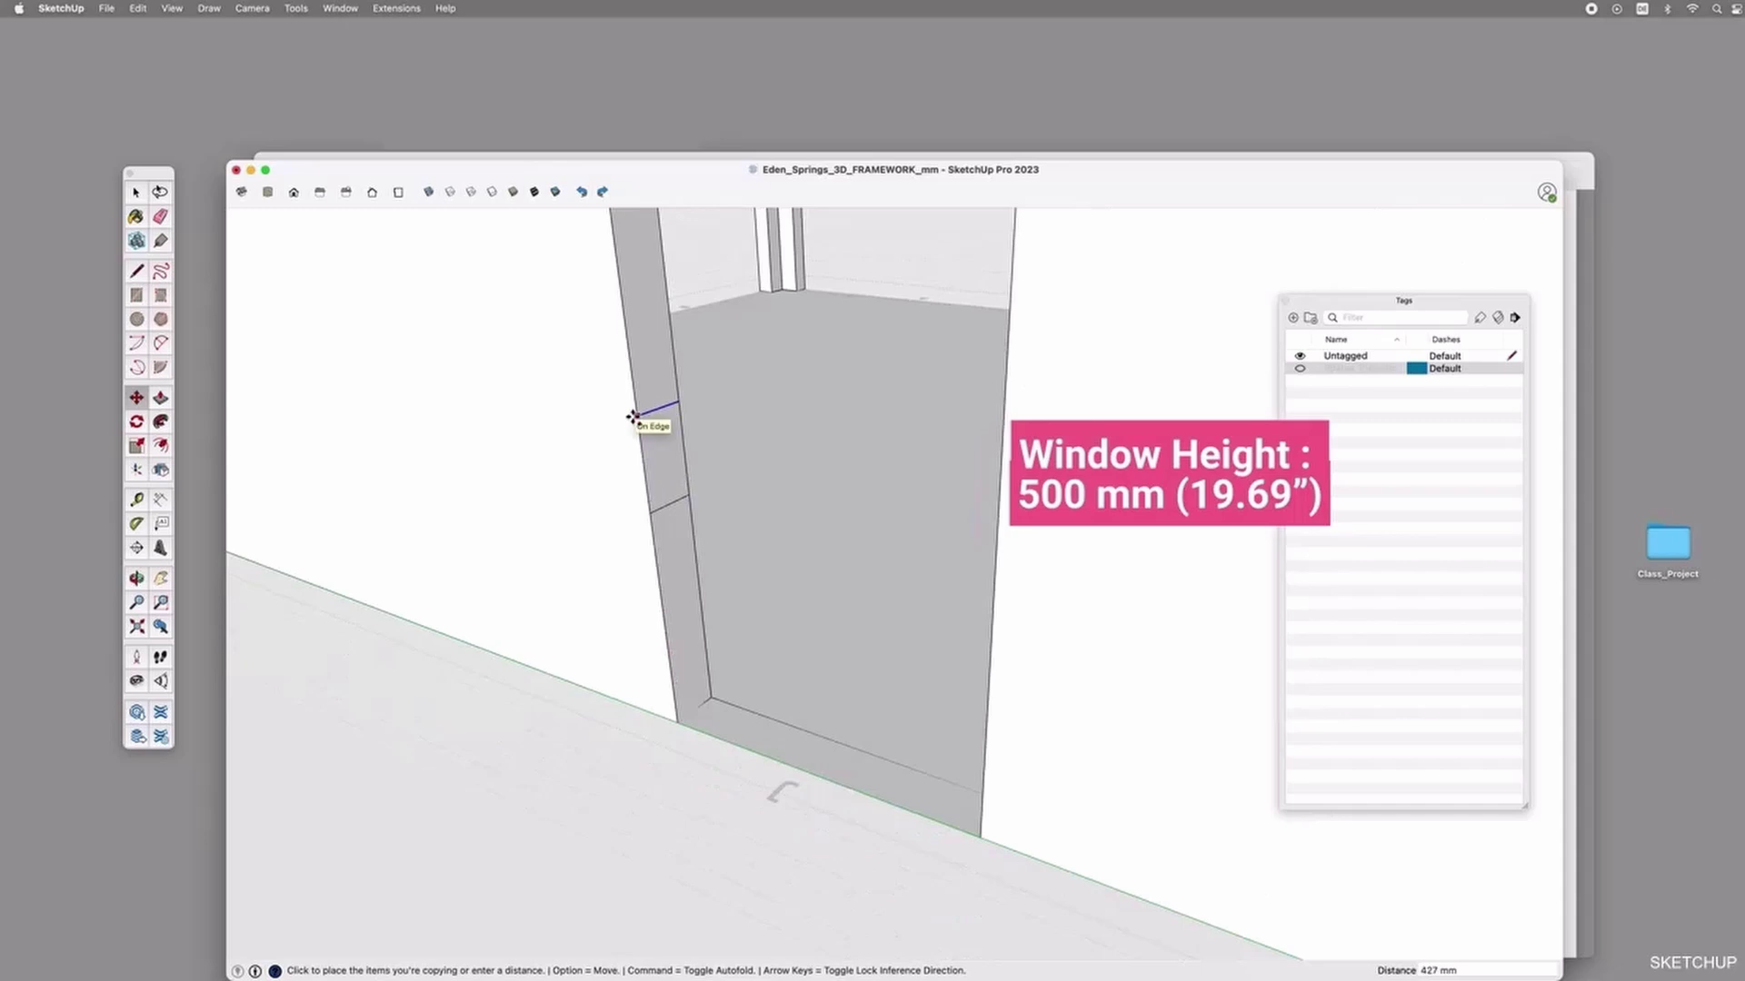
{"action": "type", "text": "500"}
{"action": "key", "text": "Return"}
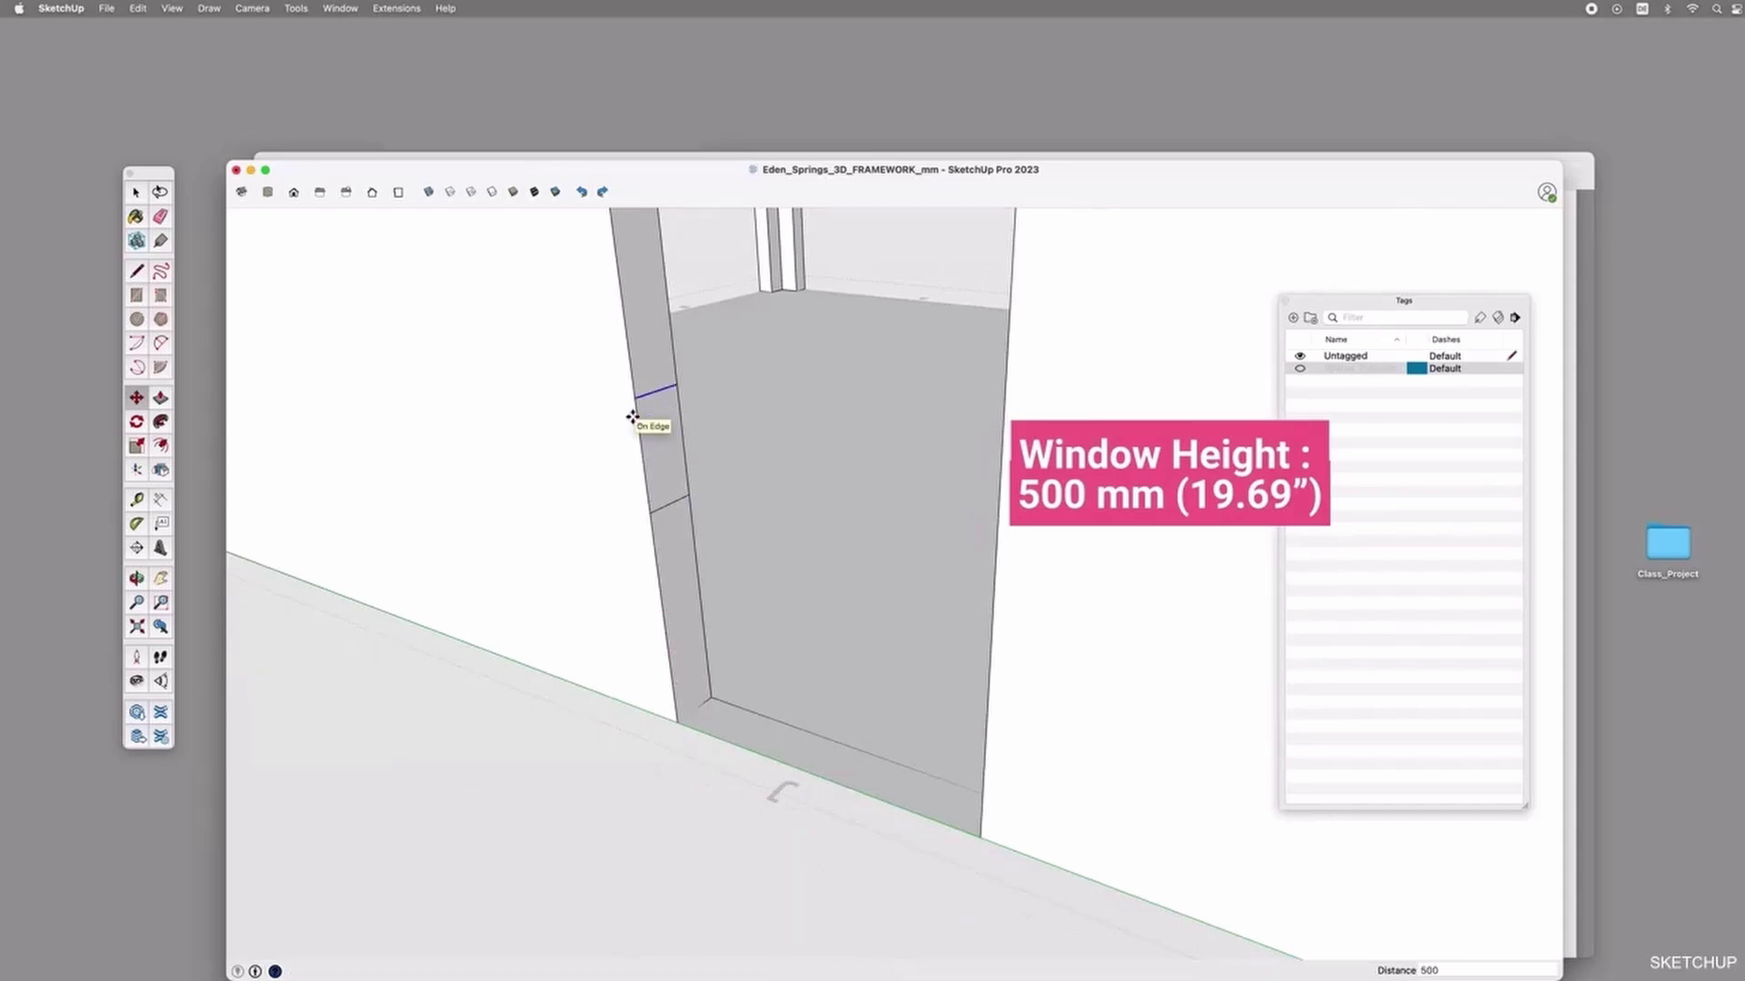
Measure the wall height above the window, from the head edge to the top of the wall.
{"action": "scroll", "coordinate": [733, 639], "scroll_direction": "down", "scroll_amount": 2}
{"action": "scroll", "coordinate": [725, 497], "scroll_direction": "up", "scroll_amount": 2}
{"action": "key", "text": "space"}
{"action": "key", "text": "t"}
{"action": "left_click", "coordinate": [678, 482]}
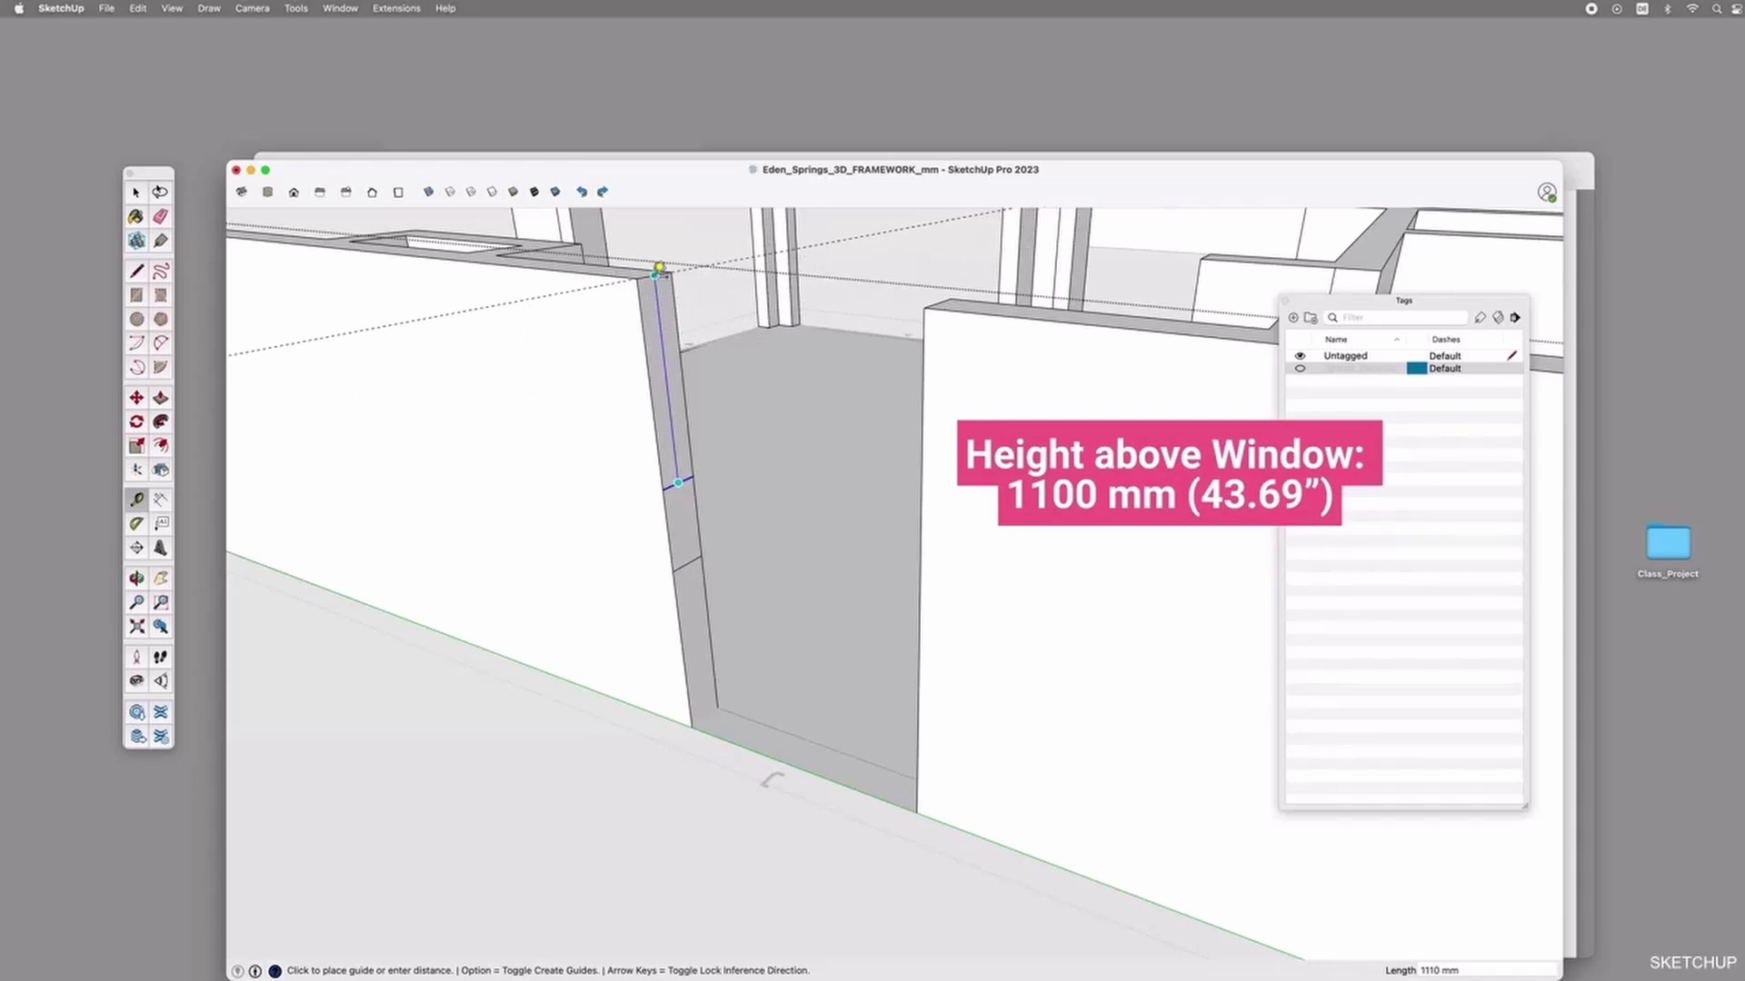
{"action": "left_click", "coordinate": [660, 269]}
Push/Pull the side face above the head edge across the gap to the opposite wall end.
{"action": "key", "text": "space"}
{"action": "left_click", "coordinate": [671, 371]}
{"action": "key", "text": "p"}
{"action": "left_click", "coordinate": [670, 361]}
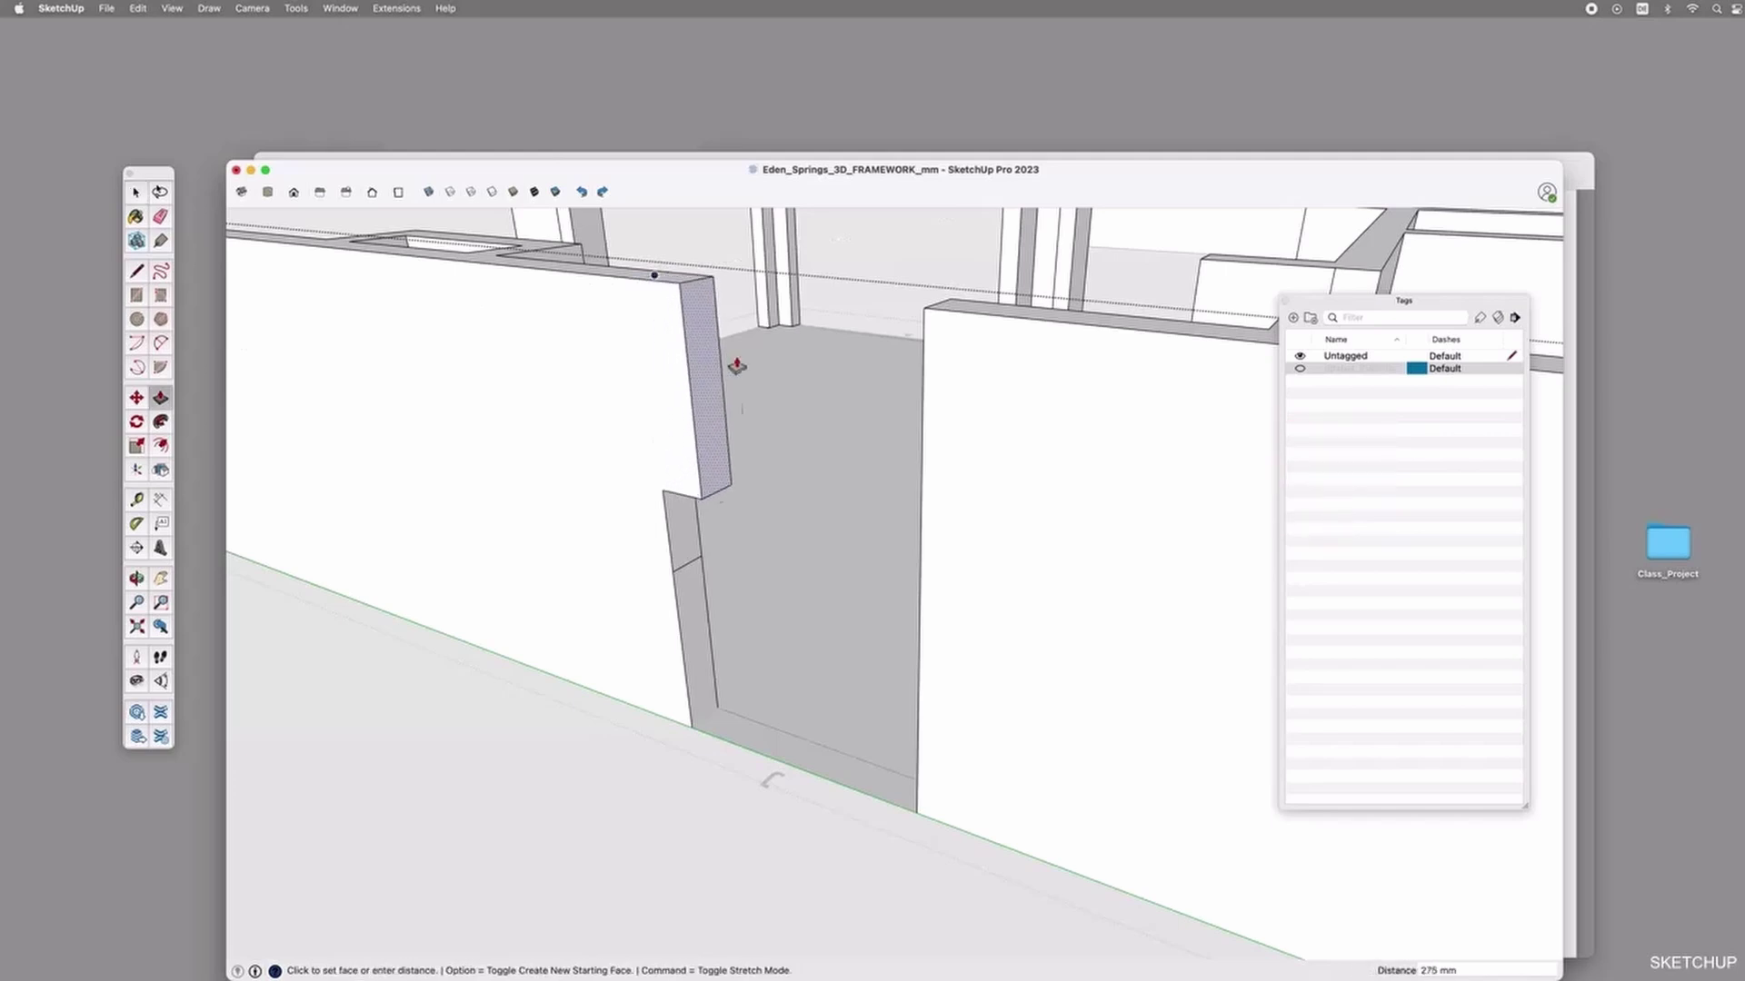
{"action": "left_click", "coordinate": [922, 316]}
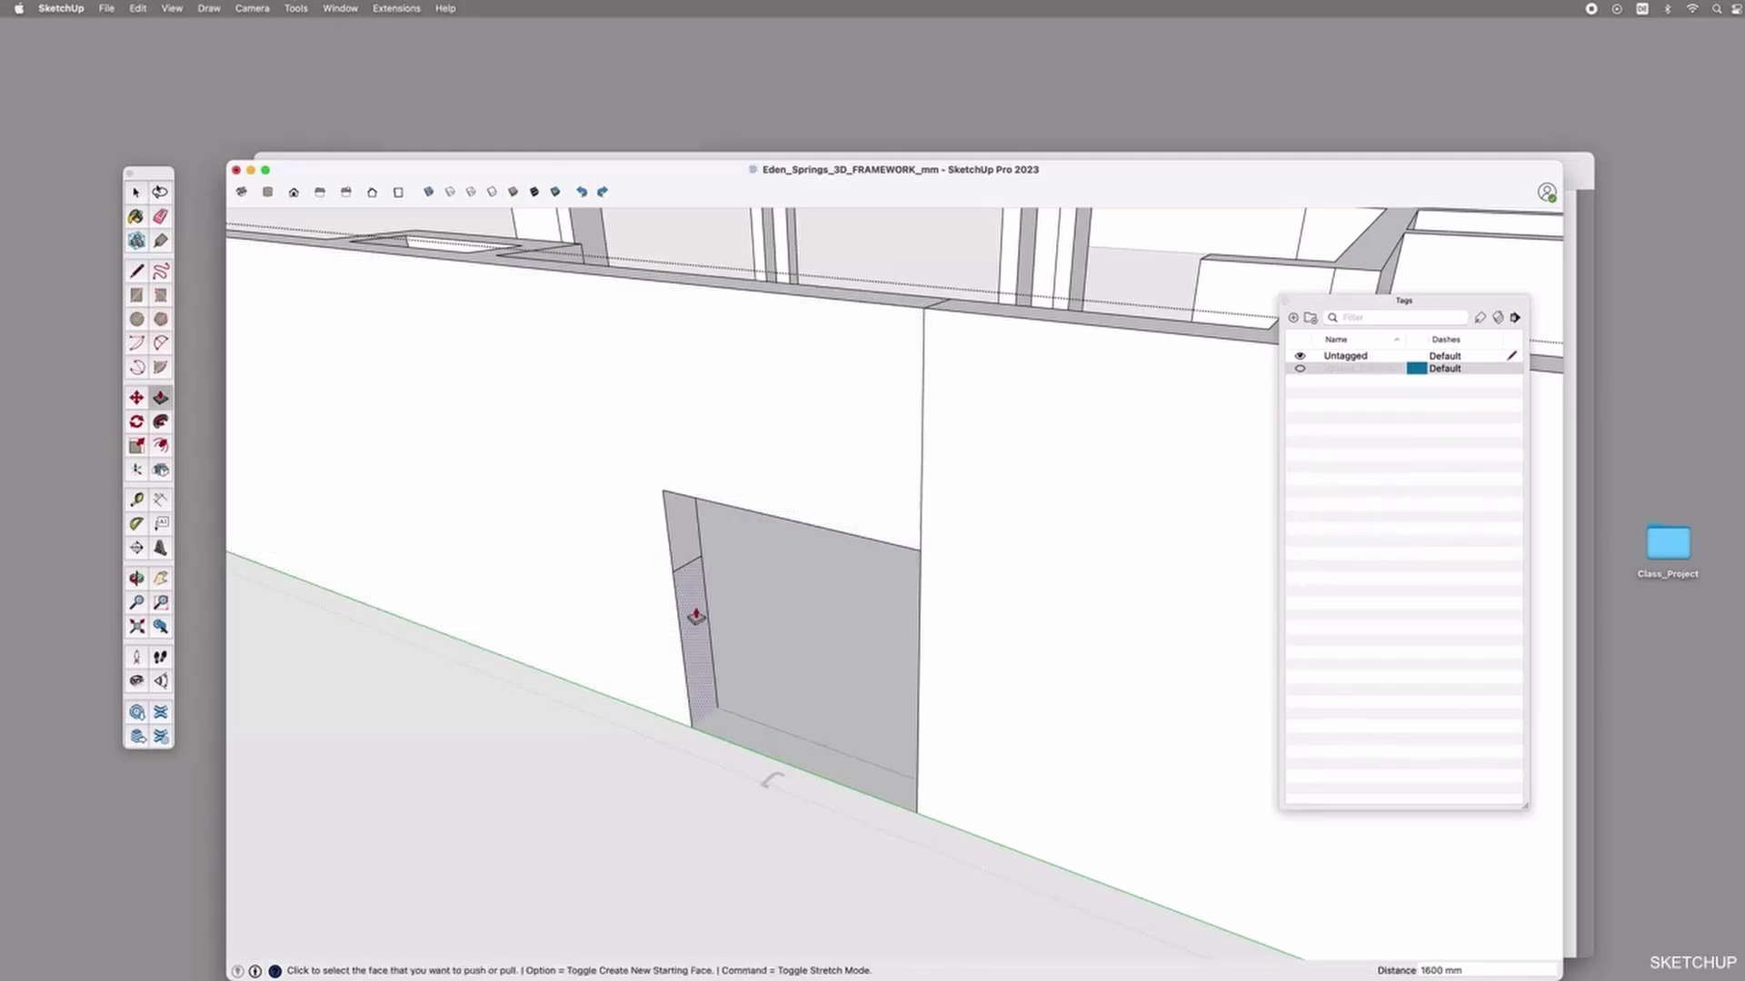
Extend the wall face below the sill across the gap and delete the leftover seam edges below and above the window.
{"action": "left_click", "coordinate": [919, 691]}
{"action": "key", "text": "Delete"}
{"action": "left_click", "coordinate": [921, 519]}
{"action": "key", "text": "Delete"}
{"action": "middle_click_drag", "start_coordinate": [921, 519], "coordinate": [806, 615]}
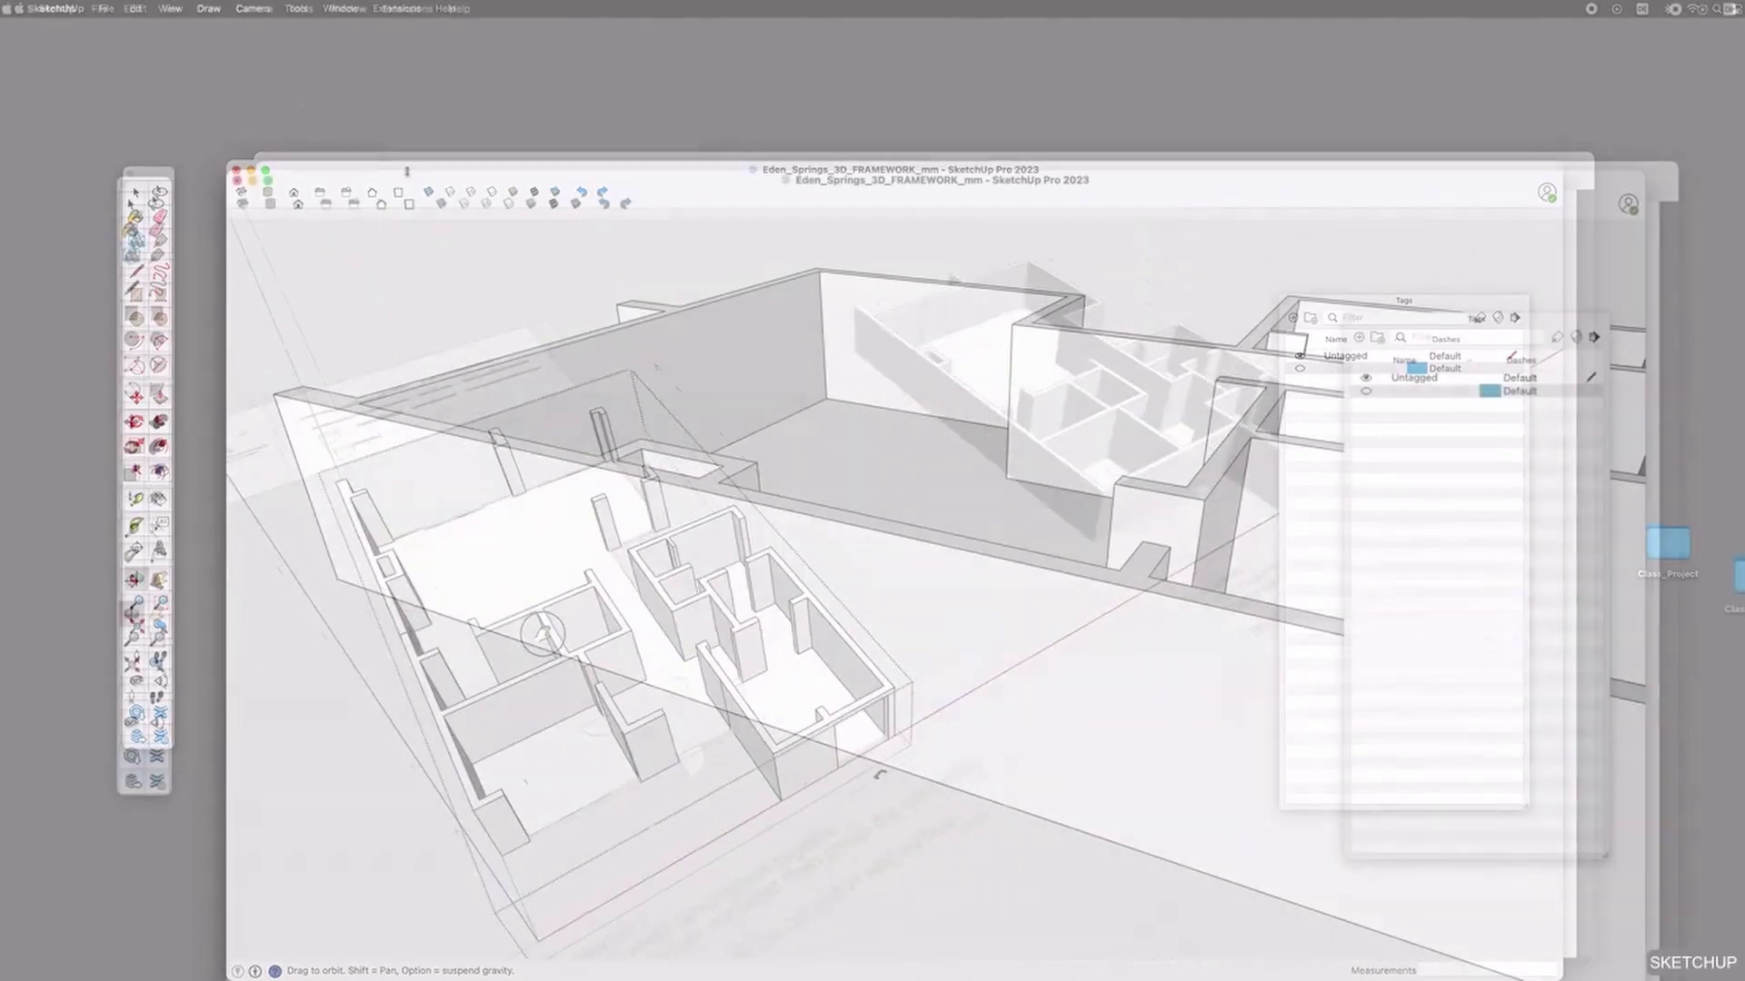
Turn on X-ray display and place vertical guides at both ends of the same window in Framework 2's outer wall.
{"action": "left_click", "coordinate": [440, 203]}
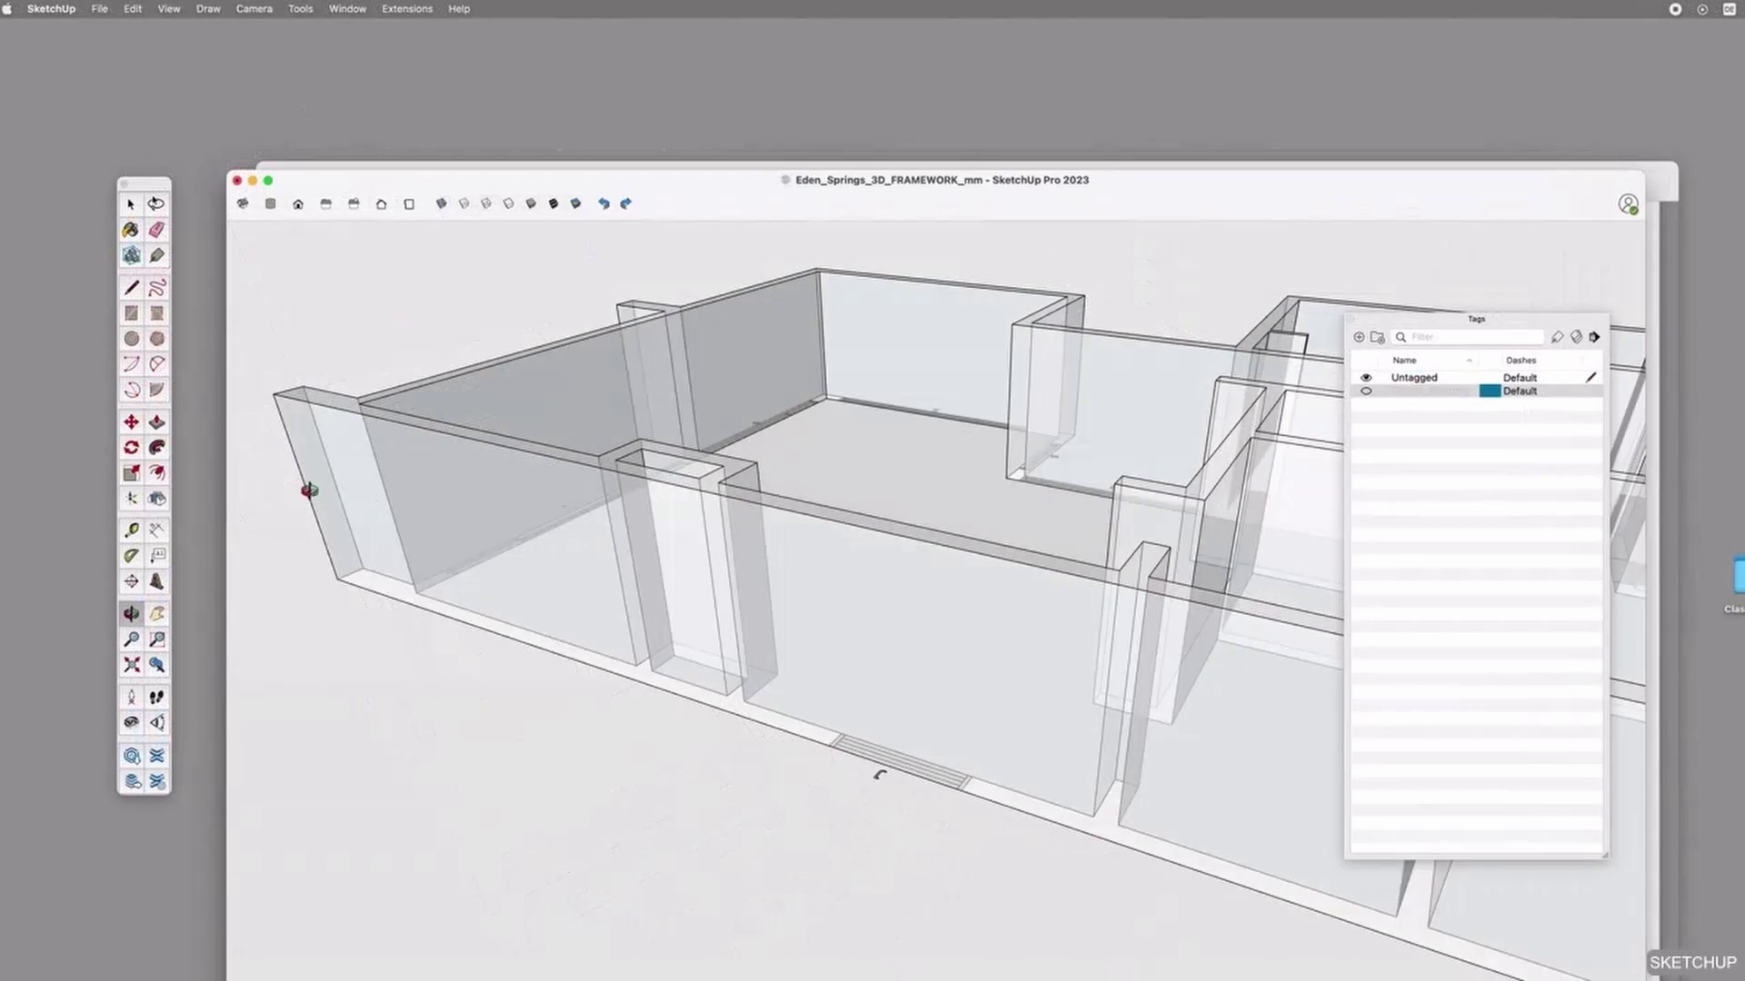
{"action": "key", "text": "space"}
{"action": "key", "text": "t"}
{"action": "left_click", "coordinate": [307, 469]}
{"action": "left_click", "coordinate": [836, 734]}
{"action": "left_click", "coordinate": [822, 643]}
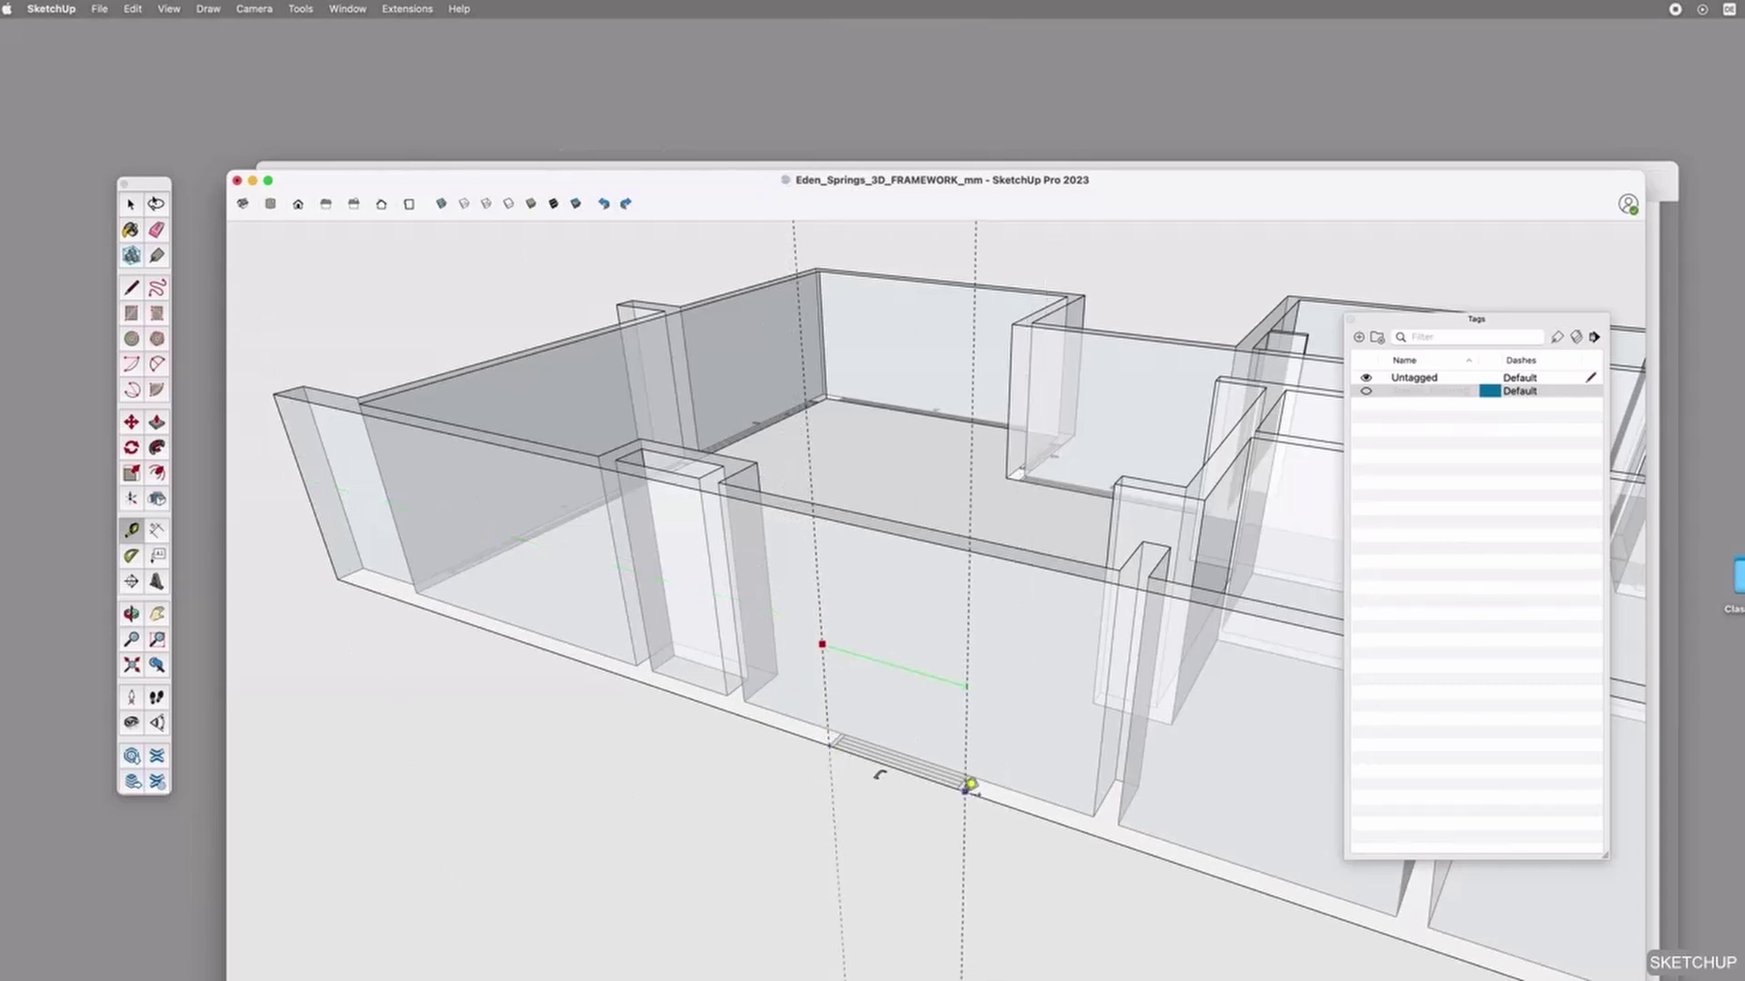
{"action": "left_click", "coordinate": [970, 780]}
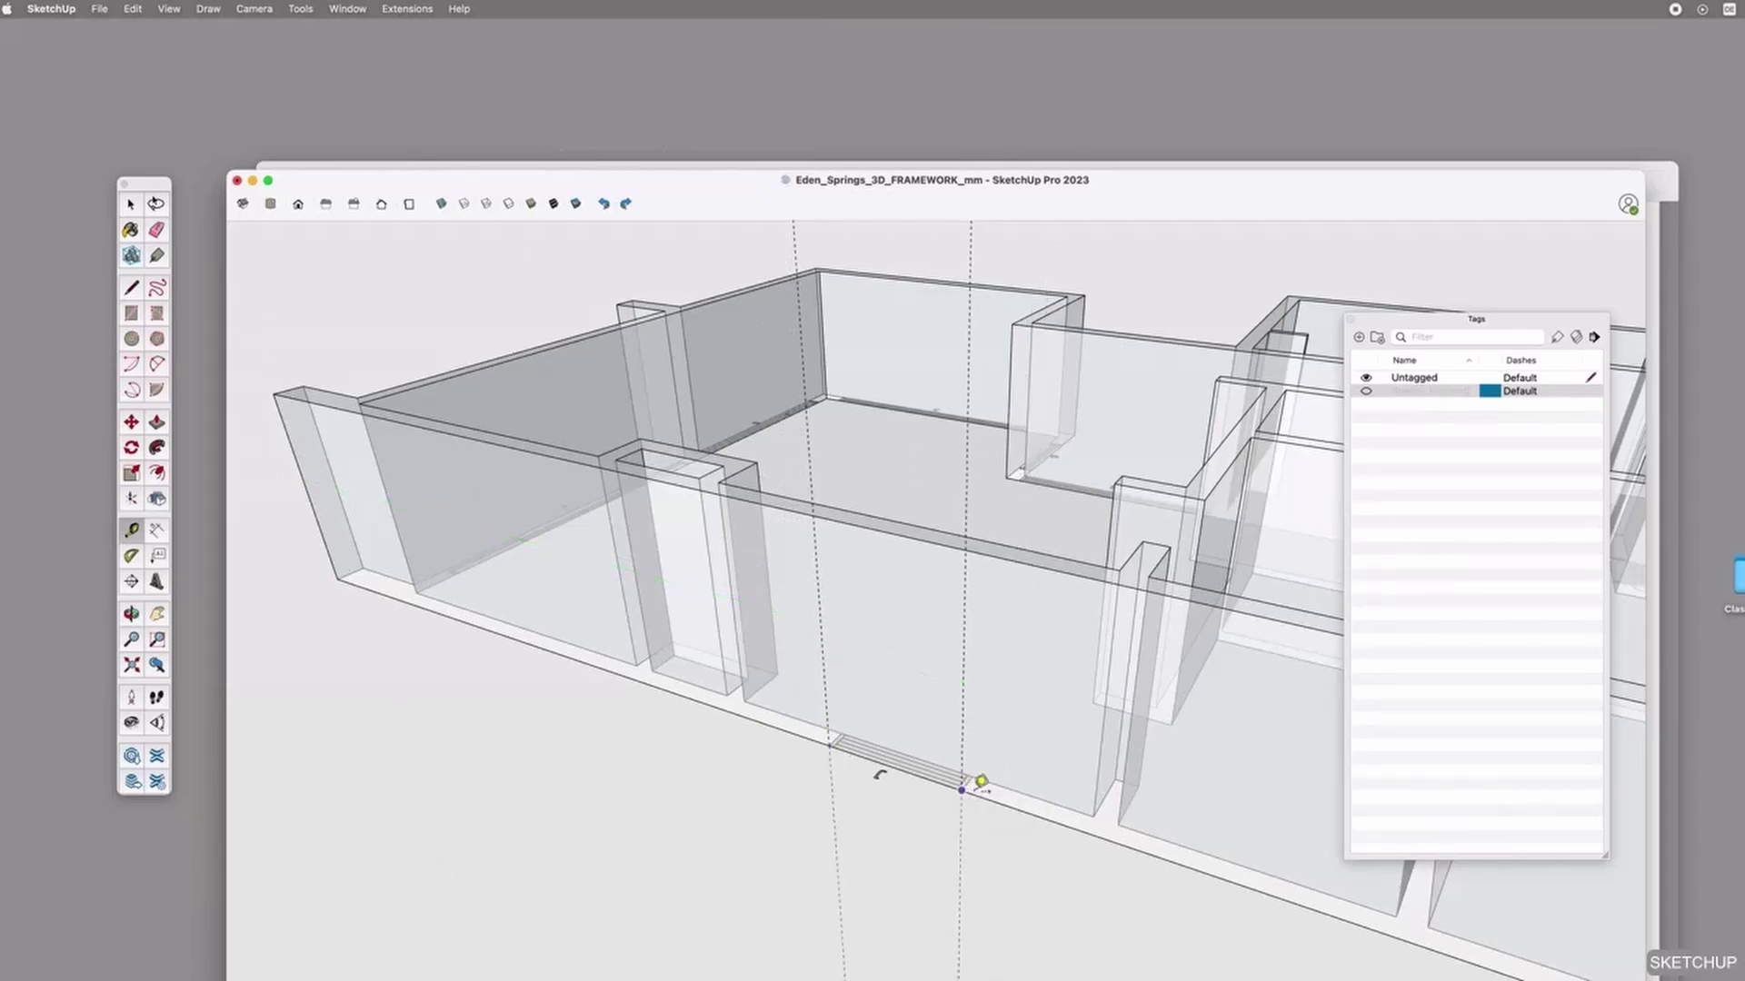
Add sill and head guides 500 mm apart on Framework 2's outer wall and draw the window rectangle between the guides.
{"action": "left_click", "coordinate": [982, 795]}
{"action": "left_click", "coordinate": [988, 708]}
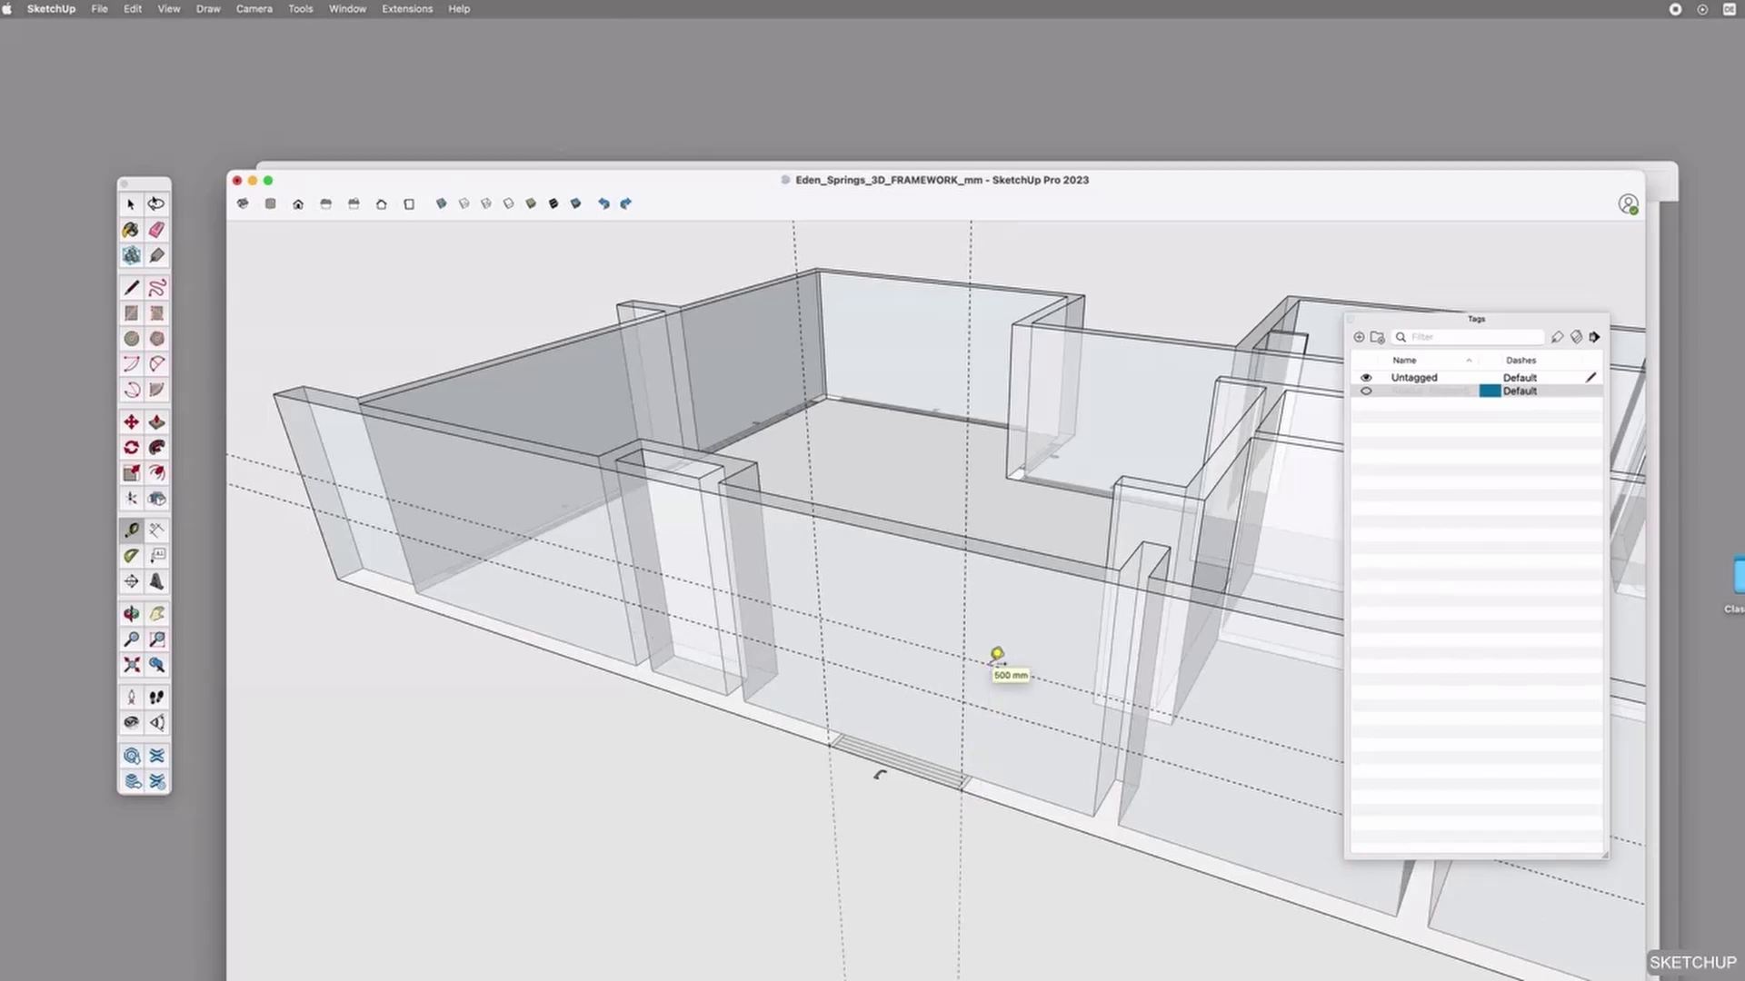
{"action": "scroll", "coordinate": [822, 644], "scroll_direction": "up", "scroll_amount": 3}
{"action": "key", "text": "r"}
{"action": "left_click", "coordinate": [821, 602]}
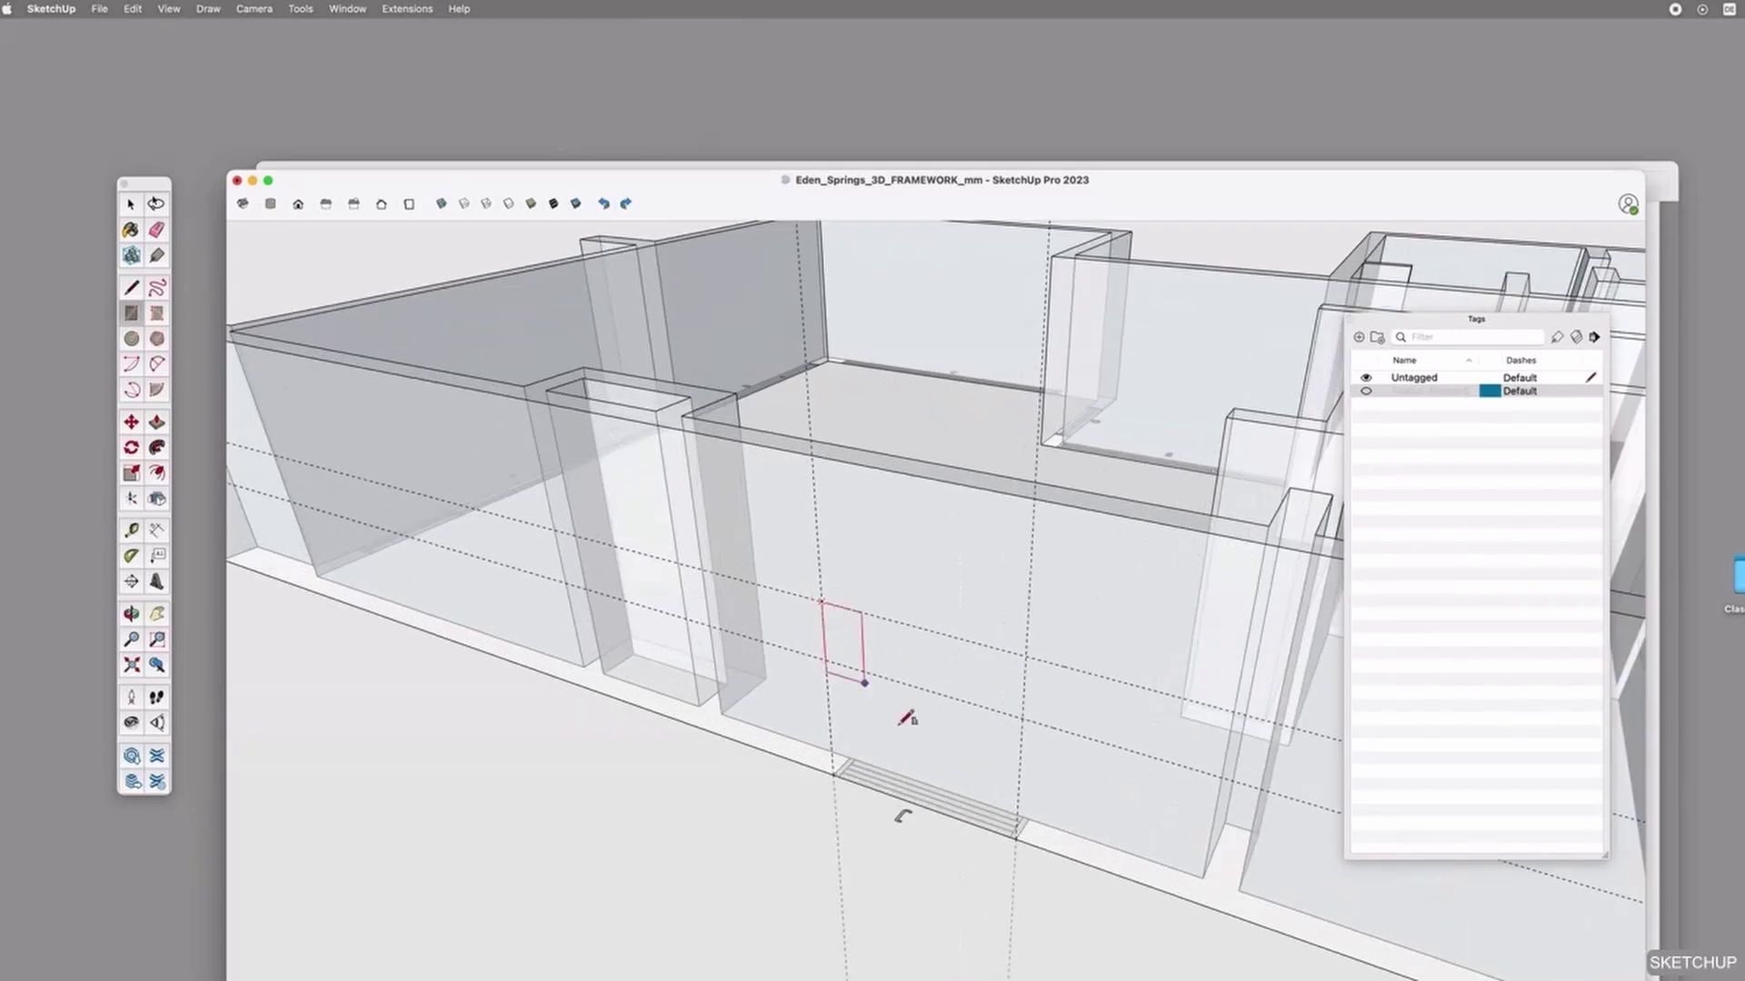
{"action": "left_click", "coordinate": [1023, 715]}
{"action": "key", "text": "space"}
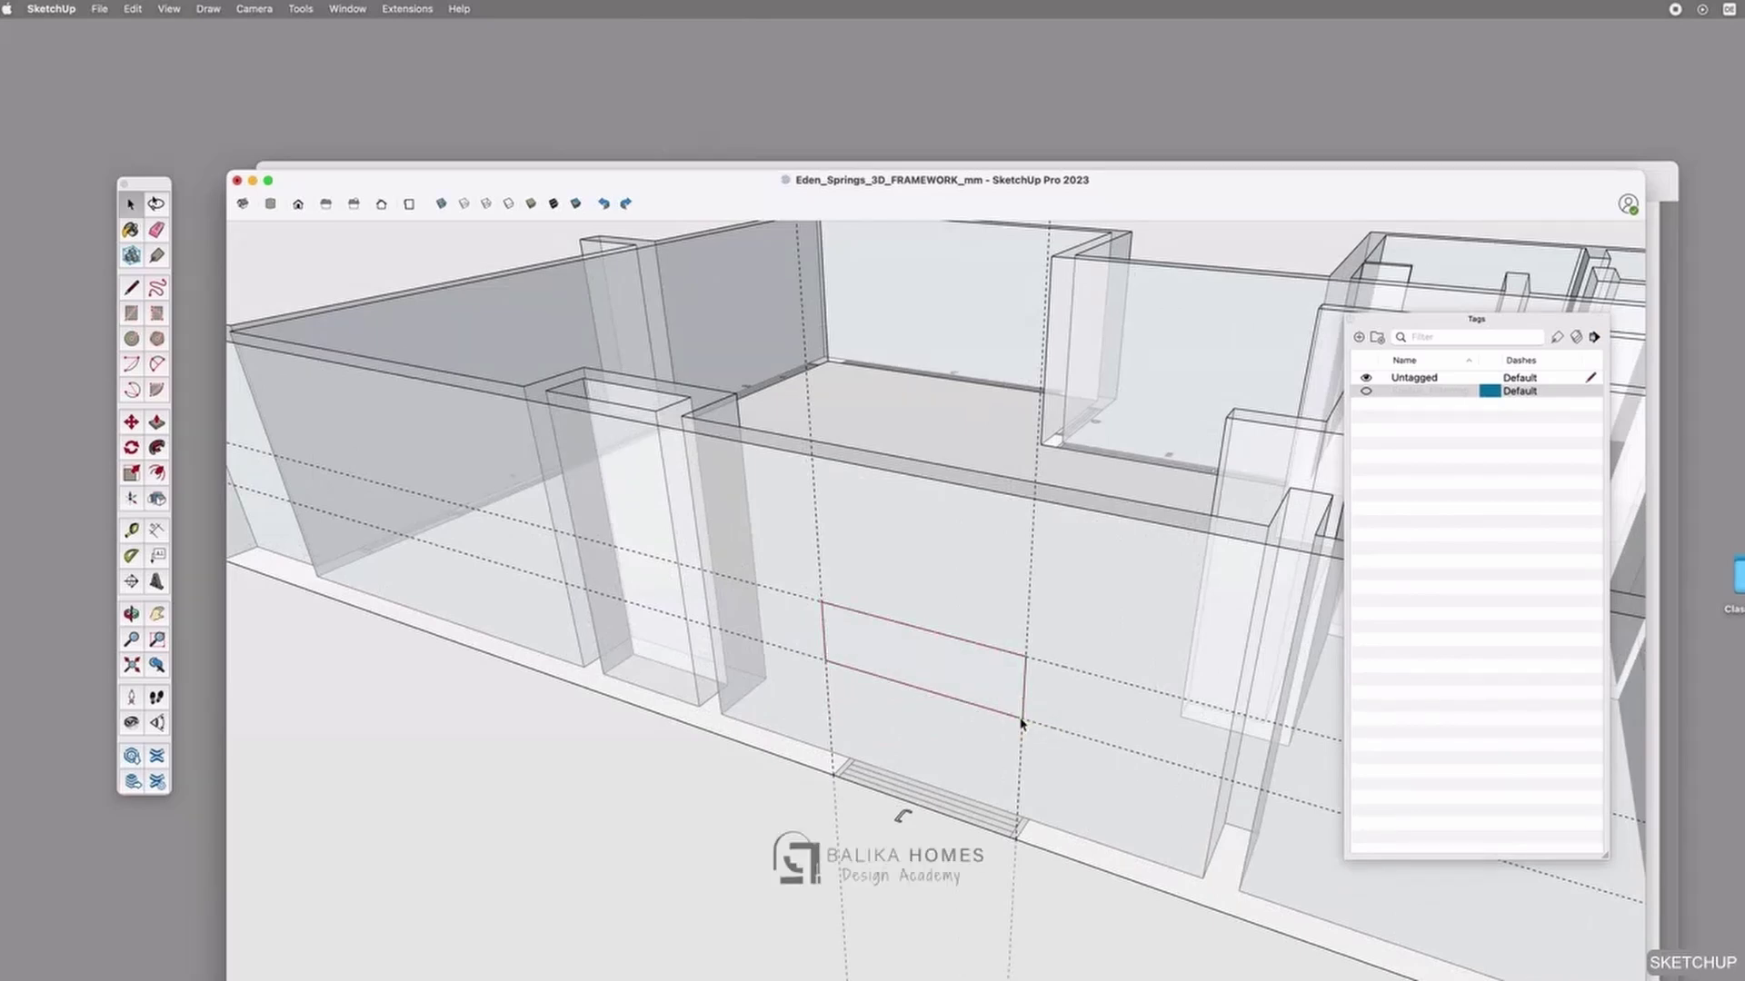
Turn off X-ray display, select the window rectangle's face with its edges and cut it to the clipboard.
{"action": "left_click", "coordinate": [1001, 622]}
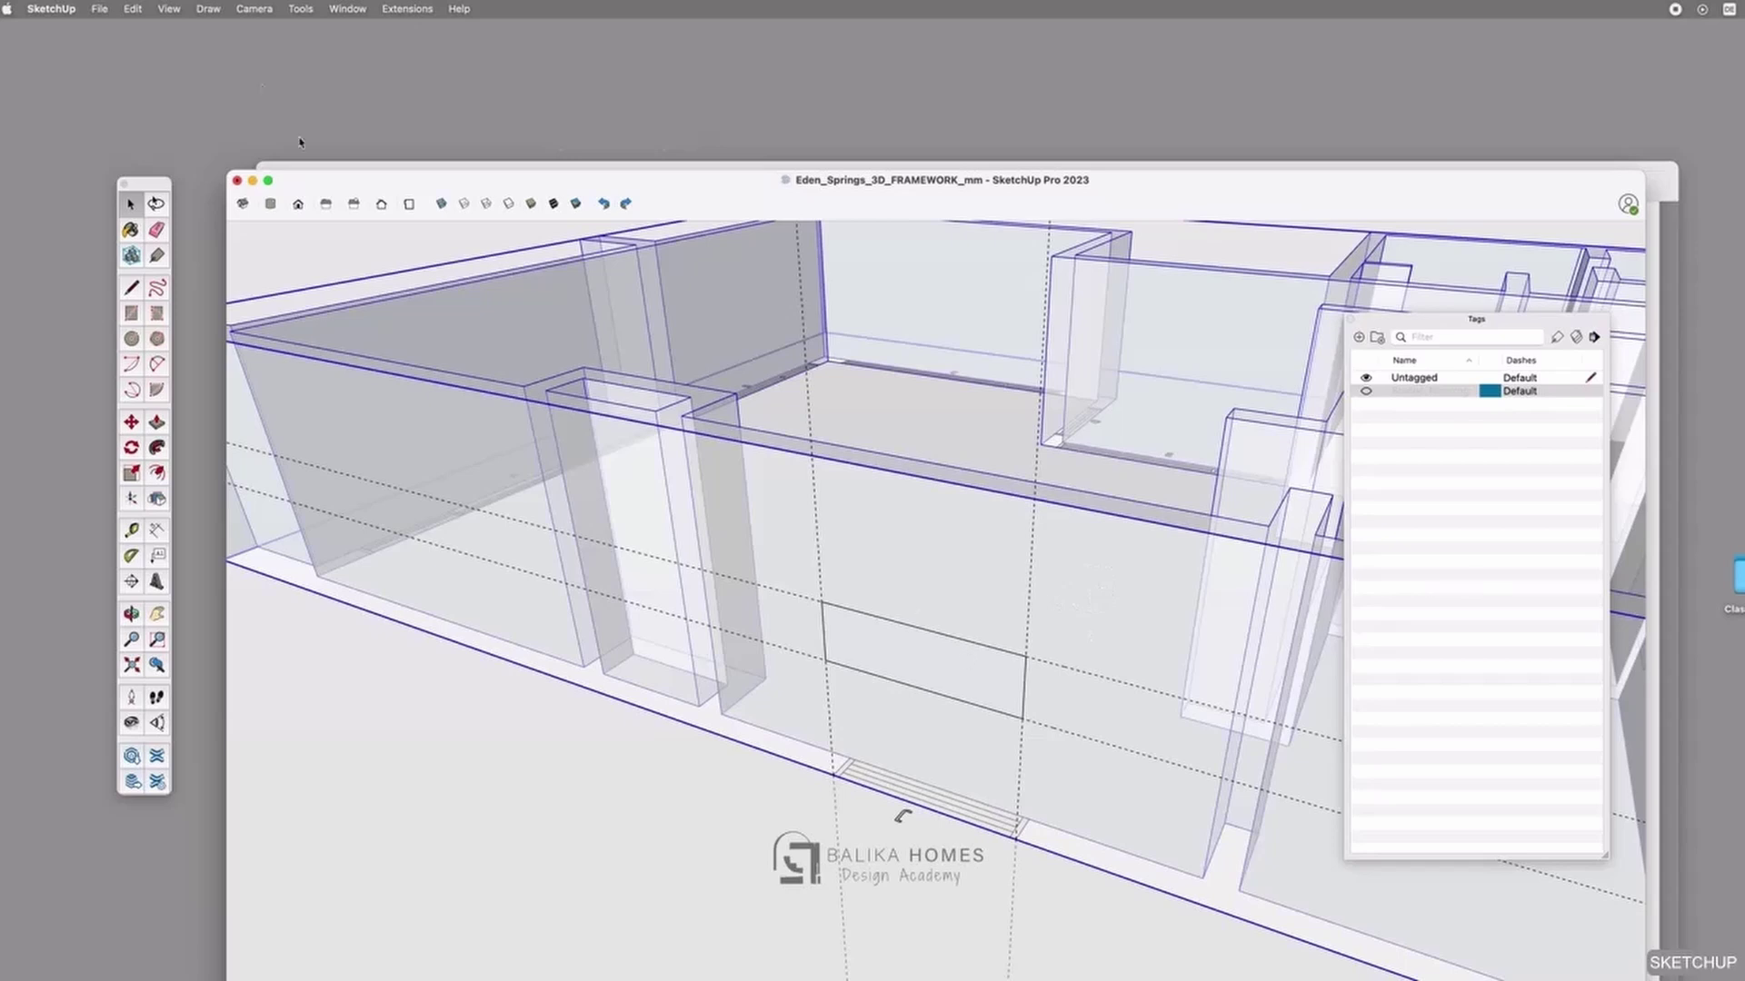
{"action": "left_click", "coordinate": [439, 205]}
{"action": "left_click", "coordinate": [881, 650]}
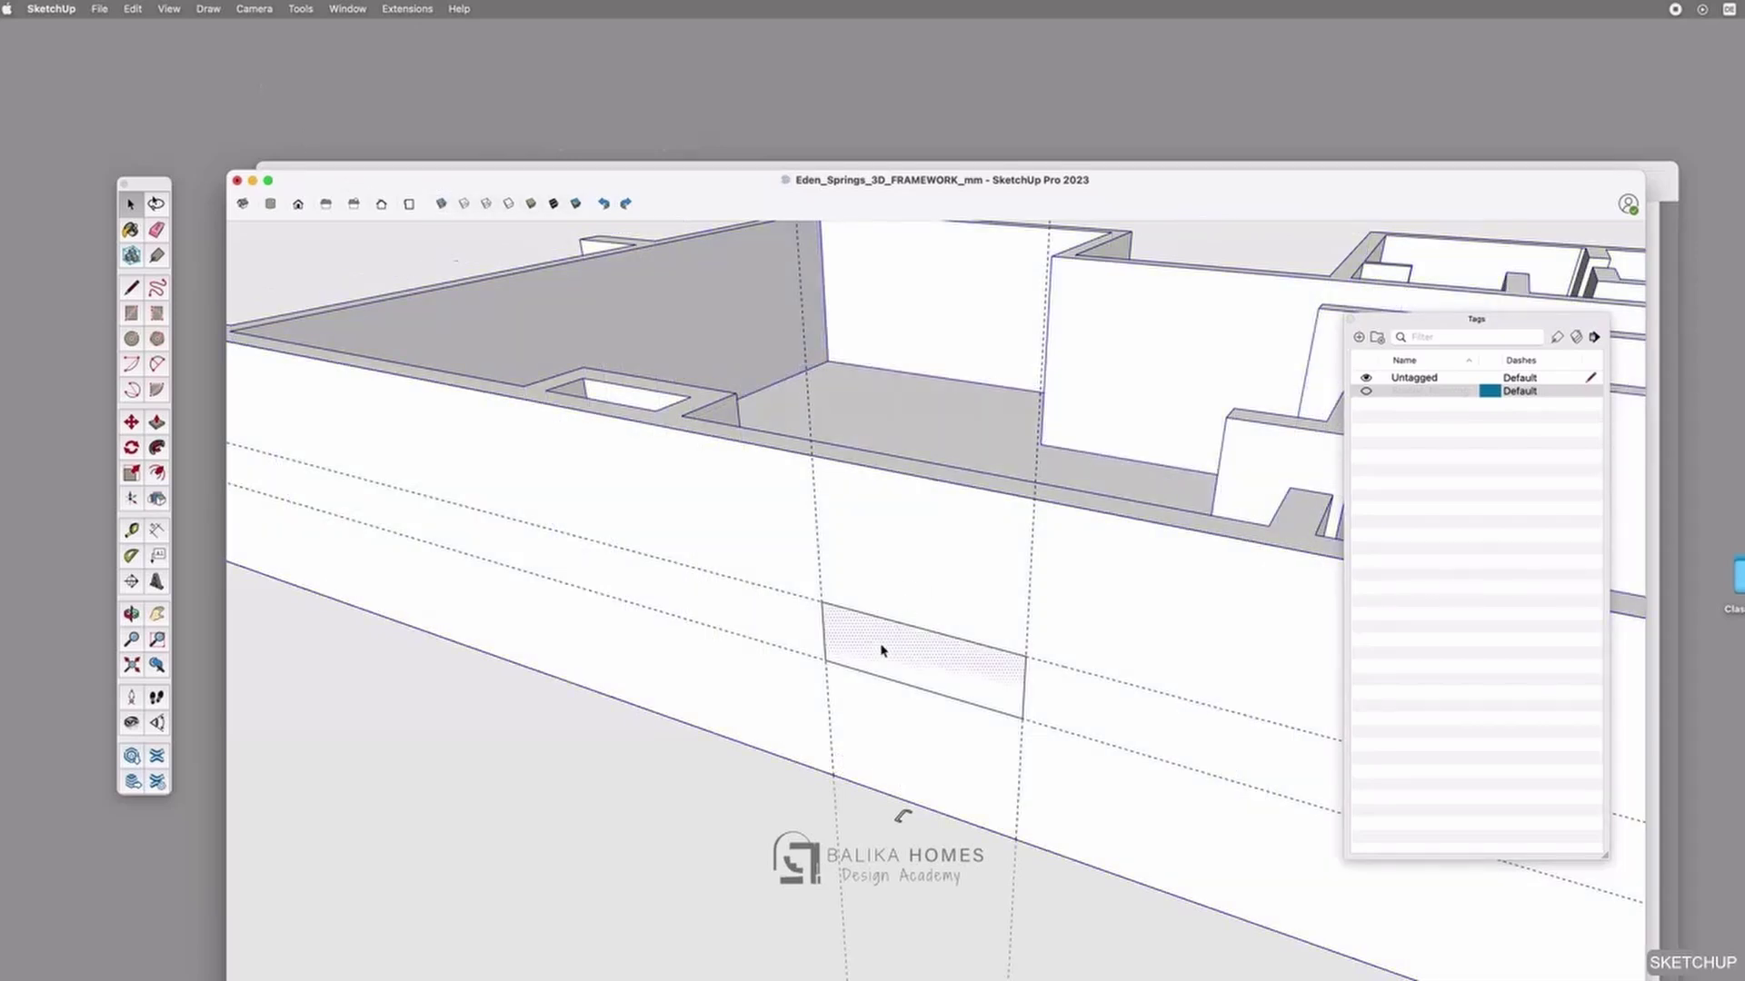
{"action": "key", "text": "p"}
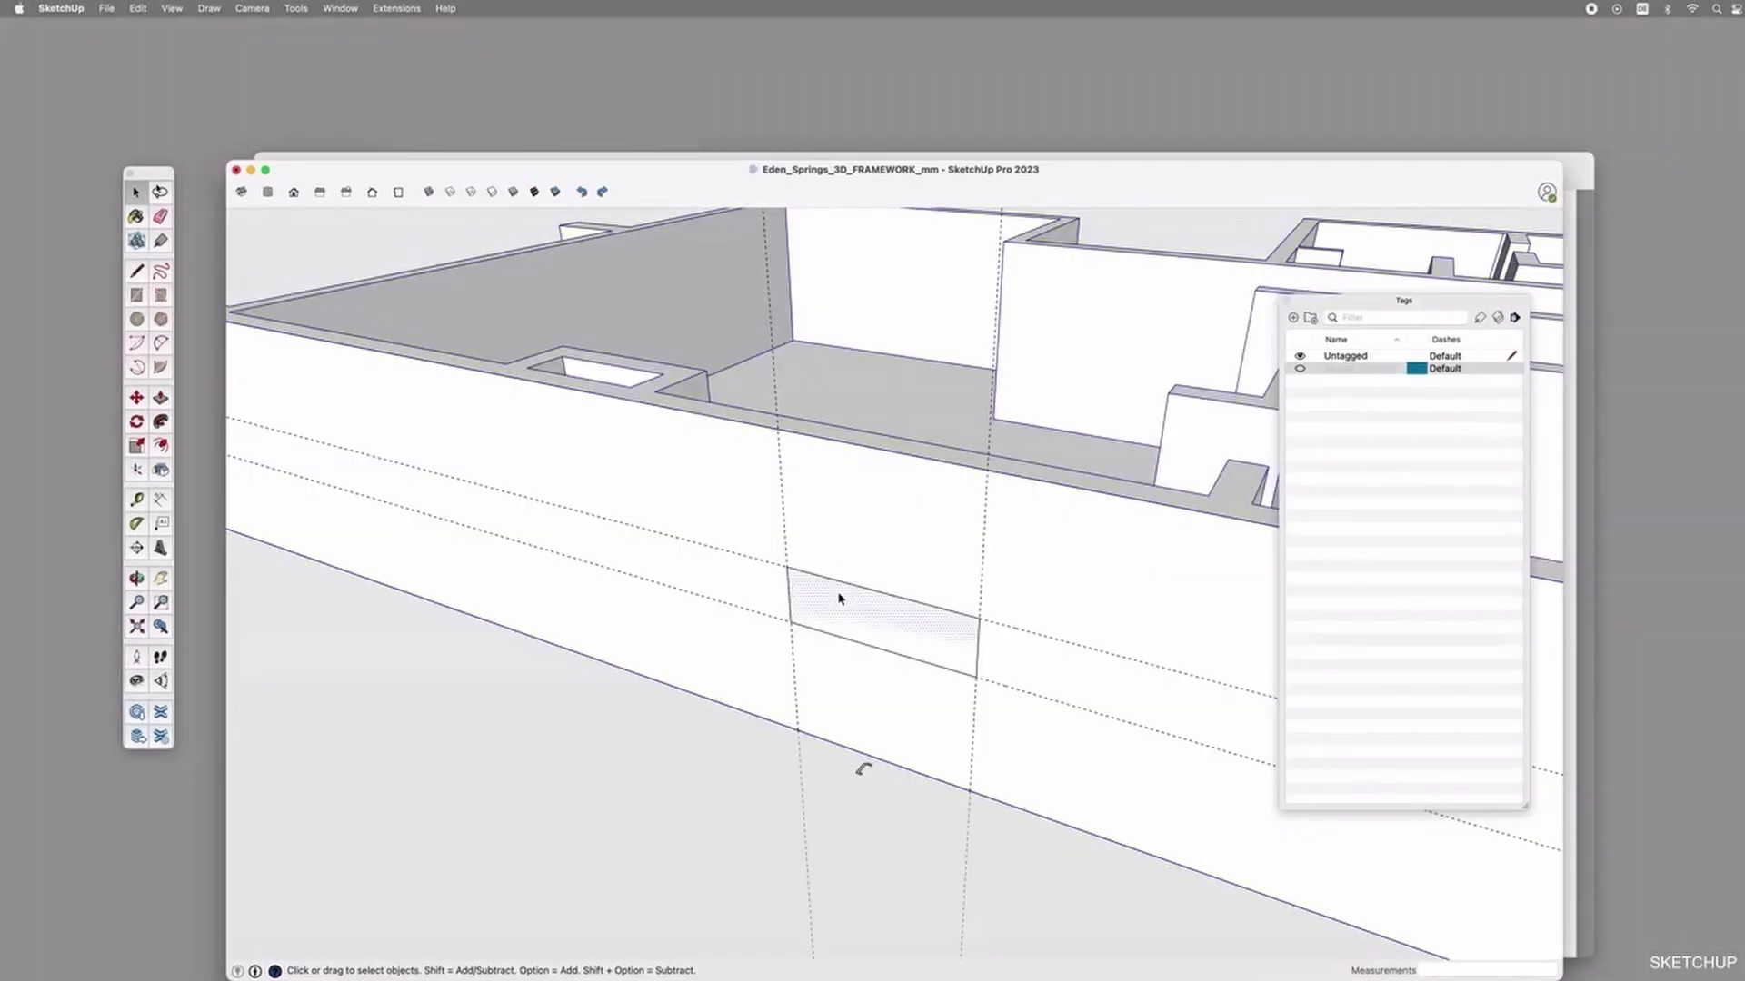
{"action": "left_click", "coordinate": [837, 604]}
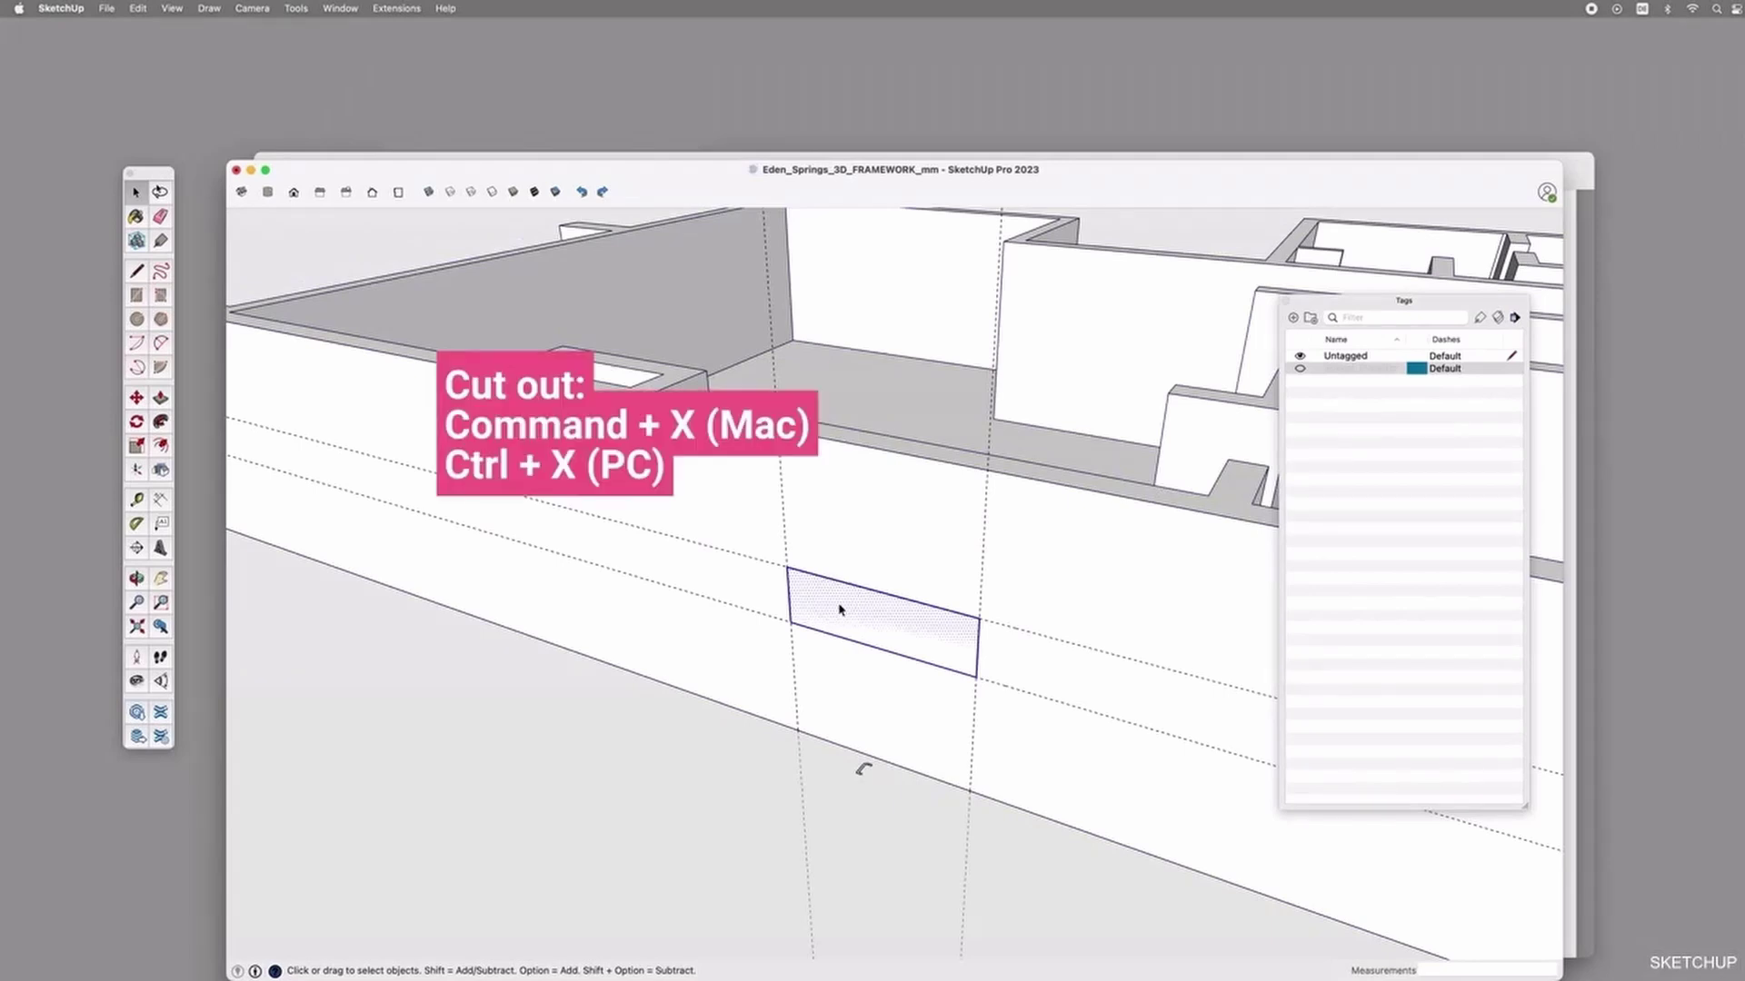
{"action": "key", "text": "super+x"}
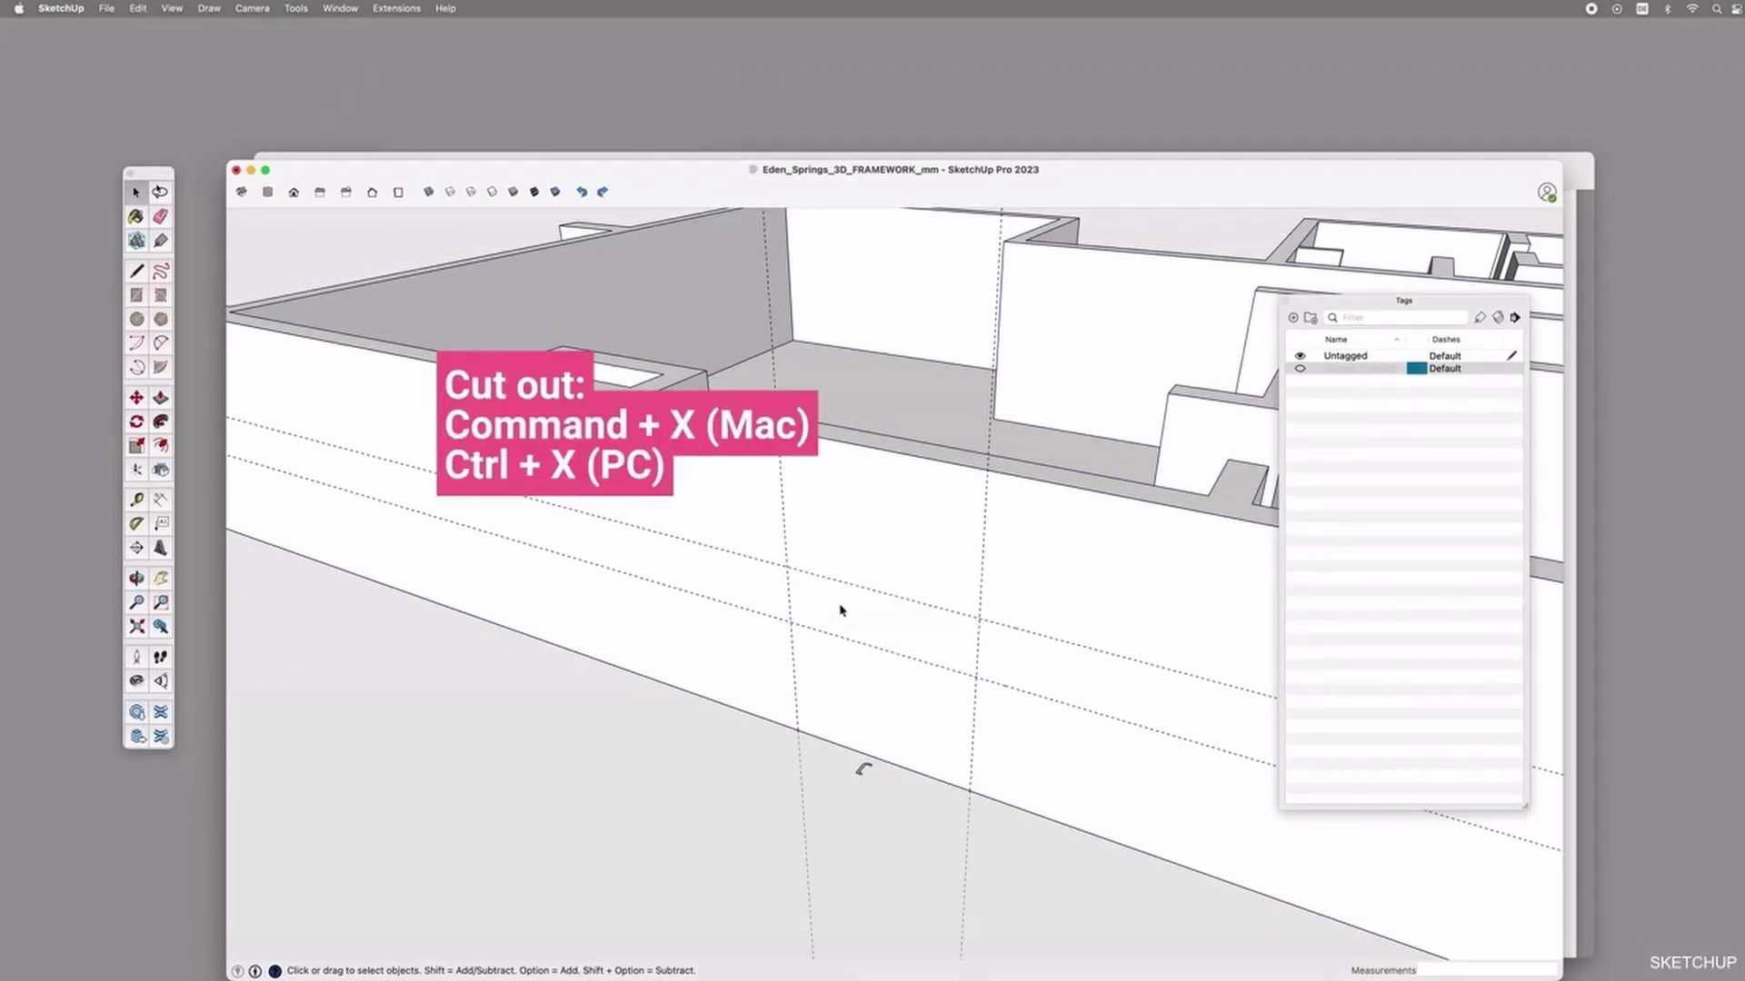
Open Framework 2's wall group and paste the cut window rectangle in place inside it.
{"action": "left_click", "coordinate": [862, 529]}
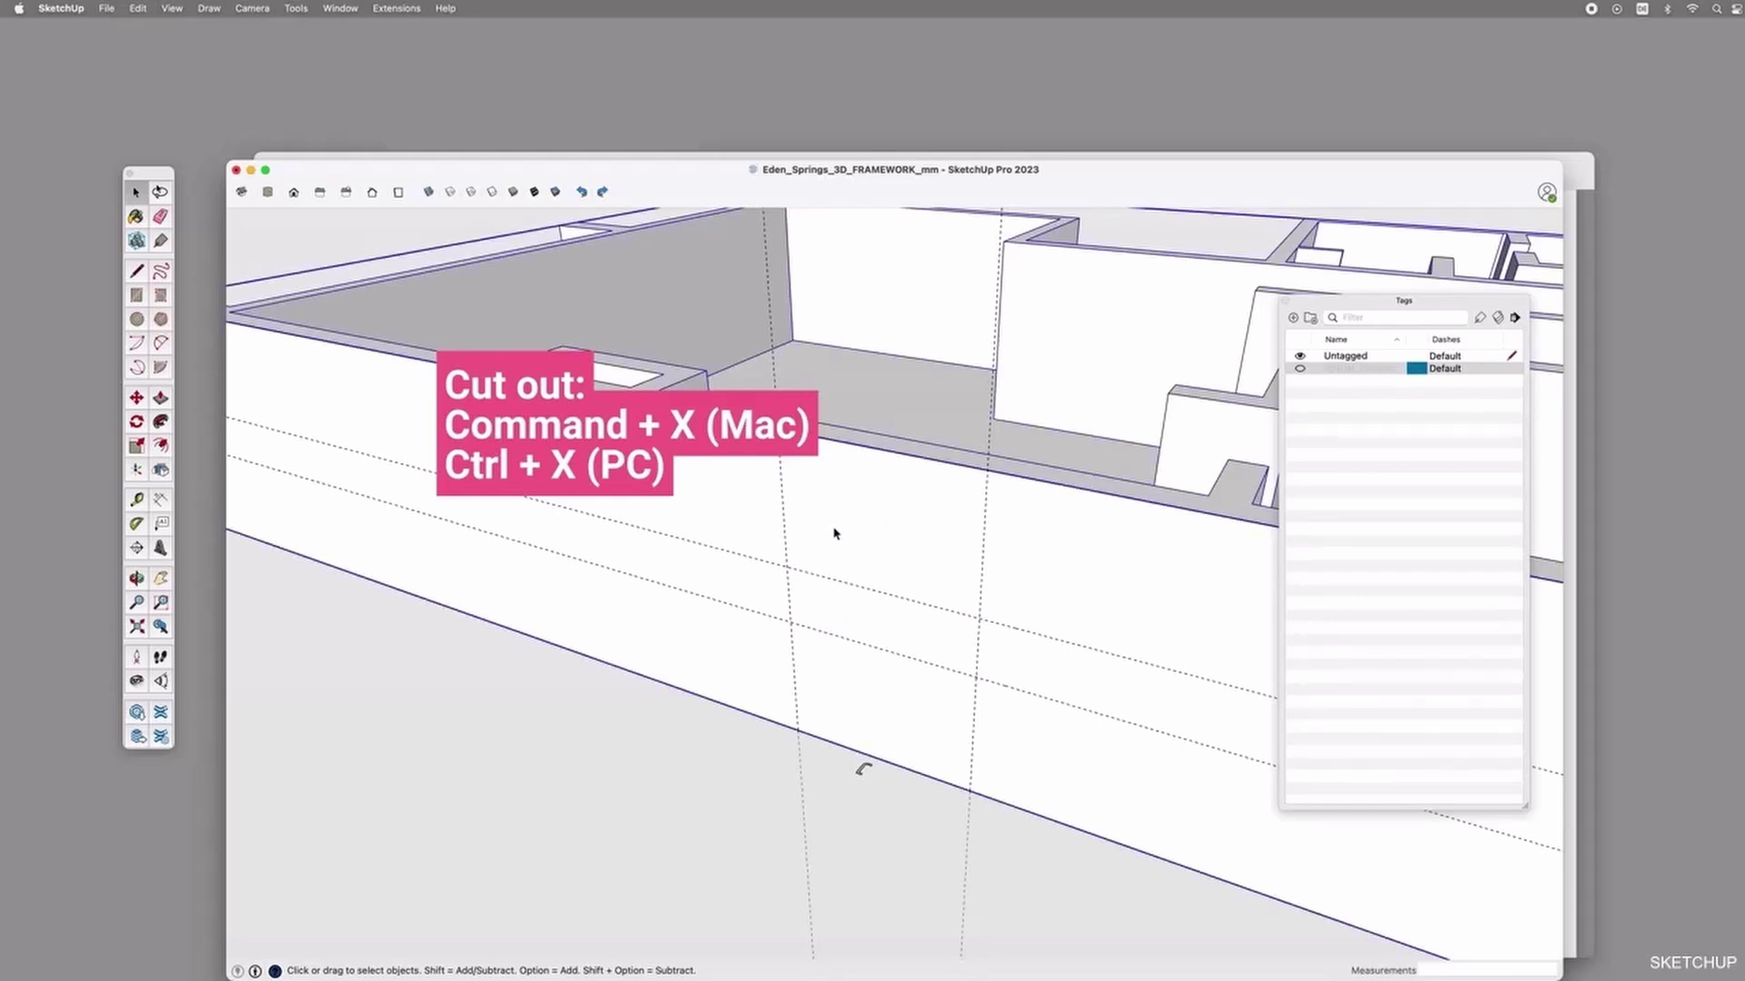
{"action": "double_click", "coordinate": [834, 533]}
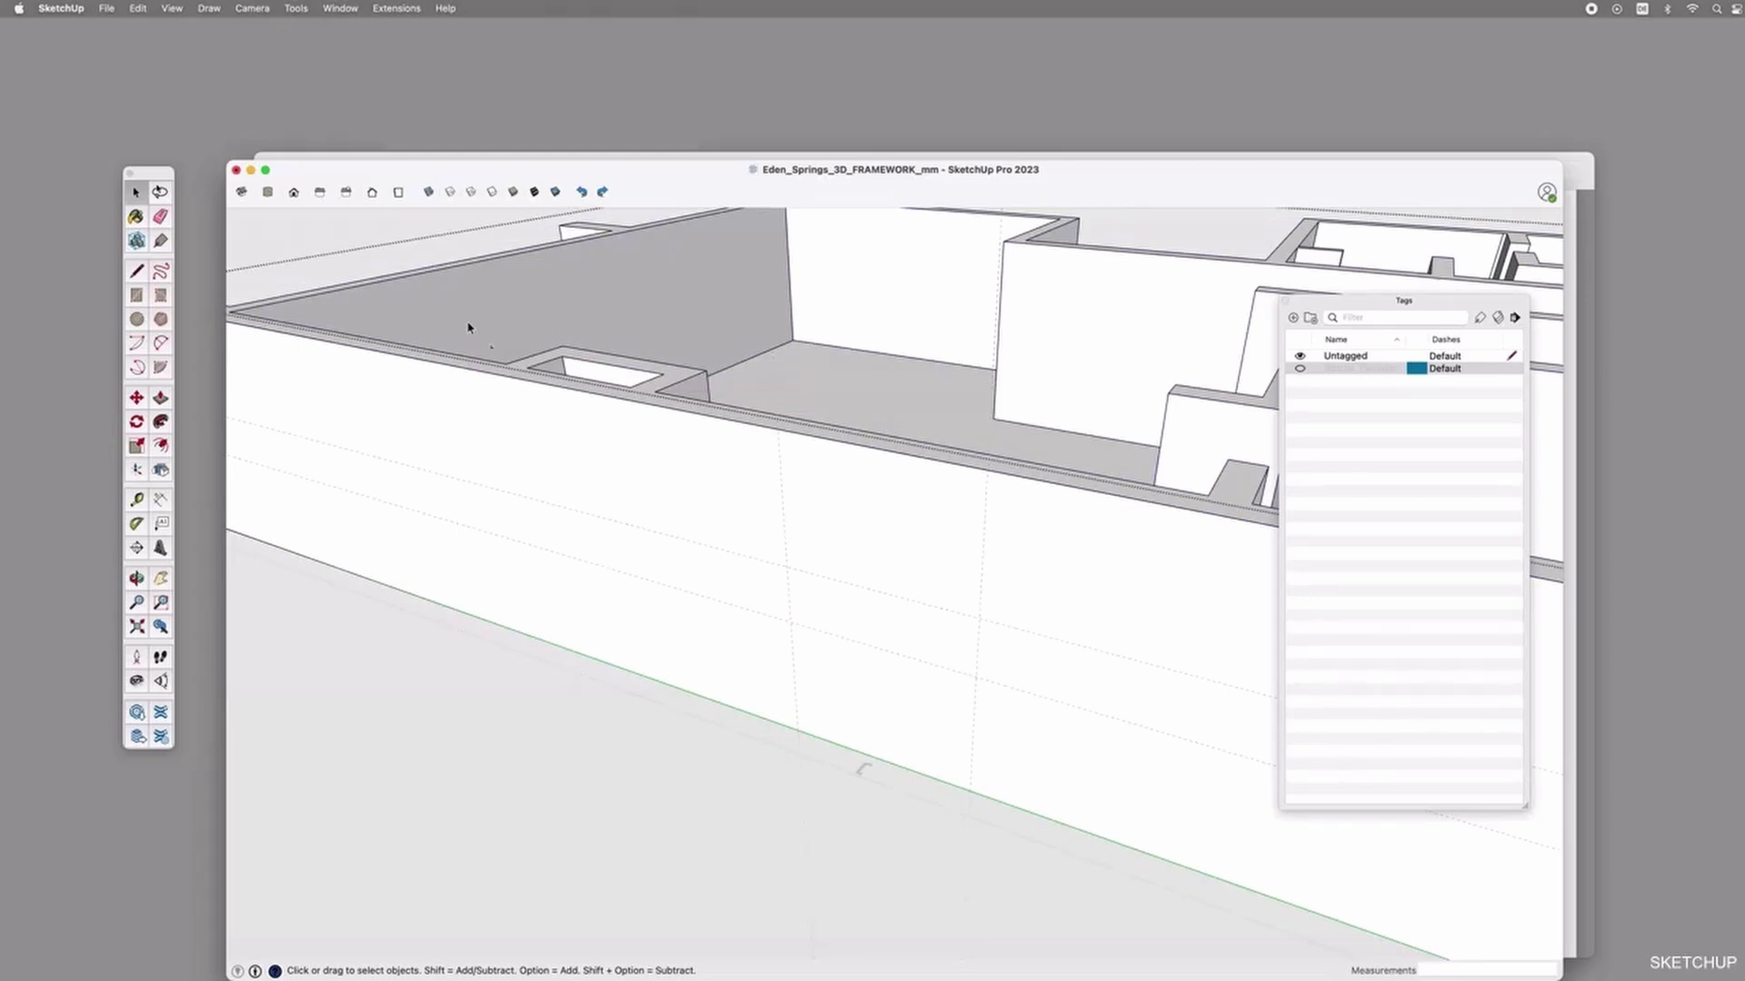
{"action": "left_click", "coordinate": [138, 8]}
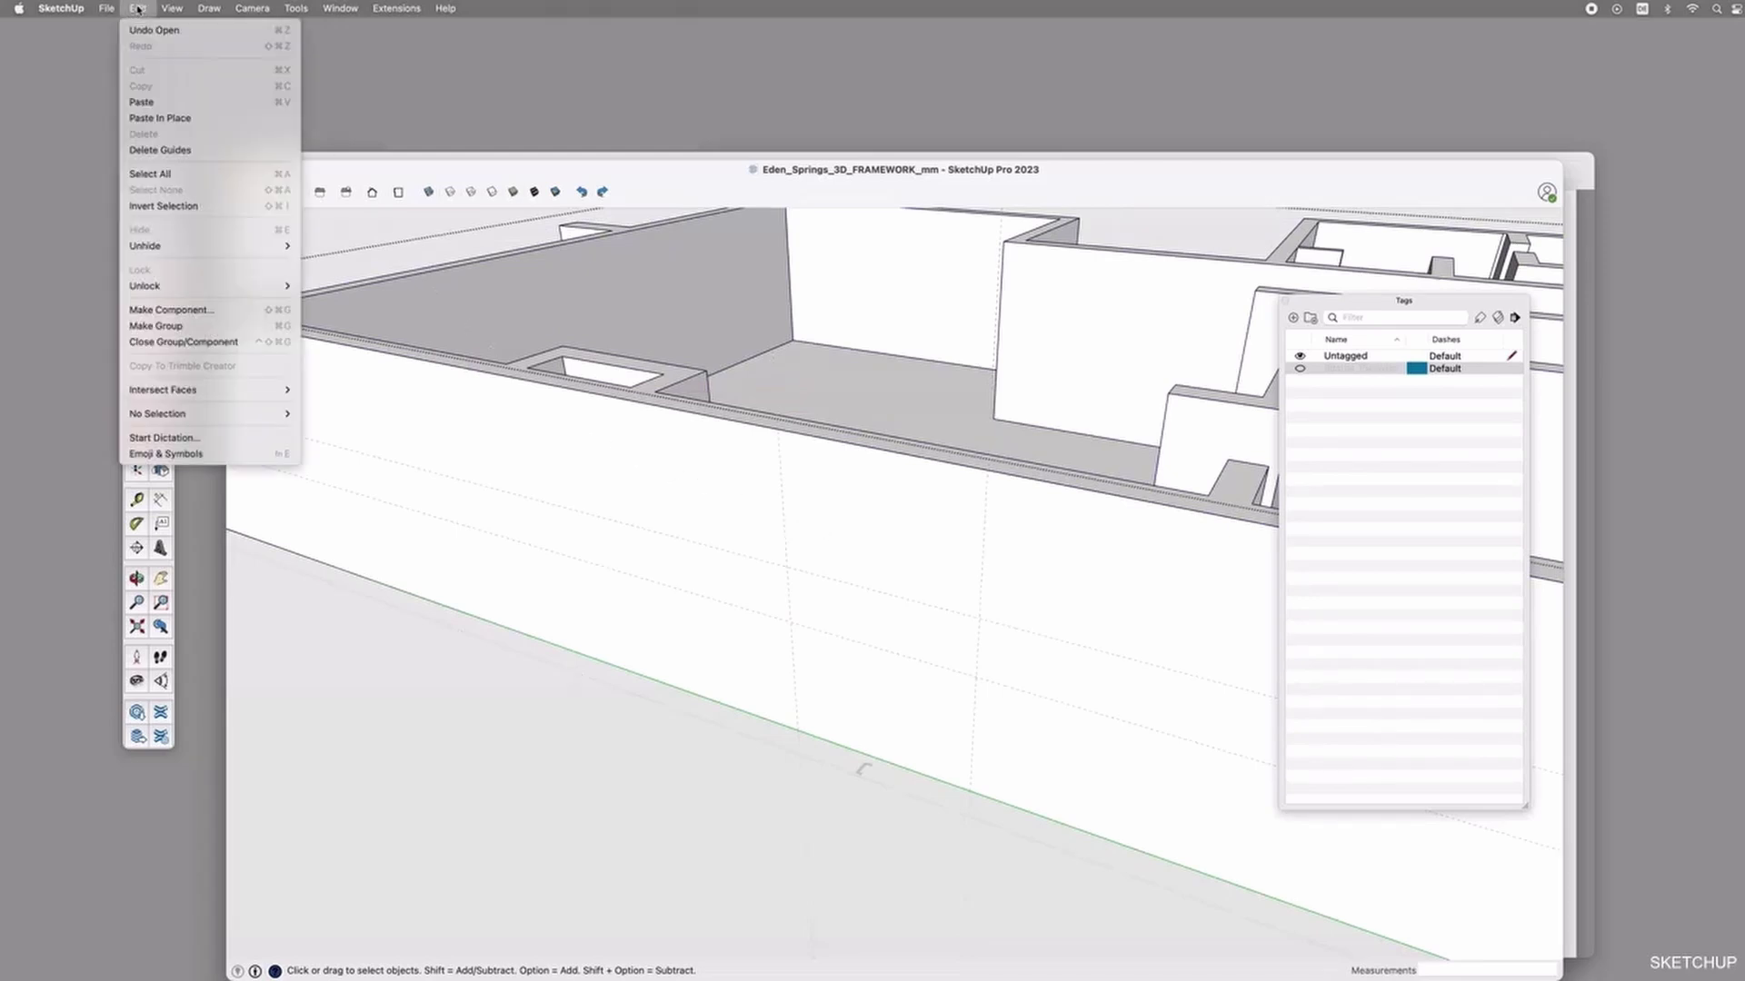
{"action": "left_click", "coordinate": [176, 119]}
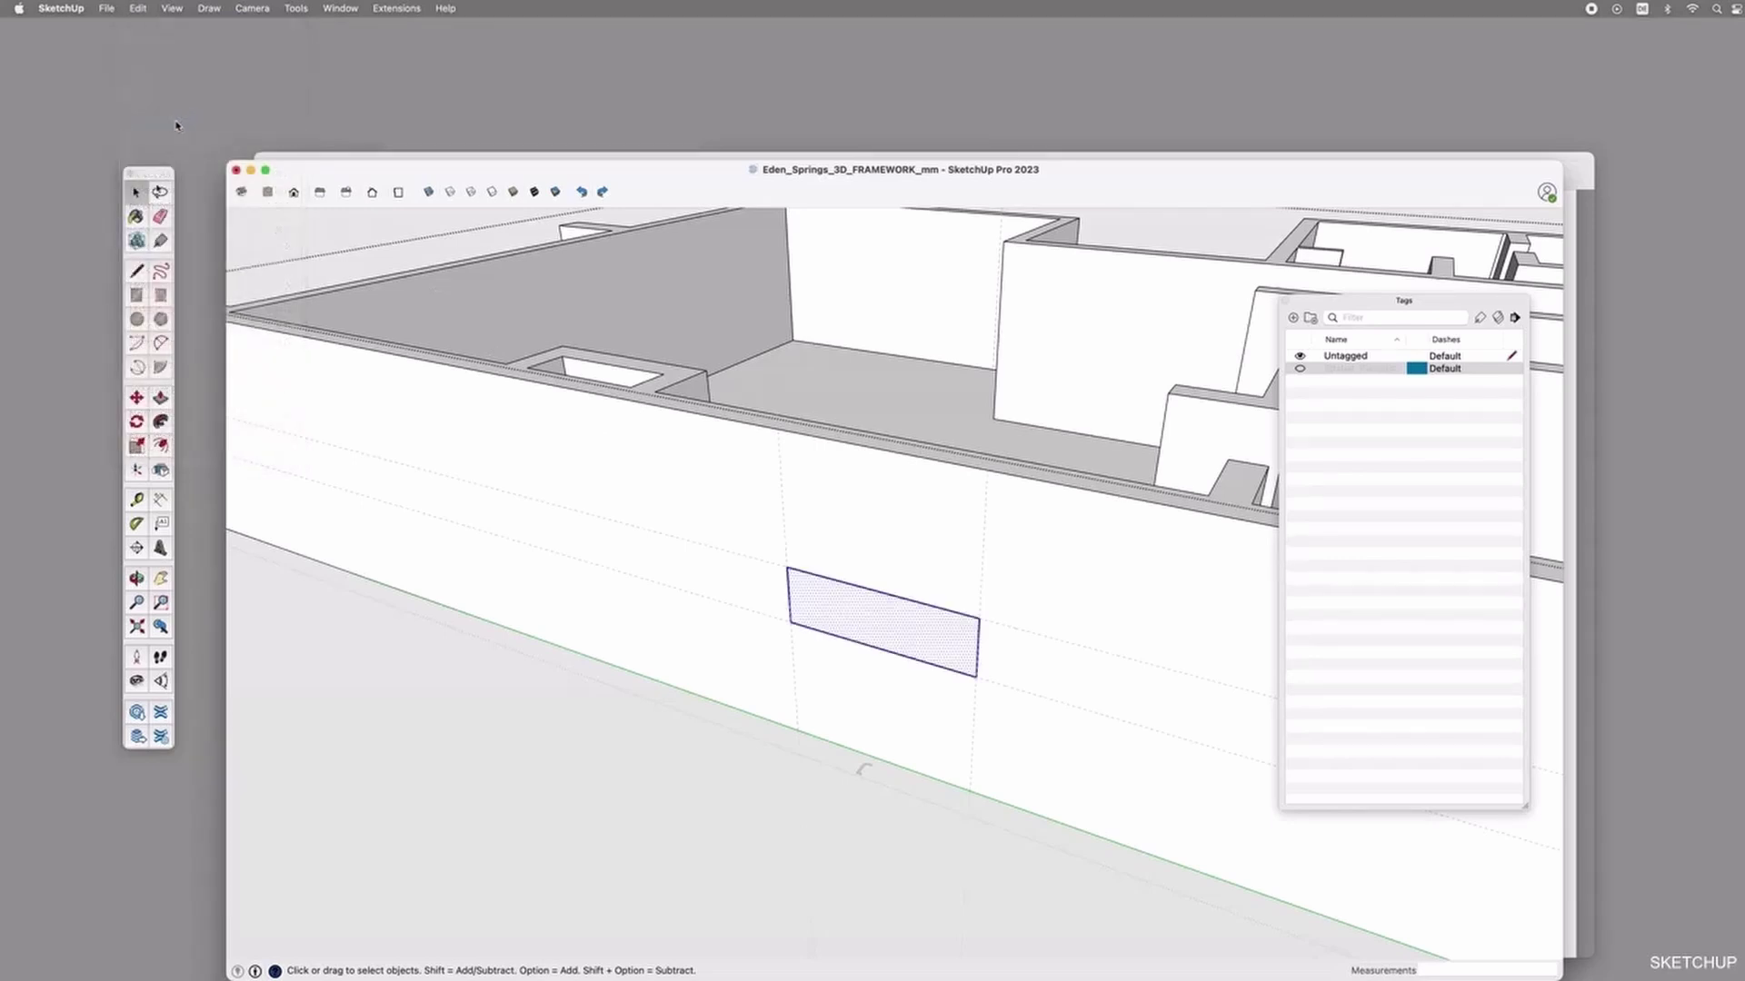
Push the window rectangle 250 mm through Framework 2's outer wall to cut the opening, and close the group.
{"action": "left_click", "coordinate": [844, 610]}
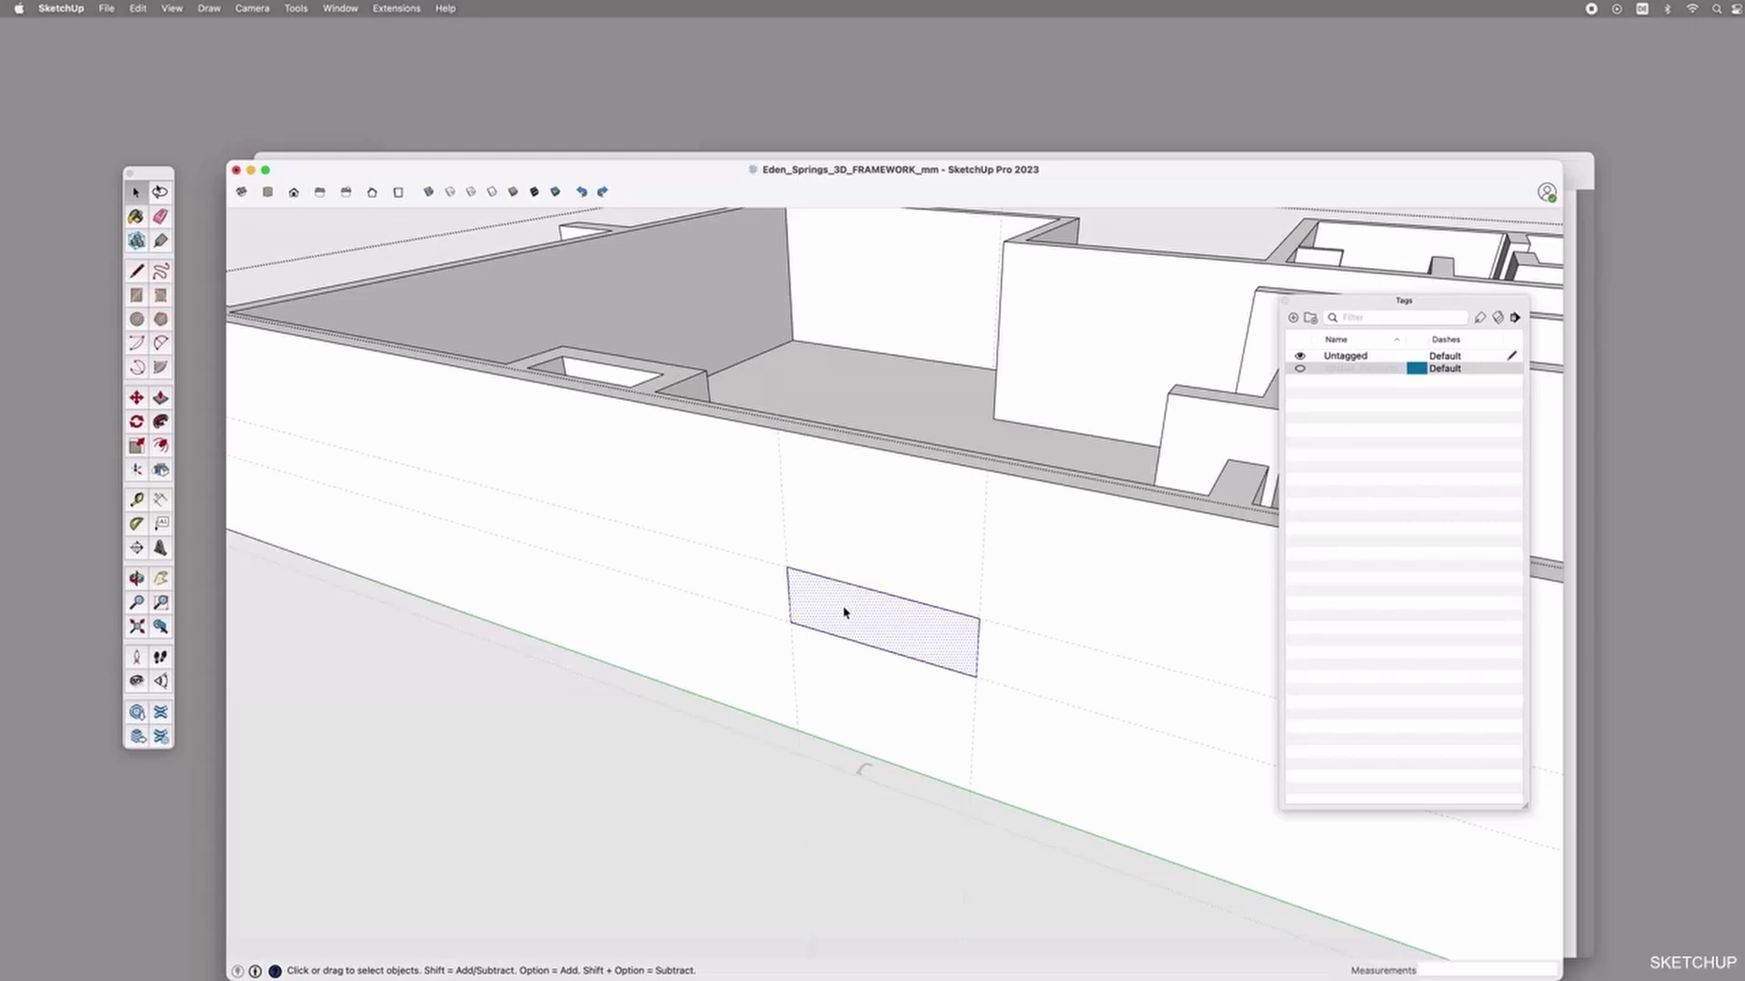
{"action": "key", "text": "p"}
{"action": "left_click", "coordinate": [844, 615]}
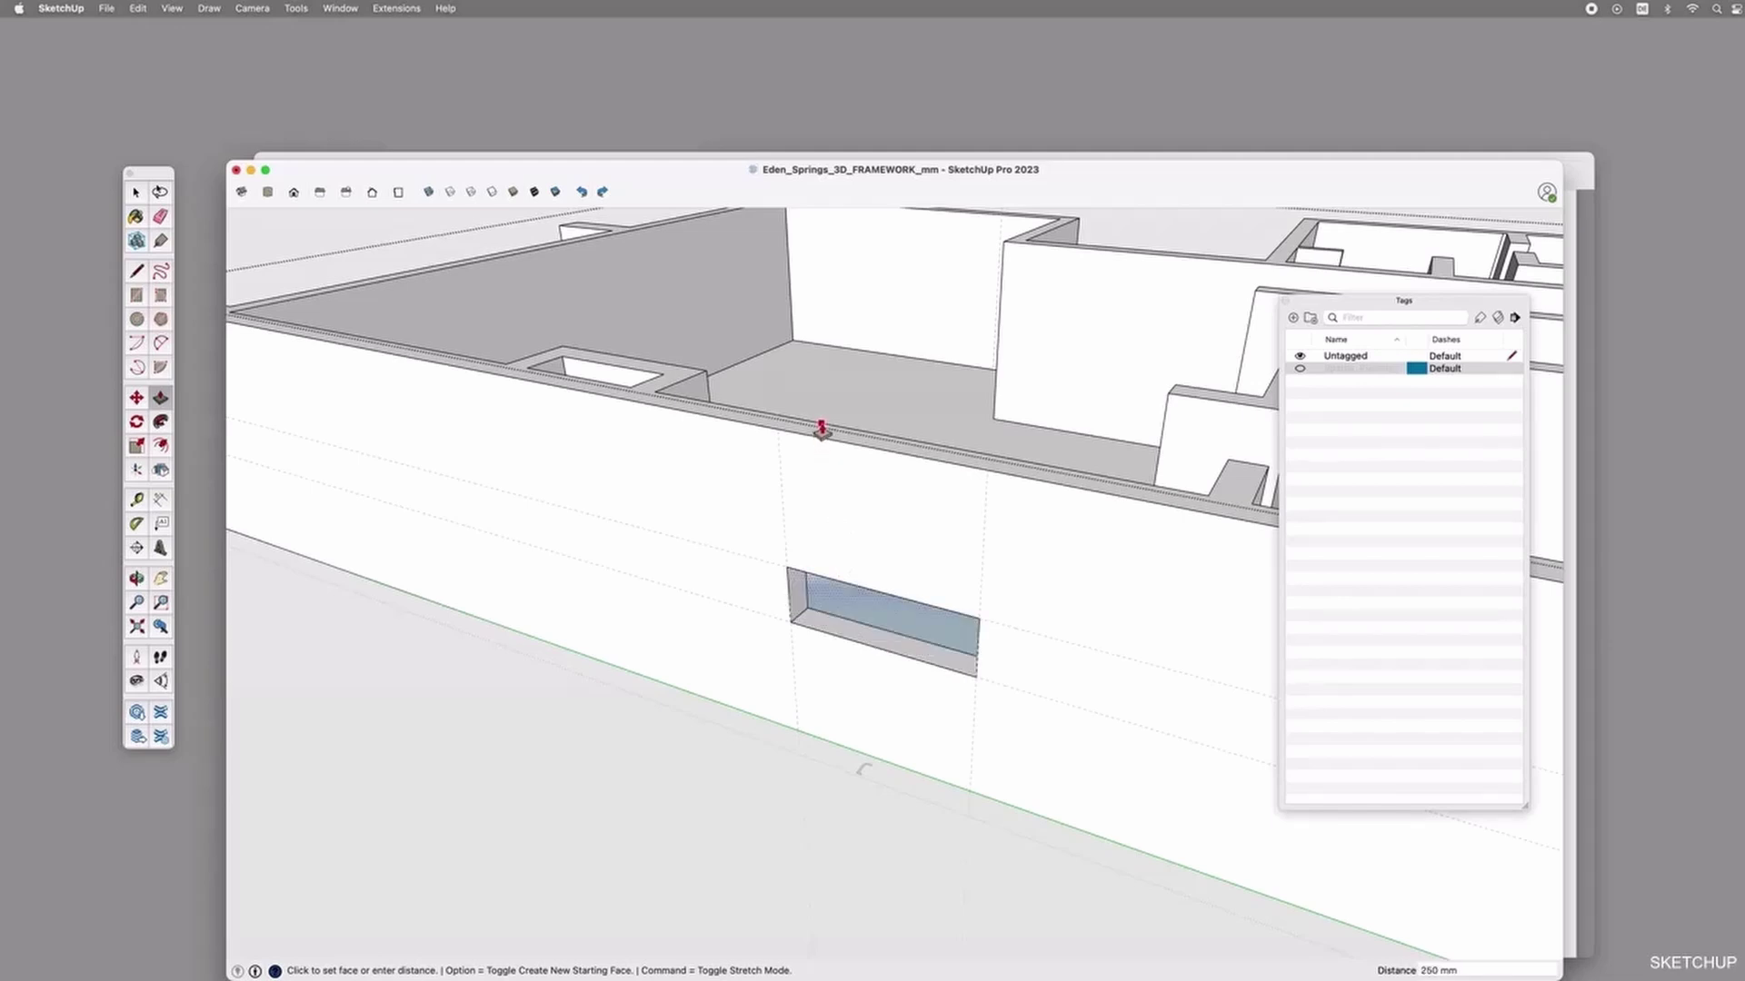
{"action": "left_click", "coordinate": [822, 429]}
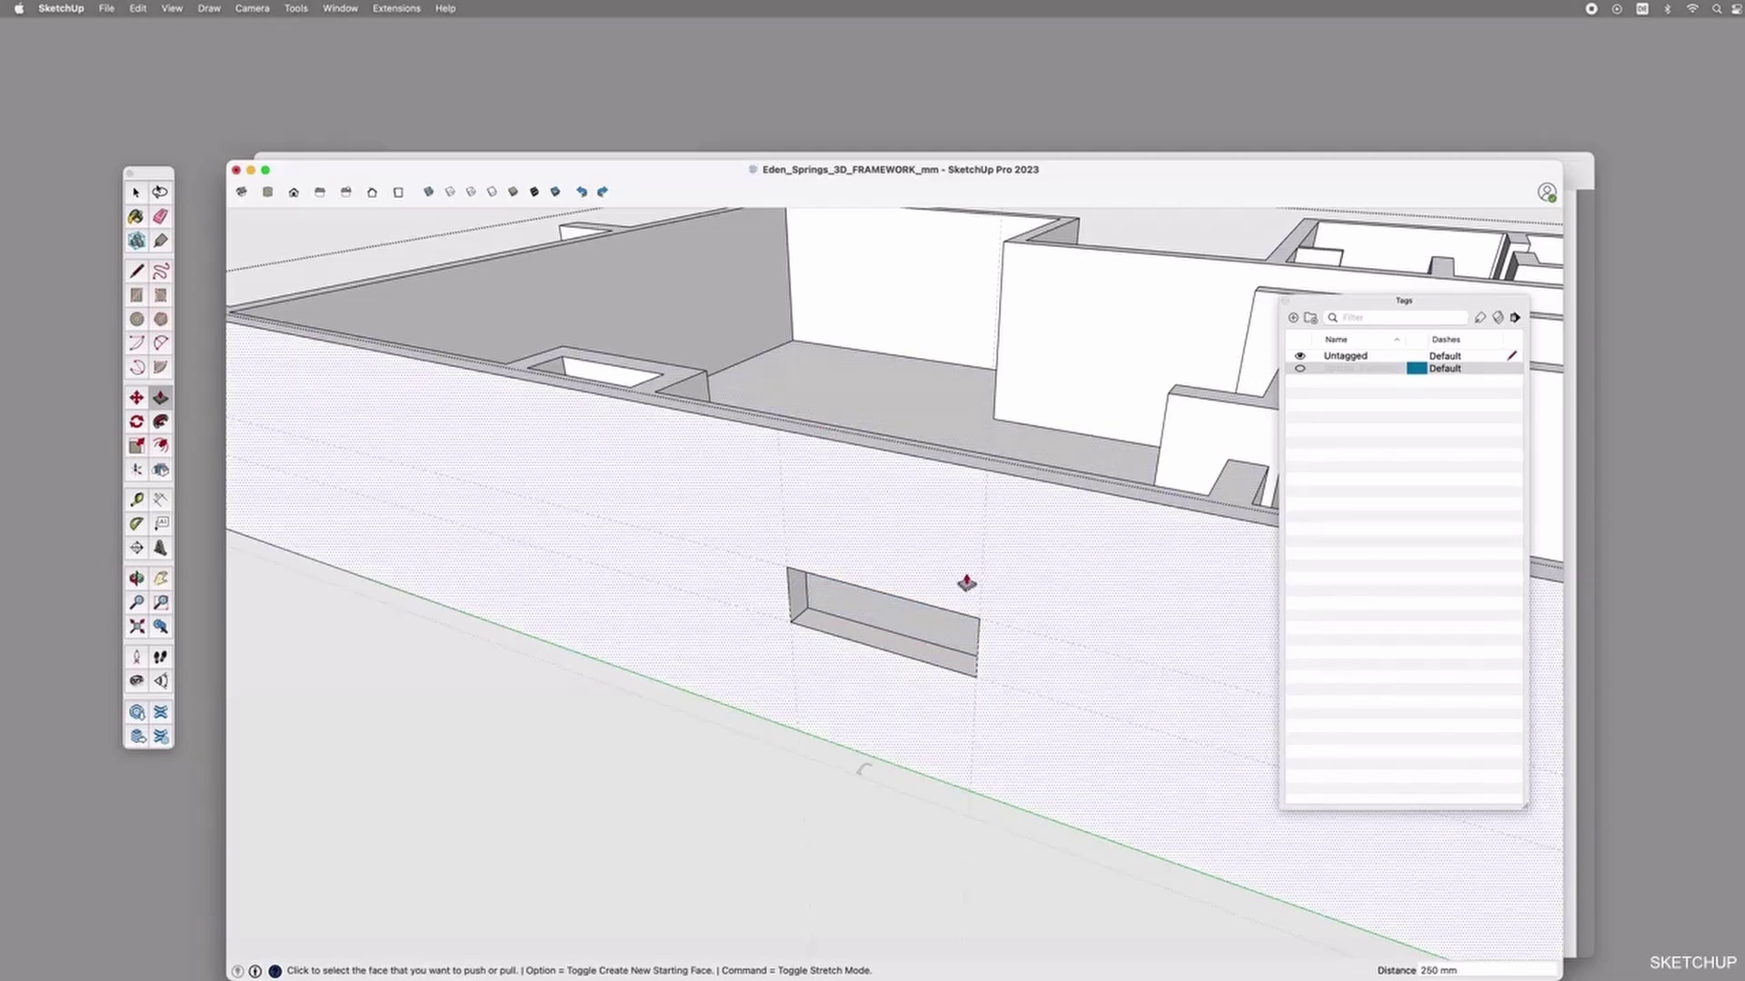
{"action": "key", "text": "space"}
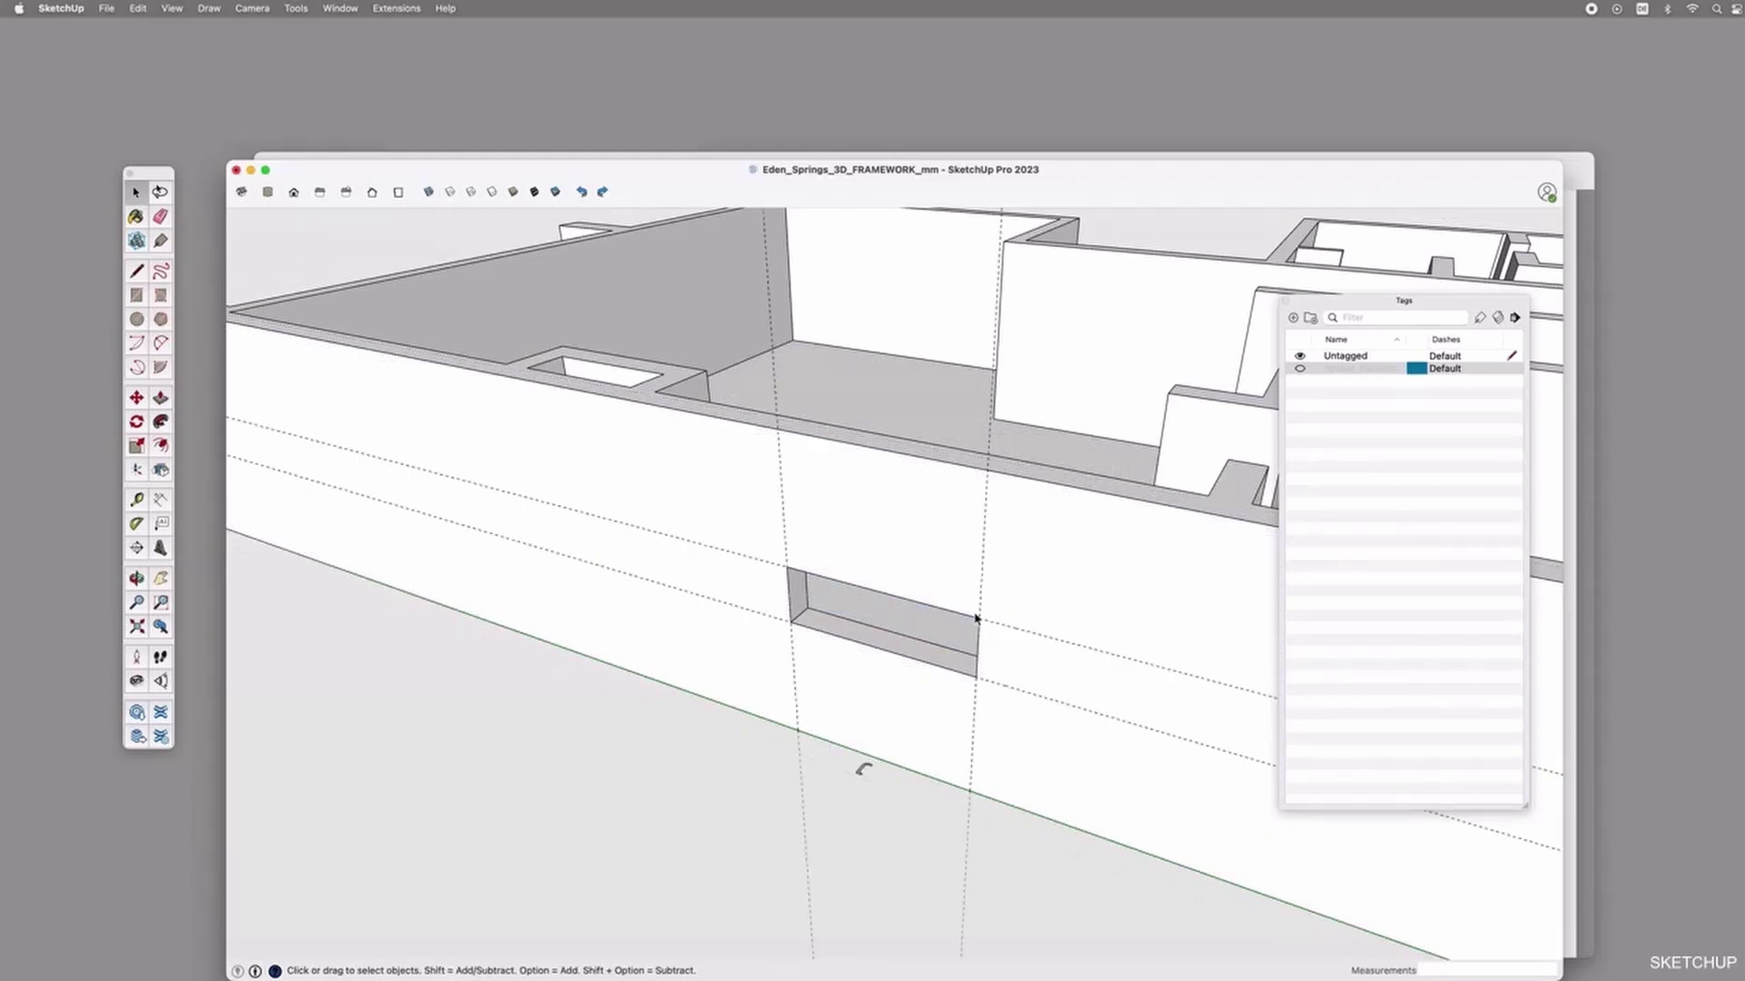
Copy the bottom edge of the interior doorway's side face 2200 mm upward to mark the door height.
{"action": "key", "text": "o"}
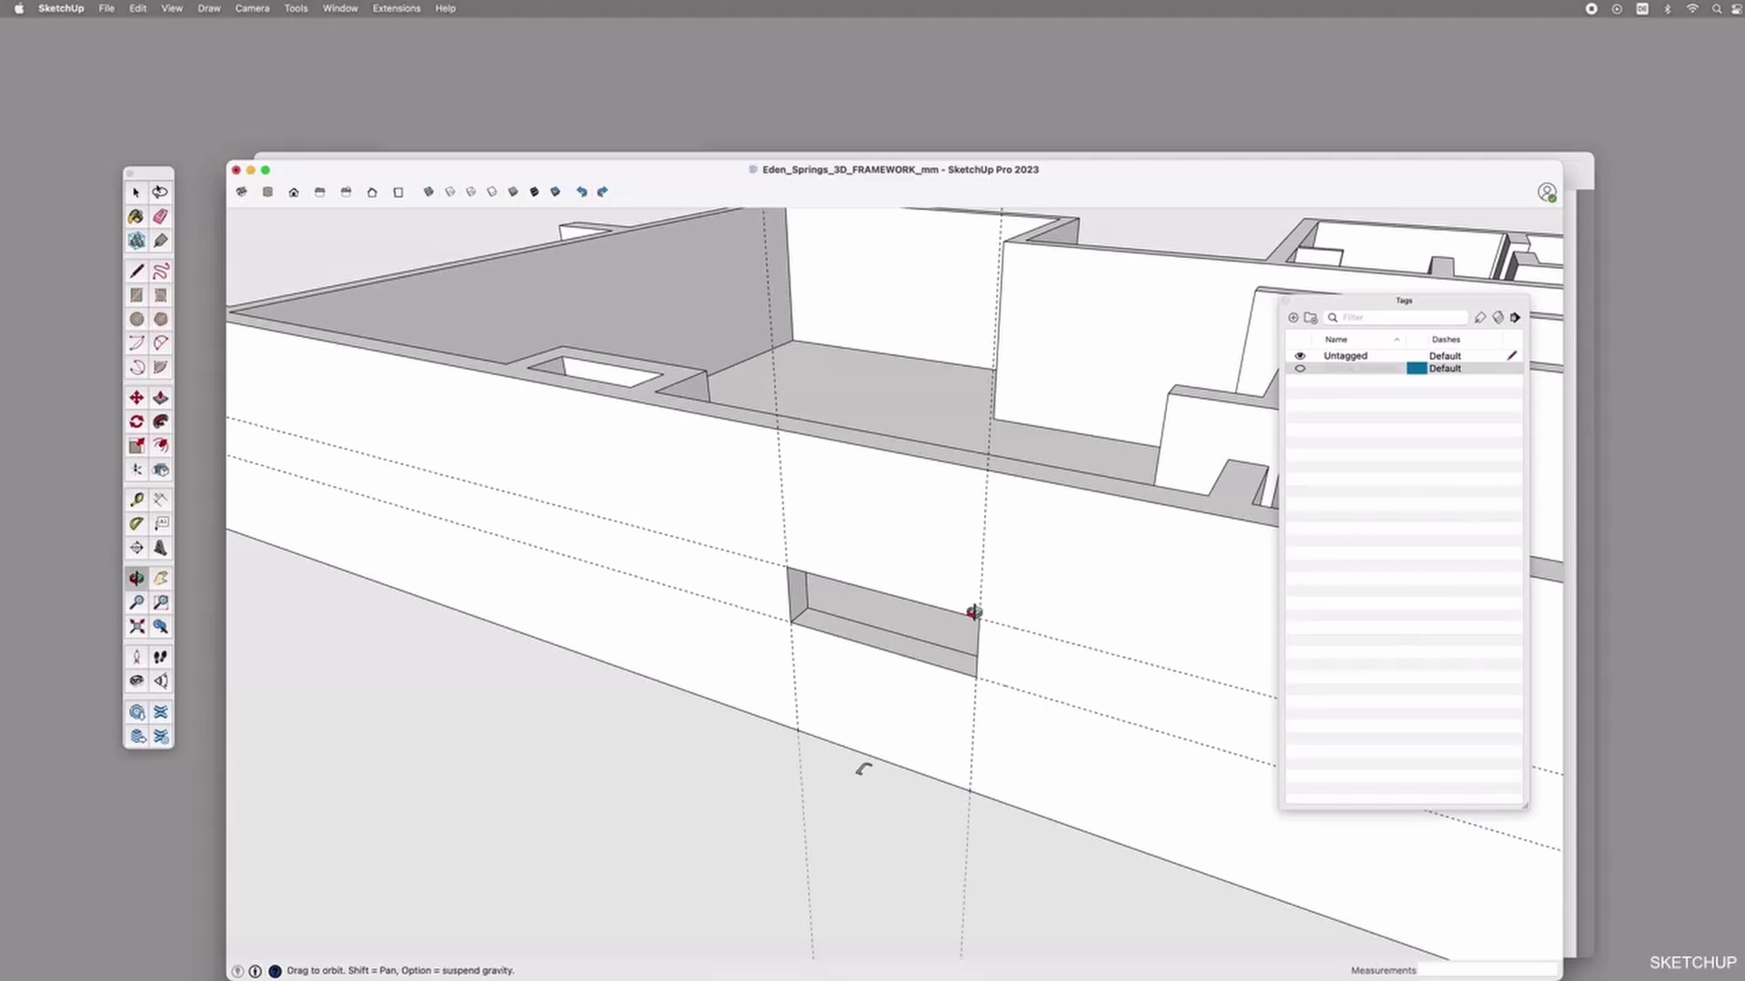
{"action": "left_click_drag", "start_coordinate": [974, 615], "coordinate": [1039, 522]}
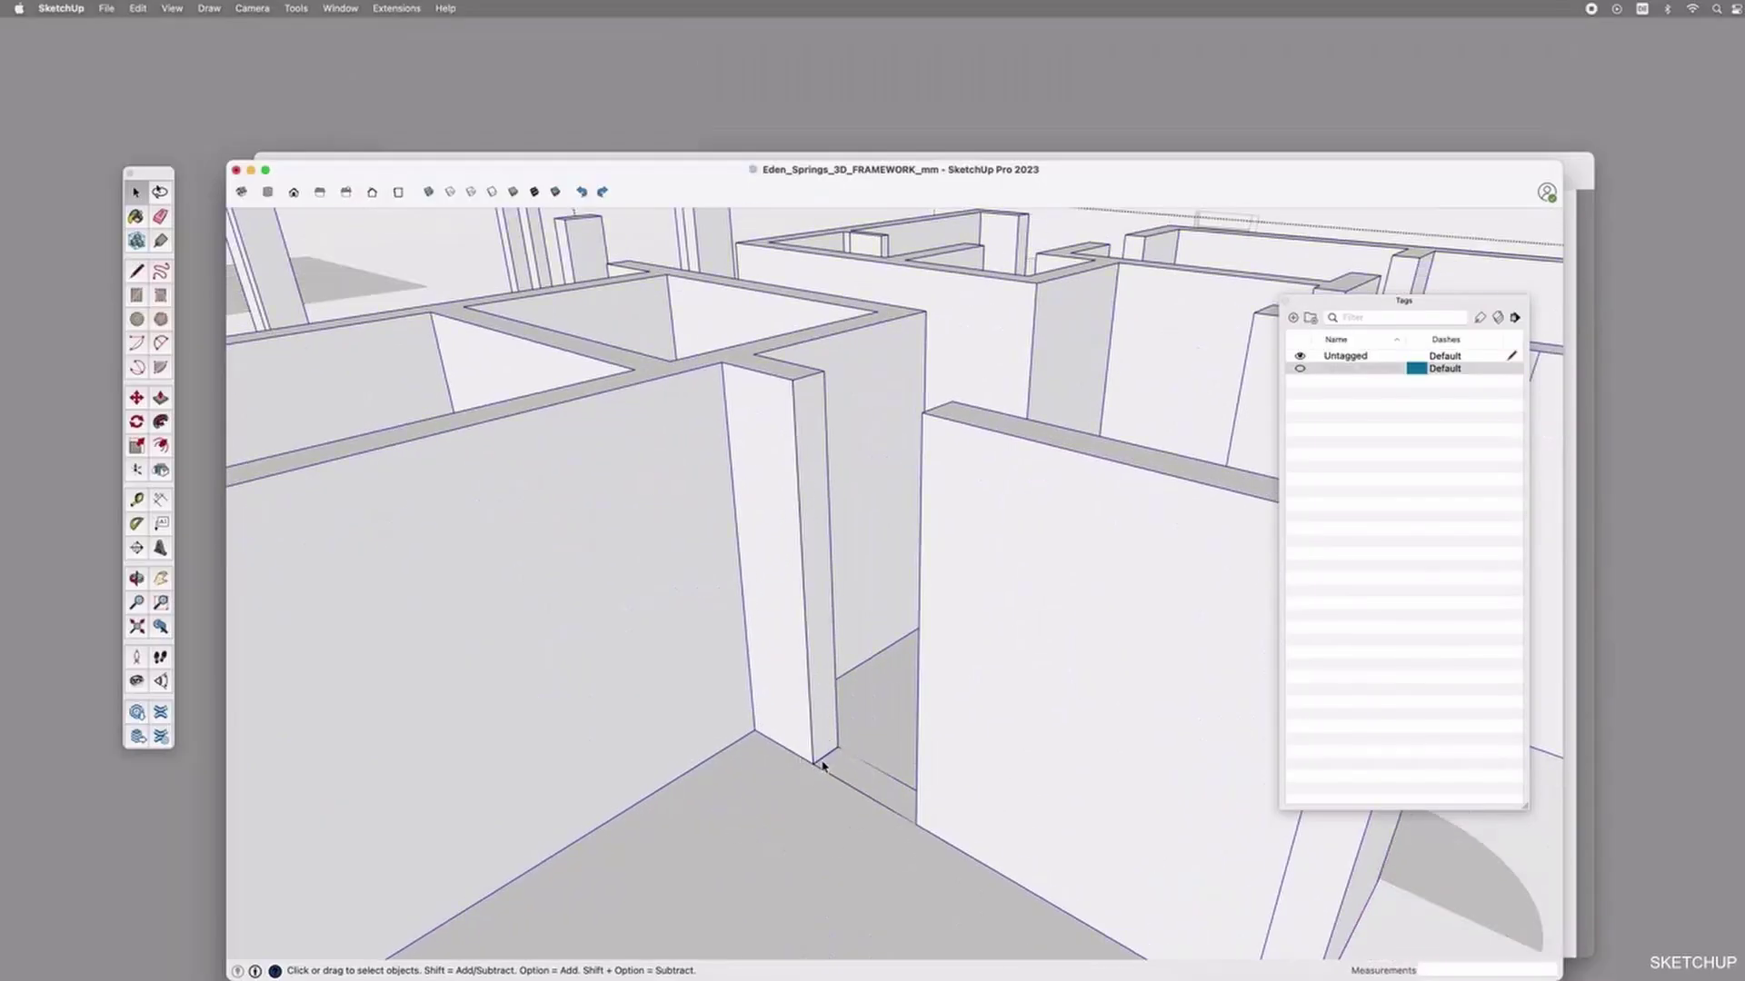
{"action": "key", "text": "m"}
{"action": "left_click", "coordinate": [839, 745]}
{"action": "key", "text": "alt"}
{"action": "type", "text": "2100"}
{"action": "key", "text": "Return"}
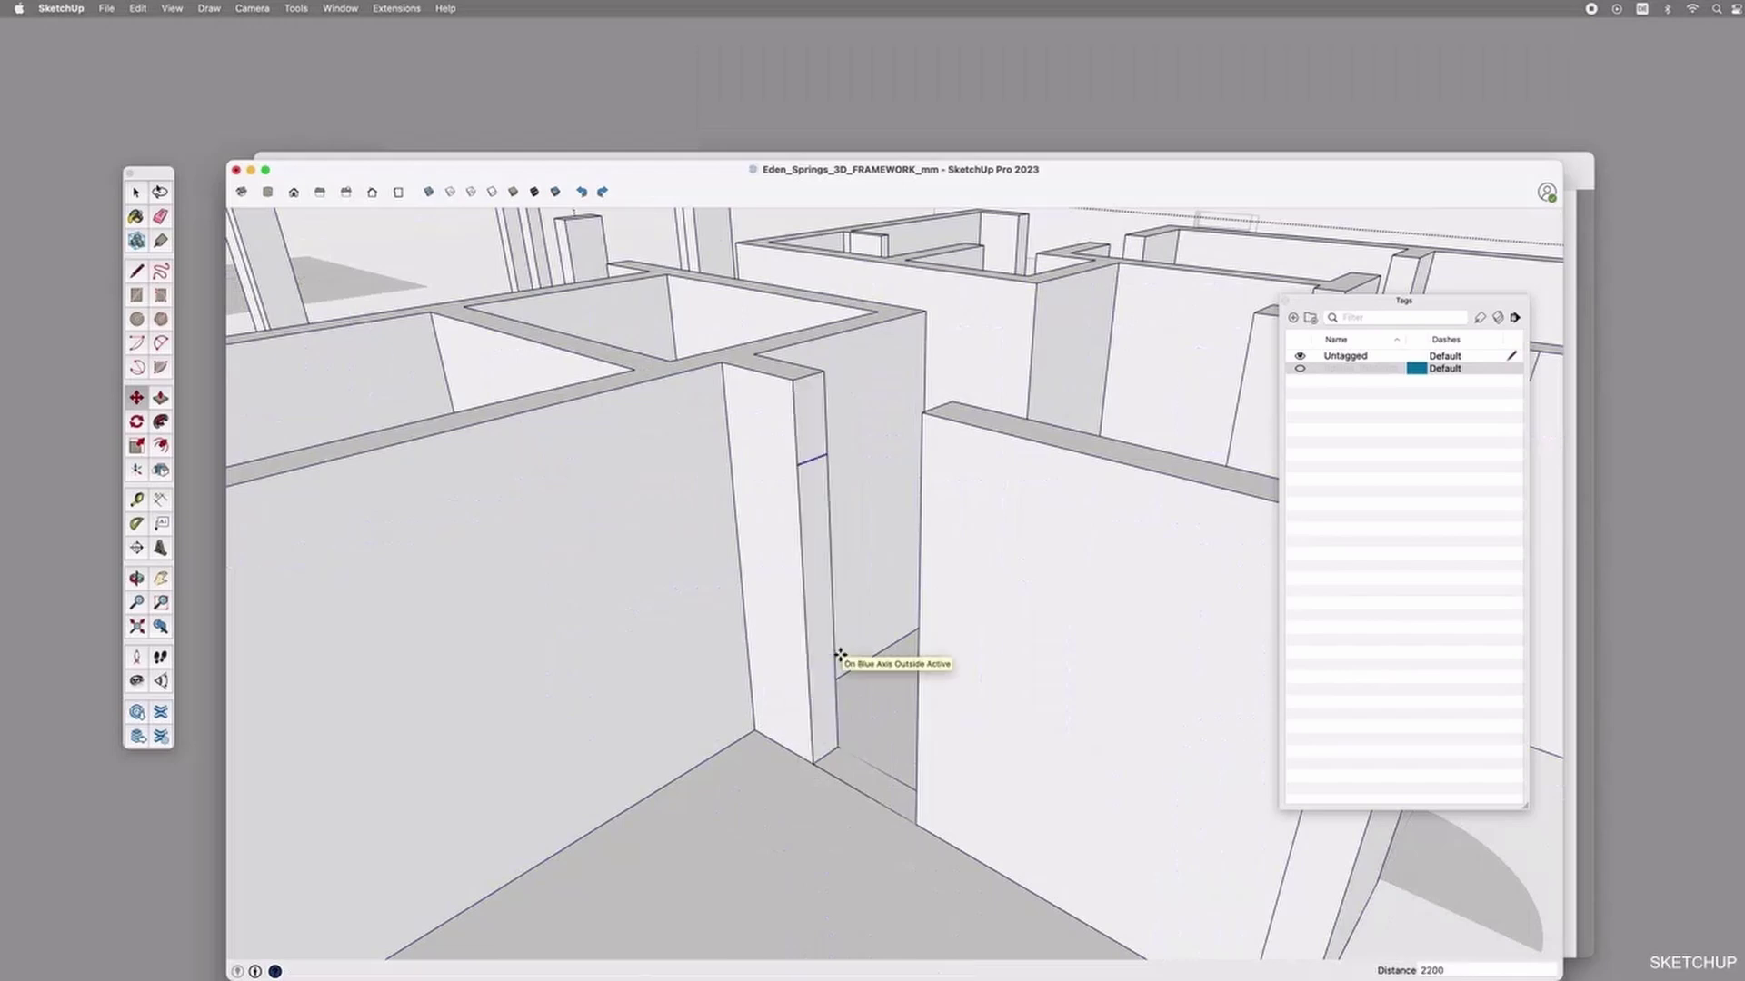
Push/Pull the face above the door height edge across the doorway to the opposite wall end.
{"action": "key", "text": "space"}
{"action": "key", "text": "p"}
{"action": "left_click", "coordinate": [806, 401]}
{"action": "left_click", "coordinate": [923, 417]}
{"action": "key", "text": "space"}
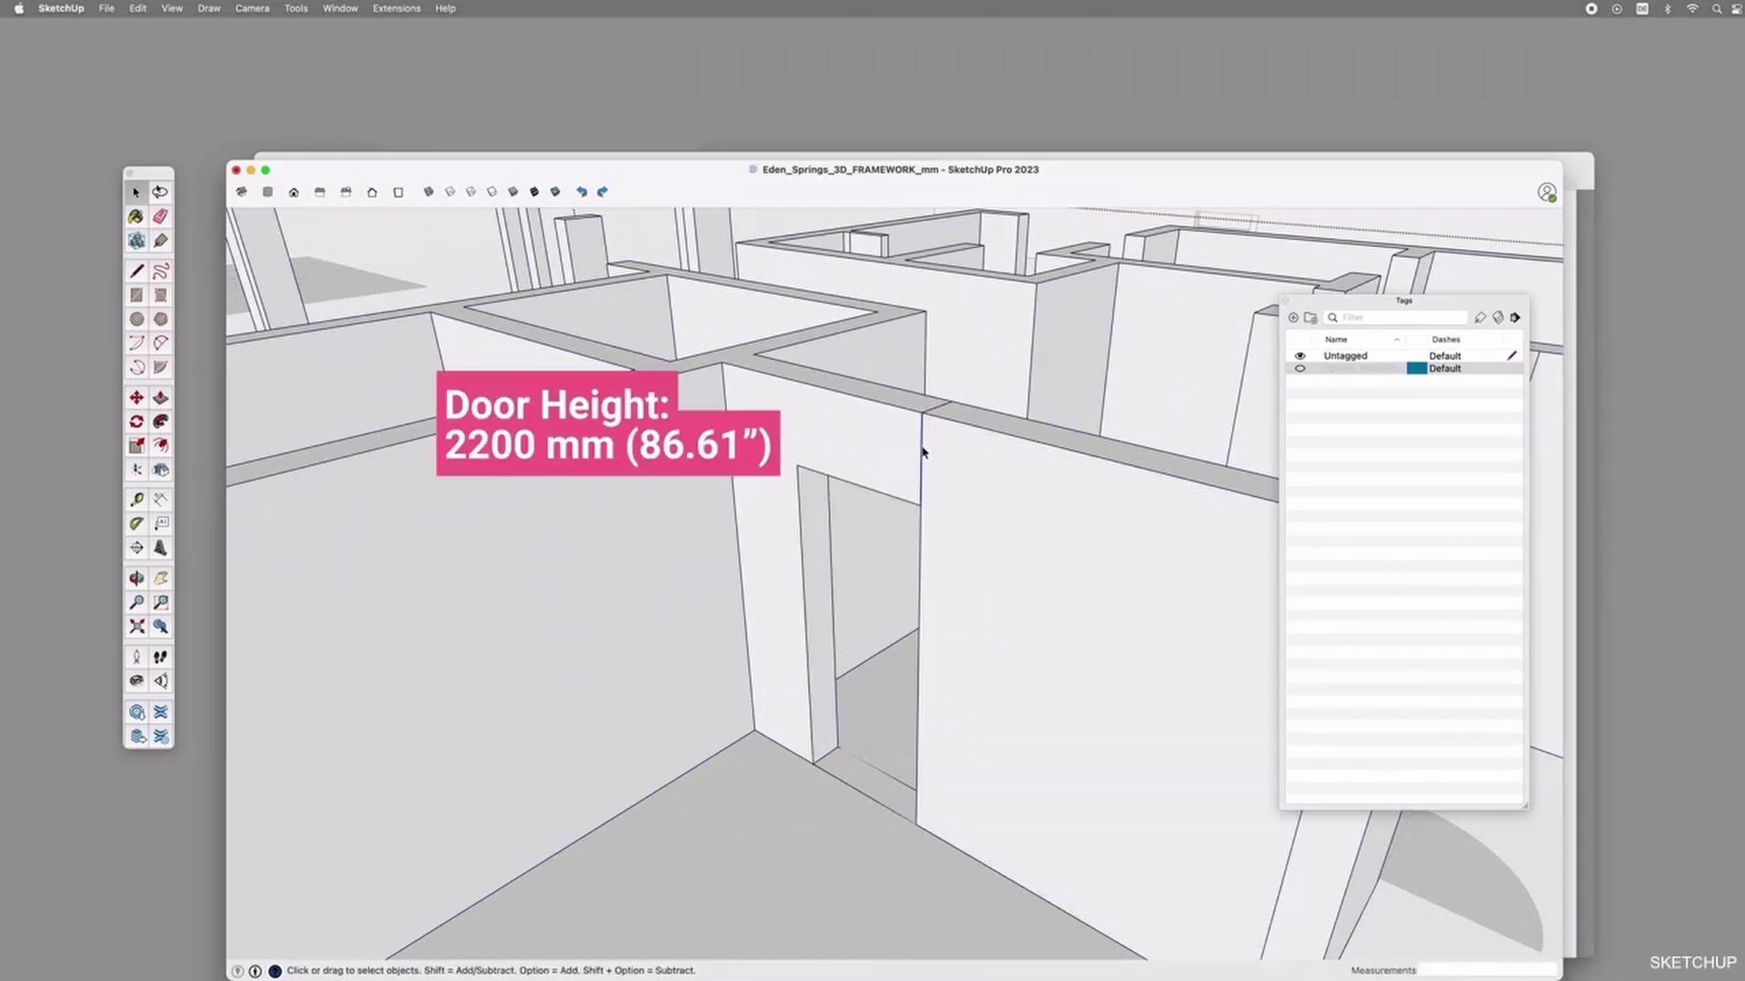
Try to delete the seam edge above the doorway on the wall's other side, and undo the deletion.
{"action": "middle_click_drag", "start_coordinate": [940, 631], "coordinate": [432, 642]}
{"action": "left_click", "coordinate": [745, 454]}
{"action": "key", "text": "Delete"}
{"action": "key", "text": "super+z"}
{"action": "middle_click_drag", "start_coordinate": [773, 522], "coordinate": [779, 612]}
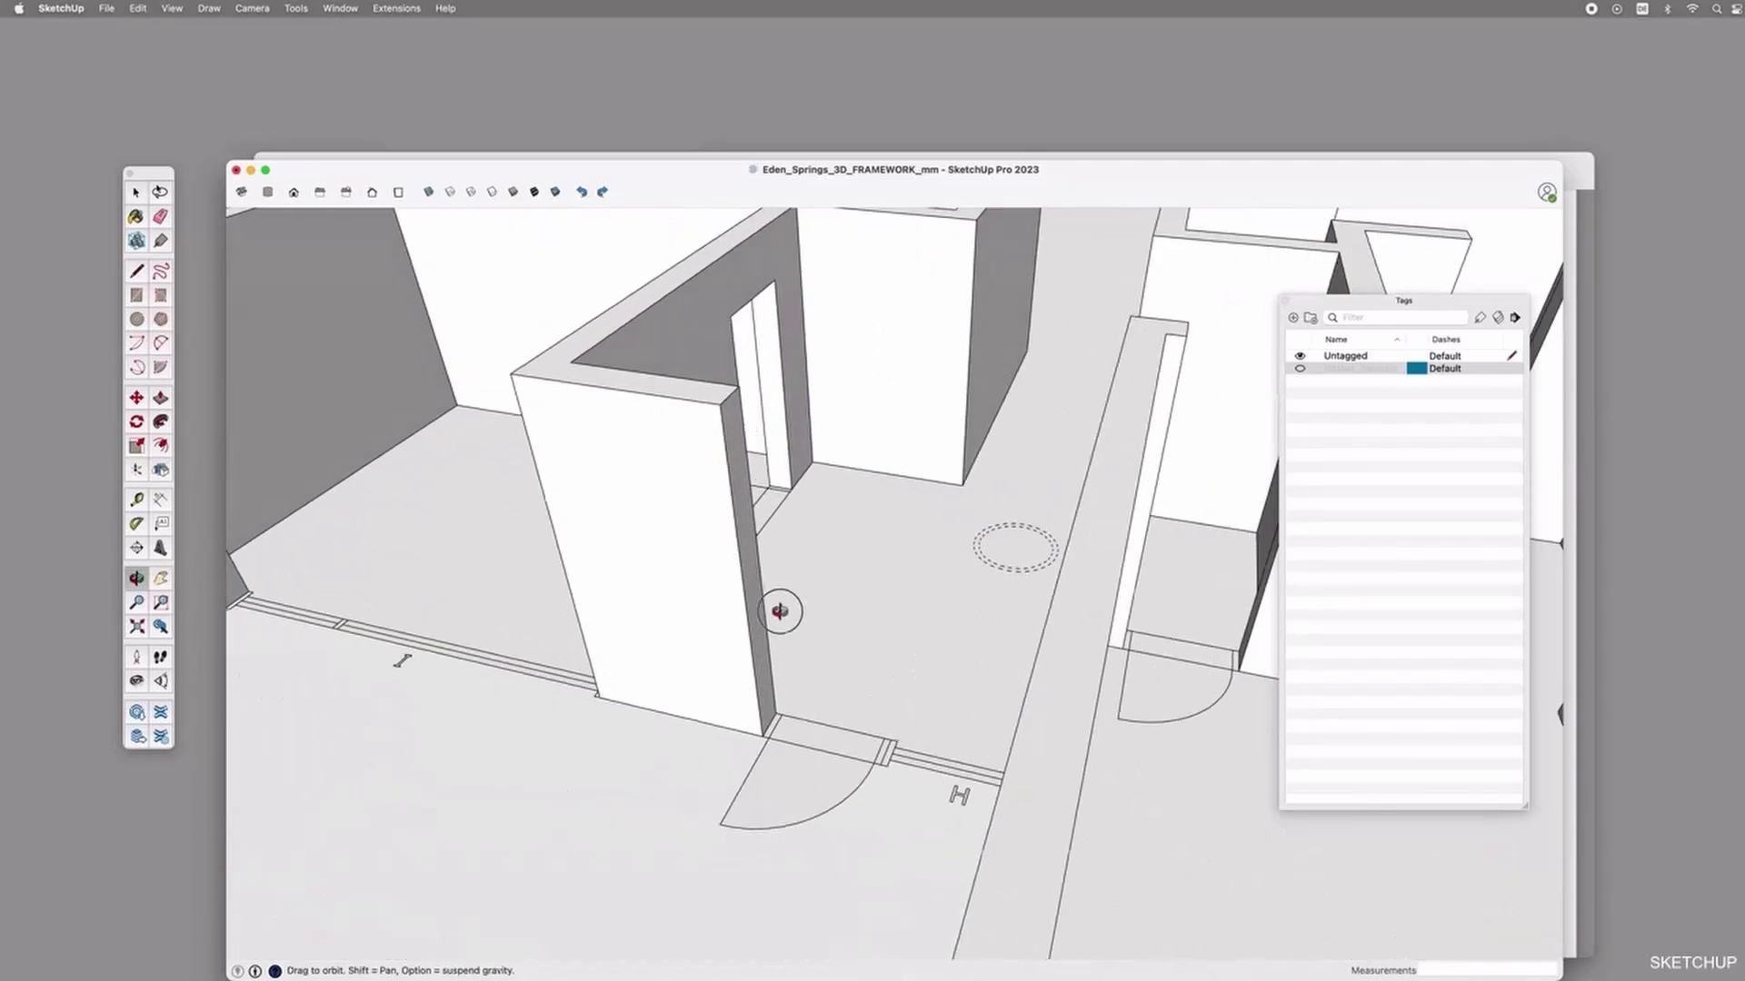
Copy the entry wall end's bottom edge 2200 mm up at opening H and Push/Pull the face above it to the opposite wall.
{"action": "scroll", "coordinate": [768, 735], "scroll_direction": "up", "scroll_amount": 3}
{"action": "key", "text": "m"}
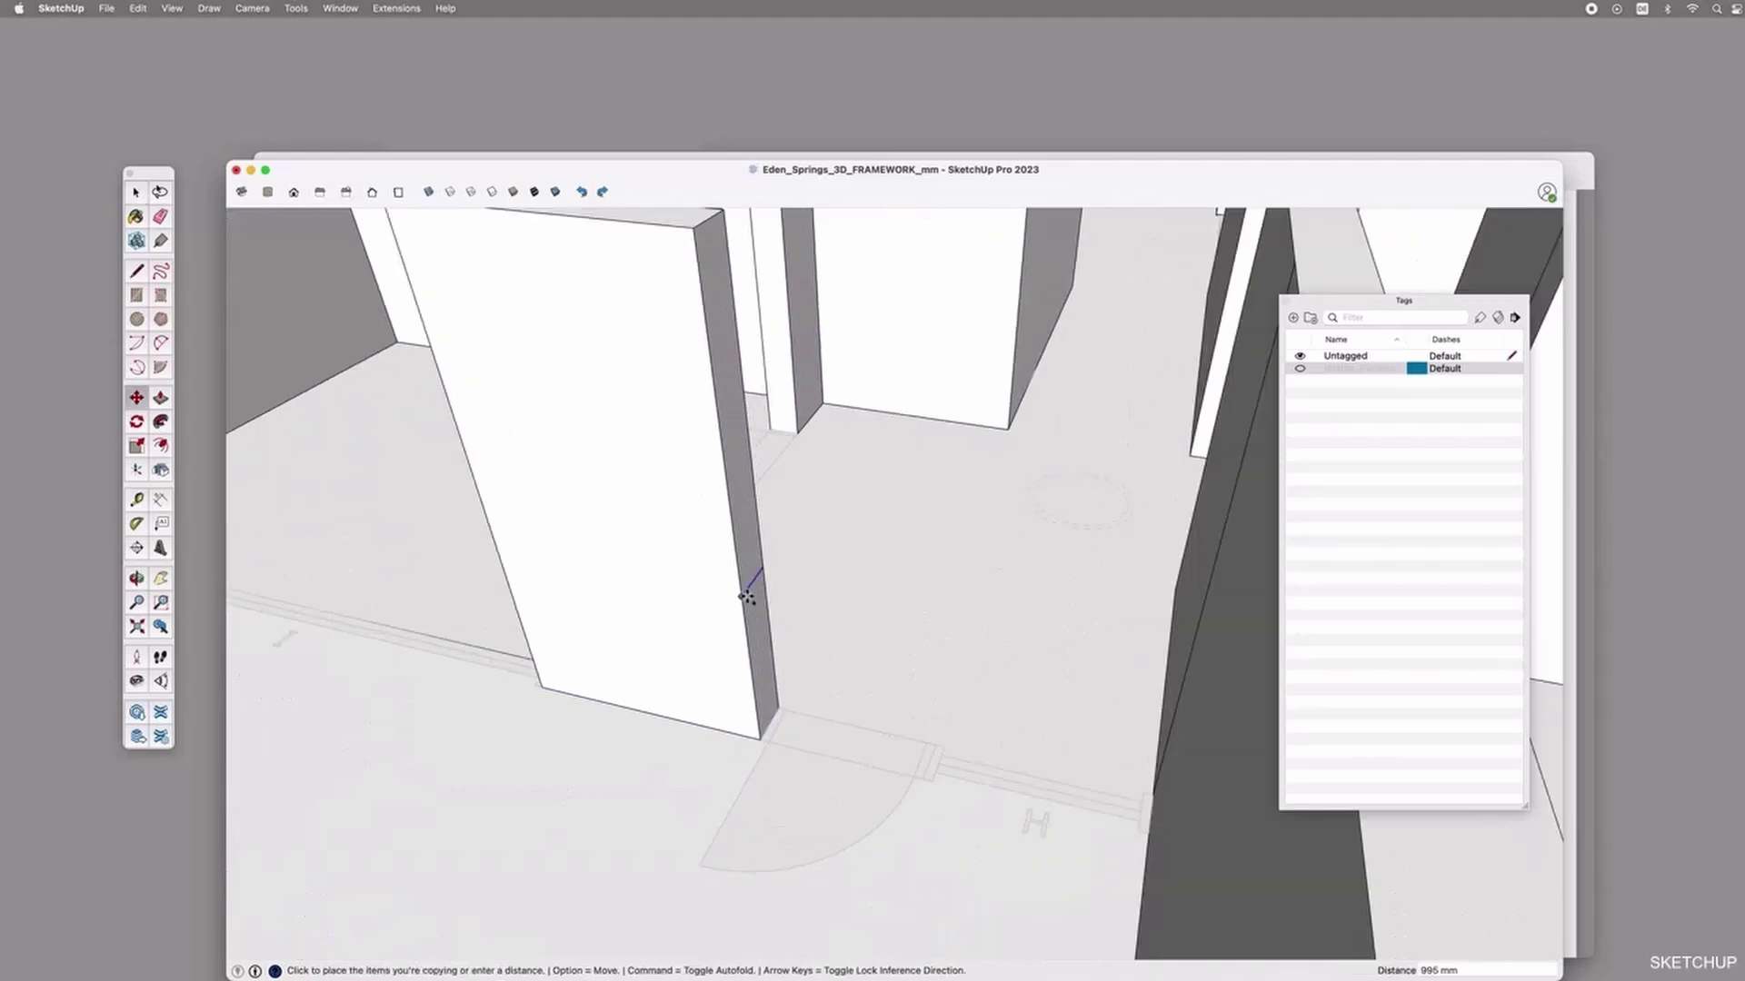
{"action": "scroll", "coordinate": [745, 596], "scroll_direction": "down", "scroll_amount": 2}
{"action": "key", "text": "space"}
{"action": "key", "text": "p"}
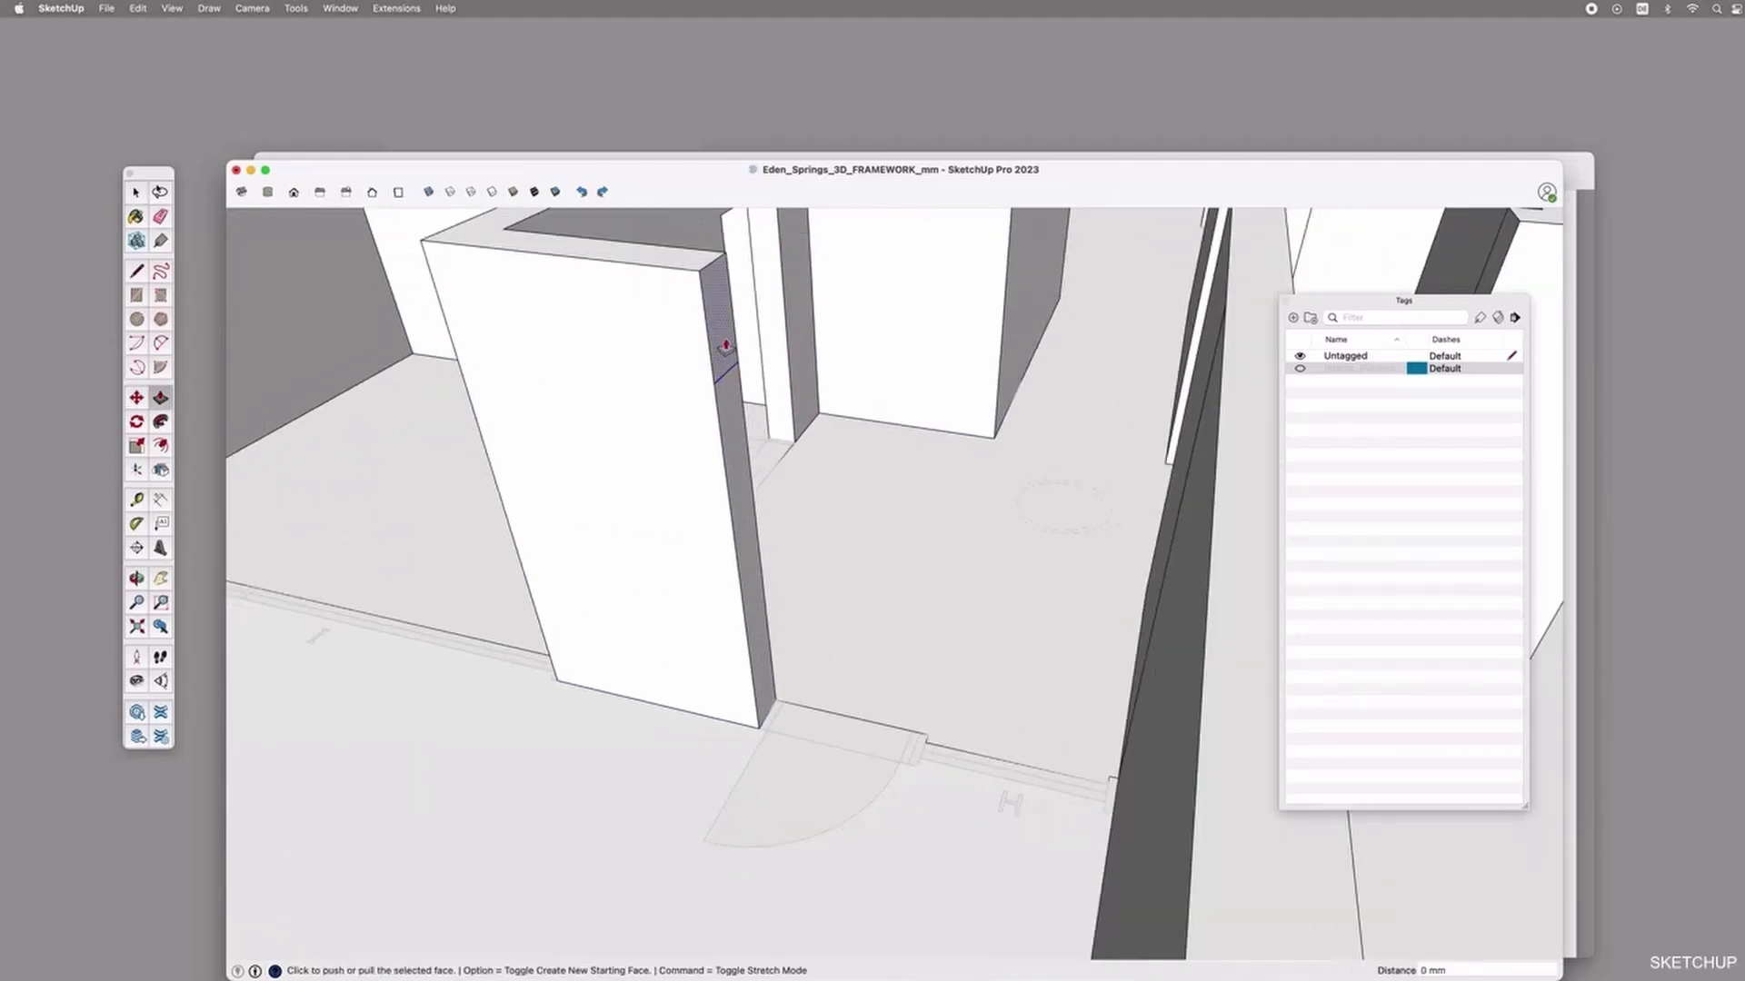
{"action": "left_click", "coordinate": [725, 350]}
{"action": "scroll", "coordinate": [732, 349], "scroll_direction": "down", "scroll_amount": 5}
{"action": "left_click", "coordinate": [1047, 262]}
Copy the bottom edge of the office wall end at window I 2500 mm upward to mark the window height.
{"action": "middle_click_drag", "start_coordinate": [997, 389], "coordinate": [980, 508]}
{"action": "scroll", "coordinate": [636, 586], "scroll_direction": "down", "scroll_amount": 5}
{"action": "scroll", "coordinate": [588, 584], "scroll_direction": "up", "scroll_amount": 5}
{"action": "middle_click_drag", "start_coordinate": [587, 584], "coordinate": [677, 741]}
{"action": "scroll", "coordinate": [647, 645], "scroll_direction": "up", "scroll_amount": 3}
{"action": "key", "text": "space"}
{"action": "key", "text": "m"}
{"action": "left_click", "coordinate": [663, 770]}
{"action": "key", "text": "alt"}
{"action": "type", "text": "2100"}
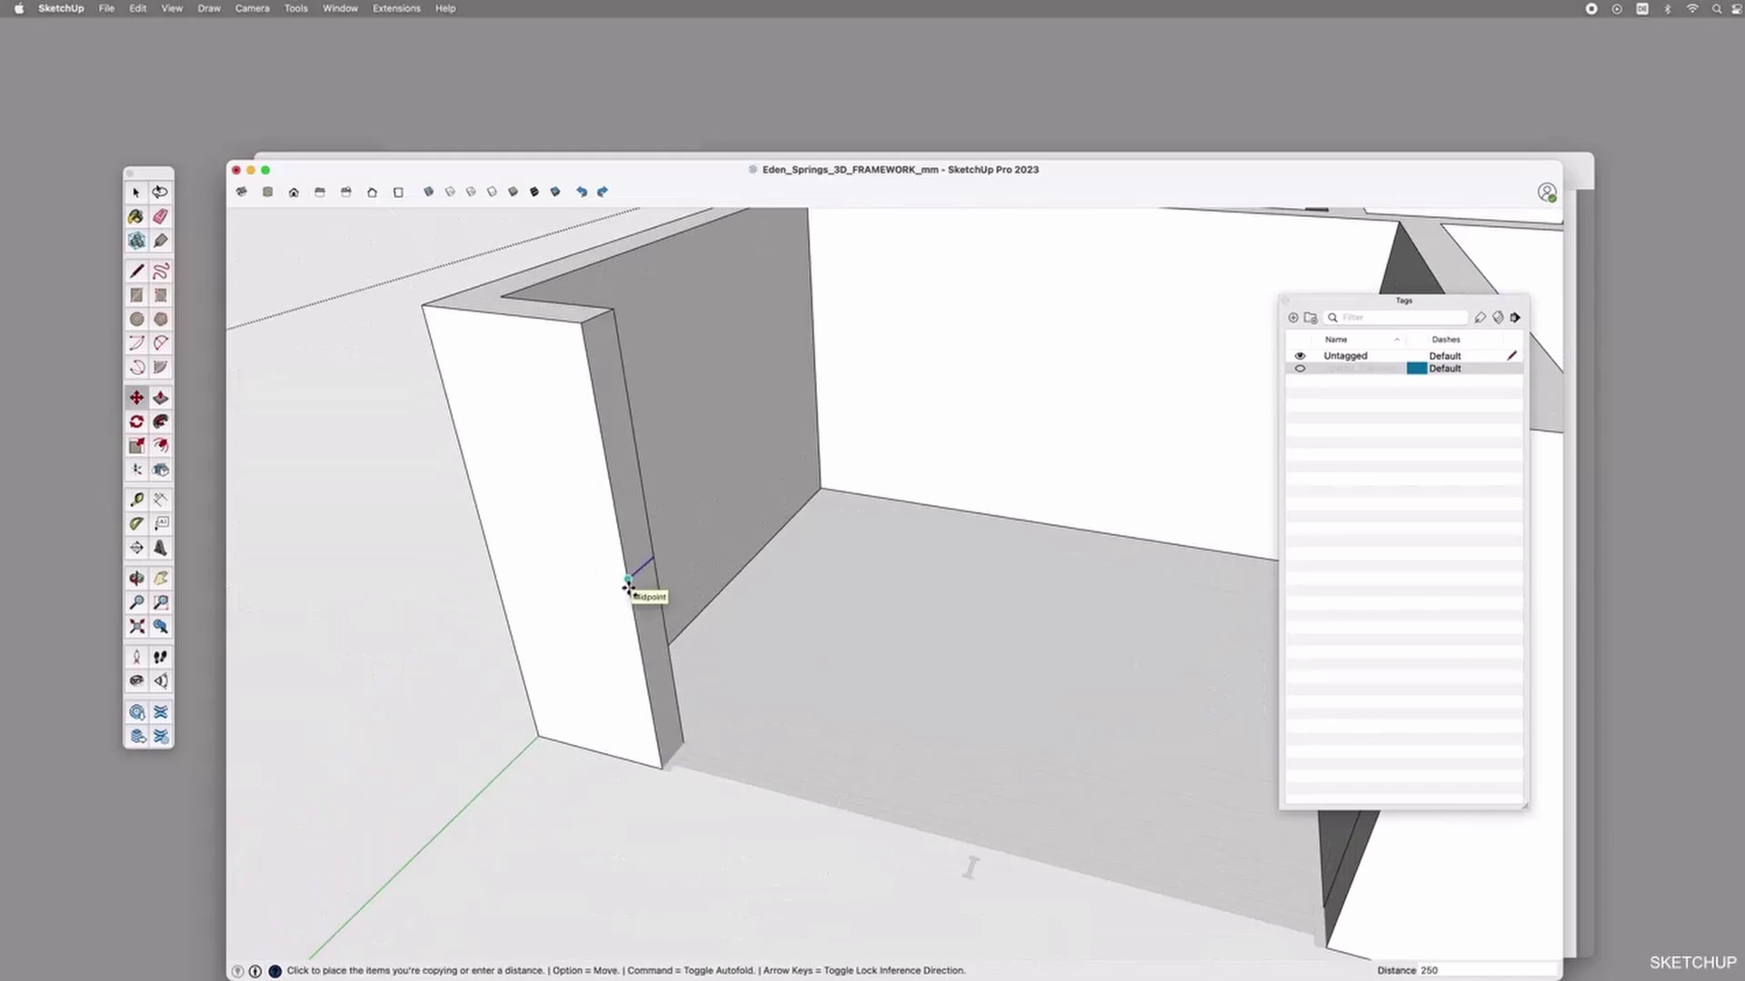
{"action": "key", "text": "Return"}
Push/Pull the face above the 2500 mm edge across window opening I to the opposite wall end.
{"action": "key", "text": "space"}
{"action": "scroll", "coordinate": [595, 341], "scroll_direction": "down", "scroll_amount": 5}
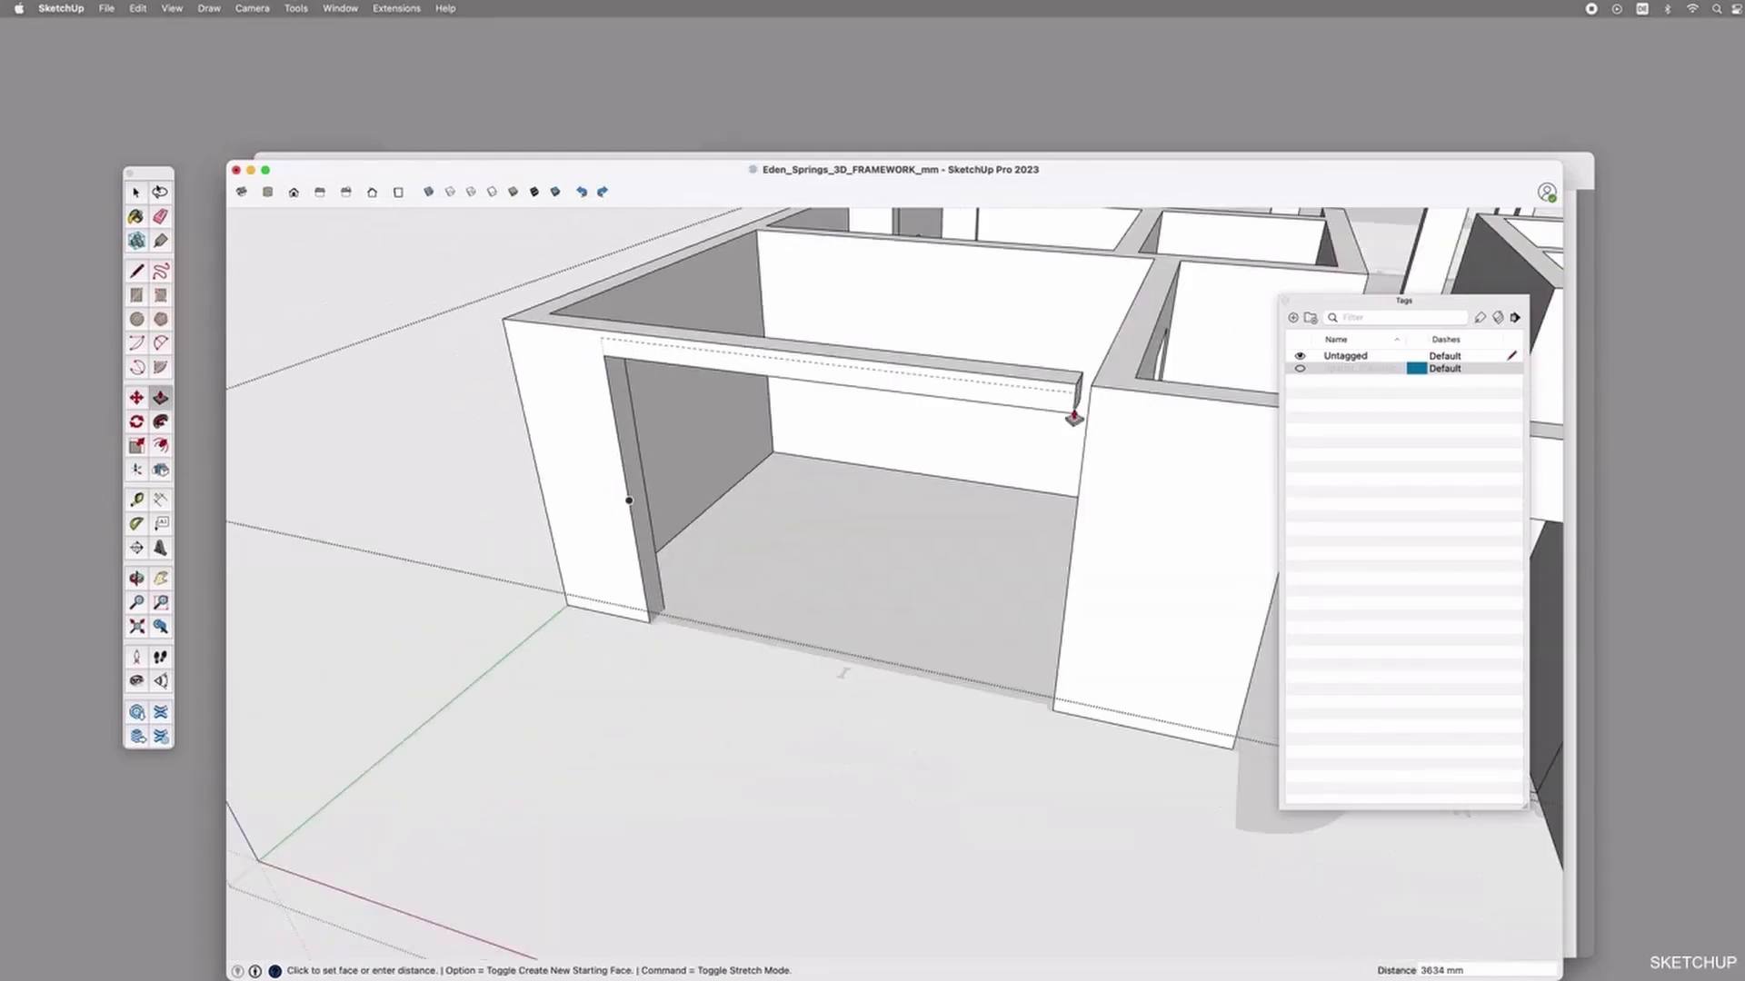
{"action": "middle_click_drag", "start_coordinate": [1090, 409], "coordinate": [1107, 611]}
Copy the bottom edge of the bedroom doorway's side face 2200 mm upward to mark the door height.
{"action": "scroll", "coordinate": [930, 482], "scroll_direction": "up", "scroll_amount": 10}
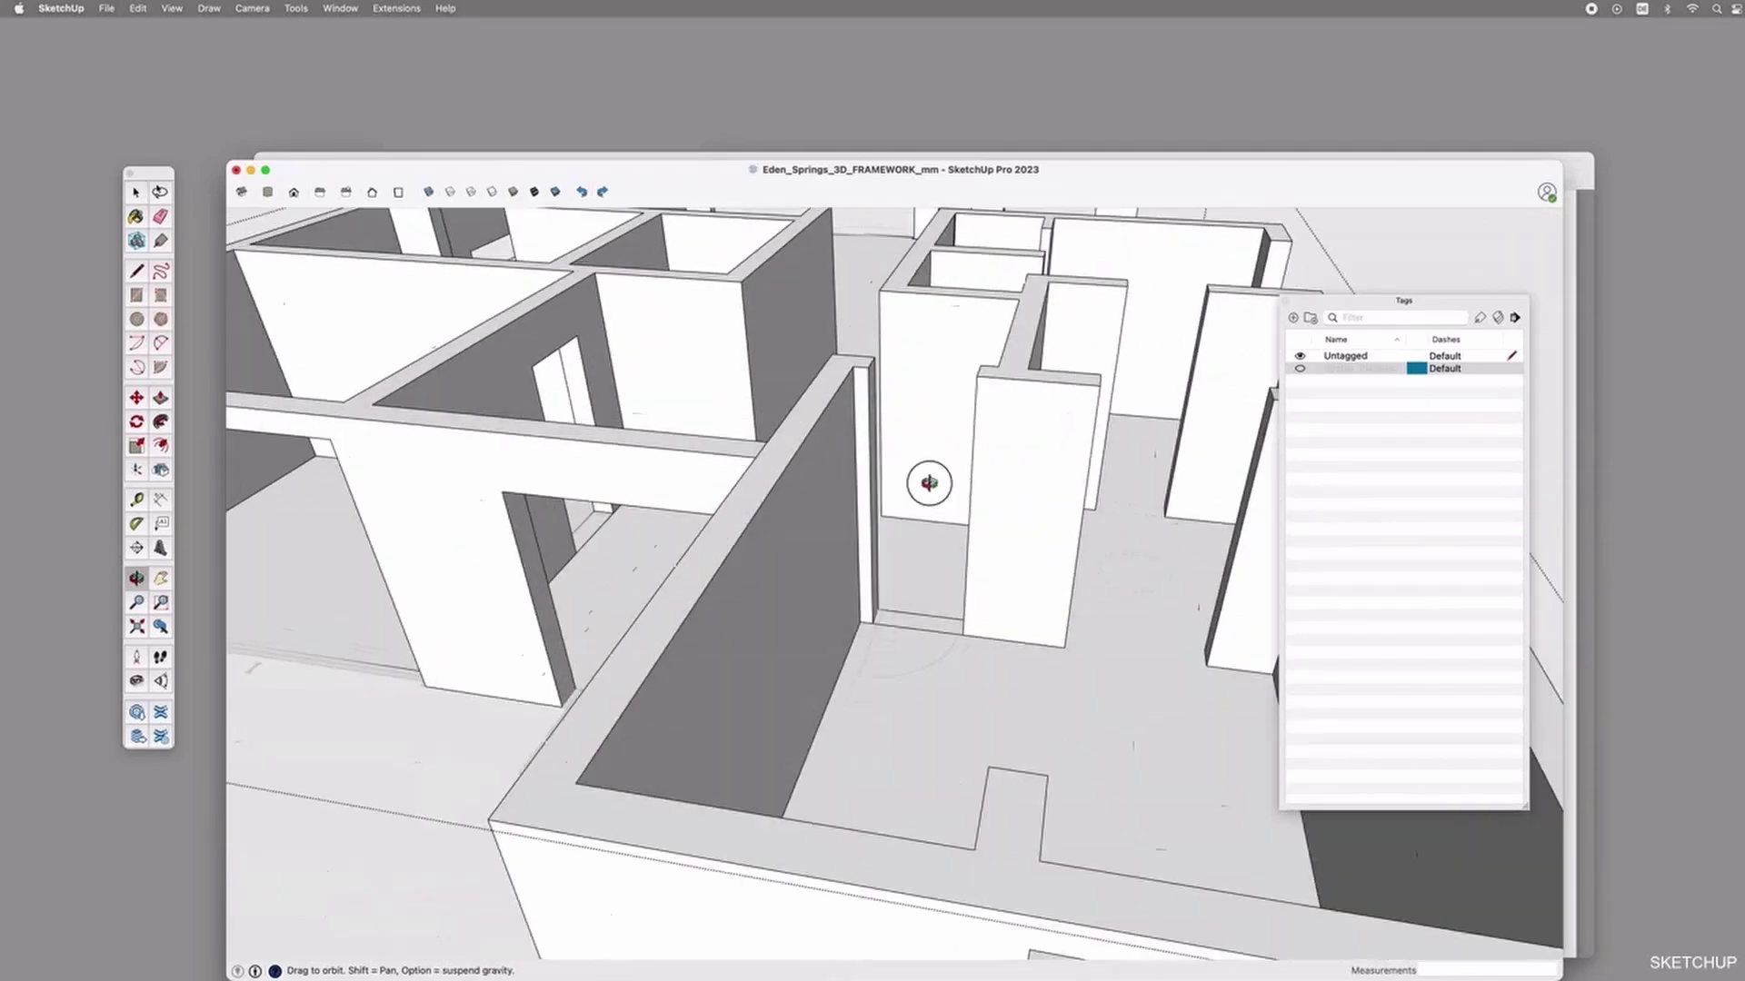
{"action": "key", "text": "space"}
{"action": "key", "text": "m"}
{"action": "left_click", "coordinate": [828, 657]}
{"action": "key", "text": "alt"}
{"action": "type", "text": "2200"}
{"action": "key", "text": "Return"}
Push/Pull the face above the door height edge across the bedroom doorway to the opposite wall end.
{"action": "key", "text": "space"}
{"action": "key", "text": "p"}
{"action": "left_click", "coordinate": [810, 335]}
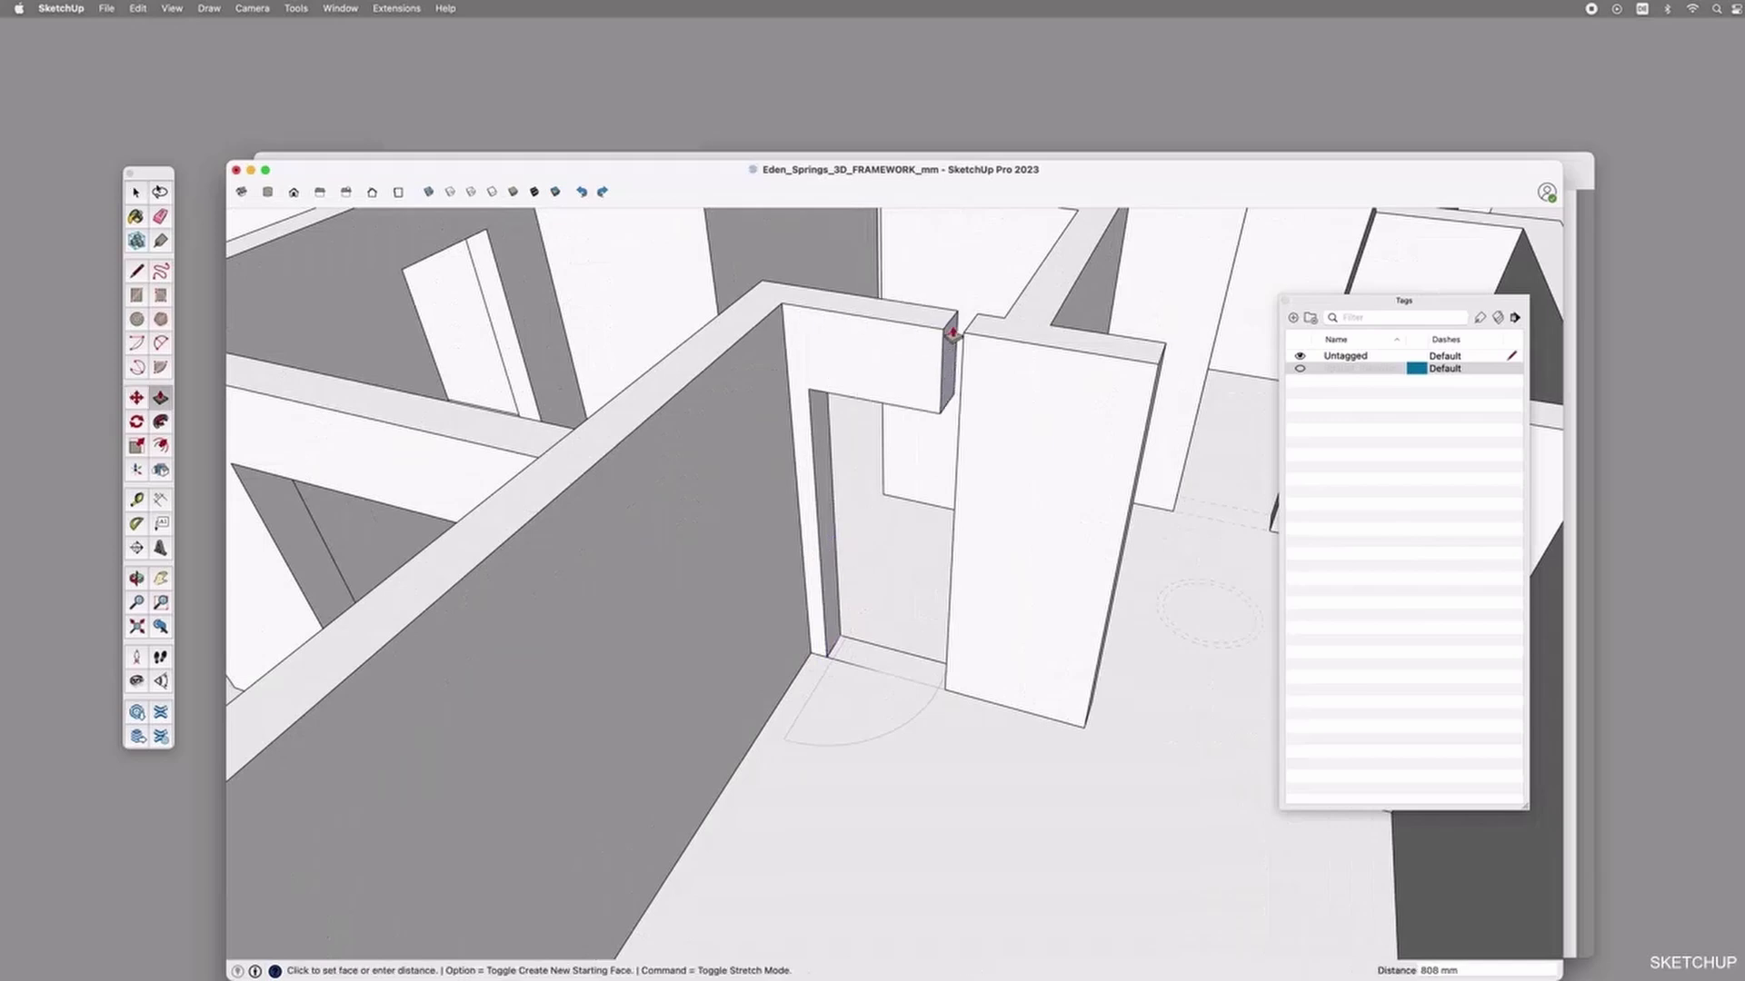
{"action": "left_click", "coordinate": [966, 333]}
{"action": "key", "text": "space"}
Switch to the floor plan PDF in Preview and look up the height under window F, then return to SketchUp.
{"action": "middle_click_drag", "start_coordinate": [961, 362], "coordinate": [949, 732]}
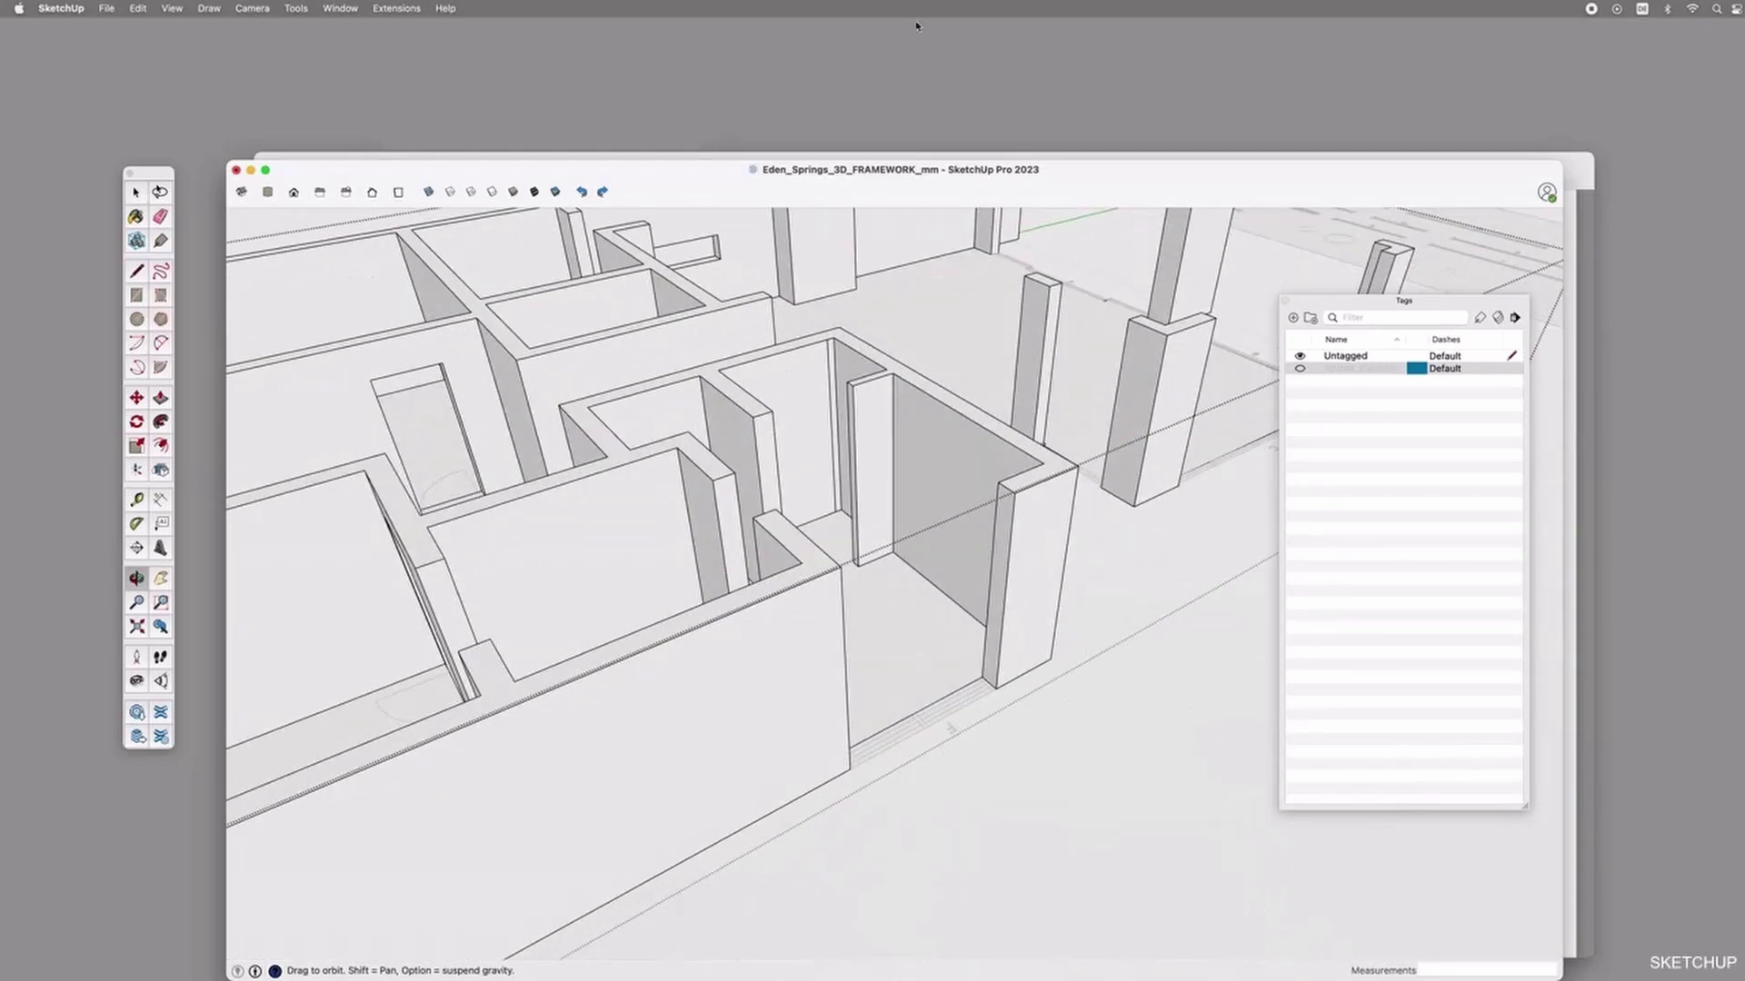
{"action": "left_click", "coordinate": [930, 160]}
{"action": "left_click_drag", "start_coordinate": [939, 886], "coordinate": [1070, 883]}
{"action": "left_click_drag", "start_coordinate": [937, 897], "coordinate": [1121, 896]}
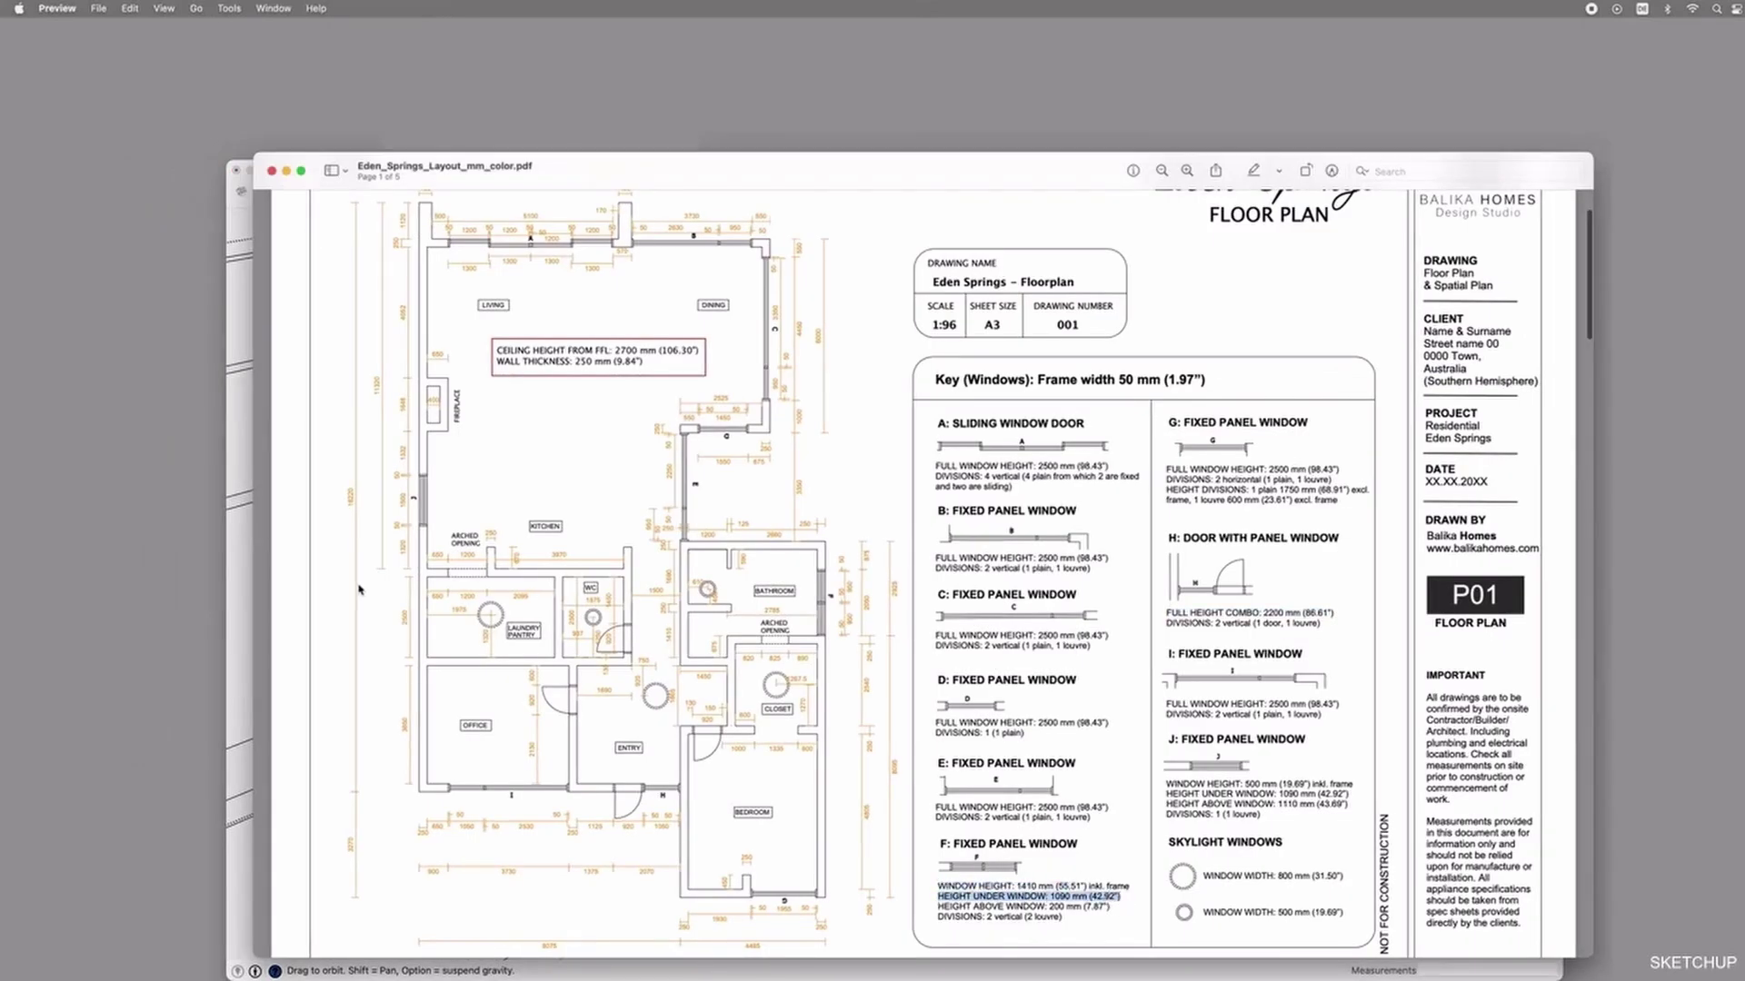
{"action": "left_click", "coordinate": [250, 589]}
Copy the bottom edge of the wall end at window F's opening 1090 mm upward to mark the height under the window.
{"action": "scroll", "coordinate": [994, 673], "scroll_direction": "up", "scroll_amount": 3}
{"action": "key", "text": "space"}
{"action": "left_click", "coordinate": [994, 675]}
{"action": "key", "text": "m"}
{"action": "left_click", "coordinate": [993, 693]}
{"action": "key", "text": "alt"}
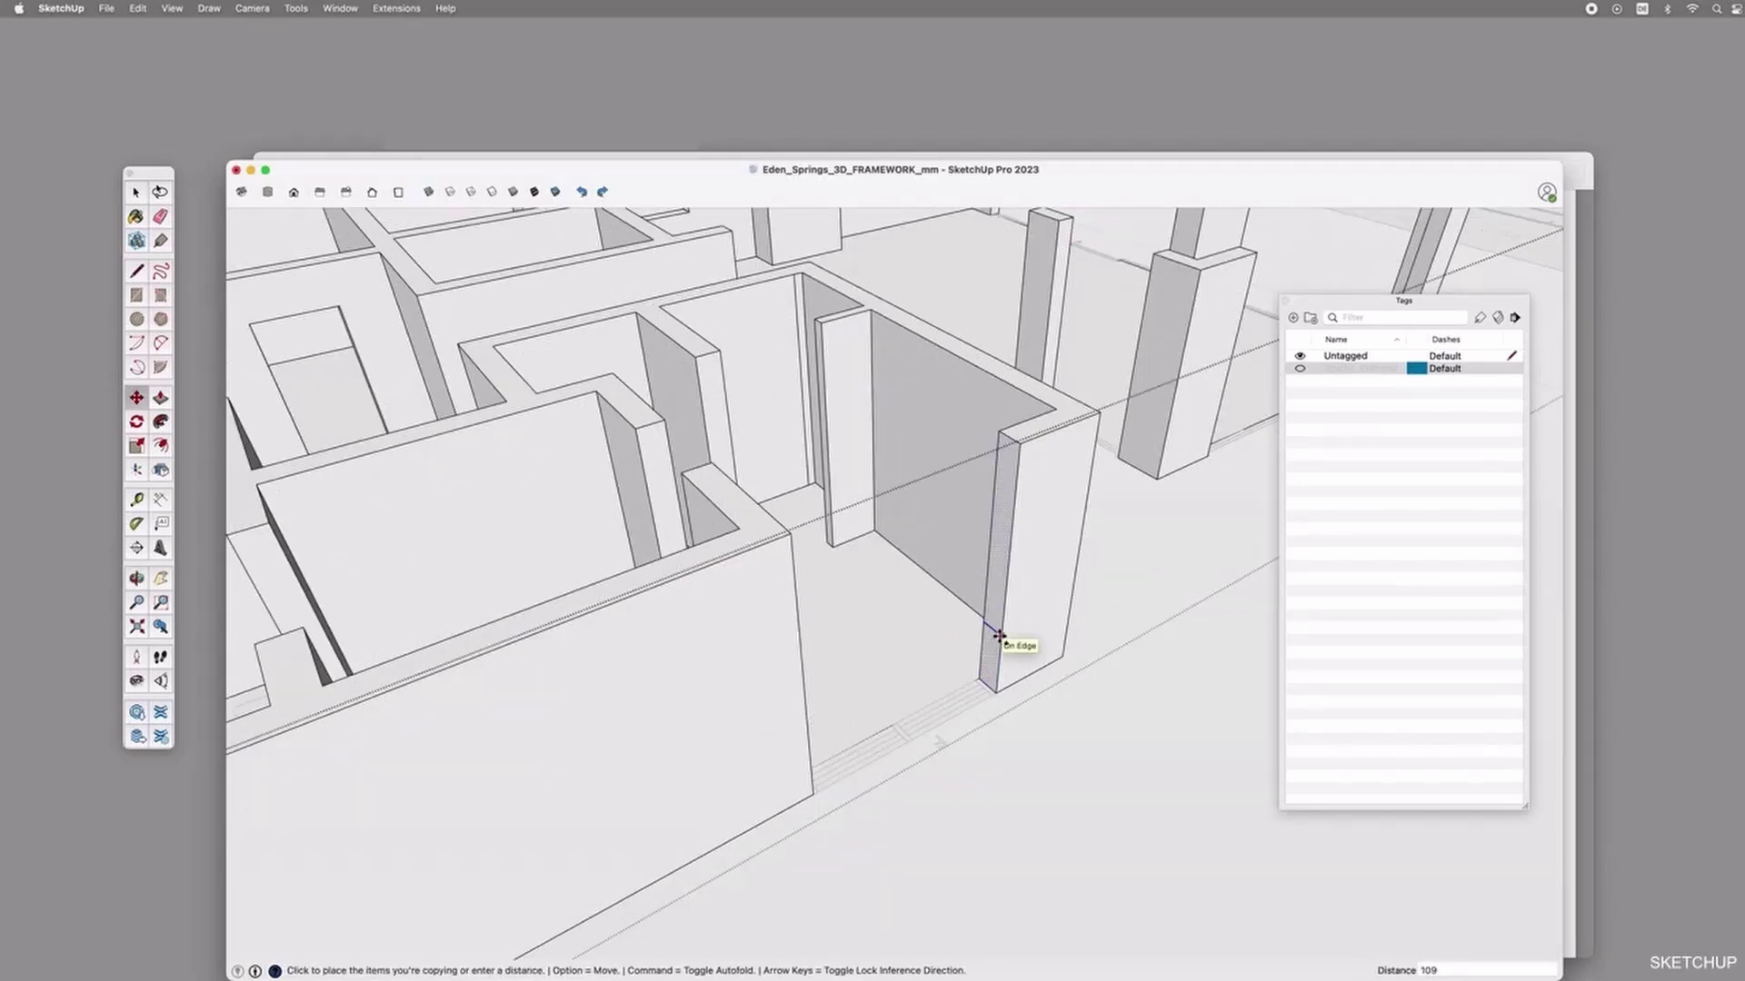
Measure the height above window F from the wall end's top edge and compare it with the floor plan.
{"action": "key", "text": "t"}
{"action": "left_click", "coordinate": [1009, 437]}
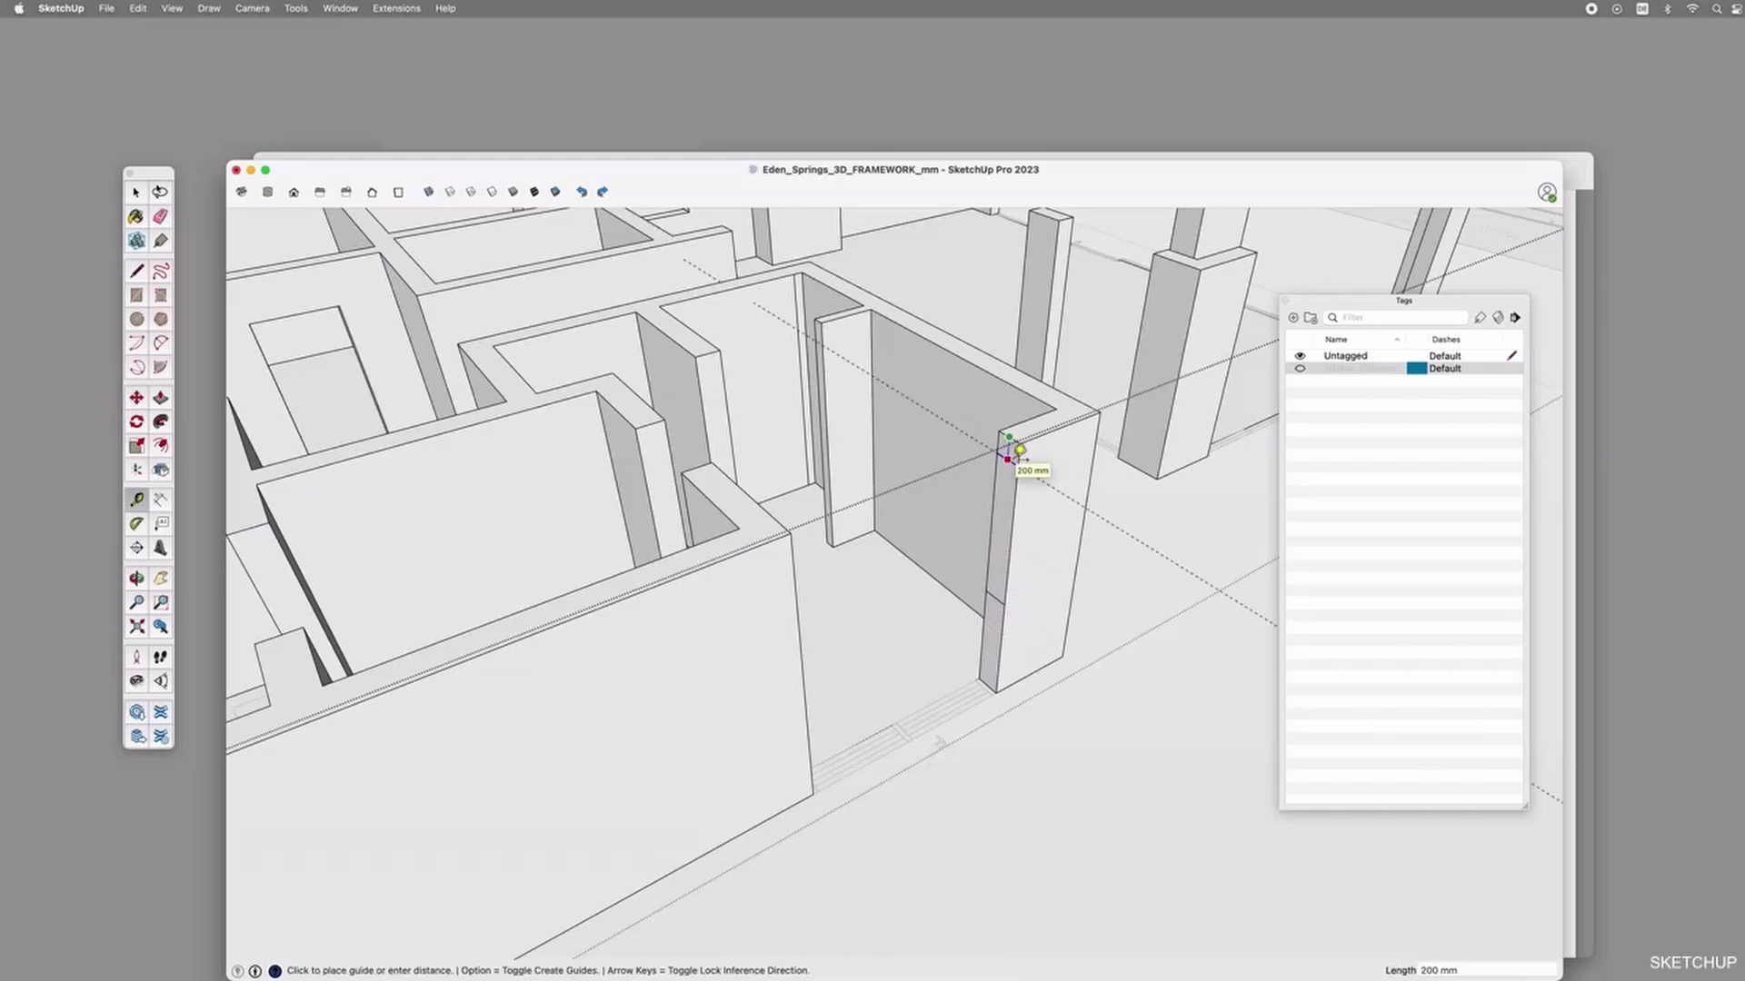
{"action": "key", "text": "super+Tab"}
{"action": "left_click_drag", "start_coordinate": [1045, 908], "coordinate": [1082, 908]}
{"action": "key", "text": "super+Tab"}
Push/Pull the upper face of the wall end across window F's opening to form the wall above the window.
{"action": "key", "text": "space"}
{"action": "key", "text": "p"}
{"action": "left_click", "coordinate": [1007, 453]}
{"action": "key", "text": "Escape"}
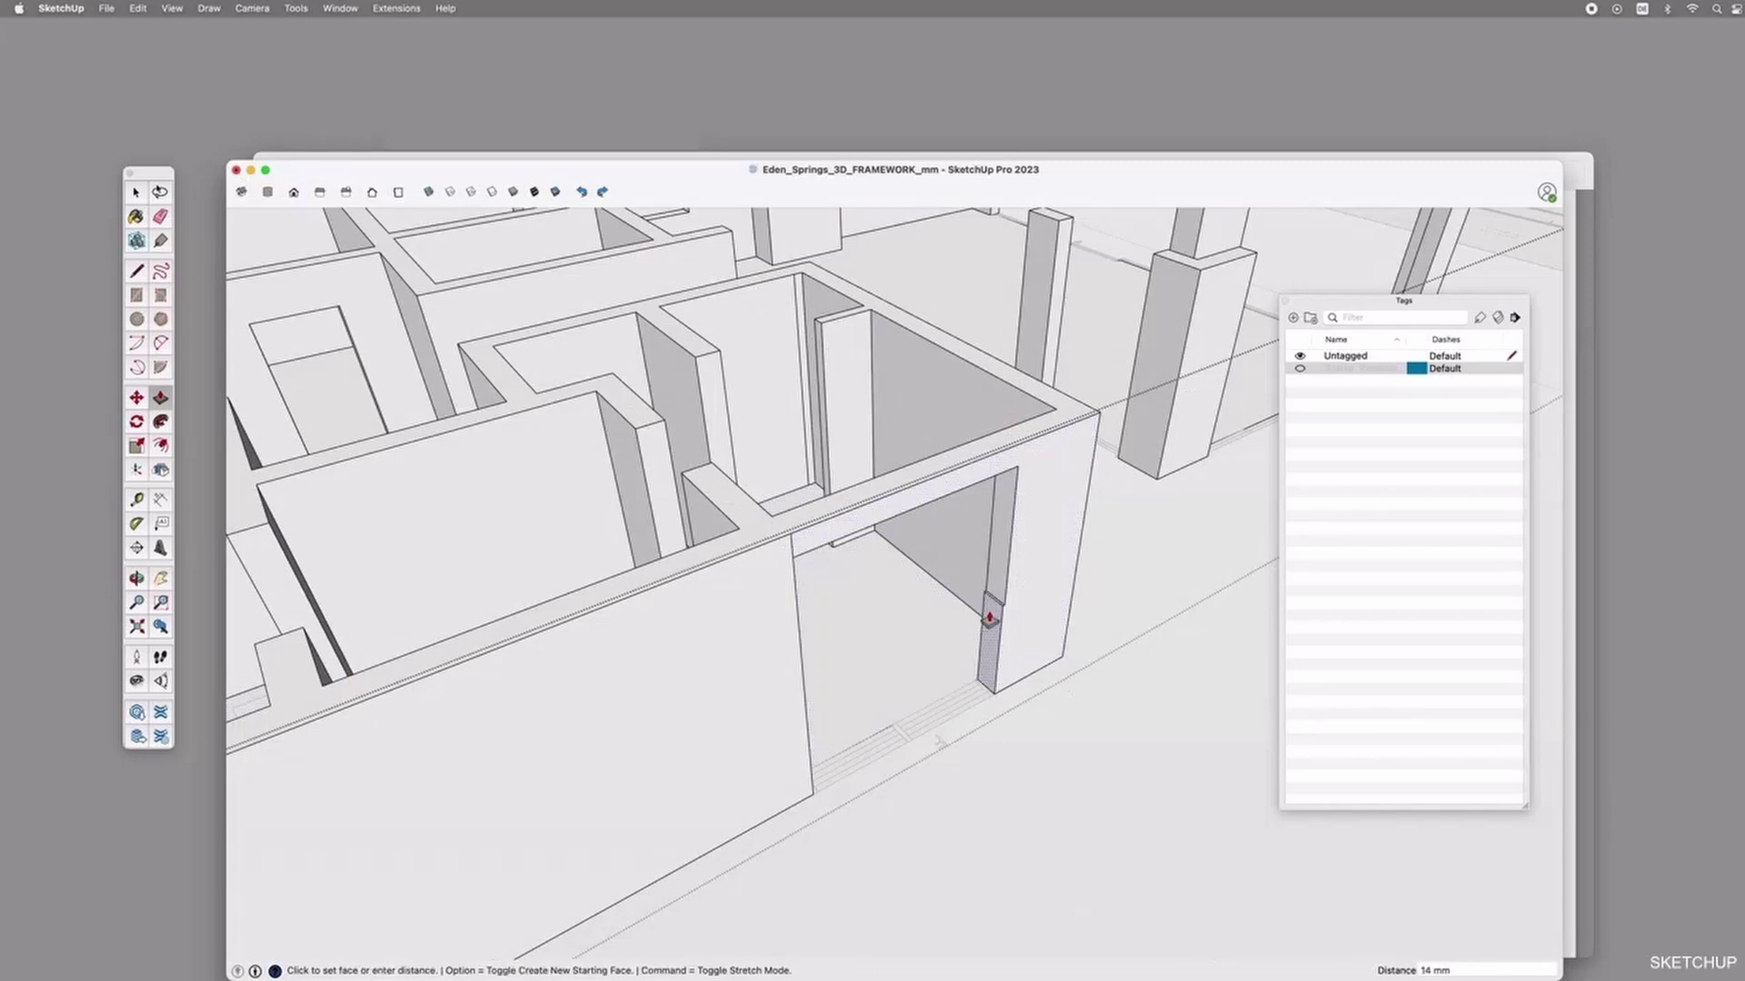
Push/Pull the lower jamb face across the bathroom window opening to fill in the wall below the window.
{"action": "left_click", "coordinate": [991, 633]}
{"action": "left_click", "coordinate": [795, 568]}
{"action": "key", "text": "space"}
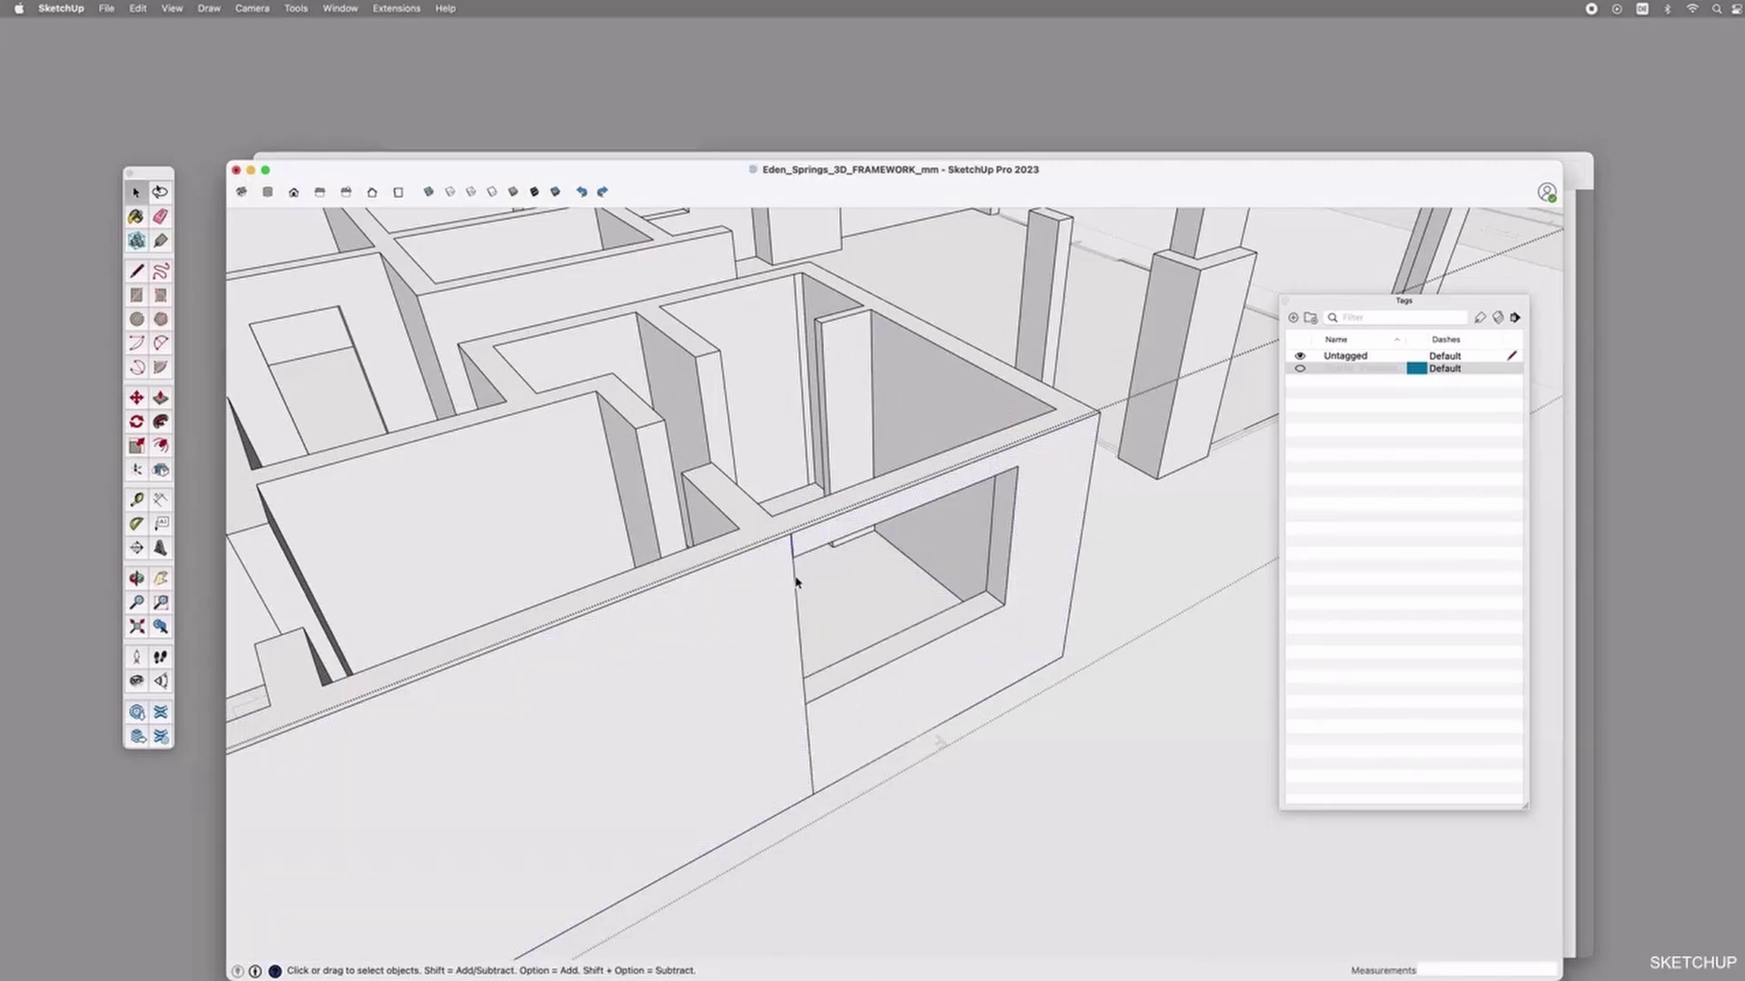
Check the window heights on the floor plan and copy the corner pillar's base edge up 2500 mm beside opening E.
{"action": "middle_click_drag", "start_coordinate": [825, 757], "coordinate": [857, 605]}
{"action": "scroll", "coordinate": [857, 605], "scroll_direction": "up", "scroll_amount": 10}
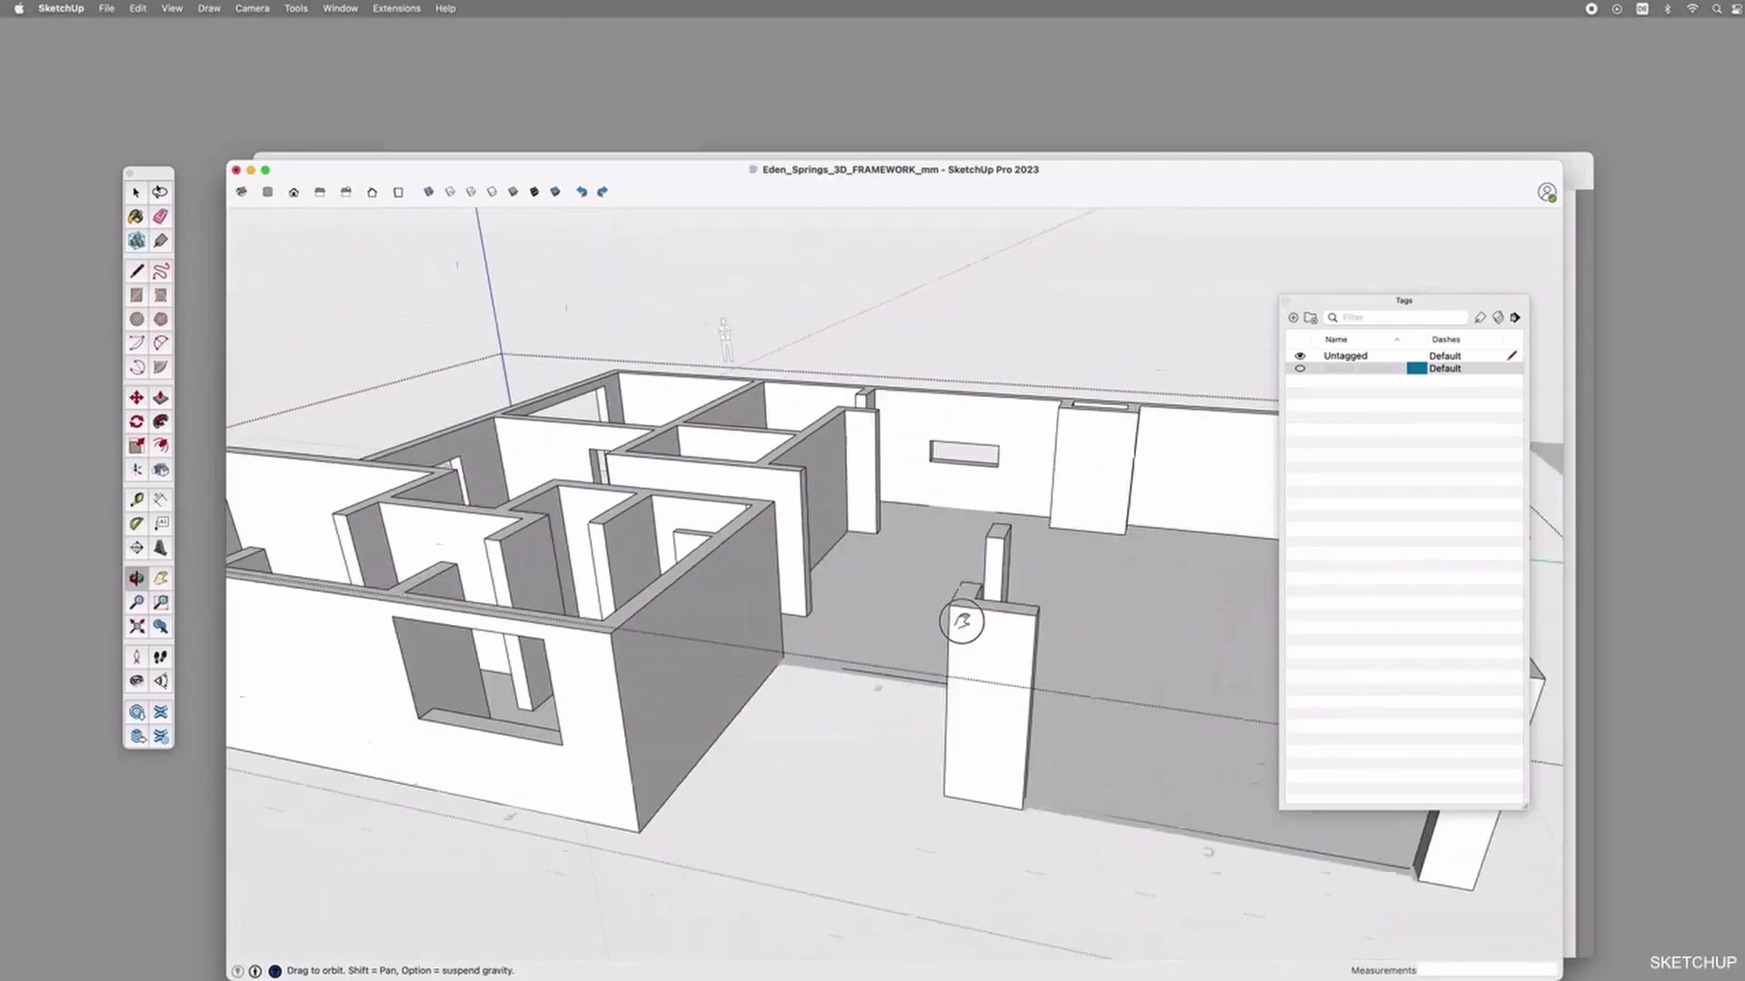
{"action": "key", "text": "super+Tab"}
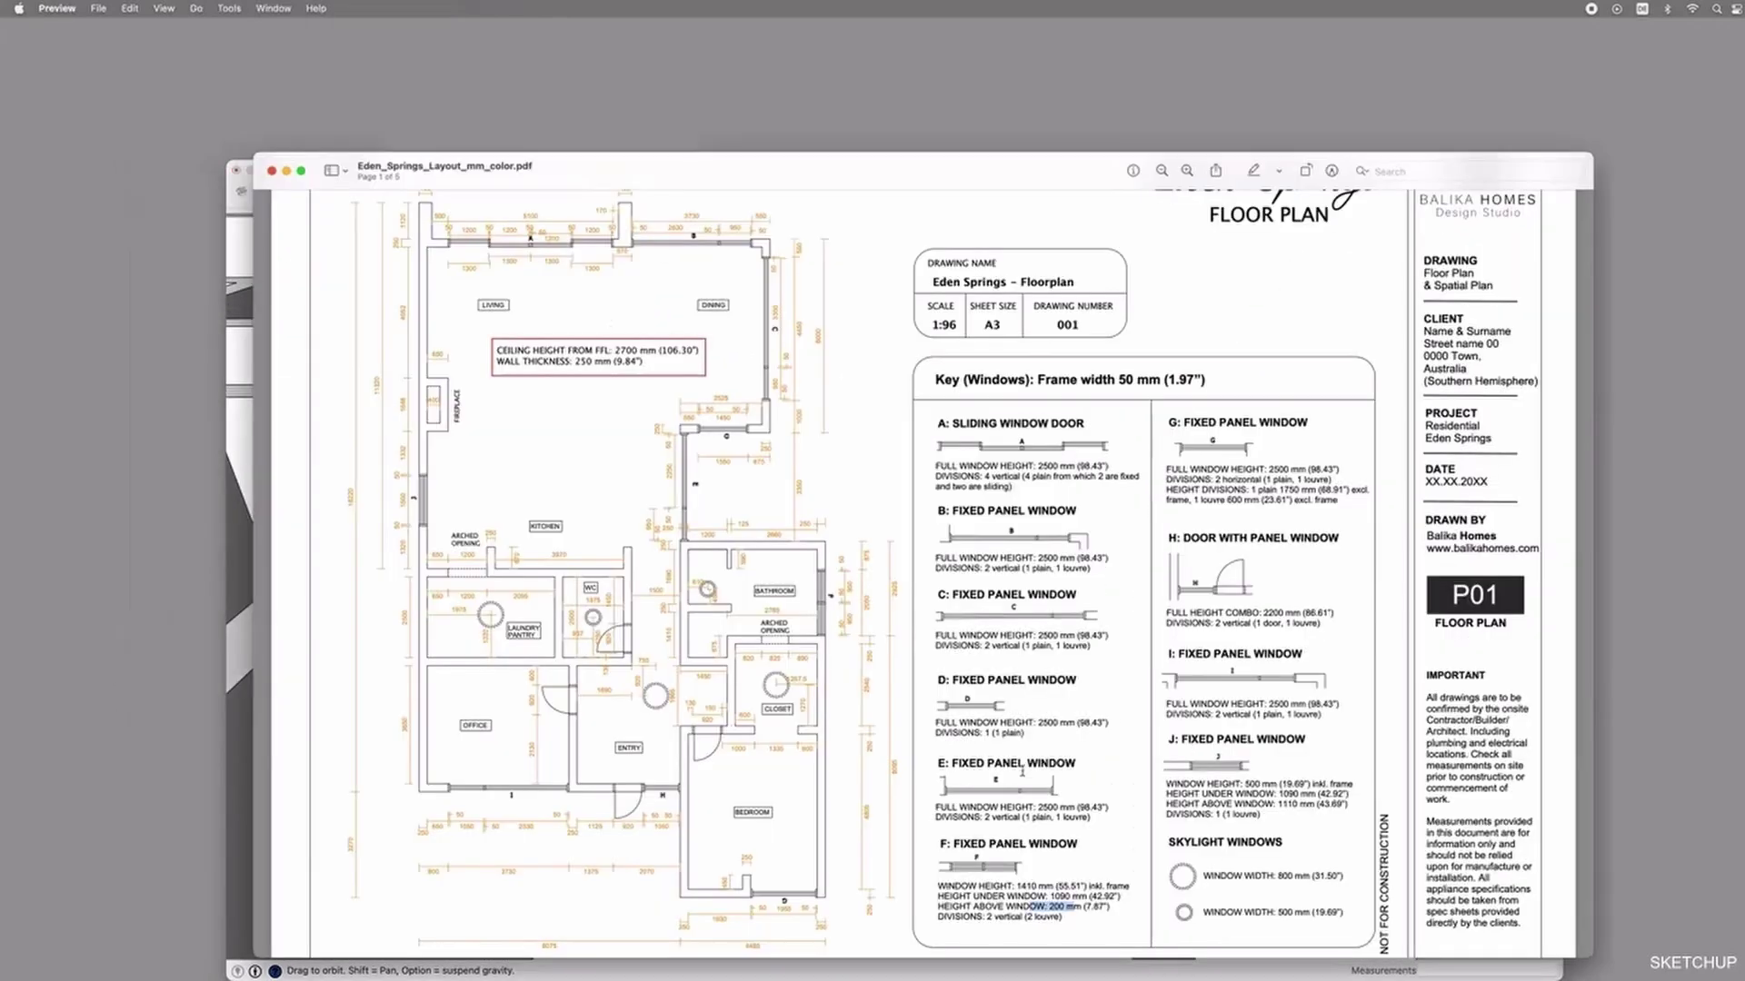
{"action": "key", "text": "super+Tab"}
{"action": "left_click_drag", "start_coordinate": [791, 724], "coordinate": [974, 596]}
{"action": "key", "text": "m"}
{"action": "left_click", "coordinate": [973, 516]}
{"action": "key", "text": "alt"}
{"action": "scroll", "coordinate": [979, 777], "scroll_direction": "up", "scroll_amount": 5}
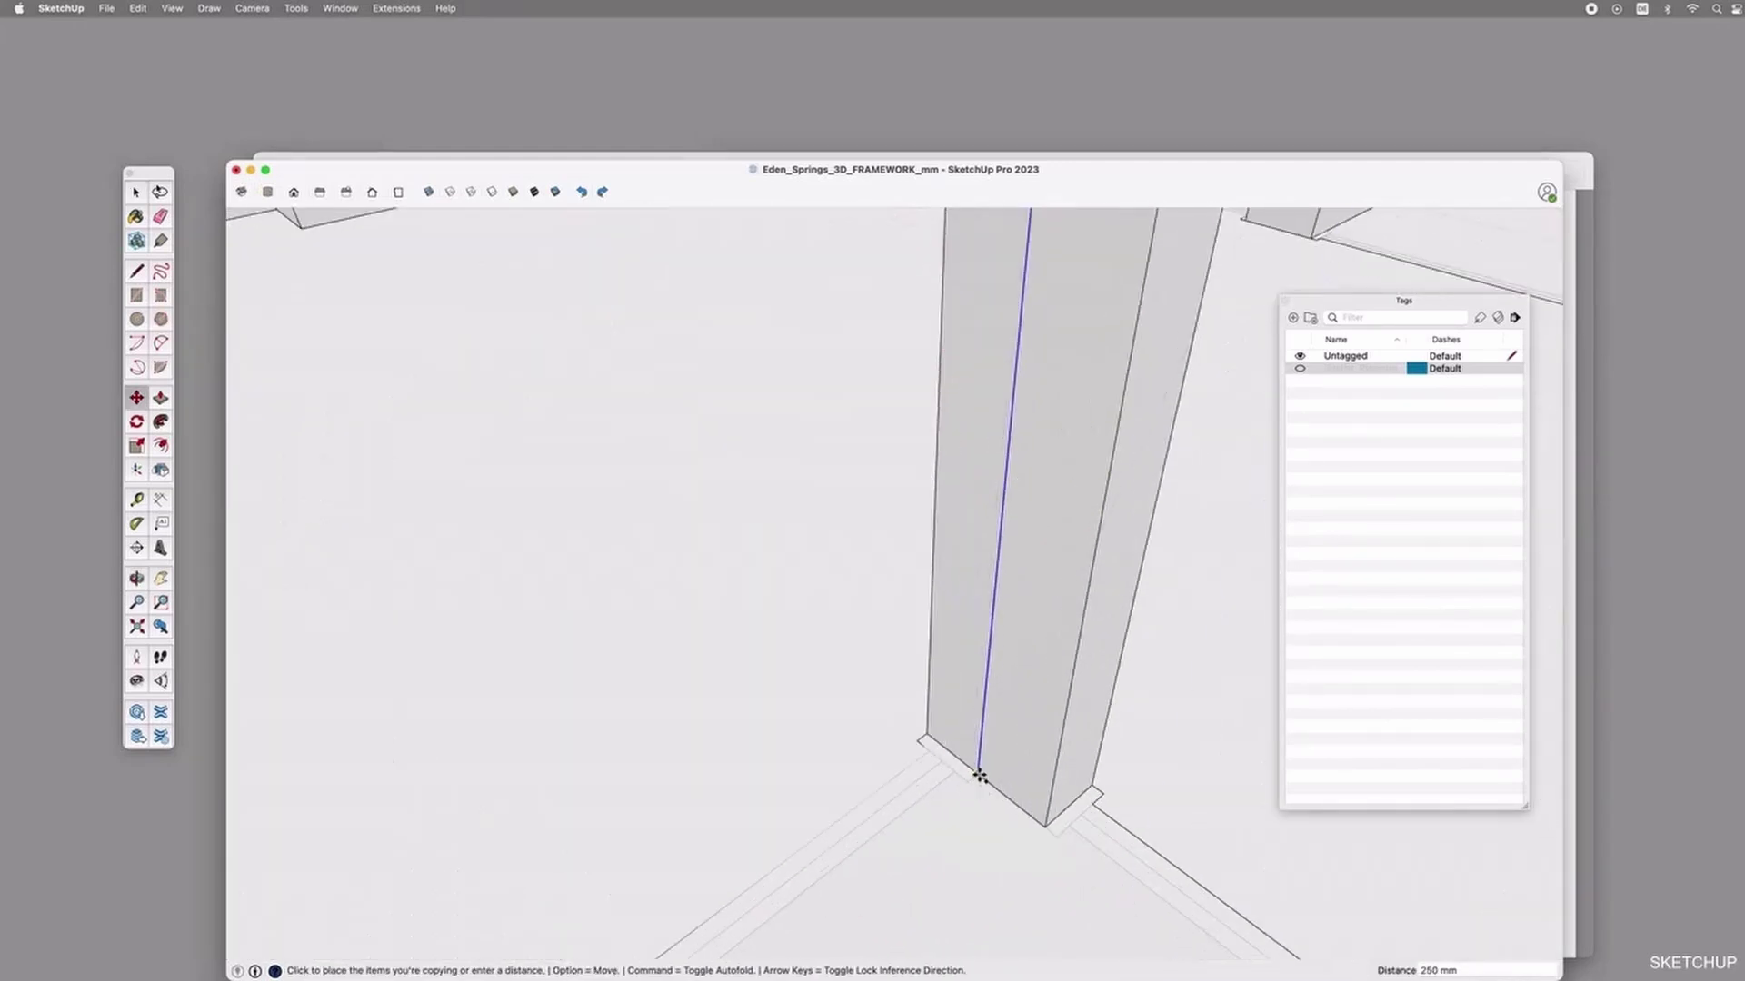
{"action": "scroll", "coordinate": [969, 770], "scroll_direction": "down", "scroll_amount": 5}
{"action": "scroll", "coordinate": [970, 772], "scroll_direction": "up", "scroll_amount": 5}
{"action": "key", "text": "space"}
{"action": "key", "text": "m"}
{"action": "left_click", "coordinate": [984, 774]}
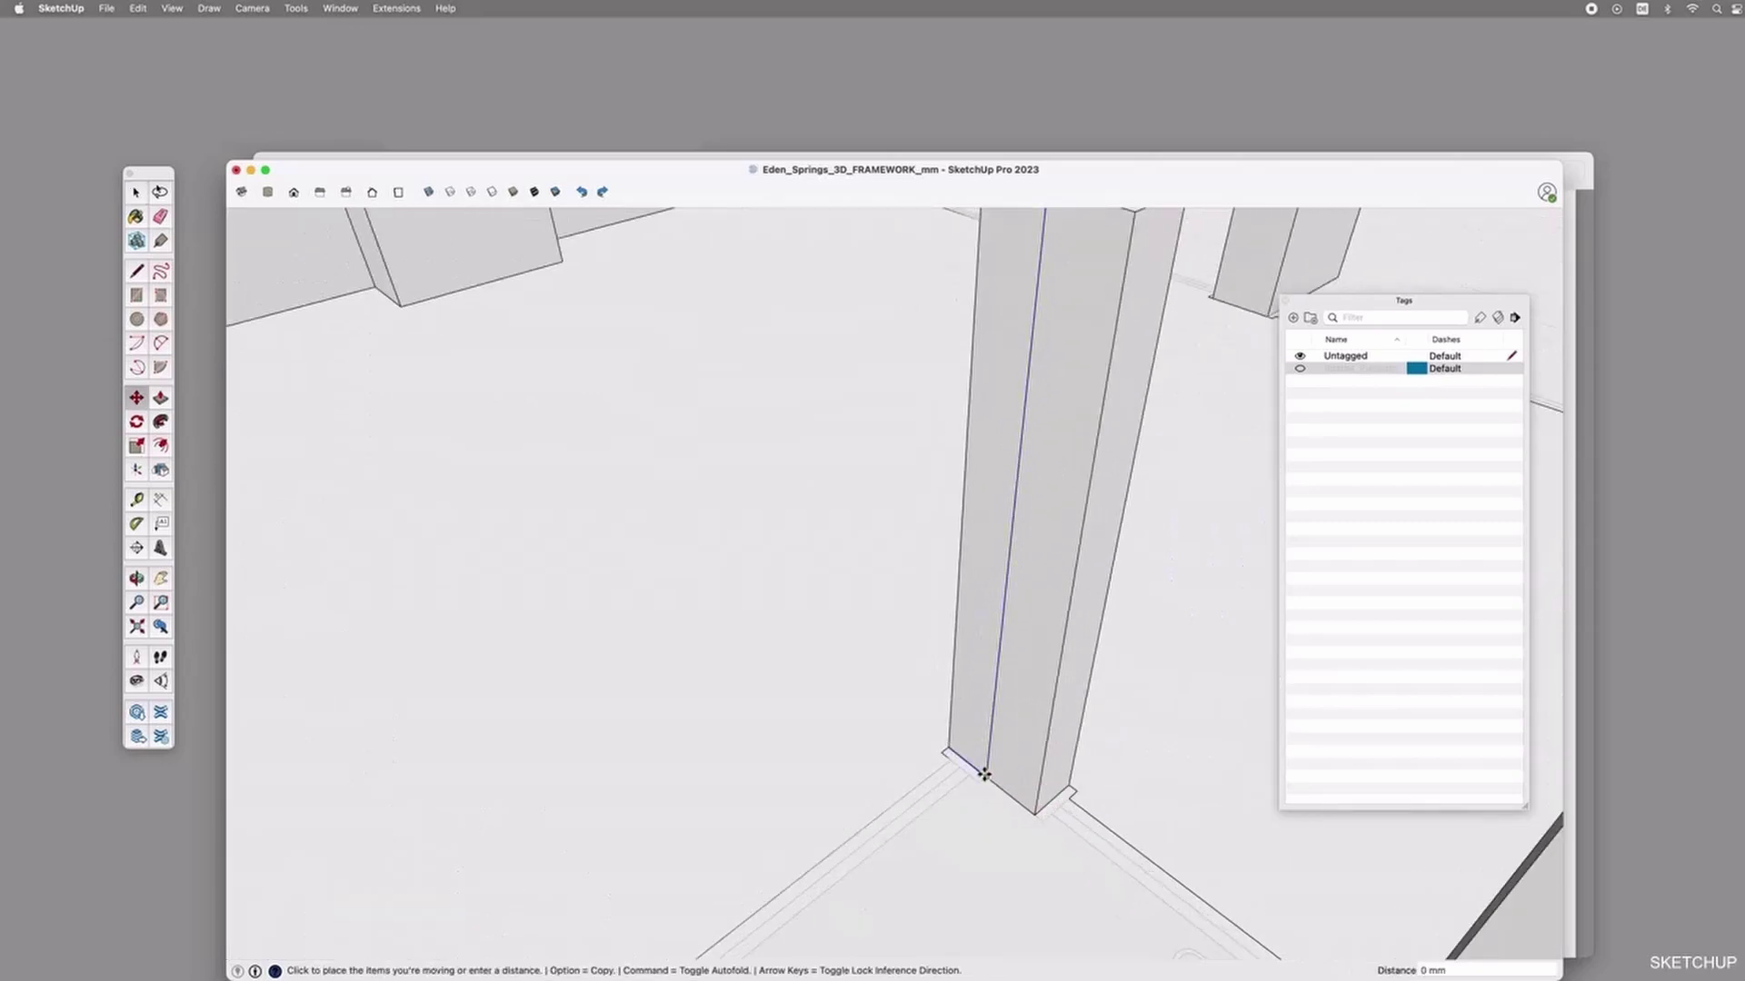
{"action": "scroll", "coordinate": [984, 774], "scroll_direction": "down", "scroll_amount": 5}
{"action": "key", "text": "space"}
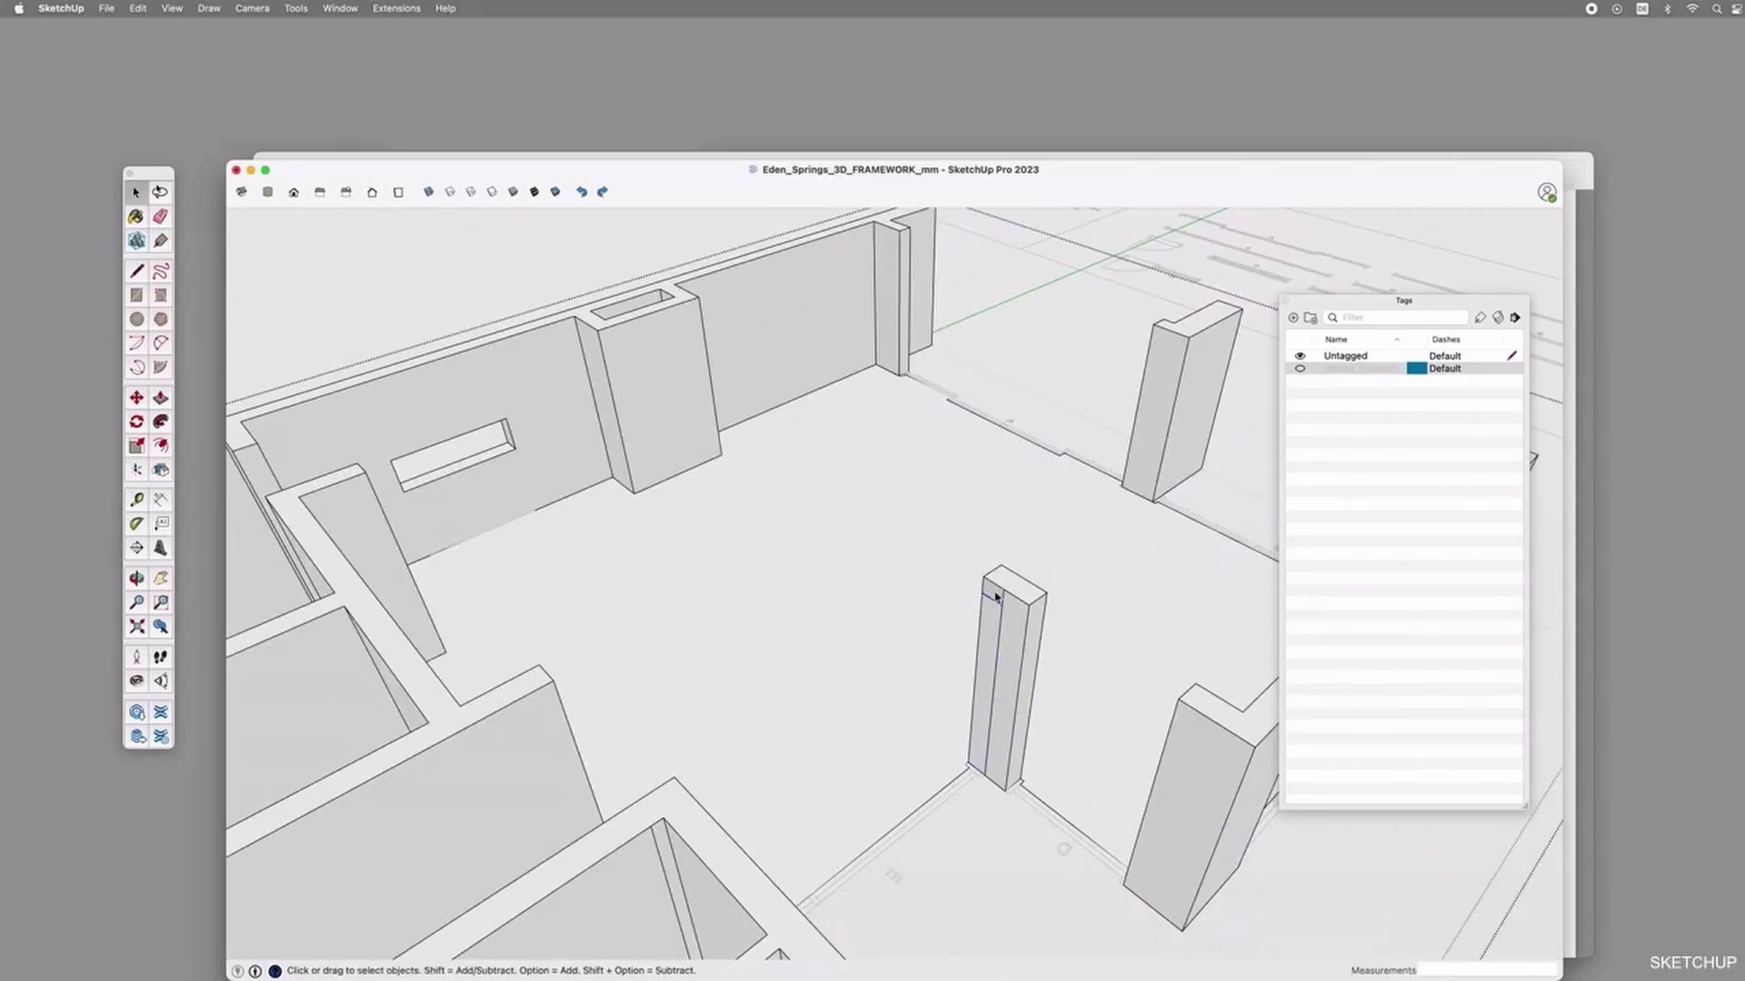
Push/Pull the pillar's top face section across opening E to the opposite wall, forming the lintel.
{"action": "key", "text": "p"}
{"action": "scroll", "coordinate": [994, 596], "scroll_direction": "down", "scroll_amount": 5}
{"action": "left_click", "coordinate": [985, 601]}
{"action": "left_click", "coordinate": [830, 687]}
{"action": "scroll", "coordinate": [836, 689], "scroll_direction": "up", "scroll_amount": 5}
{"action": "key", "text": "space"}
{"action": "left_click", "coordinate": [839, 689]}
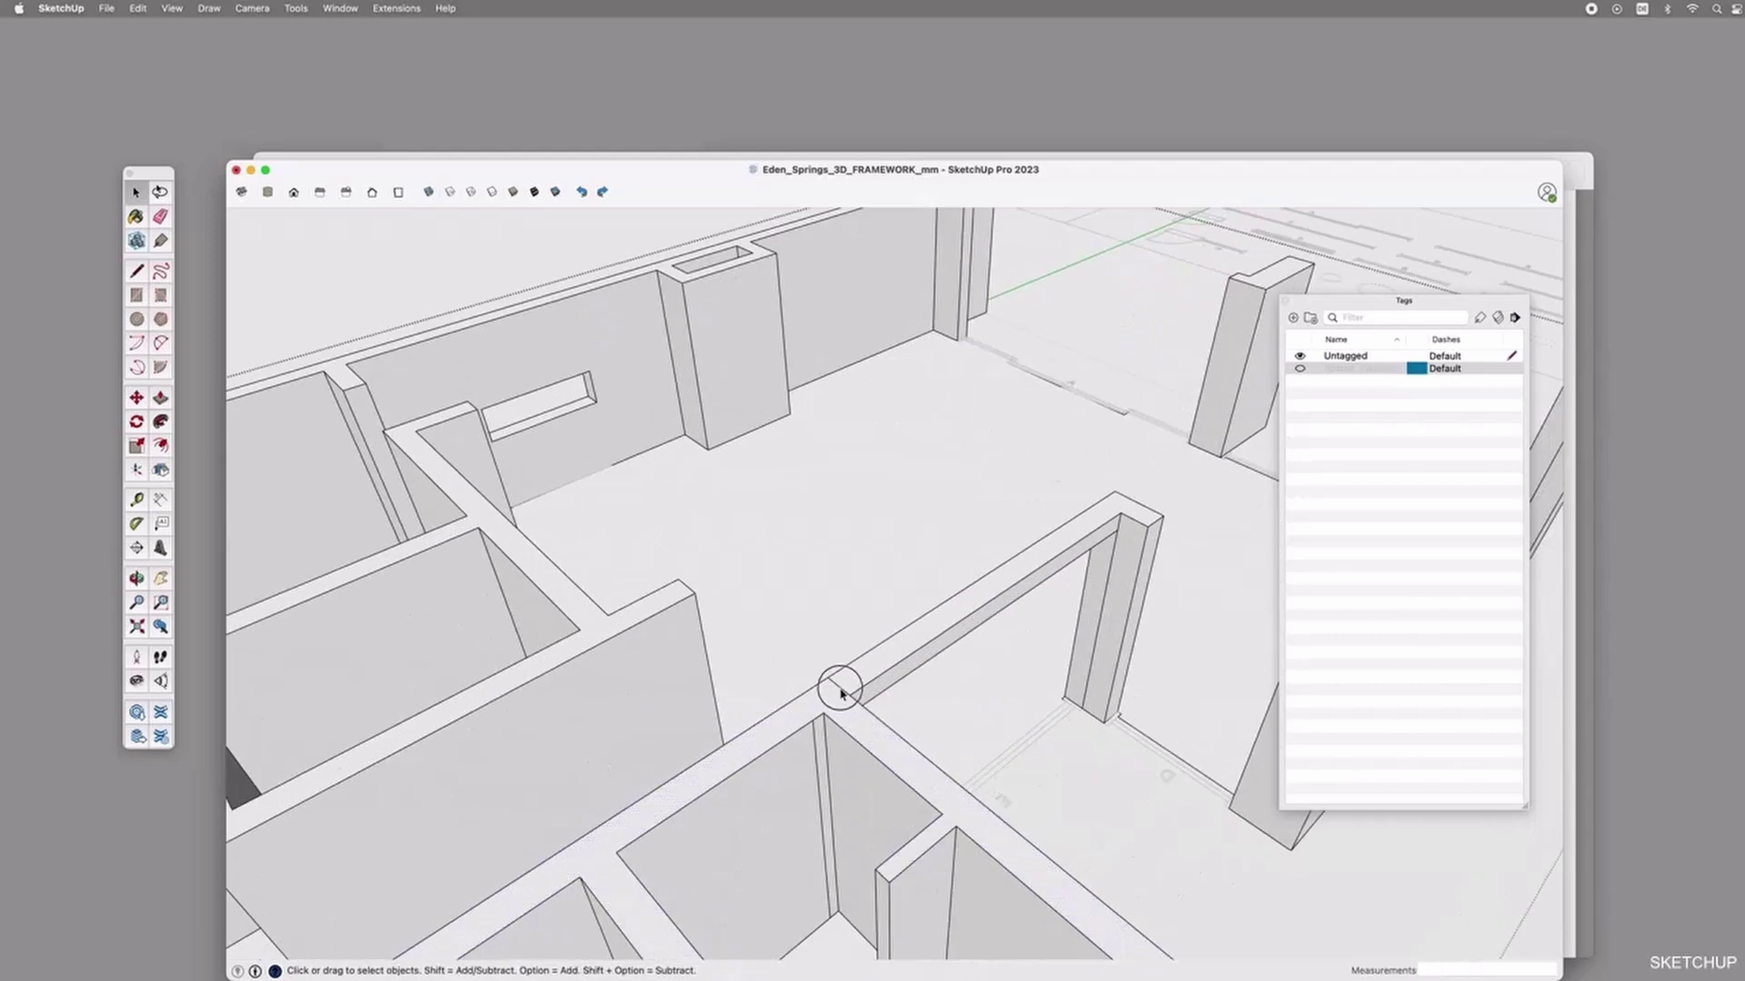
Copy the base edge of the L-shaped corner pillar straight up to mark the window head of the short dining-area opening.
{"action": "middle_click_drag", "start_coordinate": [1109, 662], "coordinate": [932, 730]}
{"action": "left_click", "coordinate": [947, 798]}
{"action": "left_click", "coordinate": [943, 793]}
{"action": "scroll", "coordinate": [947, 796], "scroll_direction": "up", "scroll_amount": 2}
{"action": "key", "text": "m"}
{"action": "left_click", "coordinate": [946, 796]}
{"action": "key", "text": "alt"}
{"action": "left_click", "coordinate": [945, 505]}
Push/Pull the marked face across the short opening to the facing pillar and delete the leftover seam edges.
{"action": "key", "text": "p"}
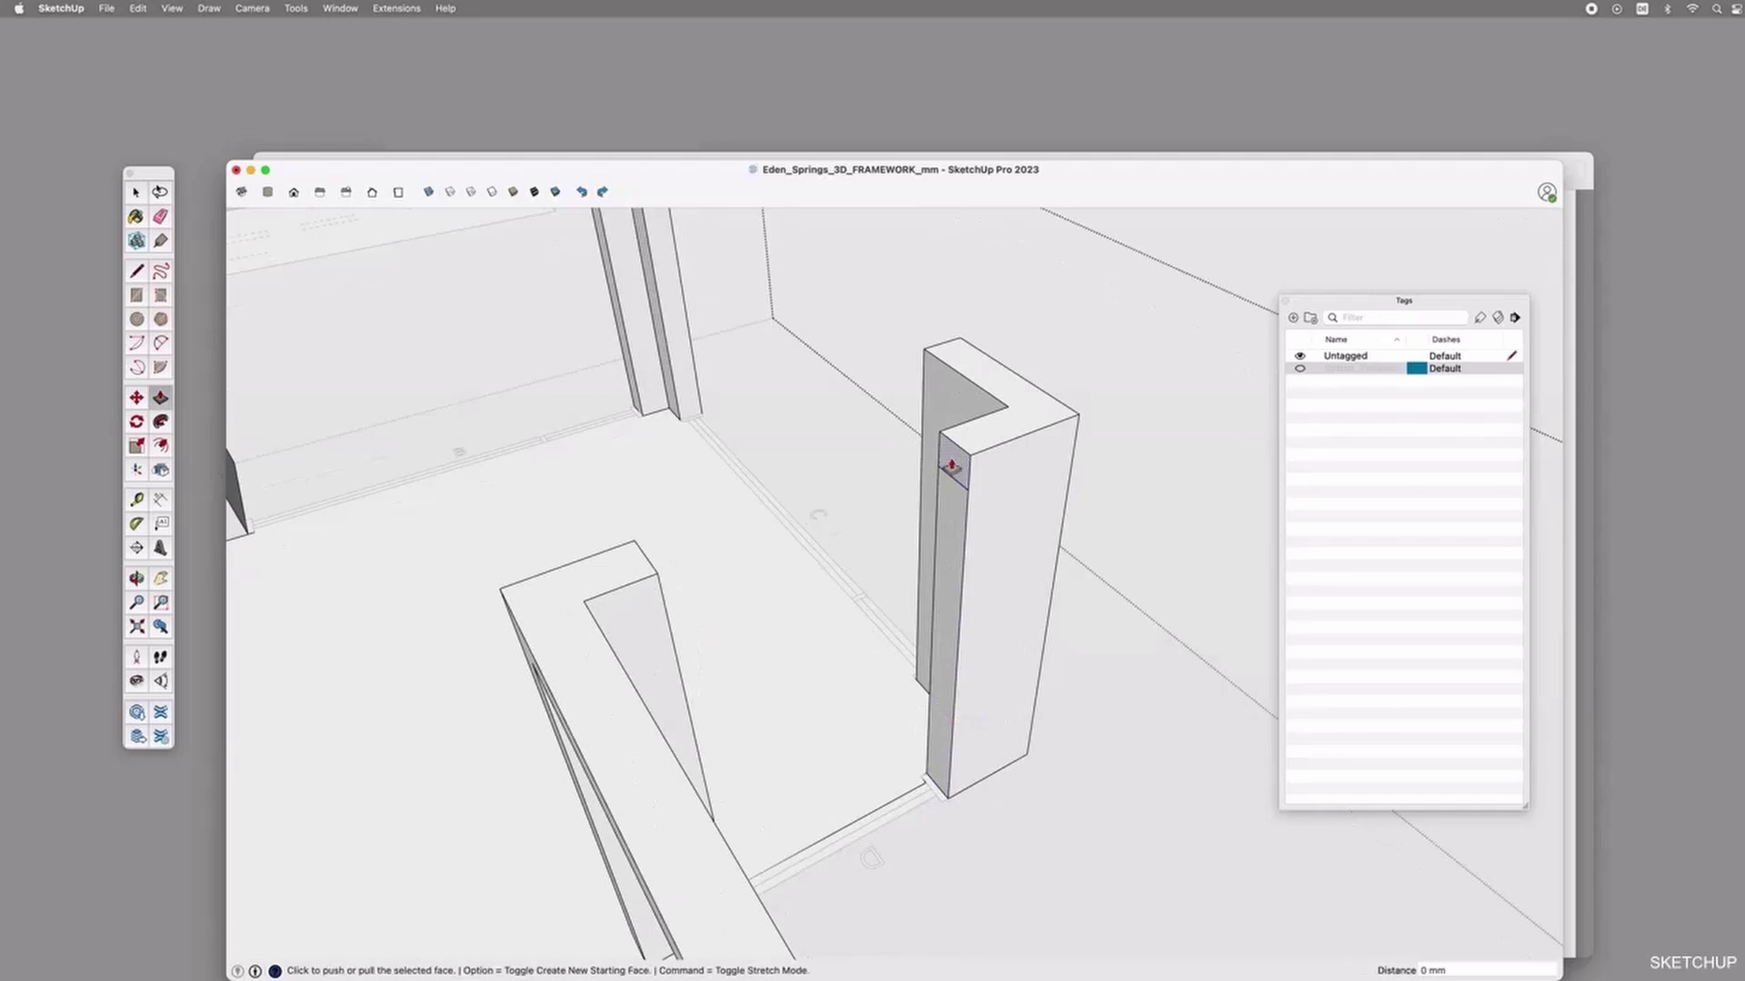
{"action": "left_click", "coordinate": [946, 459]}
{"action": "left_click", "coordinate": [658, 574]}
{"action": "key", "text": "space"}
{"action": "left_click", "coordinate": [662, 595]}
{"action": "key", "text": "Delete"}
{"action": "left_click", "coordinate": [648, 562]}
{"action": "key", "text": "Delete"}
{"action": "middle_click_drag", "start_coordinate": [641, 567], "coordinate": [1227, 533]}
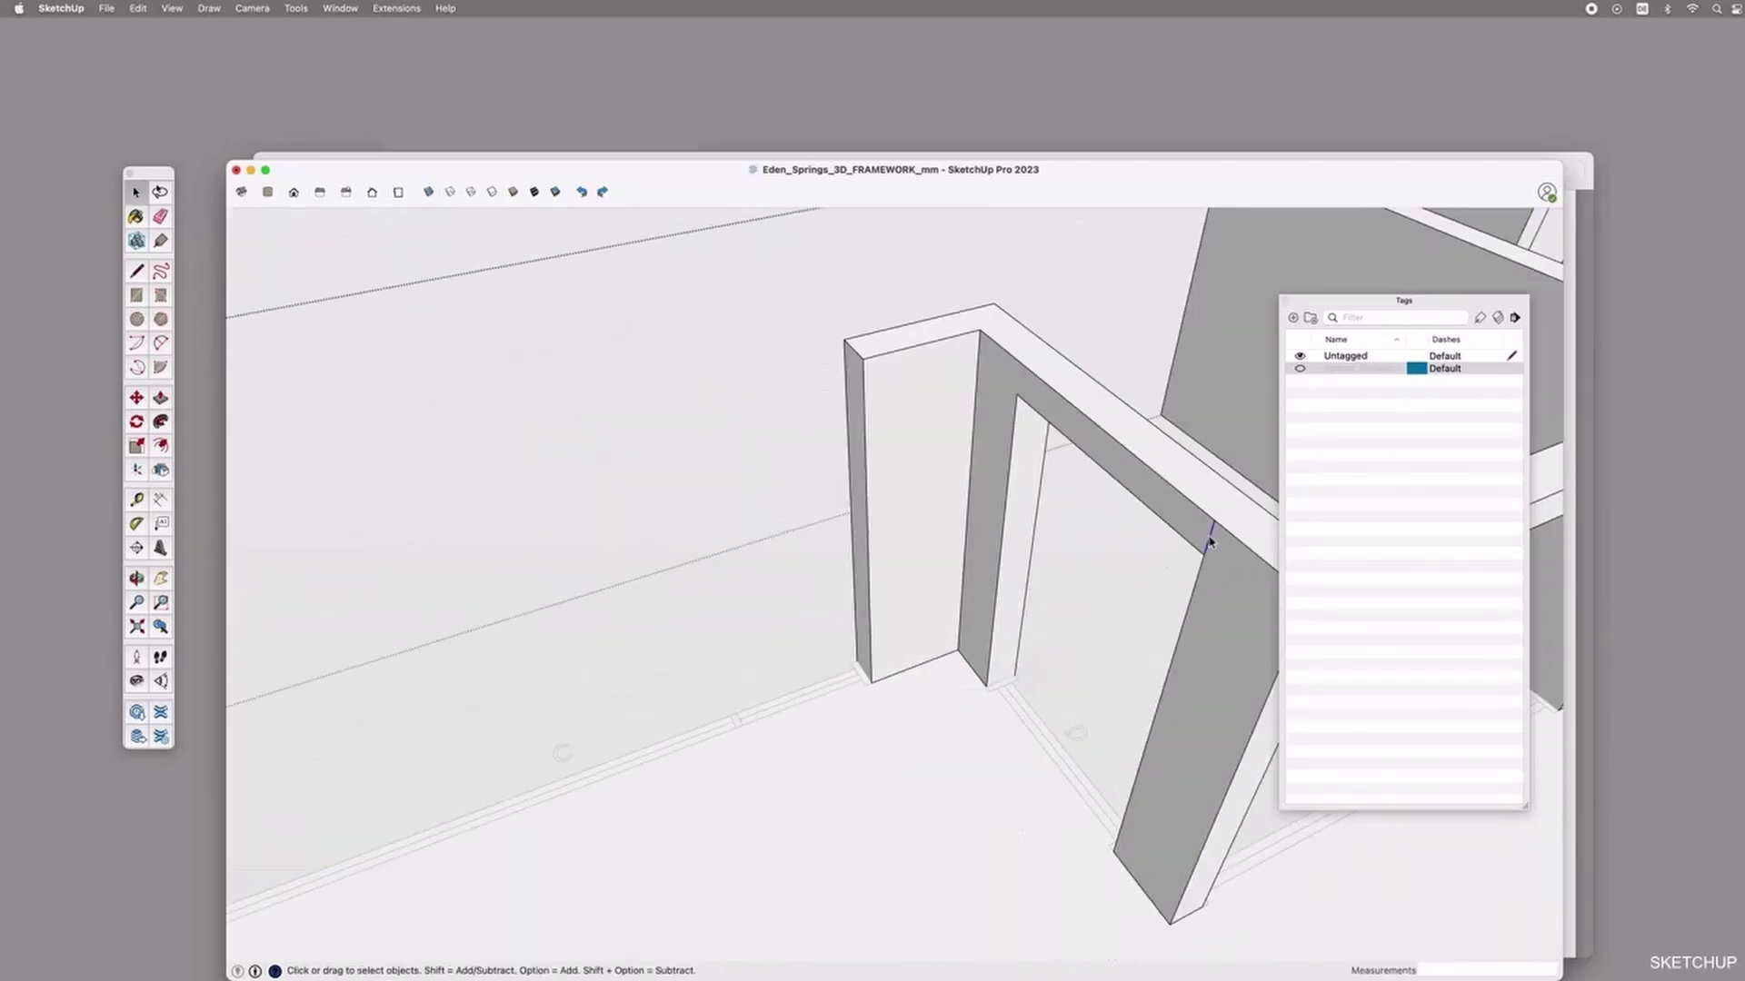
{"action": "key", "text": "Delete"}
Copy the base edge of the pillar at the end of opening C up to the window head height.
{"action": "scroll", "coordinate": [881, 574], "scroll_direction": "down", "scroll_amount": 4}
{"action": "middle_click_drag", "start_coordinate": [881, 569], "coordinate": [862, 671]}
{"action": "left_click", "coordinate": [869, 677]}
{"action": "key", "text": "m"}
{"action": "left_click", "coordinate": [875, 682]}
{"action": "left_click", "coordinate": [861, 459]}
{"action": "key", "text": "space"}
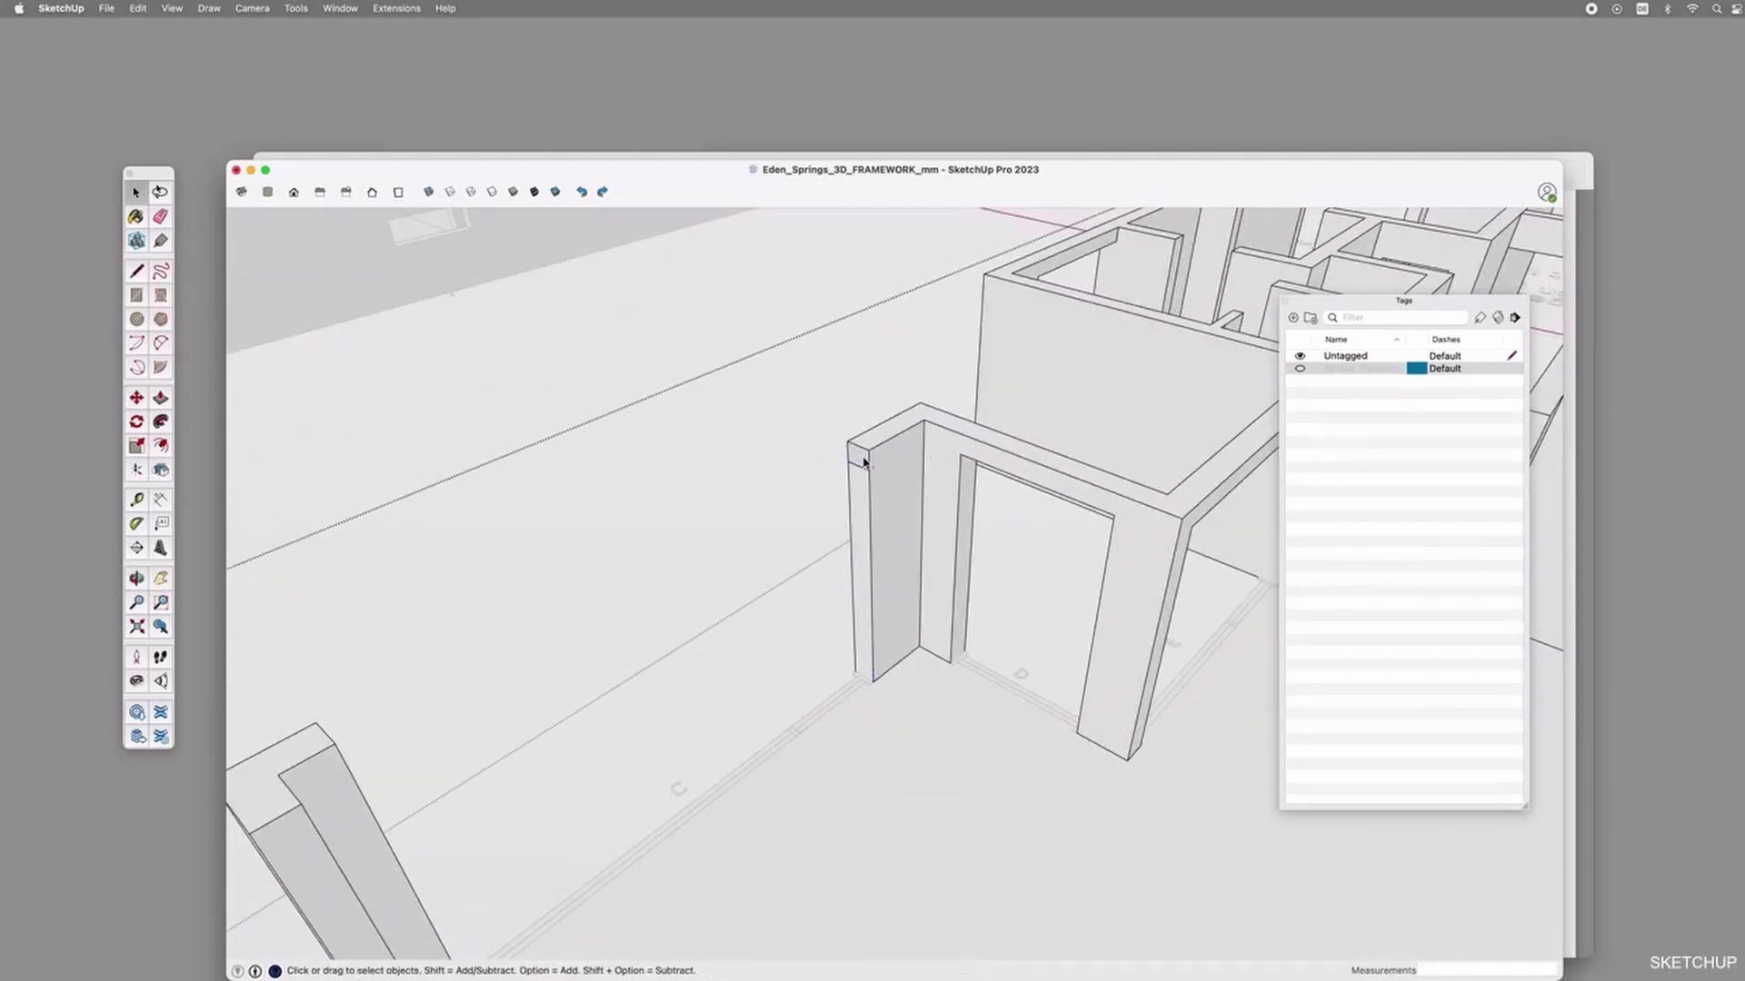
Push/Pull the marked face across opening C to the far corner pillar and clear the seam edge on top.
{"action": "key", "text": "p"}
{"action": "left_click", "coordinate": [862, 460]}
{"action": "scroll", "coordinate": [856, 468], "scroll_direction": "down", "scroll_amount": 3}
{"action": "left_click", "coordinate": [511, 651]}
{"action": "key", "text": "space"}
{"action": "left_click", "coordinate": [513, 654]}
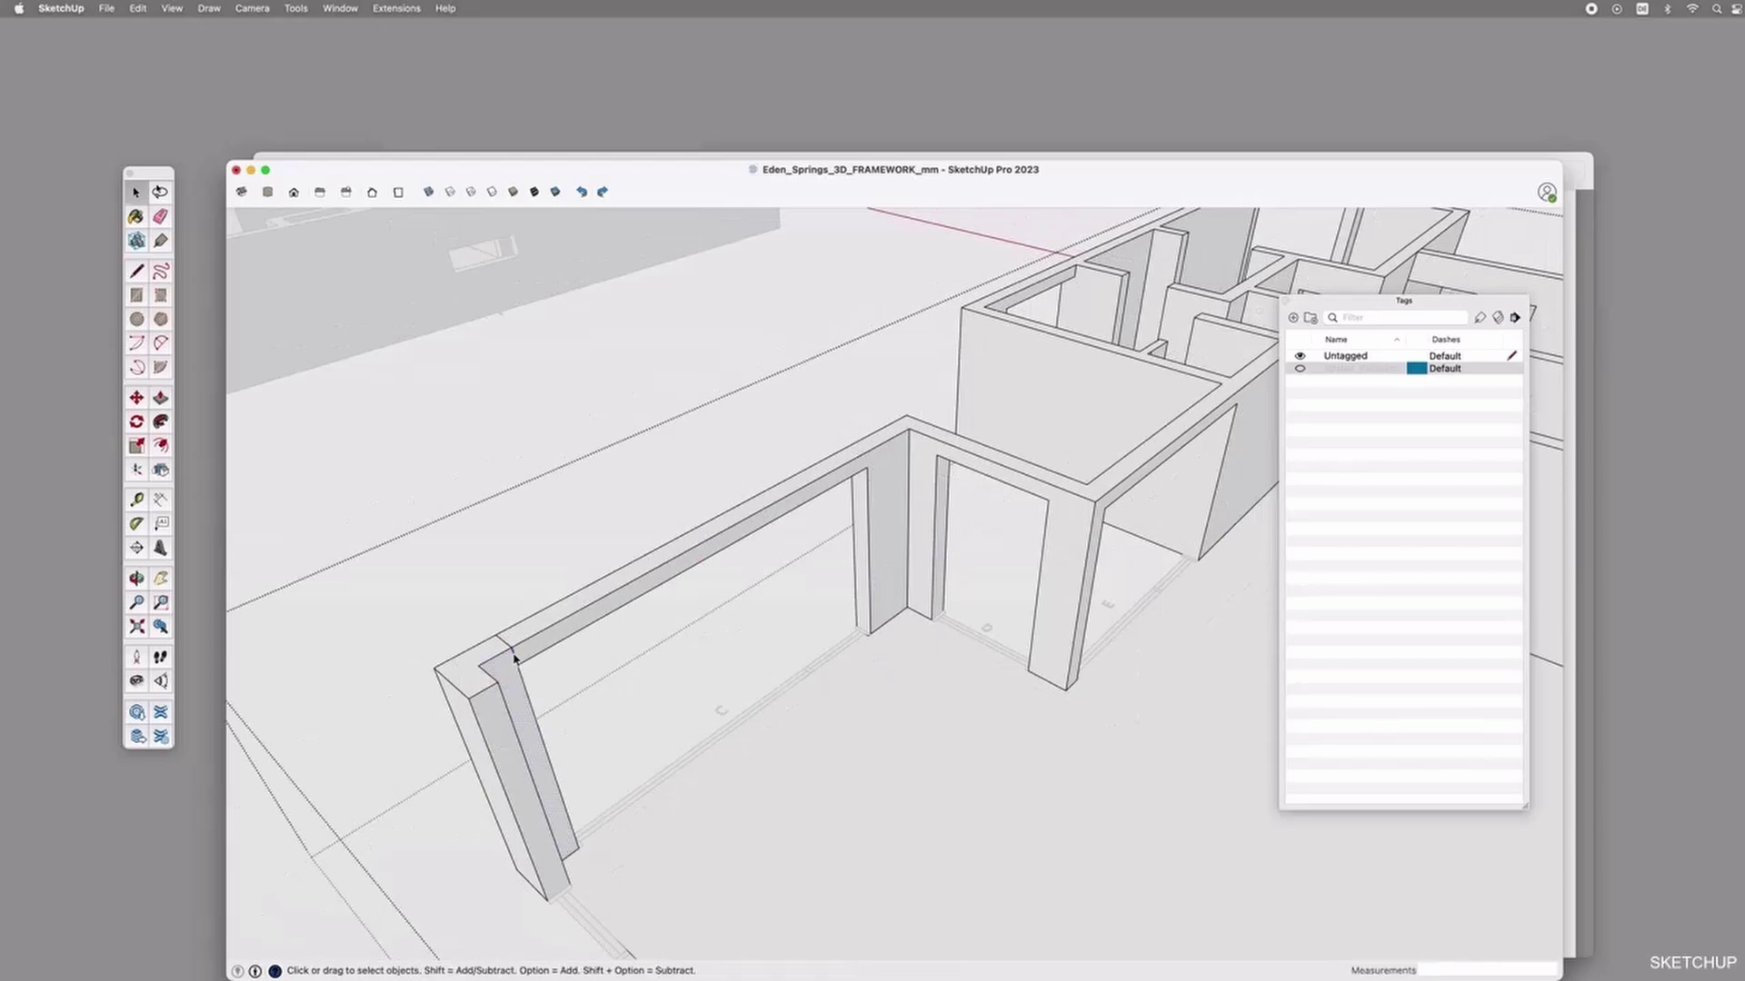
{"action": "middle_click_drag", "start_coordinate": [511, 651], "coordinate": [985, 615]}
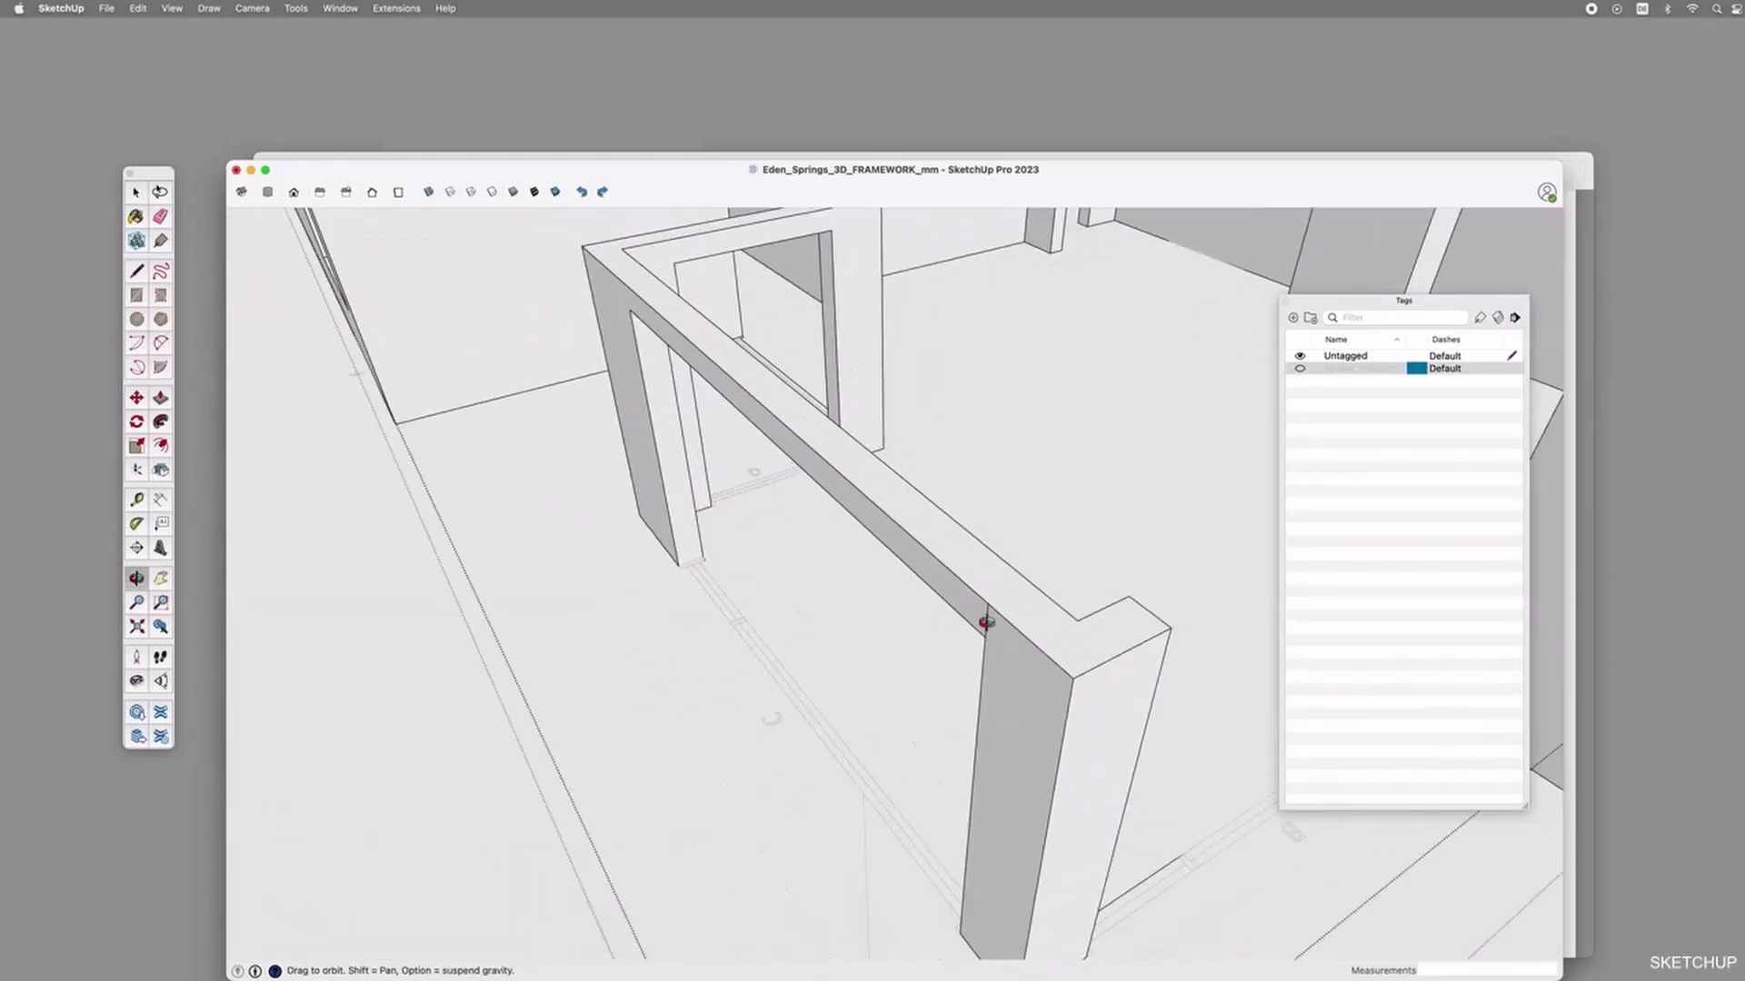
Copy the corner pillar's base edge facing opening B up 2500 mm.
{"action": "scroll", "coordinate": [974, 627], "scroll_direction": "down", "scroll_amount": 5}
{"action": "middle_click_drag", "start_coordinate": [873, 604], "coordinate": [614, 714]}
{"action": "scroll", "coordinate": [613, 713], "scroll_direction": "up", "scroll_amount": 3}
{"action": "key", "text": "m"}
{"action": "left_click", "coordinate": [606, 699]}
{"action": "key", "text": "alt"}
{"action": "type", "text": "2500"}
{"action": "key", "text": "Return"}
{"action": "key", "text": "space"}
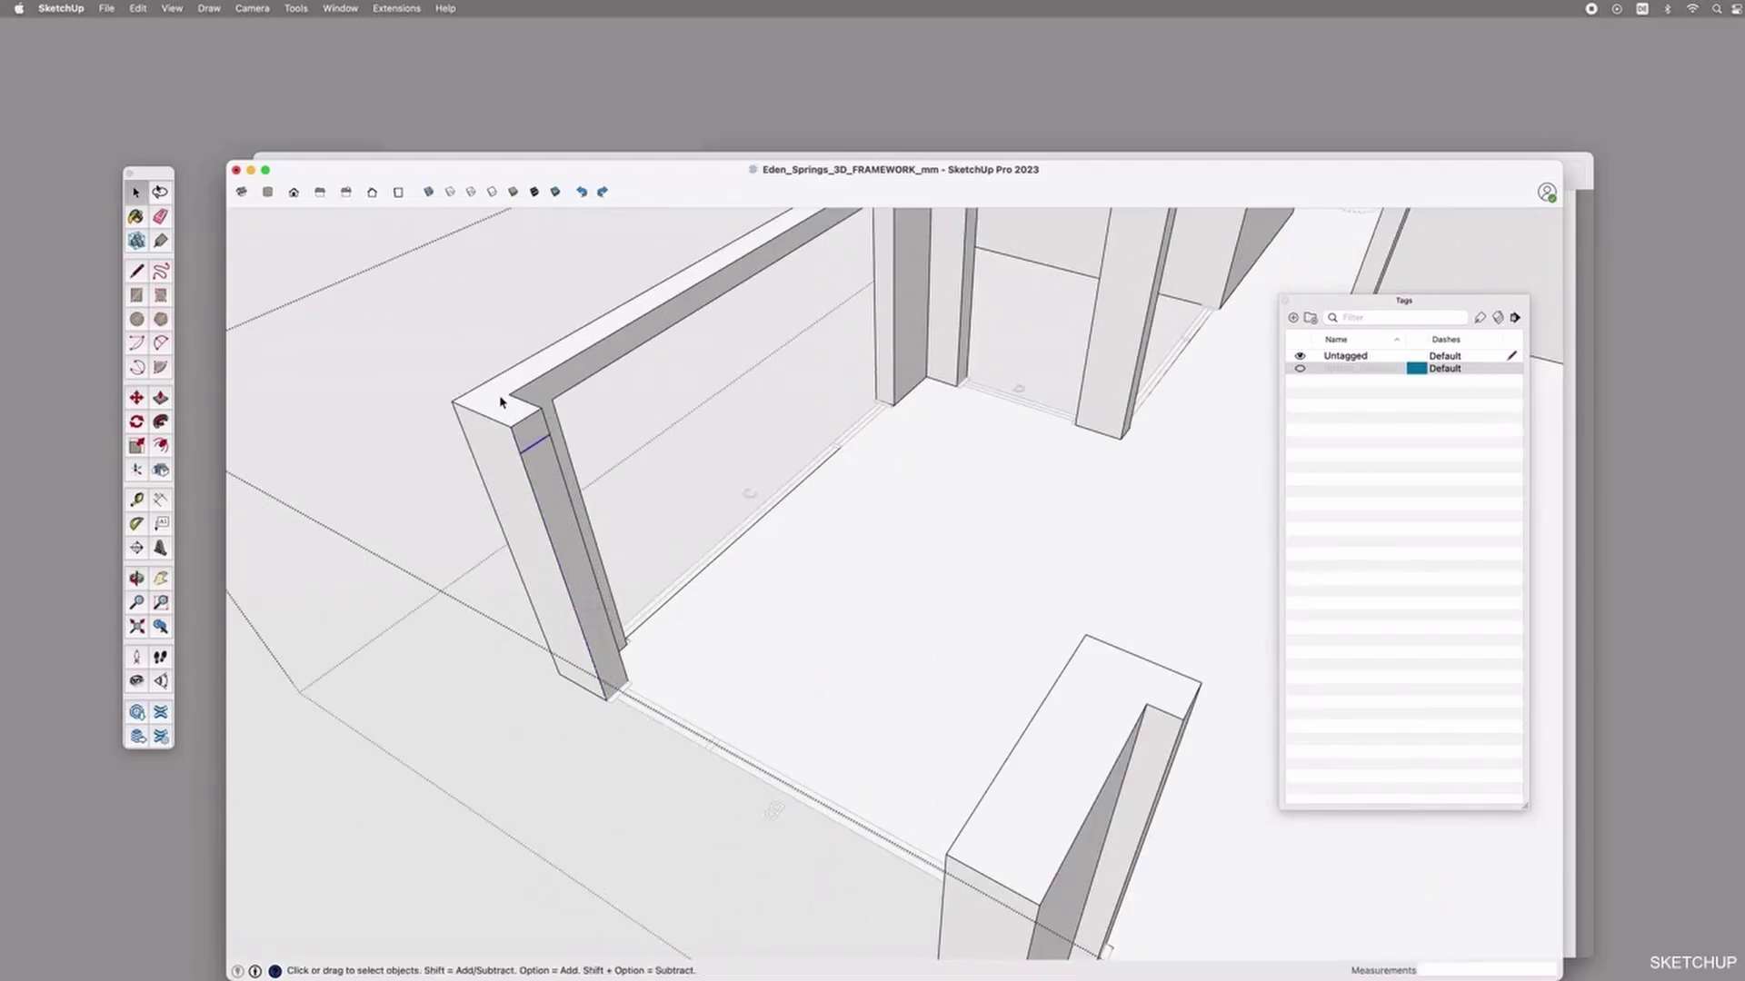
Push/Pull the marked face across opening B to the next pillar and clear the seam edge on top.
{"action": "key", "text": "p"}
{"action": "scroll", "coordinate": [531, 441], "scroll_direction": "down", "scroll_amount": 3}
{"action": "left_click", "coordinate": [545, 447]}
{"action": "key", "text": "o"}
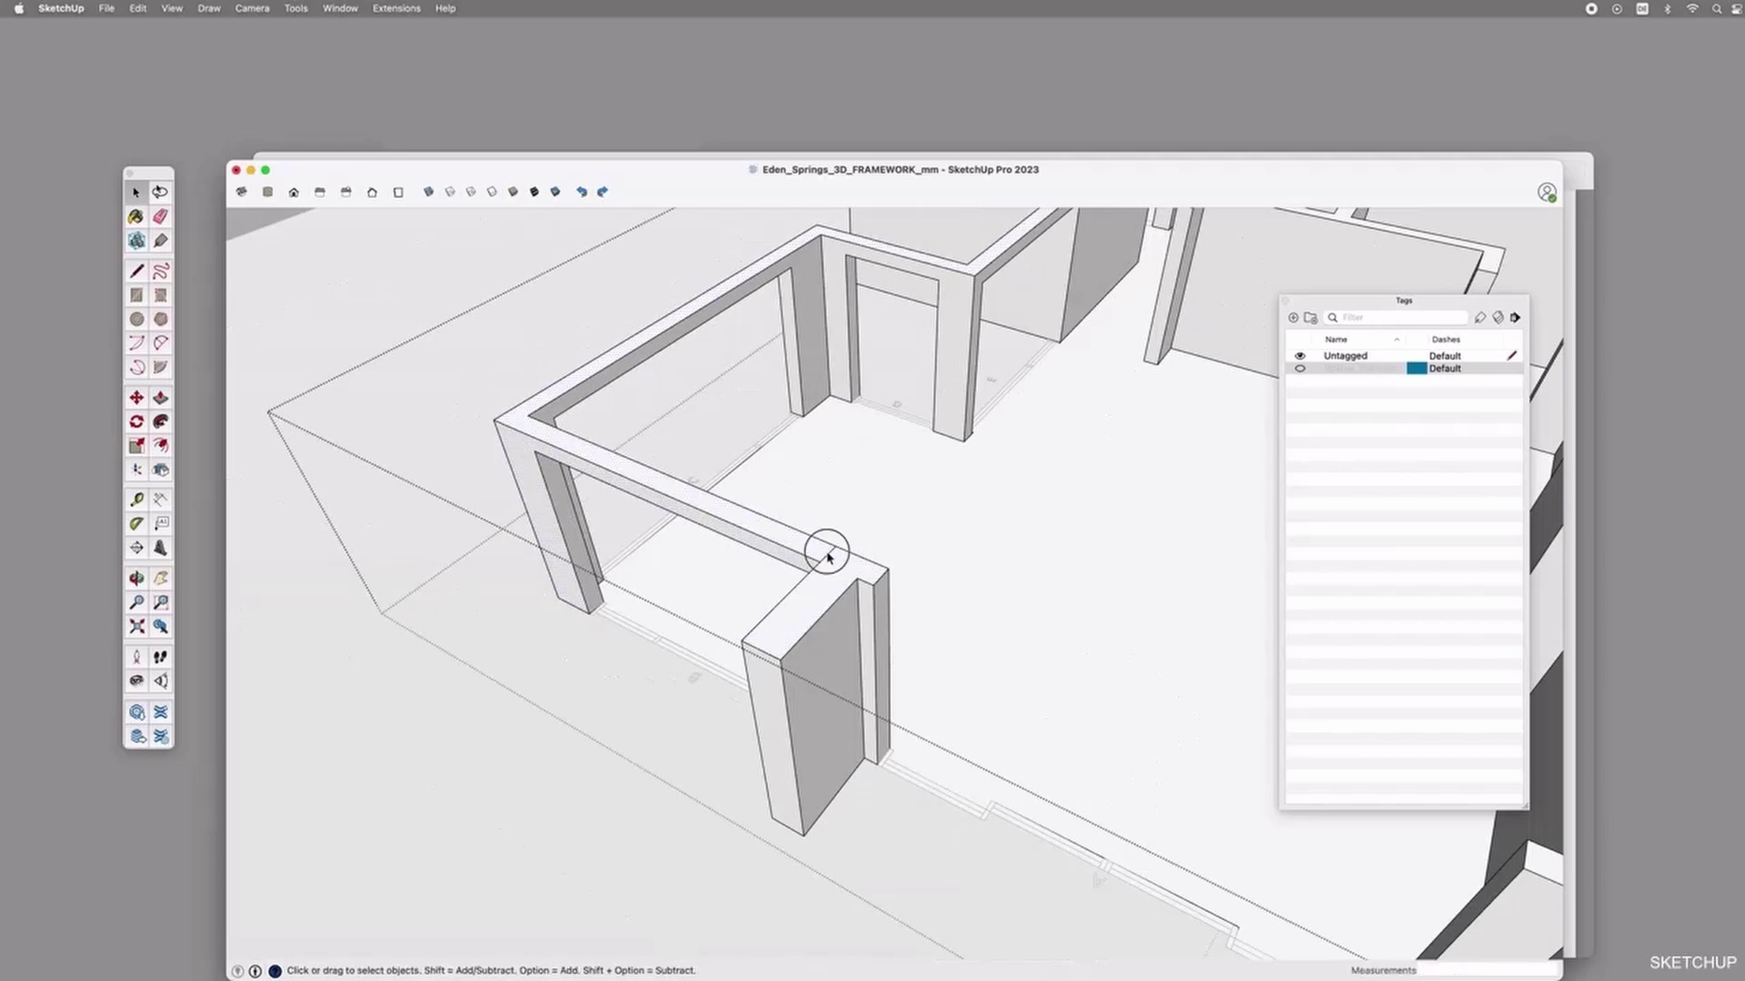
{"action": "left_click_drag", "start_coordinate": [829, 567], "coordinate": [618, 511]}
{"action": "key", "text": "space"}
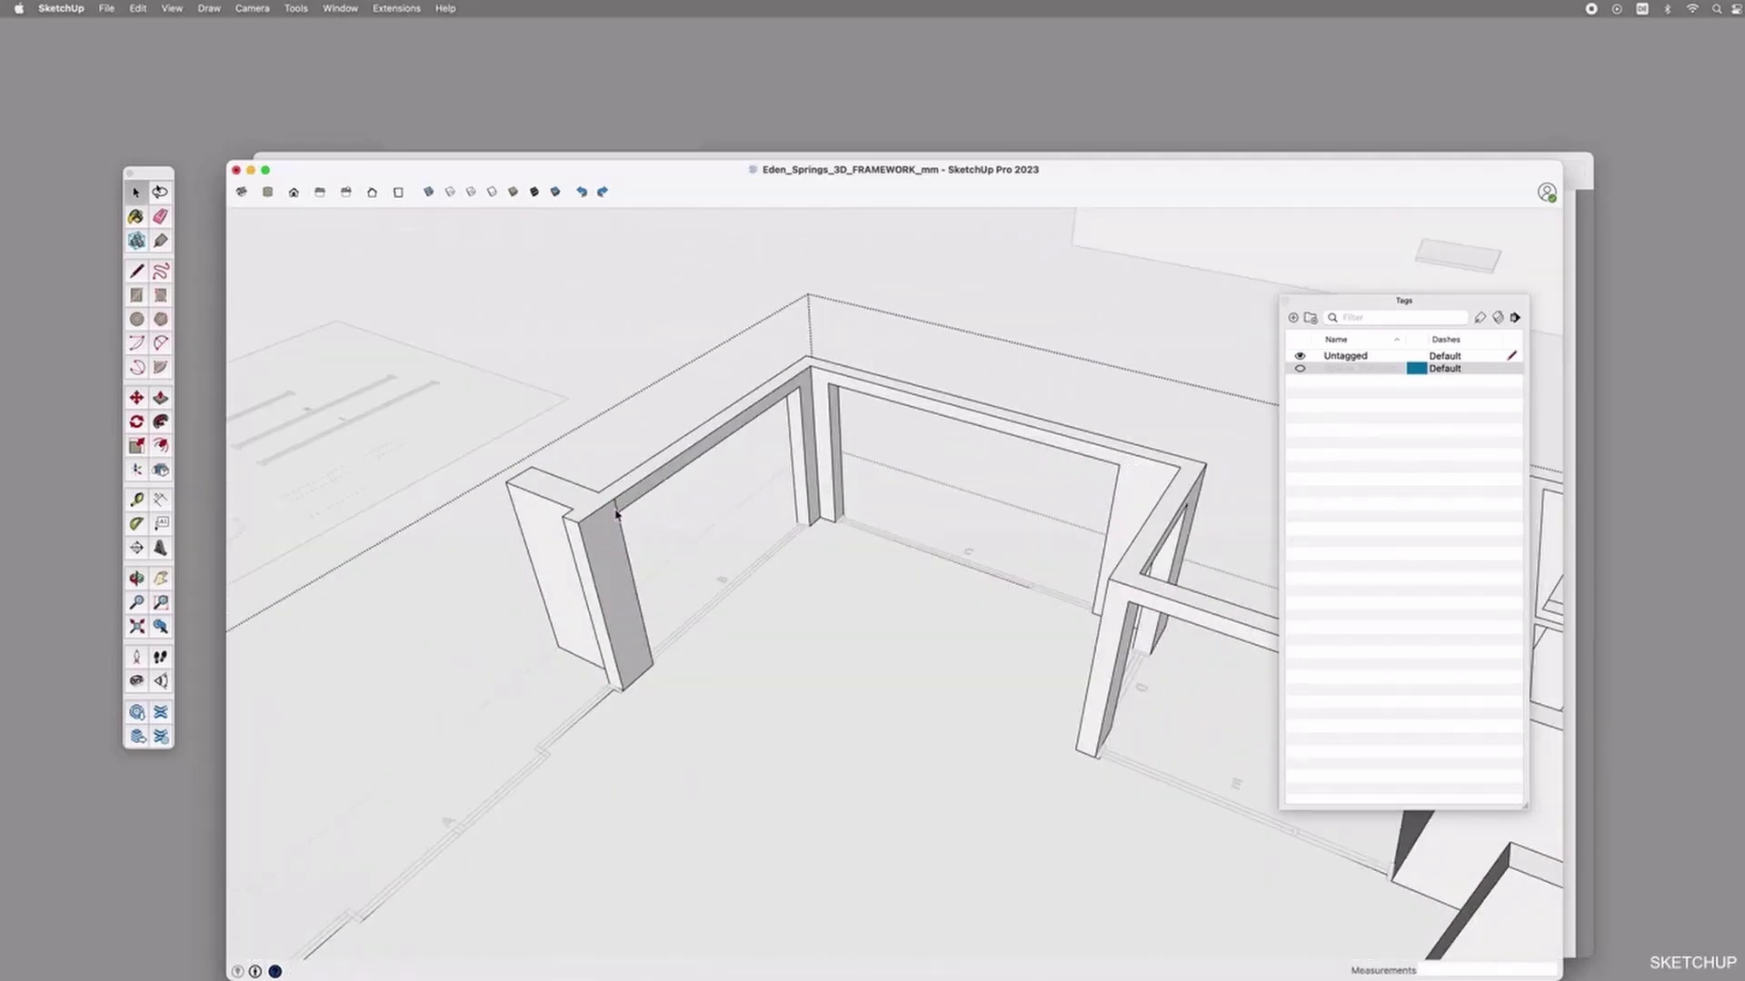
Copy the pillar's base edge facing sliding door opening A up 2500 mm.
{"action": "middle_click_drag", "start_coordinate": [597, 763], "coordinate": [768, 693]}
{"action": "scroll", "coordinate": [791, 668], "scroll_direction": "up", "scroll_amount": 5}
{"action": "left_click", "coordinate": [794, 670]}
{"action": "key", "text": "m"}
{"action": "left_click", "coordinate": [806, 674]}
{"action": "key", "text": "alt"}
{"action": "left_click", "coordinate": [796, 573]}
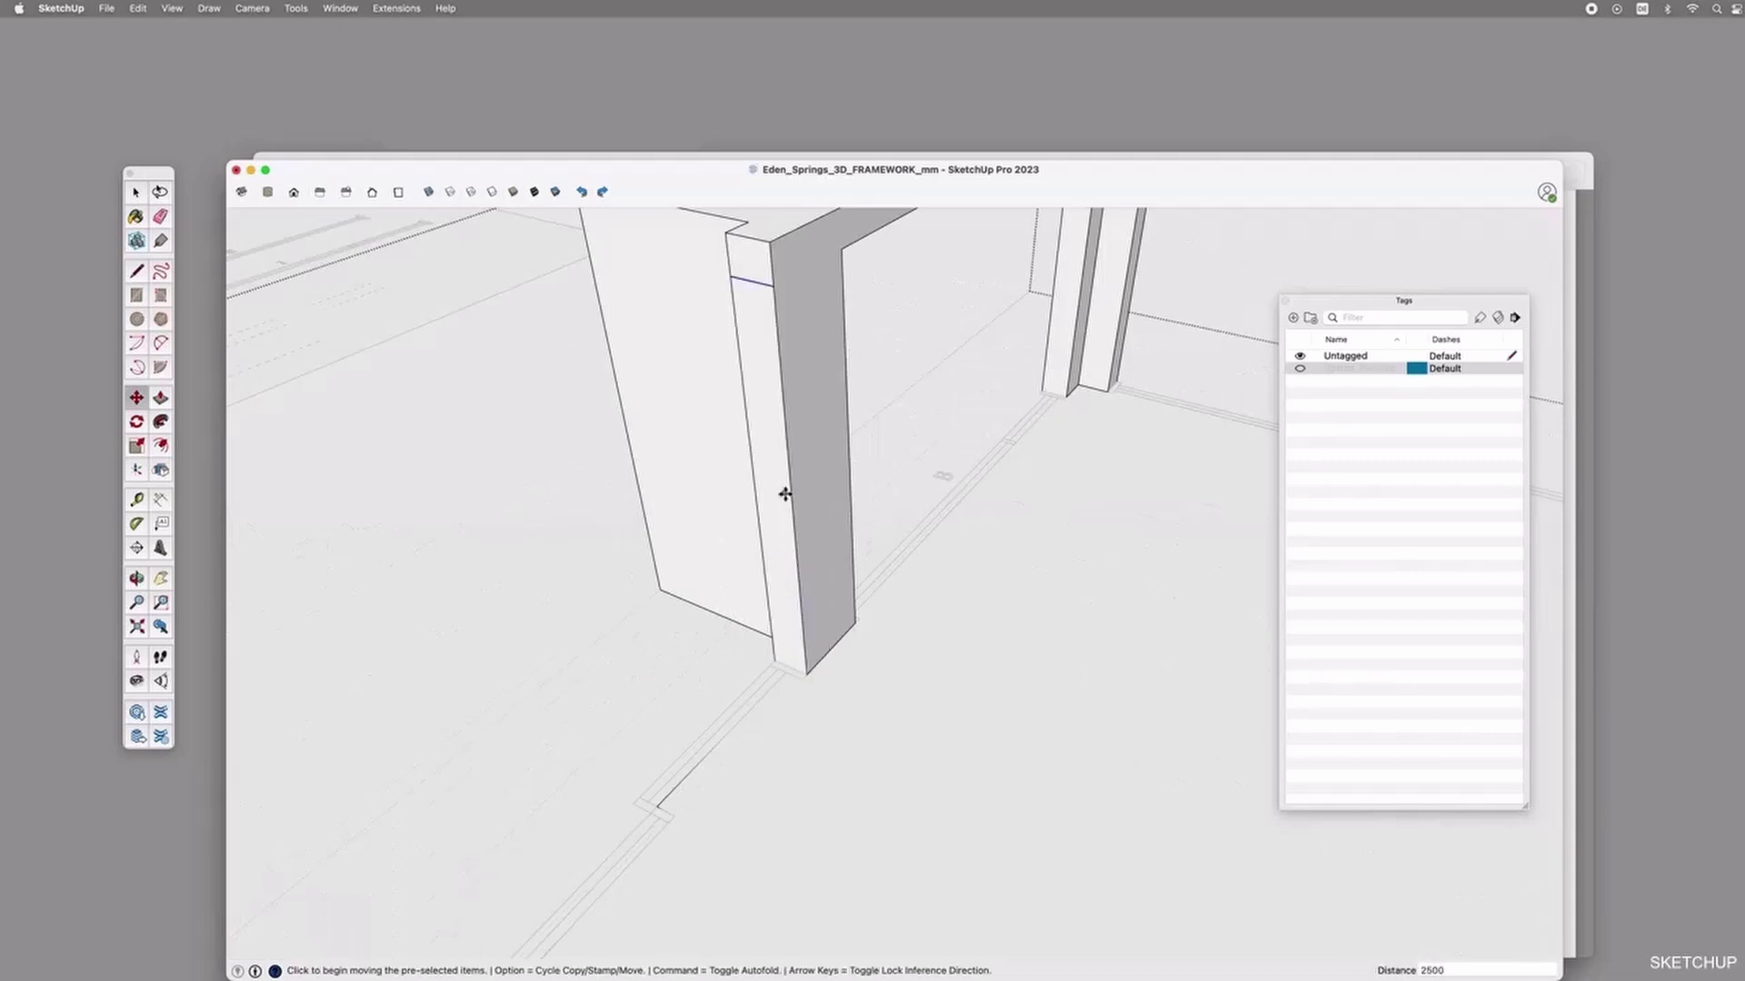
{"action": "scroll", "coordinate": [772, 400], "scroll_direction": "down", "scroll_amount": 5}
{"action": "key", "text": "space"}
Push/Pull the marked face across opening A to the outer wall to form the last living-area lintel.
{"action": "key", "text": "p"}
{"action": "scroll", "coordinate": [770, 398], "scroll_direction": "down", "scroll_amount": 5}
{"action": "key", "text": "space"}
{"action": "scroll", "coordinate": [556, 537], "scroll_direction": "up", "scroll_amount": 5}
{"action": "middle_click_drag", "start_coordinate": [584, 558], "coordinate": [1188, 576]}
{"action": "left_click_drag", "start_coordinate": [1101, 583], "coordinate": [1052, 537]}
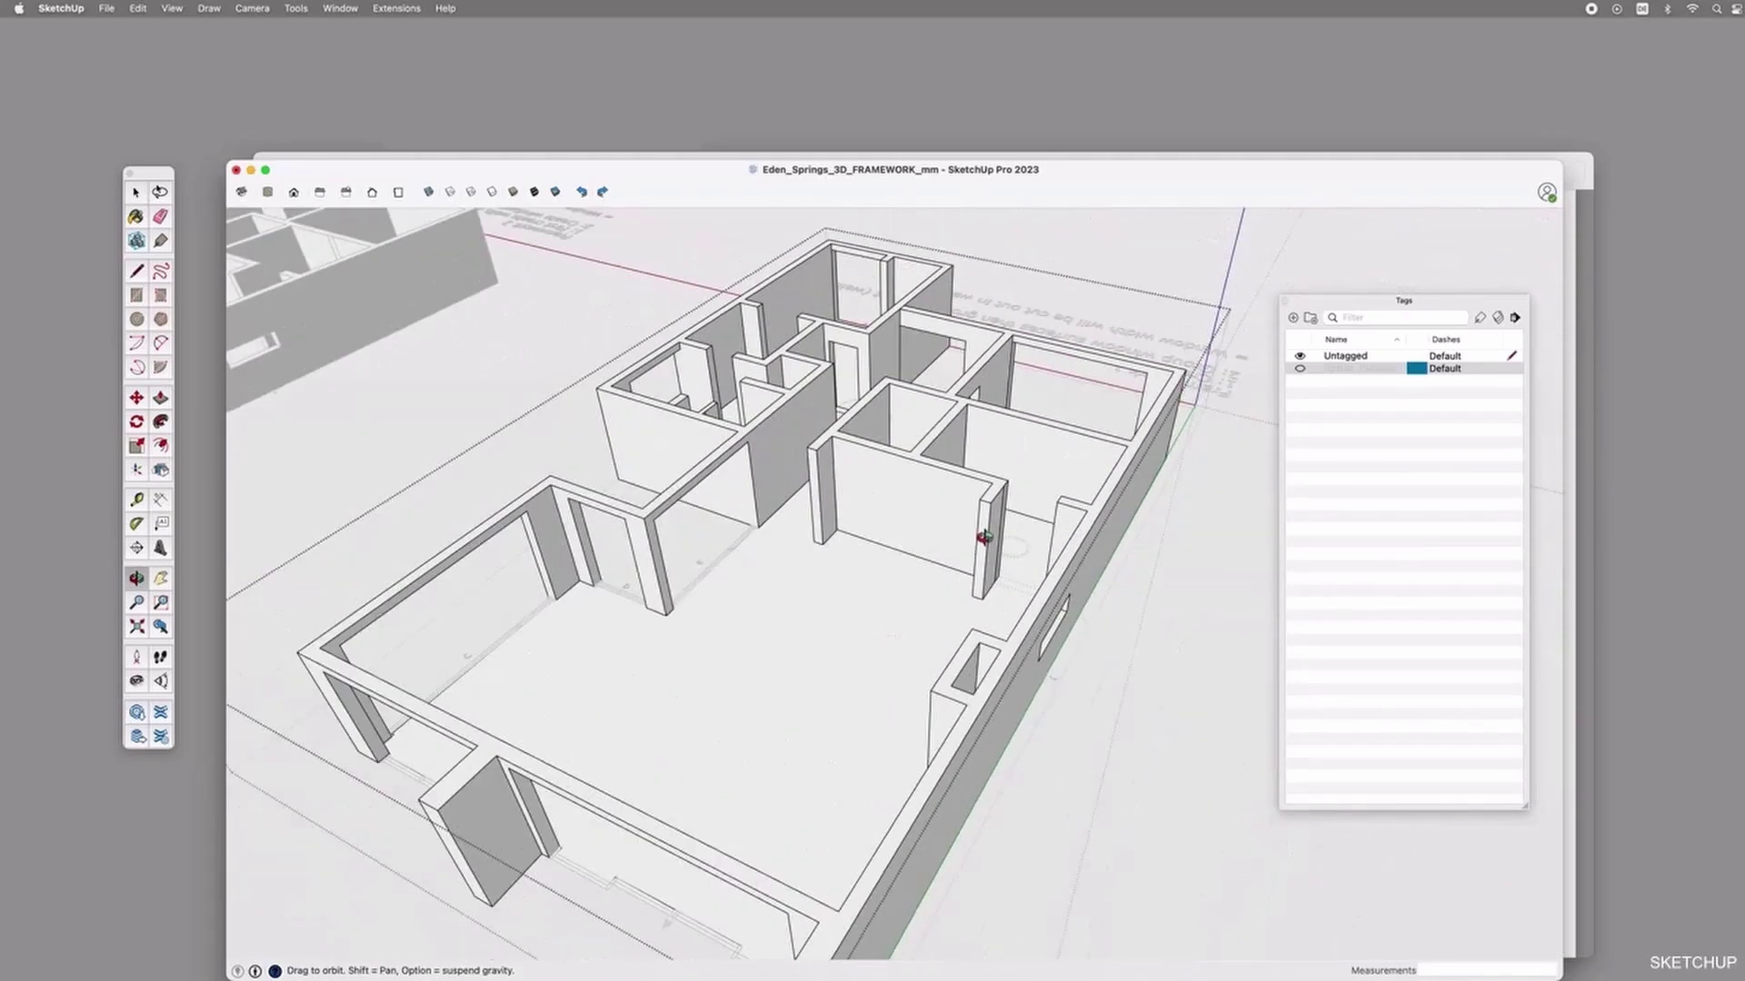
Turn on X-ray display to reveal the door swing drawn on the plan beneath the WC walls.
{"action": "scroll", "coordinate": [985, 537], "scroll_direction": "up", "scroll_amount": 5}
{"action": "key", "text": "space"}
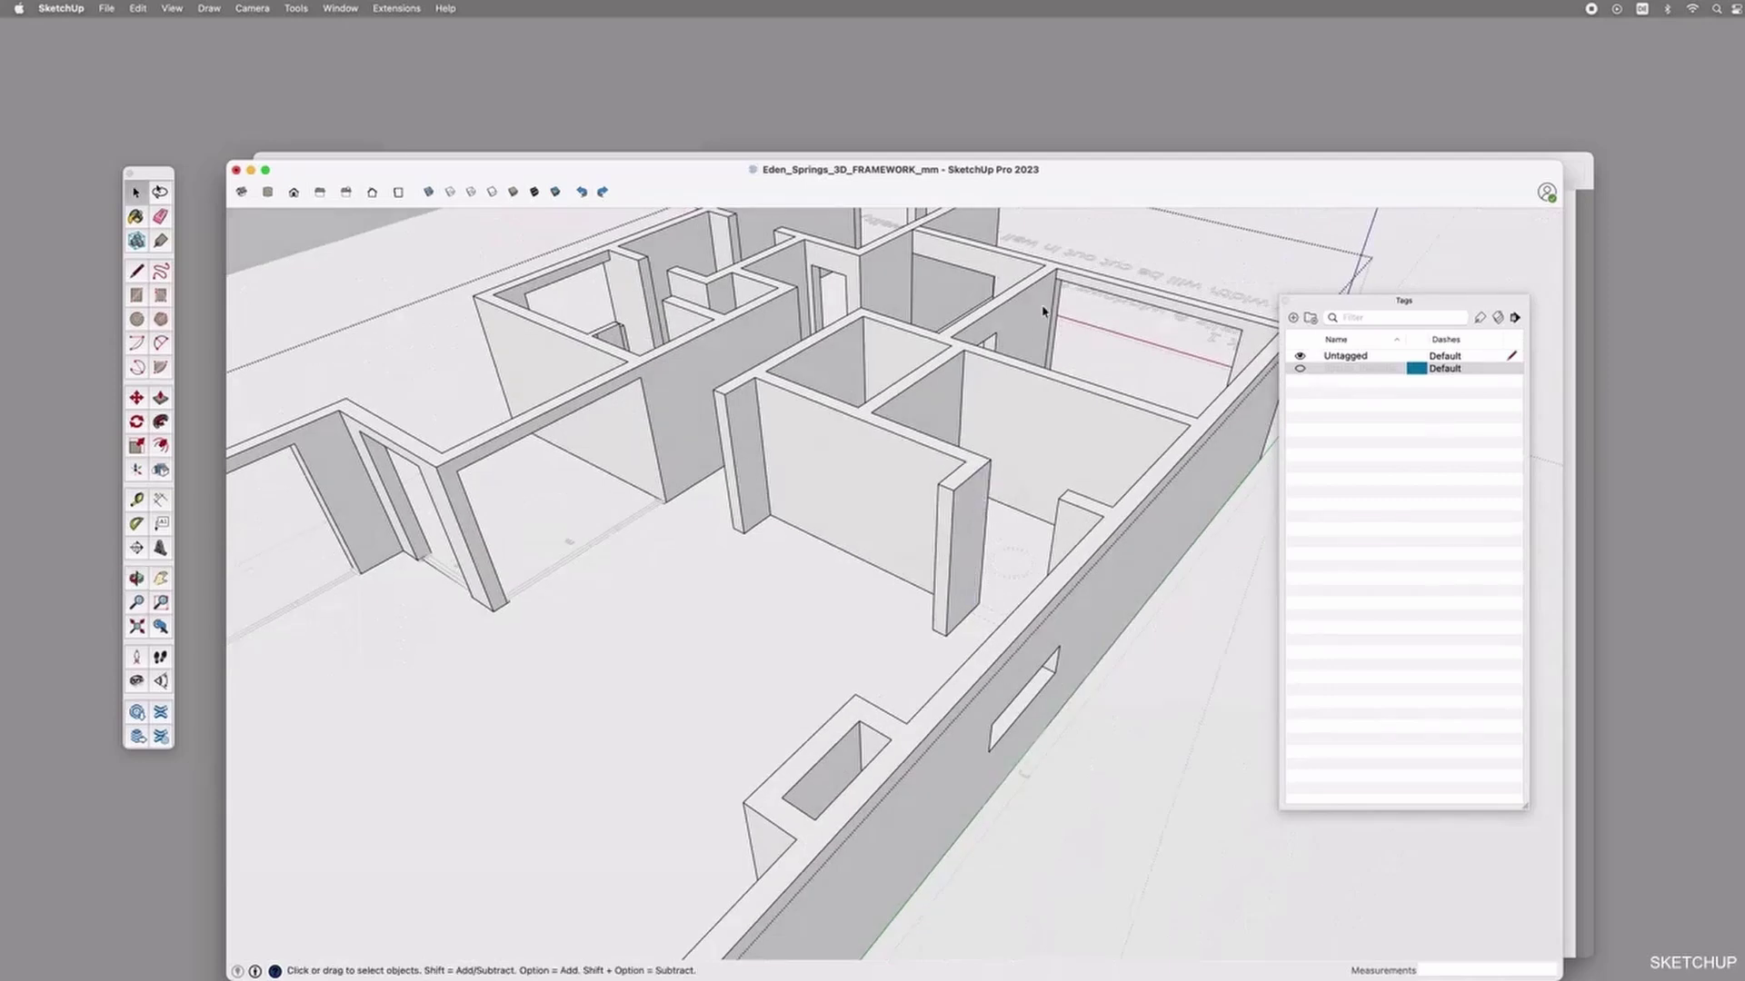
{"action": "middle_click_drag", "start_coordinate": [705, 521], "coordinate": [914, 580]}
{"action": "left_click_drag", "start_coordinate": [914, 580], "coordinate": [712, 553]}
{"action": "scroll", "coordinate": [865, 693], "scroll_direction": "up", "scroll_amount": 8}
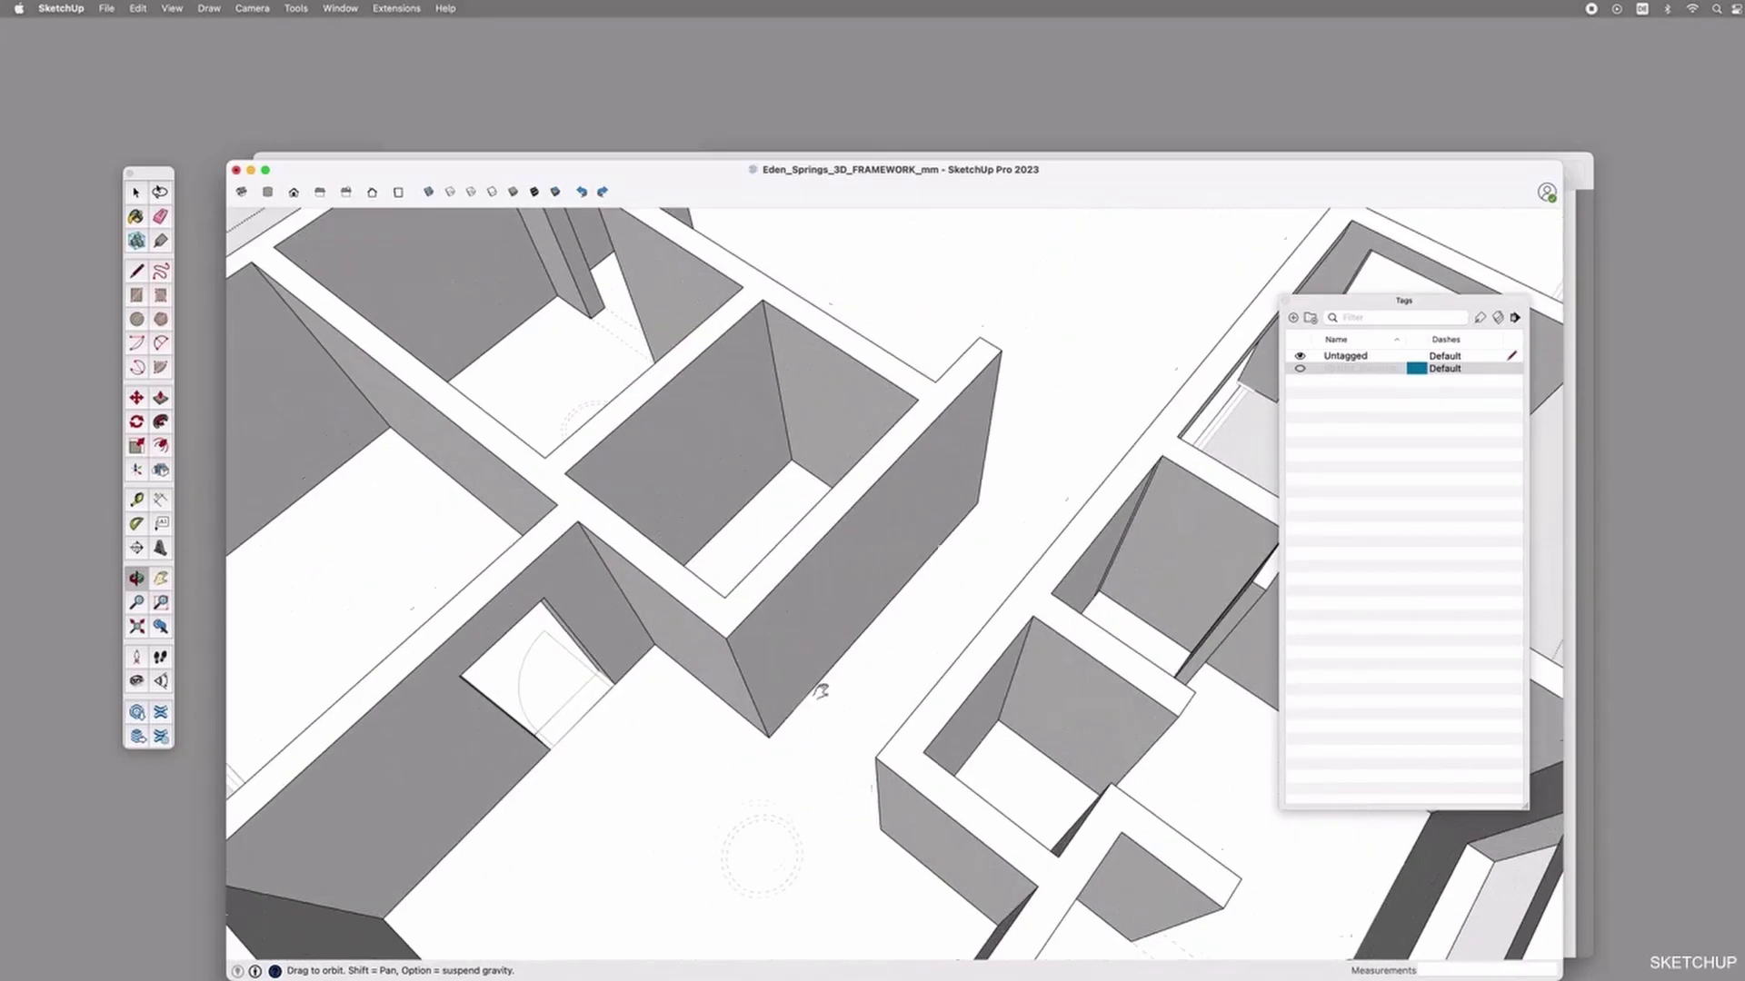
{"action": "left_click_drag", "start_coordinate": [820, 692], "coordinate": [794, 618]}
{"action": "left_click", "coordinate": [428, 193]}
{"action": "key", "text": "space"}
Place two vertical guides 870 mm apart at the jambs of the WC door.
{"action": "left_click", "coordinate": [731, 633]}
{"action": "key", "text": "t"}
{"action": "left_click", "coordinate": [737, 672]}
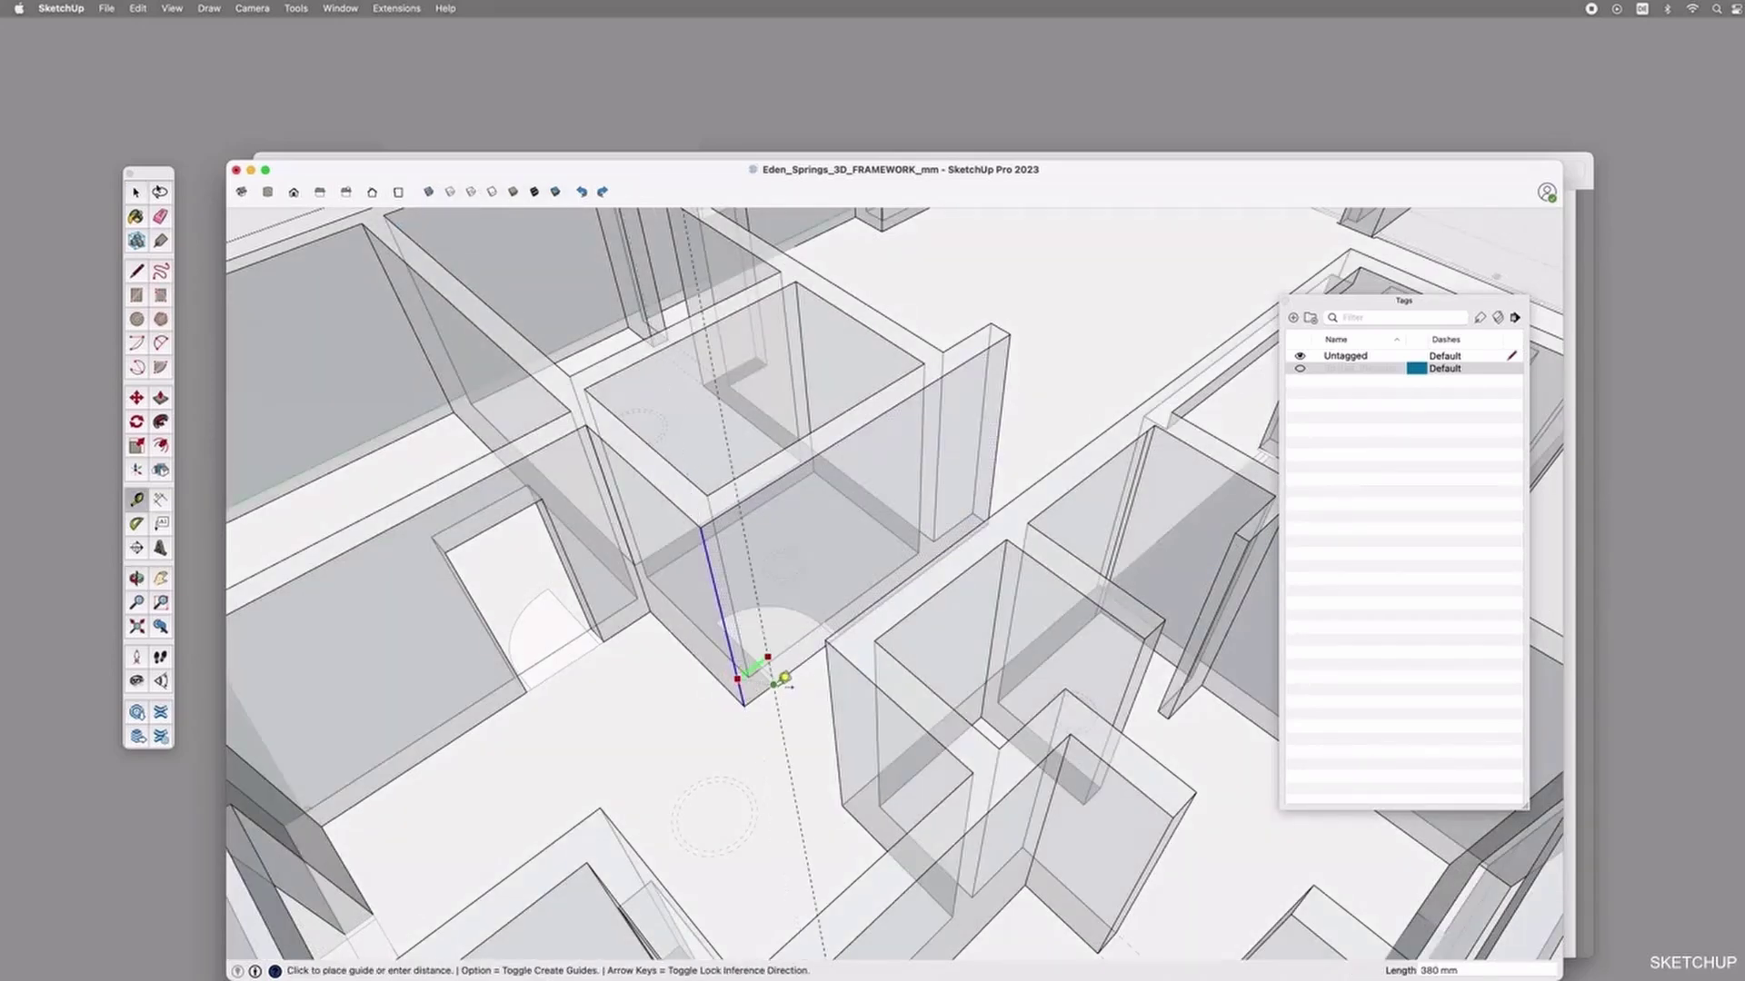
{"action": "scroll", "coordinate": [783, 676], "scroll_direction": "up", "scroll_amount": 5}
{"action": "left_click", "coordinate": [772, 673]}
{"action": "left_click", "coordinate": [772, 646]}
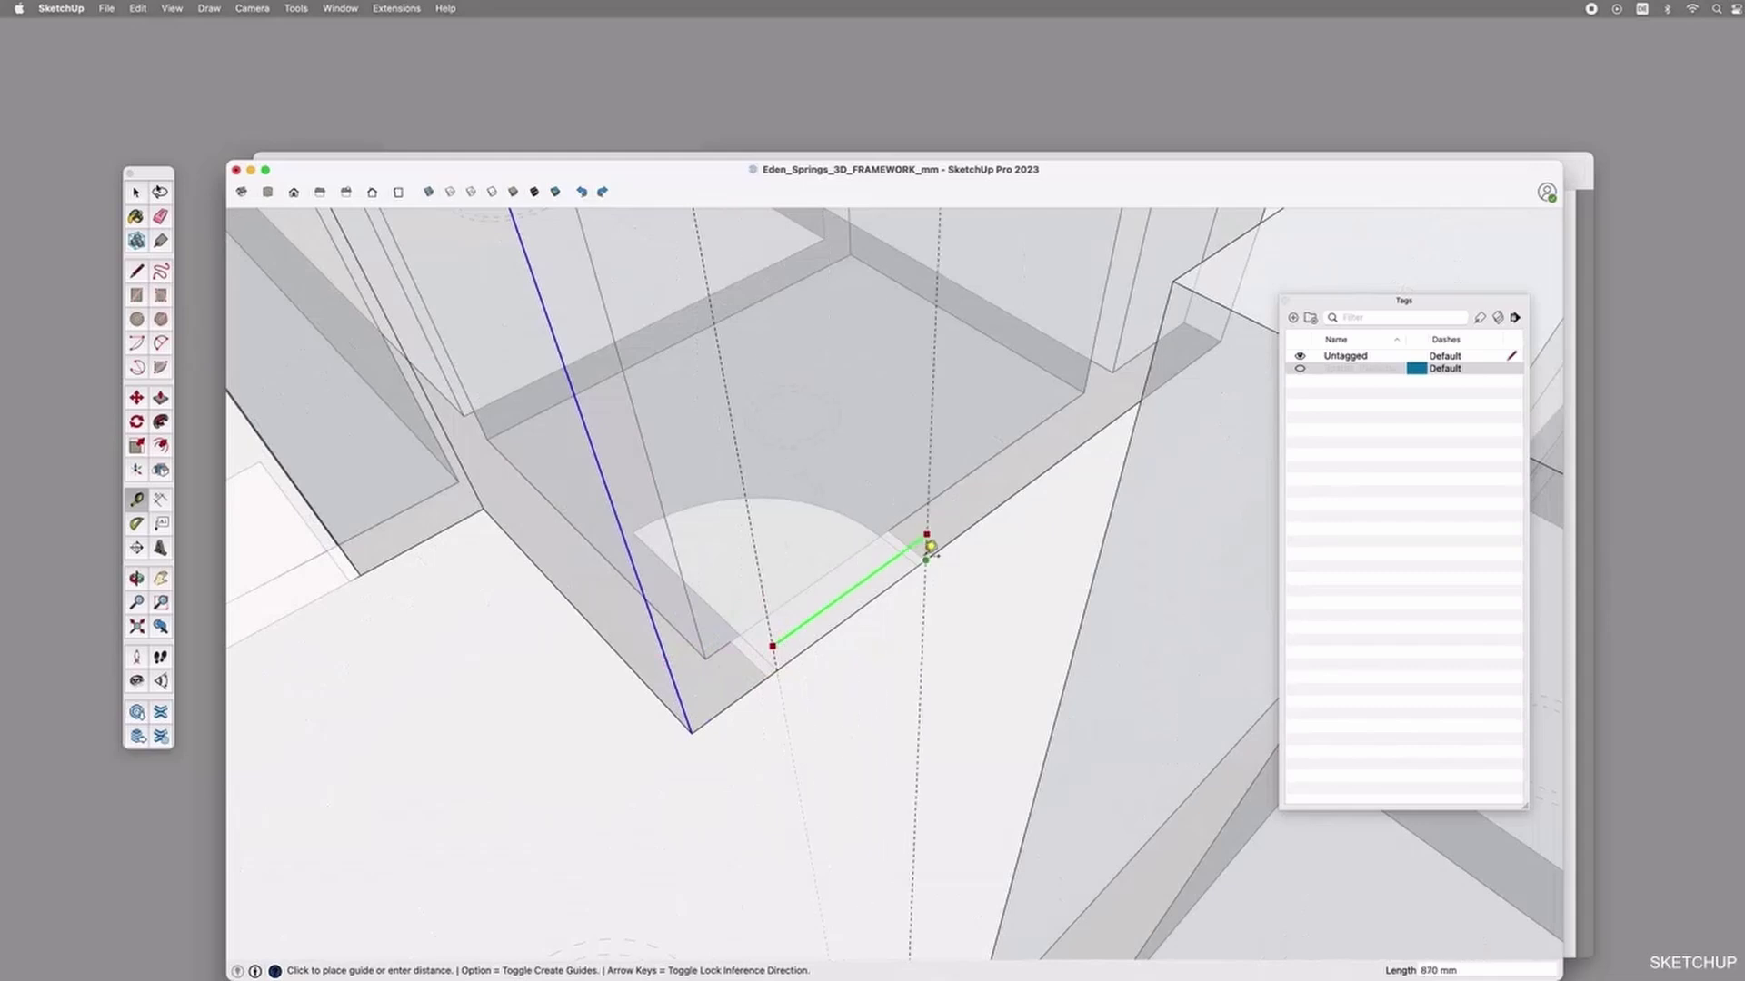
{"action": "left_click", "coordinate": [924, 559]}
Place a guide 2200 mm above the floor on the WC wall and draw a 2200 × 870 mm door rectangle between the guides.
{"action": "scroll", "coordinate": [917, 595], "scroll_direction": "down", "scroll_amount": 5}
{"action": "left_click", "coordinate": [873, 626]}
{"action": "type", "text": "22"}
{"action": "key", "text": "Return"}
{"action": "key", "text": "r"}
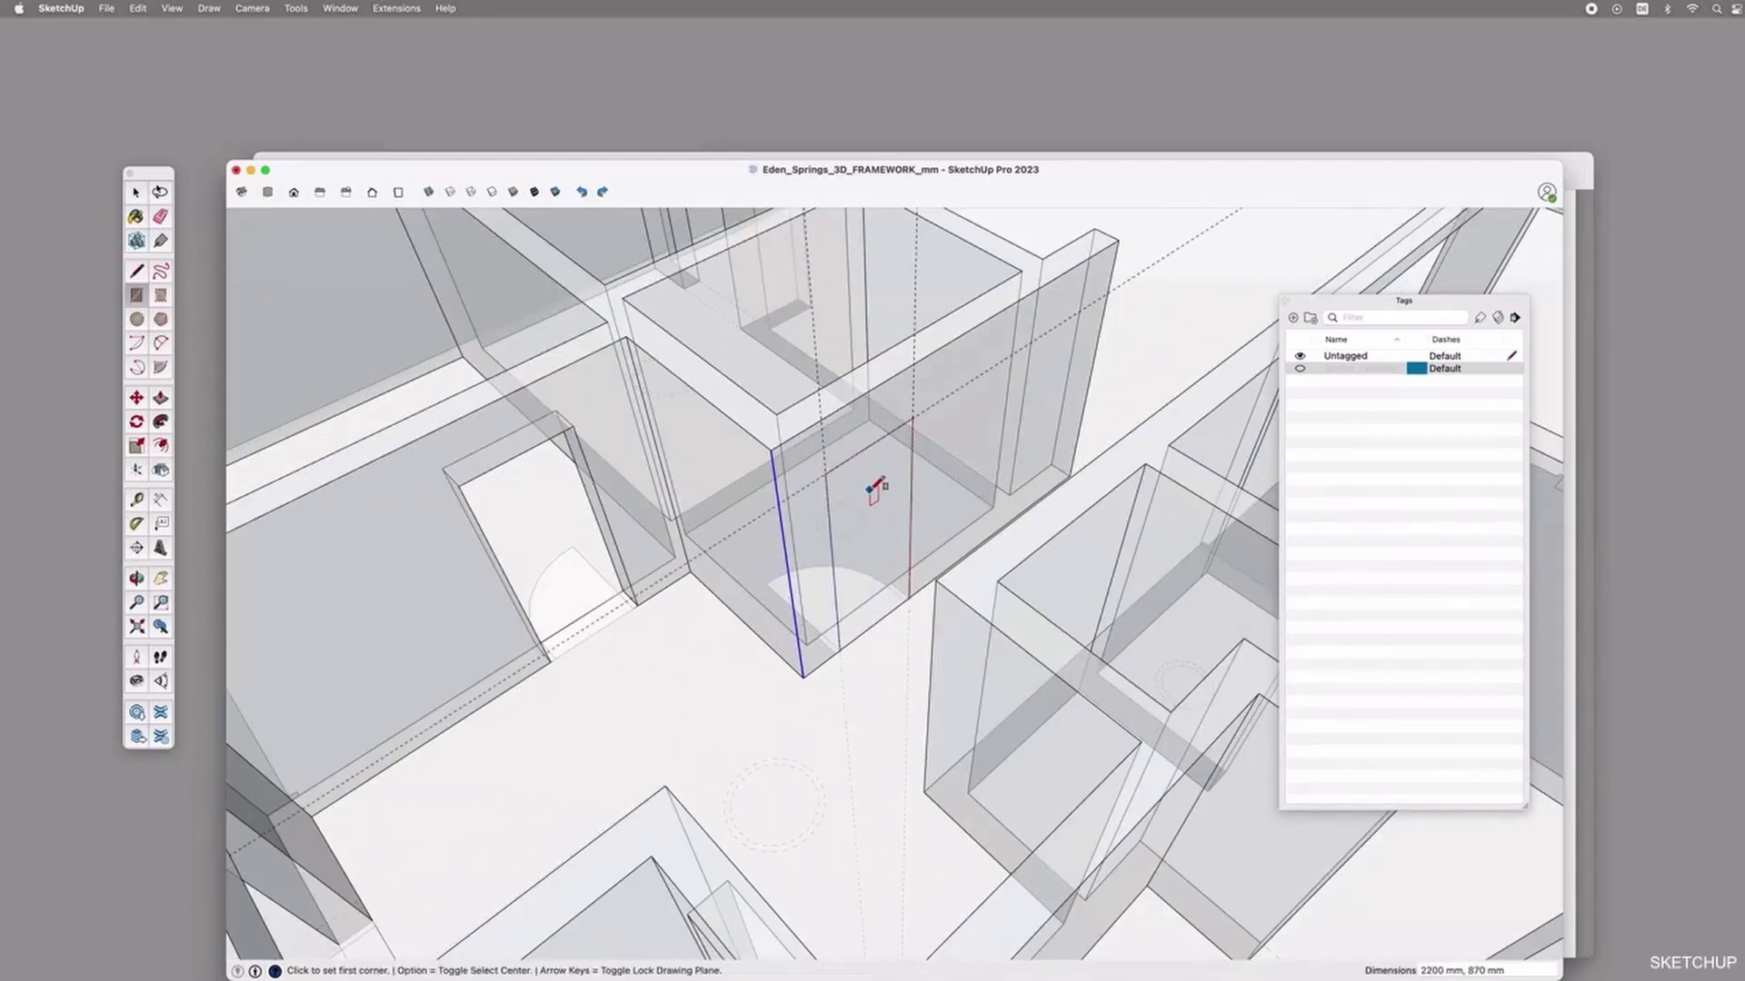
{"action": "key", "text": "space"}
{"action": "left_click", "coordinate": [870, 492]}
Turn off X-ray display and push the door rectangle through the wall to cut the WC door opening.
{"action": "left_click", "coordinate": [430, 192]}
{"action": "key", "text": "p"}
{"action": "left_click", "coordinate": [869, 493]}
{"action": "left_click", "coordinate": [874, 486]}
{"action": "left_click", "coordinate": [880, 526]}
{"action": "key", "text": "space"}
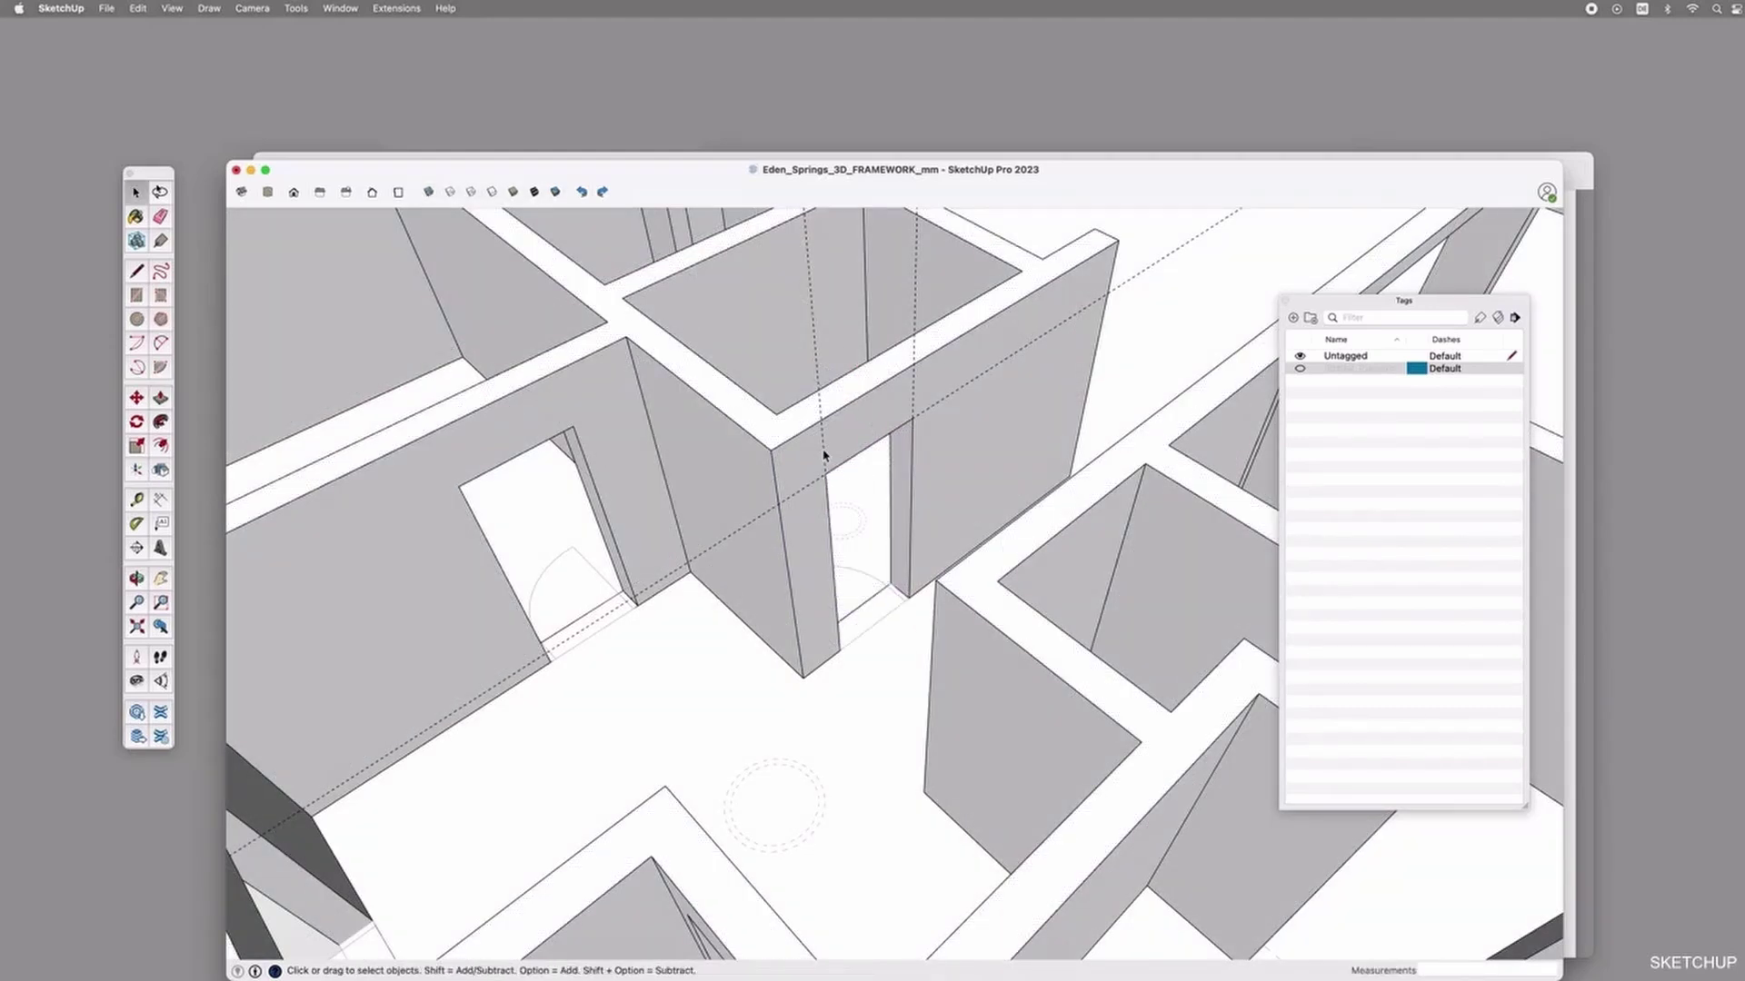
Delete all guides from the model.
{"action": "left_click", "coordinate": [137, 10]}
{"action": "left_click", "coordinate": [171, 151]}
{"action": "scroll", "coordinate": [885, 634], "scroll_direction": "down", "scroll_amount": 5}
Examine the walls, lintels and openings around the whole house from several angles.
{"action": "middle_click_drag", "start_coordinate": [889, 639], "coordinate": [1110, 467]}
{"action": "scroll", "coordinate": [1109, 467], "scroll_direction": "up", "scroll_amount": 3}
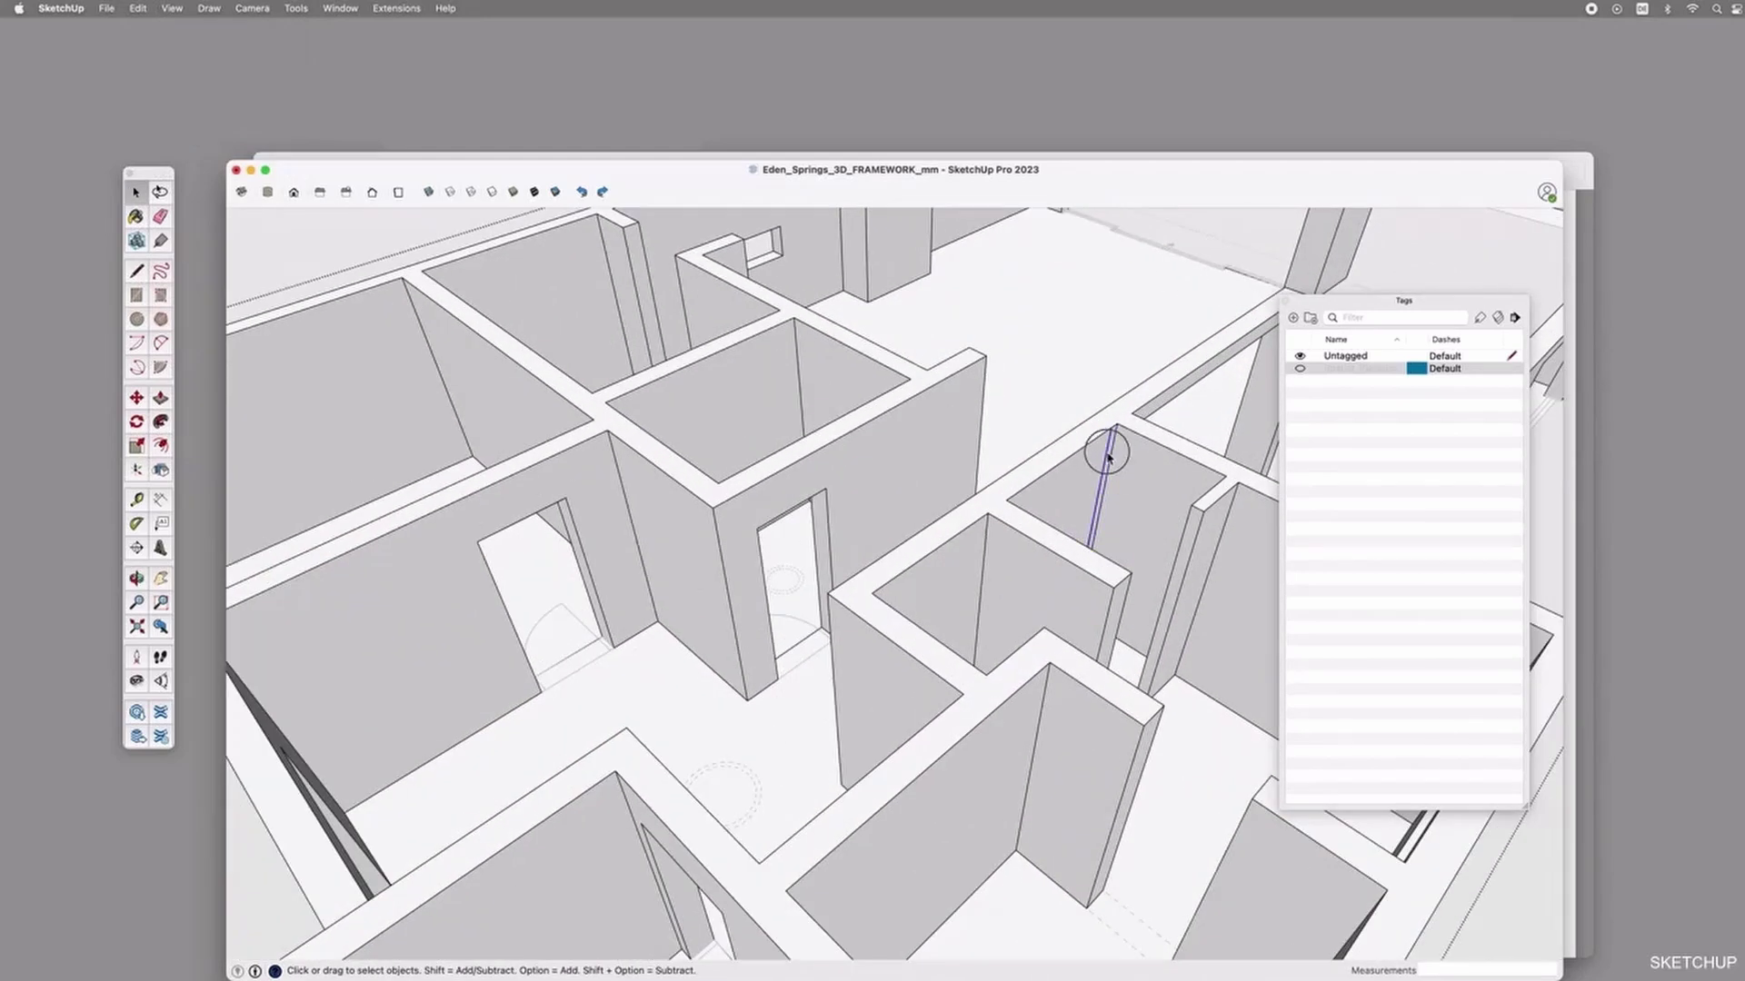
{"action": "middle_click_drag", "start_coordinate": [1049, 517], "coordinate": [926, 553]}
{"action": "scroll", "coordinate": [1051, 436], "scroll_direction": "down", "scroll_amount": 5}
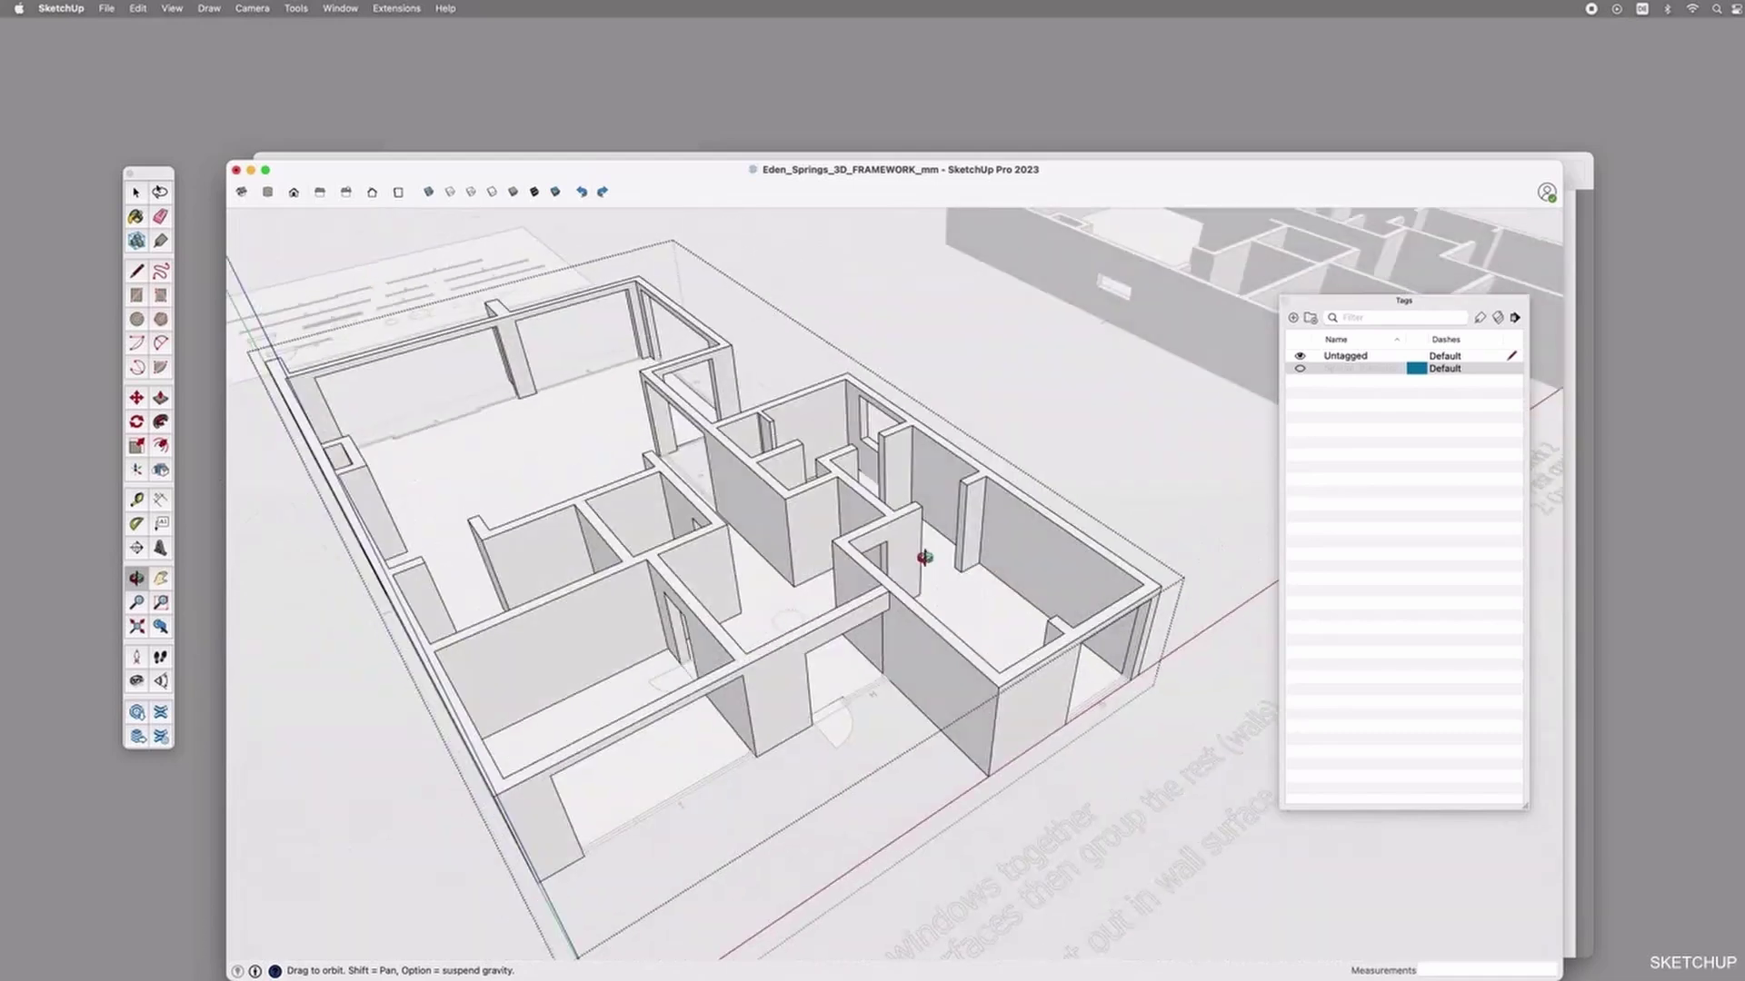
{"action": "scroll", "coordinate": [764, 418], "scroll_direction": "up", "scroll_amount": 5}
{"action": "scroll", "coordinate": [806, 391], "scroll_direction": "down", "scroll_amount": 10}
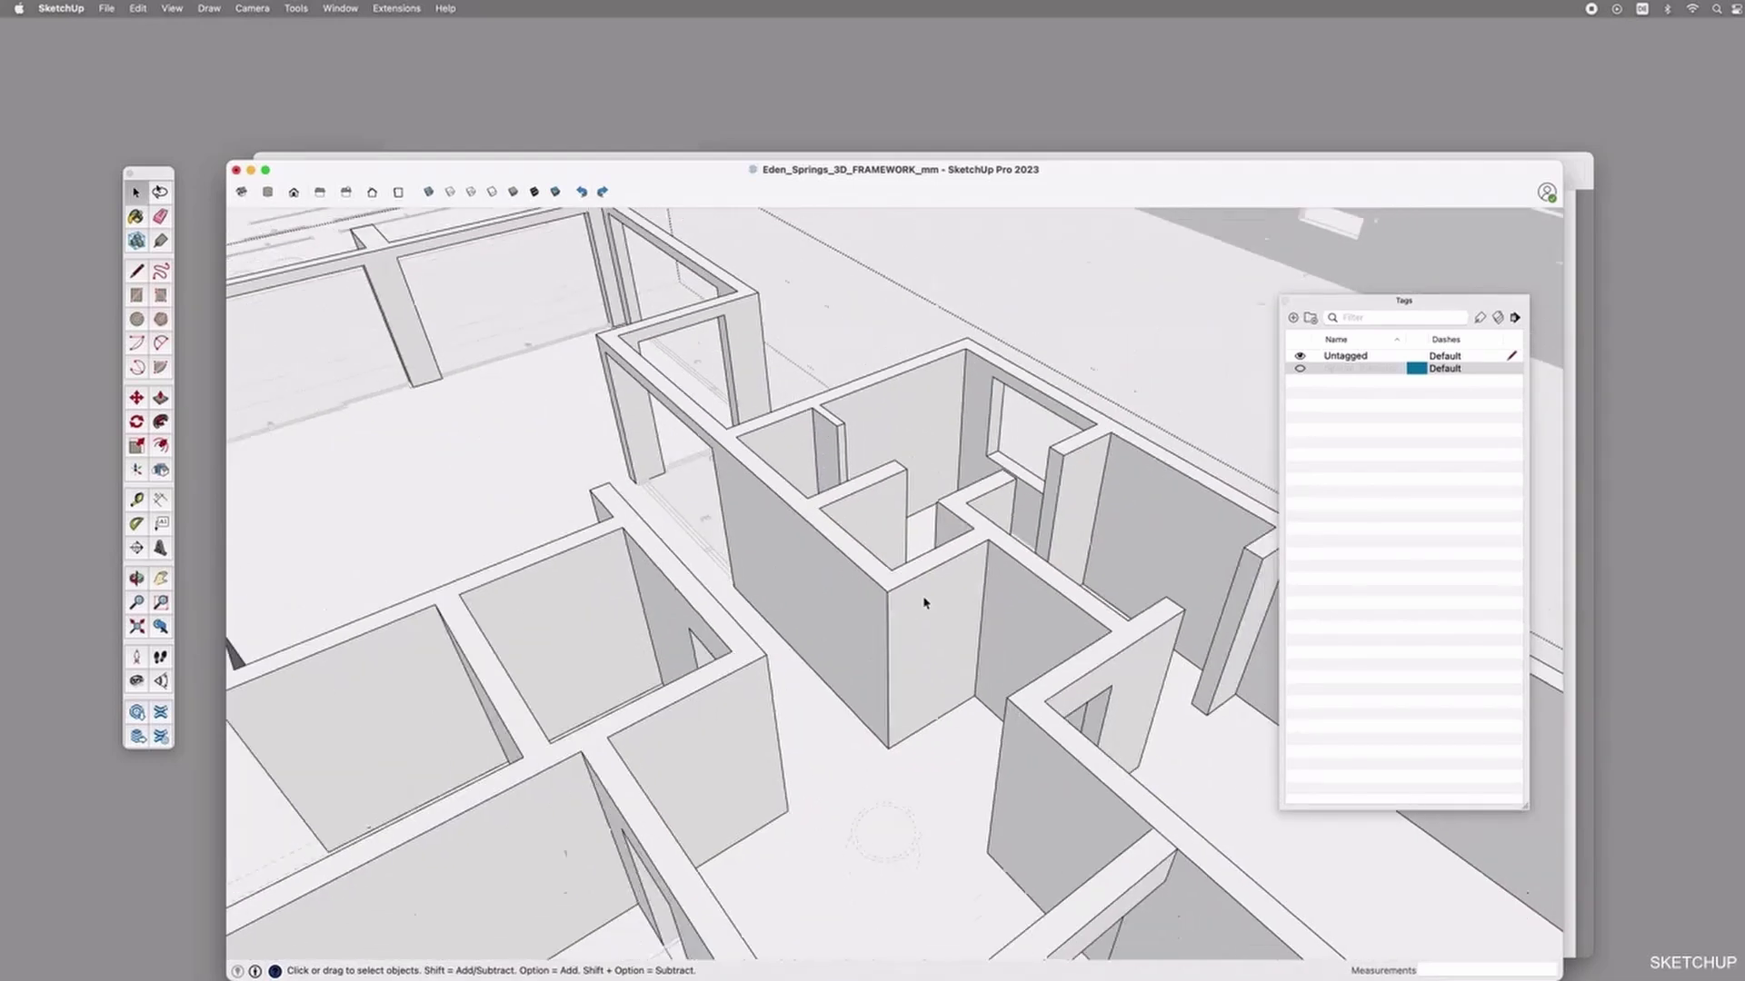
{"action": "scroll", "coordinate": [806, 654], "scroll_direction": "down", "scroll_amount": 4}
{"action": "middle_click_drag", "start_coordinate": [806, 653], "coordinate": [904, 673]}
{"action": "key", "text": "Escape"}
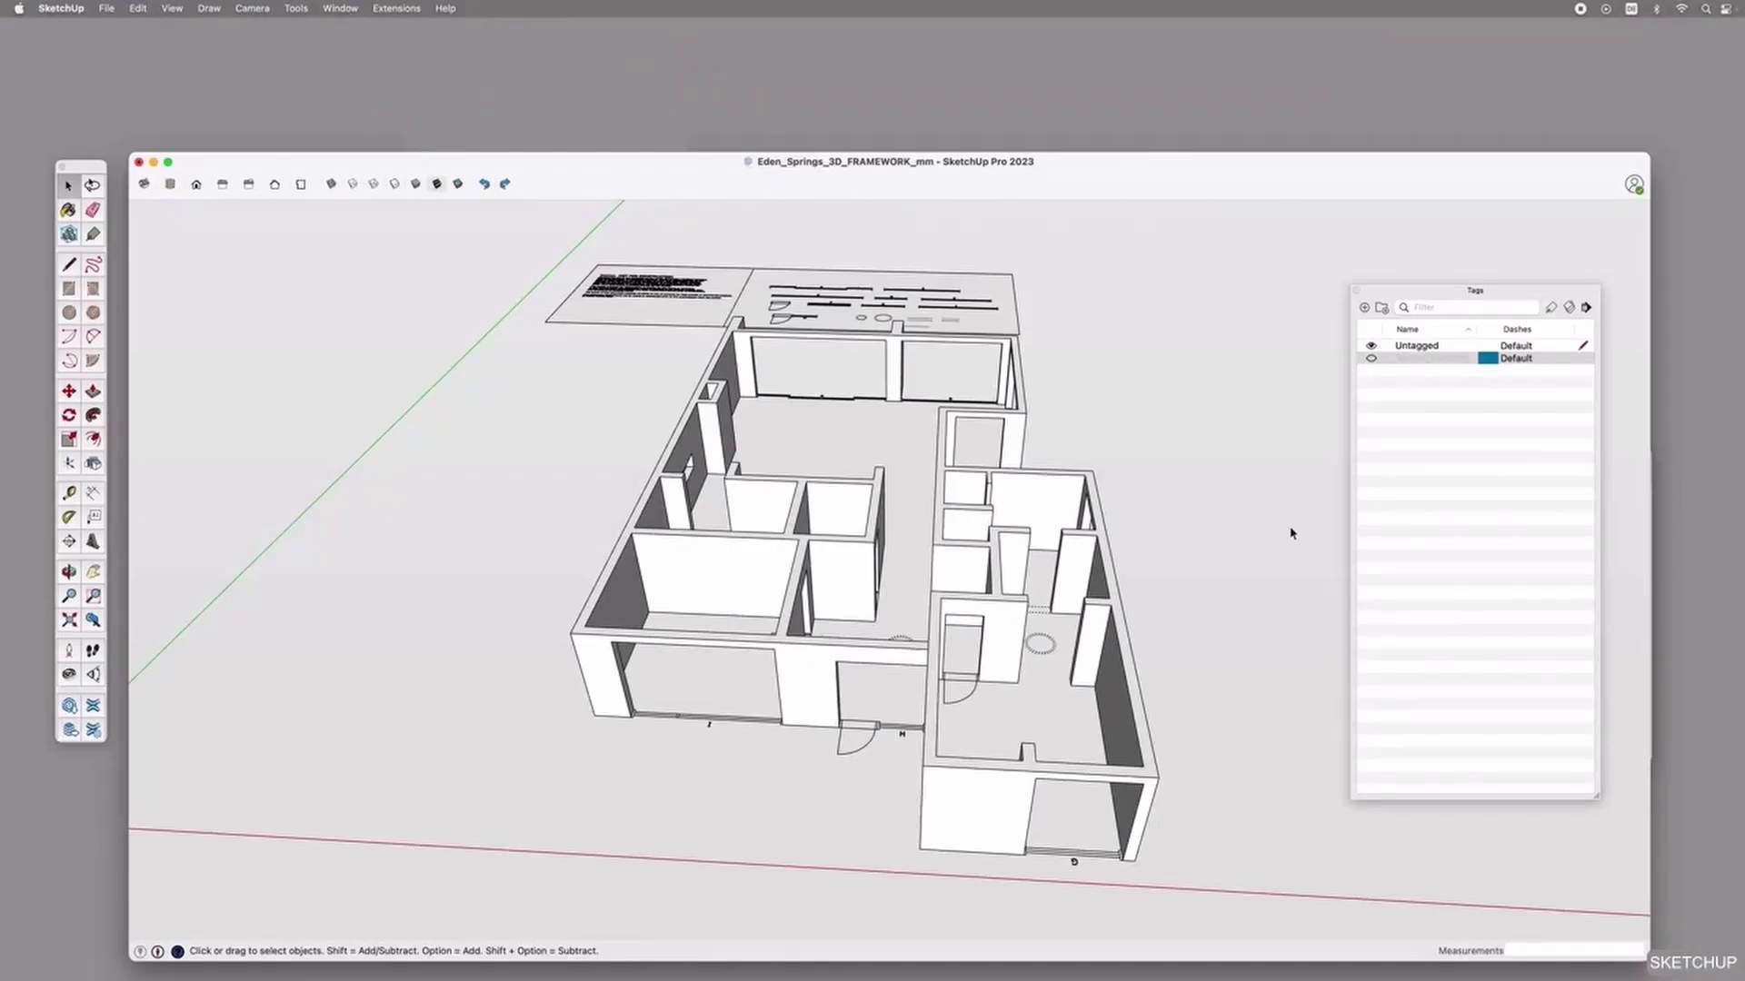
Create a new tag named 3D_Walls.
{"action": "key", "text": "o"}
{"action": "left_click_drag", "start_coordinate": [1254, 537], "coordinate": [1012, 564]}
{"action": "left_click", "coordinate": [1364, 308]}
{"action": "key", "text": "BackSpace"}
{"action": "type", "text": "3D_Walls"}
{"action": "key", "text": "Return"}
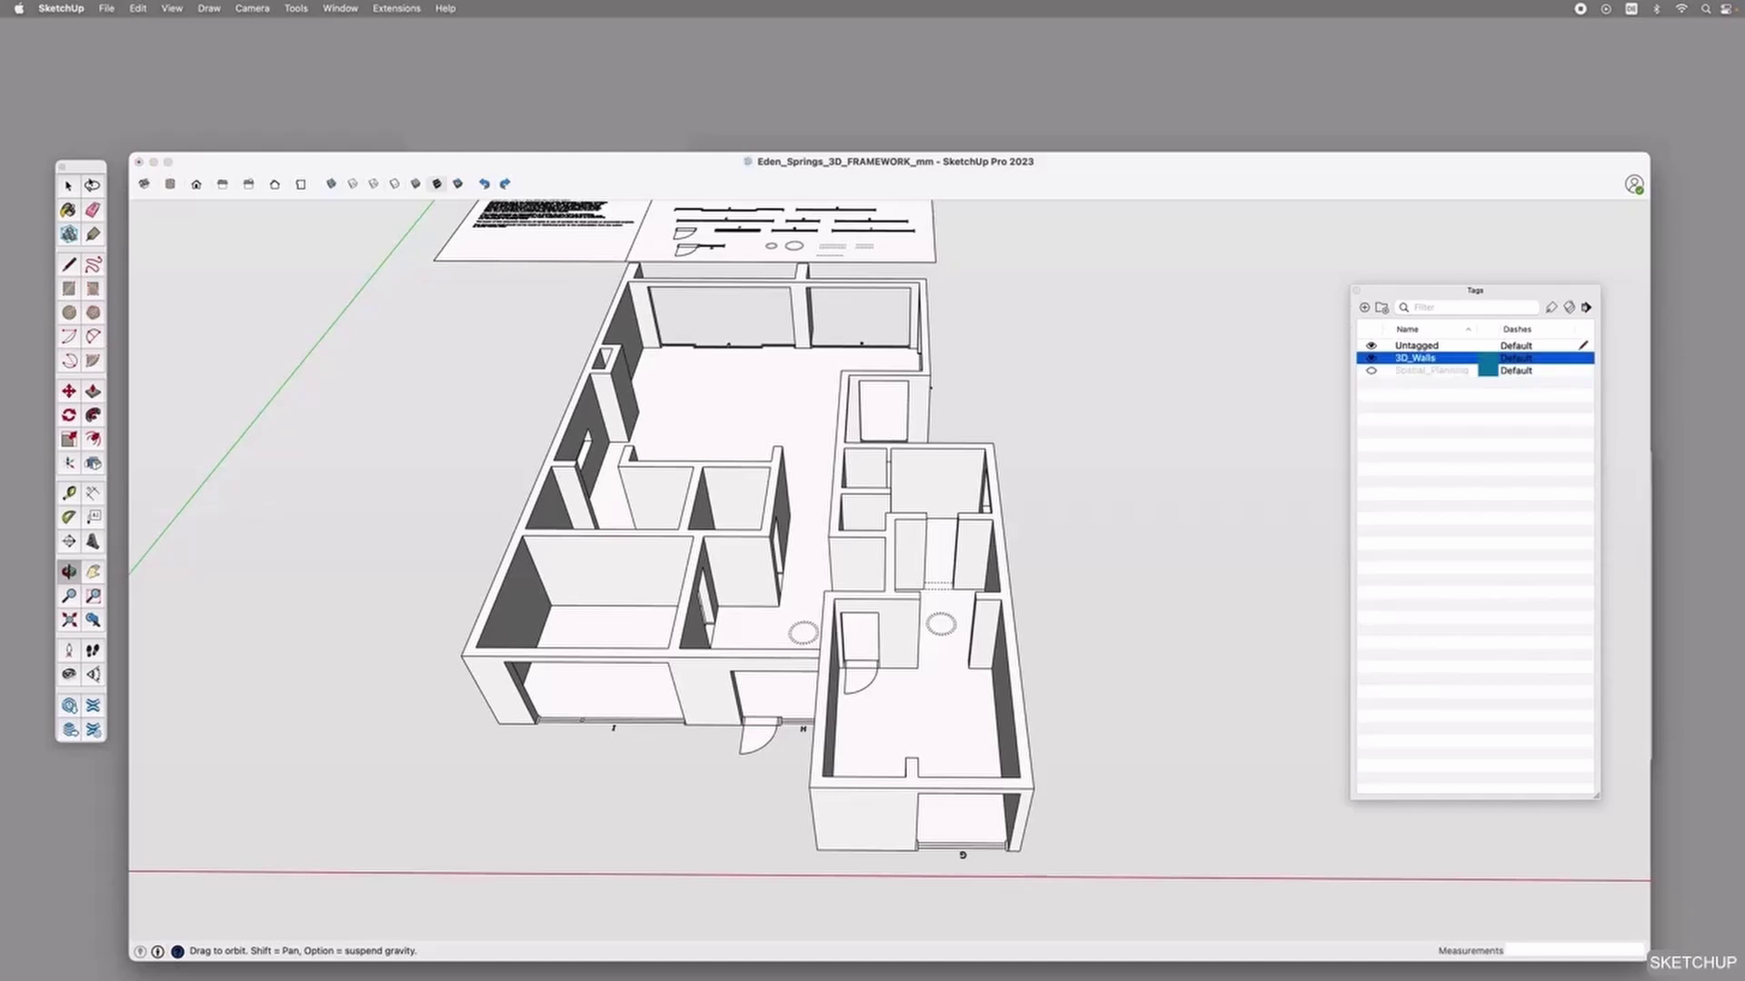
Apply the 3D_Walls tag to the walls group and test it by switching the tag's visibility off and on.
{"action": "left_click", "coordinate": [1551, 307]}
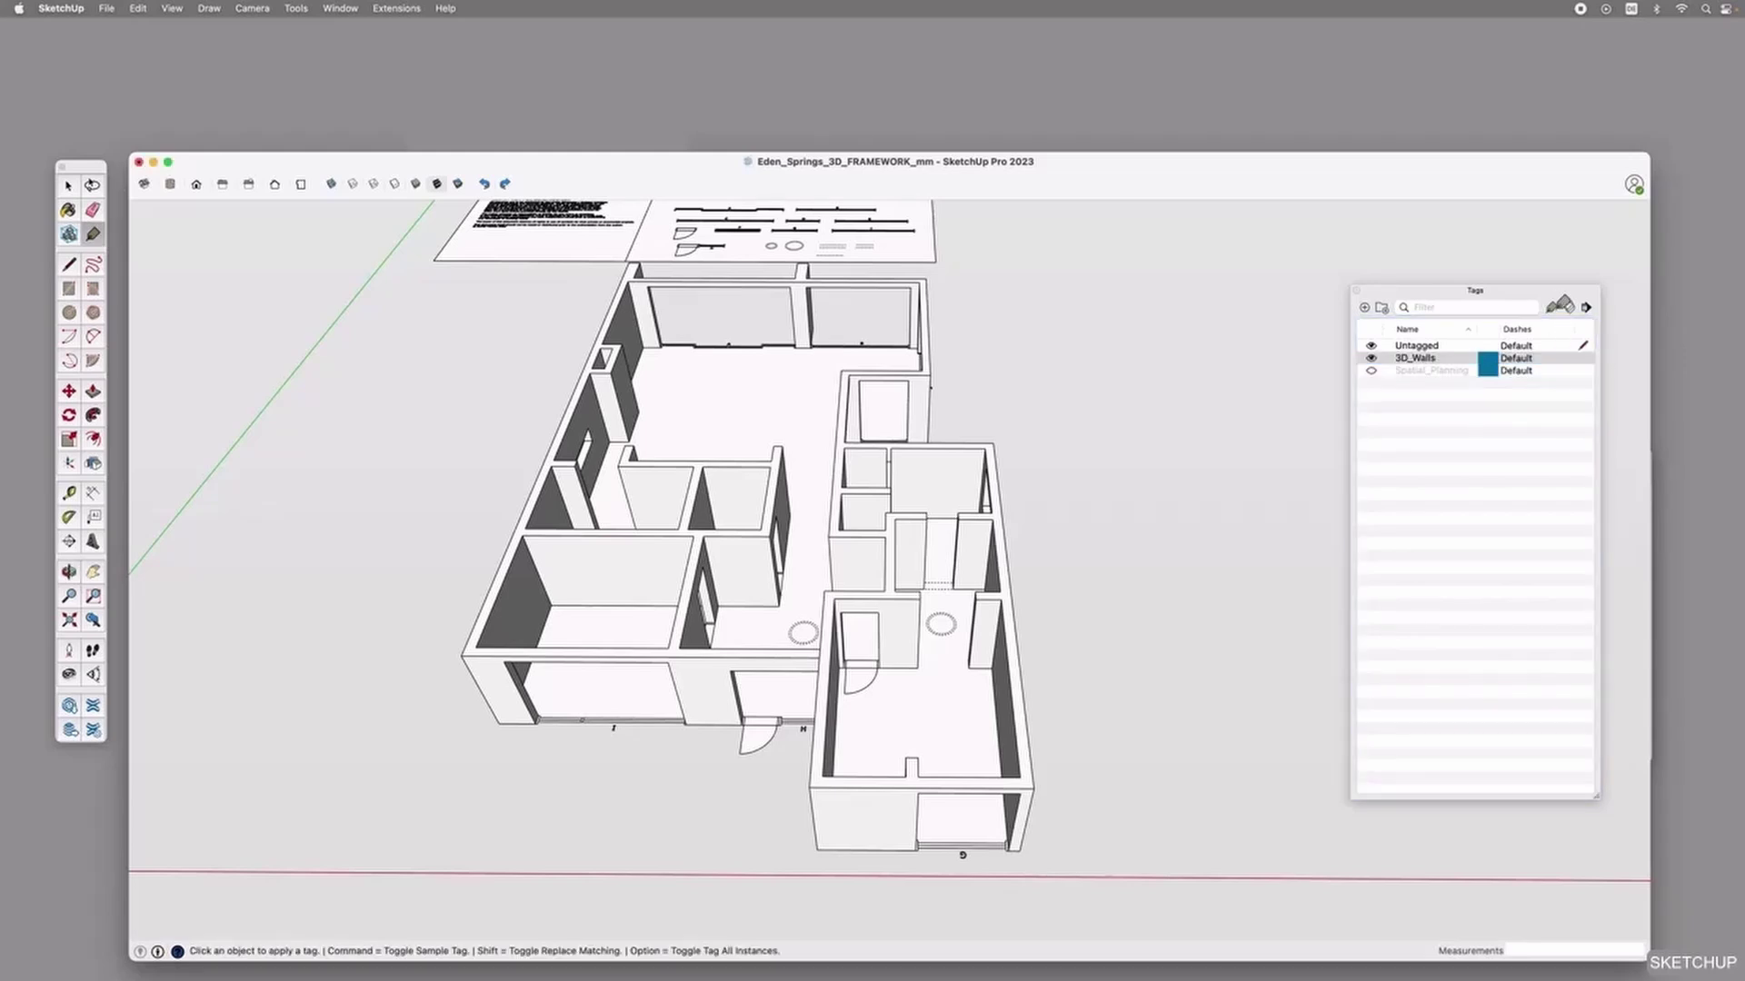
{"action": "left_click", "coordinate": [970, 452]}
{"action": "left_click", "coordinate": [1372, 360]}
{"action": "left_click", "coordinate": [1372, 361]}
{"action": "left_click", "coordinate": [1372, 361]}
{"action": "left_click", "coordinate": [1372, 361]}
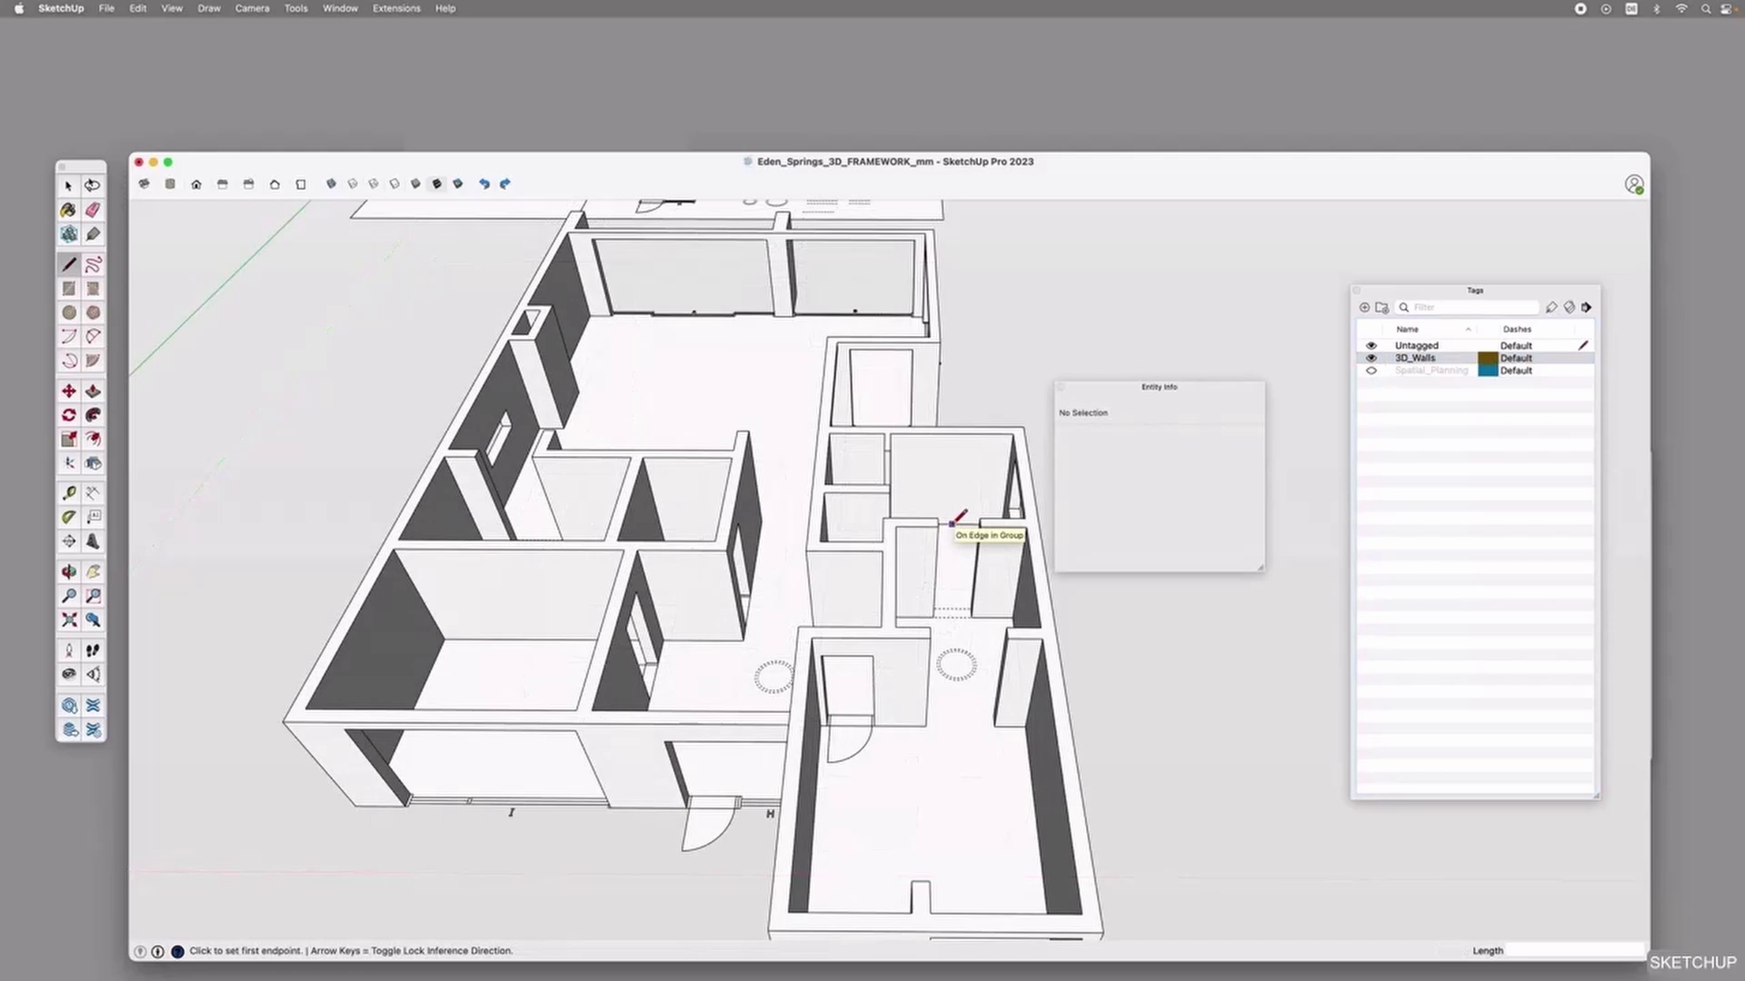
Draw a vertical line about 2700 mm long up the bathroom's rear wall, outside the walls group.
{"action": "left_click", "coordinate": [951, 525]}
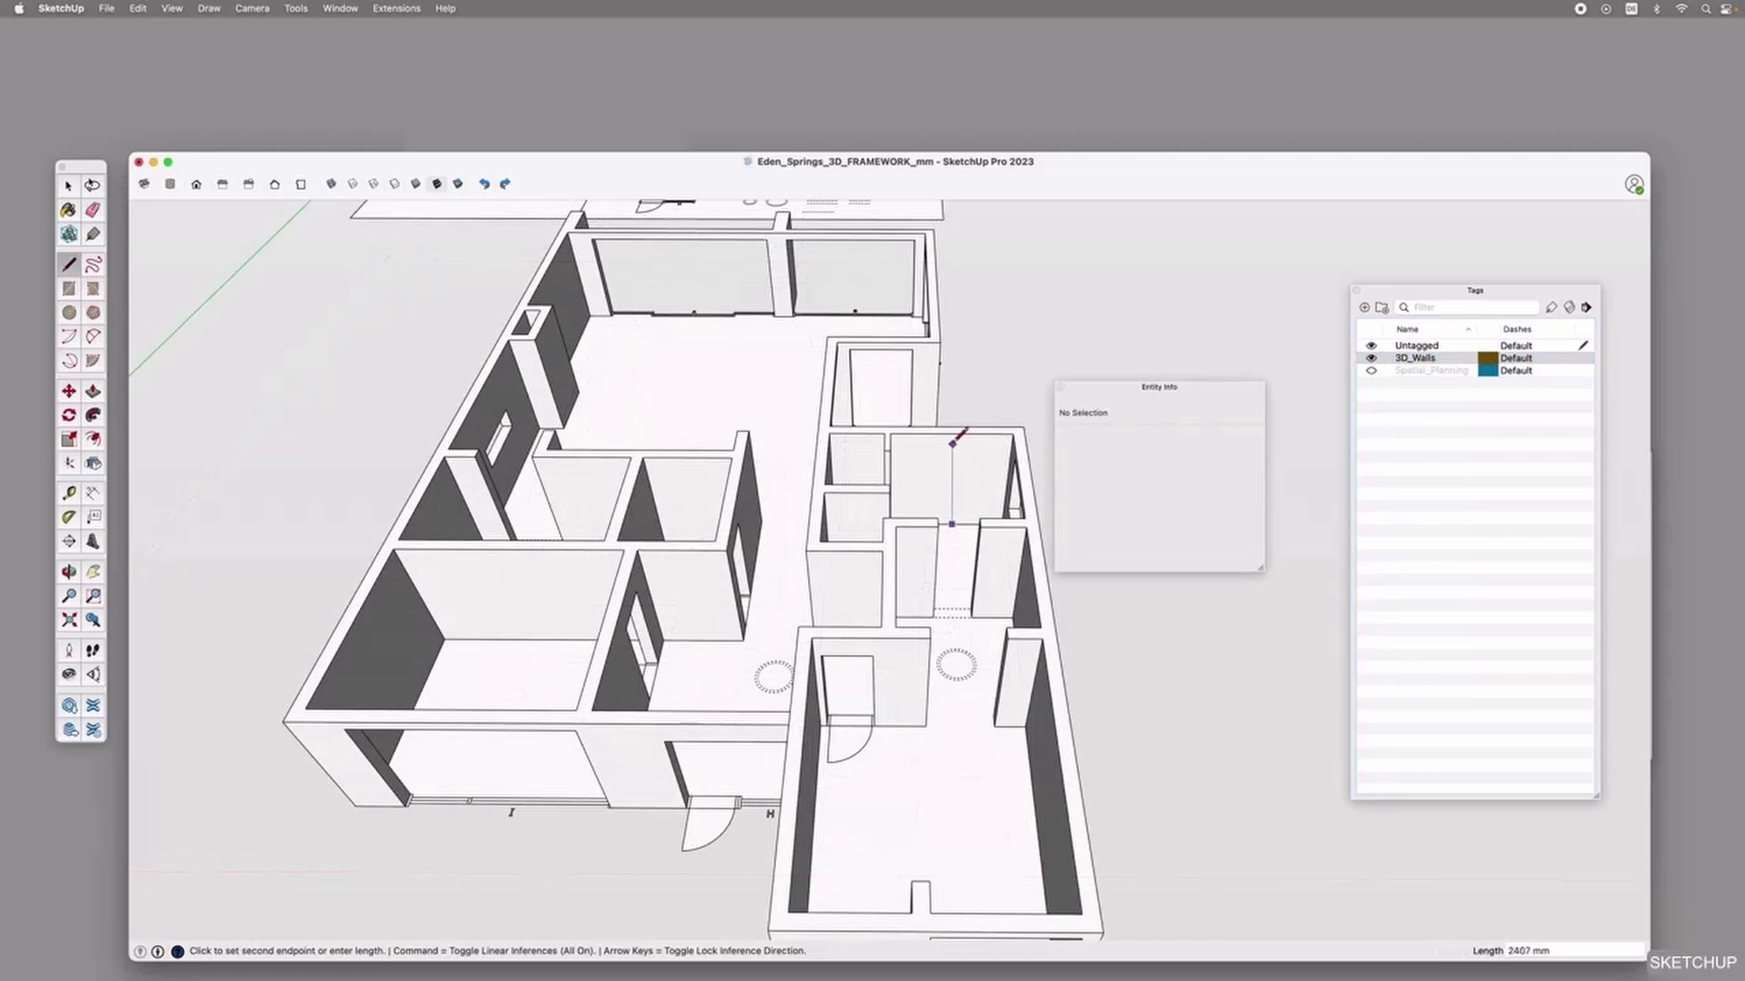
{"action": "left_click", "coordinate": [957, 434]}
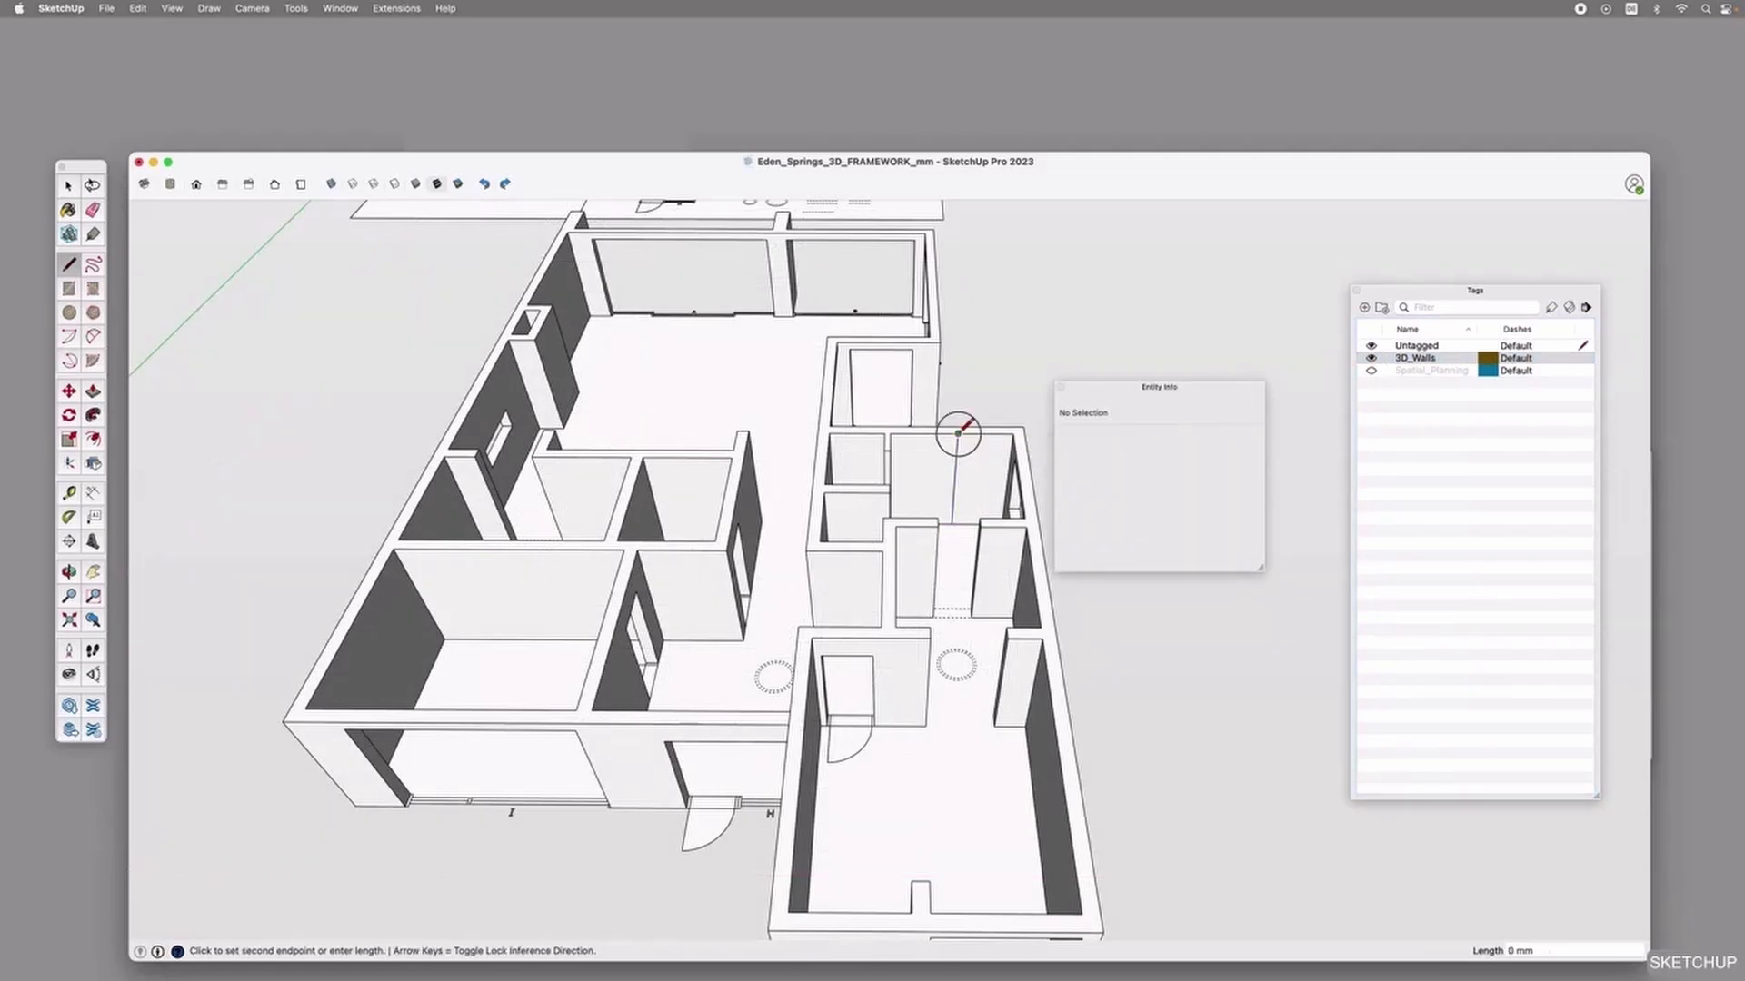
{"action": "key", "text": "space"}
Switch the 3D_Walls tag's visibility off and on to compare the tagged walls with the loose line.
{"action": "left_click", "coordinate": [1370, 359]}
{"action": "left_click", "coordinate": [1370, 359]}
{"action": "left_click", "coordinate": [1370, 359]}
{"action": "left_click", "coordinate": [1370, 359]}
{"action": "left_click", "coordinate": [1371, 360]}
Assign the 3D_Walls tag to the loose vertical line and clear the selection.
{"action": "left_click", "coordinate": [956, 452]}
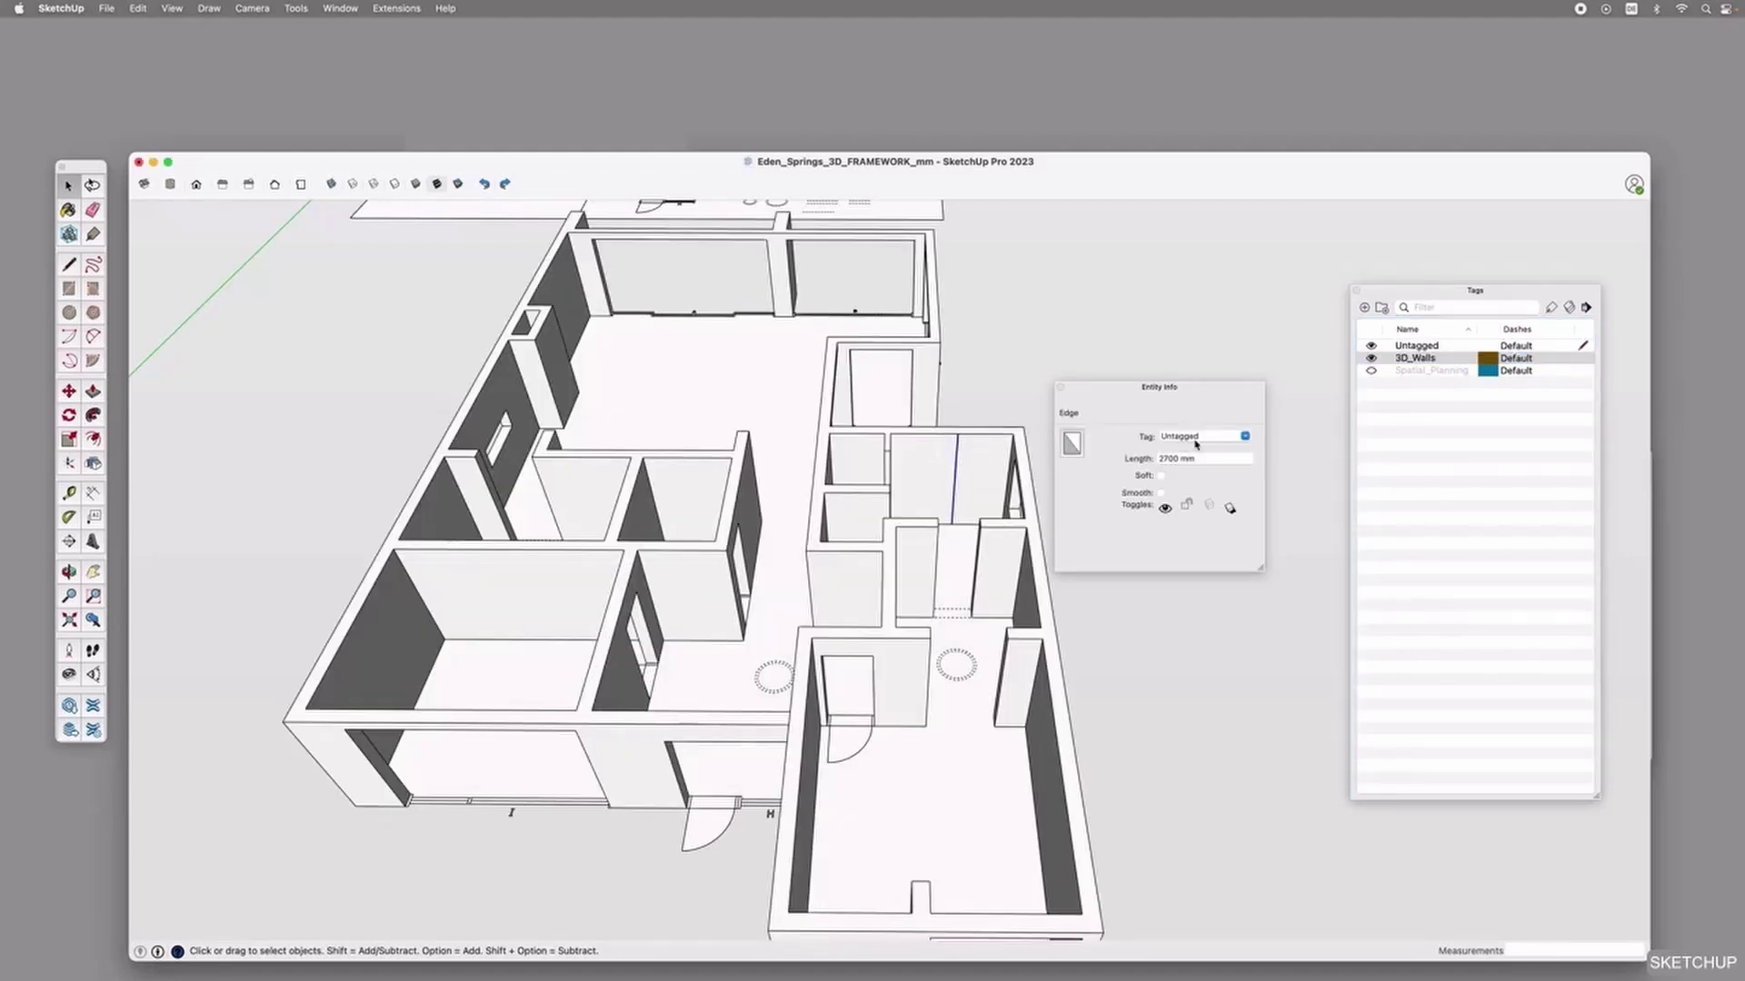
{"action": "left_click", "coordinate": [1236, 437]}
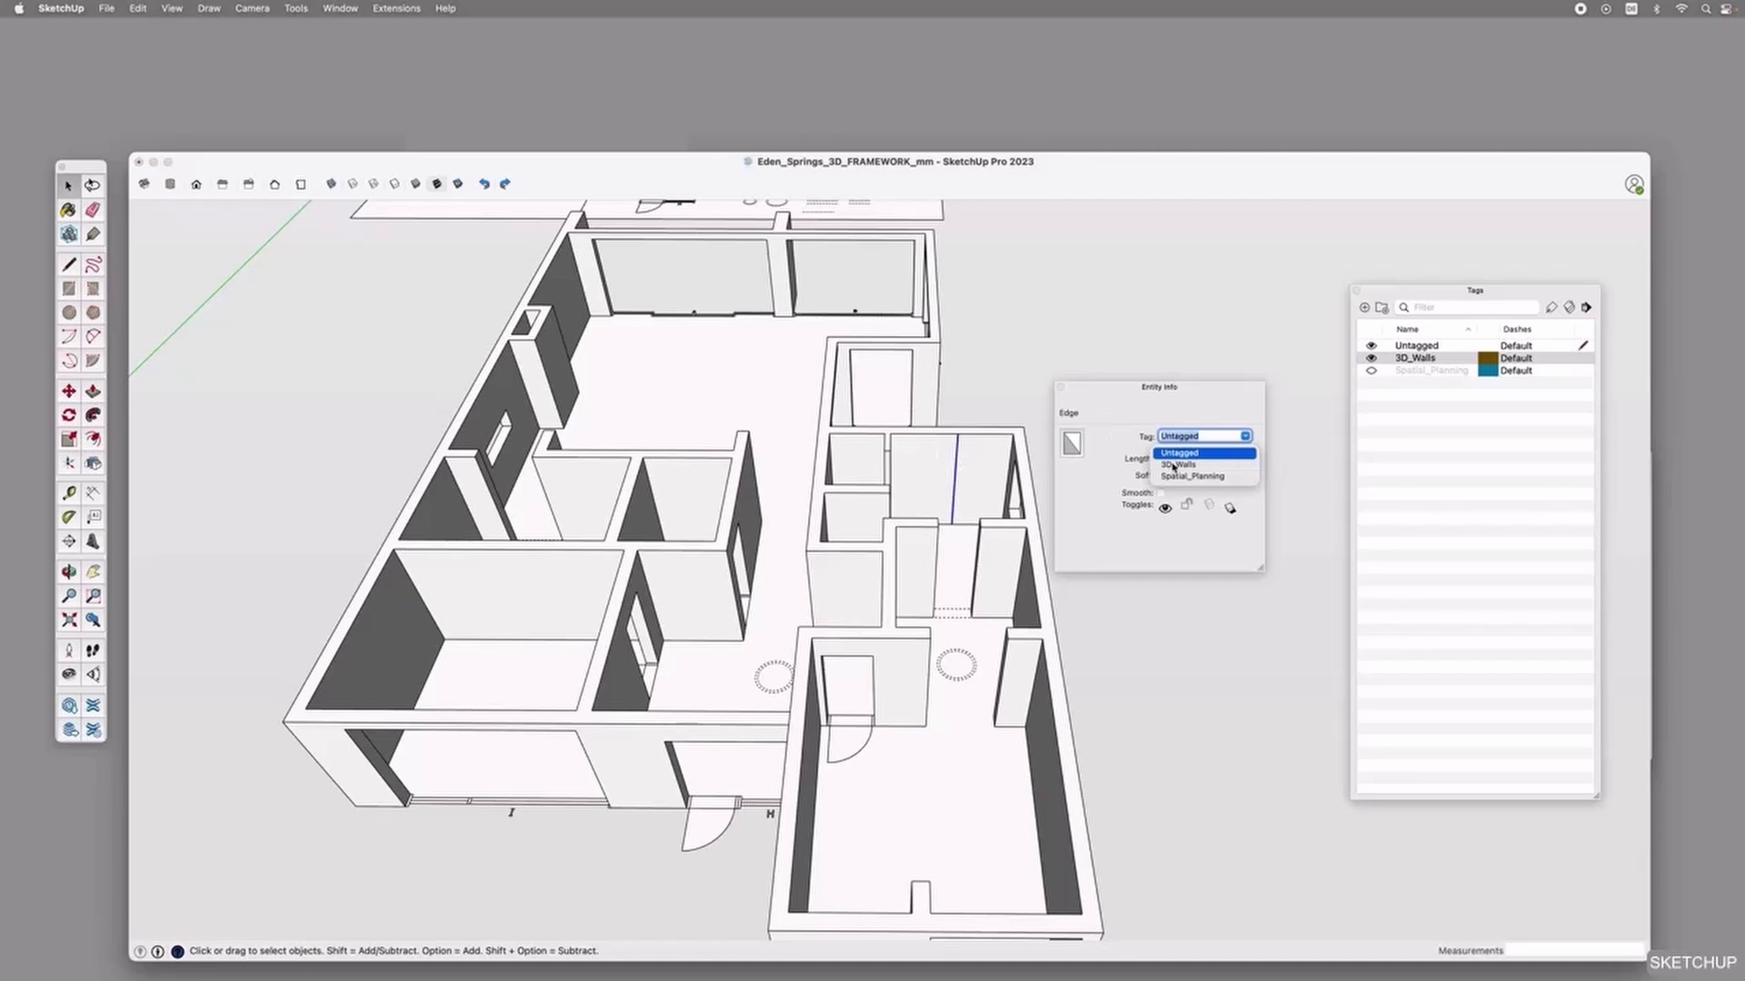
{"action": "left_click", "coordinate": [1173, 465]}
{"action": "left_click", "coordinate": [1105, 340]}
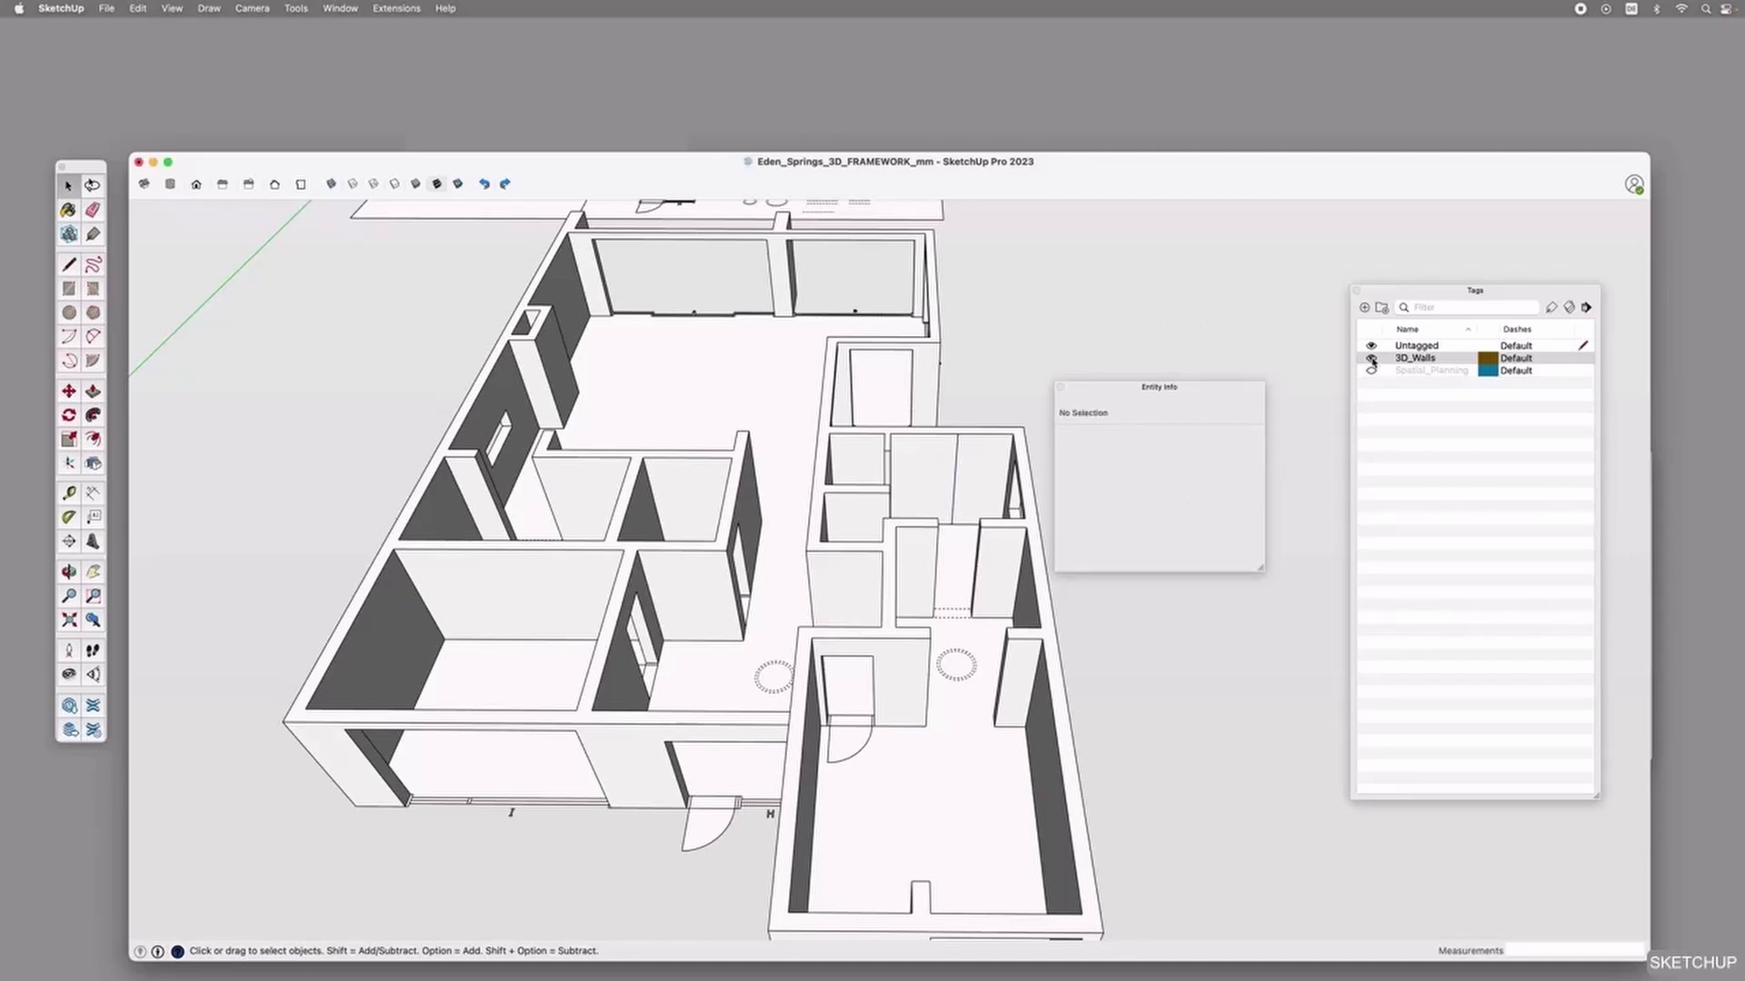
Test the tagged loose line by switching the 3D_Walls tag's visibility off and on, and make 3D_Walls the active drawing tag.
{"action": "left_click", "coordinate": [1373, 359]}
{"action": "left_click", "coordinate": [1374, 358]}
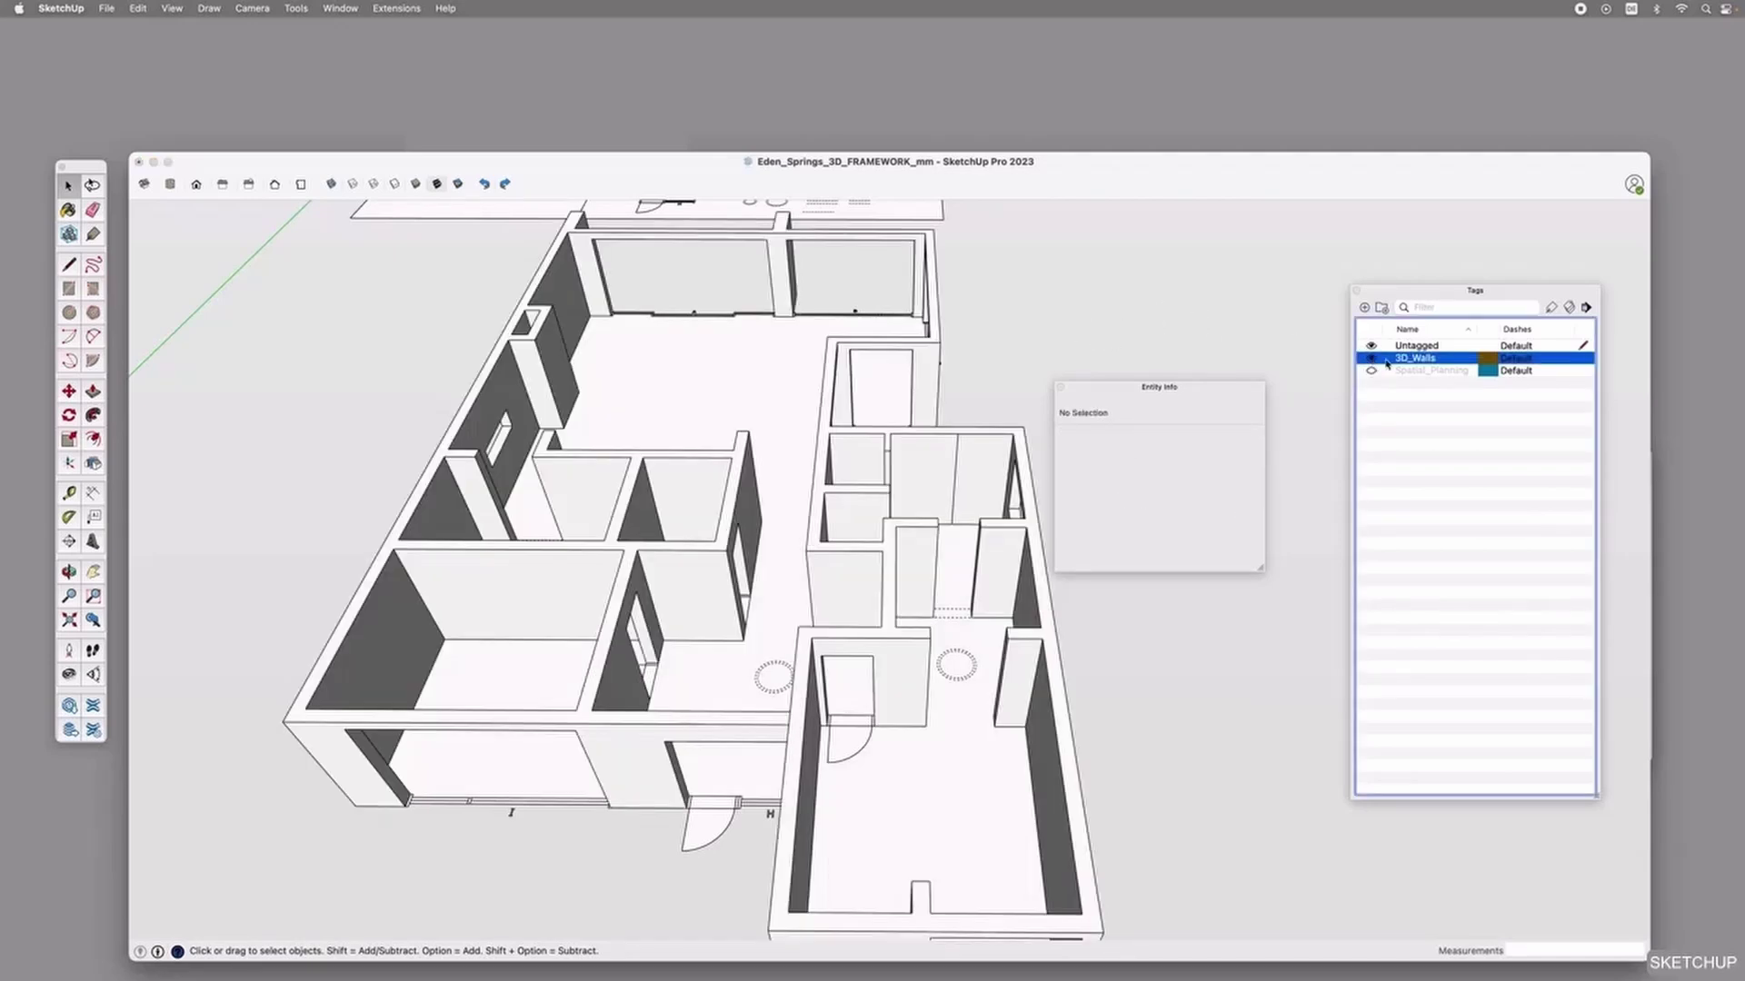
{"action": "left_click", "coordinate": [1581, 361]}
{"action": "left_click", "coordinate": [971, 530]}
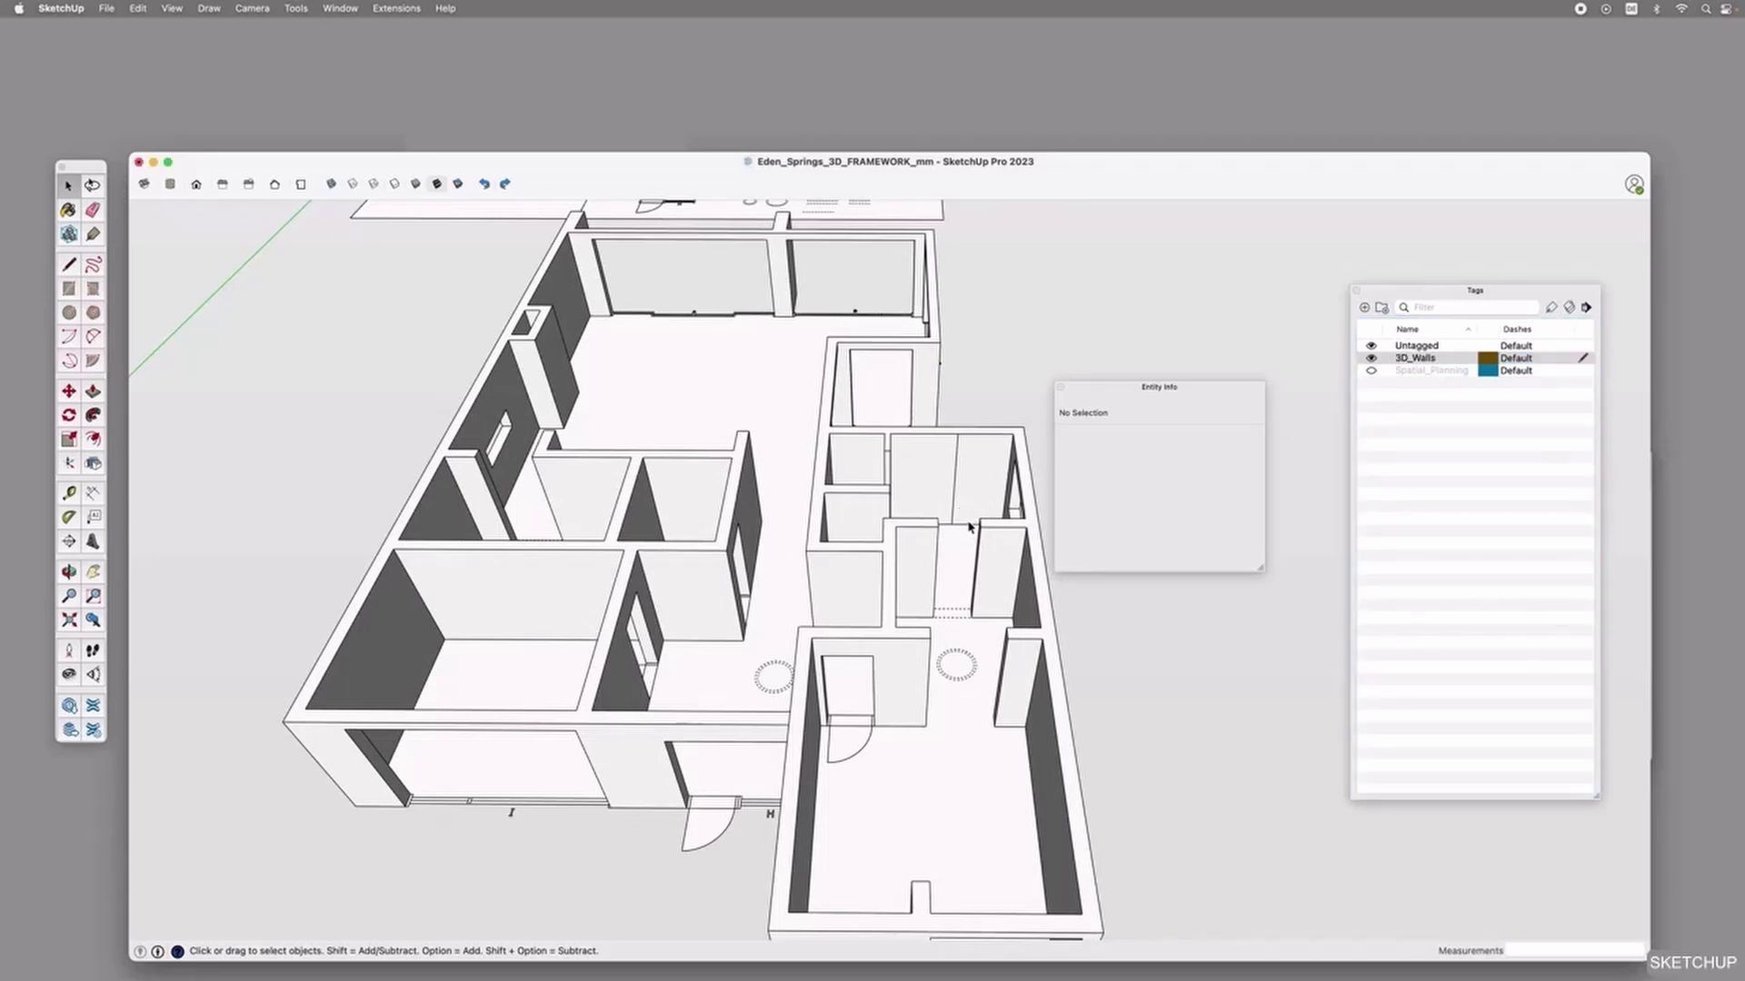
Draw a second loose vertical line up the bathroom's rear wall, beside the existing one, with 3D_Walls as the active tag.
{"action": "scroll", "coordinate": [971, 527], "scroll_direction": "up", "scroll_amount": 3}
{"action": "key", "text": "l"}
{"action": "left_click", "coordinate": [976, 525]}
{"action": "left_click", "coordinate": [987, 383]}
{"action": "key", "text": "space"}
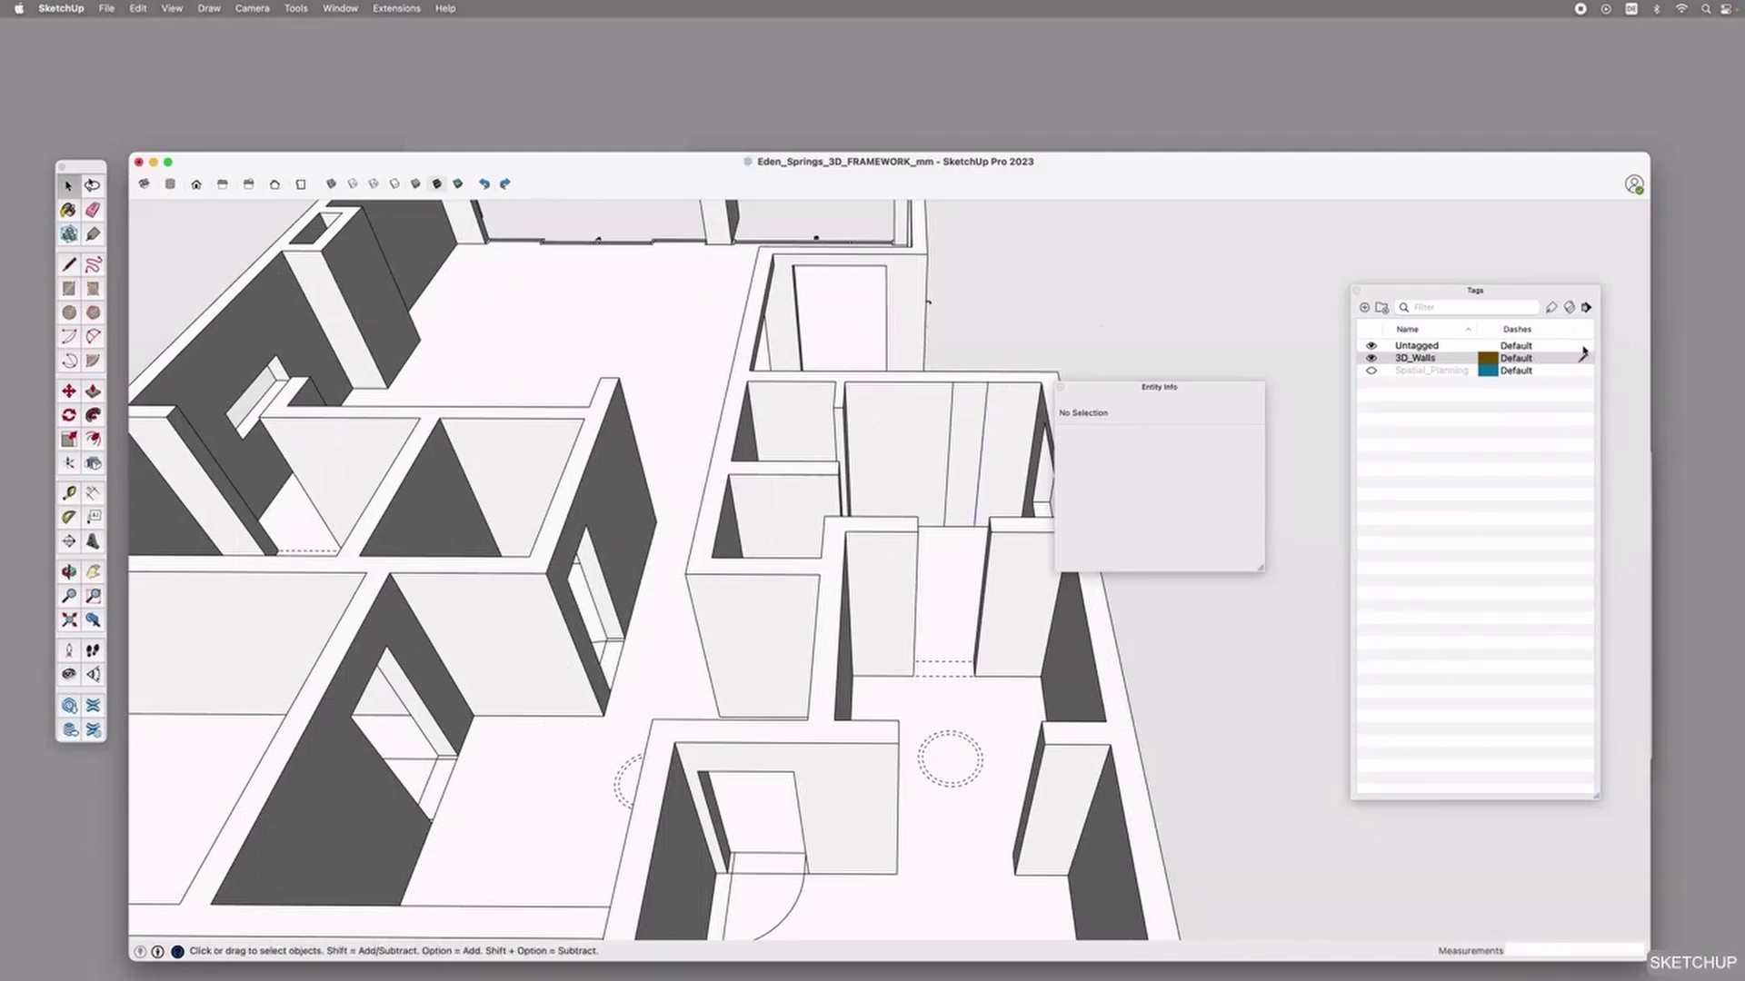
Make Untagged the active drawing tag again and switch the 3D_Walls tag's visibility off and on to check the new line.
{"action": "left_click", "coordinate": [1582, 348]}
{"action": "left_click", "coordinate": [1372, 359]}
{"action": "left_click", "coordinate": [1372, 359]}
{"action": "left_click", "coordinate": [1372, 358]}
{"action": "left_click", "coordinate": [1372, 359]}
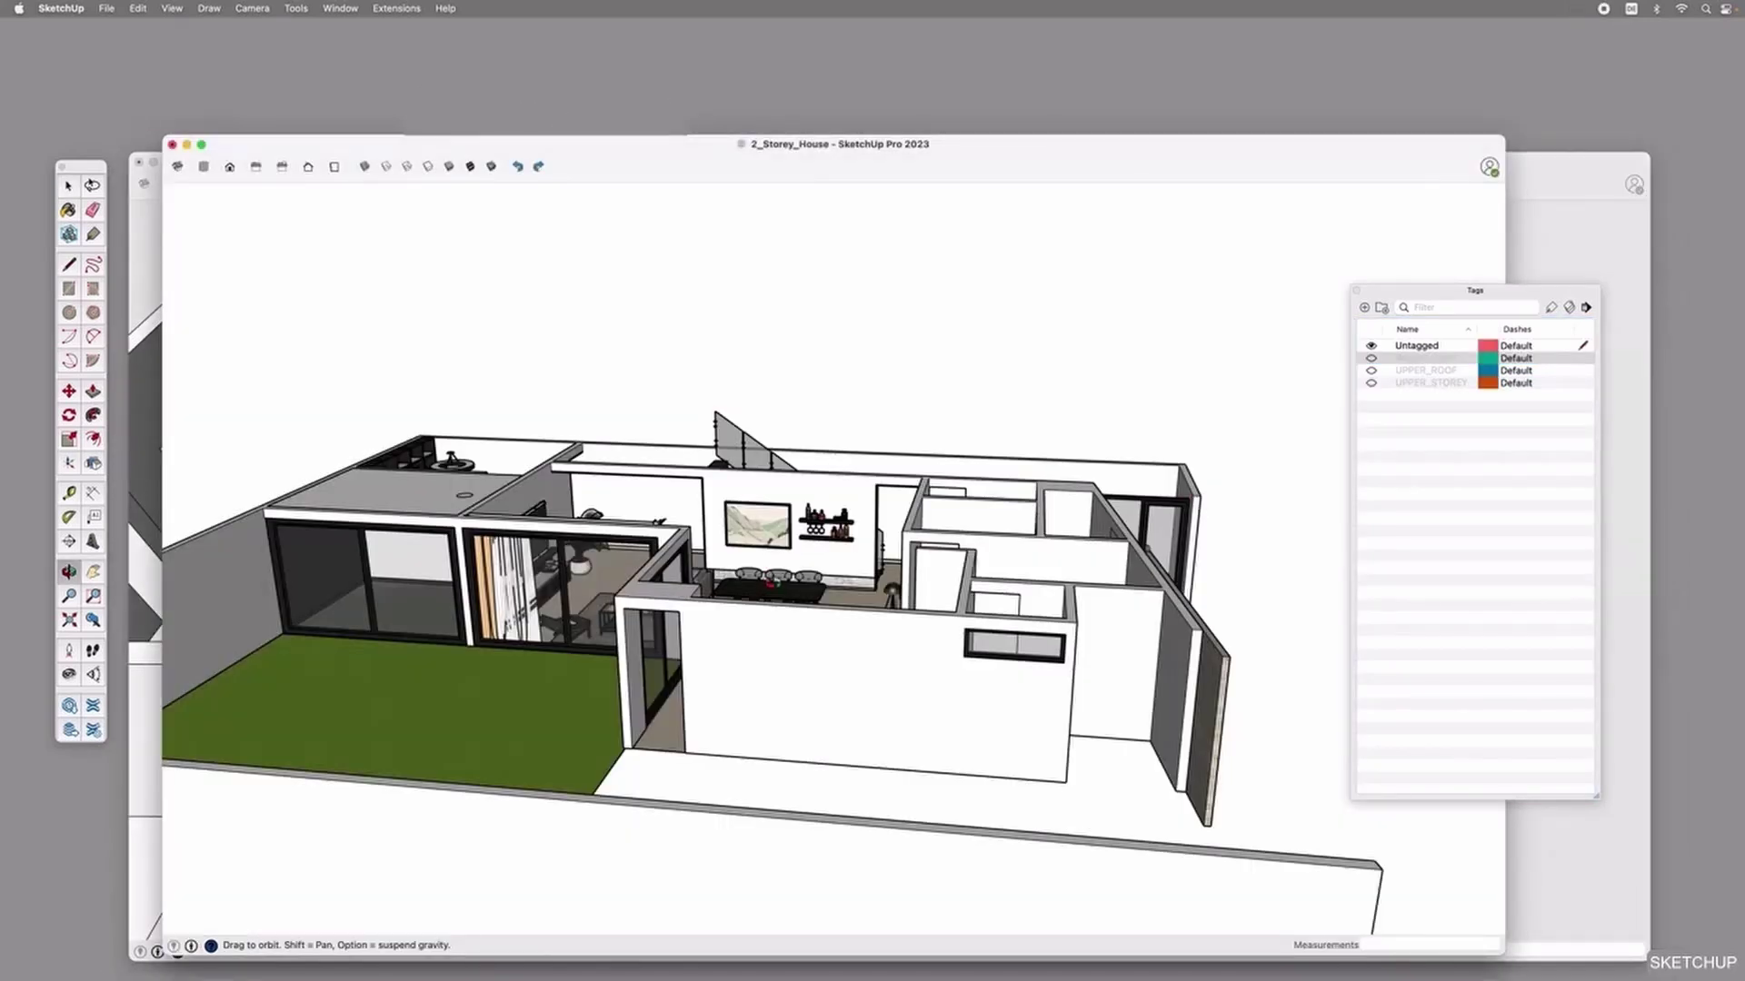
In the 2_Storey_House model, switch the UPPER_STOREY and UPPER_ROOF tags' visibility to examine how the house levels are organised.
{"action": "scroll", "coordinate": [799, 610], "scroll_direction": "up", "scroll_amount": 3}
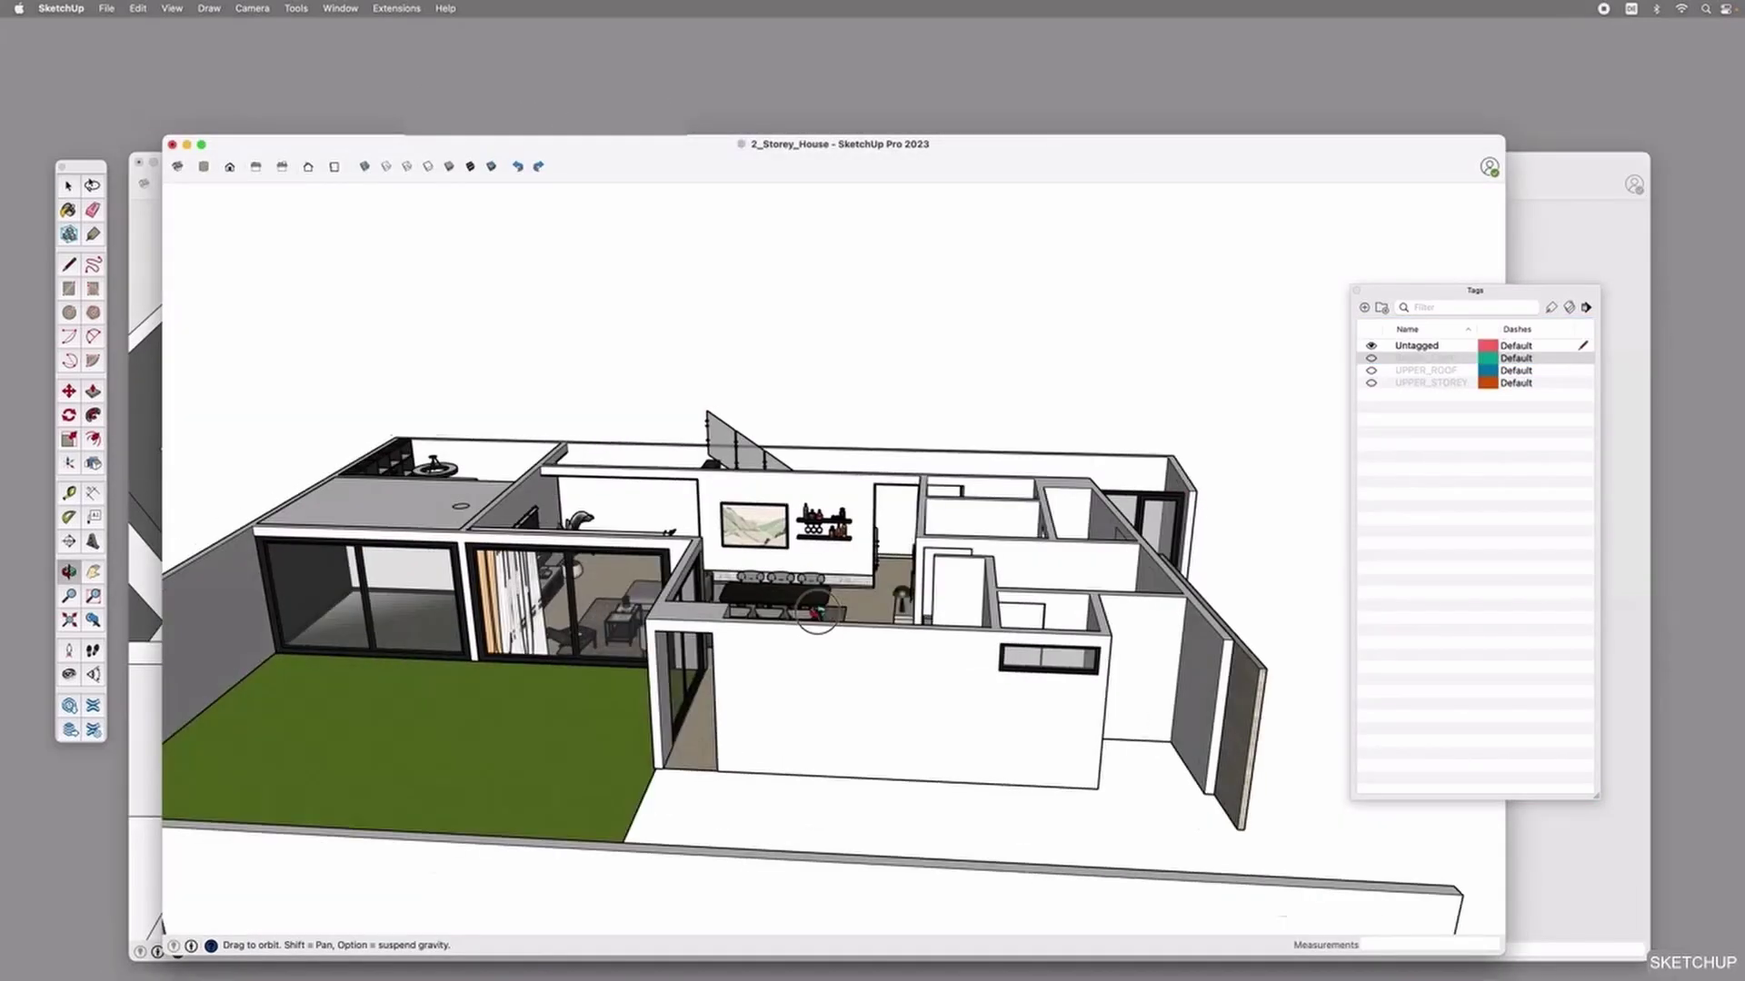
{"action": "left_click", "coordinate": [1371, 386]}
{"action": "left_click", "coordinate": [1371, 384]}
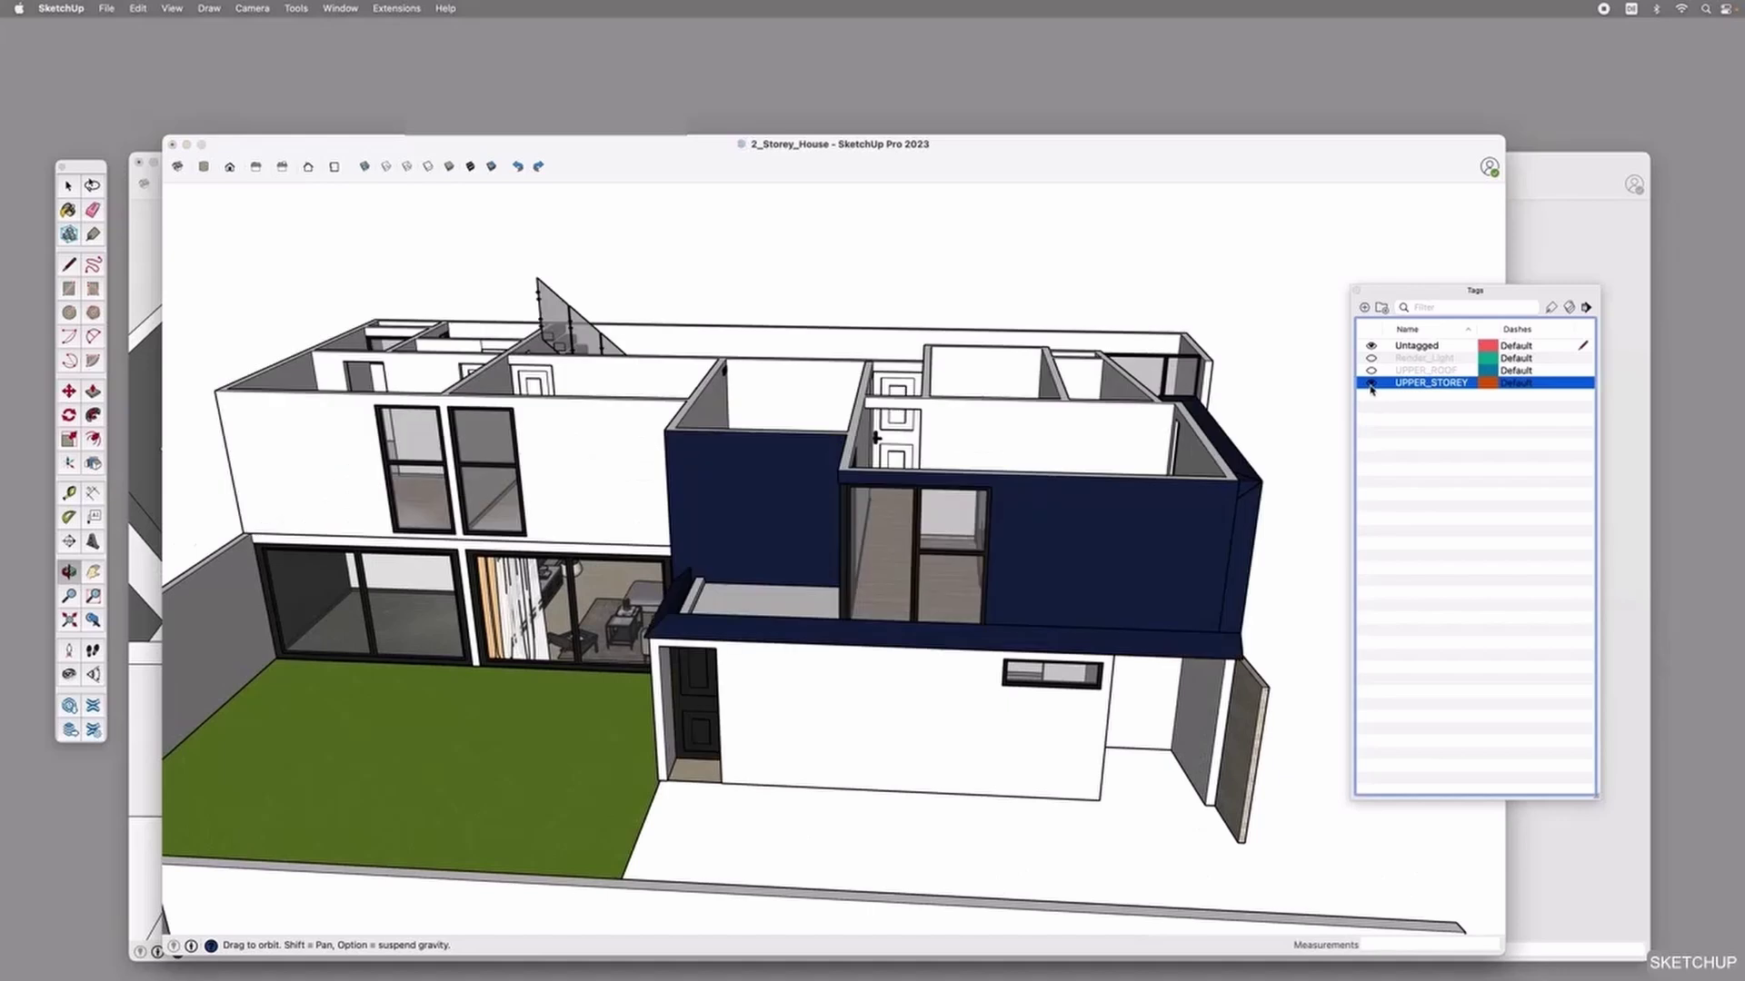
{"action": "left_click", "coordinate": [1371, 372]}
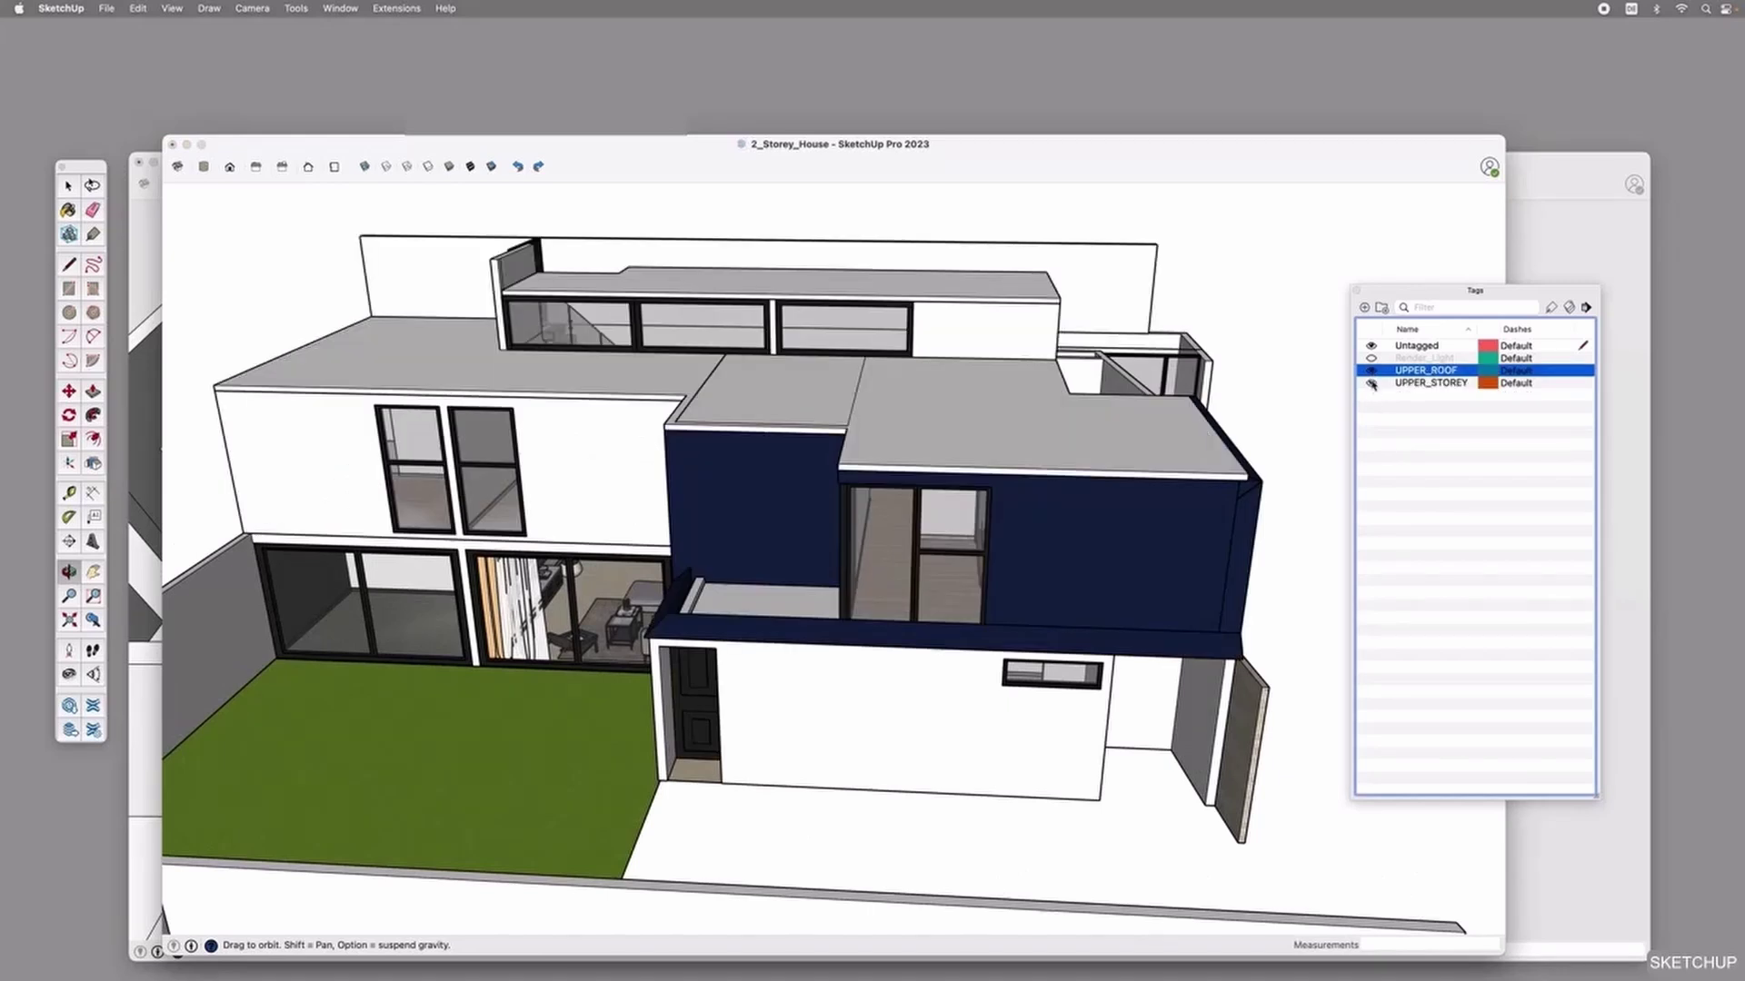
{"action": "left_click", "coordinate": [1371, 371]}
{"action": "left_click", "coordinate": [1371, 383]}
{"action": "left_click", "coordinate": [1371, 383]}
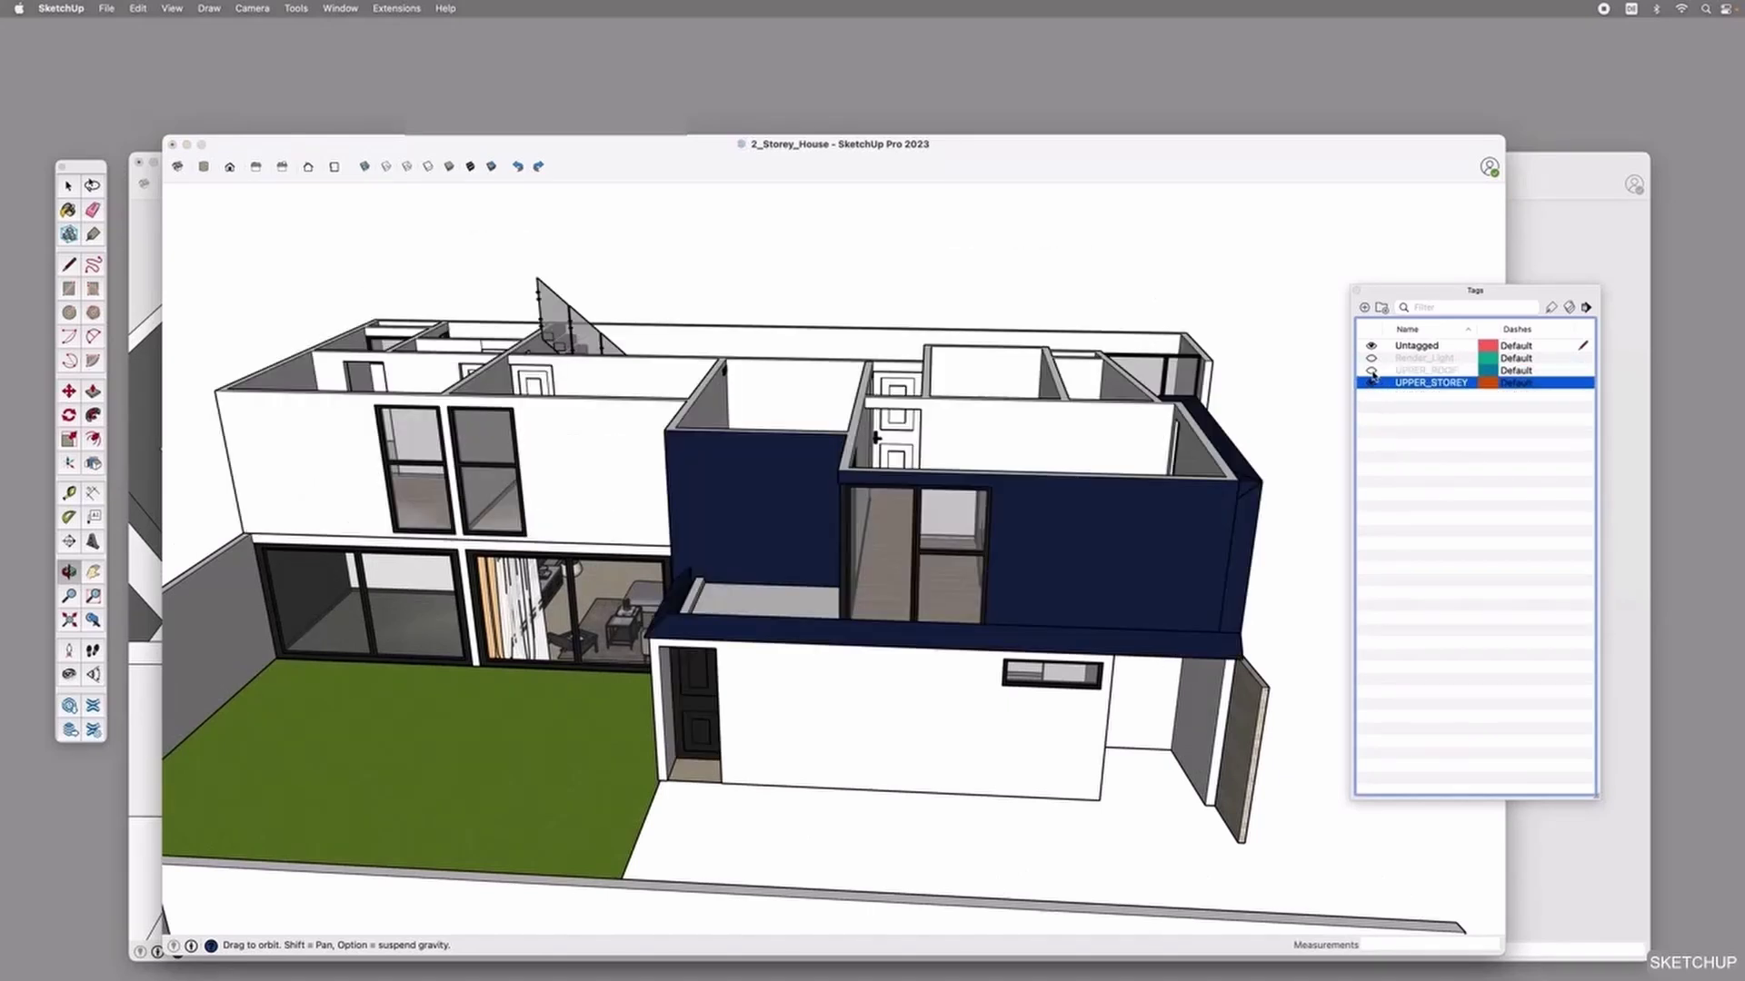
{"action": "left_click", "coordinate": [1371, 372]}
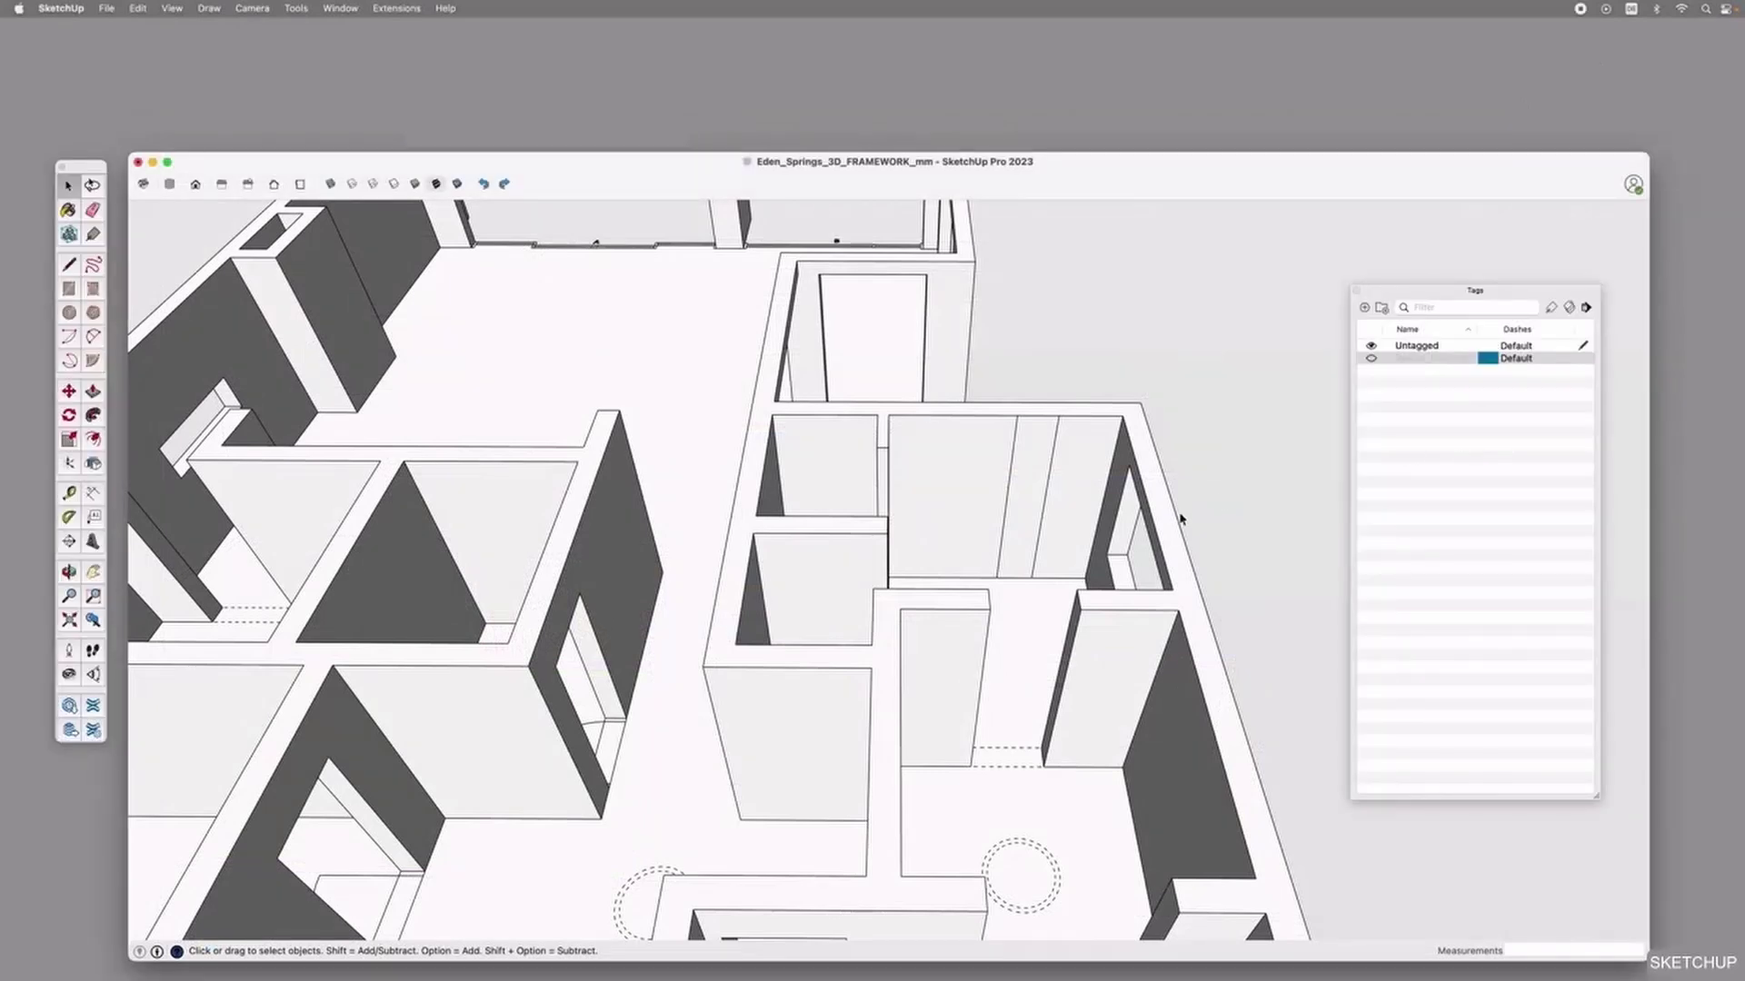
In the Eden_Springs_3D_FRAMEWORK_mm model, place a horizontal guide 2200 mm above the floor across the front of the bathroom doorway's walls.
{"action": "middle_click_drag", "start_coordinate": [1044, 696], "coordinate": [1034, 595], "text": "shift"}
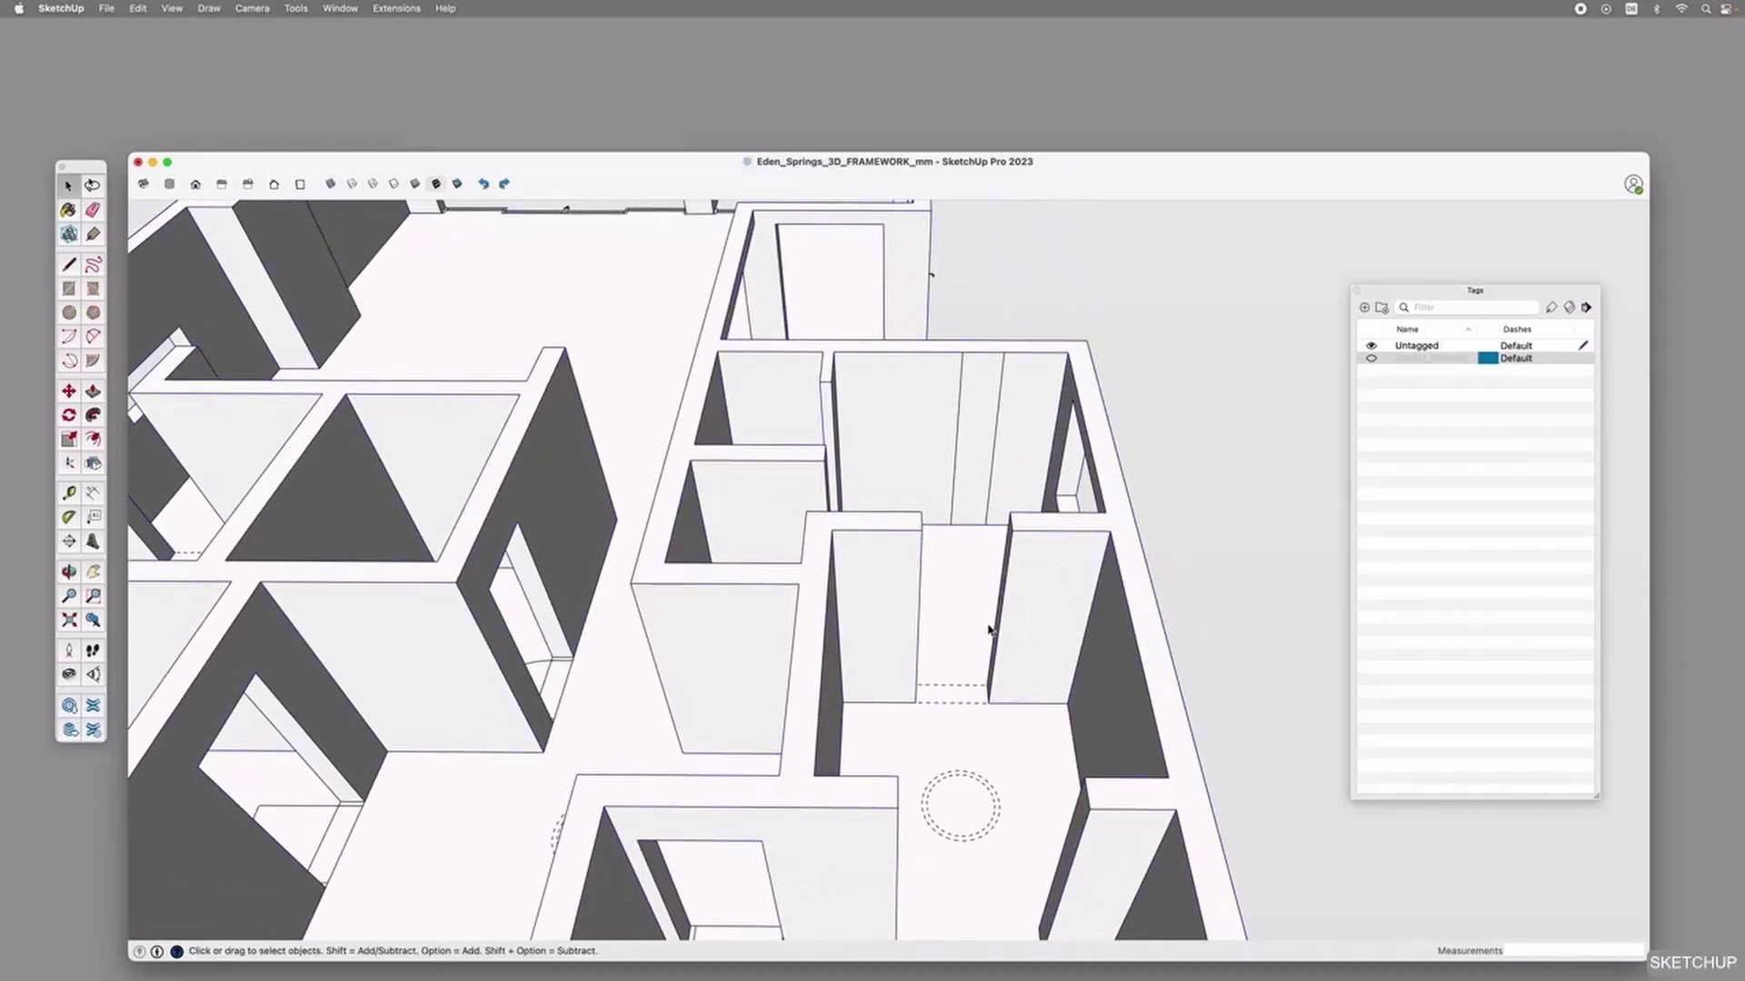
{"action": "scroll", "coordinate": [990, 634], "scroll_direction": "up", "scroll_amount": 3}
{"action": "middle_click_drag", "start_coordinate": [1051, 635], "coordinate": [872, 564]}
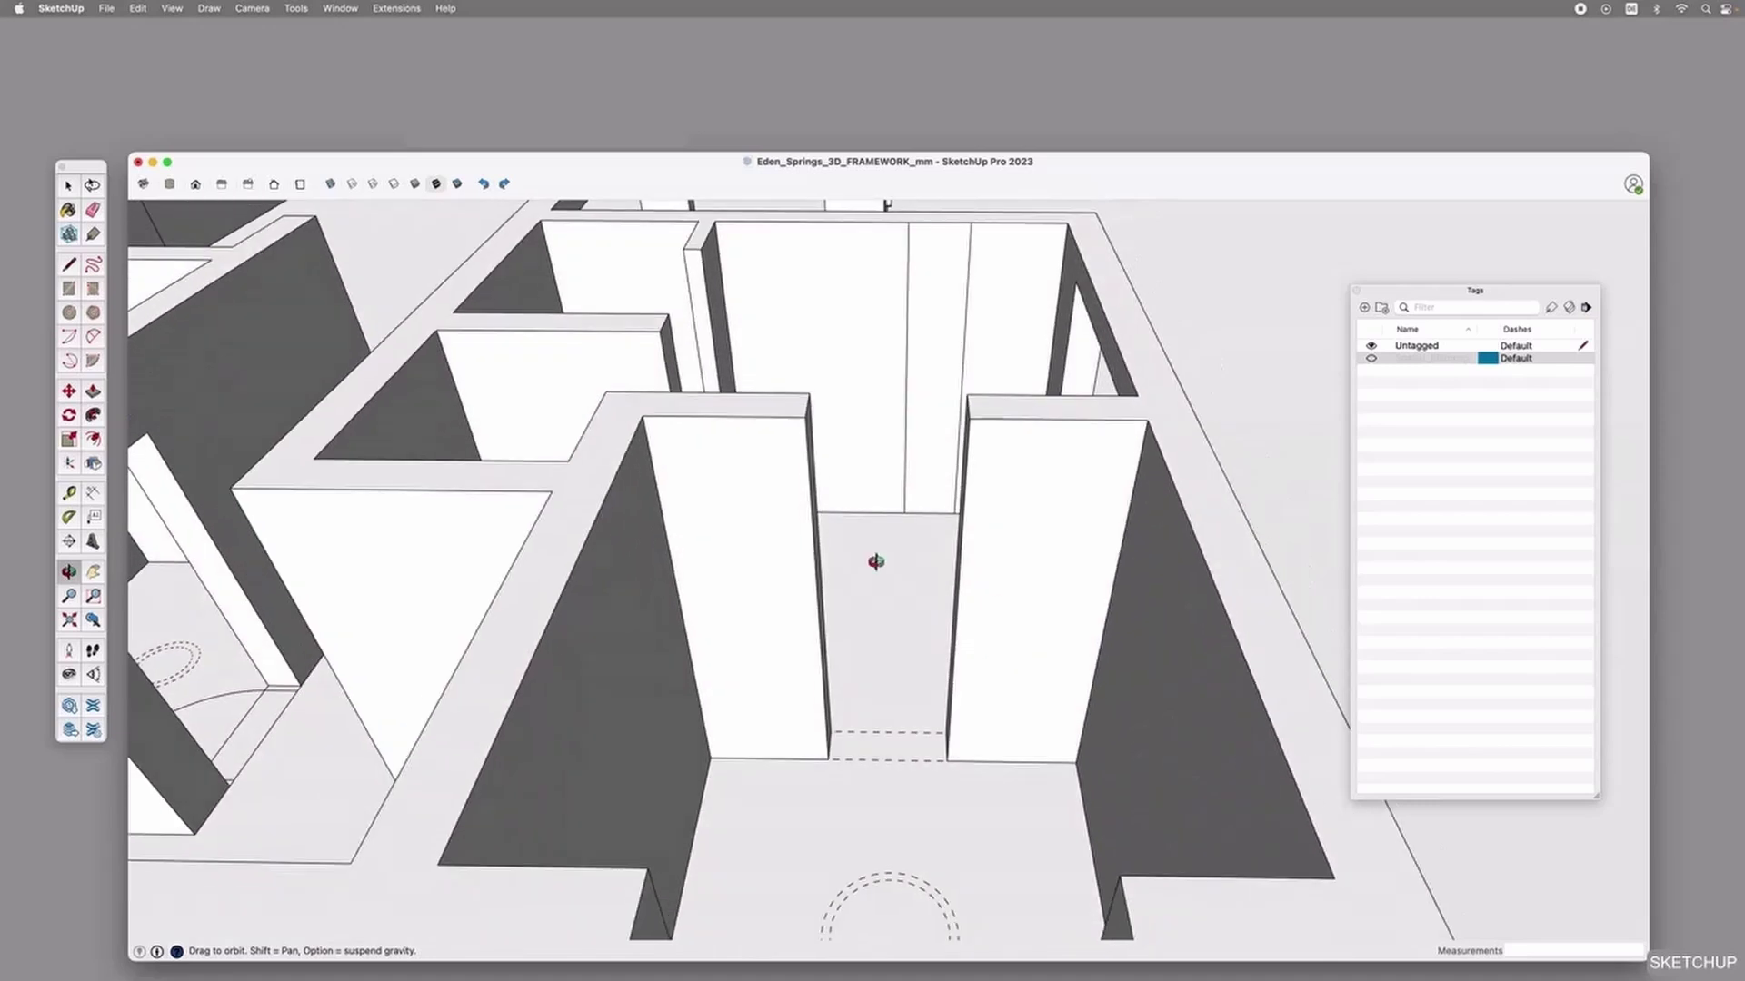
{"action": "scroll", "coordinate": [890, 568], "scroll_direction": "up", "scroll_amount": 3}
{"action": "scroll", "coordinate": [915, 663], "scroll_direction": "down", "scroll_amount": 5}
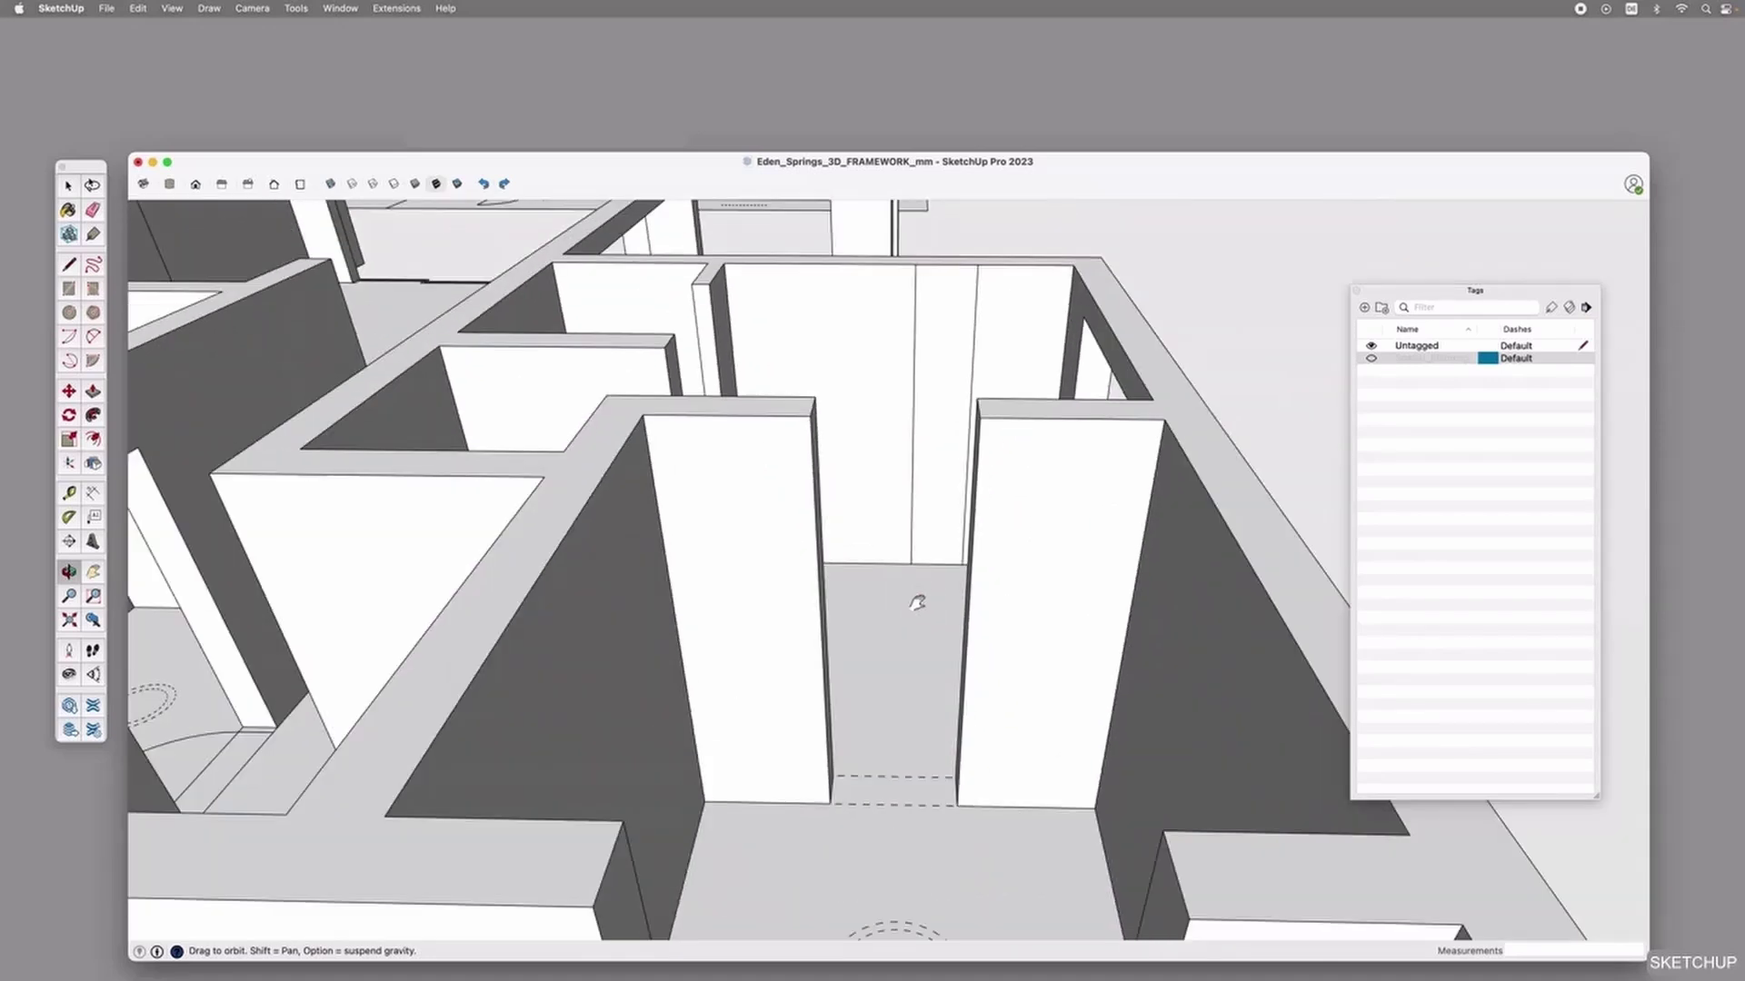
{"action": "middle_click_drag", "start_coordinate": [925, 667], "coordinate": [954, 623]}
{"action": "scroll", "coordinate": [924, 623], "scroll_direction": "up", "scroll_amount": 2}
{"action": "key", "text": "space"}
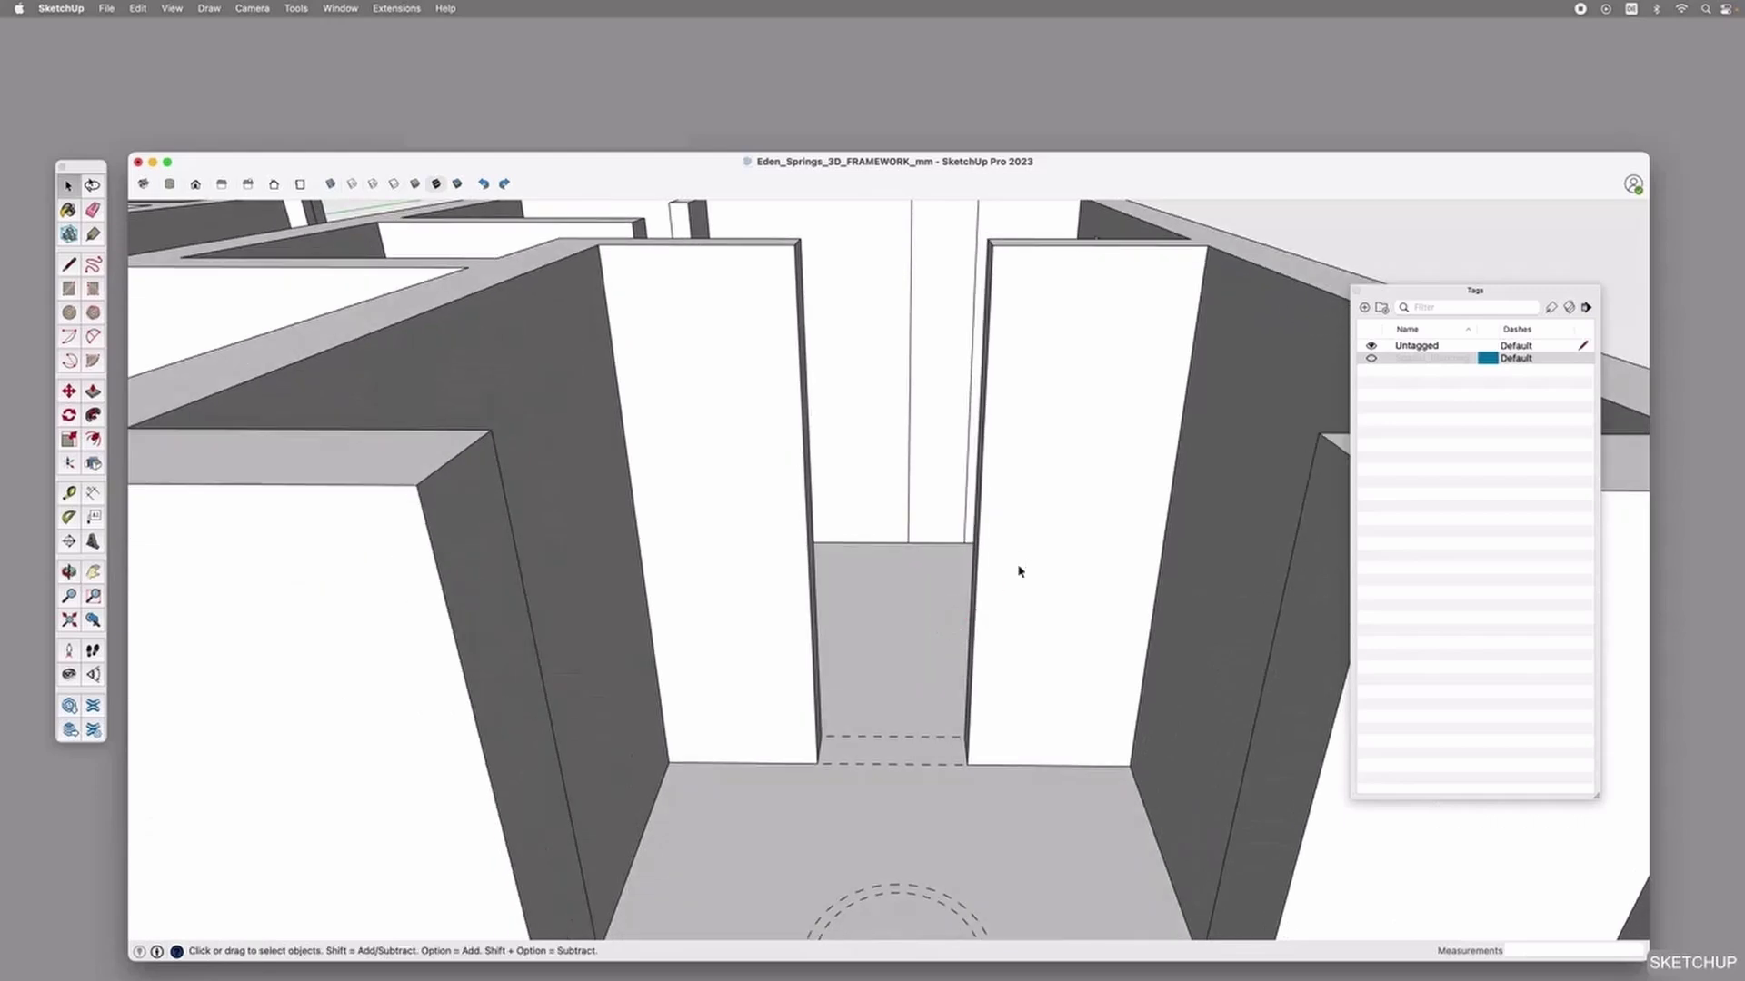
{"action": "key", "text": "t"}
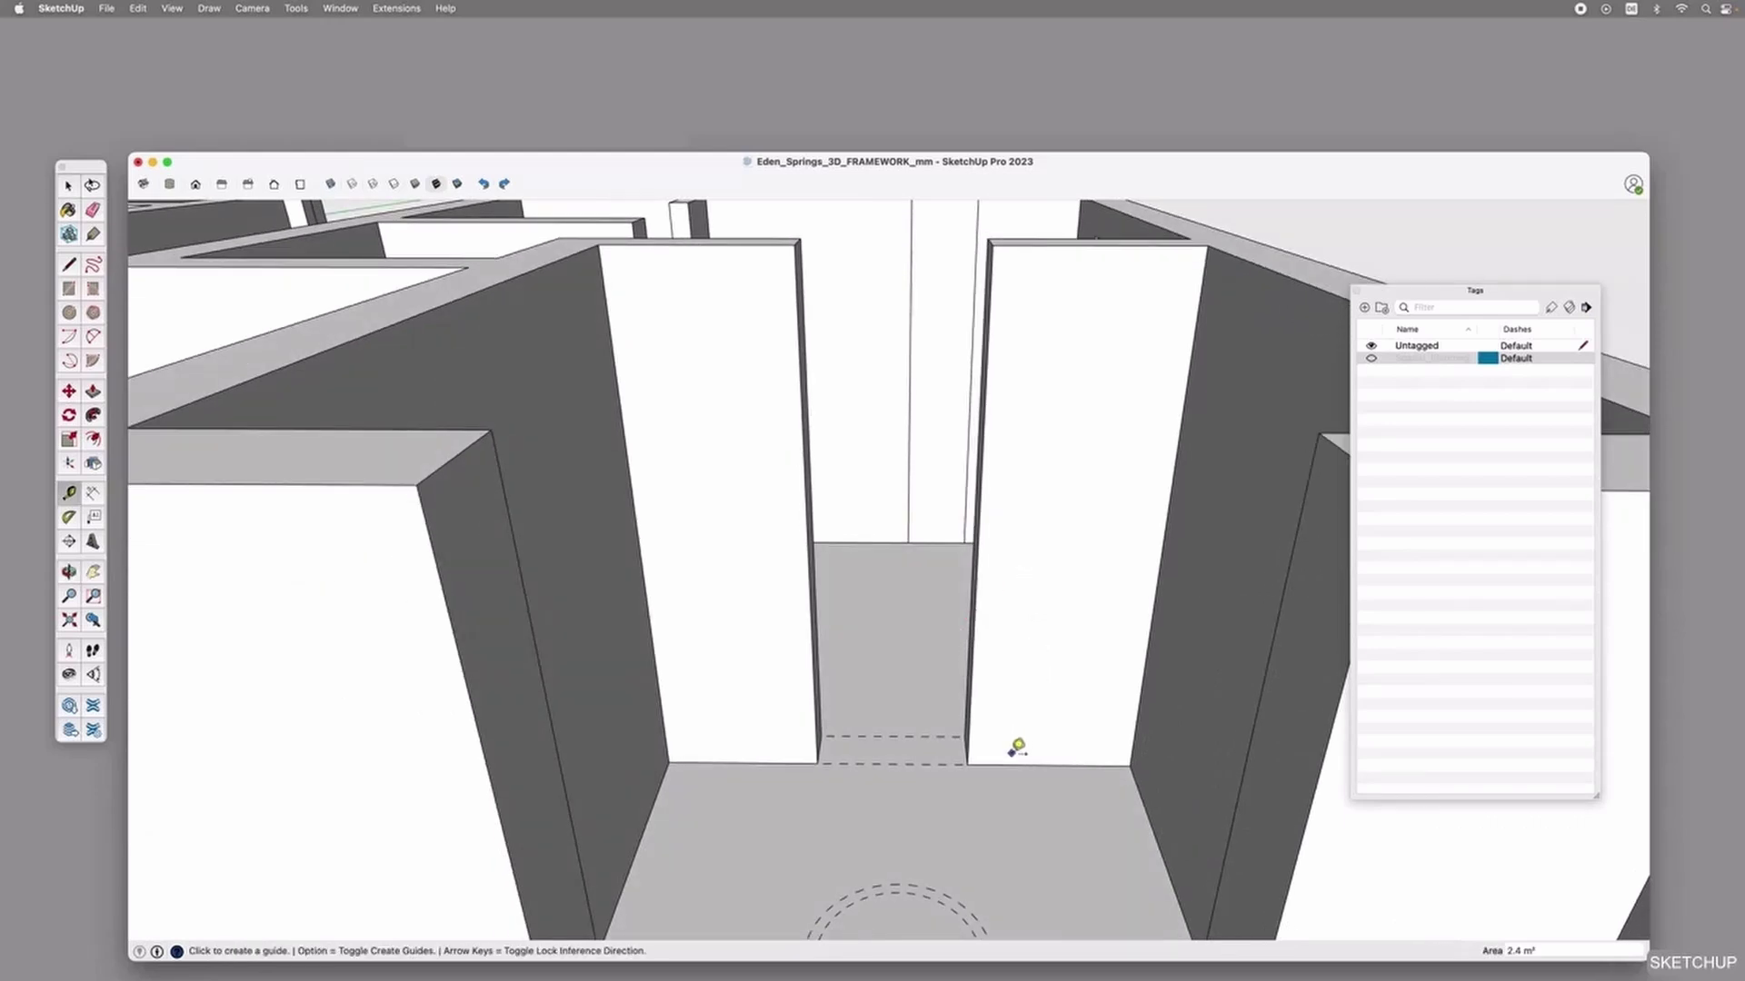
{"action": "left_click", "coordinate": [1009, 765]}
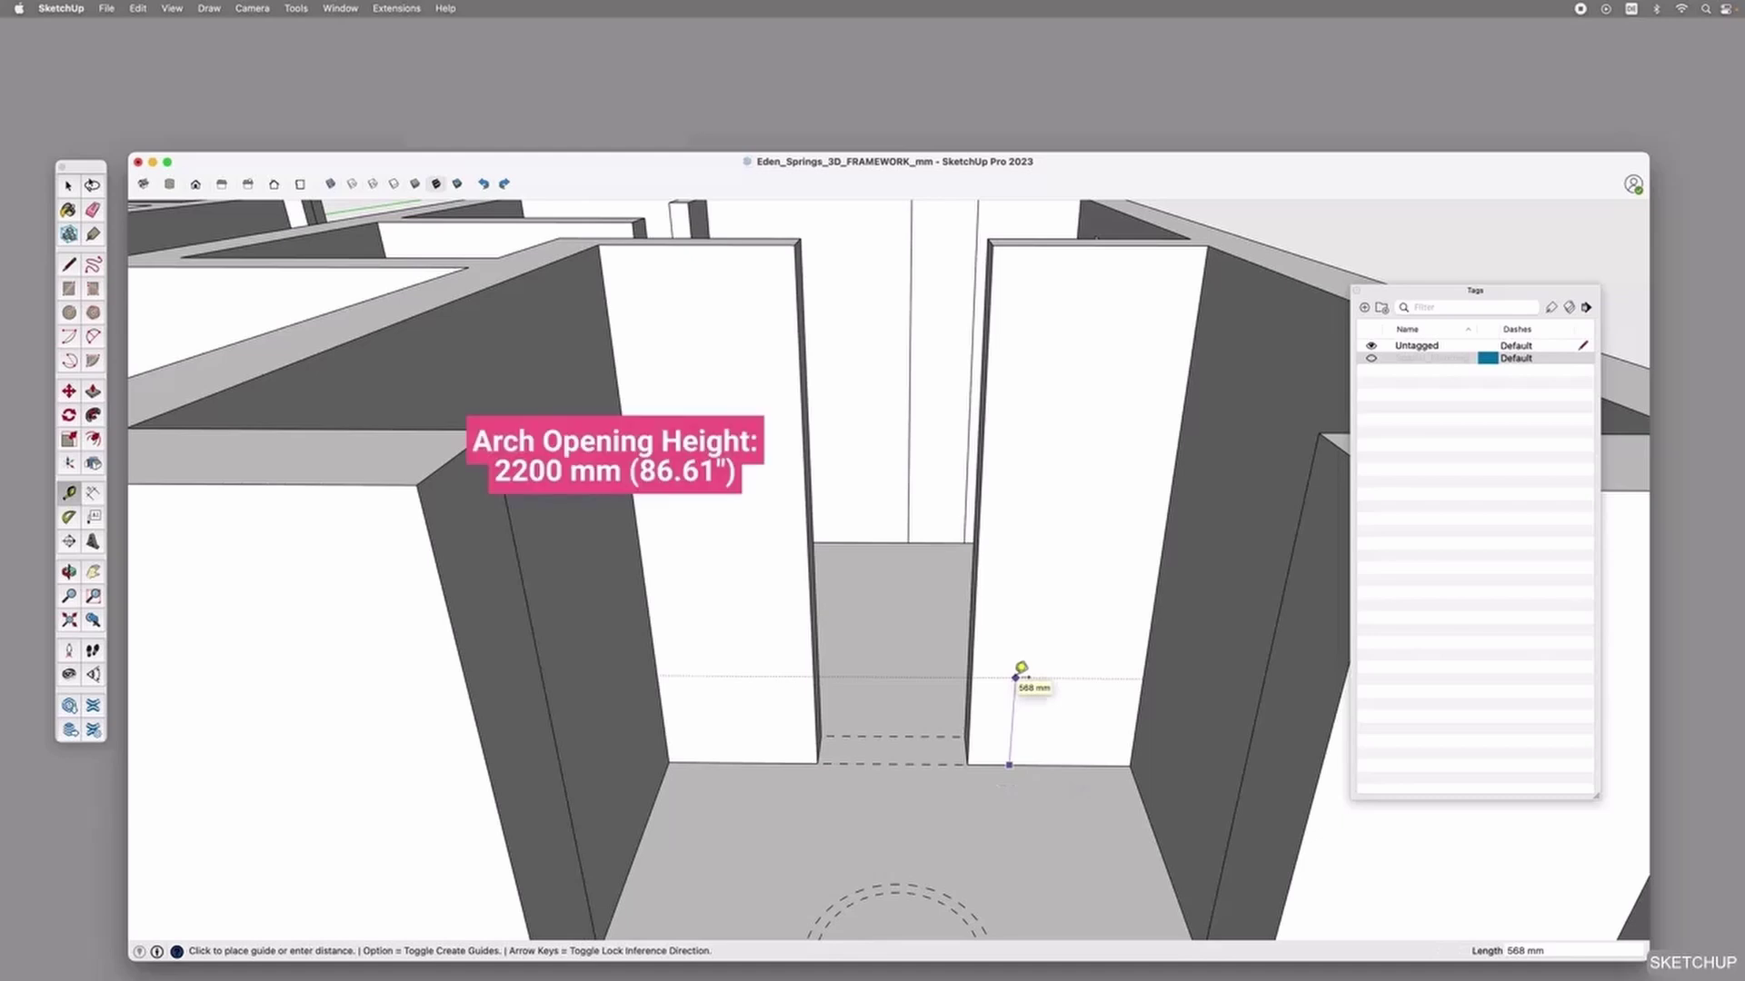
{"action": "type", "text": "2200"}
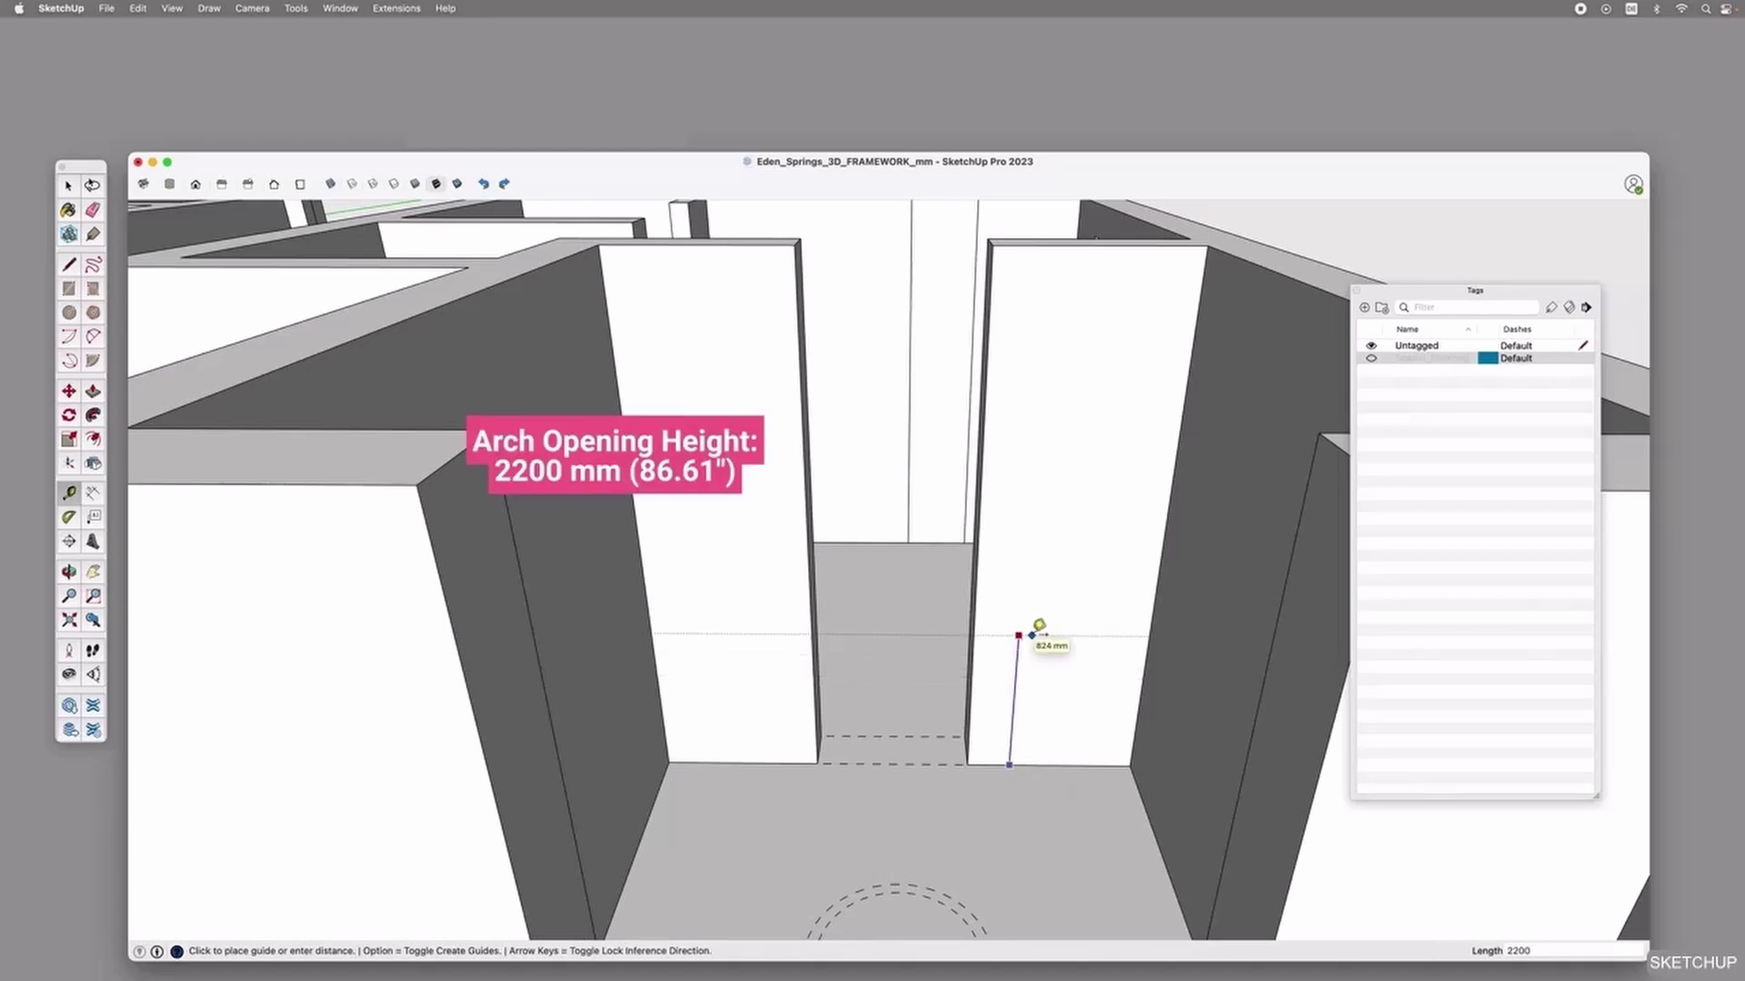
{"action": "key", "text": "Return"}
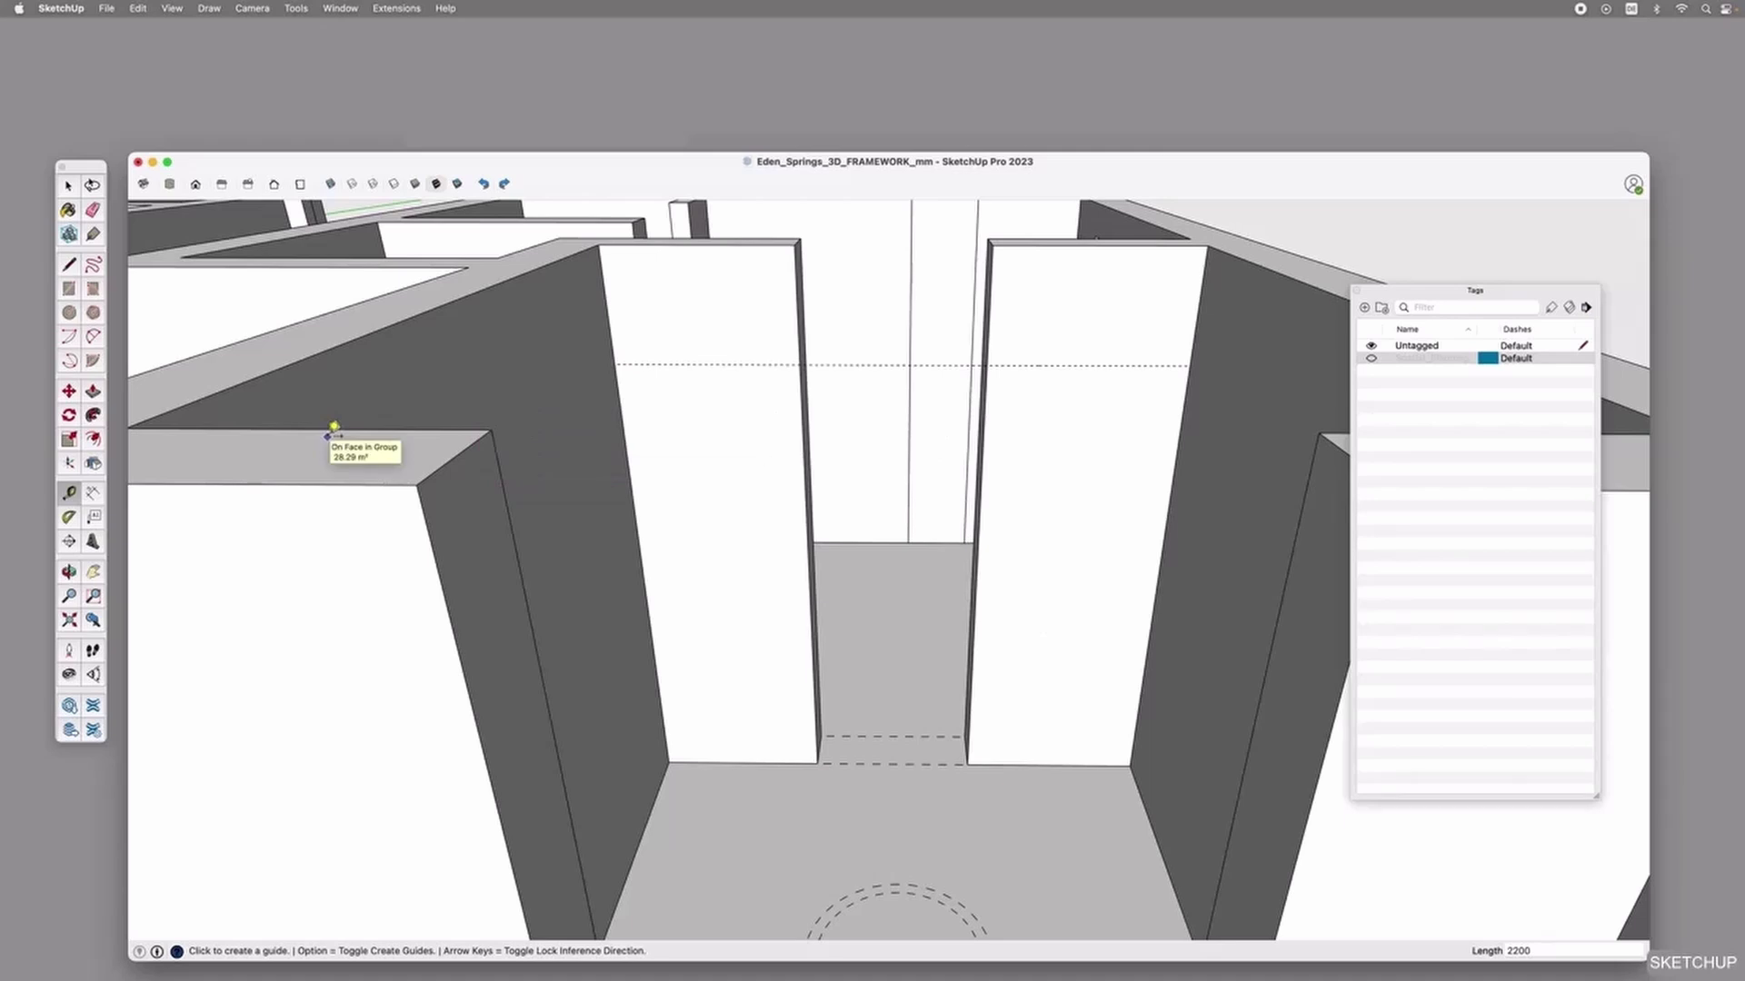
Draw a 2 Point Arc across the doorway between the guide's crossings with both wall edges, with 40 sides and a 400 mm upward bulge.
{"action": "left_click", "coordinate": [92, 337]}
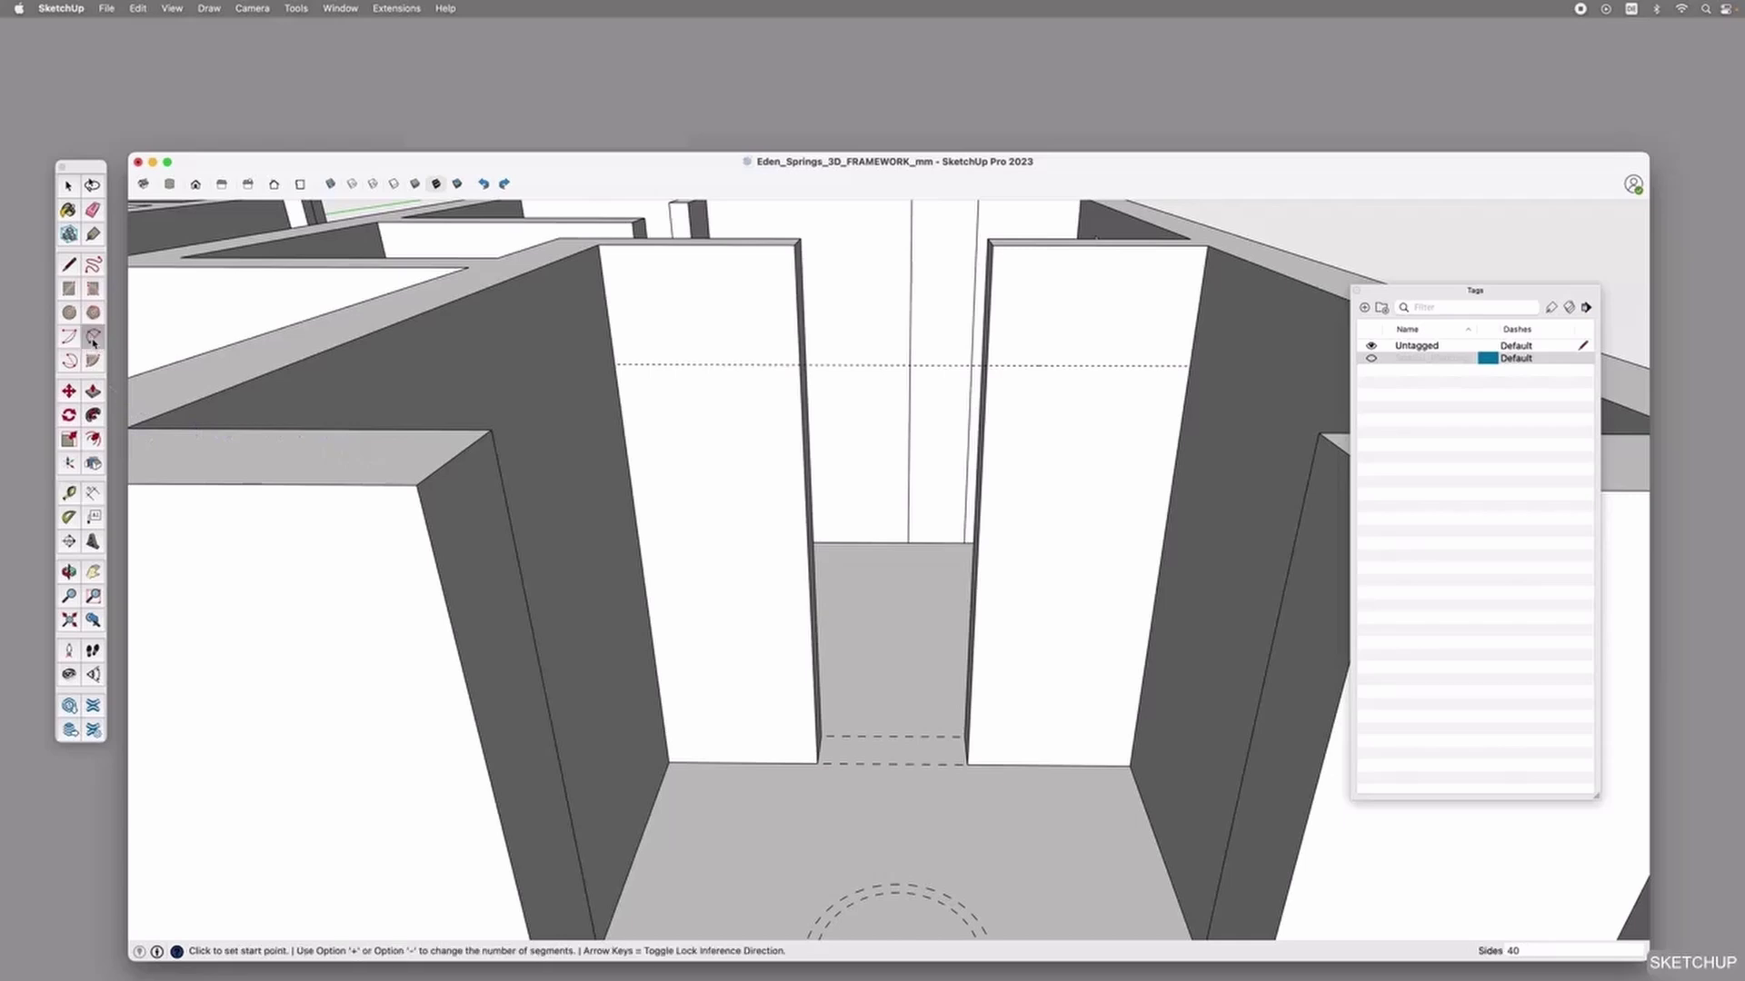
{"action": "double_click", "coordinate": [1519, 950]}
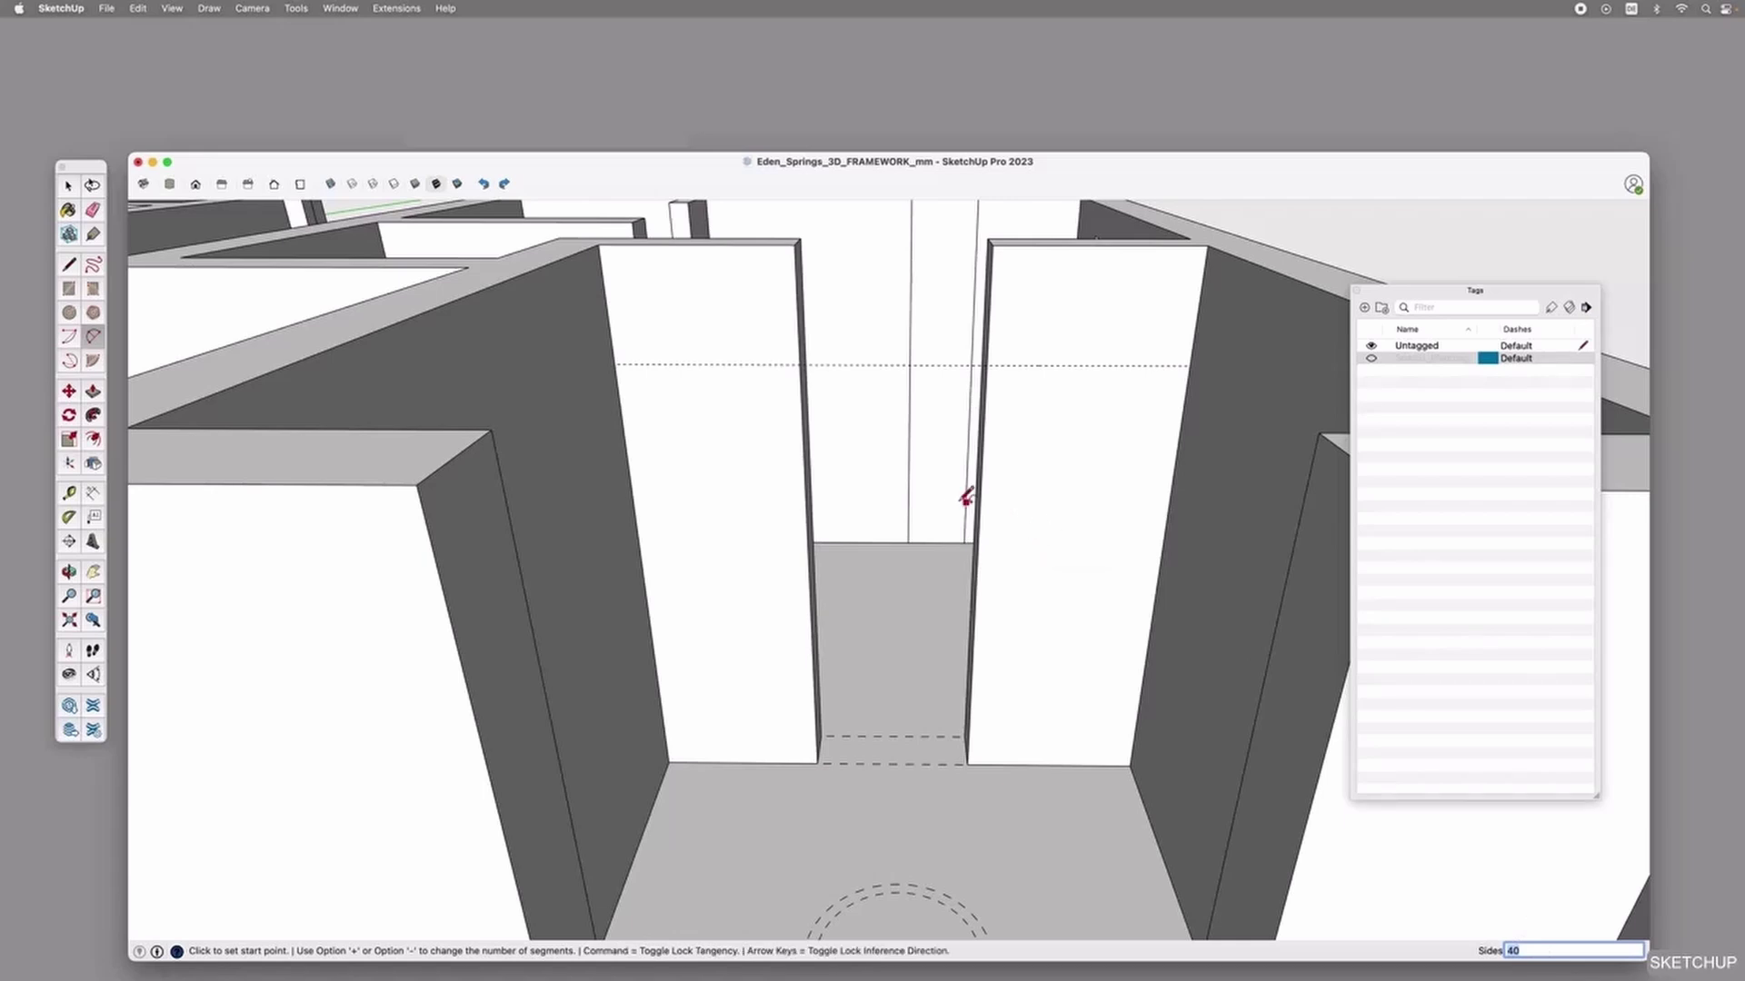
{"action": "scroll", "coordinate": [955, 498], "scroll_direction": "up", "scroll_amount": 3}
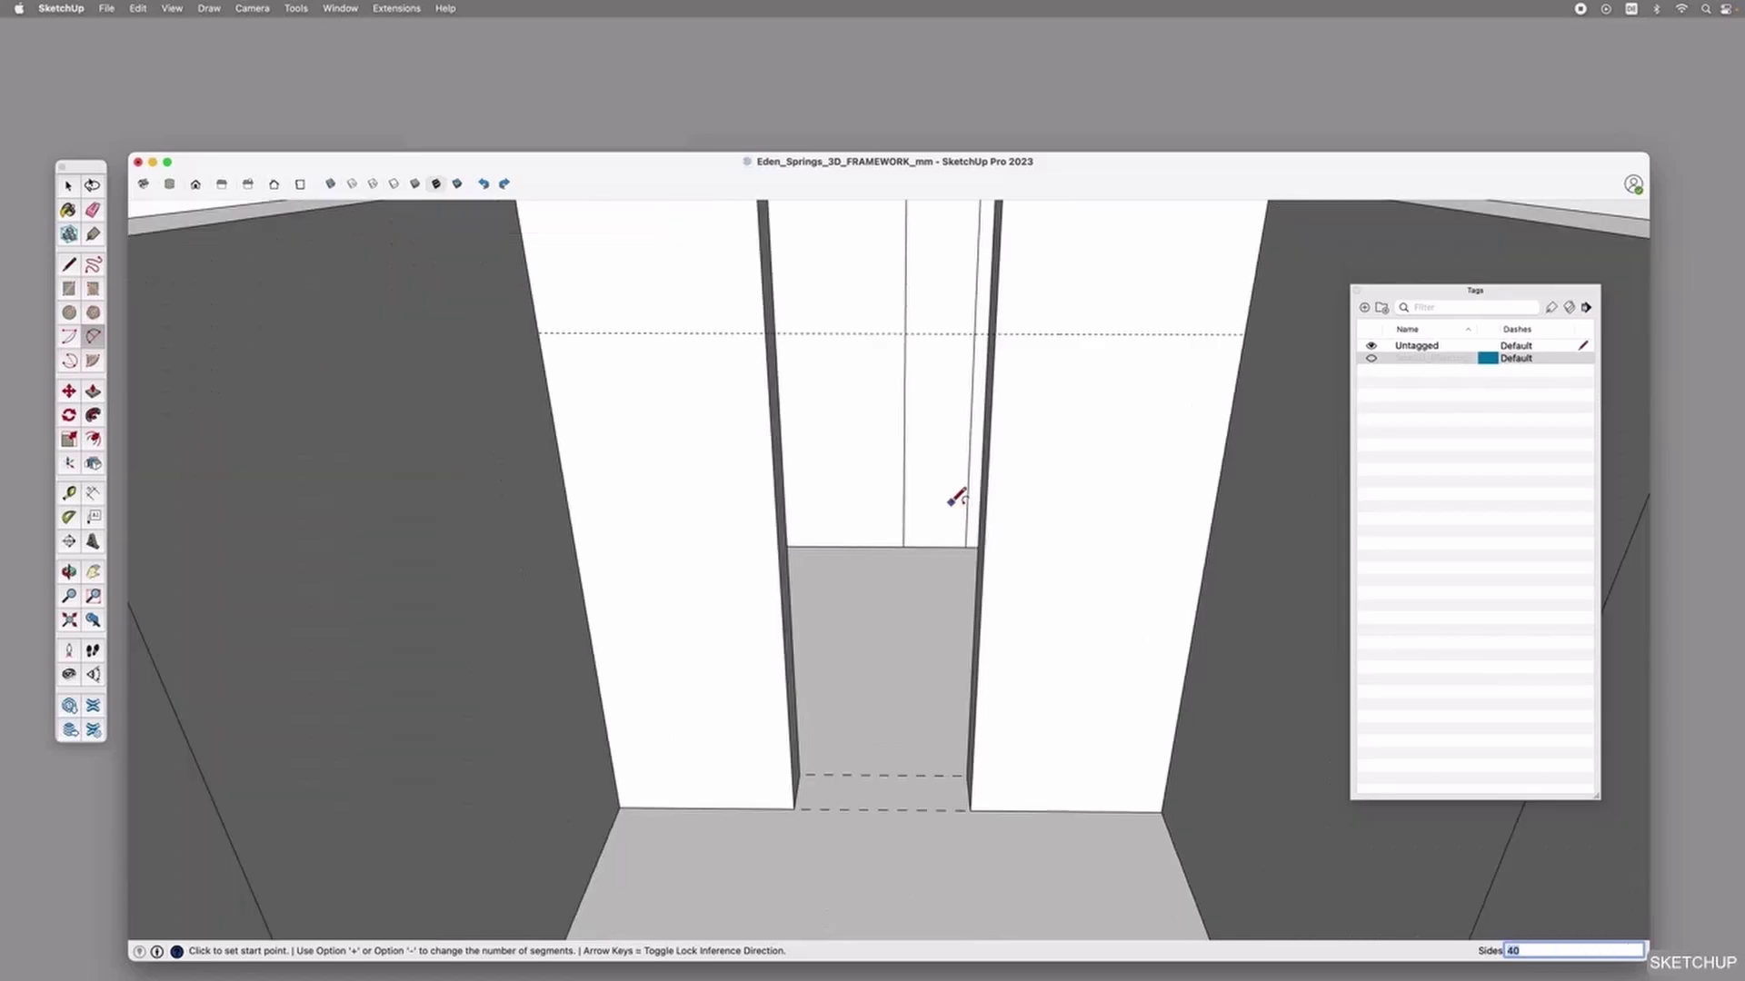
{"action": "scroll", "coordinate": [956, 497], "scroll_direction": "down", "scroll_amount": 3}
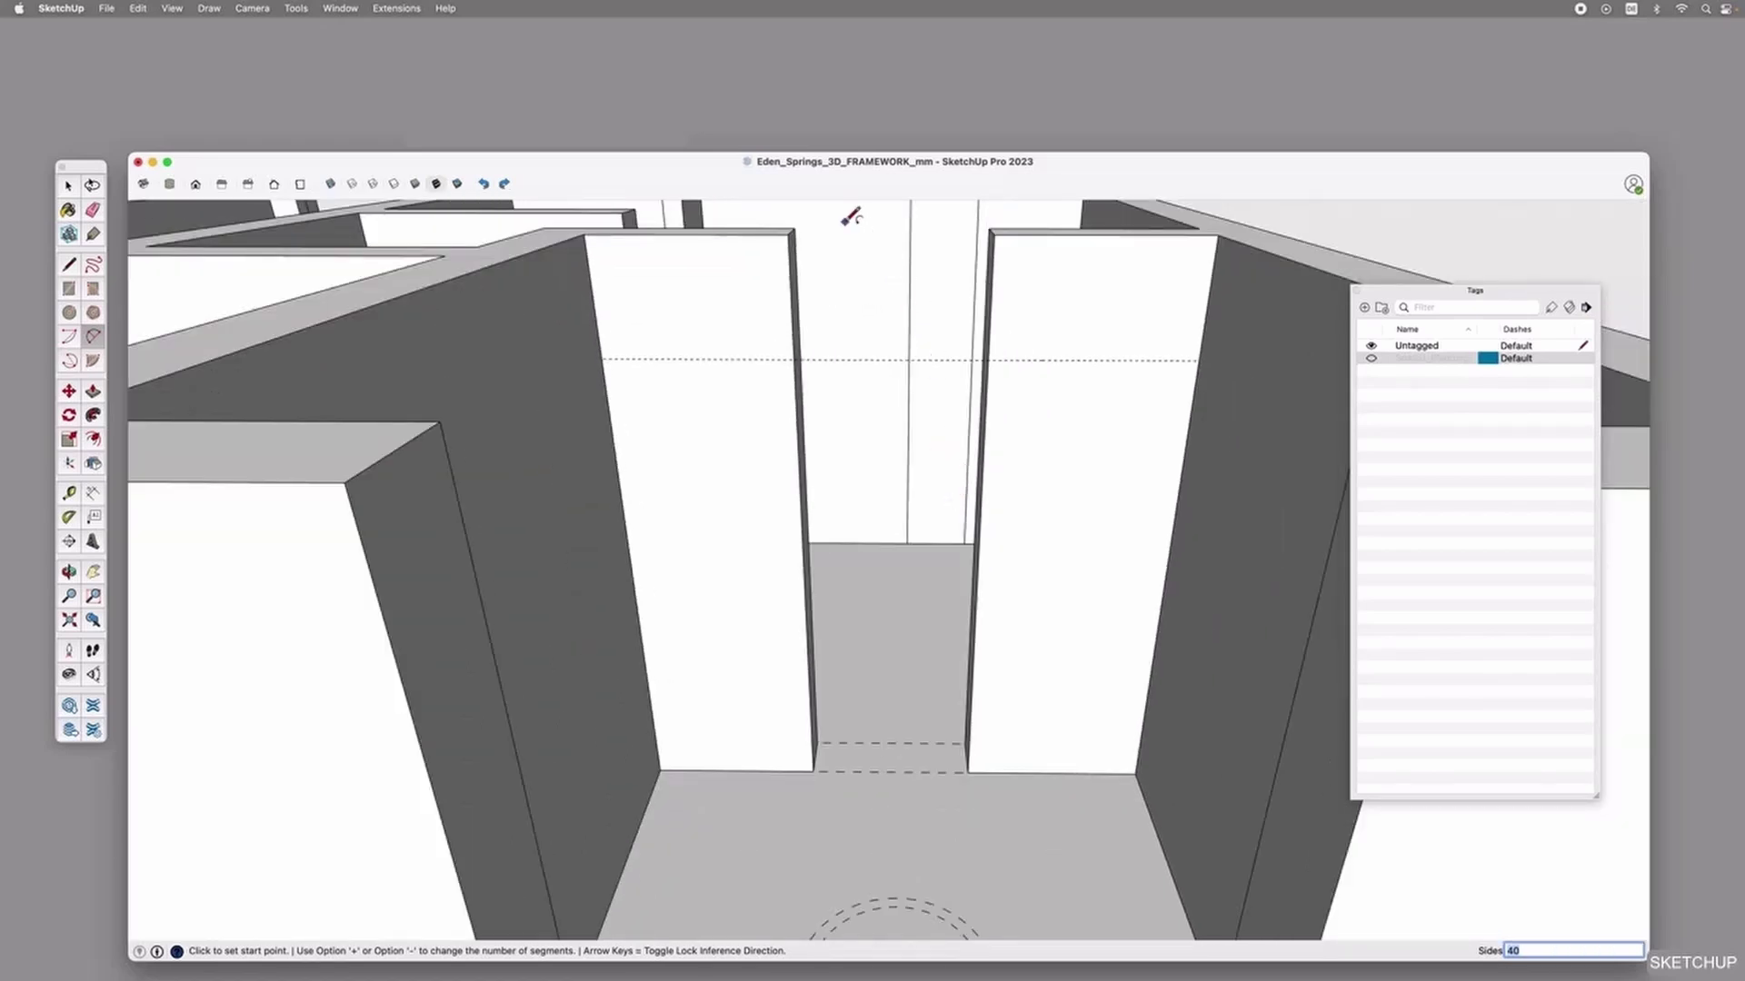
{"action": "scroll", "coordinate": [848, 215], "scroll_direction": "up", "scroll_amount": 2}
{"action": "scroll", "coordinate": [781, 345], "scroll_direction": "up", "scroll_amount": 1}
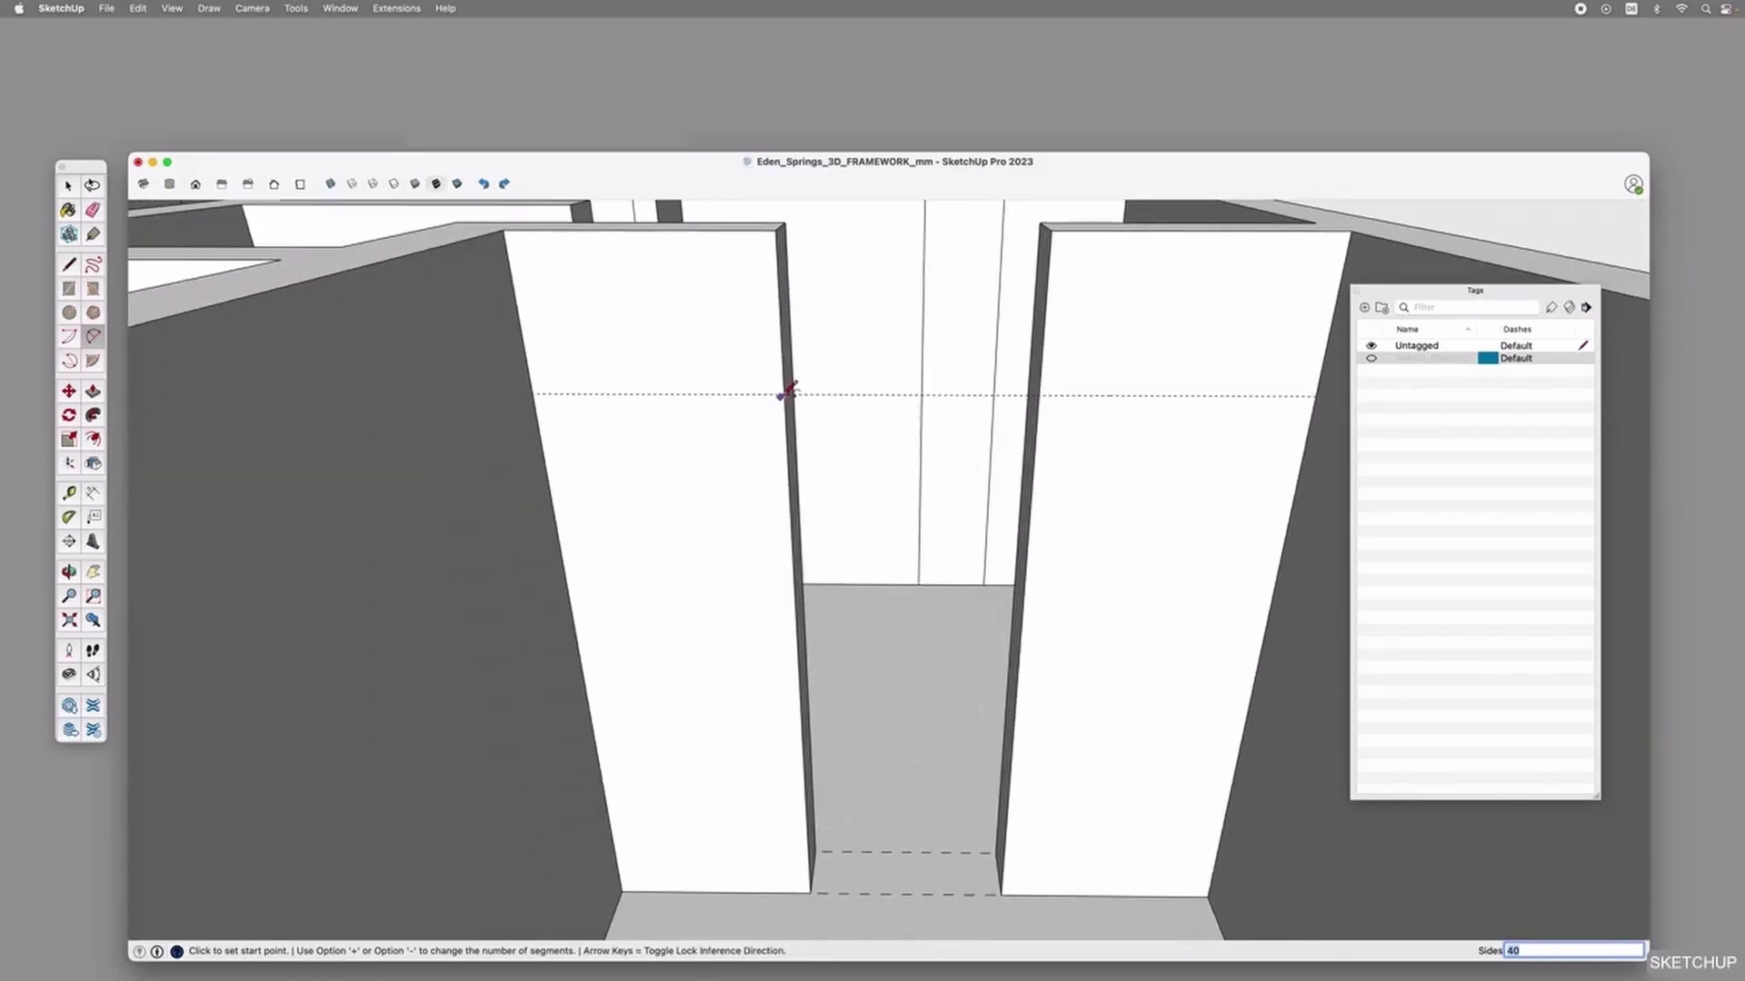
{"action": "left_click", "coordinate": [787, 394]}
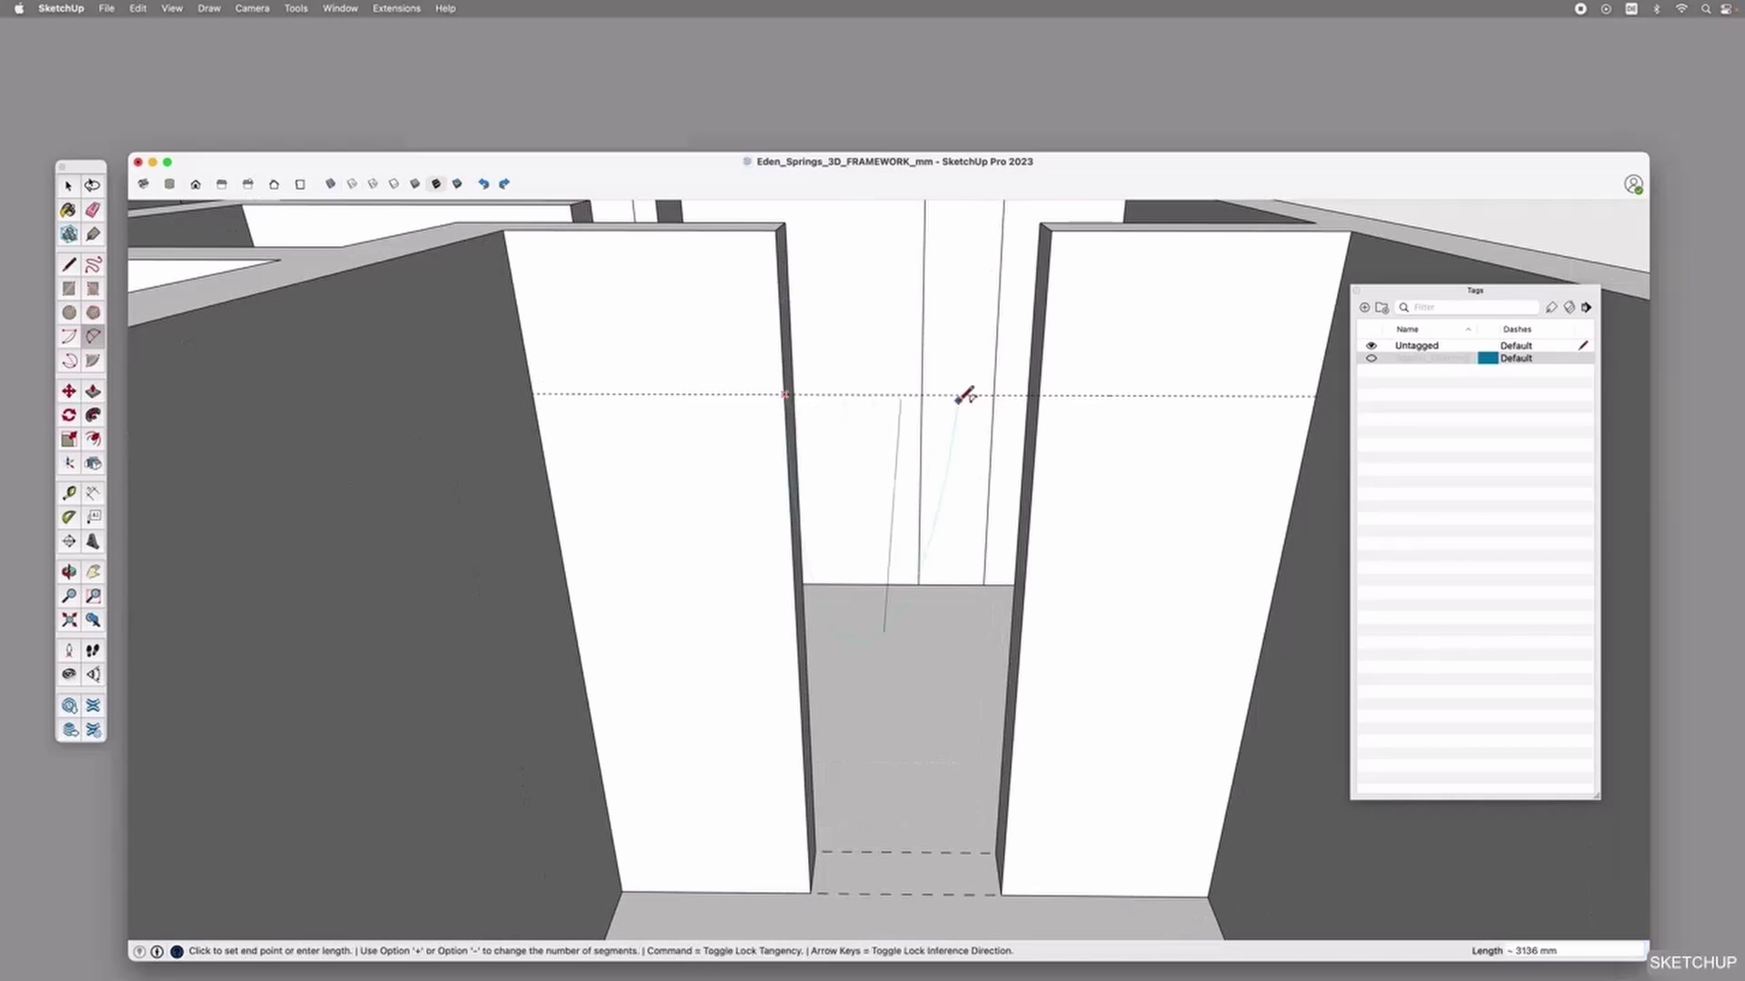
{"action": "left_click", "coordinate": [1040, 395]}
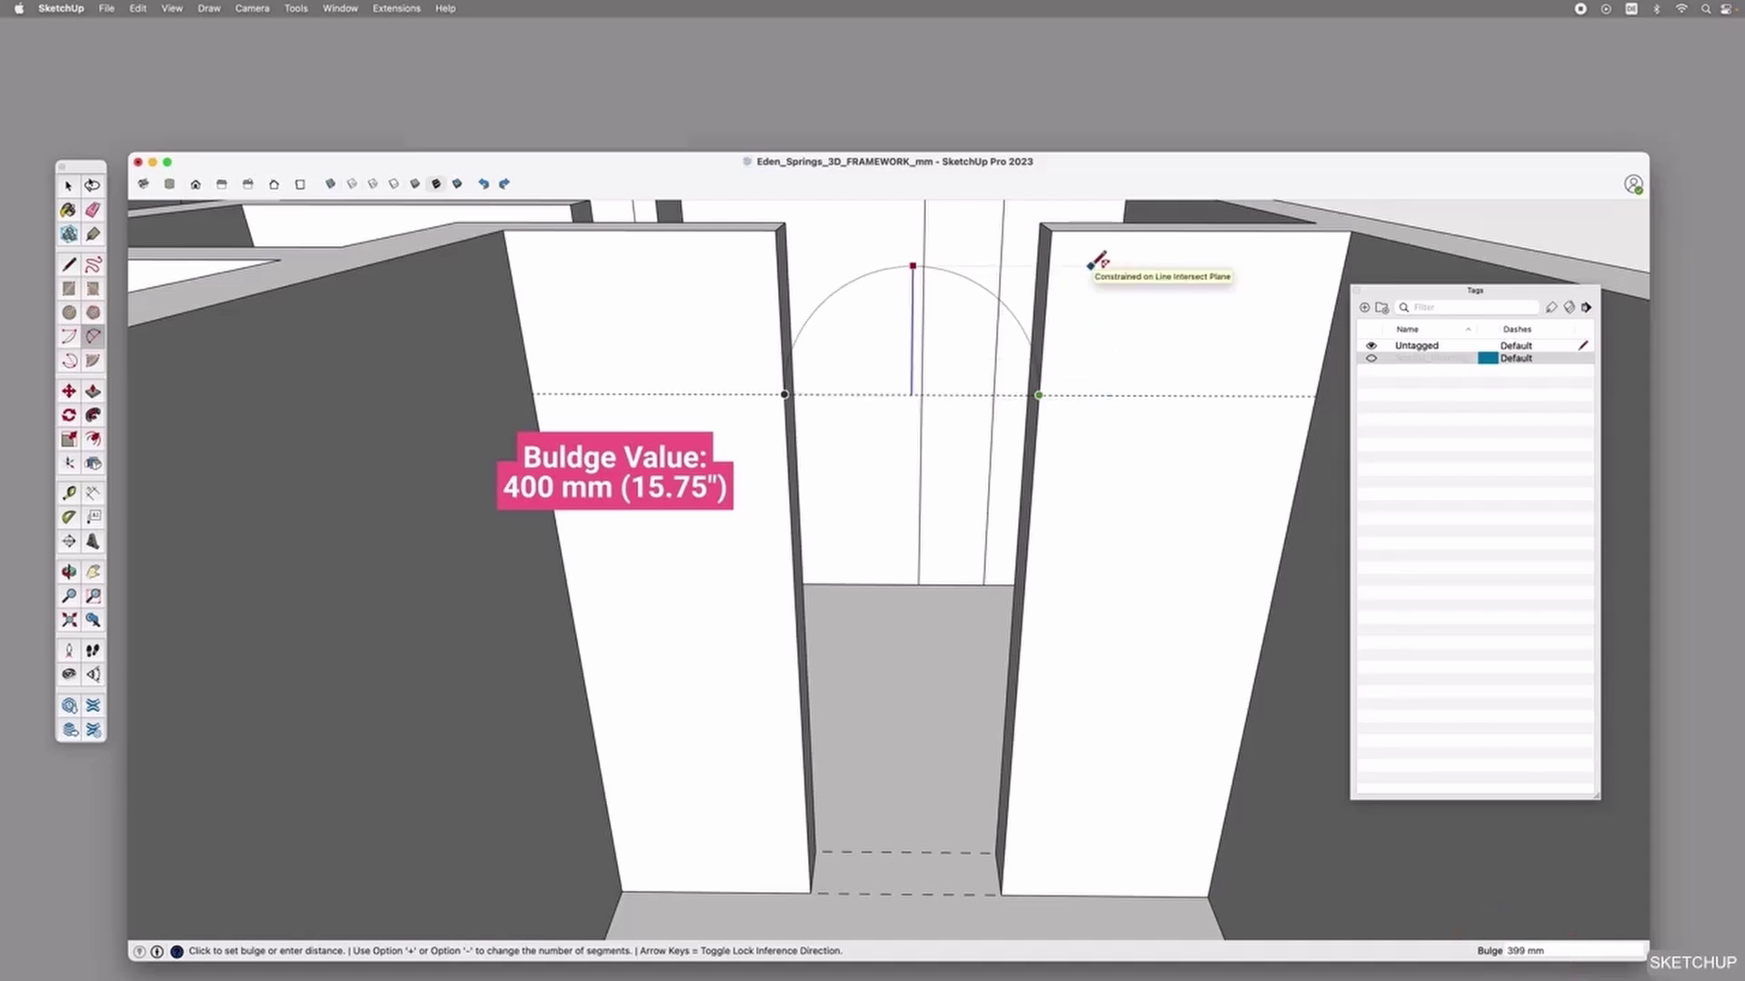
{"action": "type", "text": "400"}
{"action": "key", "text": "Return"}
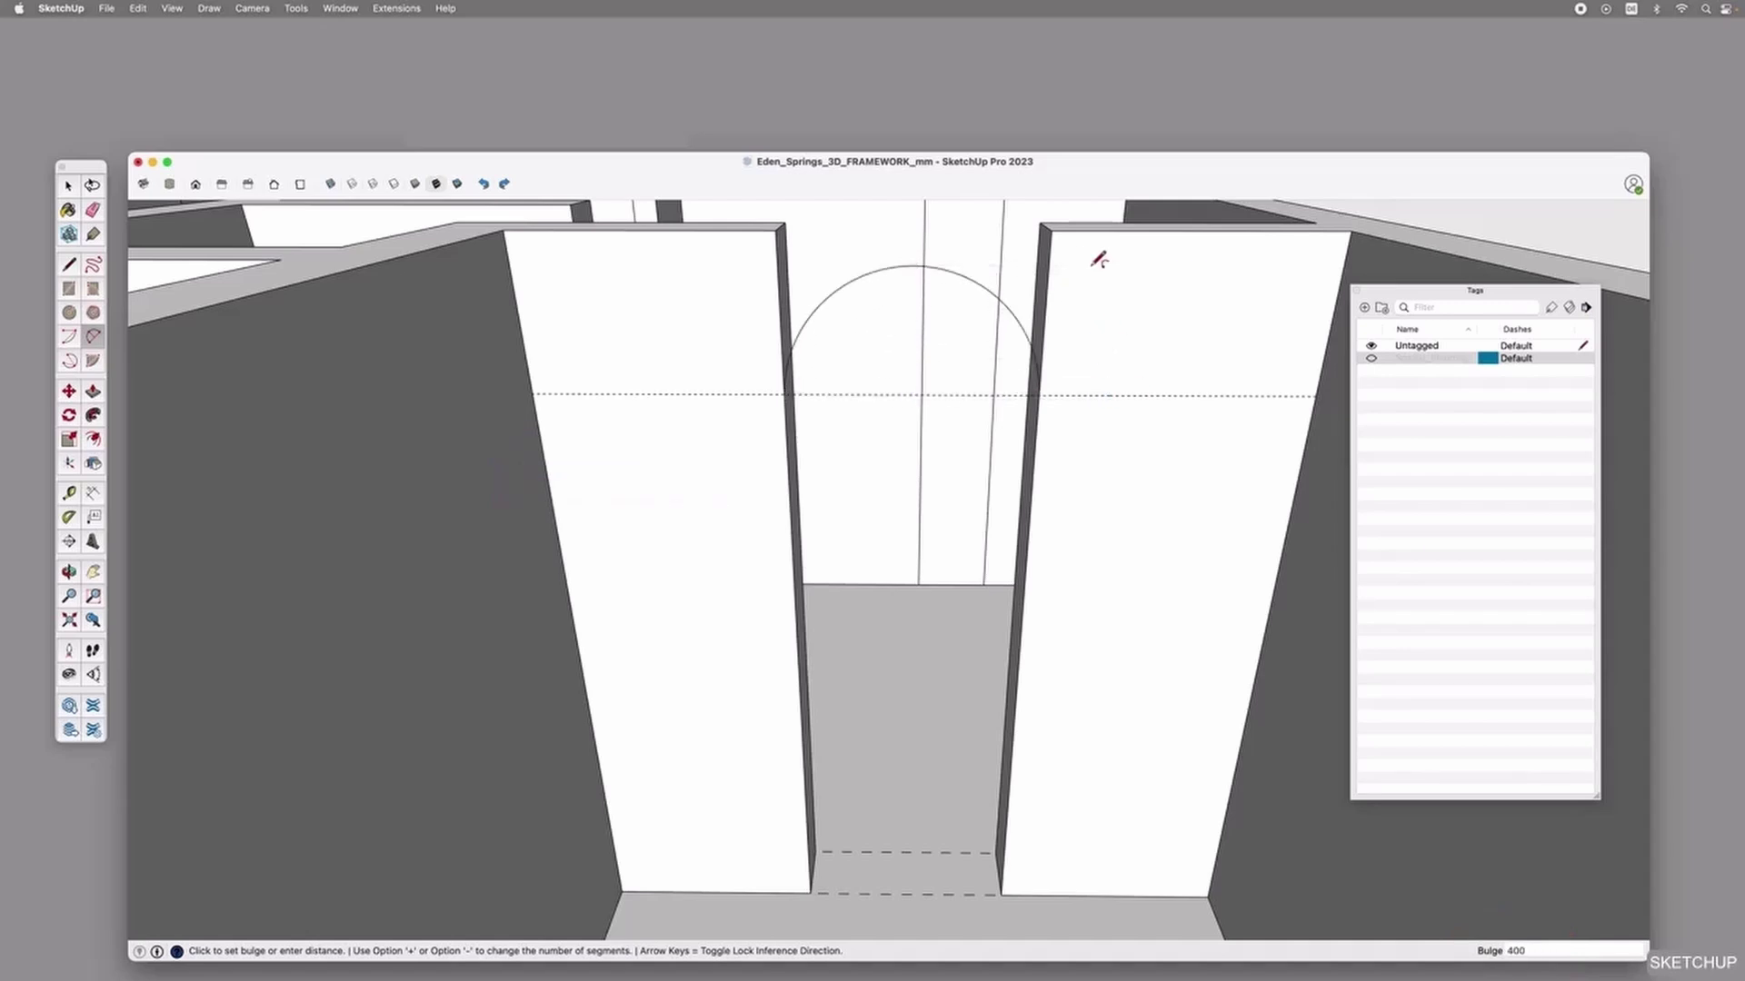
Move the arc straight down about 400 mm so that its top meets the 2200 mm guide.
{"action": "key", "text": "space"}
{"action": "left_click", "coordinate": [899, 270]}
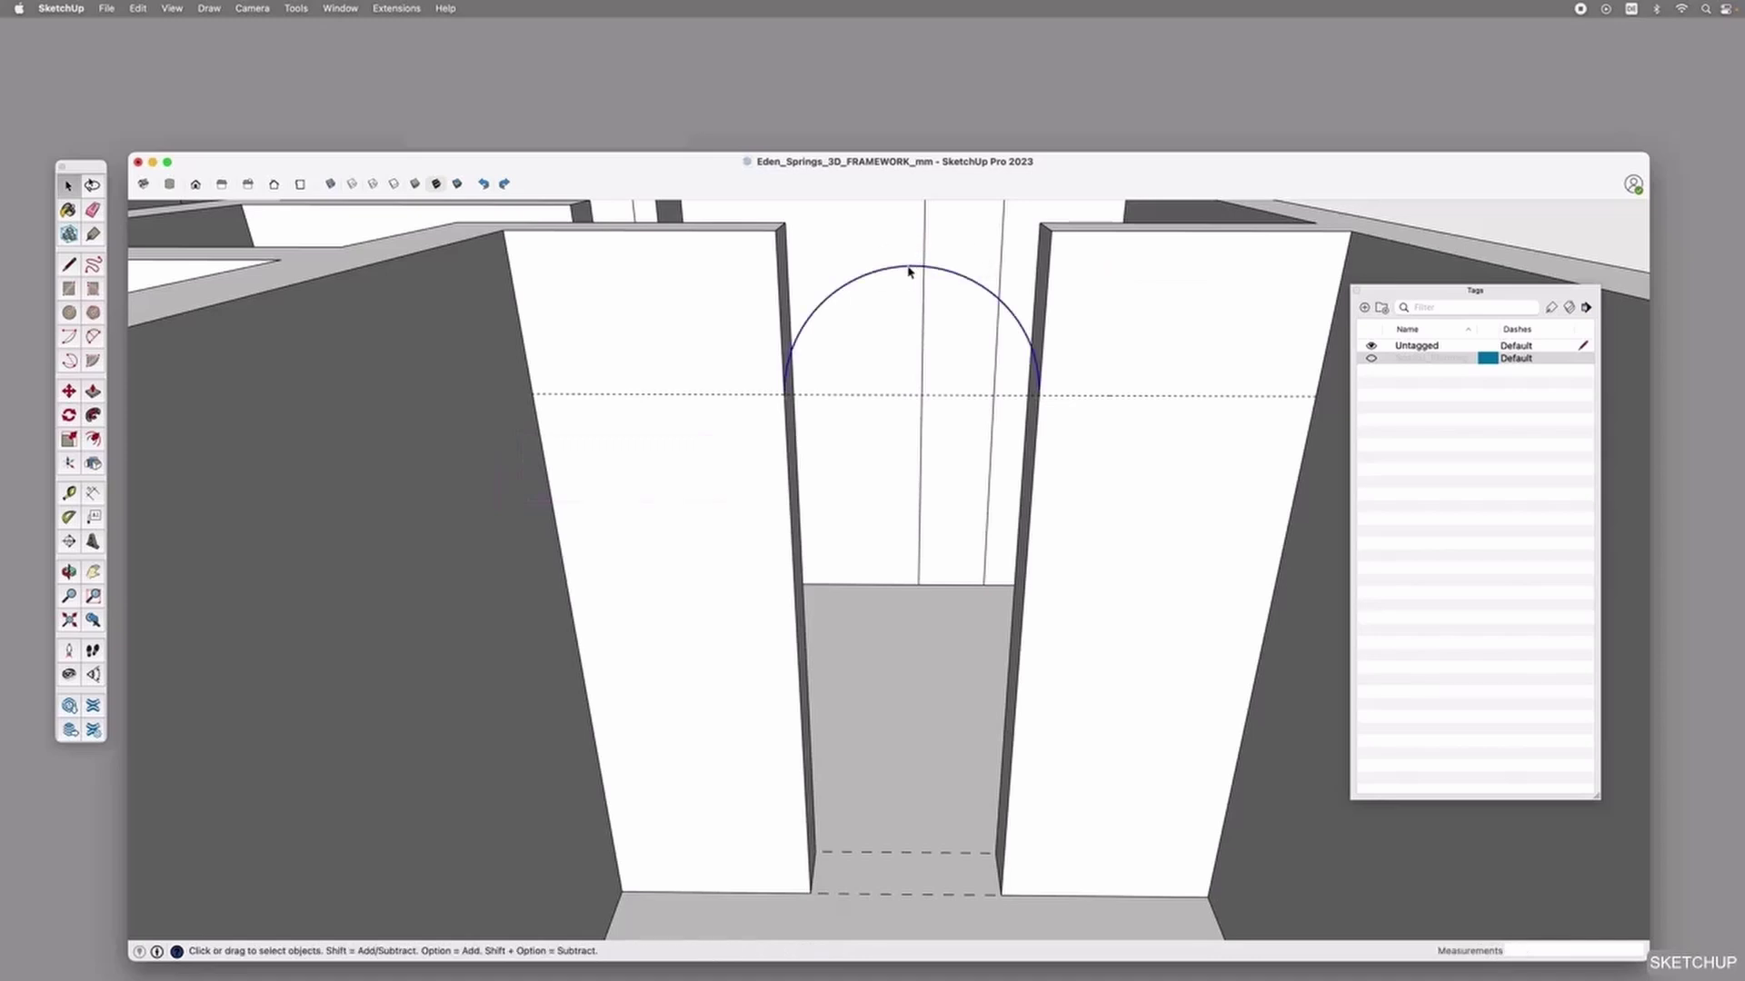
{"action": "key", "text": "m"}
{"action": "left_click", "coordinate": [908, 266]}
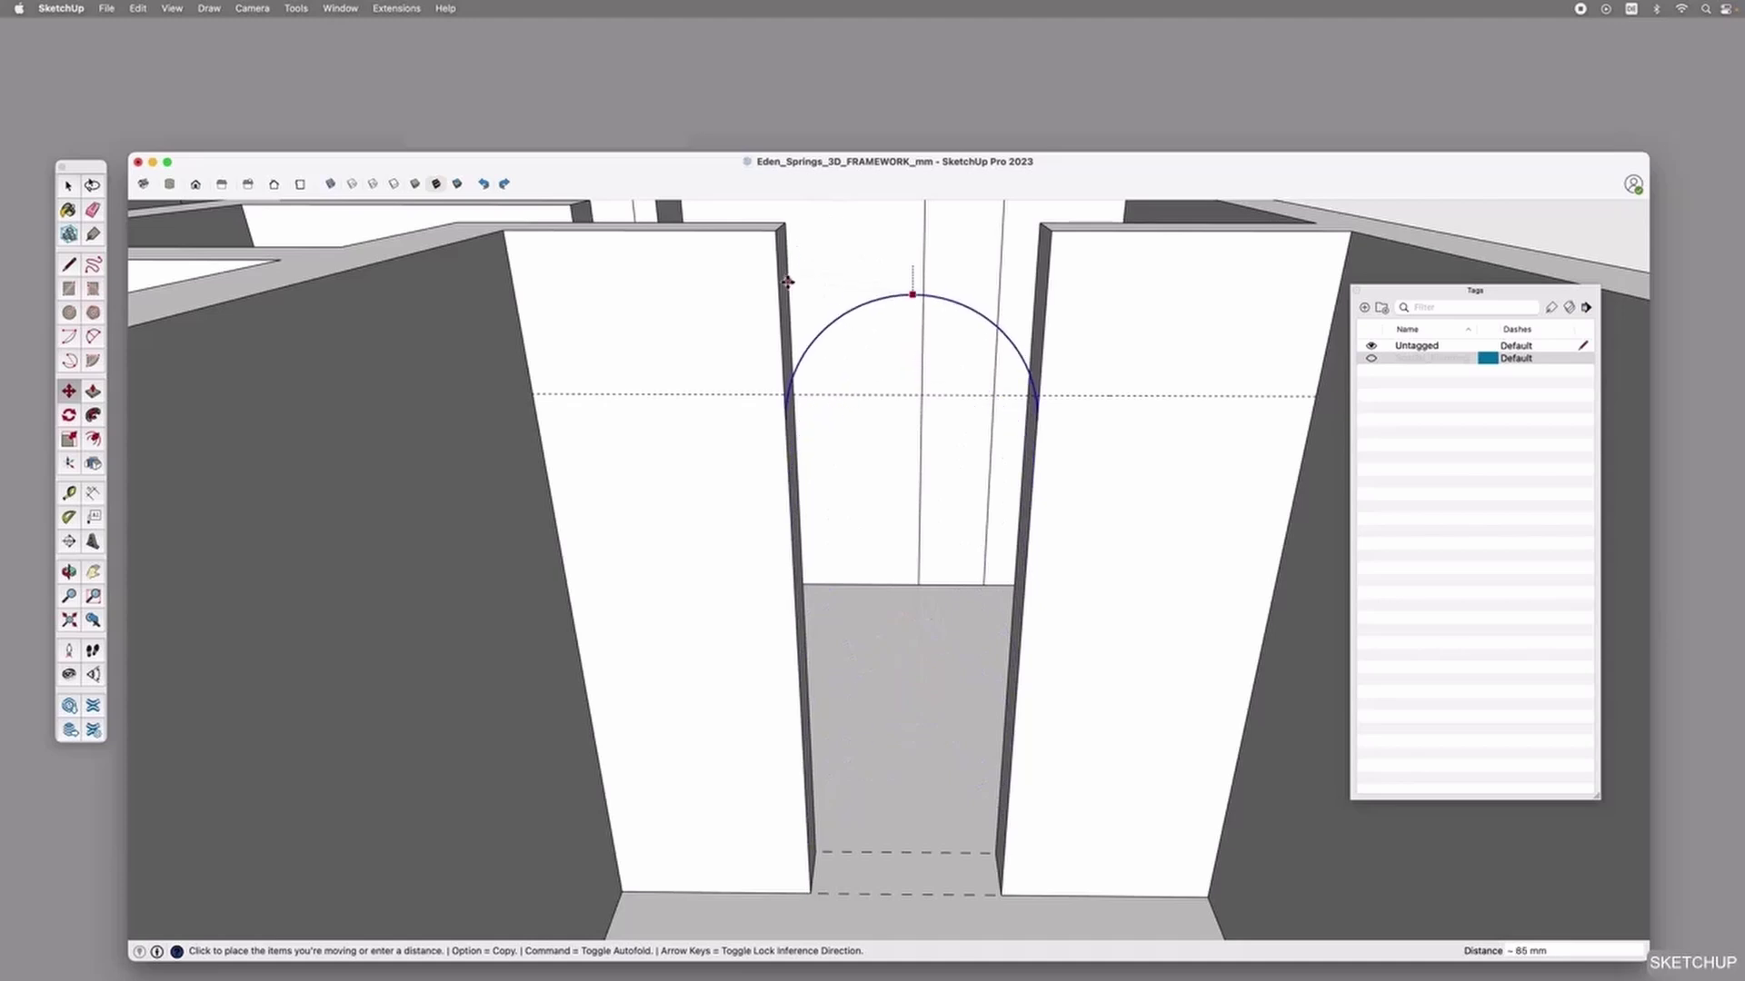
{"action": "left_click", "coordinate": [797, 320]}
{"action": "key", "text": "XF86MonBrightnessDown"}
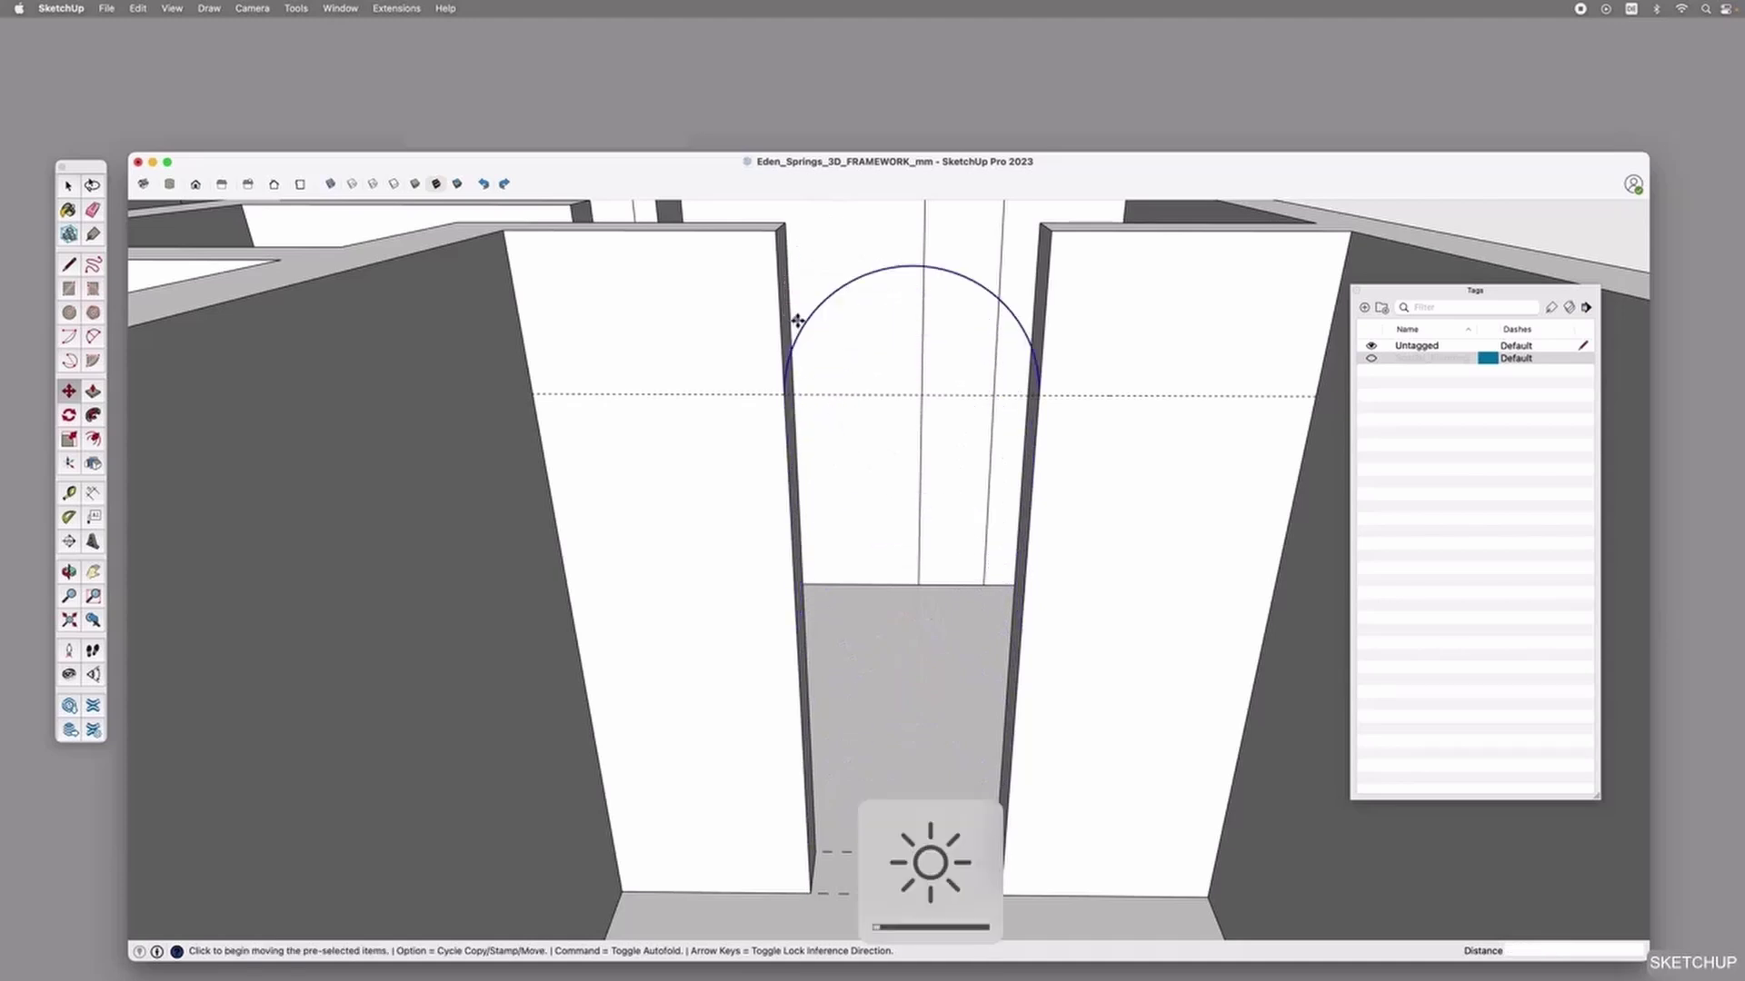
{"action": "left_click", "coordinate": [899, 269]}
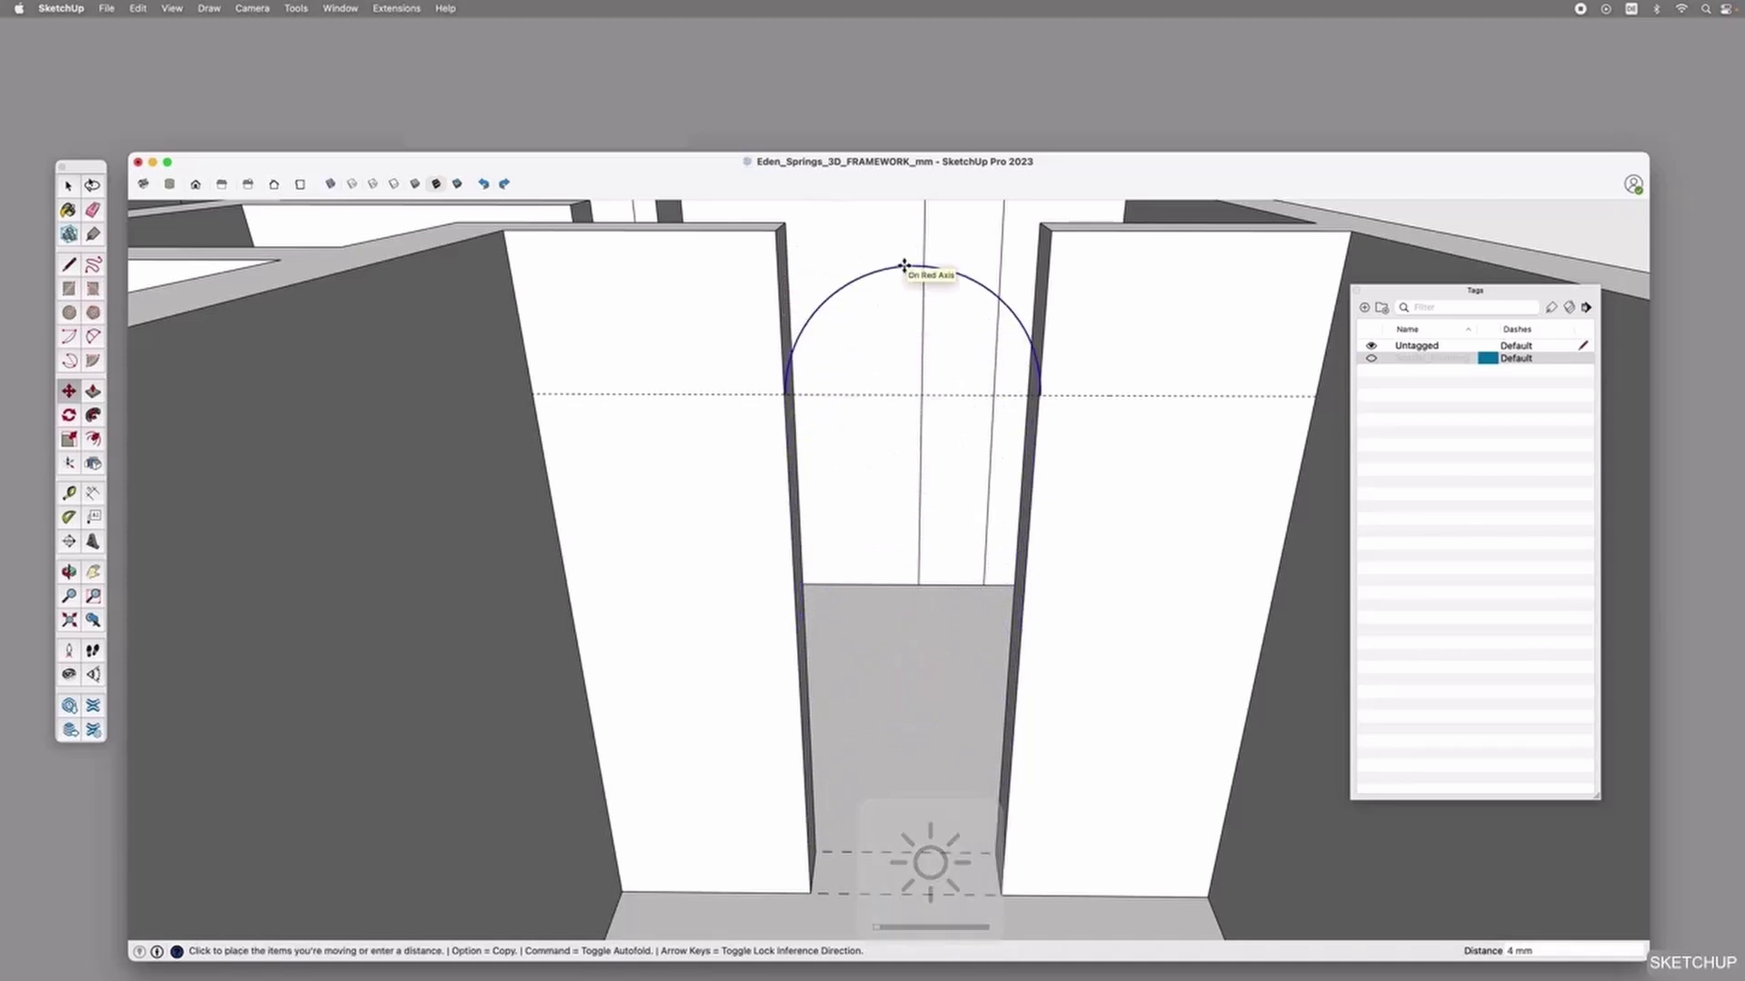
{"action": "left_click", "coordinate": [781, 396]}
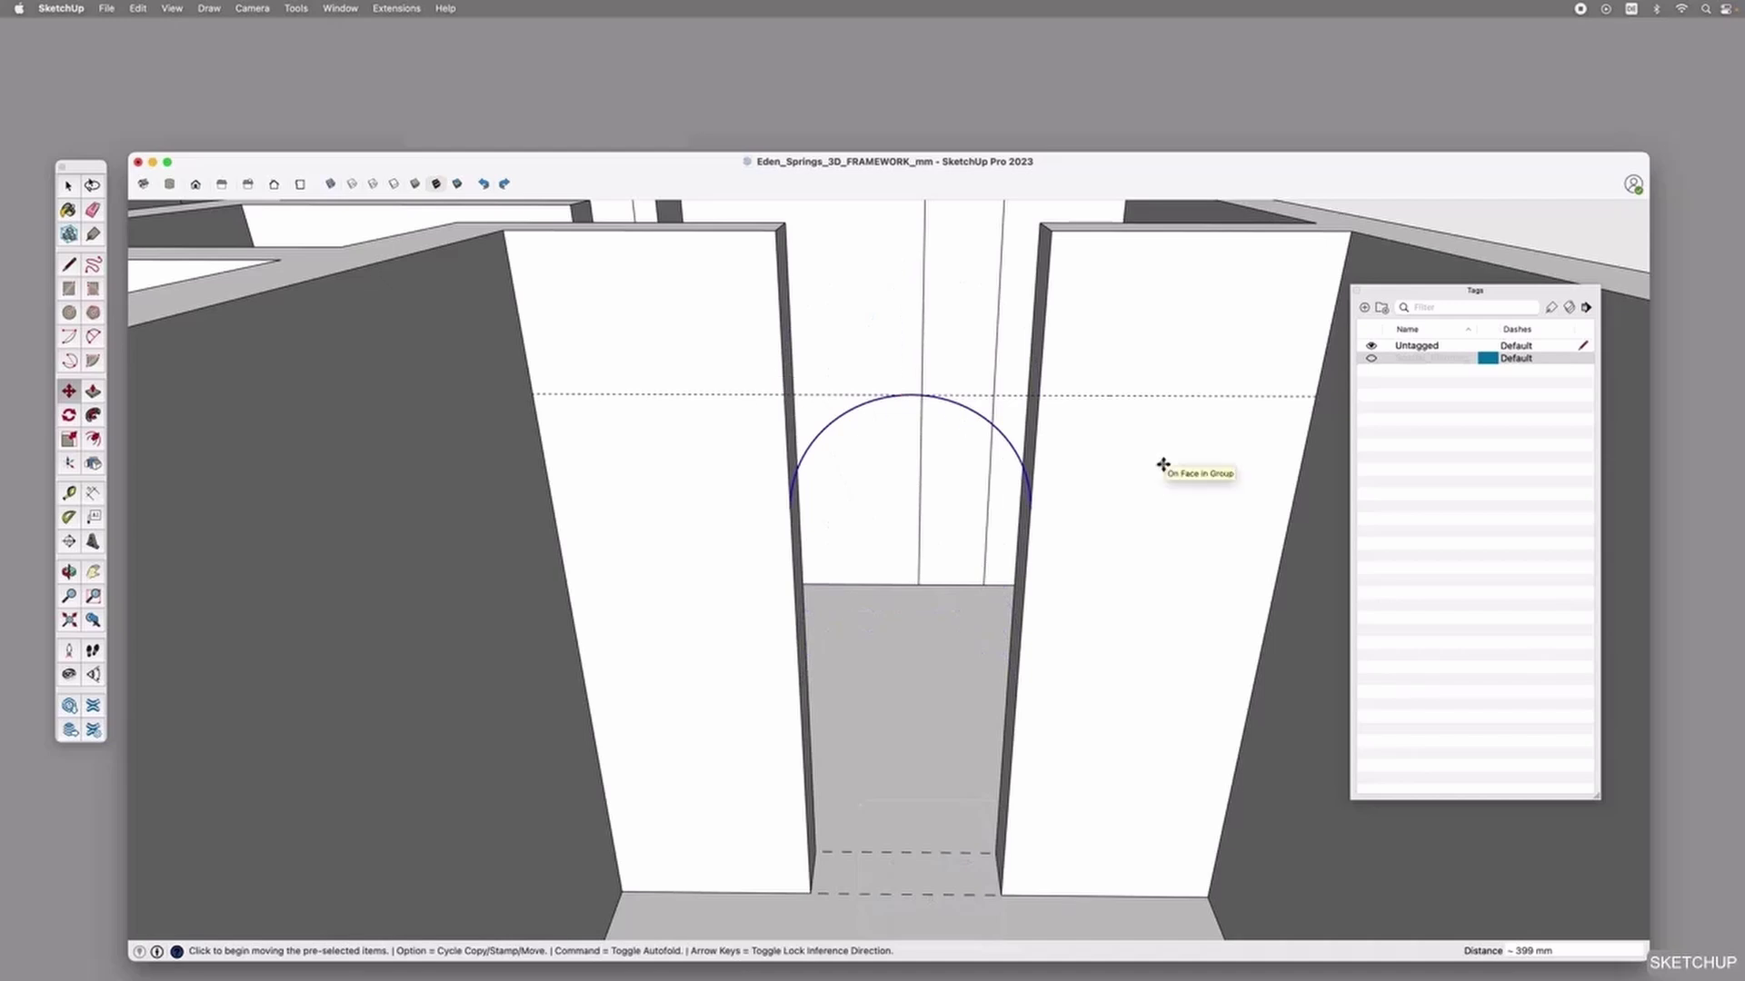
{"action": "key", "text": "space"}
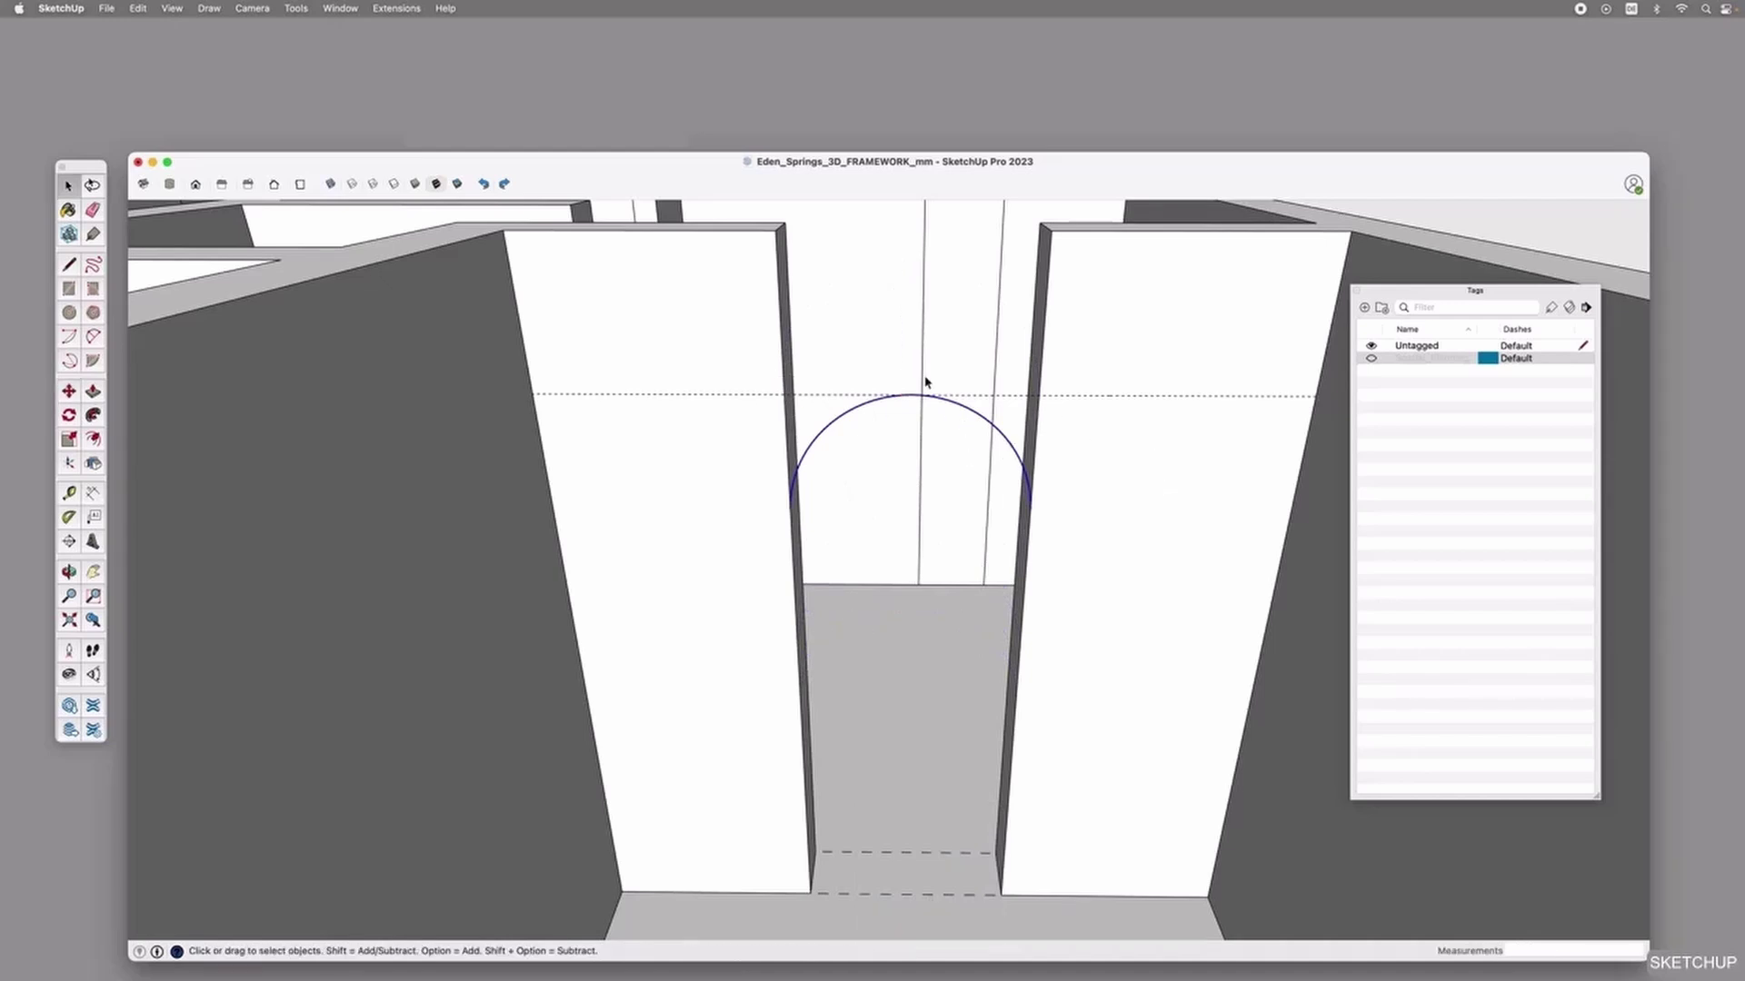
Draw a rectangle about 825 by 899 mm from the wall's upper inner corner to the arc's opposite lower end, closing the doorway's upper part.
{"action": "key", "text": "r"}
{"action": "left_click", "coordinate": [781, 225]}
{"action": "scroll", "coordinate": [1045, 505], "scroll_direction": "up", "scroll_amount": 4}
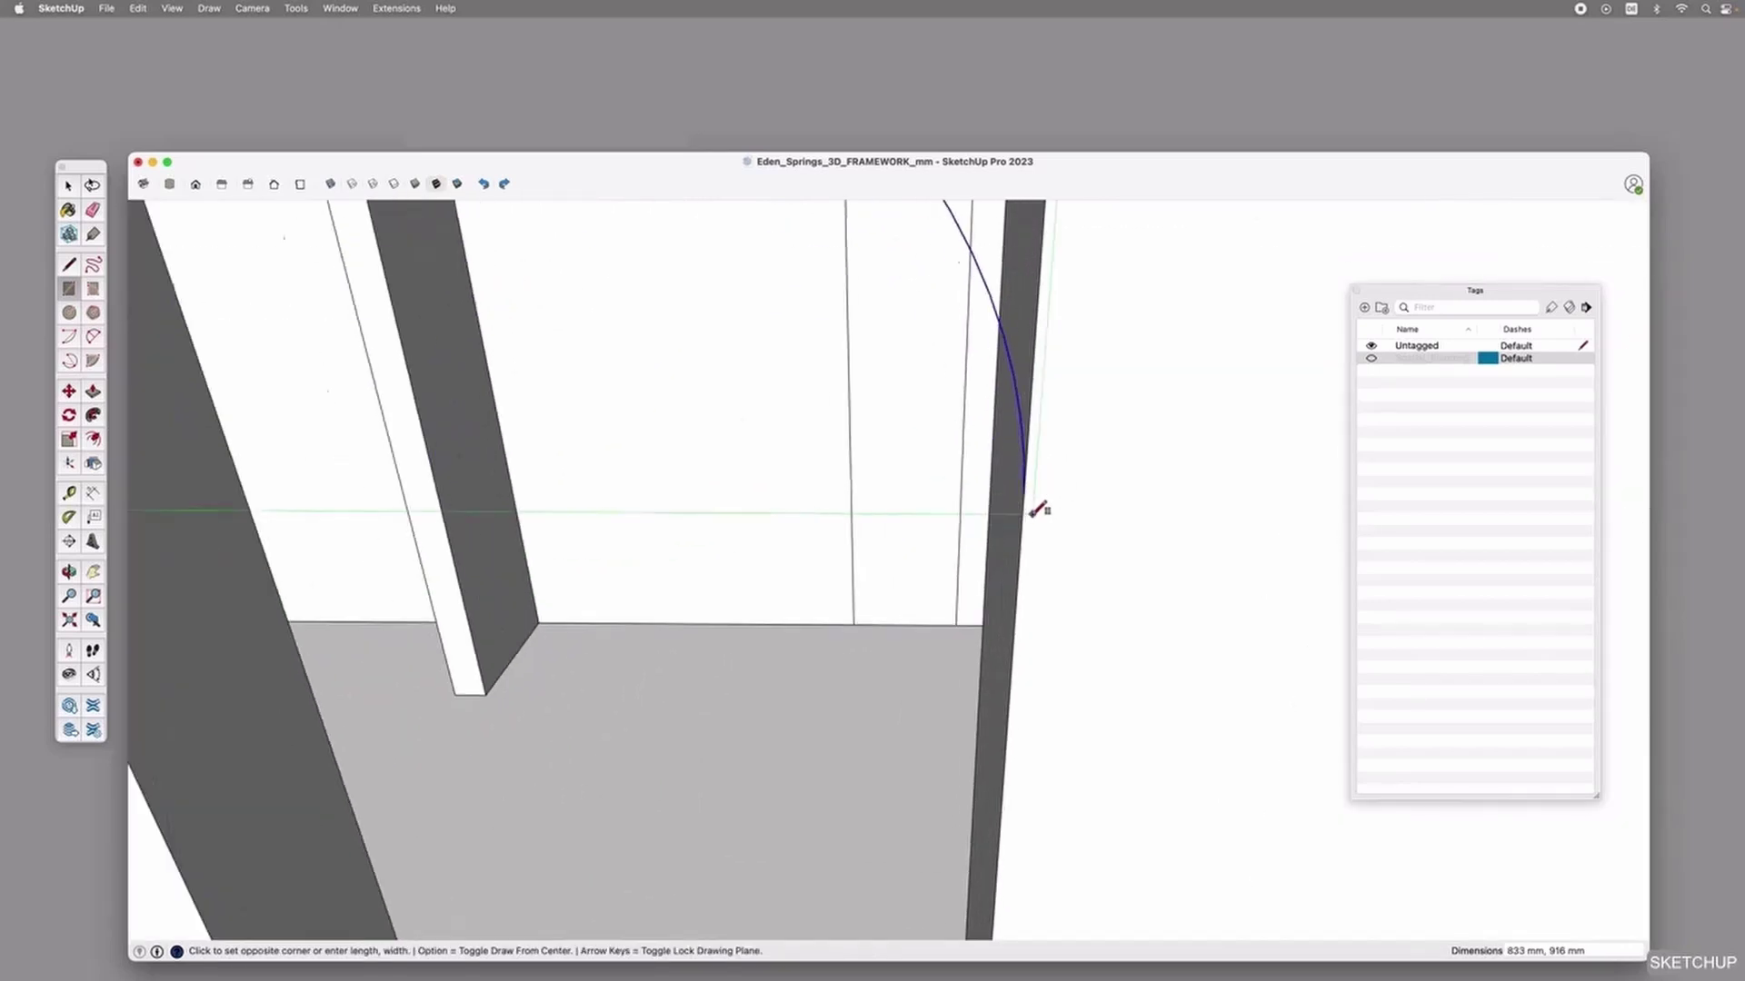
{"action": "scroll", "coordinate": [1038, 510], "scroll_direction": "up", "scroll_amount": 4}
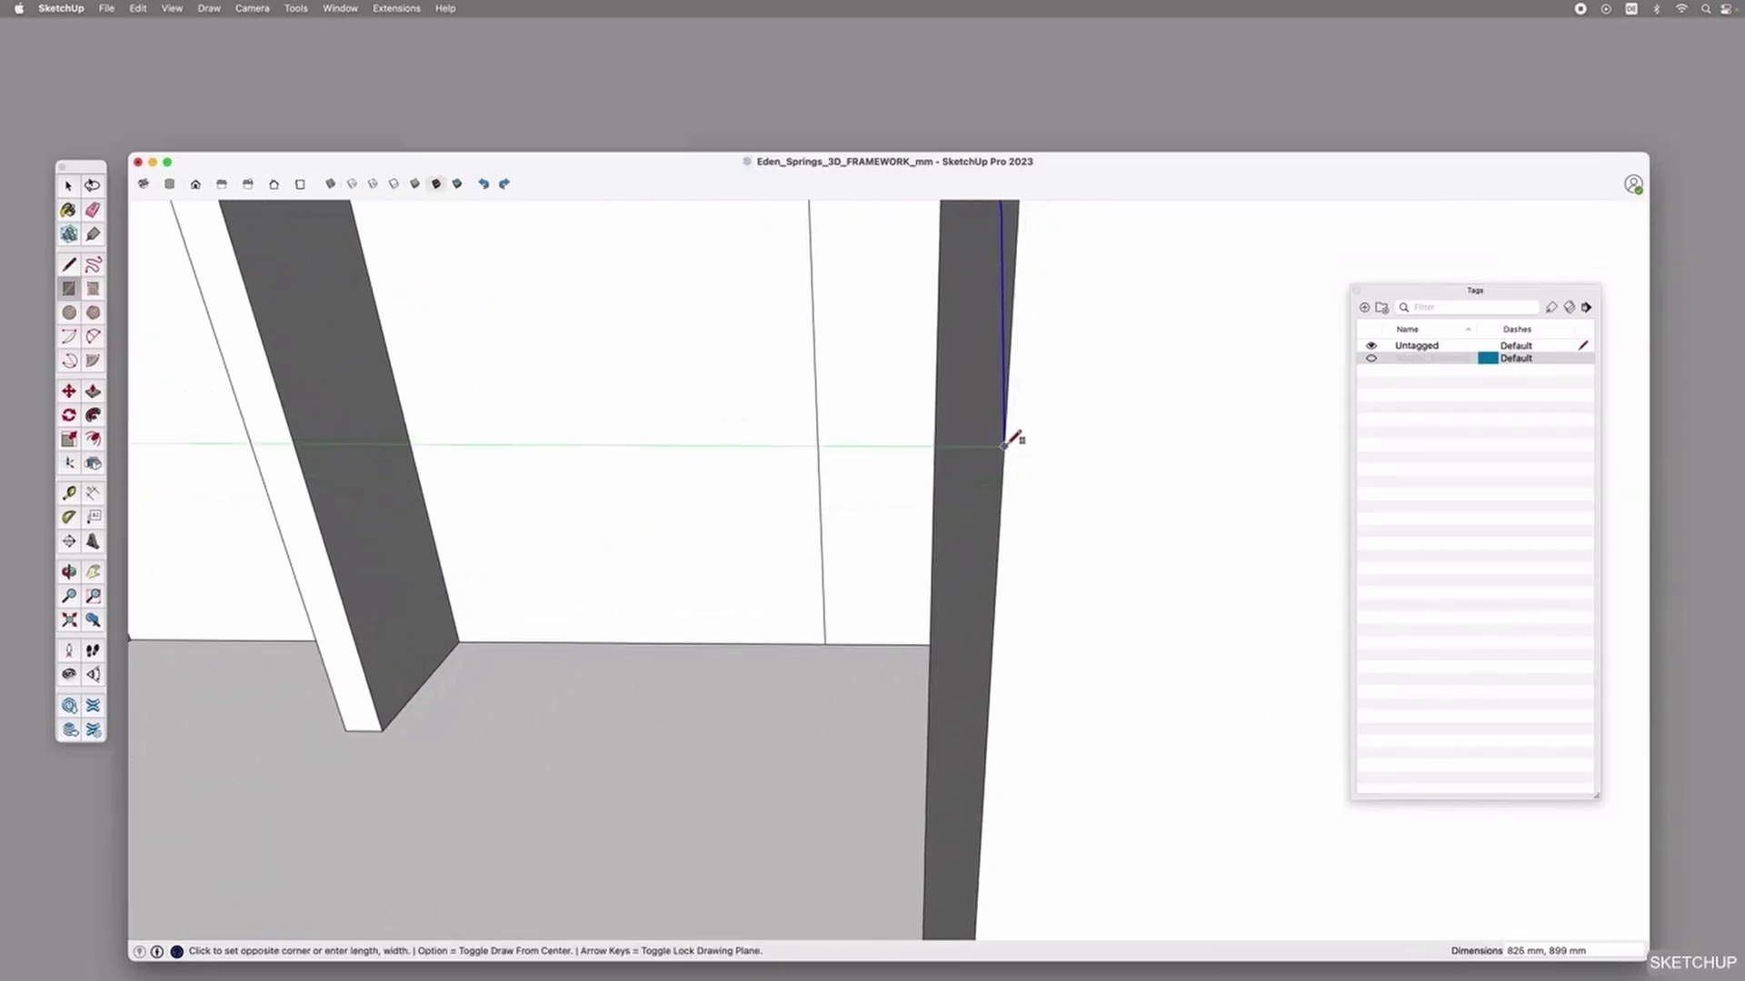
{"action": "left_click", "coordinate": [1009, 441]}
{"action": "scroll", "coordinate": [1070, 542], "scroll_direction": "down", "scroll_amount": 3}
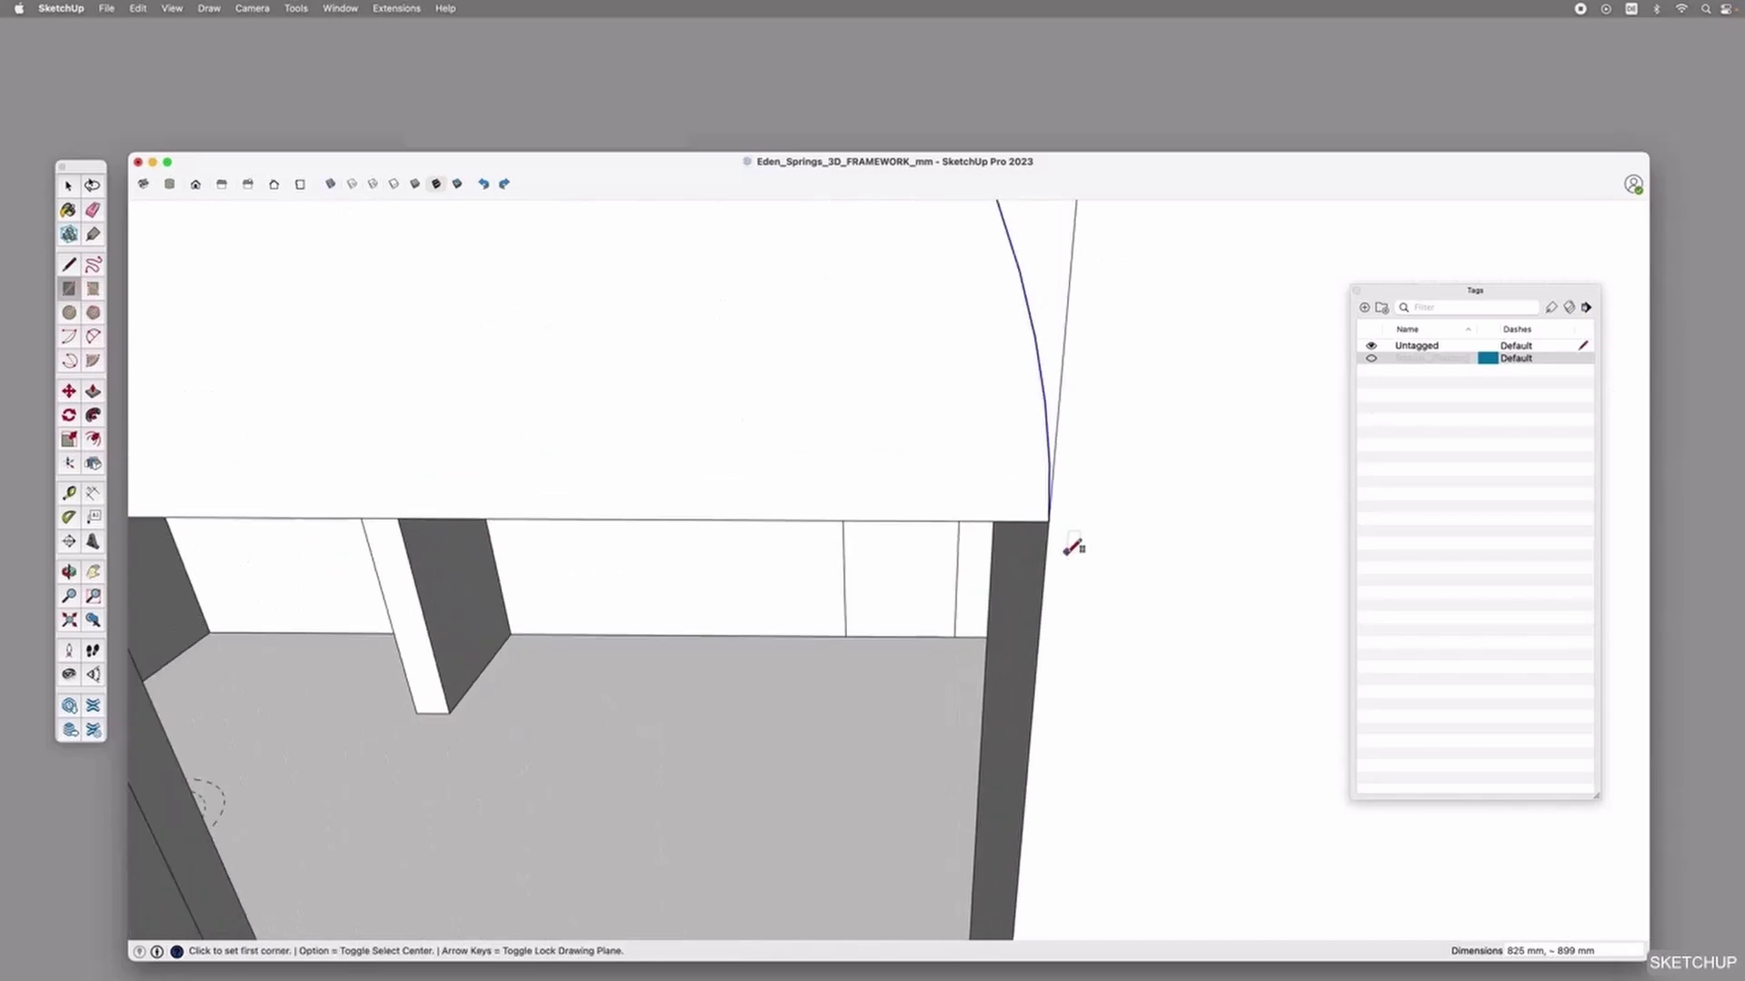
{"action": "scroll", "coordinate": [1074, 544], "scroll_direction": "down", "scroll_amount": 4}
Delete the straight edge beneath the arc and the horizontal guide, leaving an arched panel above the bathroom doorway.
{"action": "key", "text": "space"}
{"action": "left_click", "coordinate": [942, 499]}
{"action": "scroll", "coordinate": [942, 498], "scroll_direction": "down", "scroll_amount": 1}
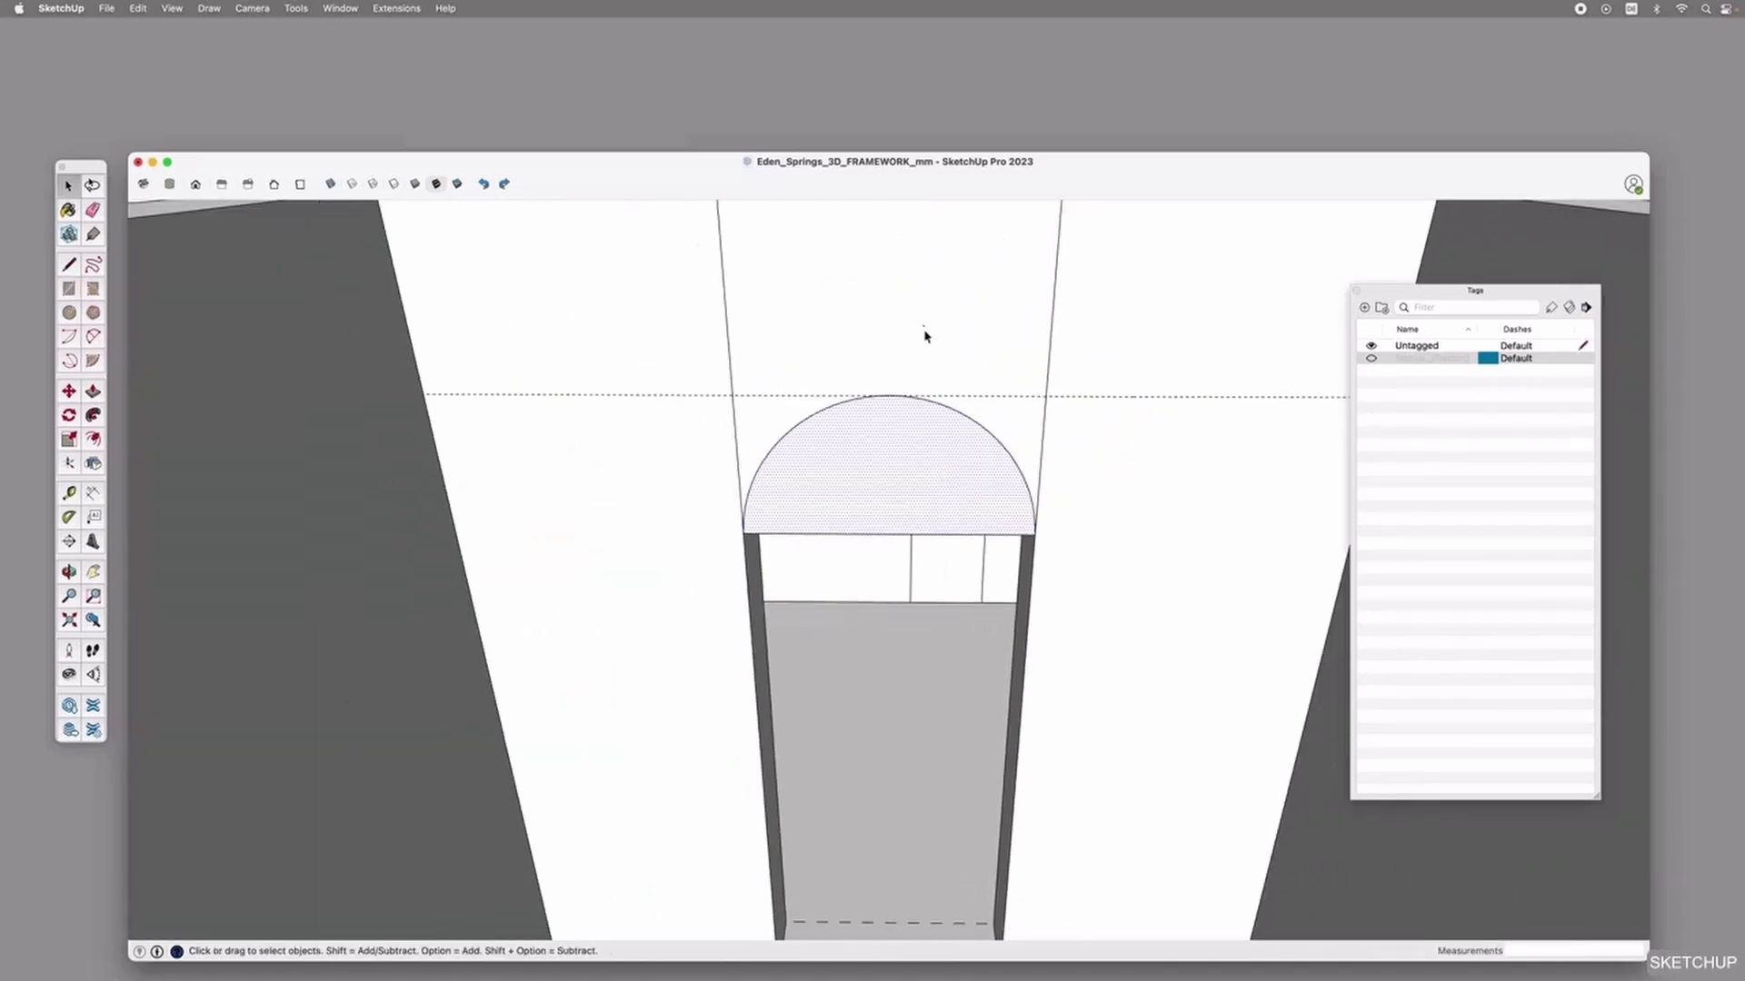
{"action": "left_click", "coordinate": [925, 336]}
{"action": "scroll", "coordinate": [919, 500], "scroll_direction": "down", "scroll_amount": 2}
{"action": "left_click", "coordinate": [927, 515]}
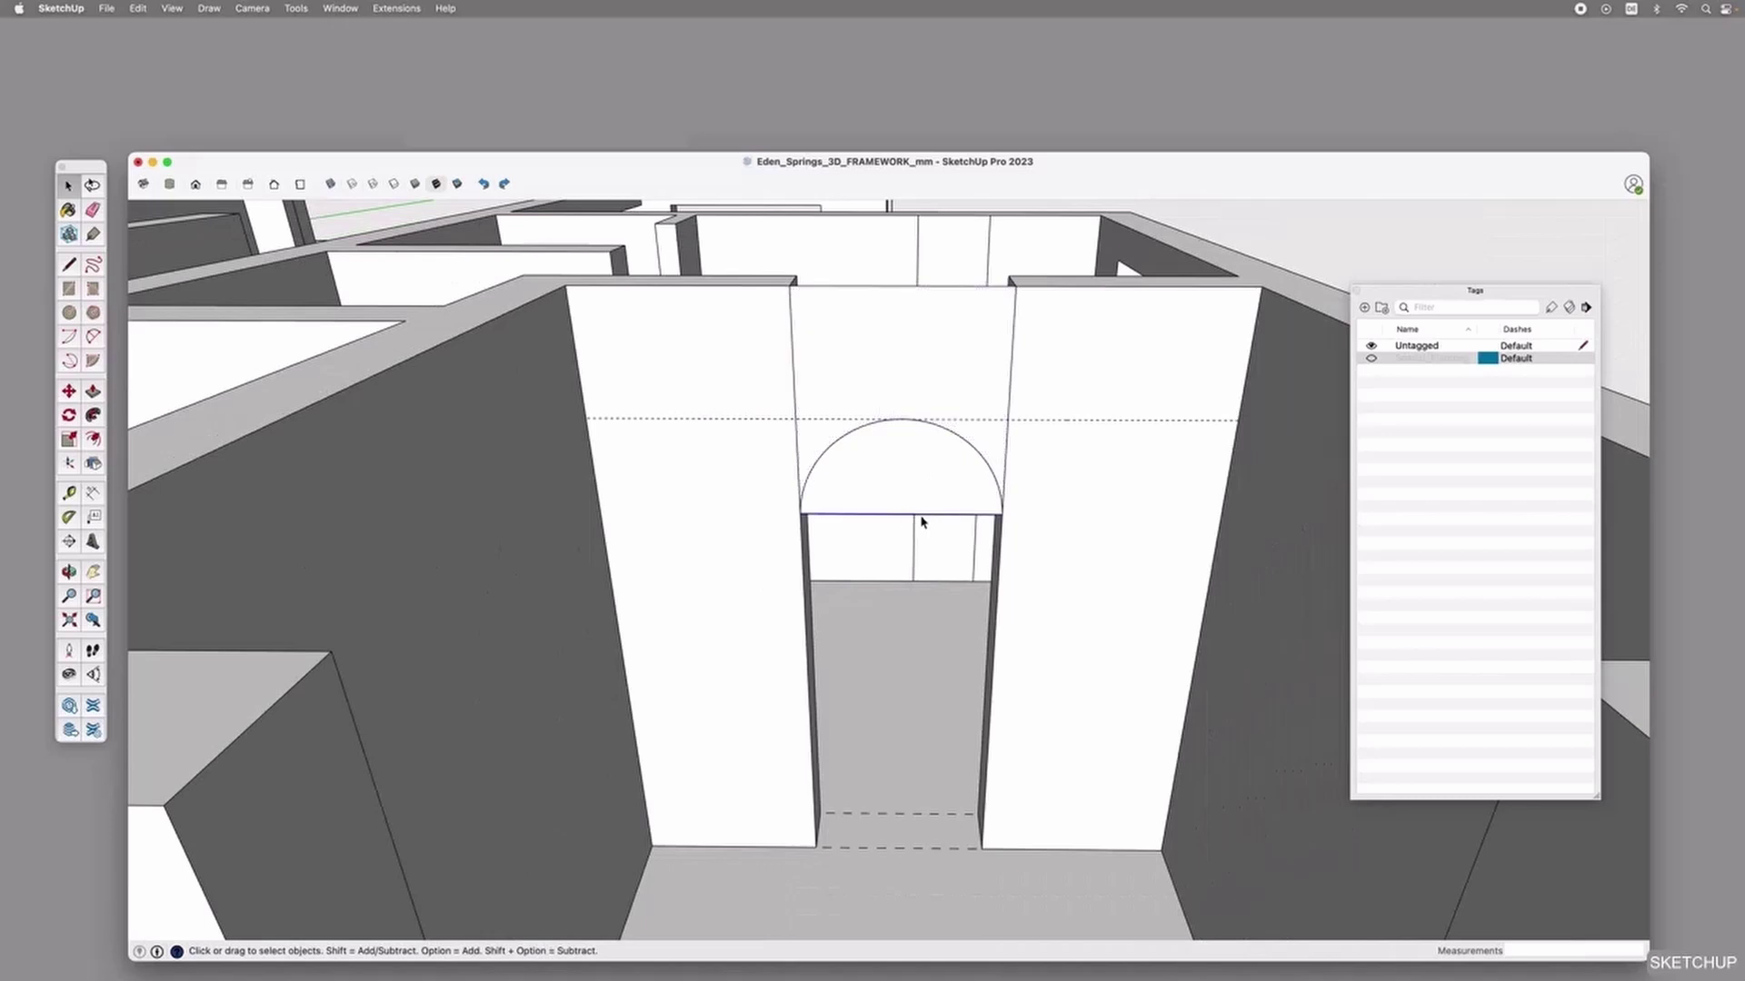
{"action": "key", "text": "Delete"}
{"action": "middle_click_drag", "start_coordinate": [815, 437], "coordinate": [805, 390]}
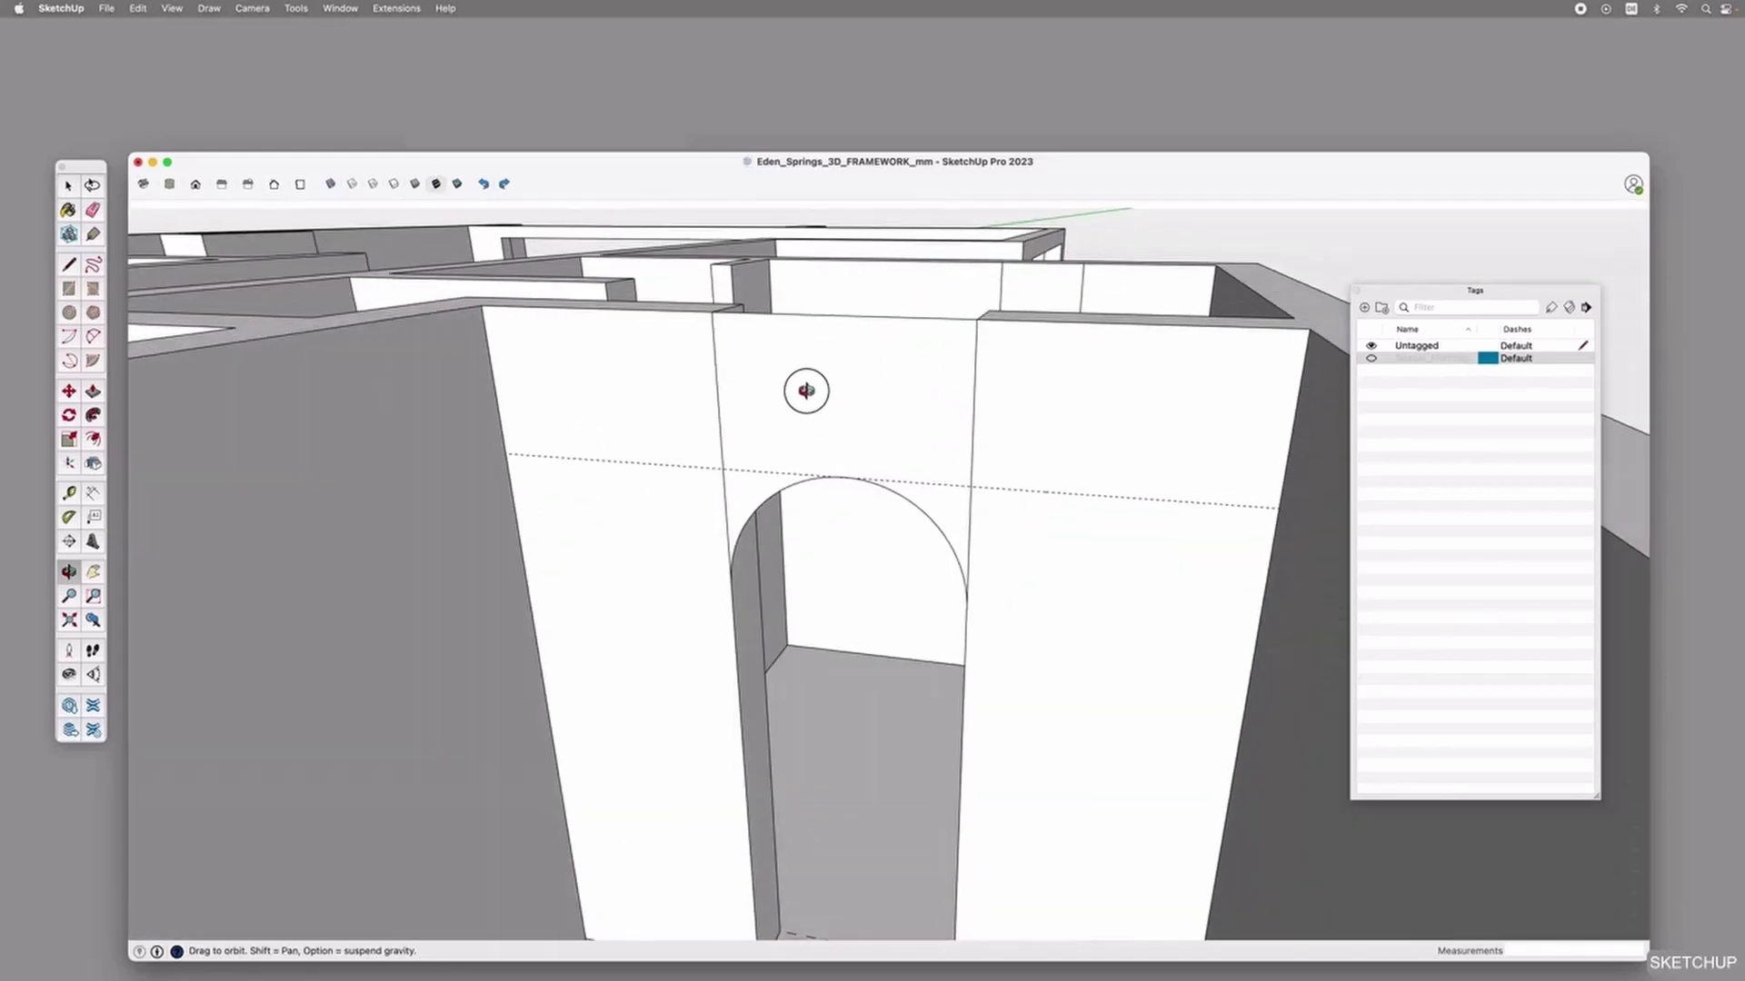
{"action": "left_click", "coordinate": [689, 472]}
{"action": "left_click", "coordinate": [689, 472]}
Cut the arched panel with its bounding edges and paste it in place inside the walls group.
{"action": "left_click", "coordinate": [789, 443]}
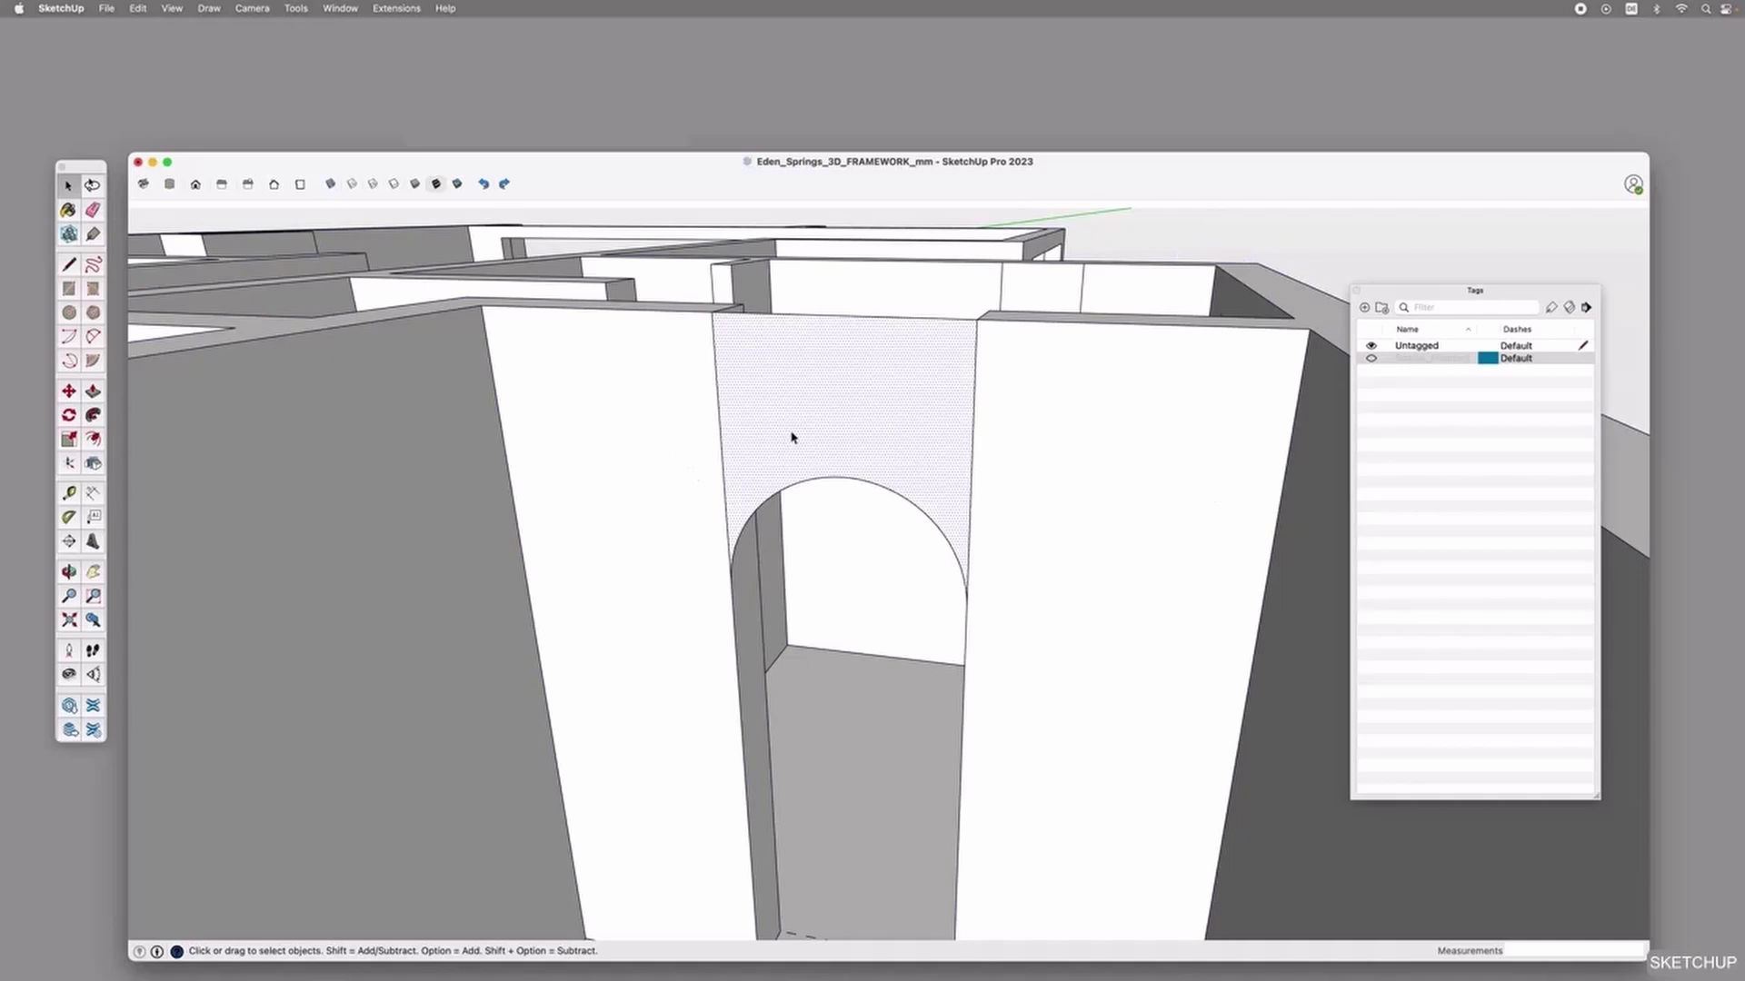
{"action": "double_click", "coordinate": [815, 432]}
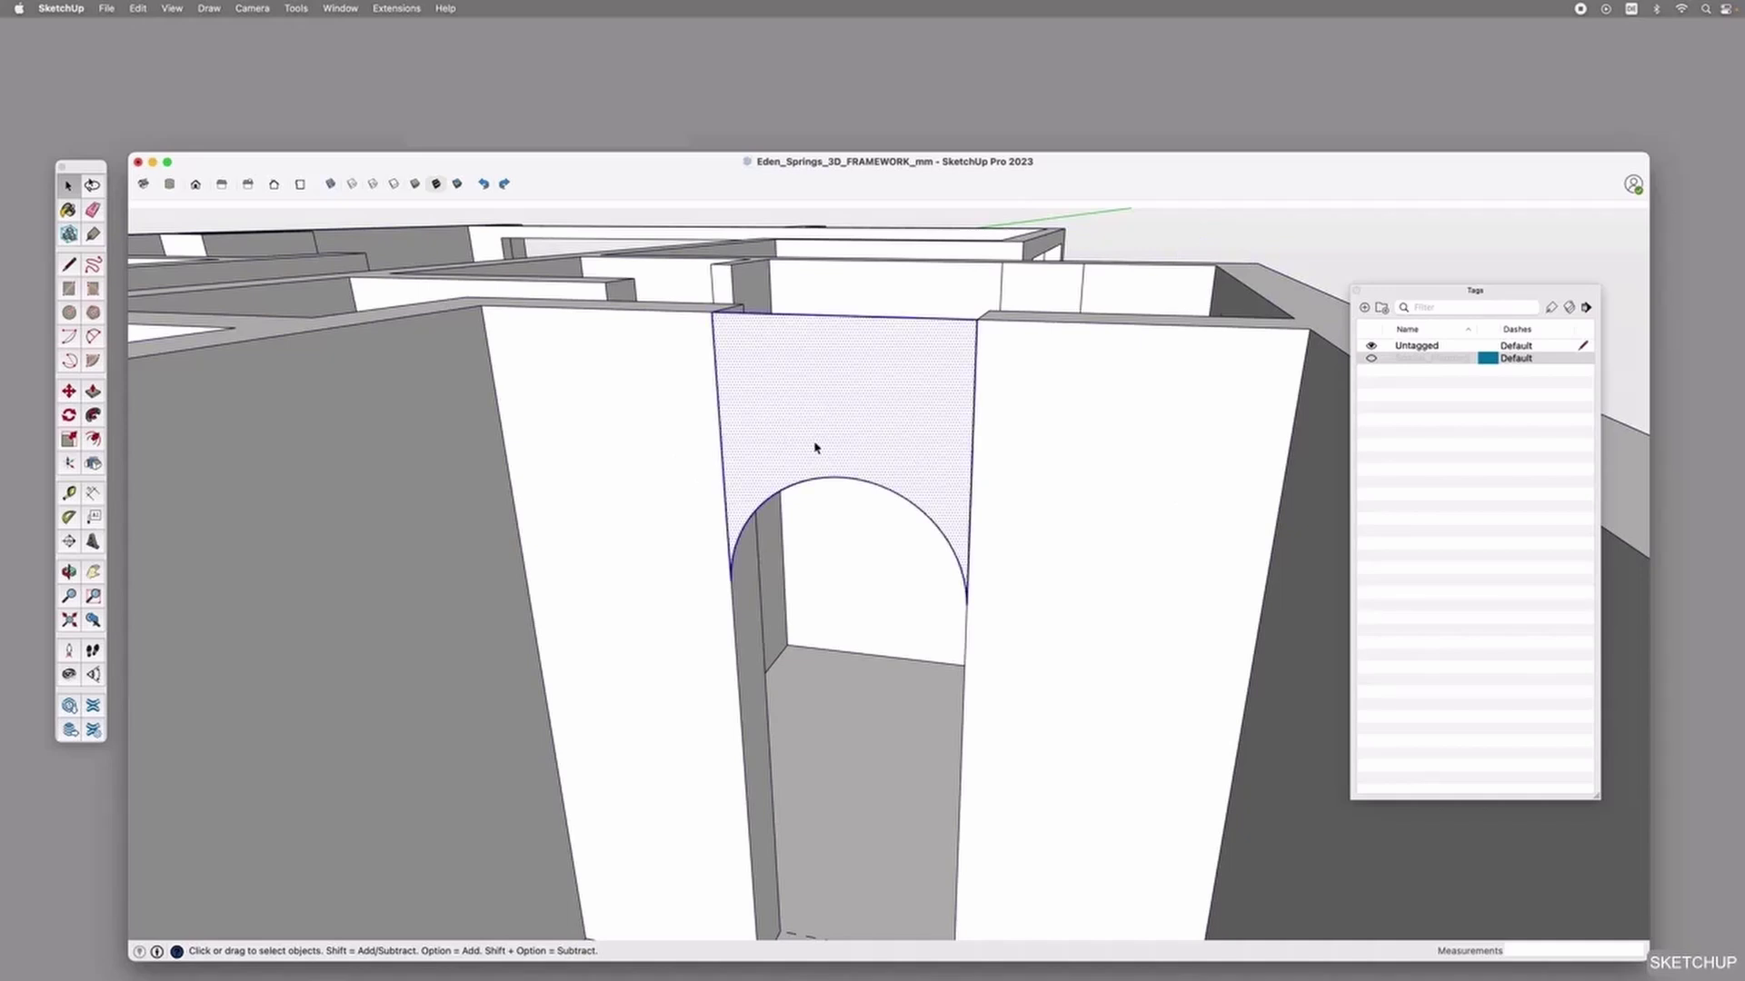
{"action": "left_click", "coordinate": [856, 433]}
{"action": "double_click", "coordinate": [828, 431]}
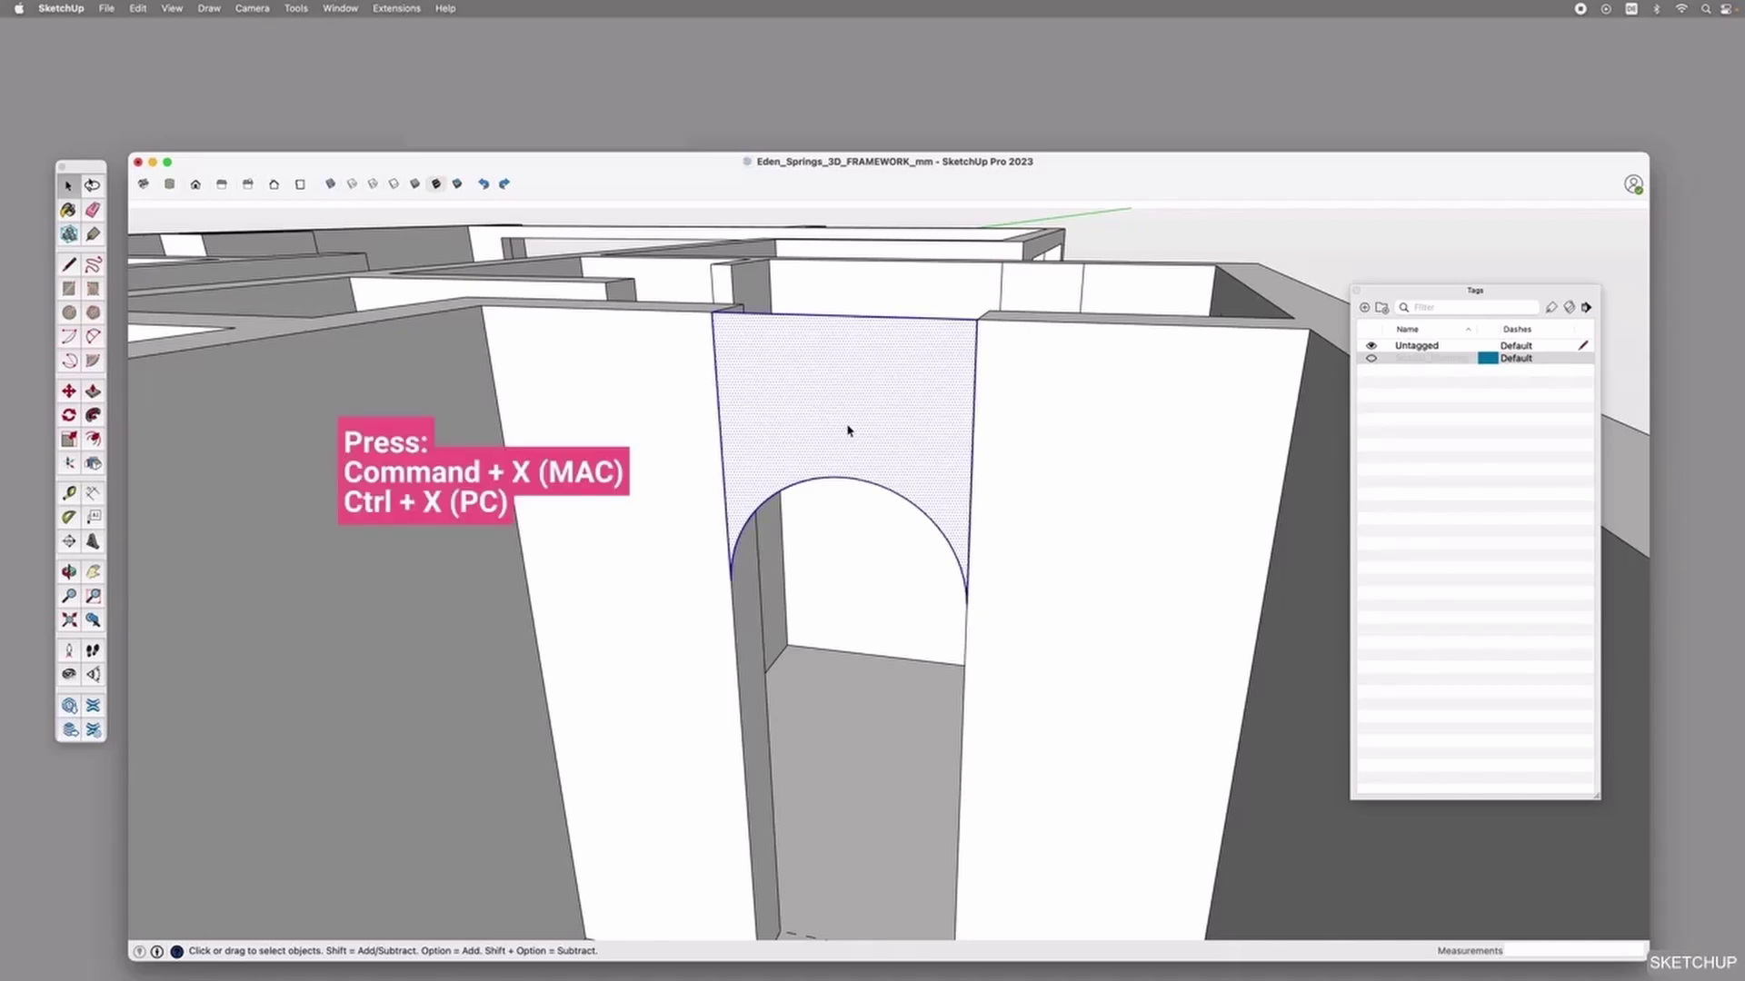
{"action": "key", "text": "super+x"}
{"action": "left_click", "coordinate": [709, 410]}
{"action": "mouse_move", "coordinate": [701, 420]}
{"action": "middle_mouse_down"}
{"action": "mouse_move", "coordinate": [700, 394]}
{"action": "mouse_move", "coordinate": [696, 410]}
{"action": "middle_mouse_up"}
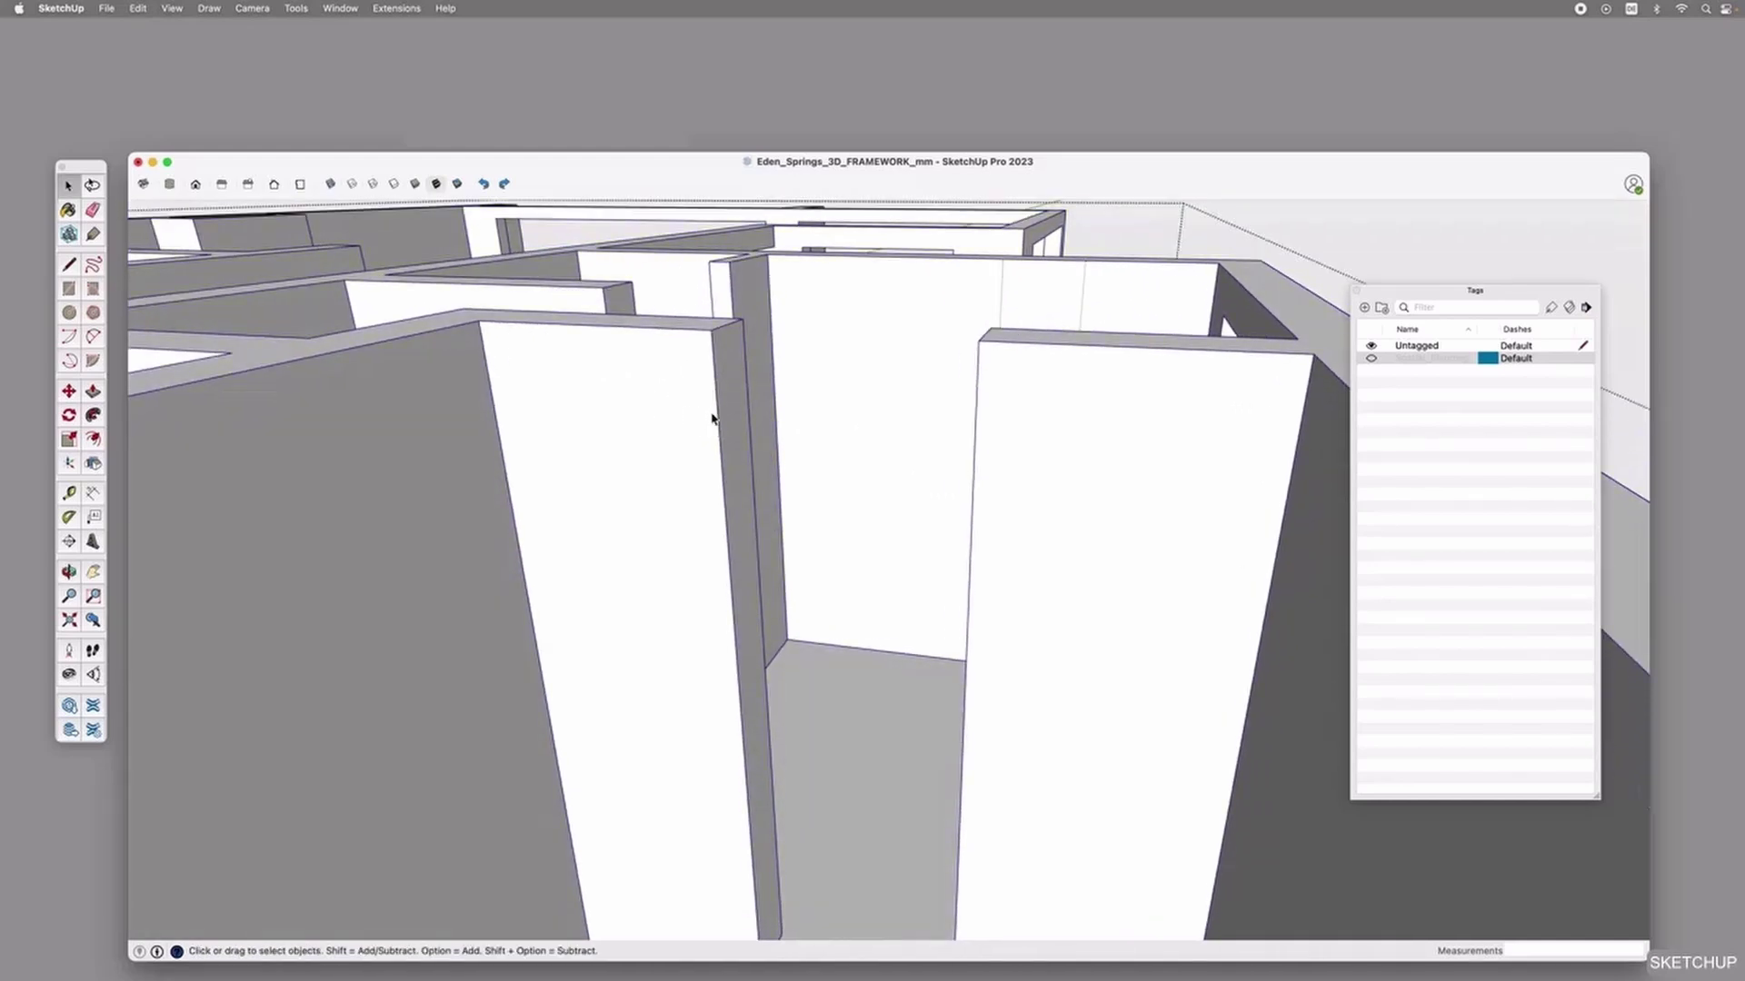
{"action": "left_click", "coordinate": [137, 7]}
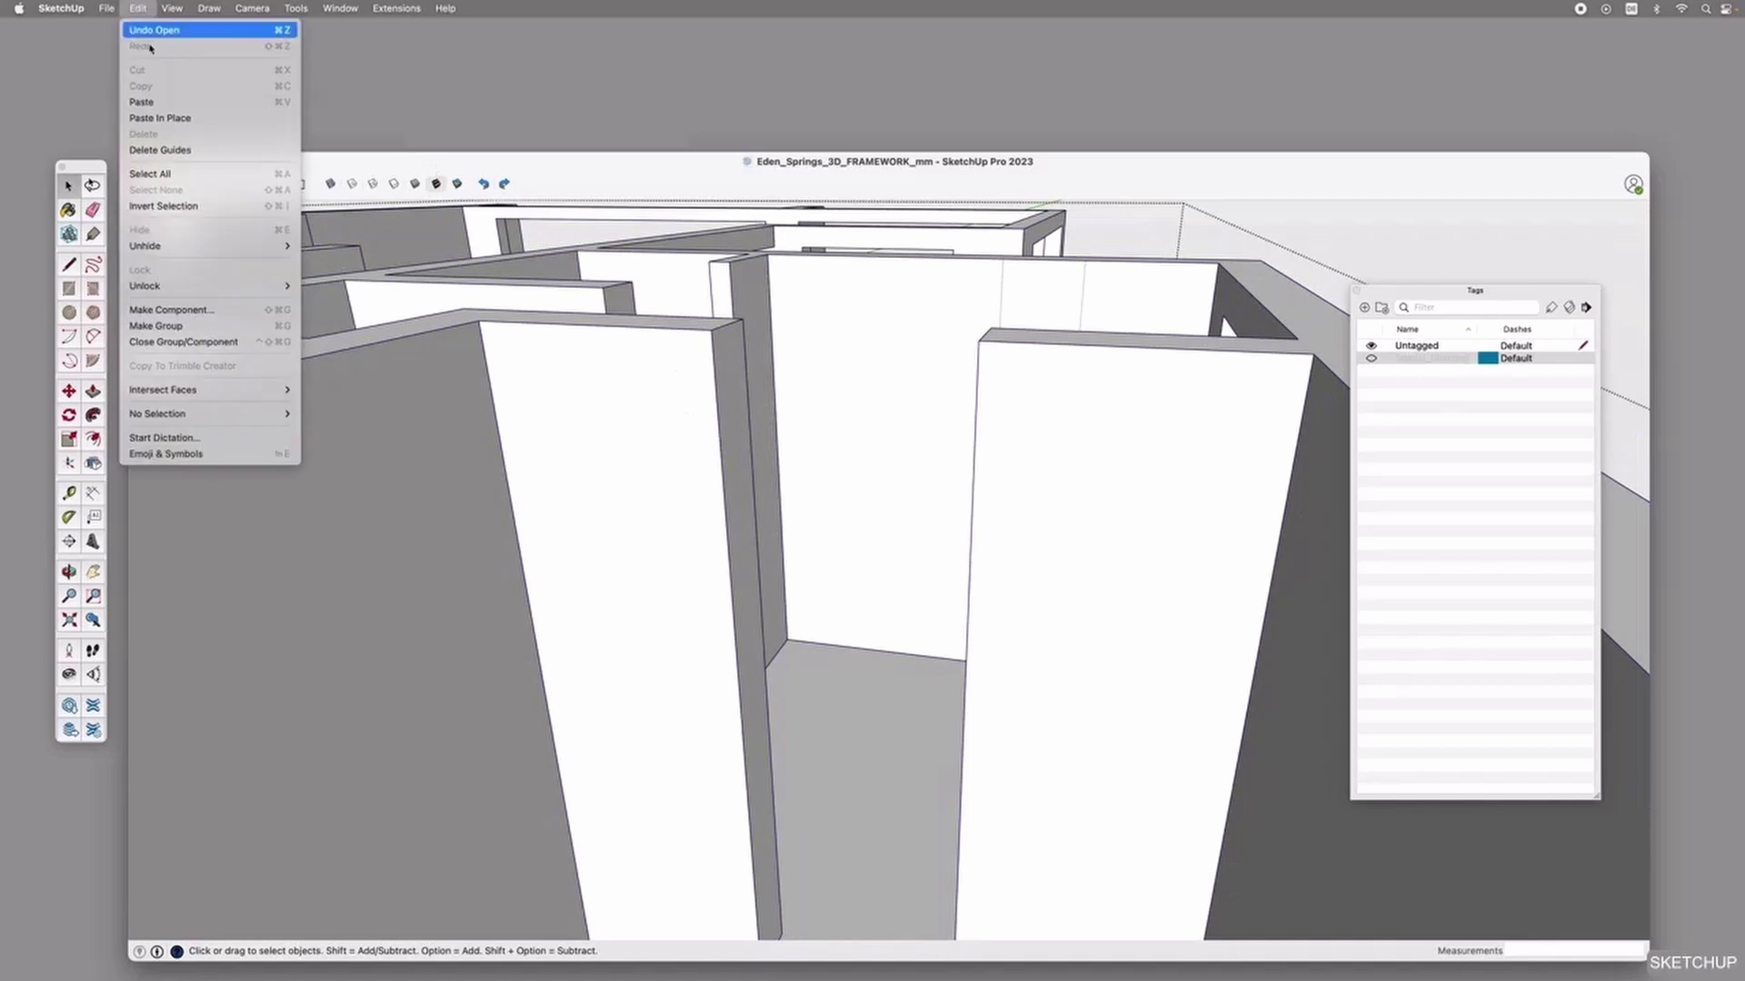
{"action": "left_click", "coordinate": [179, 118]}
Push/Pull the arched panel back to the full thickness of the adjoining walls.
{"action": "left_click", "coordinate": [757, 379]}
{"action": "middle_click_drag", "start_coordinate": [815, 387], "coordinate": [750, 488]}
{"action": "key", "text": "p"}
{"action": "left_click", "coordinate": [739, 491]}
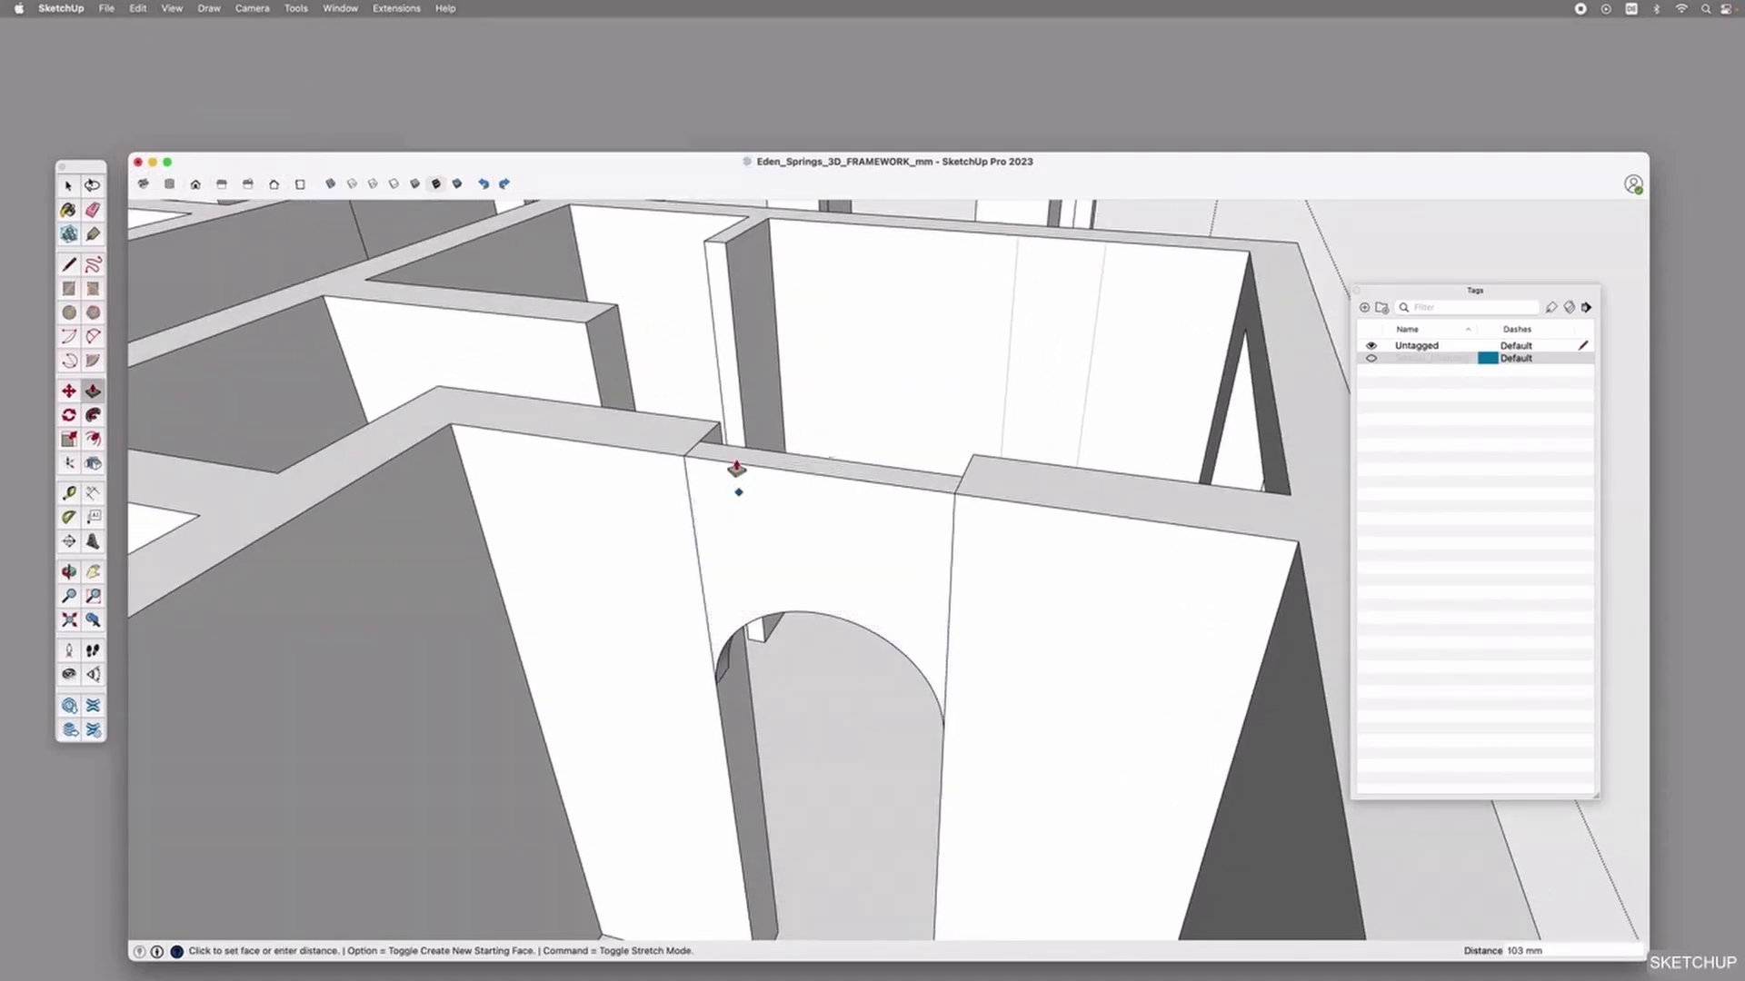
{"action": "left_click", "coordinate": [718, 433]}
Delete the seam edges between the arched panel and the adjoining walls on the top and front faces.
{"action": "key", "text": "space"}
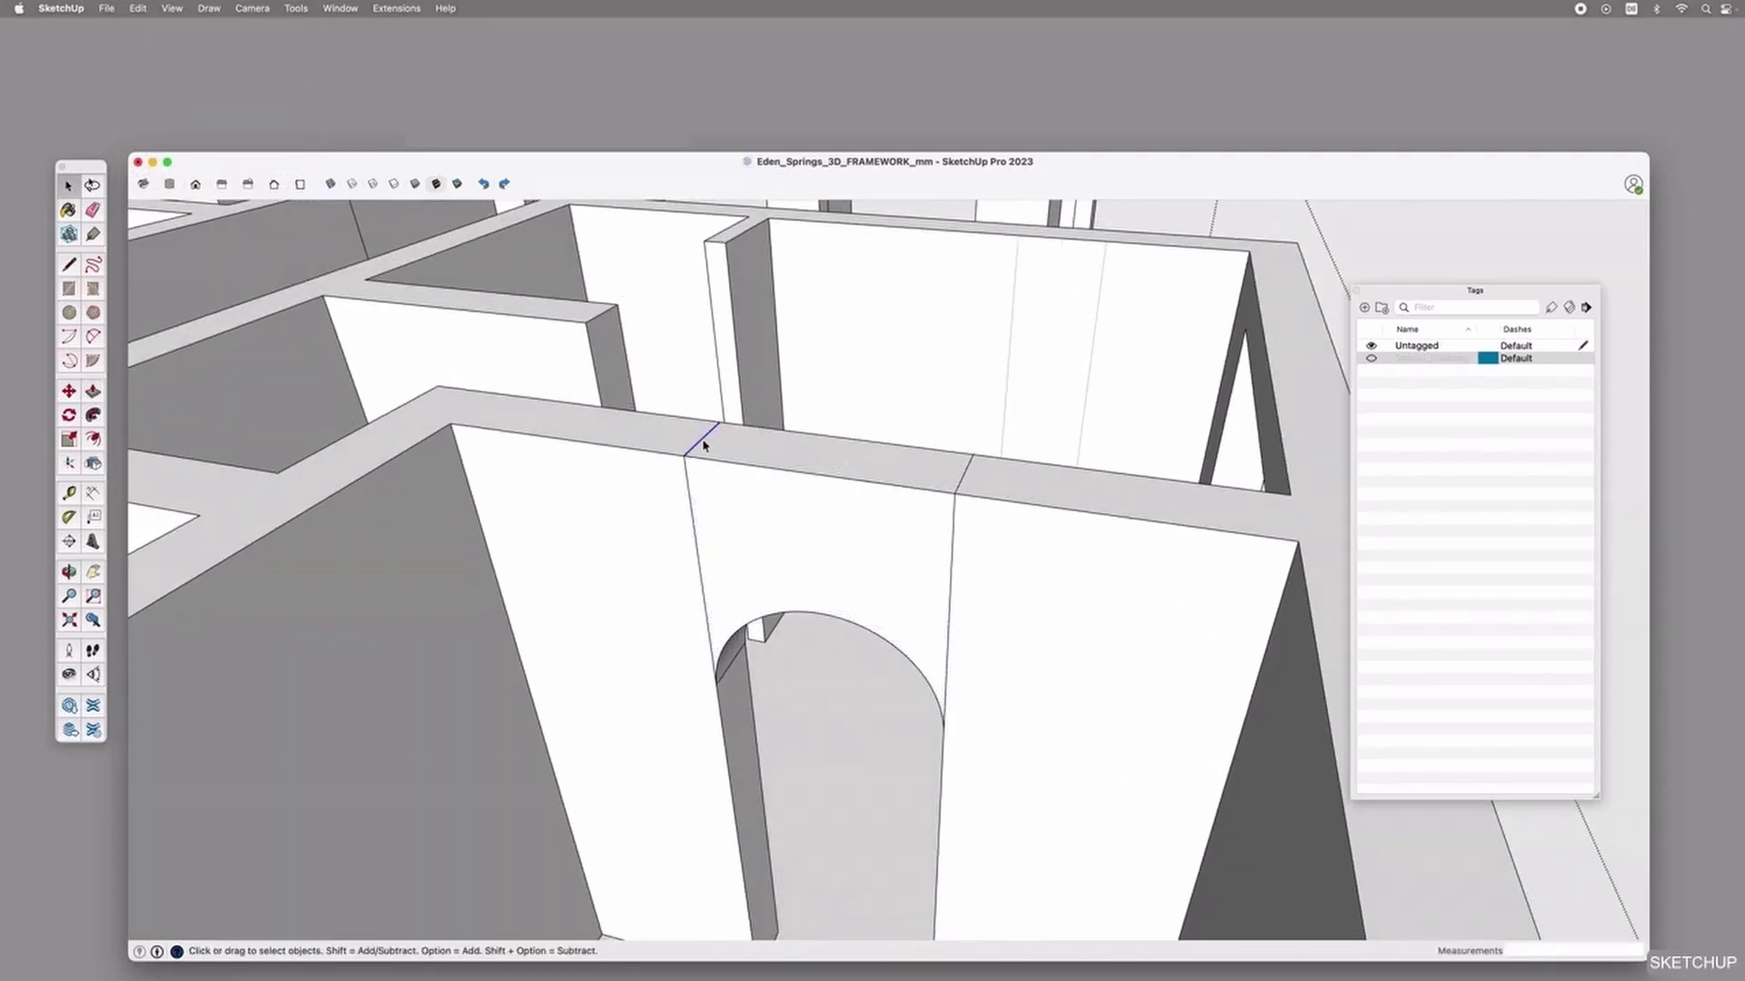
{"action": "left_click", "coordinate": [689, 511]}
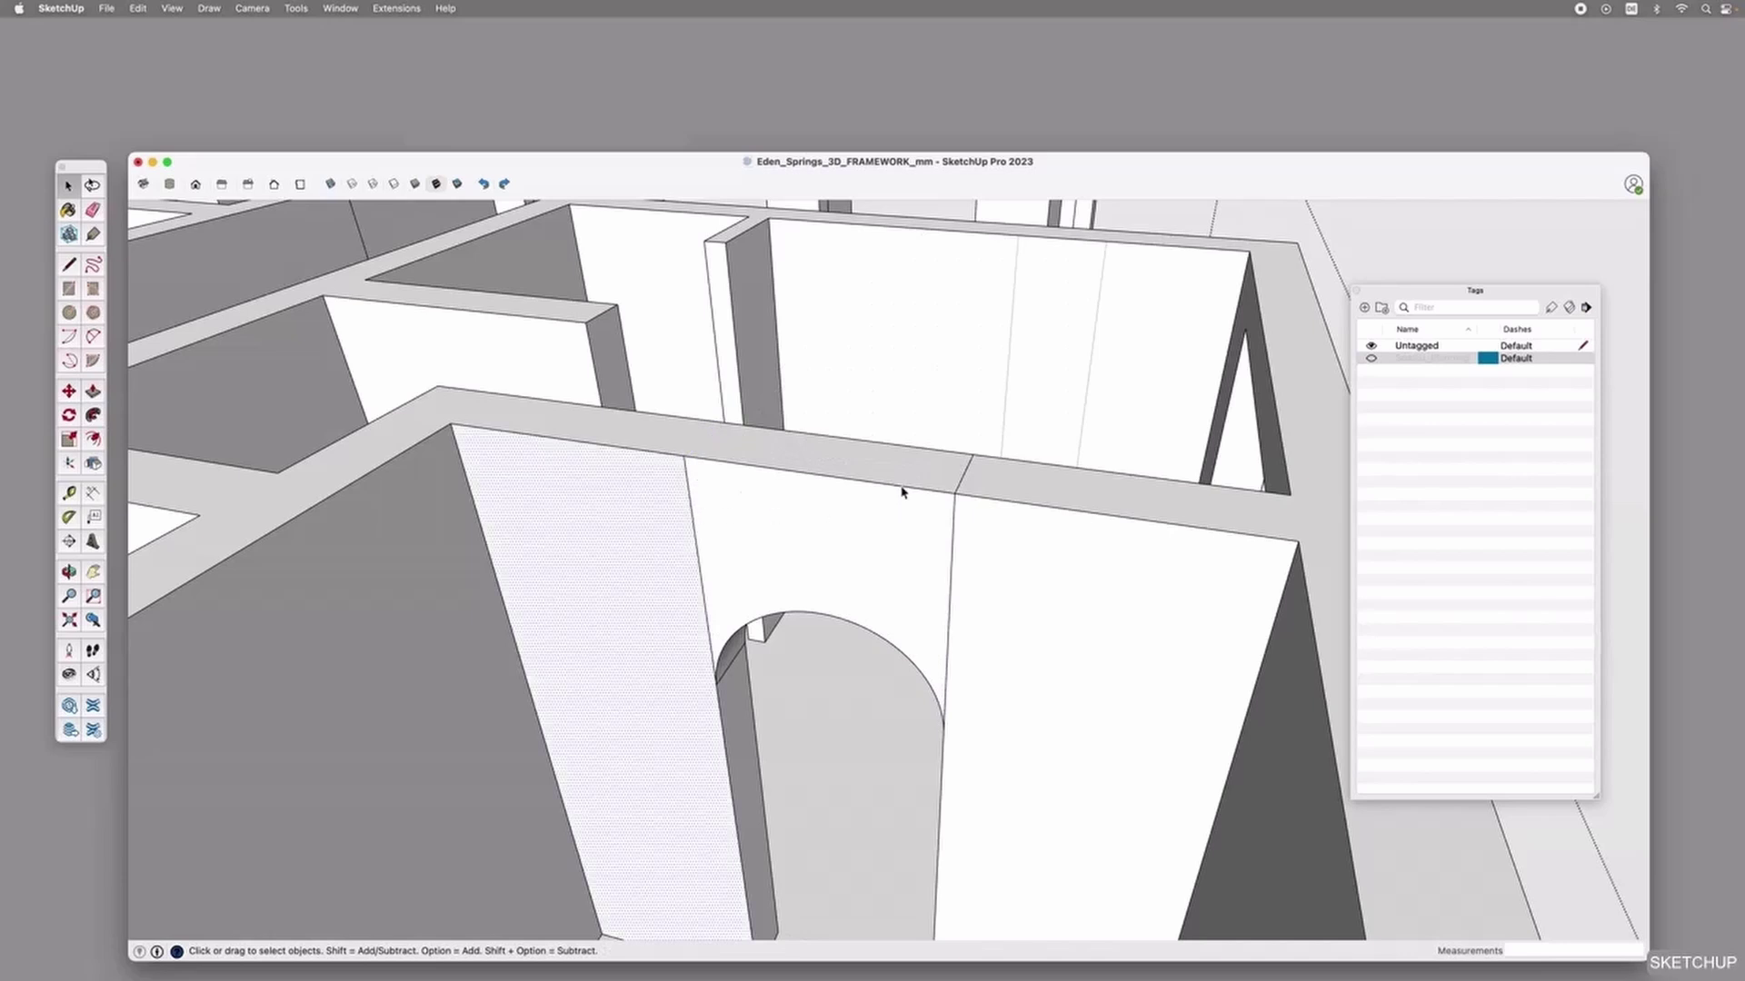
{"action": "left_click", "coordinate": [963, 479]}
{"action": "left_click", "coordinate": [954, 518]}
{"action": "key", "text": "Delete"}
{"action": "left_click", "coordinate": [963, 478]}
{"action": "left_click", "coordinate": [965, 477]}
{"action": "key", "text": "Delete"}
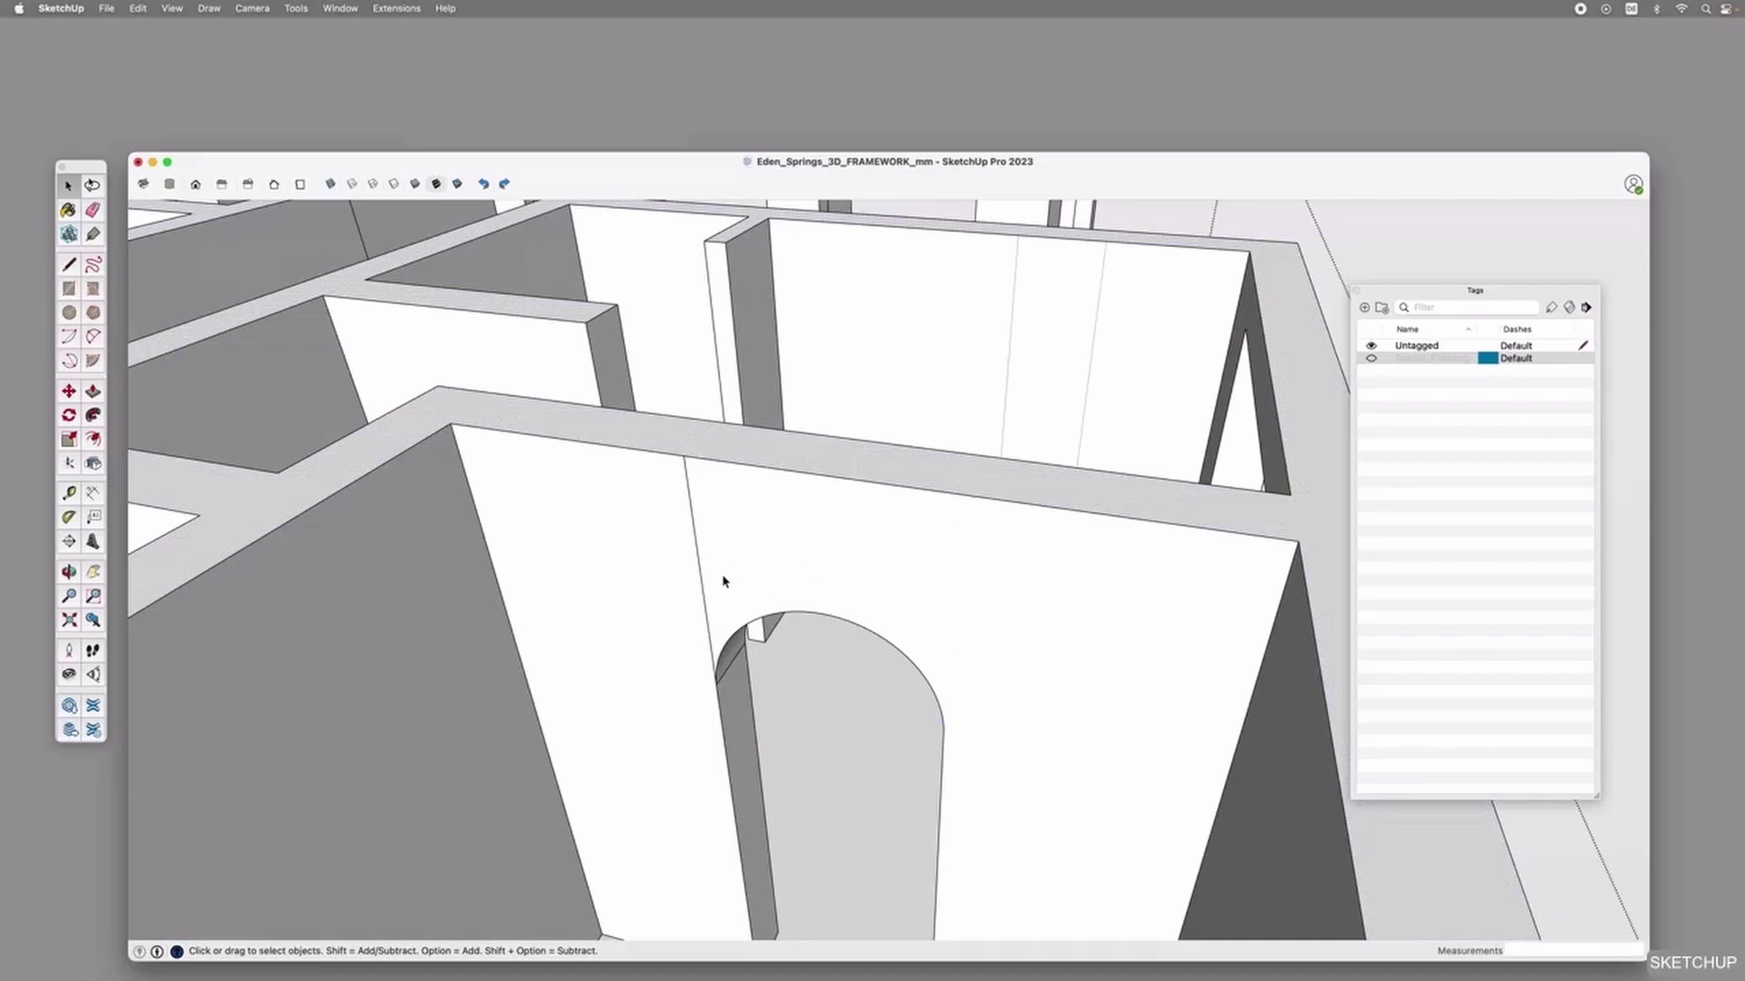
Try to delete the edge between the arch's curved underside and the doorway's straight jamb.
{"action": "scroll", "coordinate": [718, 636], "scroll_direction": "up", "scroll_amount": 5}
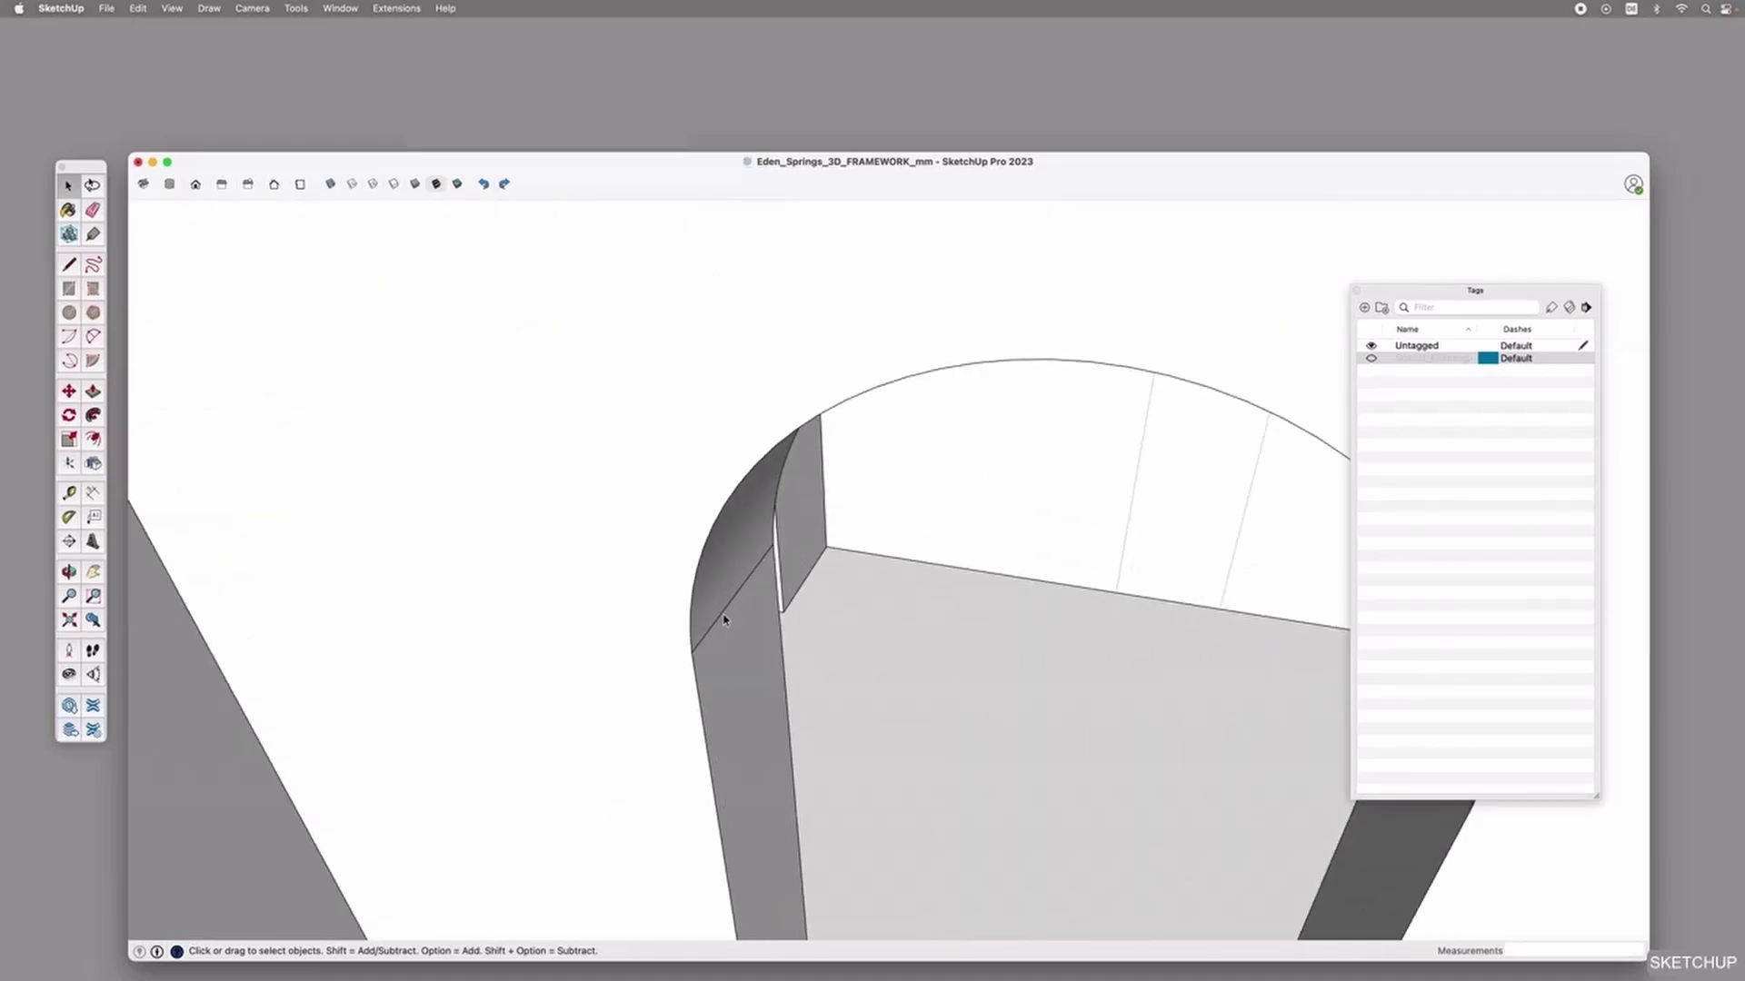
{"action": "left_click", "coordinate": [724, 620]}
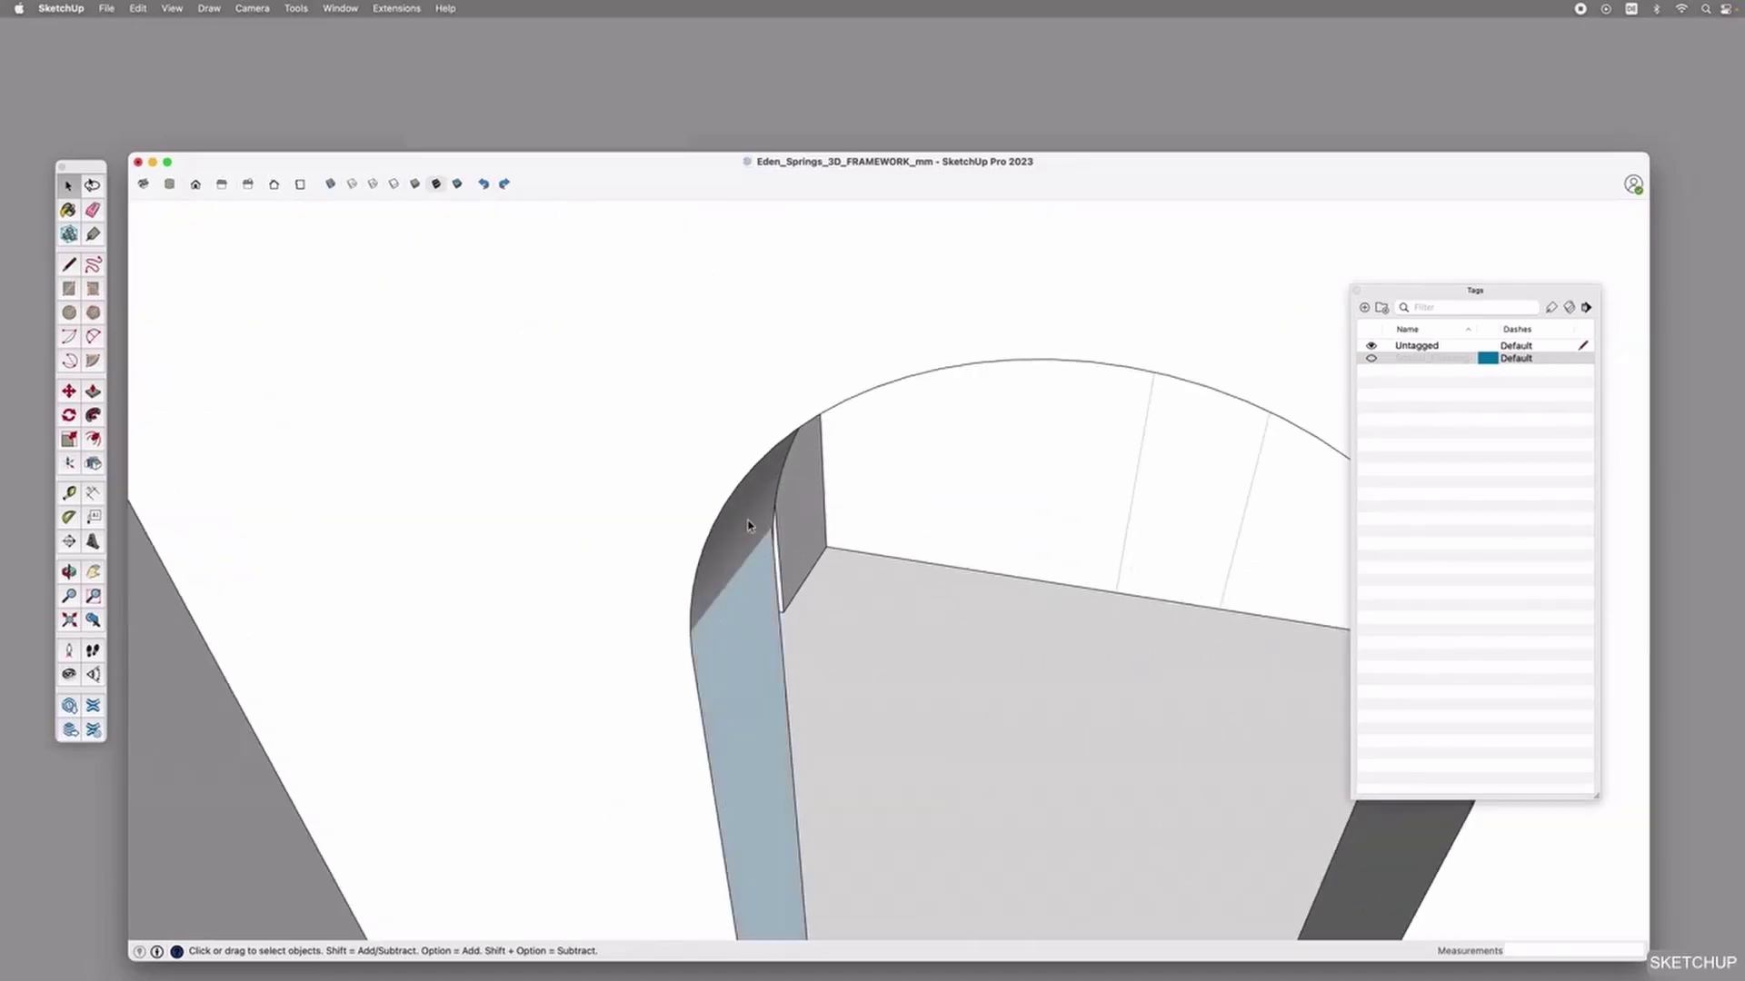
{"action": "middle_click_drag", "start_coordinate": [793, 702], "coordinate": [804, 619]}
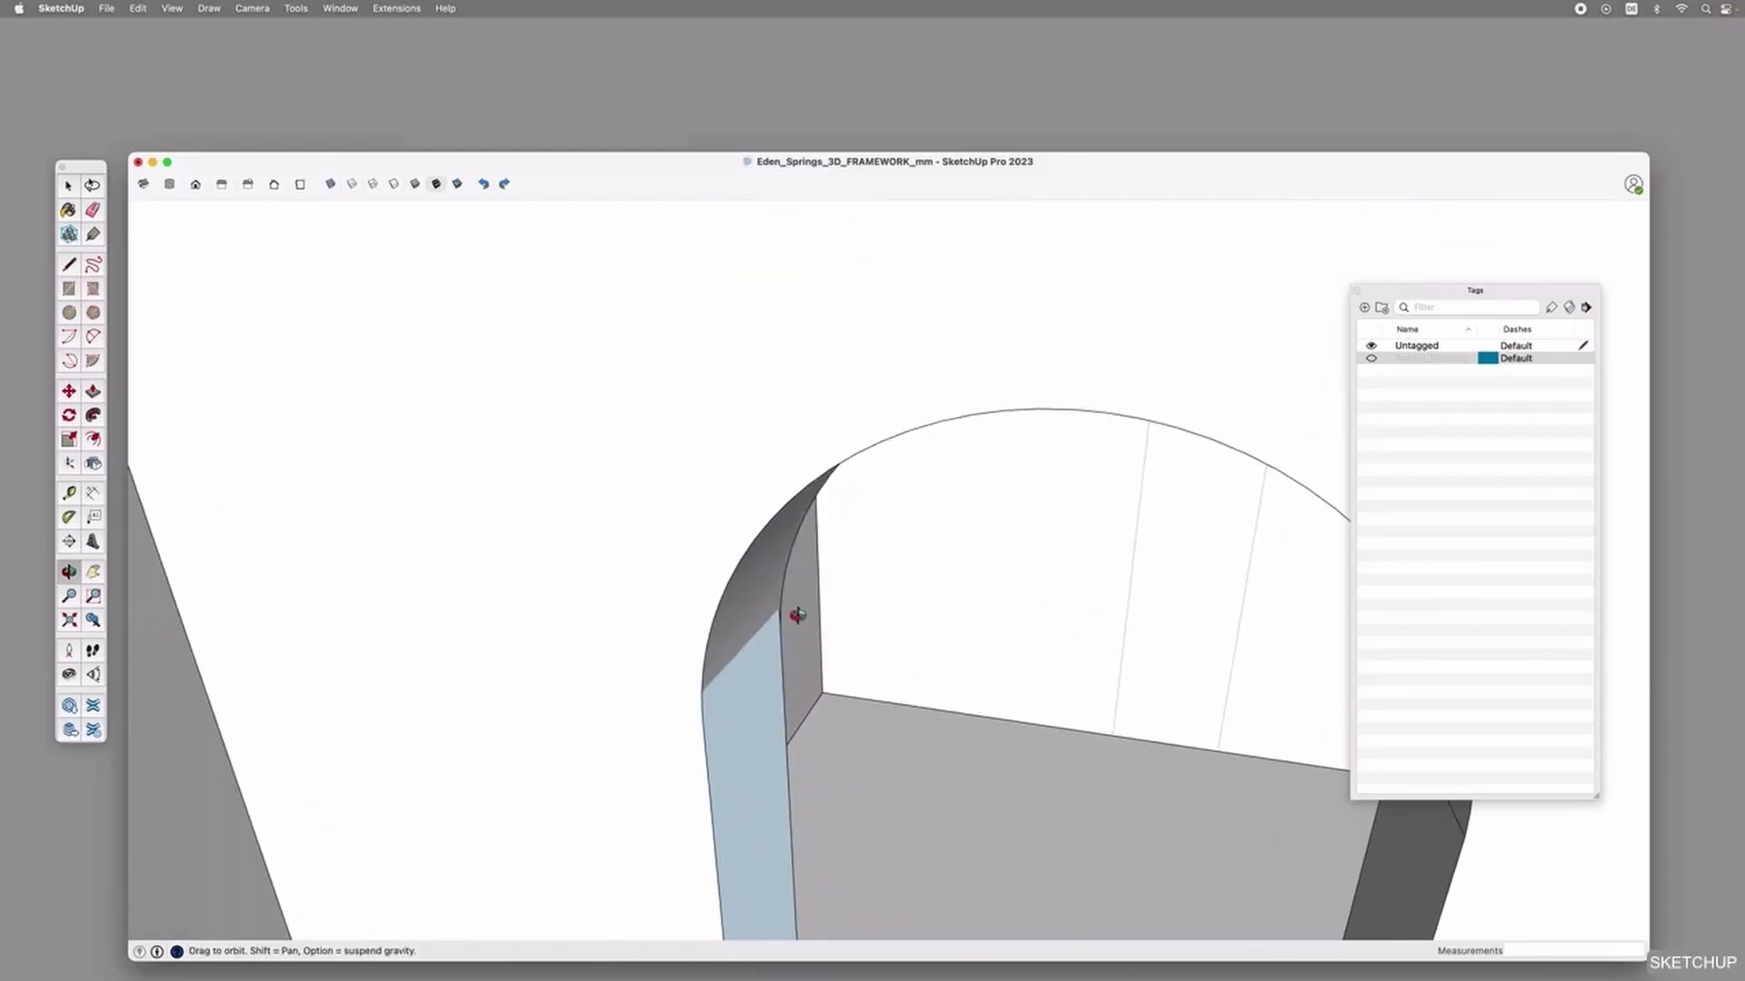
{"action": "key", "text": "super+z"}
Hide the edge between the arch's curved underside and the doorway's straight jamb.
{"action": "key", "text": "space"}
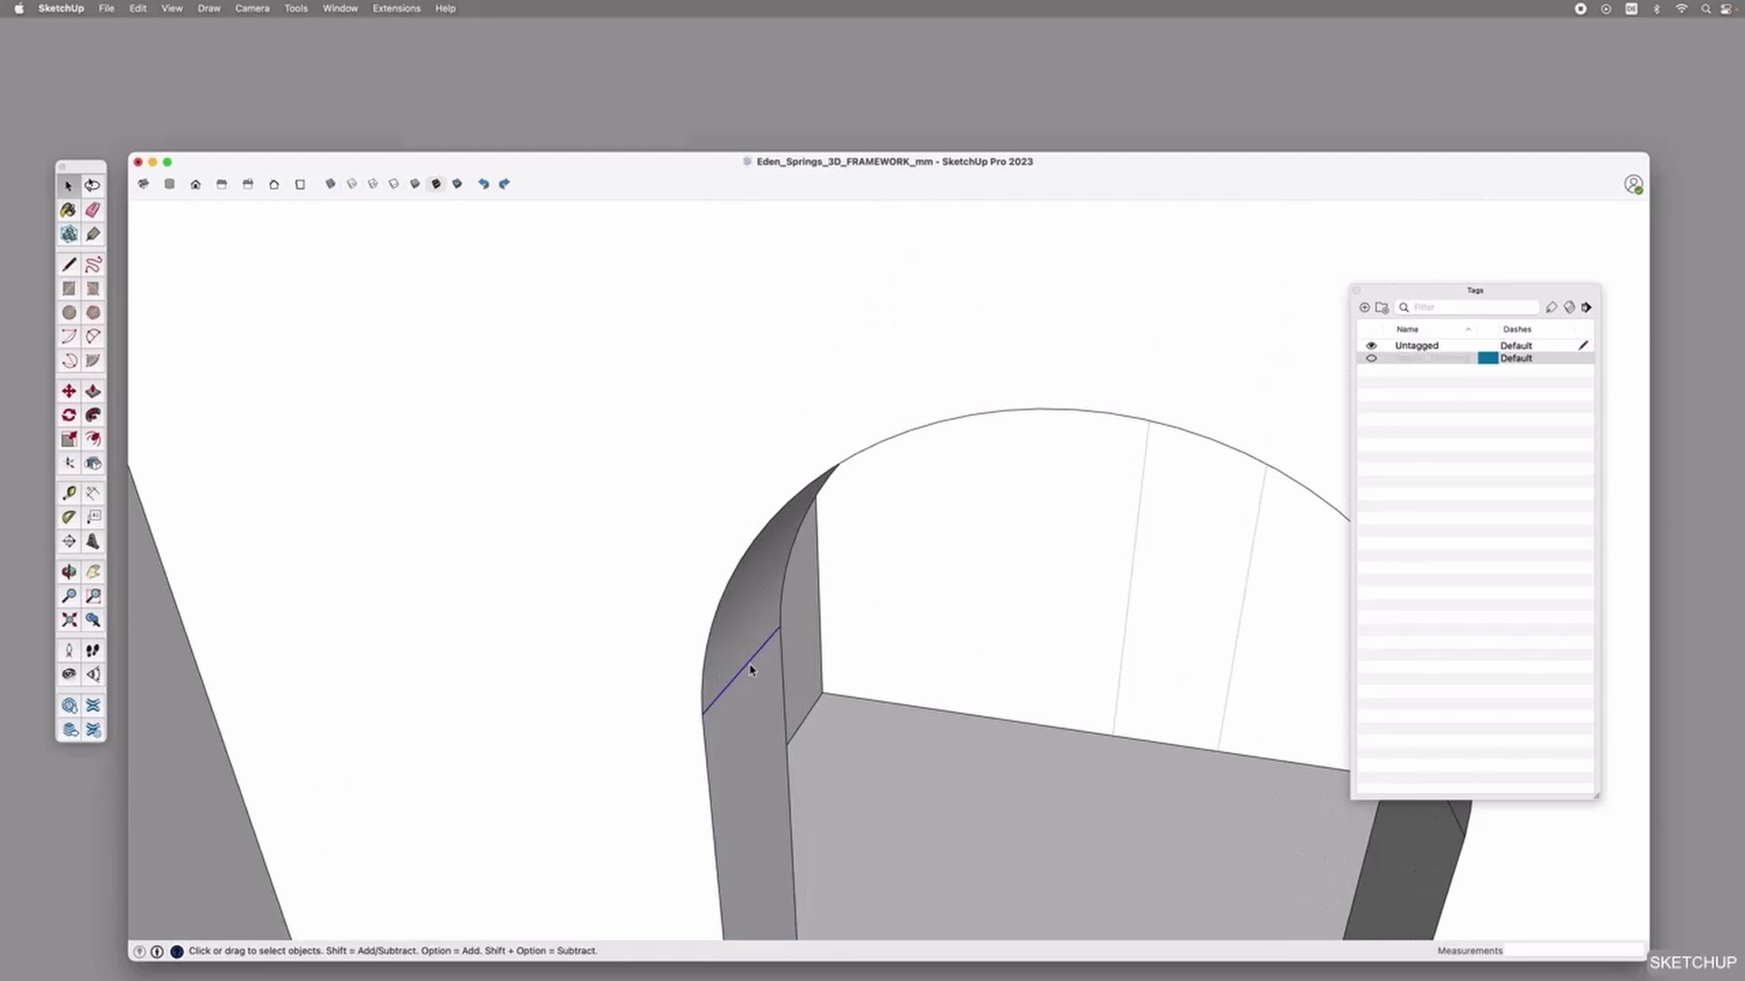
{"action": "right_click", "coordinate": [742, 663]}
{"action": "left_click", "coordinate": [738, 673]}
{"action": "scroll", "coordinate": [739, 674], "scroll_direction": "up", "scroll_amount": 5}
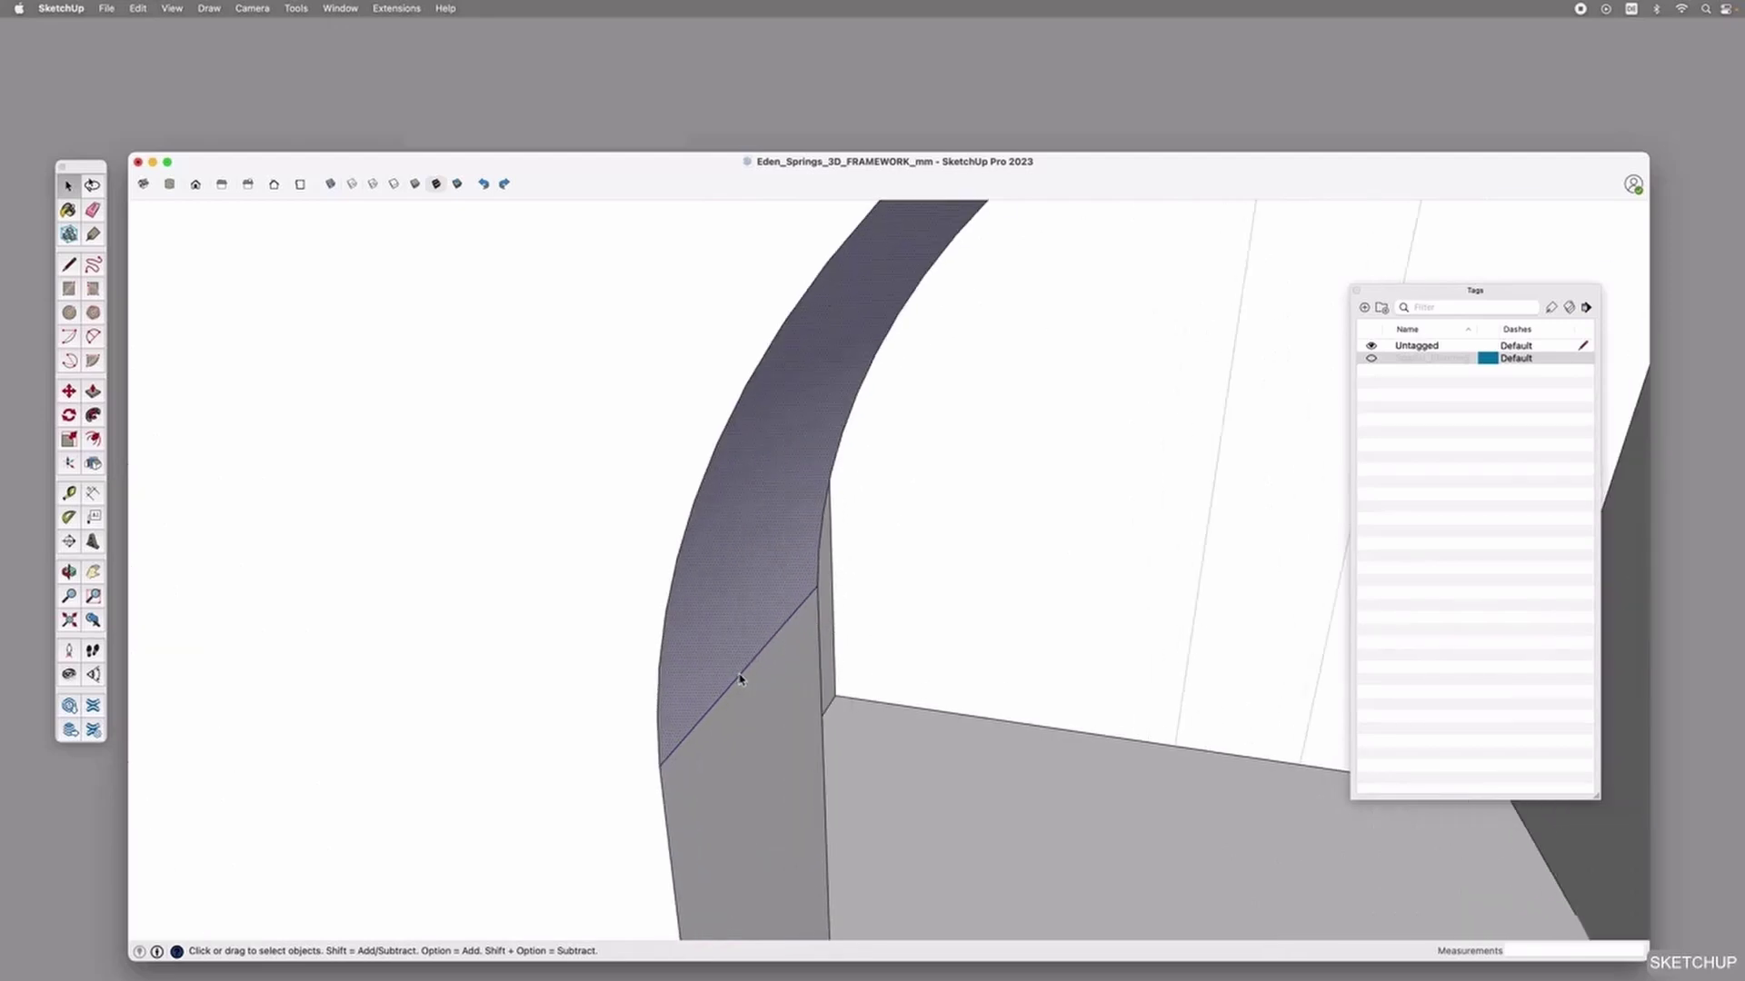
{"action": "right_click", "coordinate": [742, 679]}
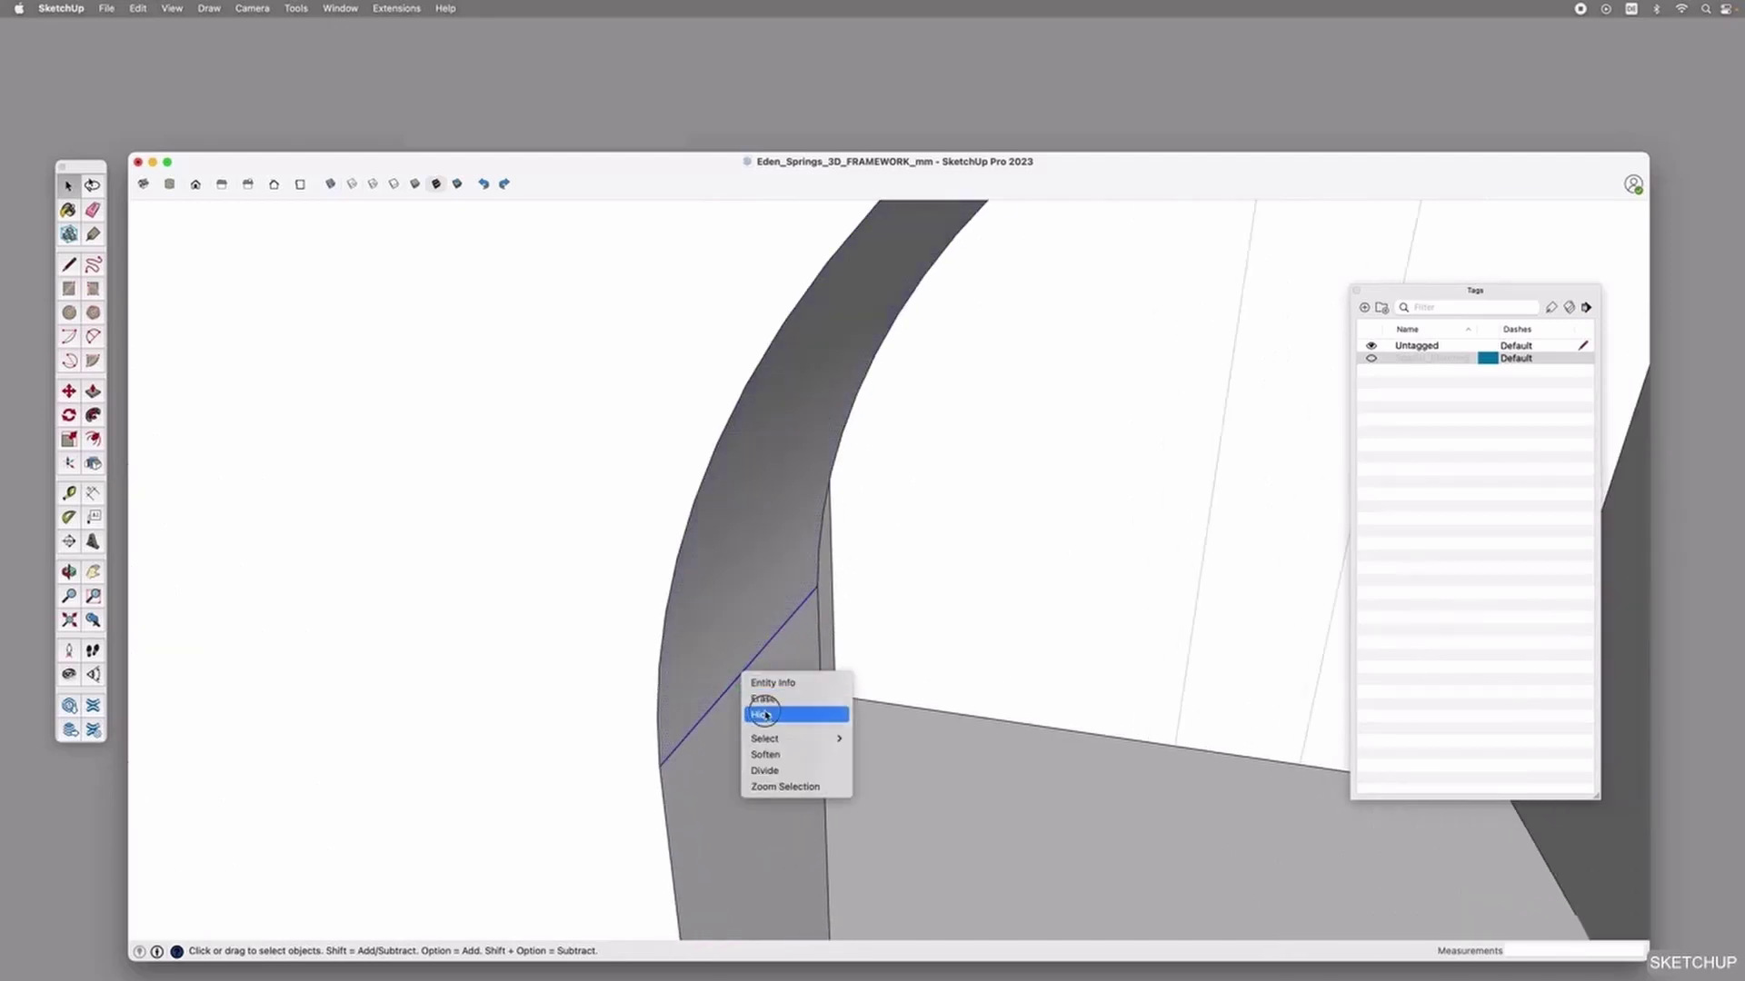
{"action": "left_click", "coordinate": [765, 715]}
{"action": "scroll", "coordinate": [790, 584], "scroll_direction": "down", "scroll_amount": 5}
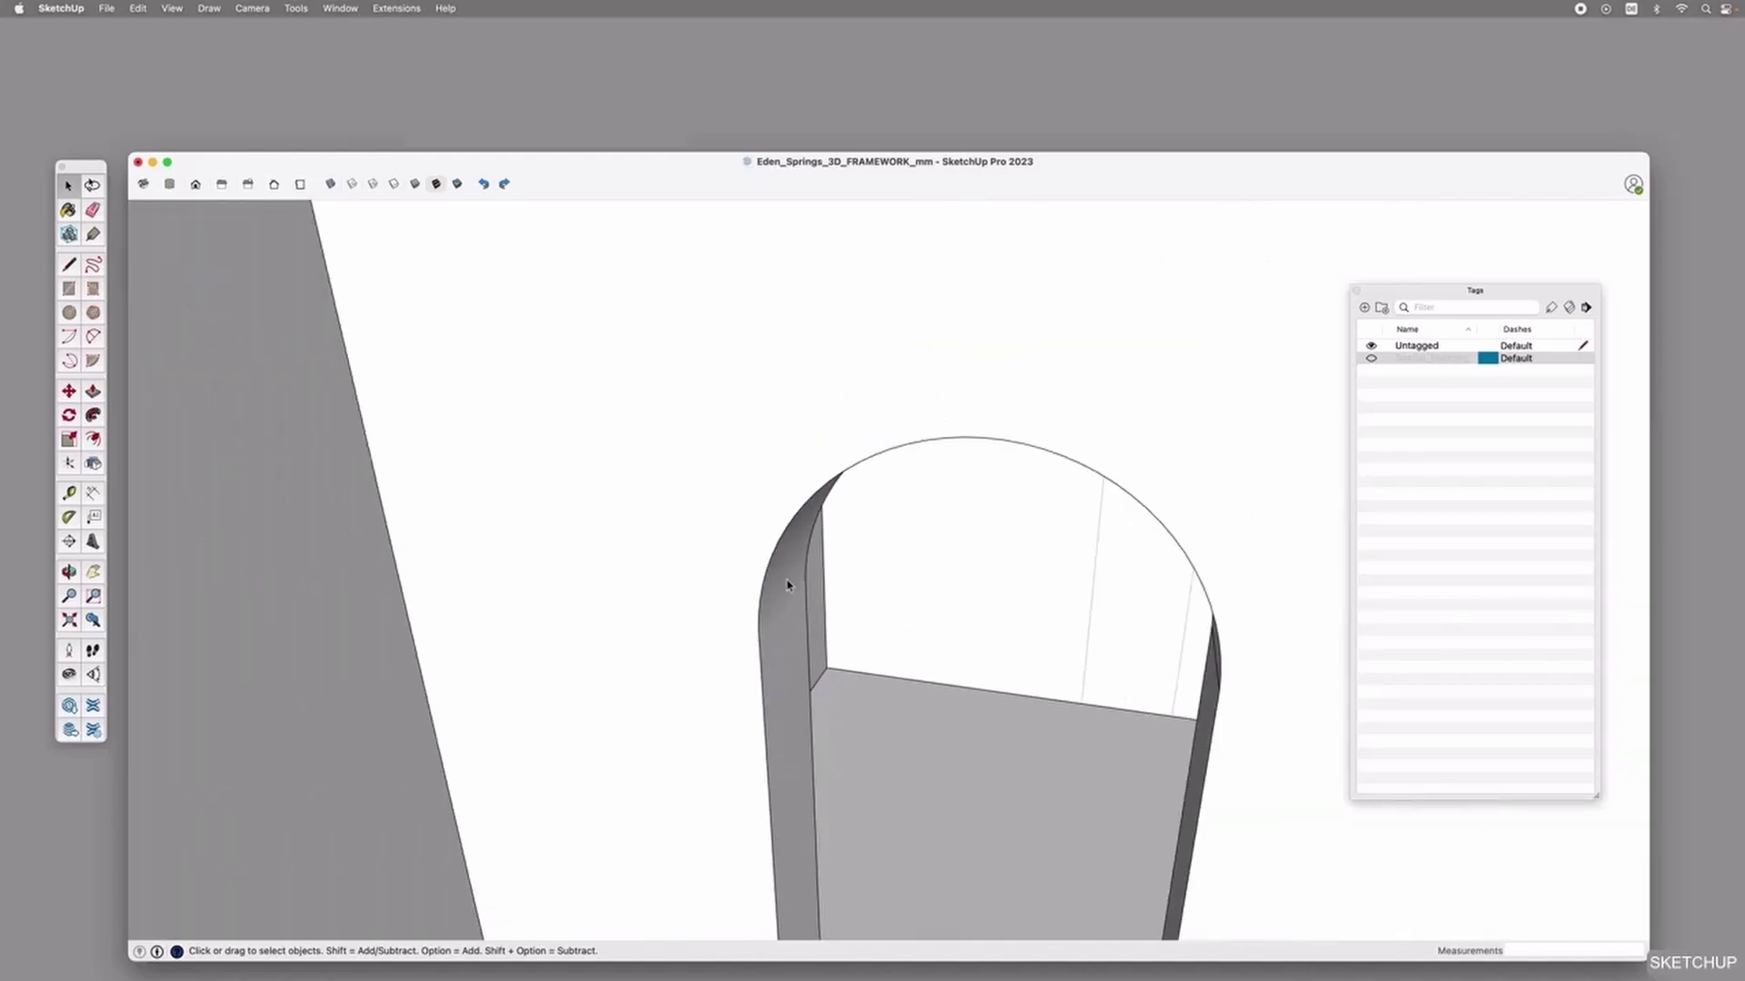
{"action": "scroll", "coordinate": [790, 602], "scroll_direction": "down", "scroll_amount": 5}
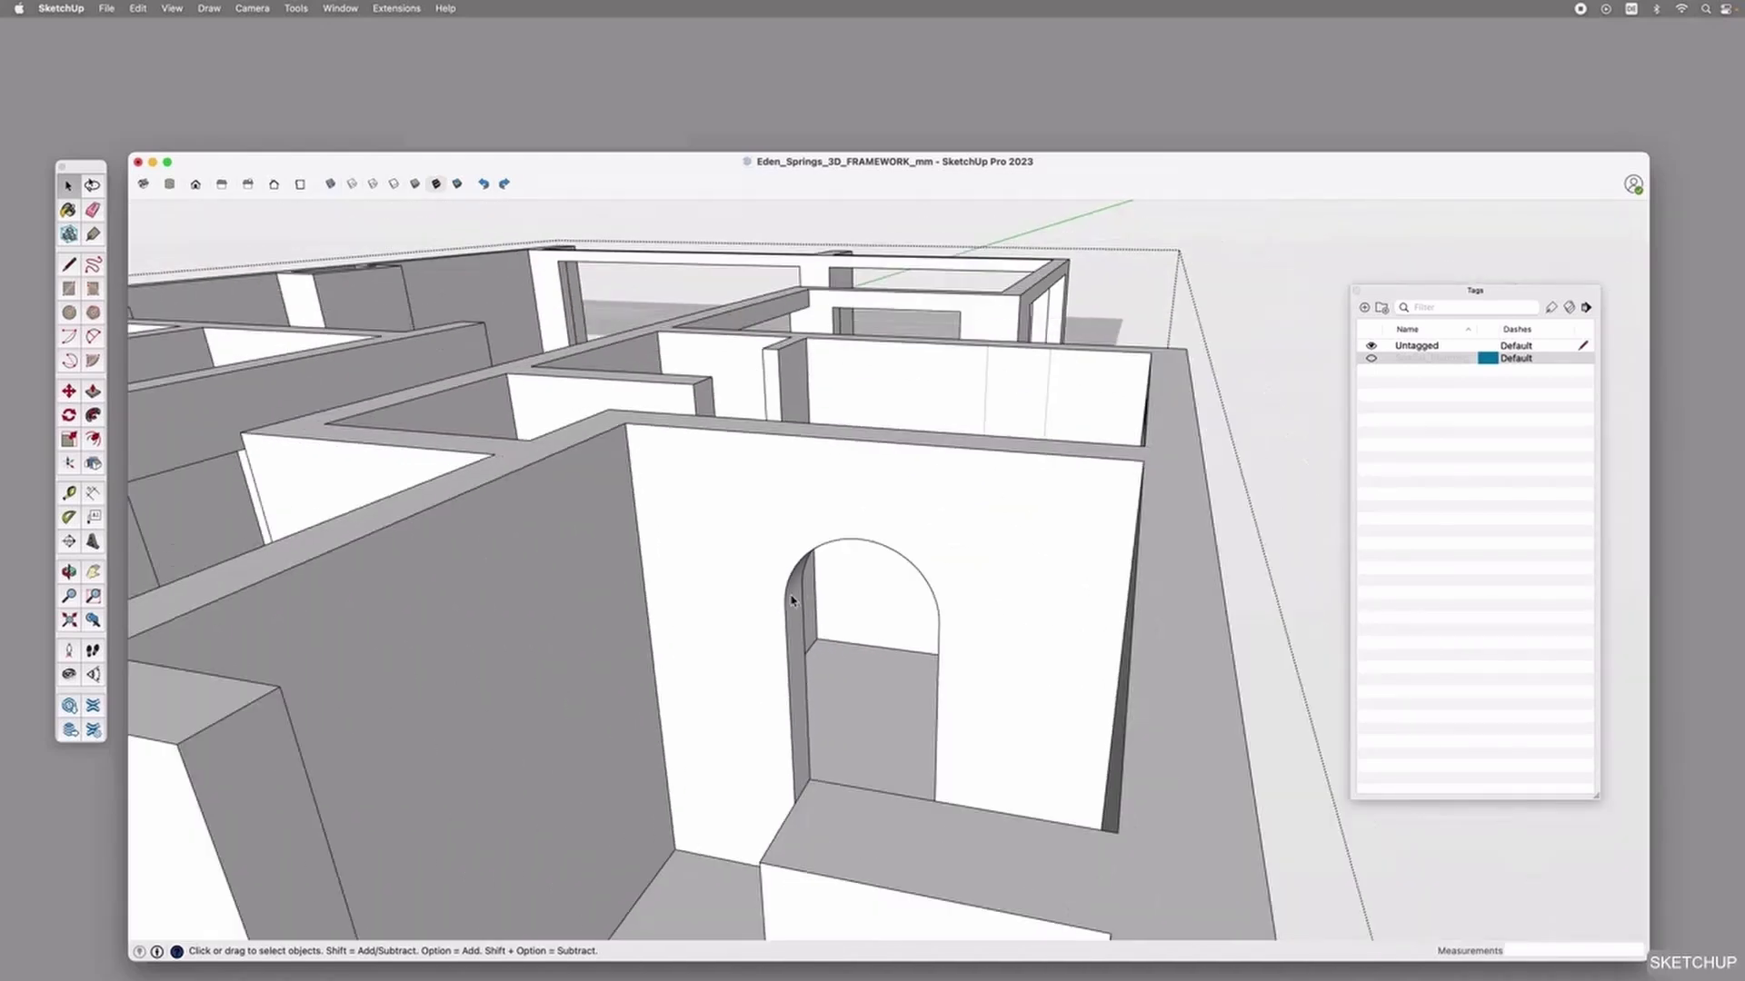
Unhide all hidden geometry while inside the walls group, and undo the unhide.
{"action": "scroll", "coordinate": [791, 599], "scroll_direction": "up", "scroll_amount": 5}
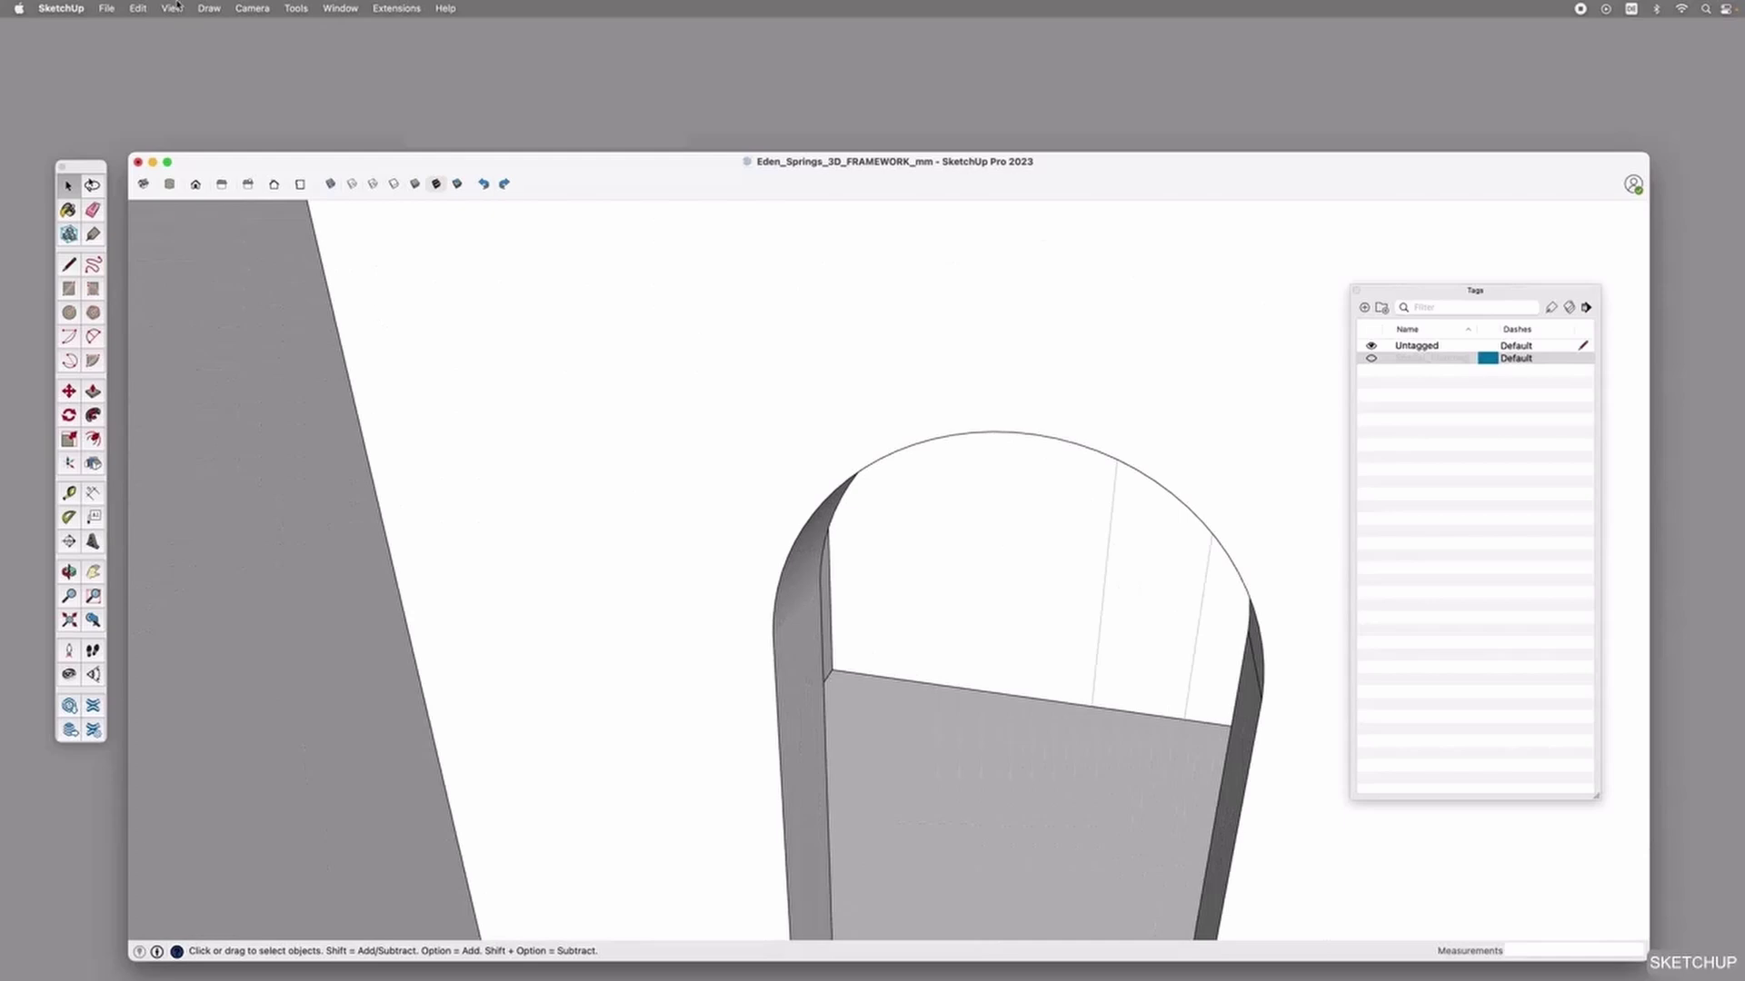
{"action": "left_click", "coordinate": [140, 8]}
{"action": "mouse_move", "coordinate": [216, 250]}
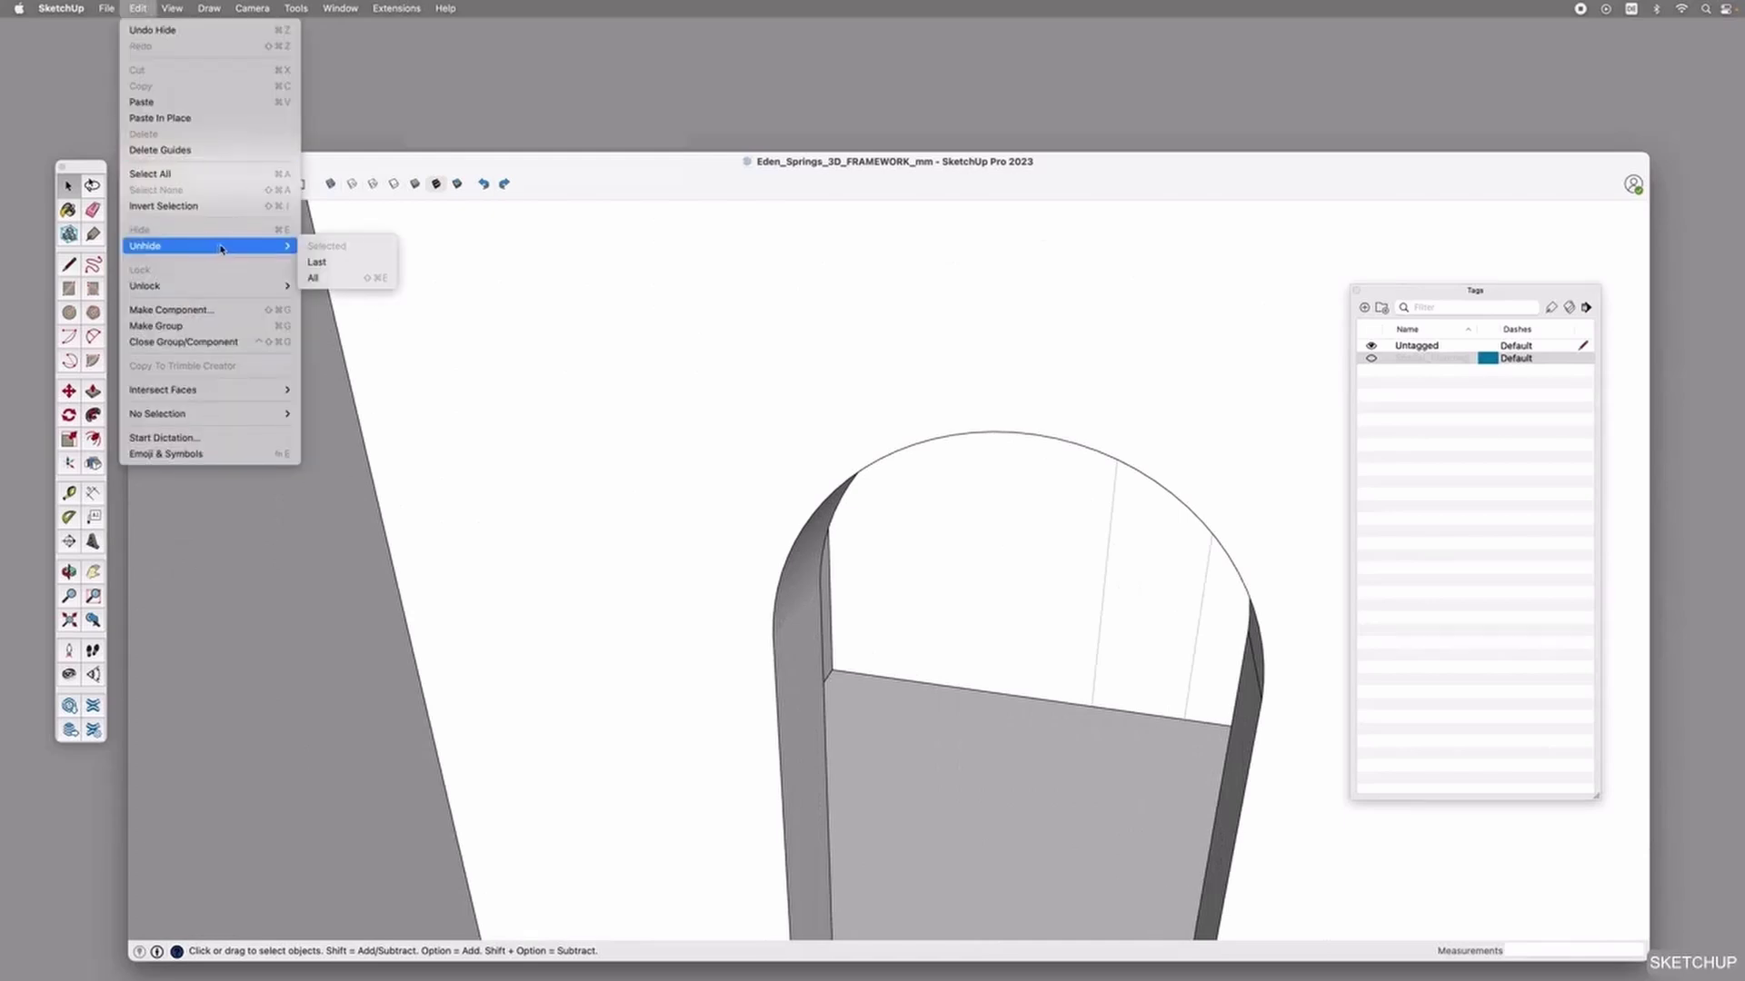
{"action": "left_click", "coordinate": [329, 284]}
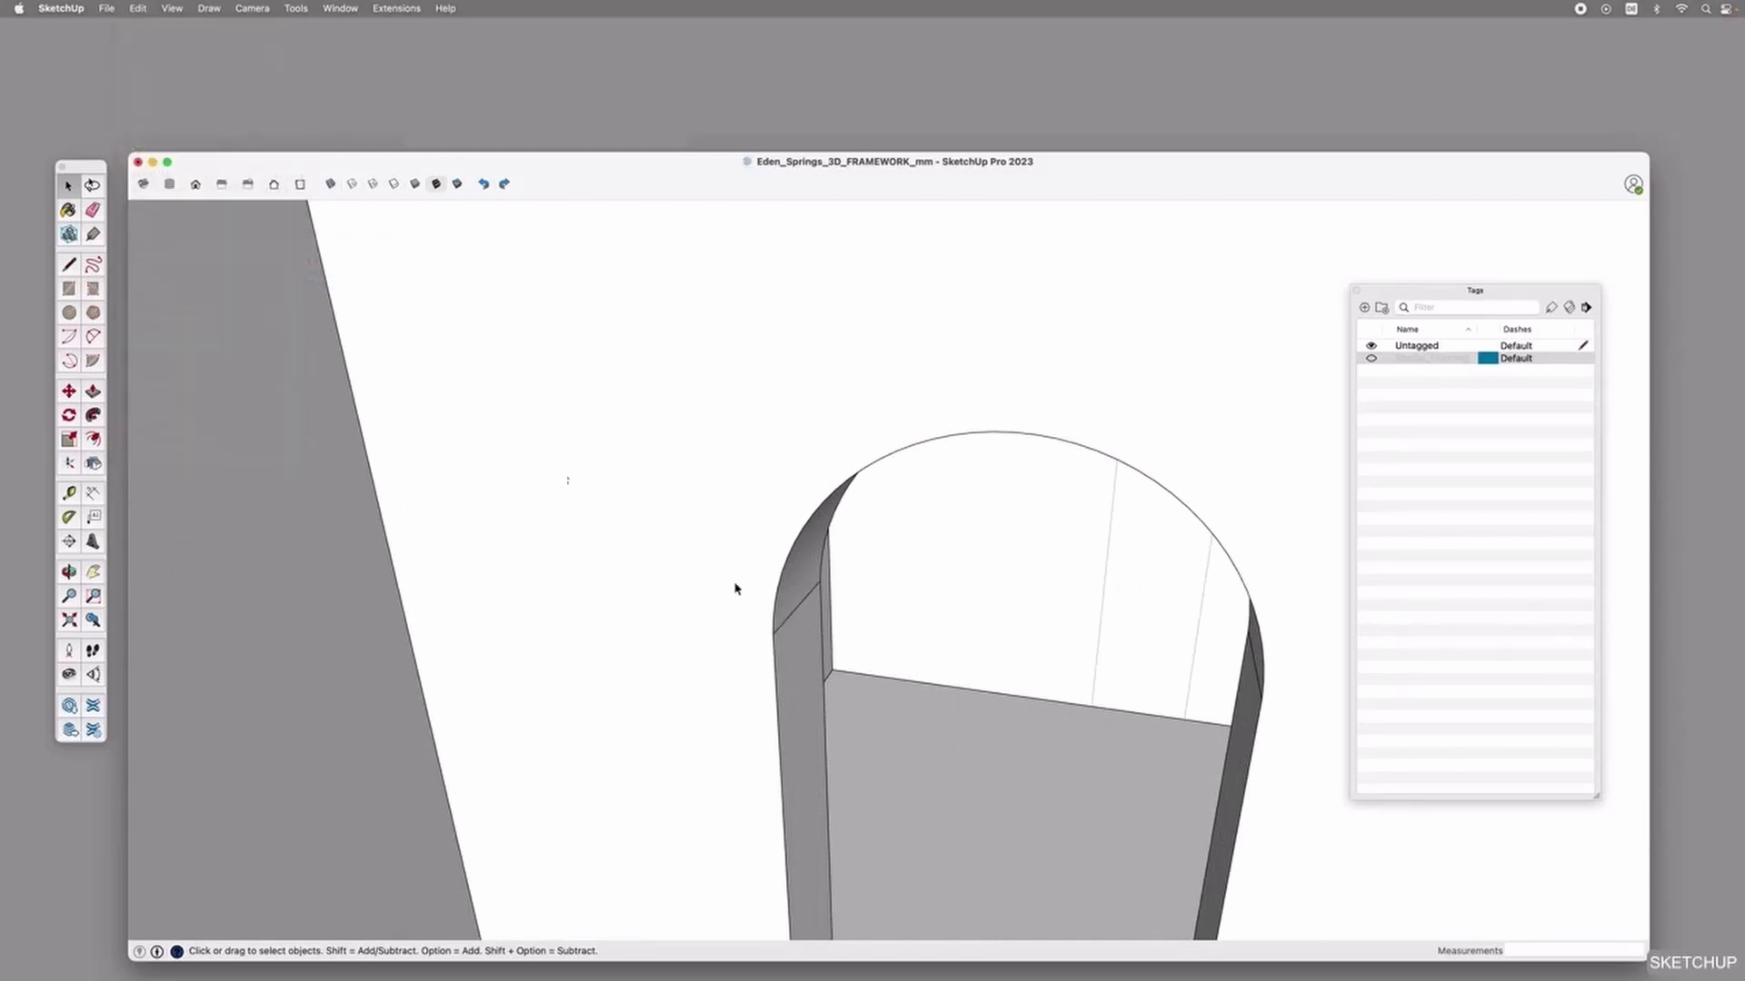
{"action": "key", "text": "super+z"}
Close the walls group, select it and try to unhide all geometry from outside the group.
{"action": "key", "text": "Escape"}
{"action": "scroll", "coordinate": [822, 633], "scroll_direction": "down", "scroll_amount": 10}
{"action": "left_click", "coordinate": [1207, 379]}
{"action": "left_click", "coordinate": [1106, 501]}
{"action": "left_click", "coordinate": [146, 7]}
{"action": "mouse_move", "coordinate": [177, 7]}
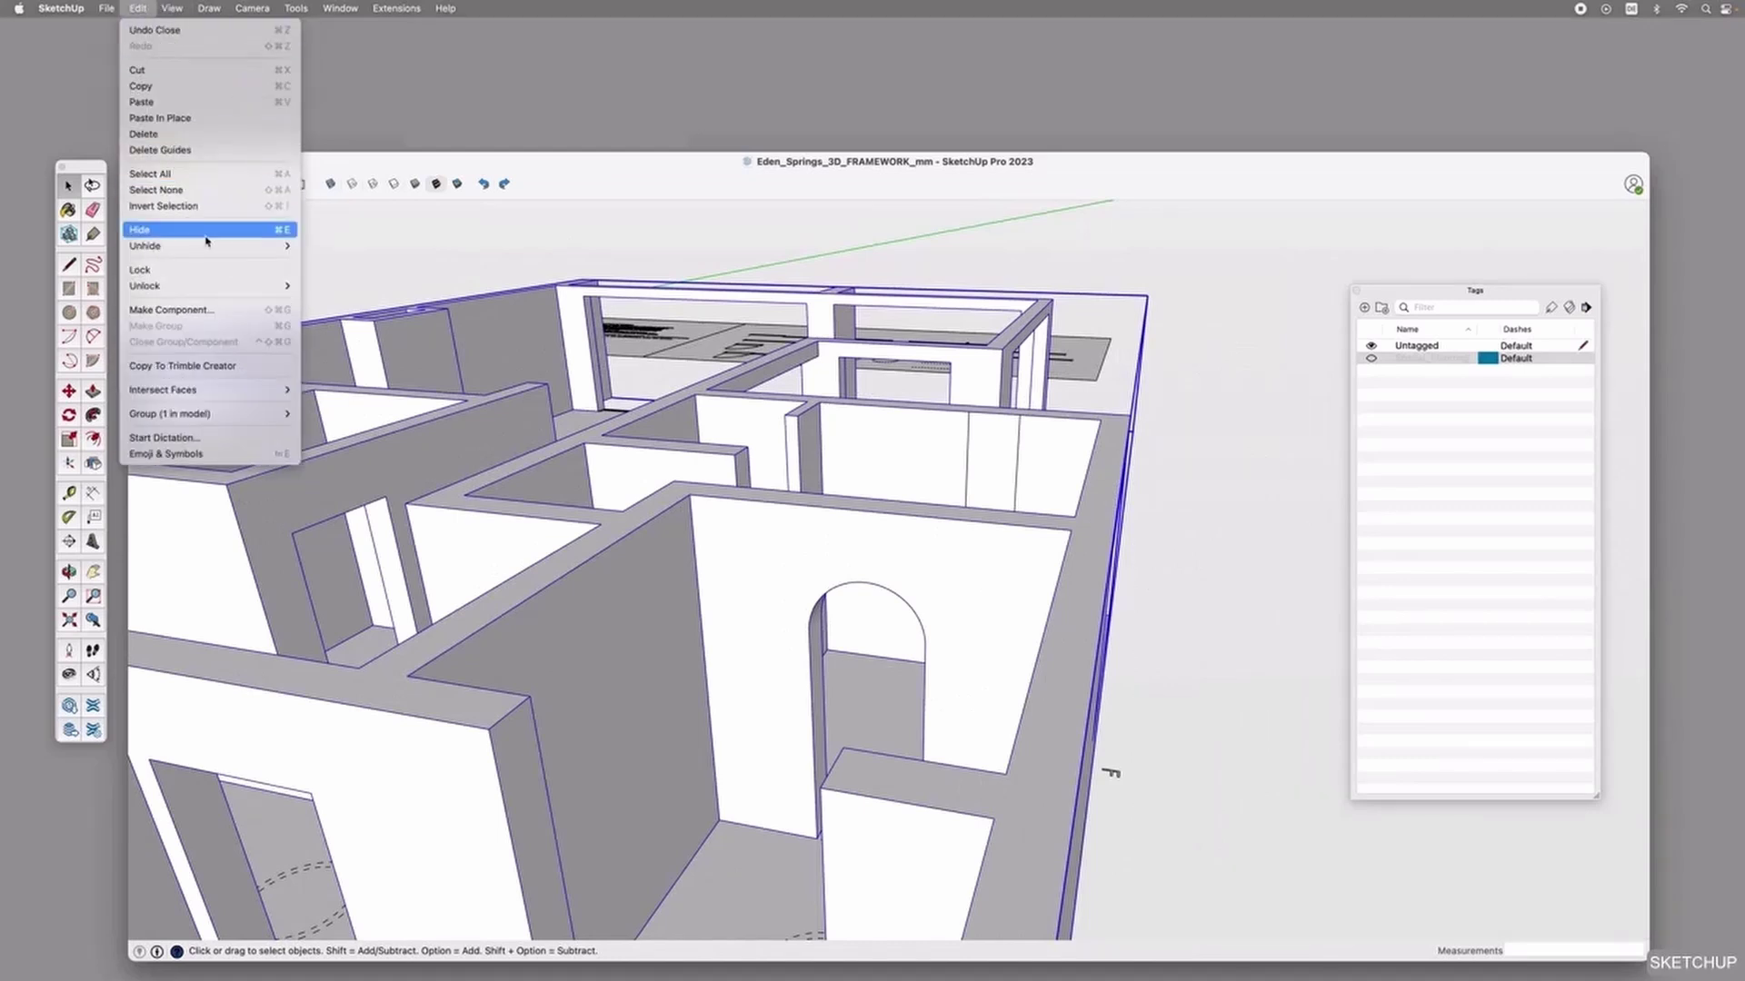
{"action": "mouse_move", "coordinate": [209, 245]}
{"action": "left_click", "coordinate": [340, 278]}
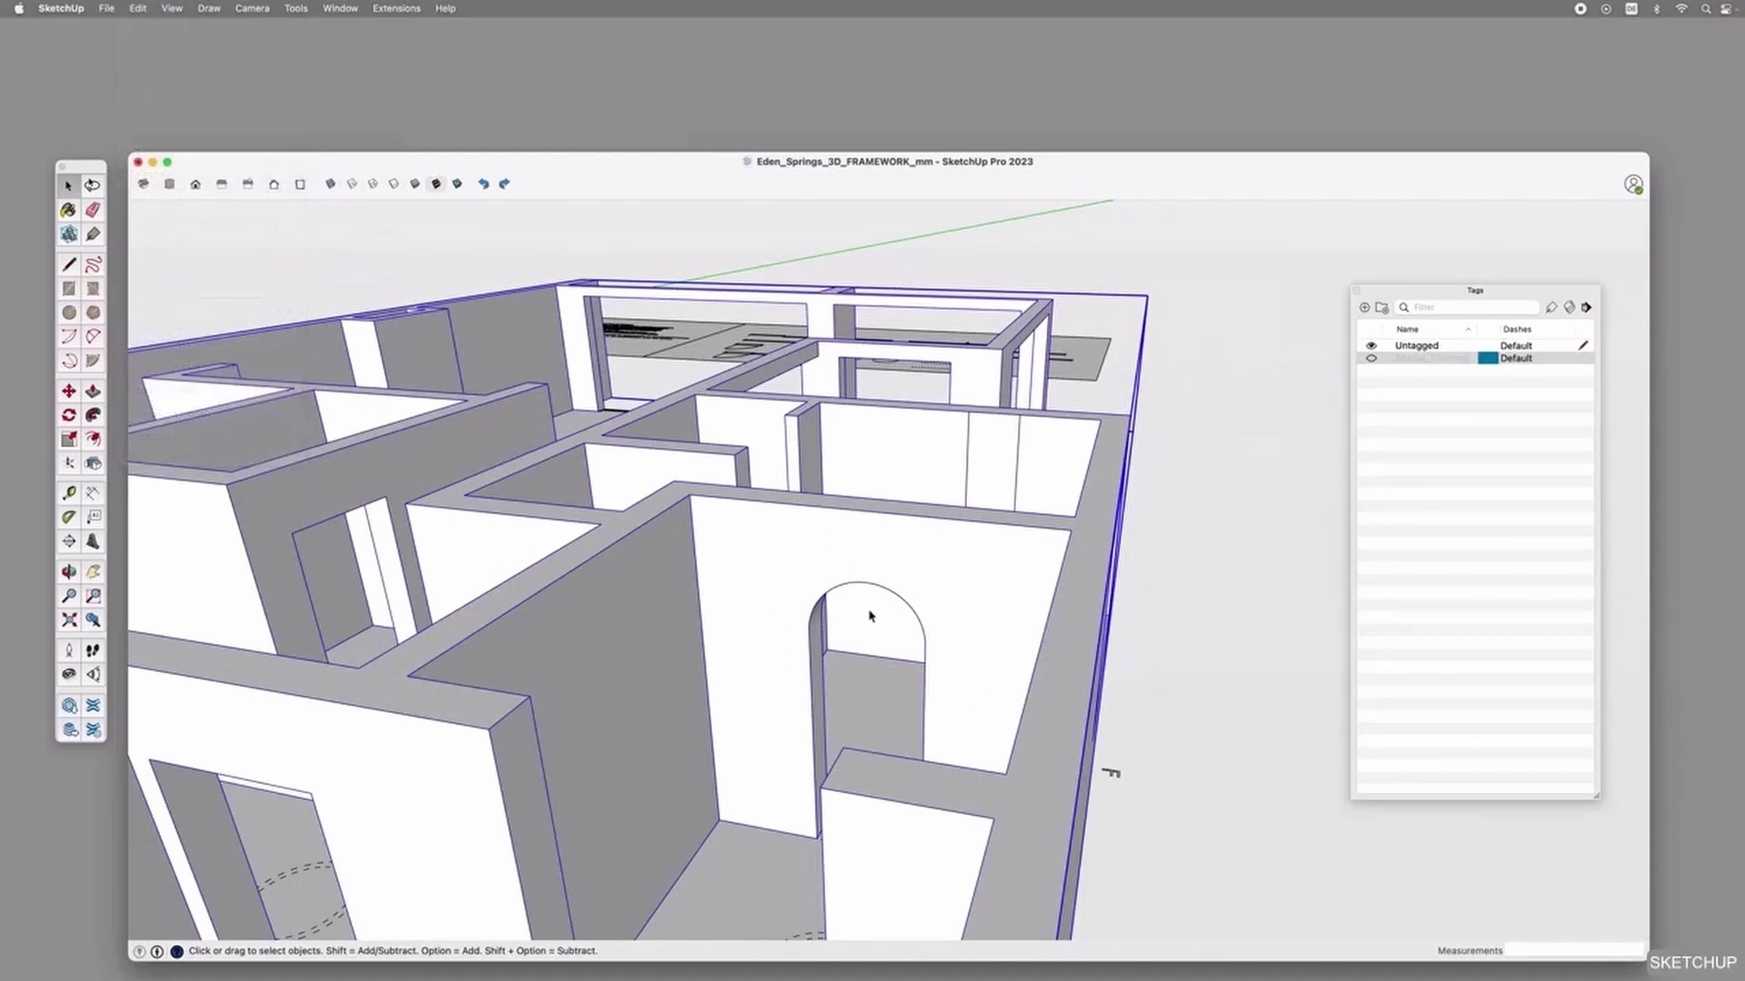
Reopen the walls group and unhide the hidden edge on the arched doorway's jamb.
{"action": "scroll", "coordinate": [815, 626], "scroll_direction": "up", "scroll_amount": 4}
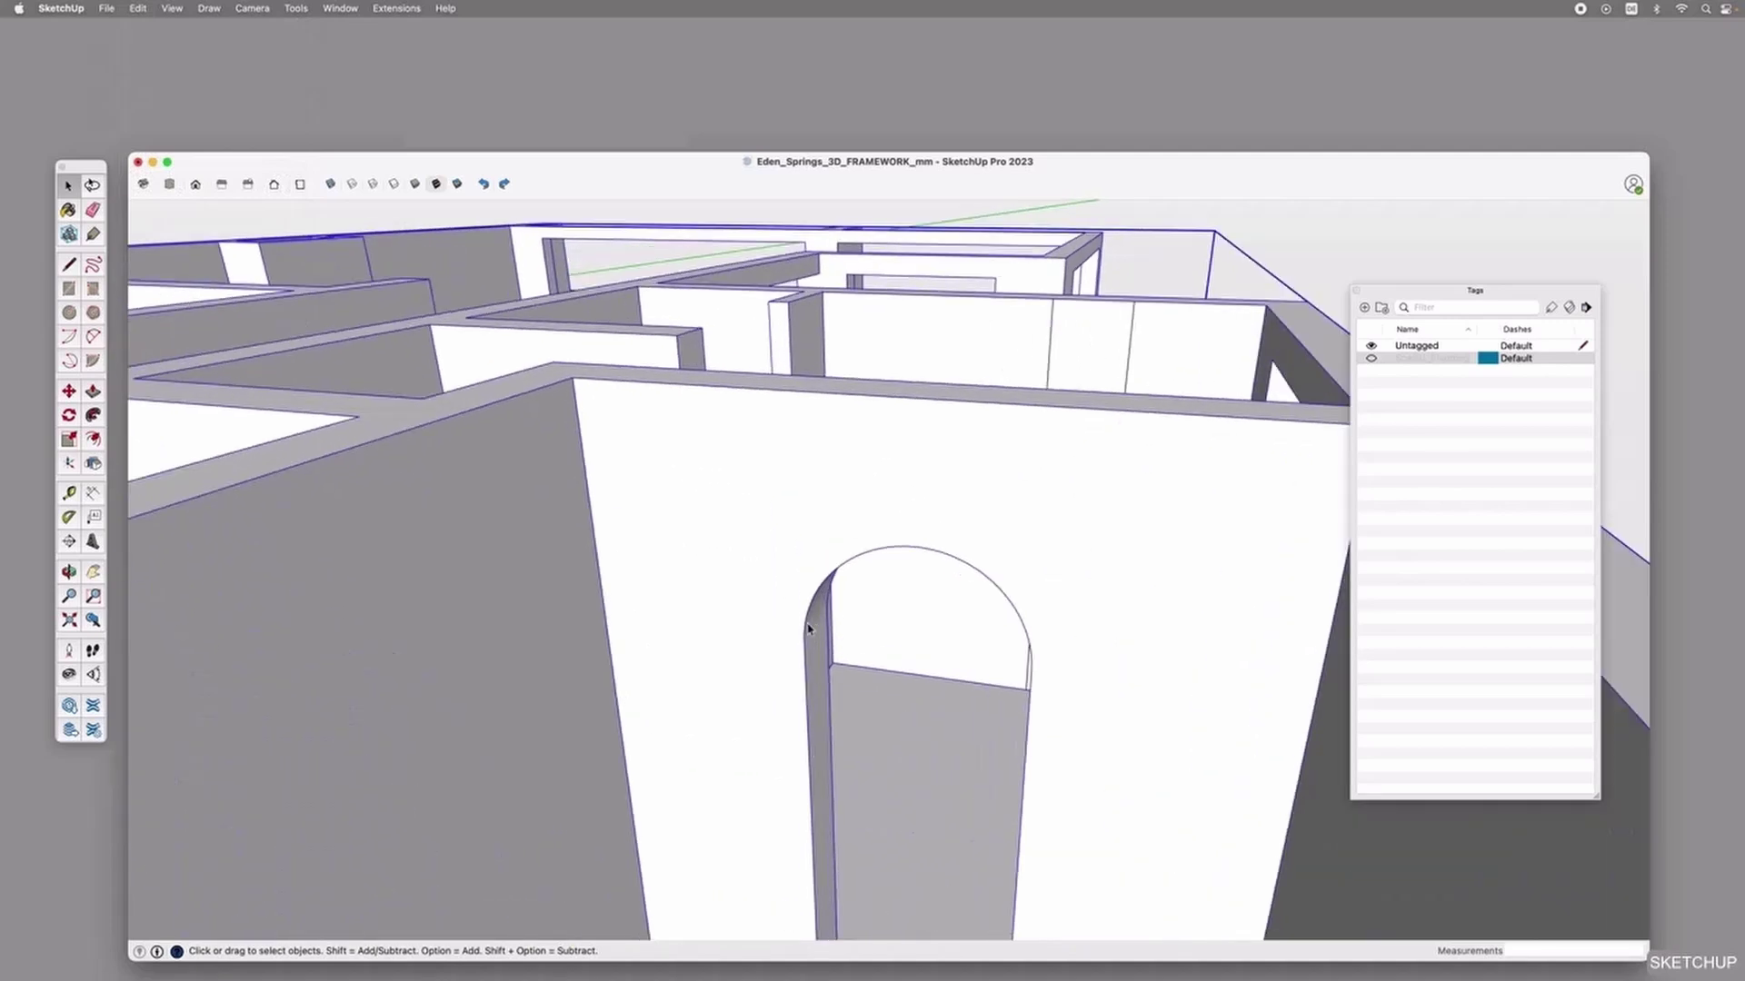
{"action": "double_click", "coordinate": [811, 629]}
{"action": "left_click", "coordinate": [138, 8]}
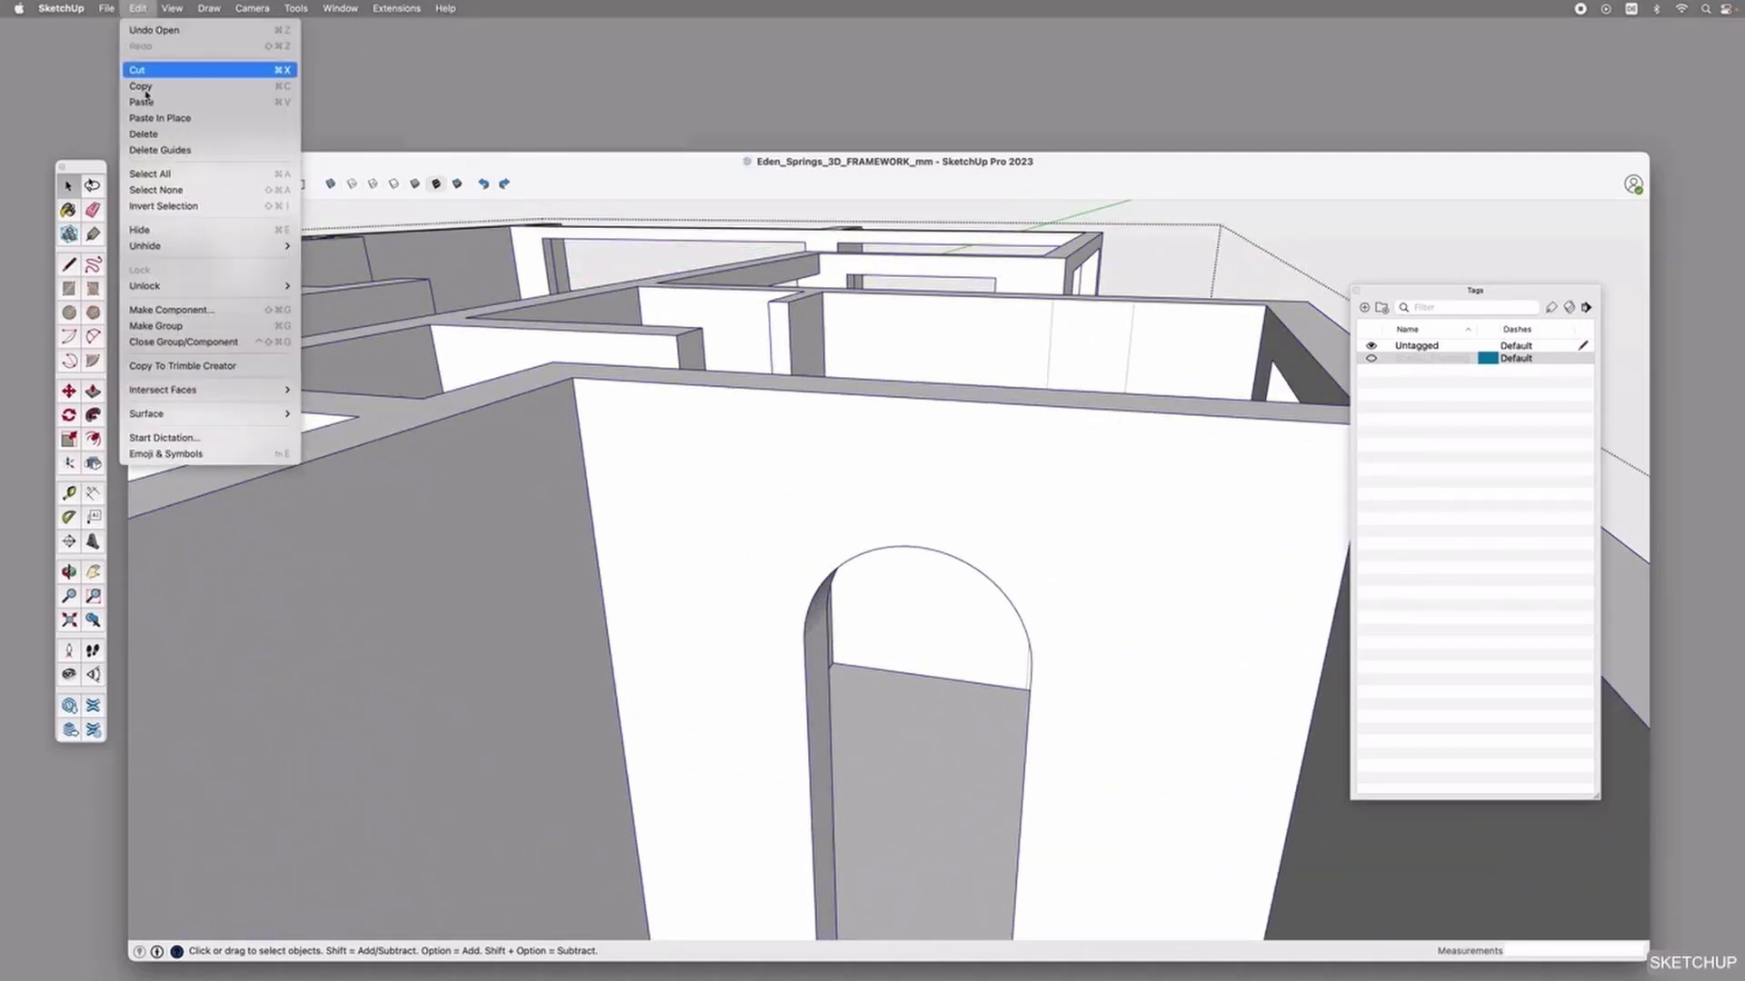
{"action": "mouse_move", "coordinate": [181, 246]}
{"action": "key", "text": "Return"}
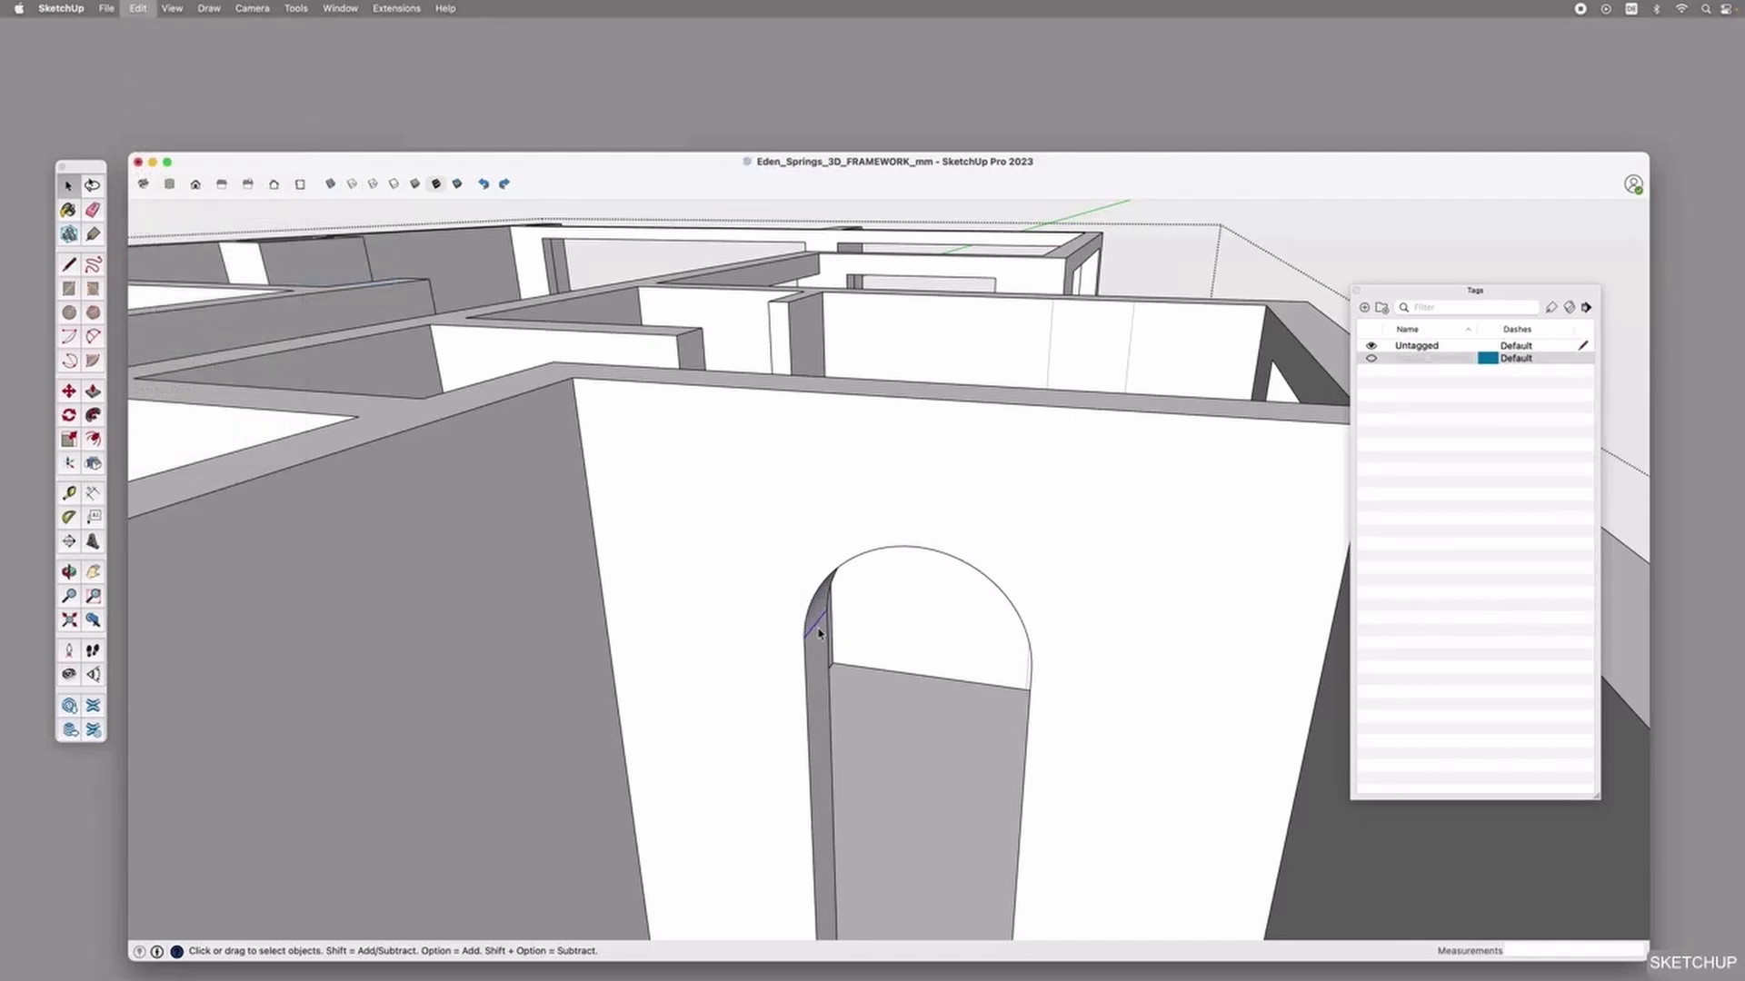
Place two horizontal guides across the walls on both sides of the wider doorway near the small window.
{"action": "scroll", "coordinate": [760, 576], "scroll_direction": "down", "scroll_amount": 3}
{"action": "middle_click_drag", "start_coordinate": [787, 587], "coordinate": [578, 565]}
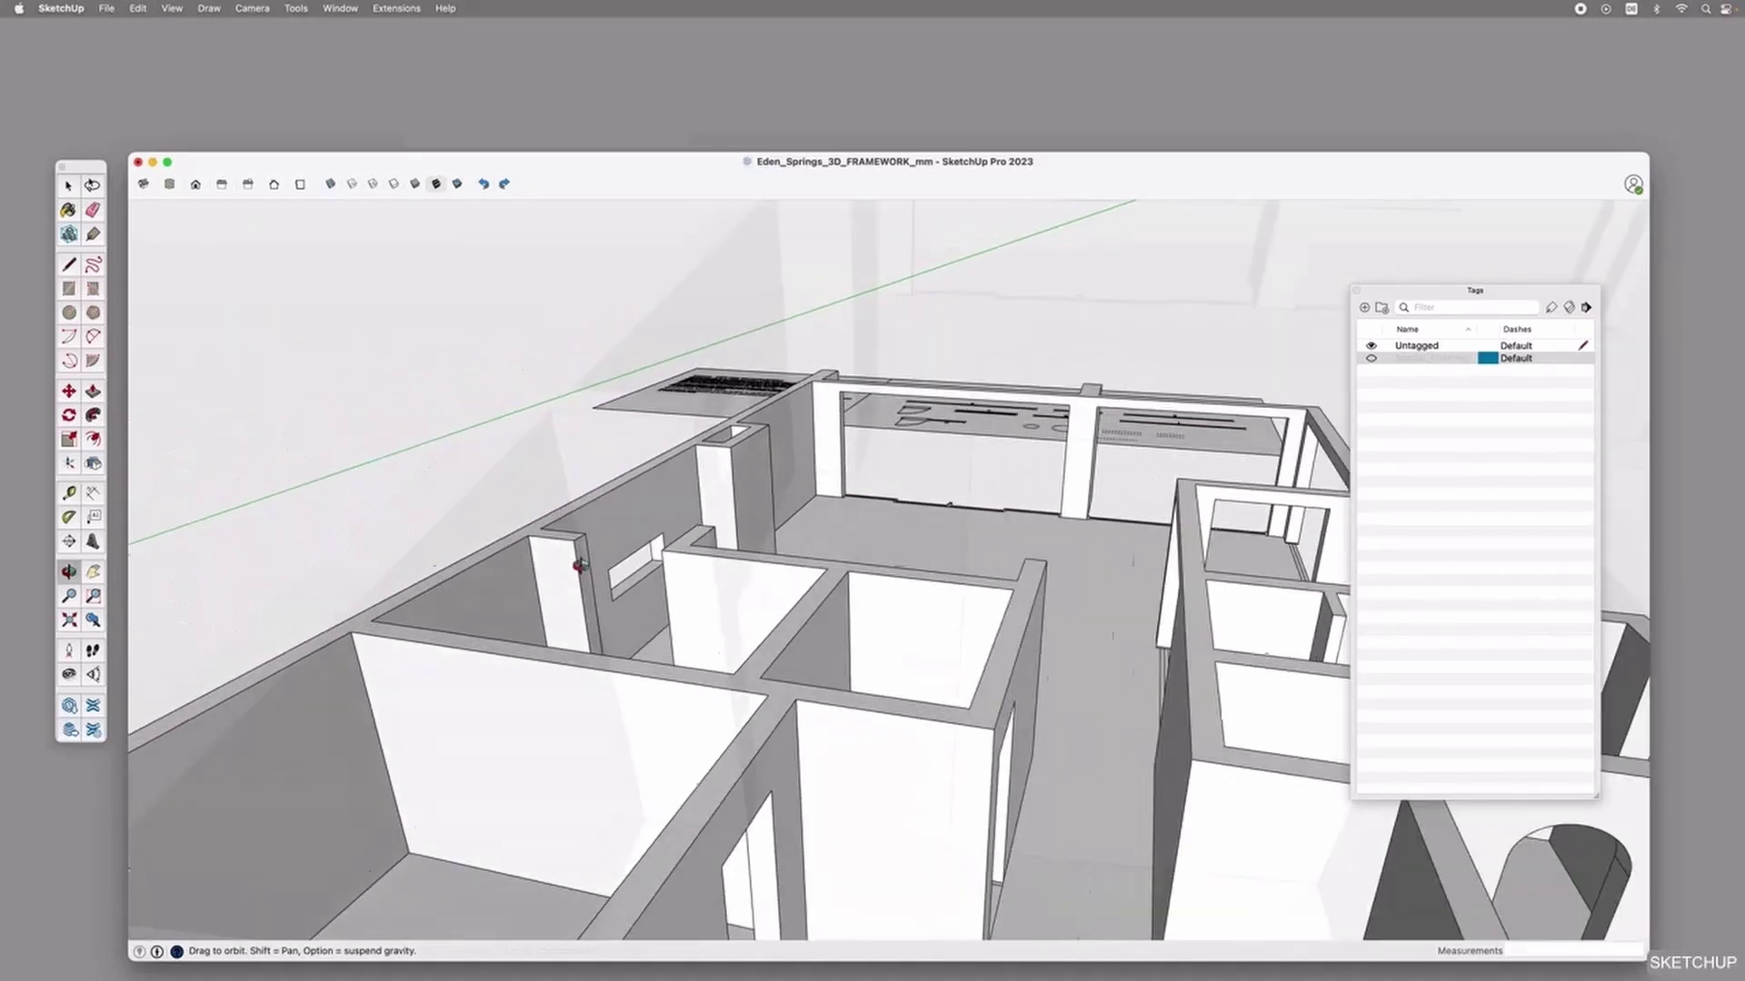
{"action": "scroll", "coordinate": [578, 565], "scroll_direction": "up", "scroll_amount": 5}
{"action": "left_click", "coordinate": [68, 492]}
Try to draw a 40-sided 2 Point Arc across the wider doorway between the lower guide's wall-edge crossings, with a 400 mm bulge.
{"action": "key", "text": "a"}
{"action": "left_click", "coordinate": [736, 707]}
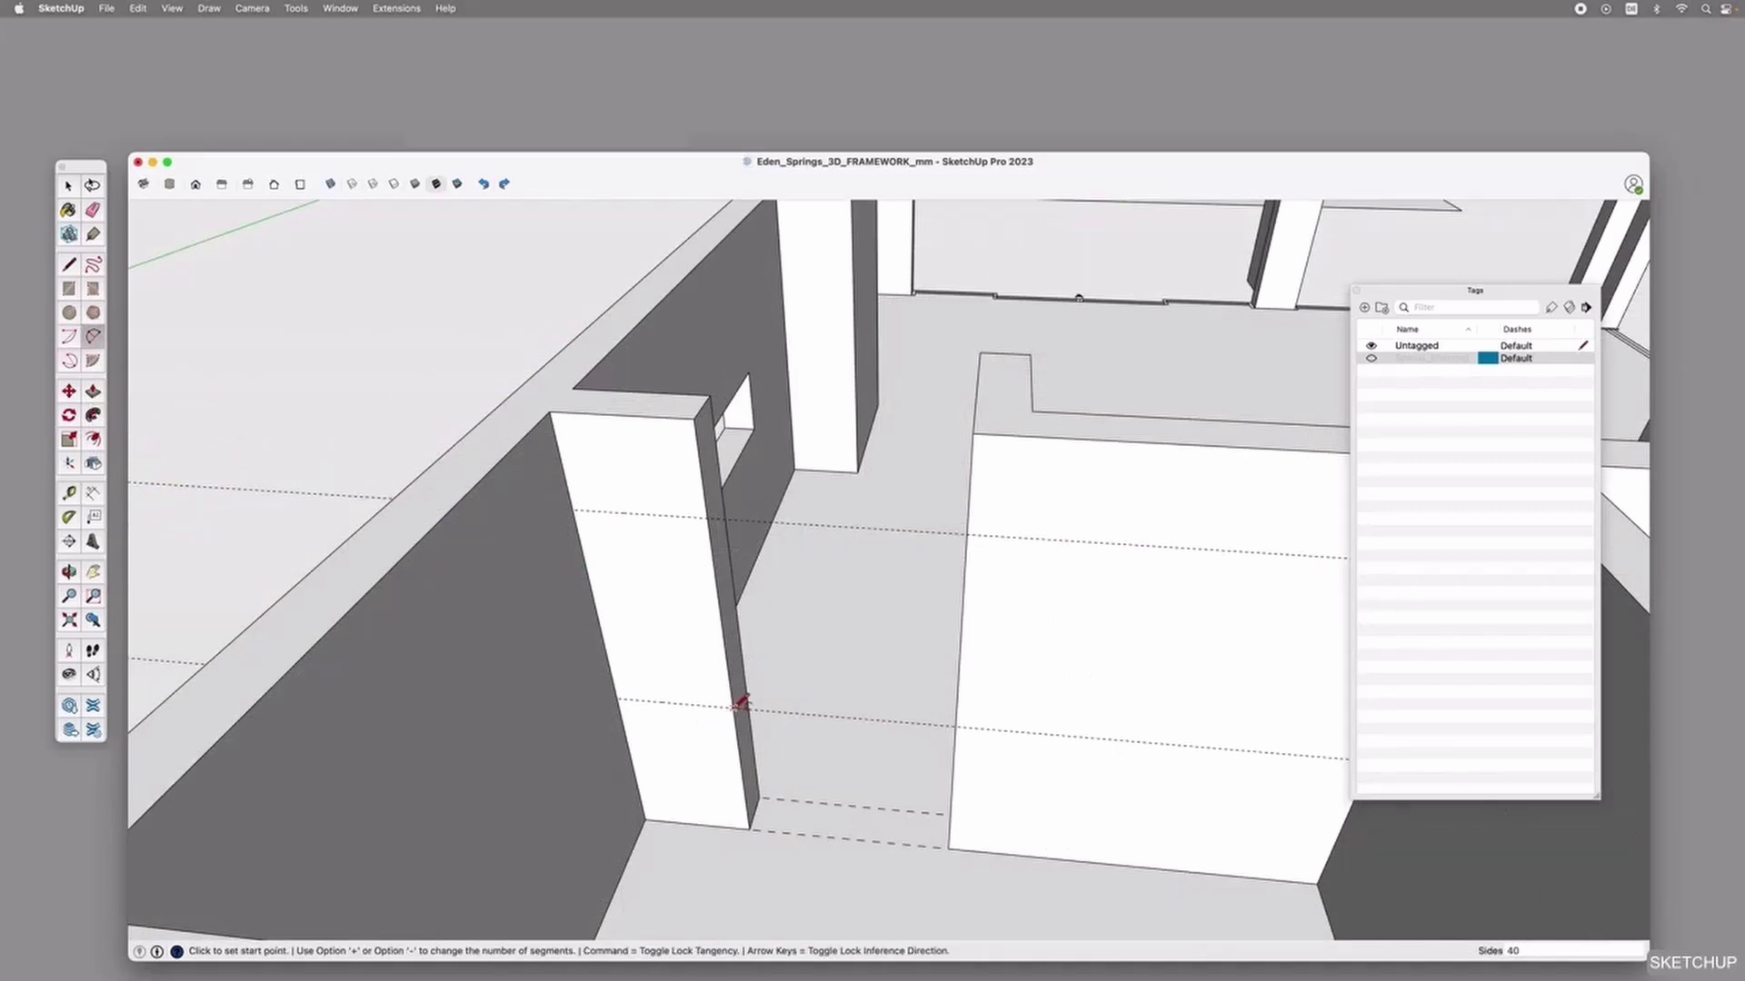
{"action": "left_click", "coordinate": [956, 725]}
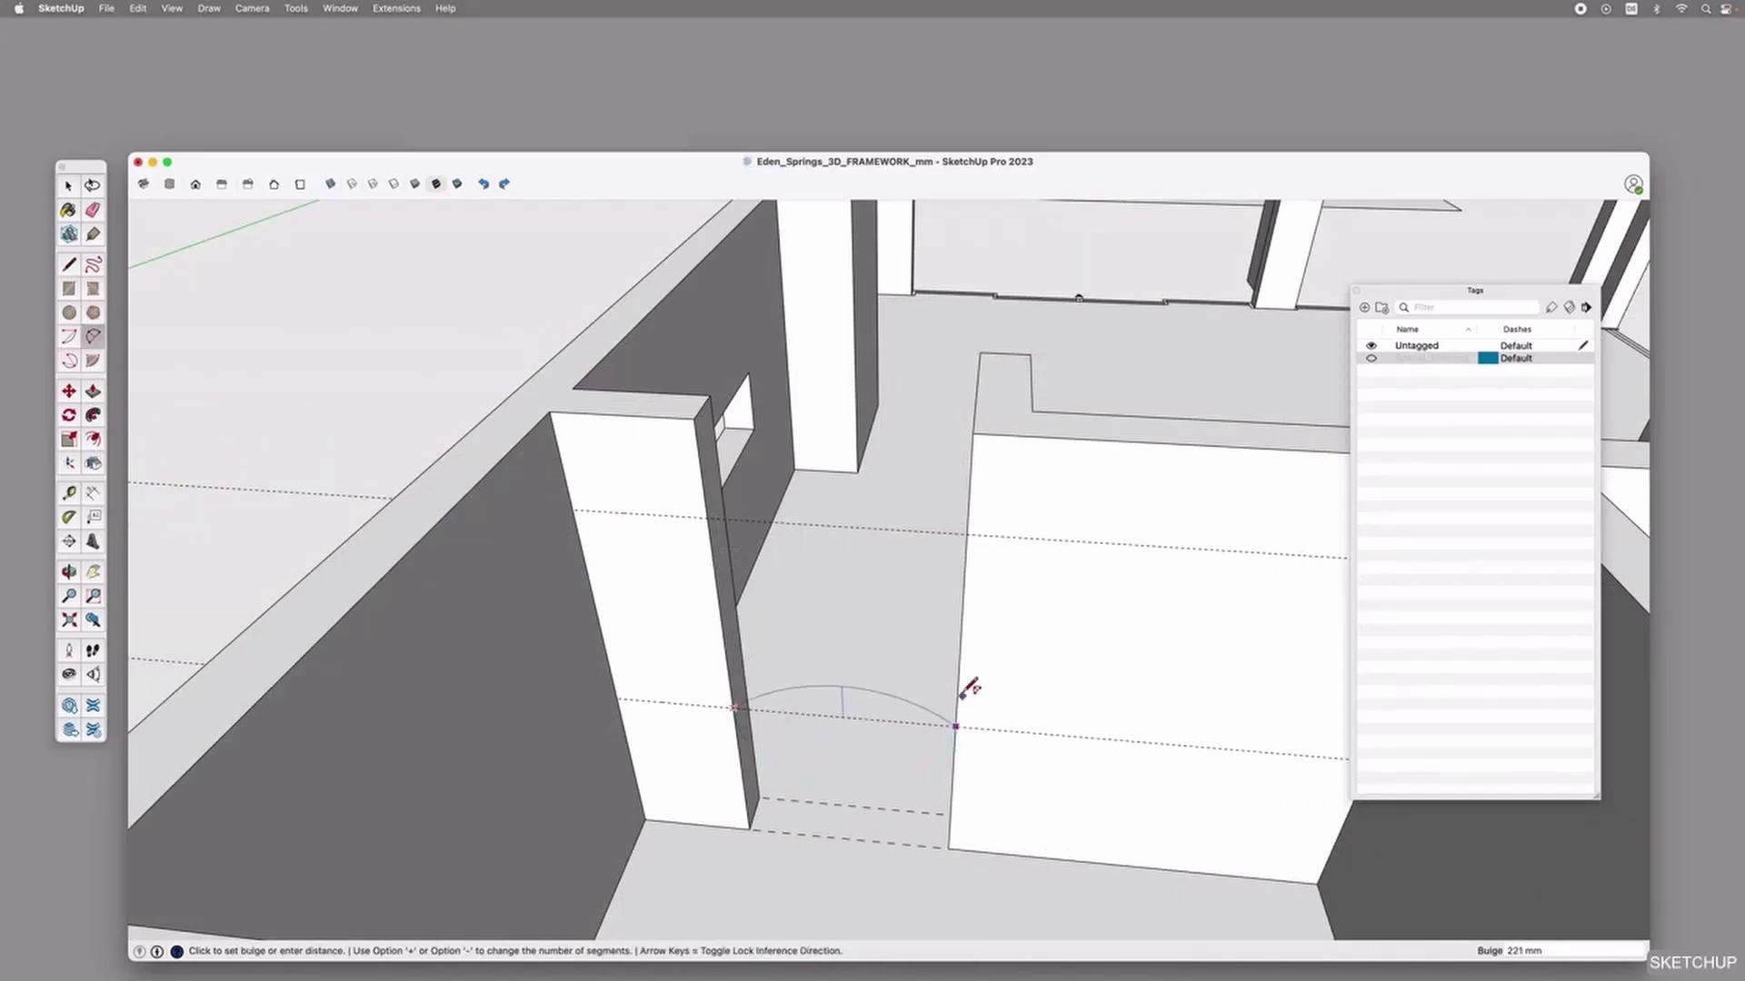
{"action": "scroll", "coordinate": [973, 642], "scroll_direction": "up", "scroll_amount": 2}
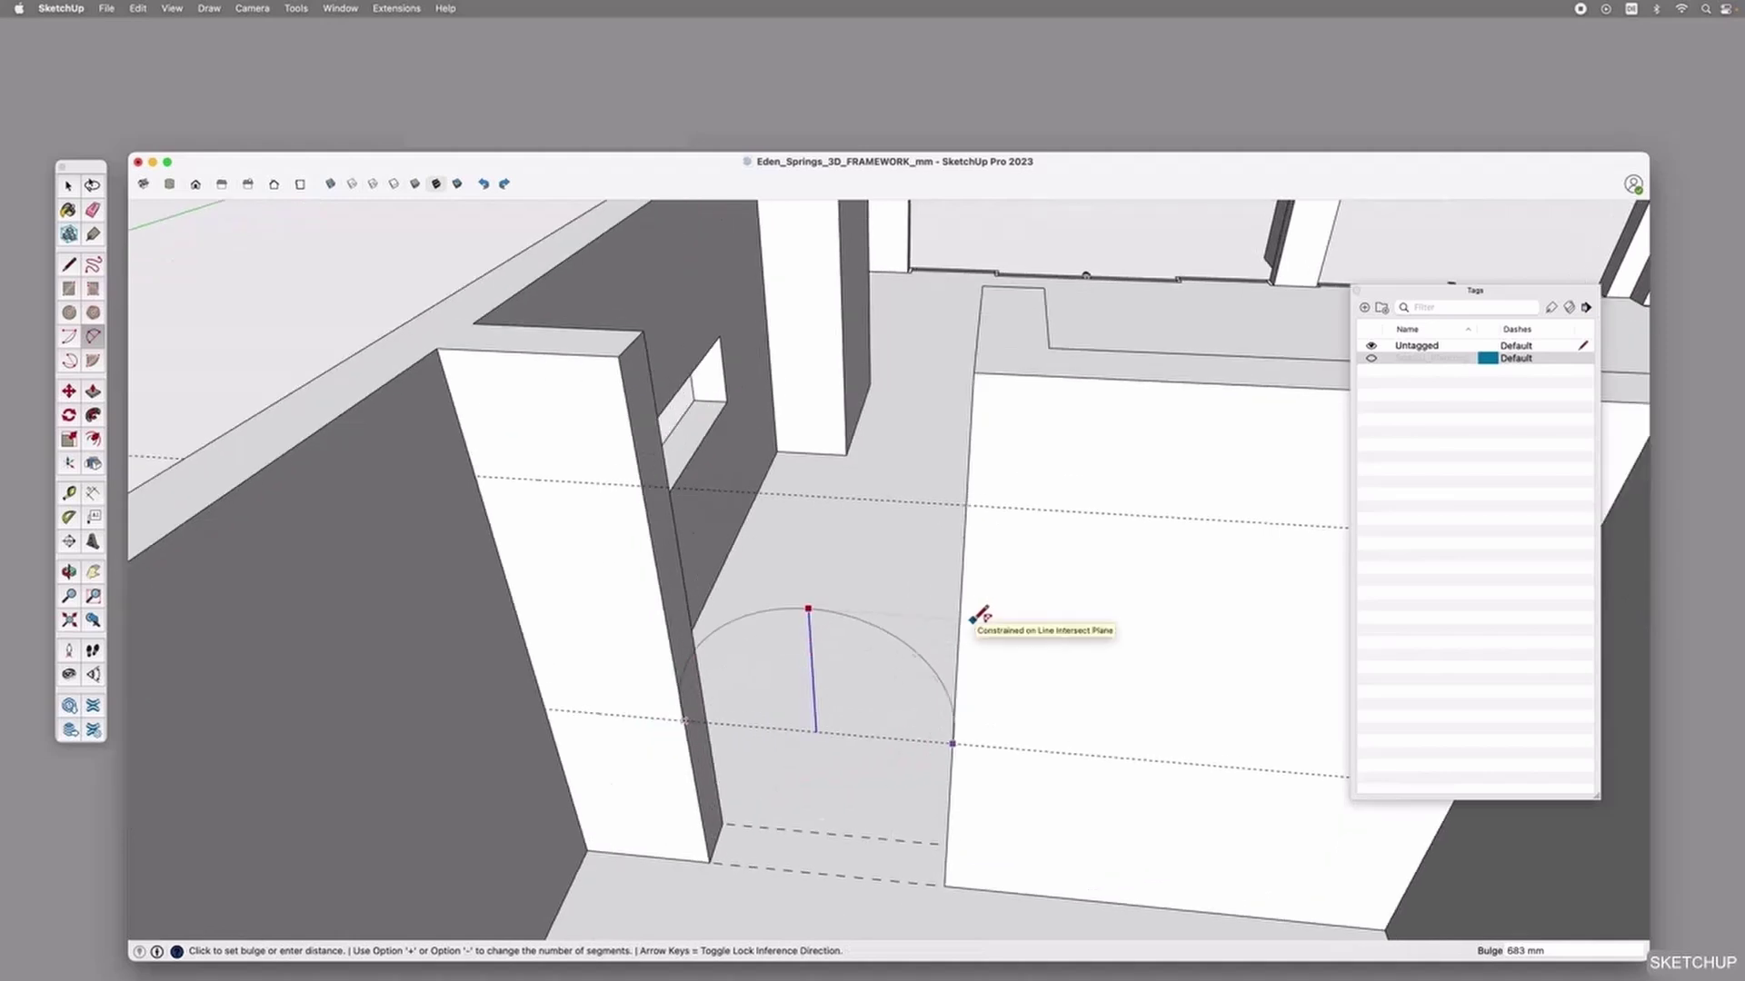
{"action": "type", "text": "400"}
{"action": "key", "text": "Return"}
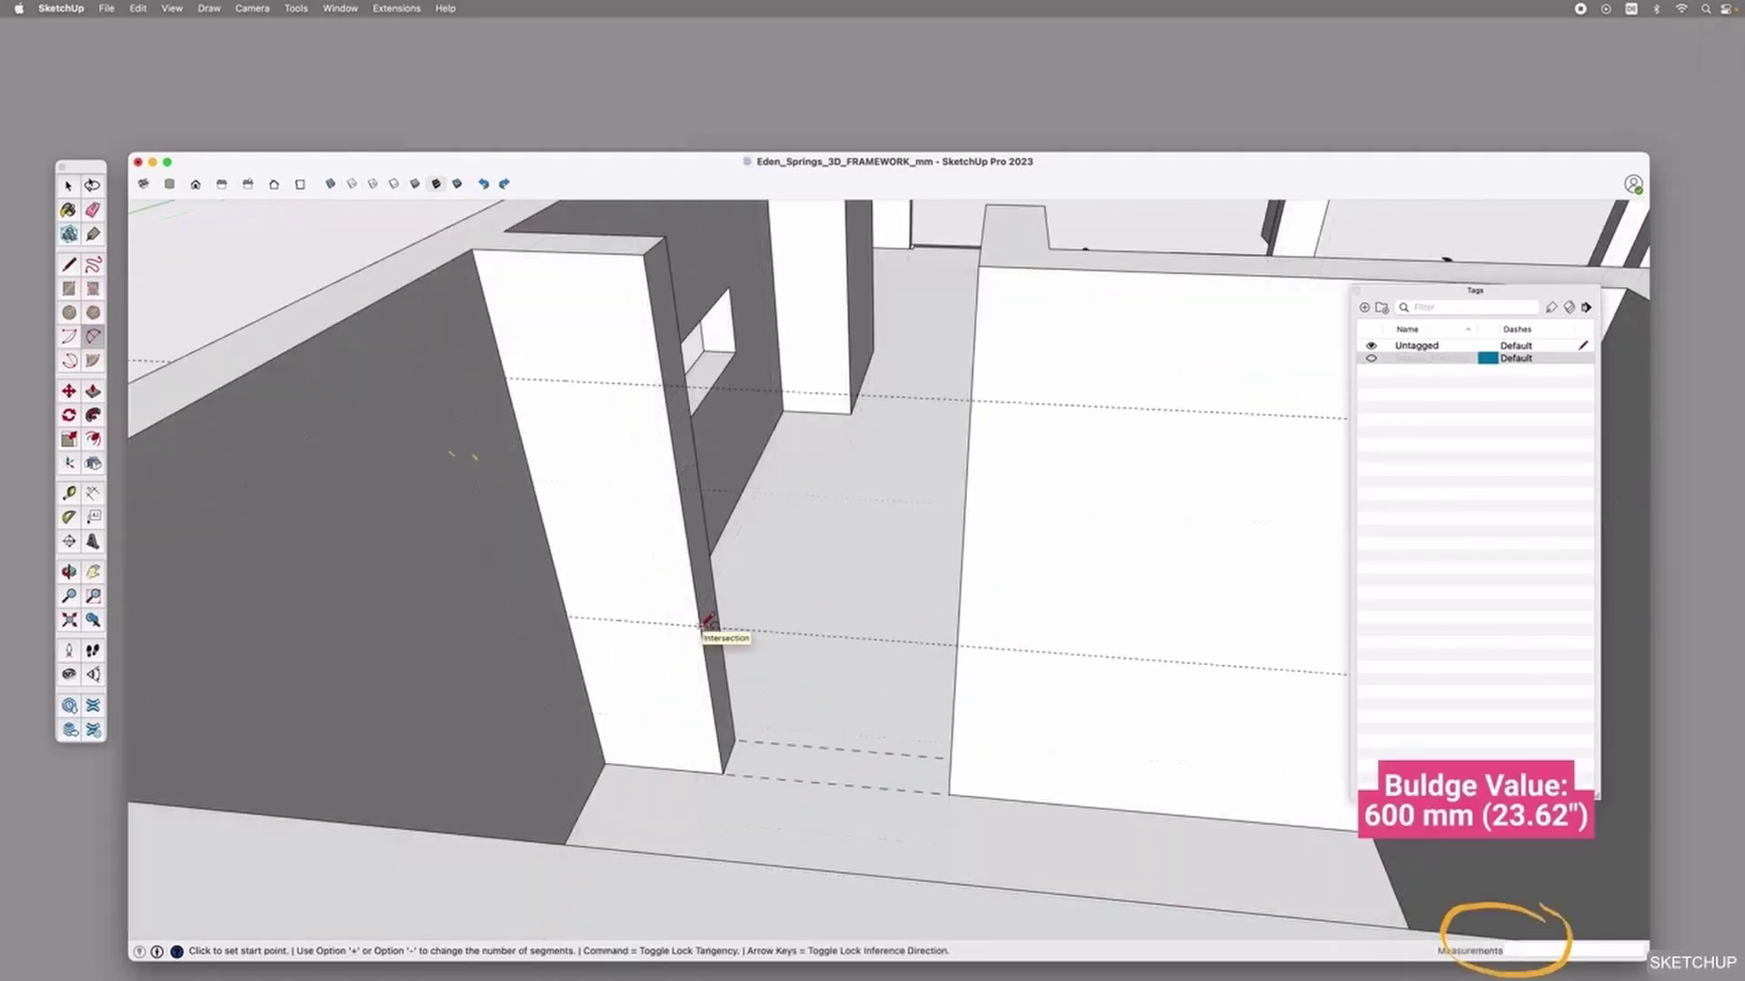
Draw a 2 Point Arc across the wider doorway between the lower guide's crossings with the wall edges, with a 600 mm bulge.
{"action": "left_click", "coordinate": [700, 626]}
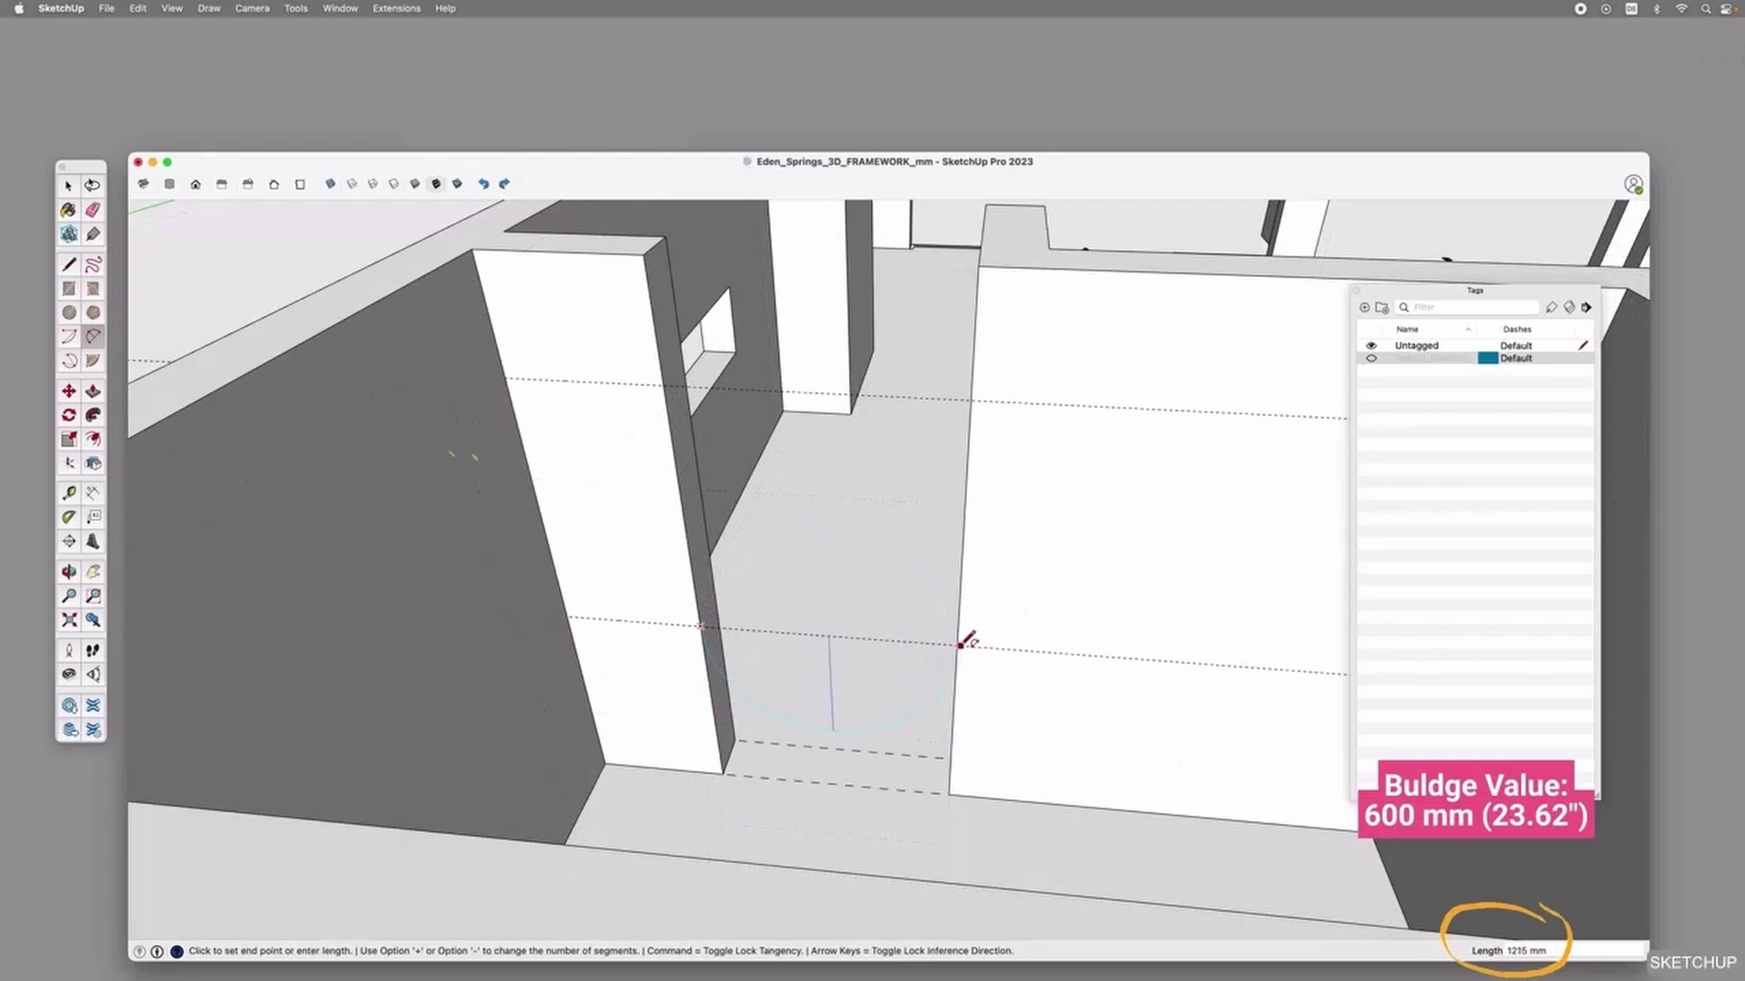
{"action": "left_click", "coordinate": [958, 644]}
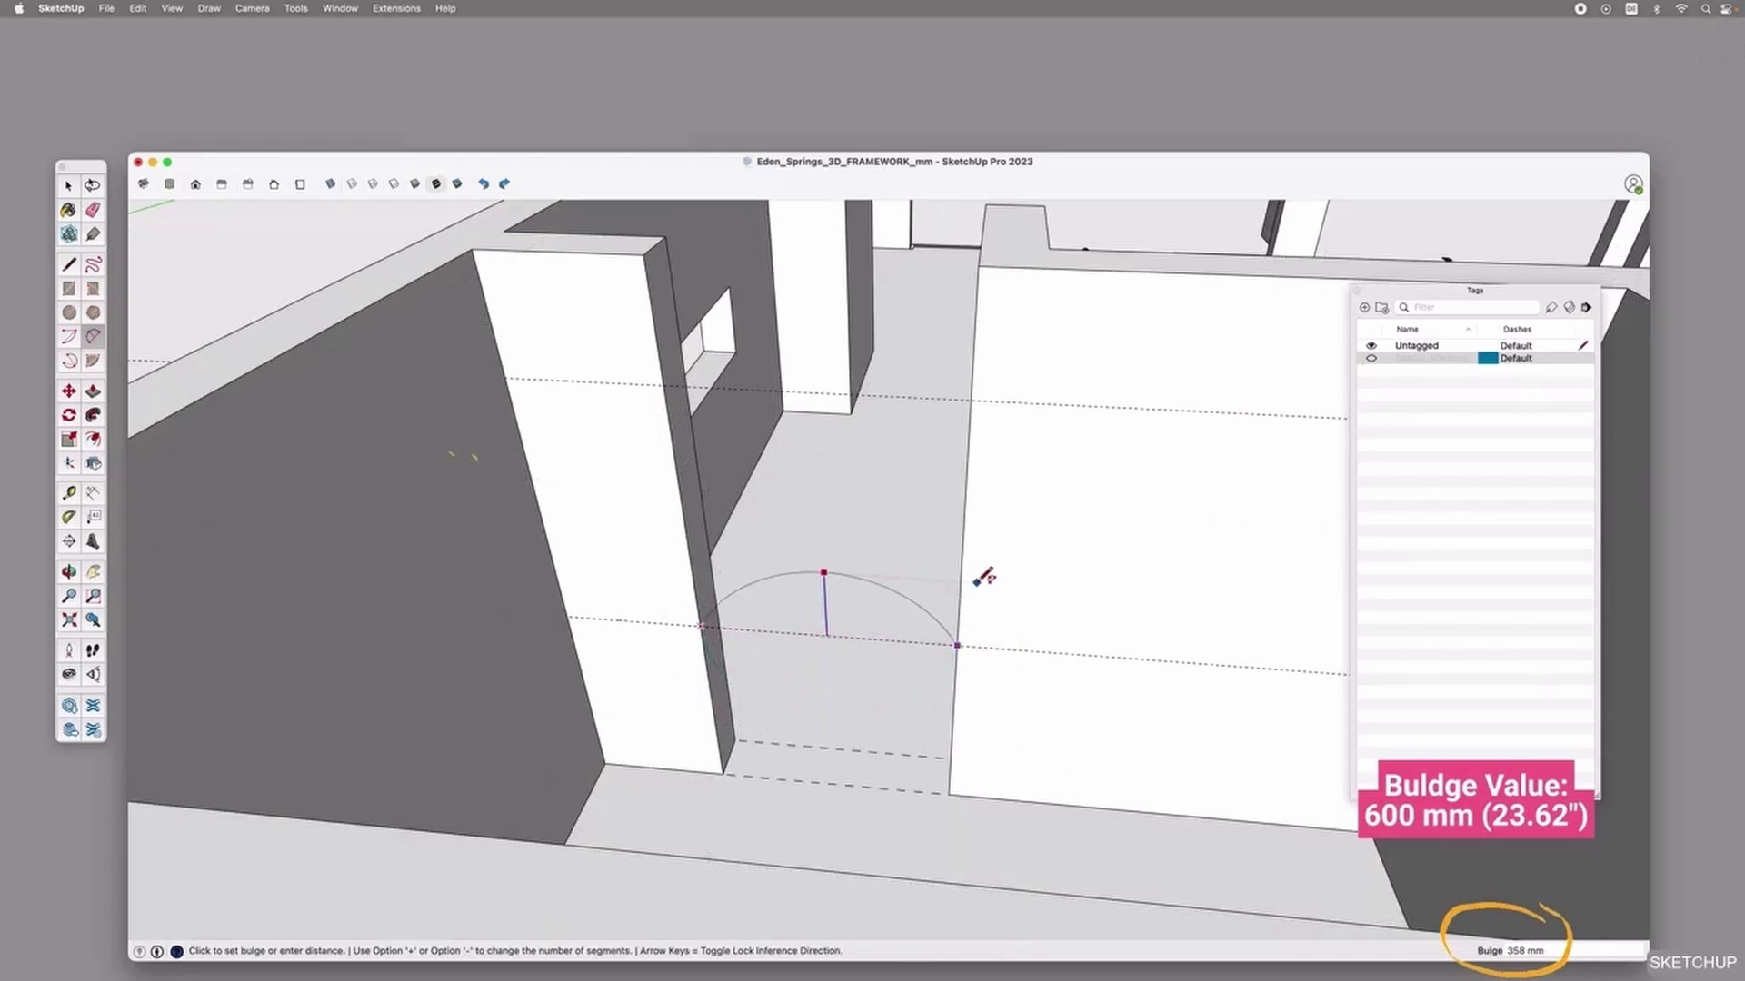
{"action": "type", "text": "600"}
{"action": "key", "text": "Return"}
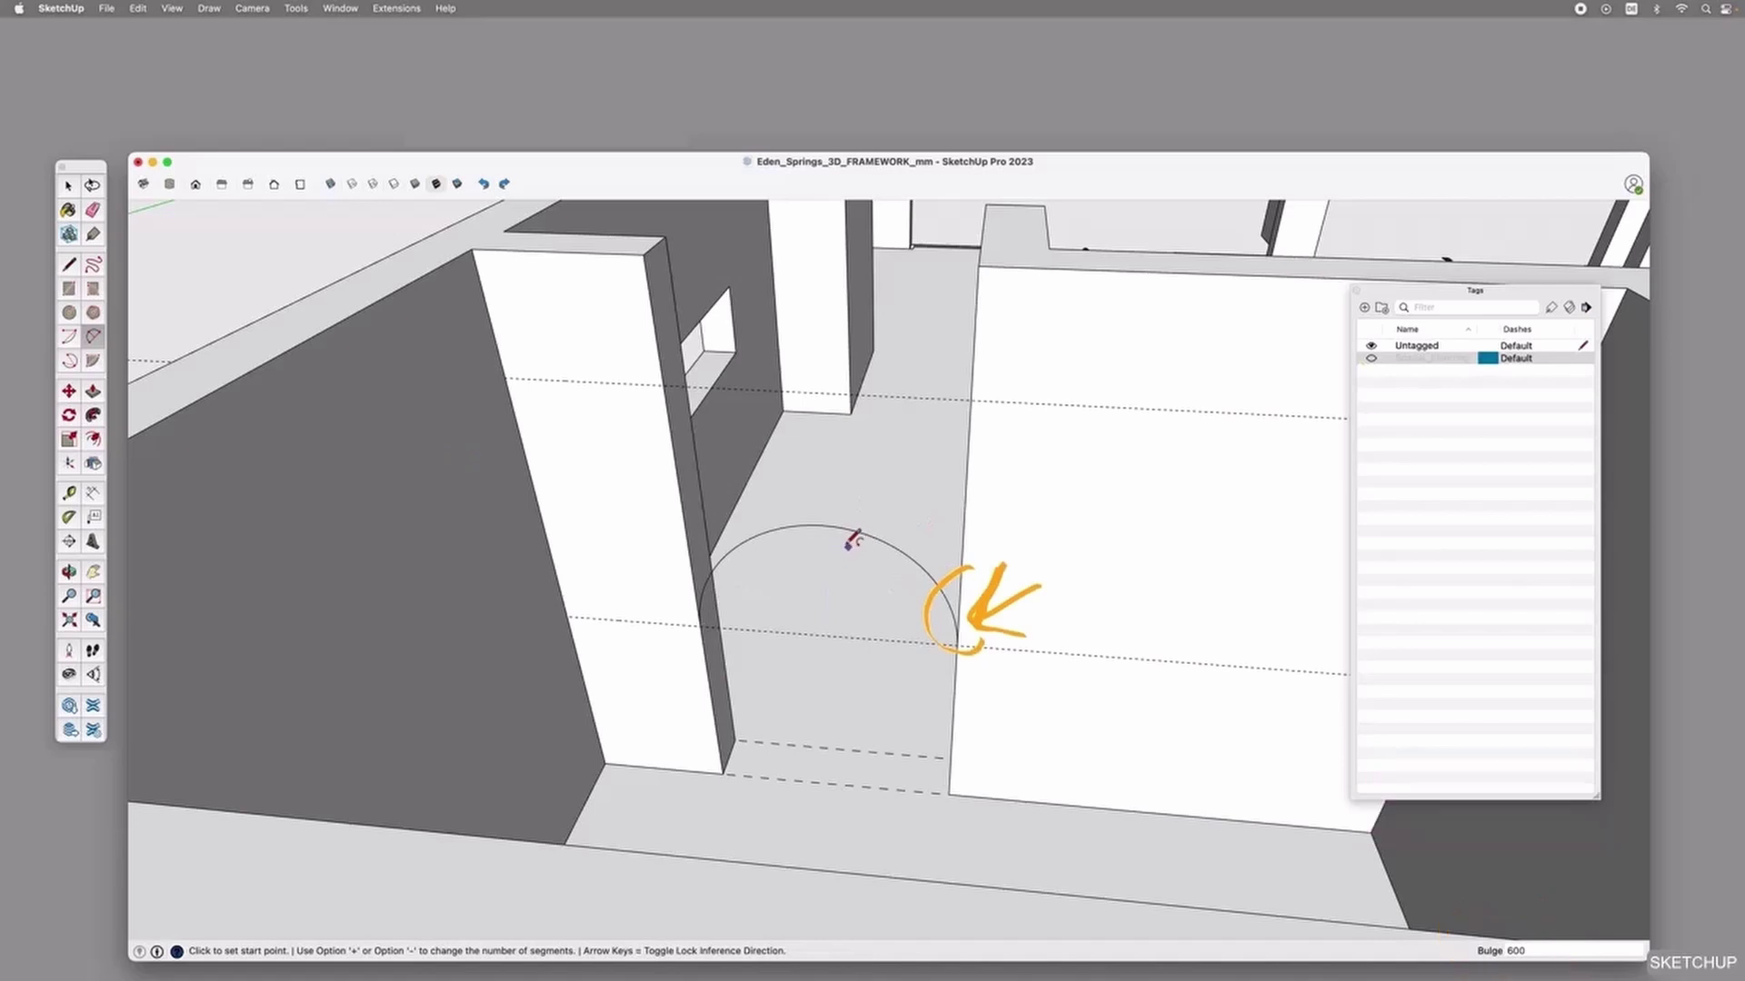
Move the arc straight up until its crown meets the upper guide.
{"action": "key", "text": "space"}
{"action": "left_click", "coordinate": [811, 532]}
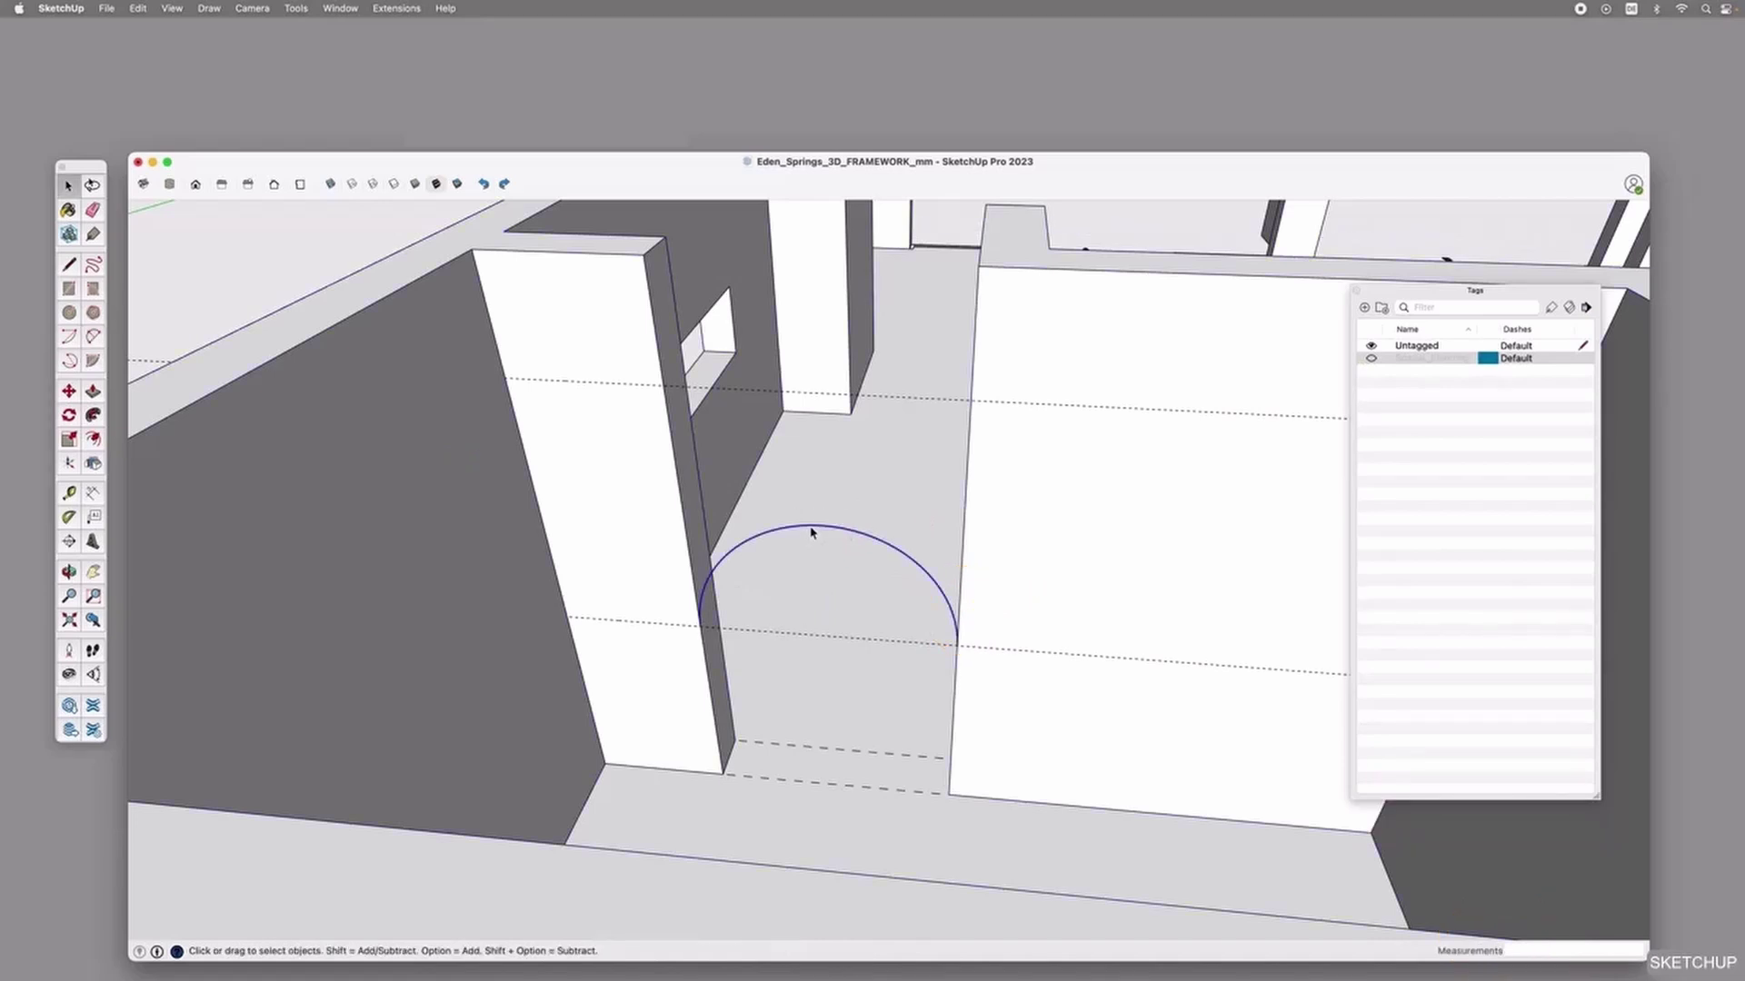
{"action": "key", "text": "m"}
{"action": "left_click", "coordinate": [812, 527]}
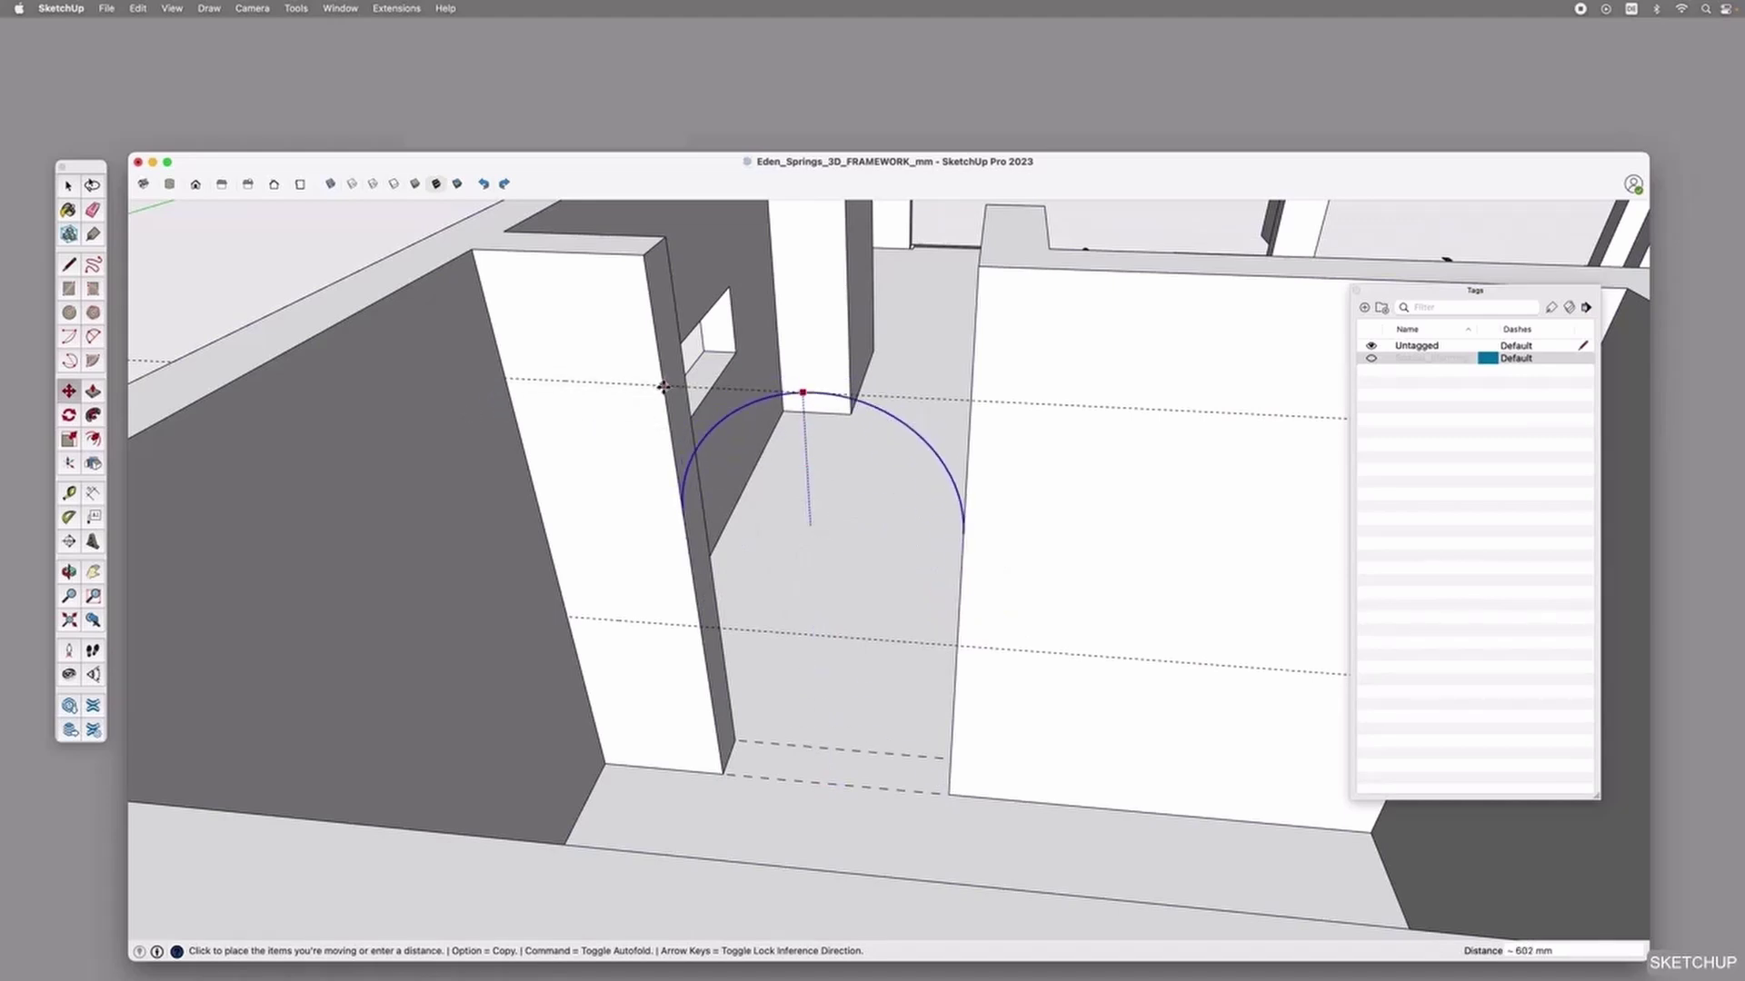
{"action": "left_click", "coordinate": [664, 387]}
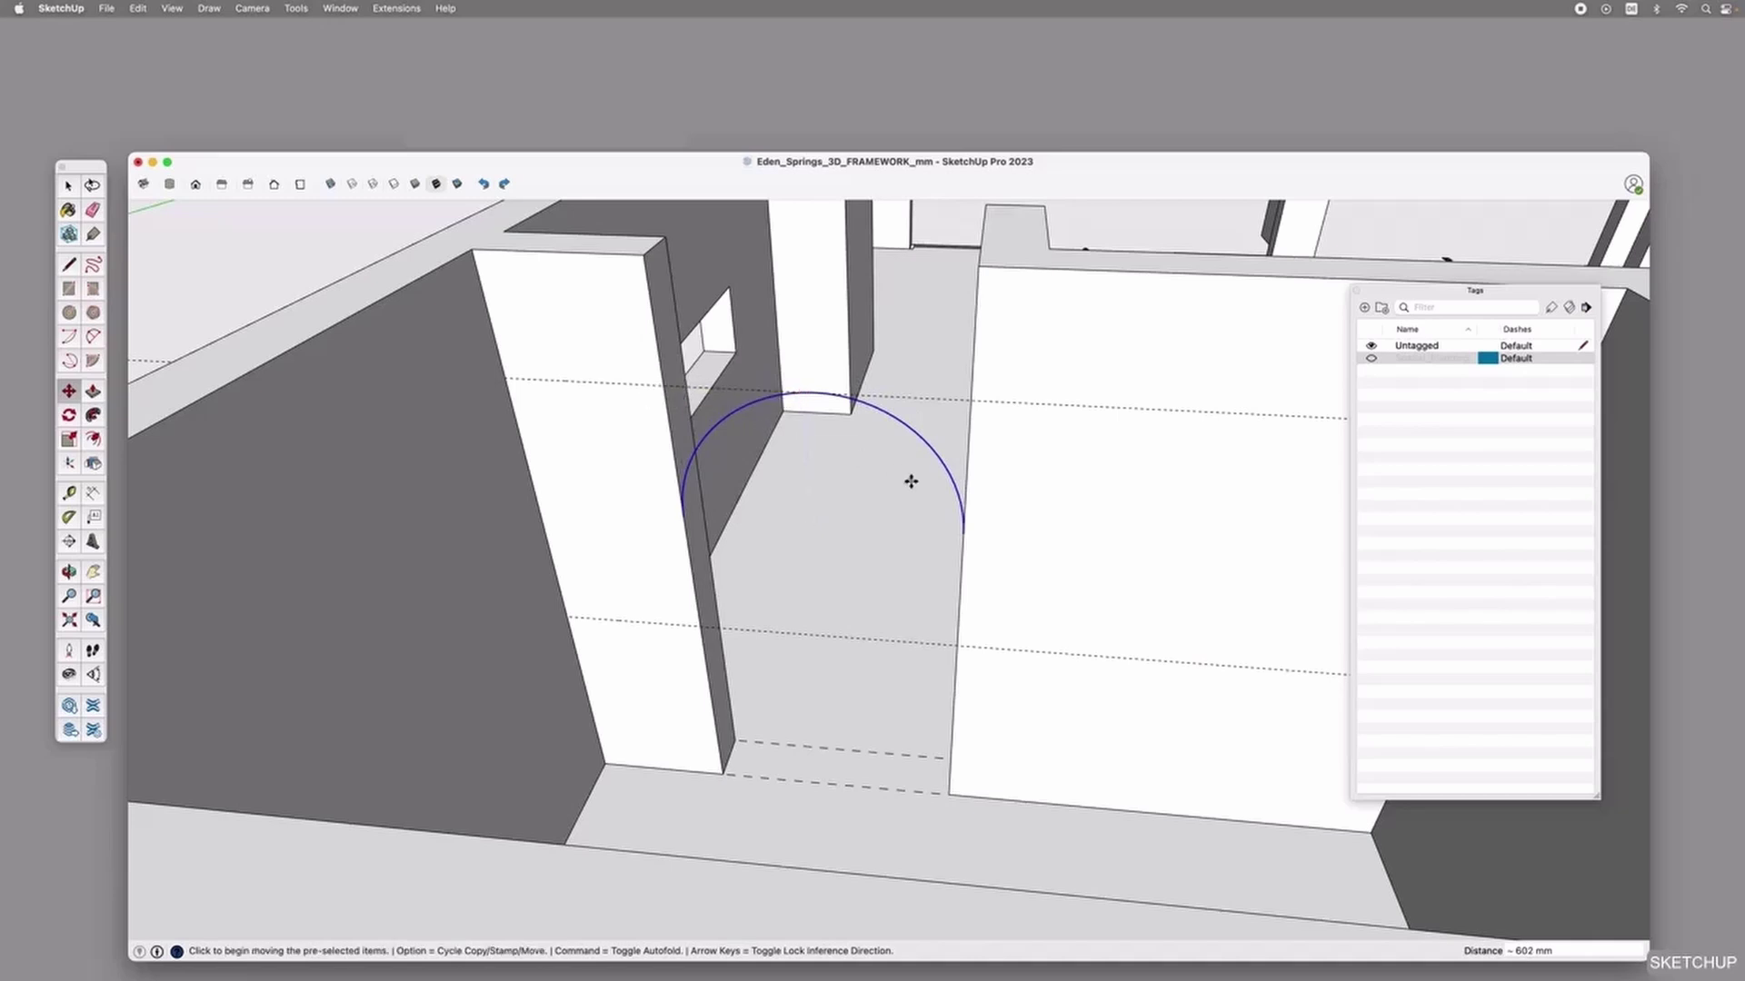
Draw a rectangle of about 1200 by 1098 mm from the wall's top corner to the arc's opposite end and delete the face under the arc.
{"action": "key", "text": "r"}
{"action": "left_click", "coordinate": [681, 515]}
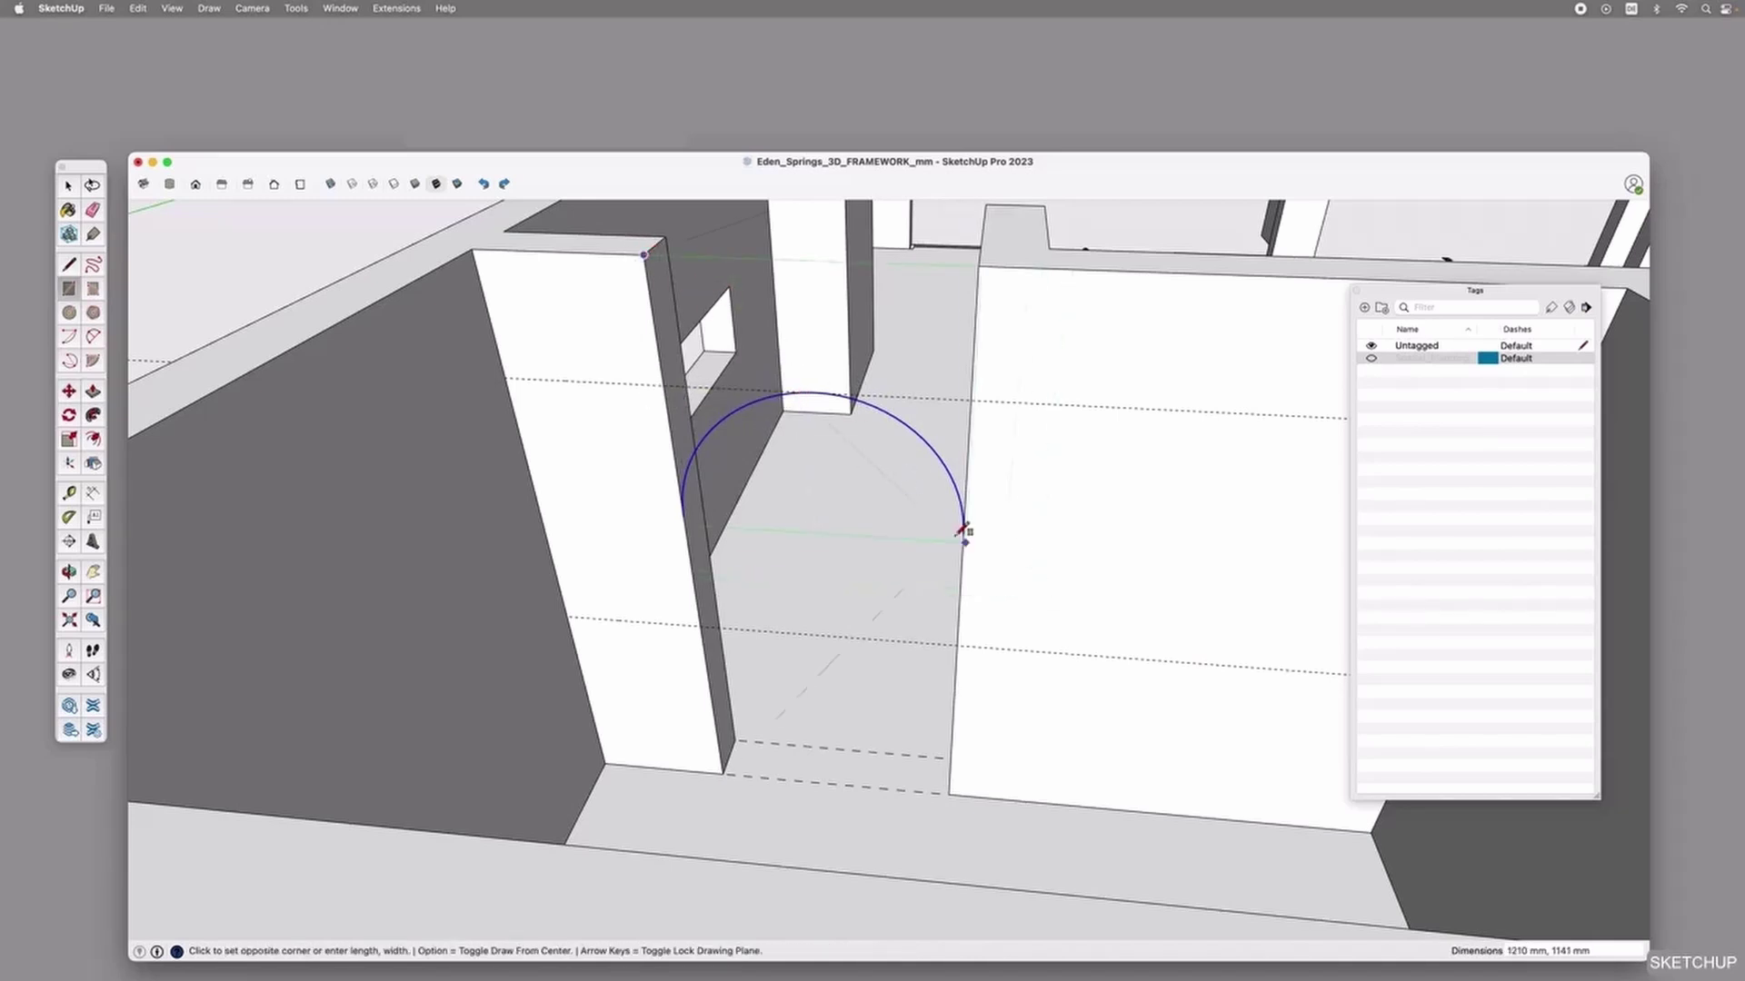
{"action": "scroll", "coordinate": [965, 533], "scroll_direction": "up", "scroll_amount": 5}
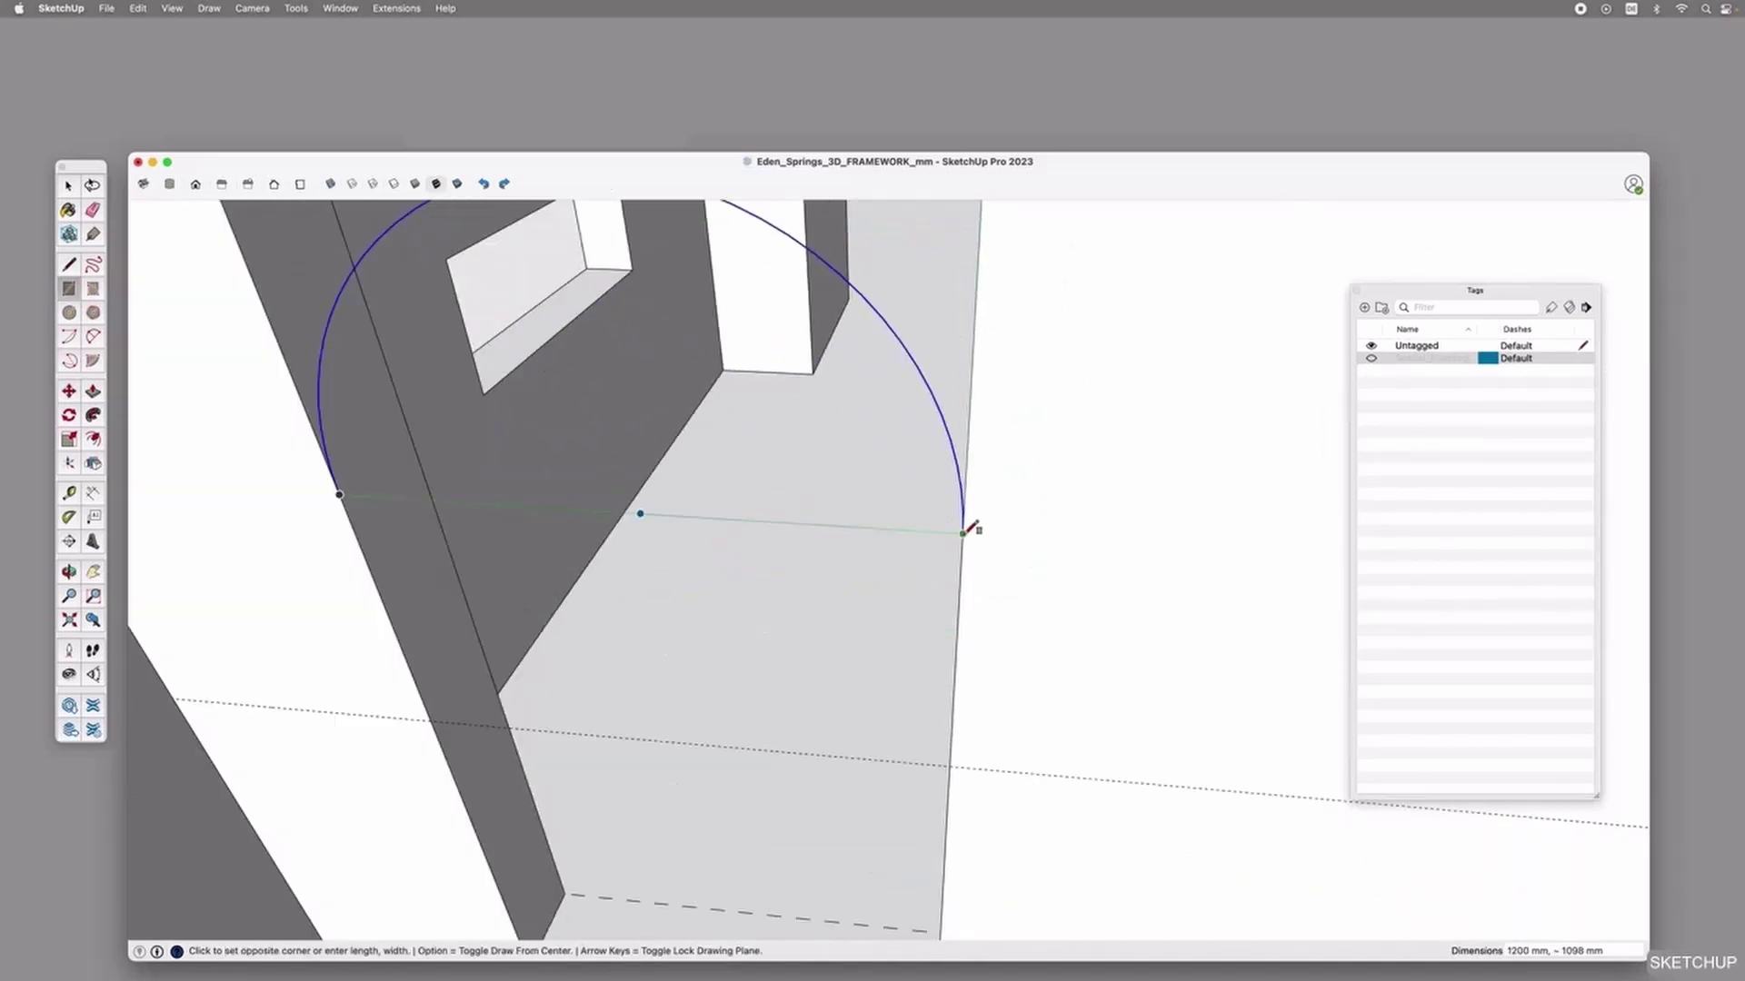
{"action": "scroll", "coordinate": [965, 533], "scroll_direction": "down", "scroll_amount": 6}
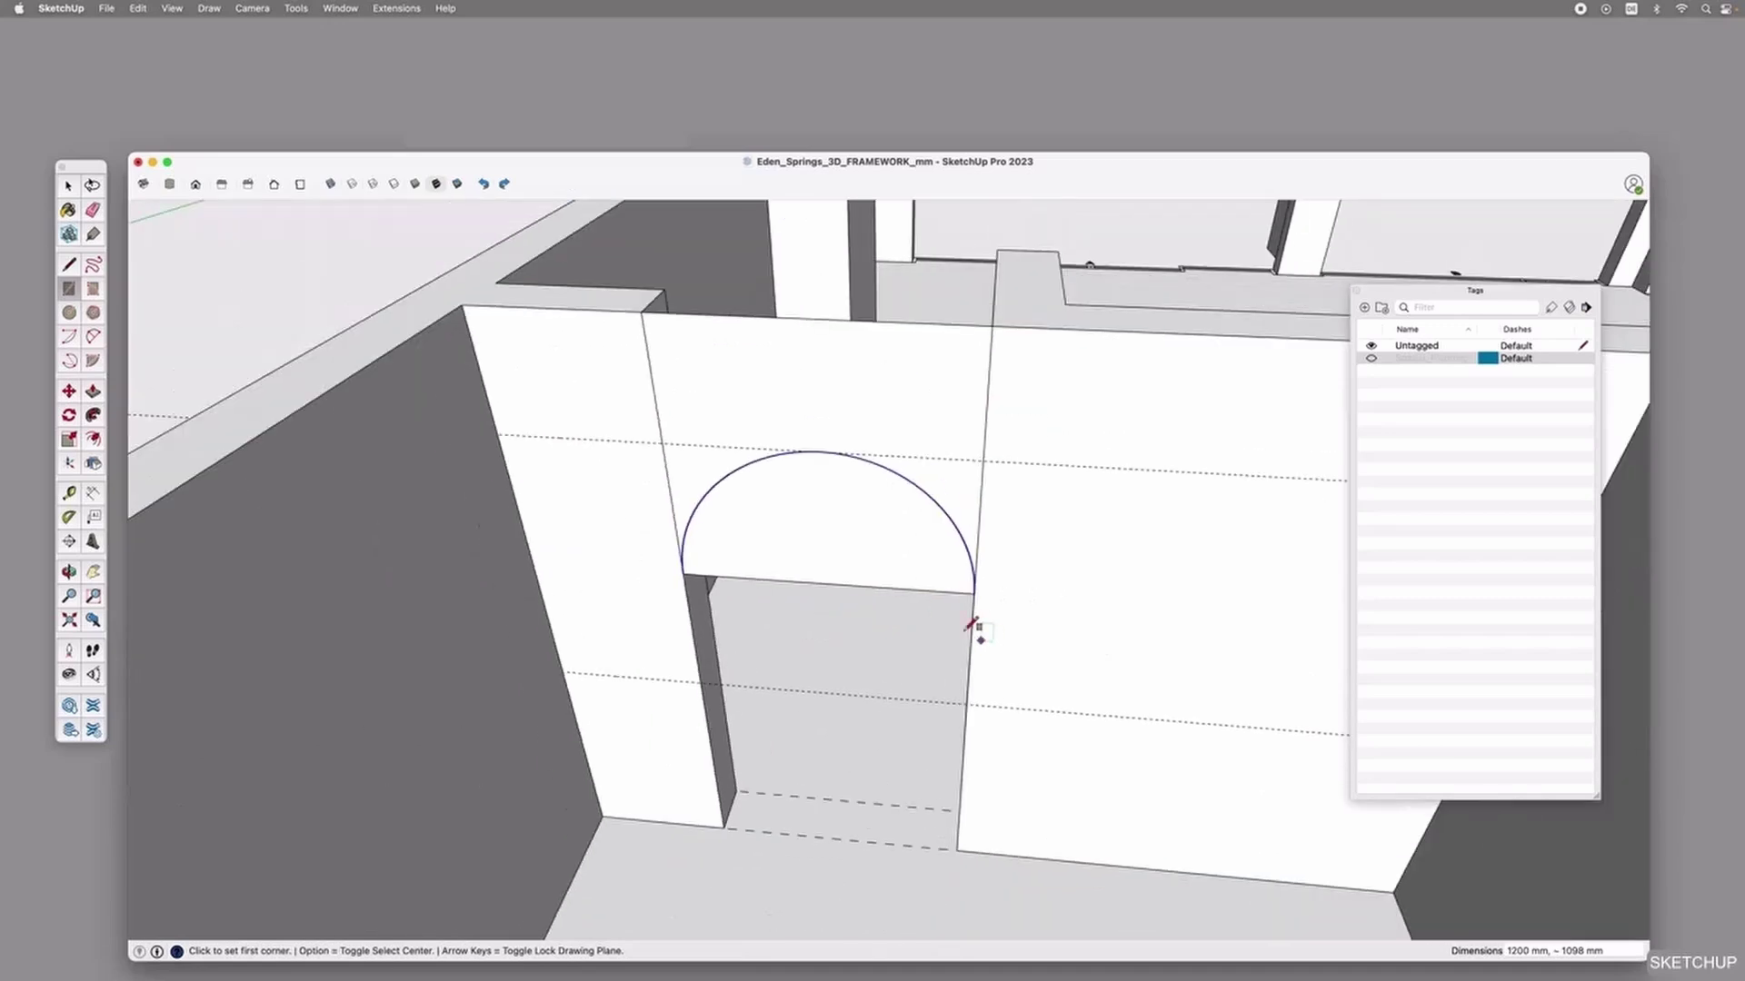
{"action": "left_click", "coordinate": [972, 594]}
{"action": "key", "text": "space"}
{"action": "left_click", "coordinate": [877, 527]}
{"action": "key", "text": "Delete"}
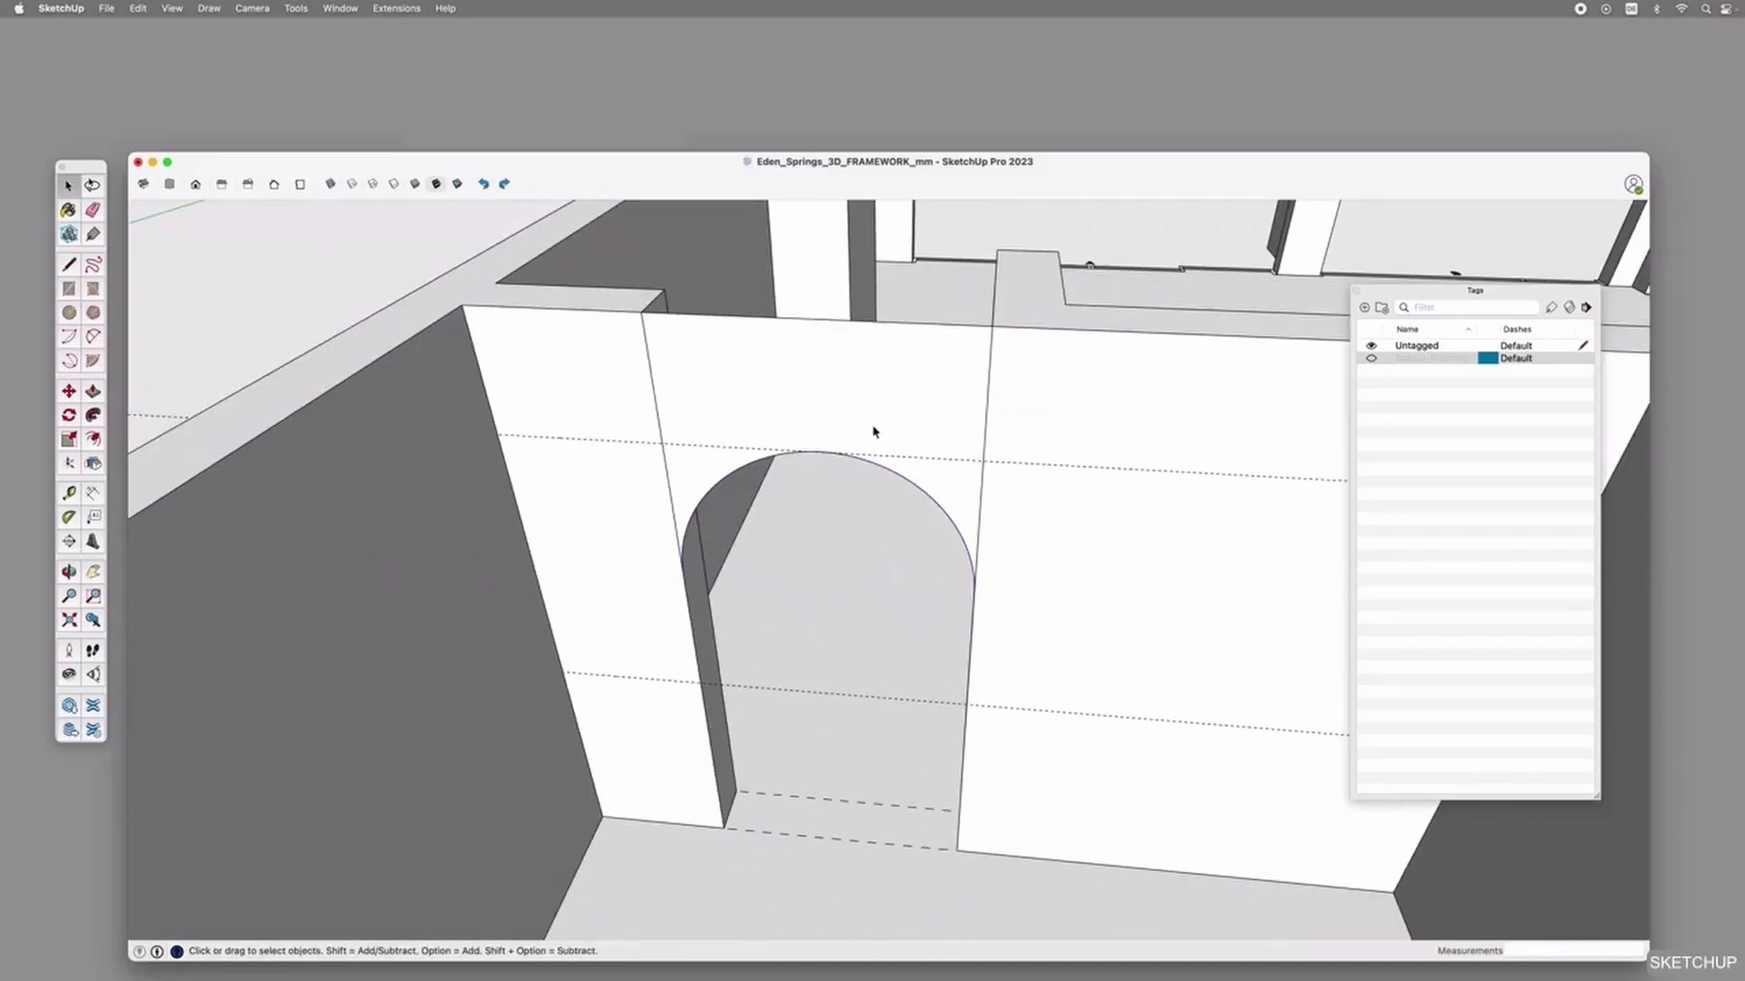
Cut the arched lintel face with its edges and paste it in place inside the walls group.
{"action": "left_click", "coordinate": [771, 421]}
{"action": "double_click", "coordinate": [751, 399]}
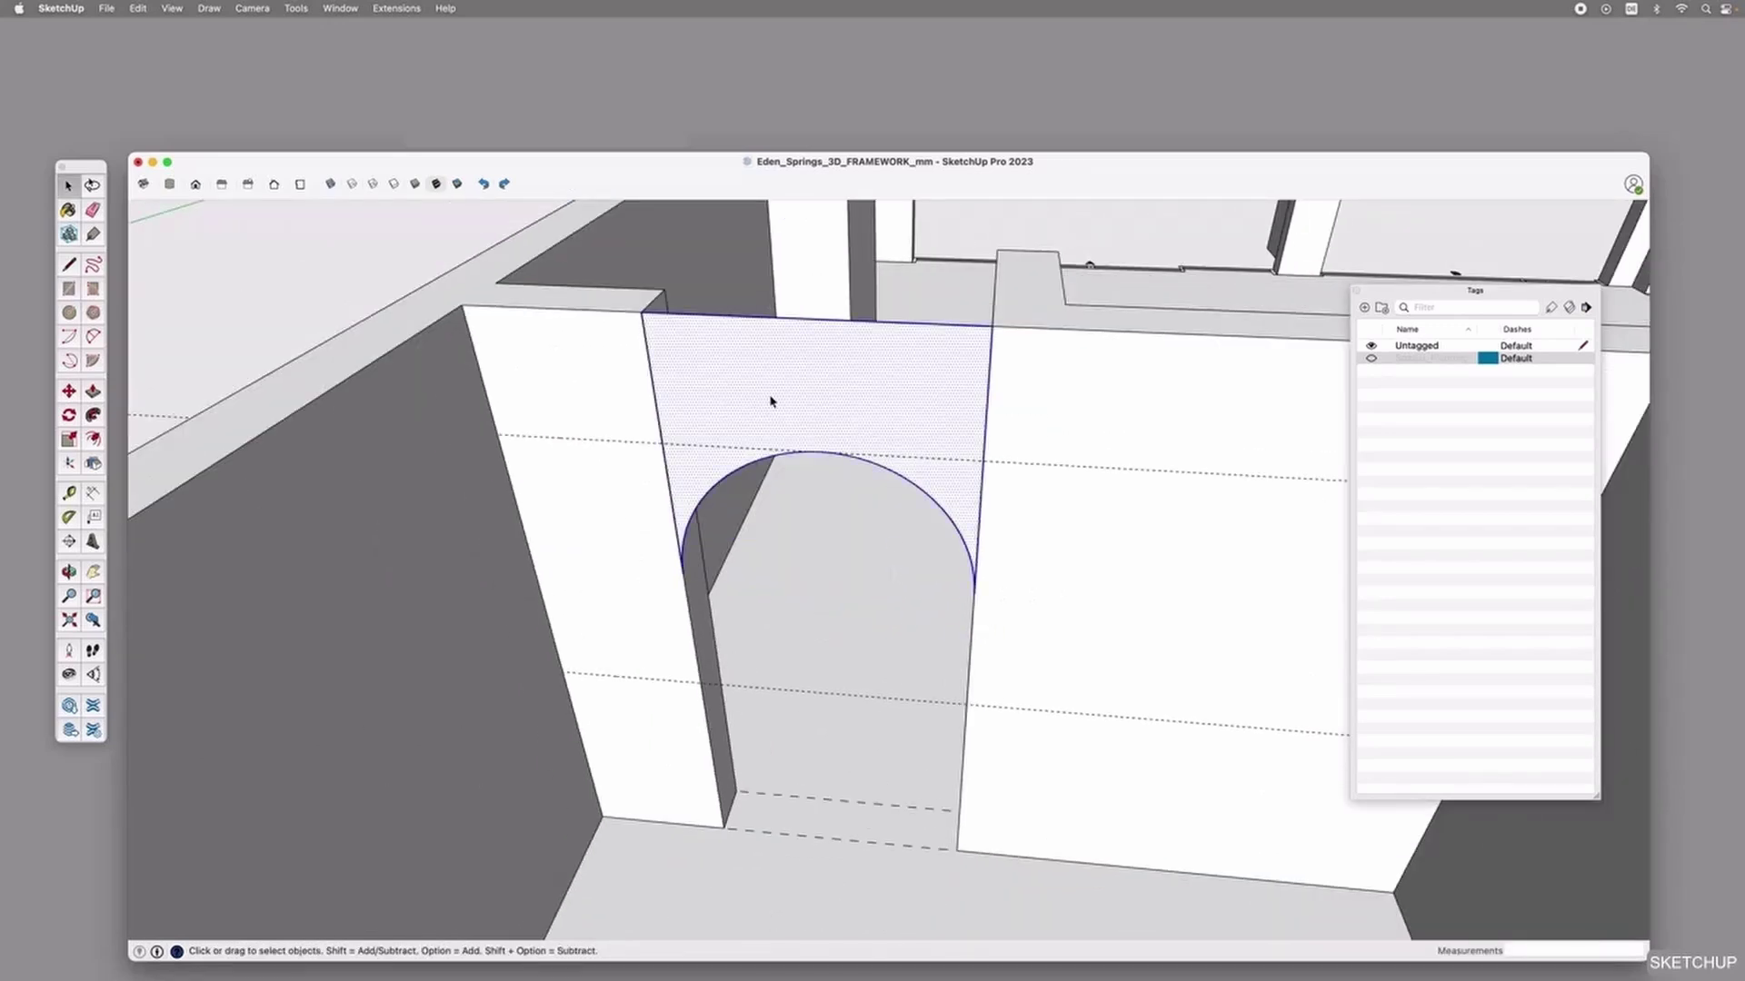
{"action": "key", "text": "Delete"}
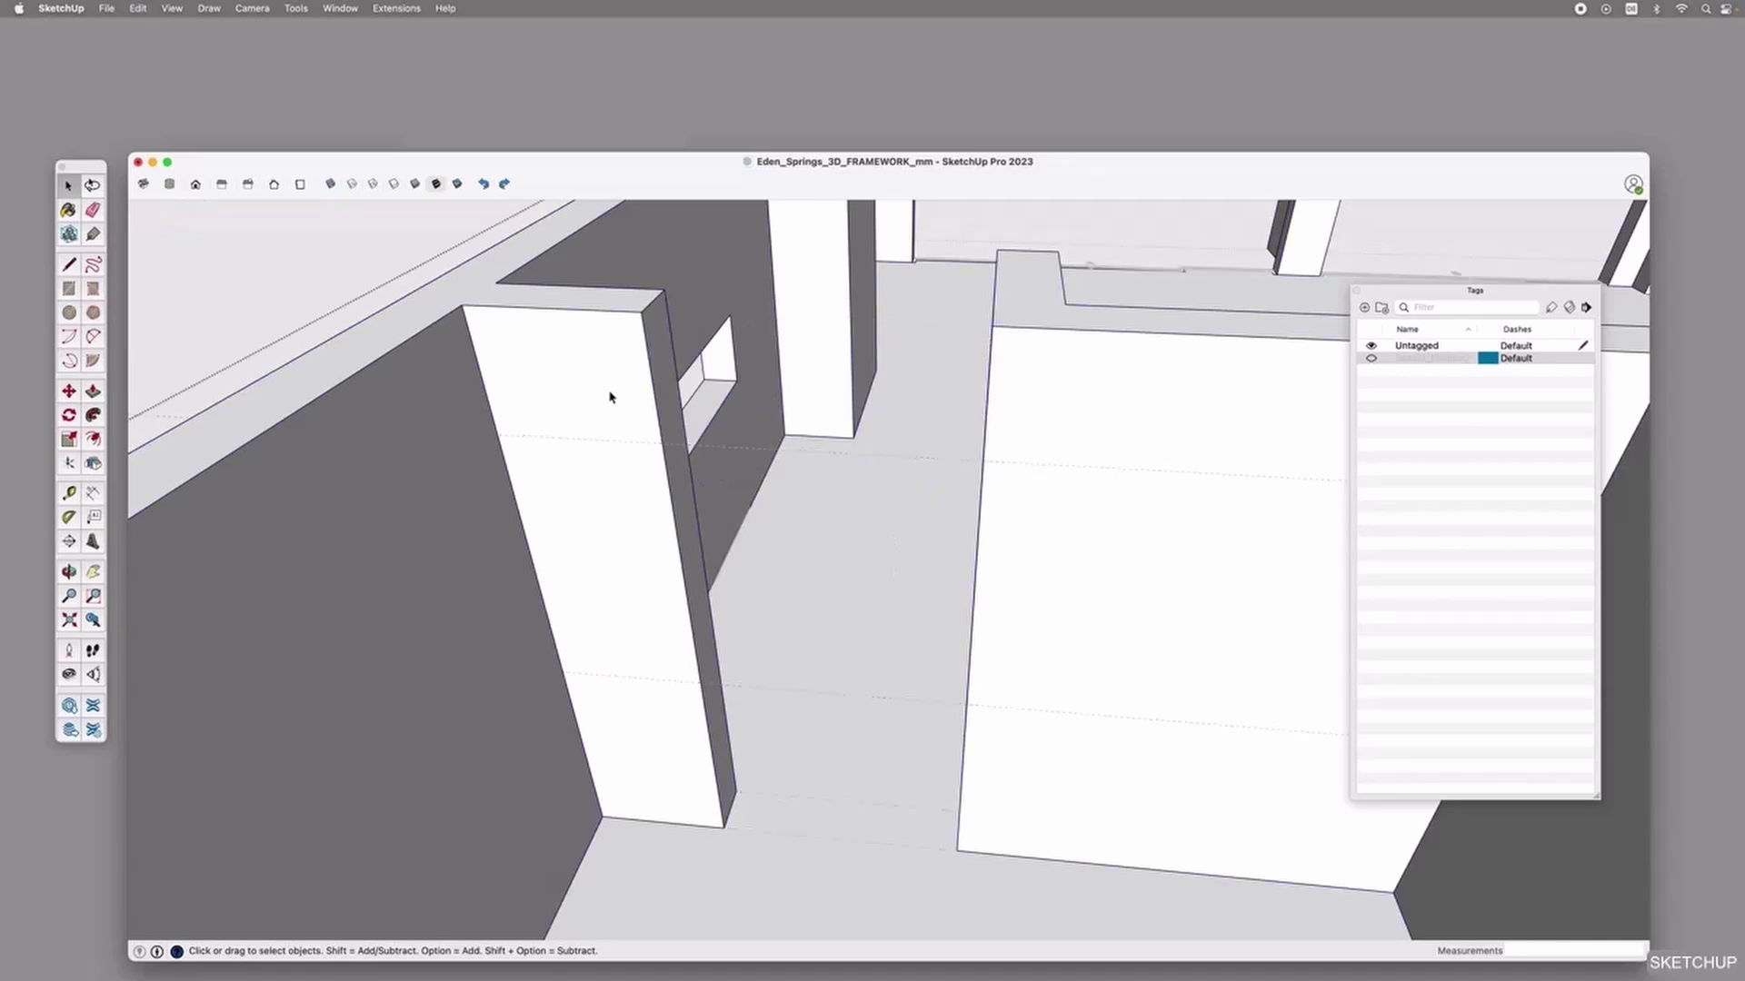
{"action": "left_click", "coordinate": [139, 7]}
{"action": "left_click", "coordinate": [159, 112]}
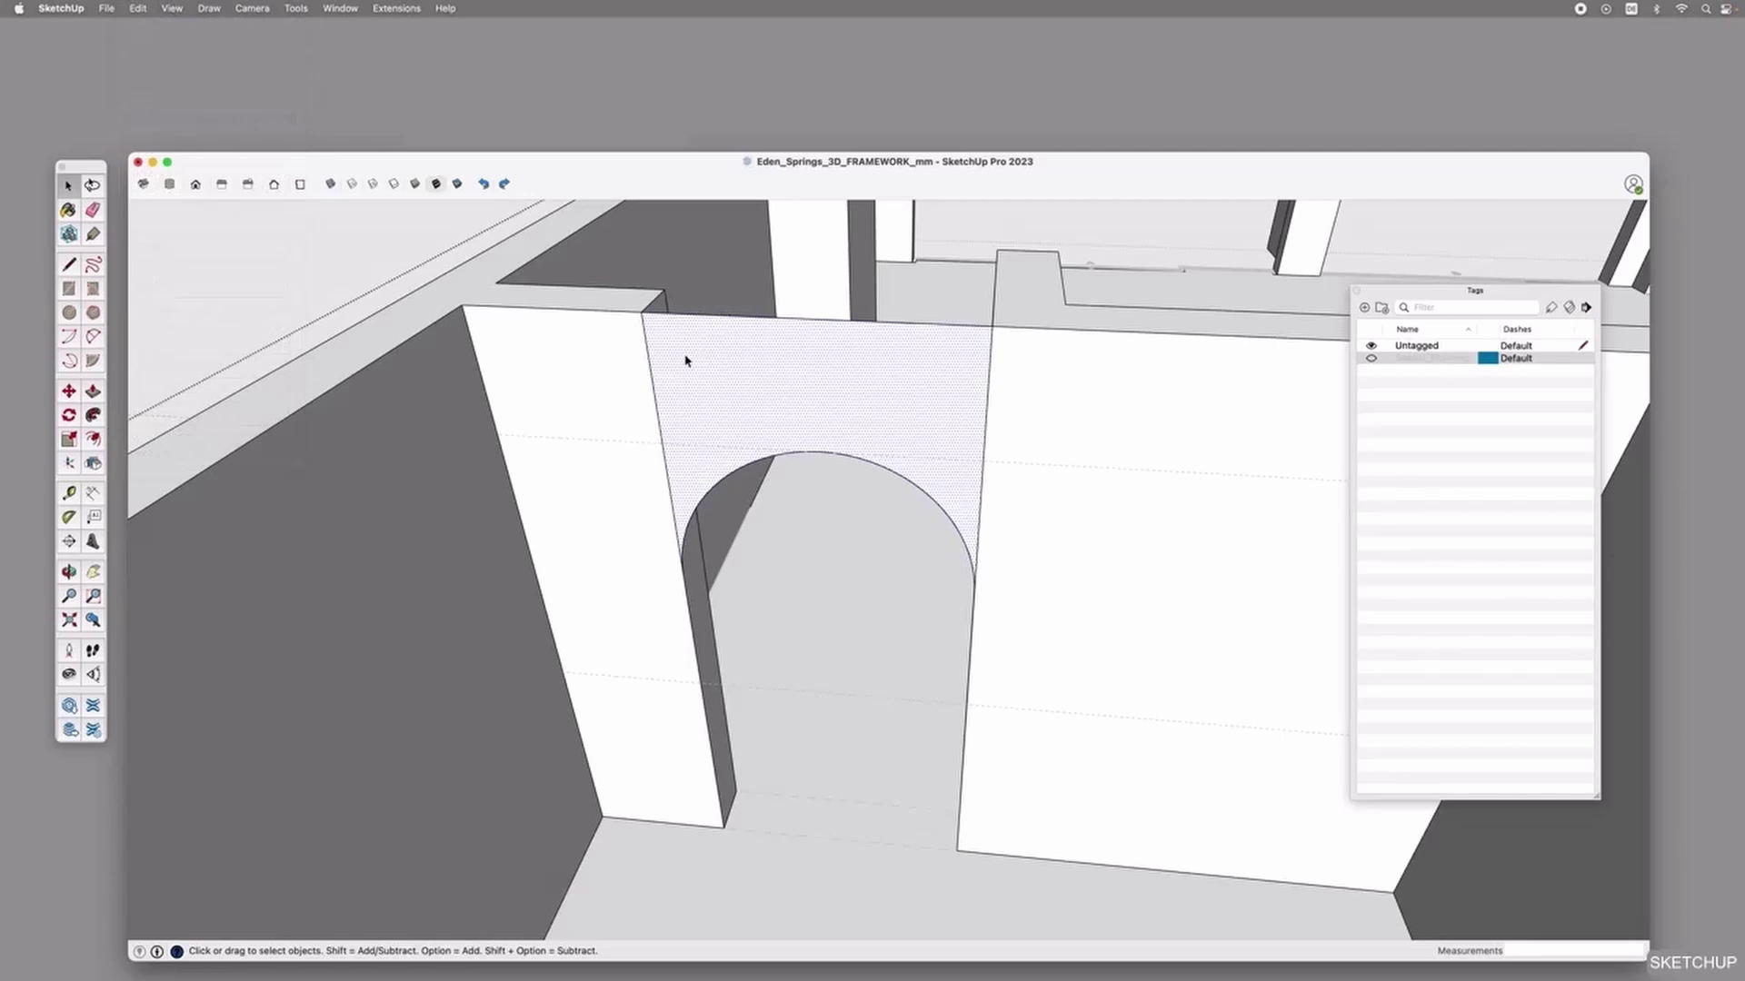
Push/Pull the arched lintel face 250 mm to match the wall thickness.
{"action": "key", "text": "p"}
{"action": "left_click", "coordinate": [679, 357]}
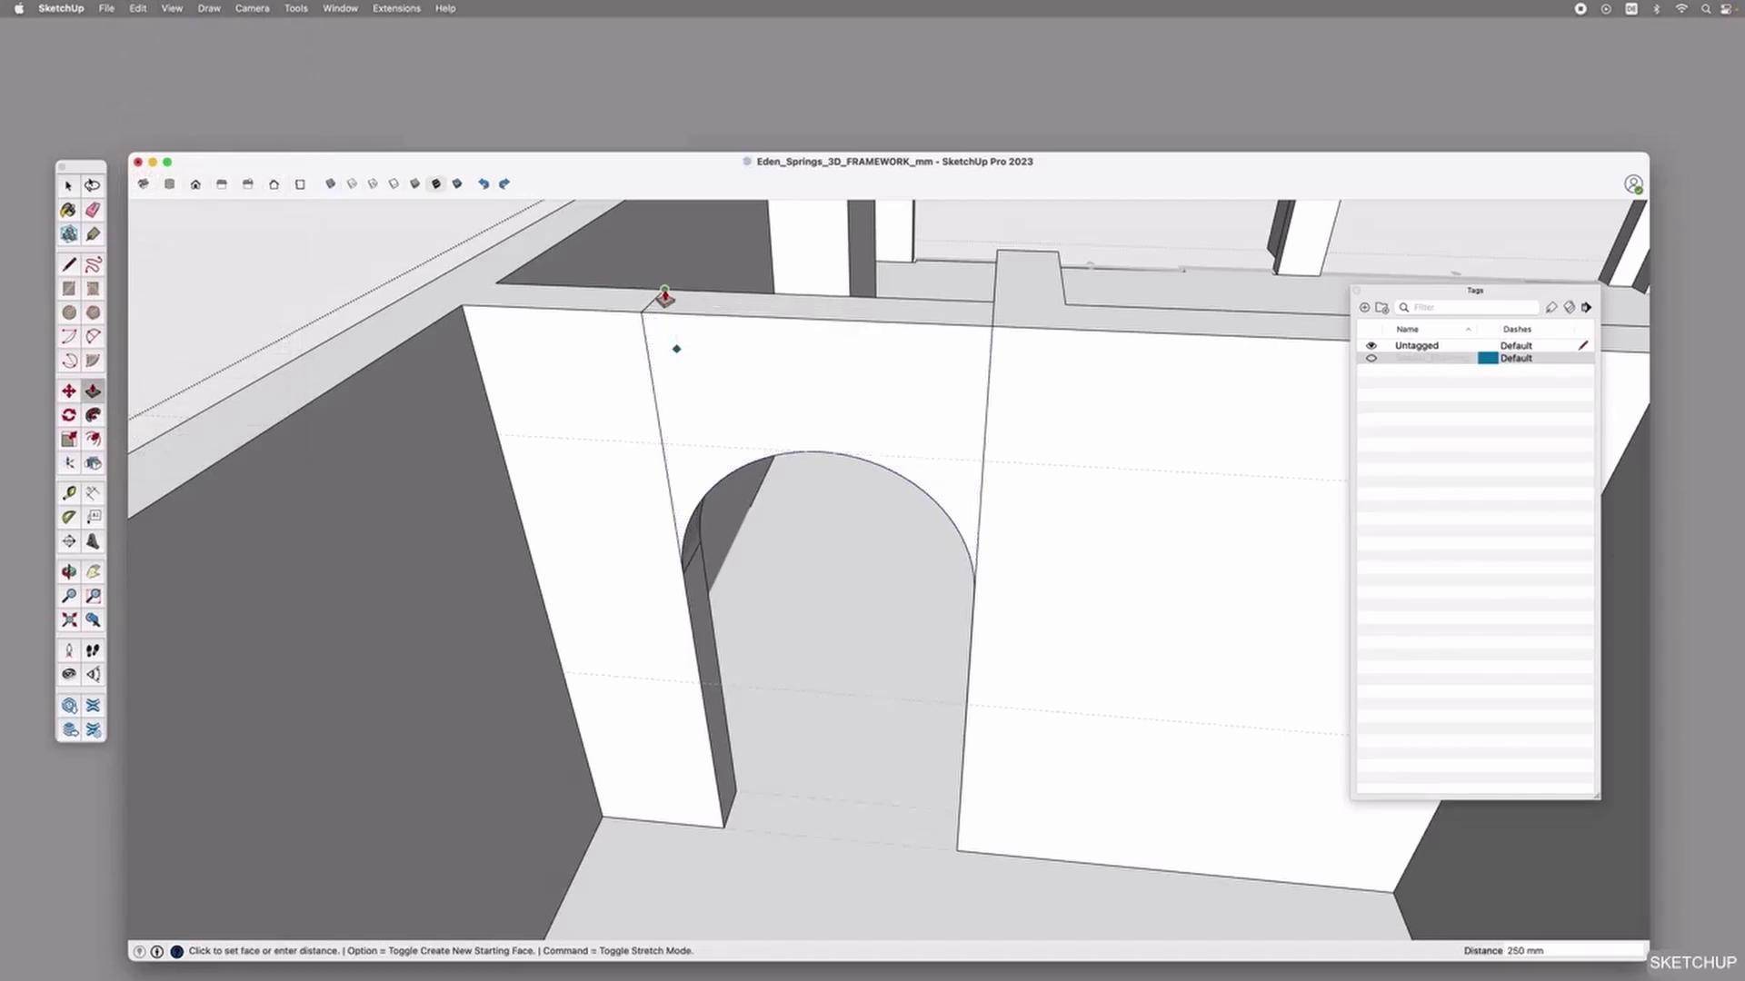
{"action": "left_click", "coordinate": [664, 298]}
Delete the seam edges between the new lintel and the adjoining walls on the front face and the wall top.
{"action": "key", "text": "space"}
{"action": "key", "text": "Delete"}
{"action": "left_click", "coordinate": [984, 411]}
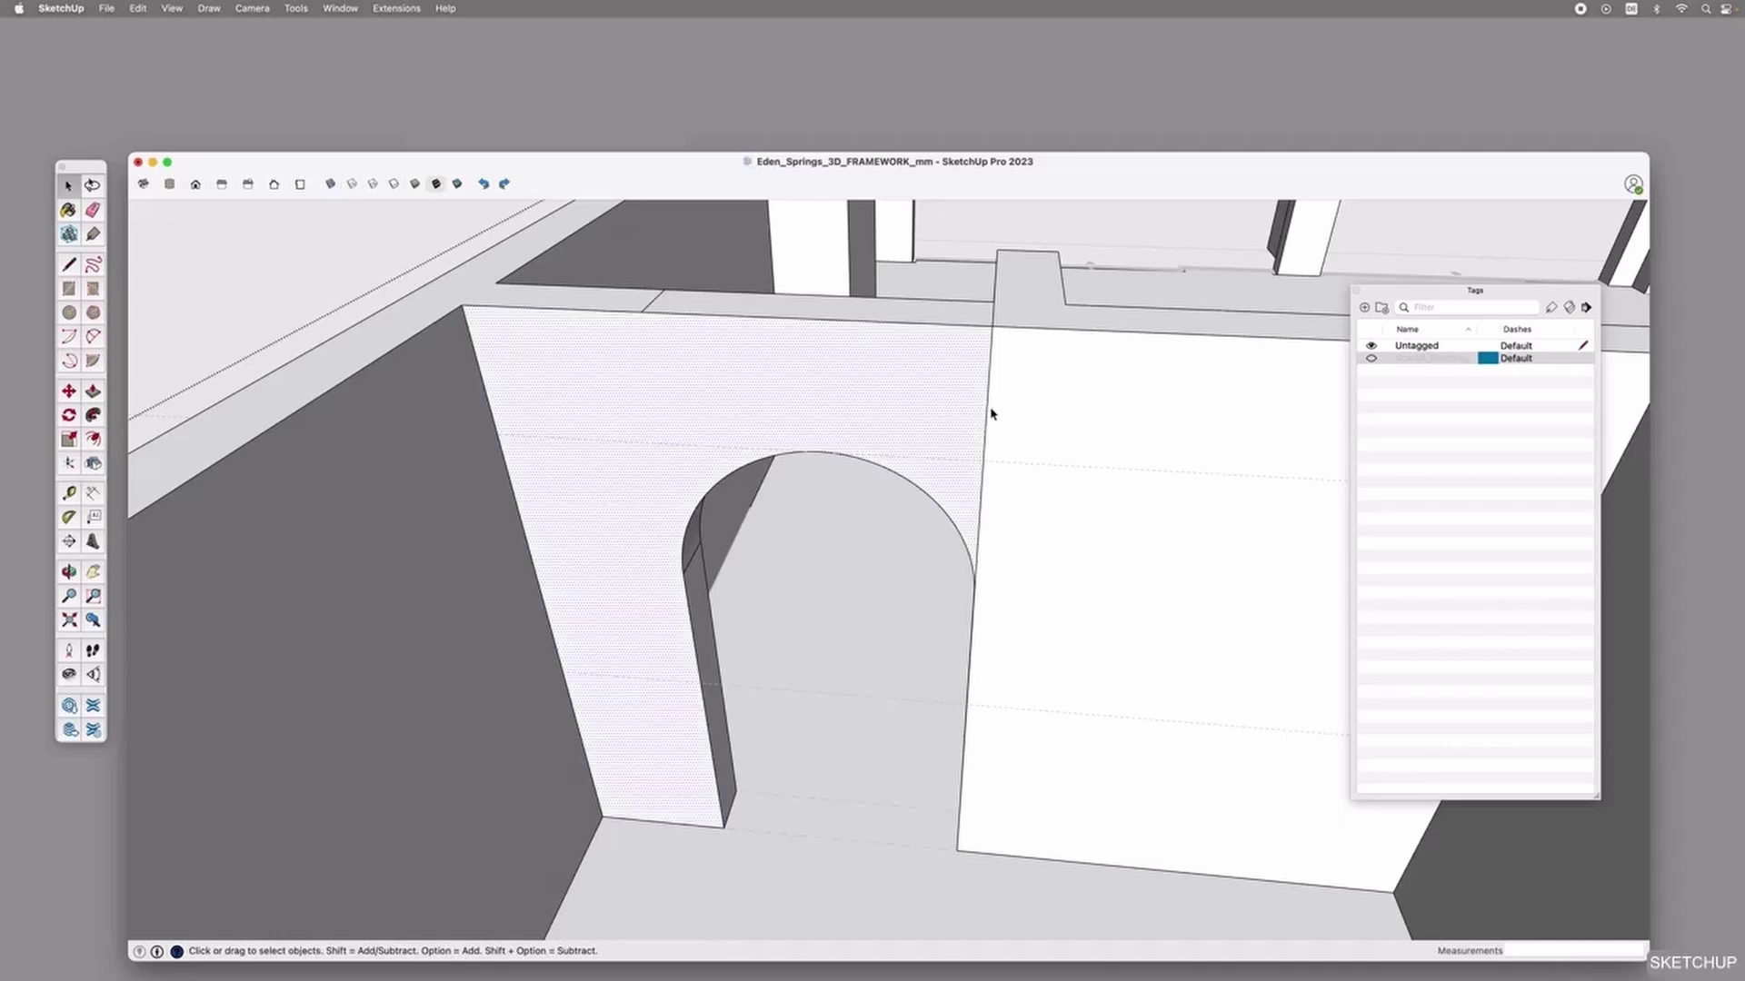
{"action": "left_click", "coordinate": [990, 413]}
{"action": "left_click", "coordinate": [990, 354]}
{"action": "key", "text": "Delete"}
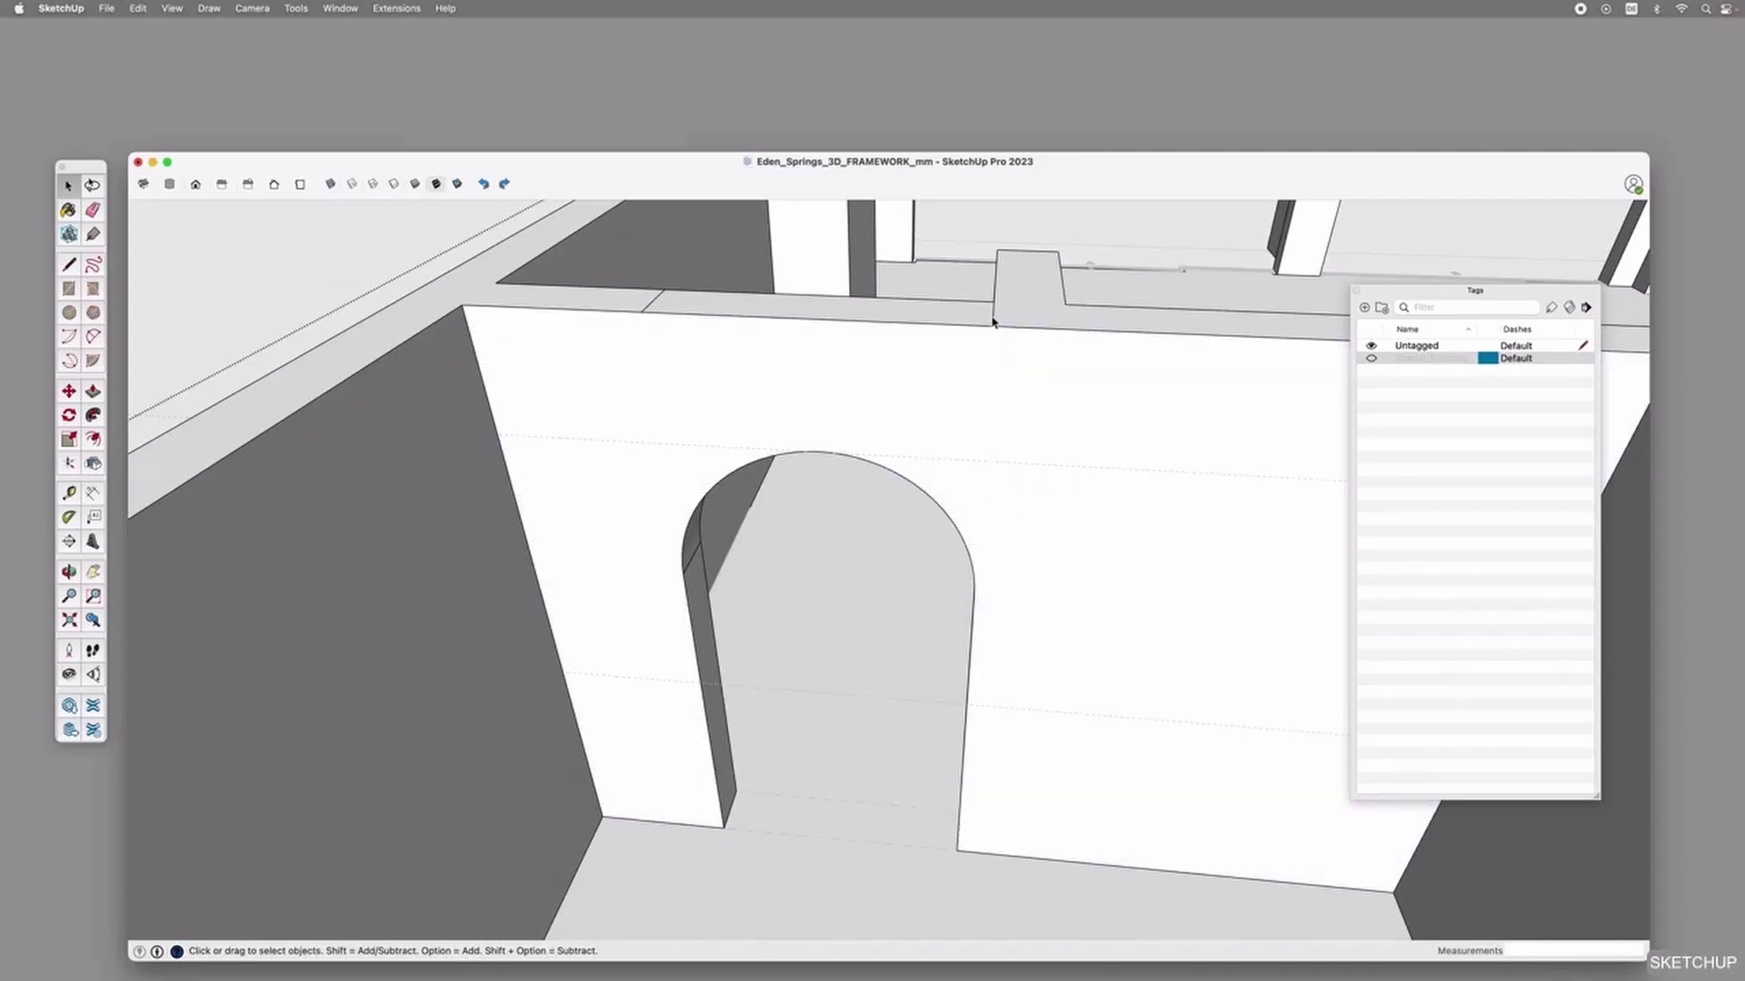
{"action": "left_click", "coordinate": [655, 303]}
{"action": "key", "text": "Delete"}
Hide the seam edges where the arch meets the doorway's jambs and delete the leftover edge on the wall's back face.
{"action": "right_click", "coordinate": [688, 572]}
{"action": "left_click", "coordinate": [718, 603]}
{"action": "middle_click_drag", "start_coordinate": [861, 547], "coordinate": [759, 459]}
{"action": "right_click", "coordinate": [1232, 557]}
{"action": "left_click", "coordinate": [1267, 591]}
{"action": "left_click", "coordinate": [762, 458]}
{"action": "key", "text": "Delete"}
Close the walls group and delete all guides from the model.
{"action": "key", "text": "o"}
{"action": "scroll", "coordinate": [856, 539], "scroll_direction": "down", "scroll_amount": 8}
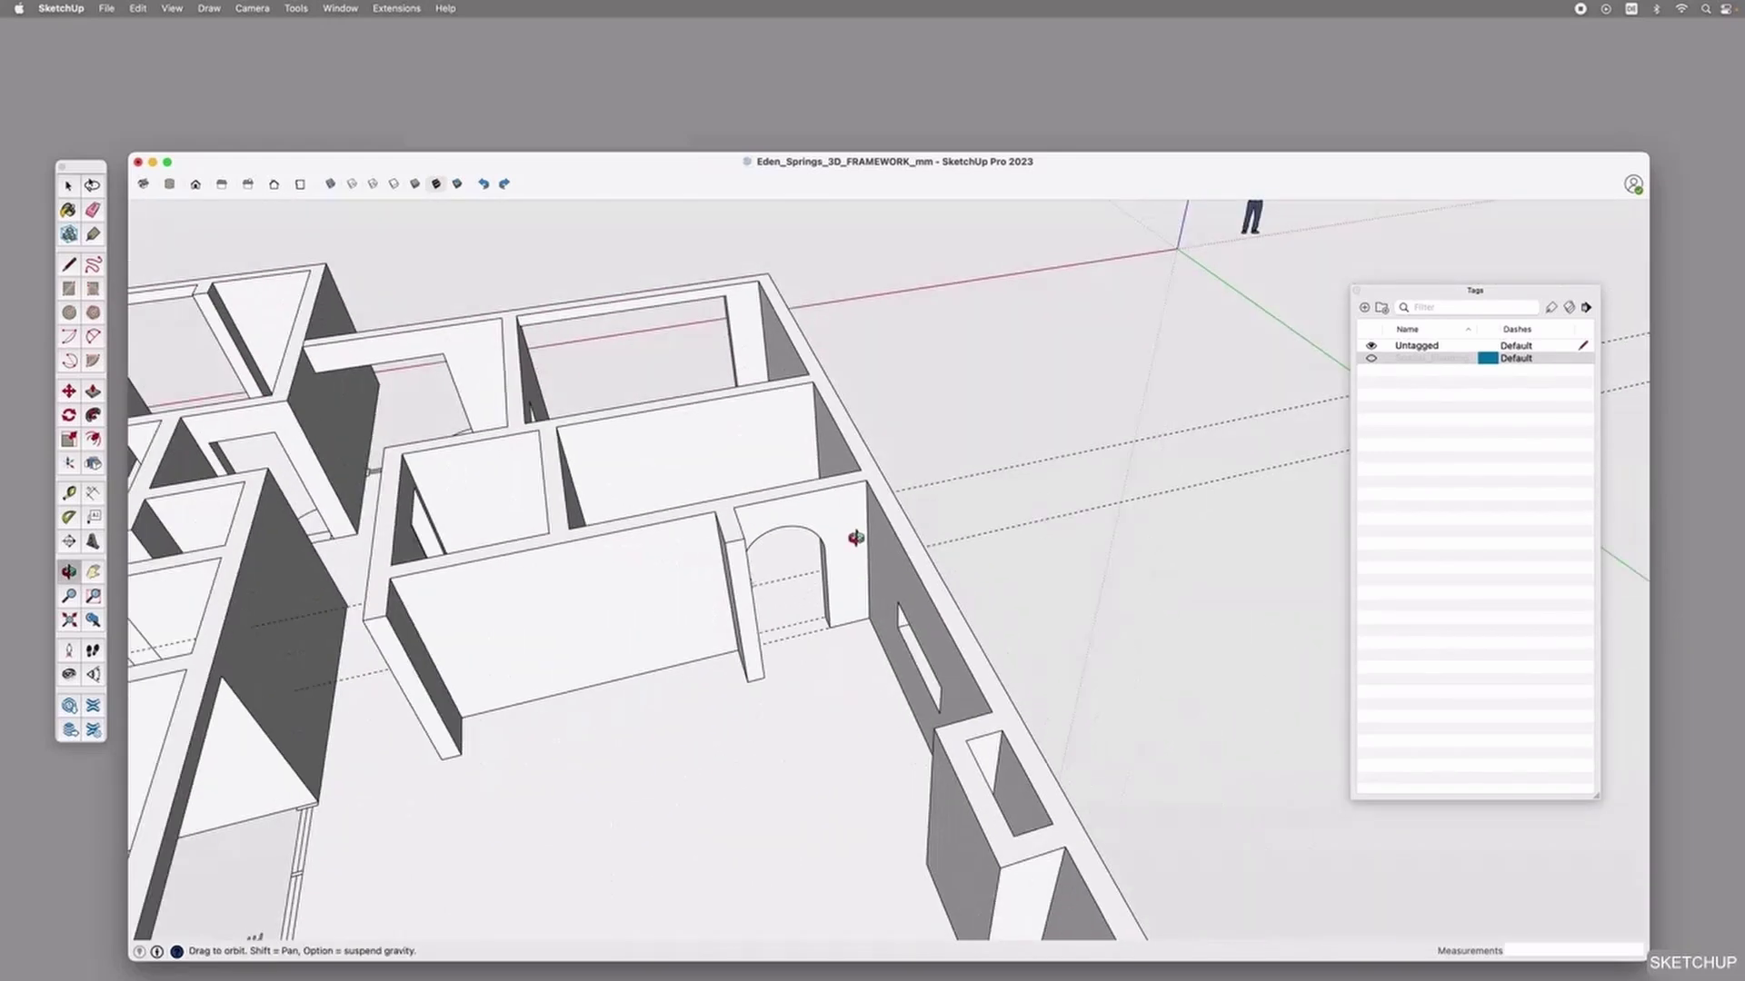
{"action": "left_click_drag", "start_coordinate": [606, 587], "coordinate": [688, 573]}
{"action": "left_click", "coordinate": [138, 8]}
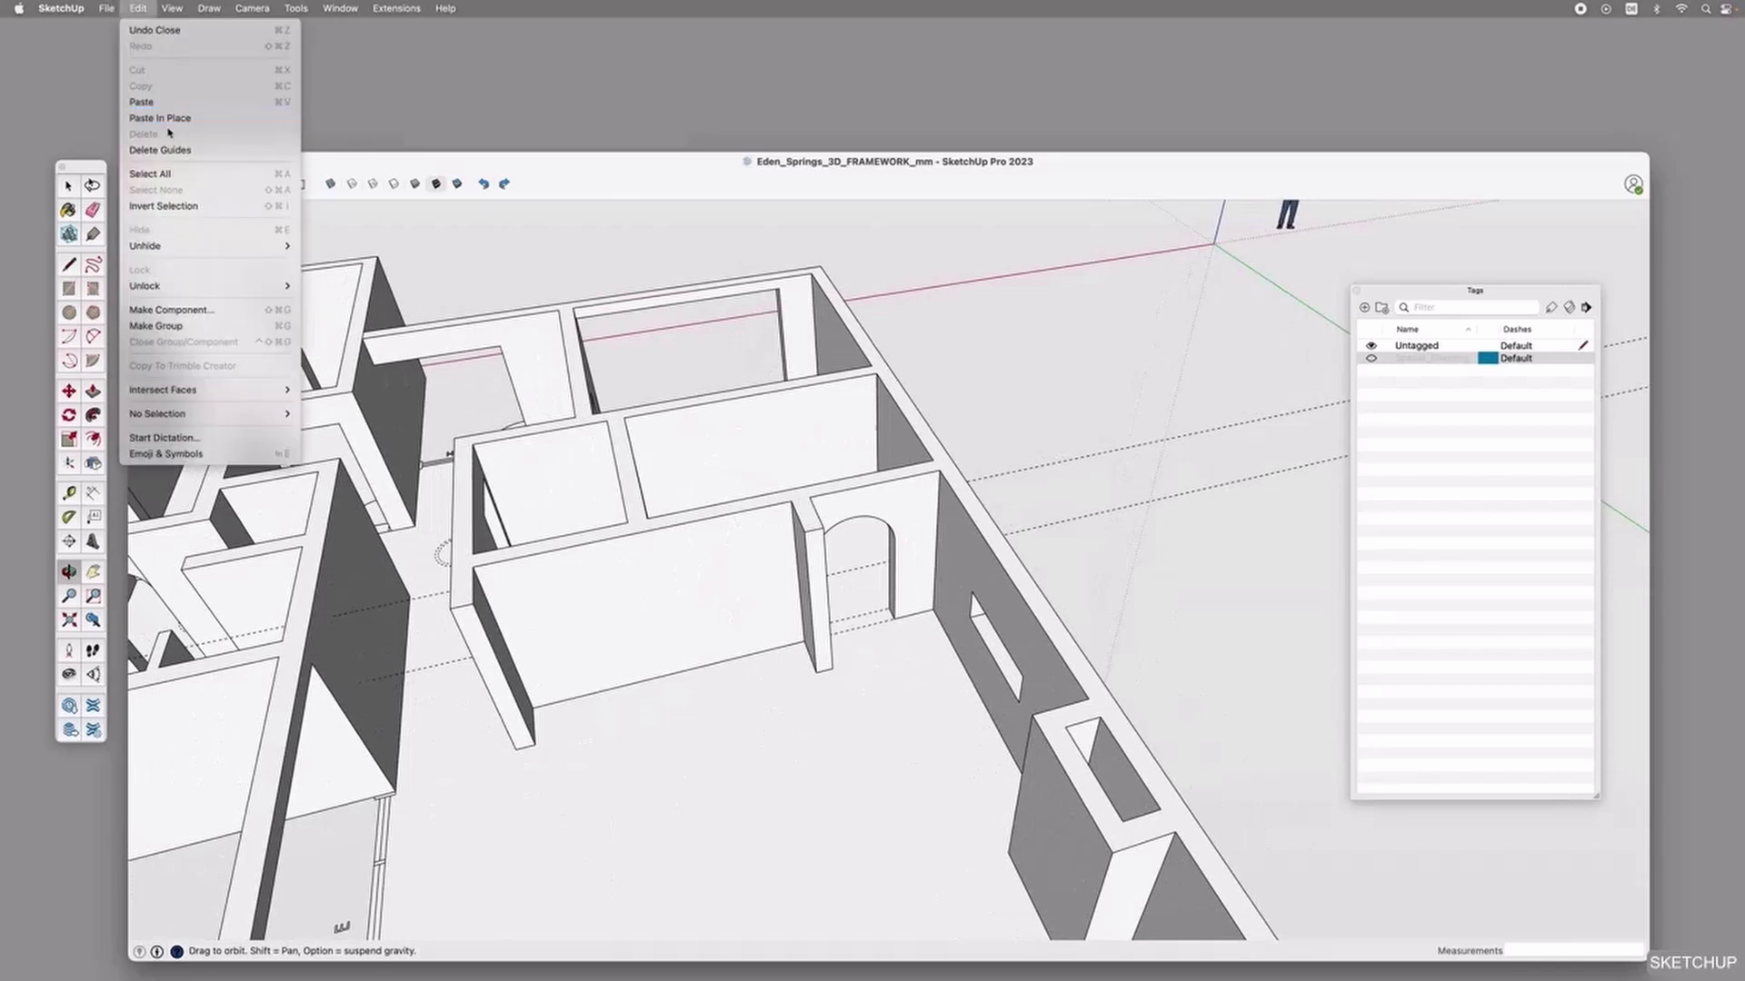
{"action": "left_click", "coordinate": [164, 150]}
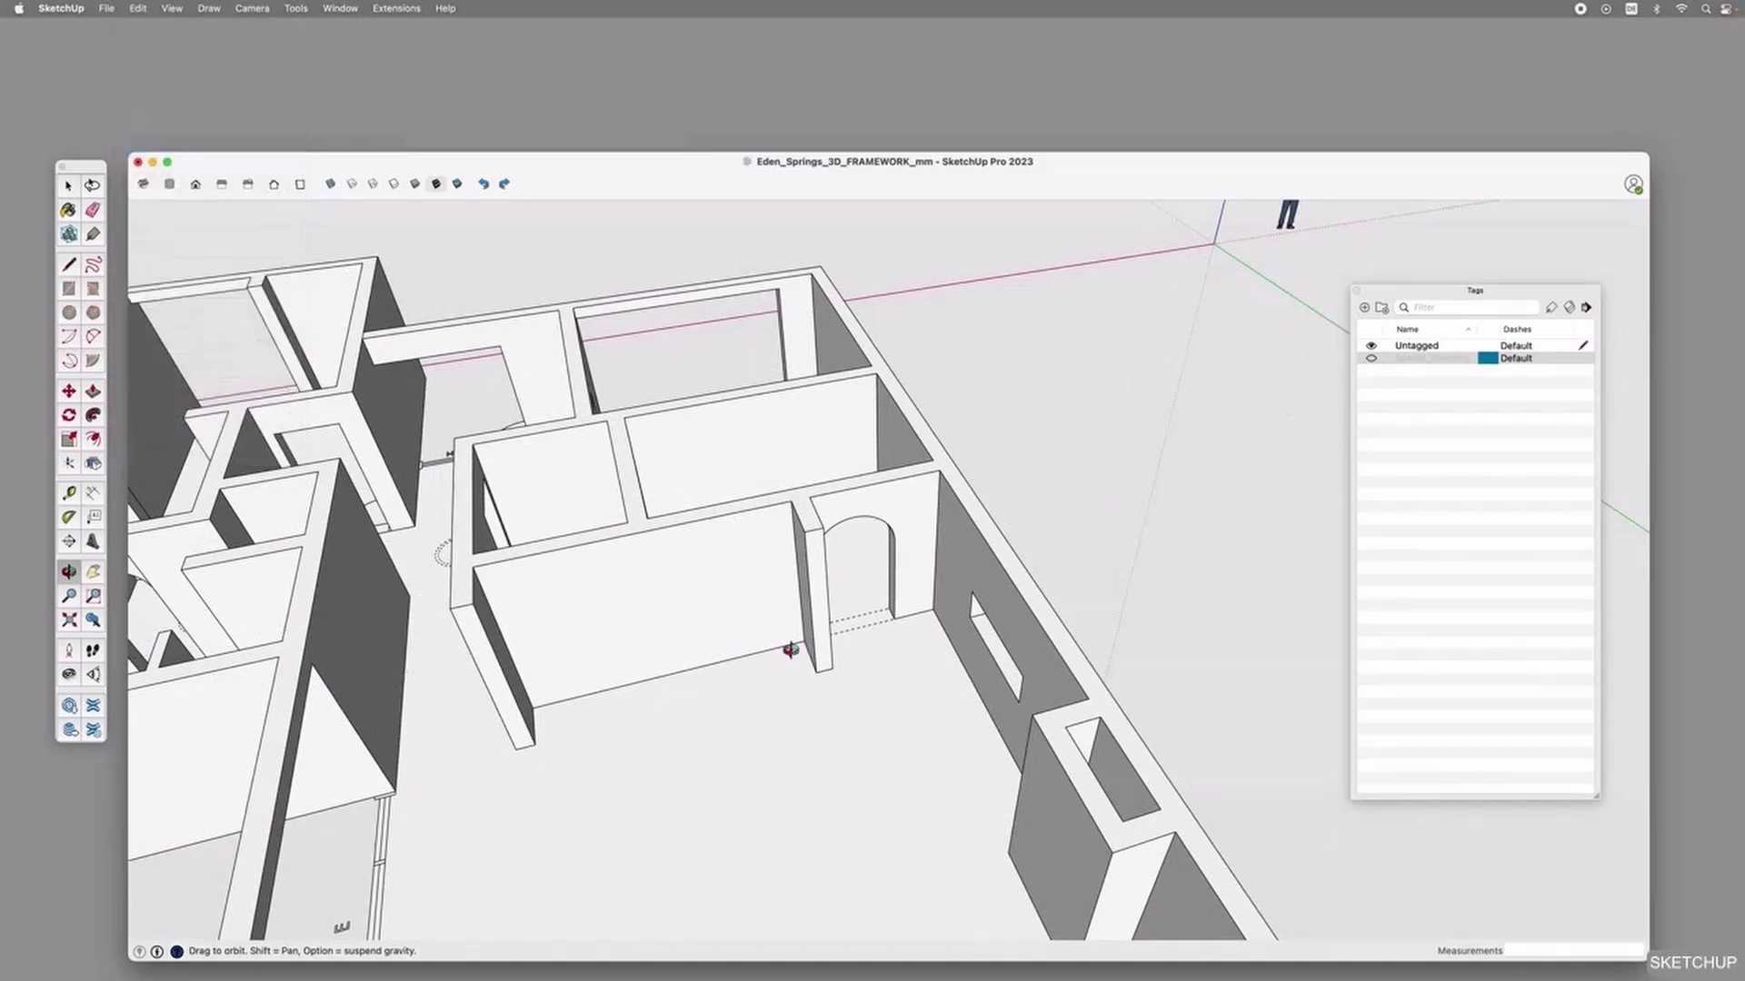
Remove the leftover seam edges above the other arched doorway inside the walls group, then close the group.
{"action": "left_click_drag", "start_coordinate": [592, 654], "coordinate": [763, 732]}
{"action": "key", "text": "space"}
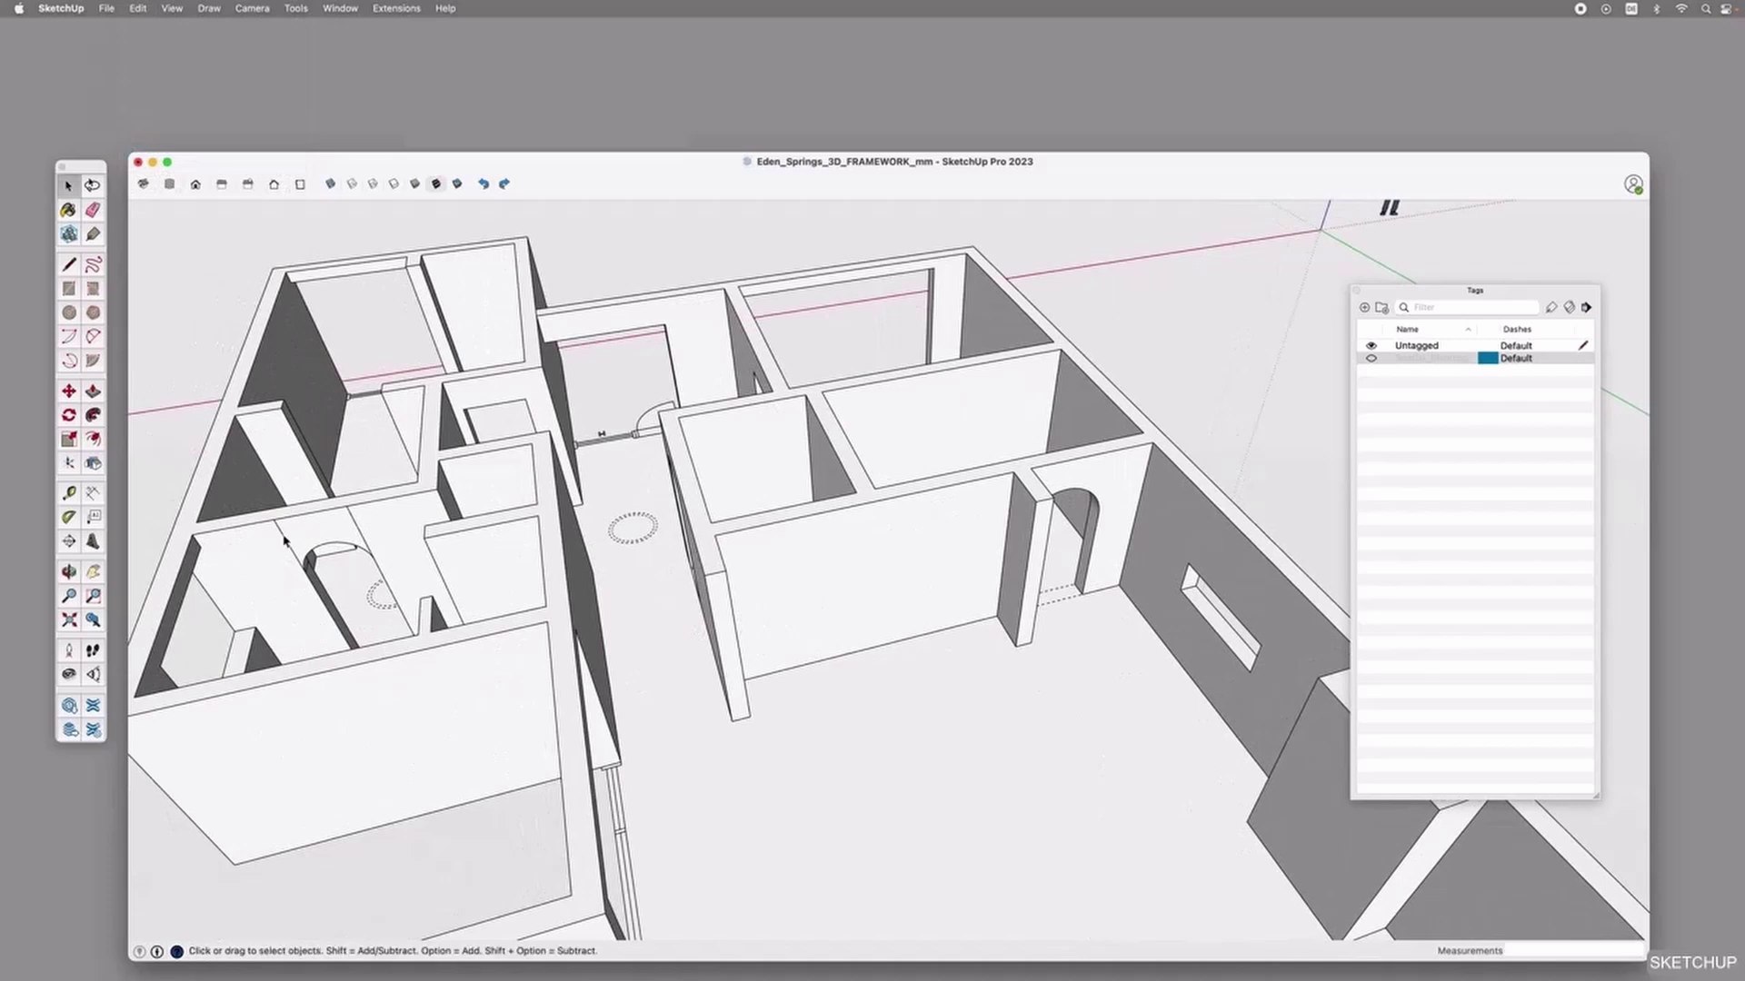
{"action": "double_click", "coordinate": [283, 538]}
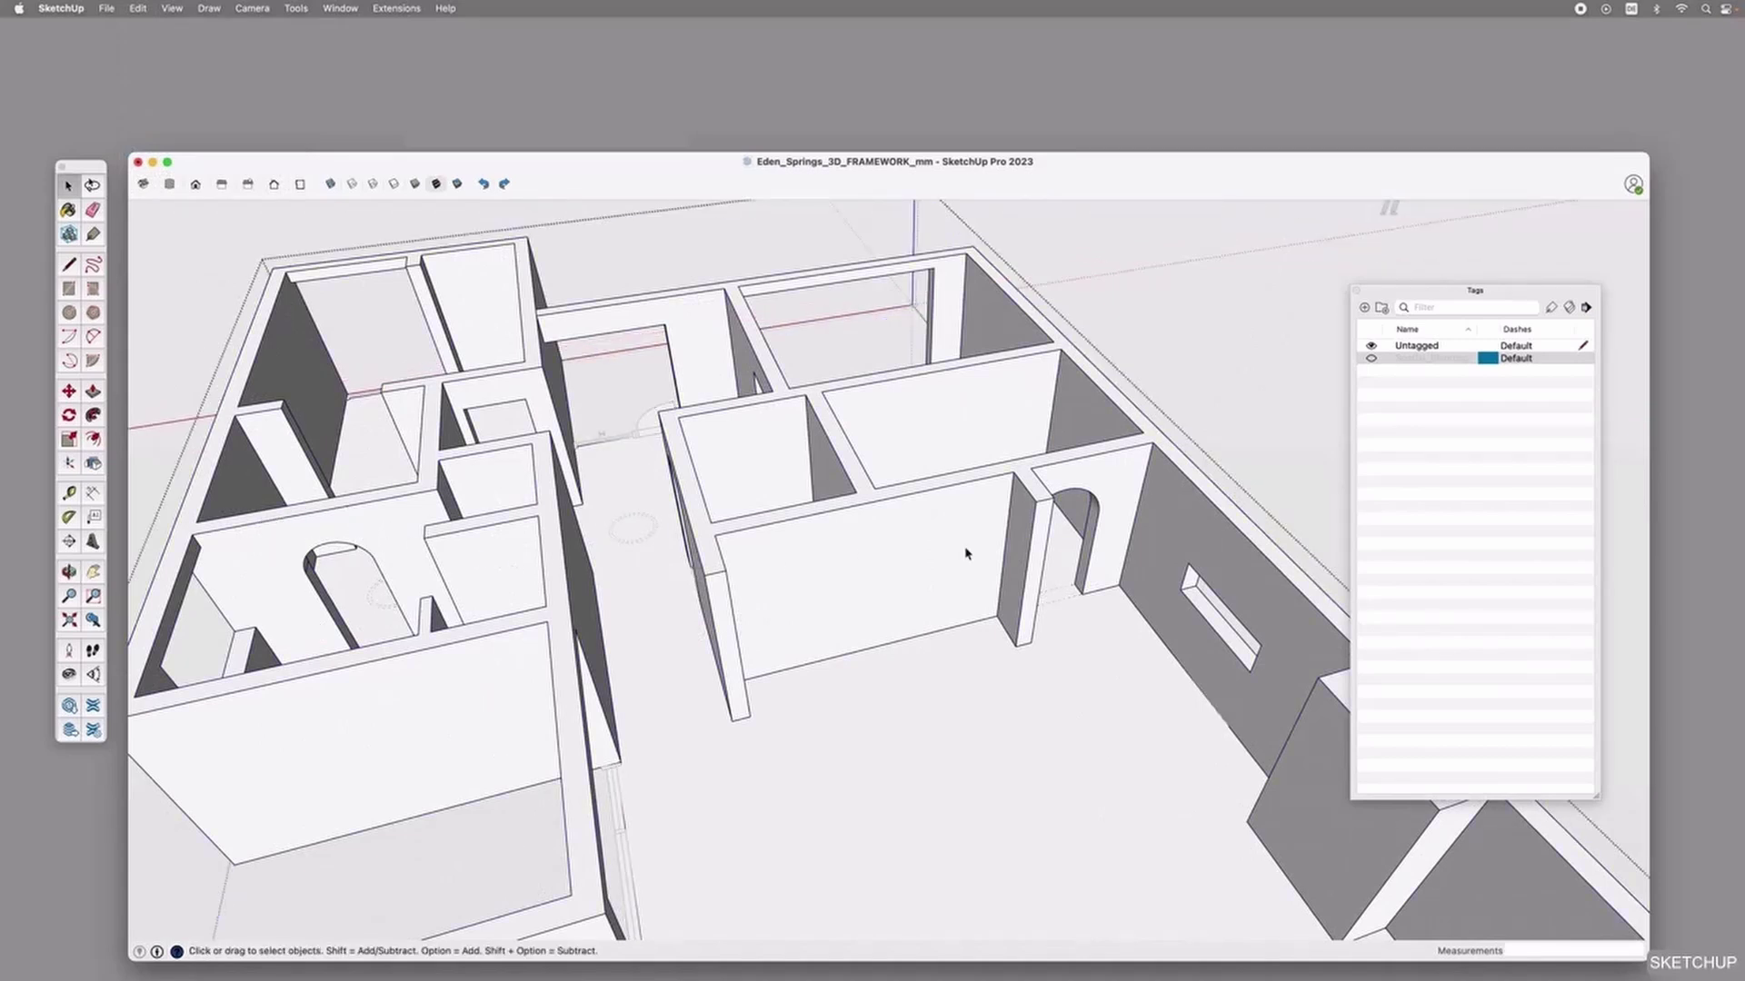
{"action": "key", "text": "Escape"}
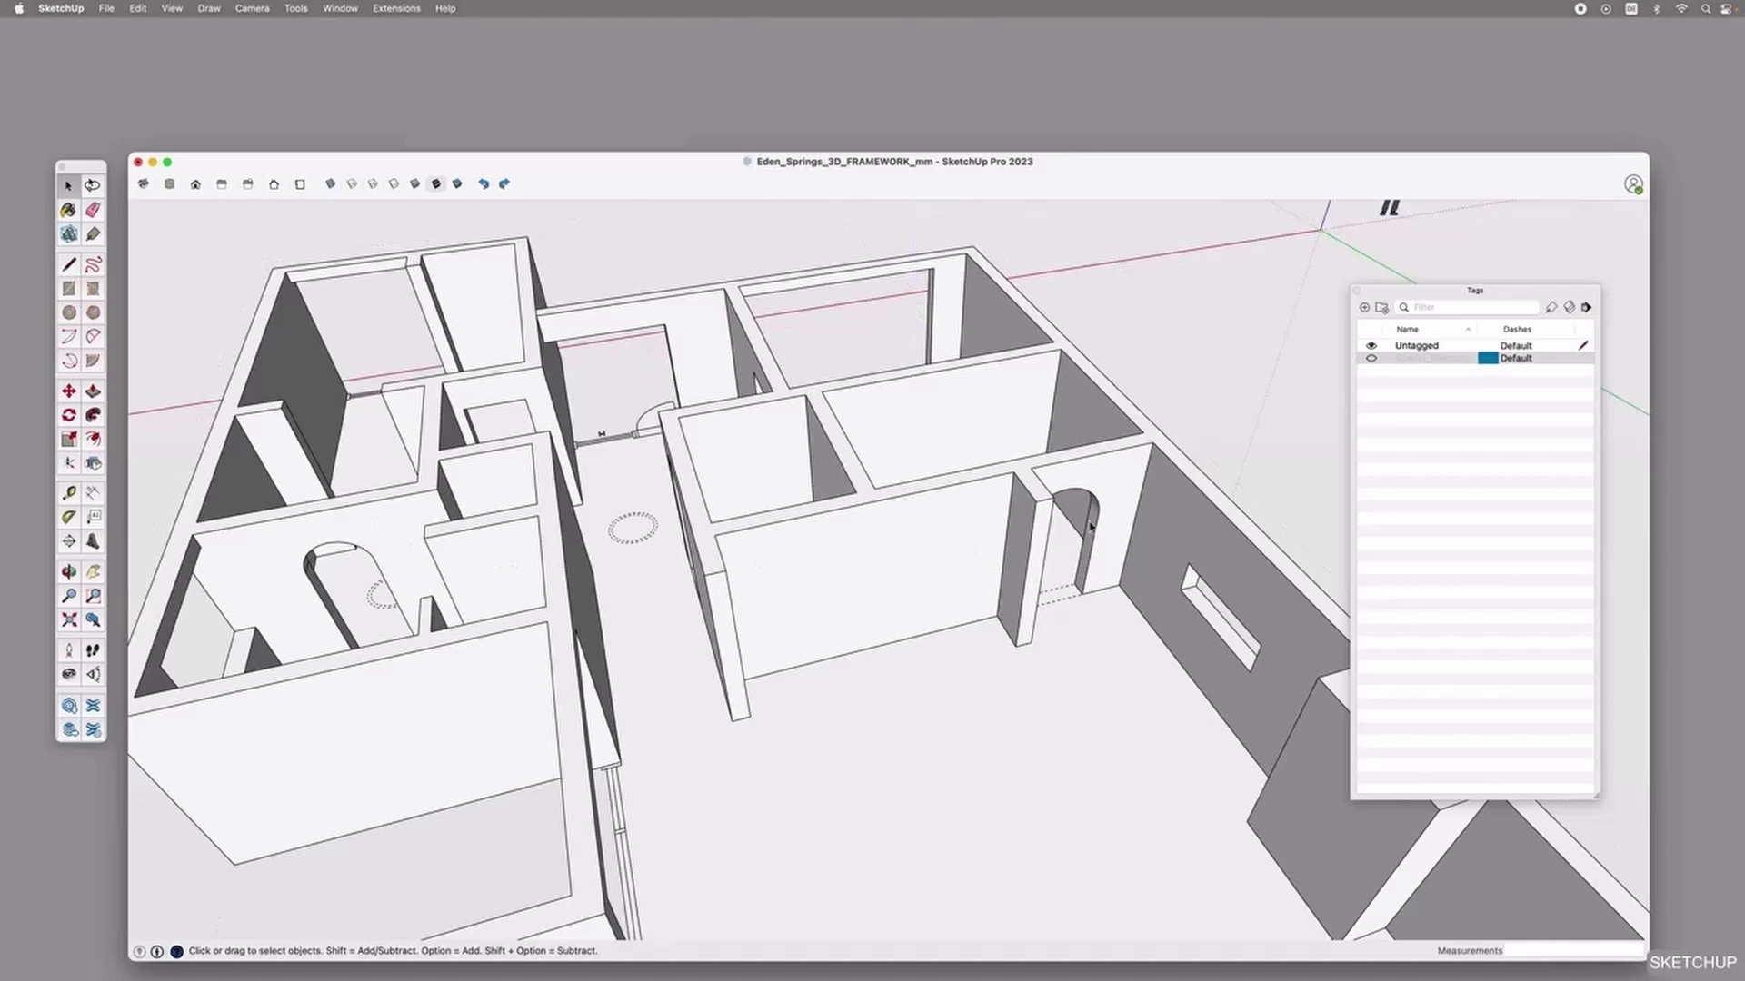
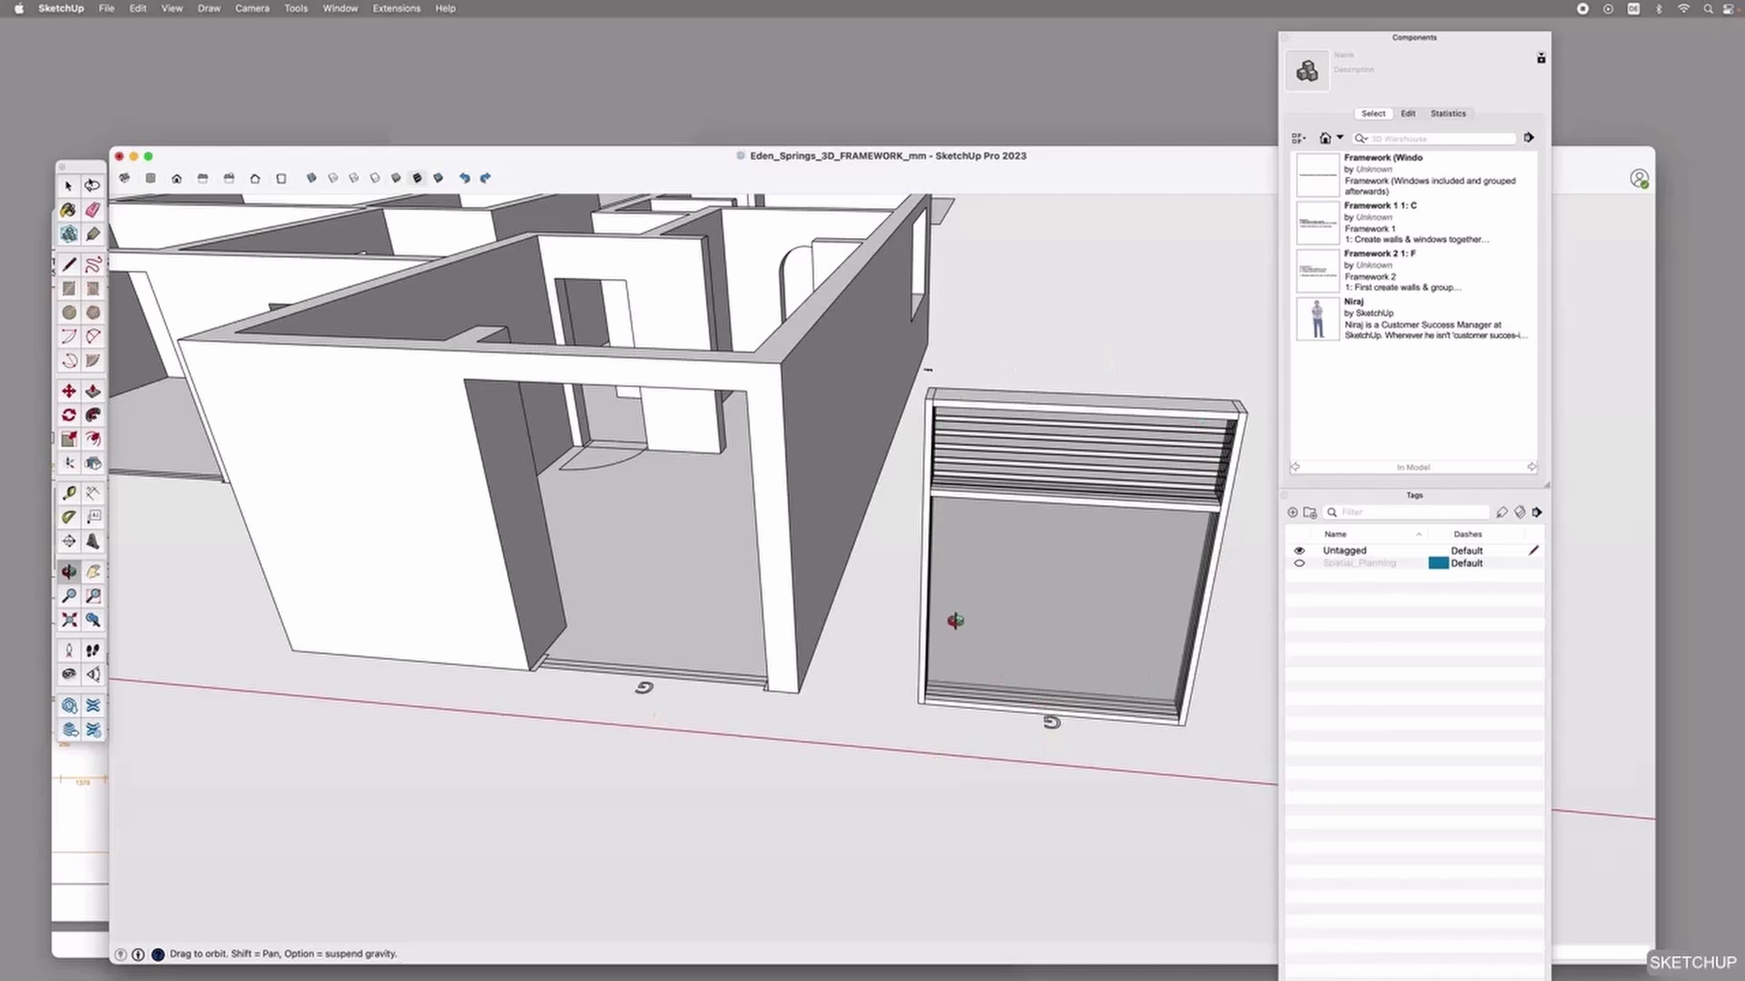
Measure the thickness of the sample window's side frame and of the matching frame outline on the floor plan at opening G.
{"action": "scroll", "coordinate": [935, 612], "scroll_direction": "up", "scroll_amount": 5}
{"action": "key", "text": "t"}
{"action": "left_click", "coordinate": [887, 561]}
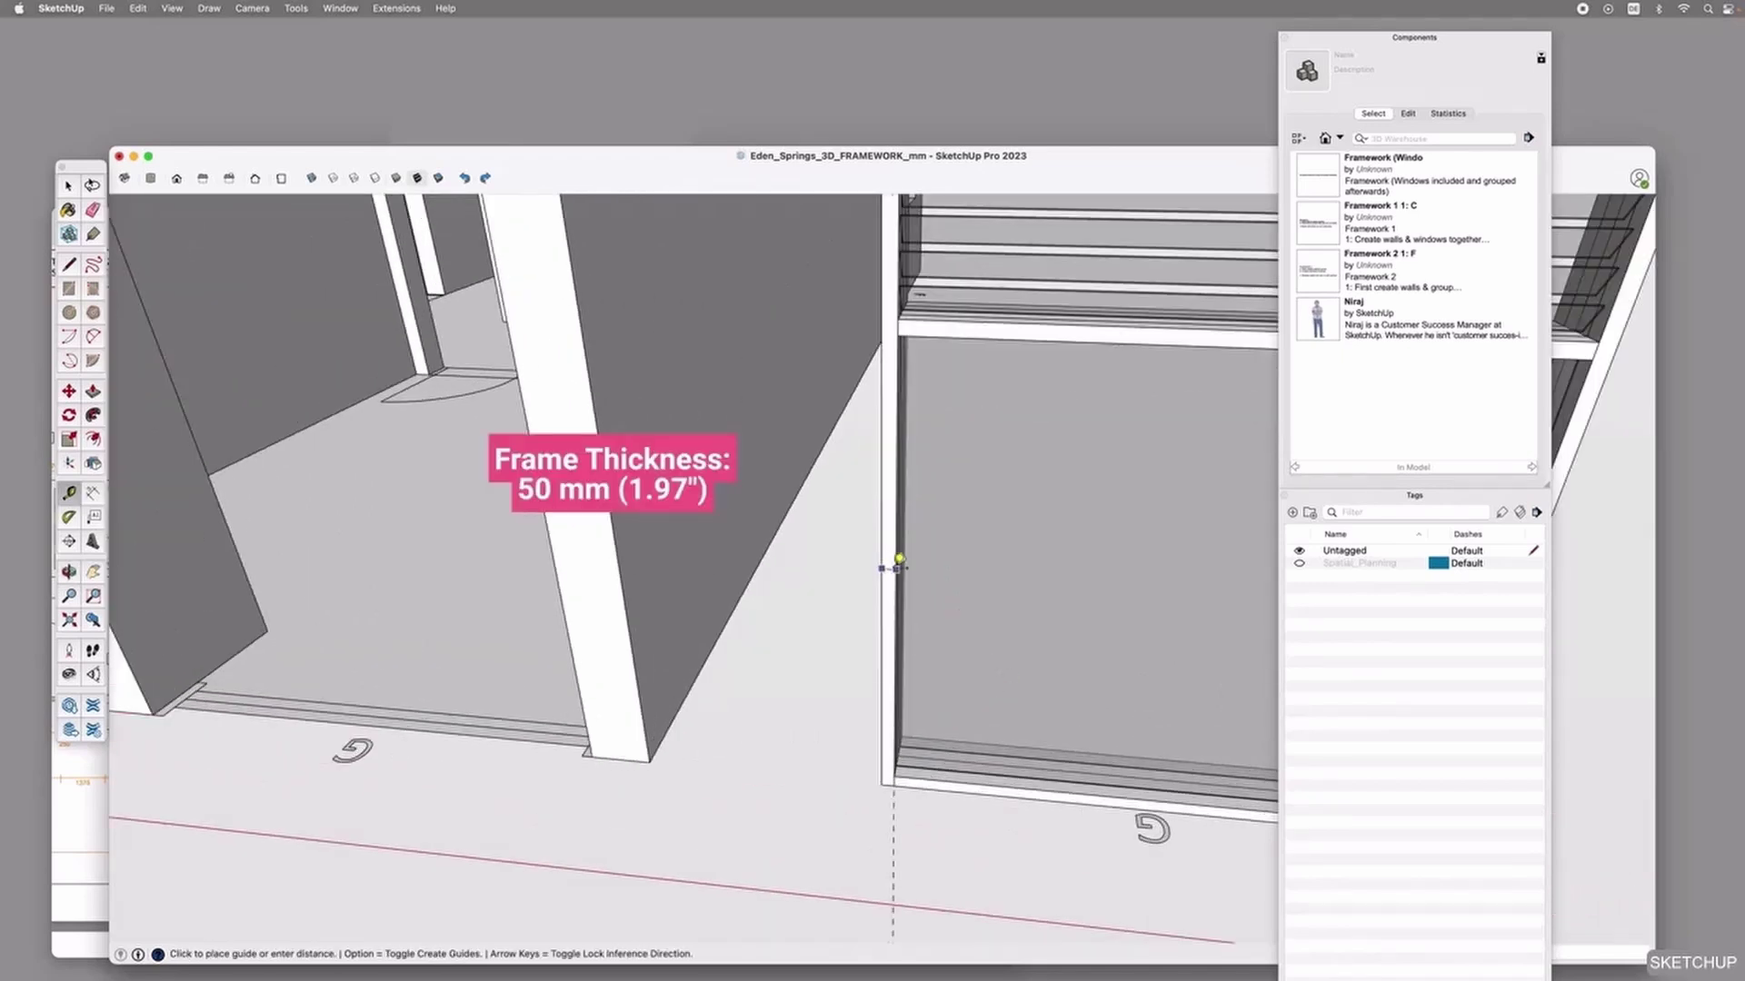
{"action": "left_click", "coordinate": [902, 559]}
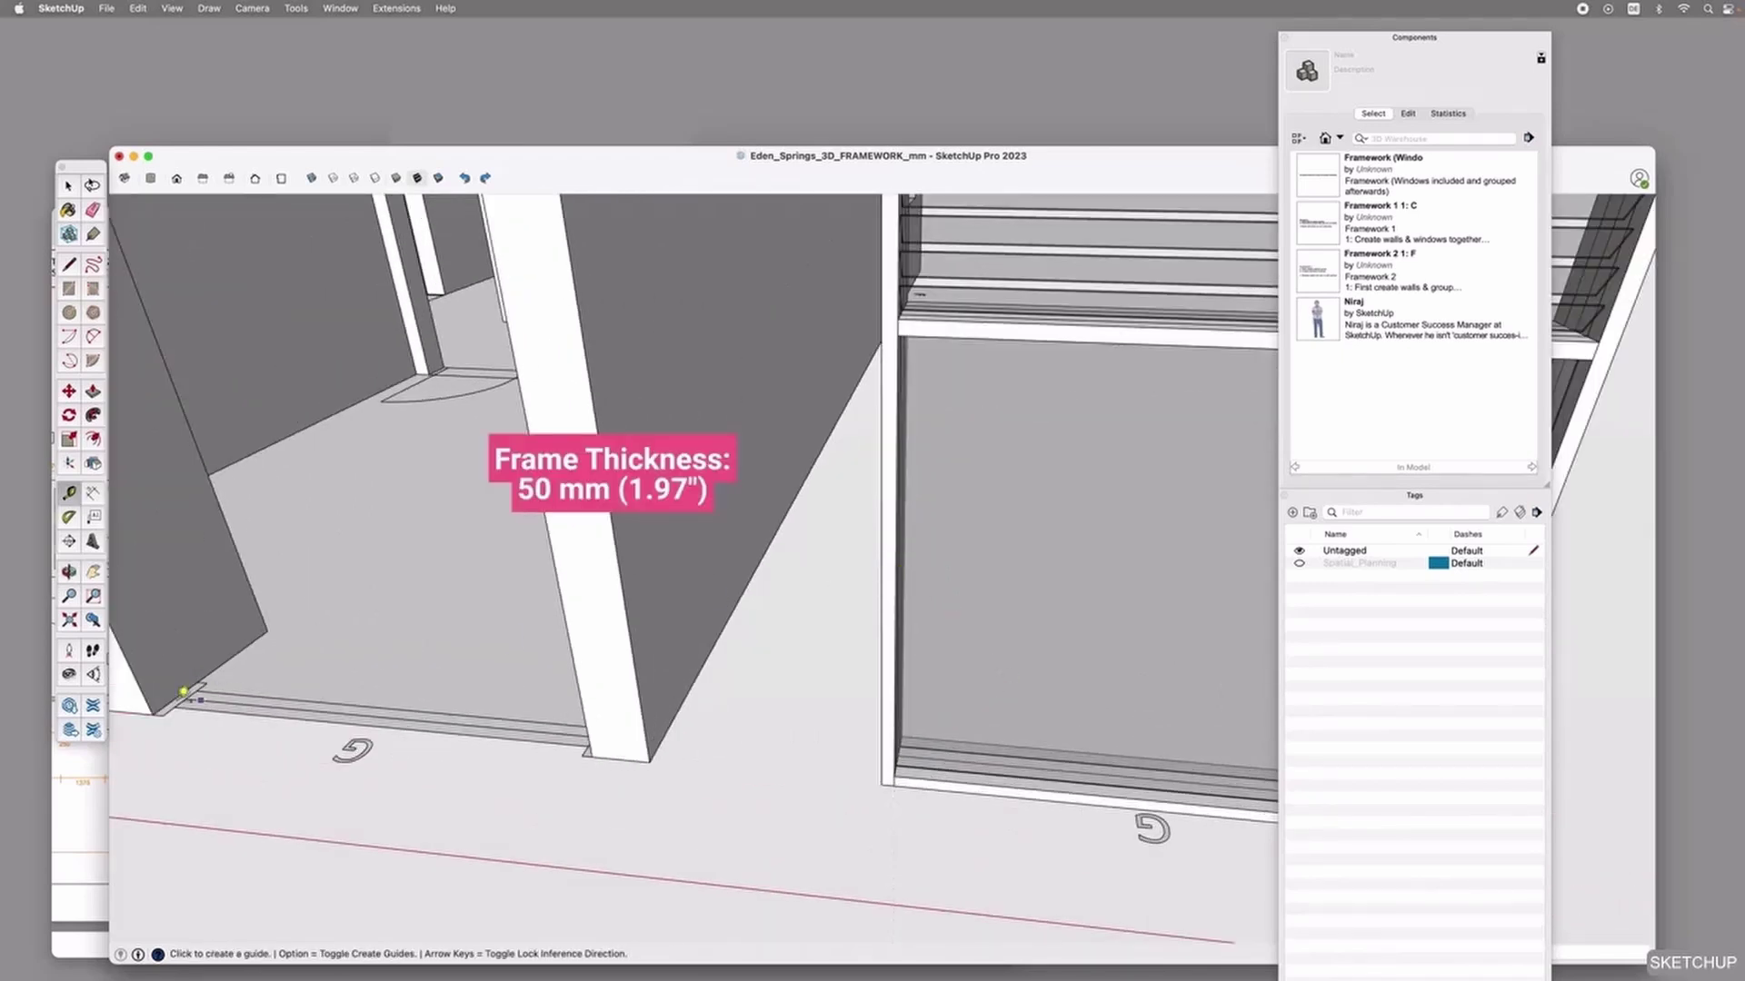
{"action": "left_click", "coordinate": [178, 697]}
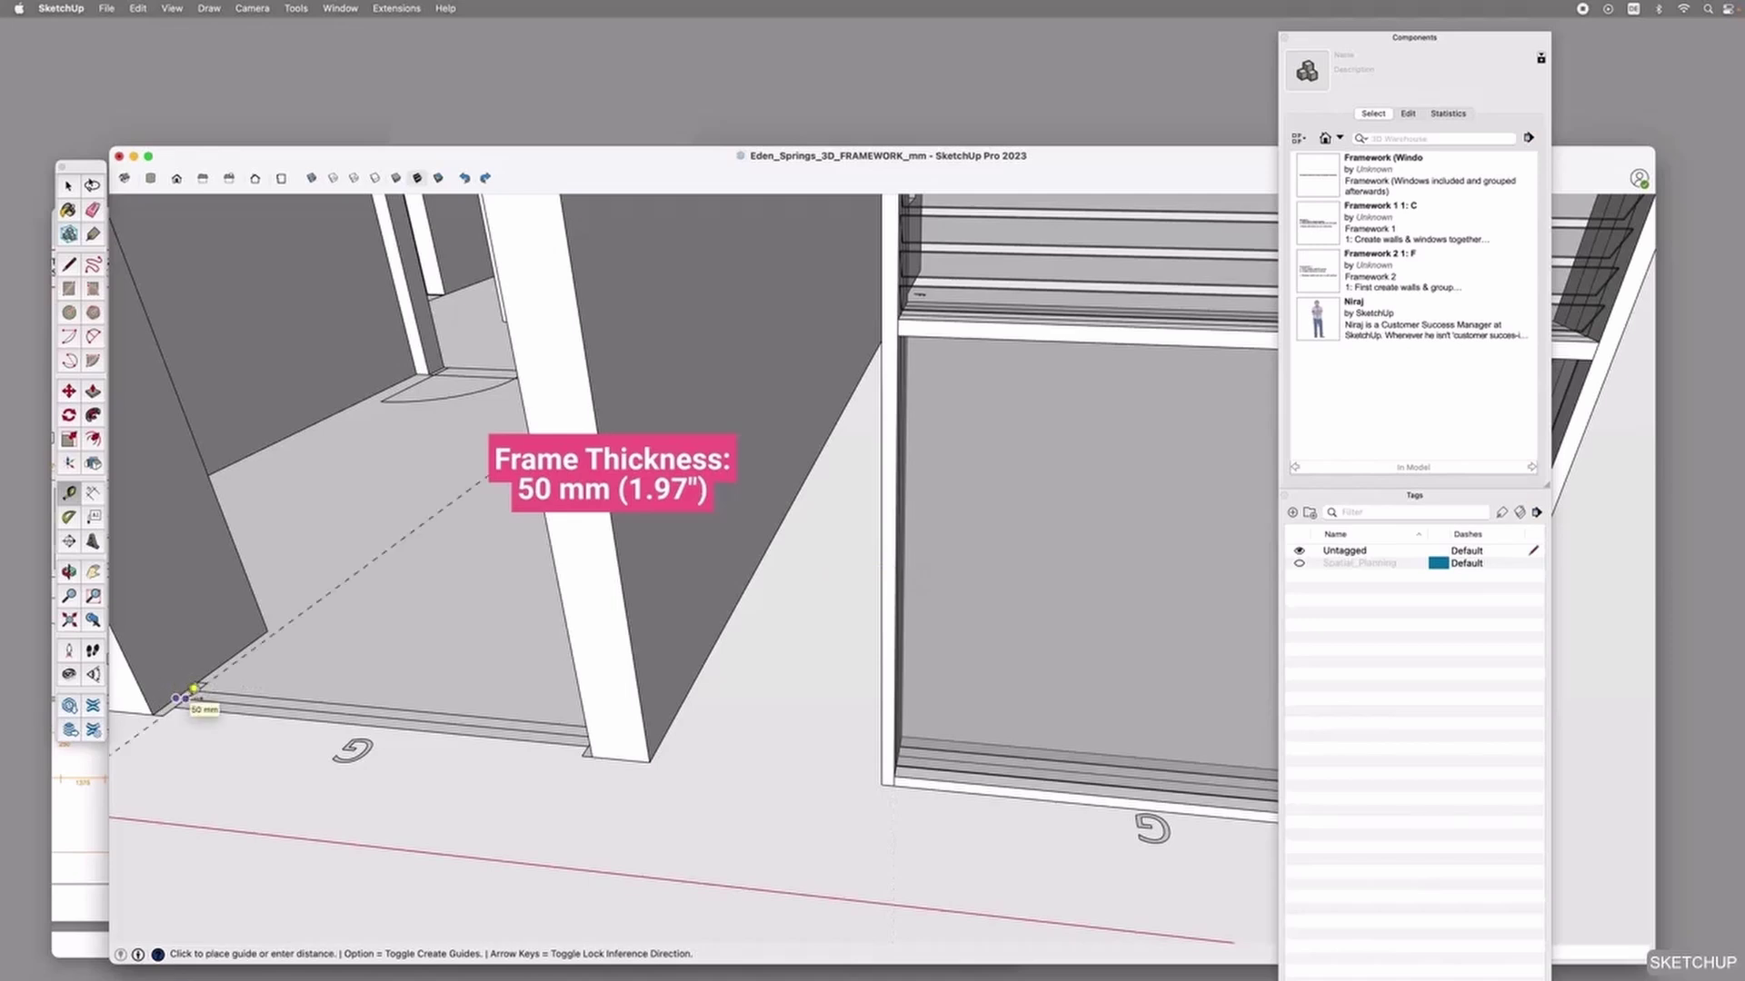
{"action": "left_click", "coordinate": [191, 692]}
{"action": "scroll", "coordinate": [1106, 705], "scroll_direction": "down", "scroll_amount": 10}
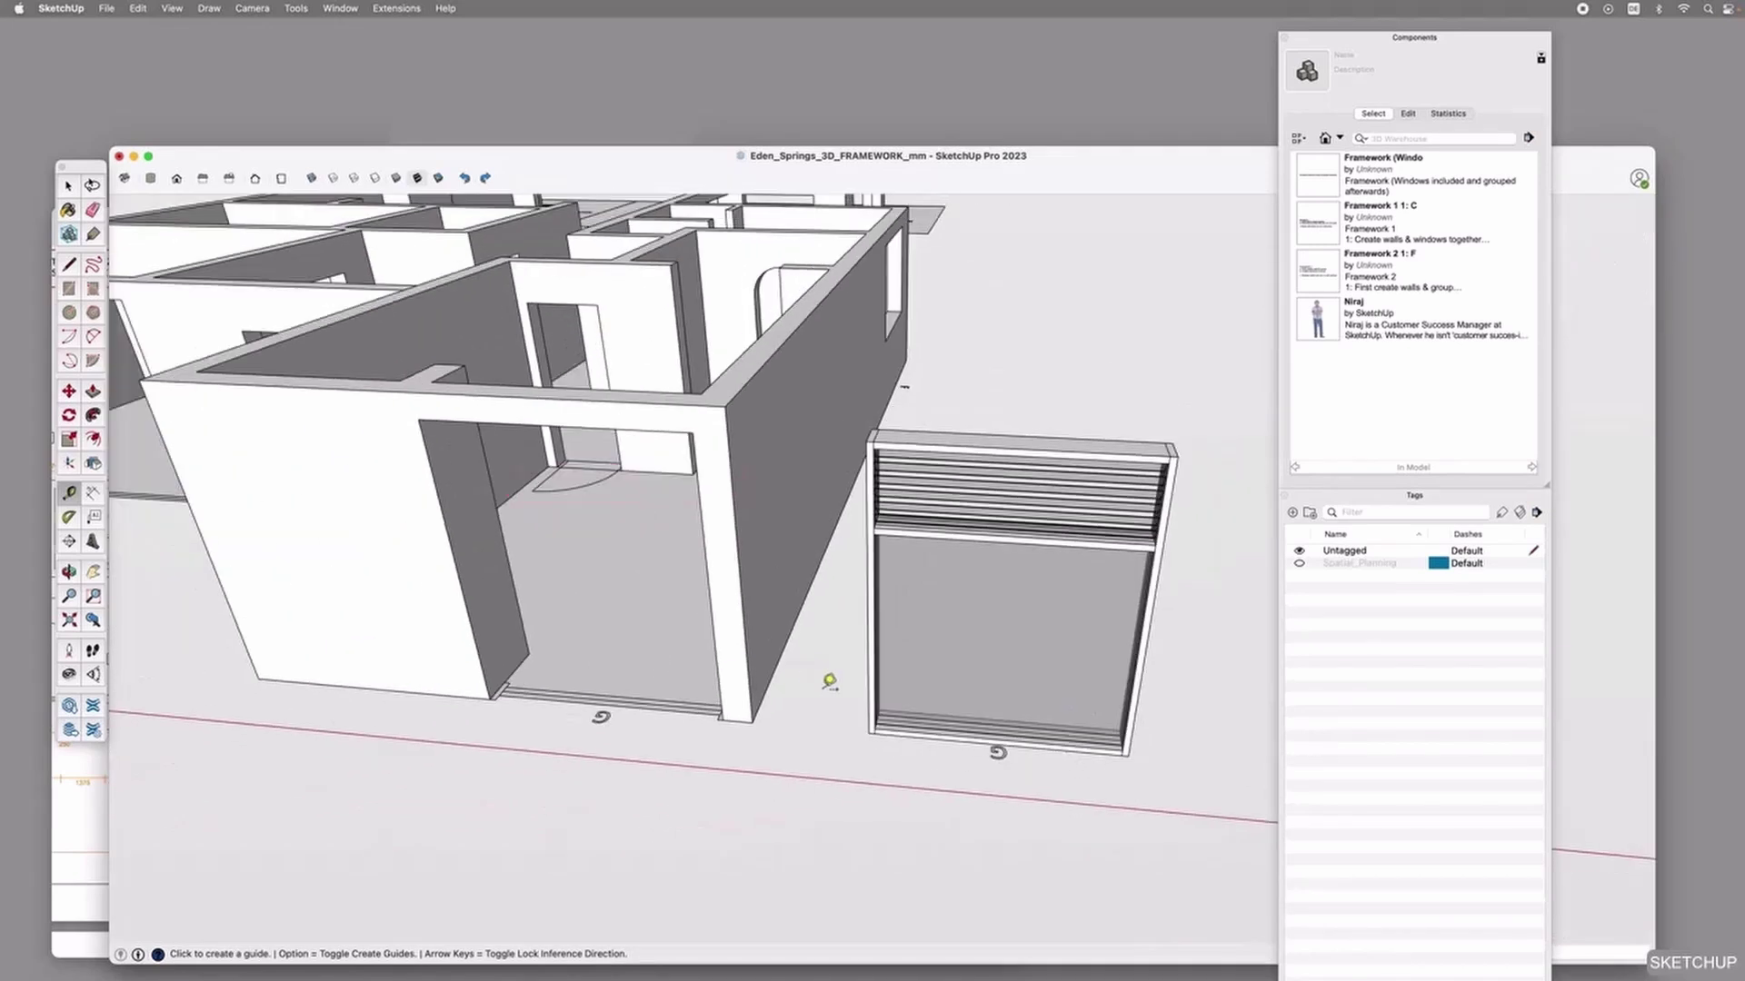
Try to Push/Pull the frame outline upward at opening G's jamb inside the floor plan group.
{"action": "middle_click_drag", "start_coordinate": [829, 682], "coordinate": [876, 668]}
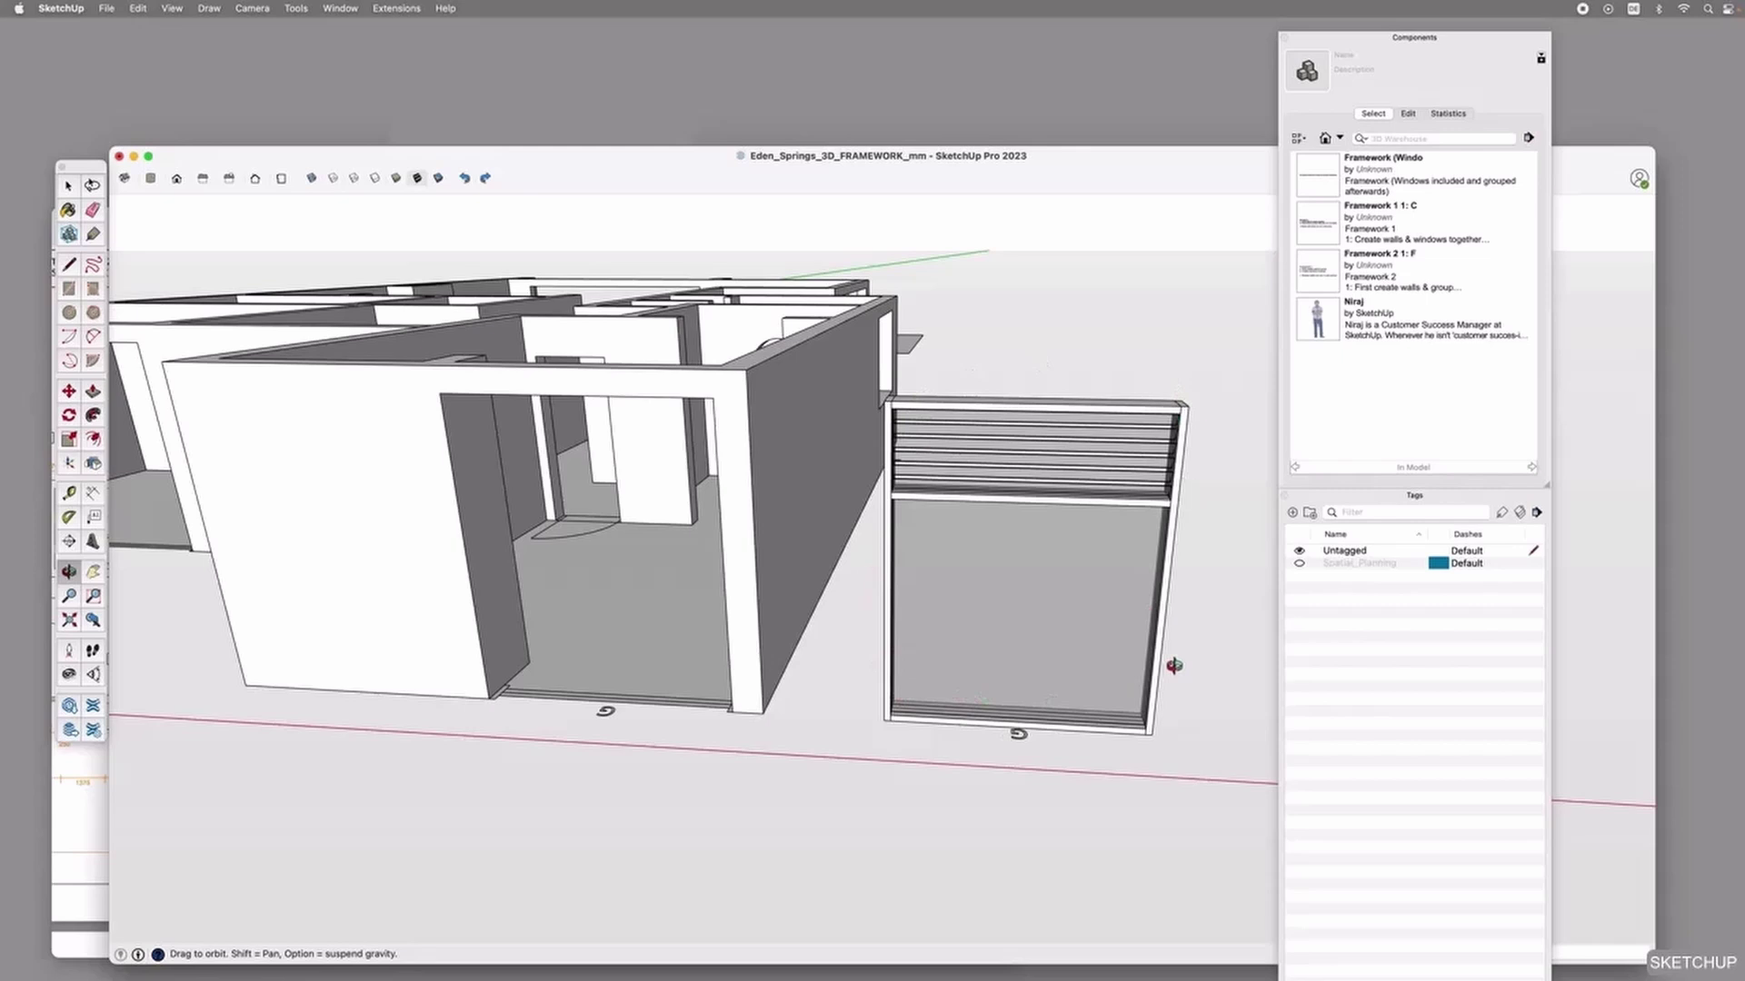
{"action": "scroll", "coordinate": [1218, 516], "scroll_direction": "up", "scroll_amount": 3}
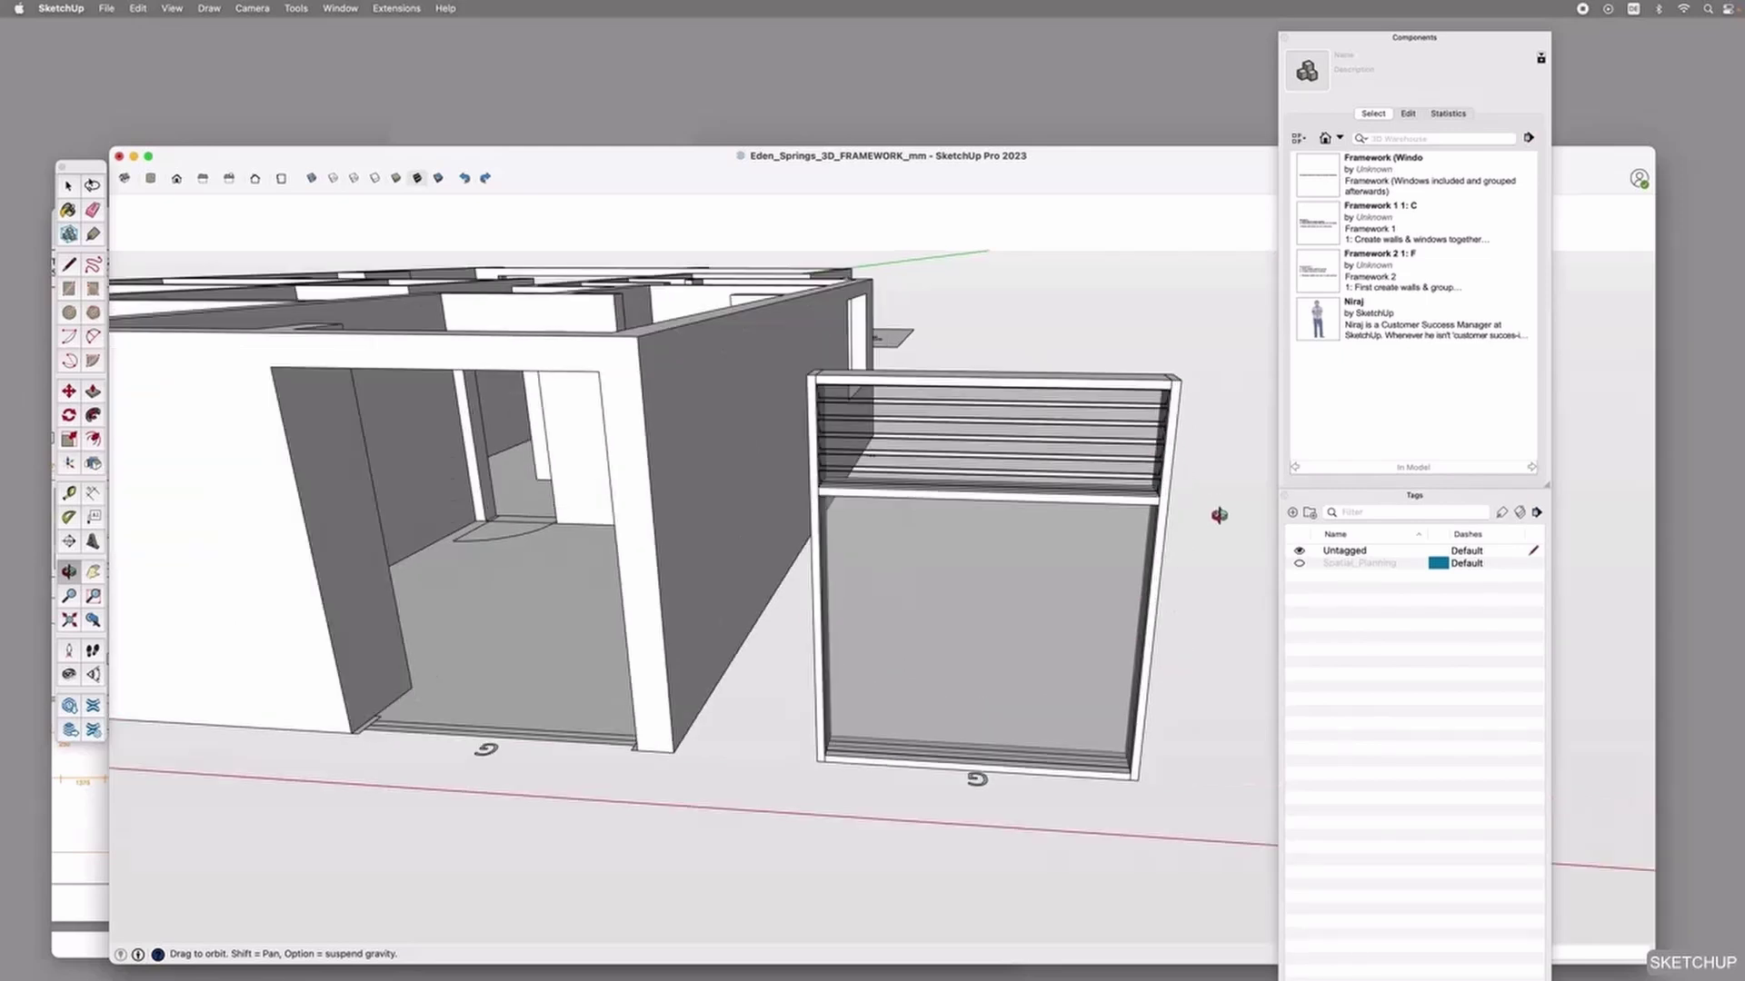
{"action": "left_click_drag", "start_coordinate": [1208, 520], "coordinate": [1130, 604]}
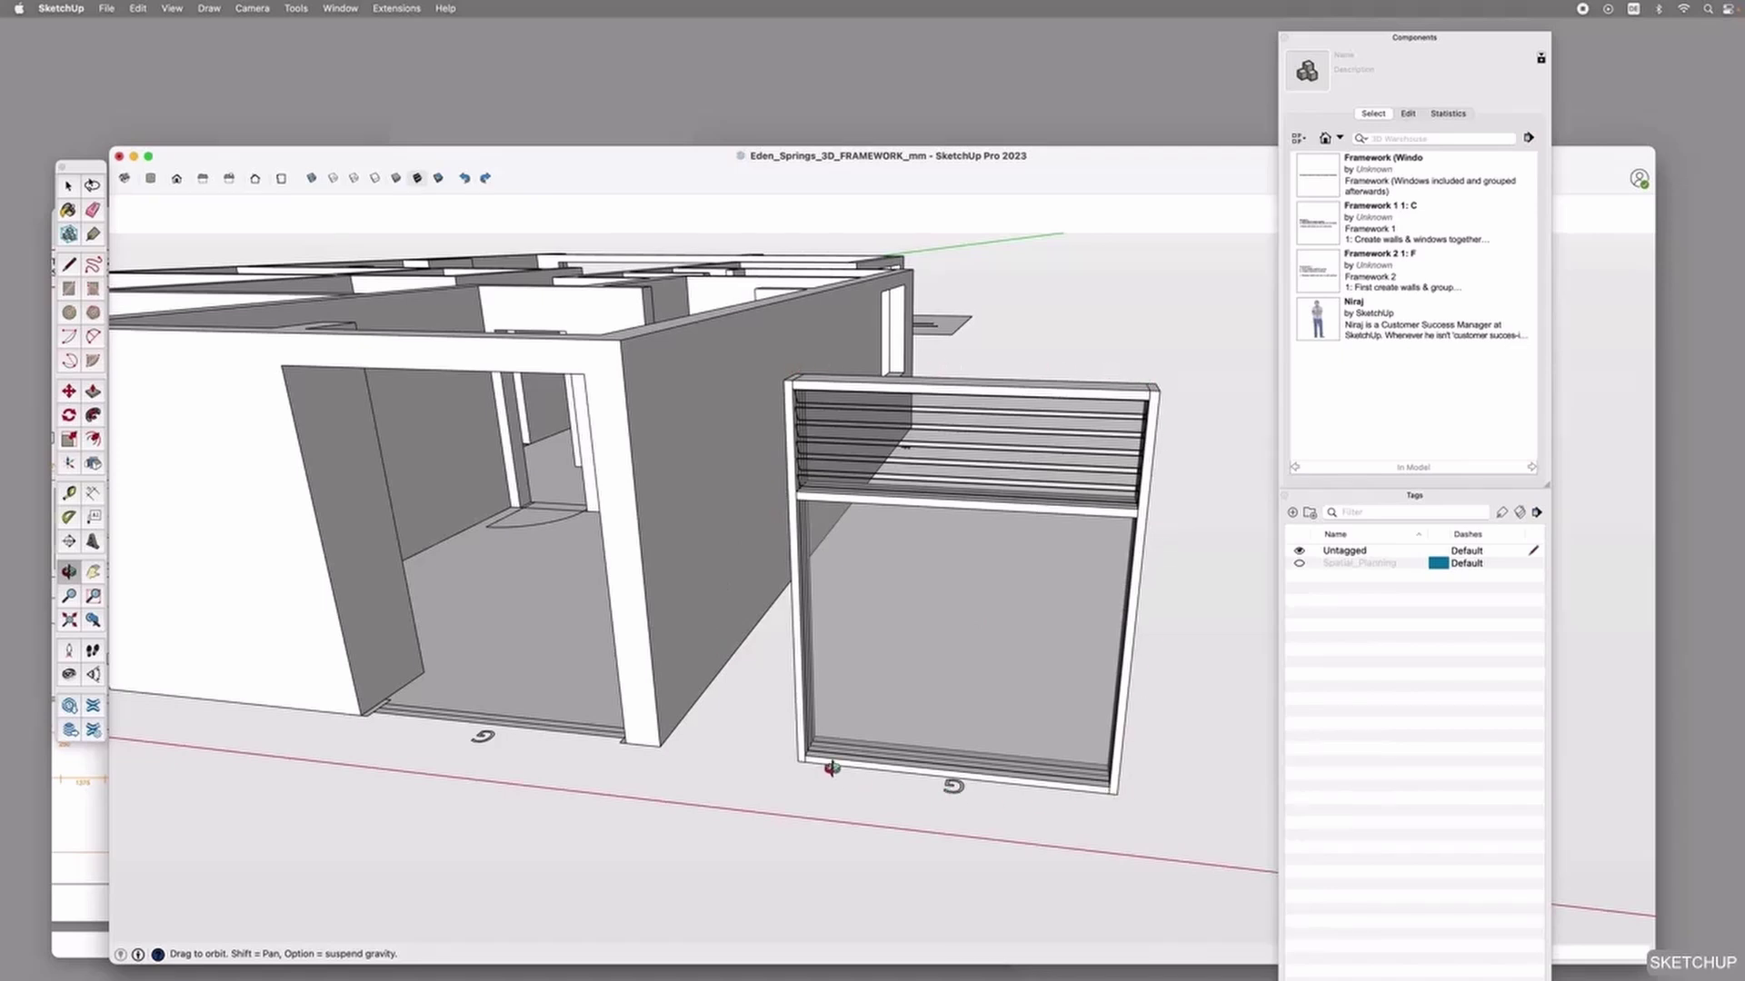
{"action": "left_click_drag", "start_coordinate": [378, 612], "coordinate": [524, 763]}
{"action": "scroll", "coordinate": [524, 763], "scroll_direction": "up", "scroll_amount": 10}
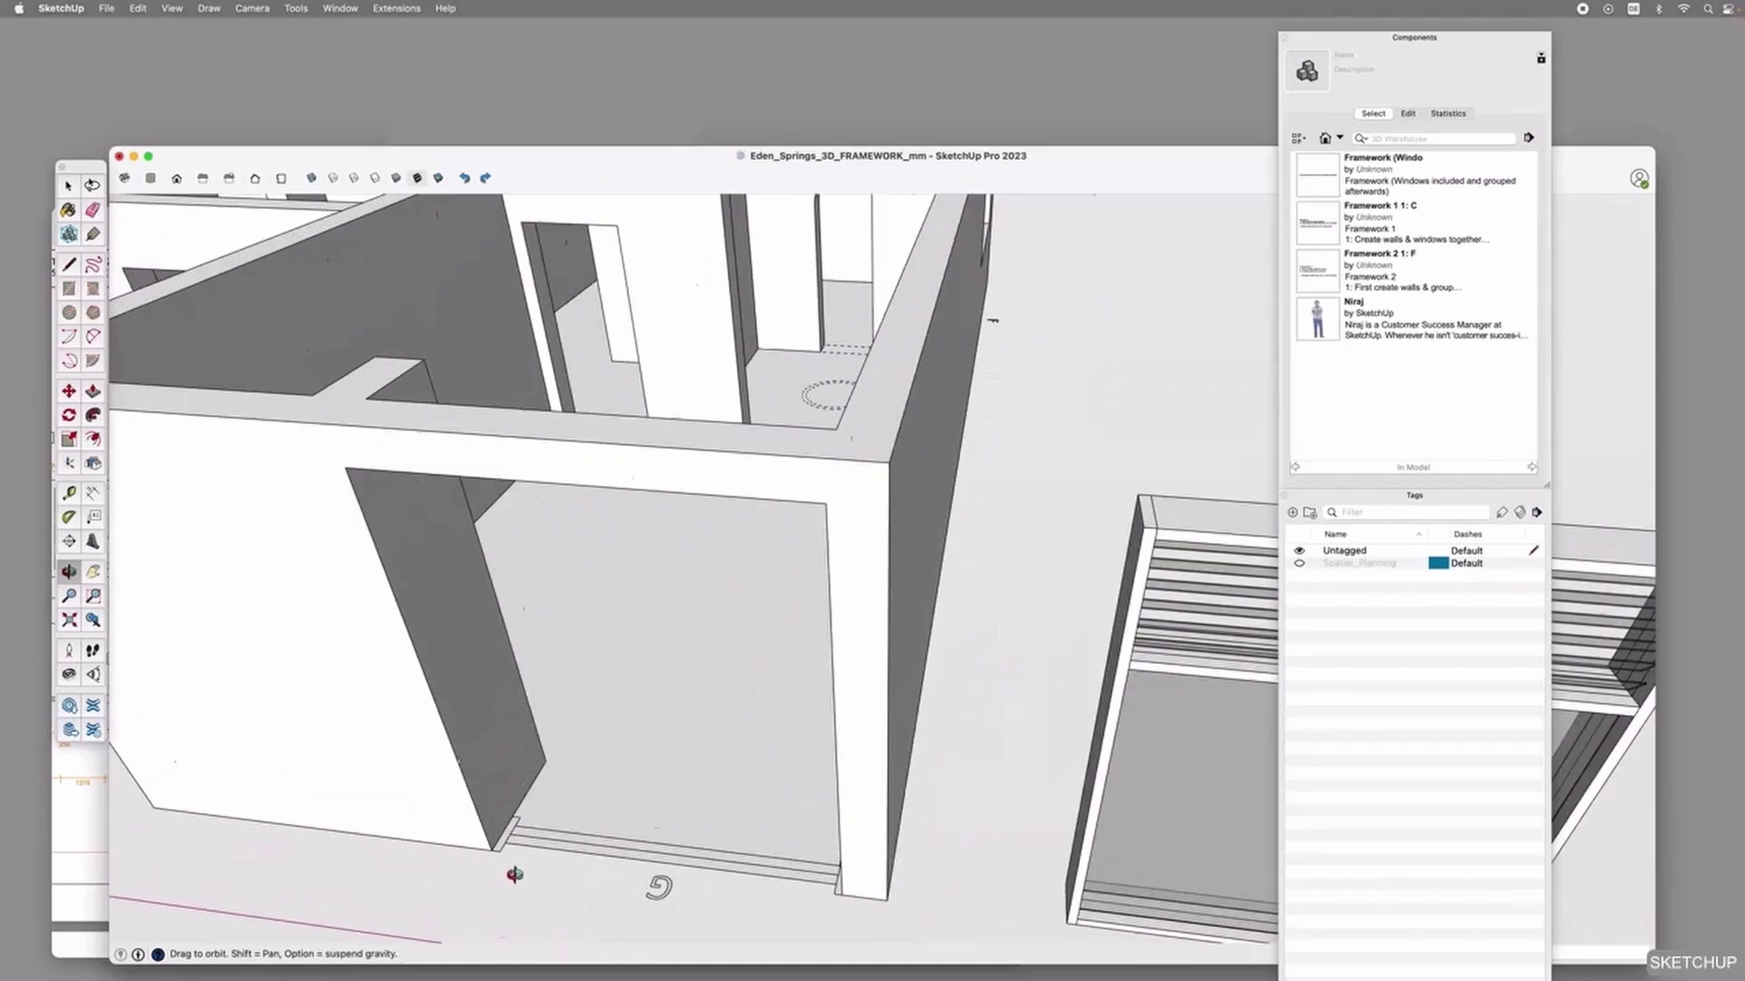
{"action": "key", "text": "space"}
{"action": "left_click", "coordinate": [489, 736]}
{"action": "double_click", "coordinate": [491, 734]}
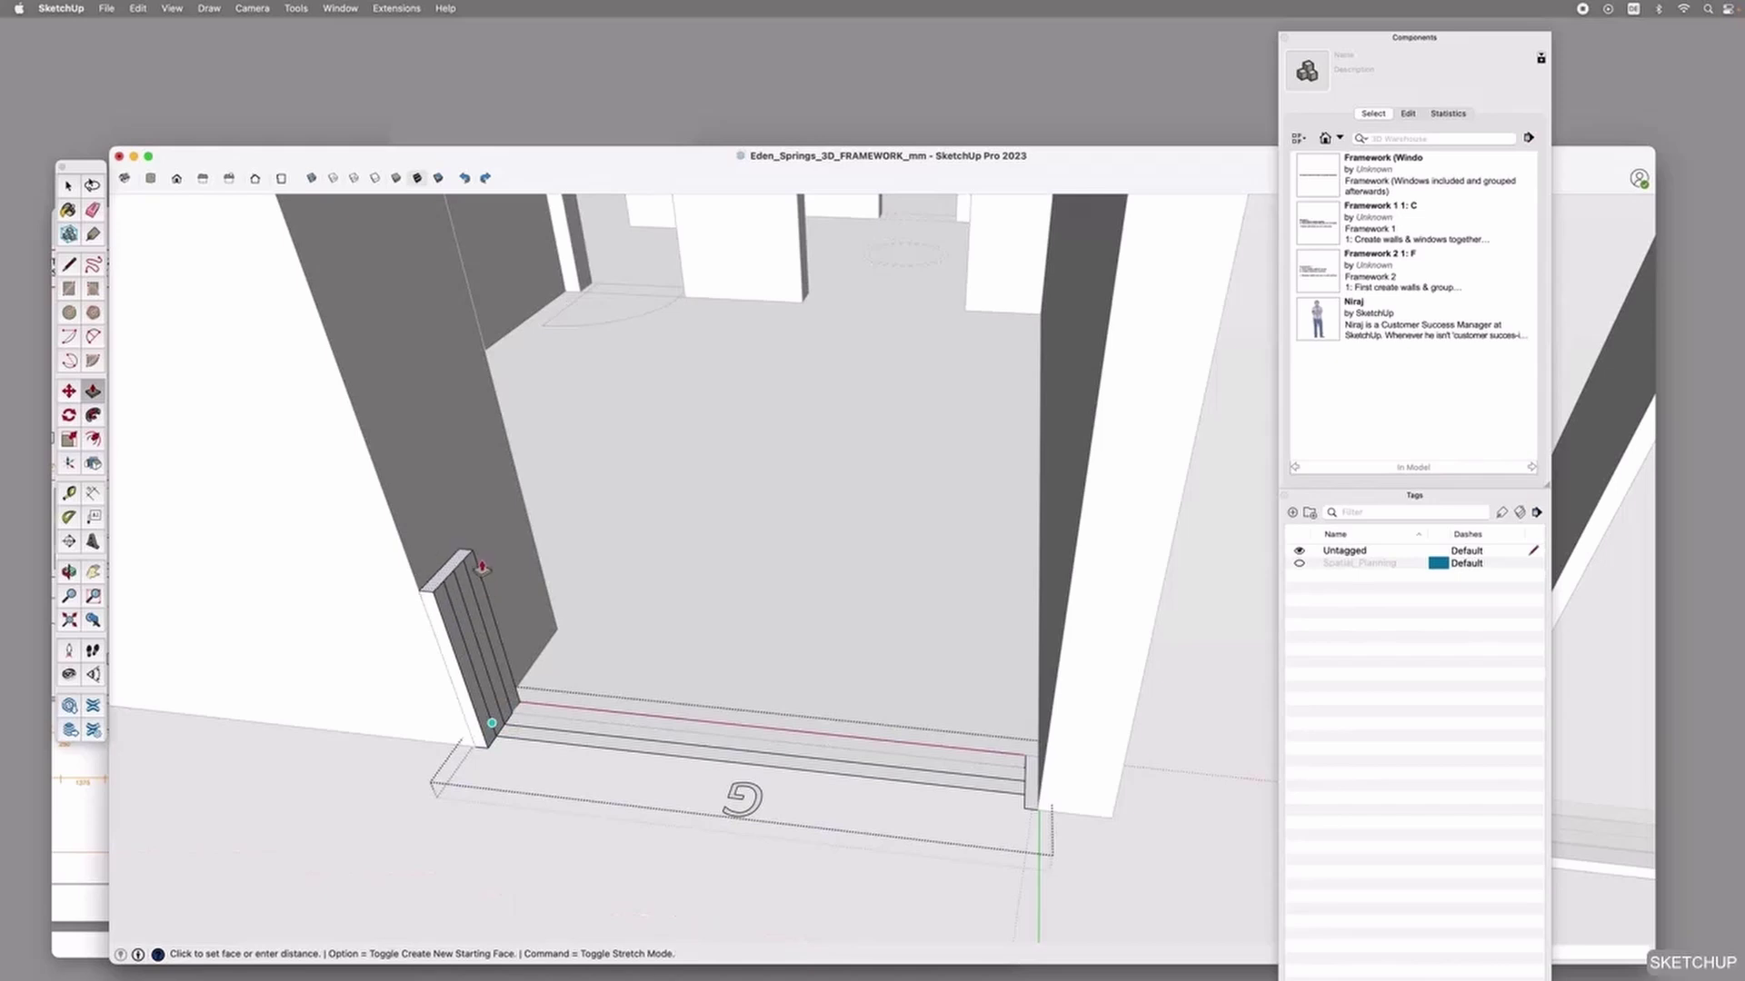
{"action": "left_click", "coordinate": [510, 679]}
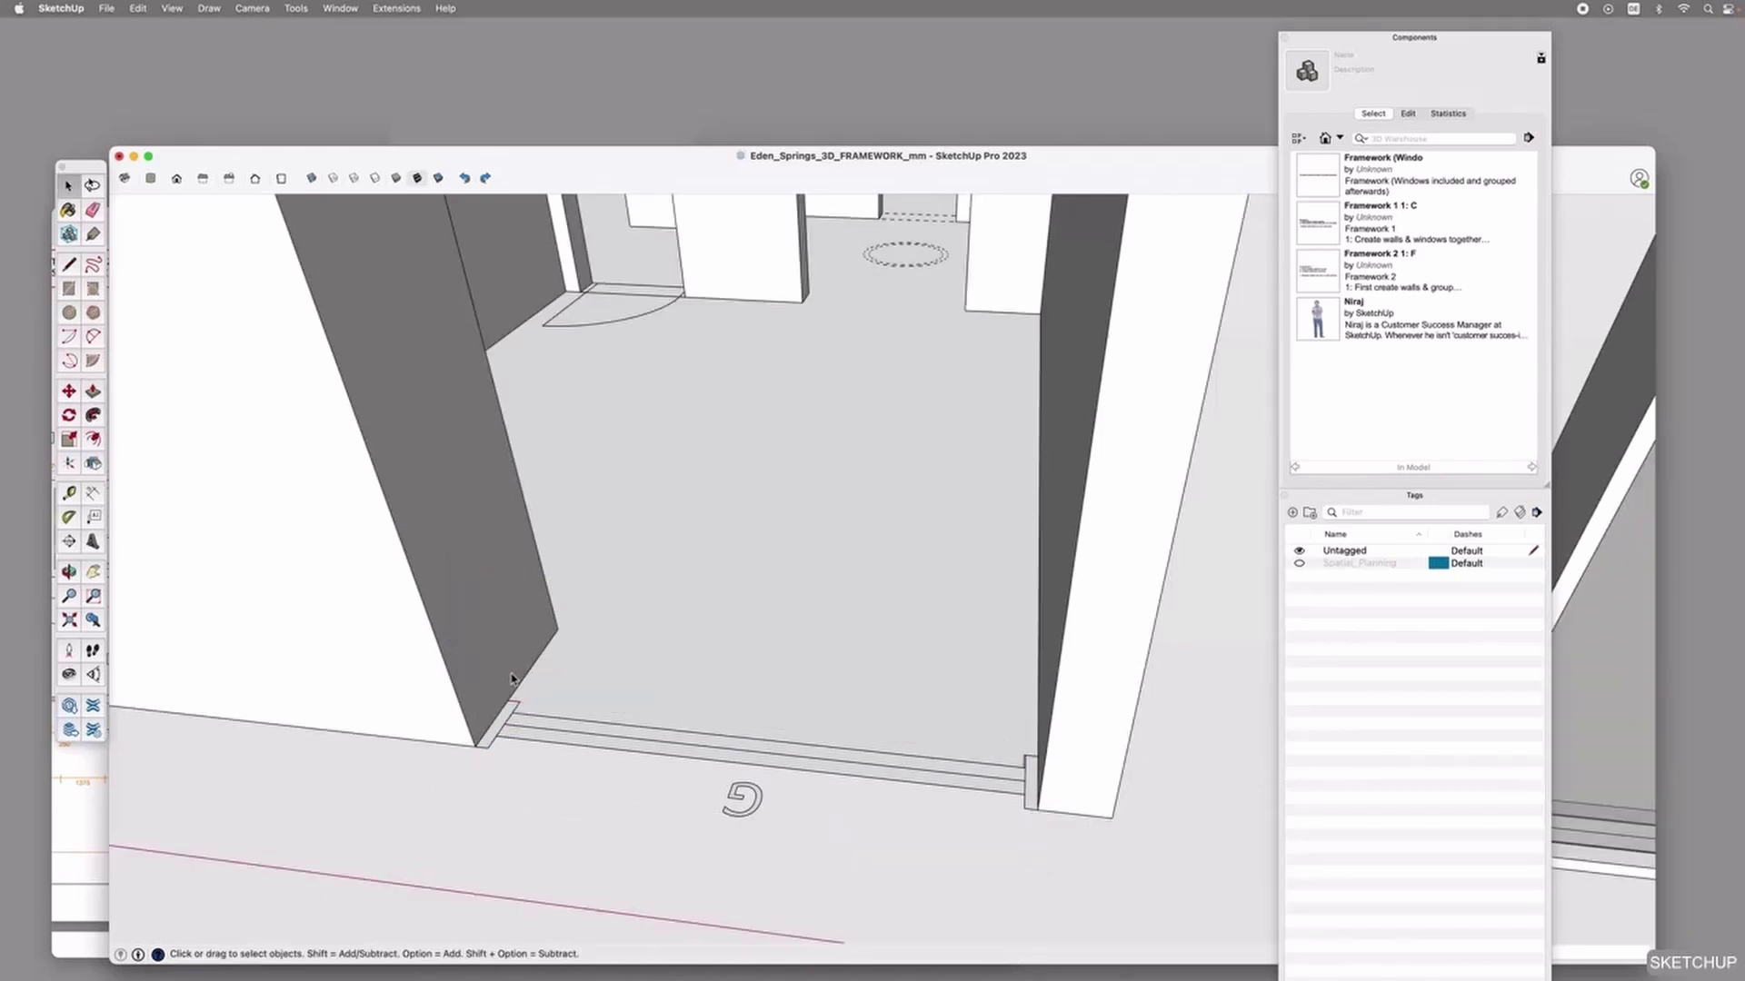
Trace a rectangle over the frame outline at opening G's jamb and Push/Pull it upward into a short post.
{"action": "key", "text": "r"}
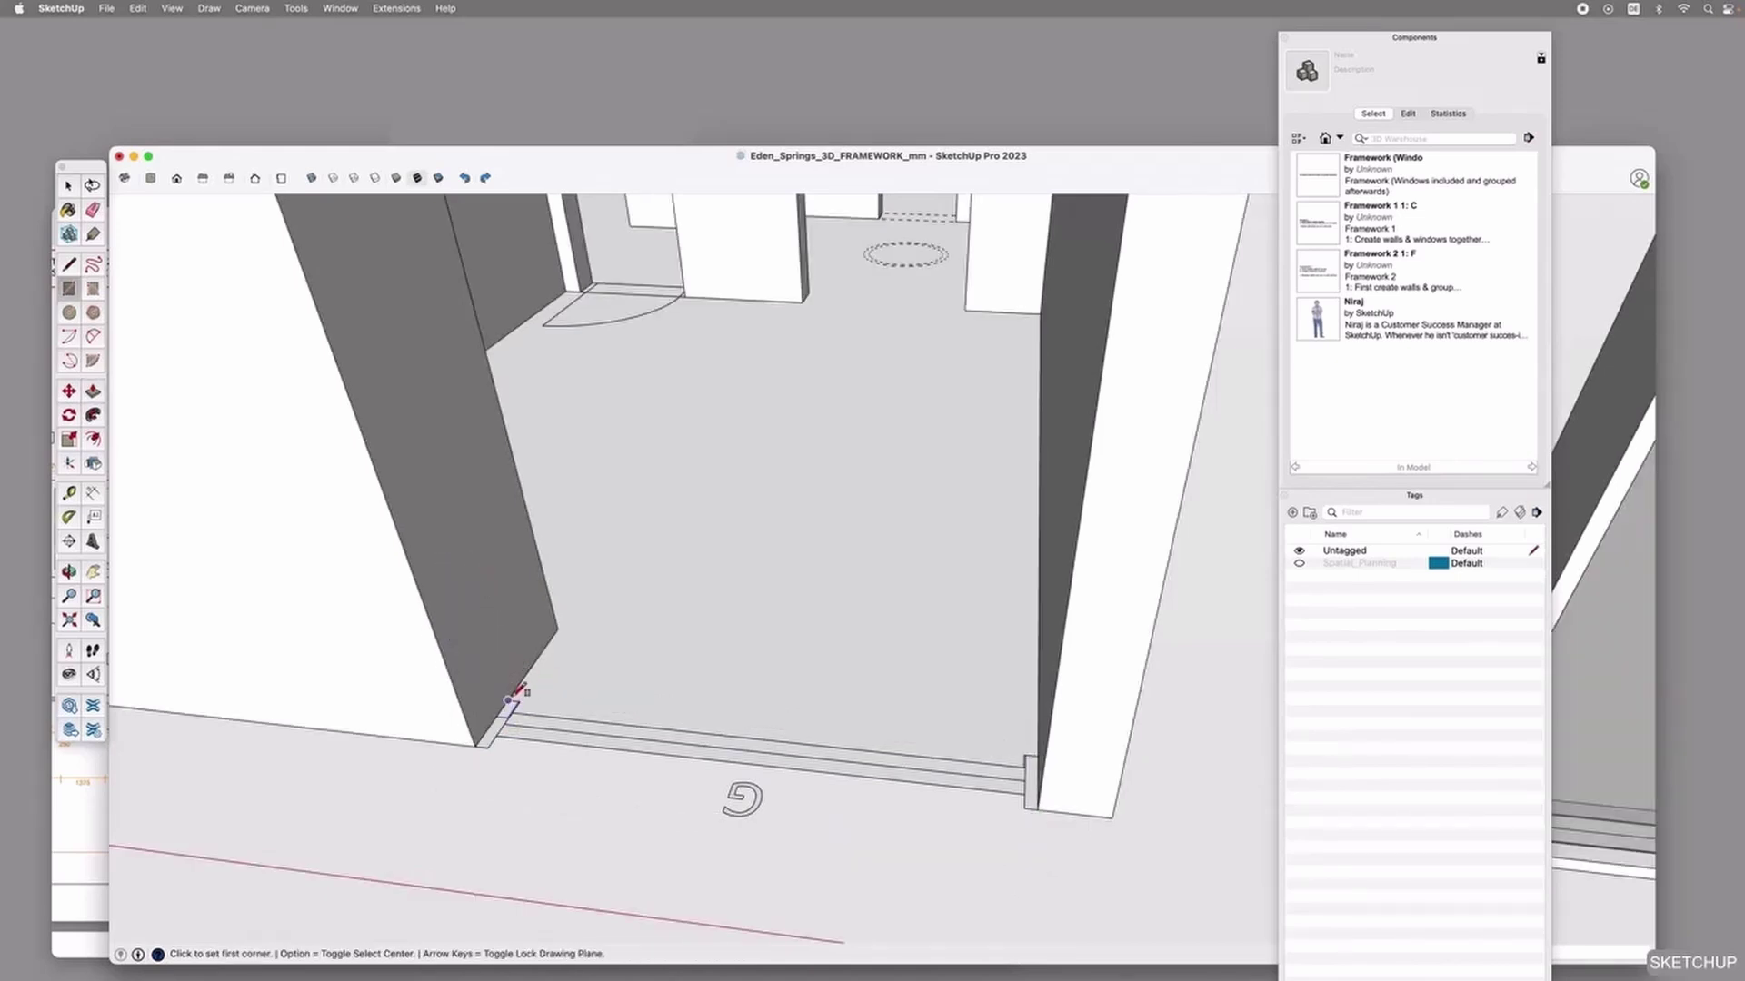
{"action": "left_click", "coordinate": [508, 701]}
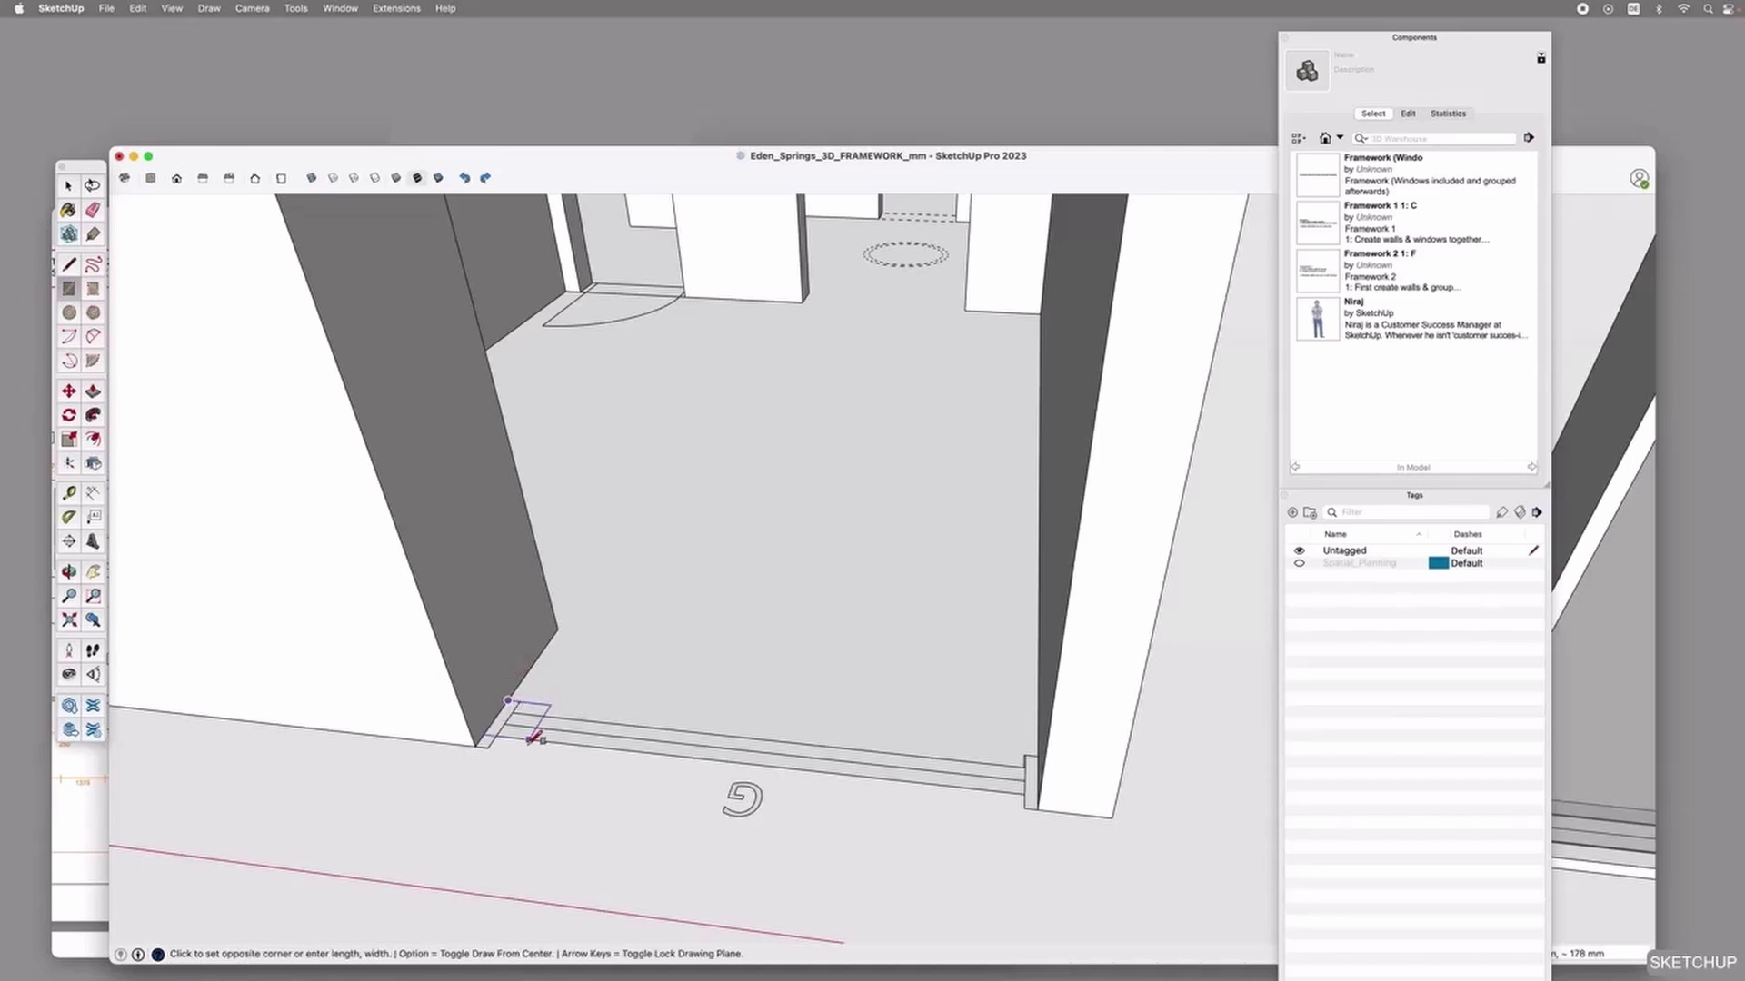
{"action": "left_click", "coordinate": [500, 736]}
{"action": "key", "text": "space"}
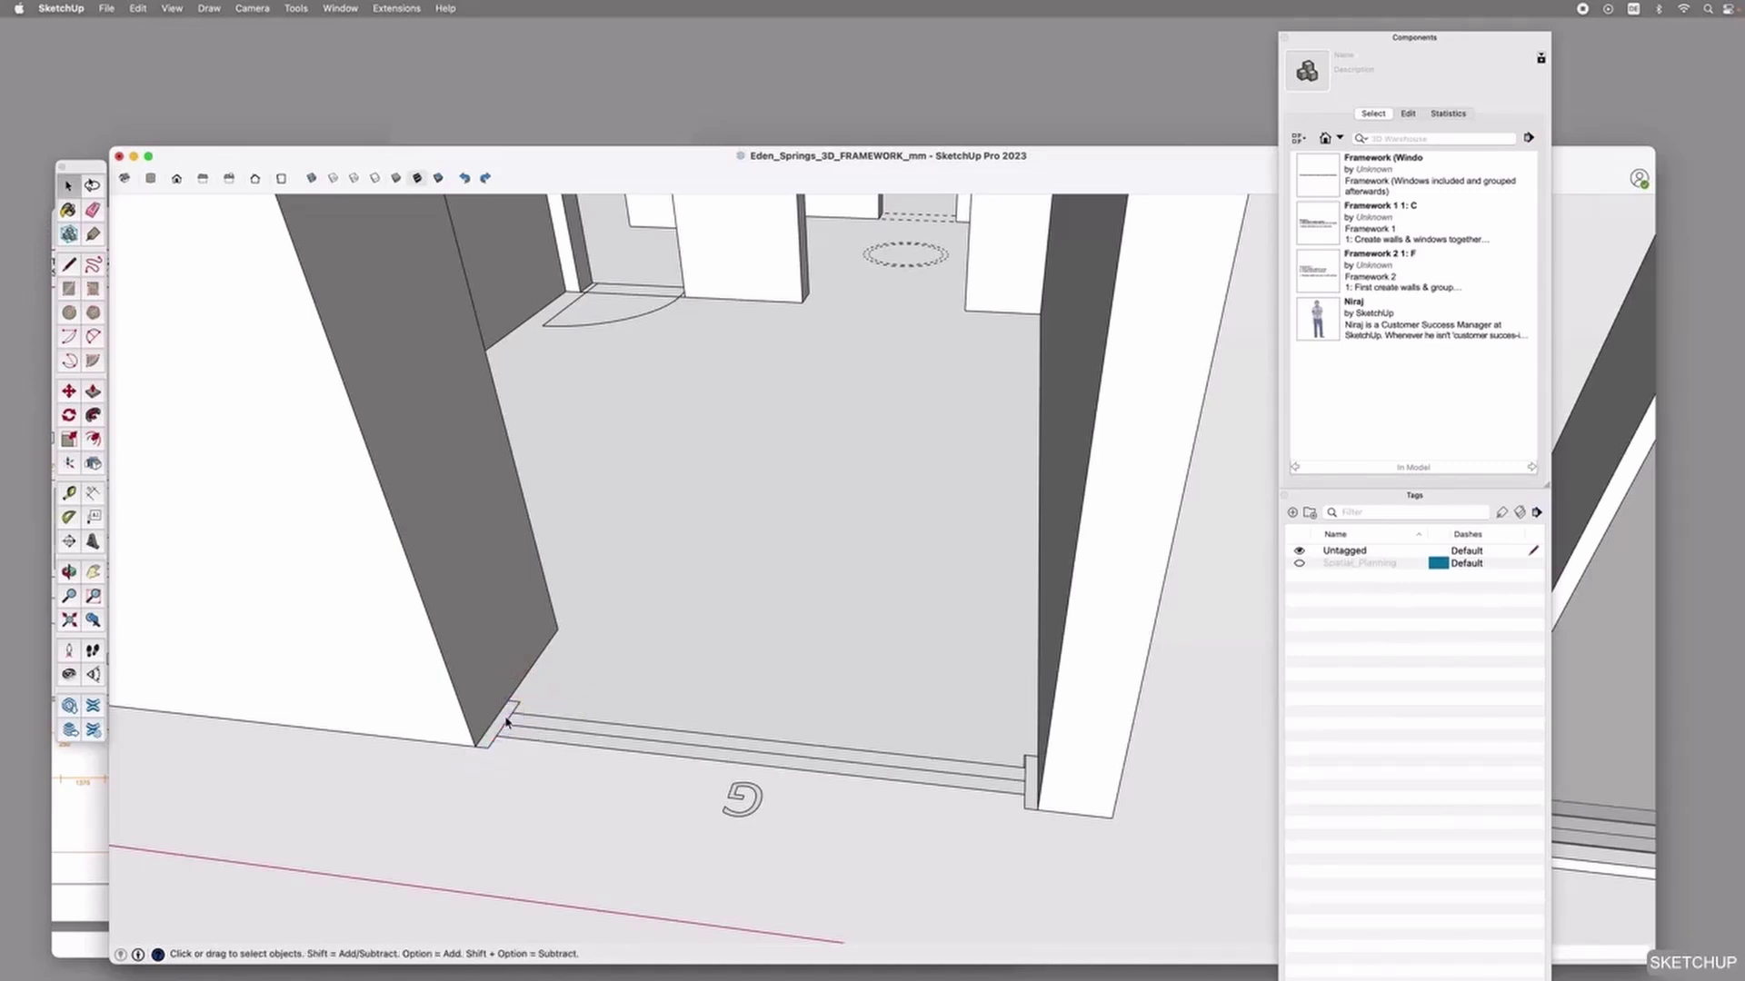
{"action": "key", "text": "p"}
{"action": "left_click", "coordinate": [503, 722]}
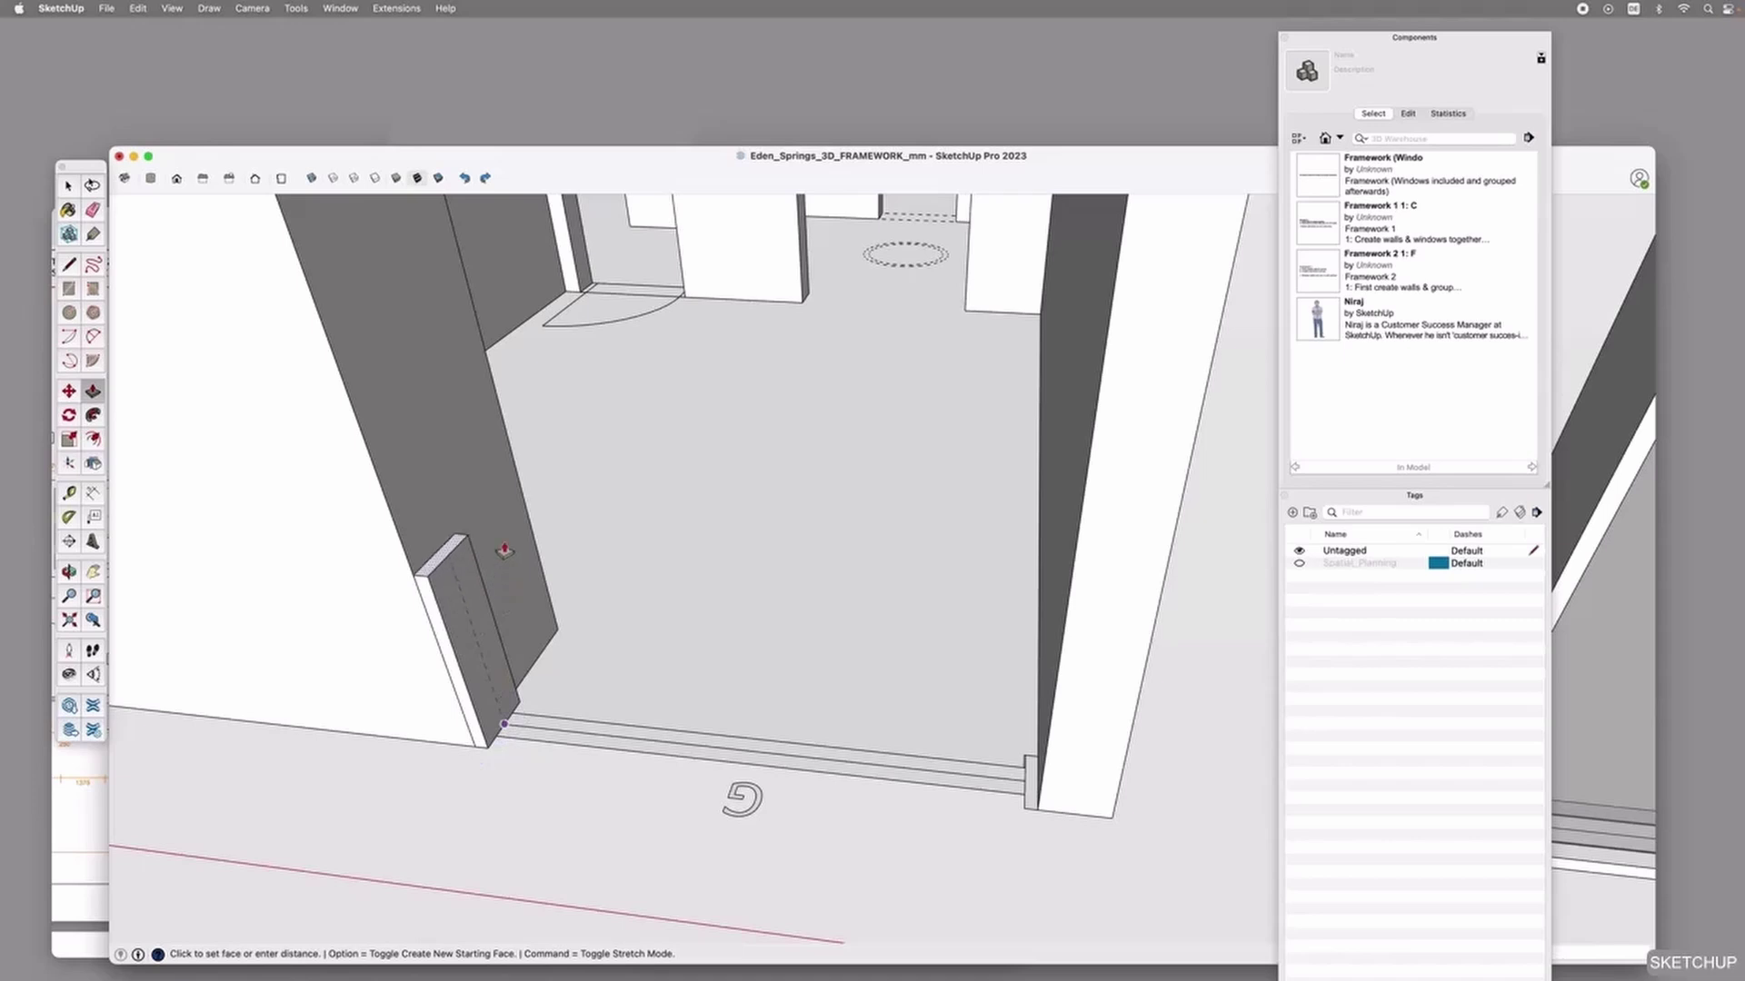
{"action": "left_click", "coordinate": [503, 548]}
Try moving the short trial post away from opening G's jamb, cancel the move and delete the post.
{"action": "key", "text": "space"}
{"action": "triple_click", "coordinate": [464, 599]}
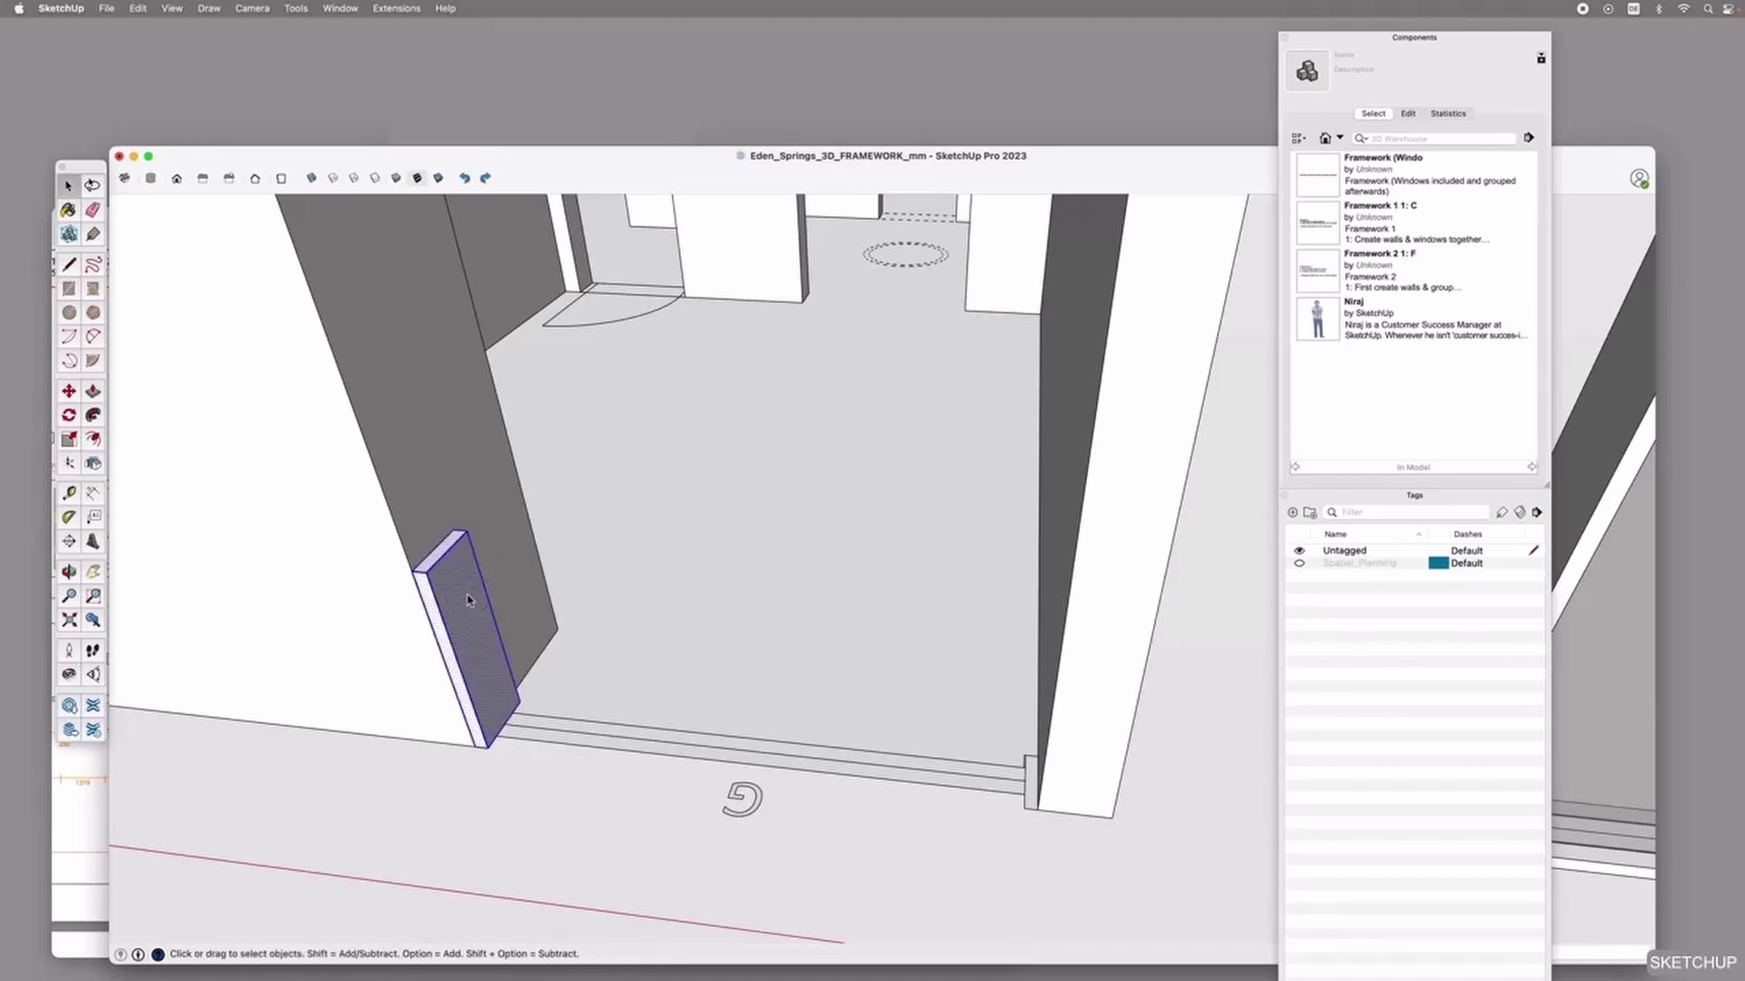
{"action": "key", "text": "m"}
{"action": "left_click", "coordinate": [469, 641]}
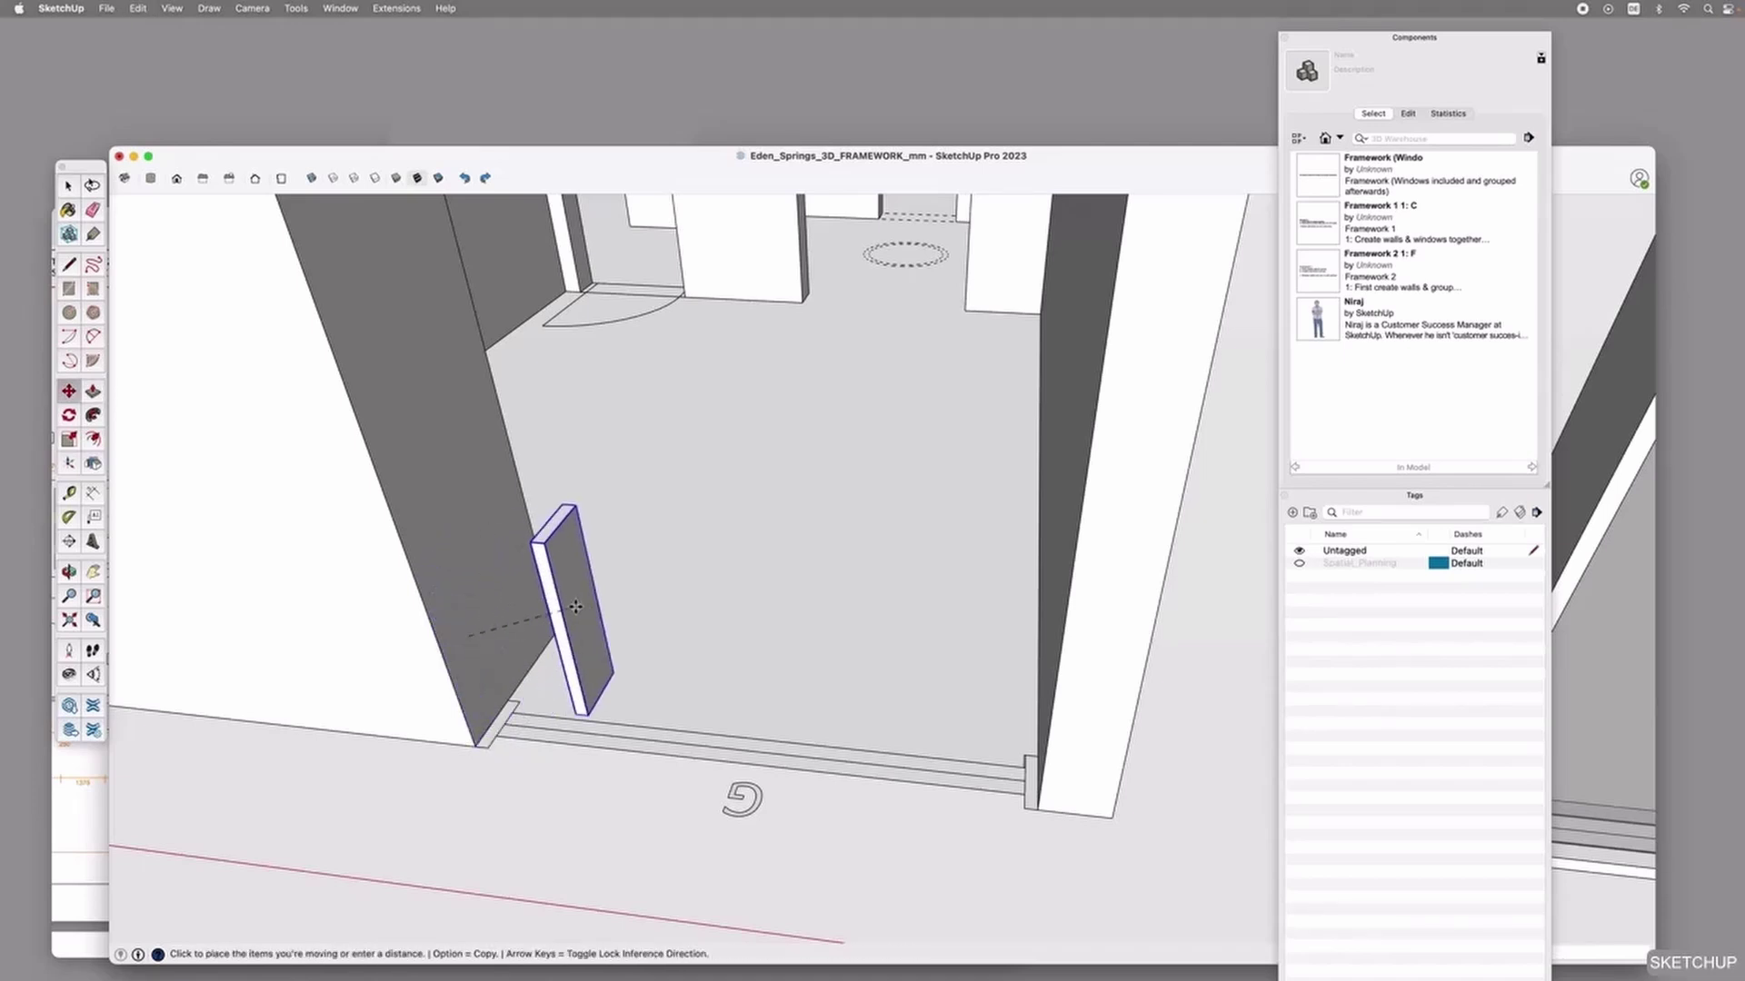
{"action": "key", "text": "Escape"}
{"action": "key", "text": "space"}
{"action": "key", "text": "Delete"}
Open the floor plan's window G group and Push/Pull the stepped side frame outline up to the top of the opening.
{"action": "left_click", "coordinate": [492, 735]}
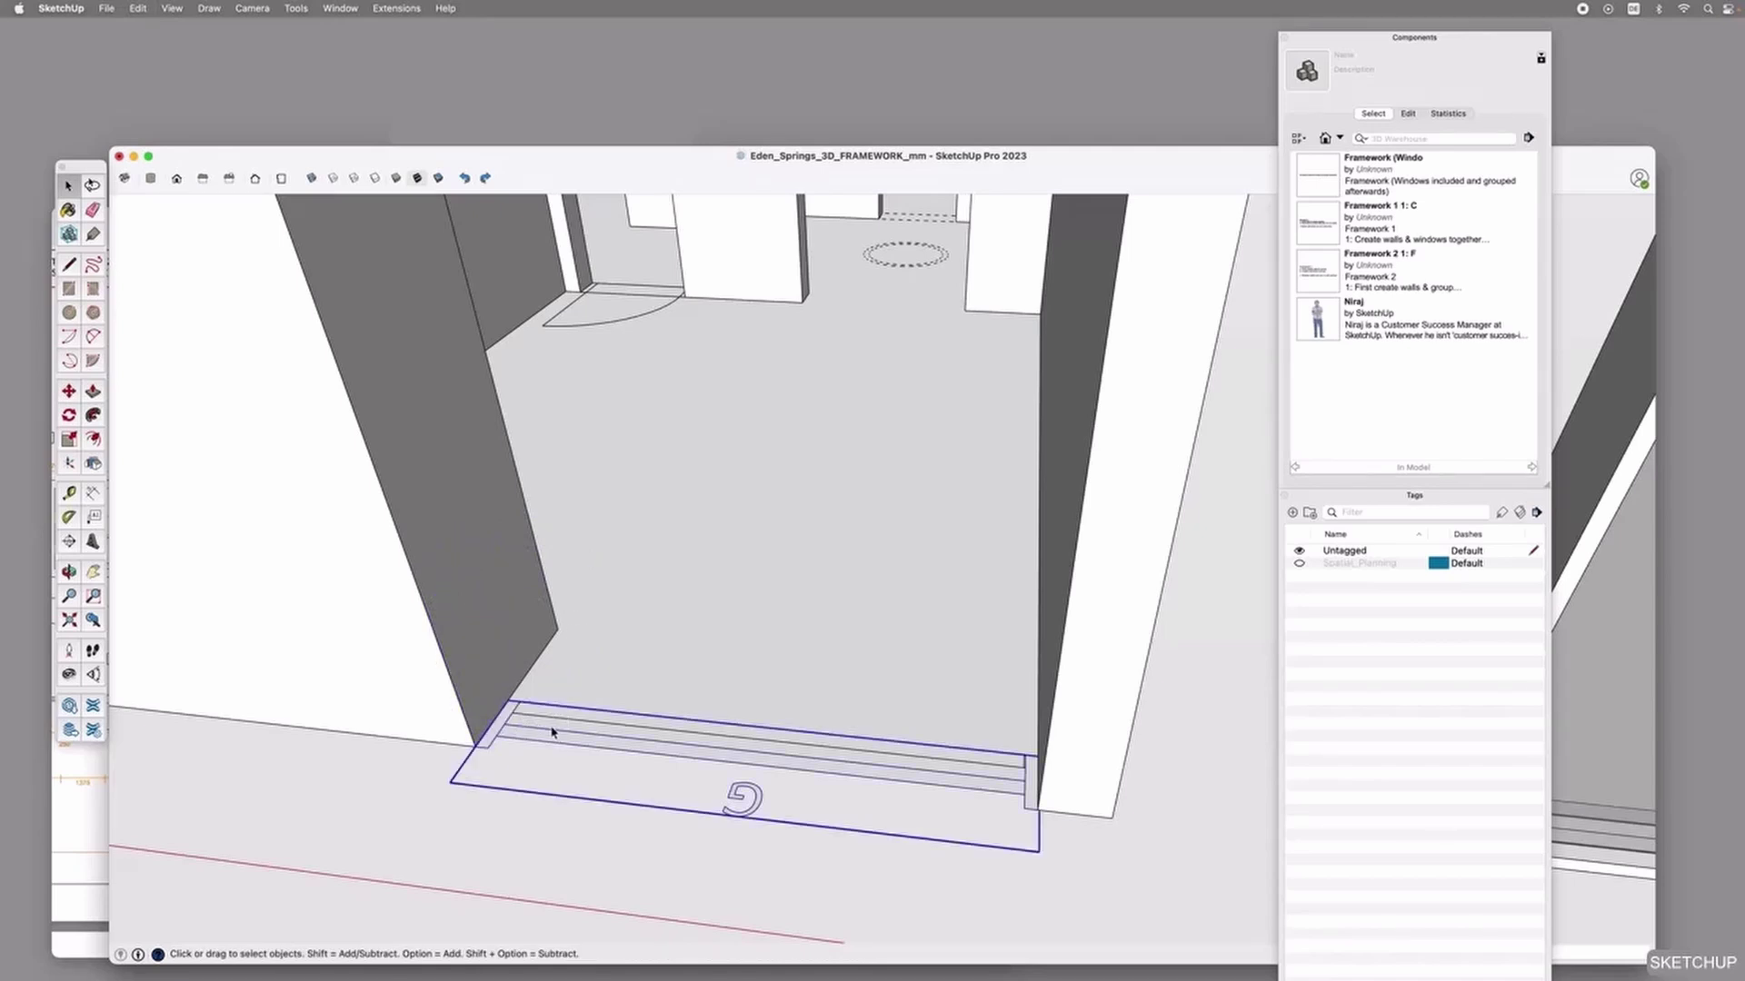
{"action": "double_click", "coordinate": [580, 736]}
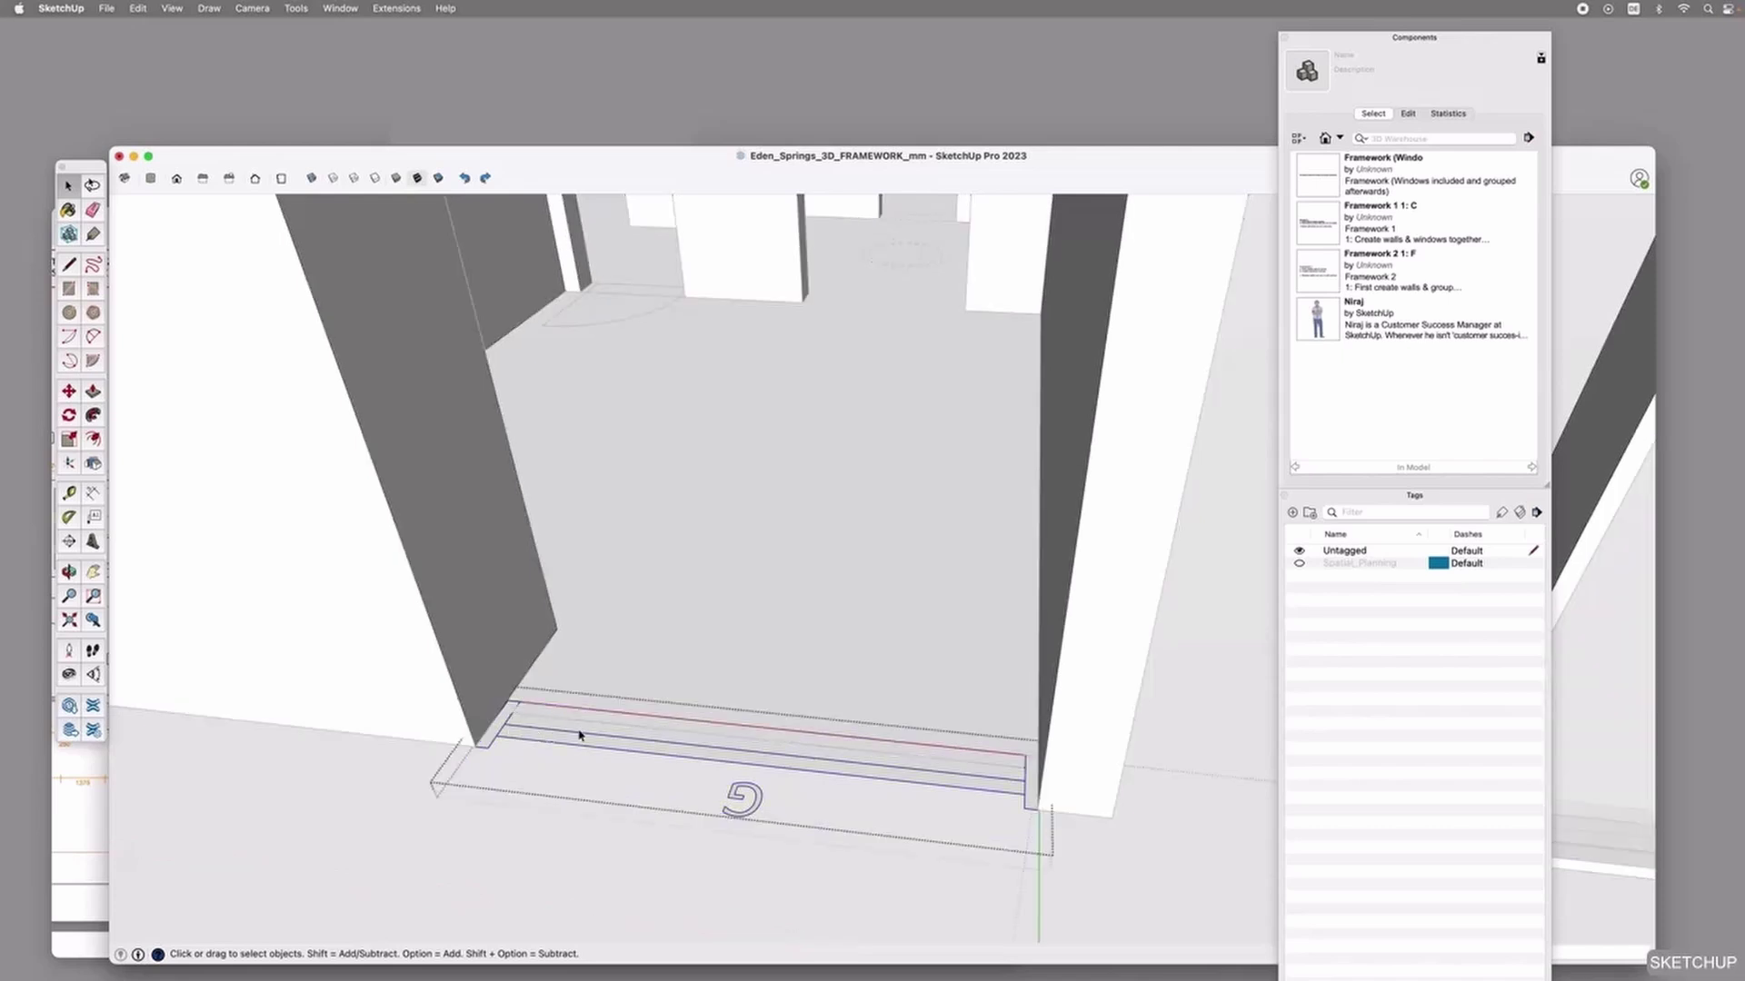
{"action": "left_click", "coordinate": [493, 741]}
{"action": "key", "text": "p"}
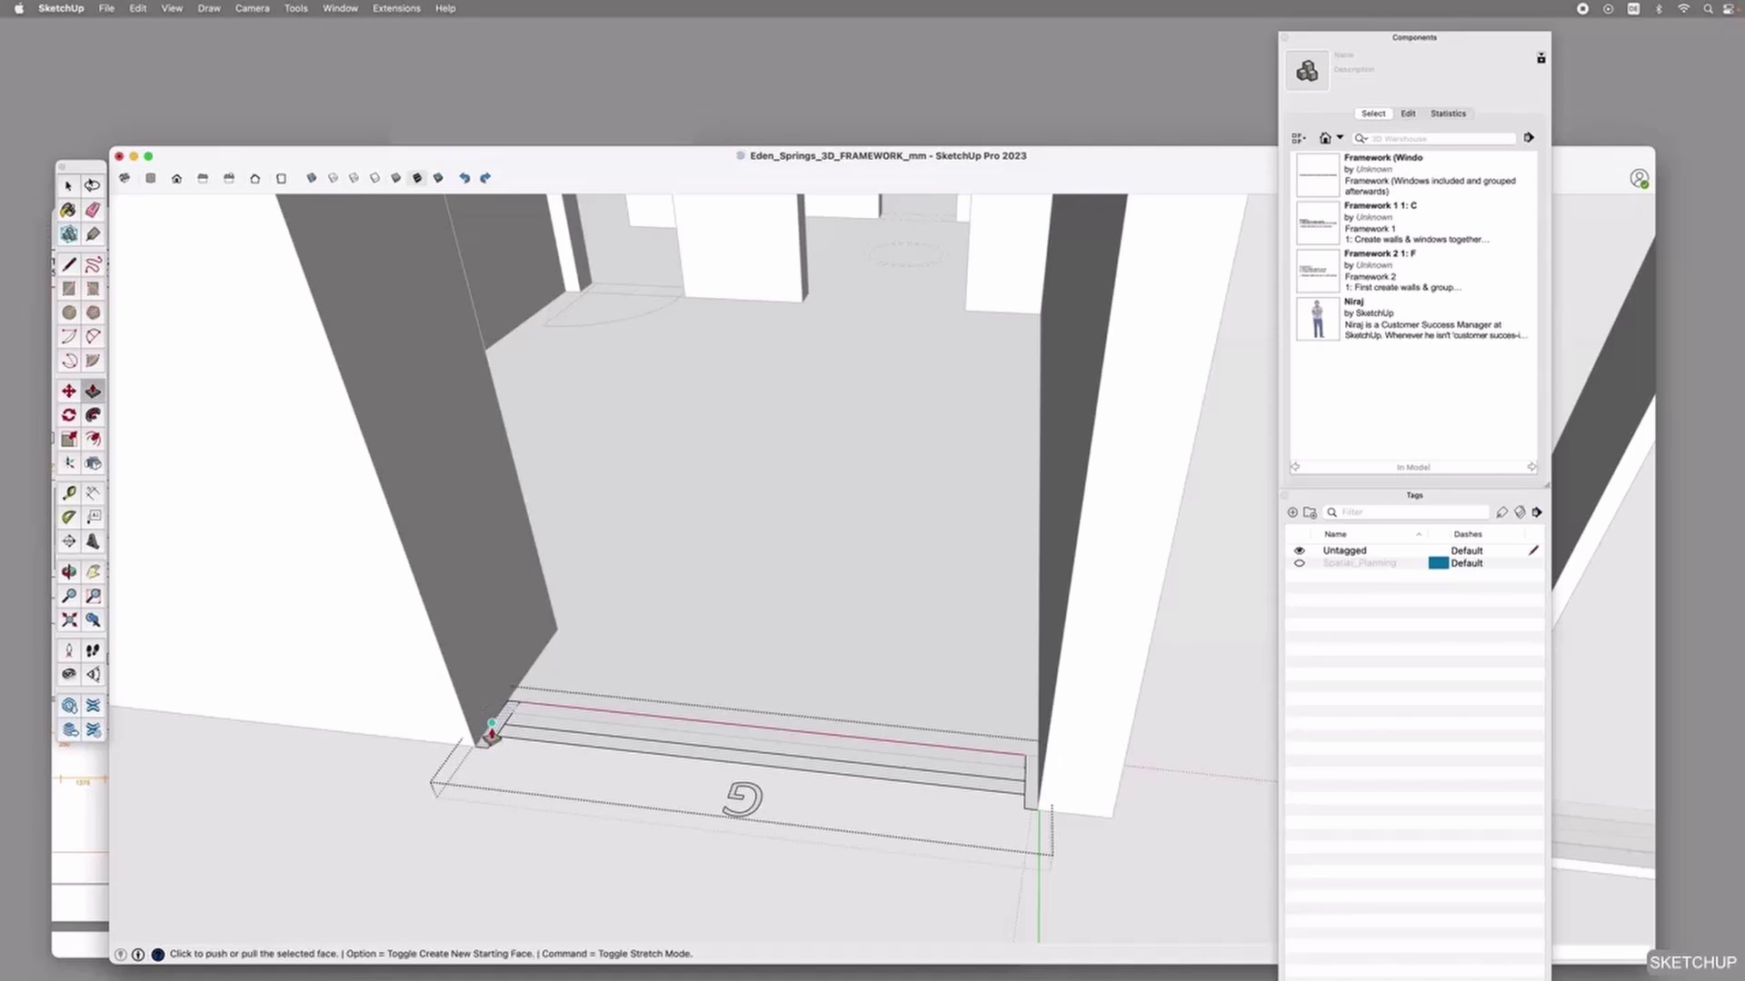
{"action": "scroll", "coordinate": [494, 736], "scroll_direction": "up", "scroll_amount": 2}
{"action": "left_click", "coordinate": [493, 736]}
{"action": "scroll", "coordinate": [493, 731], "scroll_direction": "down", "scroll_amount": 5}
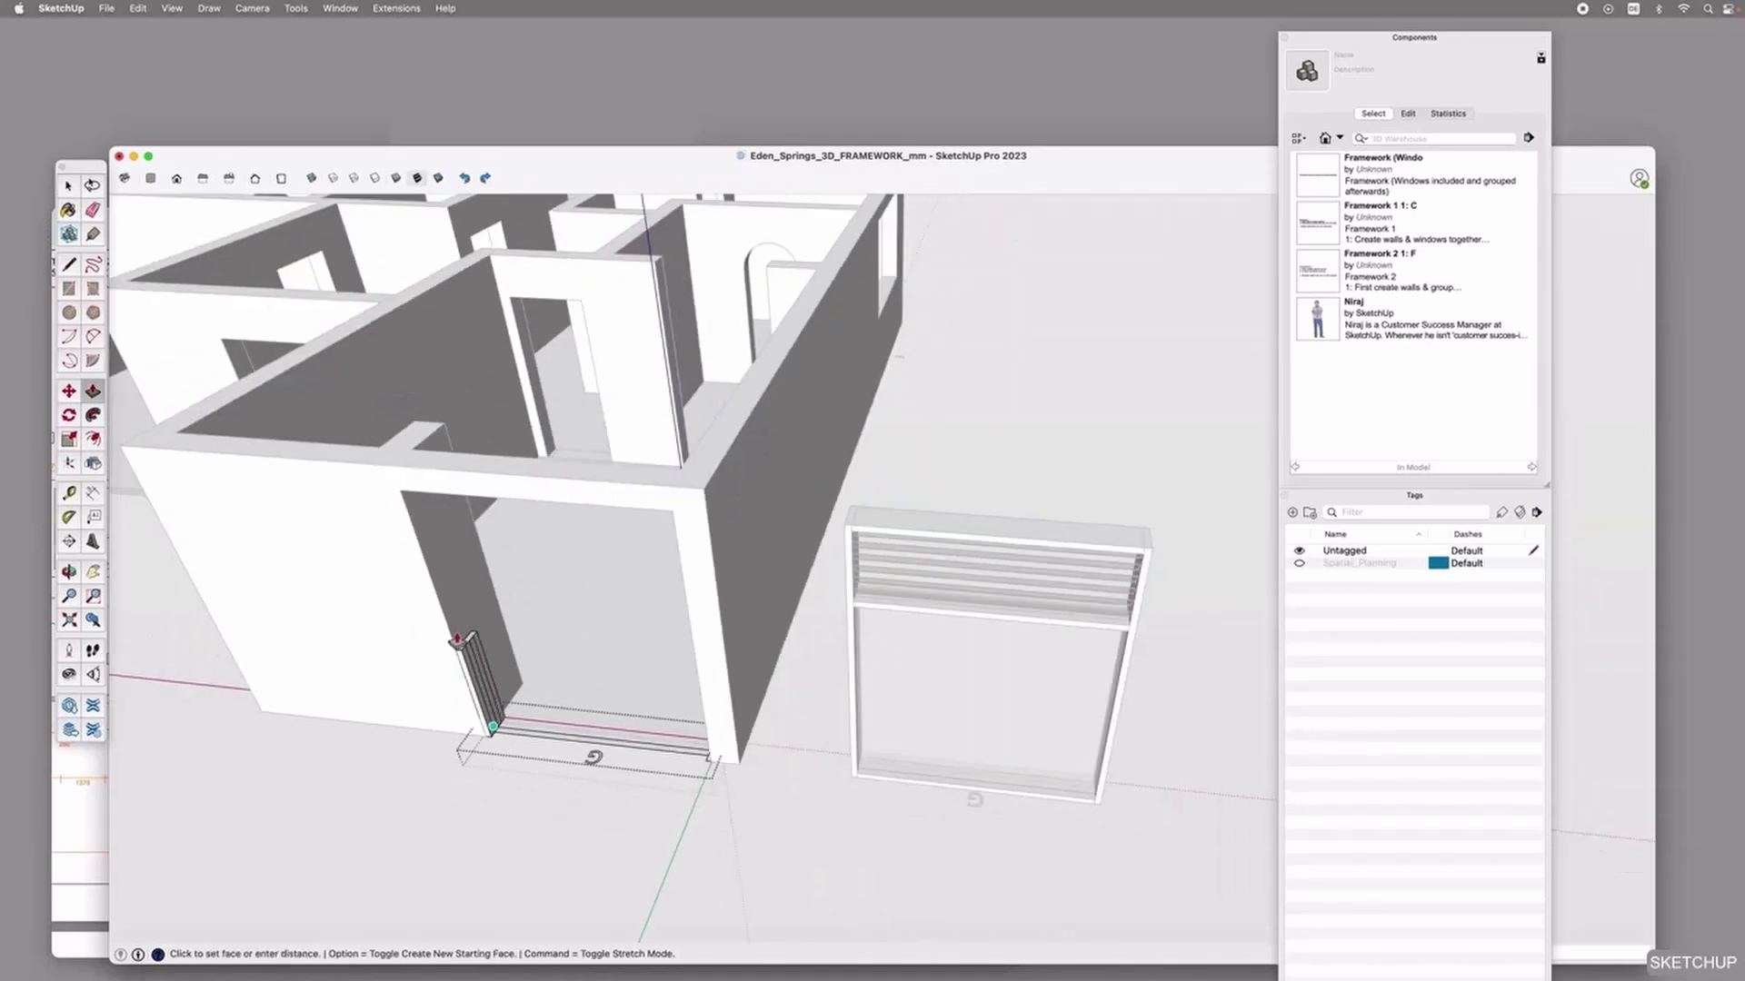
{"action": "left_click", "coordinate": [401, 497]}
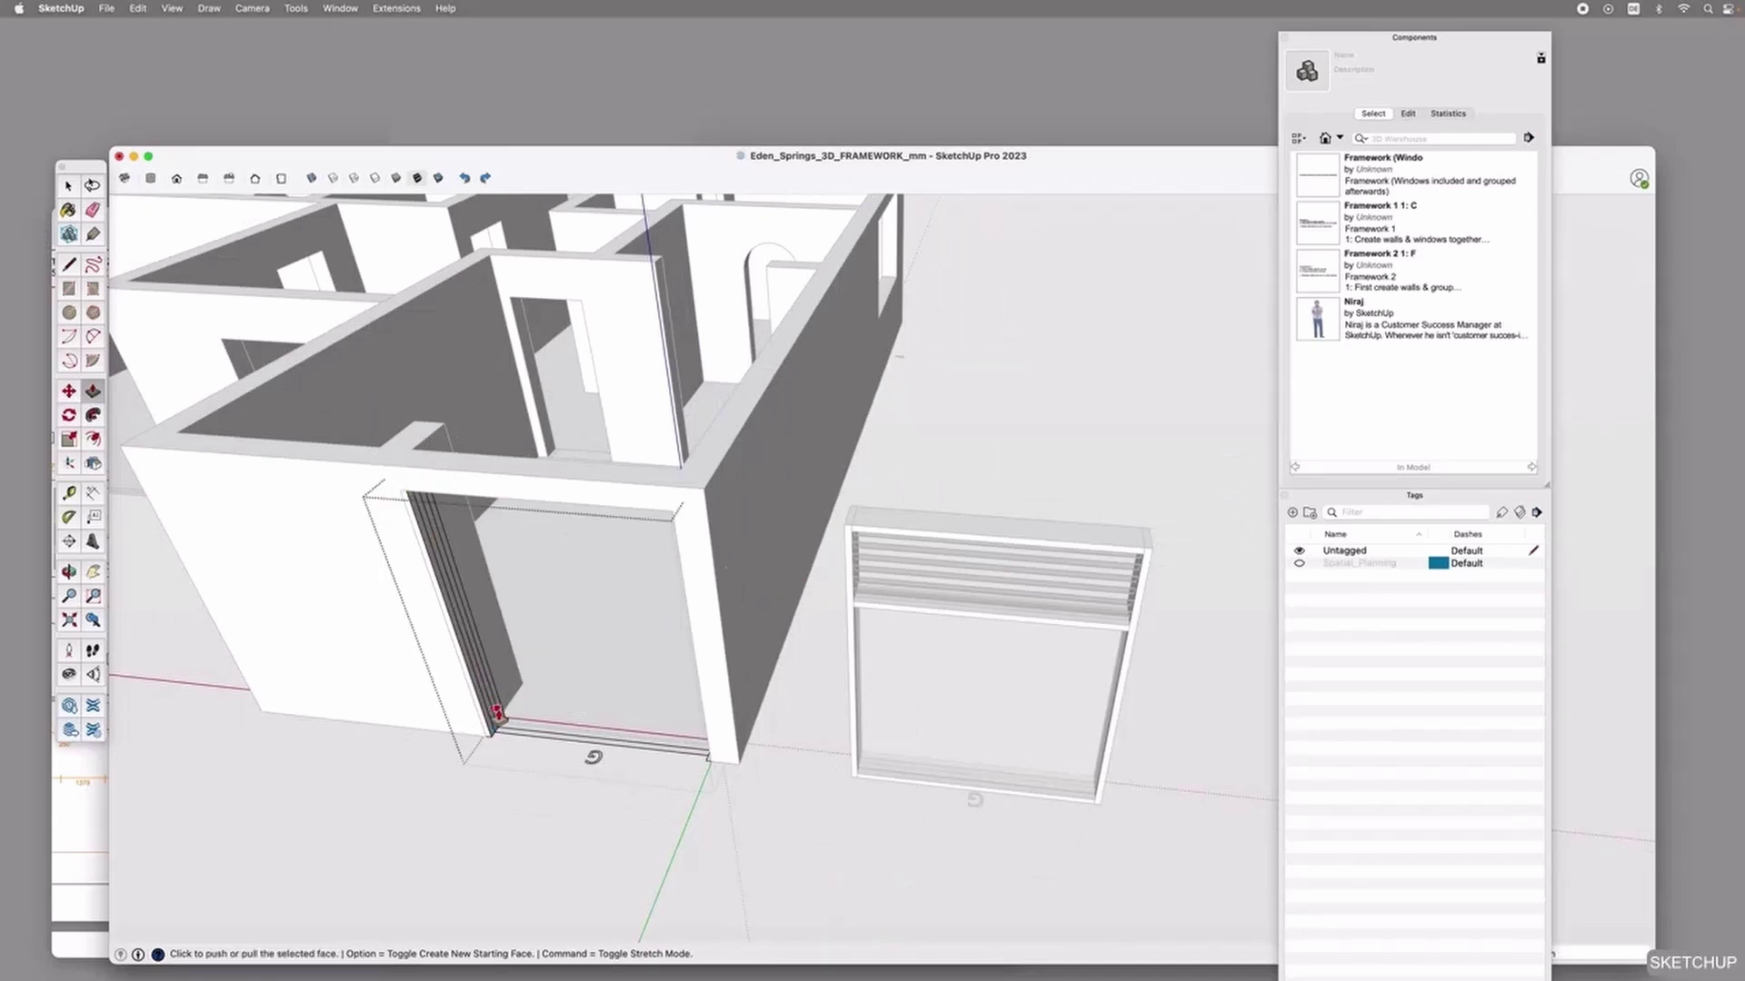
Copy the whole extruded side frame along the red axis to the opposite jamb of opening G.
{"action": "scroll", "coordinate": [514, 719], "scroll_direction": "up", "scroll_amount": 2}
{"action": "key", "text": "space"}
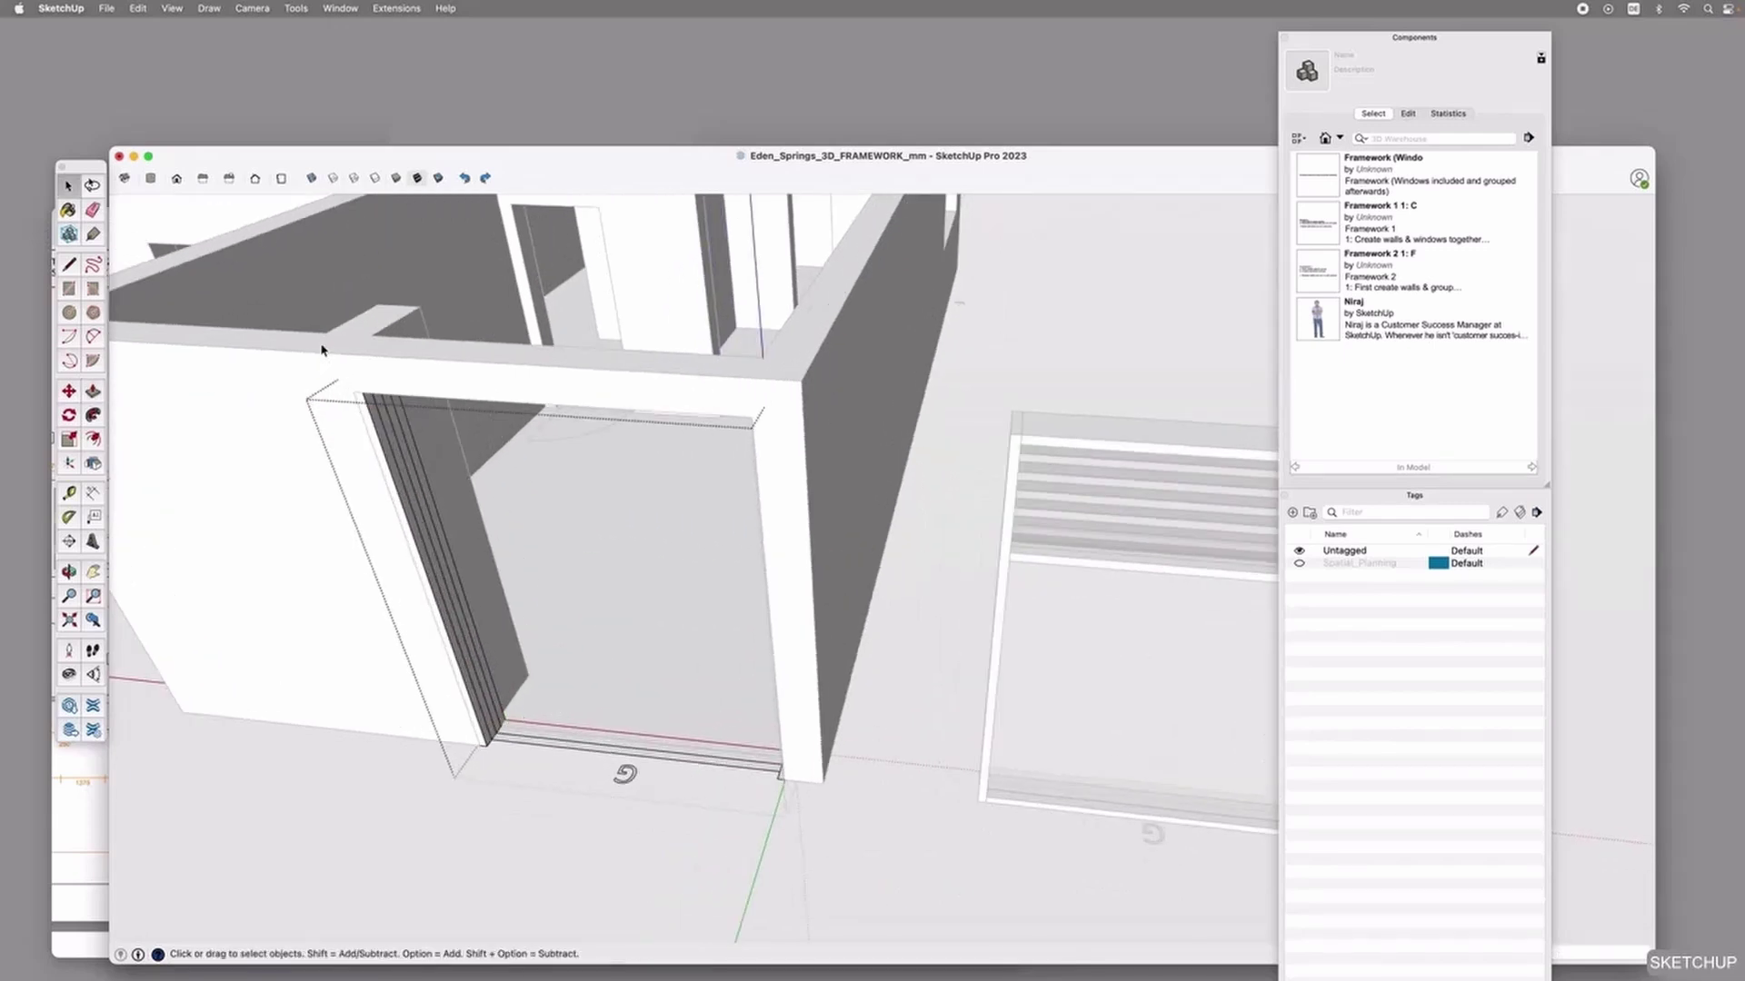
{"action": "left_click_drag", "start_coordinate": [304, 329], "coordinate": [528, 794]}
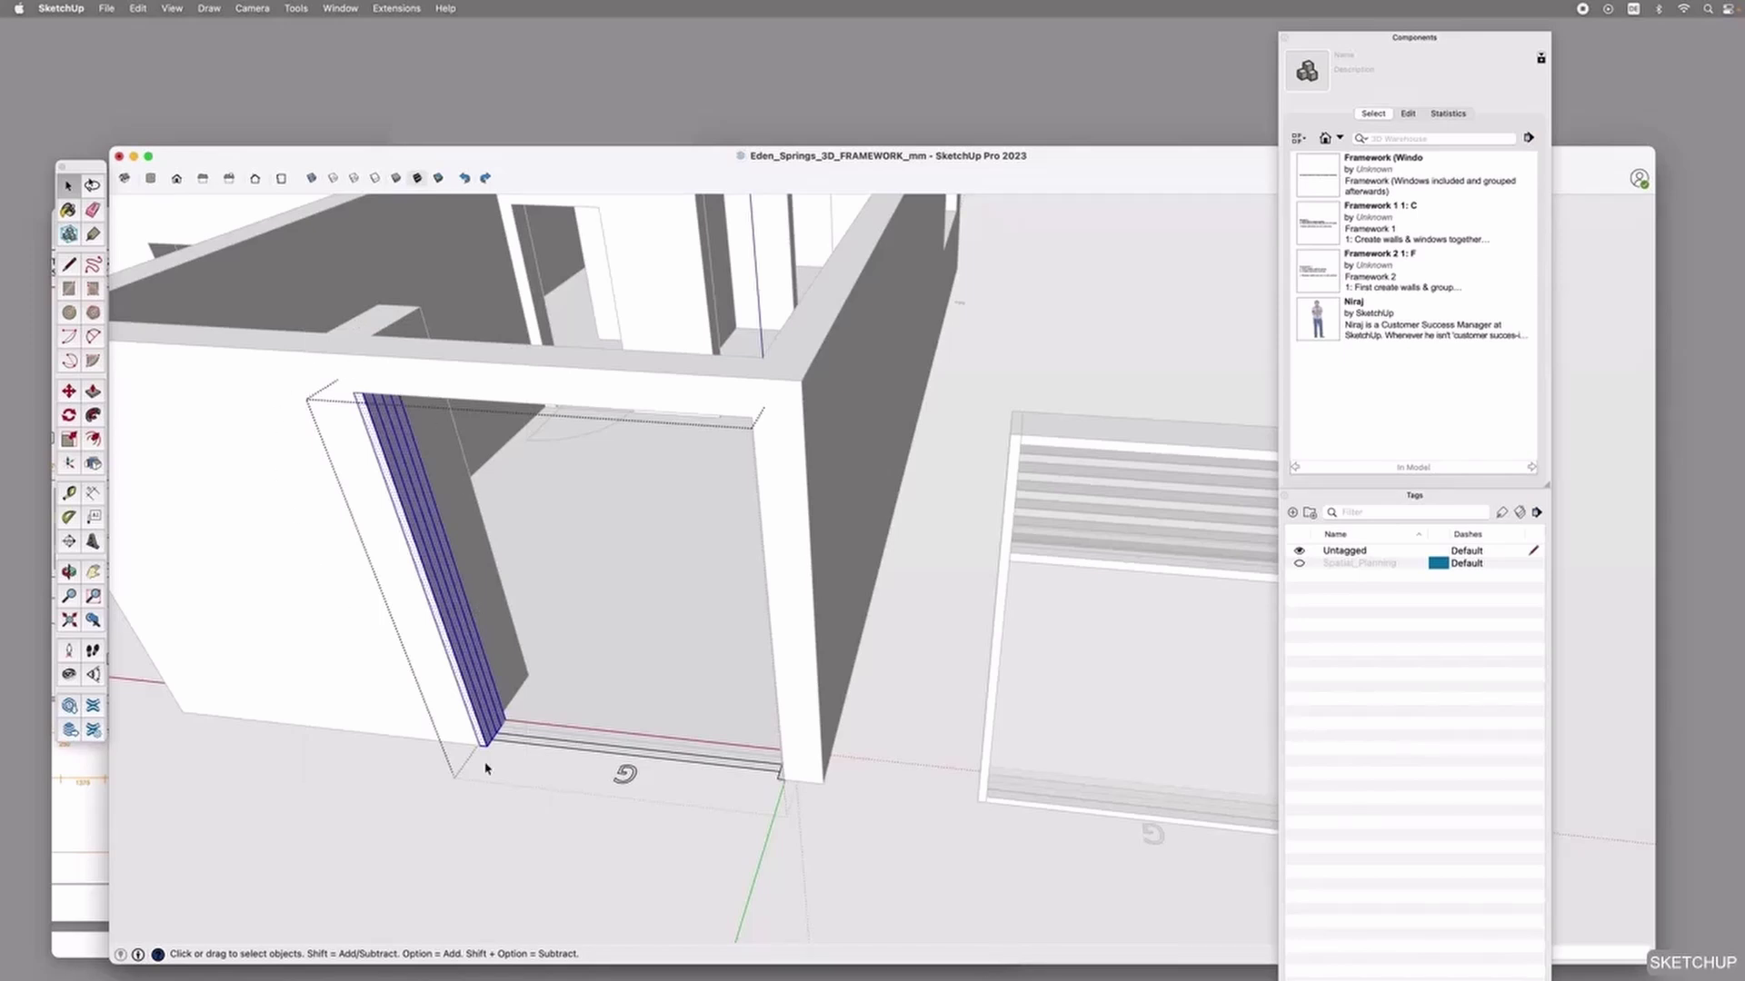
{"action": "left_click_drag", "start_coordinate": [499, 370], "coordinate": [314, 780]}
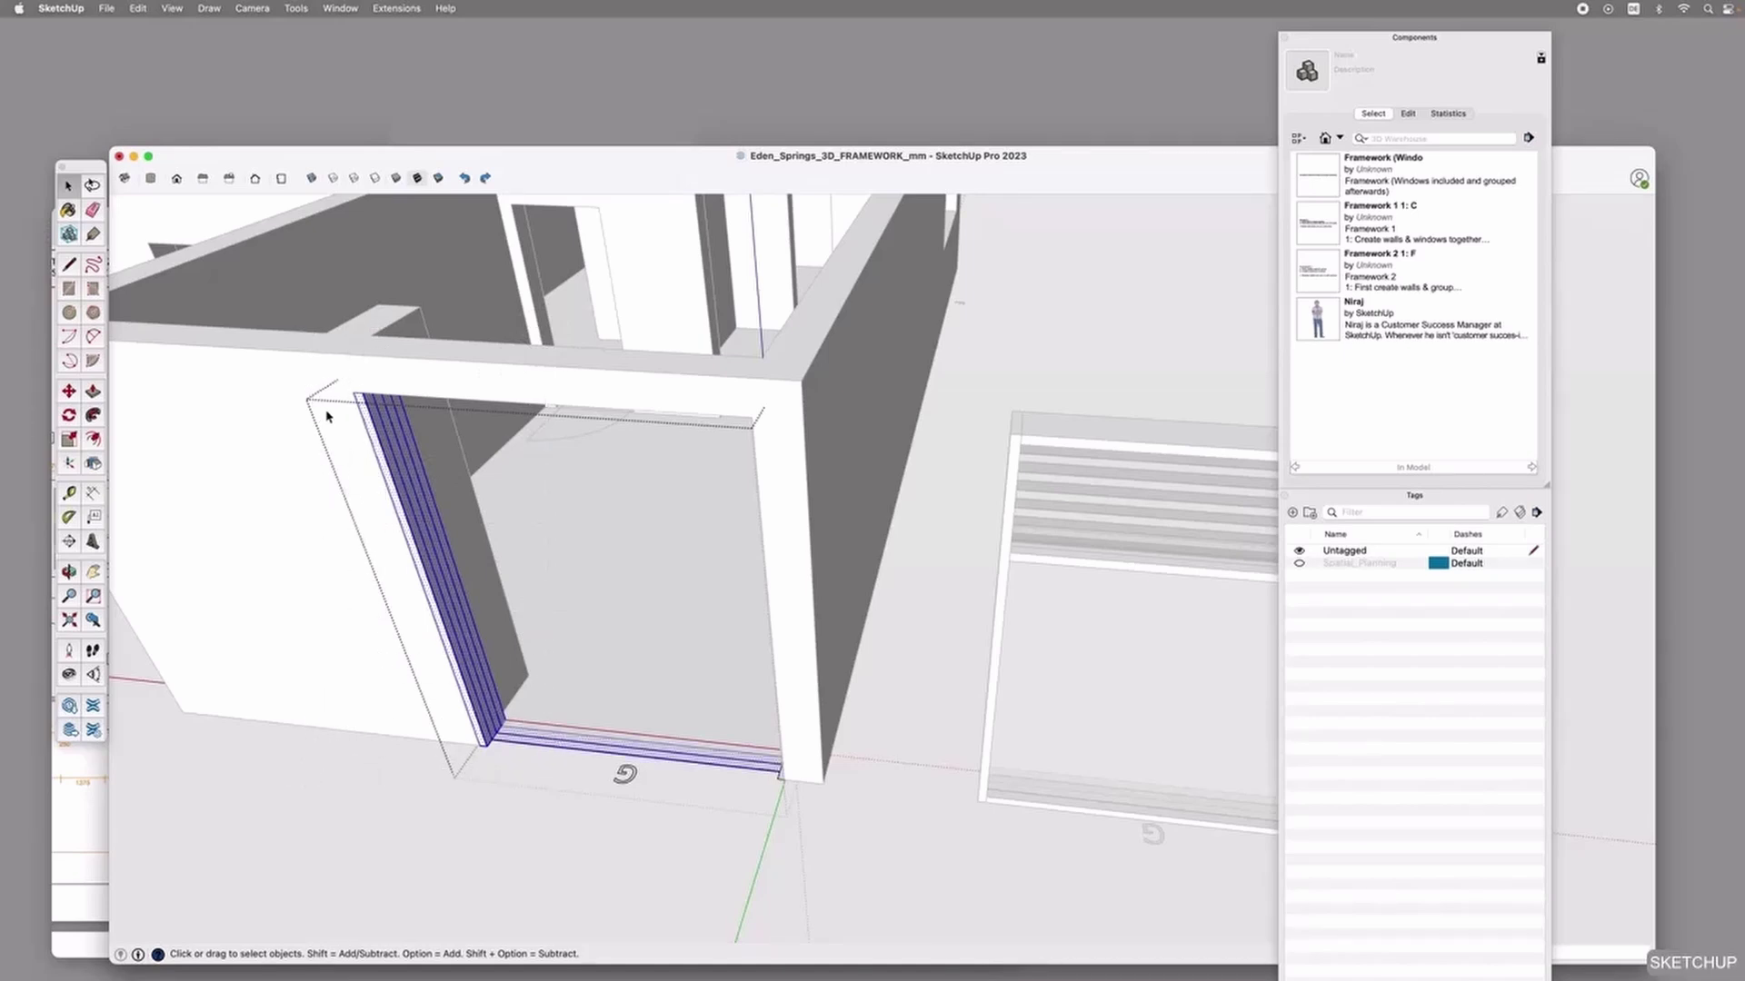
{"action": "left_click_drag", "start_coordinate": [313, 340], "coordinate": [524, 788]}
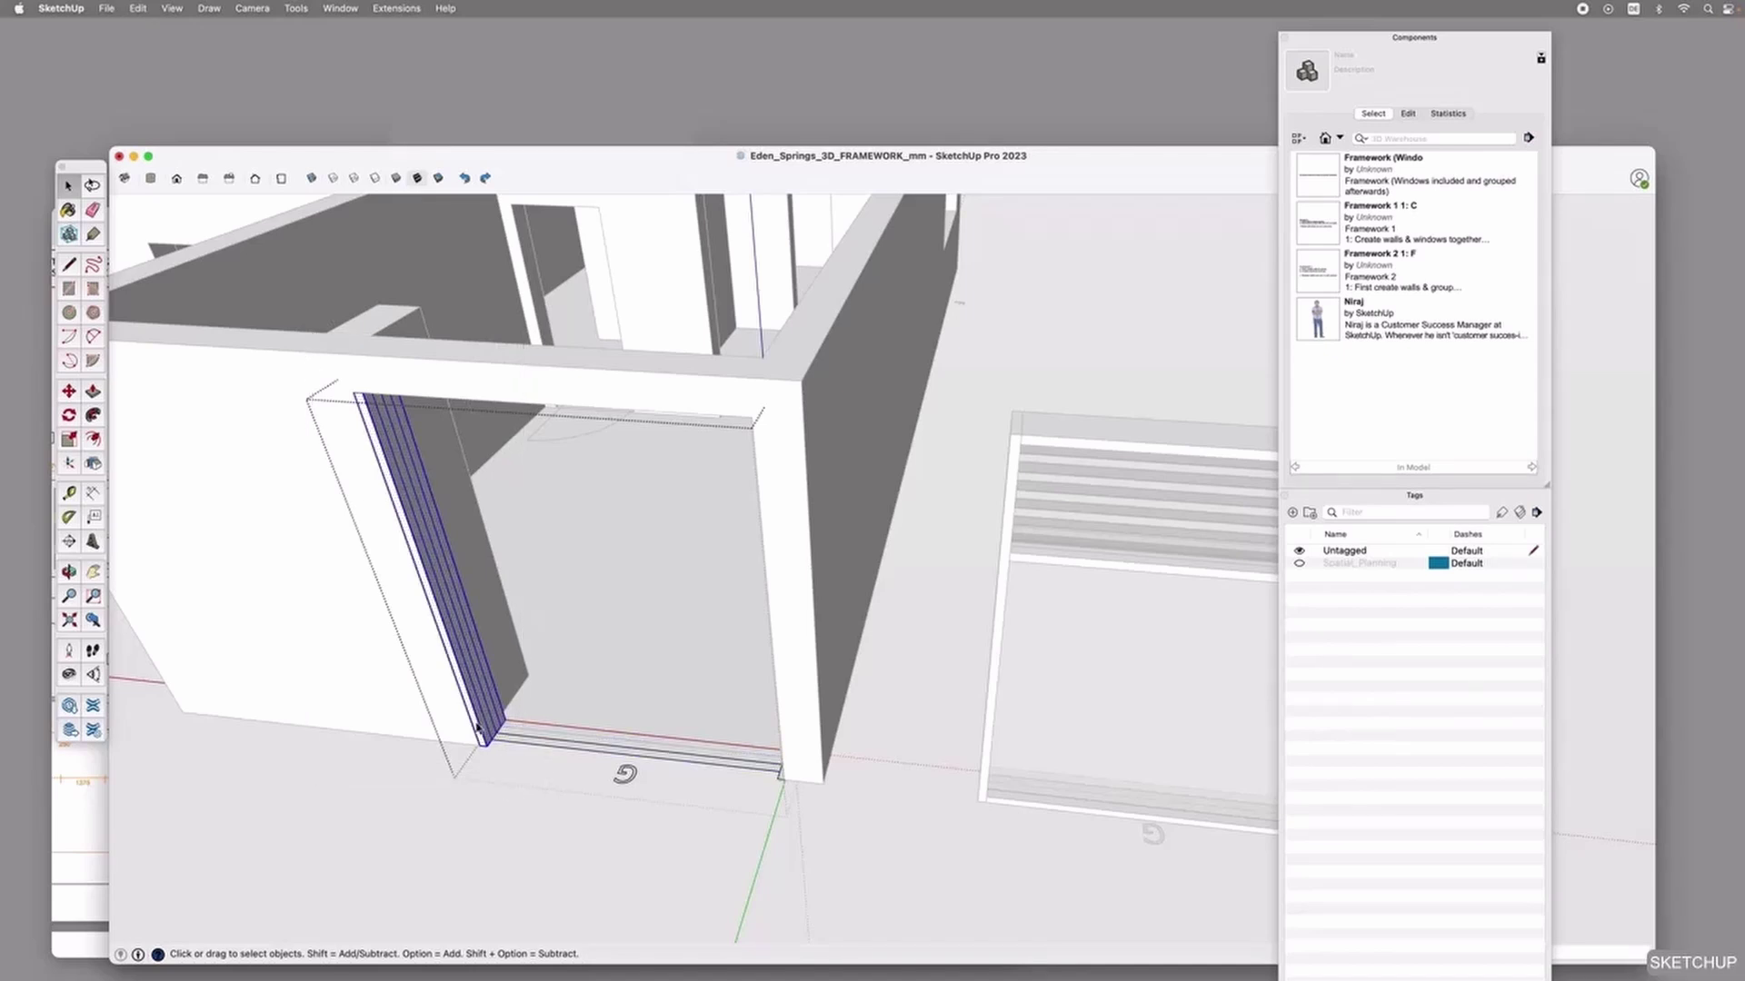
{"action": "key", "text": "m"}
{"action": "key", "text": "alt"}
{"action": "left_click", "coordinate": [494, 756]}
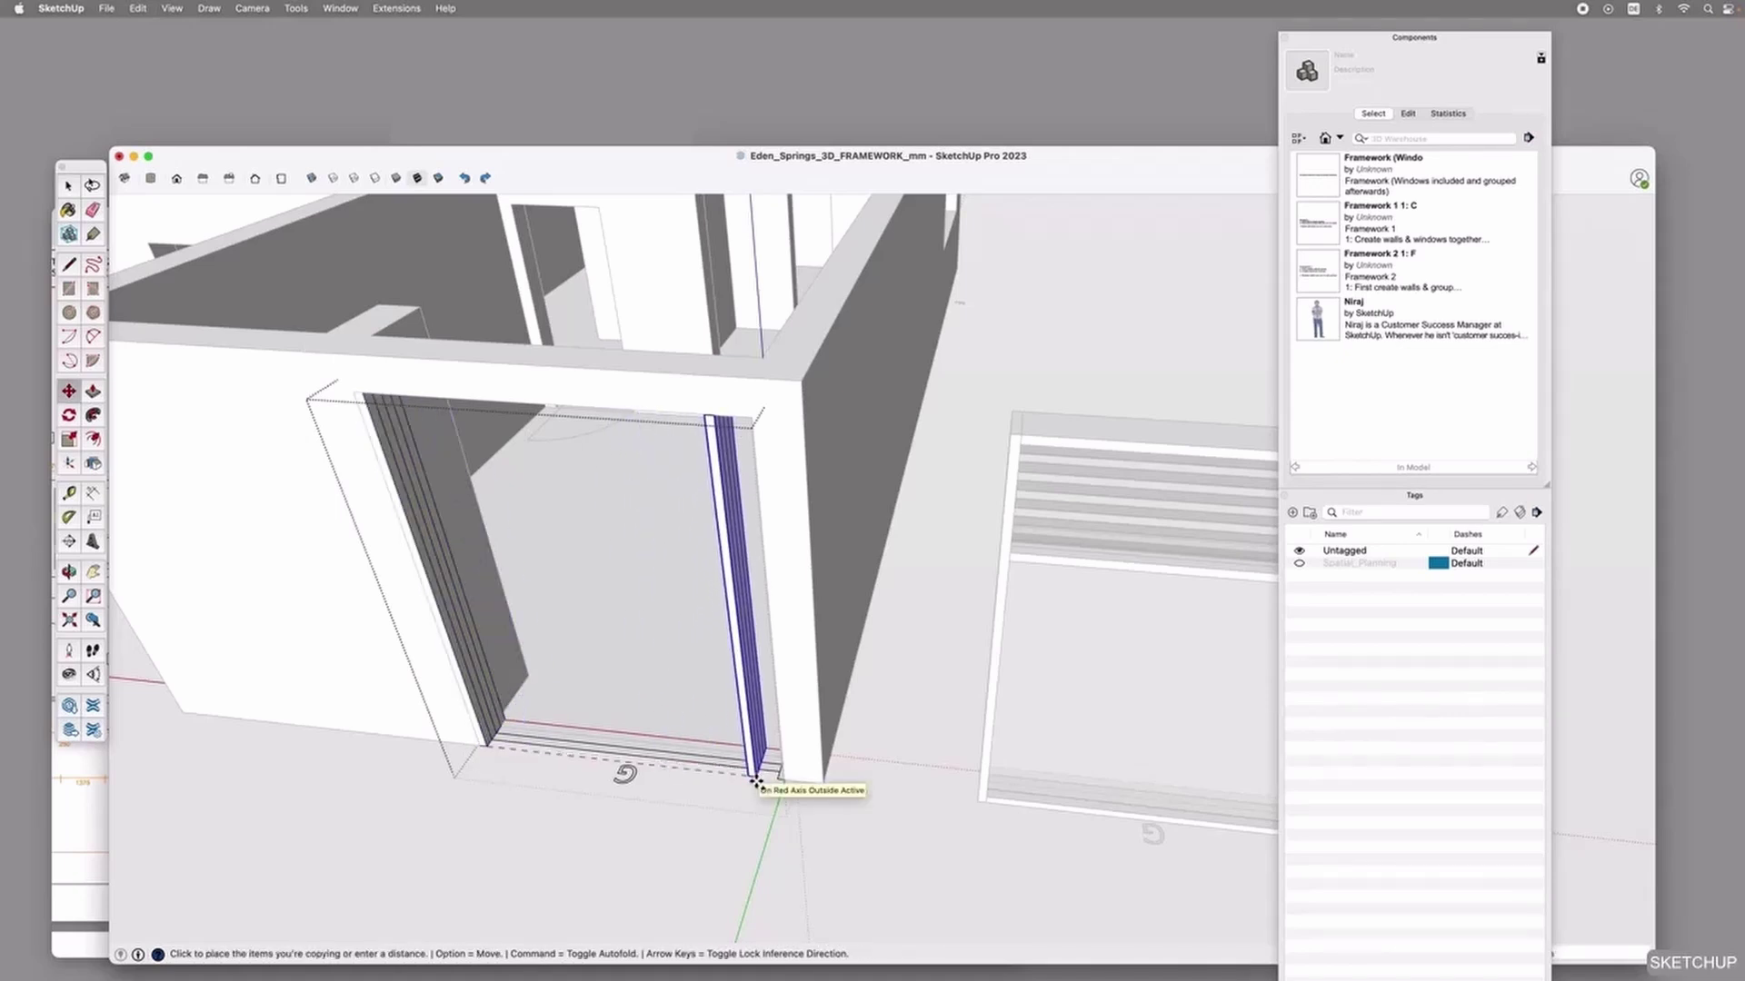
{"action": "left_click", "coordinate": [785, 782]}
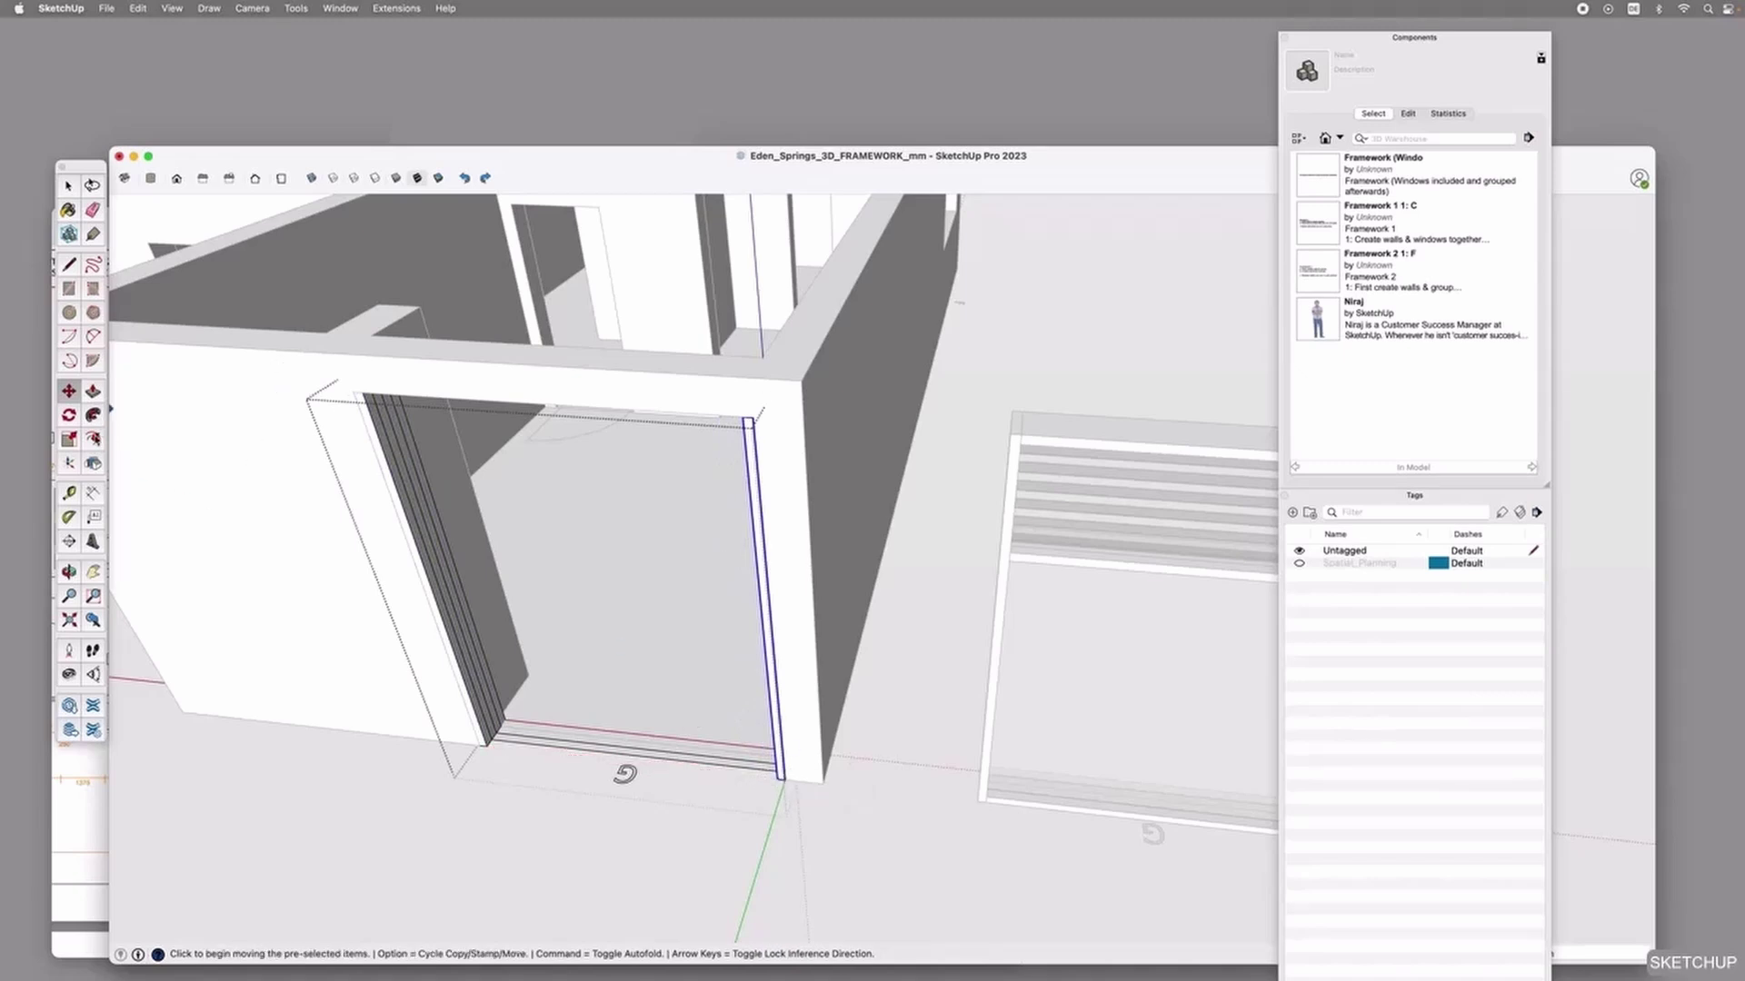
Flip the copied side frame across the red plane so its stepped profile faces into the opening.
{"action": "left_click", "coordinate": [92, 439]}
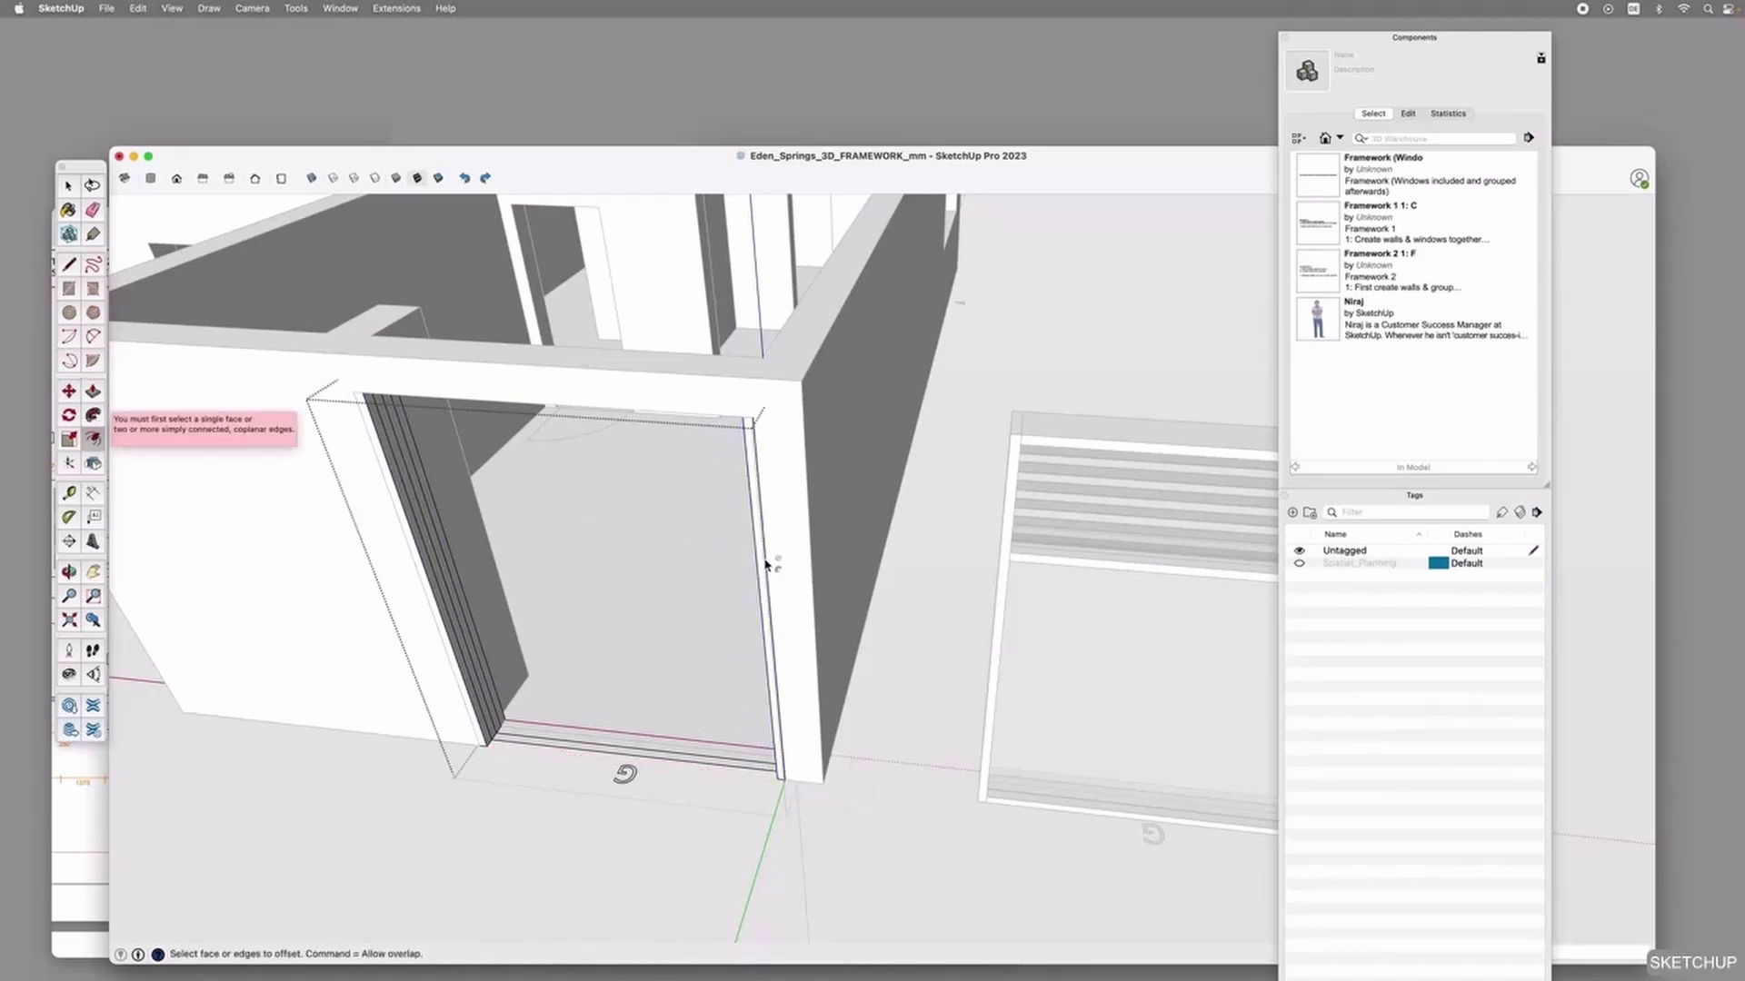
{"action": "left_click", "coordinate": [93, 463]}
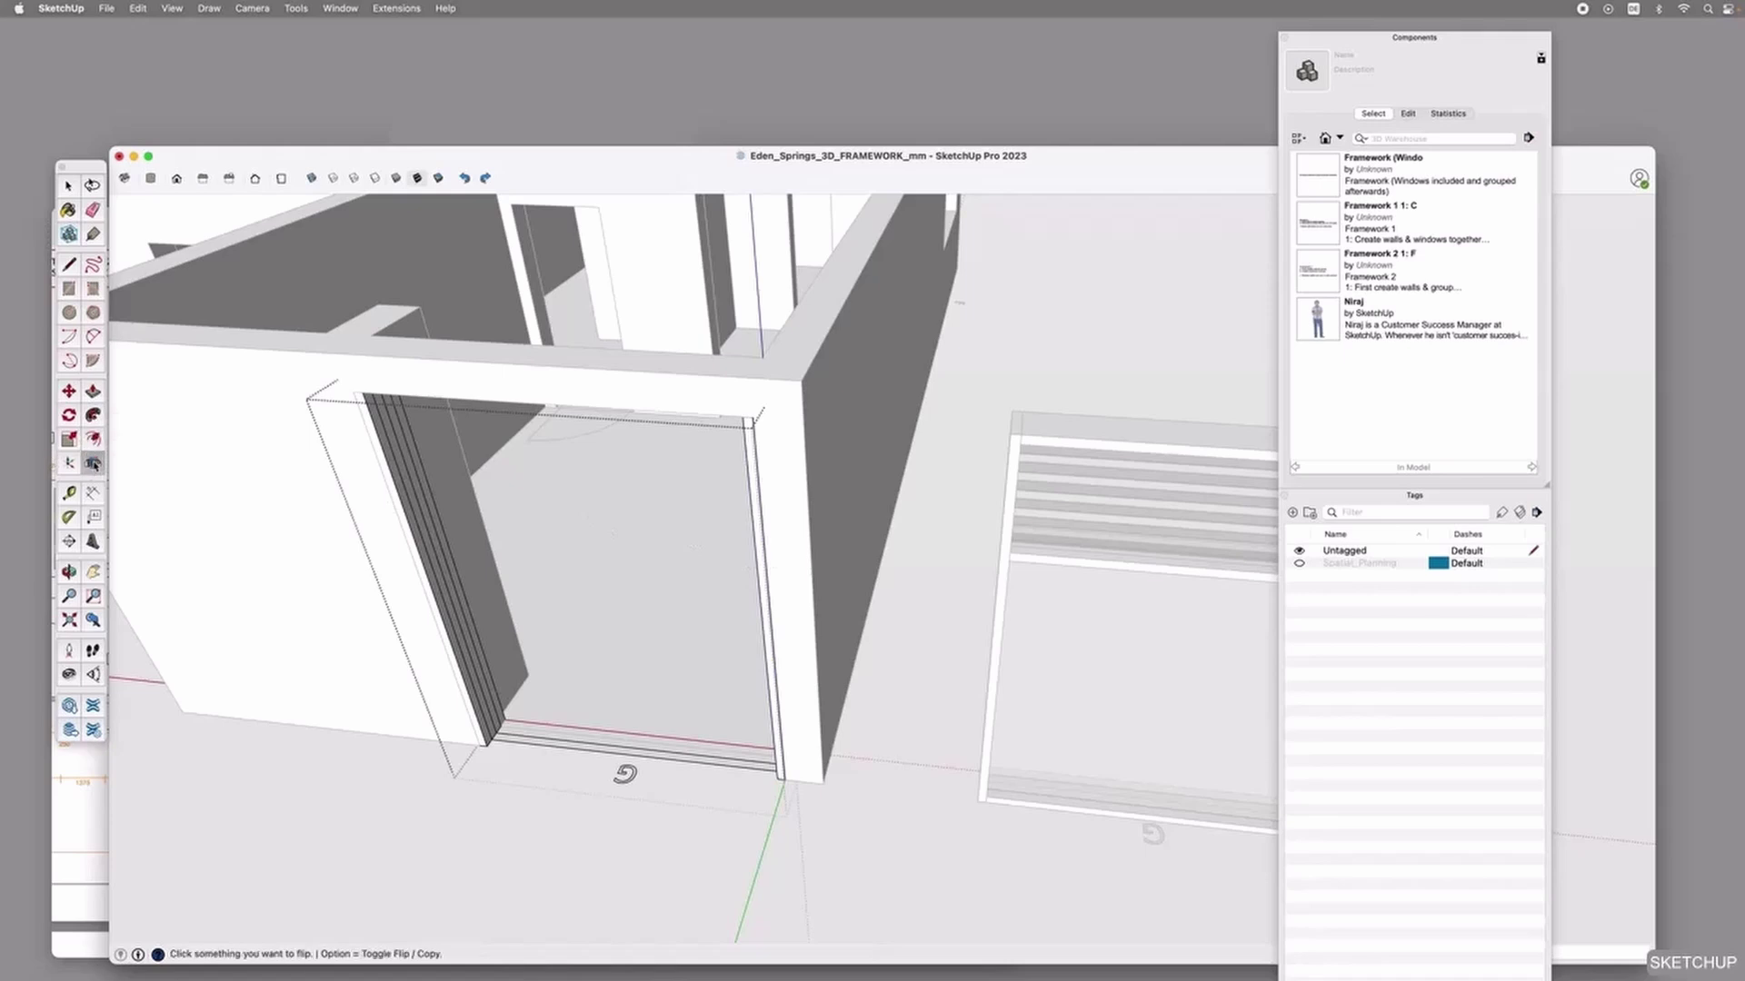
{"action": "key", "text": "space"}
{"action": "middle_click_drag", "start_coordinate": [666, 596], "coordinate": [903, 436]}
{"action": "left_click", "coordinate": [926, 409]}
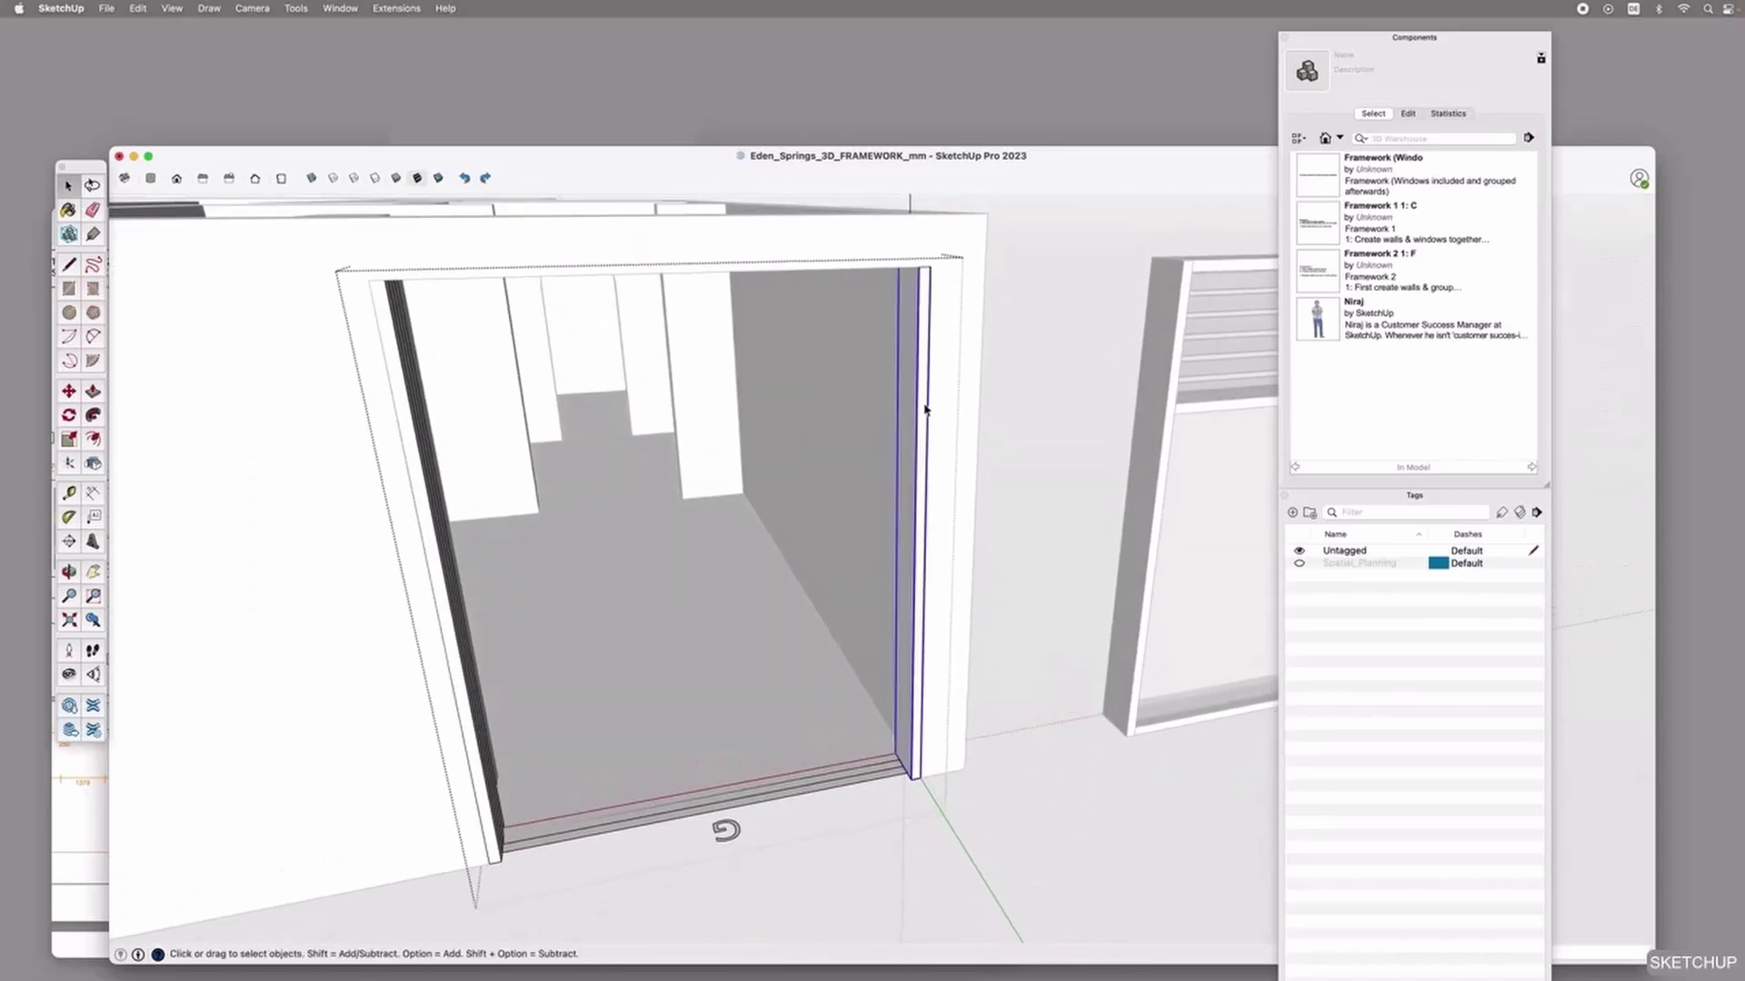
{"action": "left_click", "coordinate": [93, 463]}
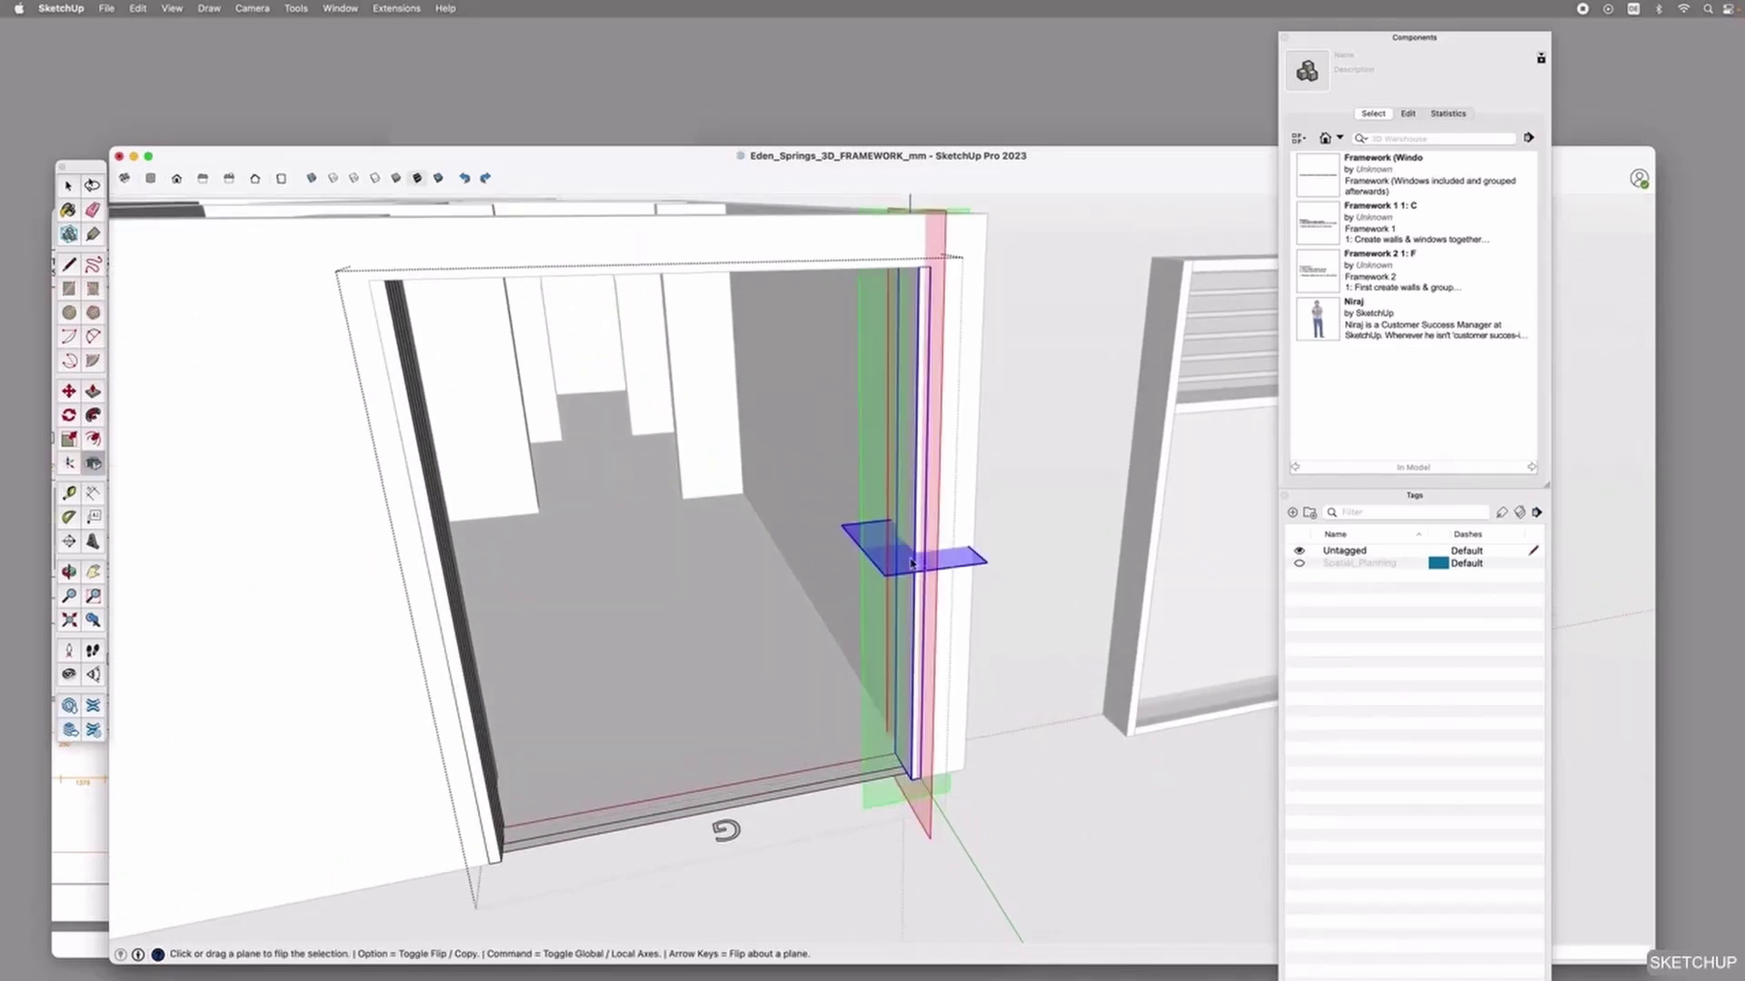
{"action": "key", "text": "space"}
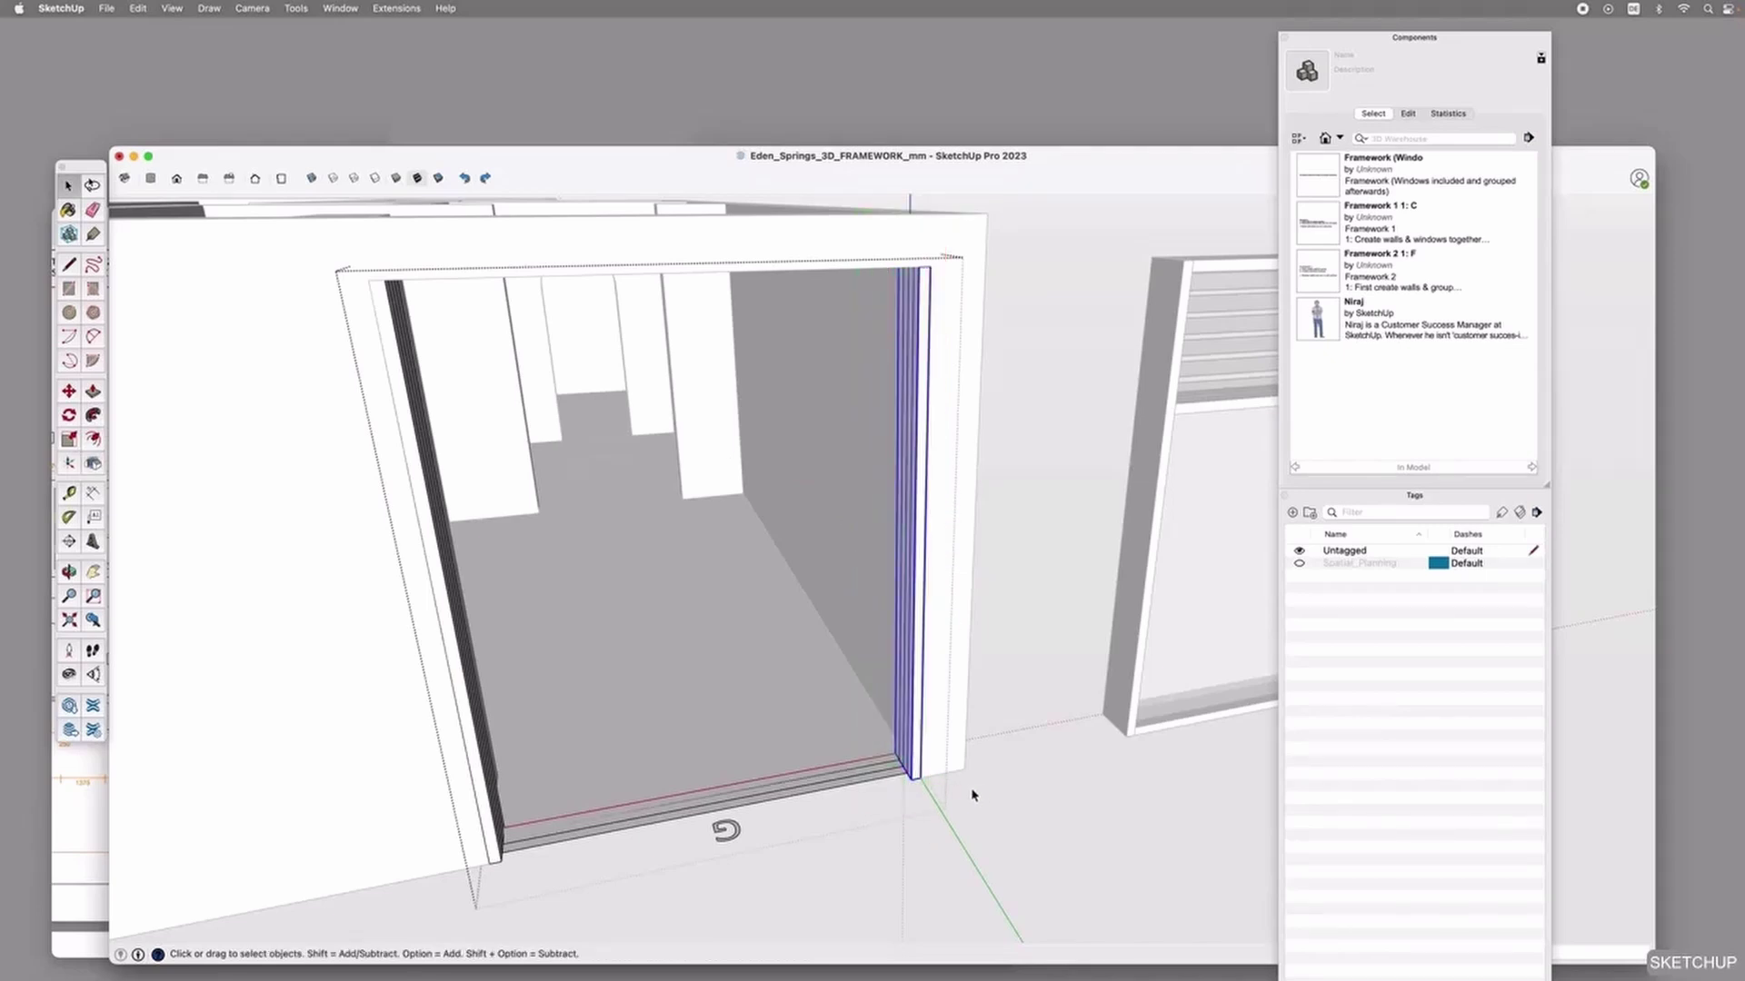
Copy the flipped side frame to the middle of opening G and rotate the copy to horizontal.
{"action": "key", "text": "m"}
{"action": "left_click", "coordinate": [914, 777]}
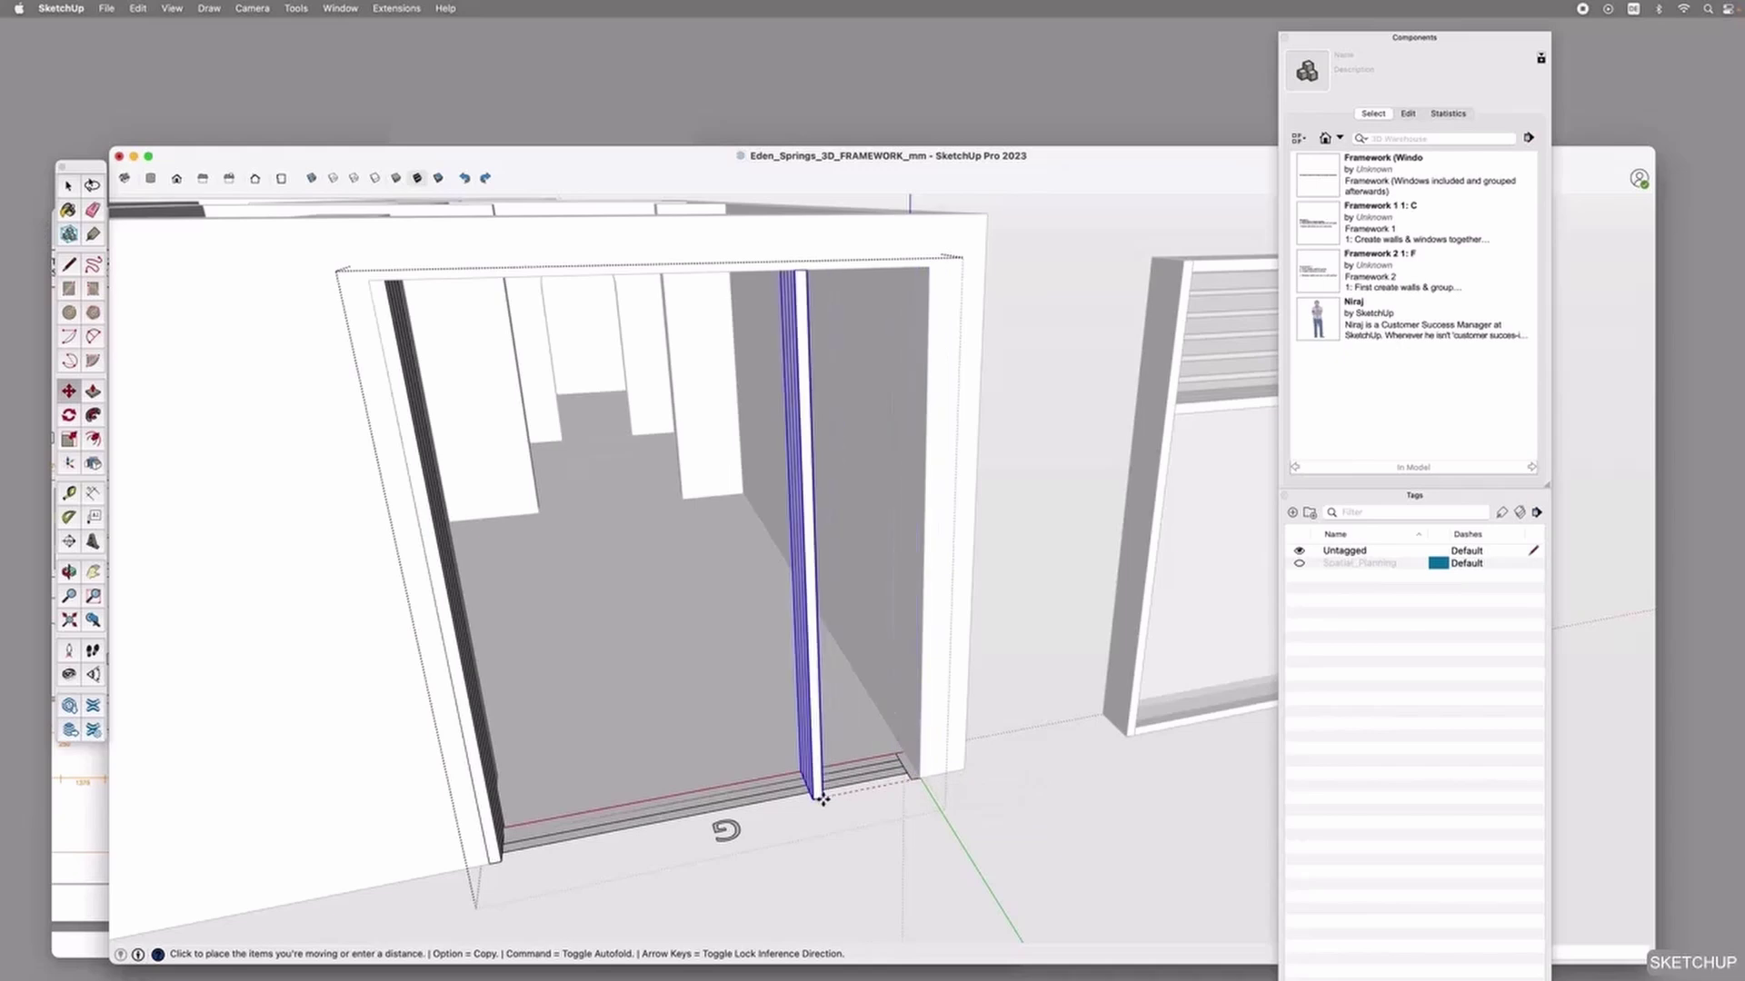
{"action": "key", "text": "alt"}
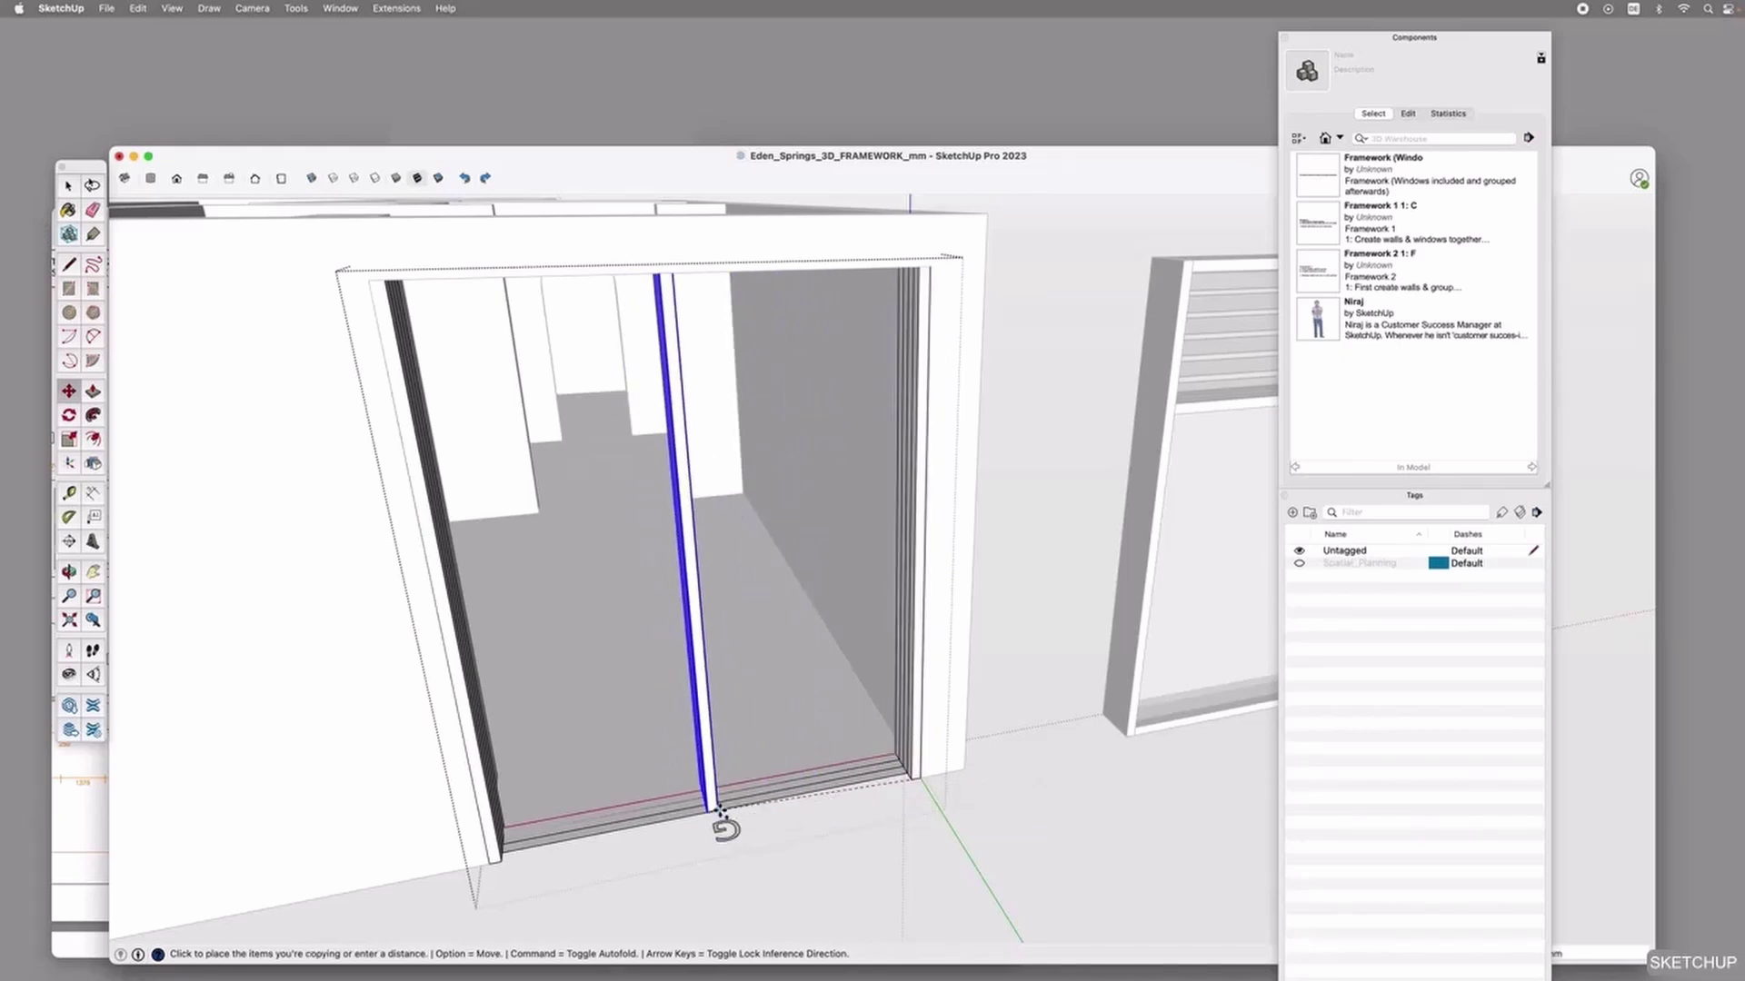
{"action": "left_click", "coordinate": [718, 812]}
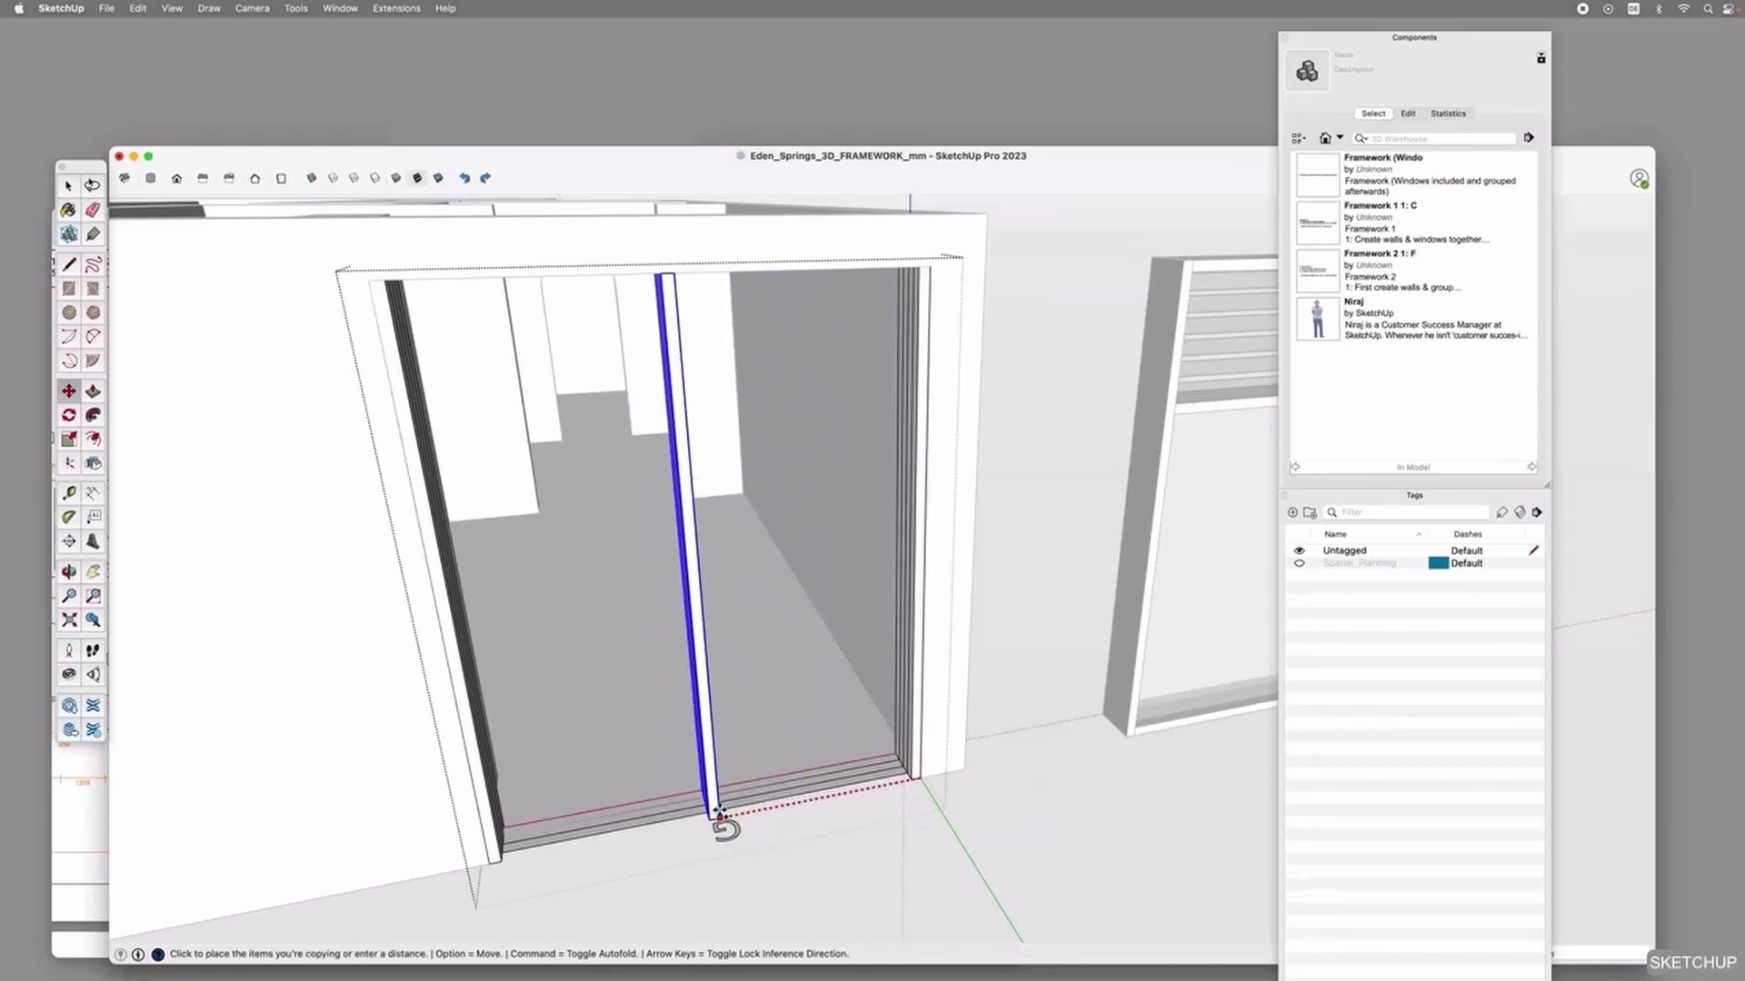
{"action": "left_click", "coordinate": [668, 341]}
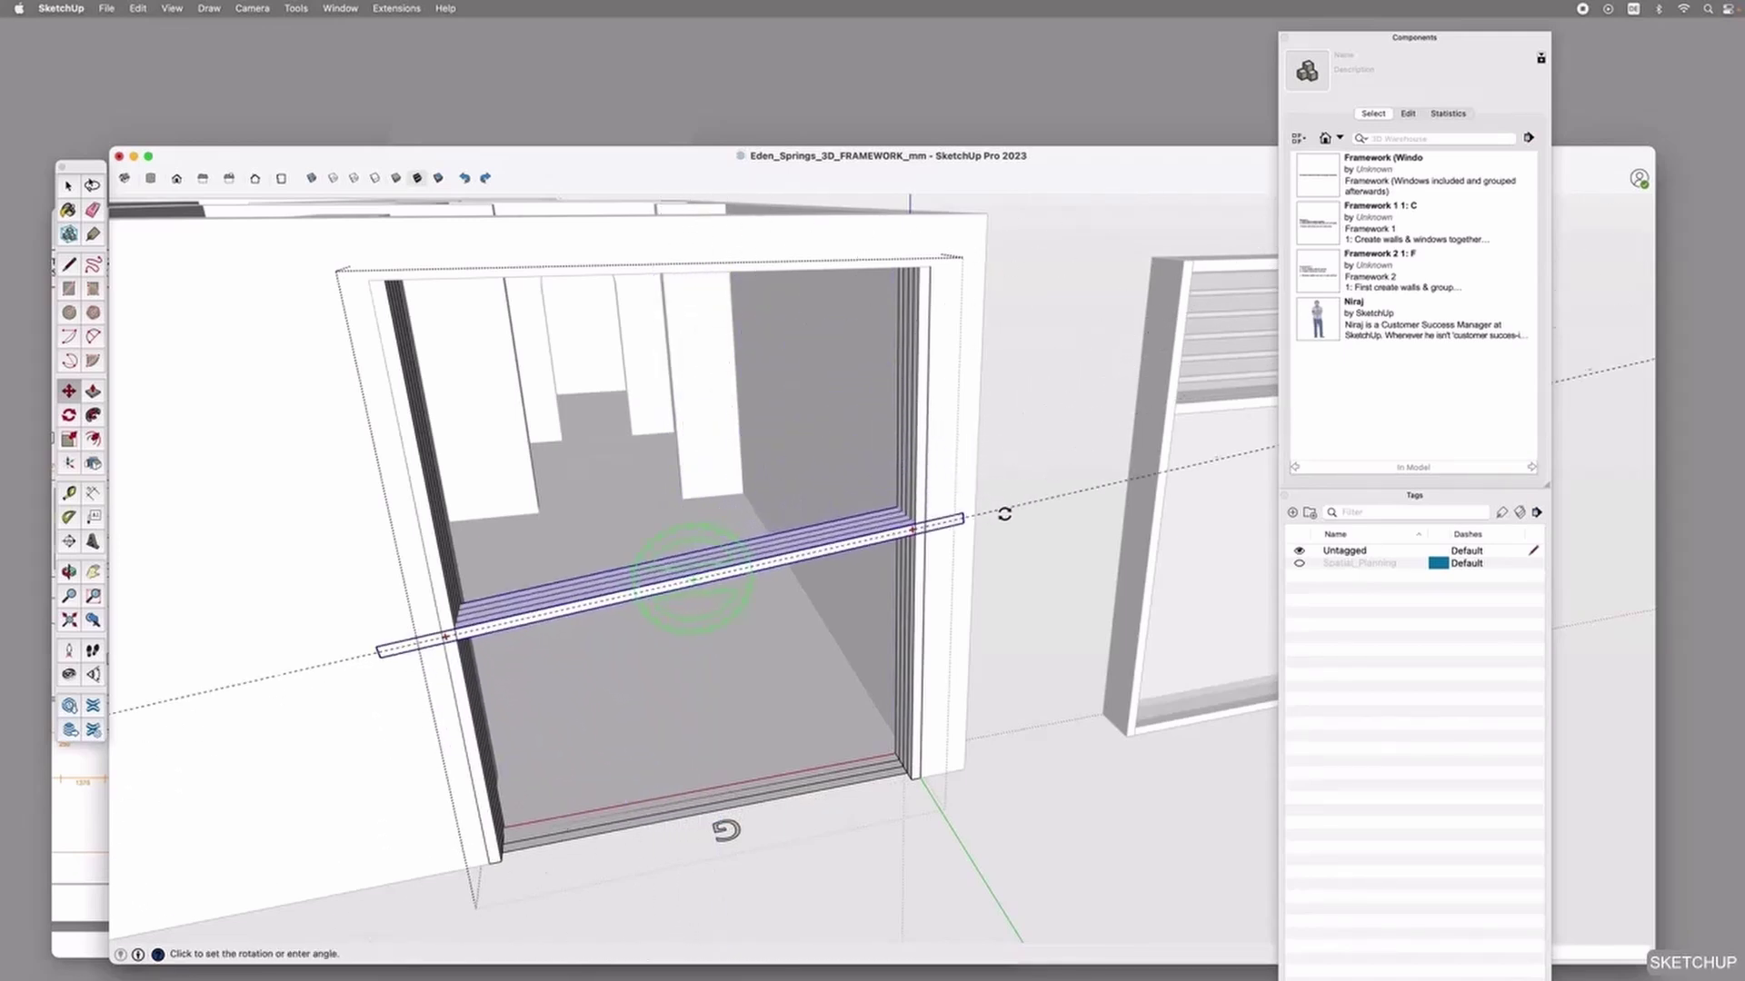
{"action": "left_click", "coordinate": [1032, 544]}
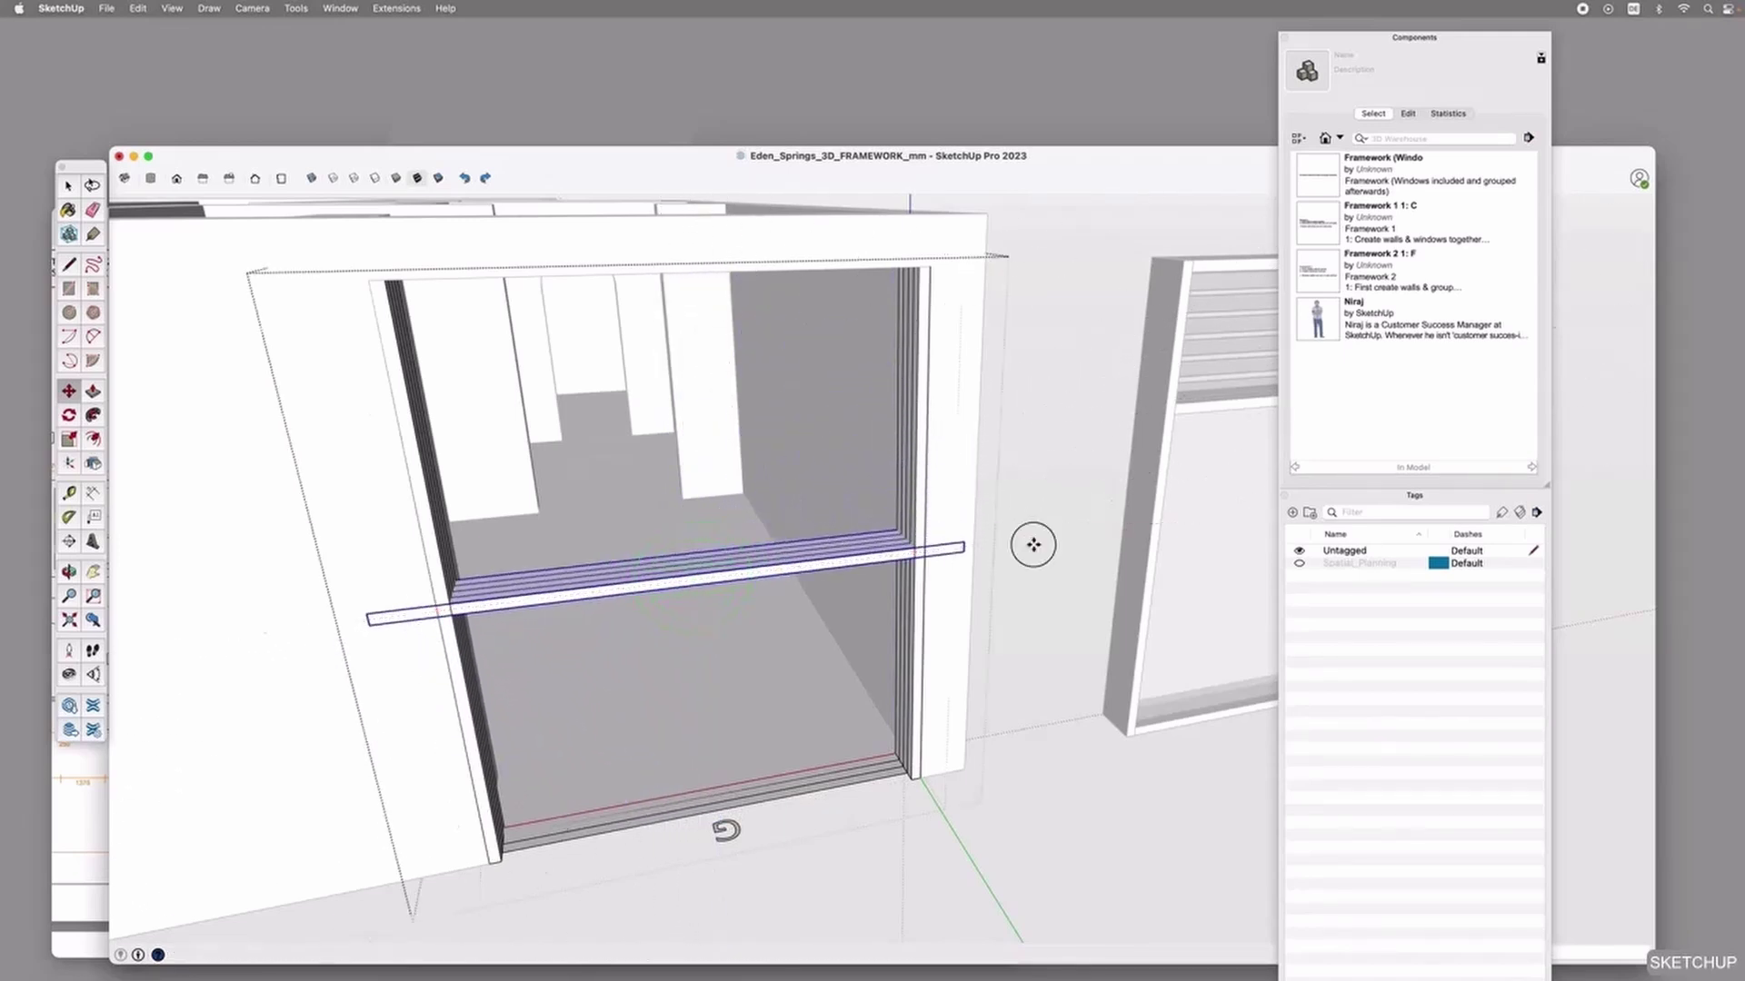
Move the horizontal frame piece down to floor level and align its end with the side frame's bottom corner.
{"action": "left_click", "coordinate": [371, 627]}
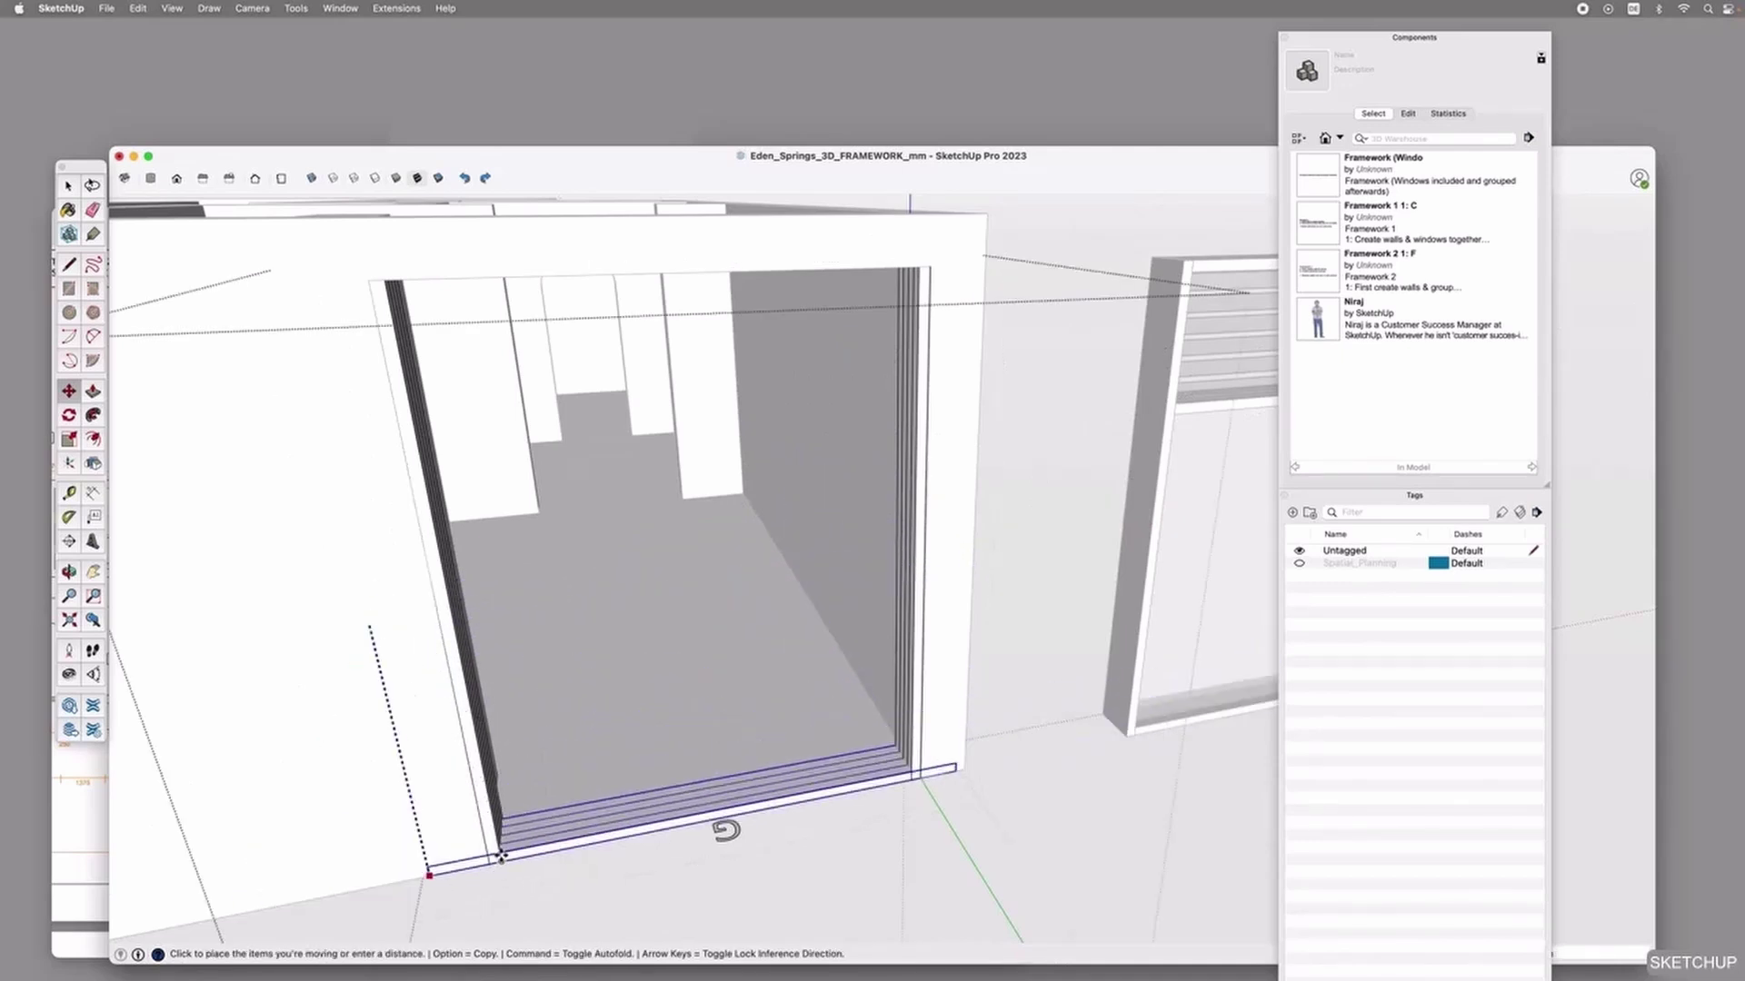
{"action": "left_click", "coordinate": [432, 874]}
{"action": "left_click", "coordinate": [434, 876]}
{"action": "left_click", "coordinate": [506, 860]}
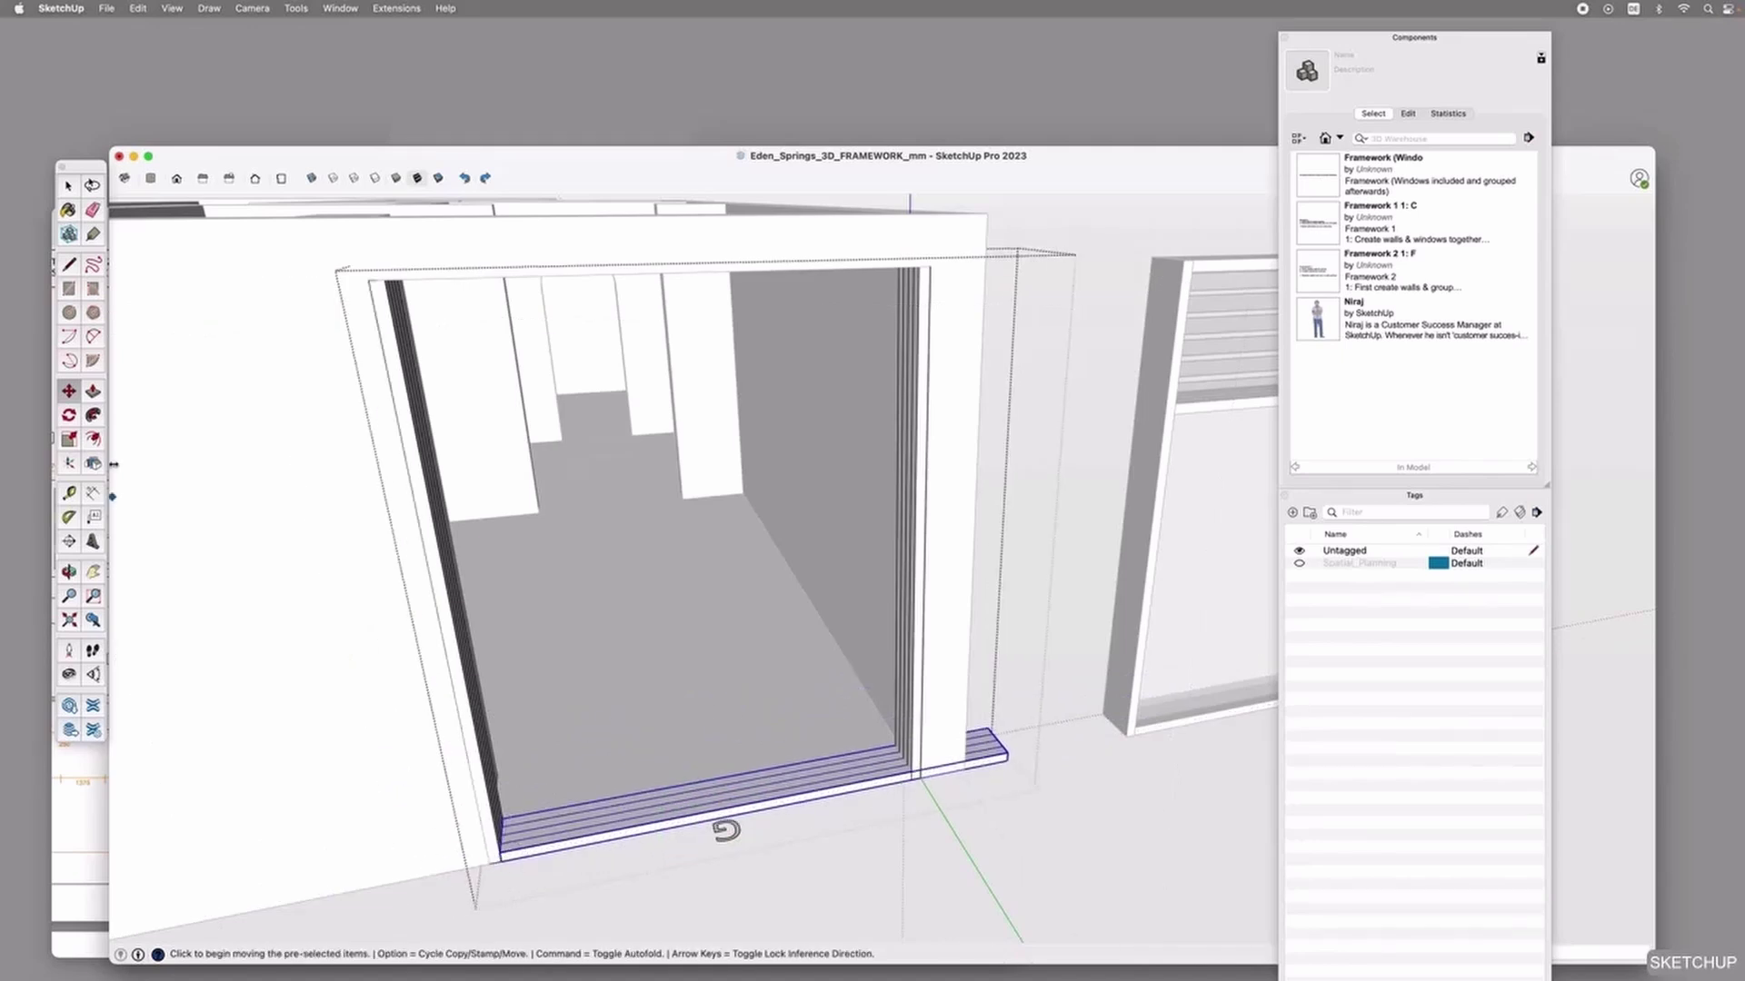
Scale the bottom frame piece lengthwise so its overhanging end stops at the opposite side frame of opening G.
{"action": "left_click", "coordinate": [69, 439]}
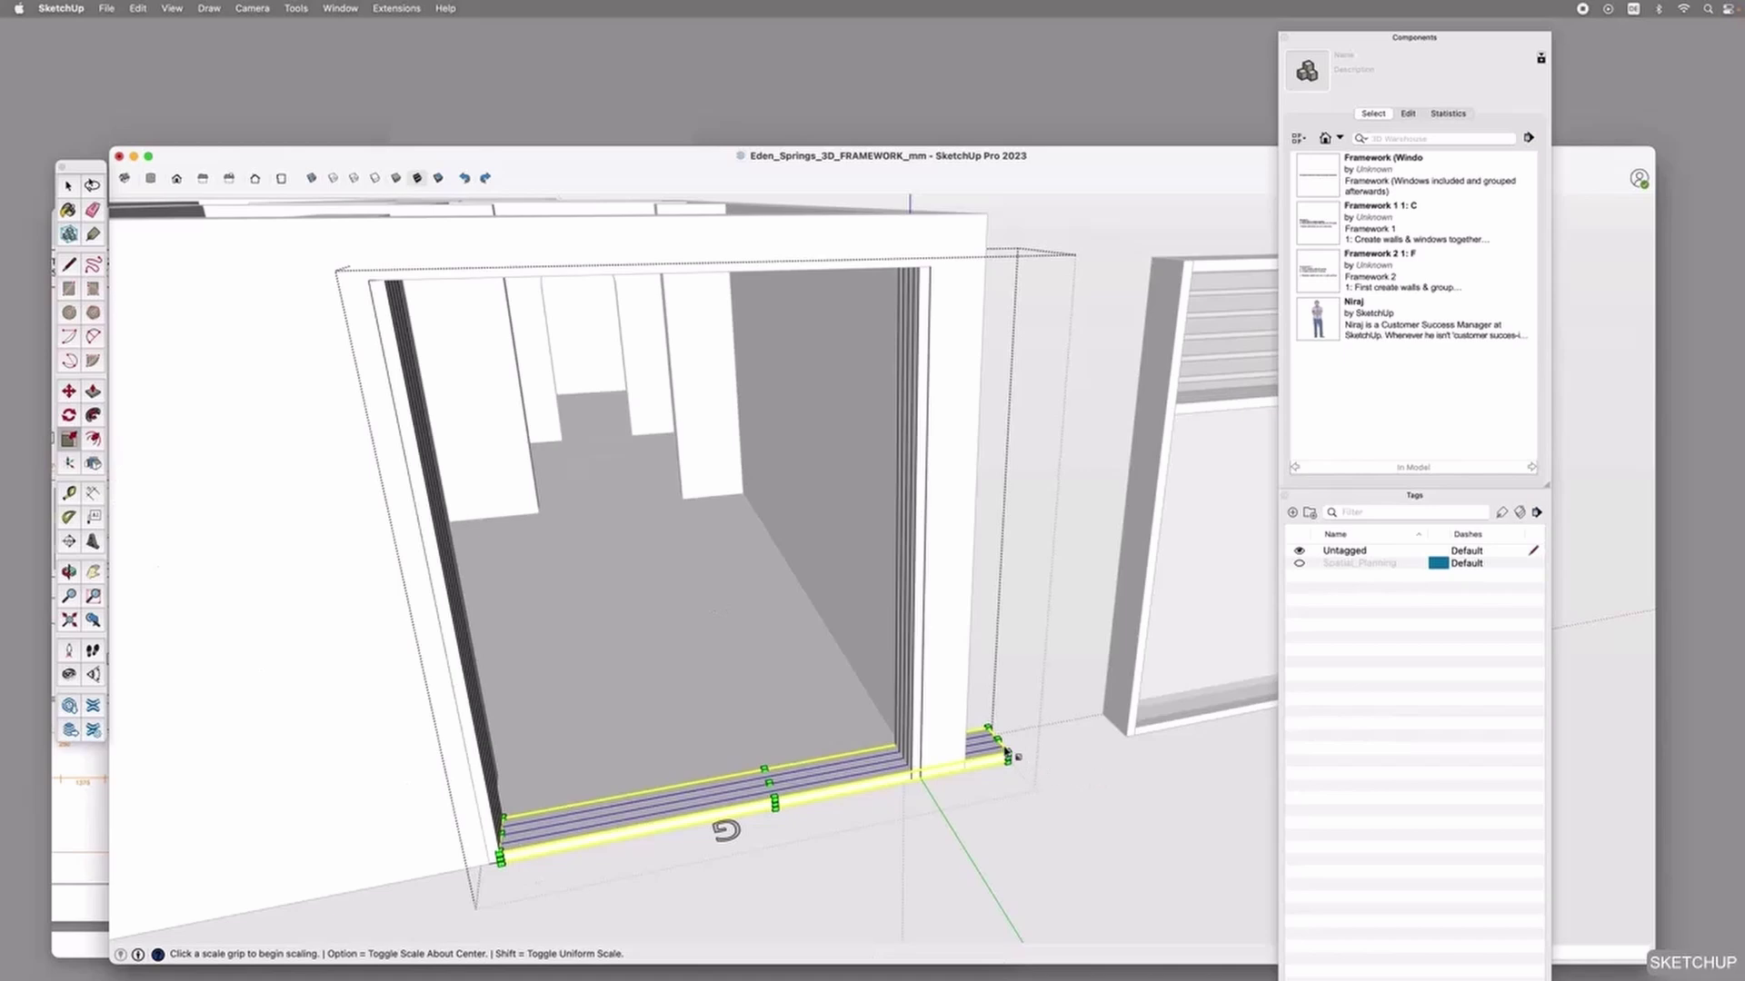
{"action": "scroll", "coordinate": [997, 743], "scroll_direction": "up", "scroll_amount": 5}
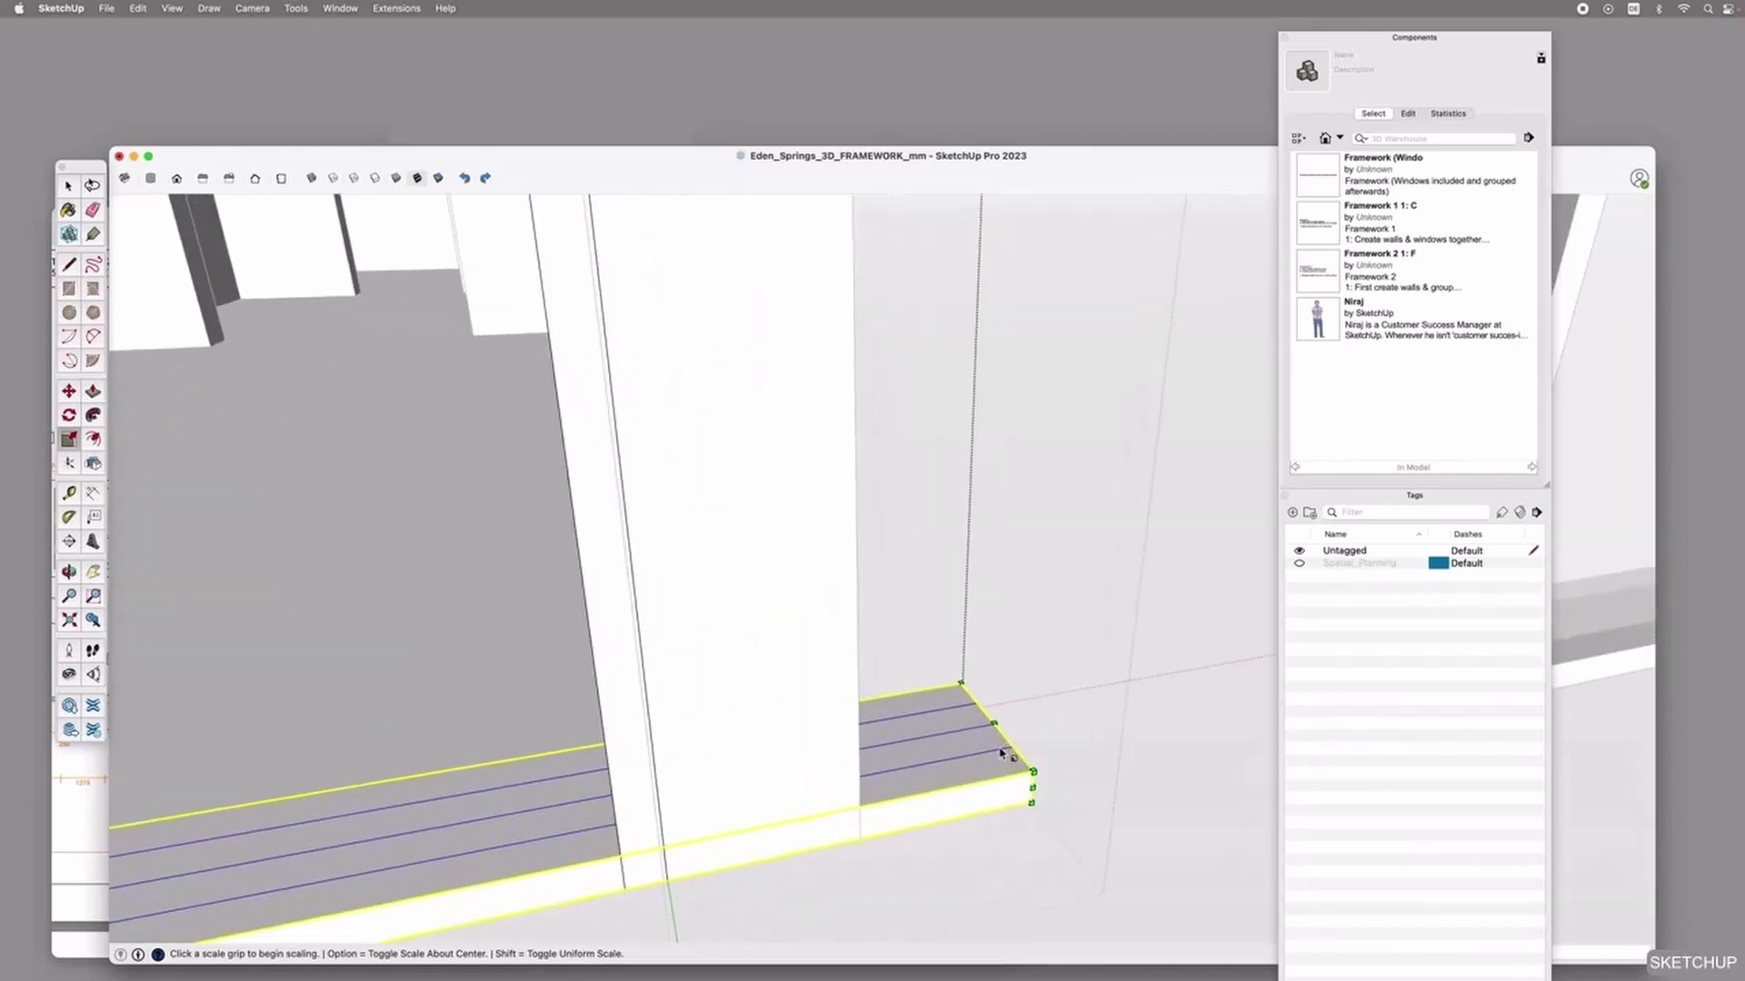
{"action": "middle_click_drag", "start_coordinate": [1032, 799], "coordinate": [545, 615], "text": "shift"}
{"action": "left_click", "coordinate": [538, 616]}
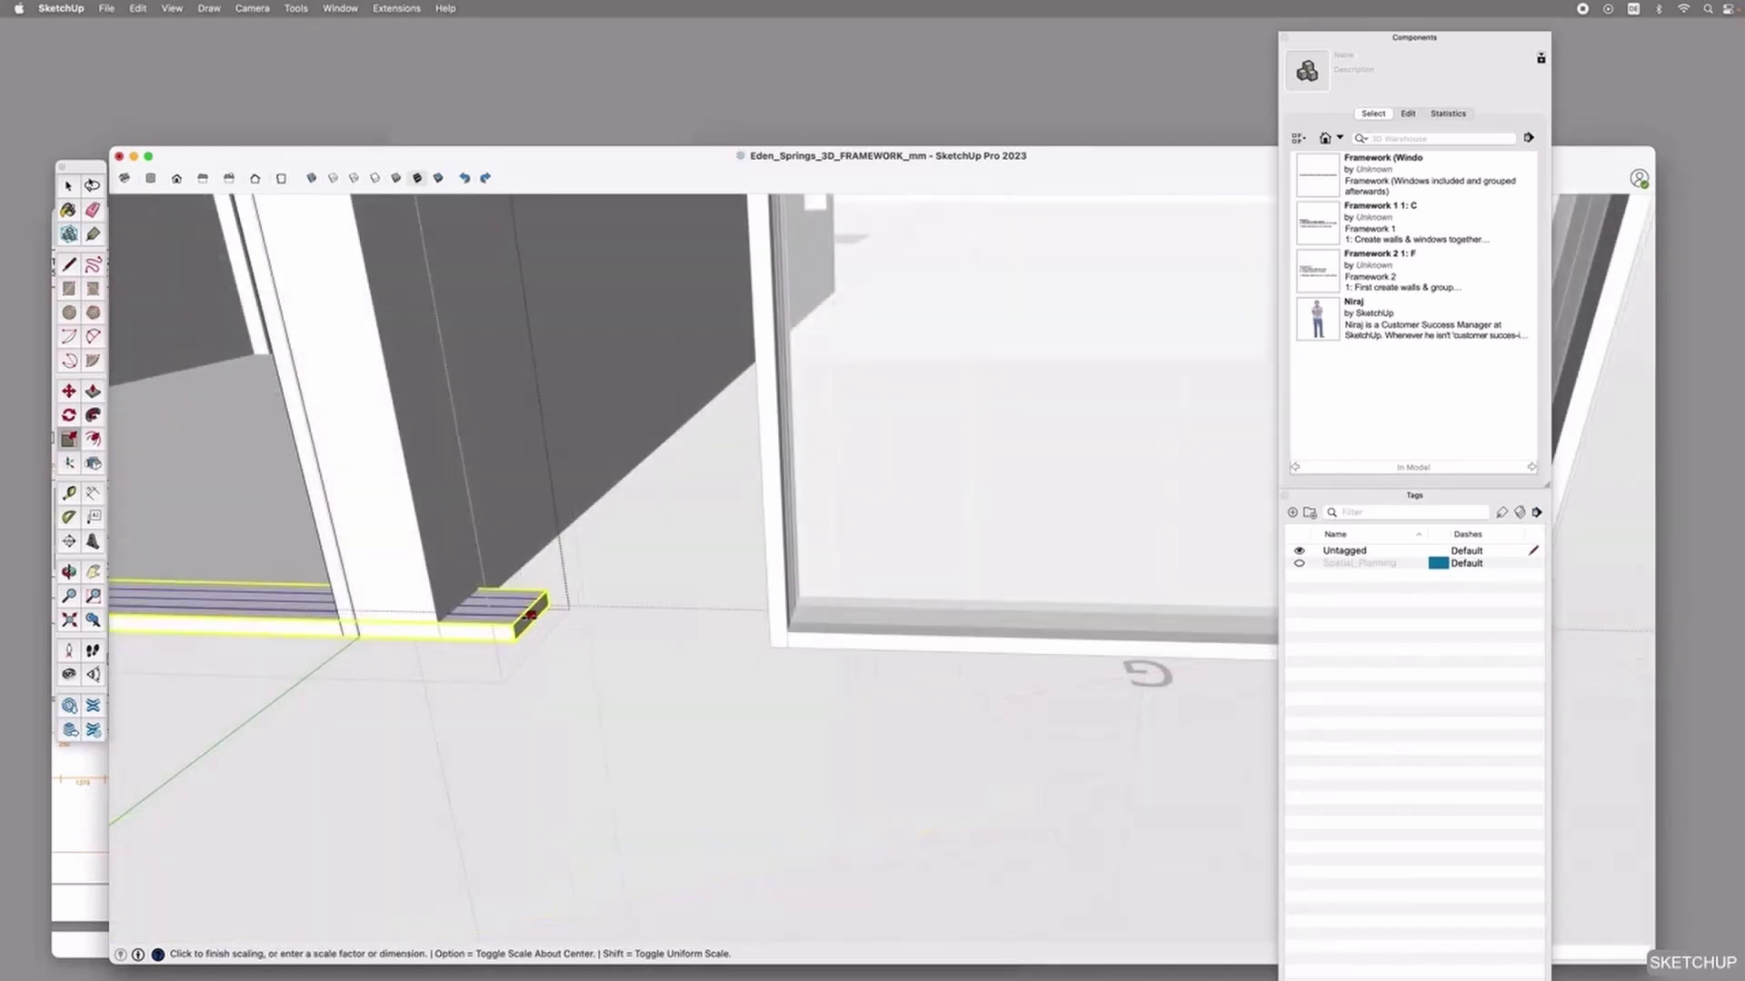
{"action": "left_click", "coordinate": [344, 636]}
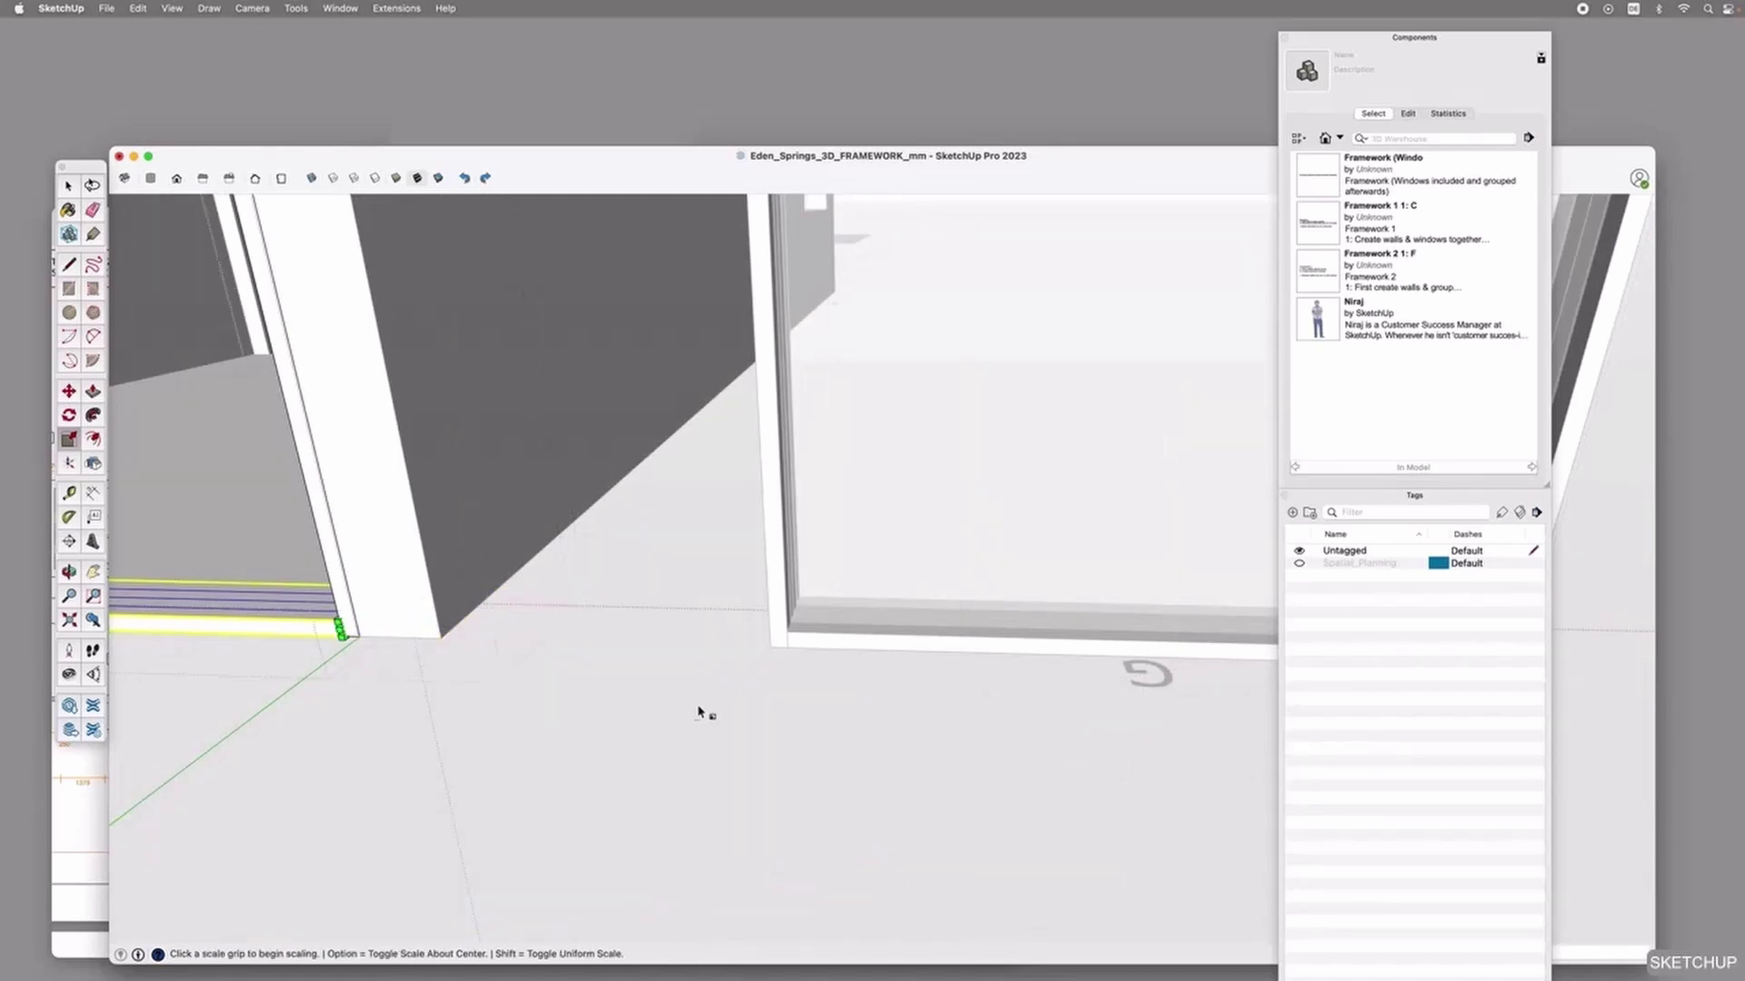
Copy opening G's bottom frame piece straight up into the upper part of the opening.
{"action": "scroll", "coordinate": [700, 707], "scroll_direction": "down", "scroll_amount": 3}
{"action": "middle_click_drag", "start_coordinate": [701, 703], "coordinate": [815, 719], "text": "shift"}
{"action": "scroll", "coordinate": [806, 728], "scroll_direction": "down", "scroll_amount": 4}
{"action": "key", "text": "m"}
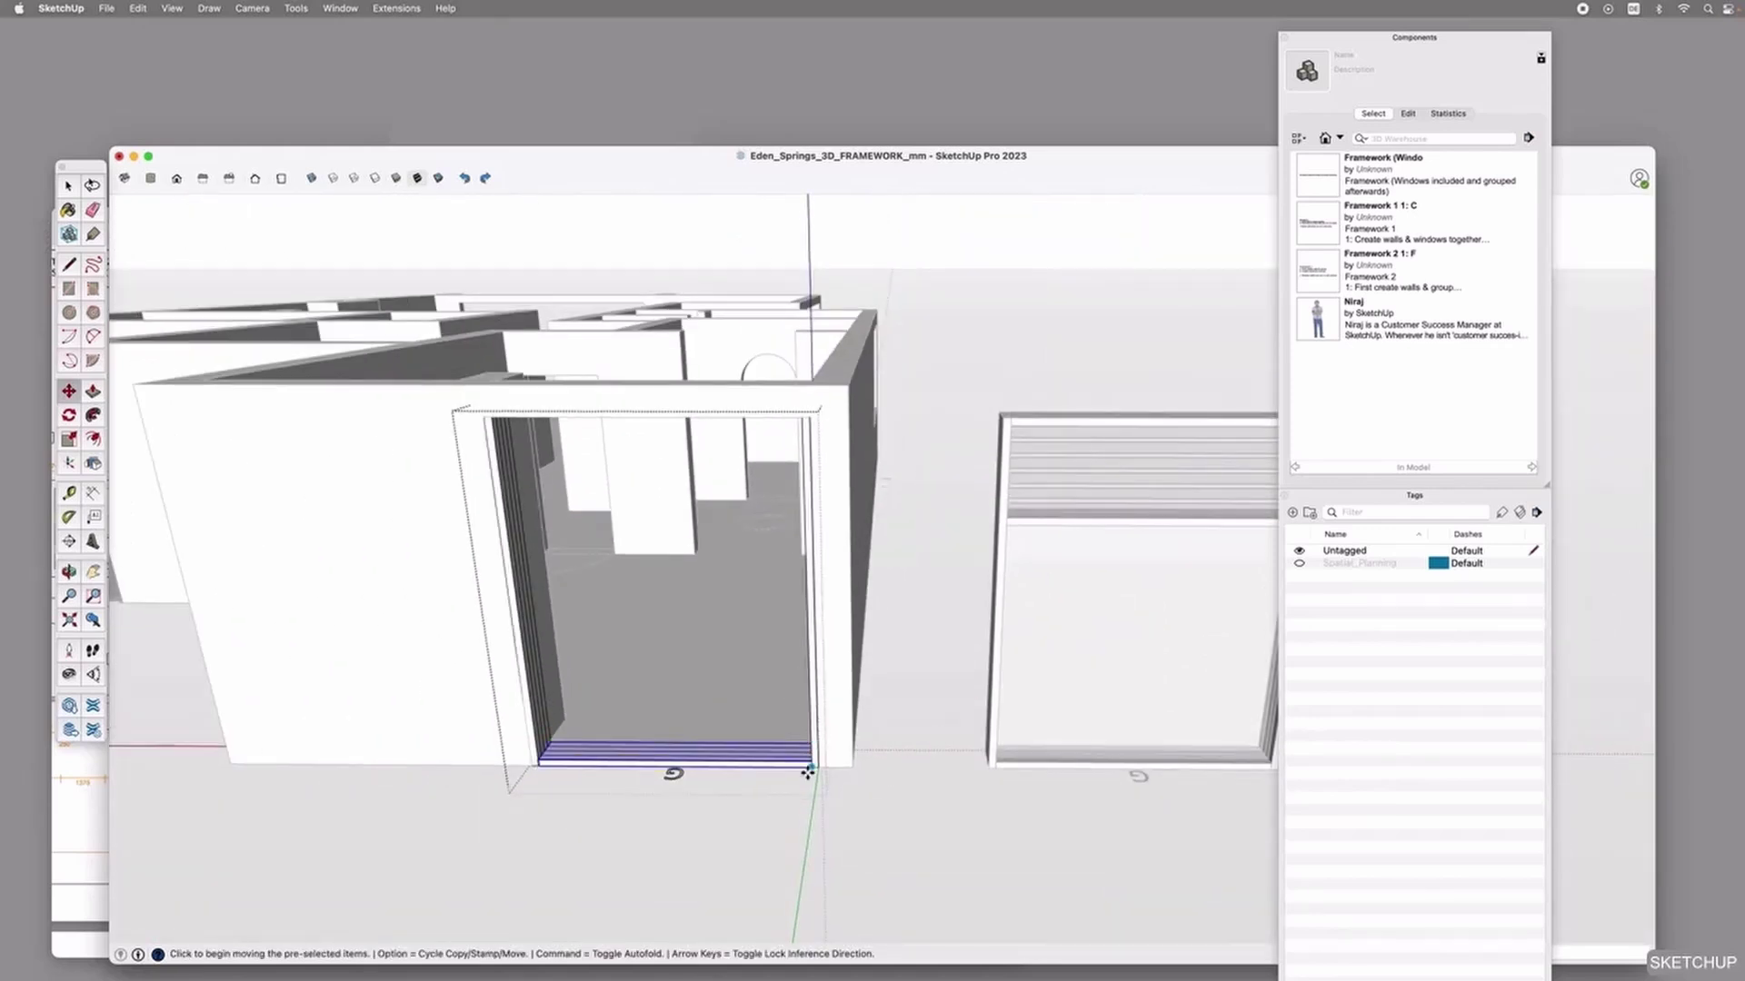
{"action": "key", "text": "alt"}
{"action": "left_click", "coordinate": [815, 770]}
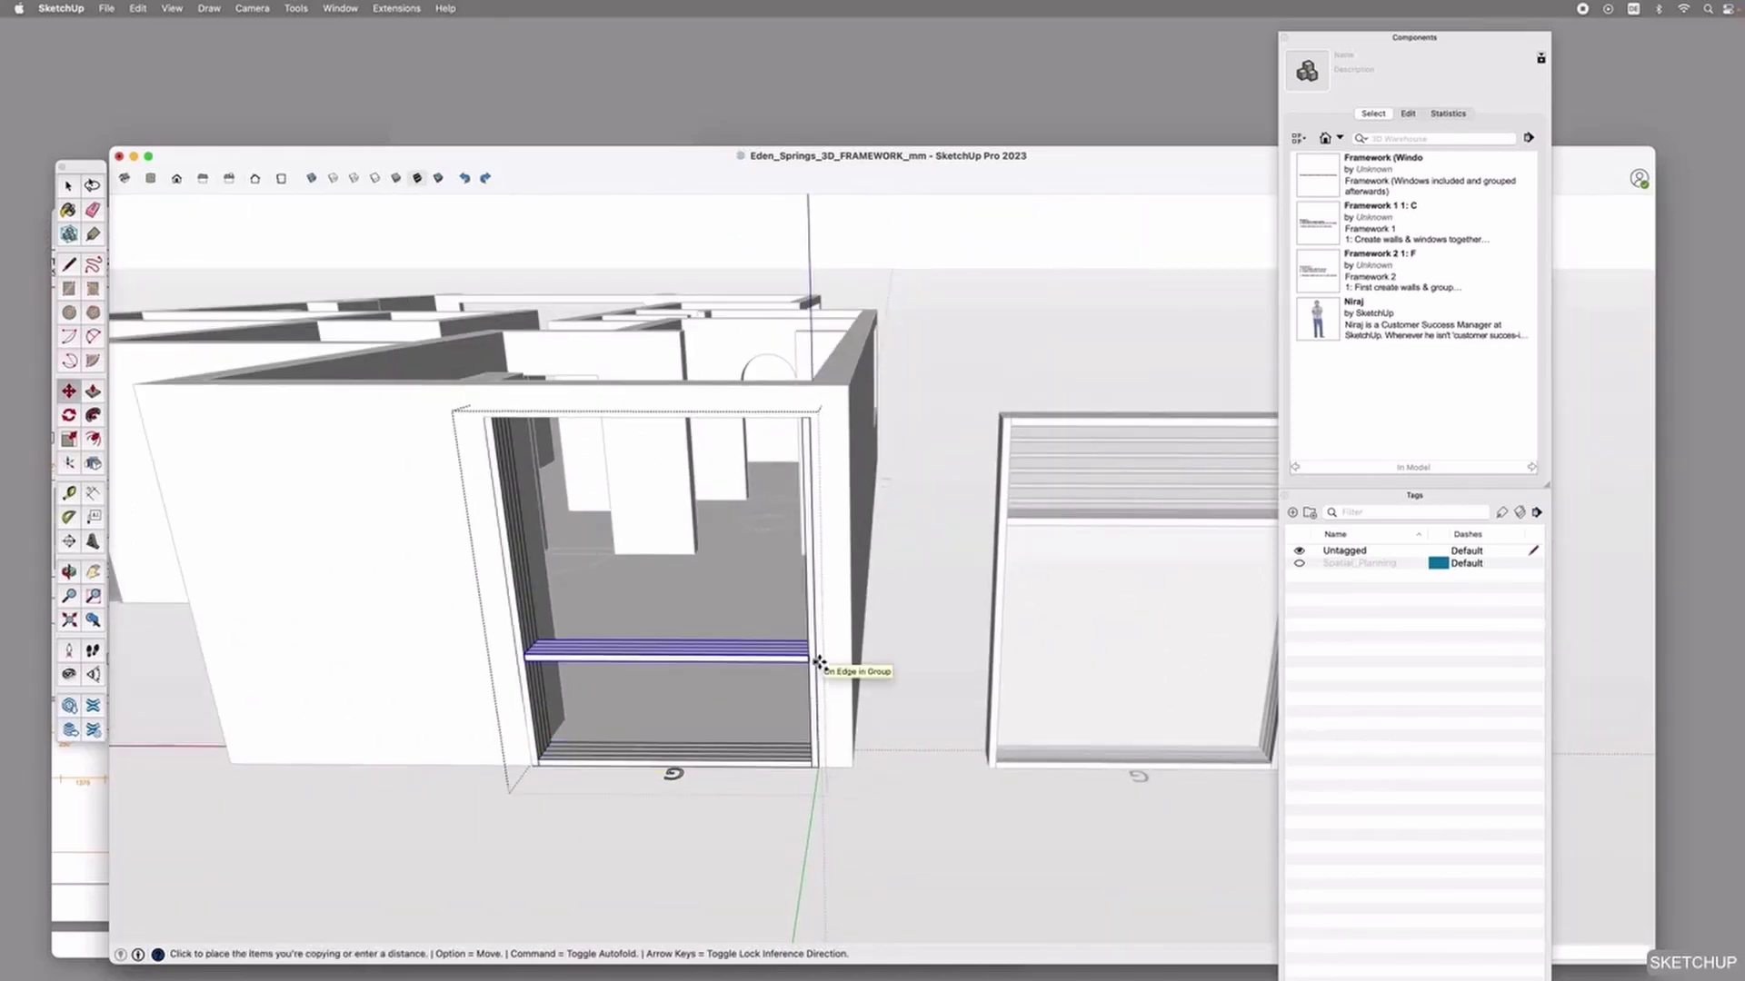
{"action": "left_click", "coordinate": [814, 487]}
Rotate the copied piece so its stepped profile faces down and move its end corner to the top corner of opening G.
{"action": "key", "text": "q"}
{"action": "key", "text": "m"}
{"action": "left_click", "coordinate": [504, 483]}
{"action": "scroll", "coordinate": [498, 473], "scroll_direction": "up", "scroll_amount": 2}
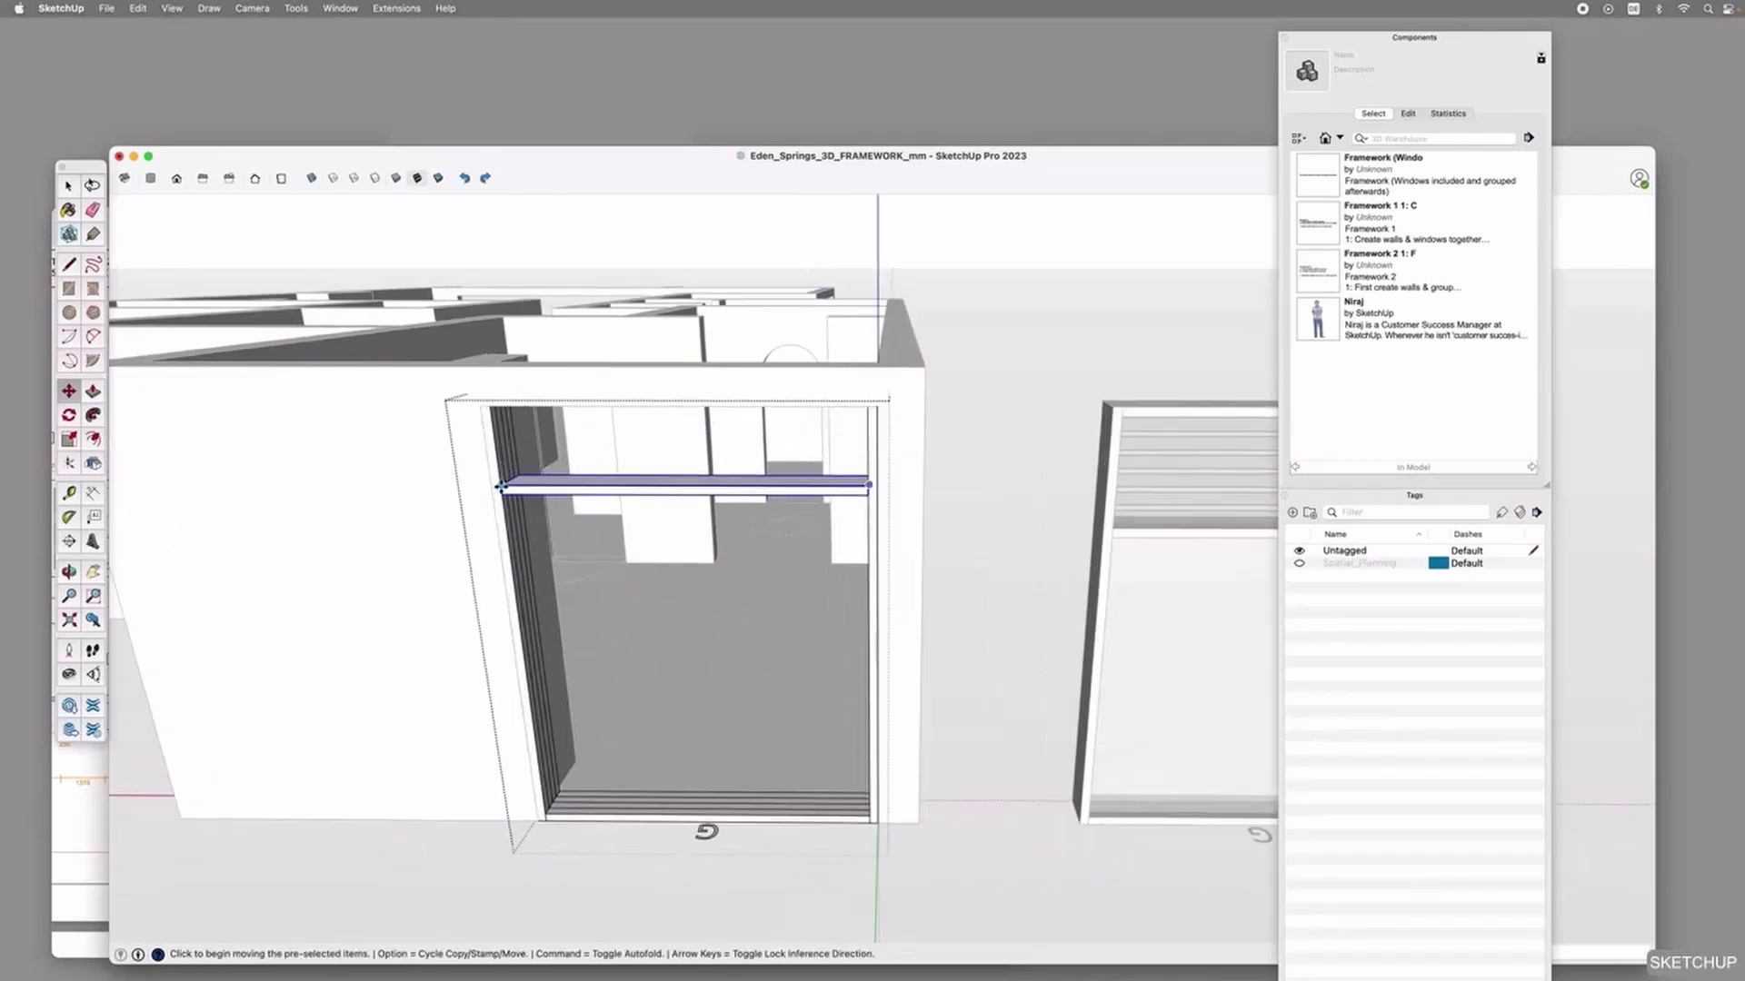
{"action": "left_click", "coordinate": [493, 410]}
{"action": "key", "text": "space"}
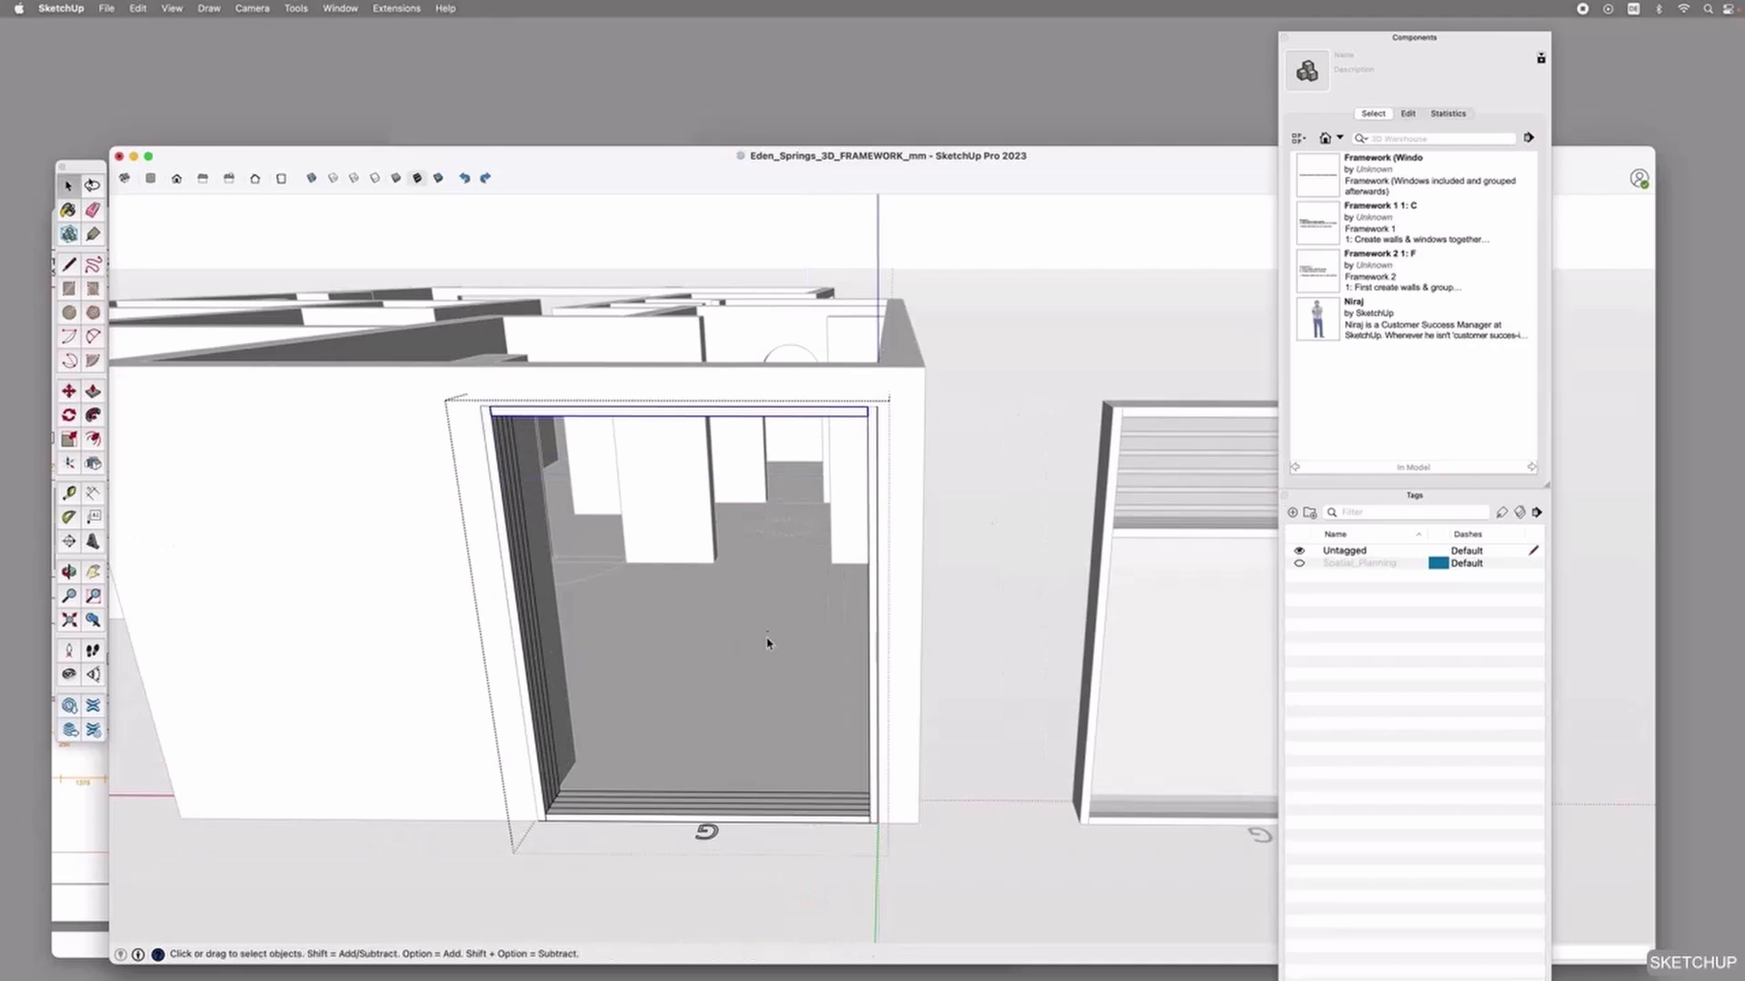
Check the side, bottom and top frame pieces of opening G by selecting each one.
{"action": "left_click", "coordinate": [873, 600]}
{"action": "left_click", "coordinate": [580, 851]}
{"action": "left_click", "coordinate": [593, 812]}
{"action": "double_click", "coordinate": [593, 820]}
{"action": "left_click", "coordinate": [600, 821]}
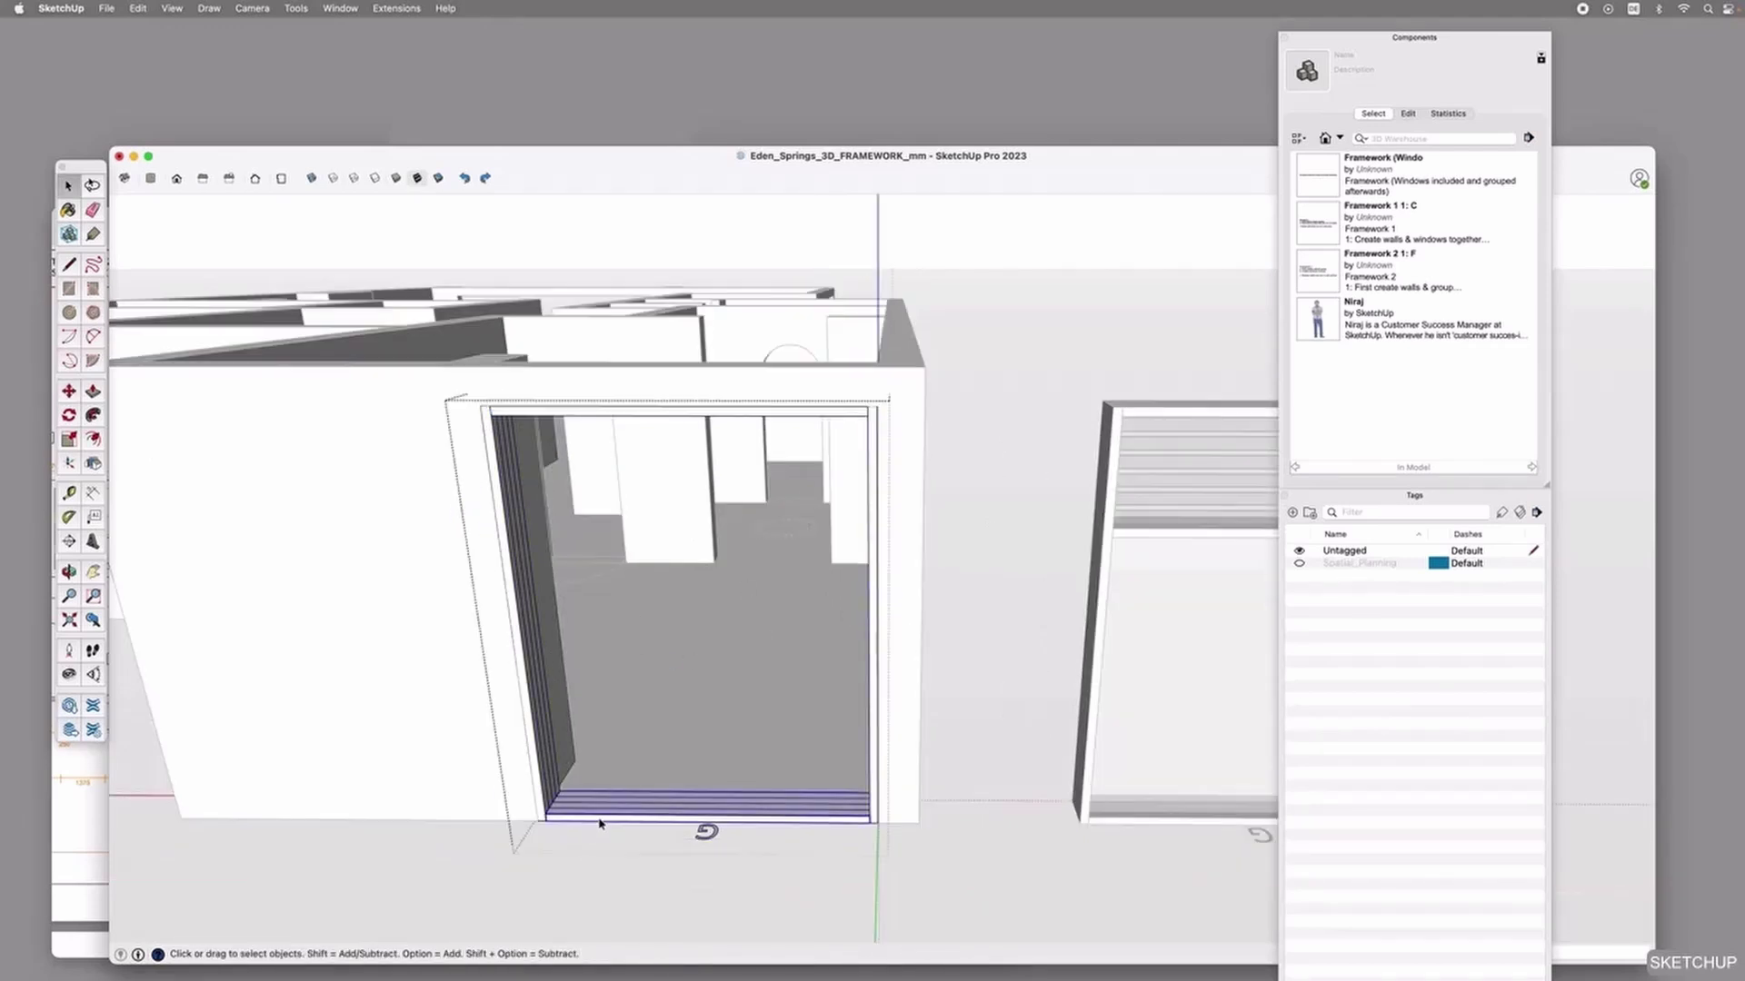
{"action": "left_click", "coordinate": [530, 695]}
{"action": "left_click", "coordinate": [542, 413]}
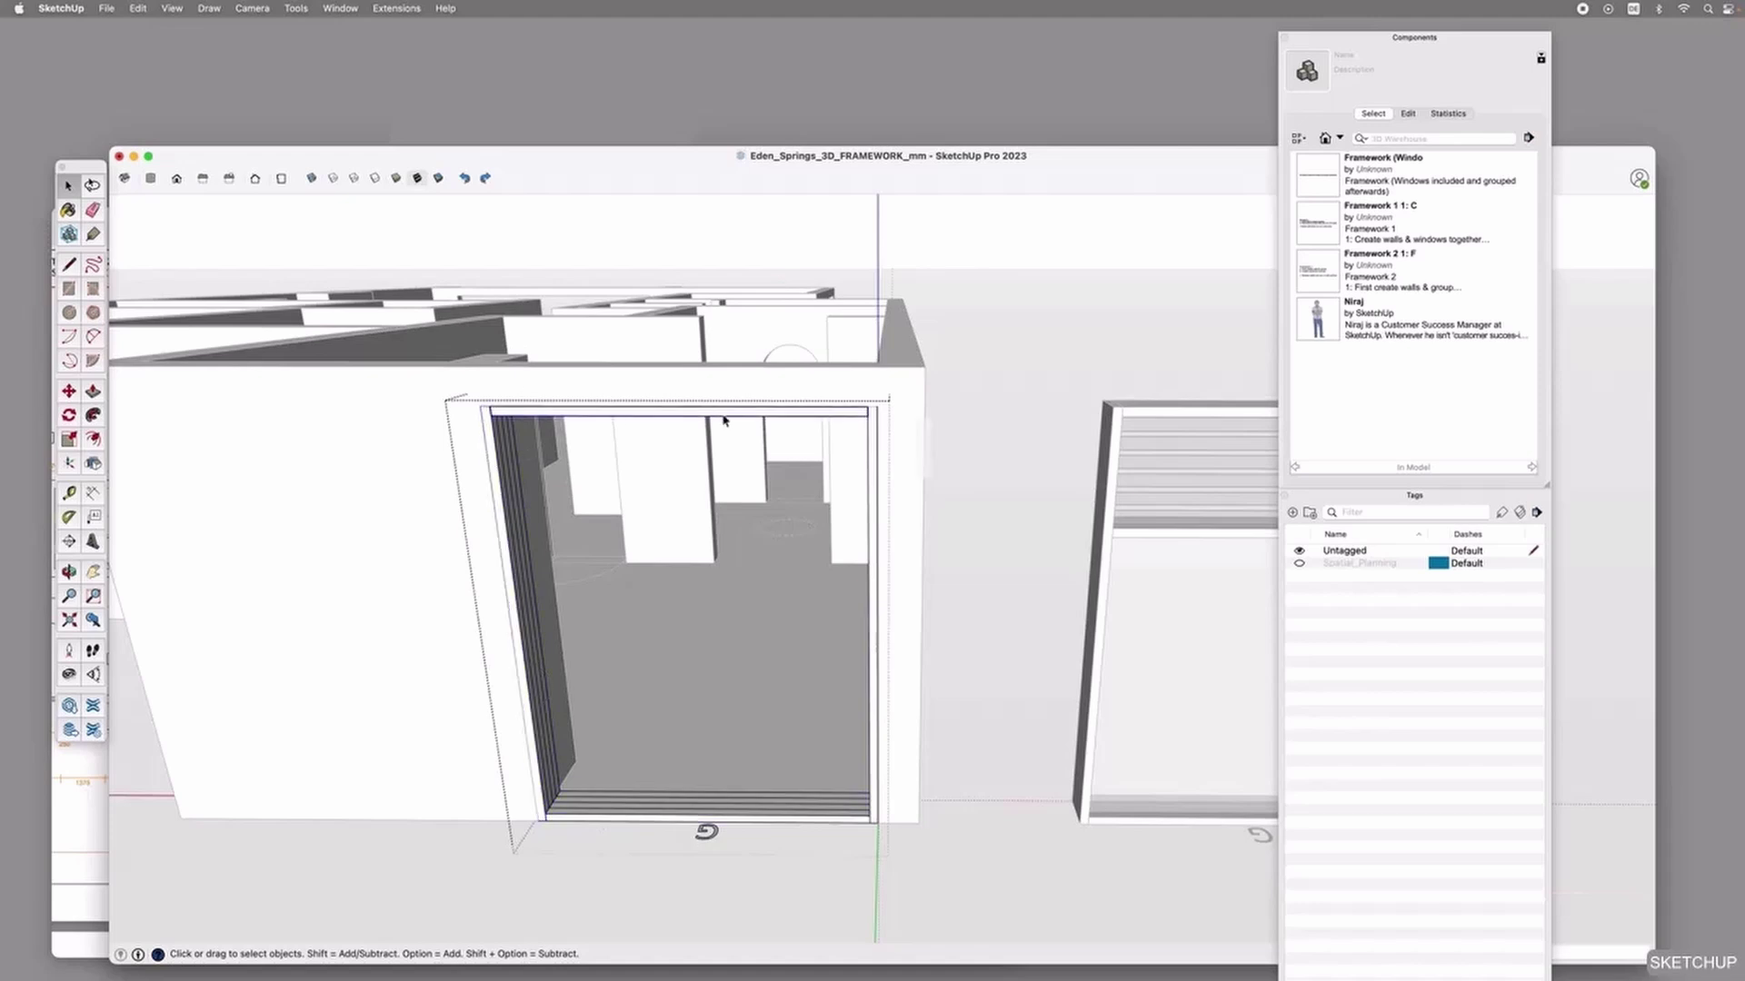
Switch to the floor plan PDF in Preview, check window G's divisions and plain panel height in the key, and return to SketchUp.
{"action": "left_click", "coordinate": [72, 921]}
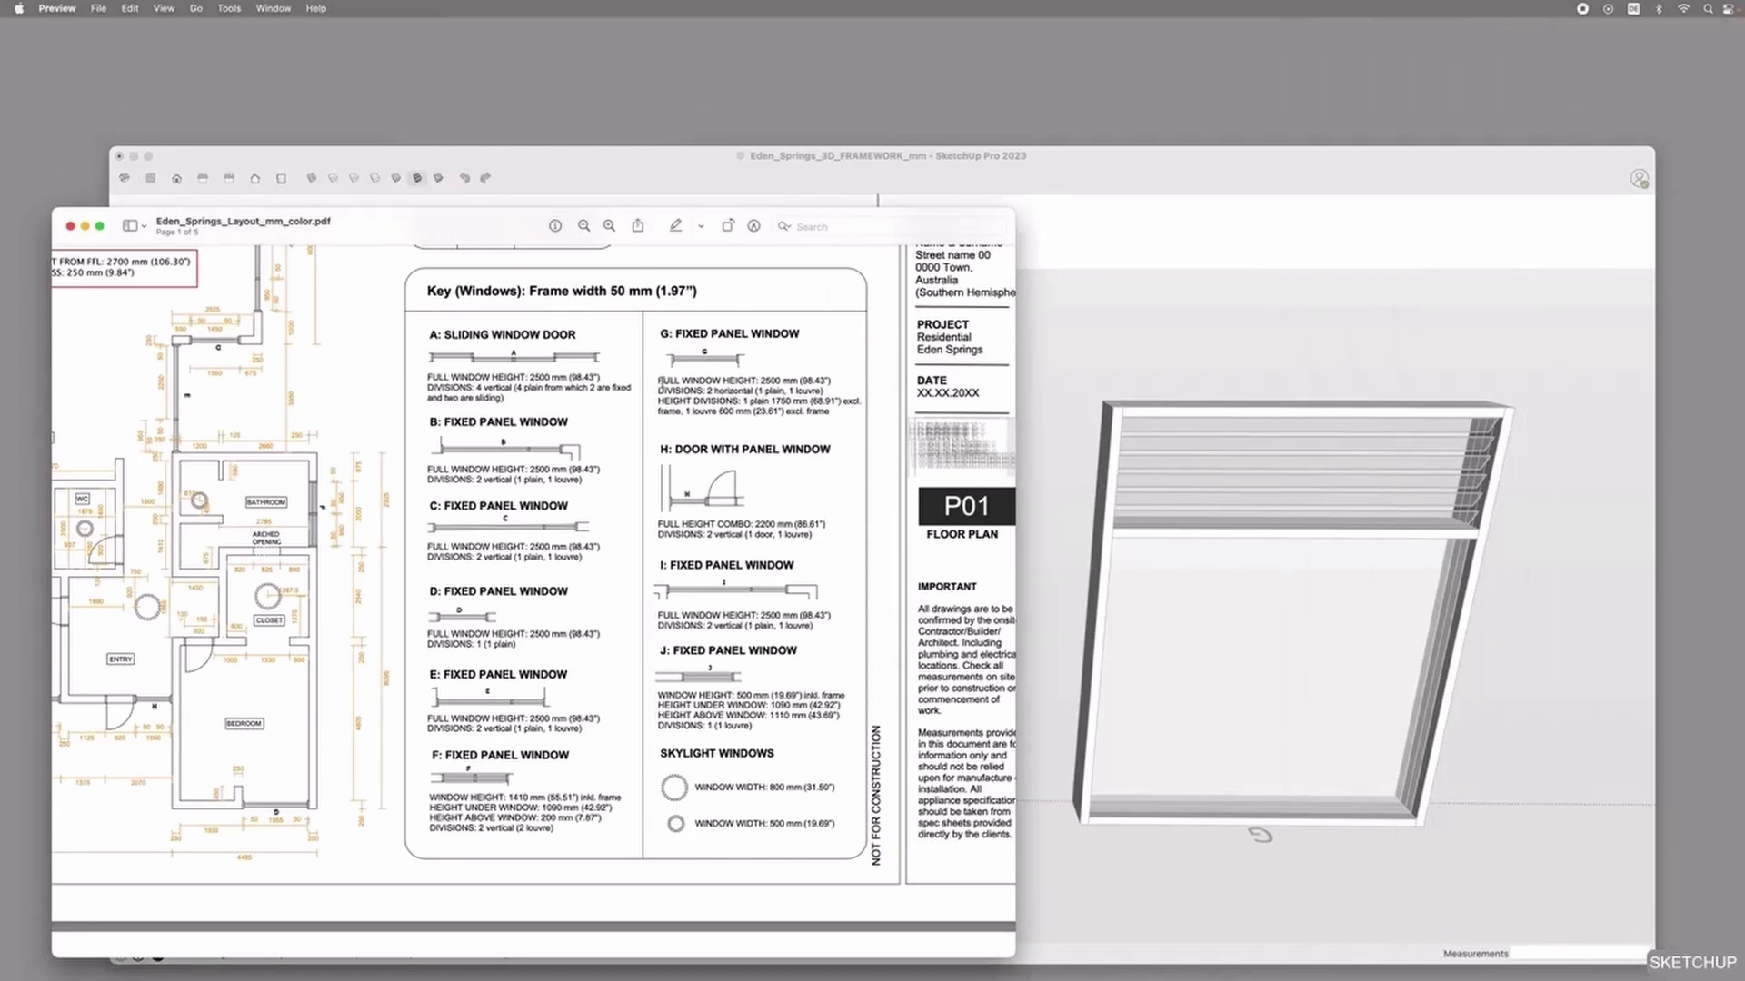
{"action": "left_click_drag", "start_coordinate": [660, 380], "coordinate": [831, 393]}
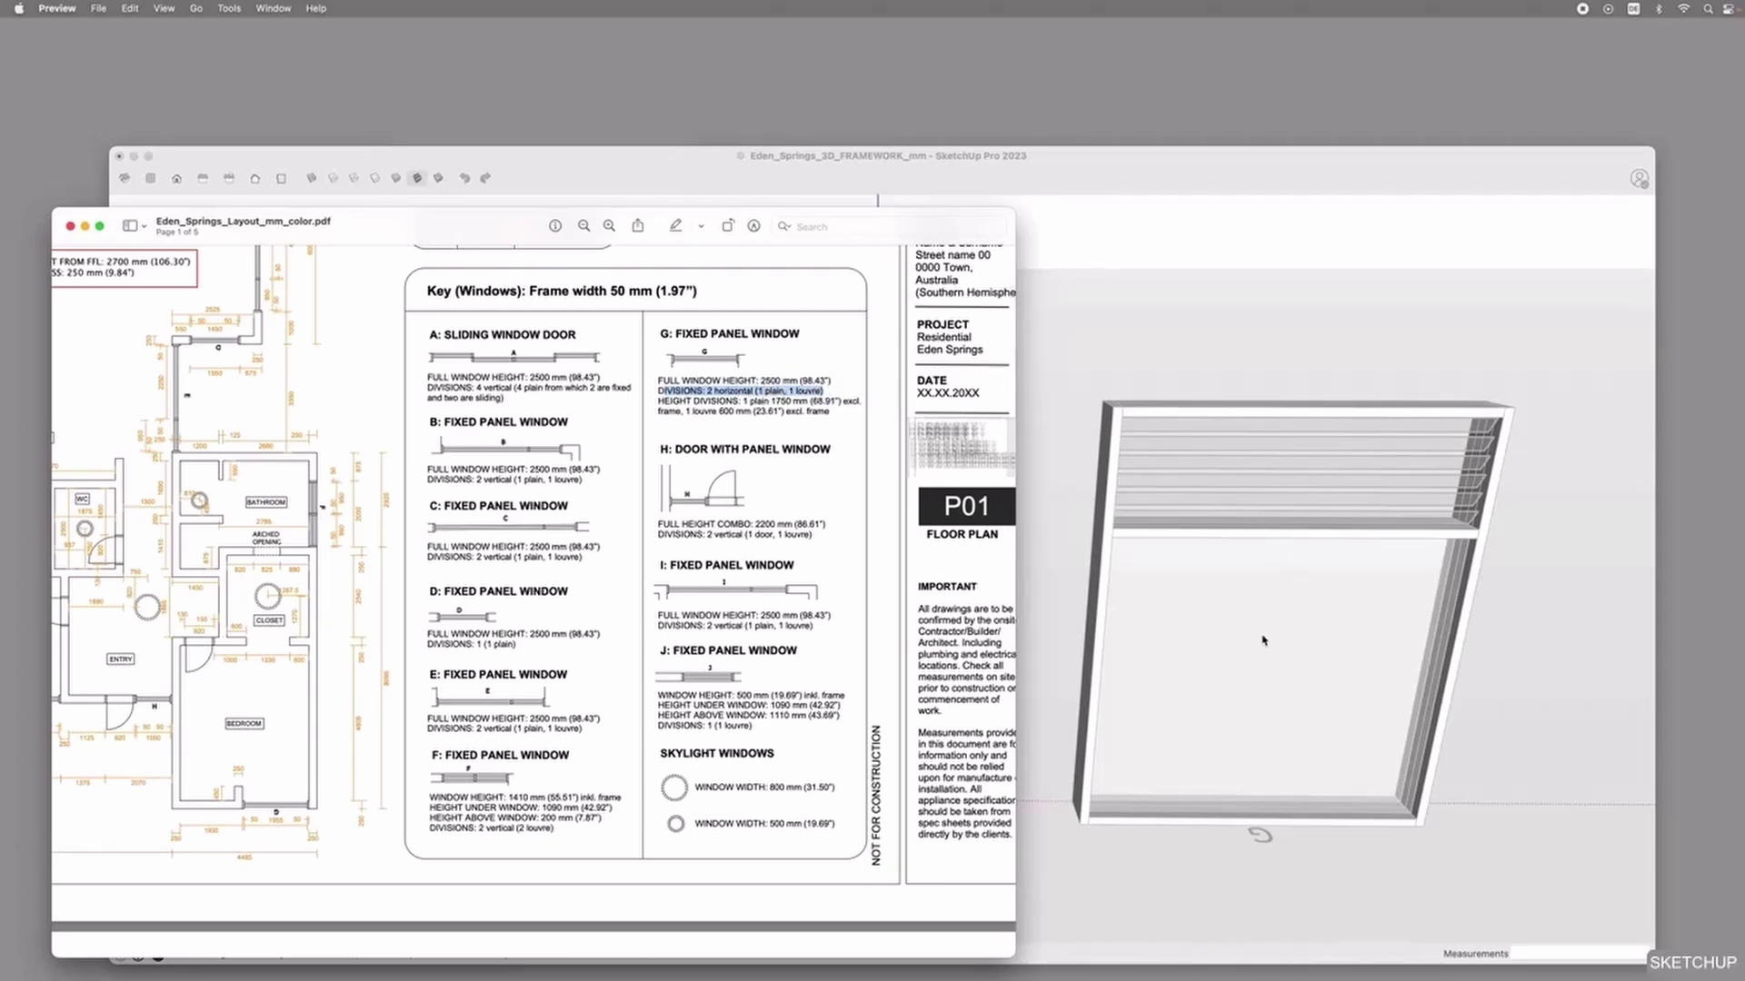
{"action": "left_click_drag", "start_coordinate": [661, 401], "coordinate": [789, 400]}
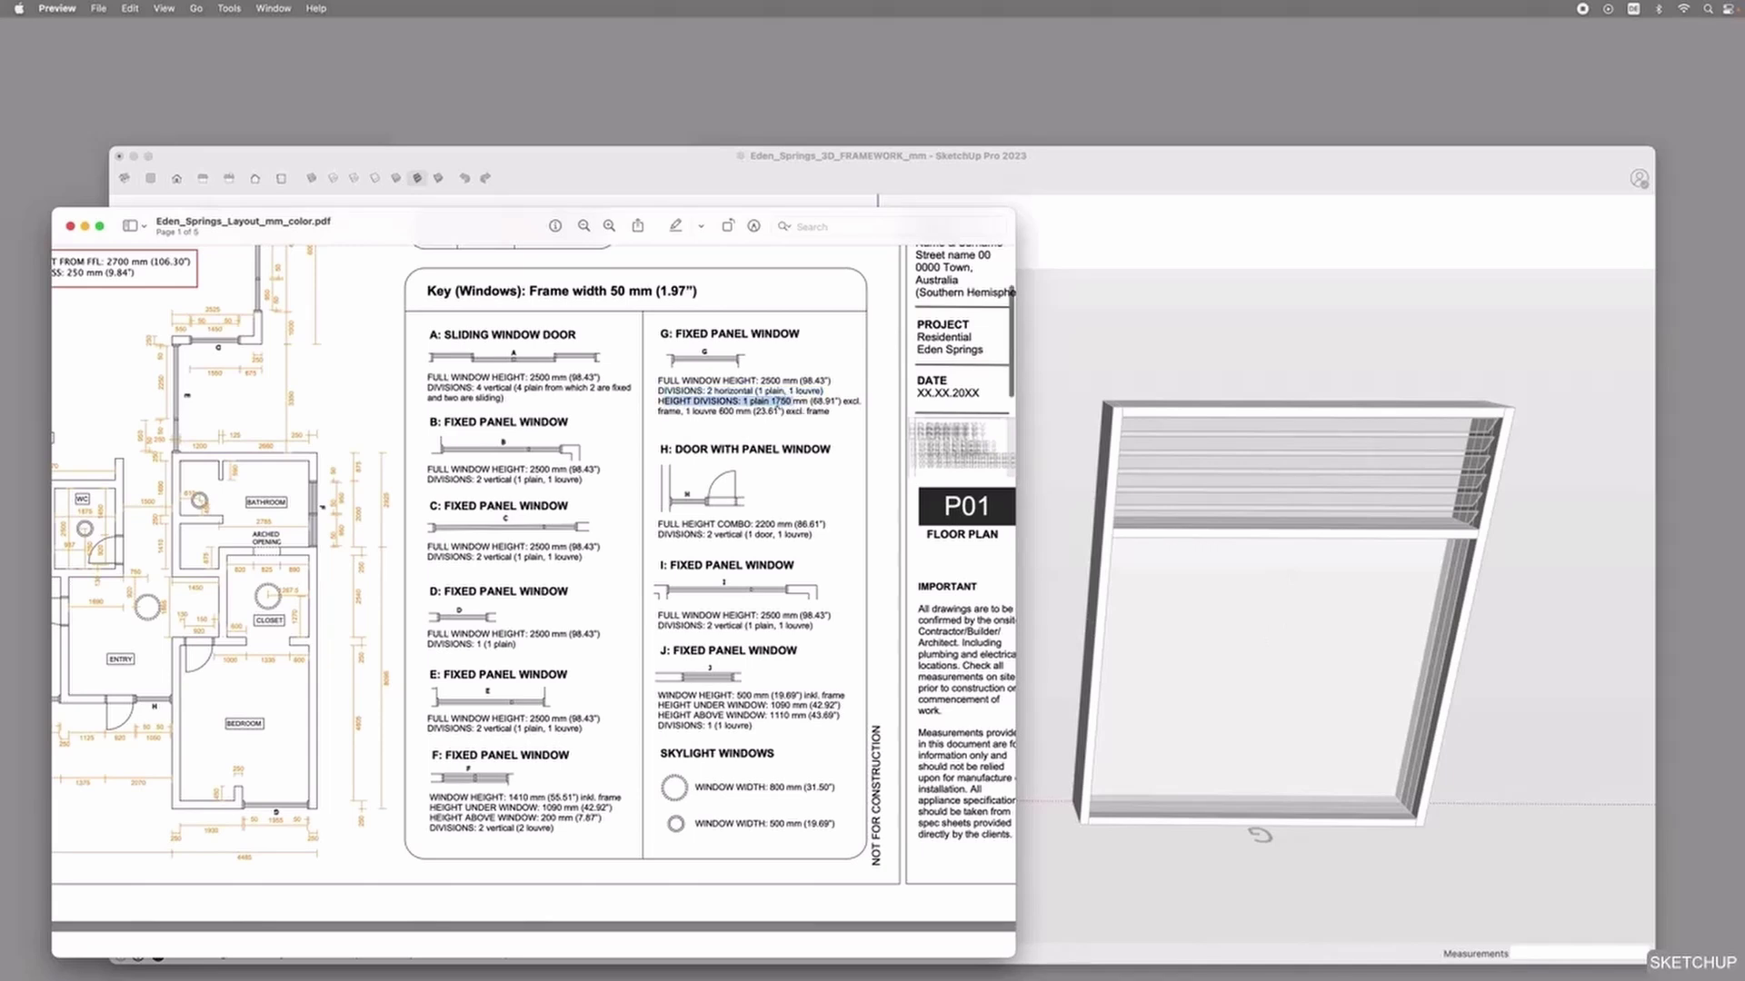
{"action": "left_click", "coordinate": [1206, 557]}
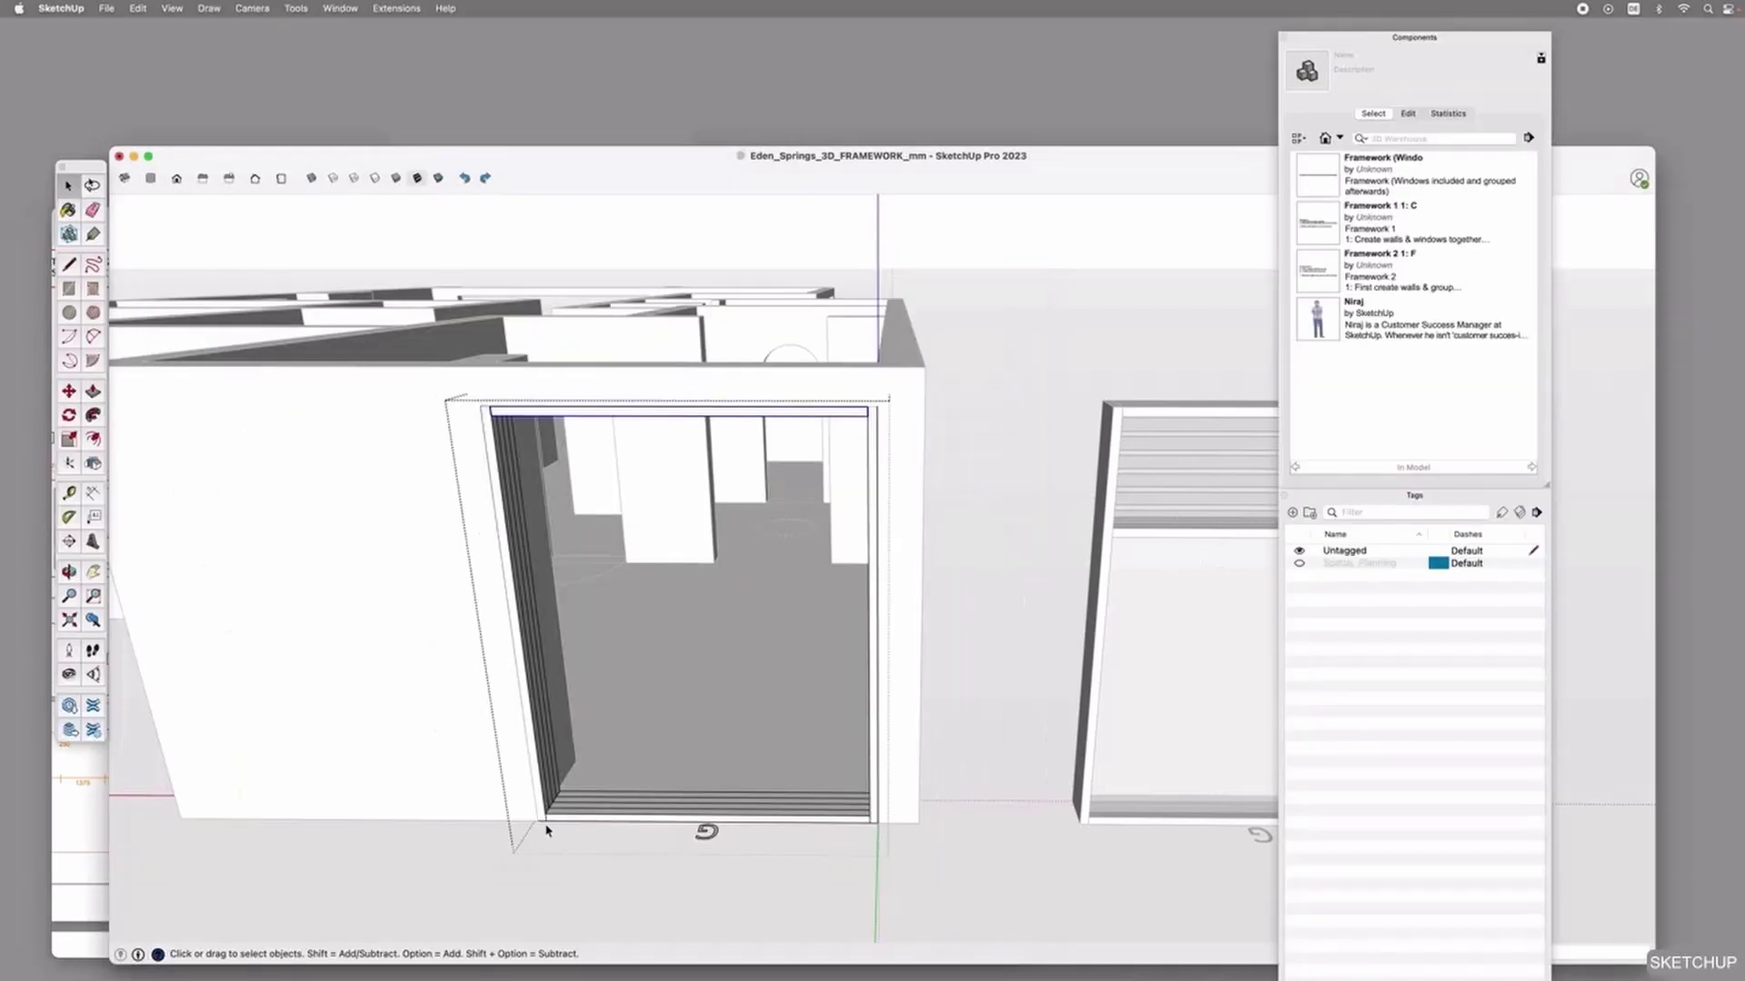
Try to place a horizontal guide 1750 mm above the bottom frame of opening G with the Tape Measure tool.
{"action": "scroll", "coordinate": [544, 828], "scroll_direction": "up", "scroll_amount": 3}
{"action": "scroll", "coordinate": [550, 814], "scroll_direction": "up", "scroll_amount": 5}
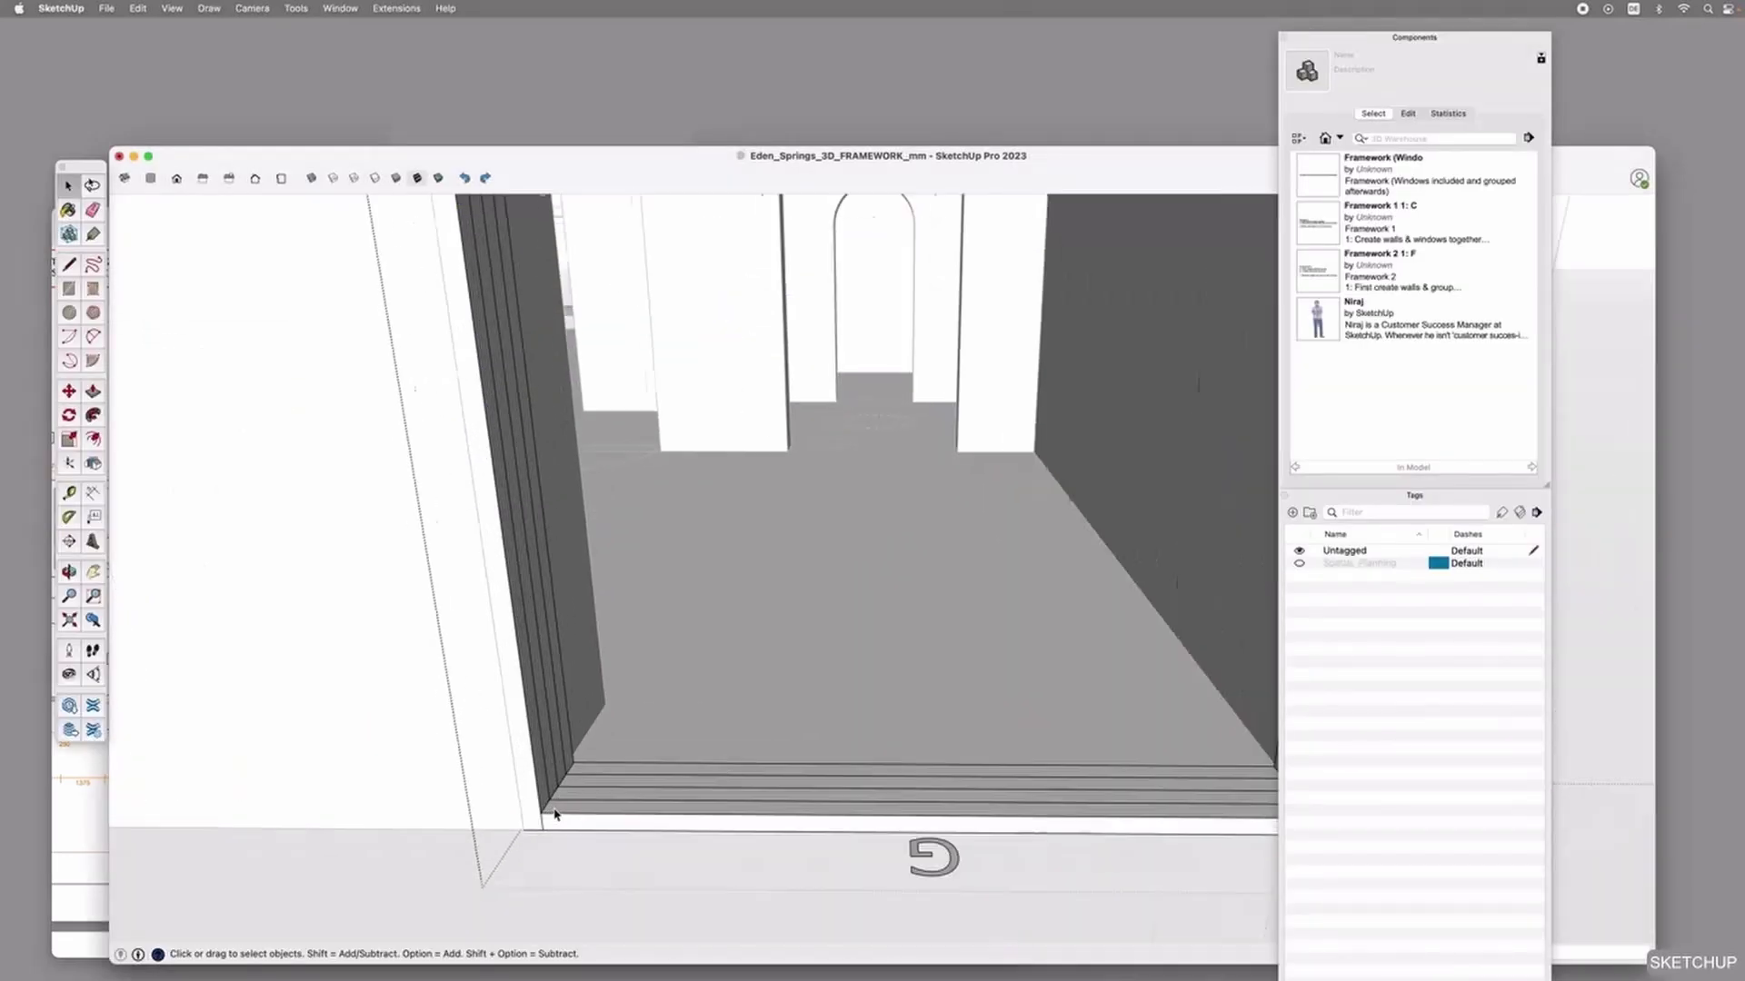
{"action": "key", "text": "t"}
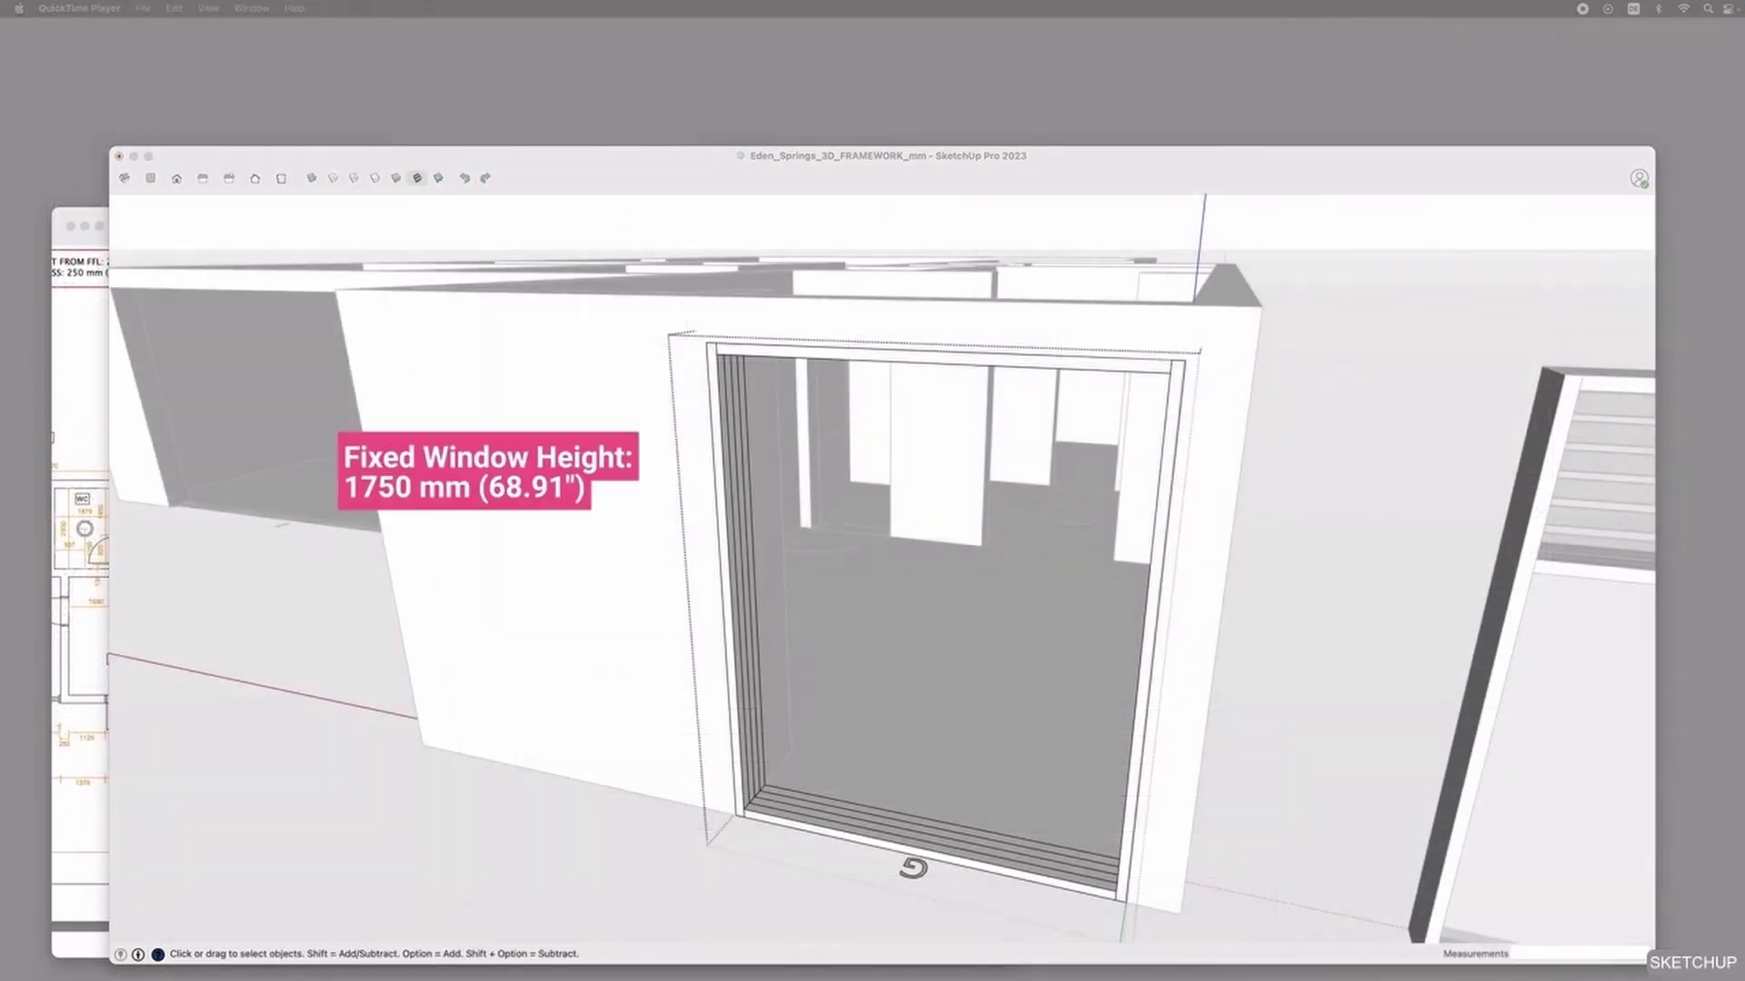
{"action": "left_click", "coordinate": [724, 808]}
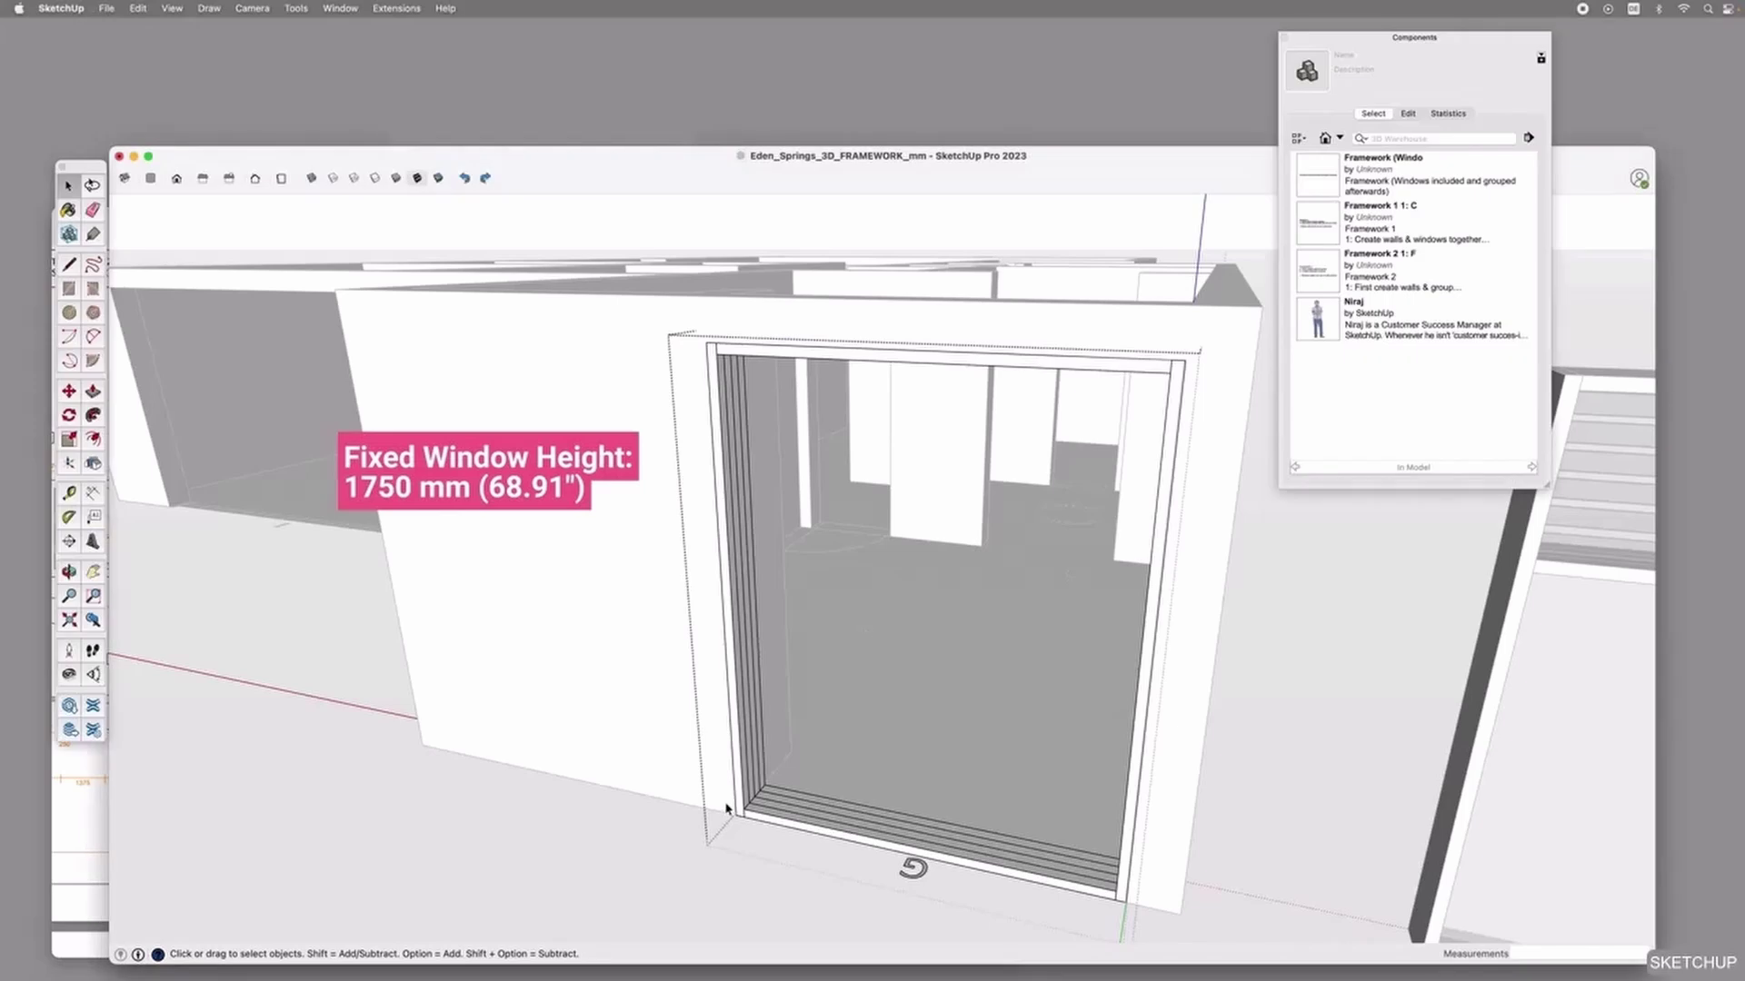
{"action": "middle_click_drag", "start_coordinate": [736, 868], "coordinate": [743, 743]}
{"action": "scroll", "coordinate": [742, 743], "scroll_direction": "up", "scroll_amount": 5}
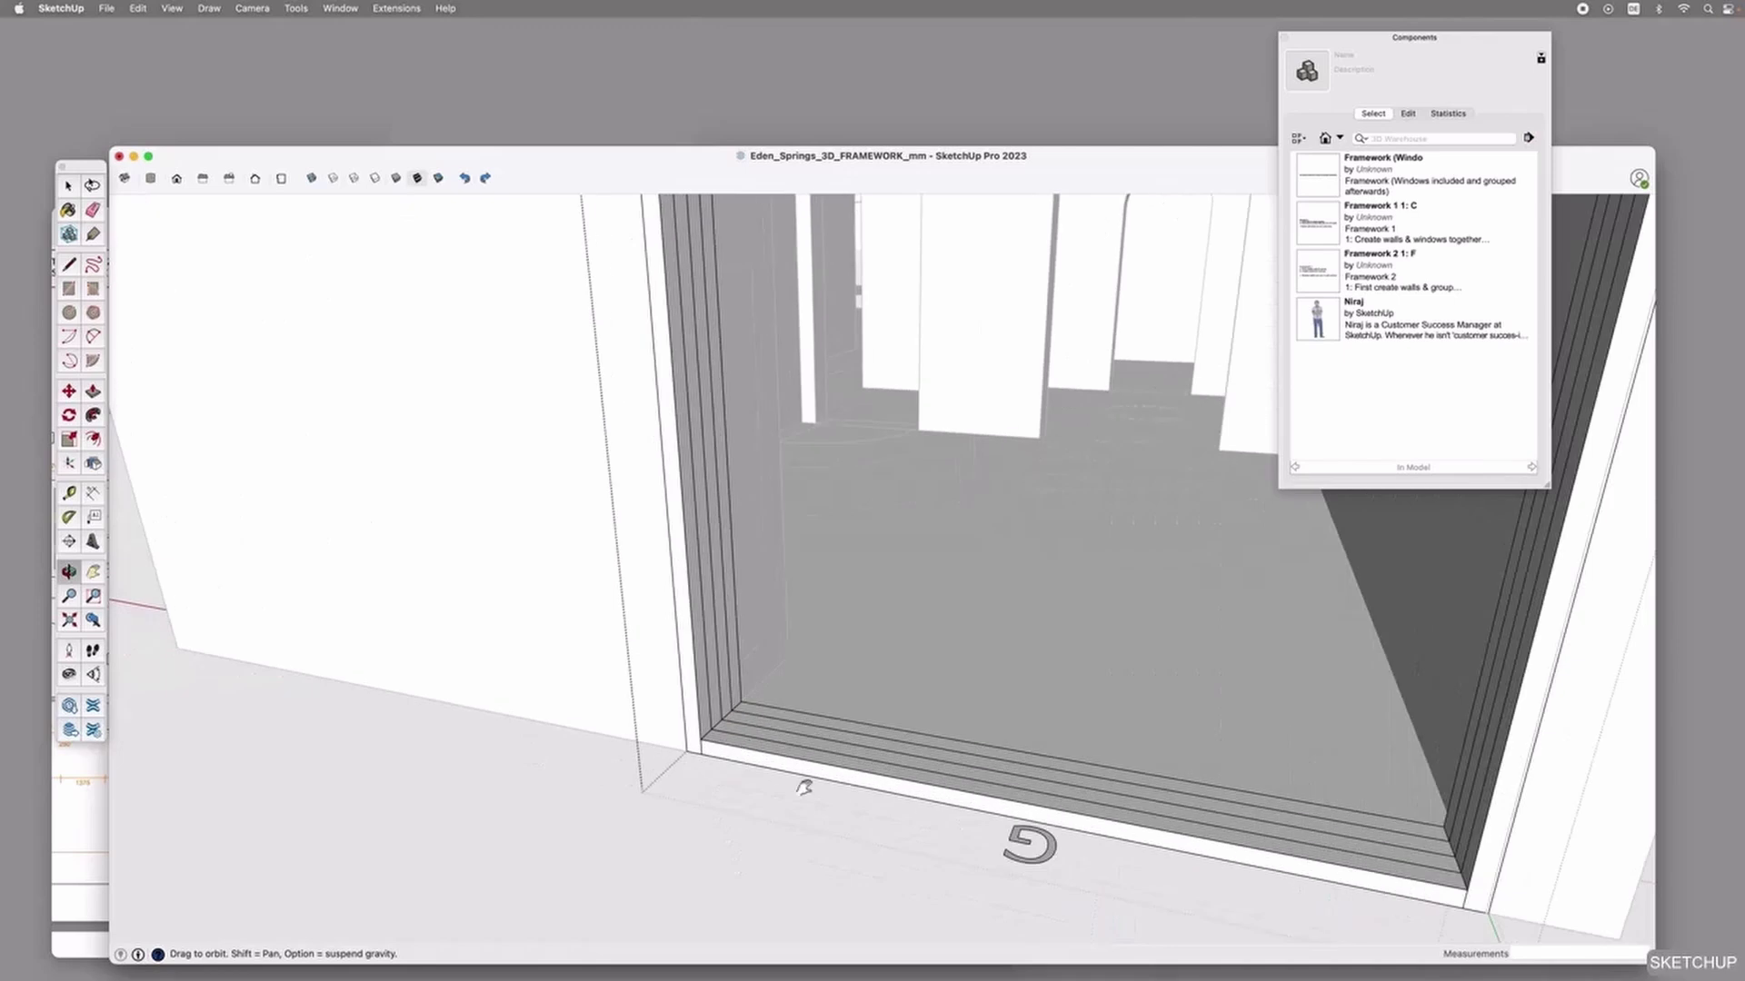
{"action": "key", "text": "t"}
{"action": "scroll", "coordinate": [666, 777], "scroll_direction": "up", "scroll_amount": 2}
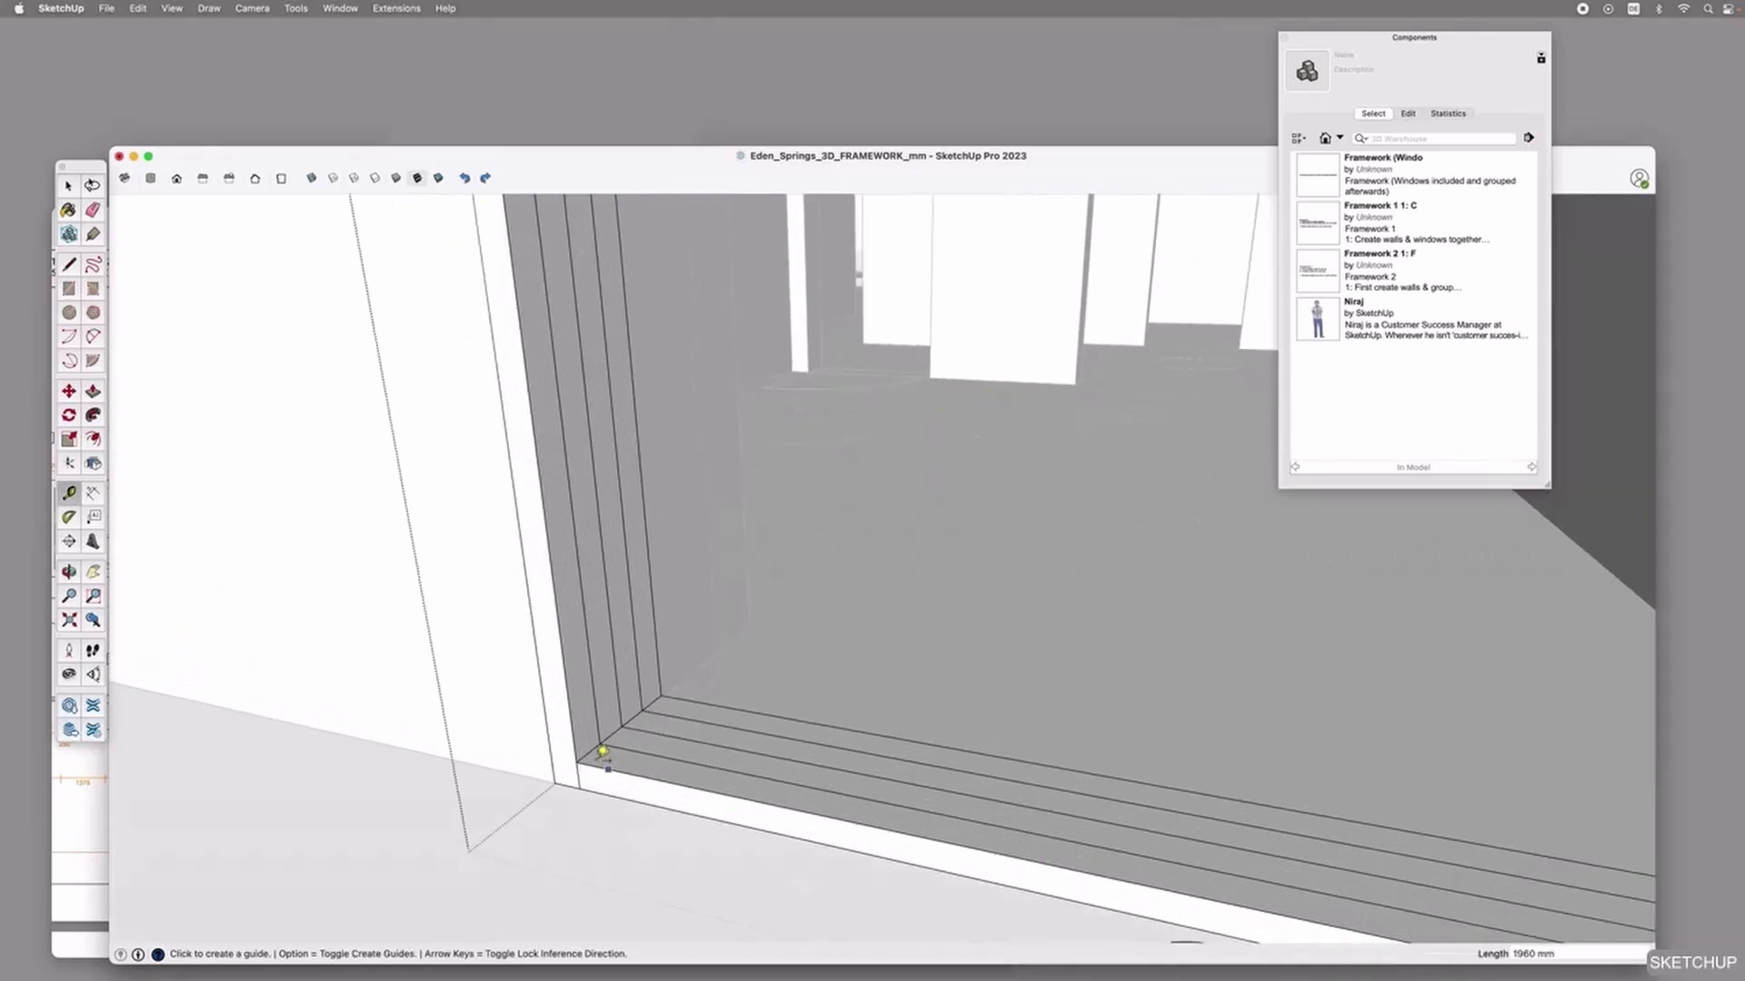
{"action": "left_click", "coordinate": [589, 753]}
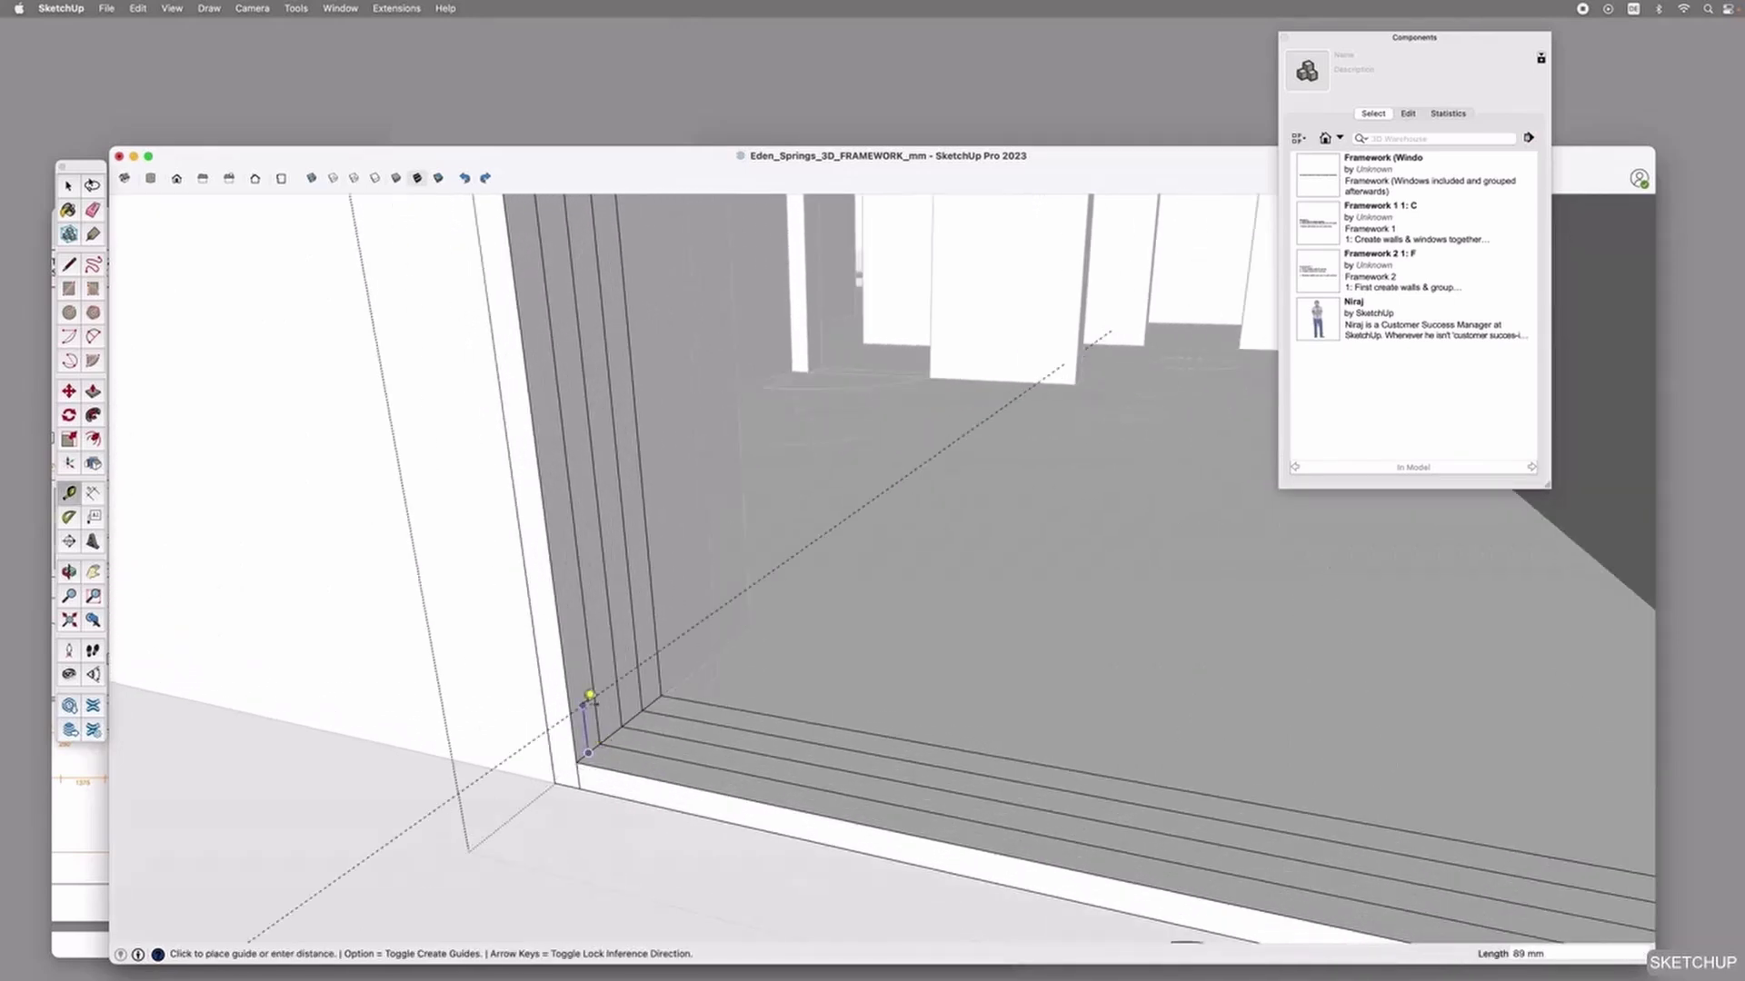
{"action": "left_click", "coordinate": [589, 696]}
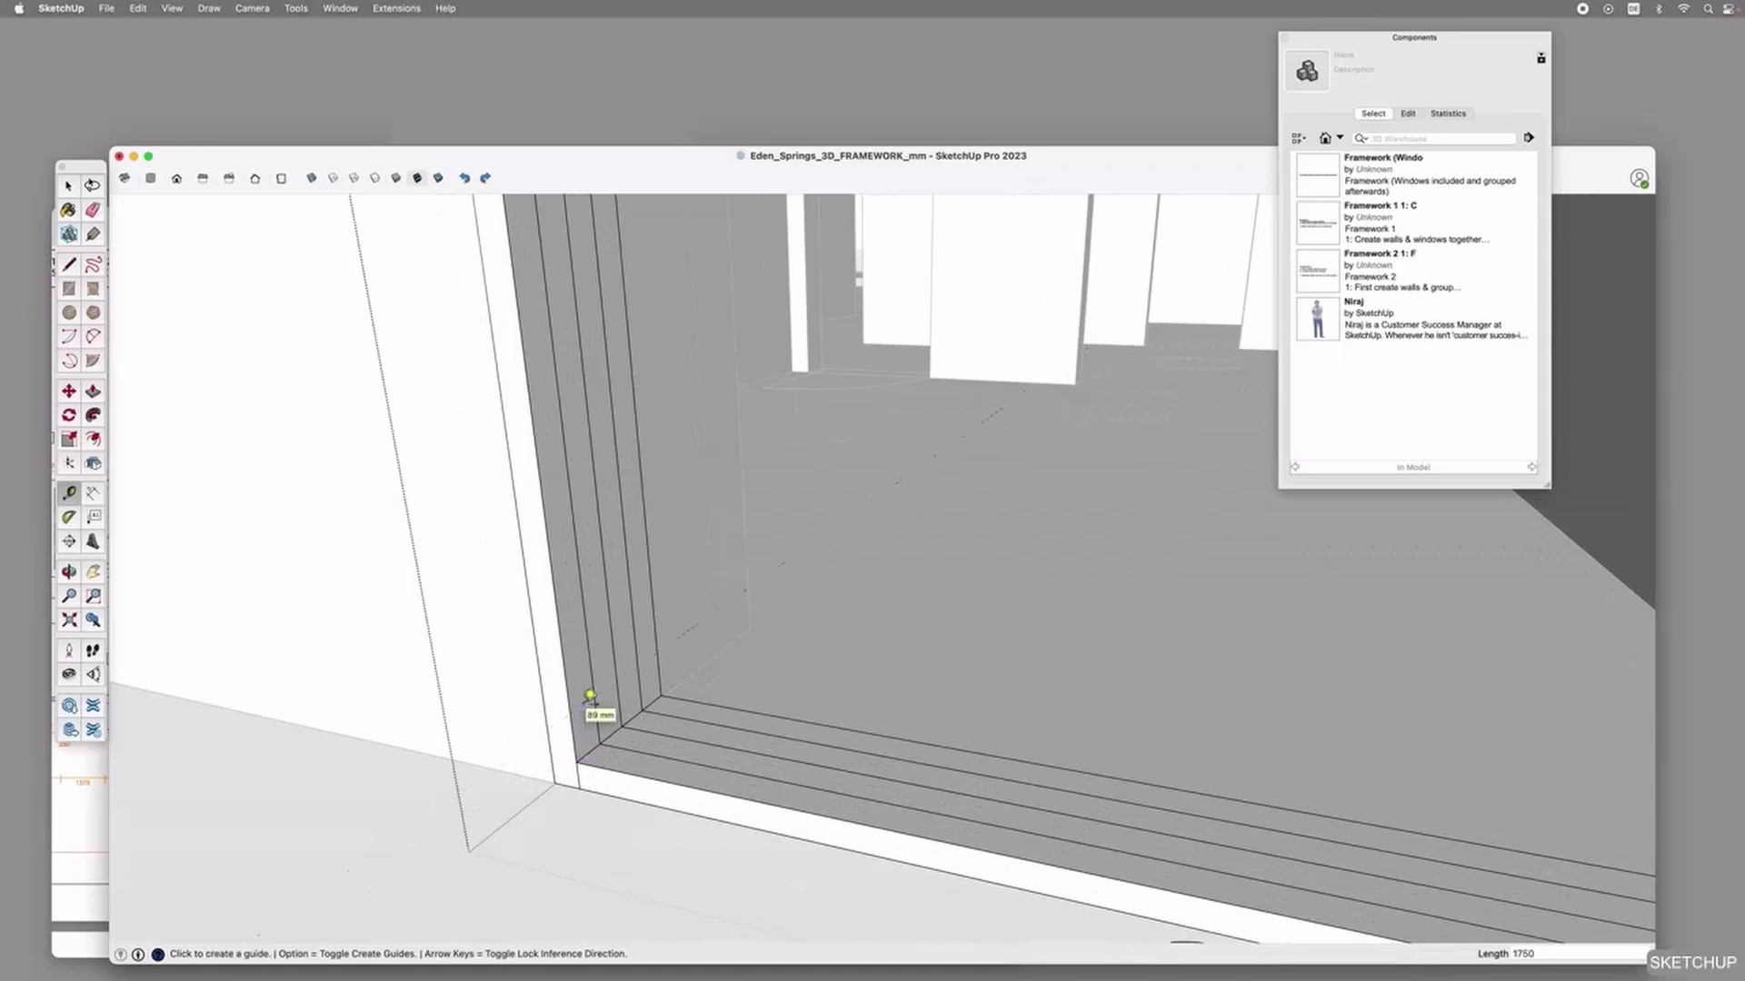
{"action": "scroll", "coordinate": [590, 696], "scroll_direction": "down", "scroll_amount": 5}
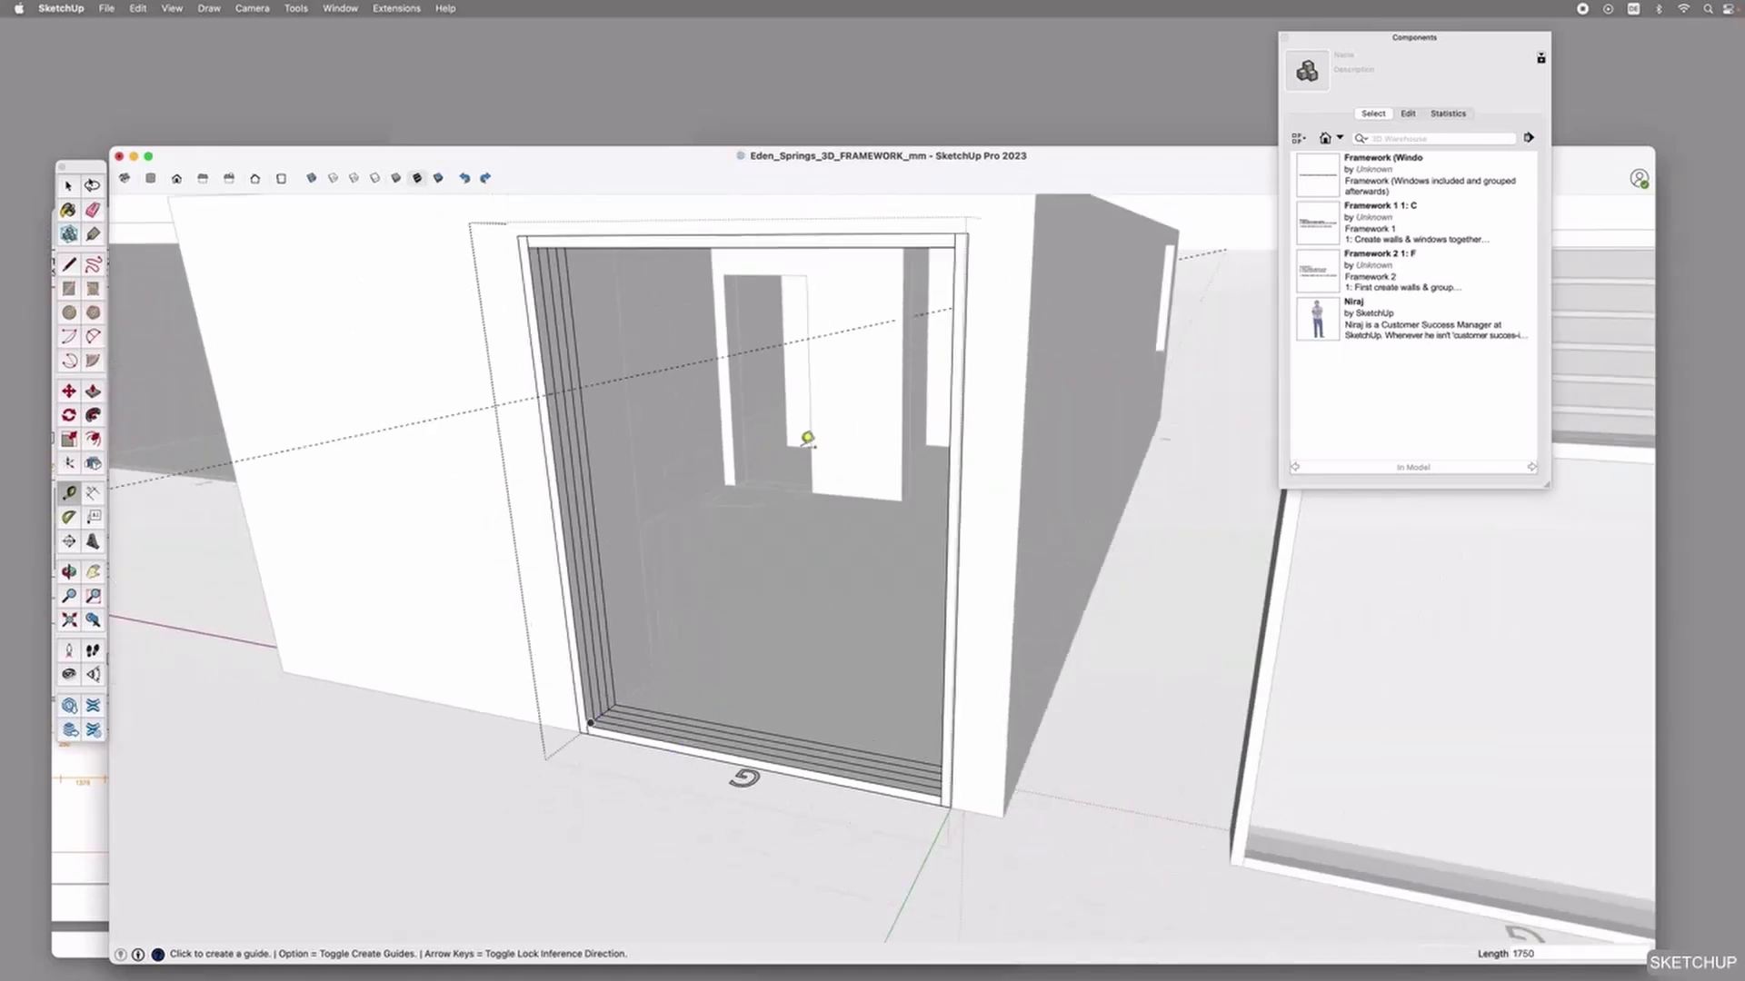
Place a horizontal guide 1750 mm above the bottom frame's upper edge at the inner corner of opening G.
{"action": "scroll", "coordinate": [592, 727], "scroll_direction": "up", "scroll_amount": 6}
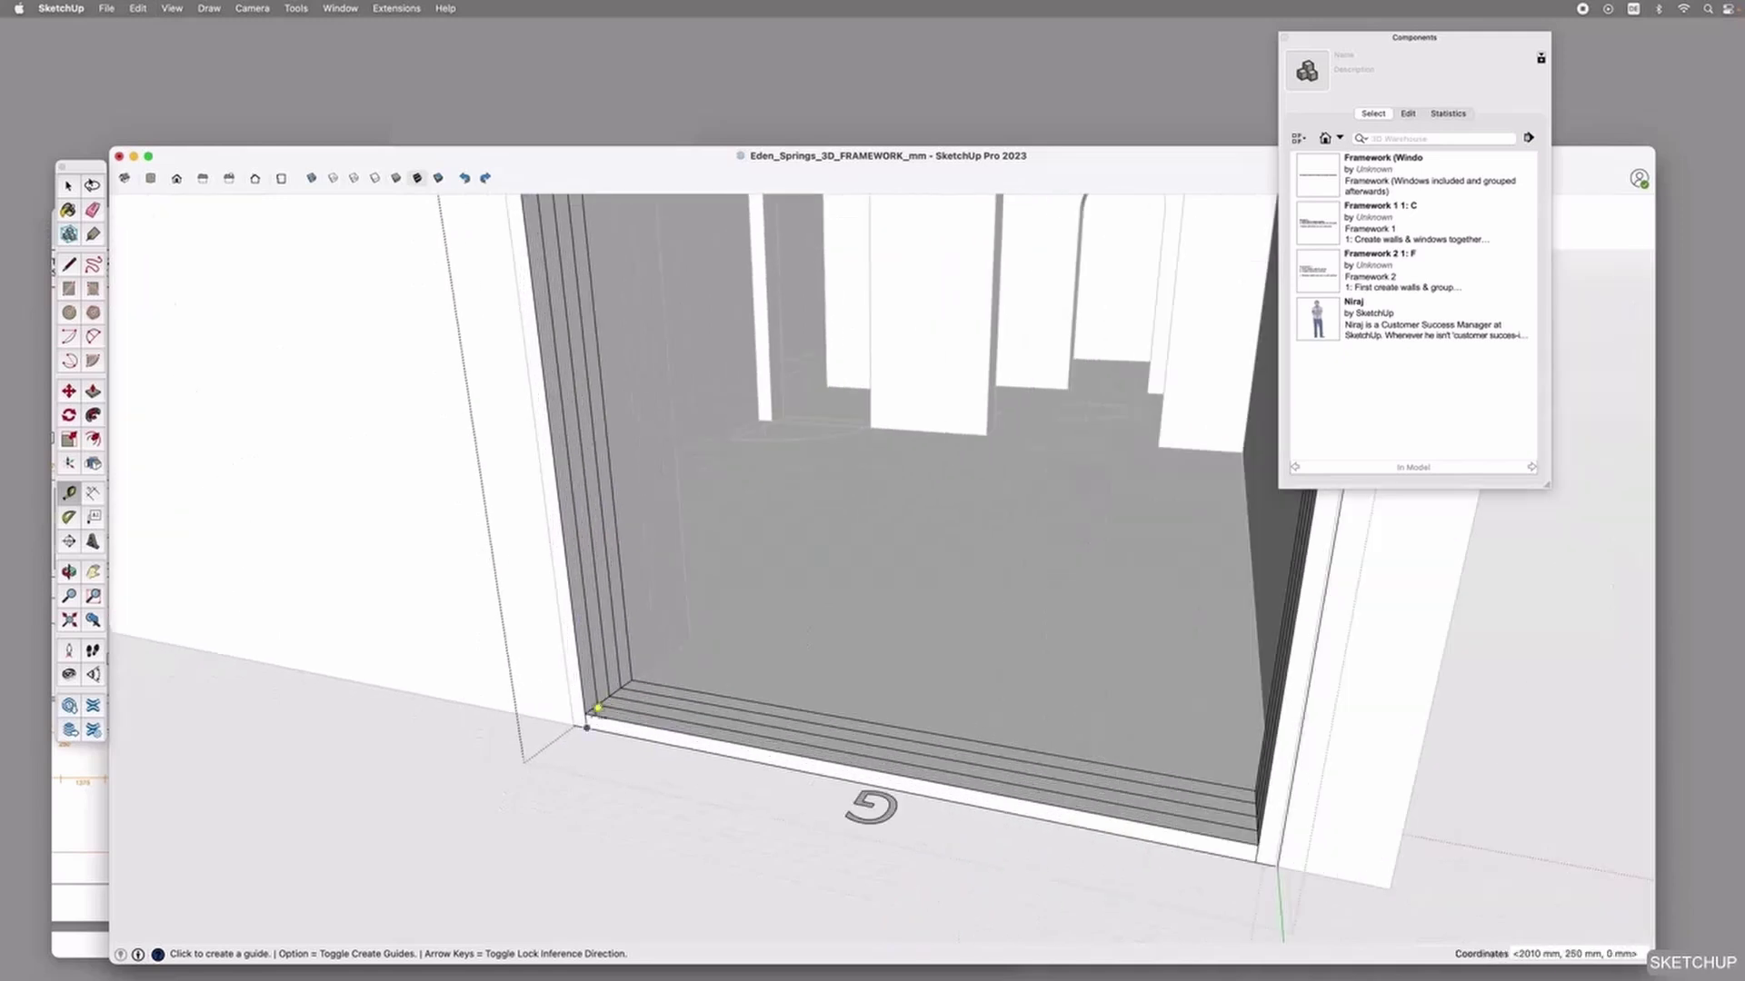
{"action": "left_click", "coordinate": [599, 698]}
{"action": "scroll", "coordinate": [599, 698], "scroll_direction": "down", "scroll_amount": 4}
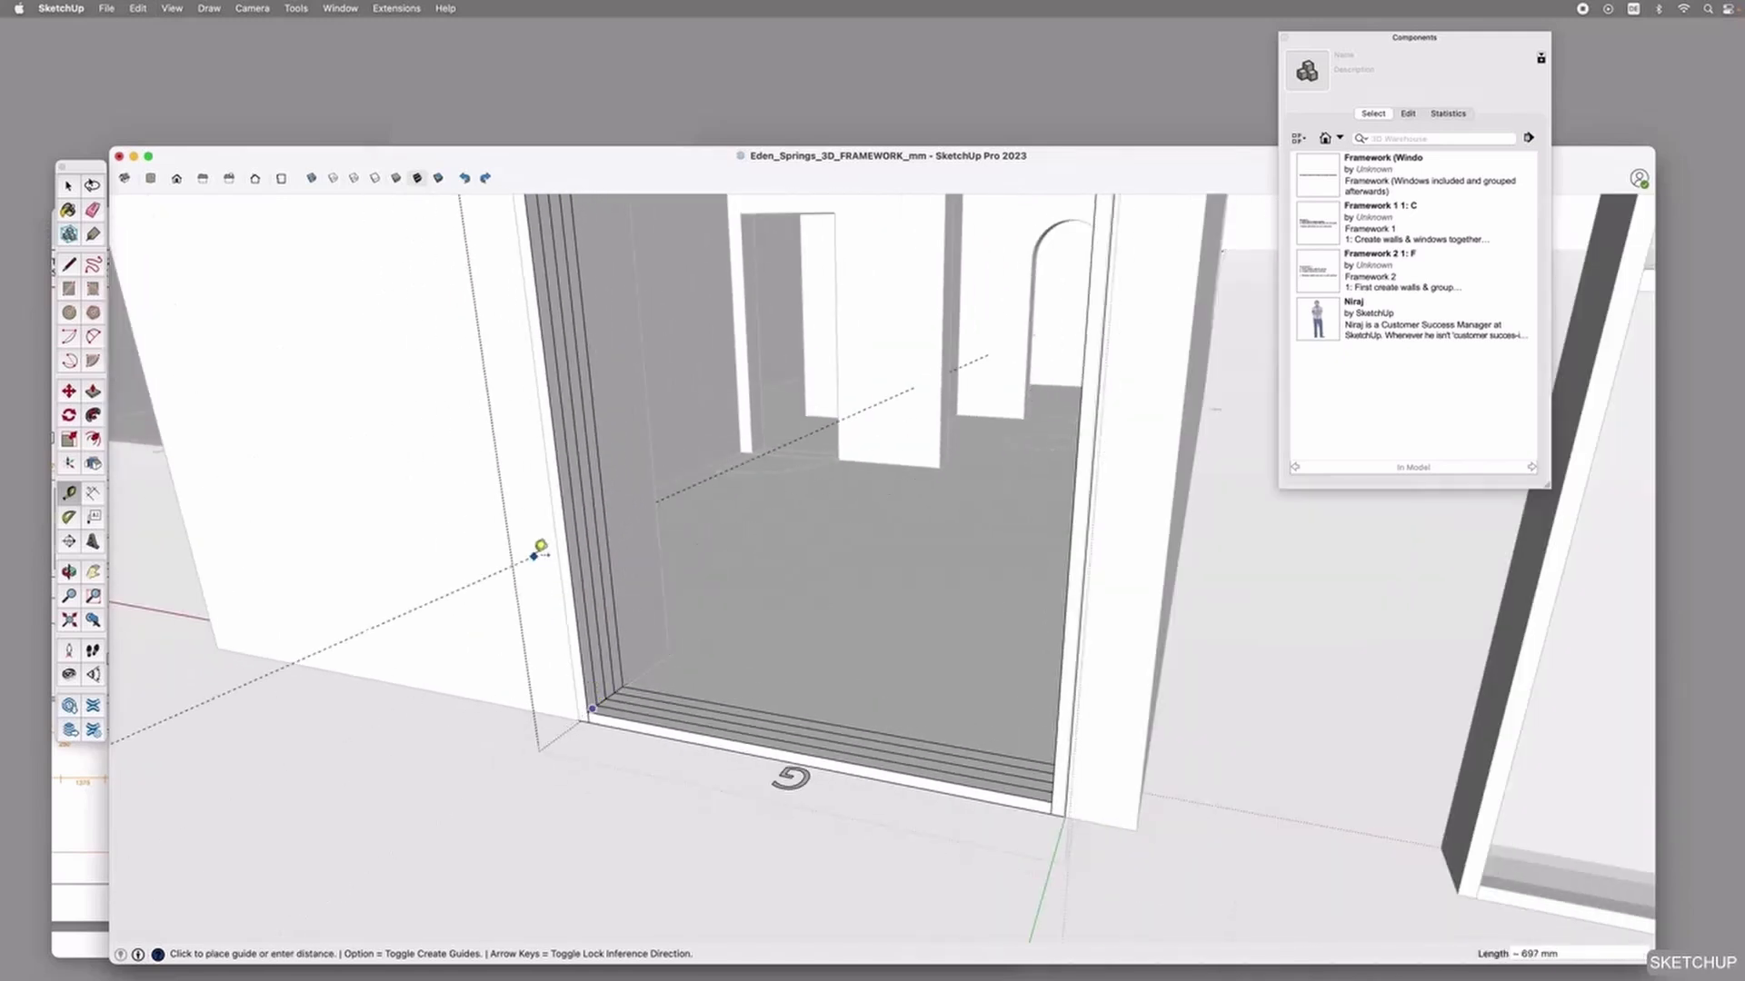
{"action": "scroll", "coordinate": [448, 549], "scroll_direction": "down", "scroll_amount": 4}
{"action": "left_click", "coordinate": [396, 545]}
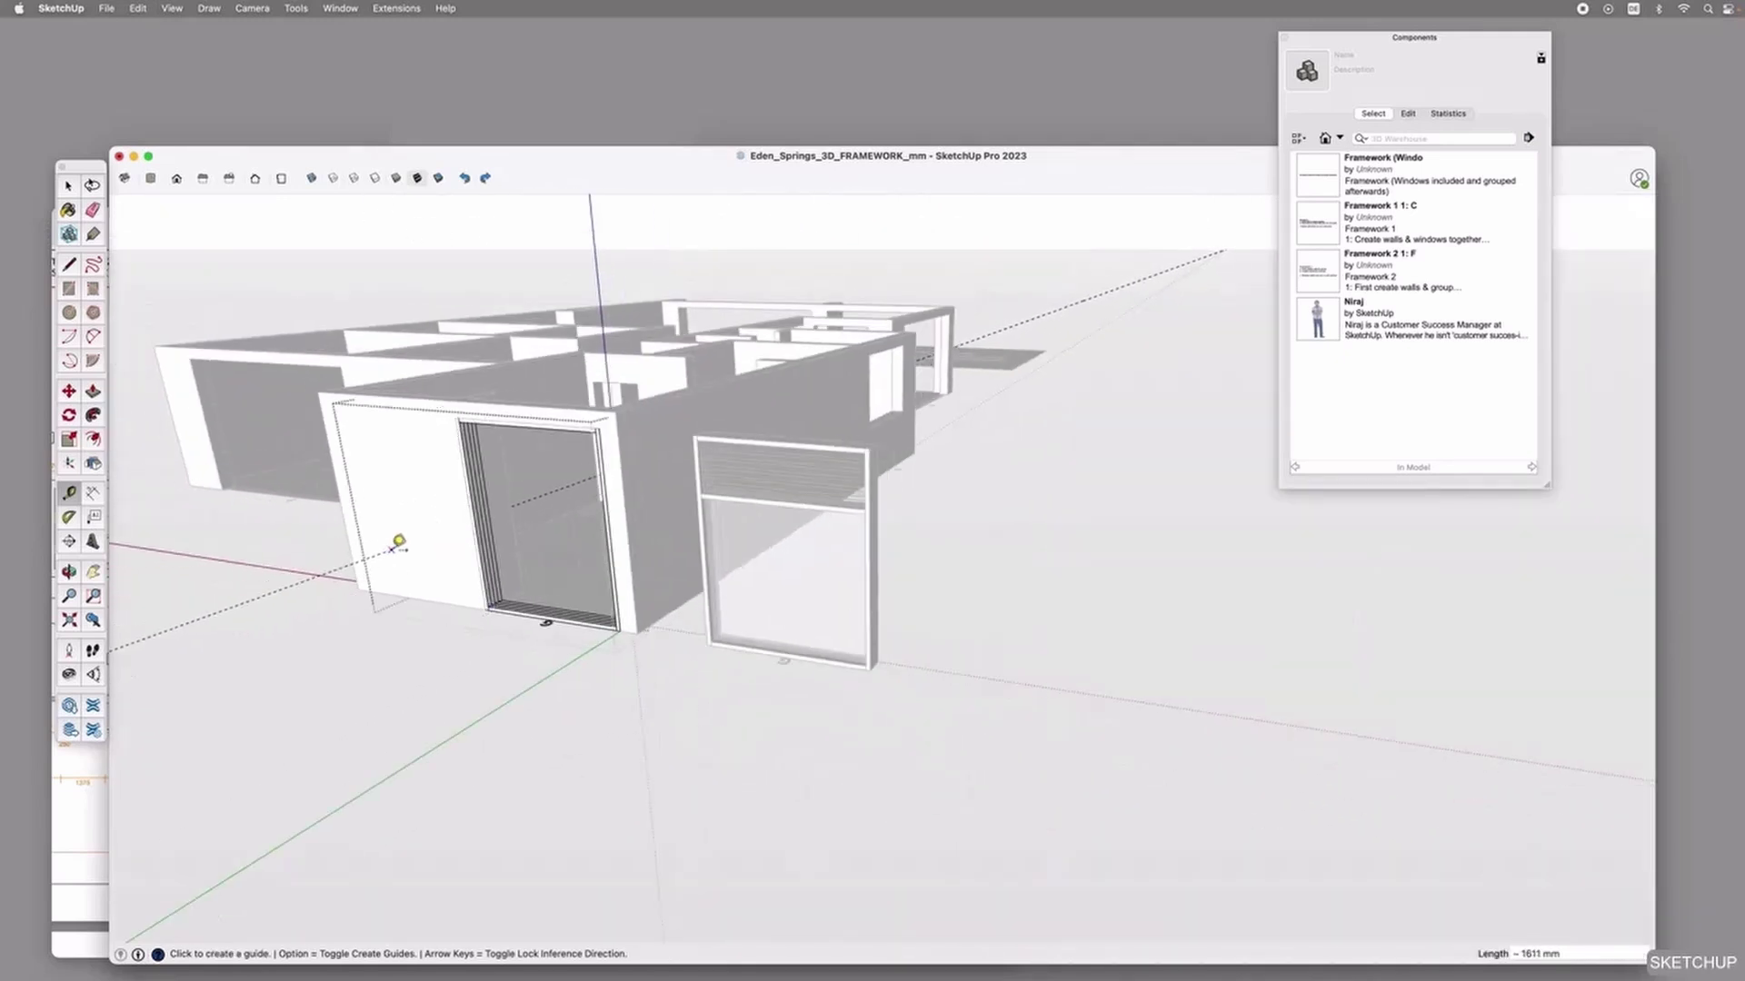
{"action": "scroll", "coordinate": [509, 592], "scroll_direction": "up", "scroll_amount": 5}
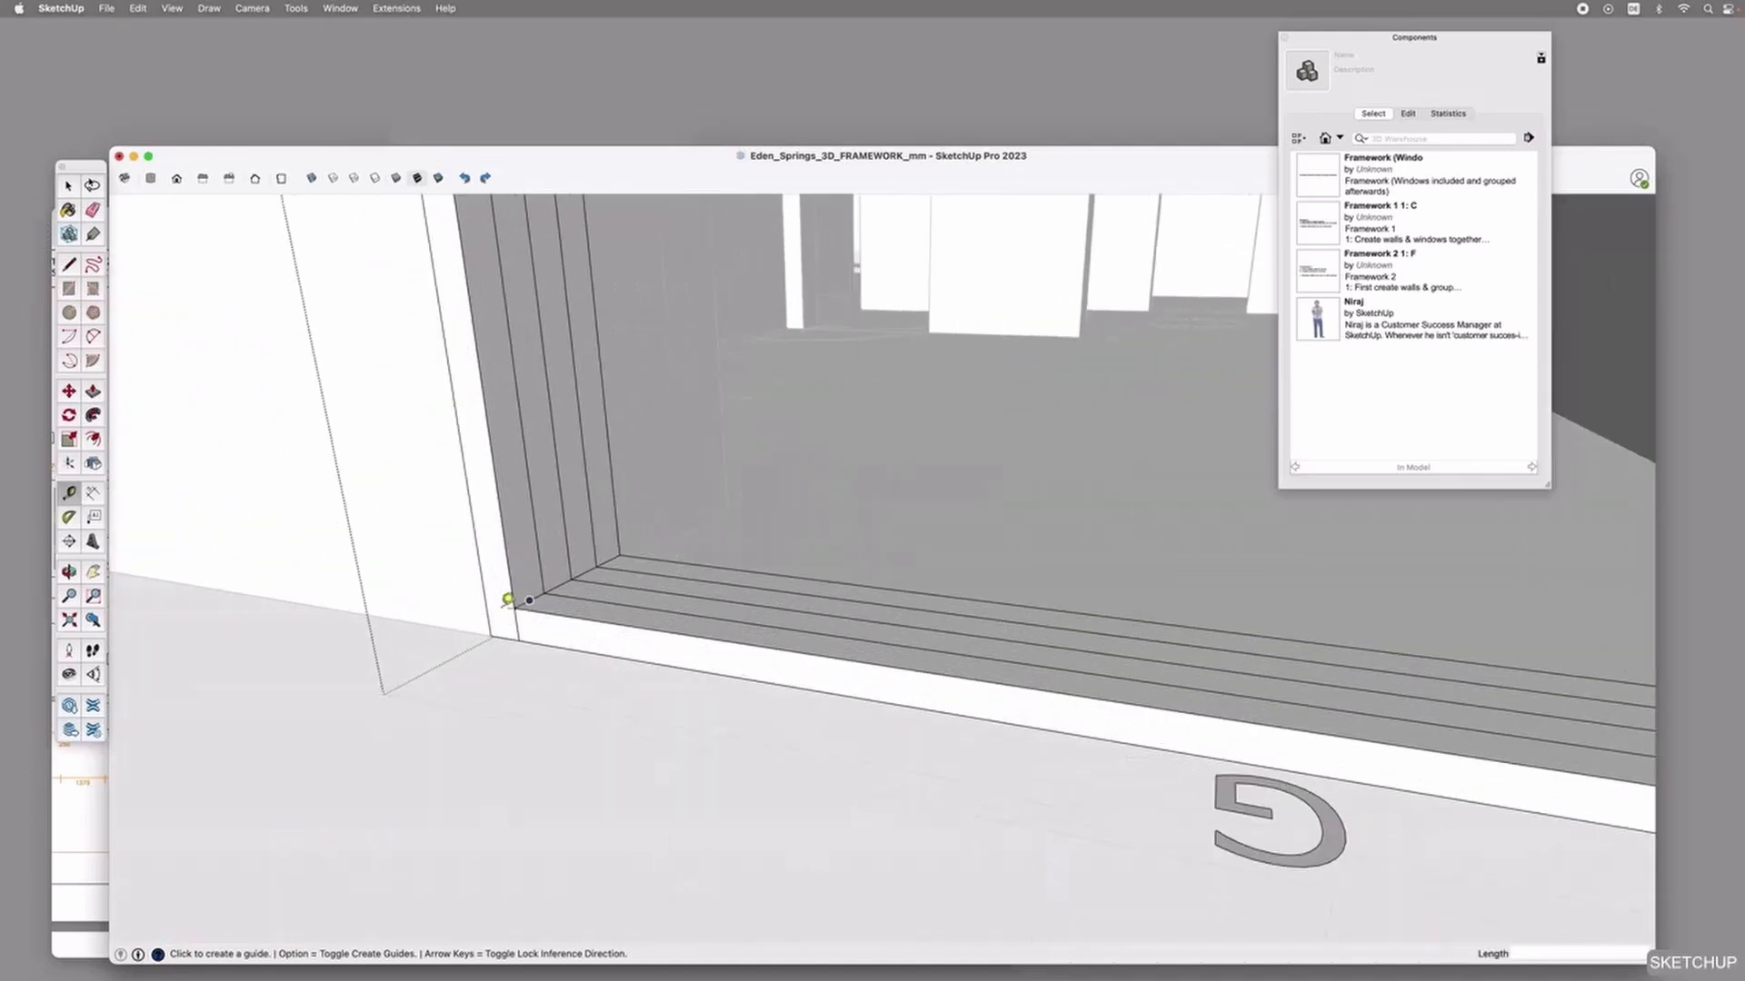
{"action": "left_click", "coordinate": [530, 600]}
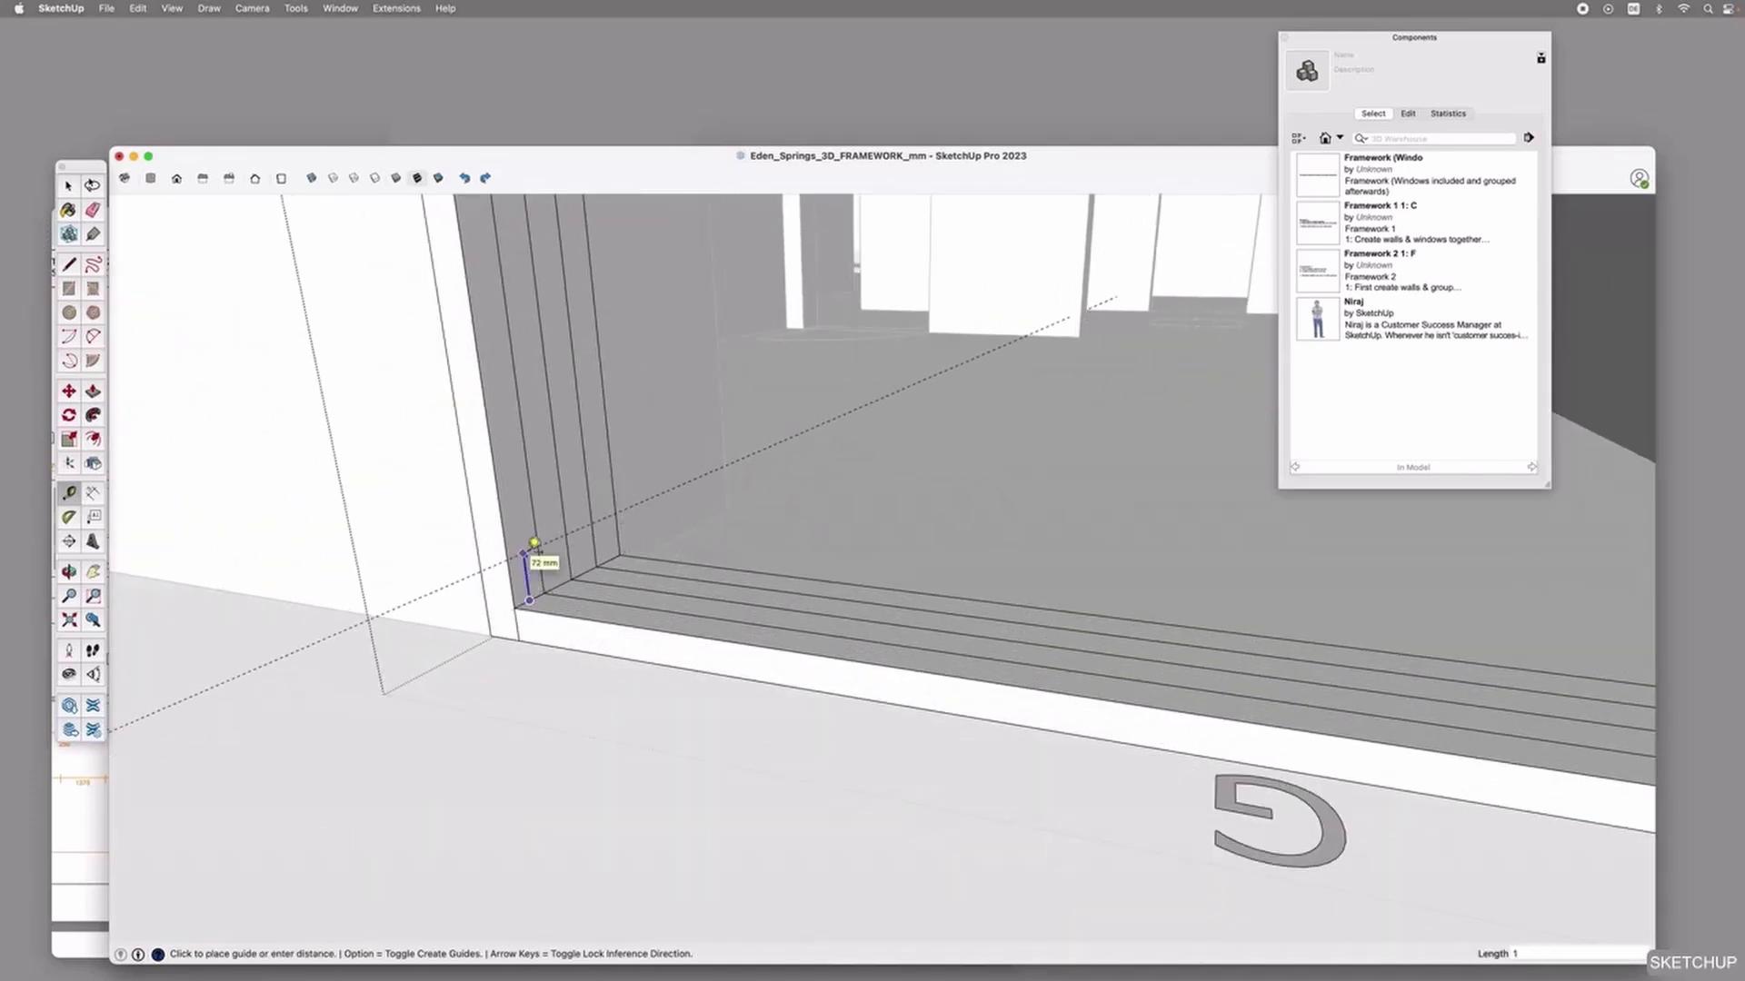
{"action": "key", "text": "space"}
Copy the bottom frame piece from its lower end corner up to the guide as the middle divider of opening G.
{"action": "scroll", "coordinate": [568, 664], "scroll_direction": "down", "scroll_amount": 2}
{"action": "left_click", "coordinate": [549, 656]}
{"action": "key", "text": "m"}
{"action": "left_click", "coordinate": [540, 654]}
{"action": "key", "text": "alt"}
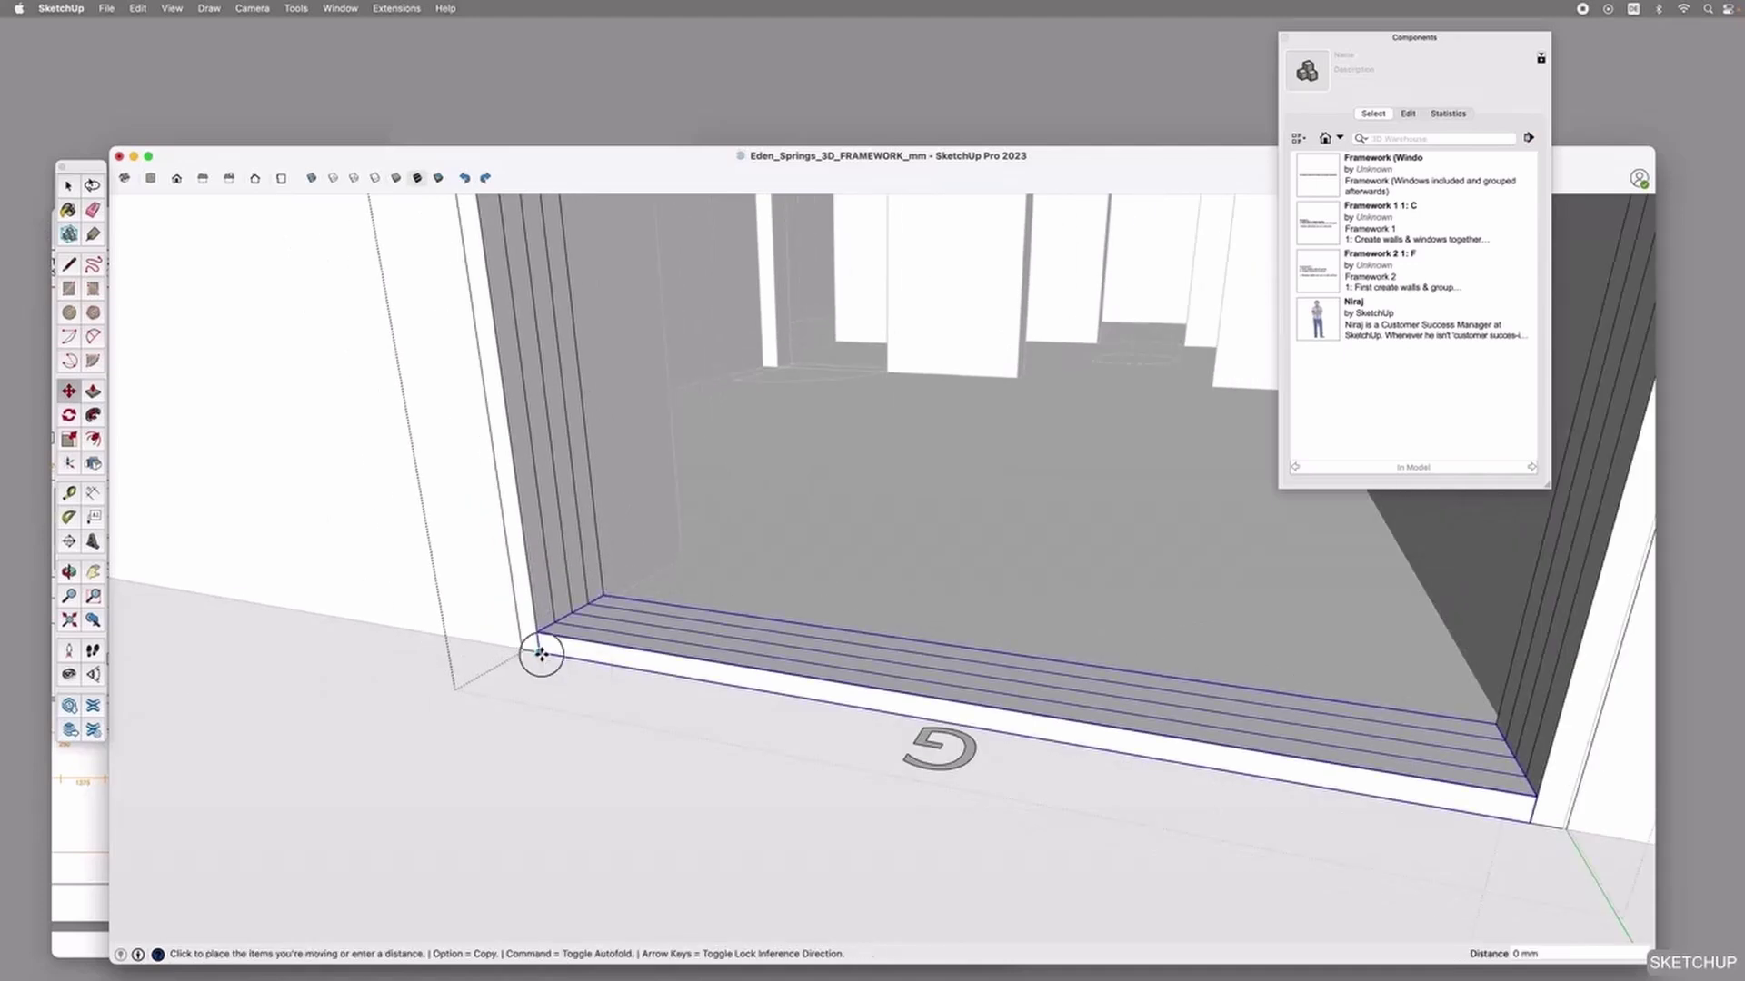
{"action": "scroll", "coordinate": [542, 650], "scroll_direction": "down", "scroll_amount": 4}
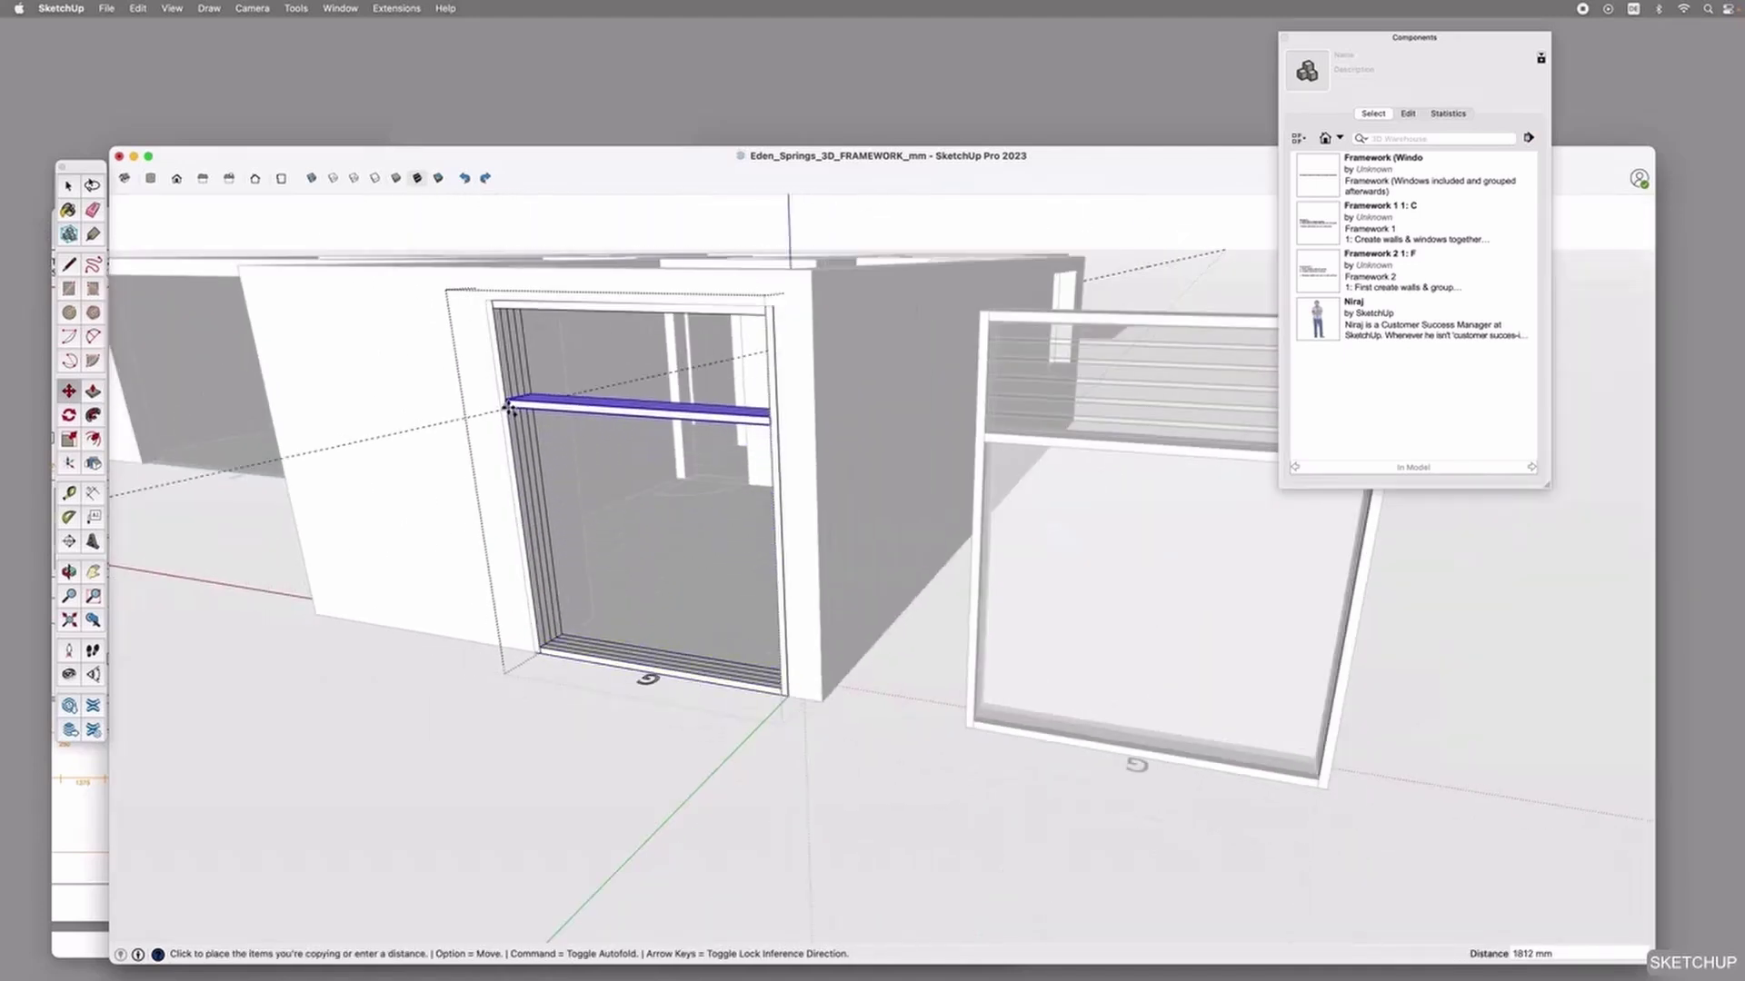
{"action": "scroll", "coordinate": [507, 421], "scroll_direction": "up", "scroll_amount": 4}
{"action": "scroll", "coordinate": [506, 421], "scroll_direction": "up", "scroll_amount": 3}
{"action": "left_click", "coordinate": [510, 378]}
{"action": "scroll", "coordinate": [590, 516], "scroll_direction": "down", "scroll_amount": 5}
Measure the clear height from the middle divider to the top frame and compare it with window G's louvre height in the PDF.
{"action": "key", "text": "t"}
{"action": "scroll", "coordinate": [546, 268], "scroll_direction": "up", "scroll_amount": 4}
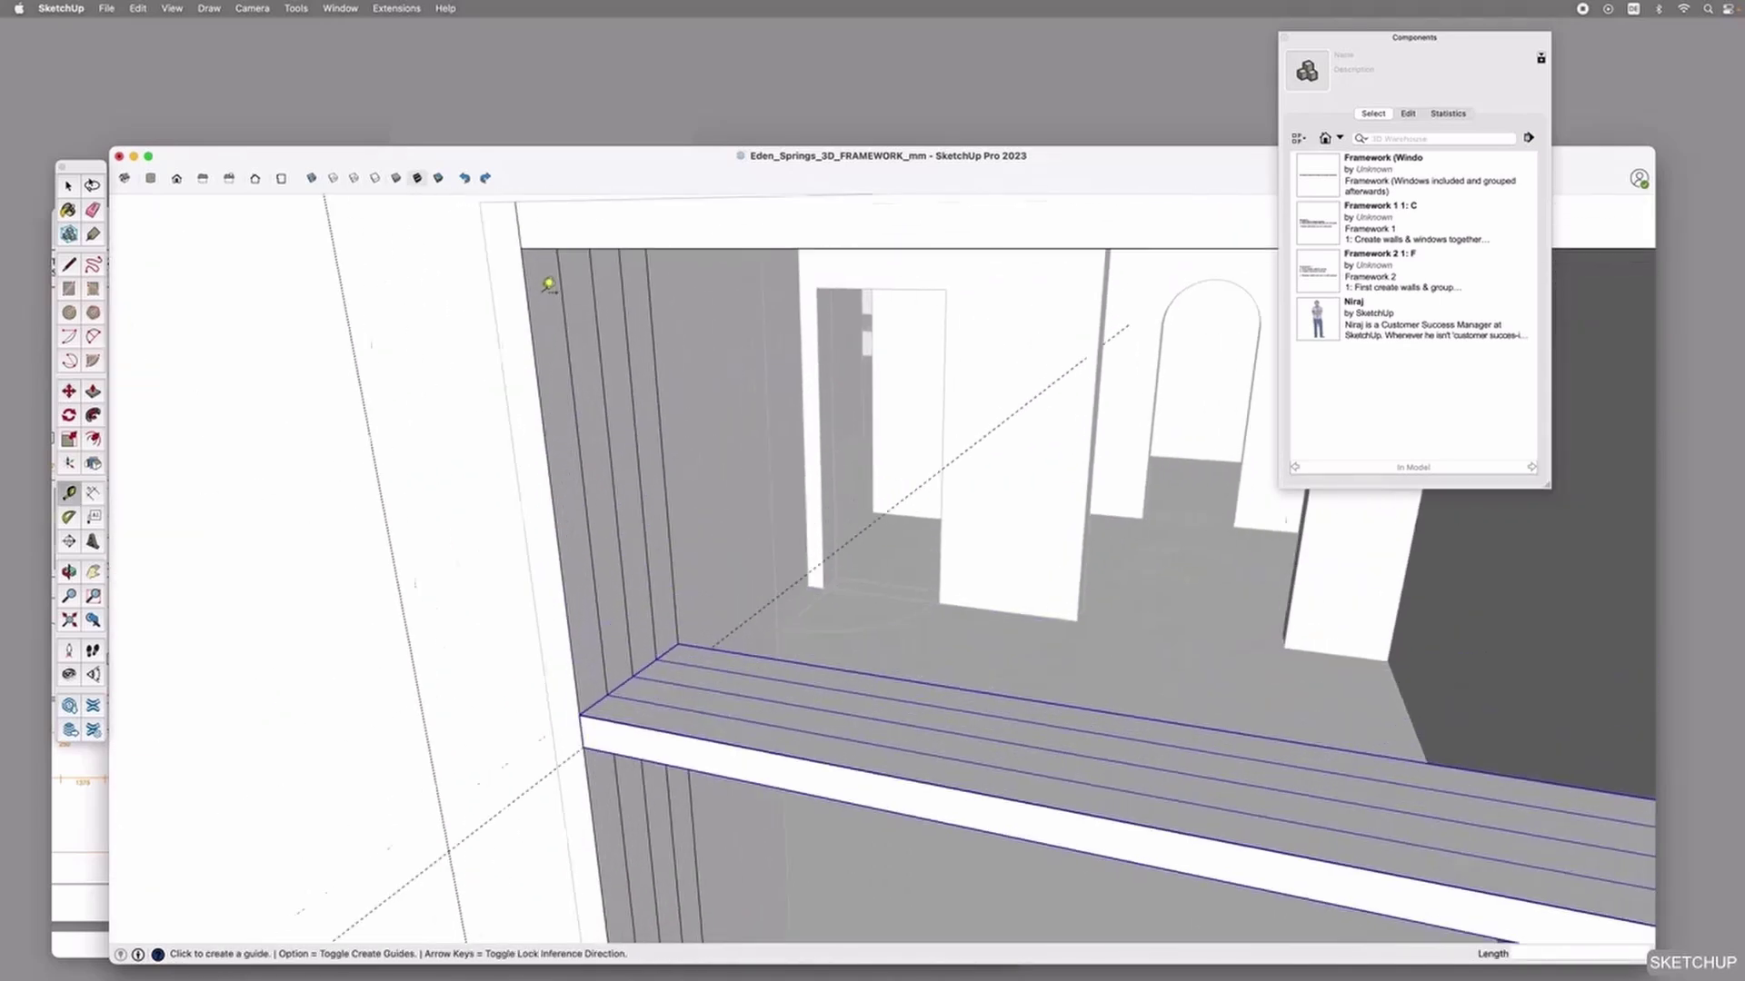
{"action": "left_click", "coordinate": [557, 443]}
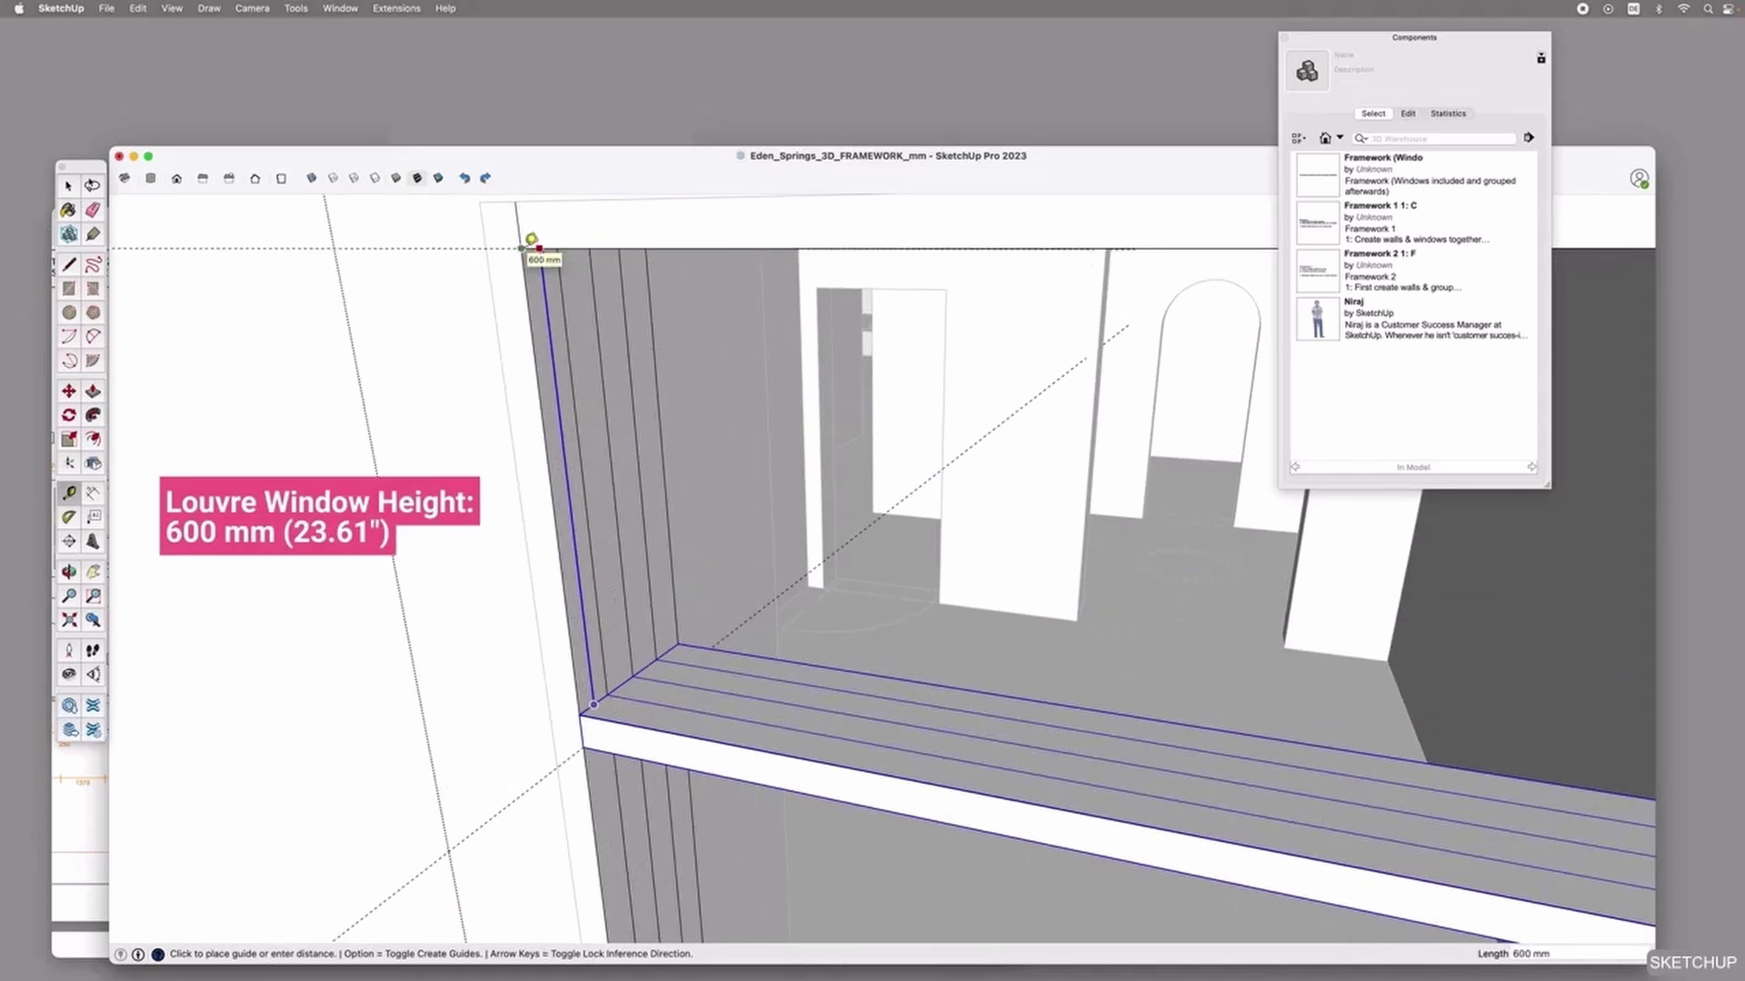
{"action": "left_click", "coordinate": [533, 241]}
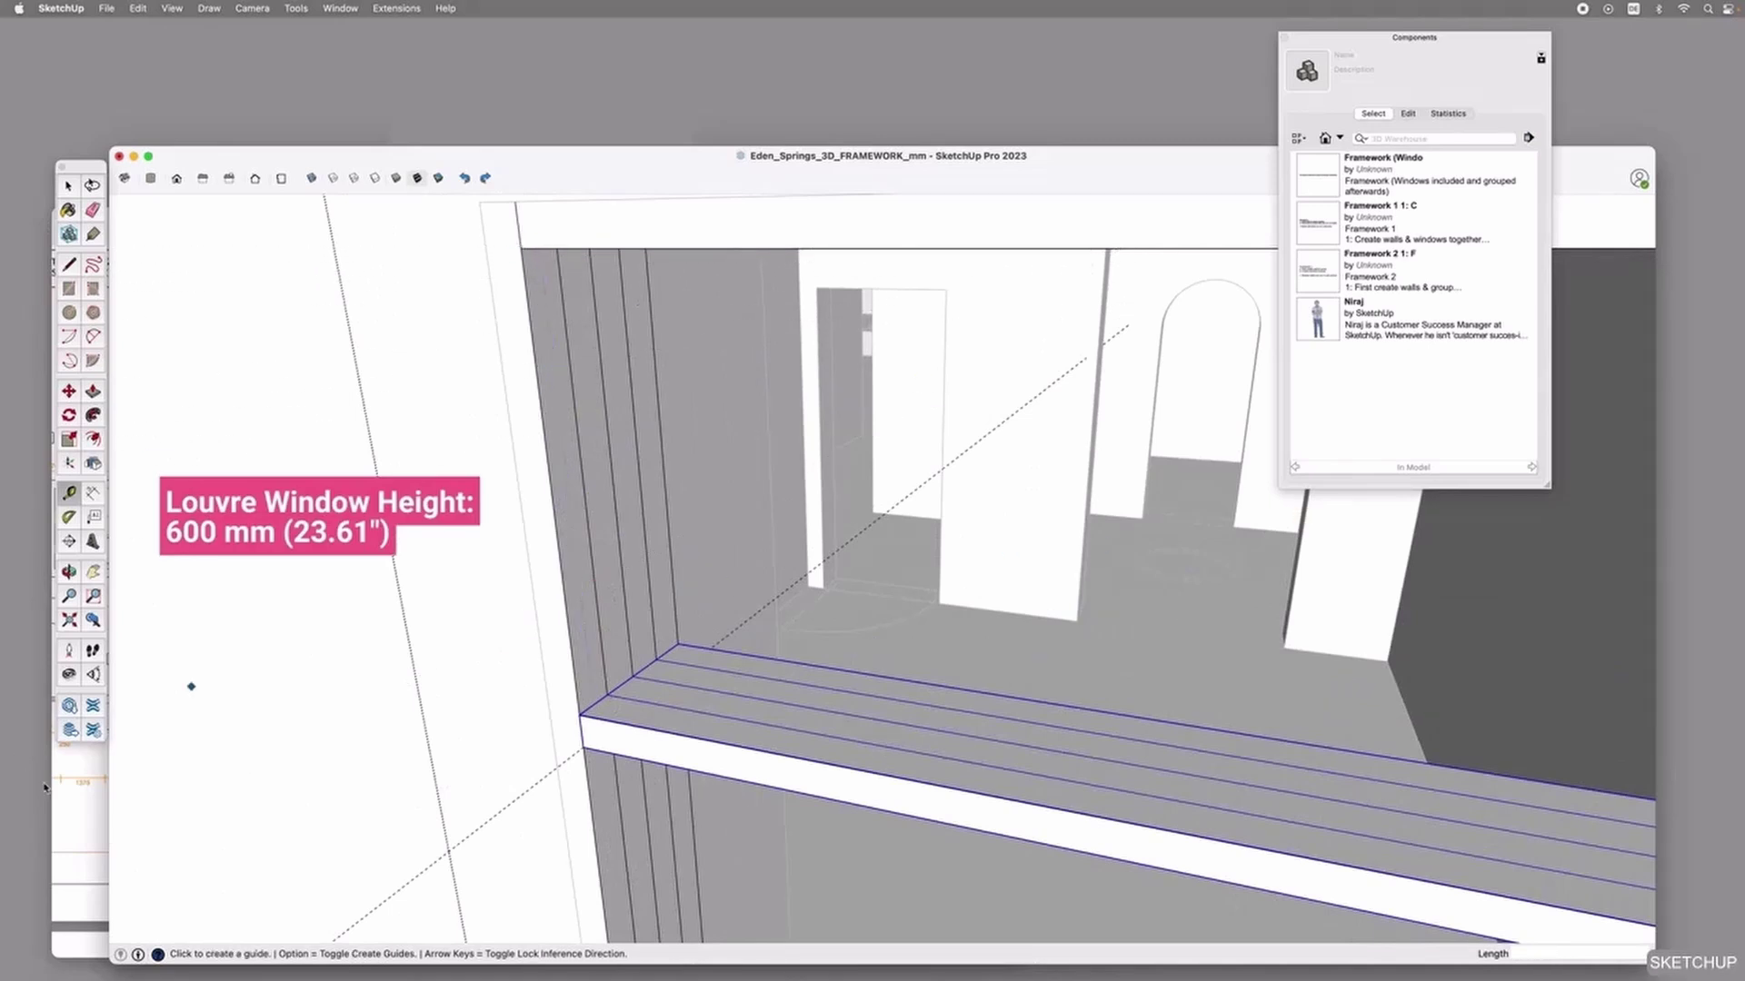
{"action": "key", "text": "super+Tab"}
{"action": "left_click_drag", "start_coordinate": [720, 411], "coordinate": [751, 411]}
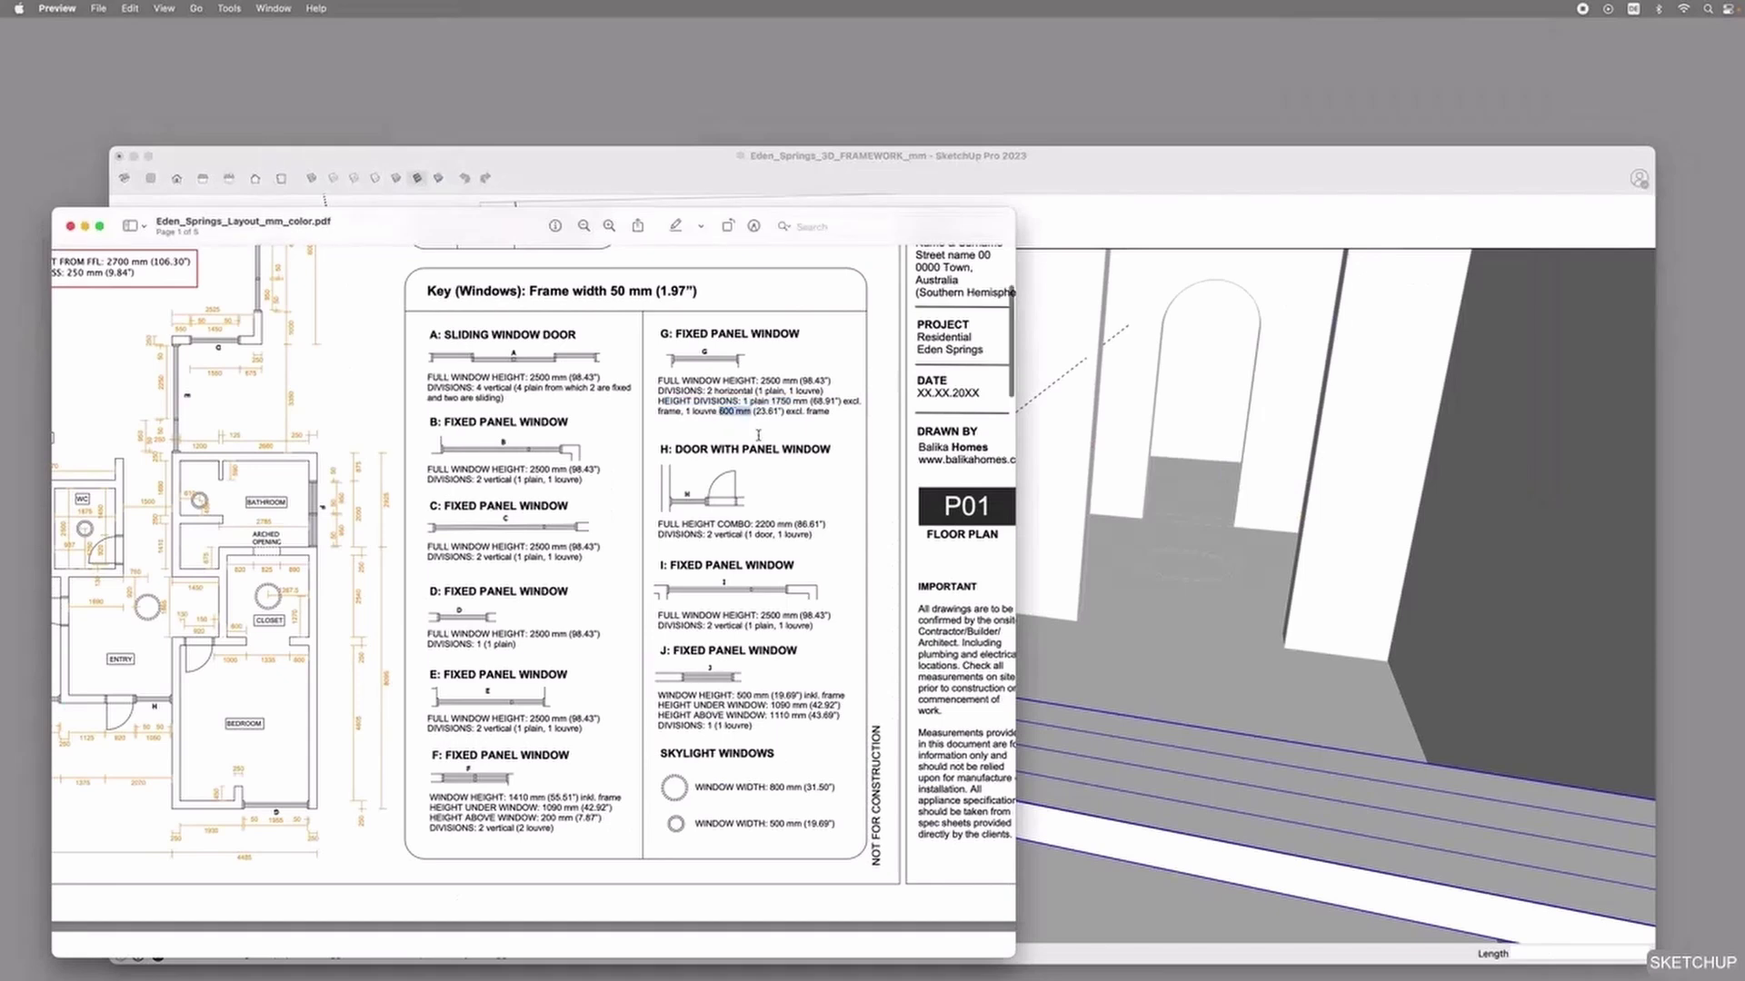
{"action": "key", "text": "super+Tab"}
Delete the copied middle divider from opening G.
{"action": "scroll", "coordinate": [693, 708], "scroll_direction": "down", "scroll_amount": 5}
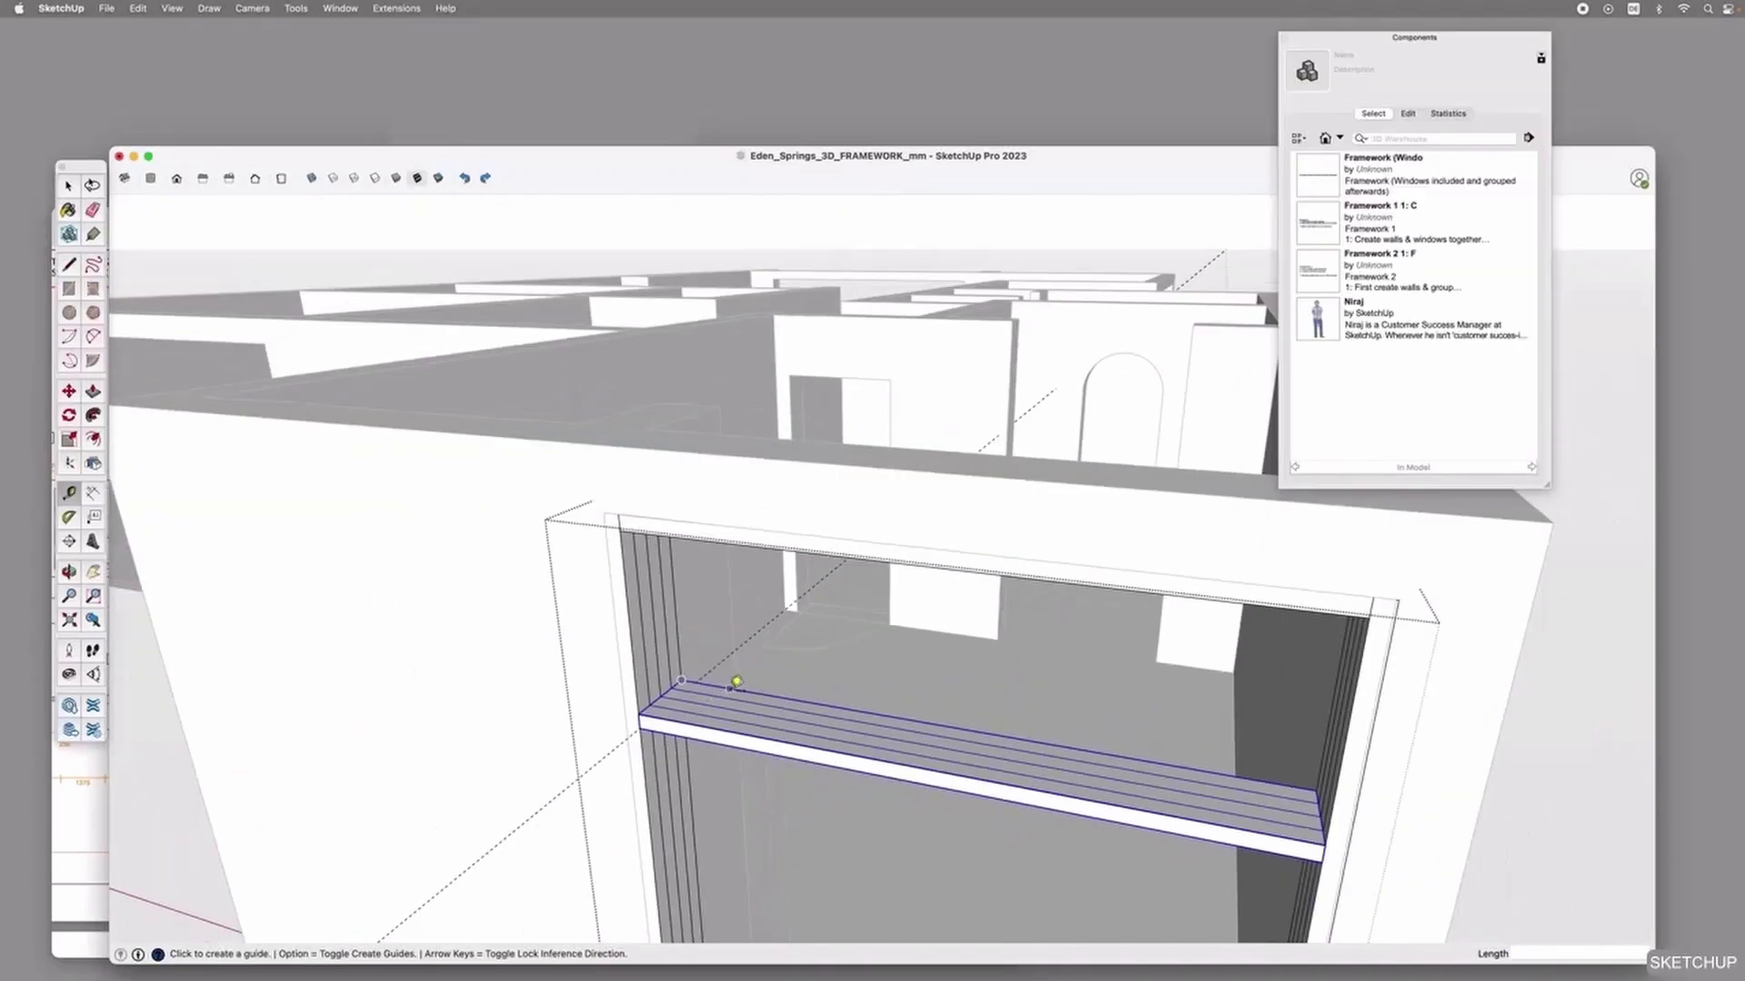
{"action": "key", "text": "o"}
{"action": "left_click_drag", "start_coordinate": [771, 758], "coordinate": [725, 609], "text": "shift"}
{"action": "scroll", "coordinate": [760, 572], "scroll_direction": "up", "scroll_amount": 2}
{"action": "key", "text": "space"}
{"action": "key", "text": "Delete"}
Copy the bottom frame piece of opening G 1800 mm straight up to form the middle divider.
{"action": "left_click", "coordinate": [674, 854]}
{"action": "key", "text": "m"}
{"action": "scroll", "coordinate": [674, 853], "scroll_direction": "up", "scroll_amount": 1}
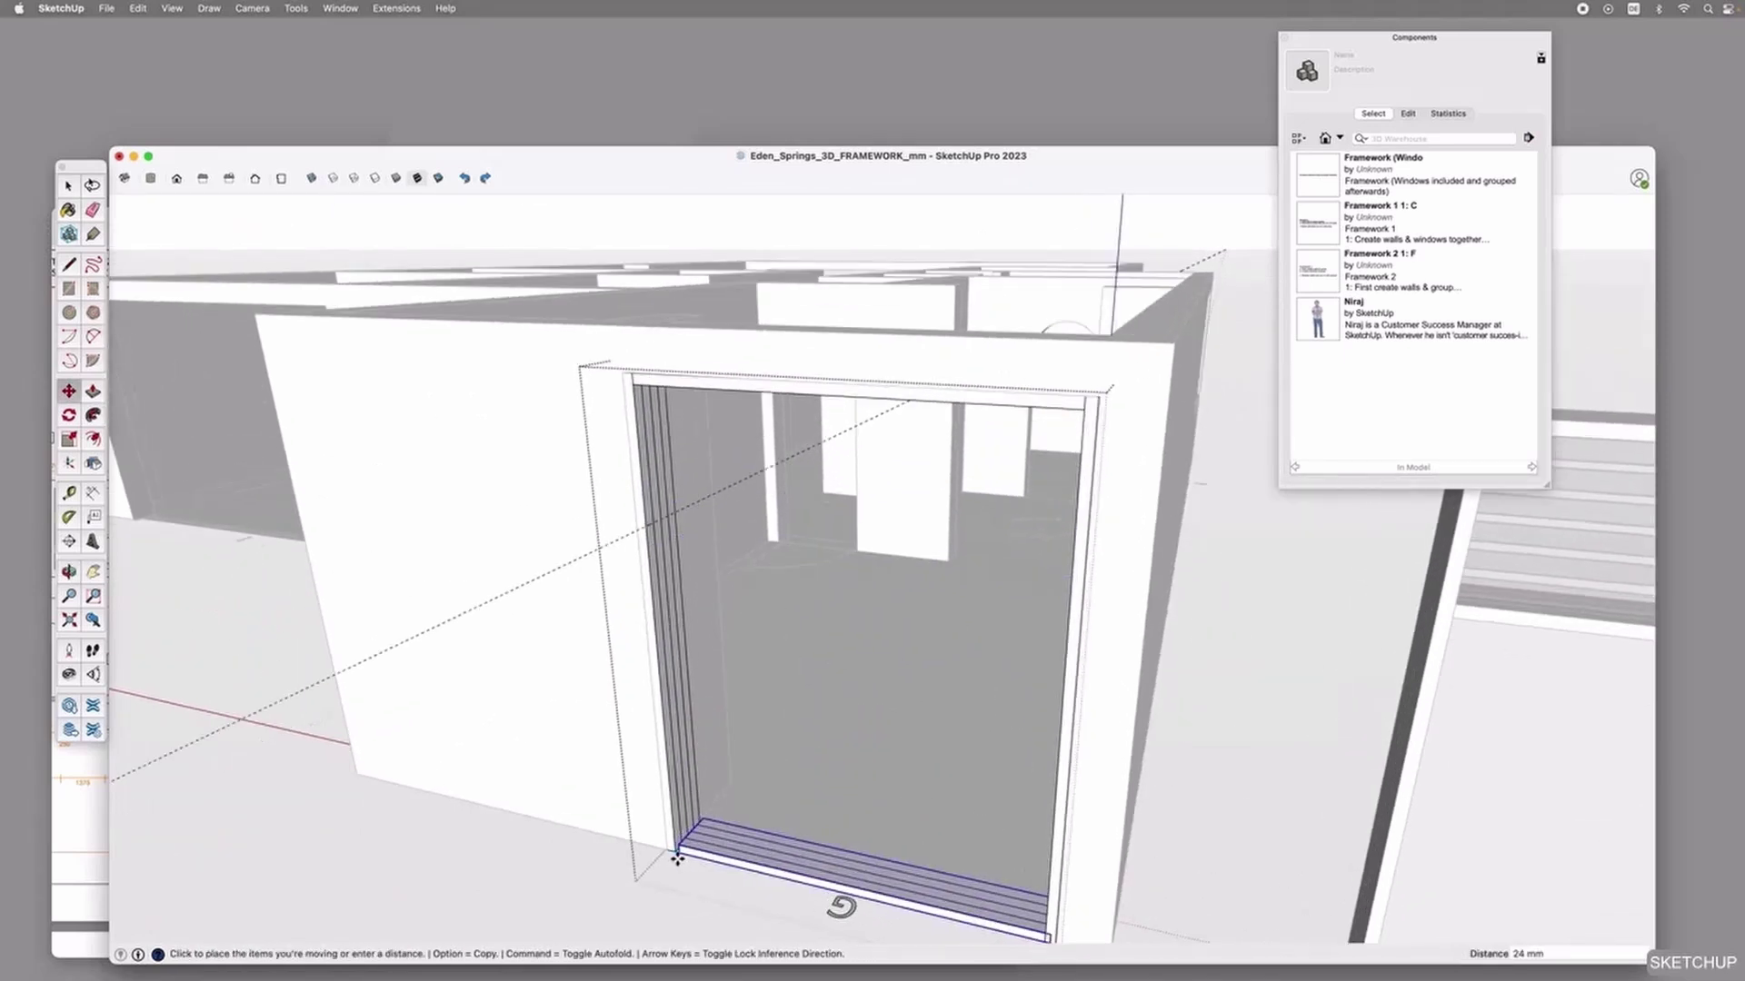
{"action": "left_click", "coordinate": [674, 852]}
{"action": "key", "text": "alt"}
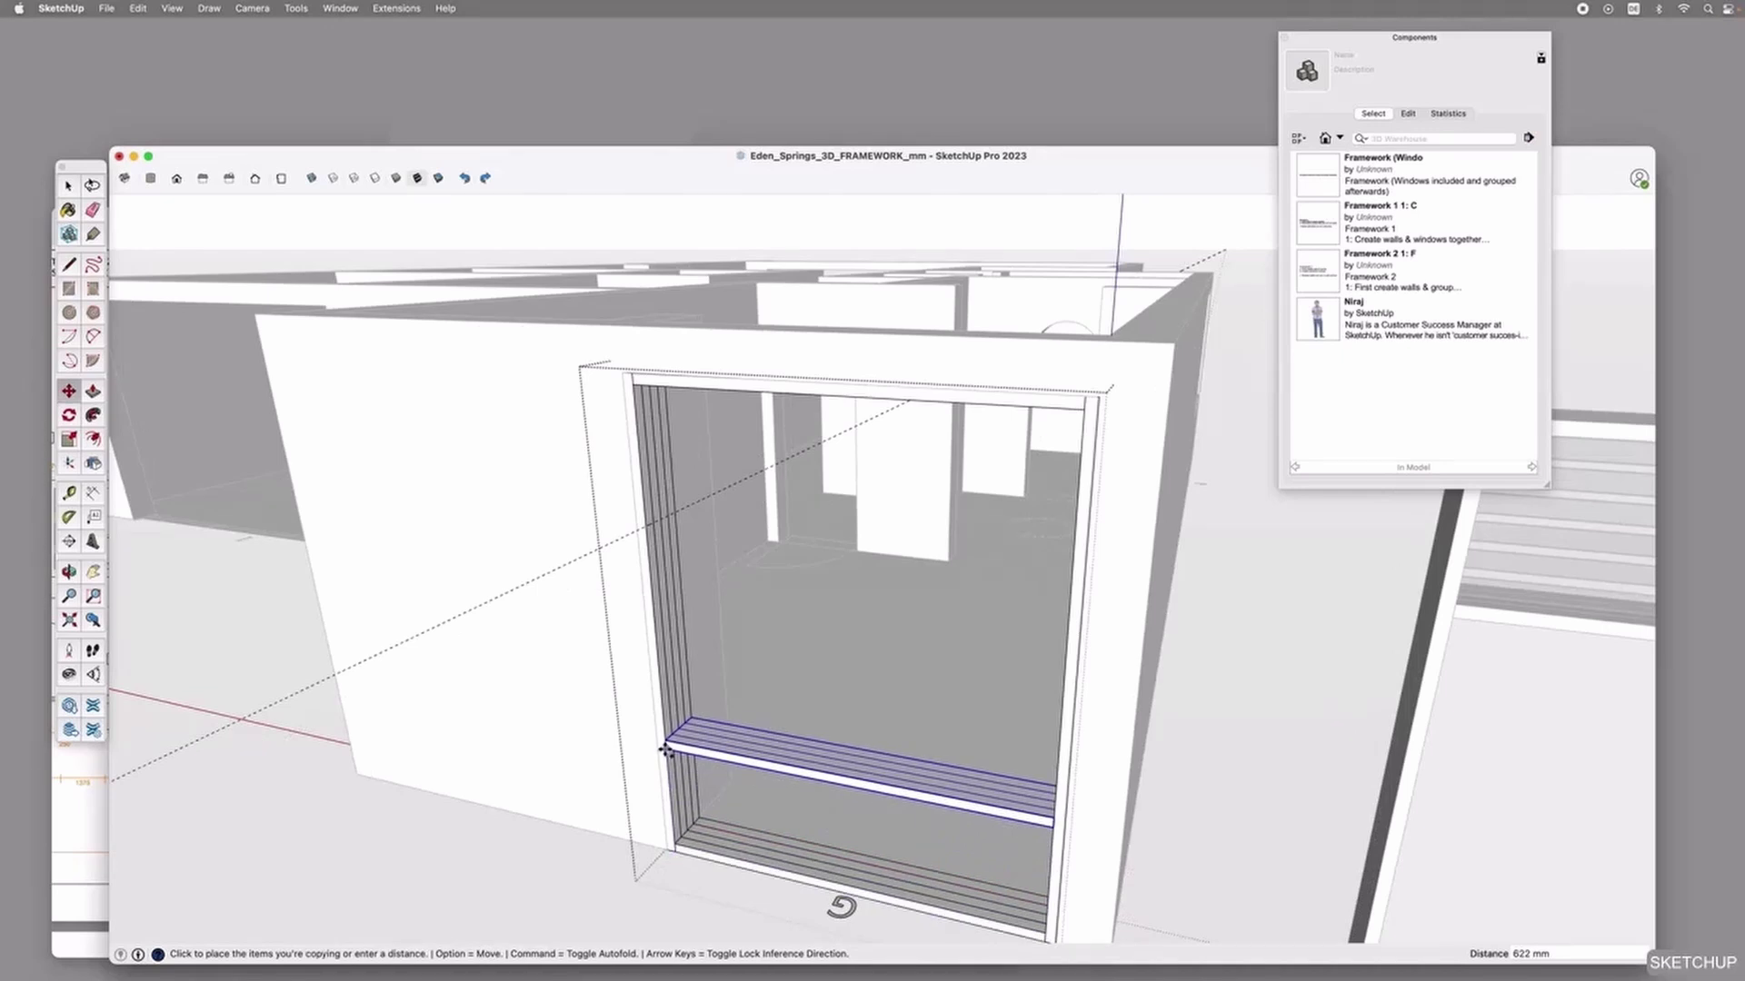
{"action": "type", "text": "1800"}
{"action": "key", "text": "Return"}
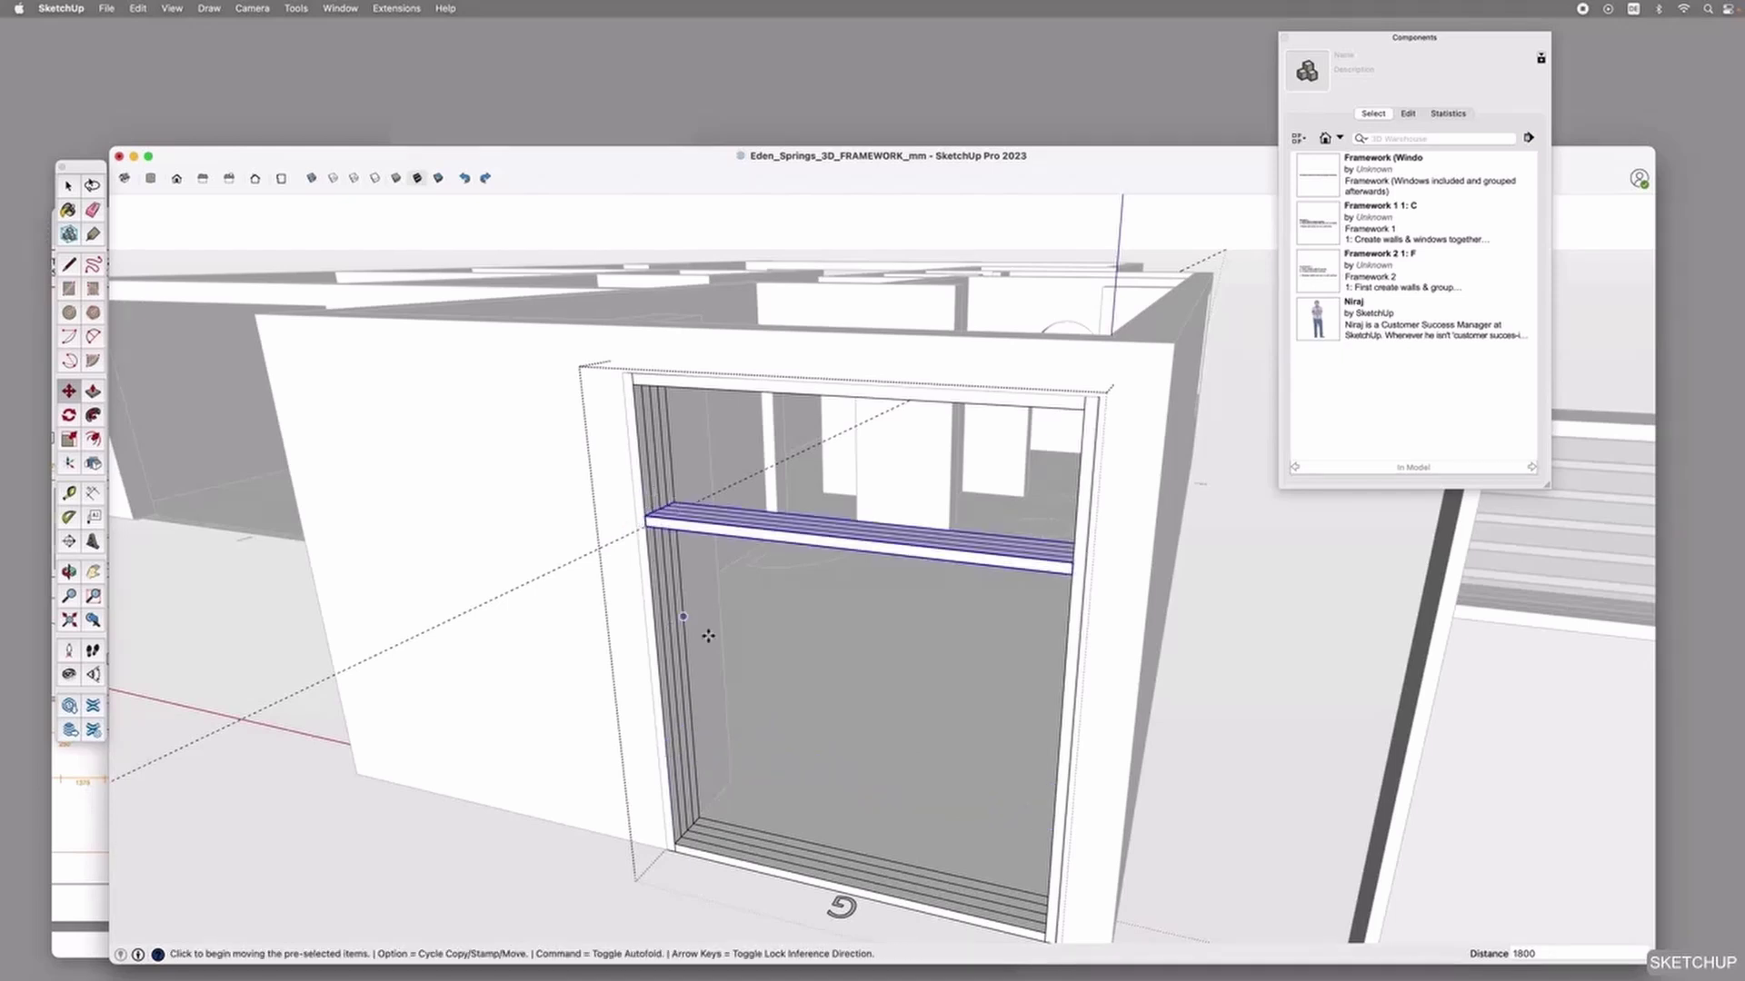
{"action": "key", "text": "space"}
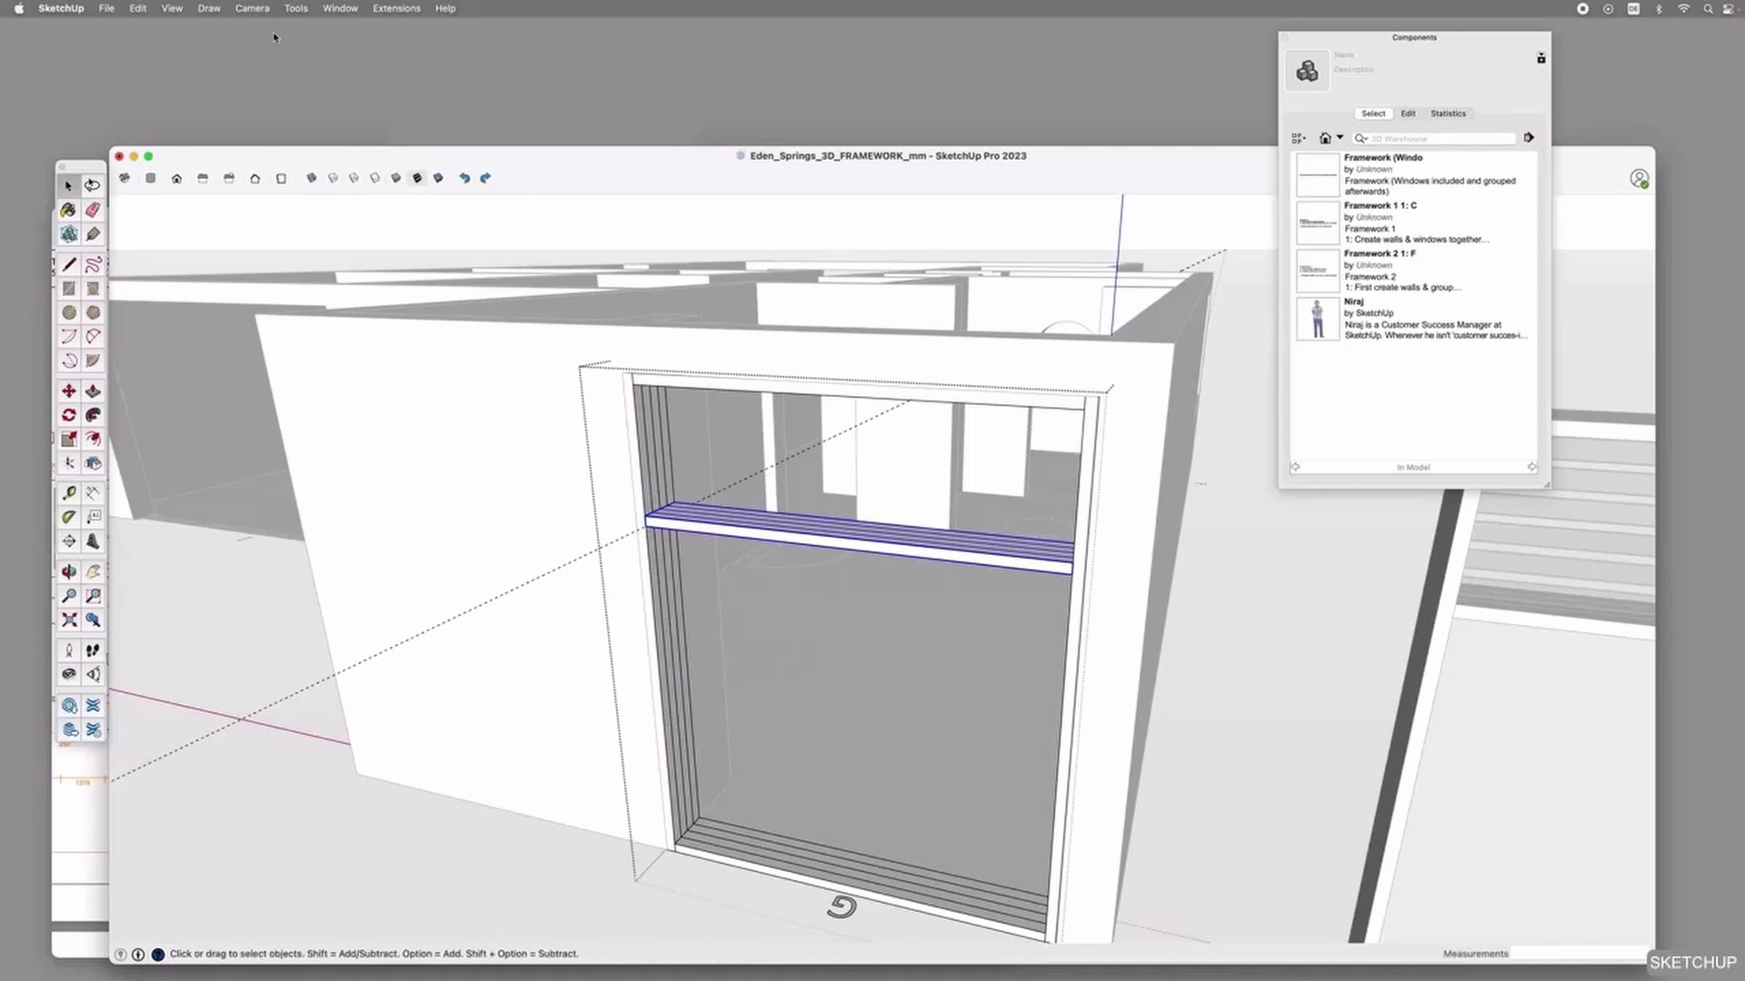
Delete all guides from the model.
{"action": "left_click", "coordinate": [138, 9]}
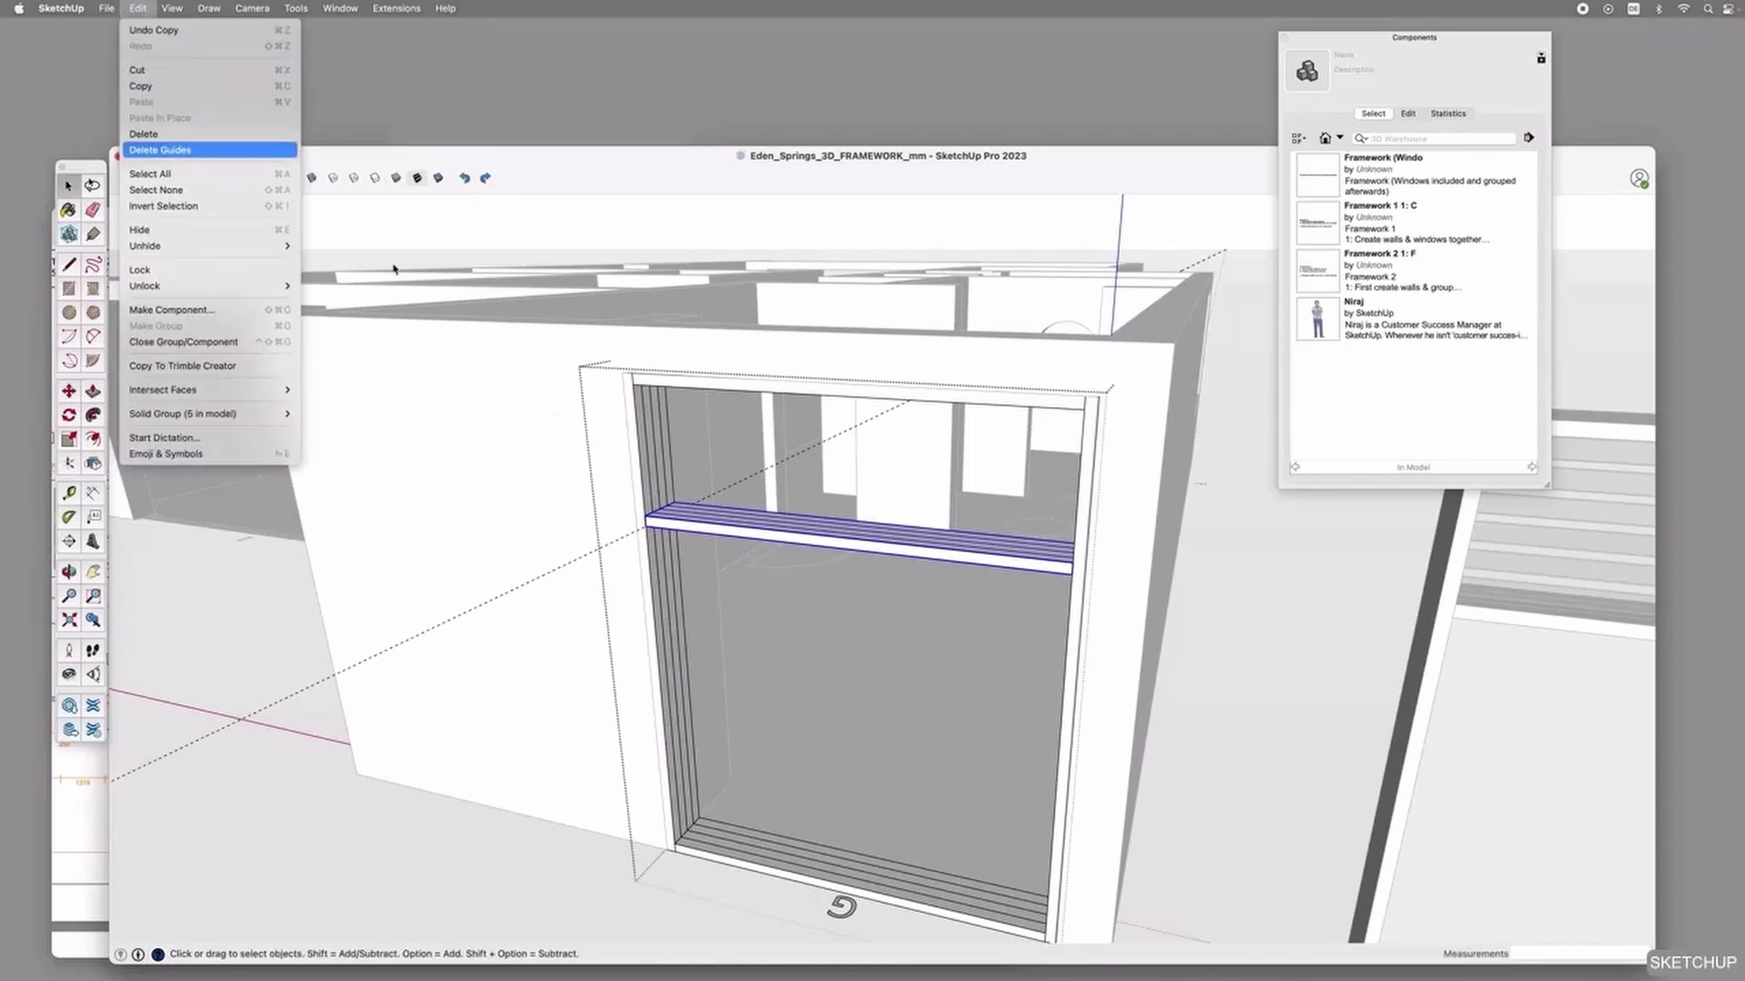
{"action": "left_click", "coordinate": [159, 147]}
Draw a rectangle filling opening G from the middle divider's lower corner to the opposite corner at the bottom frame.
{"action": "key", "text": "o"}
{"action": "left_click_drag", "start_coordinate": [923, 643], "coordinate": [779, 572]}
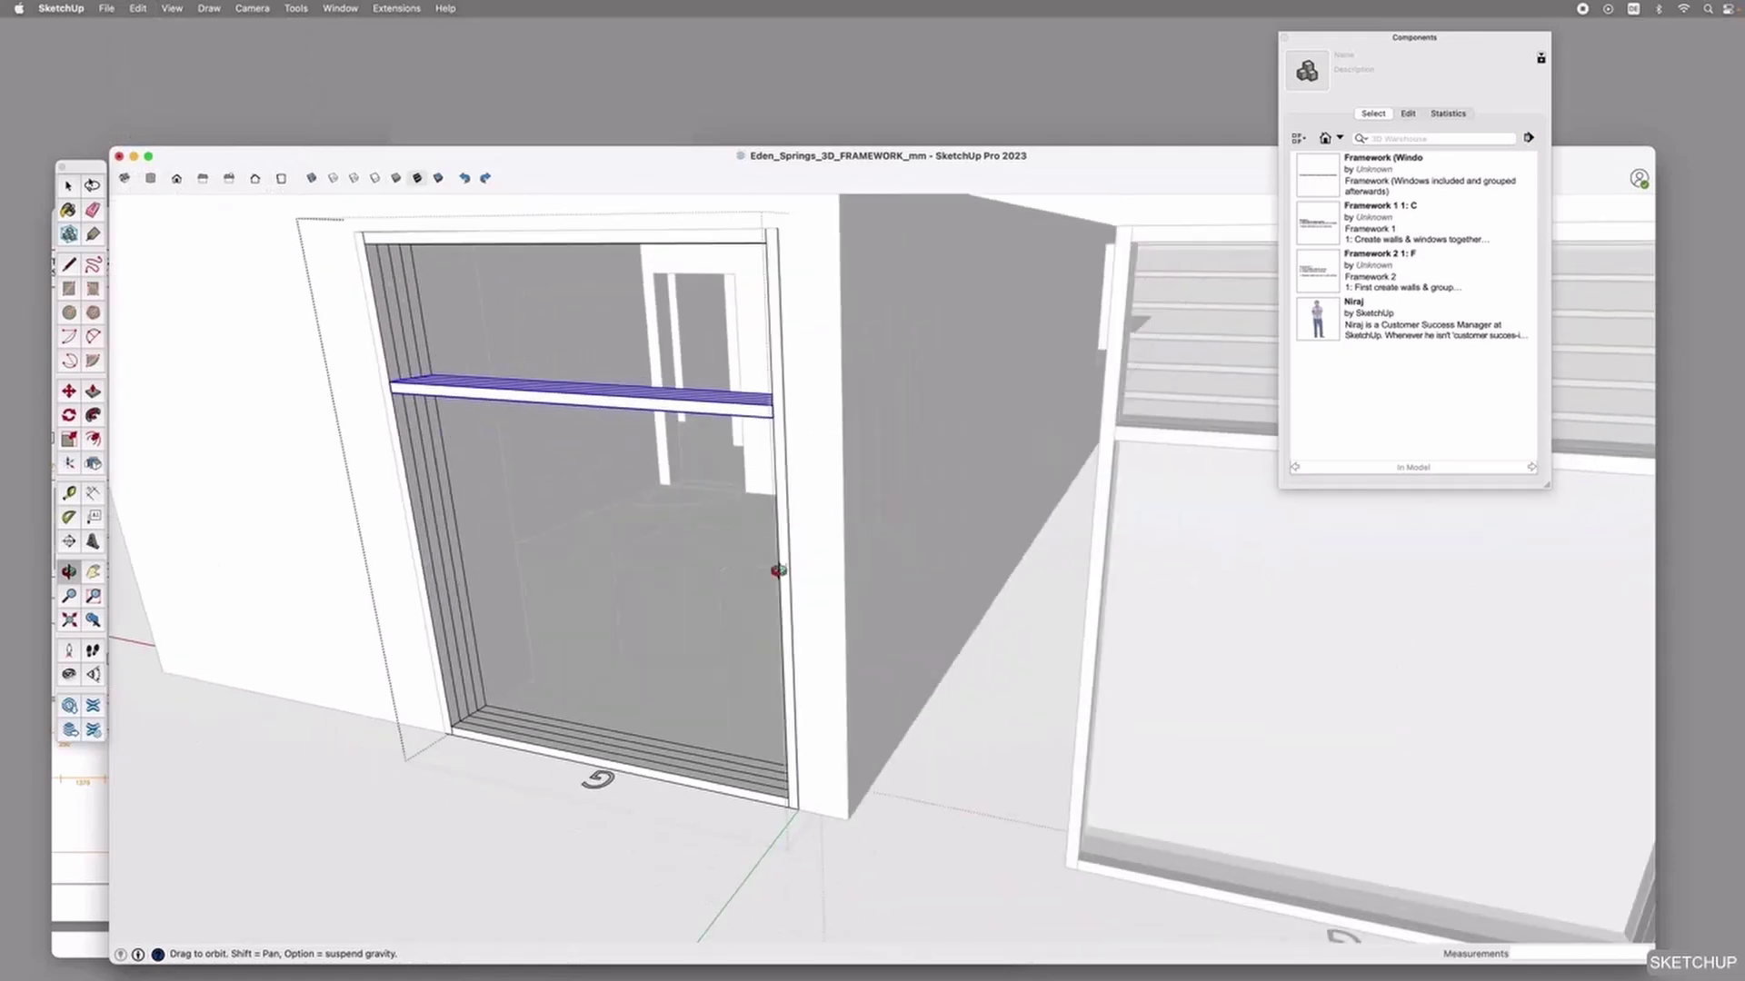
{"action": "scroll", "coordinate": [779, 572], "scroll_direction": "down", "scroll_amount": 4}
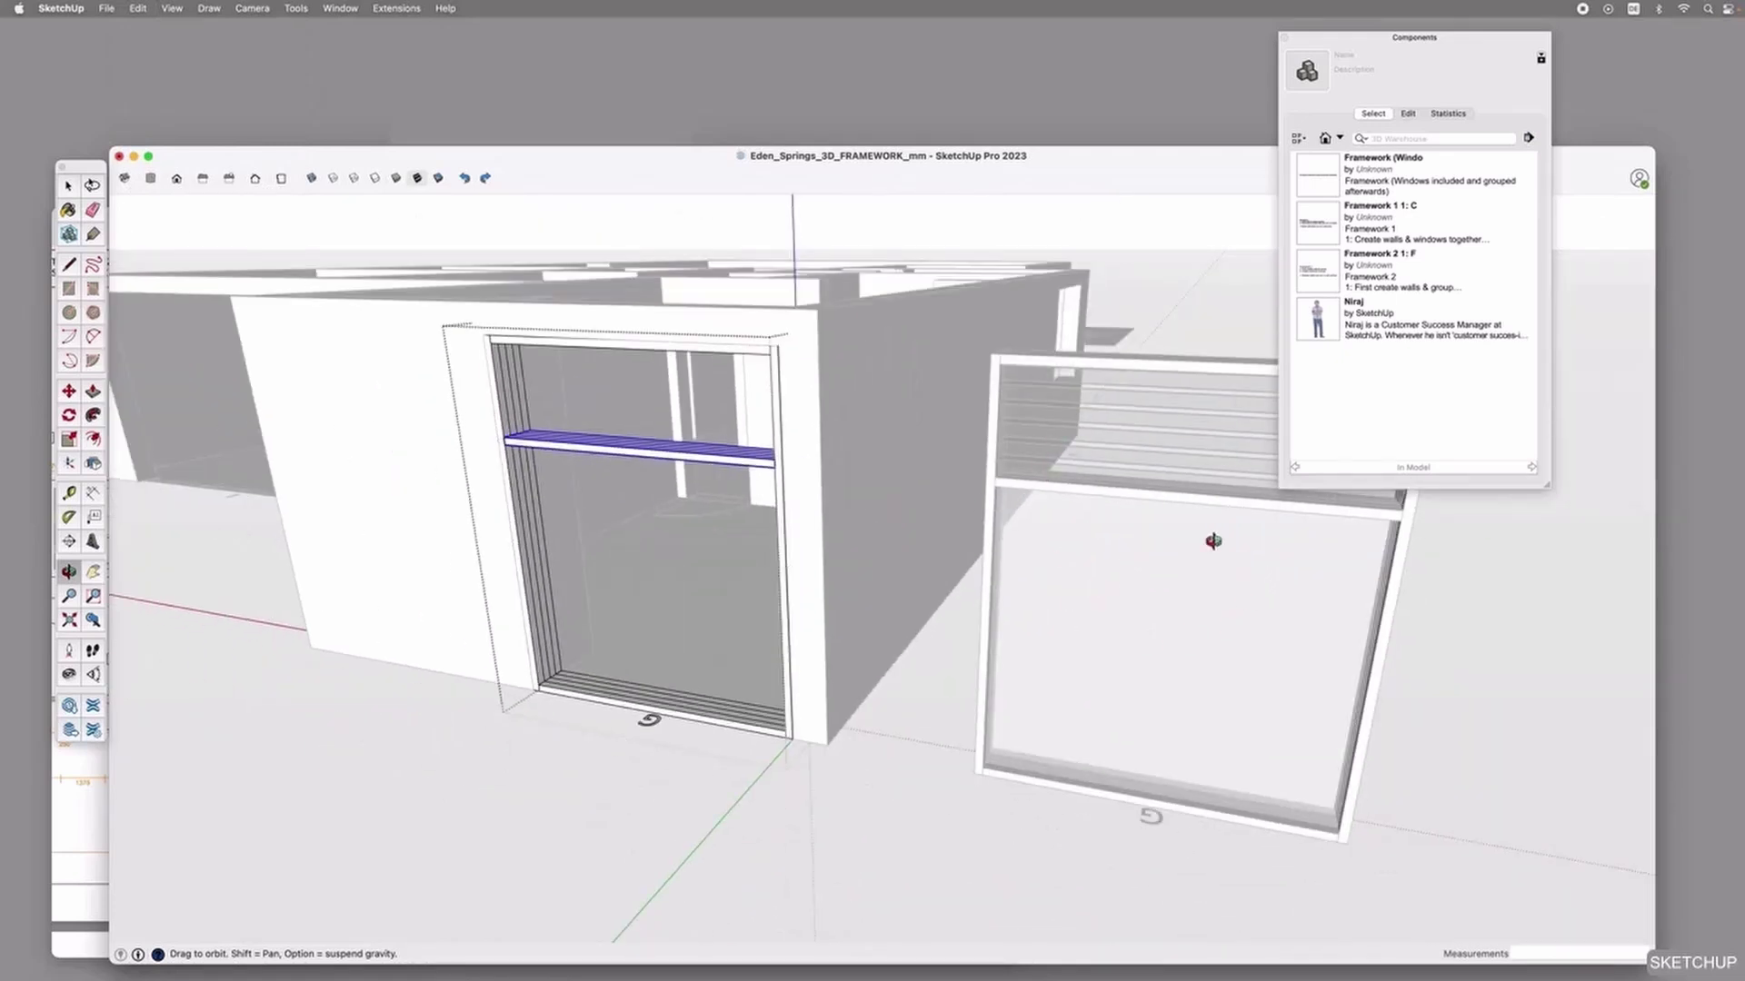
{"action": "scroll", "coordinate": [527, 511], "scroll_direction": "up", "scroll_amount": 5}
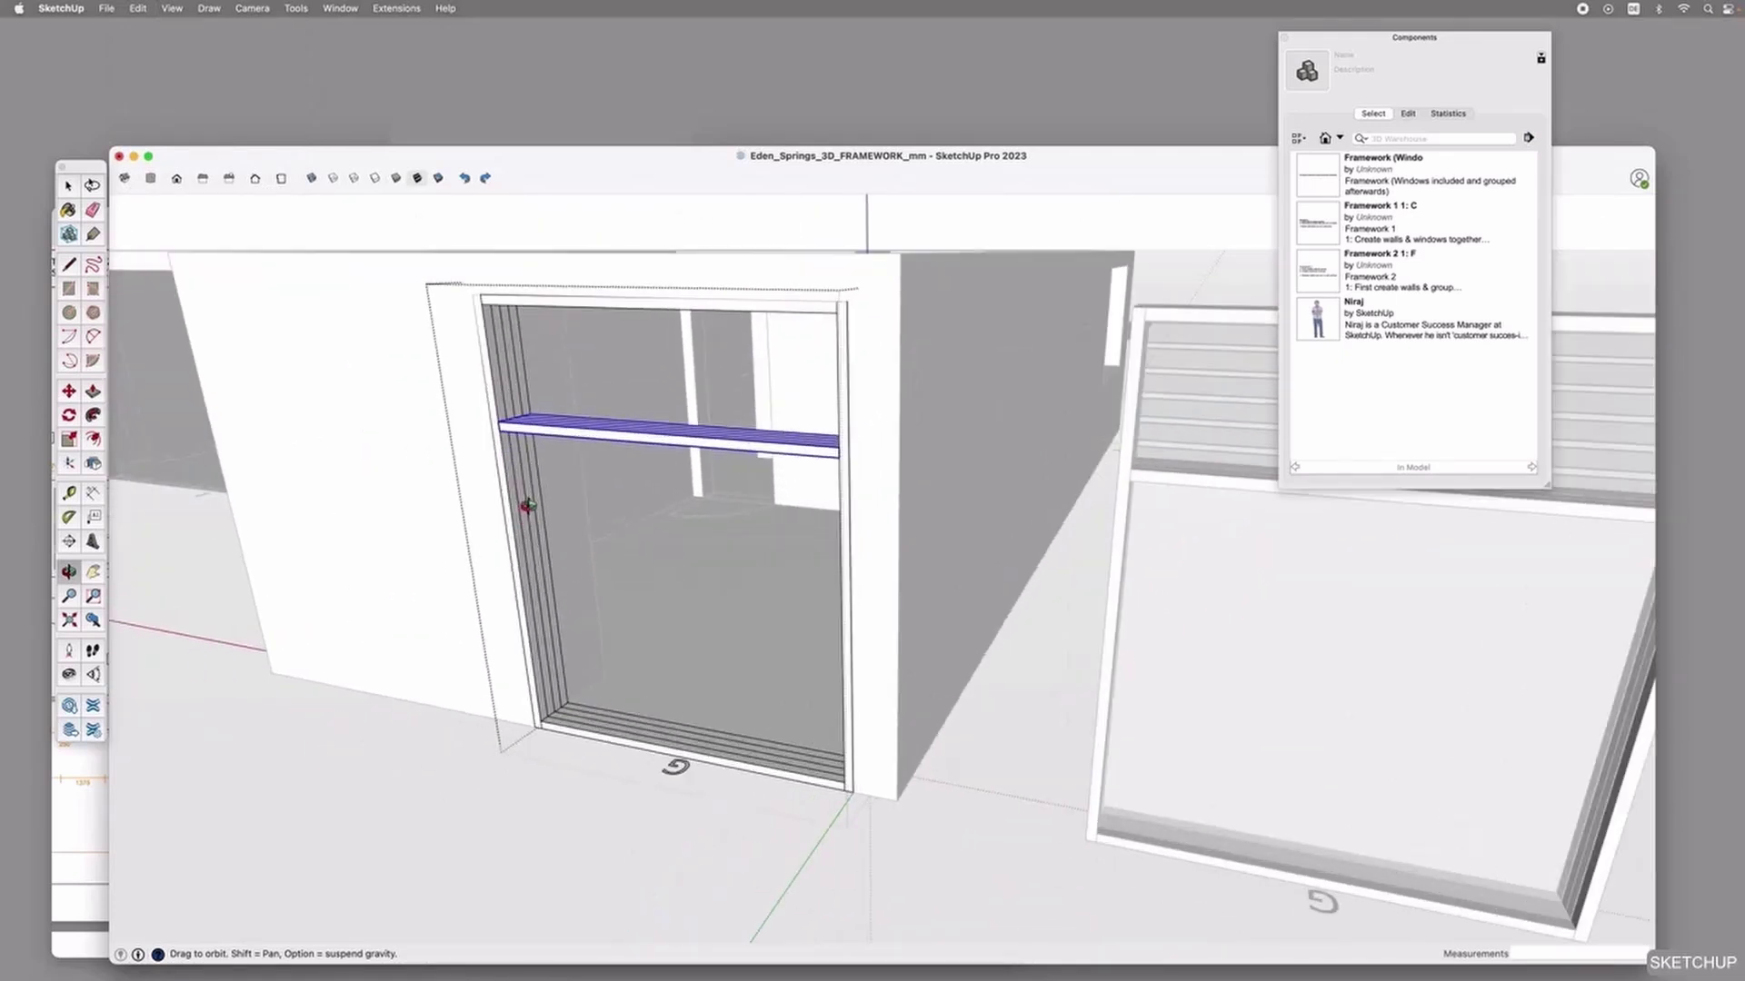
{"action": "key", "text": "r"}
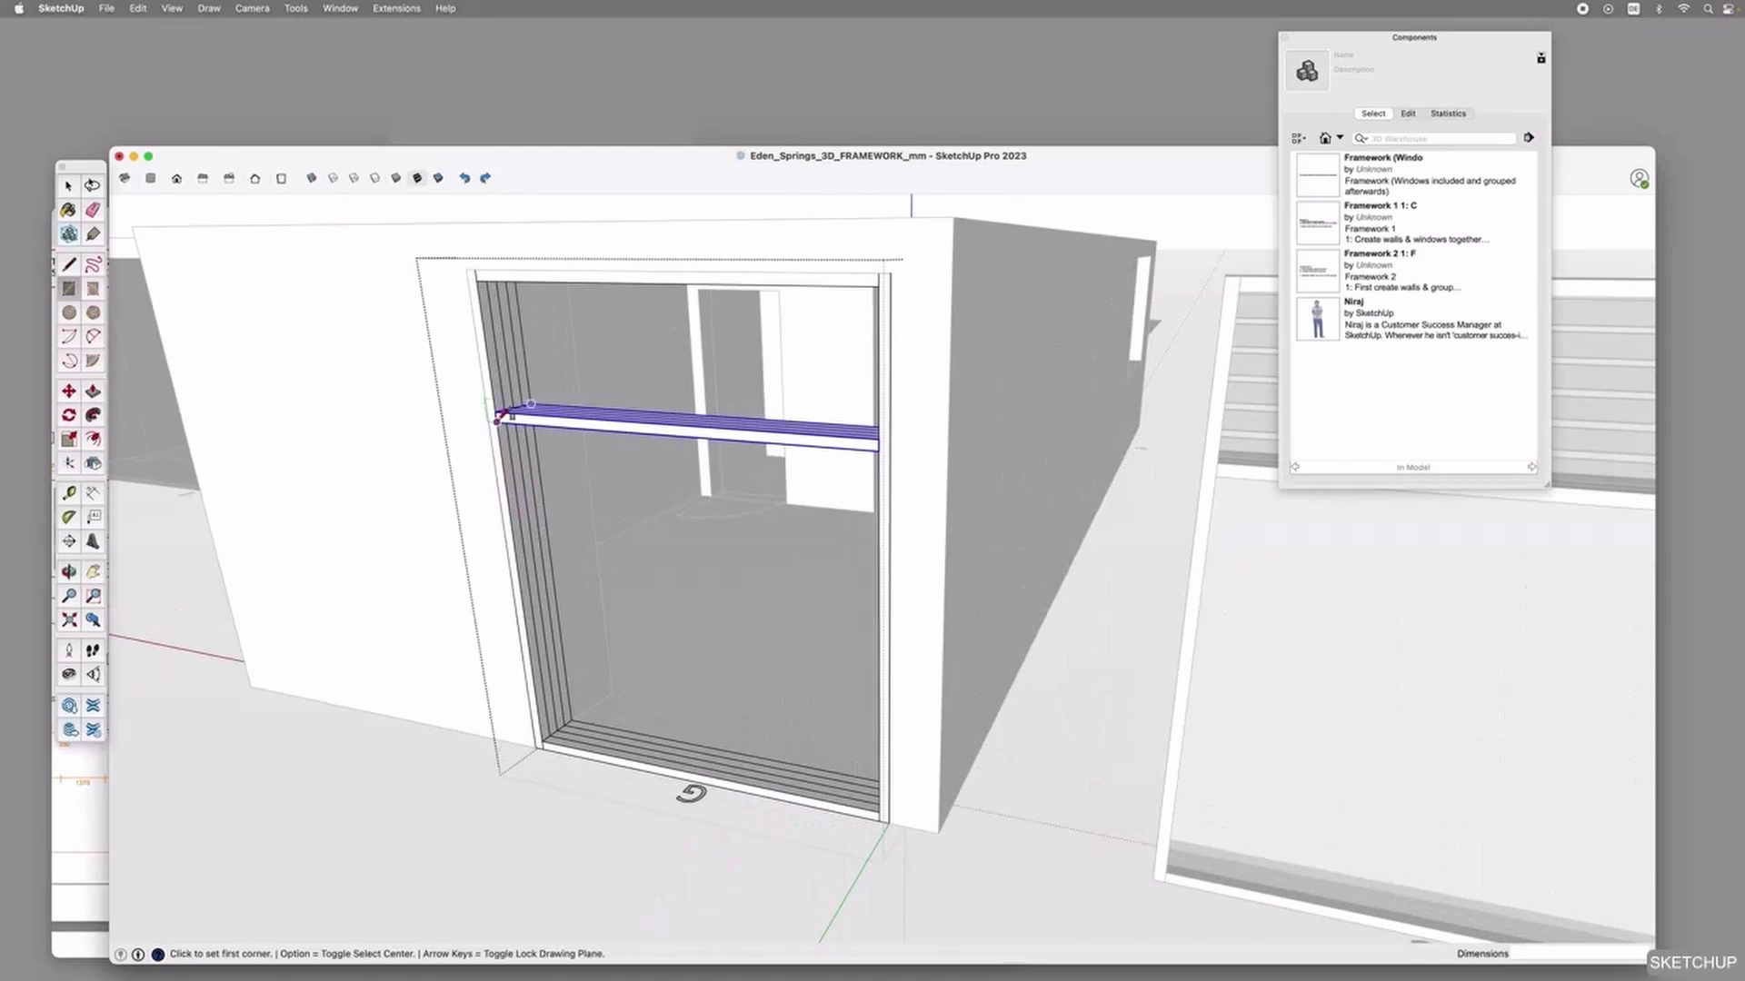
{"action": "left_click", "coordinate": [497, 420]}
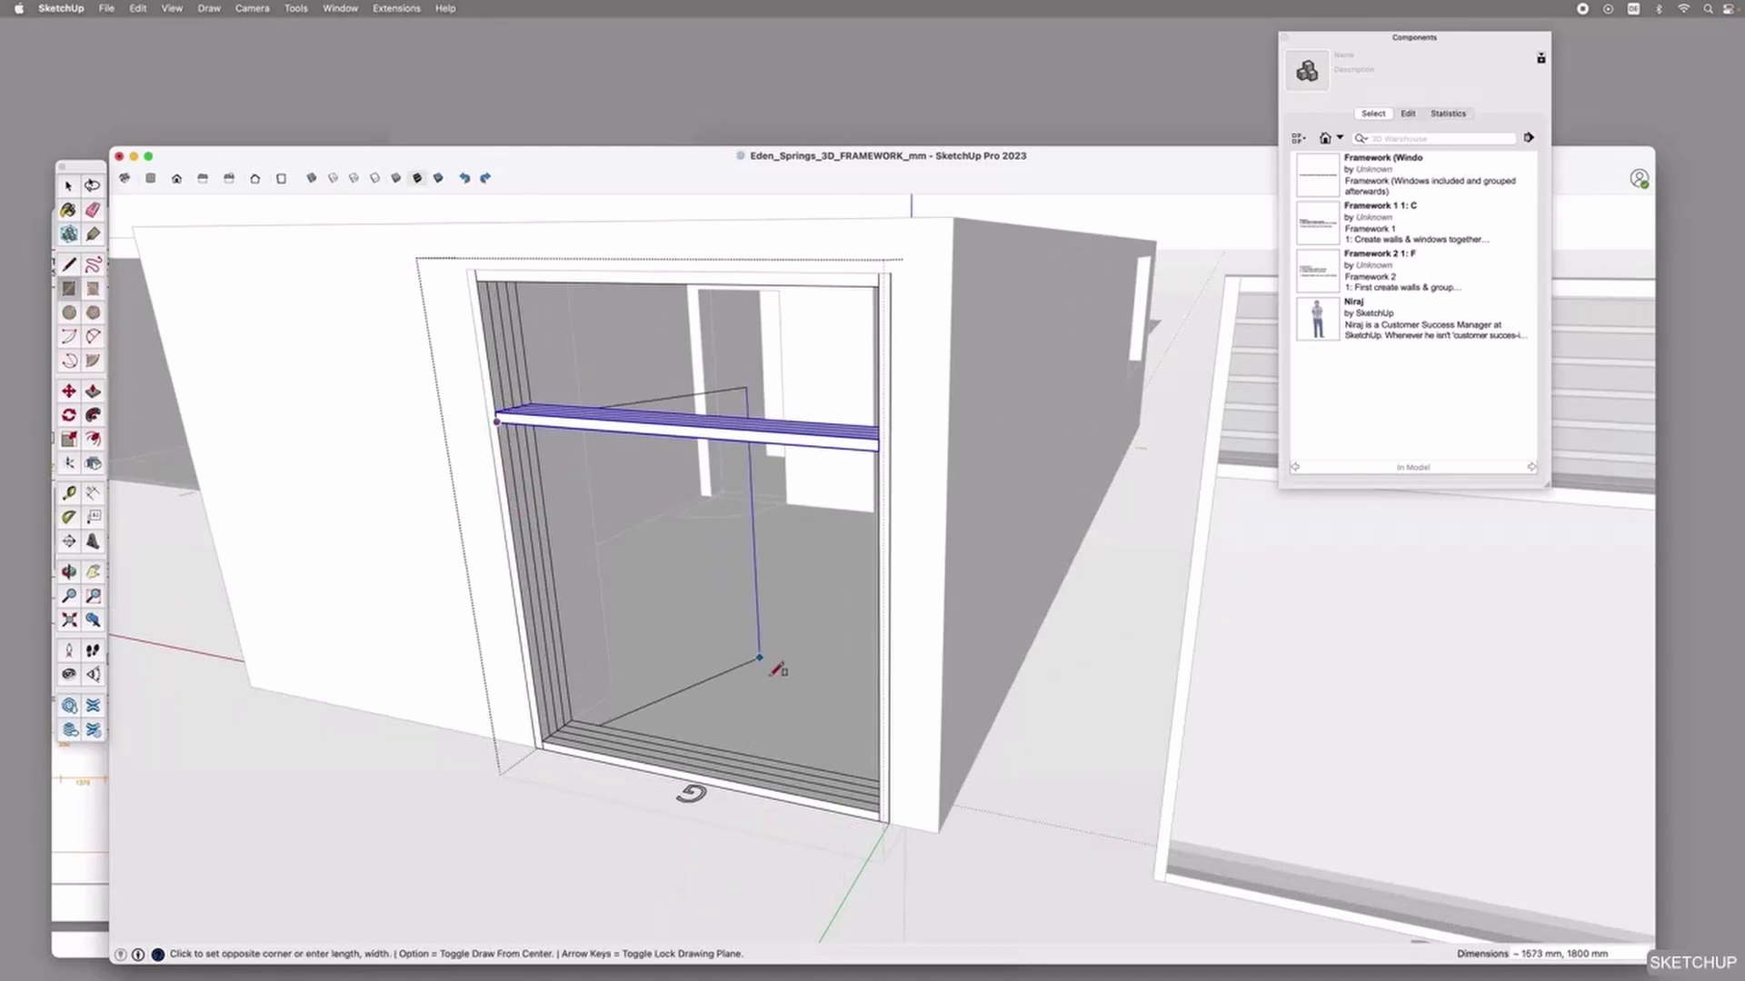
{"action": "left_click", "coordinate": [881, 810]}
{"action": "key", "text": "space"}
{"action": "left_click", "coordinate": [537, 505]}
{"action": "double_click", "coordinate": [535, 442]}
{"action": "key", "text": "m"}
{"action": "left_click", "coordinate": [552, 452]}
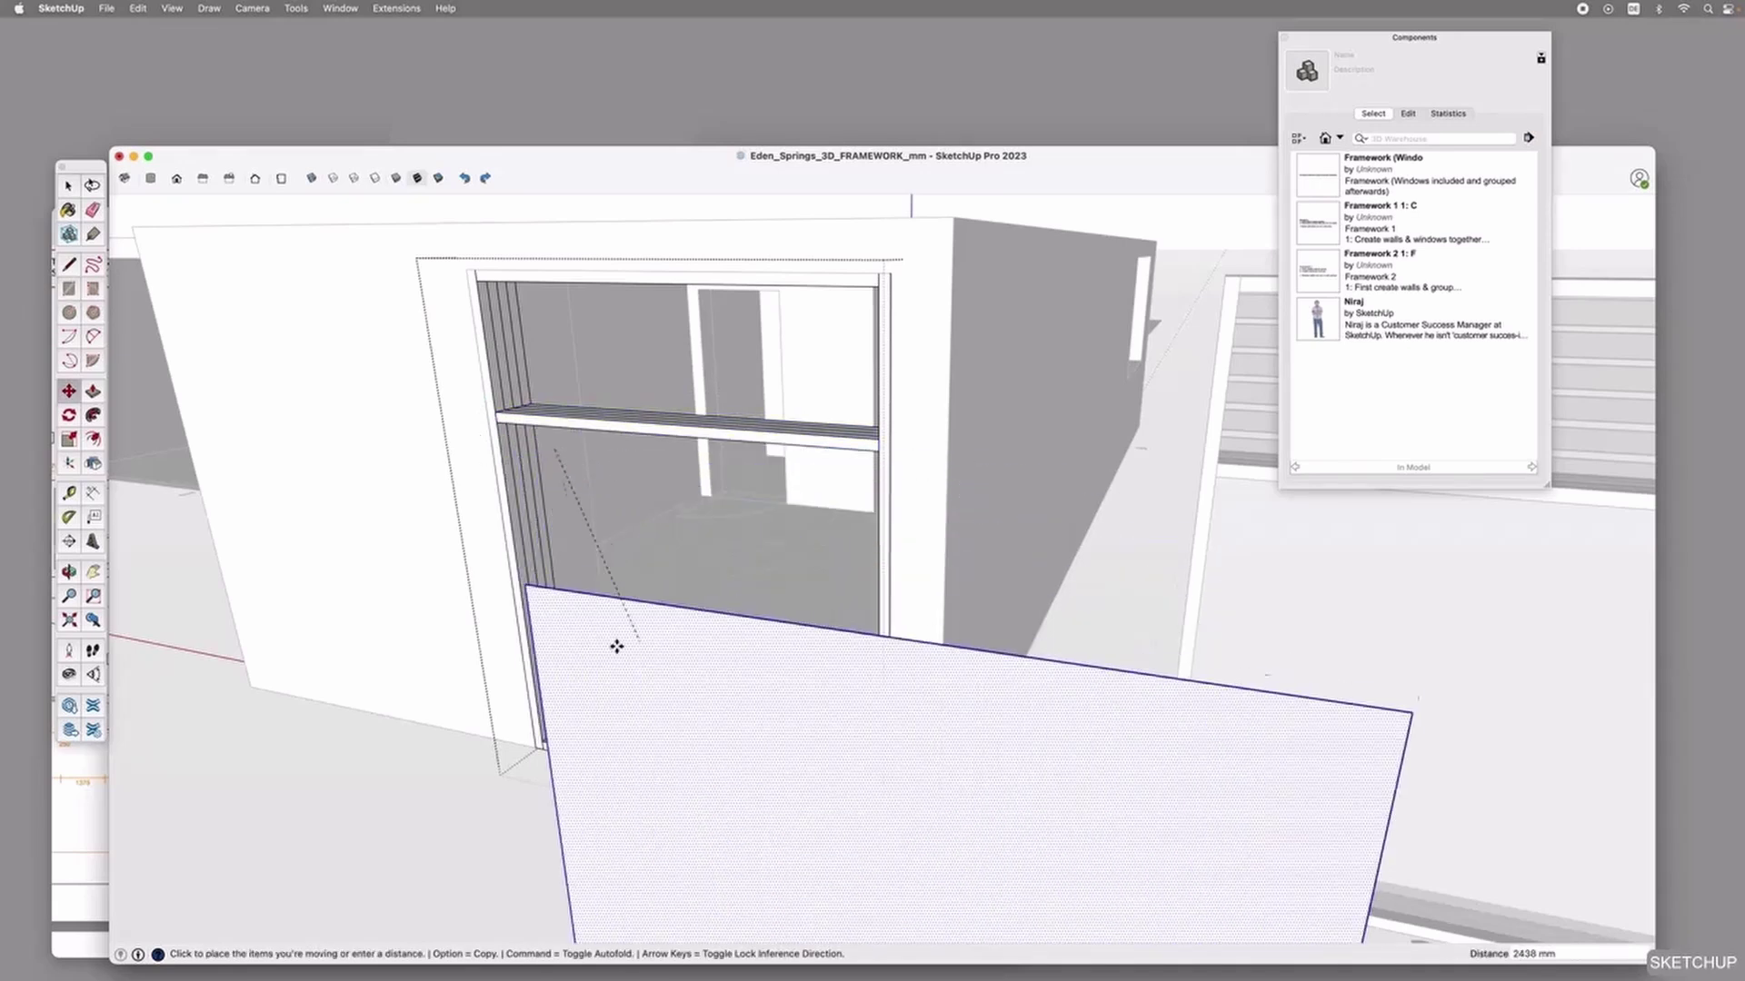
{"action": "key", "text": "Escape"}
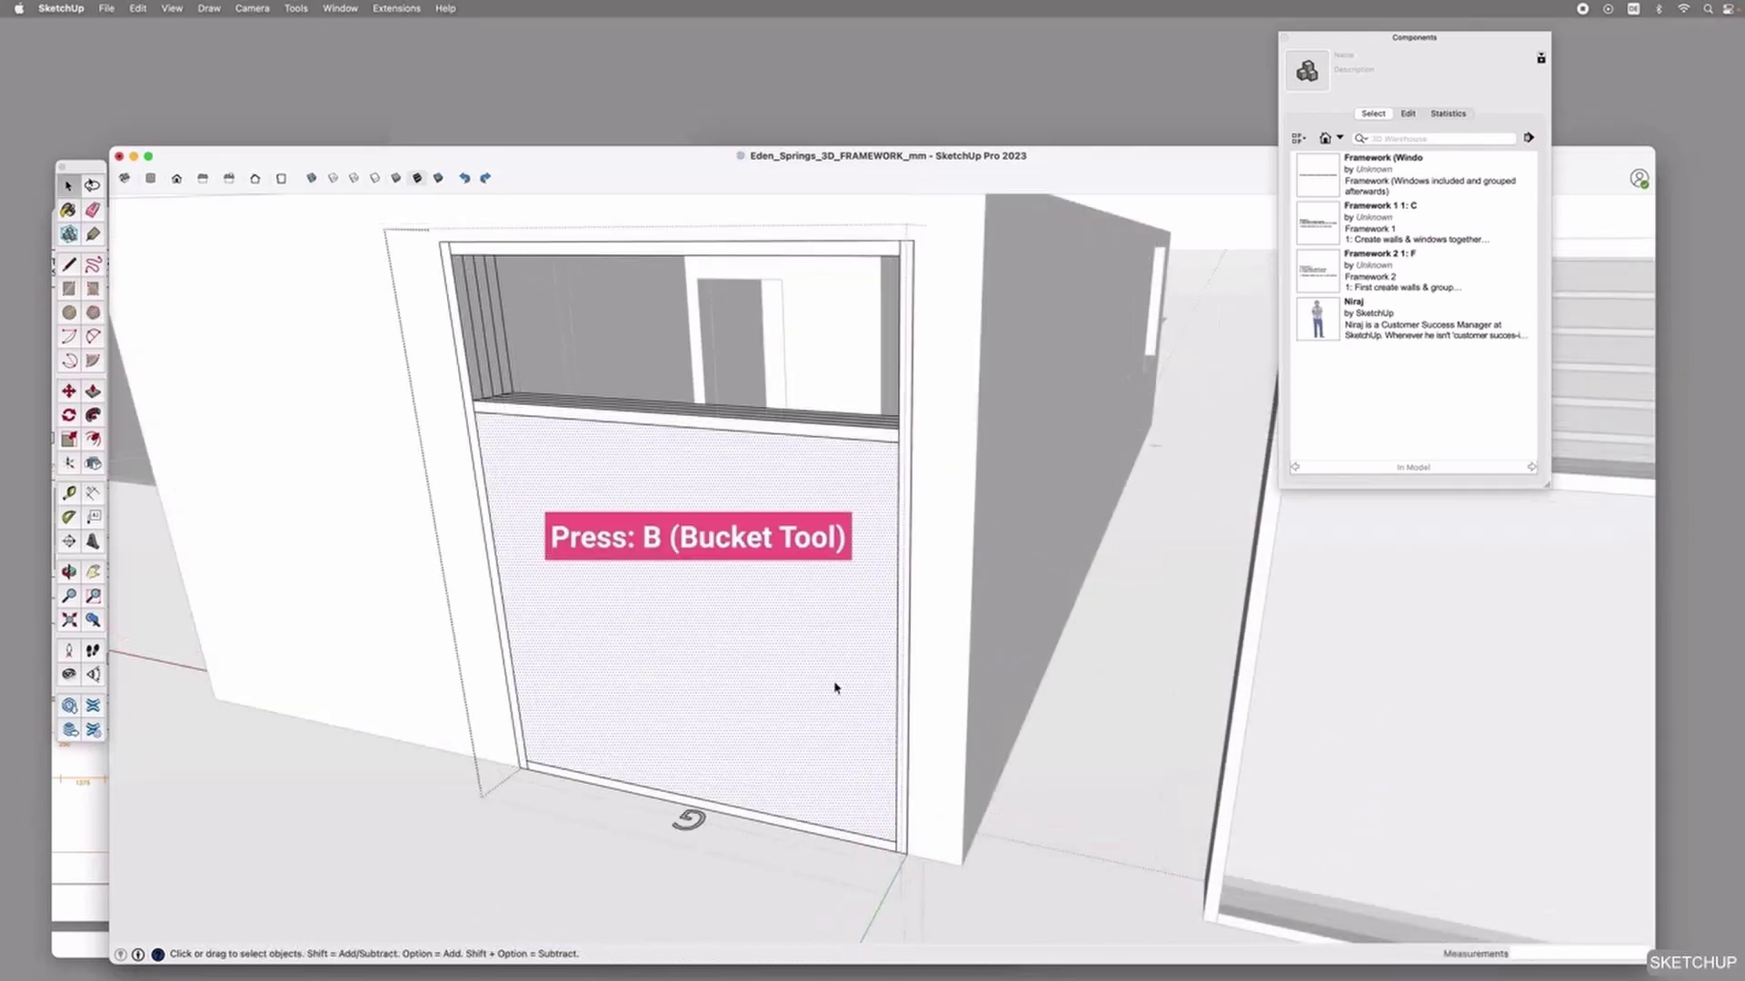
Start the Paint Bucket tool, place the Colors window beside opening G and show its SketchUp material collections.
{"action": "key", "text": "b"}
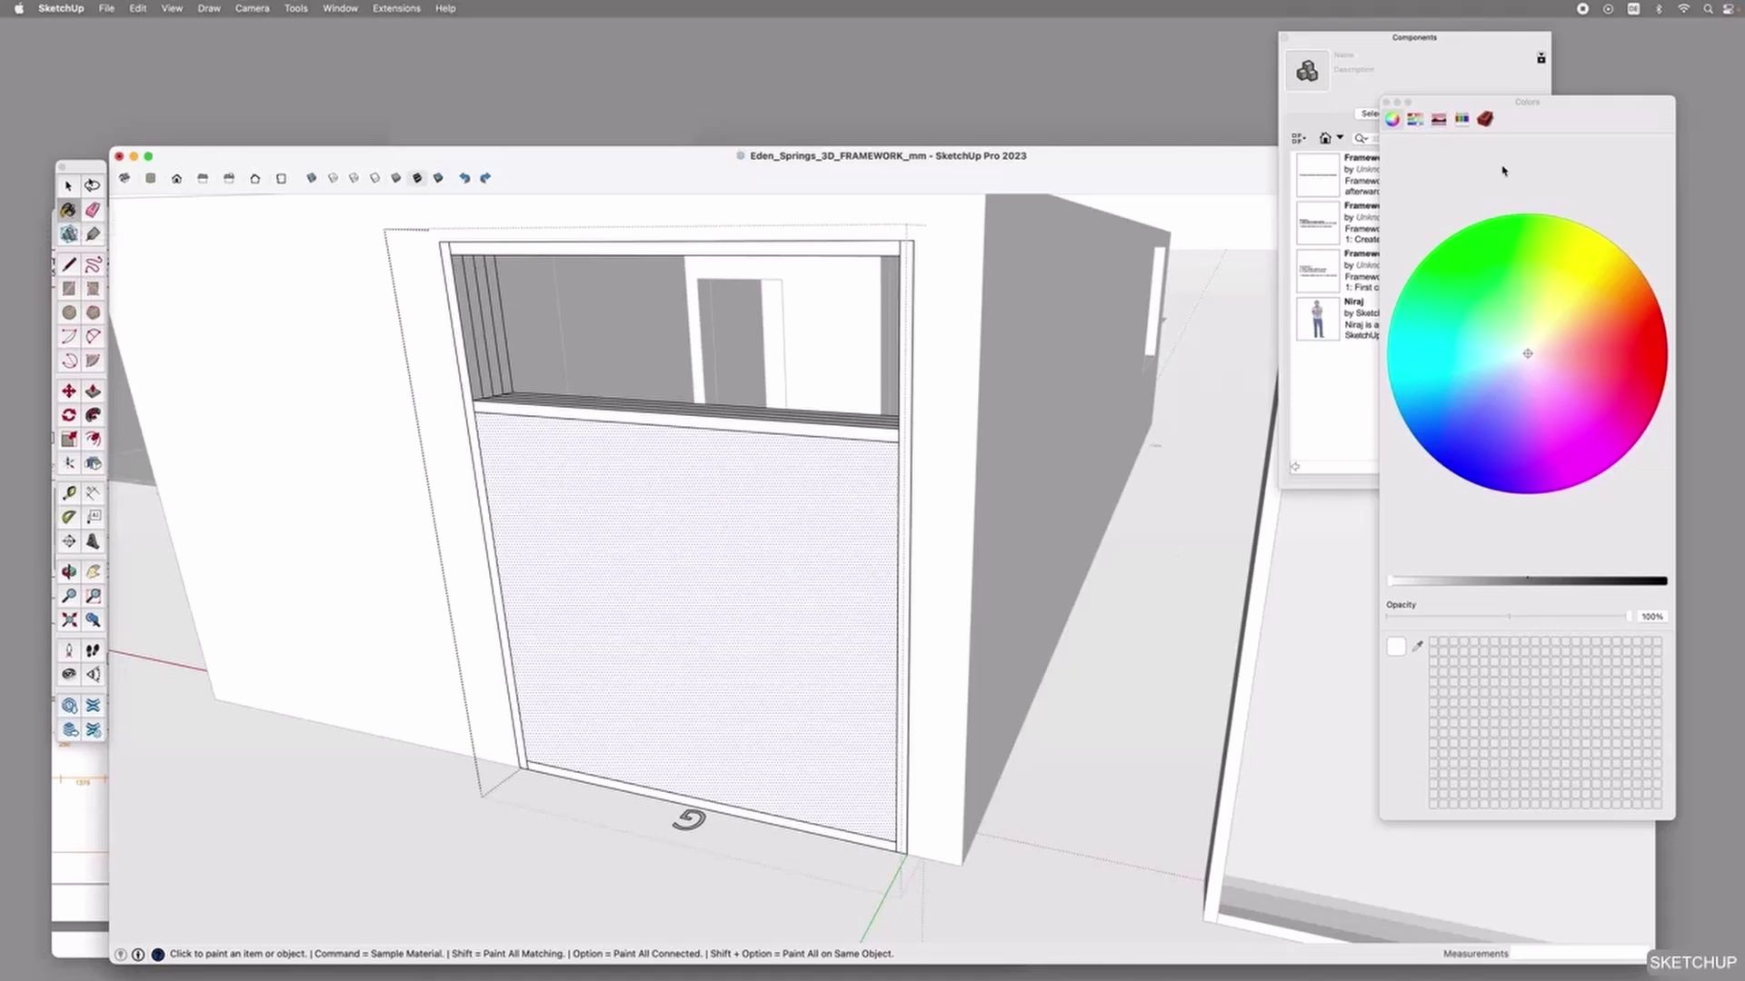
{"action": "left_click_drag", "start_coordinate": [1552, 127], "coordinate": [1261, 216]}
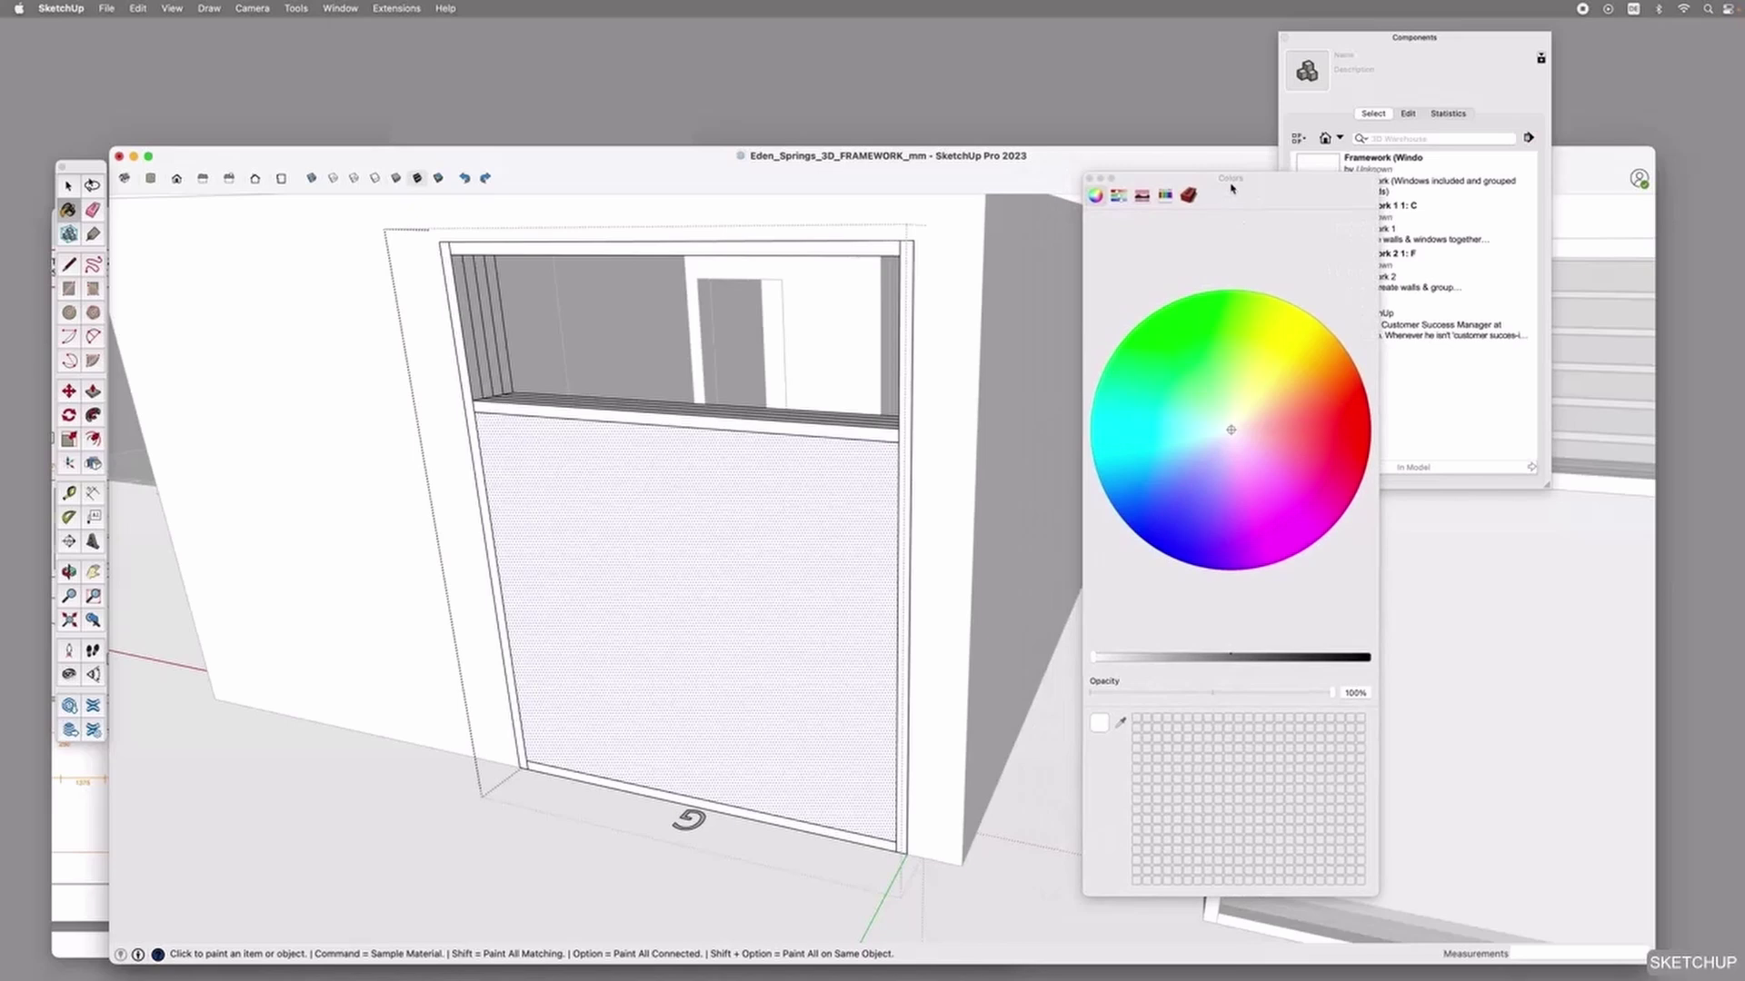
{"action": "left_click_drag", "start_coordinate": [1245, 187], "coordinate": [1253, 200]}
{"action": "left_click", "coordinate": [1096, 194]}
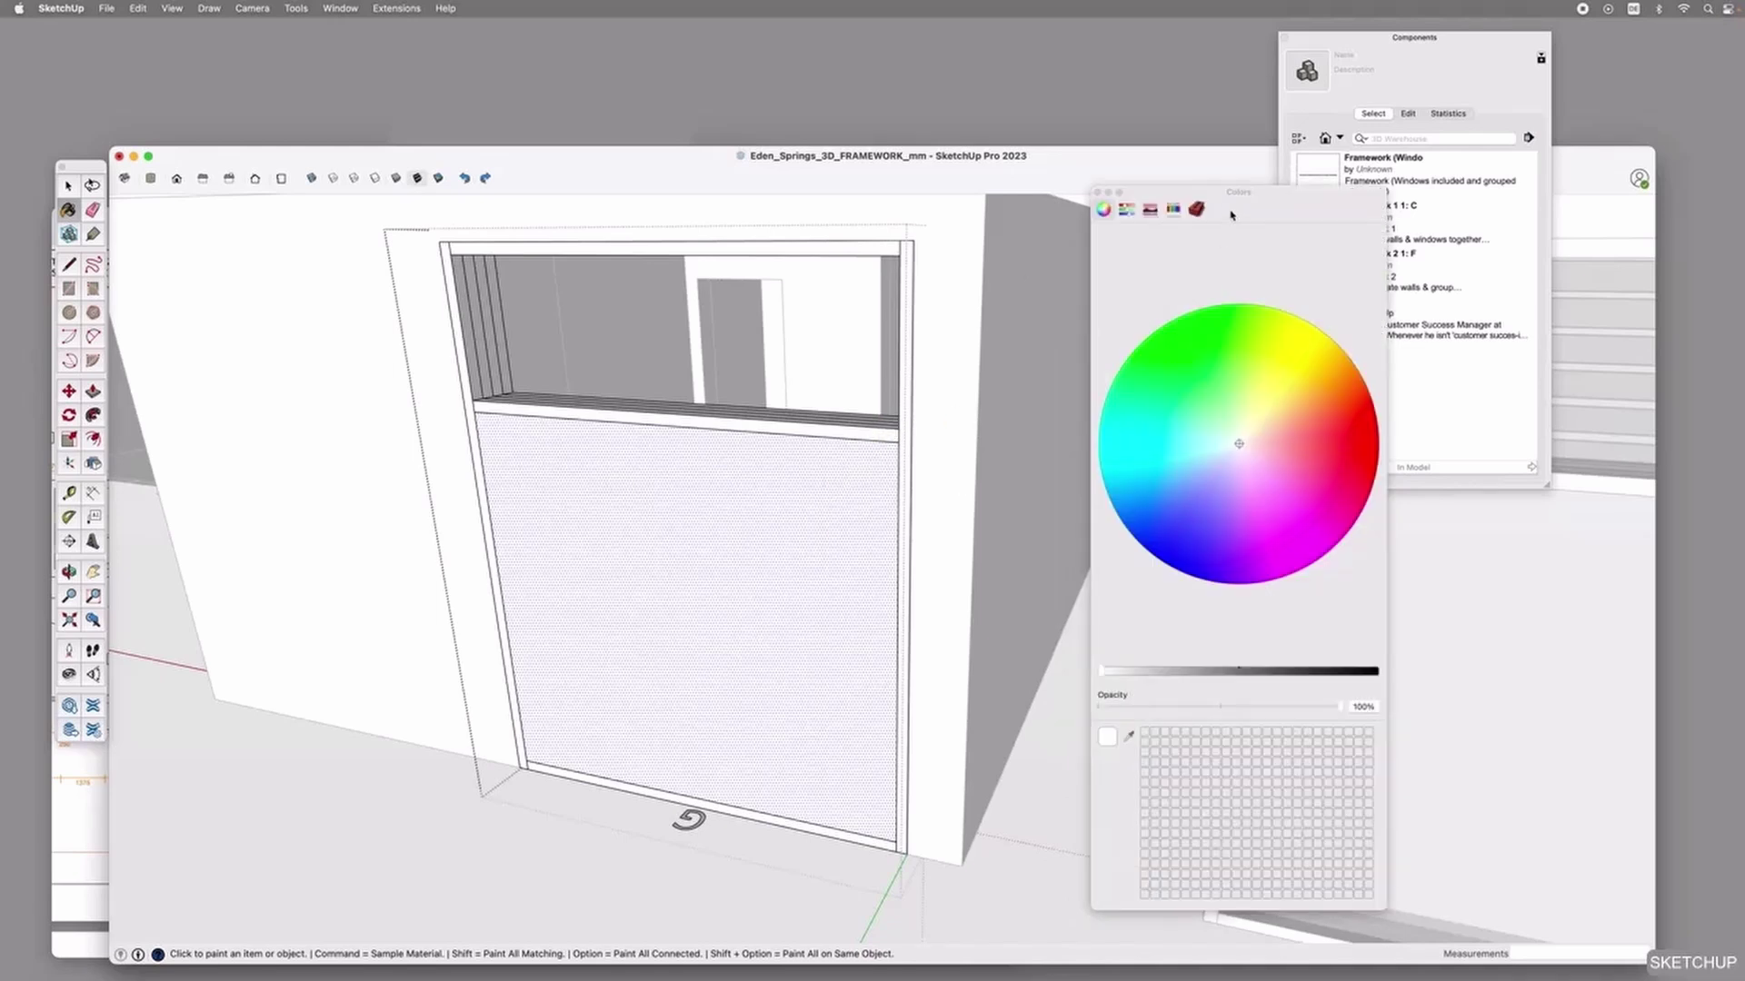
{"action": "left_click", "coordinate": [1098, 194]}
{"action": "left_click_drag", "start_coordinate": [1155, 186], "coordinate": [1167, 190]}
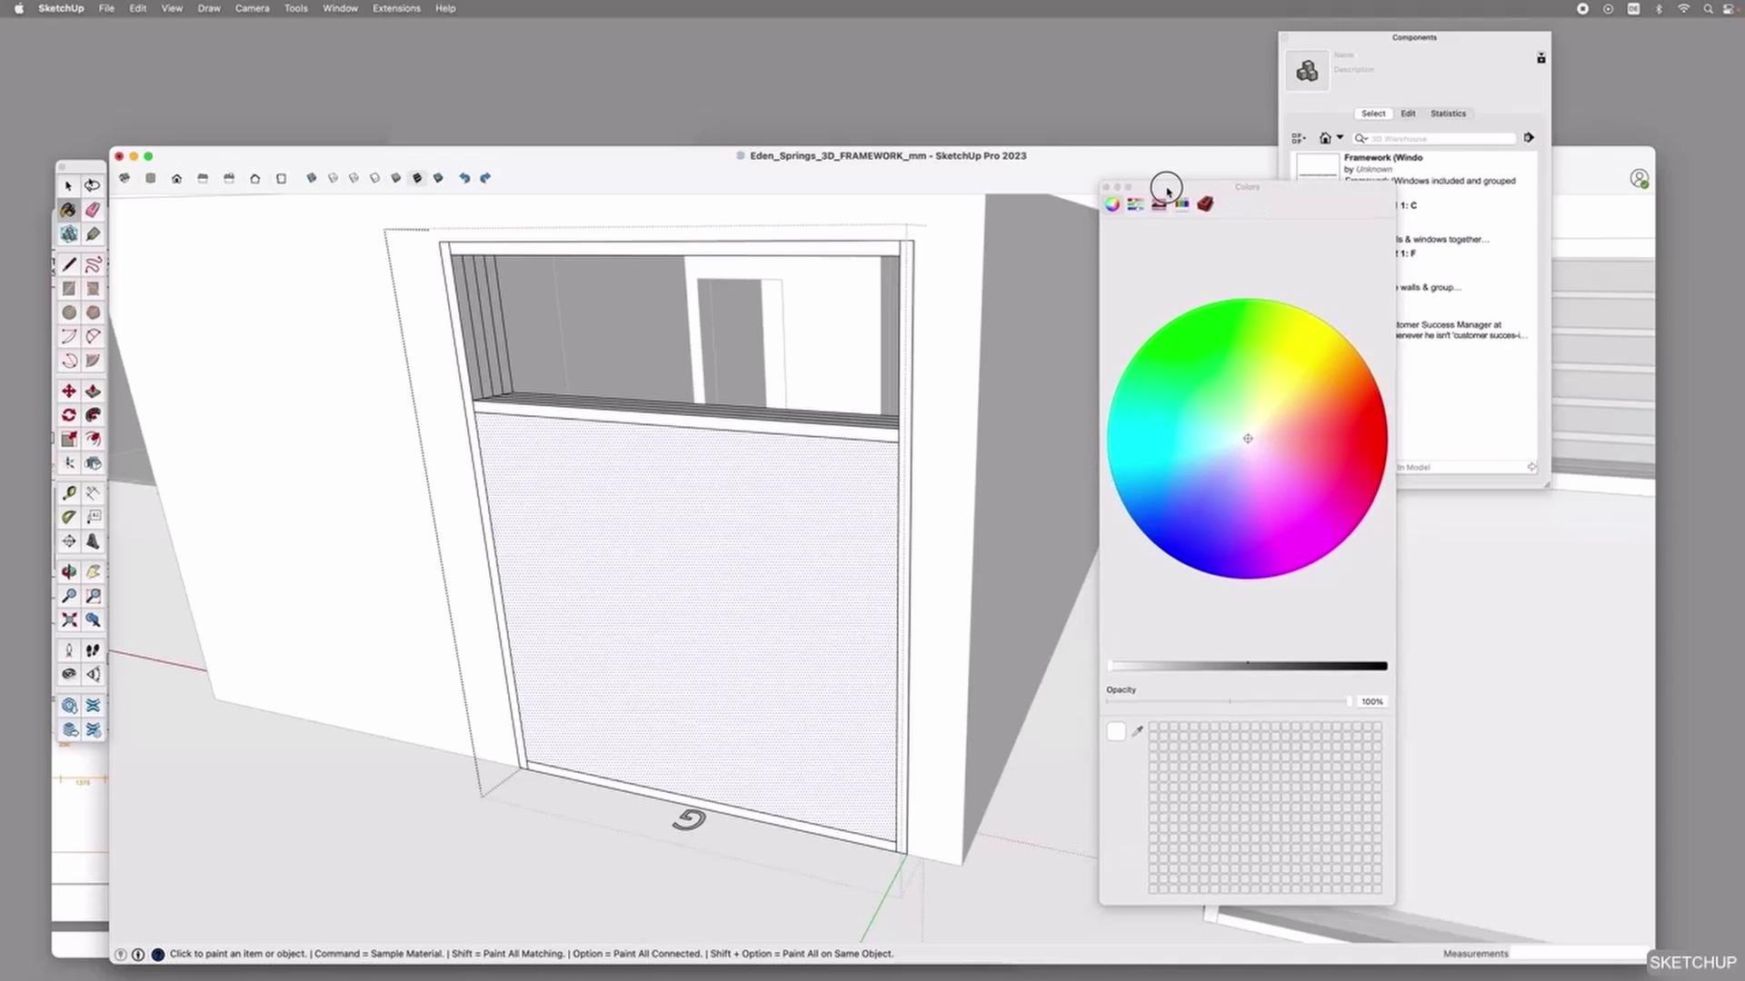
{"action": "left_click", "coordinate": [339, 7]}
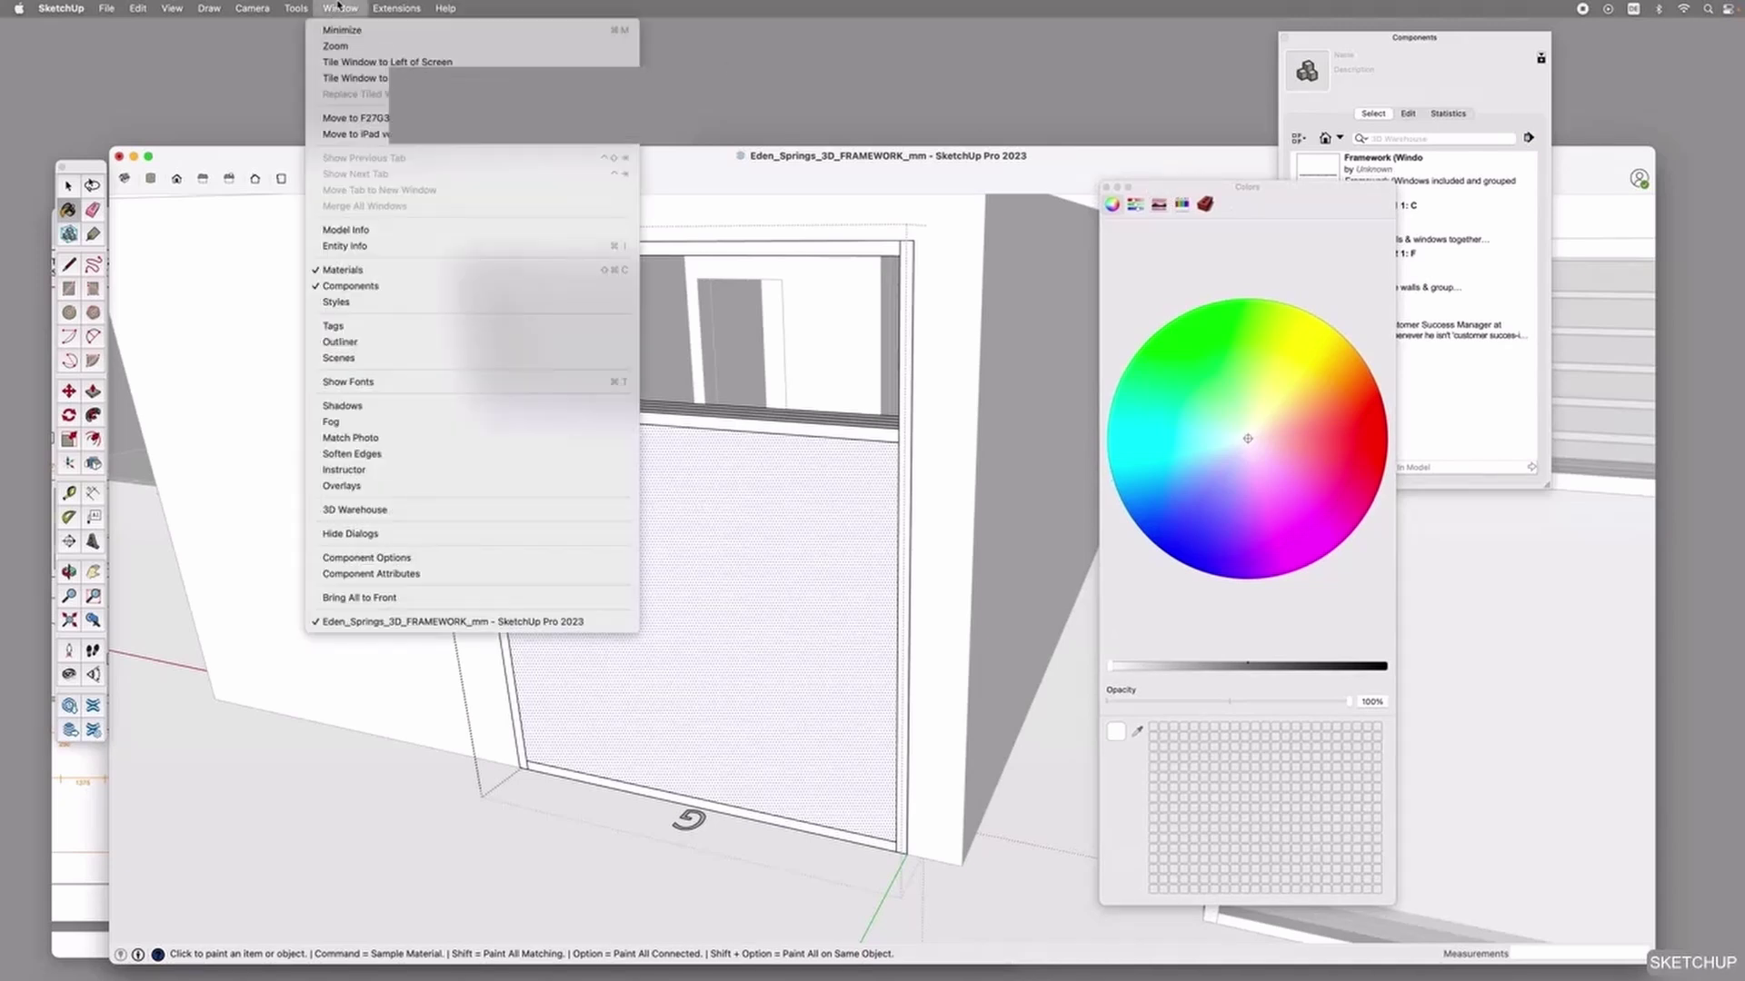
{"action": "left_click", "coordinate": [351, 272]}
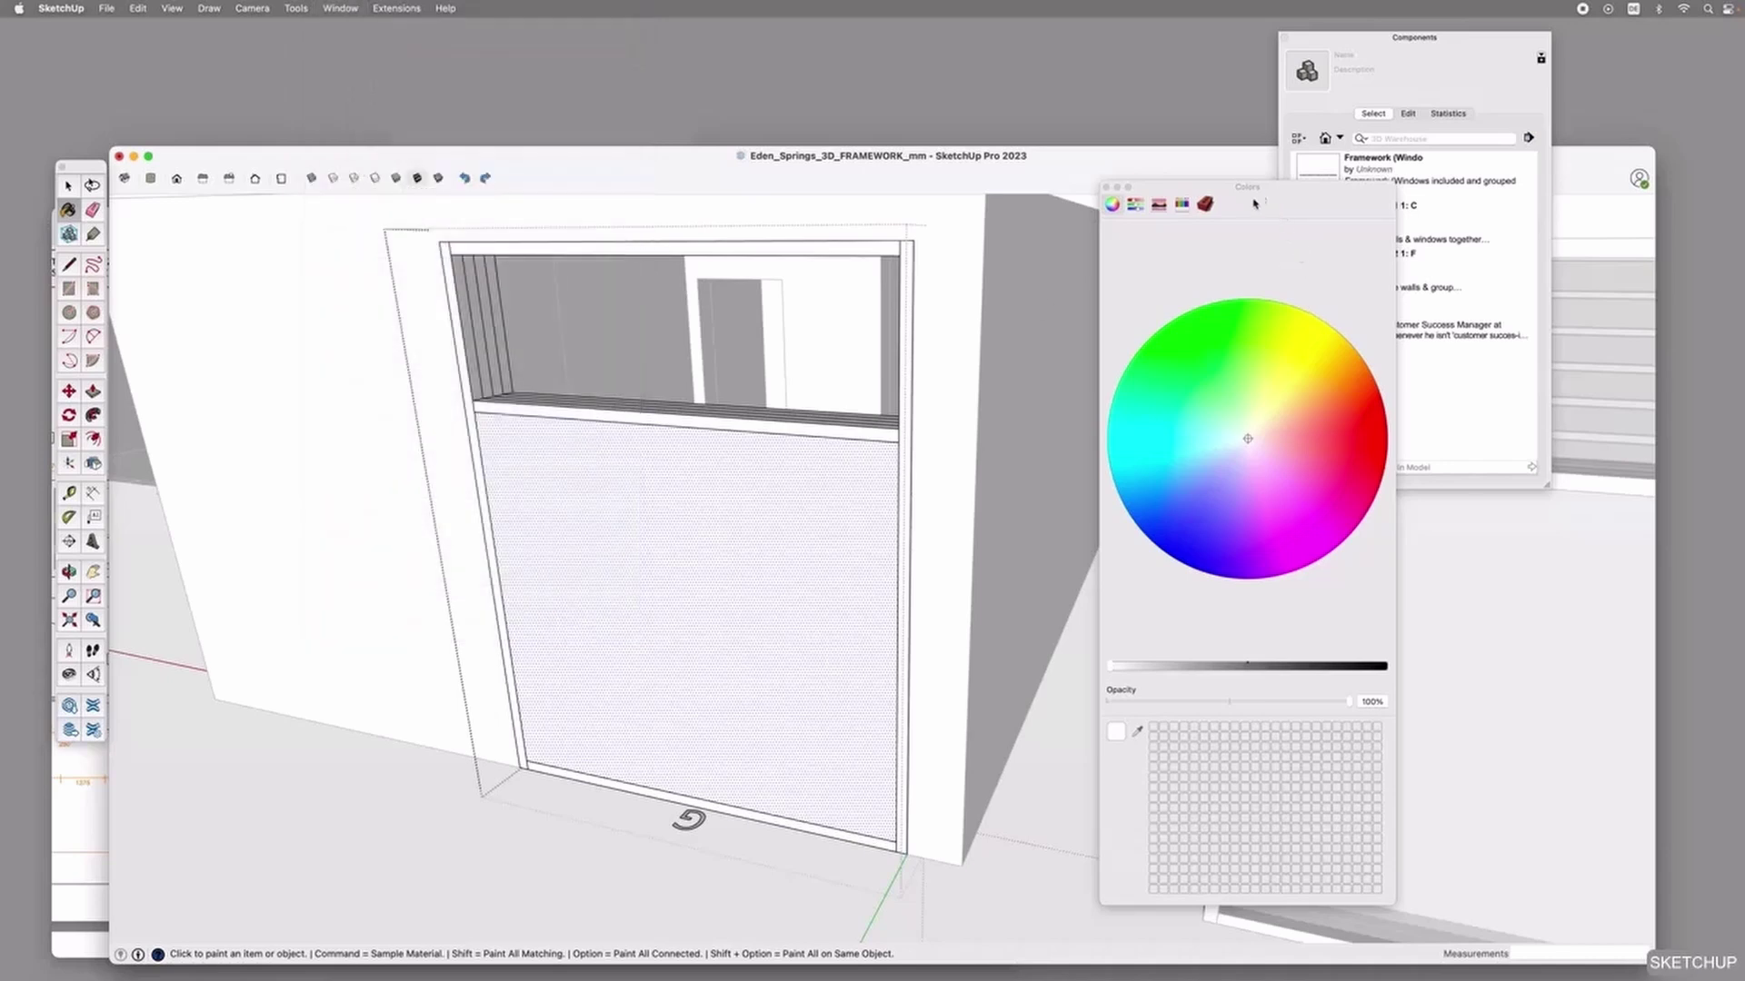
{"action": "left_click_drag", "start_coordinate": [1252, 205], "coordinate": [1223, 197]}
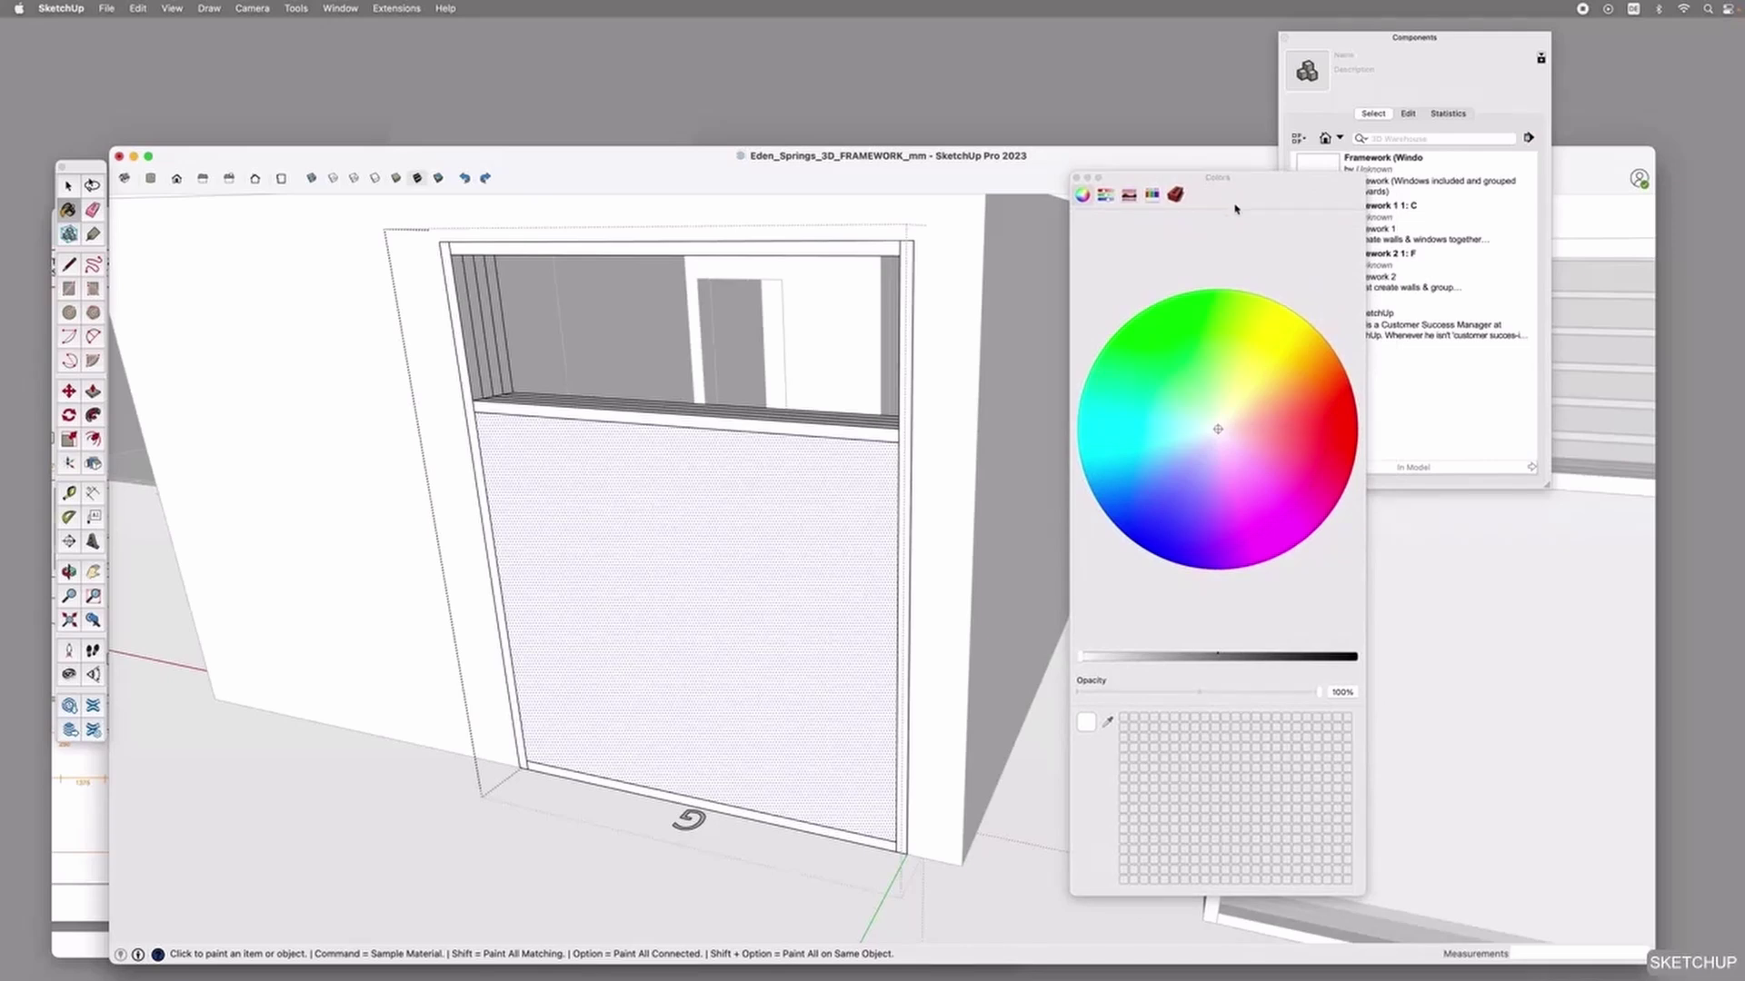
{"action": "left_click_drag", "start_coordinate": [1223, 178], "coordinate": [1169, 194]}
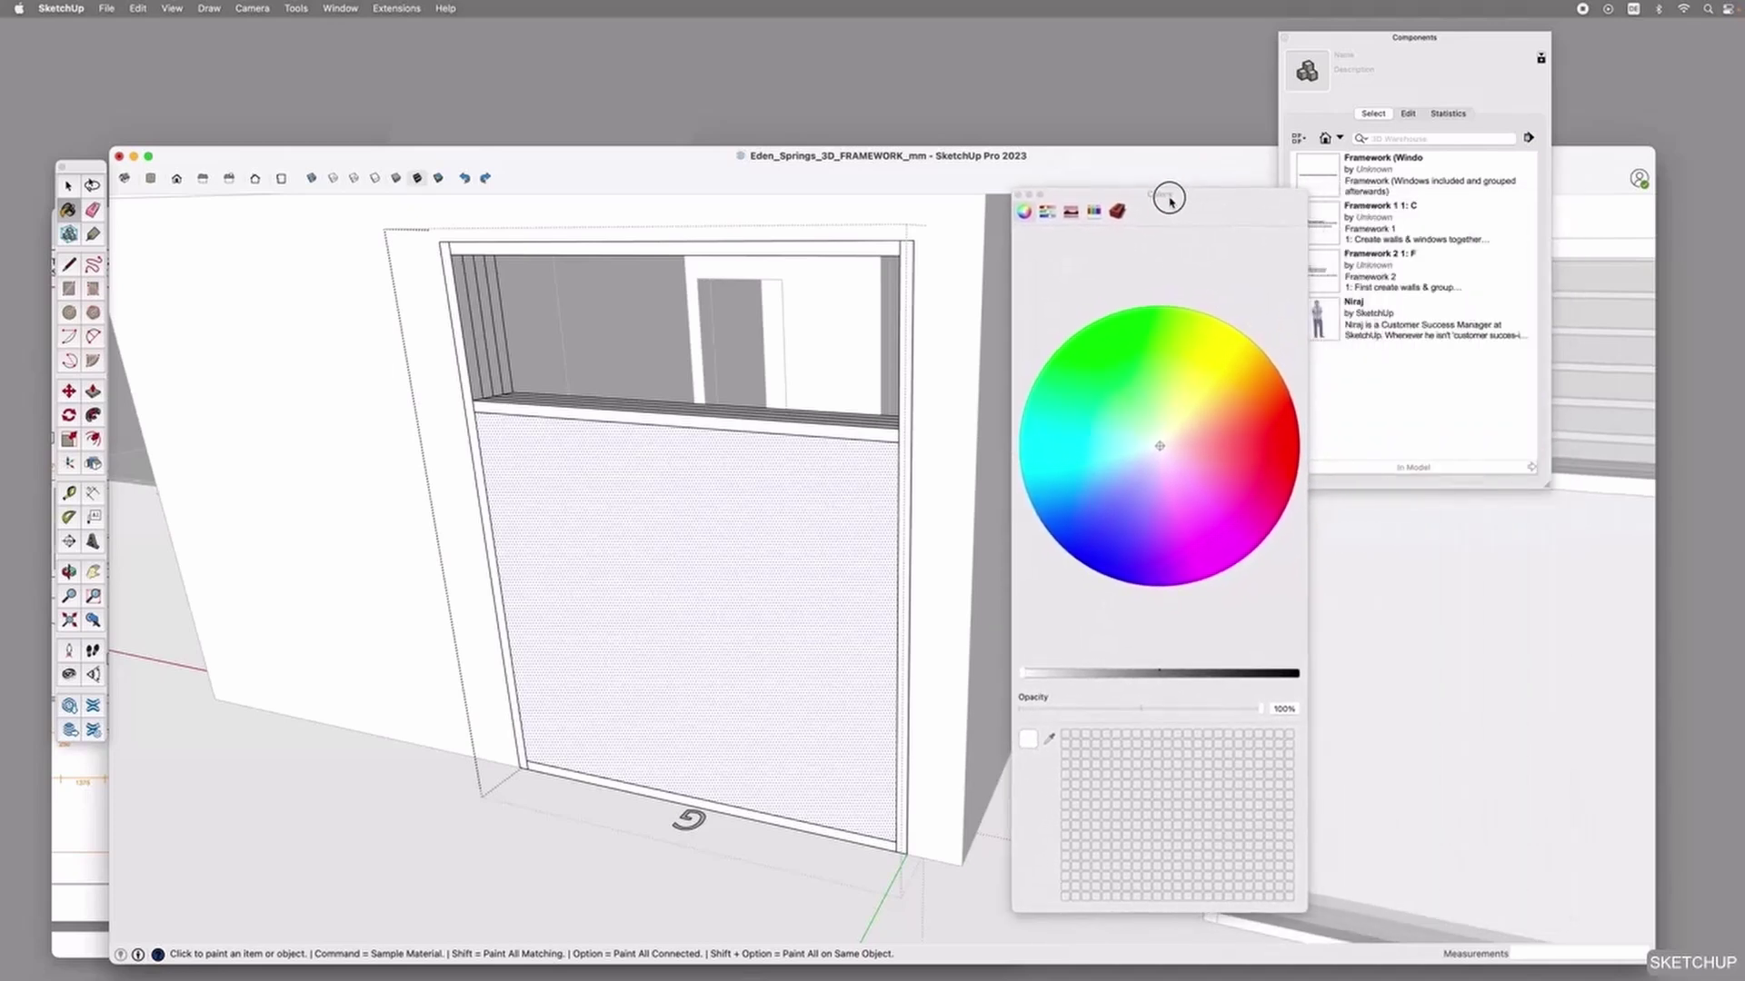
{"action": "left_click", "coordinate": [1117, 211]}
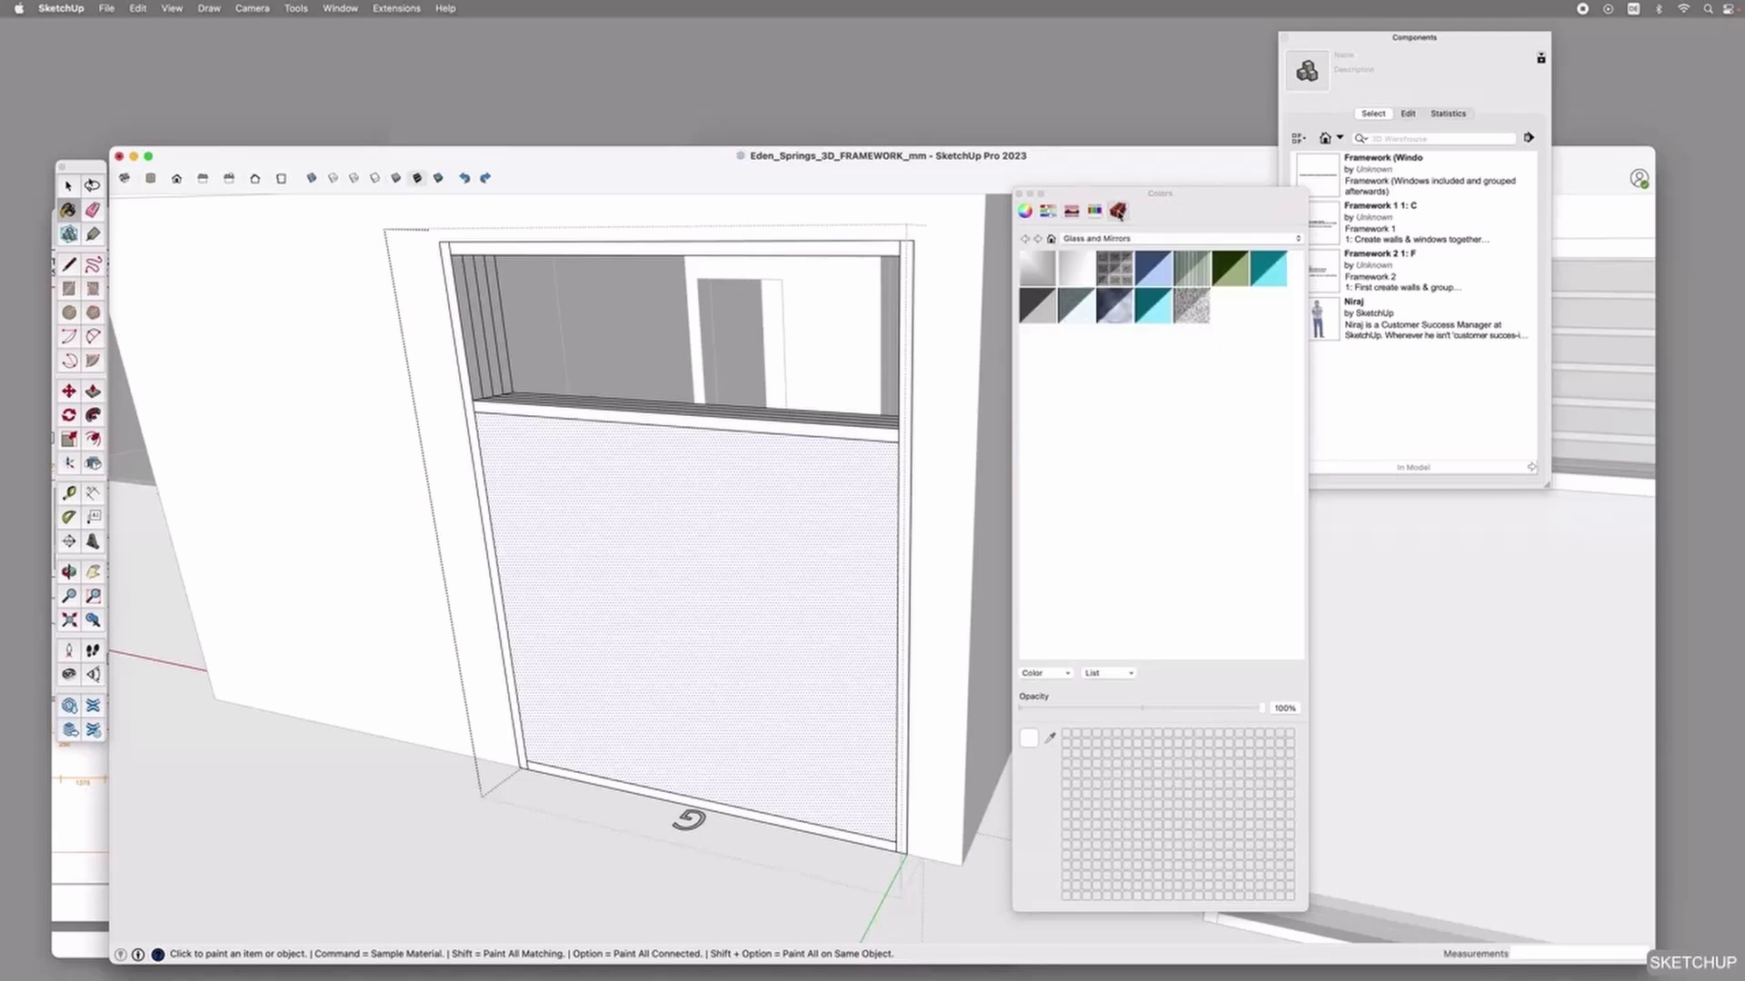
Browse the Patterns, Colors In Model and Standard material collections and return to Glass and Mirrors.
{"action": "left_click", "coordinate": [1143, 240]}
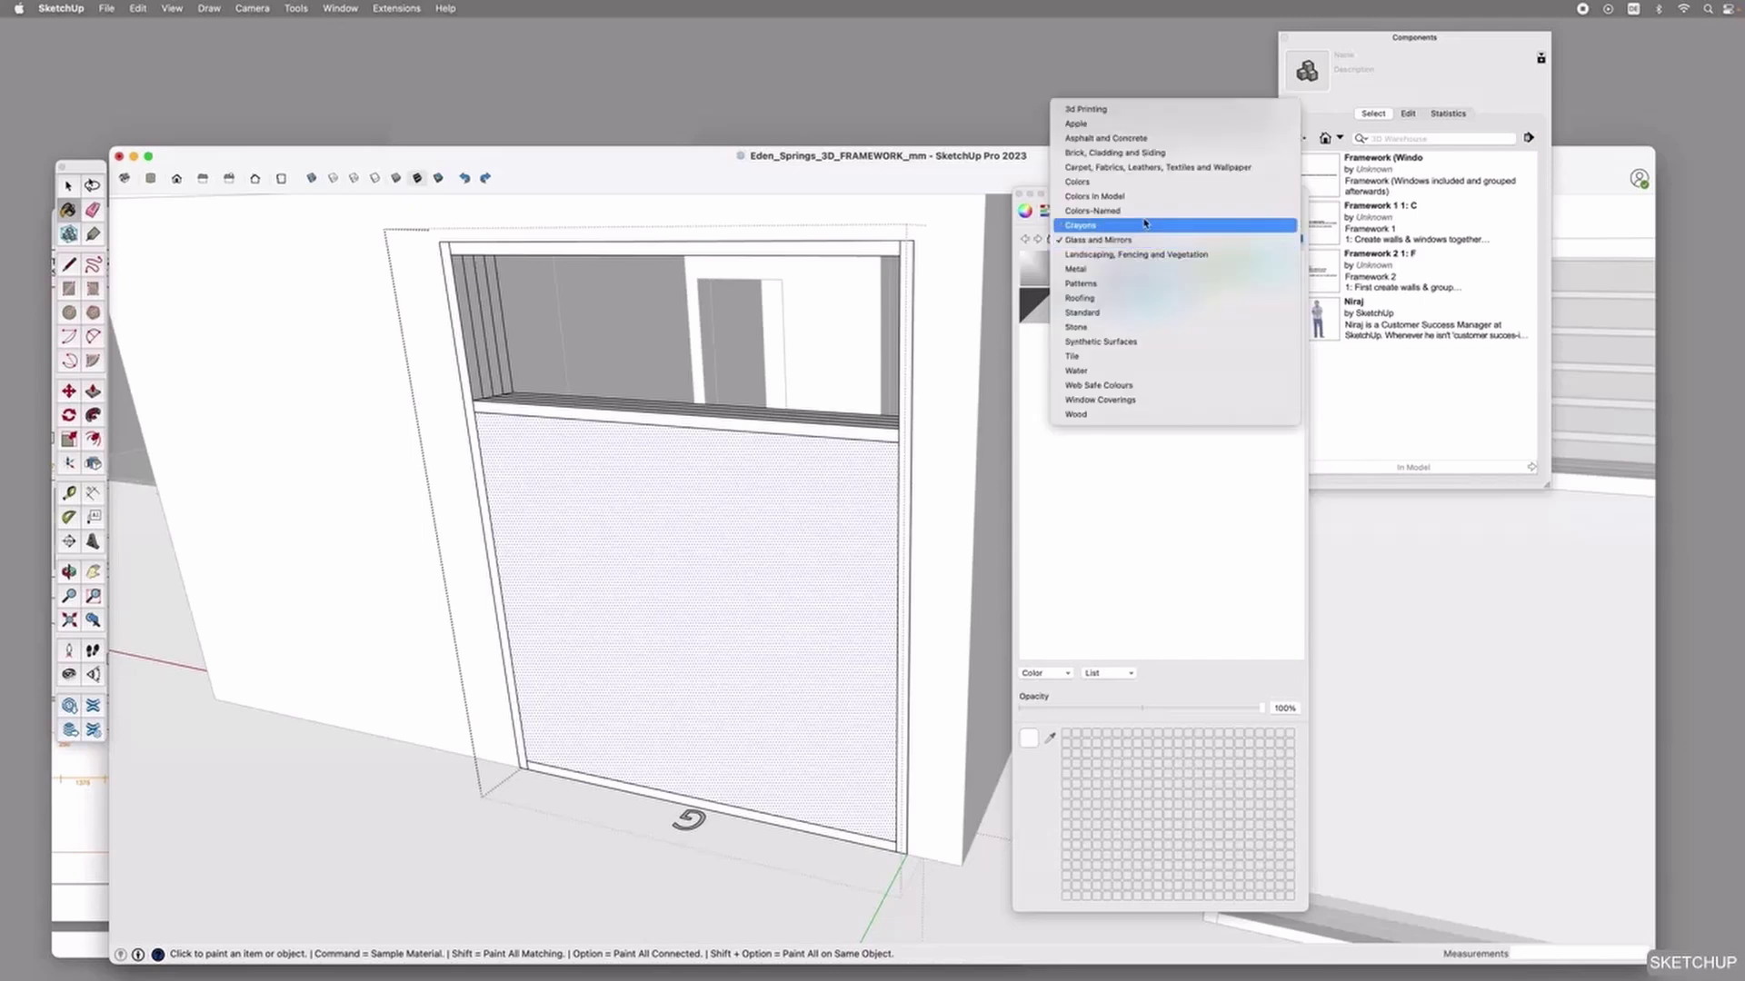
{"action": "left_click", "coordinate": [1153, 241]}
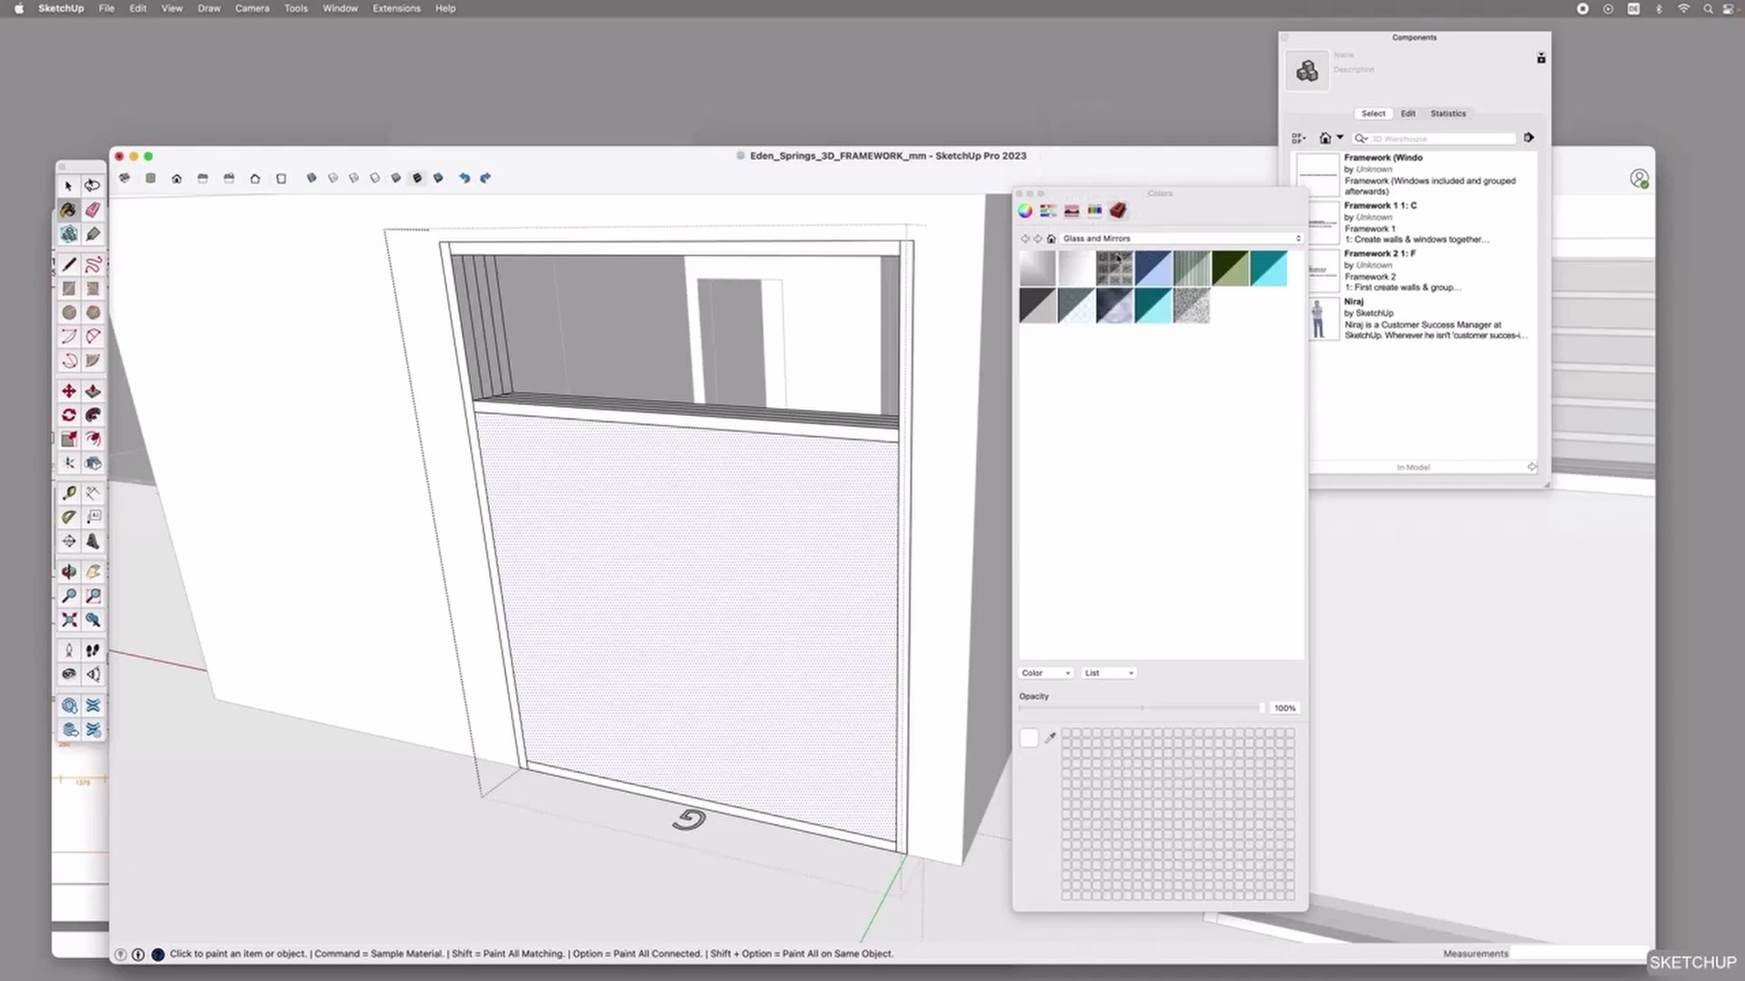
{"action": "left_click", "coordinate": [1127, 242]}
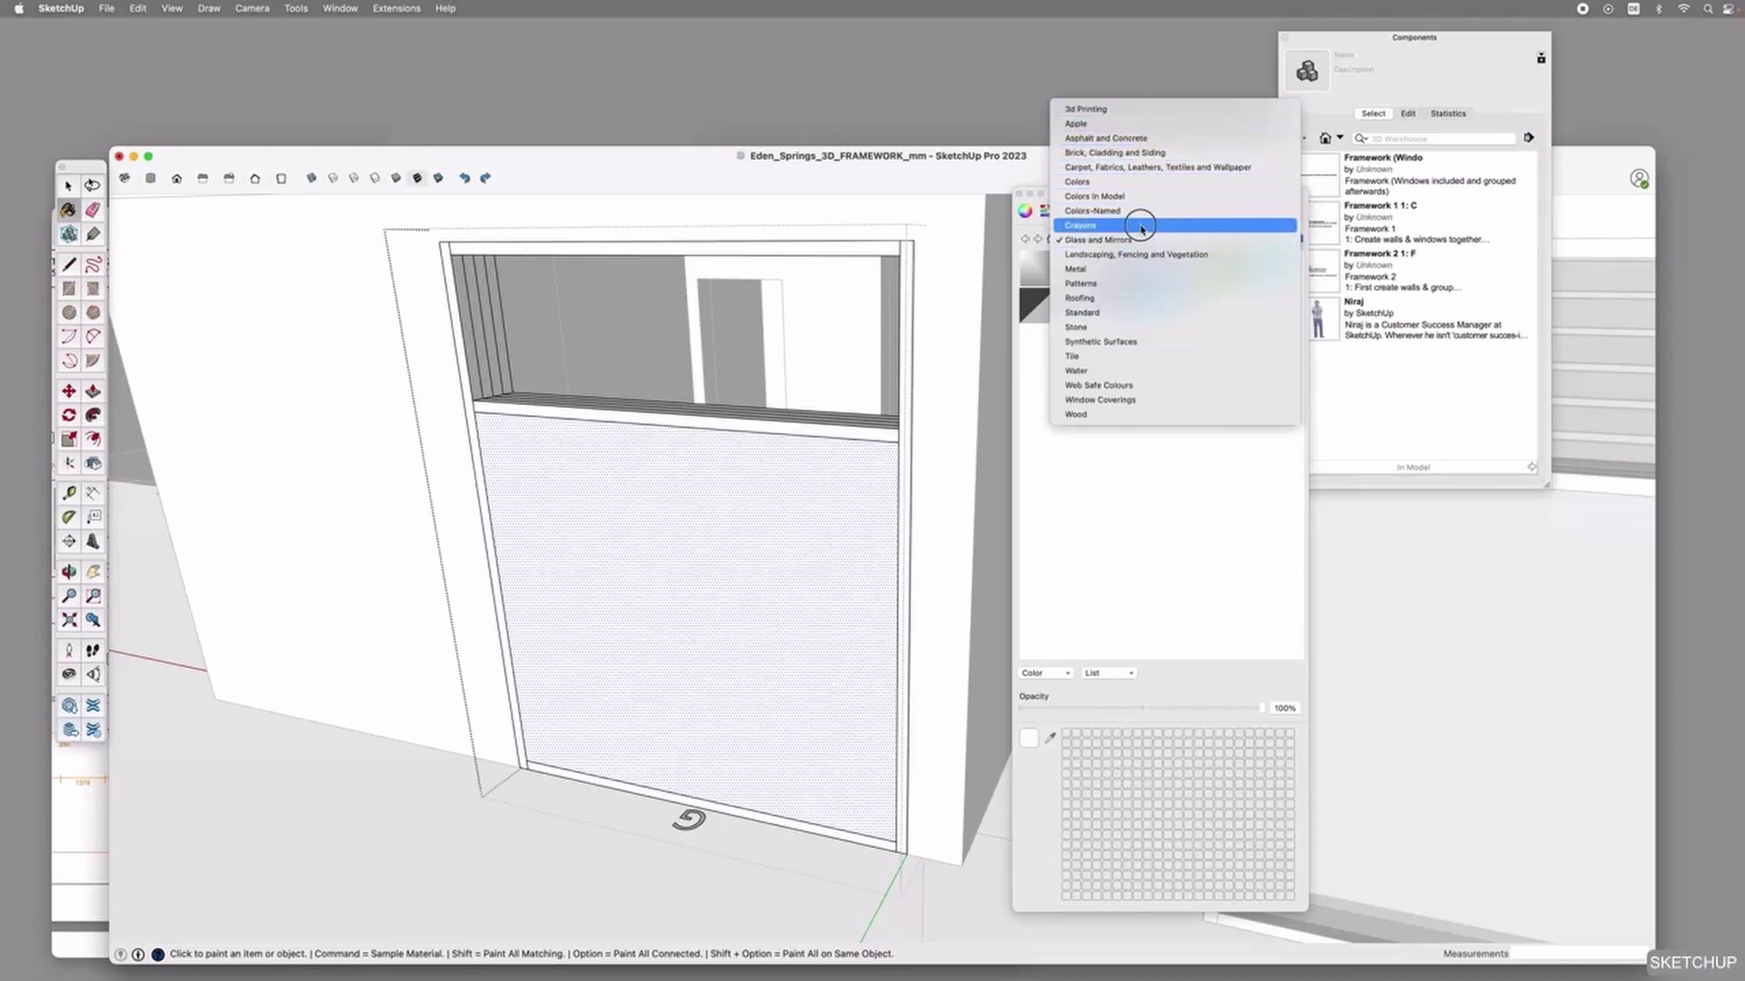
{"action": "left_click", "coordinate": [1128, 284]}
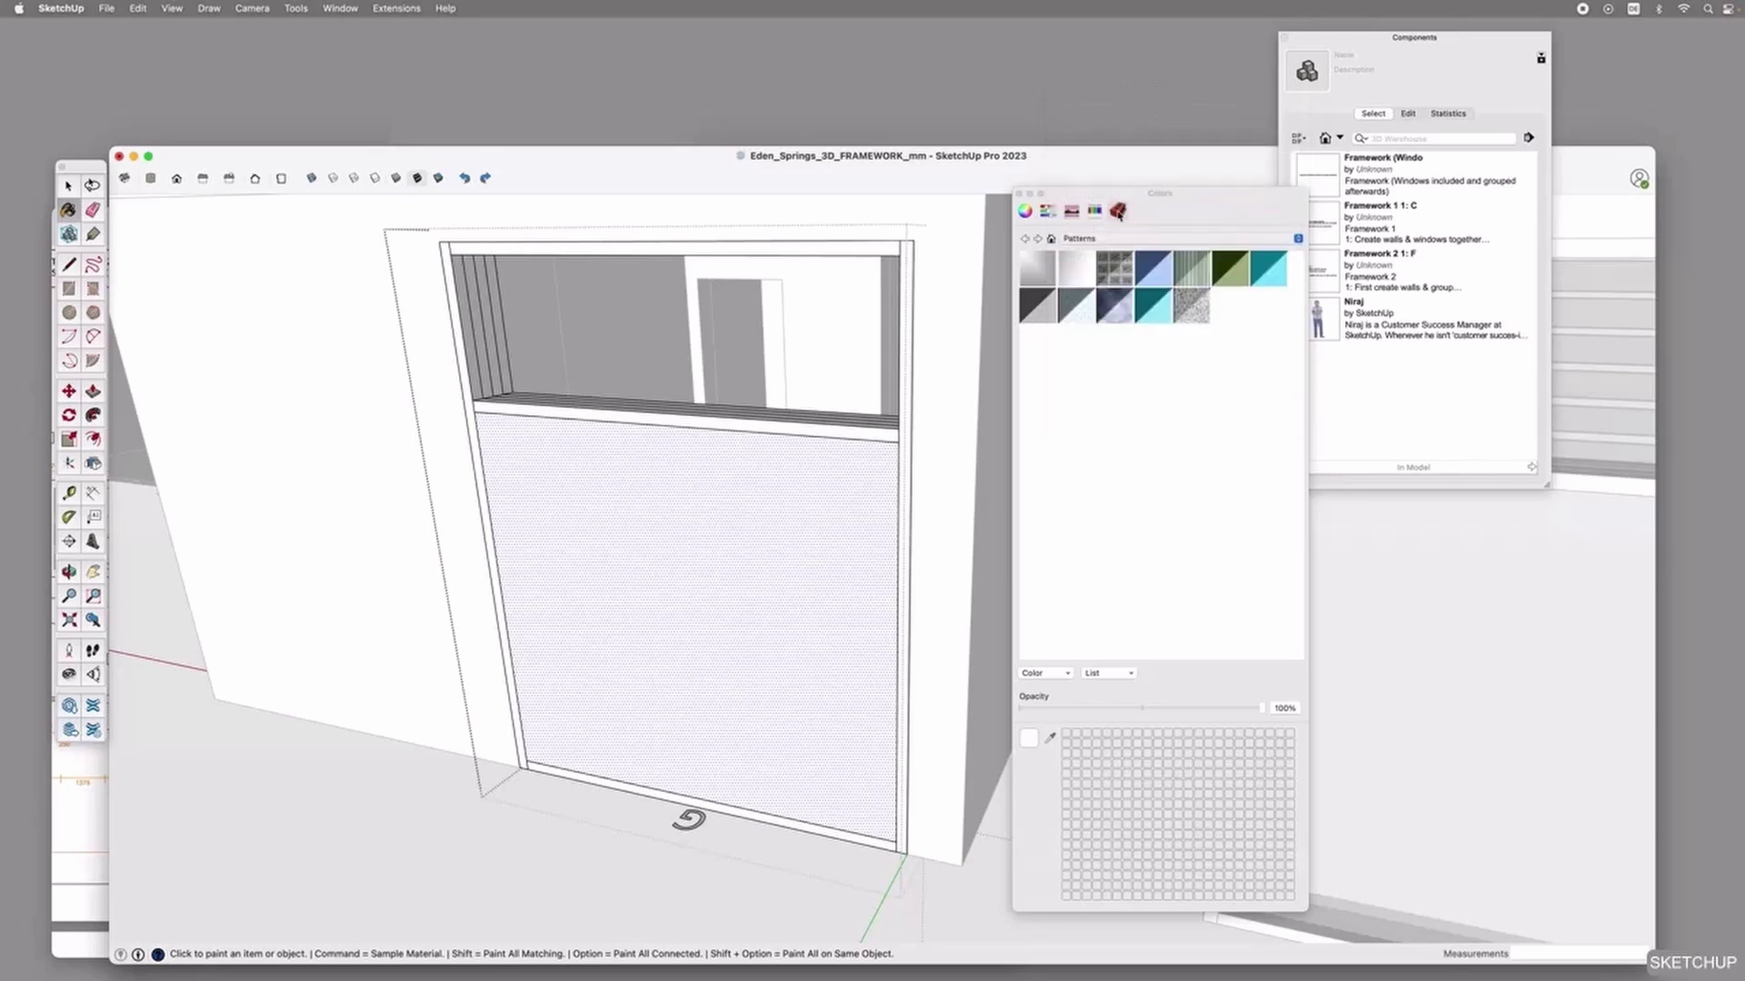
{"action": "left_click", "coordinate": [1124, 240]}
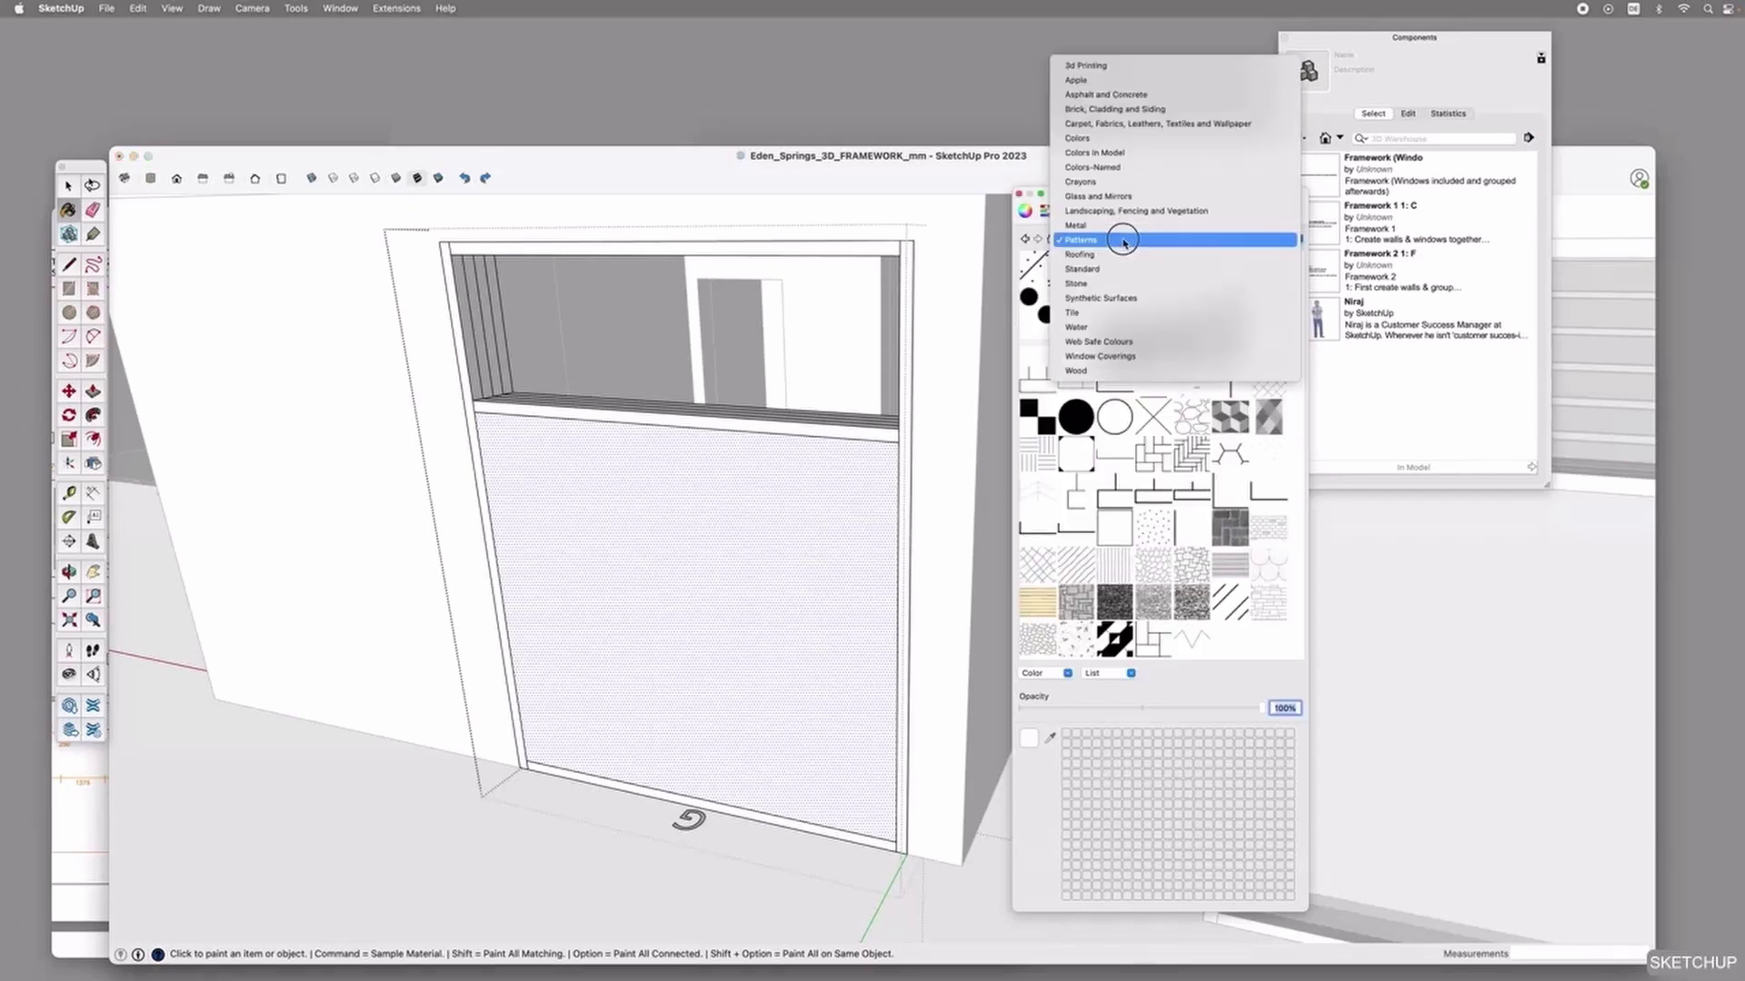
{"action": "left_click", "coordinate": [1124, 160]}
{"action": "left_click", "coordinate": [1118, 239]}
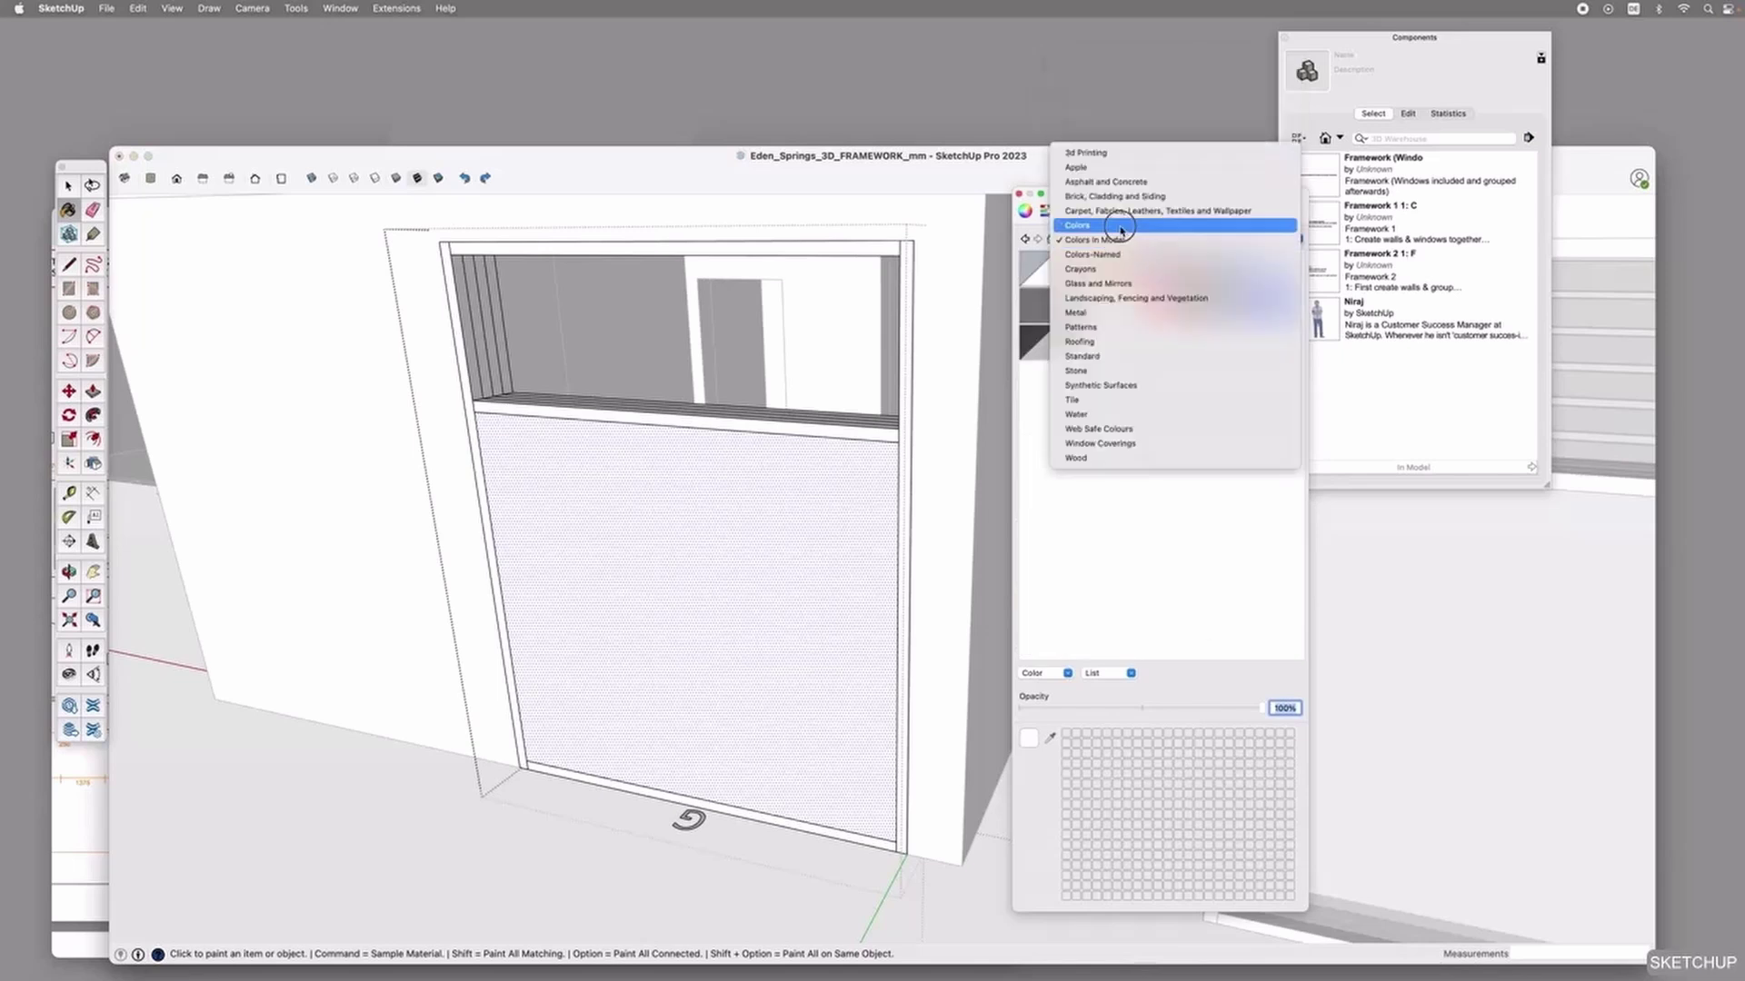
{"action": "left_click", "coordinate": [1095, 356]}
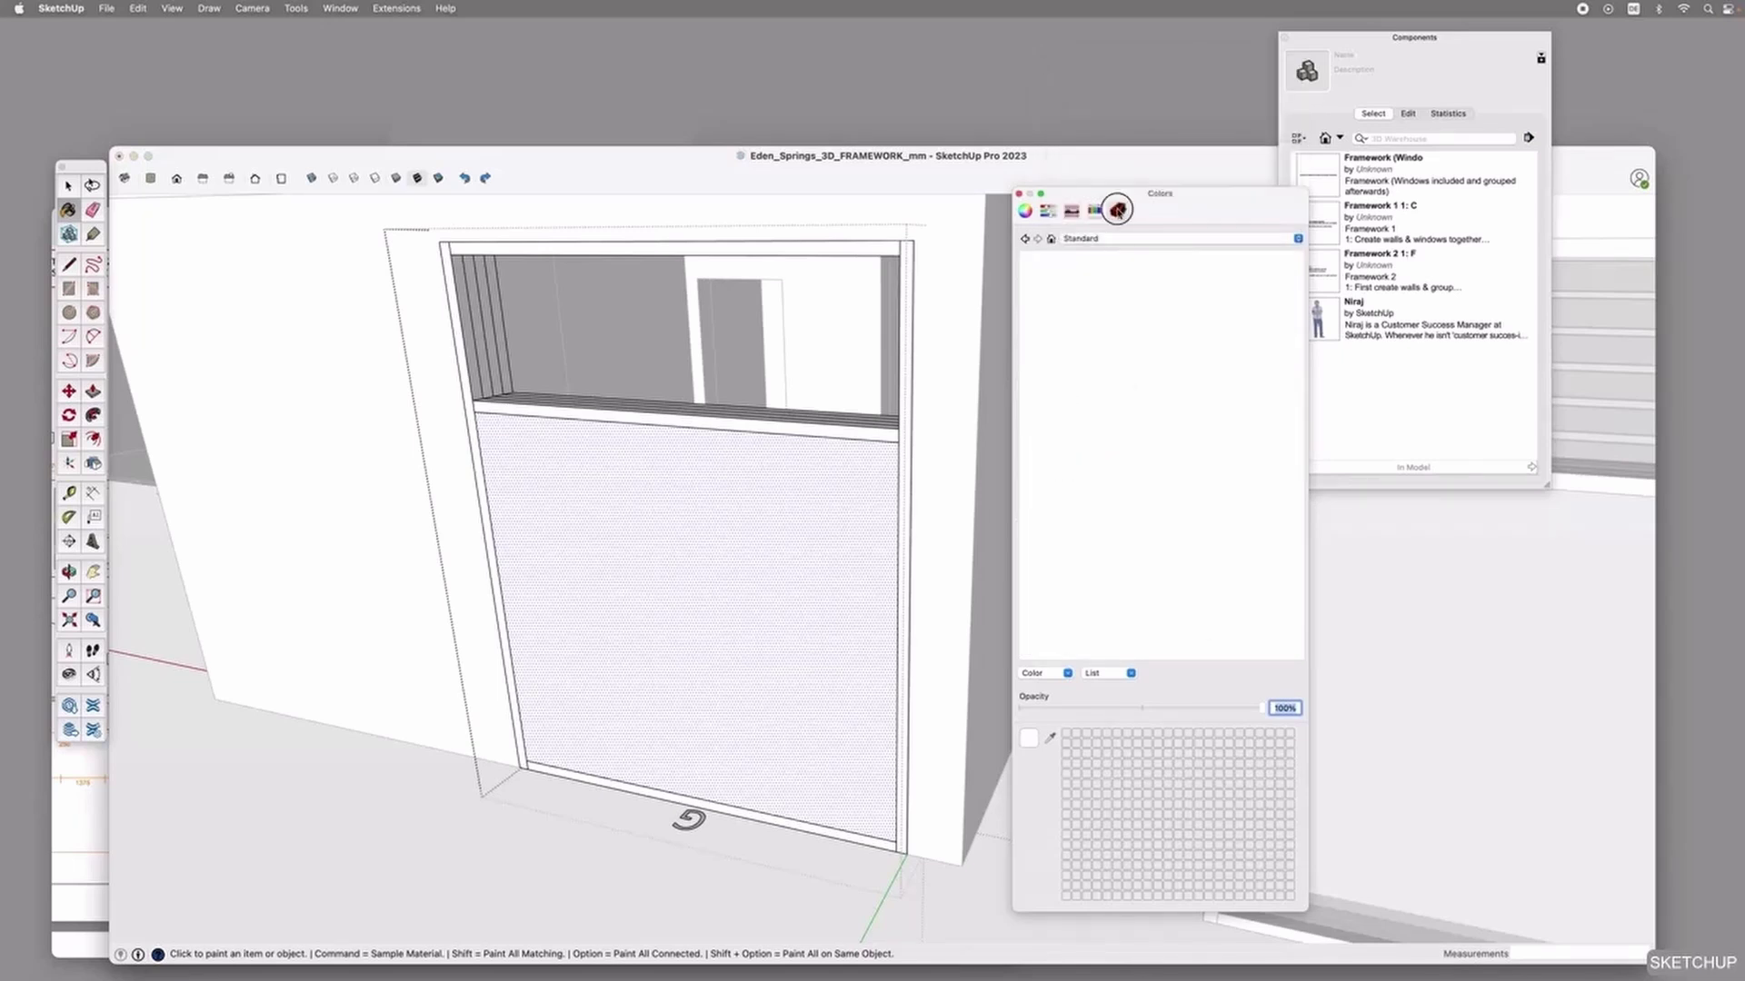
{"action": "left_click", "coordinate": [1117, 239]}
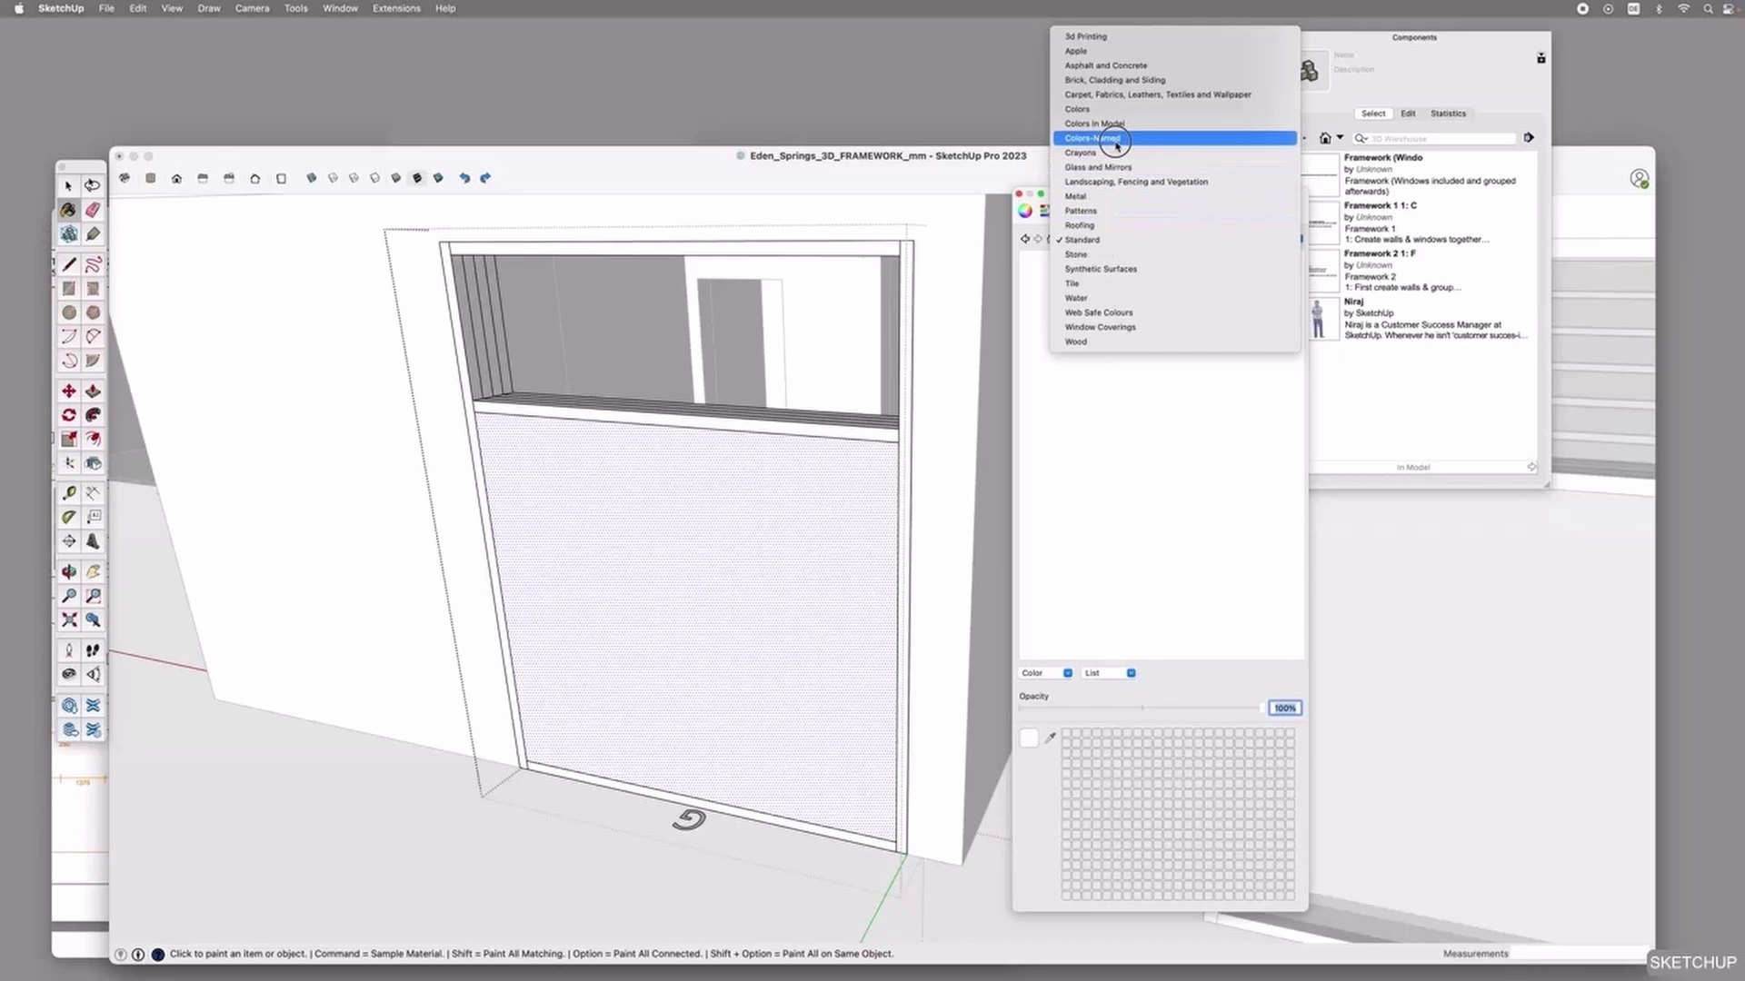
{"action": "left_click", "coordinate": [1116, 169]}
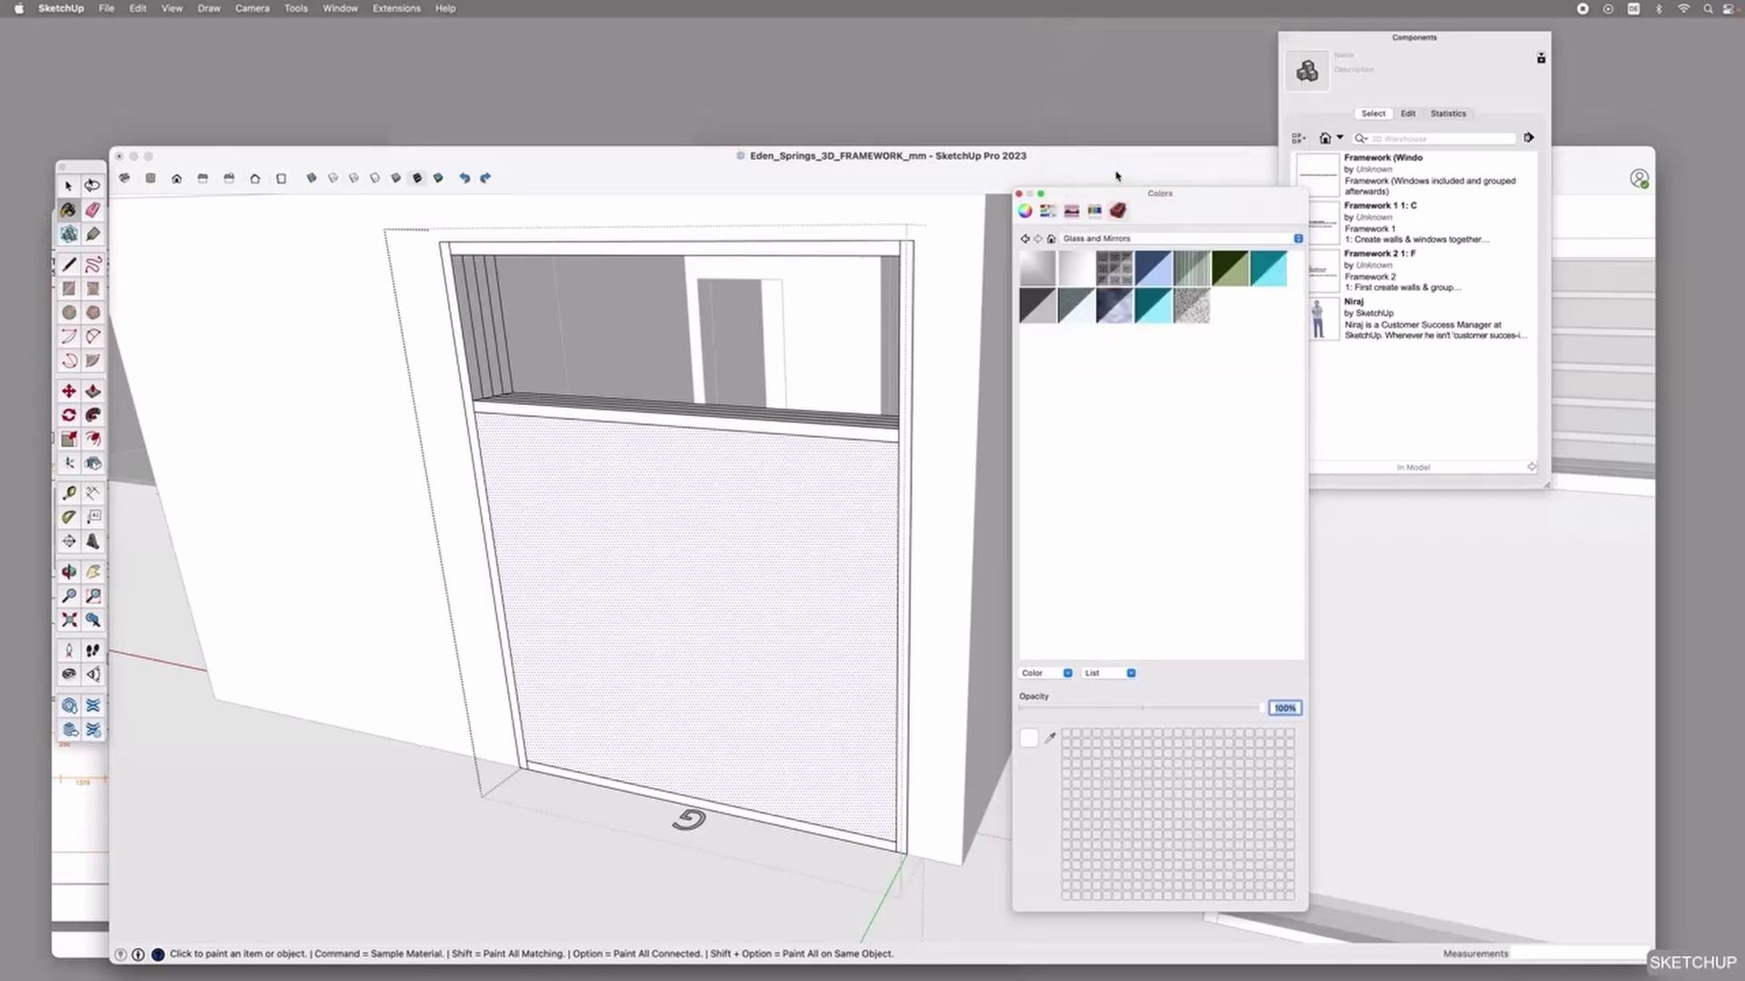
Paint the new rectangular face below the middle divider with the dark grey translucent glass material at 50% opacity.
{"action": "left_click", "coordinate": [1039, 311]}
{"action": "left_click", "coordinate": [813, 538]}
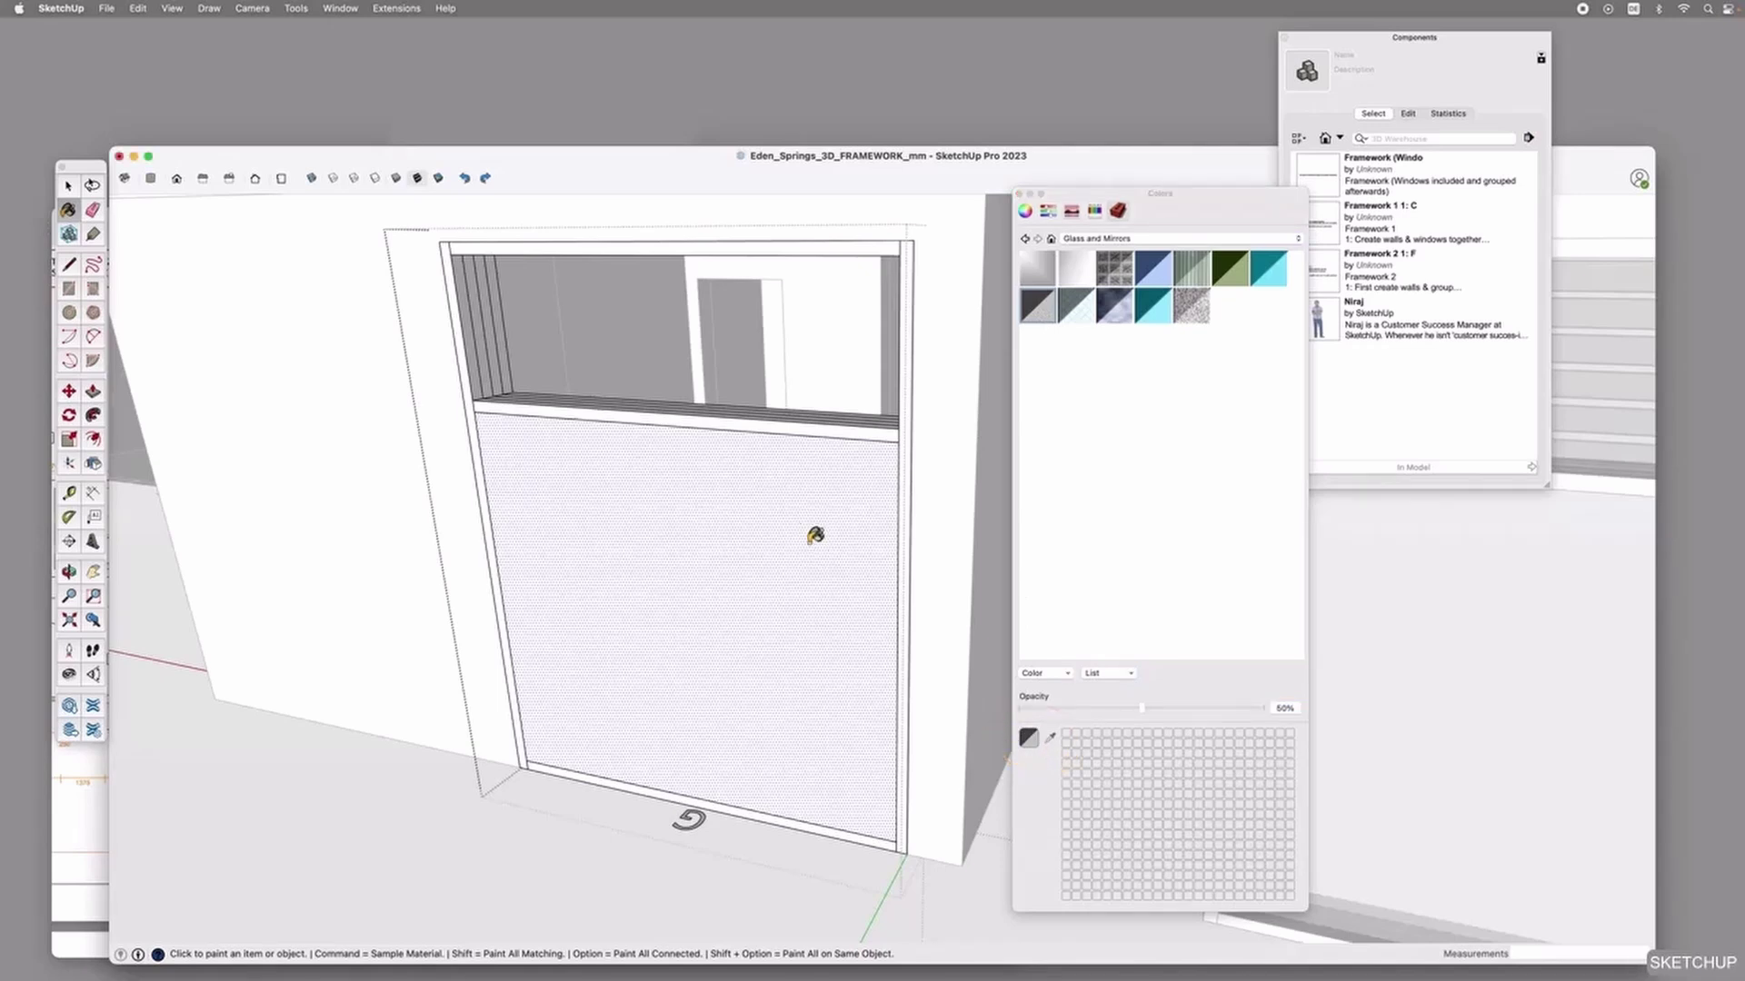
{"action": "left_click", "coordinate": [645, 506]}
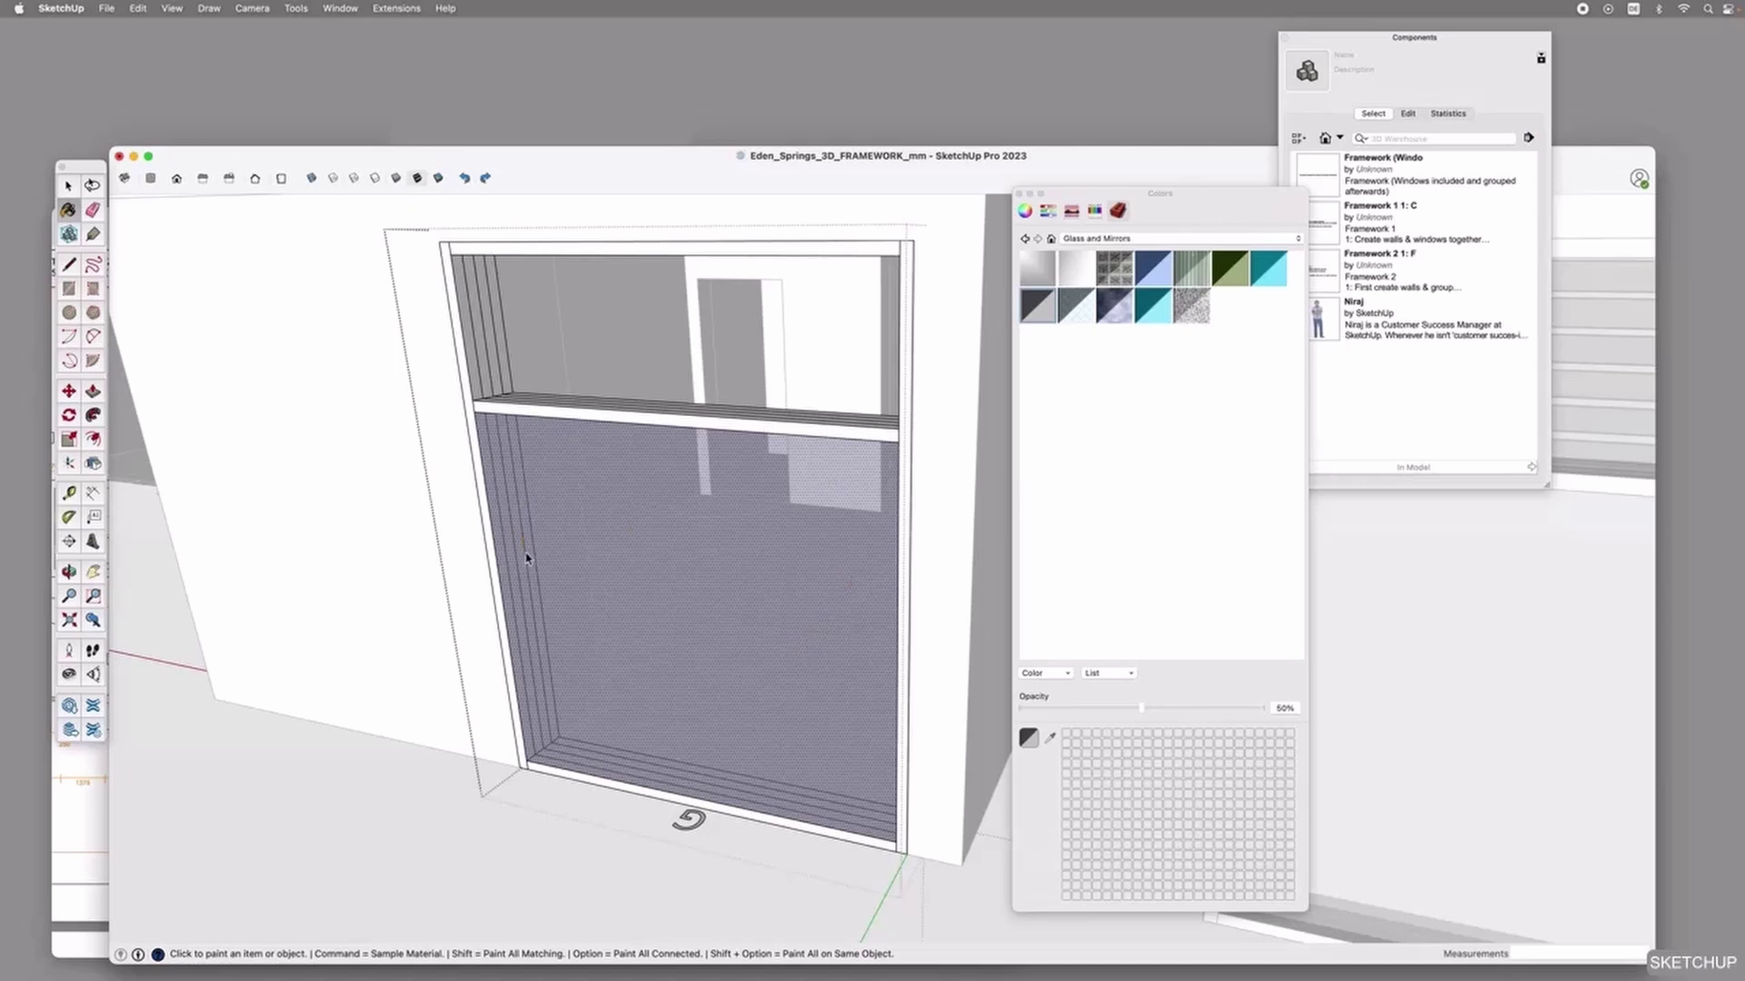
Group the glass pane below opening G's middle divider.
{"action": "key", "text": "space"}
{"action": "left_click", "coordinate": [587, 550]}
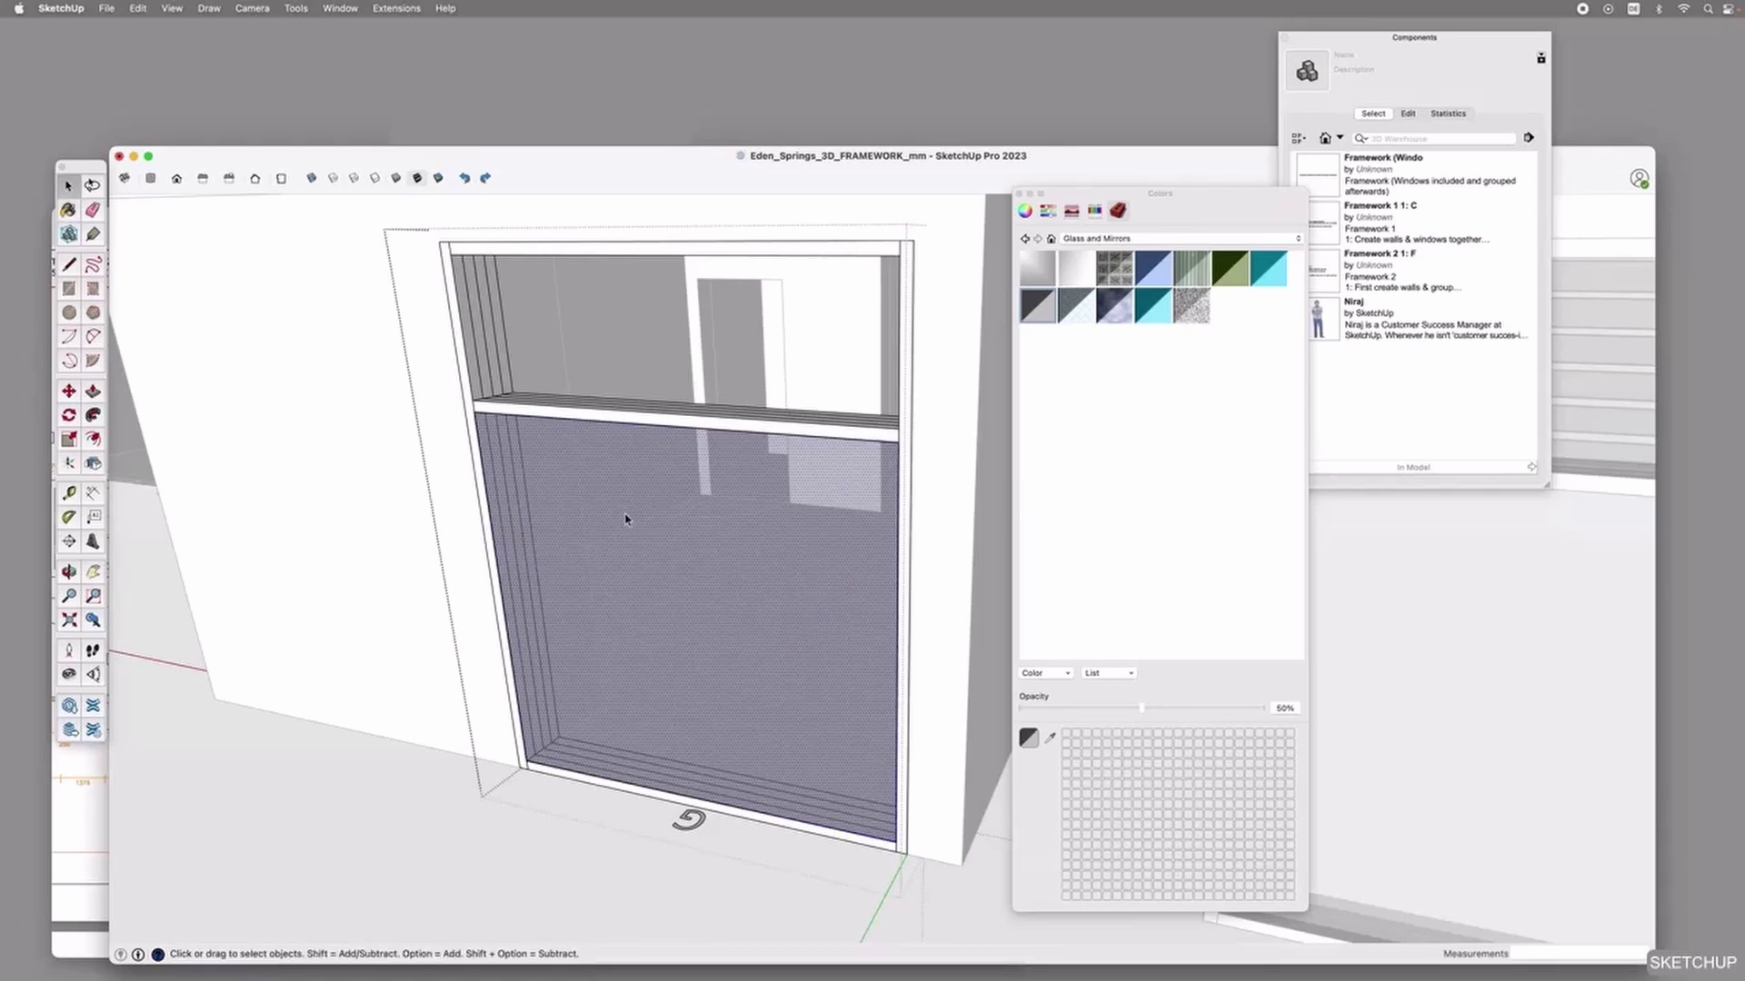
{"action": "key", "text": "super+g"}
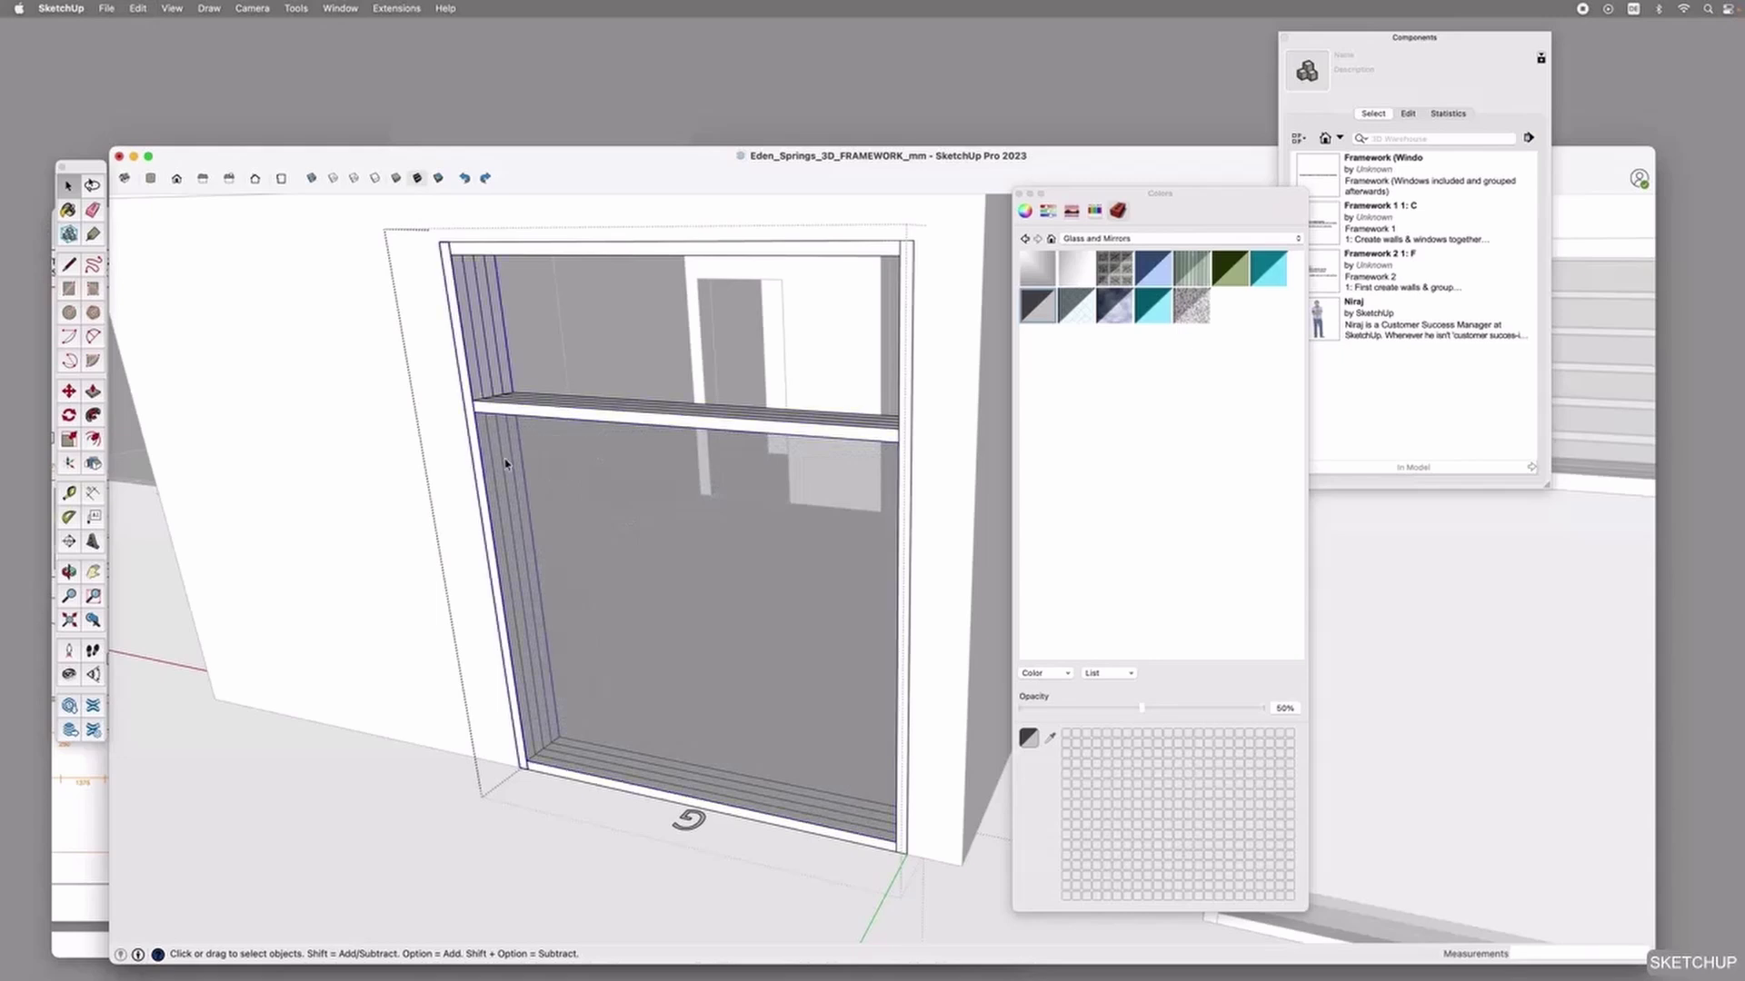
Open the glass pane group below the divider and examine the pane within opening G's frame.
{"action": "middle_click_drag", "start_coordinate": [562, 648], "coordinate": [993, 654]}
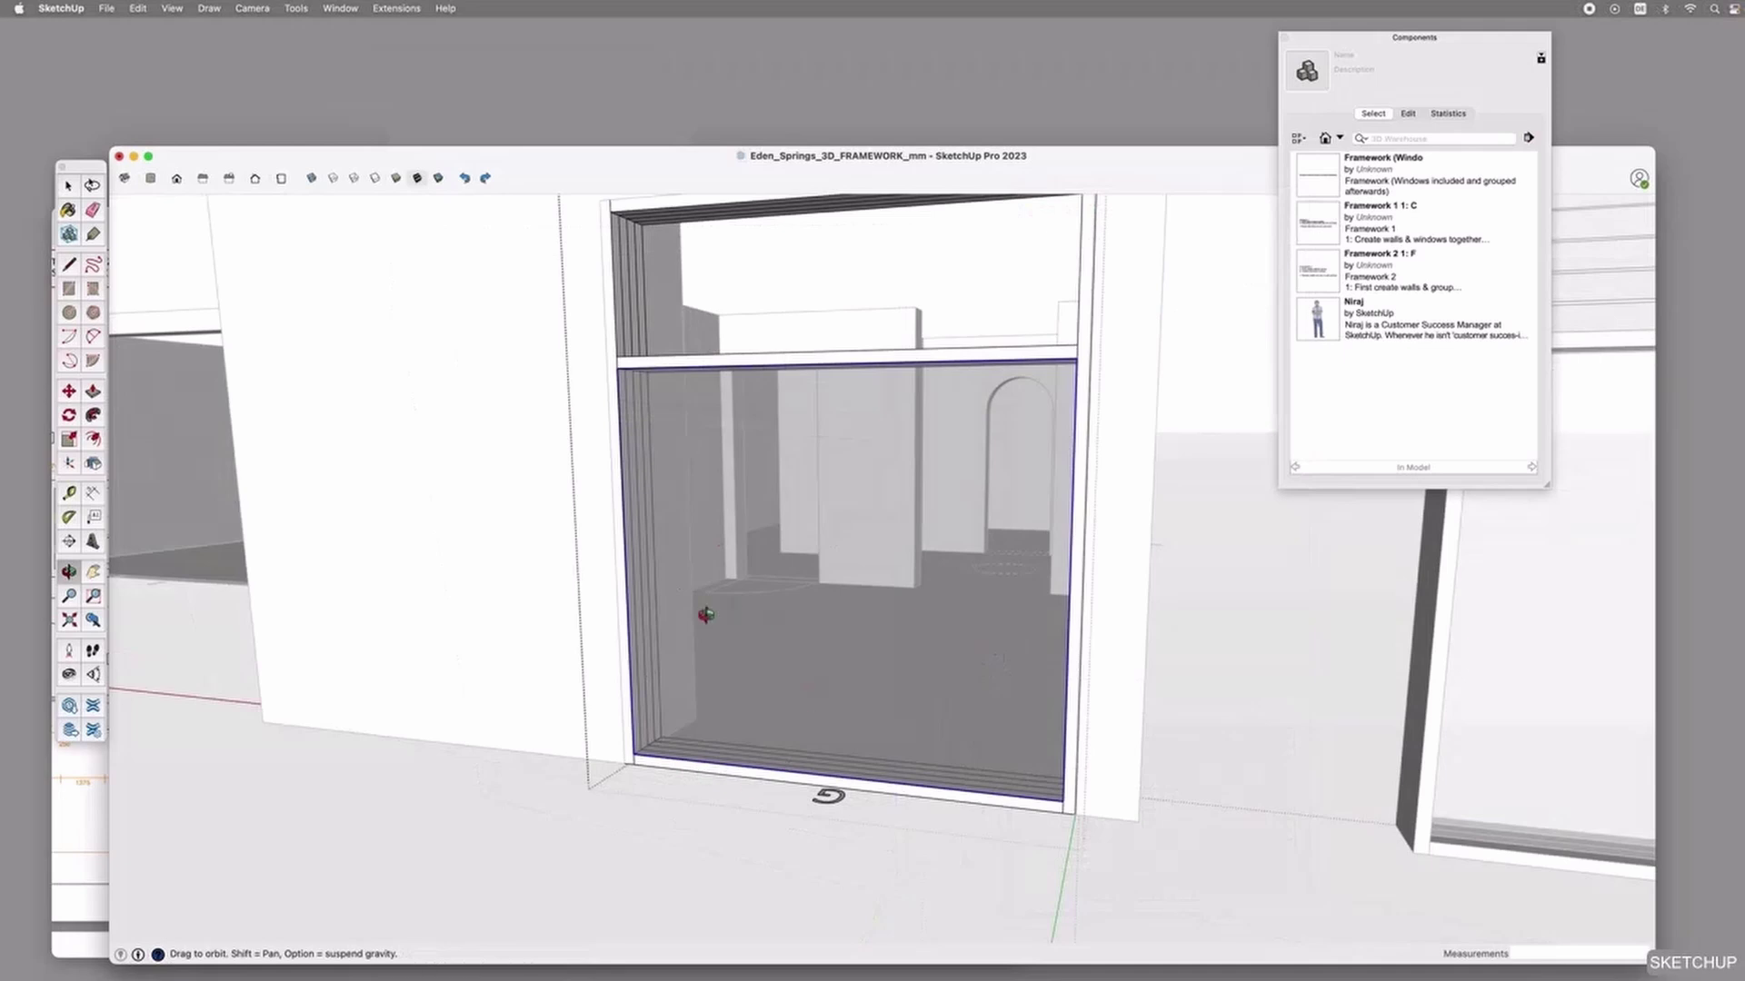
{"action": "middle_click_drag", "start_coordinate": [857, 635], "coordinate": [642, 651]}
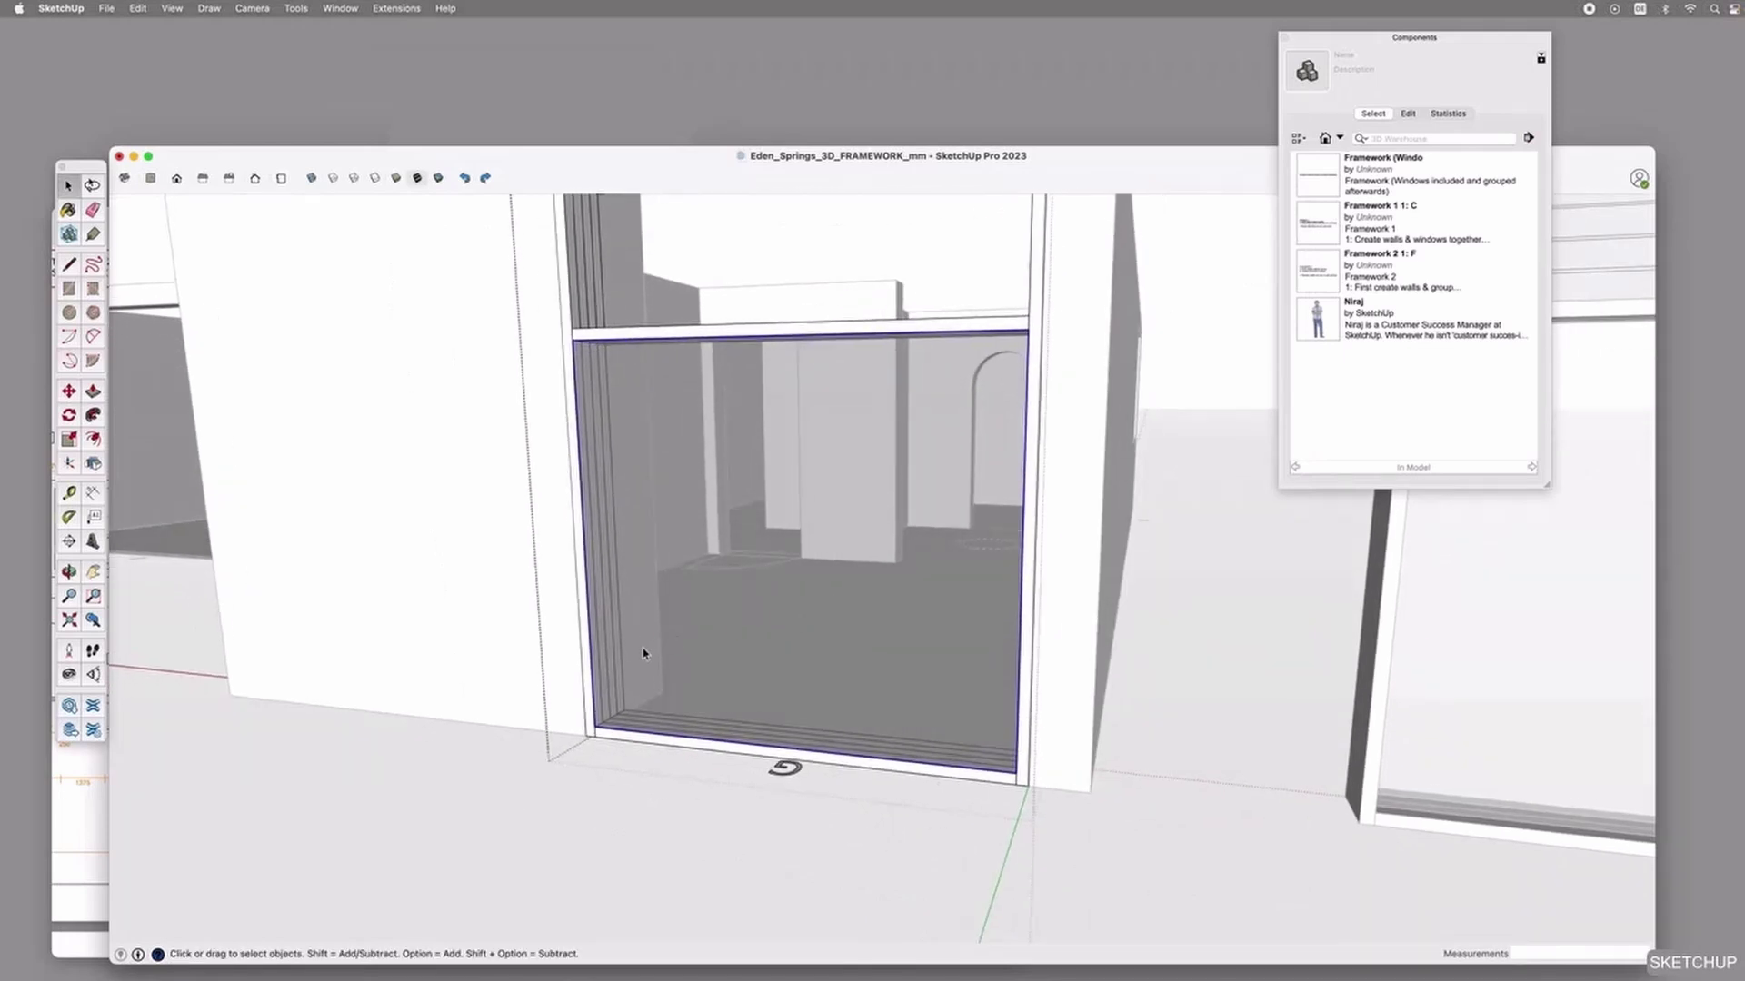
{"action": "left_click", "coordinate": [729, 667]}
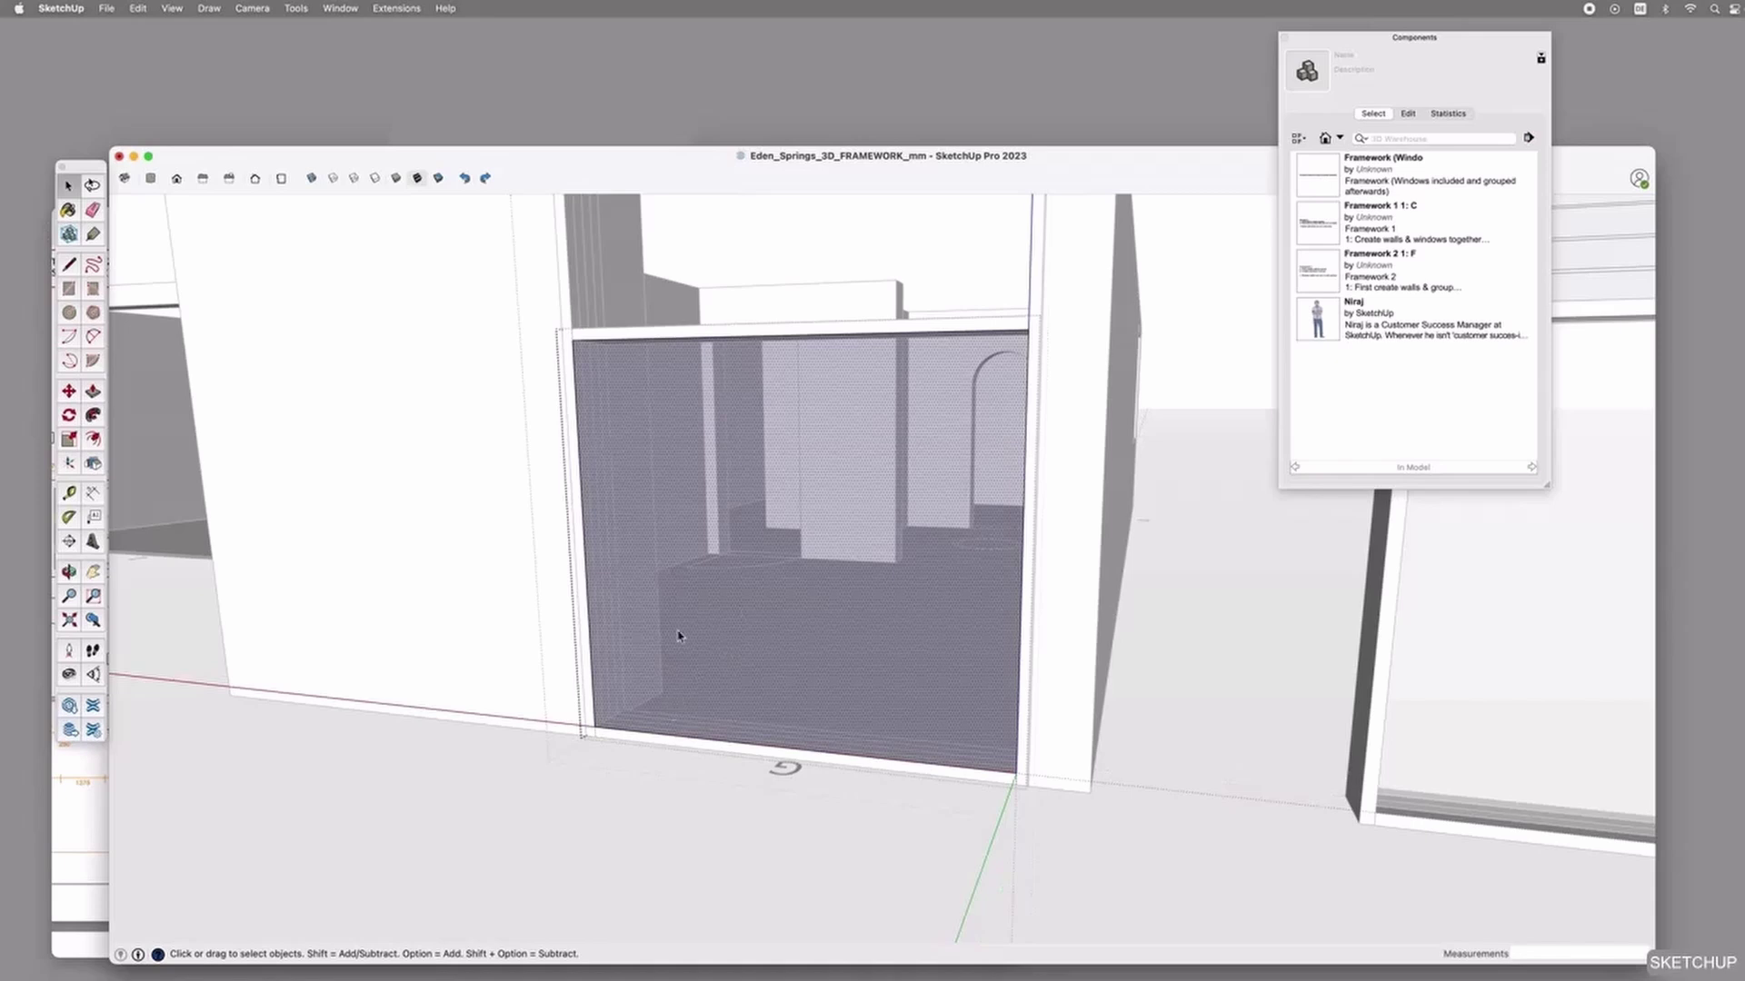
{"action": "scroll", "coordinate": [656, 565], "scroll_direction": "up", "scroll_amount": 3}
{"action": "middle_click_drag", "start_coordinate": [690, 602], "coordinate": [693, 661]}
{"action": "scroll", "coordinate": [693, 656], "scroll_direction": "down", "scroll_amount": 3}
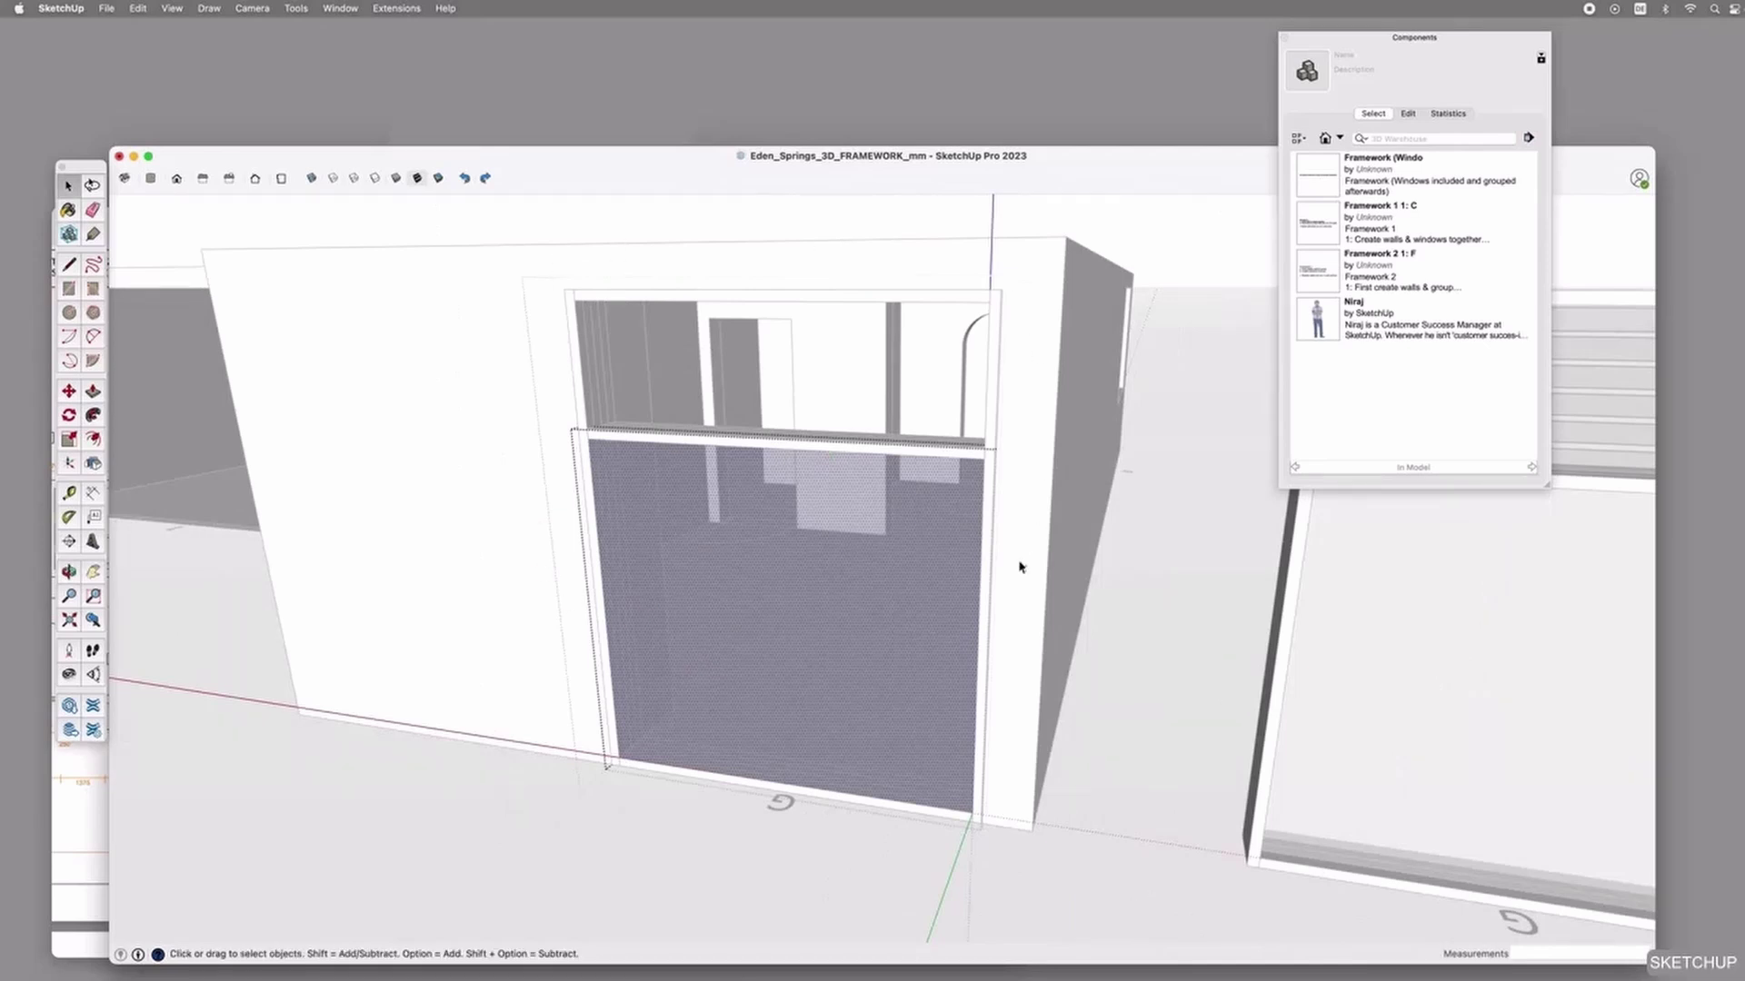
Close the glass pane group and opening G's group, and select the whole window G group.
{"action": "double_click", "coordinate": [818, 591]}
{"action": "left_click", "coordinate": [620, 430]}
{"action": "left_click", "coordinate": [583, 394]}
{"action": "key", "text": "Escape"}
{"action": "left_click", "coordinate": [590, 304]}
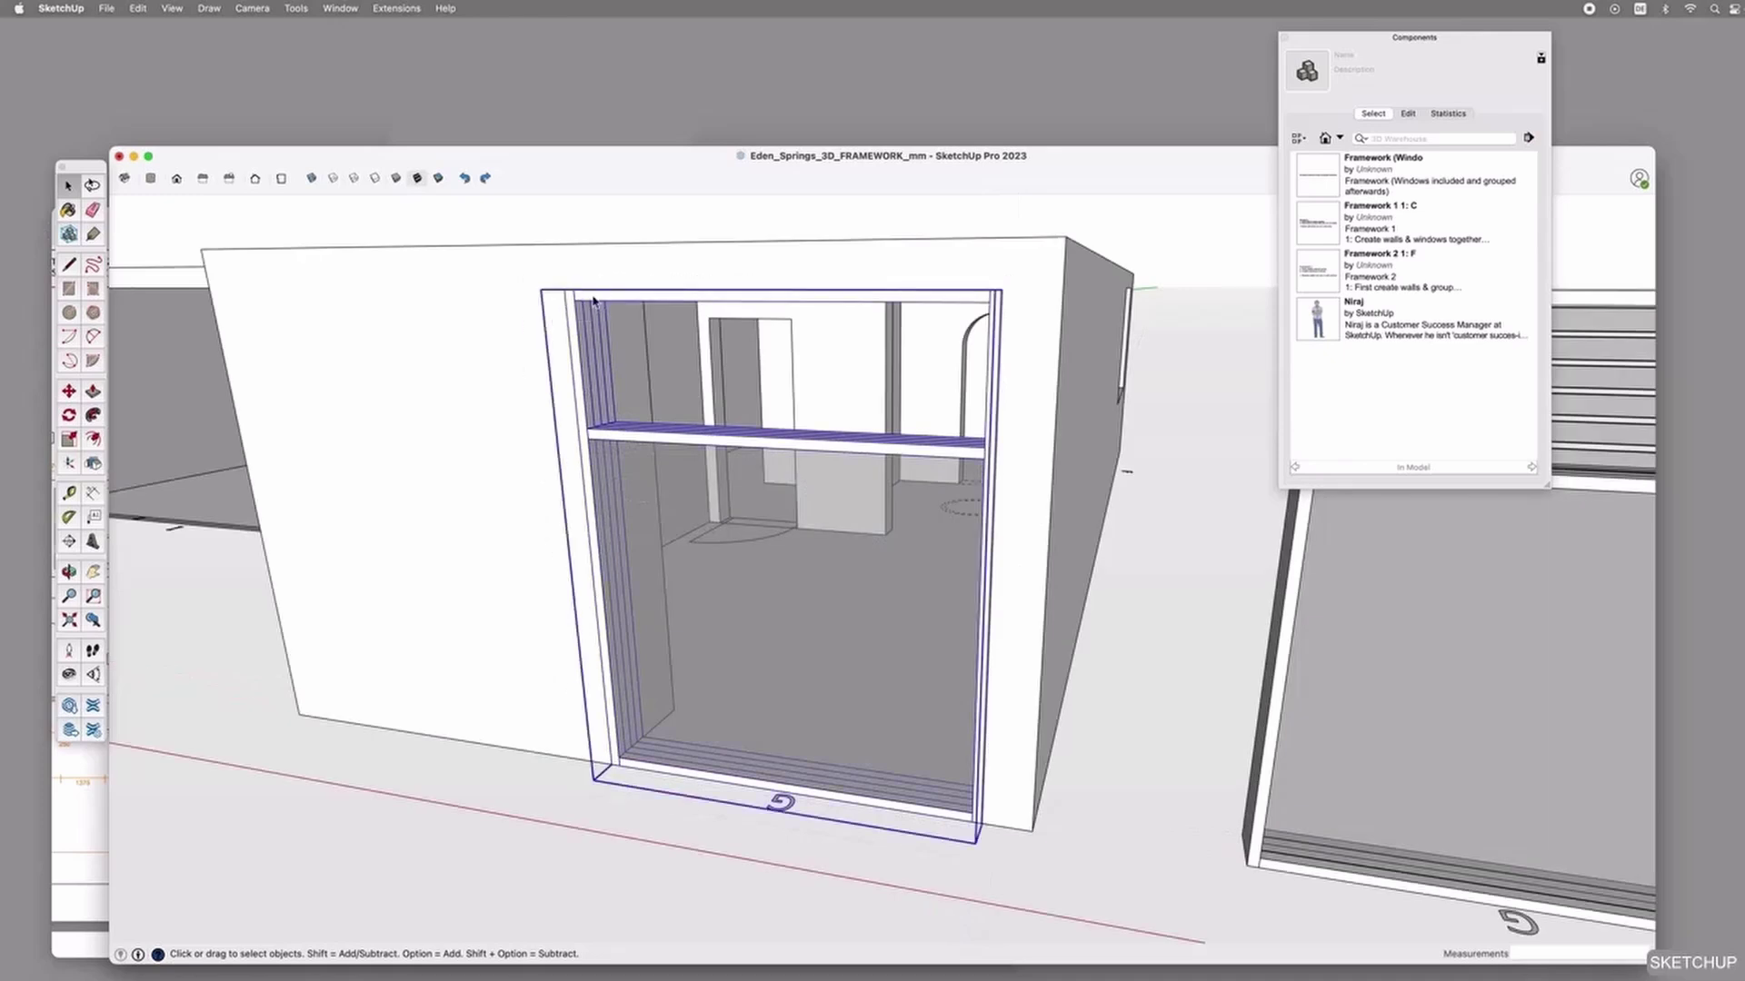
Open window G's group and the glass pane group below the middle divider, and extrude the pane to a 5 mm thickness.
{"action": "double_click", "coordinate": [592, 301]}
{"action": "left_click", "coordinate": [587, 299]}
{"action": "left_click", "coordinate": [620, 481]}
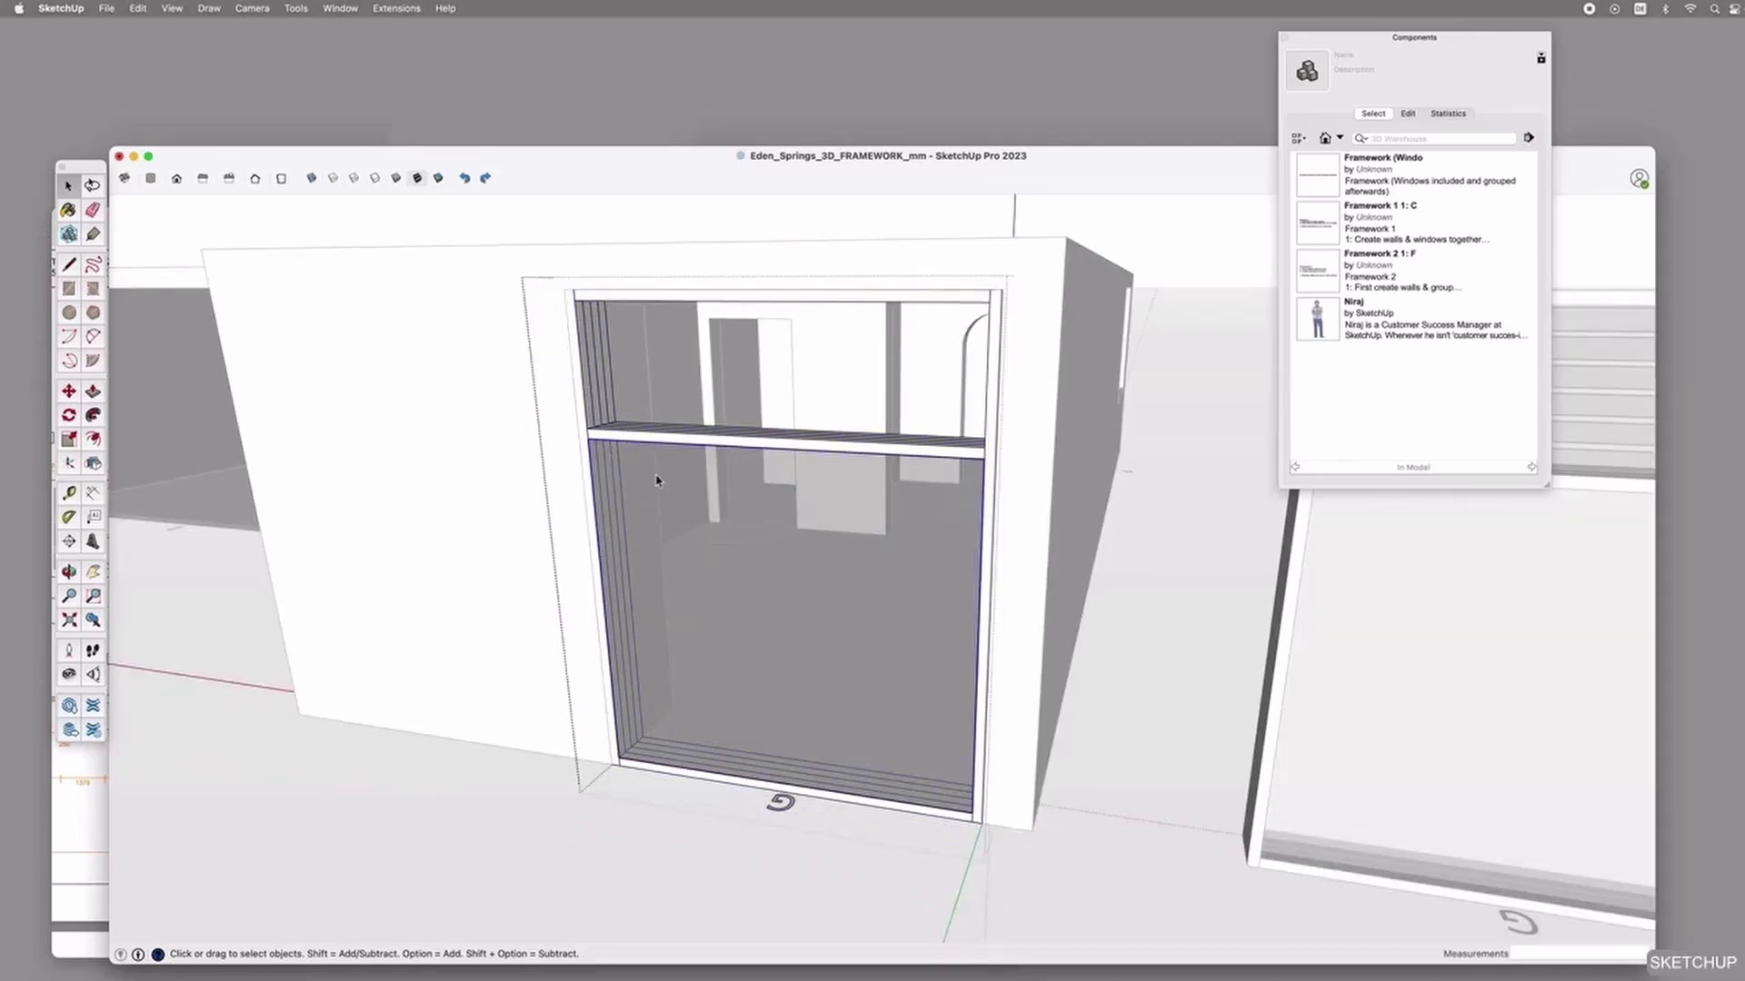
{"action": "double_click", "coordinate": [625, 473]}
{"action": "left_click", "coordinate": [632, 474]}
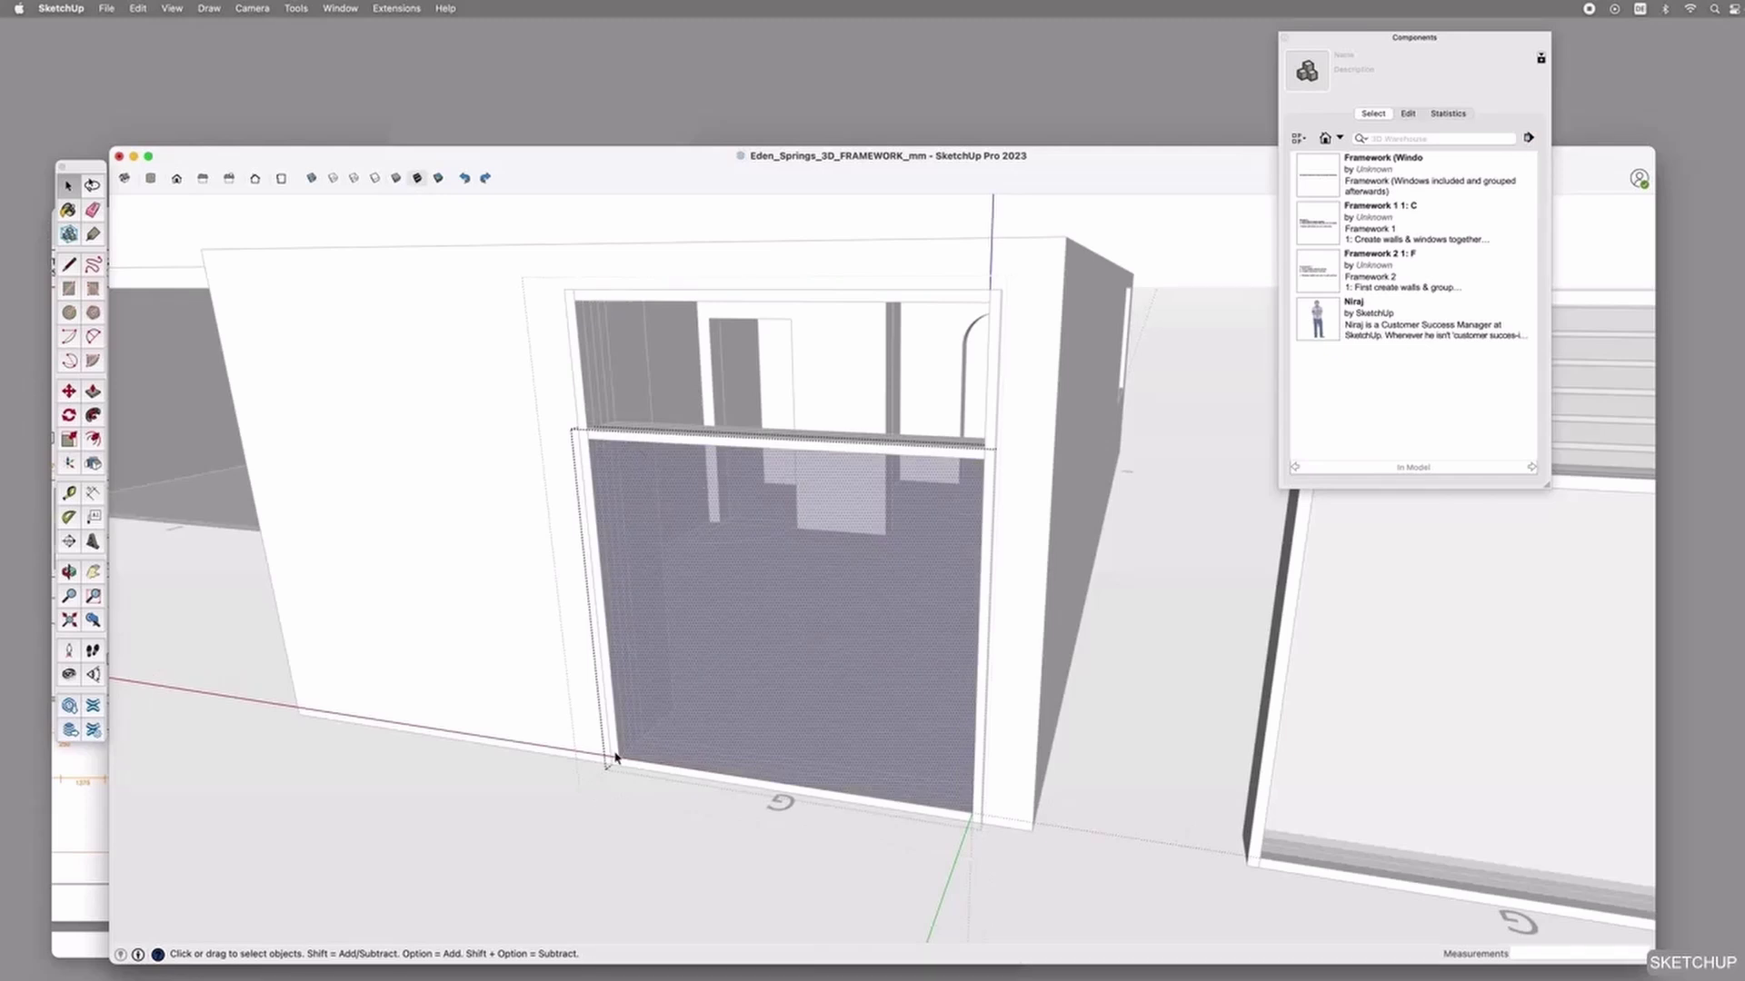
{"action": "scroll", "coordinate": [615, 756], "scroll_direction": "up", "scroll_amount": 5}
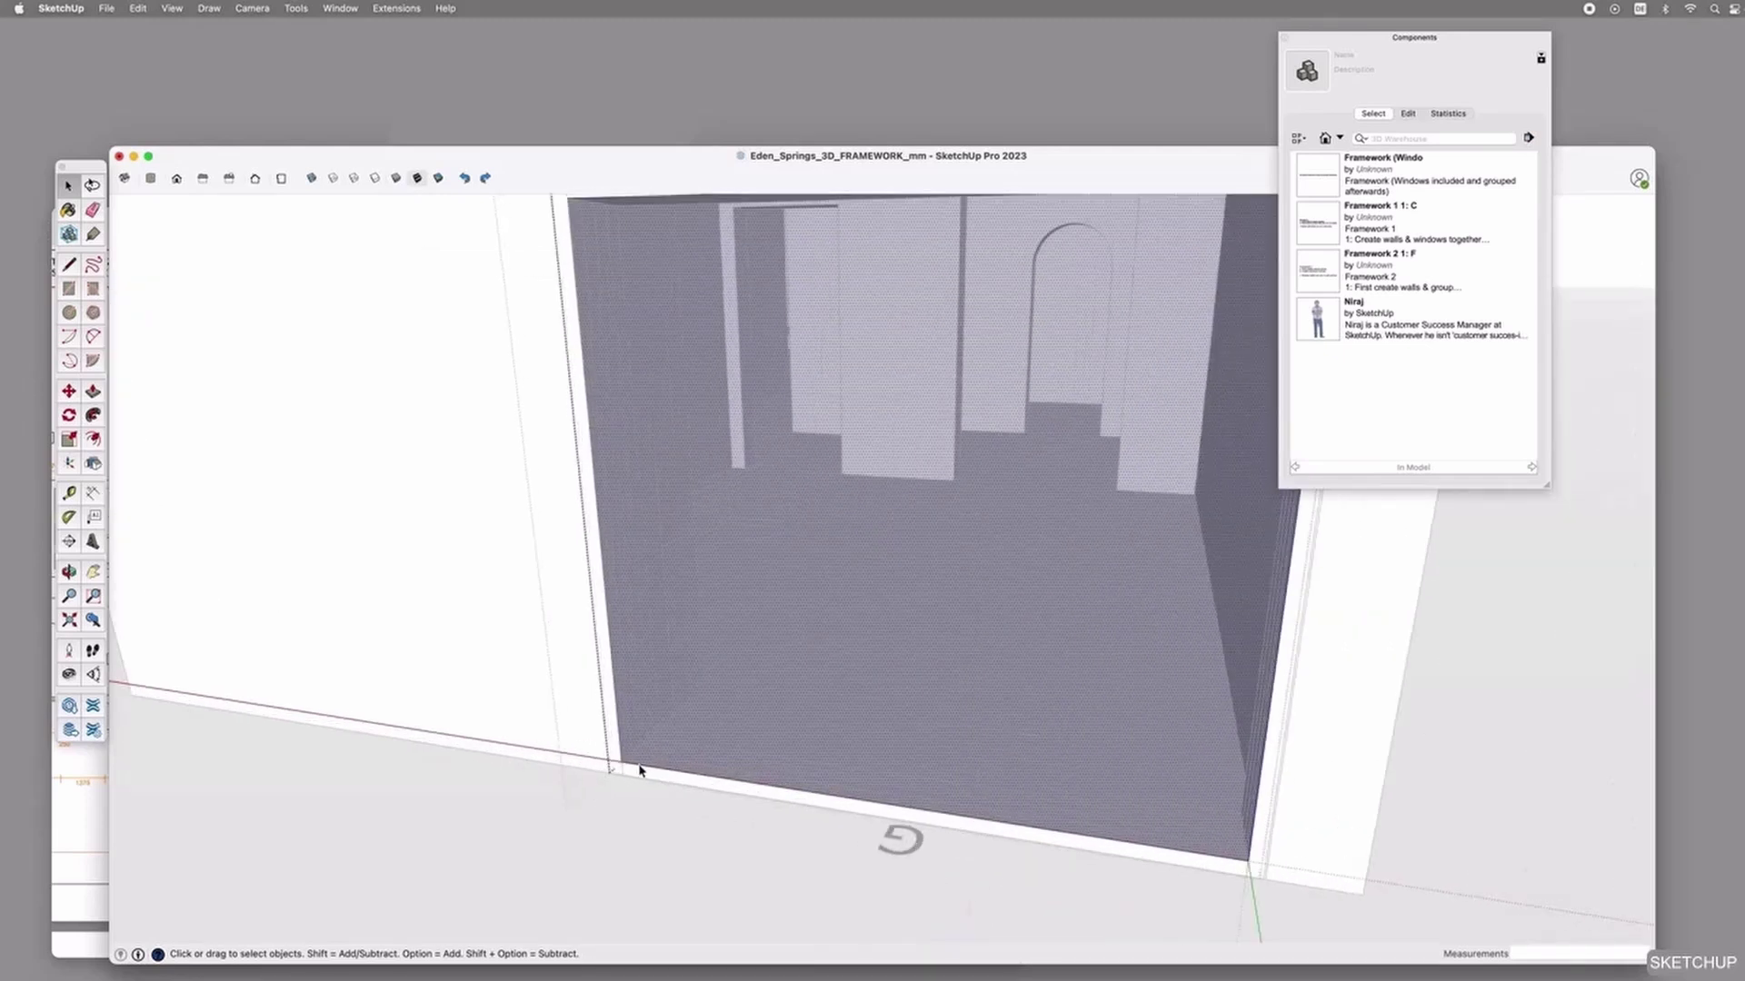
{"action": "scroll", "coordinate": [642, 756], "scroll_direction": "up", "scroll_amount": 3}
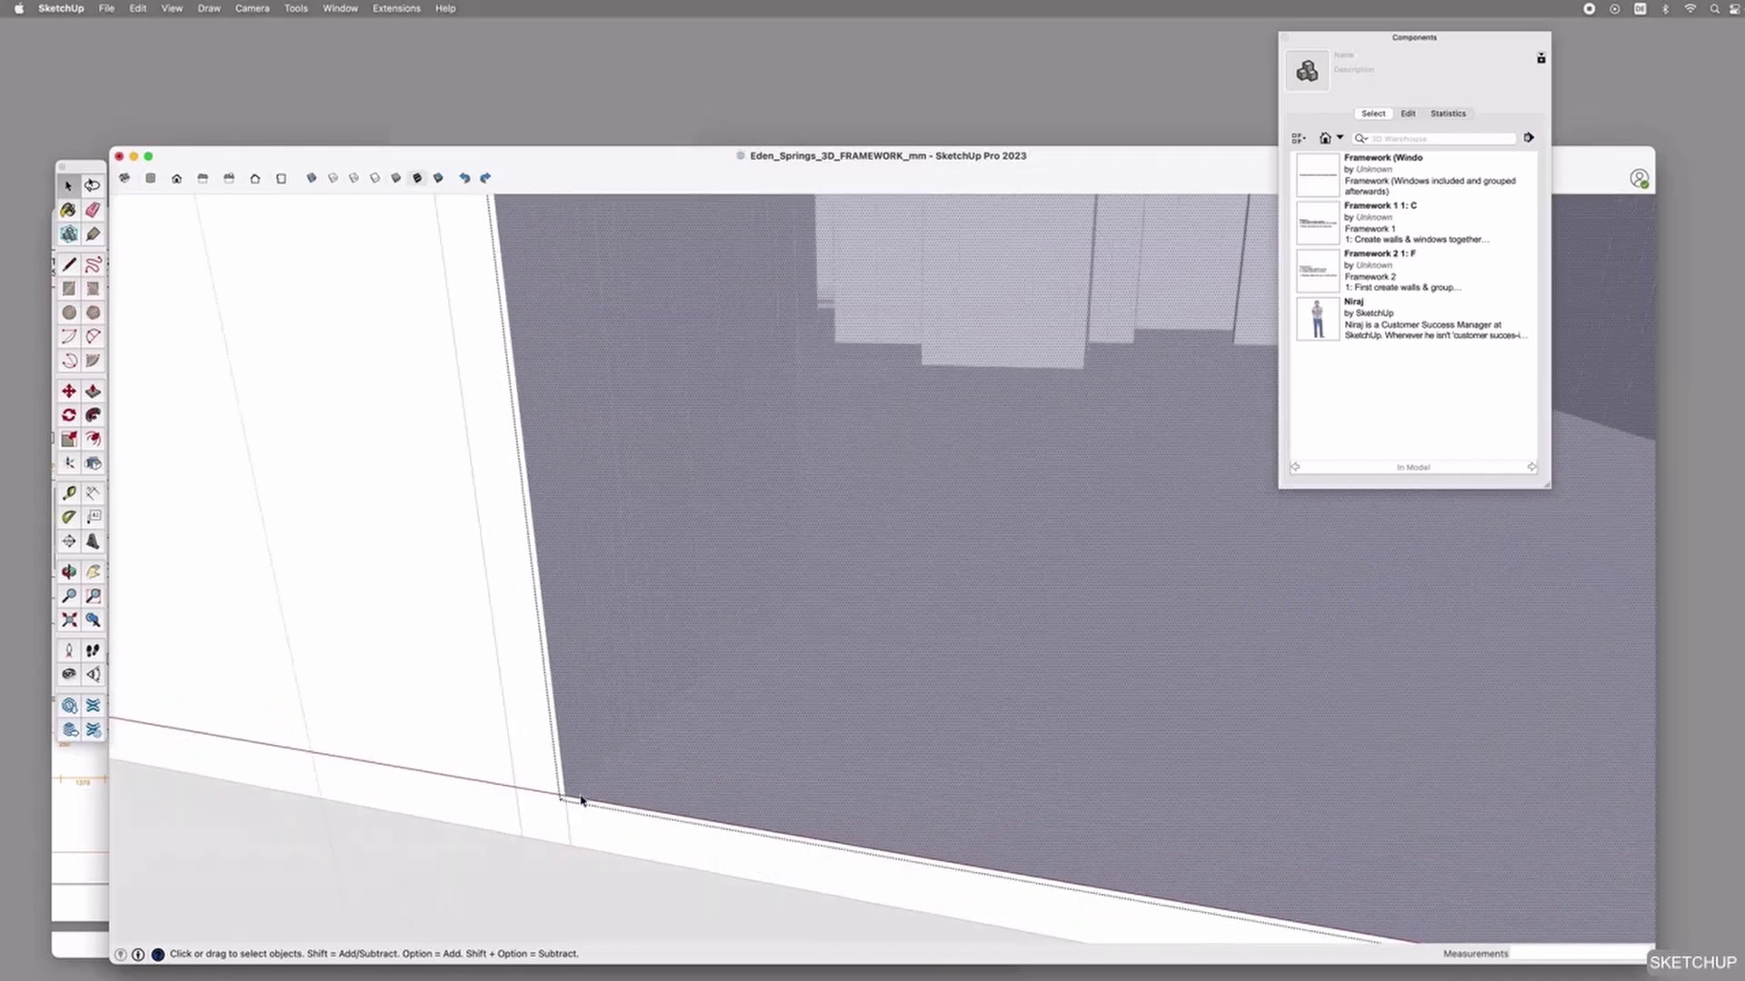
{"action": "key", "text": "p"}
{"action": "scroll", "coordinate": [595, 788], "scroll_direction": "up", "scroll_amount": 1}
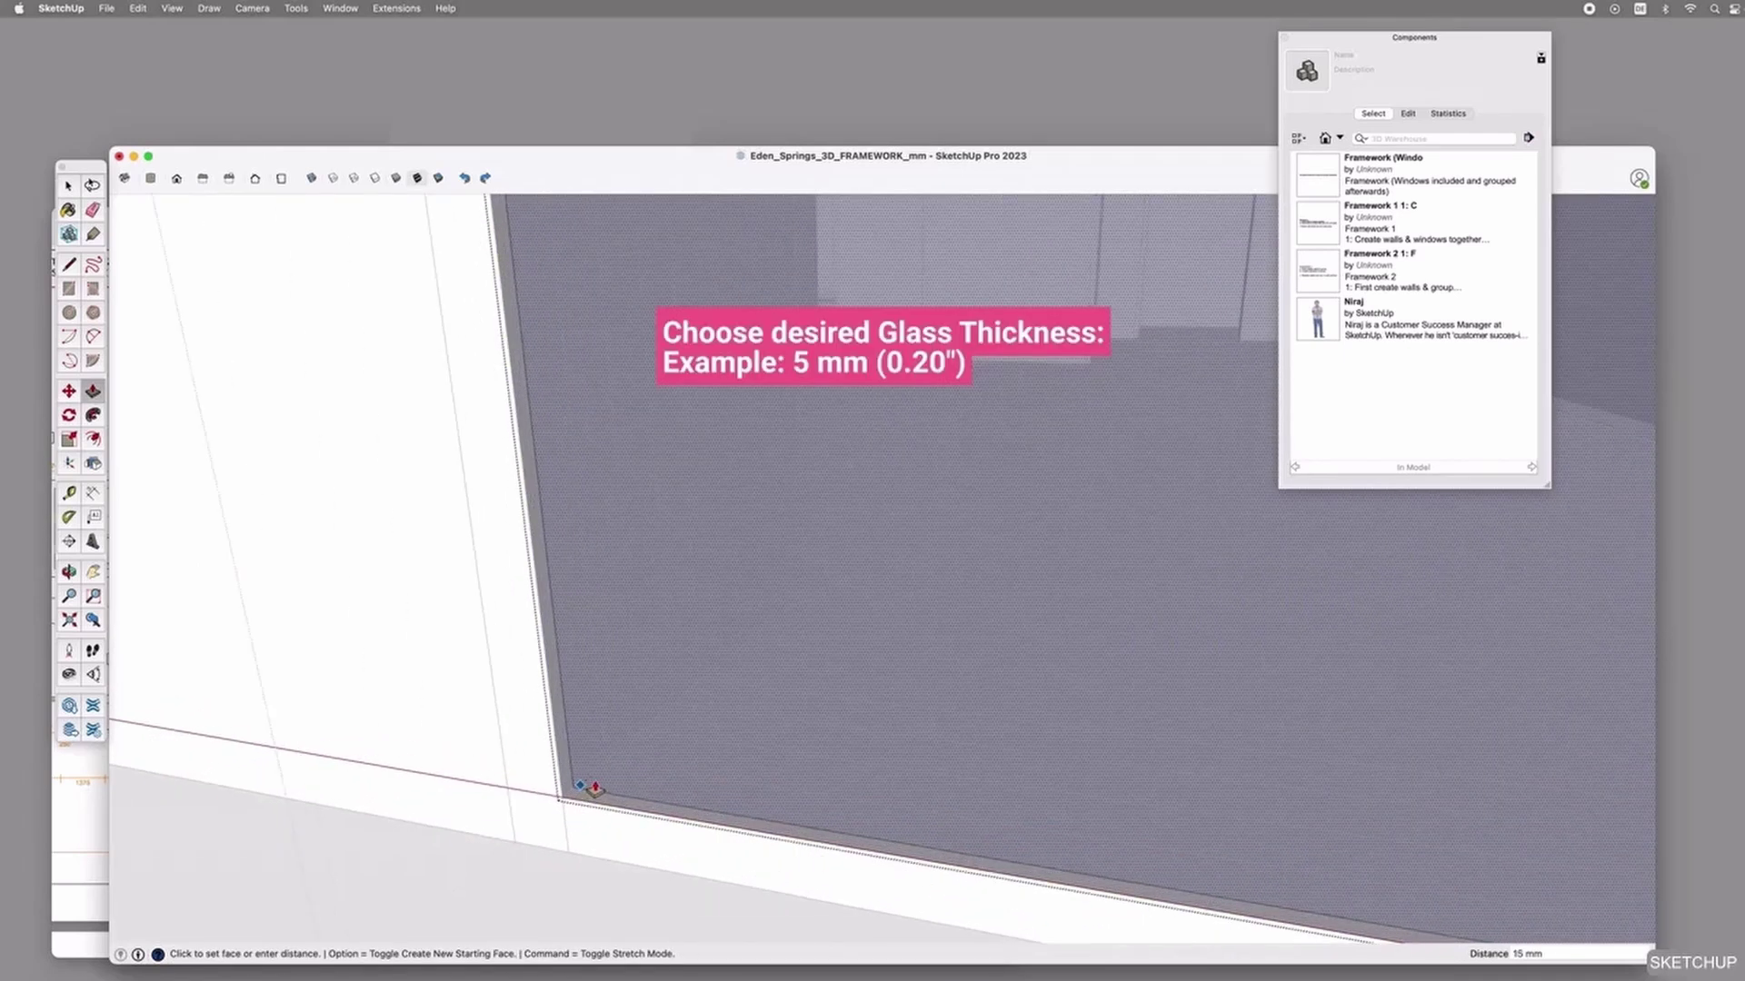
{"action": "type", "text": "5"}
{"action": "key", "text": "Return"}
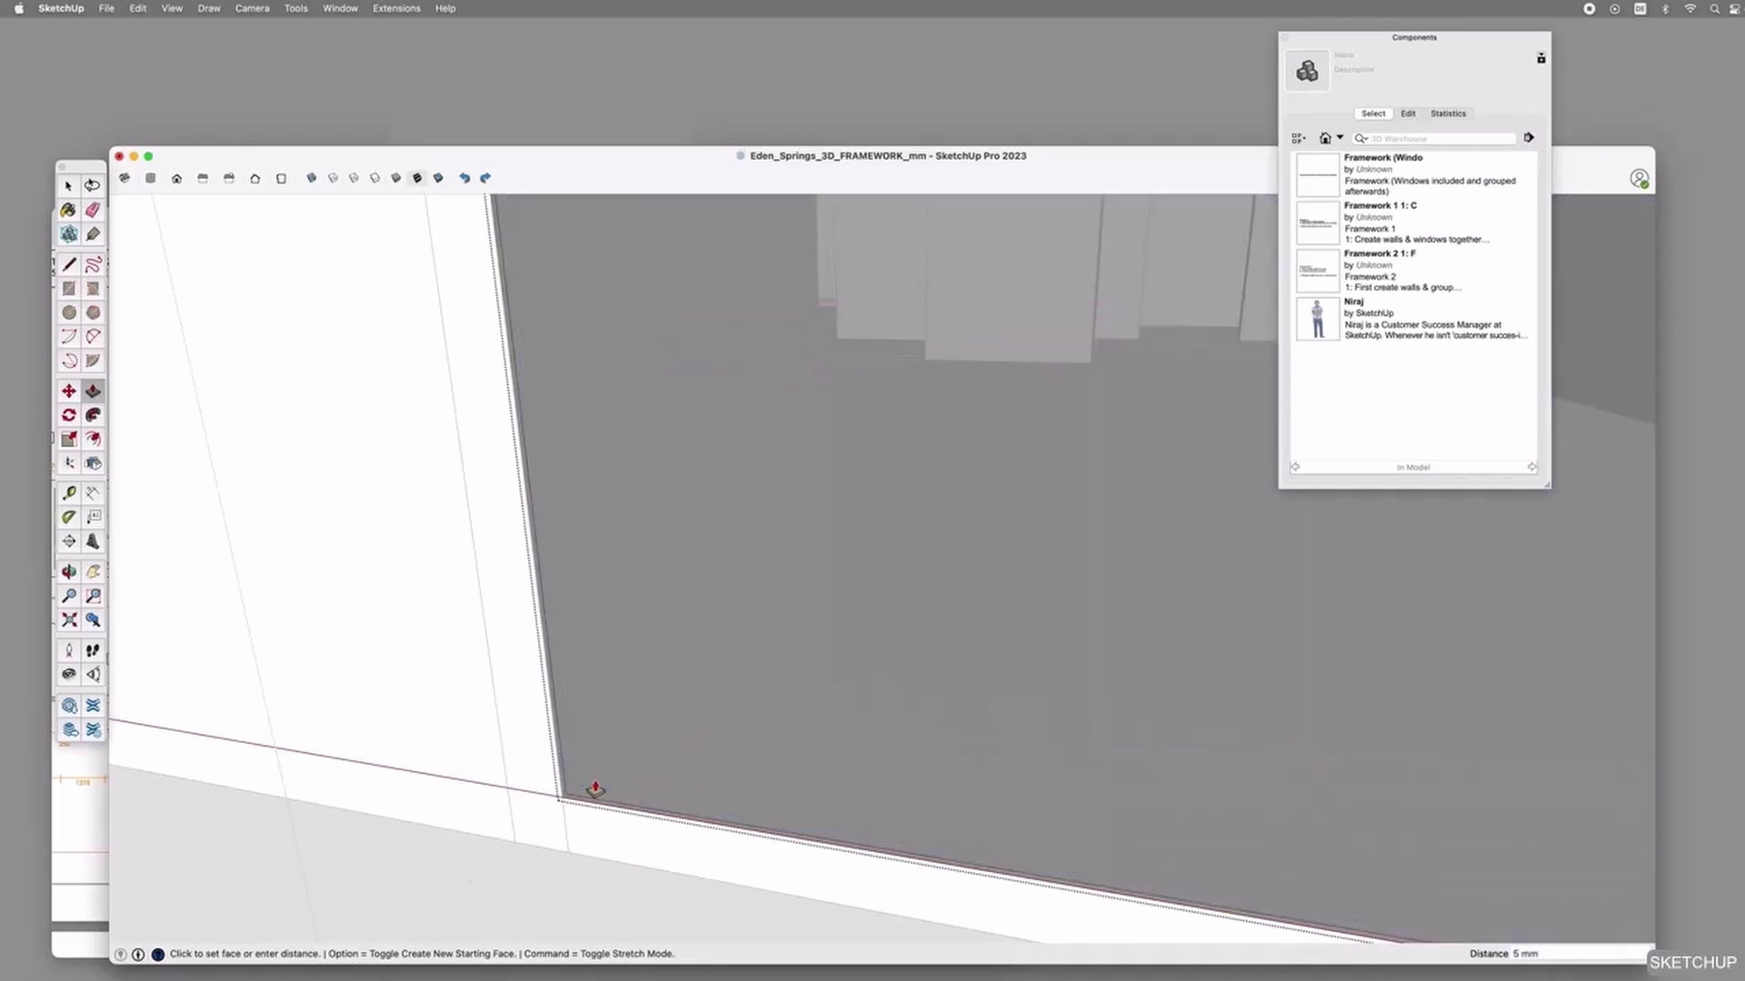
Move the glass pane below the divider inward to the innermost division line of the frame.
{"action": "scroll", "coordinate": [595, 789], "scroll_direction": "down", "scroll_amount": 8}
{"action": "key", "text": "space"}
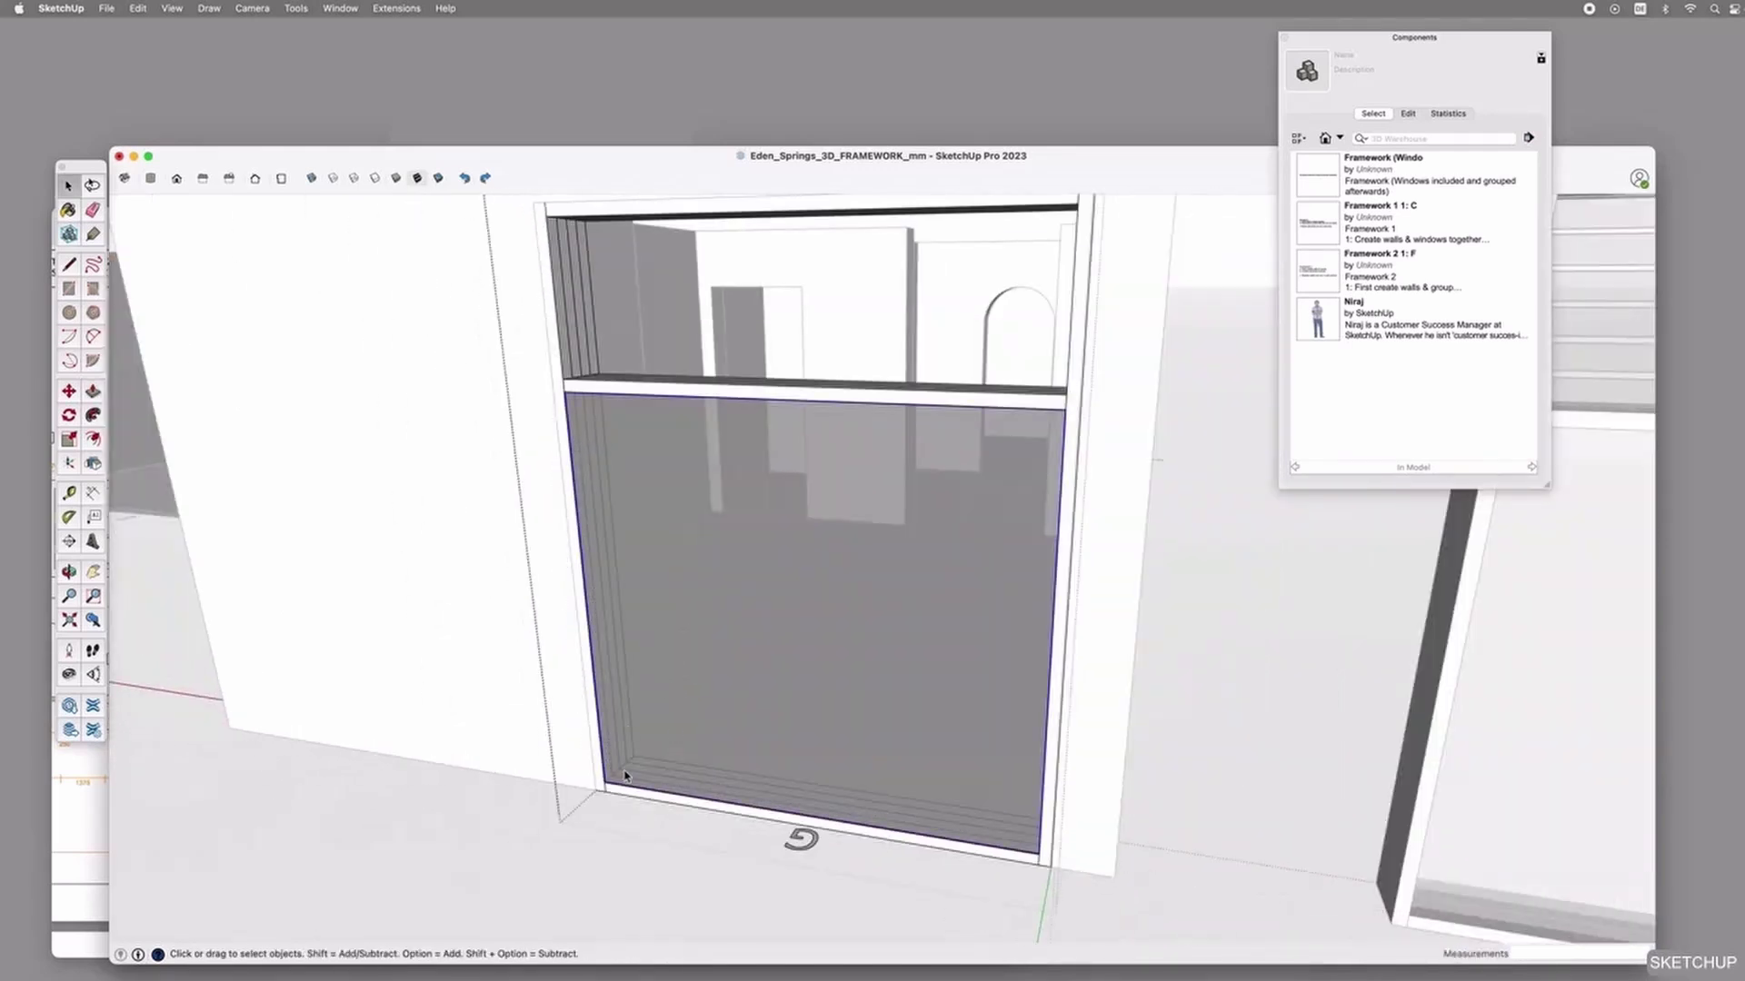
{"action": "scroll", "coordinate": [603, 797], "scroll_direction": "up", "scroll_amount": 6}
{"action": "key", "text": "m"}
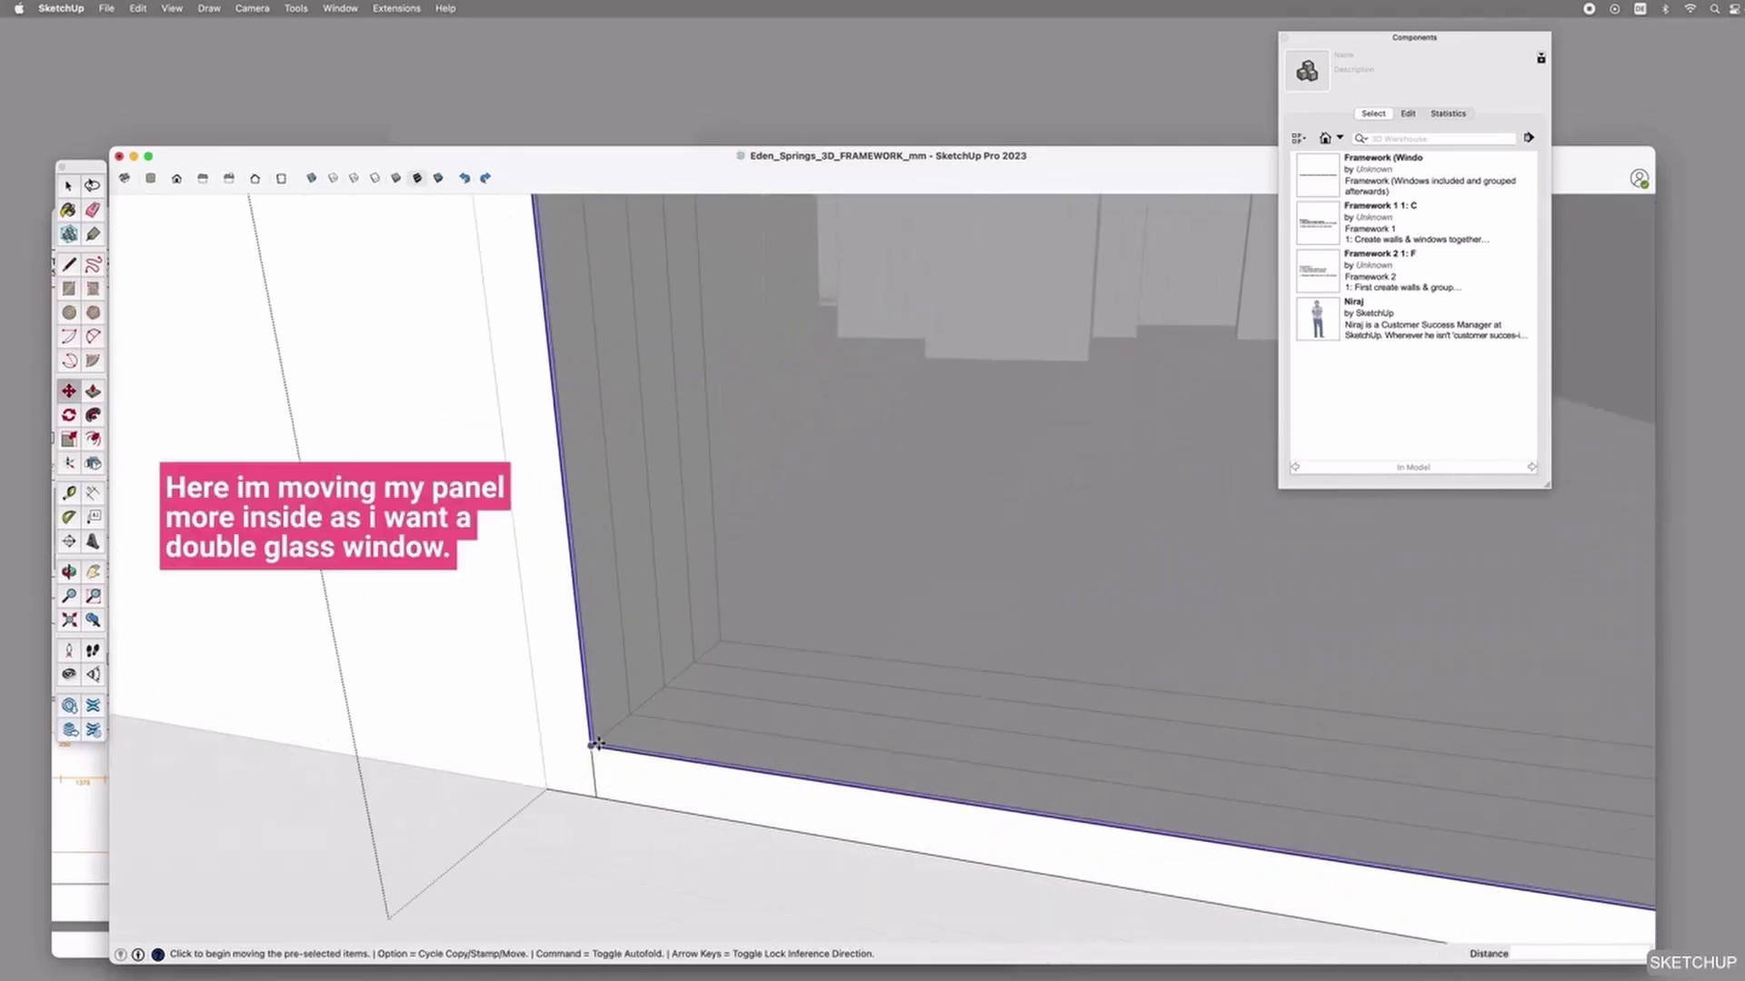
{"action": "left_click", "coordinate": [593, 743]}
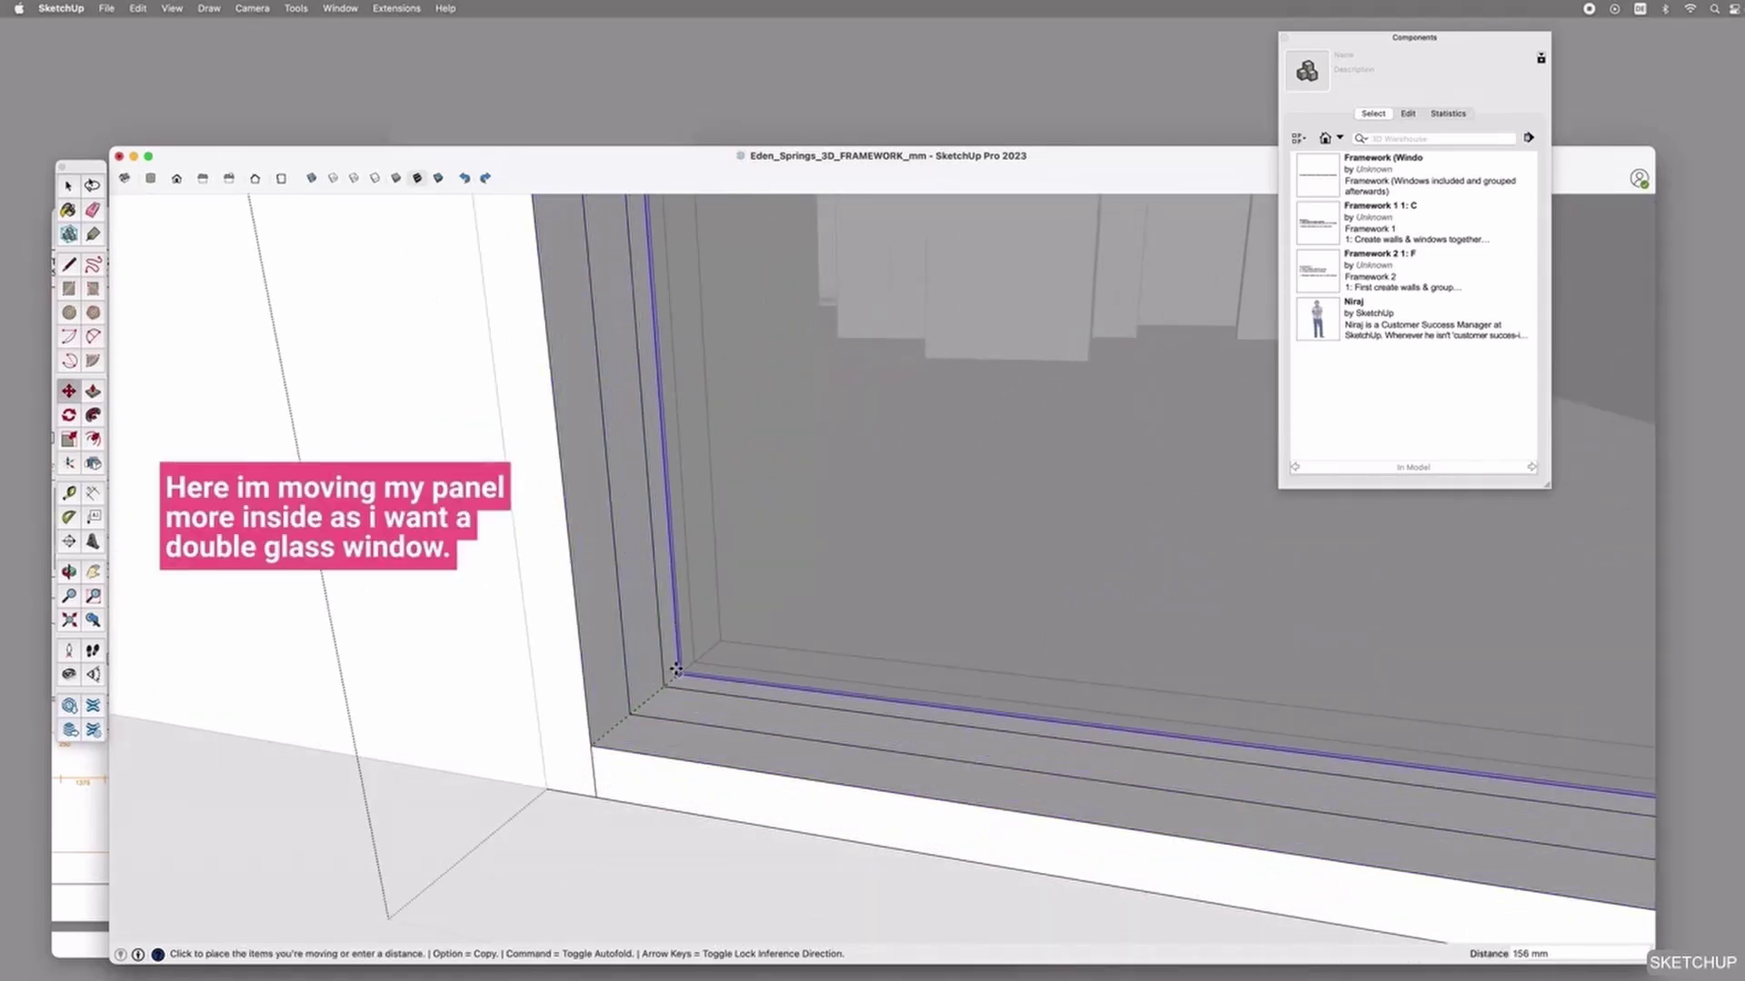
{"action": "scroll", "coordinate": [682, 664], "scroll_direction": "up", "scroll_amount": 3}
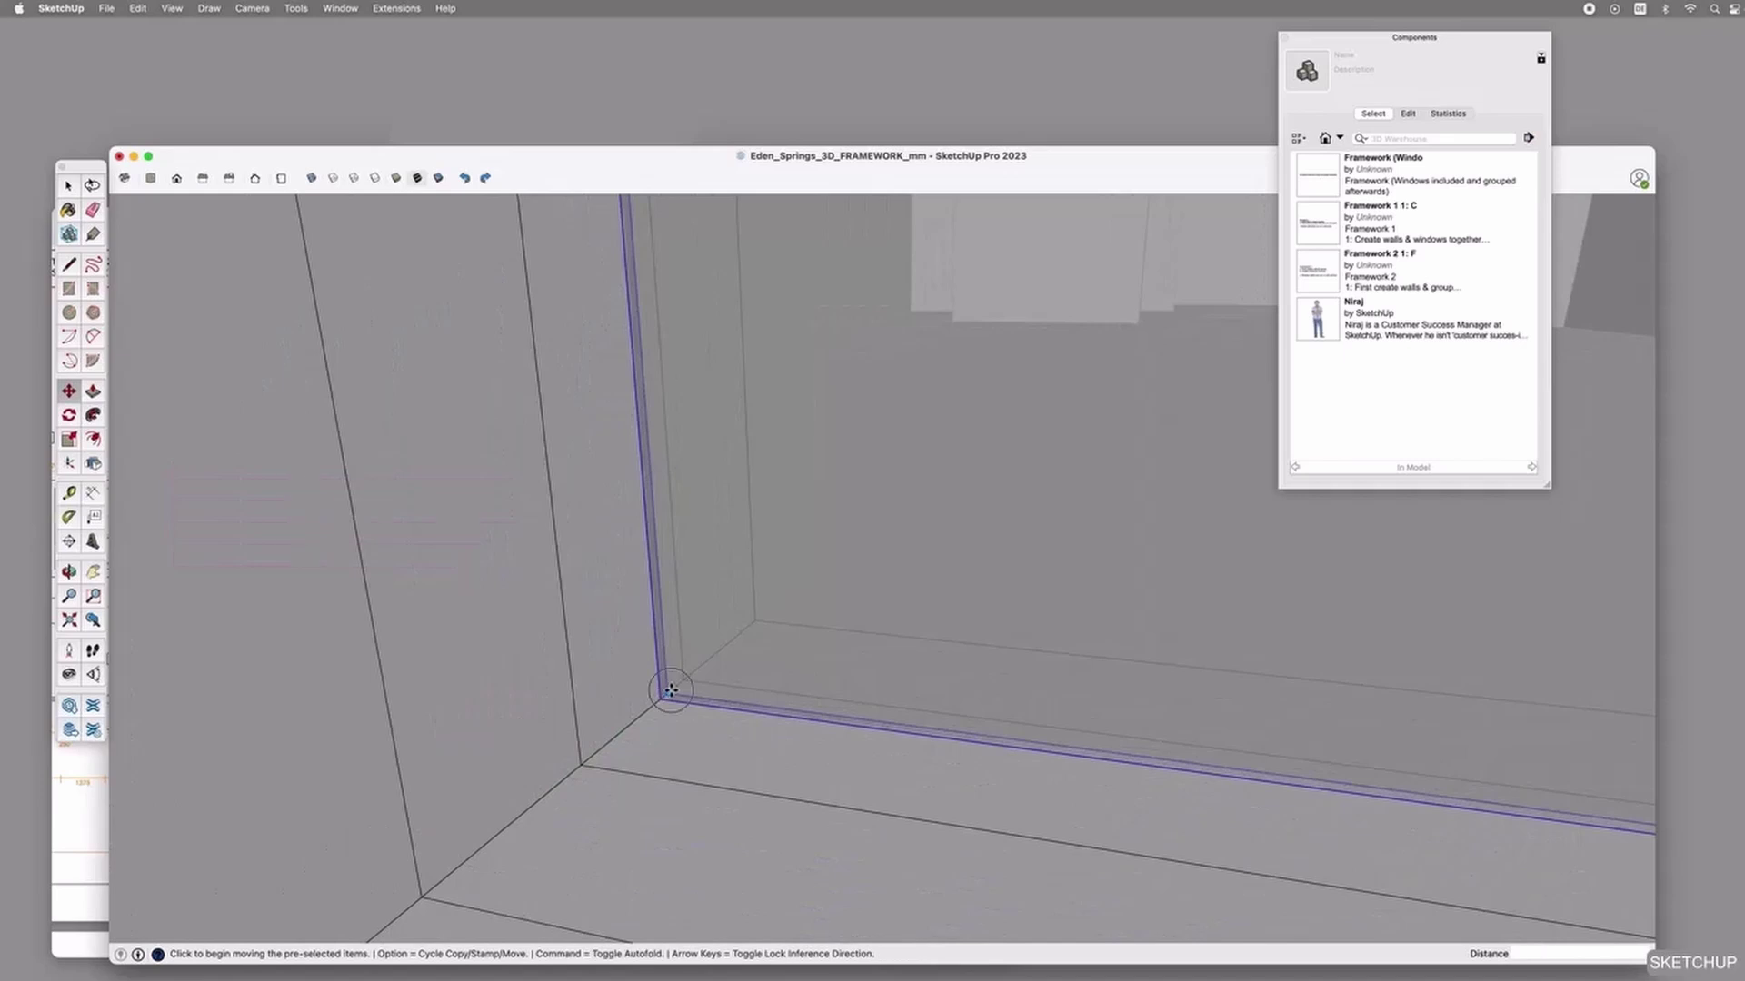
{"action": "scroll", "coordinate": [686, 677], "scroll_direction": "down", "scroll_amount": 4}
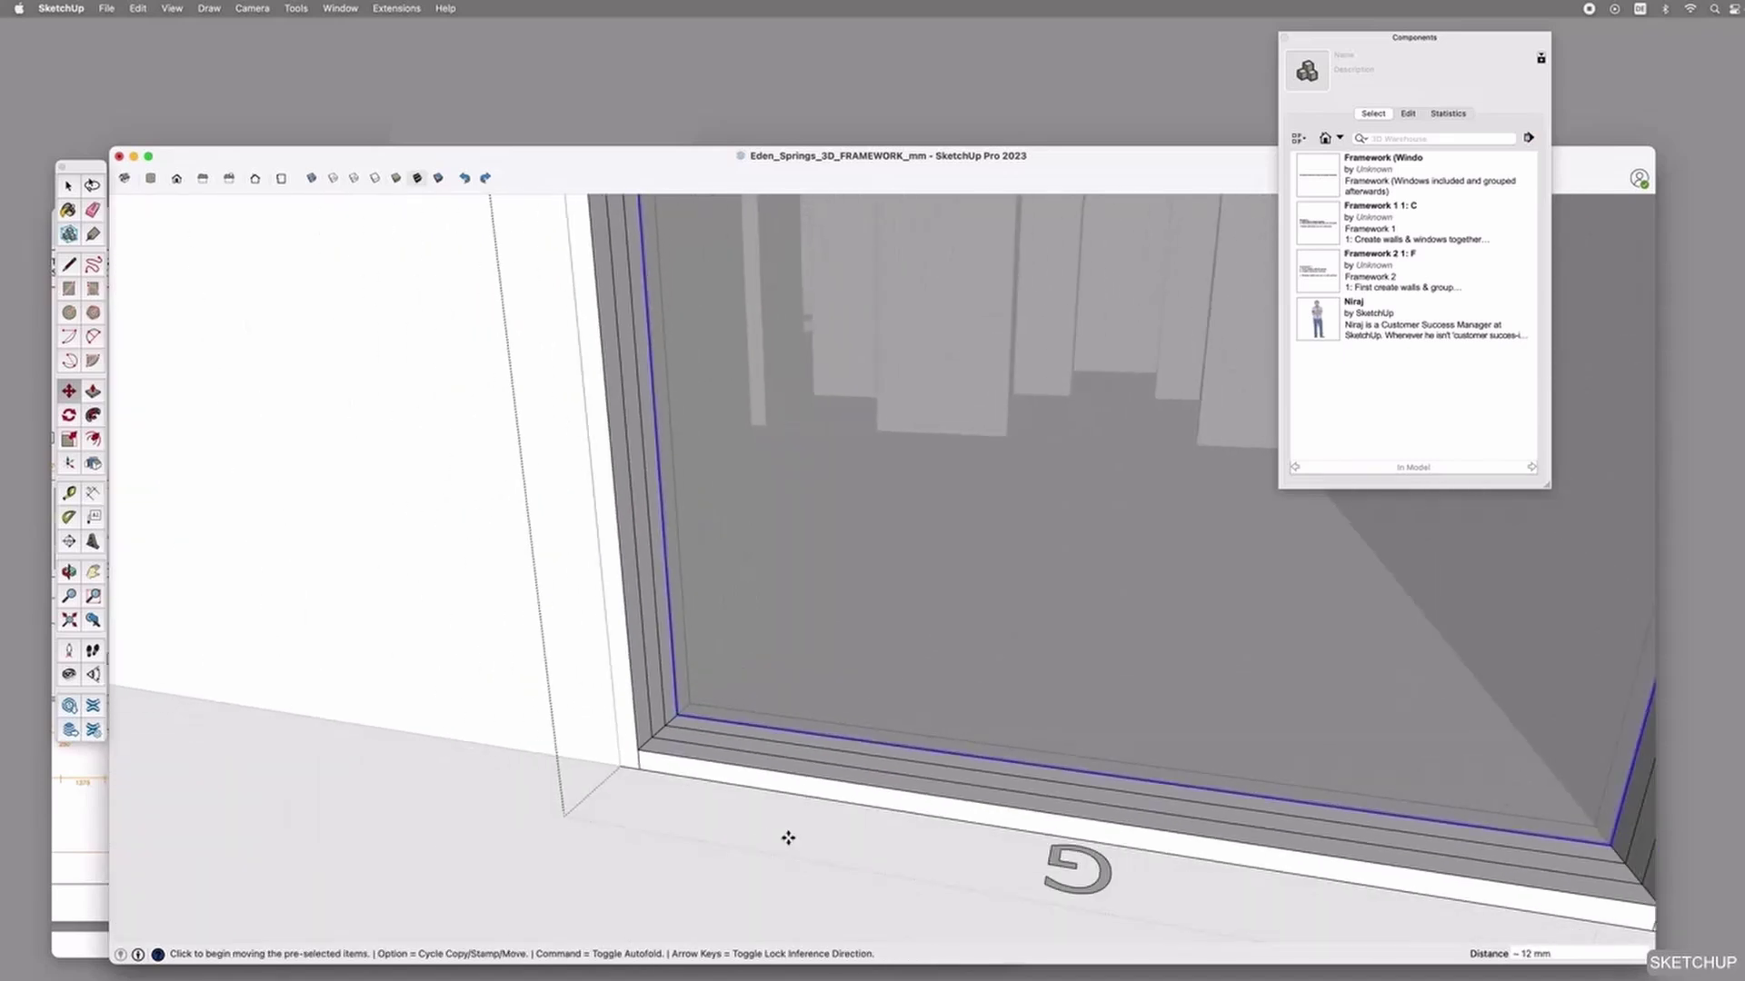
Set the dark grey translucent glass material's opacity to 18% and apply it to the pane below the divider.
{"action": "key", "text": "o"}
{"action": "left_click_drag", "start_coordinate": [825, 730], "coordinate": [785, 712]}
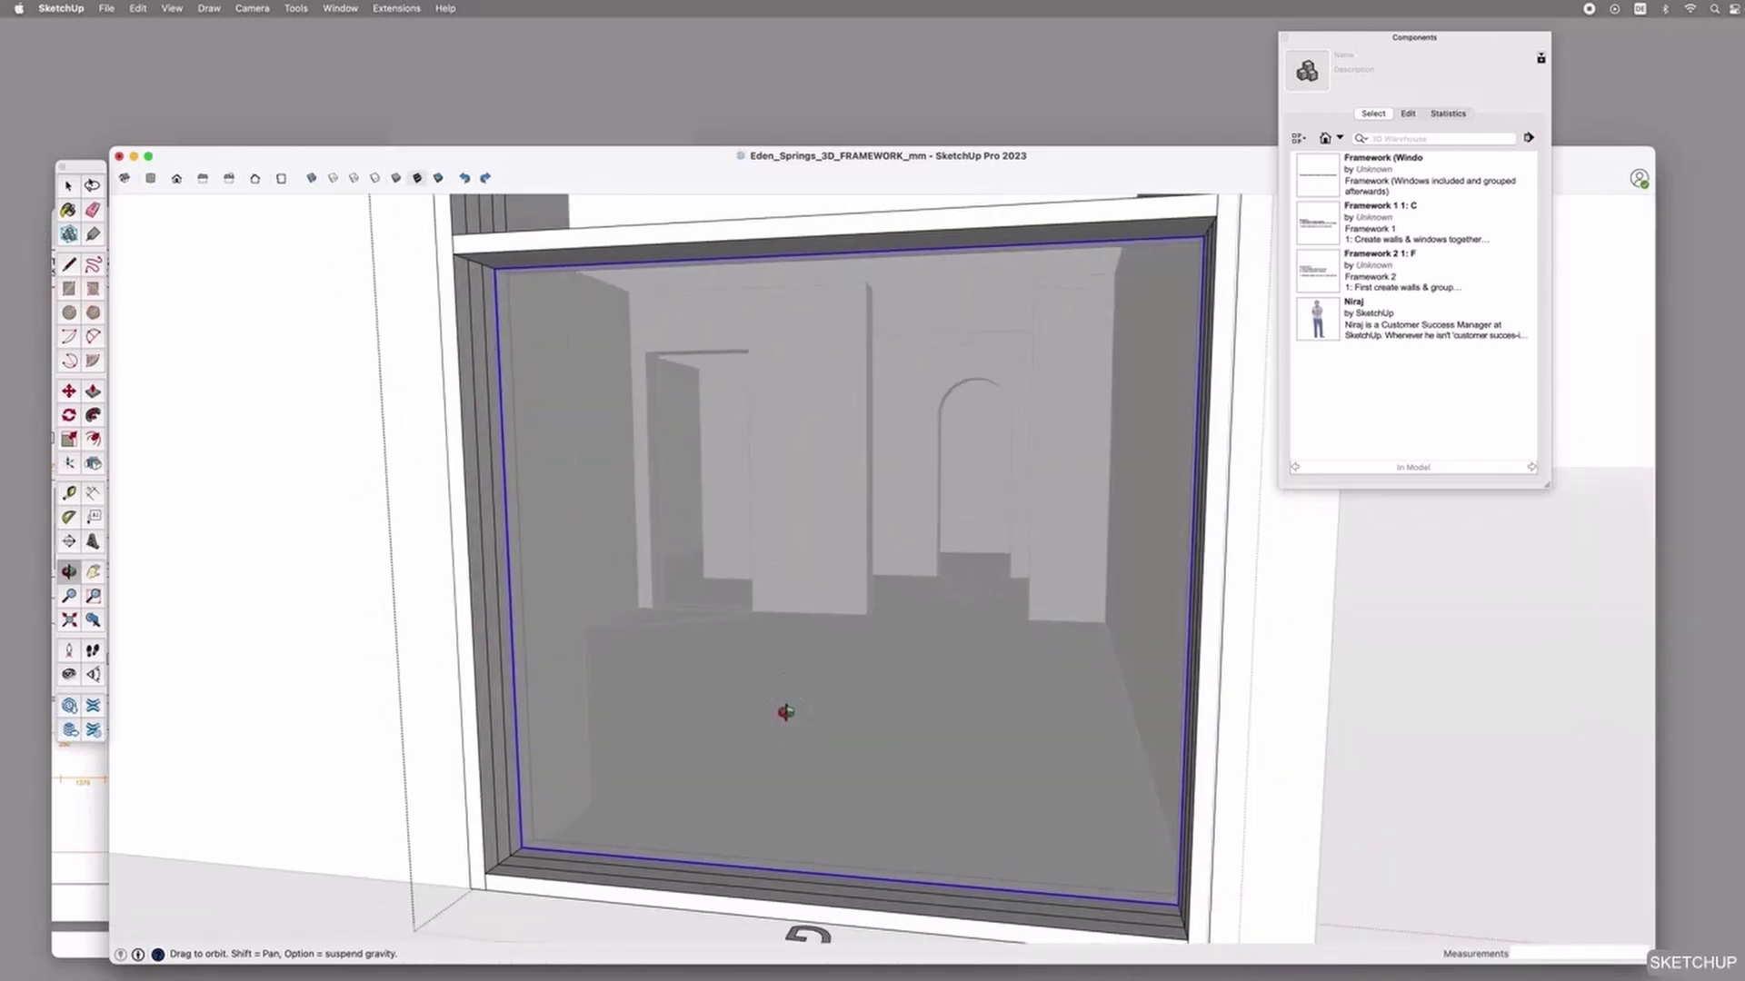
{"action": "key", "text": "b"}
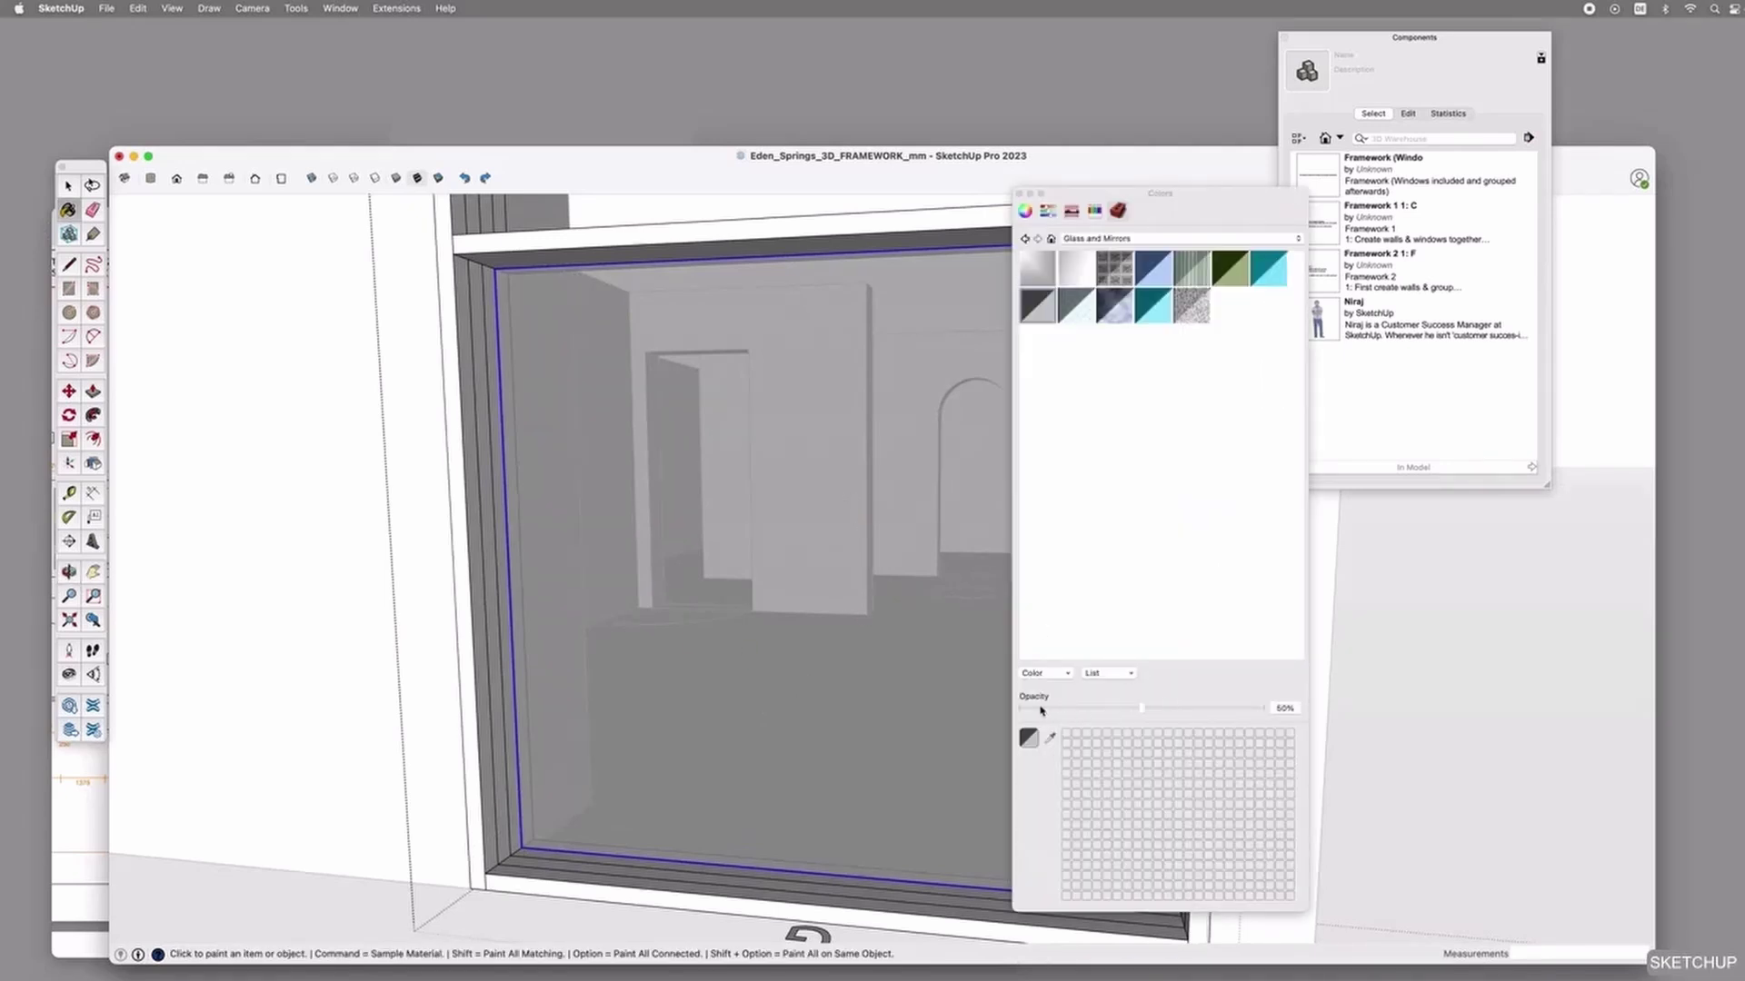
{"action": "left_click", "coordinate": [1291, 708]}
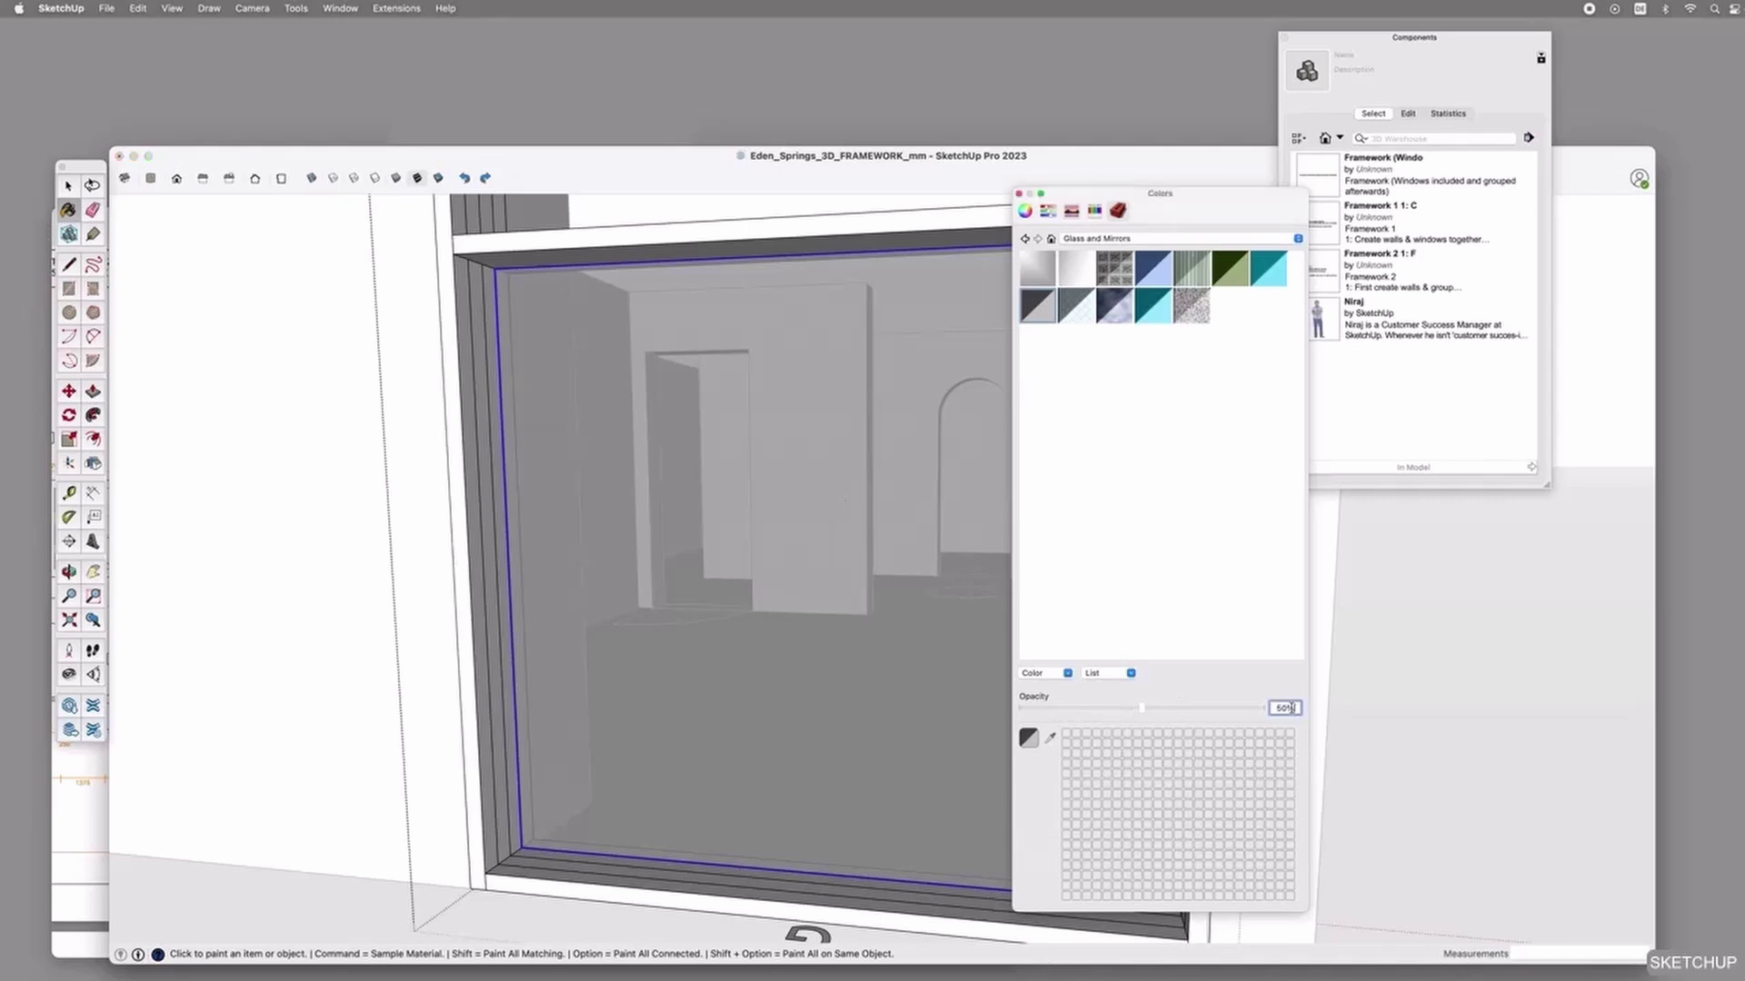
{"action": "key", "text": "Return"}
{"action": "left_click", "coordinate": [790, 588]}
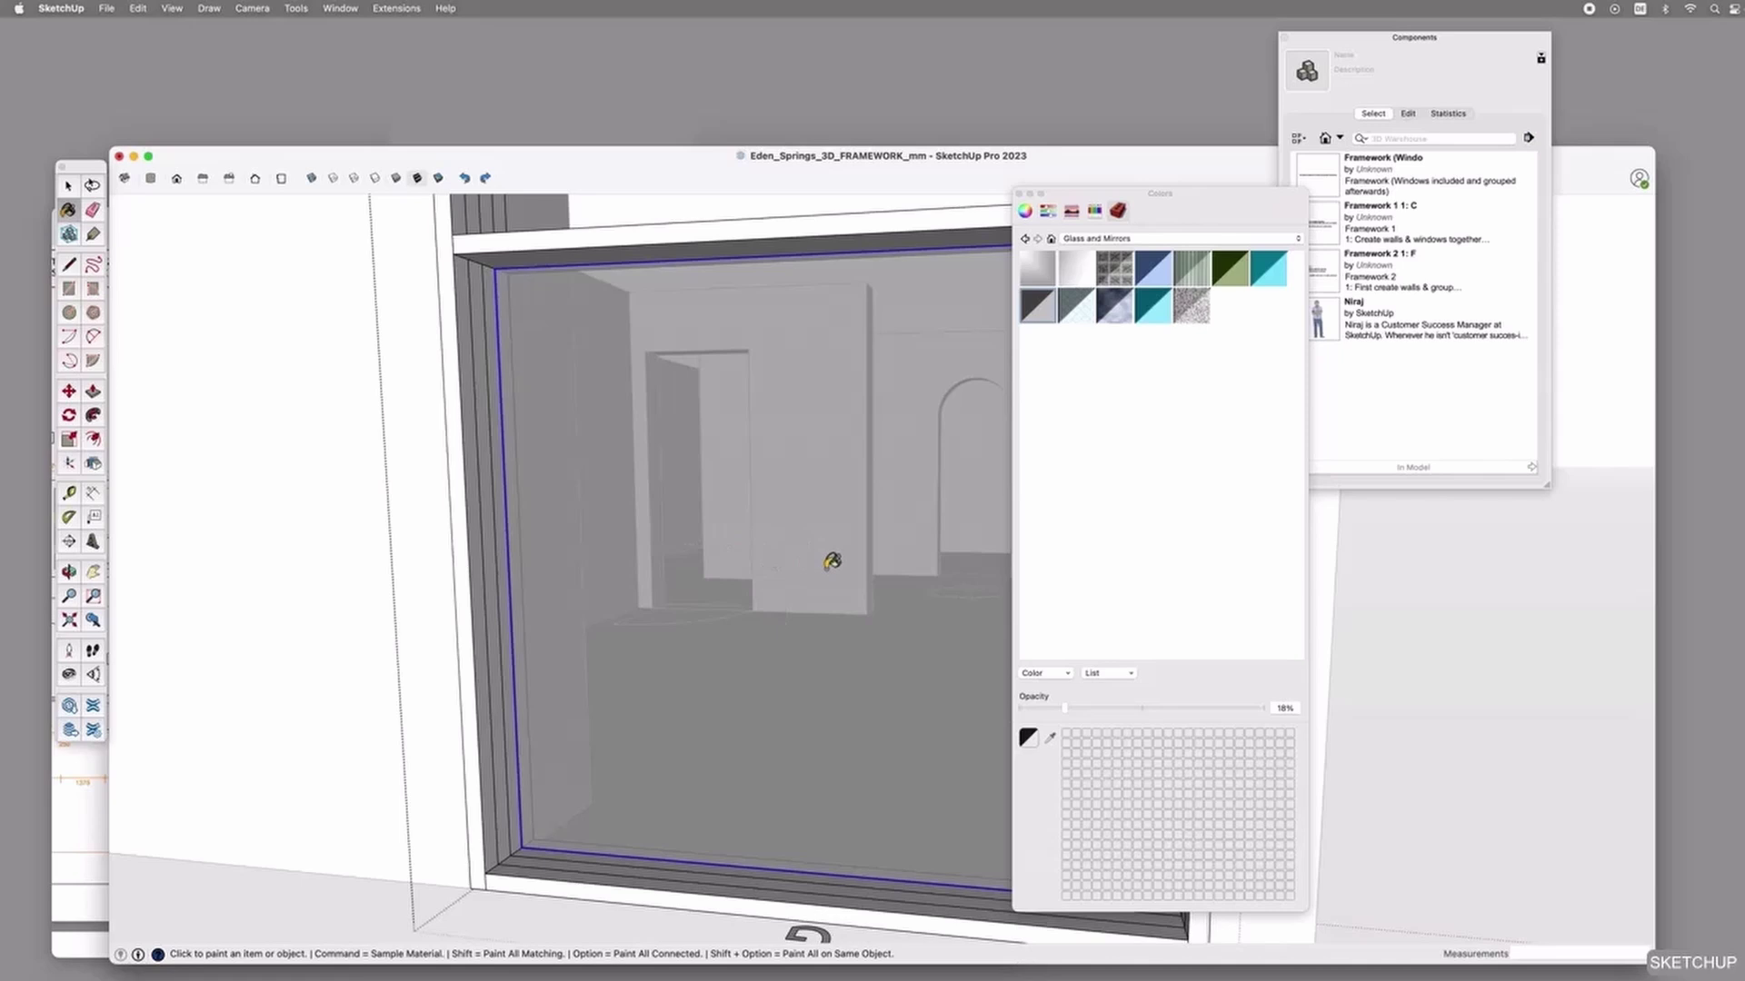
Inside the glass pane group, paint all matching faces with the 18% opacity dark grey glass material.
{"action": "key", "text": "space"}
{"action": "left_click", "coordinate": [633, 638]}
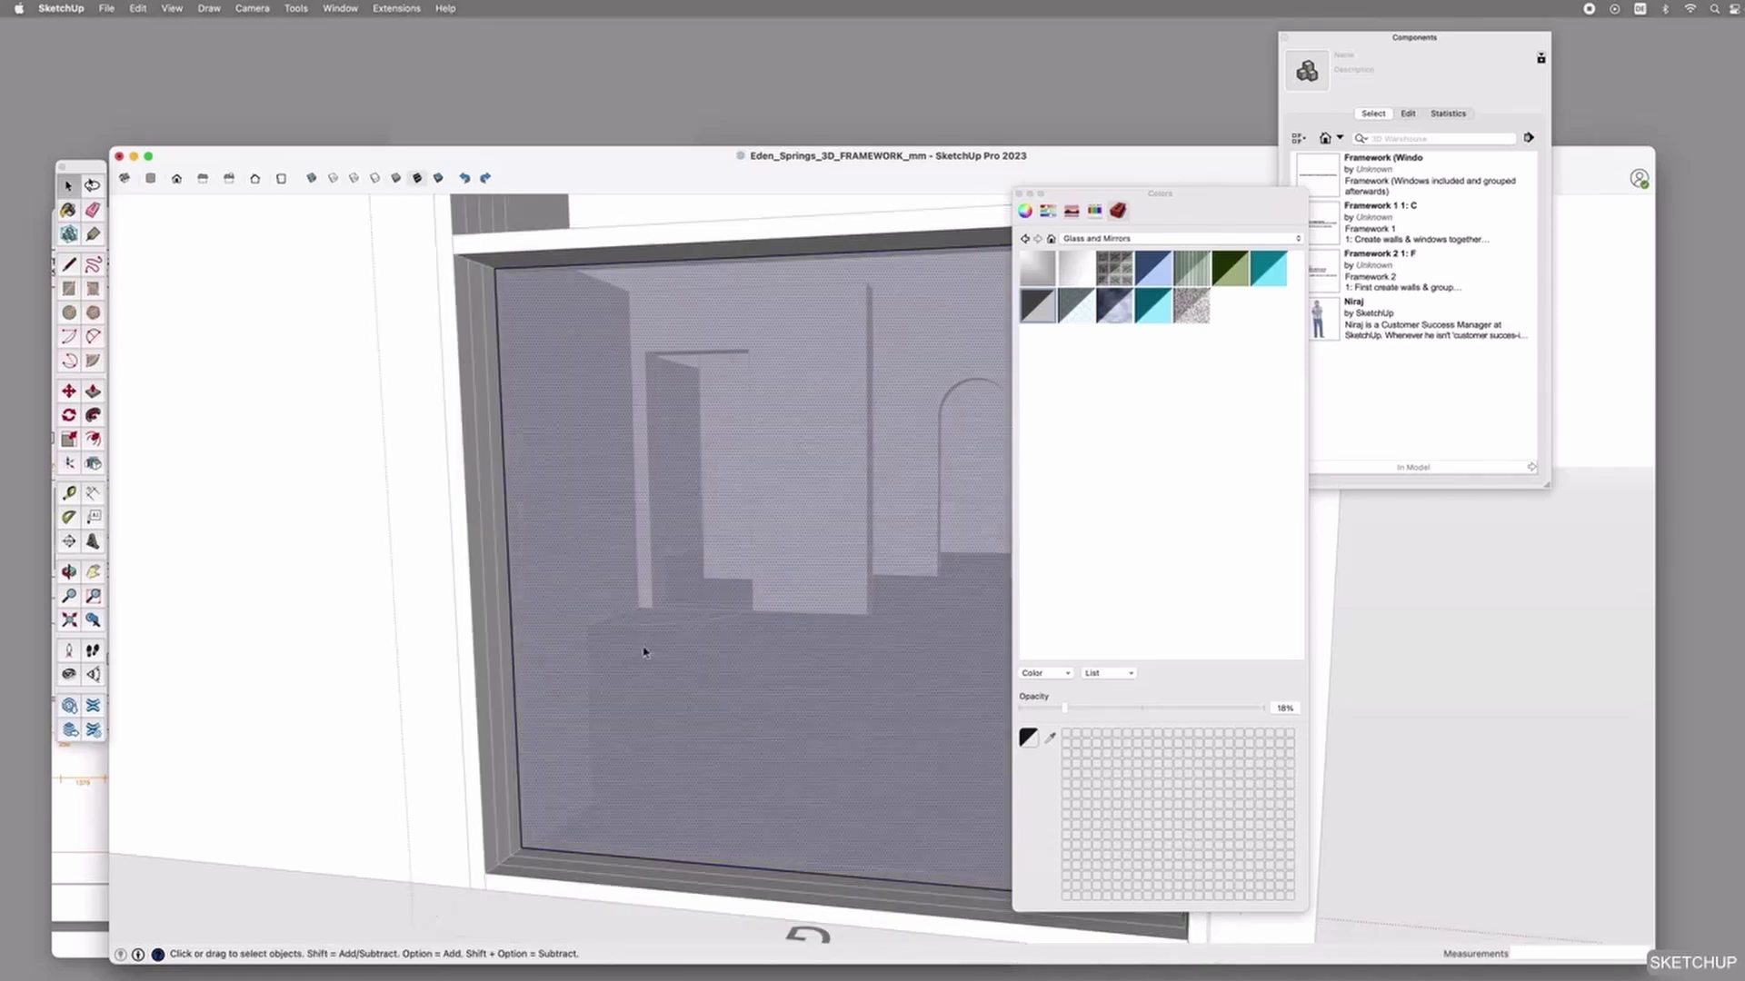
{"action": "left_click_drag", "start_coordinate": [1108, 200], "coordinate": [1322, 220]}
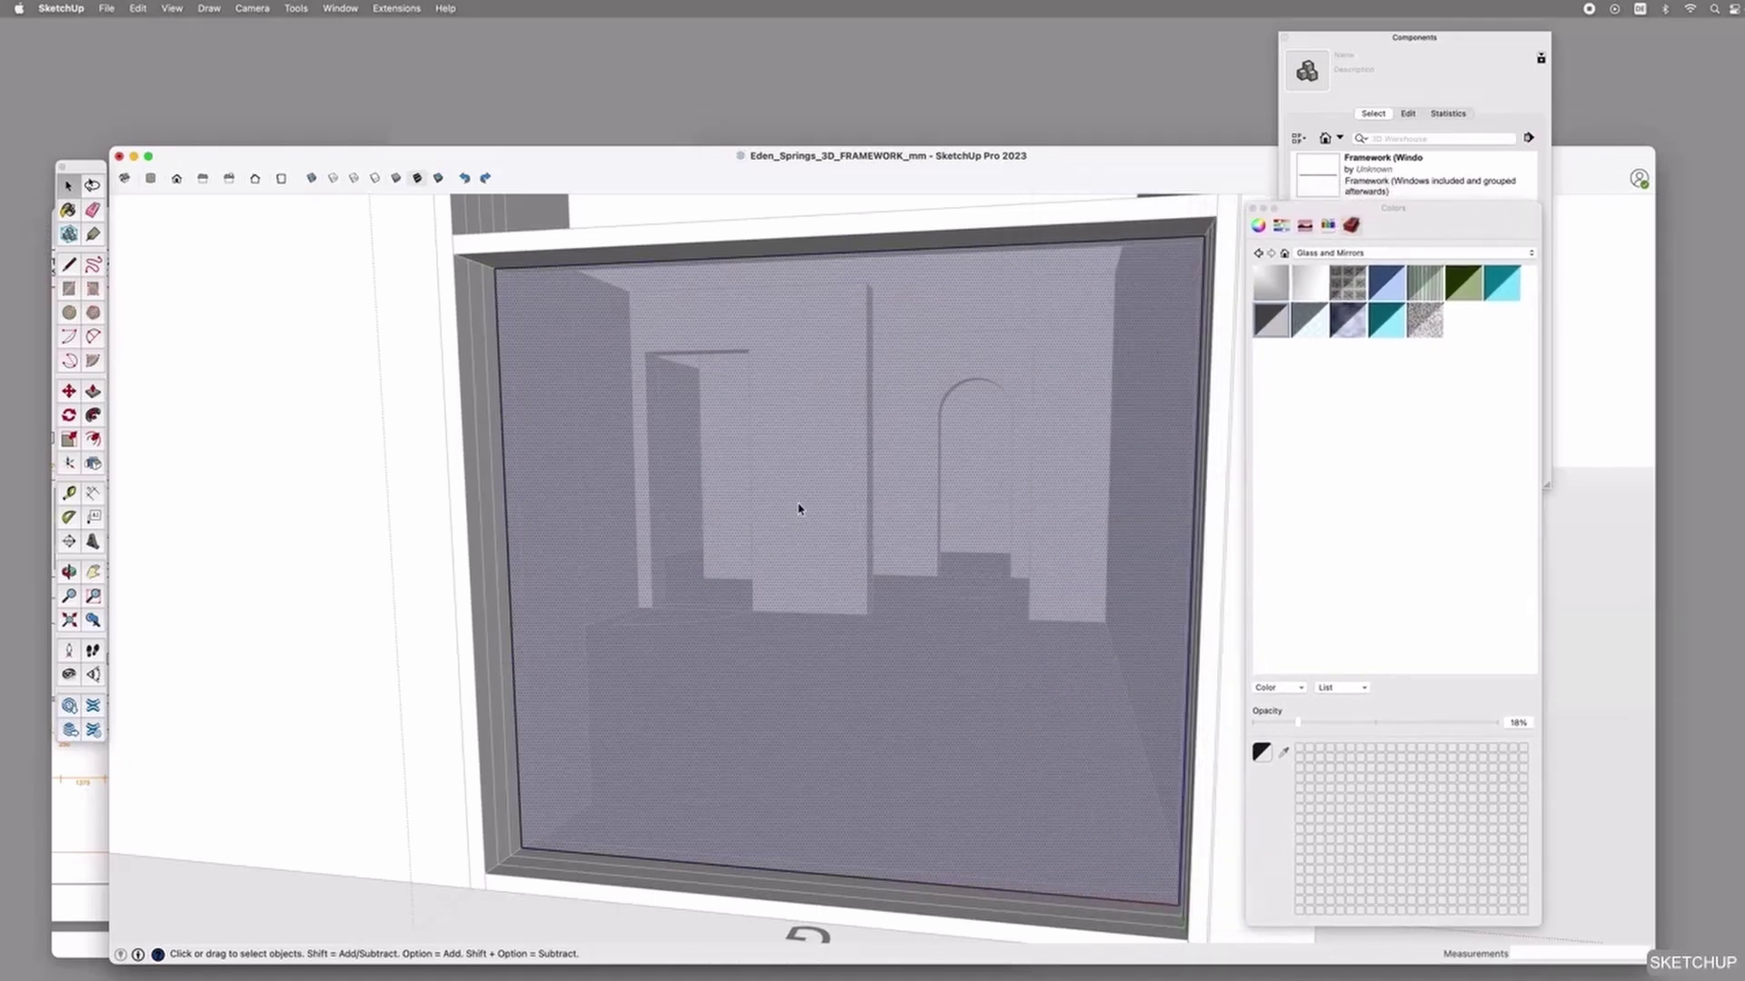
{"action": "key", "text": "b"}
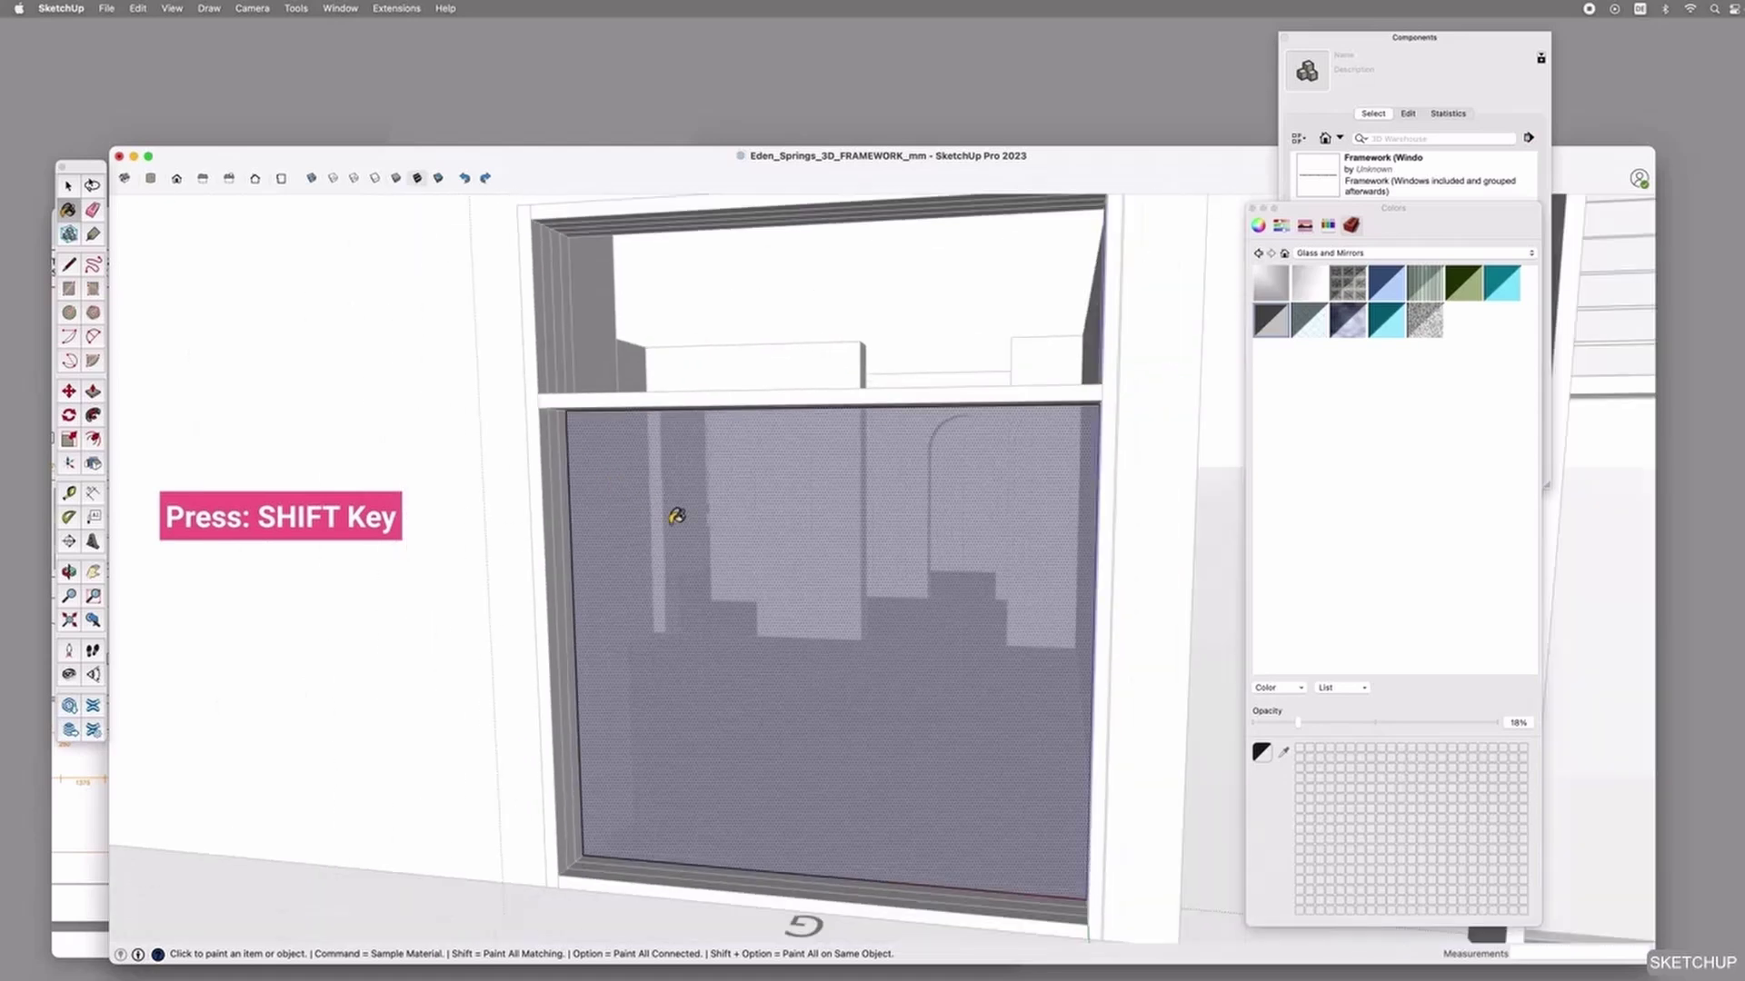
{"action": "scroll", "coordinate": [922, 673], "scroll_direction": "up", "scroll_amount": 3}
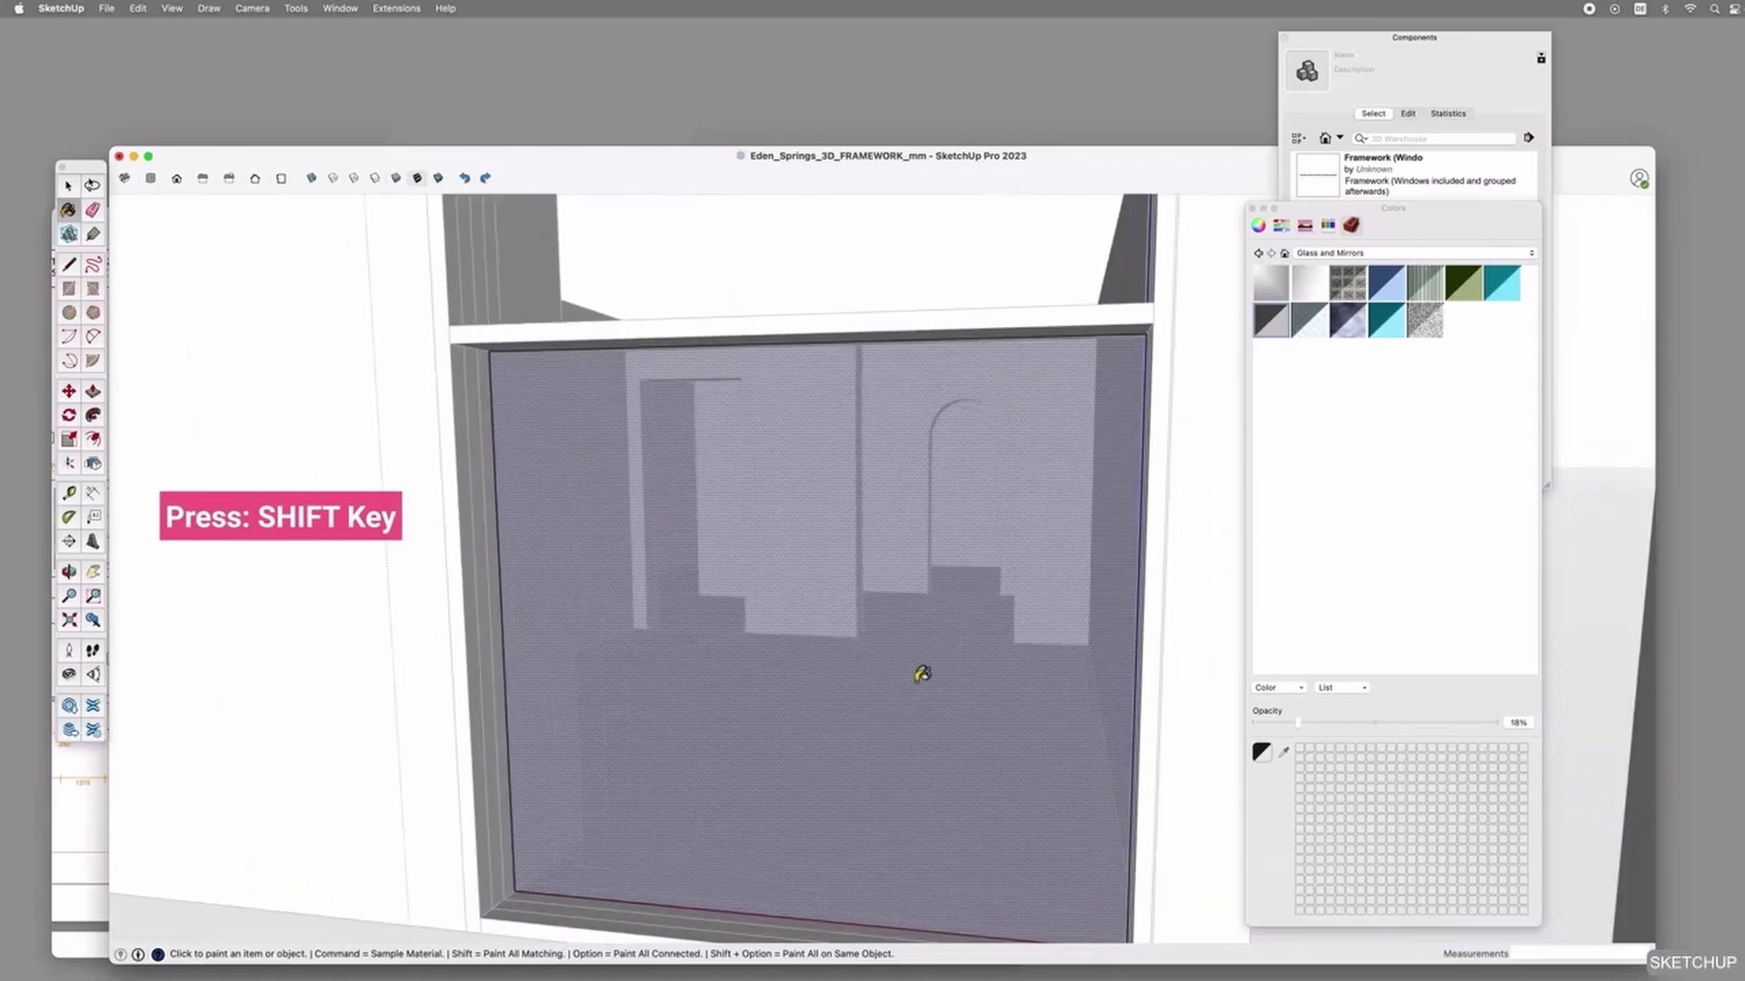
{"action": "left_click", "coordinate": [922, 673], "text": "shift"}
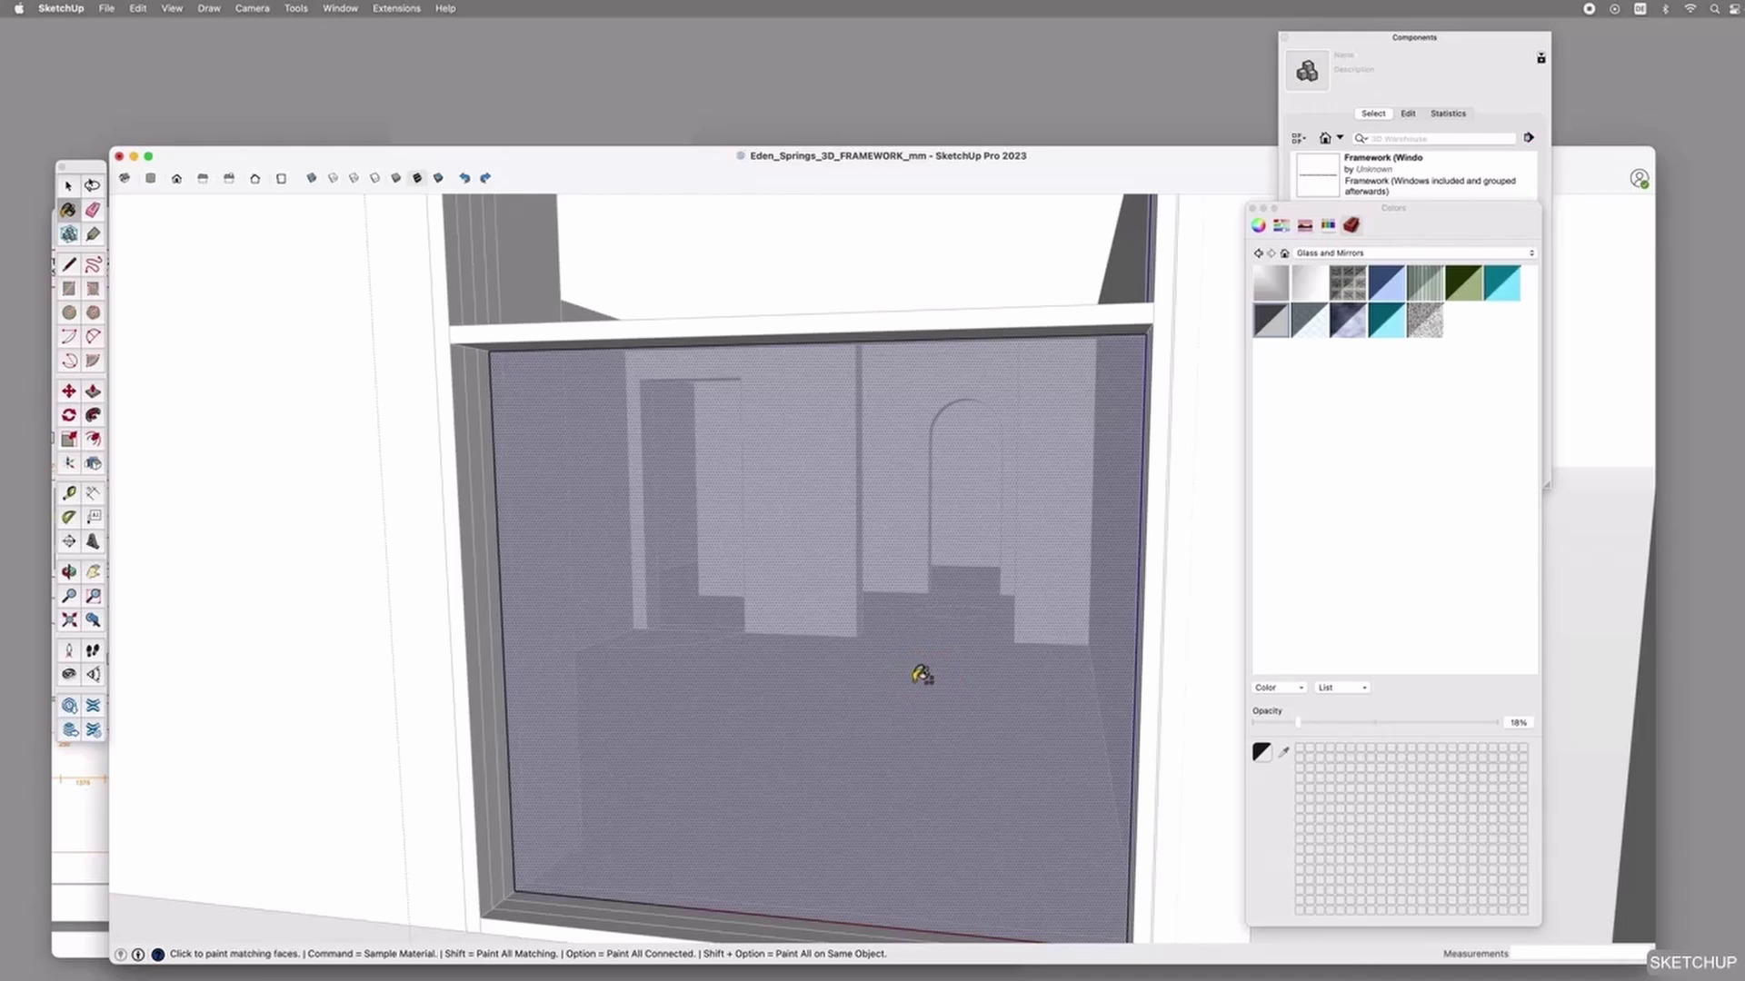
{"action": "left_click", "coordinate": [785, 631]}
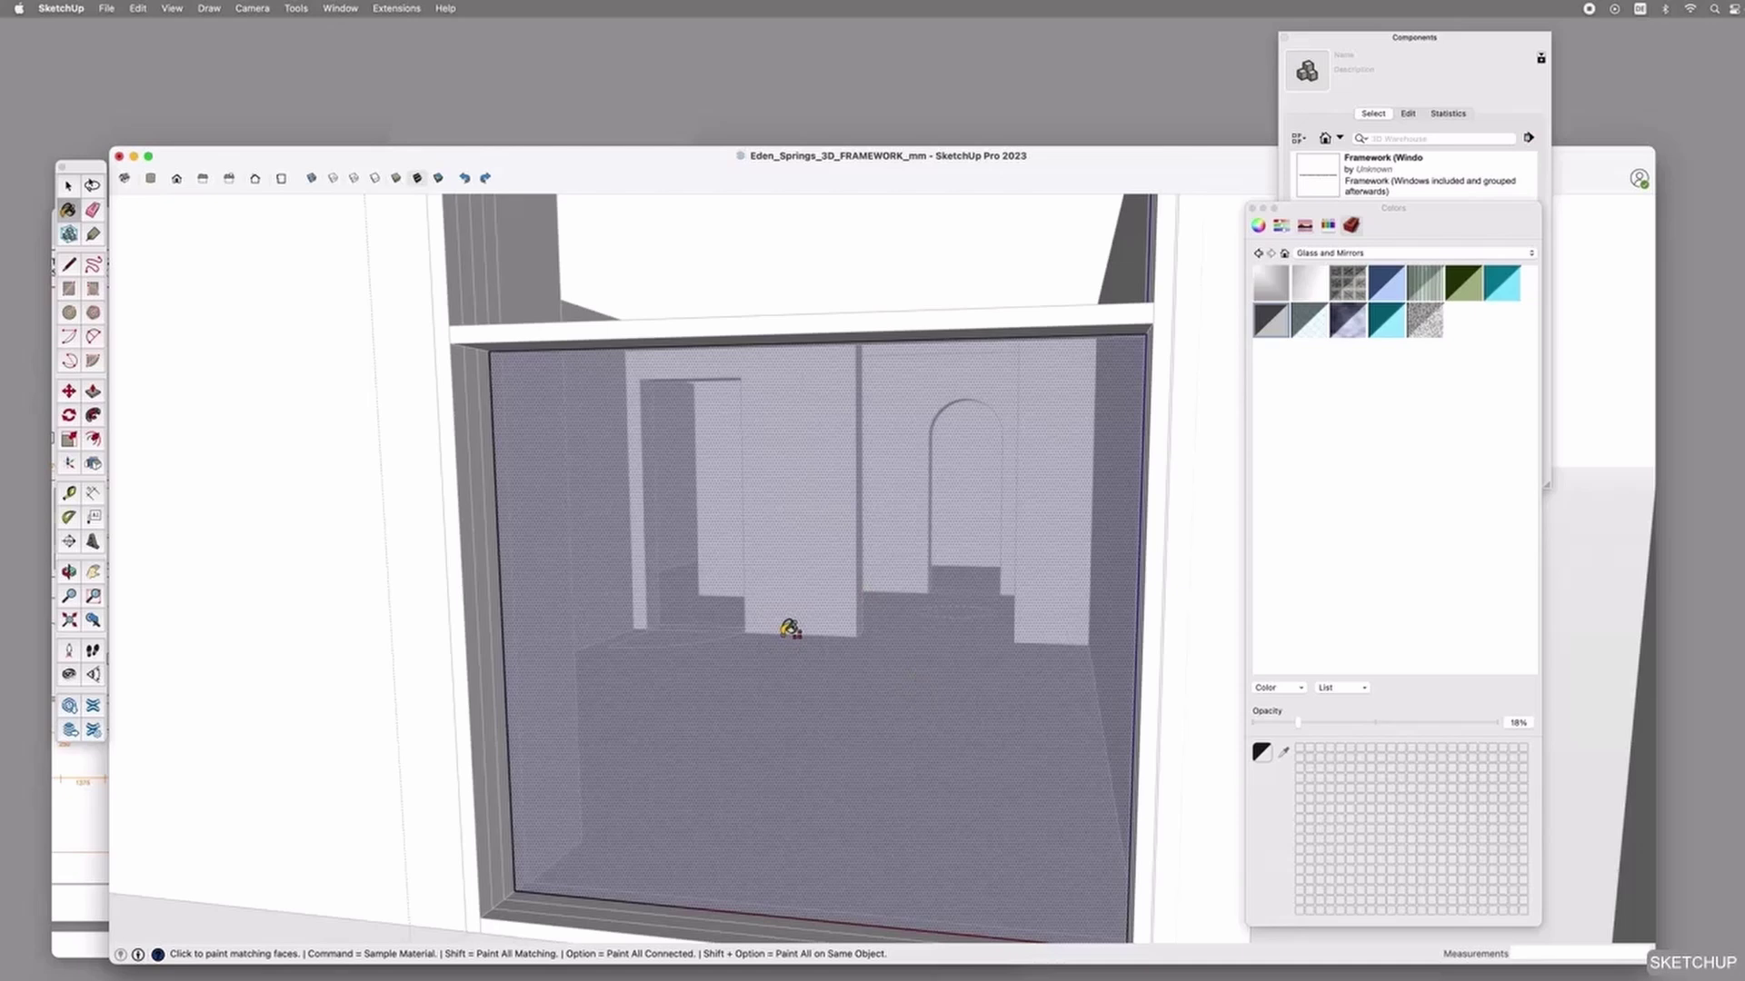
{"action": "key", "text": "space"}
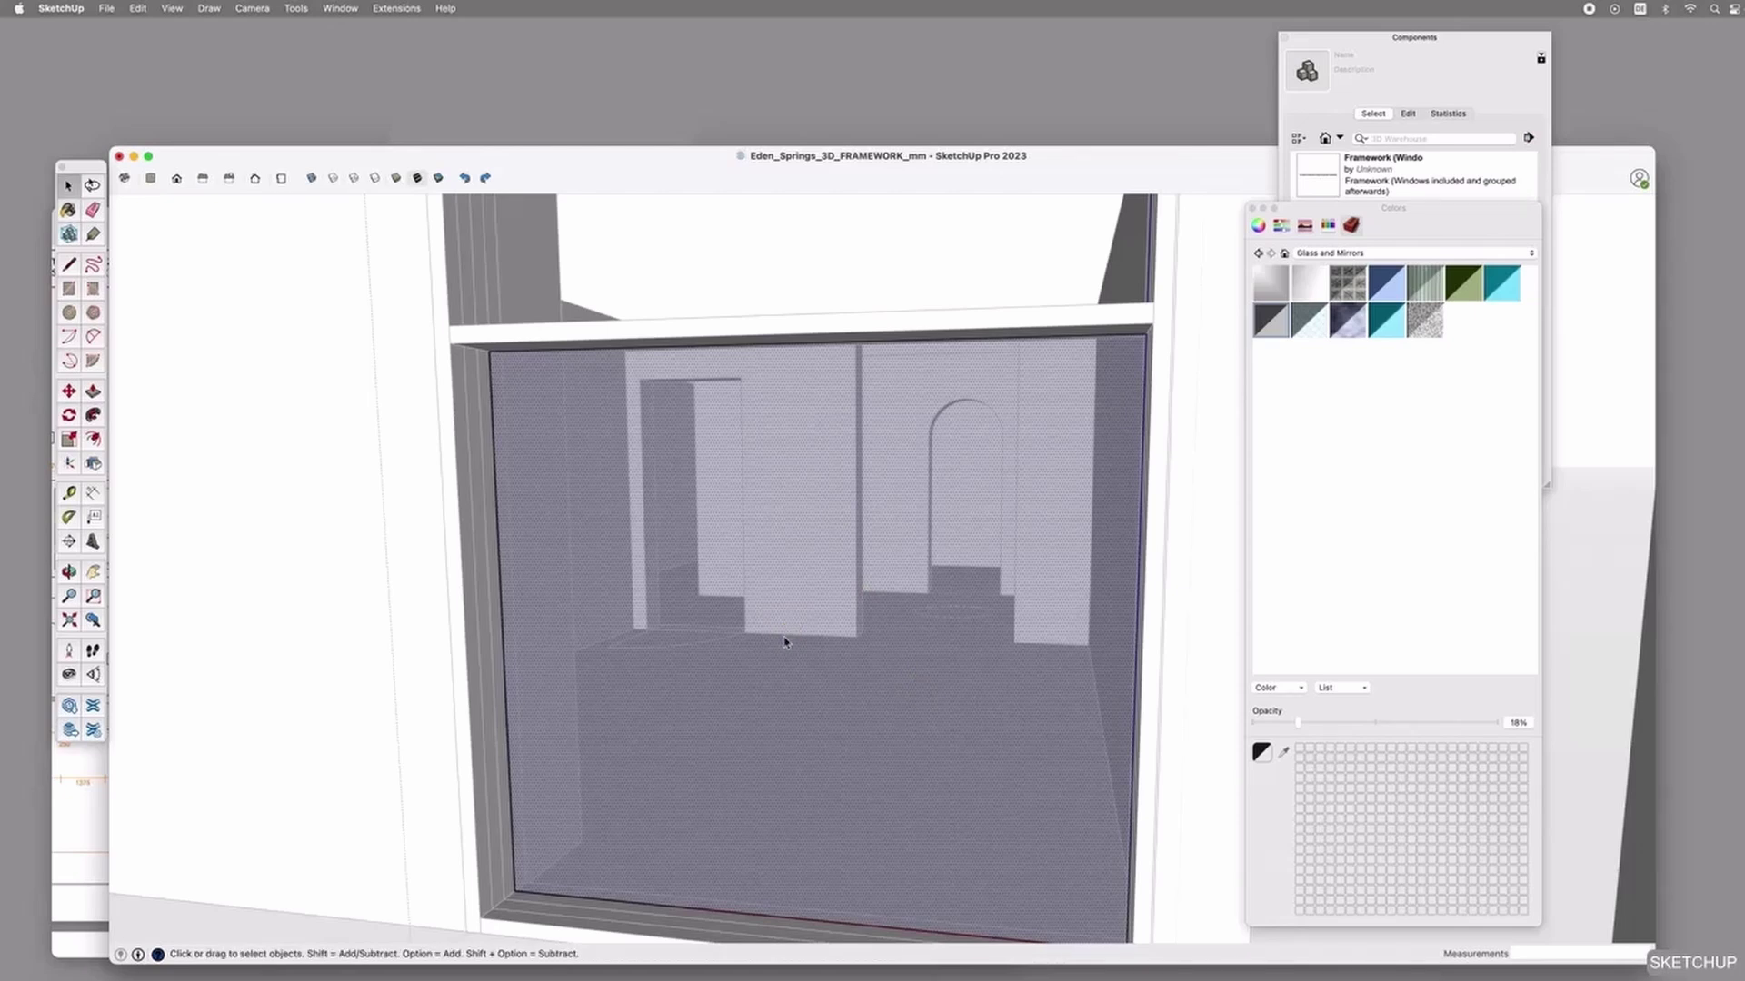
Close the glass pane group and copy the pane outward to the frame's front division line for double glazing.
{"action": "key", "text": "Escape"}
{"action": "middle_click_drag", "start_coordinate": [545, 850], "coordinate": [580, 738]}
{"action": "scroll", "coordinate": [580, 737], "scroll_direction": "up", "scroll_amount": 5}
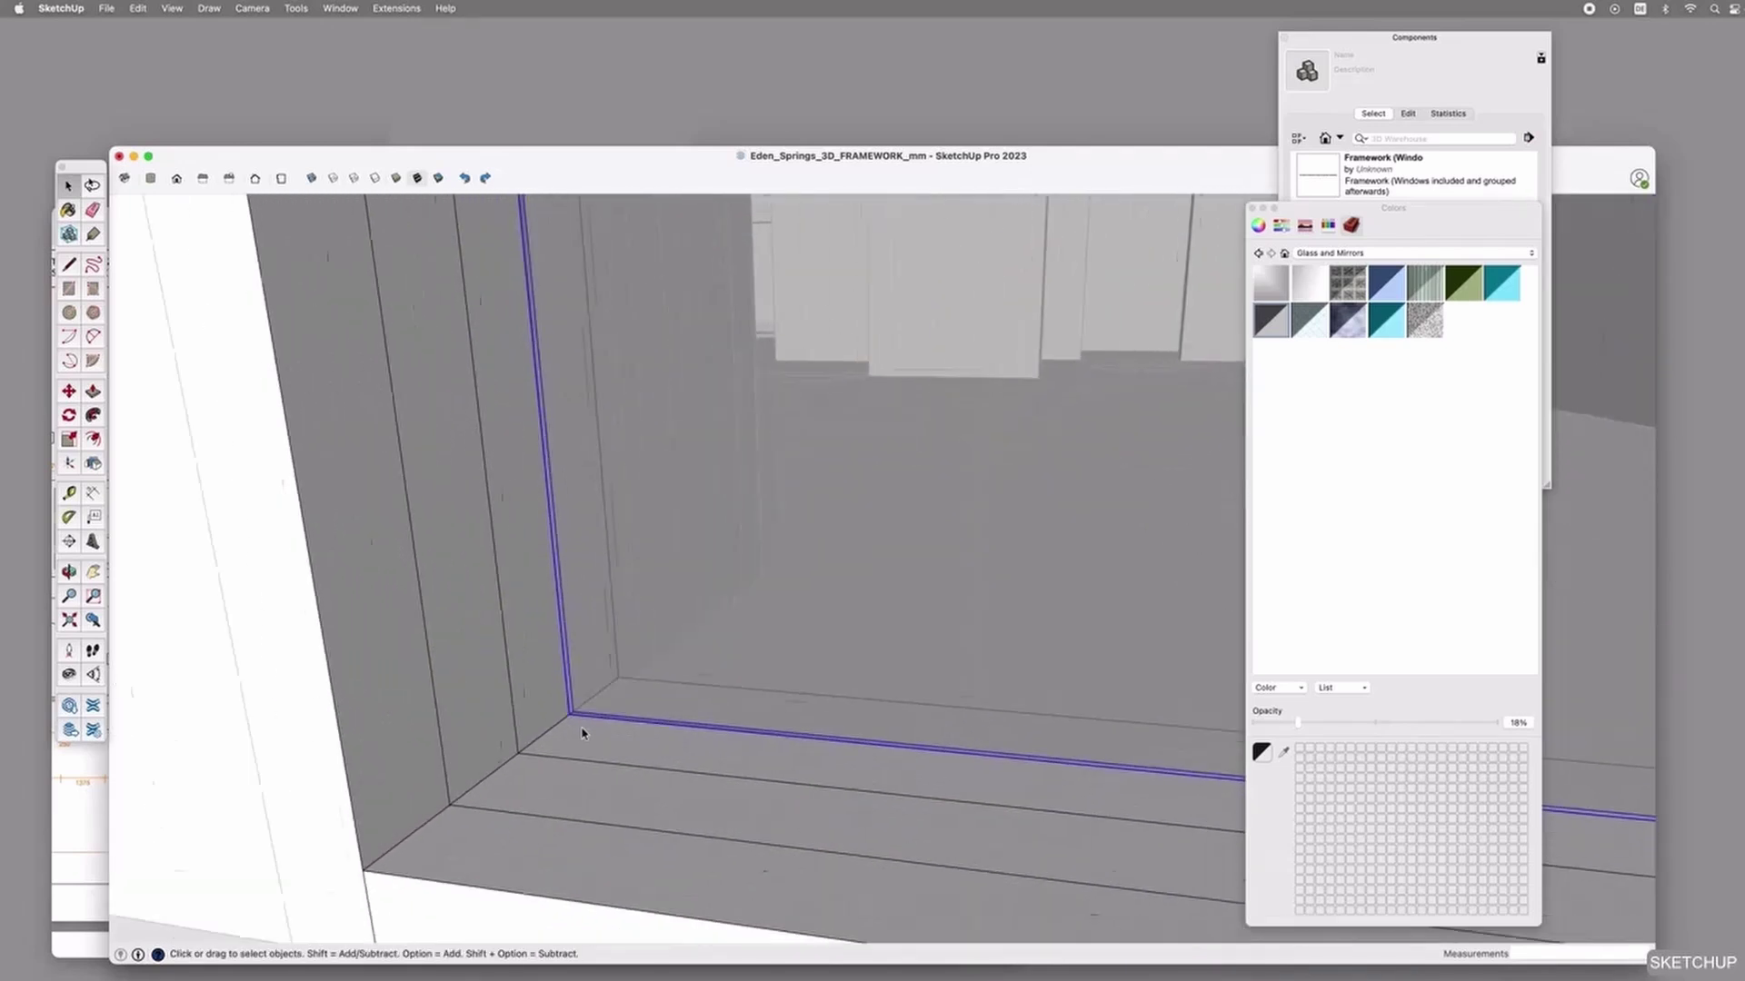
{"action": "key", "text": "m"}
{"action": "left_click", "coordinate": [566, 713]}
{"action": "key", "text": "alt"}
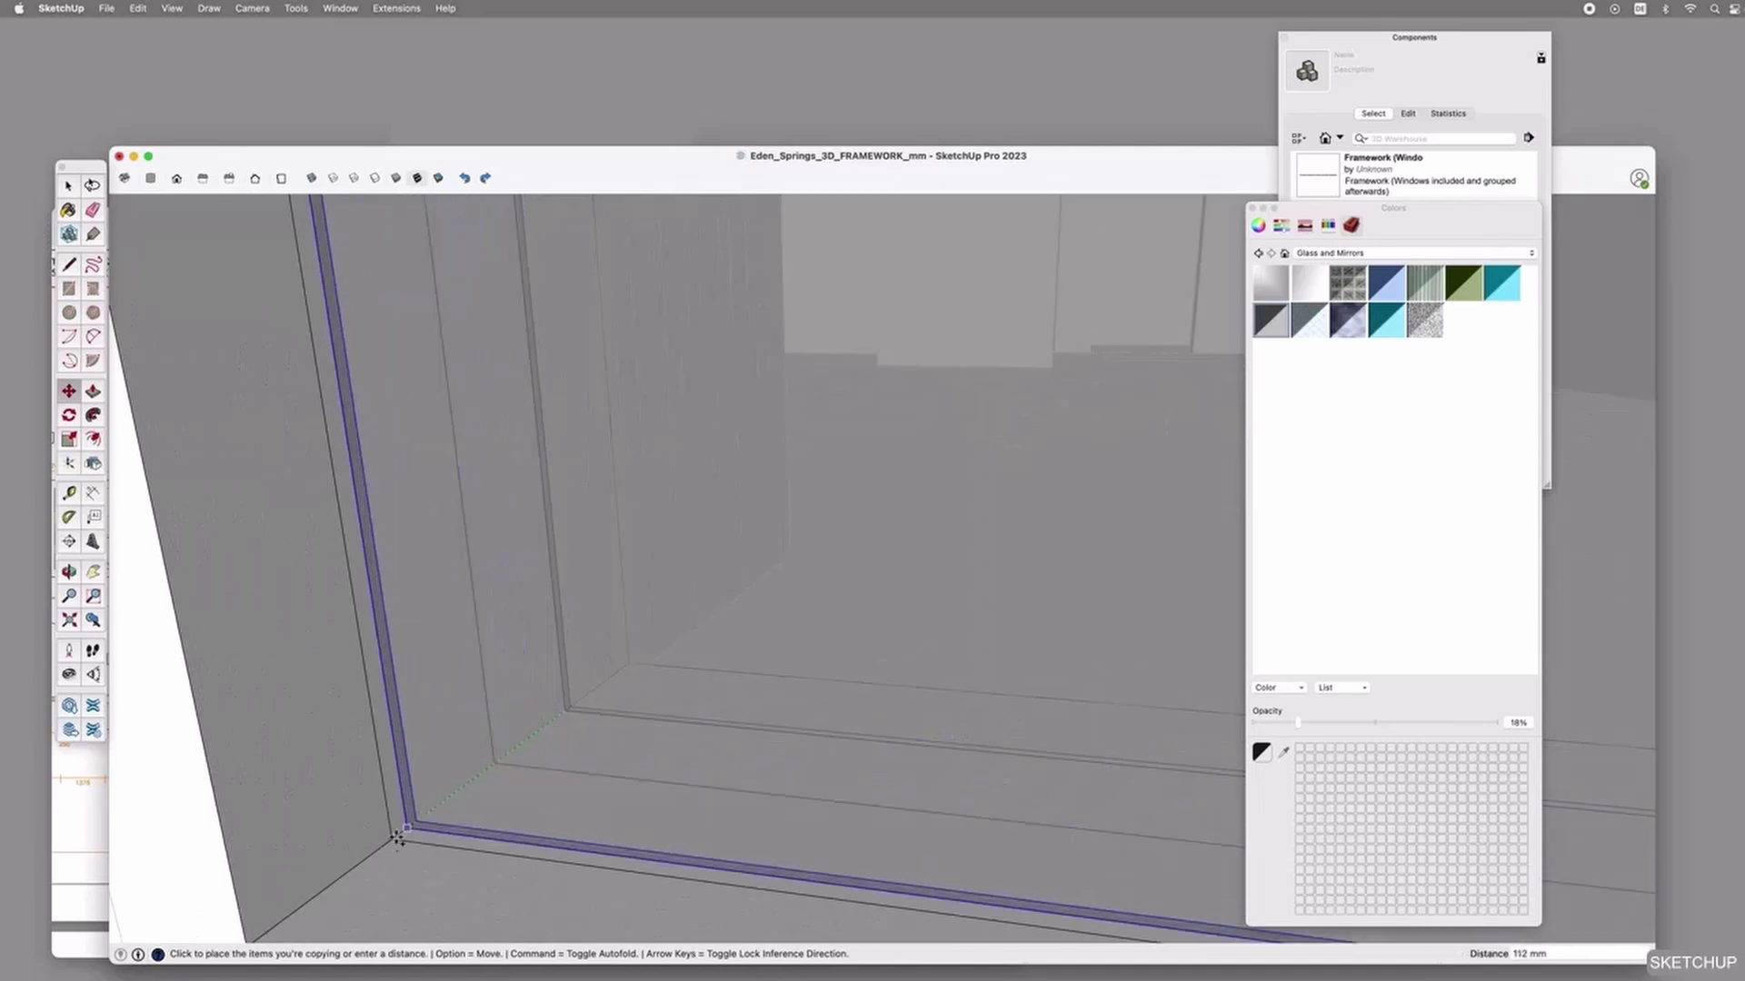
{"action": "left_click", "coordinate": [392, 840]}
{"action": "scroll", "coordinate": [717, 698], "scroll_direction": "down", "scroll_amount": 2}
{"action": "scroll", "coordinate": [717, 698], "scroll_direction": "down", "scroll_amount": 5}
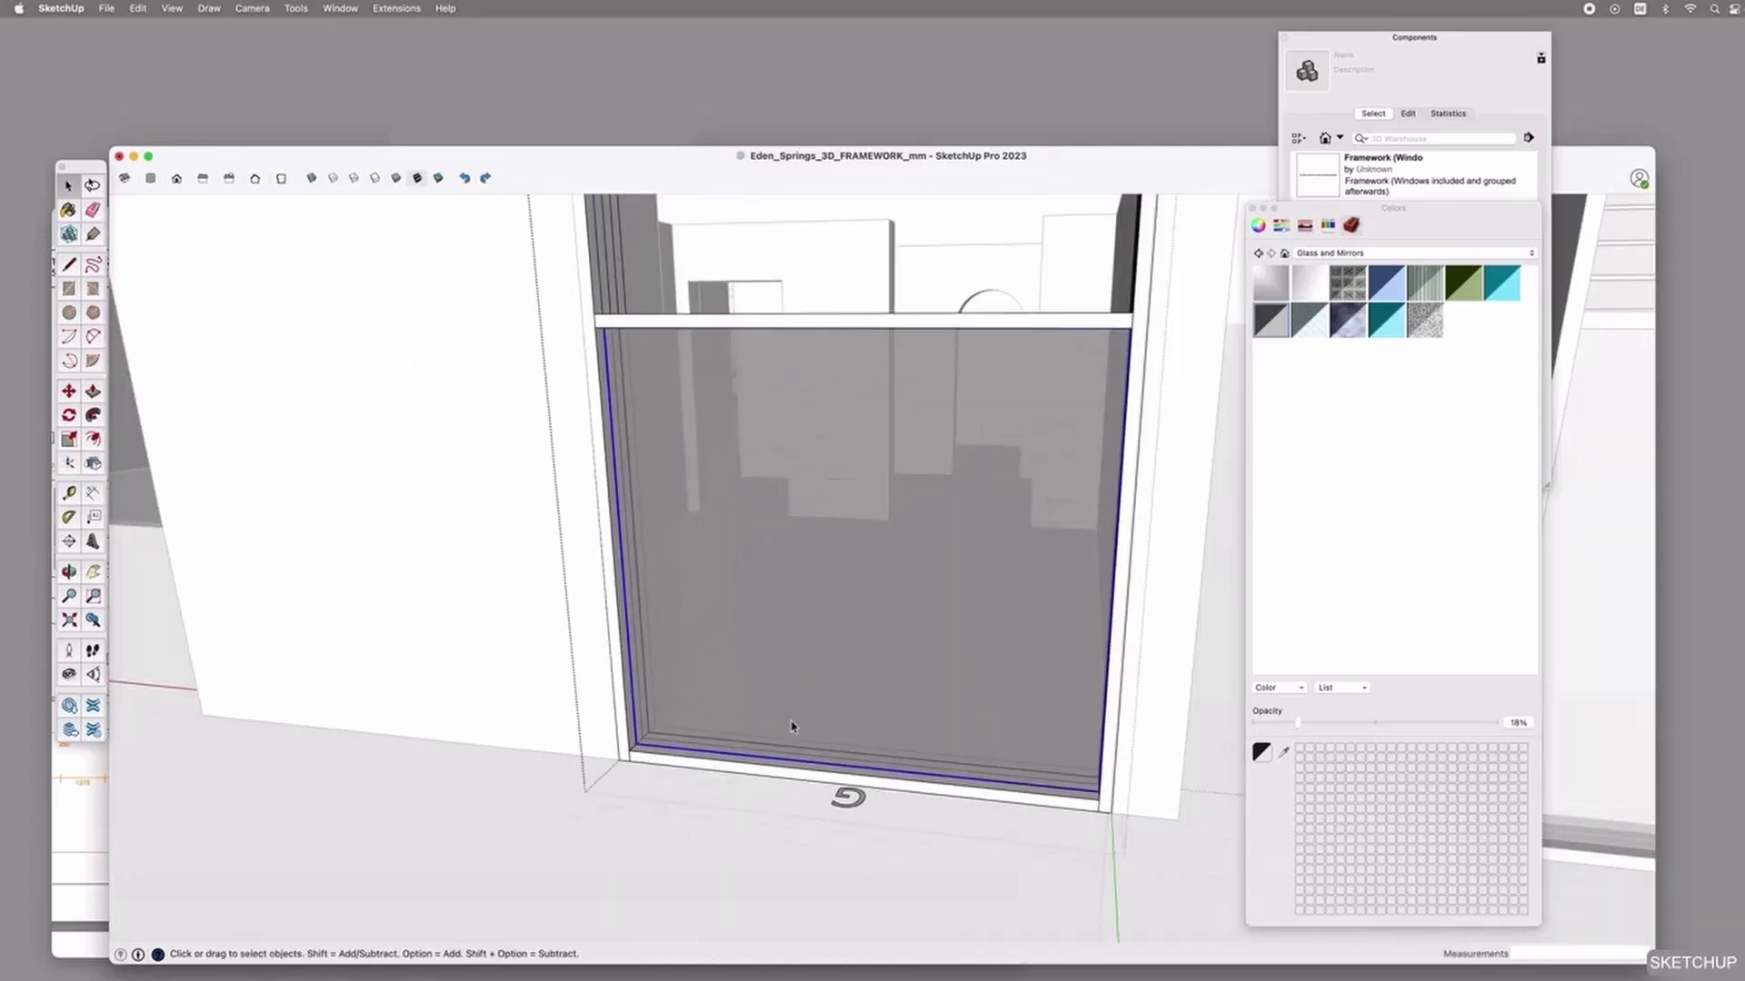
Close window G's group and compare the reference window beside it with window G's entry in the floor plan key in Preview.
{"action": "key", "text": "o"}
{"action": "left_click_drag", "start_coordinate": [709, 651], "coordinate": [592, 602]}
{"action": "key", "text": "space"}
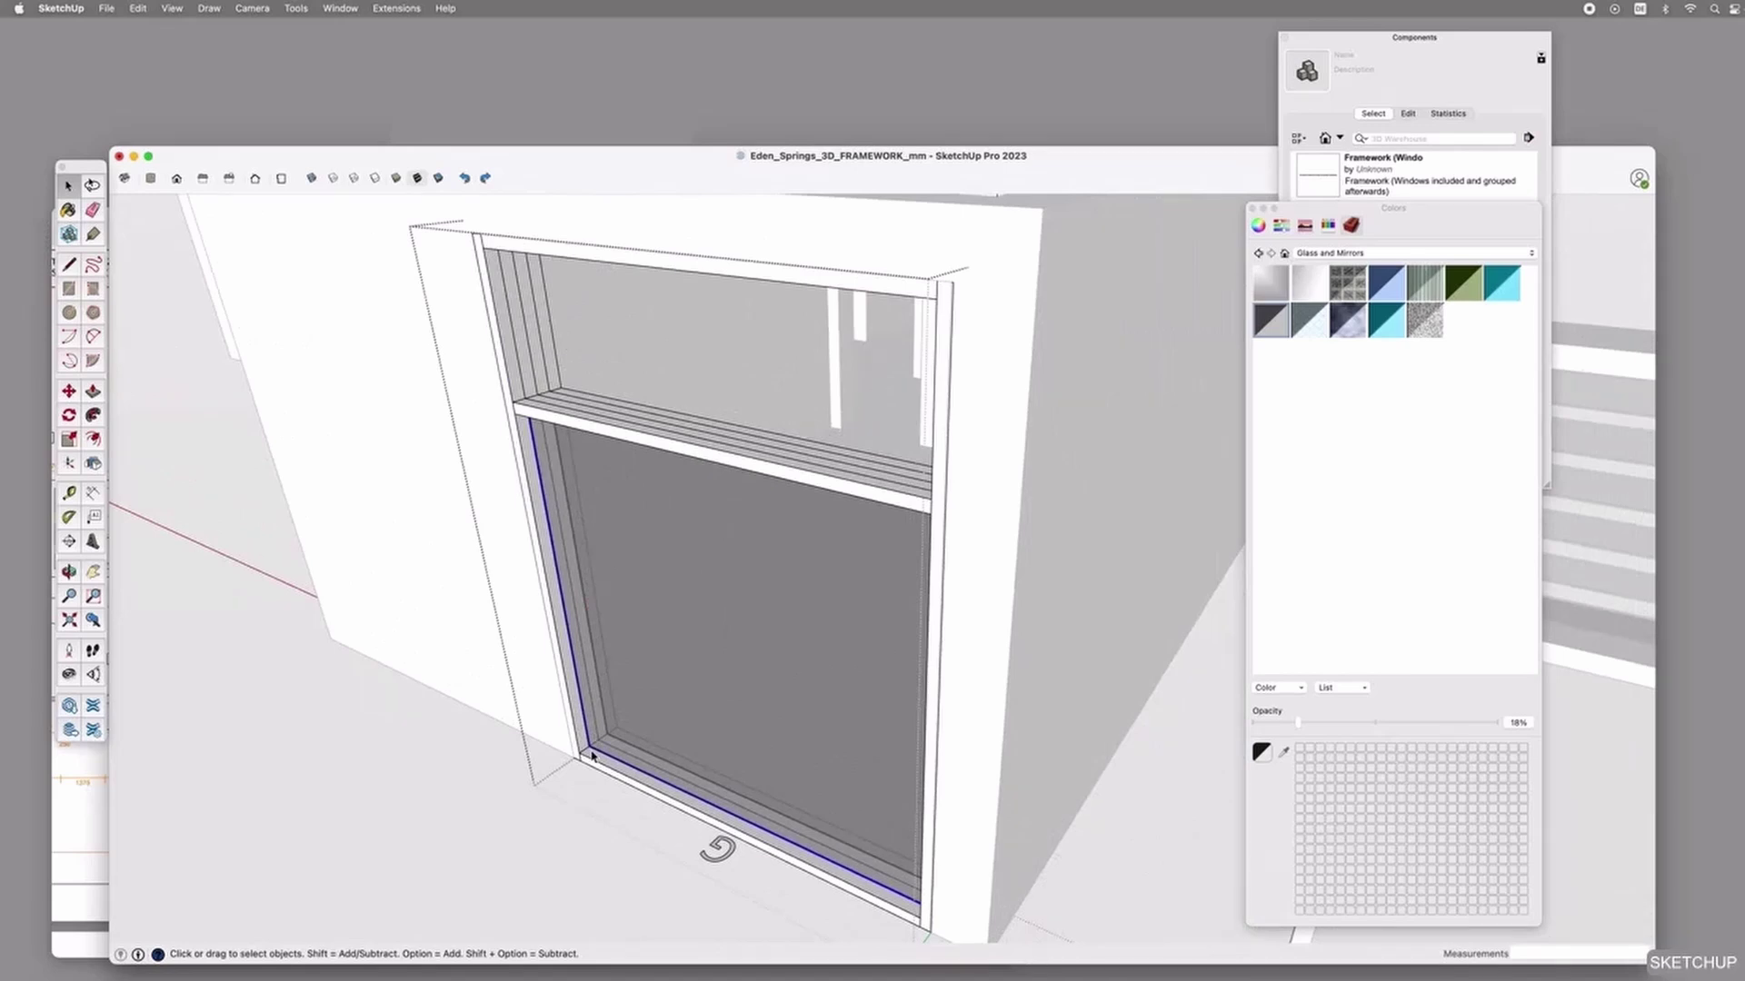
{"action": "middle_click_drag", "start_coordinate": [589, 760], "coordinate": [731, 746]}
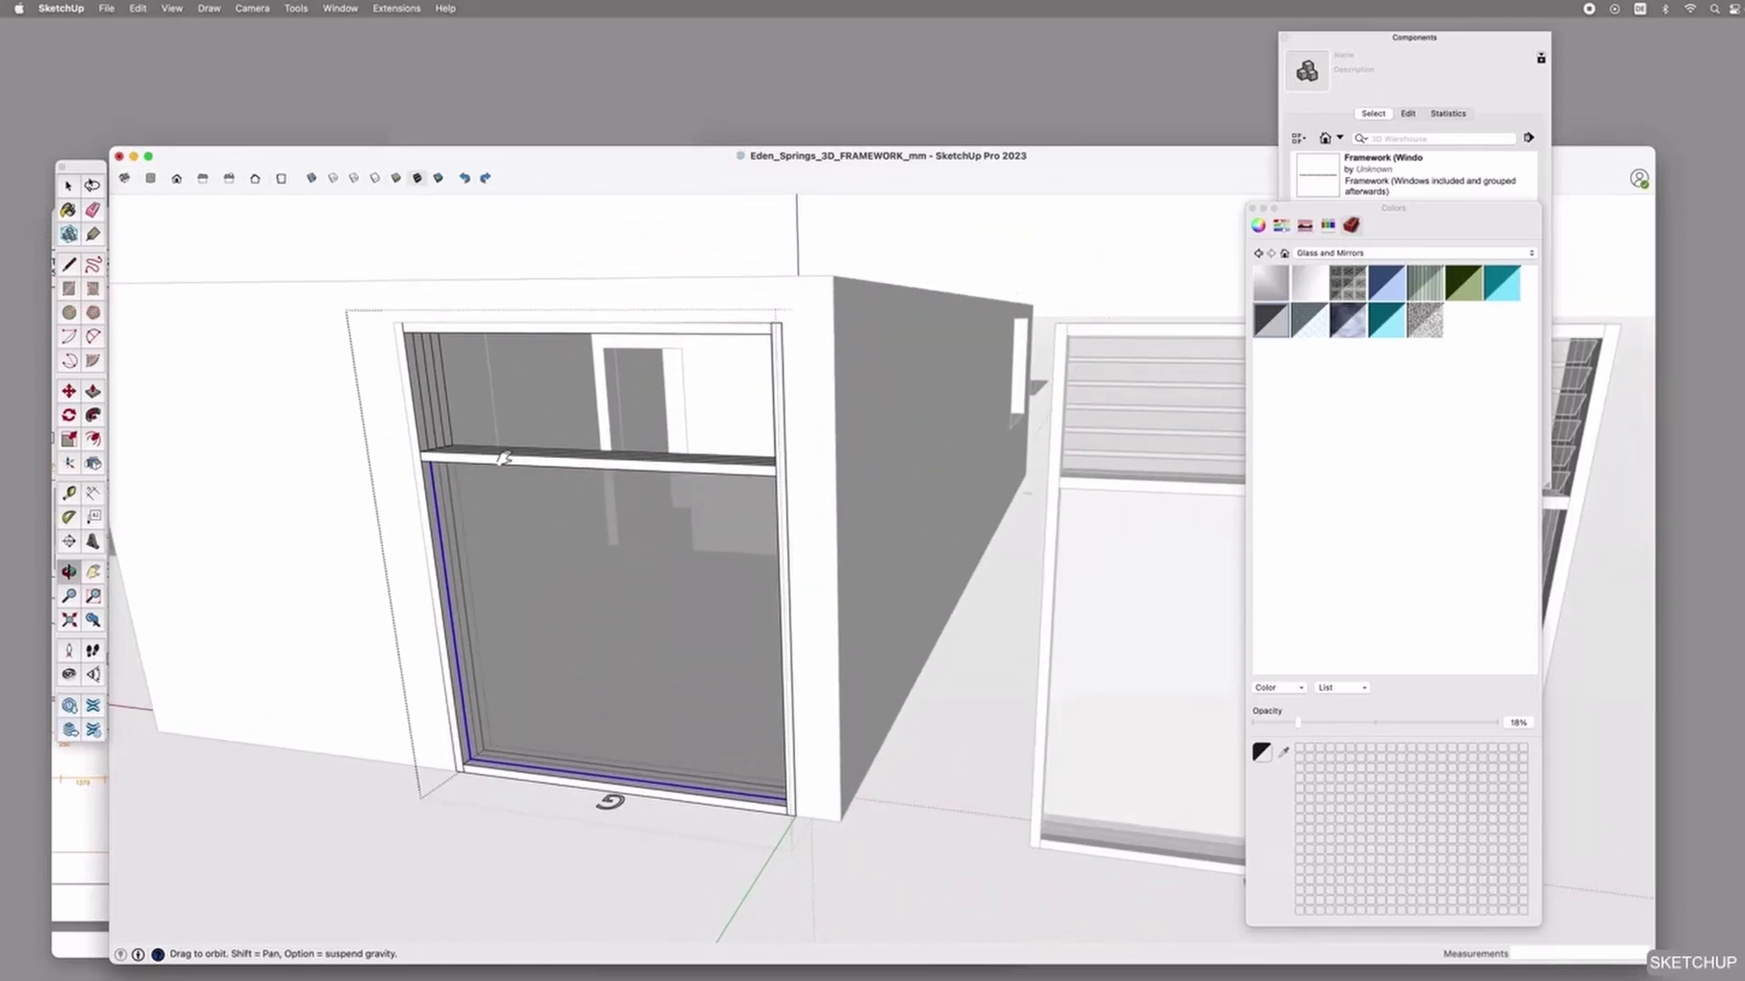
{"action": "middle_click_drag", "start_coordinate": [778, 494], "coordinate": [698, 498], "text": "shift"}
{"action": "left_click", "coordinate": [856, 487]}
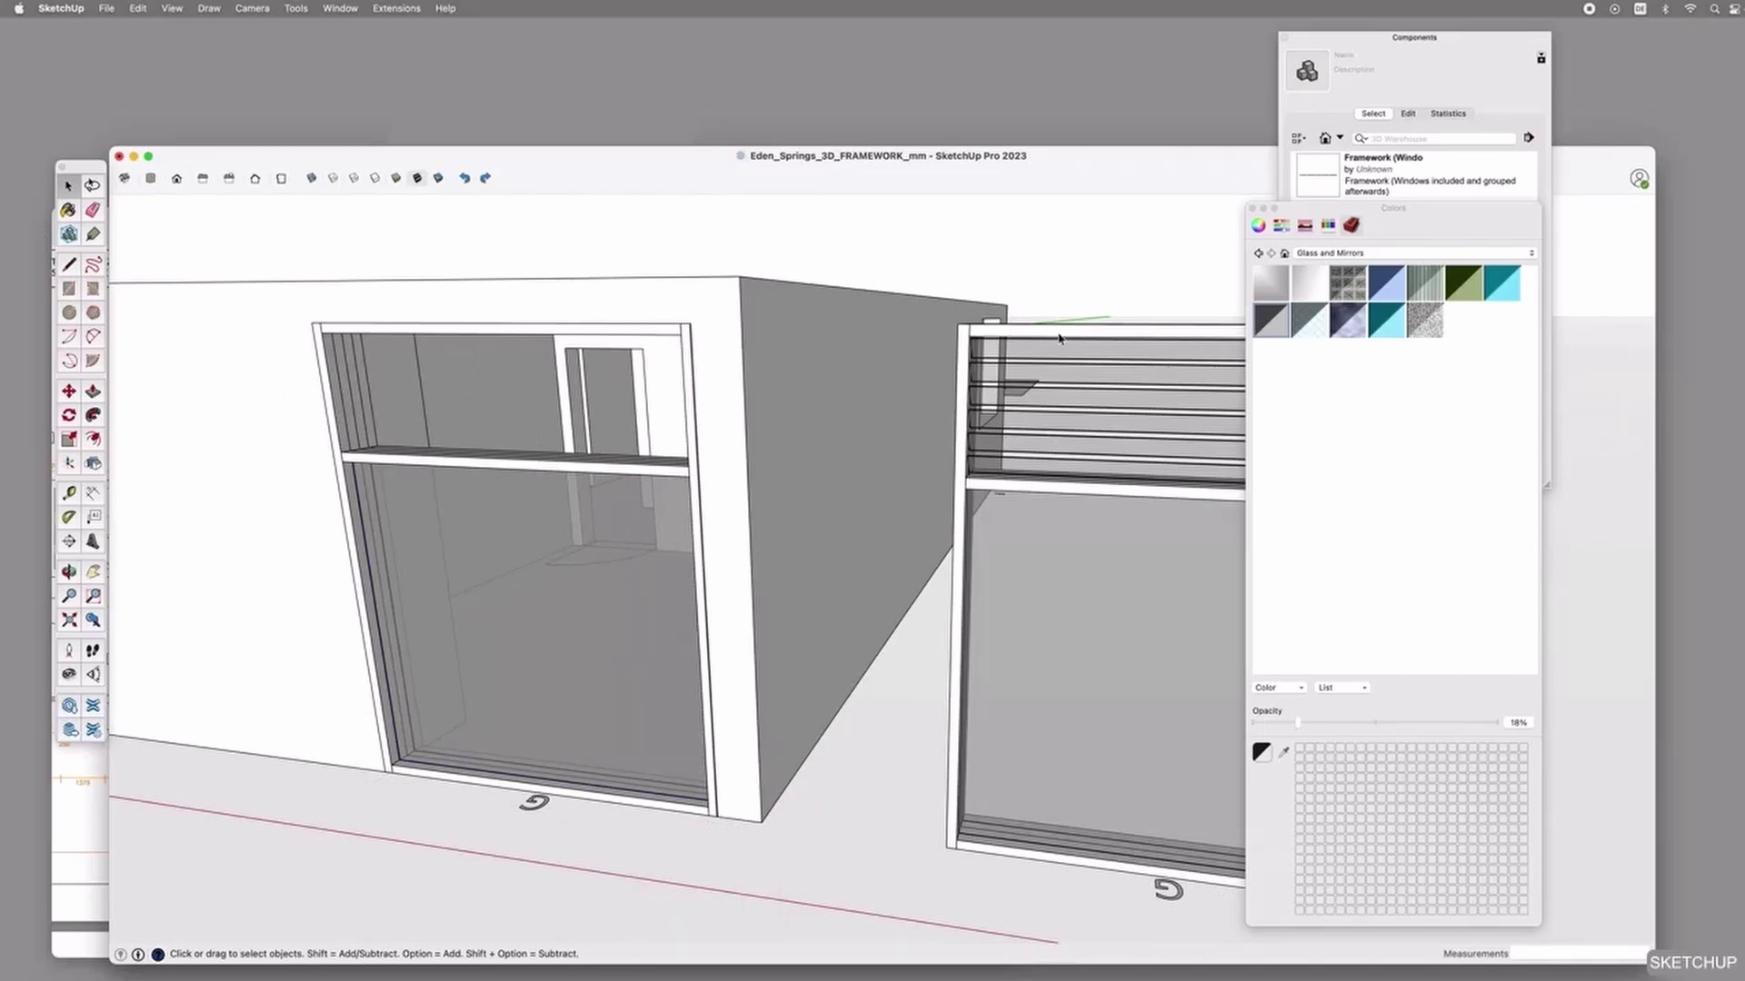
{"action": "left_click", "coordinate": [1001, 470]}
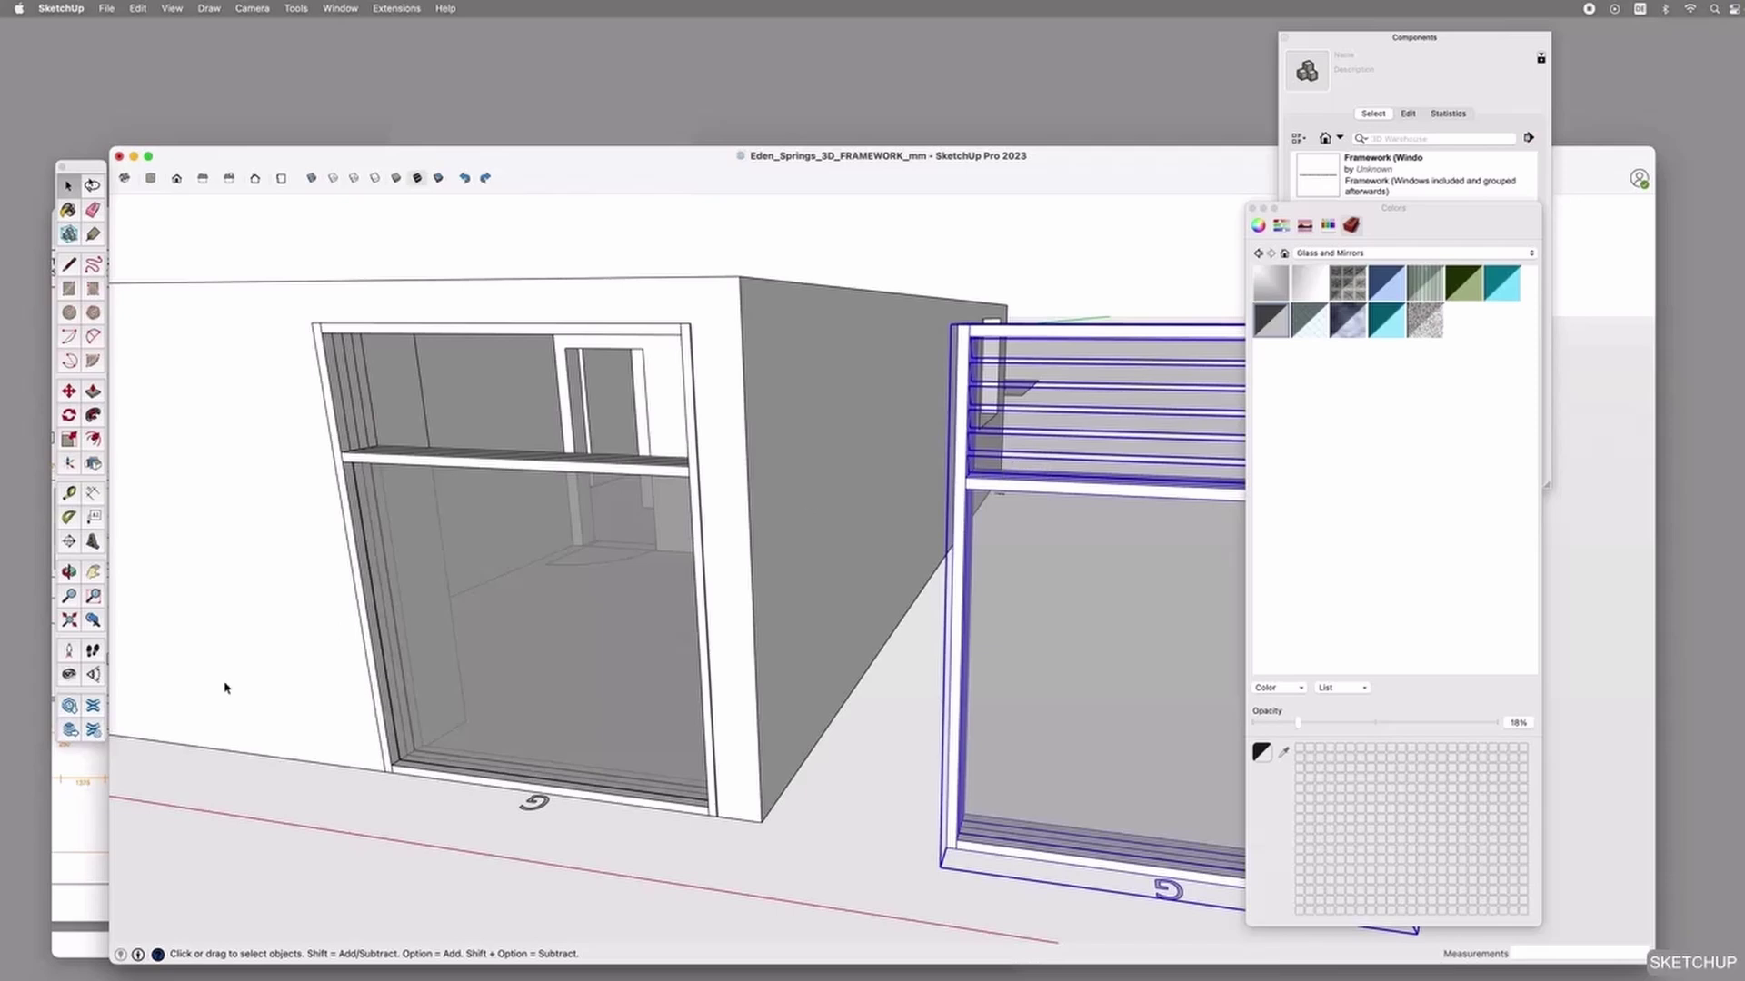
{"action": "key", "text": "super+Tab"}
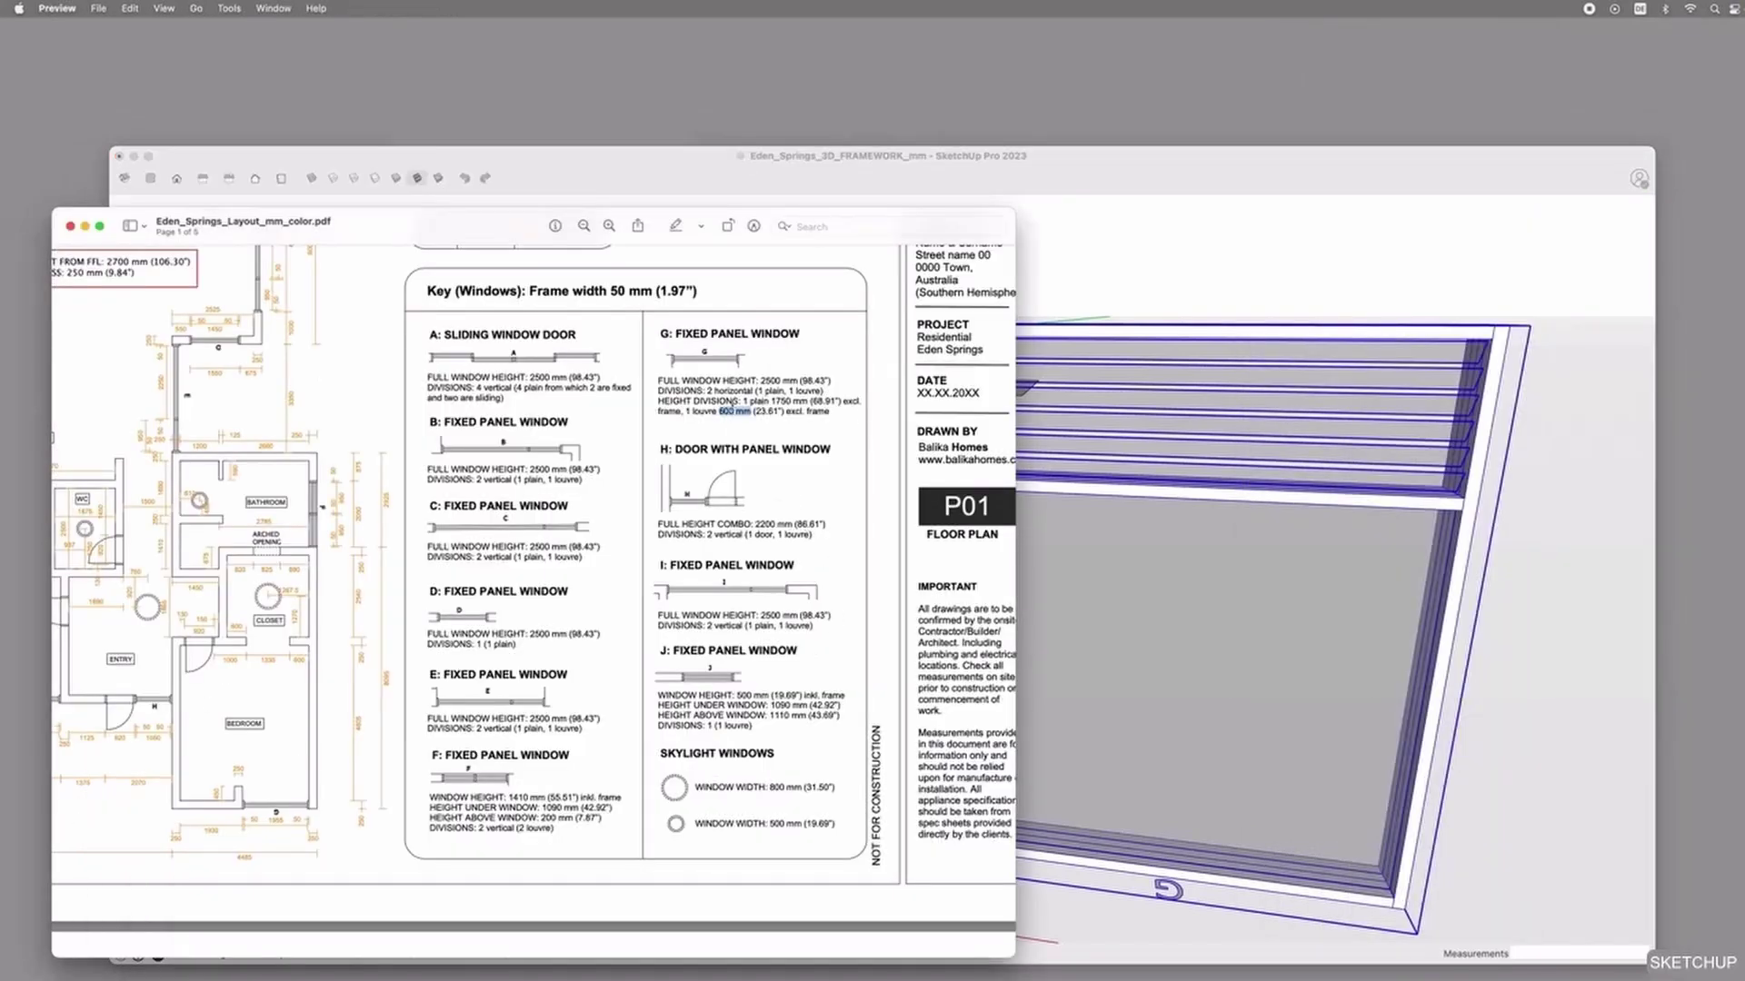
{"action": "left_click", "coordinate": [1120, 507]}
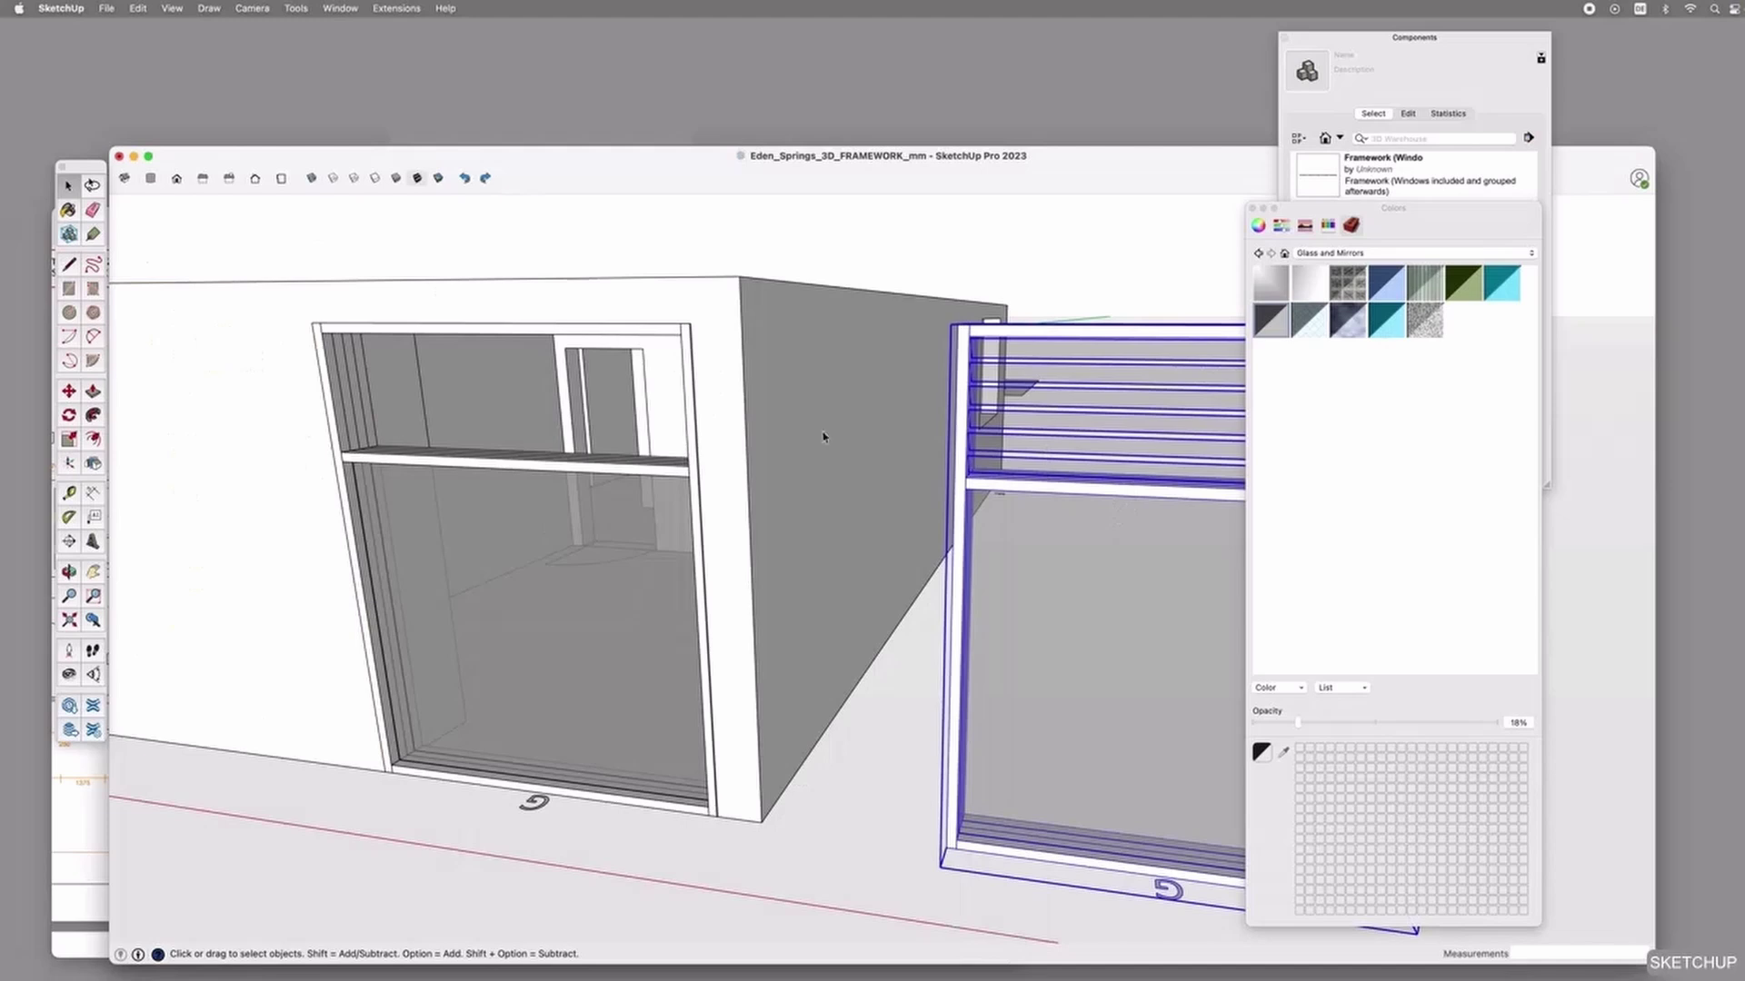
Try to draw a 1960 by 100 mm rectangle along the top of window G's divider.
{"action": "left_click", "coordinate": [380, 466]}
{"action": "scroll", "coordinate": [359, 461], "scroll_direction": "up", "scroll_amount": 5}
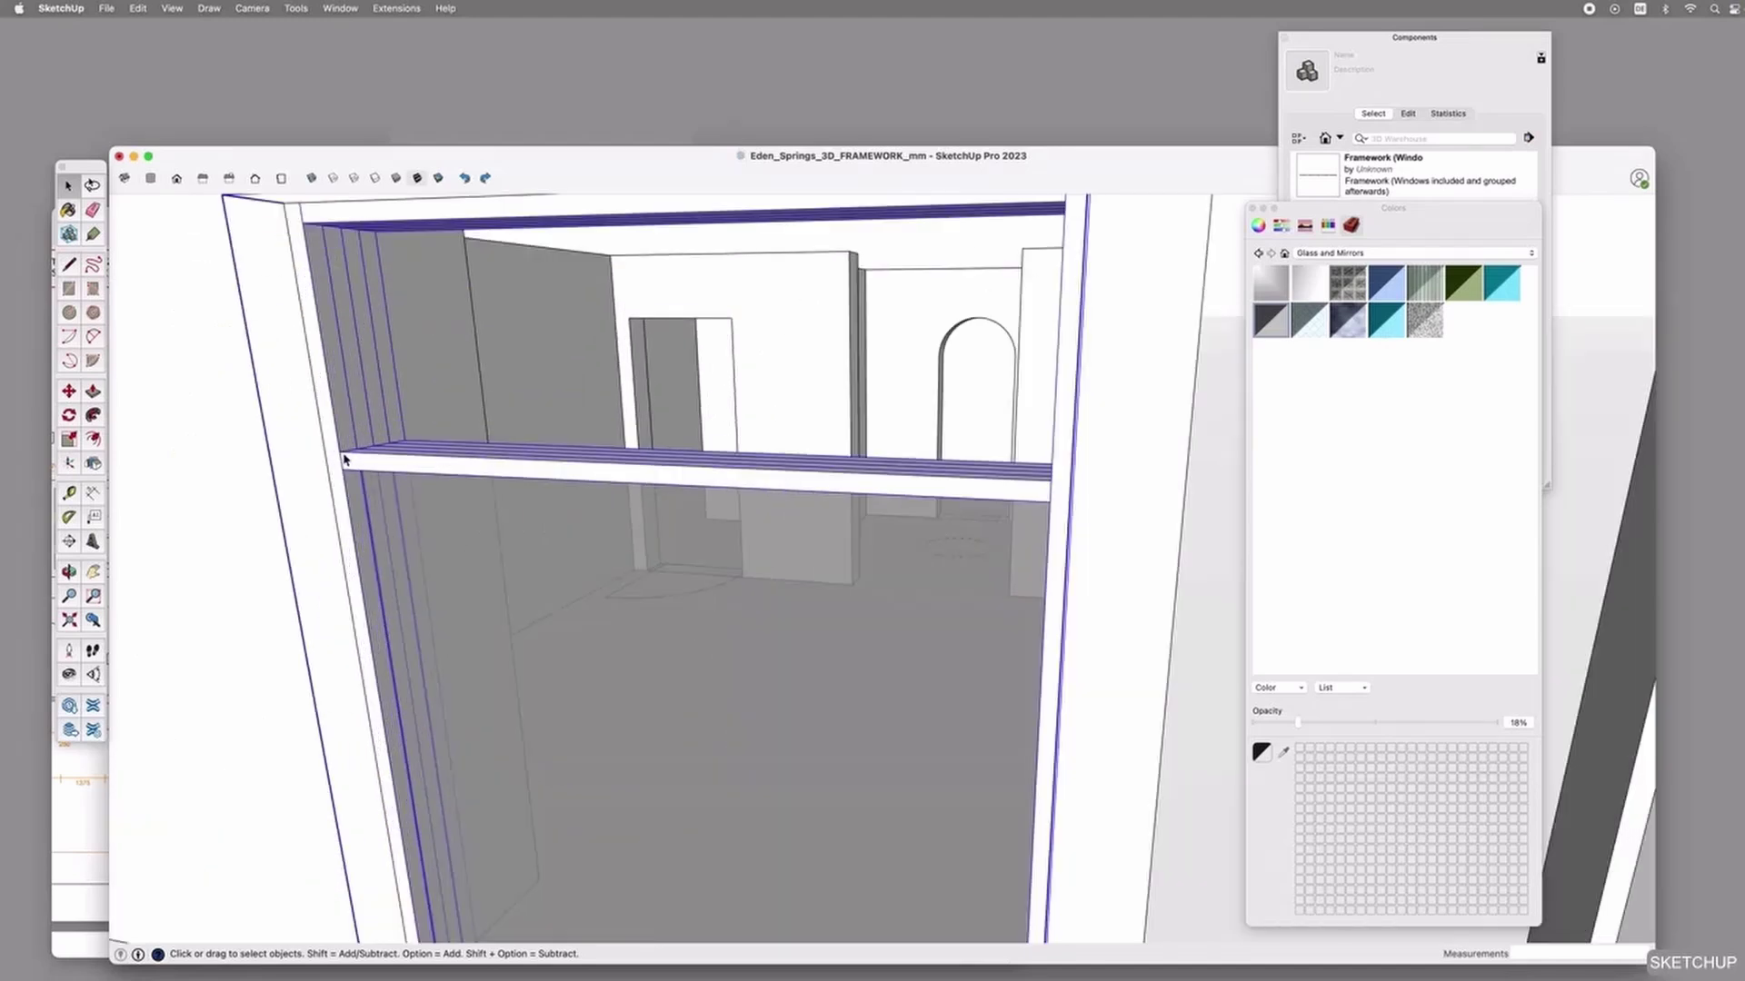
{"action": "key", "text": "r"}
{"action": "left_click", "coordinate": [339, 451]}
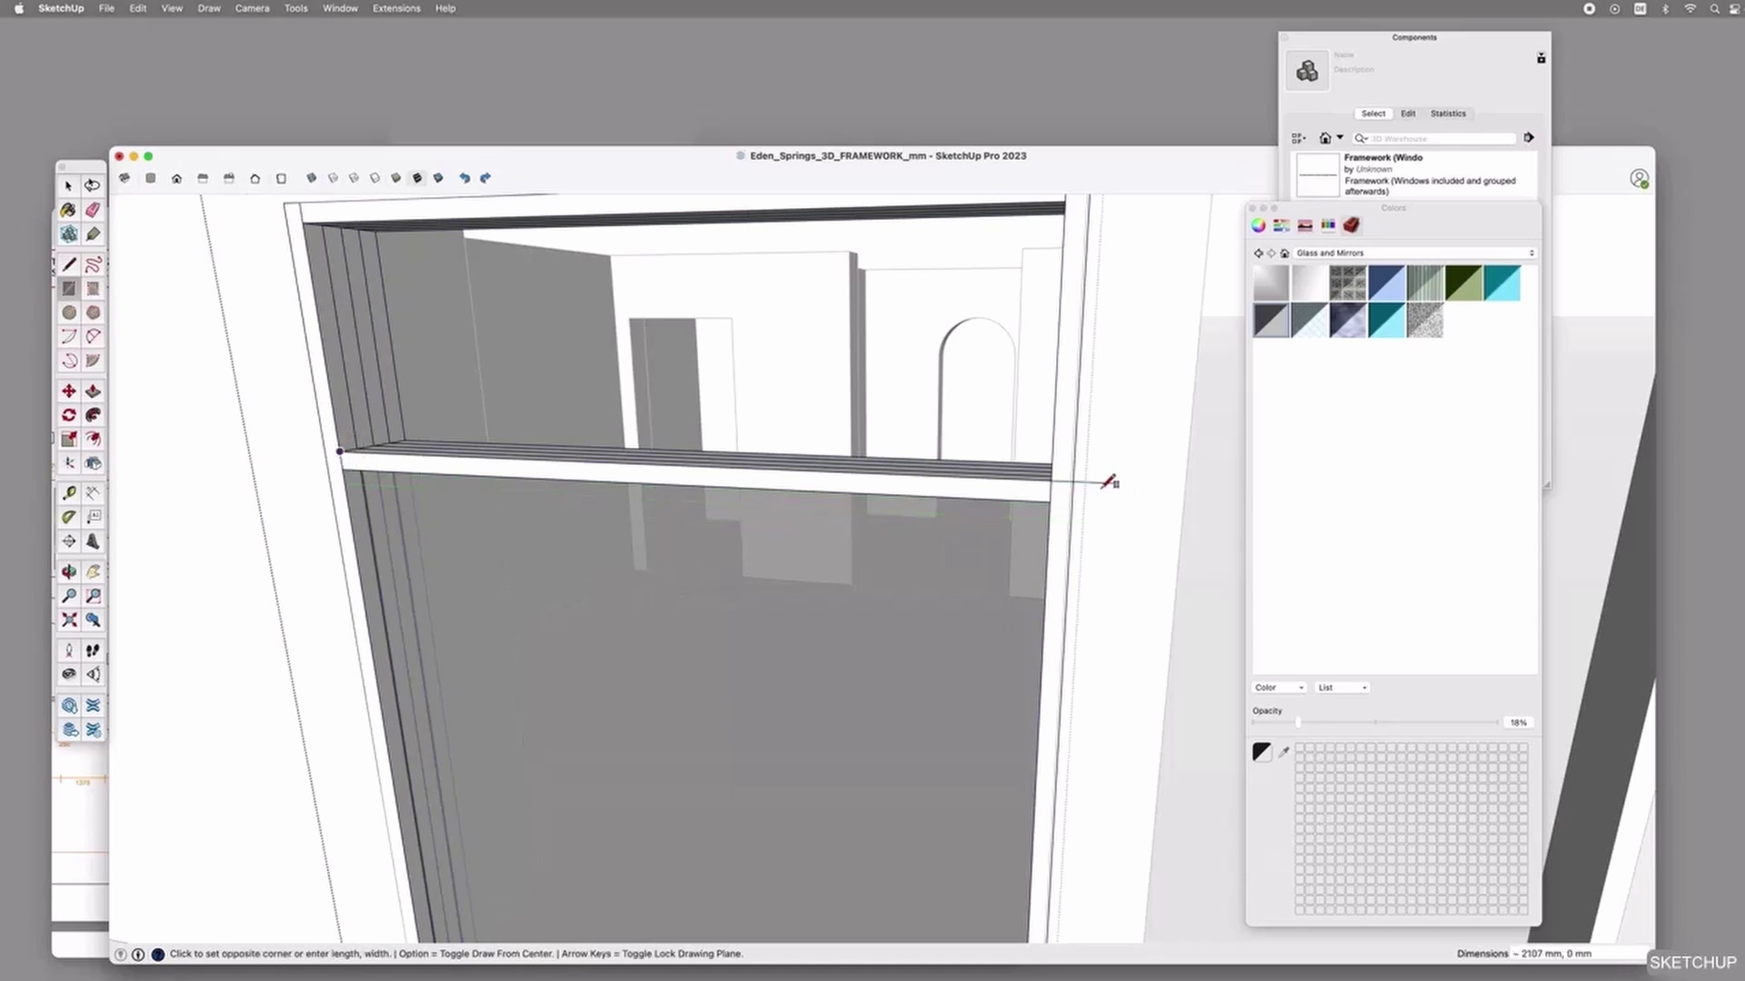
{"action": "left_click", "coordinate": [1056, 446]}
{"action": "double_click", "coordinate": [1568, 953]}
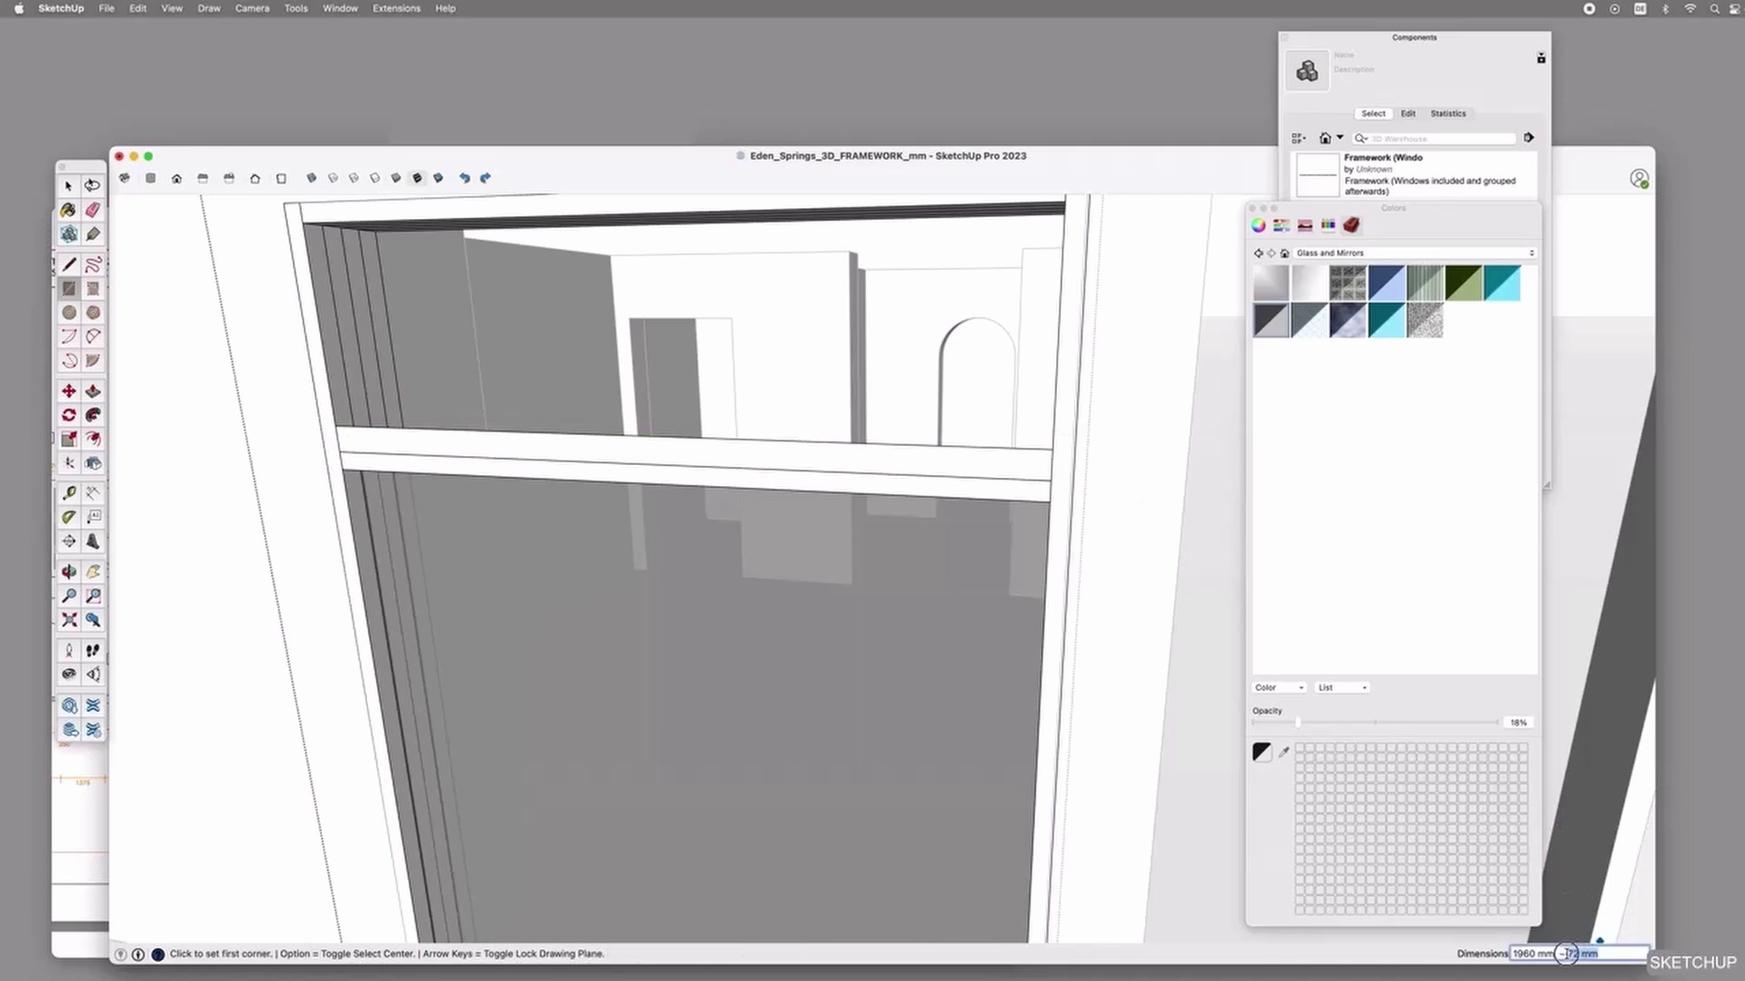
{"action": "key", "text": "BackSpace"}
{"action": "key", "text": "Return"}
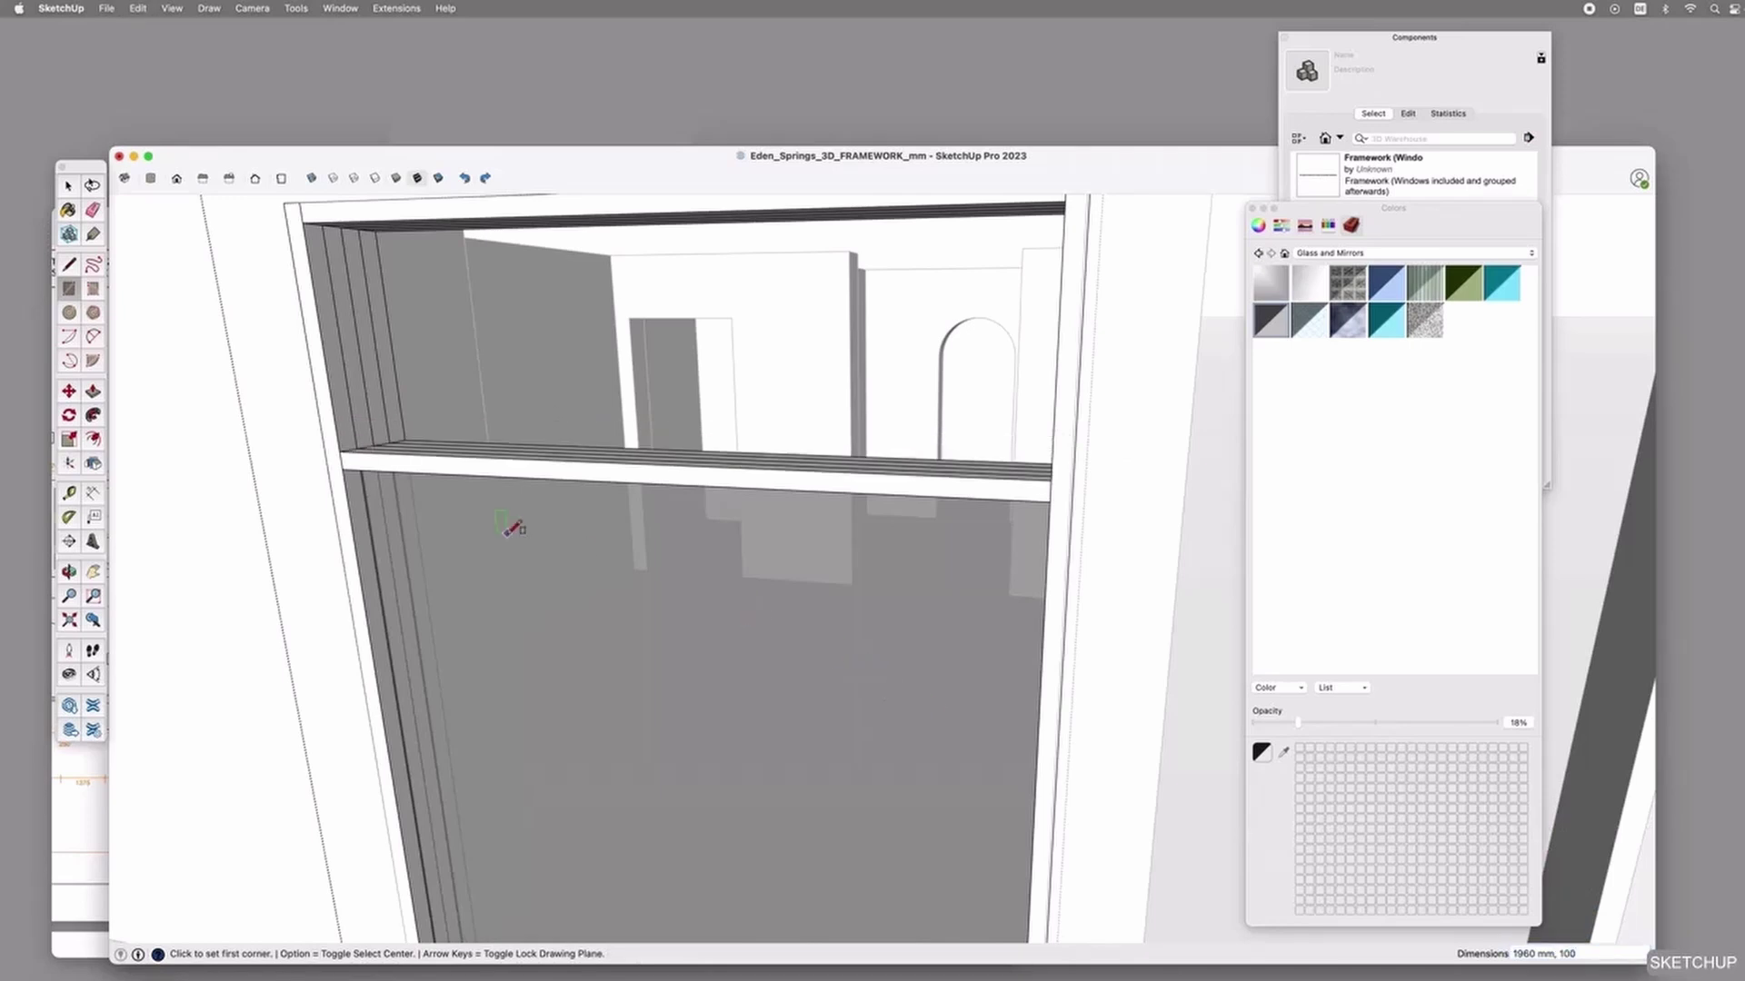
Copy the lower glass pane 1800 mm upward so that it sits on top of window G's divider.
{"action": "key", "text": "space"}
{"action": "left_click", "coordinate": [537, 587]}
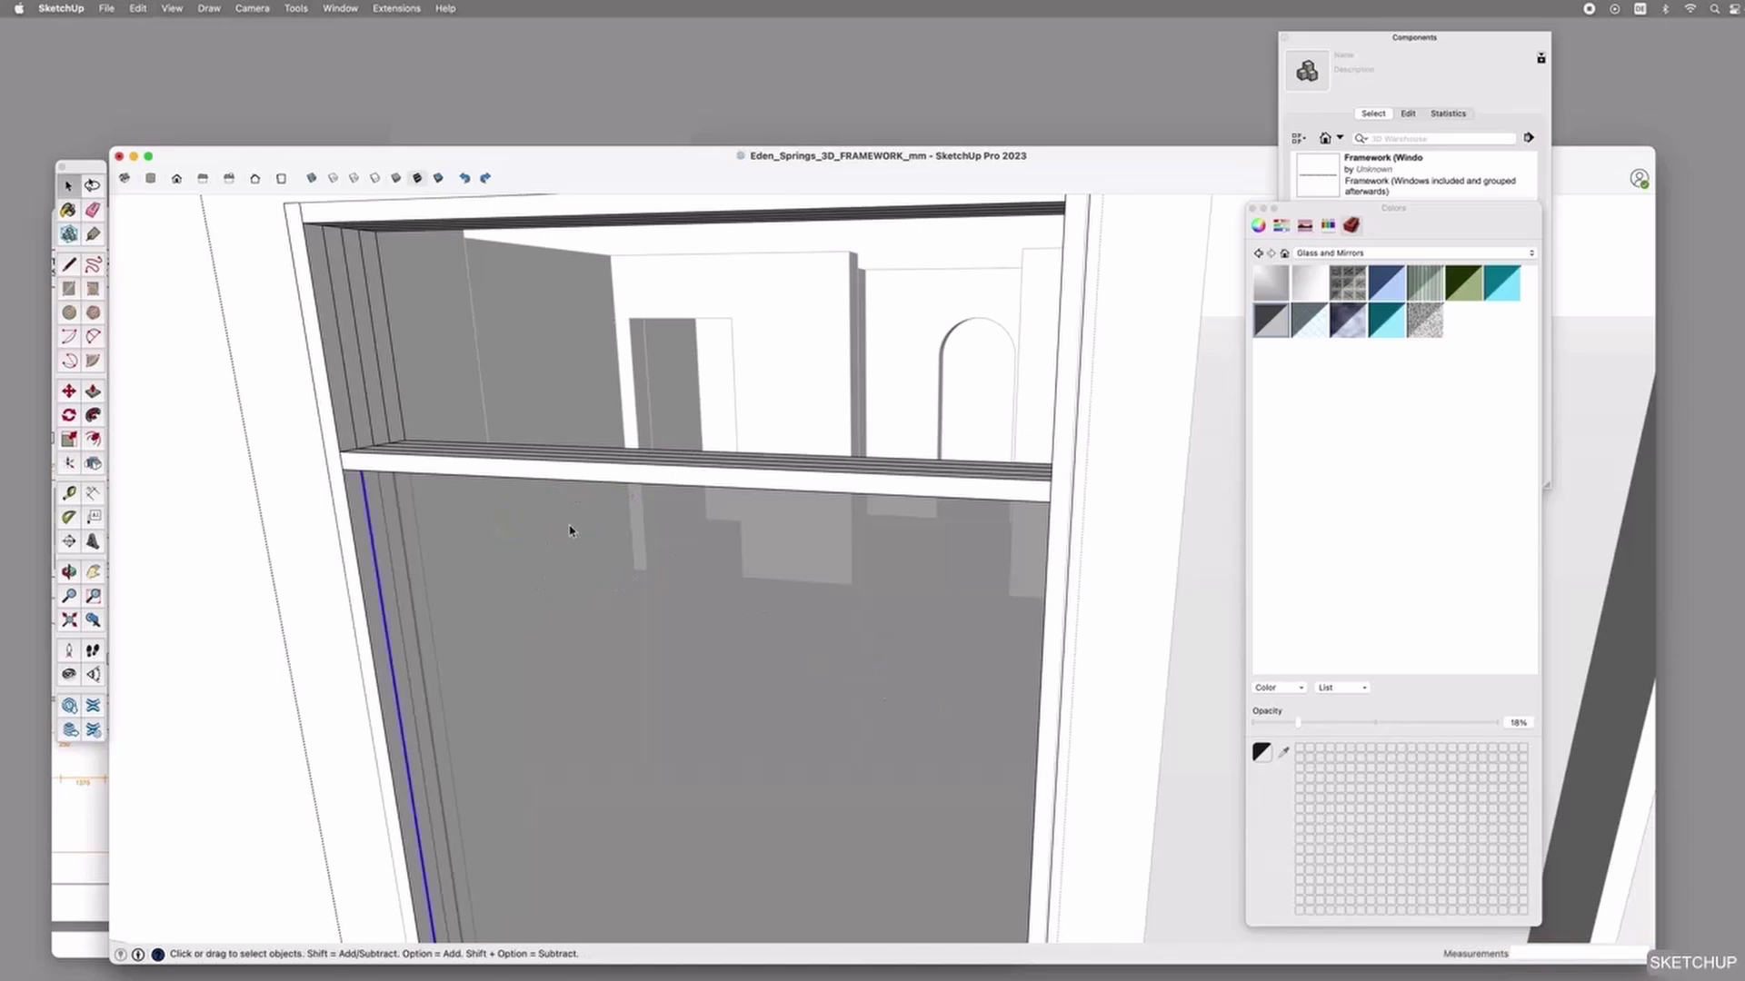
{"action": "scroll", "coordinate": [569, 530], "scroll_direction": "down", "scroll_amount": 5}
{"action": "key", "text": "m"}
{"action": "key", "text": "alt"}
{"action": "left_click", "coordinate": [480, 834]}
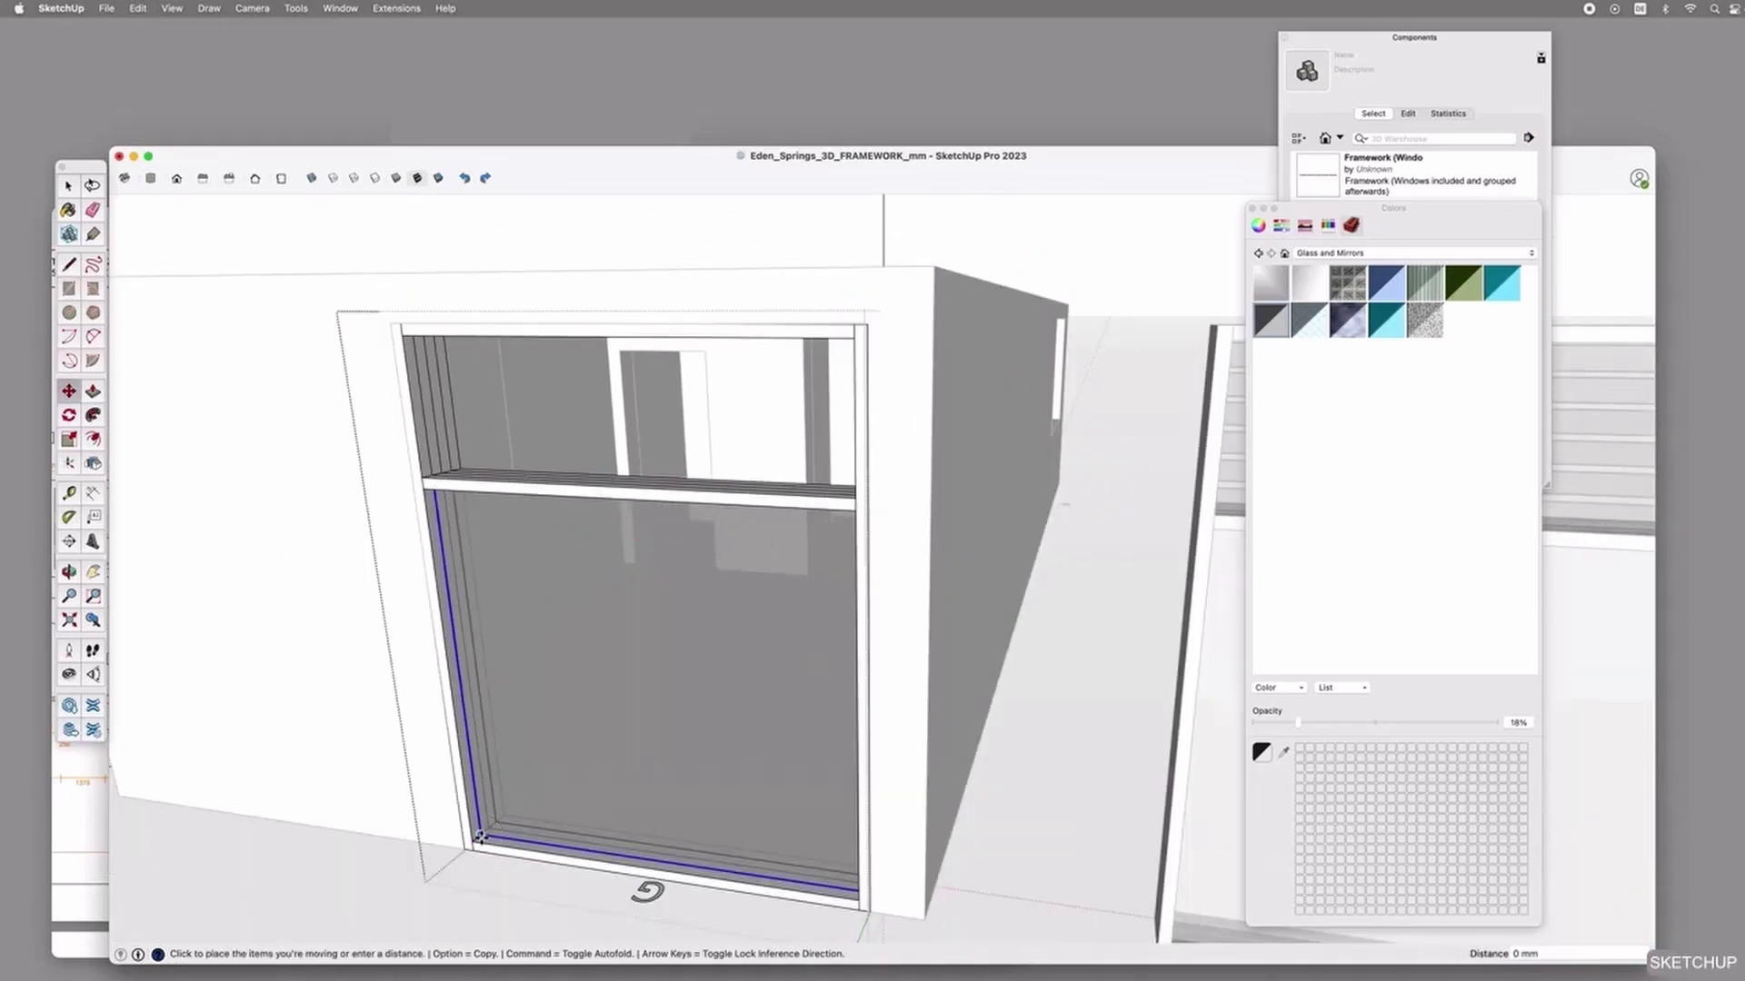
{"action": "left_click", "coordinate": [426, 479]}
Scale the copied pane's height down to a factor of 0.24 so it fits inside the upper opening.
{"action": "scroll", "coordinate": [426, 478], "scroll_direction": "up", "scroll_amount": 5}
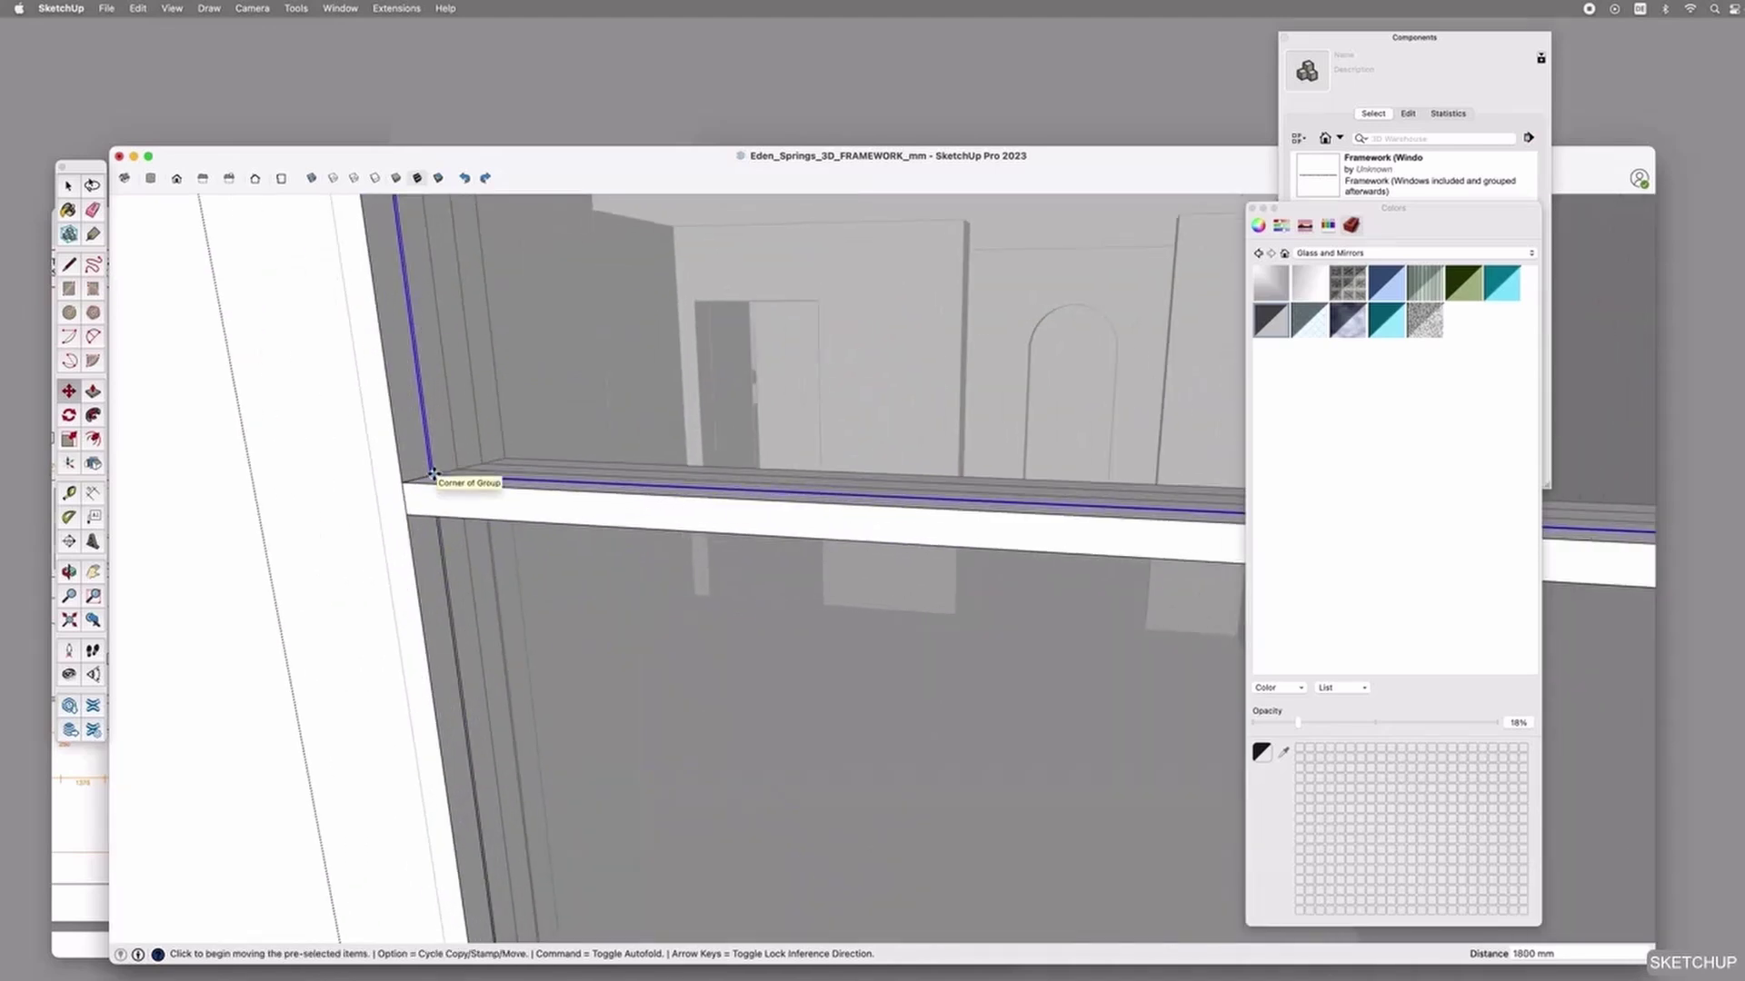
{"action": "scroll", "coordinate": [440, 589], "scroll_direction": "down", "scroll_amount": 3}
{"action": "scroll", "coordinate": [449, 582], "scroll_direction": "down", "scroll_amount": 6}
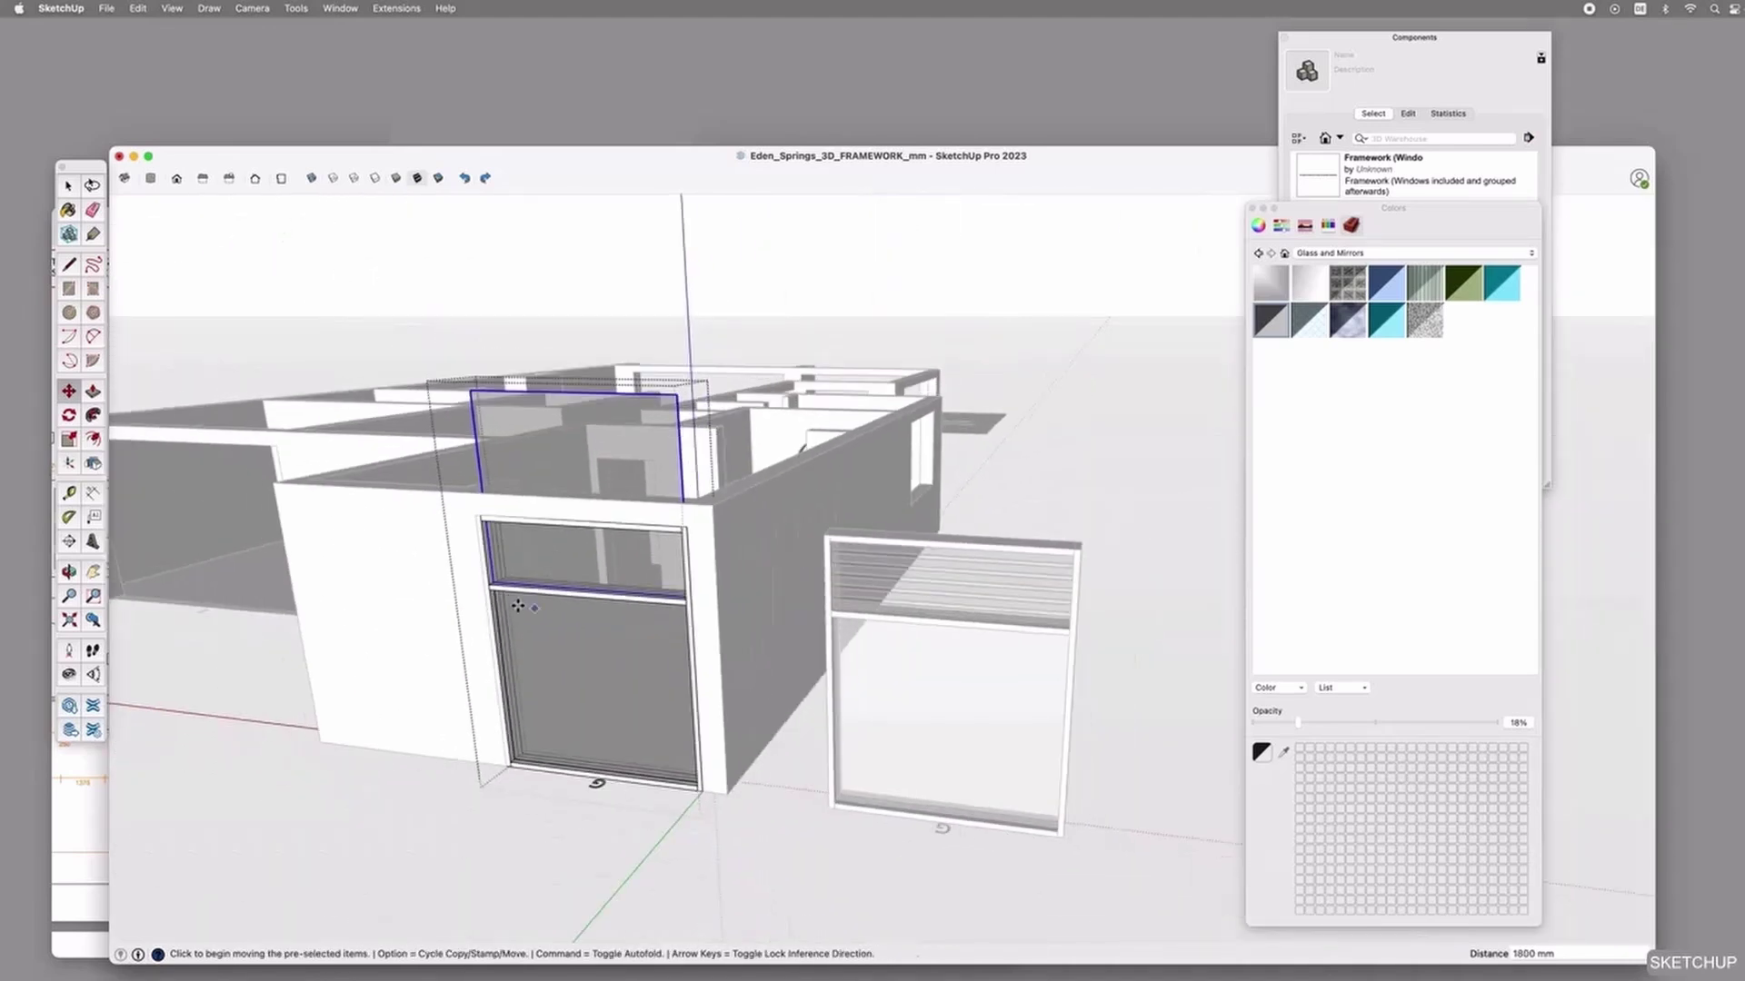
{"action": "left_click", "coordinate": [68, 439]}
{"action": "scroll", "coordinate": [677, 641], "scroll_direction": "up", "scroll_amount": 6}
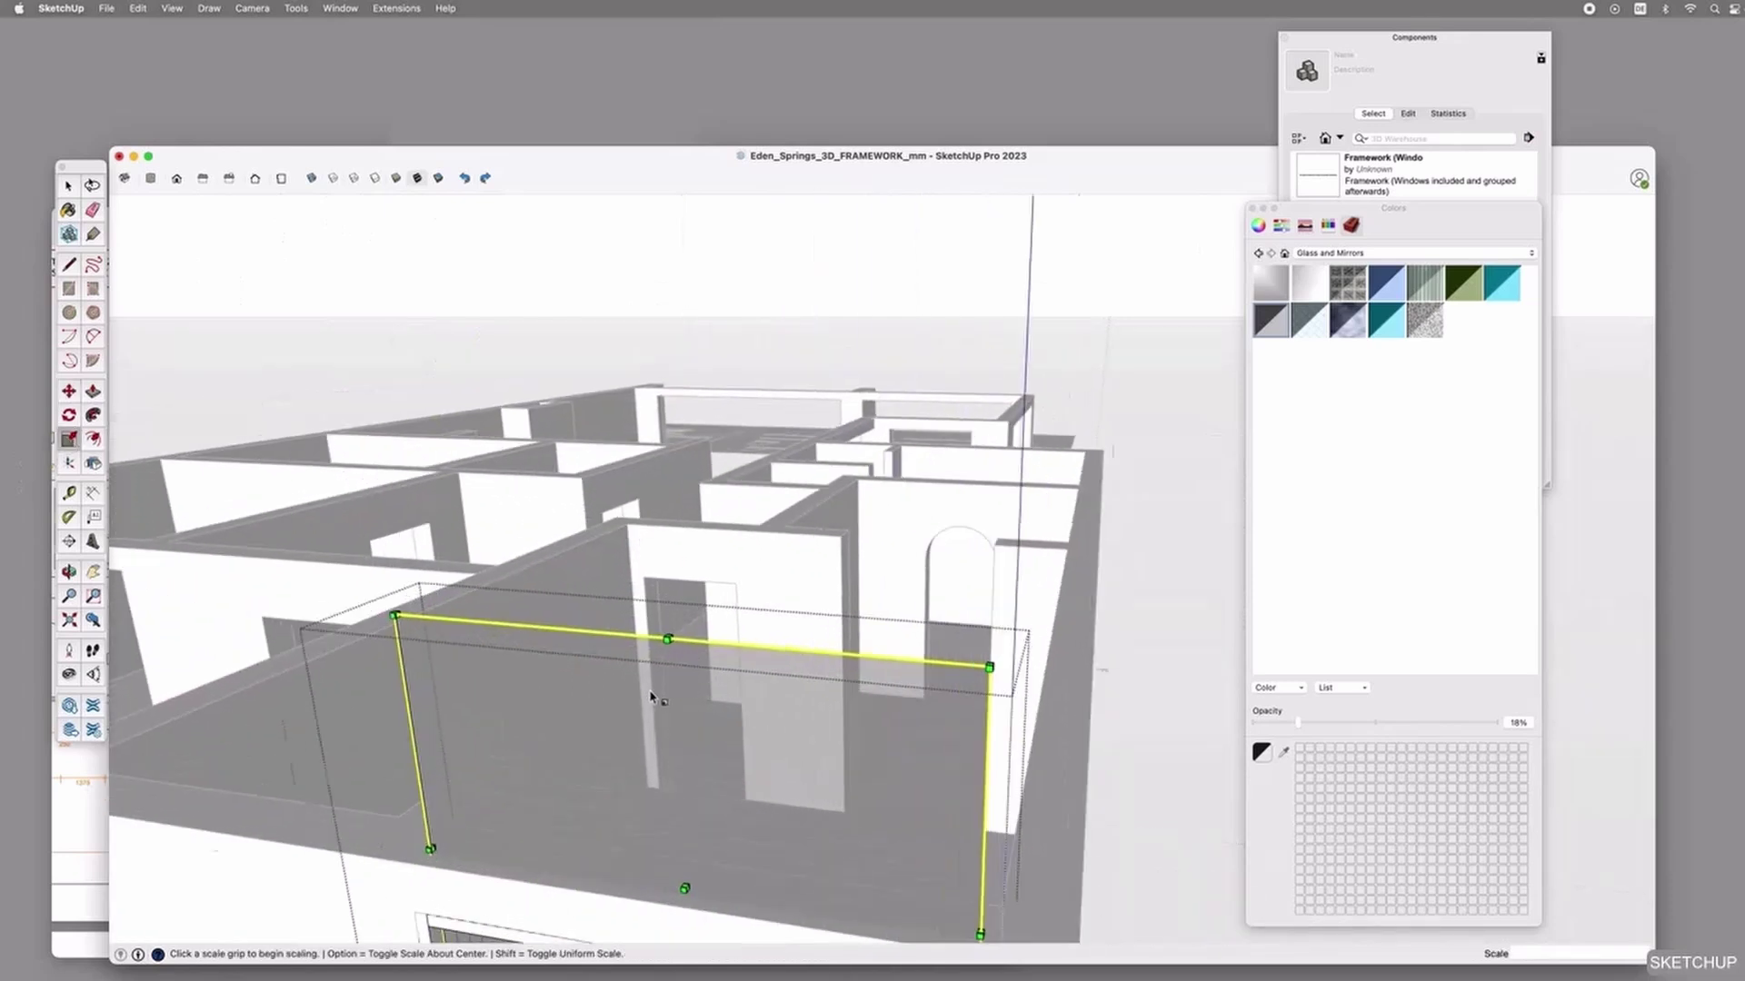
{"action": "scroll", "coordinate": [677, 643], "scroll_direction": "up", "scroll_amount": 3}
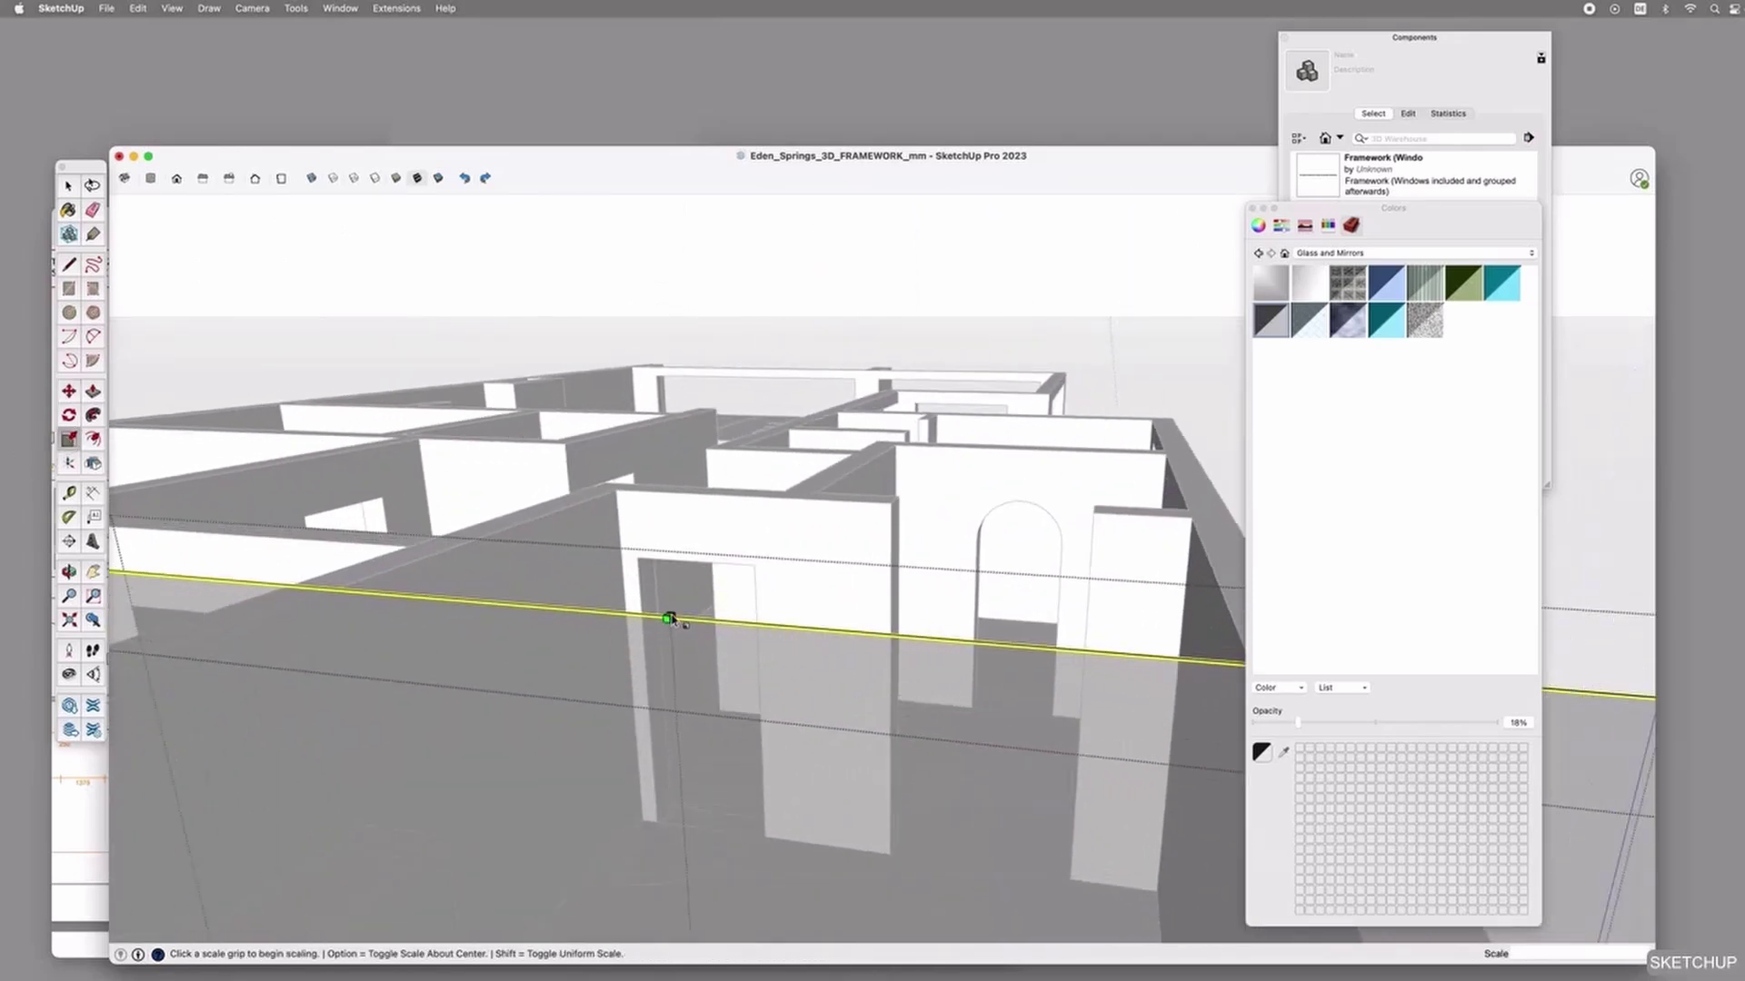
{"action": "left_click", "coordinate": [670, 617]}
{"action": "scroll", "coordinate": [670, 614], "scroll_direction": "down", "scroll_amount": 3}
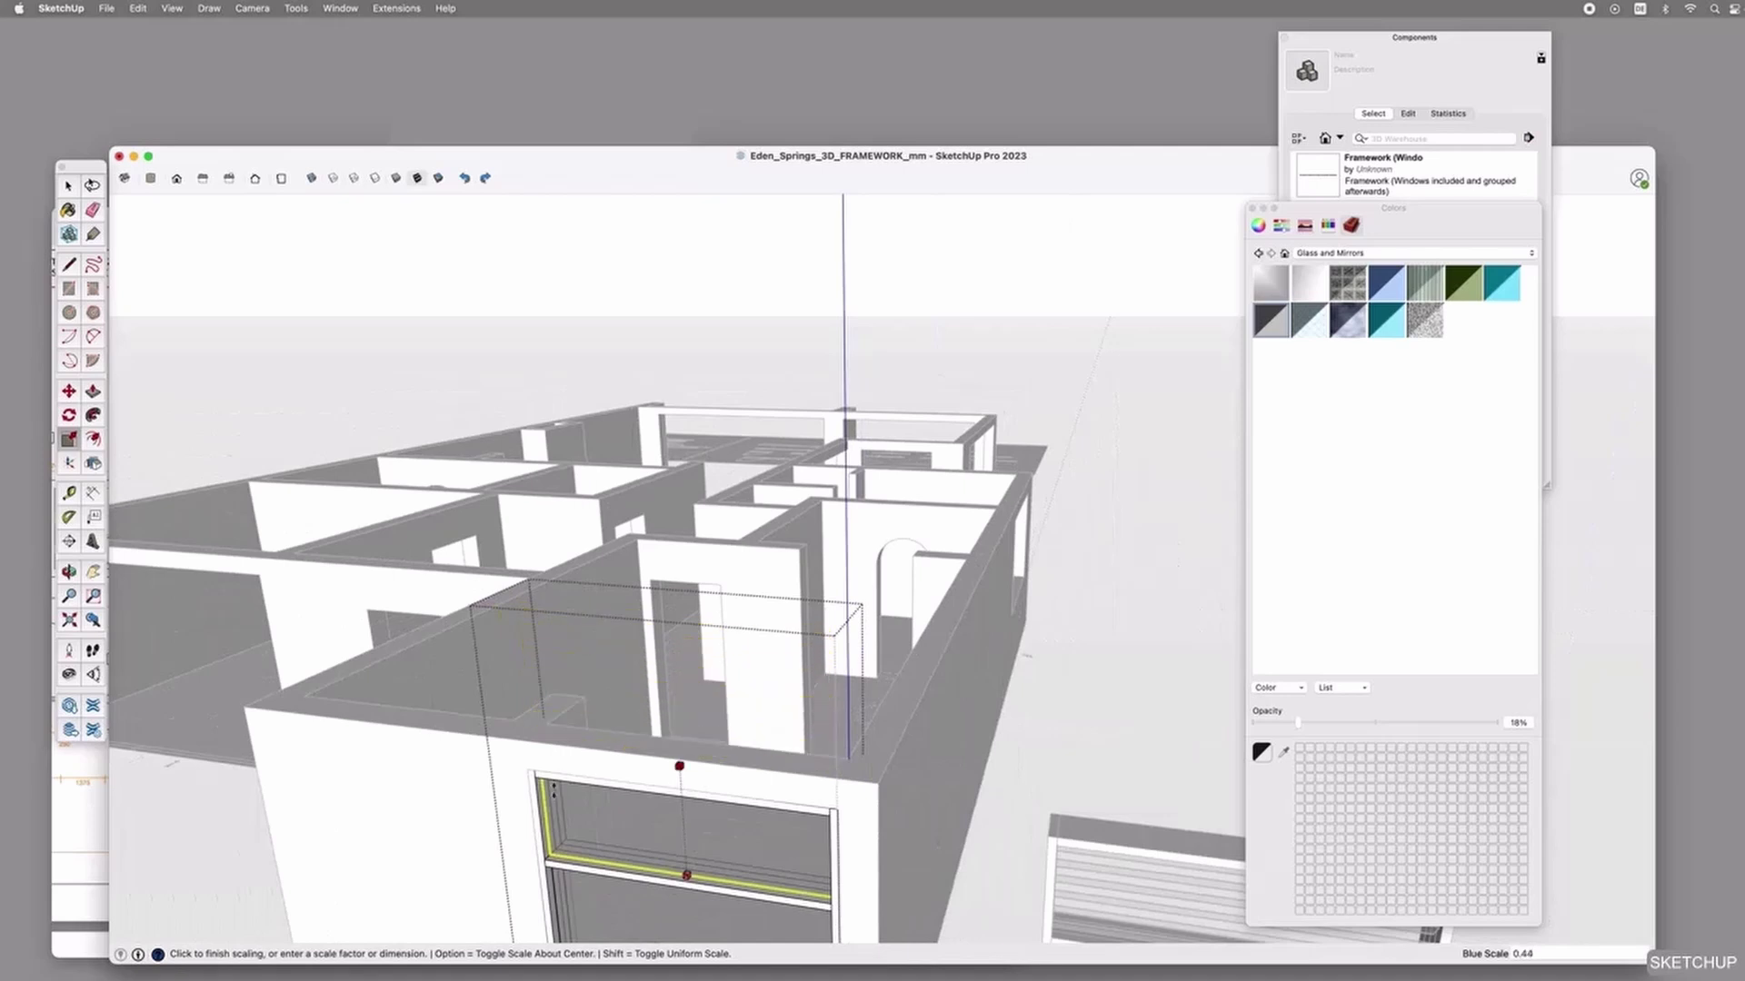
{"action": "left_click", "coordinate": [545, 804]}
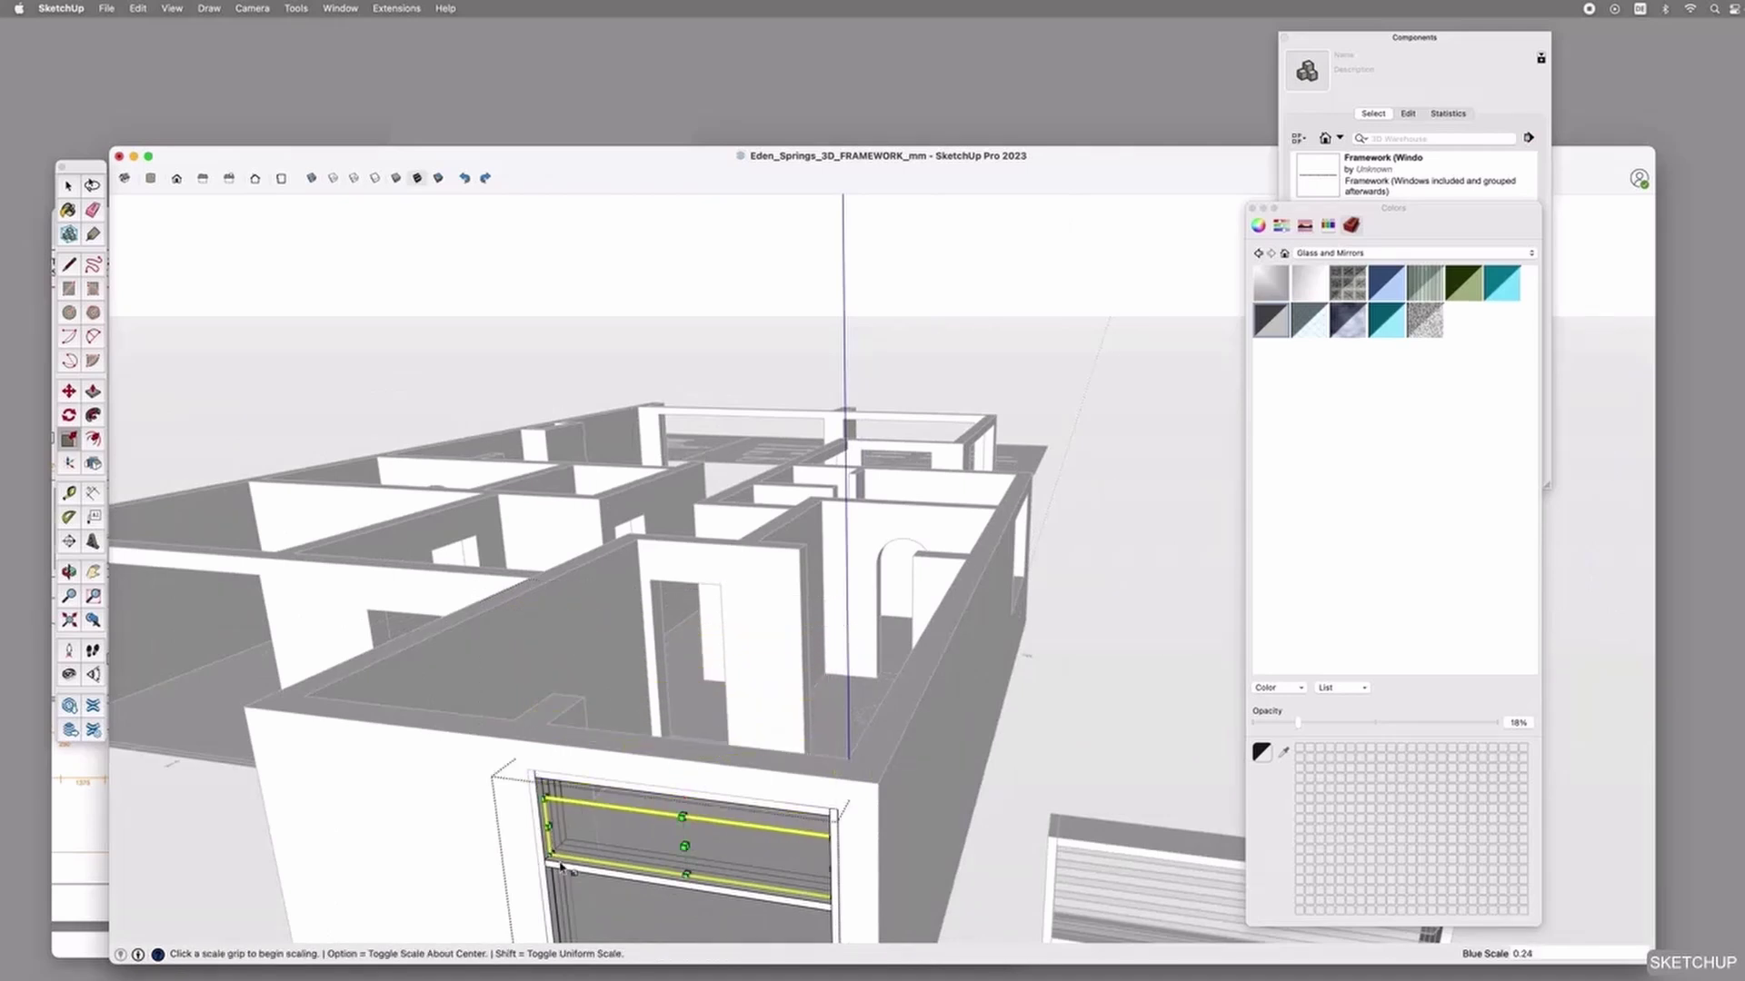
Add a guide 100 mm above the bottom edge of the upper pane for the louvre panel height.
{"action": "scroll", "coordinate": [560, 872], "scroll_direction": "up", "scroll_amount": 5}
{"action": "scroll", "coordinate": [561, 872], "scroll_direction": "up", "scroll_amount": 4}
{"action": "key", "text": "t"}
{"action": "left_click", "coordinate": [531, 830]}
{"action": "type", "text": "100"}
{"action": "key", "text": "Return"}
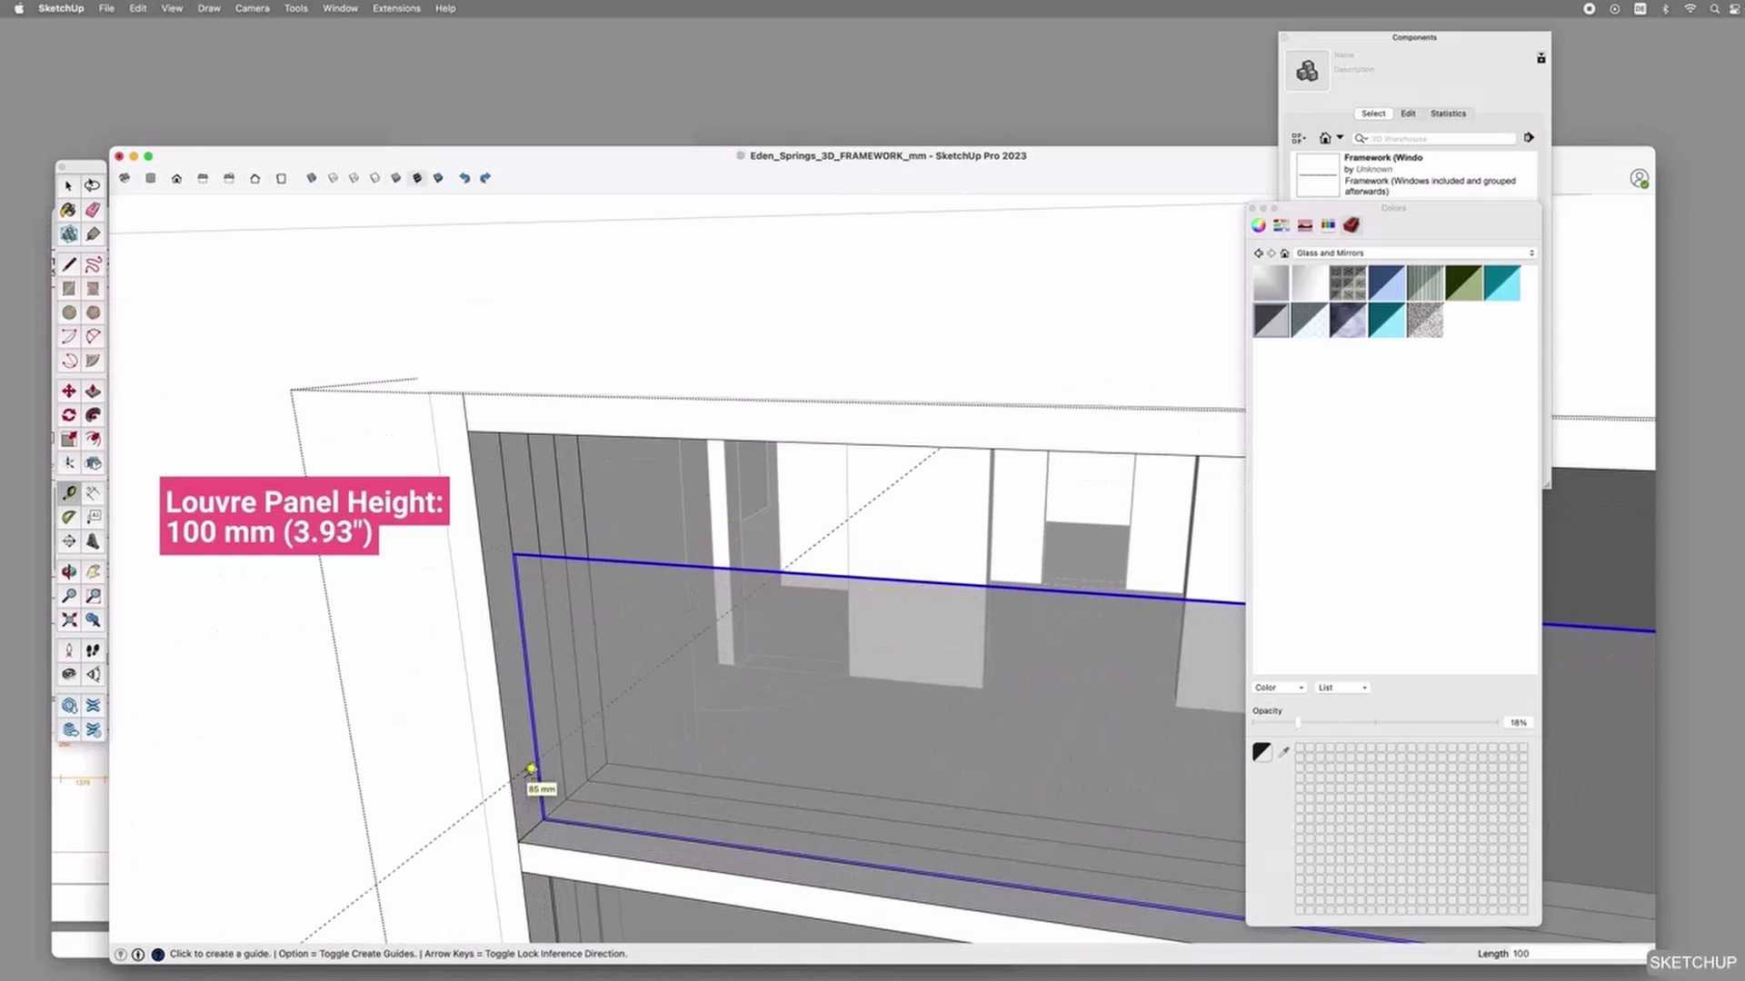
Inside the upper pane's group, push its top face down 320 mm to the louvre height guide.
{"action": "middle_click_drag", "start_coordinate": [564, 564], "coordinate": [550, 502]}
{"action": "scroll", "coordinate": [553, 521], "scroll_direction": "up", "scroll_amount": 5}
{"action": "key", "text": "space"}
{"action": "double_click", "coordinate": [528, 491]}
{"action": "left_click", "coordinate": [521, 489]}
{"action": "key", "text": "p"}
{"action": "left_click", "coordinate": [520, 501]}
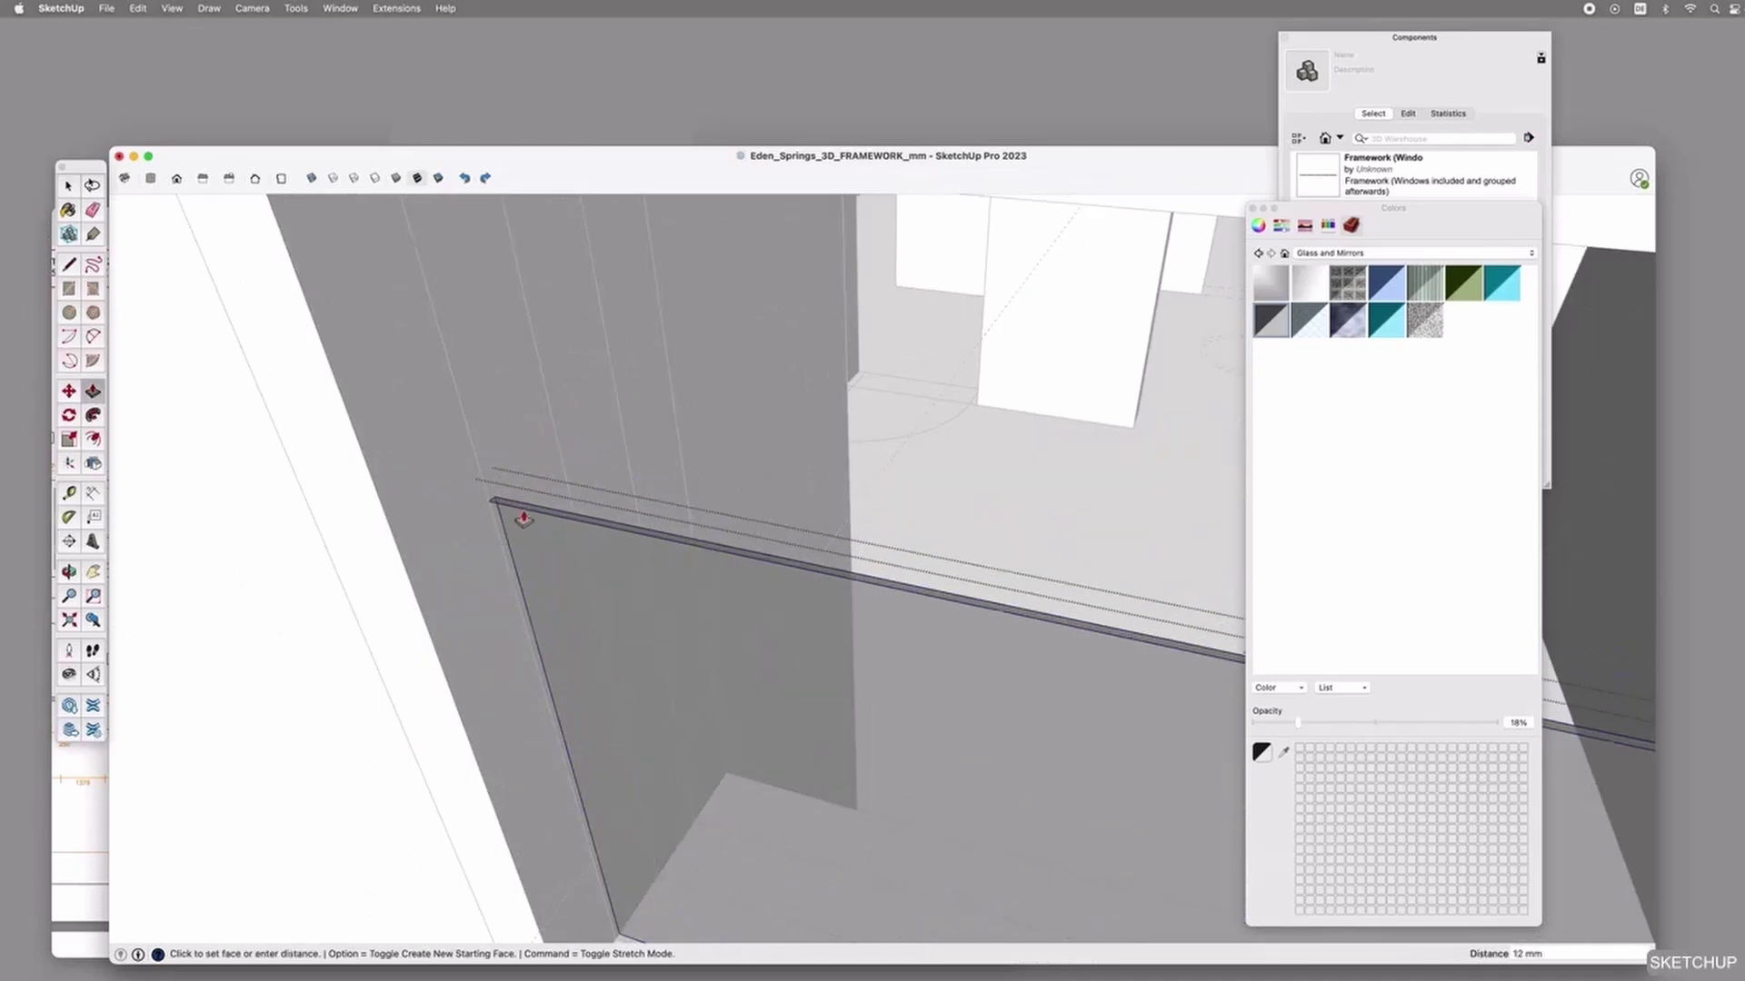
{"action": "scroll", "coordinate": [530, 543], "scroll_direction": "down", "scroll_amount": 3}
{"action": "left_click", "coordinate": [576, 769]}
{"action": "scroll", "coordinate": [582, 772], "scroll_direction": "down", "scroll_amount": 3}
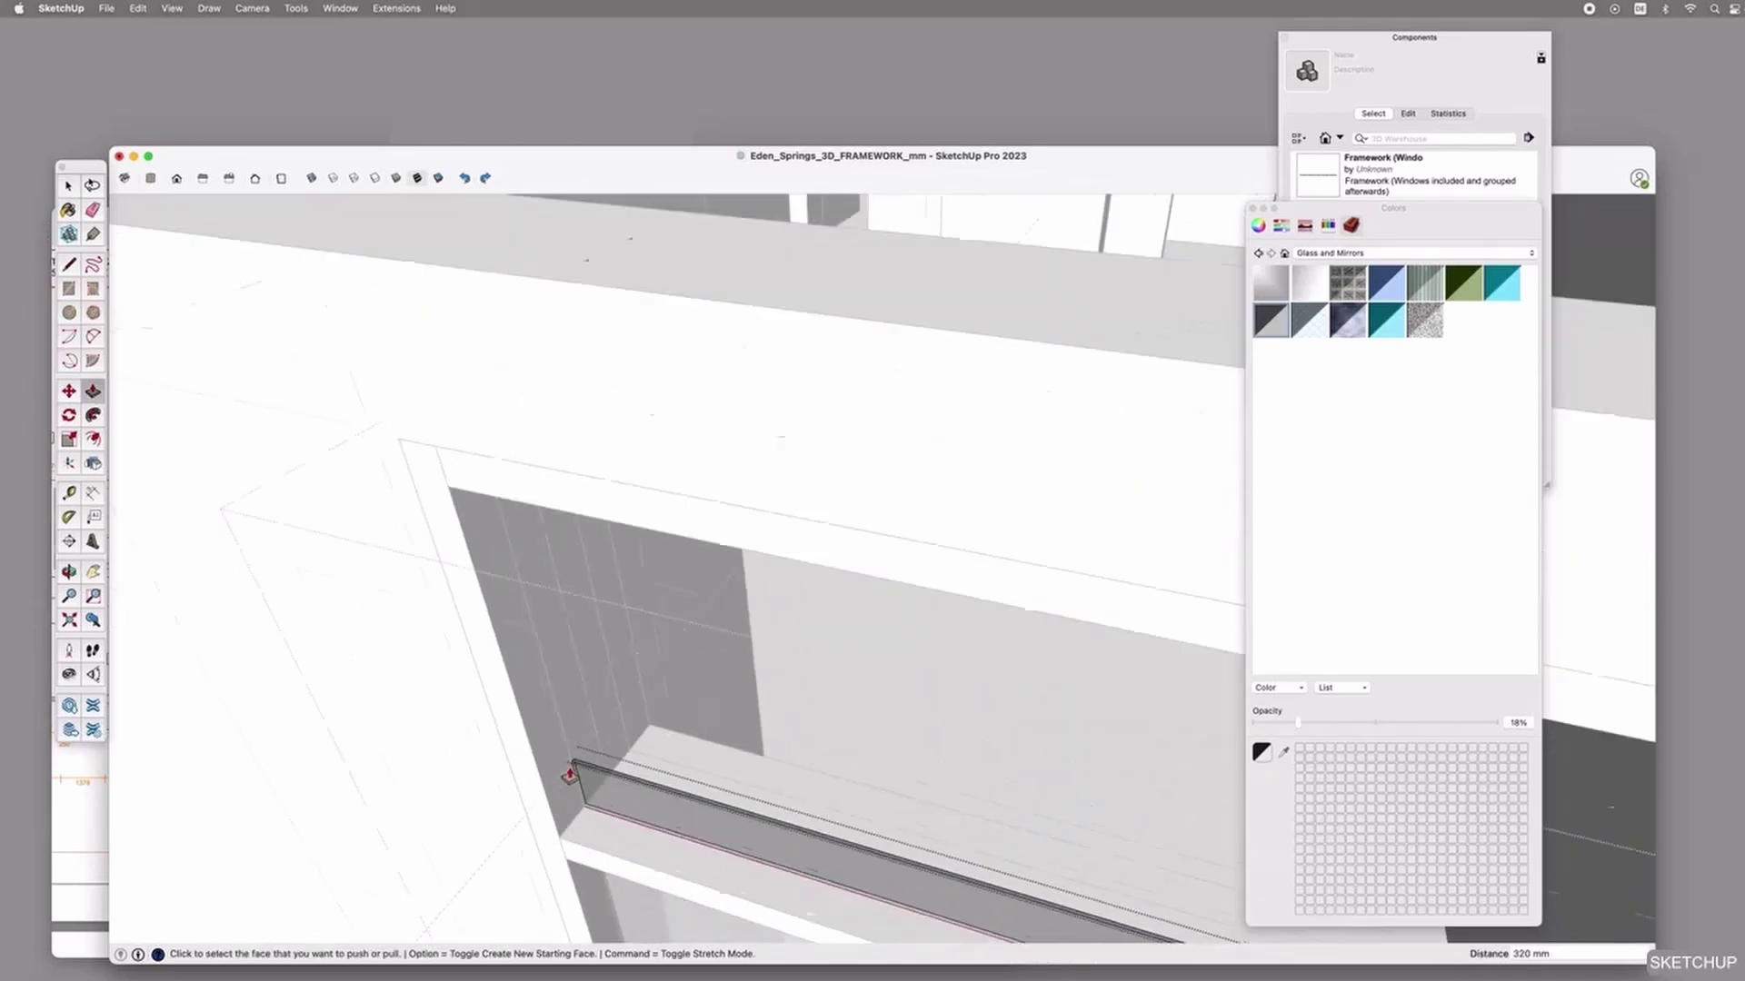
{"action": "key", "text": "space"}
Close the pane group and make the shortened panel a component named Louvre_Panel_Window_G.
{"action": "middle_click_drag", "start_coordinate": [640, 845], "coordinate": [717, 655]}
{"action": "scroll", "coordinate": [717, 654], "scroll_direction": "down", "scroll_amount": 5}
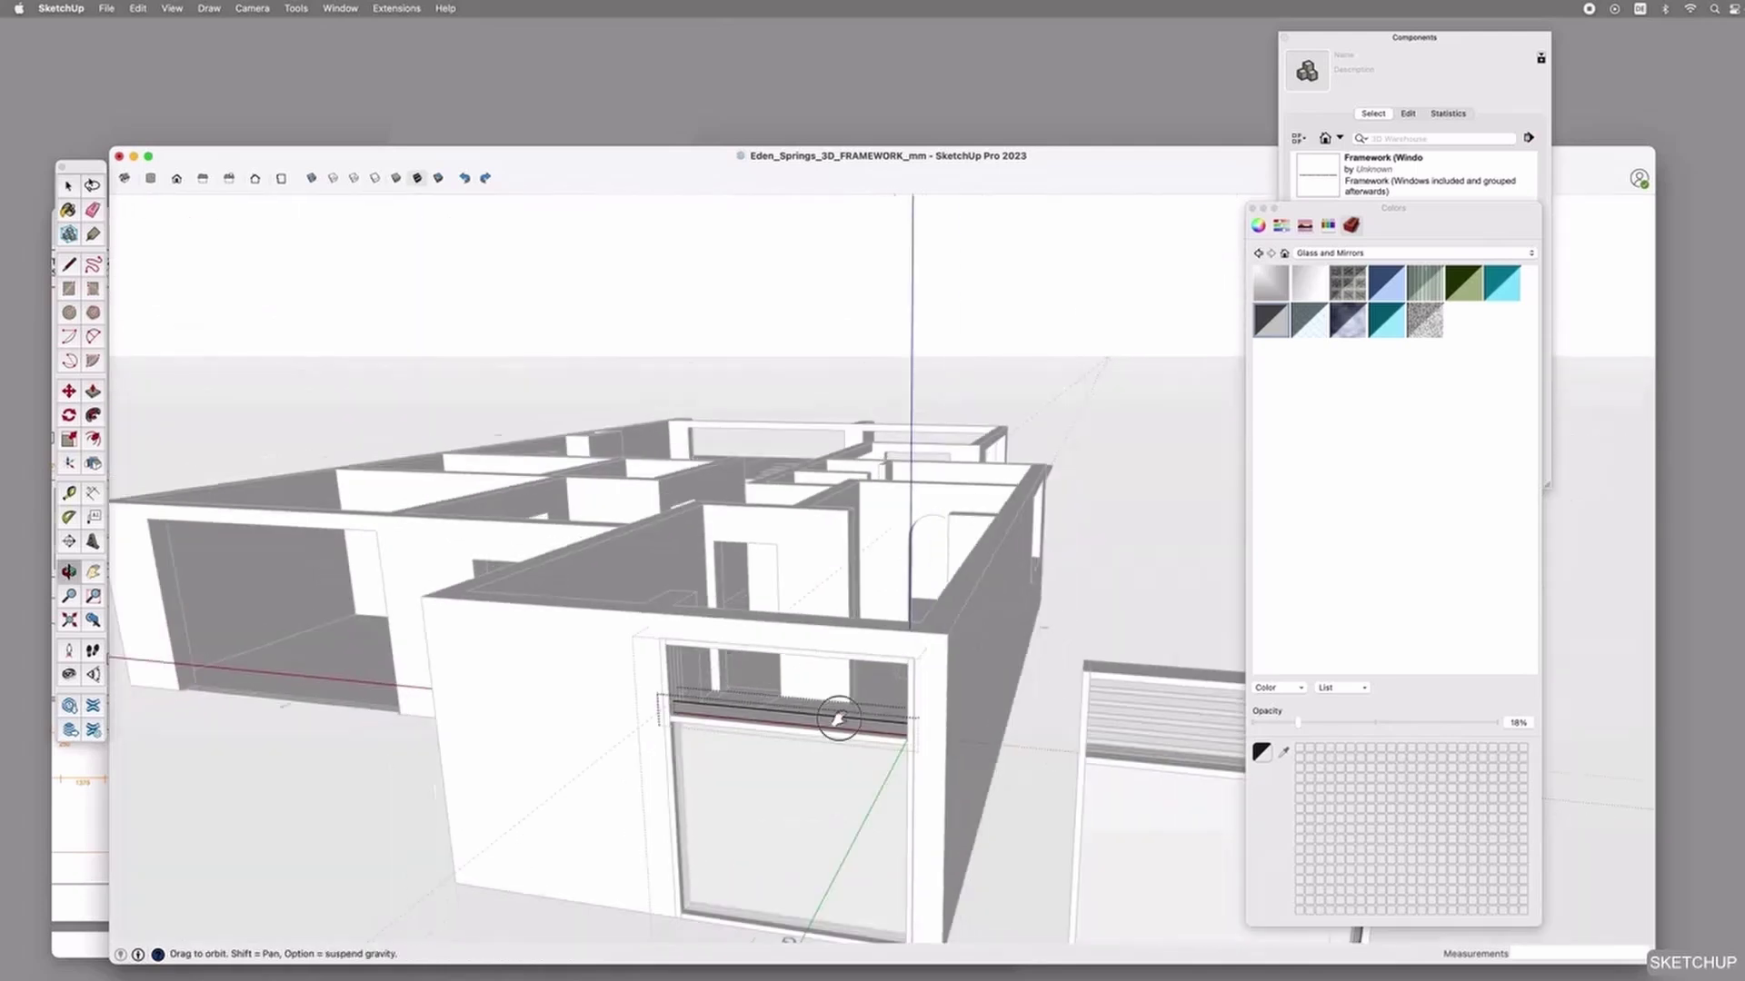
{"action": "middle_click_drag", "start_coordinate": [834, 717], "coordinate": [664, 596], "text": "shift"}
{"action": "scroll", "coordinate": [664, 596], "scroll_direction": "up", "scroll_amount": 5}
{"action": "scroll", "coordinate": [636, 627], "scroll_direction": "down", "scroll_amount": 3}
{"action": "key", "text": "space"}
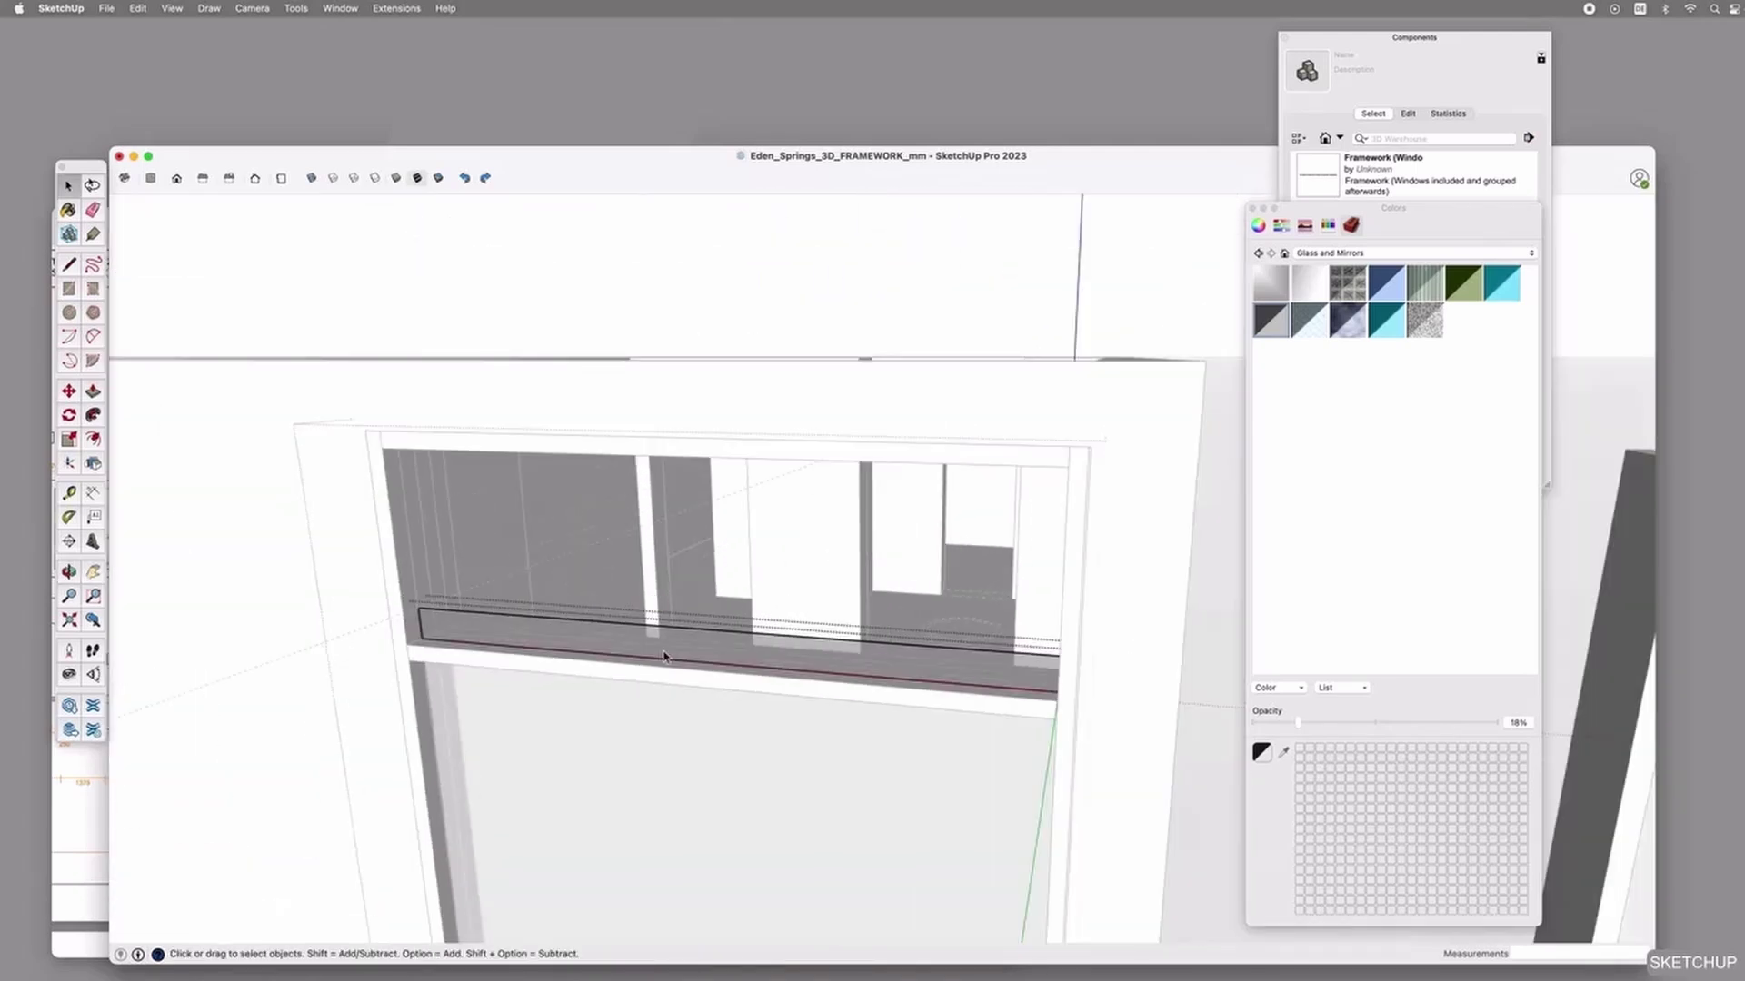
{"action": "double_click", "coordinate": [606, 651]}
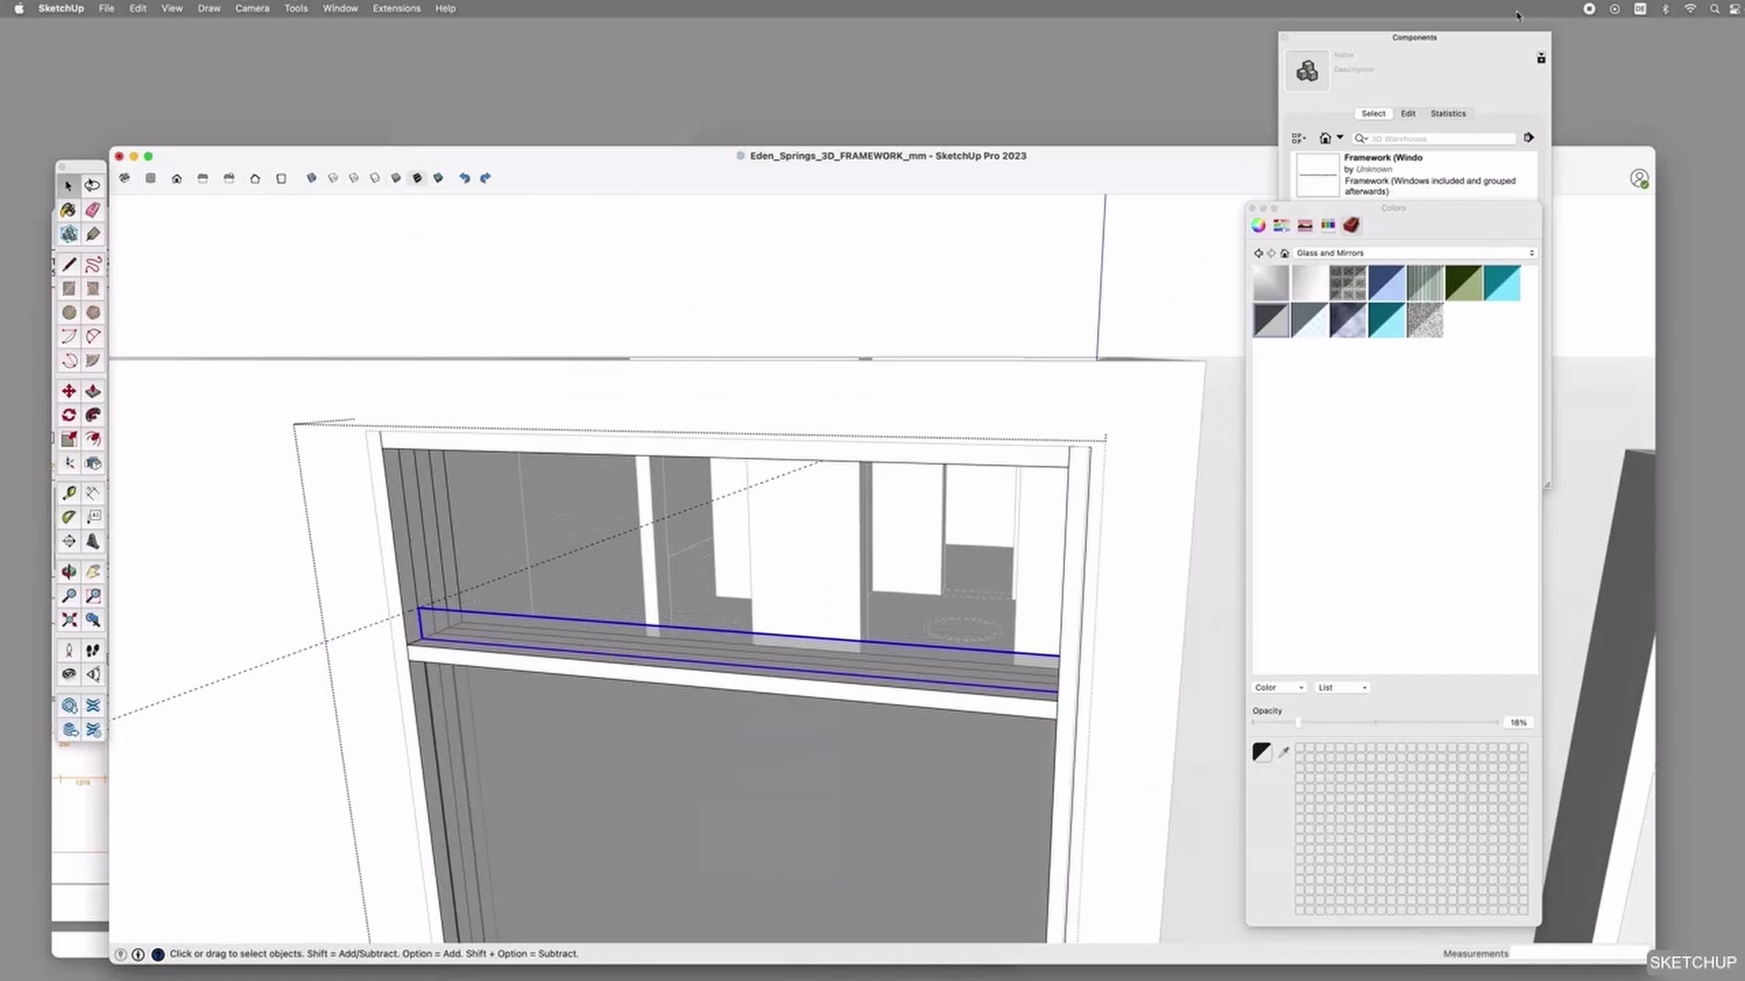
{"action": "right_click", "coordinate": [698, 625]}
{"action": "left_click", "coordinate": [763, 736]}
{"action": "type", "text": "Louvre_Panel_Window_G"}
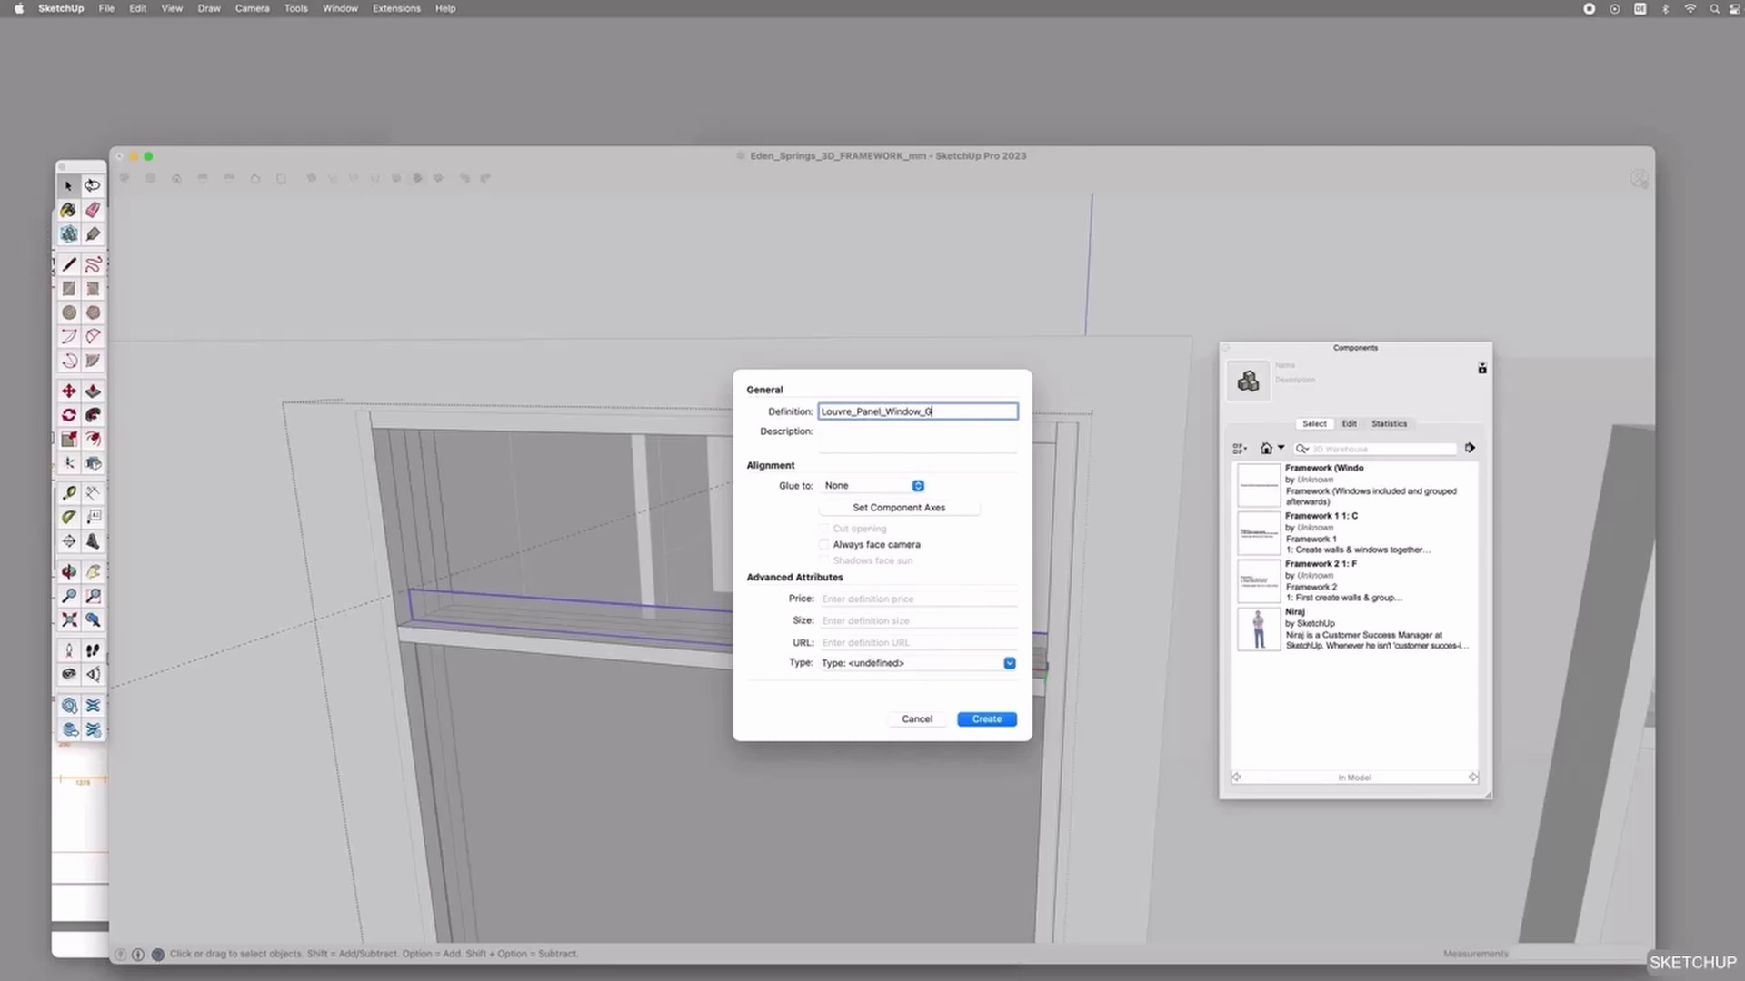
{"action": "key", "text": "Return"}
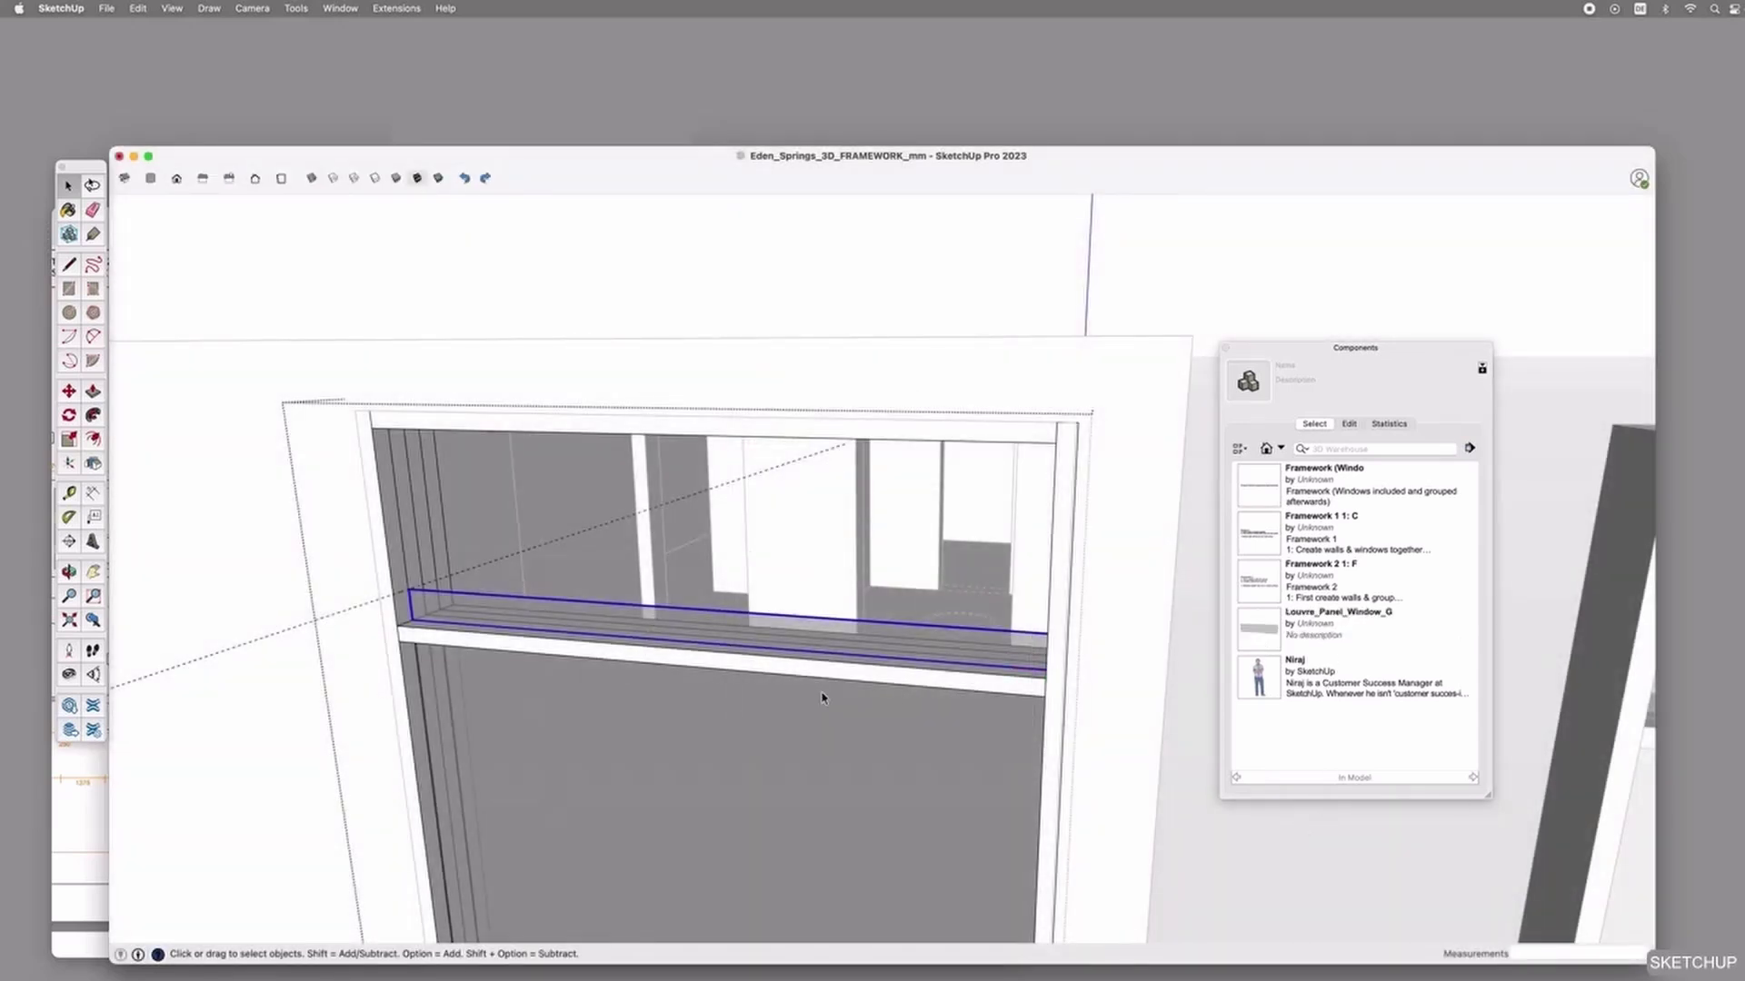
Copy the louvre panel upward by its own height and repeat the copy five times to fill the opening.
{"action": "middle_click_drag", "start_coordinate": [993, 705], "coordinate": [782, 693]}
{"action": "key", "text": "m"}
{"action": "left_click", "coordinate": [519, 620]}
{"action": "key", "text": "alt"}
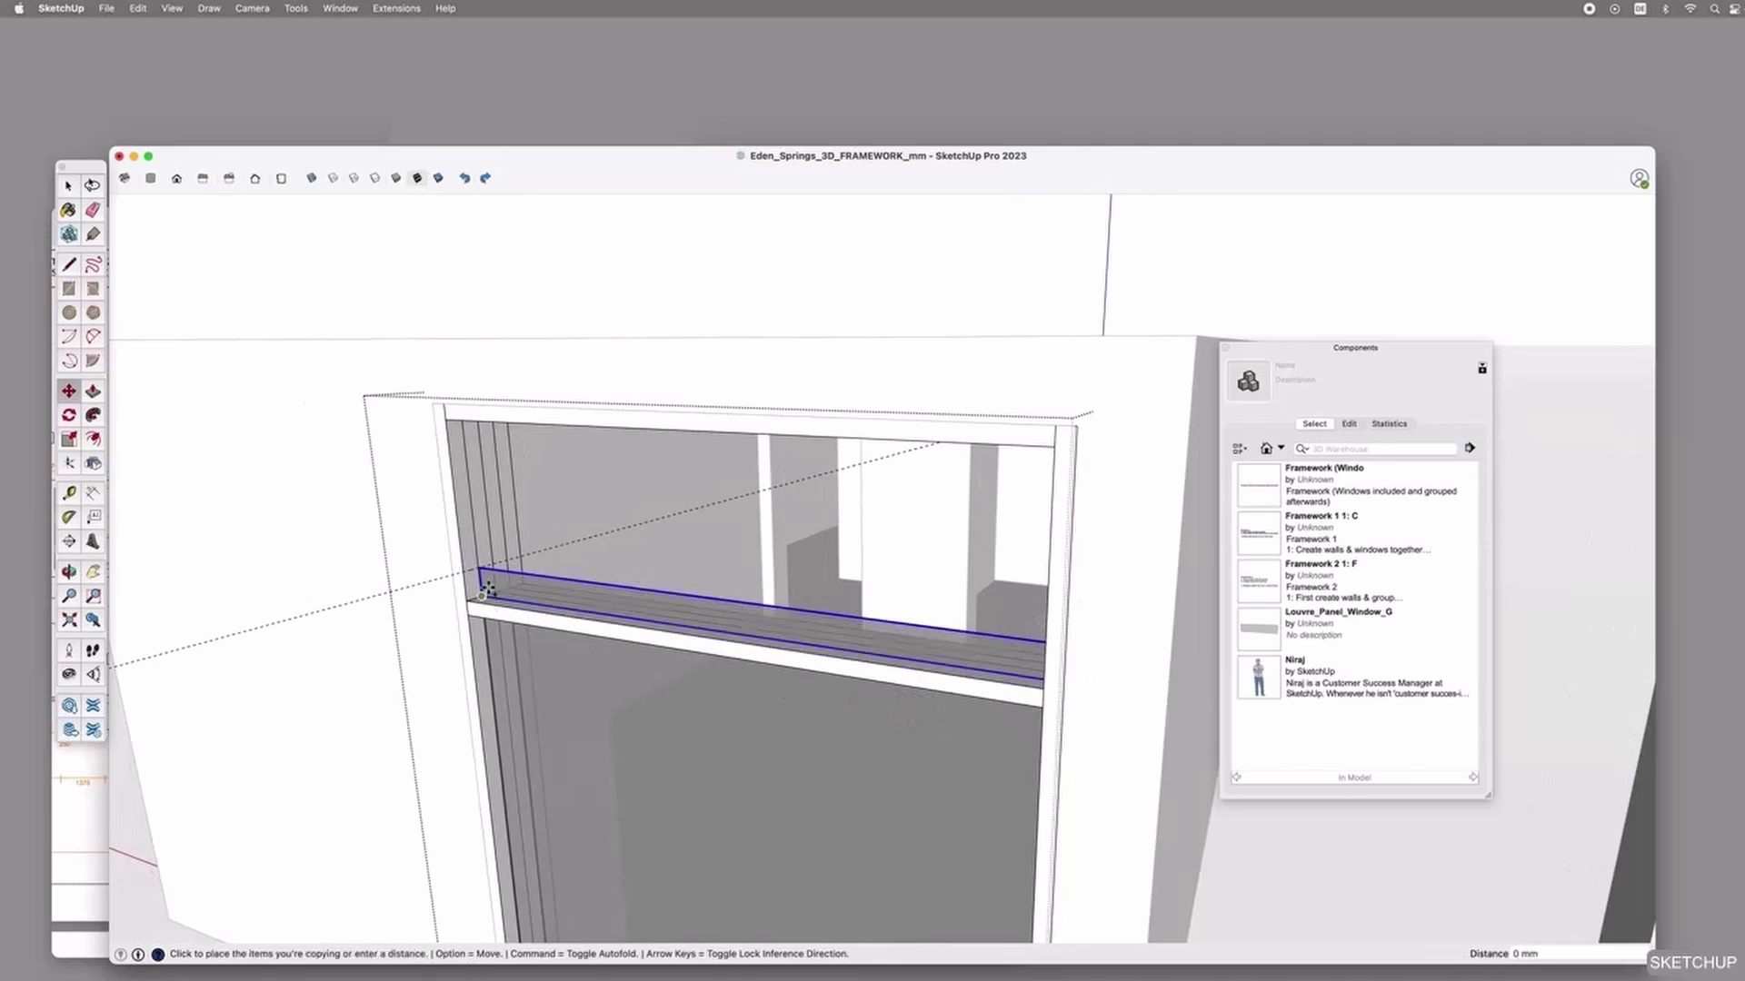
{"action": "left_click", "coordinate": [483, 565]}
{"action": "type", "text": "*5"}
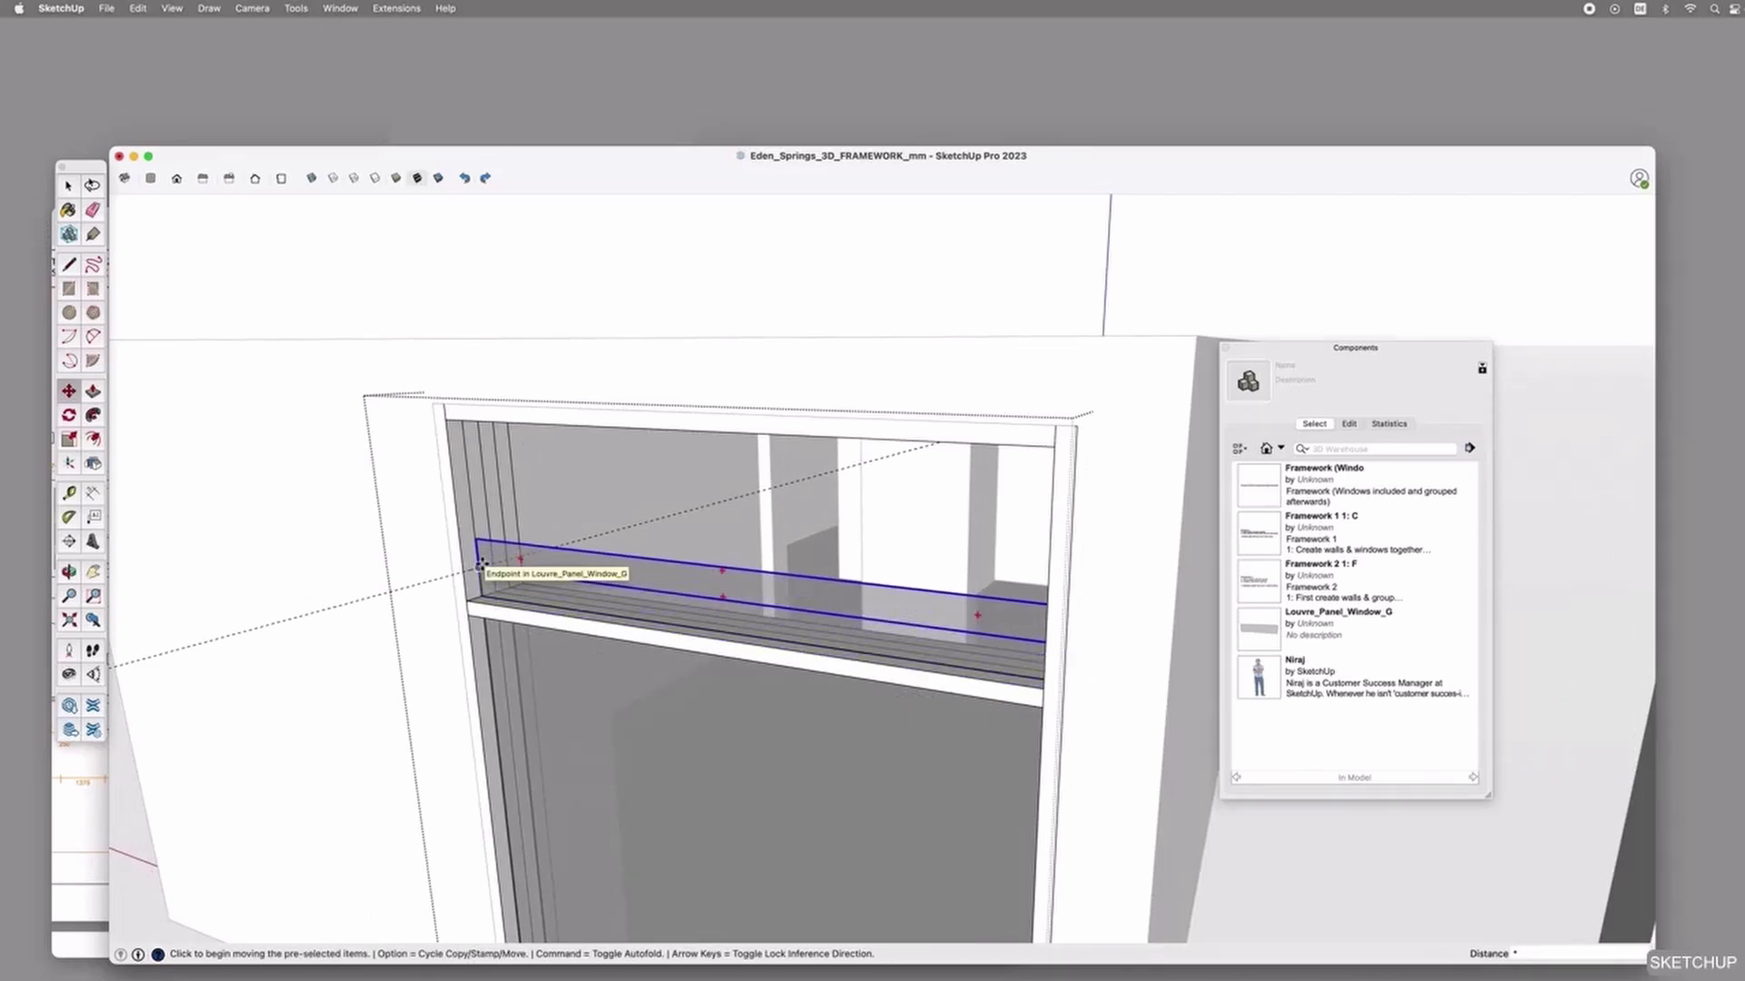
{"action": "key", "text": "Return"}
{"action": "key", "text": "space"}
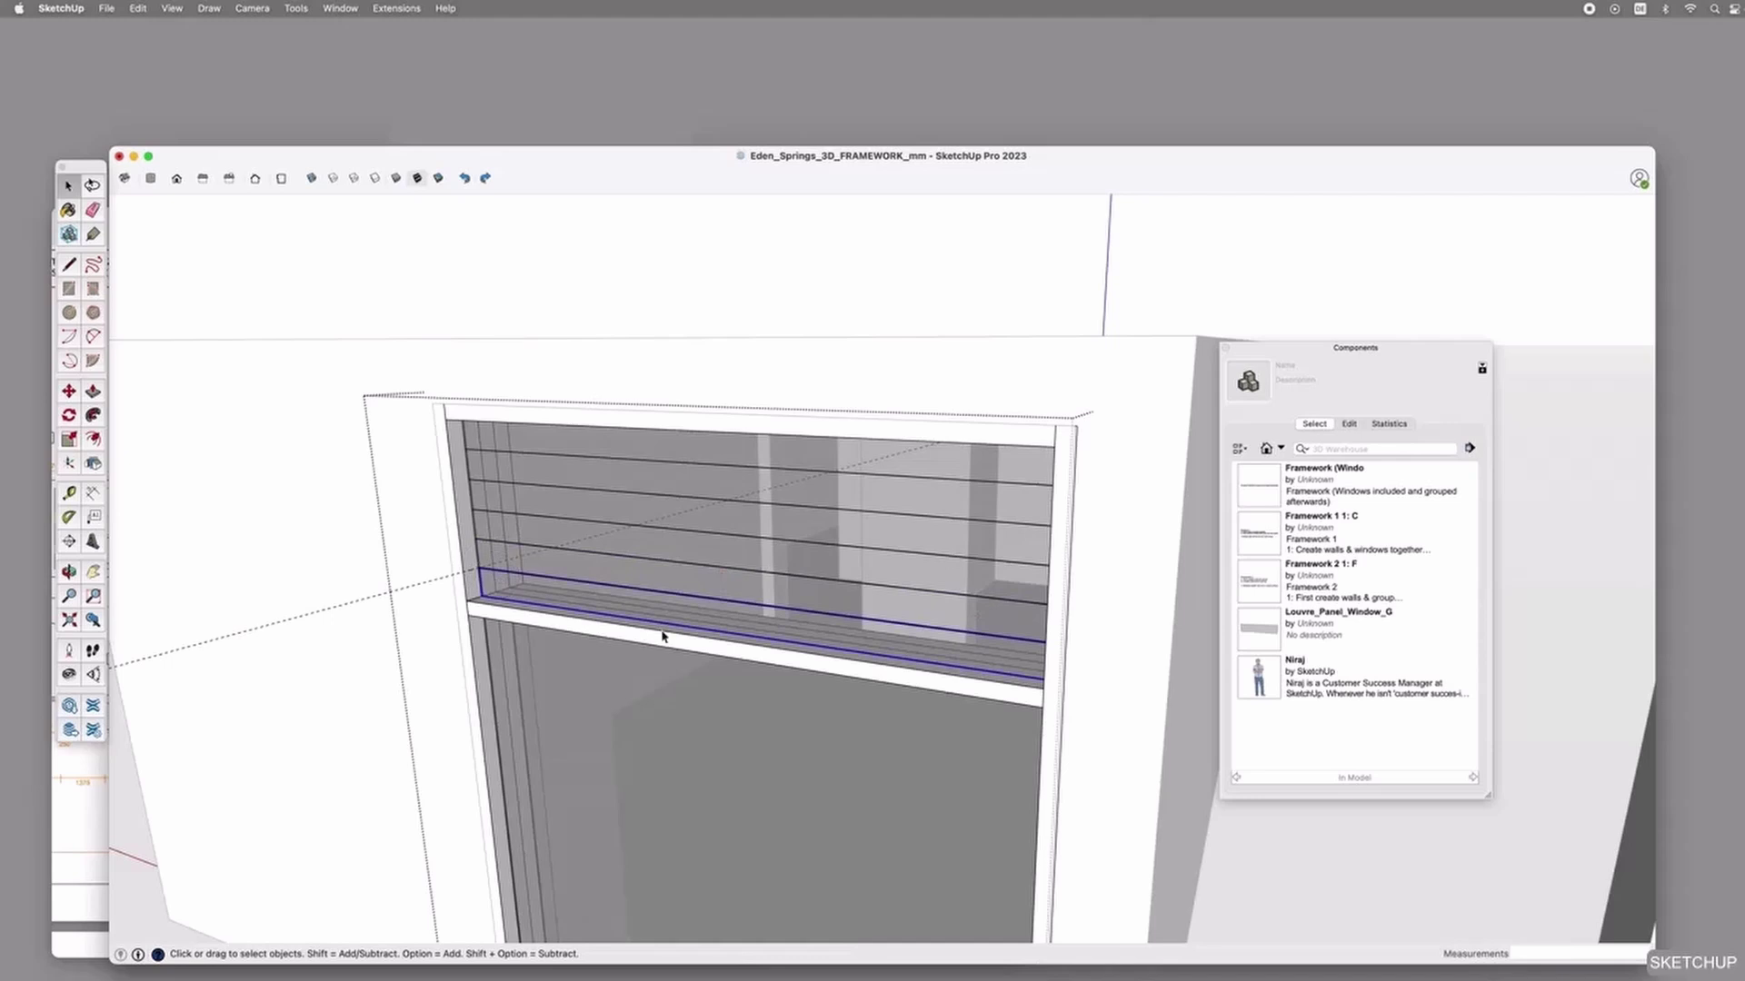
Rotate the bottom louvre panel about its long axis to an angle of 120°.
{"action": "middle_click_drag", "start_coordinate": [1059, 670], "coordinate": [1022, 692]}
{"action": "key", "text": "m"}
{"action": "scroll", "coordinate": [1043, 669], "scroll_direction": "up", "scroll_amount": 3}
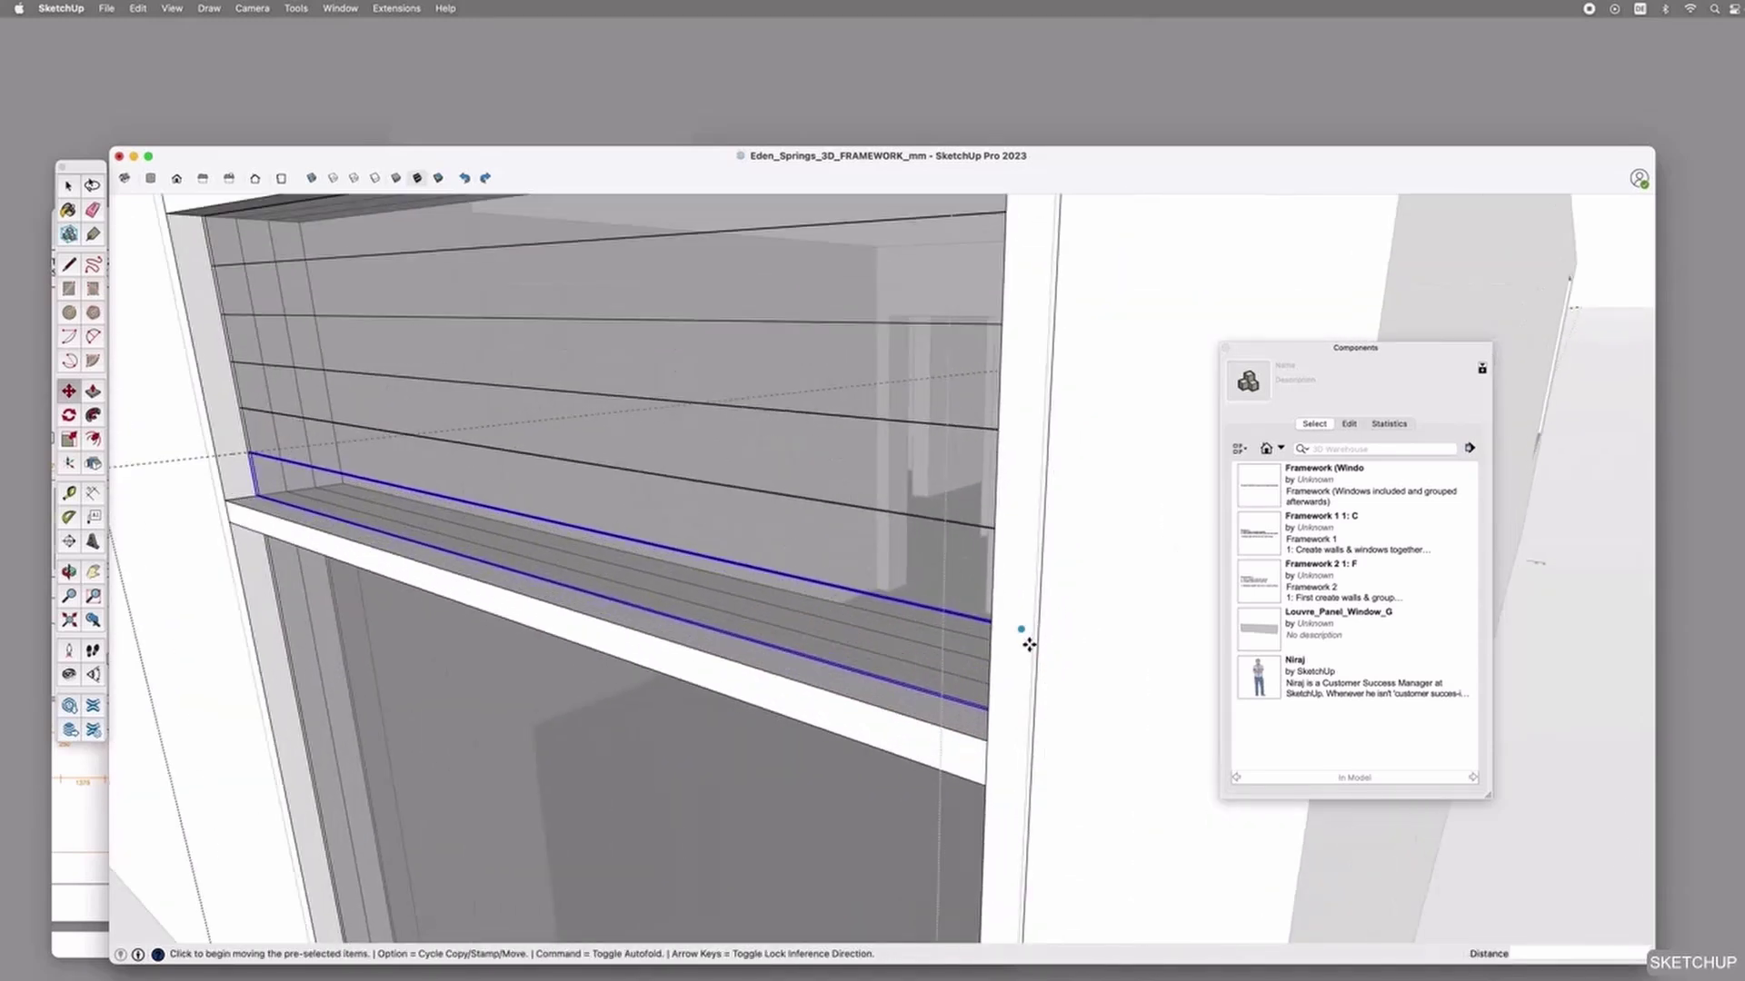
{"action": "left_click", "coordinate": [1024, 640]}
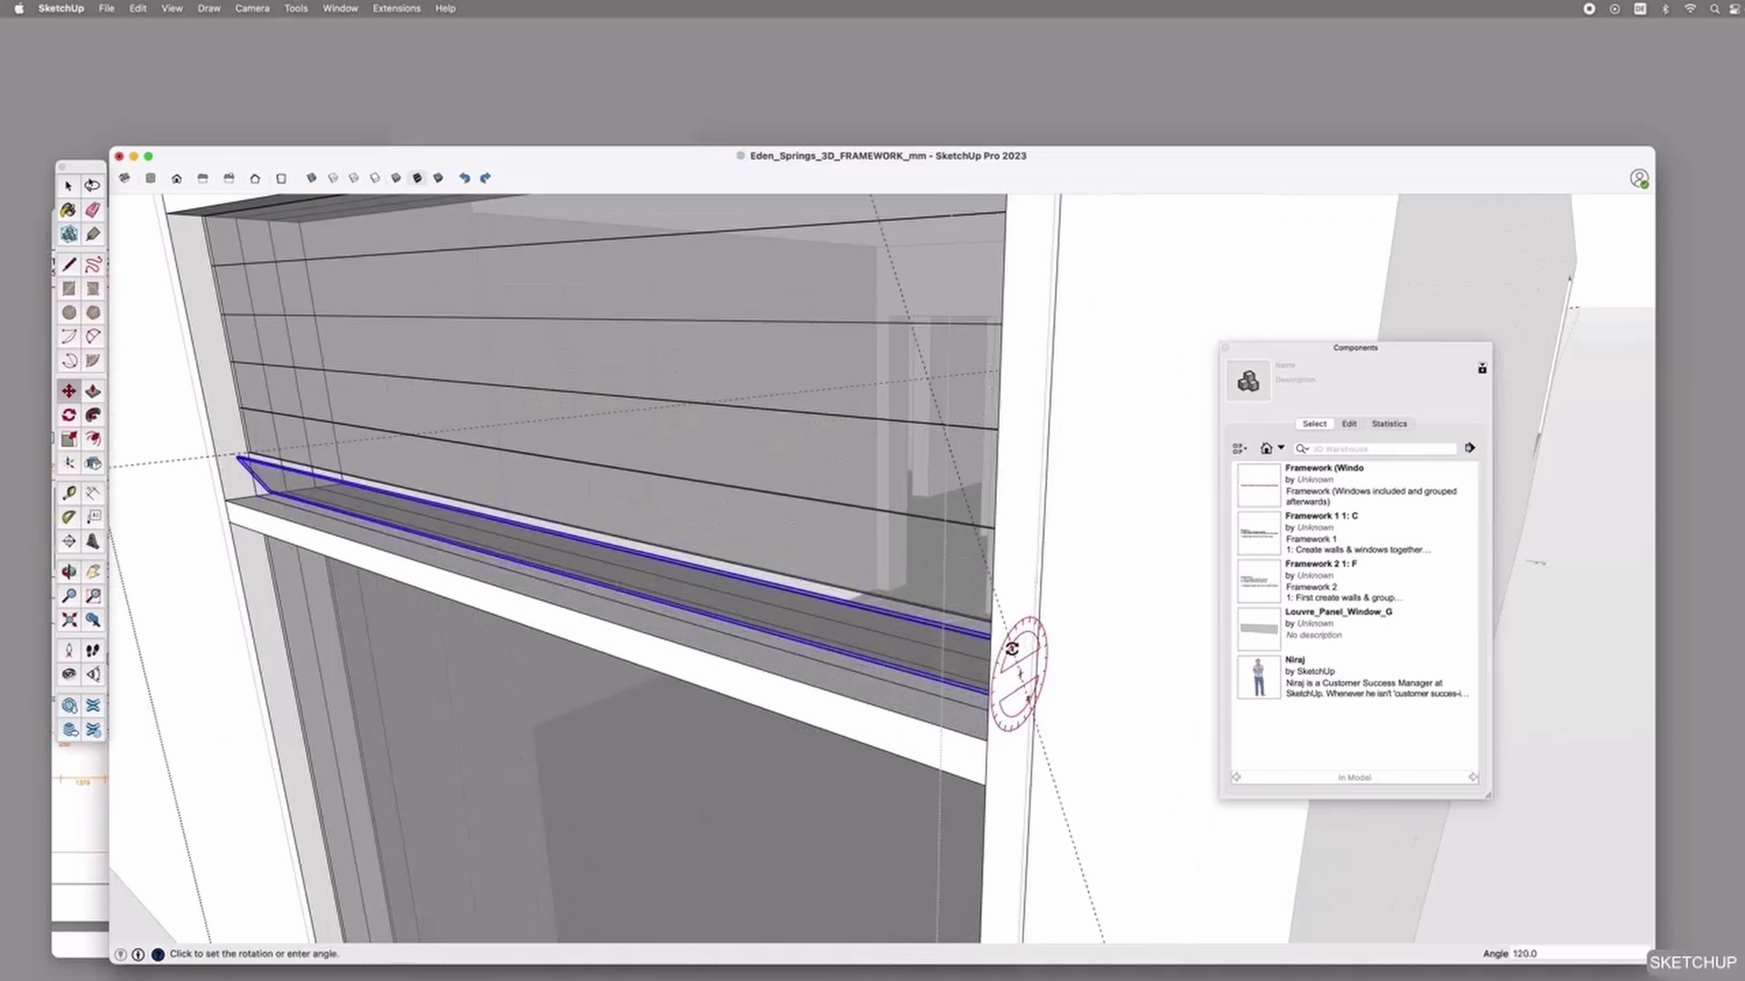
{"action": "left_click", "coordinate": [1013, 648]}
{"action": "key", "text": "space"}
{"action": "left_click", "coordinate": [884, 561]}
{"action": "left_click", "coordinate": [856, 555]}
{"action": "double_click", "coordinate": [856, 557]}
{"action": "key", "text": "p"}
{"action": "left_click", "coordinate": [853, 553]}
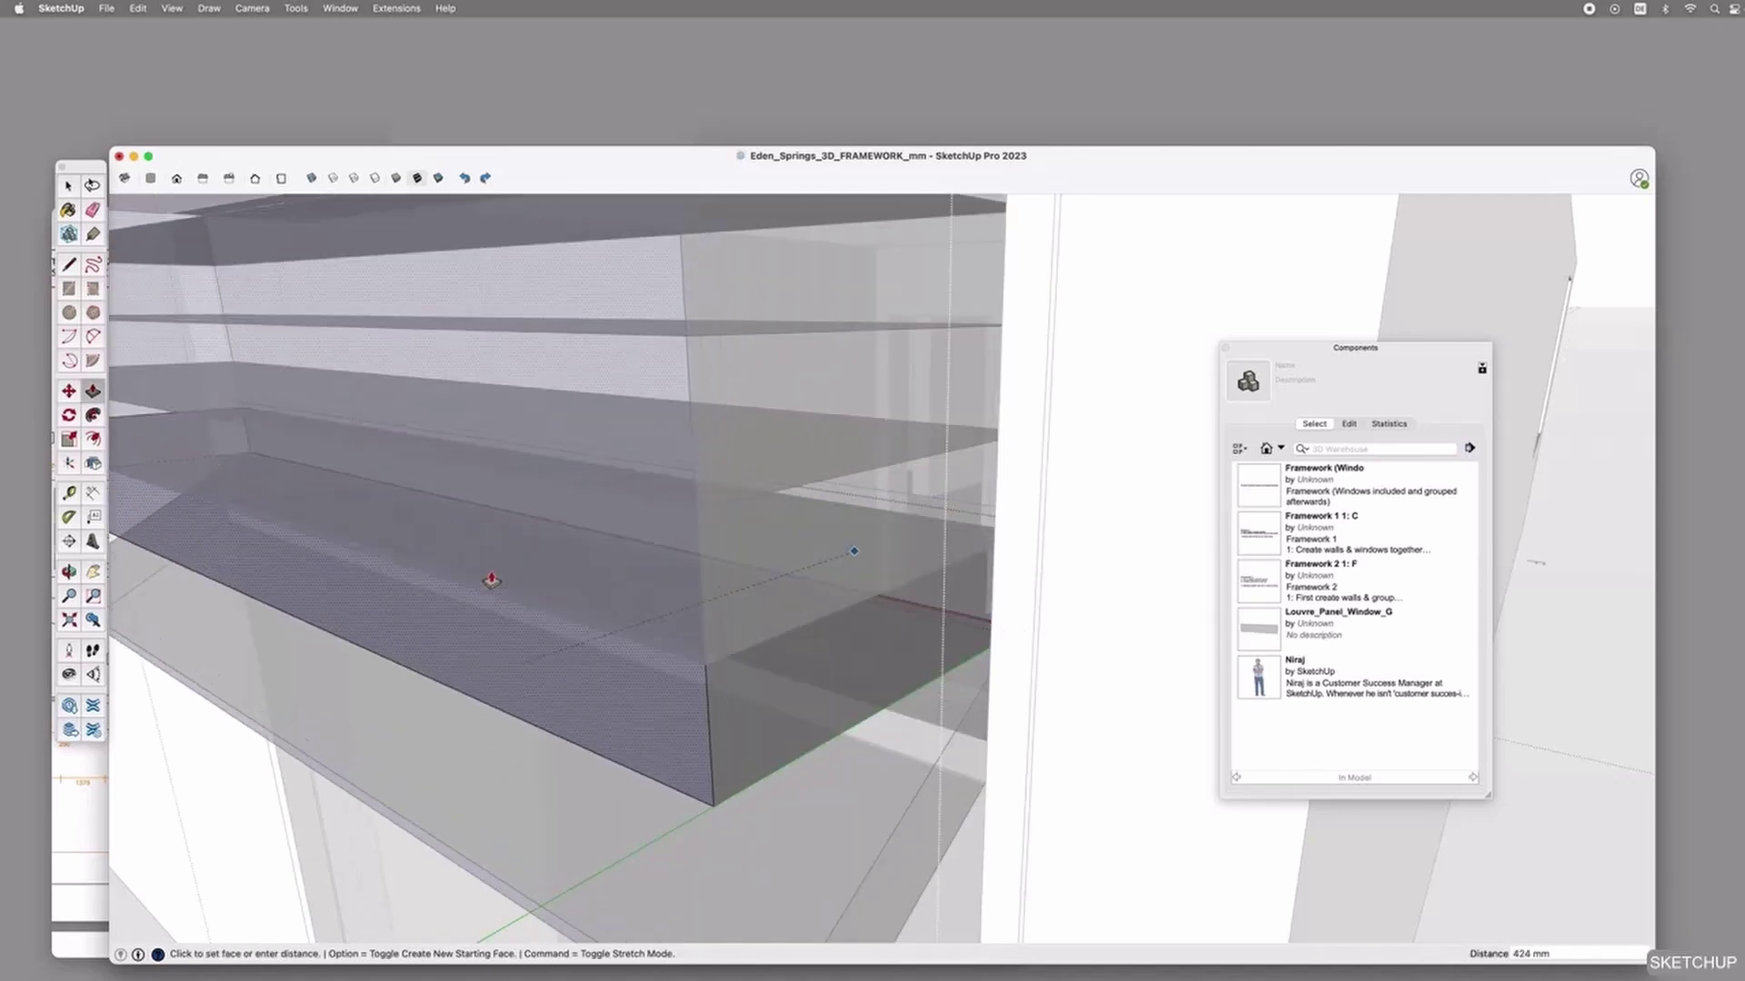
{"action": "key", "text": "space"}
{"action": "key", "text": "Escape"}
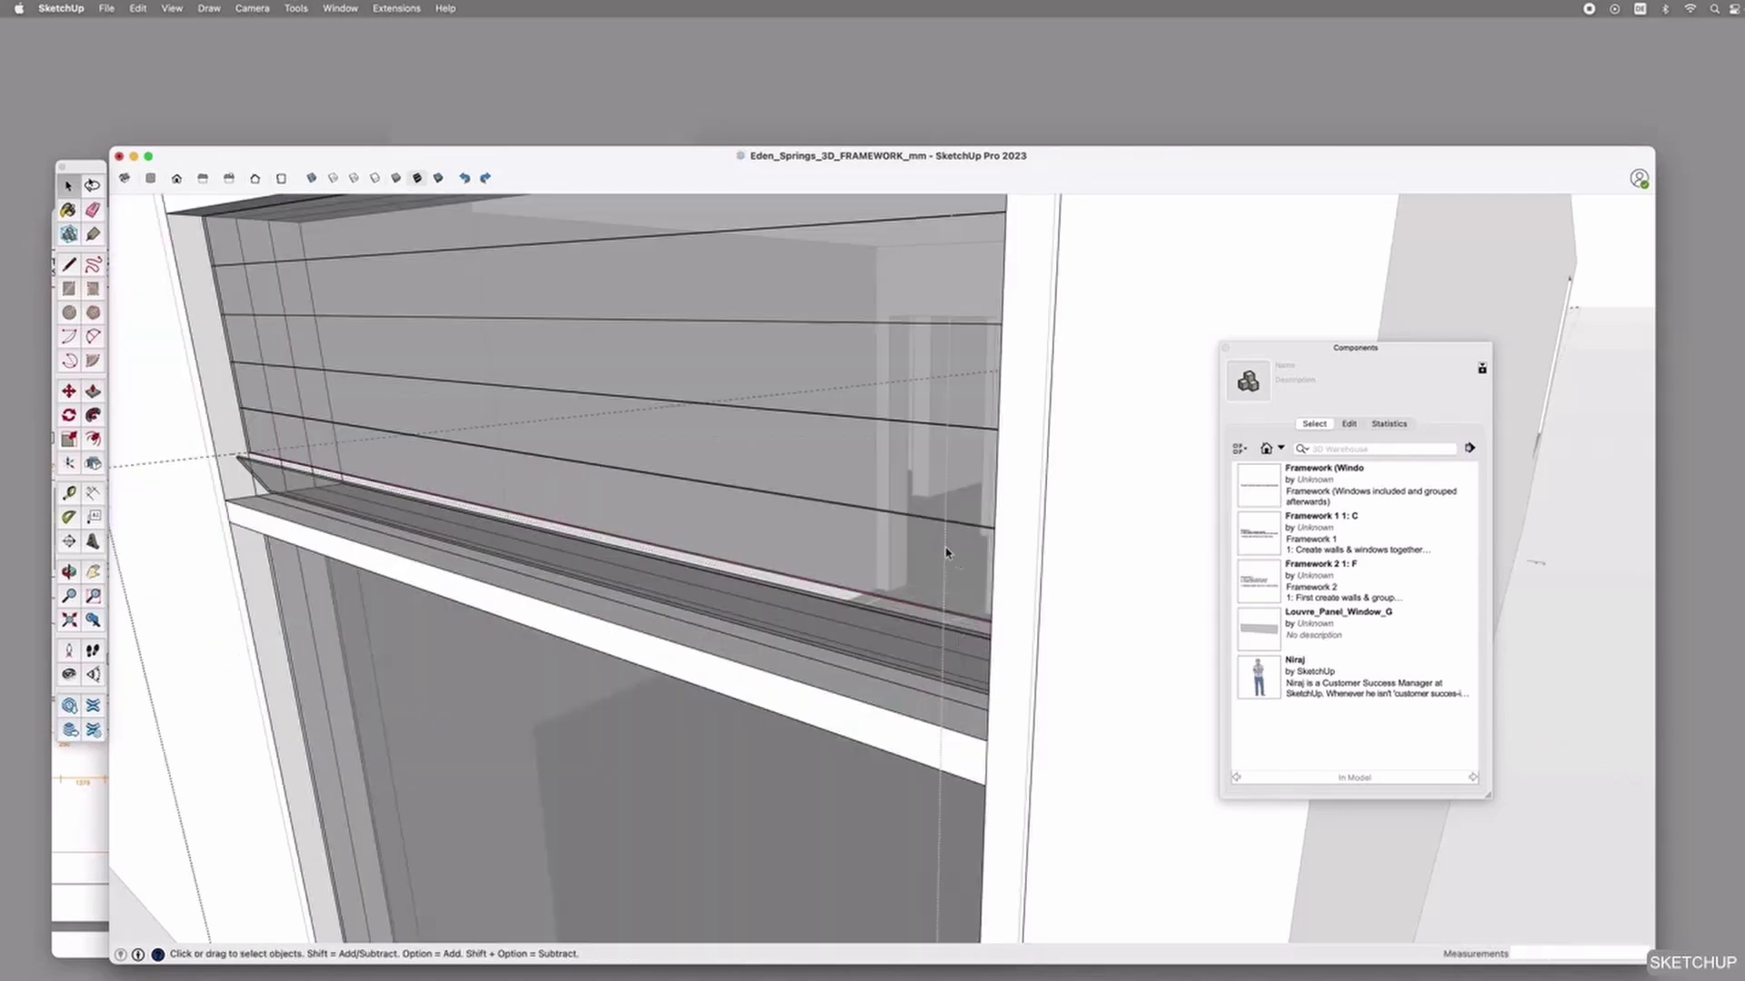
Undo the bottom louvre panel's rotation.
{"action": "key", "text": "super+z"}
{"action": "key", "text": "super+z"}
{"action": "key", "text": "super+z"}
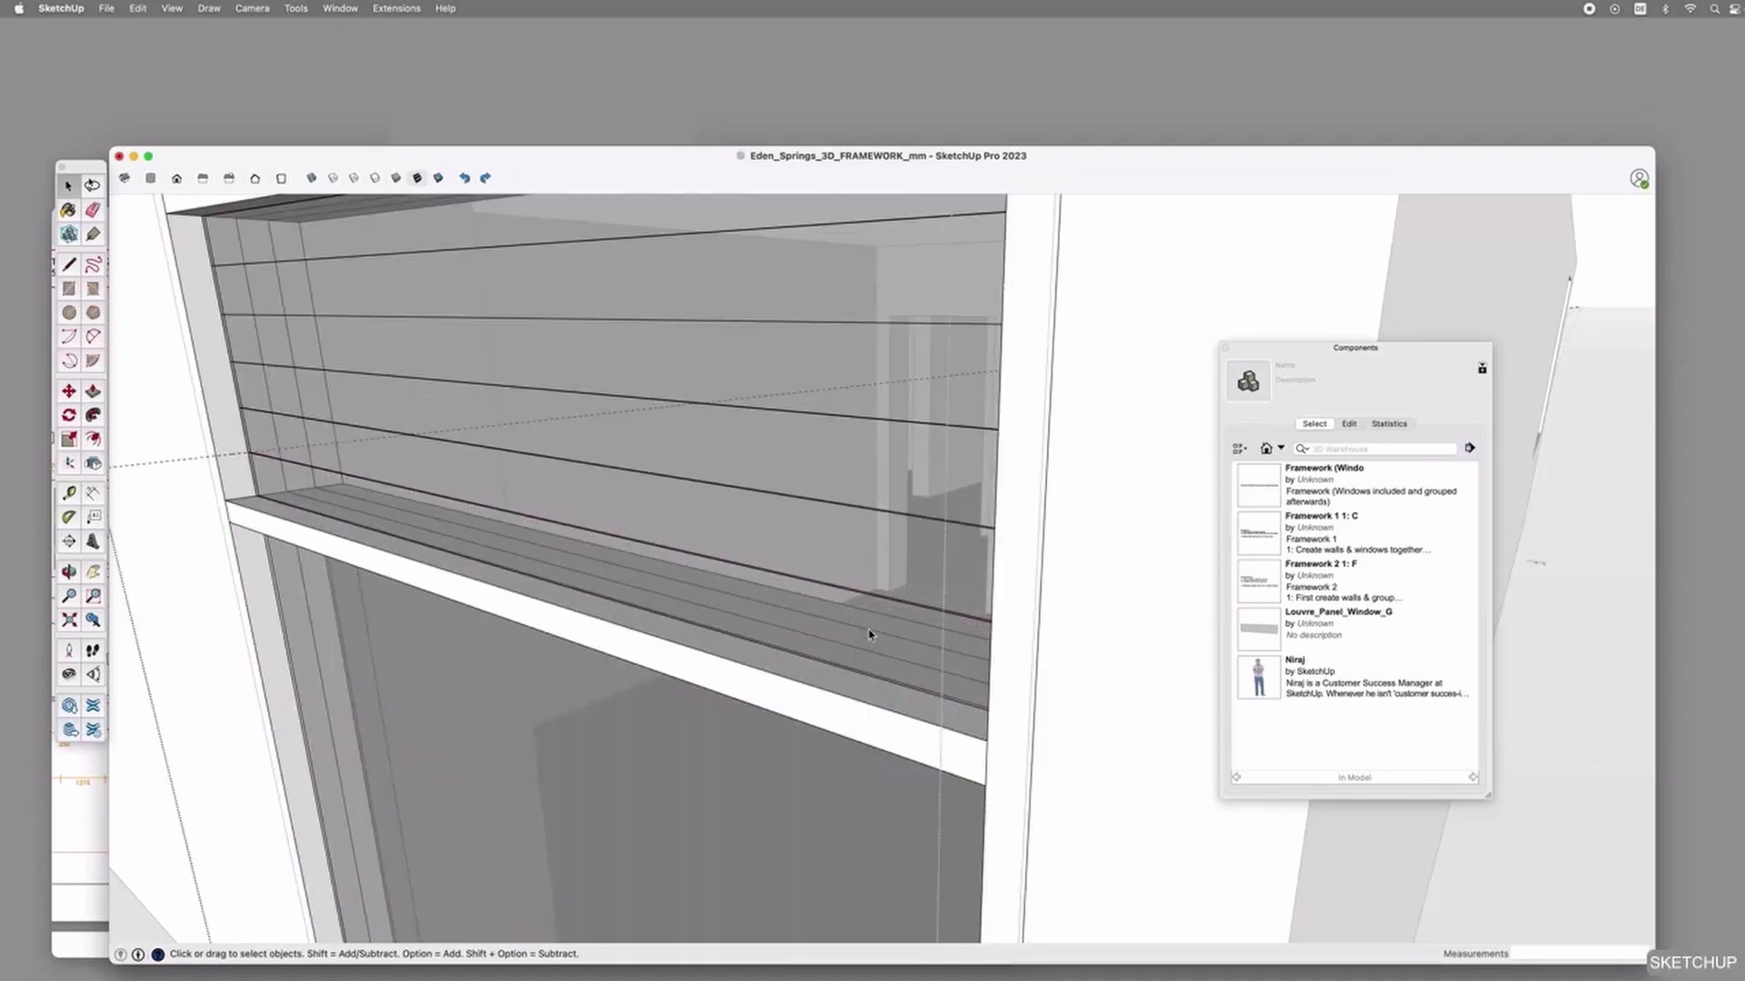
{"action": "scroll", "coordinate": [868, 635], "scroll_direction": "down", "scroll_amount": 3}
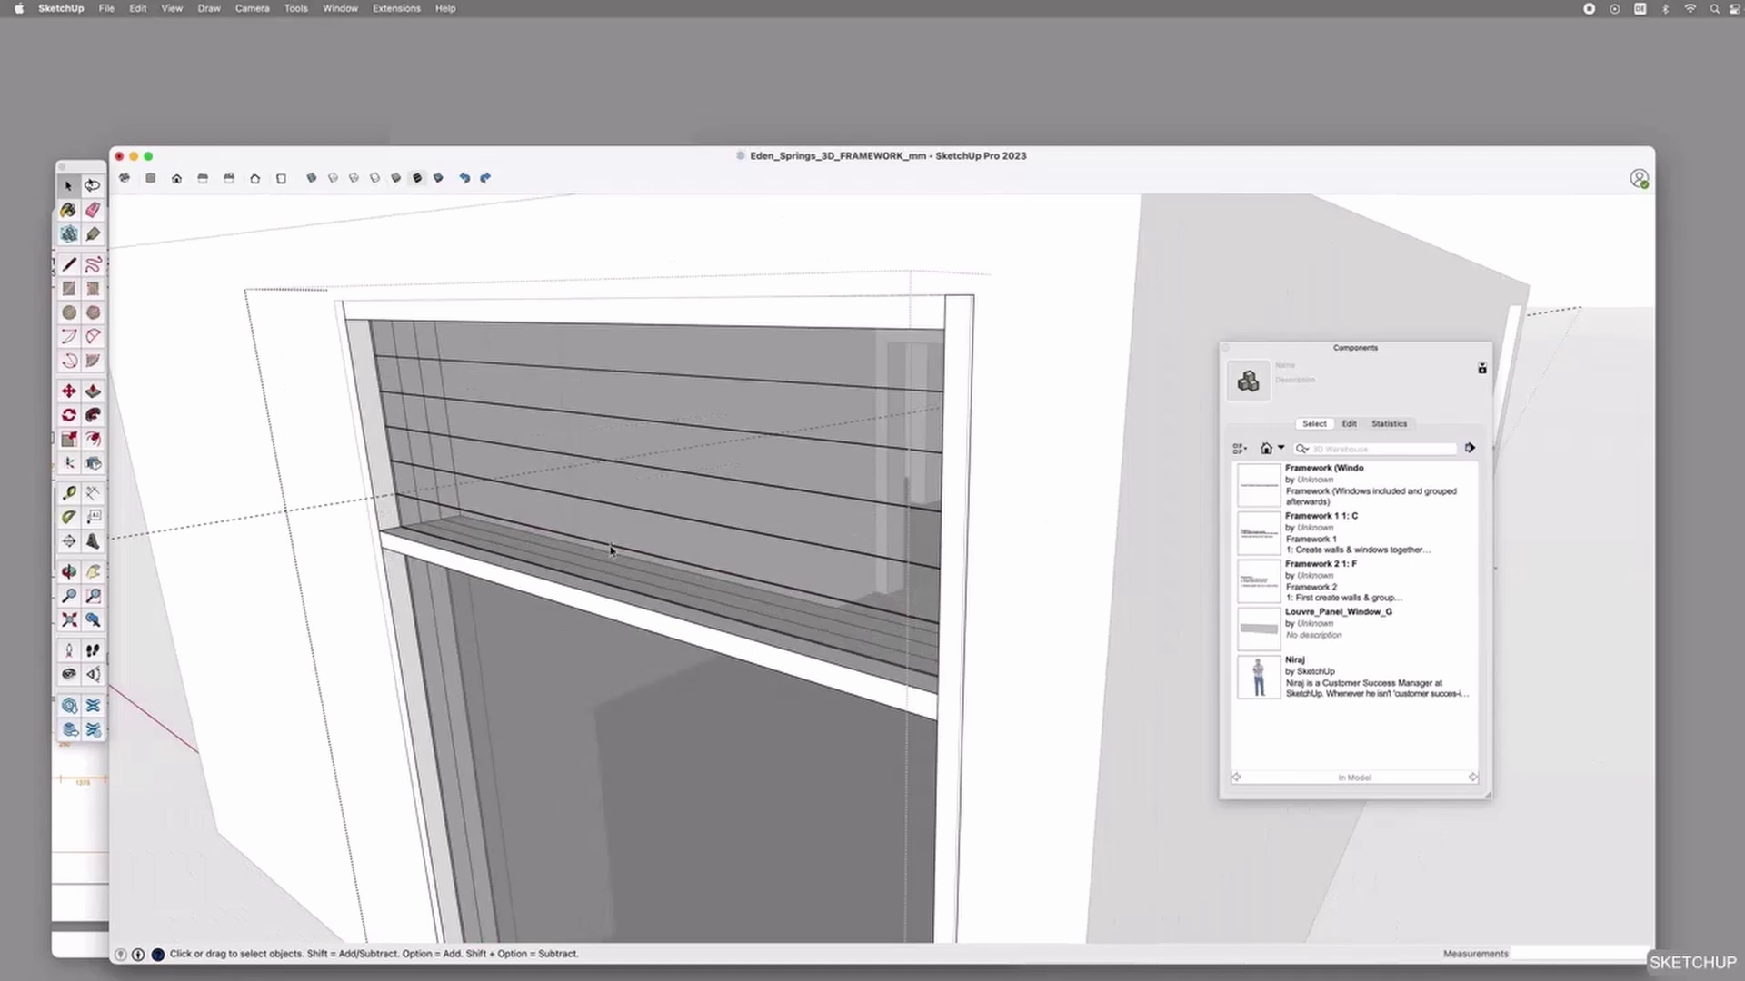
{"action": "left_click", "coordinate": [891, 625]}
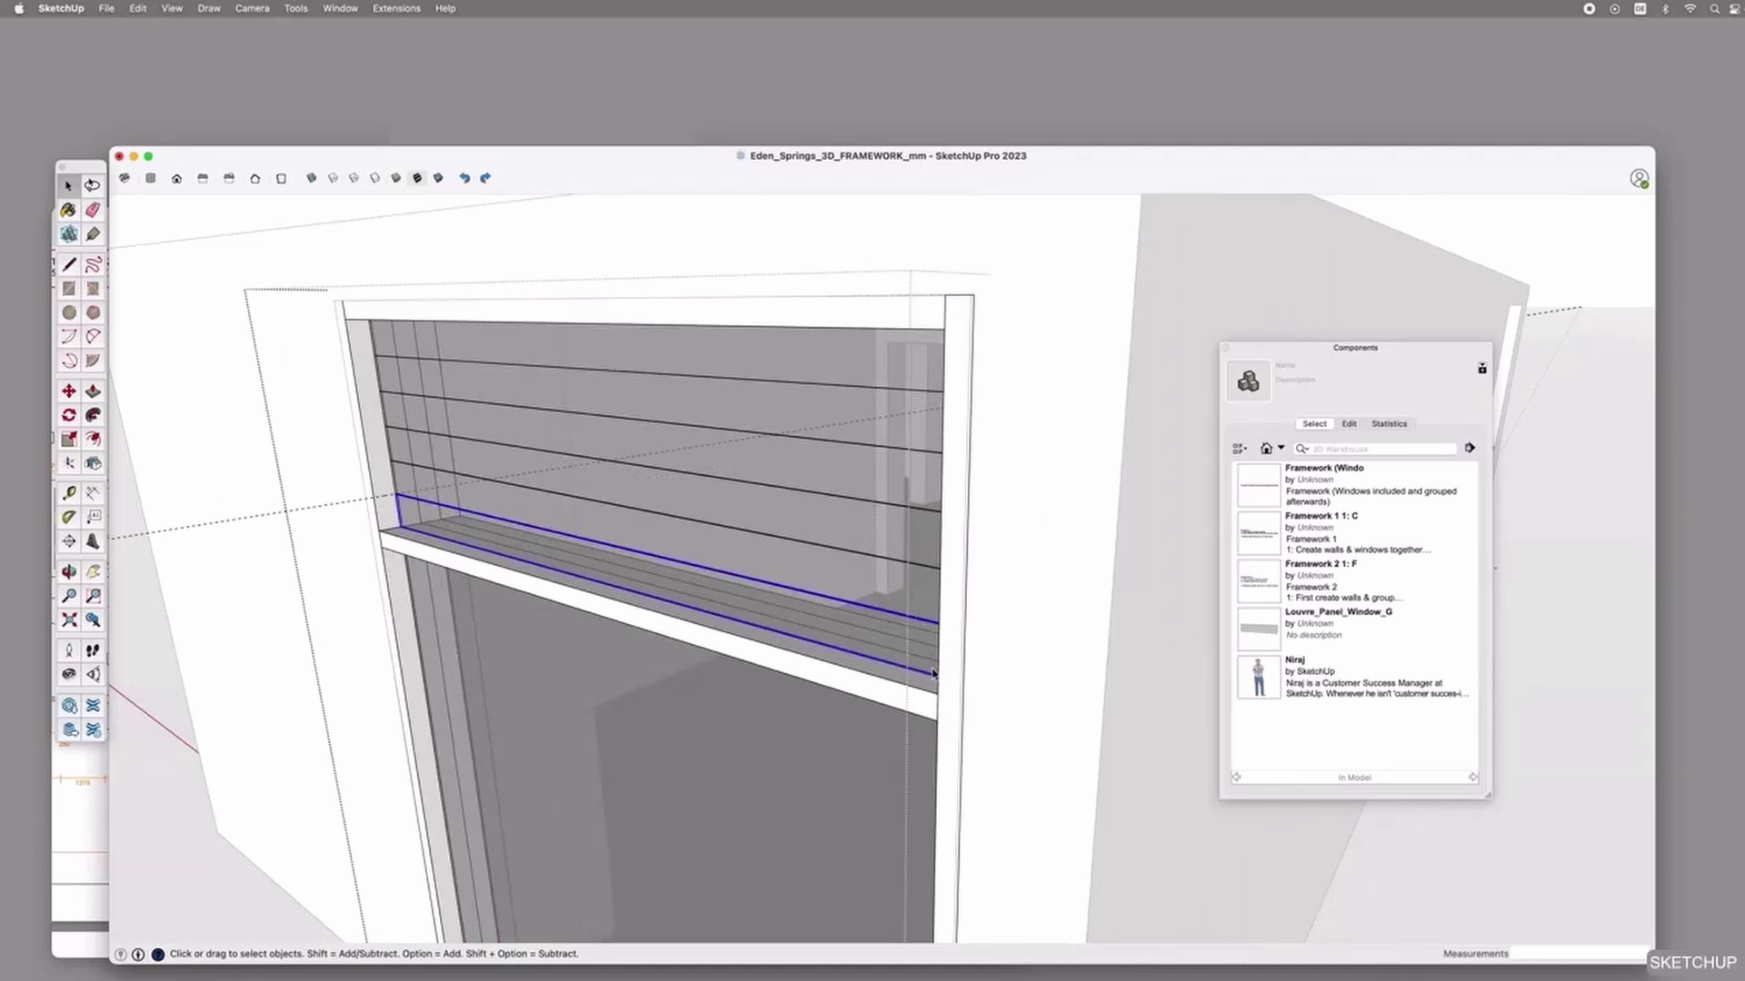
{"action": "scroll", "coordinate": [963, 645], "scroll_direction": "up", "scroll_amount": 4}
{"action": "key", "text": "m"}
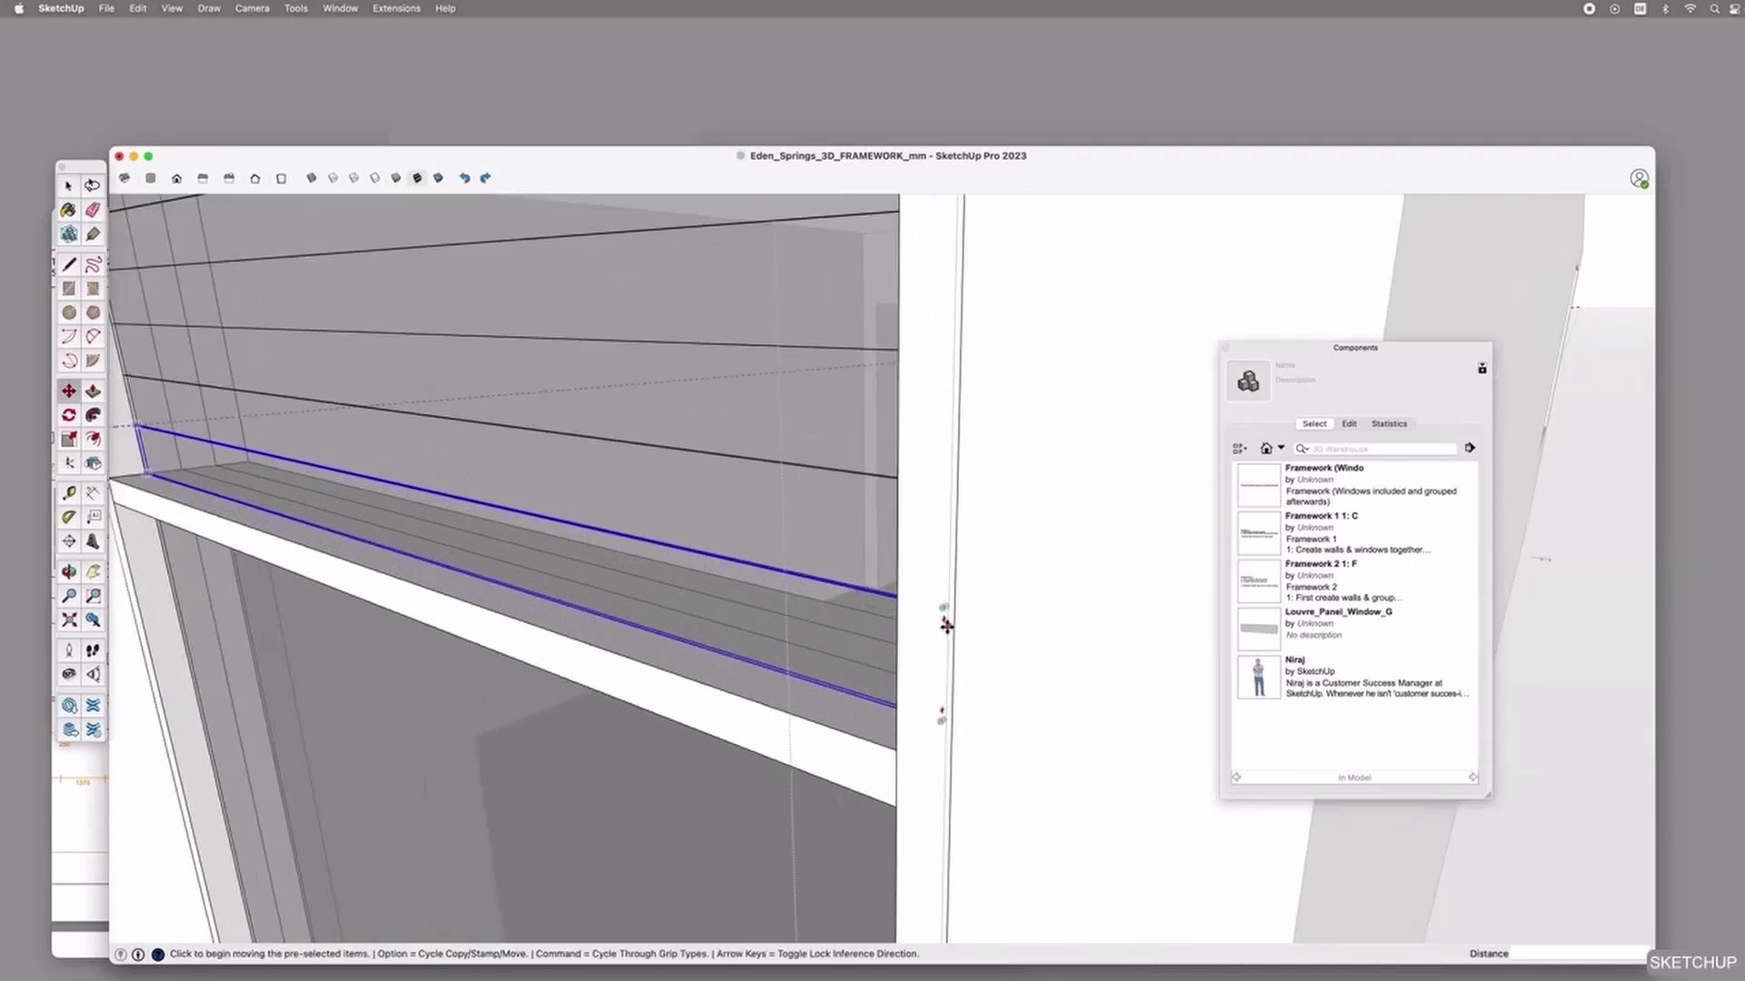
{"action": "left_click", "coordinate": [944, 626]}
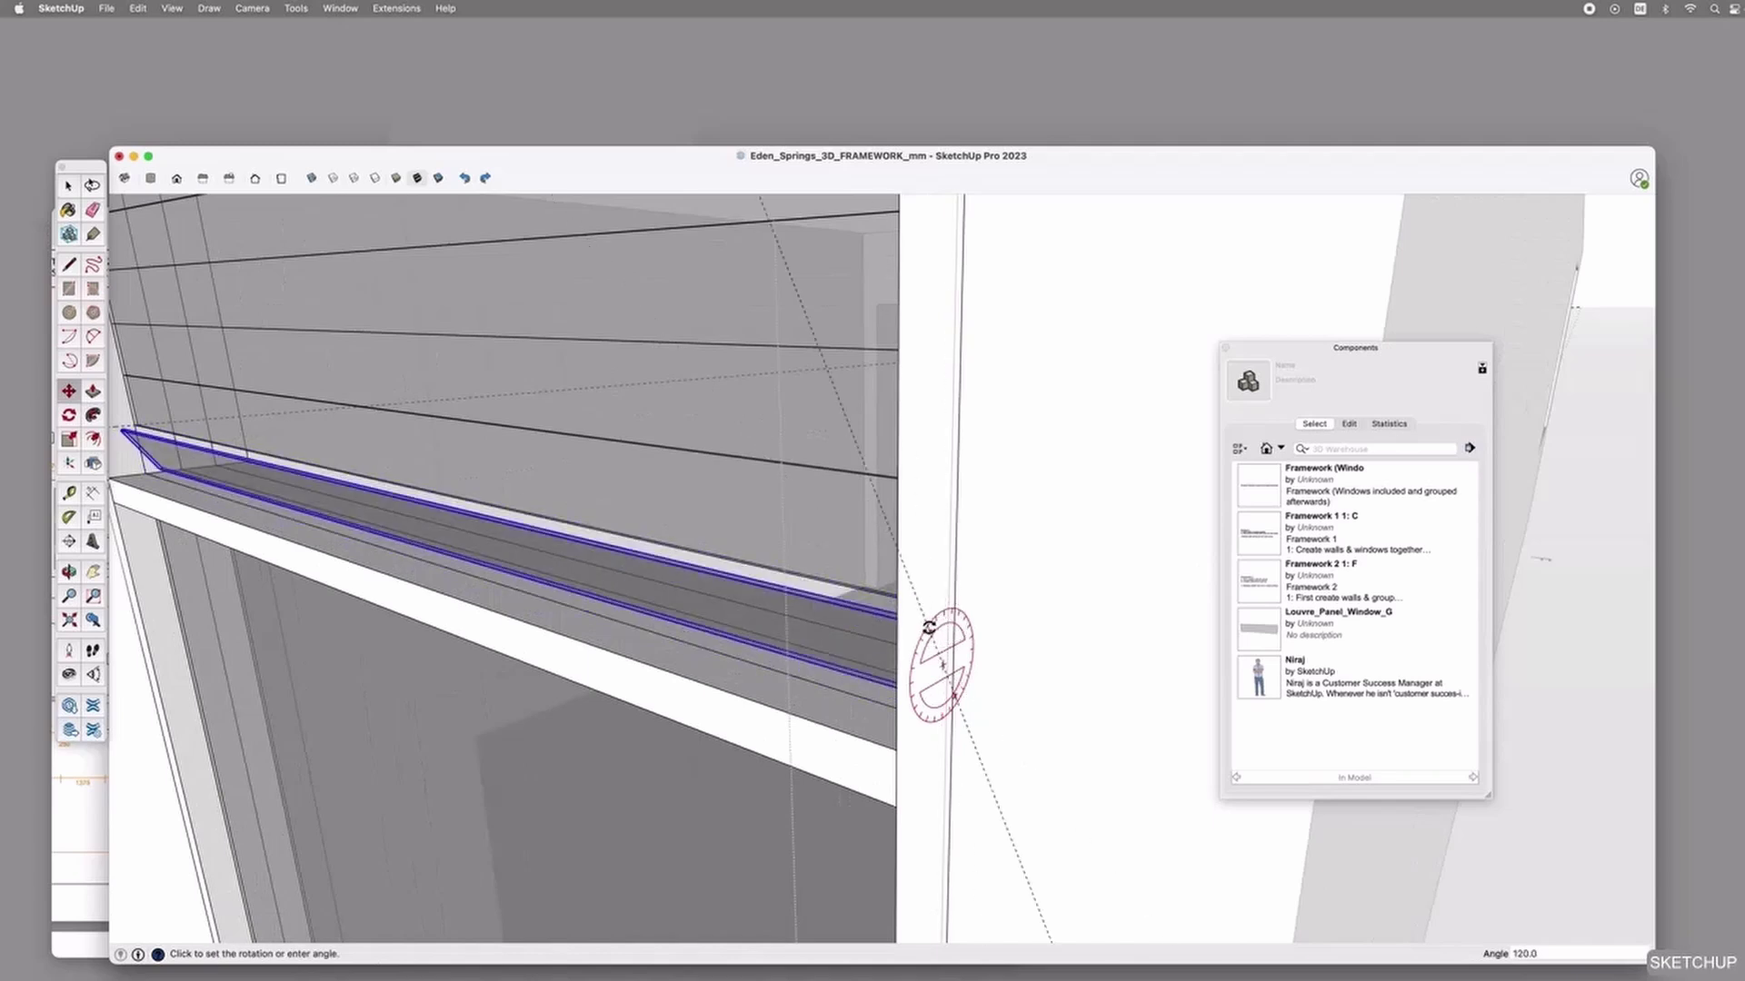
{"action": "key", "text": "Escape"}
Undo the stacked louvre panel copies above the bottom panel.
{"action": "scroll", "coordinate": [720, 616], "scroll_direction": "down", "scroll_amount": 2}
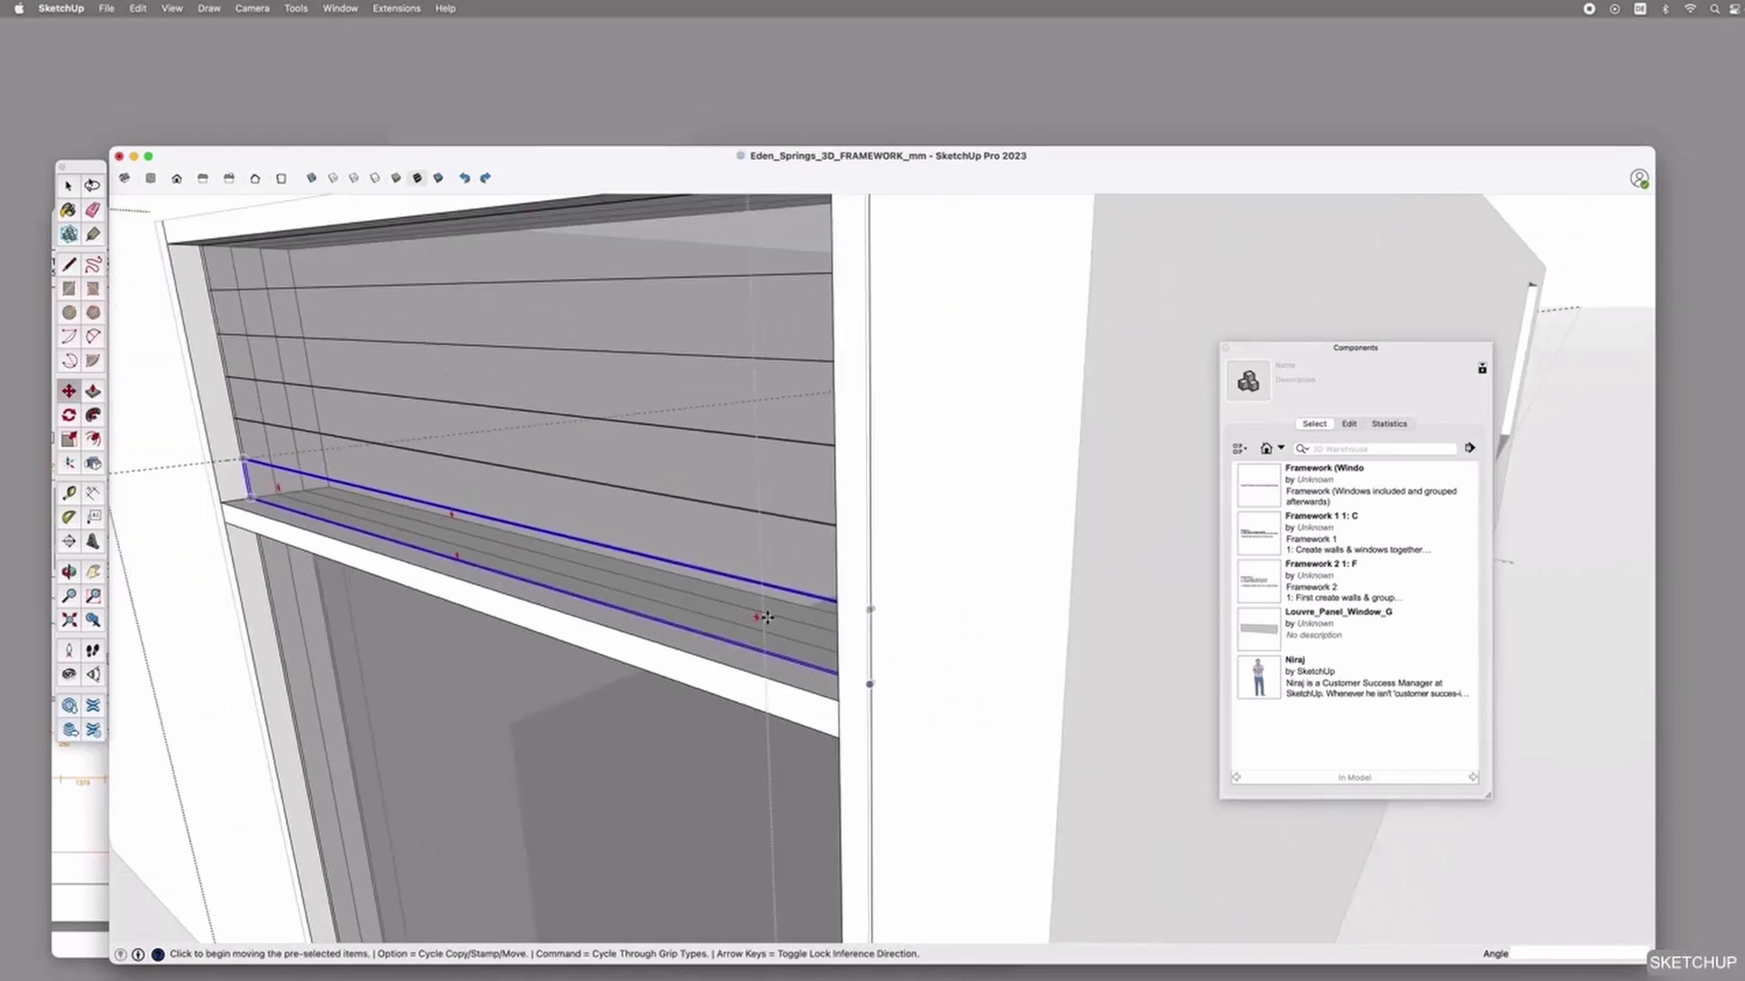
{"action": "scroll", "coordinate": [767, 617], "scroll_direction": "down", "scroll_amount": 2}
{"action": "key", "text": "space"}
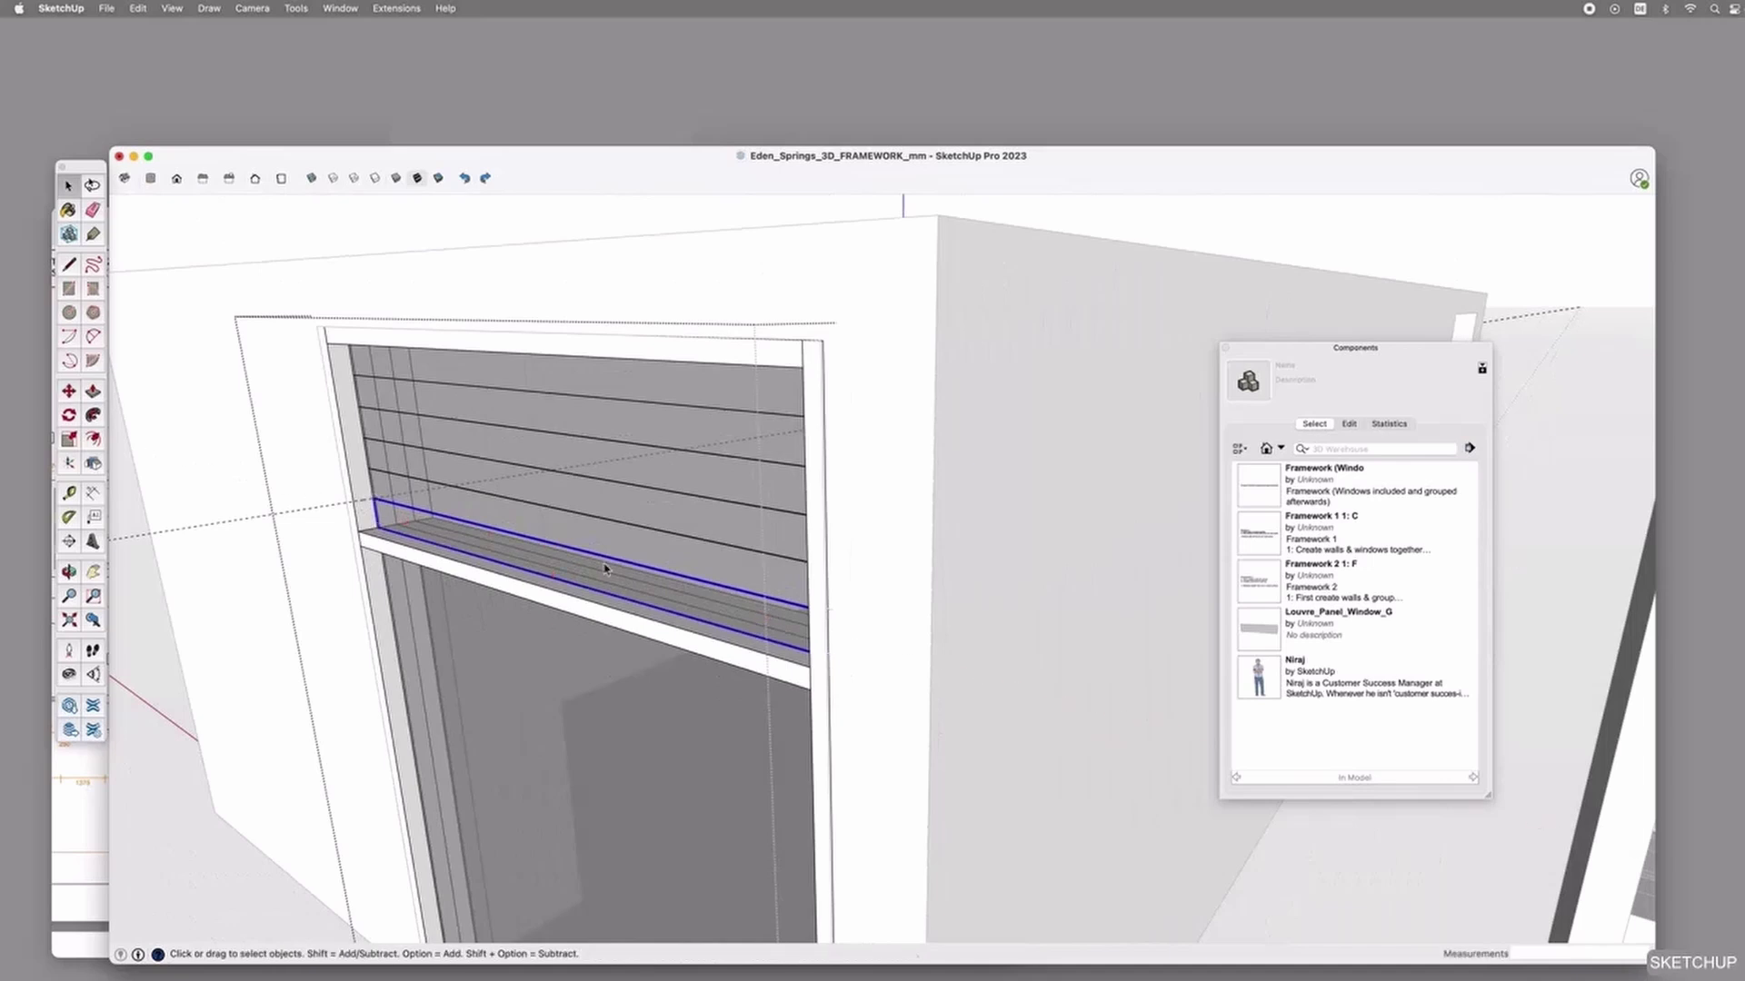
{"action": "key", "text": "super+z"}
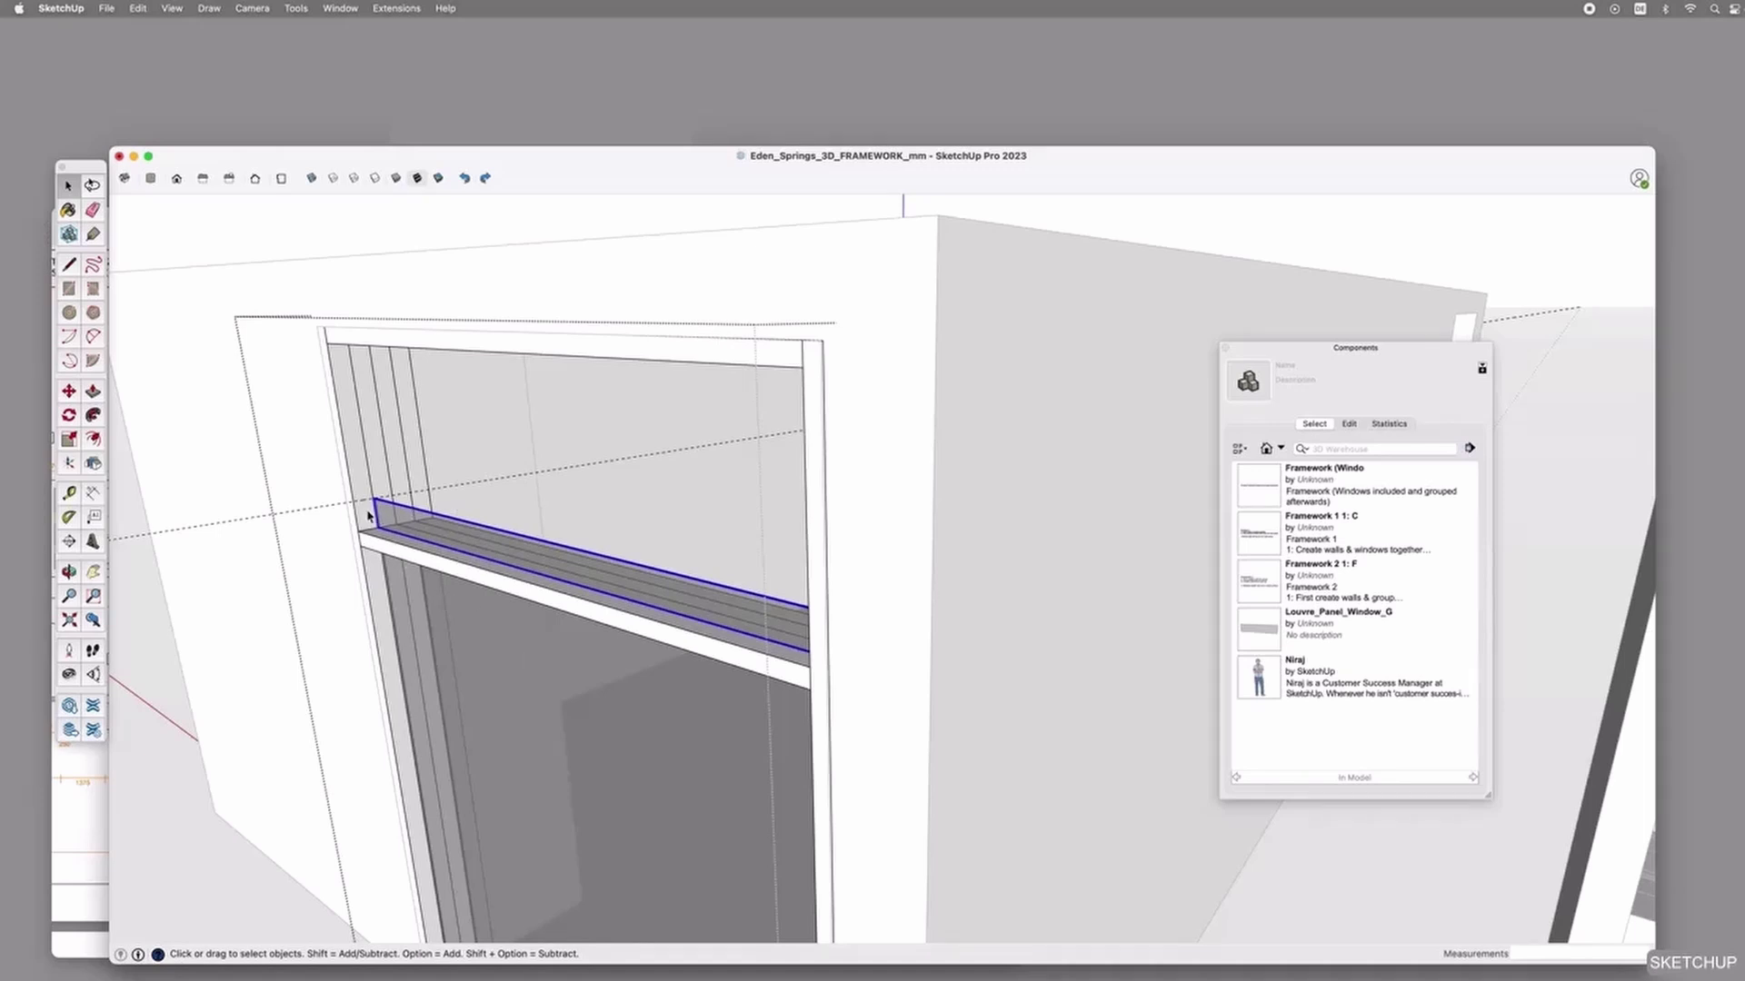
{"action": "scroll", "coordinate": [448, 531], "scroll_direction": "up", "scroll_amount": 5}
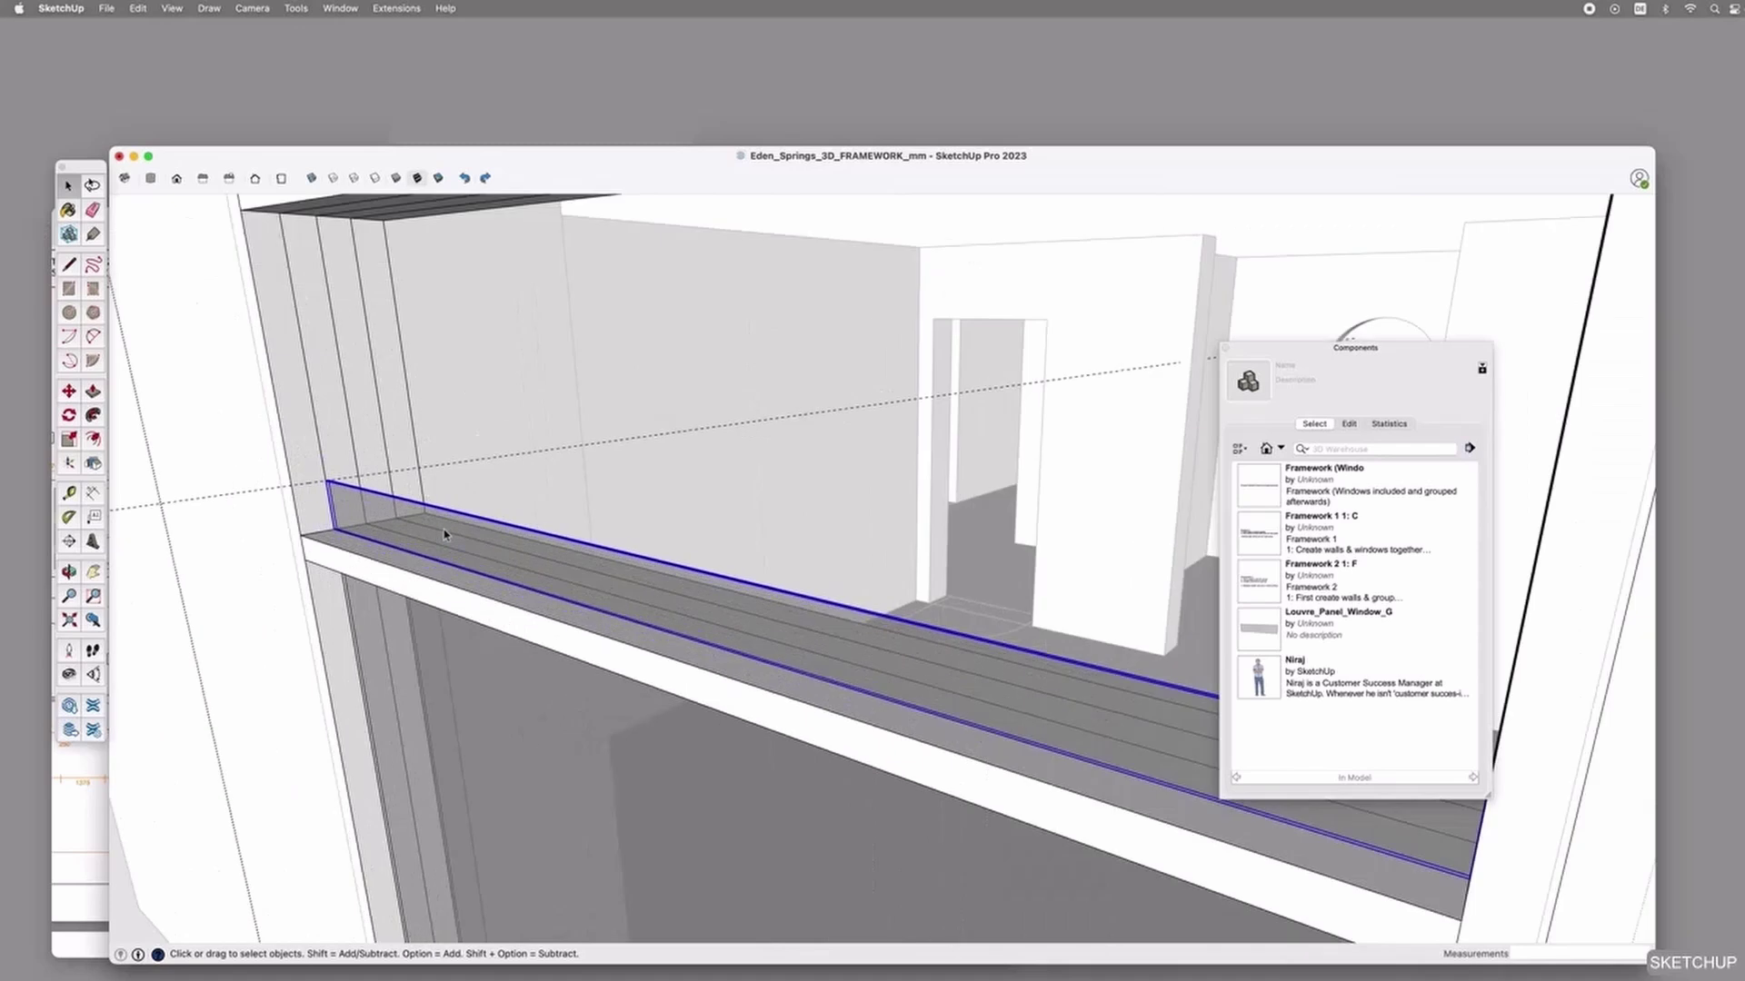
{"action": "double_click", "coordinate": [445, 534]}
{"action": "left_click", "coordinate": [448, 549]}
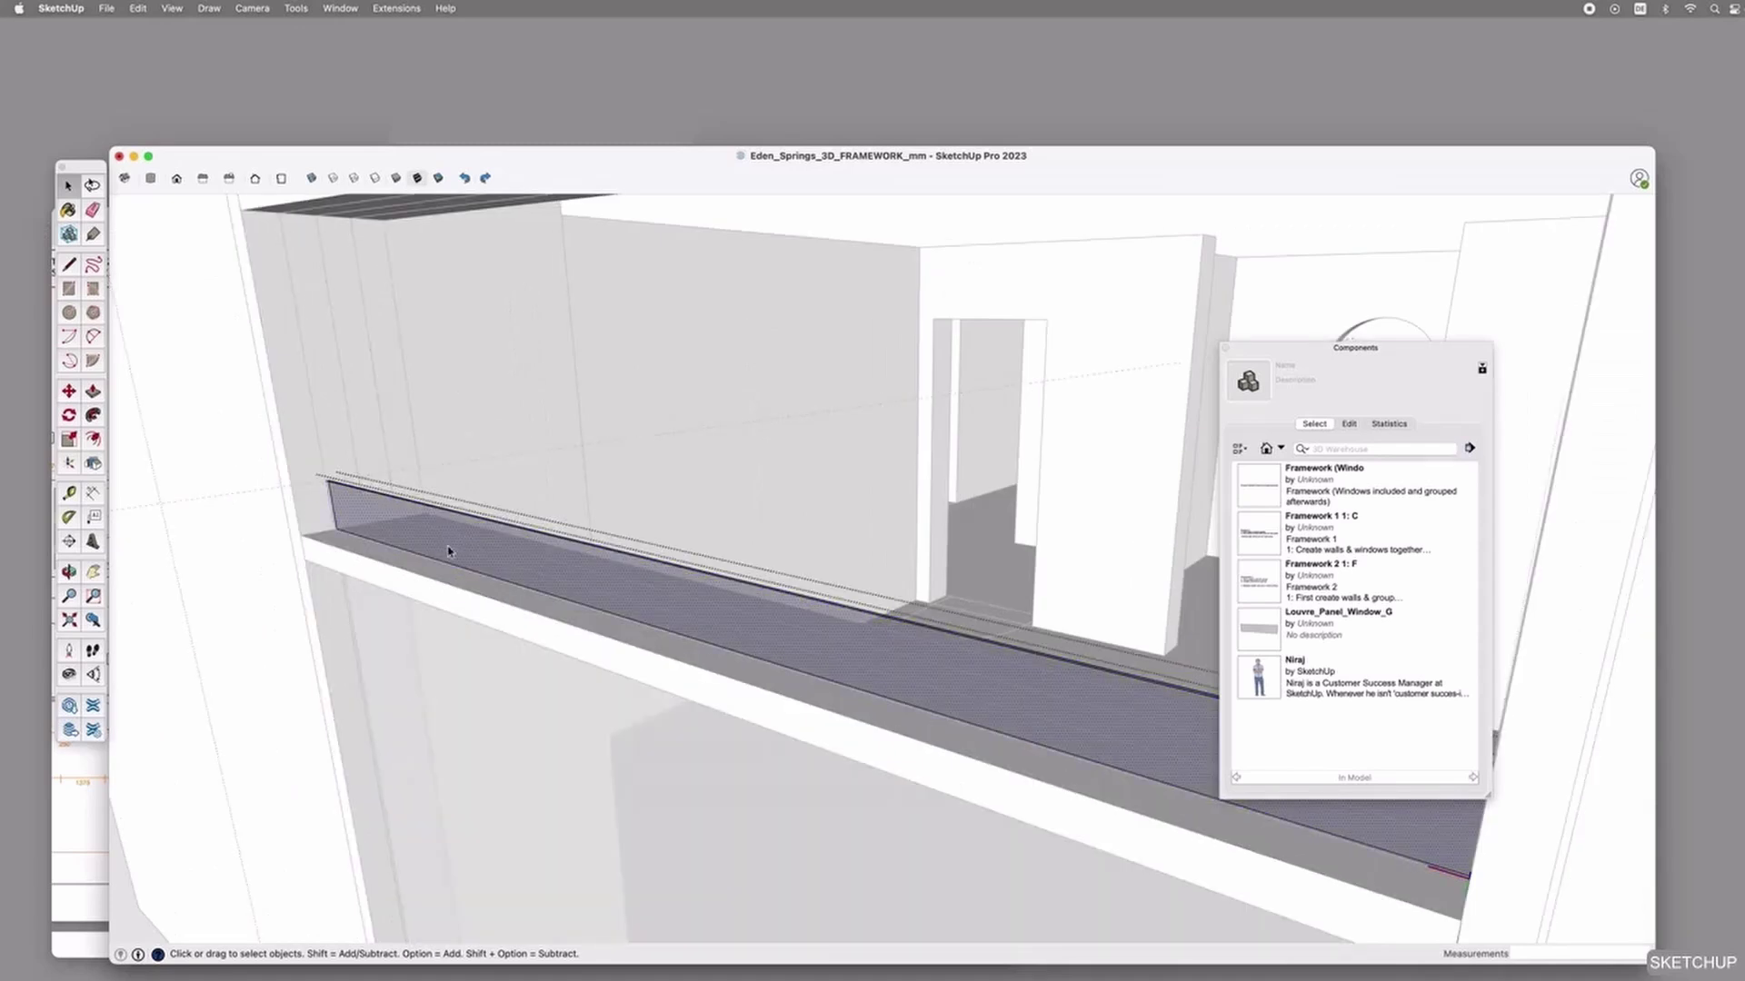
{"action": "double_click", "coordinate": [450, 550]}
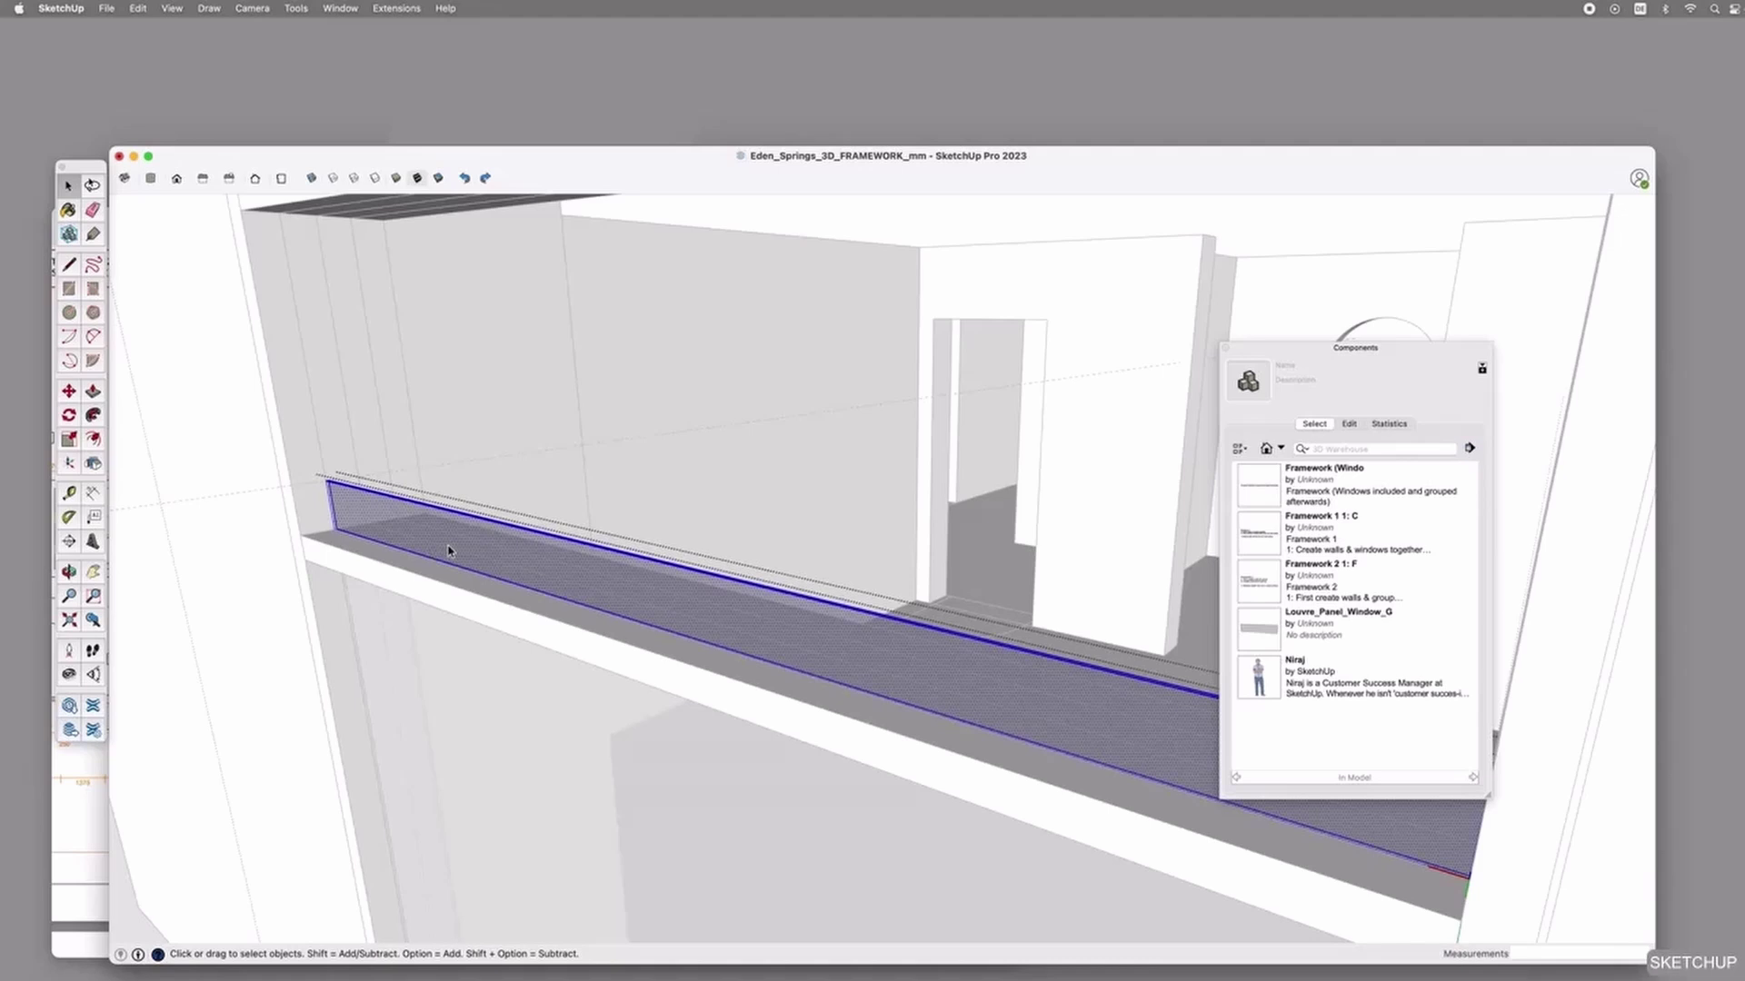
{"action": "left_click", "coordinate": [497, 554], "text": "shift"}
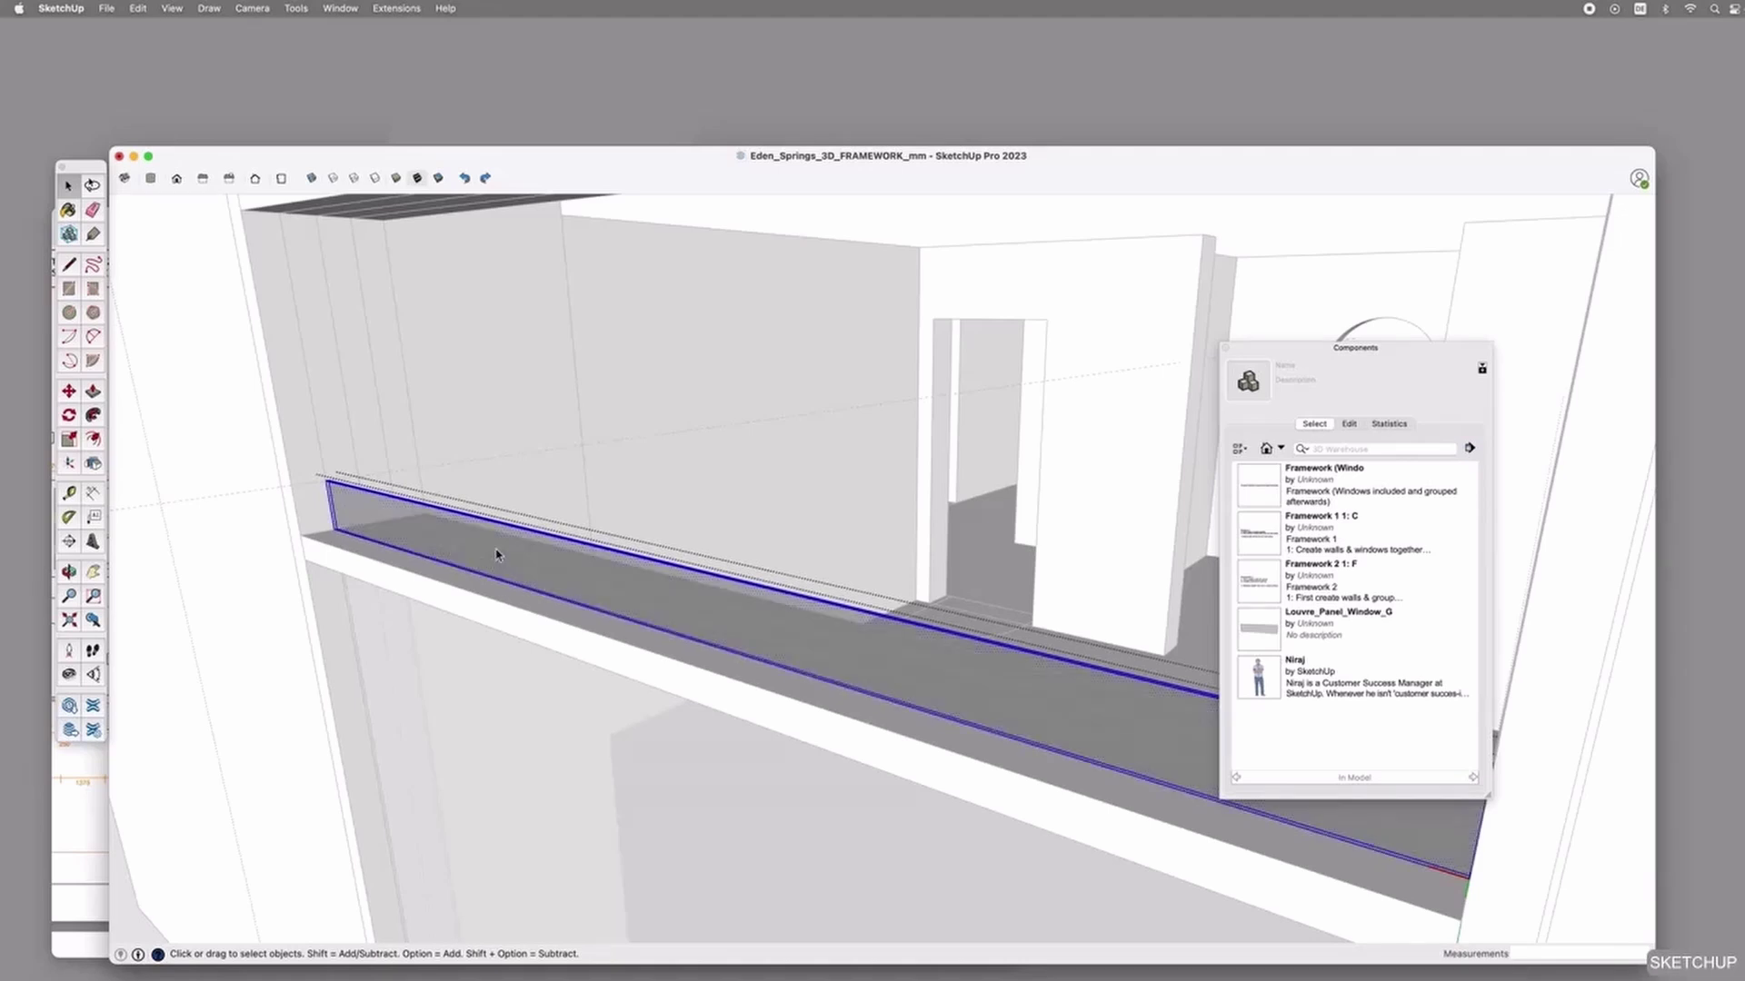
{"action": "key", "text": "Escape"}
Copy the bottom louvre panel upward by its own height and repeat the copy five times to fill the opening.
{"action": "left_click", "coordinate": [504, 556]}
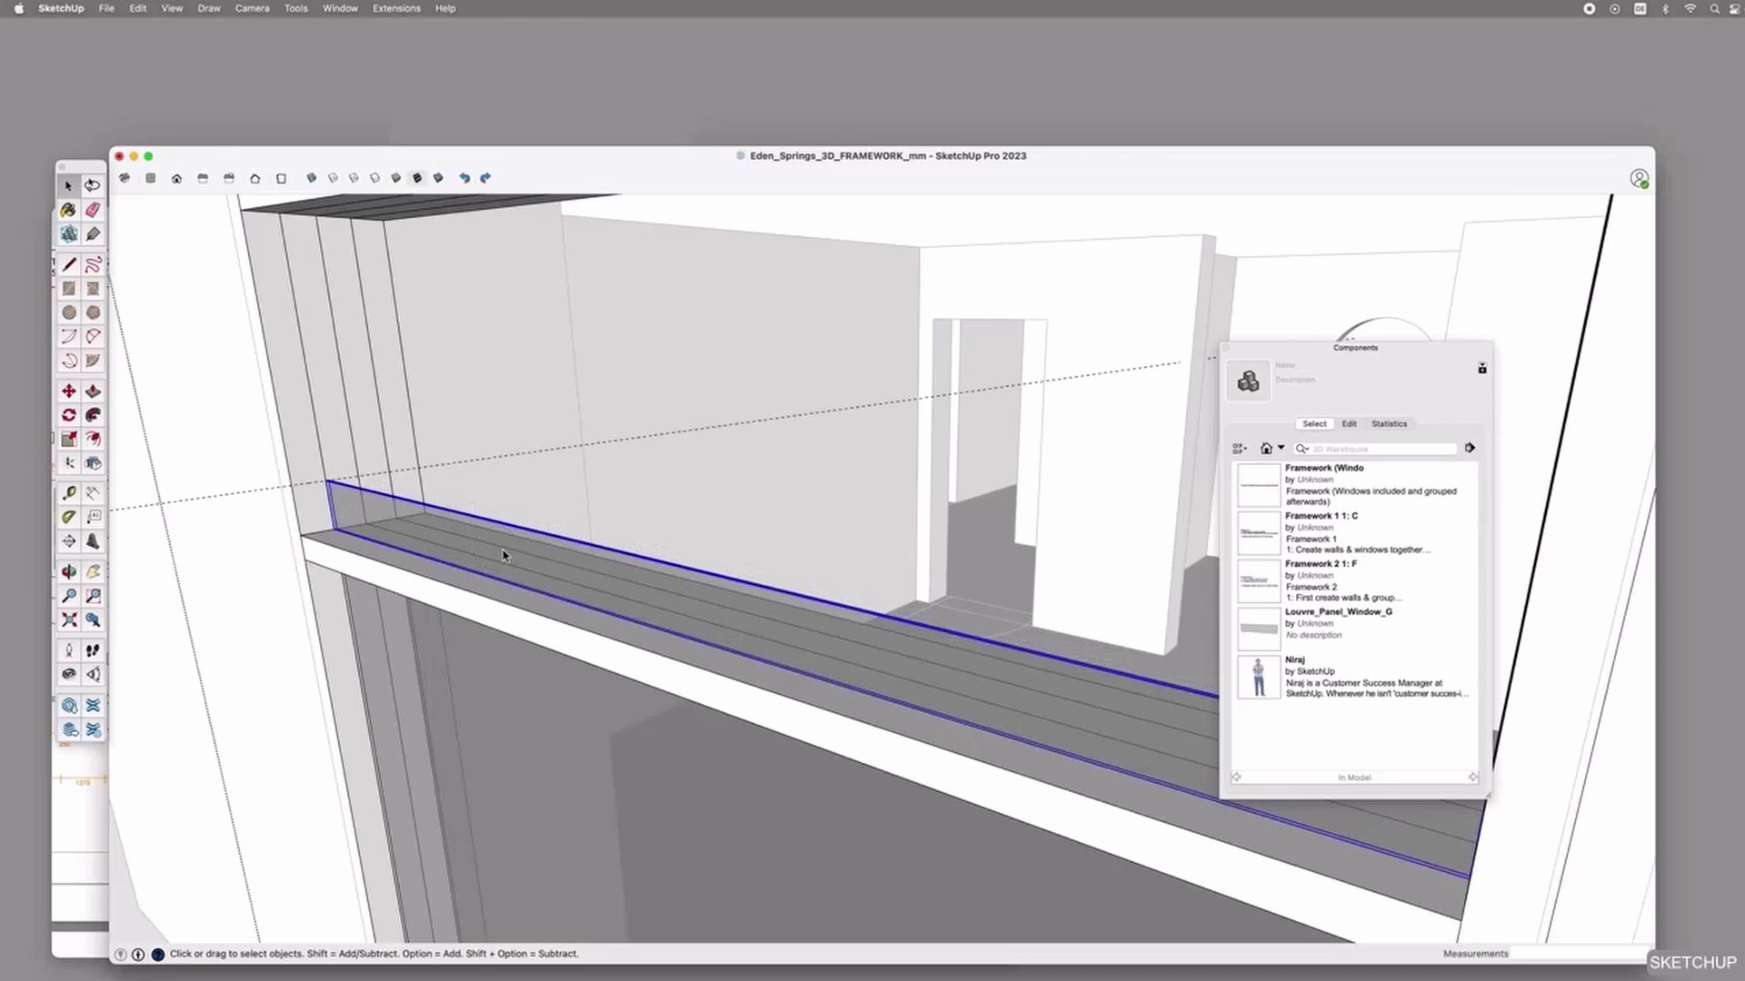
{"action": "key", "text": "m"}
{"action": "key", "text": "alt"}
{"action": "left_click", "coordinate": [328, 528]}
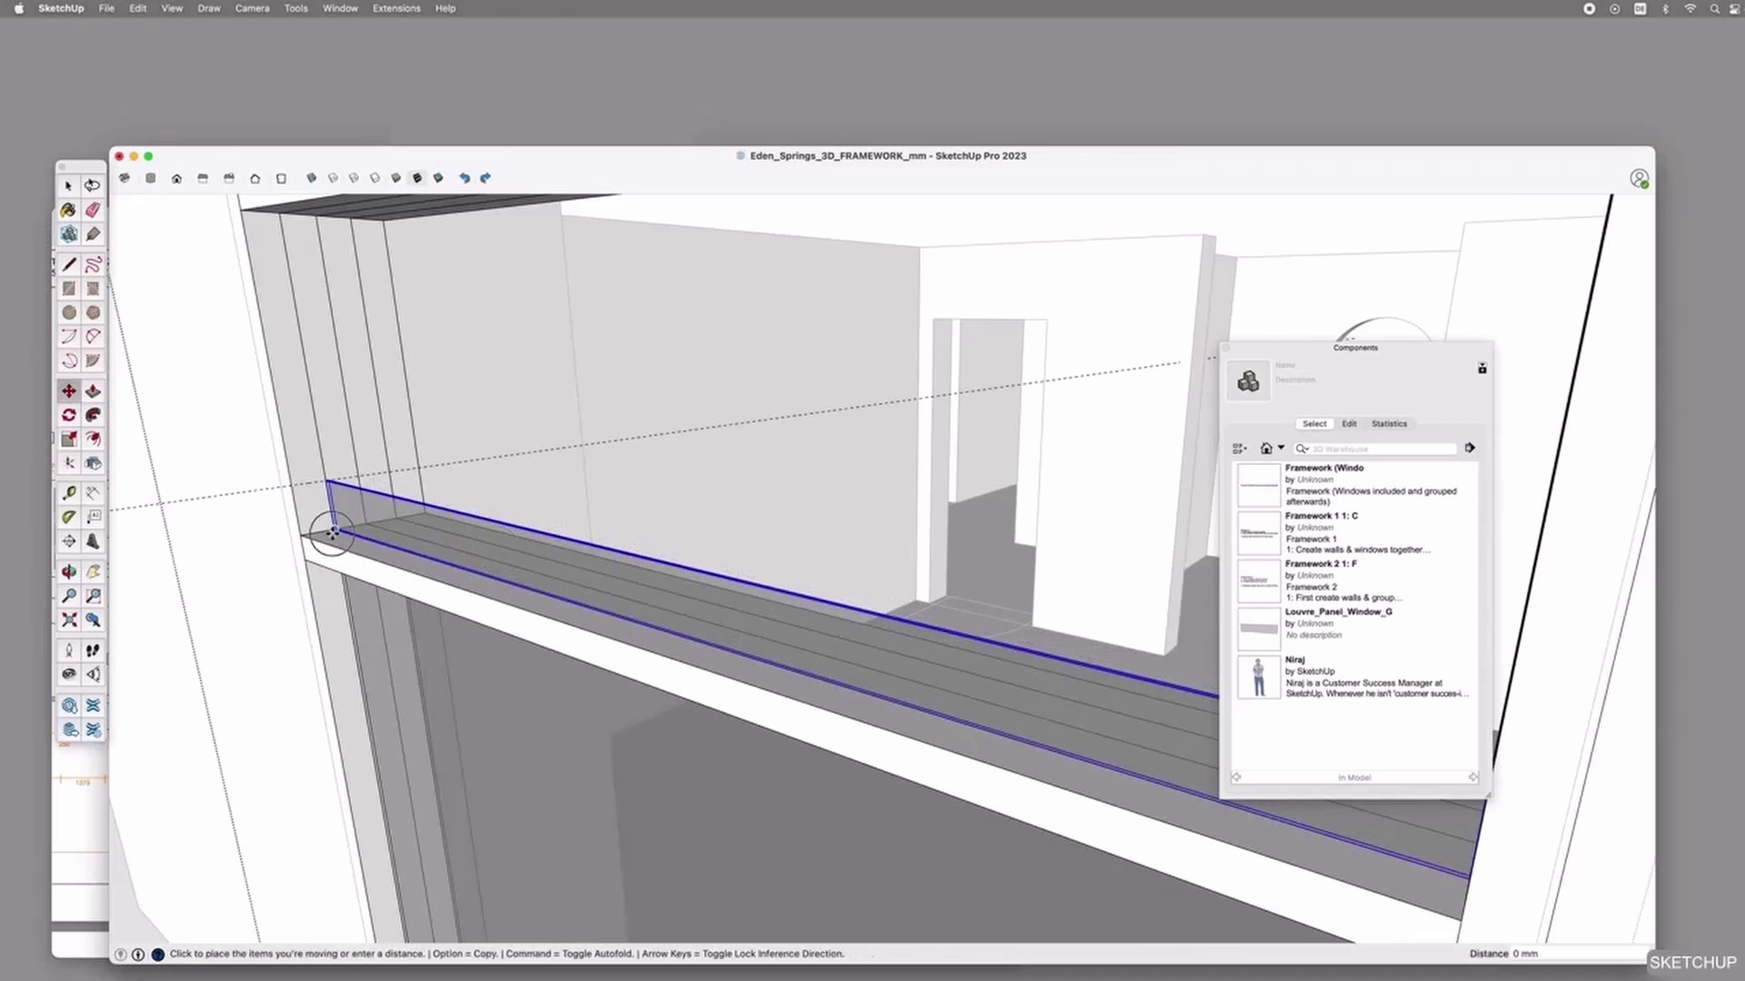
{"action": "left_click", "coordinate": [329, 481]}
{"action": "type", "text": "*5"}
{"action": "key", "text": "Return"}
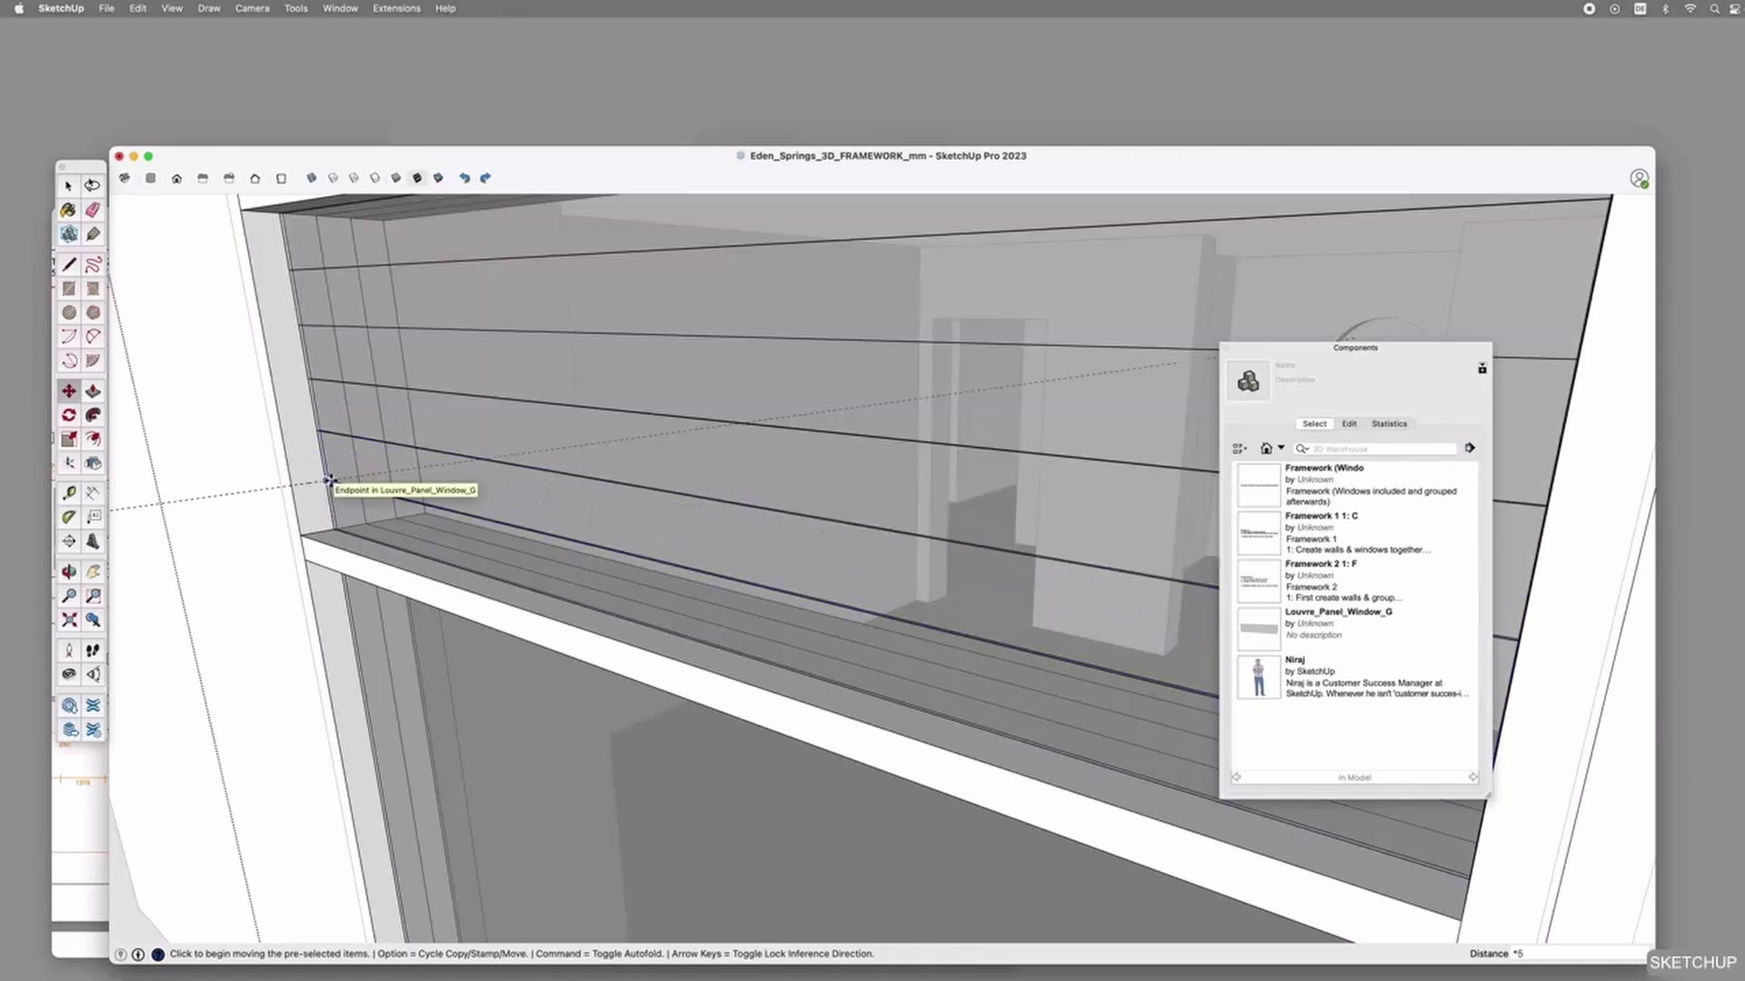
Open the bottom louvre panel component for editing and select all of its geometry.
{"action": "scroll", "coordinate": [378, 549], "scroll_direction": "down", "scroll_amount": 3}
{"action": "key", "text": "space"}
{"action": "left_click", "coordinate": [897, 686]}
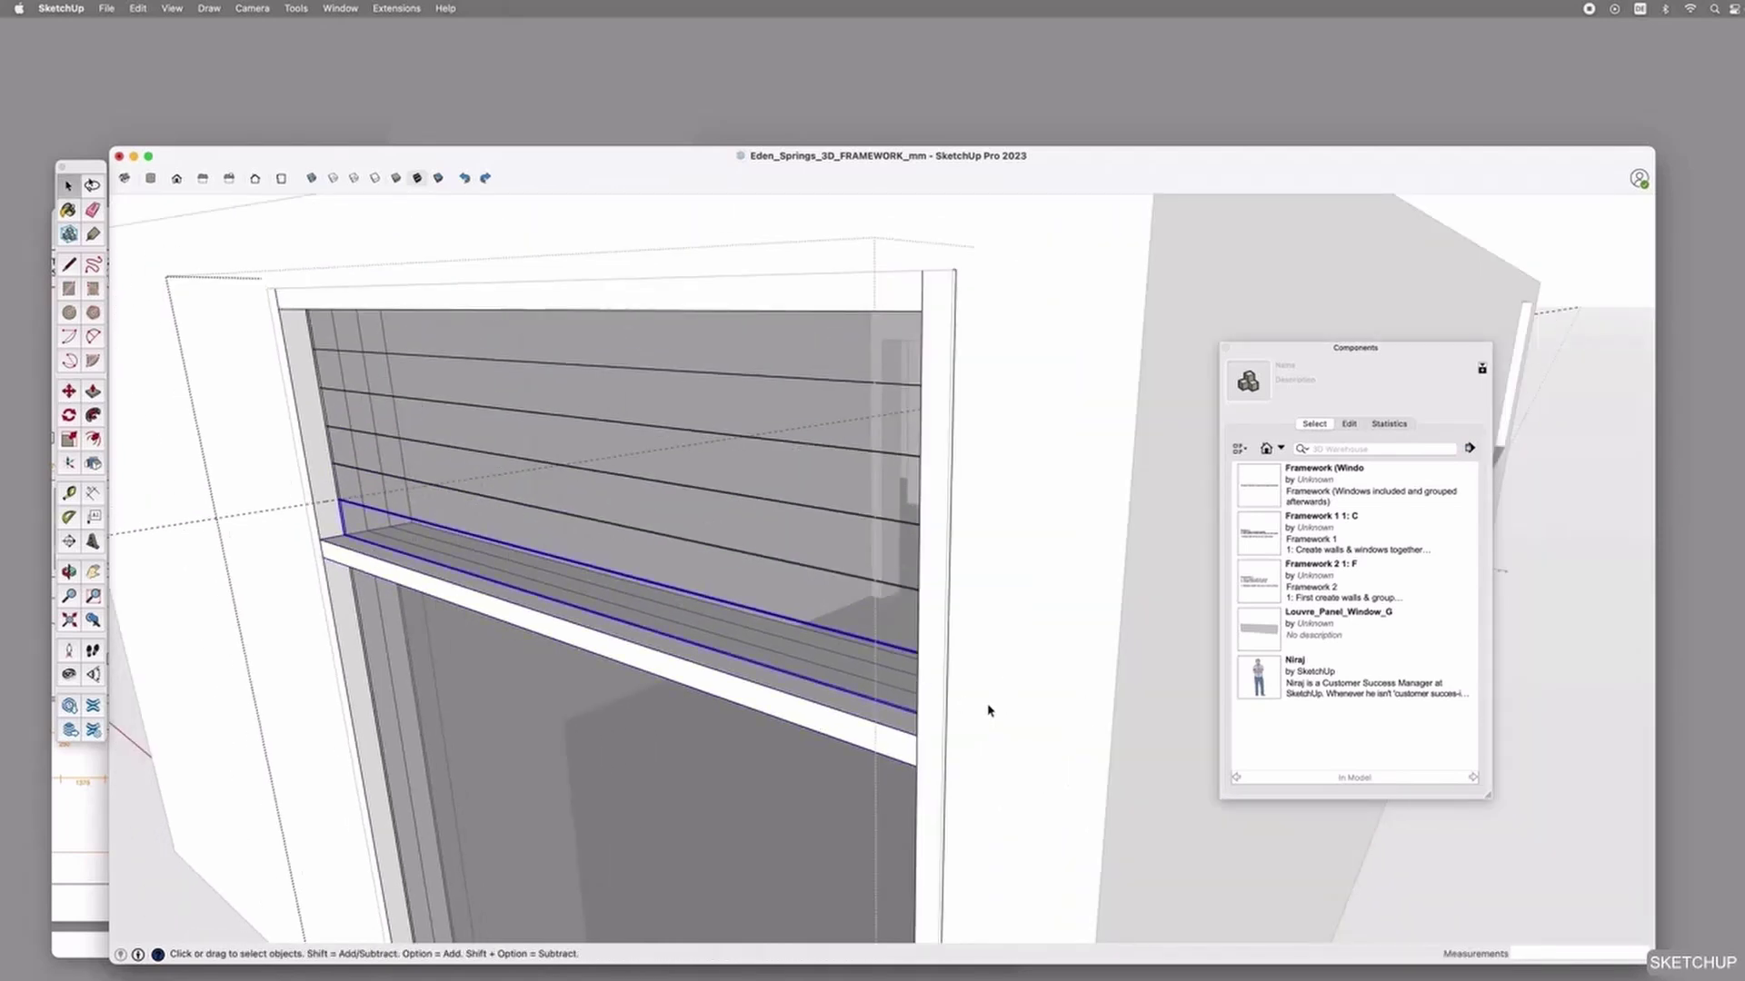
{"action": "key", "text": "m"}
{"action": "scroll", "coordinate": [946, 670], "scroll_direction": "up", "scroll_amount": 5}
{"action": "key", "text": "space"}
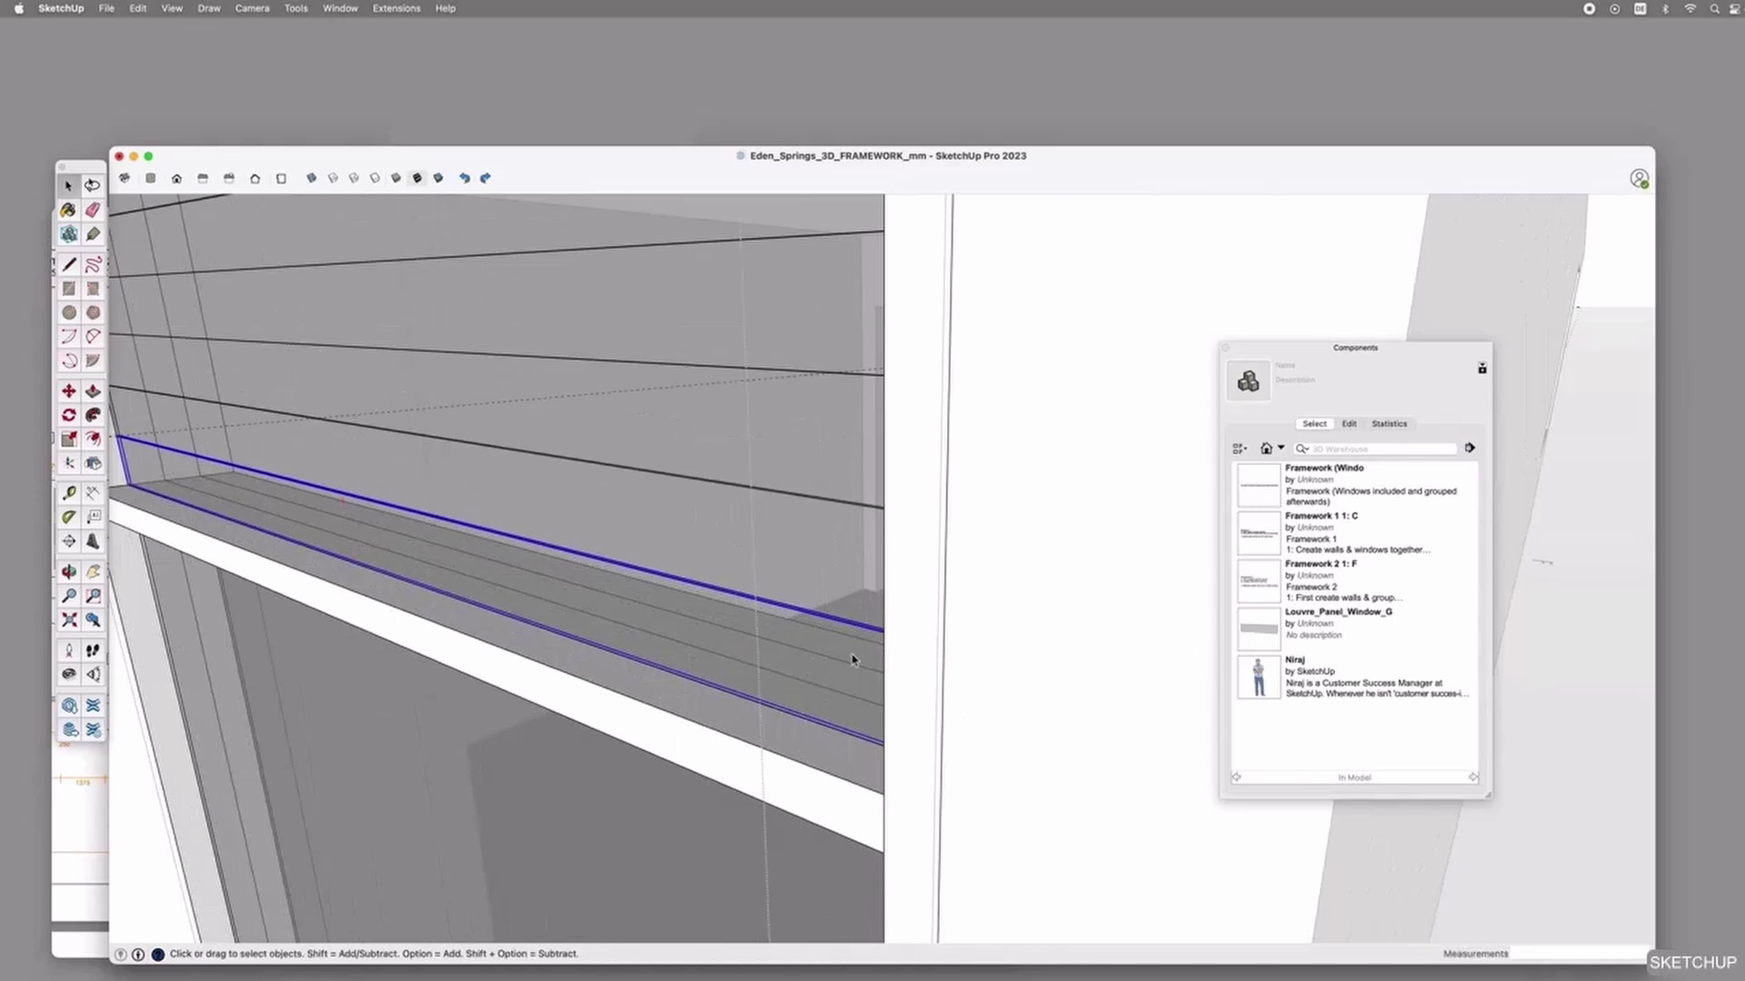
{"action": "double_click", "coordinate": [858, 652]}
{"action": "triple_click", "coordinate": [833, 664]}
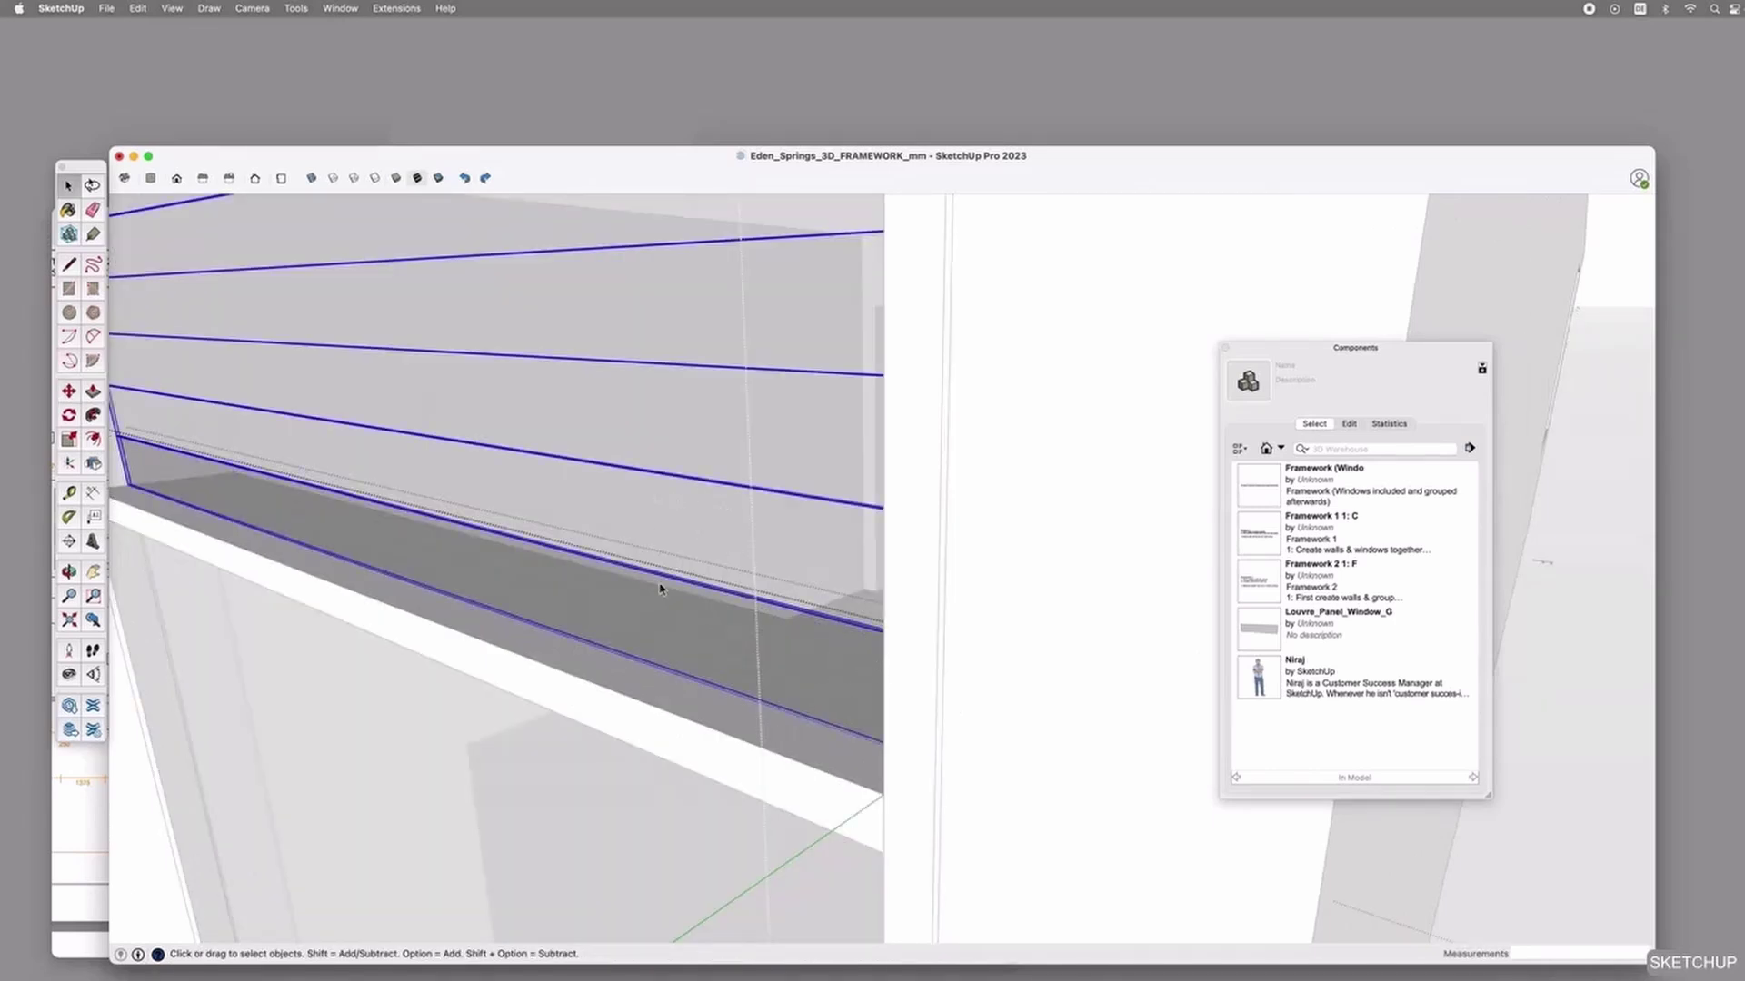
{"action": "middle_click_drag", "start_coordinate": [793, 689], "coordinate": [759, 681]}
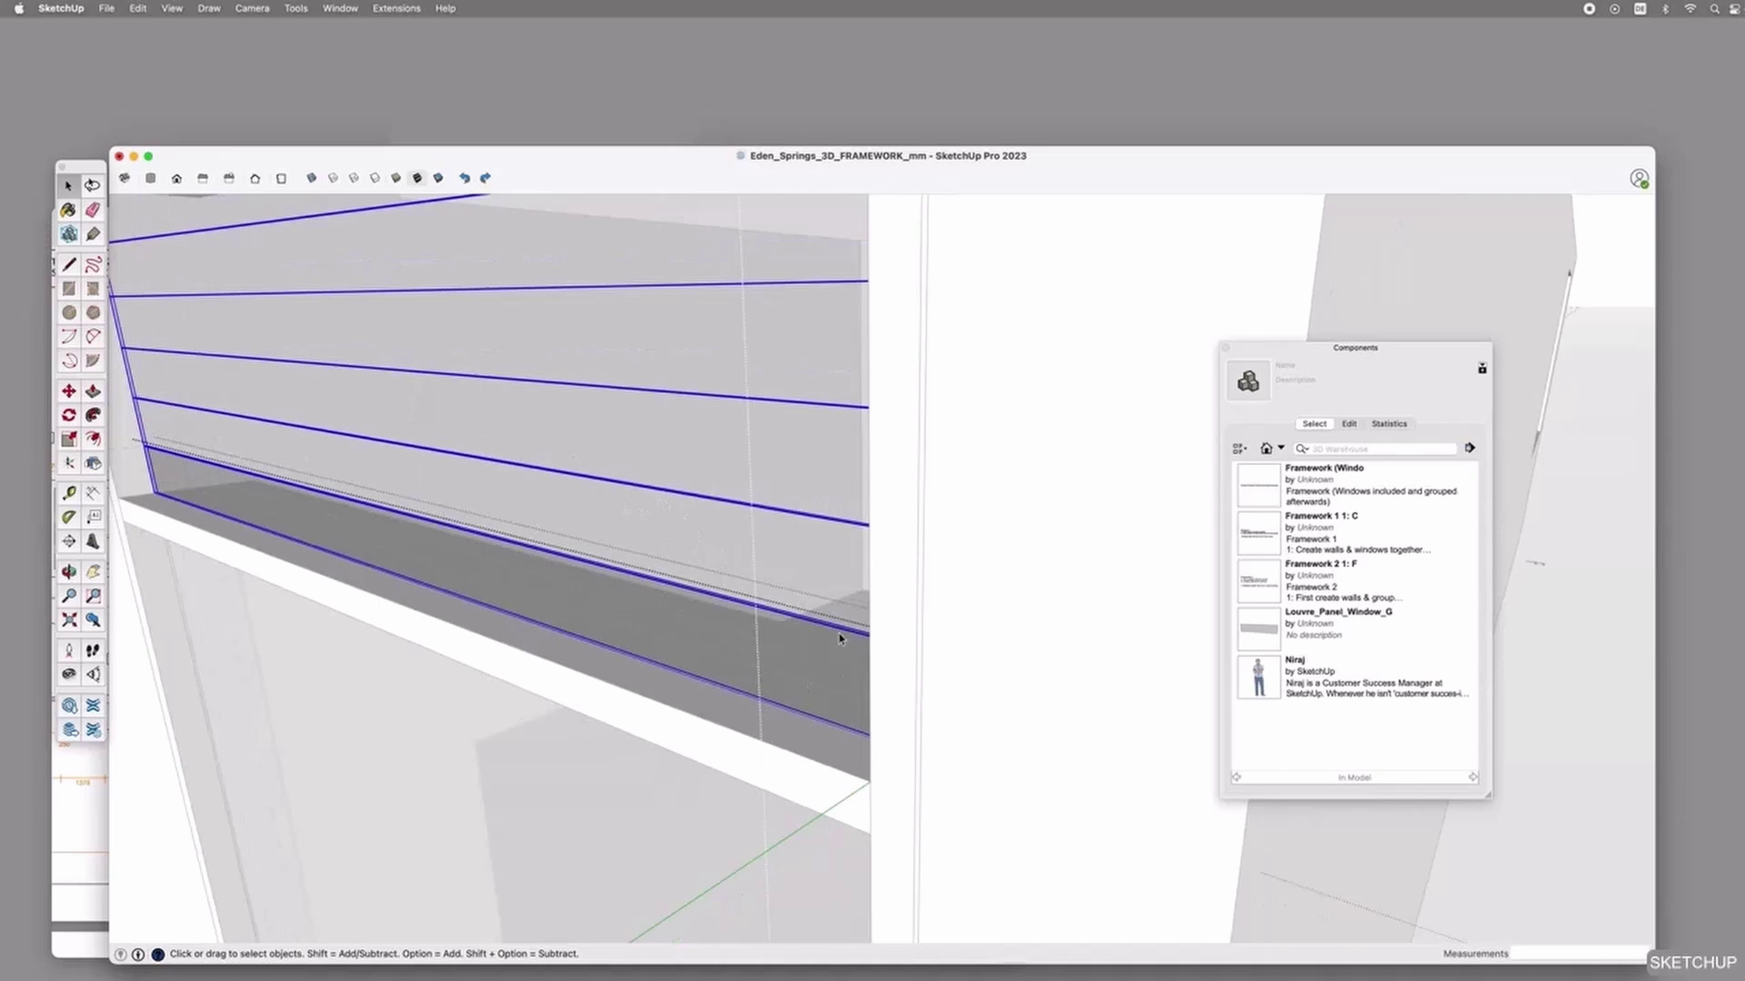
{"action": "key", "text": "m"}
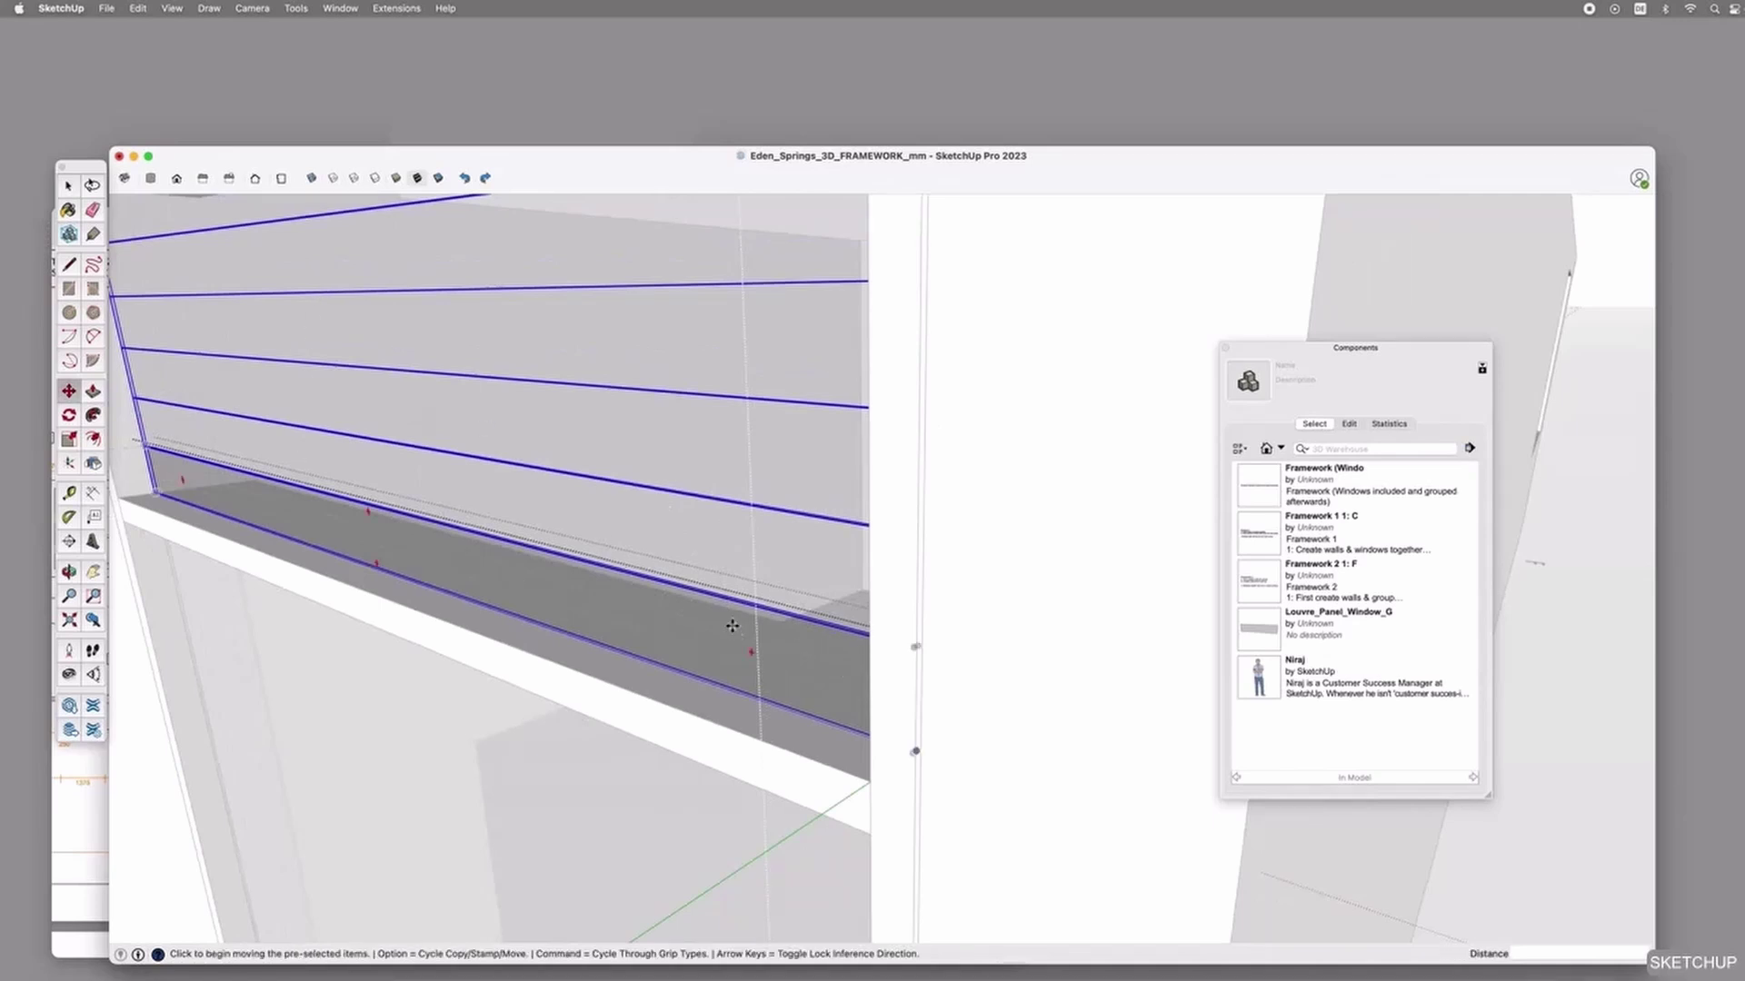
{"action": "key", "text": "q"}
{"action": "left_click", "coordinate": [915, 660]}
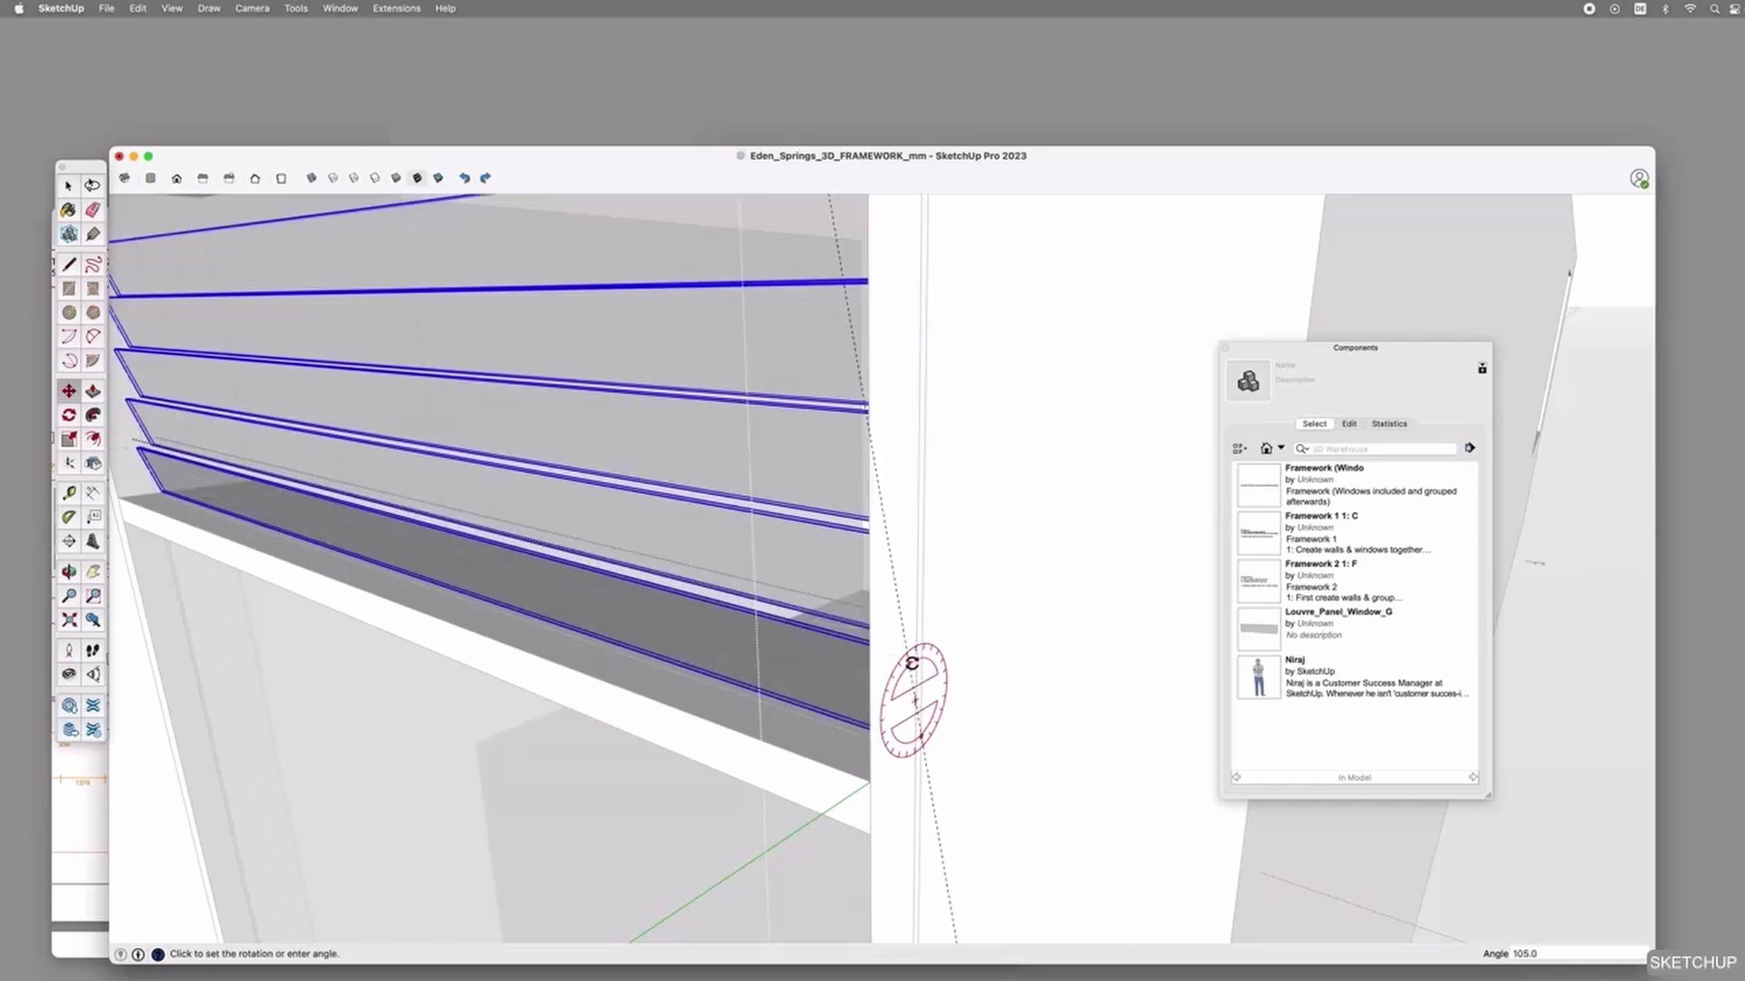
{"action": "key", "text": "Escape"}
Rotate the geometry inside the louvre panel component about its long axis to about 134°, and finish editing.
{"action": "key", "text": "m"}
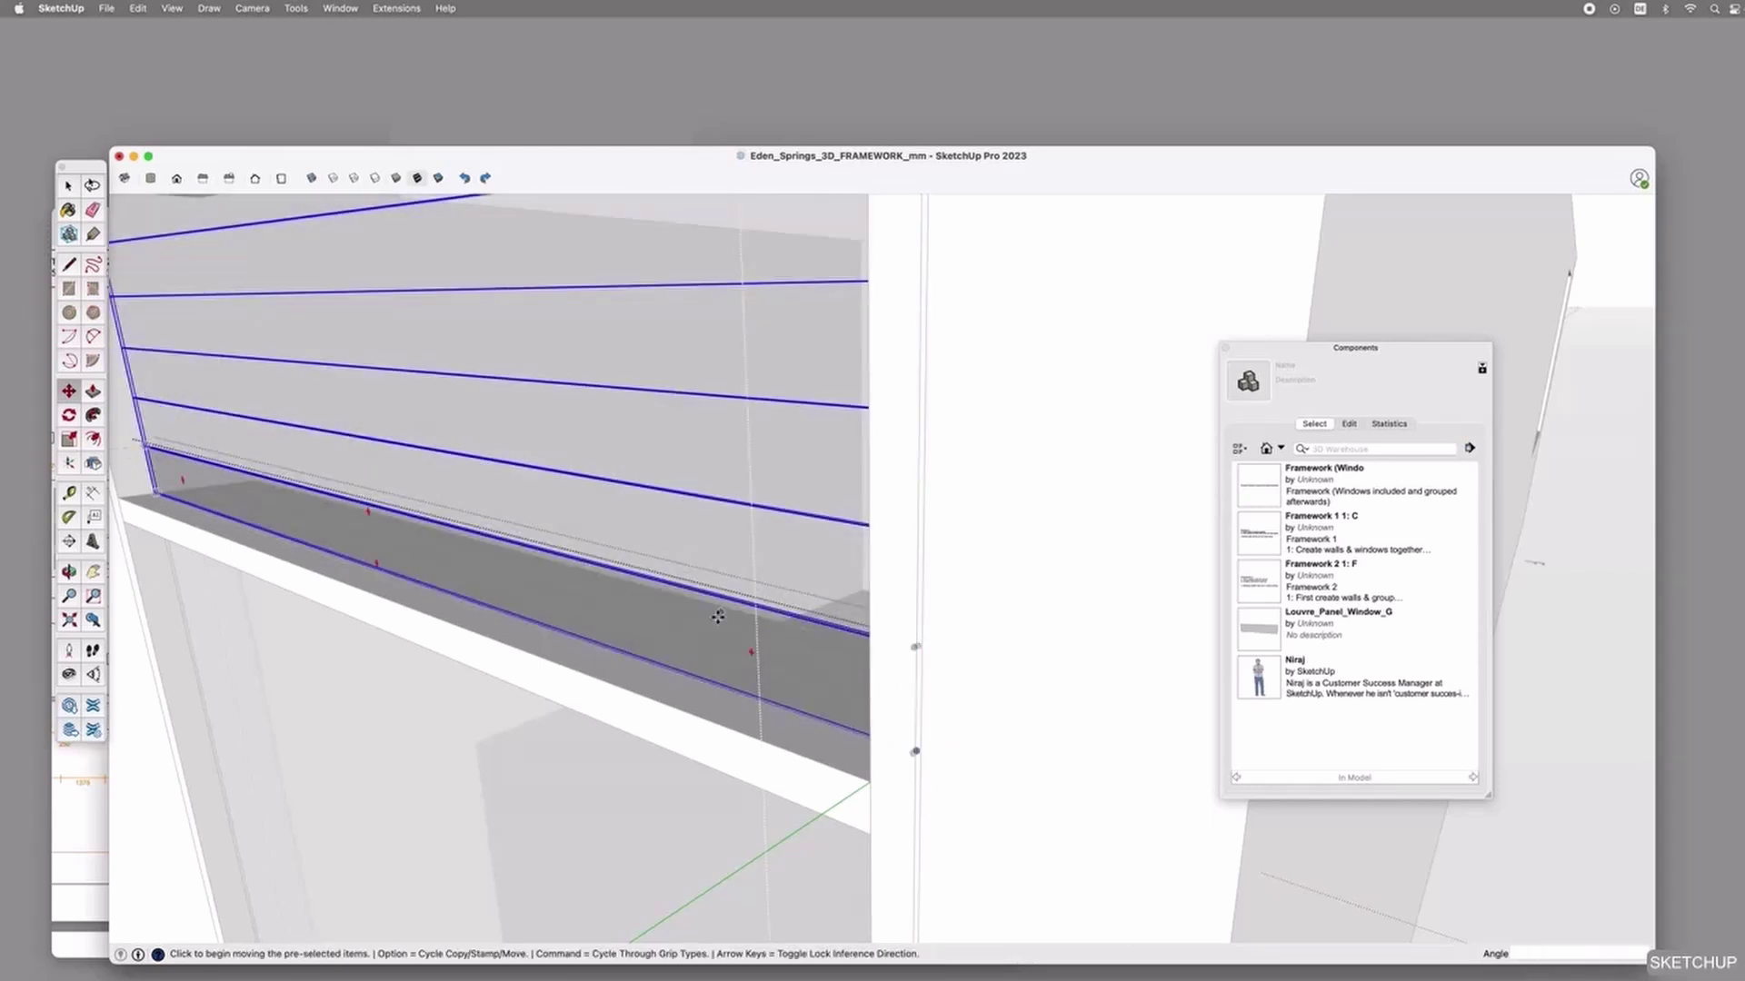
{"action": "scroll", "coordinate": [831, 585], "scroll_direction": "down", "scroll_amount": 3}
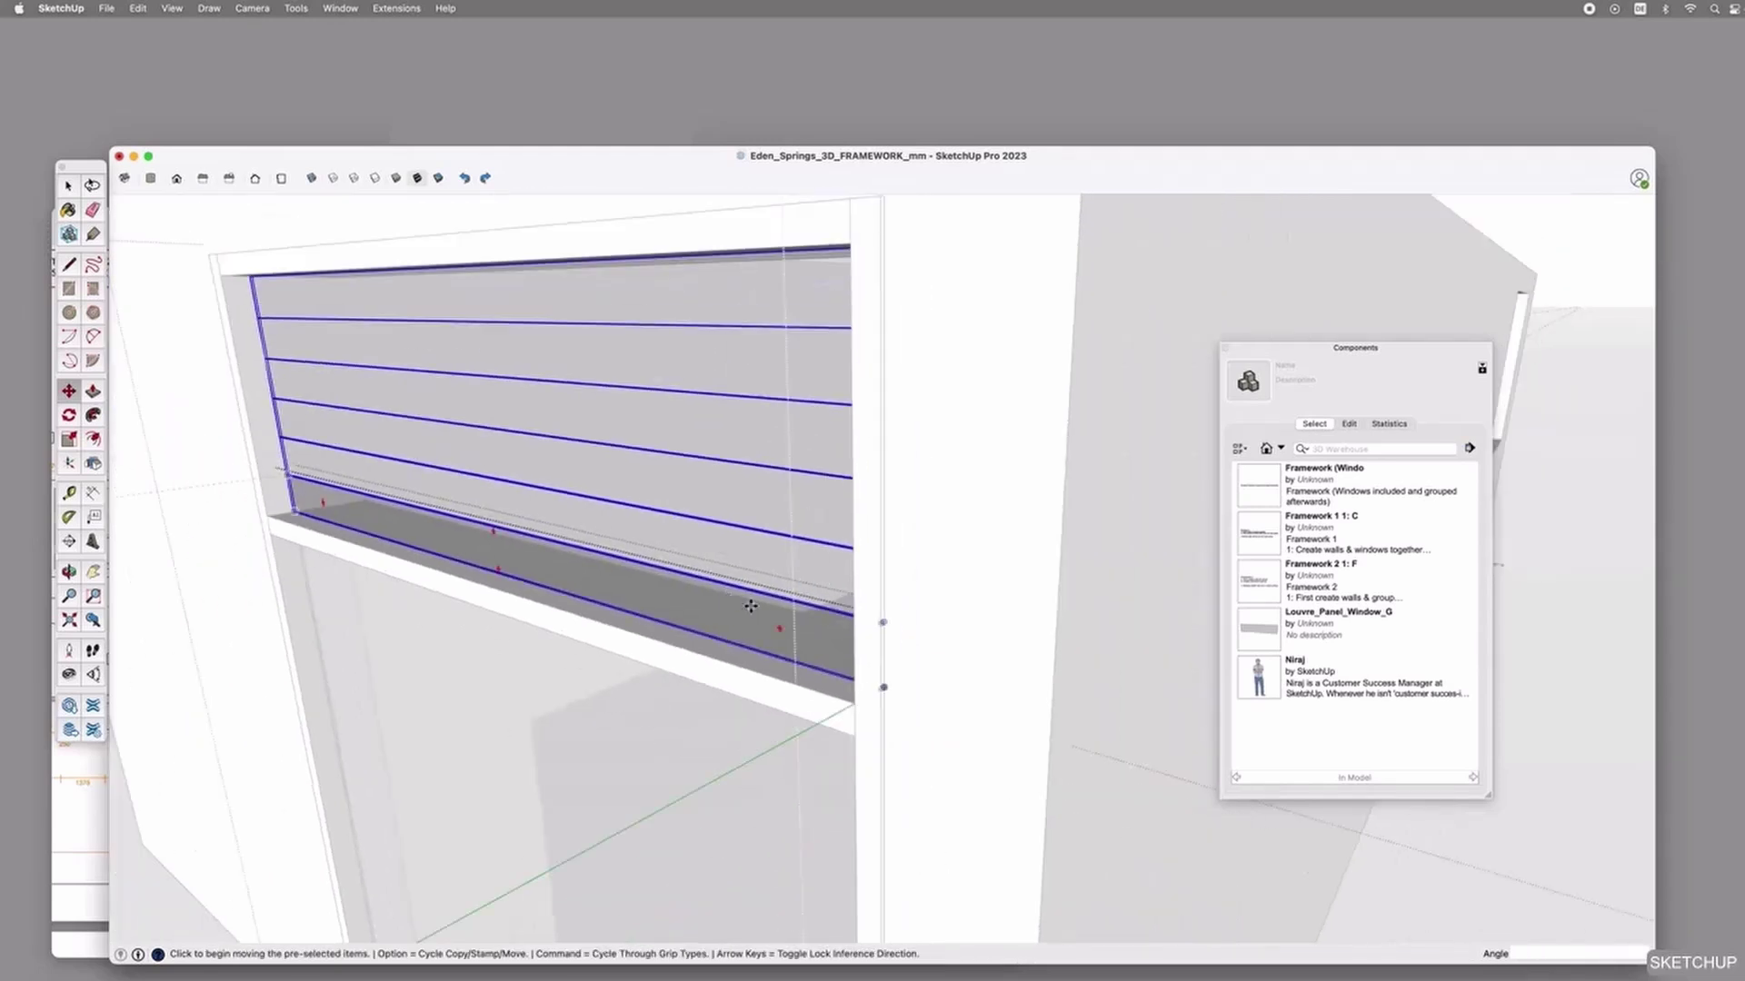
{"action": "left_click", "coordinate": [882, 630]}
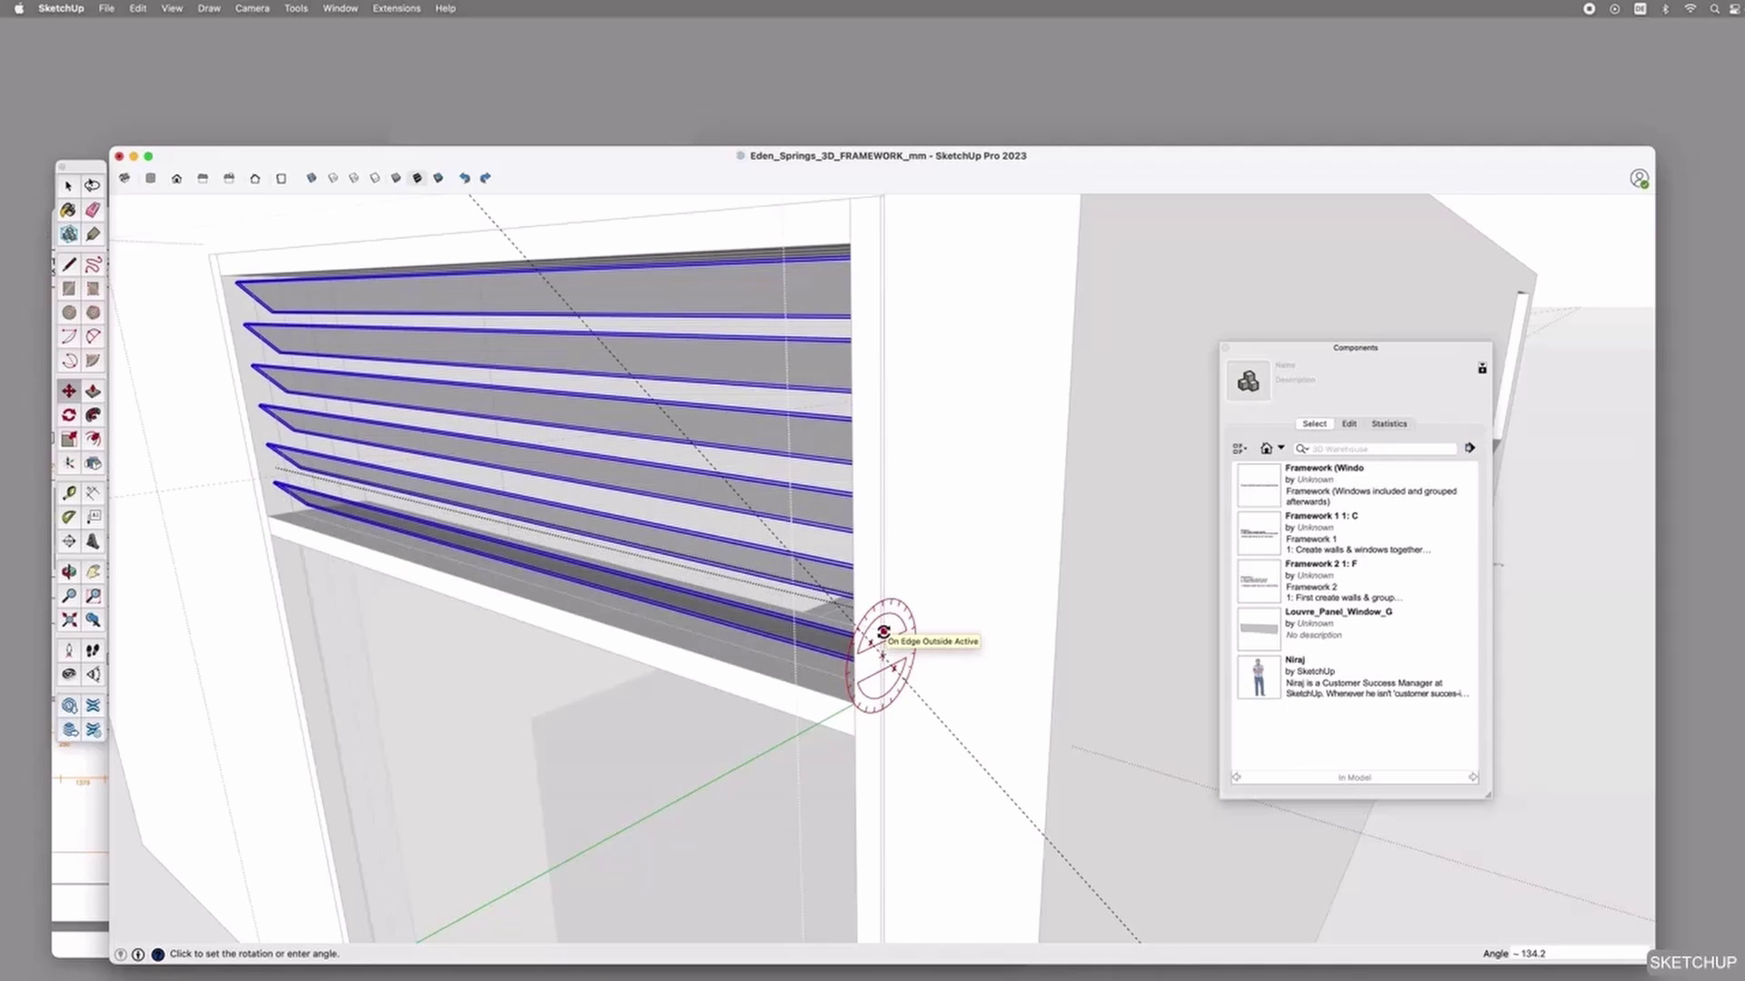
{"action": "left_click", "coordinate": [882, 630]}
{"action": "mouse_move", "coordinate": [884, 630]}
{"action": "middle_mouse_down"}
{"action": "mouse_move", "coordinate": [845, 603]}
{"action": "mouse_move", "coordinate": [549, 611]}
{"action": "mouse_move", "coordinate": [630, 592]}
{"action": "mouse_move", "coordinate": [912, 612]}
{"action": "mouse_move", "coordinate": [928, 643]}
{"action": "mouse_move", "coordinate": [879, 601]}
{"action": "middle_mouse_up"}
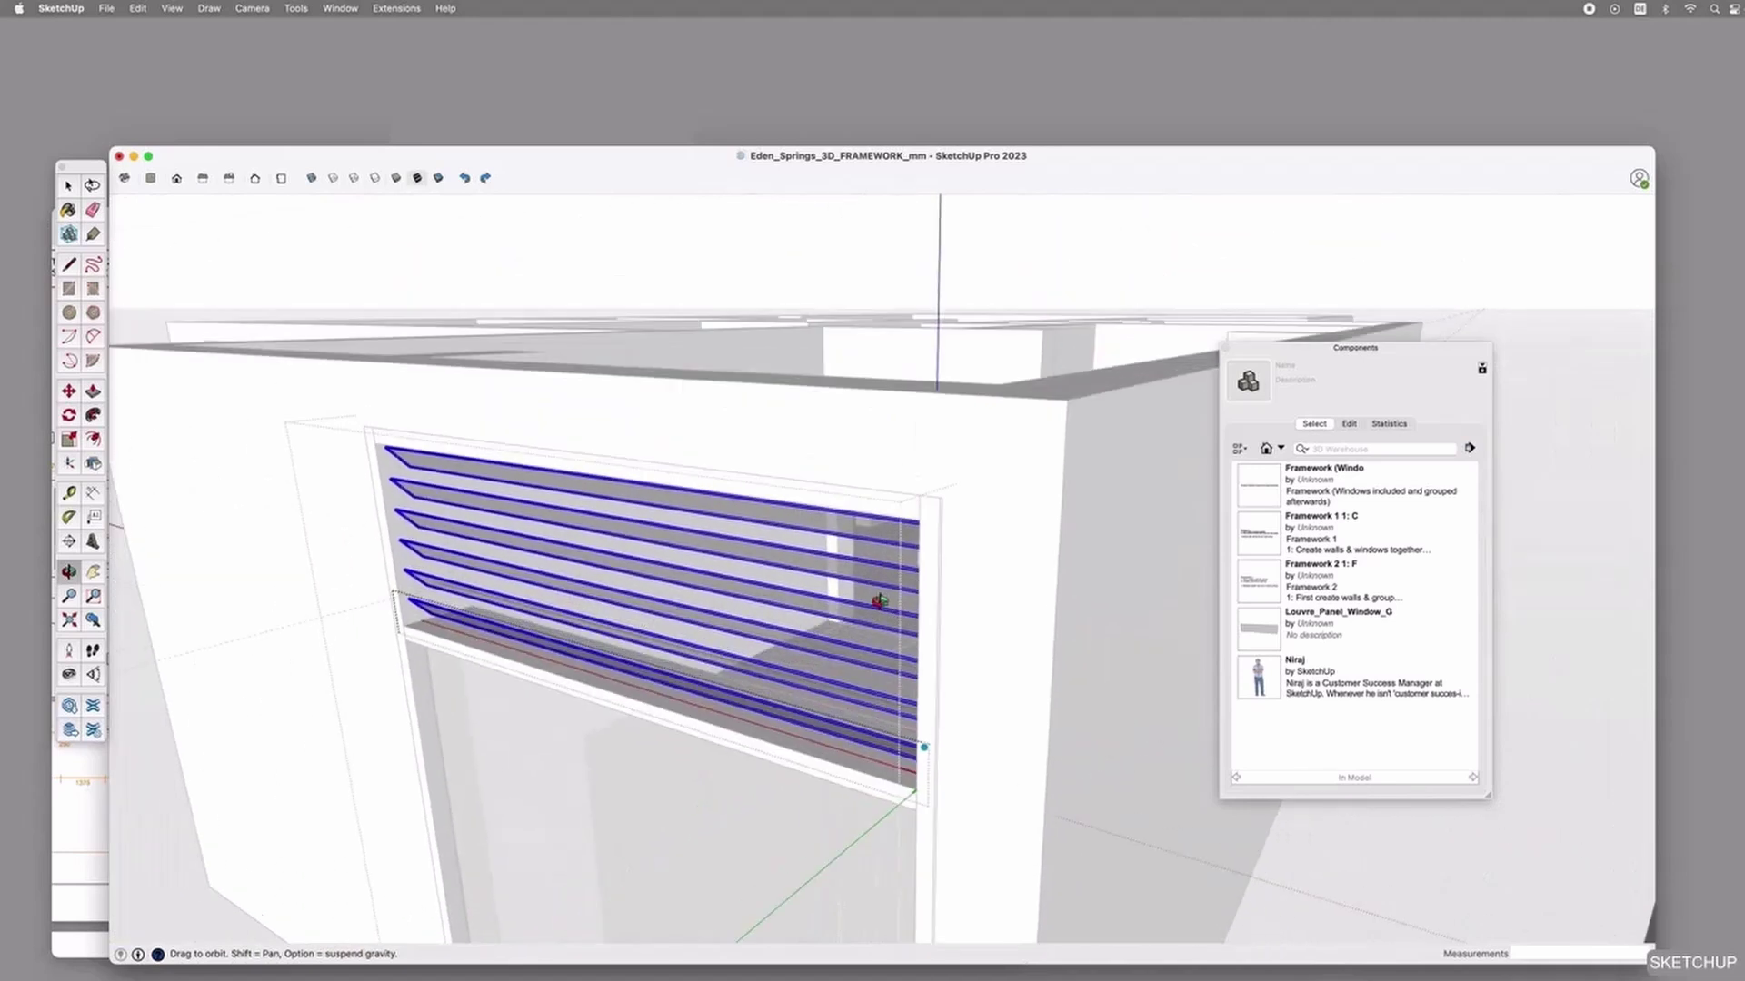
{"action": "key", "text": "space"}
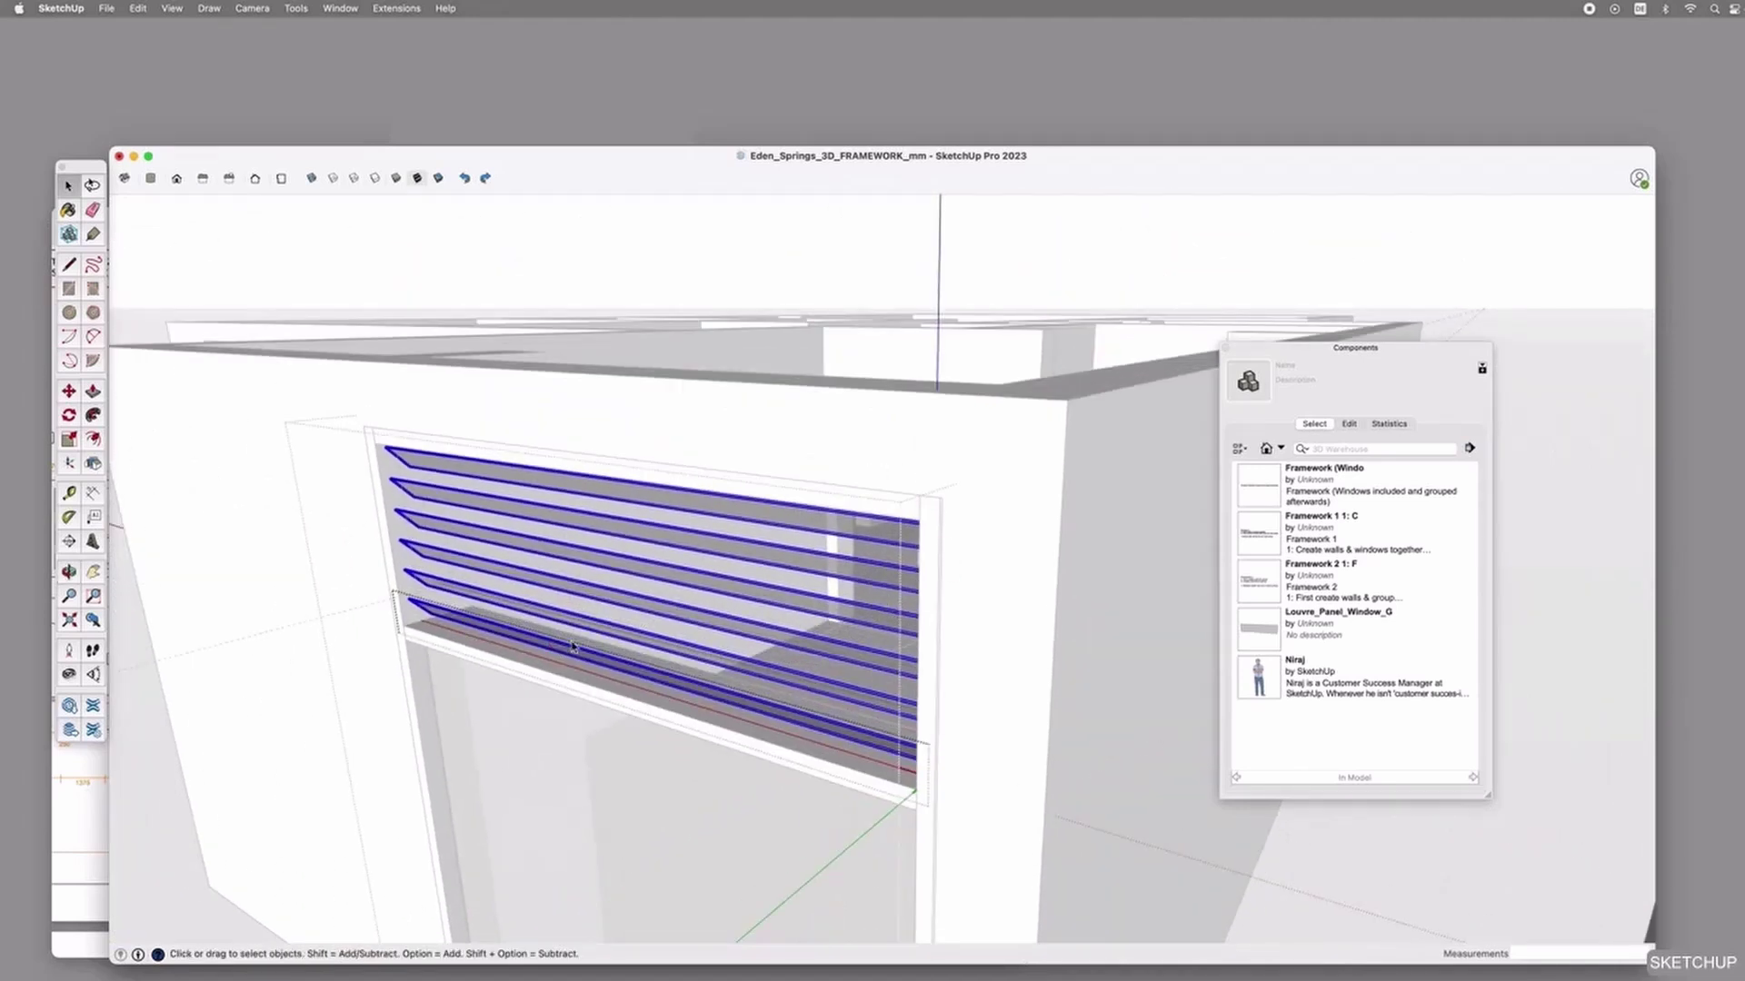
{"action": "left_click", "coordinate": [991, 609]}
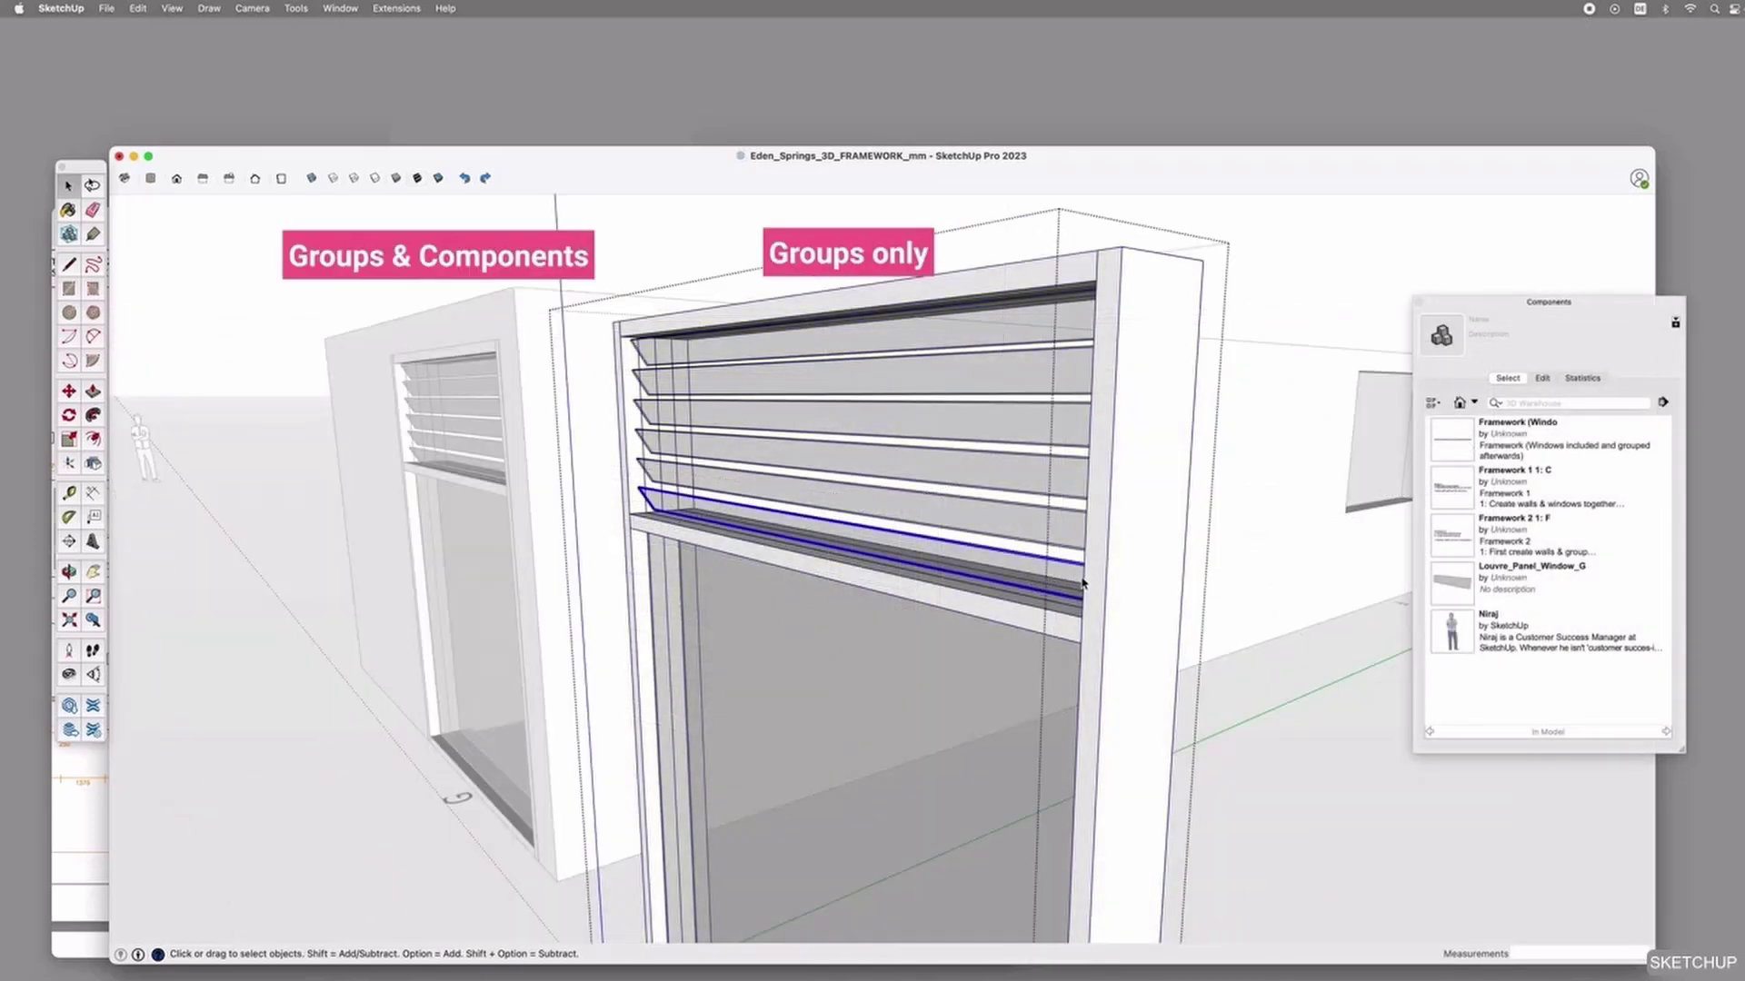
Rotate the lower louvre panels of the groups-only window individually about their long axes, the bottom one to about 156°.
{"action": "key", "text": "m"}
{"action": "left_click", "coordinate": [1103, 566]}
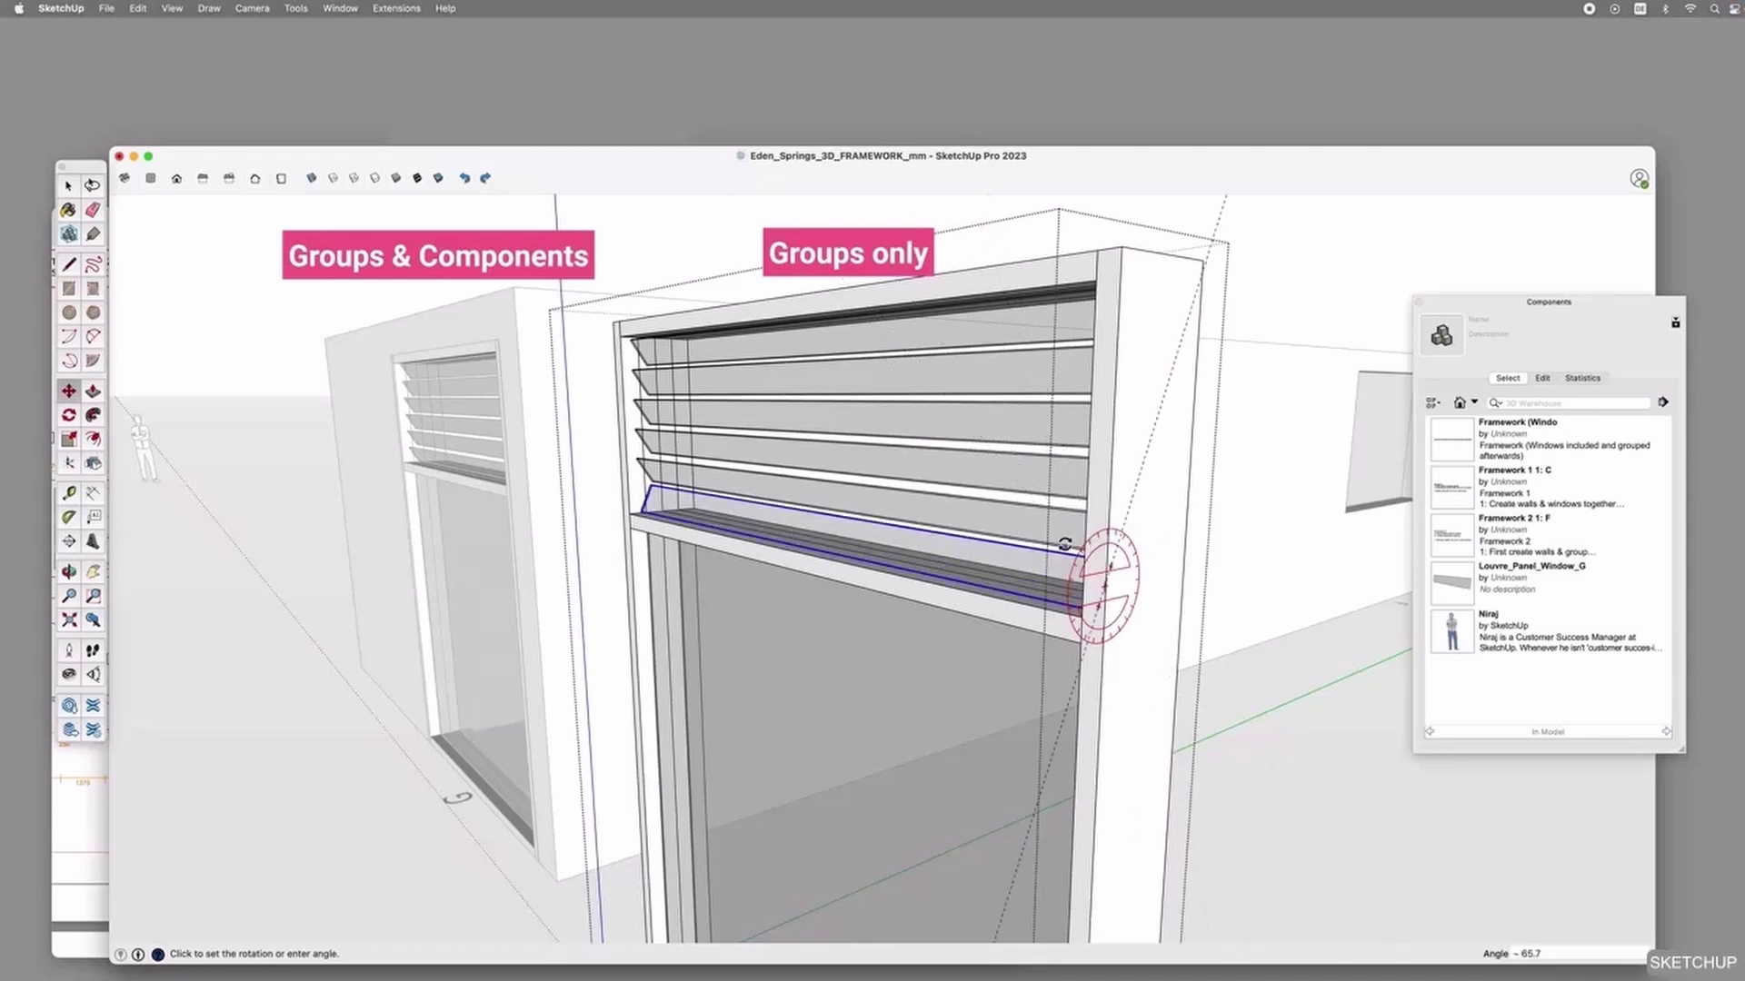
{"action": "key", "text": "space"}
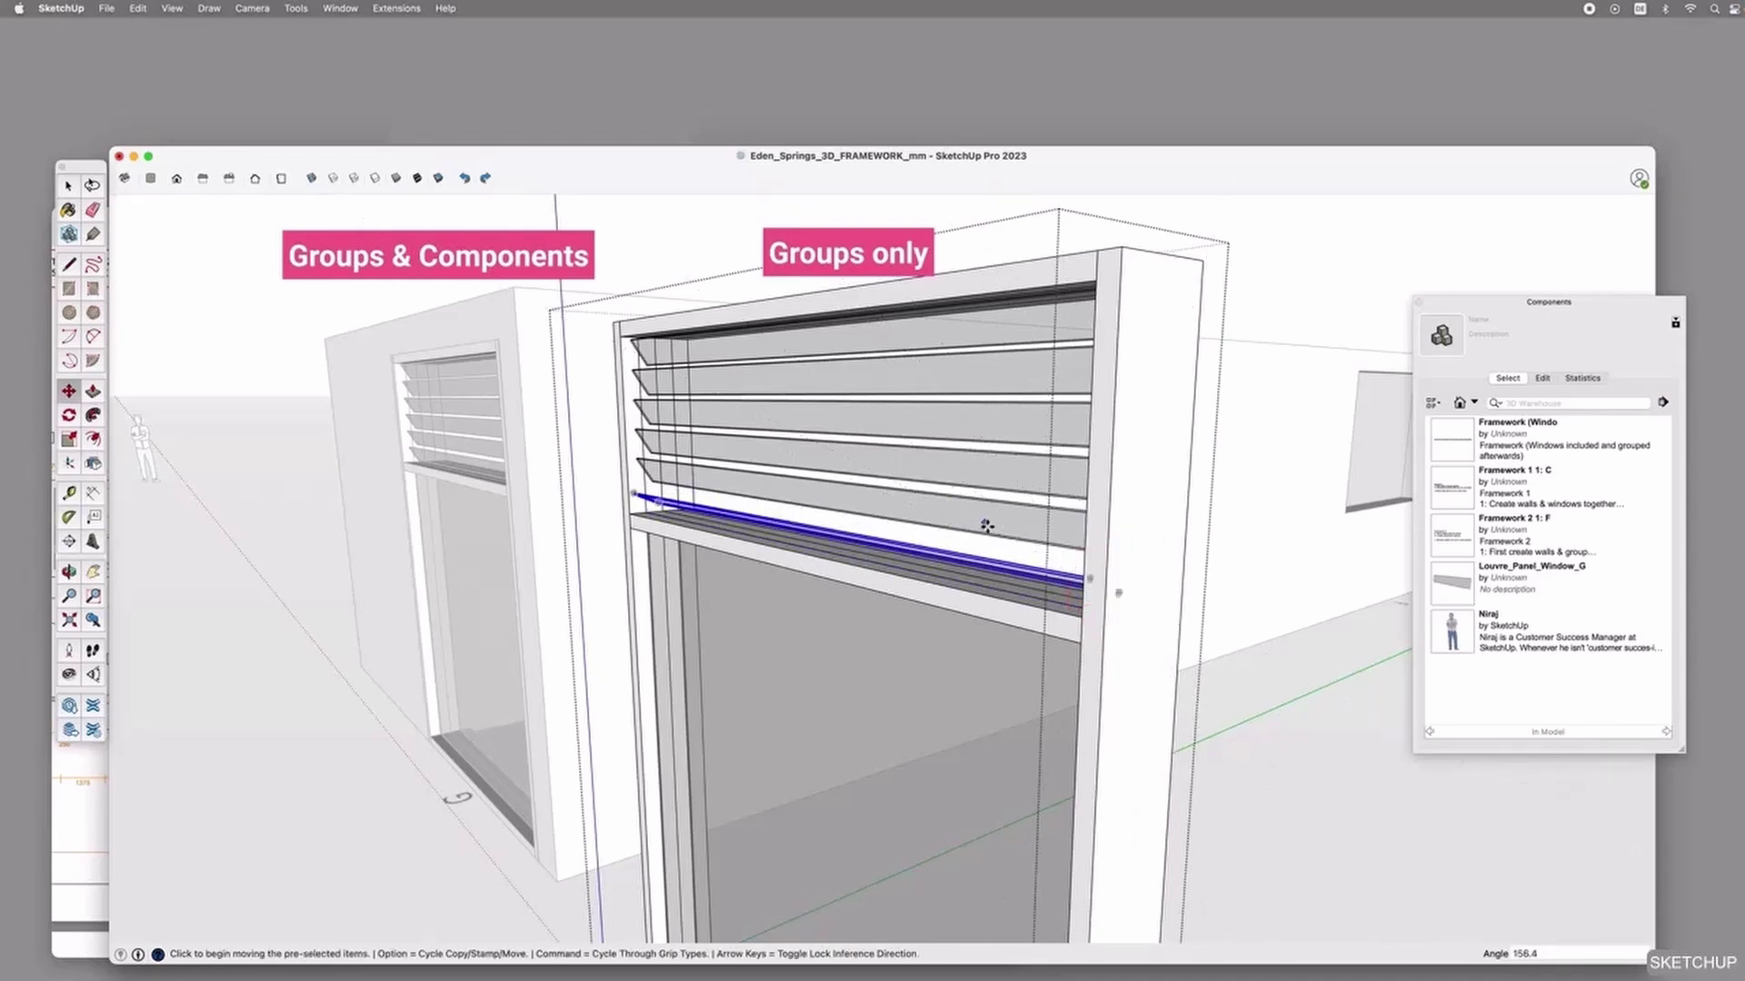
{"action": "key", "text": "m"}
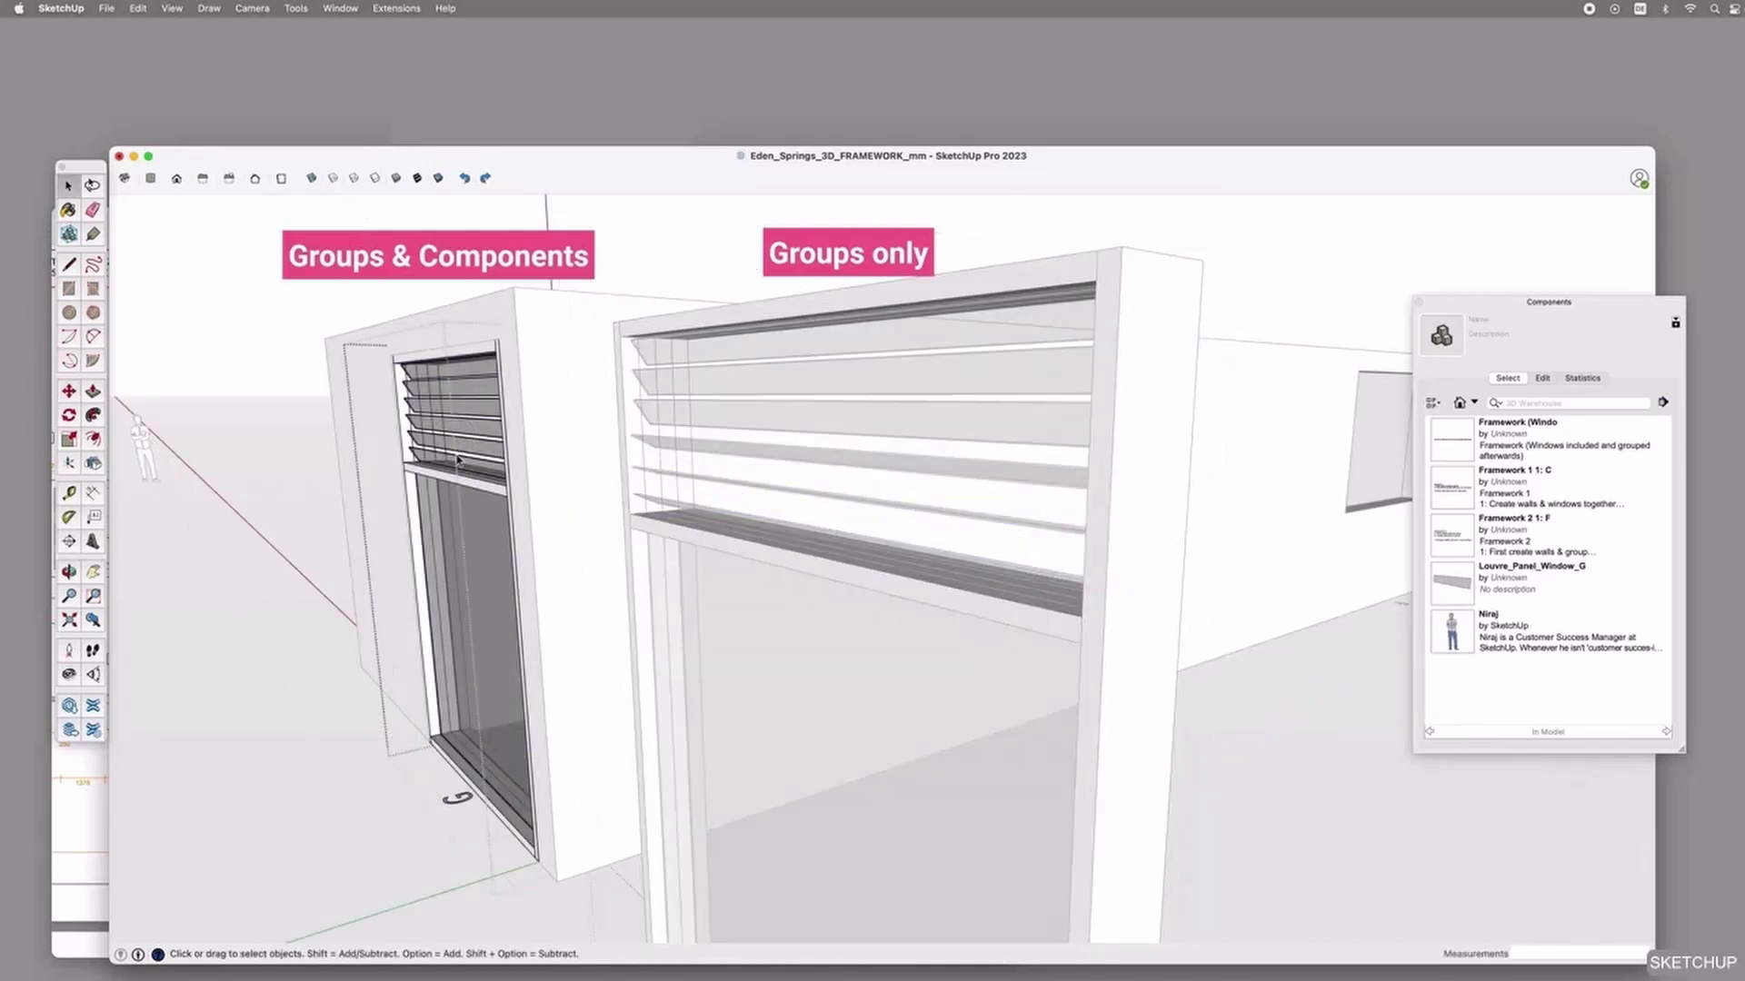
Open a louvre panel component in the groups-and-components window and rotate its geometry about the long axis to about 160°.
{"action": "scroll", "coordinate": [440, 458], "scroll_direction": "up", "scroll_amount": 3}
{"action": "double_click", "coordinate": [575, 502]}
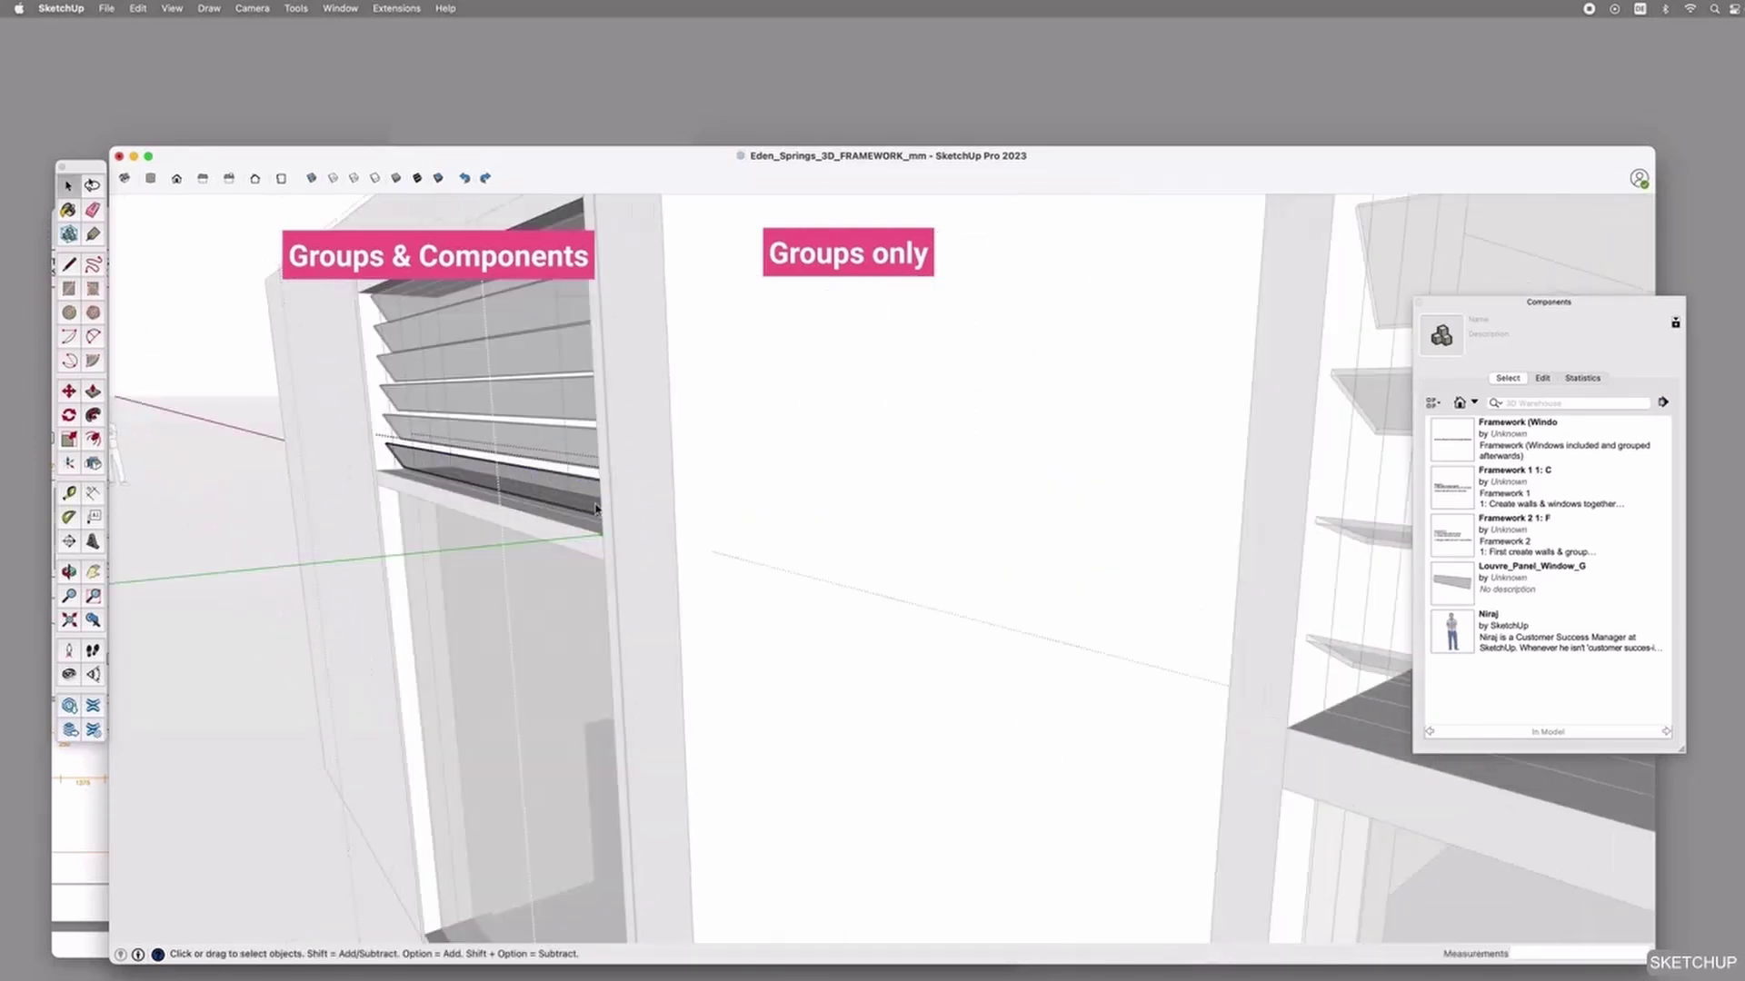
{"action": "key", "text": "m"}
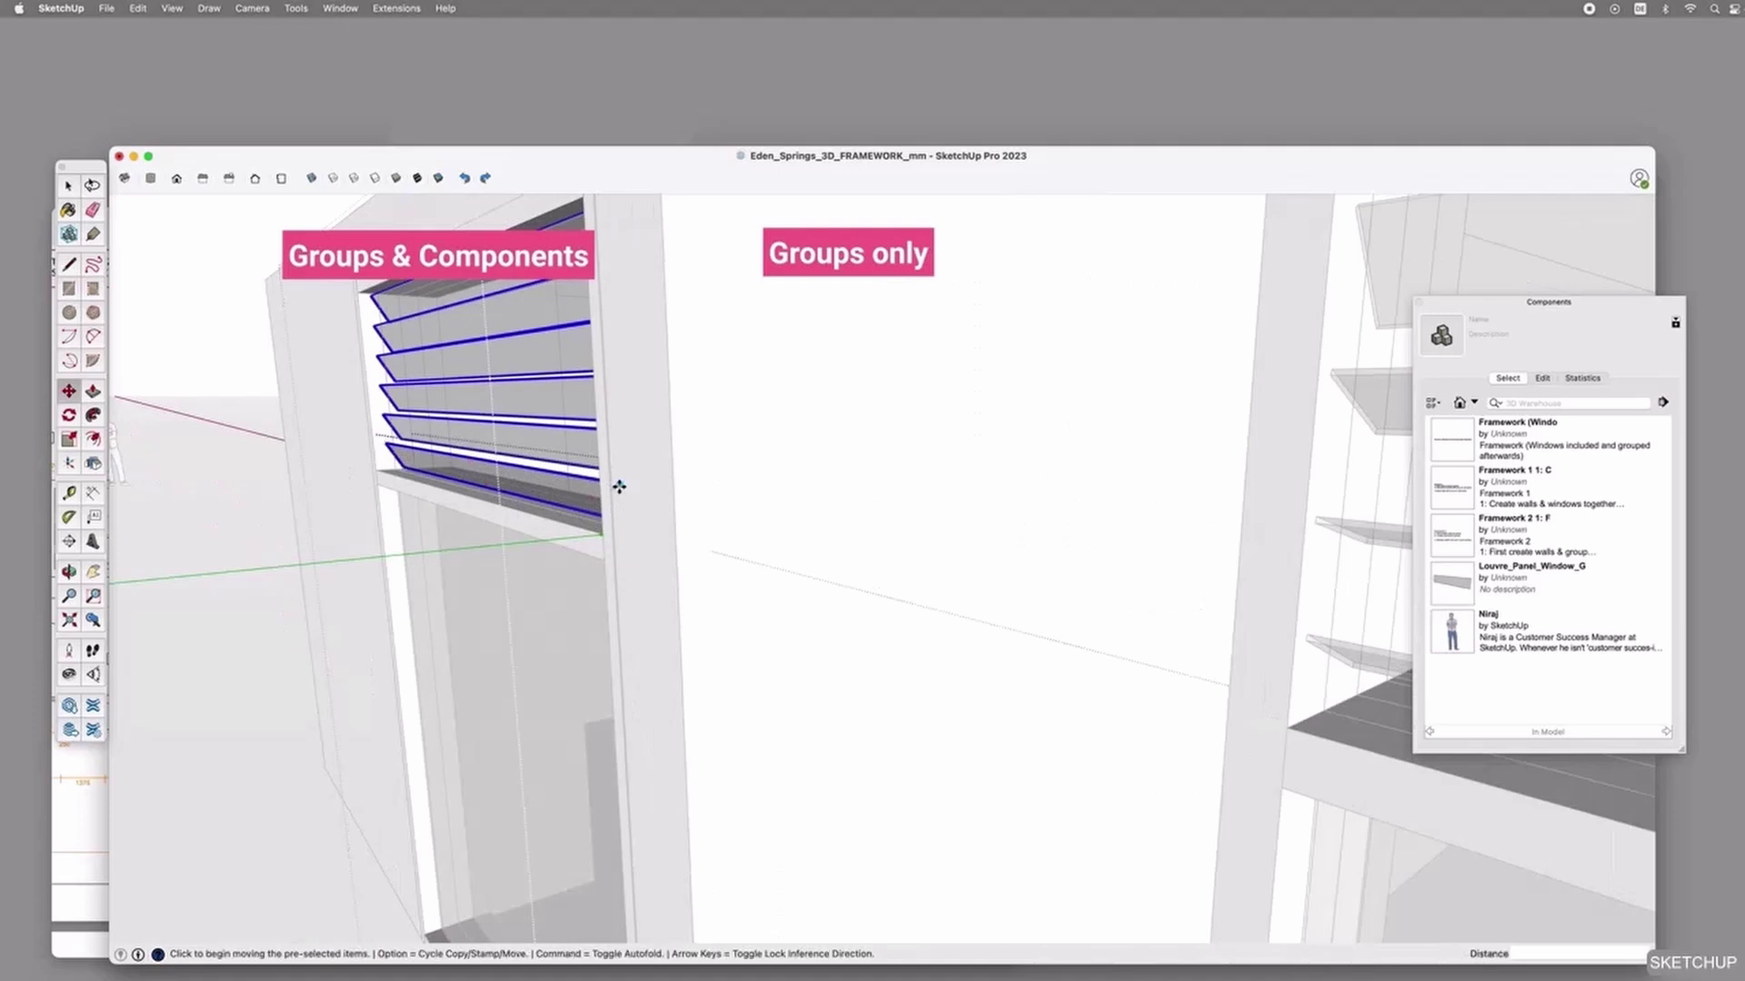
{"action": "left_click", "coordinate": [626, 490]}
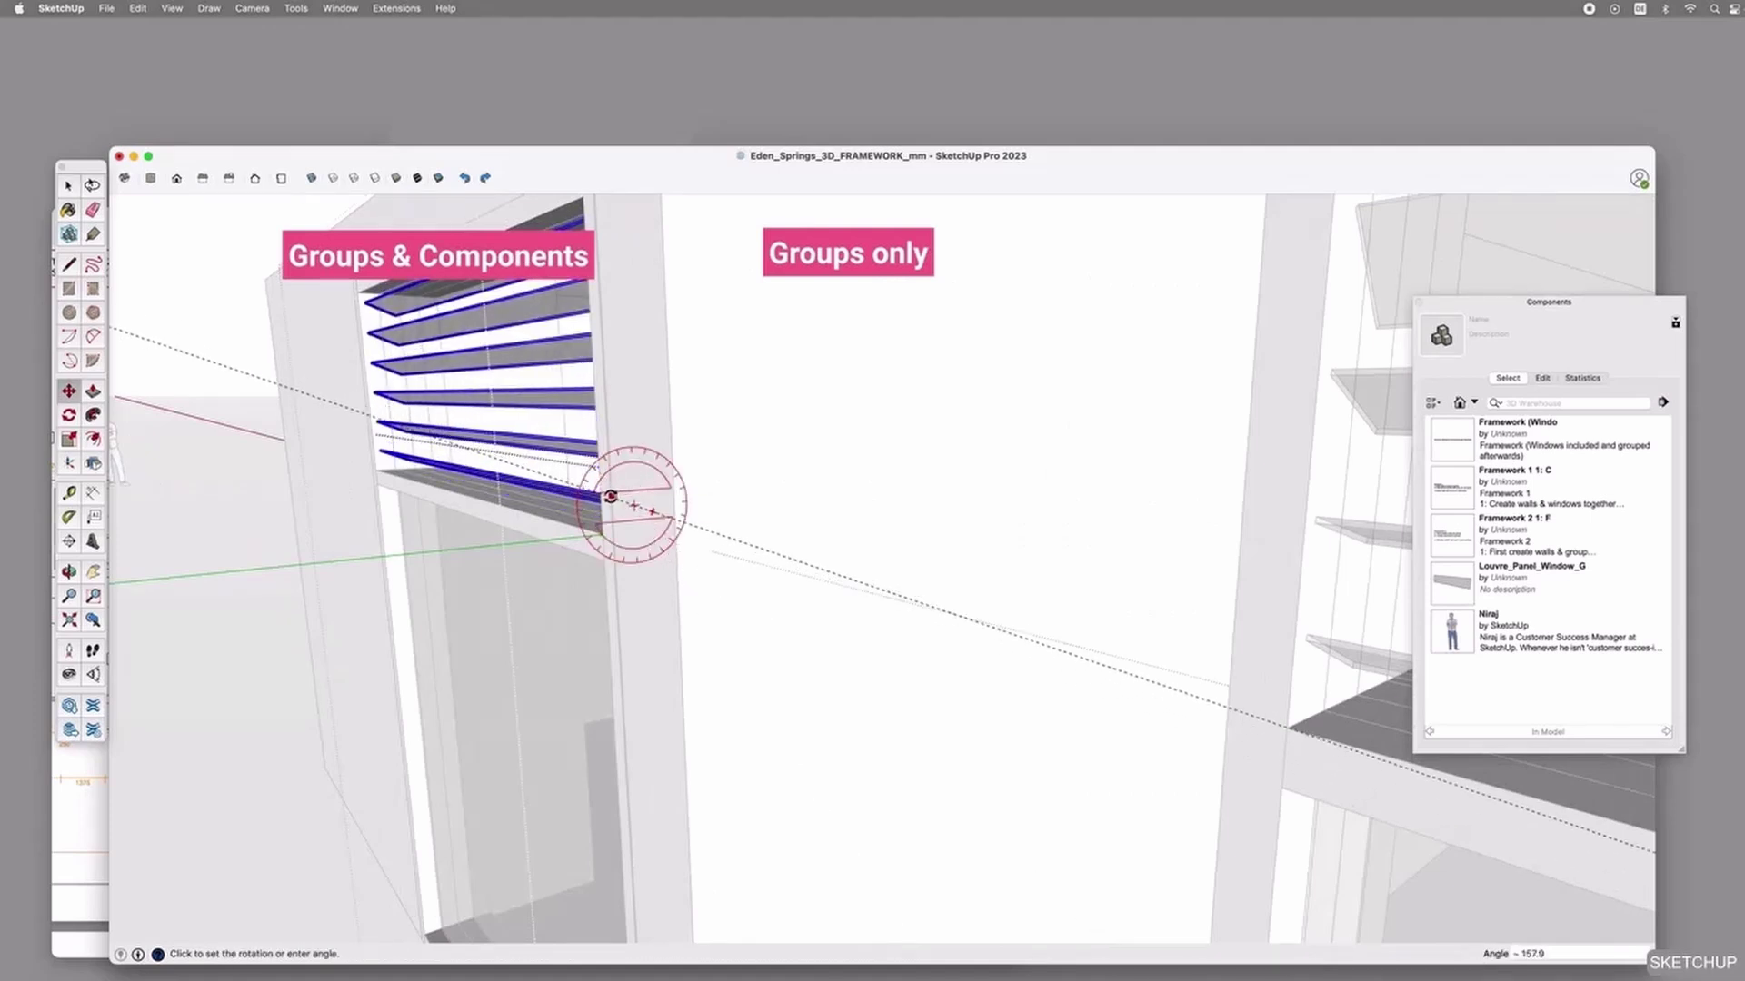
{"action": "left_click", "coordinate": [609, 498]}
{"action": "scroll", "coordinate": [603, 499], "scroll_direction": "down", "scroll_amount": 5}
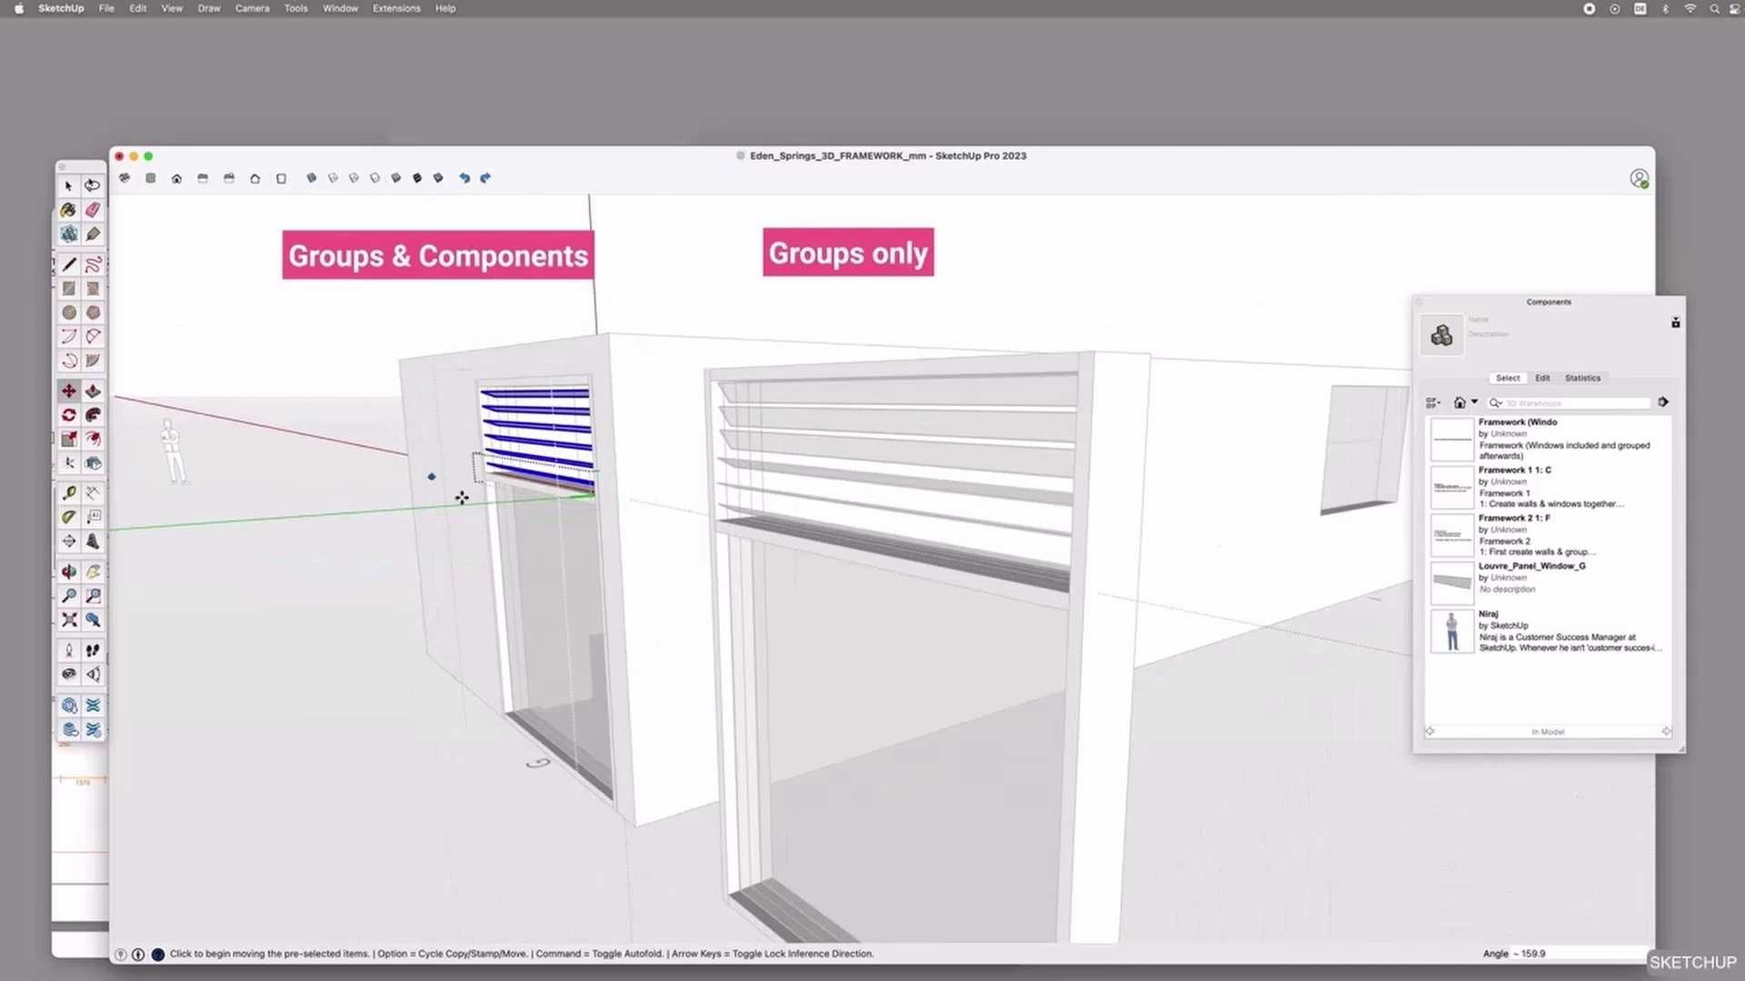
{"action": "key", "text": "space"}
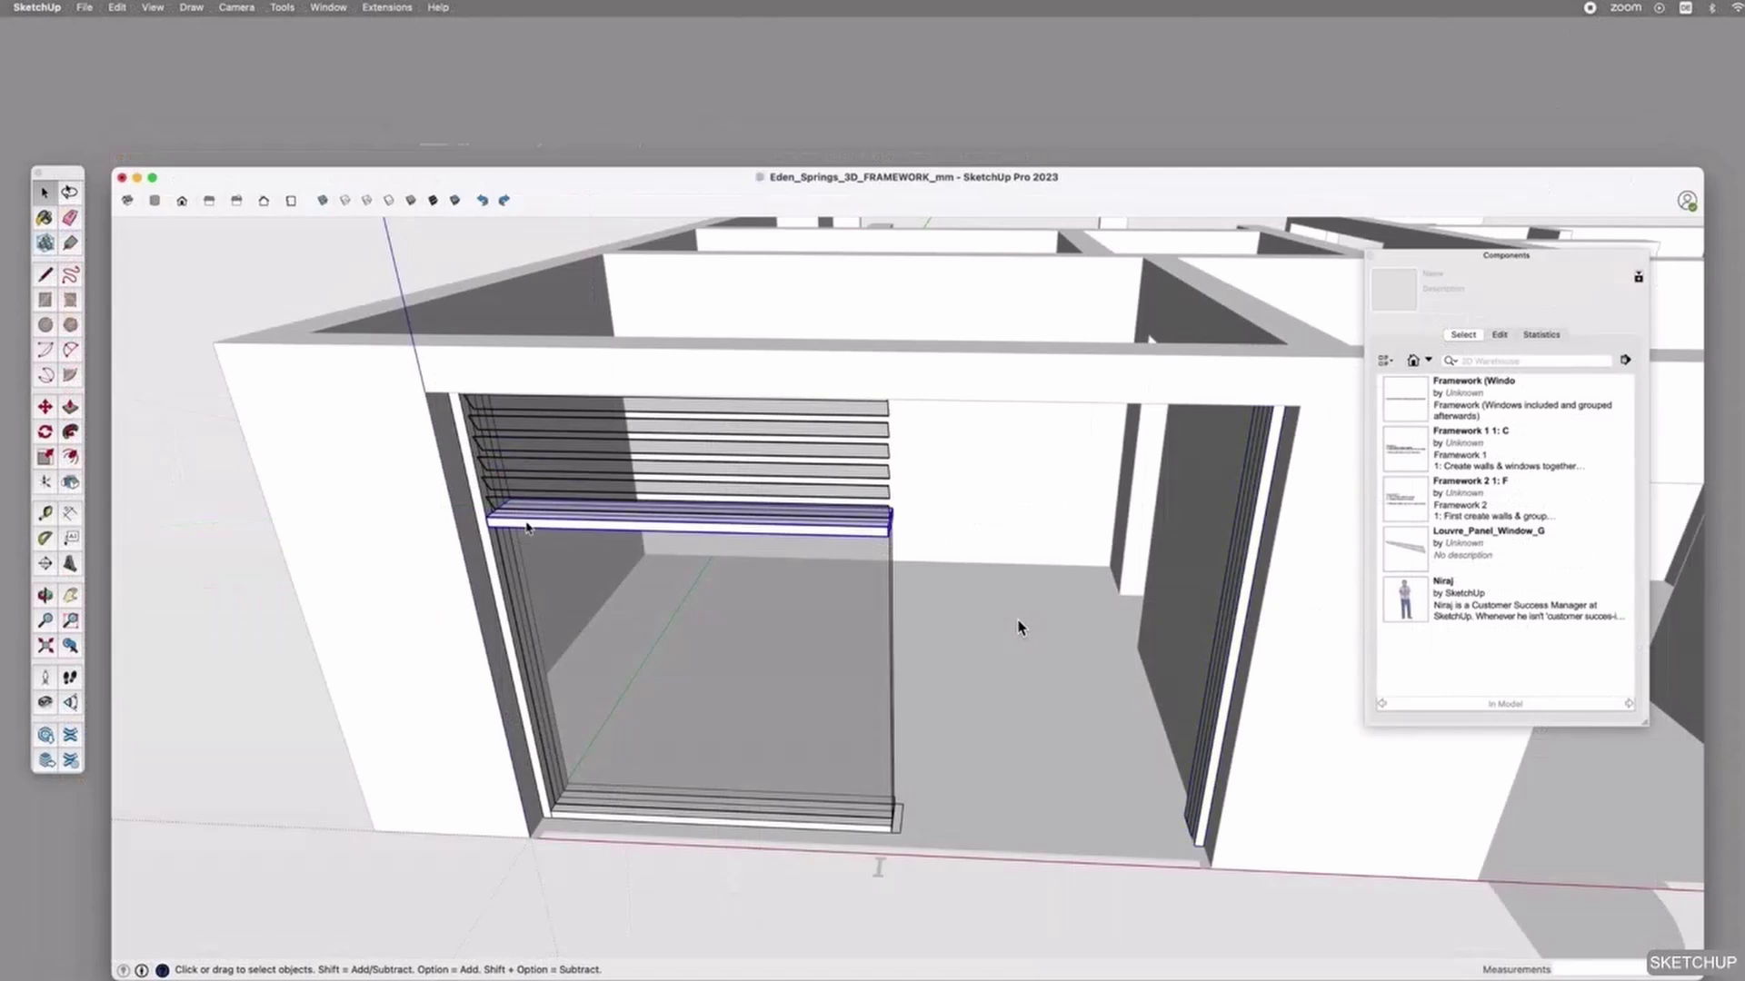
Delete window I's horizontal rail below the louvres and move the lower glass panels to the far jamb of the opening.
{"action": "key", "text": "Delete"}
{"action": "left_click", "coordinate": [893, 538]}
{"action": "left_click", "coordinate": [878, 528], "text": "shift"}
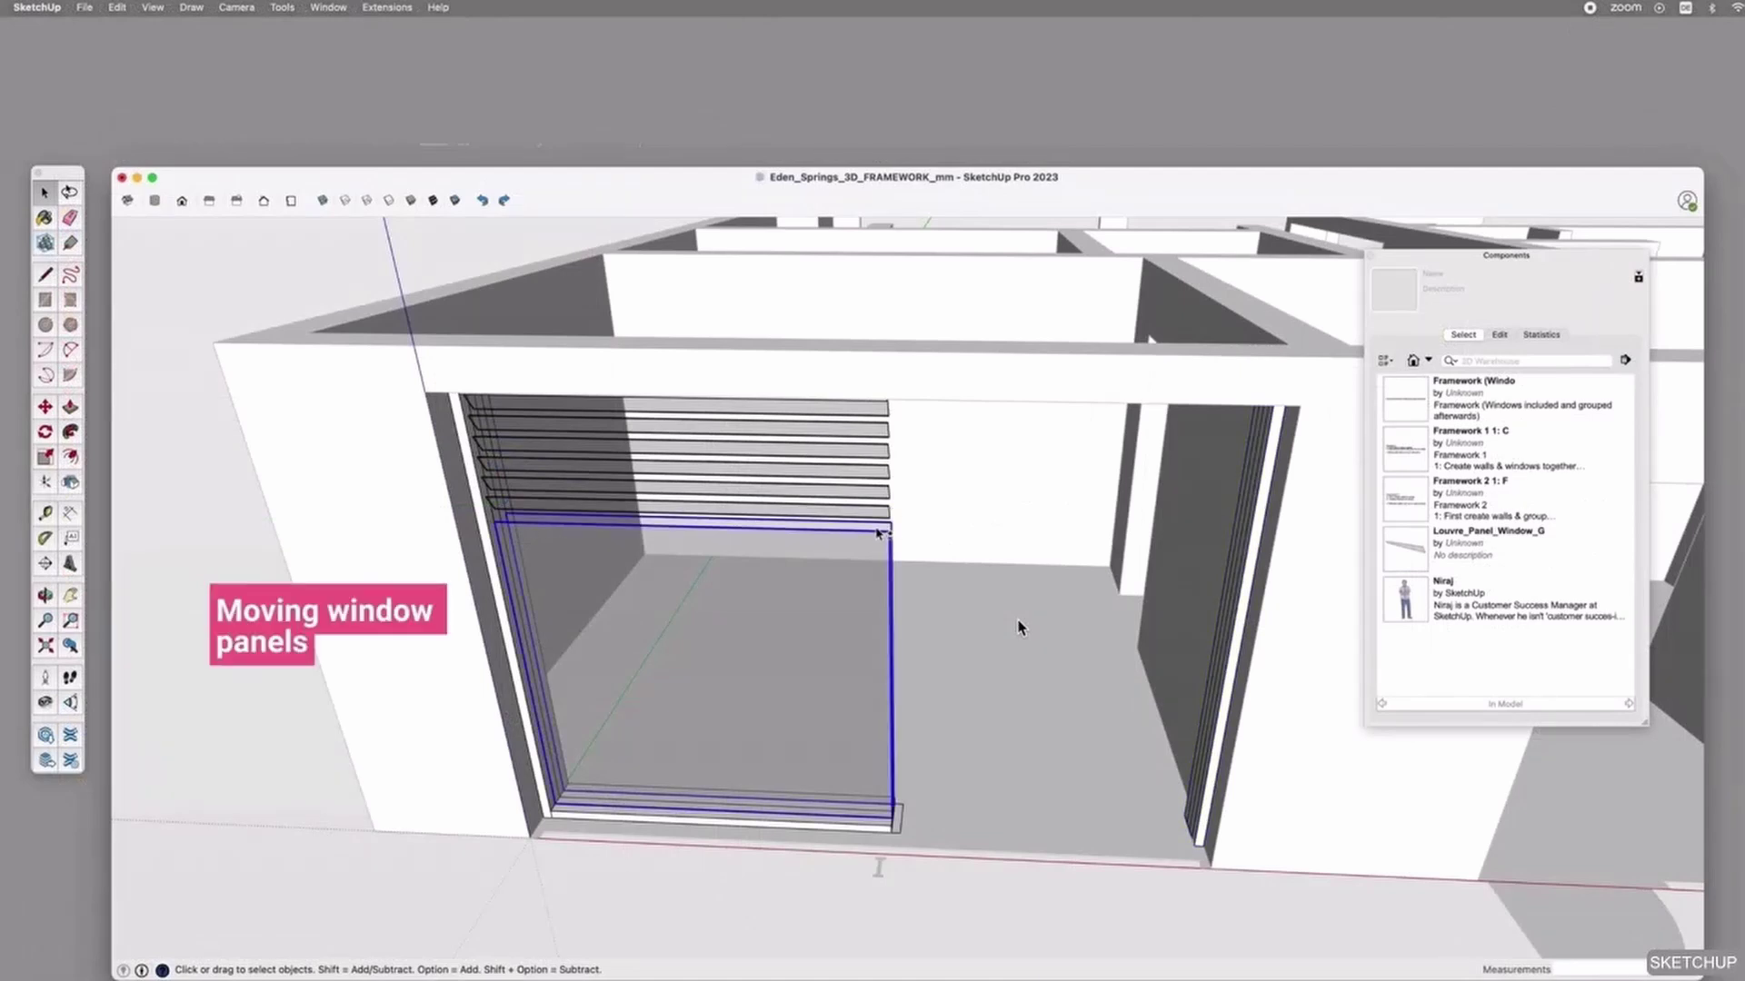
{"action": "key", "text": "m"}
{"action": "left_click", "coordinate": [891, 820]}
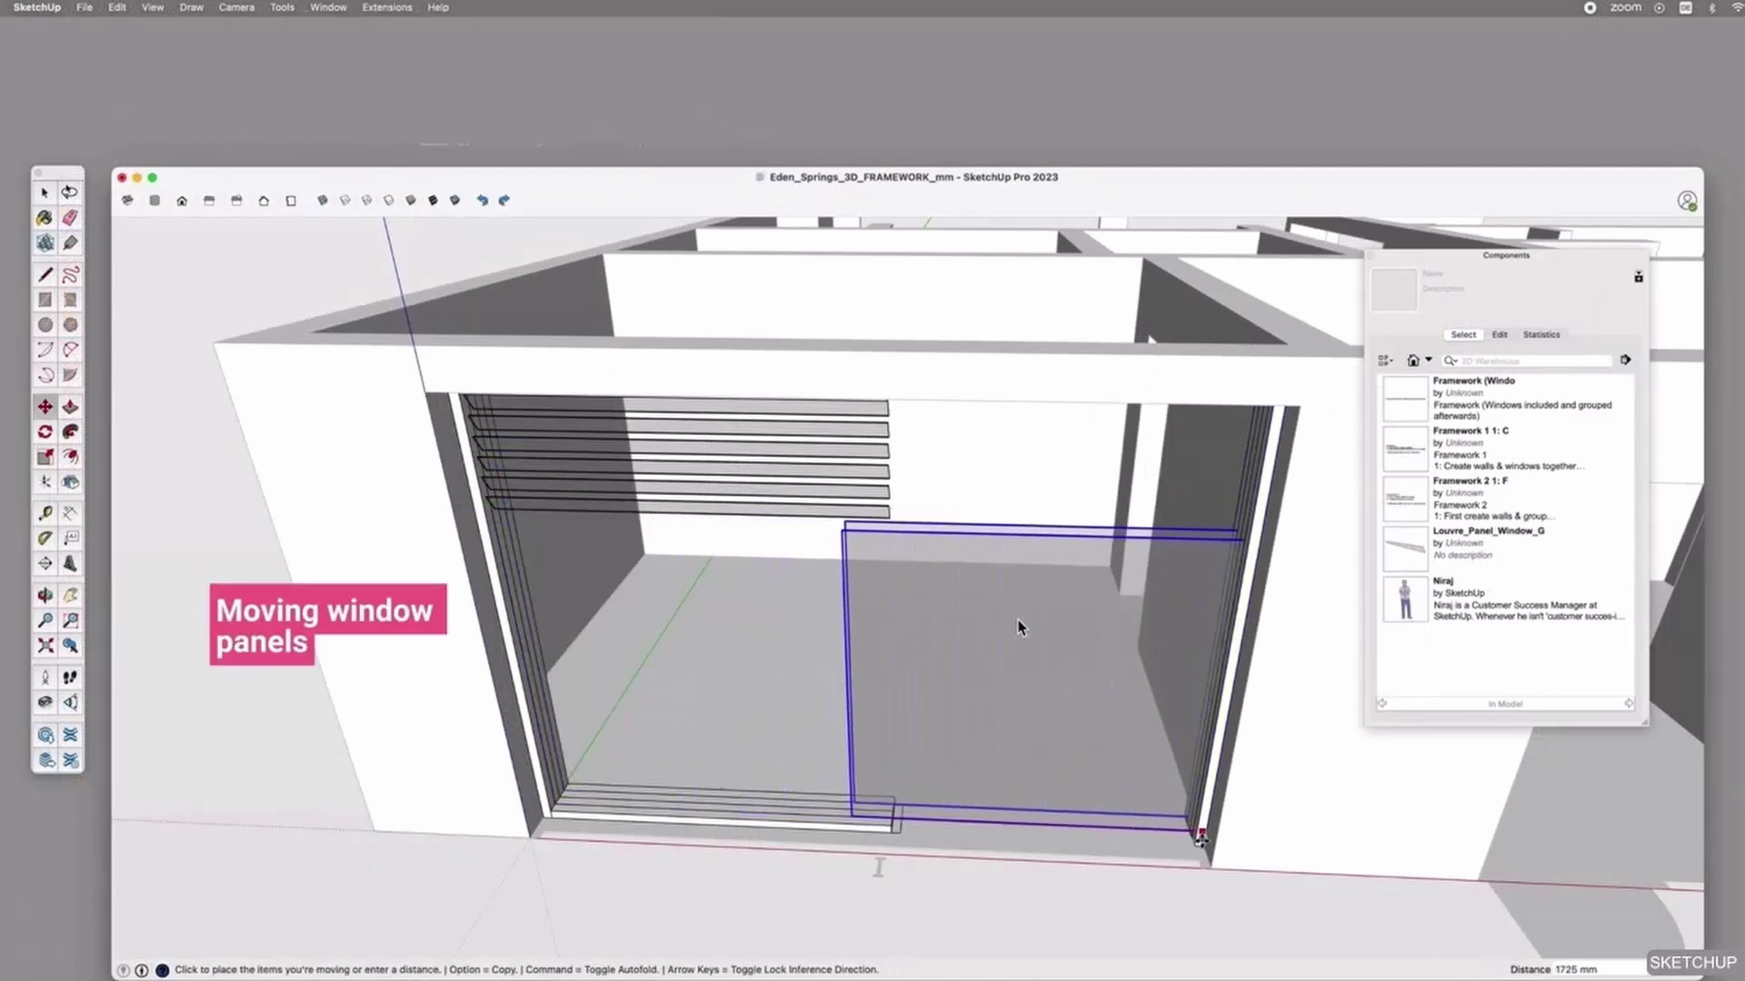
{"action": "left_click", "coordinate": [1198, 852]}
{"action": "key", "text": "space"}
Shorten window I's upper and lower frame members along the red axis with Scale to about 0.54.
{"action": "left_click", "coordinate": [769, 827]}
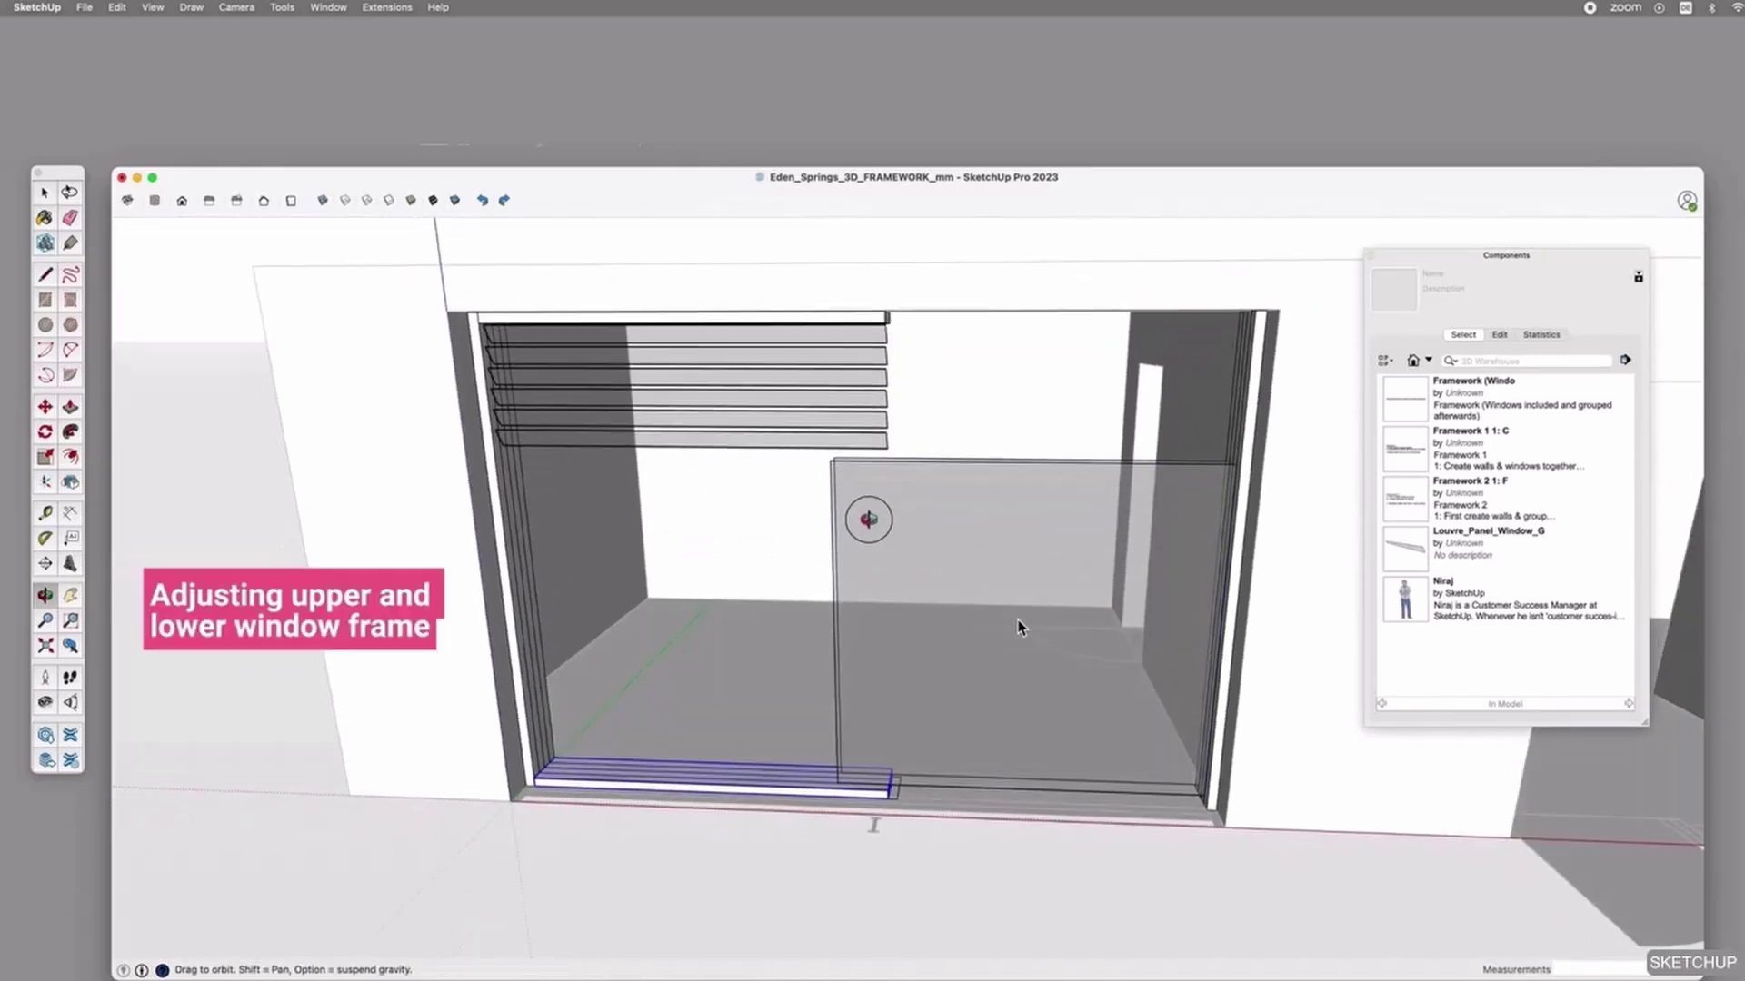
{"action": "left_click", "coordinate": [889, 570]}
{"action": "scroll", "coordinate": [745, 564], "scroll_direction": "up", "scroll_amount": 5}
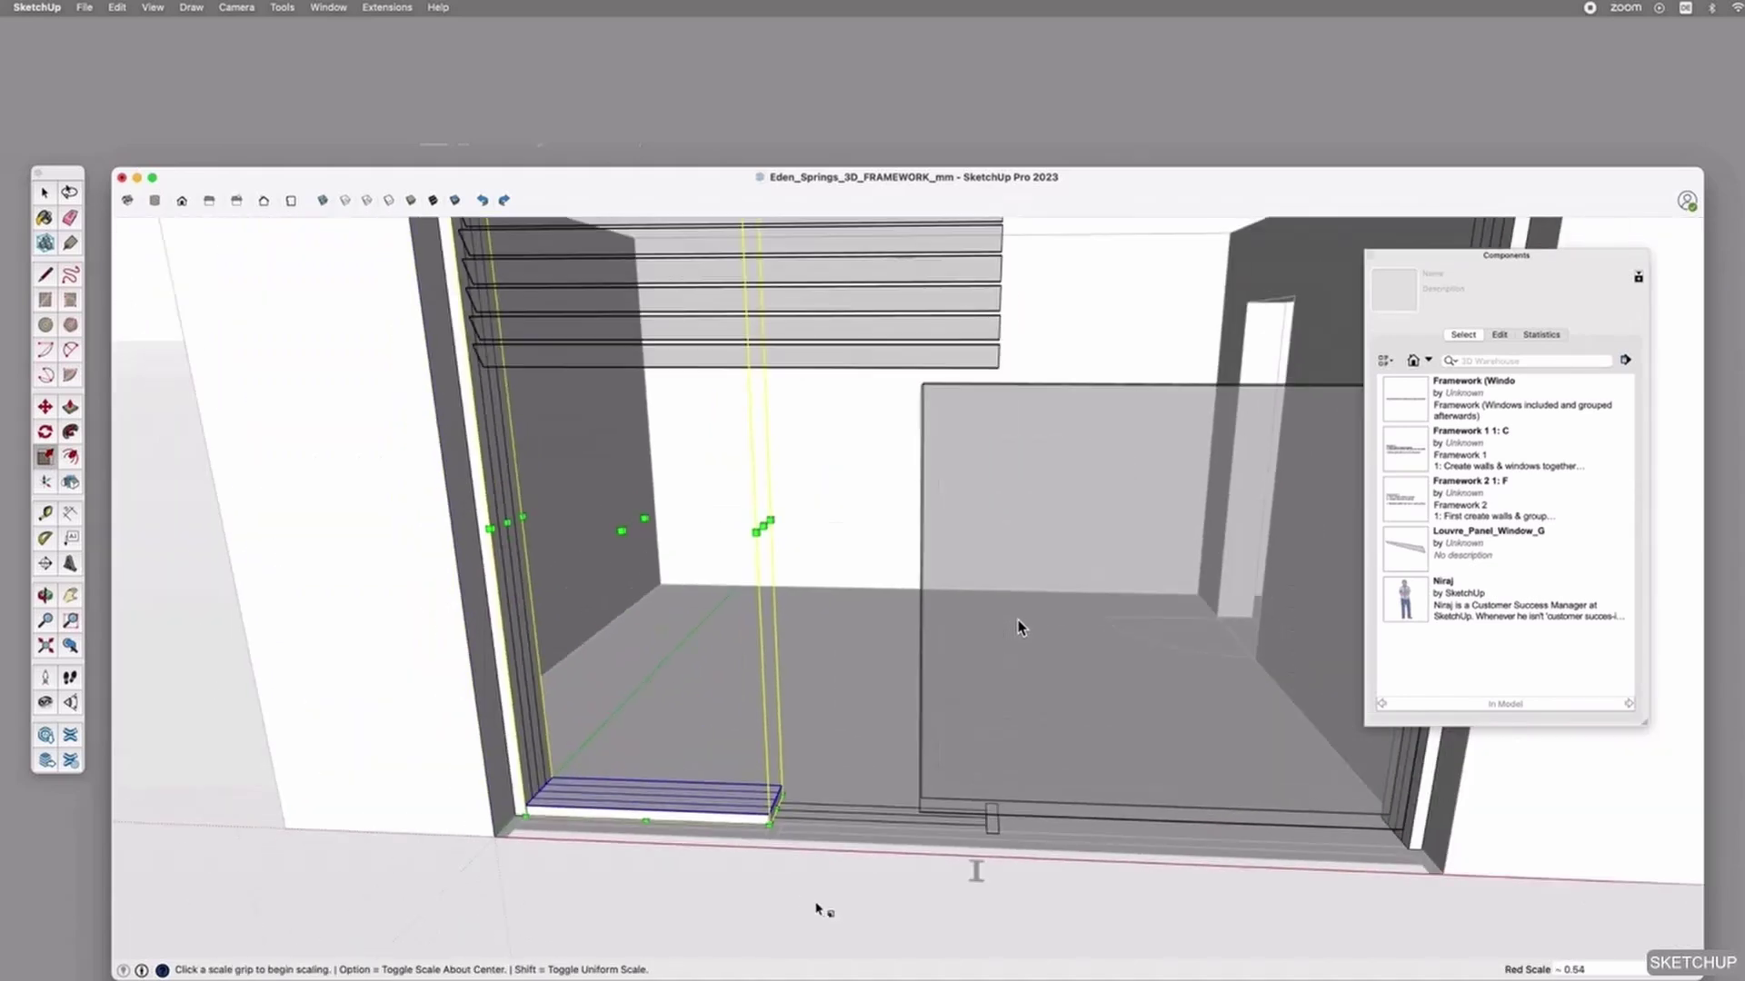
Copy window I's left frame upright to the end of the shortened bottom frame.
{"action": "key", "text": "m"}
{"action": "left_click", "coordinate": [518, 813]}
{"action": "key", "text": "alt"}
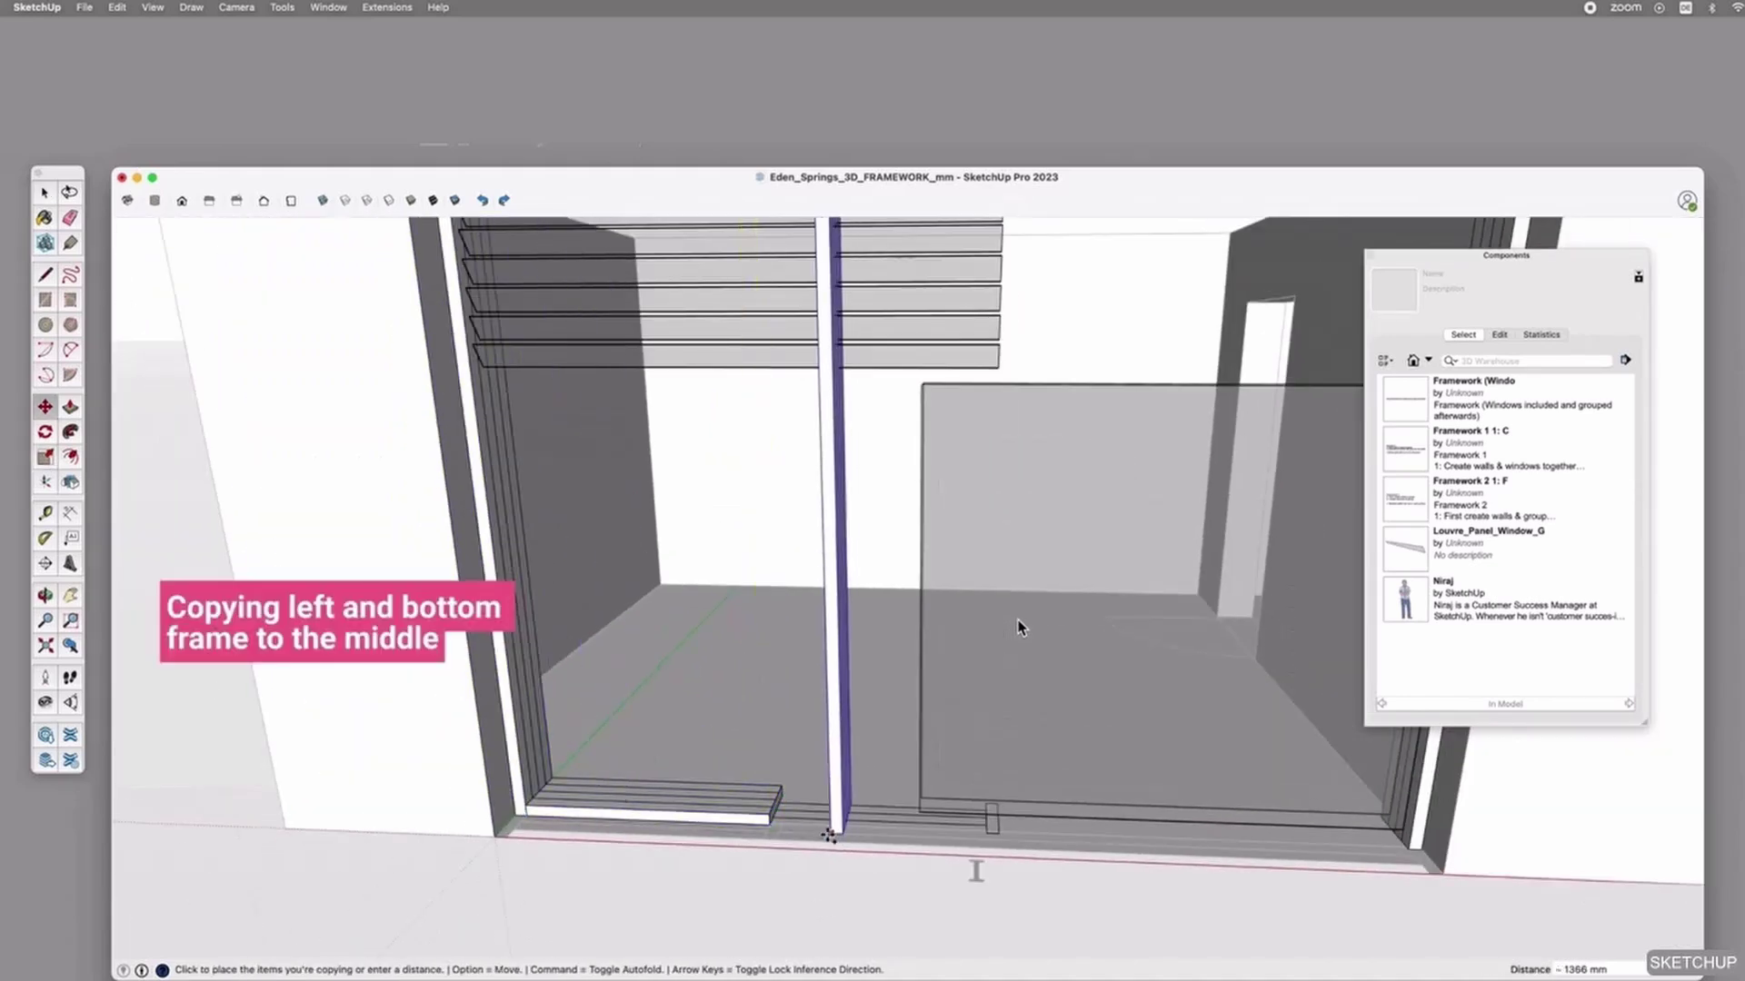
{"action": "left_click", "coordinate": [771, 825]}
{"action": "scroll", "coordinate": [879, 915], "scroll_direction": "down", "scroll_amount": 4}
Copy the bottom frame to the far side of the middle upright and scale the copy lengthwise to reach the far jamb.
{"action": "key", "text": "space"}
{"action": "left_click", "coordinate": [700, 878]}
{"action": "key", "text": "m"}
{"action": "left_click", "coordinate": [608, 875]}
{"action": "key", "text": "alt"}
{"action": "left_click", "coordinate": [799, 880]}
{"action": "key", "text": "s"}
{"action": "left_click_drag", "start_coordinate": [992, 885], "coordinate": [1270, 908]}
Start a copy of the stretched bottom frame from its corner beside the middle upright.
{"action": "key", "text": "m"}
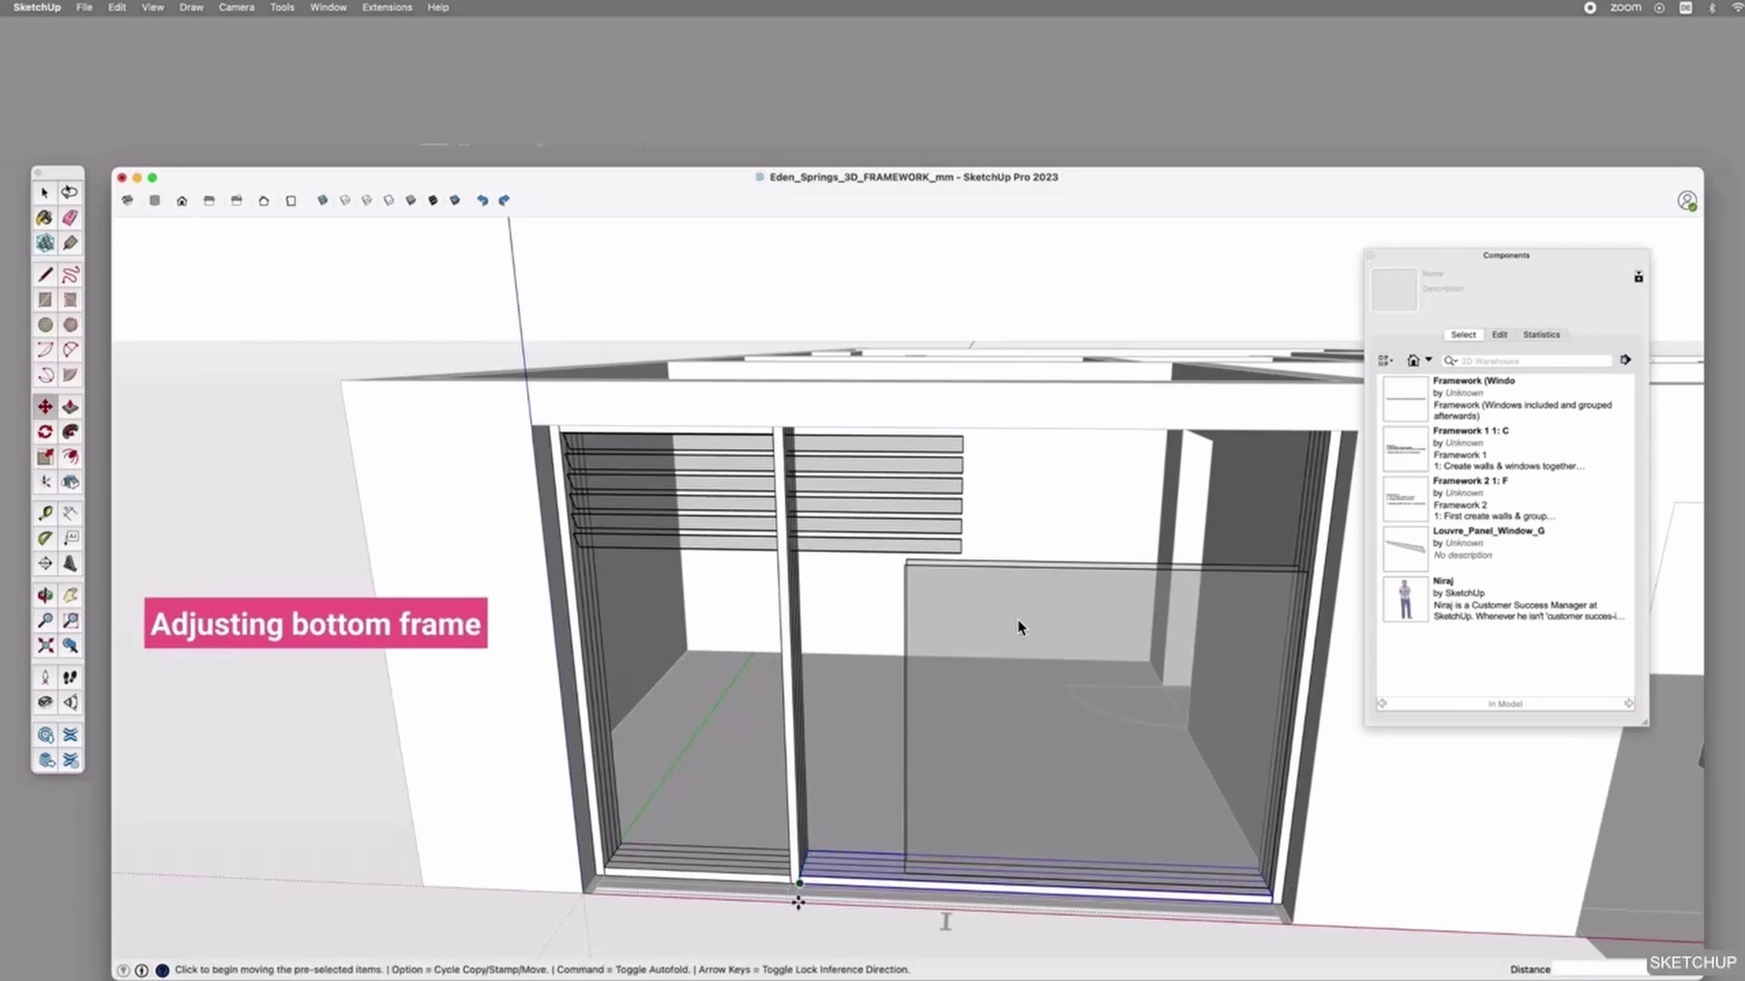
{"action": "key", "text": "alt"}
{"action": "left_click", "coordinate": [801, 878]}
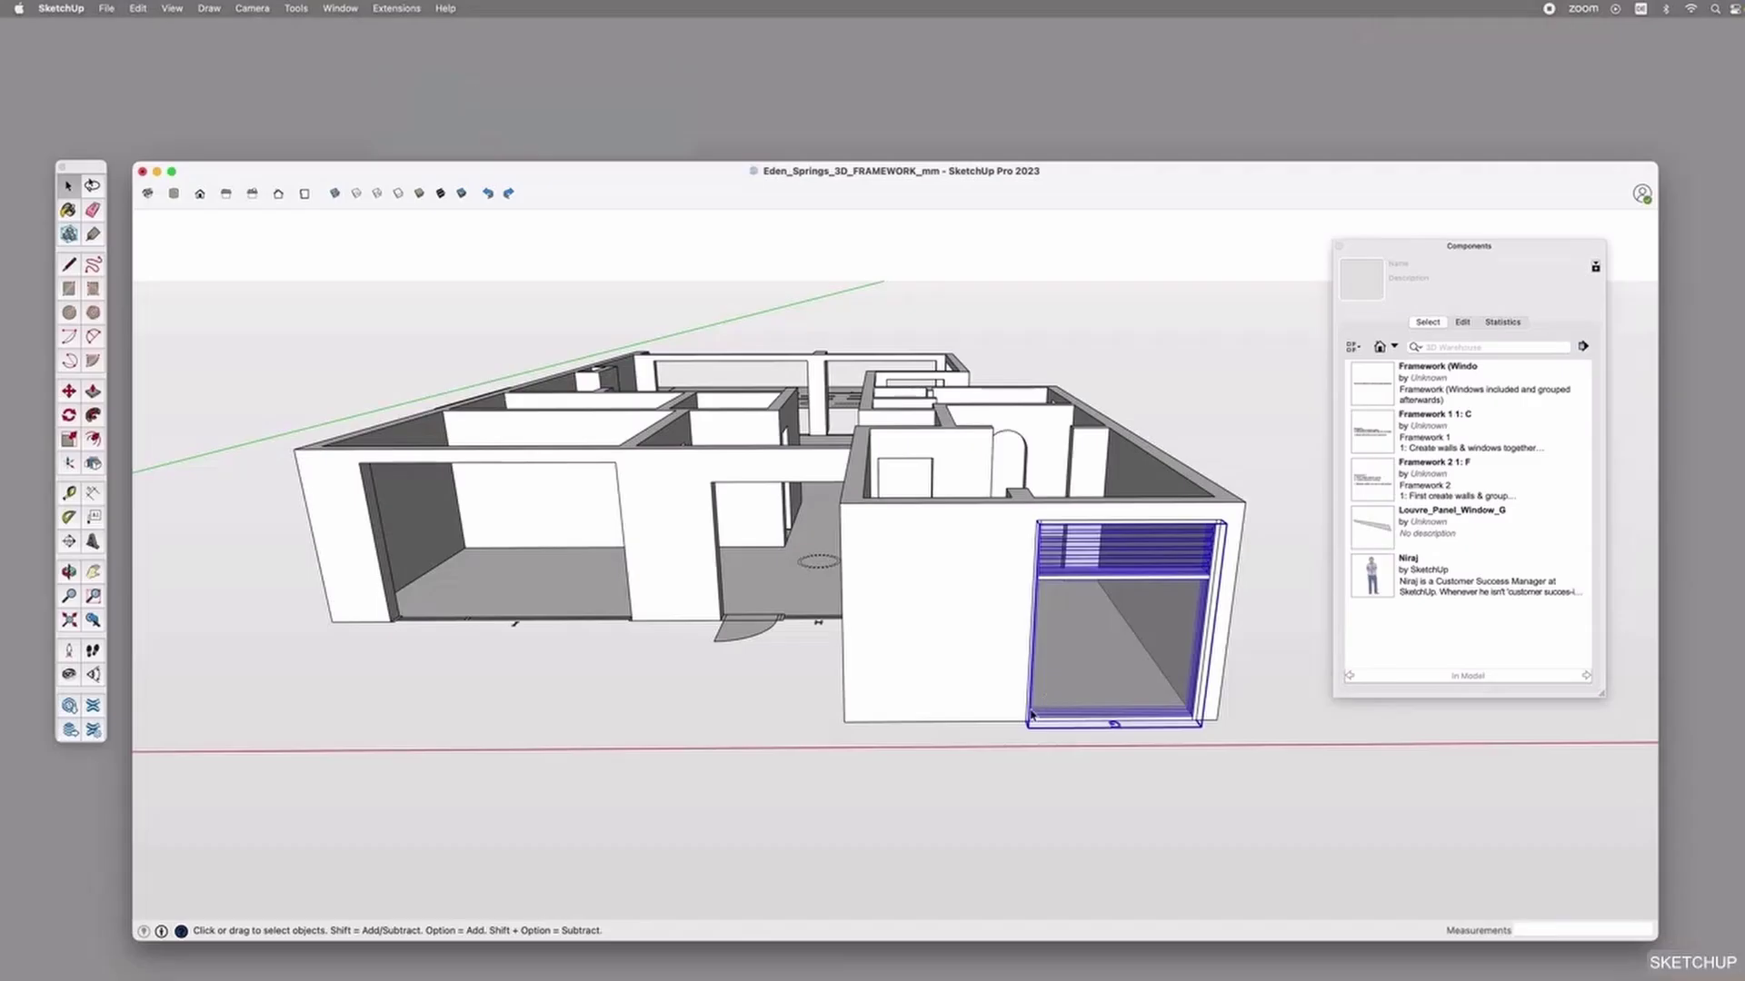
Copy window G from its bottom outer corner to the matching floor-level corner of the window I opening.
{"action": "left_click", "coordinate": [1114, 724]}
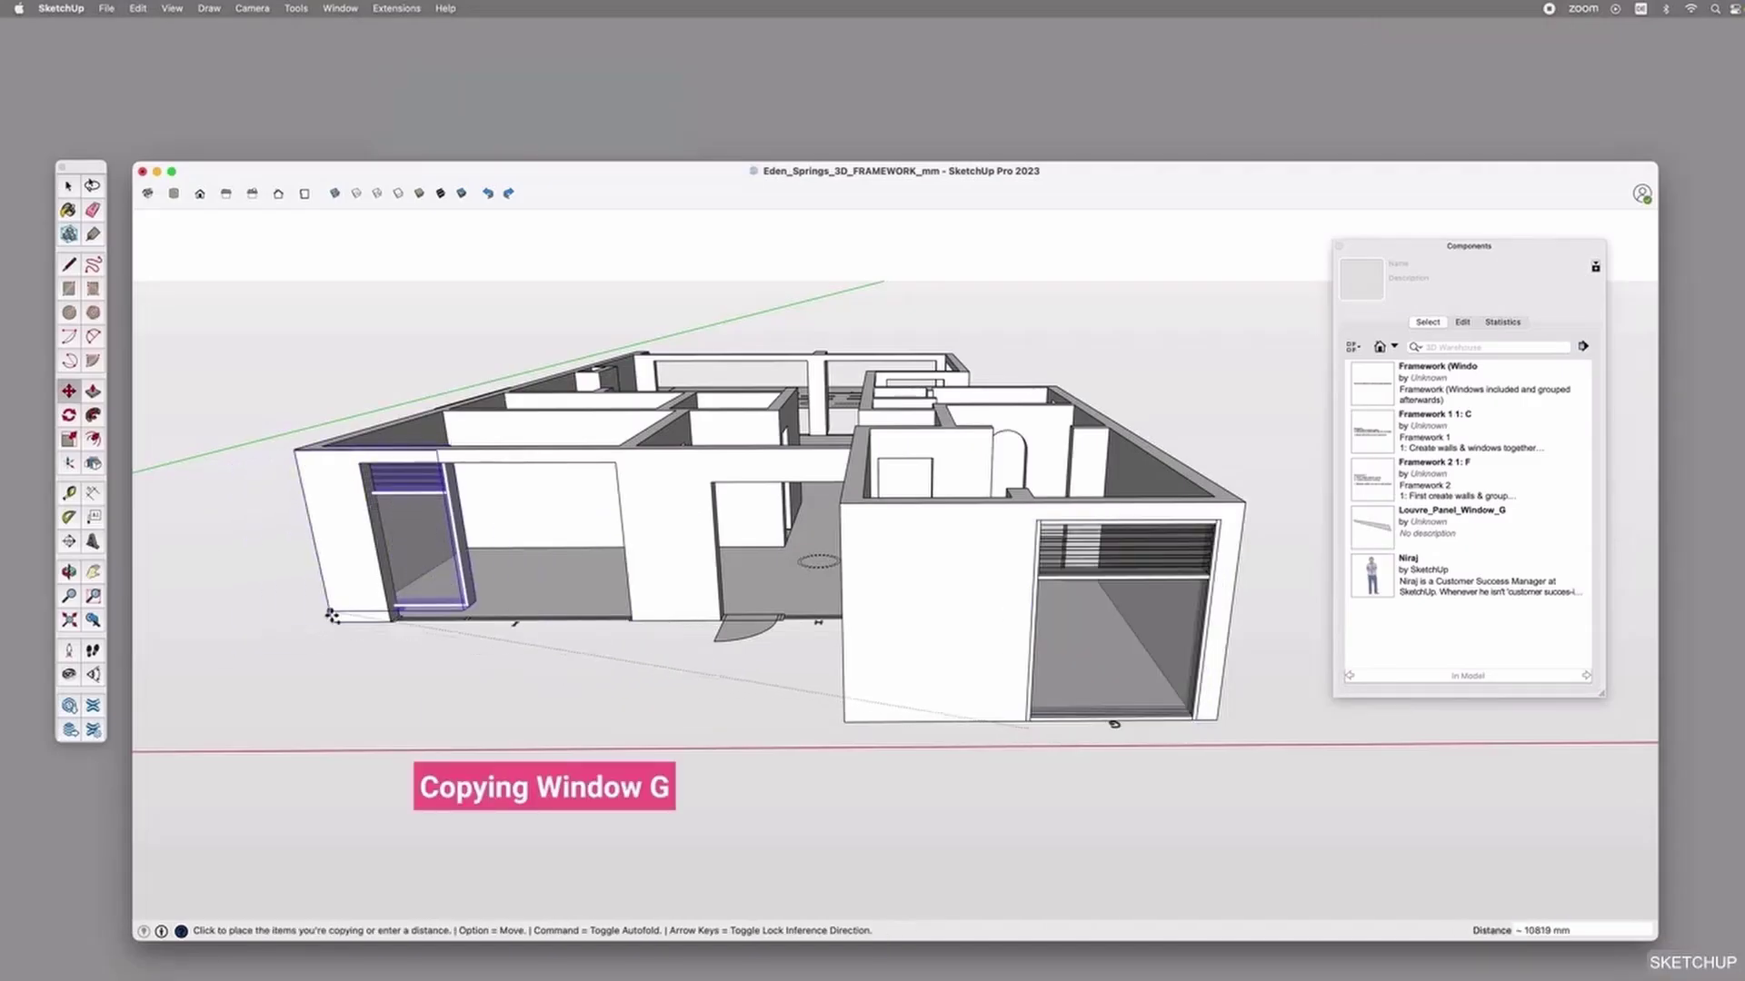
{"action": "scroll", "coordinate": [332, 616], "scroll_direction": "up", "scroll_amount": 8}
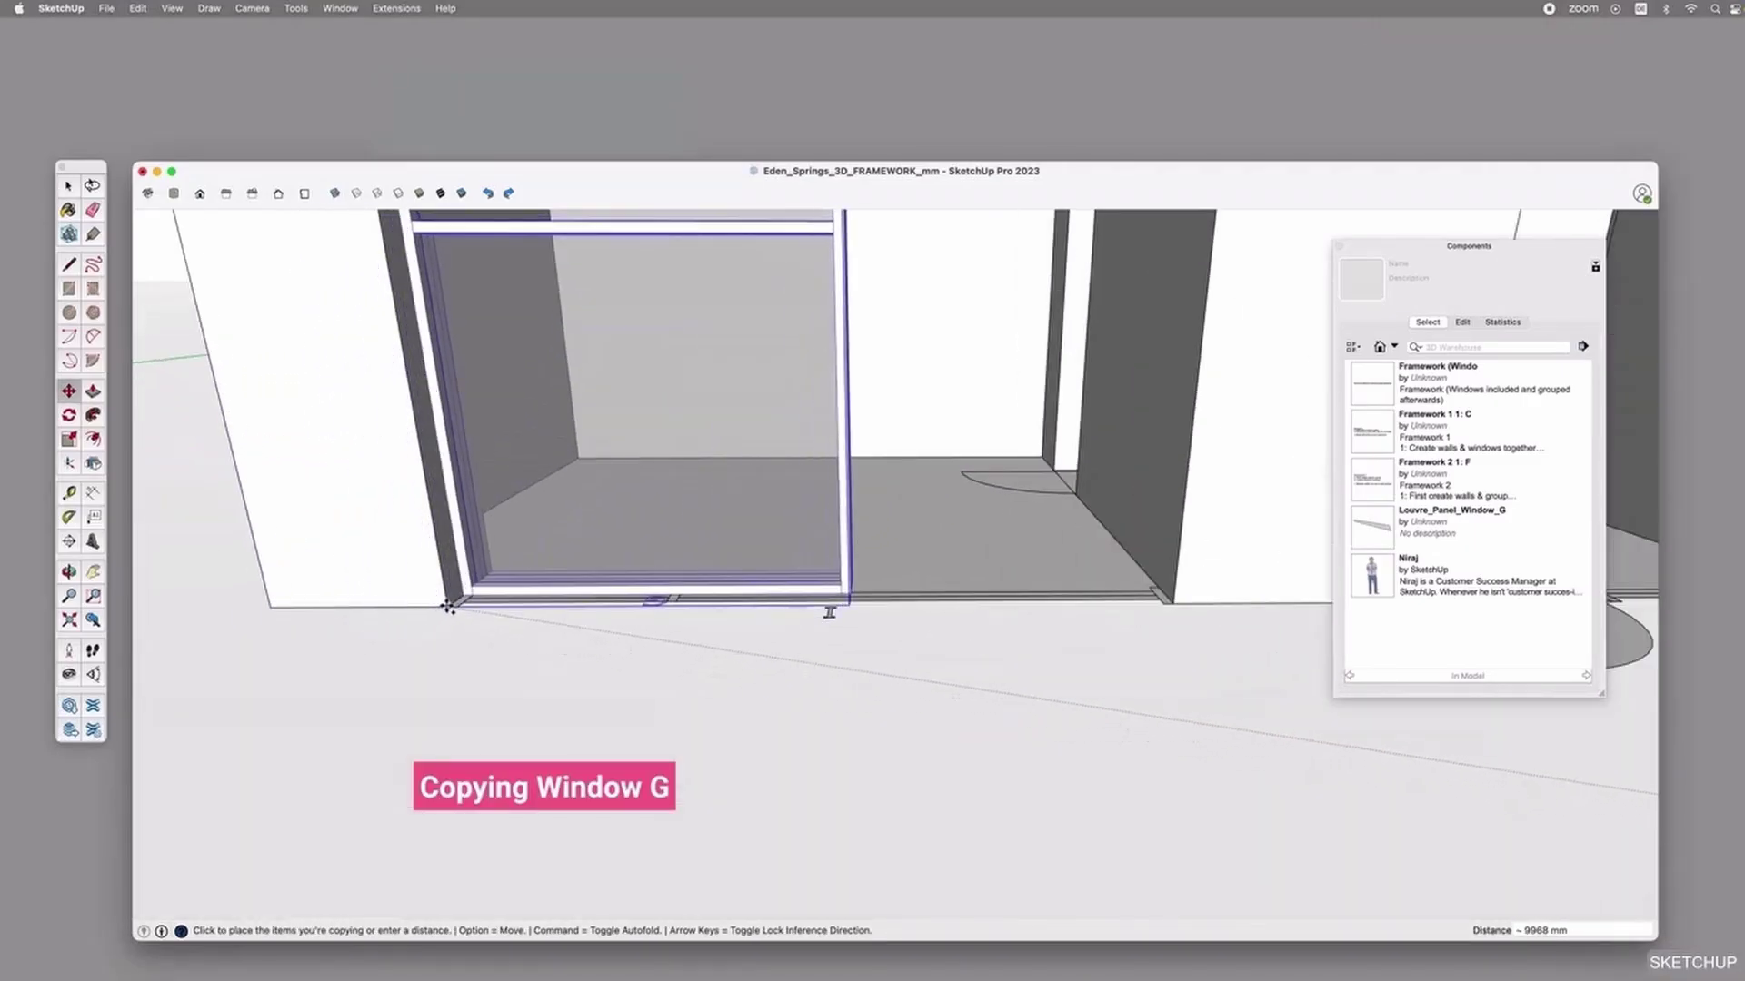
{"action": "left_click", "coordinate": [448, 607]}
{"action": "scroll", "coordinate": [736, 636], "scroll_direction": "down", "scroll_amount": 5}
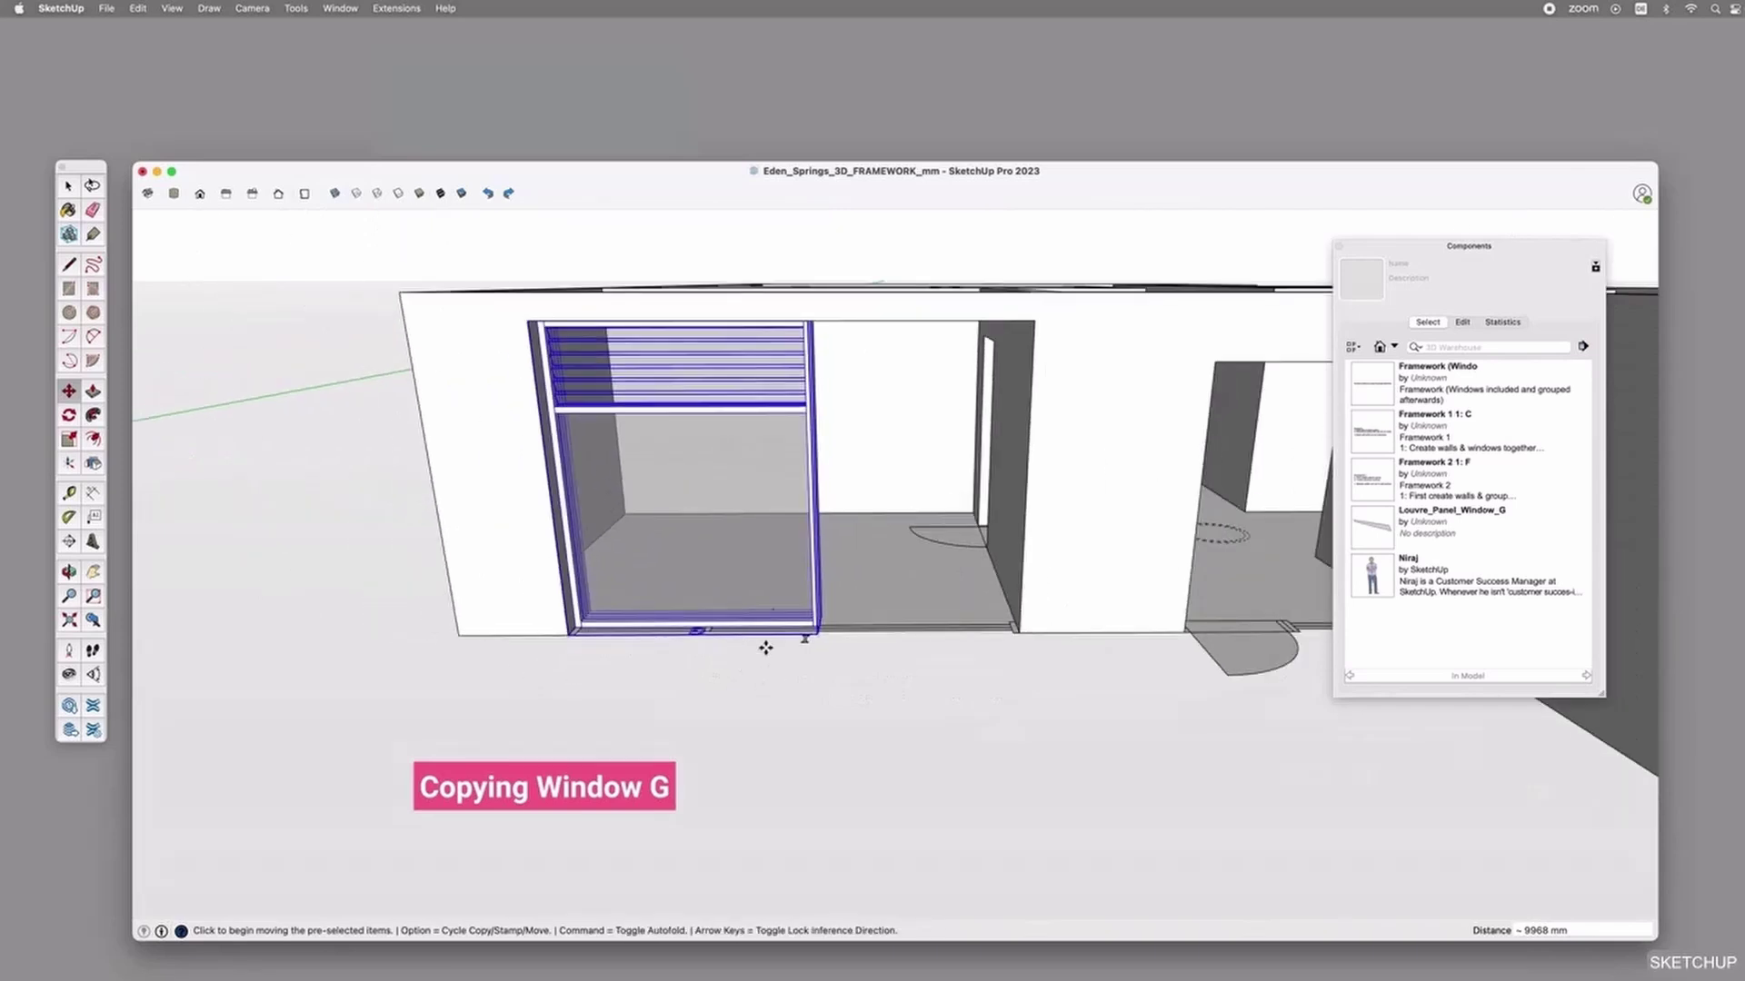
{"action": "scroll", "coordinate": [765, 647], "scroll_direction": "down", "scroll_amount": 3}
Open the copied window for editing and delete the G label at its base.
{"action": "scroll", "coordinate": [689, 732], "scroll_direction": "up", "scroll_amount": 10}
{"action": "key", "text": "space"}
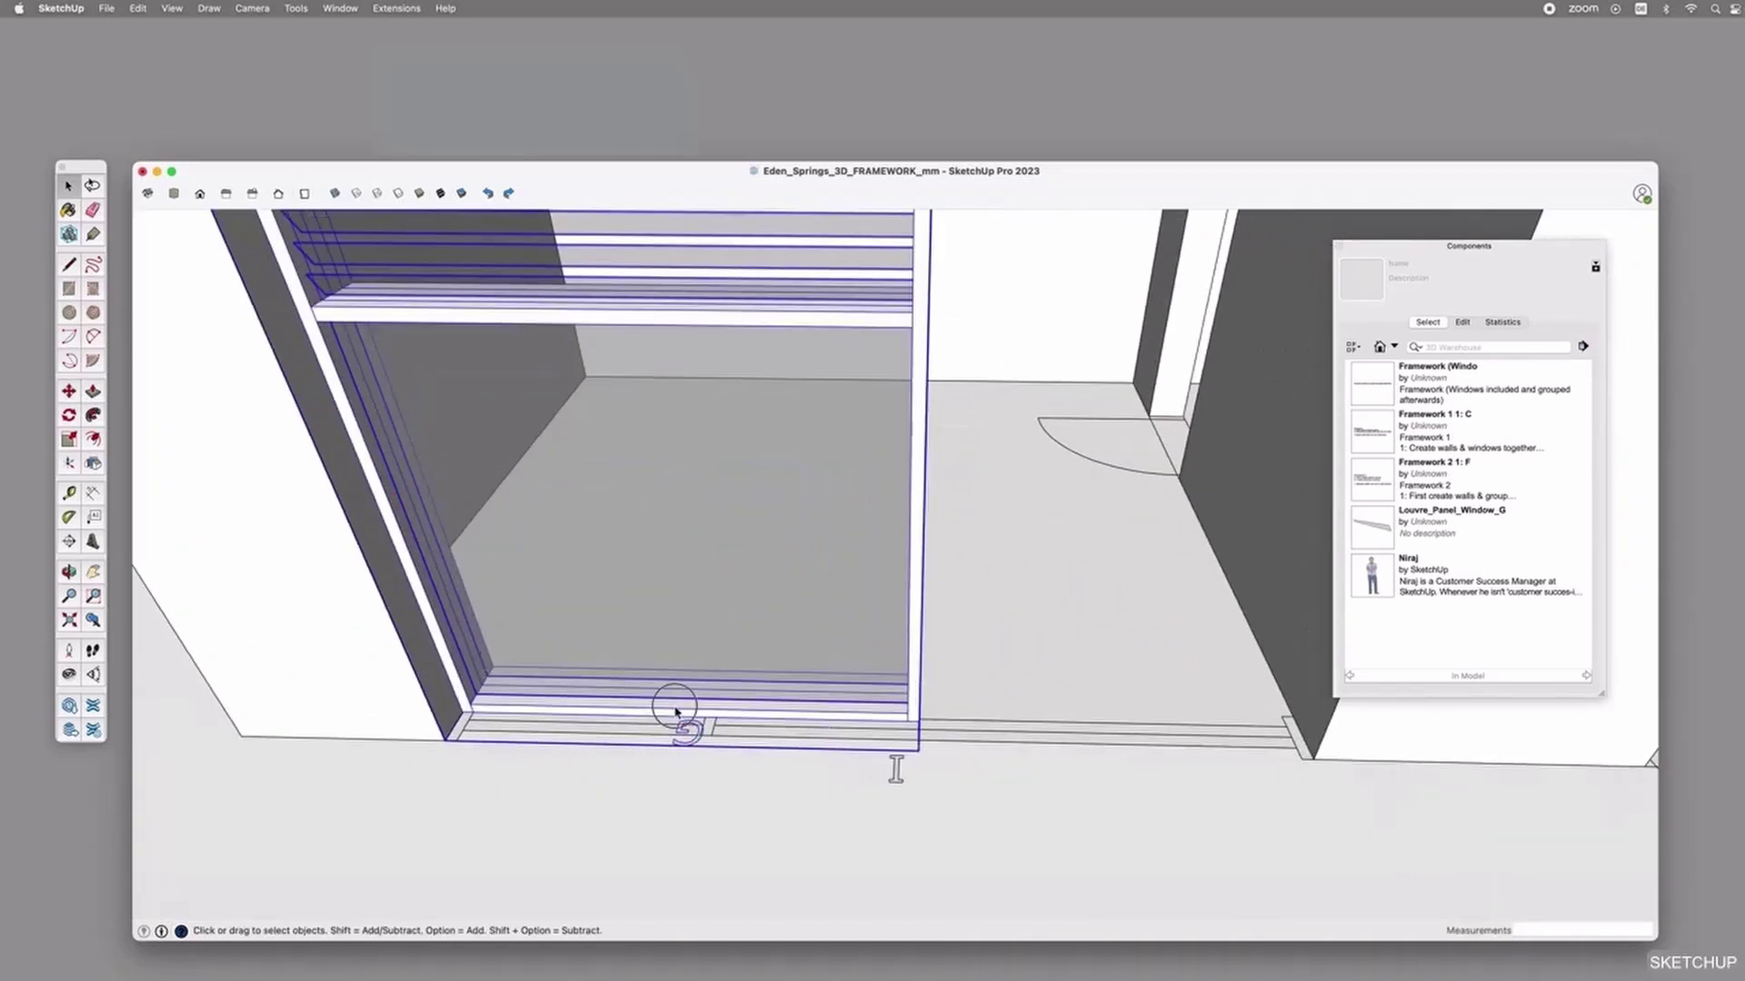
{"action": "double_click", "coordinate": [675, 708]}
{"action": "left_click", "coordinate": [685, 737]}
{"action": "key", "text": "Delete"}
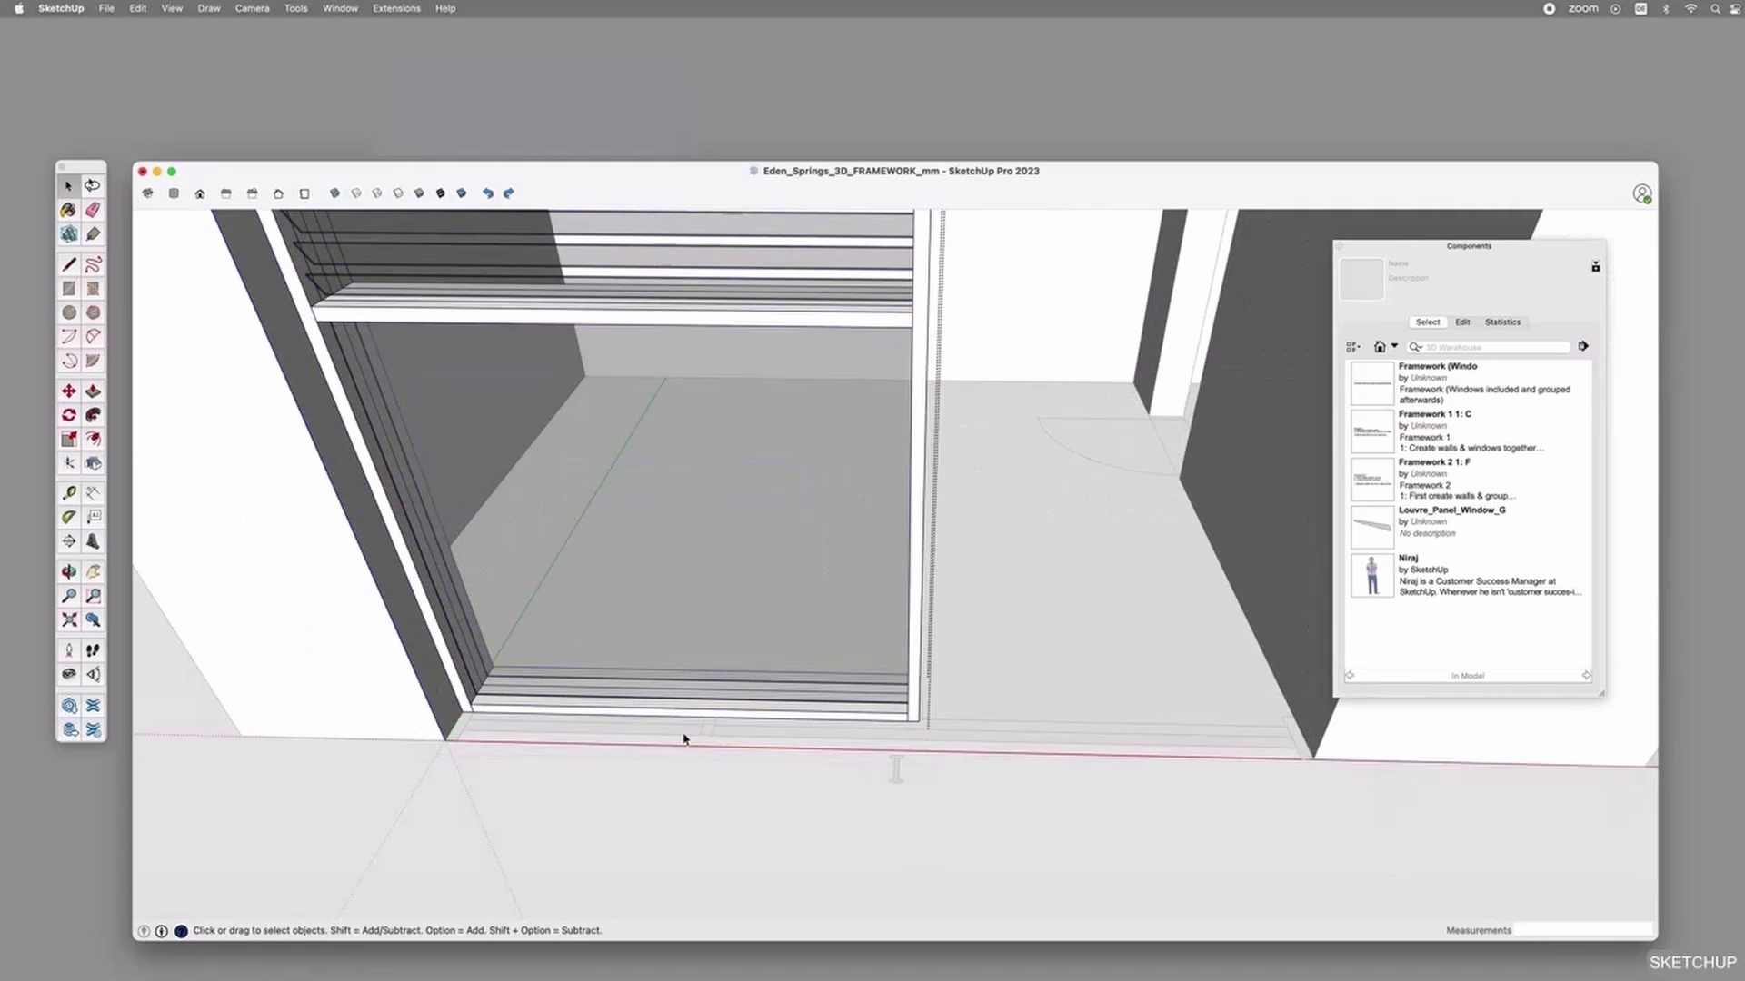
Move the copied window's free outer upright 1675 mm along the red axis to the far jamb of opening I.
{"action": "middle_click_drag", "start_coordinate": [773, 815], "coordinate": [869, 772]}
{"action": "key", "text": "m"}
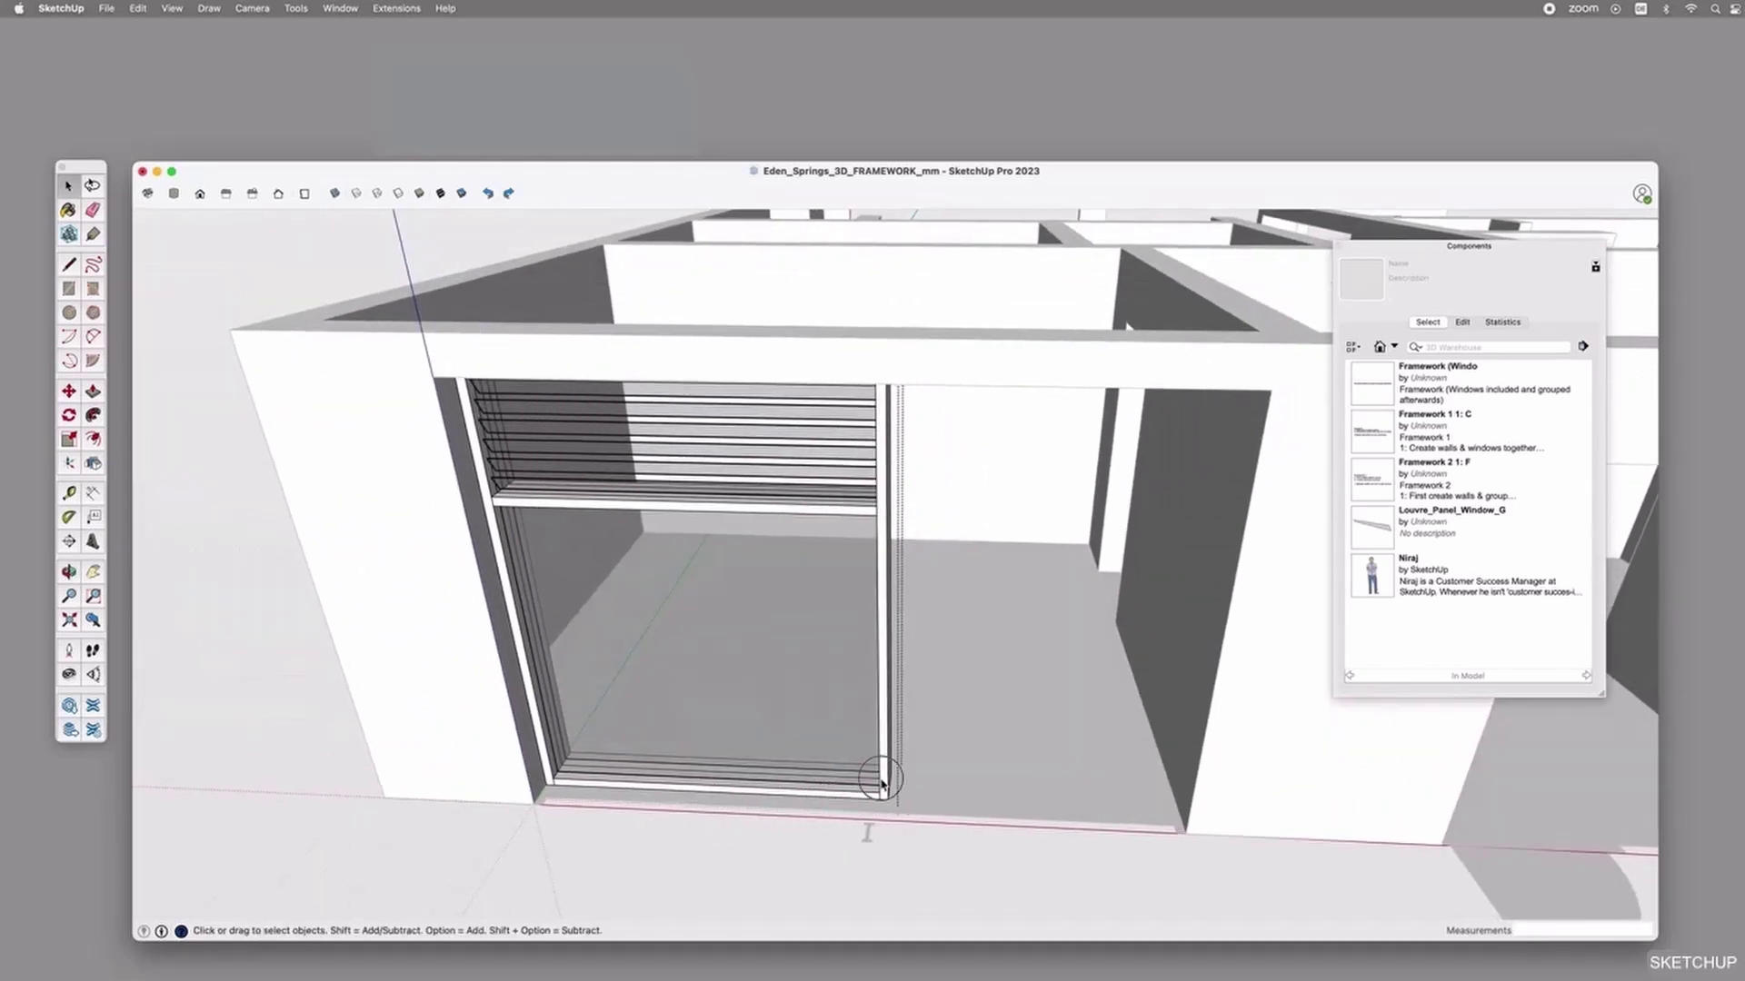
{"action": "left_click", "coordinate": [890, 798]}
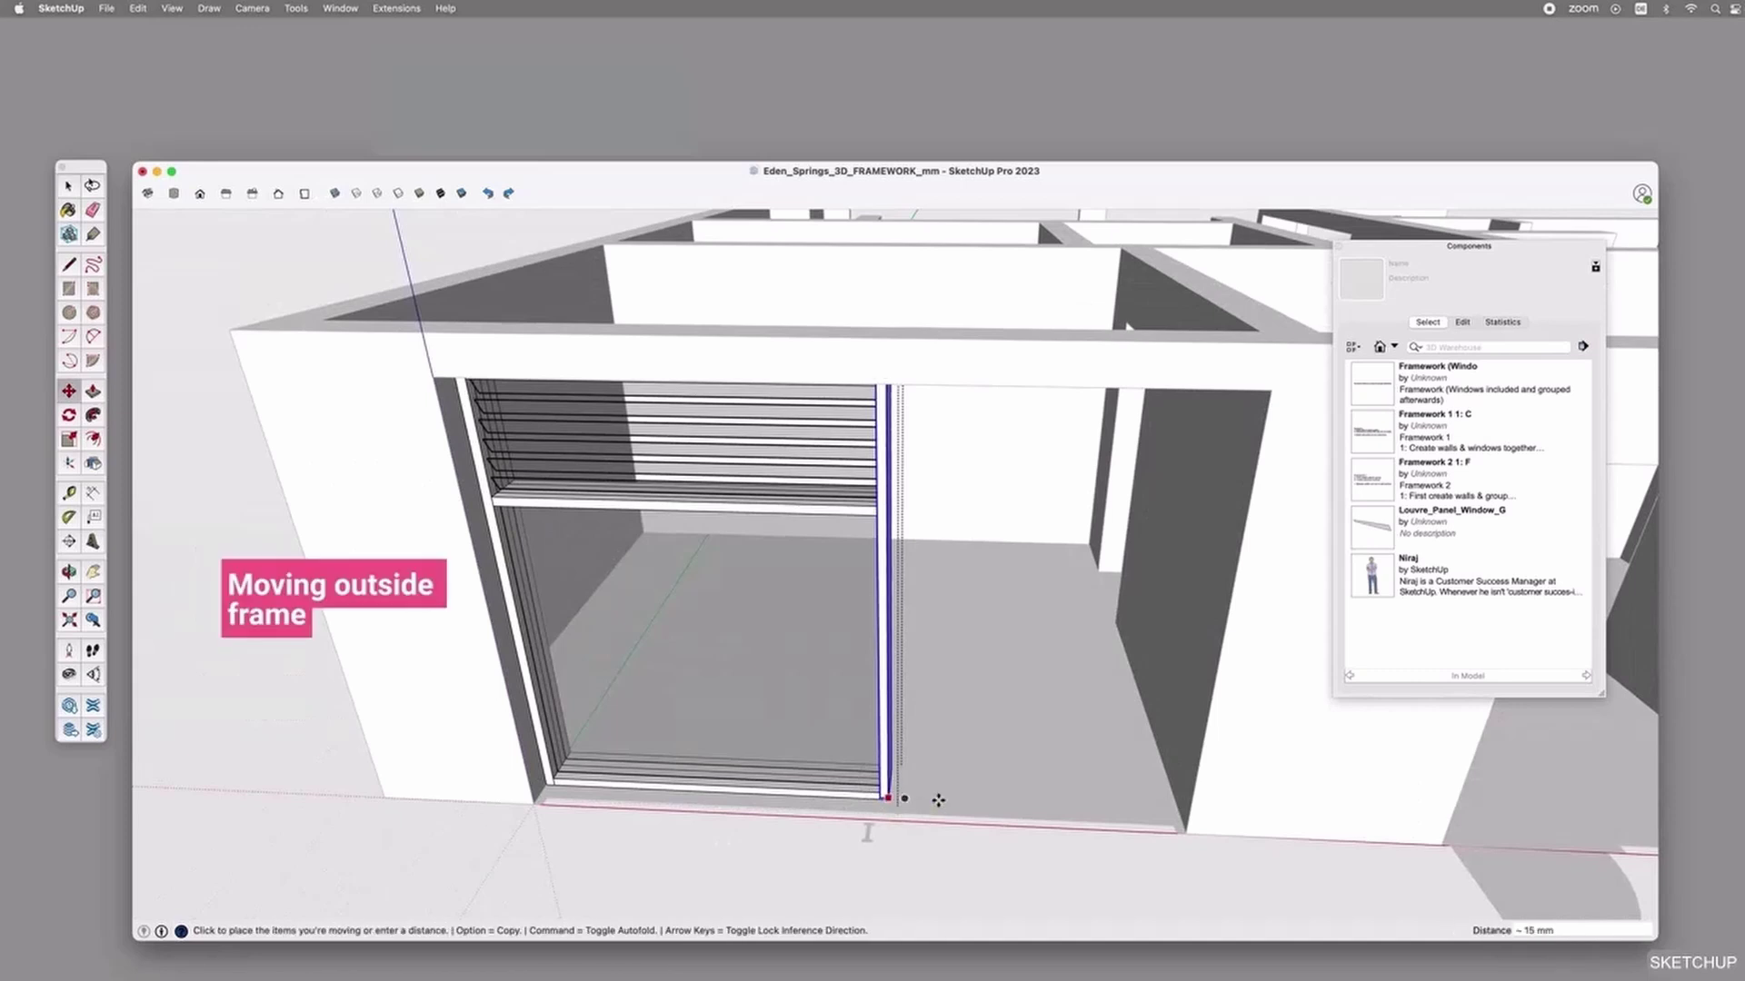
{"action": "left_click", "coordinate": [1187, 824]}
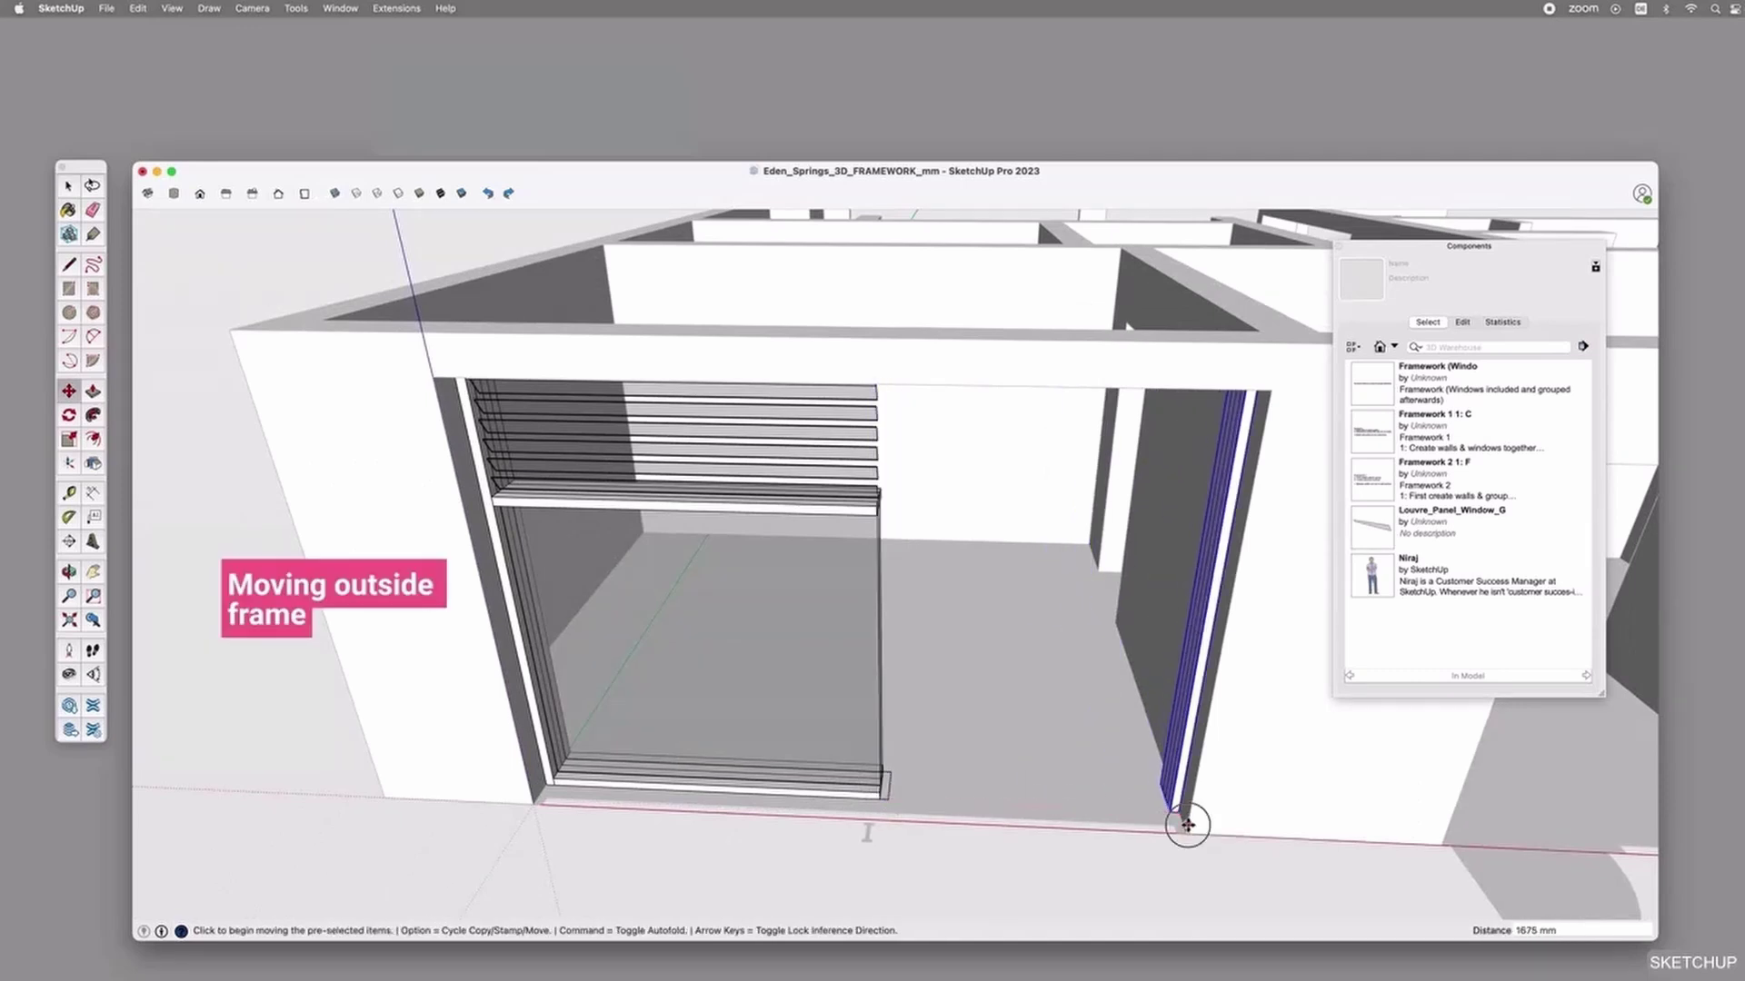
Delete the horizontal frame rail between the louvres and the lower glass pane in the copied window.
{"action": "key", "text": "space"}
{"action": "left_click", "coordinate": [532, 507]}
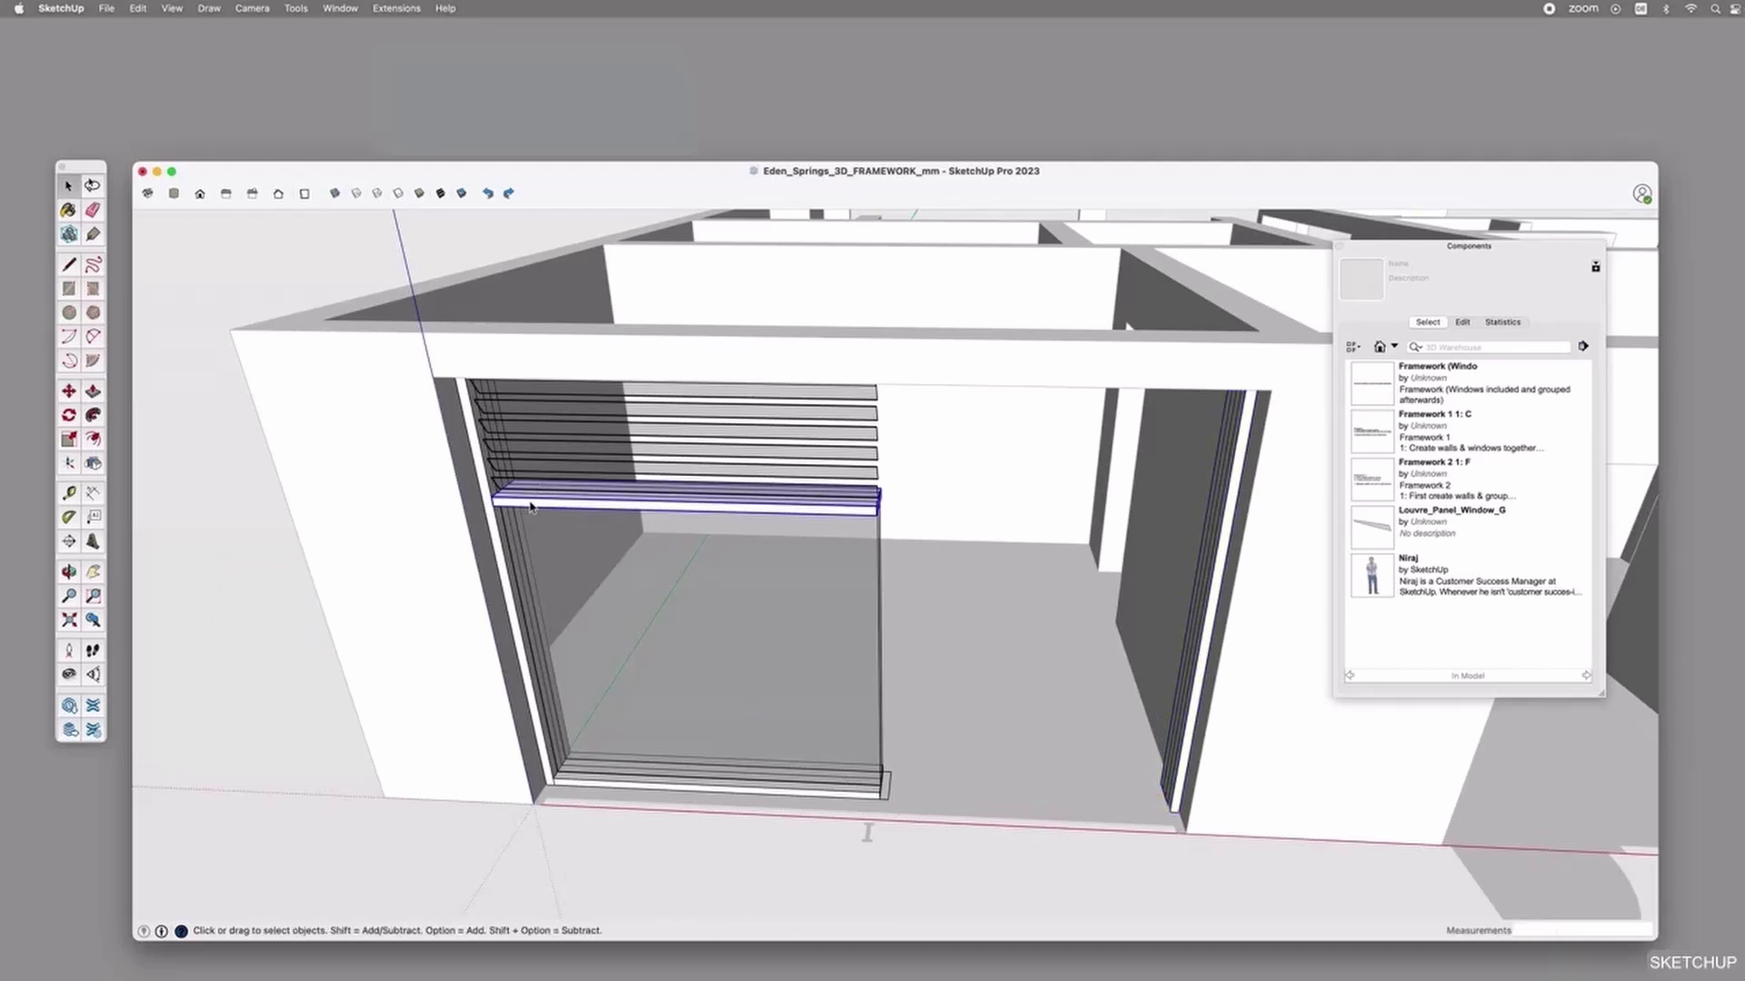
{"action": "key", "text": "Delete"}
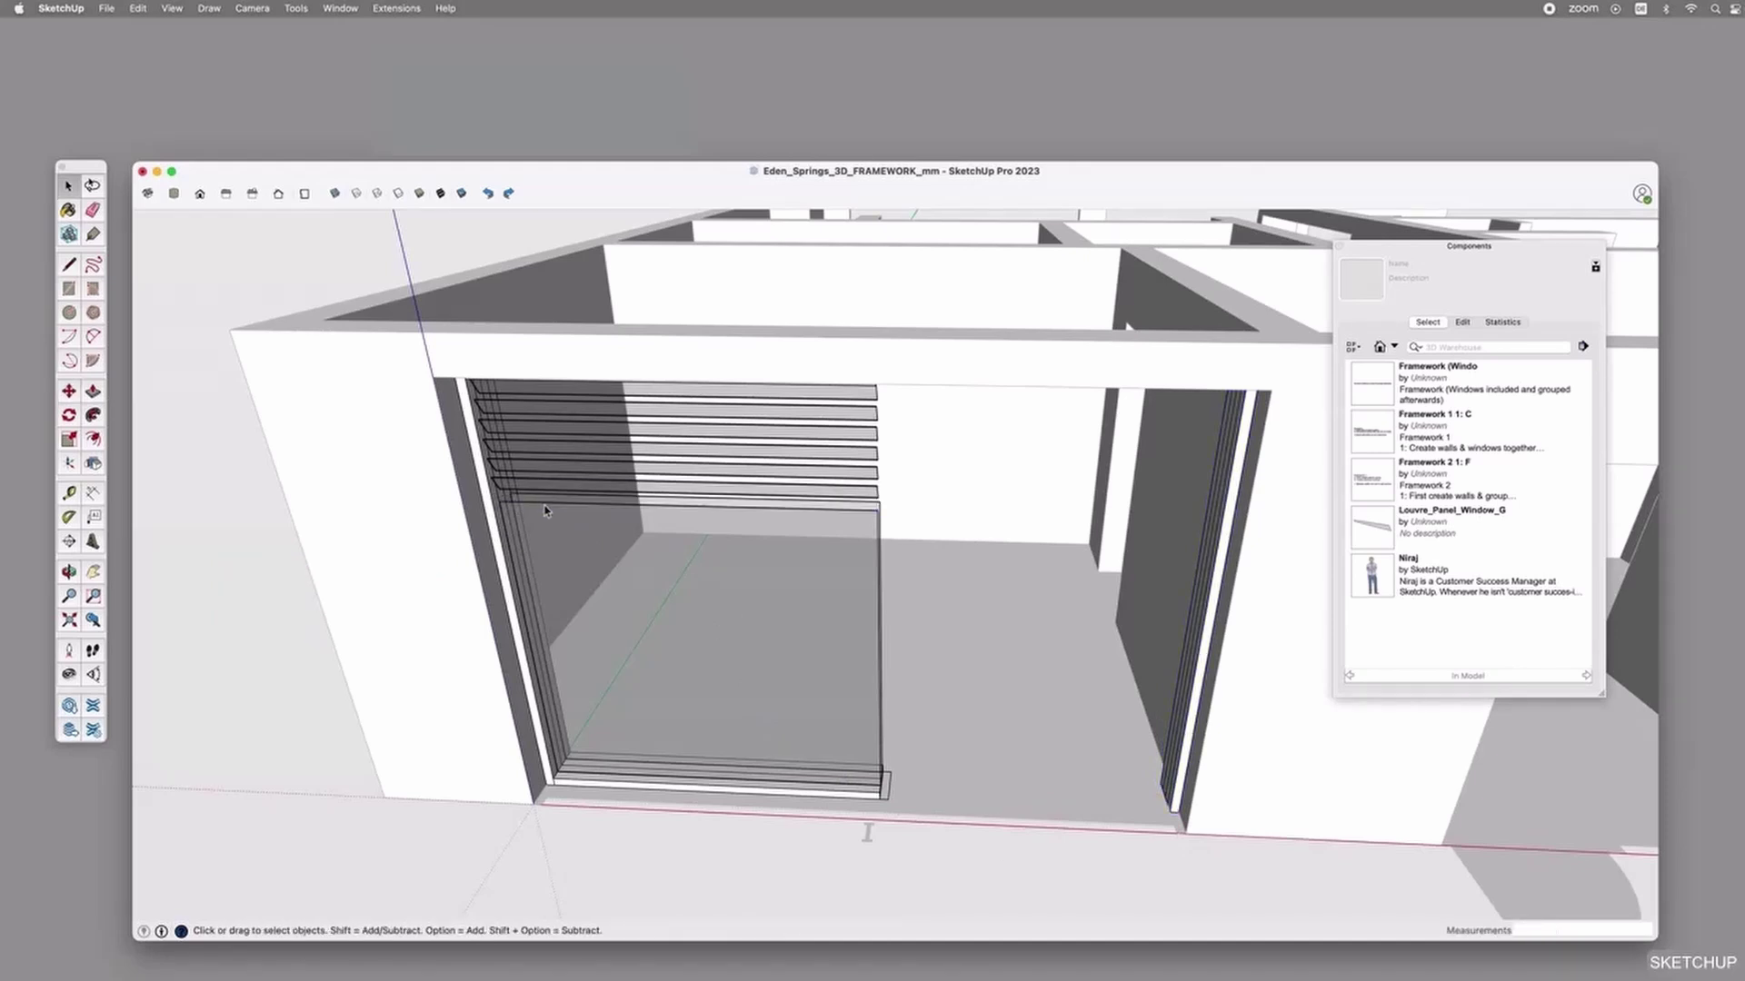
Move the glass panel 1675 mm along the red axis to the right jamb of the window opening.
{"action": "left_click", "coordinate": [565, 524]}
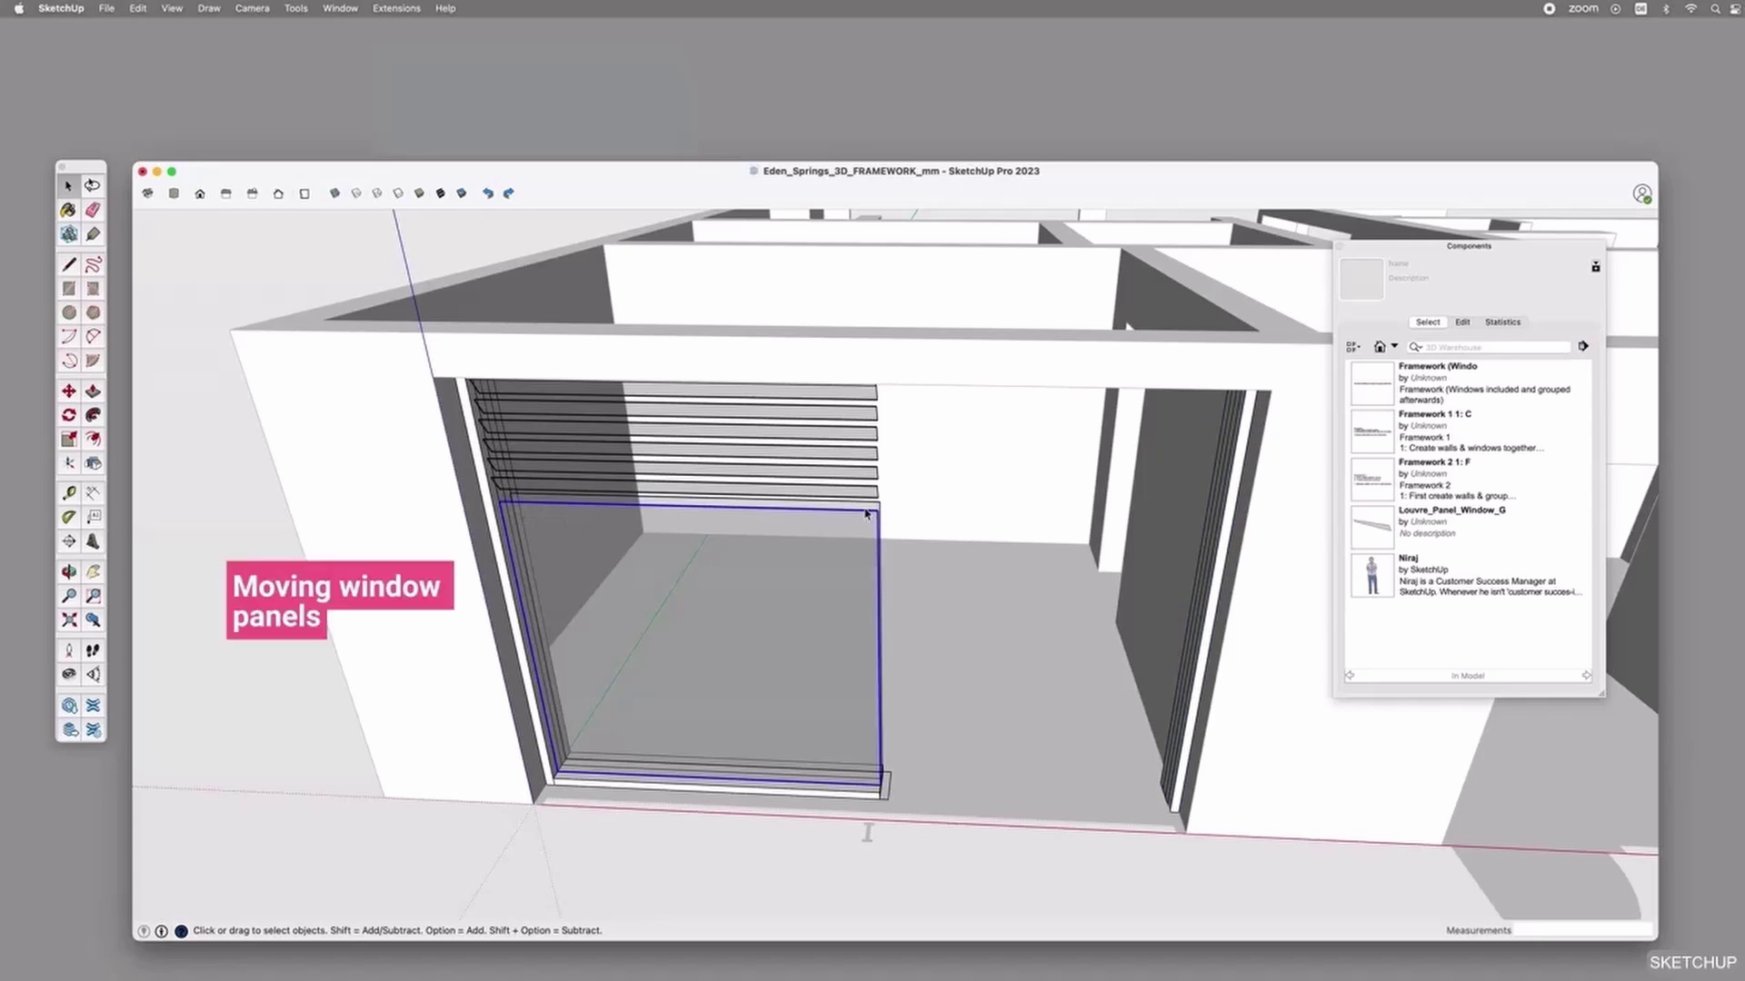
{"action": "key", "text": "m"}
{"action": "left_click", "coordinate": [884, 782]}
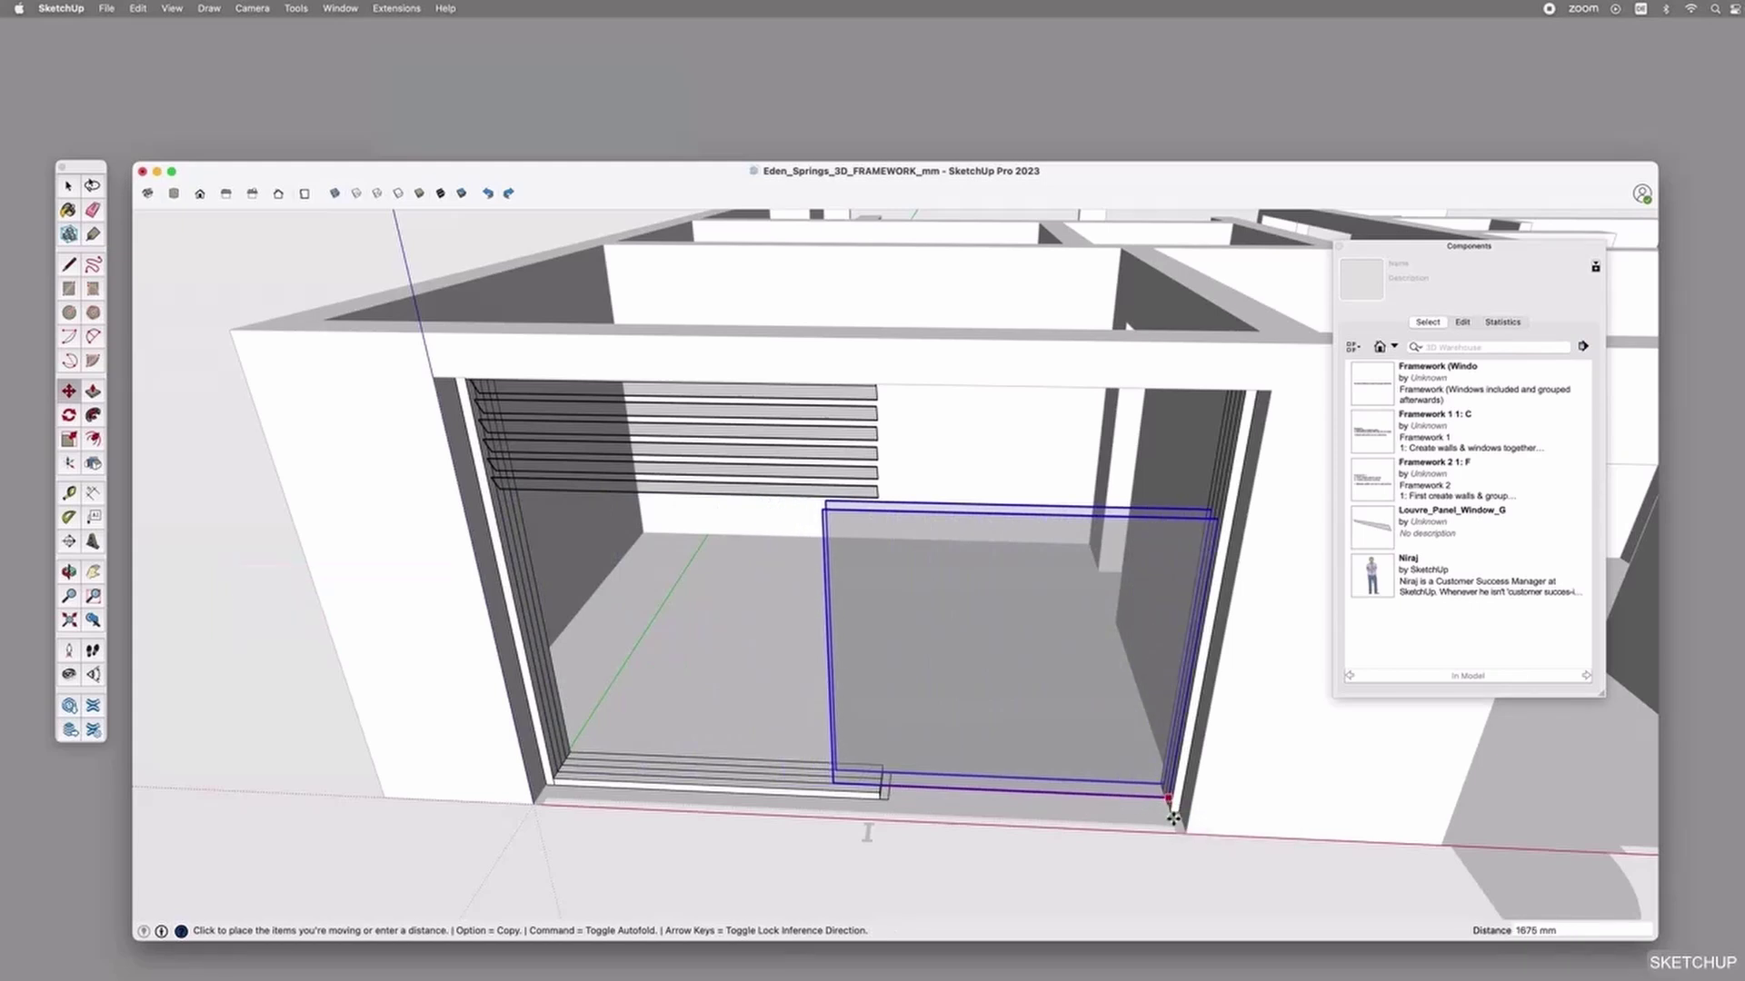
{"action": "left_click", "coordinate": [1172, 818]}
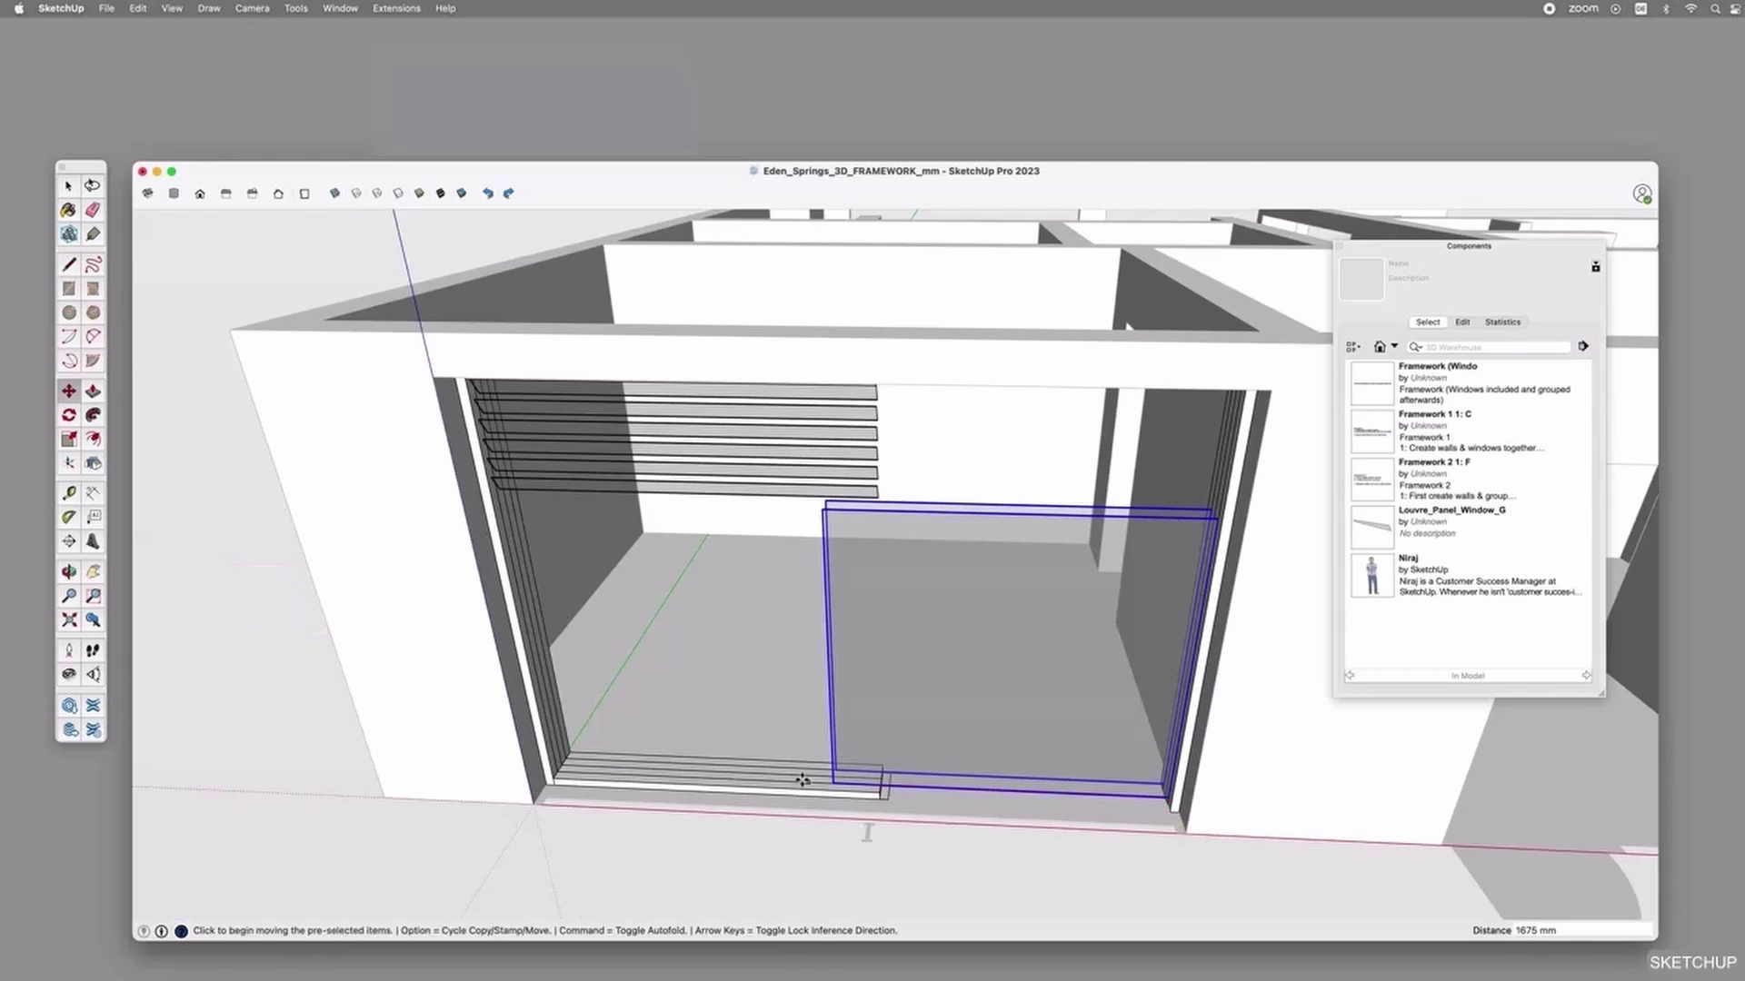
Shorten the upper and lower window frame pieces together along the red axis to a scale of about 0.54.
{"action": "key", "text": "space"}
{"action": "left_click", "coordinate": [764, 787]}
{"action": "middle_click_drag", "start_coordinate": [777, 515], "coordinate": [787, 336]}
{"action": "left_click", "coordinate": [727, 314], "text": "shift"}
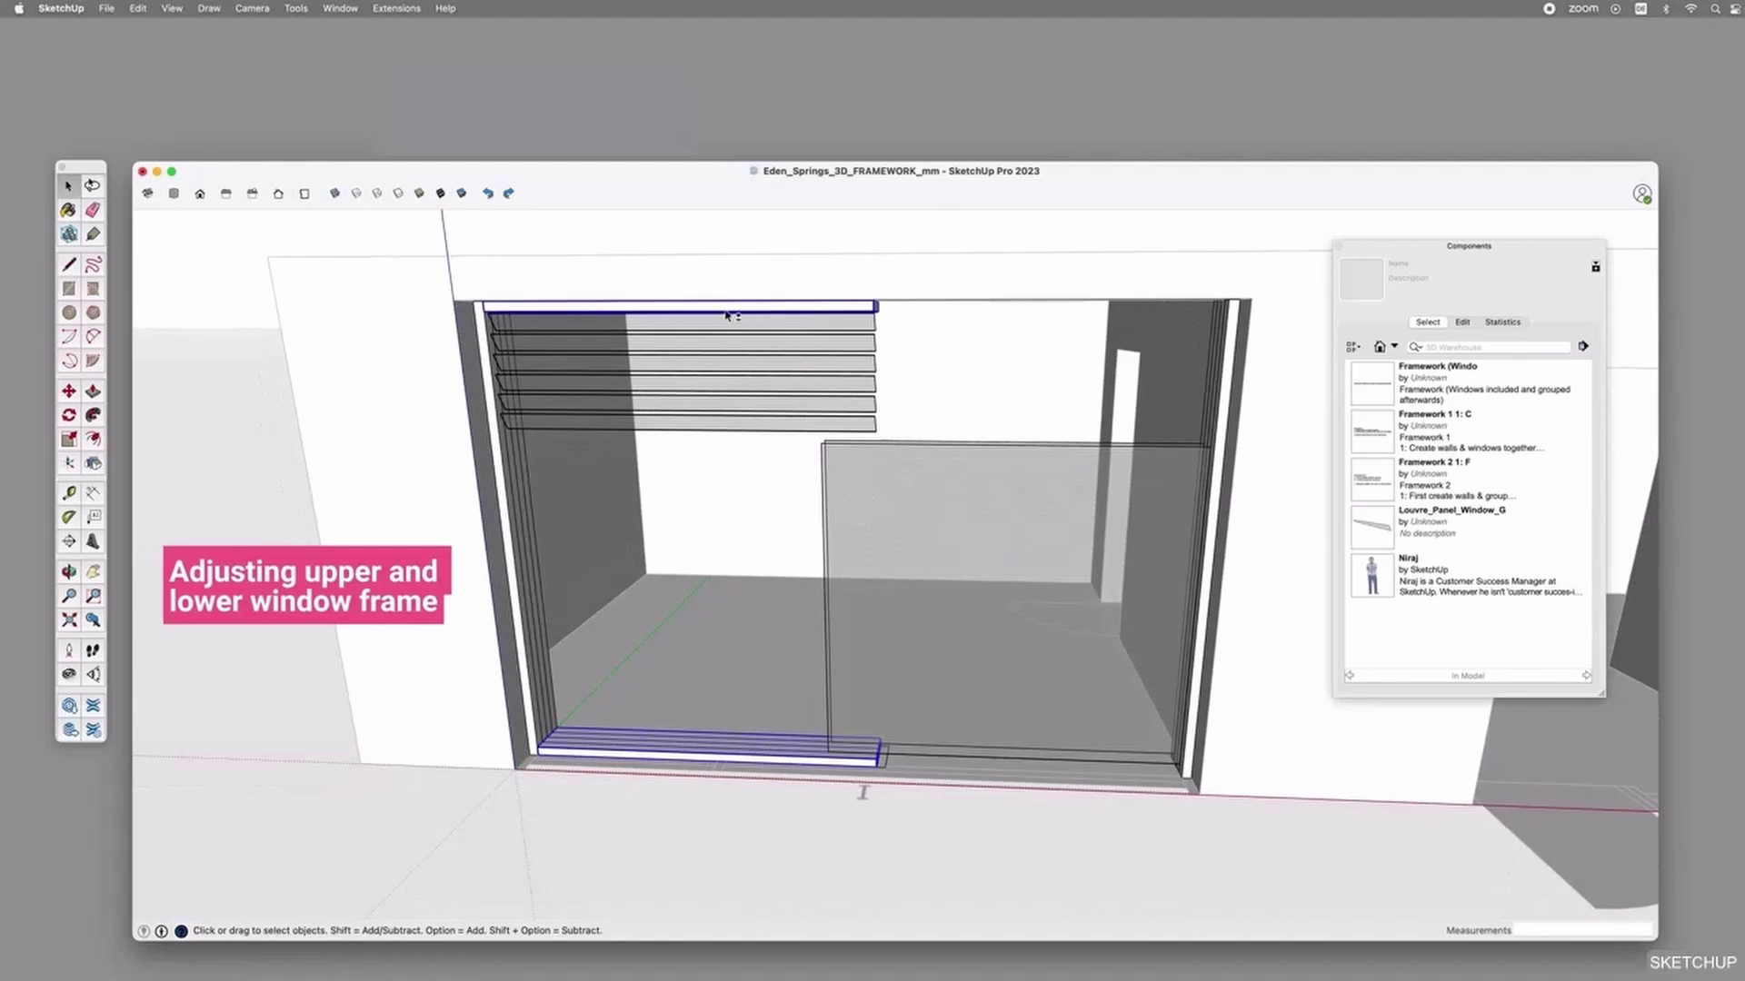
{"action": "key", "text": "s"}
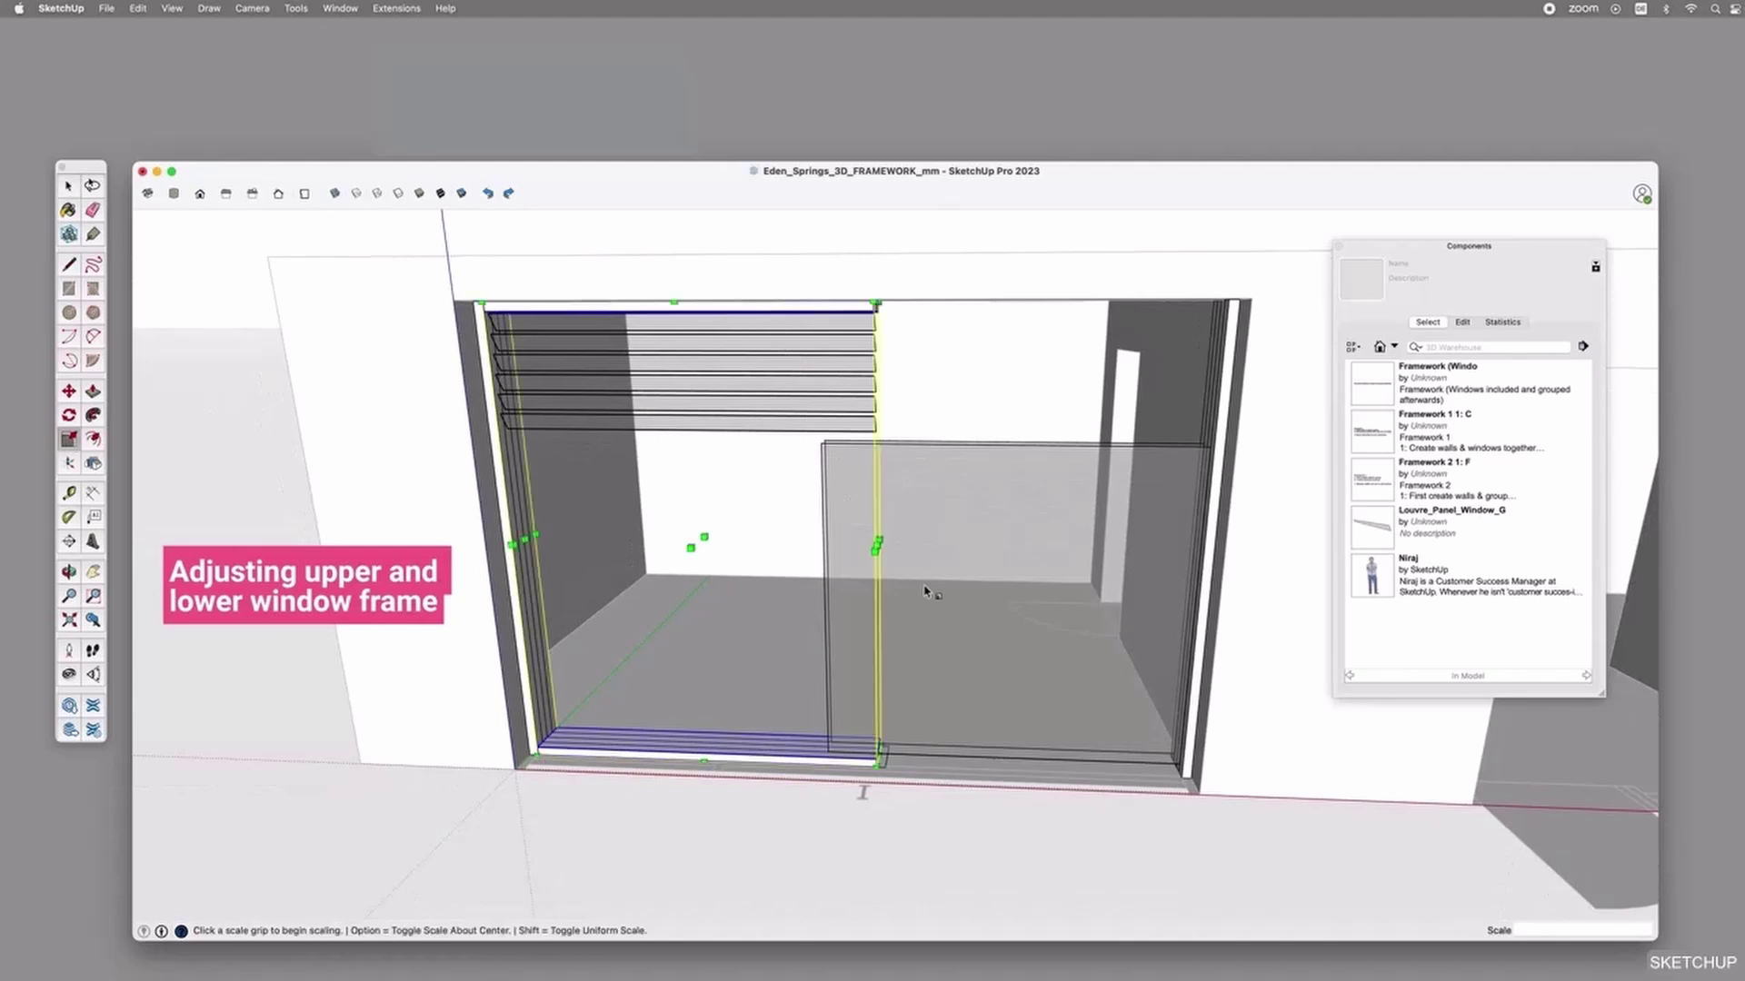
{"action": "left_click", "coordinate": [871, 547]}
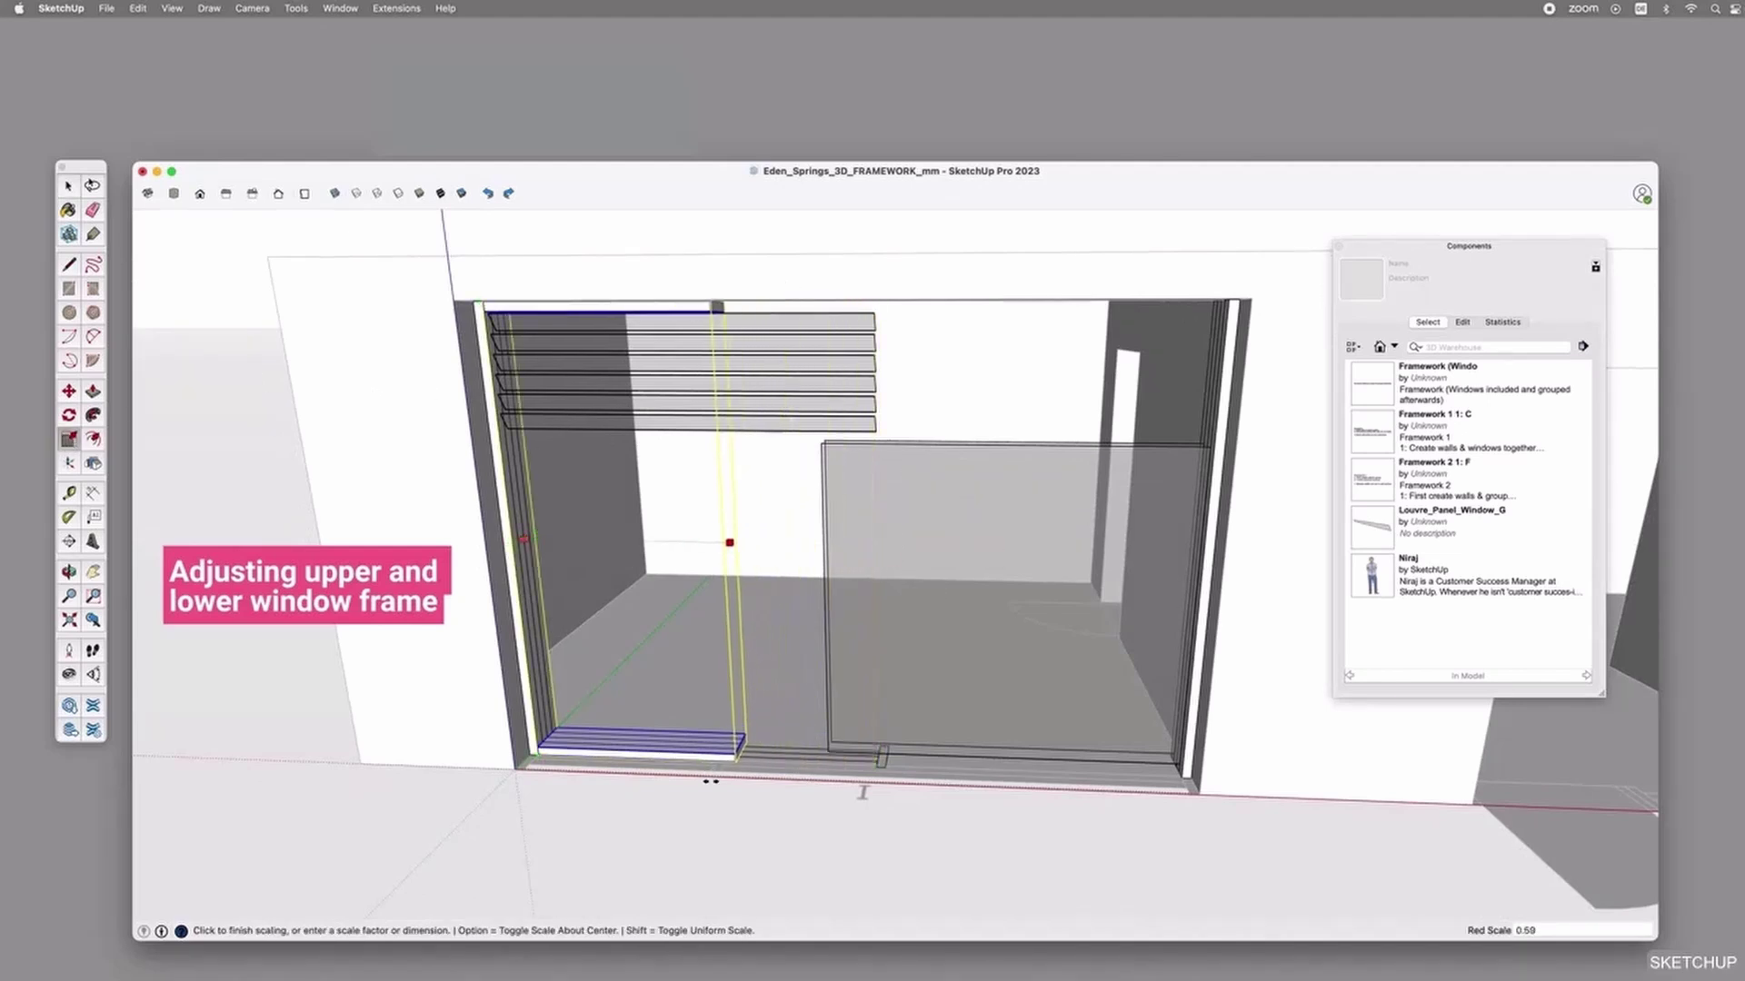
{"action": "scroll", "coordinate": [724, 736], "scroll_direction": "up", "scroll_amount": 5}
{"action": "left_click", "coordinate": [724, 736]}
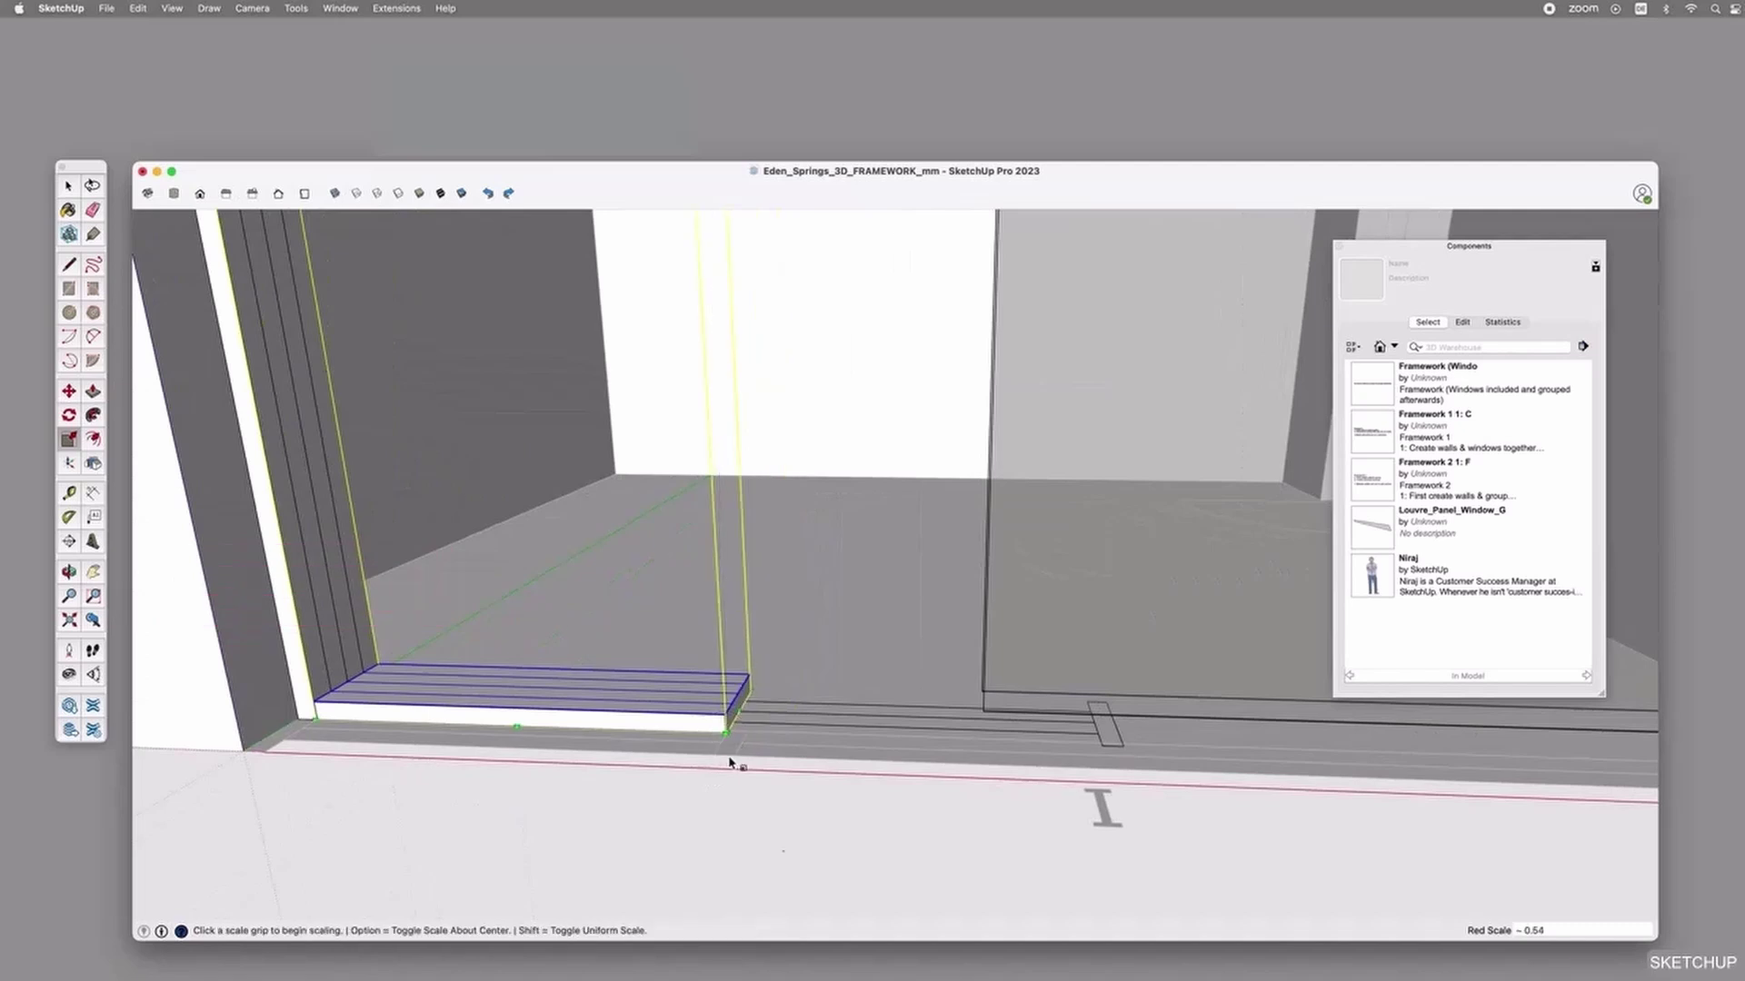
{"action": "scroll", "coordinate": [732, 764], "scroll_direction": "down", "scroll_amount": 5}
Copy the left vertical frame to the right end of the shortened bottom frame as a middle post.
{"action": "key", "text": "space"}
{"action": "left_click", "coordinate": [522, 773], "text": "shift"}
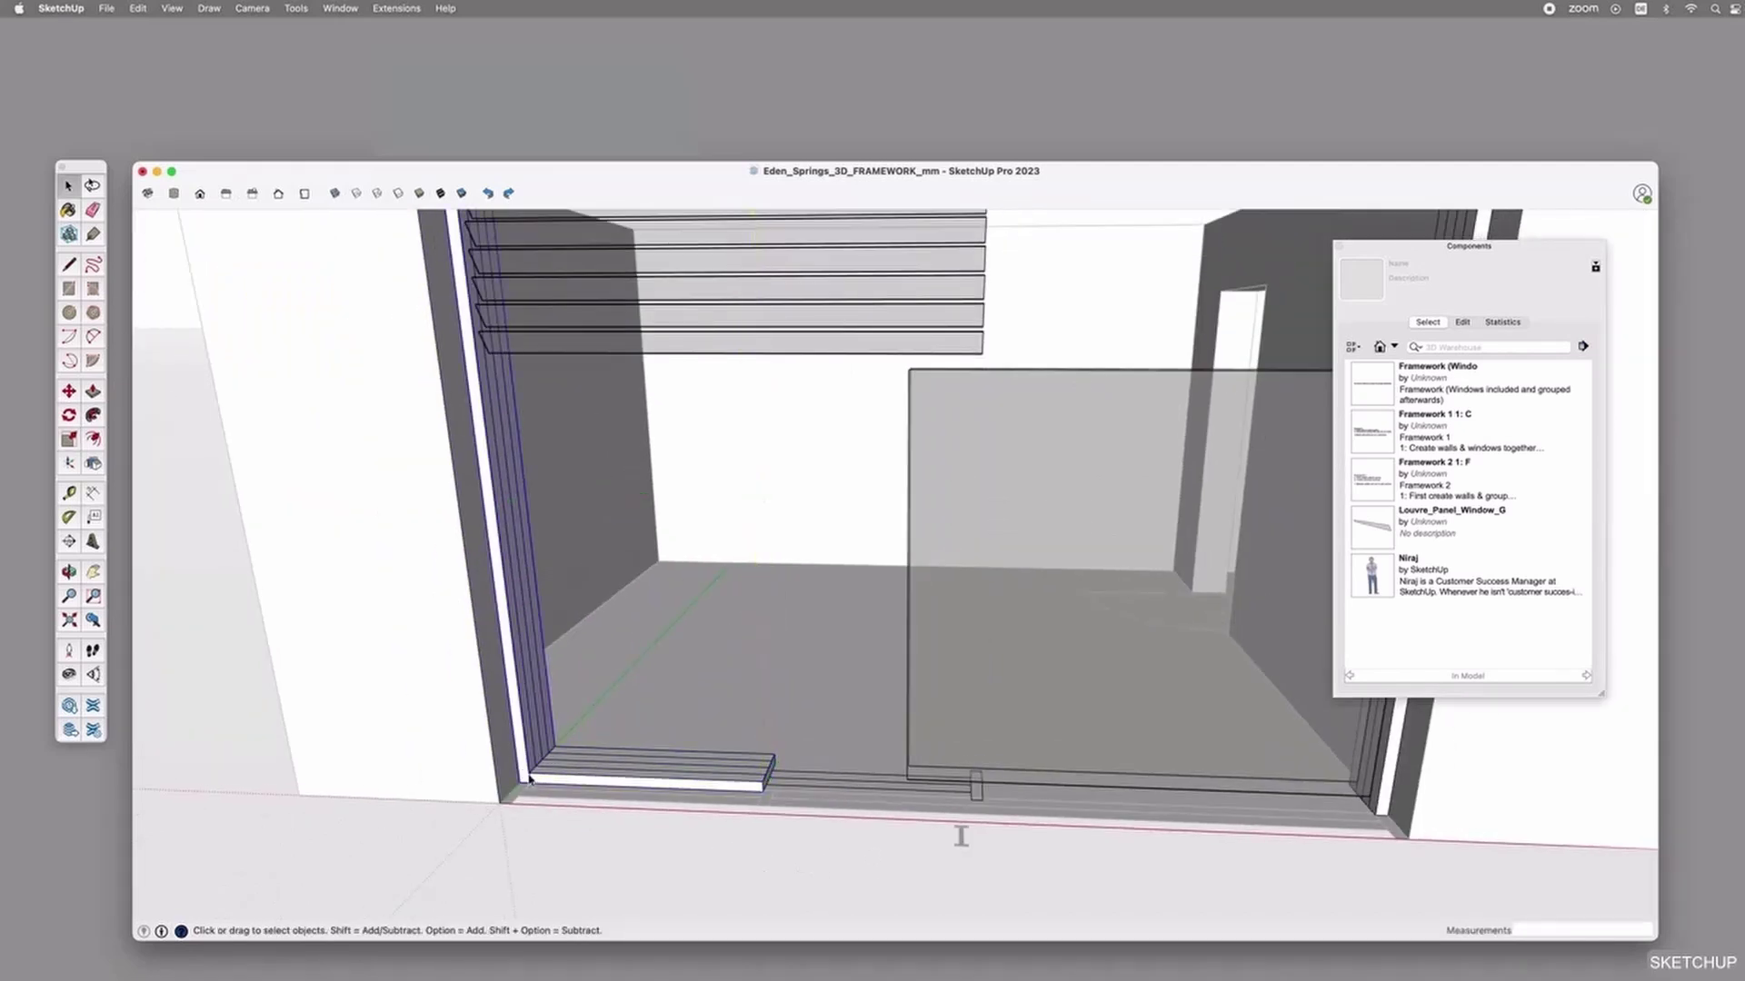
{"action": "key", "text": "m"}
{"action": "left_click", "coordinate": [521, 779]}
{"action": "key", "text": "alt"}
{"action": "left_click", "coordinate": [765, 793]}
Copy the bottom frame 1100 mm to the right of the middle post and stretch it to the right jamb, scale about 2.41.
{"action": "scroll", "coordinate": [765, 799], "scroll_direction": "down", "scroll_amount": 3}
{"action": "left_click", "coordinate": [607, 838]}
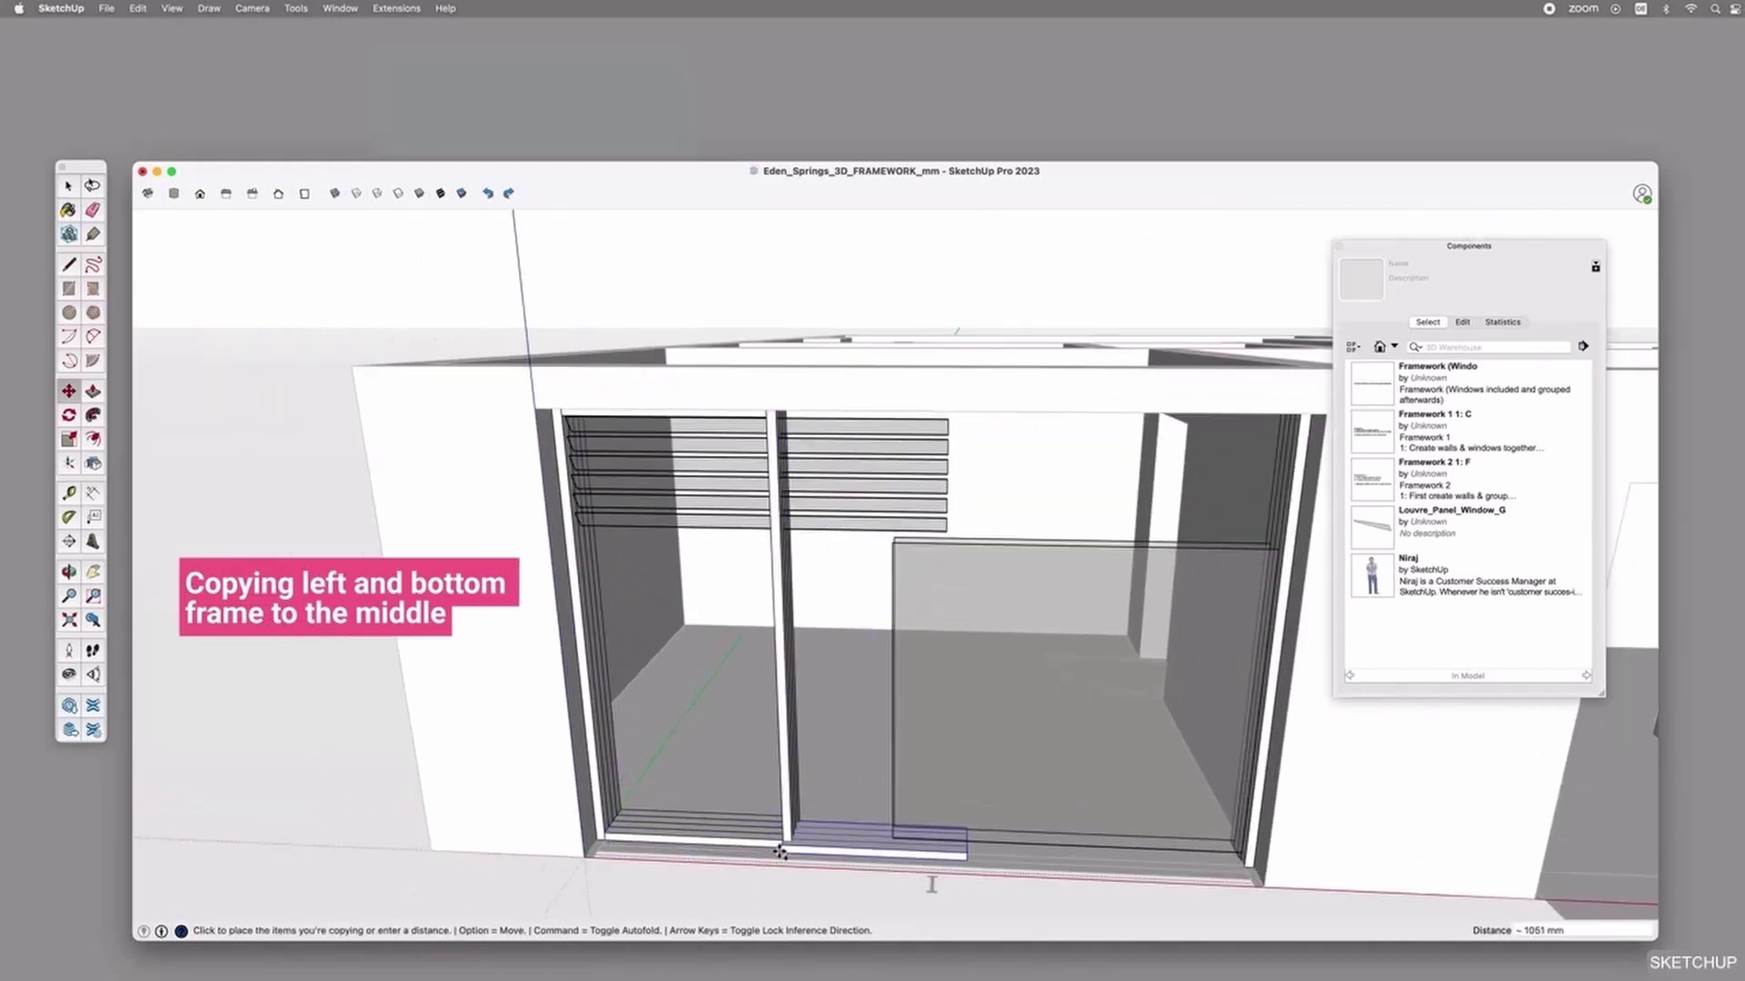
{"action": "left_click", "coordinate": [793, 851]}
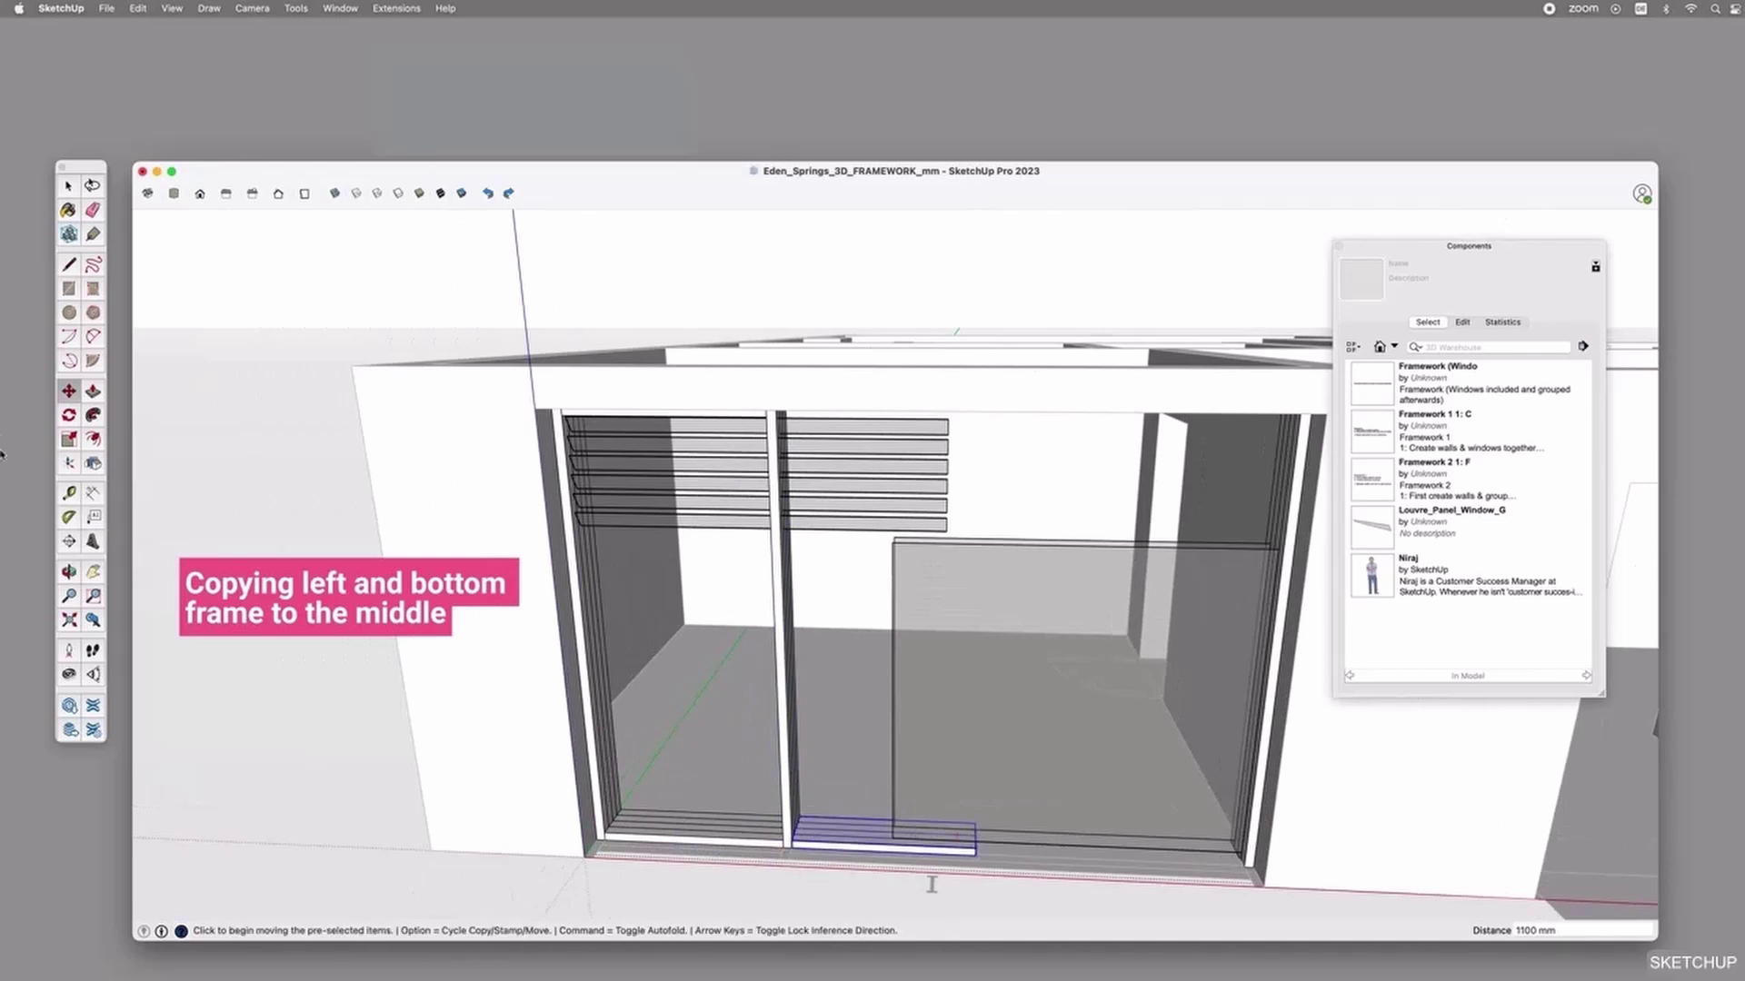
{"action": "left_click", "coordinate": [62, 444]}
{"action": "left_click", "coordinate": [976, 835]}
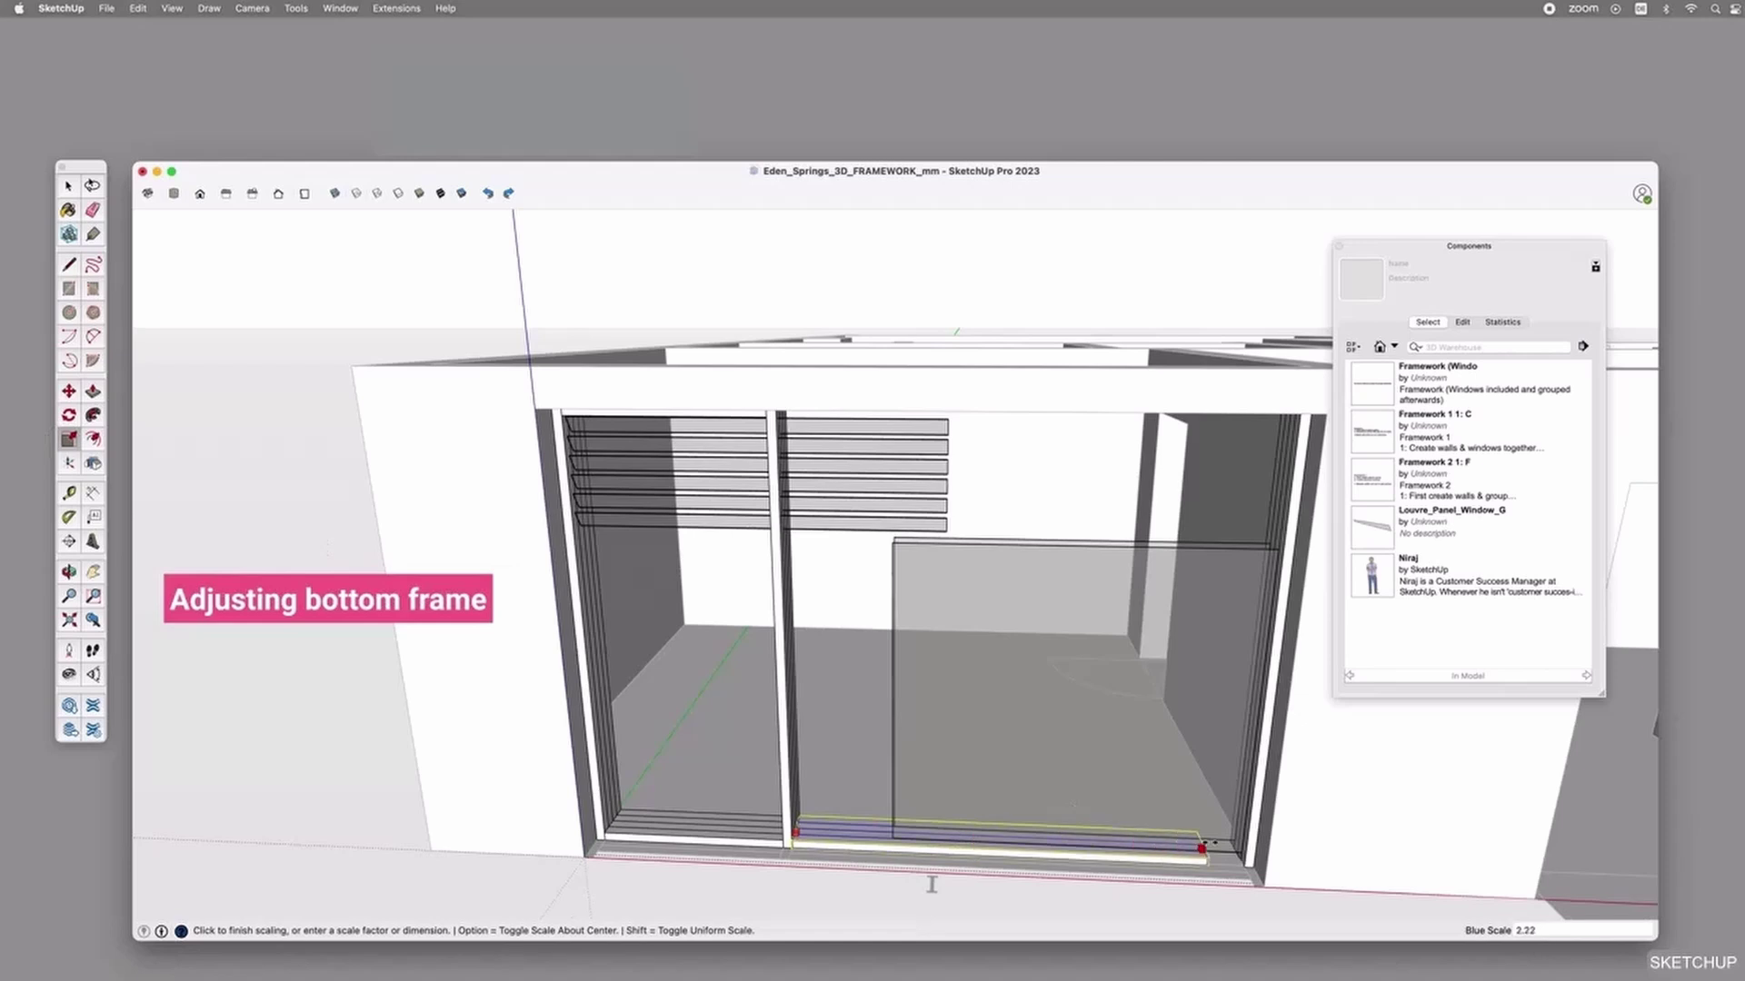
{"action": "left_click", "coordinate": [1248, 836]}
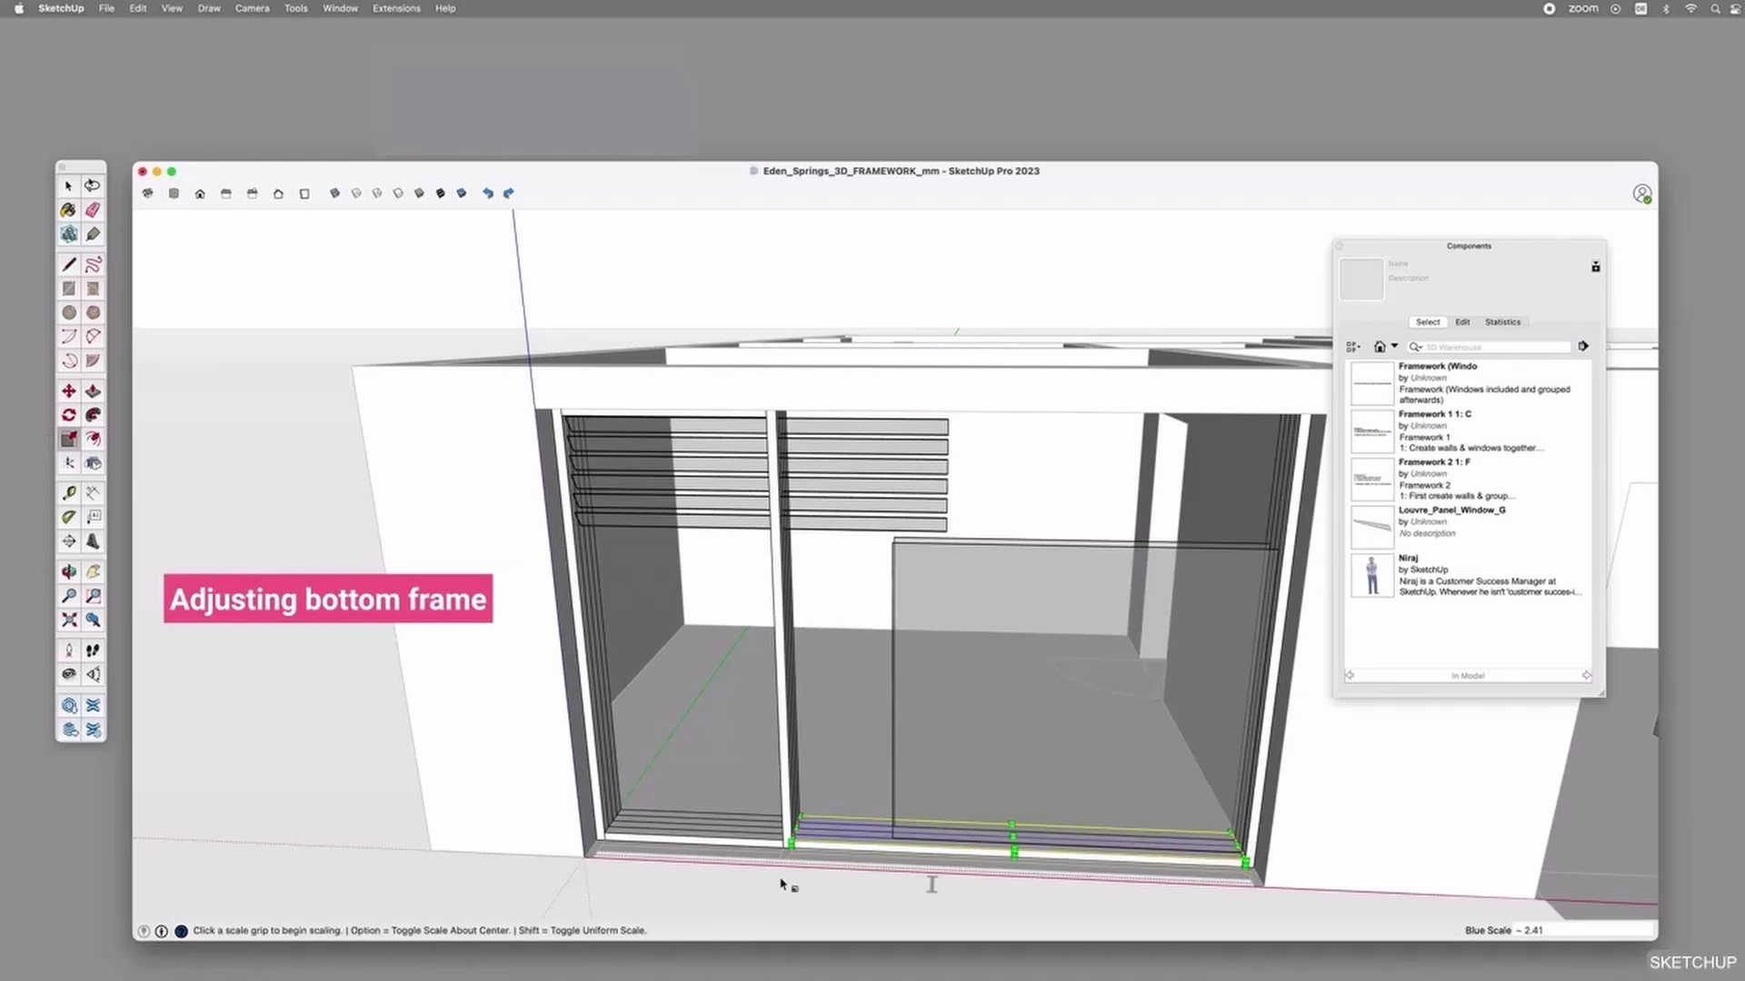
Copy the right-hand bottom frame 2450 mm up to the top of the window opening.
{"action": "key", "text": "m"}
{"action": "left_click", "coordinate": [793, 843]}
{"action": "key", "text": "alt"}
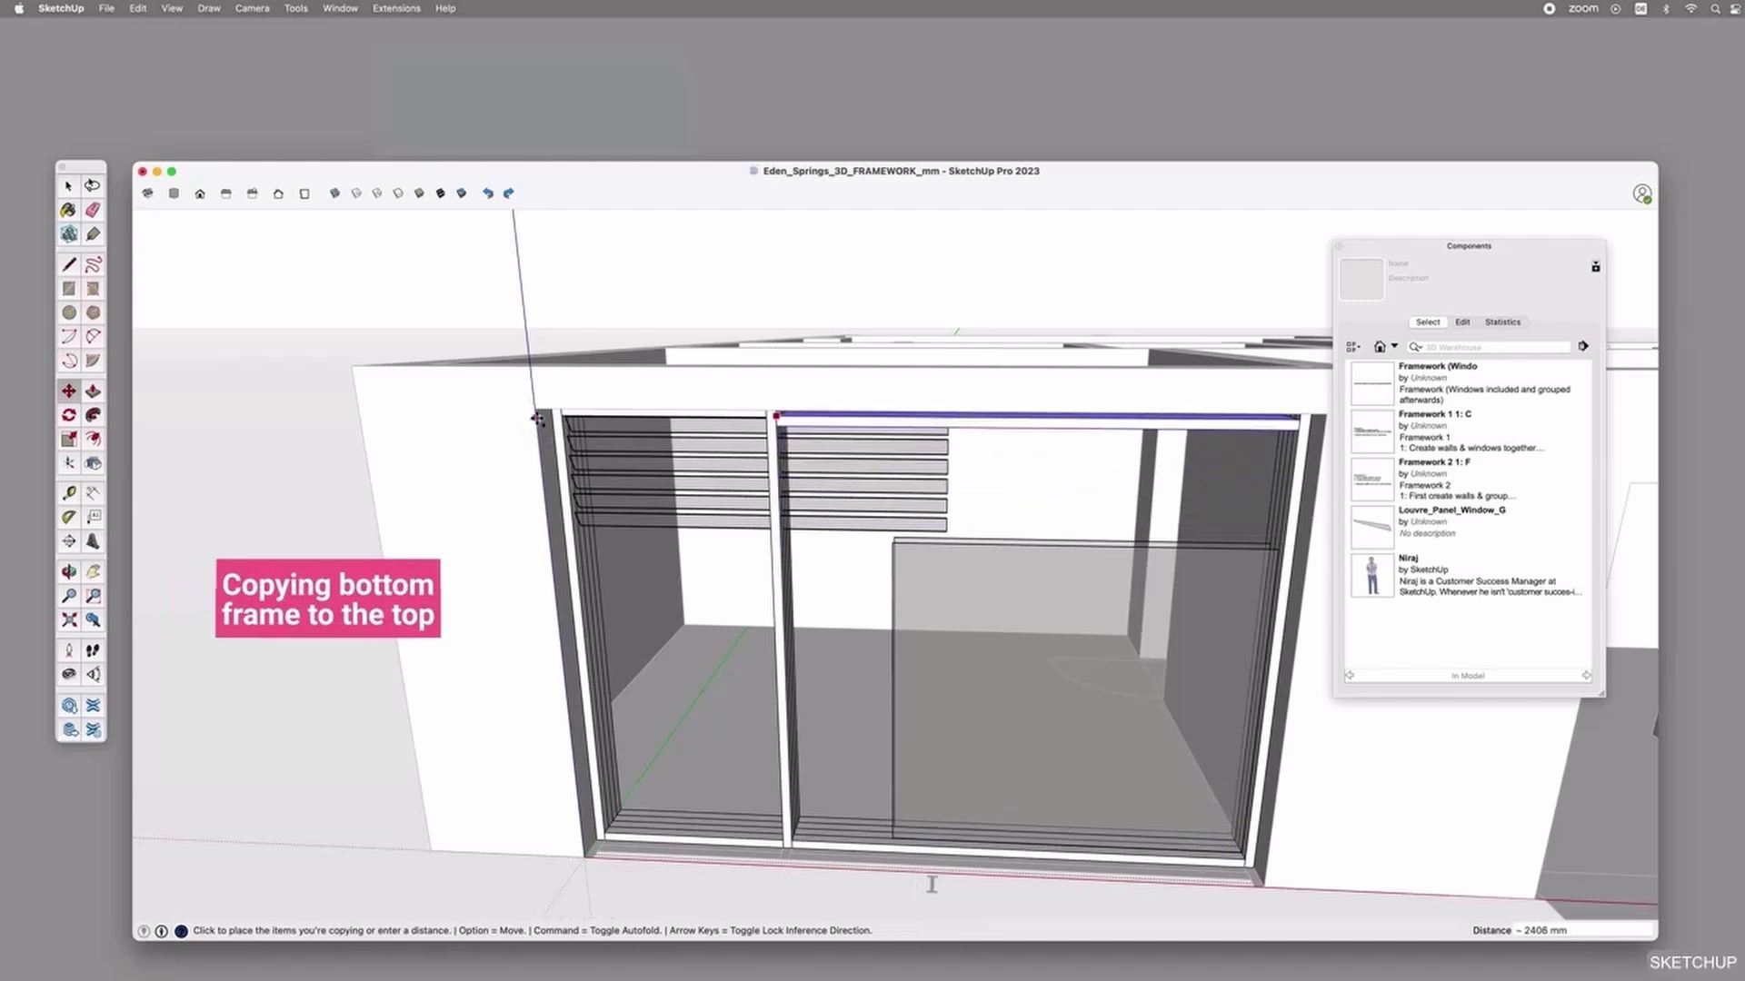
{"action": "left_click", "coordinate": [537, 411]}
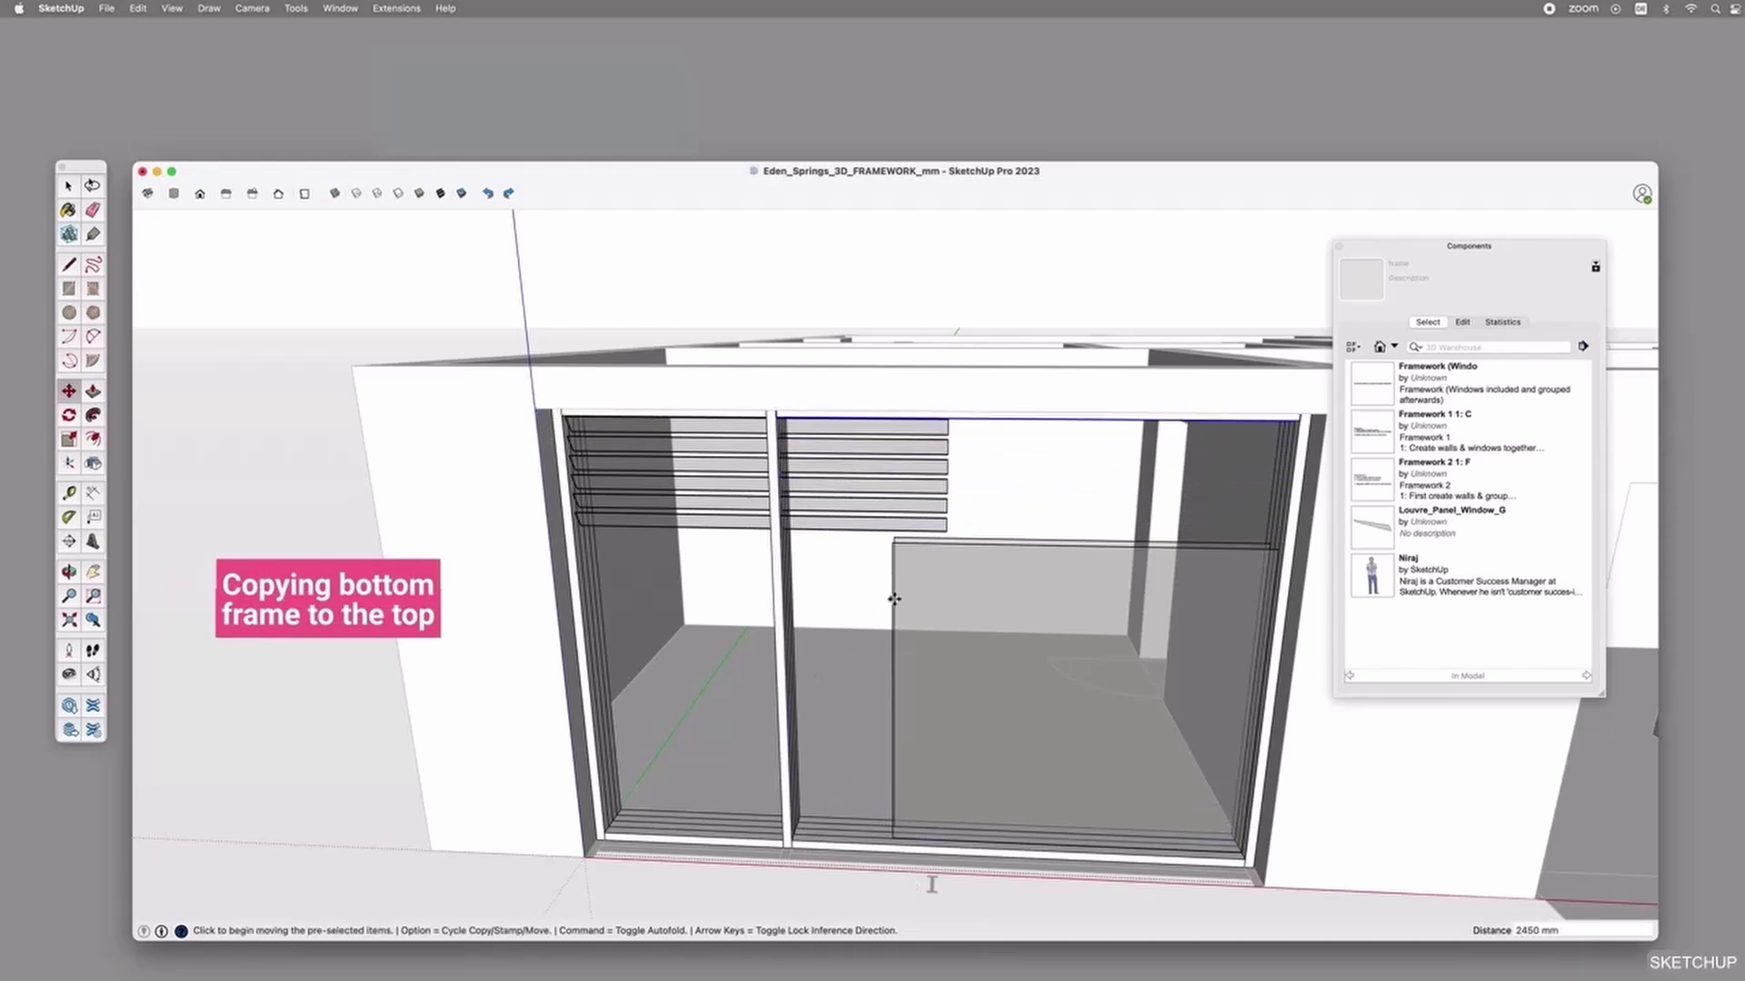
Widen the glass panel along the red axis to the middle post, at a scale of about 1.29.
{"action": "key", "text": "space"}
{"action": "left_click", "coordinate": [915, 543]}
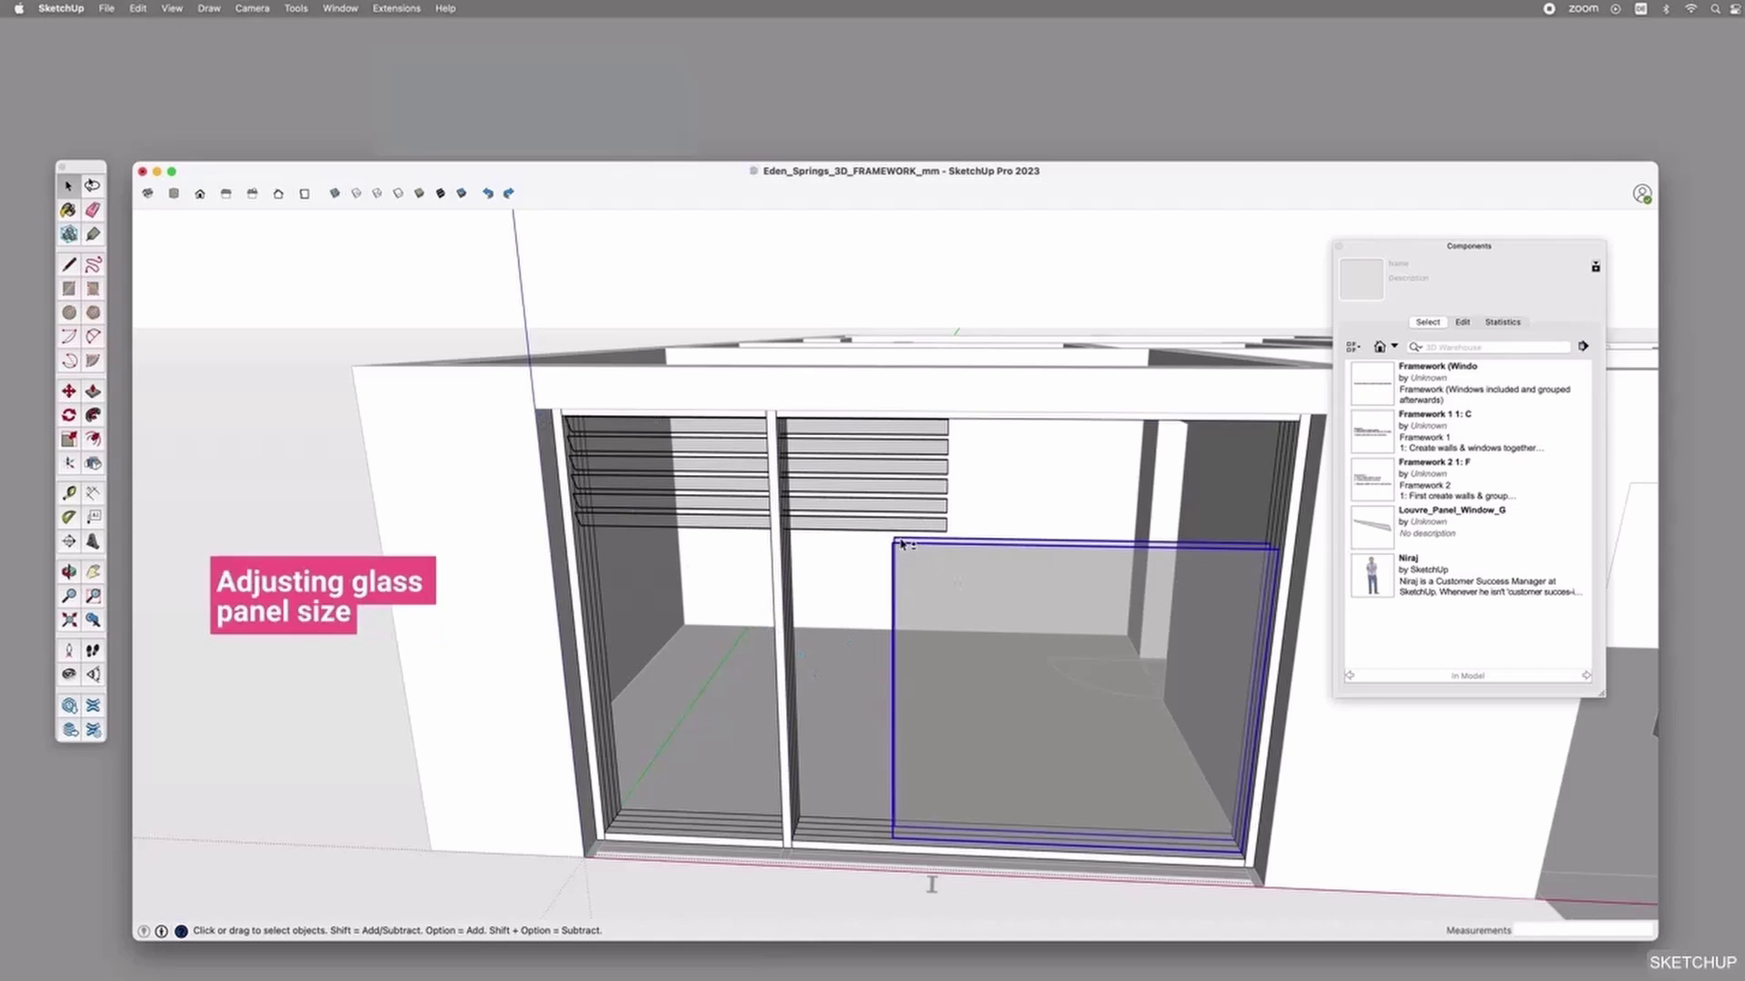
{"action": "left_click", "coordinate": [68, 440]}
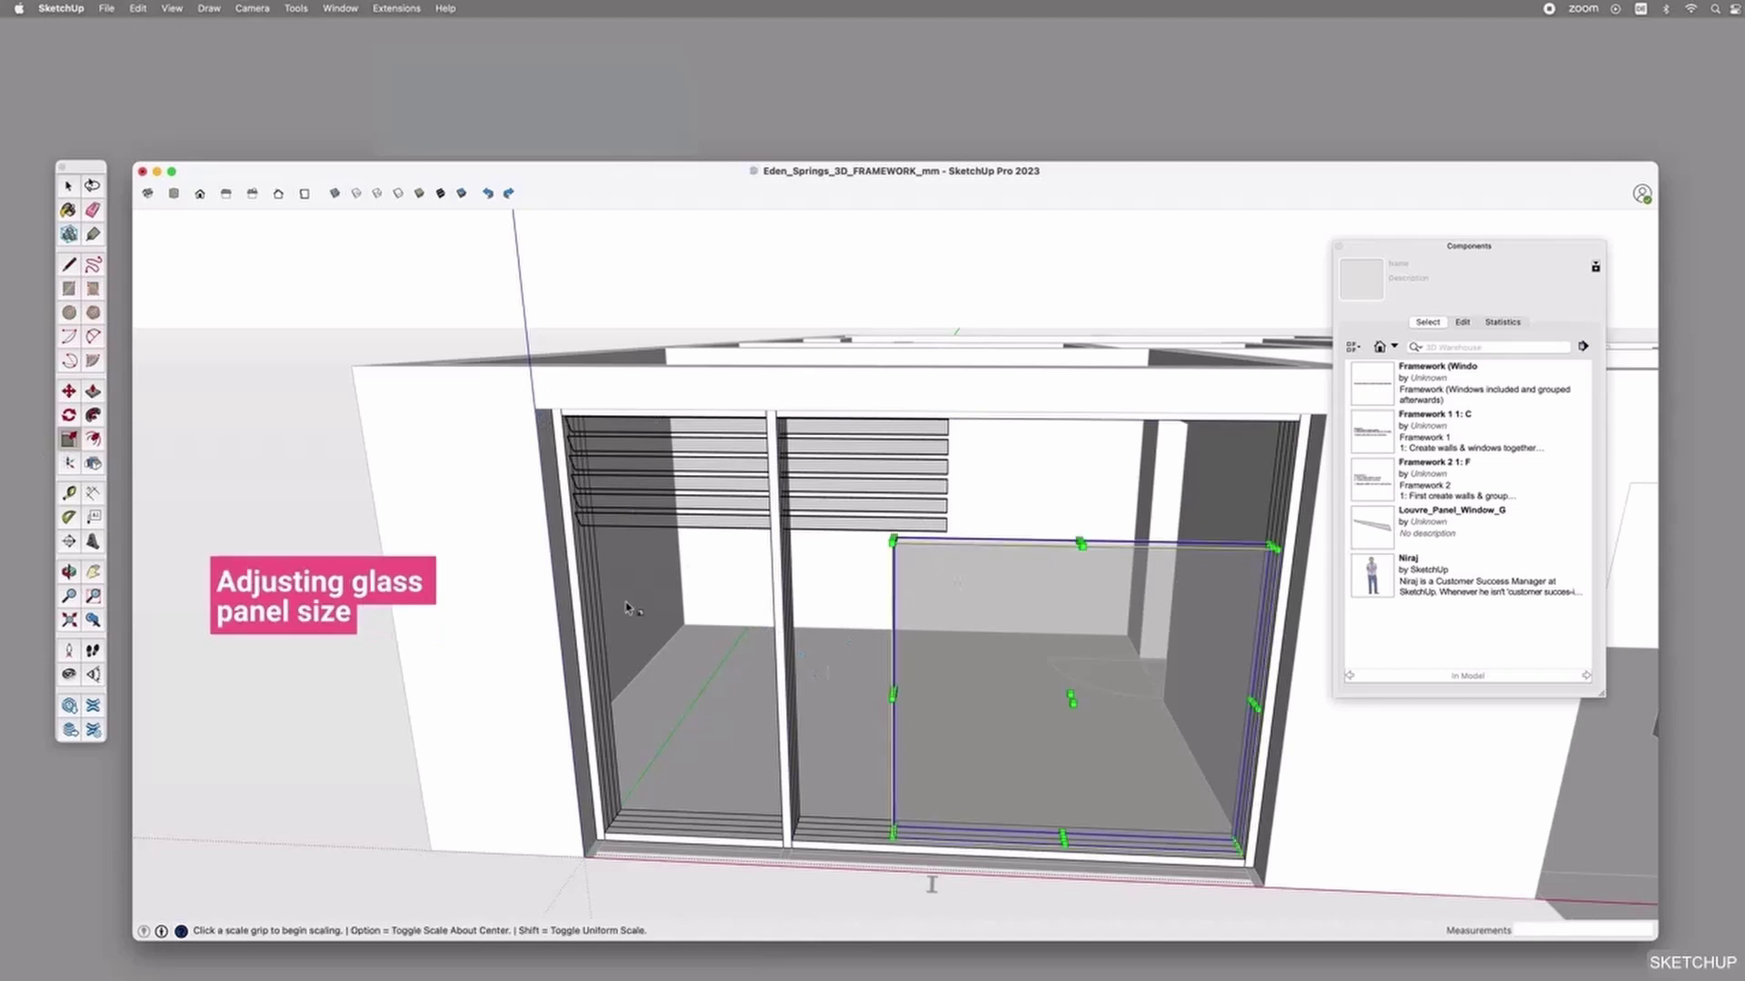
{"action": "left_click", "coordinate": [893, 696]}
{"action": "left_click", "coordinate": [790, 841]}
Stretch the glass panel upward to the top frame, at a blue-axis scale of about 1.37.
{"action": "scroll", "coordinate": [1024, 542], "scroll_direction": "up", "scroll_amount": 5}
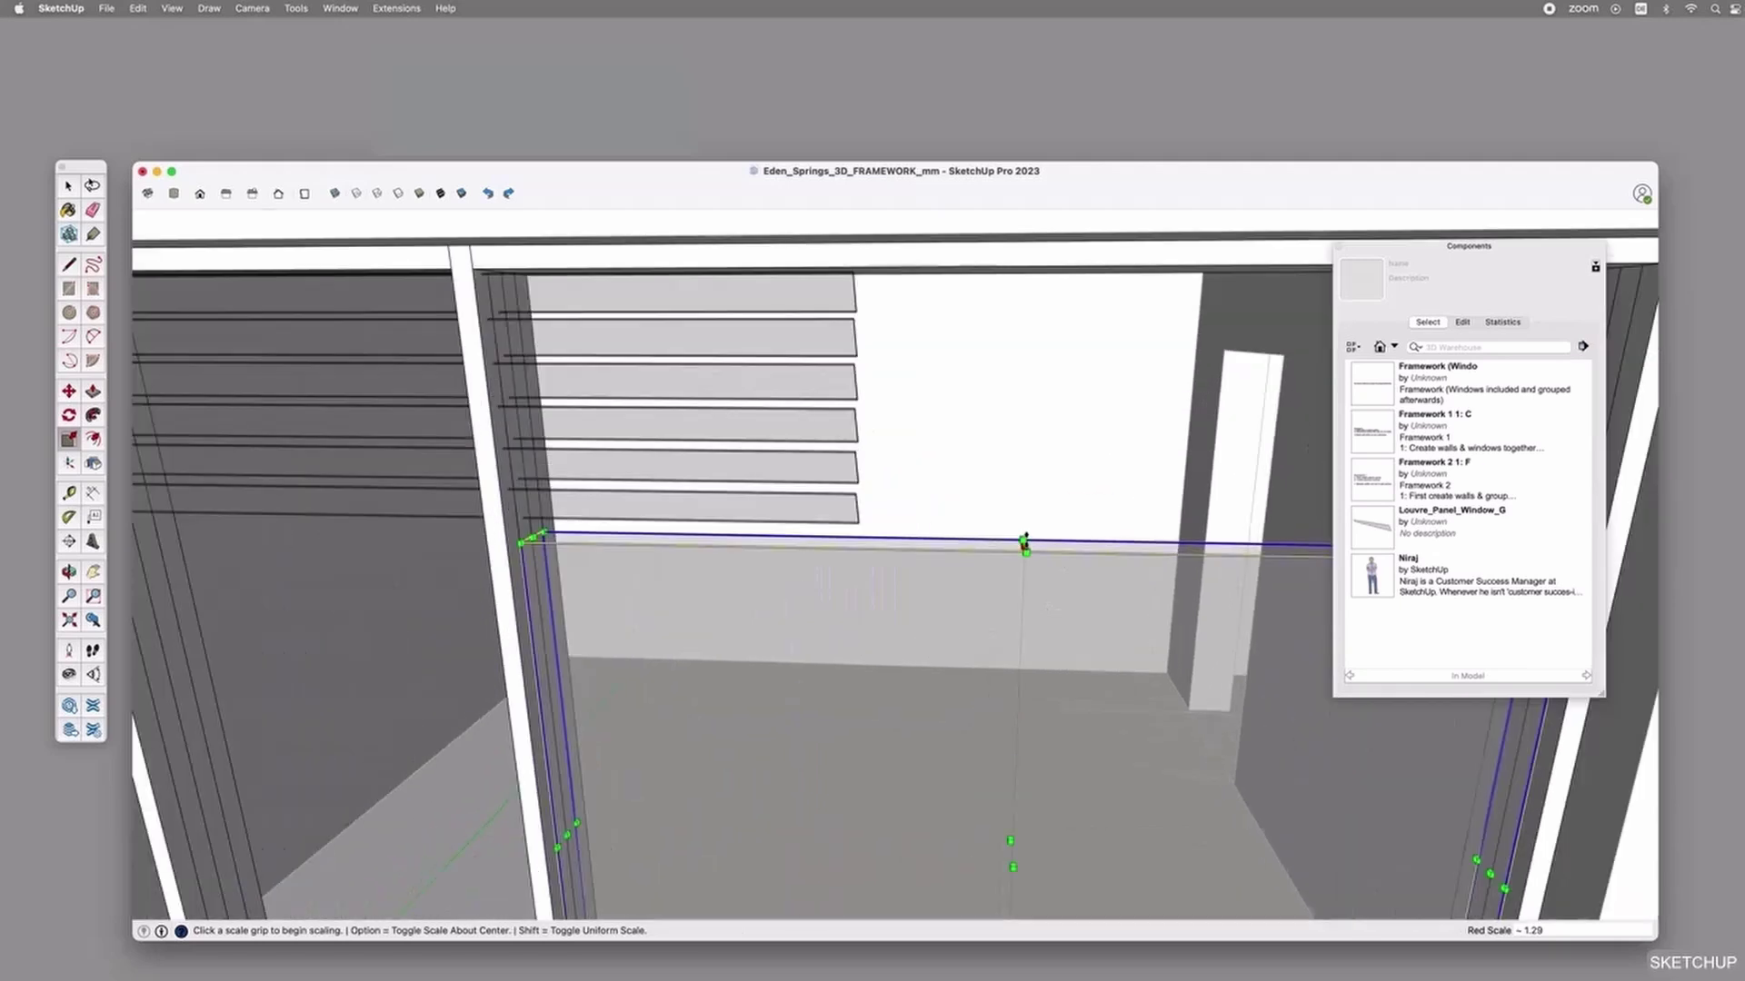
{"action": "scroll", "coordinate": [1025, 544], "scroll_direction": "up", "scroll_amount": 1}
{"action": "left_click", "coordinate": [1025, 545]}
{"action": "scroll", "coordinate": [1025, 545], "scroll_direction": "down", "scroll_amount": 5}
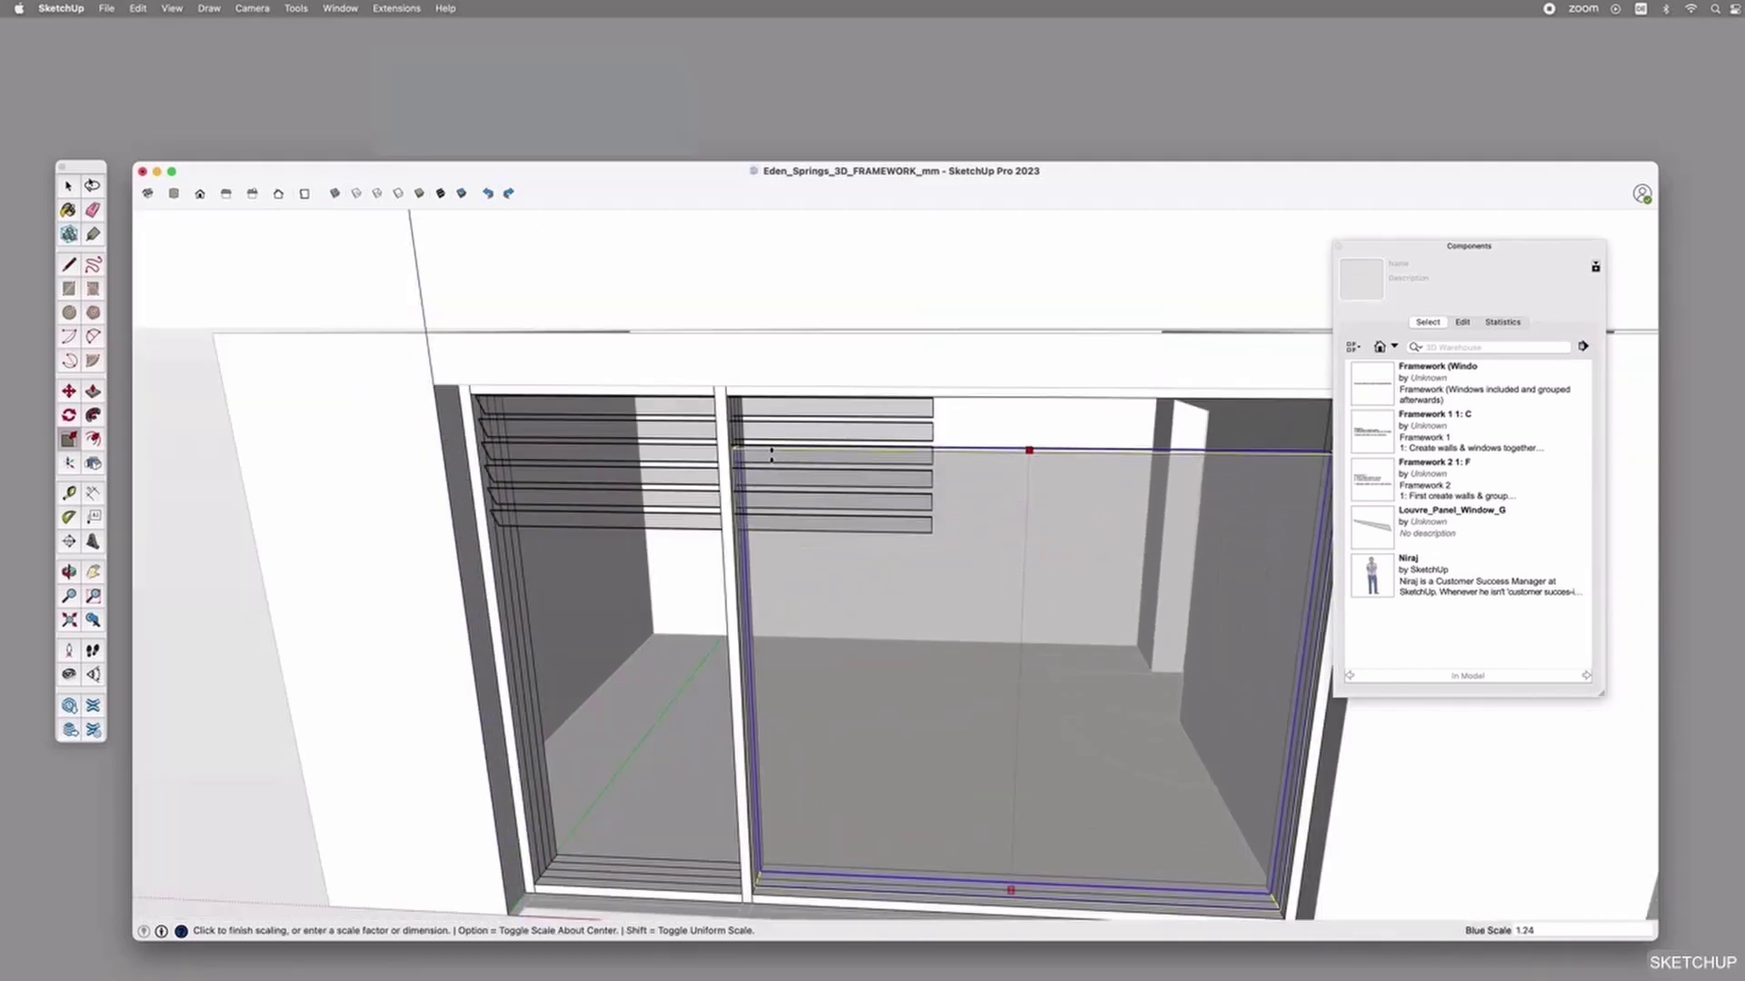
{"action": "left_click", "coordinate": [771, 393]}
{"action": "scroll", "coordinate": [851, 504], "scroll_direction": "down", "scroll_amount": 3}
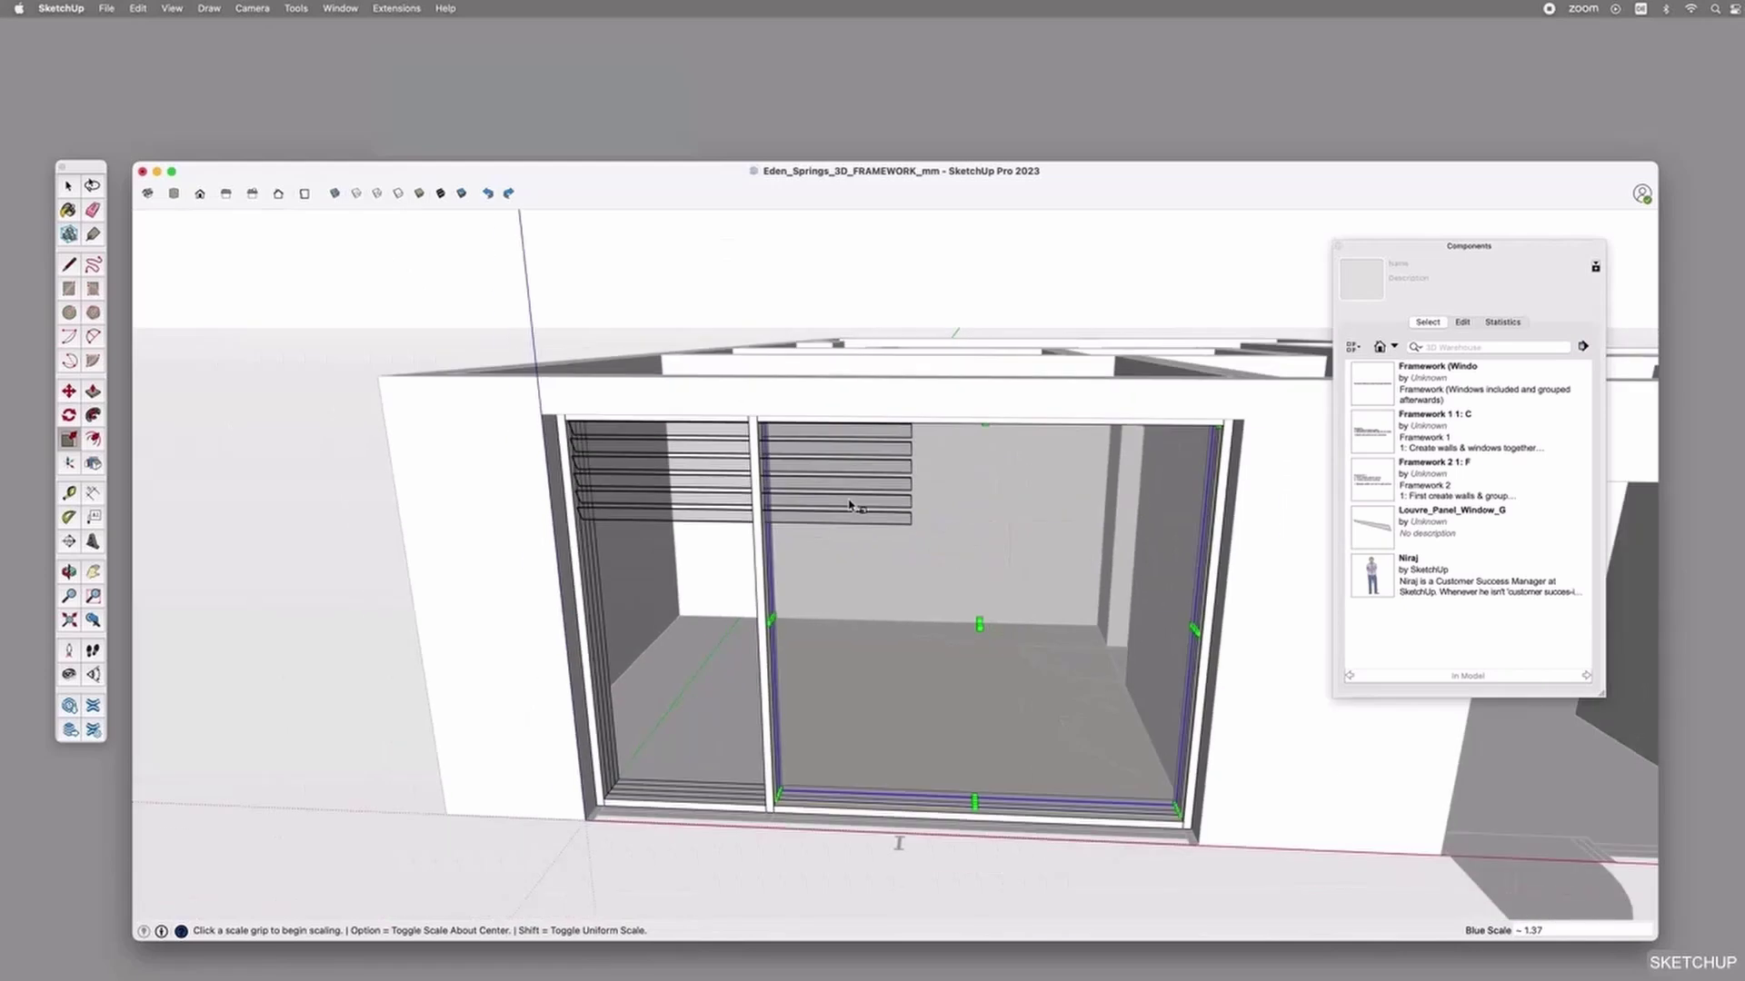
Make the lowest louvre panel a unique component and rename its definition Louvre_Panel_Window_I.
{"action": "key", "text": "space"}
{"action": "left_click", "coordinate": [686, 518]}
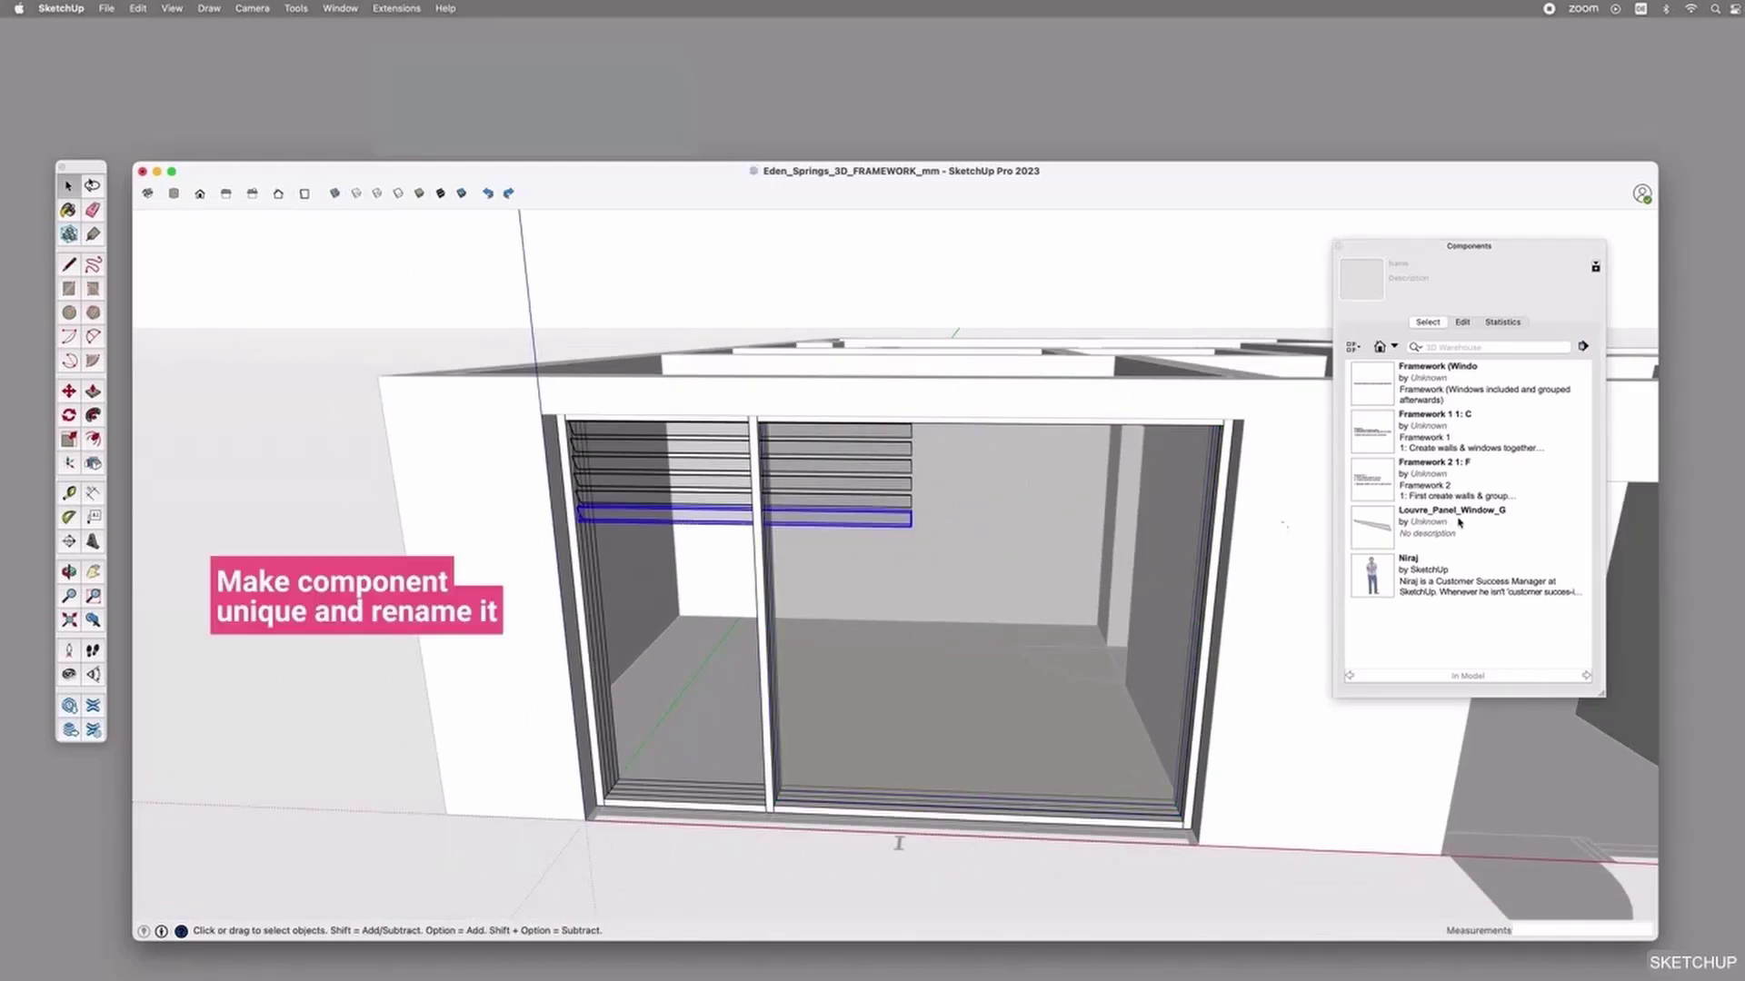
{"action": "right_click", "coordinate": [682, 513]}
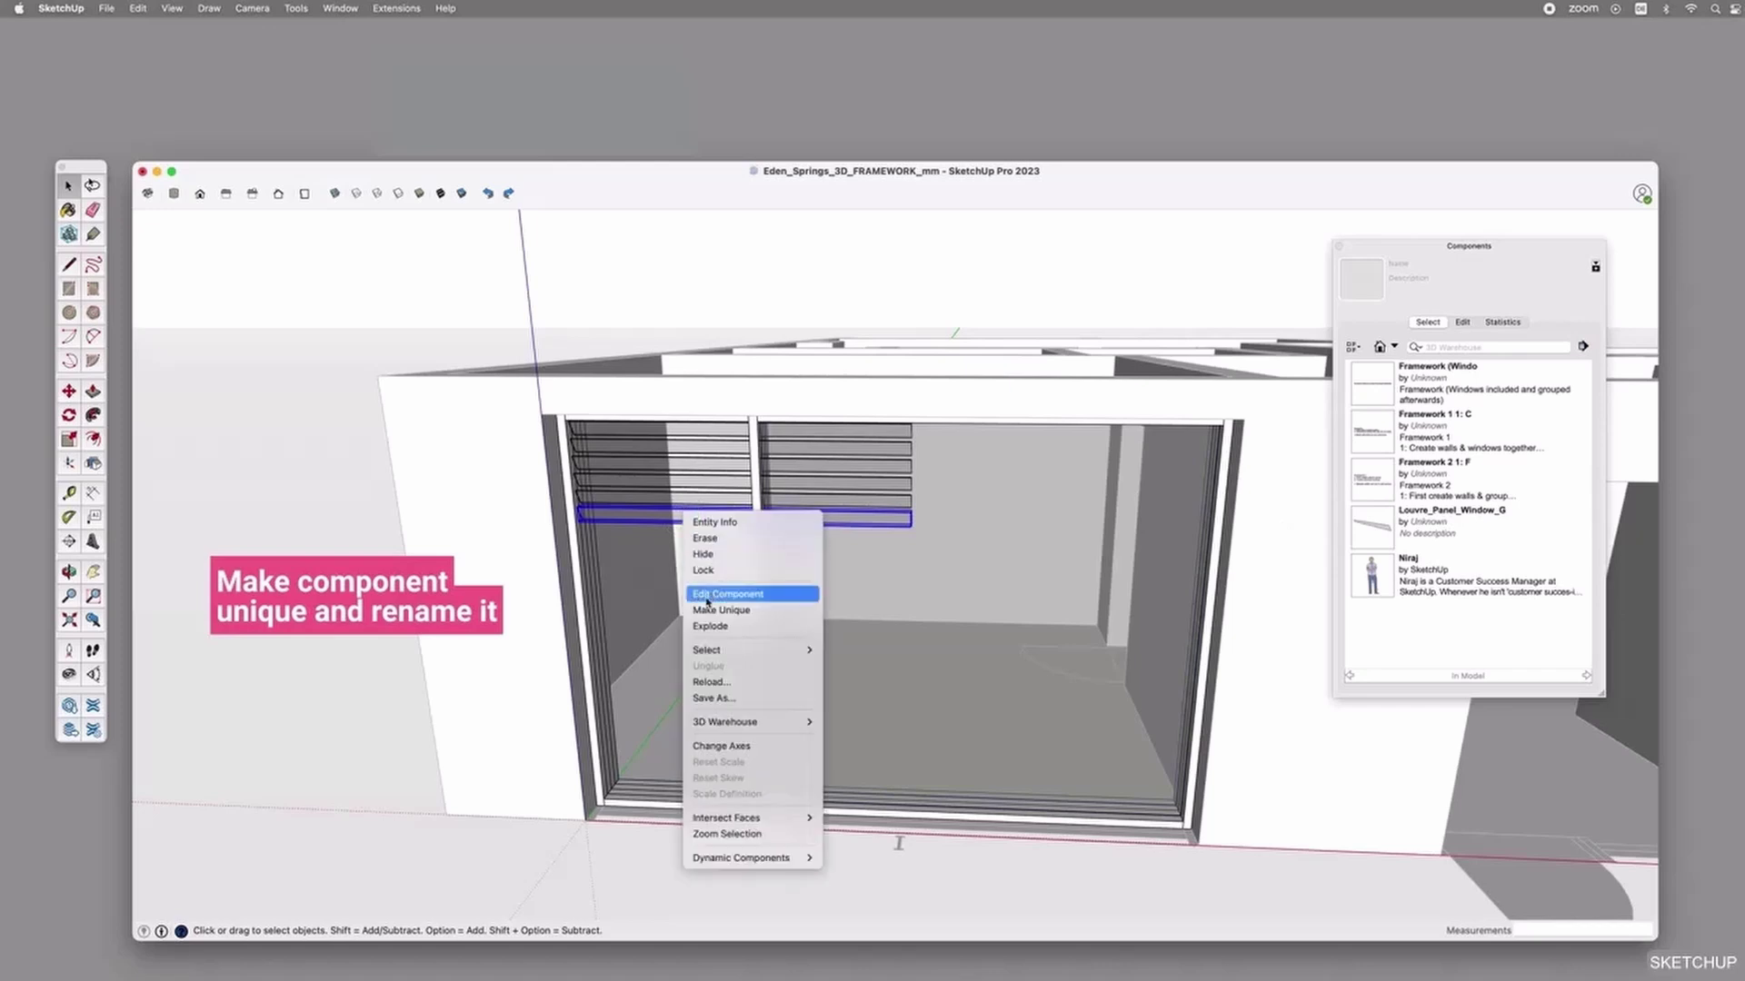
{"action": "left_click", "coordinate": [737, 610]}
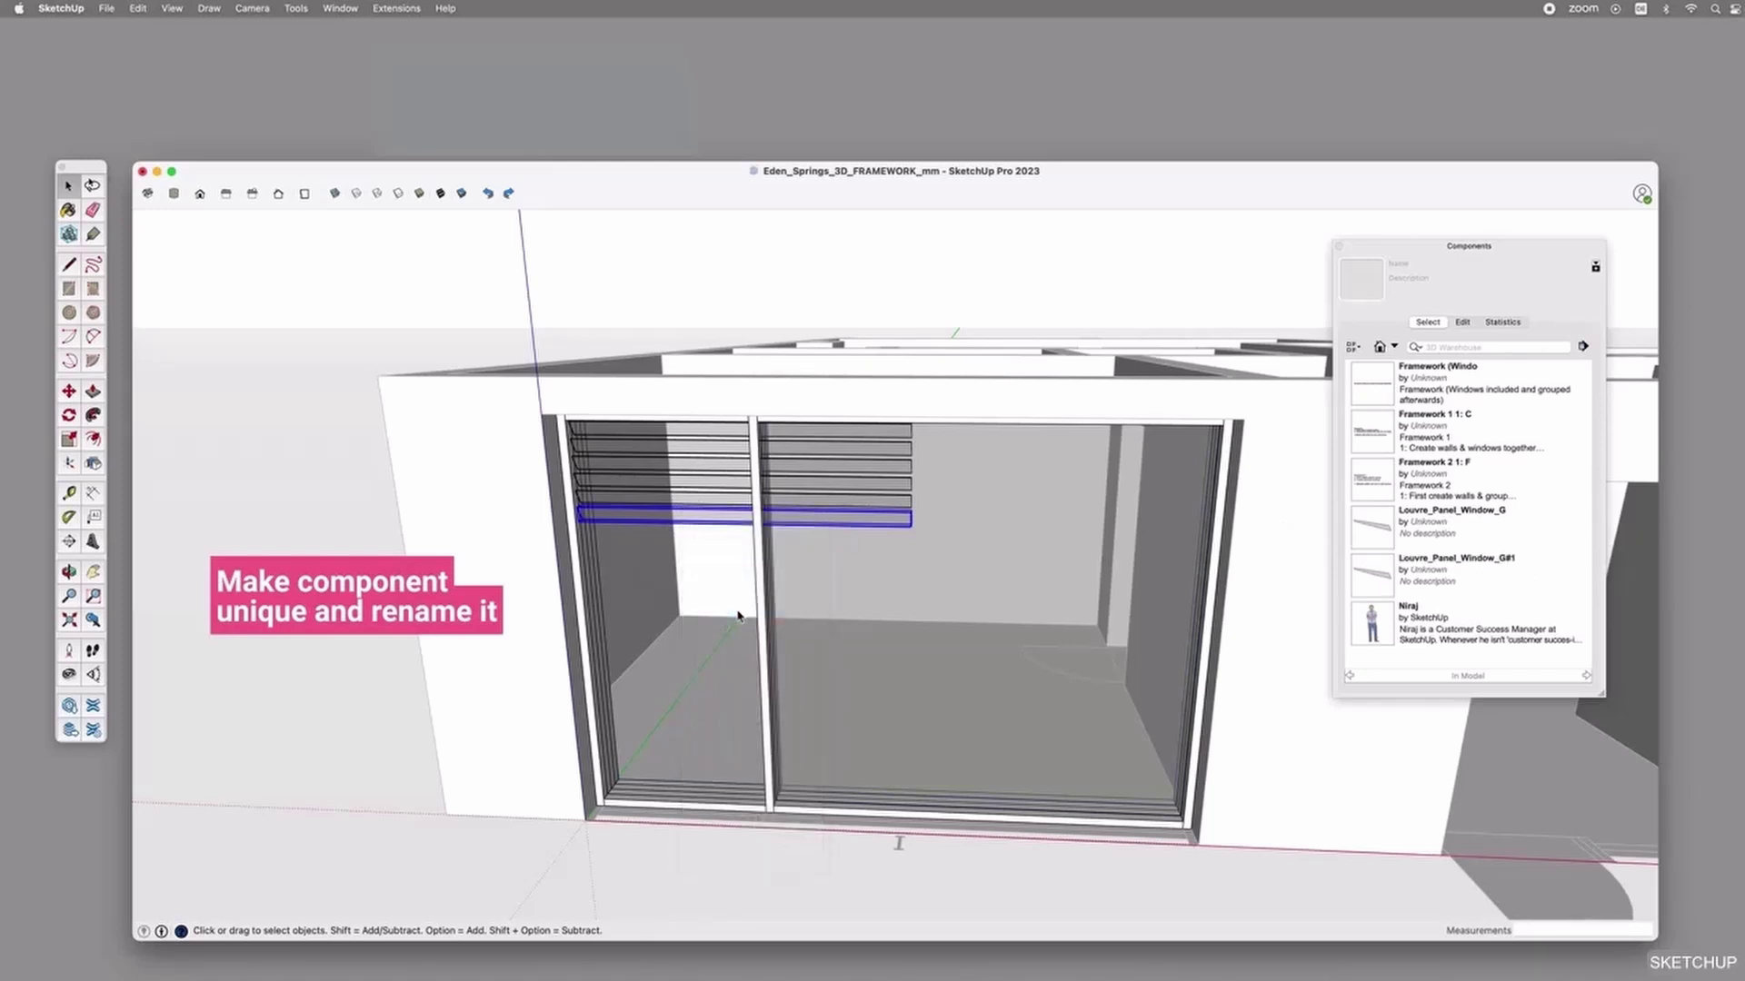
{"action": "right_click", "coordinate": [1472, 563]}
{"action": "left_click", "coordinate": [1511, 568]}
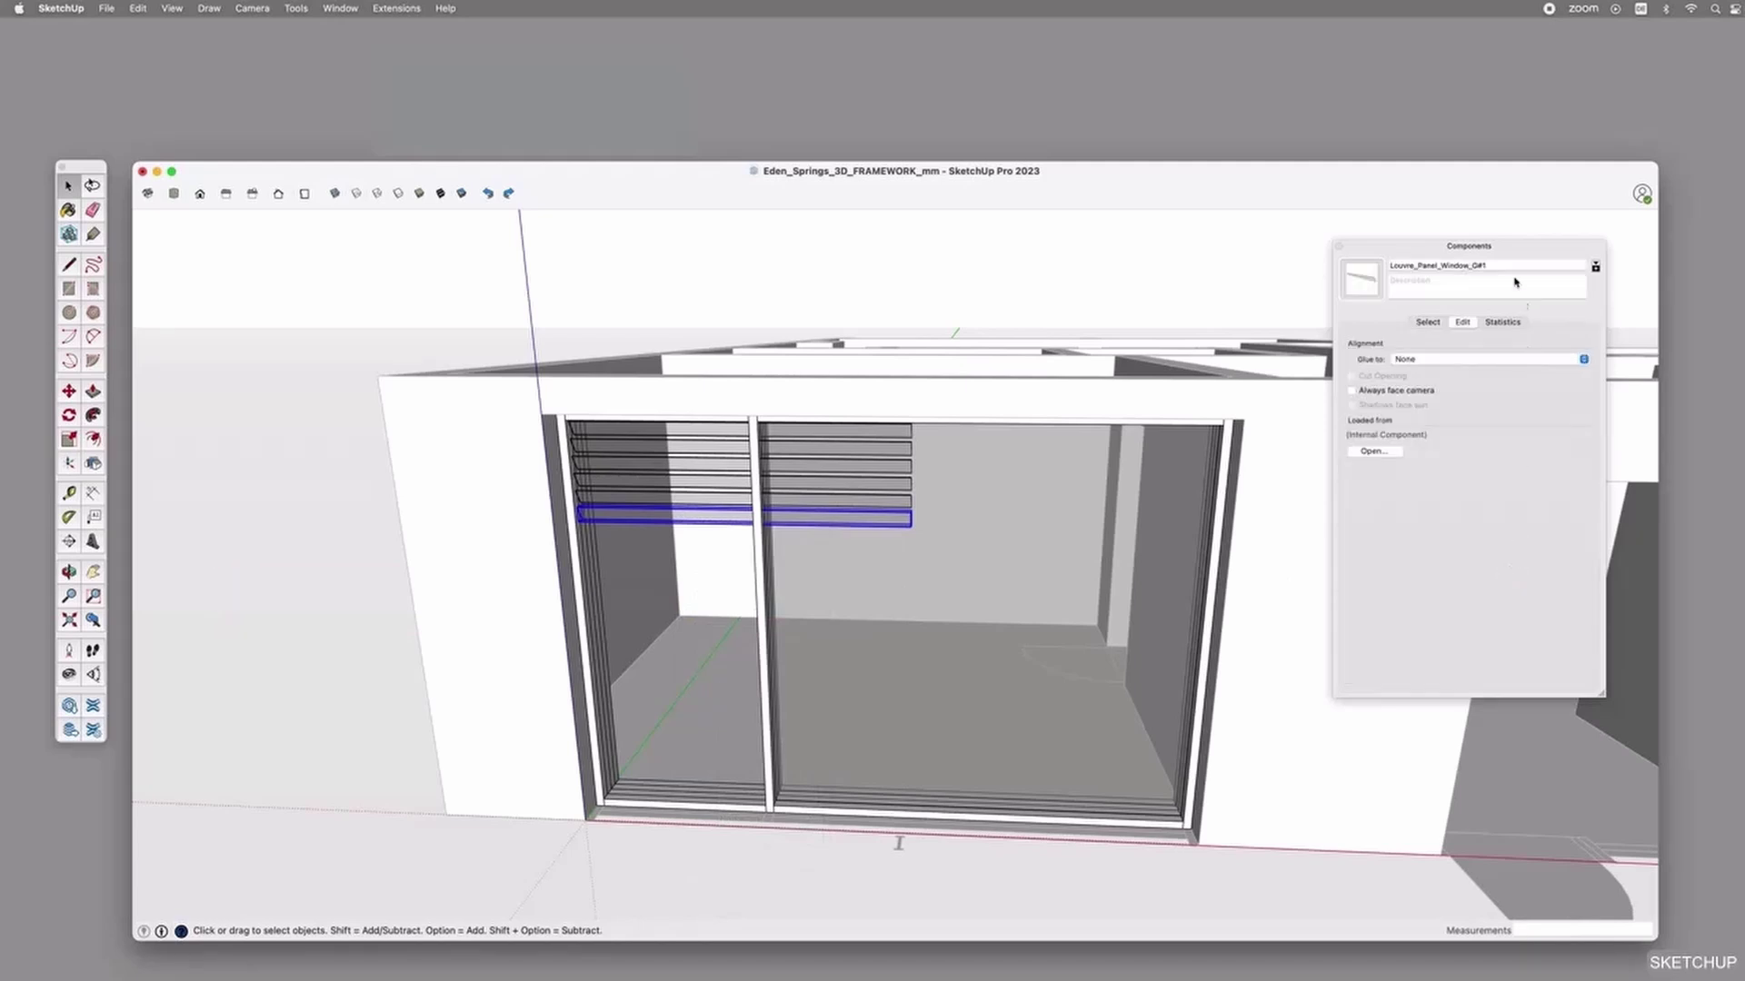
{"action": "left_click", "coordinate": [1475, 266]}
{"action": "left_click_drag", "start_coordinate": [1473, 267], "coordinate": [1490, 277]}
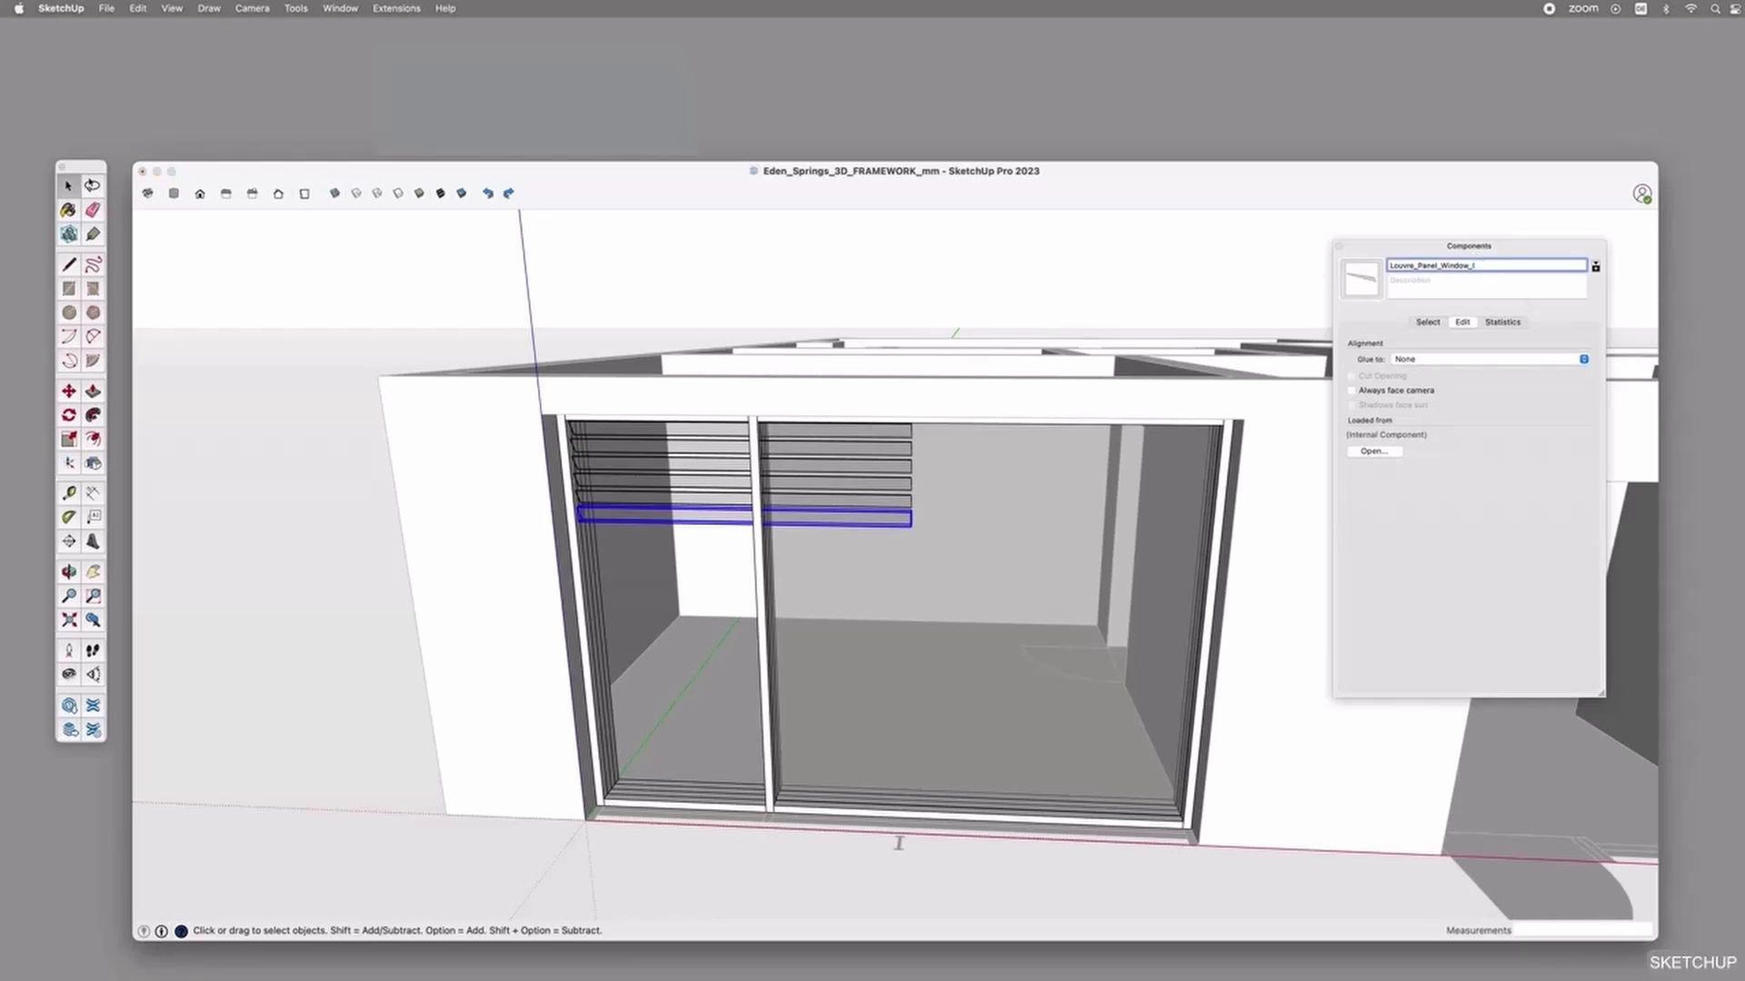
{"action": "left_click", "coordinate": [1425, 323]}
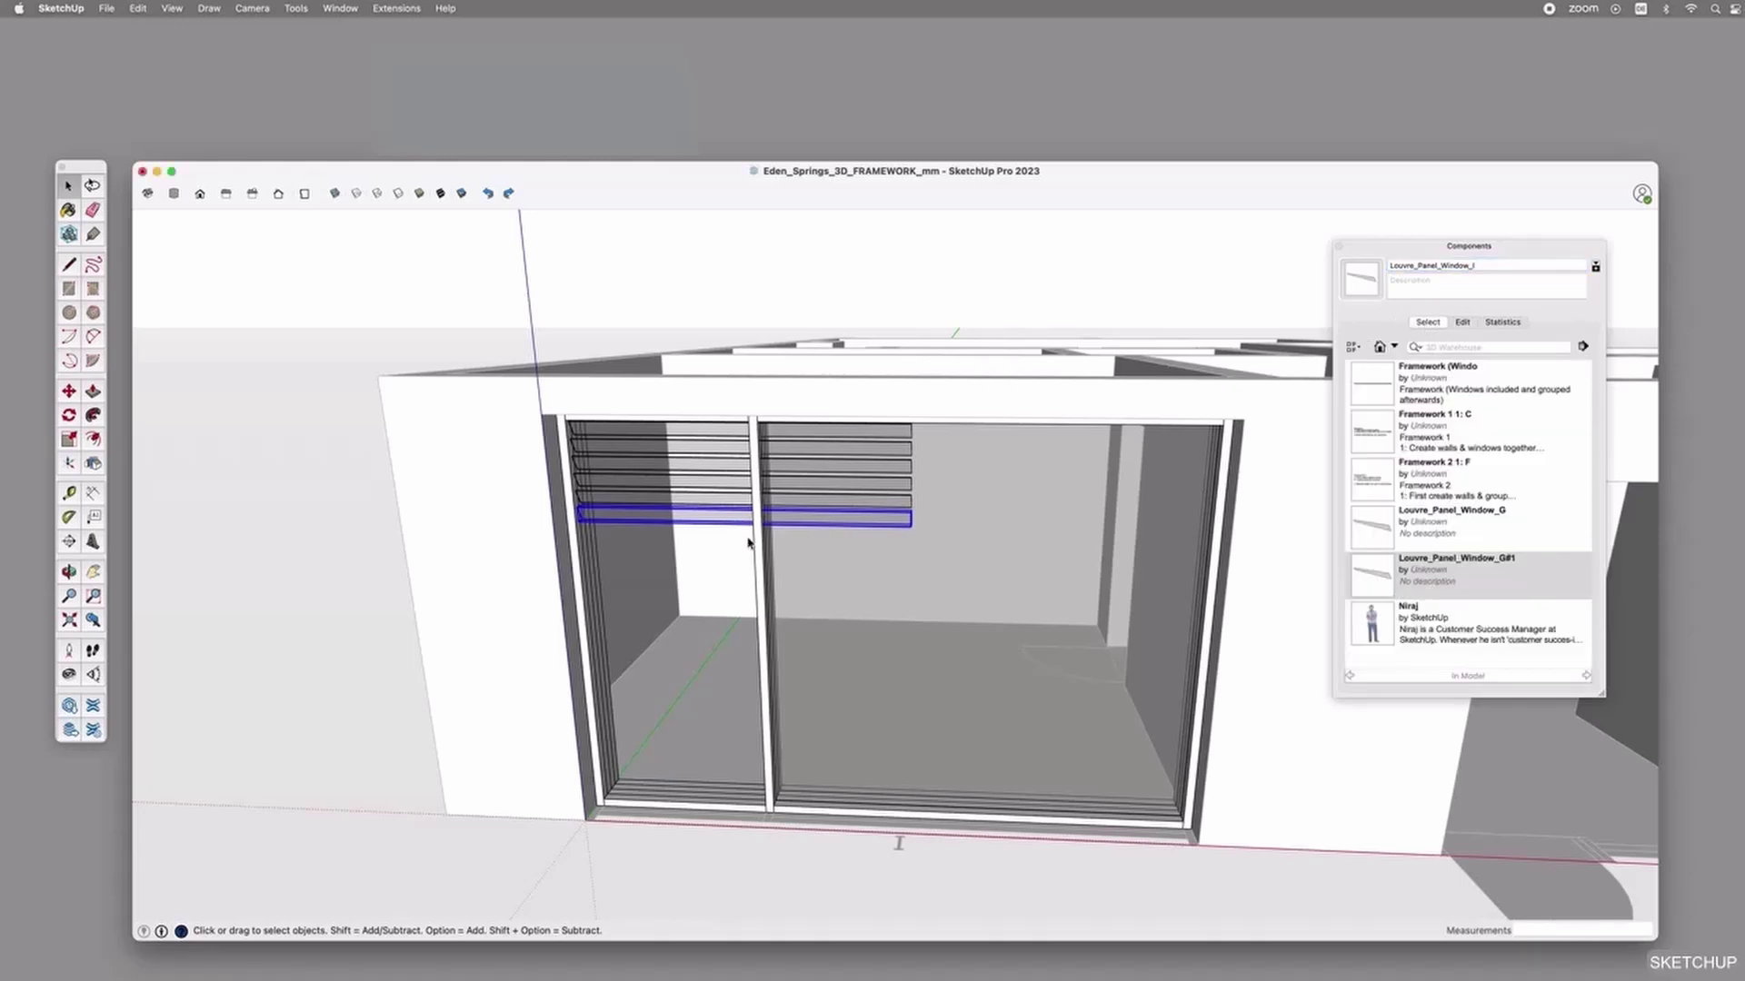
Move the Louvre_Panel_Window_I panel down to the bottom left inner corner of the window frame.
{"action": "left_click", "coordinate": [732, 504]}
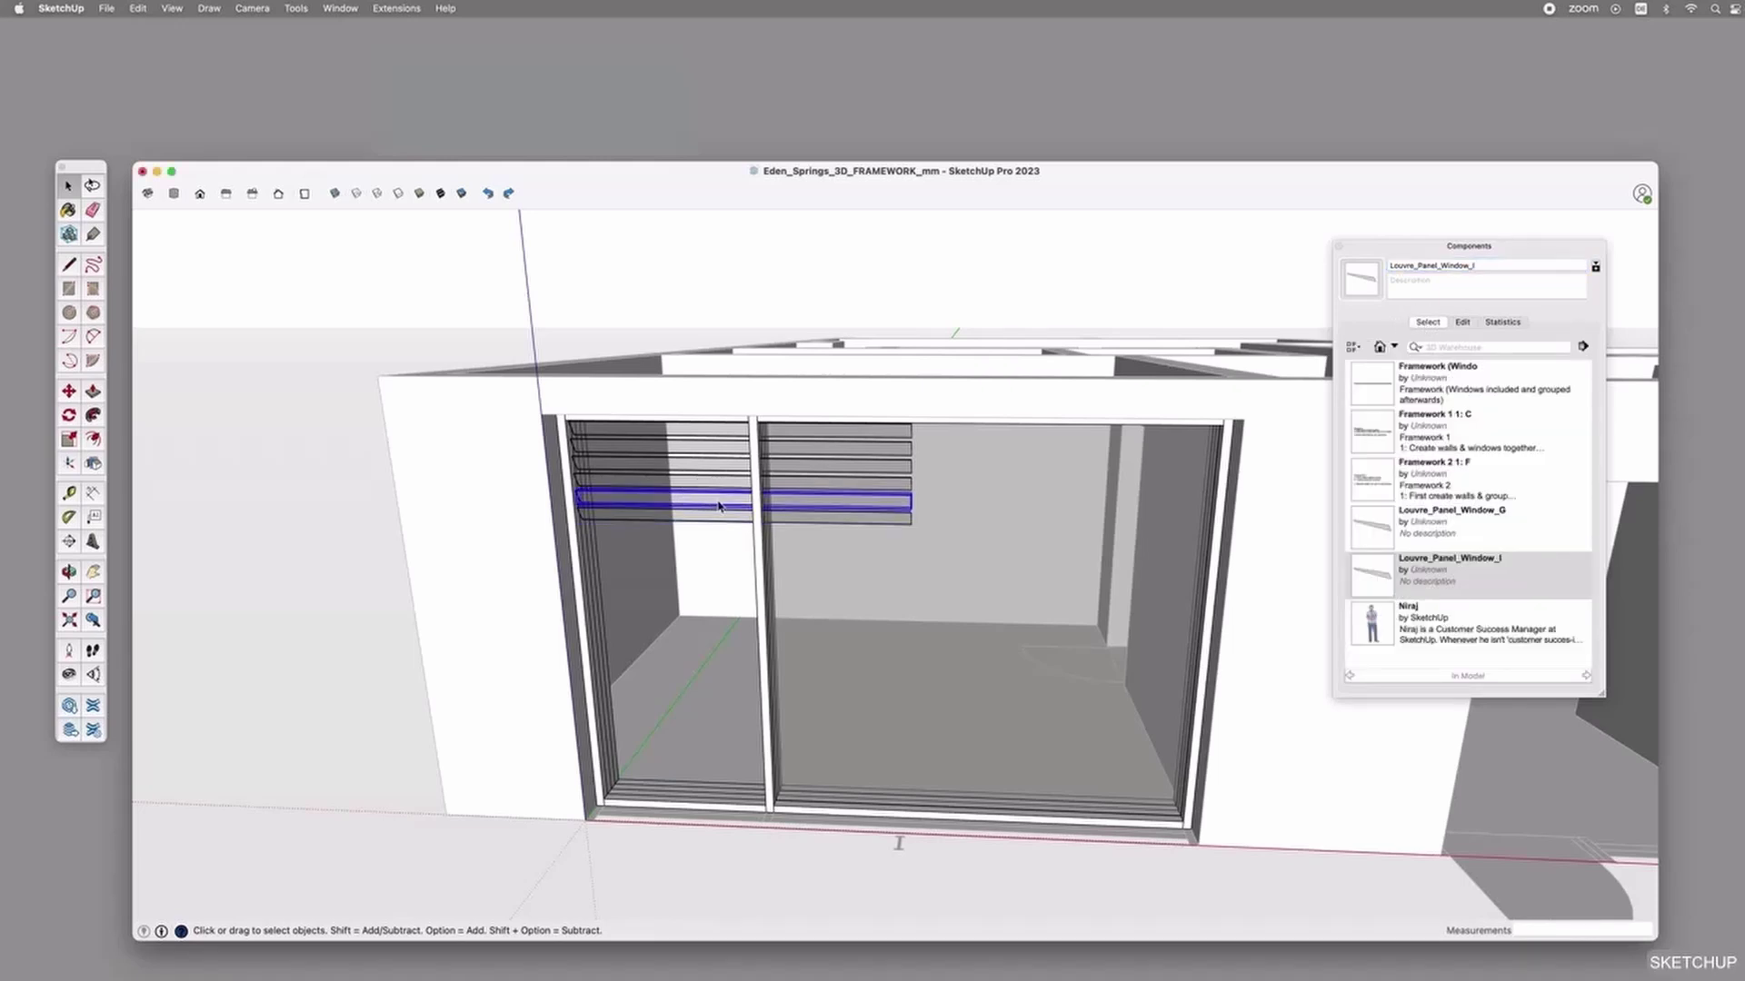
{"action": "left_click", "coordinate": [714, 520]}
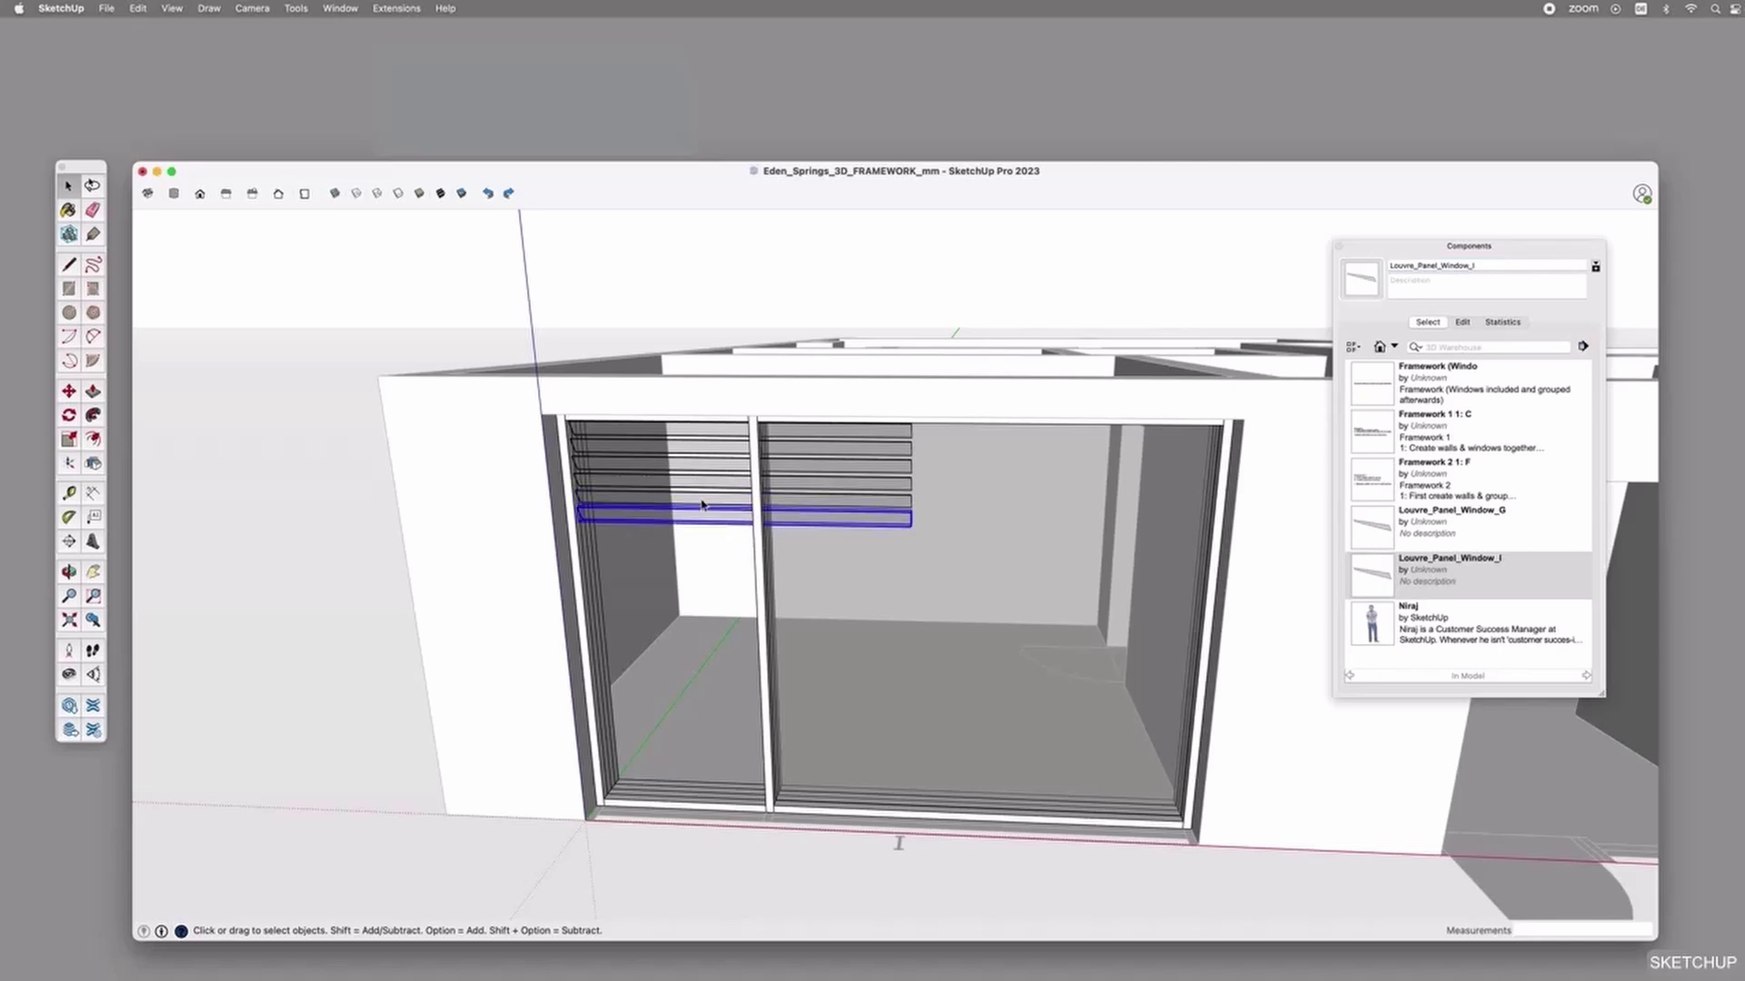
{"action": "left_click", "coordinate": [703, 505], "text": "shift"}
{"action": "left_click", "coordinate": [644, 516]}
{"action": "key", "text": "m"}
{"action": "left_click", "coordinate": [586, 520]}
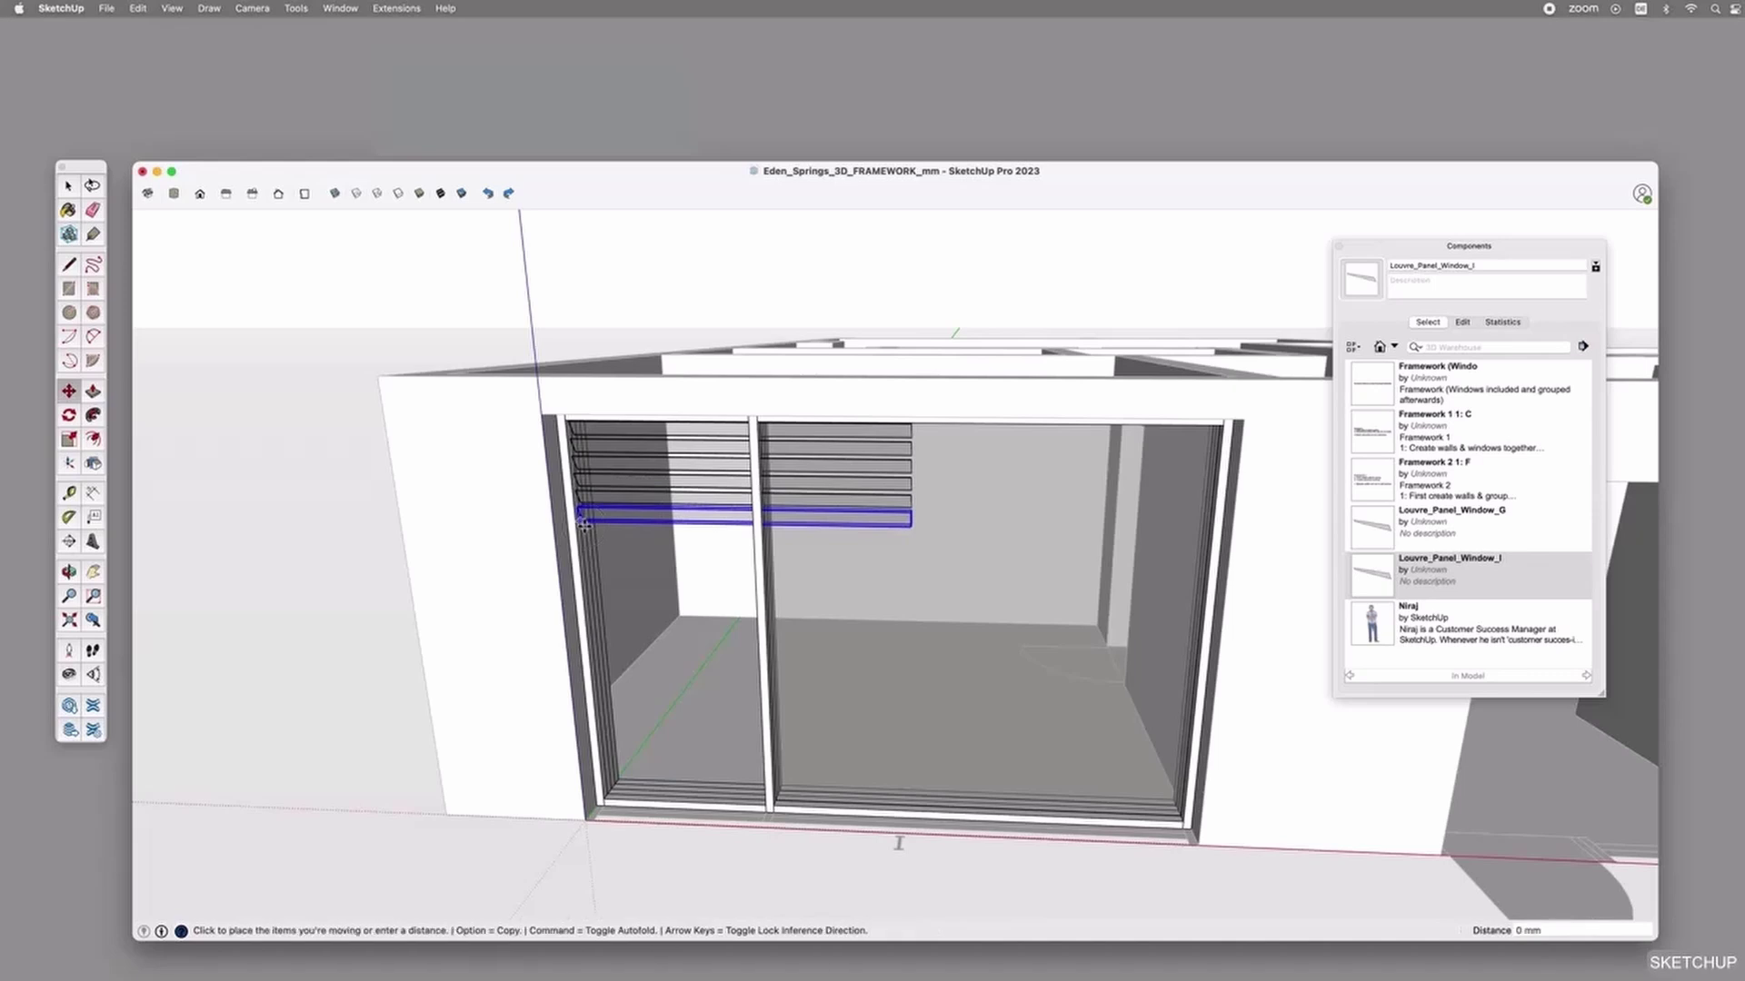
{"action": "left_click", "coordinate": [604, 799]}
Delete the five remaining louvre panels at the top of the window.
{"action": "key", "text": "space"}
{"action": "left_click", "coordinate": [671, 505]}
{"action": "key", "text": "Delete"}
{"action": "left_click", "coordinate": [632, 481]}
{"action": "key", "text": "Delete"}
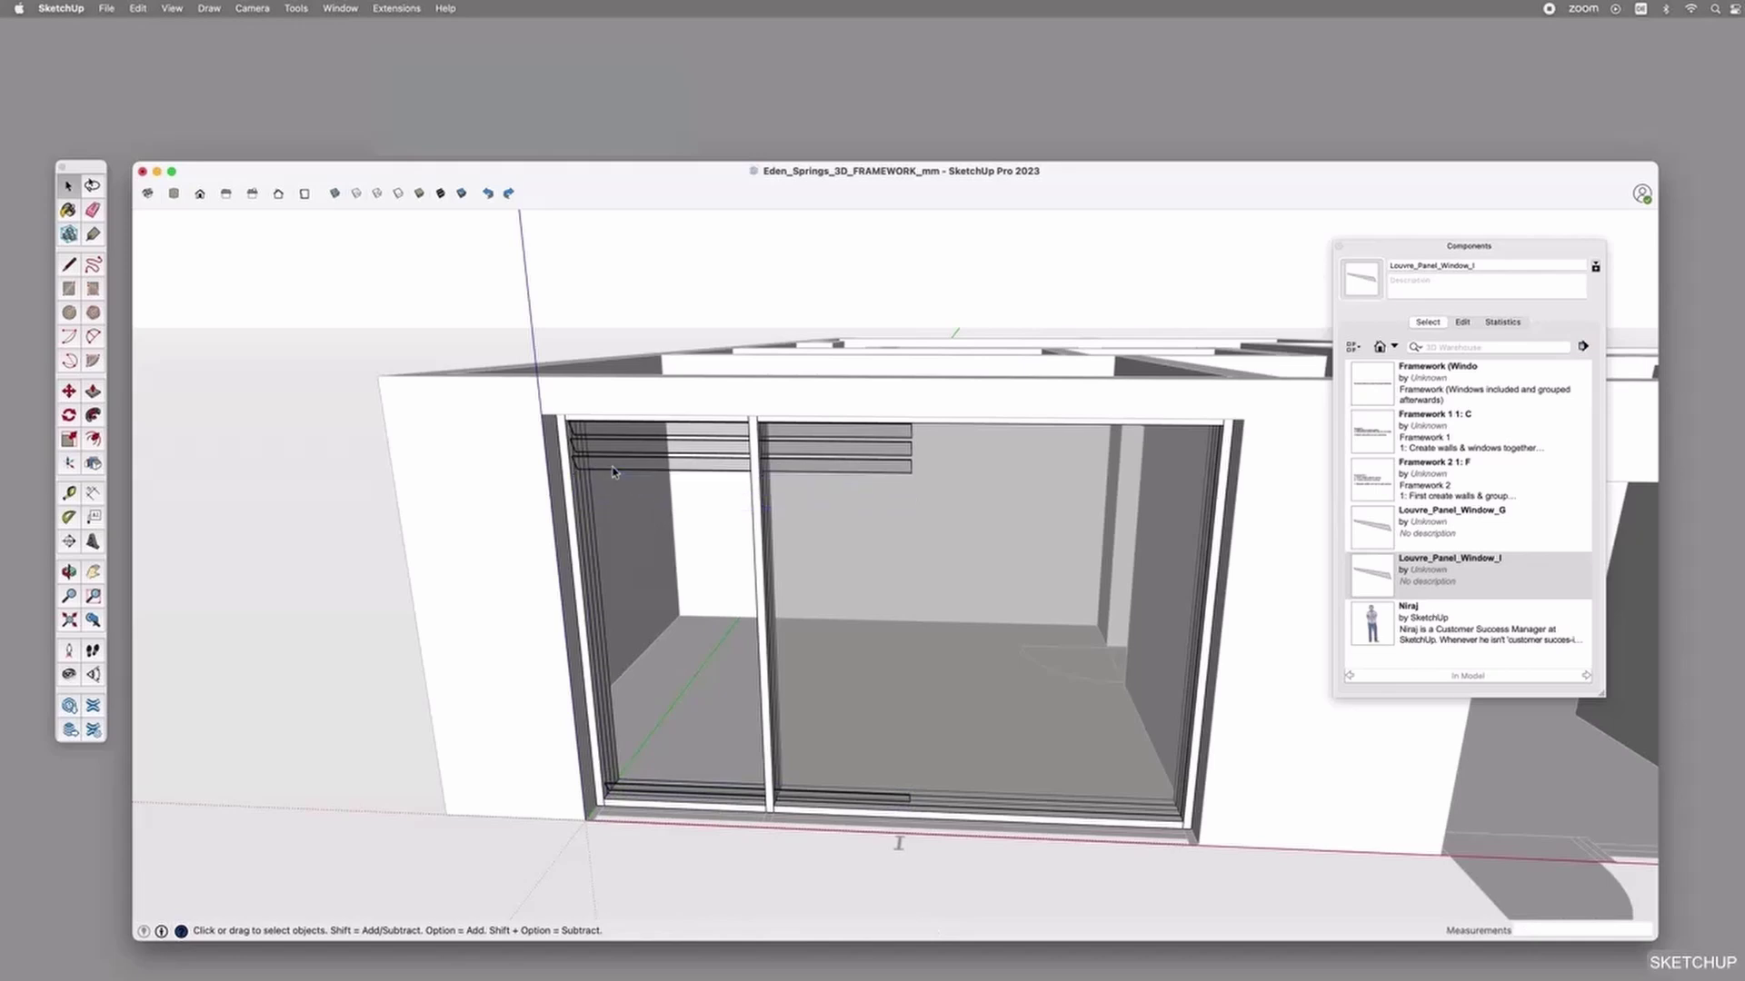
{"action": "left_click", "coordinate": [616, 465]}
{"action": "key", "text": "Delete"}
{"action": "left_click", "coordinate": [606, 446]}
{"action": "key", "text": "Delete"}
{"action": "left_click", "coordinate": [607, 438]}
{"action": "key", "text": "Delete"}
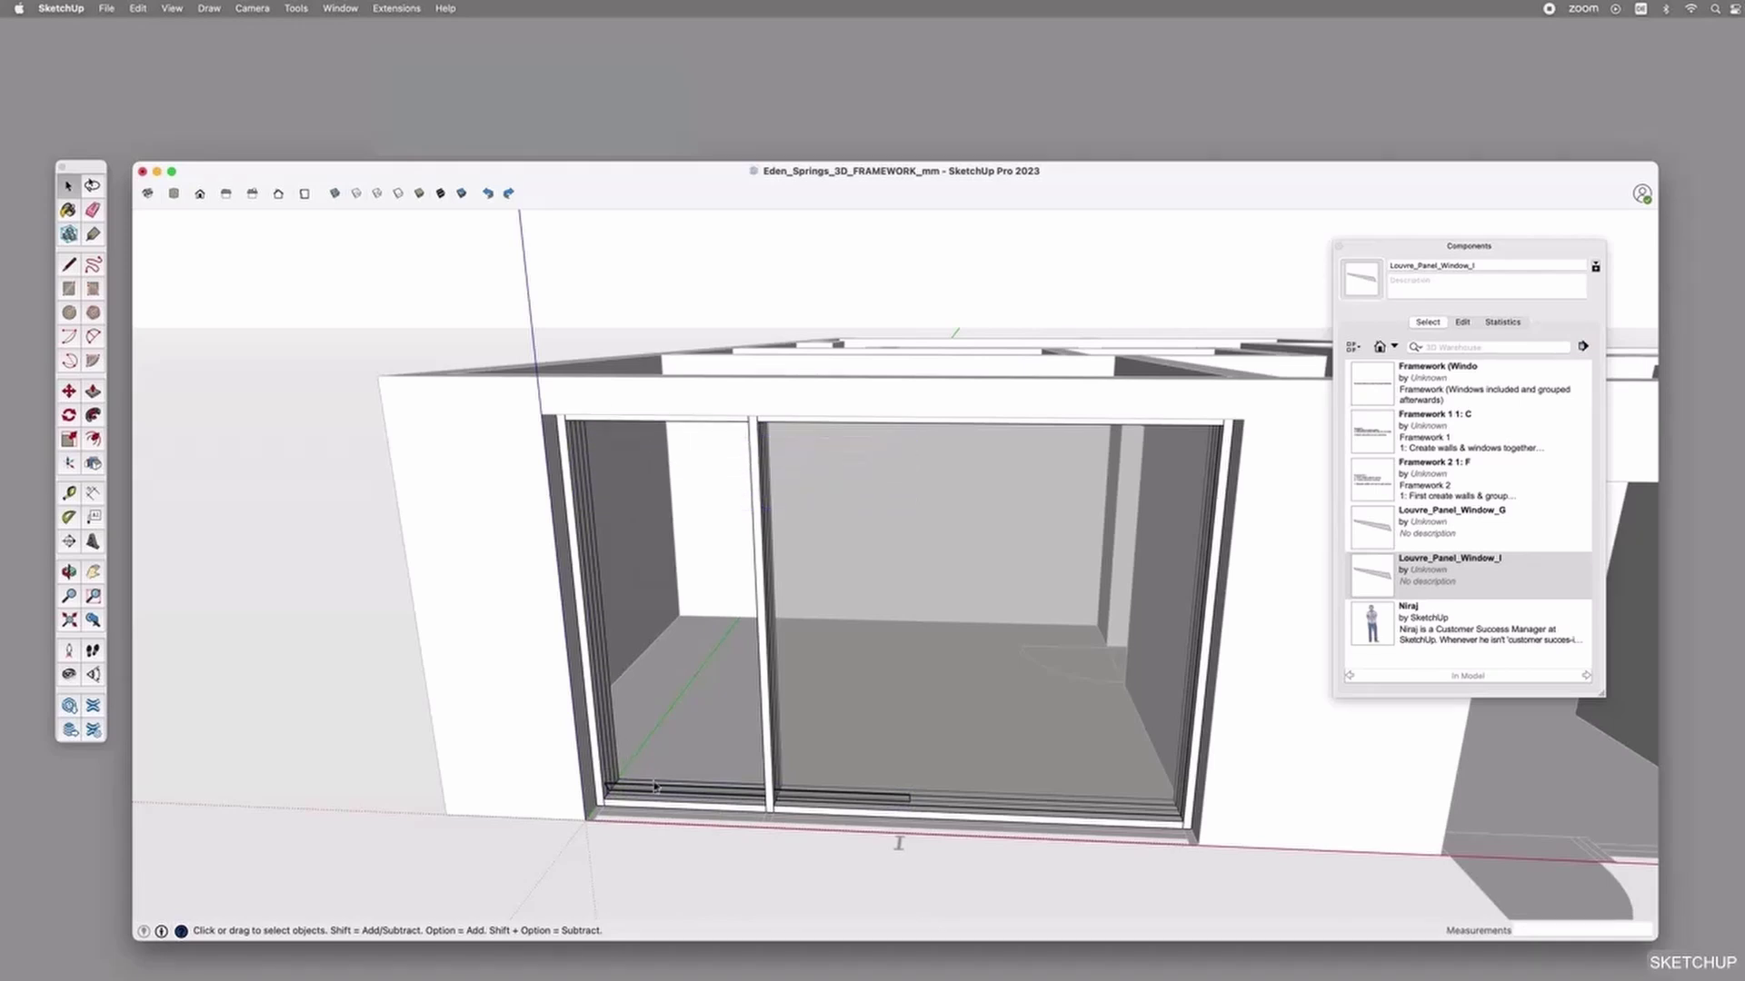
Scale the Louvre_Panel_Window_I panel along the red axis to about 0.54 so it ends at the window's middle mullion.
{"action": "left_click", "coordinate": [621, 791]}
{"action": "left_click", "coordinate": [73, 441]}
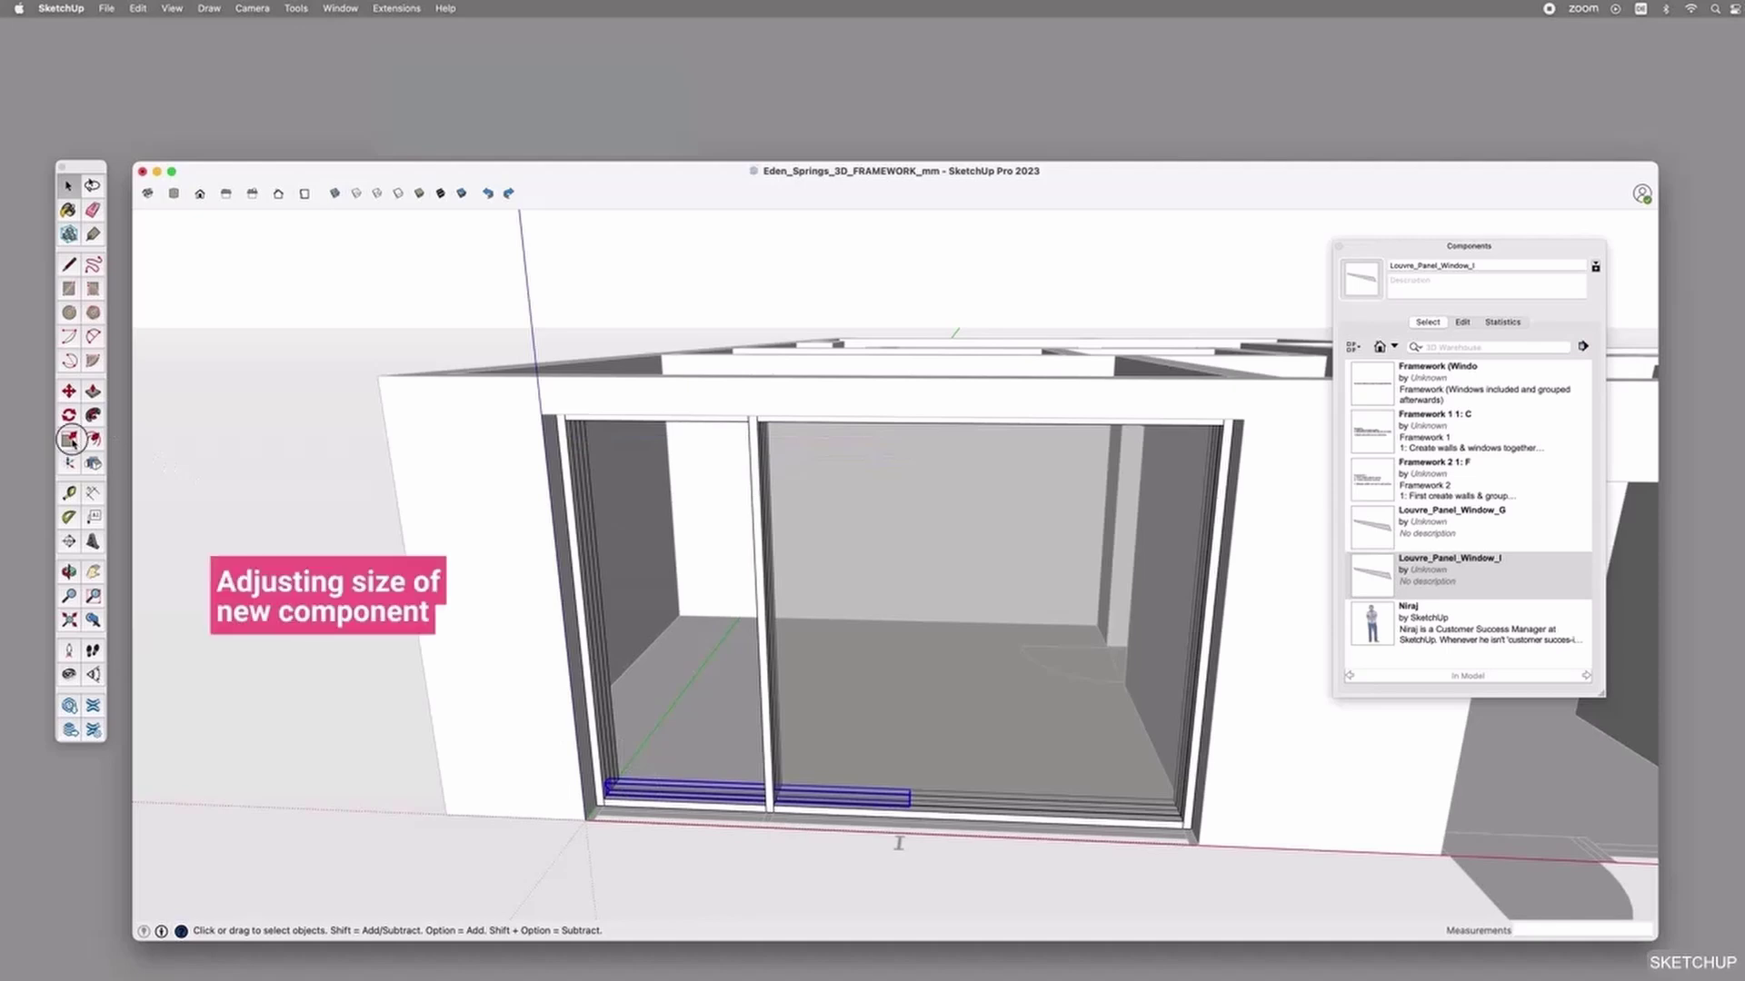
{"action": "left_click", "coordinate": [909, 796]}
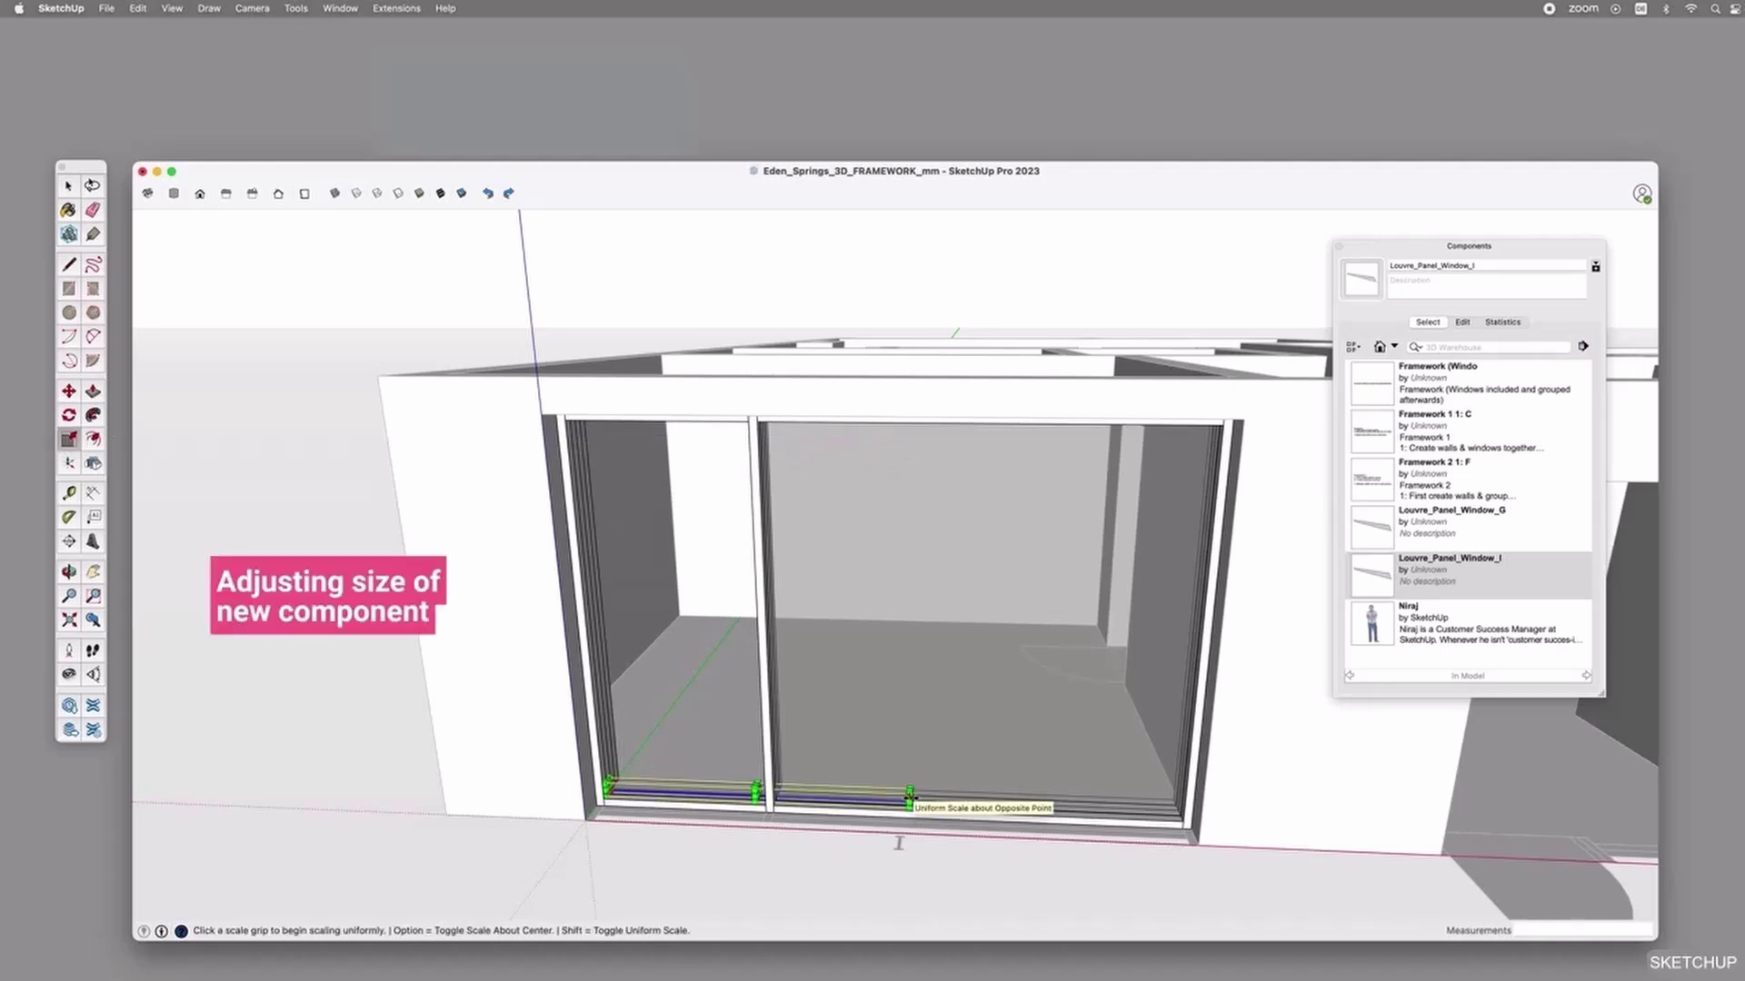
{"action": "left_click", "coordinate": [909, 796]}
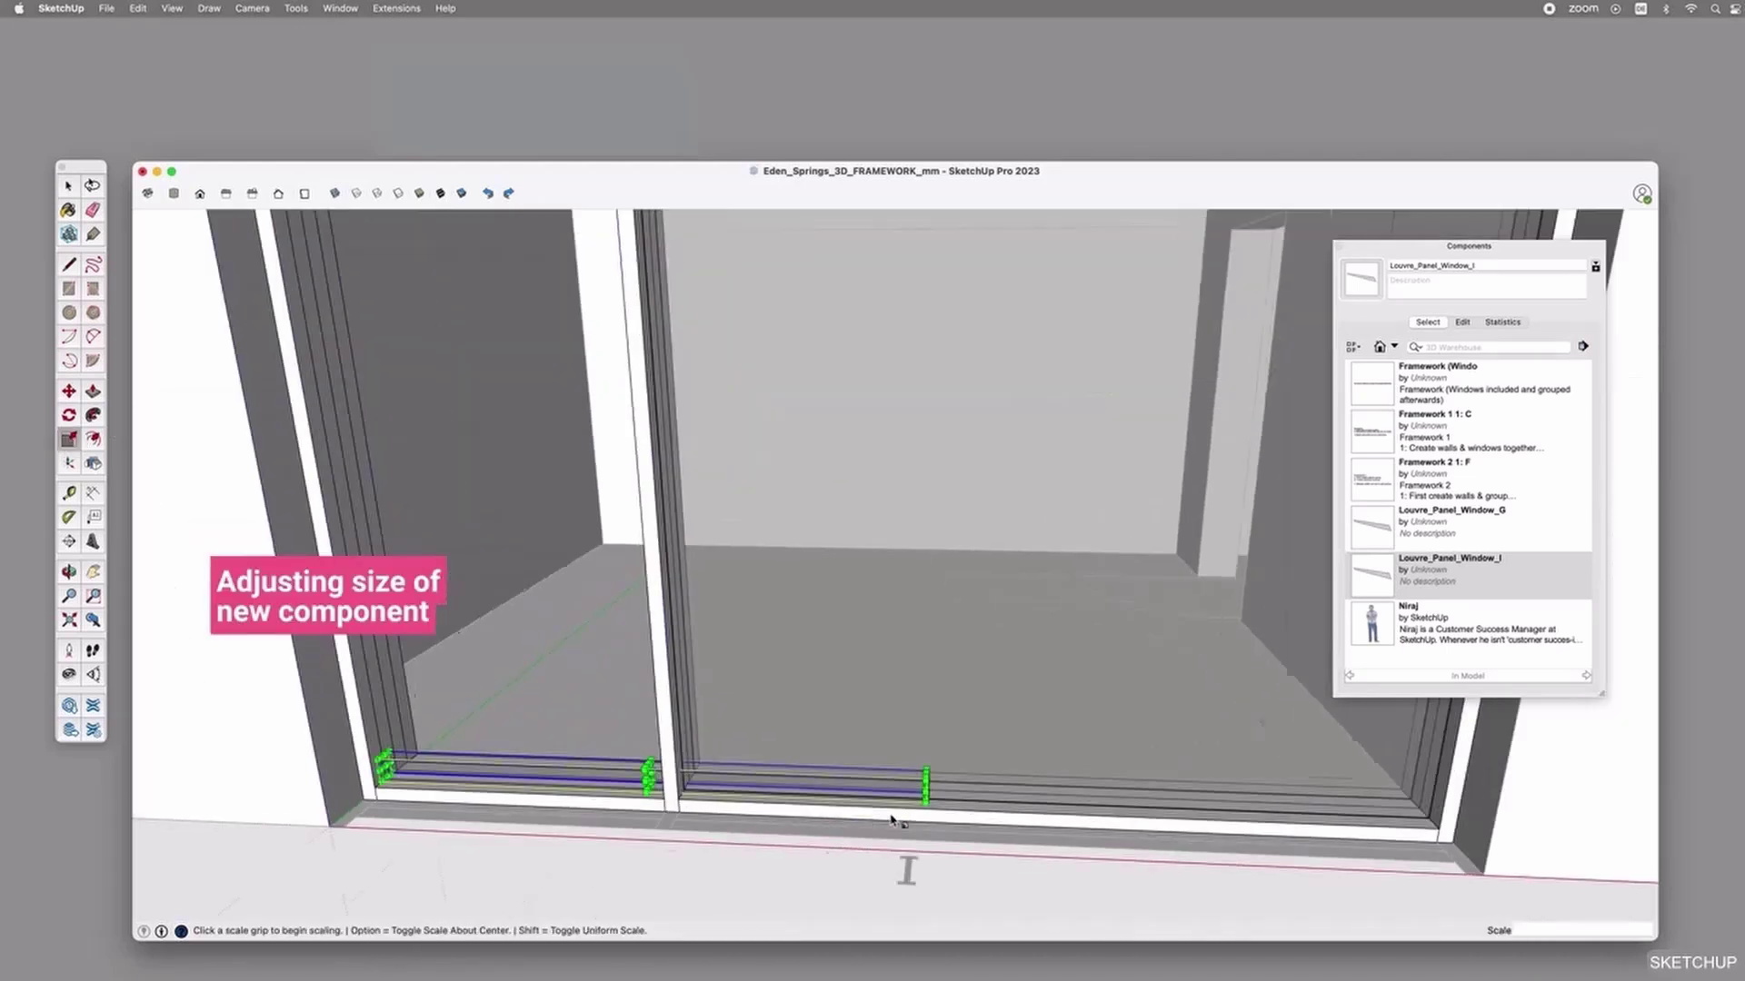
{"action": "scroll", "coordinate": [909, 797], "scroll_direction": "up", "scroll_amount": 5}
{"action": "left_click", "coordinate": [932, 773]}
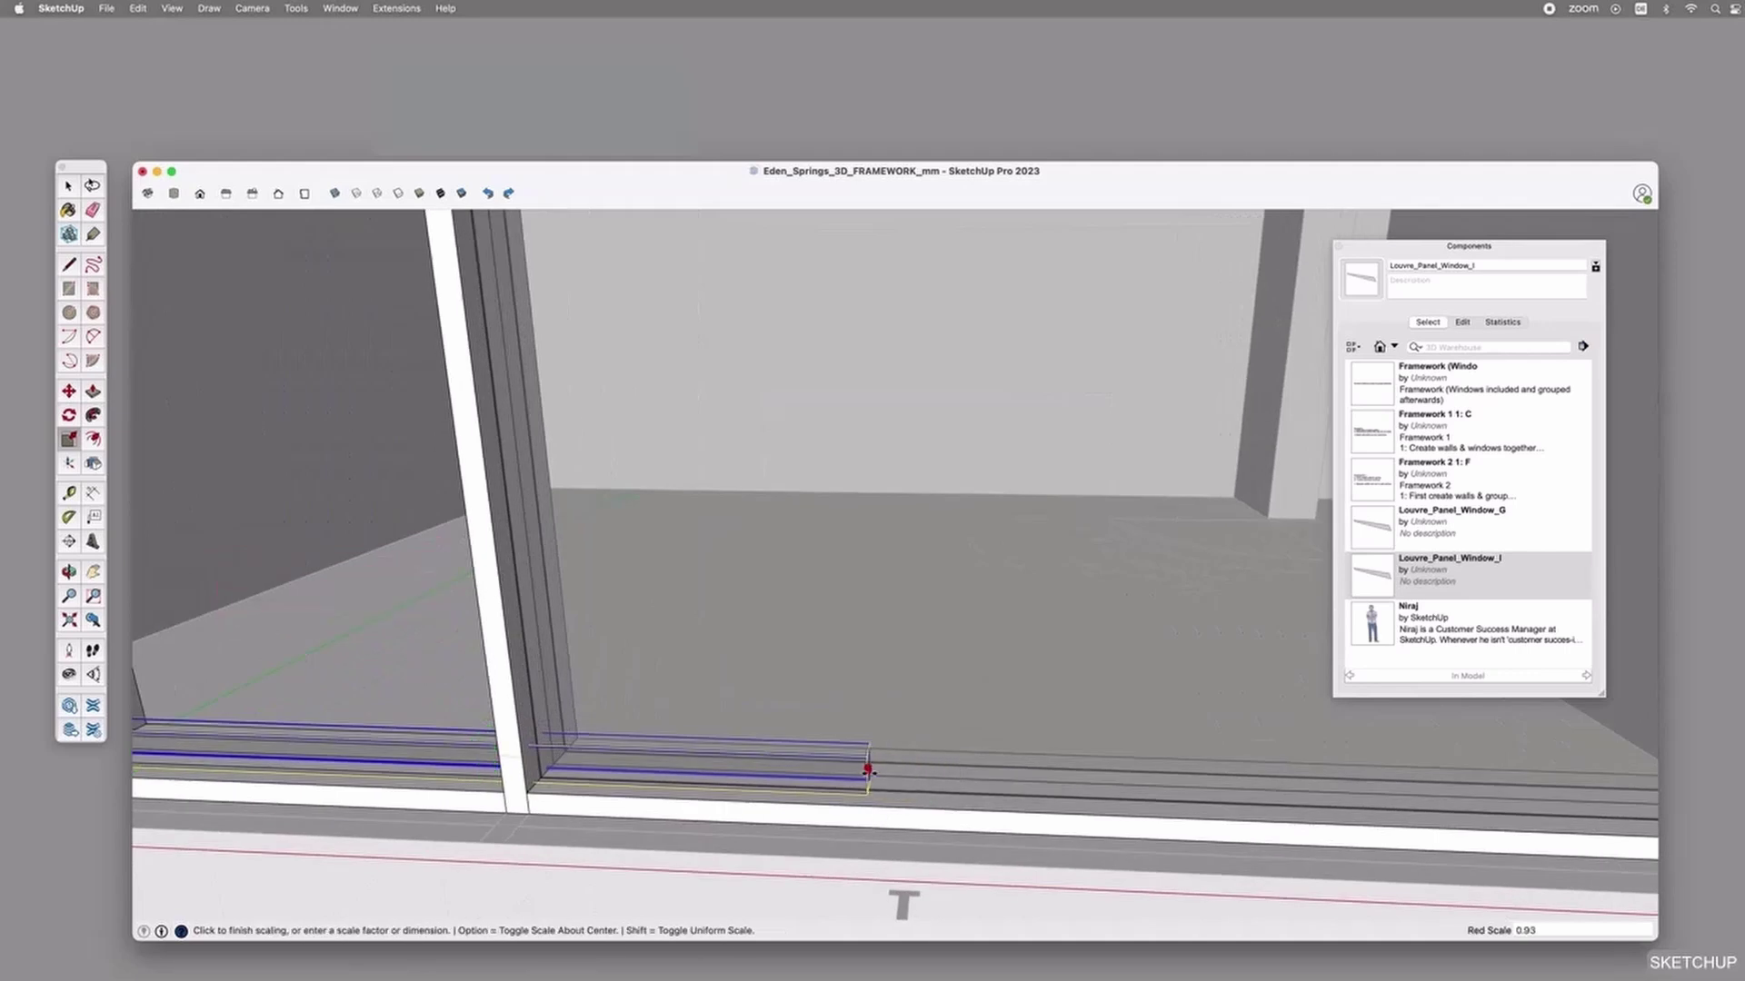
{"action": "scroll", "coordinate": [864, 766], "scroll_direction": "down", "scroll_amount": 3}
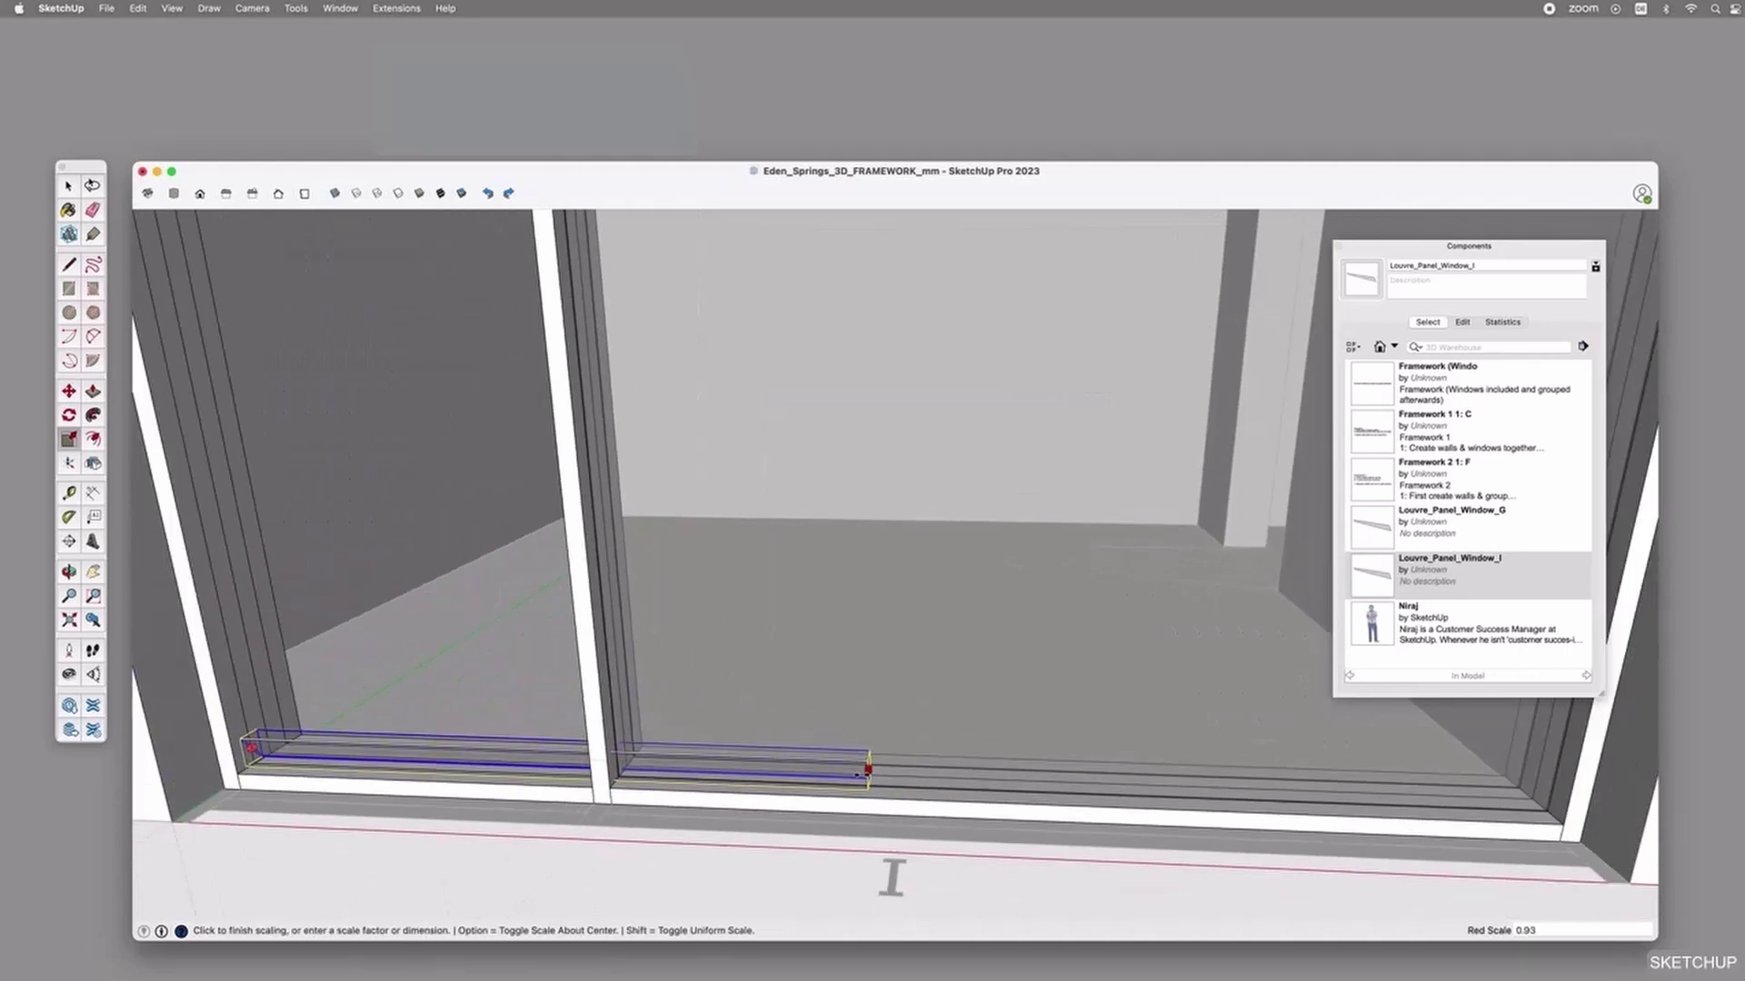
{"action": "left_click", "coordinate": [595, 777]}
{"action": "scroll", "coordinate": [570, 734], "scroll_direction": "down", "scroll_amount": 2}
{"action": "scroll", "coordinate": [569, 735], "scroll_direction": "down", "scroll_amount": 6}
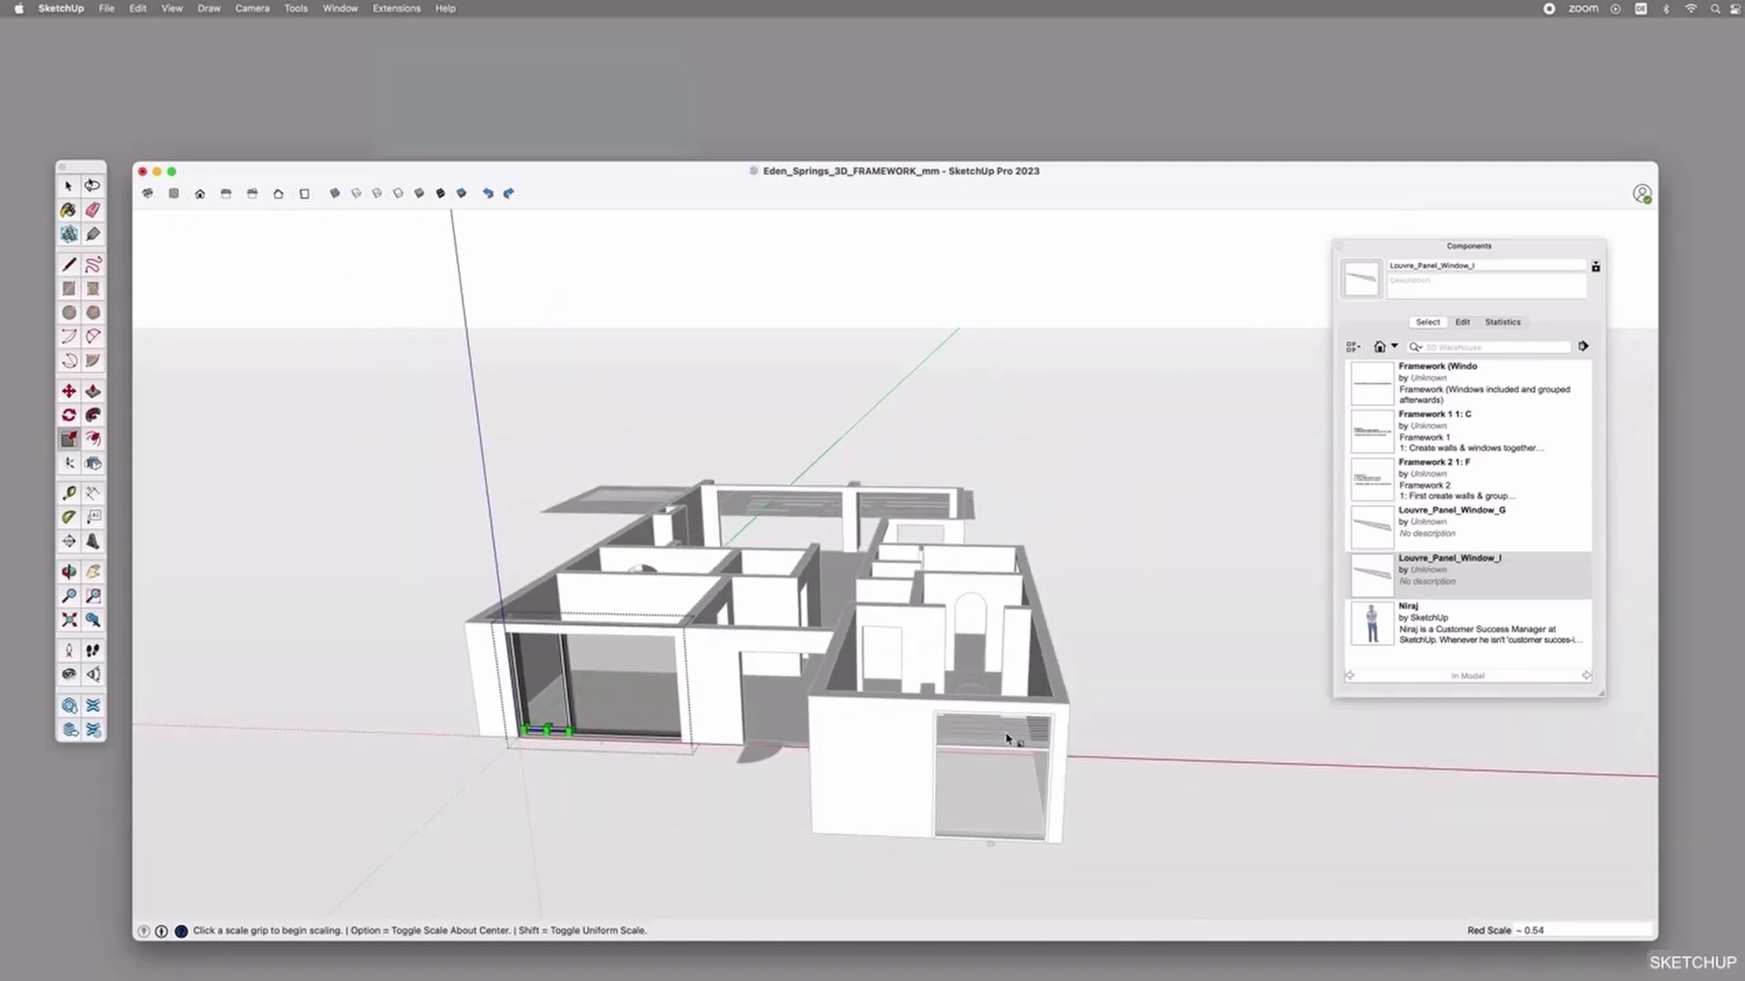
{"action": "scroll", "coordinate": [481, 721], "scroll_direction": "up", "scroll_amount": 8}
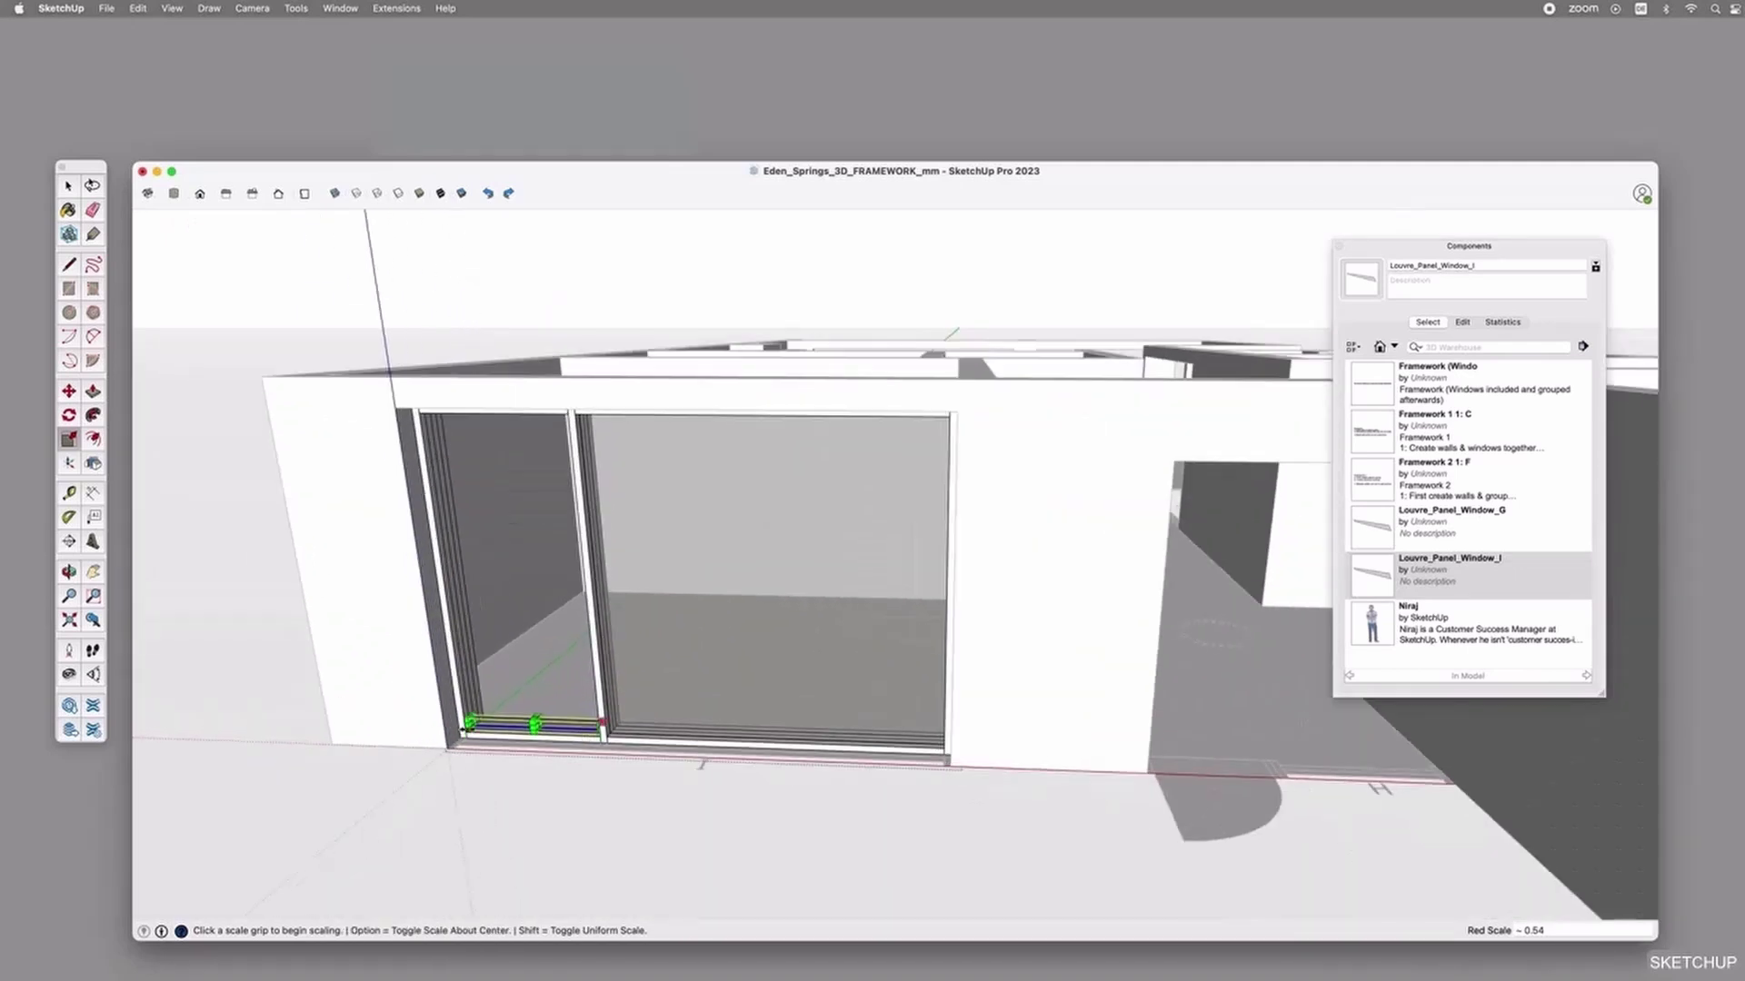
{"action": "key", "text": "space"}
Copy the resized louvre panel upward by 100 mm and multiply the copy with *20.
{"action": "scroll", "coordinate": [479, 741], "scroll_direction": "up", "scroll_amount": 3}
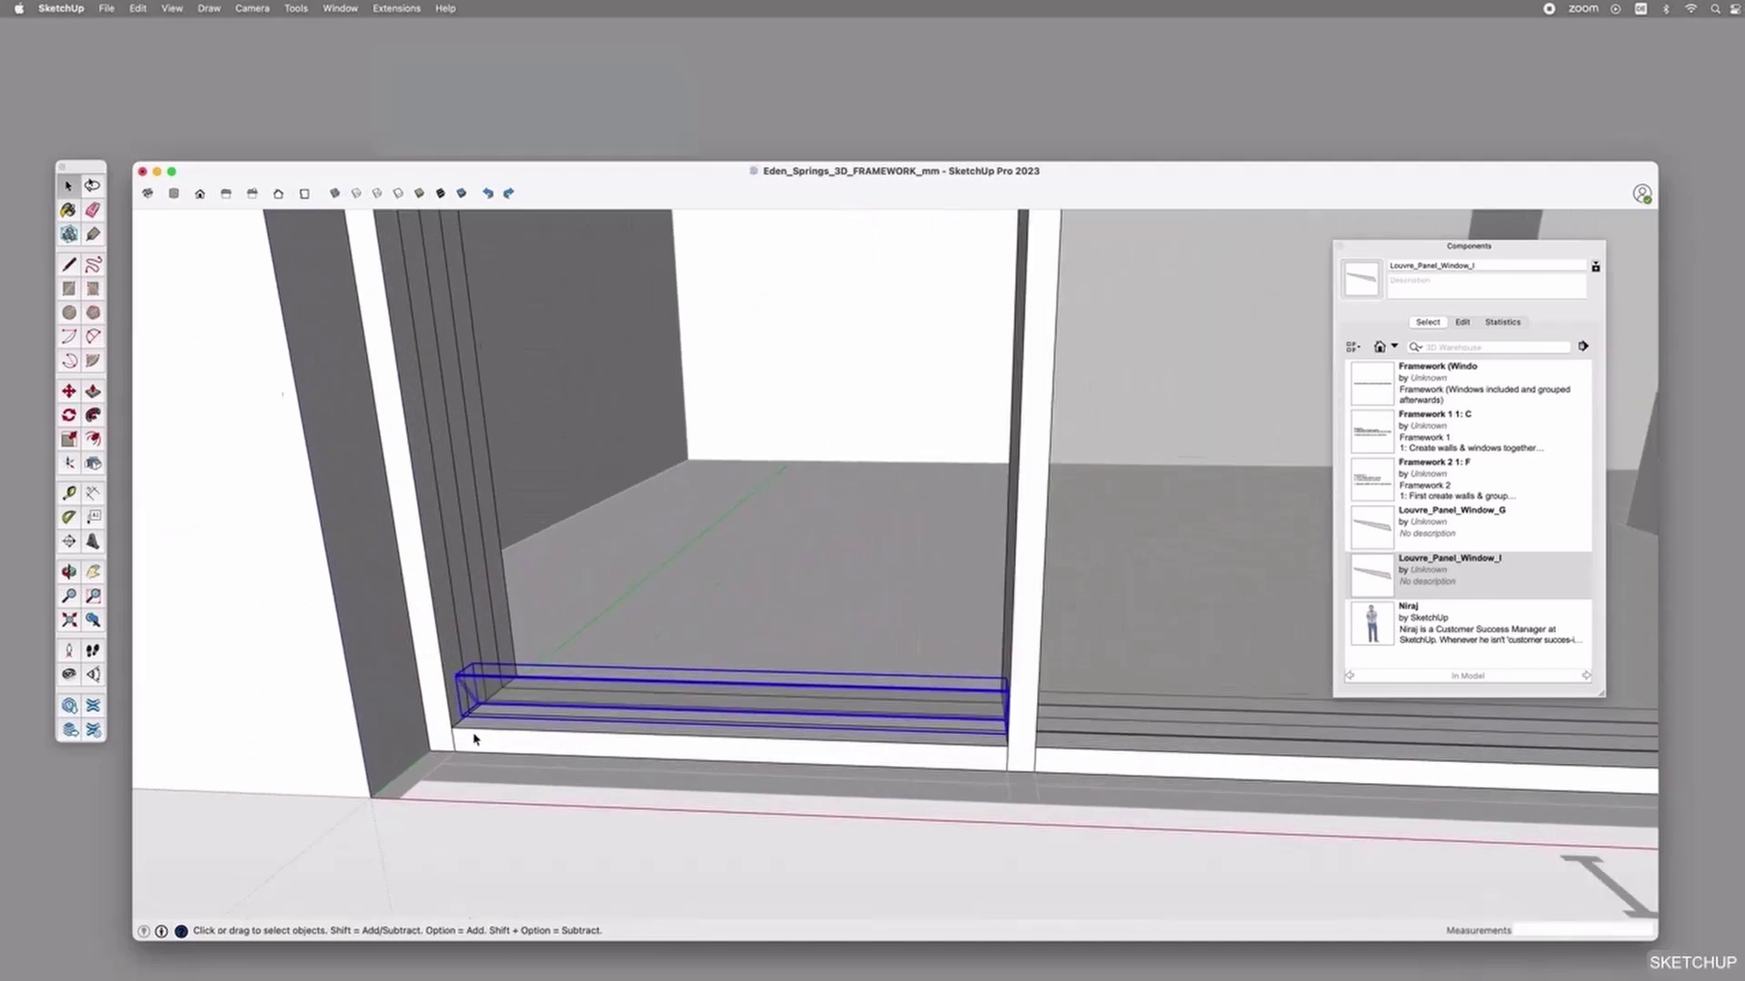
{"action": "scroll", "coordinate": [474, 740], "scroll_direction": "up", "scroll_amount": 1}
{"action": "key", "text": "m"}
{"action": "key", "text": "alt"}
{"action": "left_click", "coordinate": [459, 718]}
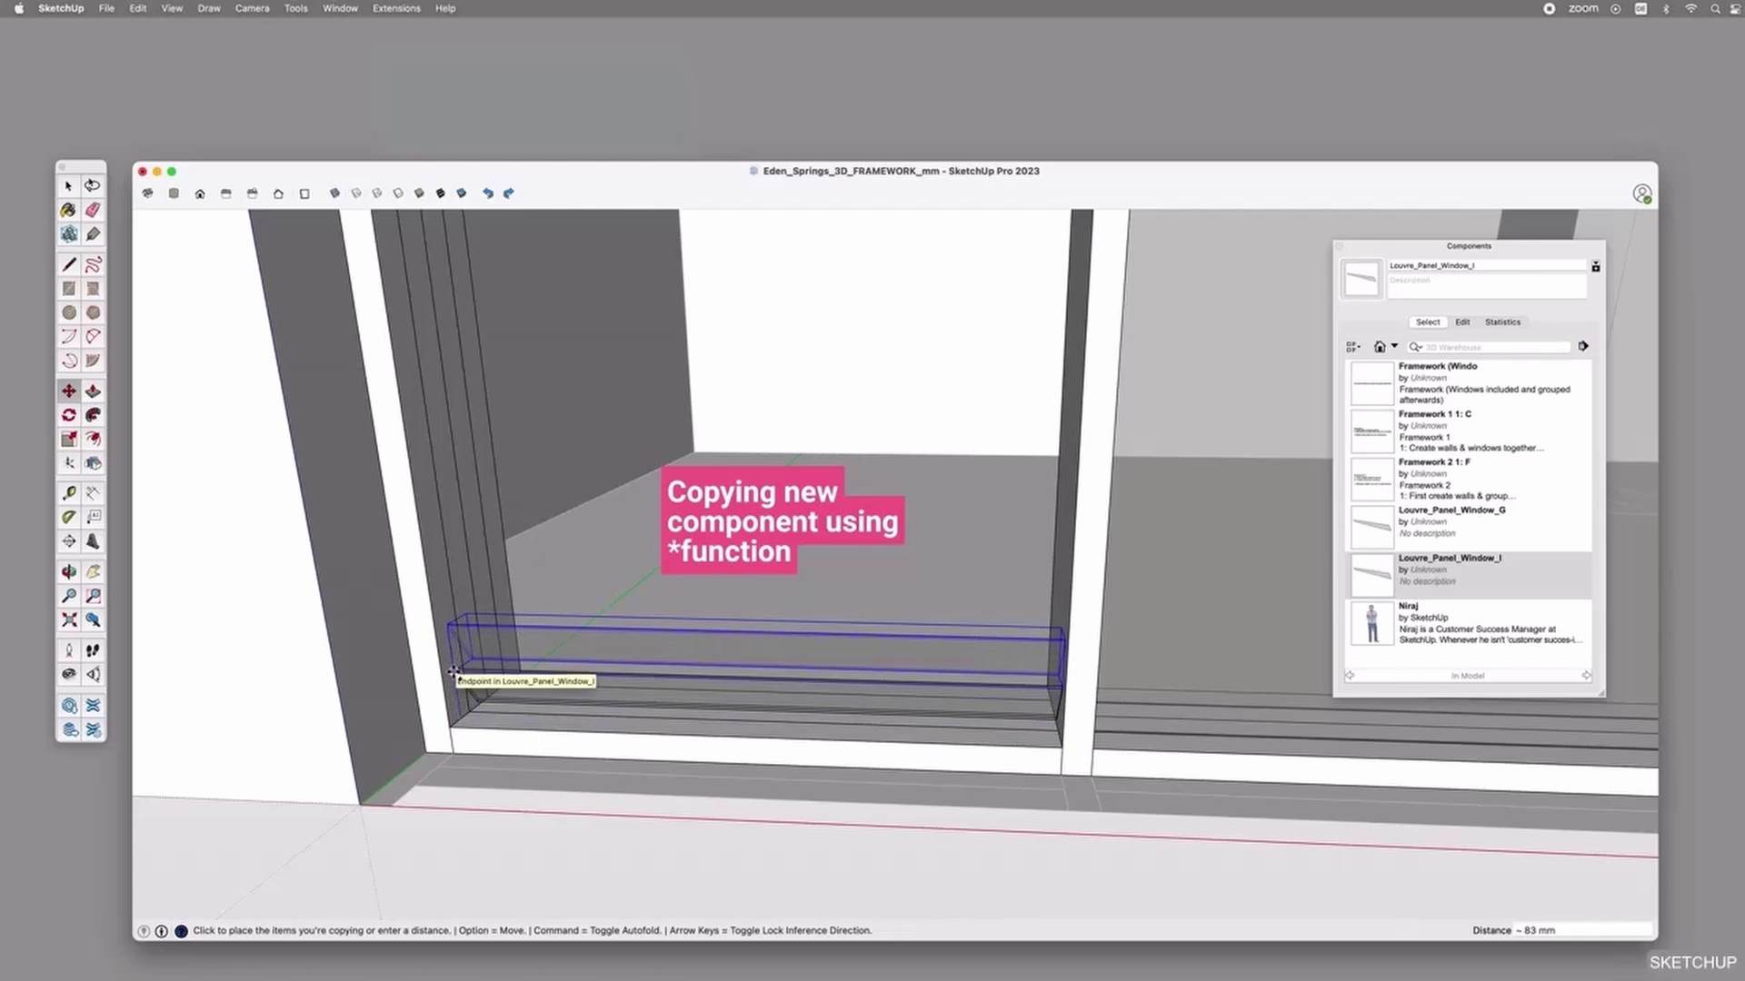
{"action": "left_click", "coordinate": [454, 673]}
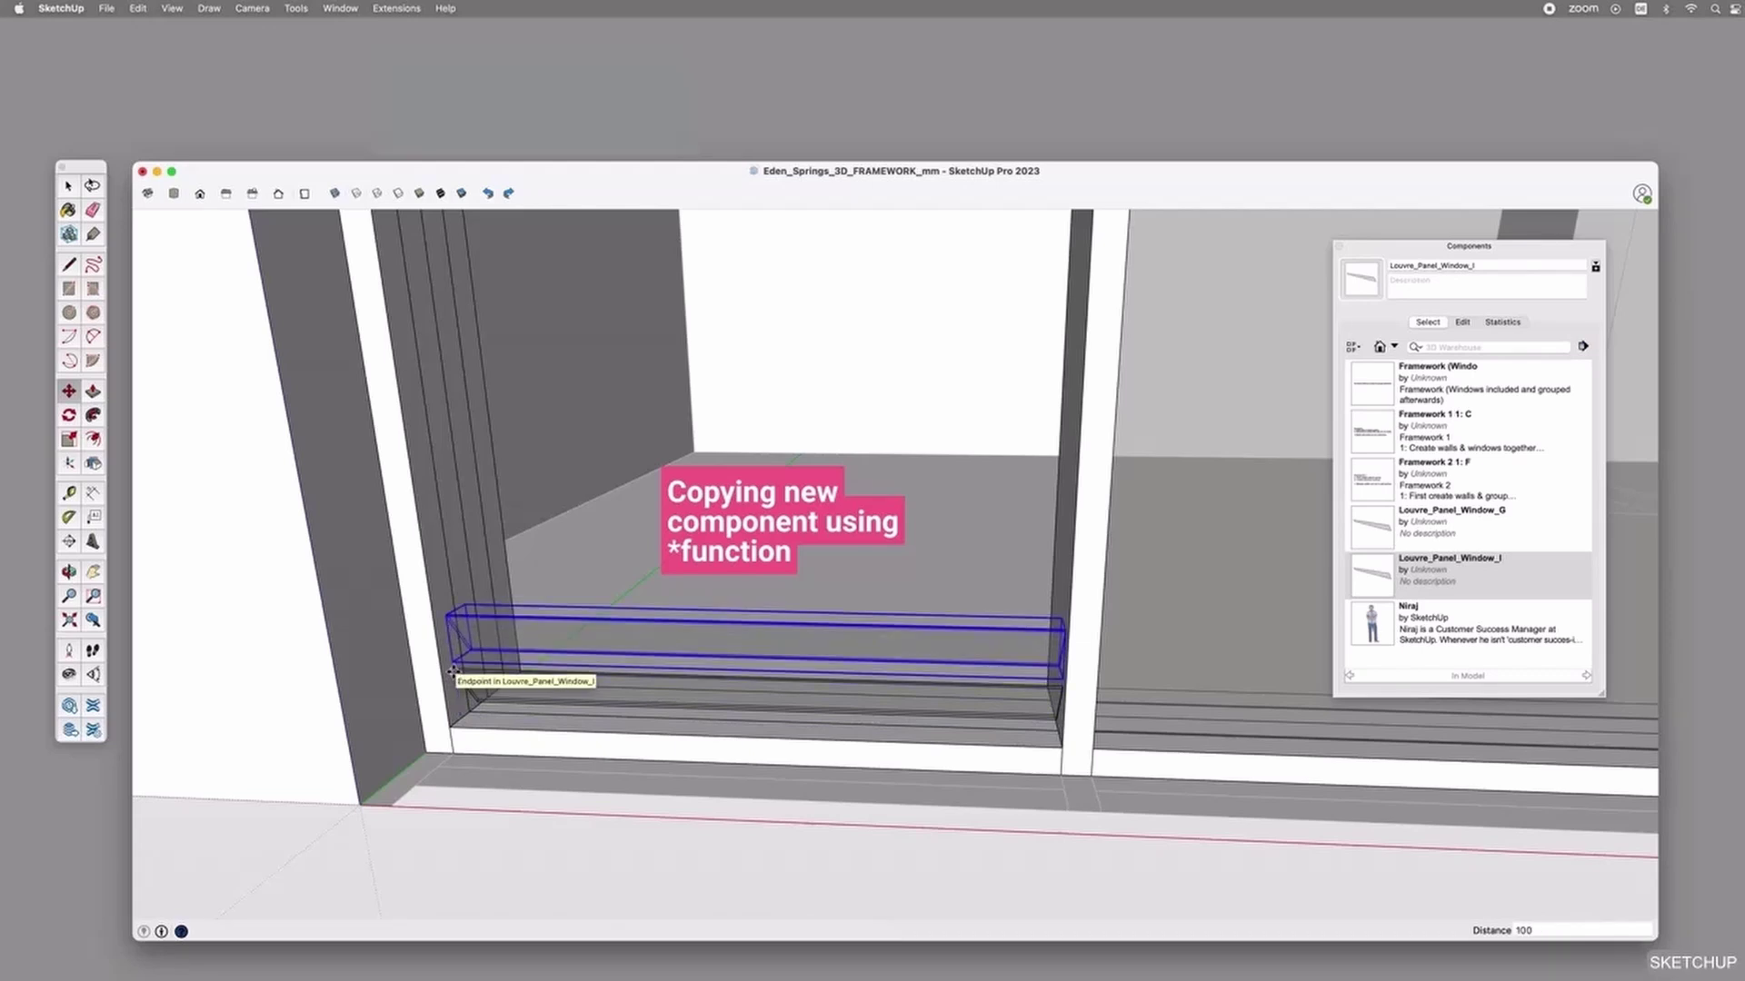
{"action": "scroll", "coordinate": [640, 729], "scroll_direction": "down", "scroll_amount": 6}
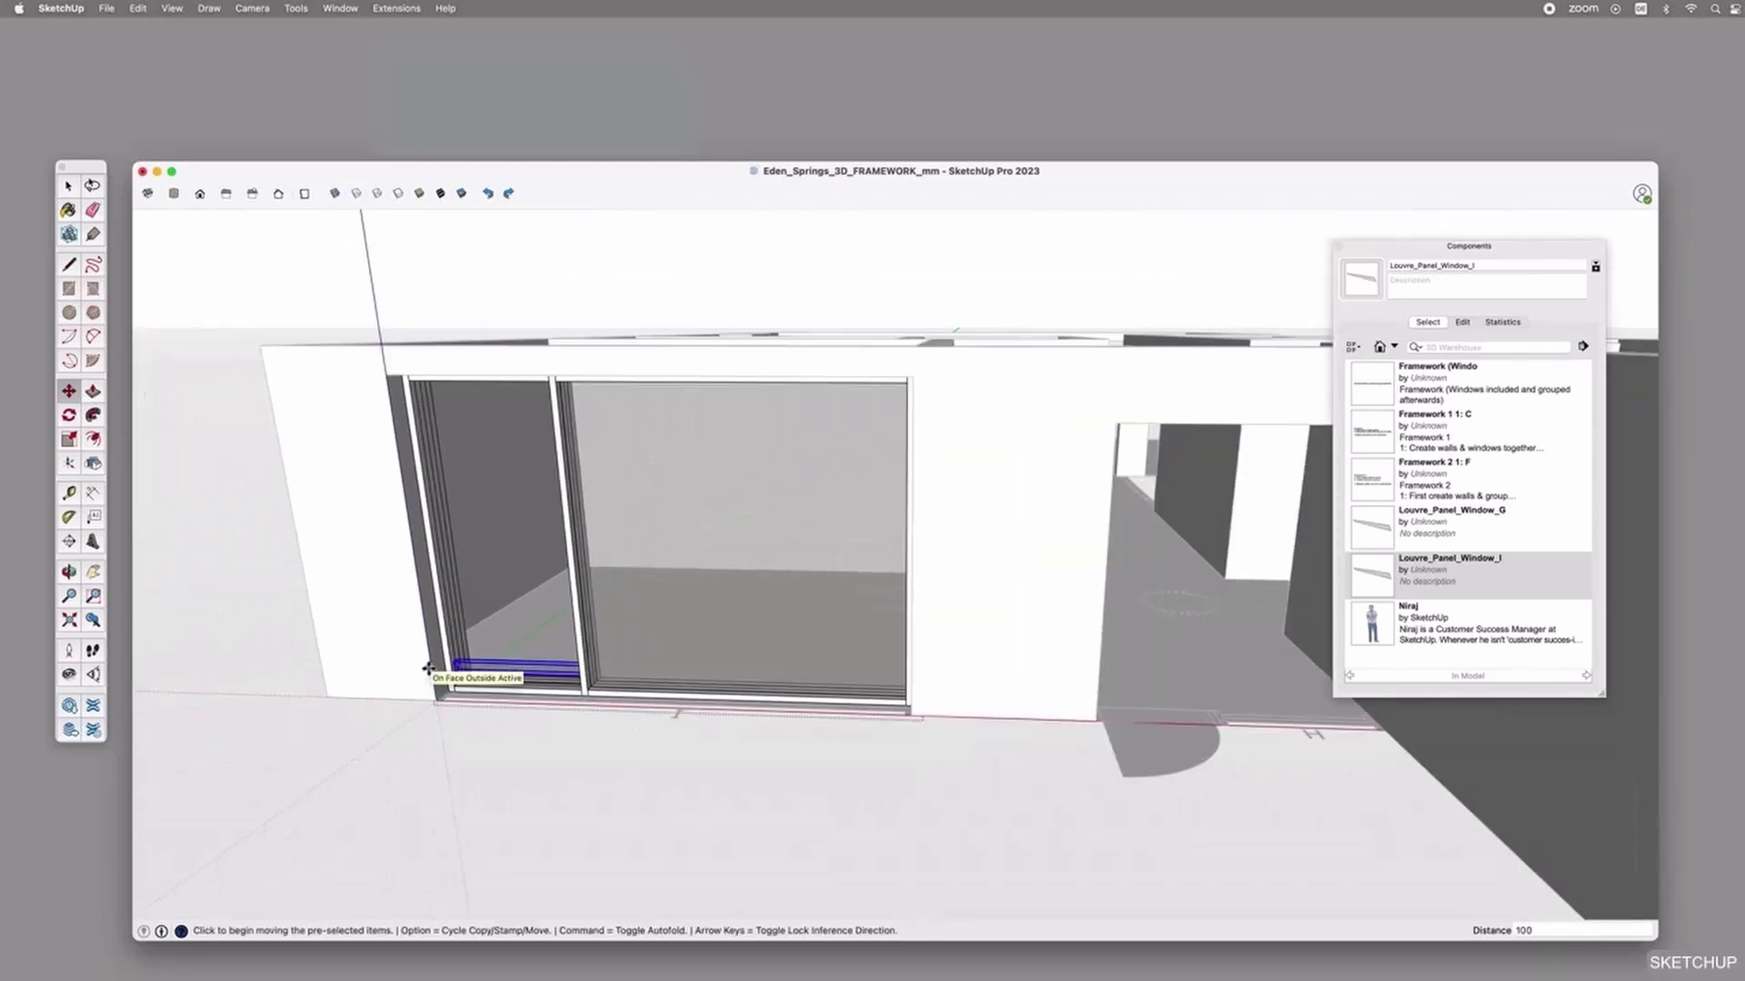
{"action": "type", "text": "*20"}
{"action": "key", "text": "Return"}
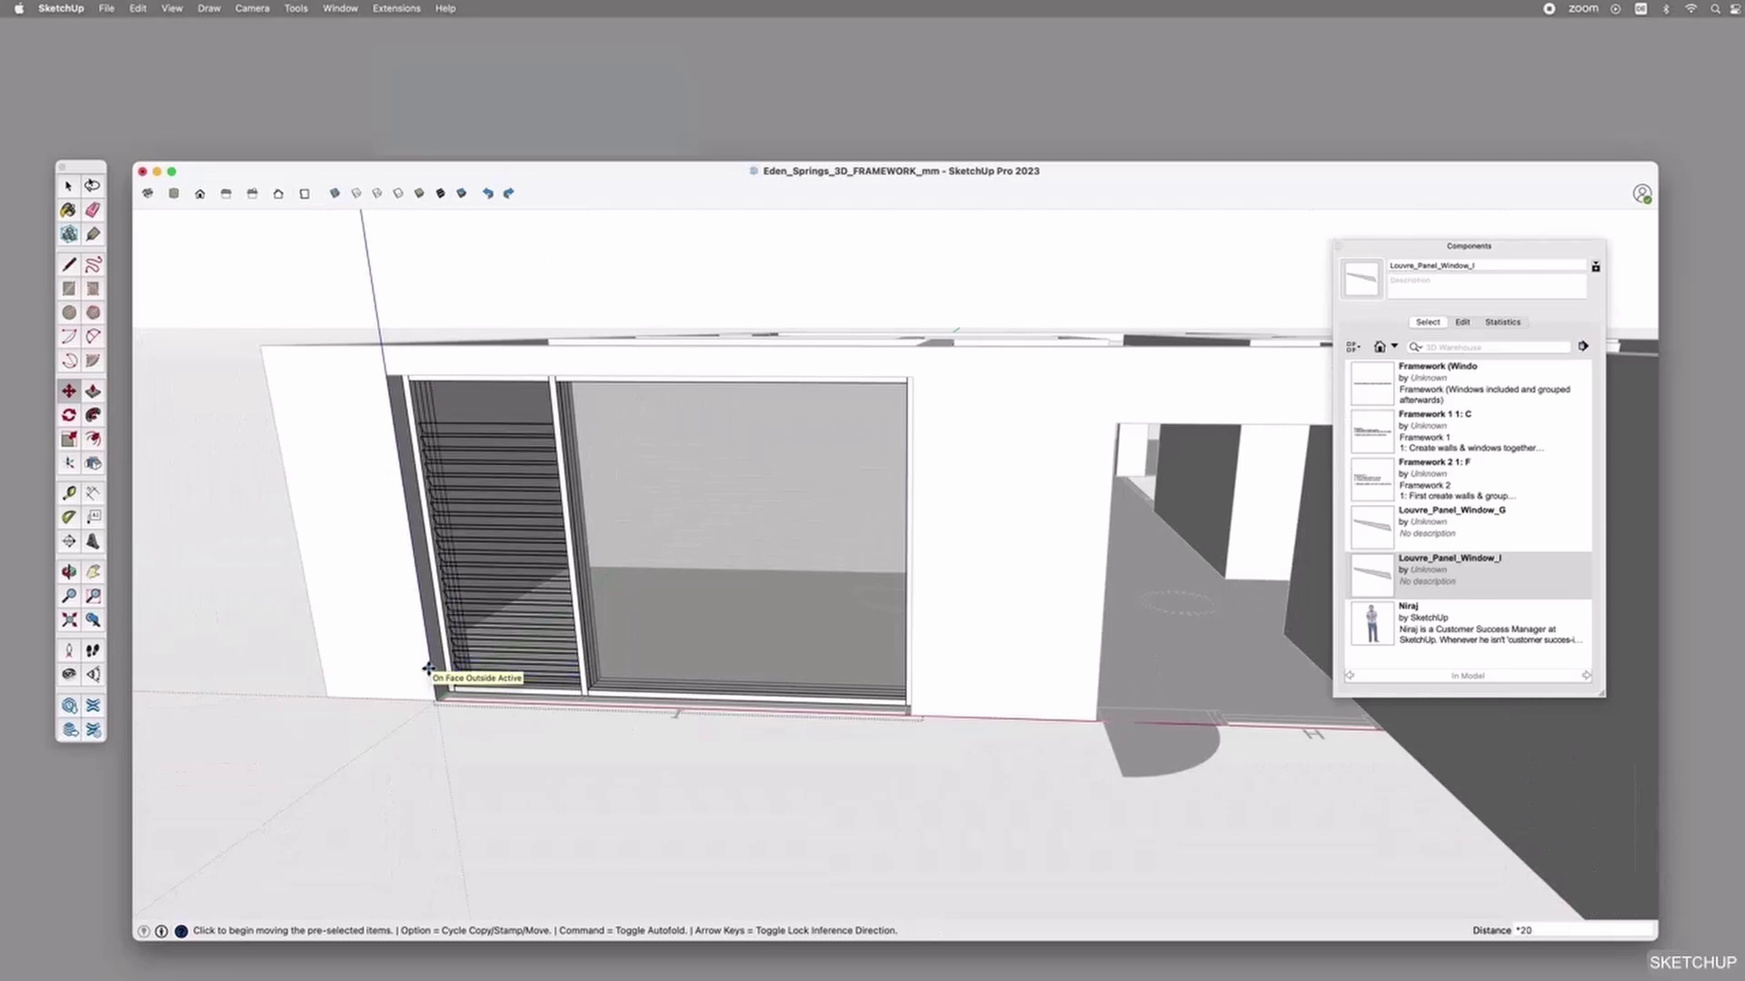
Copy the topmost louvre panel upward at the same 100 mm spacing and multiply it with *3 to fill the remaining gap.
{"action": "scroll", "coordinate": [418, 425], "scroll_direction": "up", "scroll_amount": 4}
{"action": "key", "text": "space"}
{"action": "left_click", "coordinate": [433, 440]}
{"action": "scroll", "coordinate": [433, 441], "scroll_direction": "up", "scroll_amount": 3}
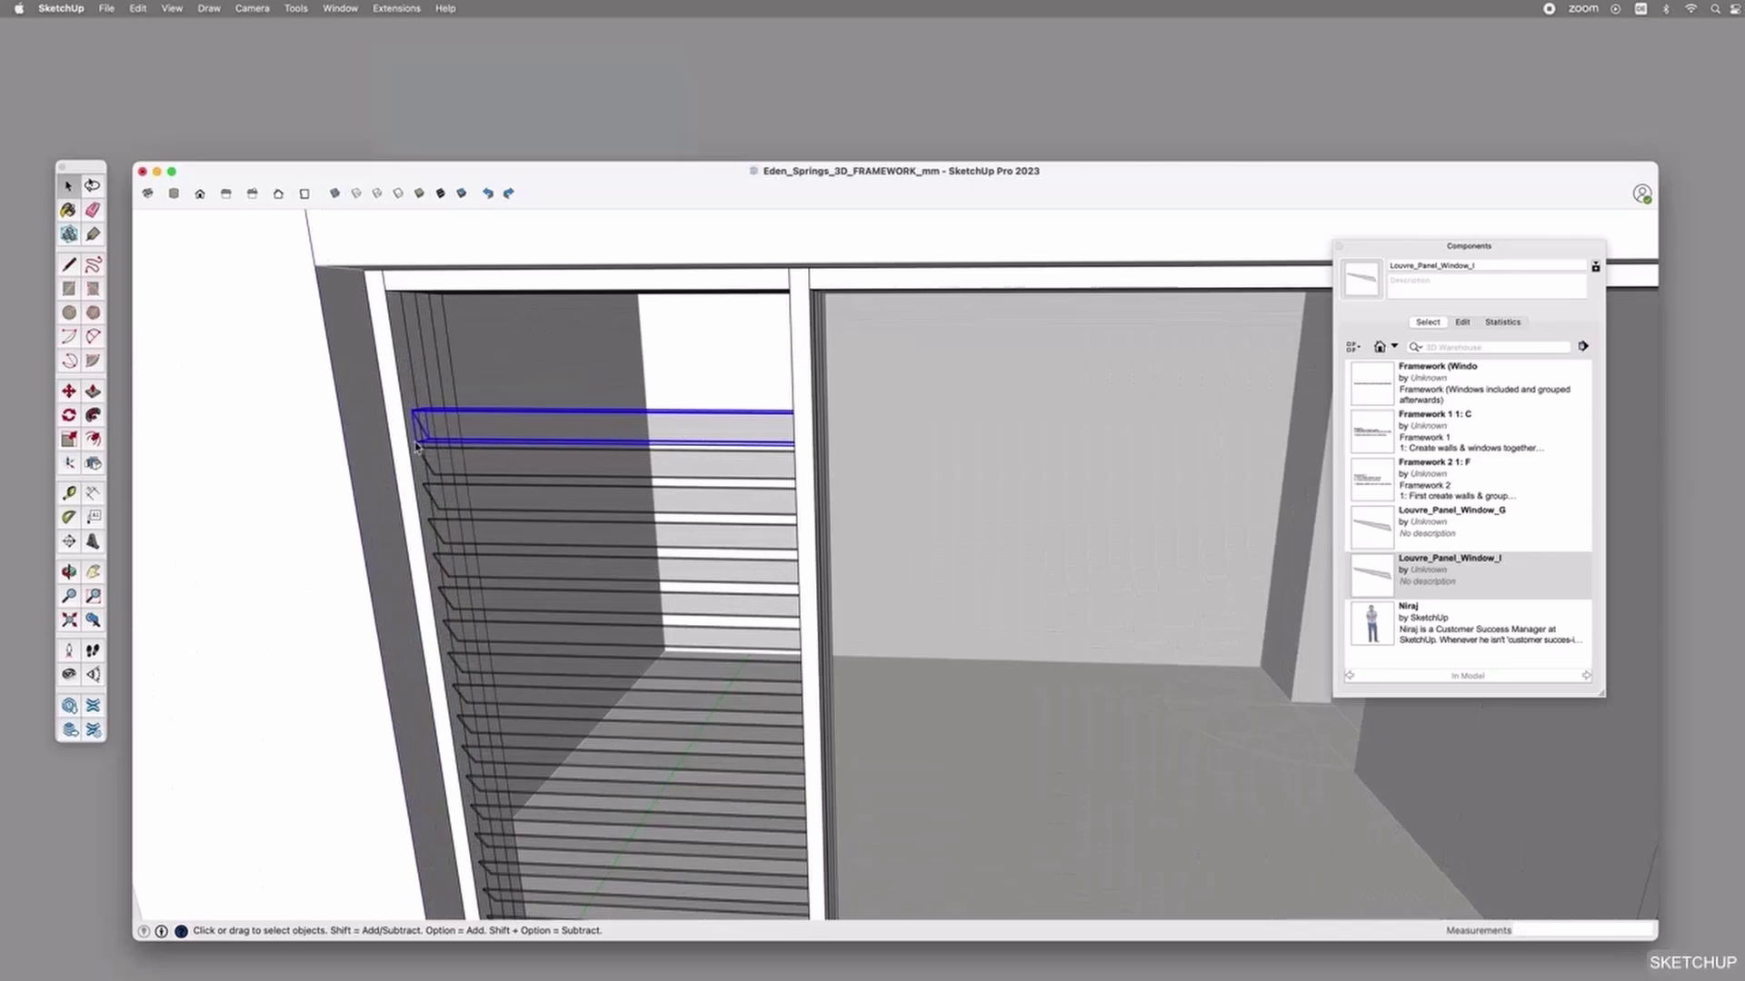
{"action": "key", "text": "m"}
{"action": "left_click", "coordinate": [419, 442]}
{"action": "key", "text": "alt"}
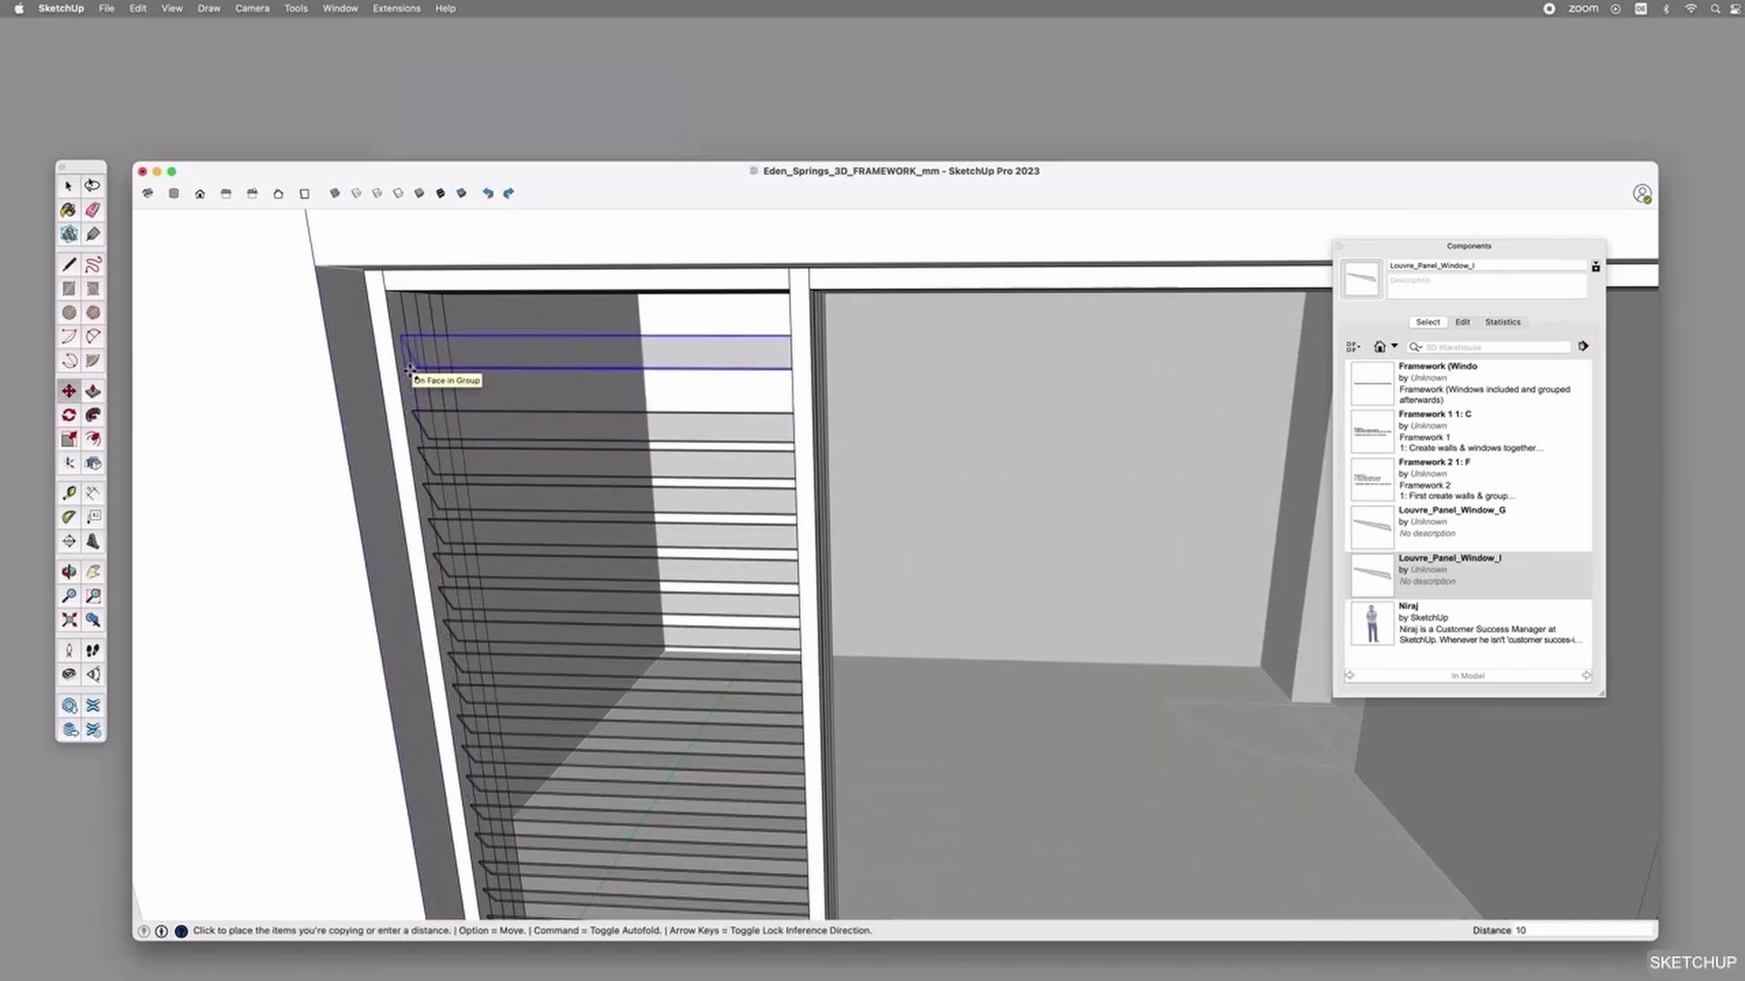
{"action": "key", "text": "Return"}
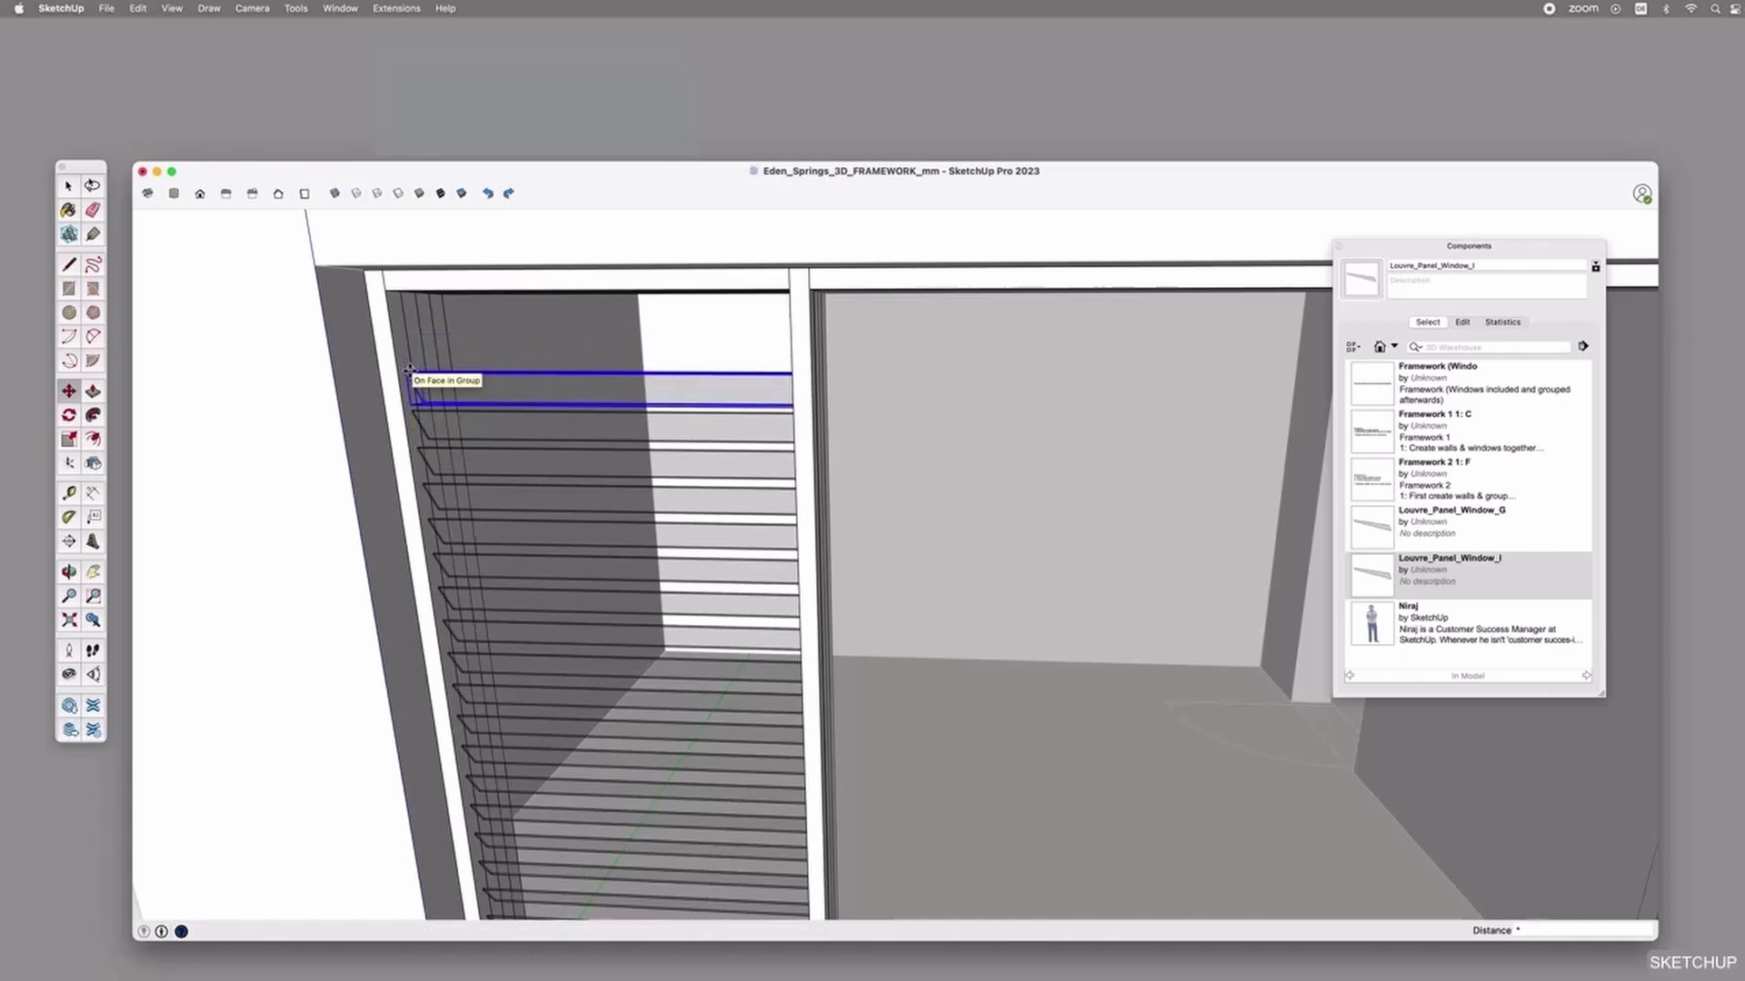
{"action": "key", "text": "Return"}
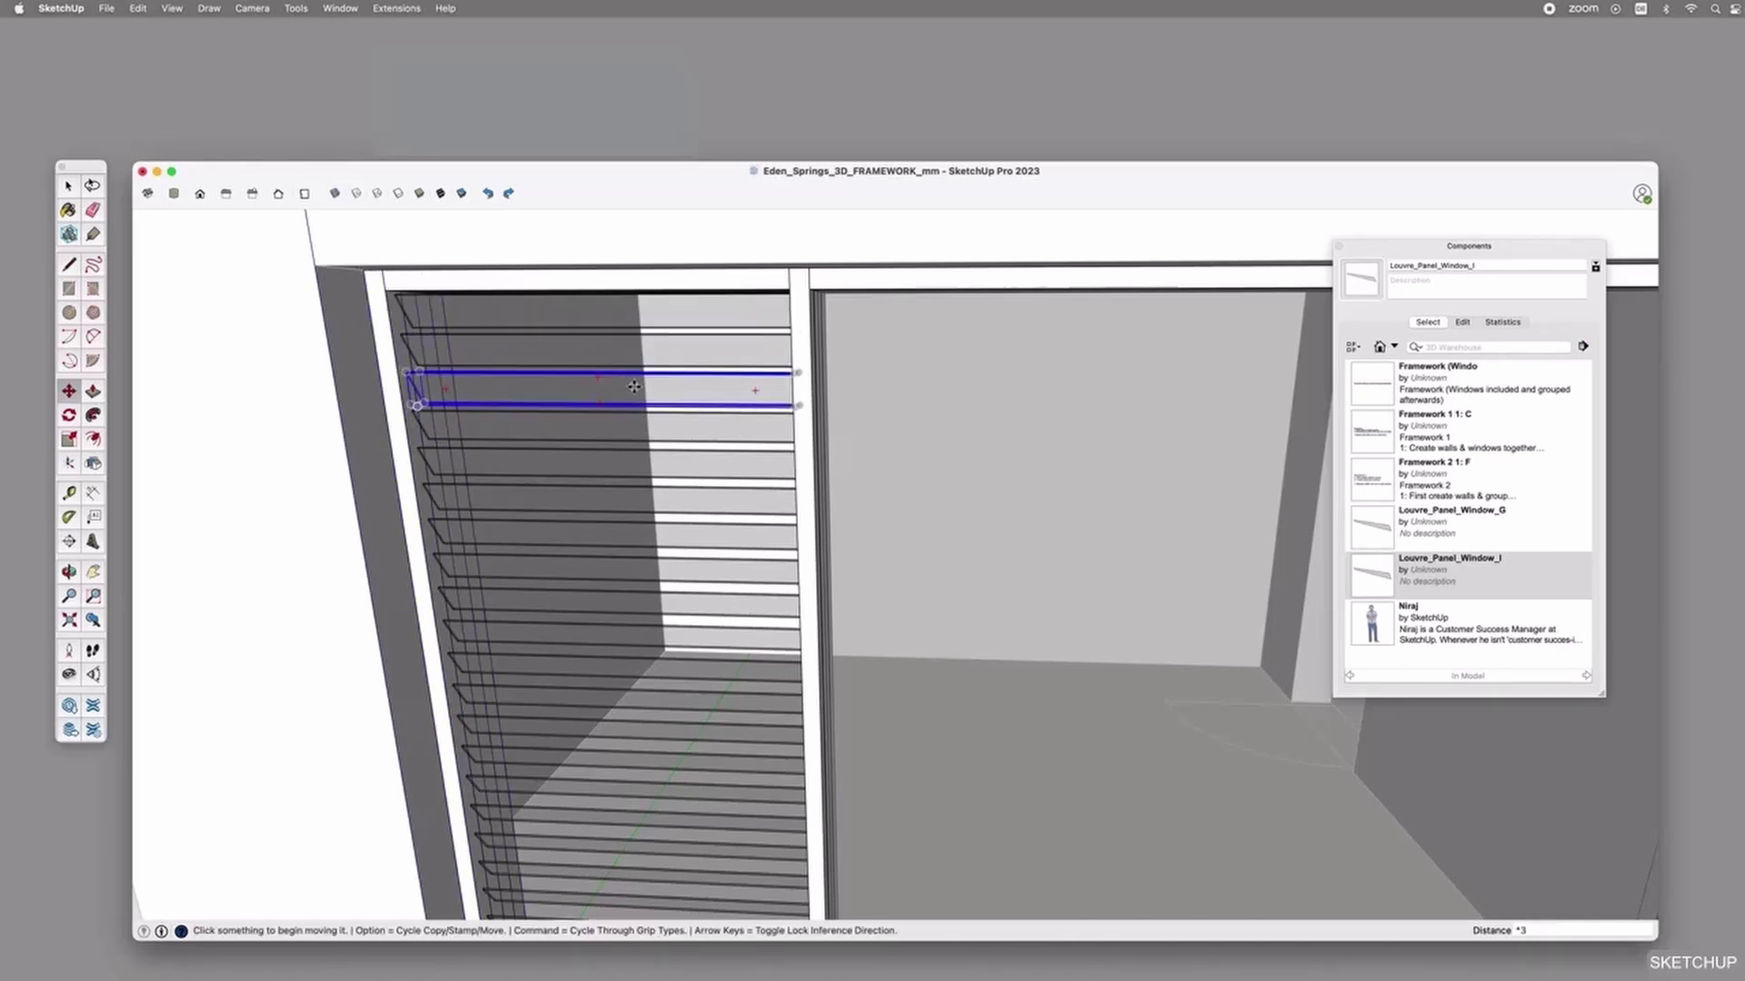
{"action": "scroll", "coordinate": [636, 382], "scroll_direction": "down", "scroll_amount": 5}
{"action": "key", "text": "space"}
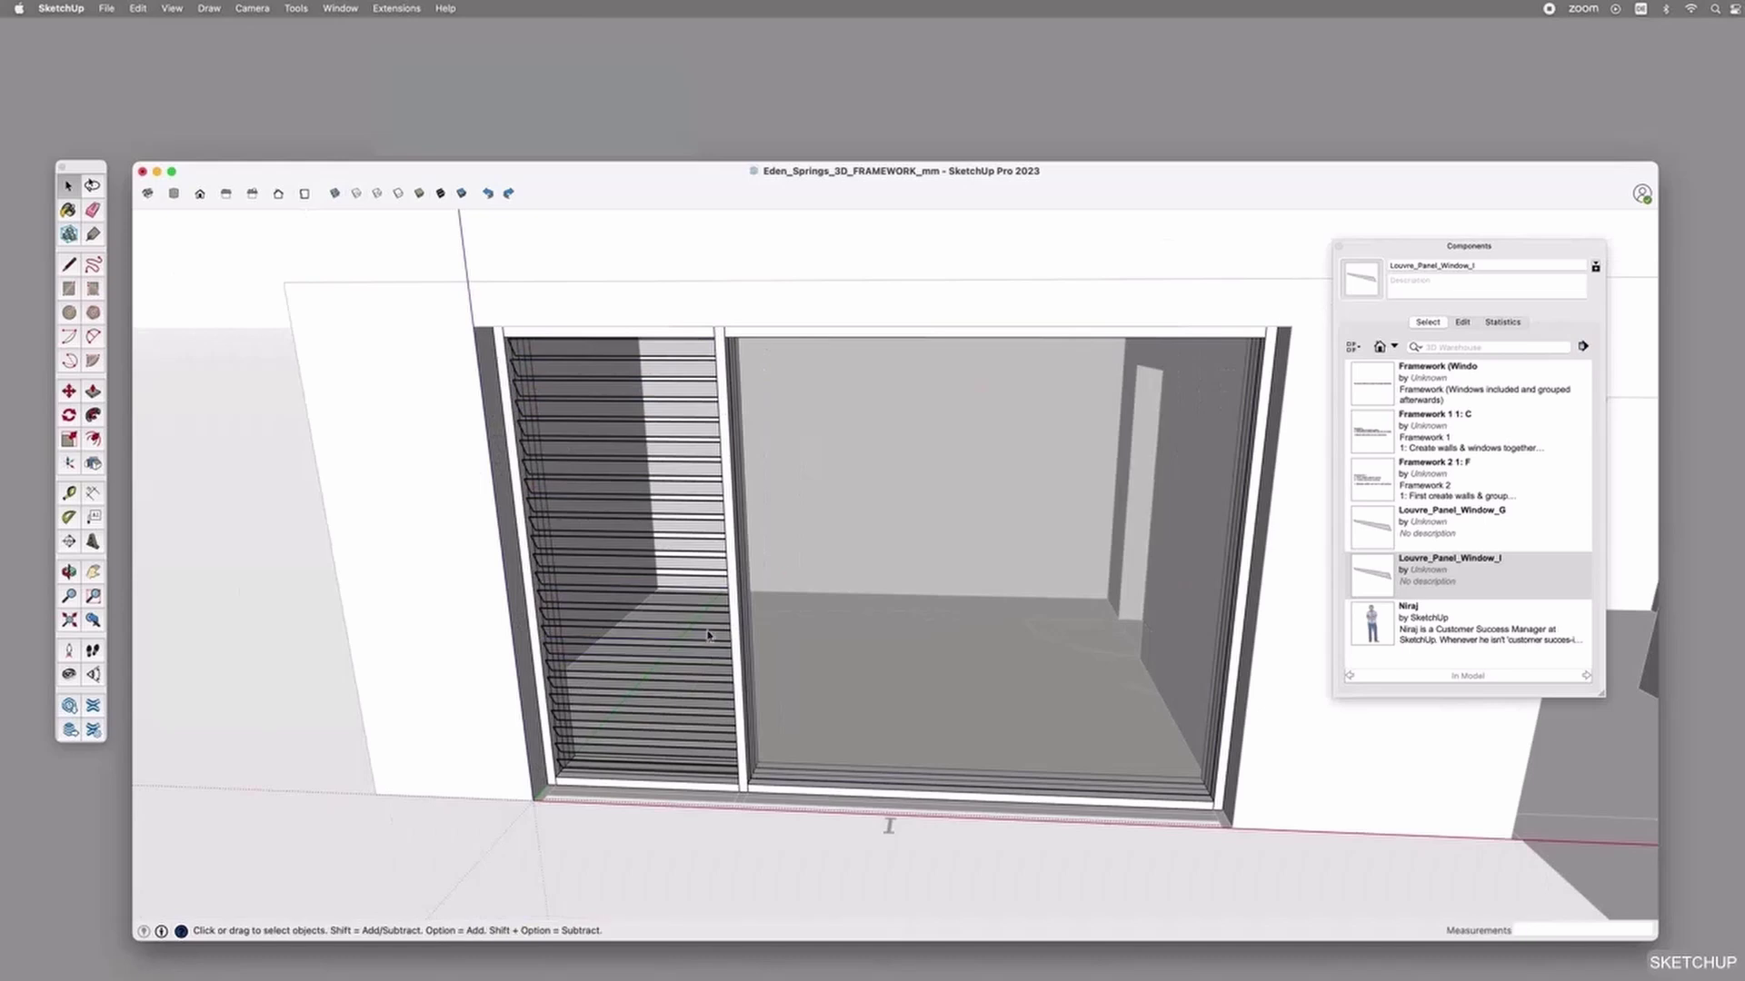
Move the complete louvre window forward from its lower outer corner so it sits flush with the wall's outer face.
{"action": "scroll", "coordinate": [703, 630], "scroll_direction": "down", "scroll_amount": 1}
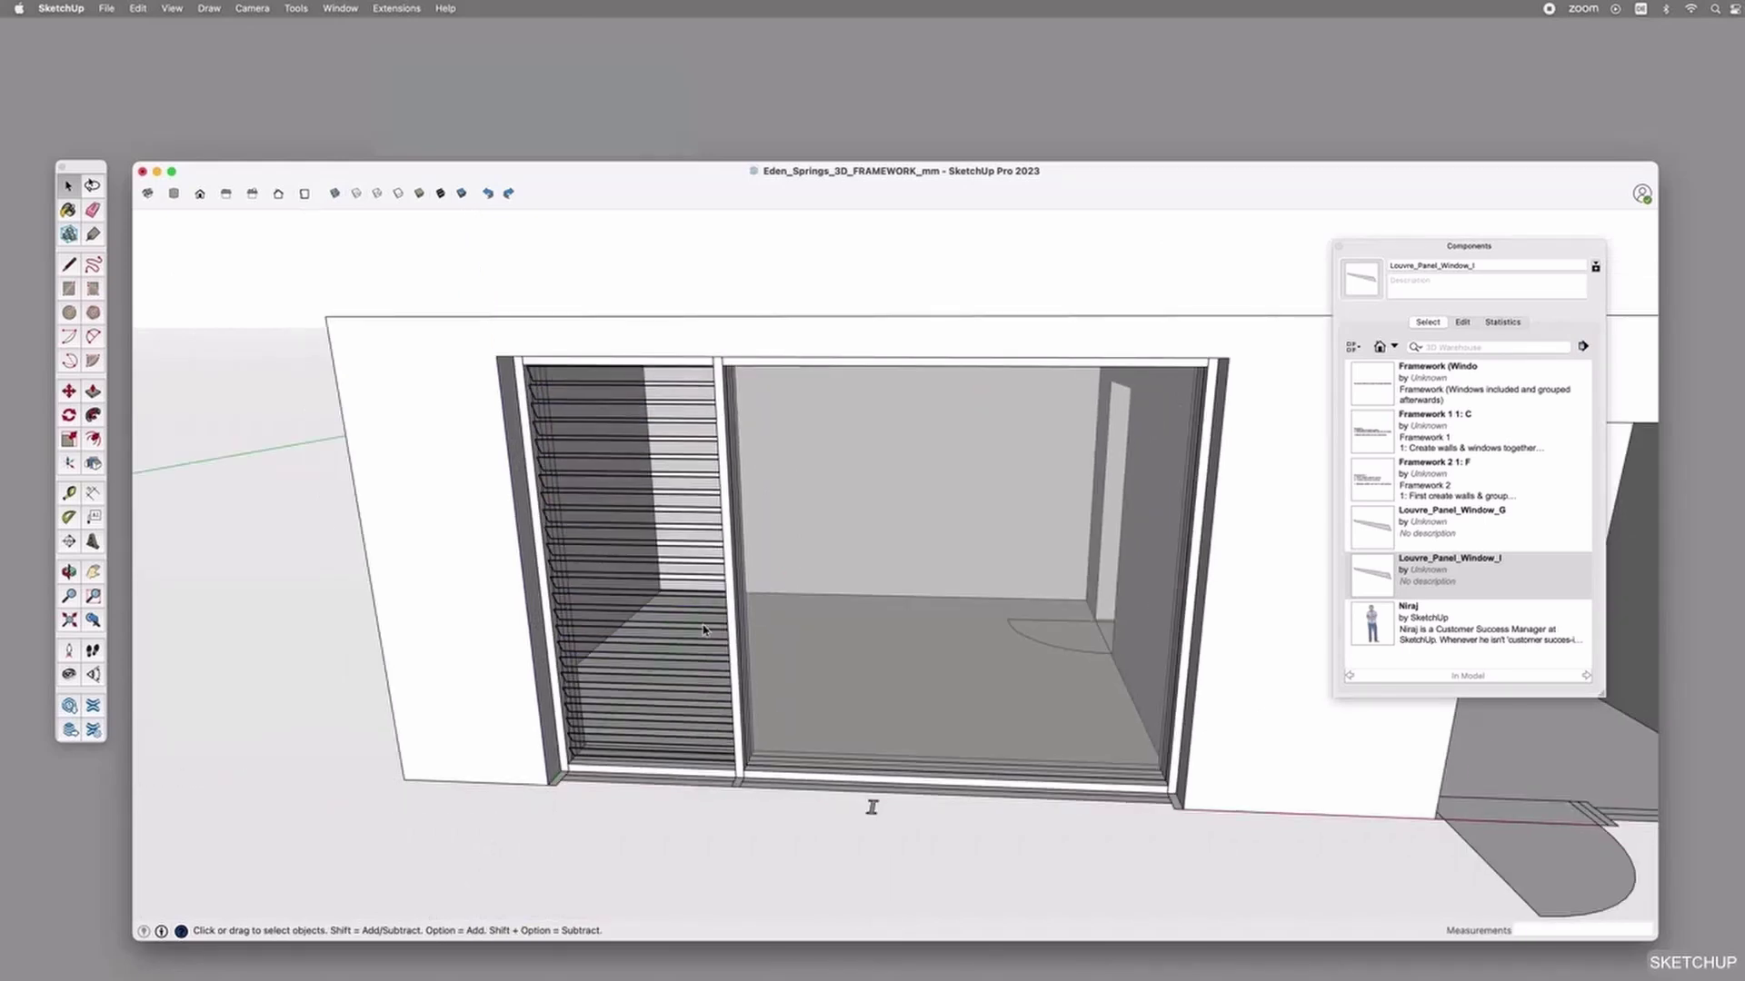
{"action": "middle_click_drag", "start_coordinate": [724, 645], "coordinate": [888, 694]}
{"action": "left_click", "coordinate": [600, 804]}
{"action": "scroll", "coordinate": [598, 807], "scroll_direction": "up", "scroll_amount": 3}
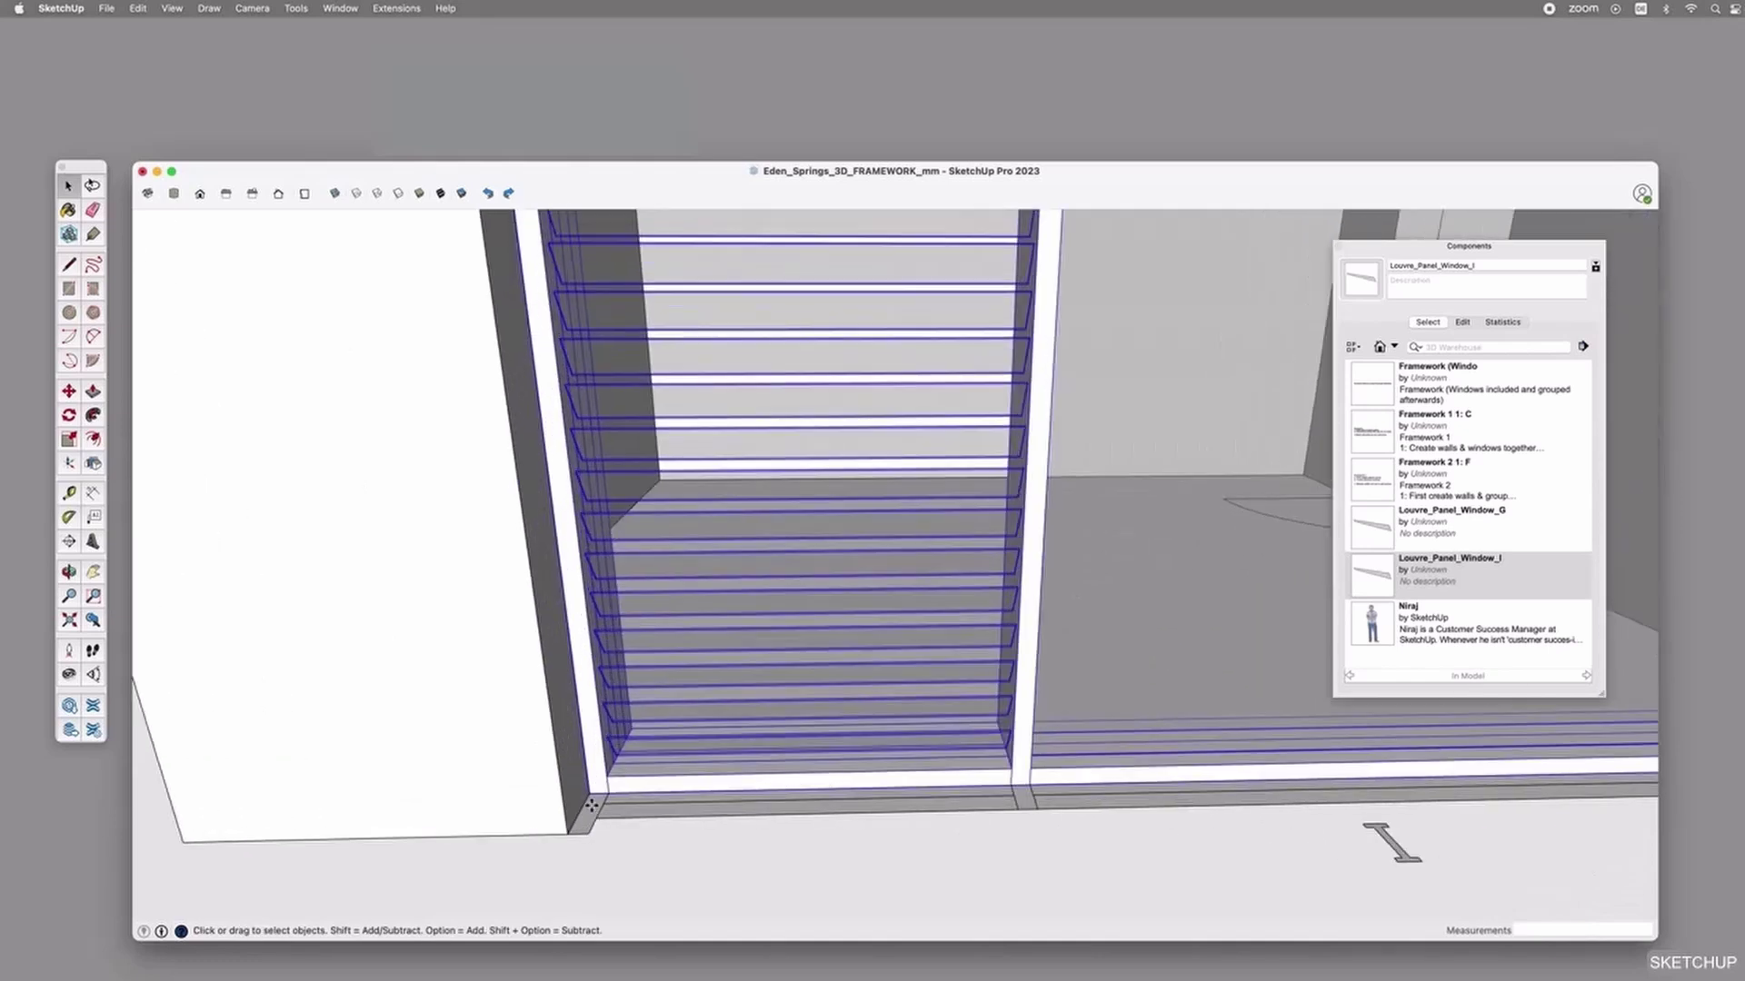
{"action": "key", "text": "m"}
{"action": "left_click", "coordinate": [584, 805]}
{"action": "left_click", "coordinate": [568, 834]}
{"action": "scroll", "coordinate": [581, 696], "scroll_direction": "down", "scroll_amount": 3}
{"action": "left_click_drag", "start_coordinate": [898, 826], "coordinate": [868, 750]}
{"action": "key", "text": "space"}
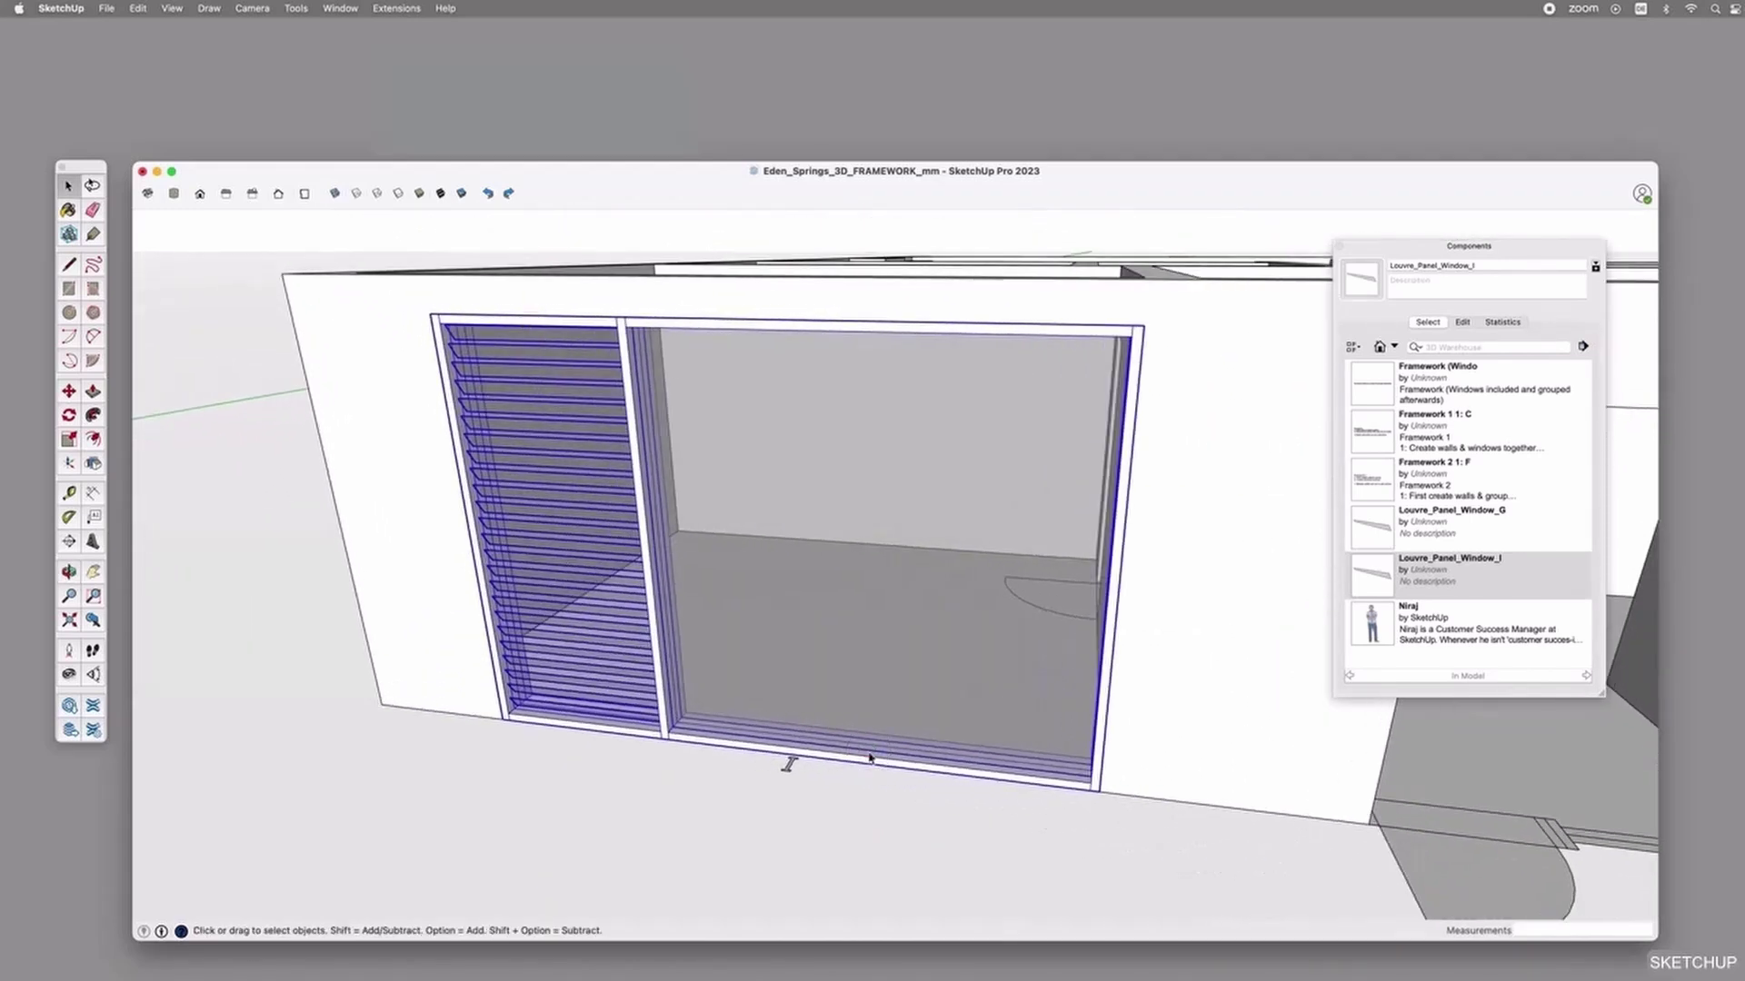
{"action": "left_click", "coordinate": [845, 833]}
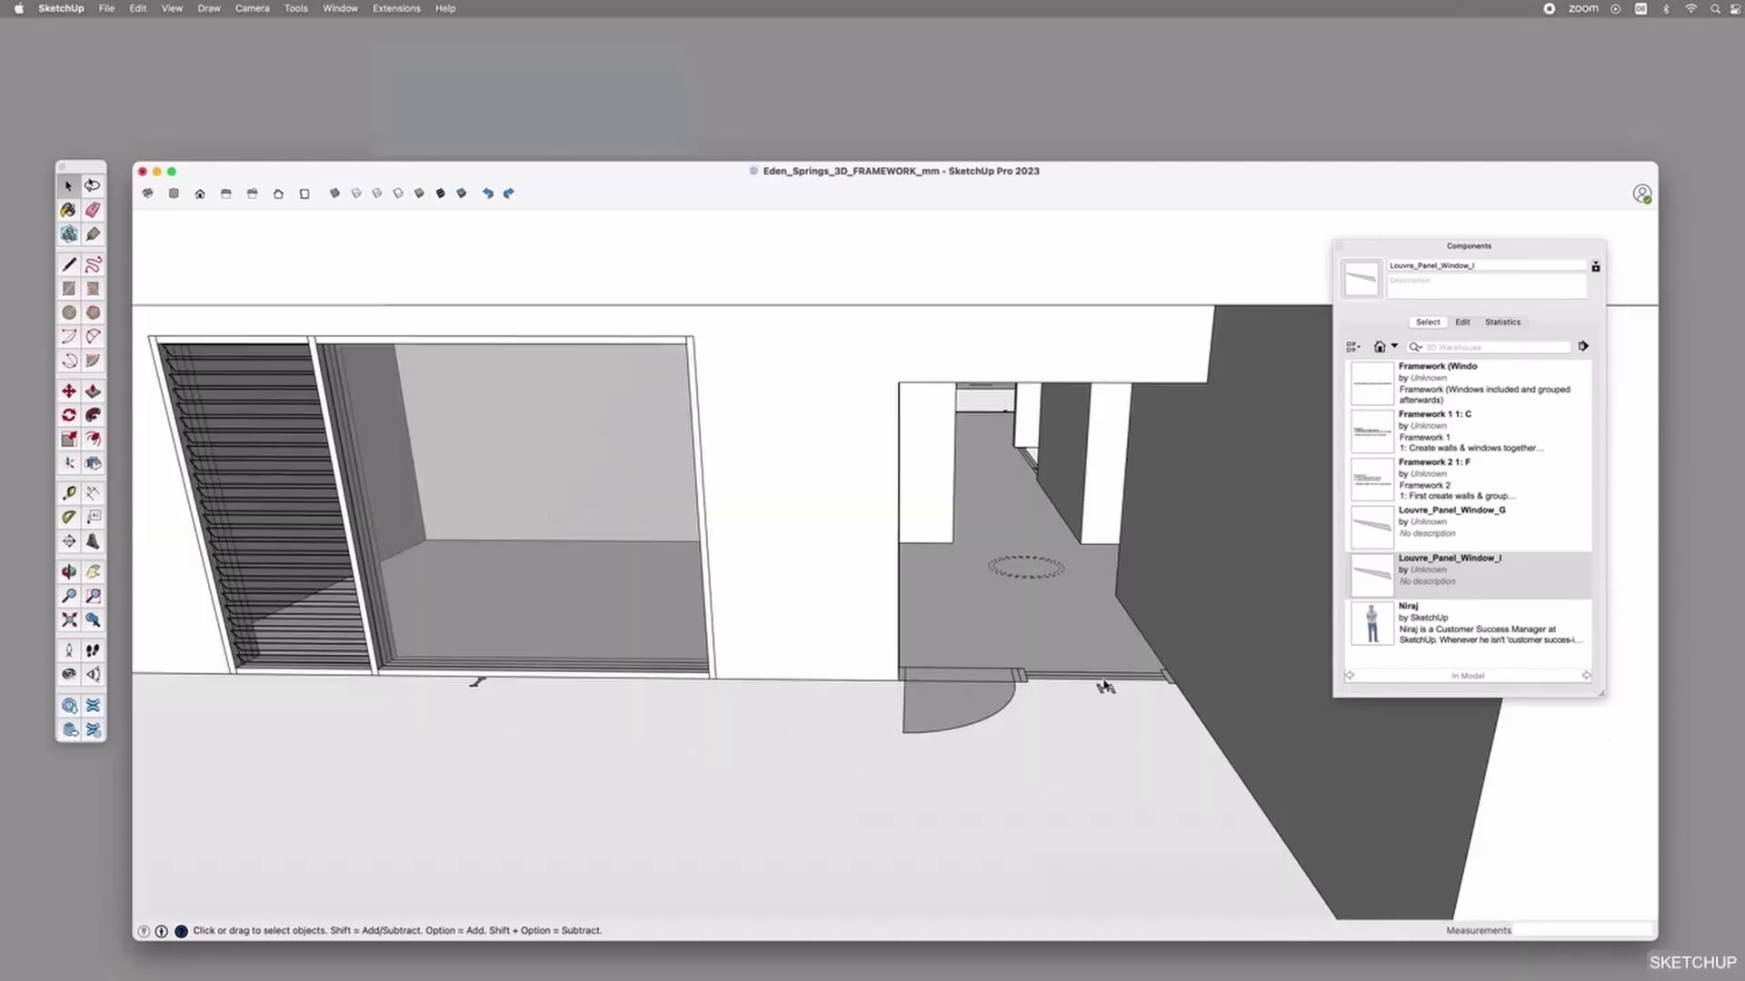
Draw a rectangle over the post between the door swing and the window in the 2D symbol of opening H.
{"action": "left_click", "coordinate": [1108, 688]}
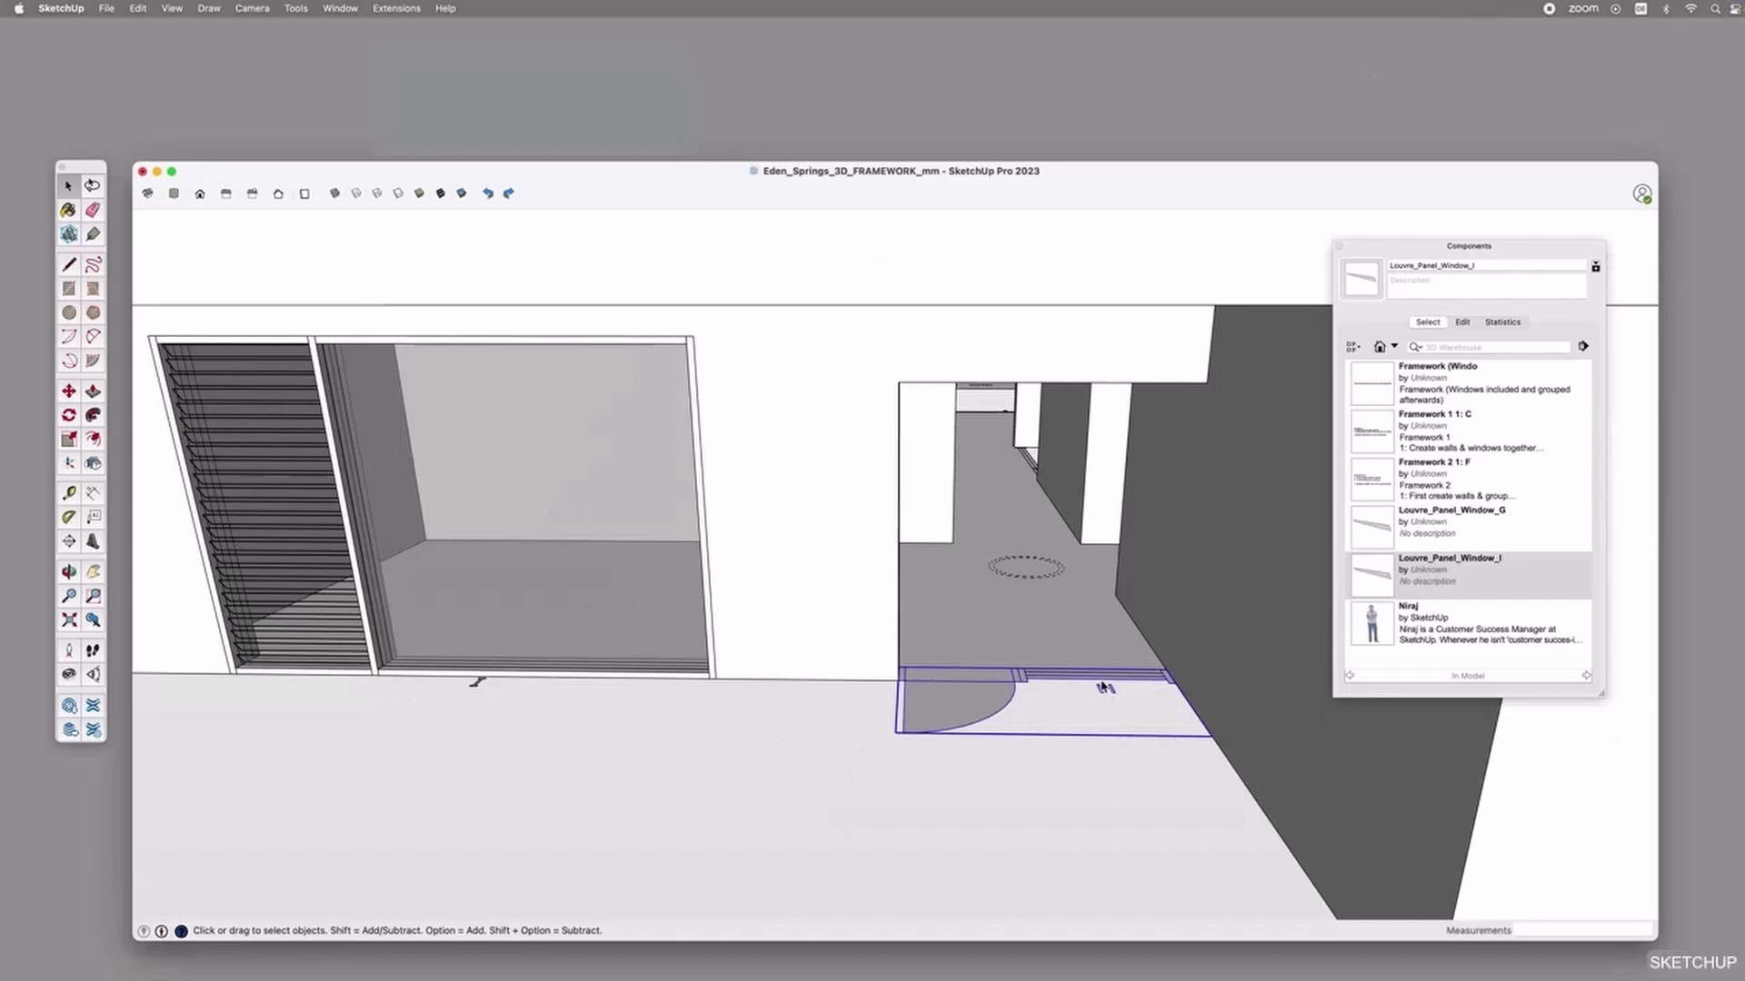
{"action": "left_click", "coordinate": [1052, 803]}
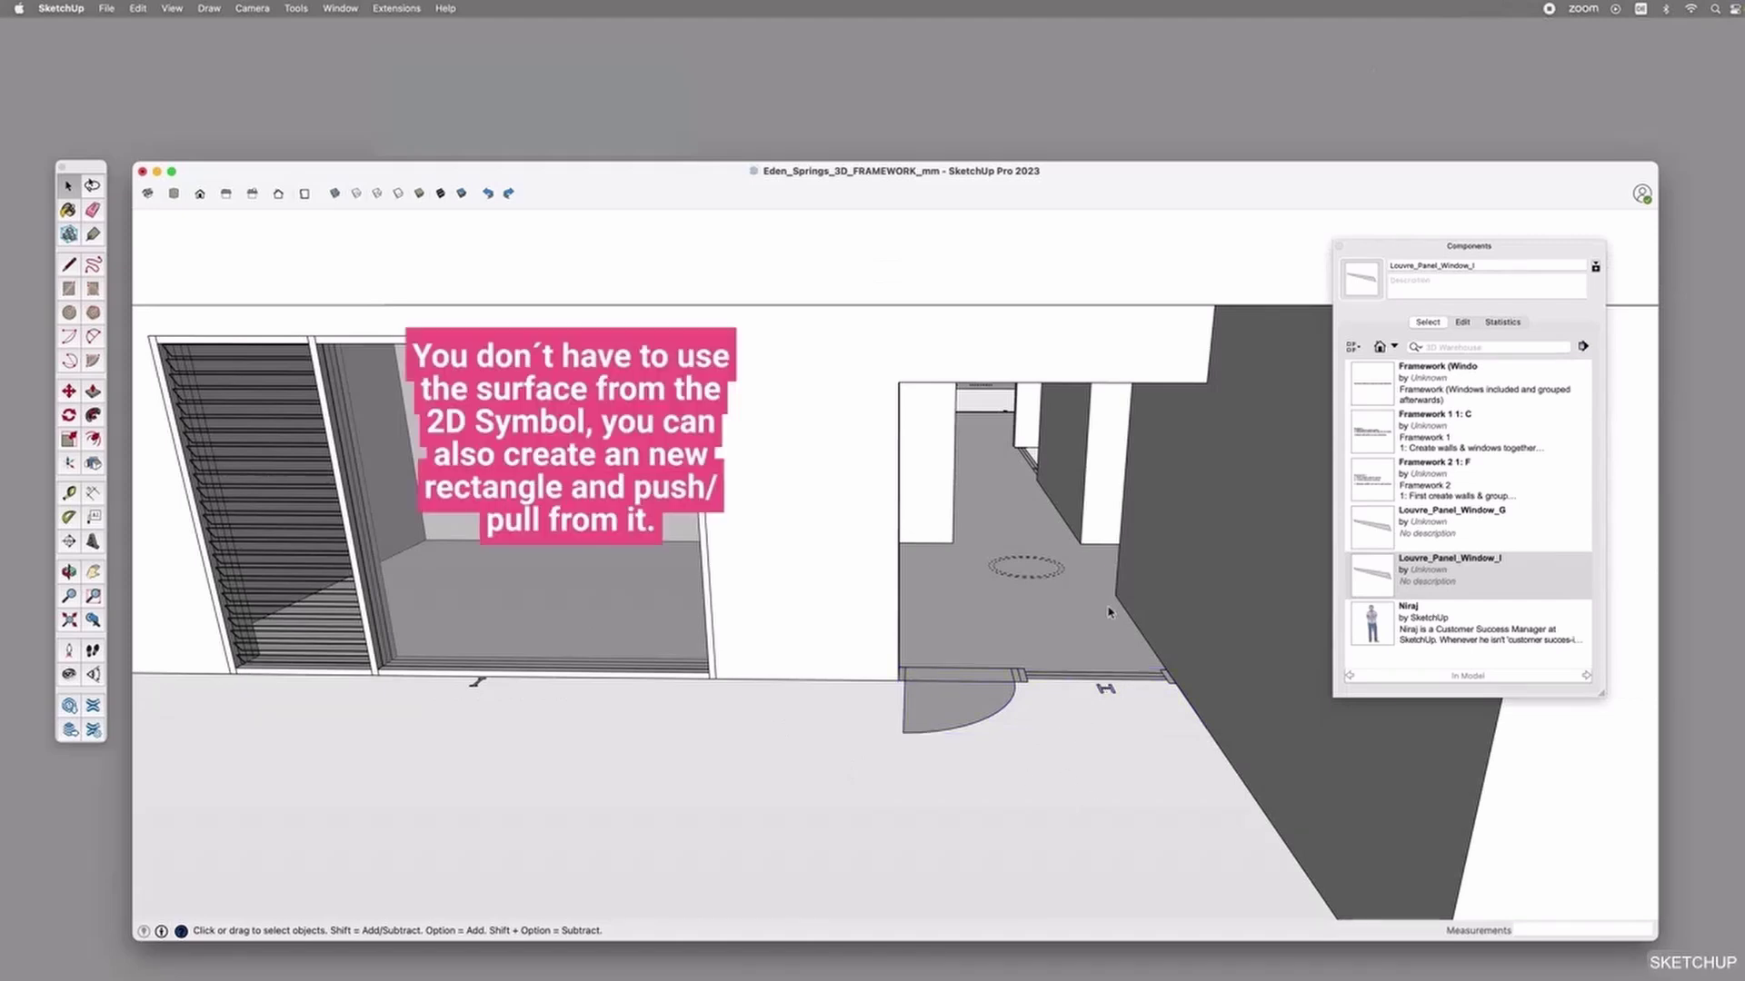
{"action": "key", "text": "o"}
{"action": "left_click_drag", "start_coordinate": [1103, 585], "coordinate": [1087, 663]}
{"action": "key", "text": "r"}
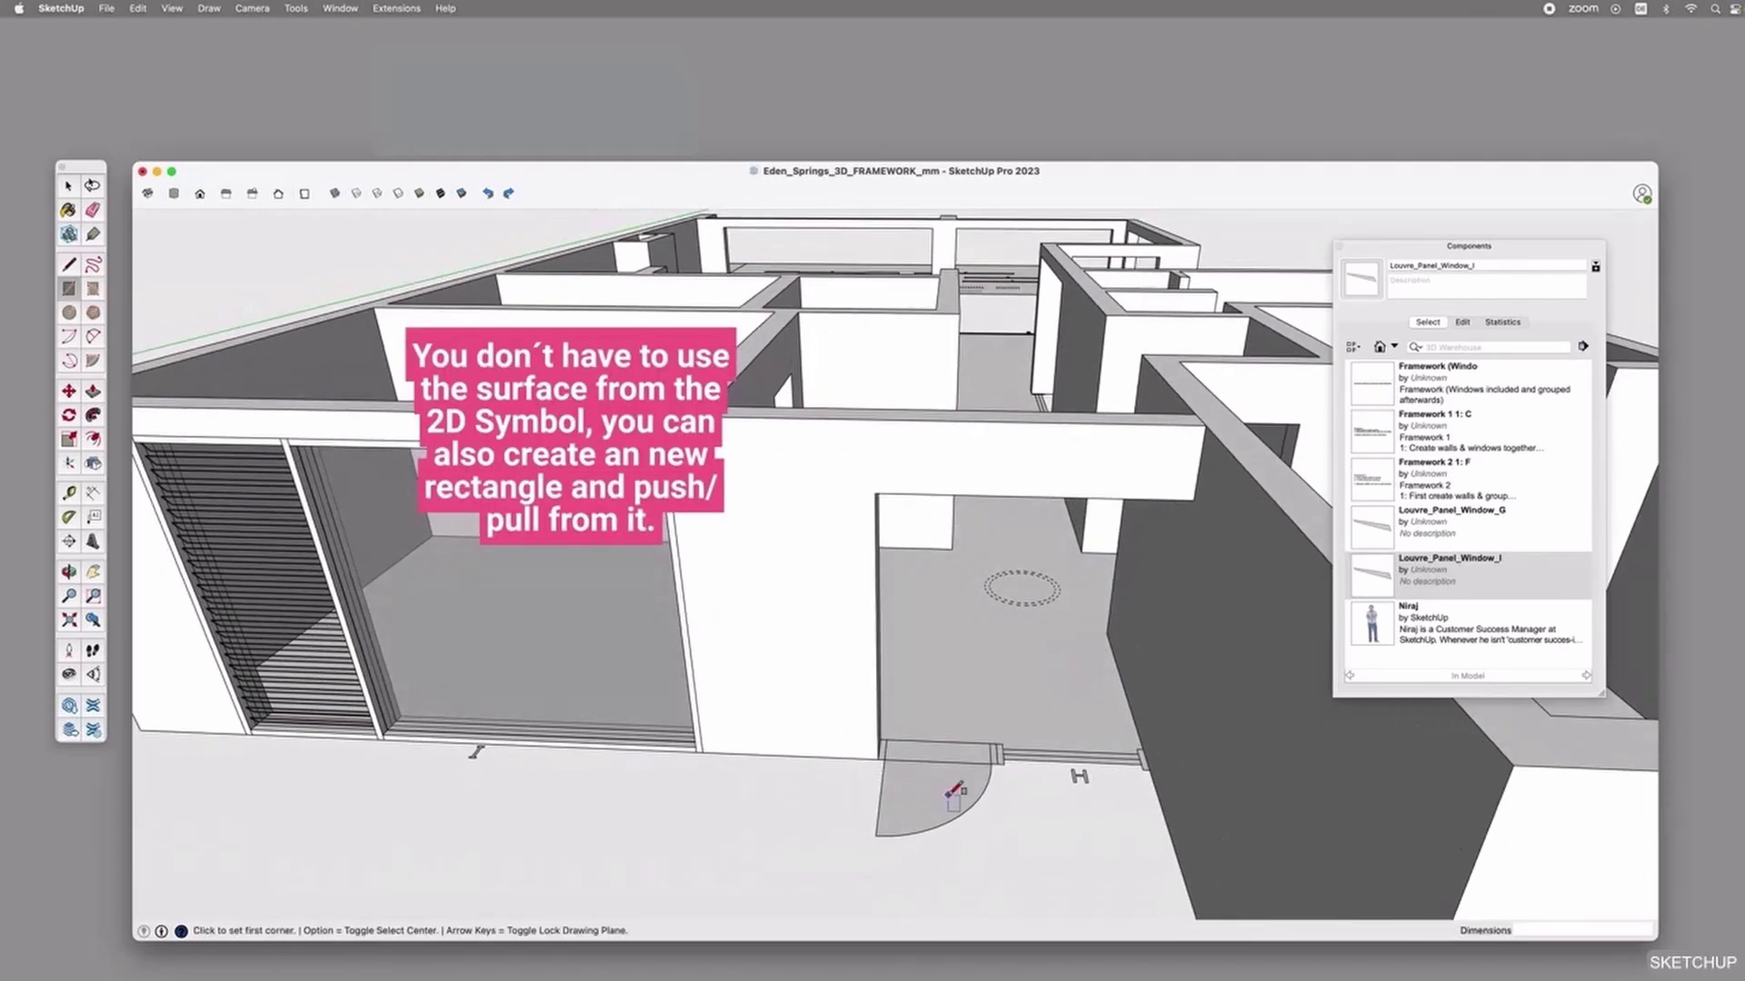
{"action": "scroll", "coordinate": [992, 743], "scroll_direction": "up", "scroll_amount": 3}
{"action": "left_click", "coordinate": [997, 735]}
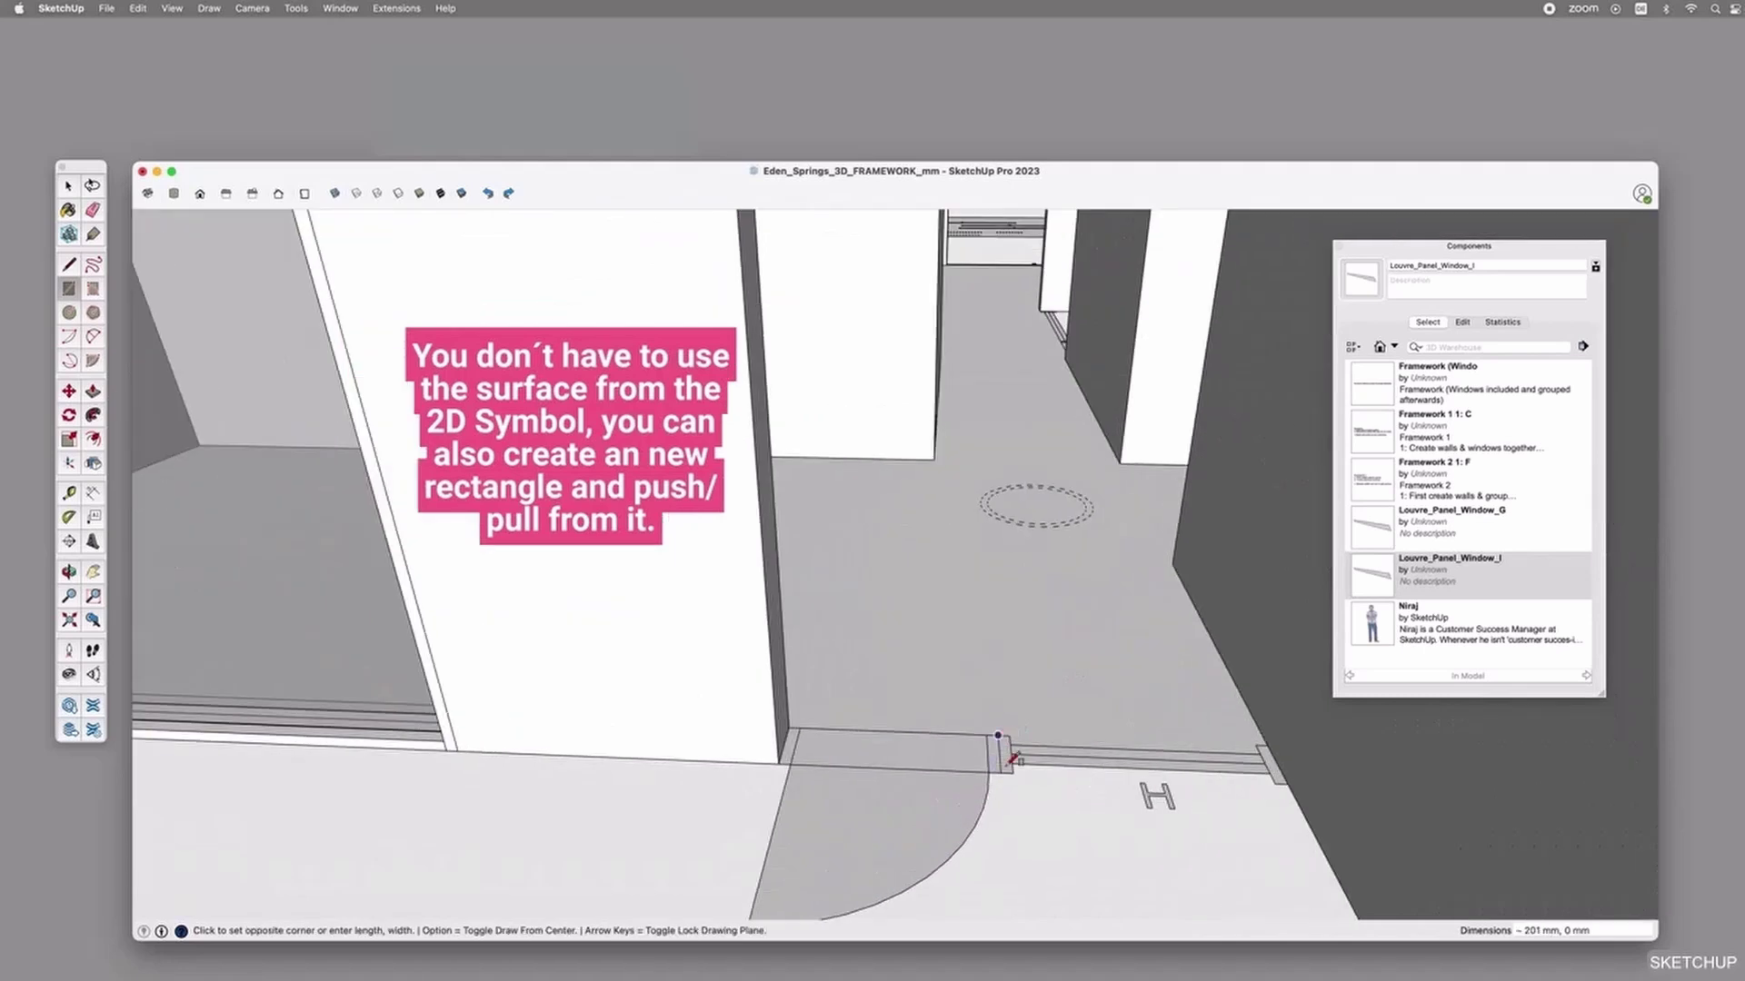
{"action": "left_click", "coordinate": [1014, 771]}
Push/Pull the post rectangle up to the underside of the wall above opening H and group the resulting post.
{"action": "key", "text": "p"}
{"action": "left_click", "coordinate": [1006, 754]}
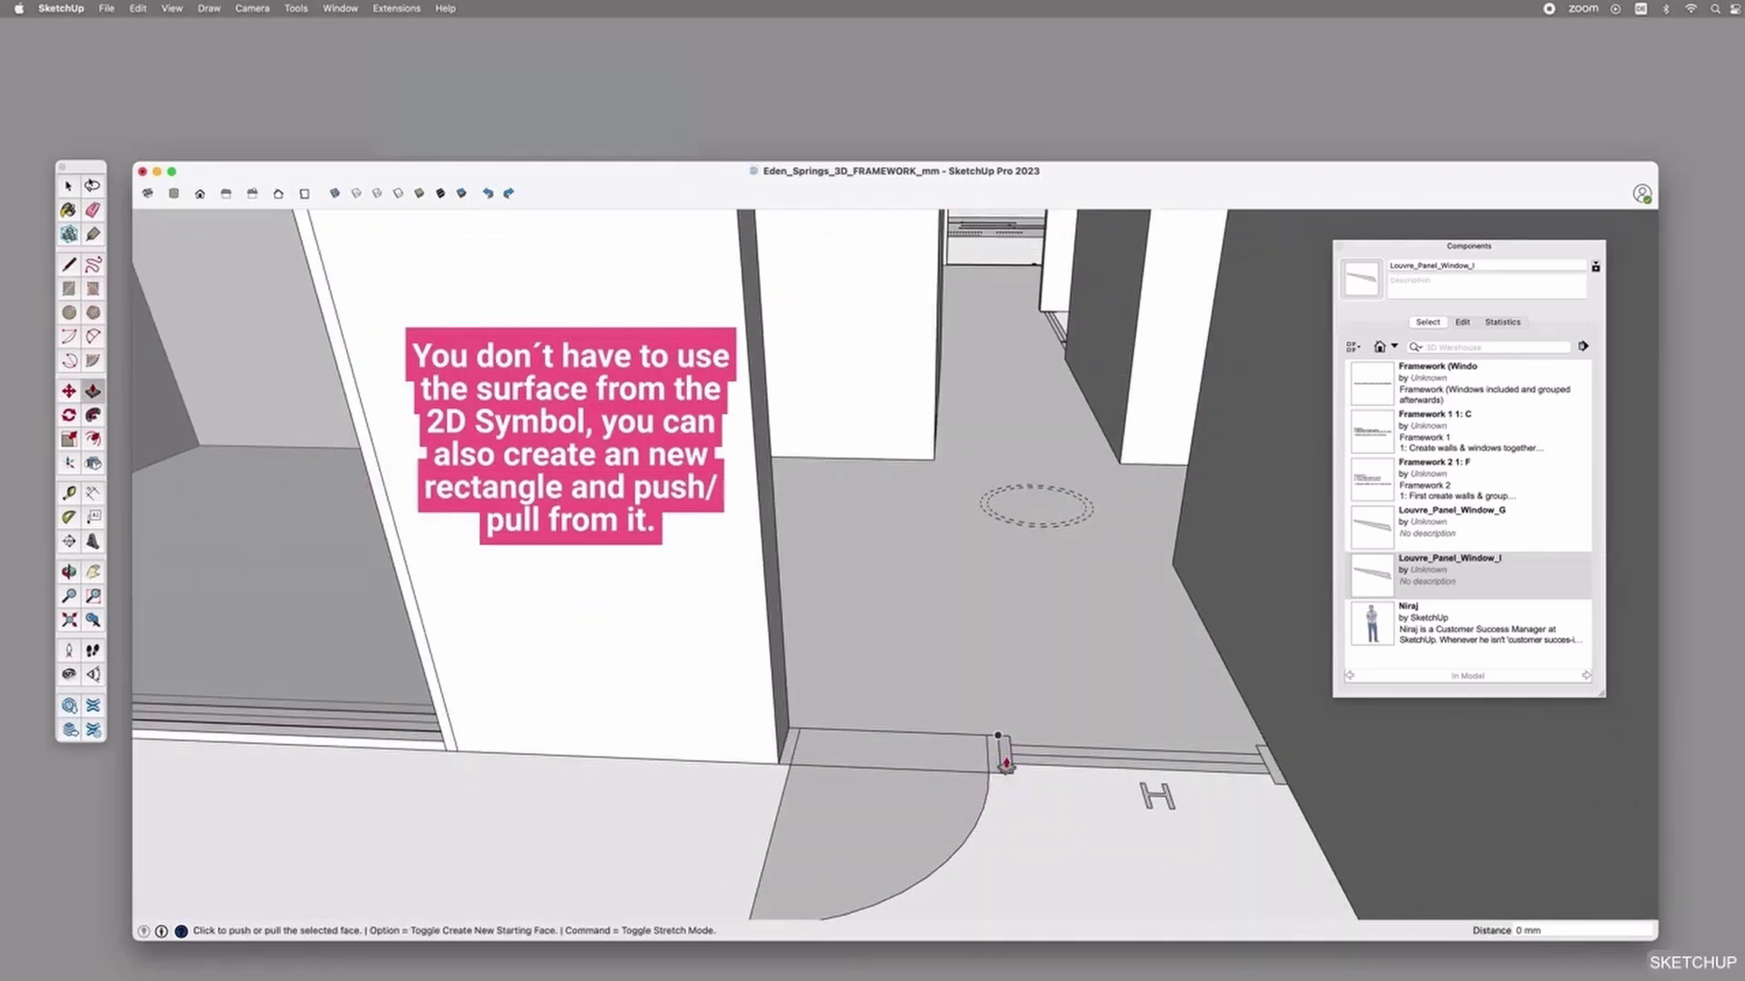
{"action": "scroll", "coordinate": [1005, 725], "scroll_direction": "down", "scroll_amount": 5}
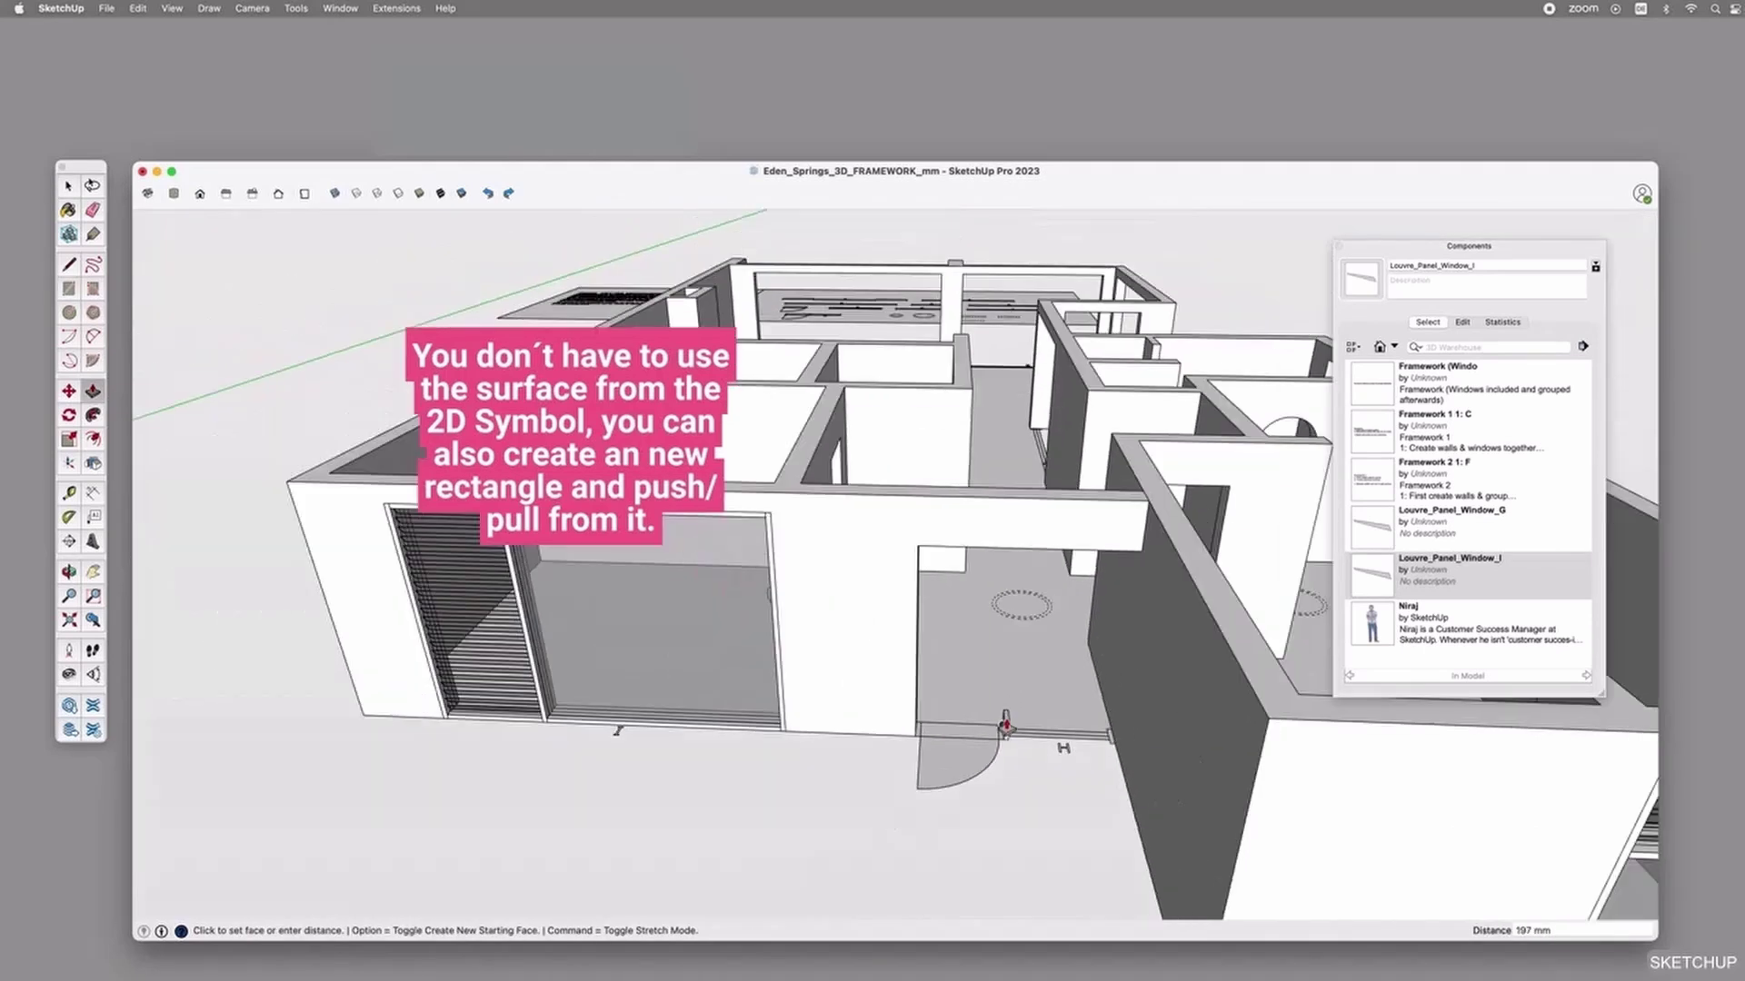
{"action": "left_click", "coordinate": [919, 554]}
{"action": "key", "text": "space"}
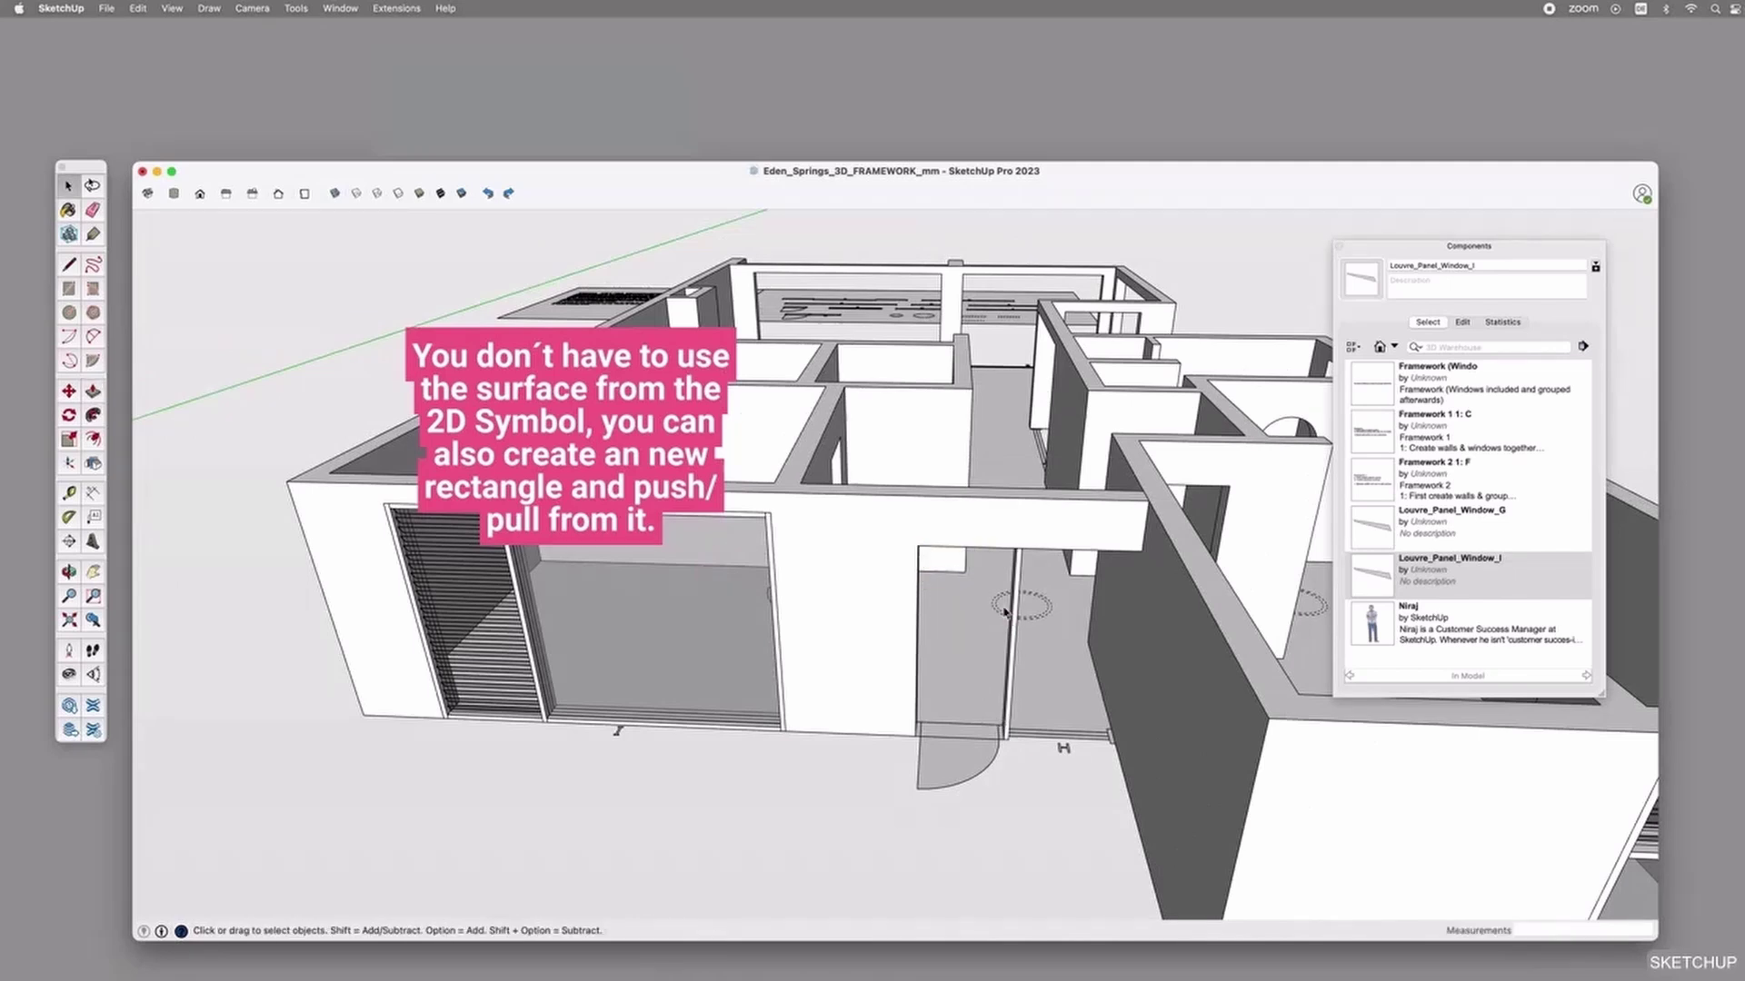
{"action": "left_click", "coordinate": [1013, 620]}
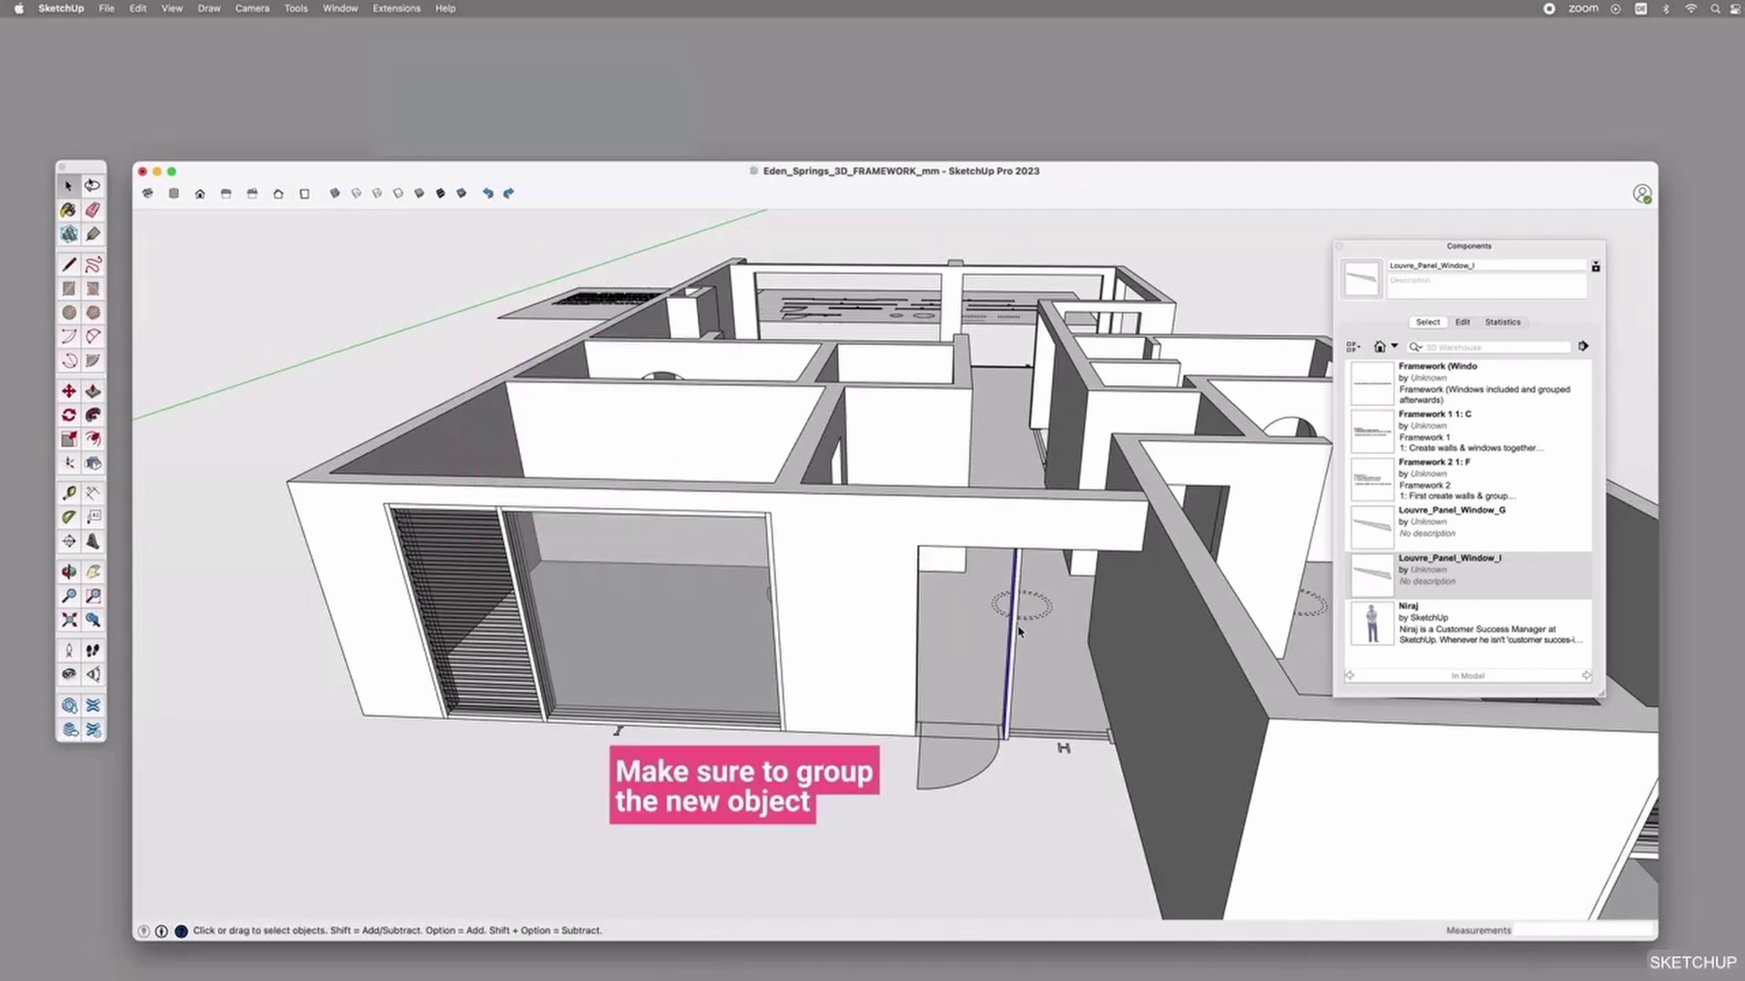
{"action": "triple_click", "coordinate": [1014, 627]}
Copy the post 1100 mm along the opening to the far end of window H, against the side wall.
{"action": "scroll", "coordinate": [1031, 713], "scroll_direction": "up", "scroll_amount": 5}
{"action": "key", "text": "m"}
{"action": "key", "text": "alt"}
{"action": "left_click", "coordinate": [1005, 727]}
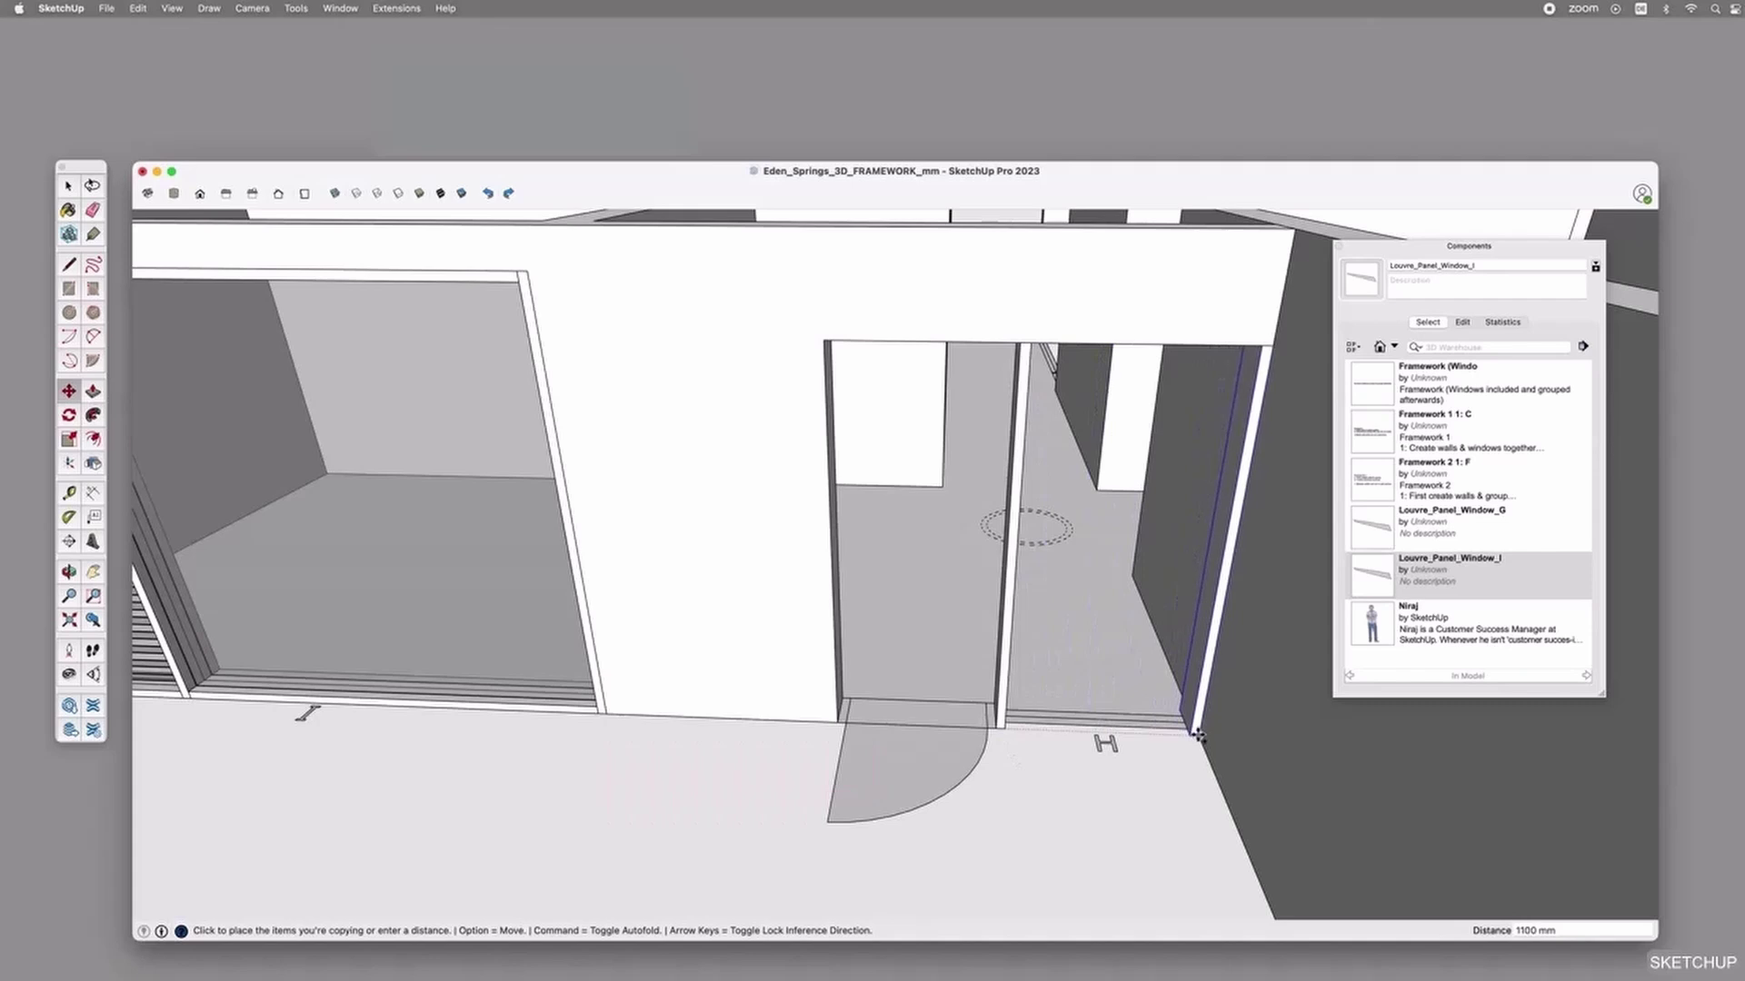
{"action": "left_click", "coordinate": [1197, 732]}
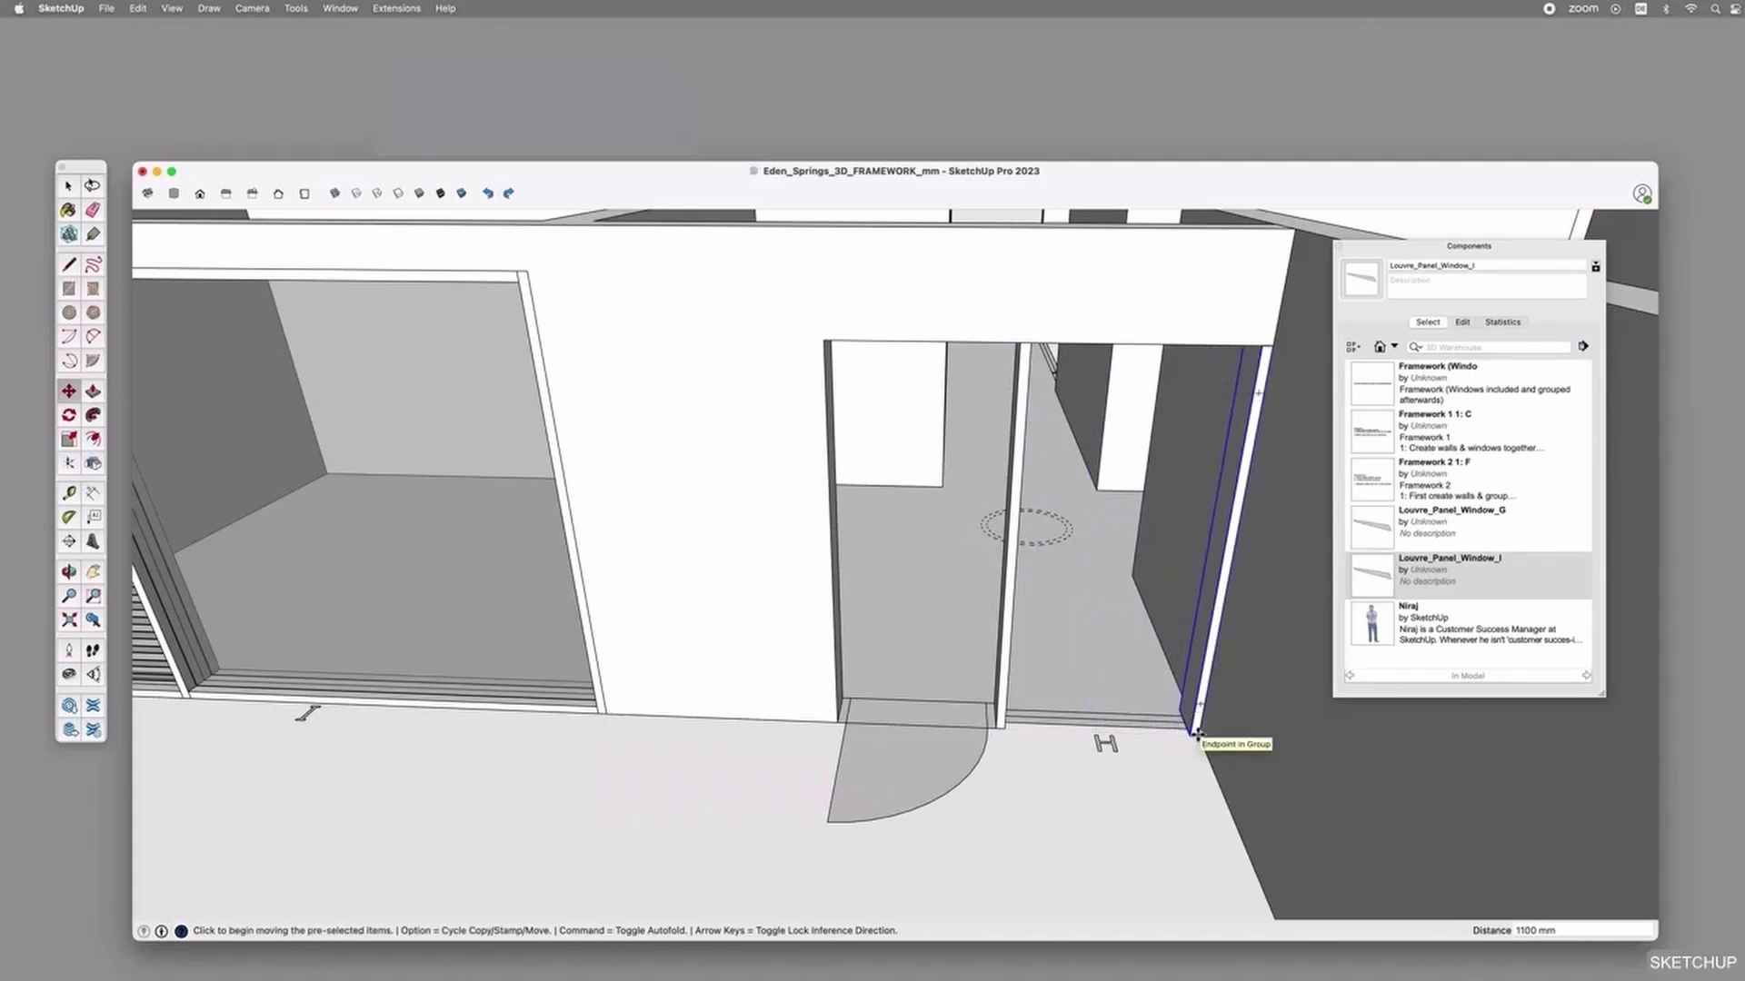
Copy the end post about 593 mm back into window H and rotate the copy to lie horizontally.
{"action": "left_click", "coordinate": [1198, 734]}
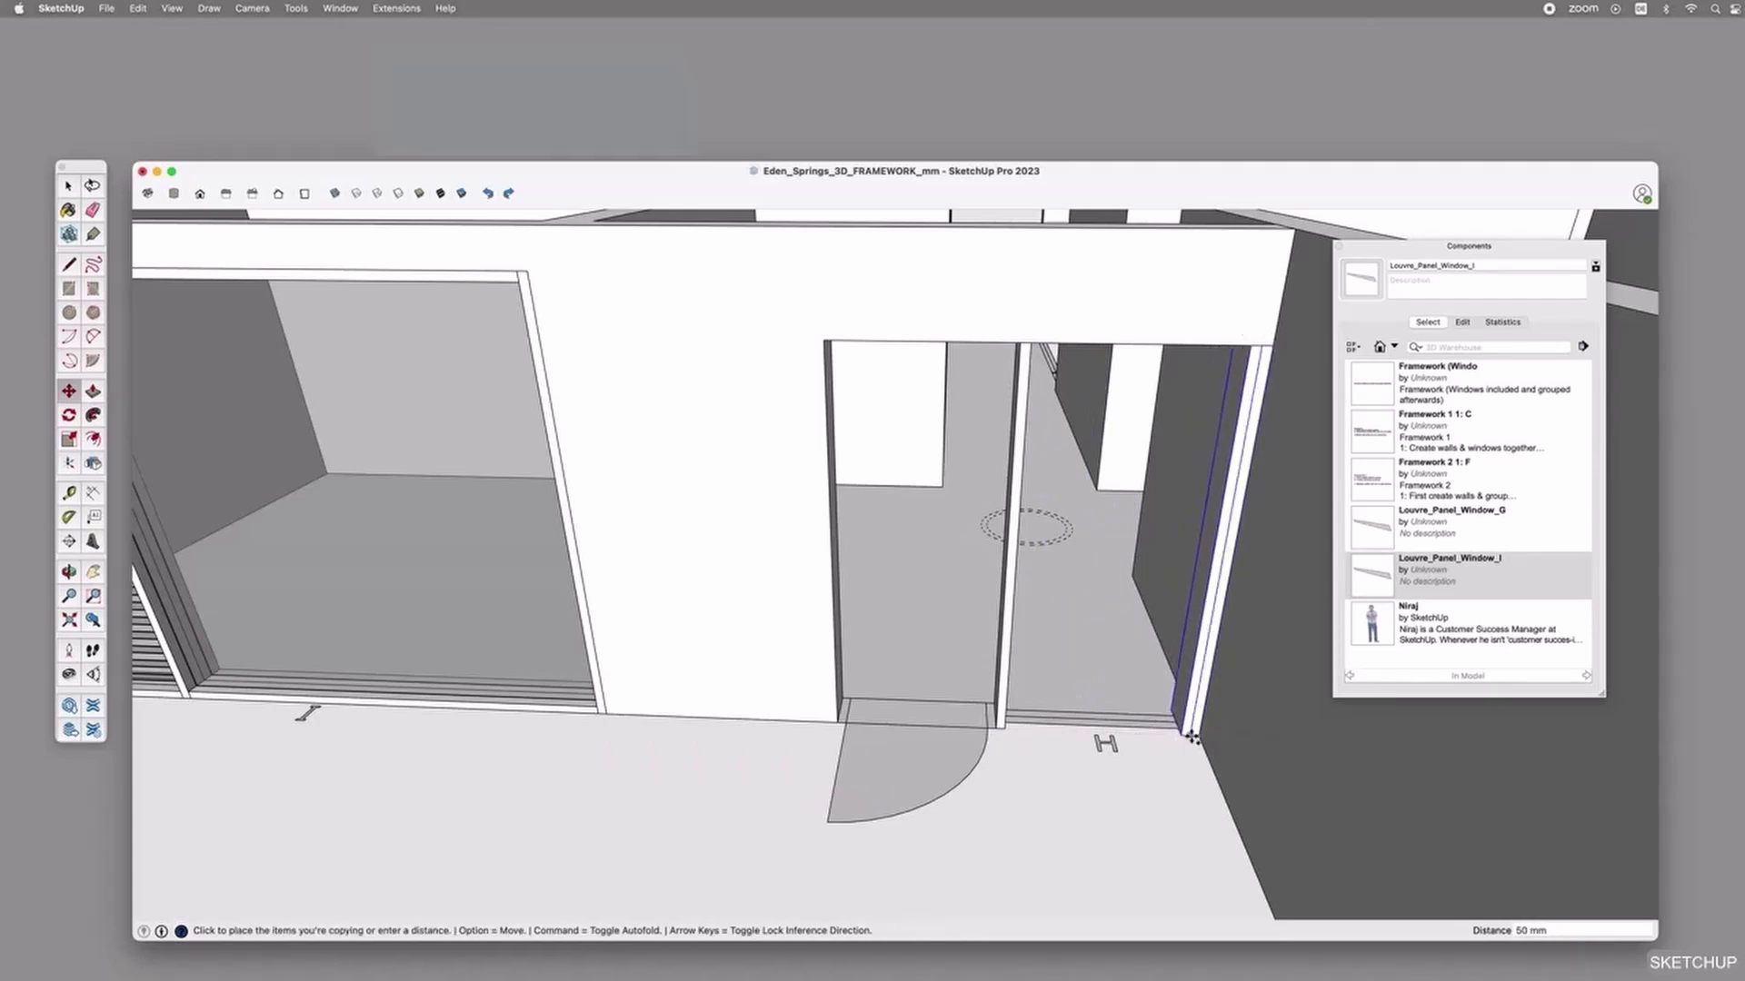
{"action": "left_click", "coordinate": [1087, 729]}
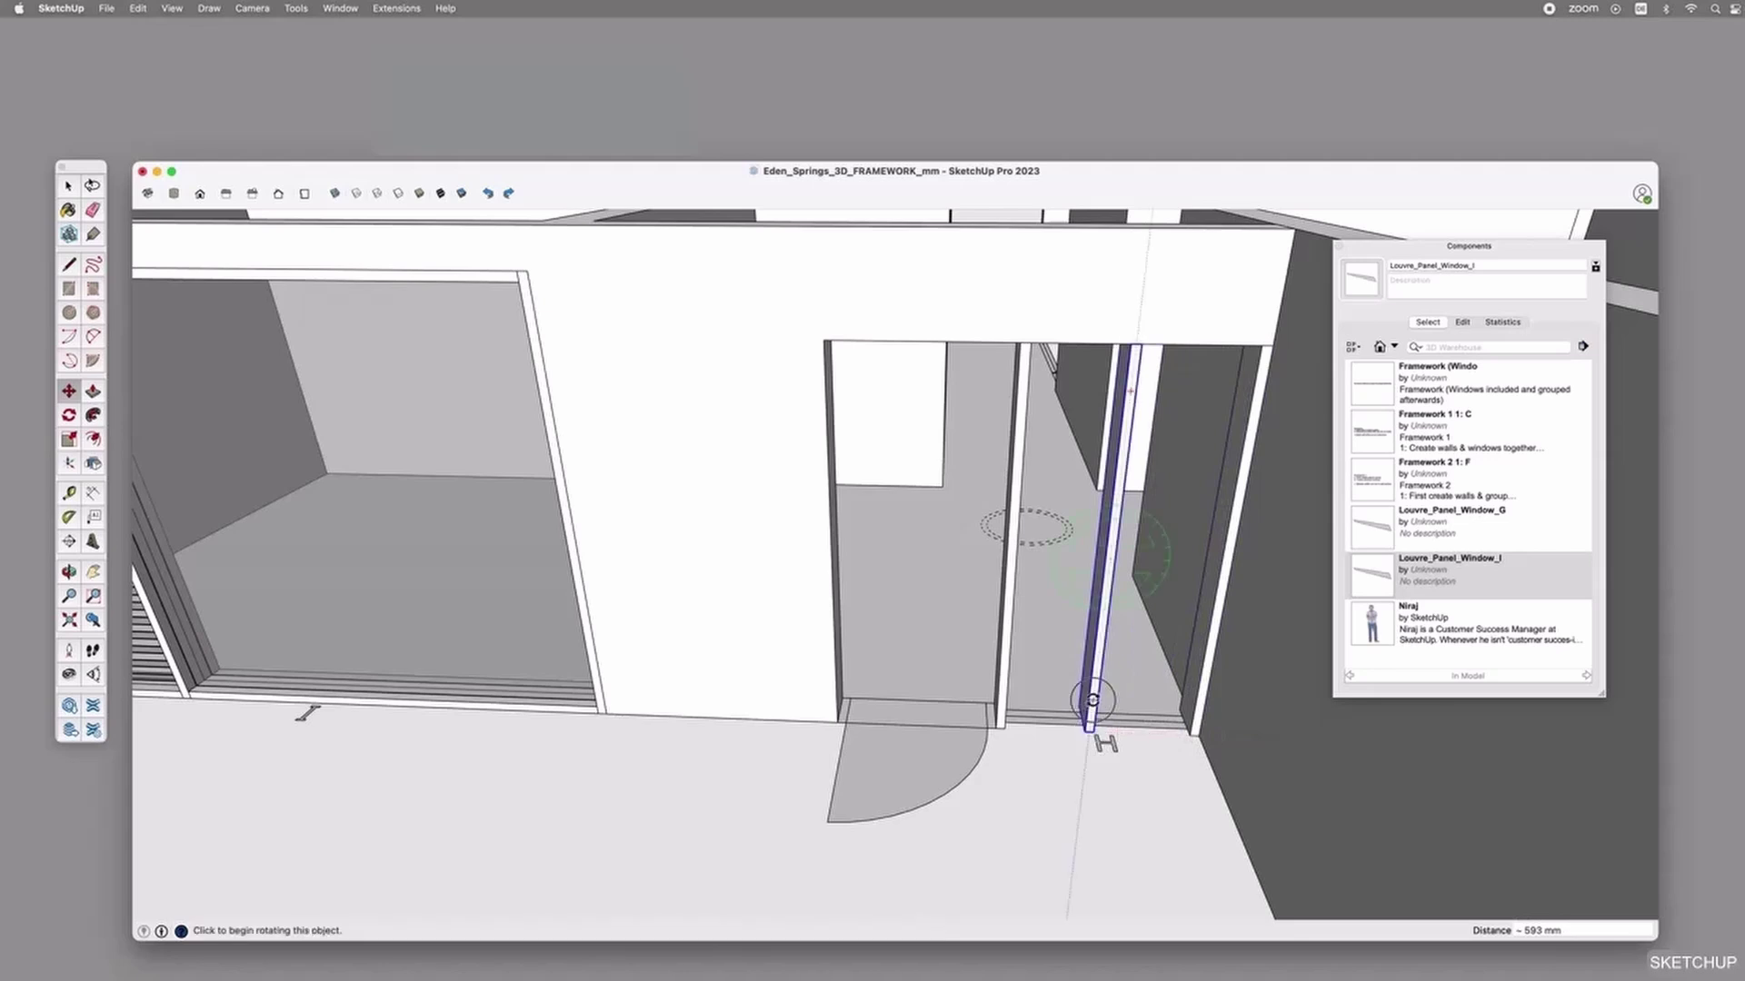
{"action": "left_click", "coordinate": [1099, 699]}
{"action": "scroll", "coordinate": [1099, 699], "scroll_direction": "down", "scroll_amount": 5}
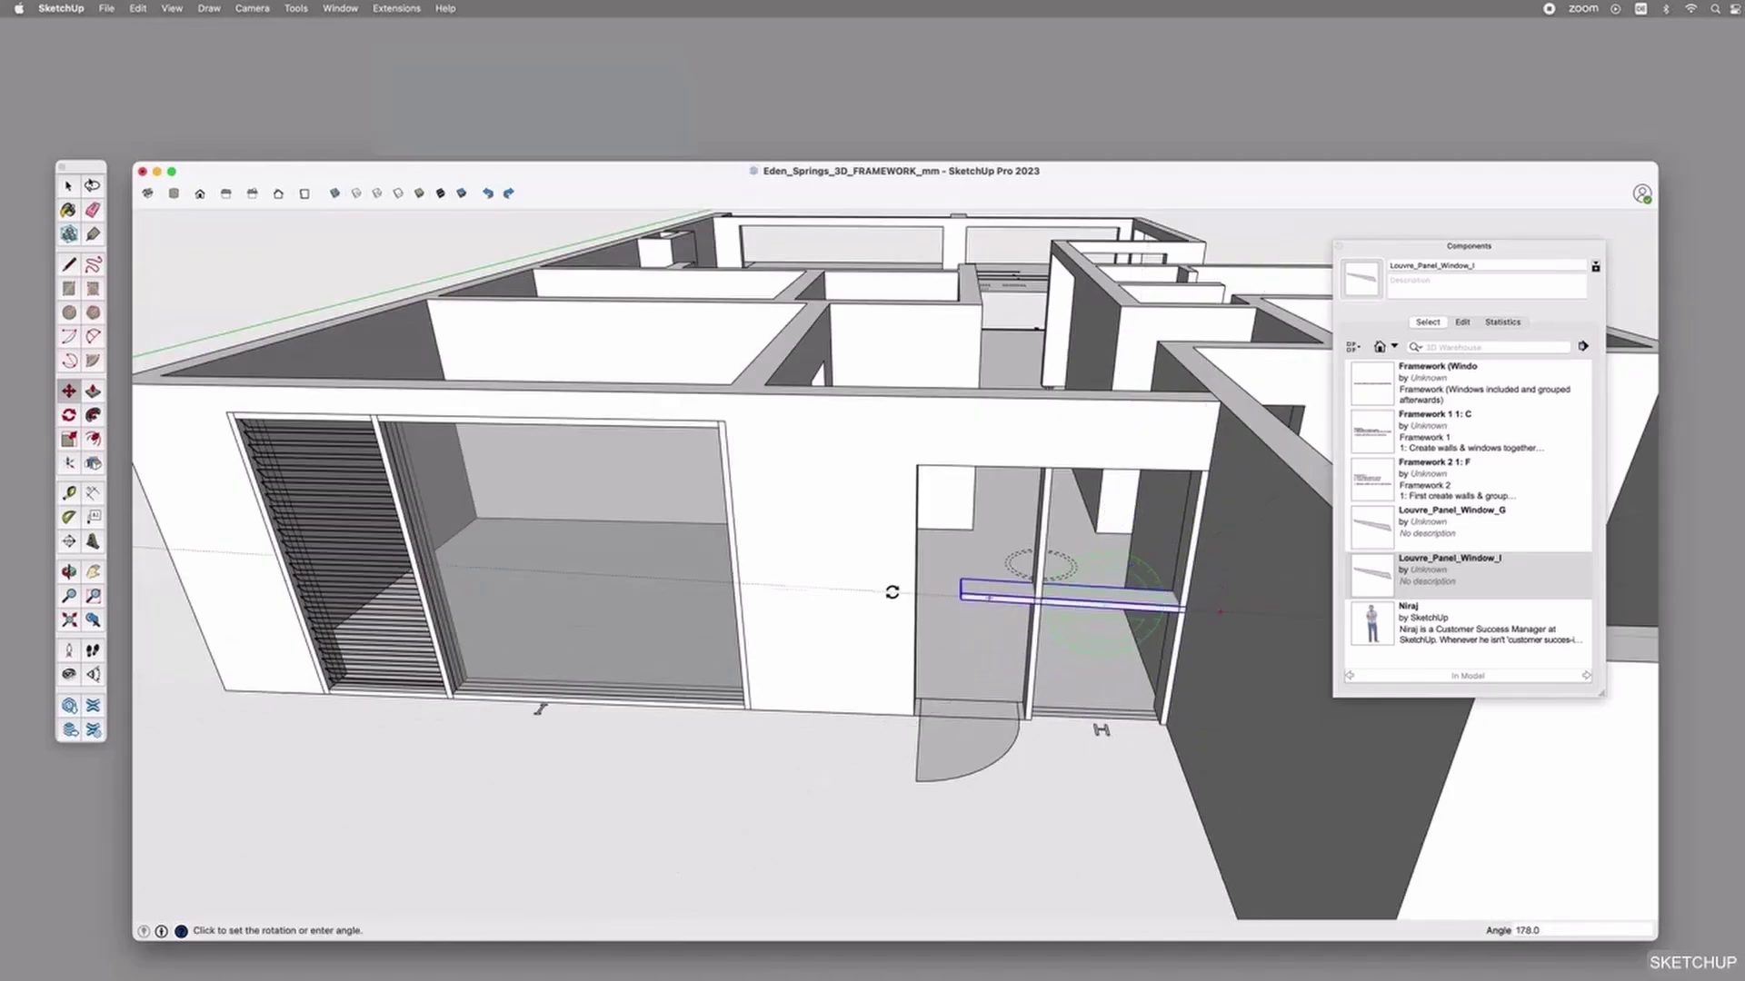
{"action": "left_click", "coordinate": [892, 601]}
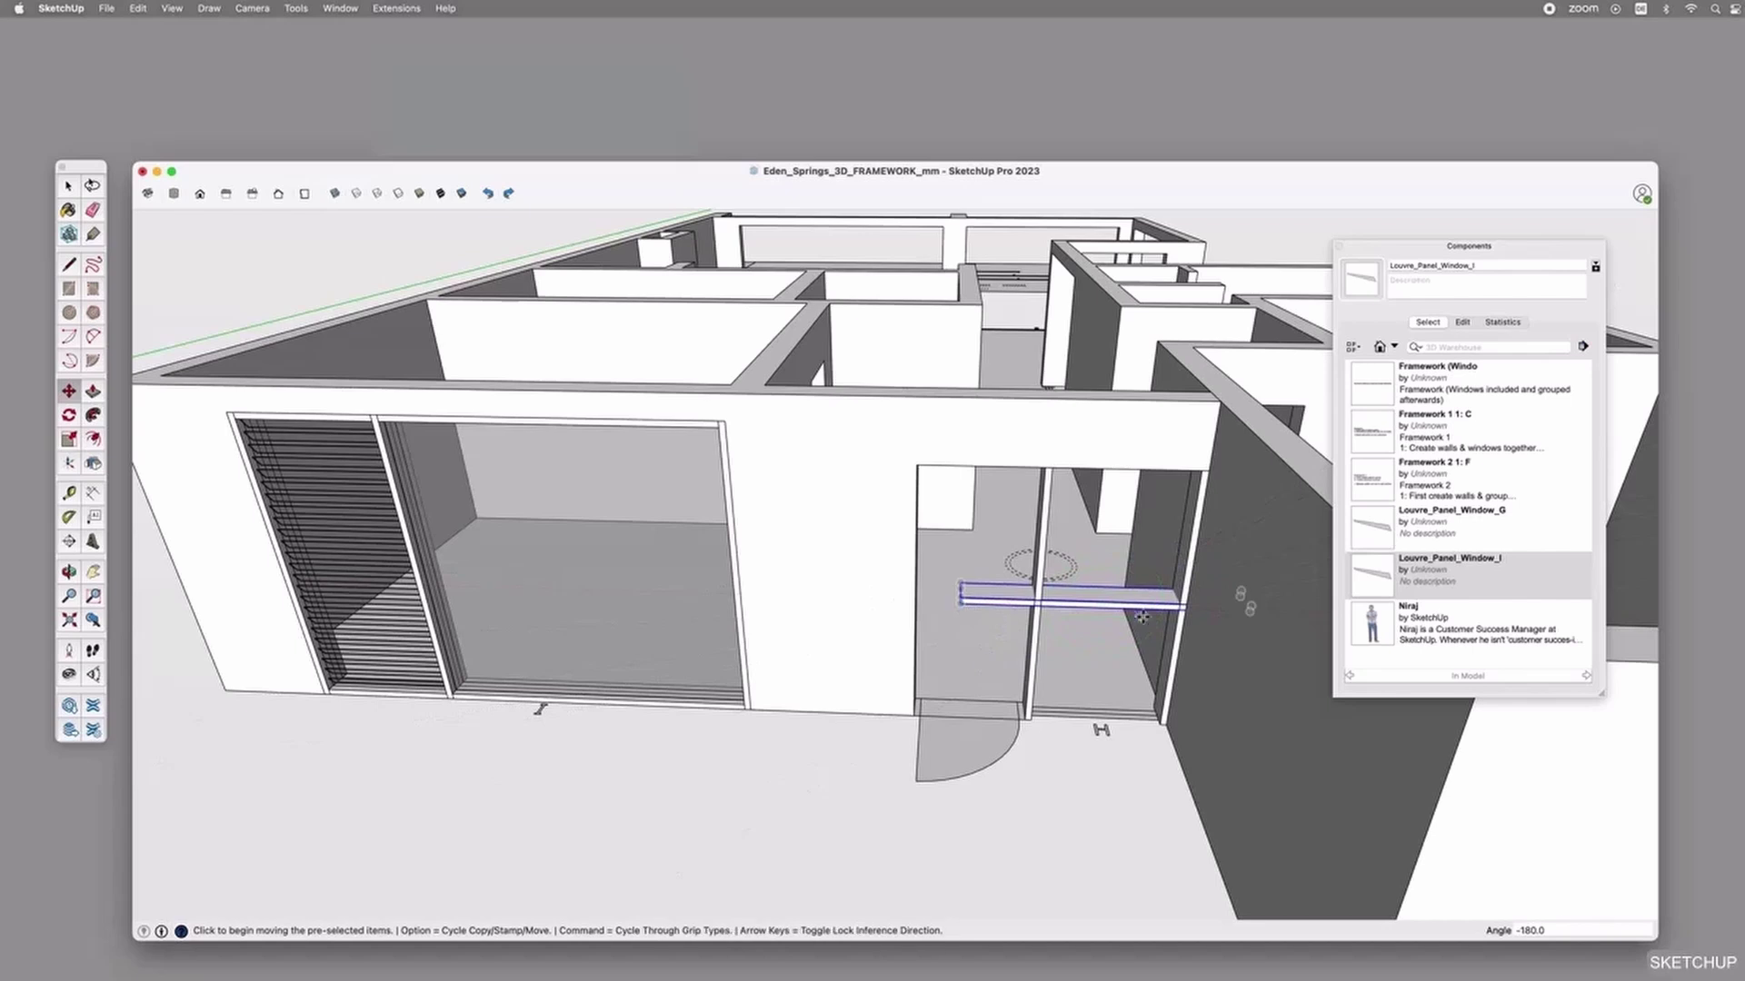
Move the horizontal frame member down to the floor, aligning its outer end with the base of window H's end post.
{"action": "left_click", "coordinate": [1239, 615]}
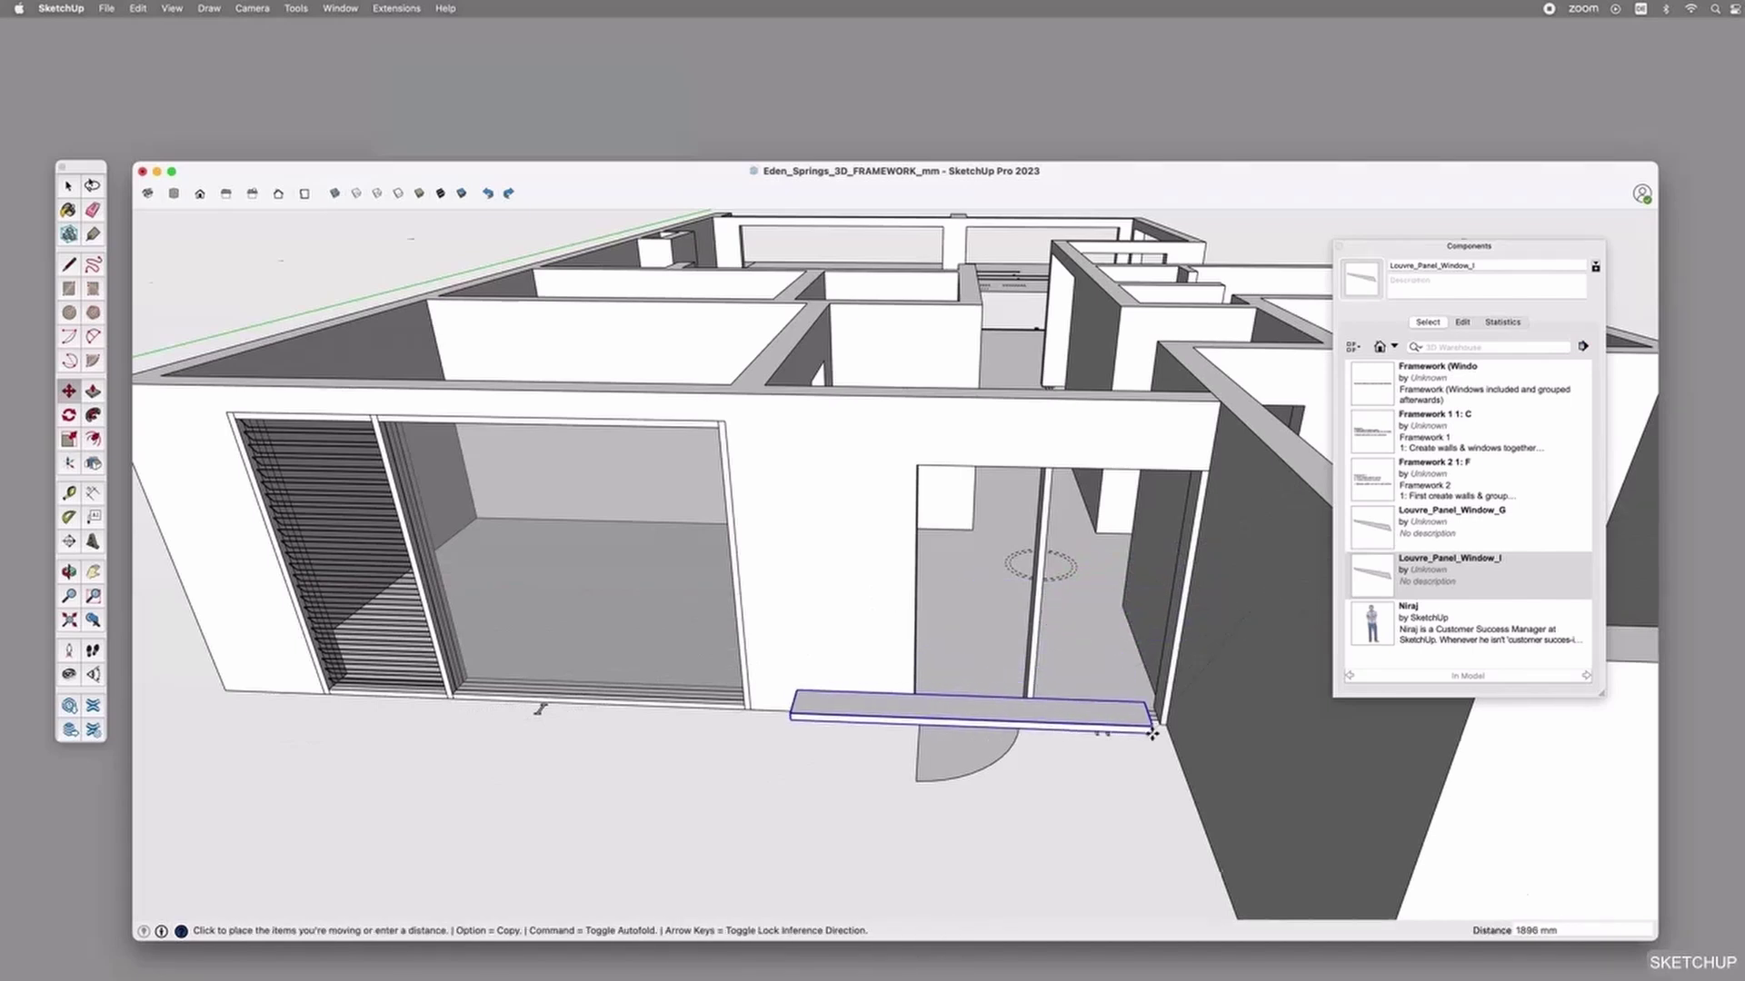
{"action": "scroll", "coordinate": [1163, 716], "scroll_direction": "up", "scroll_amount": 3}
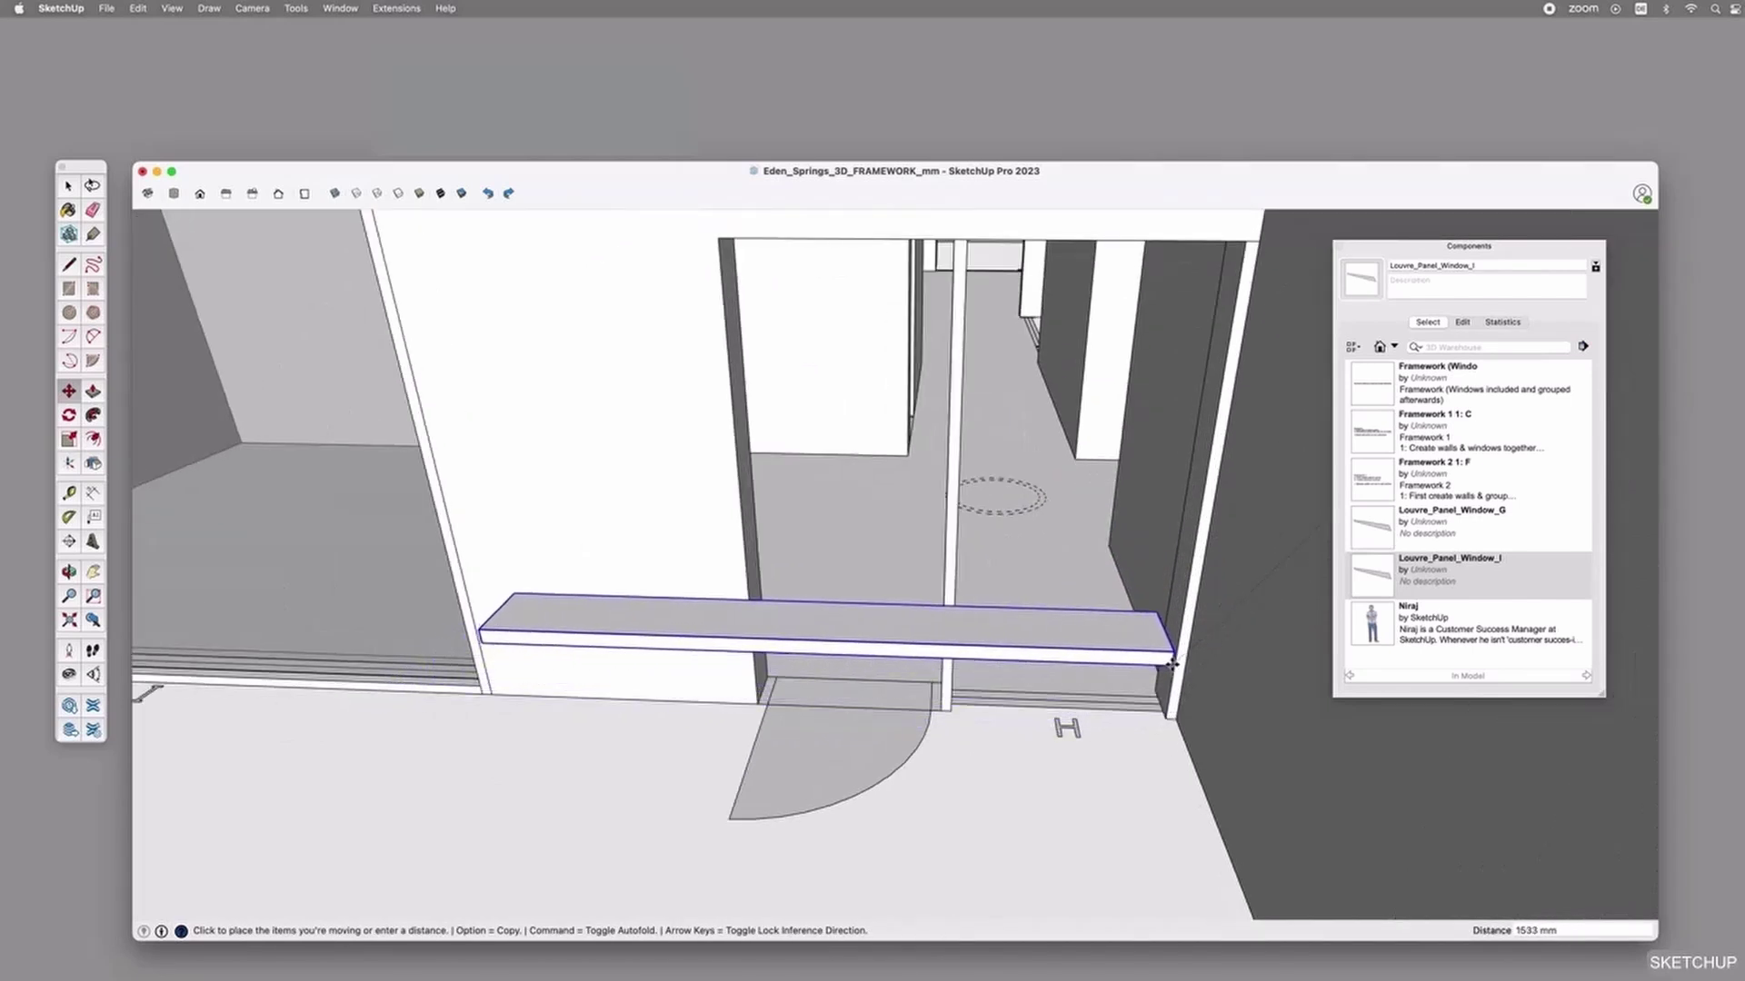
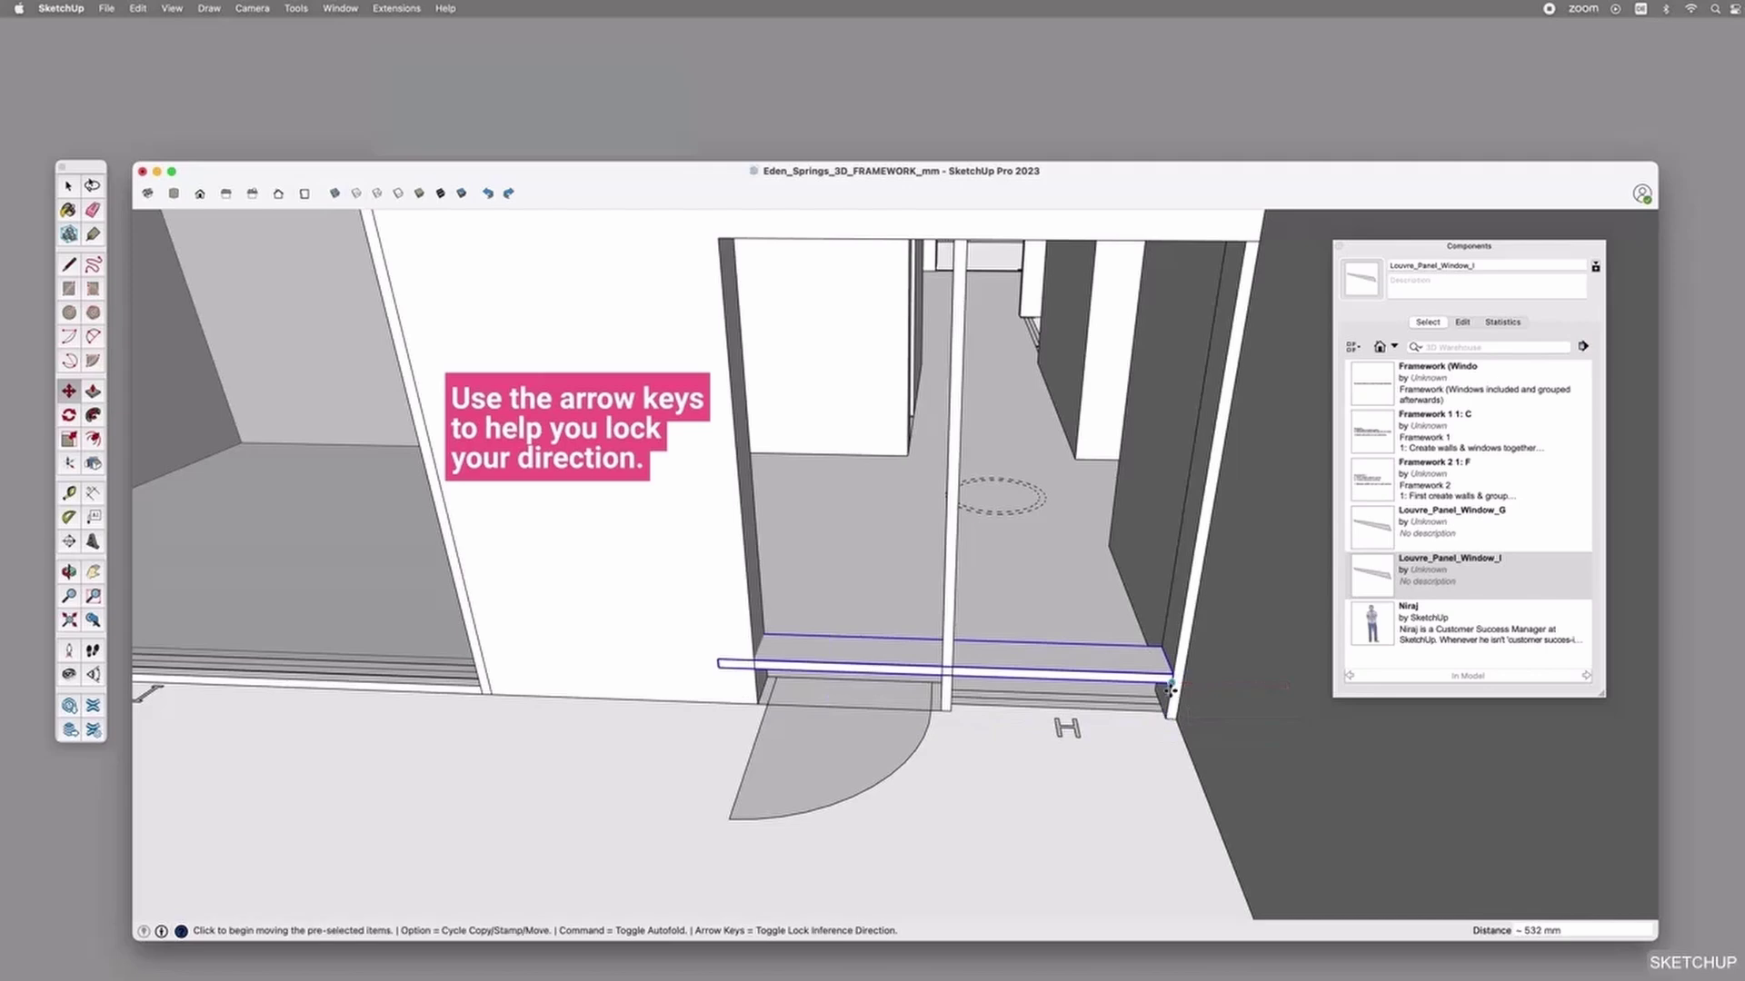
{"action": "scroll", "coordinate": [1166, 718], "scroll_direction": "up", "scroll_amount": 3}
{"action": "left_click", "coordinate": [1162, 745]}
{"action": "scroll", "coordinate": [1162, 745], "scroll_direction": "down", "scroll_amount": 5}
{"action": "scroll", "coordinate": [1113, 745], "scroll_direction": "up", "scroll_amount": 5}
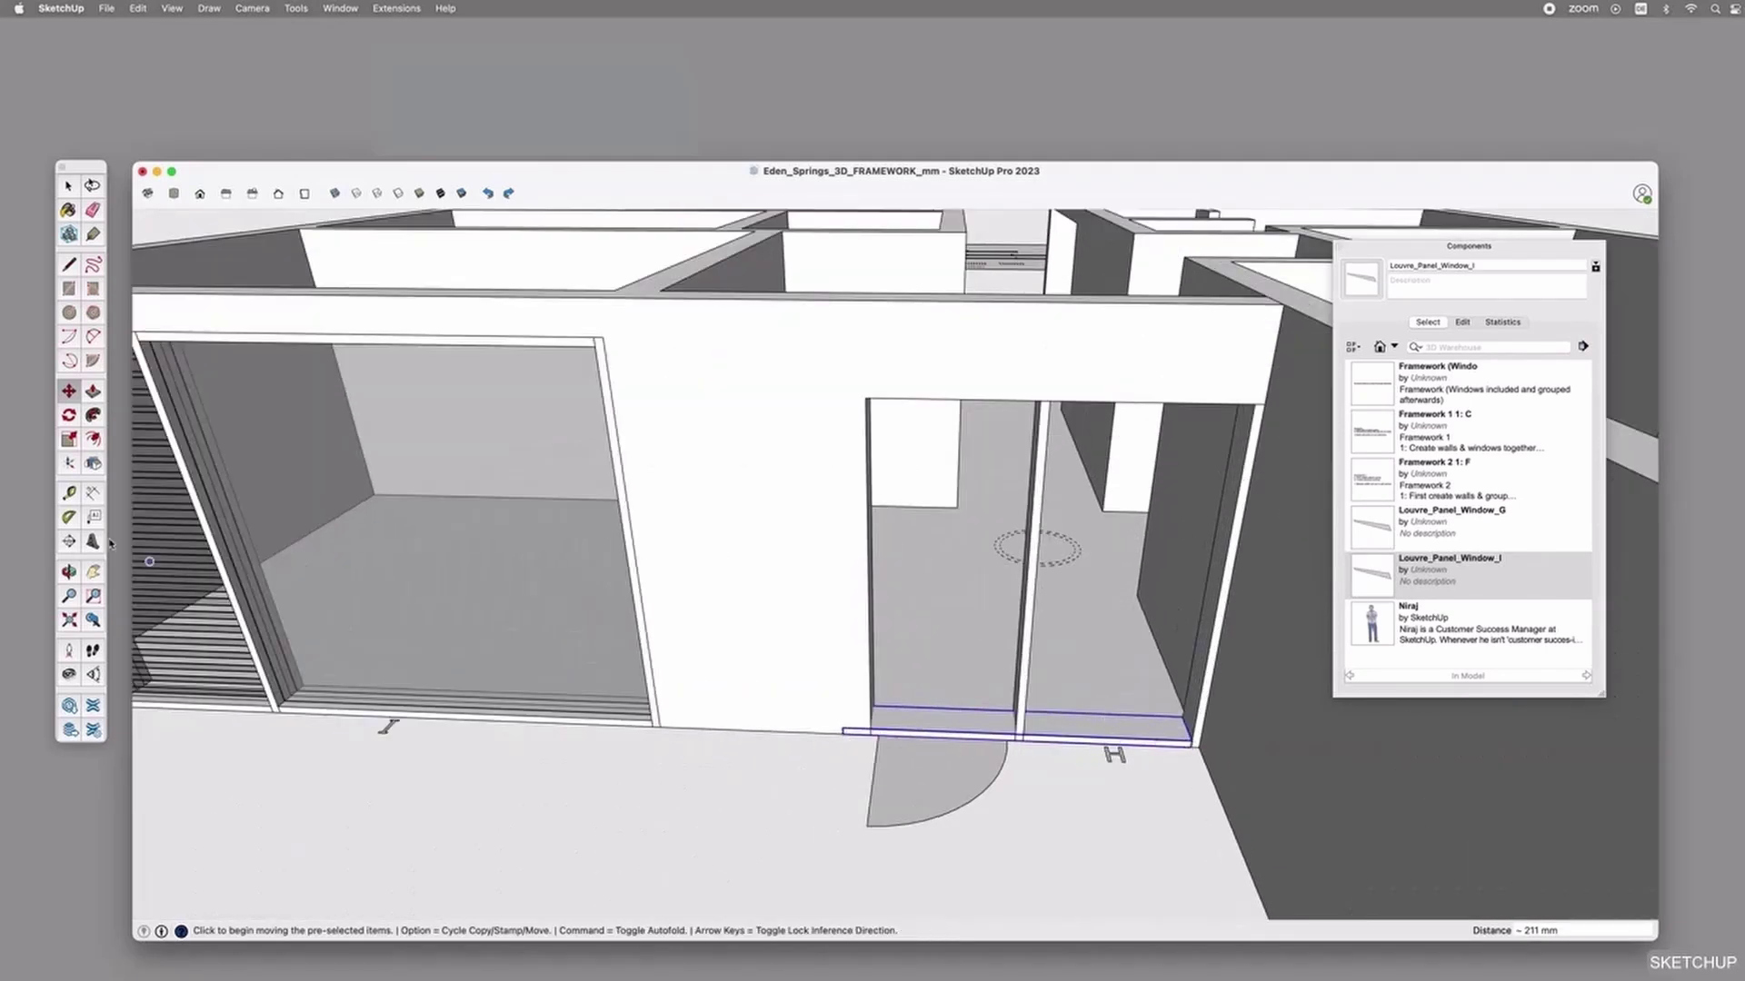
Scale the bottom frame member lengthwise to about 0.48 so it ends at the post beside the door.
{"action": "left_click", "coordinate": [66, 441]}
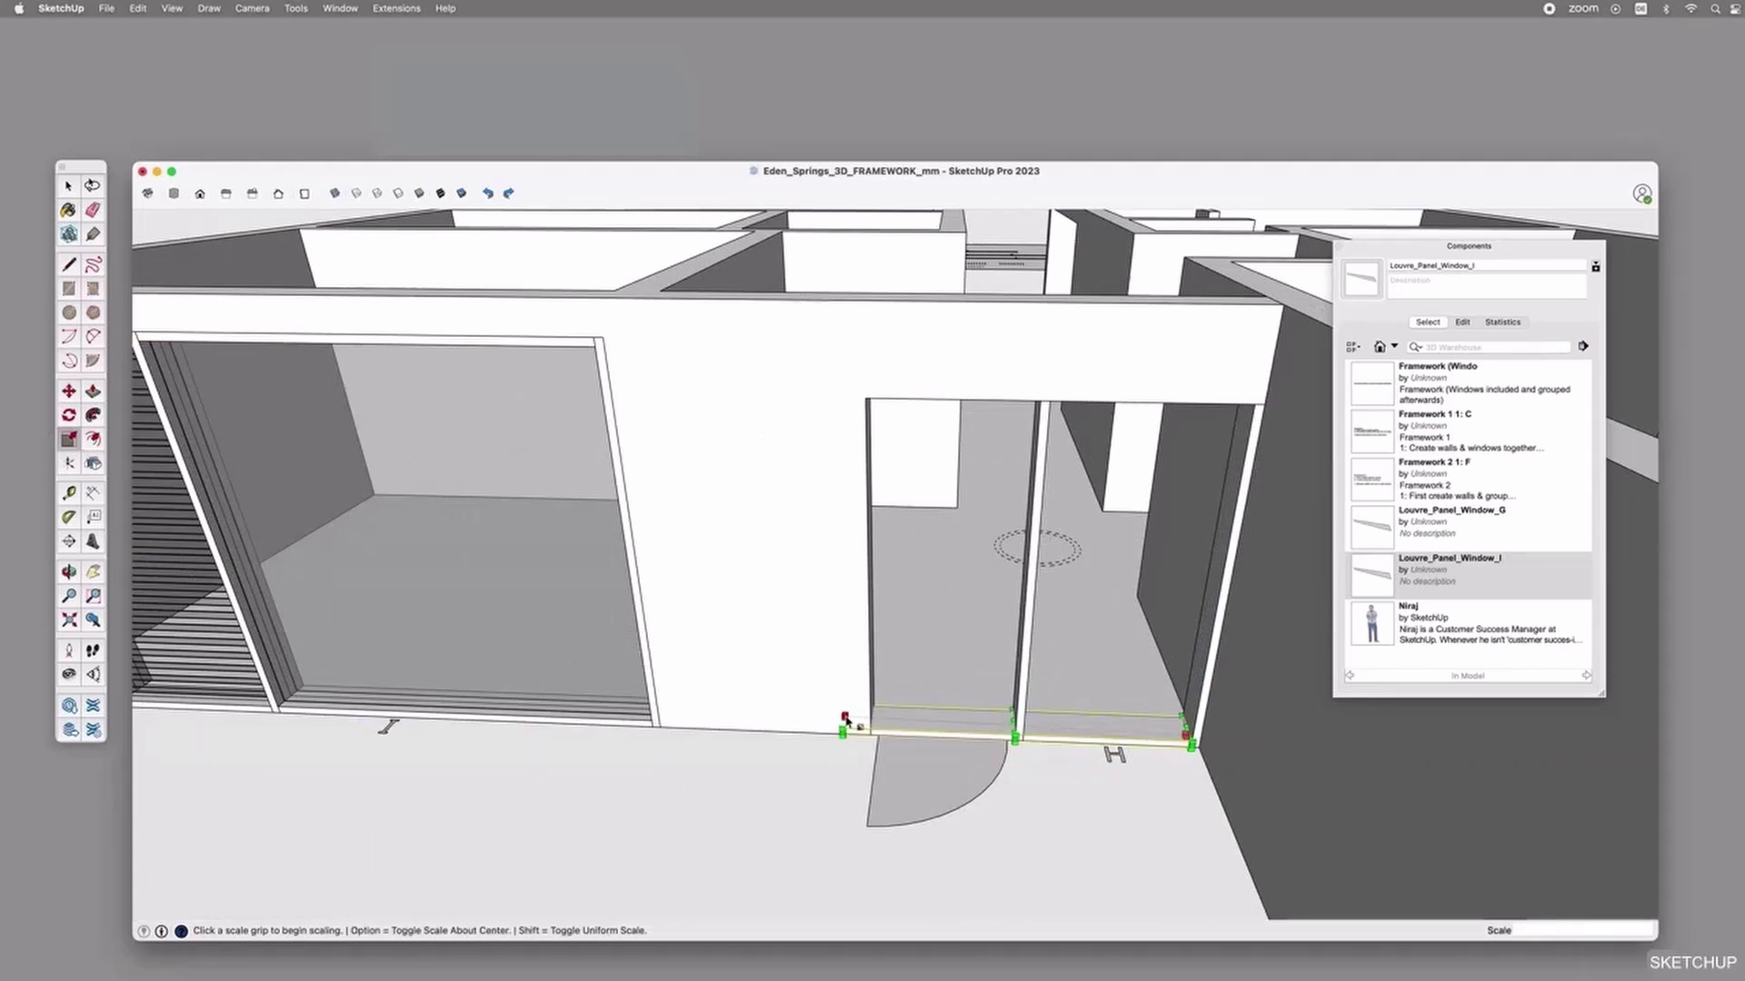
{"action": "left_click", "coordinate": [843, 722]}
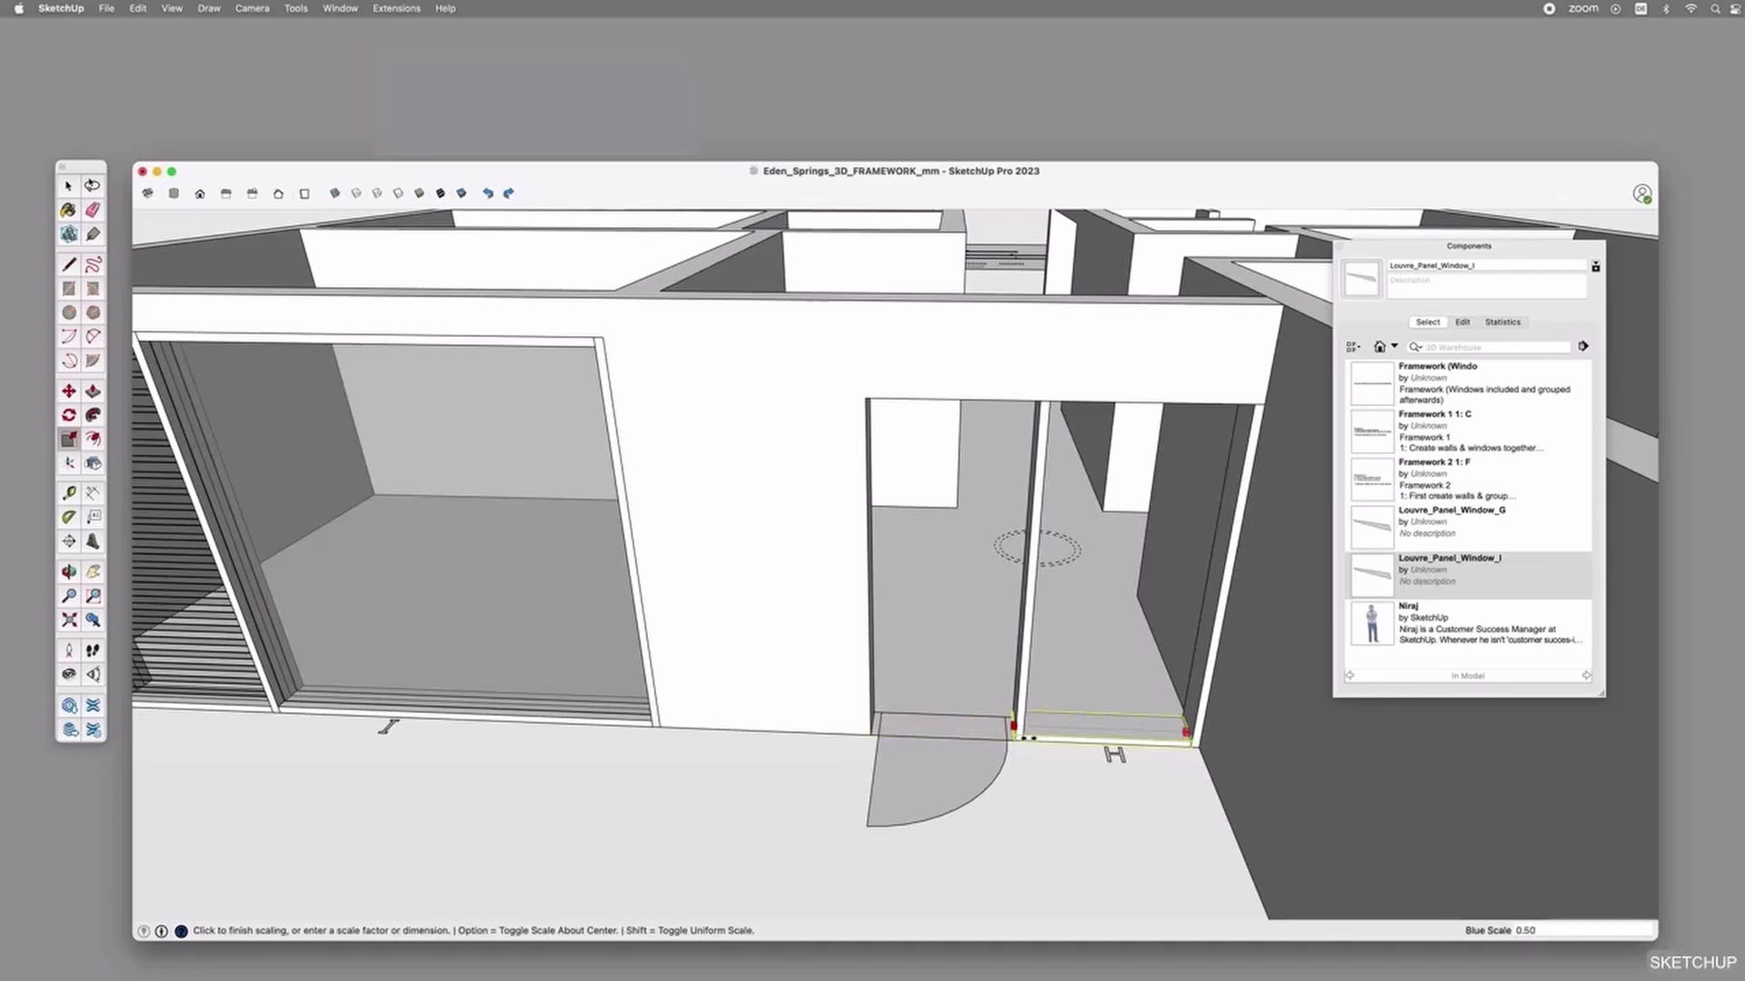
{"action": "scroll", "coordinate": [1013, 728], "scroll_direction": "up", "scroll_amount": 3}
{"action": "left_click", "coordinate": [1004, 718]}
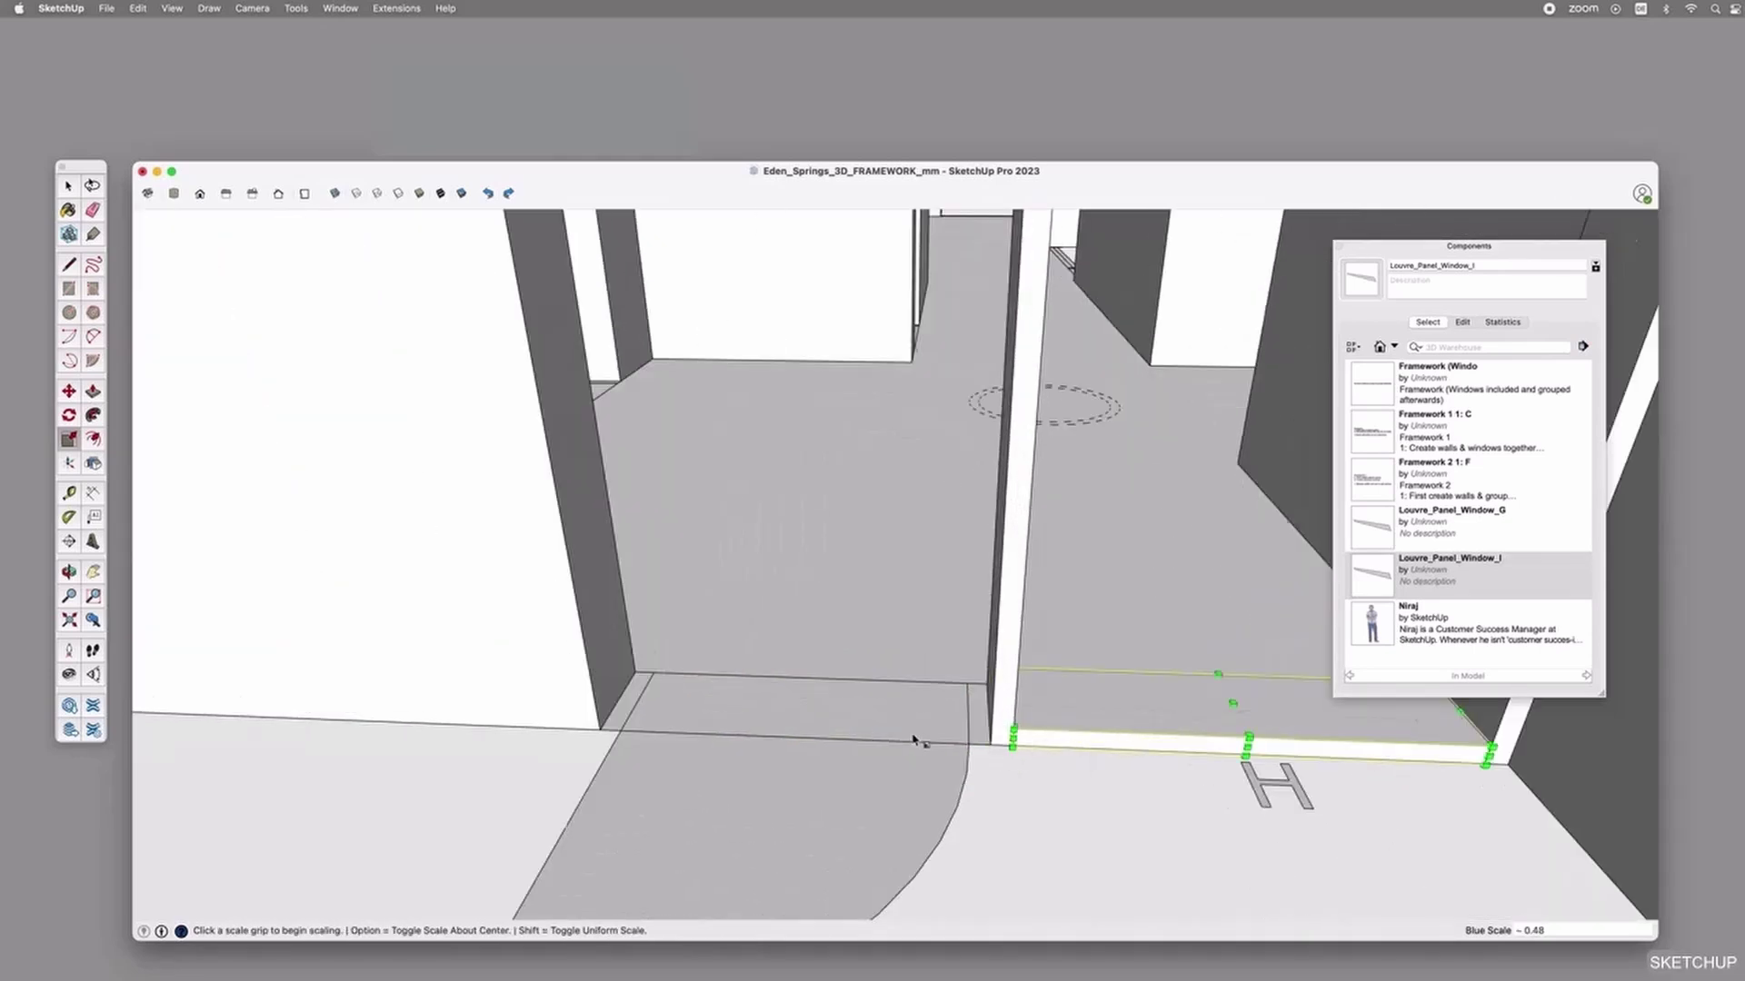
Copy the bottom frame member about 2133 mm straight up to the top of window H, under the wall.
{"action": "scroll", "coordinate": [915, 740], "scroll_direction": "down", "scroll_amount": 2}
{"action": "key", "text": "m"}
{"action": "left_click", "coordinate": [952, 731]}
{"action": "key", "text": "alt"}
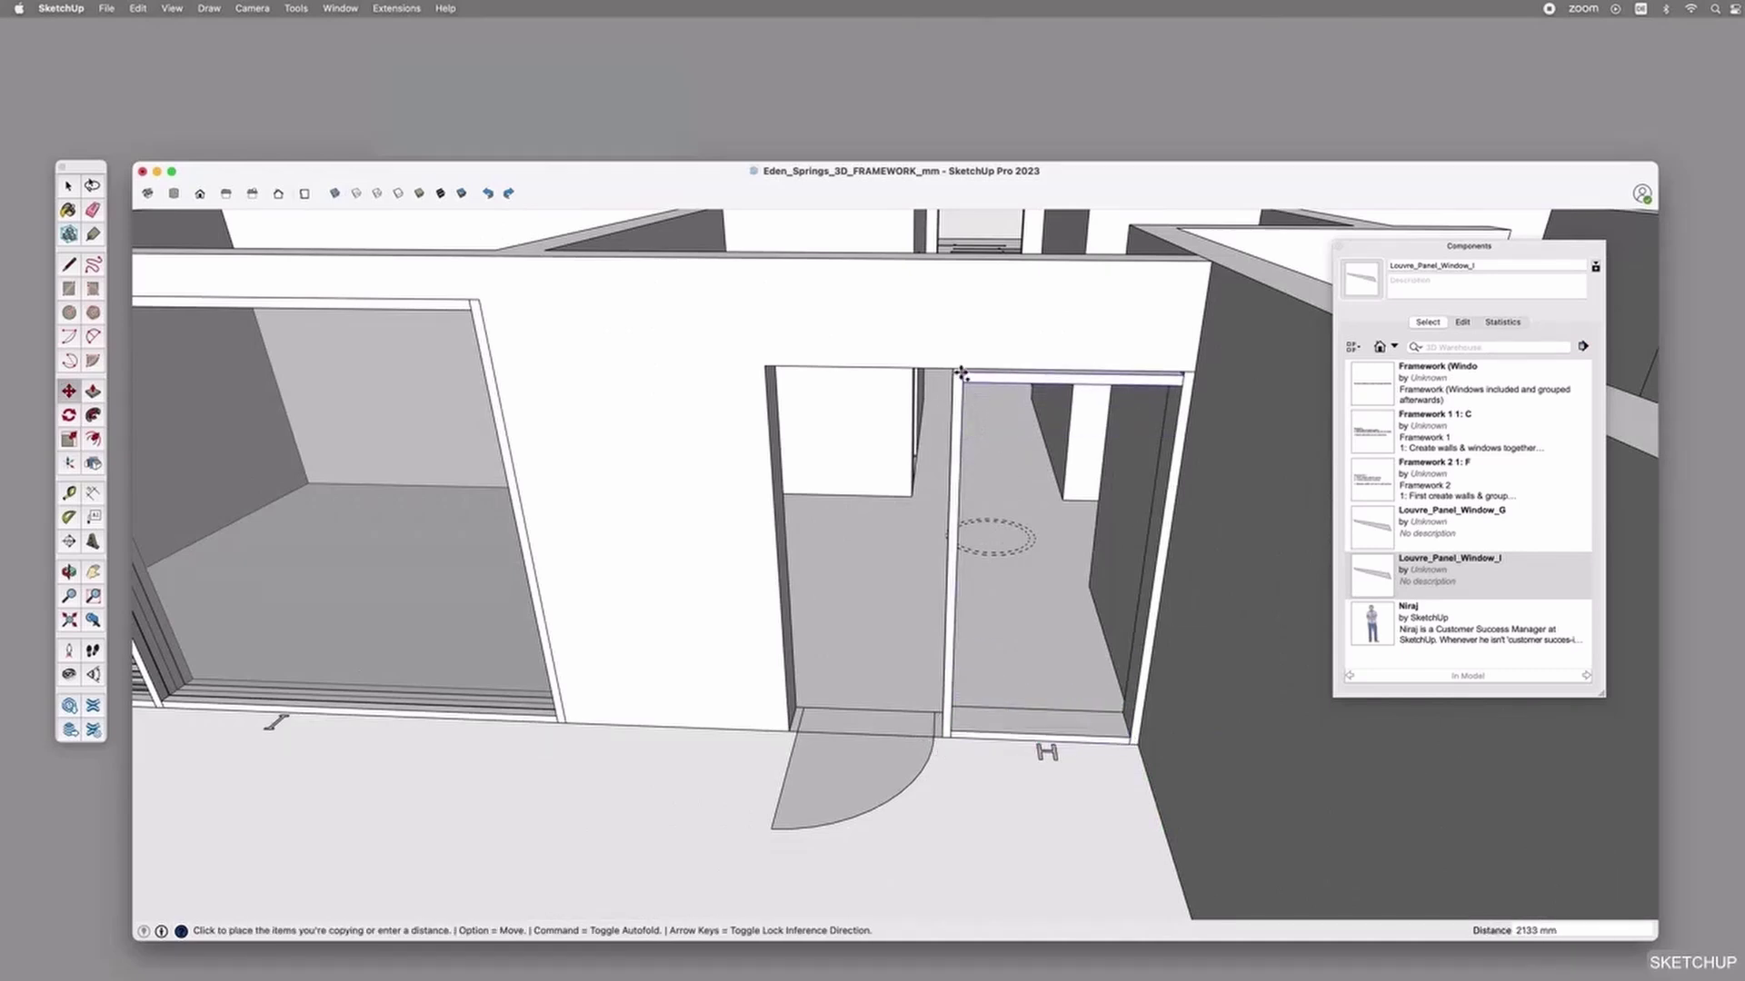
{"action": "left_click", "coordinate": [960, 374]}
Select the two posts and the top and bottom members of window H and group them into one frame.
{"action": "key", "text": "space"}
{"action": "left_click", "coordinate": [956, 392], "text": "shift"}
{"action": "left_click", "coordinate": [1183, 393], "text": "shift"}
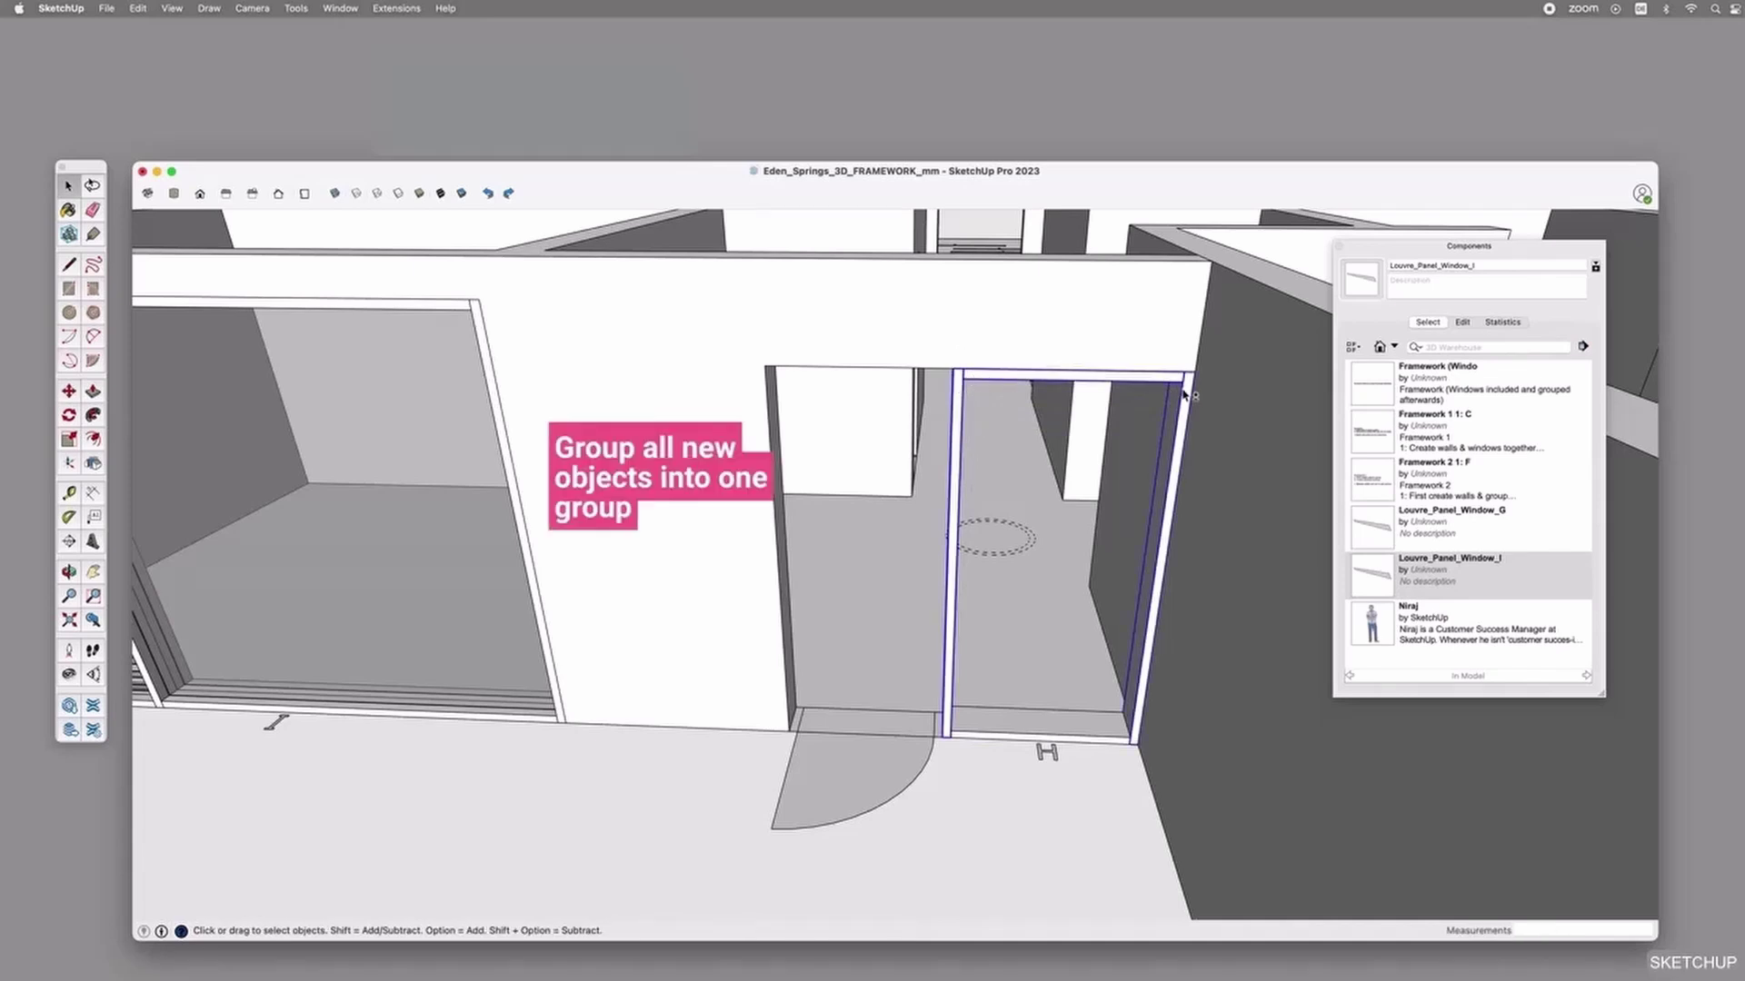
{"action": "left_click", "coordinate": [996, 729], "text": "shift"}
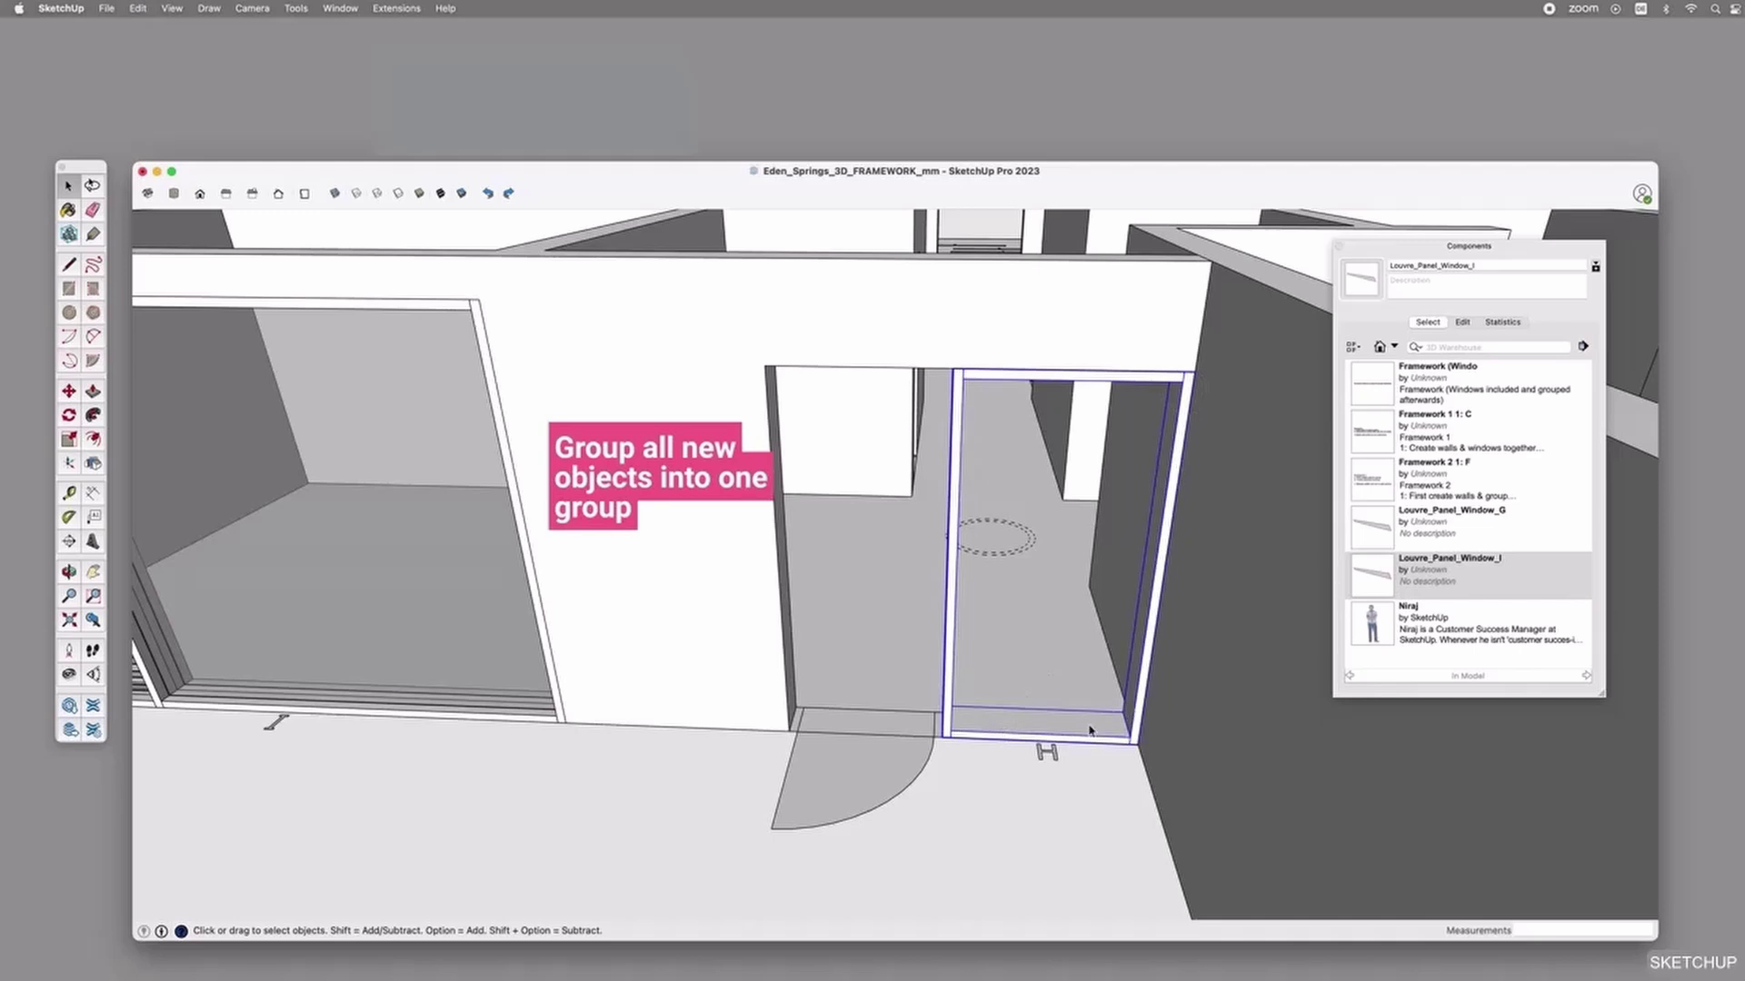
{"action": "middle_click_drag", "start_coordinate": [1111, 729], "coordinate": [1089, 716]}
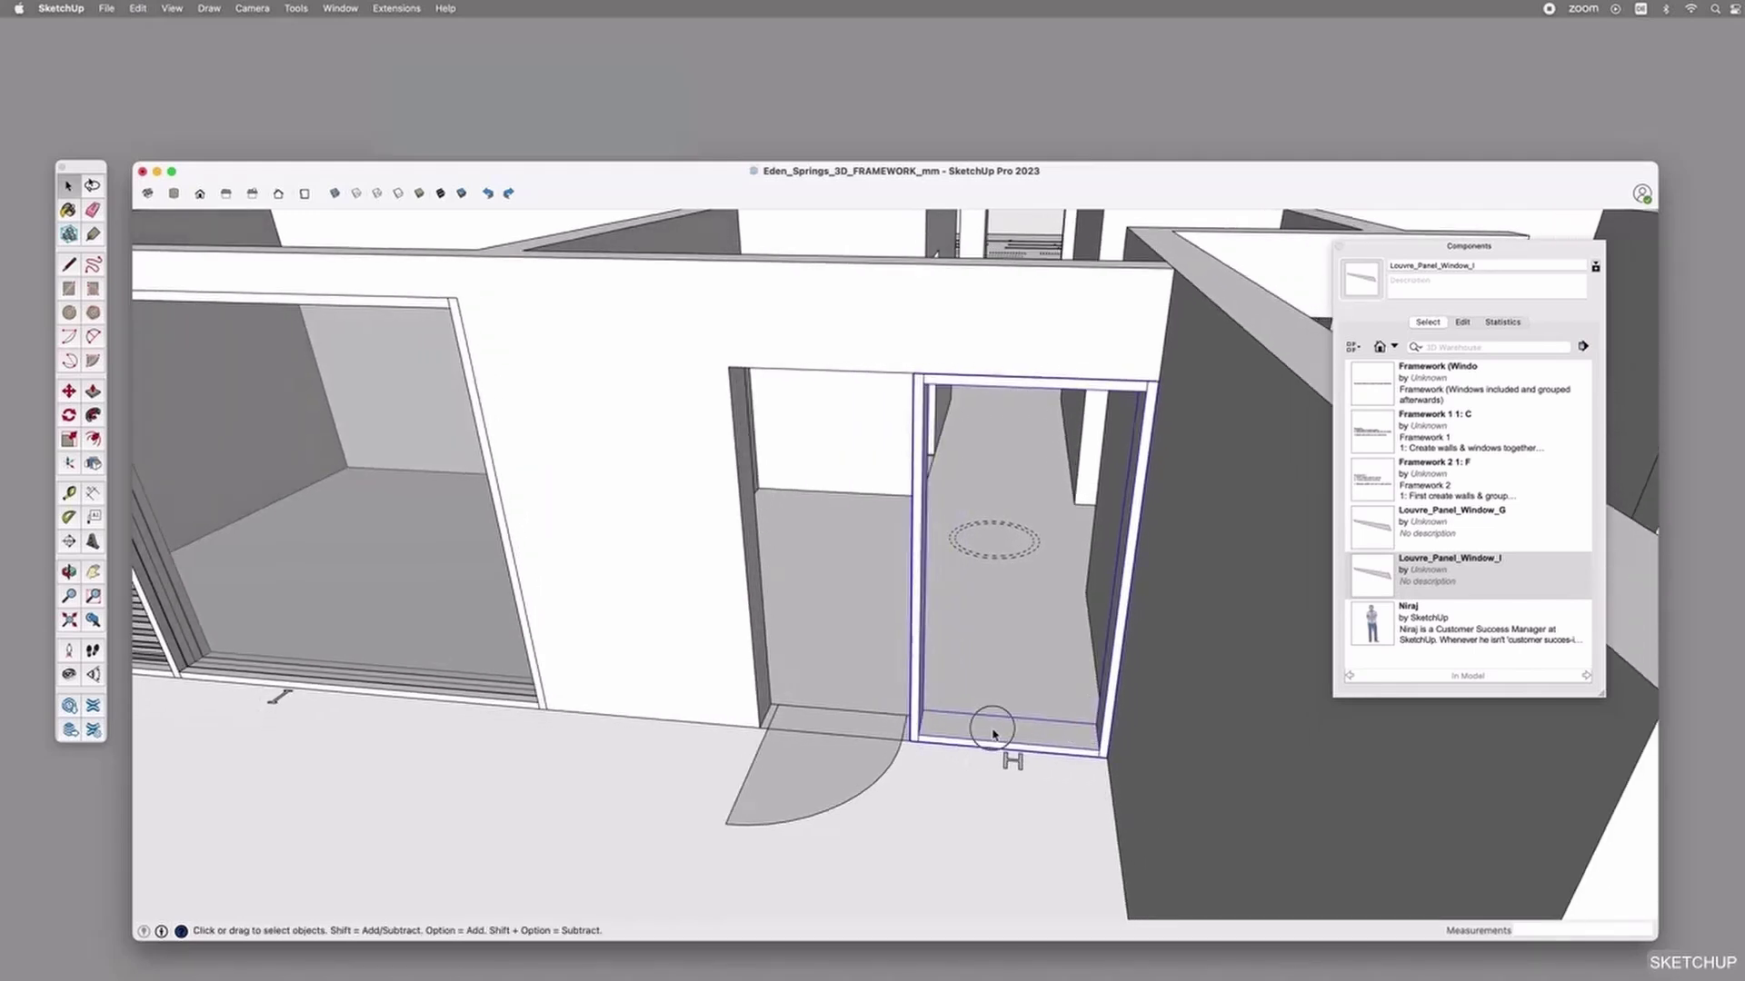
Open the window H frame group and draw a rectangle filling the opening between its inner corners.
{"action": "double_click", "coordinate": [992, 730]}
{"action": "left_click", "coordinate": [969, 734]}
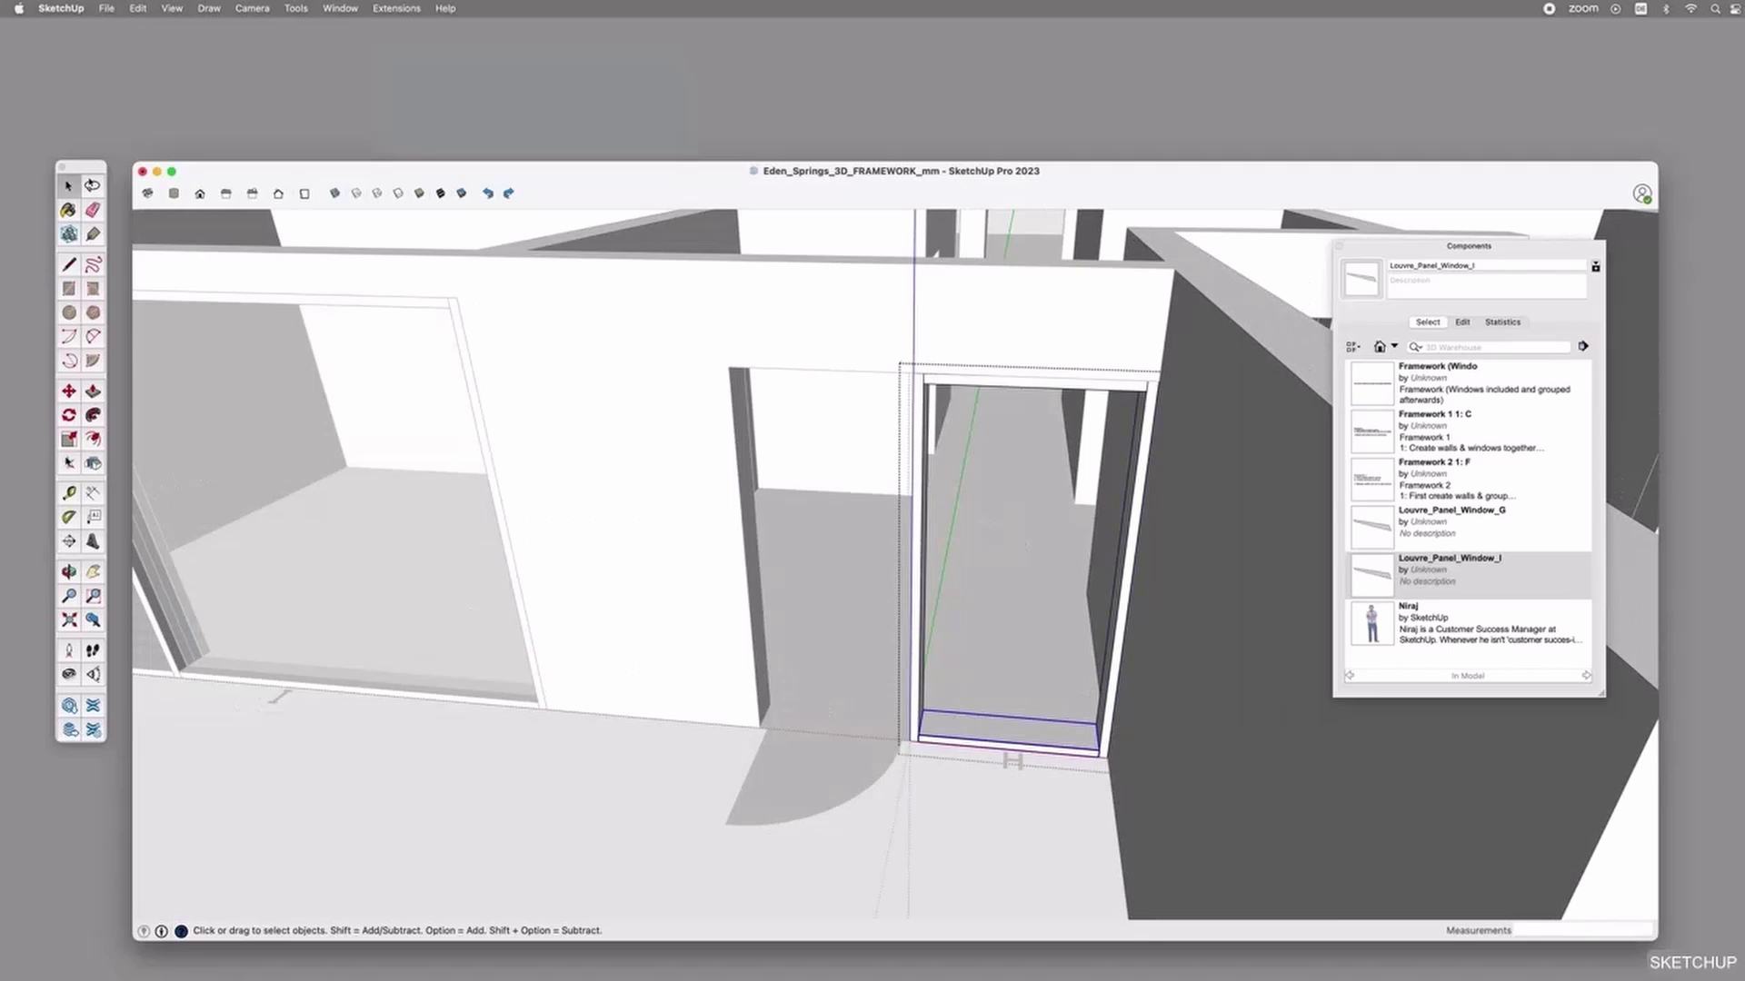
{"action": "left_click", "coordinate": [69, 289]}
{"action": "left_click", "coordinate": [923, 384]}
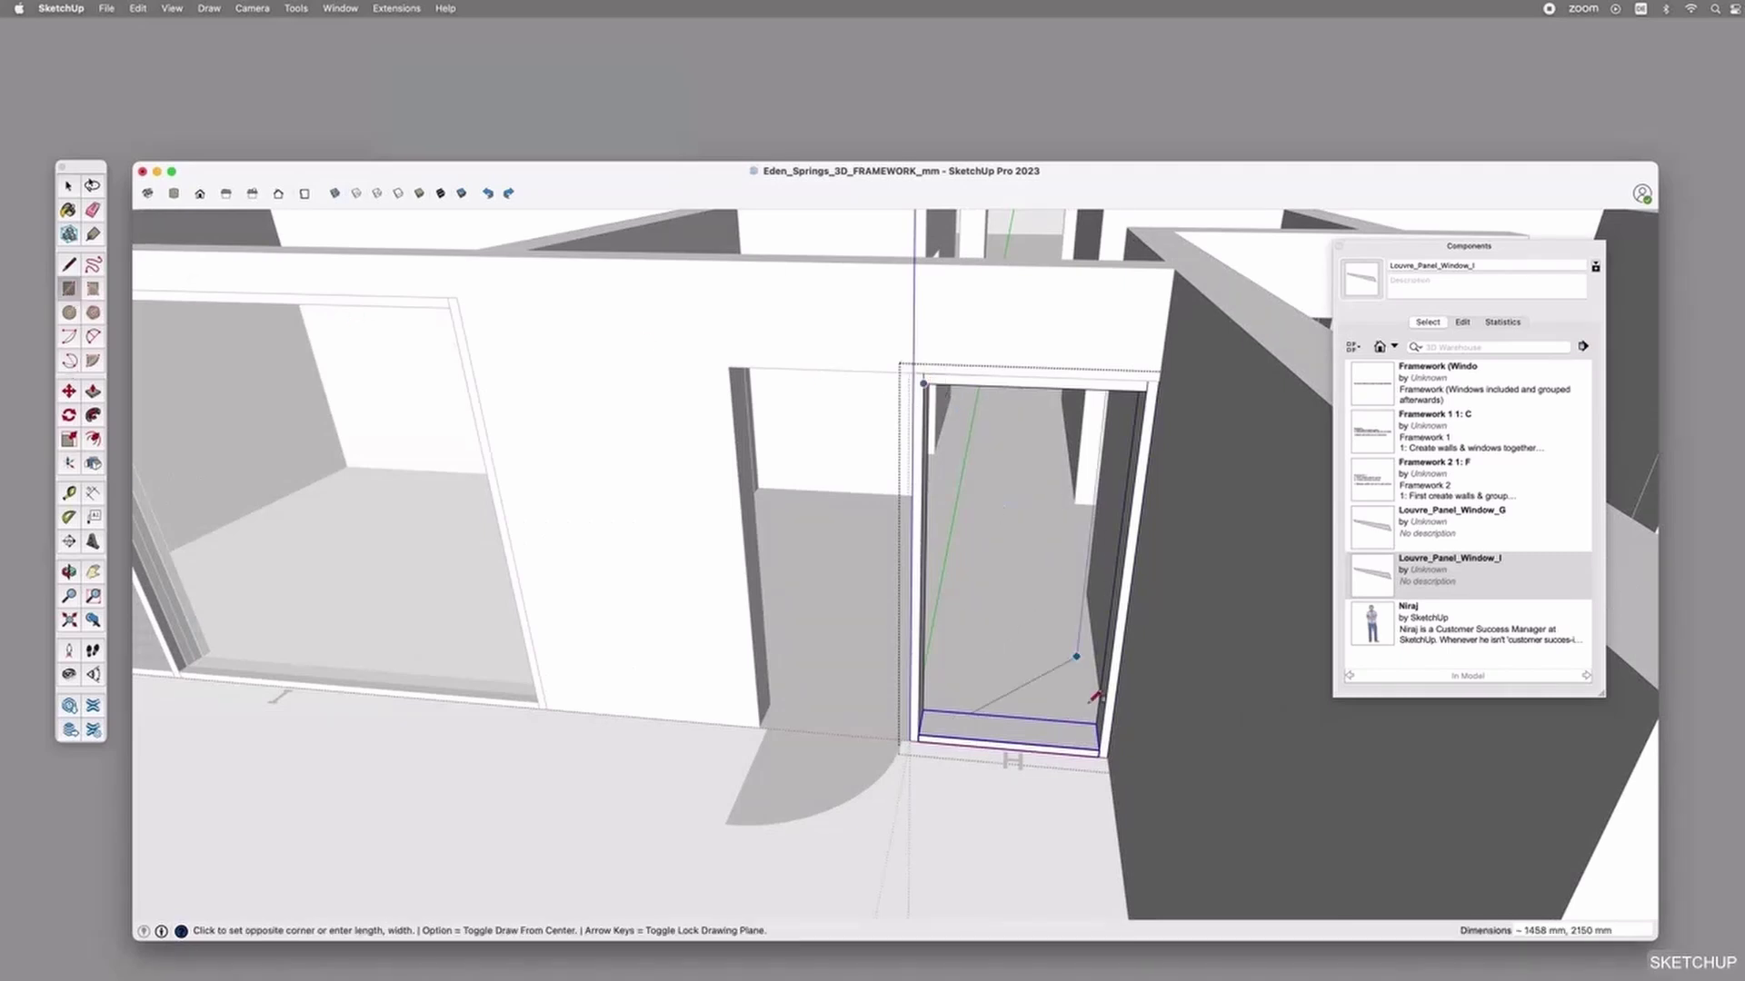
{"action": "left_click", "coordinate": [1103, 747]}
Paint the new rectangle in window H with the current translucent Glass and Mirrors material.
{"action": "key", "text": "space"}
{"action": "left_click", "coordinate": [1036, 569]}
{"action": "key", "text": "b"}
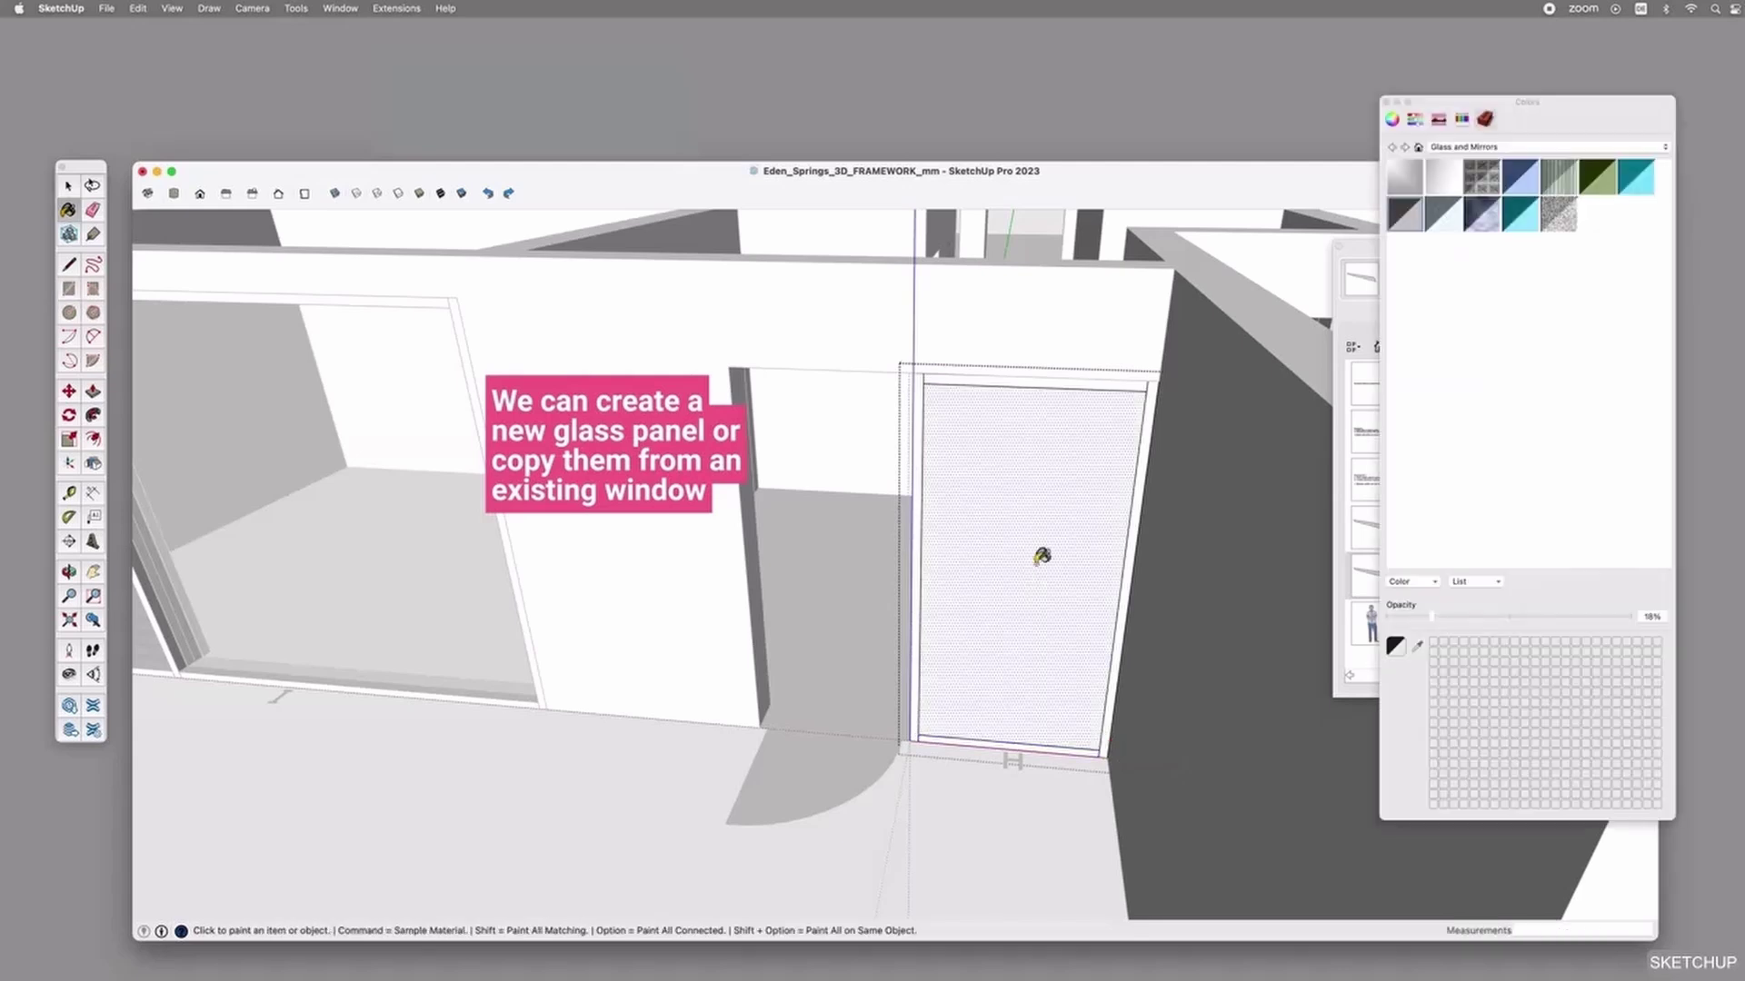
{"action": "left_click", "coordinate": [1059, 508]}
{"action": "key", "text": "space"}
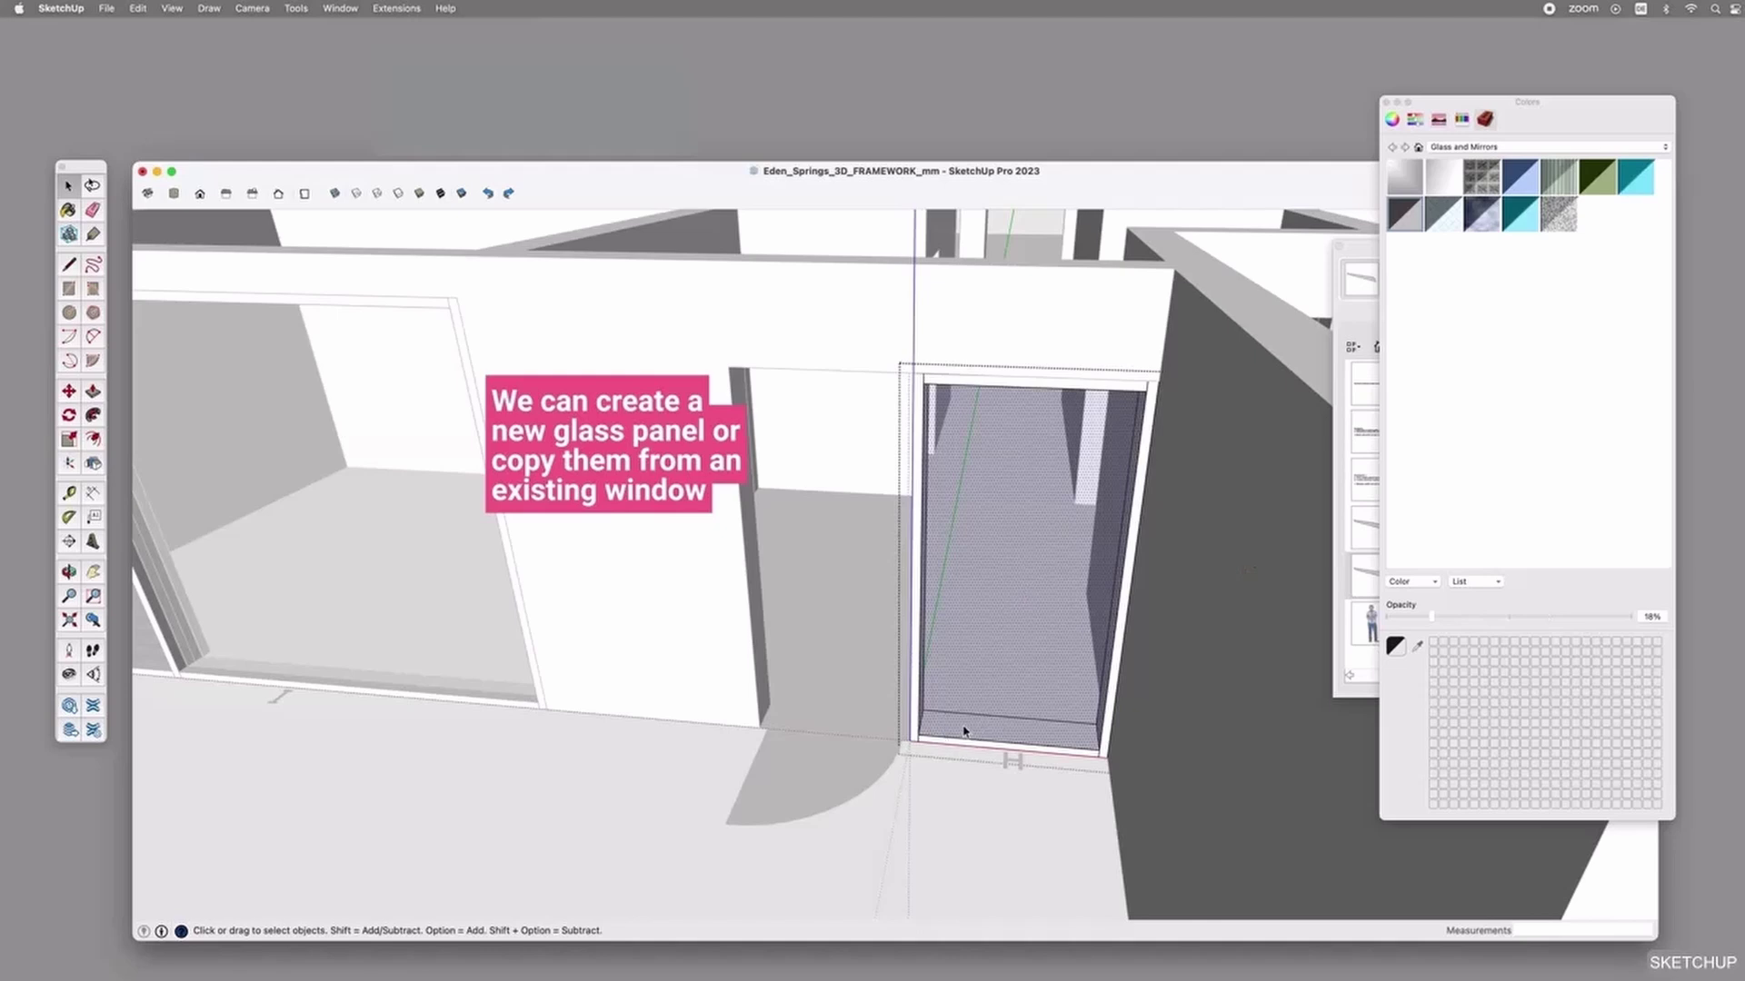
Push/Pull the glass face inside the window H frame and group the resulting pane.
{"action": "key", "text": "p"}
{"action": "left_click", "coordinate": [945, 729]}
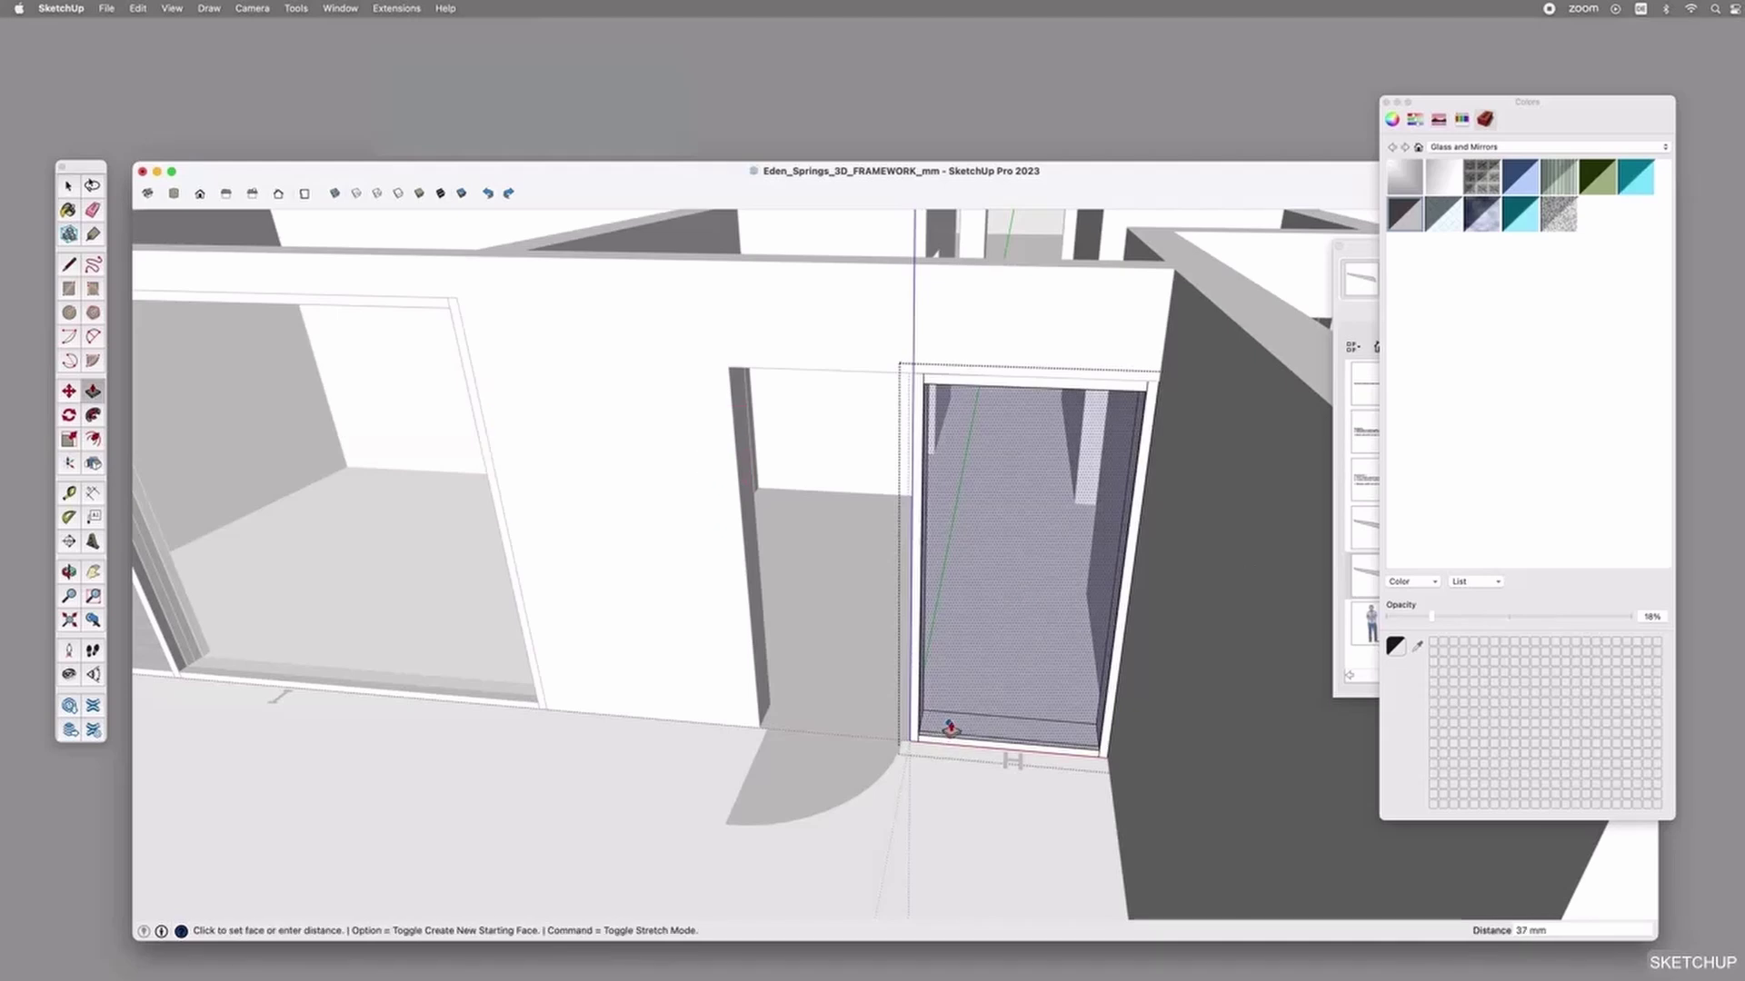
{"action": "key", "text": "space"}
{"action": "left_click", "coordinate": [965, 711]}
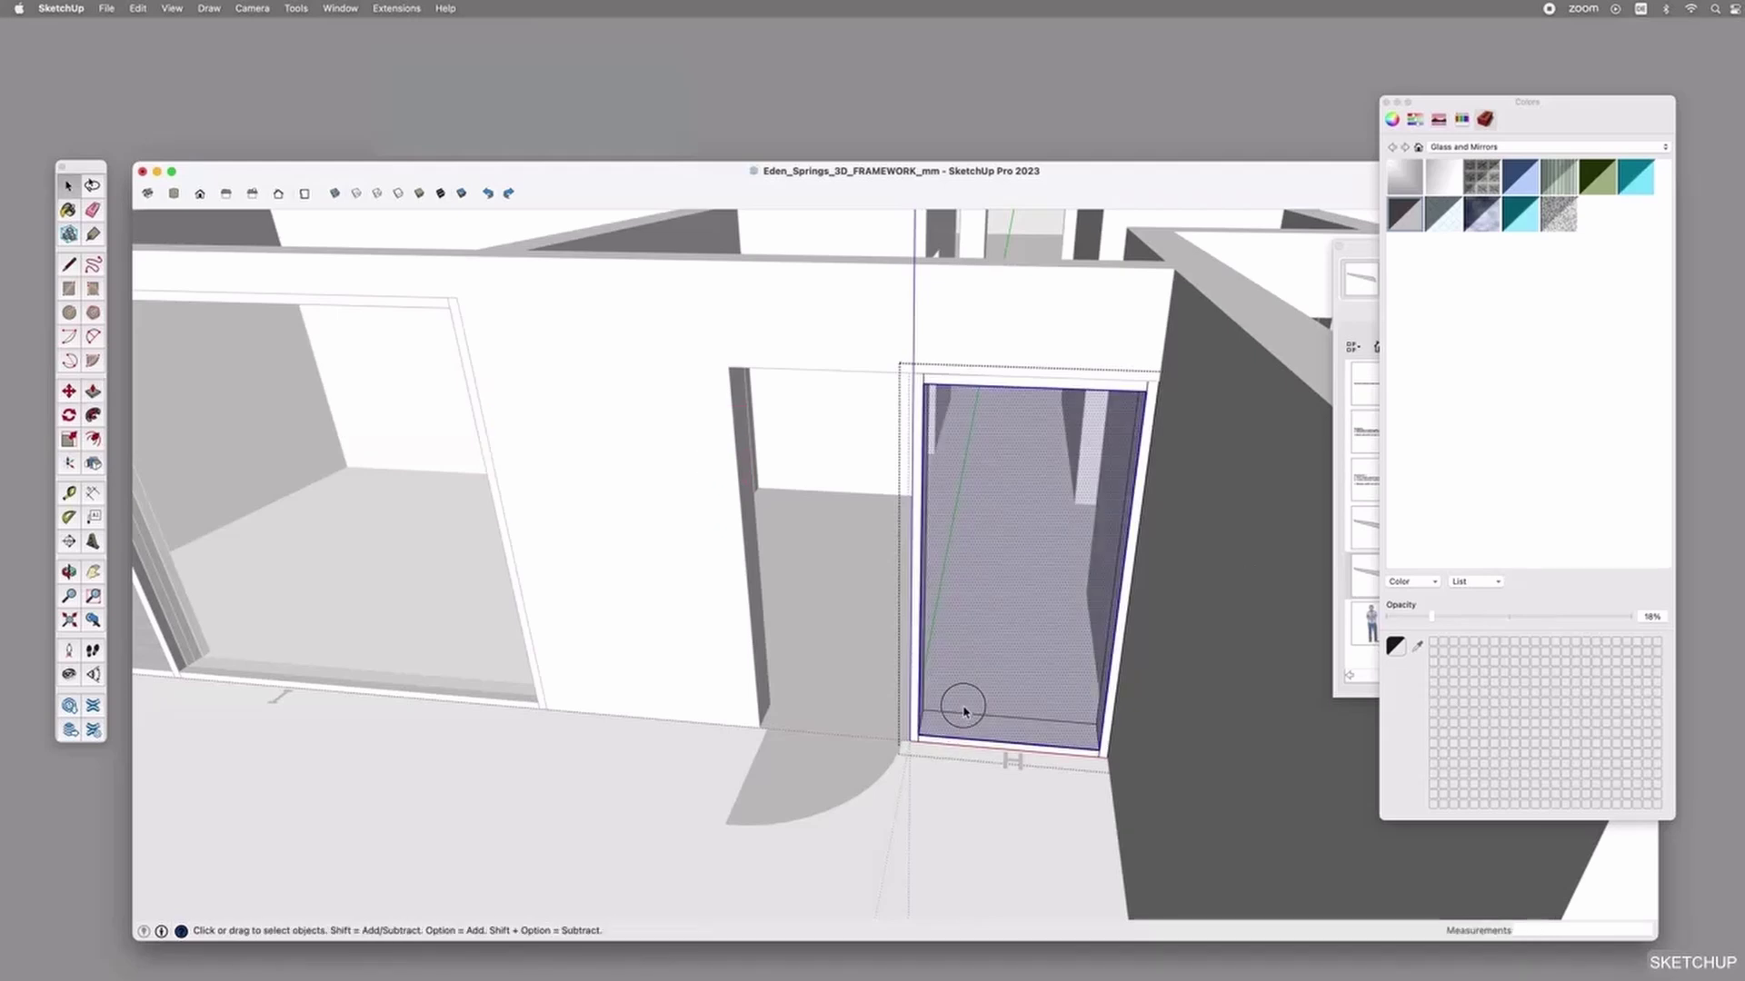
{"action": "left_click", "coordinate": [965, 724]}
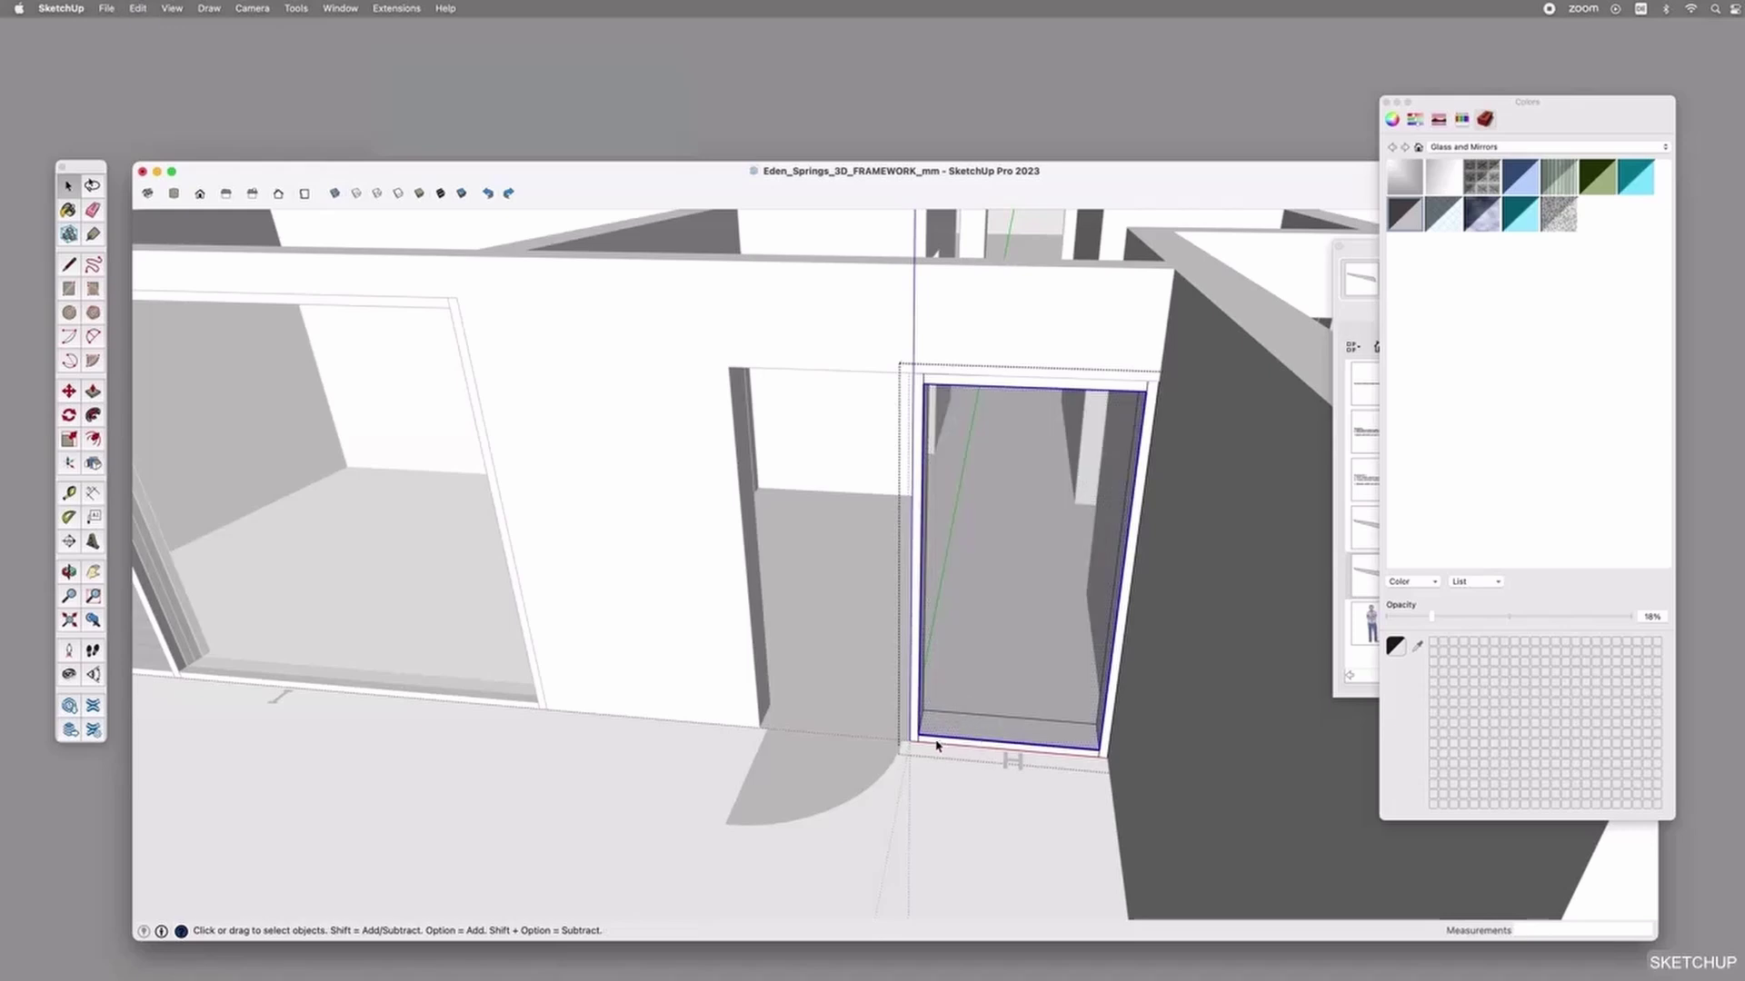
Move the glass pane about 63 mm into the depth of frame H, aligning it with the matching endpoint in window I.
{"action": "key", "text": "m"}
{"action": "scroll", "coordinate": [922, 738], "scroll_direction": "up", "scroll_amount": 5}
{"action": "left_click", "coordinate": [908, 727]}
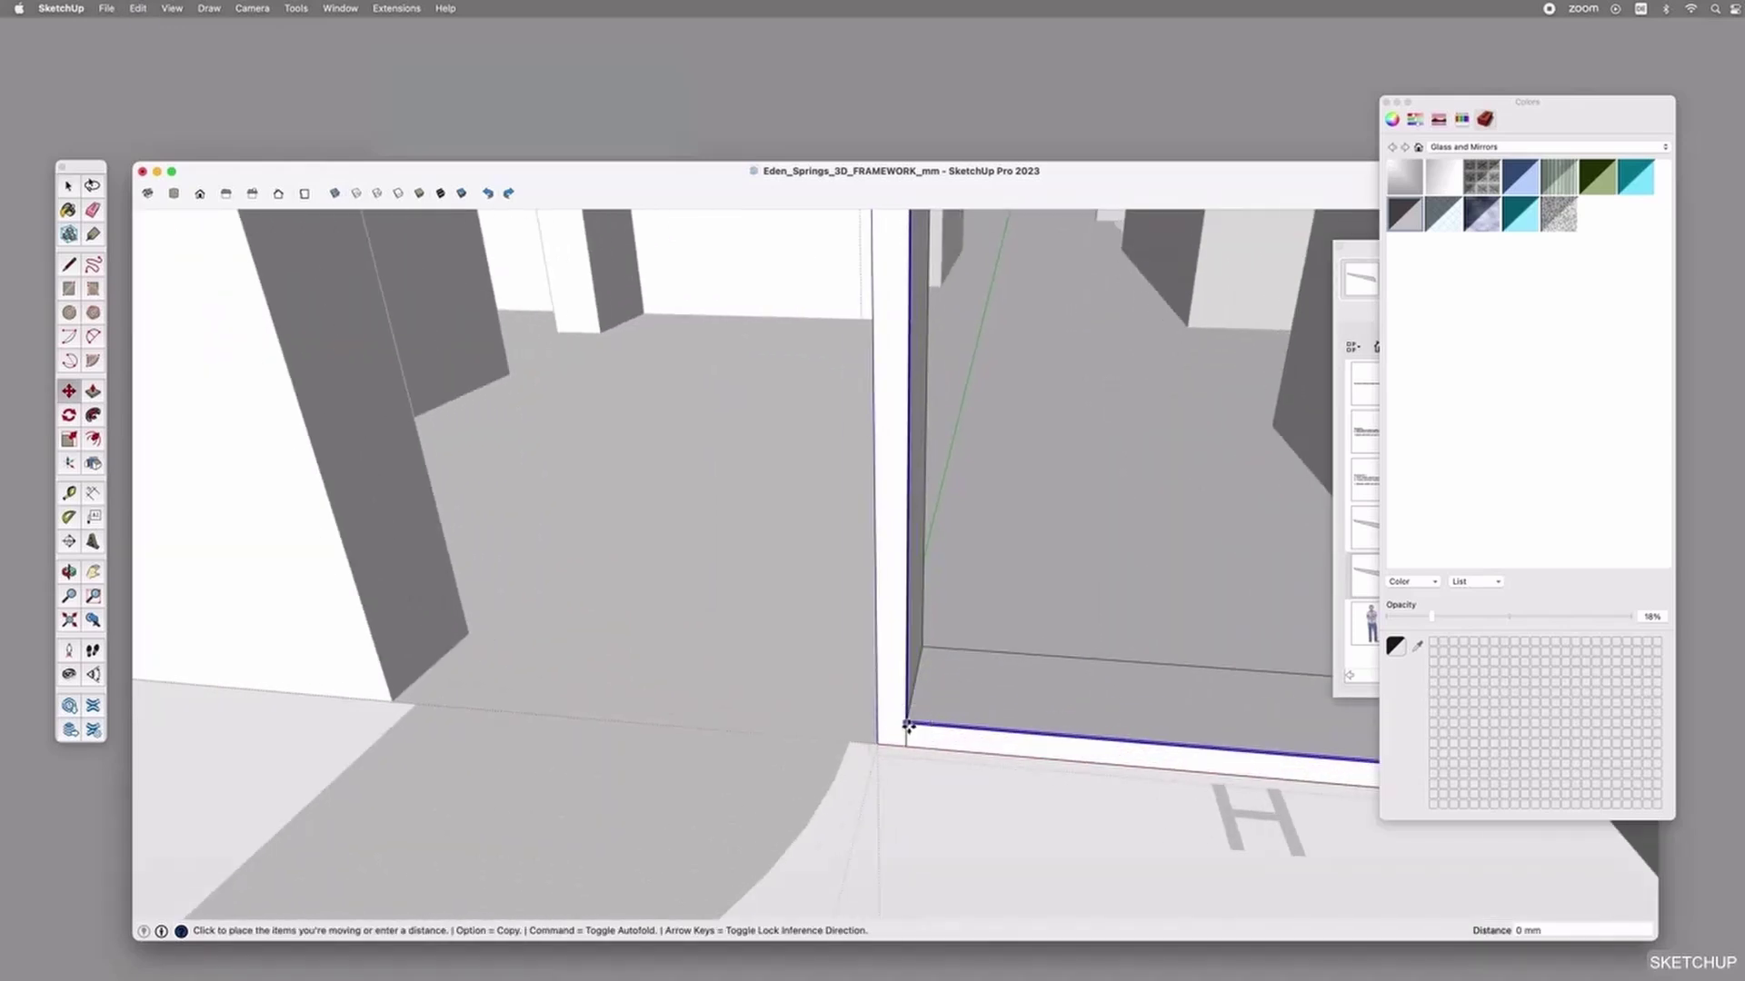
{"action": "scroll", "coordinate": [908, 727], "scroll_direction": "down", "scroll_amount": 4}
{"action": "scroll", "coordinate": [929, 702], "scroll_direction": "down", "scroll_amount": 5}
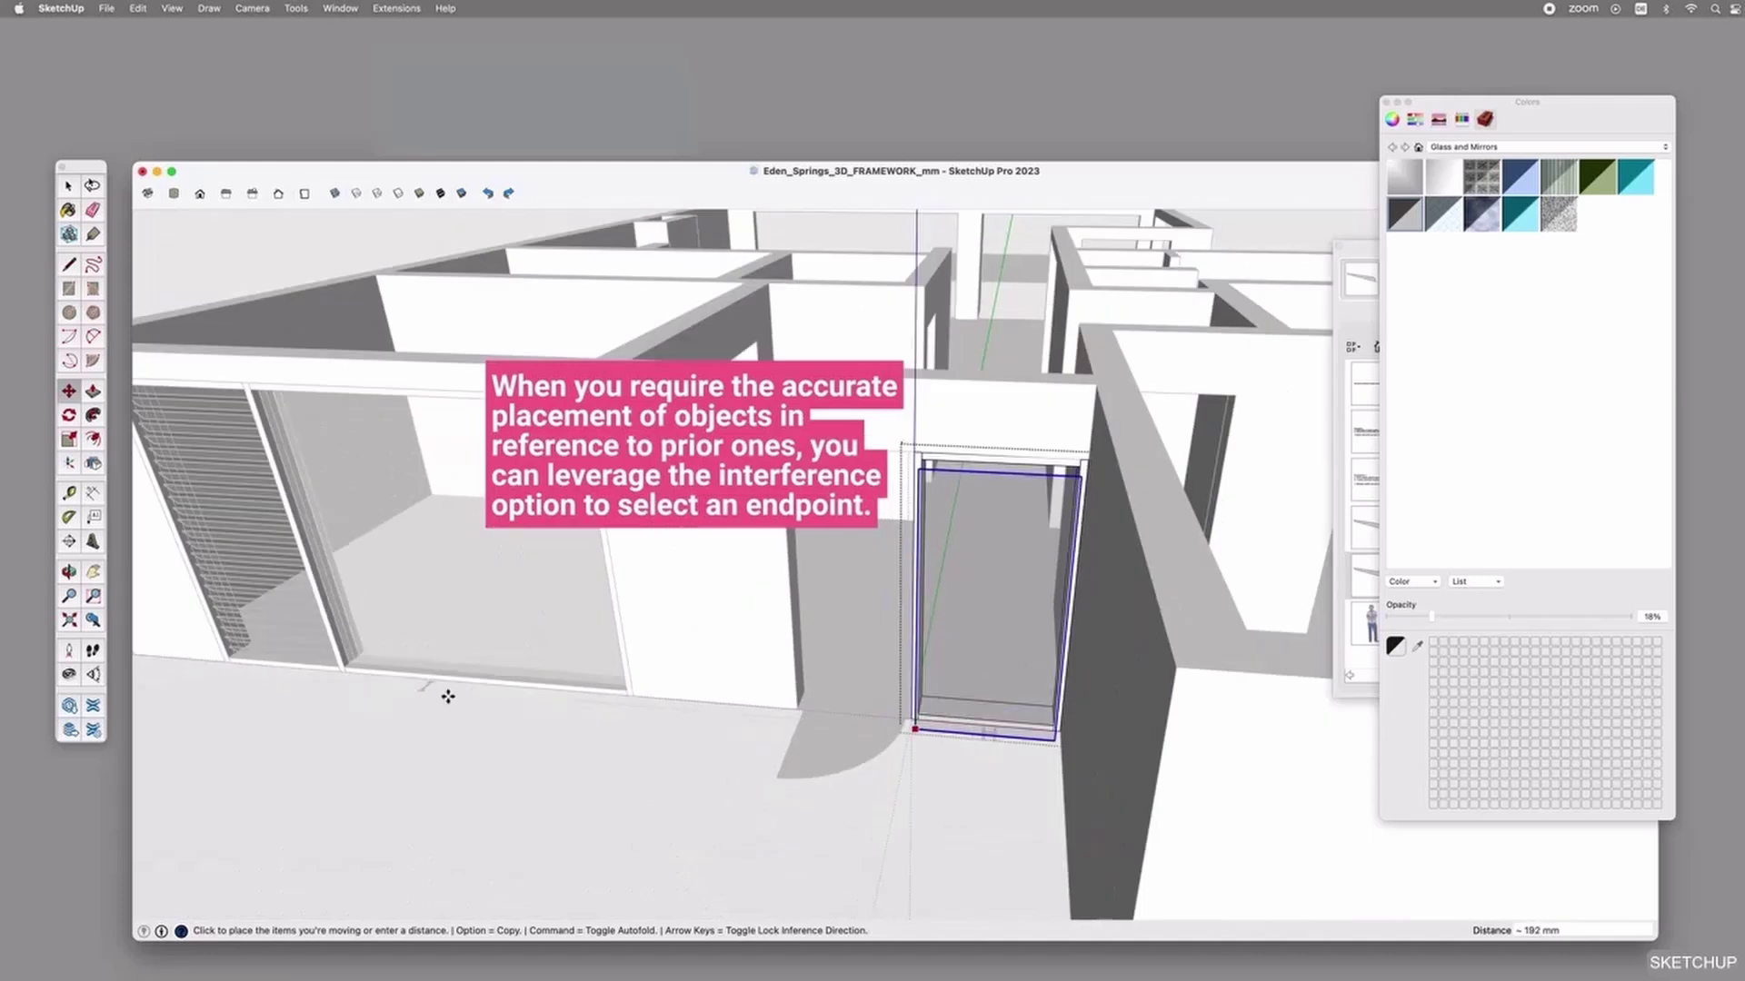
{"action": "scroll", "coordinate": [336, 672], "scroll_direction": "up", "scroll_amount": 6}
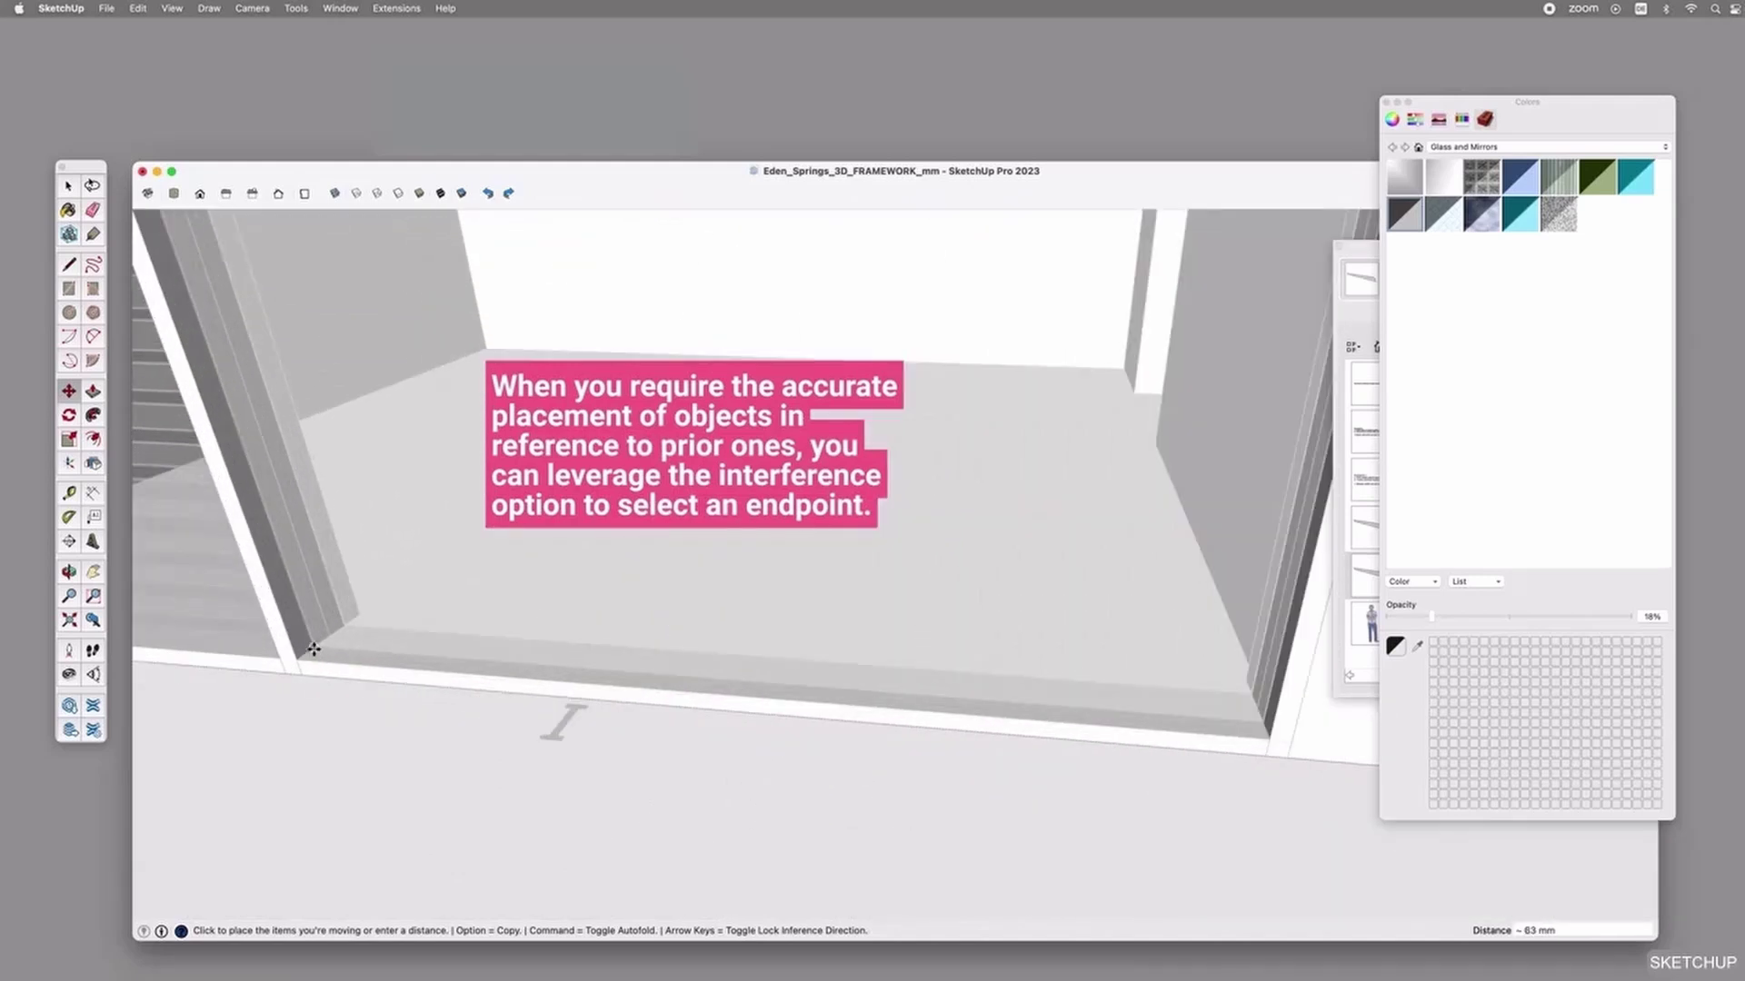
{"action": "left_click", "coordinate": [311, 648]}
{"action": "scroll", "coordinate": [336, 670], "scroll_direction": "down", "scroll_amount": 3}
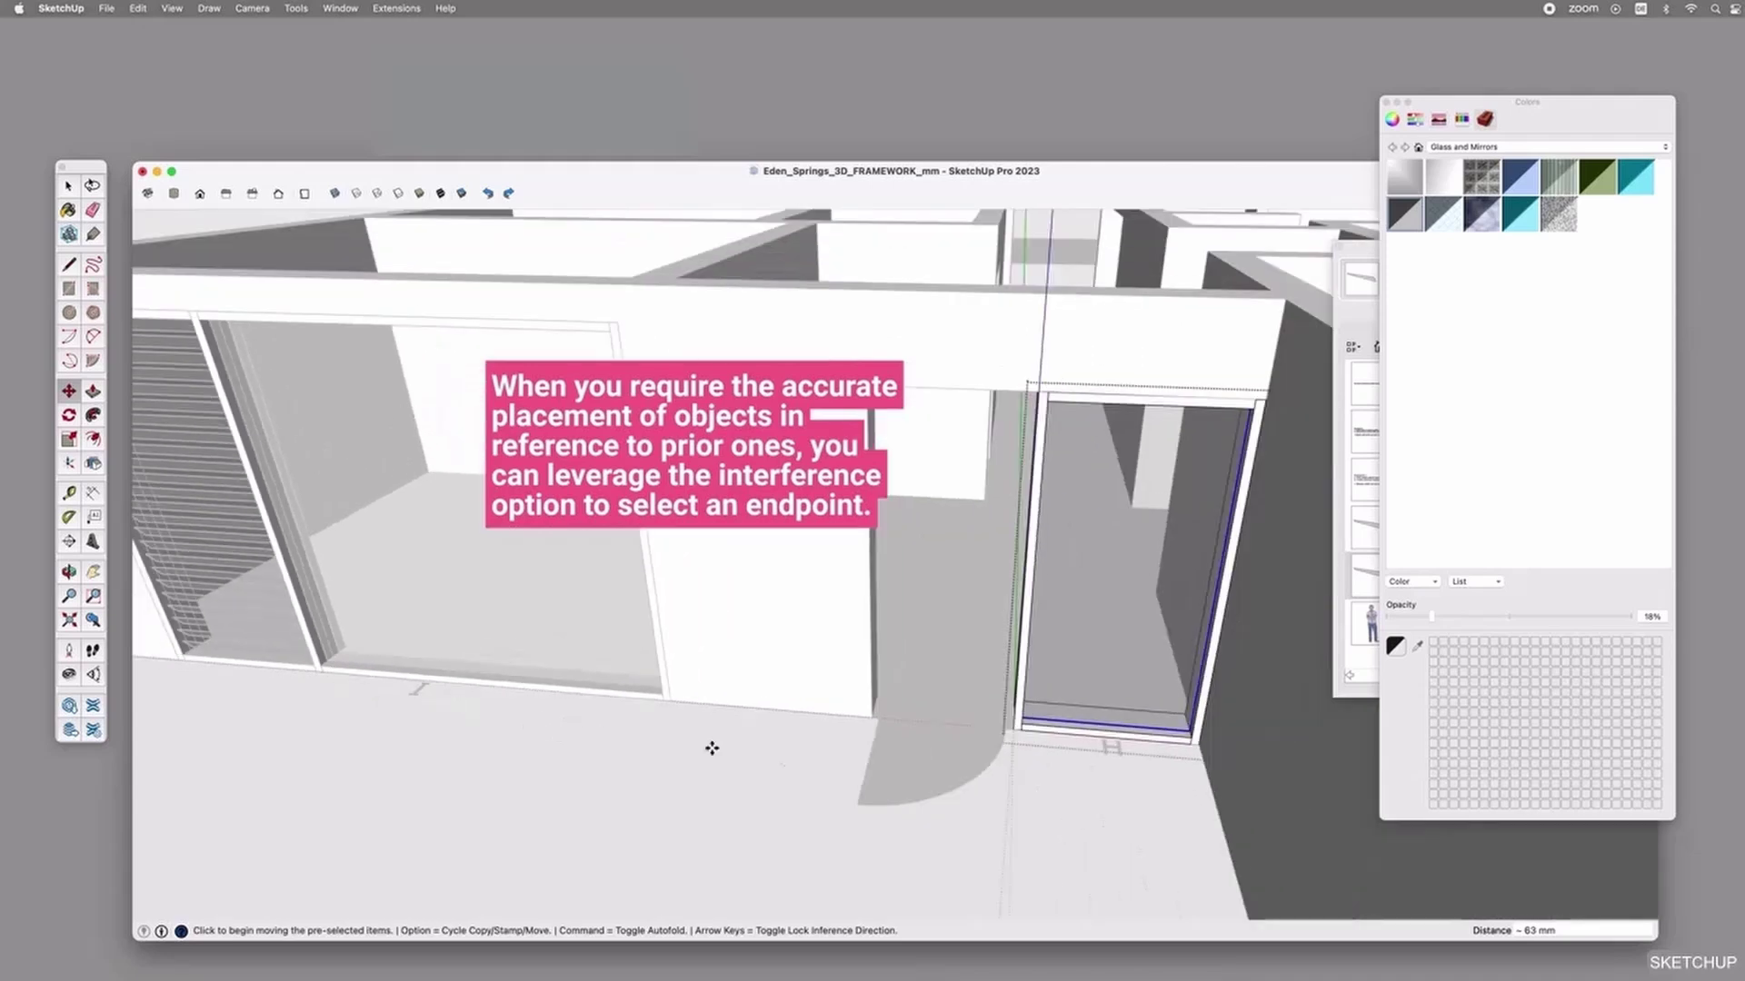
Copy the glass pane 120 mm toward the room side of frame H, locked to the axis and aligned with window I's inner frame endpoint.
{"action": "middle_click_drag", "start_coordinate": [1110, 615], "coordinate": [833, 680]}
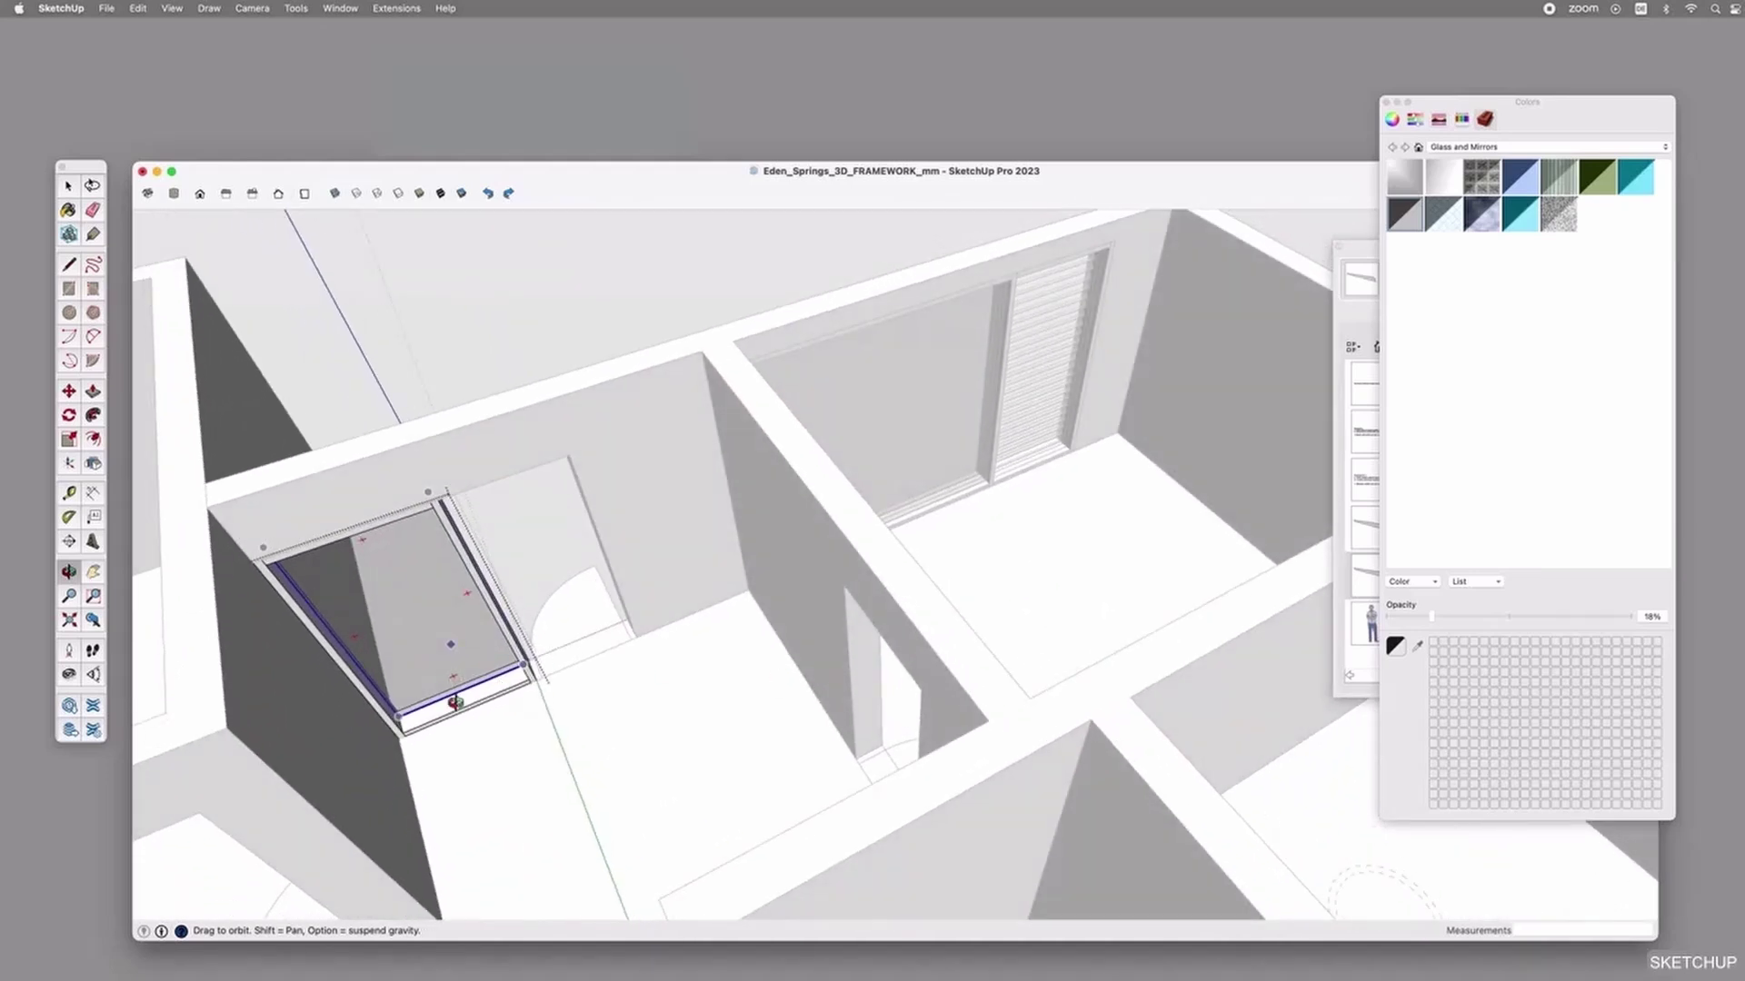
{"action": "scroll", "coordinate": [371, 753], "scroll_direction": "up", "scroll_amount": 3}
{"action": "key", "text": "m"}
{"action": "left_click", "coordinate": [411, 707]}
{"action": "key", "text": "alt"}
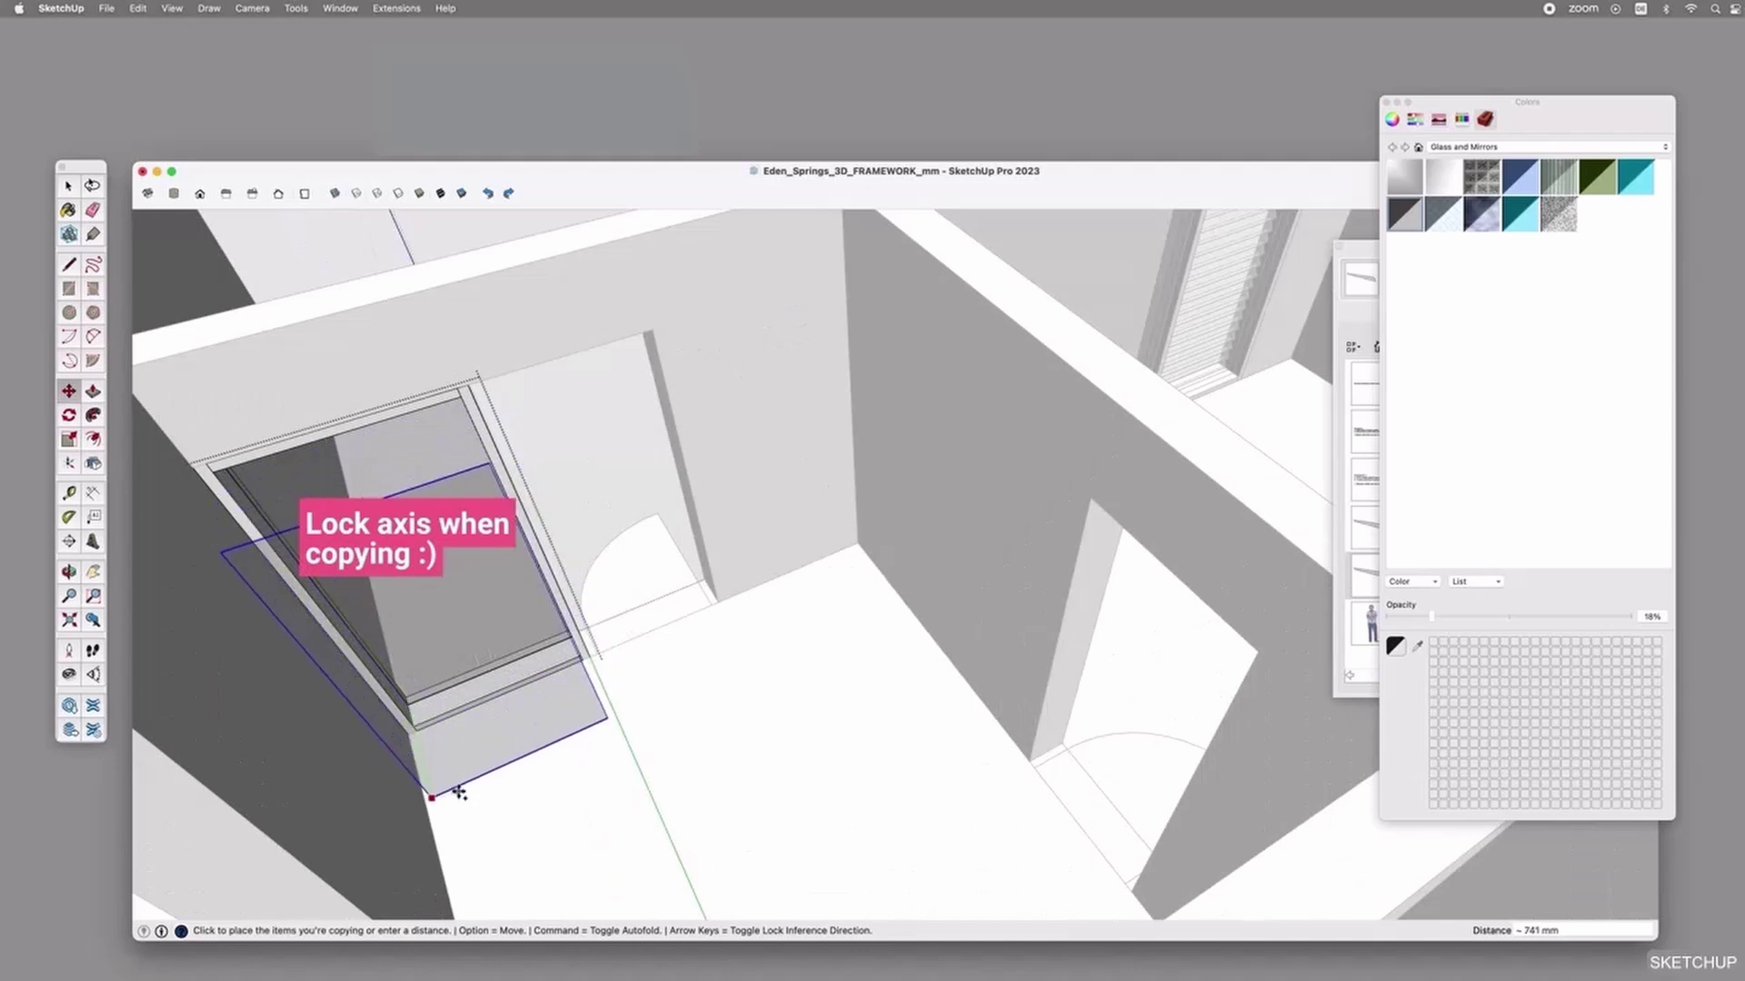
{"action": "scroll", "coordinate": [459, 792], "scroll_direction": "down", "scroll_amount": 4}
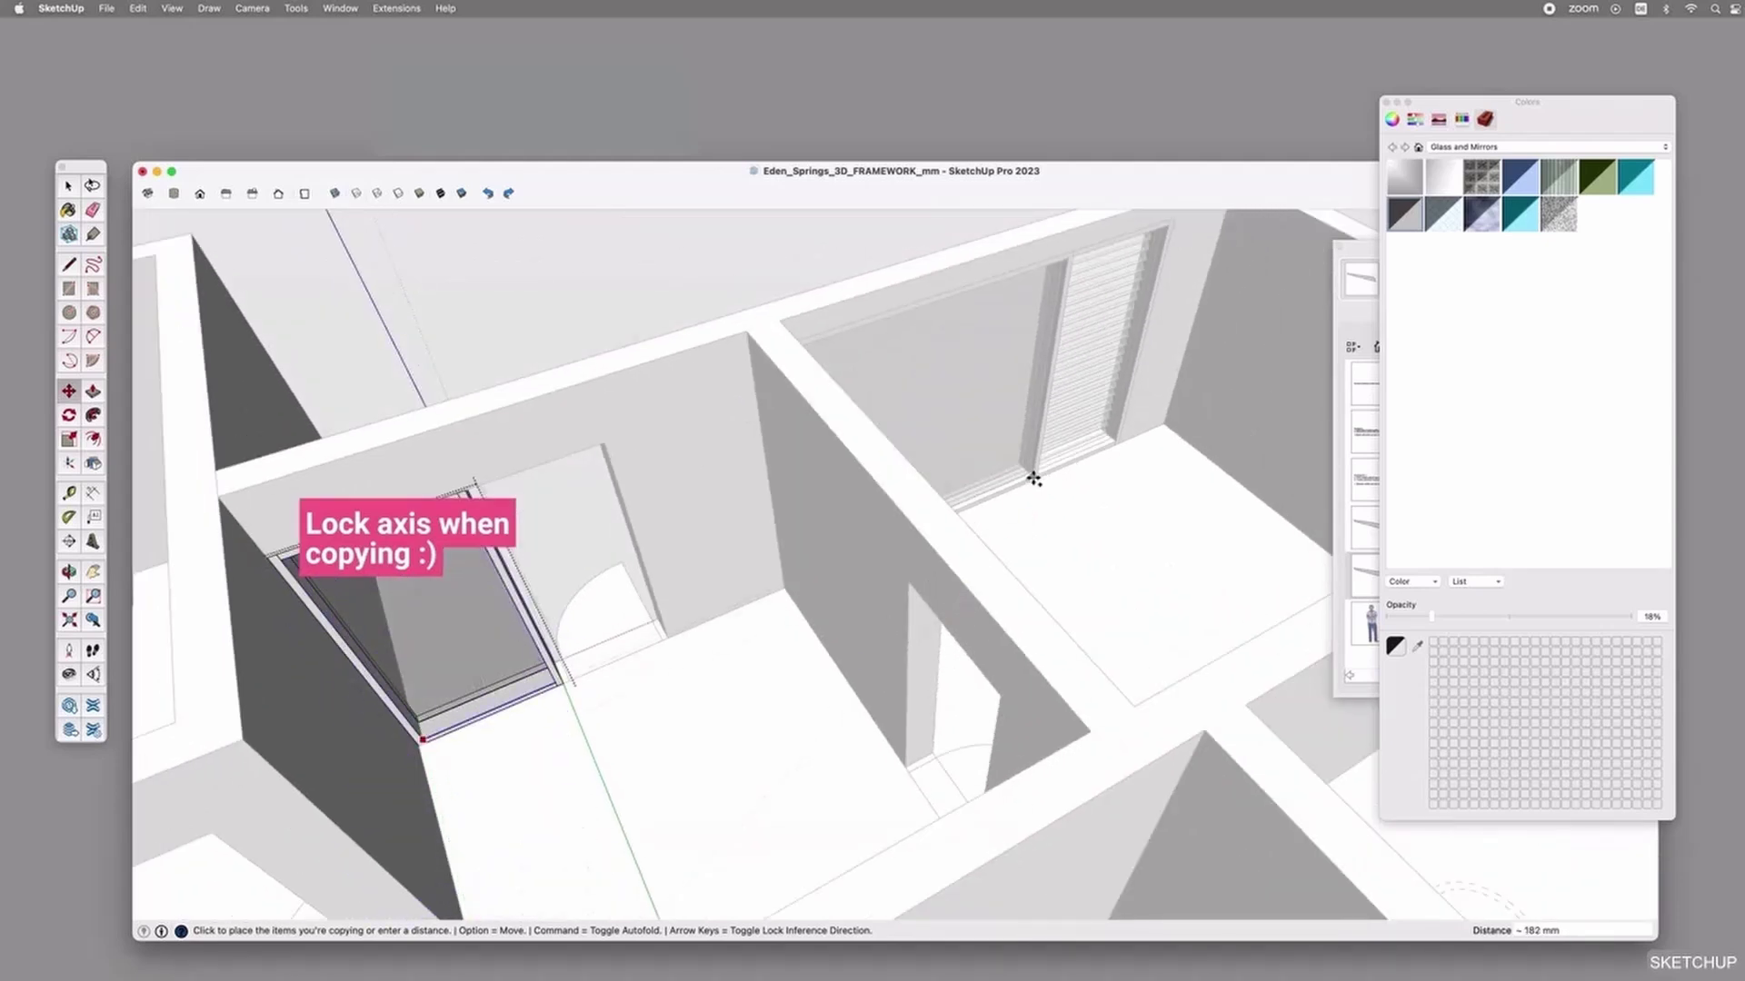
{"action": "scroll", "coordinate": [1032, 475], "scroll_direction": "up", "scroll_amount": 5}
{"action": "scroll", "coordinate": [1030, 482], "scroll_direction": "up", "scroll_amount": 5}
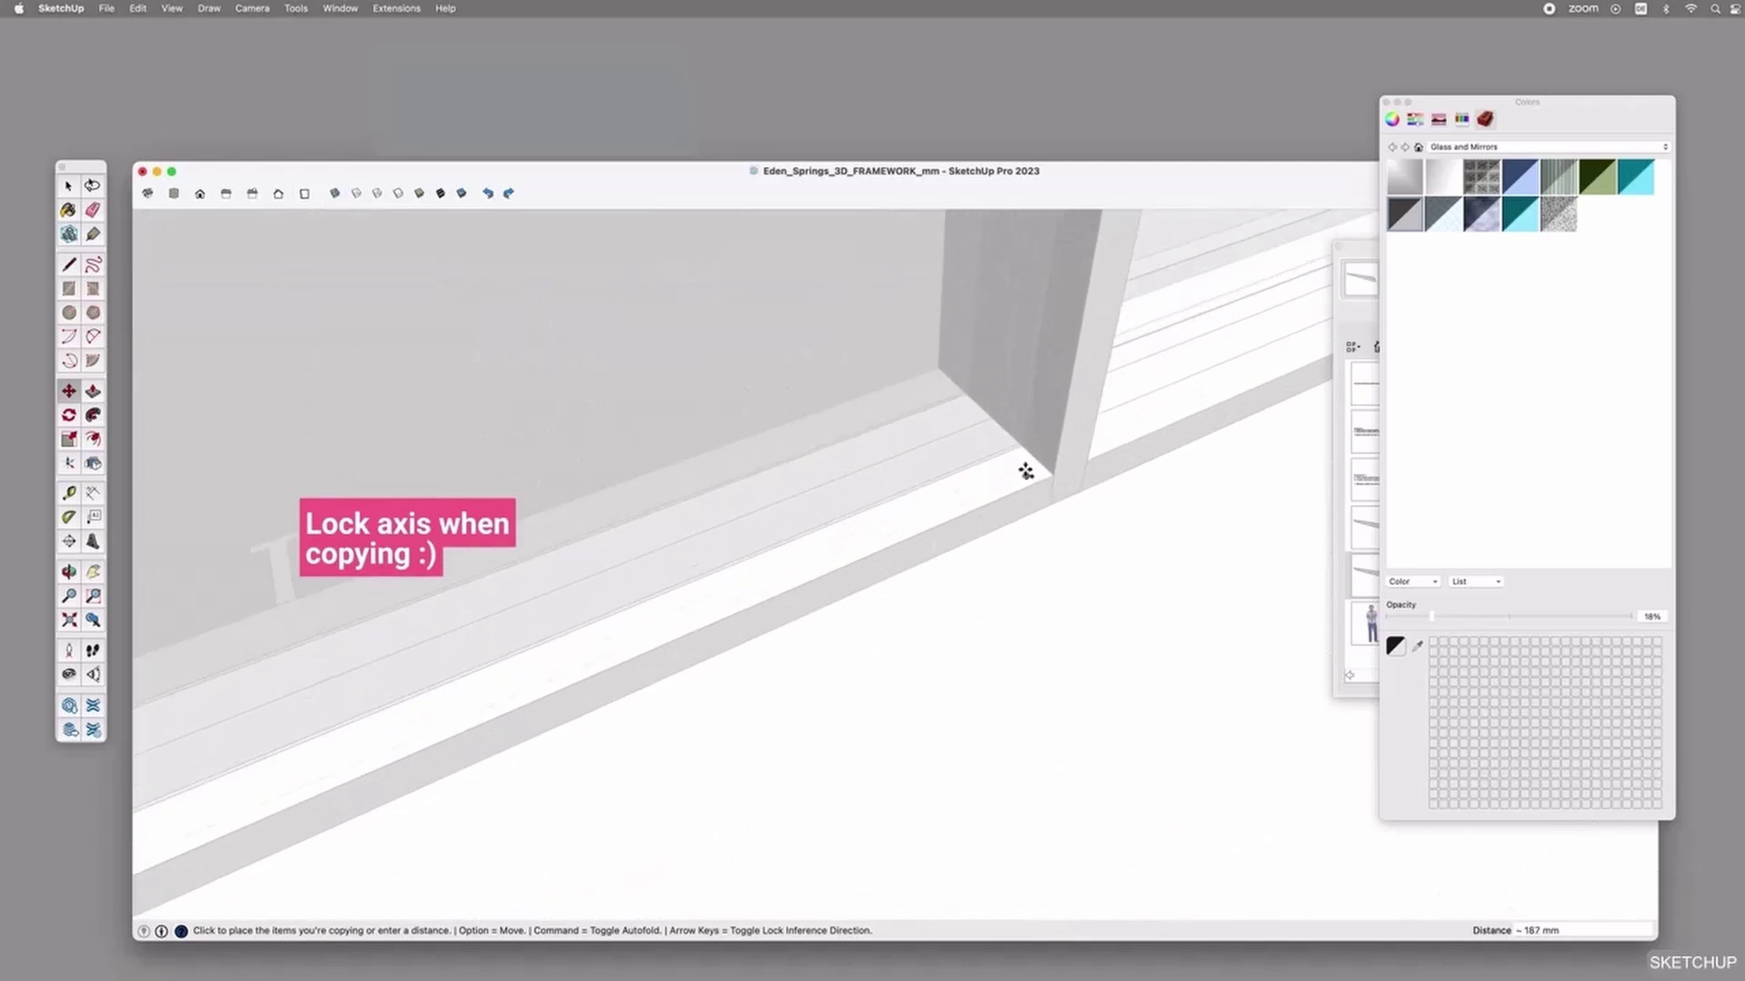
{"action": "left_click", "coordinate": [1026, 450]}
{"action": "scroll", "coordinate": [1075, 563], "scroll_direction": "down", "scroll_amount": 10}
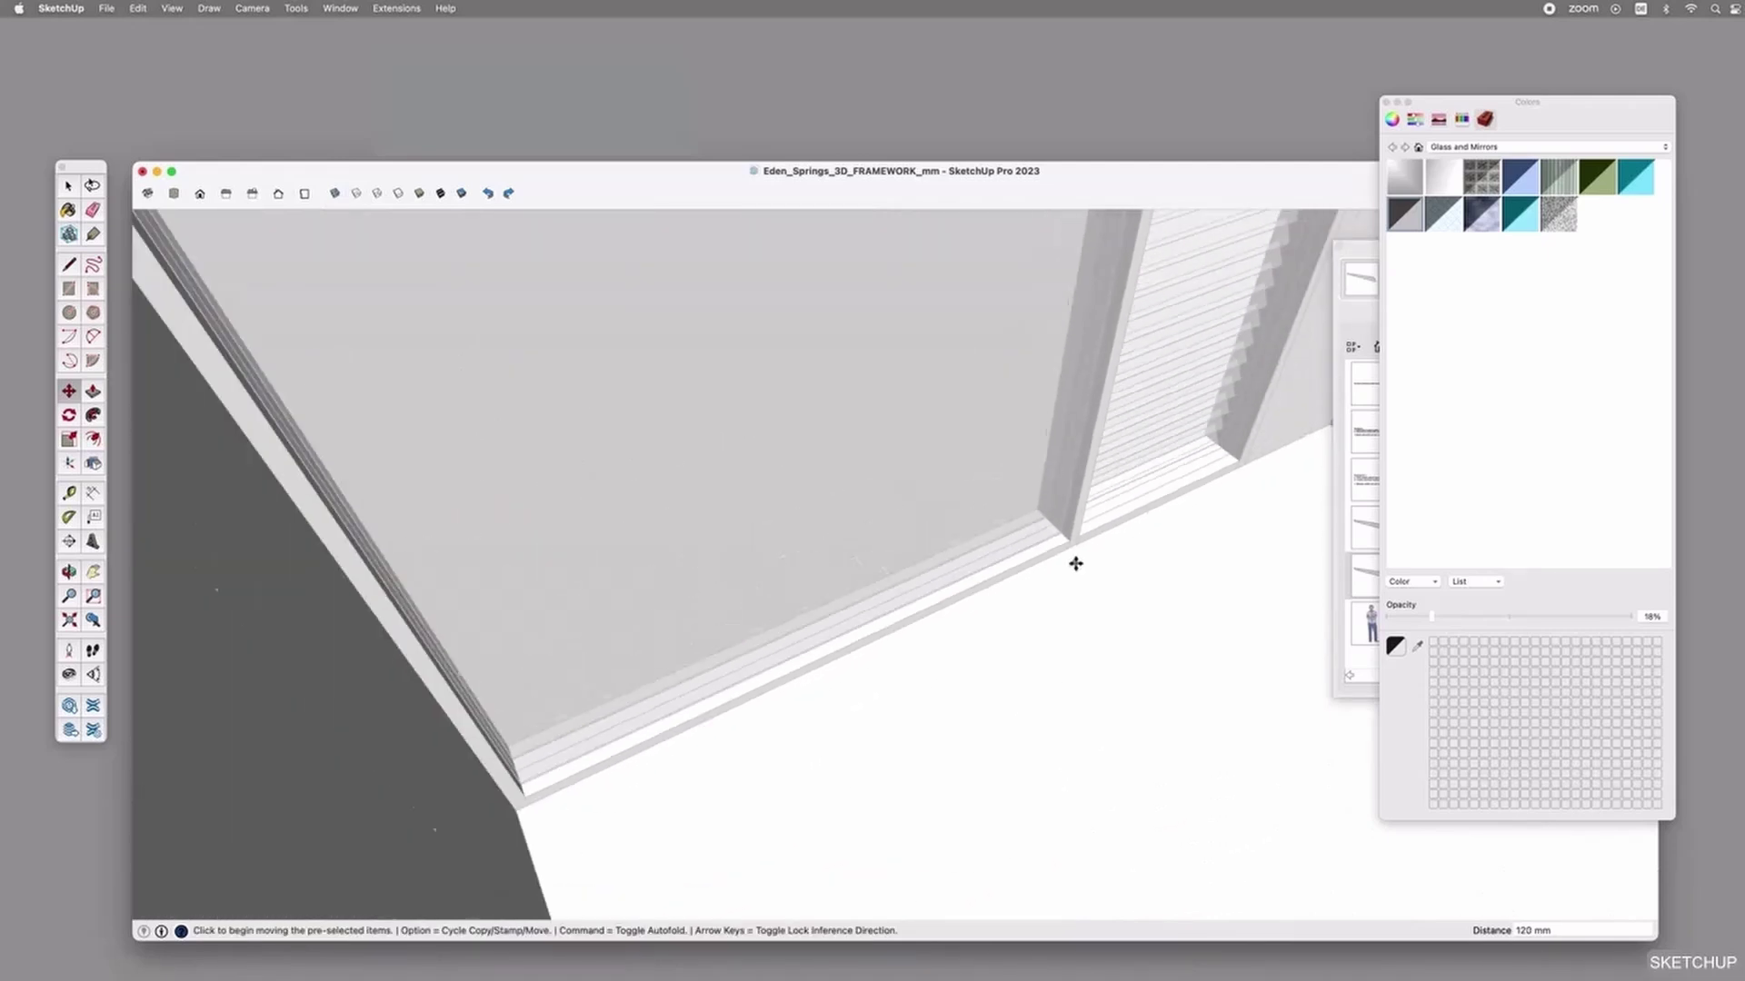
{"action": "key", "text": "space"}
Open the window I group, select its louvre section including the surrounding frame, and copy it.
{"action": "middle_click_drag", "start_coordinate": [718, 670], "coordinate": [942, 678]}
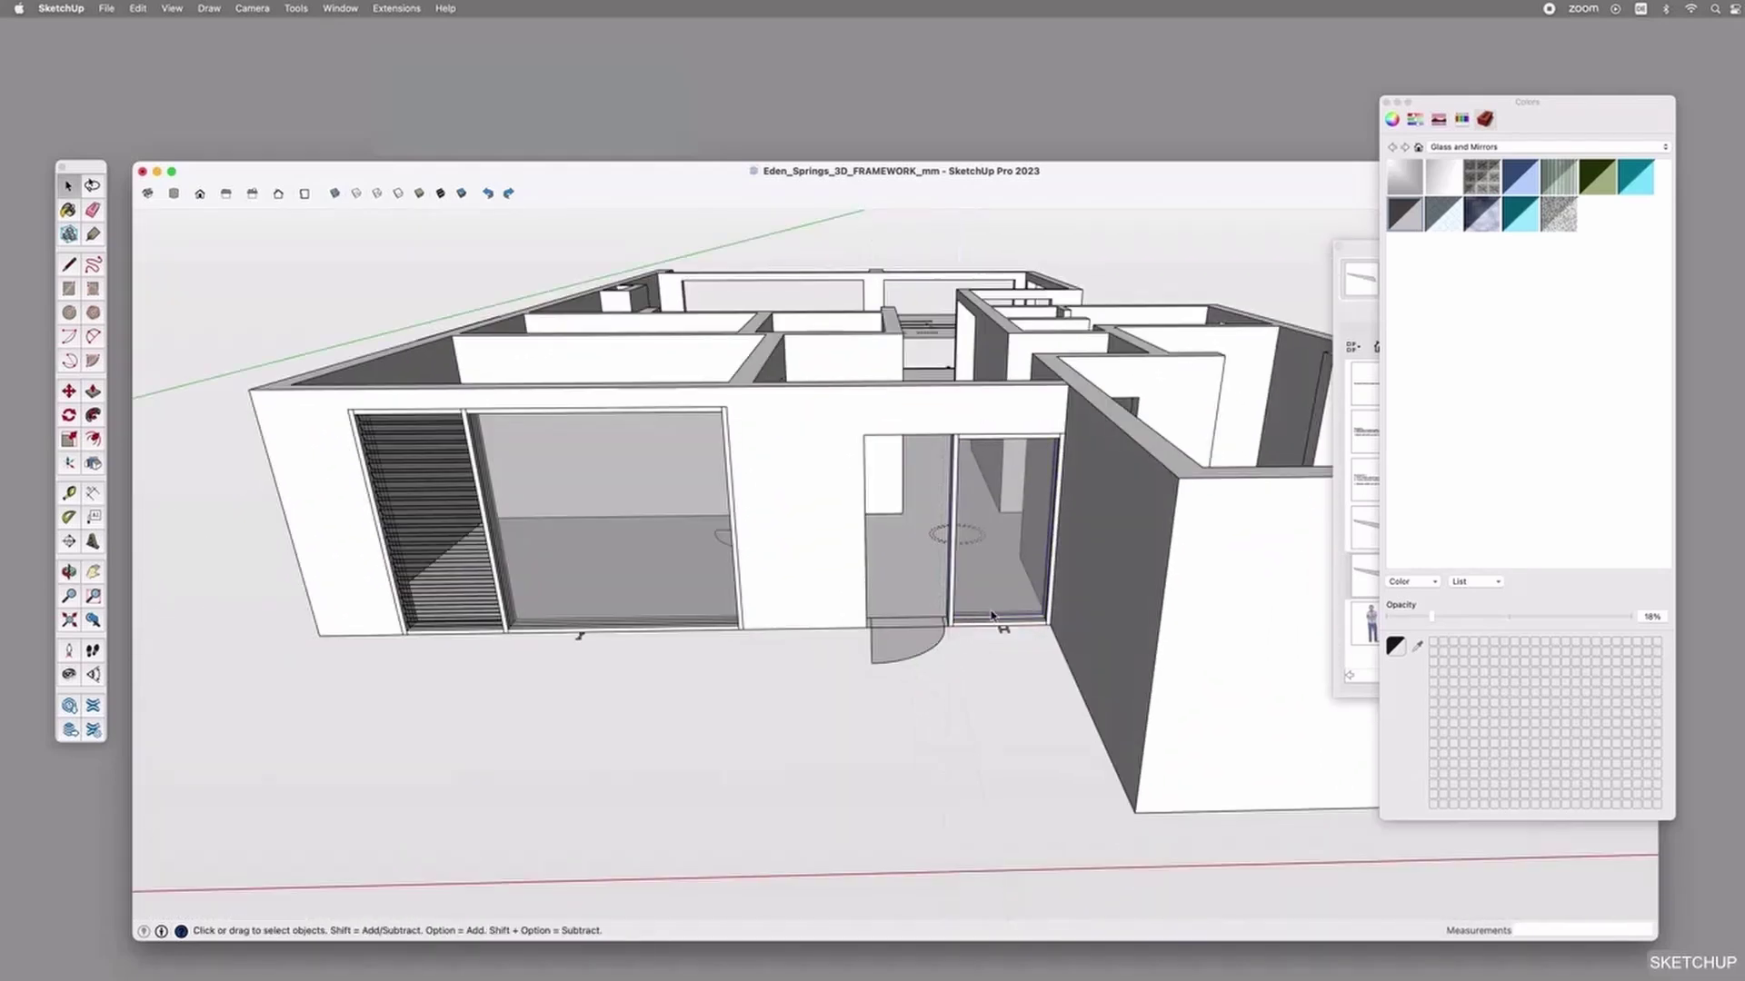
{"action": "scroll", "coordinate": [1000, 610], "scroll_direction": "up", "scroll_amount": 5}
{"action": "middle_click_drag", "start_coordinate": [1000, 611], "coordinate": [1163, 618]}
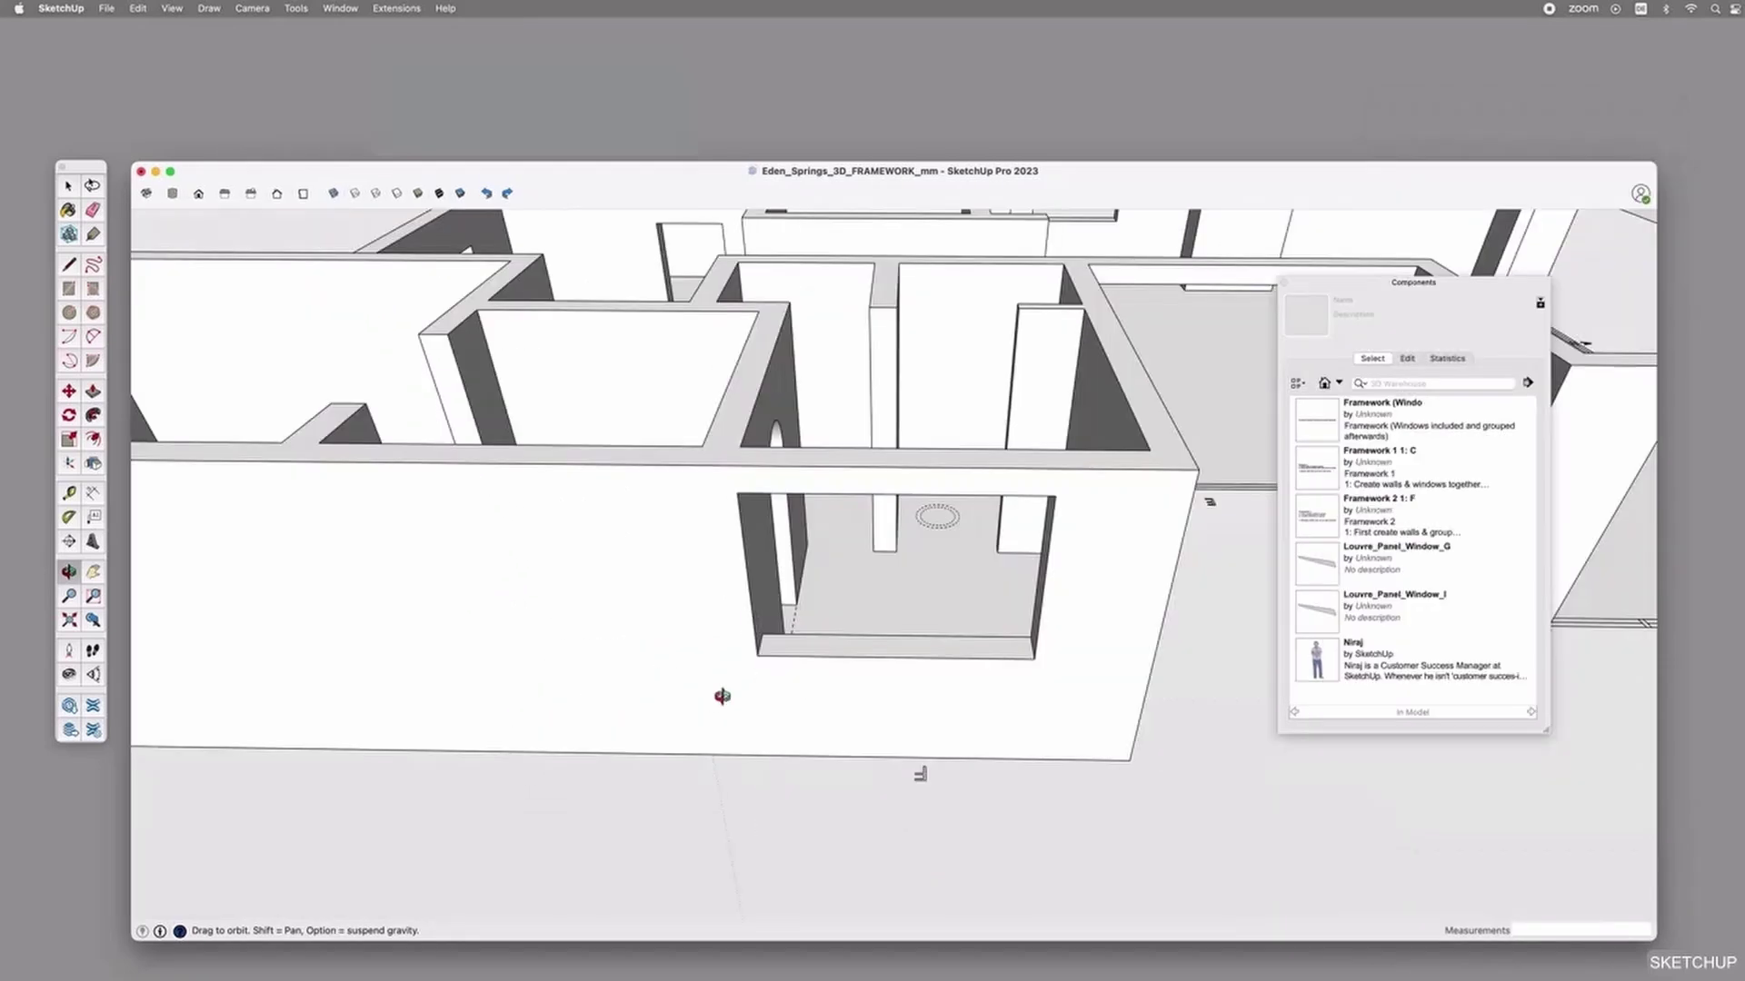
{"action": "middle_click_drag", "start_coordinate": [721, 693], "coordinate": [908, 691]}
{"action": "scroll", "coordinate": [908, 691], "scroll_direction": "down", "scroll_amount": 5}
{"action": "left_click_drag", "start_coordinate": [581, 679], "coordinate": [999, 650]}
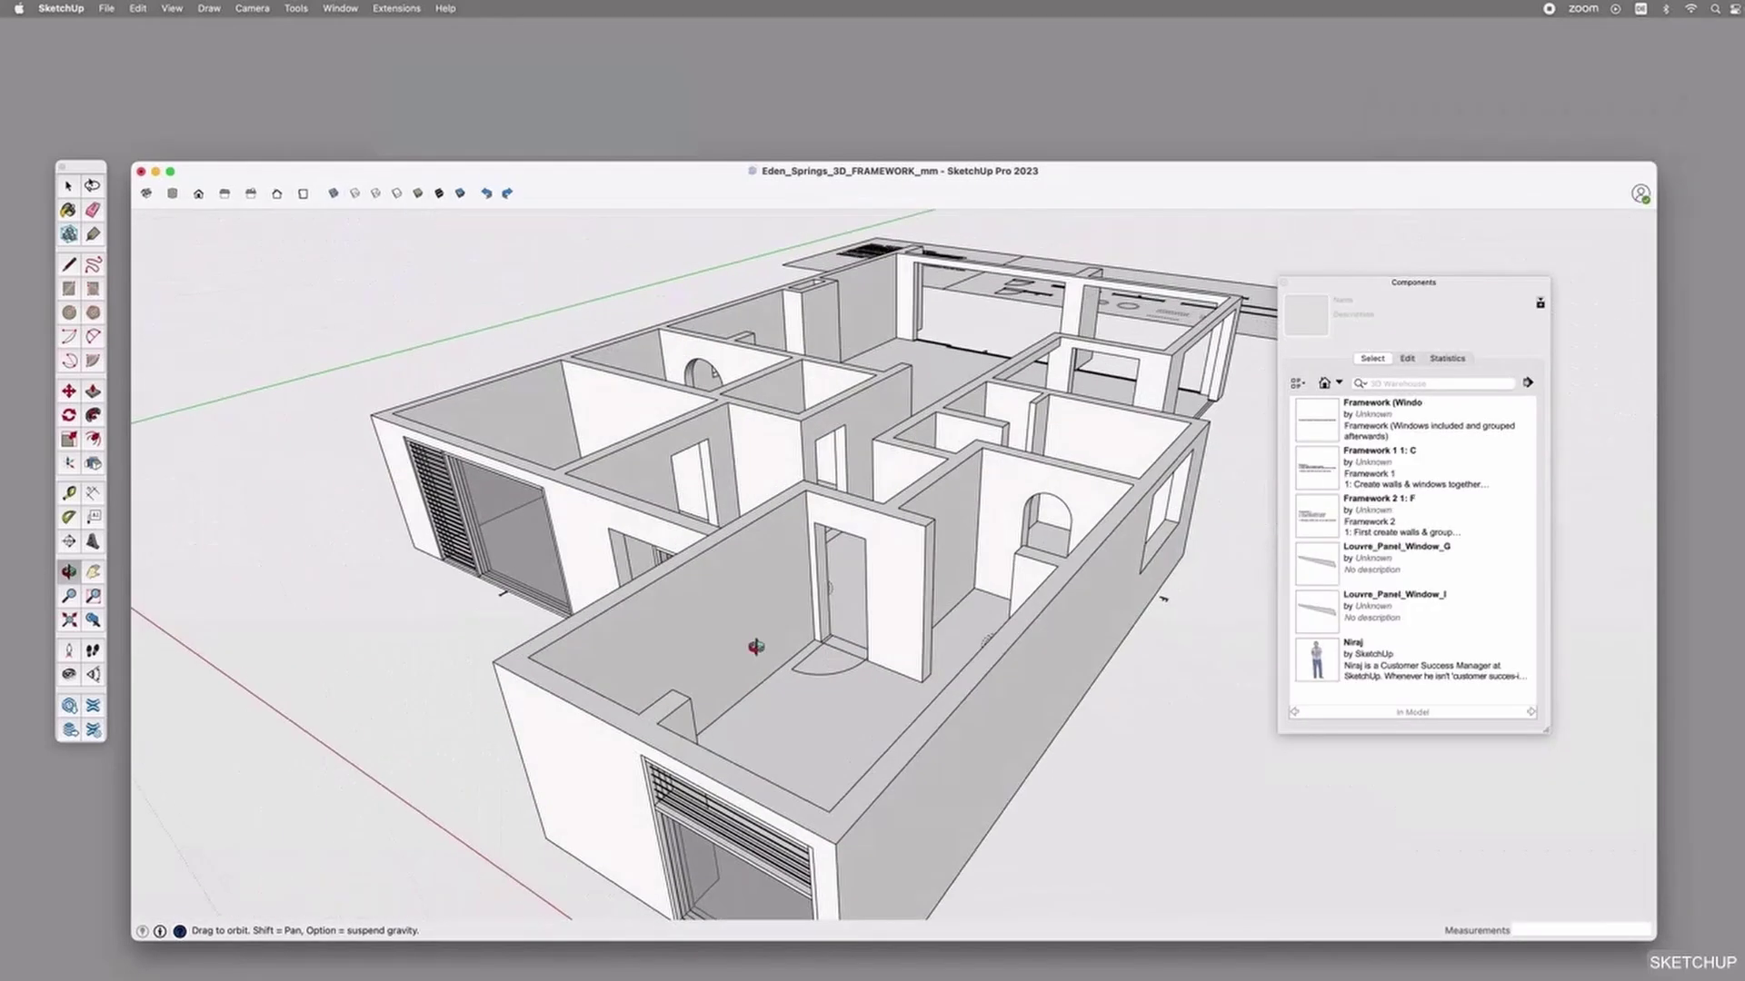
{"action": "left_click_drag", "start_coordinate": [391, 636], "coordinate": [592, 618]}
{"action": "key", "text": "space"}
{"action": "left_click", "coordinate": [391, 595]}
{"action": "scroll", "coordinate": [390, 591], "scroll_direction": "up", "scroll_amount": 3}
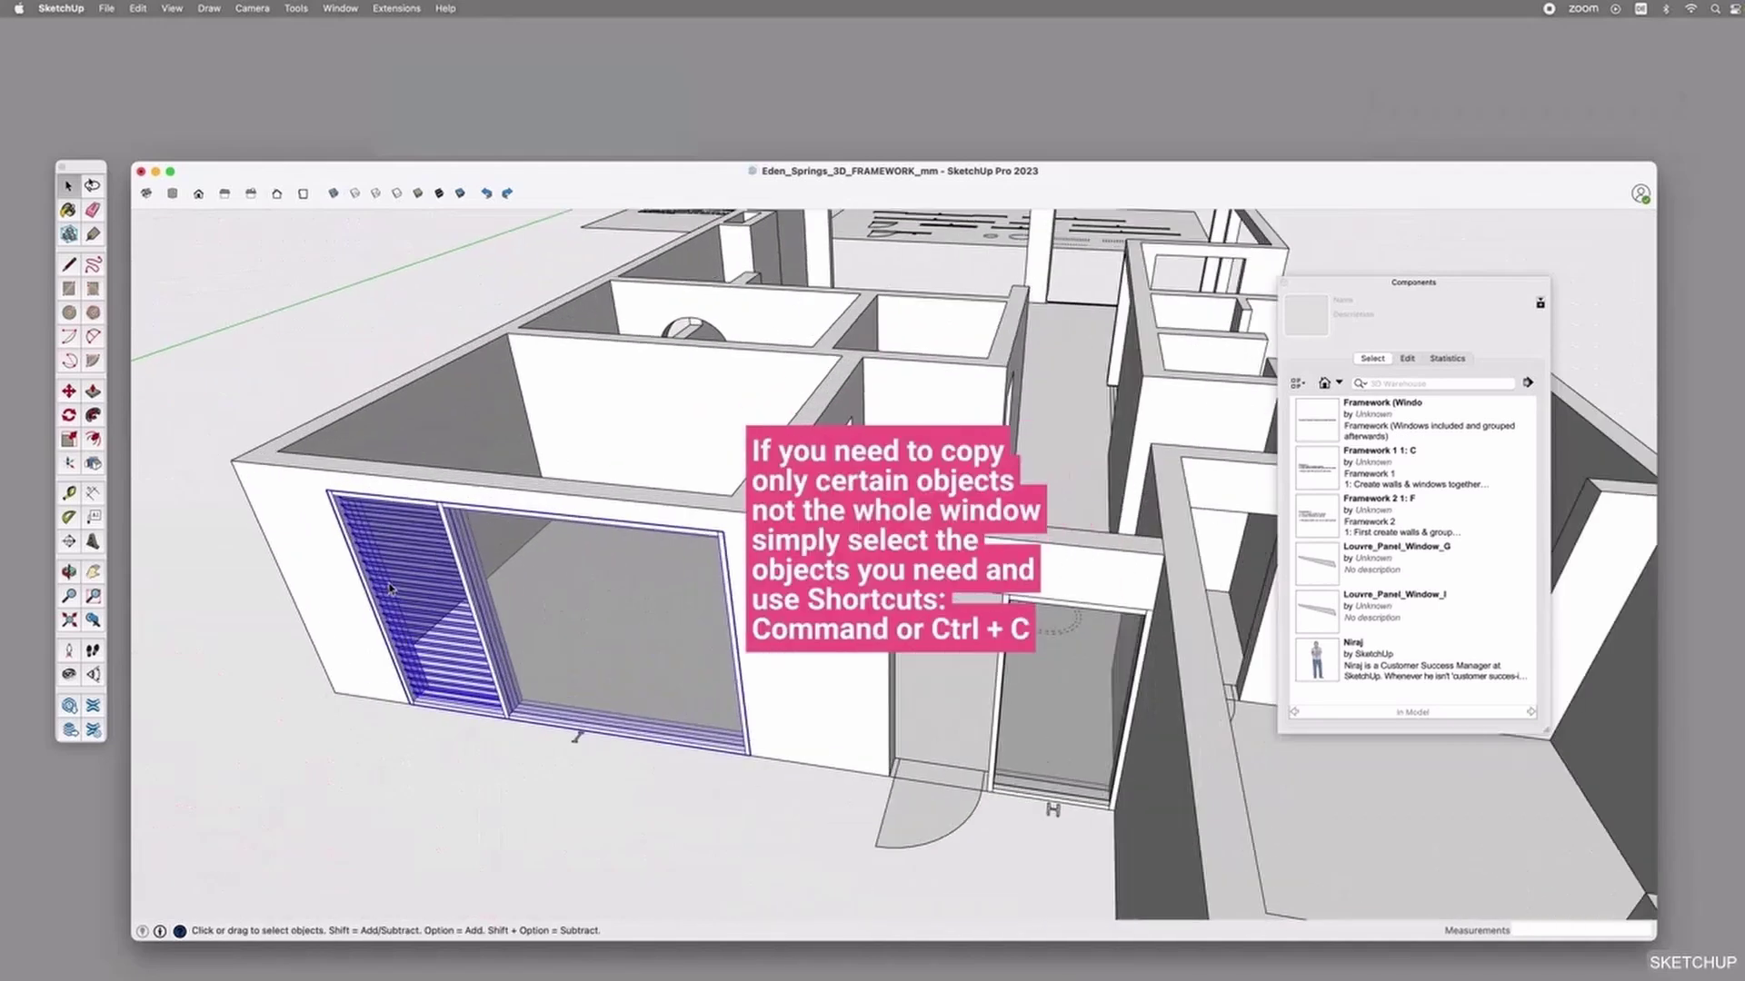
{"action": "left_click_drag", "start_coordinate": [280, 445], "coordinate": [528, 756]}
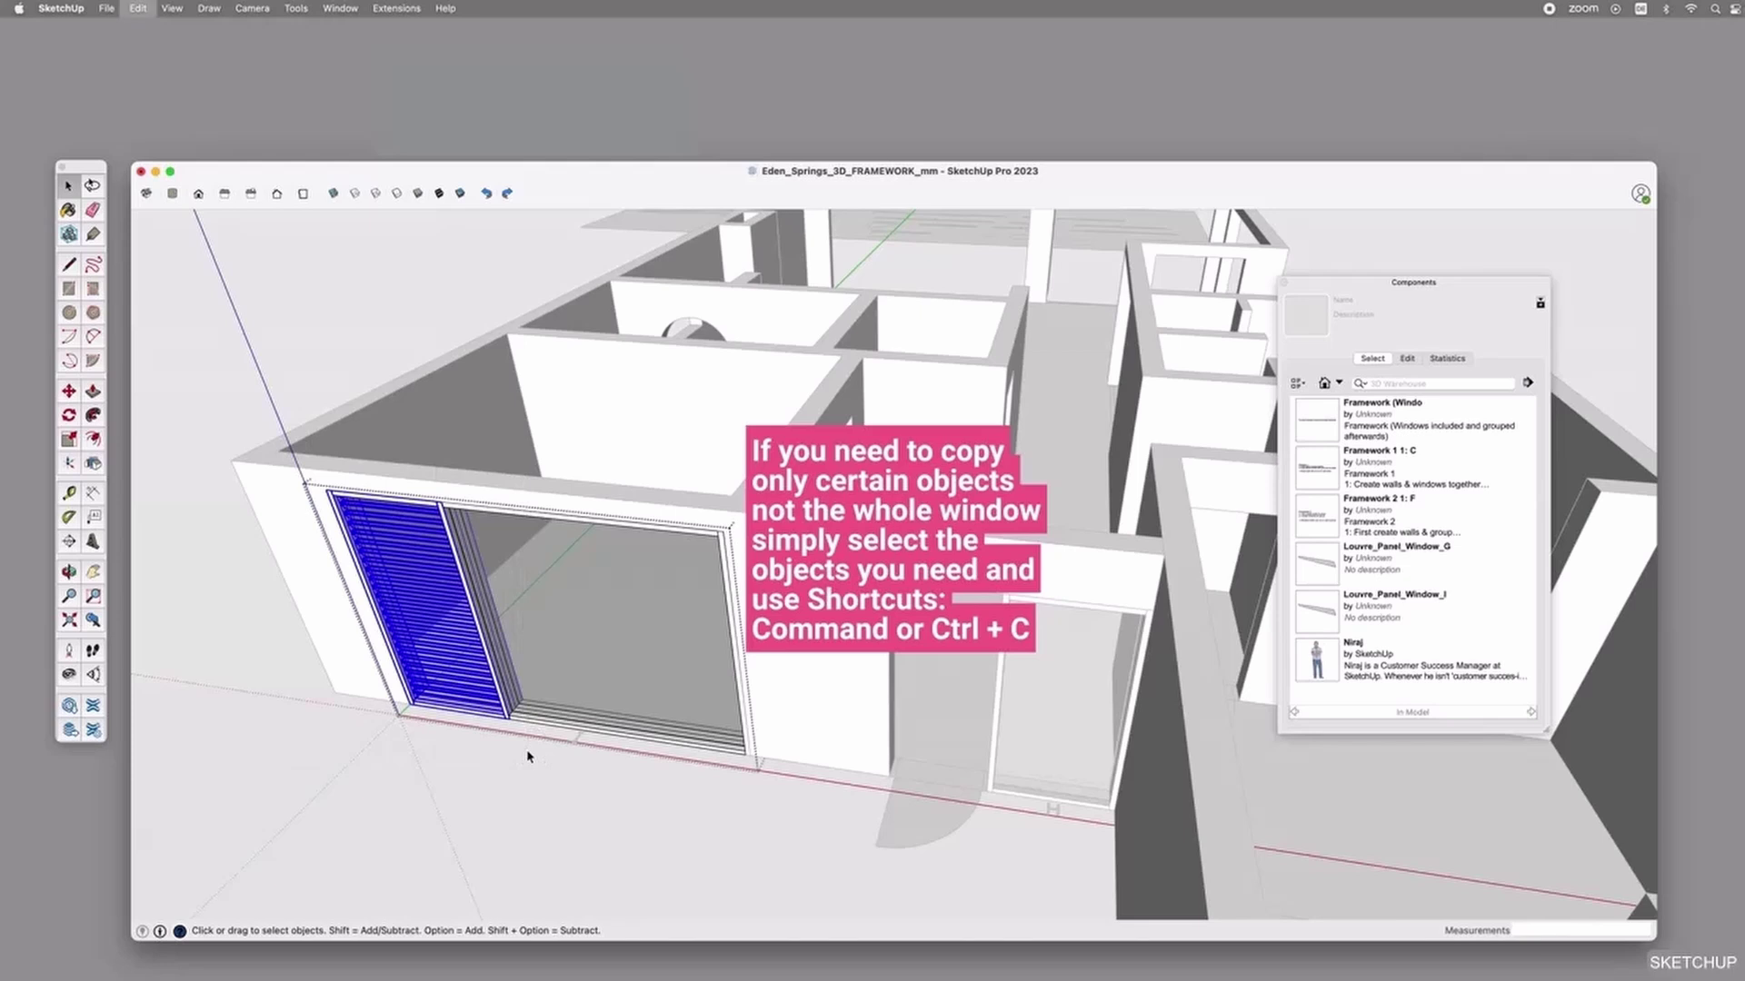
Paste the louvre section in front of the small window opening in the outer wall and rotate it parallel to that wall.
{"action": "key", "text": "o"}
{"action": "left_click_drag", "start_coordinate": [499, 627], "coordinate": [788, 754]}
{"action": "key", "text": "super+v"}
{"action": "left_click", "coordinate": [781, 775]}
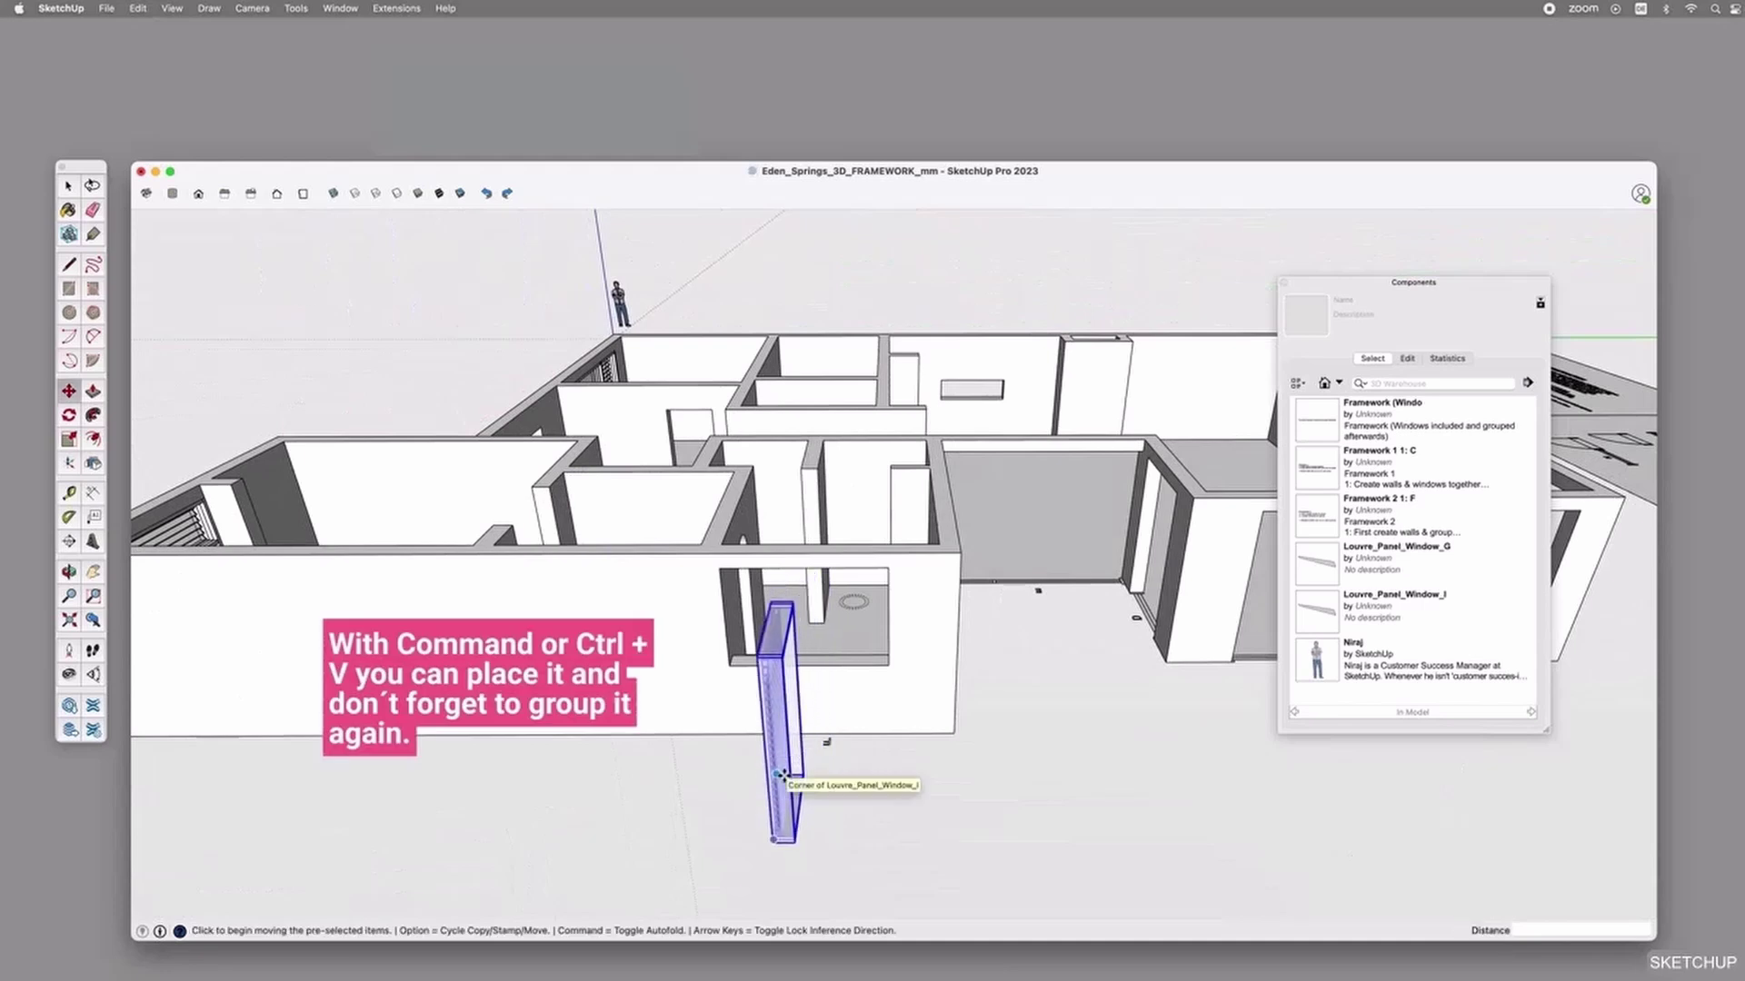
{"action": "left_click", "coordinate": [781, 607]}
{"action": "left_click", "coordinate": [658, 629]}
Move the pasted louvre section by its bottom corner about 1899 mm onto the lower corner of the window opening.
{"action": "scroll", "coordinate": [697, 849], "scroll_direction": "up", "scroll_amount": 3}
{"action": "left_click", "coordinate": [759, 803]}
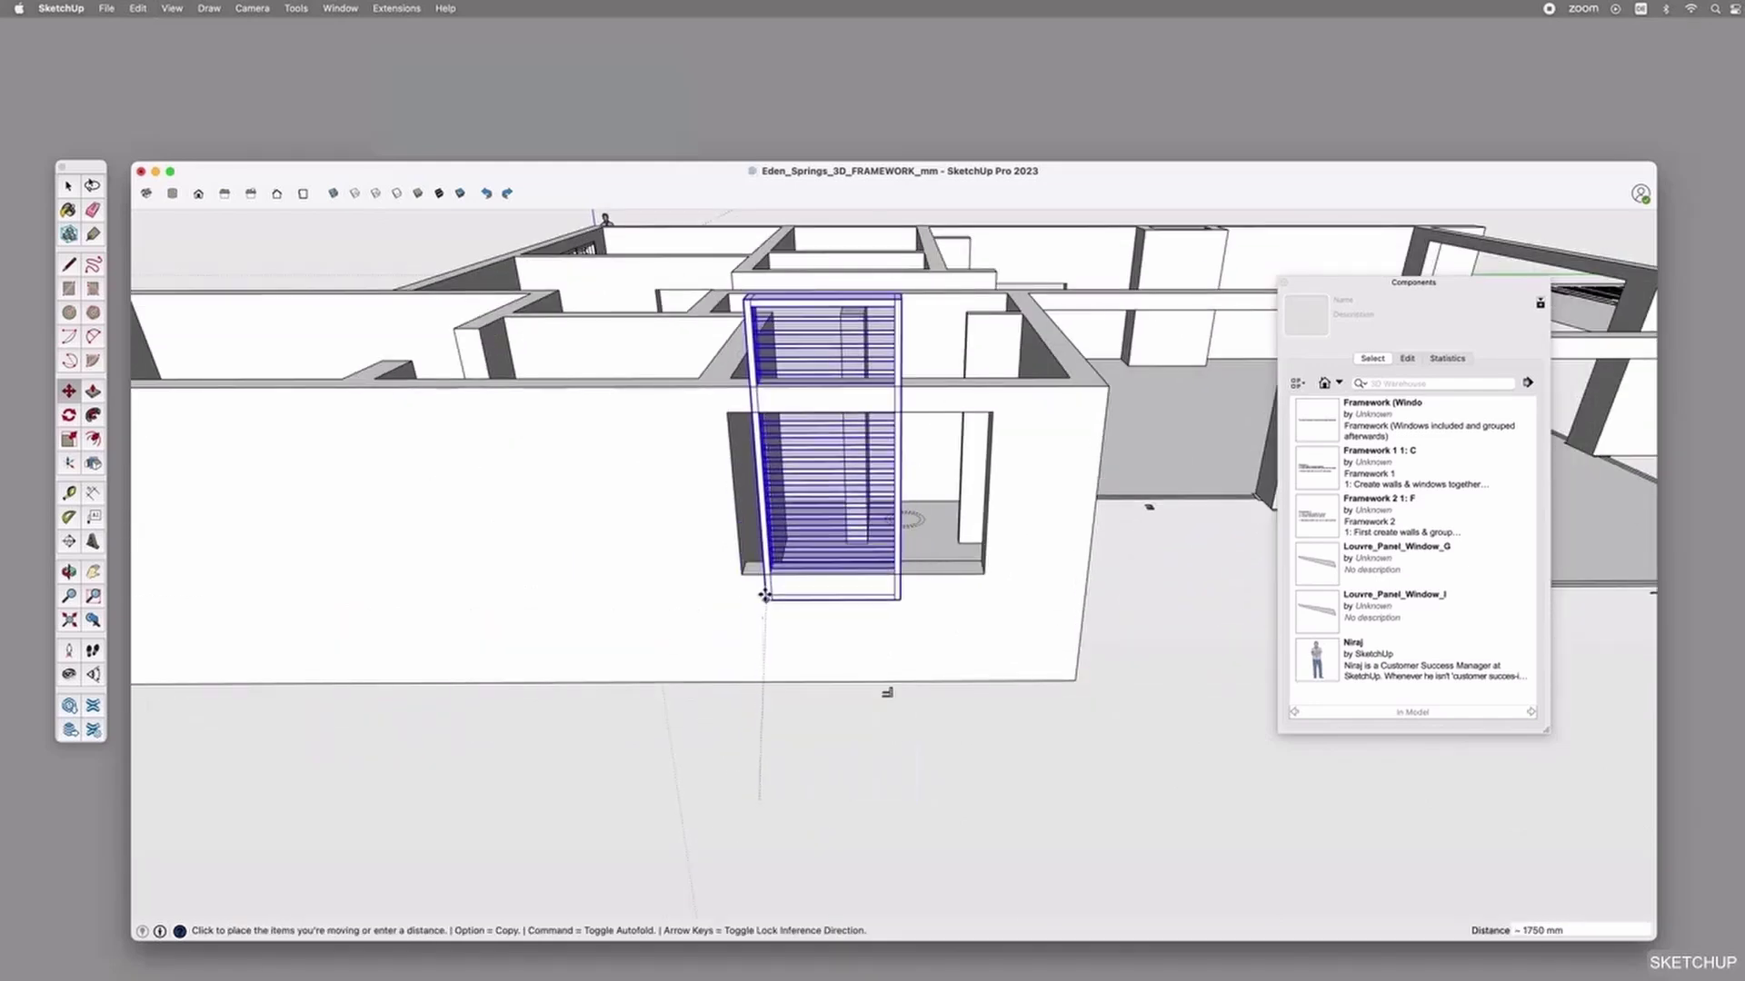
{"action": "left_click", "coordinate": [741, 576]}
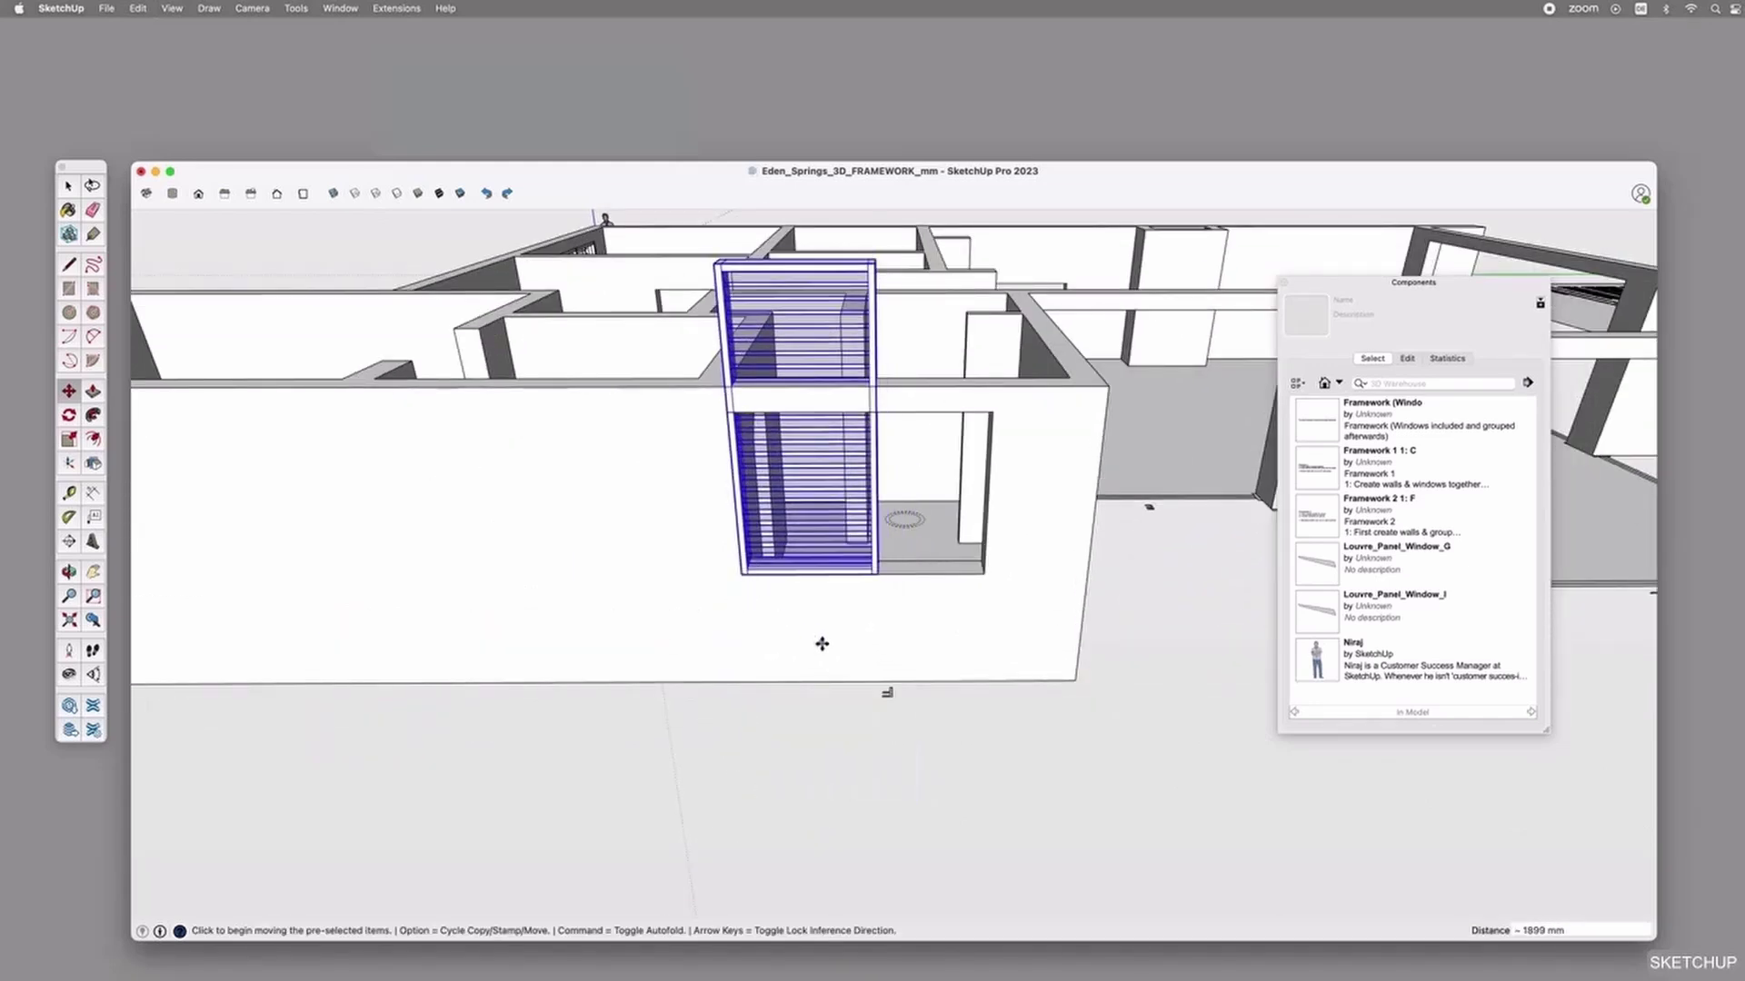
Measure the width of the window opening and place a vertical Tape Measure guide at its midpoint.
{"action": "scroll", "coordinate": [822, 638], "scroll_direction": "down", "scroll_amount": 3}
{"action": "scroll", "coordinate": [821, 529], "scroll_direction": "up", "scroll_amount": 5}
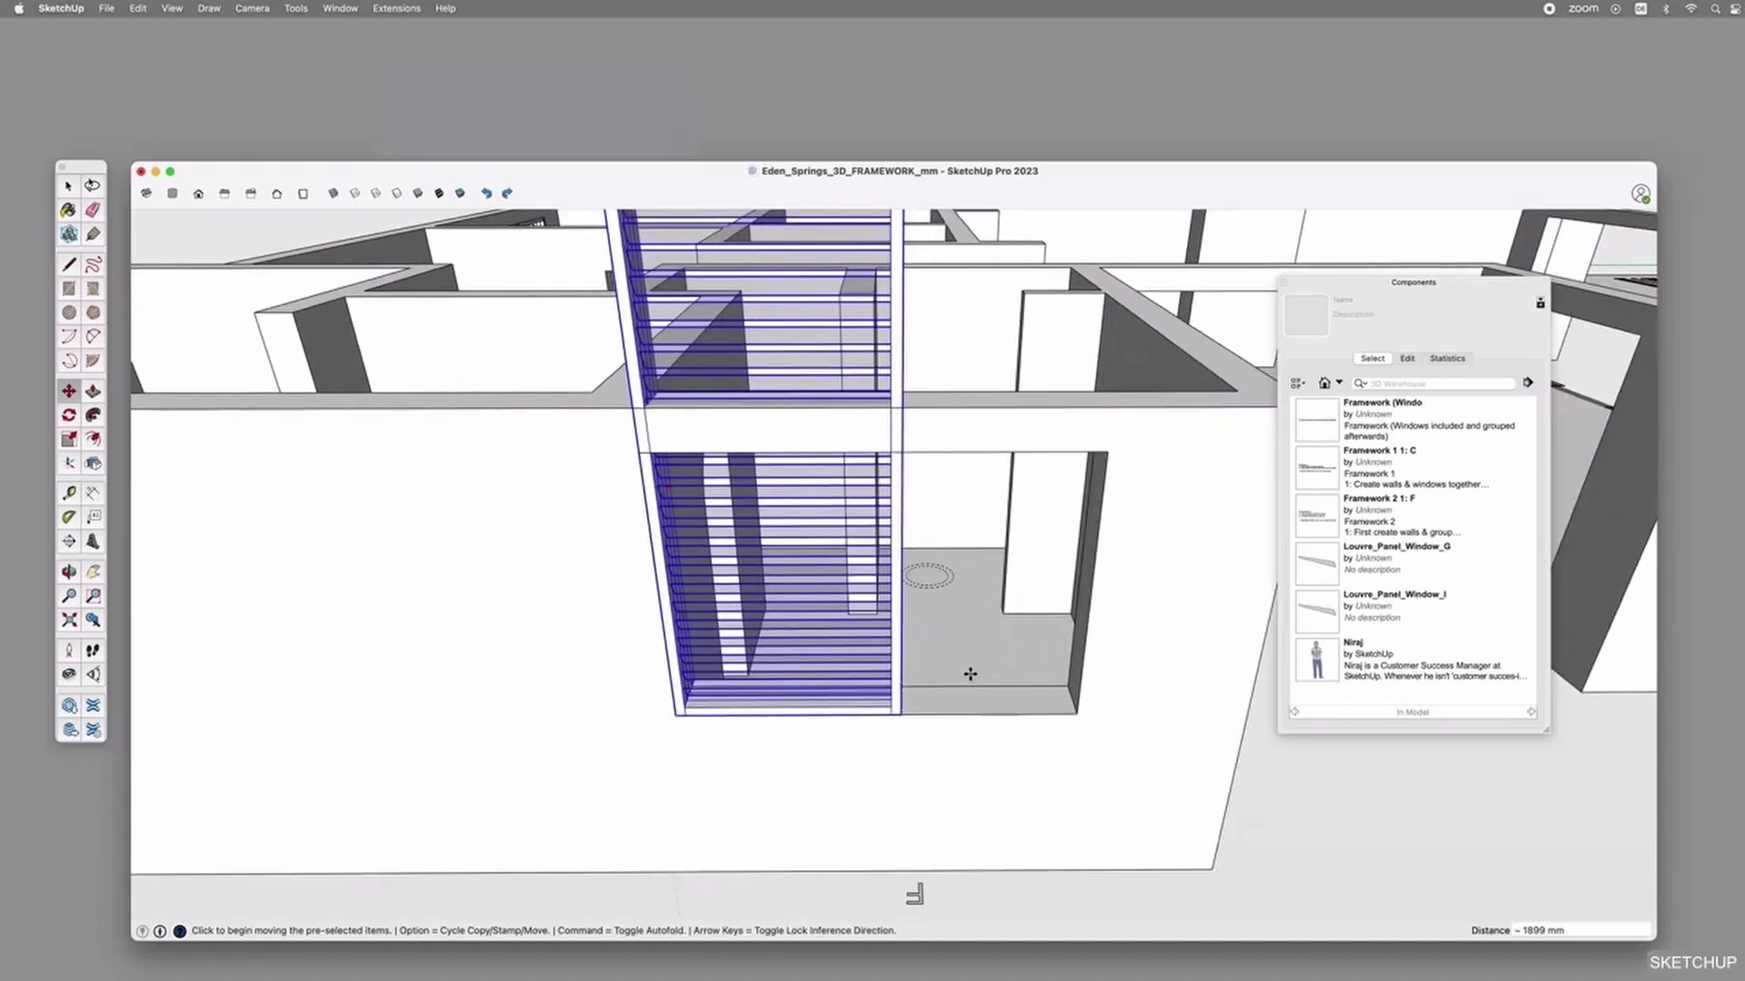
{"action": "key", "text": "t"}
{"action": "left_click", "coordinate": [656, 539]}
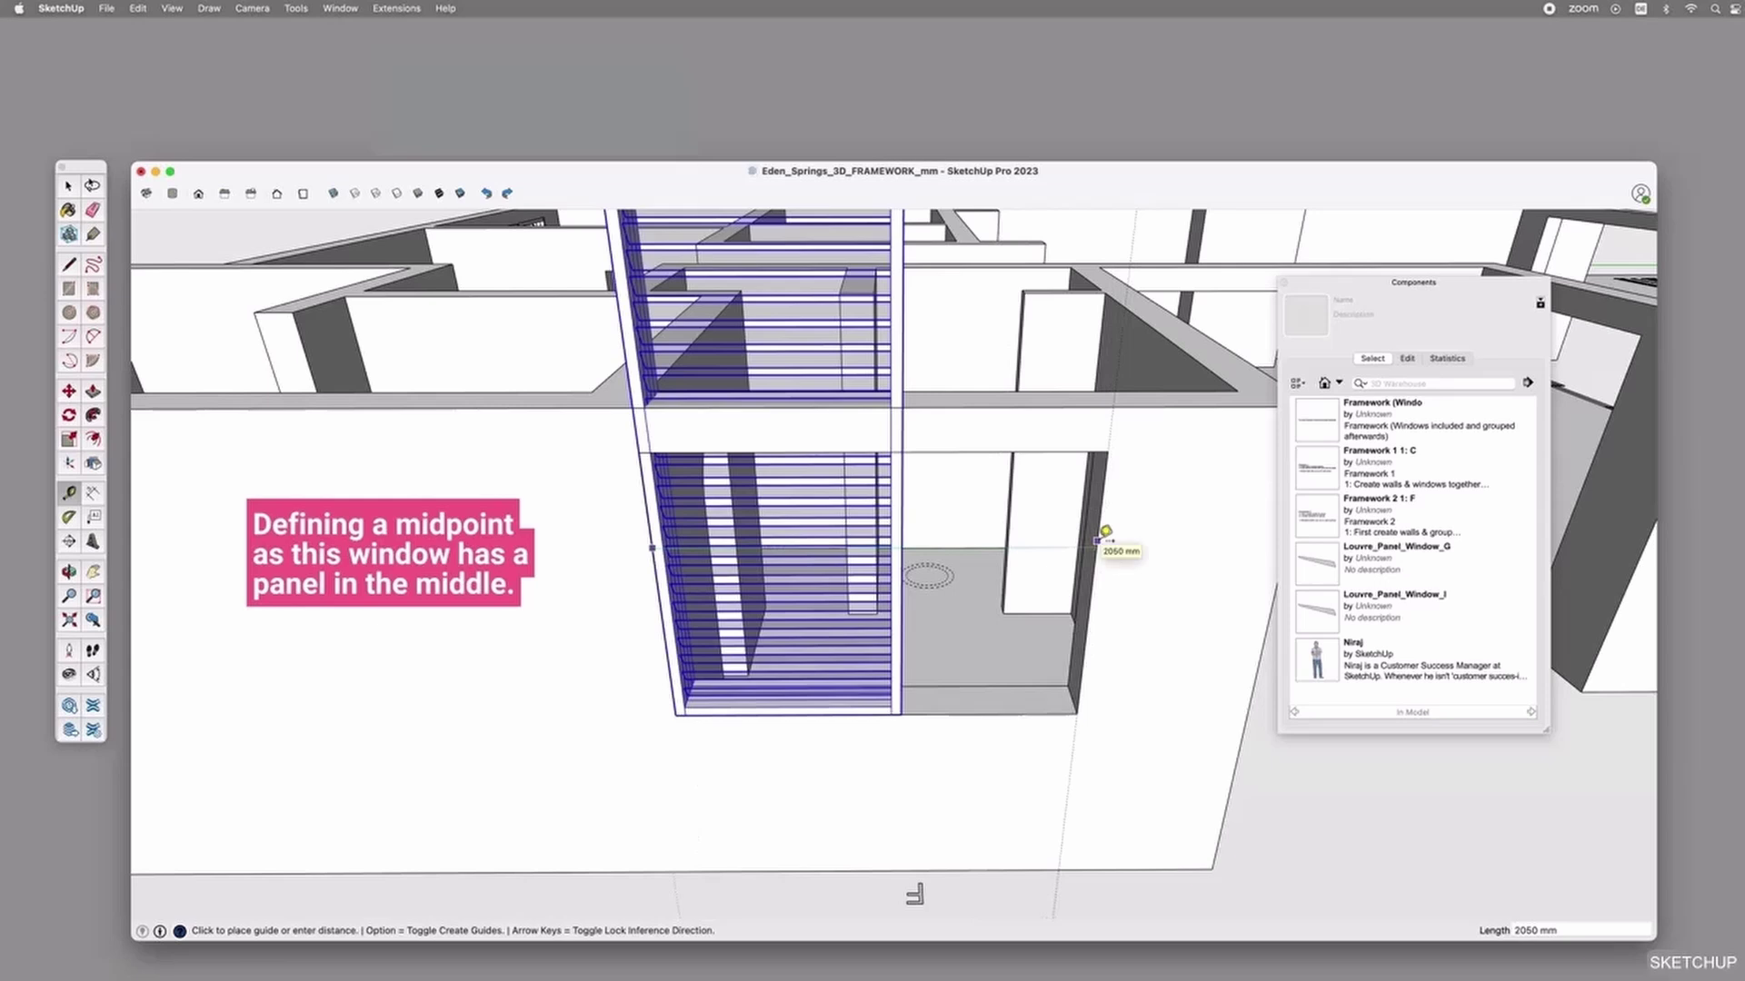
{"action": "left_click", "coordinate": [1104, 536]}
{"action": "middle_click_drag", "start_coordinate": [1051, 650], "coordinate": [1047, 745]}
{"action": "middle_click_drag", "start_coordinate": [1025, 845], "coordinate": [1067, 719]}
{"action": "left_click", "coordinate": [1067, 714]}
{"action": "left_click", "coordinate": [988, 719]}
{"action": "key", "text": "space"}
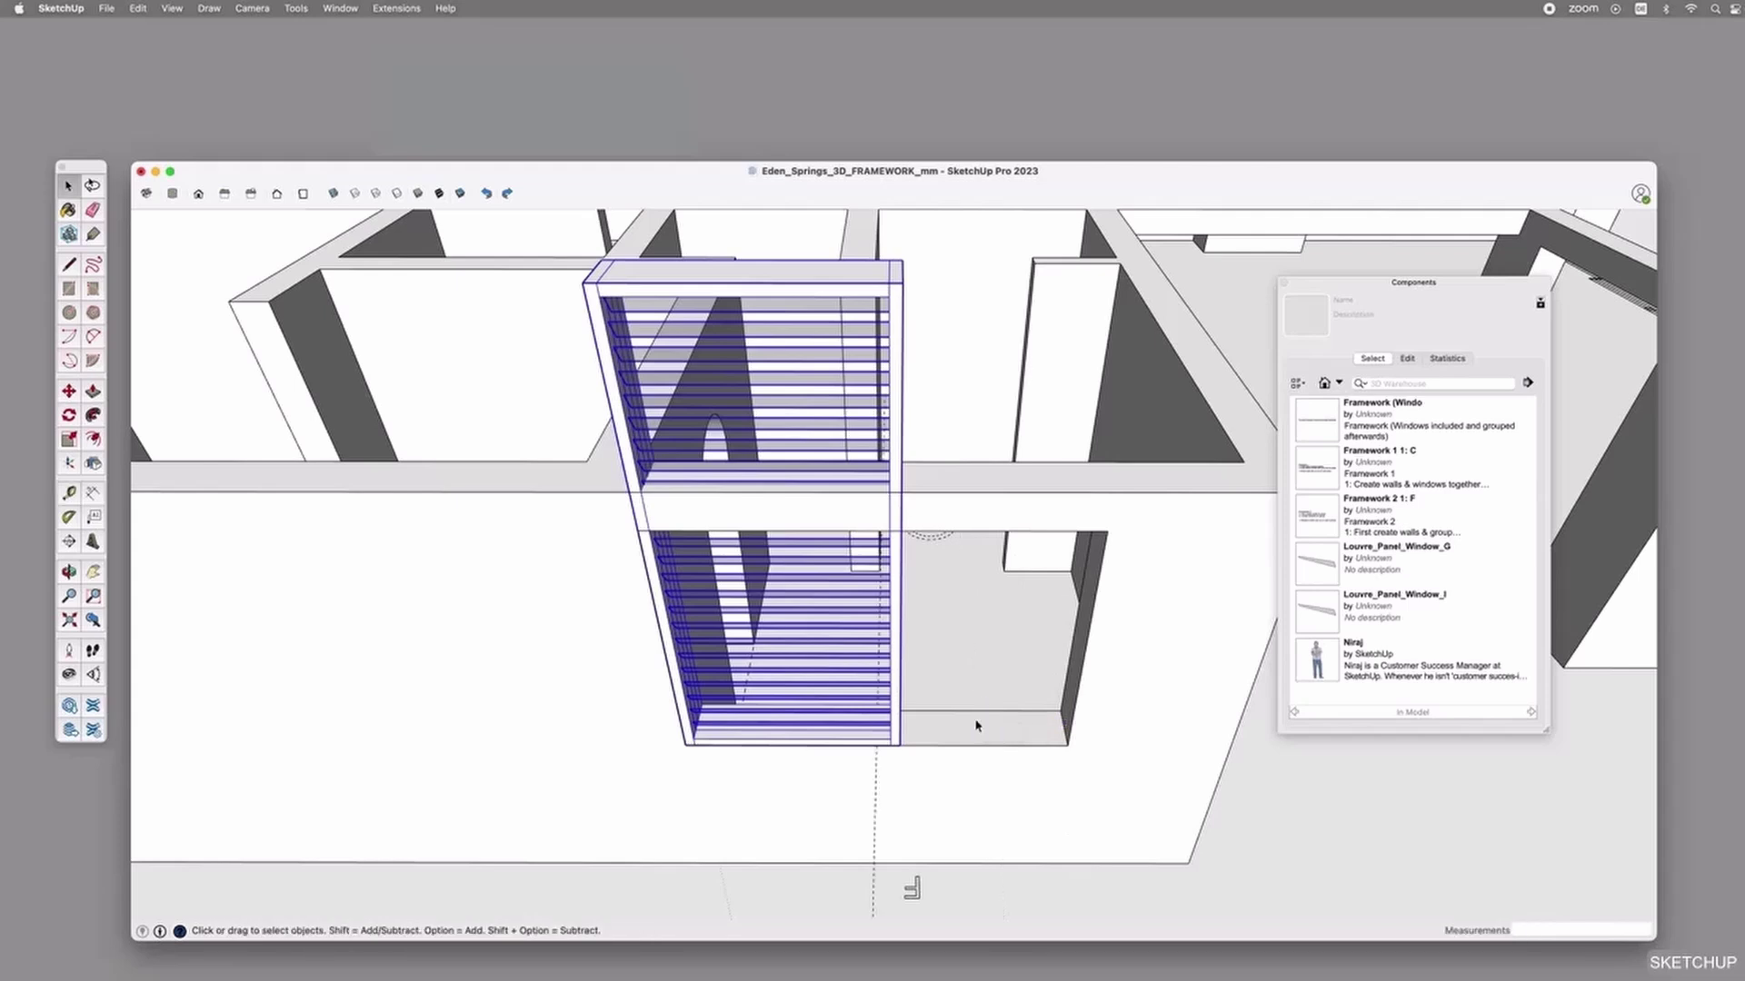
Move the louvre section's inner vertical frame post by its bottom midpoint about 100 mm onto the opening's midpoint guide.
{"action": "left_click", "coordinate": [887, 747]}
{"action": "scroll", "coordinate": [882, 743], "scroll_direction": "up", "scroll_amount": 3}
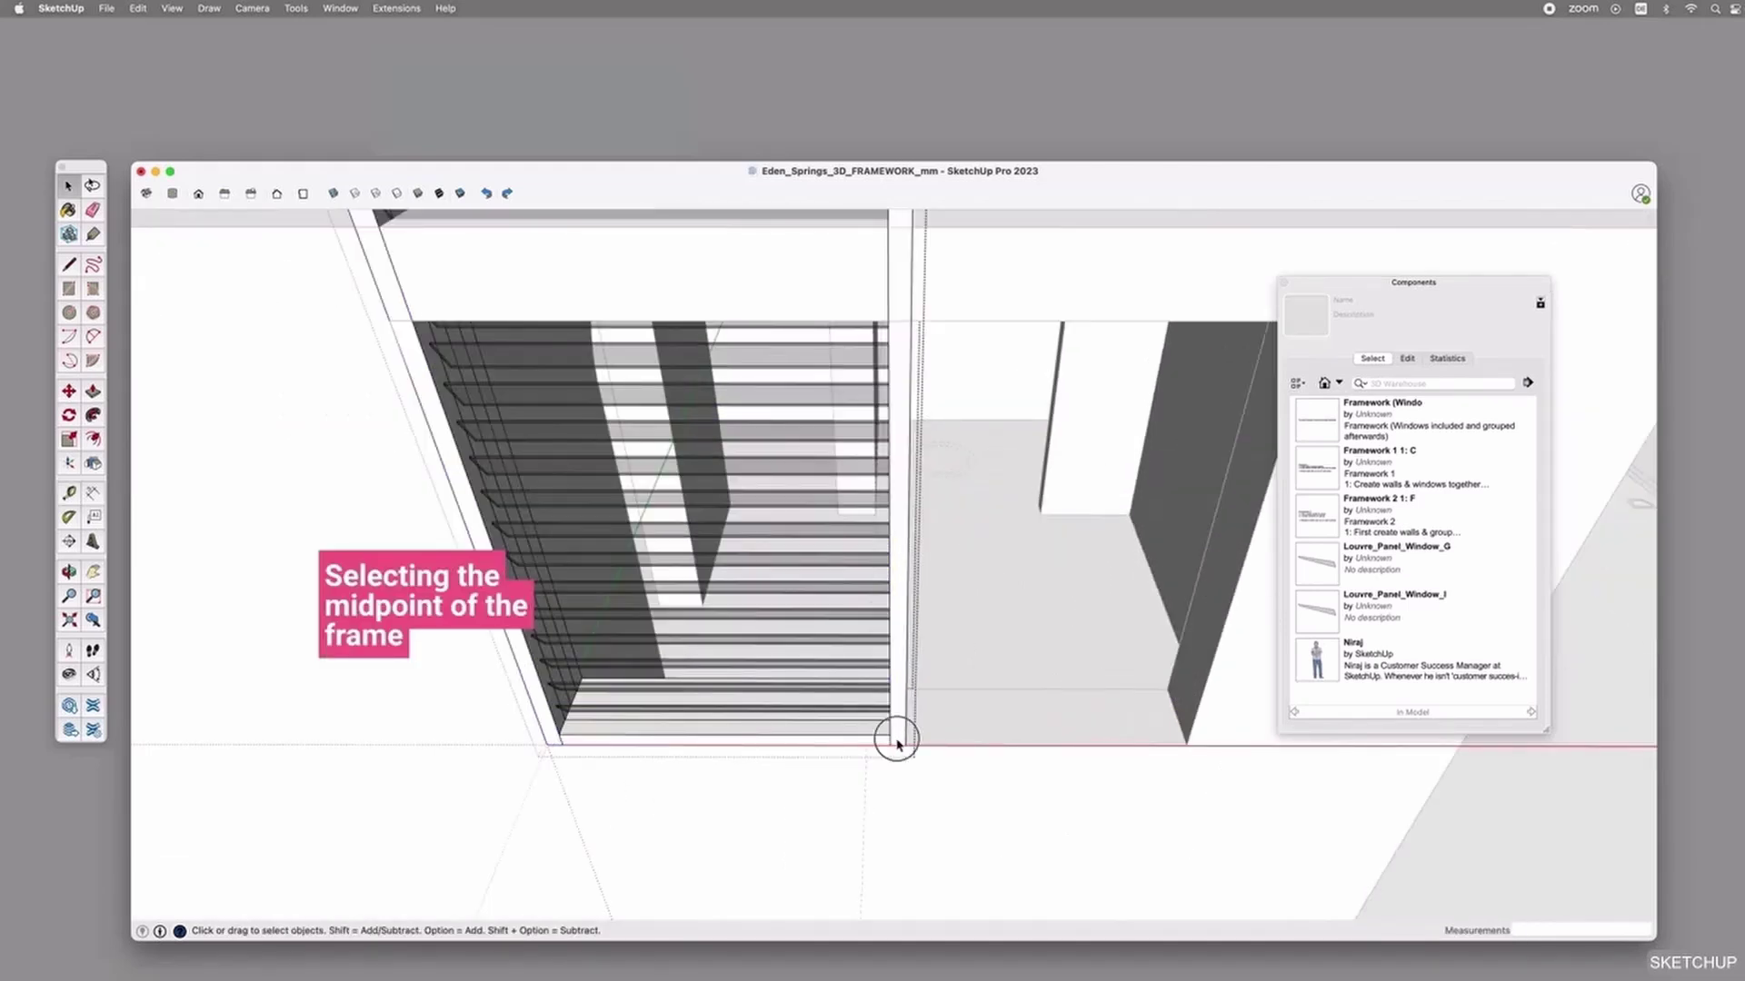
{"action": "left_click", "coordinate": [897, 743]}
{"action": "scroll", "coordinate": [897, 745], "scroll_direction": "up", "scroll_amount": 4}
{"action": "key", "text": "m"}
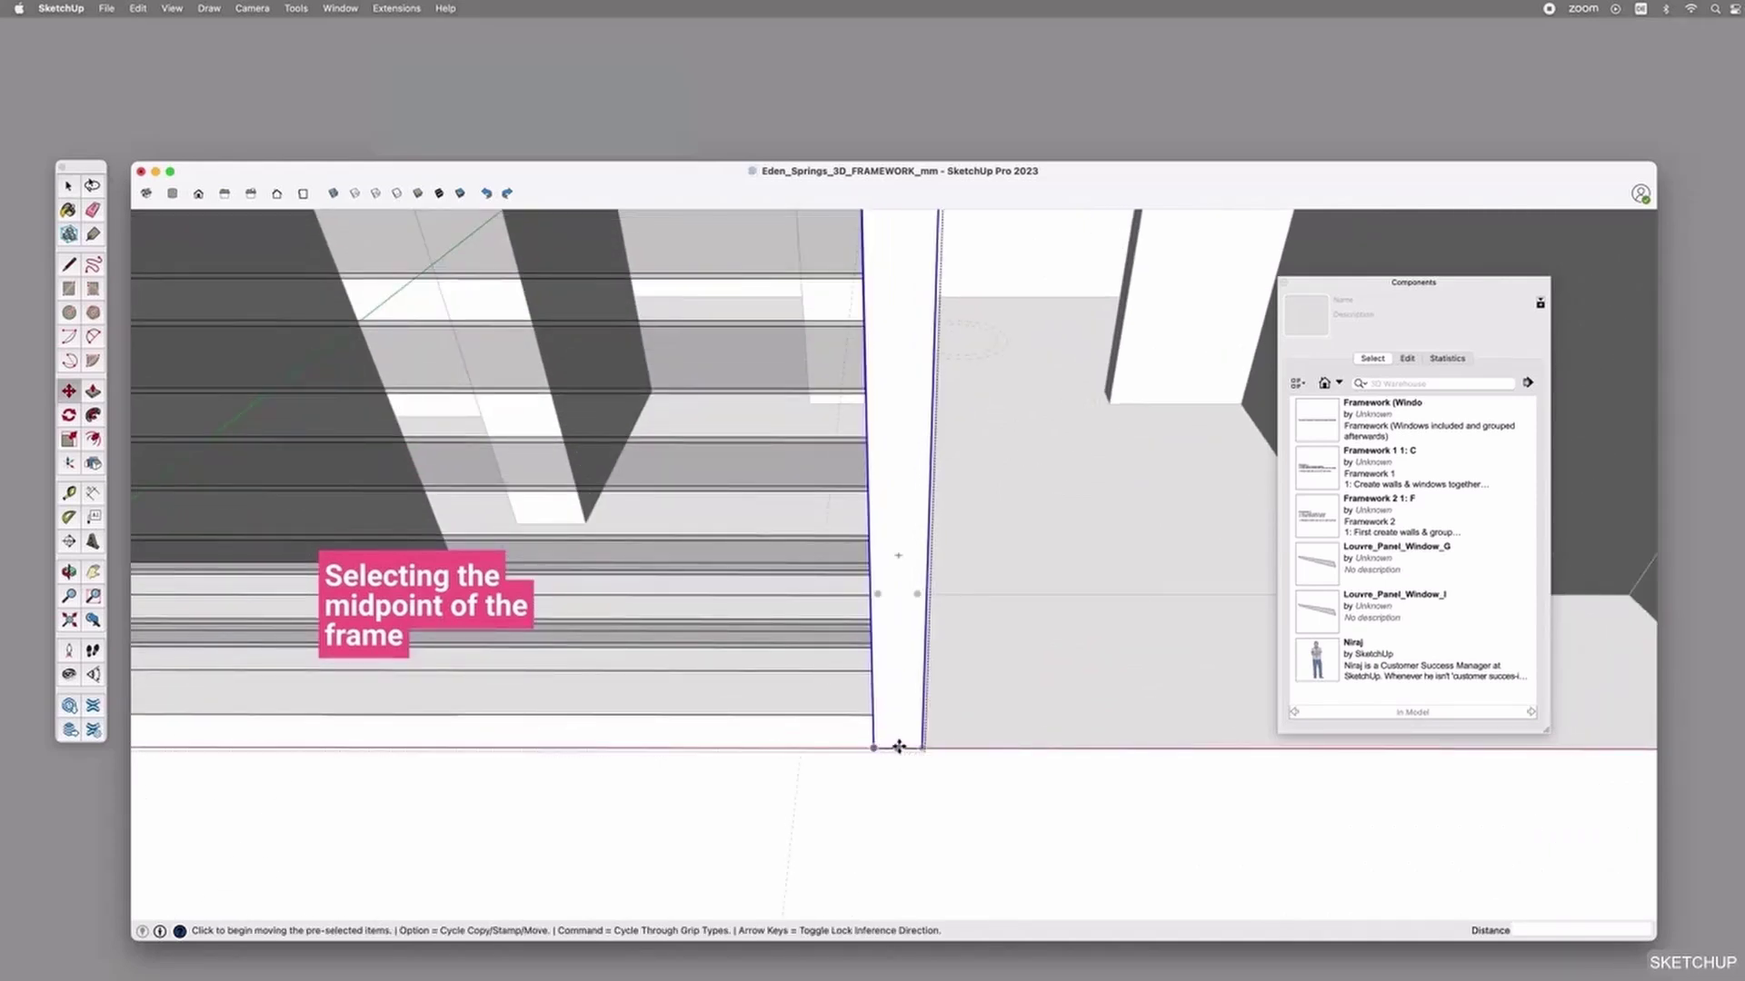
{"action": "left_click", "coordinate": [898, 747]}
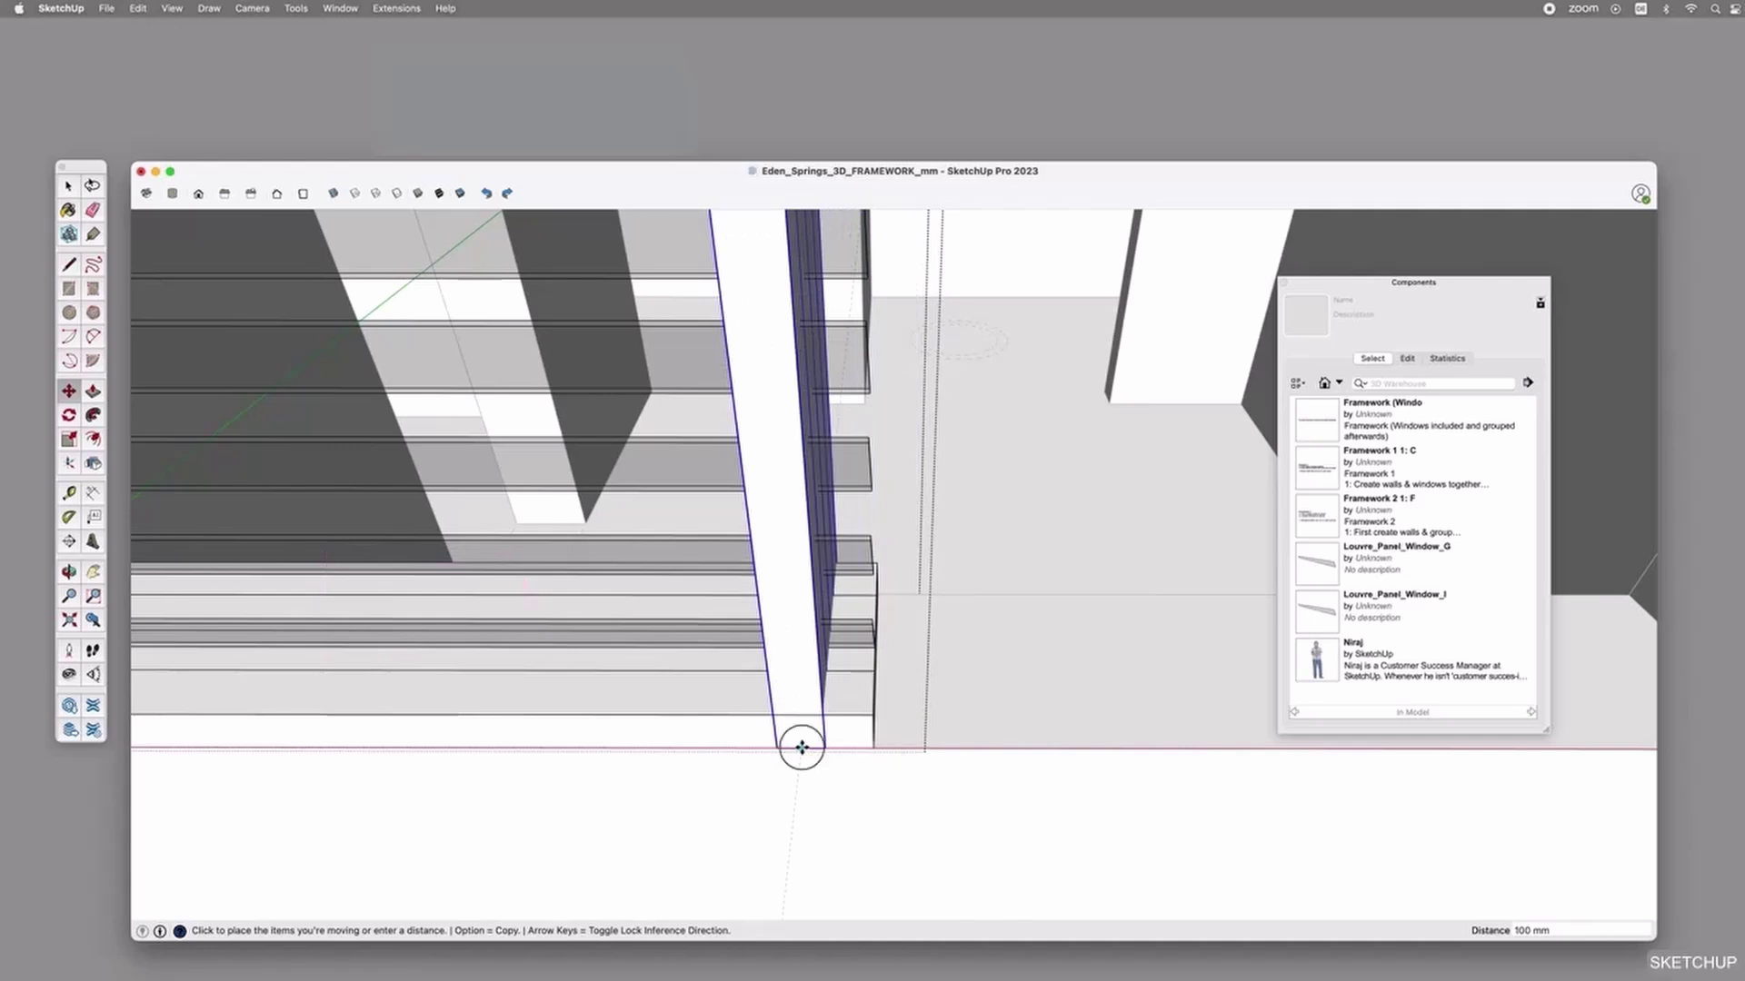
{"action": "left_click", "coordinate": [801, 747]}
Scale the top and bottom frame rails together along the red axis to about 0.90, ending at the moved post.
{"action": "scroll", "coordinate": [1051, 762], "scroll_direction": "down", "scroll_amount": 5}
{"action": "key", "text": "space"}
{"action": "left_click", "coordinate": [927, 749]}
{"action": "scroll", "coordinate": [926, 750], "scroll_direction": "down", "scroll_amount": 3}
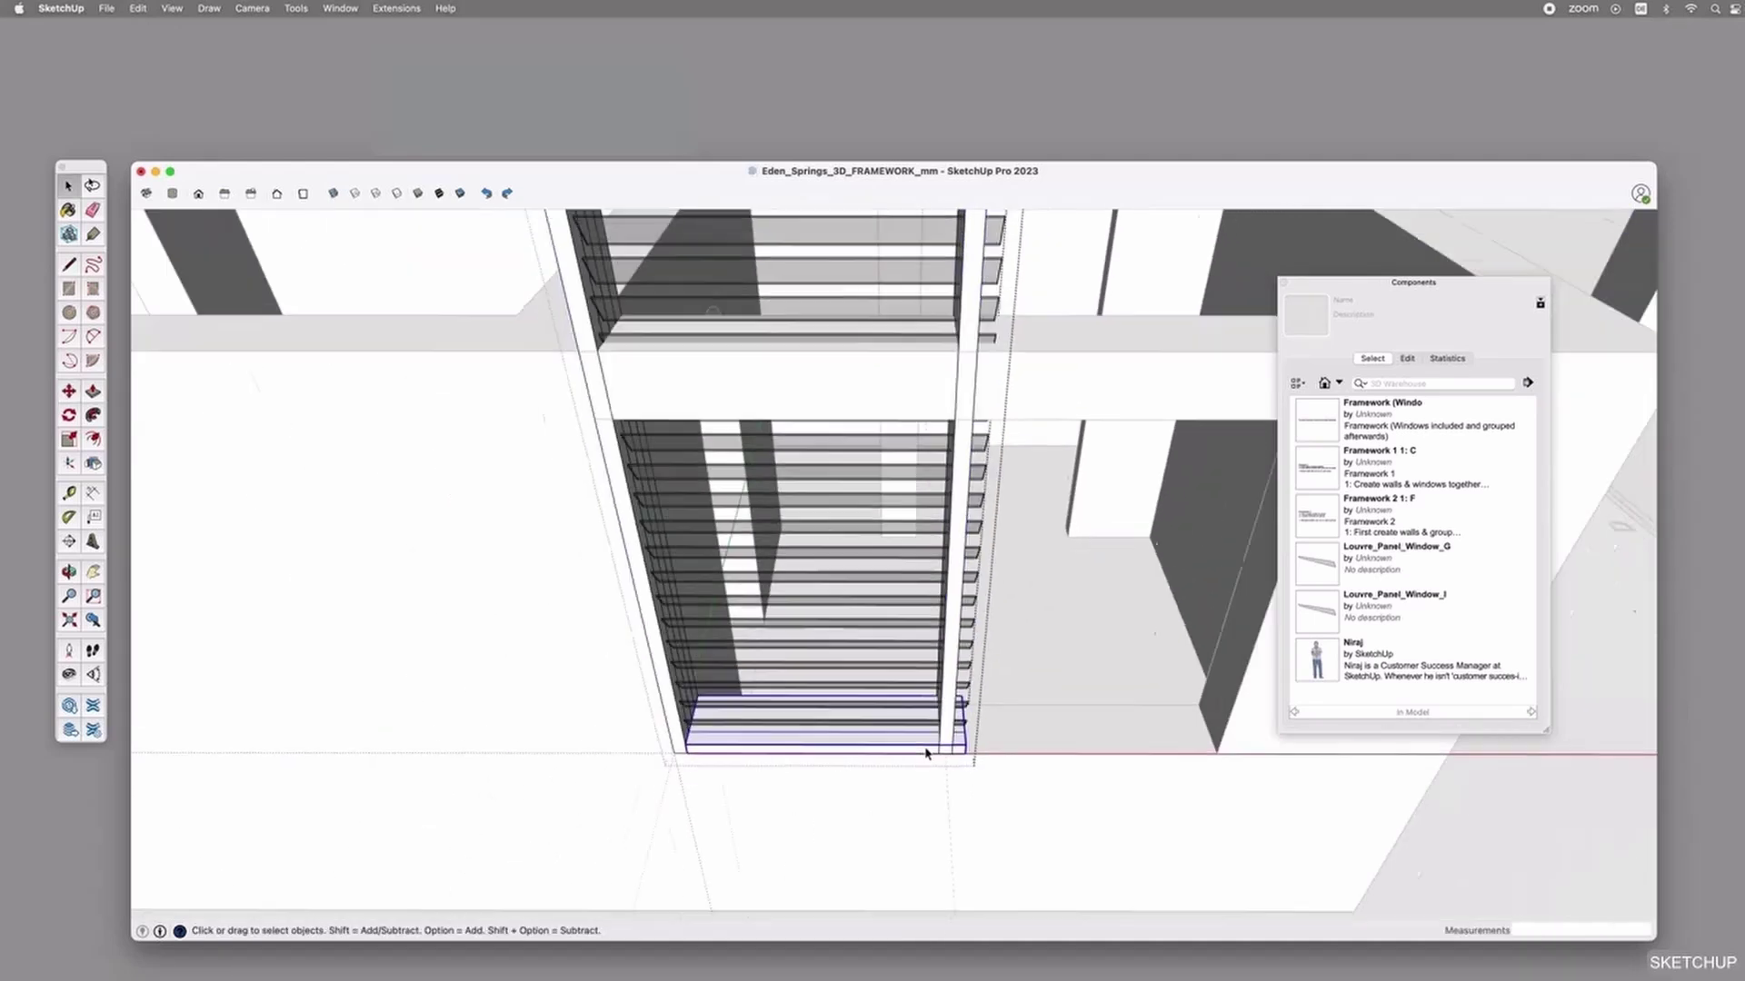
{"action": "scroll", "coordinate": [926, 753], "scroll_direction": "down", "scroll_amount": 3}
{"action": "left_click", "coordinate": [919, 406], "text": "shift"}
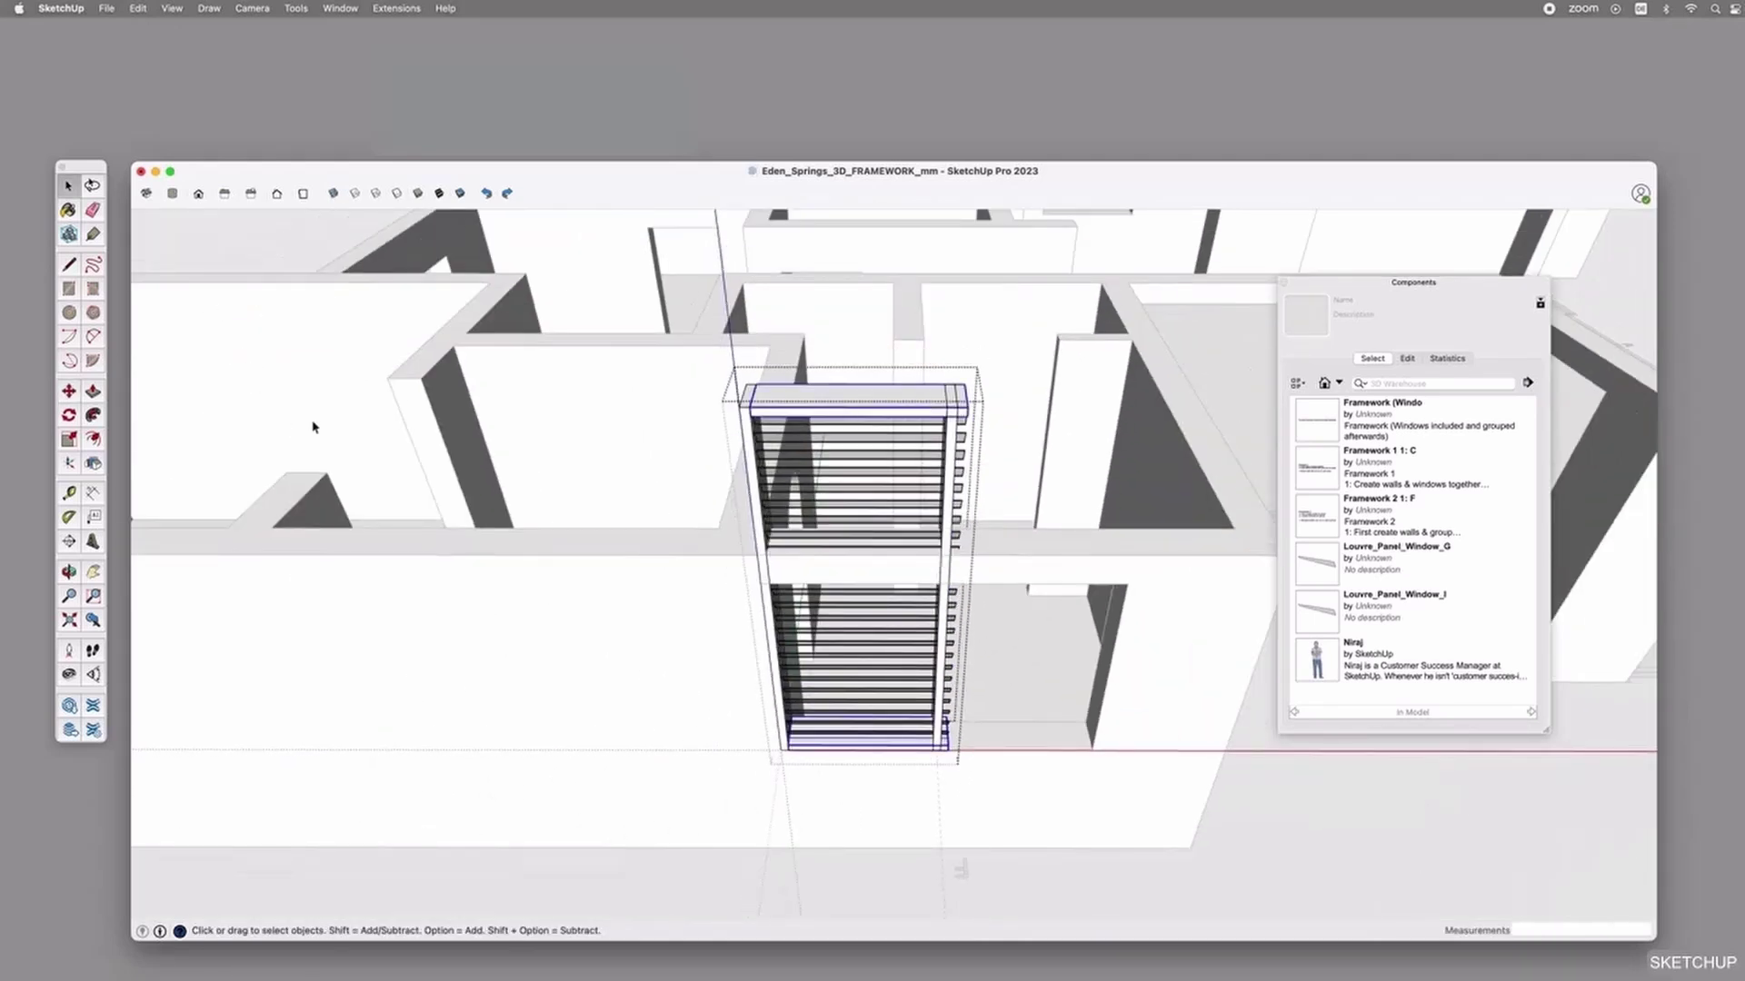
{"action": "left_click", "coordinate": [64, 443]}
{"action": "left_click", "coordinate": [954, 592]}
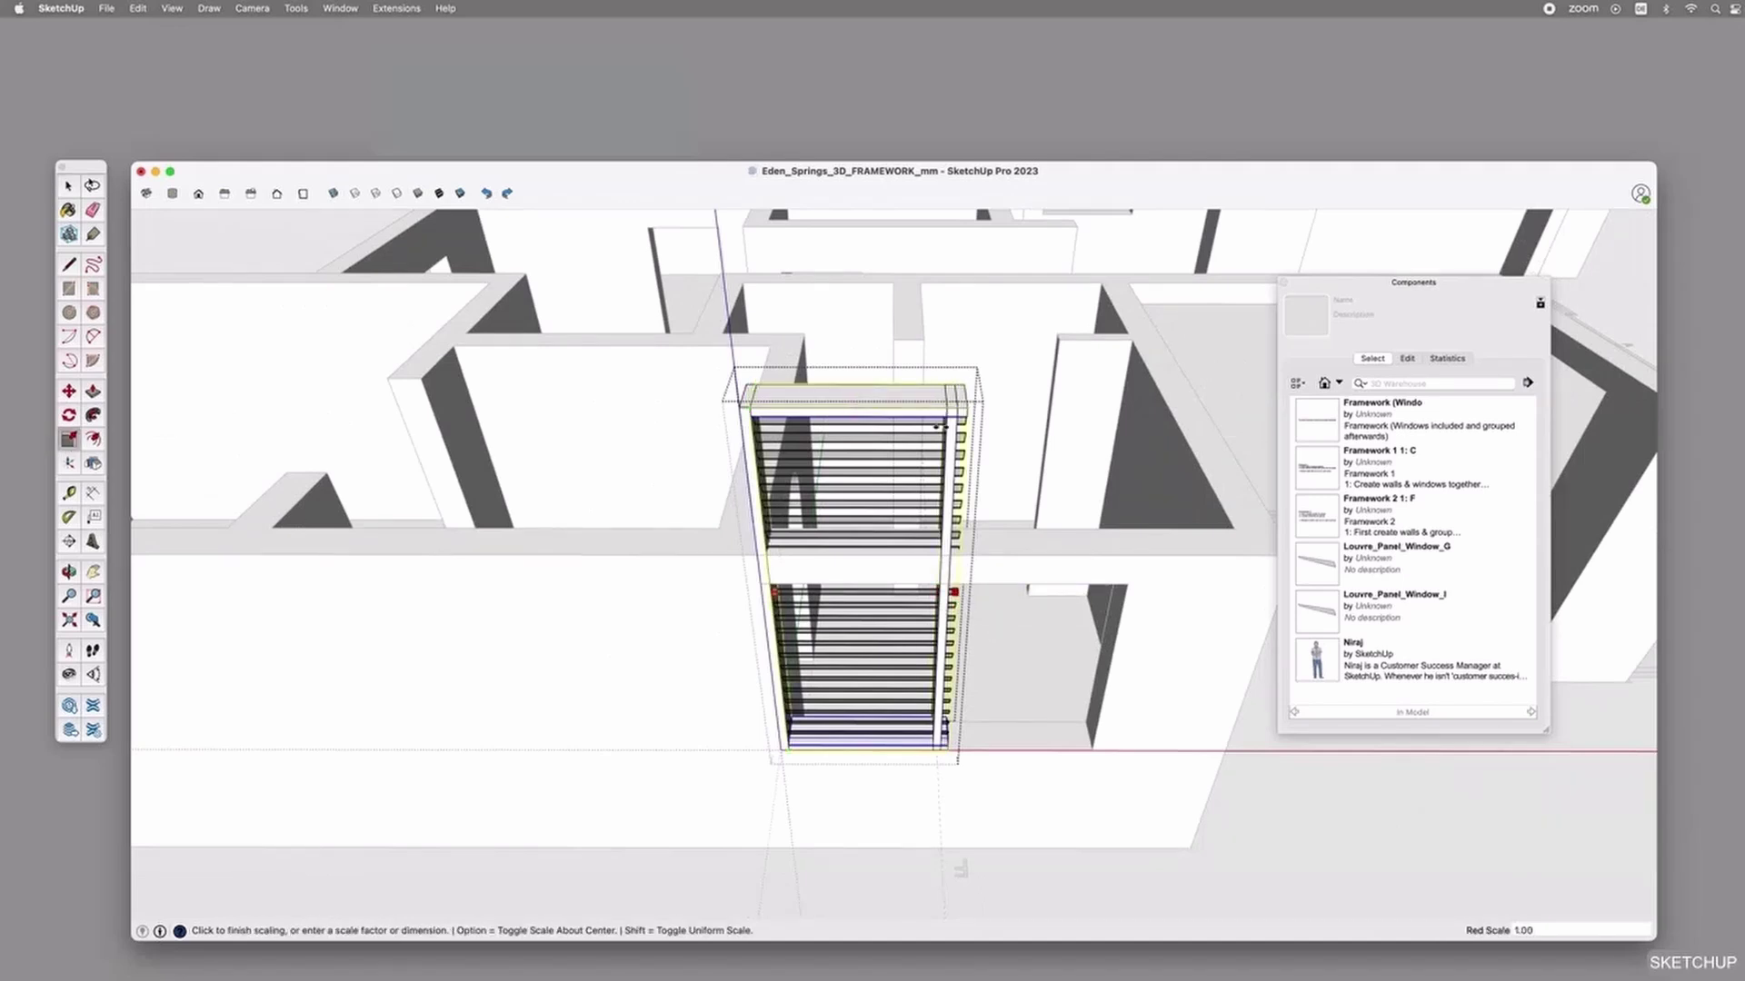
{"action": "left_click", "coordinate": [942, 555]}
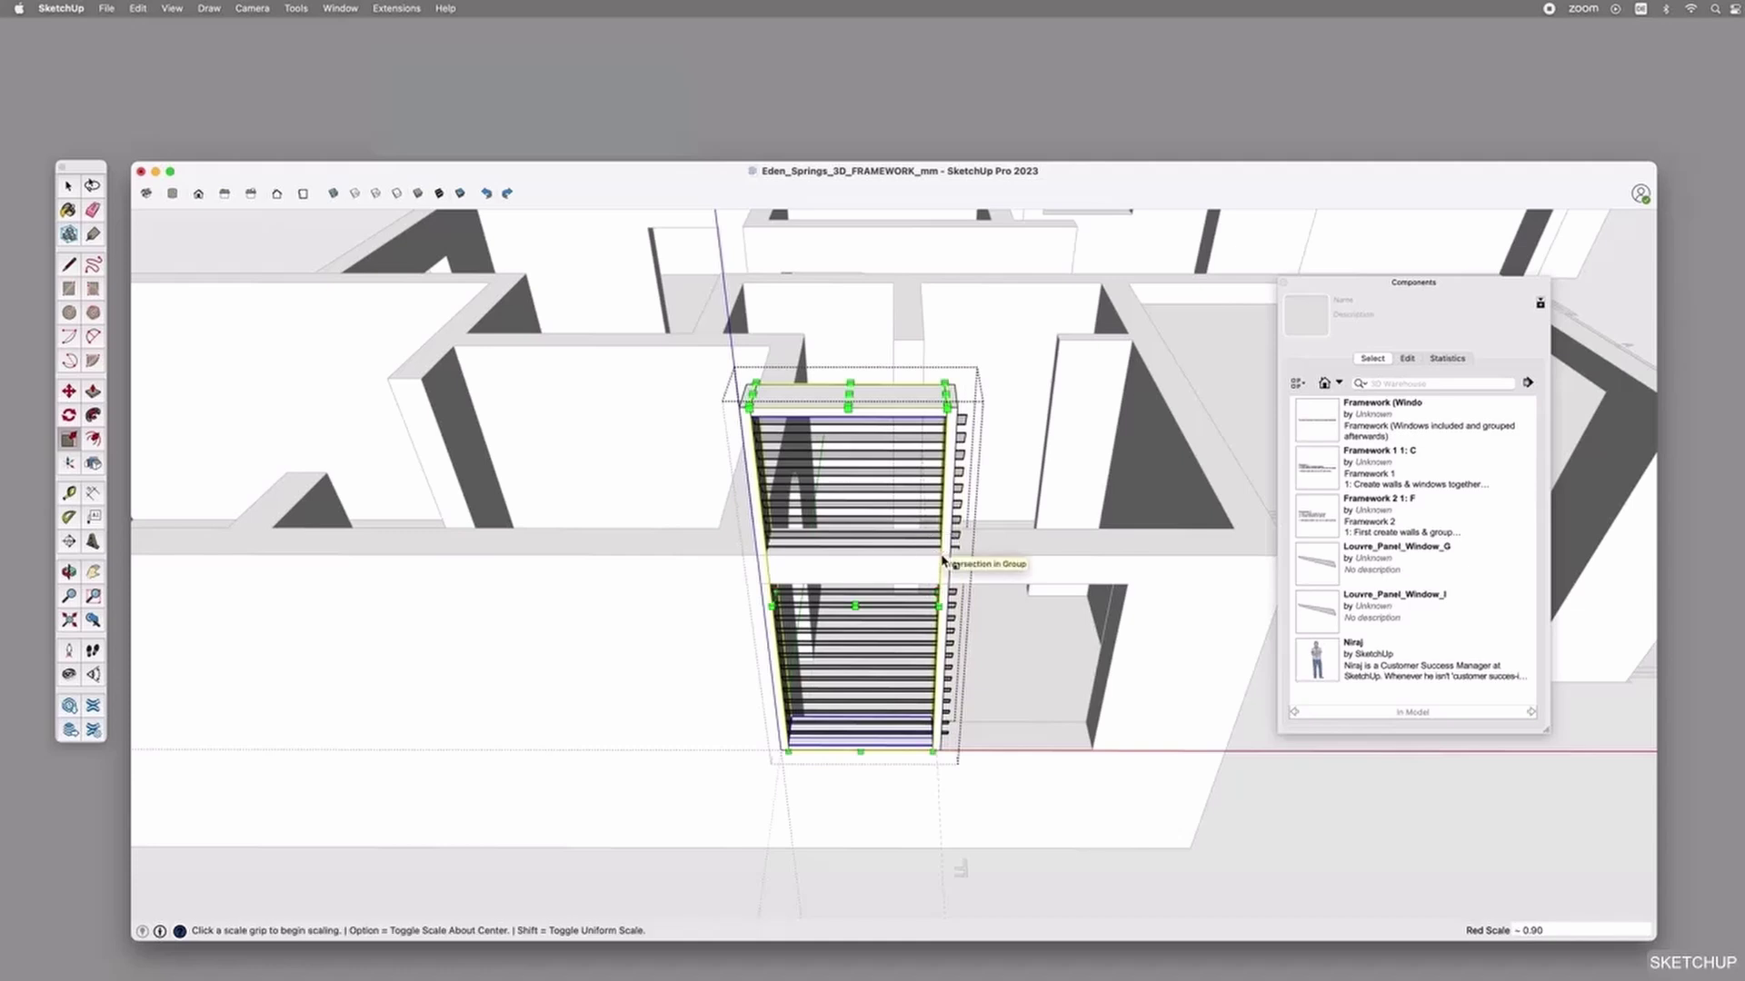
{"action": "key", "text": "space"}
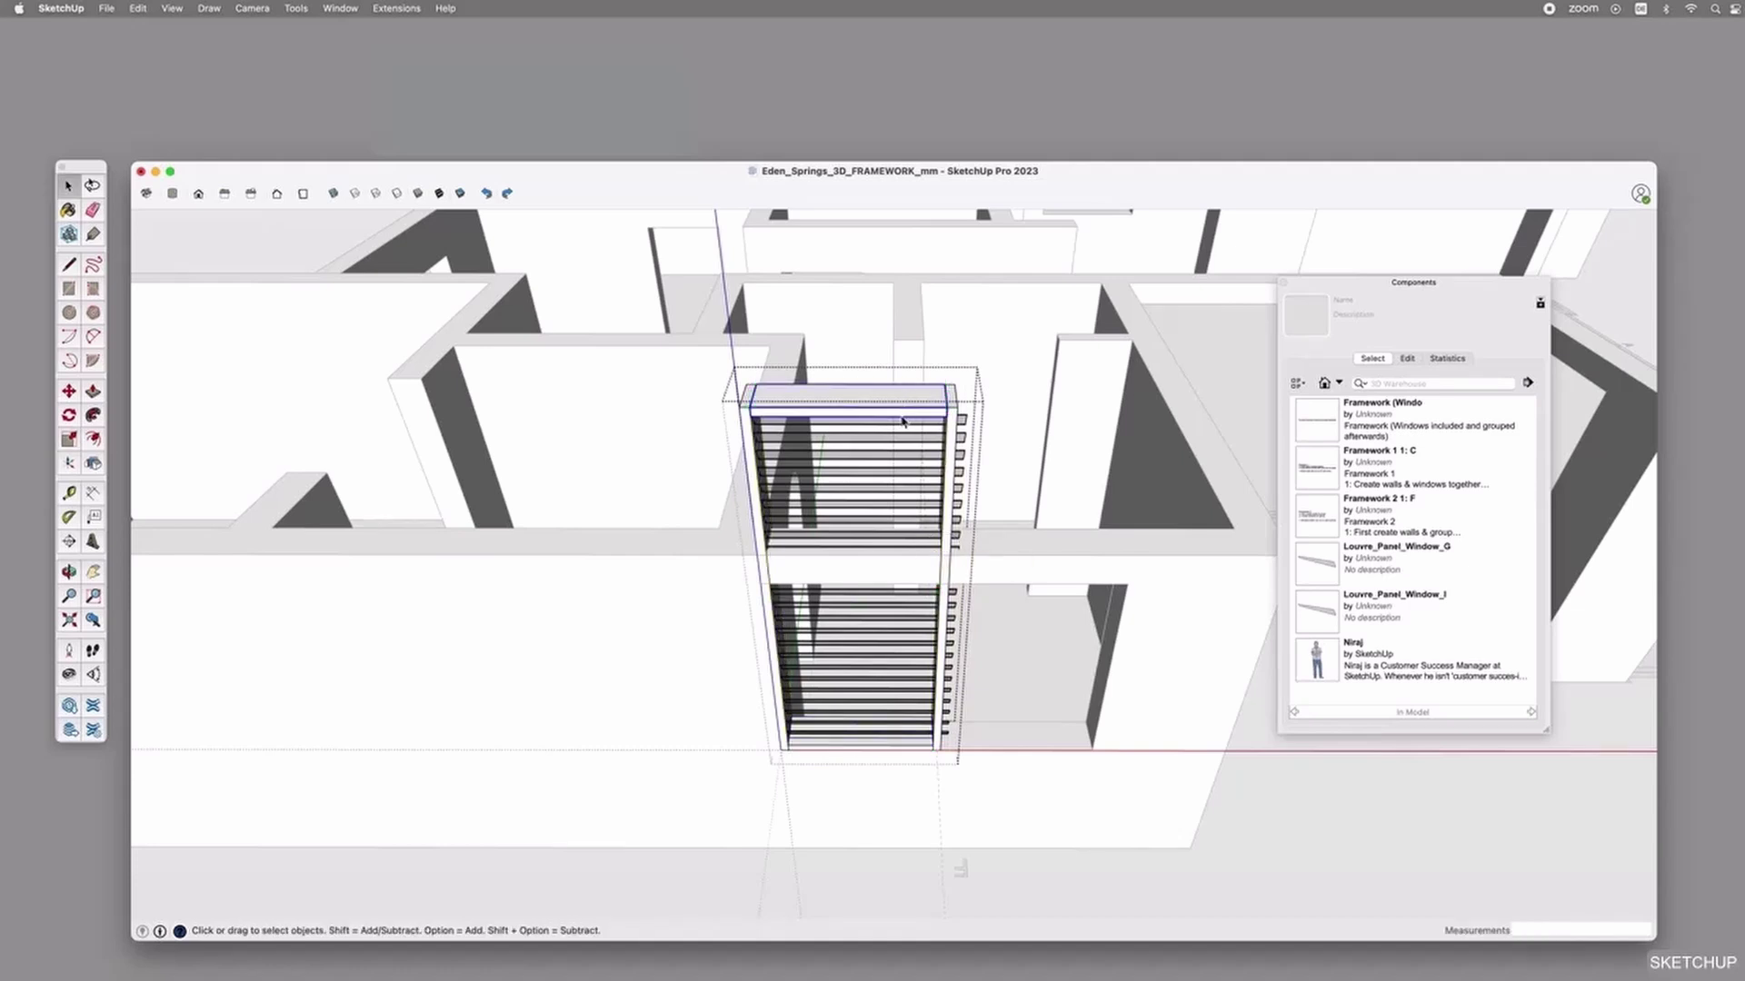
Move the top frame rail about 1090 mm down to the upper edge of the window opening.
{"action": "key", "text": "m"}
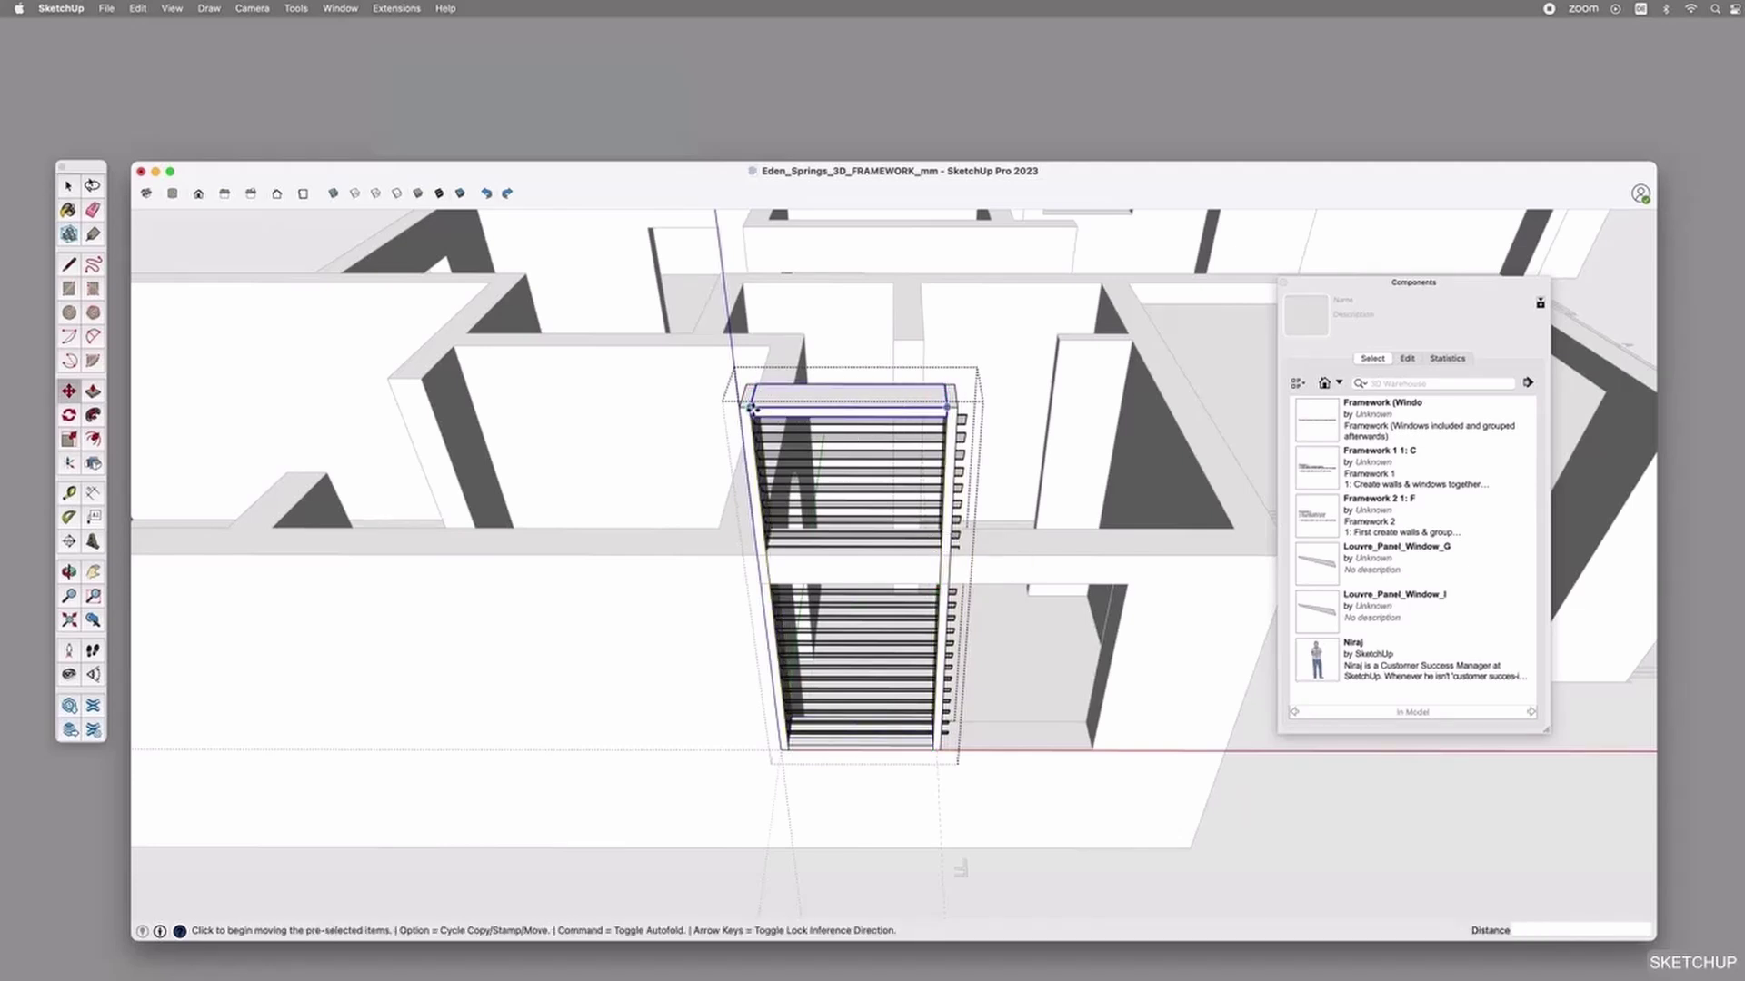
{"action": "scroll", "coordinate": [750, 413], "scroll_direction": "up", "scroll_amount": 3}
{"action": "left_click", "coordinate": [750, 414]}
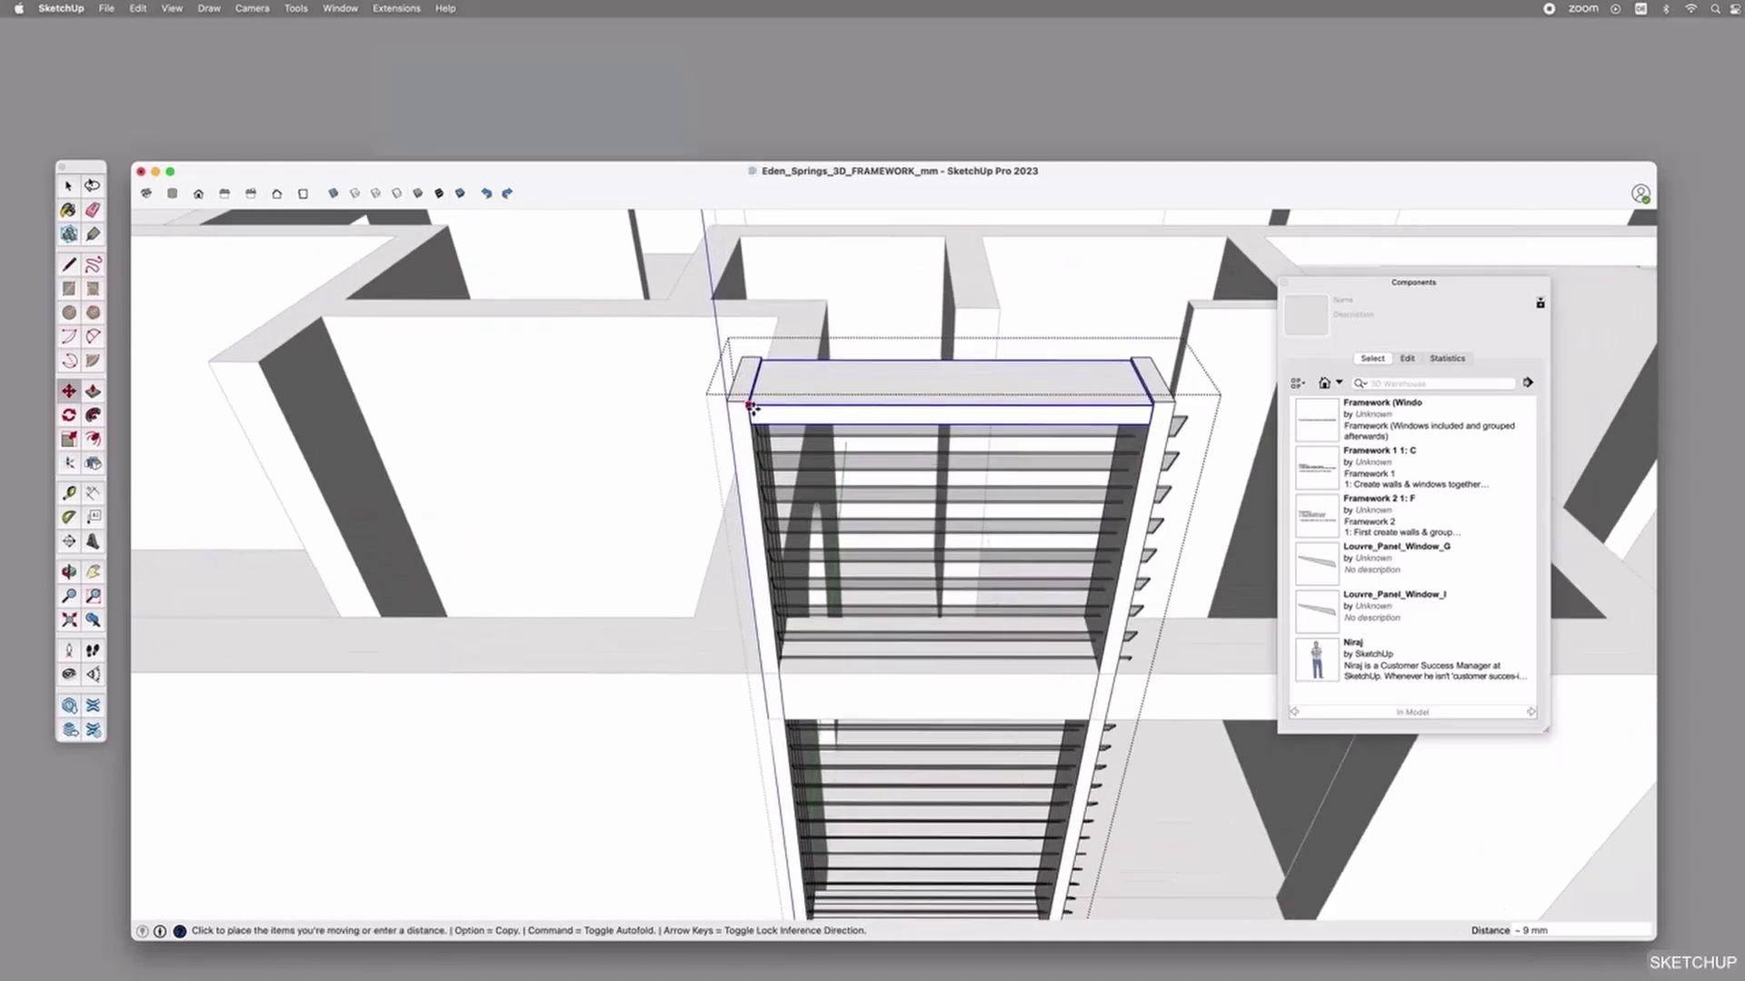
{"action": "left_click", "coordinate": [787, 718]}
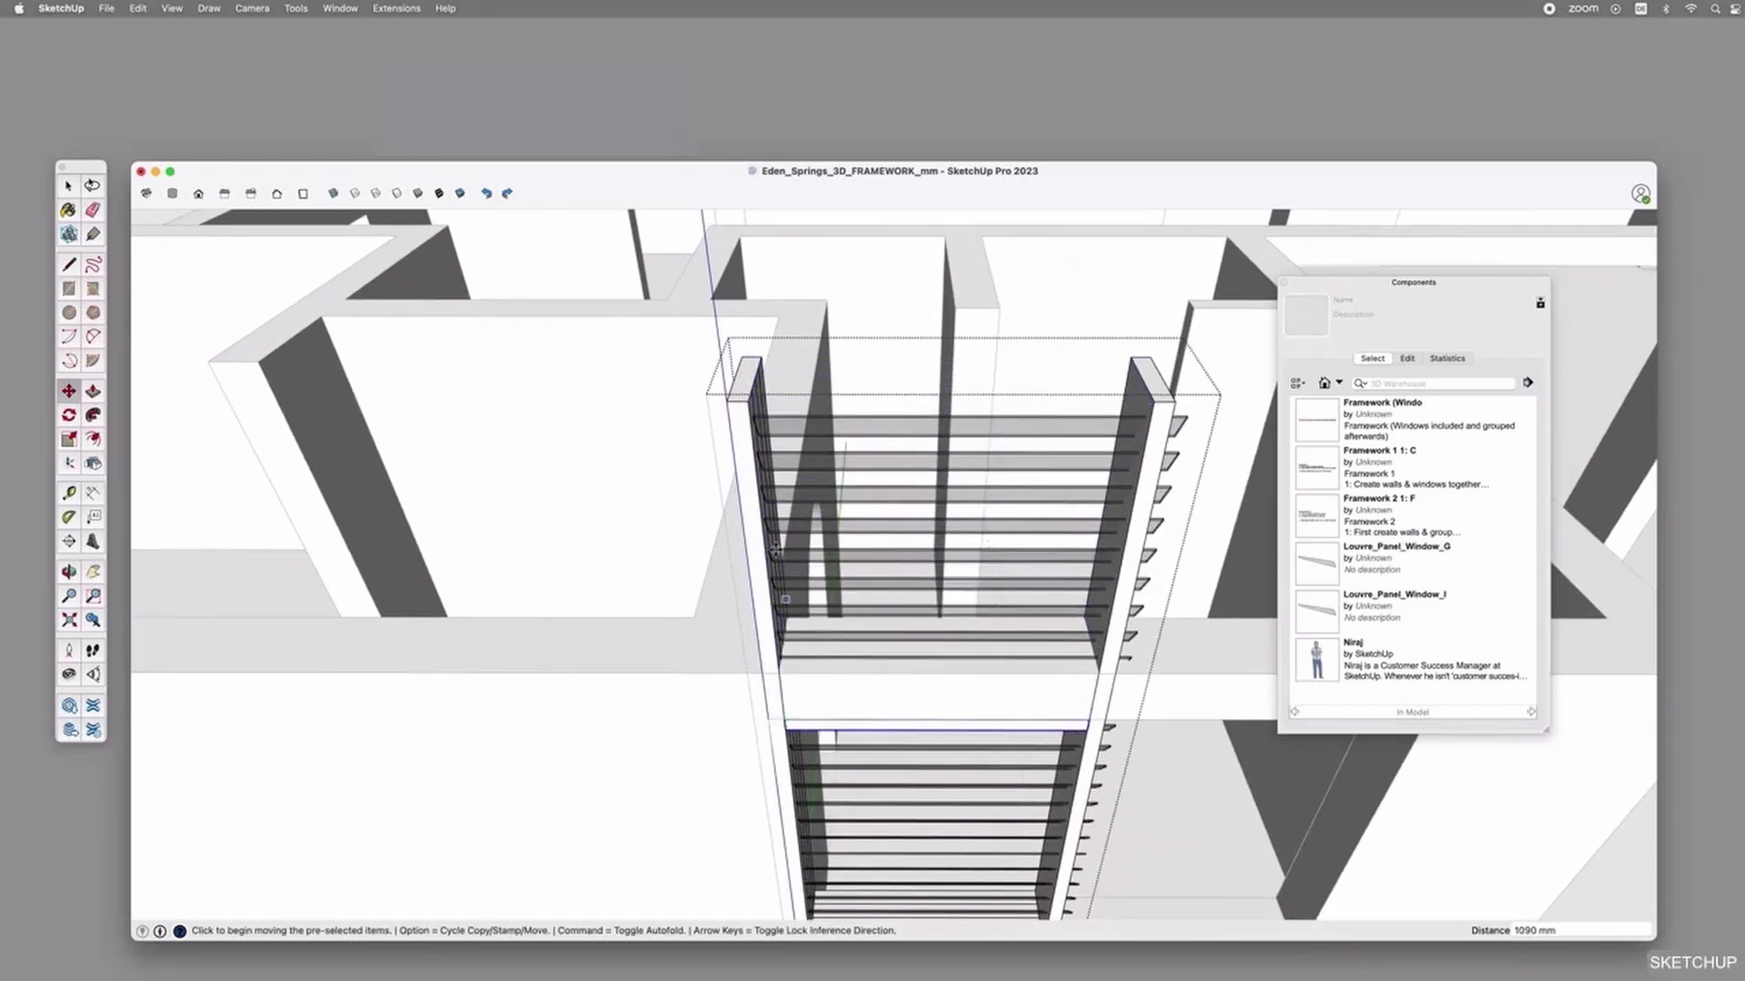
{"action": "scroll", "coordinate": [754, 372], "scroll_direction": "down", "scroll_amount": 2}
{"action": "scroll", "coordinate": [754, 373], "scroll_direction": "down", "scroll_amount": 1}
Scale both vertical frame posts along the blue axis to about 0.56, matching the opening's height.
{"action": "key", "text": "space"}
{"action": "left_click", "coordinate": [1036, 389], "text": "shift"}
{"action": "left_click", "coordinate": [68, 439]}
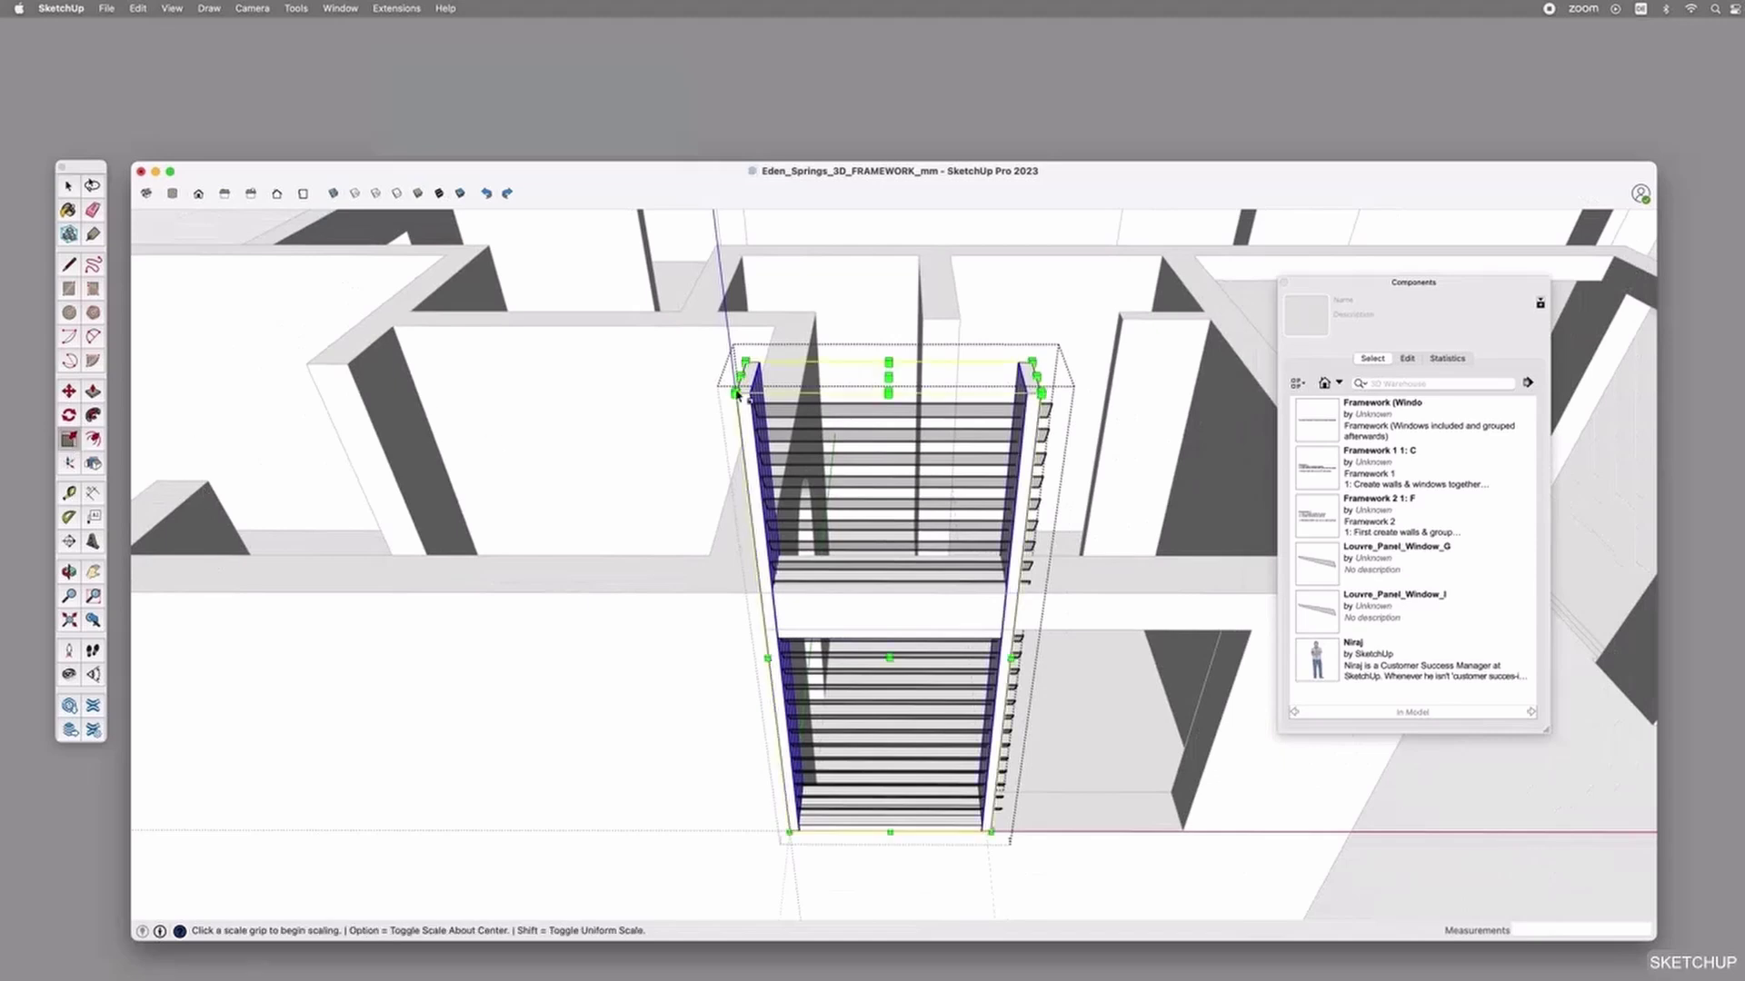
{"action": "left_click", "coordinate": [887, 386]}
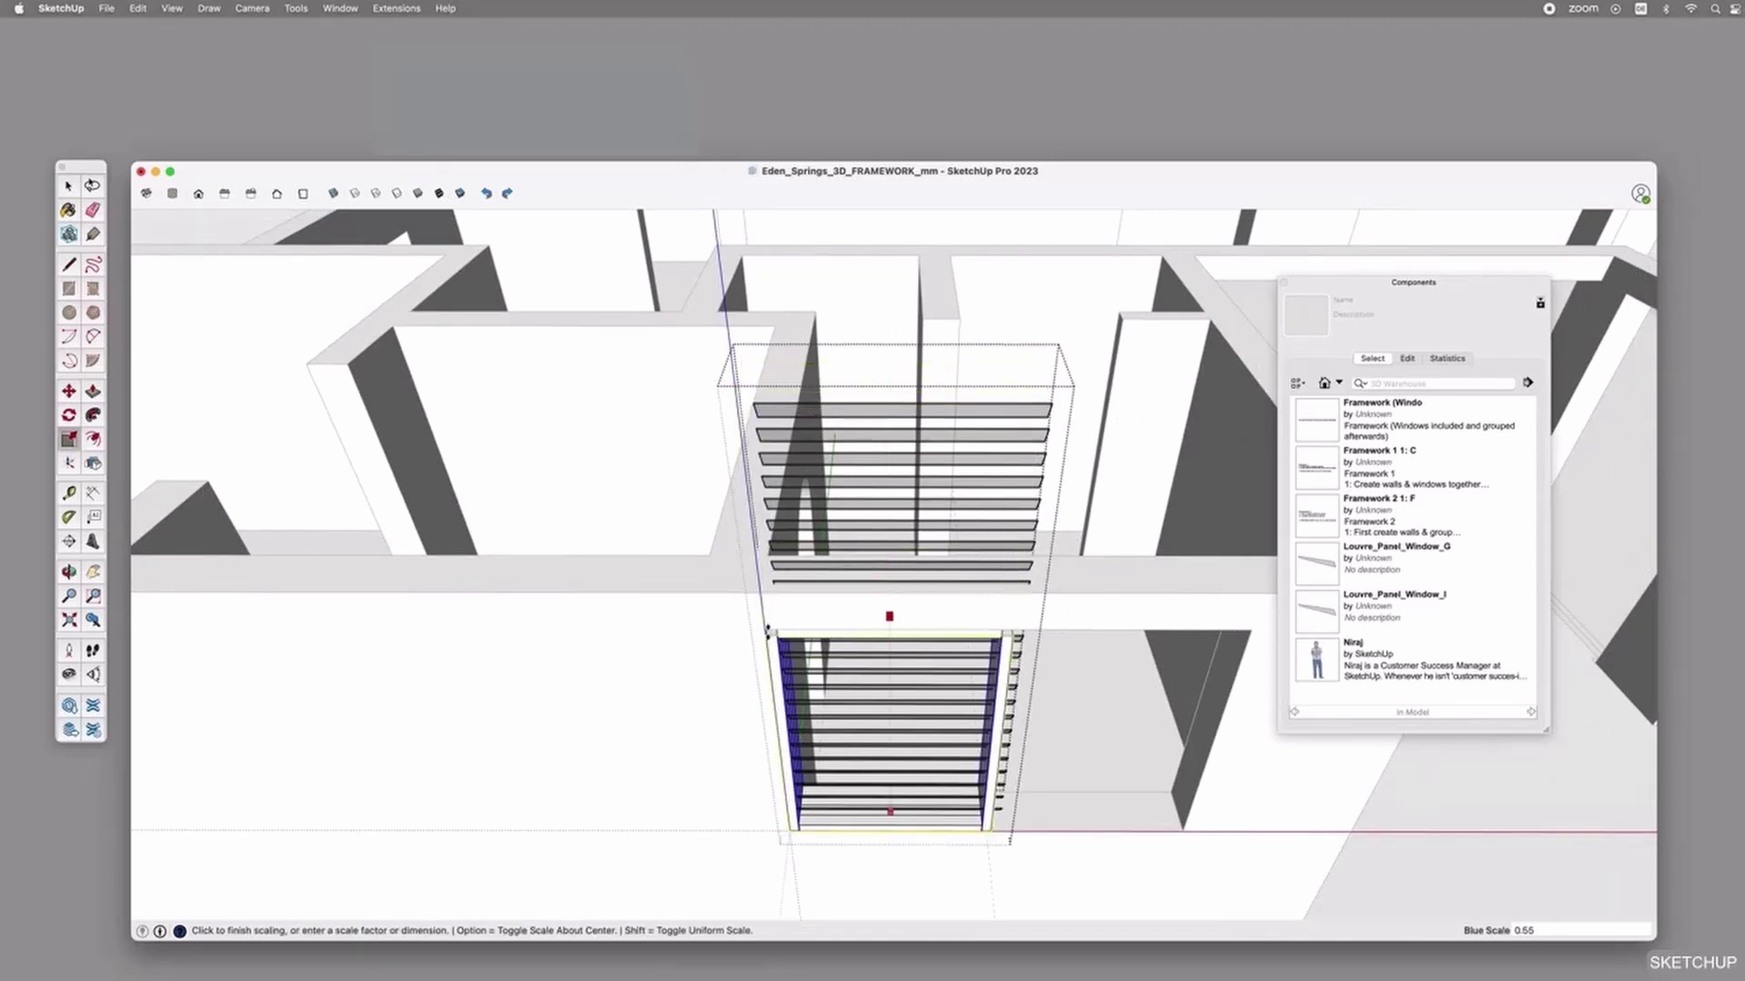
{"action": "left_click", "coordinate": [888, 611]}
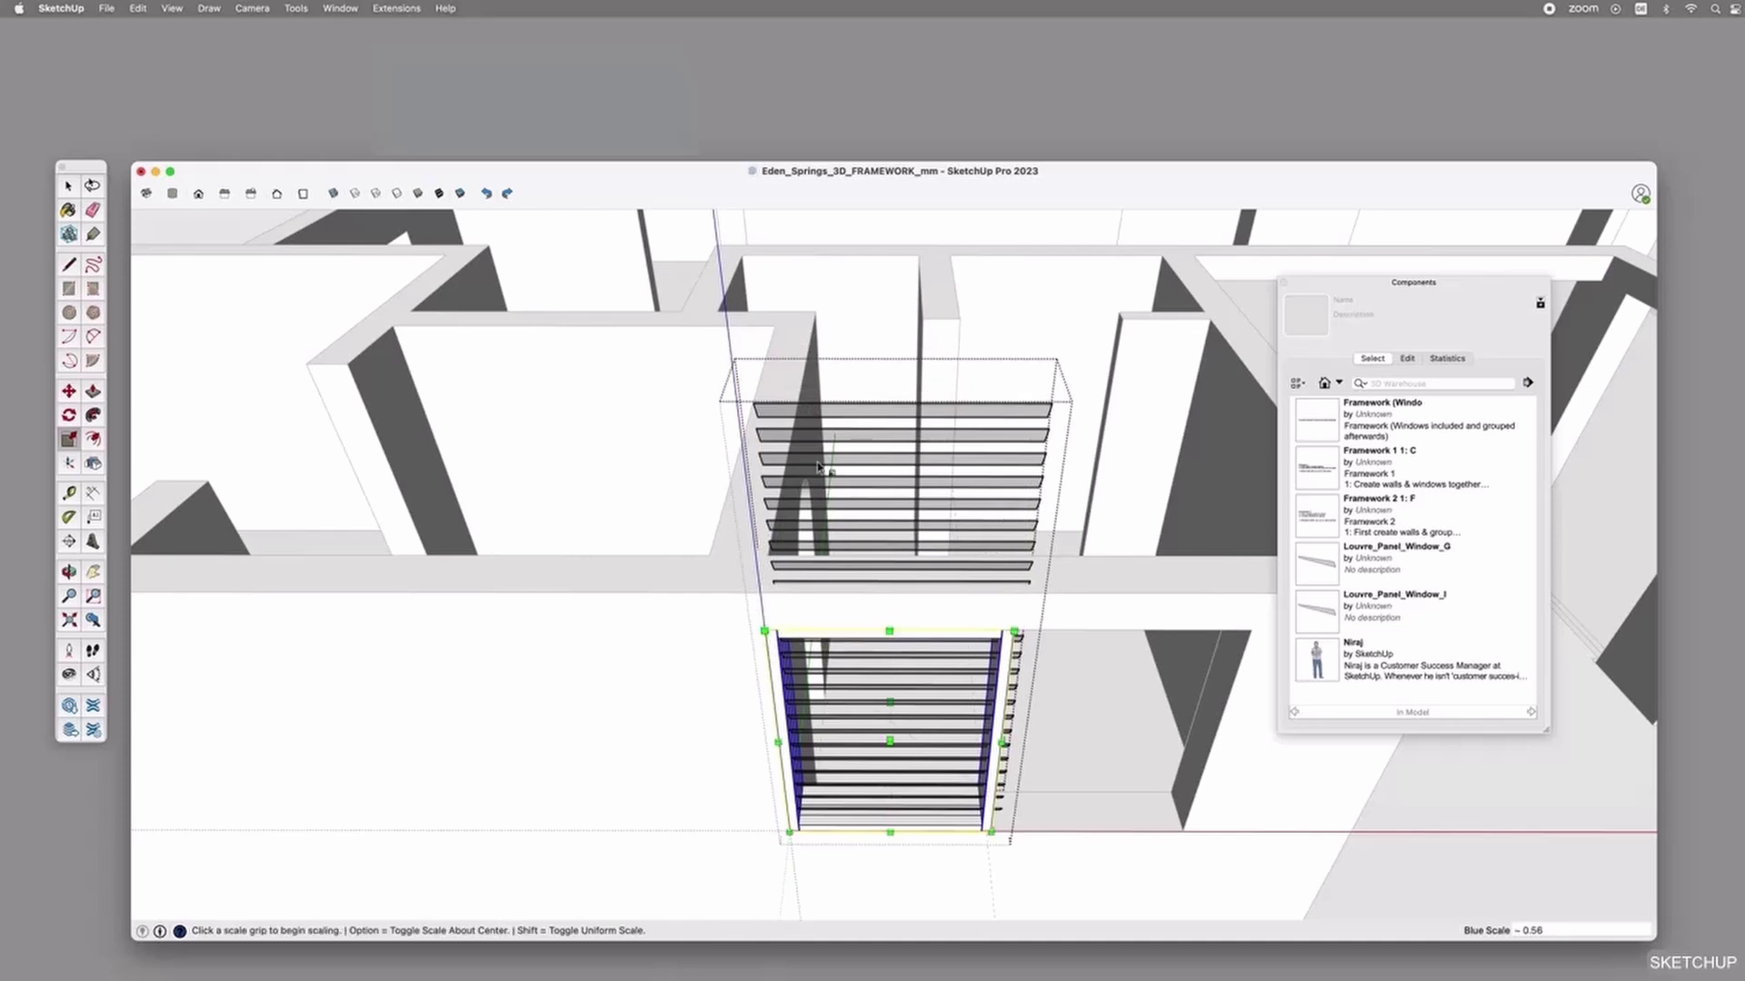
{"action": "key", "text": "space"}
Delete the excess louvre panels extending above the shortened frame.
{"action": "middle_click_drag", "start_coordinate": [957, 627], "coordinate": [935, 498]}
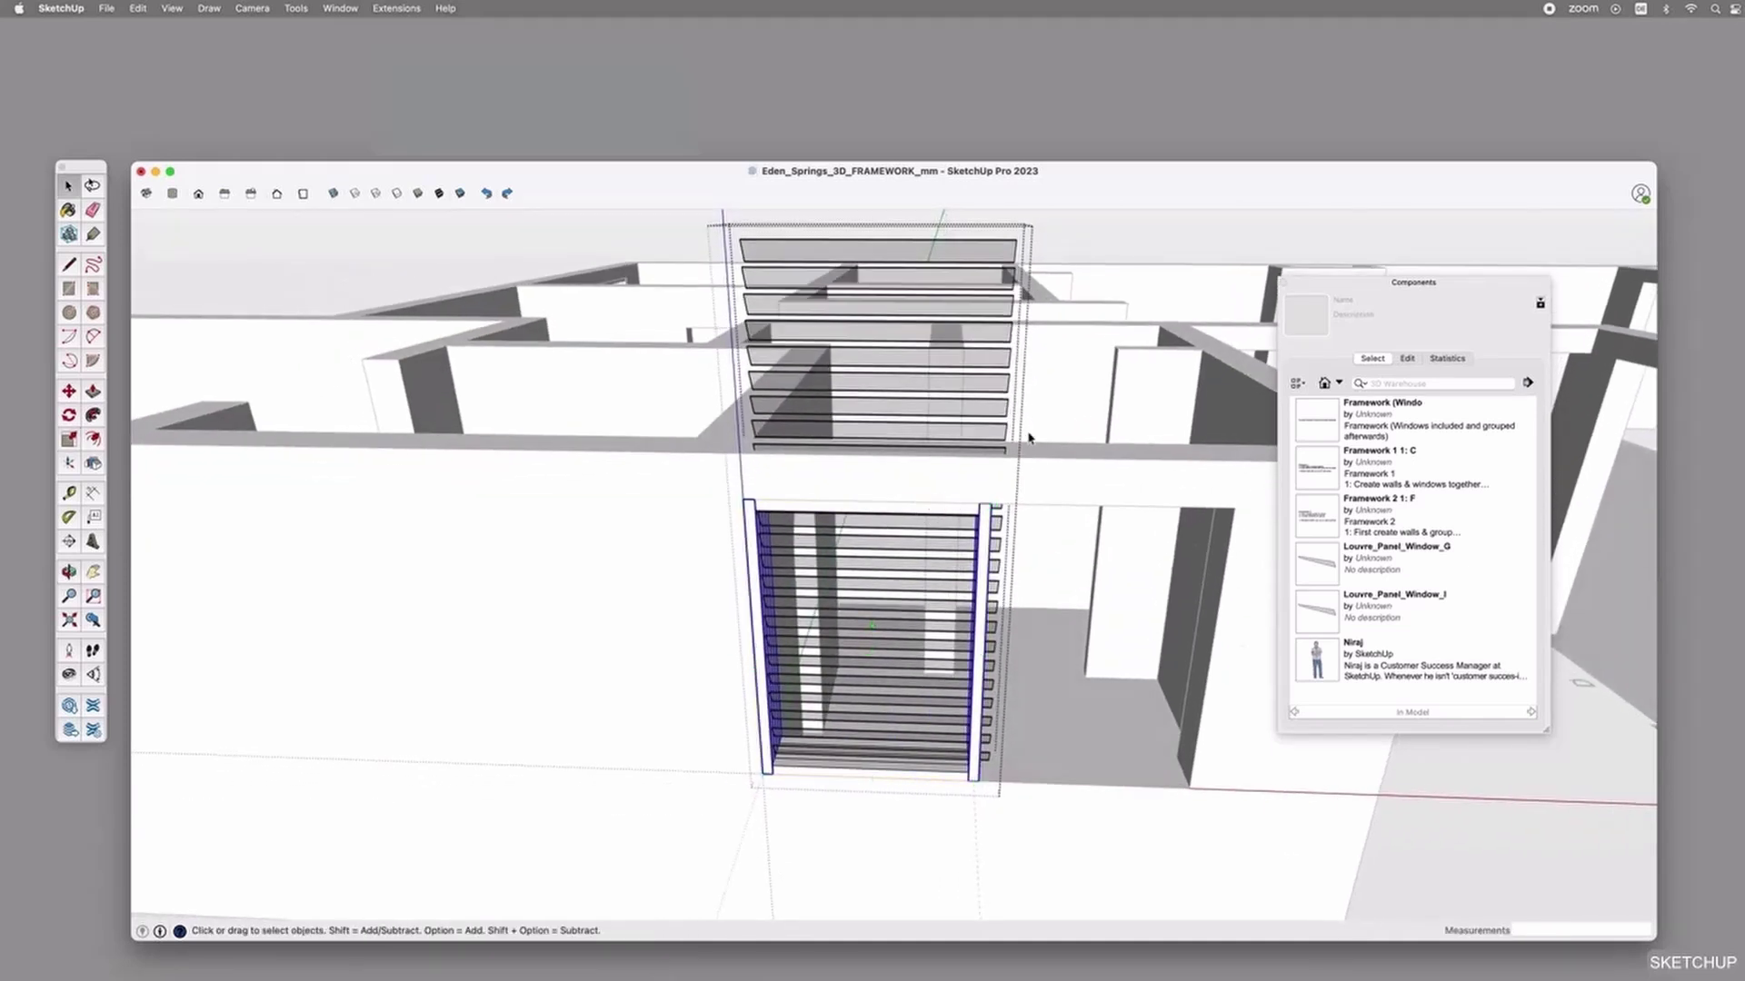
{"action": "key", "text": "super+z"}
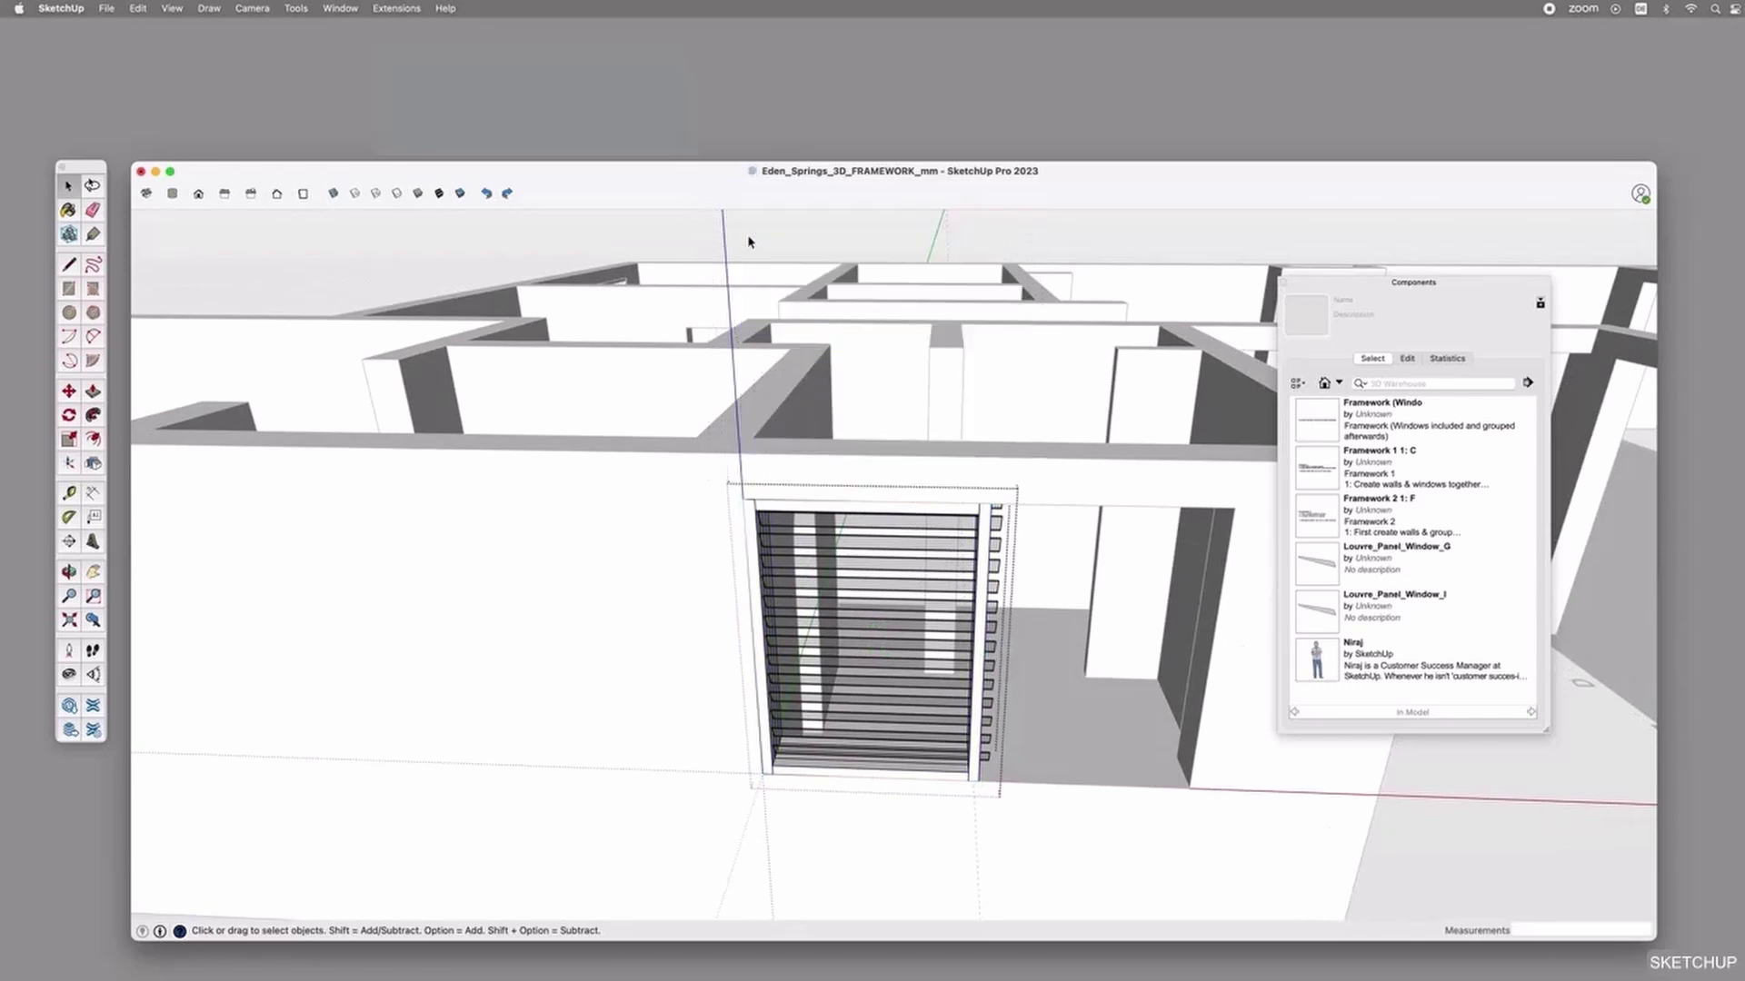
{"action": "key", "text": "super+z"}
Make the top louvre panel unique and rename its new component Louvre_Panel_Window_F.
{"action": "left_click", "coordinate": [919, 524]}
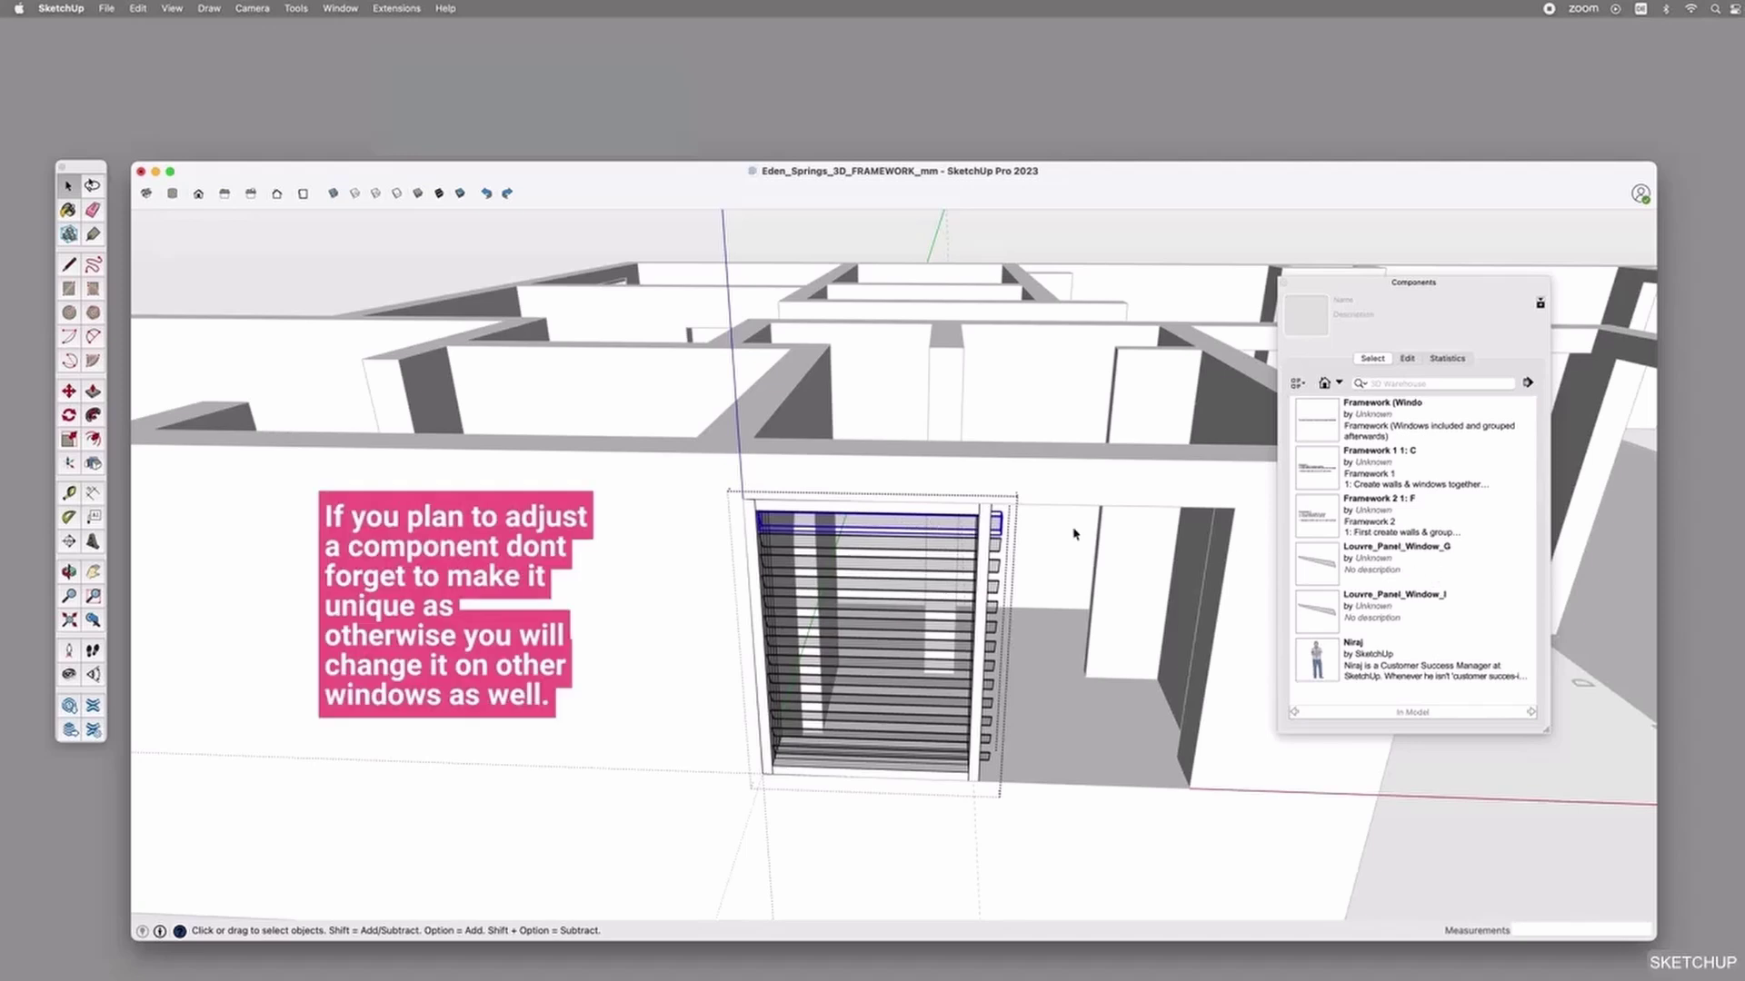
{"action": "right_click", "coordinate": [960, 526]}
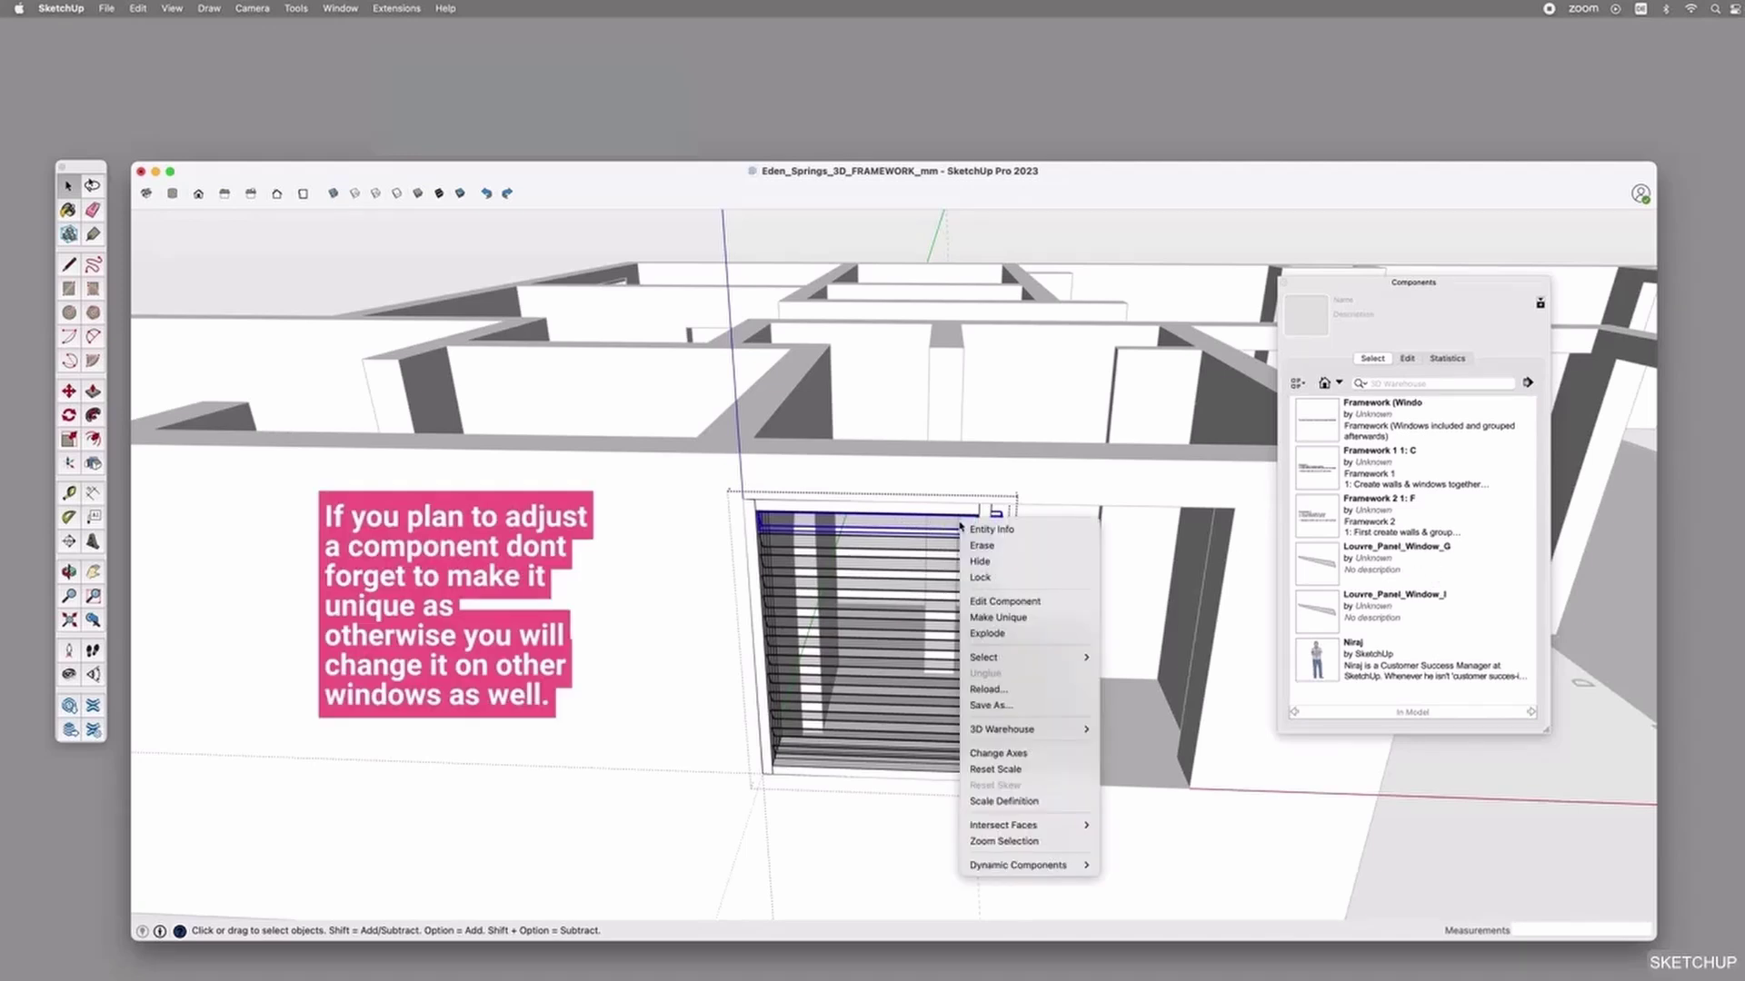
{"action": "left_click", "coordinate": [1045, 620]}
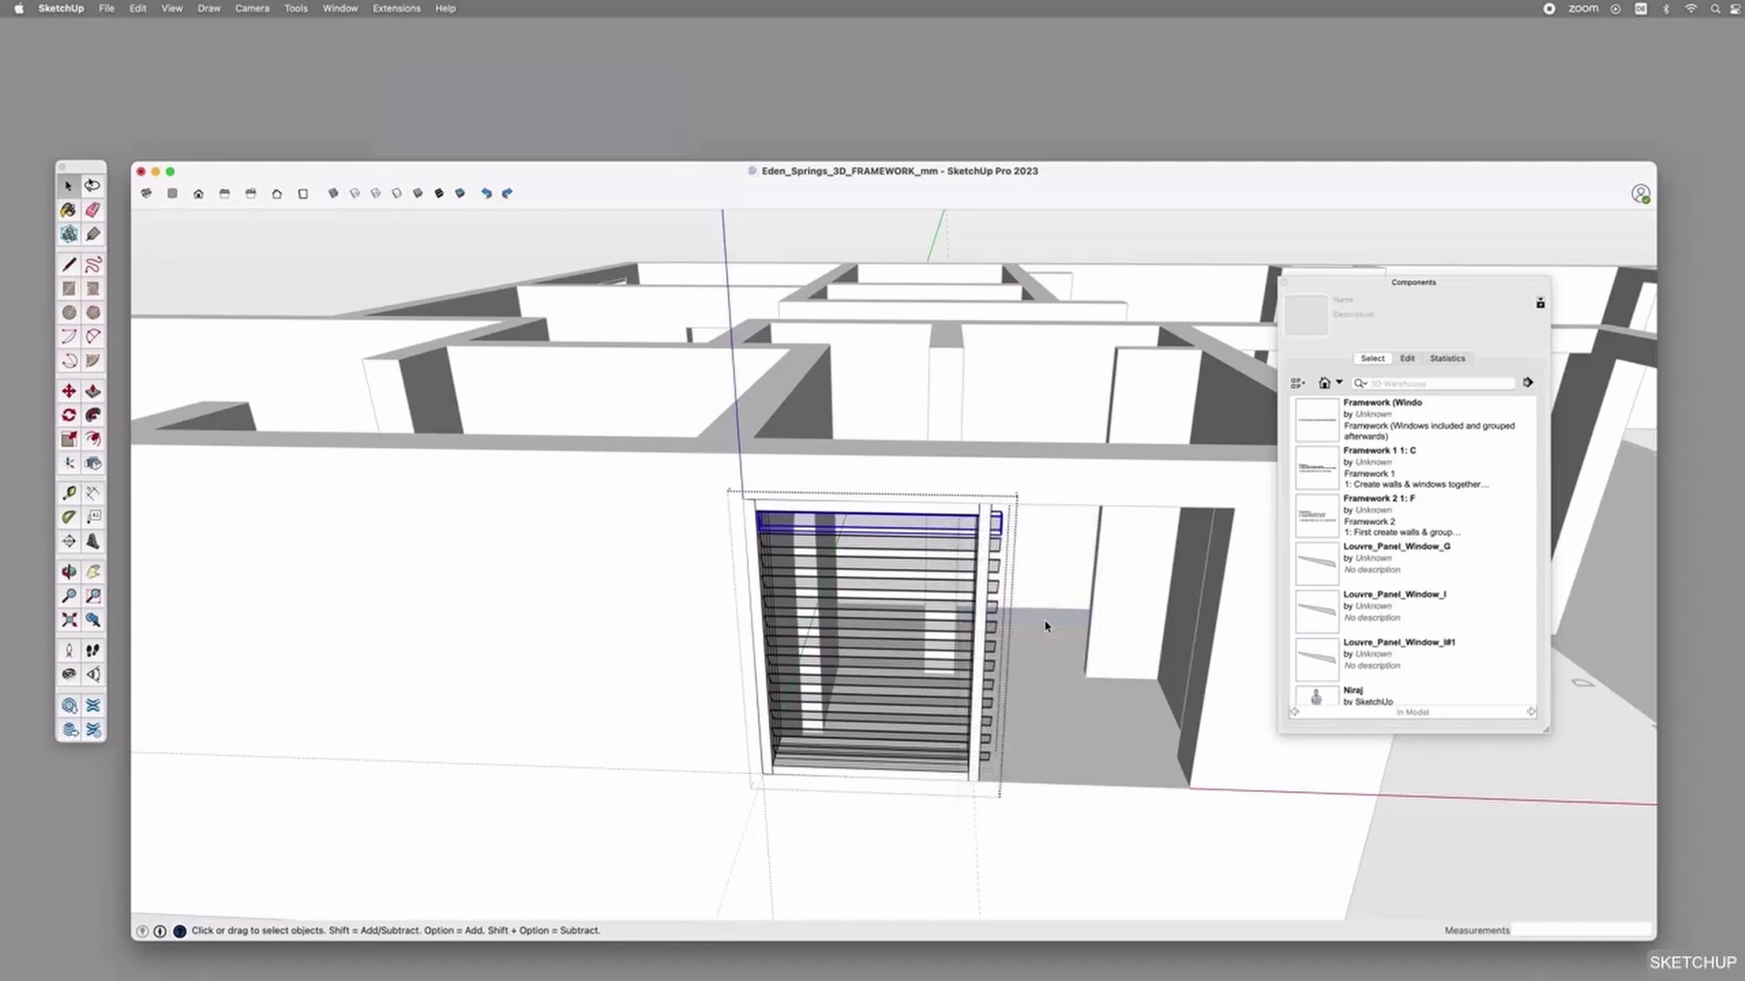
{"action": "right_click", "coordinate": [1414, 646]}
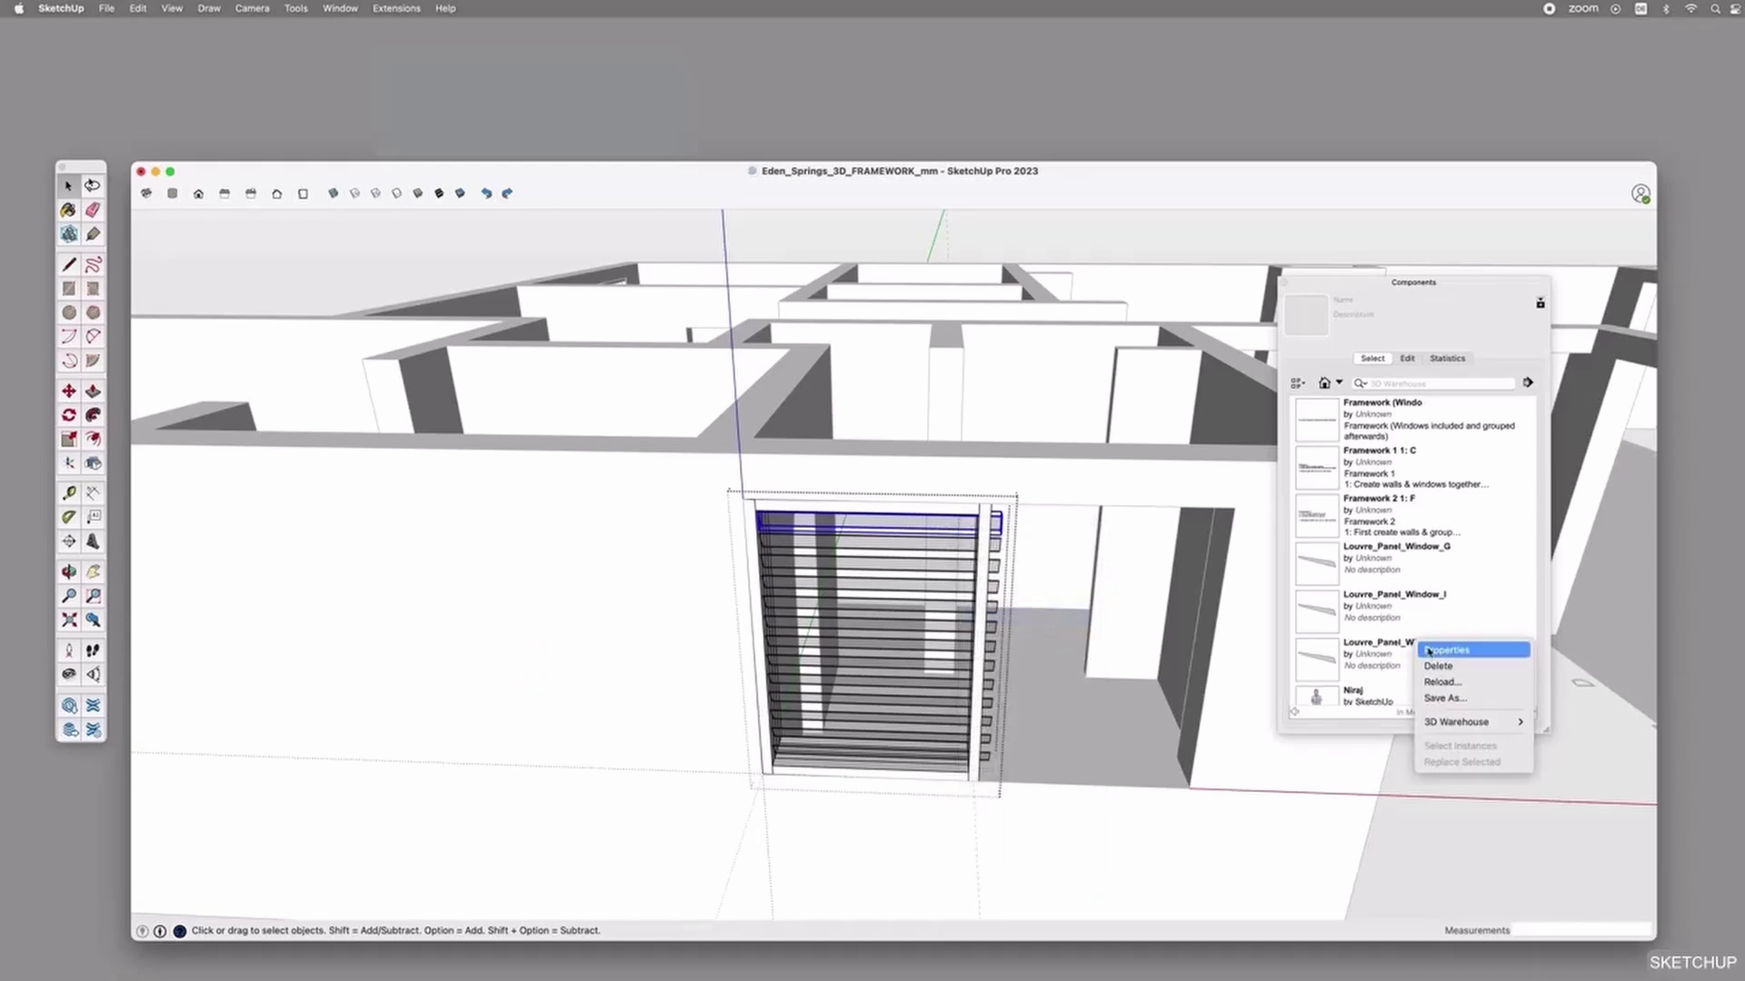
{"action": "left_click", "coordinate": [1424, 652]}
{"action": "left_click", "coordinate": [1421, 303]}
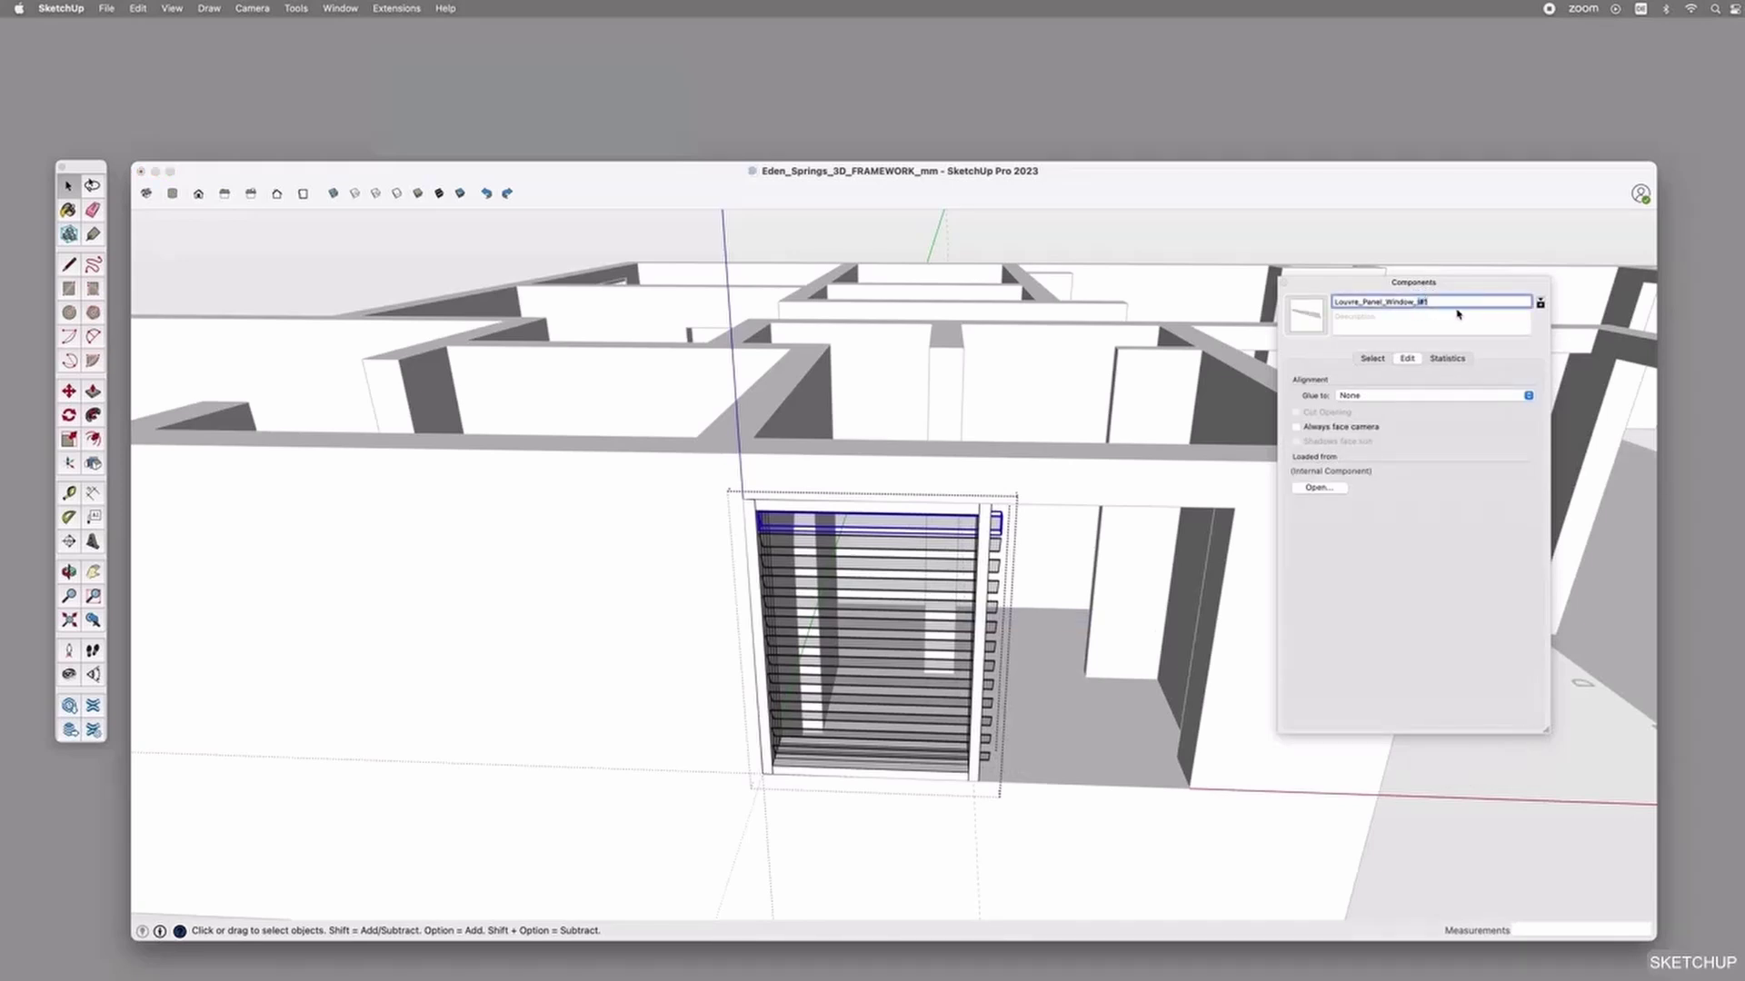
{"action": "key", "text": "Return"}
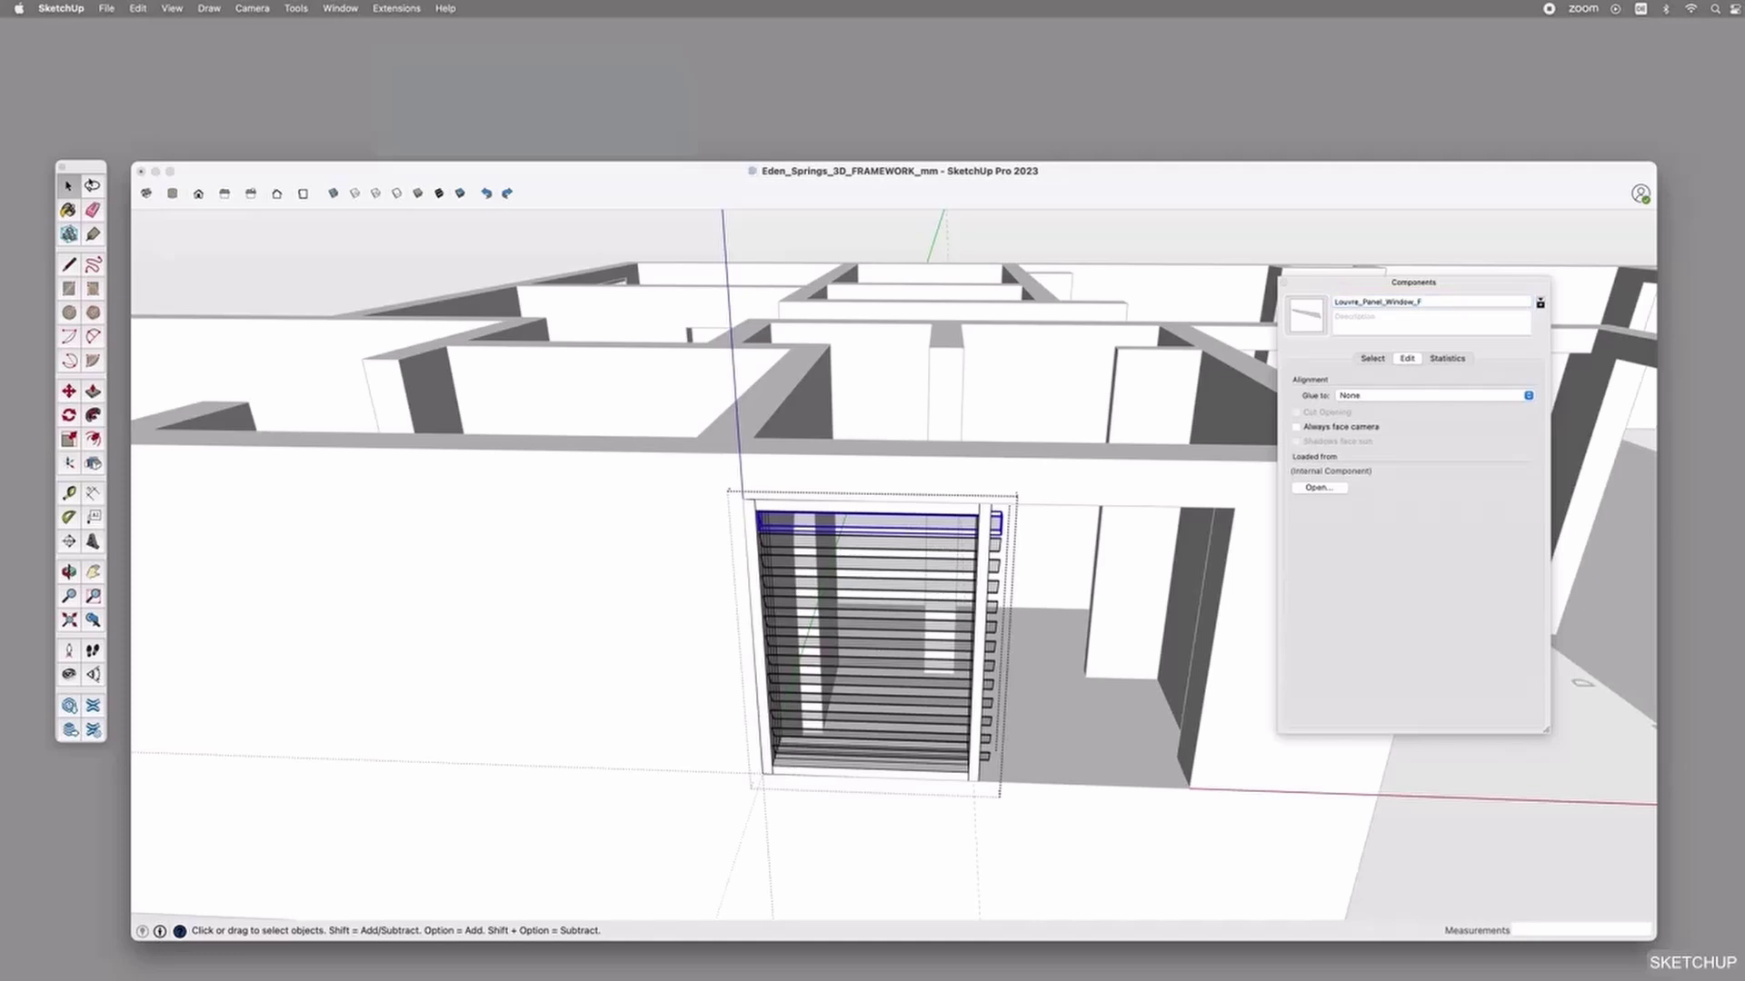
{"action": "left_click", "coordinate": [1374, 359]}
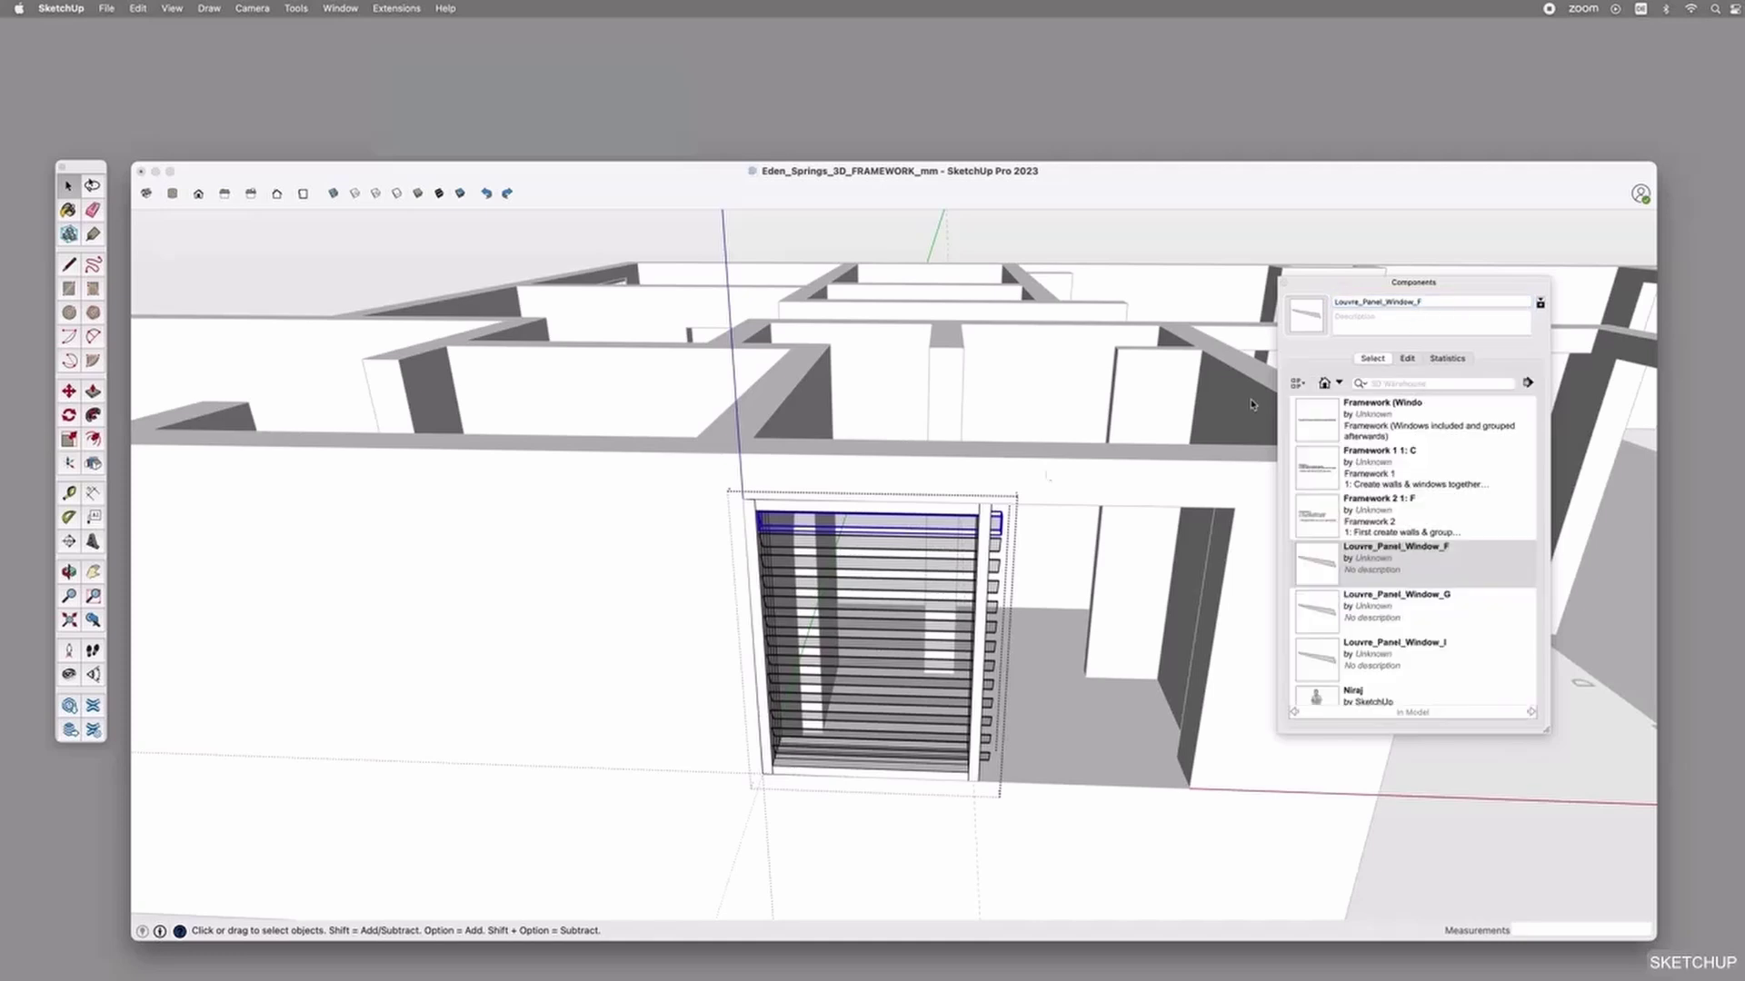
Open Entity Info and check the component definitions of the second and top louvre panels.
{"action": "left_click", "coordinate": [944, 546]}
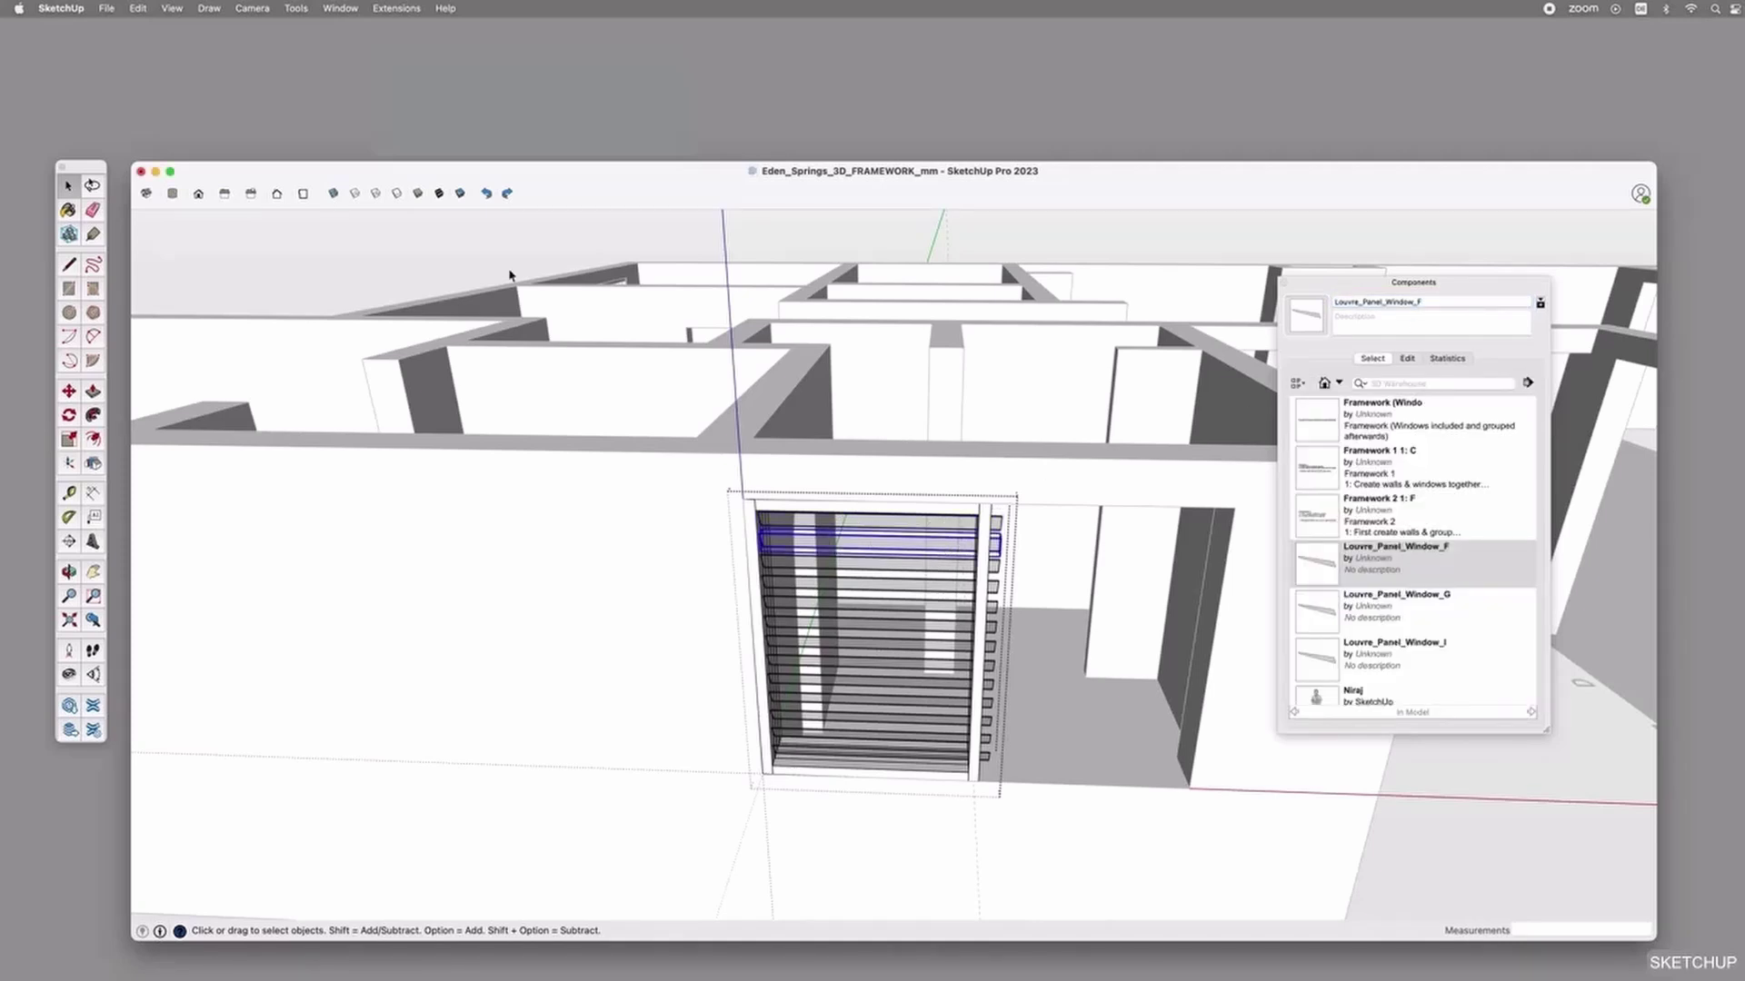
{"action": "left_click", "coordinate": [341, 8]}
{"action": "left_click", "coordinate": [364, 245]}
{"action": "left_click_drag", "start_coordinate": [1202, 389], "coordinate": [627, 442]}
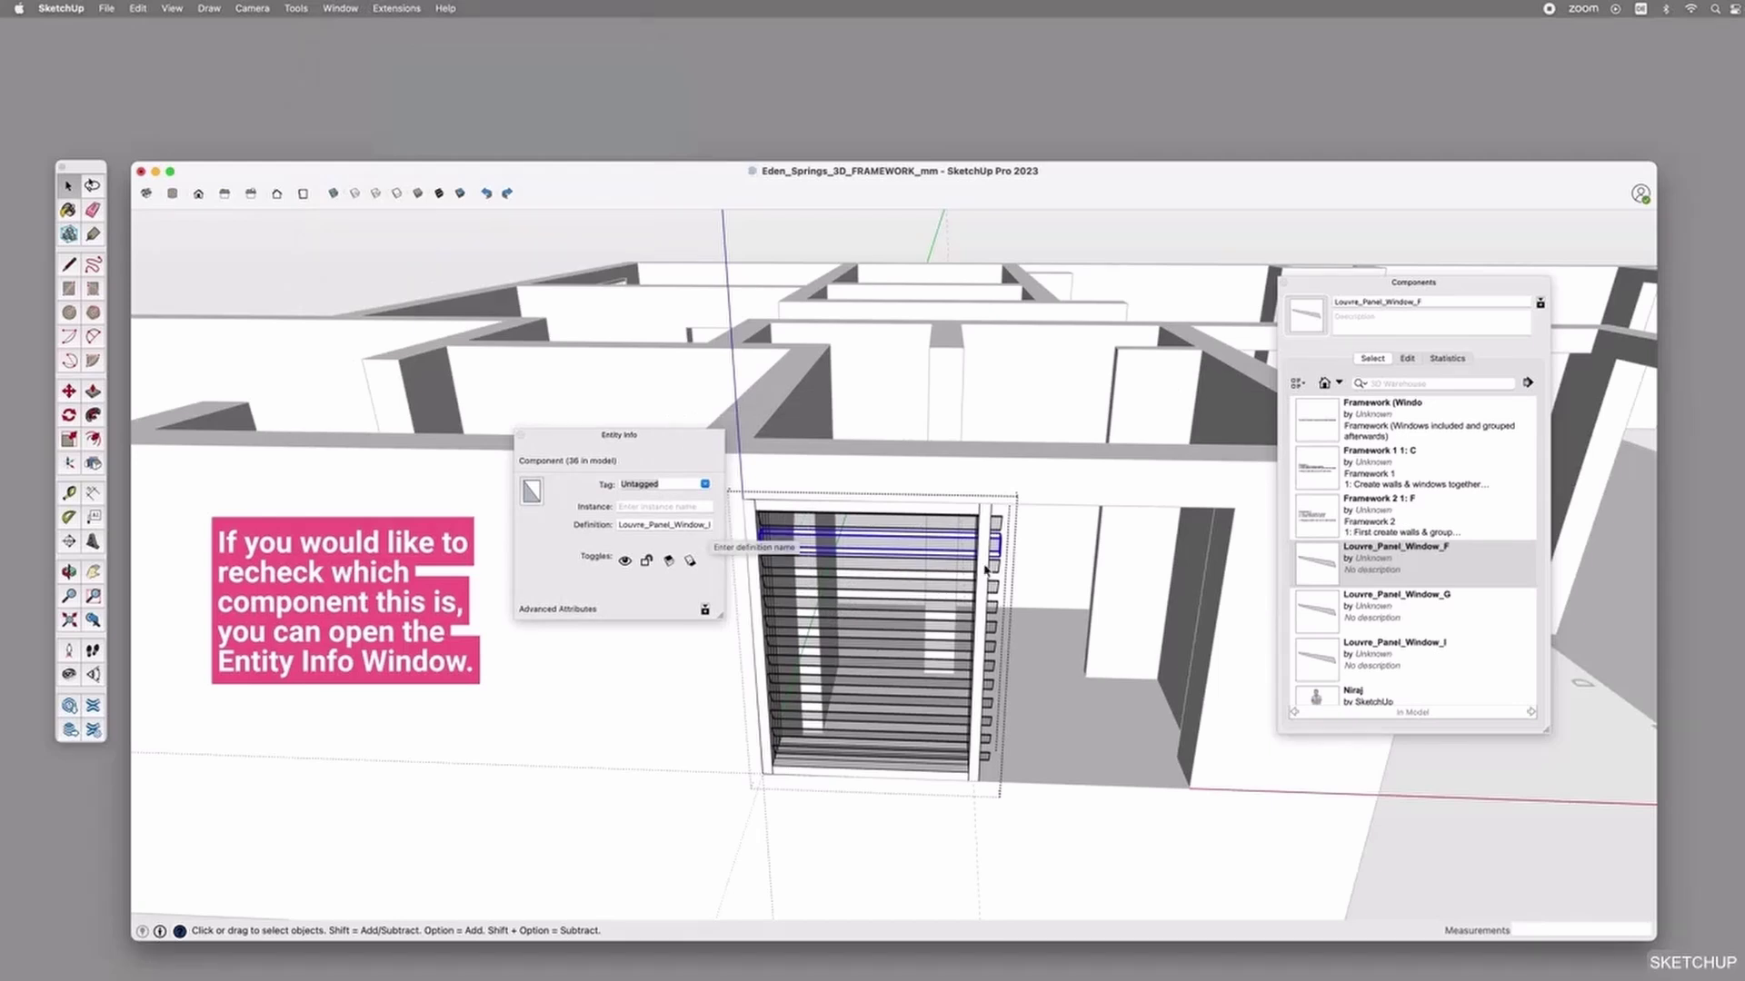
{"action": "left_click", "coordinate": [751, 524]}
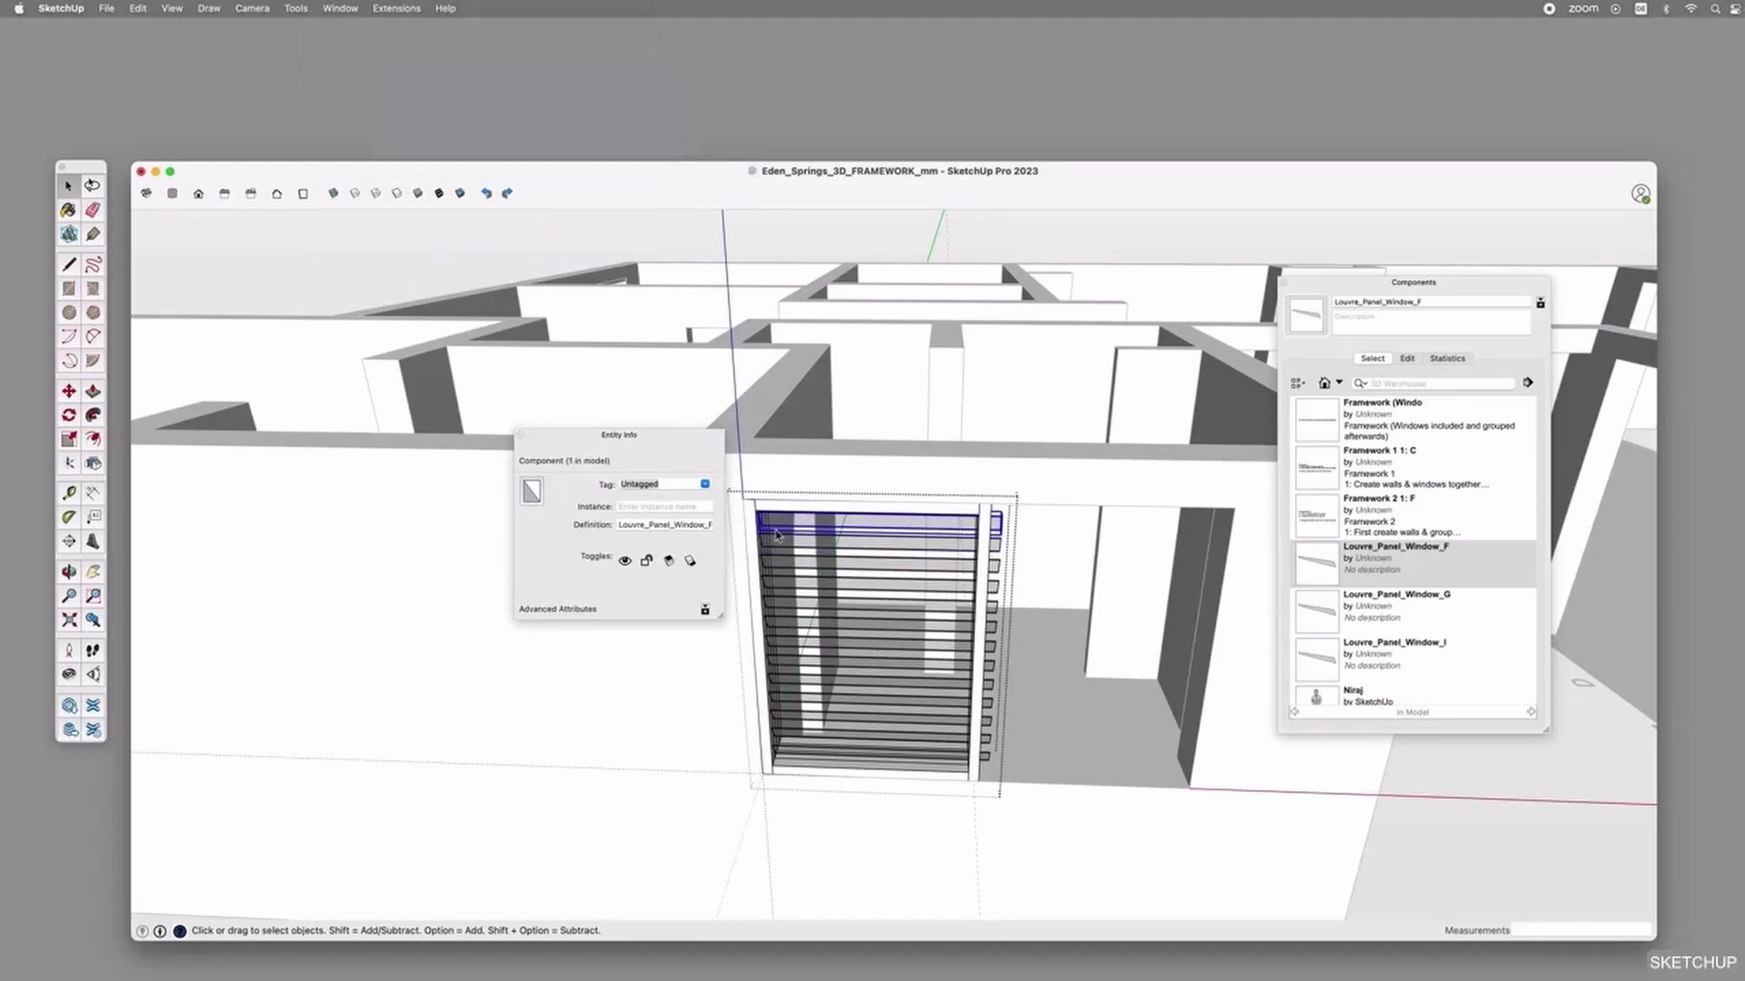
Delete all louvre panels below the unique top panel, keeping the frame.
{"action": "left_click", "coordinate": [928, 545]}
{"action": "key", "text": "Delete"}
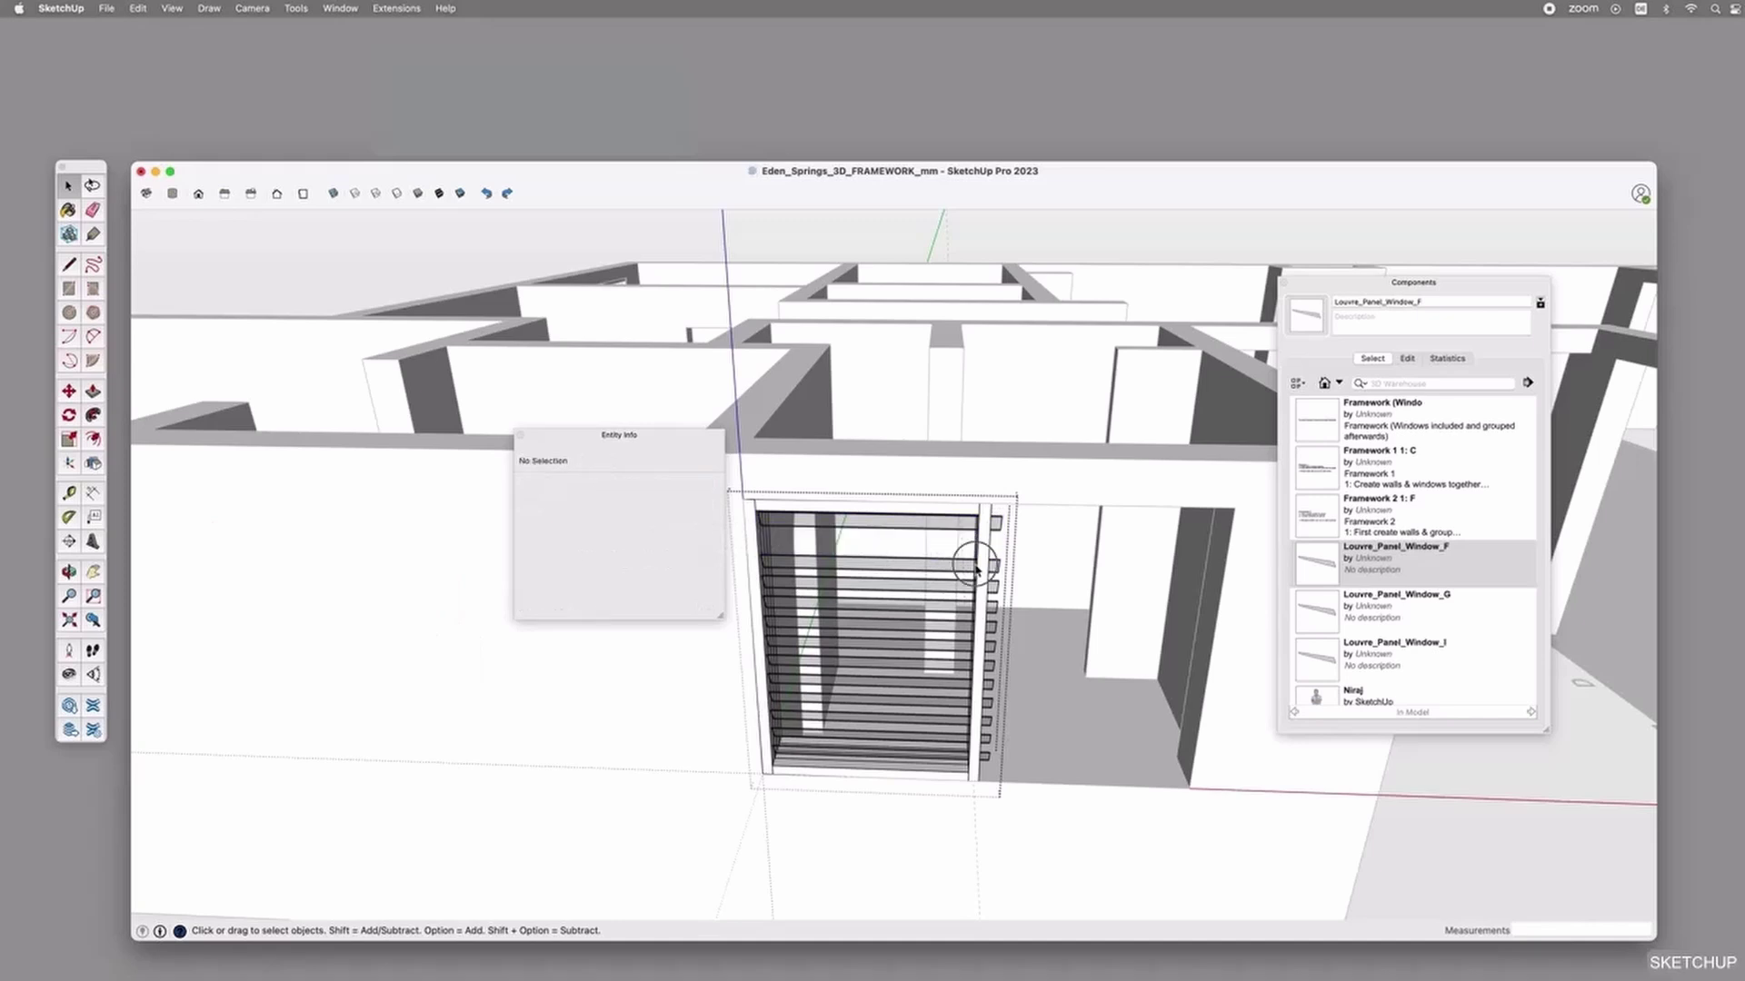
{"action": "left_click", "coordinate": [952, 574]}
{"action": "key", "text": "Delete"}
{"action": "left_click", "coordinate": [952, 590]}
{"action": "key", "text": "Delete"}
{"action": "left_click", "coordinate": [952, 611]}
{"action": "key", "text": "Delete"}
{"action": "left_click", "coordinate": [953, 626]}
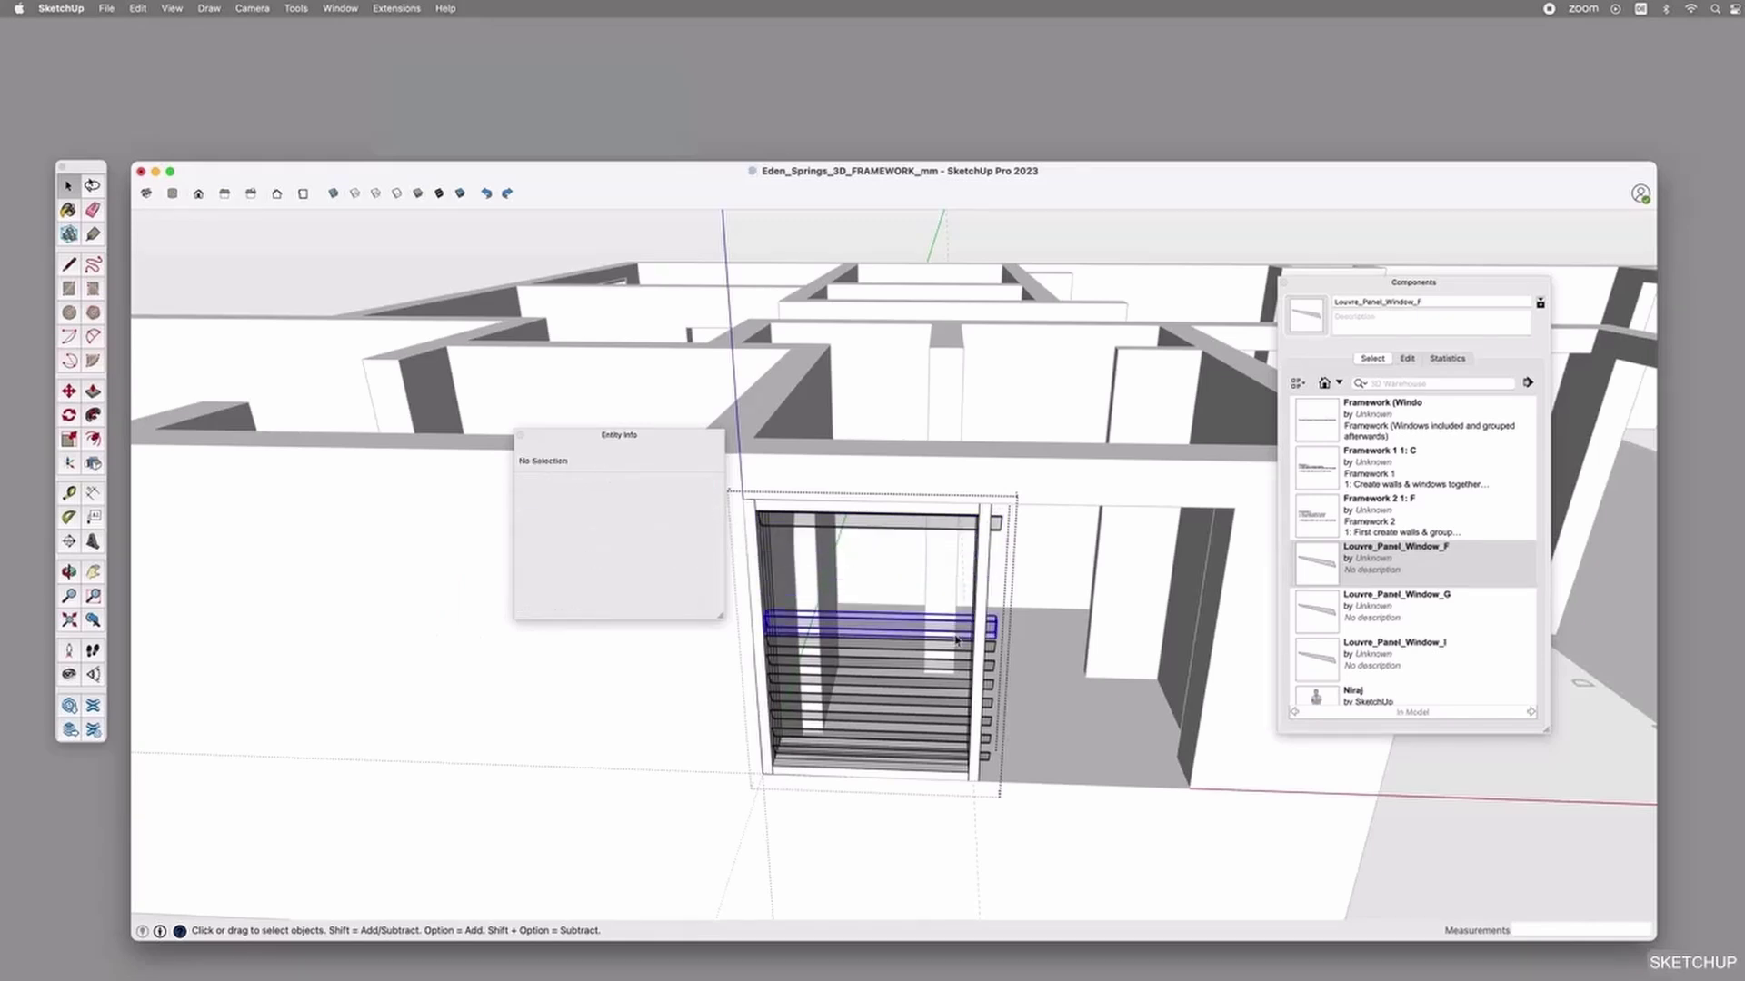
{"action": "key", "text": "Delete"}
{"action": "left_click", "coordinate": [950, 644]}
{"action": "key", "text": "Delete"}
{"action": "left_click", "coordinate": [958, 664]}
{"action": "key", "text": "Delete"}
{"action": "left_click", "coordinate": [955, 682]}
{"action": "key", "text": "Delete"}
{"action": "left_click", "coordinate": [949, 704]}
{"action": "key", "text": "Delete"}
{"action": "left_click", "coordinate": [944, 722]}
{"action": "key", "text": "Delete"}
{"action": "left_click", "coordinate": [938, 743]}
{"action": "key", "text": "Delete"}
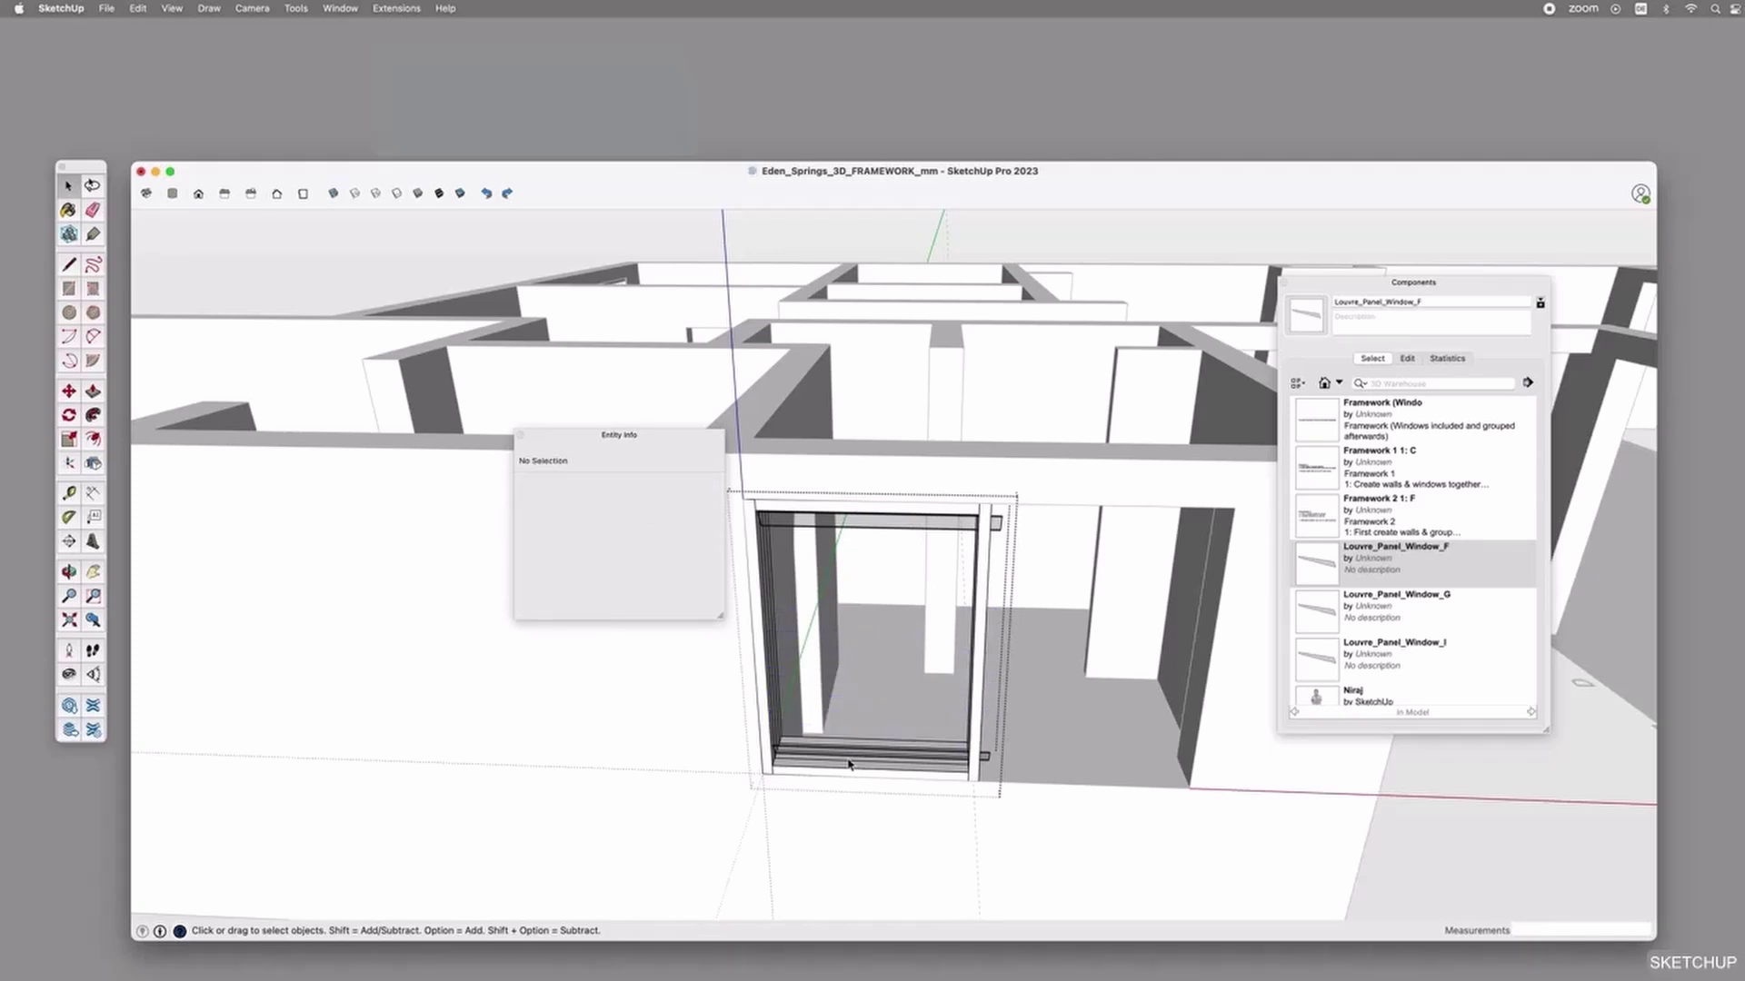
{"action": "left_click", "coordinate": [939, 756]}
{"action": "key", "text": "Delete"}
Copy the top Louvre_Panel_Window_F panel 100 mm straight down inside the frame.
{"action": "left_click", "coordinate": [783, 527]}
{"action": "key", "text": "m"}
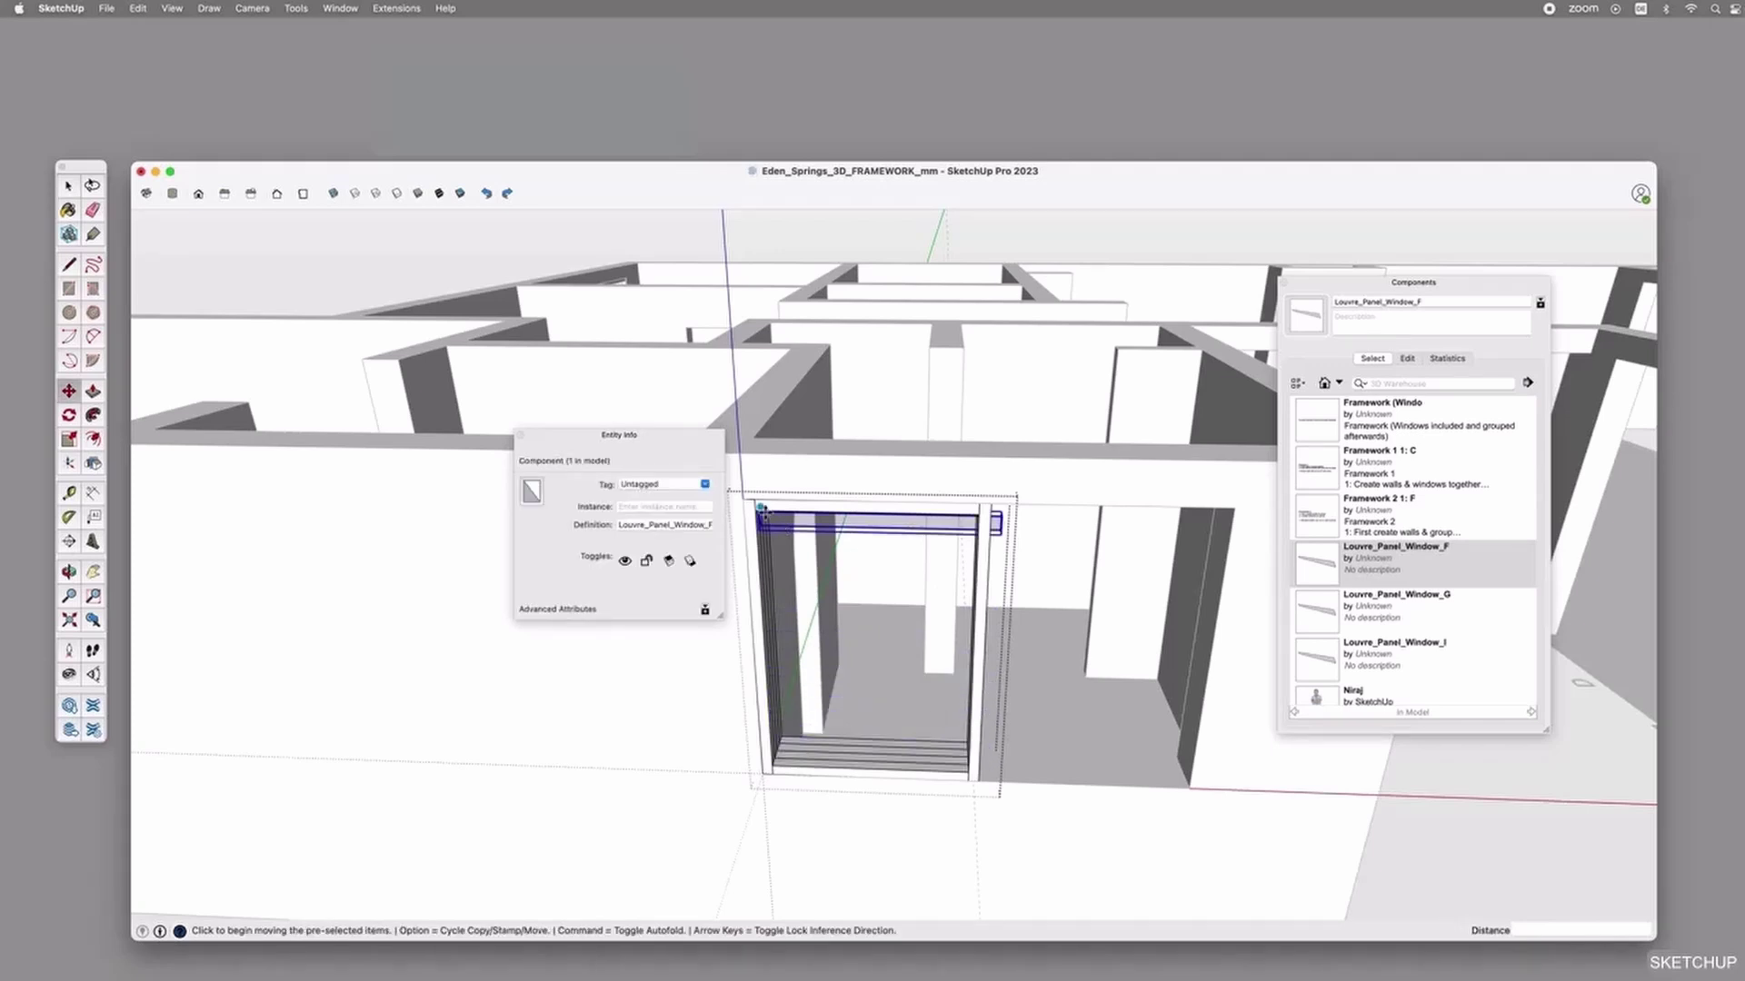
{"action": "key", "text": "alt"}
{"action": "left_click", "coordinate": [757, 509]}
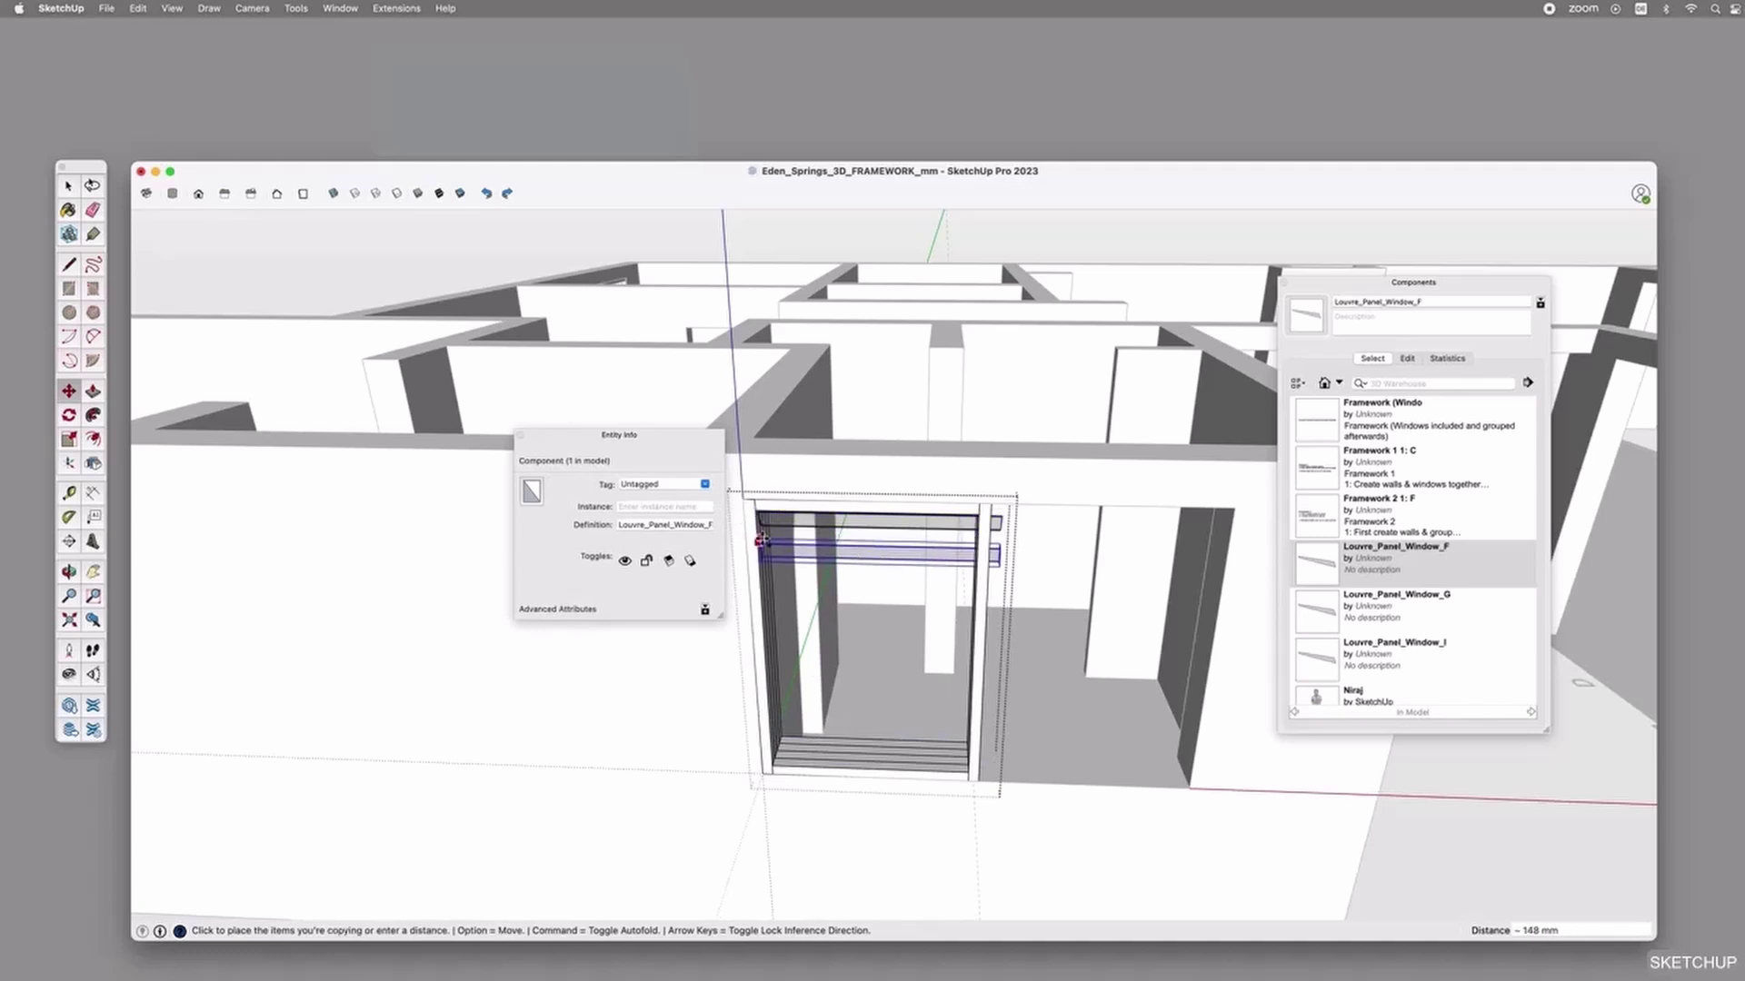
{"action": "type", "text": "100"}
{"action": "key", "text": "Return"}
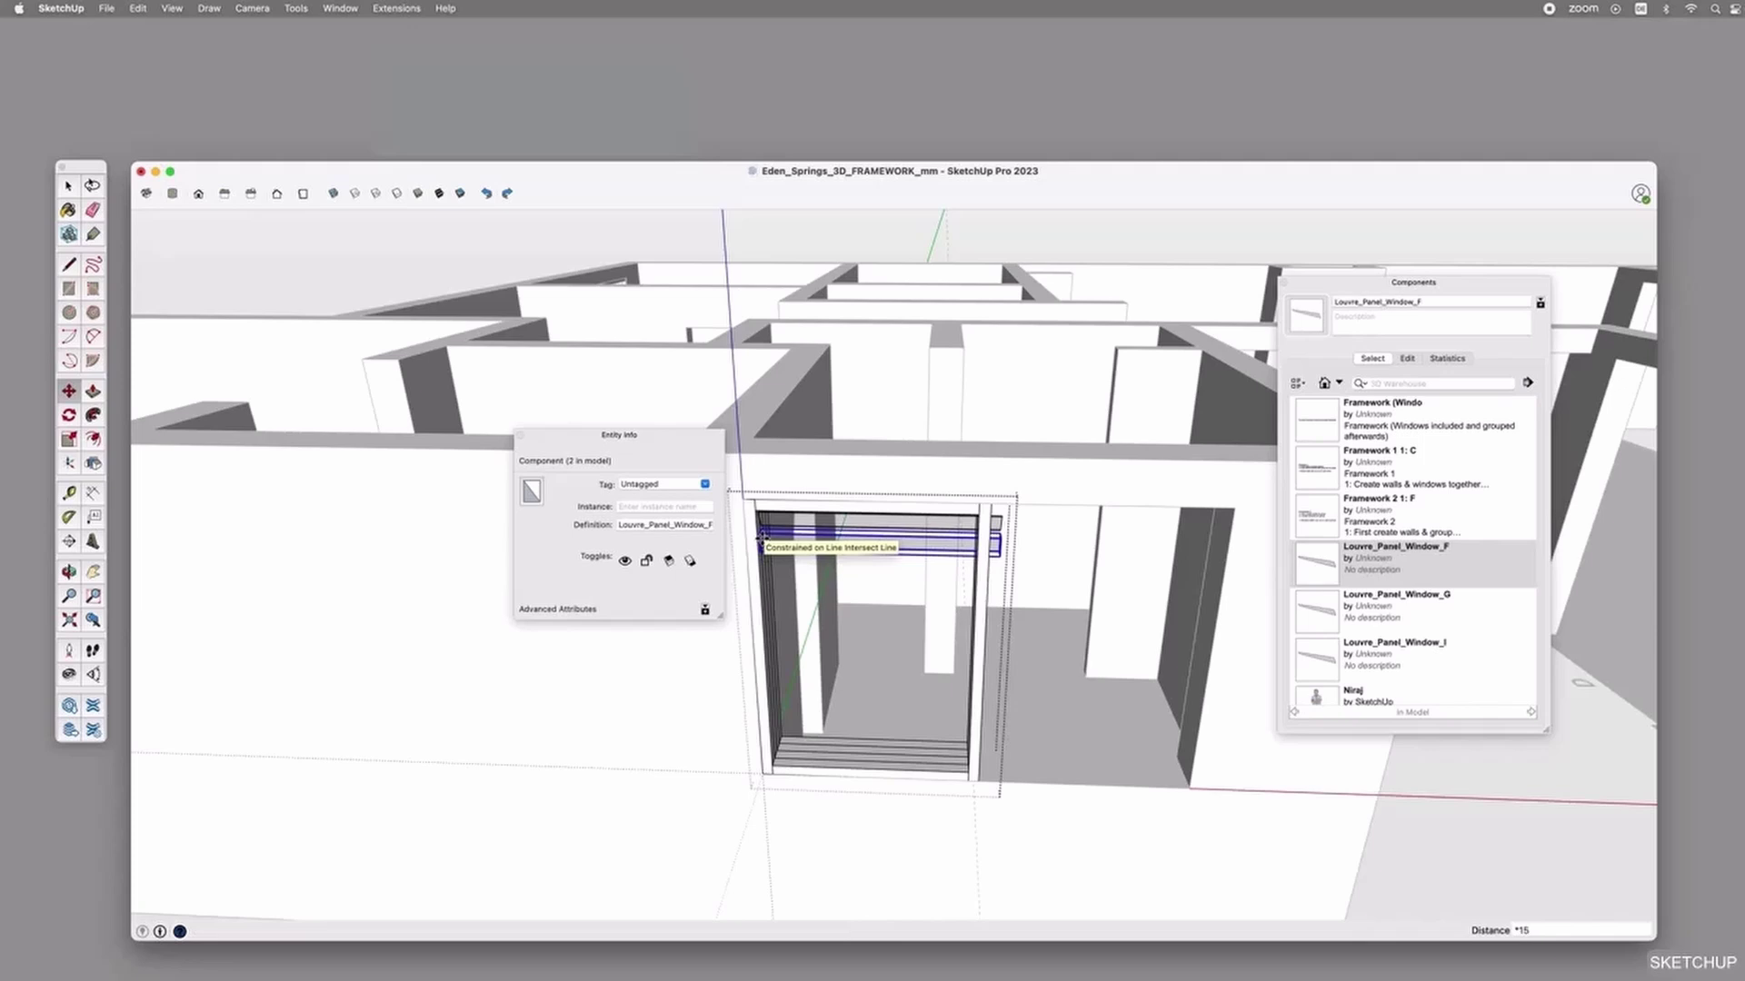
Repeat the louvre panel copy 15 times down the frame and delete the surplus panels below it using X-ray view.
{"action": "key", "text": "Return"}
{"action": "key", "text": "space"}
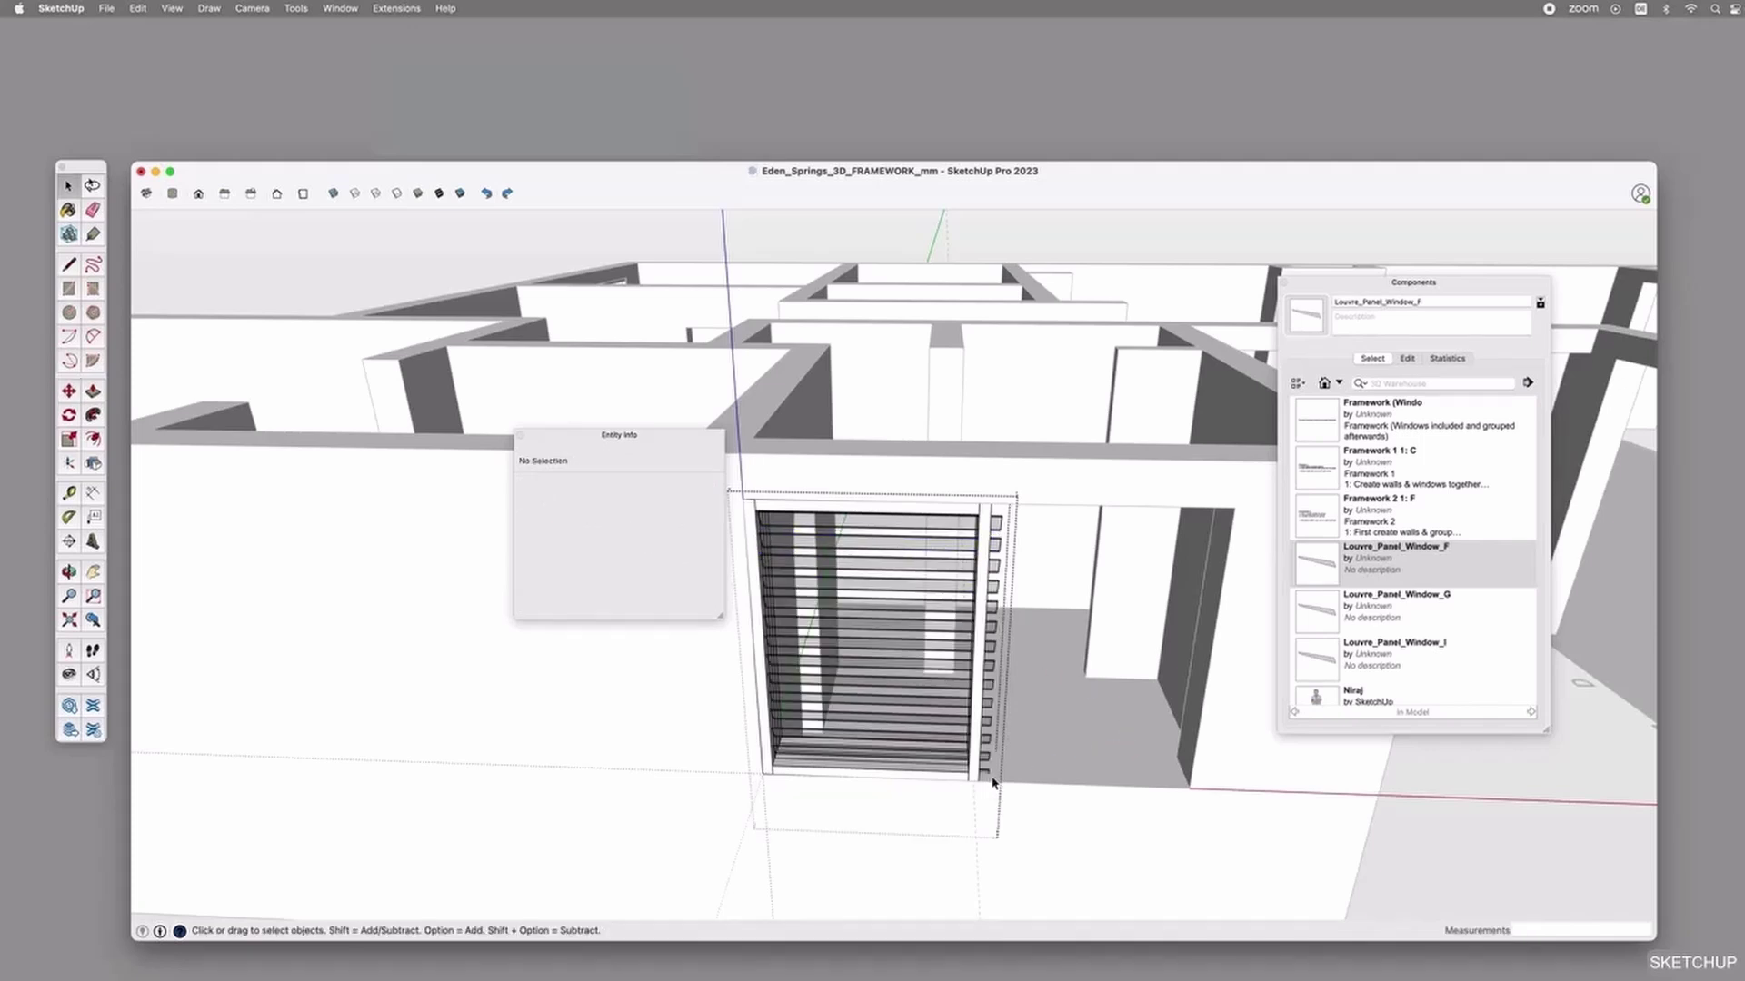
{"action": "left_click", "coordinate": [332, 194]}
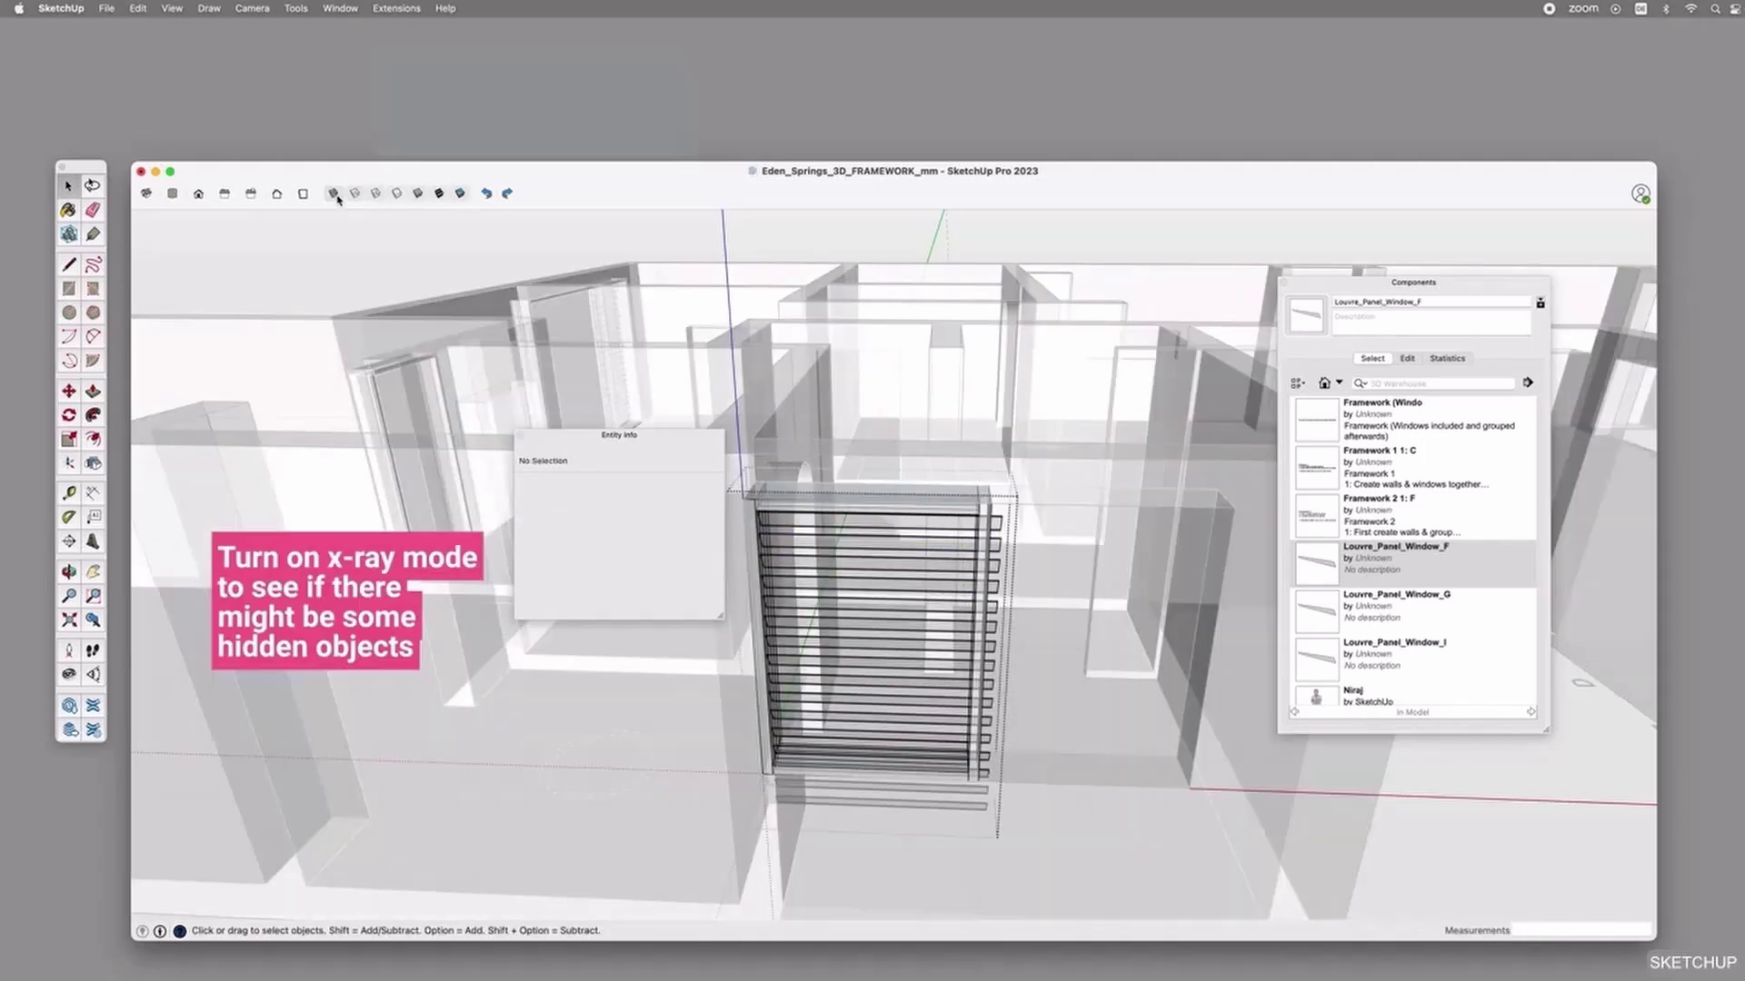
{"action": "left_click", "coordinate": [958, 811]}
{"action": "key", "text": "Delete"}
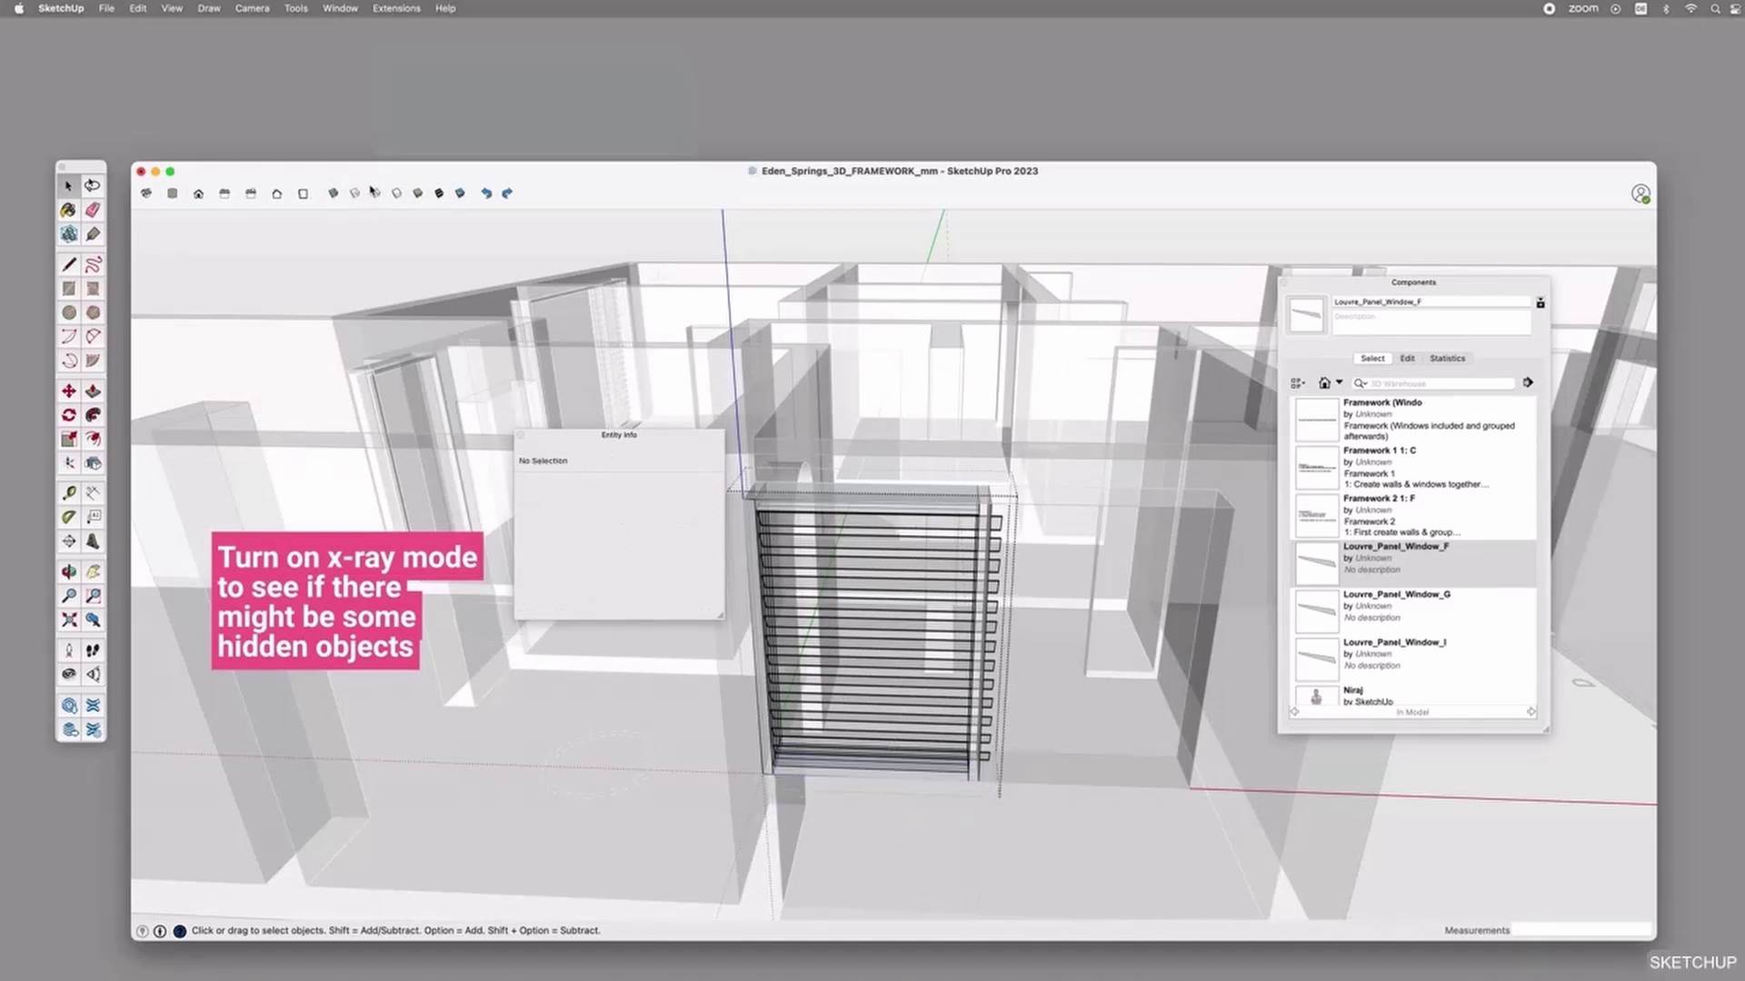
{"action": "left_click", "coordinate": [333, 193]}
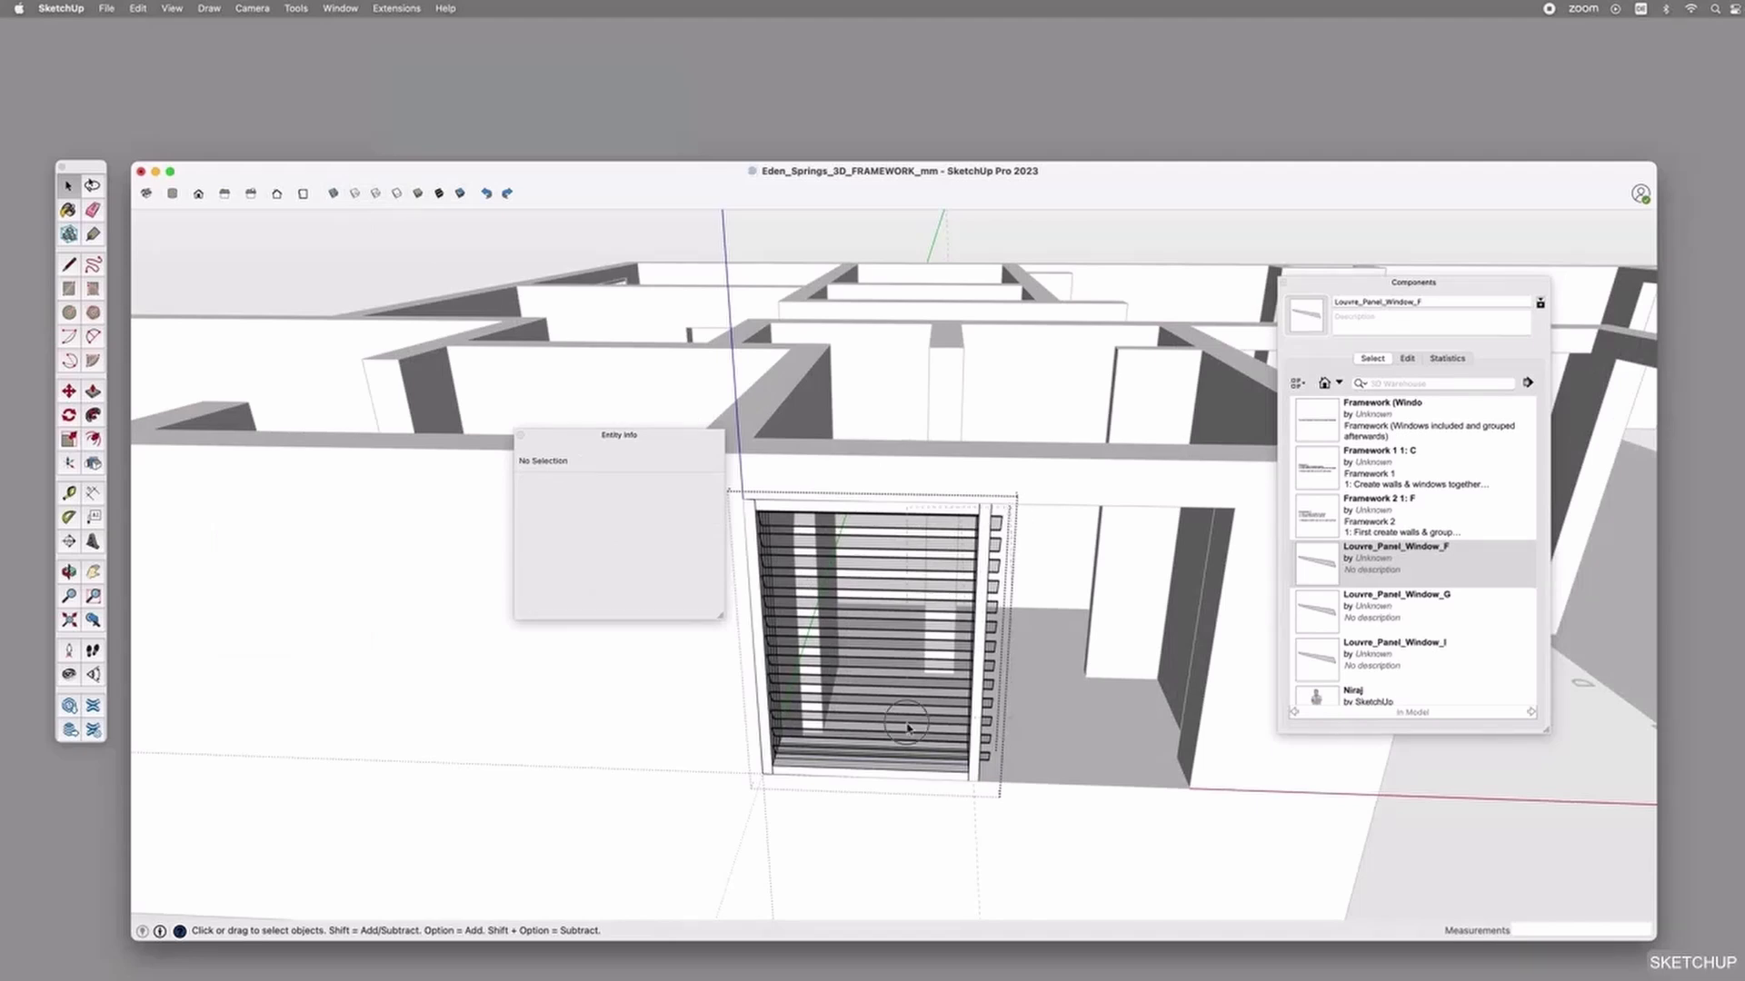
Select only the louvre panels, without the frame members, and scale them along the red axis to end at the middle post.
{"action": "left_click", "coordinate": [843, 754]}
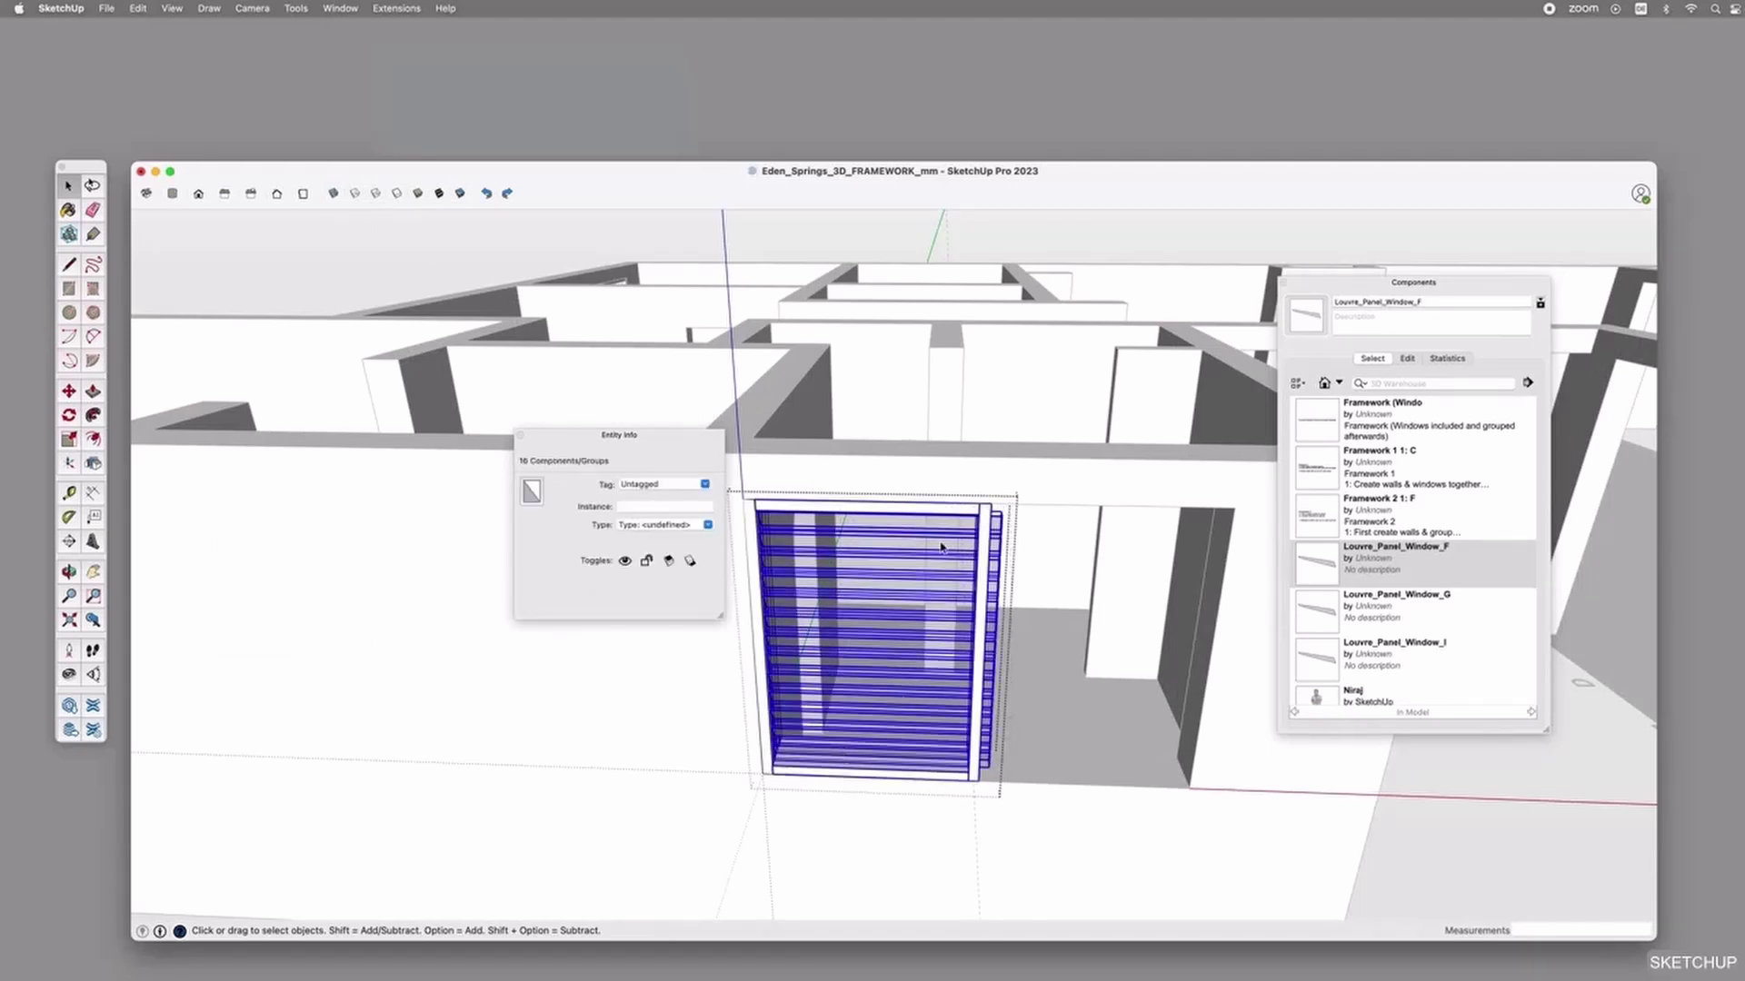
{"action": "left_click", "coordinate": [949, 515], "text": "shift"}
{"action": "left_click", "coordinate": [985, 512], "text": "shift"}
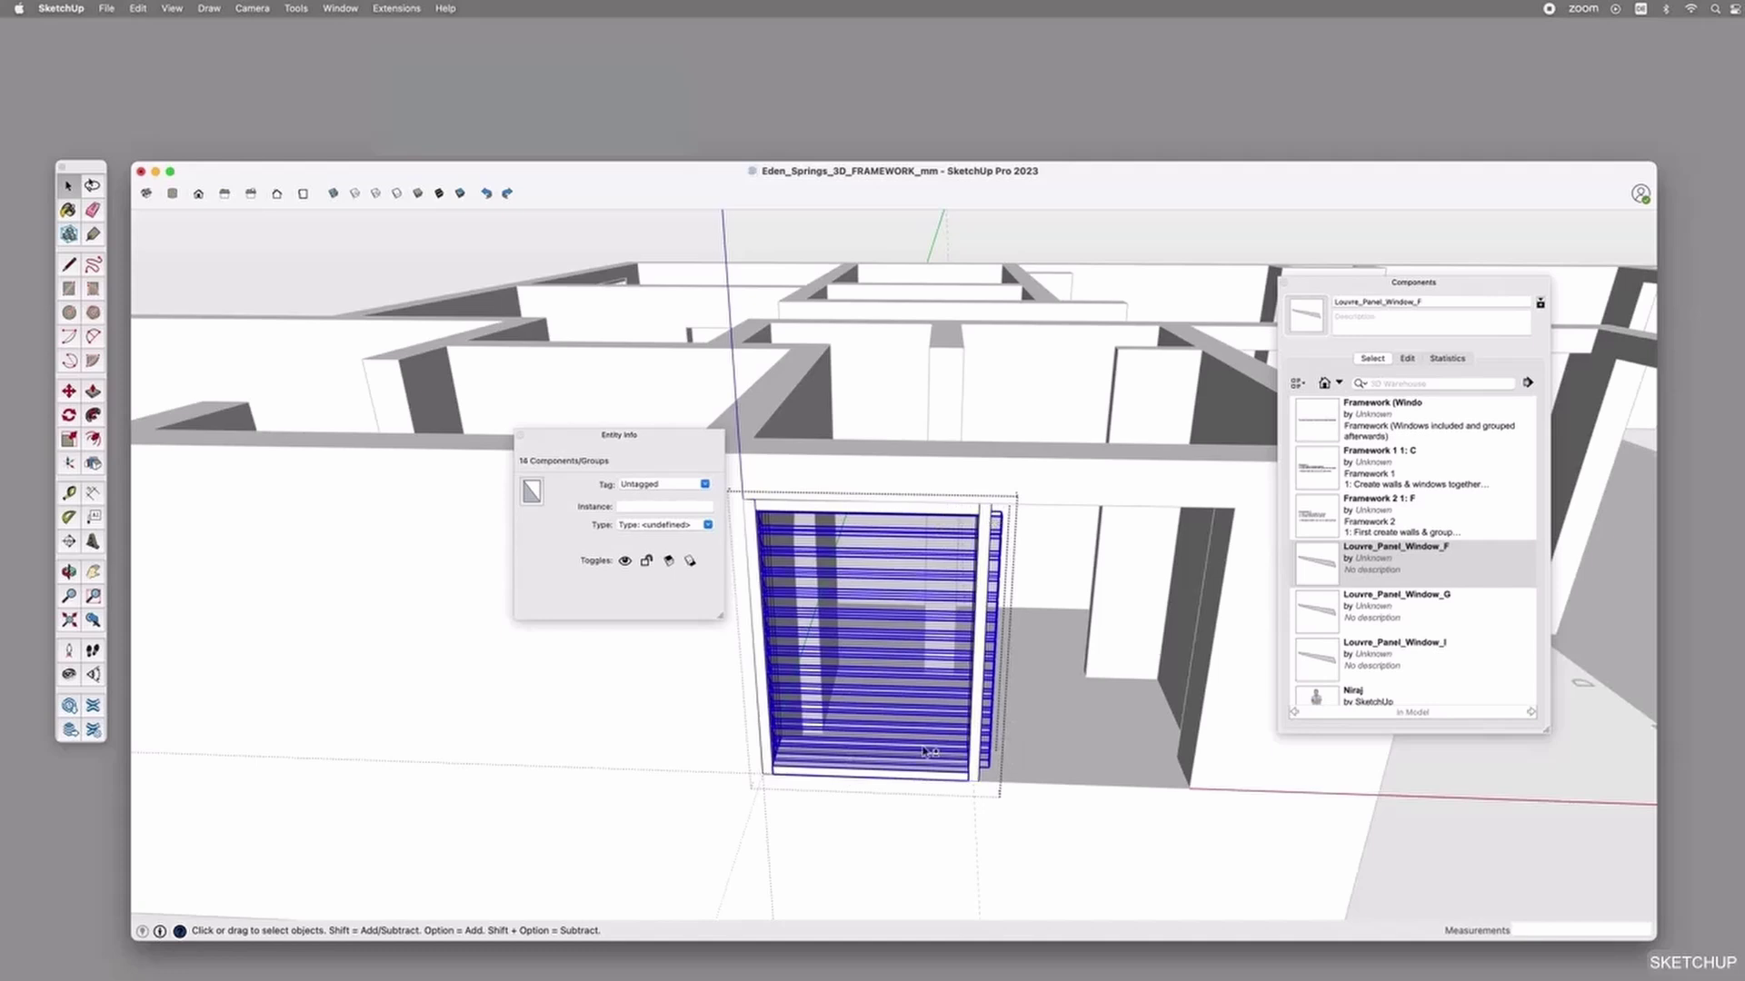
{"action": "left_click", "coordinate": [830, 773], "text": "shift"}
{"action": "left_click", "coordinate": [68, 439]}
{"action": "left_click", "coordinate": [996, 648]}
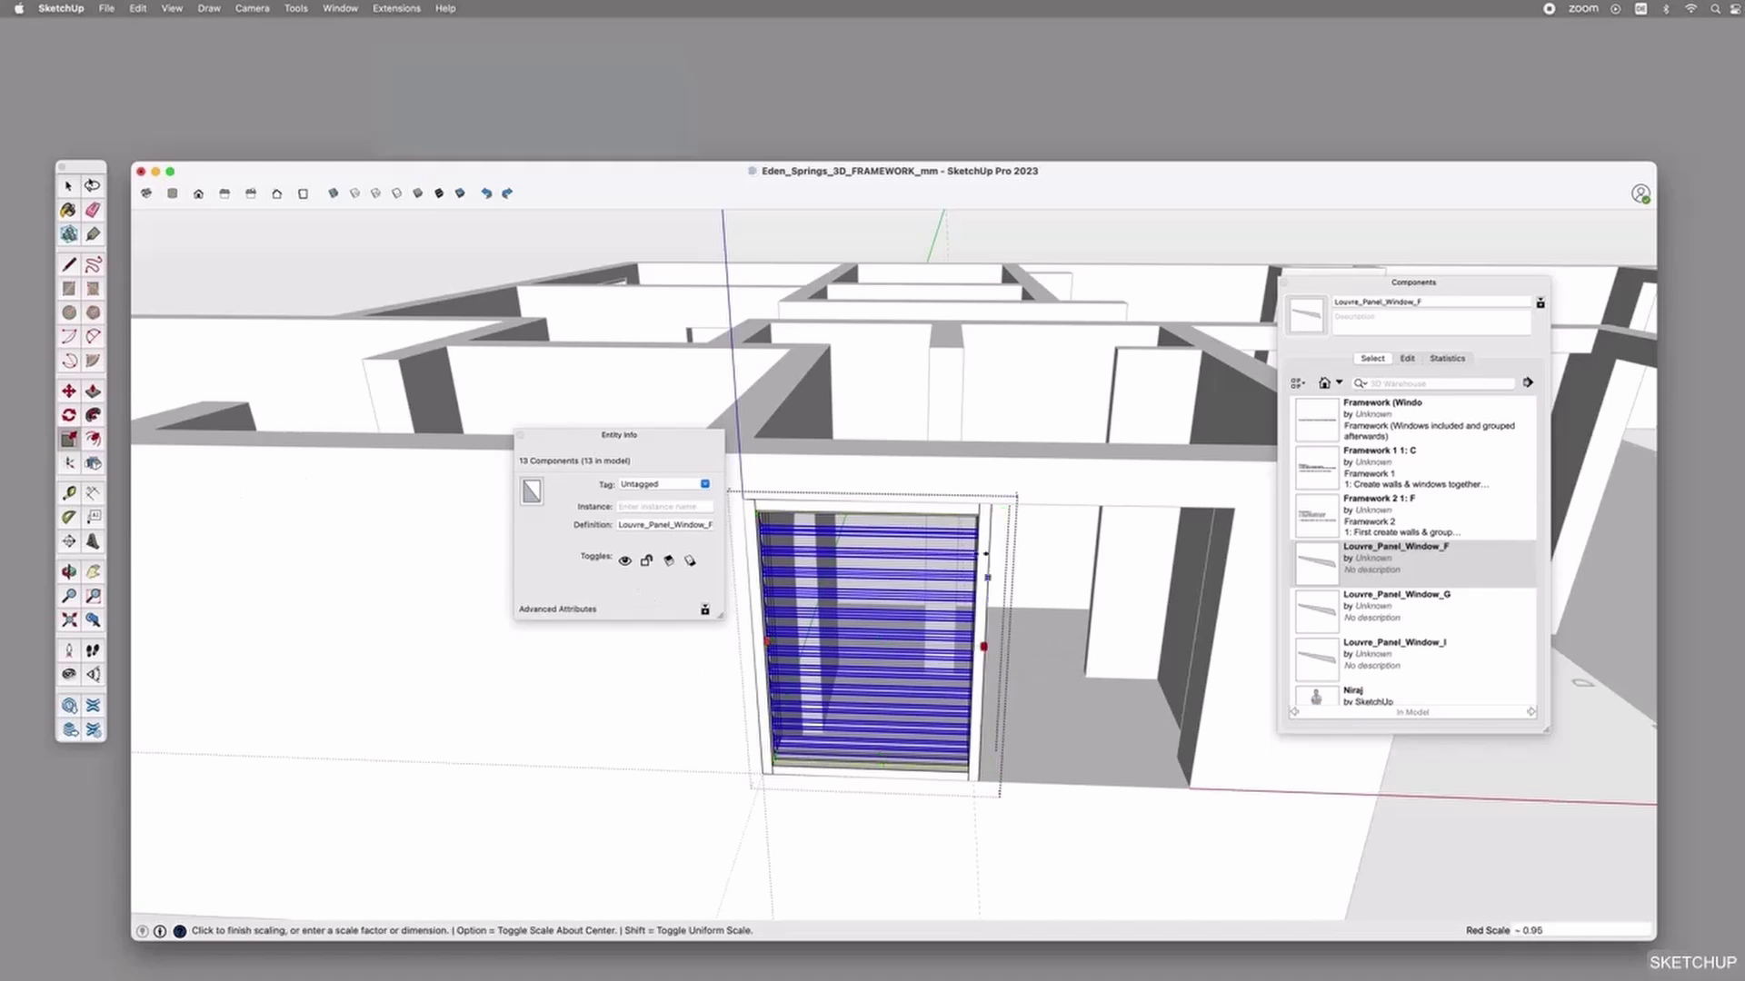
{"action": "left_click", "coordinate": [980, 504]}
{"action": "key", "text": "space"}
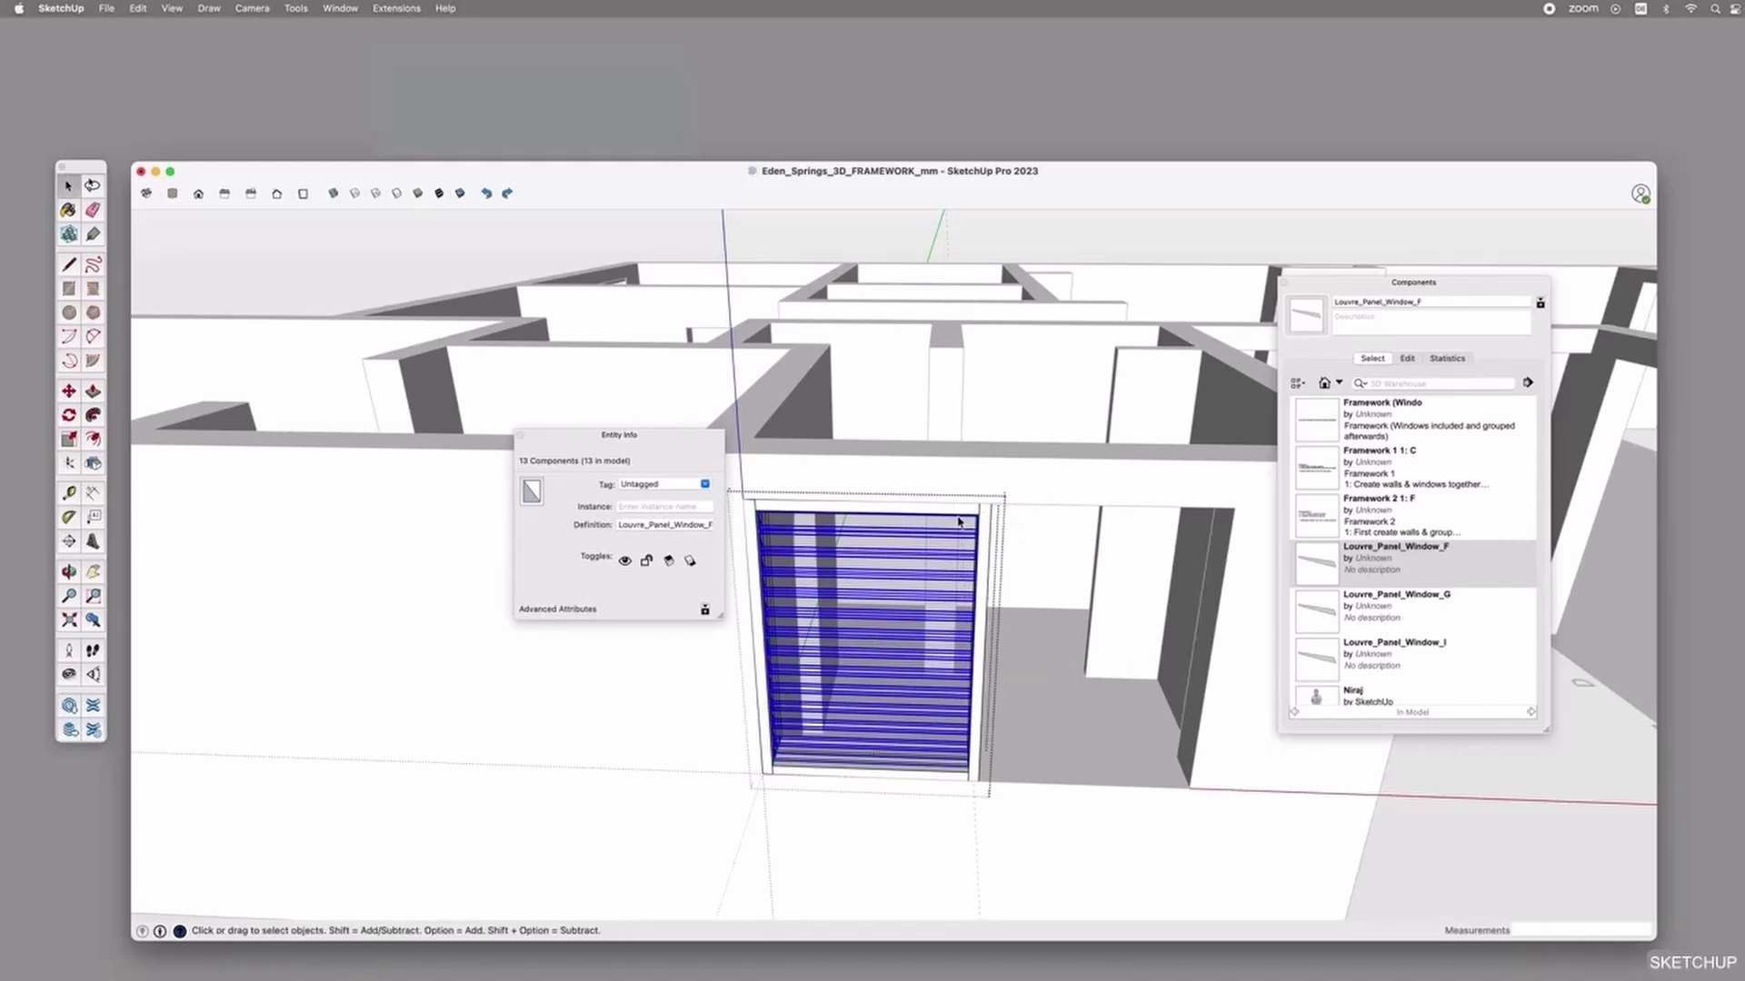
{"action": "key", "text": "Escape"}
Copy the louvre panels with their top and bottom rails across to the empty bay beyond the middle post.
{"action": "left_click", "coordinate": [803, 513]}
{"action": "left_click", "coordinate": [803, 512]}
{"action": "left_click_drag", "start_coordinate": [736, 465], "coordinate": [966, 812]}
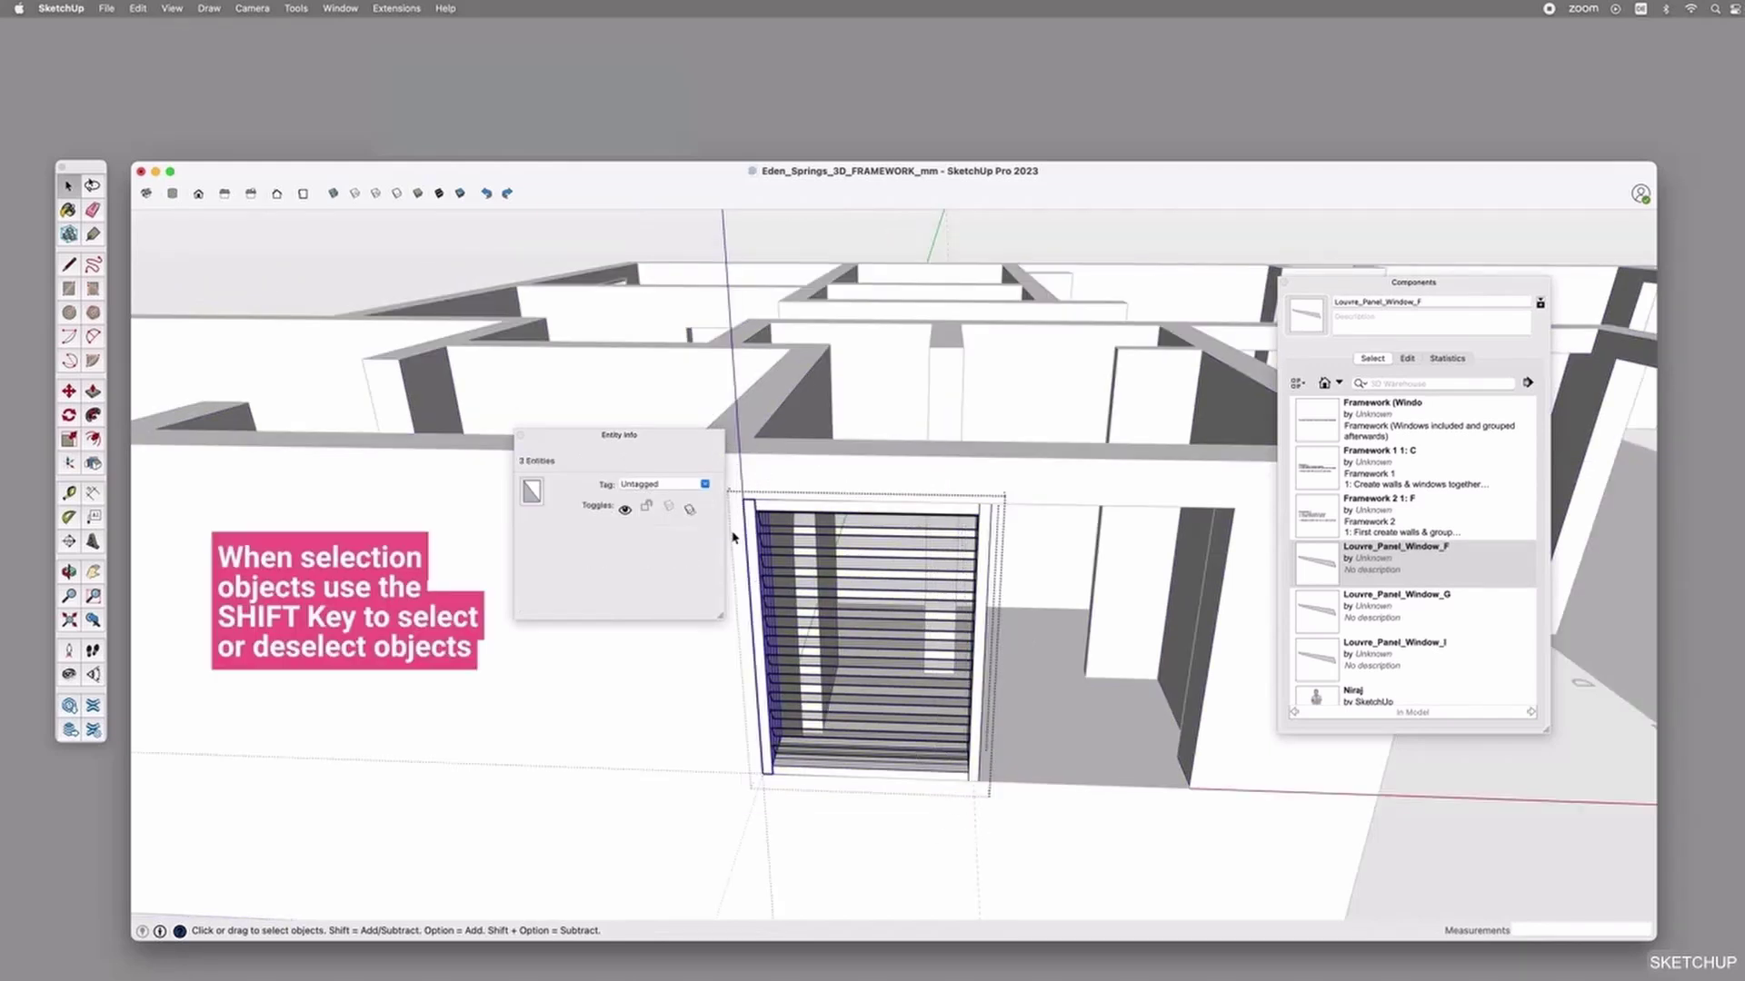
{"action": "left_click_drag", "start_coordinate": [1000, 467], "coordinate": [739, 800]}
{"action": "left_click", "coordinate": [989, 509], "text": "shift"}
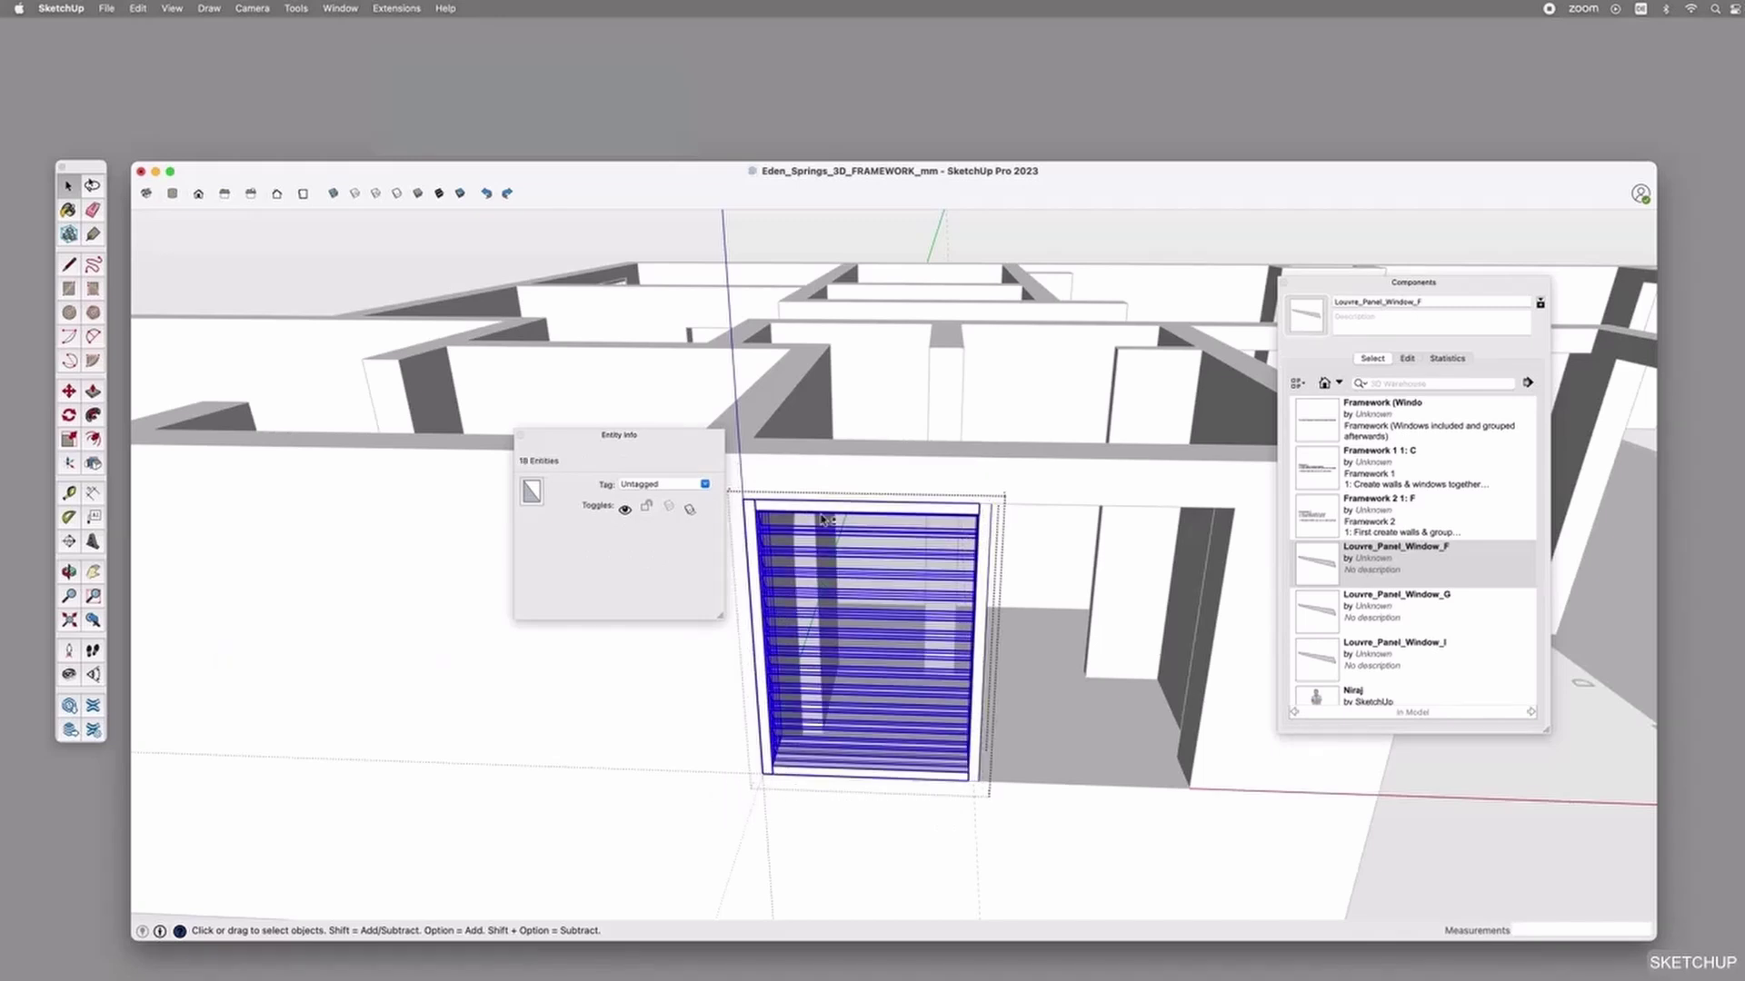
{"action": "left_click", "coordinate": [753, 514], "text": "shift"}
{"action": "key", "text": "m"}
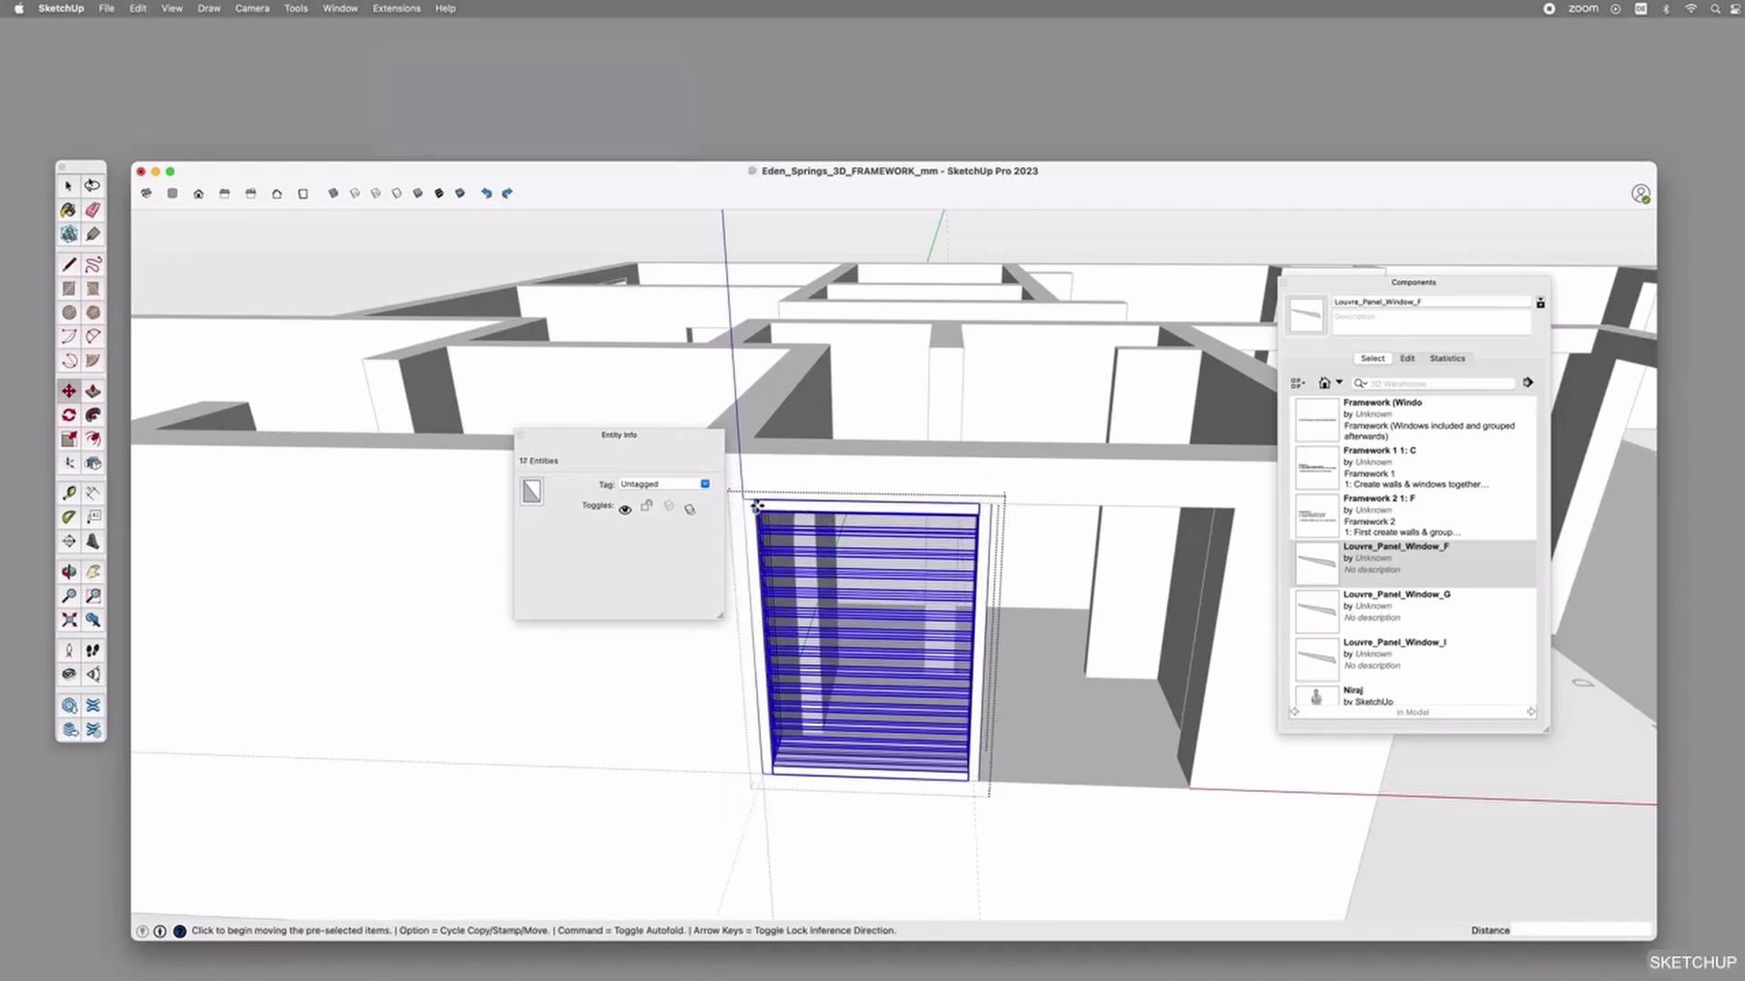
{"action": "left_click", "coordinate": [756, 500]}
{"action": "key", "text": "alt"}
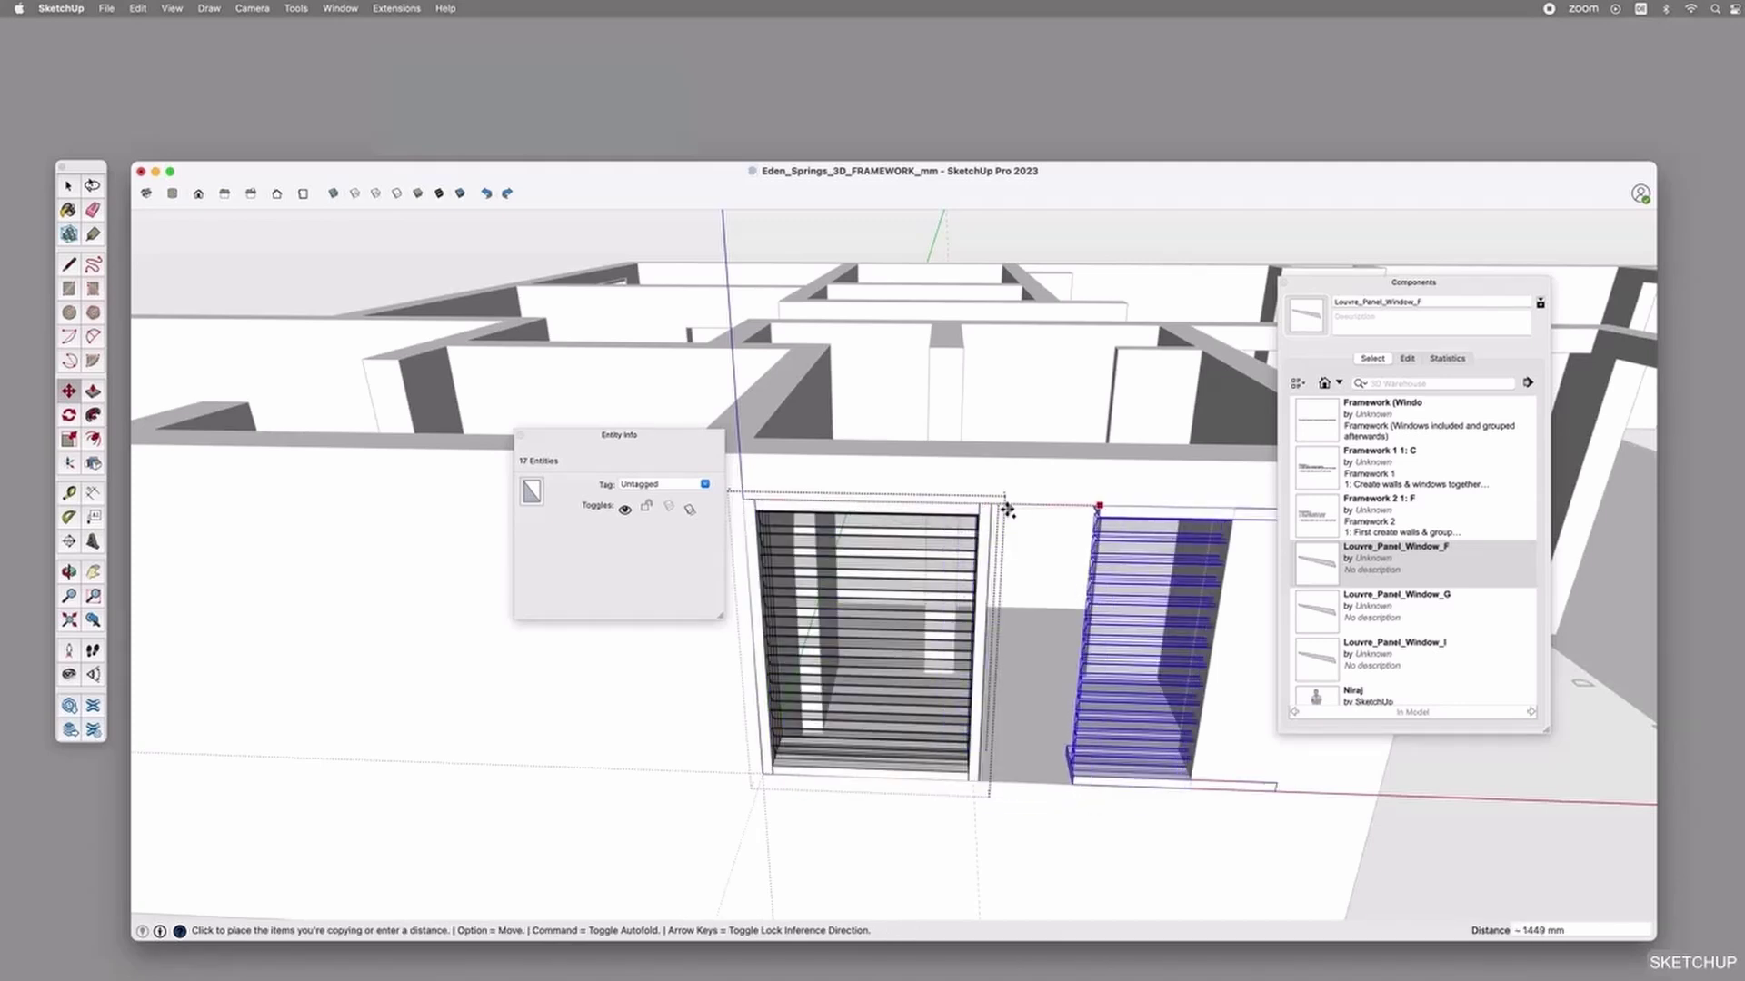
{"action": "left_click", "coordinate": [990, 507]}
{"action": "key", "text": "space"}
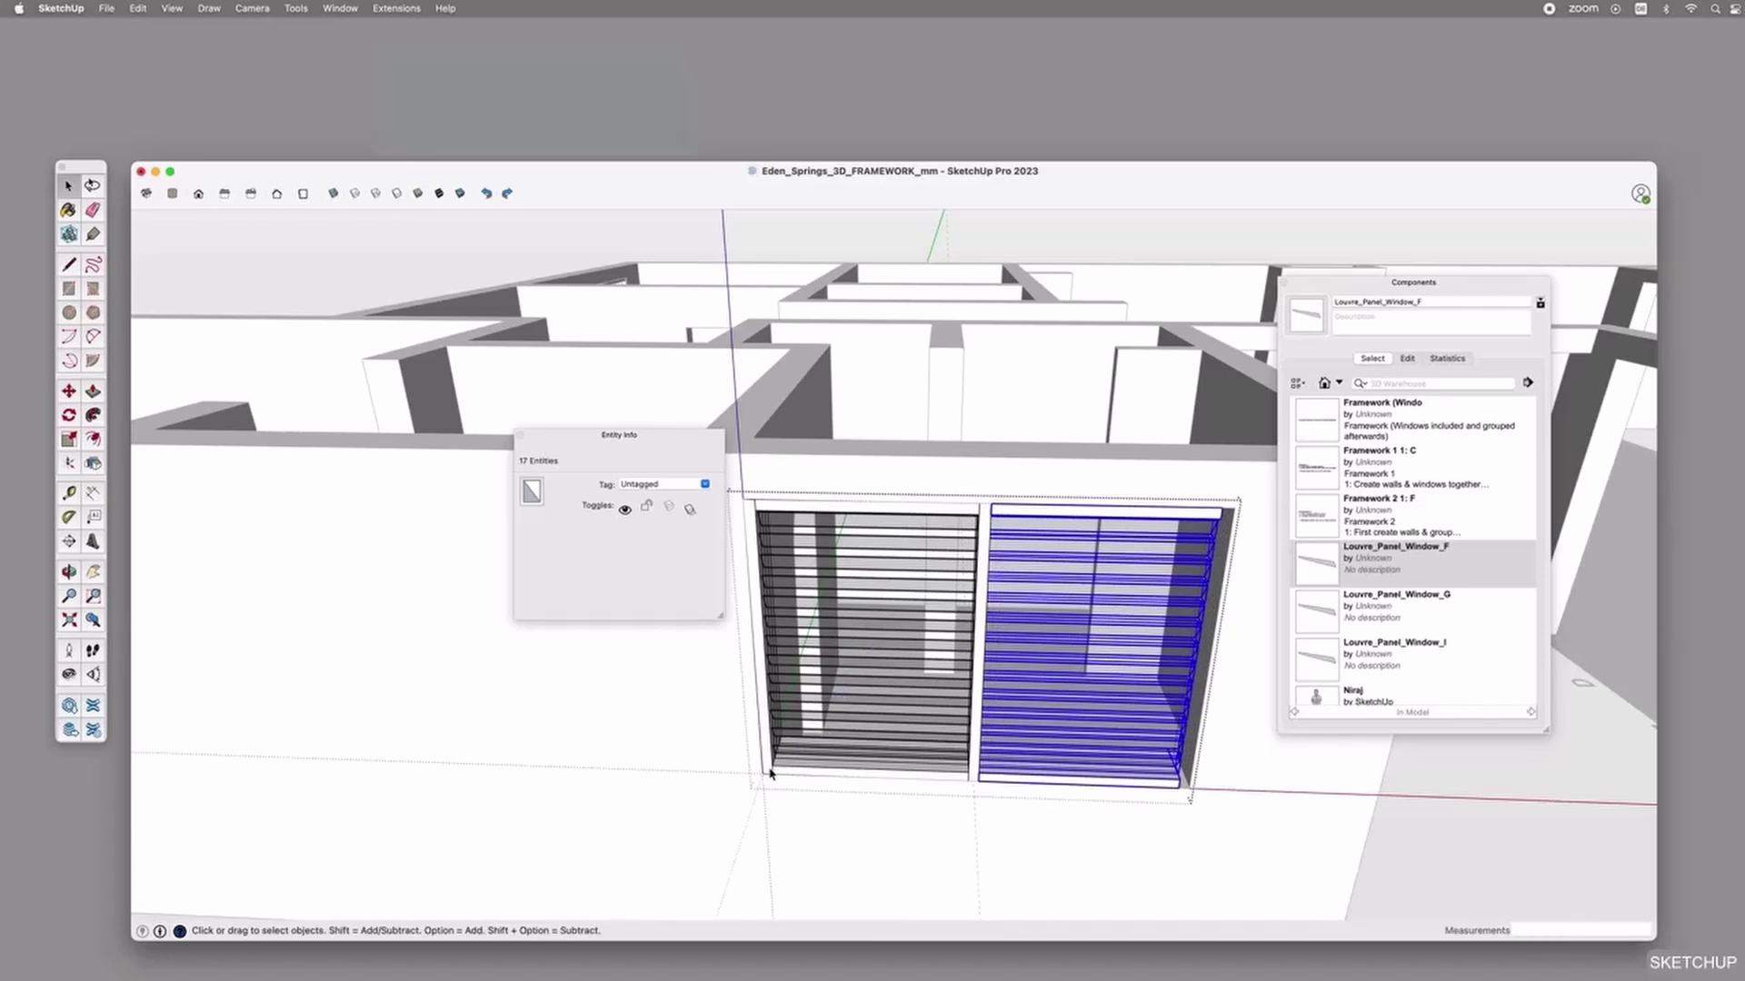
Try to place the outer post at the far end of the window frame by moving it 2000 mm.
{"action": "left_click", "coordinate": [768, 773]}
{"action": "key", "text": "m"}
{"action": "left_click", "coordinate": [769, 774]}
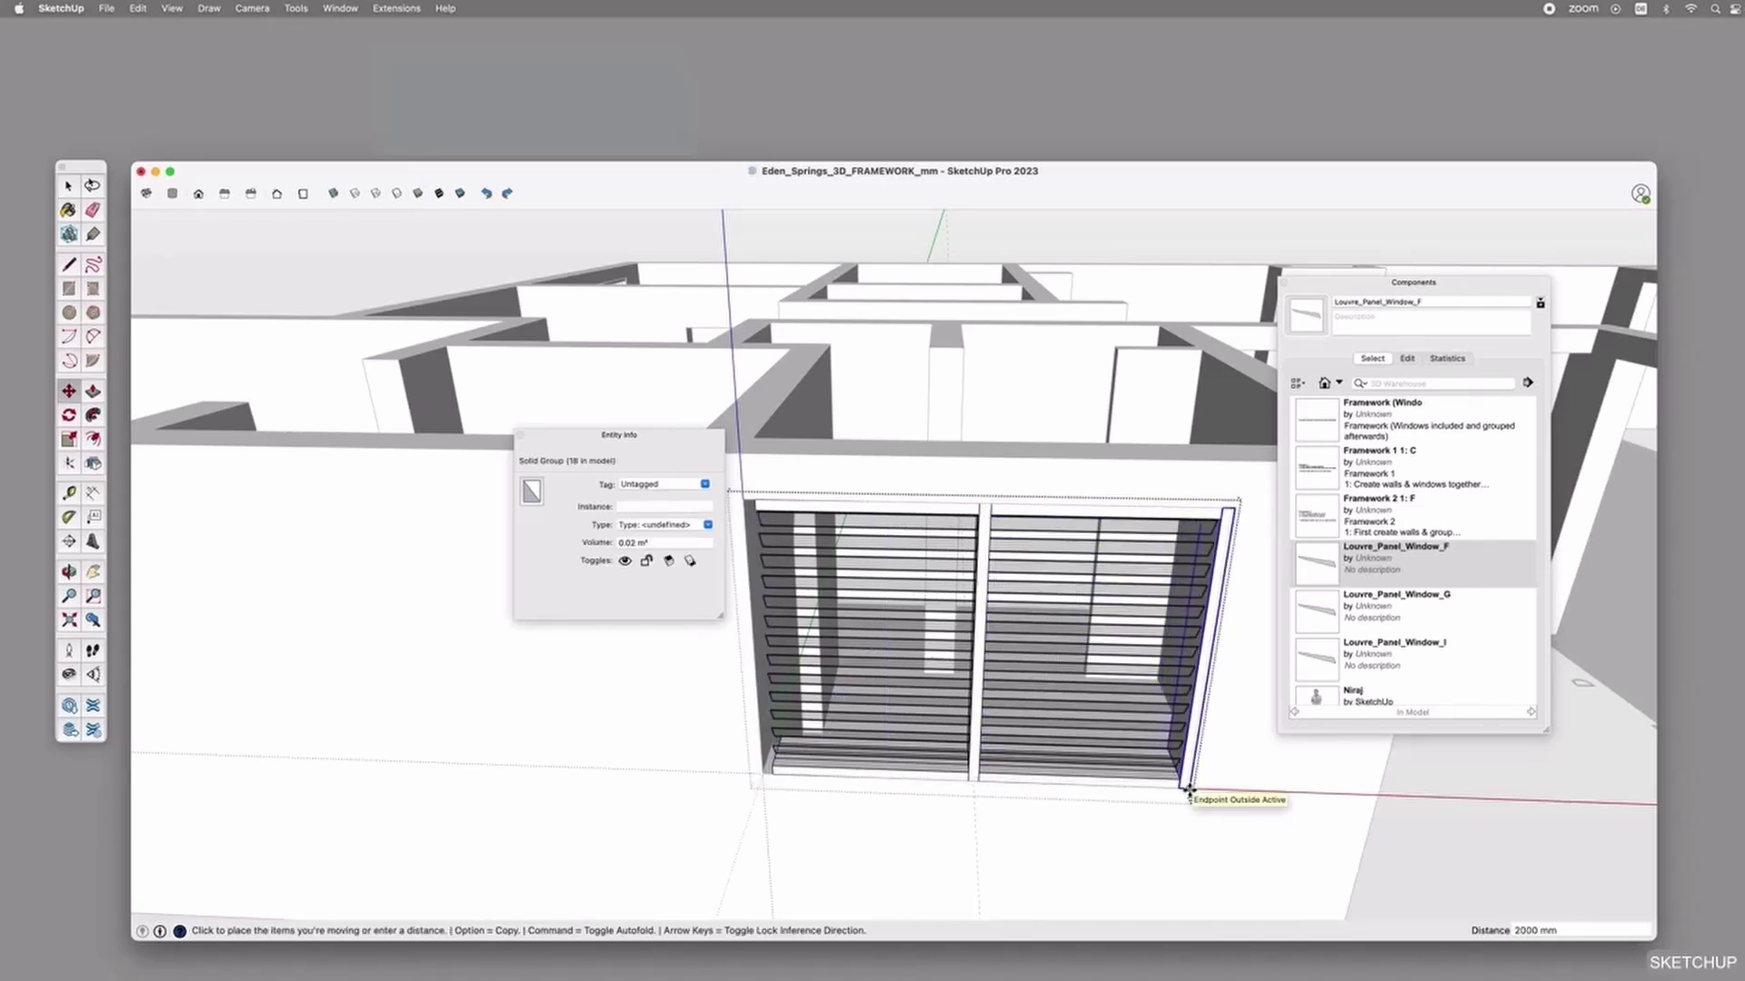
{"action": "left_click", "coordinate": [1188, 792]}
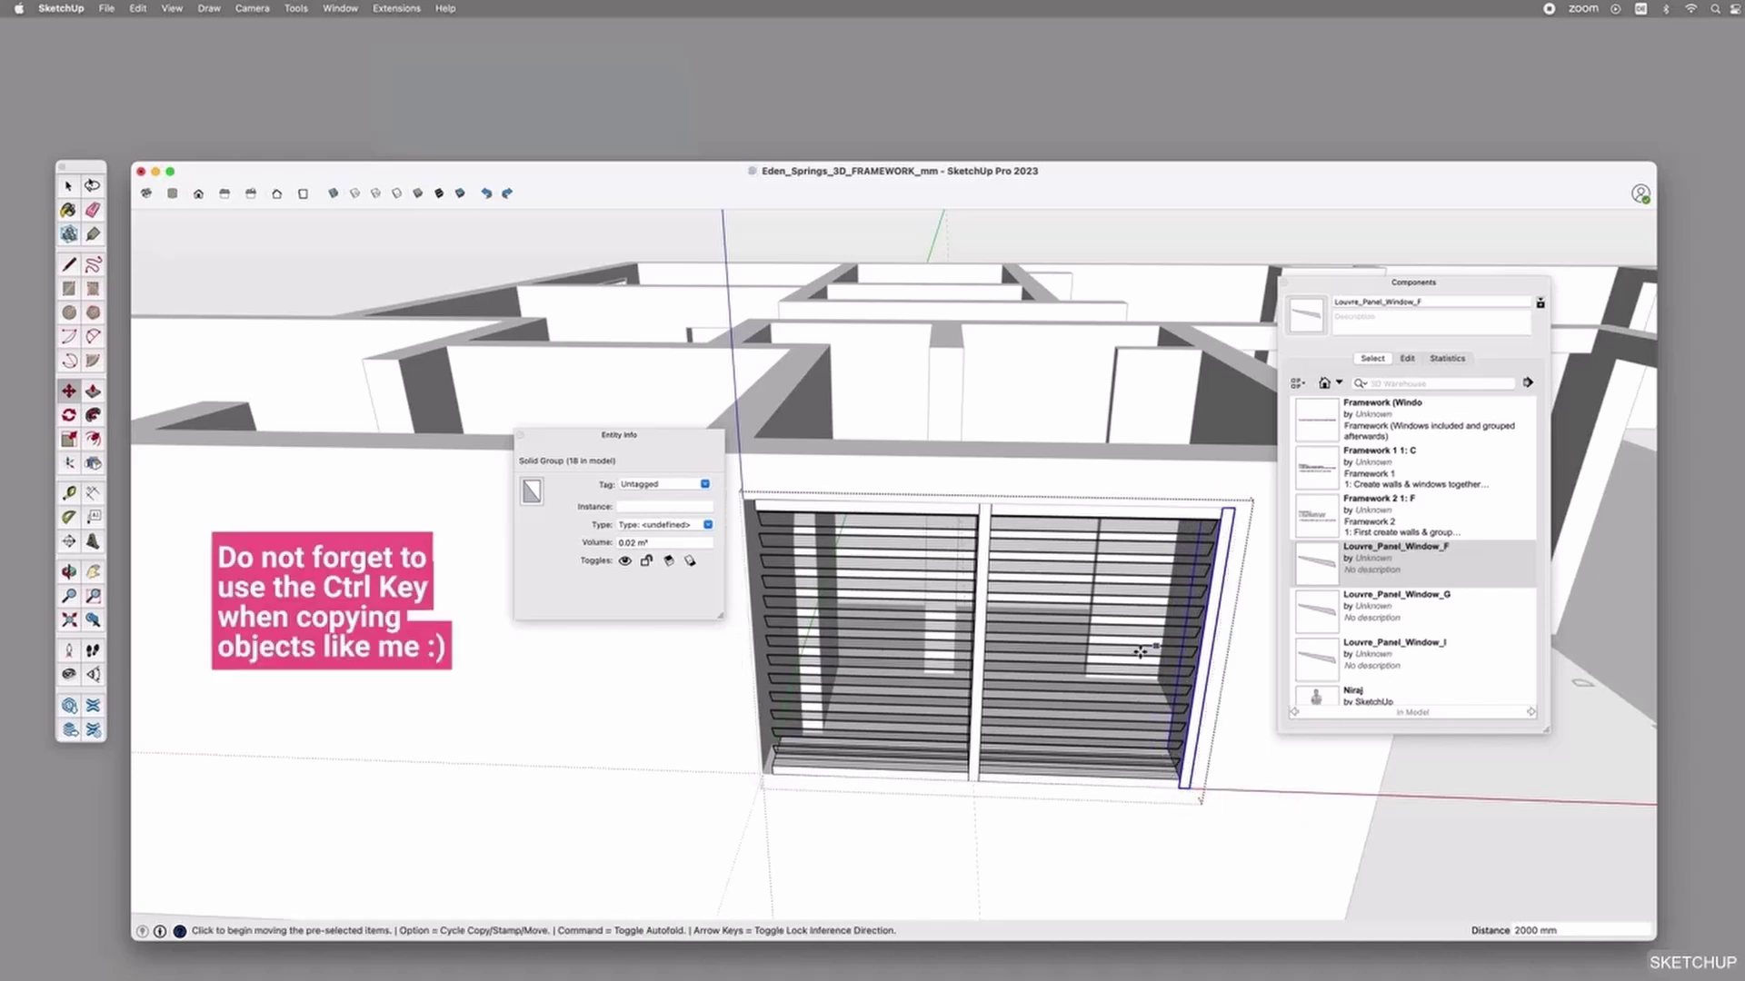
{"action": "middle_click_drag", "start_coordinate": [1139, 681], "coordinate": [1172, 609]}
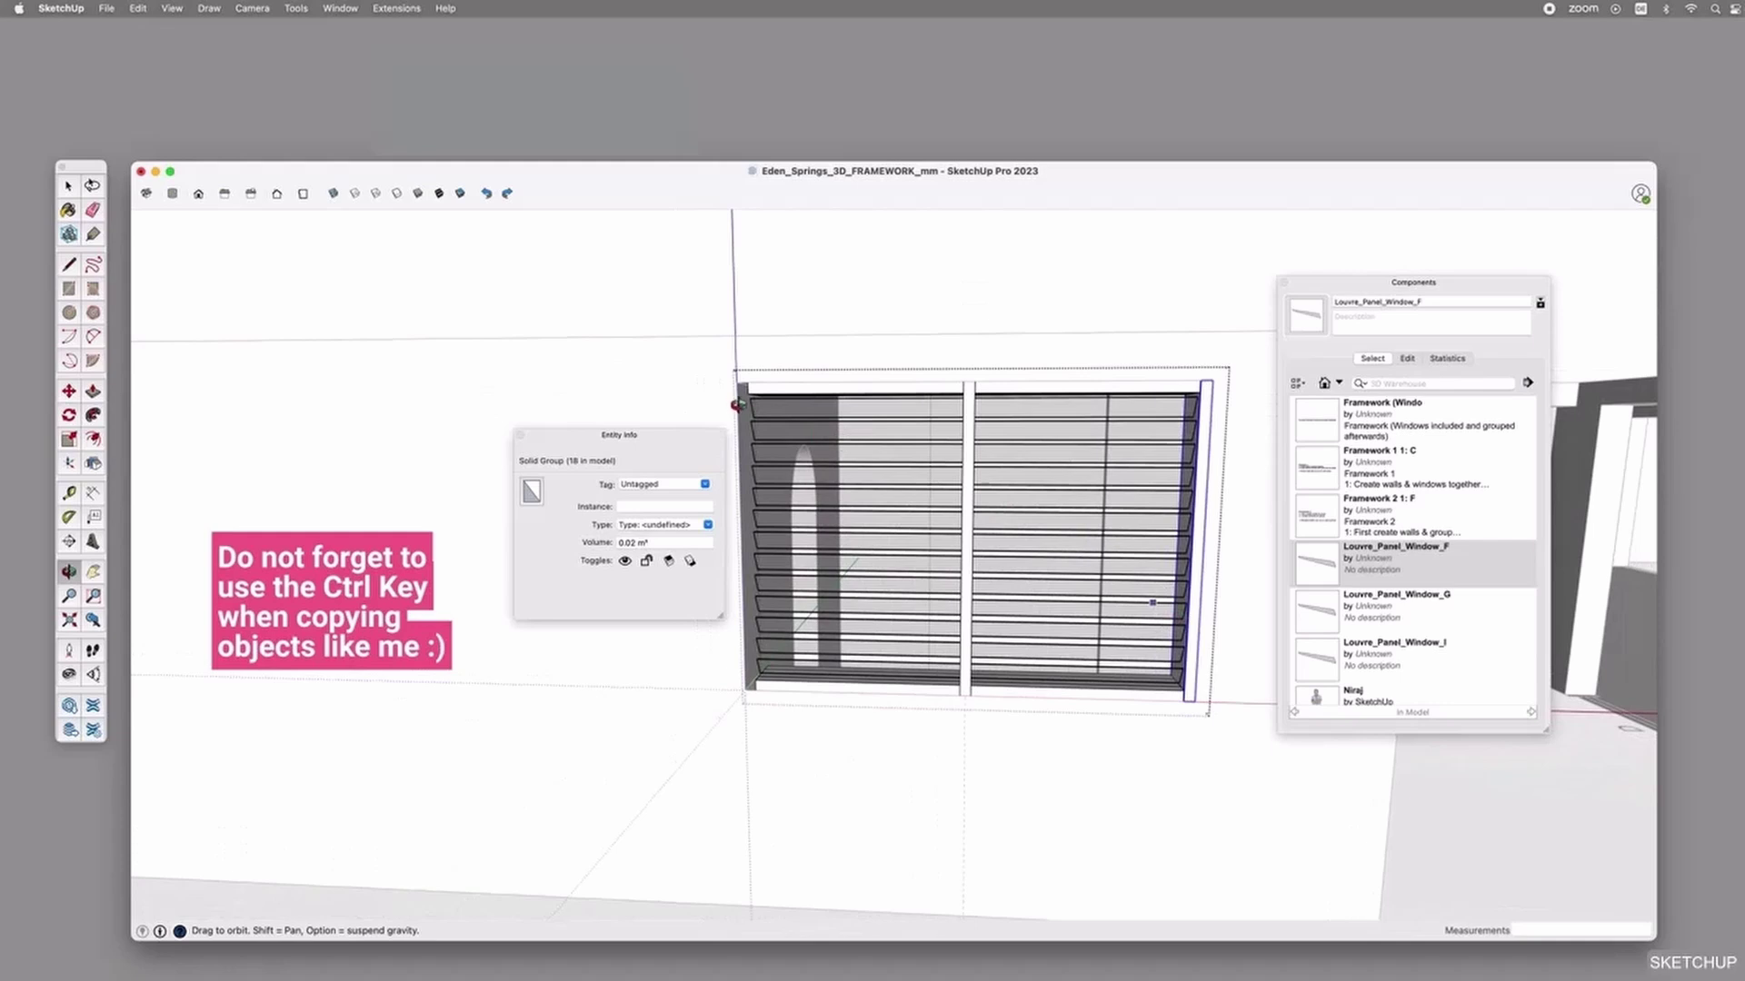
{"action": "key", "text": "super+z"}
Copy the outer post 2000 mm to the far end of the window frame and close Entity Info.
{"action": "left_click", "coordinate": [756, 703]}
{"action": "key", "text": "alt"}
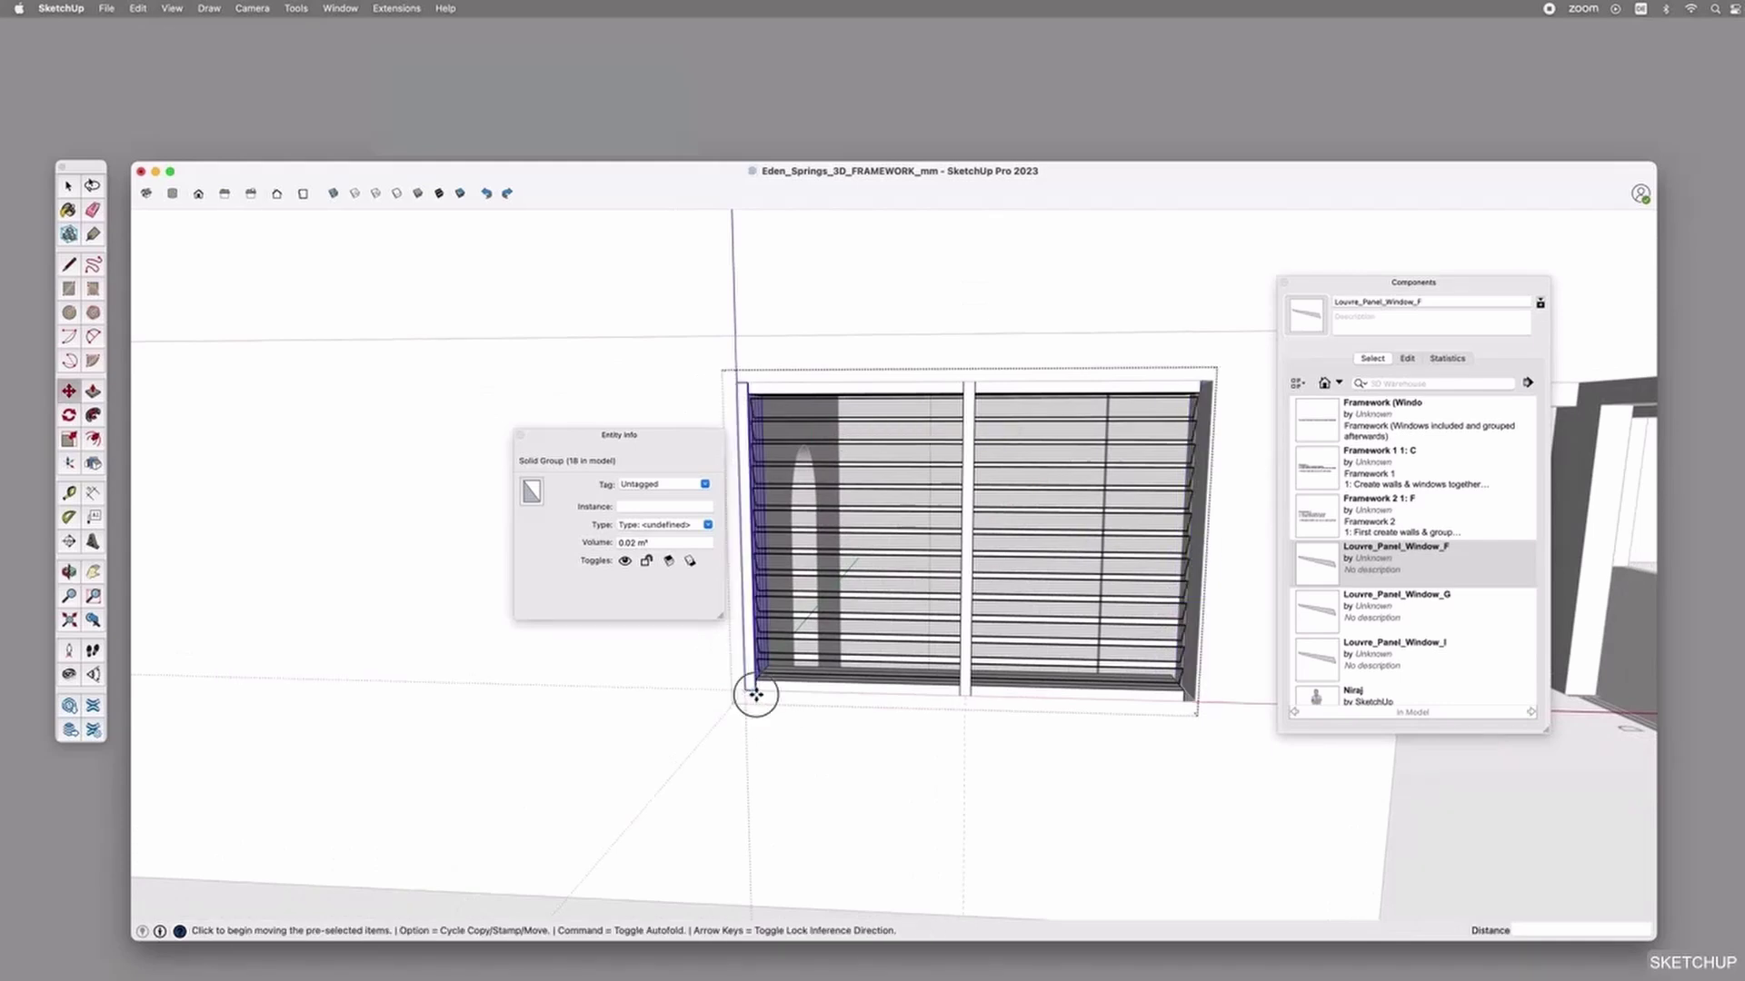
{"action": "left_click", "coordinate": [1191, 700]}
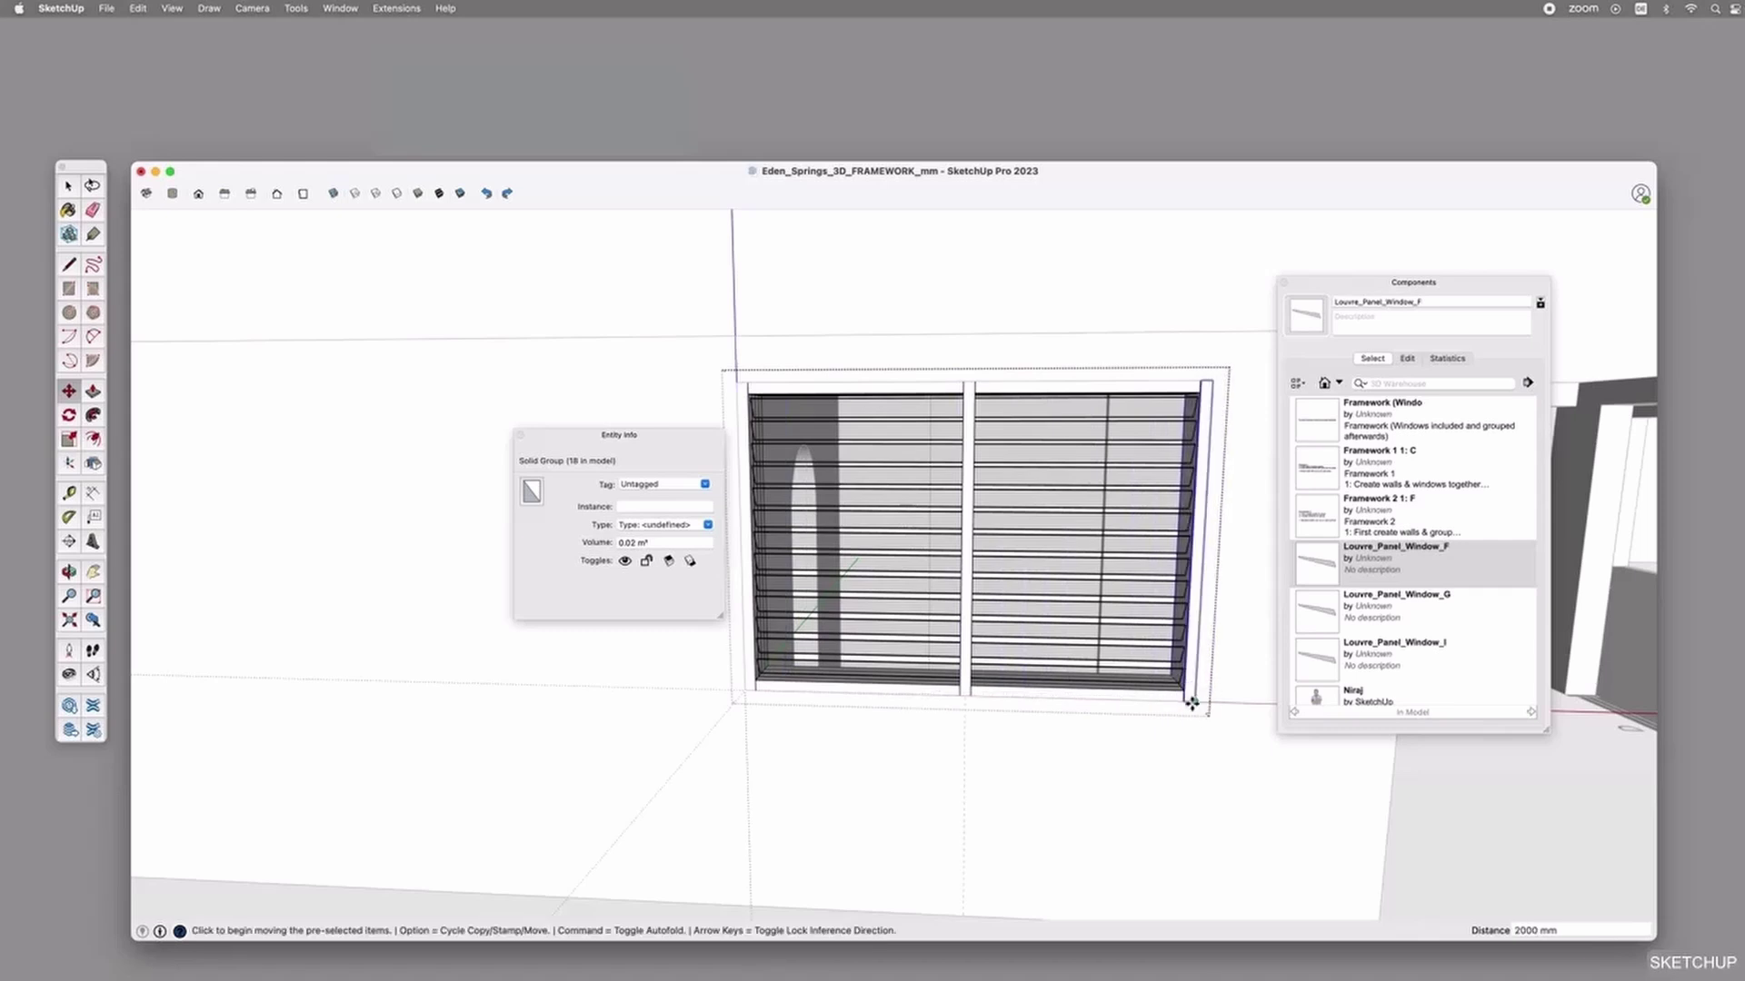
{"action": "key", "text": "space"}
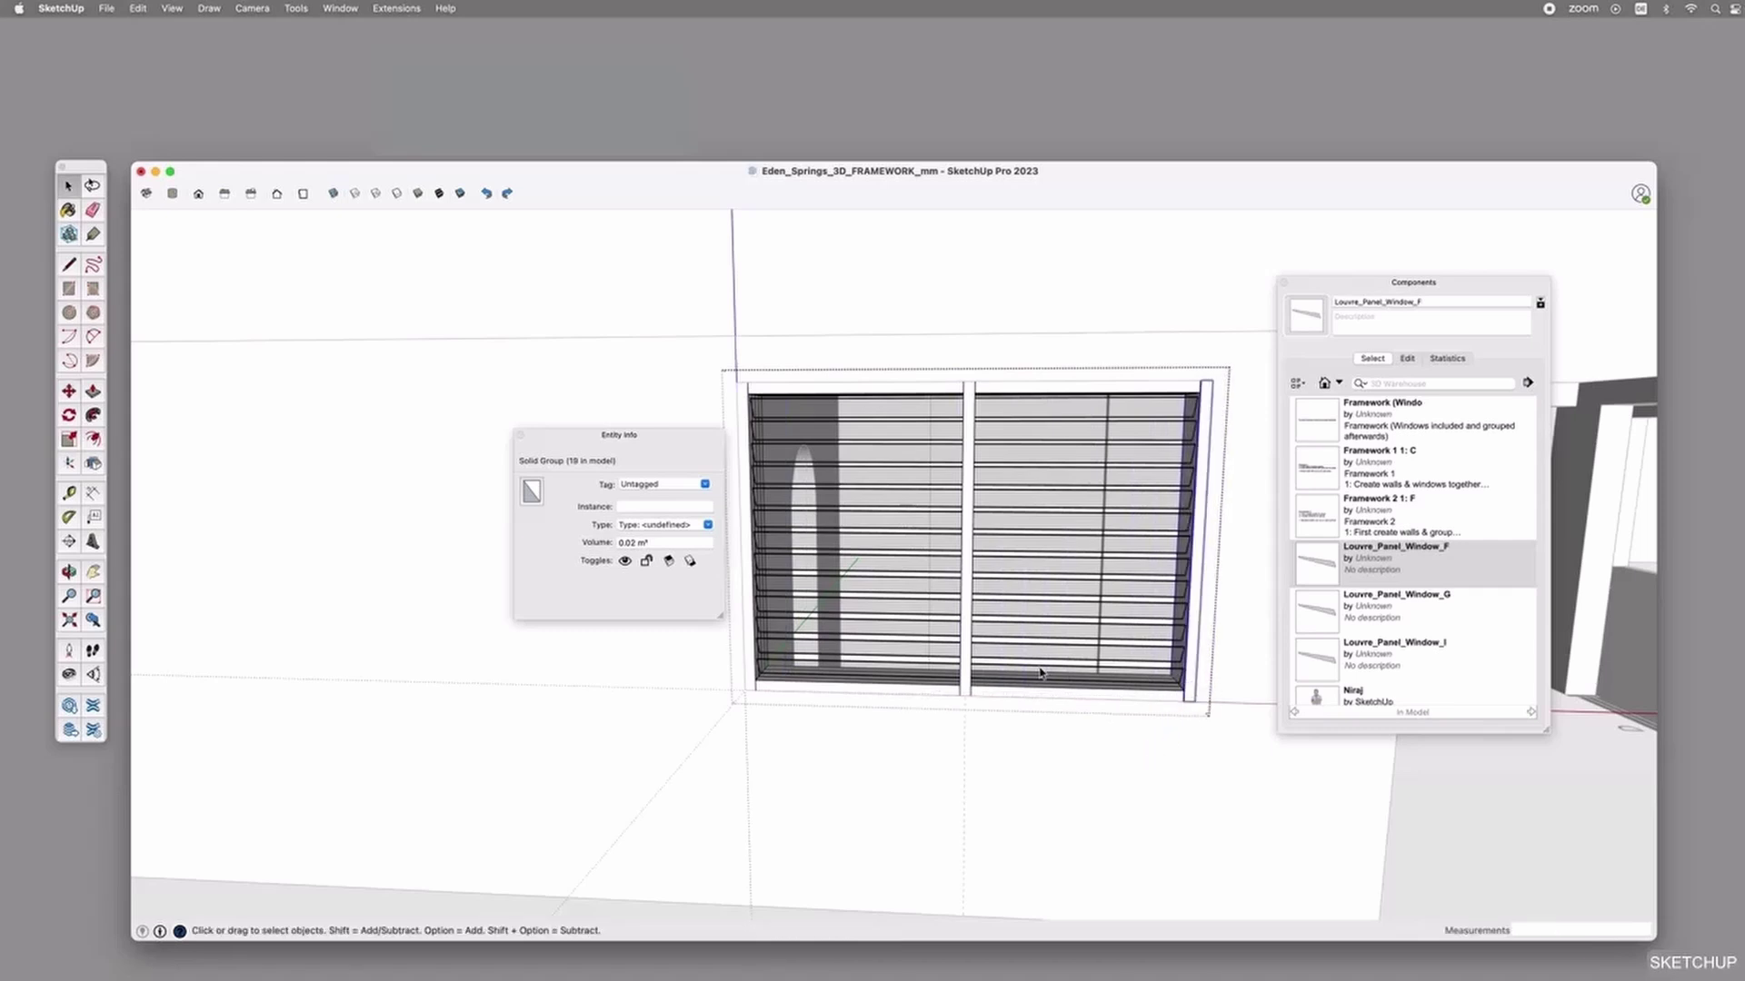
{"action": "left_click", "coordinate": [520, 437]}
Open the top louvre panel component for editing, select all its geometry and try rotating it within the panel's plane.
{"action": "middle_click_drag", "start_coordinate": [998, 454], "coordinate": [791, 449]}
{"action": "left_click", "coordinate": [796, 451]}
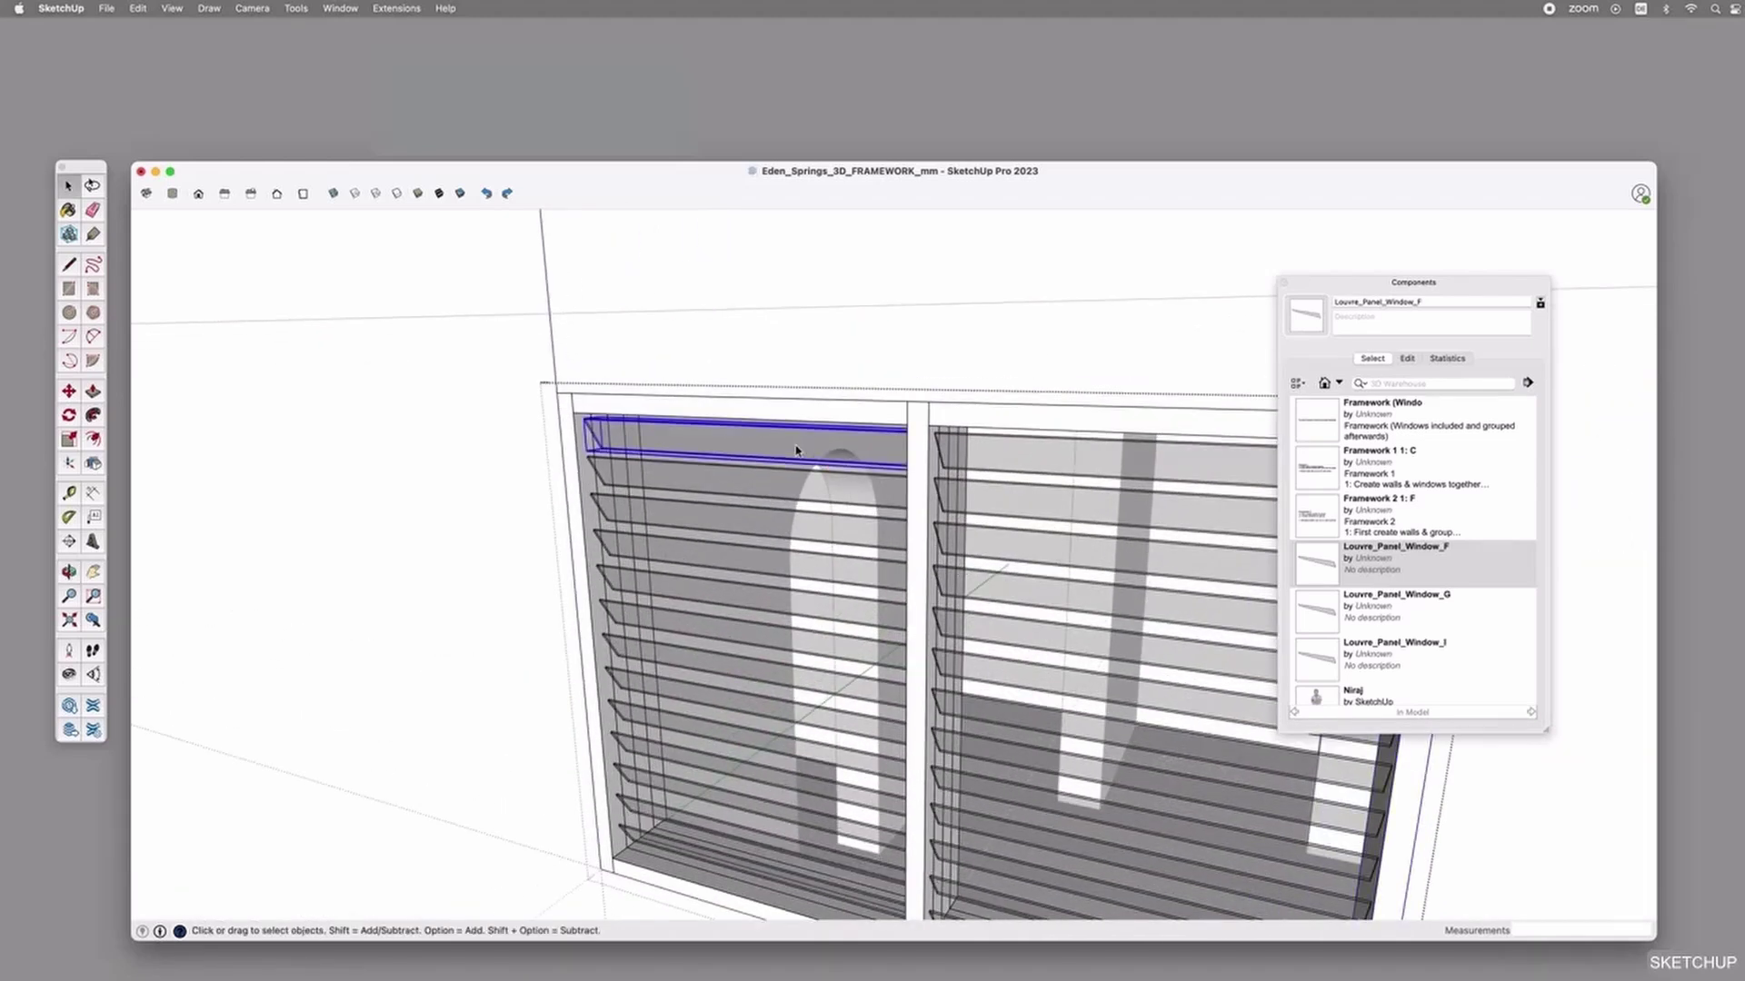
{"action": "double_click", "coordinate": [886, 453]}
{"action": "triple_click", "coordinate": [873, 452]}
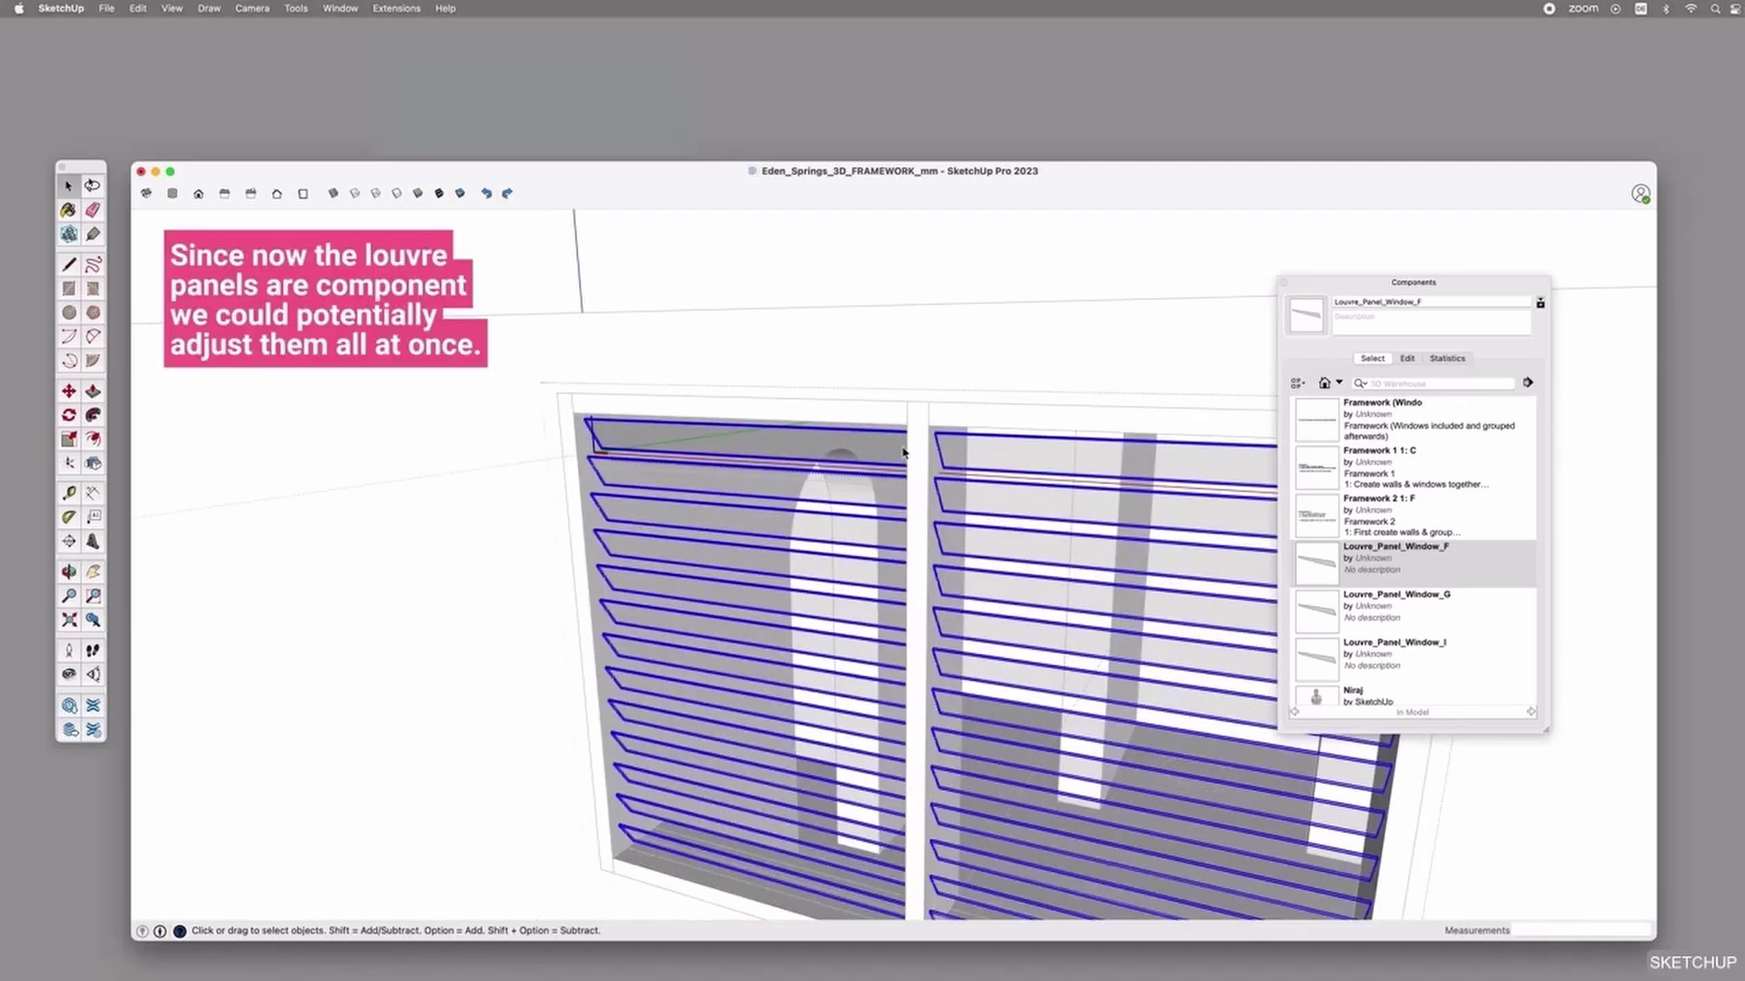
{"action": "key", "text": "m"}
{"action": "scroll", "coordinate": [918, 445], "scroll_direction": "up", "scroll_amount": 5}
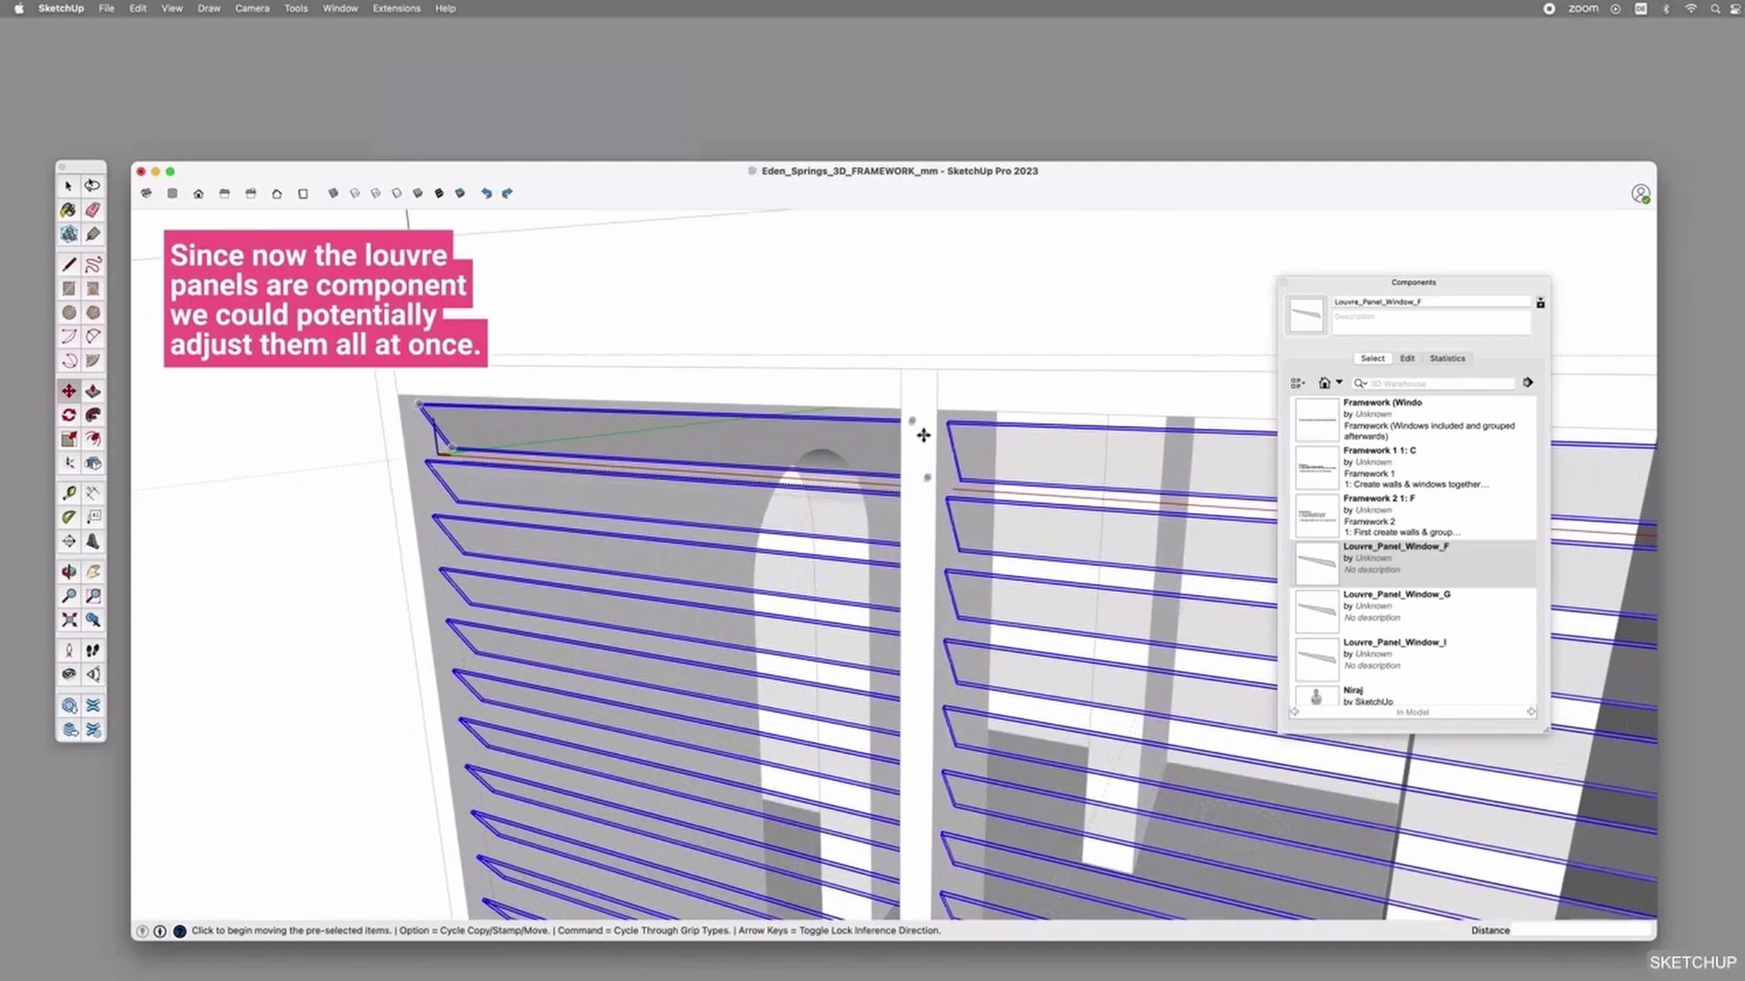
{"action": "left_click", "coordinate": [857, 448]}
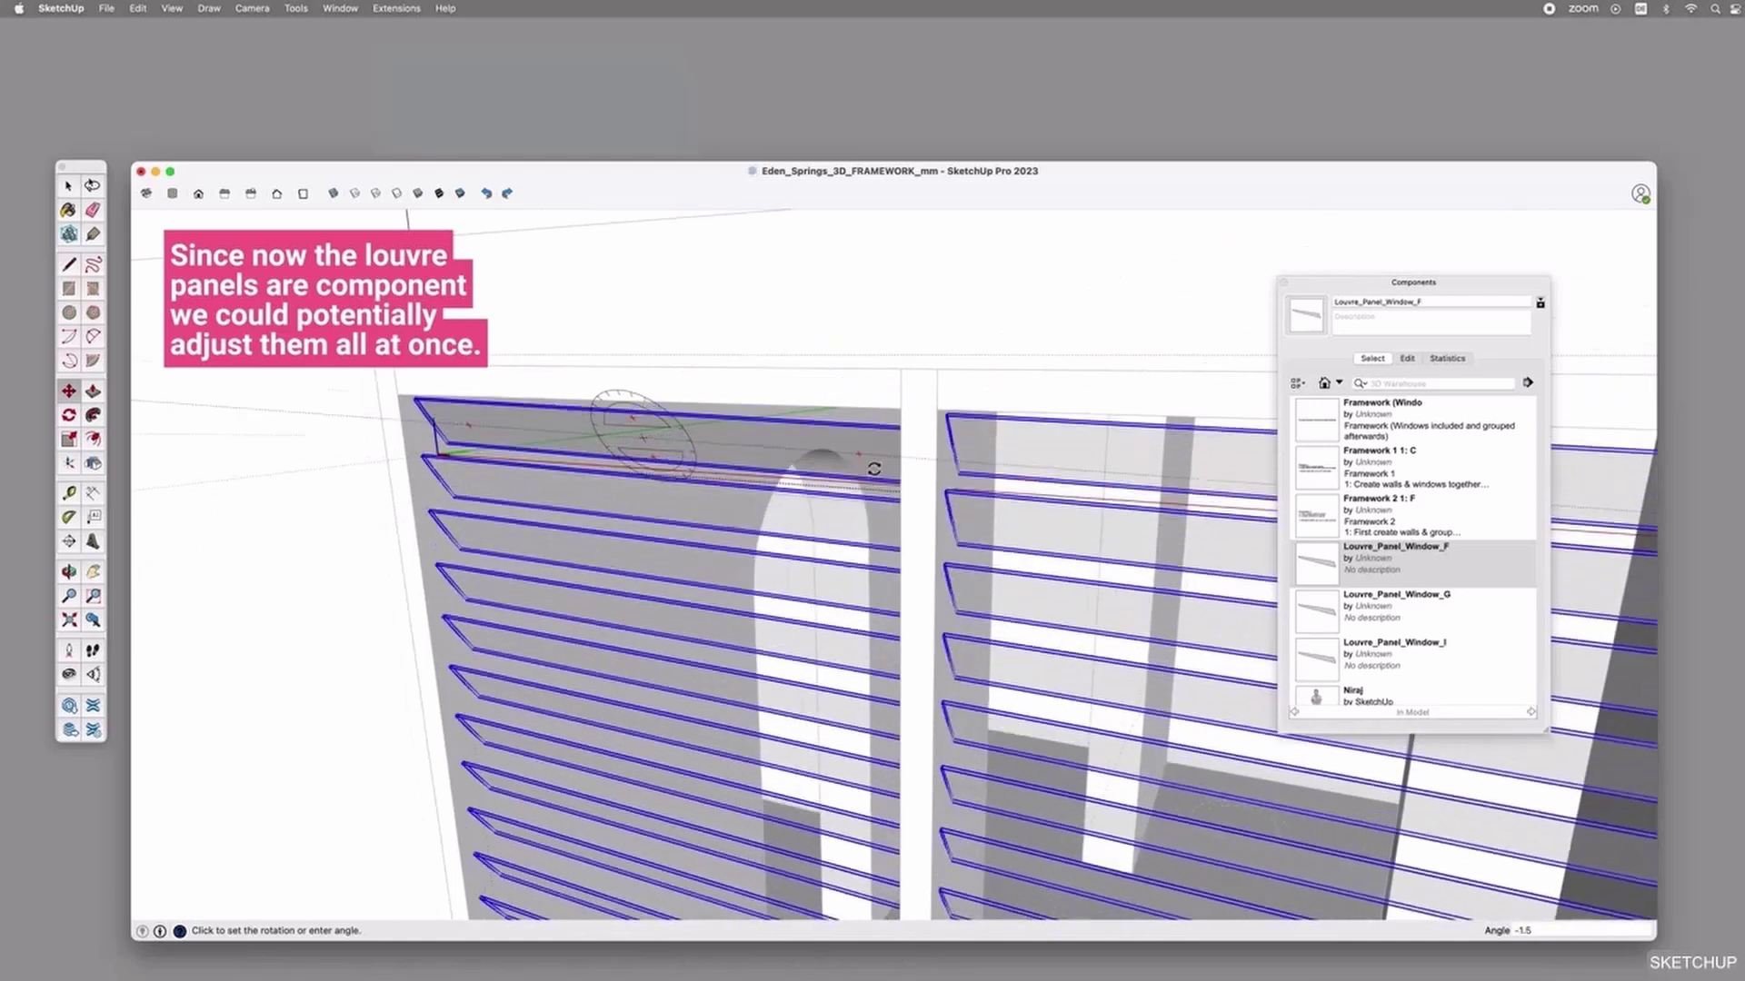
{"action": "left_click", "coordinate": [909, 428]}
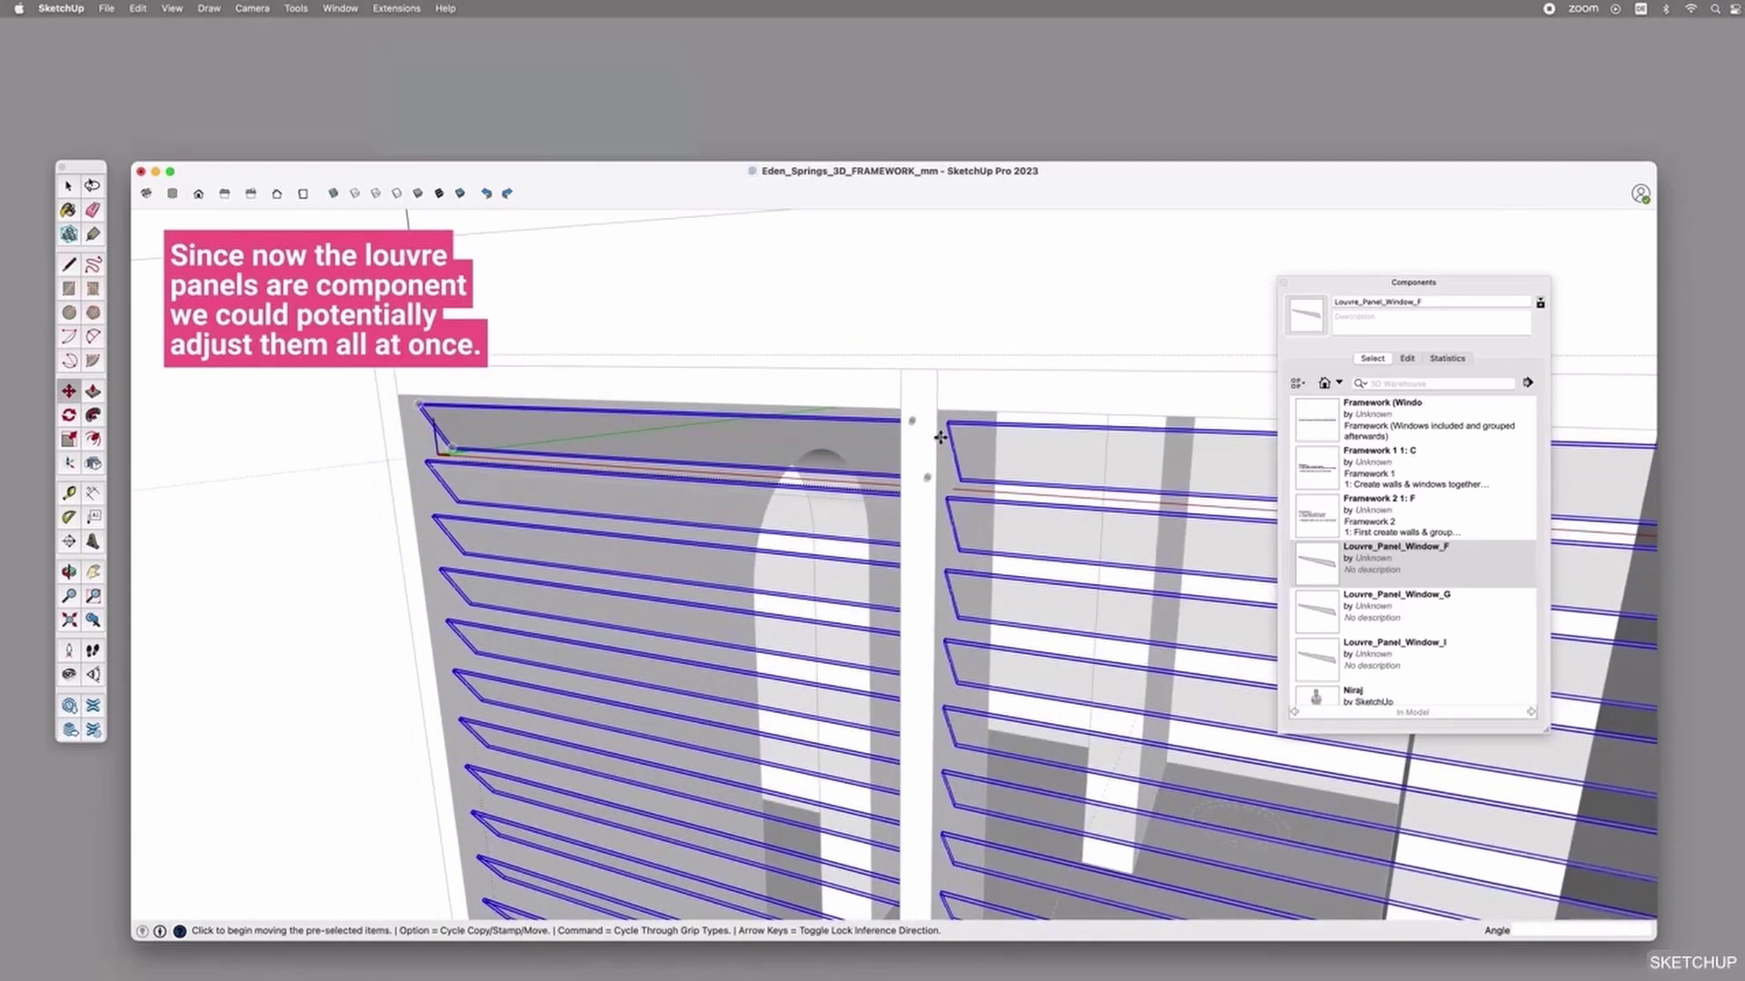
Try tilting all louvre panels at once by rotating the component's geometry from its end face.
{"action": "middle_click_drag", "start_coordinate": [936, 424], "coordinate": [840, 489]}
{"action": "left_click", "coordinate": [829, 450]}
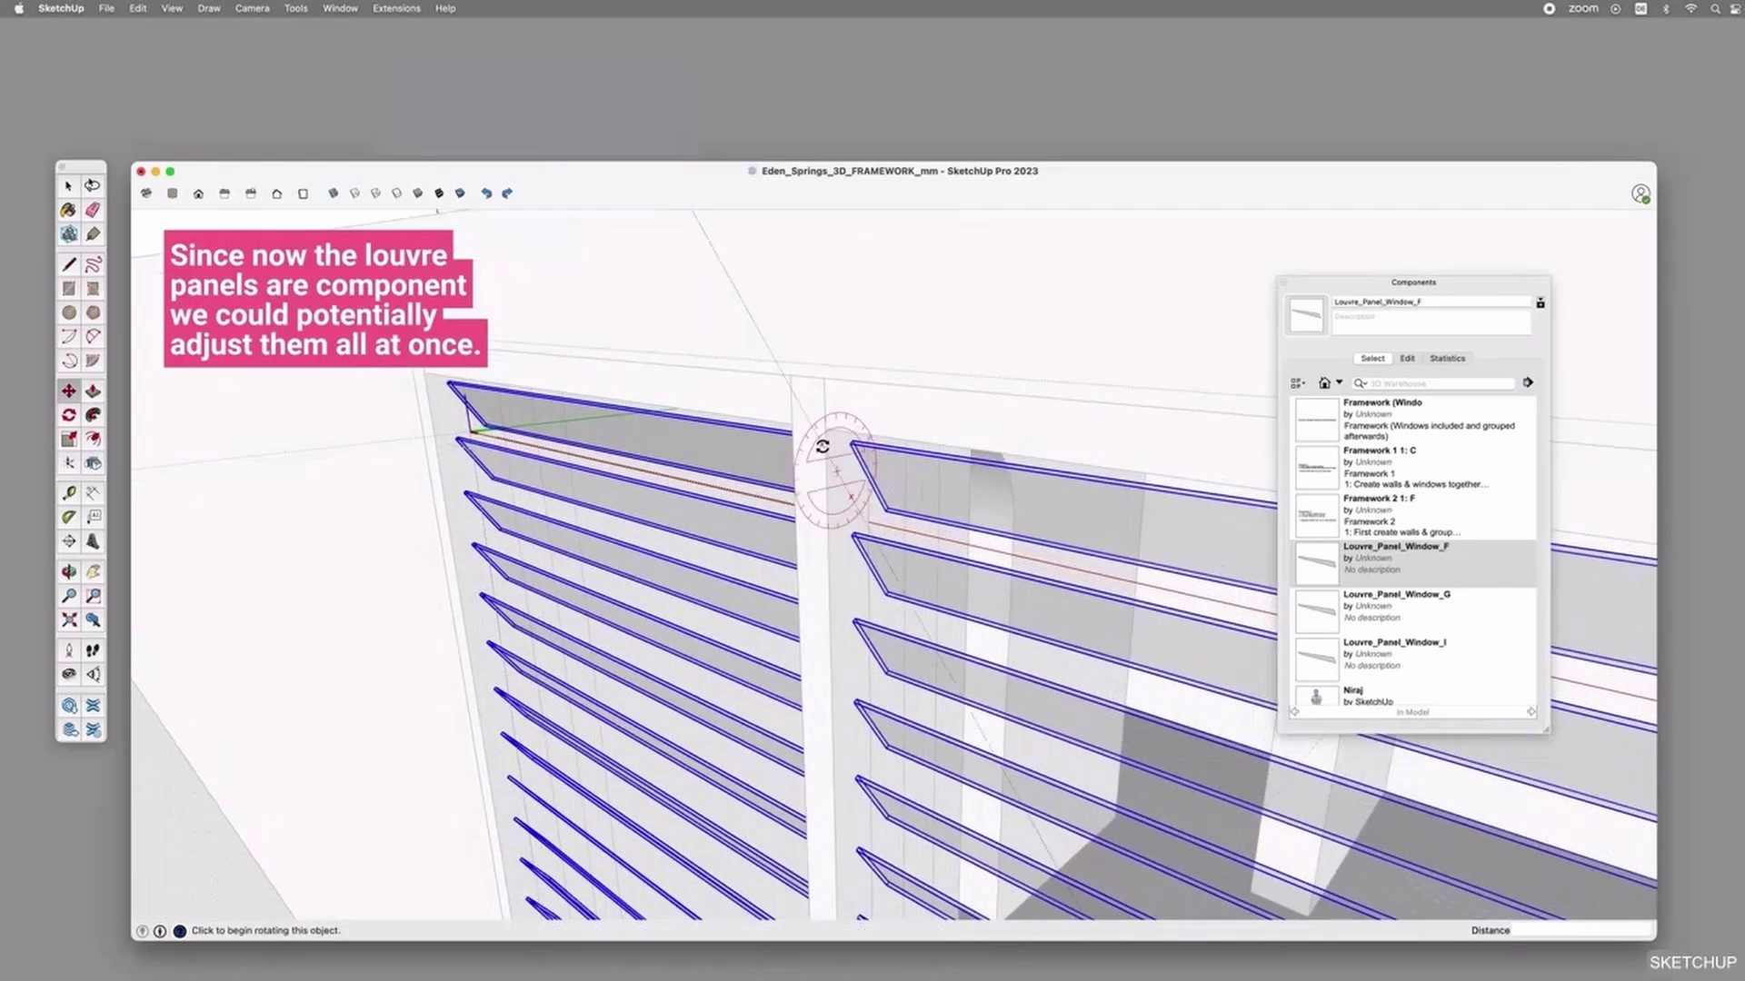
{"action": "scroll", "coordinate": [805, 463], "scroll_direction": "down", "scroll_amount": 3}
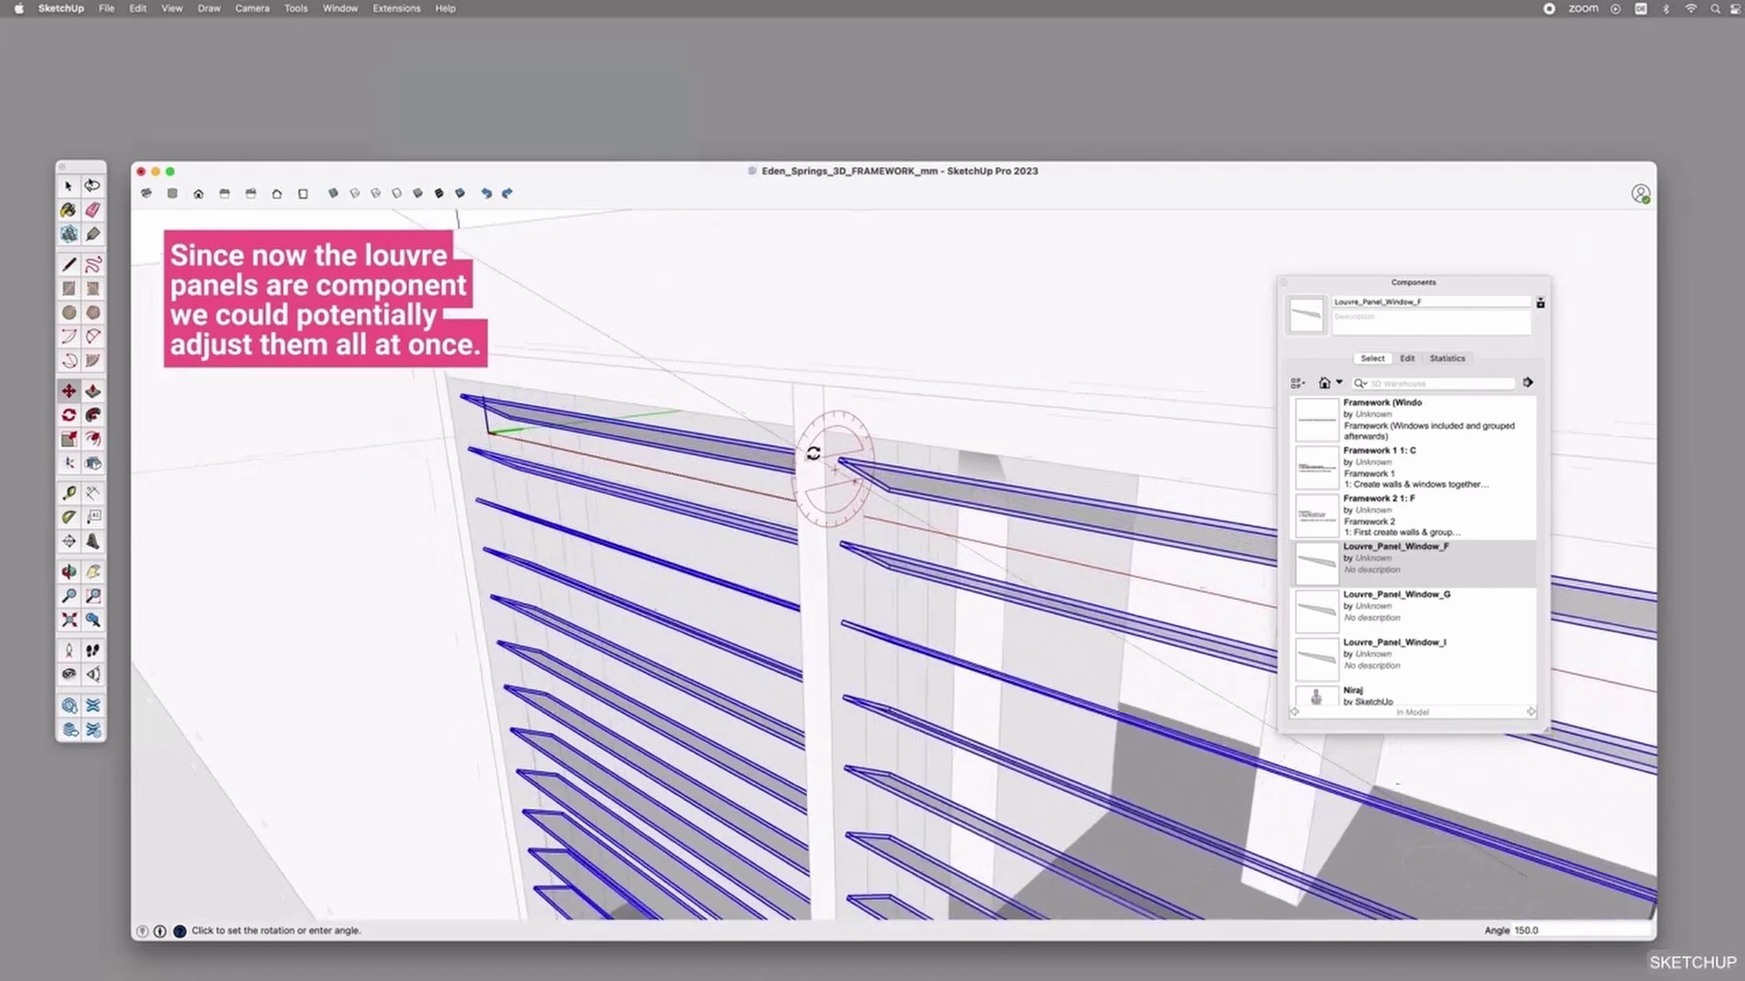
{"action": "scroll", "coordinate": [810, 459], "scroll_direction": "down", "scroll_amount": 2}
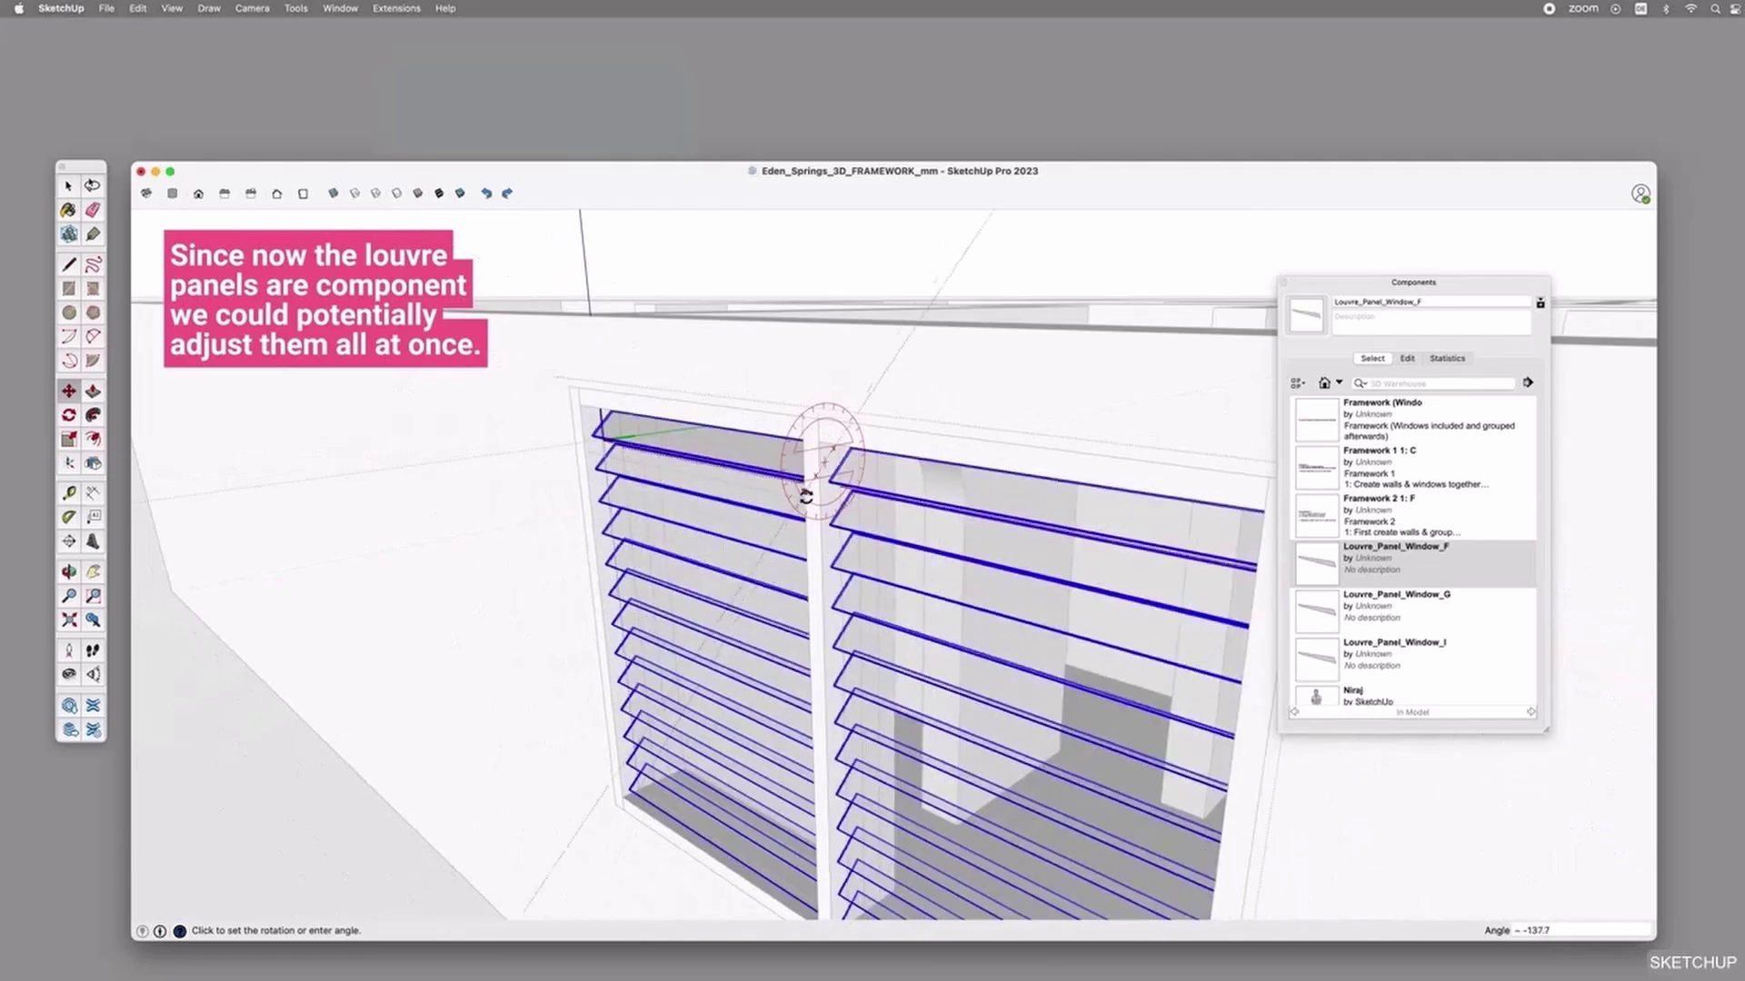
{"action": "left_click", "coordinate": [826, 449]}
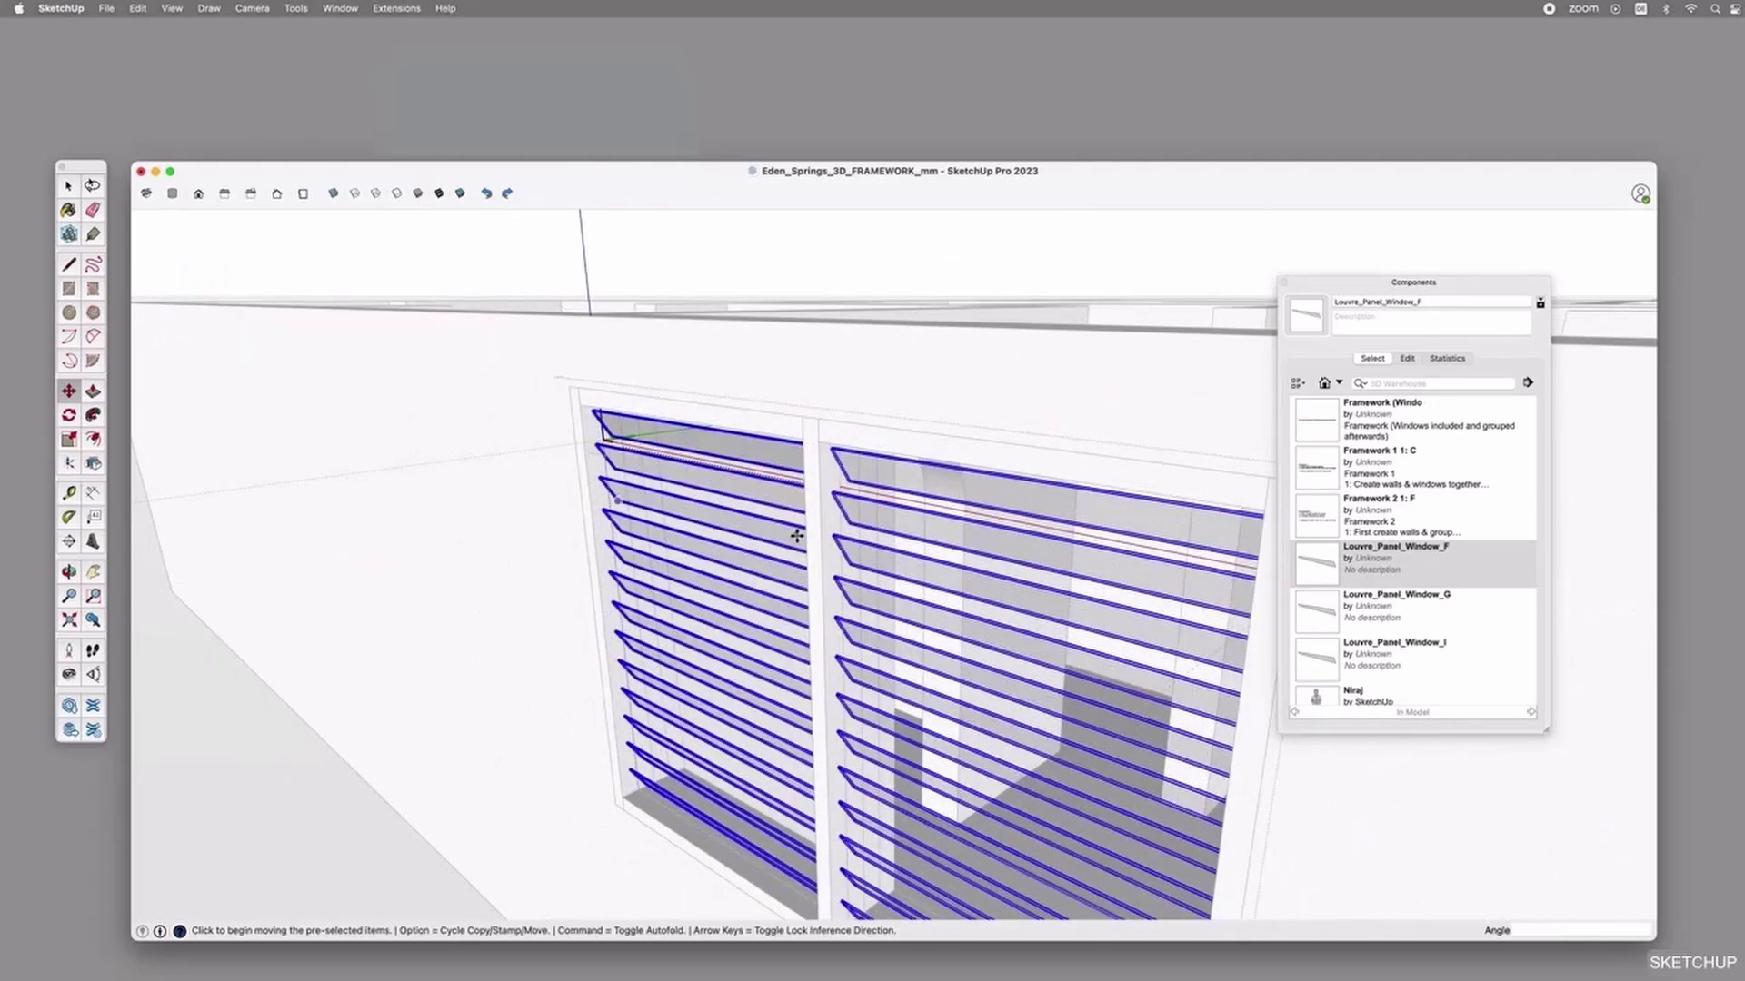
{"action": "mouse_move", "coordinate": [796, 536]}
{"action": "middle_mouse_down"}
{"action": "mouse_move", "coordinate": [767, 537]}
{"action": "mouse_move", "coordinate": [819, 498]}
{"action": "mouse_move", "coordinate": [804, 521]}
{"action": "middle_mouse_up"}
{"action": "scroll", "coordinate": [780, 537], "scroll_direction": "down", "scroll_amount": 4}
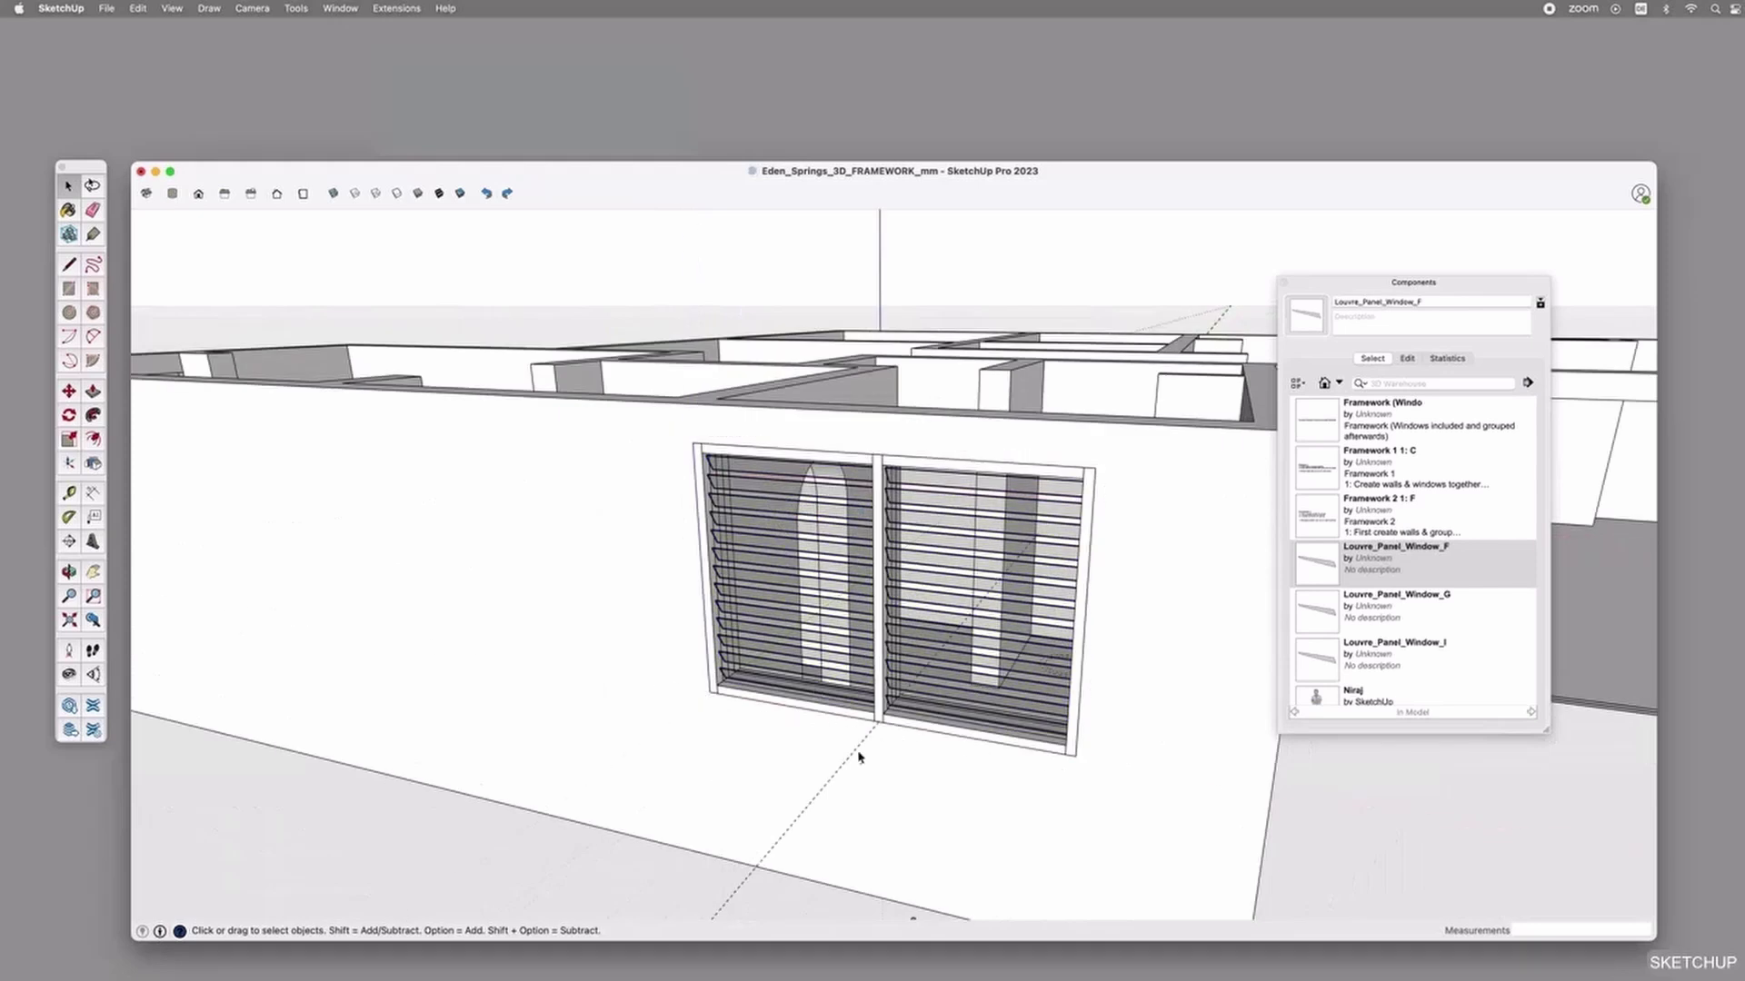
Delete all guides from the model.
{"action": "left_click", "coordinate": [138, 8]}
{"action": "left_click", "coordinate": [182, 149]}
Copy the louvre-and-glass window from the far corner to opening E and rotate the copy -90 degrees about the vertical axis.
{"action": "scroll", "coordinate": [933, 638], "scroll_direction": "down", "scroll_amount": 3}
{"action": "middle_click_drag", "start_coordinate": [933, 638], "coordinate": [1016, 658]}
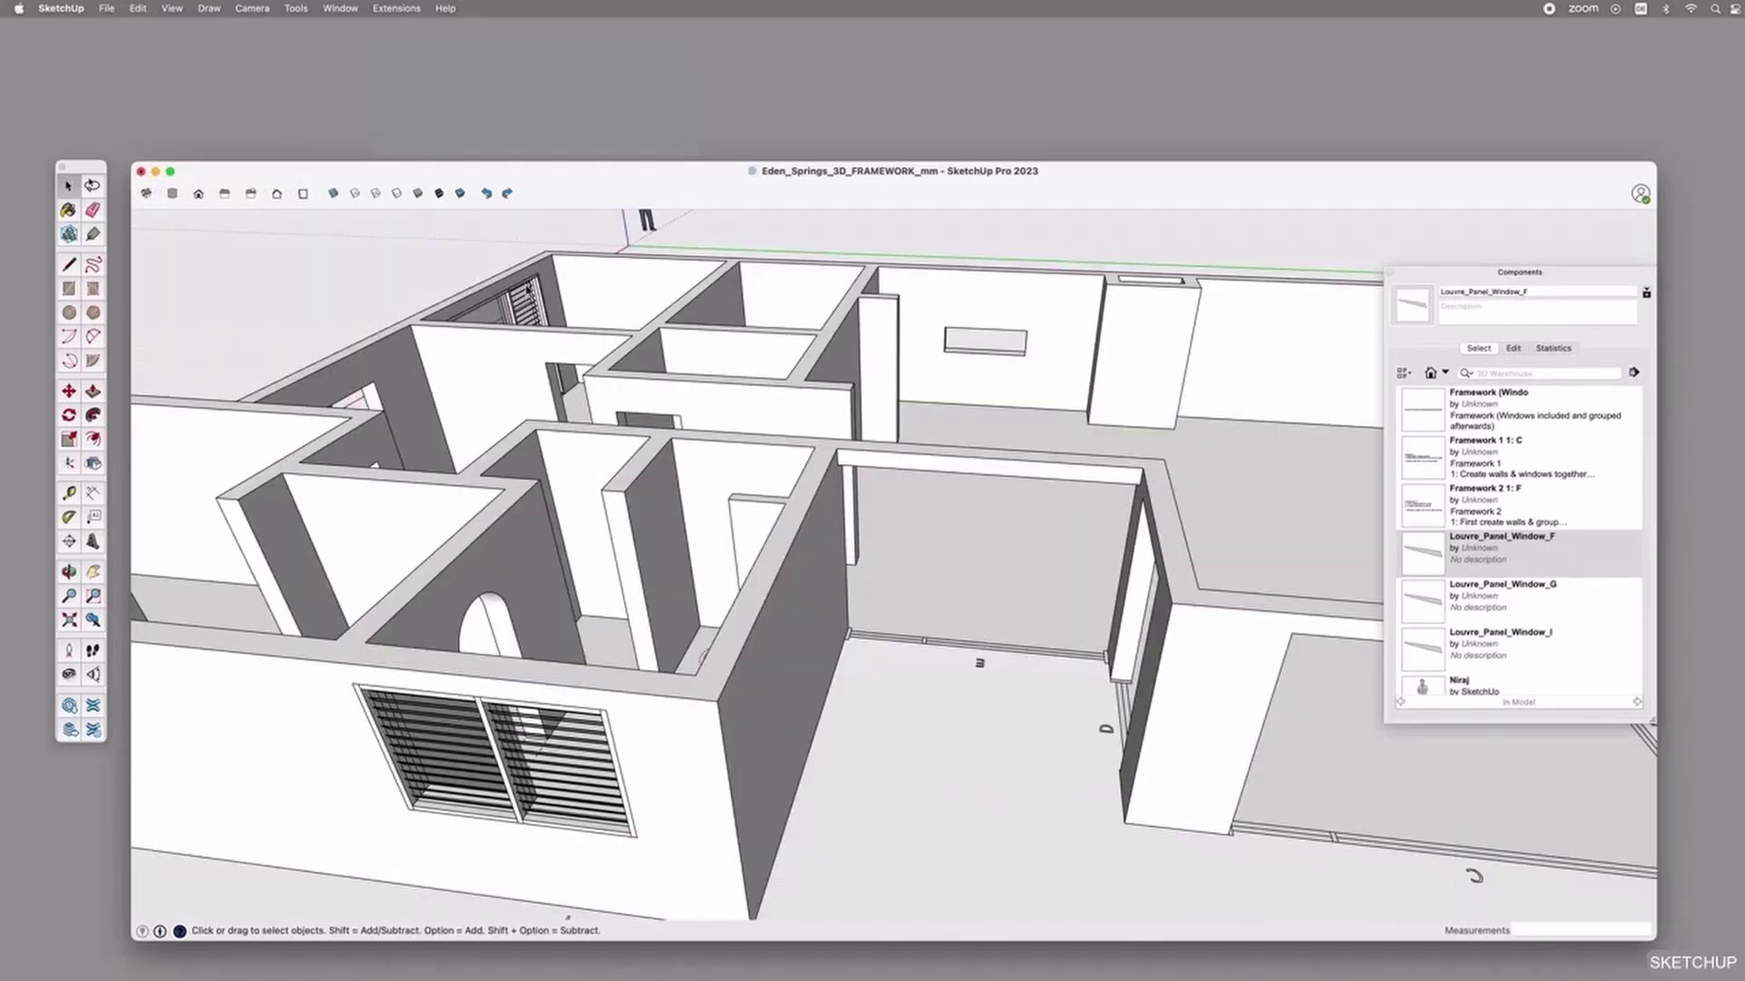
{"action": "key", "text": "m"}
{"action": "key", "text": "alt"}
{"action": "left_click", "coordinate": [536, 300]}
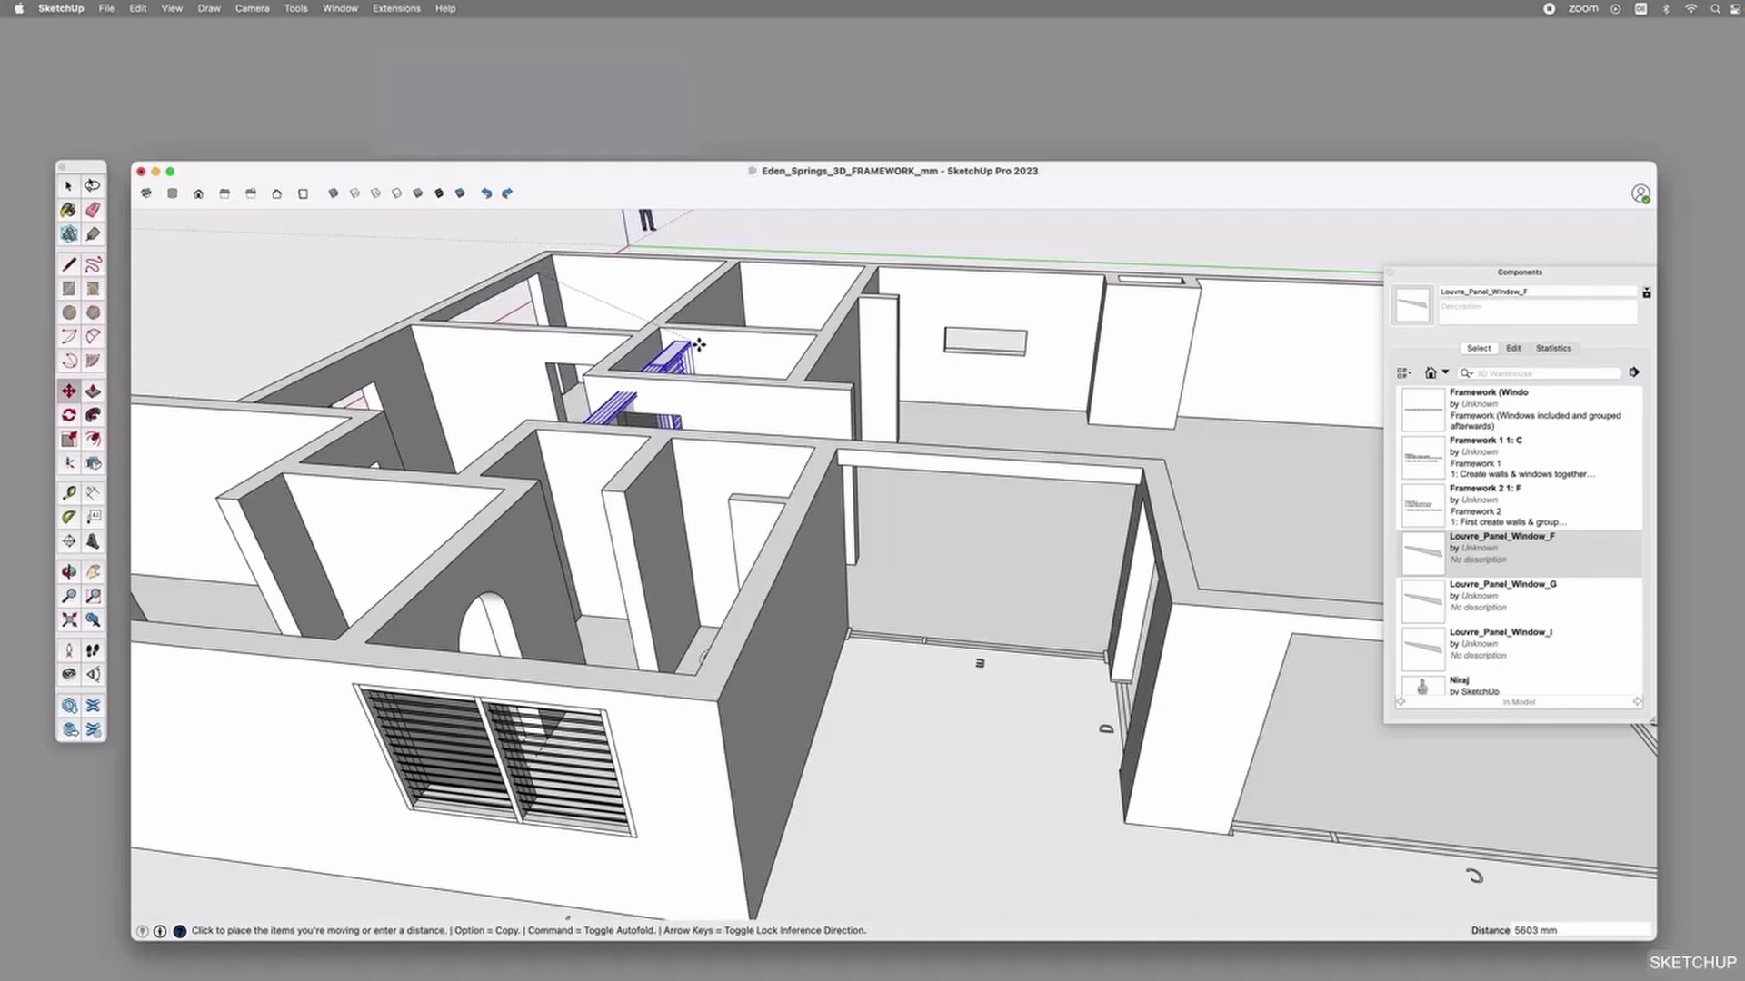
{"action": "left_click", "coordinate": [955, 457]}
{"action": "key", "text": "q"}
{"action": "left_click", "coordinate": [927, 545]}
{"action": "left_click", "coordinate": [935, 460]}
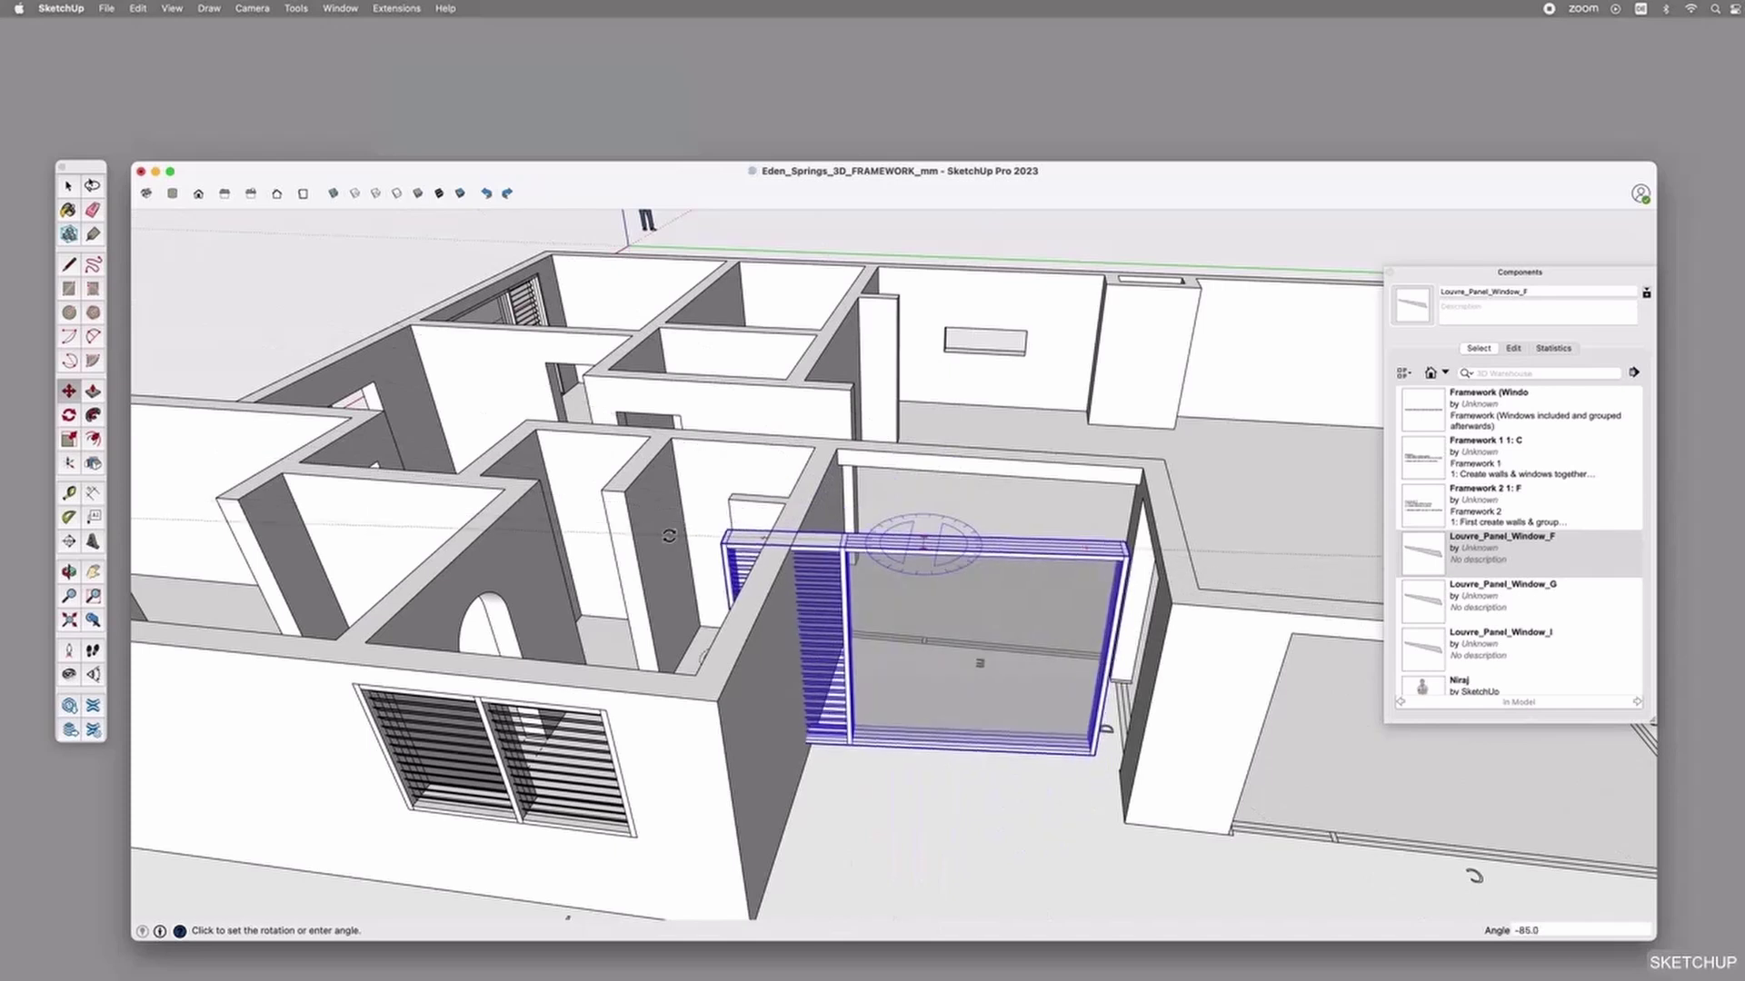
{"action": "left_click", "coordinate": [700, 557]}
Move the rotated window copy into opening E, snapping its lower louvre-side corner to the corner of the opening.
{"action": "key", "text": "m"}
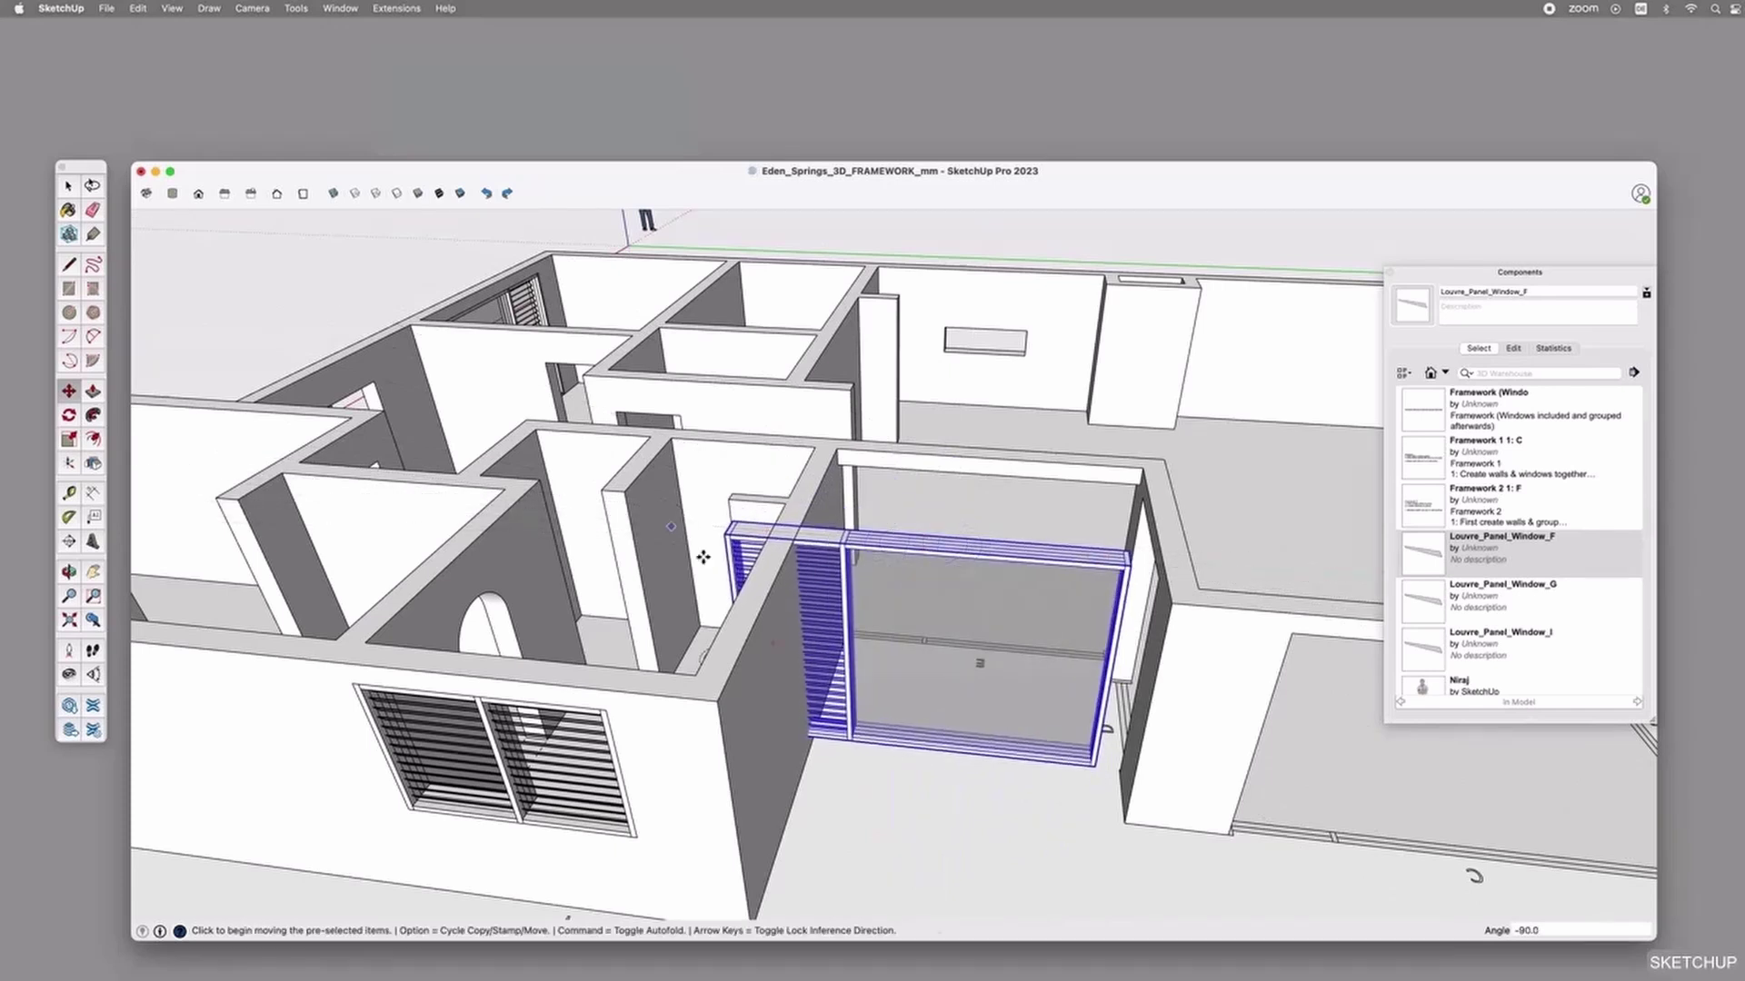
{"action": "left_click", "coordinate": [1097, 769]}
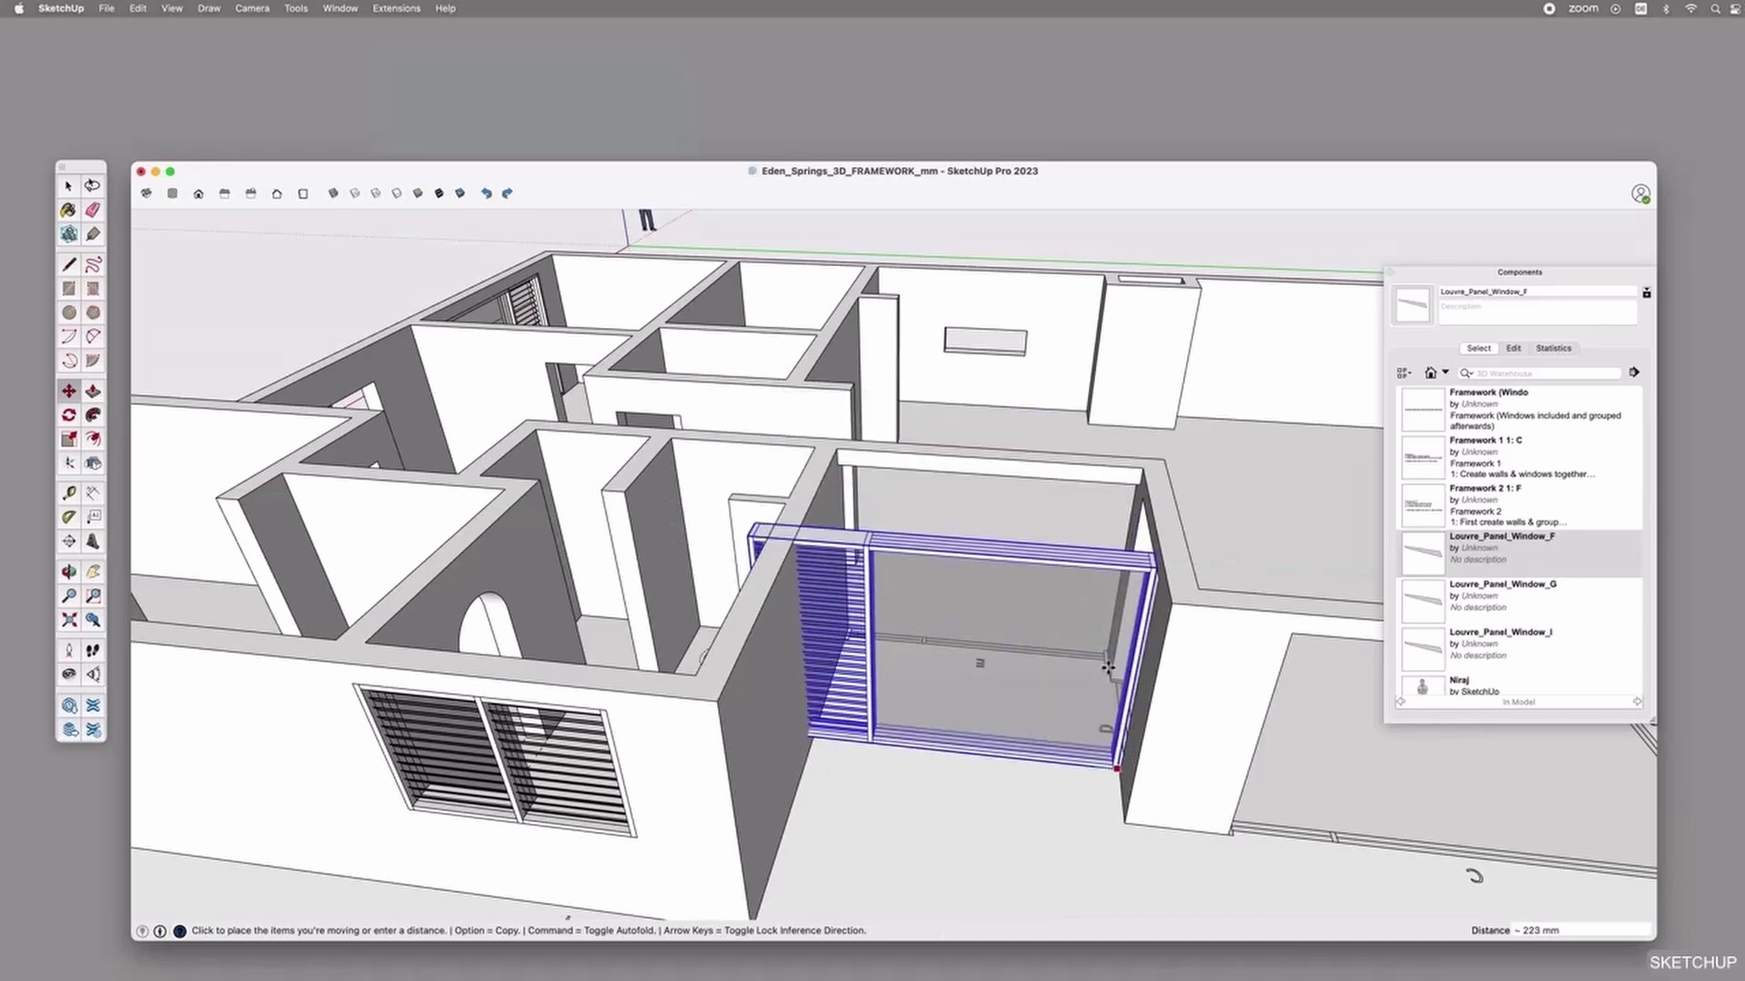
{"action": "left_click", "coordinate": [1079, 654]}
{"action": "scroll", "coordinate": [1080, 654], "scroll_direction": "up", "scroll_amount": 5}
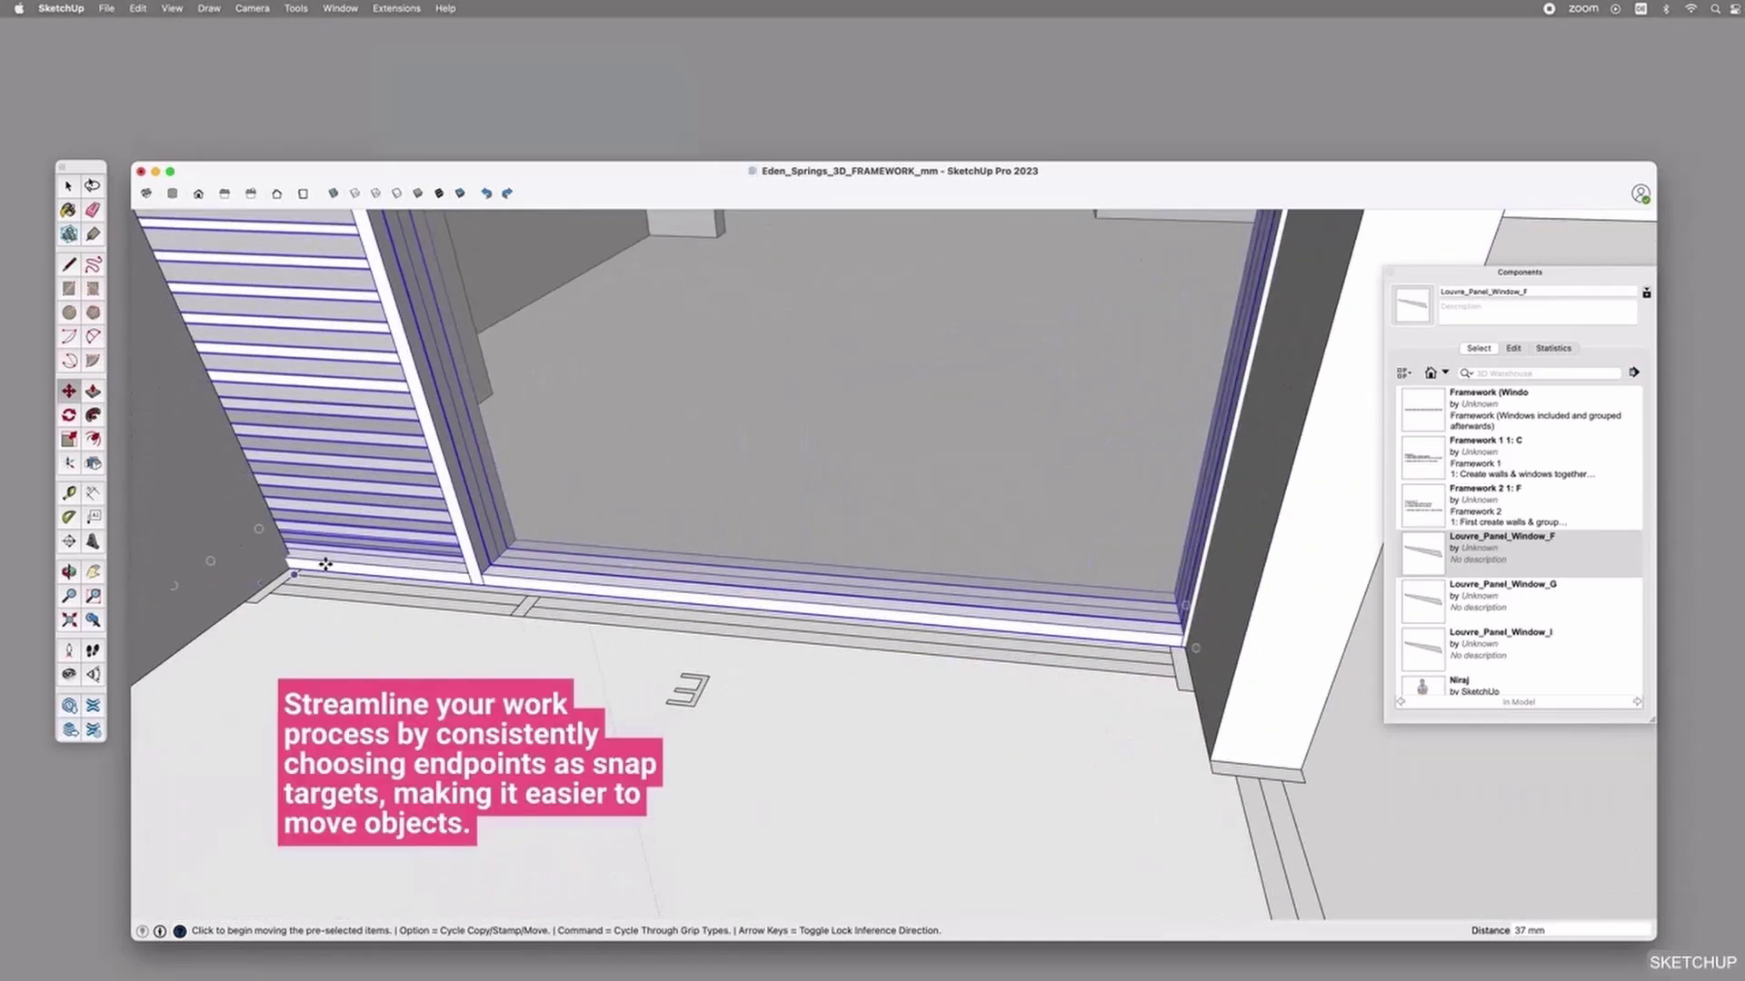
{"action": "scroll", "coordinate": [305, 569], "scroll_direction": "up", "scroll_amount": 3}
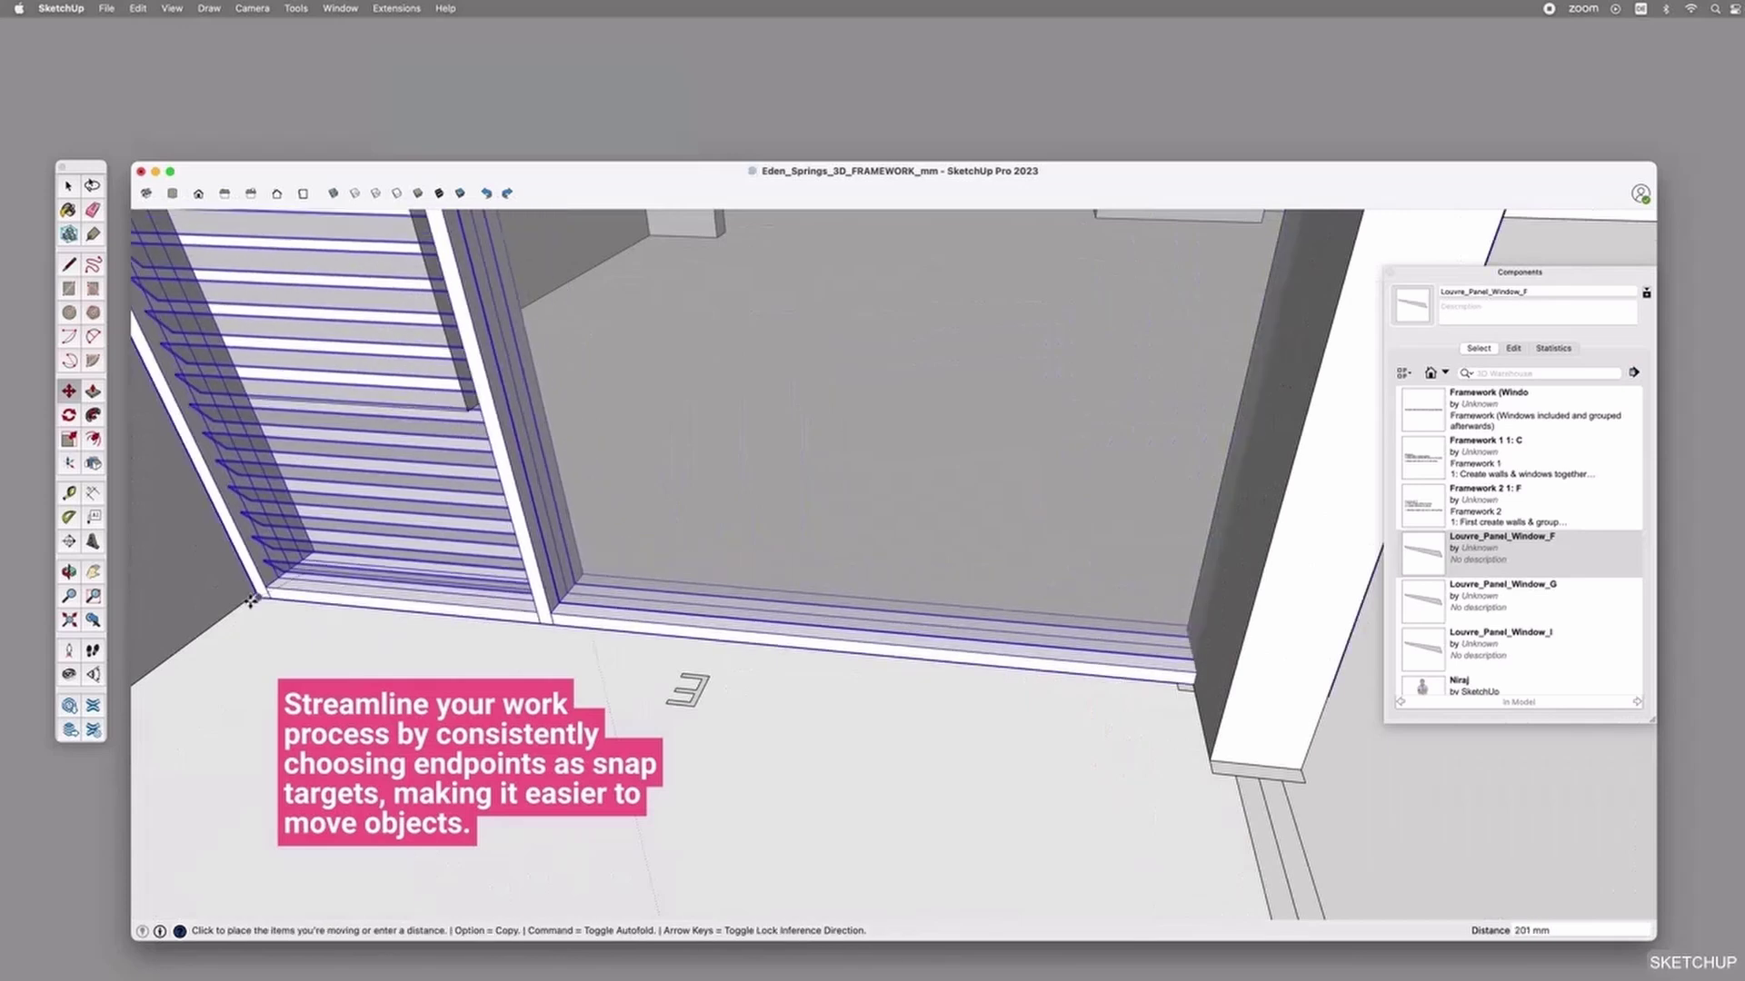
{"action": "scroll", "coordinate": [249, 602], "scroll_direction": "up", "scroll_amount": 2}
{"action": "left_click", "coordinate": [249, 601]}
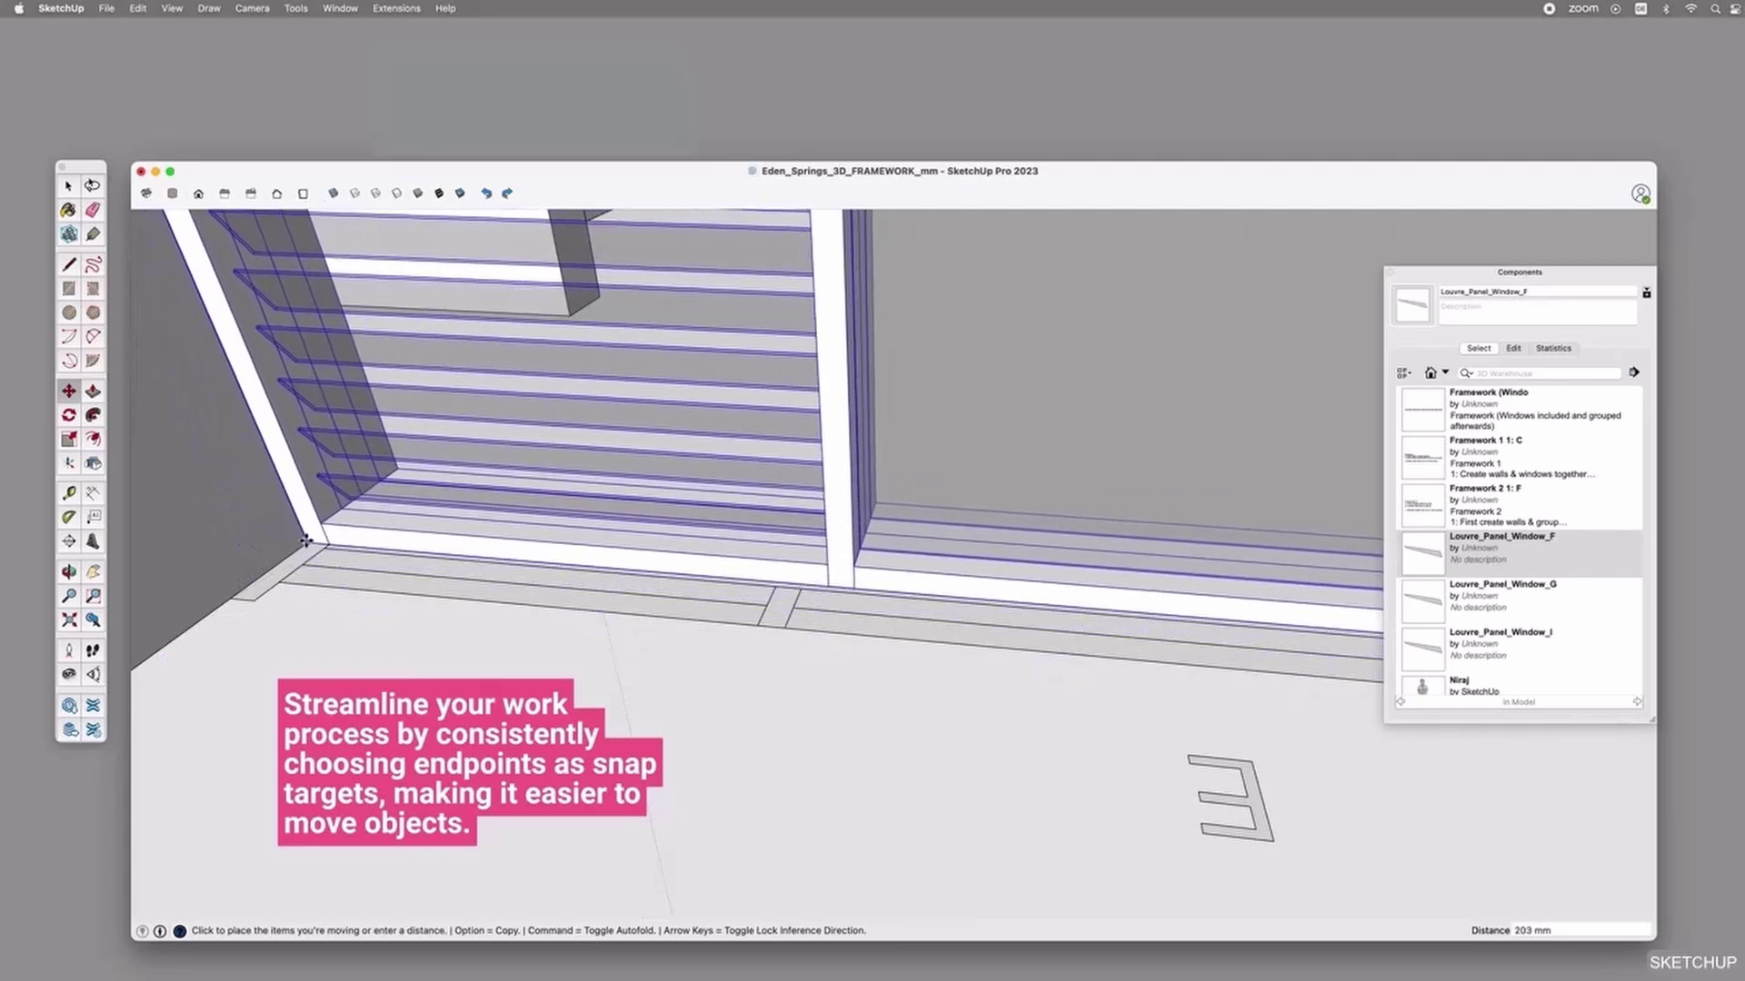
{"action": "left_click", "coordinate": [323, 529]}
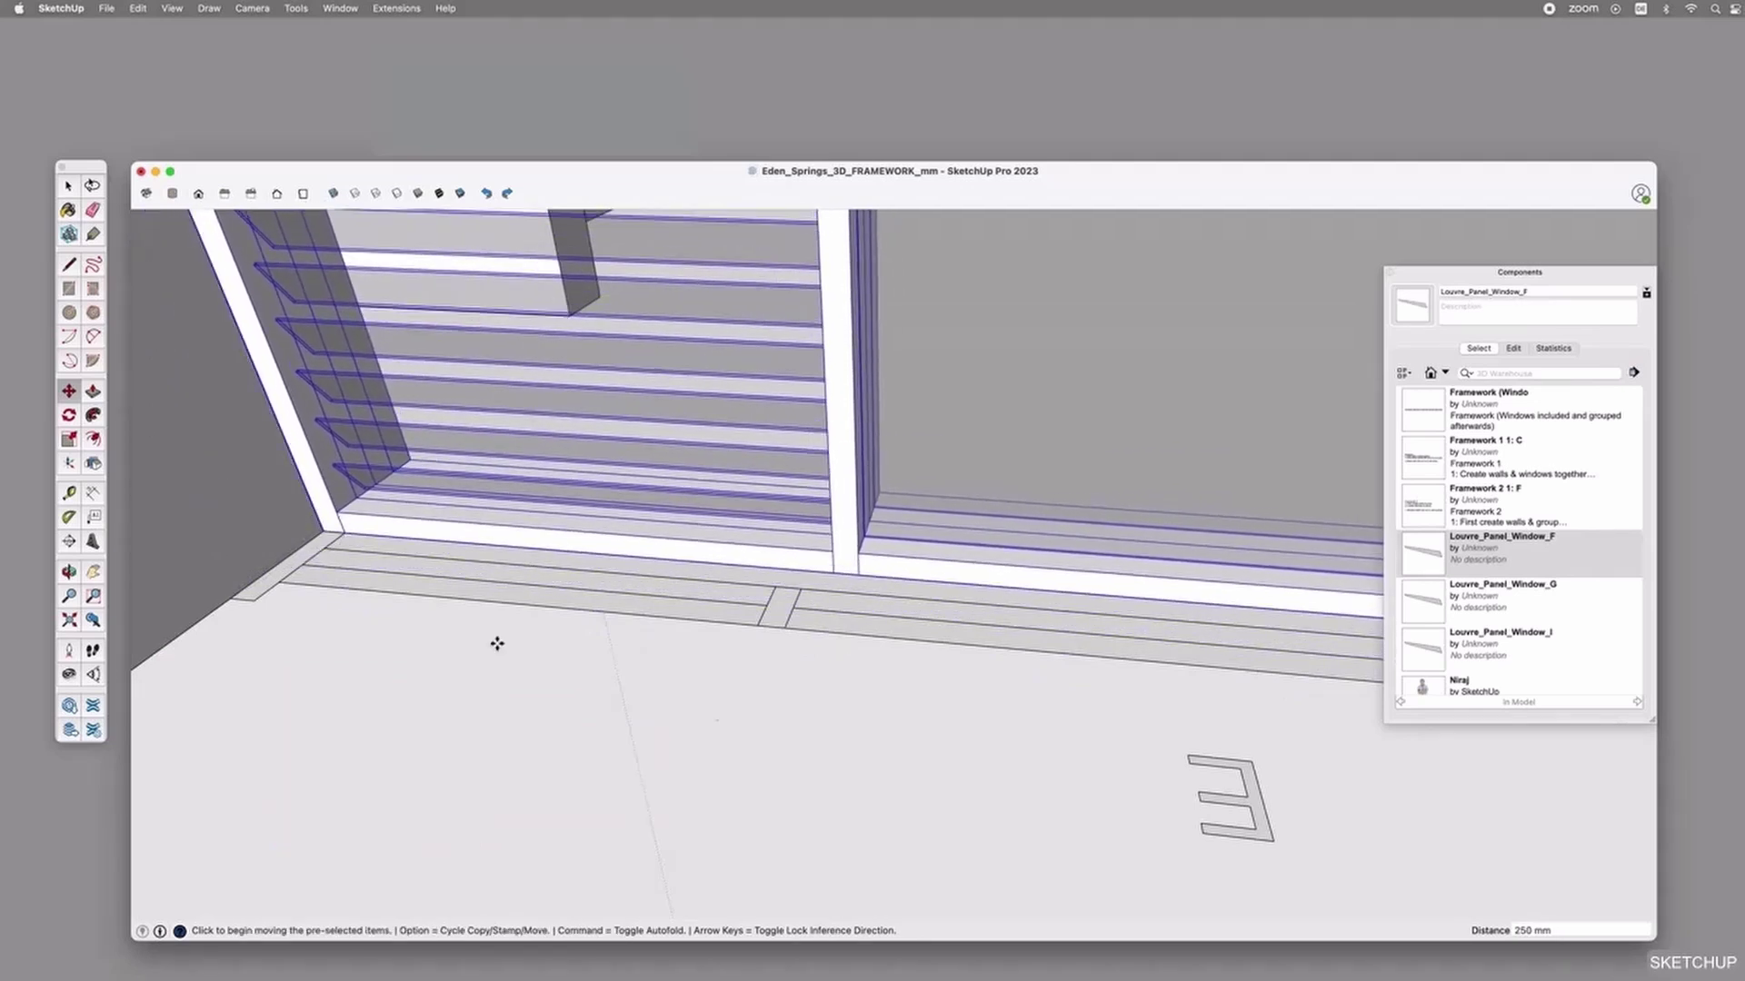
Open the window in E for editing and move its glass-side end post to the opposite wall corner of the opening.
{"action": "scroll", "coordinate": [720, 717], "scroll_direction": "down", "scroll_amount": 8}
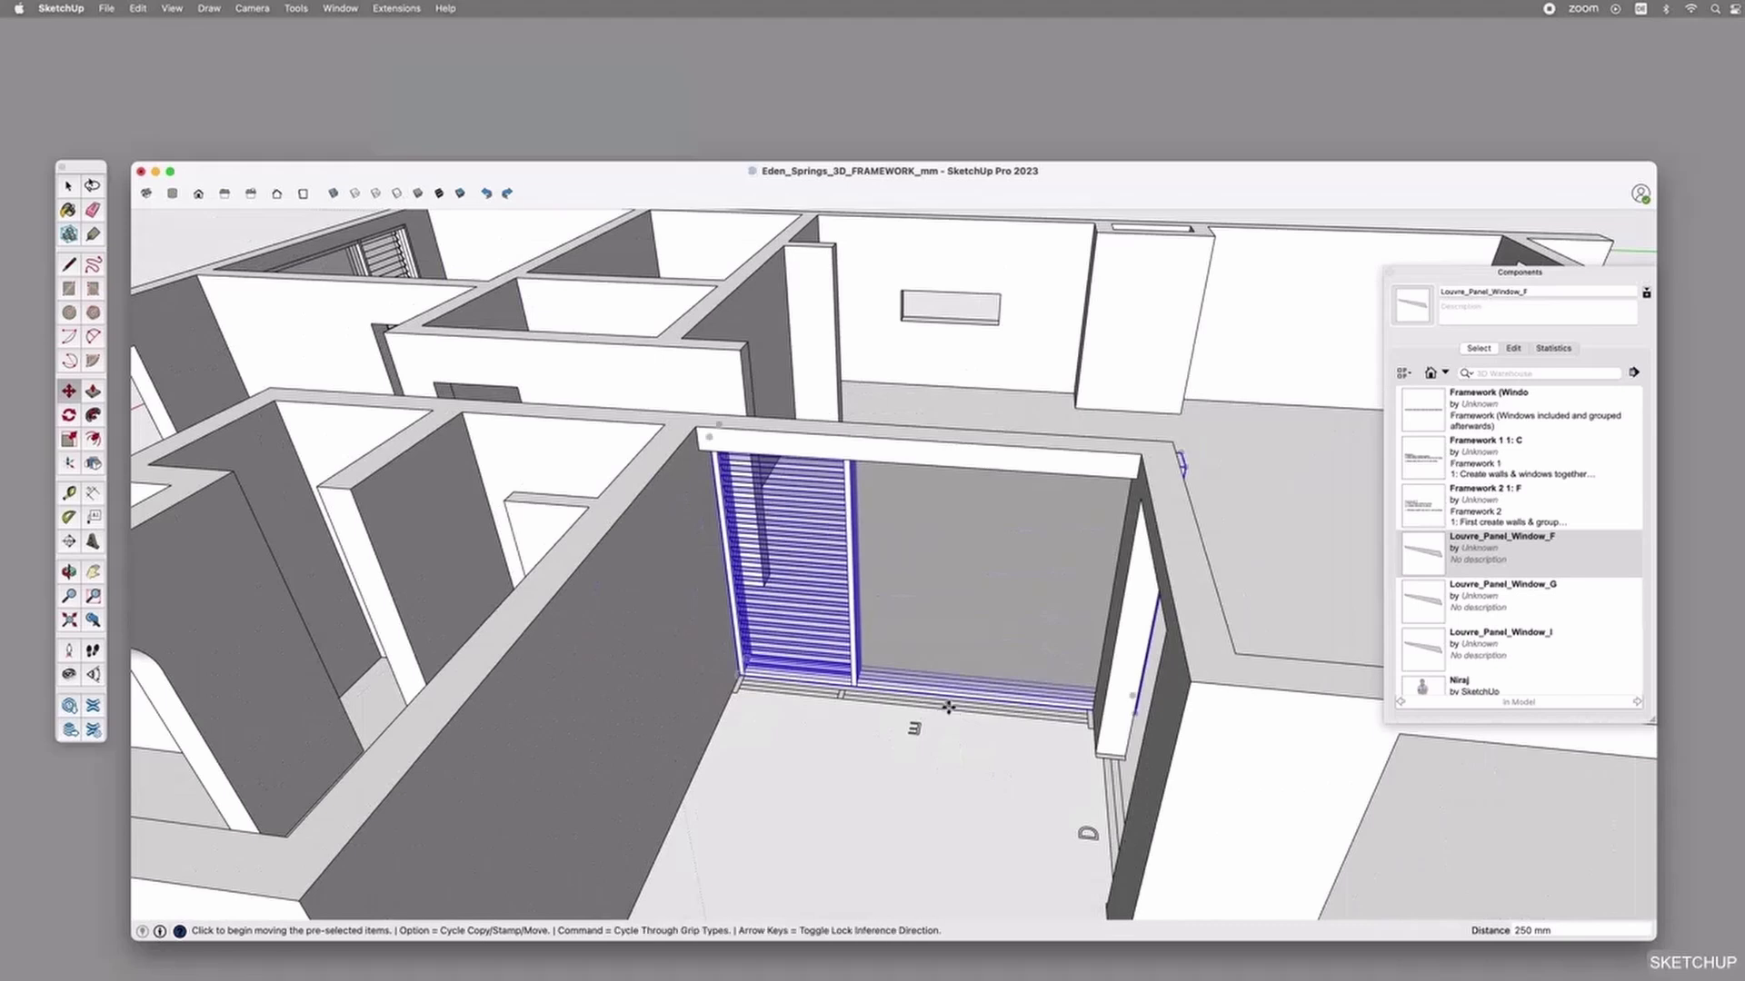
{"action": "scroll", "coordinate": [941, 668], "scroll_direction": "up", "scroll_amount": 1}
{"action": "middle_click_drag", "start_coordinate": [941, 668], "coordinate": [942, 666]}
{"action": "middle_click_drag", "start_coordinate": [1038, 643], "coordinate": [1102, 646]}
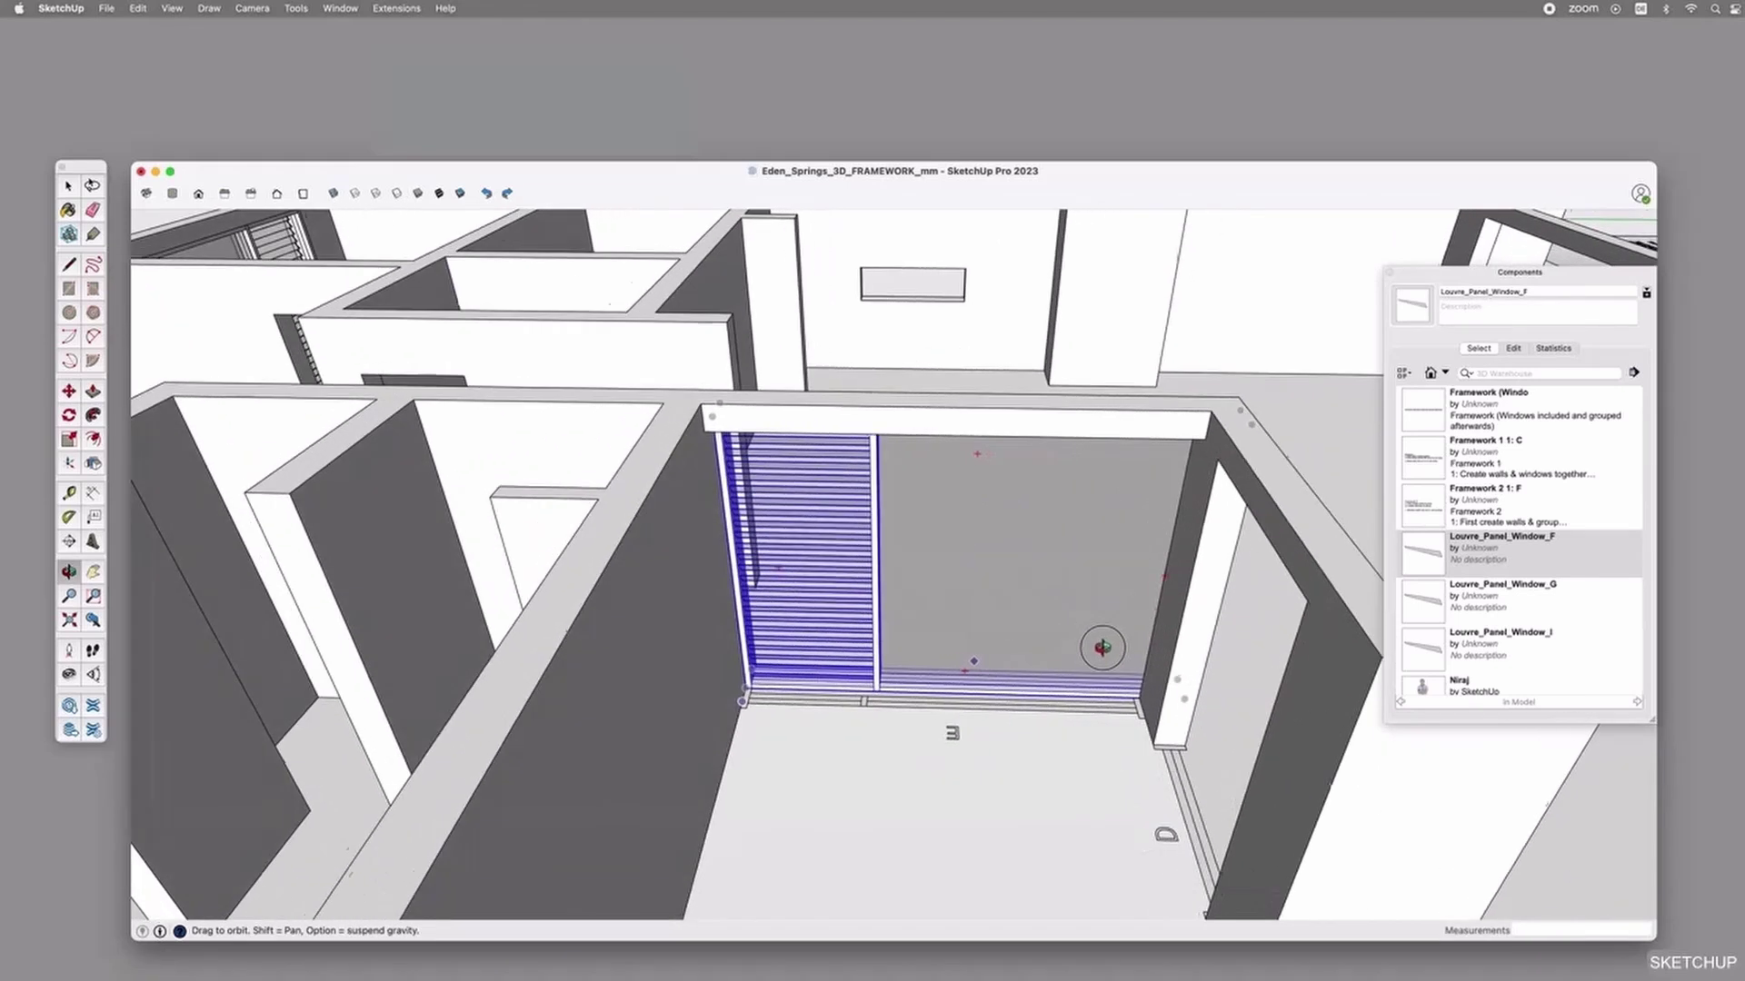
{"action": "scroll", "coordinate": [899, 689], "scroll_direction": "up", "scroll_amount": 2}
{"action": "middle_click_drag", "start_coordinate": [899, 703], "coordinate": [1018, 654]}
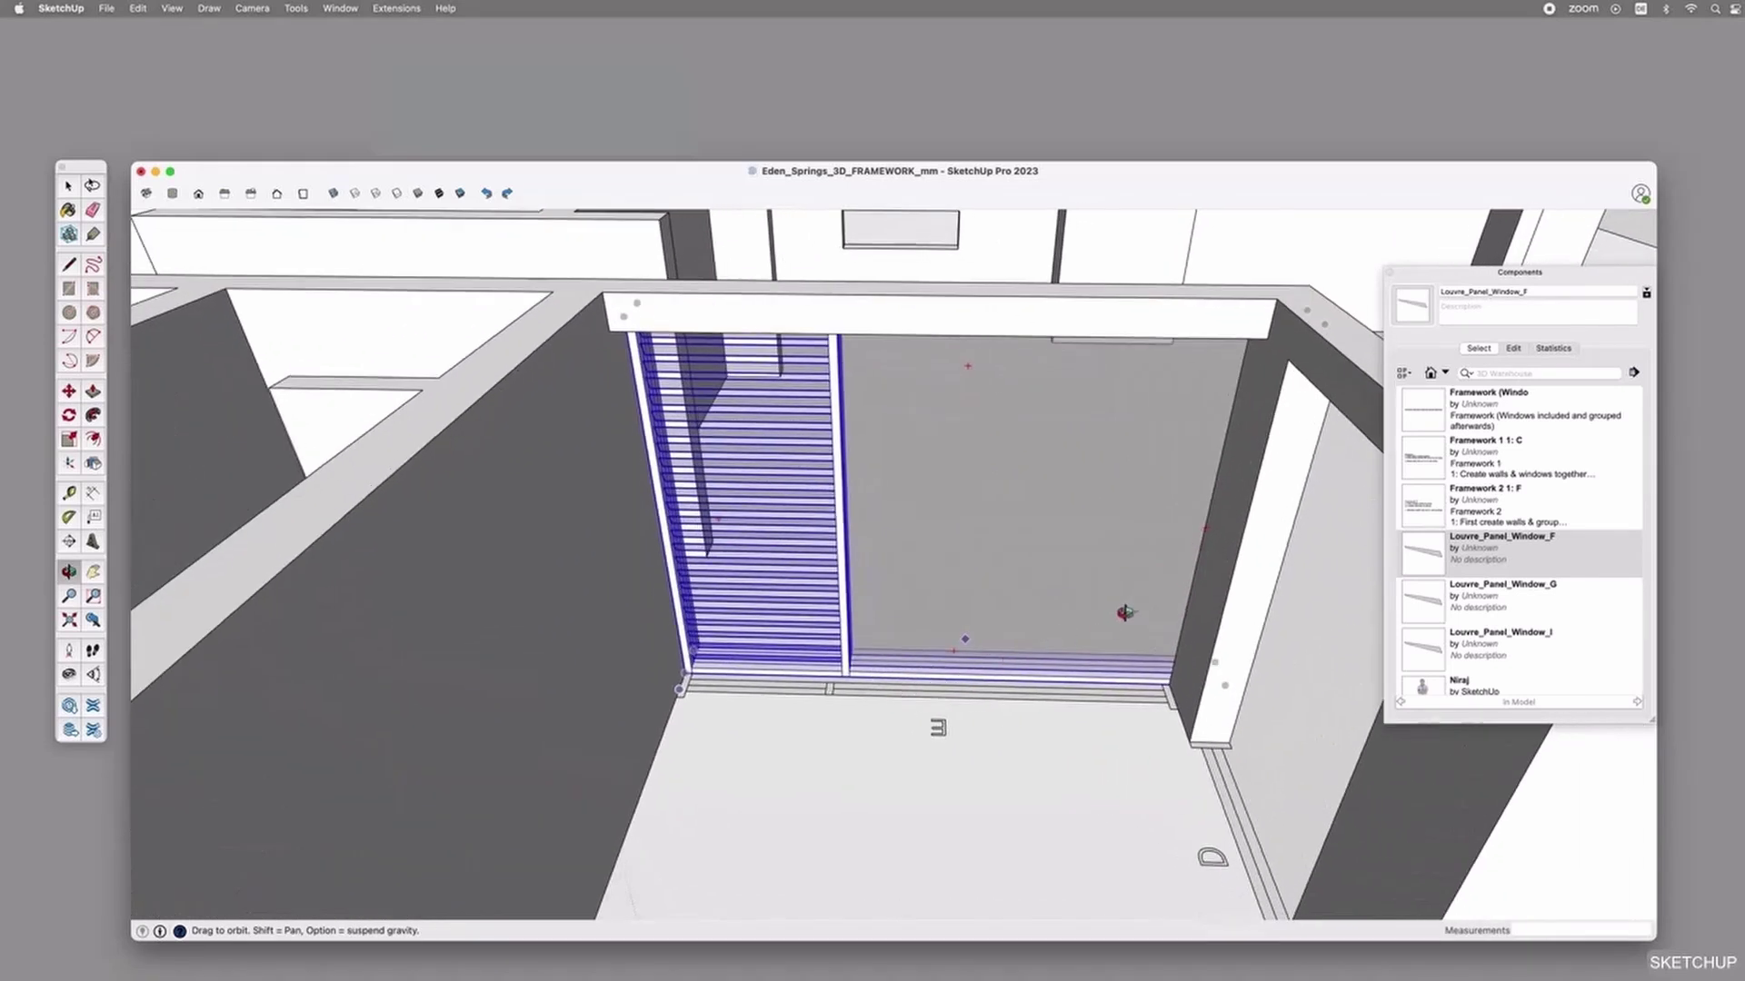
{"action": "middle_click_drag", "start_coordinate": [1166, 634], "coordinate": [1070, 650]}
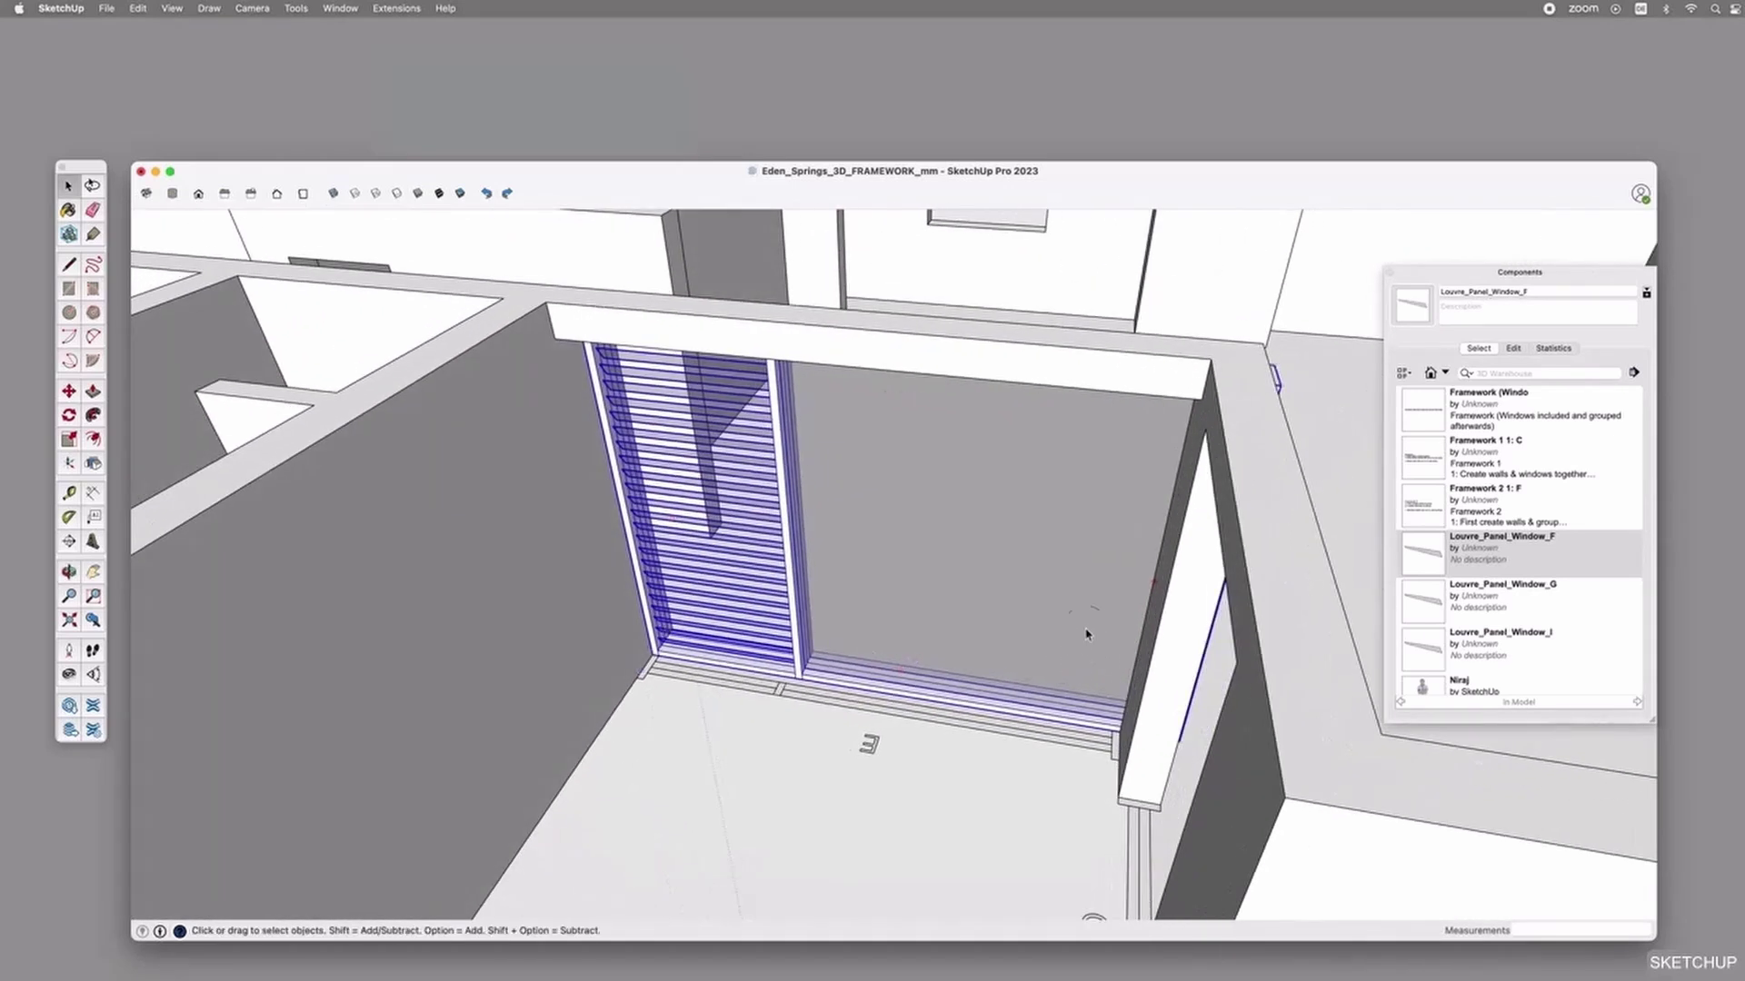
{"action": "left_click", "coordinate": [1090, 661]}
{"action": "left_click", "coordinate": [1089, 660]}
{"action": "left_click", "coordinate": [1277, 383]}
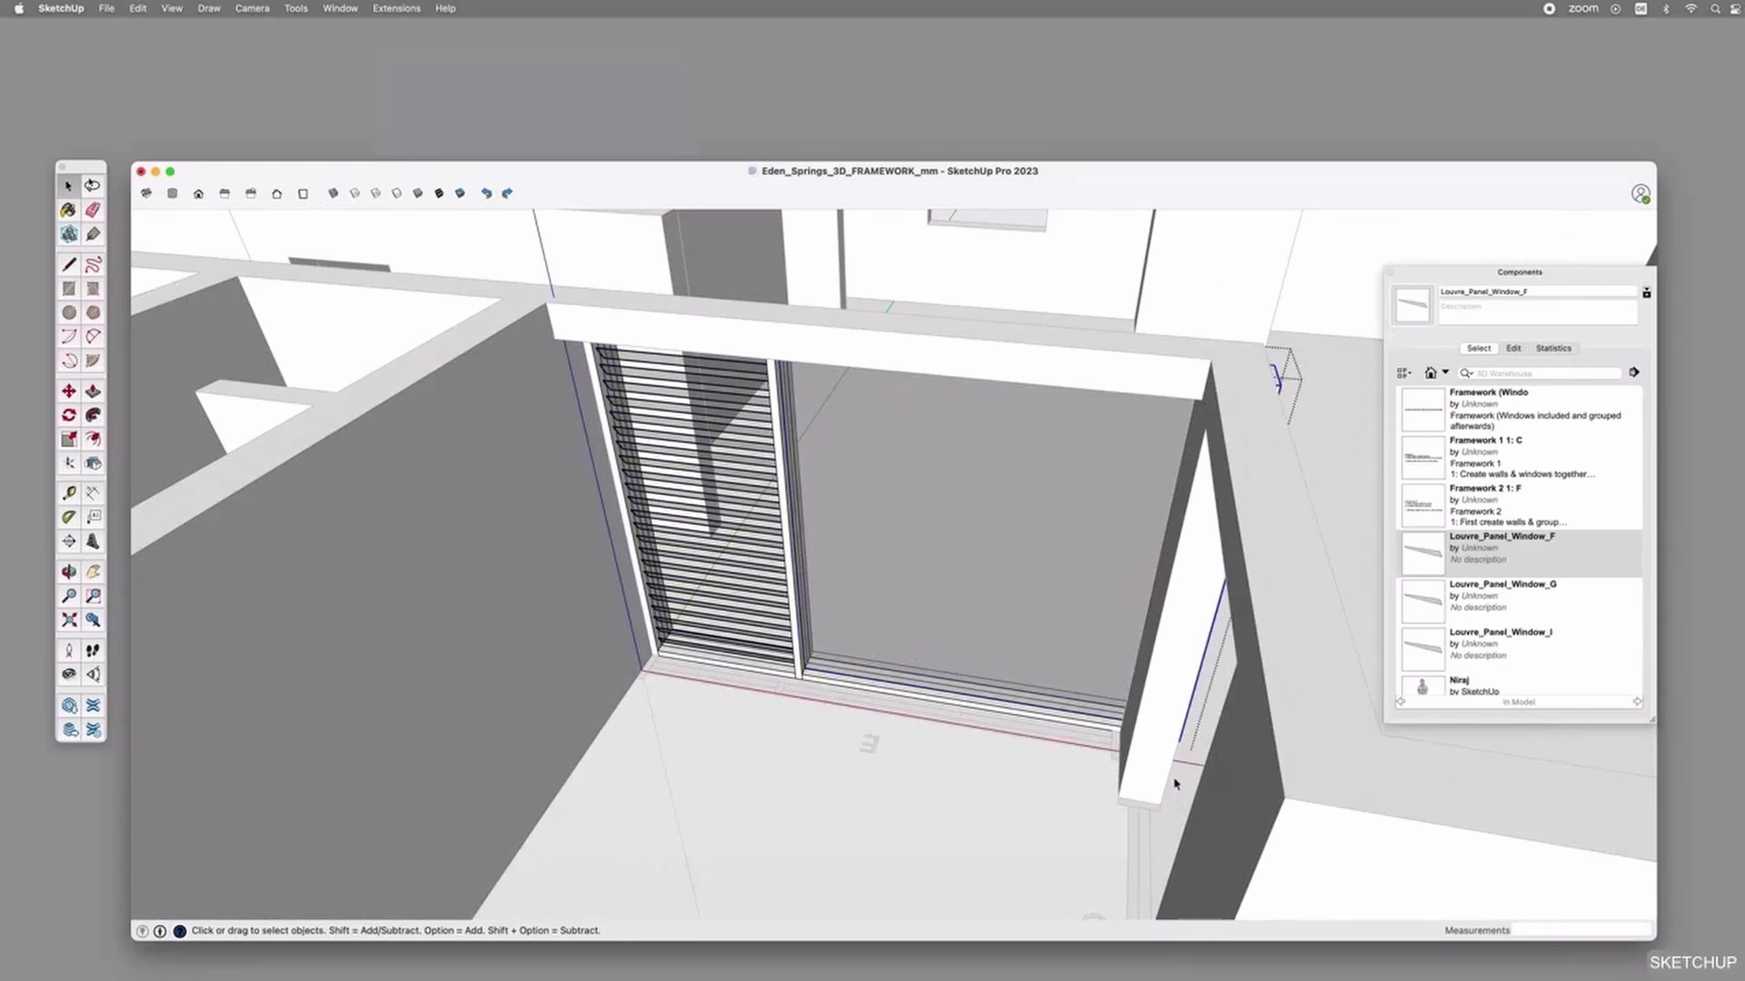
{"action": "key", "text": "m"}
{"action": "left_click", "coordinate": [1184, 741]}
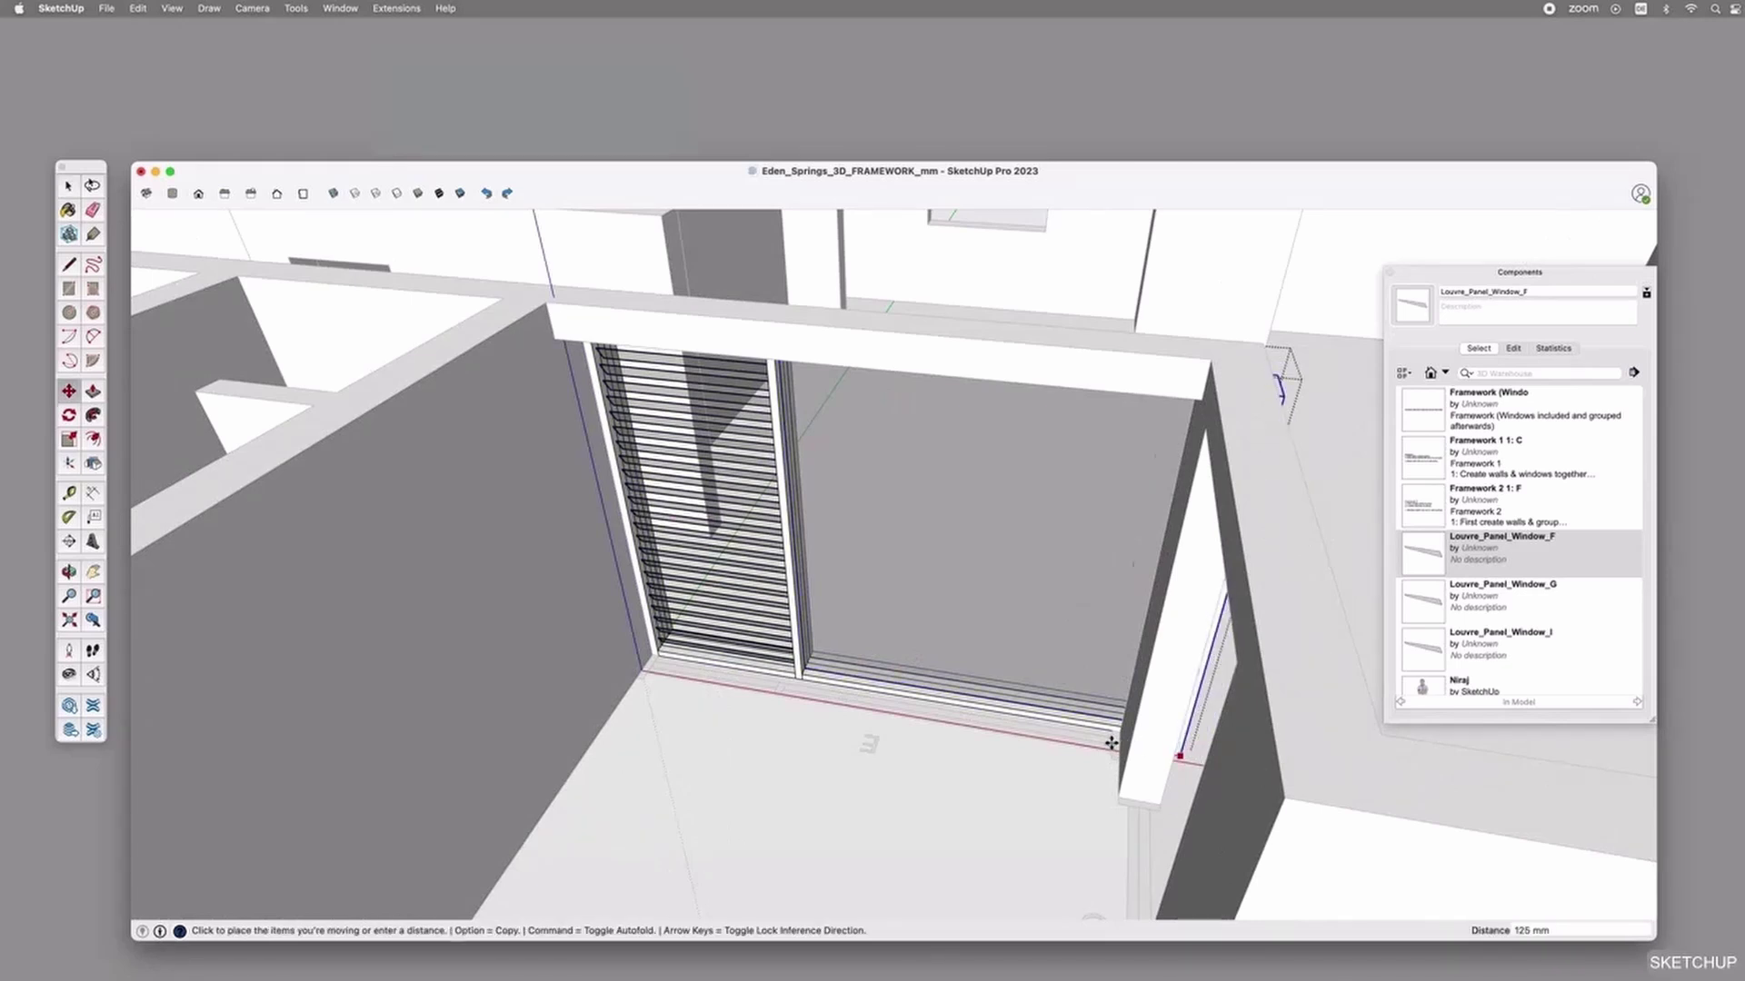
{"action": "scroll", "coordinate": [1102, 749], "scroll_direction": "up", "scroll_amount": 3}
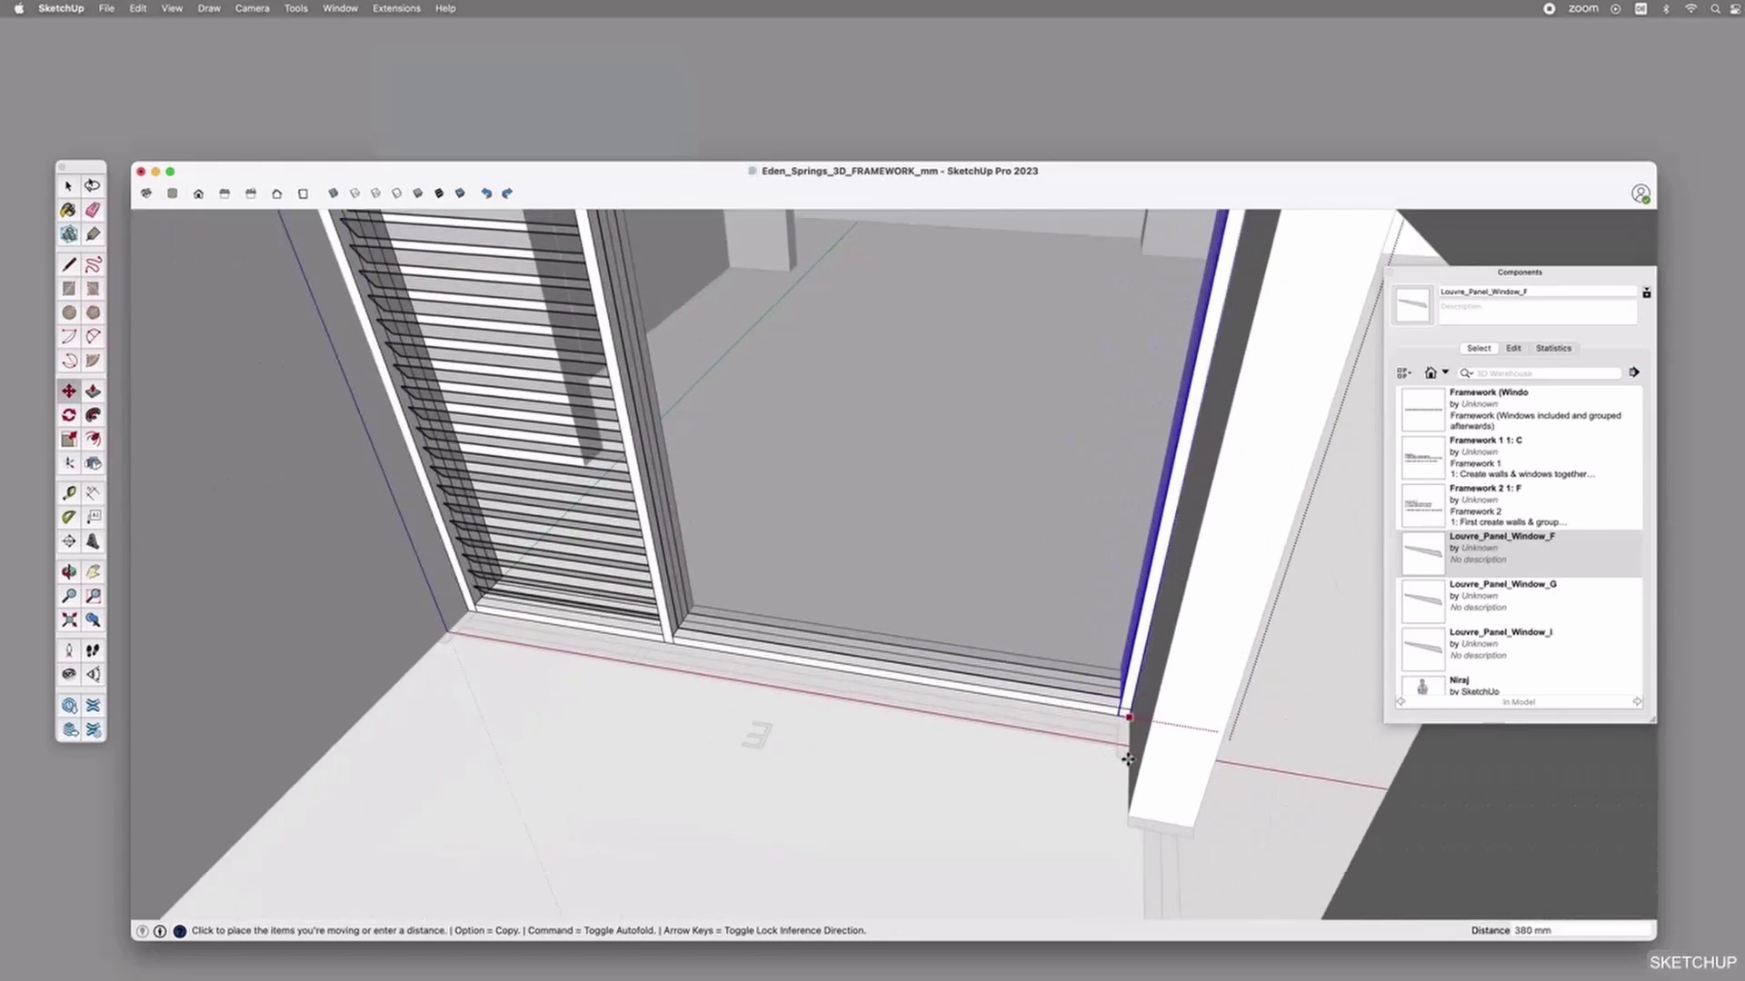
{"action": "left_click", "coordinate": [1128, 759]}
{"action": "scroll", "coordinate": [1118, 782], "scroll_direction": "down", "scroll_amount": 5}
{"action": "key", "text": "space"}
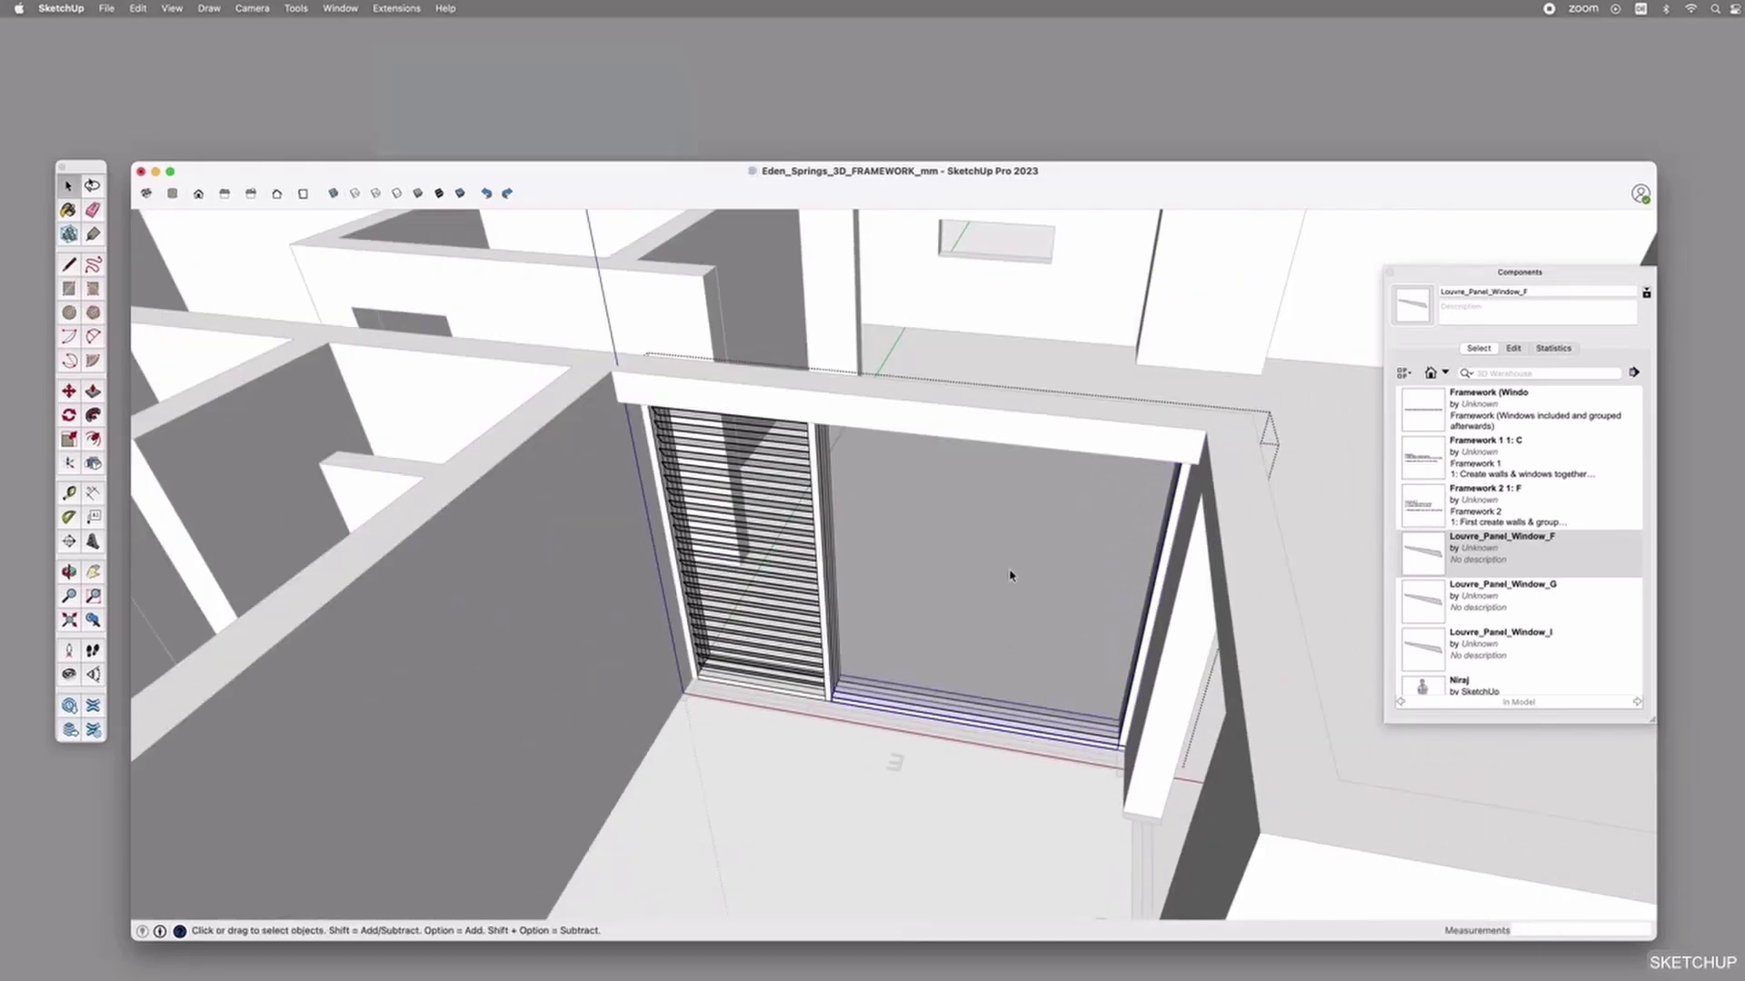
Move the mullion between the louvre and glass bays 100 mm toward the louvre side.
{"action": "scroll", "coordinate": [790, 467], "scroll_direction": "up", "scroll_amount": 2}
{"action": "left_click_drag", "start_coordinate": [957, 565], "coordinate": [892, 794]}
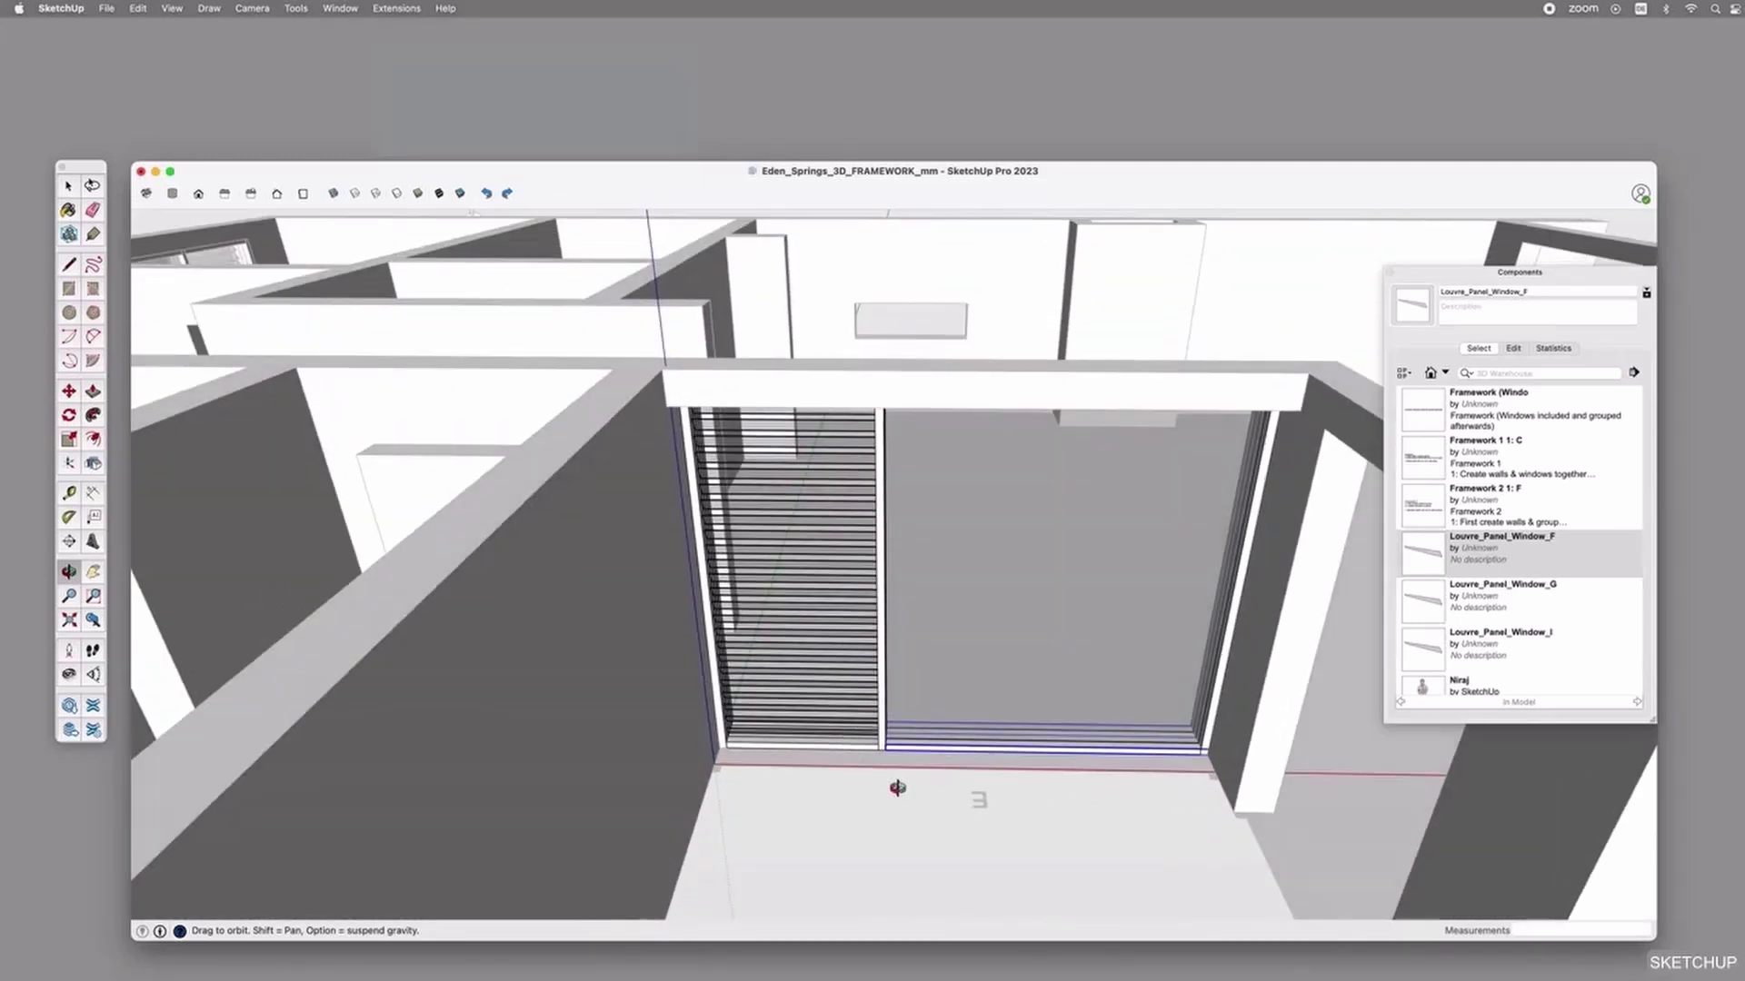
{"action": "key", "text": "space"}
{"action": "scroll", "coordinate": [885, 758], "scroll_direction": "up", "scroll_amount": 5}
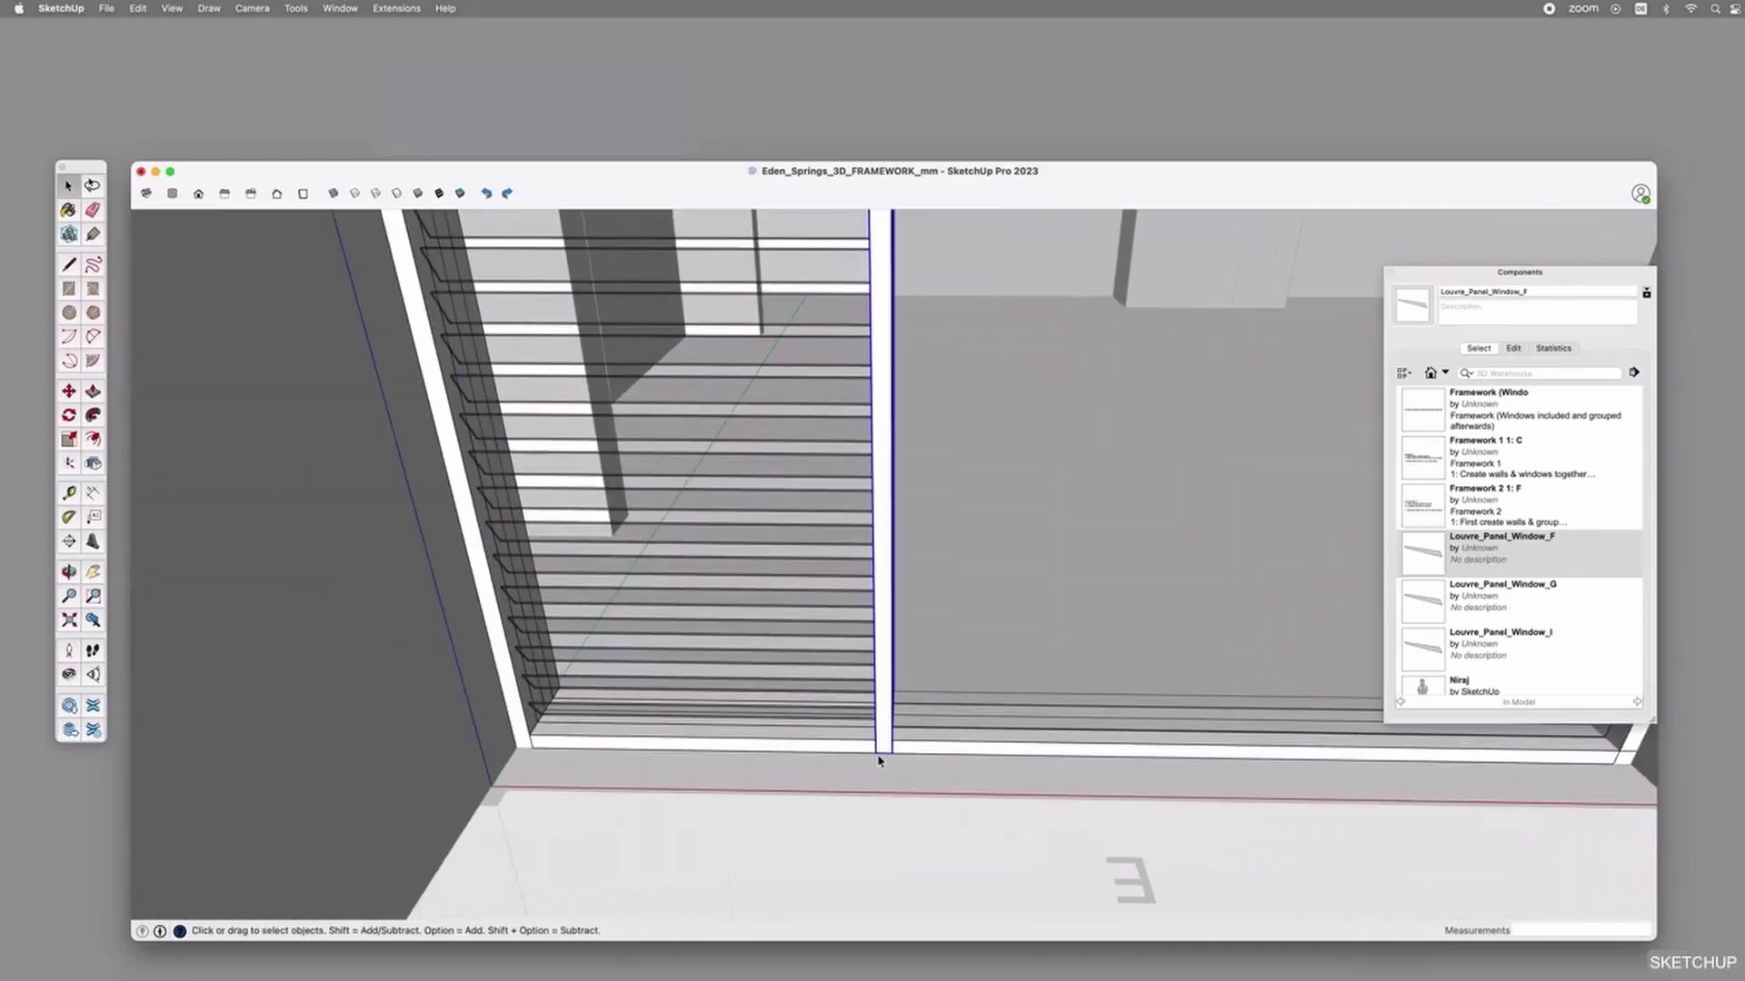
{"action": "scroll", "coordinate": [878, 761], "scroll_direction": "up", "scroll_amount": 1}
{"action": "key", "text": "m"}
{"action": "left_click", "coordinate": [878, 753]}
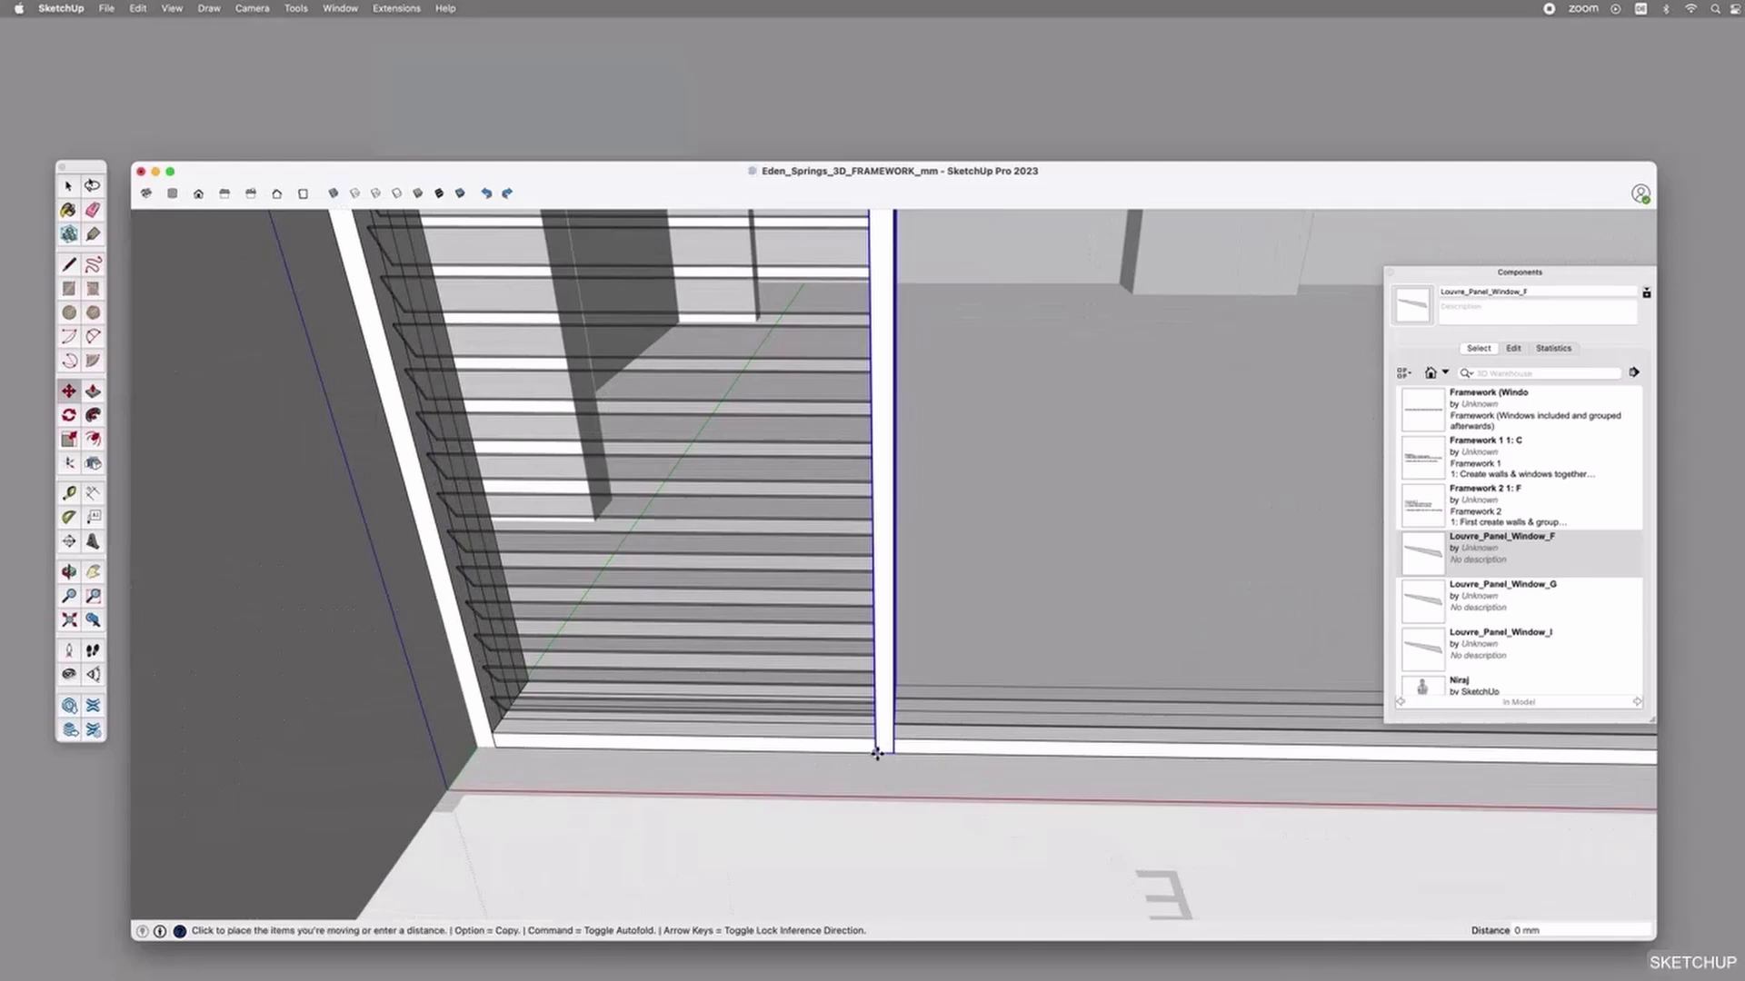
{"action": "middle_click_drag", "start_coordinate": [827, 753], "coordinate": [785, 849]}
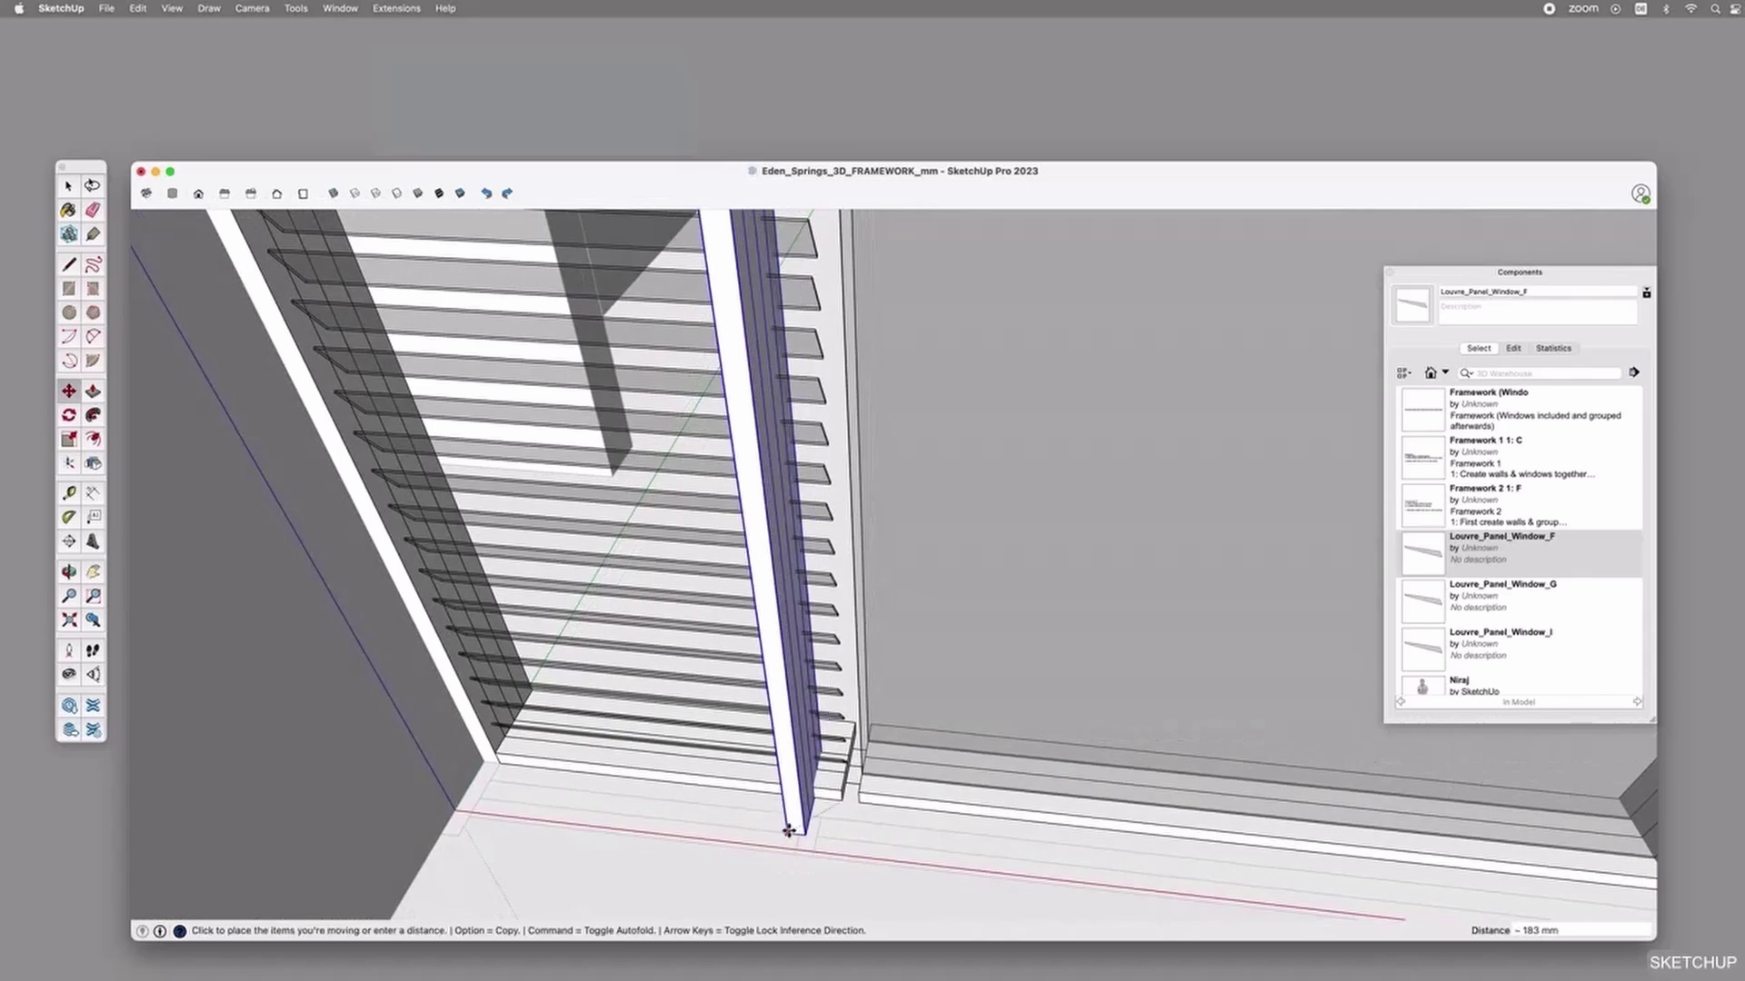
{"action": "type", "text": "100"}
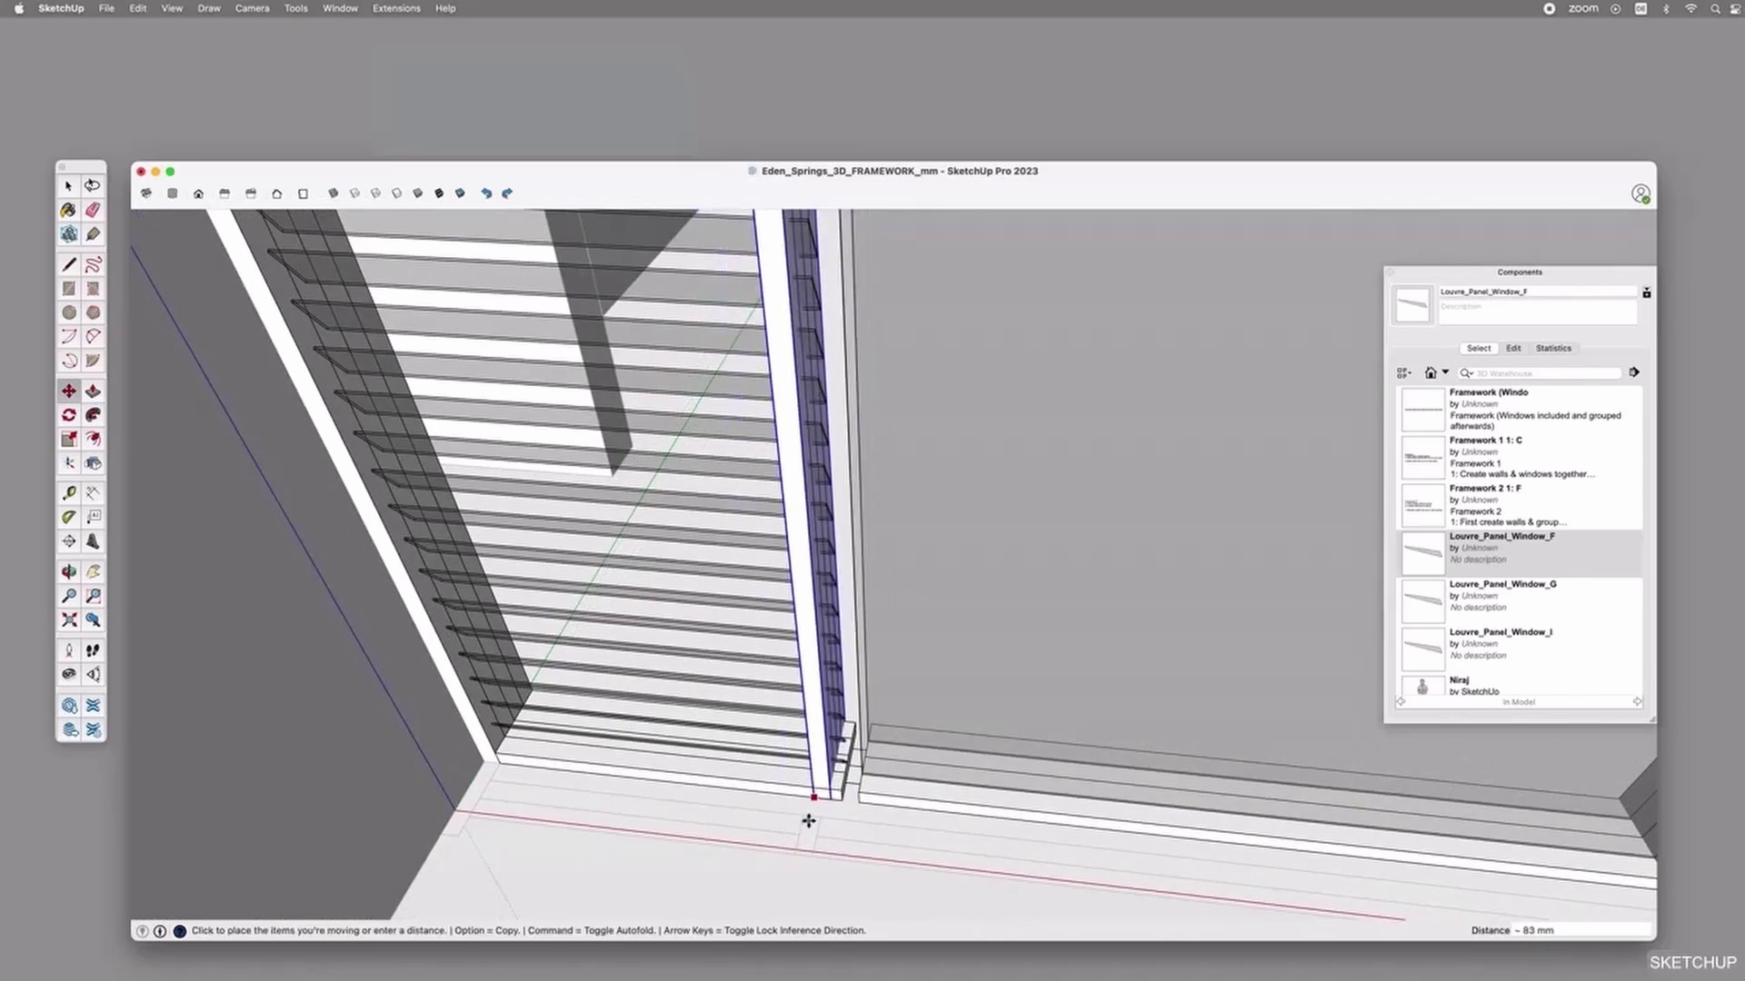
{"action": "key", "text": "Return"}
{"action": "key", "text": "space"}
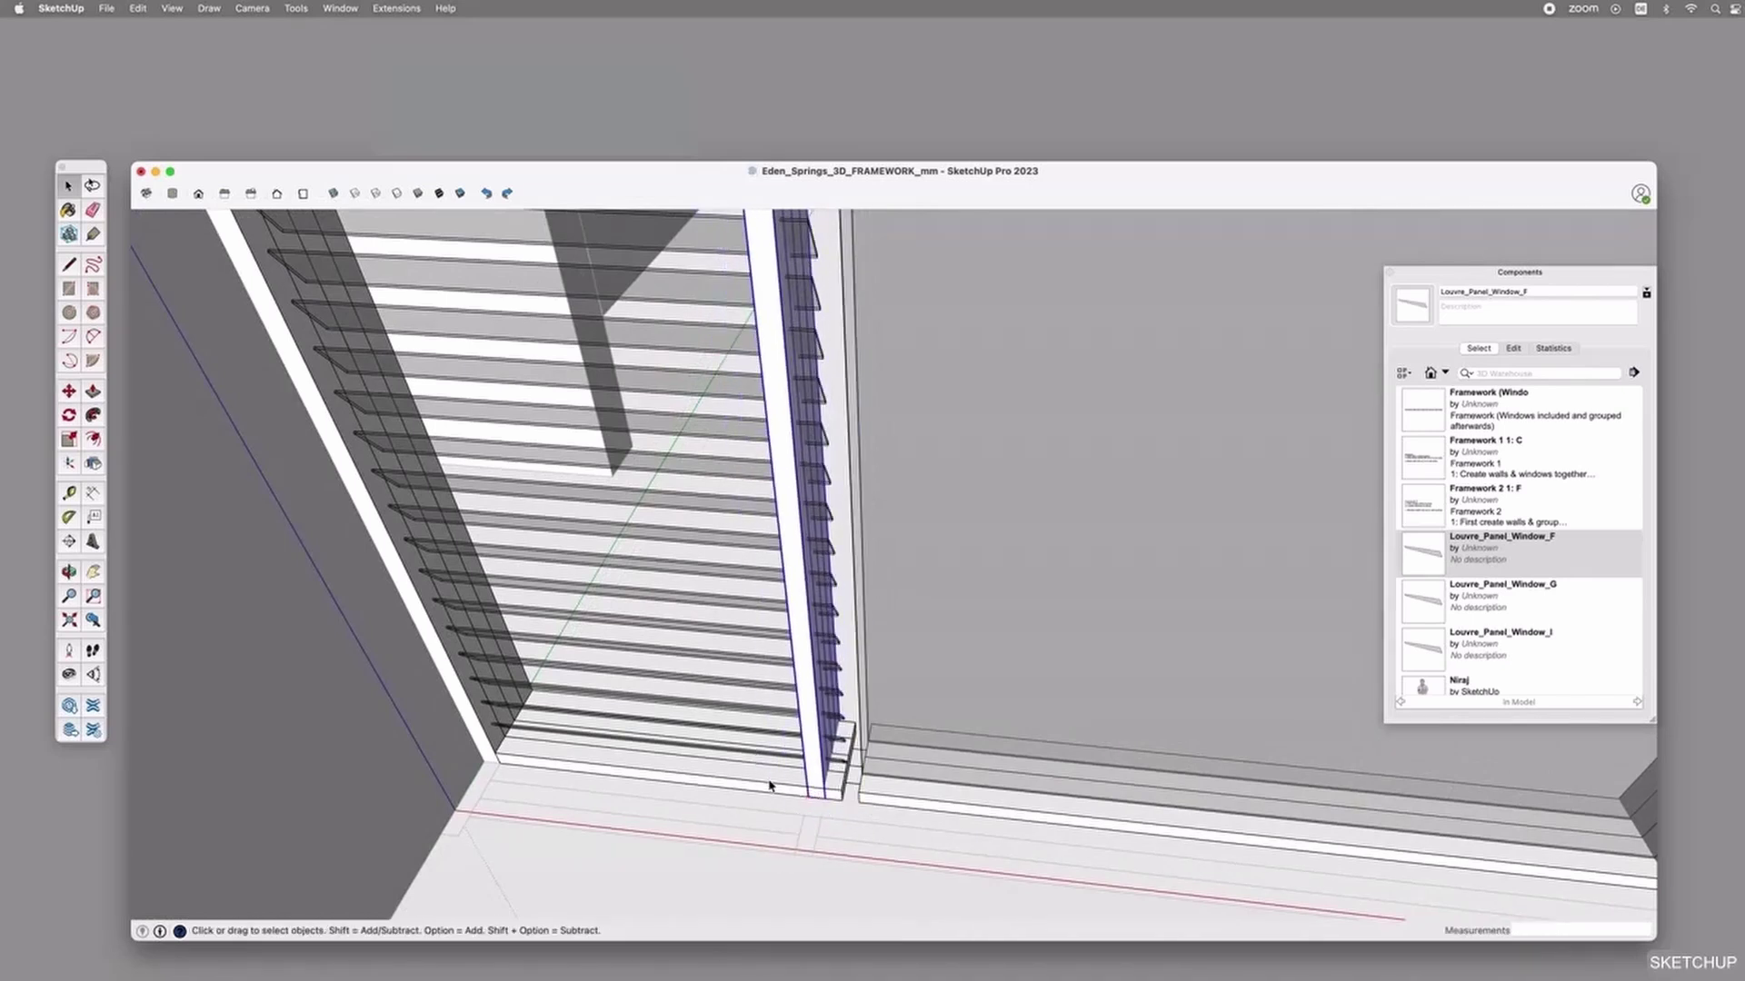
Scale the louvre bay's top and bottom rails to about 0.90 along their length so they end at the mullion.
{"action": "scroll", "coordinate": [949, 800], "scroll_direction": "down", "scroll_amount": 6}
{"action": "middle_click_drag", "start_coordinate": [897, 680], "coordinate": [916, 553]}
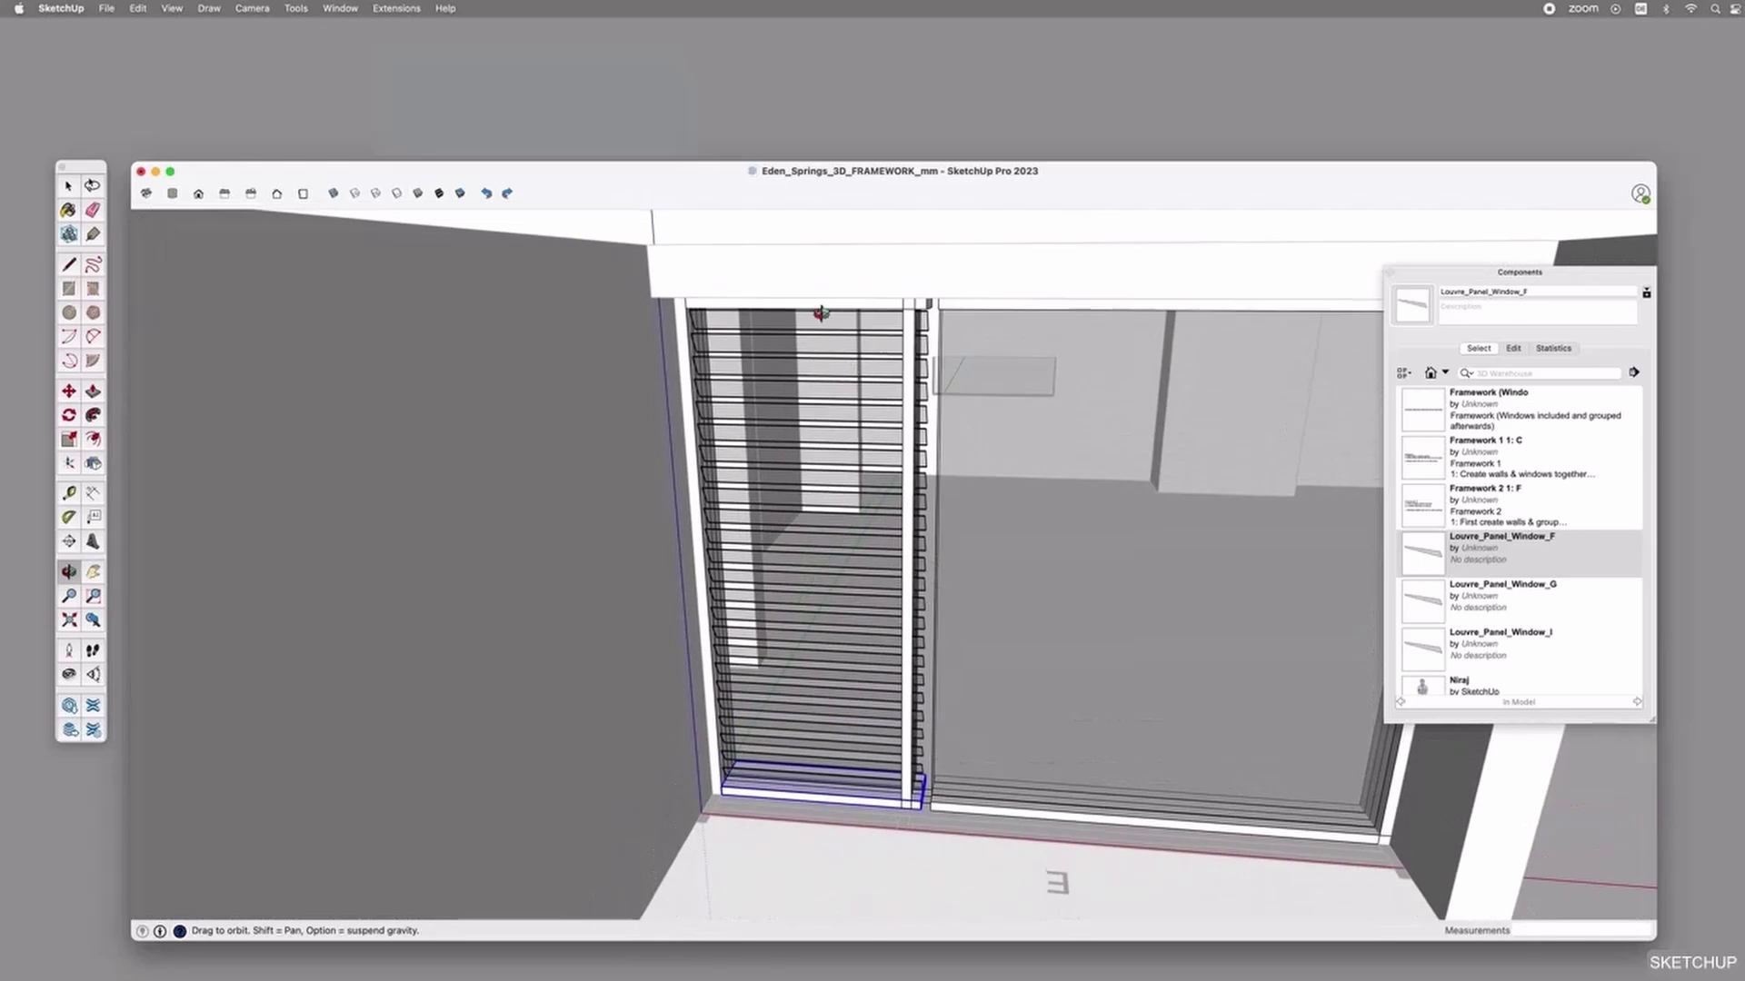
{"action": "key", "text": "s"}
{"action": "left_click", "coordinate": [927, 569]}
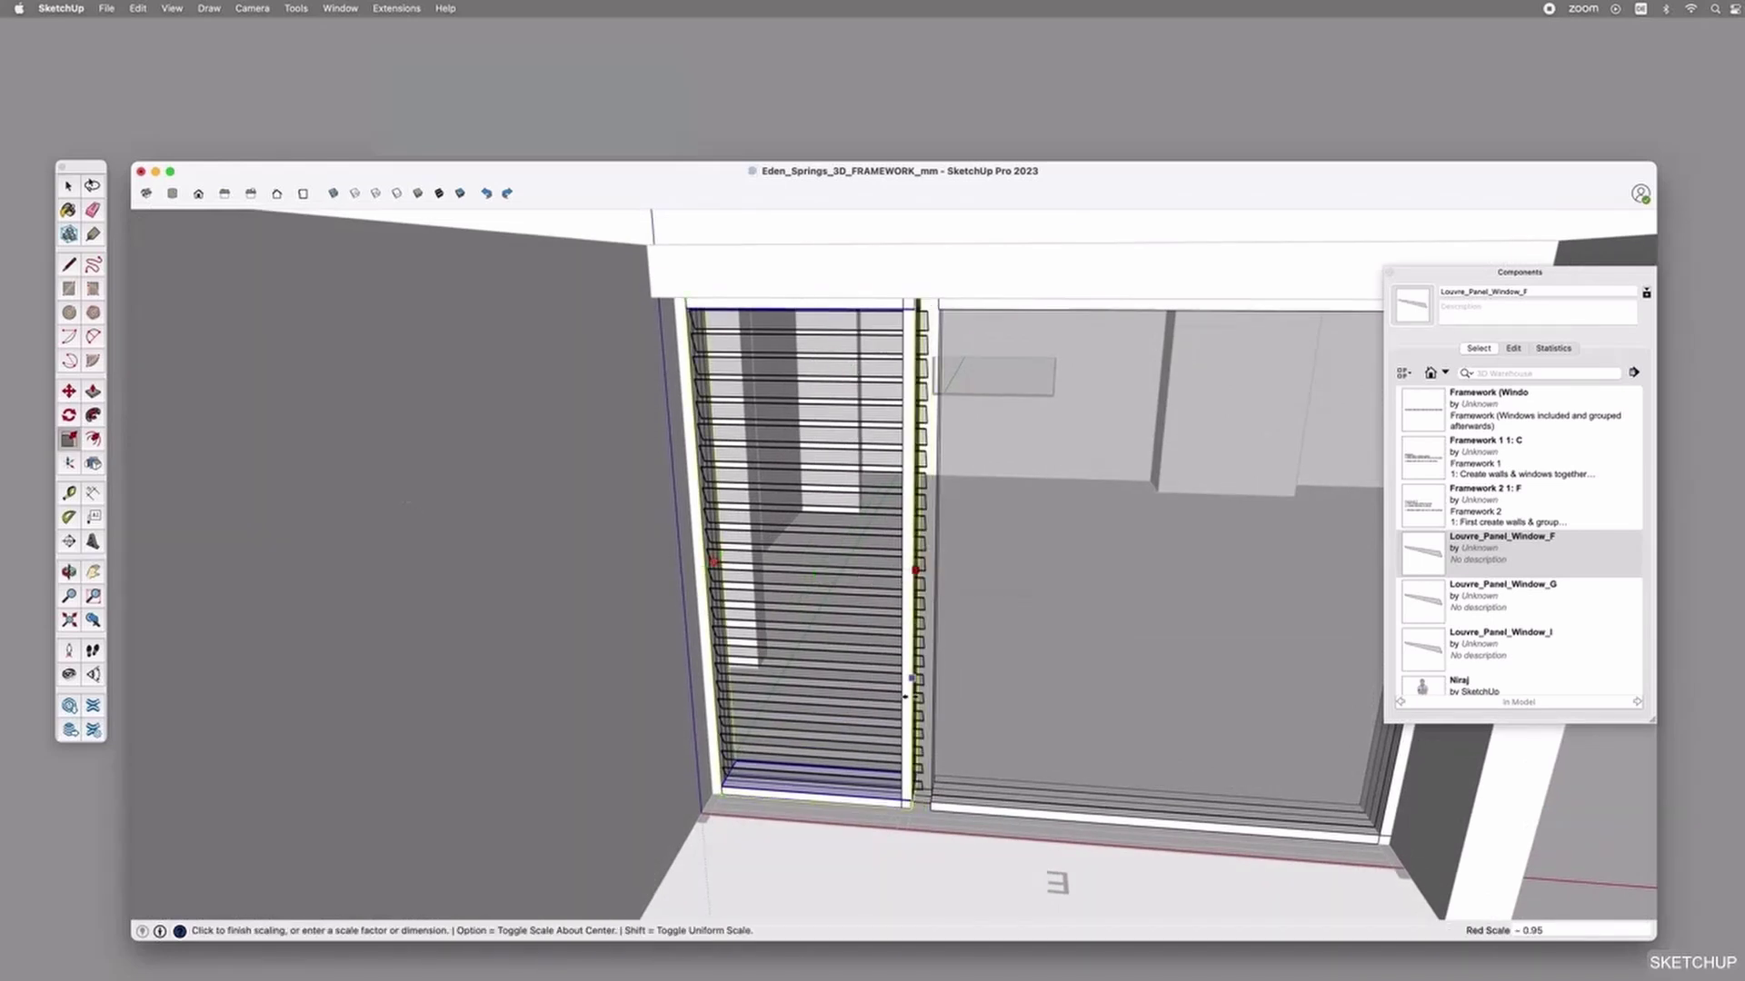
{"action": "scroll", "coordinate": [899, 807], "scroll_direction": "up", "scroll_amount": 3}
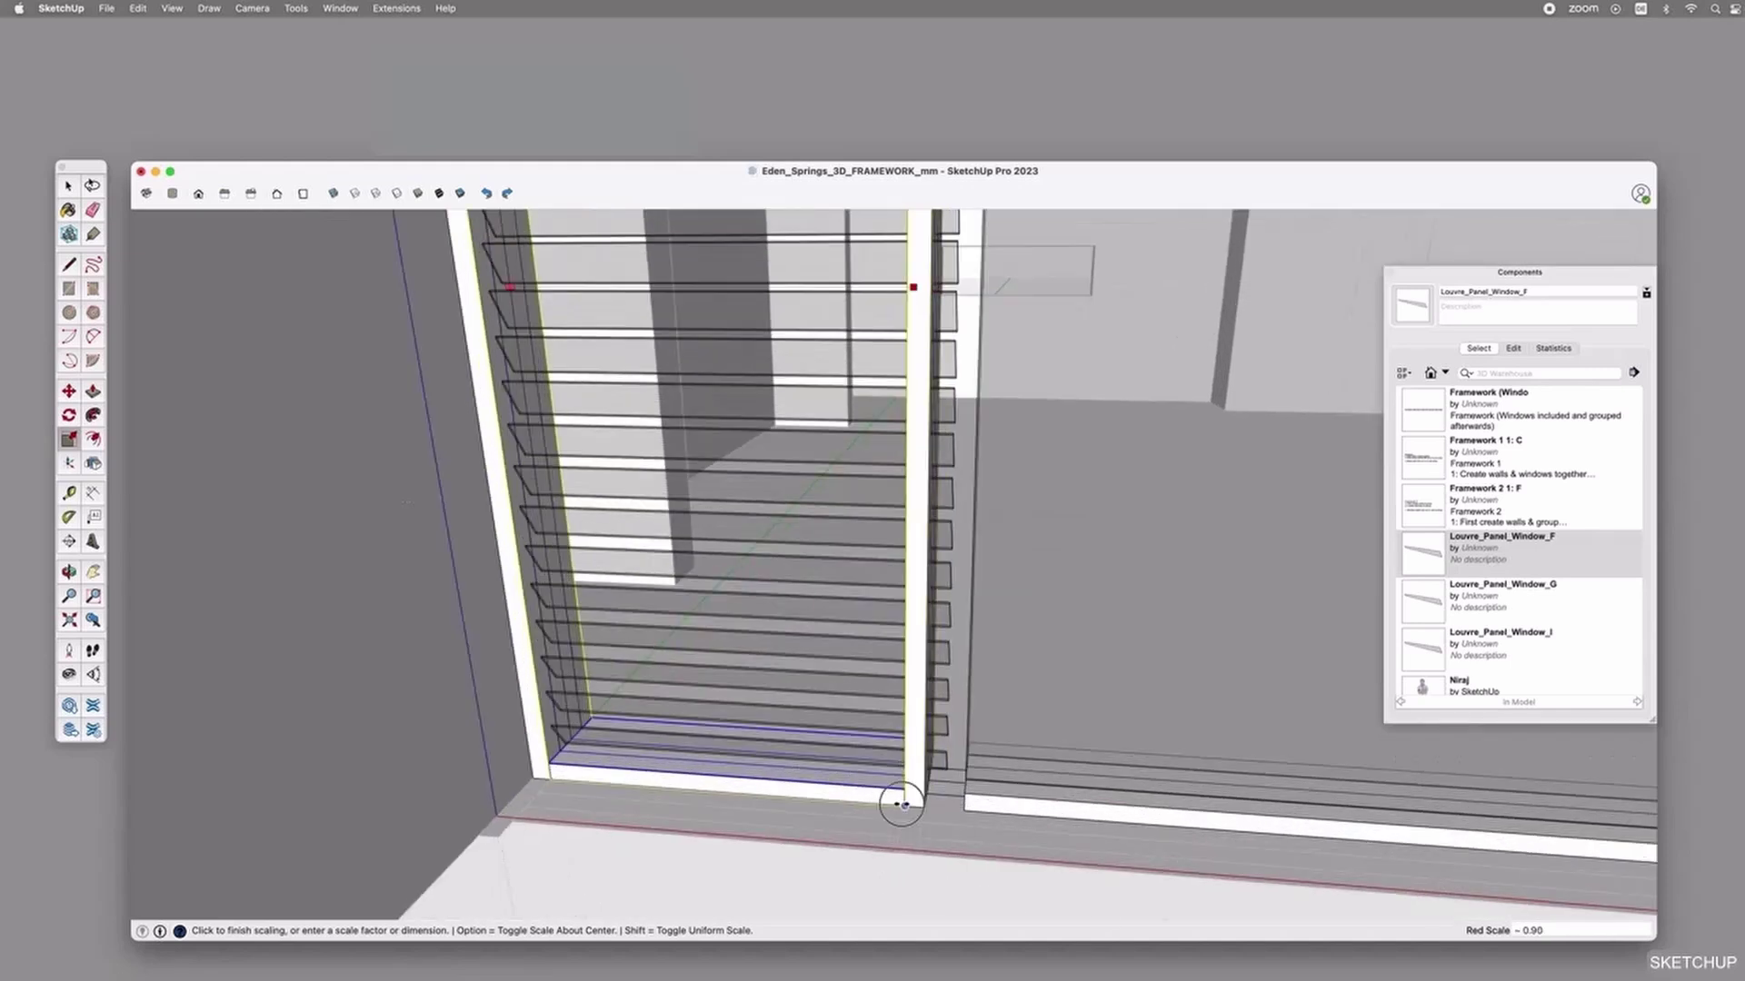
{"action": "left_click", "coordinate": [899, 804]}
{"action": "scroll", "coordinate": [899, 804], "scroll_direction": "down", "scroll_amount": 5}
{"action": "key", "text": "space"}
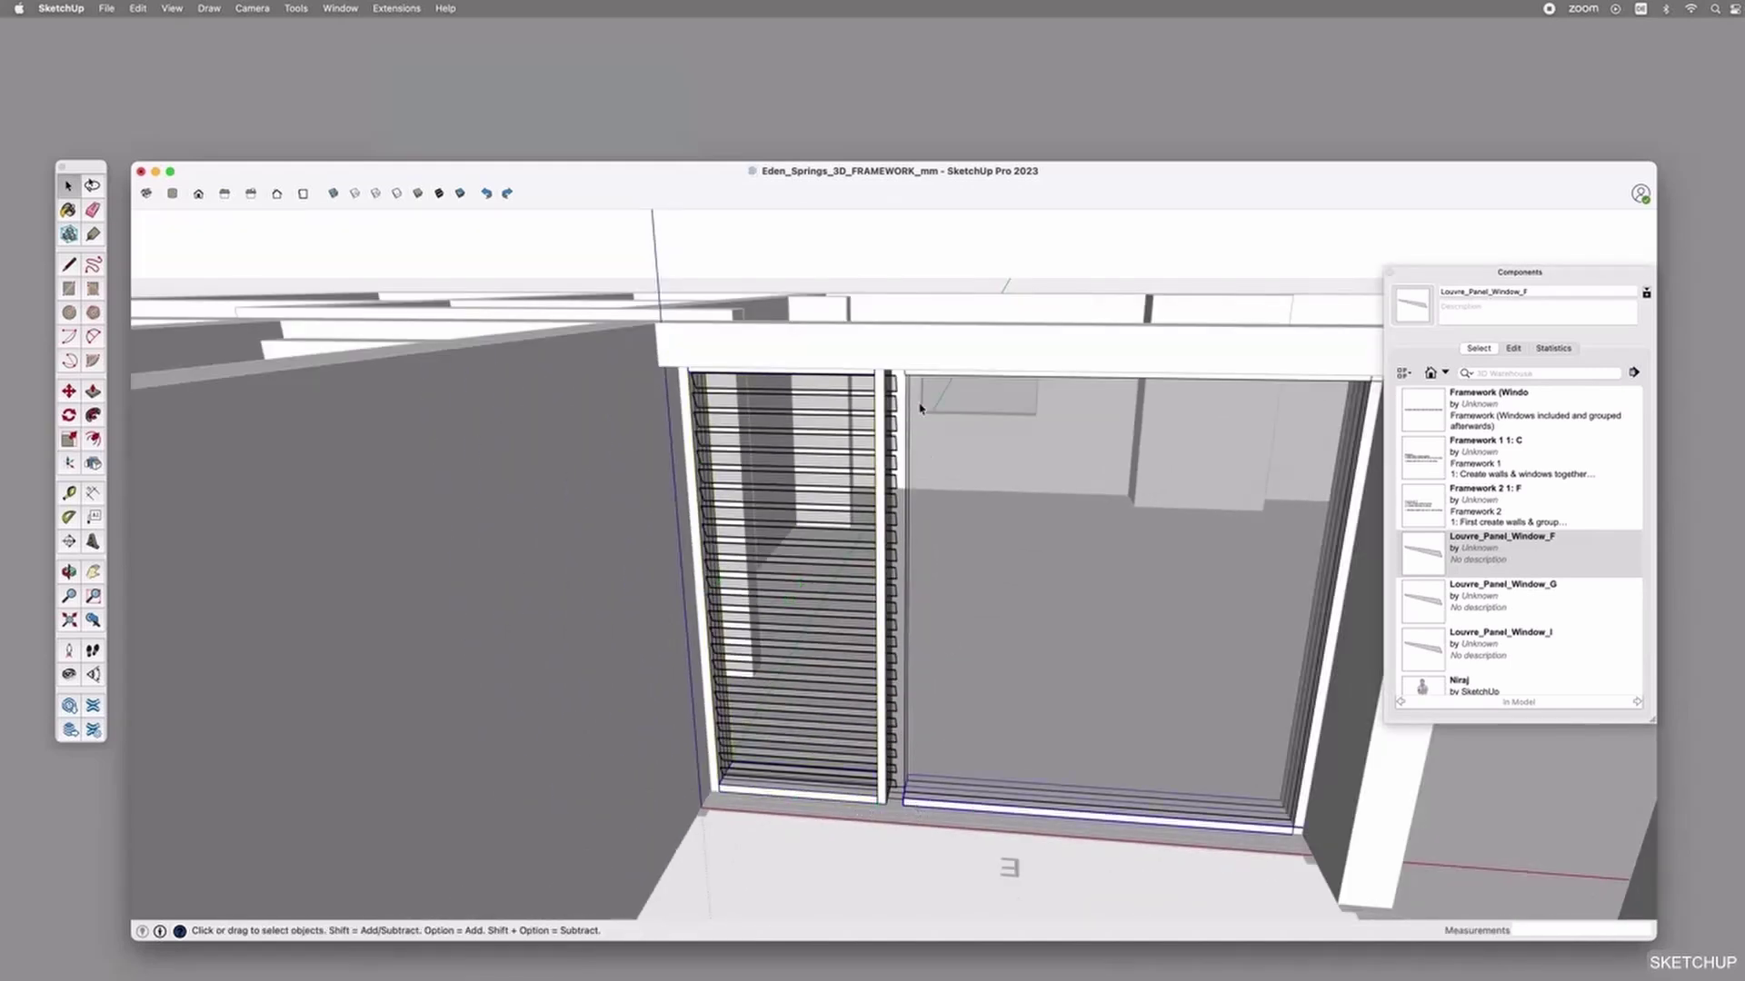
Move the glass bay's rails 100 mm to meet the mullion and, with X-ray view temporarily on, scale them to end at the end post.
{"action": "key", "text": "m"}
{"action": "left_click", "coordinate": [904, 806]}
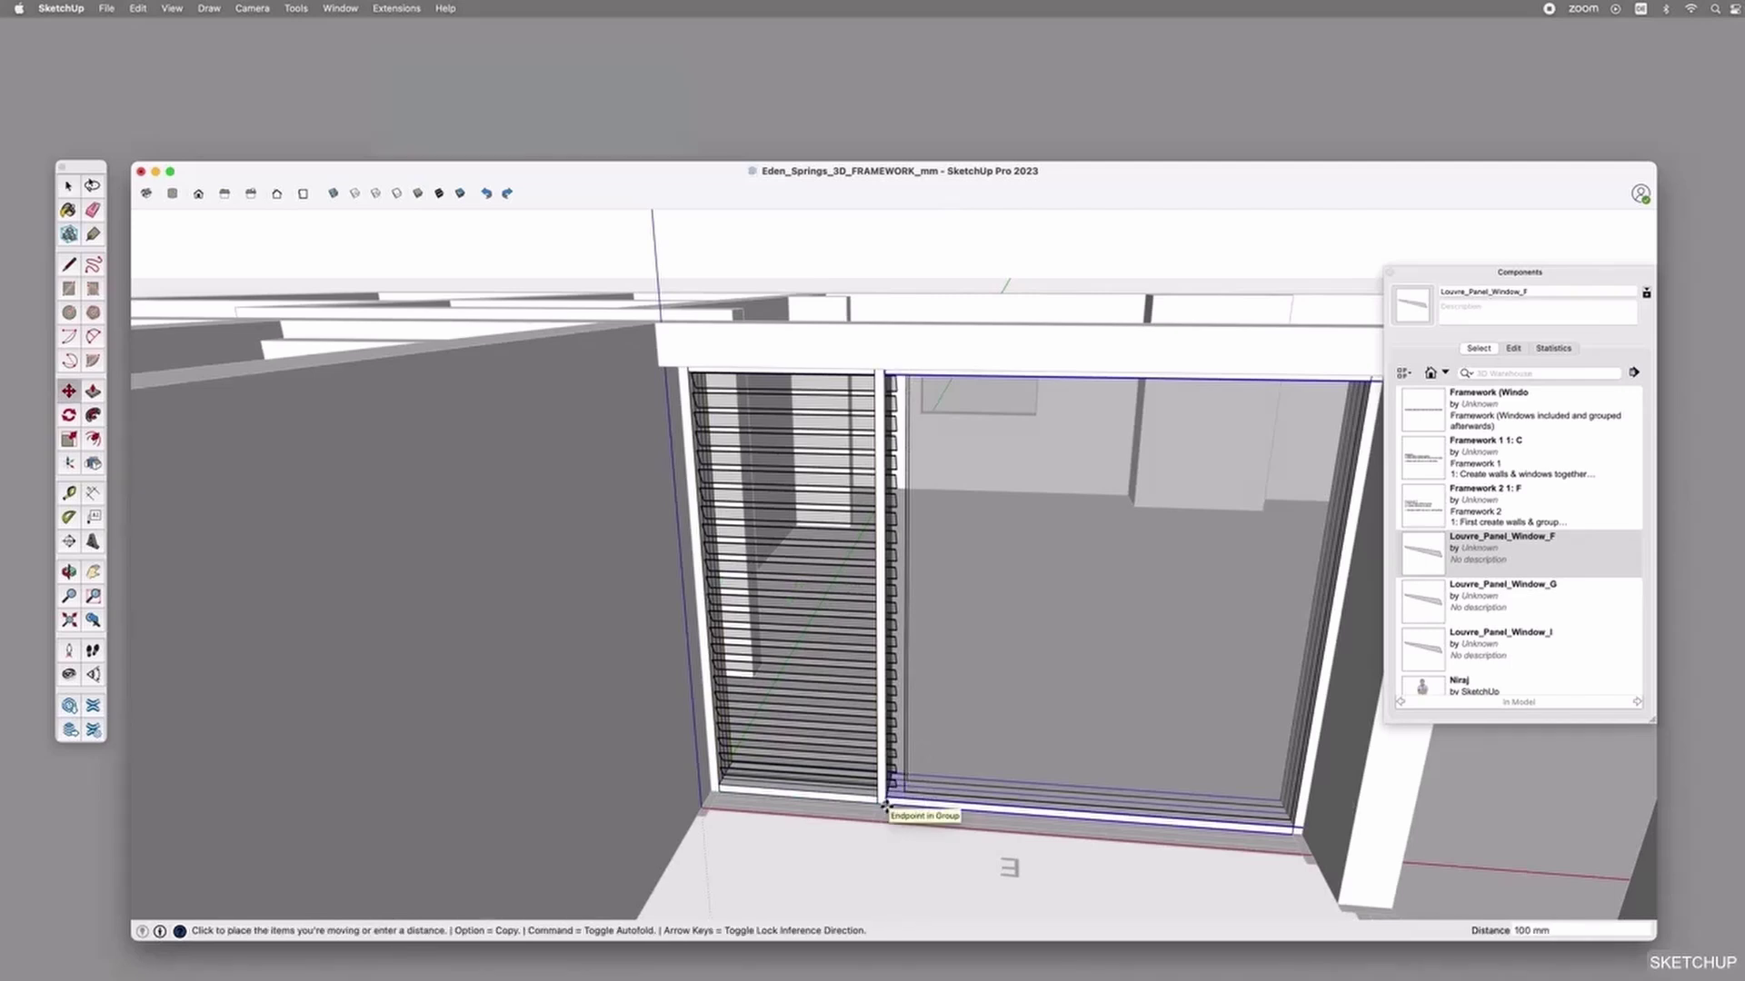
{"action": "left_click", "coordinate": [886, 805]}
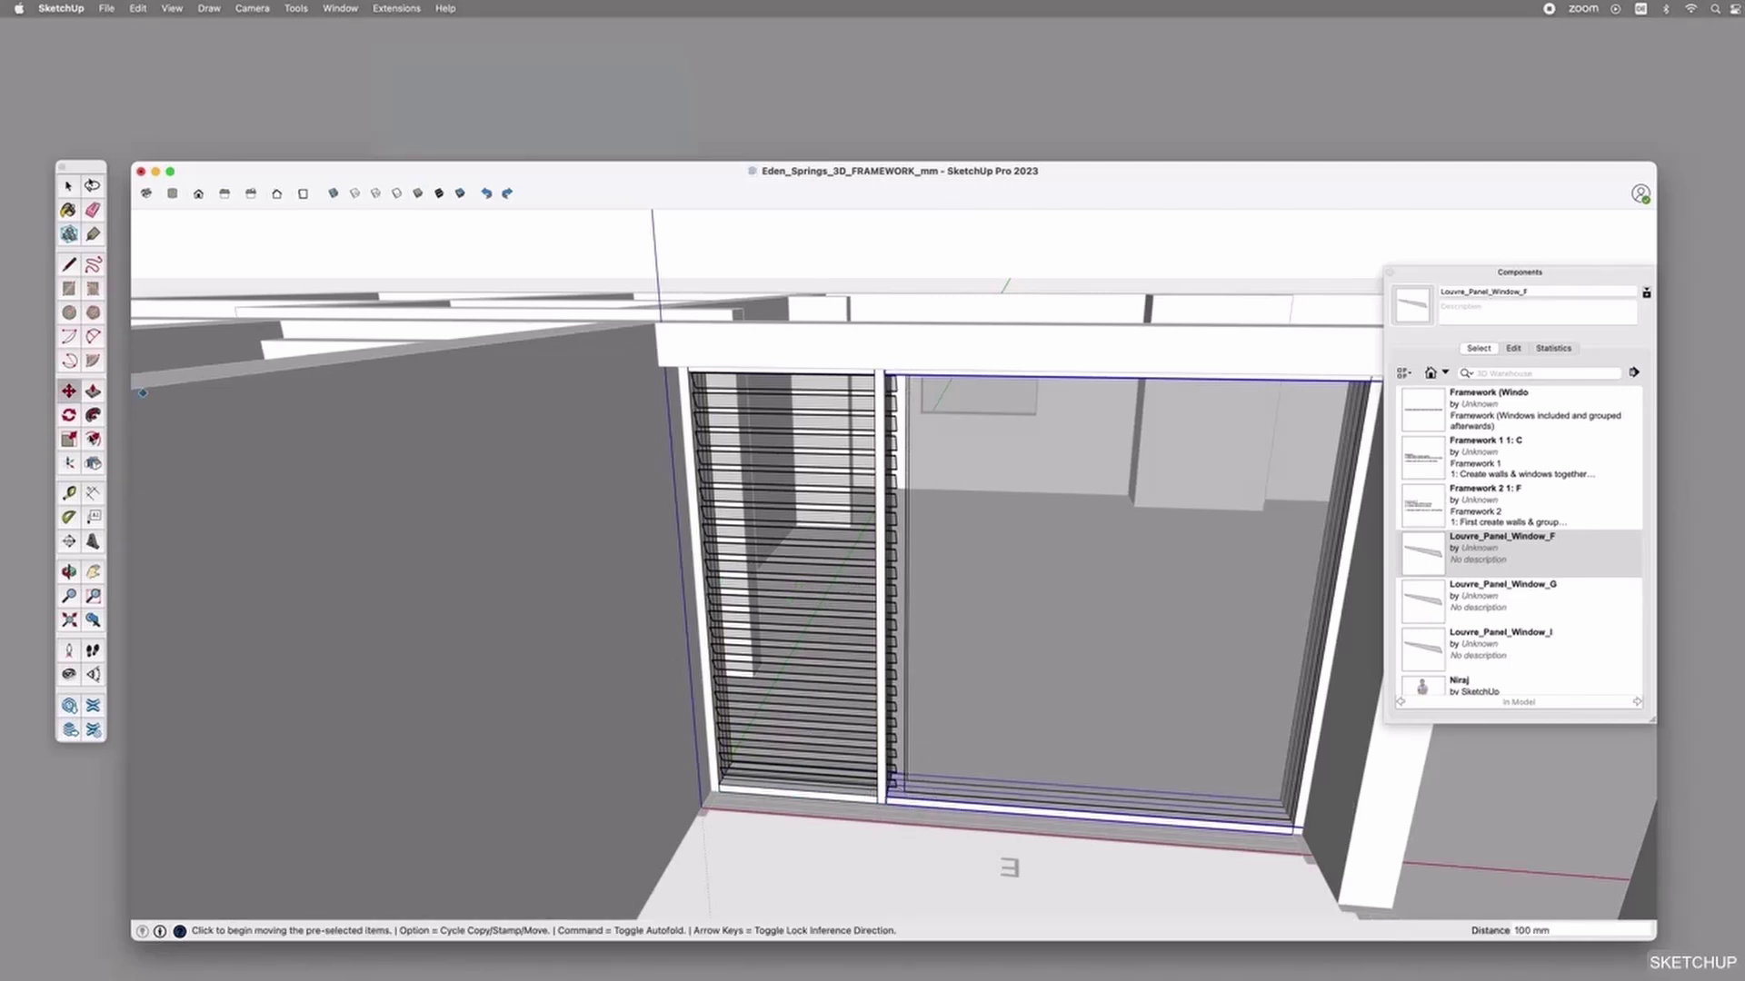
{"action": "left_click", "coordinate": [69, 439]}
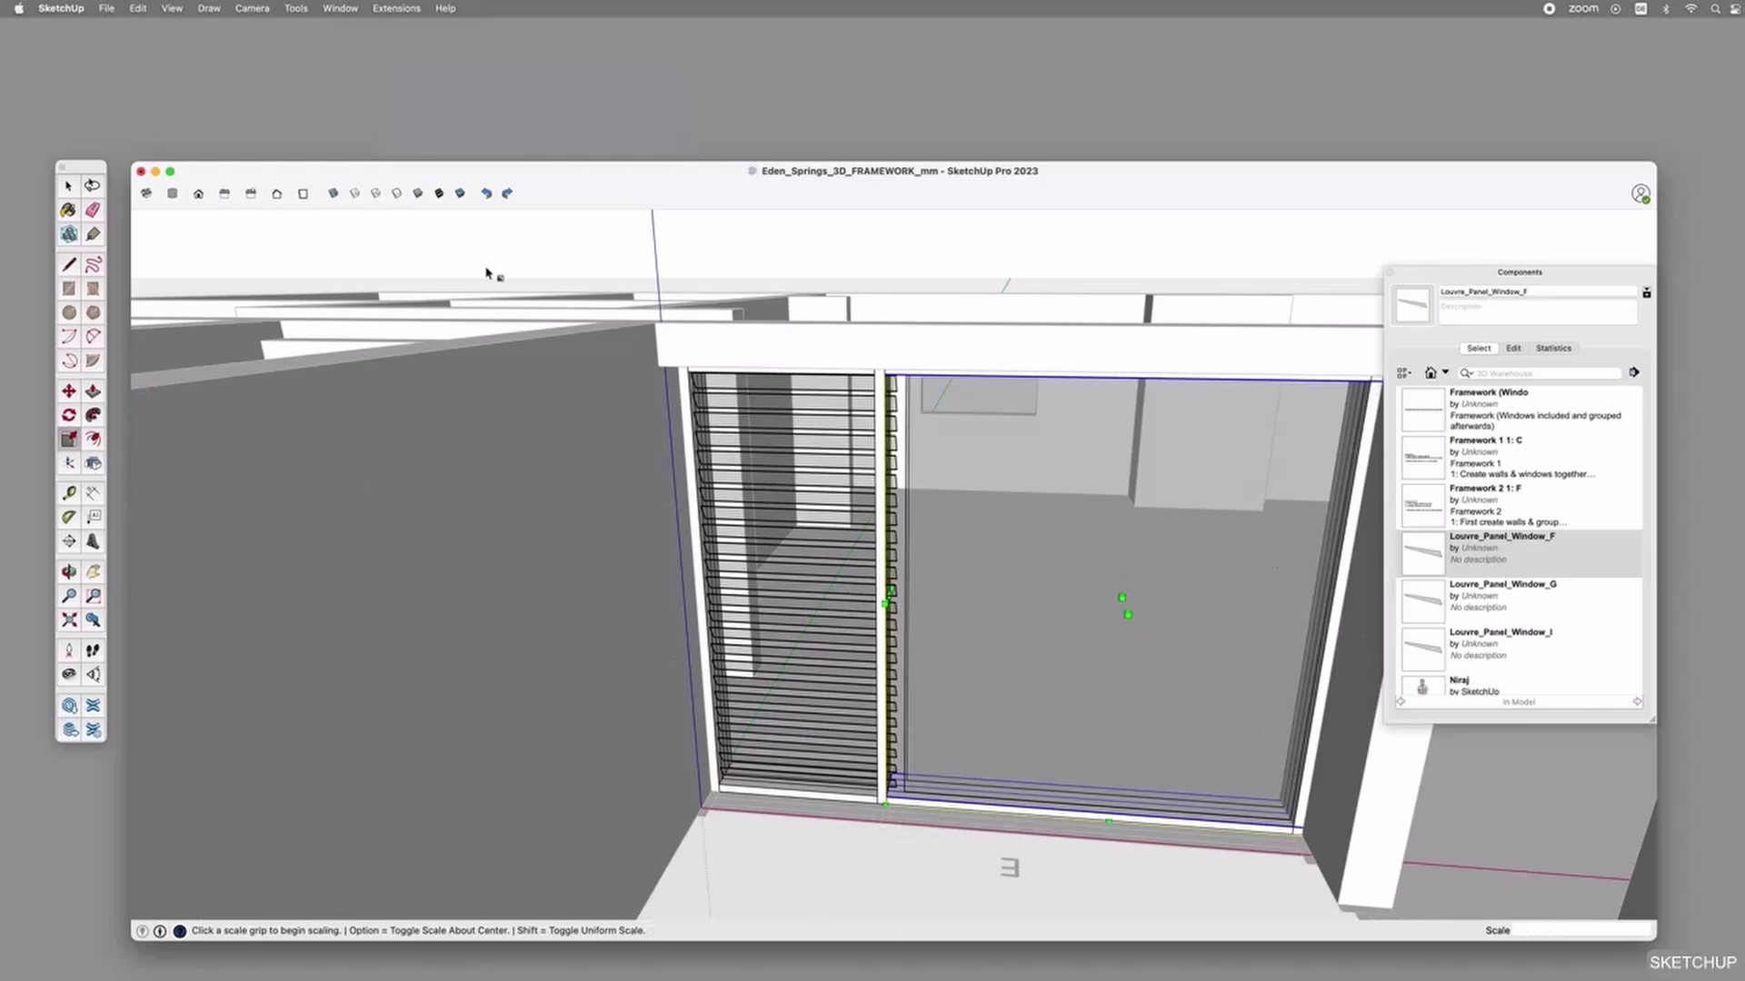
{"action": "left_click", "coordinate": [335, 194]}
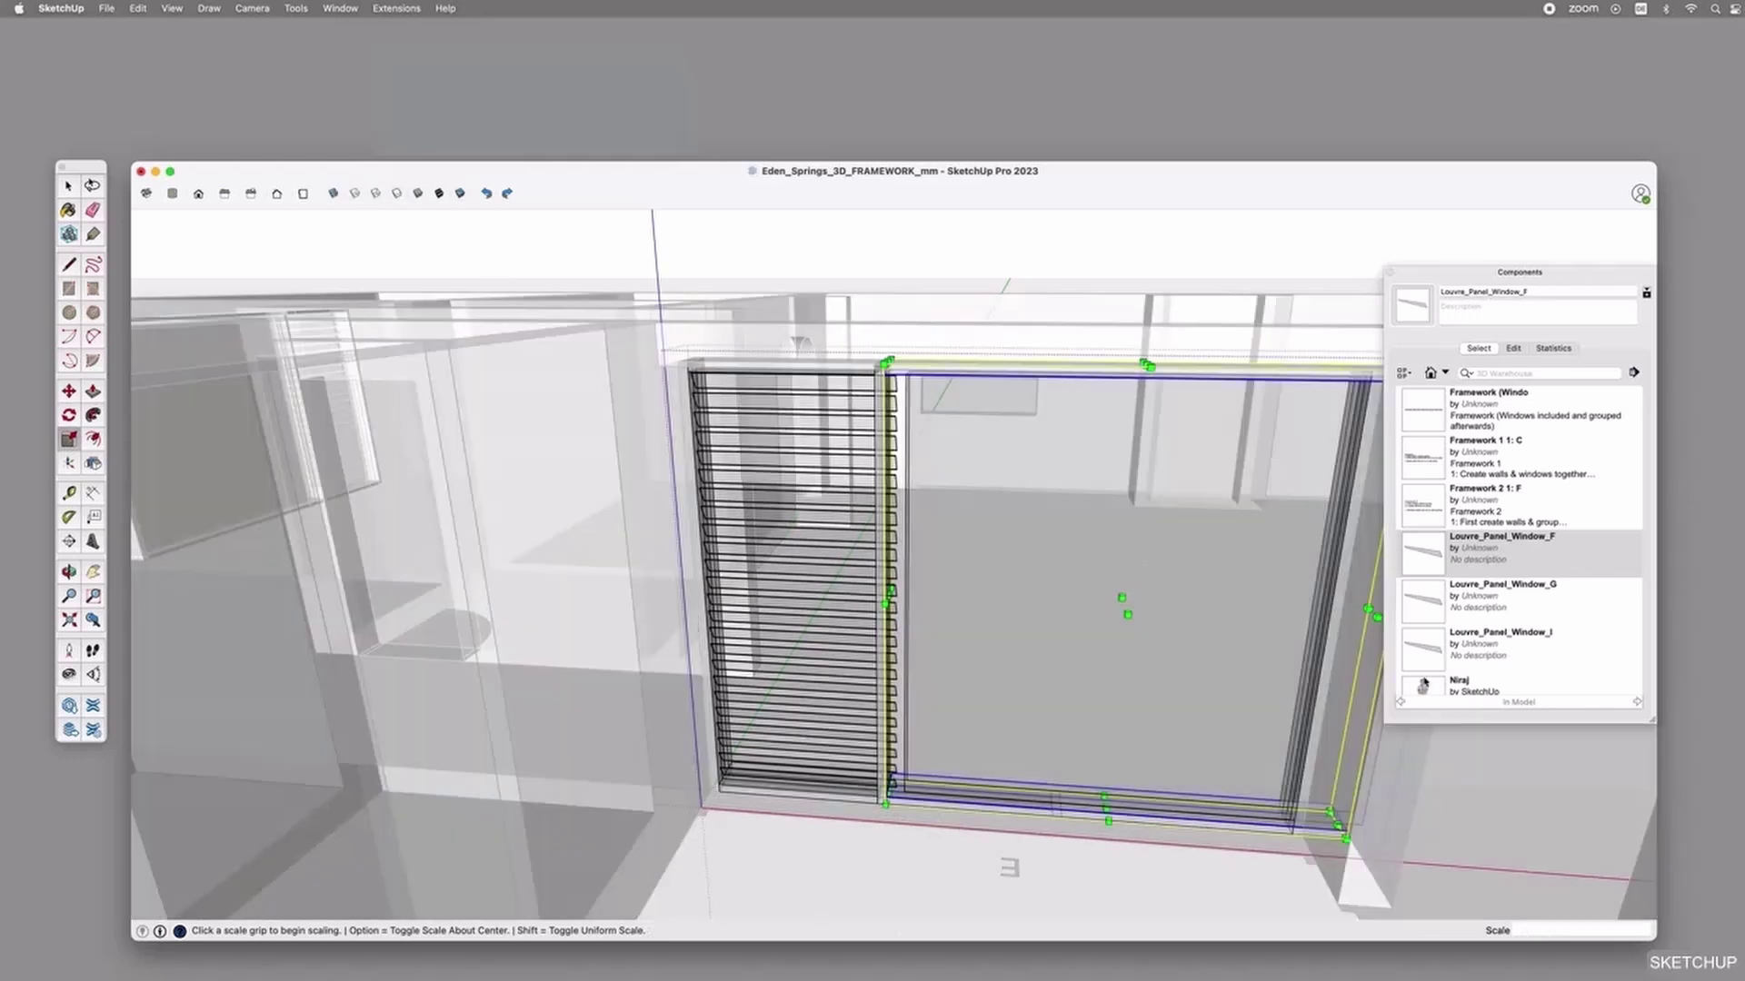
{"action": "left_click", "coordinate": [1376, 617]}
{"action": "left_click", "coordinate": [1291, 833]}
{"action": "left_click", "coordinate": [336, 193]}
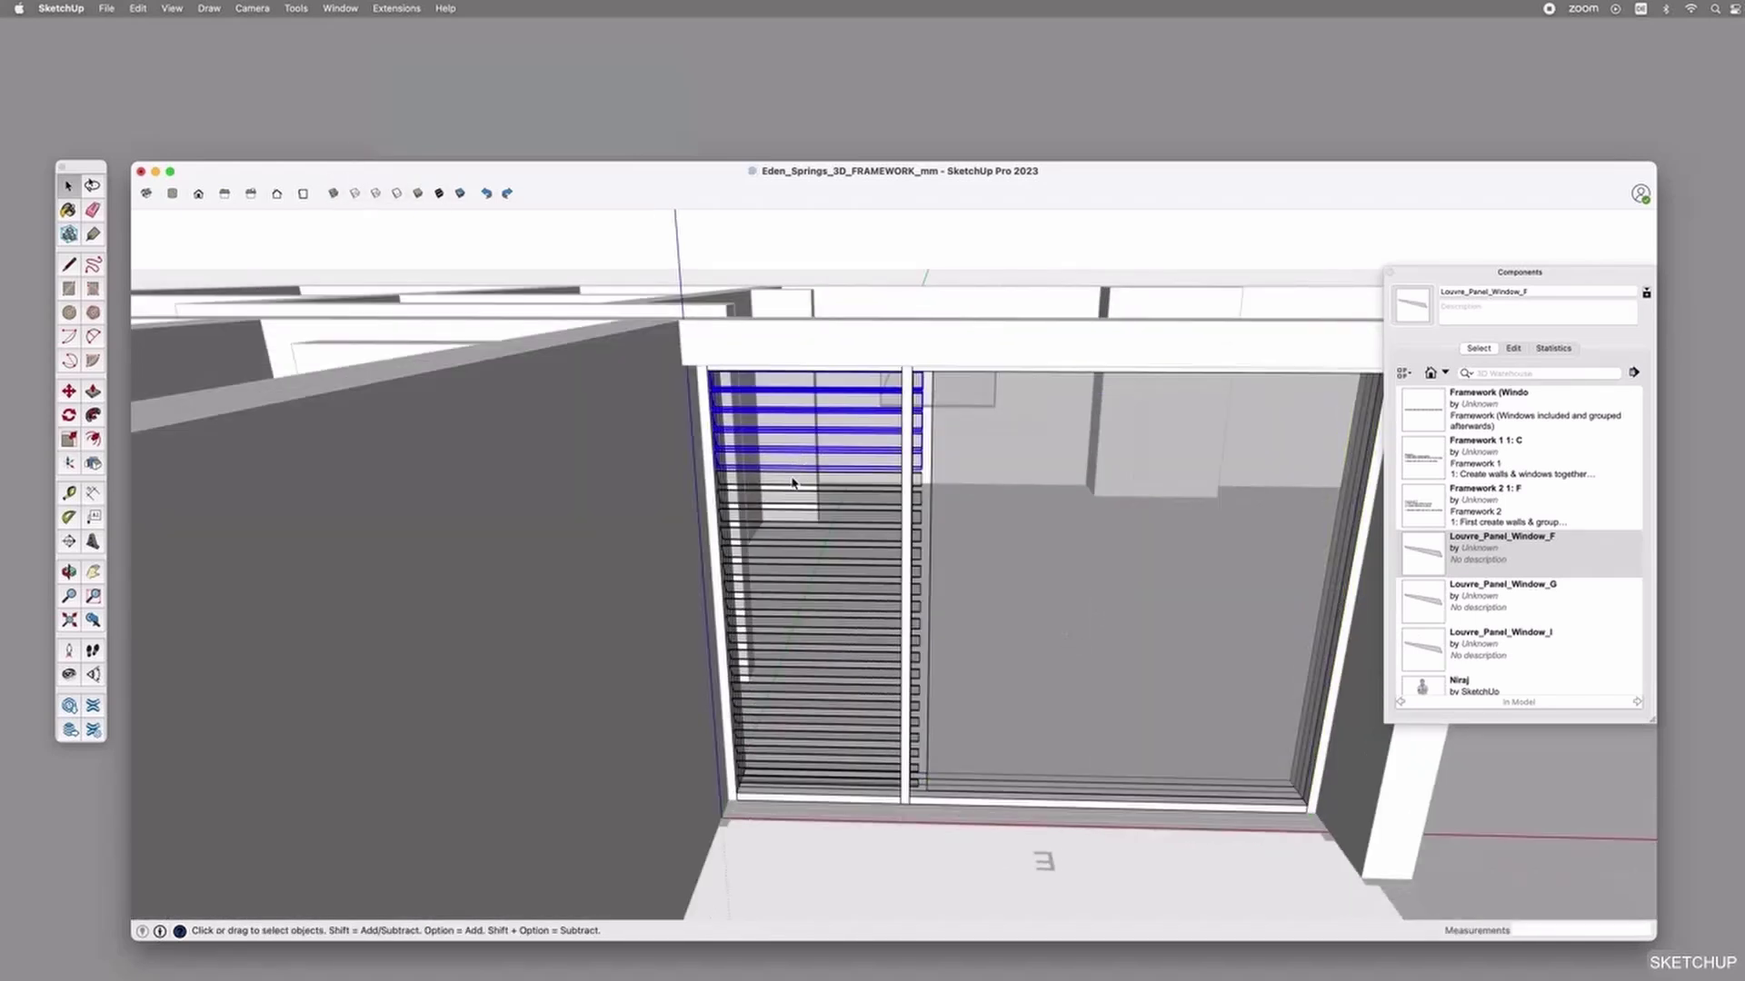
Delete the louvre panels in window E from the top down, keeping only the lowest one.
{"action": "key", "text": "Delete"}
{"action": "left_click", "coordinate": [876, 481]}
{"action": "key", "text": "Delete"}
{"action": "left_click", "coordinate": [875, 500]}
{"action": "key", "text": "Delete"}
{"action": "left_click", "coordinate": [872, 520]}
{"action": "key", "text": "Delete"}
{"action": "left_click", "coordinate": [871, 545]}
{"action": "key", "text": "Delete"}
{"action": "left_click", "coordinate": [873, 574]}
{"action": "key", "text": "Delete"}
{"action": "left_click", "coordinate": [875, 606]}
{"action": "key", "text": "Delete"}
{"action": "left_click", "coordinate": [878, 637]}
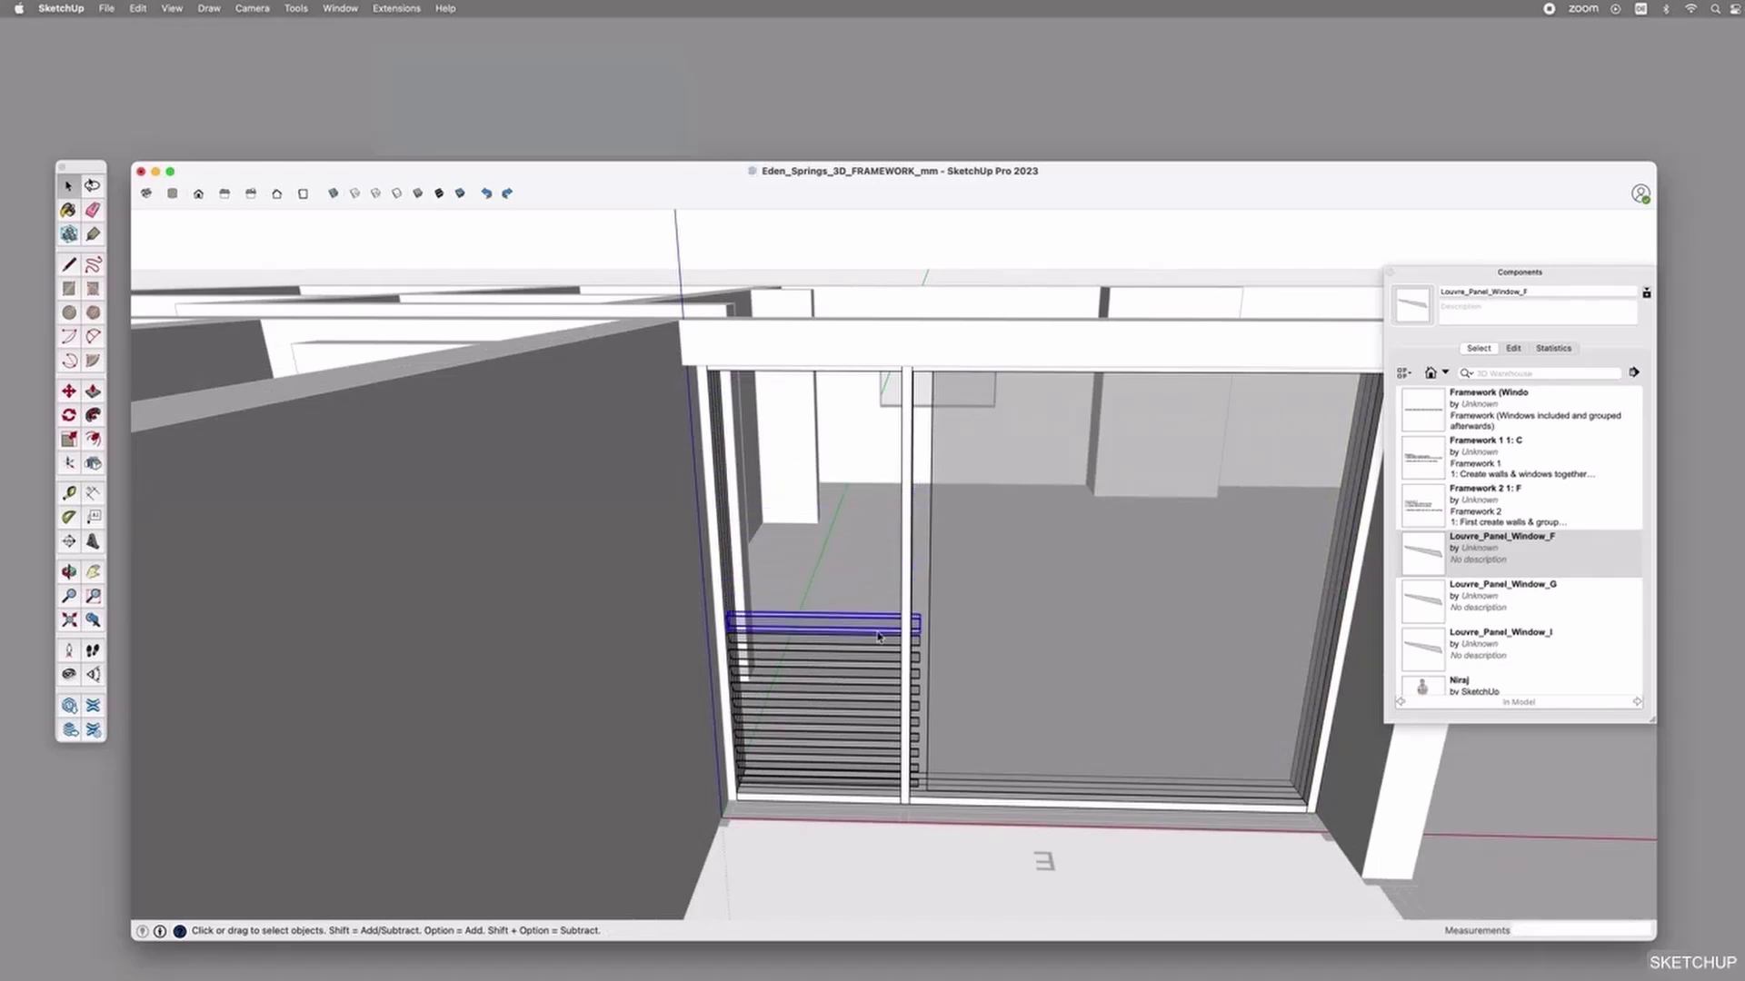
{"action": "key", "text": "Delete"}
{"action": "left_click", "coordinate": [879, 651]}
{"action": "key", "text": "Delete"}
{"action": "left_click", "coordinate": [881, 679]}
{"action": "key", "text": "Delete"}
{"action": "left_click", "coordinate": [884, 707]}
{"action": "key", "text": "Delete"}
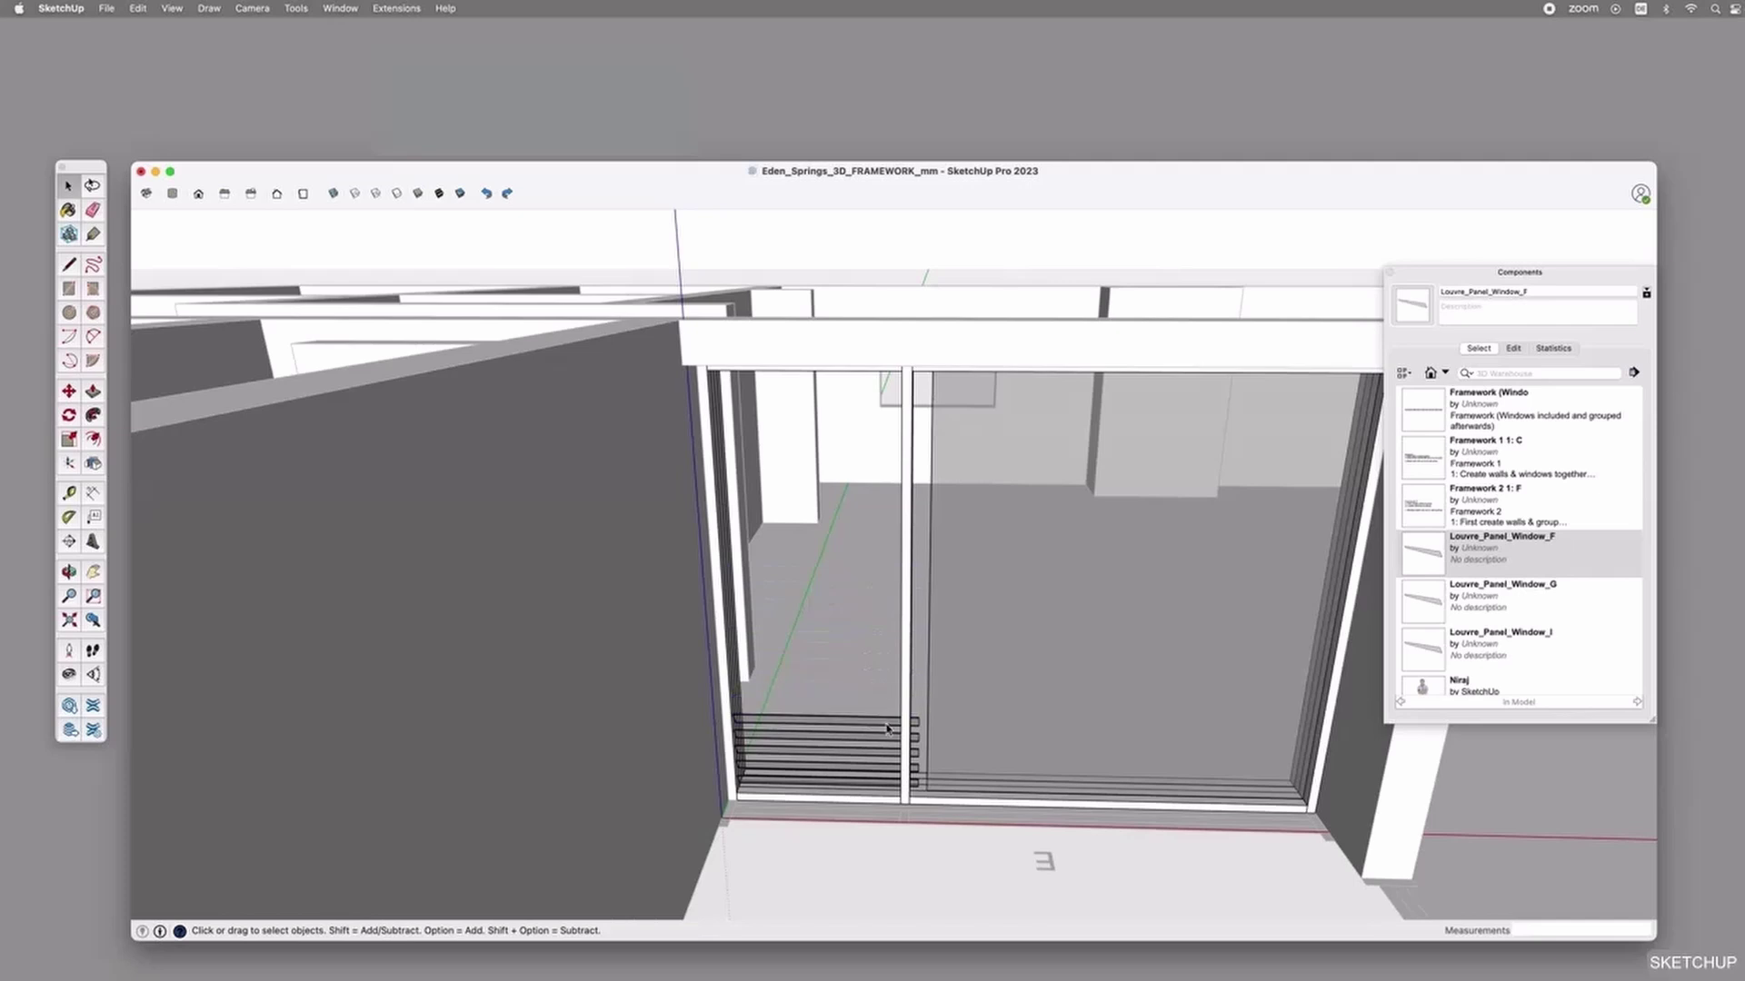
{"action": "left_click", "coordinate": [887, 728]}
{"action": "key", "text": "Delete"}
{"action": "key", "text": "Delete"}
{"action": "left_click", "coordinate": [887, 772]}
{"action": "key", "text": "Delete"}
Make the remaining louvre panel a unique component and rename it Louvre_Panel_Window_E.
{"action": "left_click", "coordinate": [888, 790]}
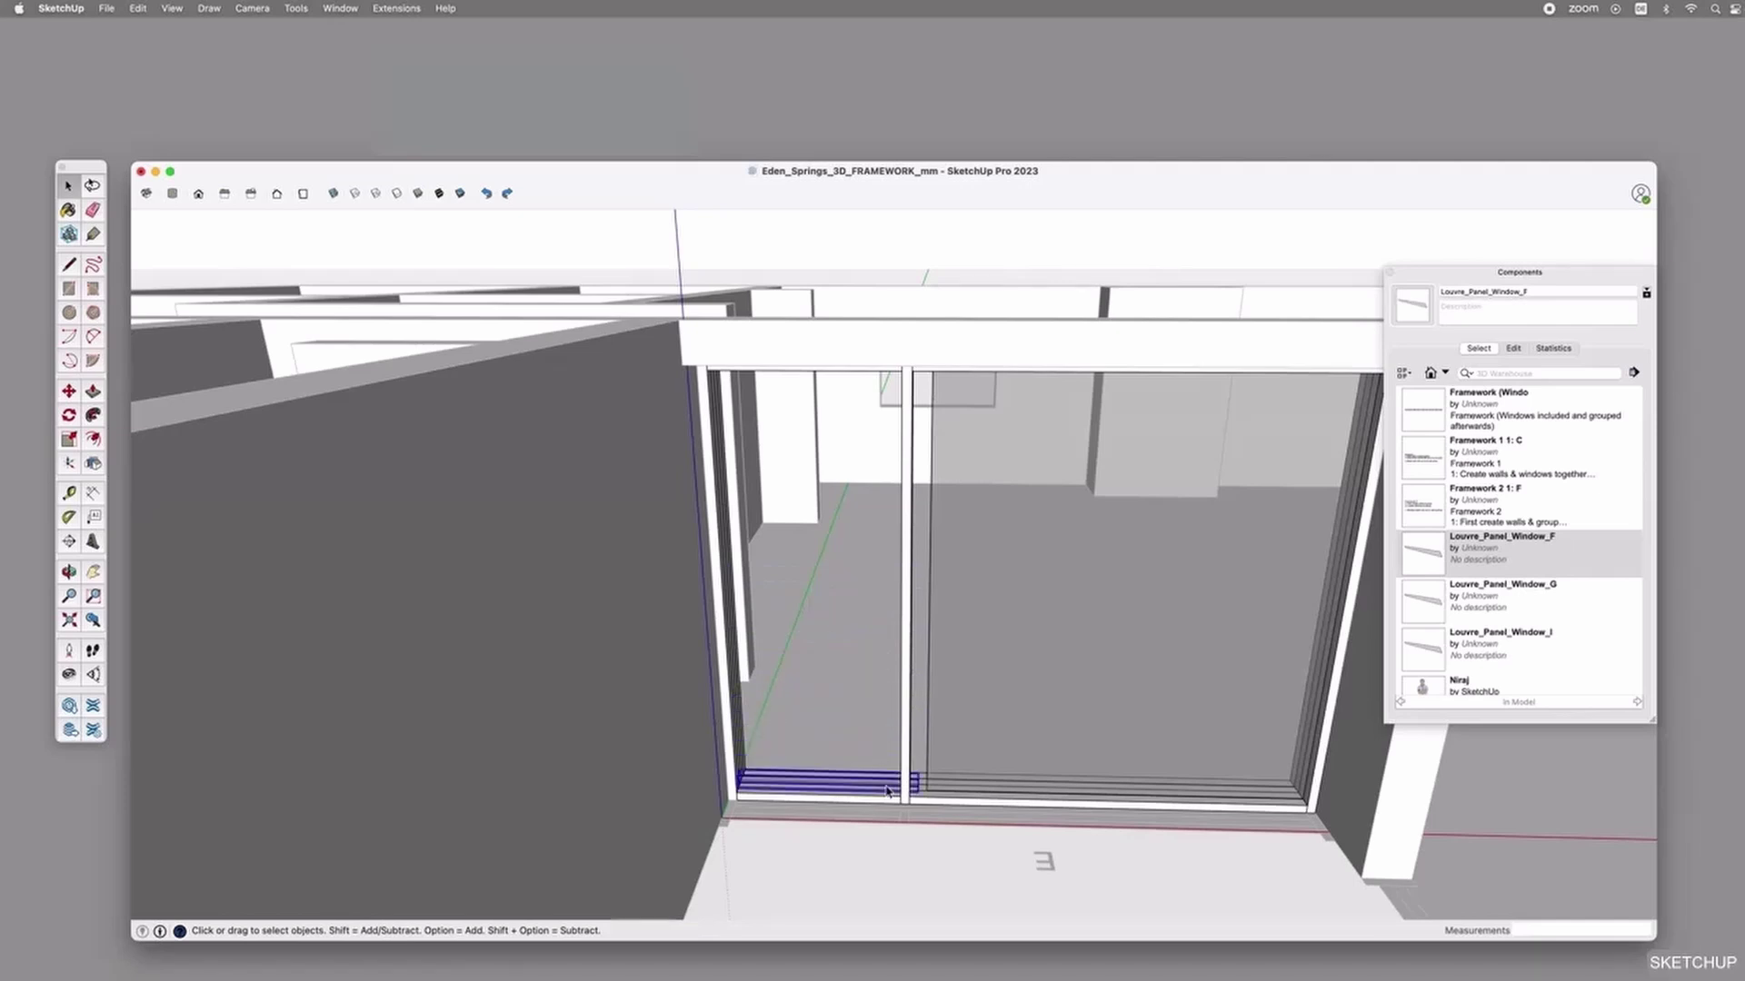
{"action": "right_click", "coordinate": [888, 789]}
{"action": "left_click", "coordinate": [948, 783]}
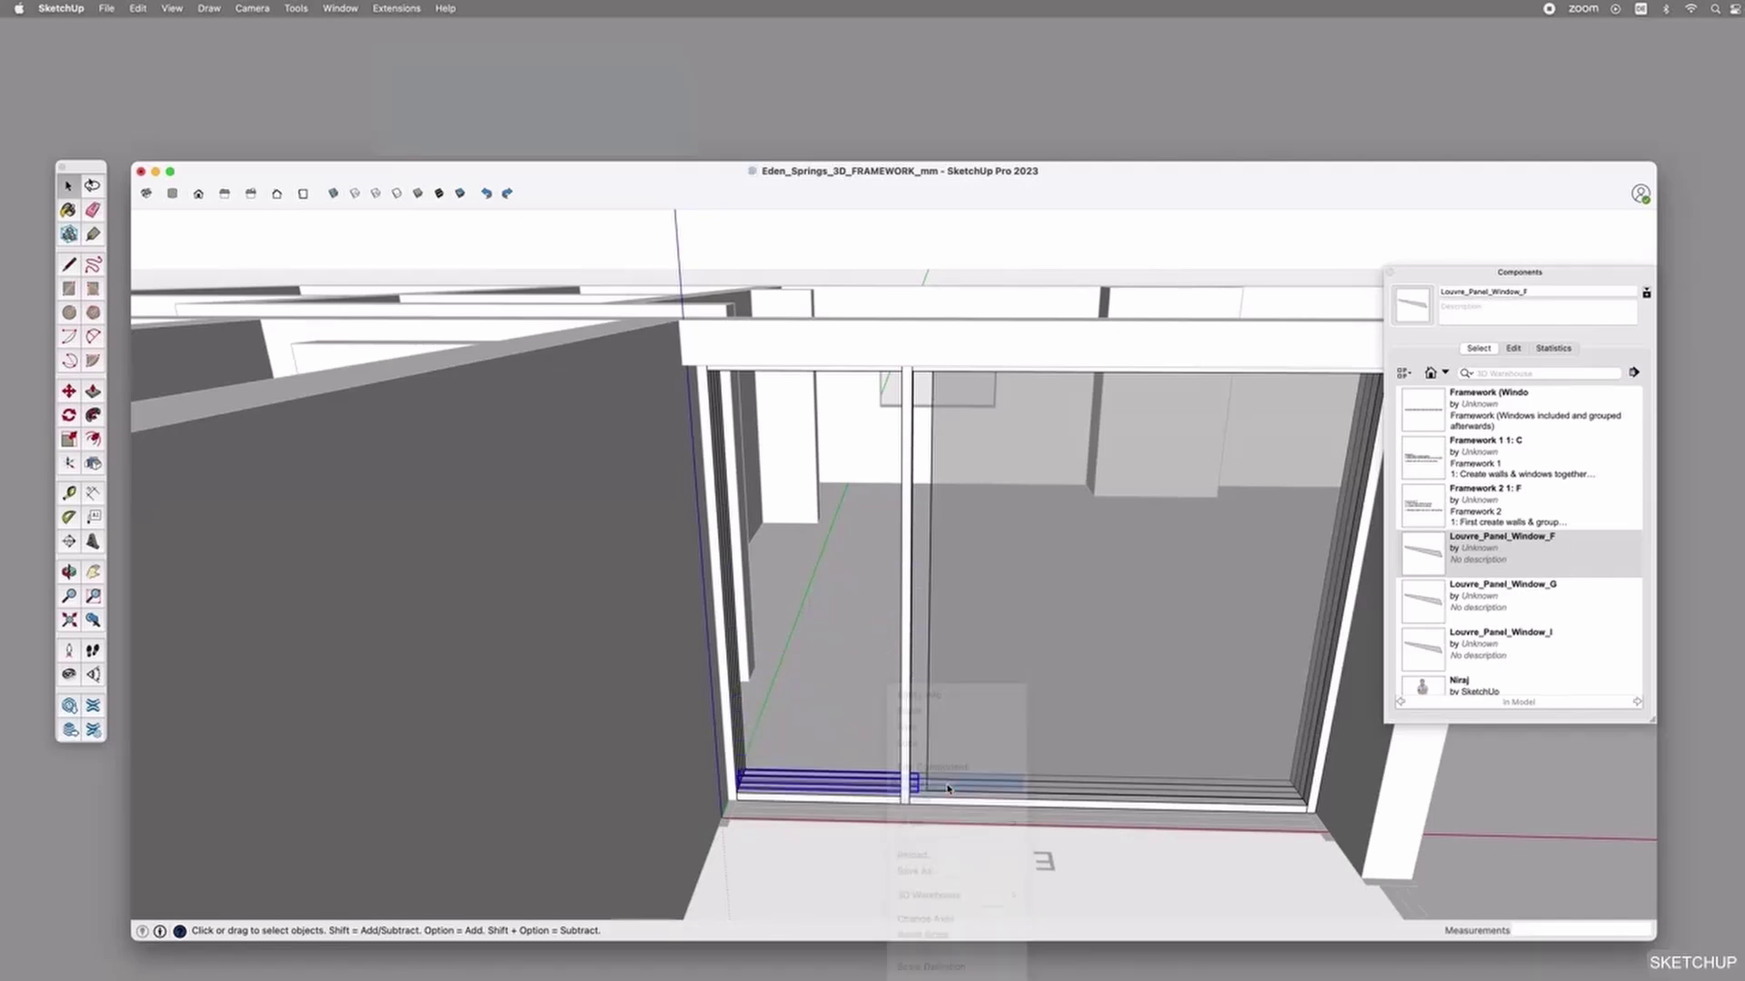
{"action": "scroll", "coordinate": [1532, 649], "scroll_direction": "down", "scroll_amount": 2}
{"action": "right_click", "coordinate": [1515, 616]}
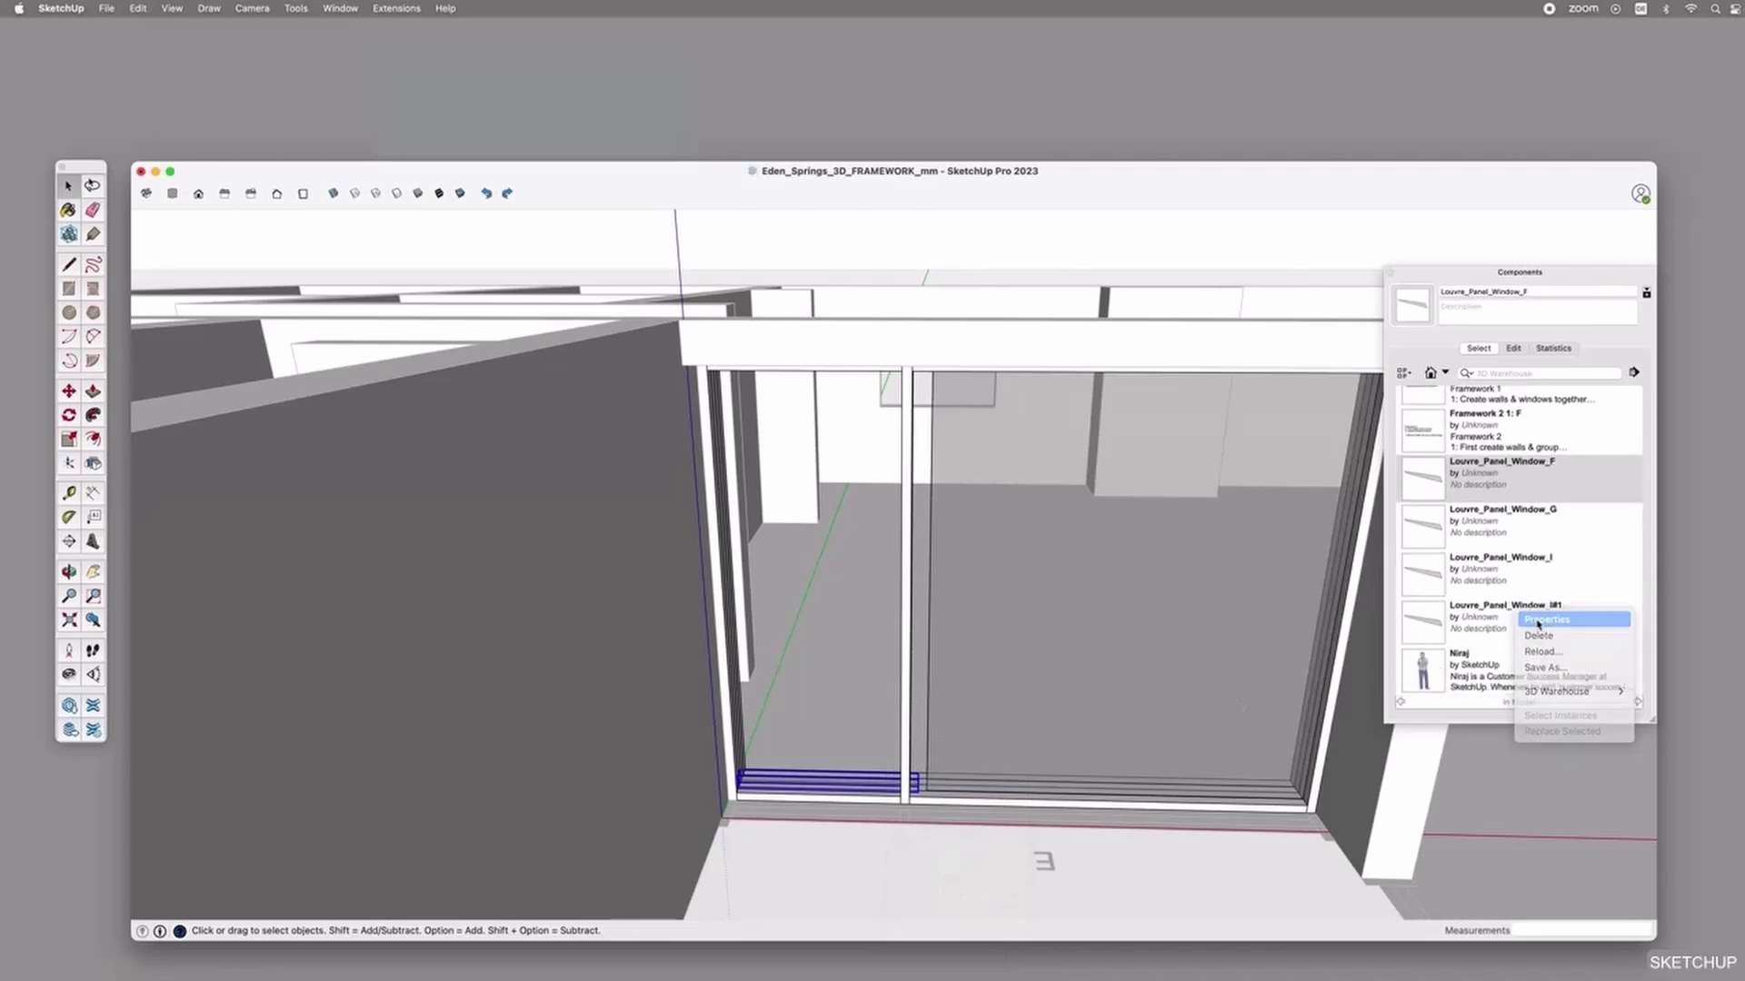
{"action": "left_click", "coordinate": [1540, 618]}
{"action": "left_click", "coordinate": [1523, 292]}
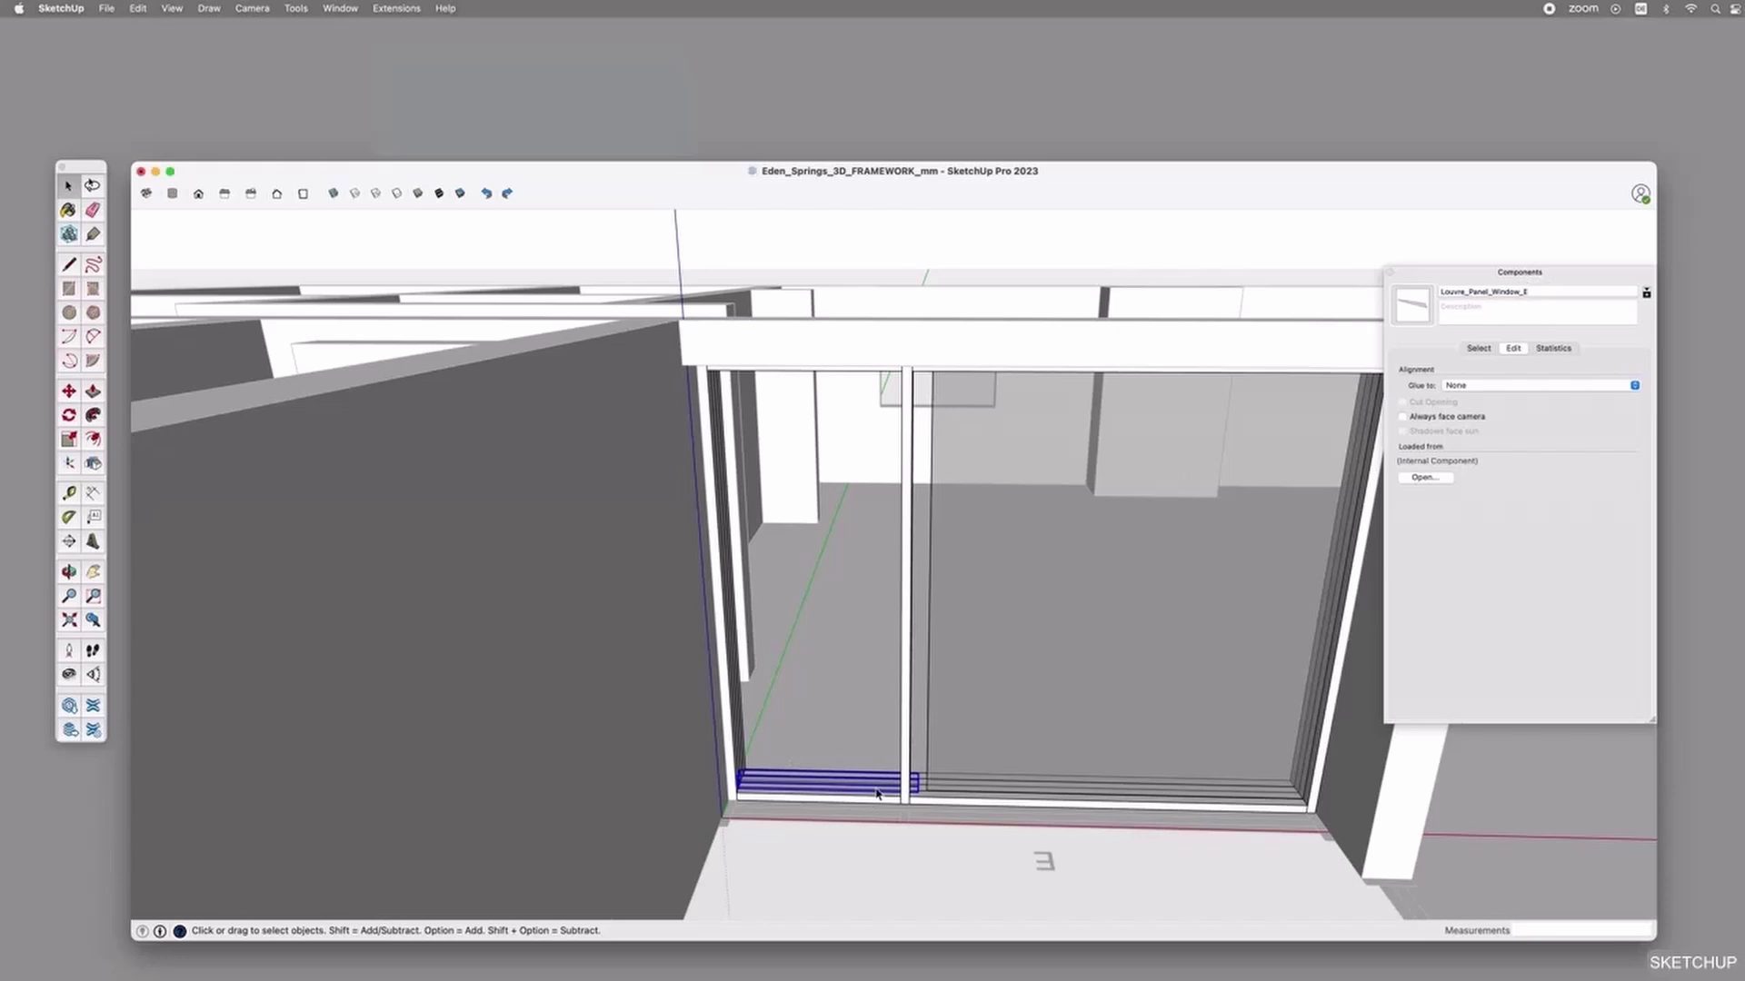
Scale the remaining louvre panel in window E to about 0.90 along its length so it ends at the mullion.
{"action": "left_click", "coordinate": [67, 441]}
{"action": "scroll", "coordinate": [915, 782], "scroll_direction": "up", "scroll_amount": 3}
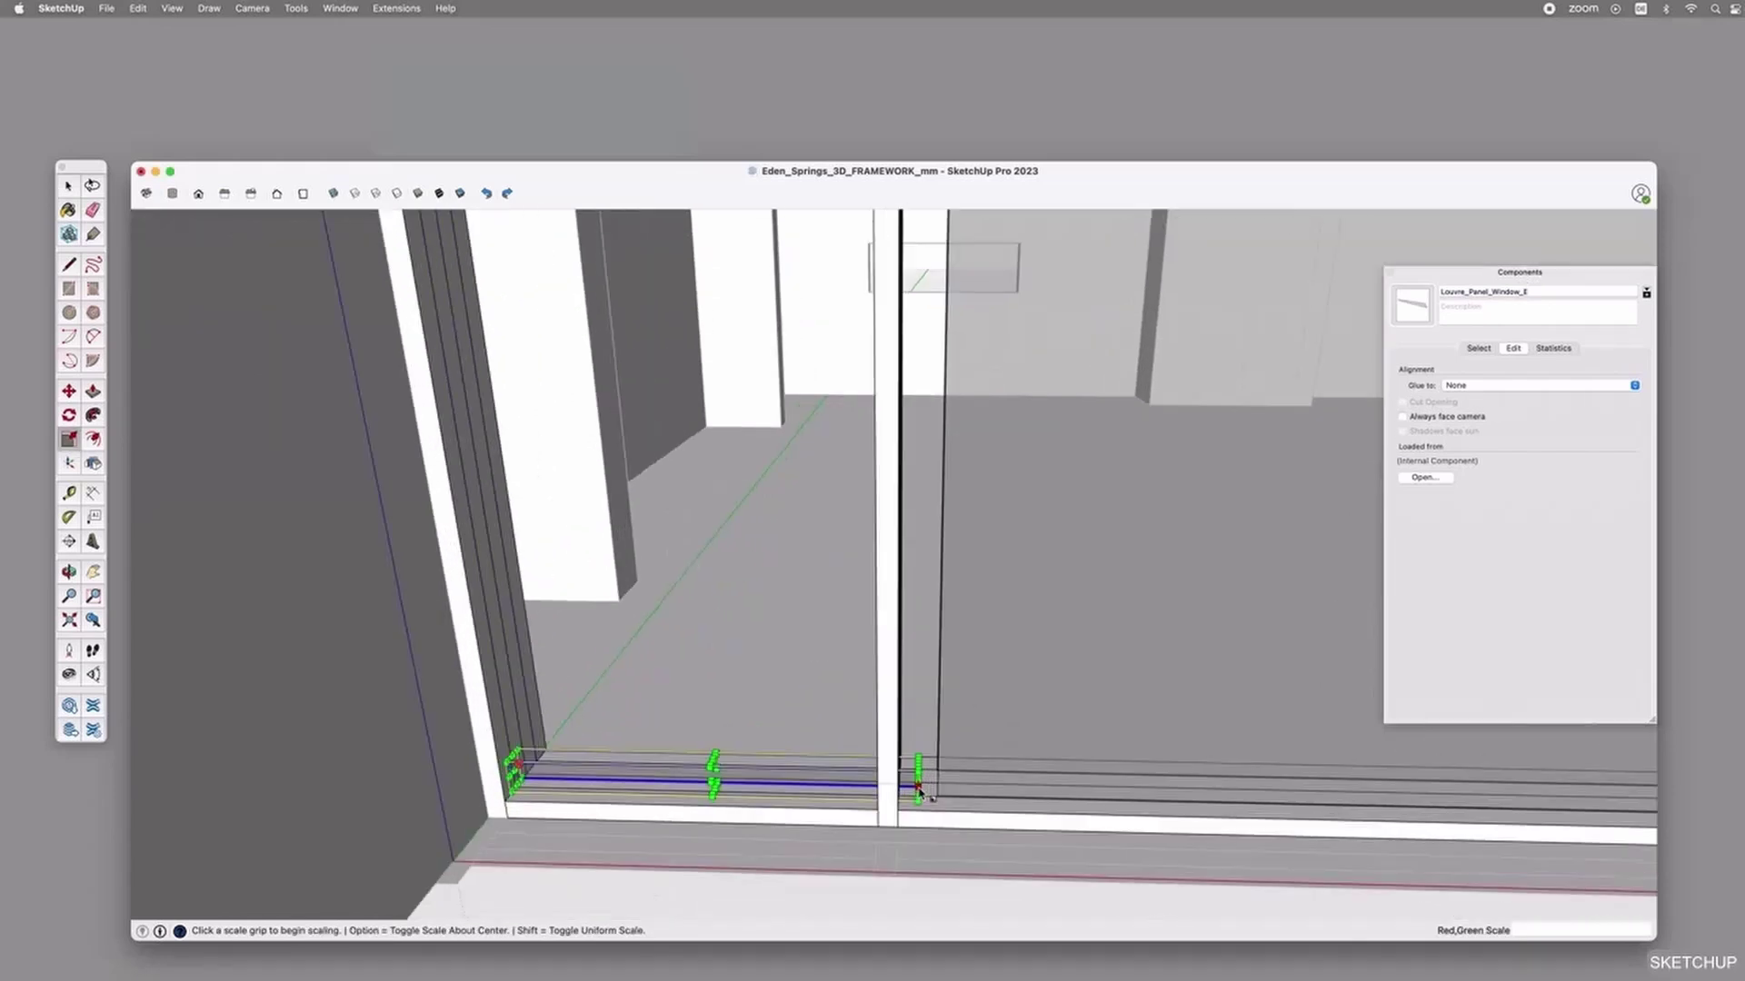
{"action": "left_click", "coordinate": [918, 780]}
{"action": "left_click", "coordinate": [878, 810]}
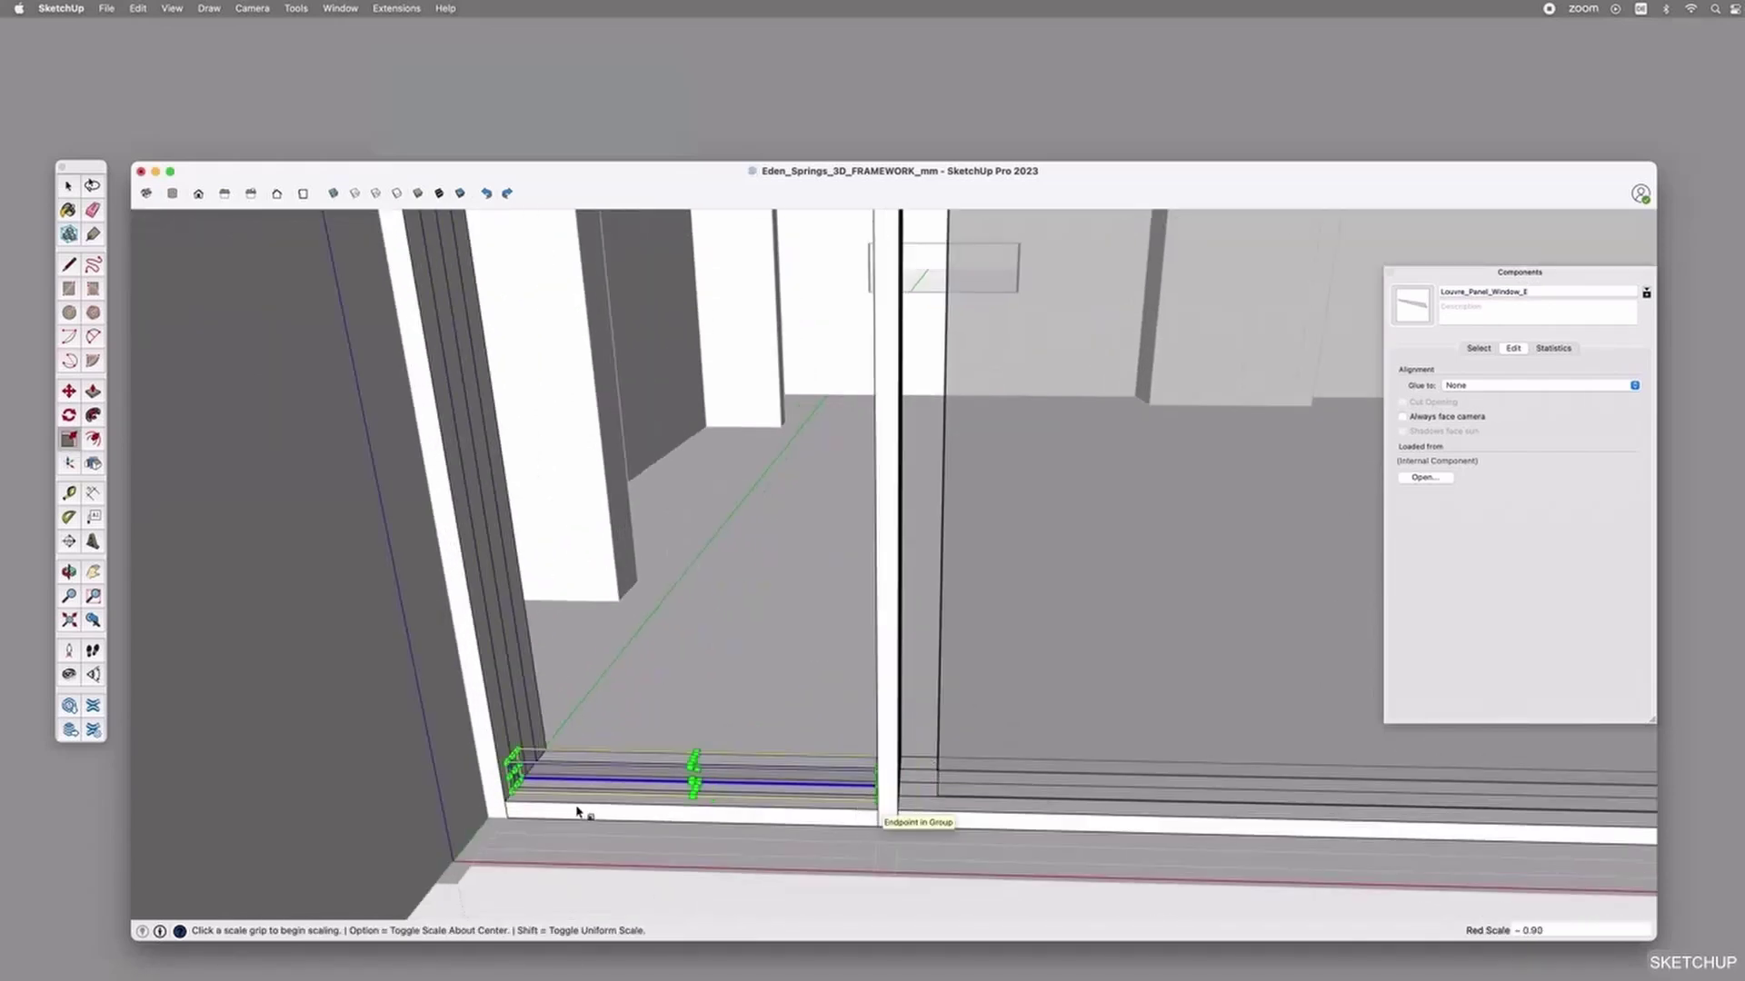
Copy the louvre panel 100 mm upward and array it as 13 copies.
{"action": "key", "text": "m"}
{"action": "key", "text": "alt"}
{"action": "left_click", "coordinate": [507, 792]}
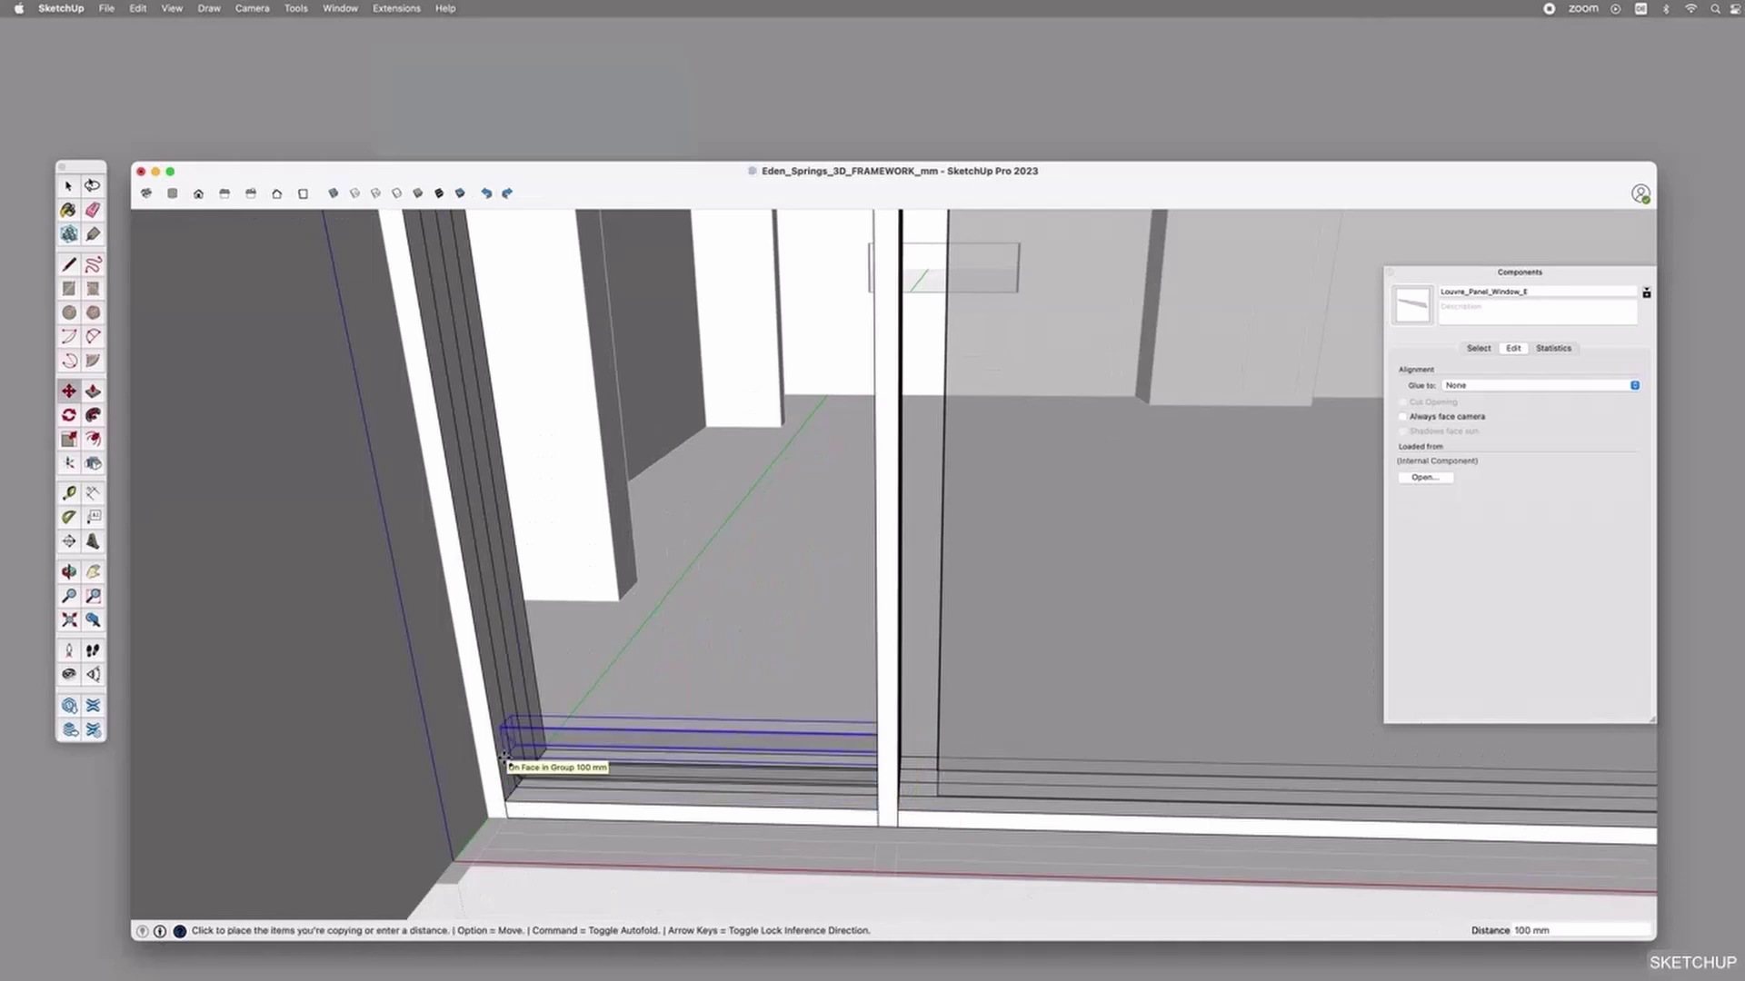
{"action": "scroll", "coordinate": [503, 749], "scroll_direction": "down", "scroll_amount": 3}
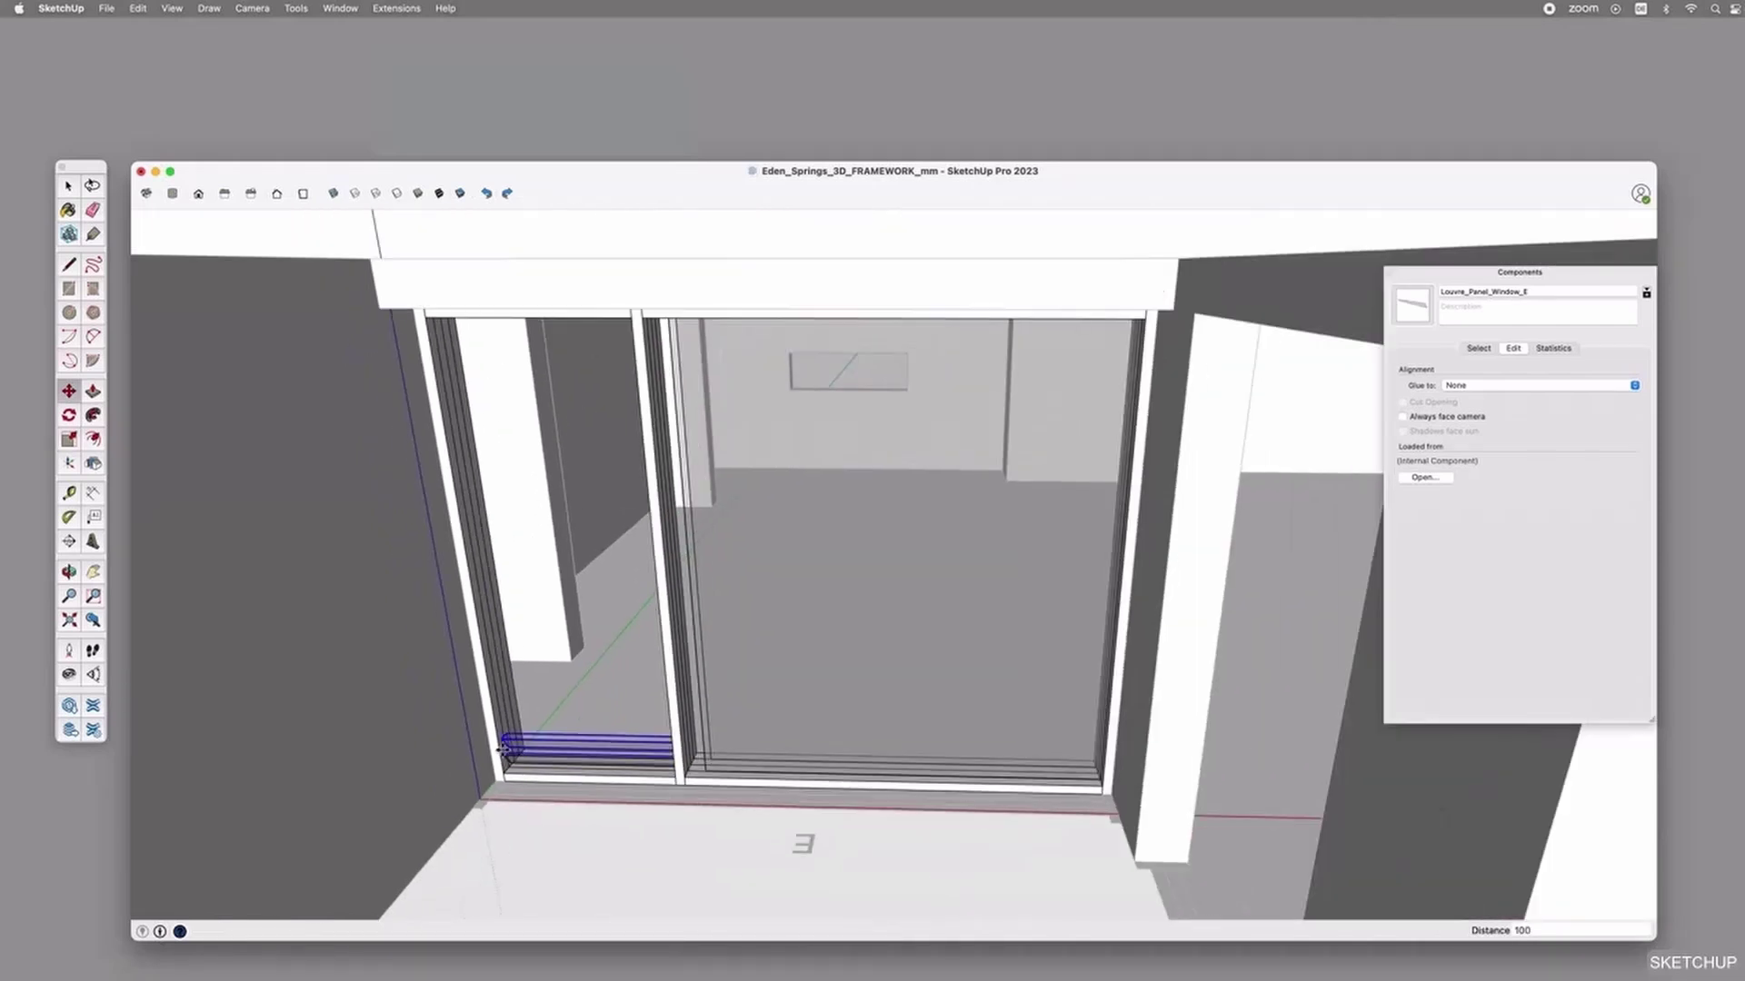
{"action": "type", "text": "*13"}
{"action": "key", "text": "Return"}
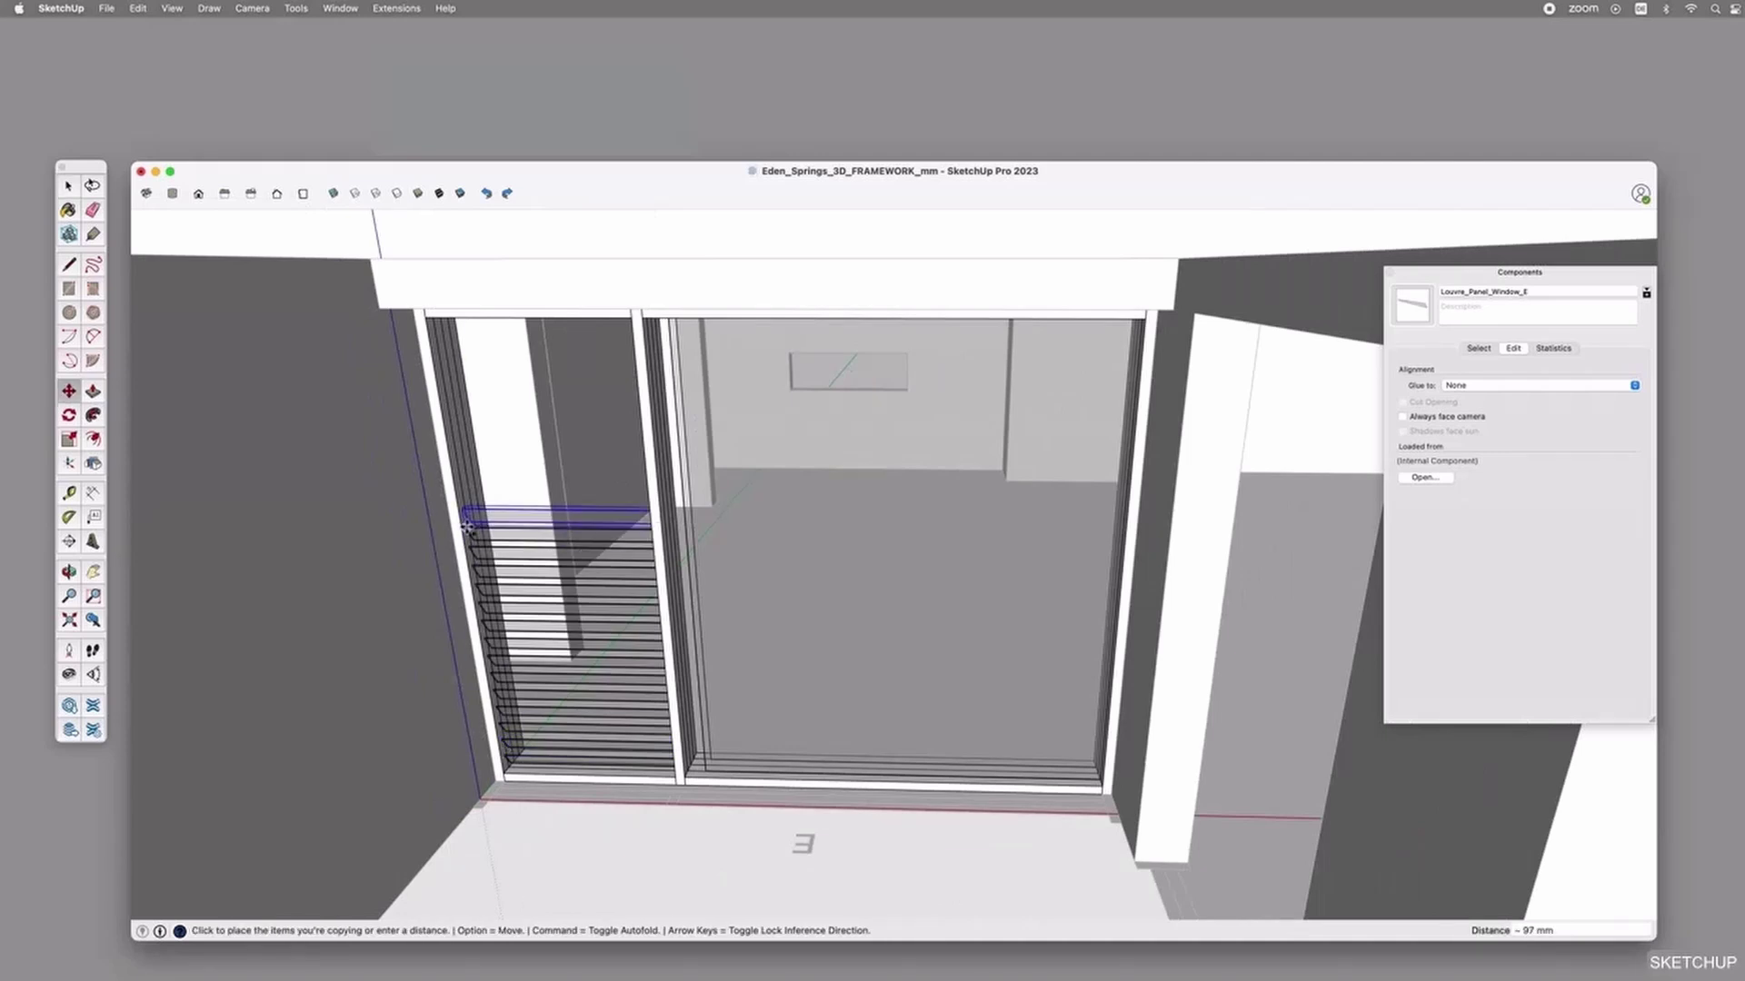
Copy the topmost louvre upward again and array it as 10 copies to fill window E's louvre bay to the head.
{"action": "scroll", "coordinate": [459, 498], "scroll_direction": "up", "scroll_amount": 3}
{"action": "key", "text": "Escape"}
{"action": "scroll", "coordinate": [459, 498], "scroll_direction": "down", "scroll_amount": 4}
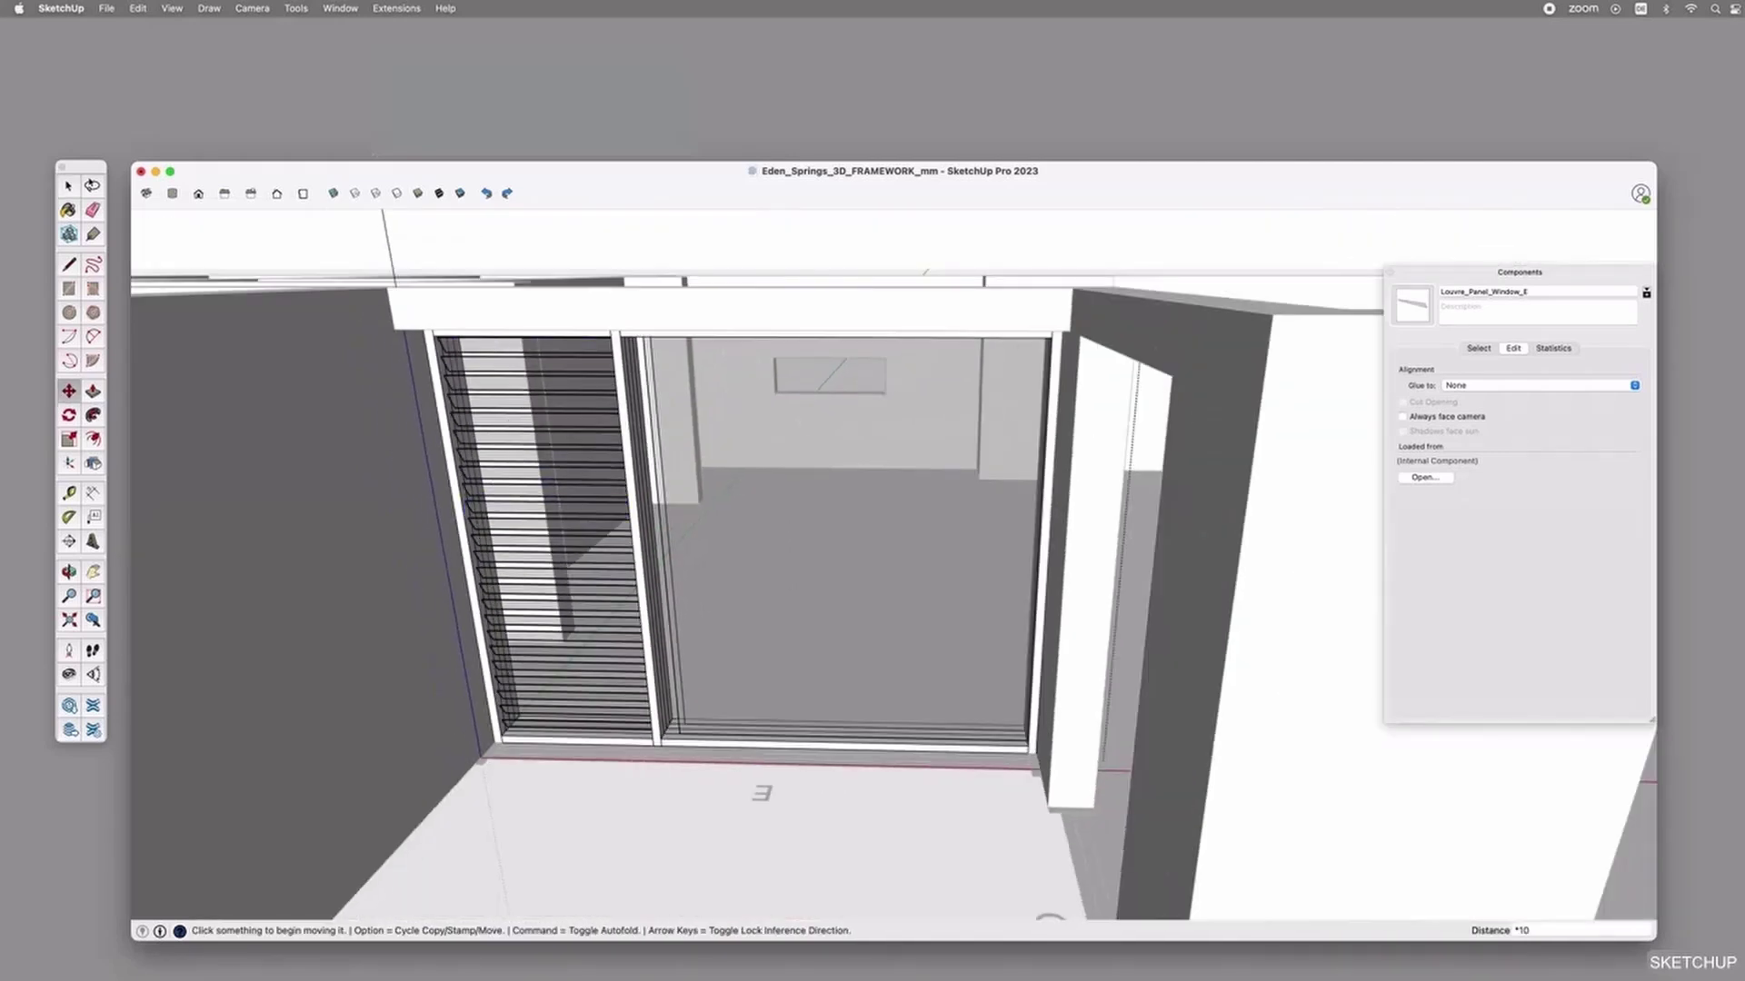
{"action": "left_click", "coordinate": [334, 195]}
{"action": "left_click", "coordinate": [335, 195]}
Move window E's glass pane against the mullion and scale it to about 0.89 along its length to meet the end post.
{"action": "key", "text": "space"}
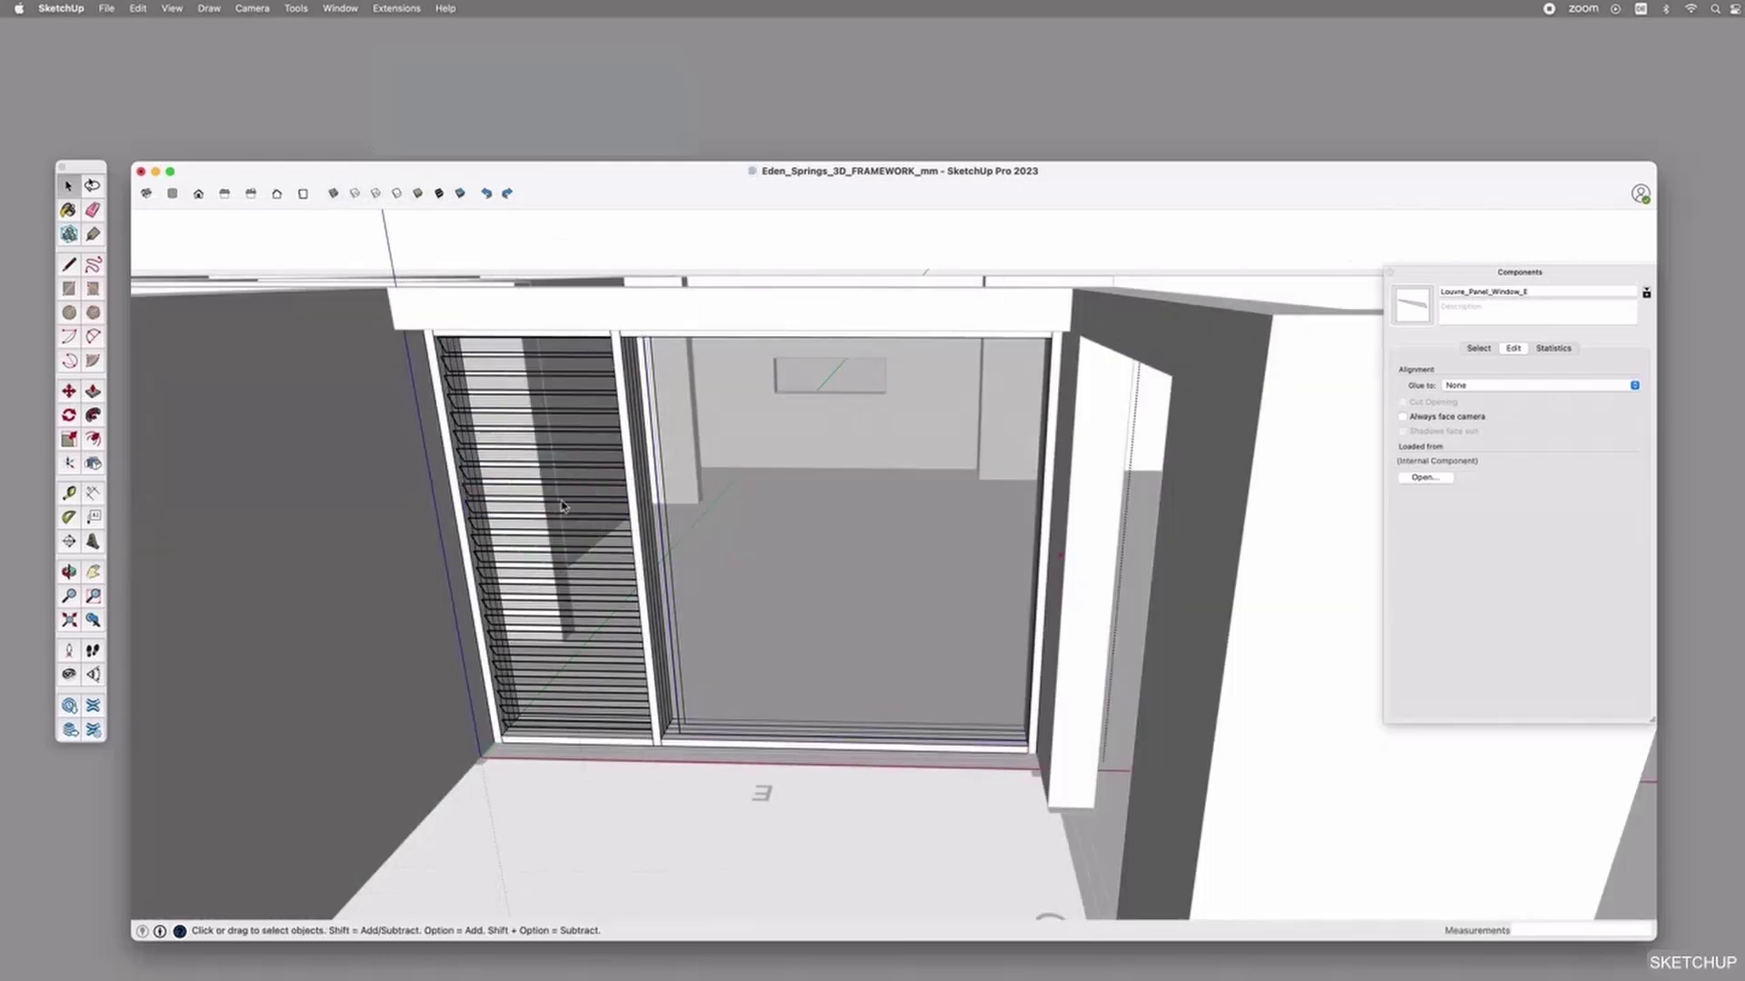
{"action": "middle_click_drag", "start_coordinate": [732, 705], "coordinate": [858, 553]}
{"action": "middle_click_drag", "start_coordinate": [1247, 567], "coordinate": [1131, 560]}
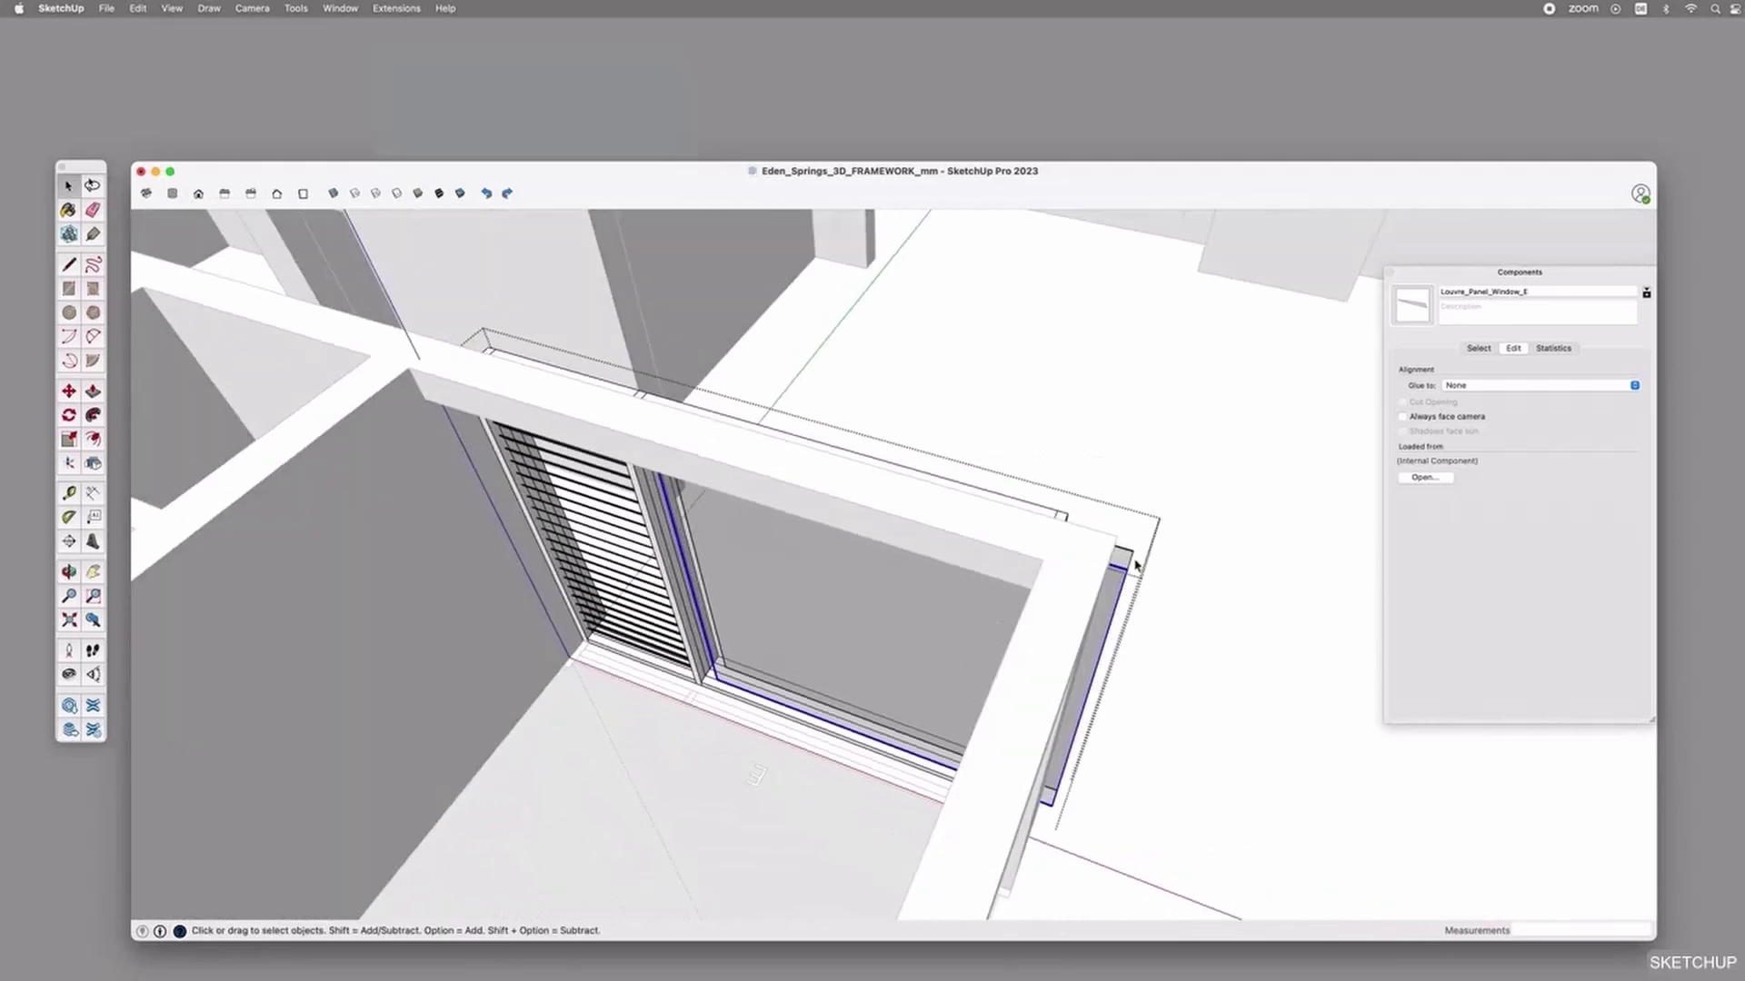
{"action": "middle_click_drag", "start_coordinate": [736, 626], "coordinate": [880, 588]}
{"action": "scroll", "coordinate": [802, 717], "scroll_direction": "up", "scroll_amount": 5}
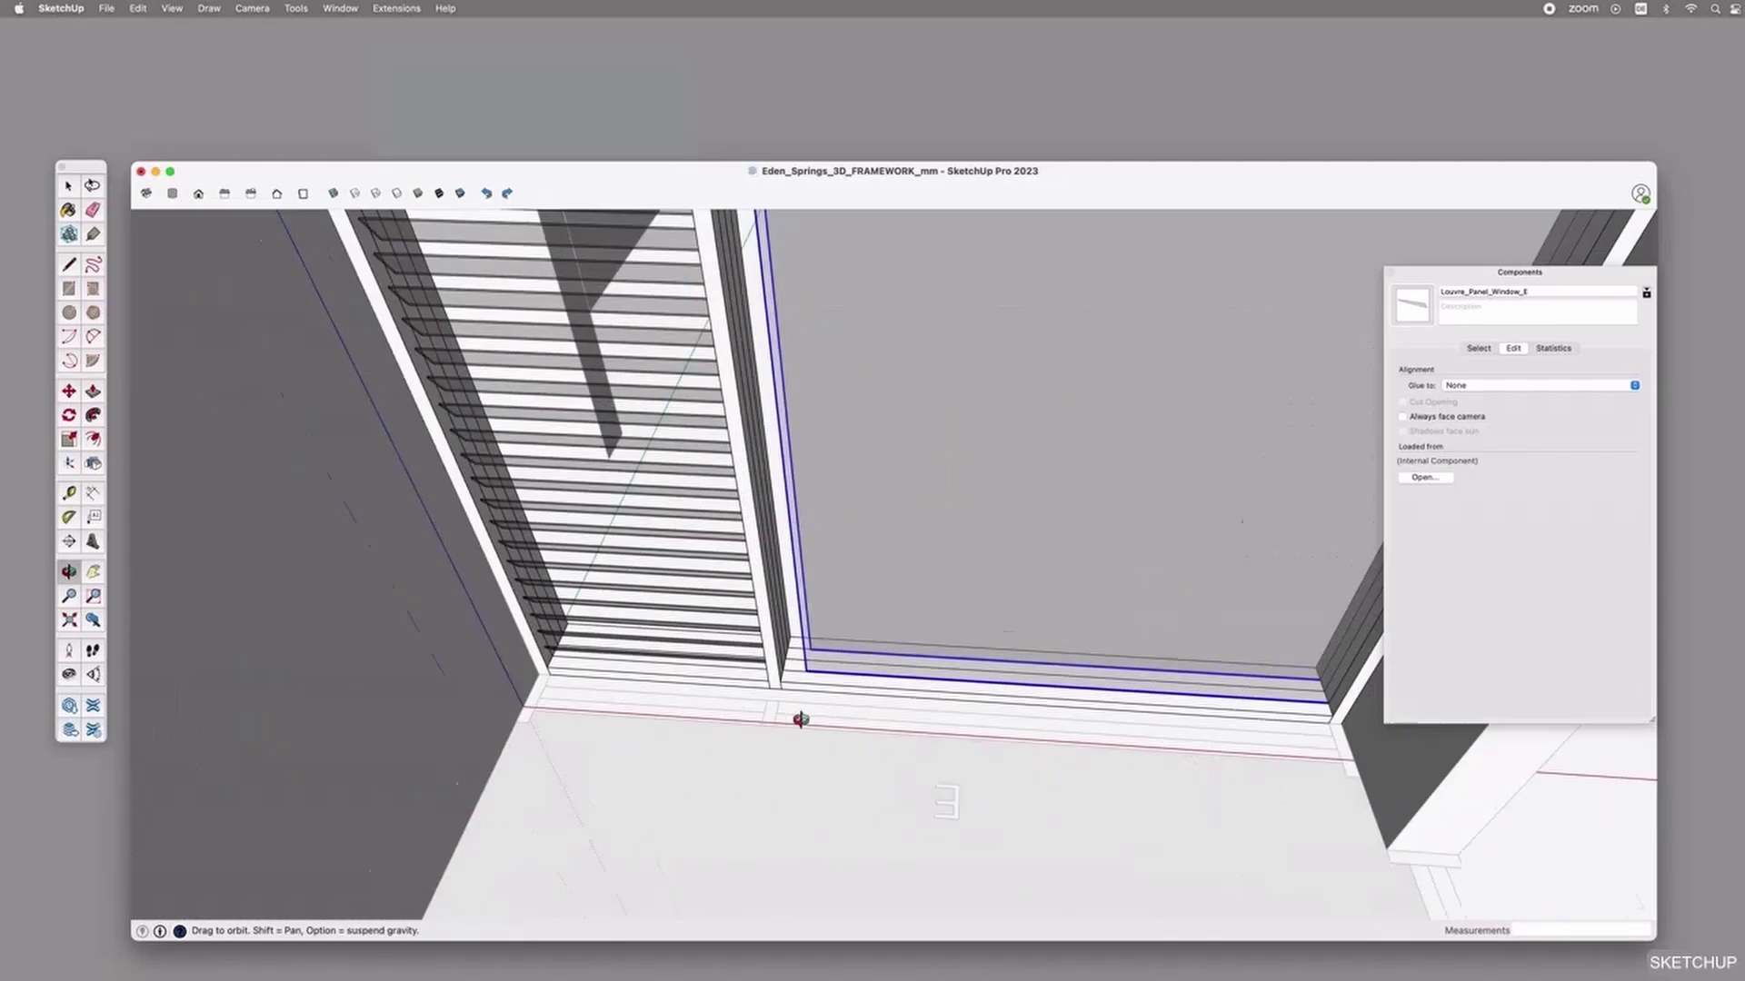
{"action": "key", "text": "m"}
{"action": "scroll", "coordinate": [808, 661], "scroll_direction": "down", "scroll_amount": 5}
{"action": "left_click", "coordinate": [68, 440]}
{"action": "left_click", "coordinate": [1090, 574]}
{"action": "scroll", "coordinate": [1040, 672], "scroll_direction": "up", "scroll_amount": 5}
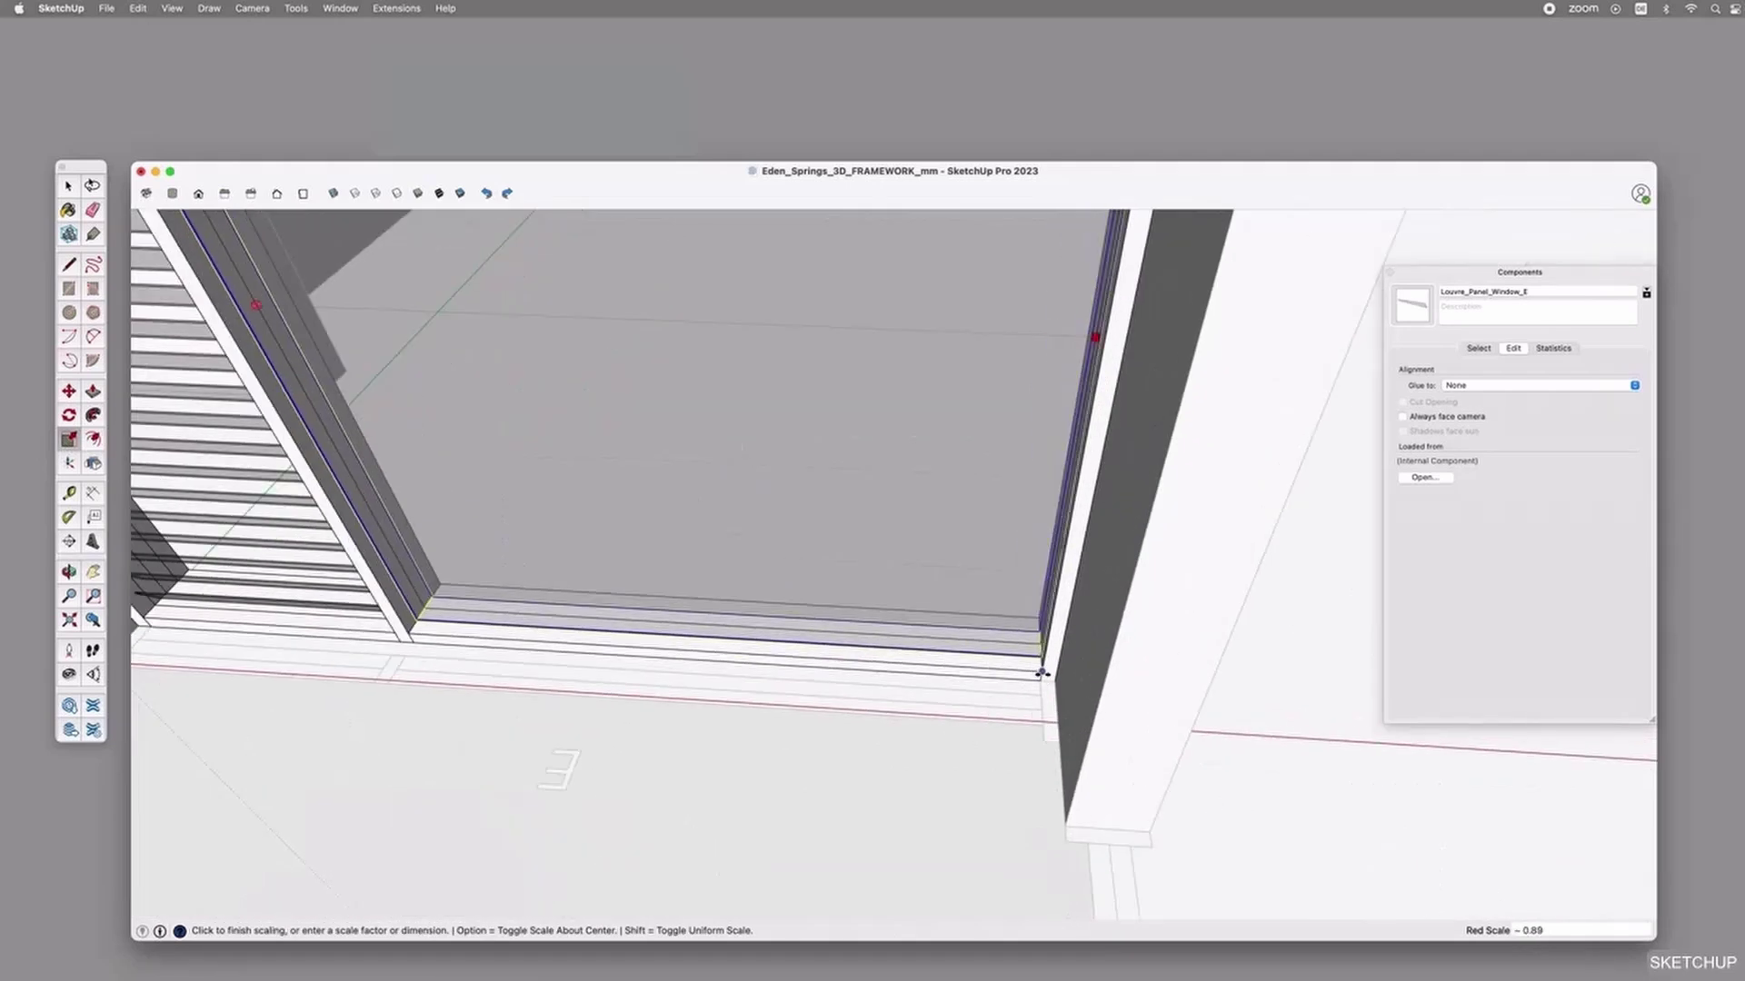
{"action": "left_click", "coordinate": [1041, 673]}
Move the whole window E about 225 mm from its lower corner onto the front corner of its opening.
{"action": "scroll", "coordinate": [1045, 677], "scroll_direction": "down", "scroll_amount": 5}
{"action": "key", "text": "space"}
{"action": "left_click", "coordinate": [928, 699]}
{"action": "left_click", "coordinate": [647, 662]}
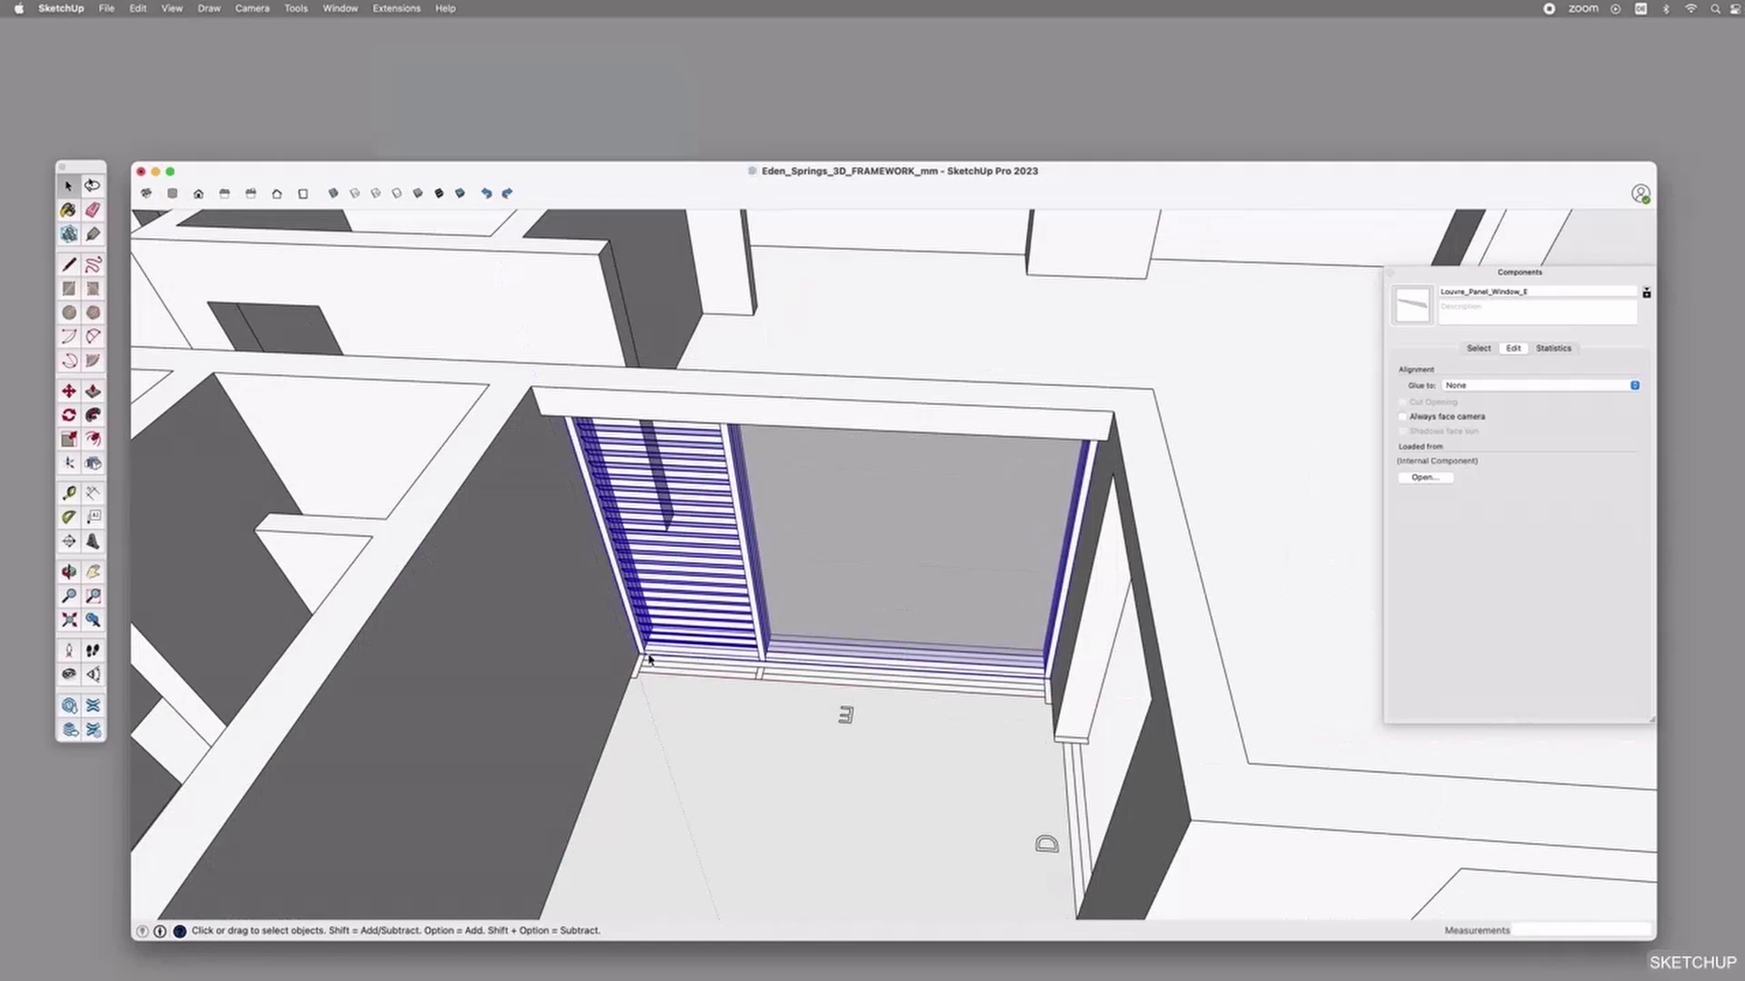
{"action": "scroll", "coordinate": [643, 666], "scroll_direction": "up", "scroll_amount": 5}
{"action": "key", "text": "m"}
{"action": "left_click", "coordinate": [636, 649]}
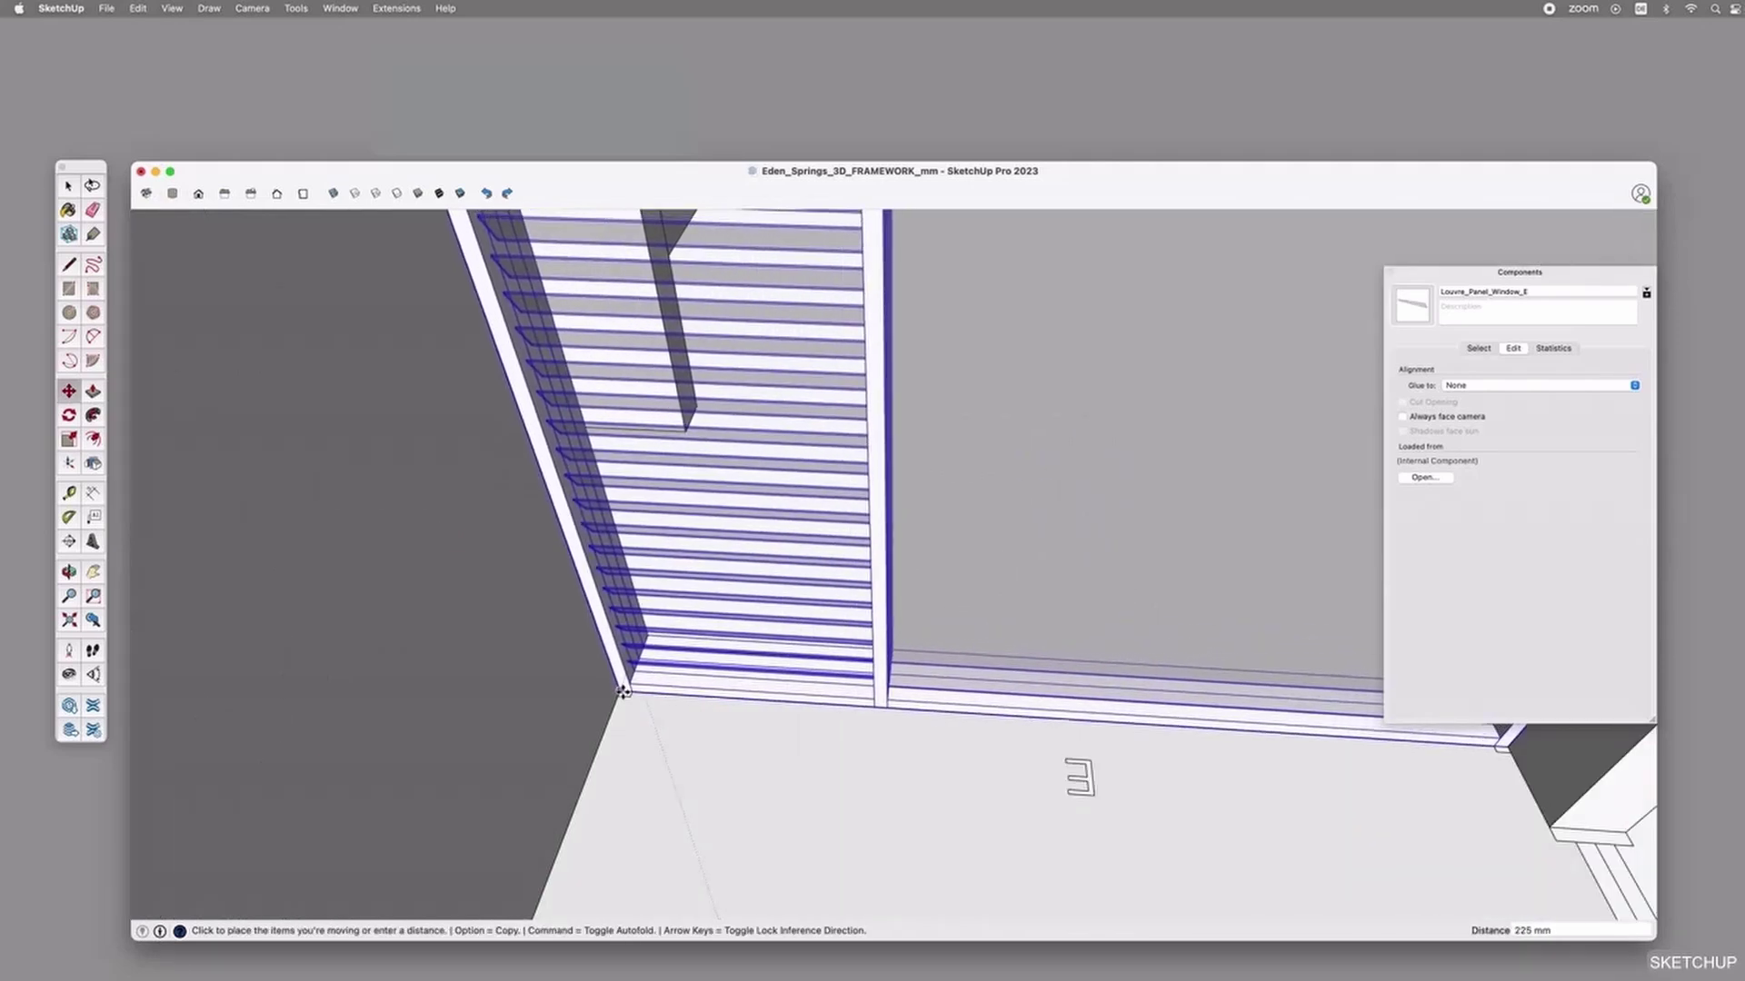
{"action": "left_click", "coordinate": [618, 696]}
Copy the fixed glass window beside door H and place its lower corner at the jamb of opening D.
{"action": "scroll", "coordinate": [854, 721], "scroll_direction": "down", "scroll_amount": 6}
{"action": "key", "text": "space"}
{"action": "left_click", "coordinate": [872, 779]}
{"action": "middle_click_drag", "start_coordinate": [874, 779], "coordinate": [924, 769]}
{"action": "key", "text": "m"}
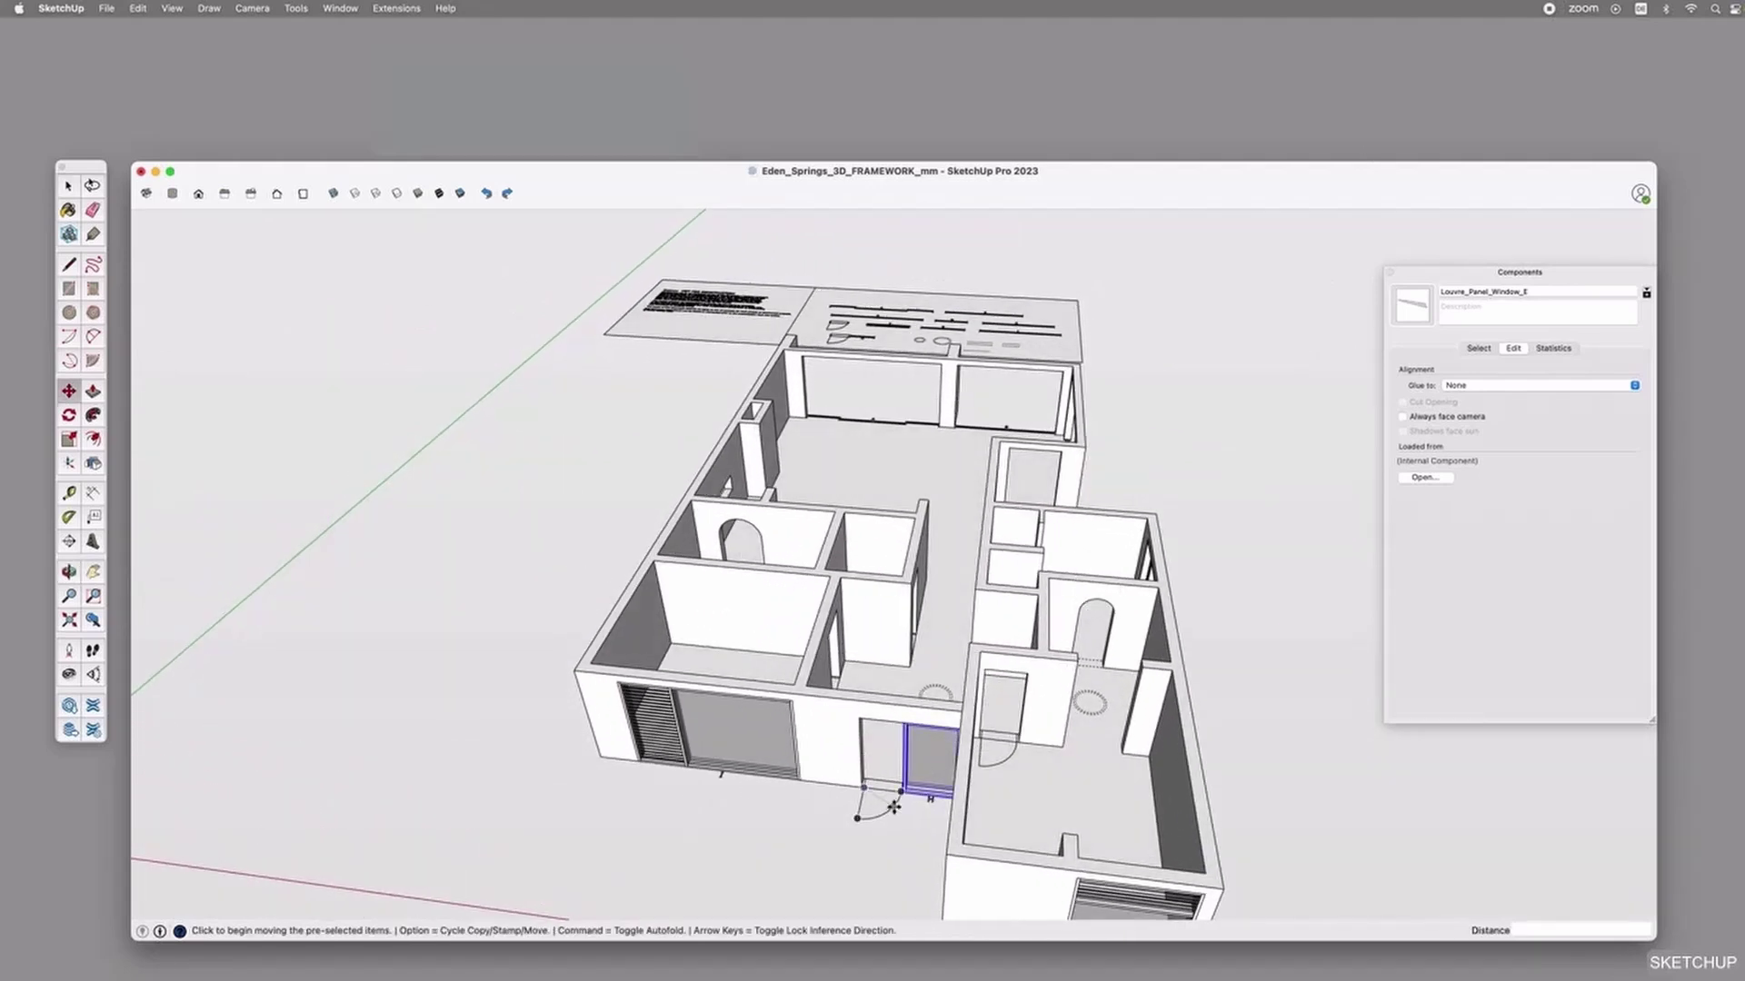
{"action": "left_click", "coordinate": [903, 793]}
{"action": "key", "text": "alt"}
{"action": "scroll", "coordinate": [1020, 491], "scroll_direction": "up", "scroll_amount": 10}
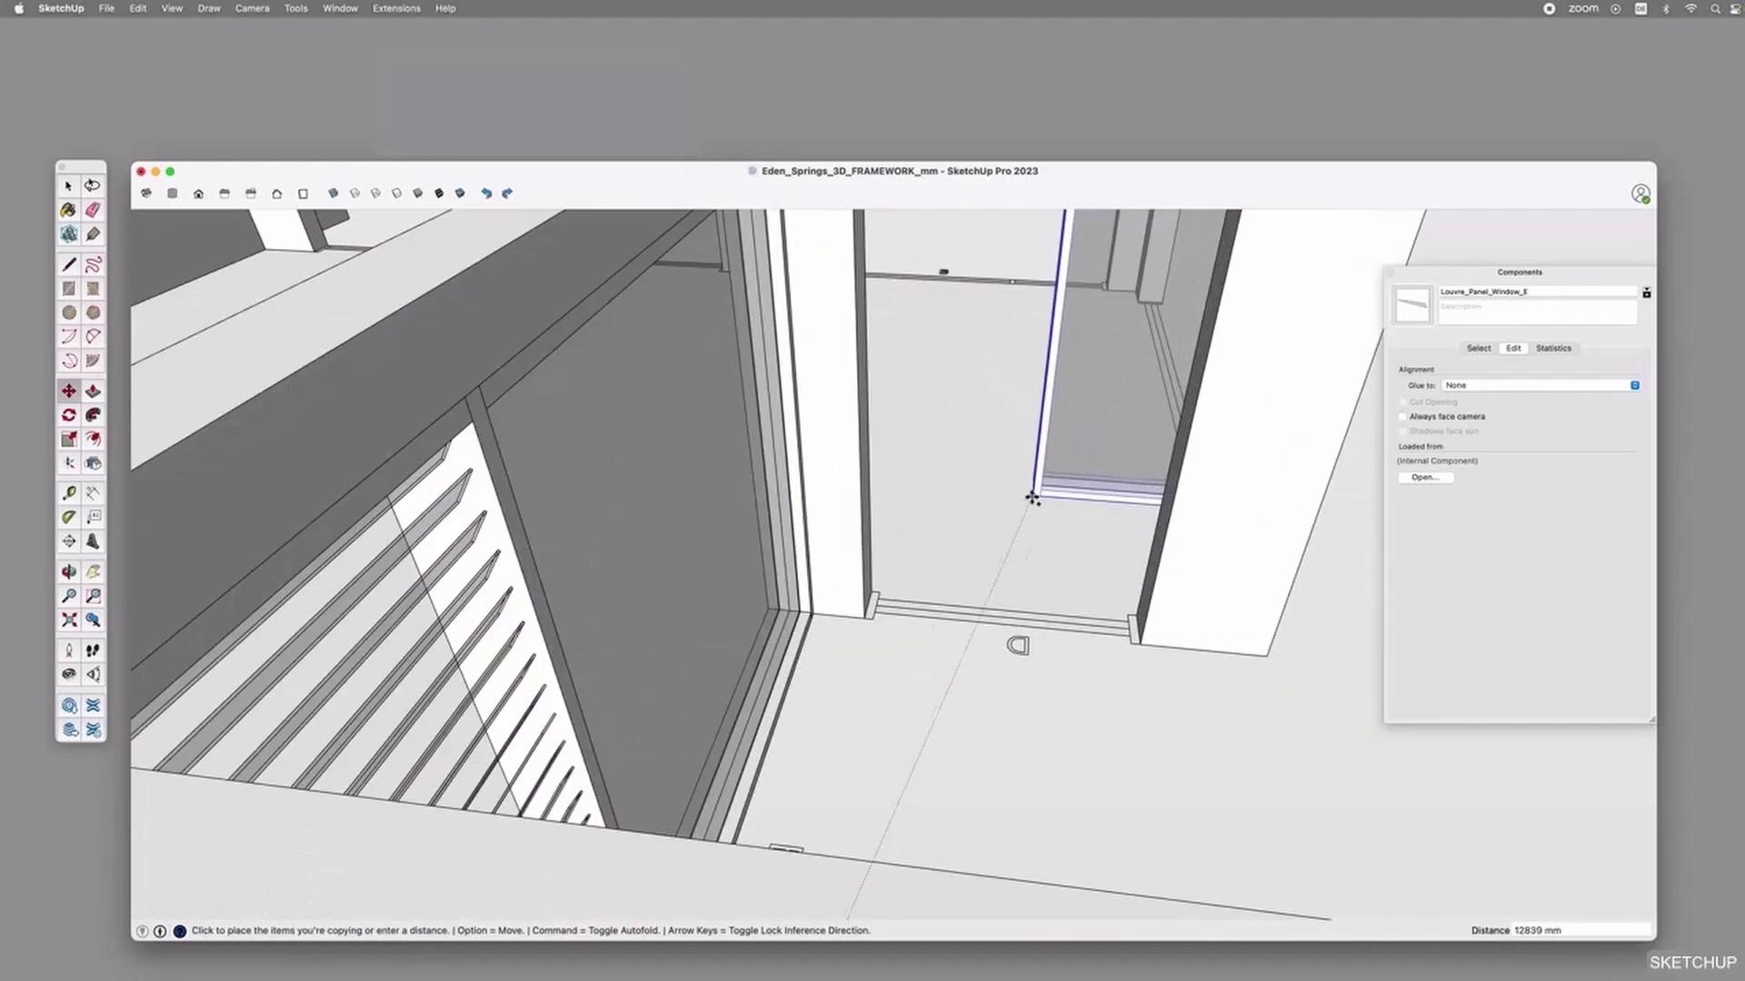
{"action": "left_click", "coordinate": [864, 615]}
Inside the copied window D, scale both side posts vertically up to the head of the opening.
{"action": "scroll", "coordinate": [926, 673], "scroll_direction": "down", "scroll_amount": 3}
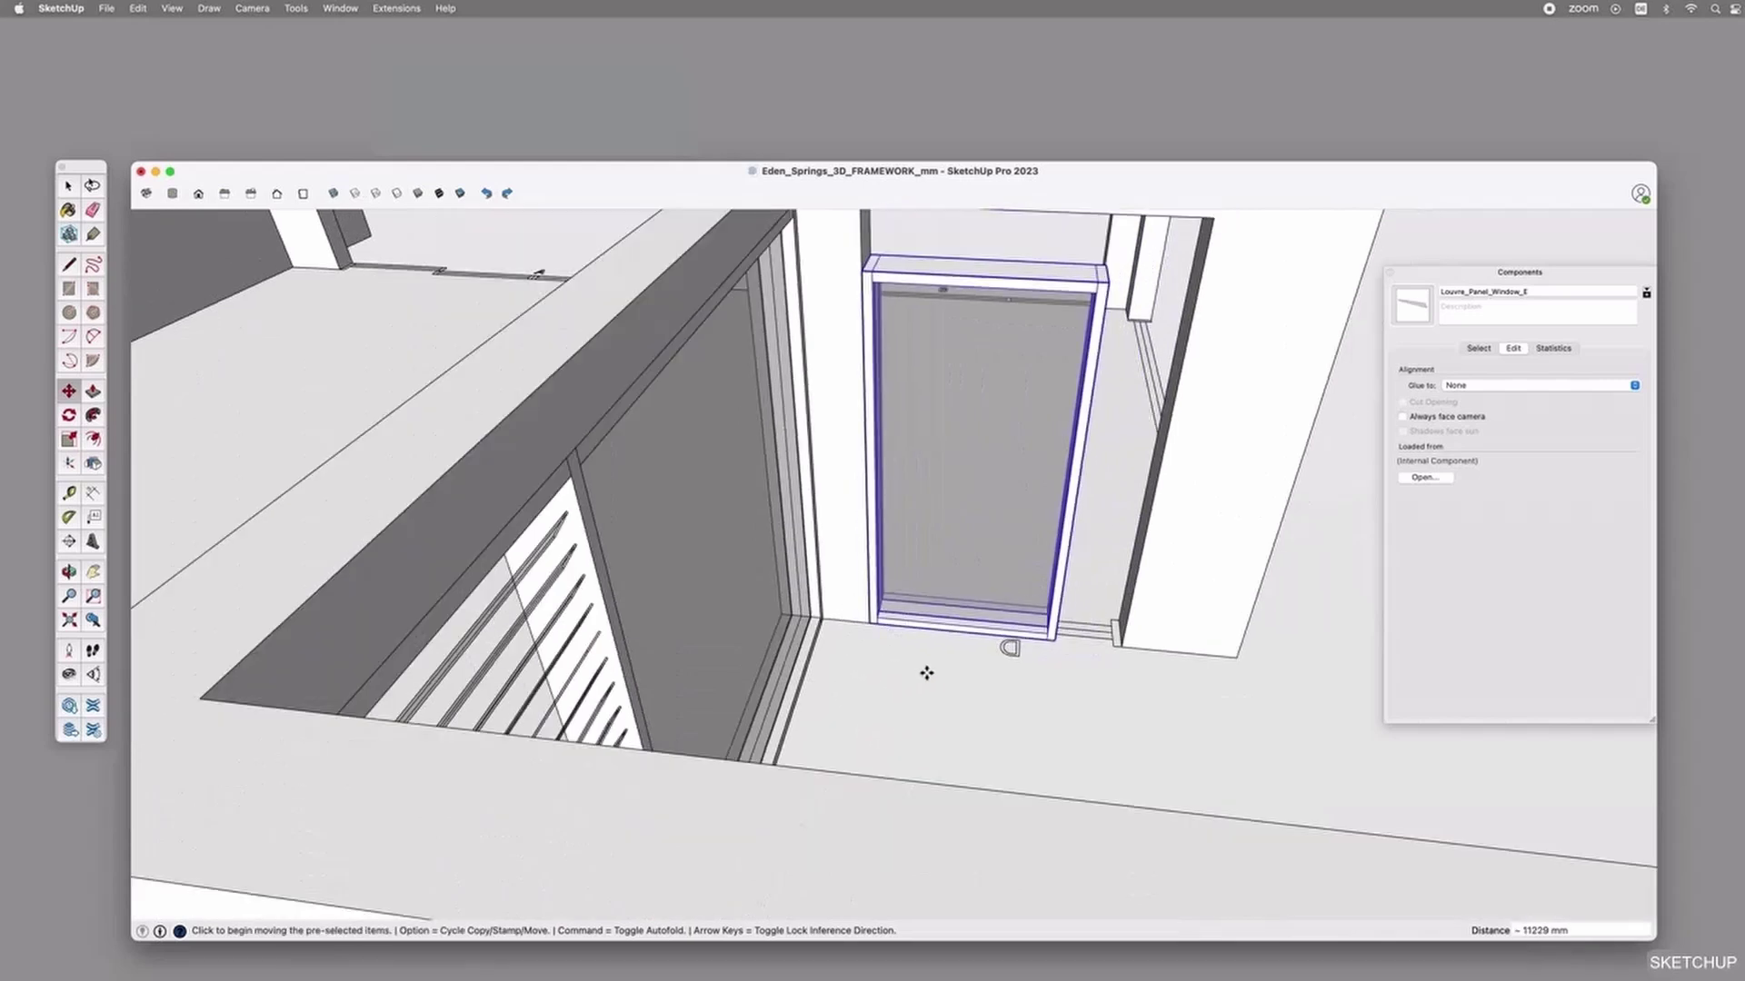
{"action": "middle_click_drag", "start_coordinate": [1039, 471], "coordinate": [983, 558]}
{"action": "double_click", "coordinate": [927, 417]}
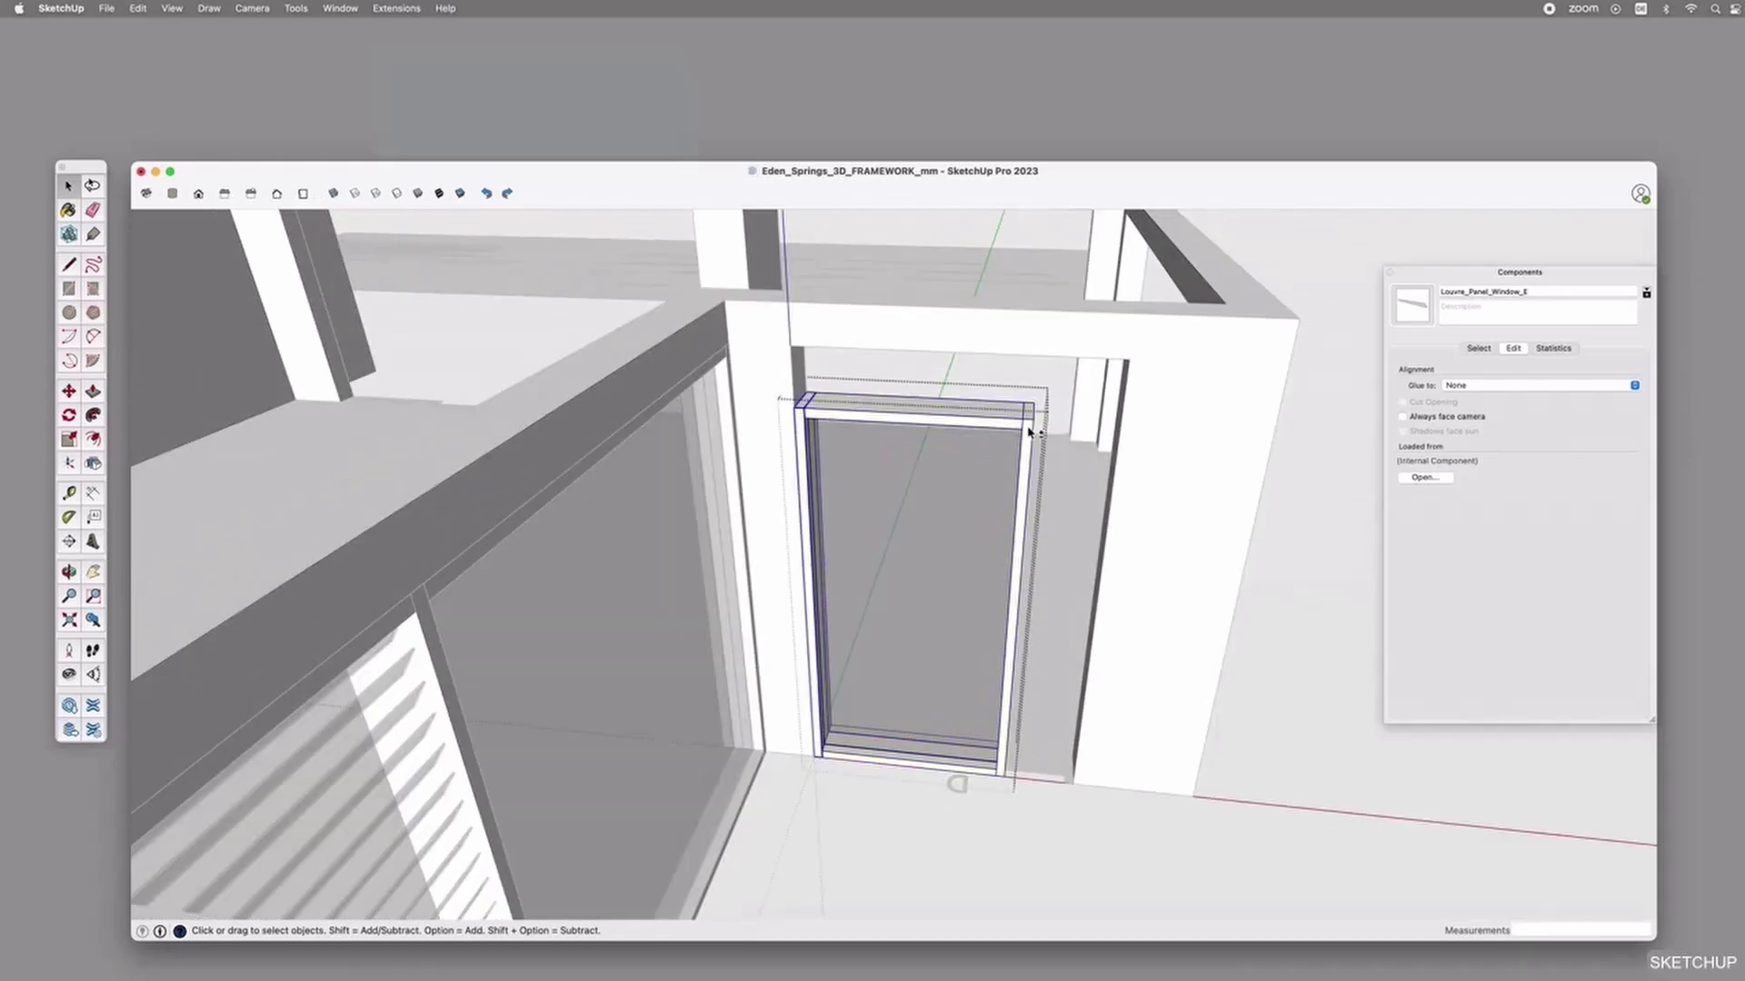
{"action": "left_click", "coordinate": [68, 439]}
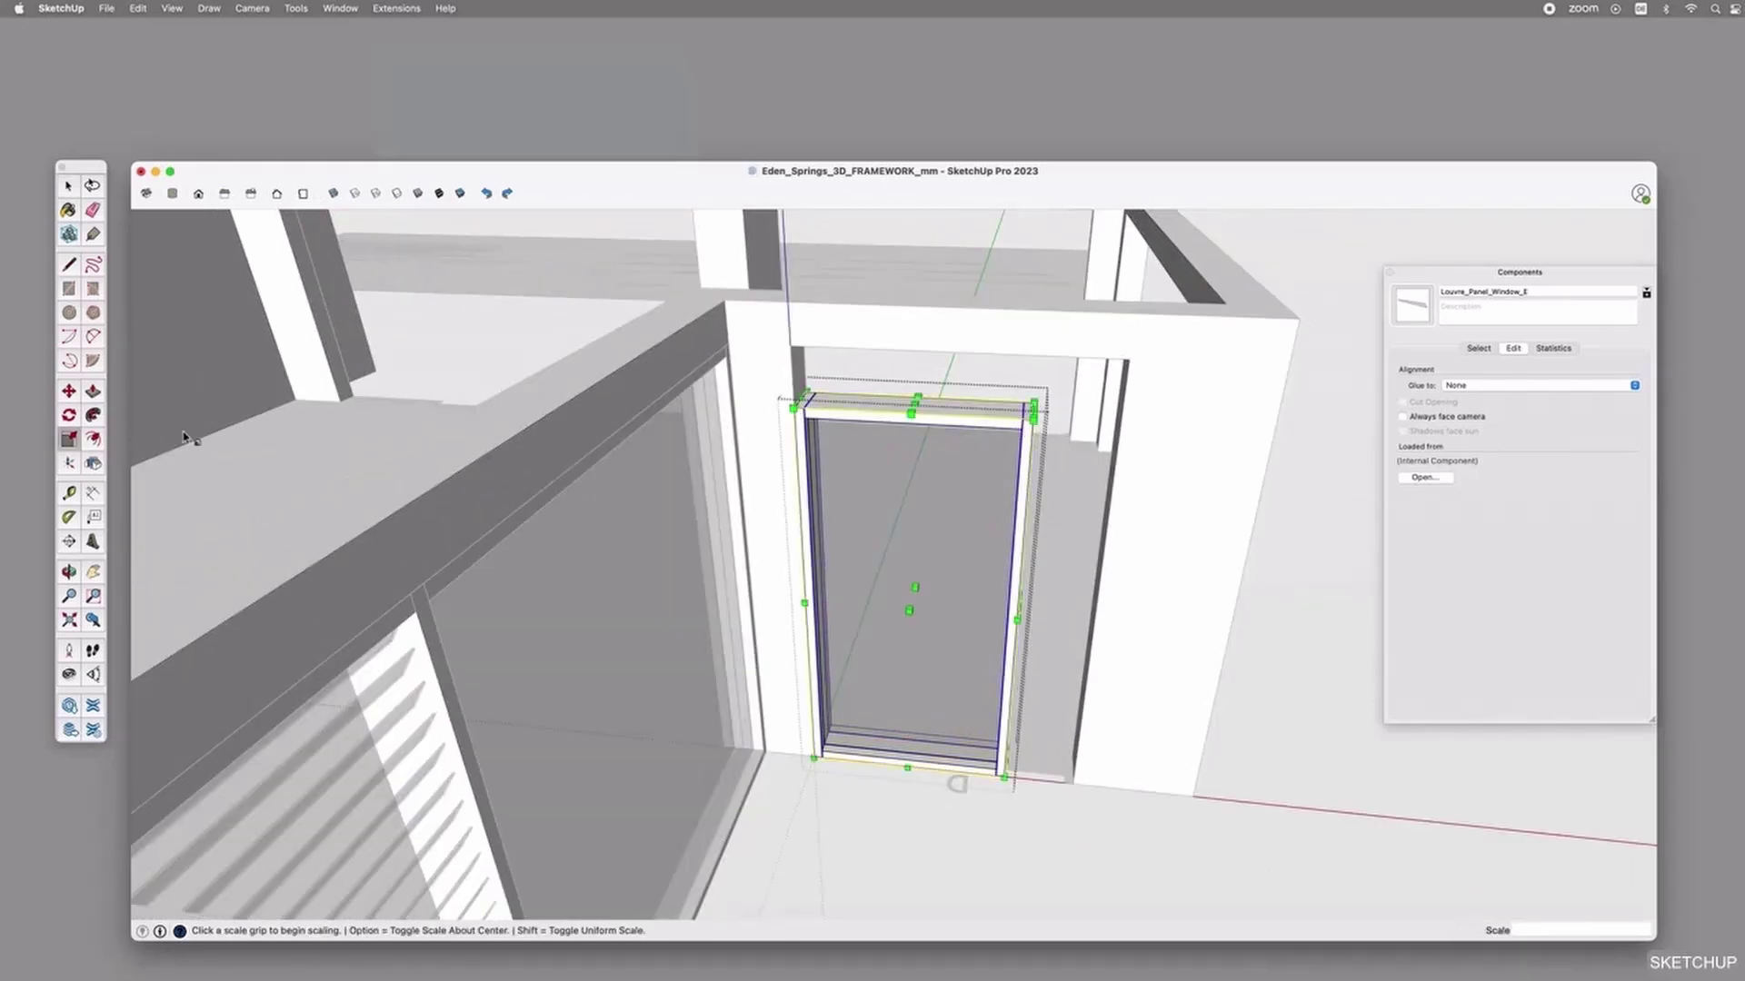
{"action": "left_click", "coordinate": [914, 404]}
{"action": "left_click", "coordinate": [790, 345]}
Move window D's free side post 400 mm to the far jamb of the opening.
{"action": "key", "text": "space"}
{"action": "left_click", "coordinate": [1000, 770]}
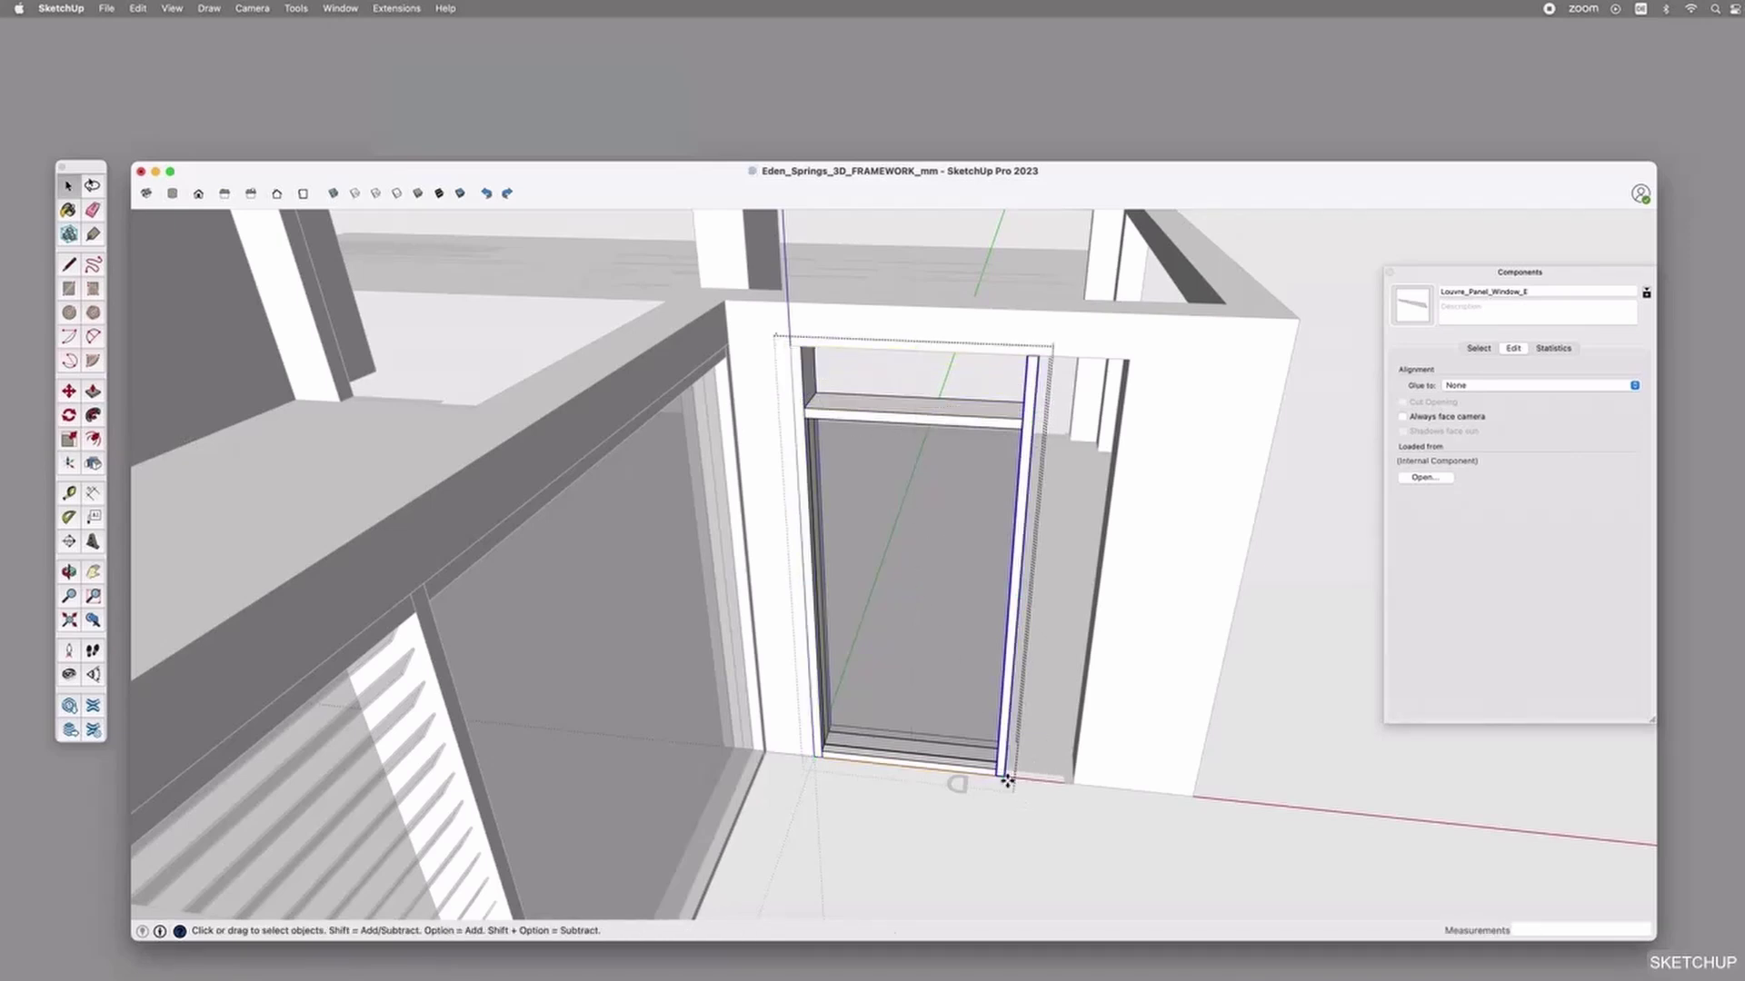
{"action": "key", "text": "m"}
{"action": "left_click", "coordinate": [1003, 775]}
{"action": "left_click", "coordinate": [1072, 784]}
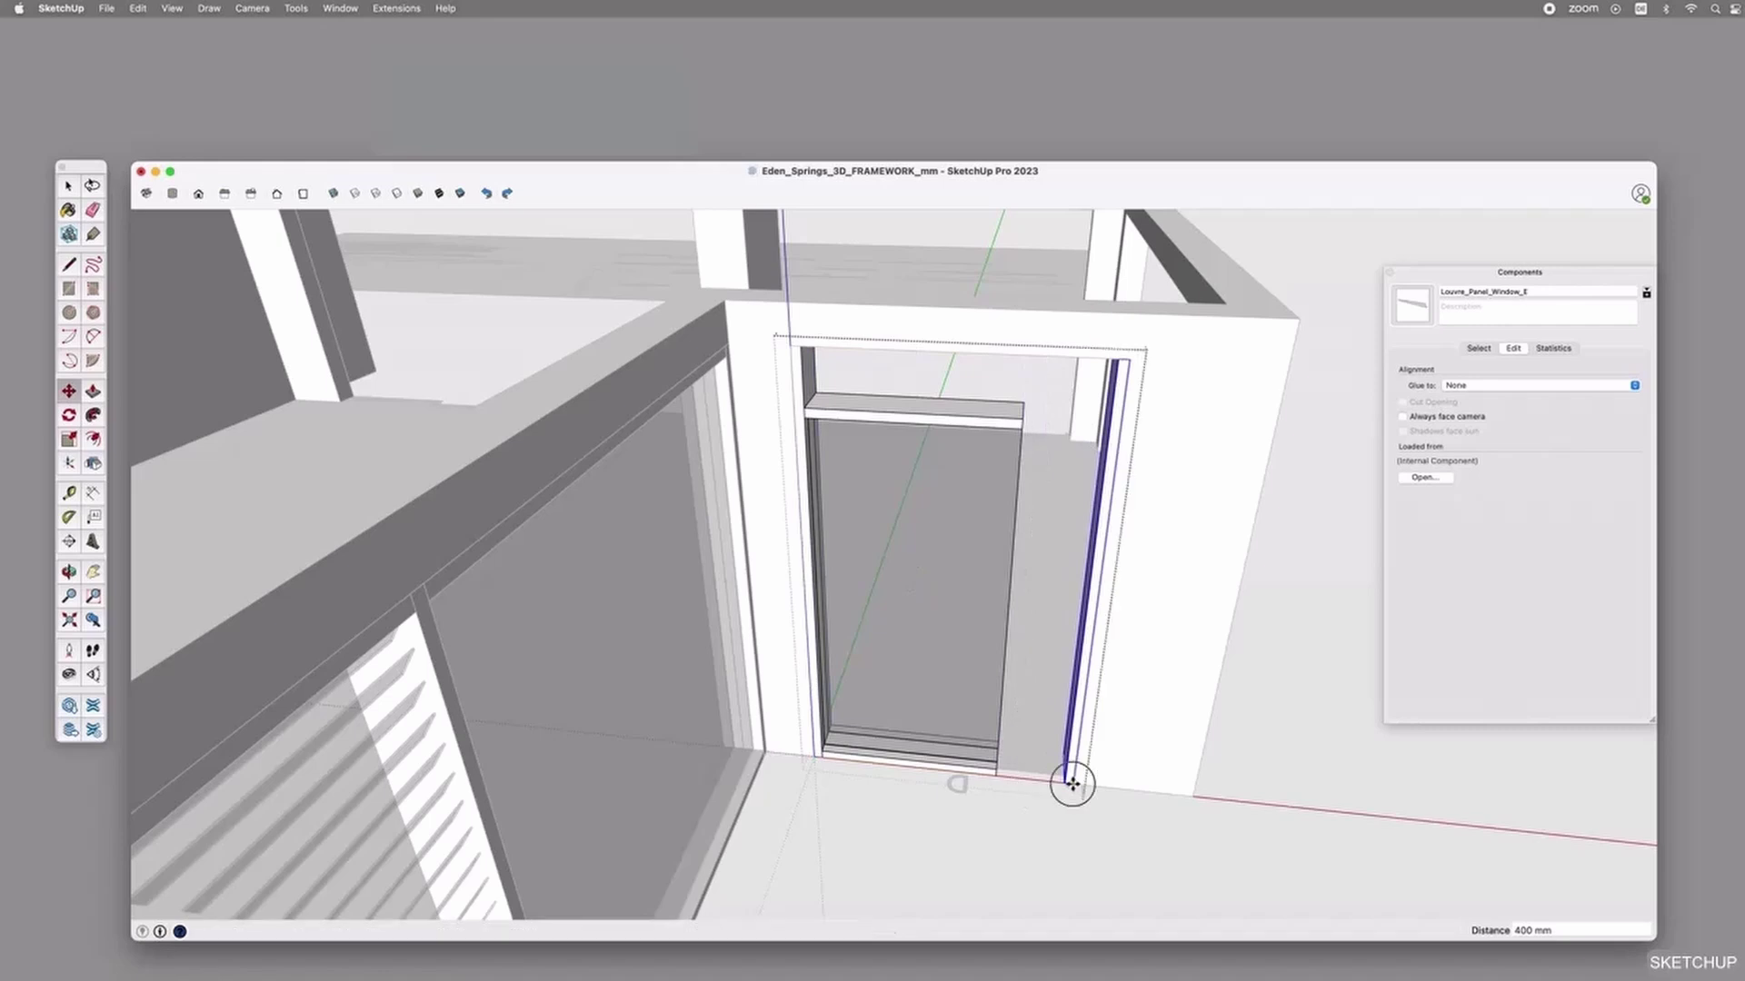
Move window D's top rail 300 mm up to the head of the opening.
{"action": "key", "text": "space"}
{"action": "left_click", "coordinate": [874, 421]}
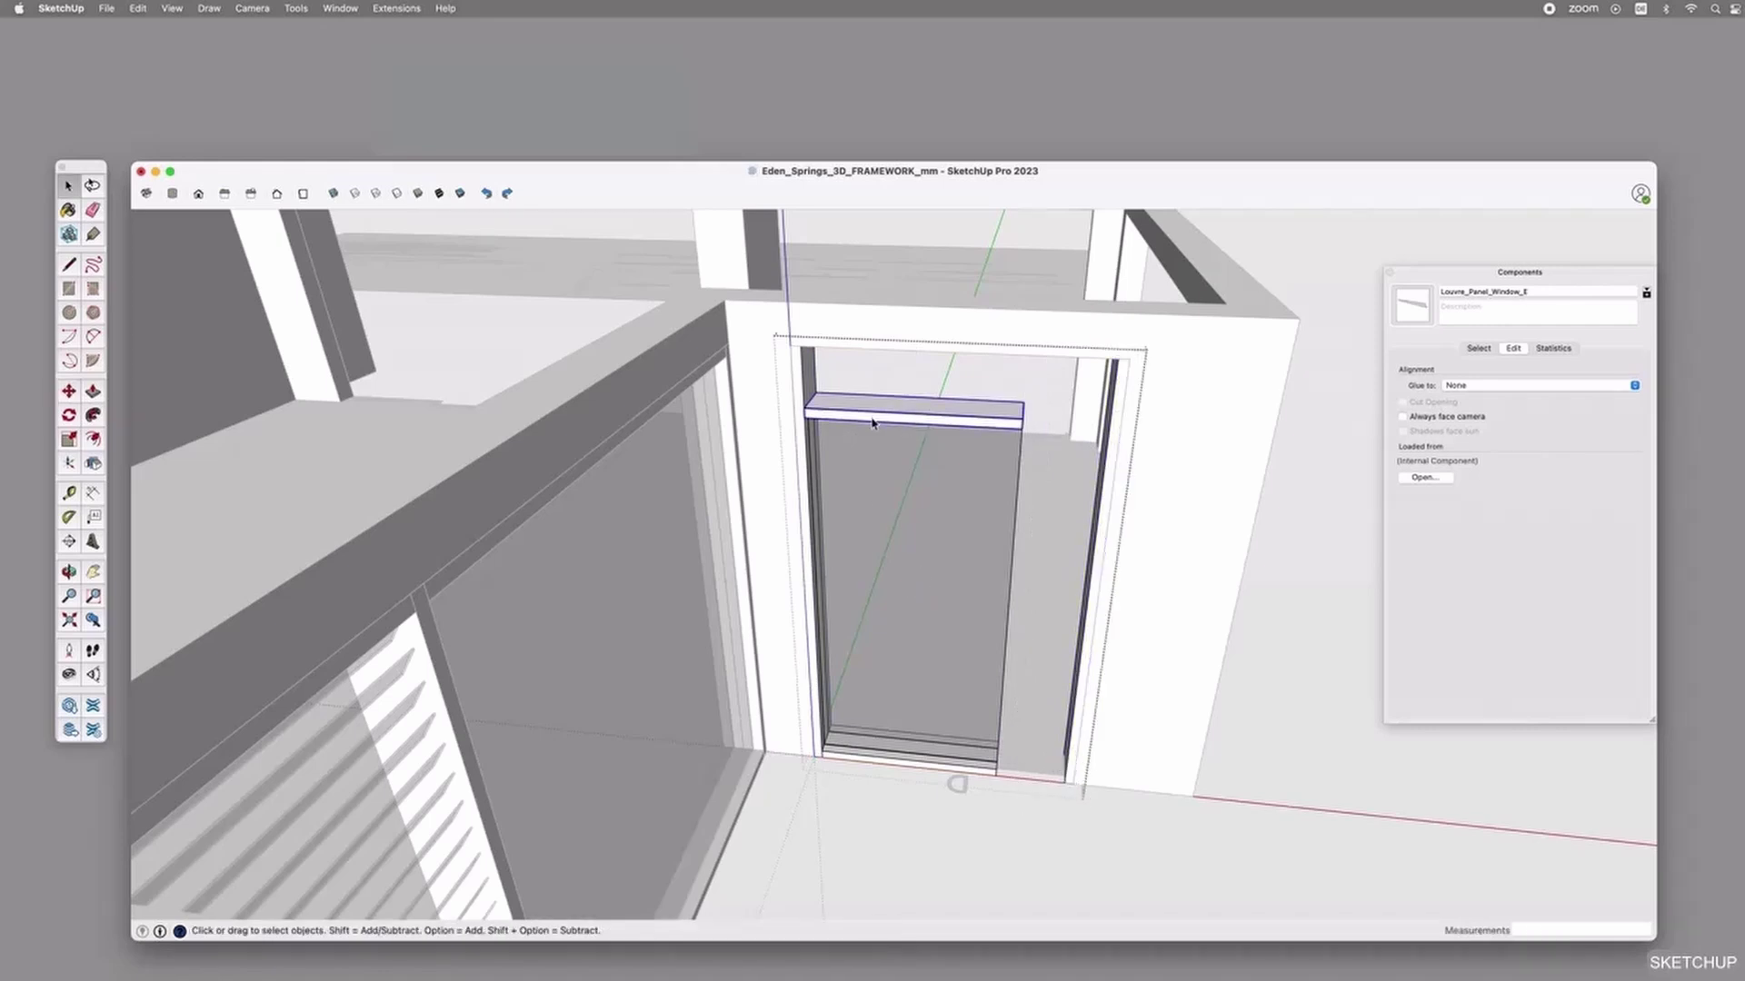
{"action": "key", "text": "m"}
{"action": "left_click", "coordinate": [806, 409]}
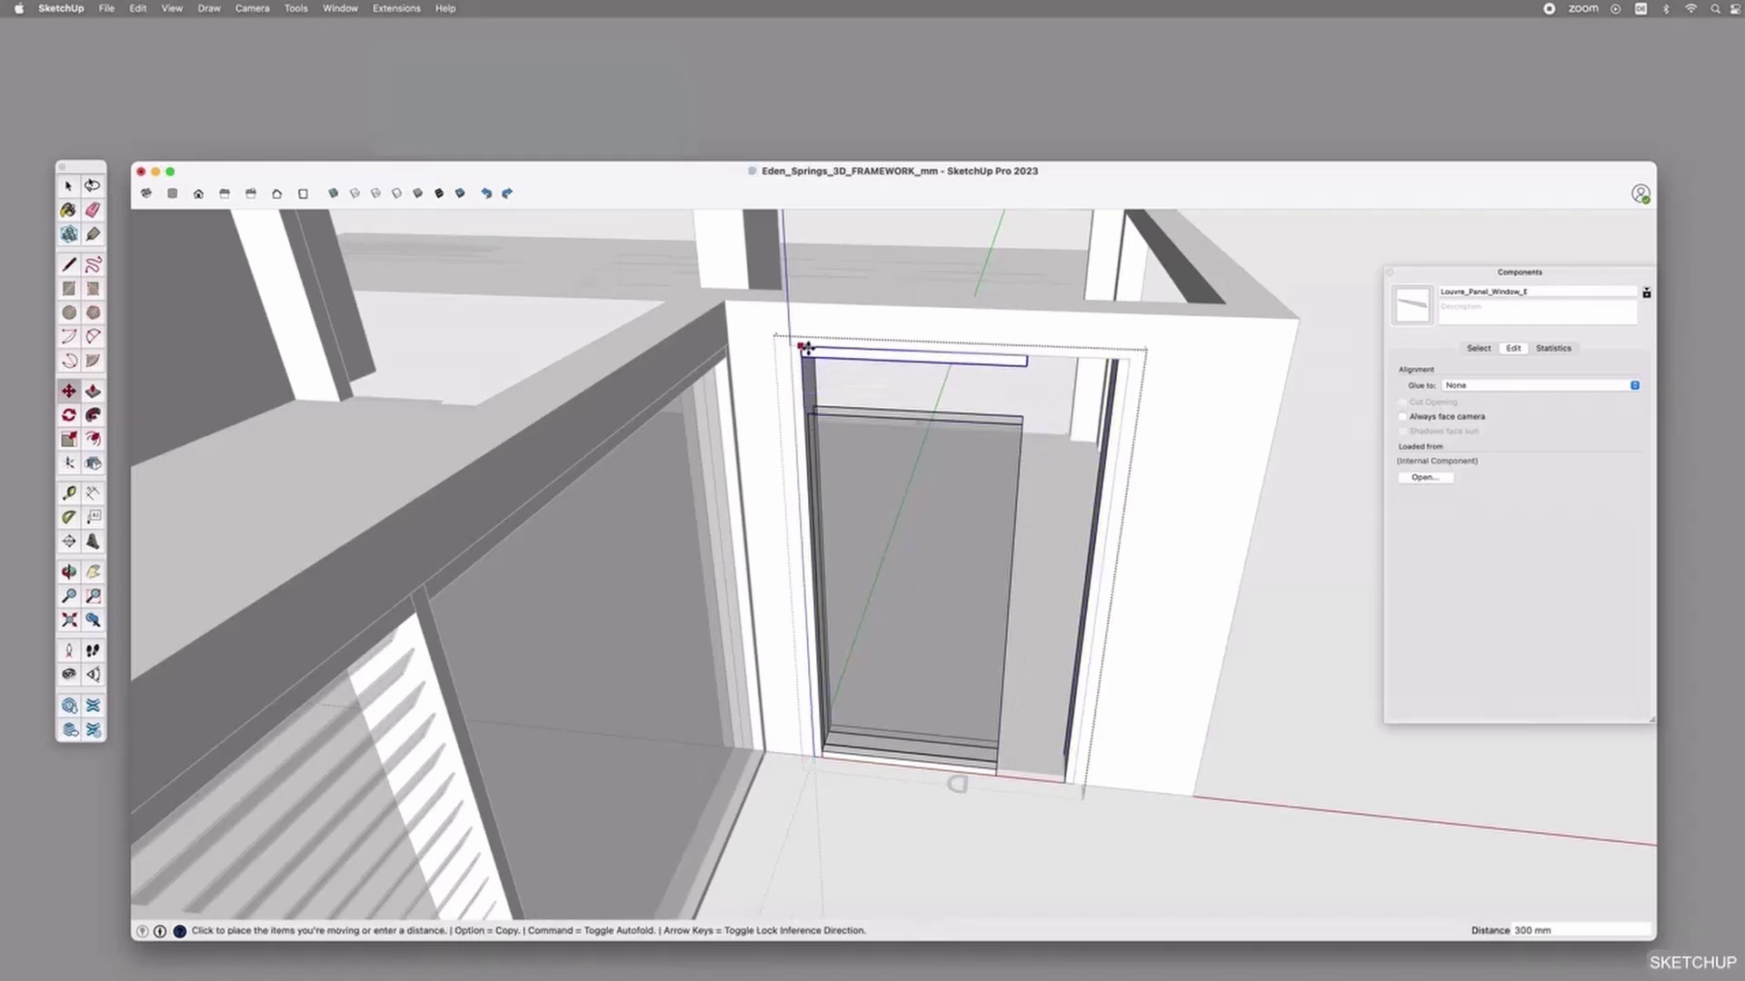
{"action": "left_click", "coordinate": [806, 348]}
Scale window D's top and bottom rails and glass pane together to about 1.38 along their length to reach the far post.
{"action": "key", "text": "space"}
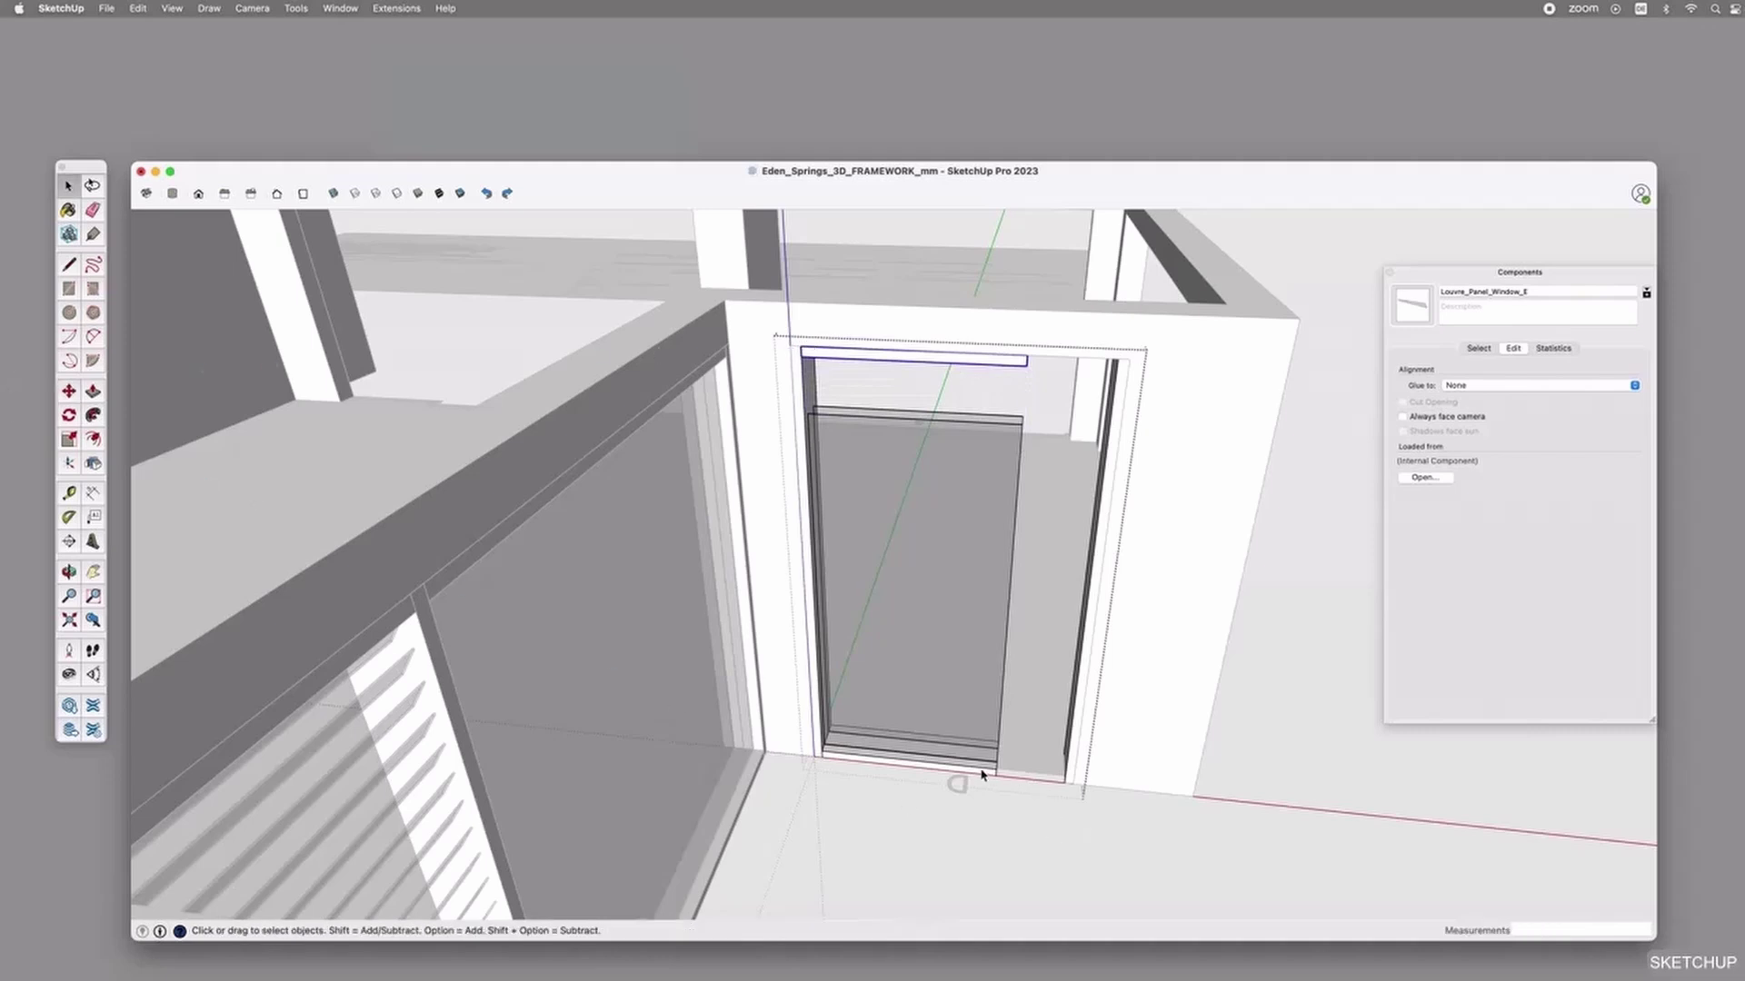
{"action": "left_click", "coordinate": [828, 410], "text": "shift"}
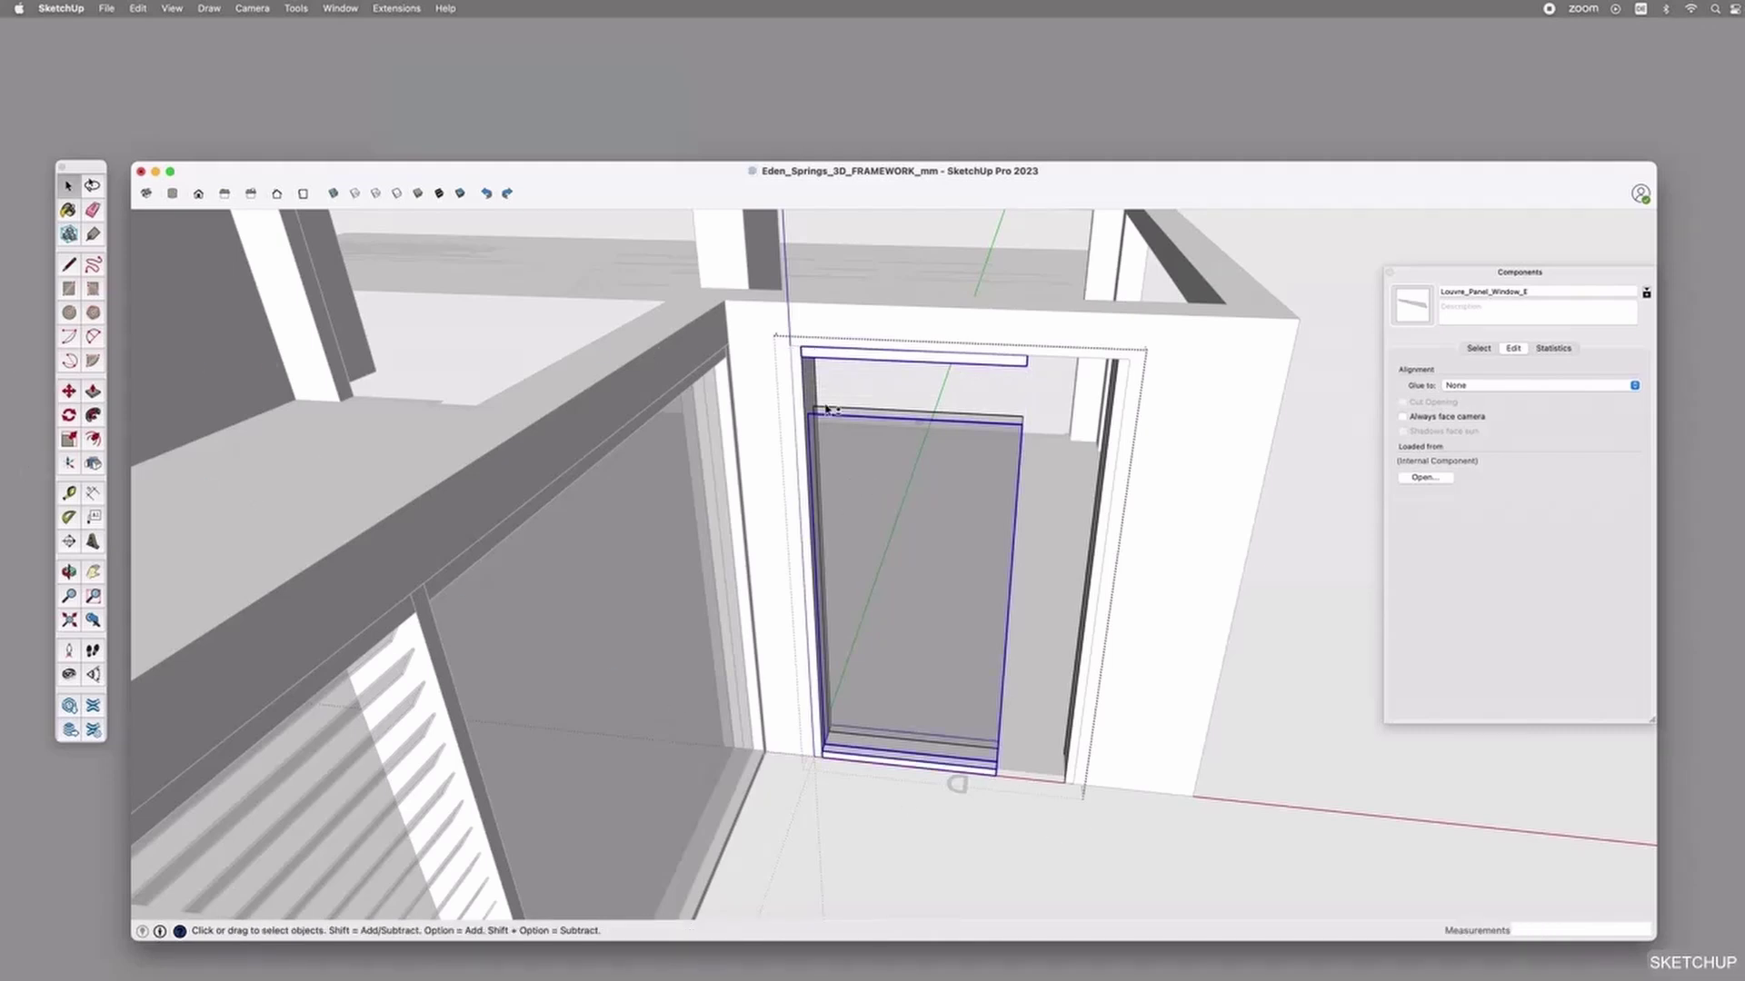
{"action": "key", "text": "s"}
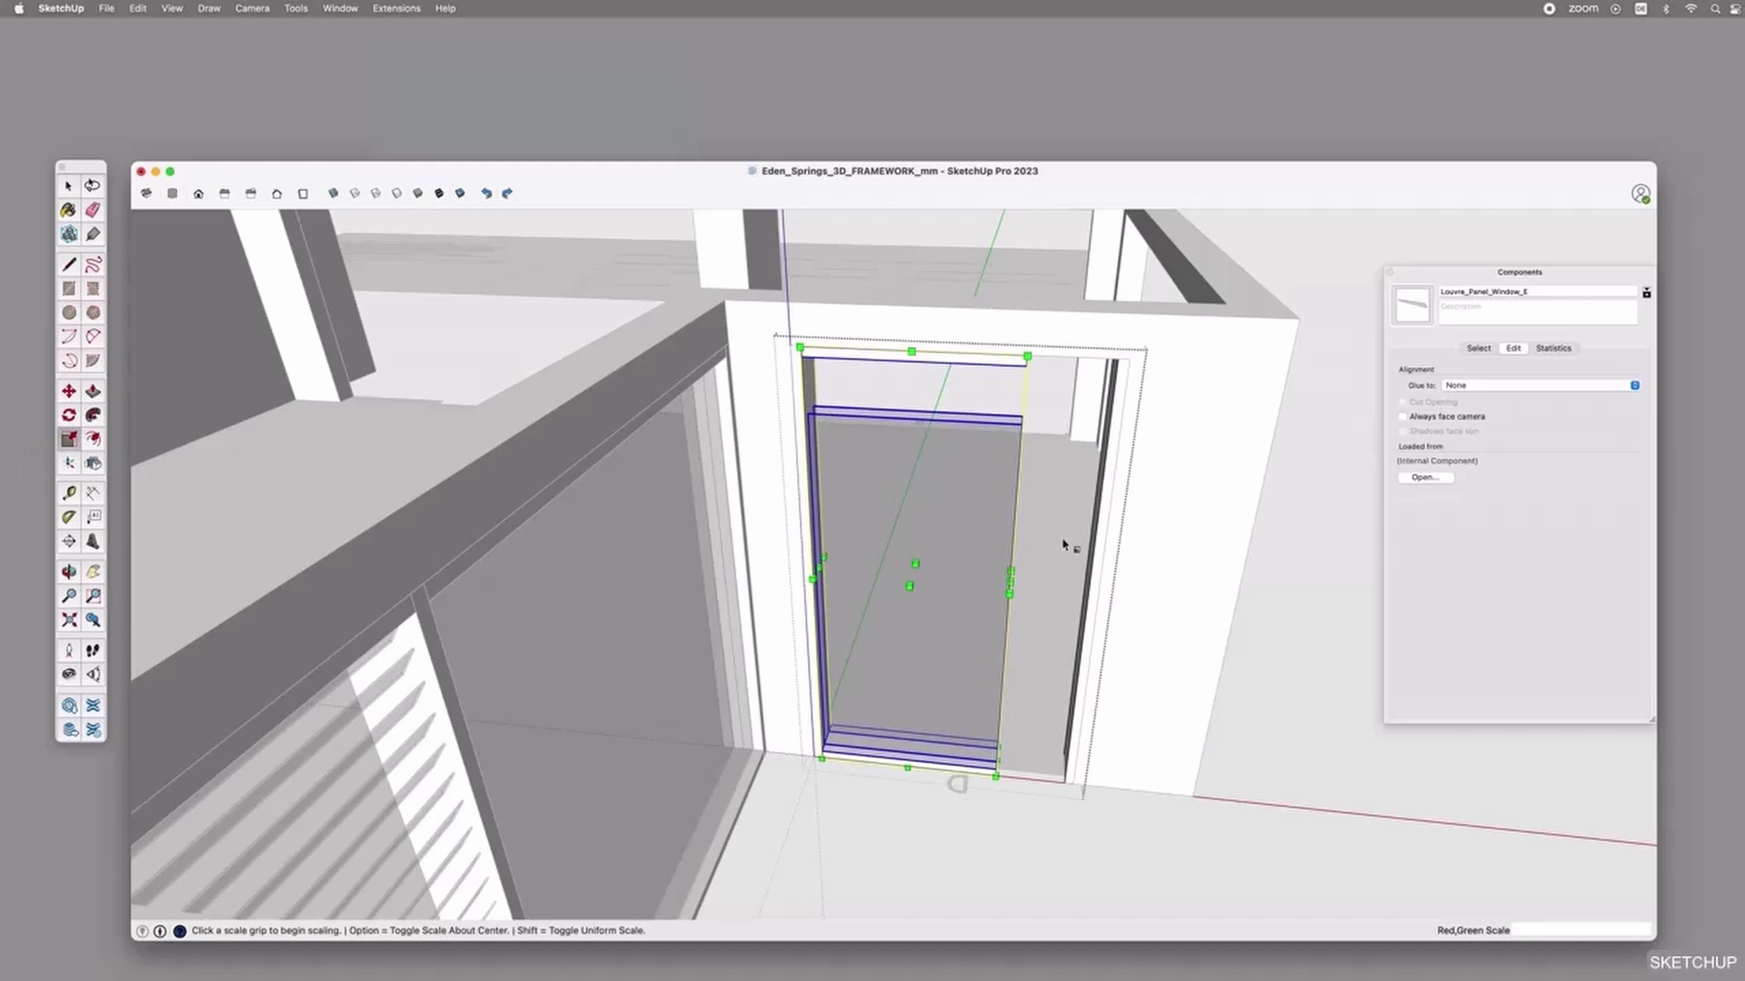
{"action": "left_click", "coordinate": [1011, 583]}
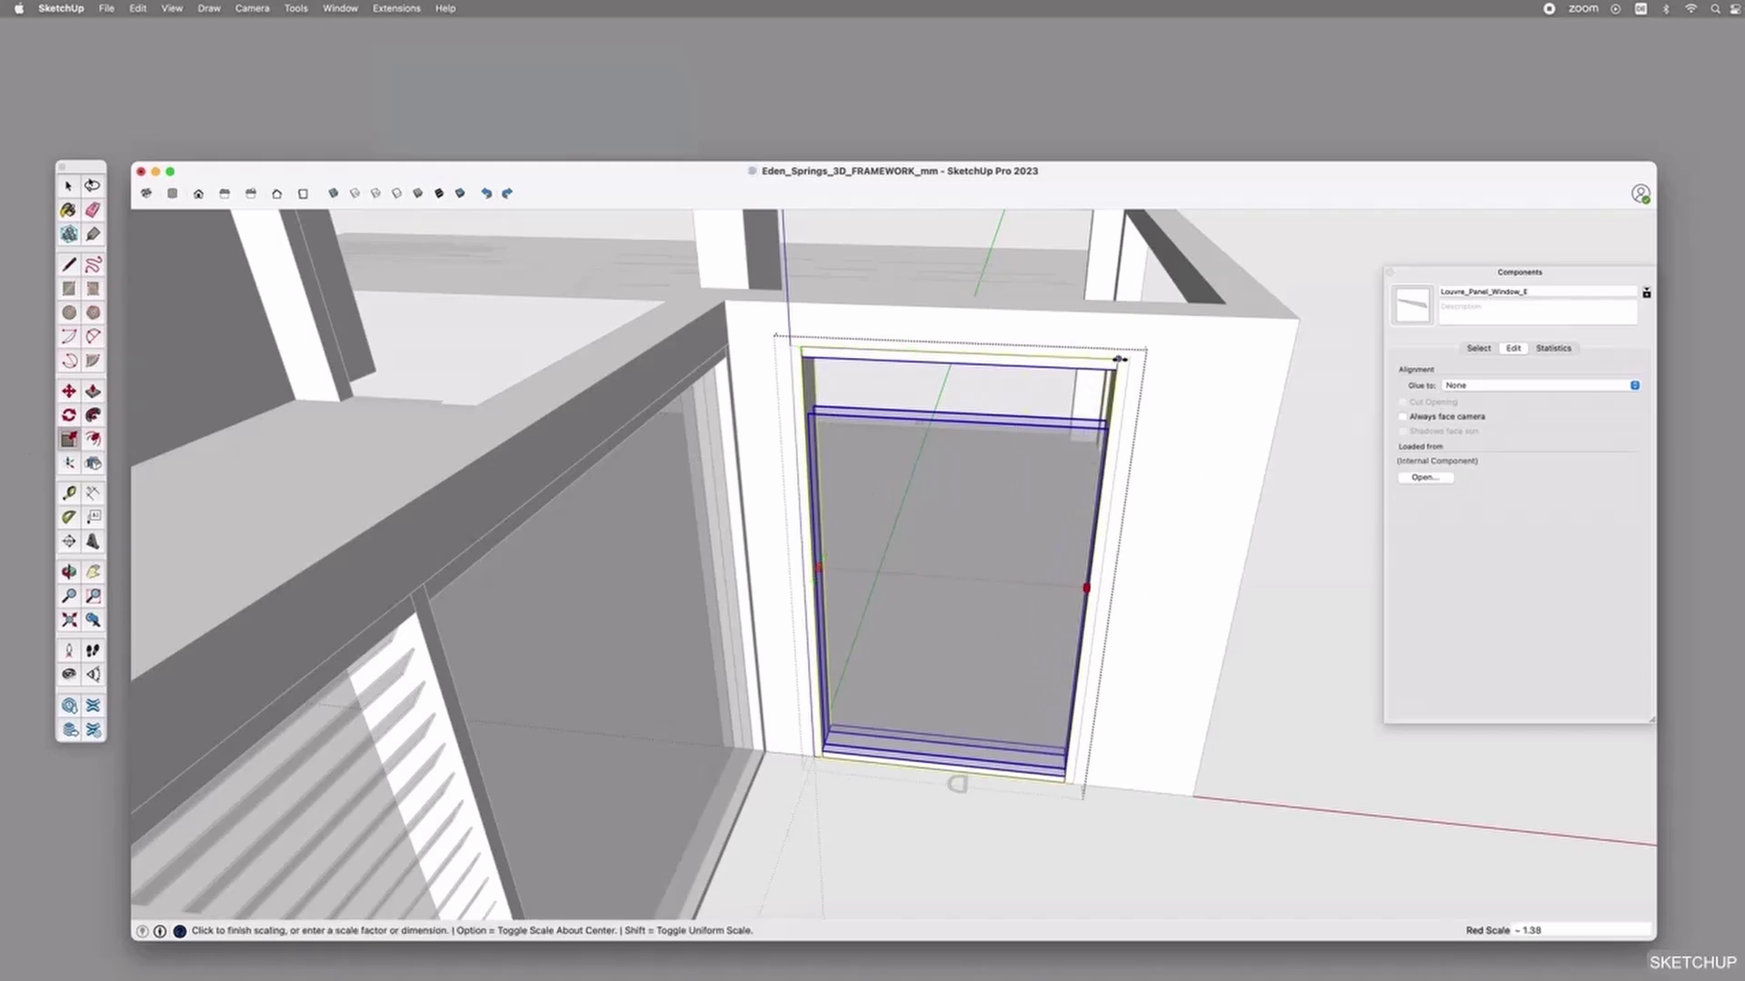
{"action": "left_click", "coordinate": [1117, 363]}
Scale window D's glass pane vertically to about 1.14 so it reaches the top rail, and finish editing the window.
{"action": "key", "text": "space"}
{"action": "left_click", "coordinate": [864, 434]}
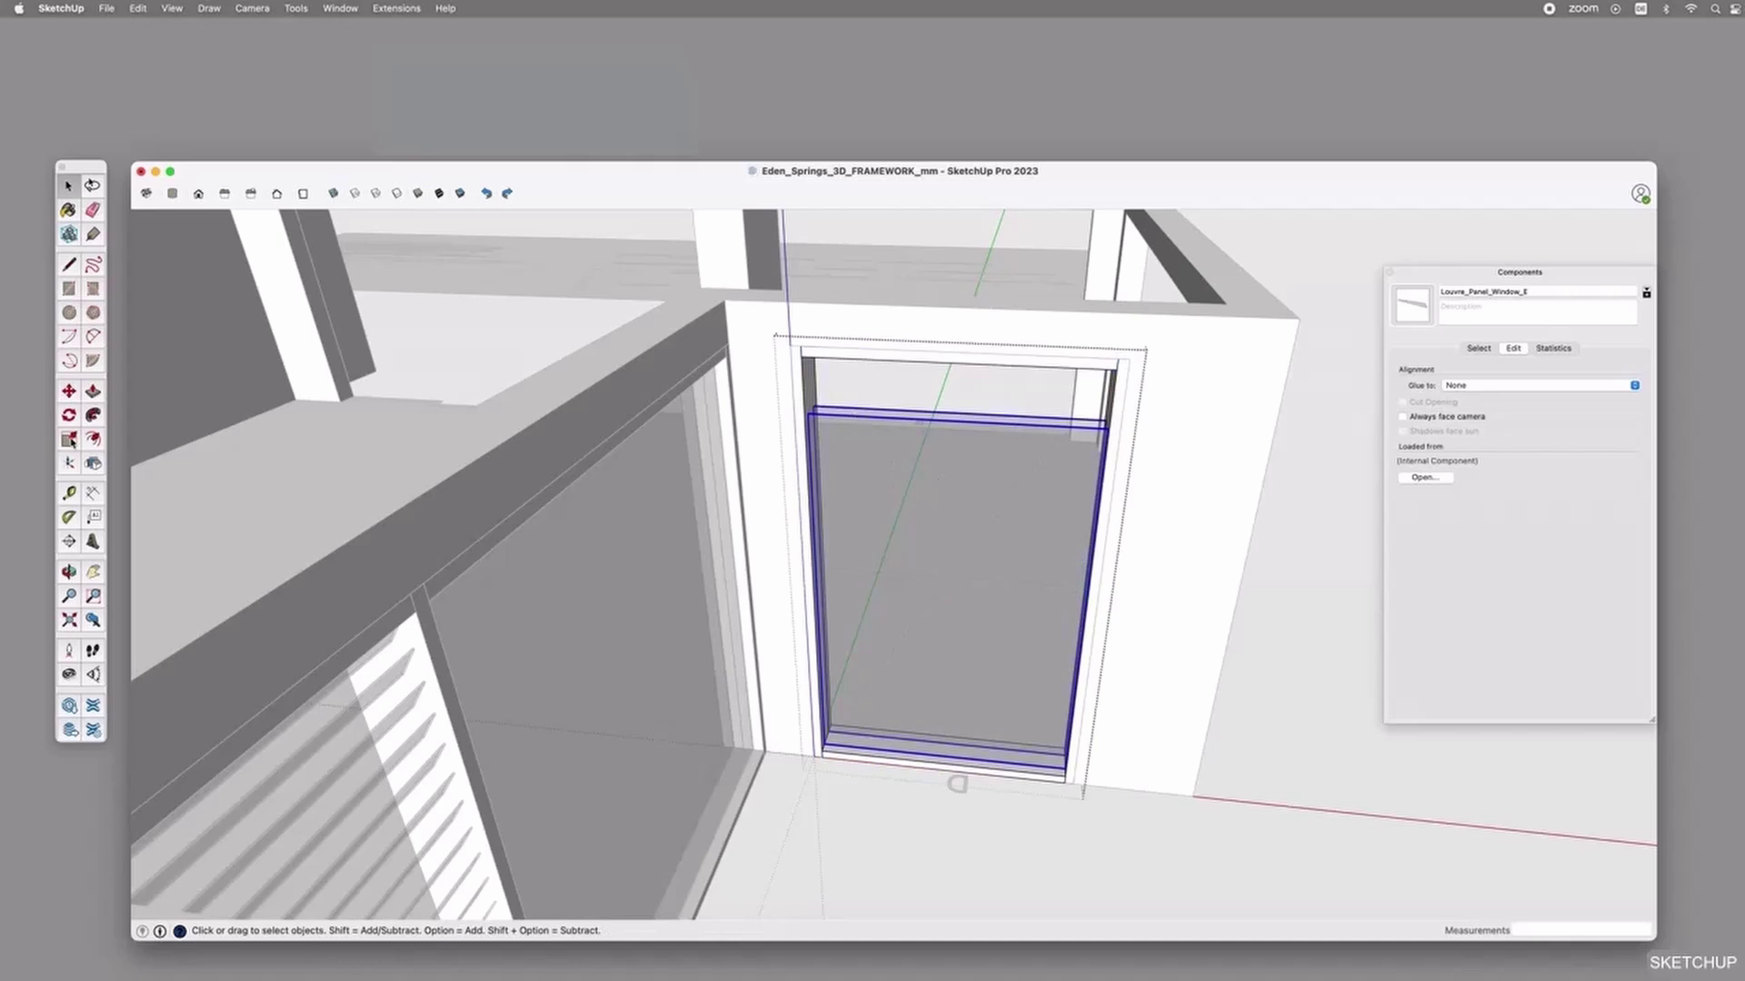
{"action": "key", "text": "s"}
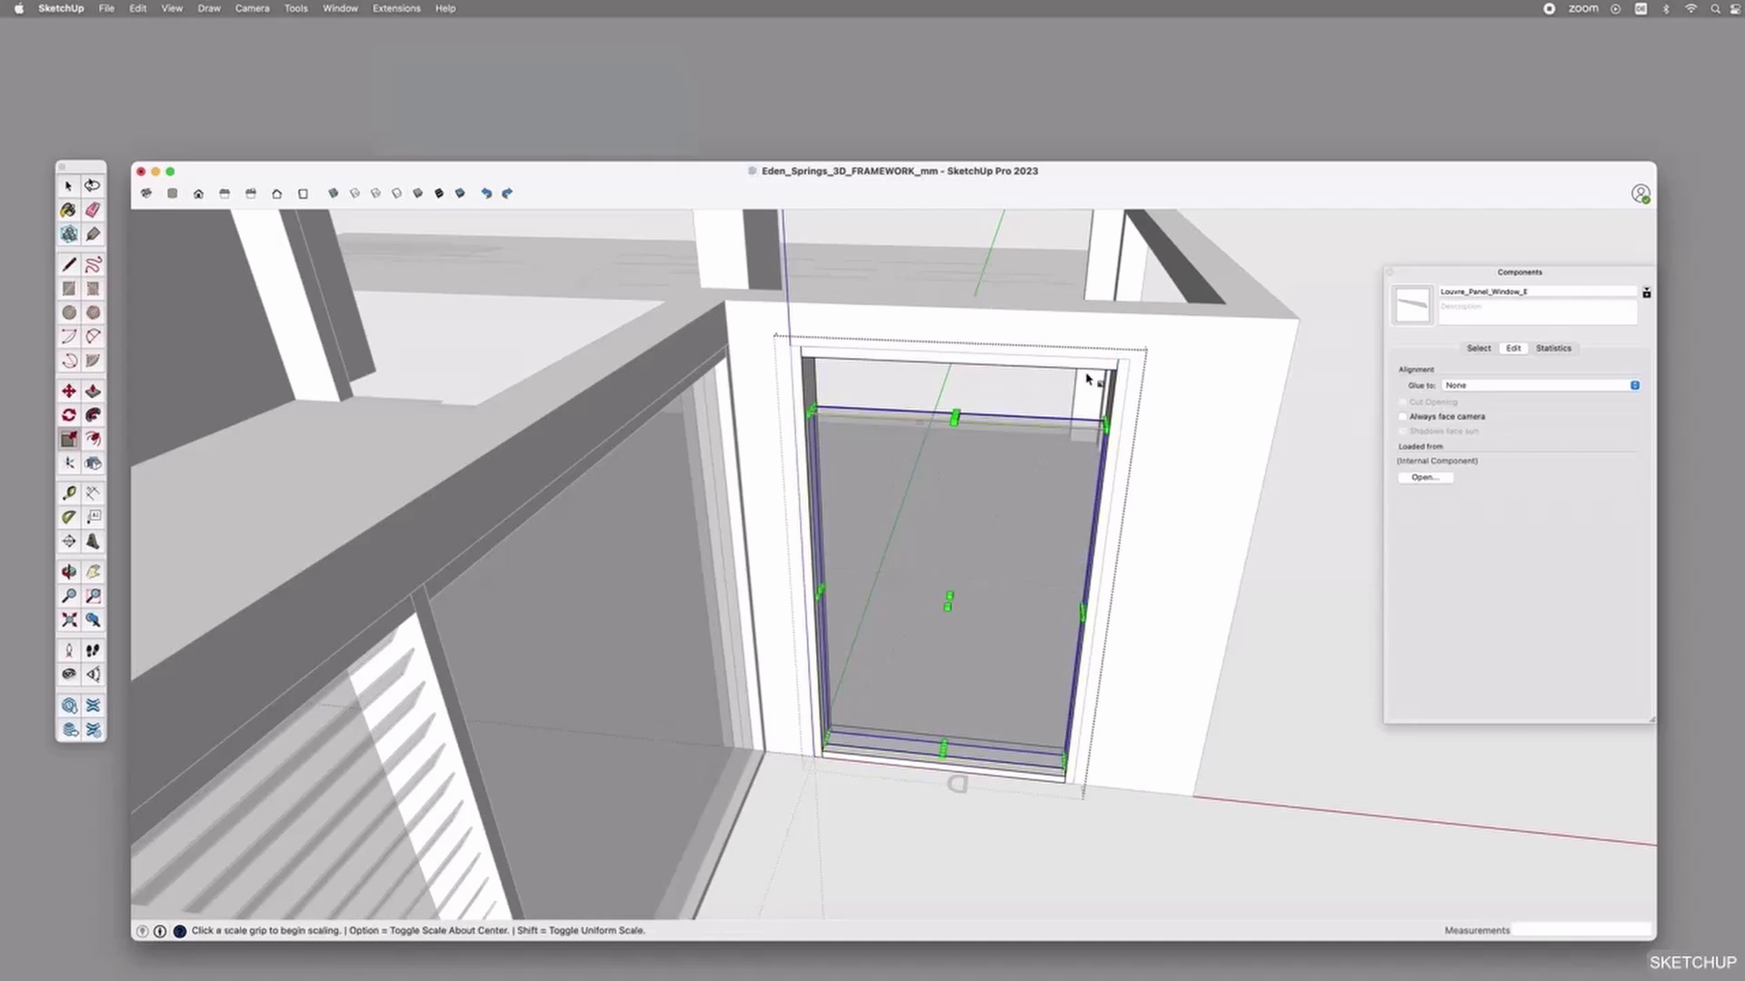
{"action": "left_click", "coordinate": [955, 417]}
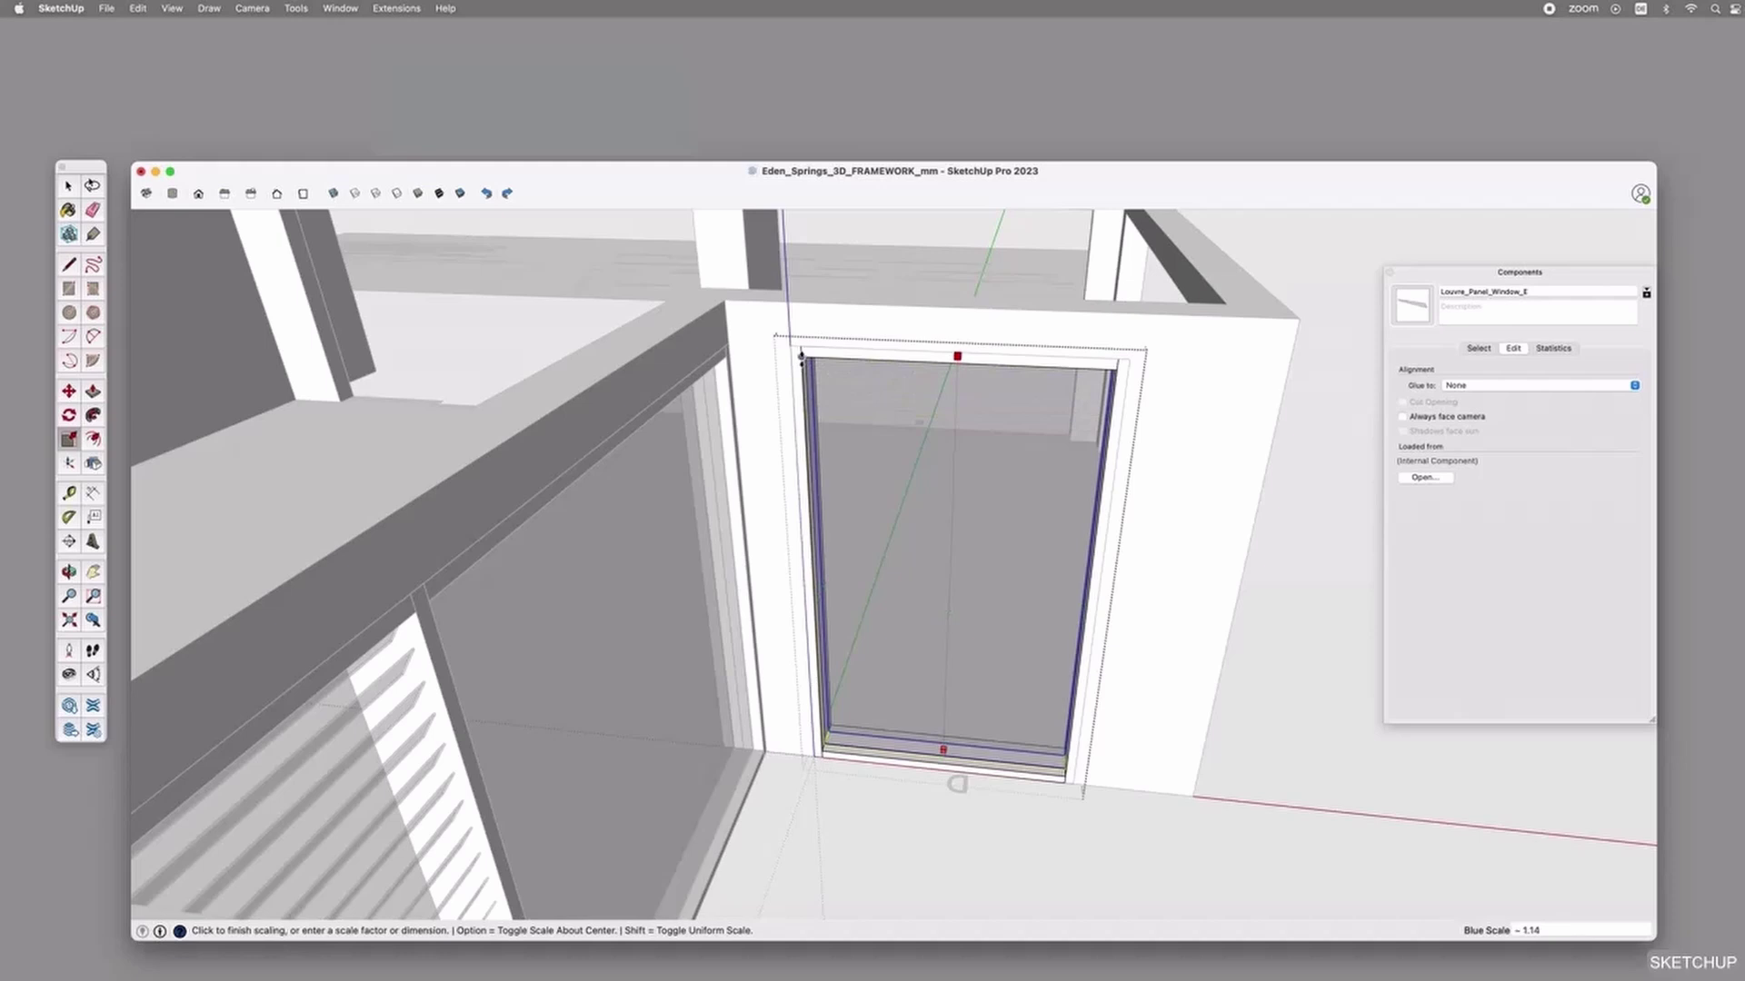
{"action": "left_click", "coordinate": [799, 357]}
{"action": "key", "text": "space"}
{"action": "key", "text": "Escape"}
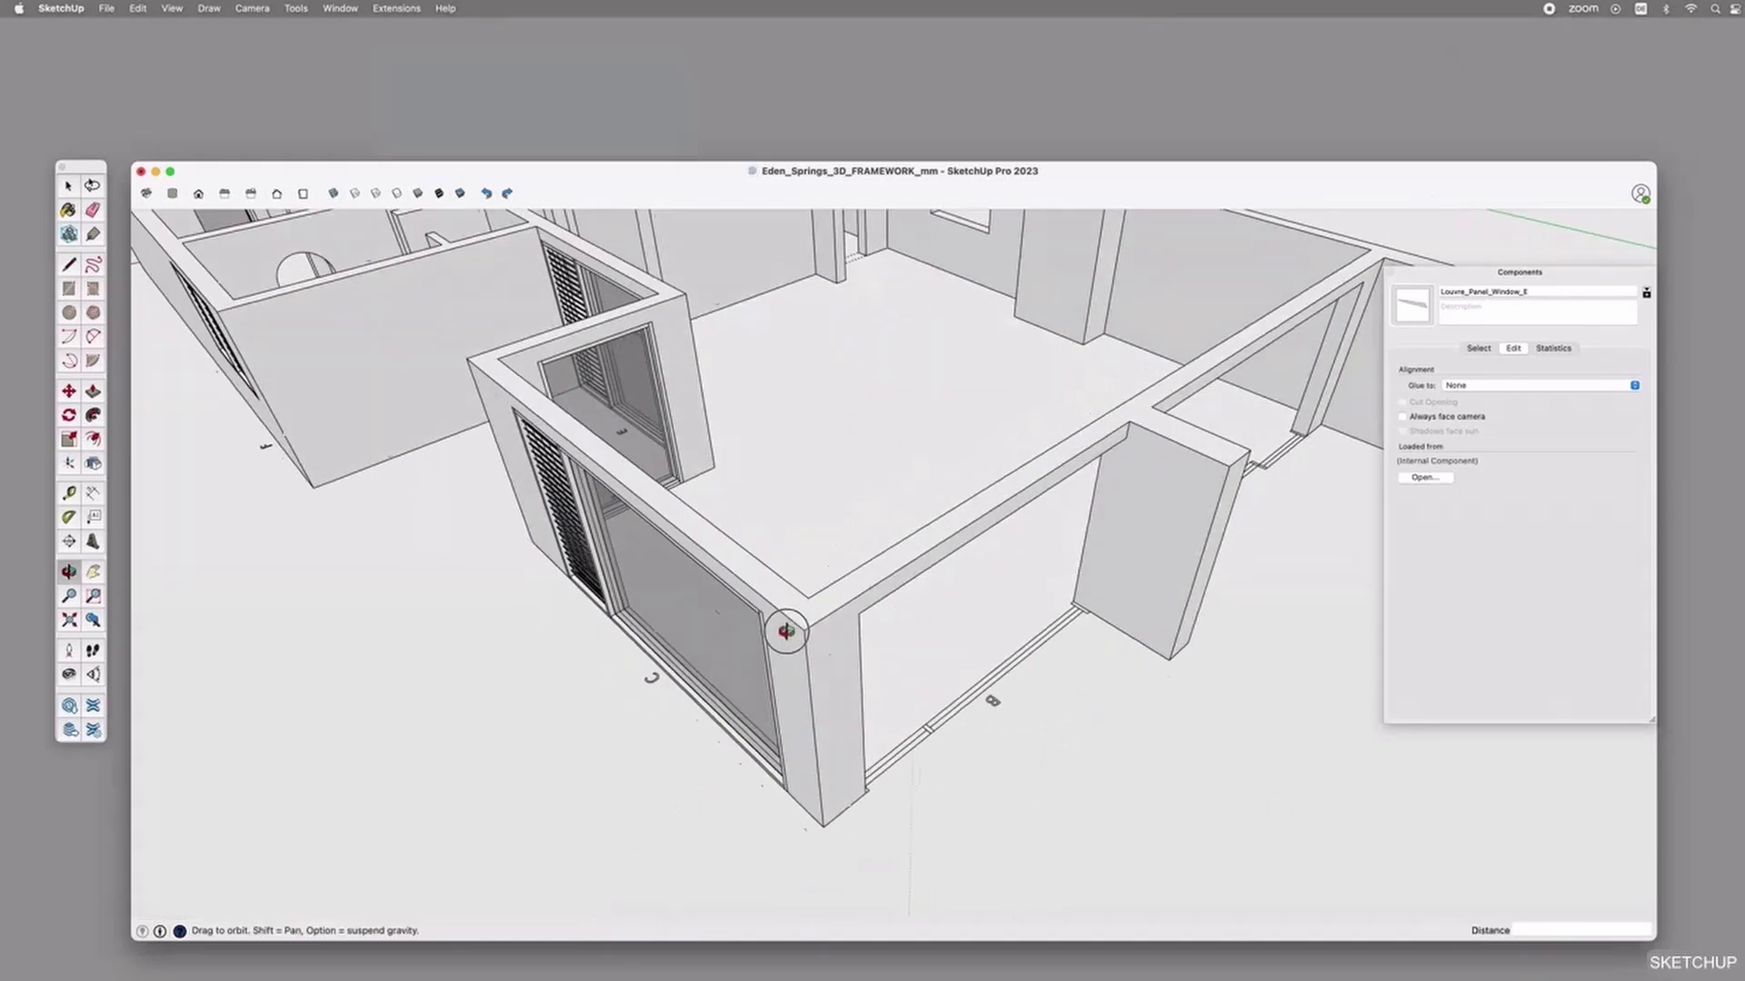
Copy a louvre-and-glass window to the outer wall corner beside opening B and rotate it parallel to that wall.
{"action": "middle_click_drag", "start_coordinate": [787, 631], "coordinate": [845, 651]}
{"action": "left_click", "coordinate": [543, 338]}
{"action": "key", "text": "m"}
{"action": "left_click", "coordinate": [500, 272]}
{"action": "scroll", "coordinate": [740, 509], "scroll_direction": "down", "scroll_amount": 5}
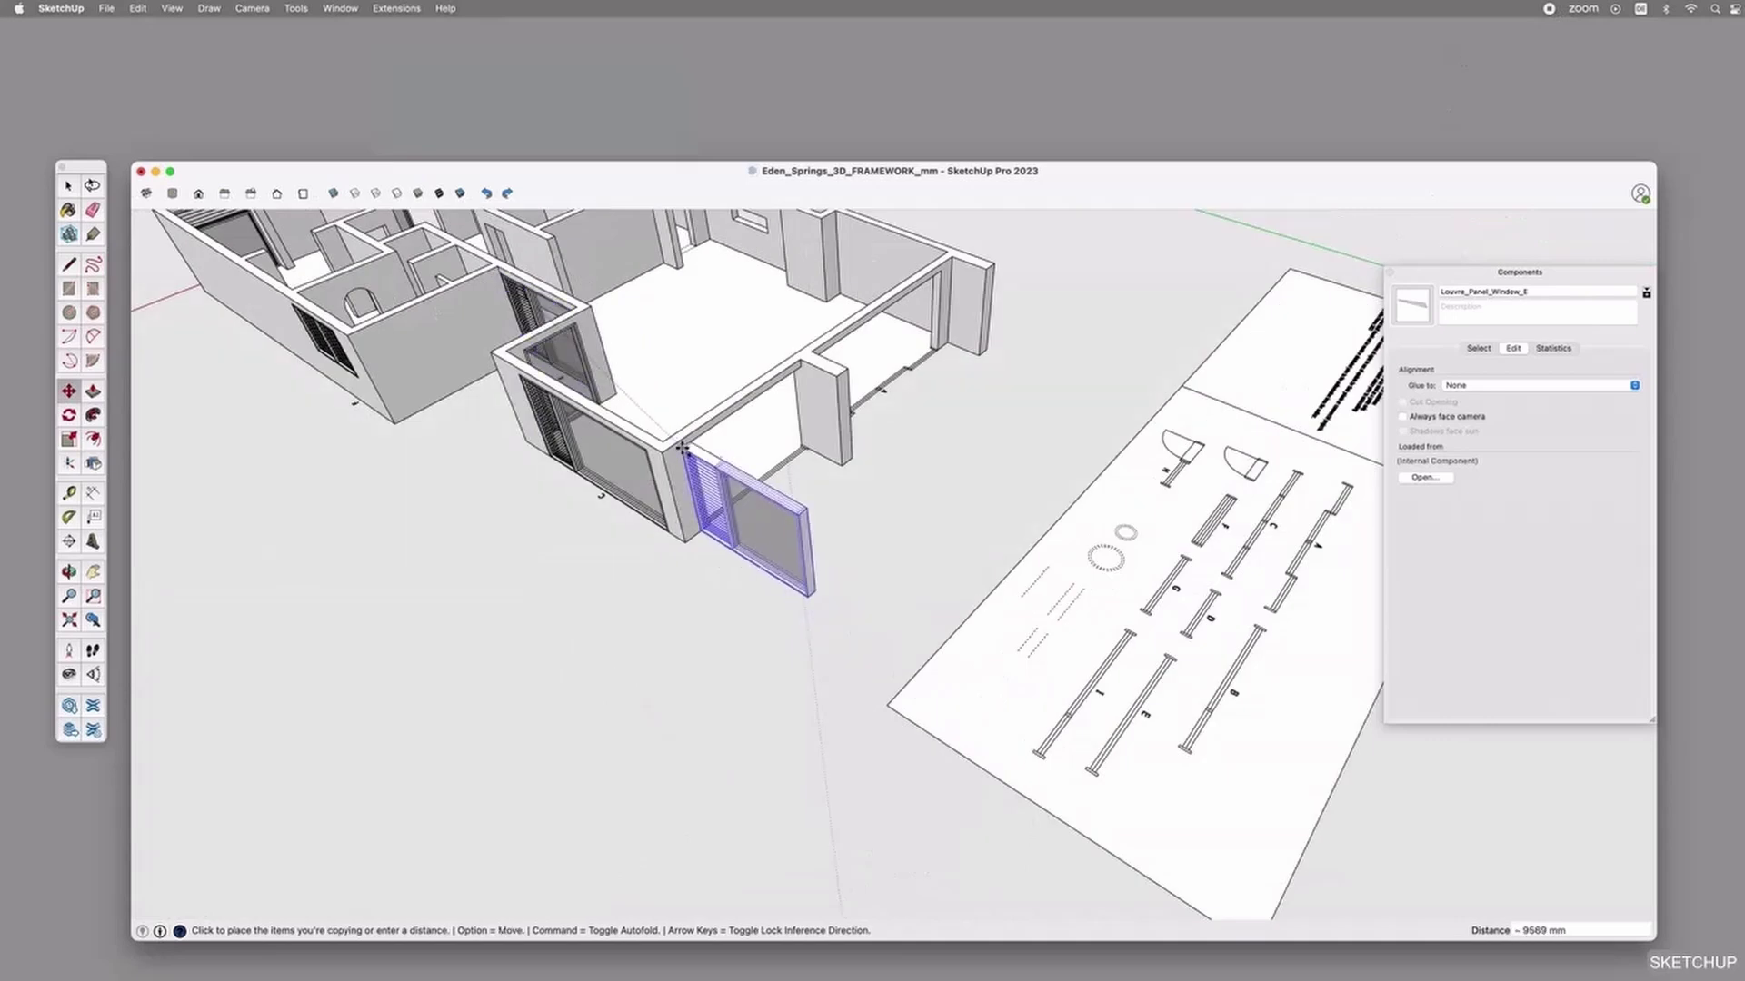
{"action": "scroll", "coordinate": [799, 581], "scroll_direction": "up", "scroll_amount": 5}
{"action": "left_click", "coordinate": [800, 582]}
{"action": "left_click", "coordinate": [799, 509]}
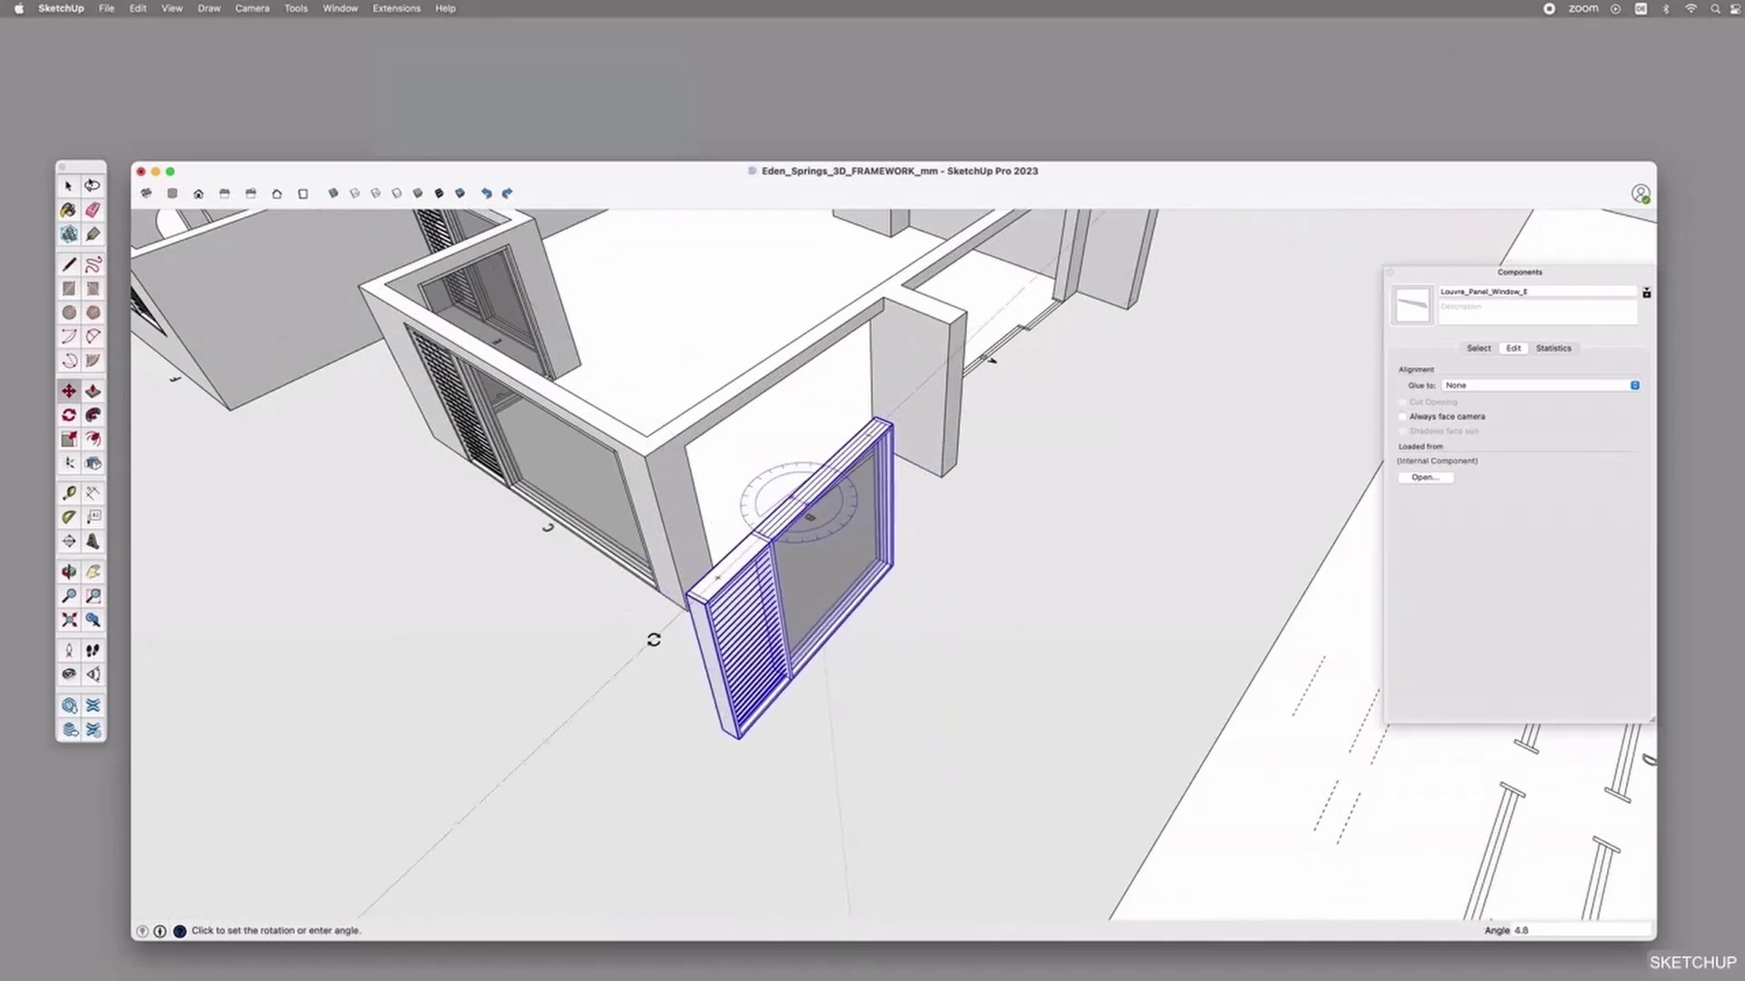
{"action": "left_click", "coordinate": [670, 665]}
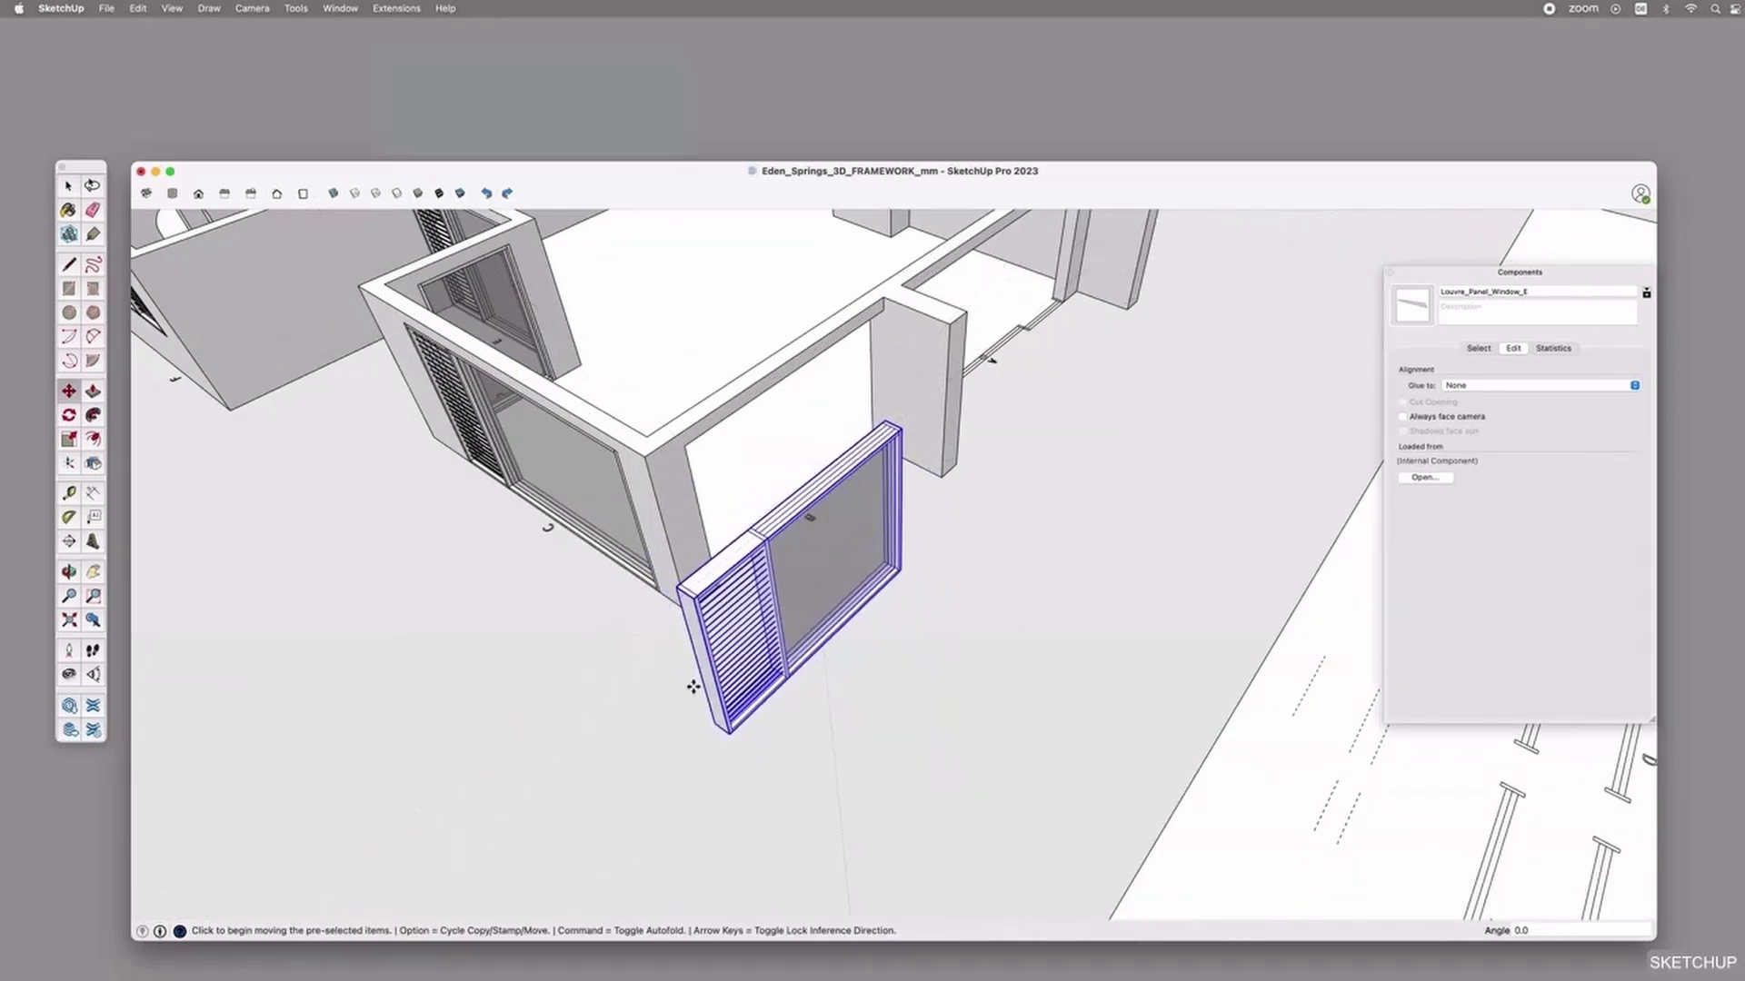
Move the rotated window from its lower corner into opening B against the jamb nearest the outer wall corner.
{"action": "left_click", "coordinate": [724, 732]}
{"action": "left_click", "coordinate": [696, 428]}
{"action": "scroll", "coordinate": [696, 428], "scroll_direction": "up", "scroll_amount": 5}
{"action": "middle_click_drag", "start_coordinate": [696, 428], "coordinate": [734, 586]}
{"action": "middle_click_drag", "start_coordinate": [1077, 638], "coordinate": [1083, 556]}
{"action": "scroll", "coordinate": [1083, 556], "scroll_direction": "down", "scroll_amount": 2}
Open window B for editing and move its far end post 380 mm against the opposite jamb.
{"action": "left_click", "coordinate": [1083, 556]}
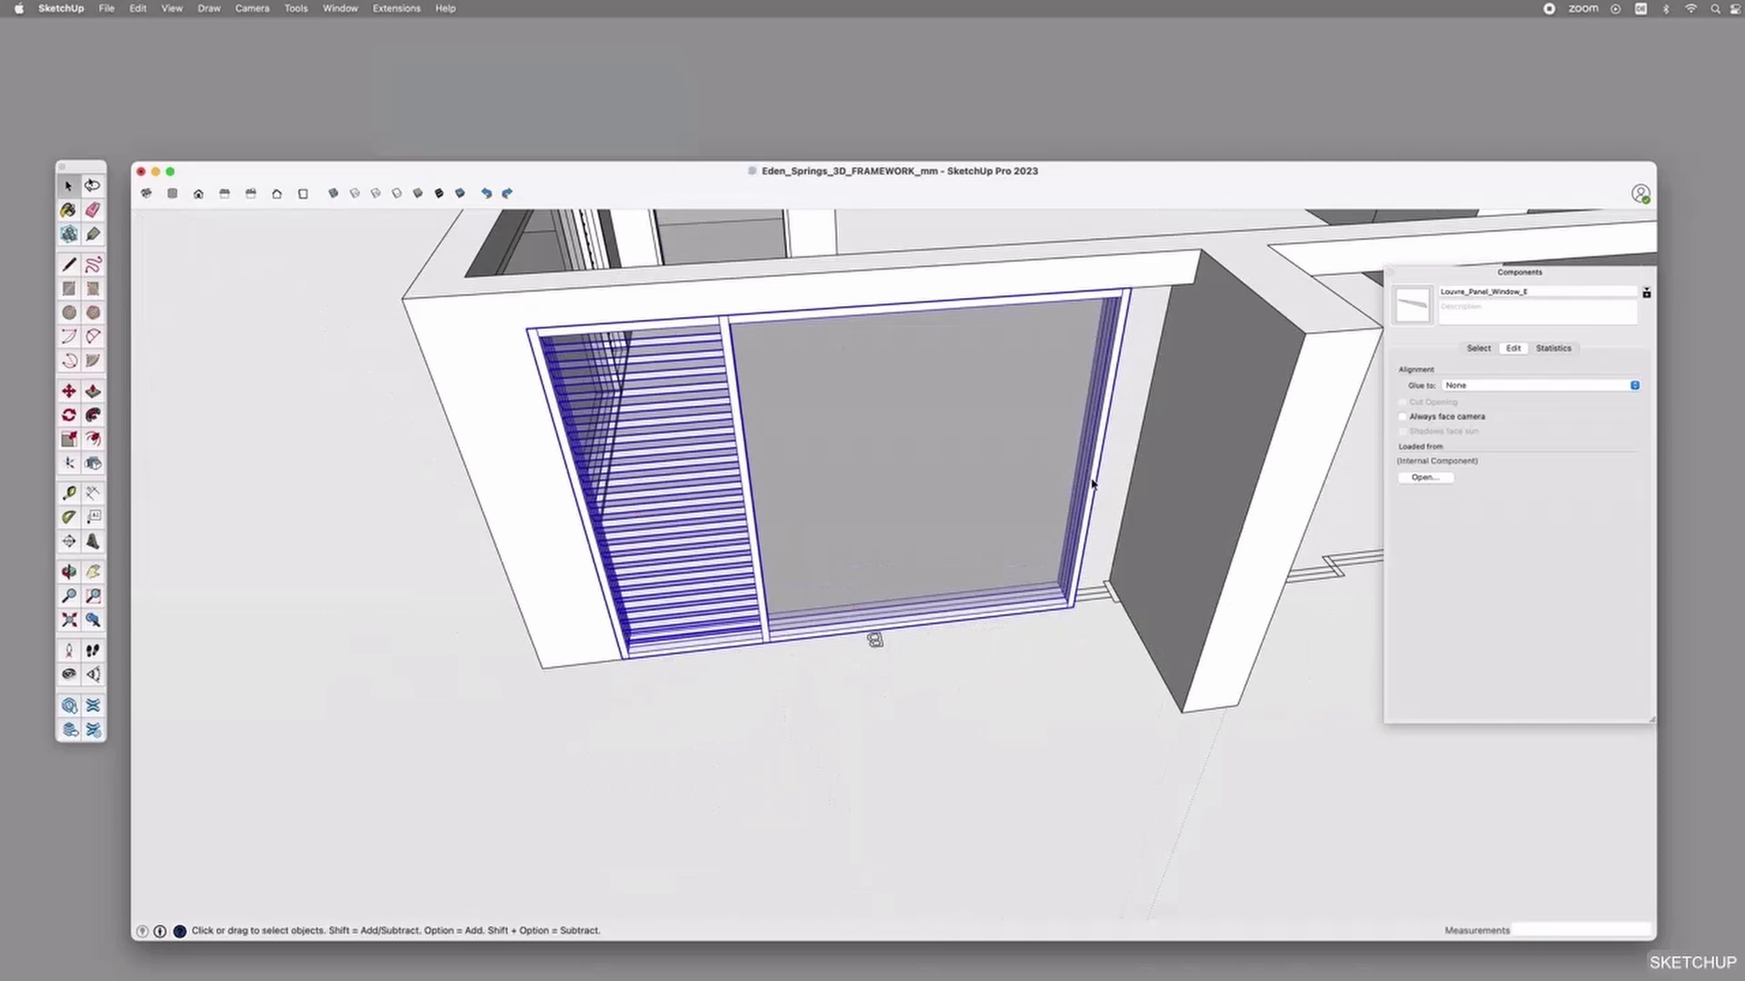
{"action": "left_click", "coordinate": [1127, 603]}
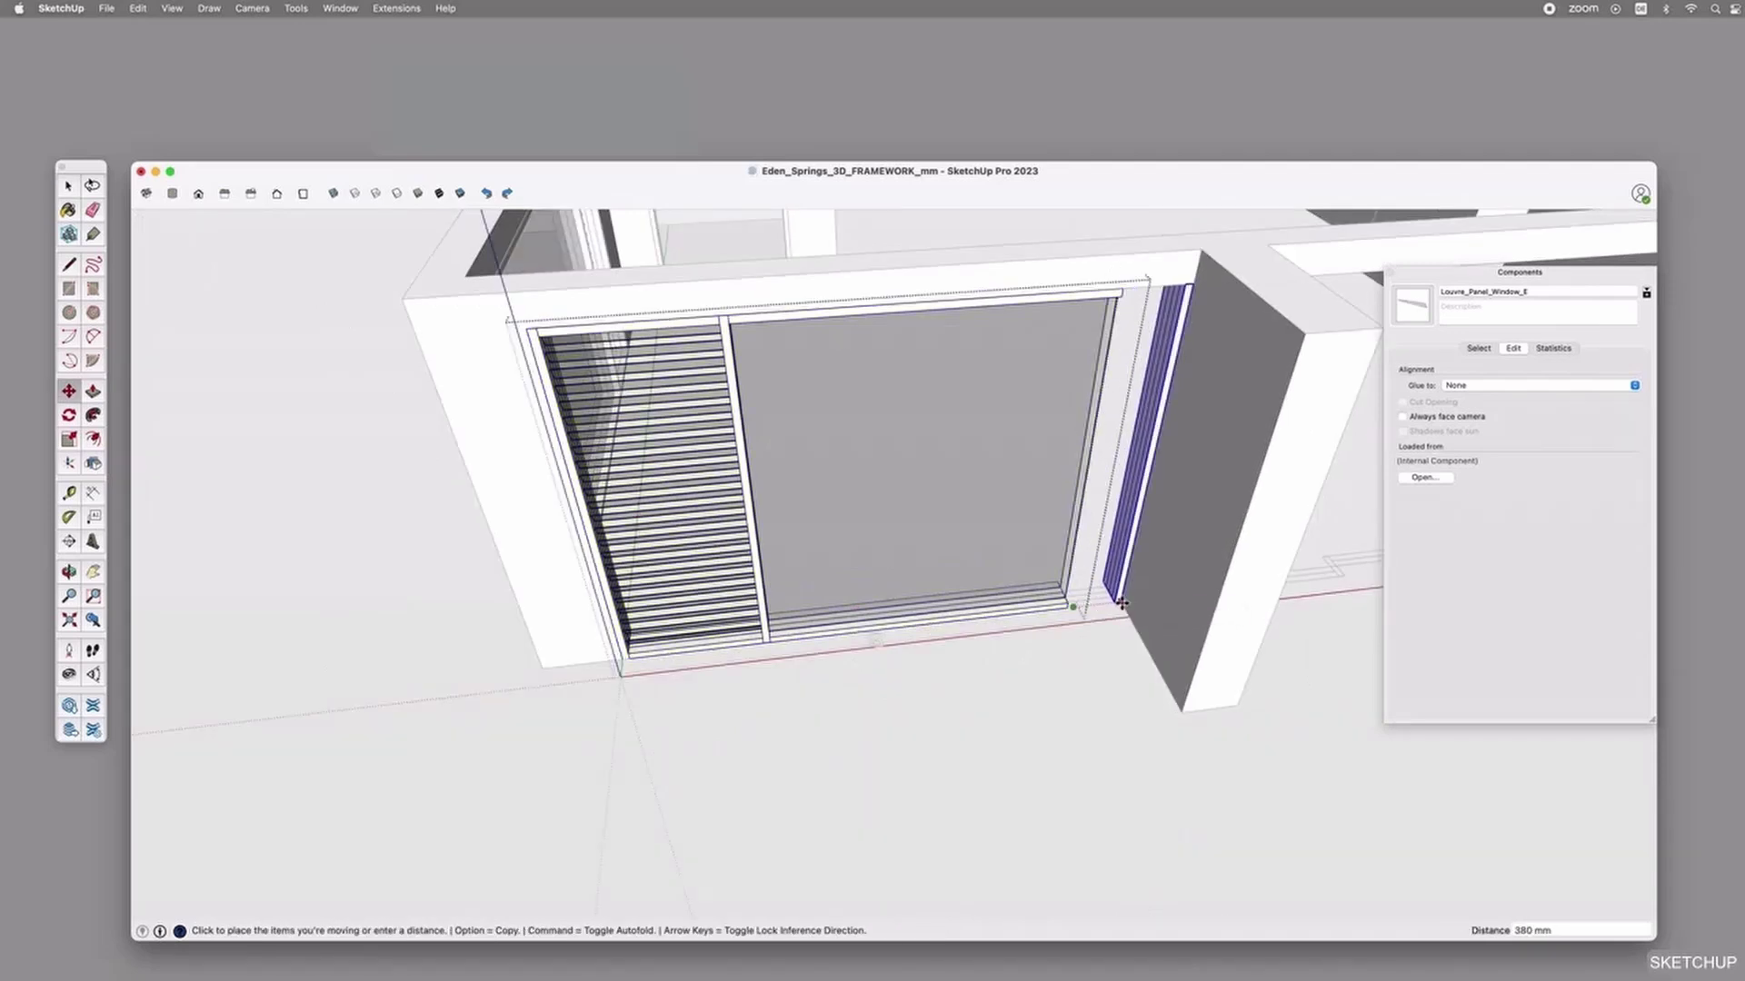
{"action": "key", "text": "space"}
Scale window B's glass pane and rails together to about 1.19 along their length to reach the far post.
{"action": "left_click", "coordinate": [1105, 316]}
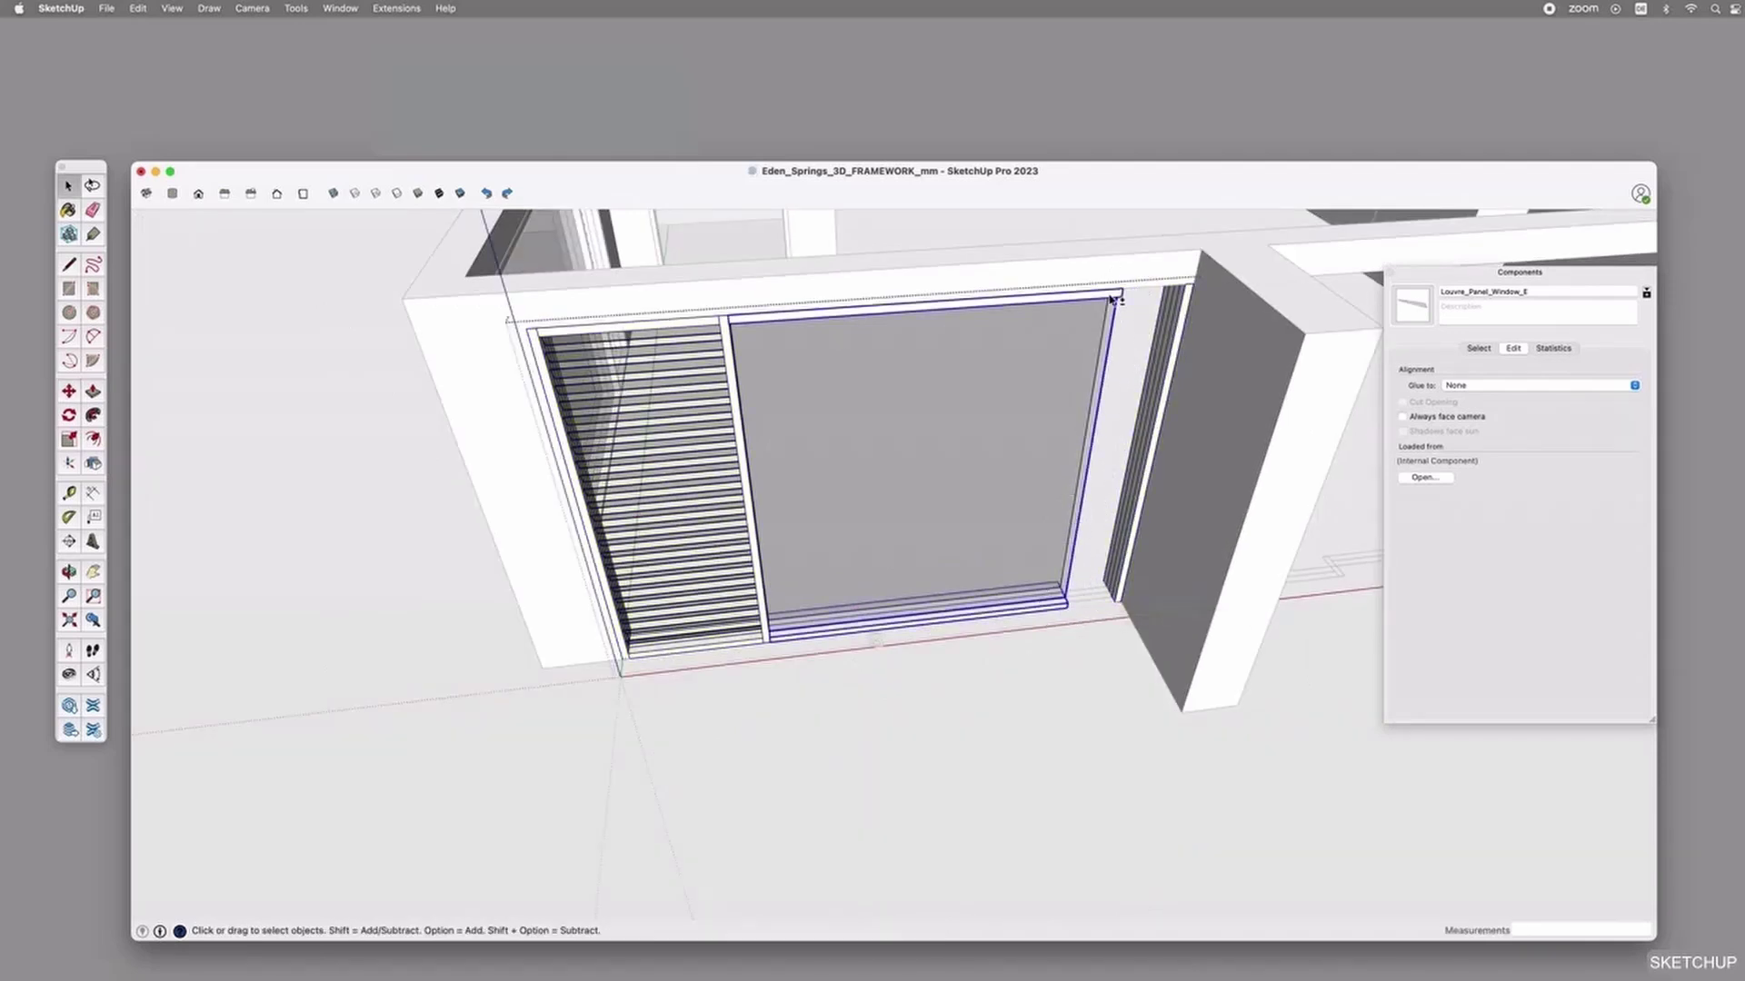
{"action": "scroll", "coordinate": [1115, 313], "scroll_direction": "up", "scroll_amount": 5}
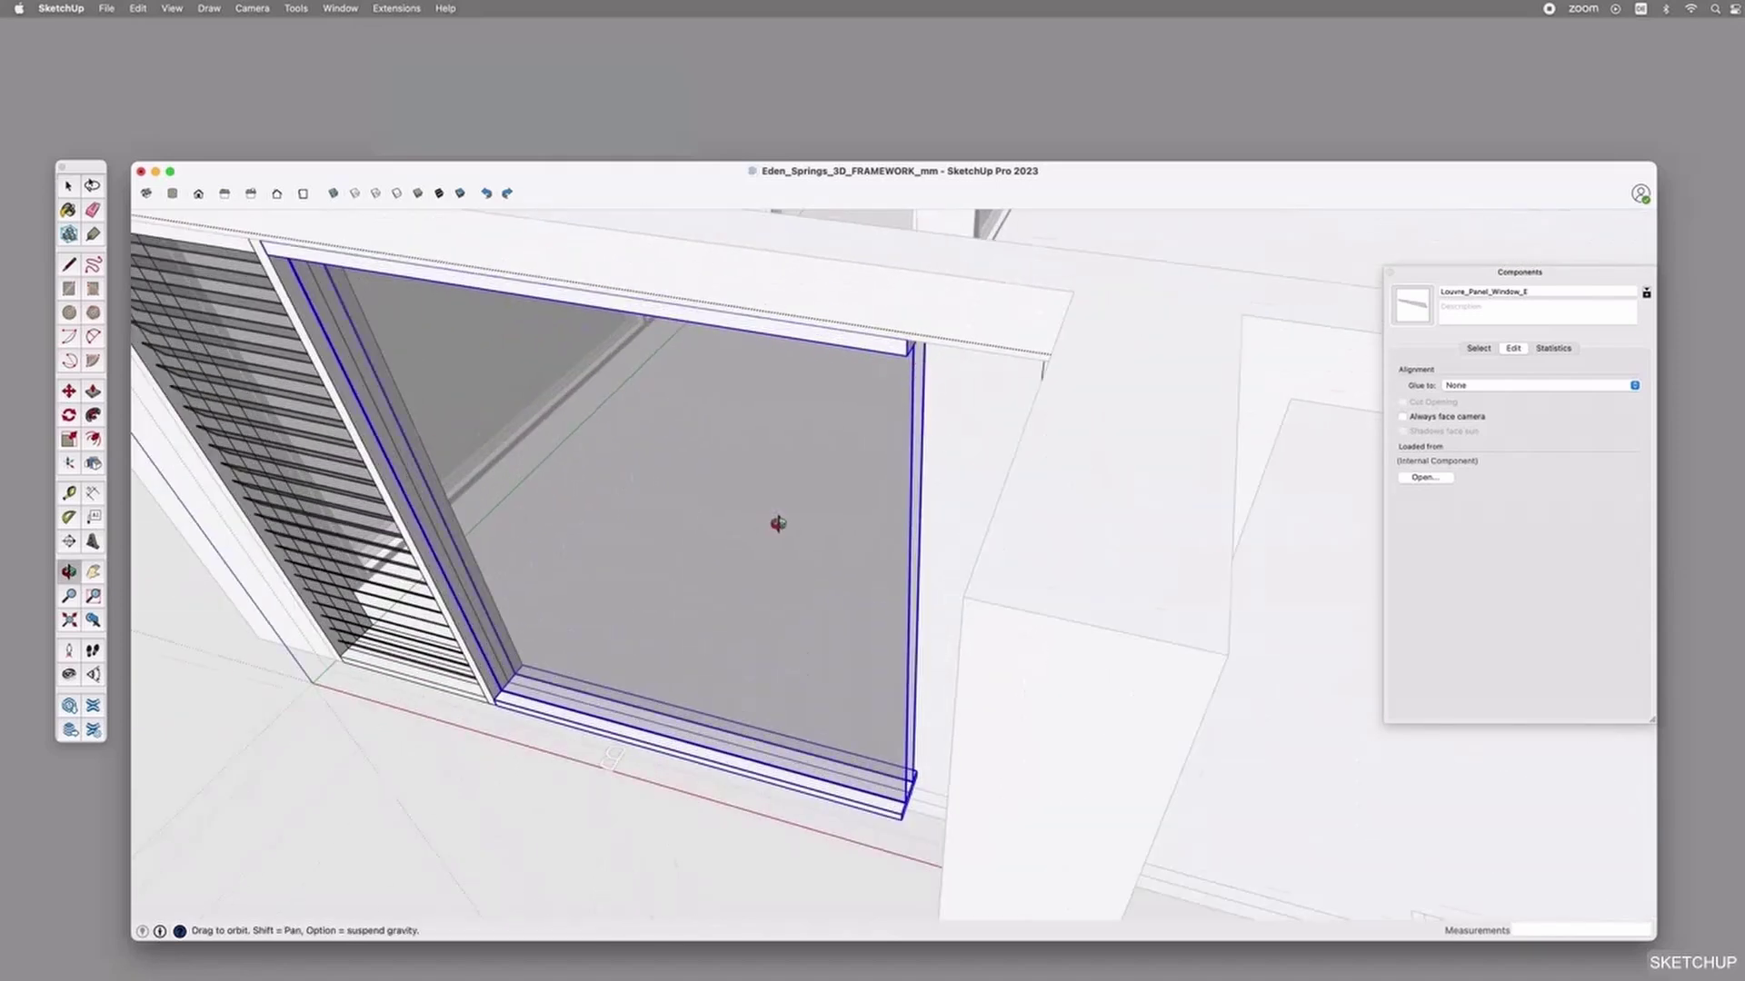
{"action": "middle_click_drag", "start_coordinate": [775, 518], "coordinate": [291, 483]}
{"action": "key", "text": "s"}
{"action": "left_click", "coordinate": [949, 568]}
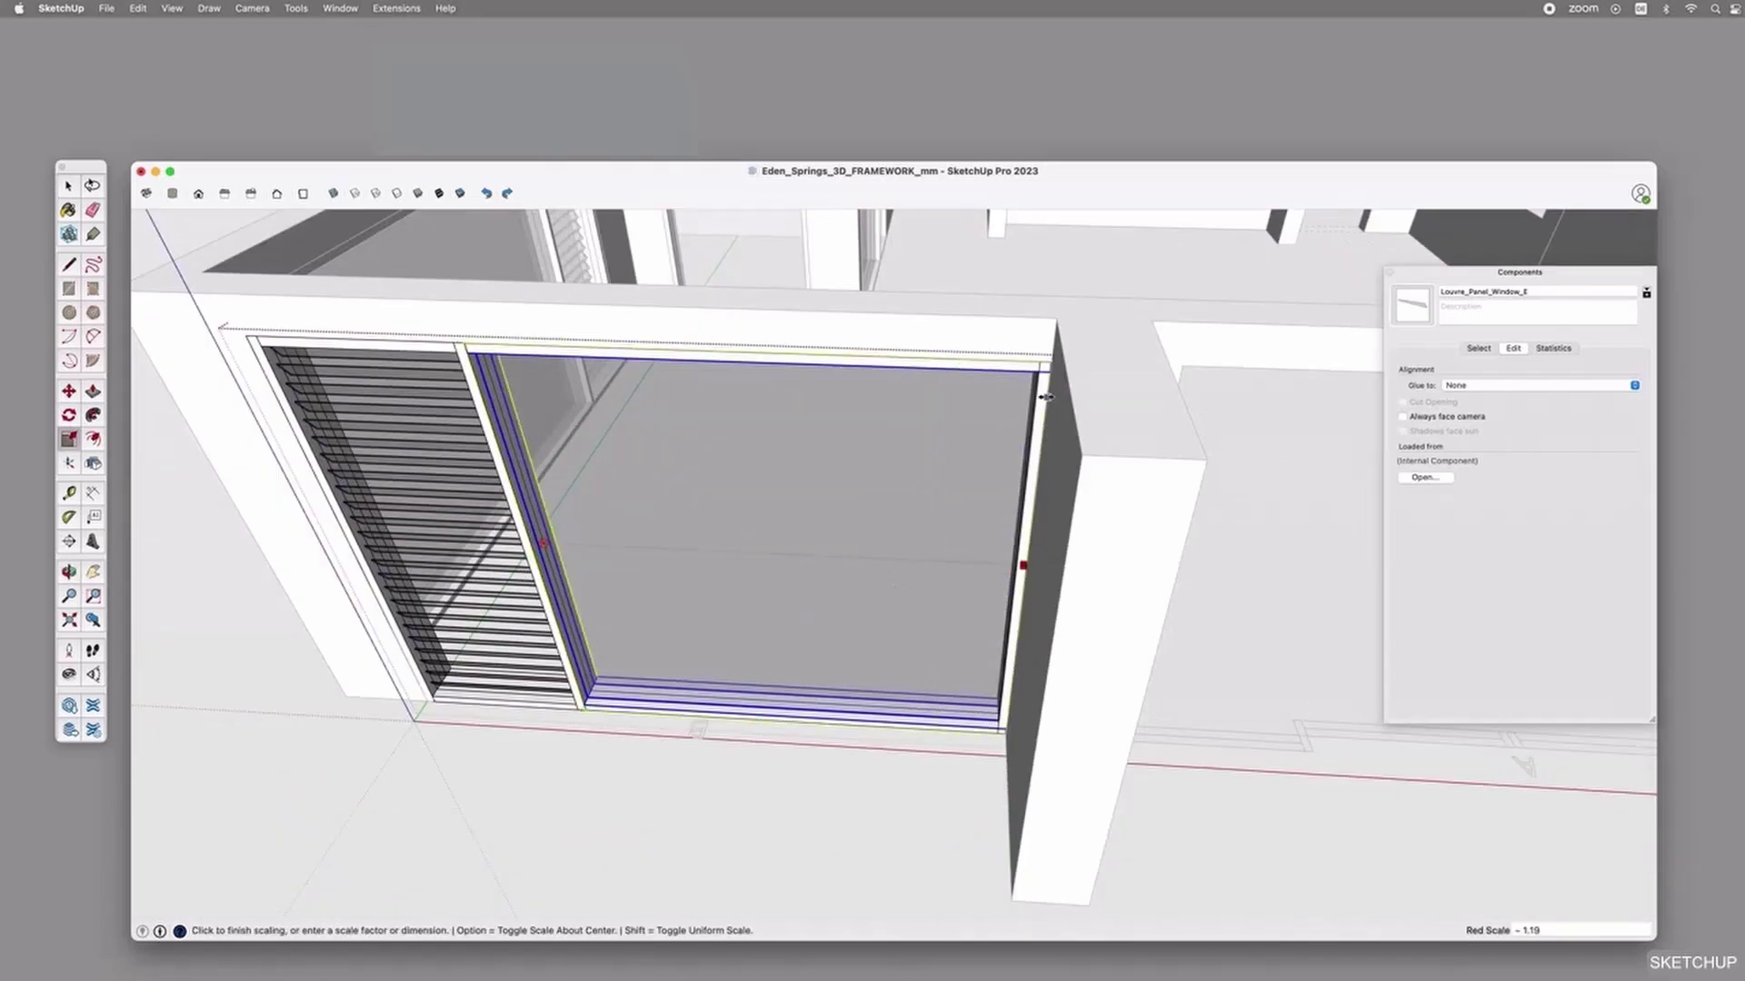
{"action": "scroll", "coordinate": [1034, 380], "scroll_direction": "up", "scroll_amount": 3}
{"action": "left_click", "coordinate": [1042, 355]}
{"action": "scroll", "coordinate": [1042, 355], "scroll_direction": "down", "scroll_amount": 3}
{"action": "middle_click_drag", "start_coordinate": [973, 661], "coordinate": [1060, 700]}
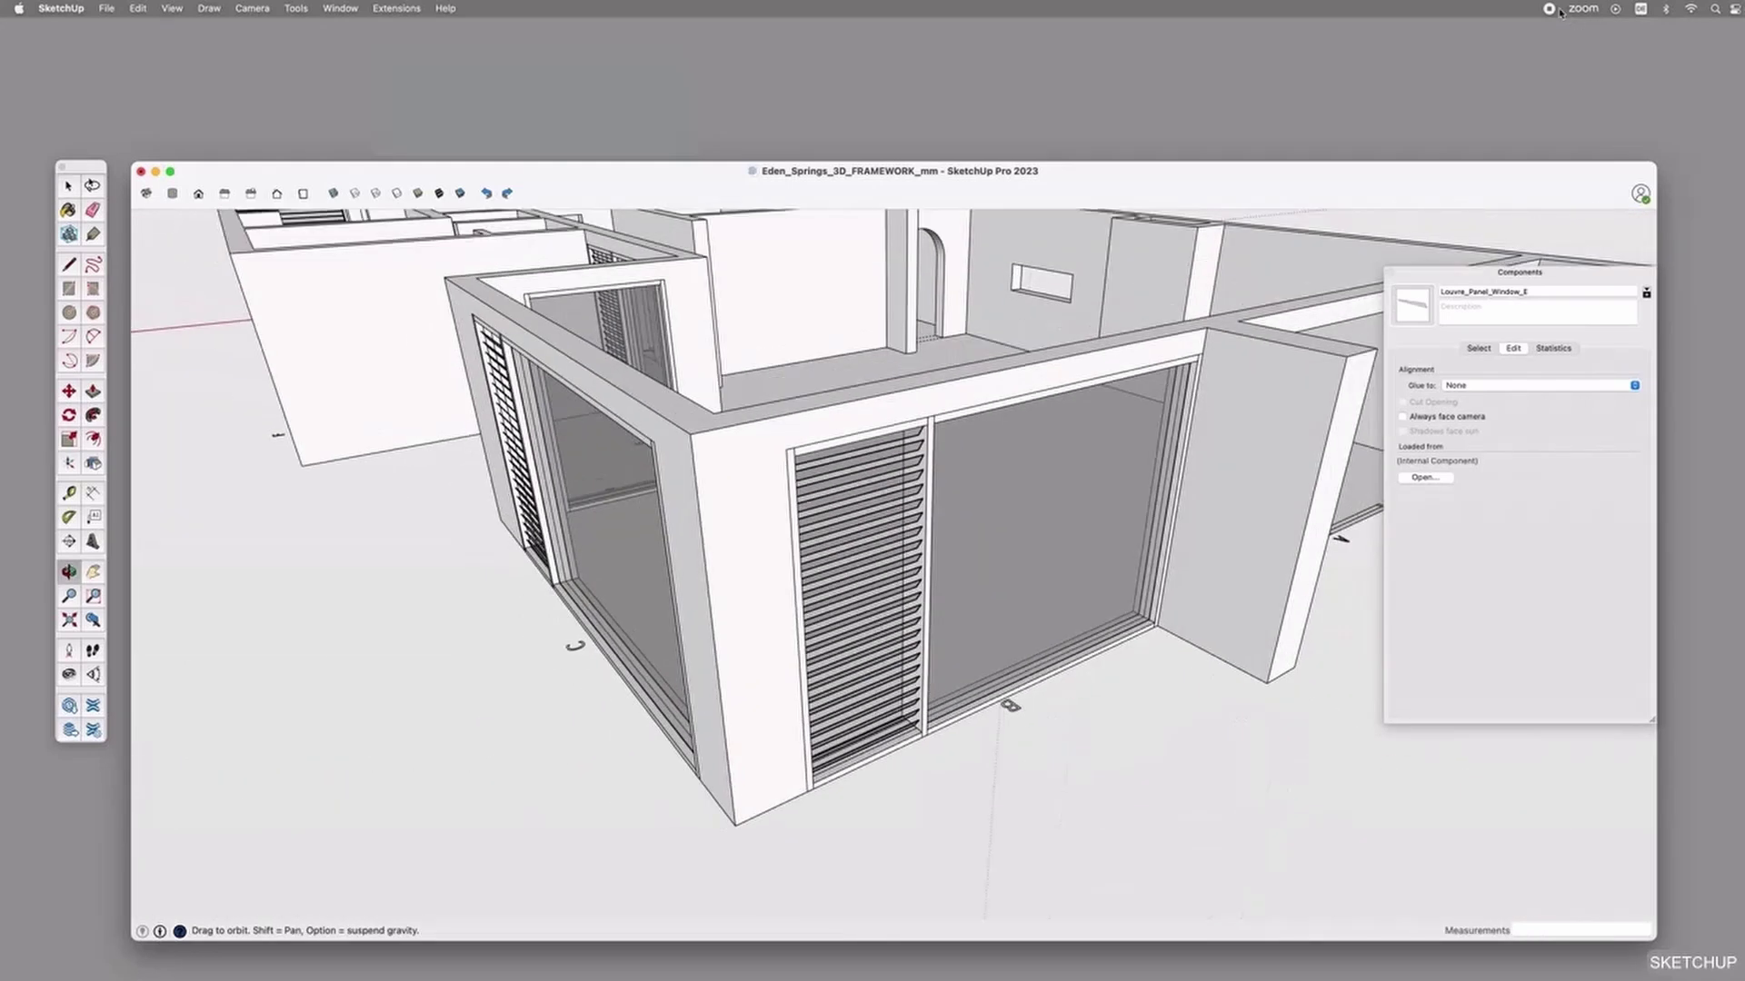
Copy the small glass window beside the front door into opening A, against the jamb nearest the wall corner.
{"action": "middle_click_drag", "start_coordinate": [845, 804], "coordinate": [876, 830]}
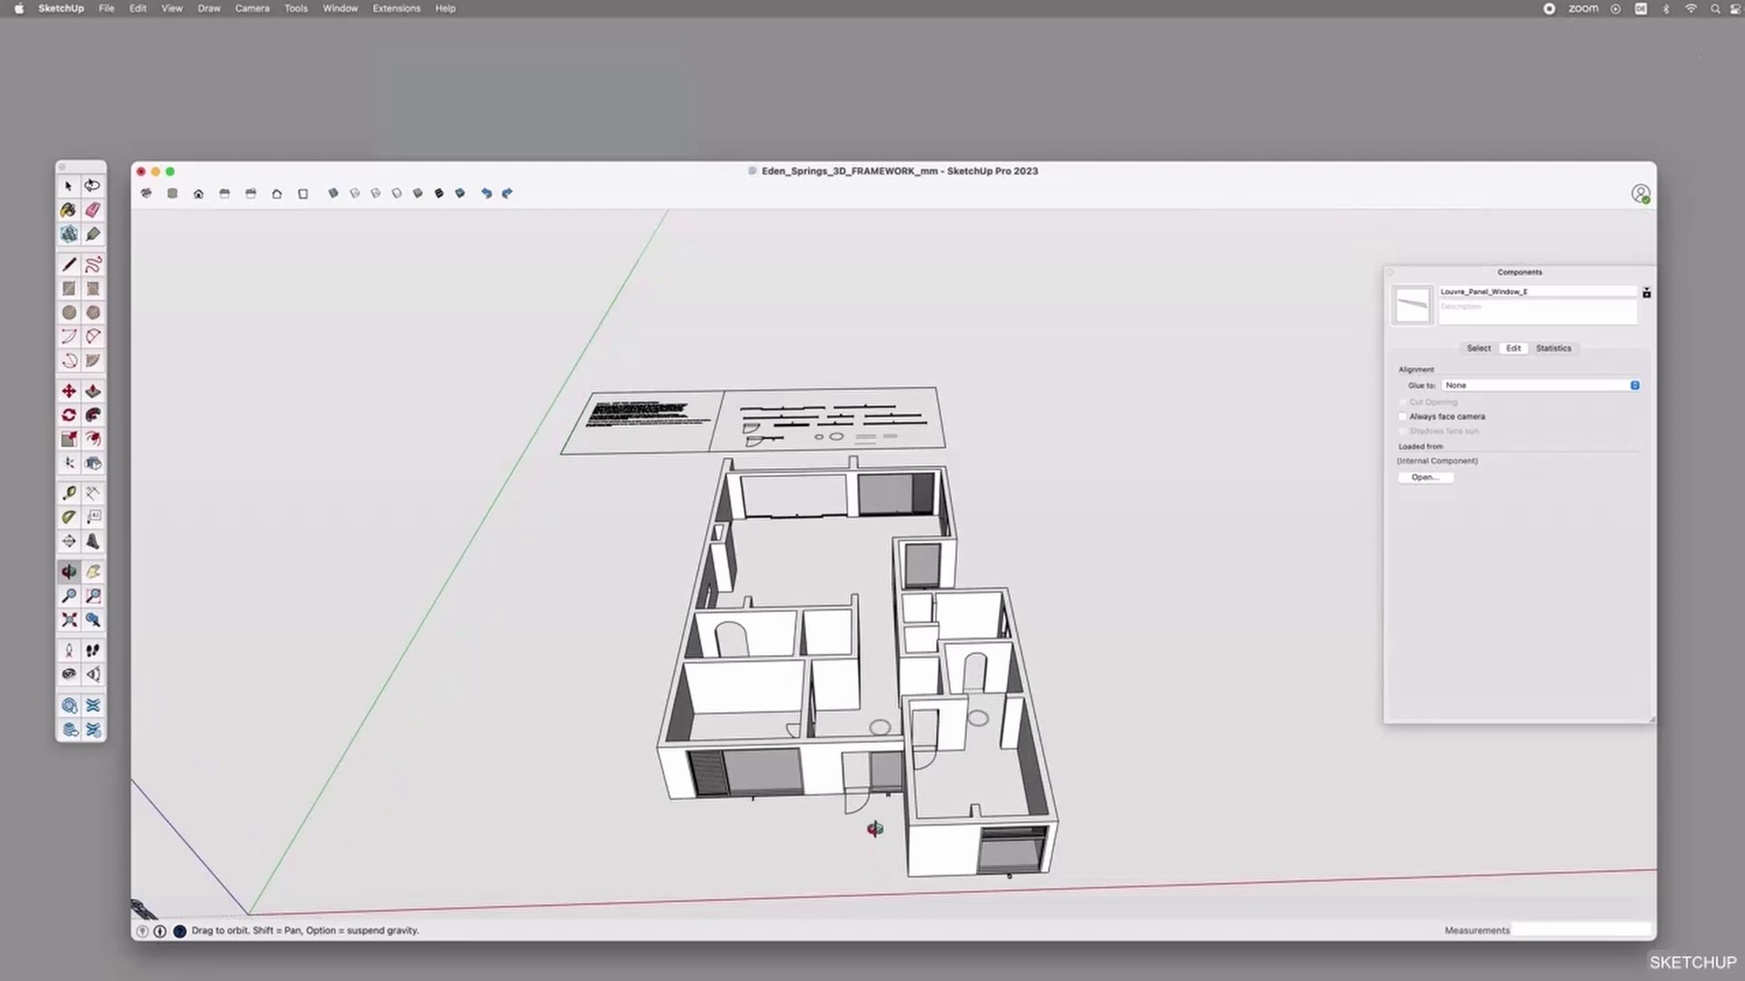
{"action": "left_click", "coordinate": [884, 777]}
{"action": "scroll", "coordinate": [885, 779], "scroll_direction": "up", "scroll_amount": 4}
{"action": "key", "text": "m"}
{"action": "left_click", "coordinate": [862, 804]}
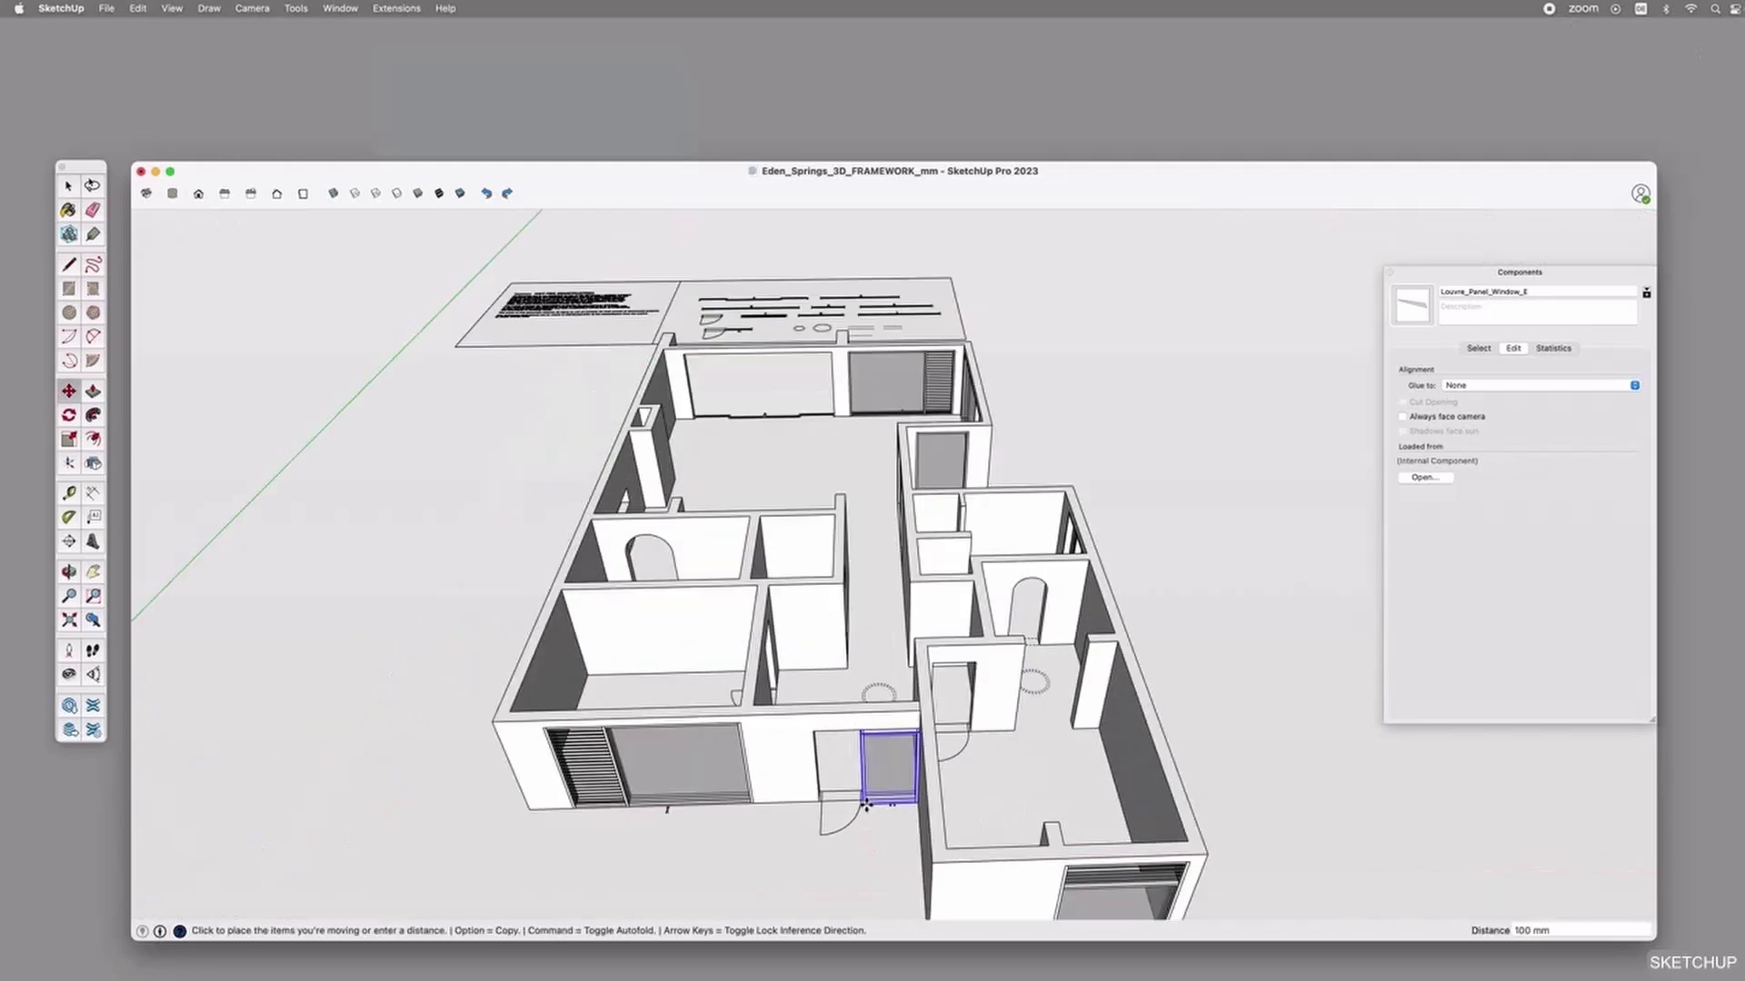
{"action": "scroll", "coordinate": [685, 427], "scroll_direction": "up", "scroll_amount": 6}
{"action": "left_click", "coordinate": [717, 406]}
Open the window in opening A and push its far post's face back to reduce the post's depth.
{"action": "middle_click_drag", "start_coordinate": [771, 446], "coordinate": [809, 681]}
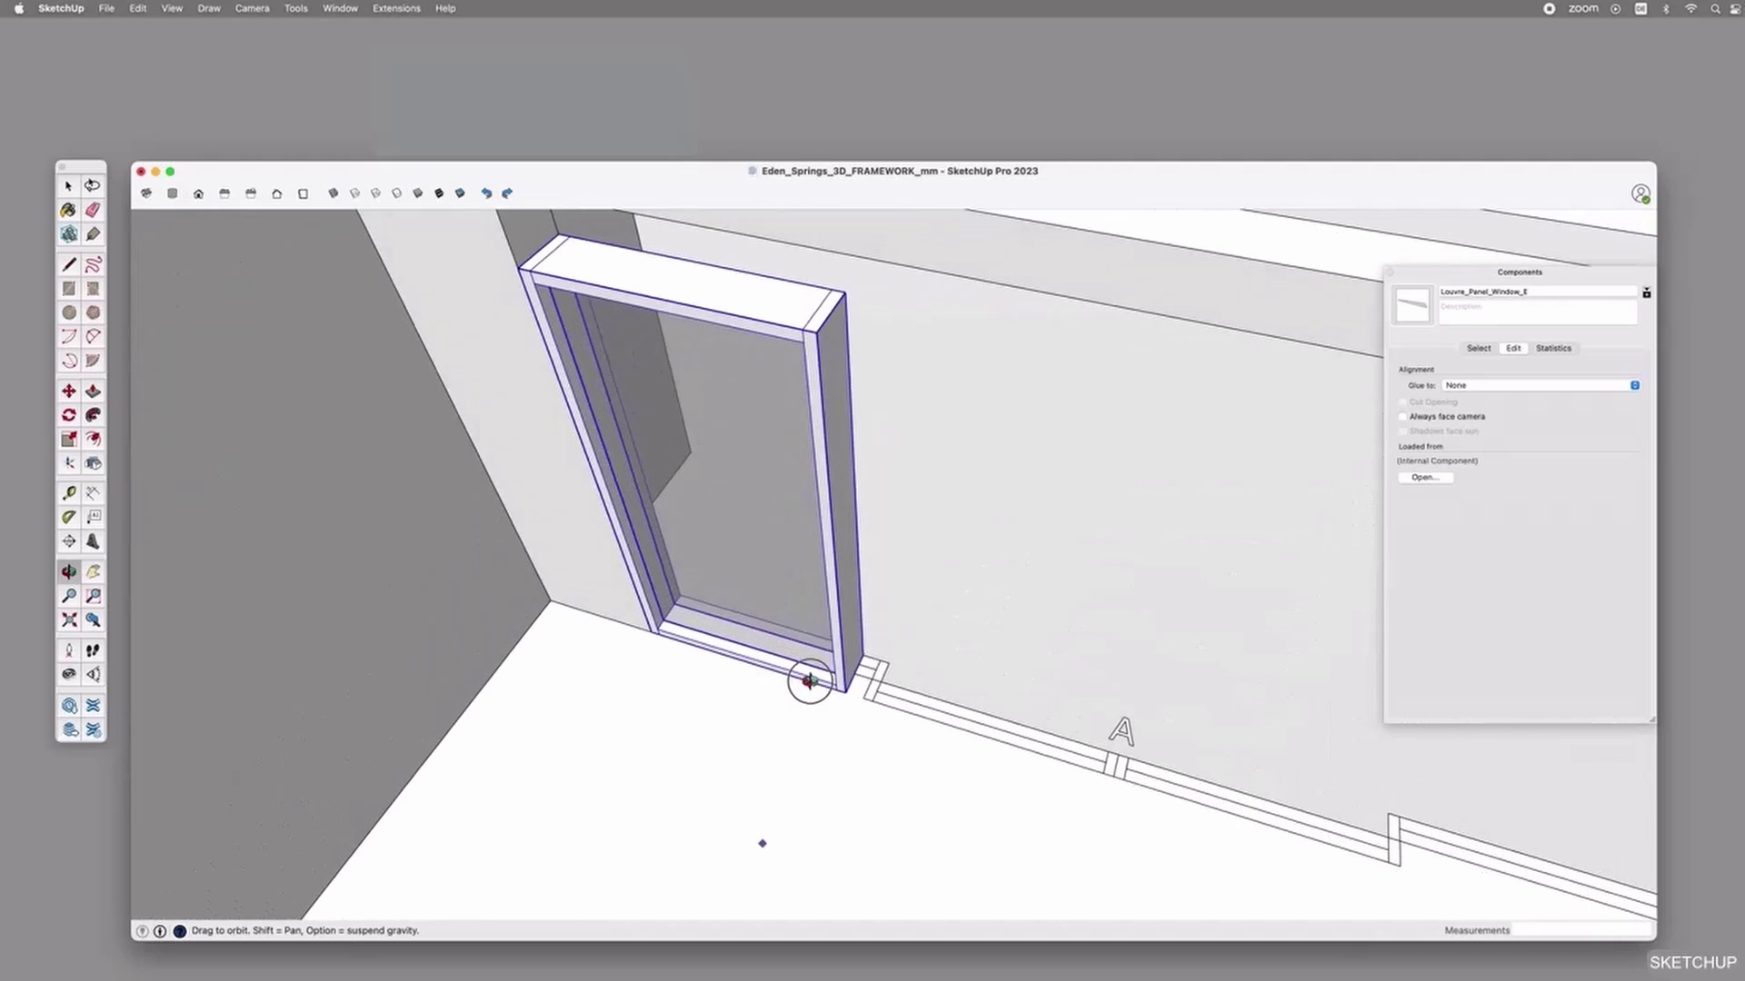
{"action": "scroll", "coordinate": [817, 682], "scroll_direction": "up", "scroll_amount": 5}
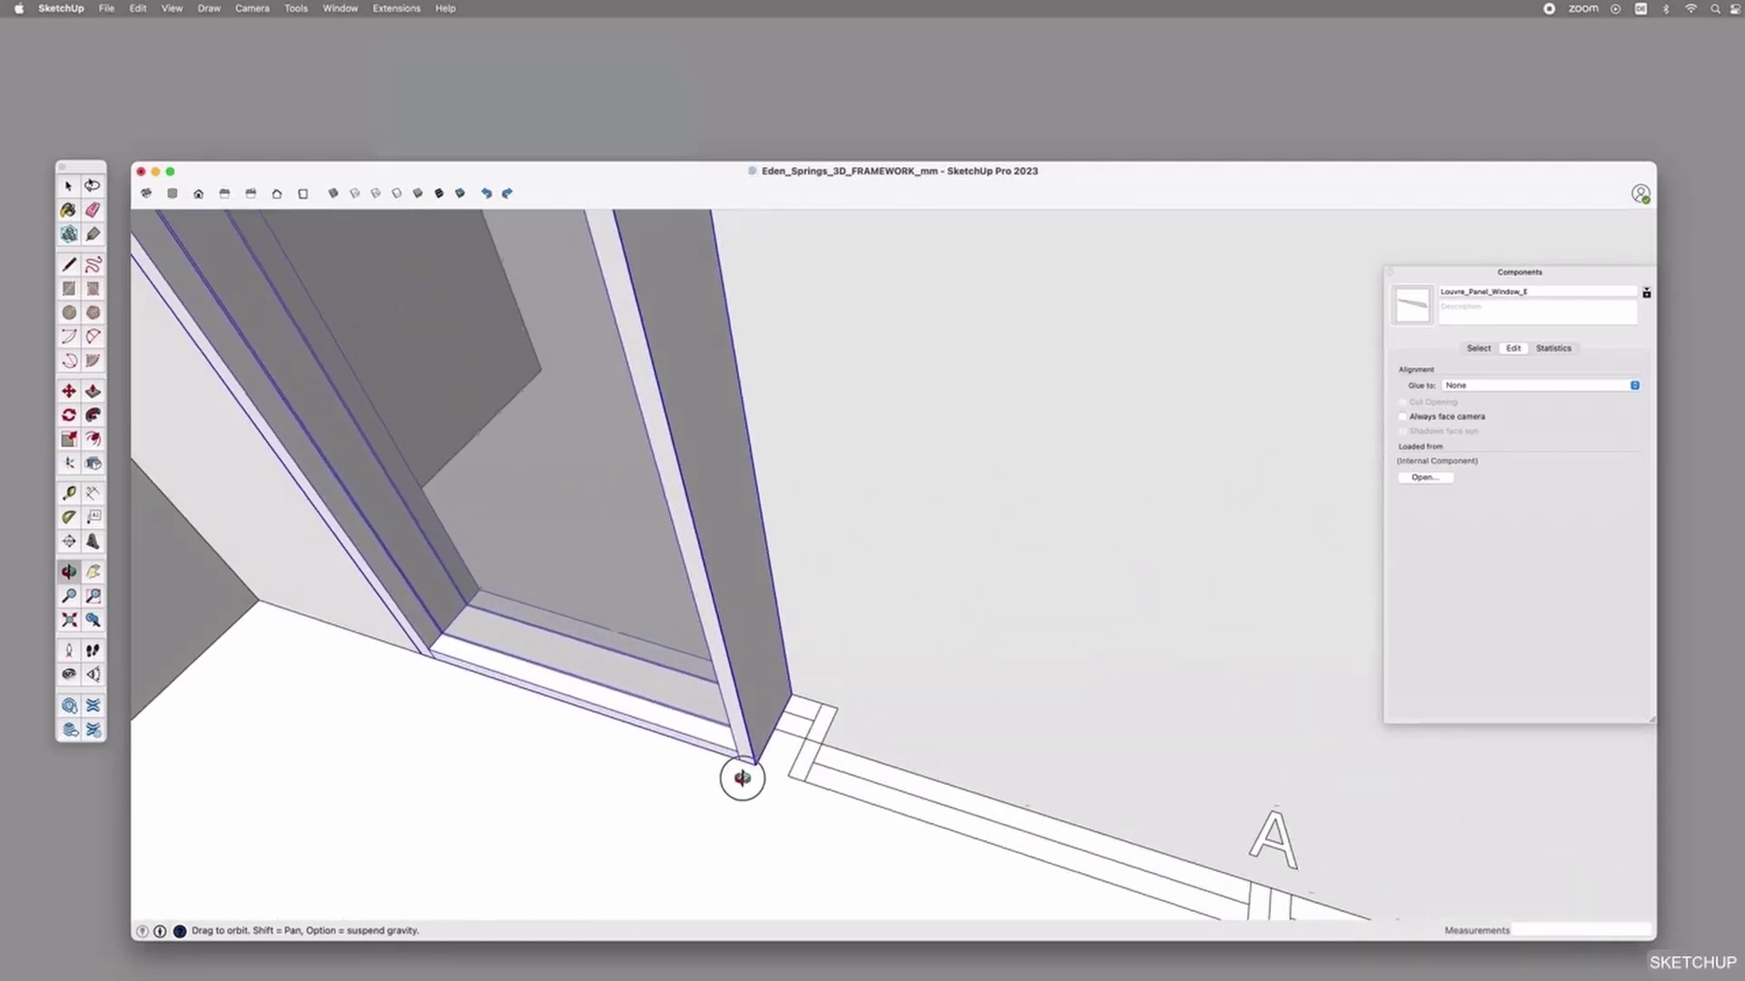
{"action": "double_click", "coordinate": [749, 748]}
{"action": "double_click", "coordinate": [749, 749]}
{"action": "key", "text": "p"}
{"action": "left_click", "coordinate": [746, 745]}
{"action": "left_click", "coordinate": [807, 731]}
Push the bottom rail's front face back by the same distance as the far post.
{"action": "key", "text": "space"}
{"action": "left_click", "coordinate": [732, 747]}
{"action": "left_click", "coordinate": [730, 747]}
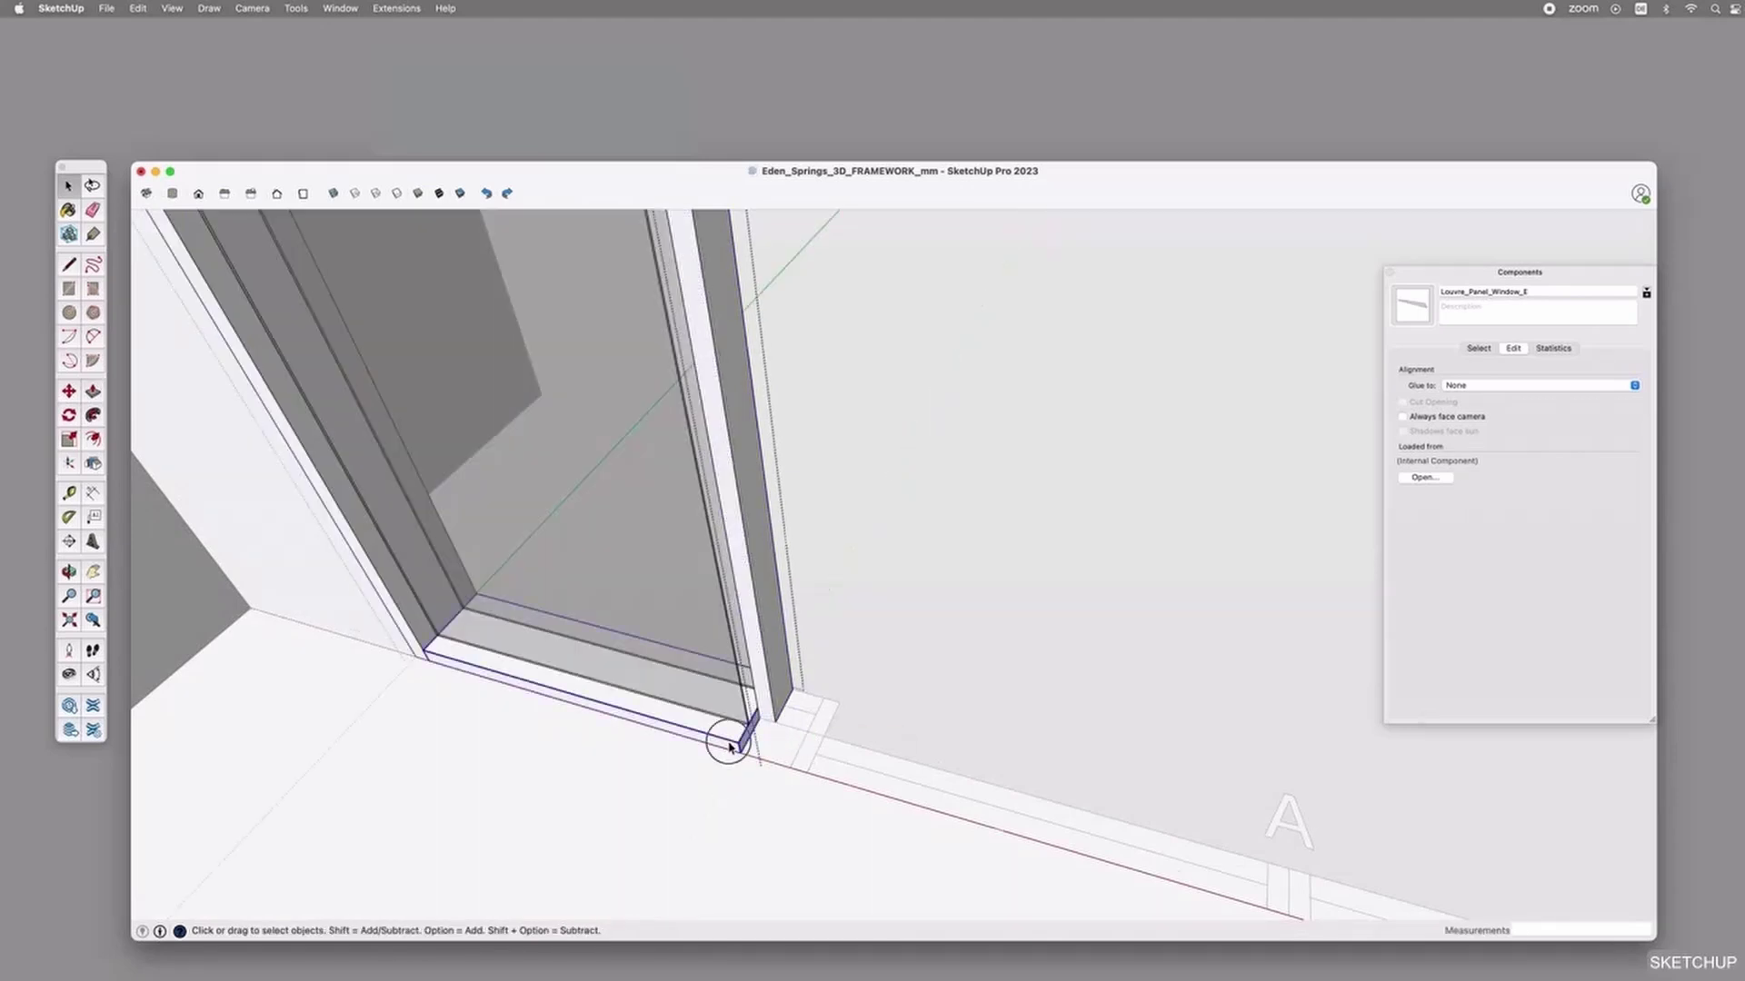
{"action": "double_click", "coordinate": [729, 744]}
{"action": "key", "text": "p"}
{"action": "double_click", "coordinate": [729, 744]}
{"action": "key", "text": "space"}
{"action": "left_click", "coordinate": [409, 642]}
{"action": "left_click", "coordinate": [409, 642]}
Move the far post along opening A to the panel joint marked on the floor plan.
{"action": "left_click", "coordinate": [771, 712]}
{"action": "key", "text": "m"}
{"action": "left_click", "coordinate": [775, 723]}
{"action": "left_click", "coordinate": [824, 736]}
Scale the bottom rail along its length until it reaches the relocated far post.
{"action": "key", "text": "space"}
{"action": "left_click", "coordinate": [771, 718]}
{"action": "left_click", "coordinate": [69, 440]}
{"action": "left_click", "coordinate": [768, 705]}
{"action": "left_click", "coordinate": [807, 733]}
{"action": "scroll", "coordinate": [807, 738], "scroll_direction": "down", "scroll_amount": 4}
Delete the panel's top rail.
{"action": "key", "text": "space"}
{"action": "left_click", "coordinate": [783, 733]}
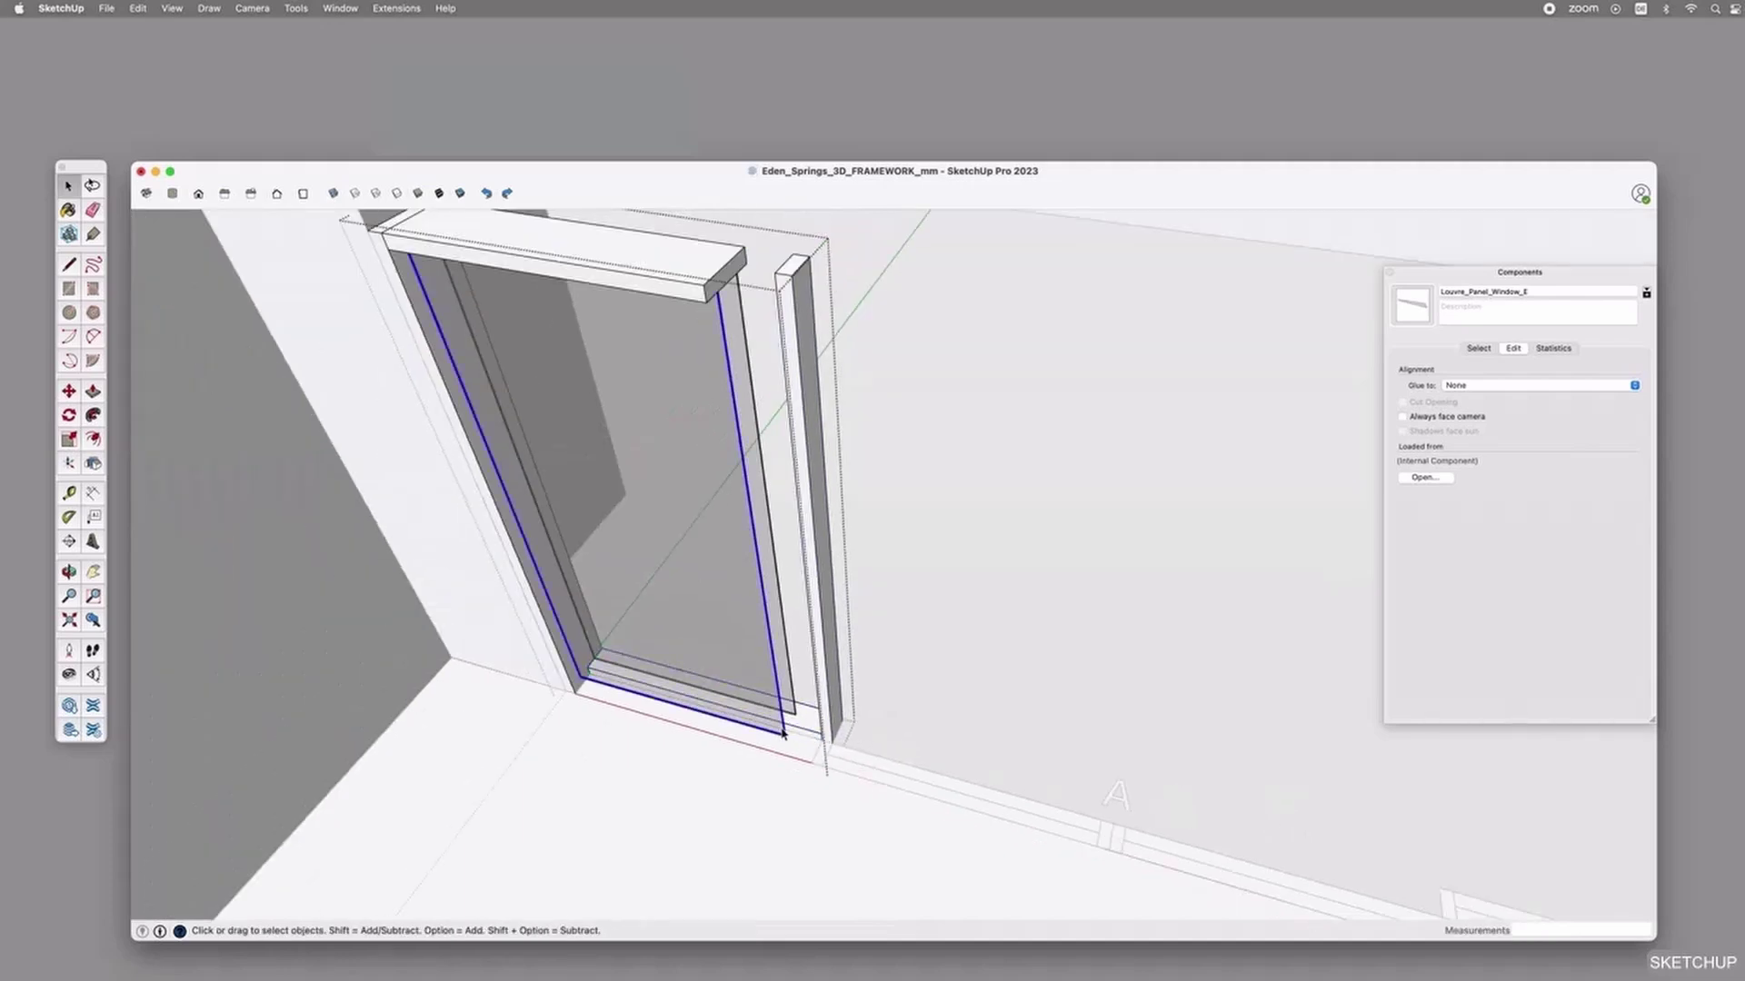
{"action": "left_click", "coordinate": [803, 740]}
{"action": "middle_click_drag", "start_coordinate": [795, 787], "coordinate": [808, 751]}
{"action": "left_click", "coordinate": [573, 347]}
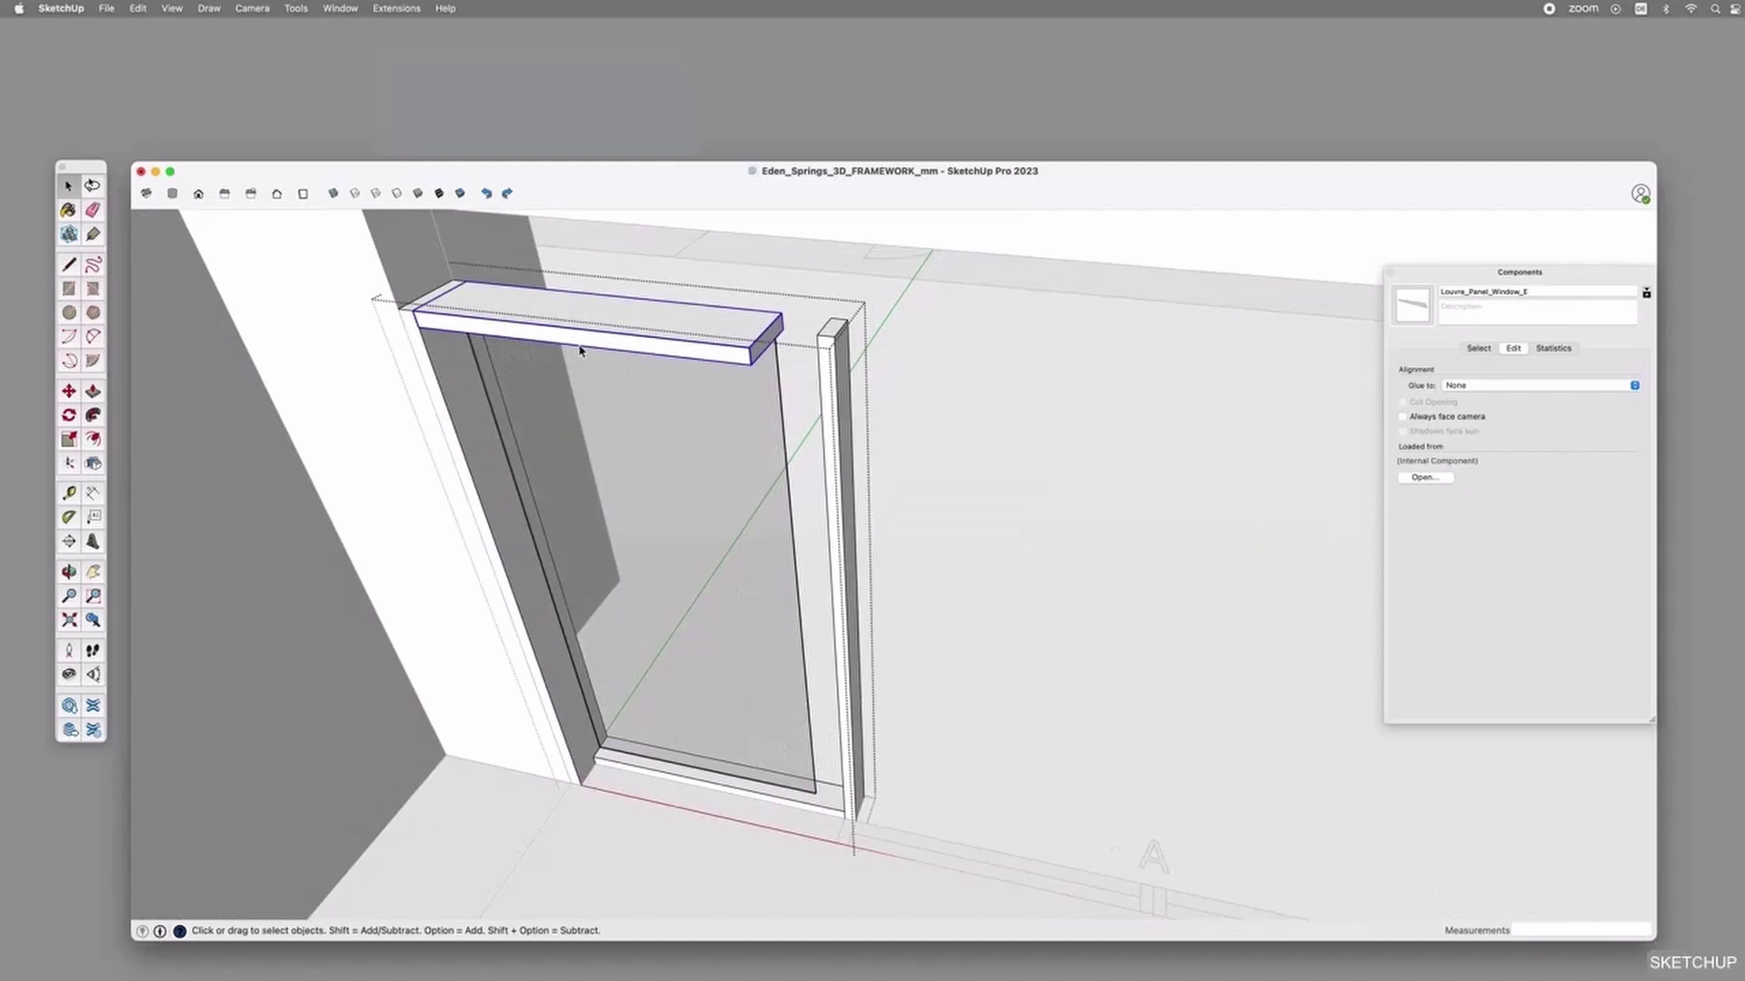
{"action": "key", "text": "Delete"}
Scale both posts of the panel vertically up to the underside of the wall above opening A.
{"action": "left_click", "coordinate": [428, 334]}
{"action": "left_click", "coordinate": [832, 382], "text": "shift"}
{"action": "left_click", "coordinate": [69, 439]}
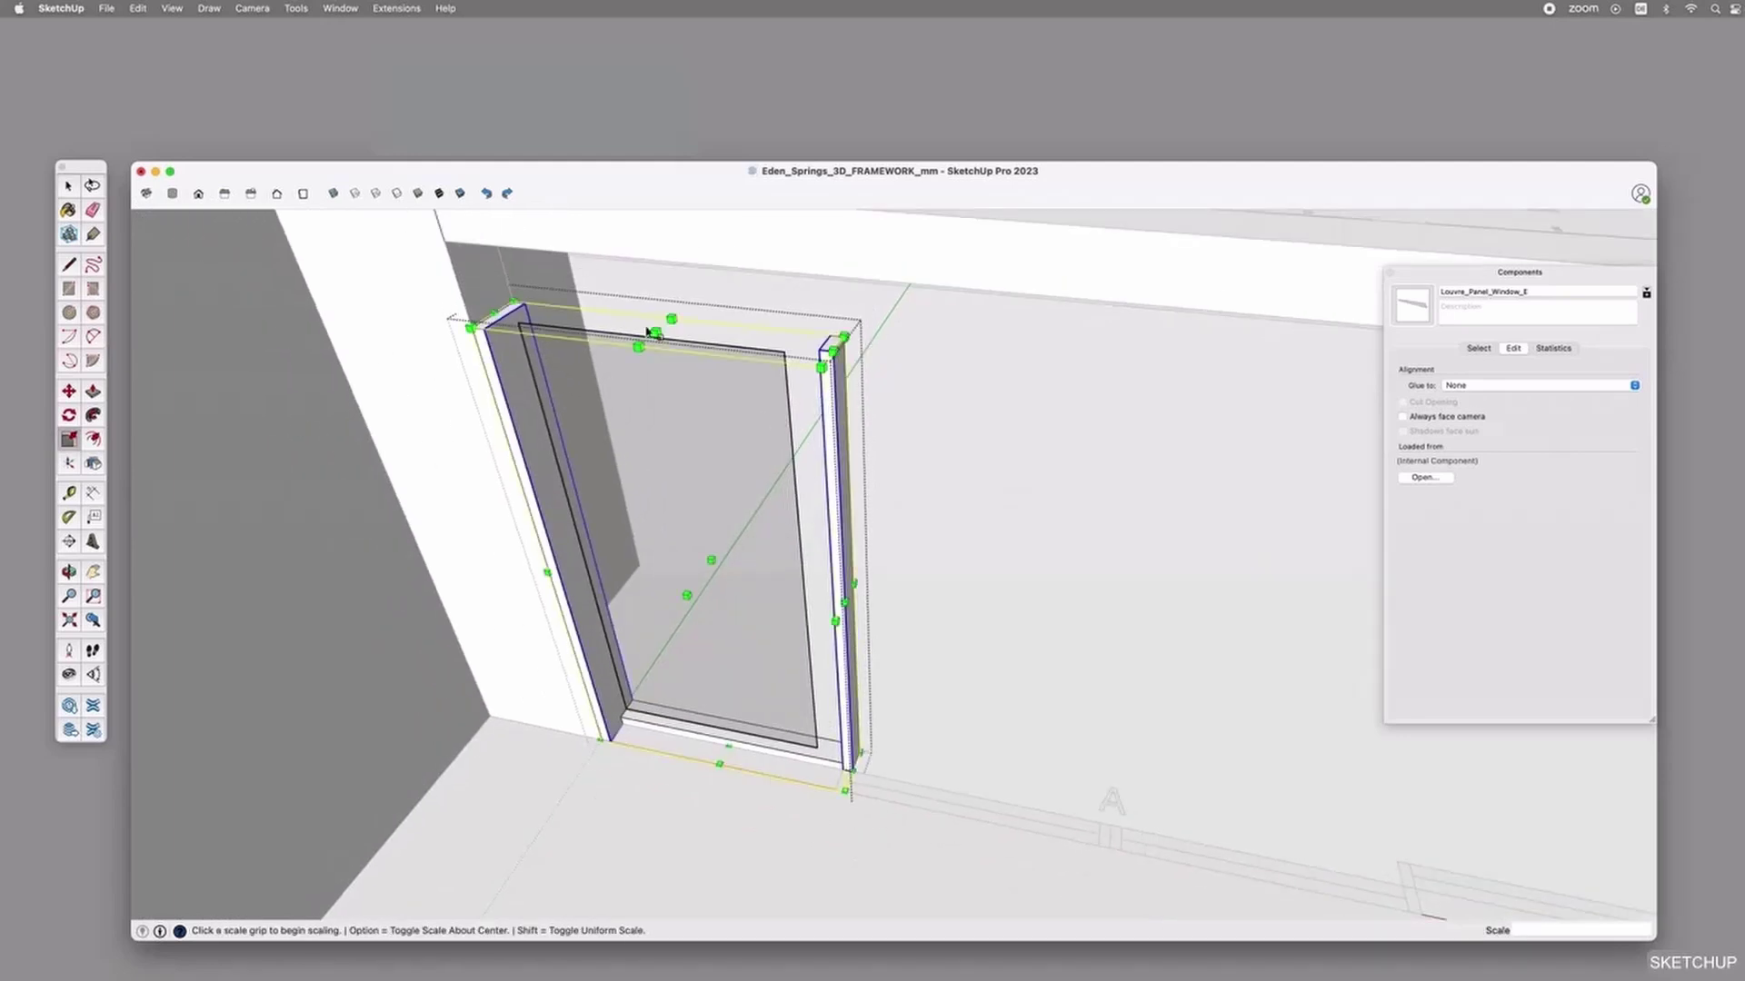
{"action": "left_click", "coordinate": [643, 342]}
{"action": "left_click", "coordinate": [444, 241]}
Copy the bottom rail vertically to the top of the posts as the new top rail.
{"action": "key", "text": "m"}
{"action": "left_click", "coordinate": [843, 771]}
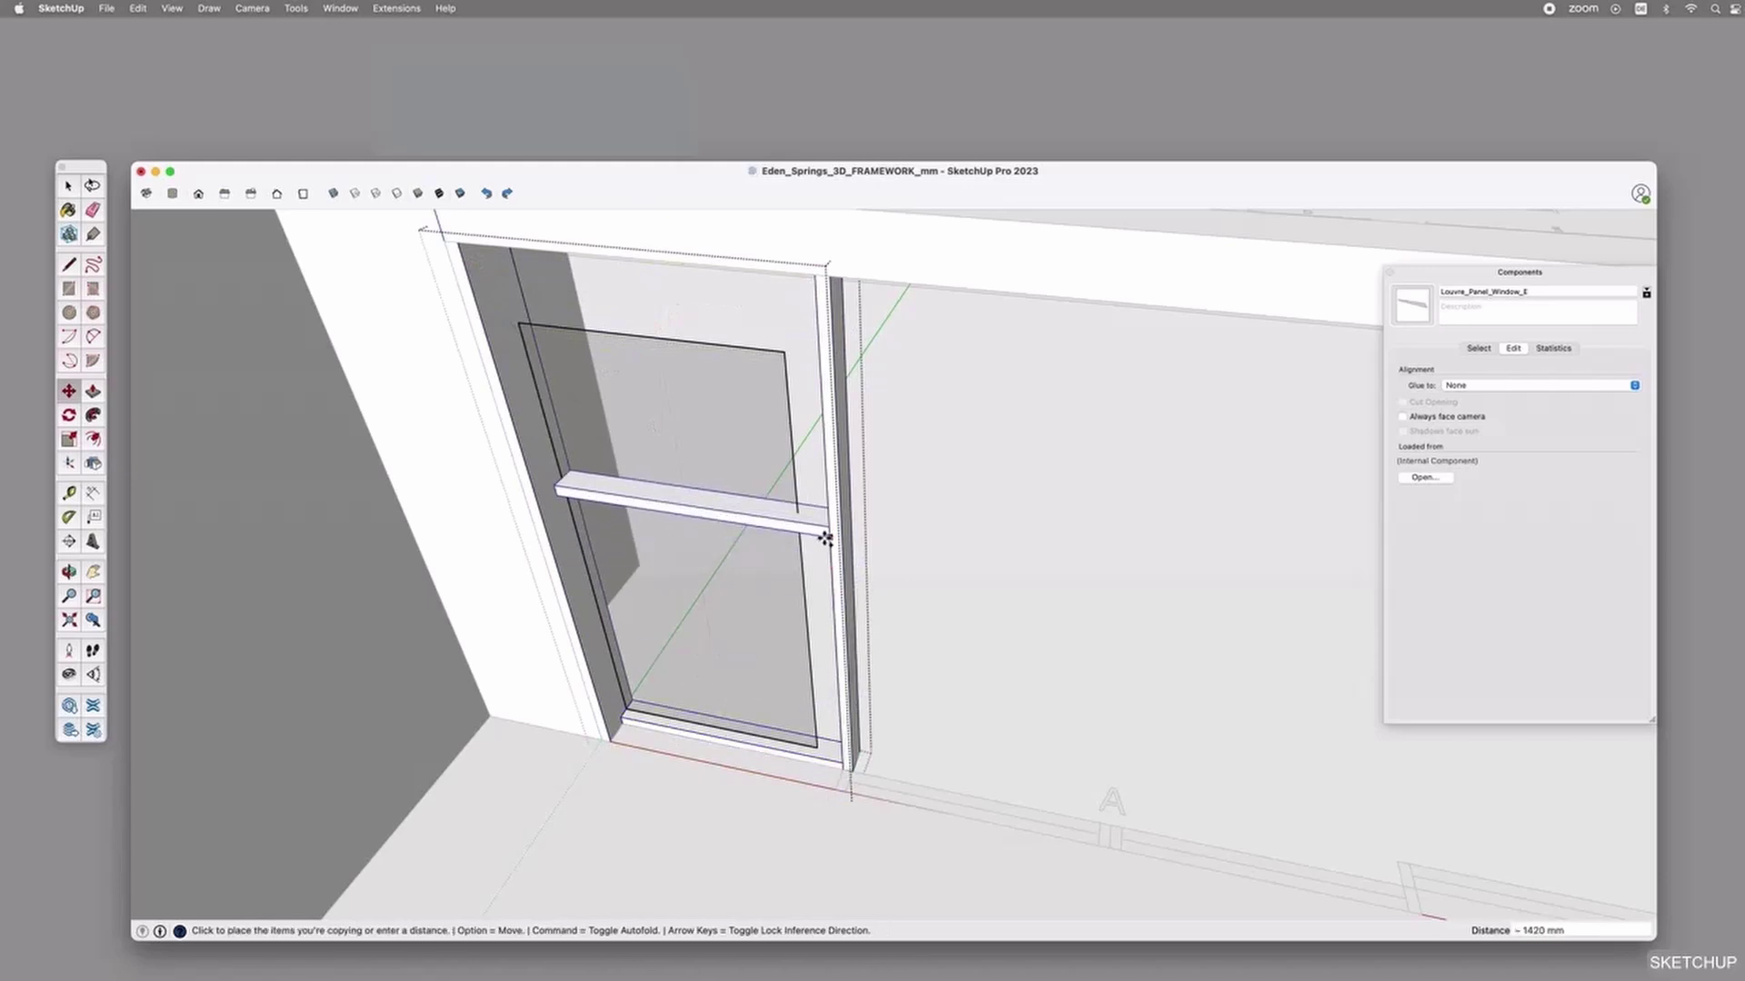
{"action": "left_click", "coordinate": [459, 244]}
Scale the glass pane vertically to about 1.17 so it reaches the new top rail.
{"action": "key", "text": "space"}
{"action": "left_click", "coordinate": [615, 428]}
{"action": "key", "text": "s"}
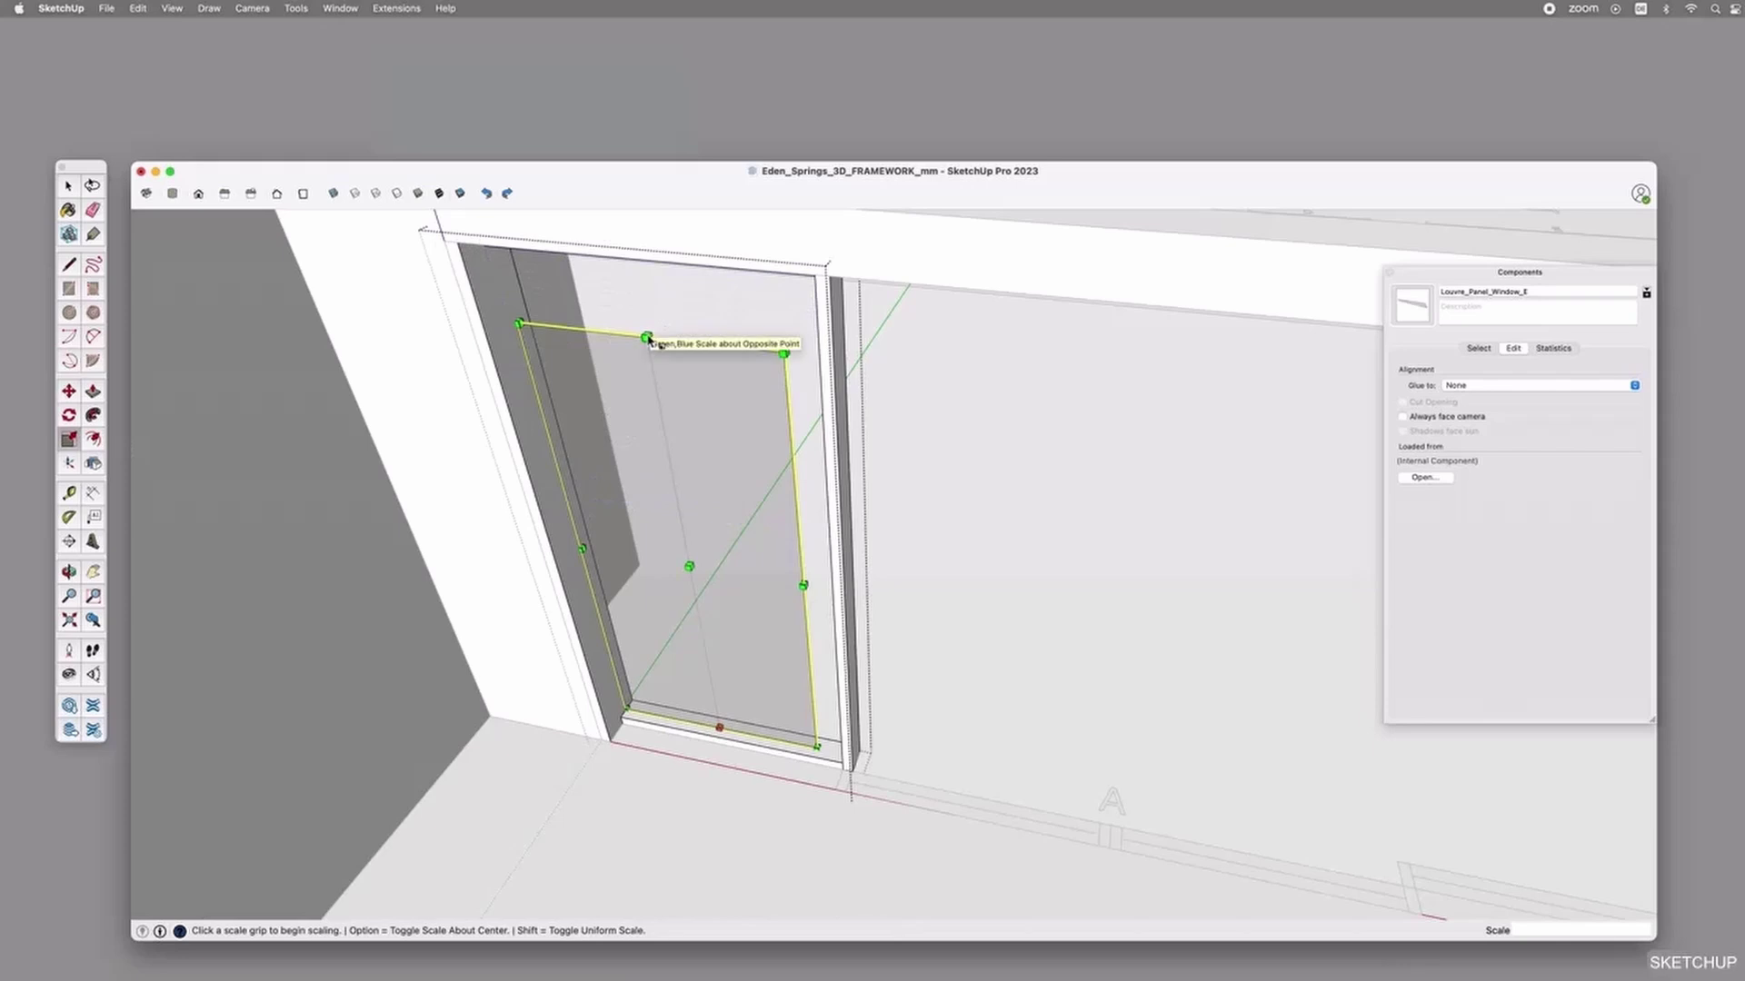
{"action": "left_click", "coordinate": [646, 335]}
{"action": "left_click", "coordinate": [458, 243]}
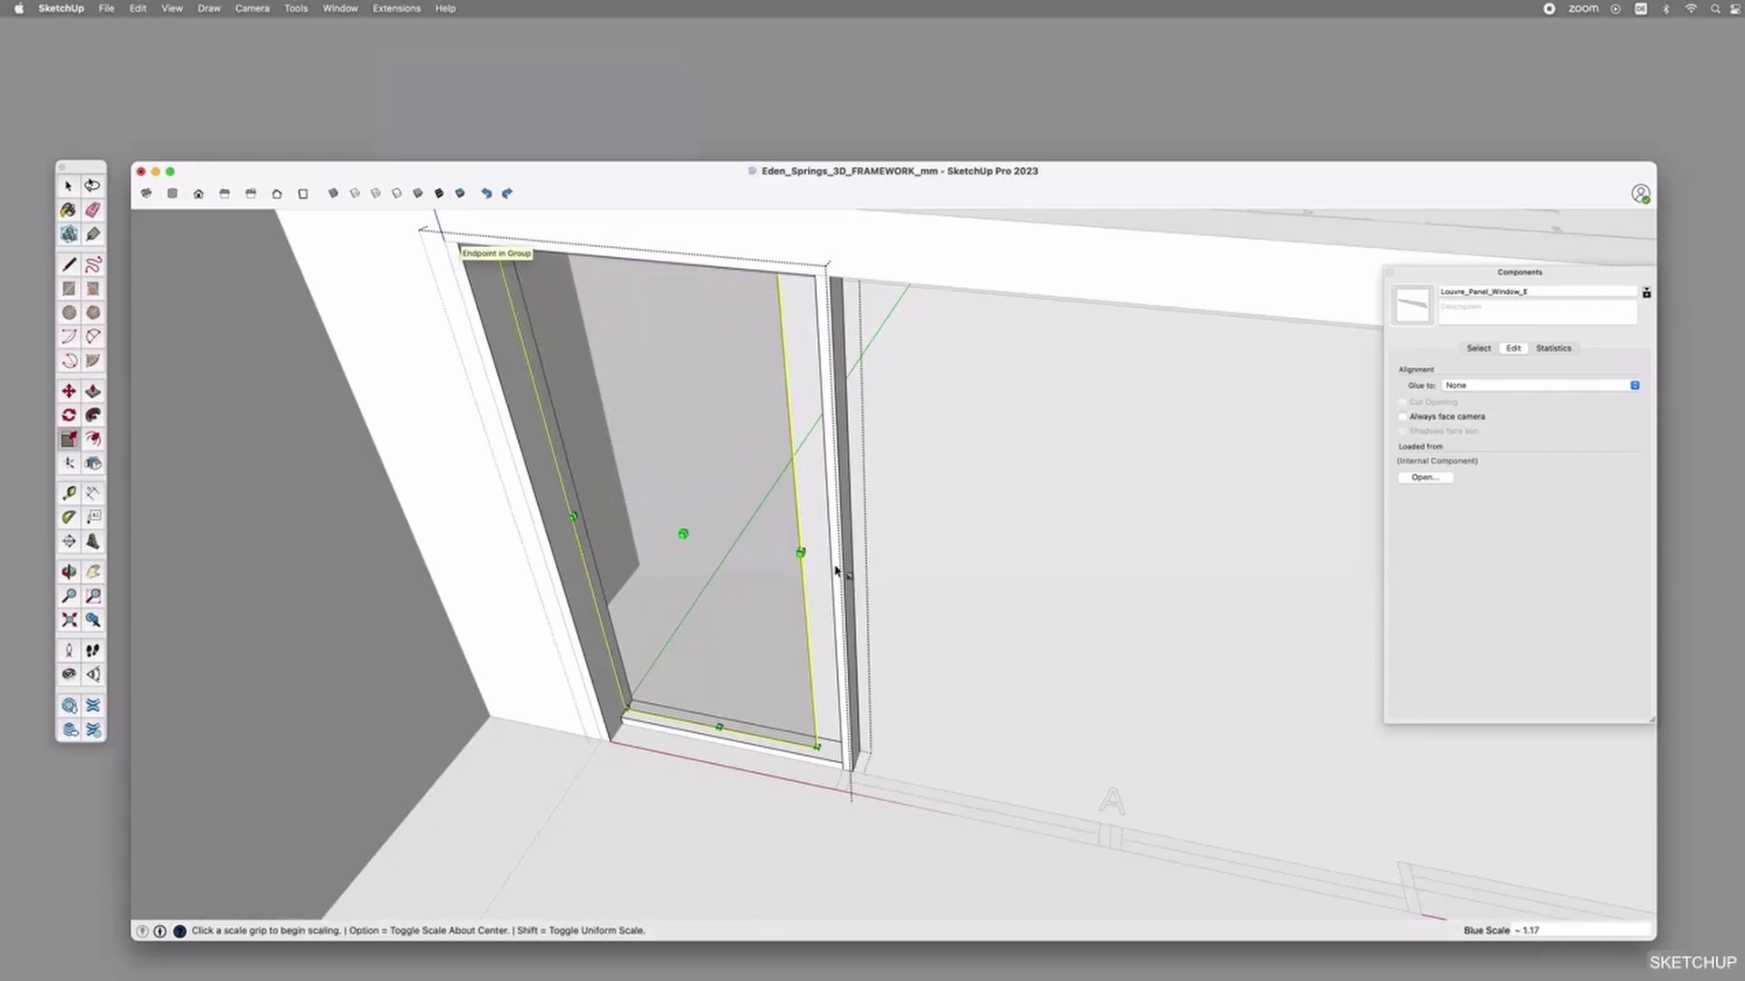
Scale the glass pane along its length to about 1.14 to meet the far post, and finish editing the panel.
{"action": "scroll", "coordinate": [803, 556], "scroll_direction": "up", "scroll_amount": 3}
{"action": "scroll", "coordinate": [803, 558], "scroll_direction": "up", "scroll_amount": 5}
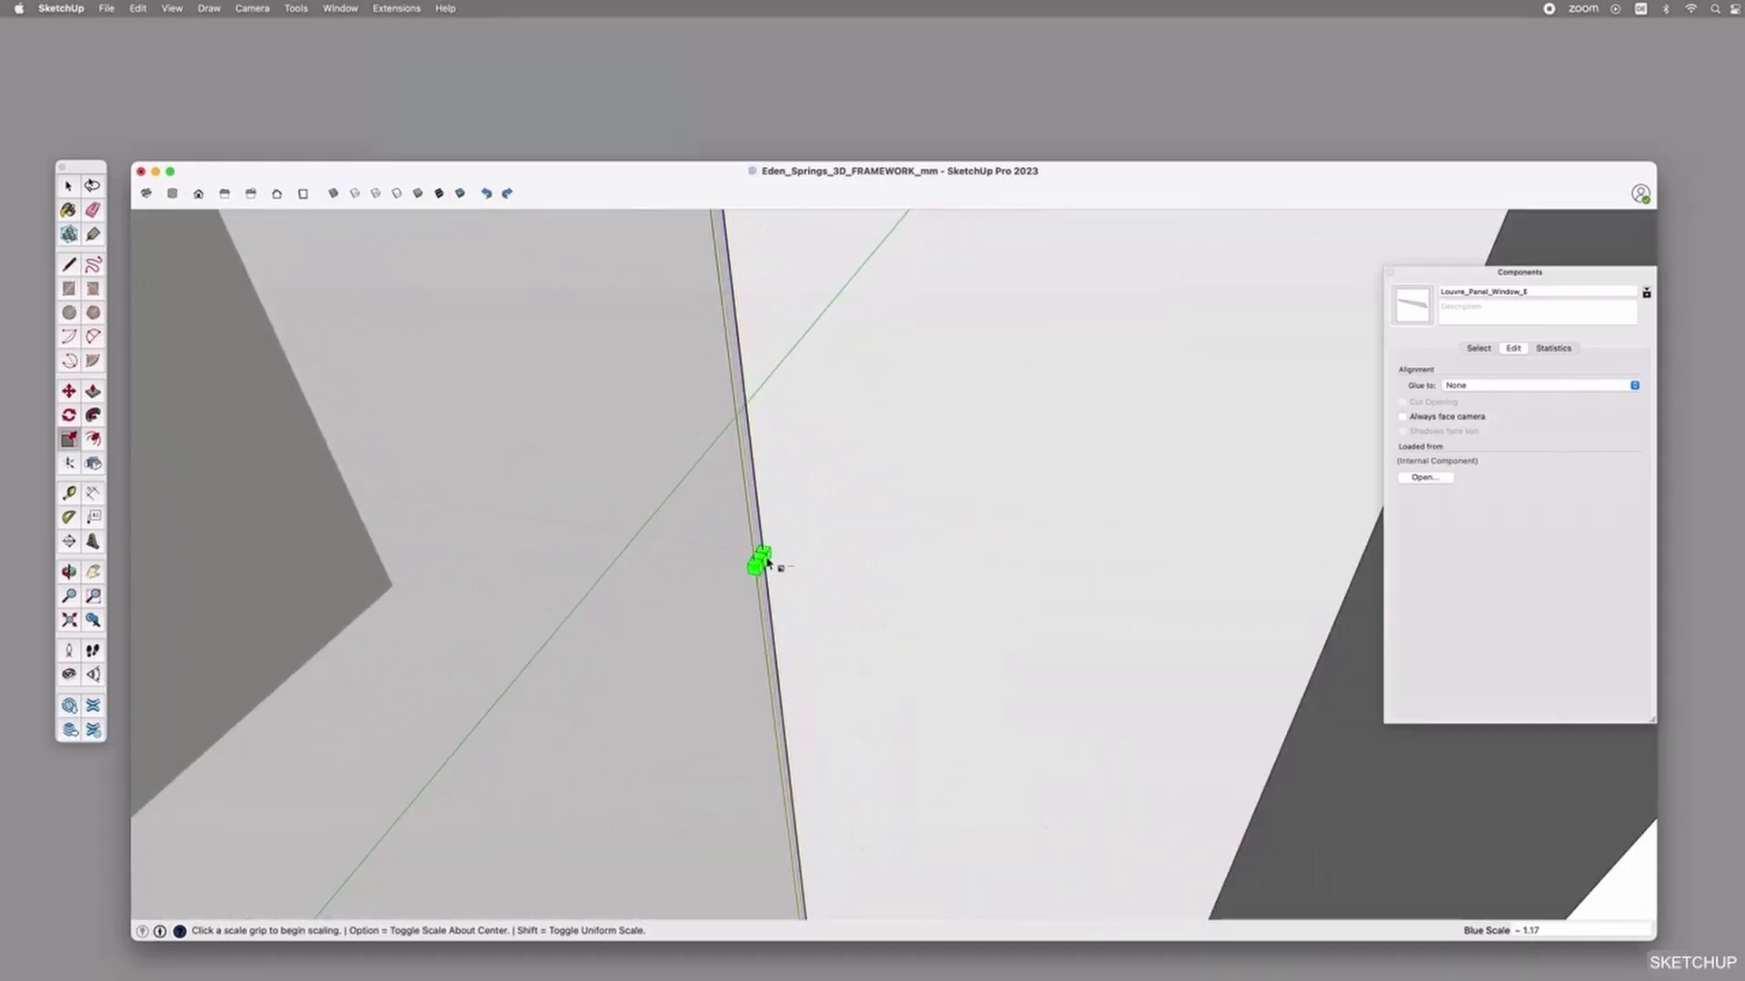
{"action": "left_click", "coordinate": [763, 562]}
{"action": "scroll", "coordinate": [791, 565], "scroll_direction": "down", "scroll_amount": 5}
{"action": "scroll", "coordinate": [792, 565], "scroll_direction": "down", "scroll_amount": 5}
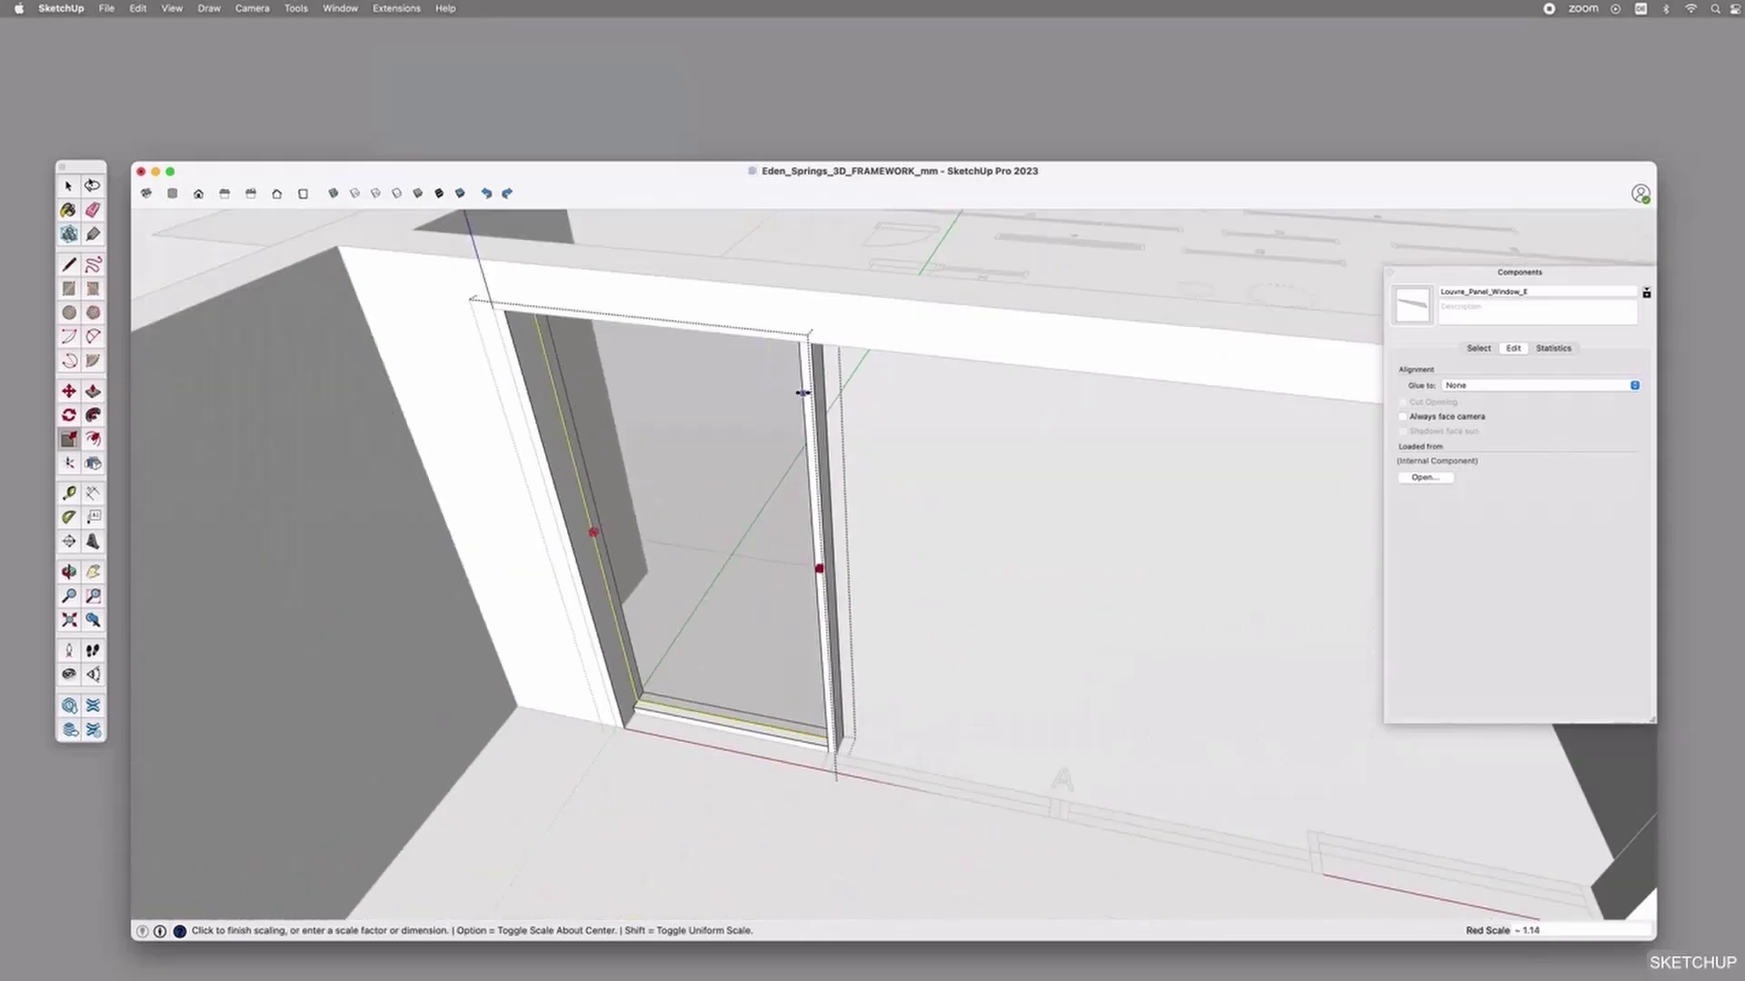
{"action": "left_click", "coordinate": [805, 360]}
{"action": "key", "text": "space"}
{"action": "left_click", "coordinate": [745, 772]}
Copy the finished glass panel along opening A as a second panel on the front track beside the first.
{"action": "left_click", "coordinate": [664, 723]}
{"action": "key", "text": "m"}
{"action": "left_click", "coordinate": [627, 729]}
{"action": "key", "text": "alt"}
{"action": "left_click", "coordinate": [825, 773]}
Push the second panel's near post back flush with its bottom rail, and finish editing the panel.
{"action": "key", "text": "space"}
{"action": "double_click", "coordinate": [821, 771]}
{"action": "double_click", "coordinate": [820, 771]}
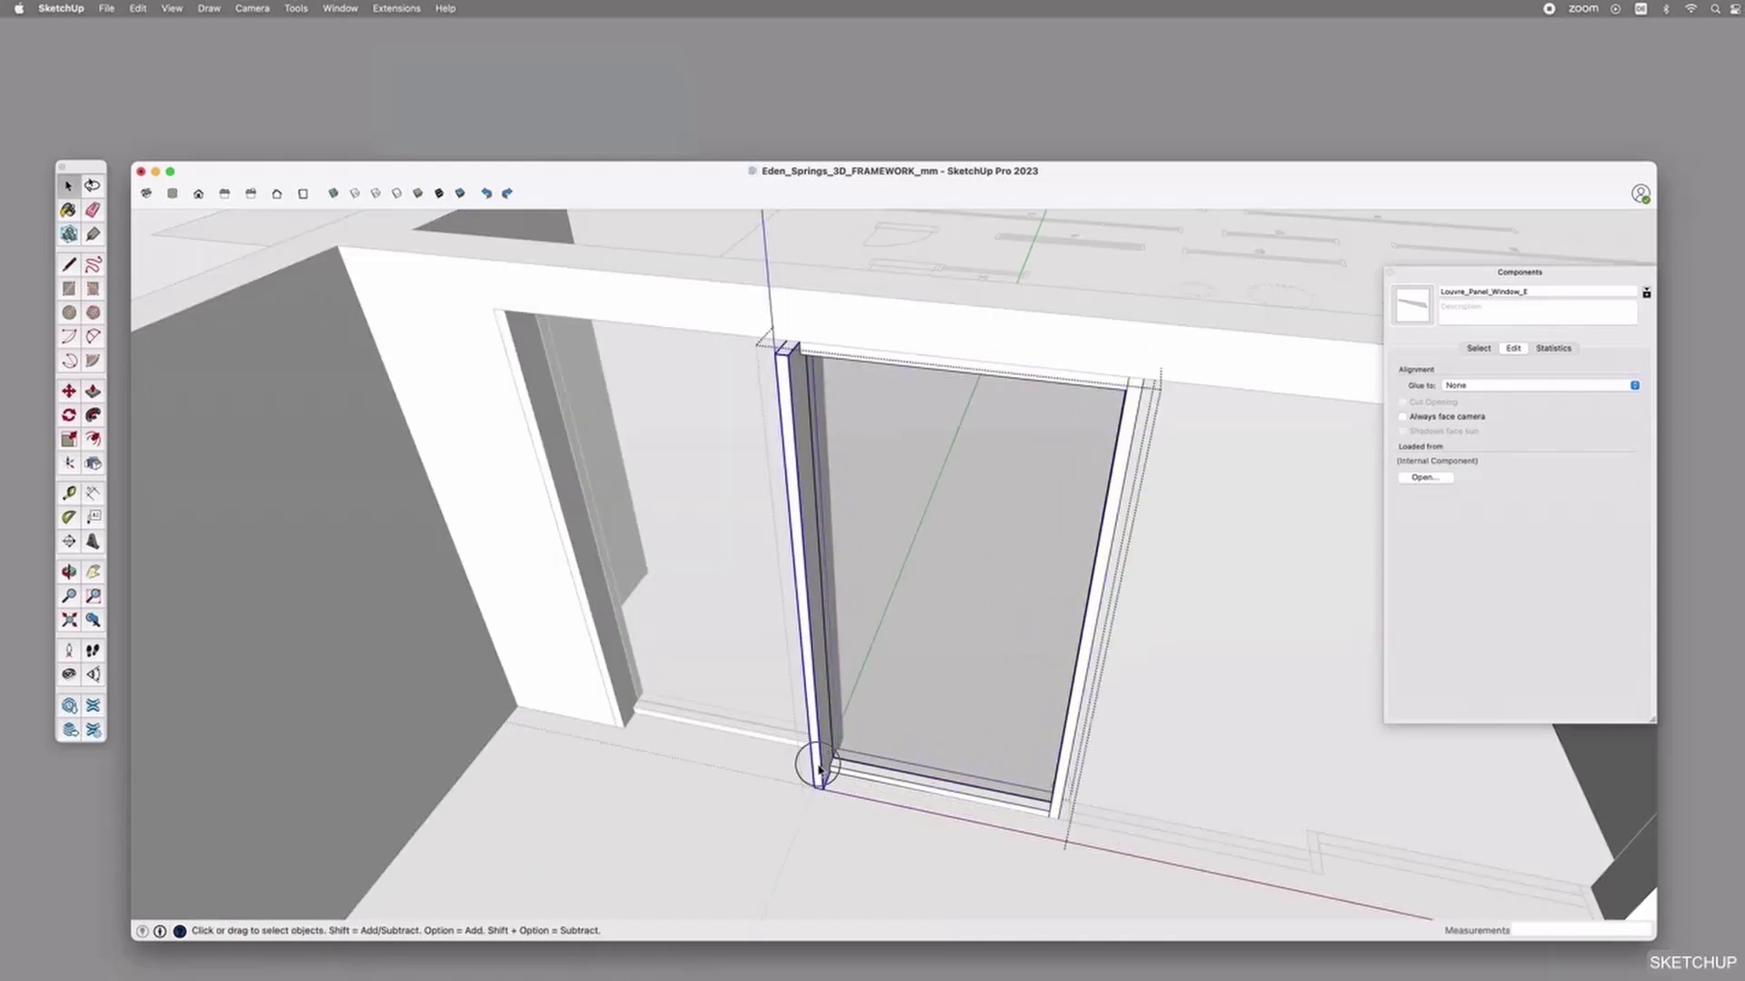
{"action": "key", "text": "p"}
{"action": "left_click", "coordinate": [822, 776]}
{"action": "left_click", "coordinate": [883, 794]}
{"action": "key", "text": "space"}
{"action": "key", "text": "Escape"}
{"action": "key", "text": "Escape"}
Copy glass panels further along opening A so that four panels span it from jamb to jamb.
{"action": "middle_click_drag", "start_coordinate": [888, 755], "coordinate": [803, 788]}
{"action": "scroll", "coordinate": [888, 755], "scroll_direction": "down", "scroll_amount": 4}
{"action": "left_click", "coordinate": [802, 786]}
{"action": "scroll", "coordinate": [705, 783], "scroll_direction": "up", "scroll_amount": 2}
{"action": "key", "text": "m"}
{"action": "left_click", "coordinate": [698, 777]}
{"action": "key", "text": "alt"}
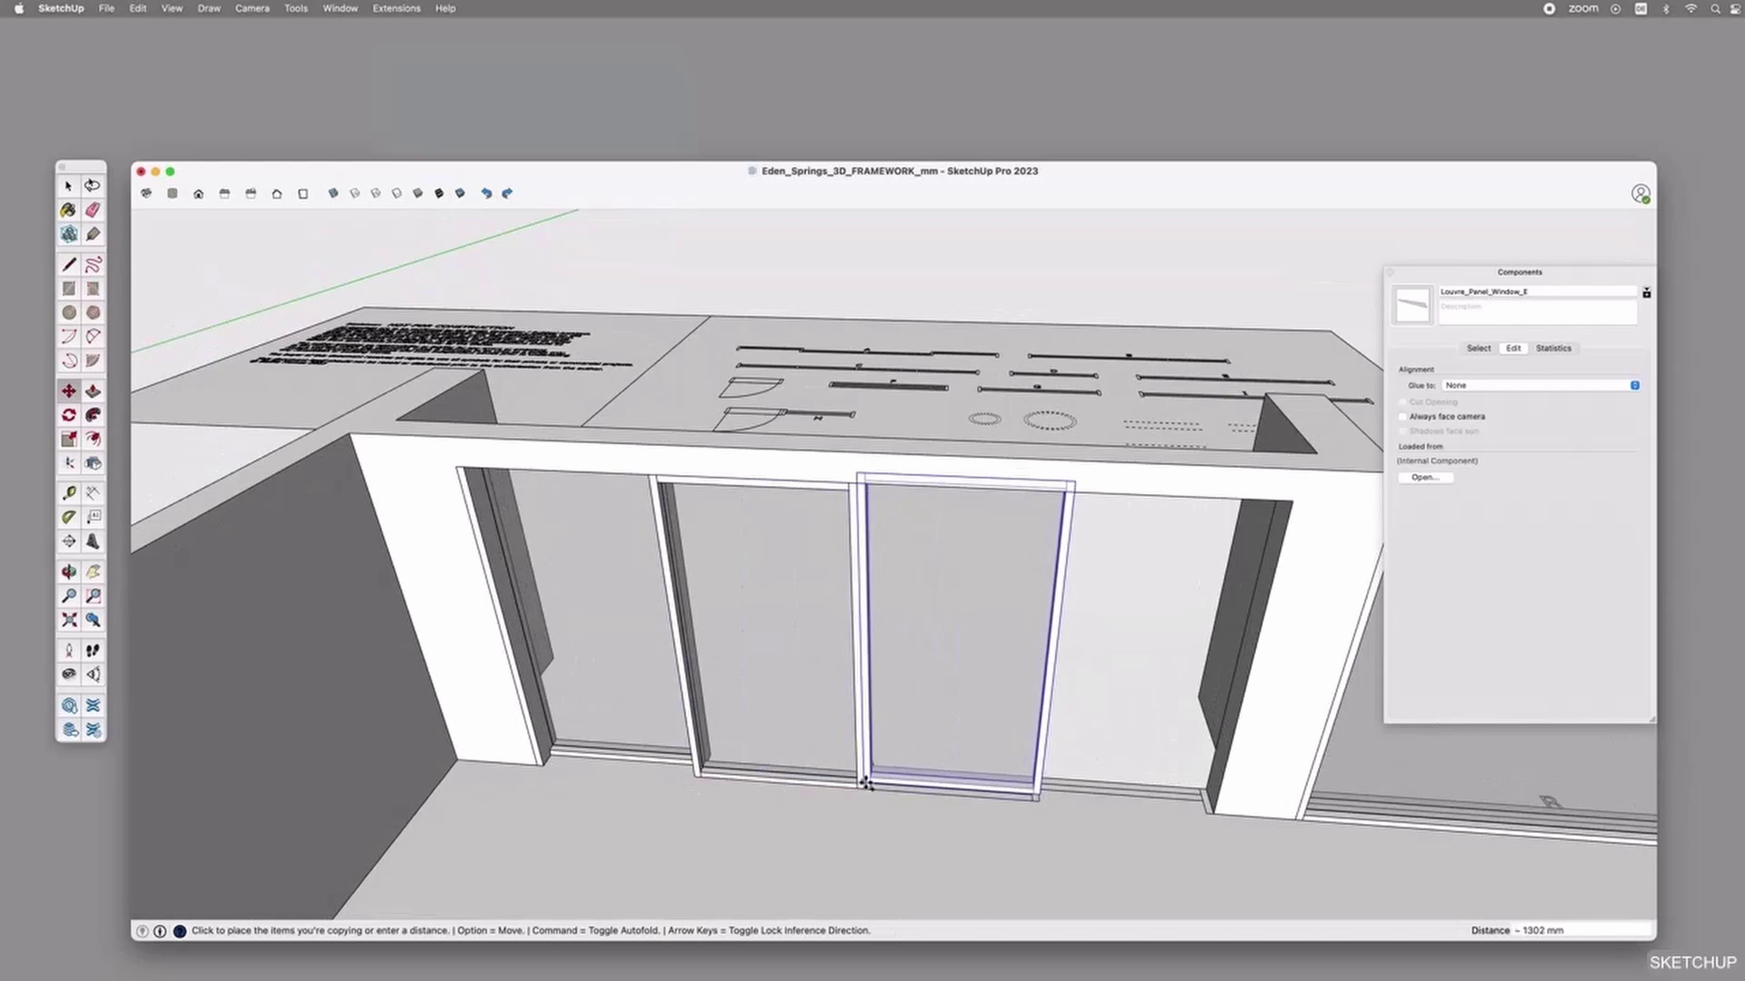
{"action": "left_click", "coordinate": [1043, 801]}
Flip the fourth panel, beside the far jamb, about its red-axis plane.
{"action": "left_click", "coordinate": [93, 464]}
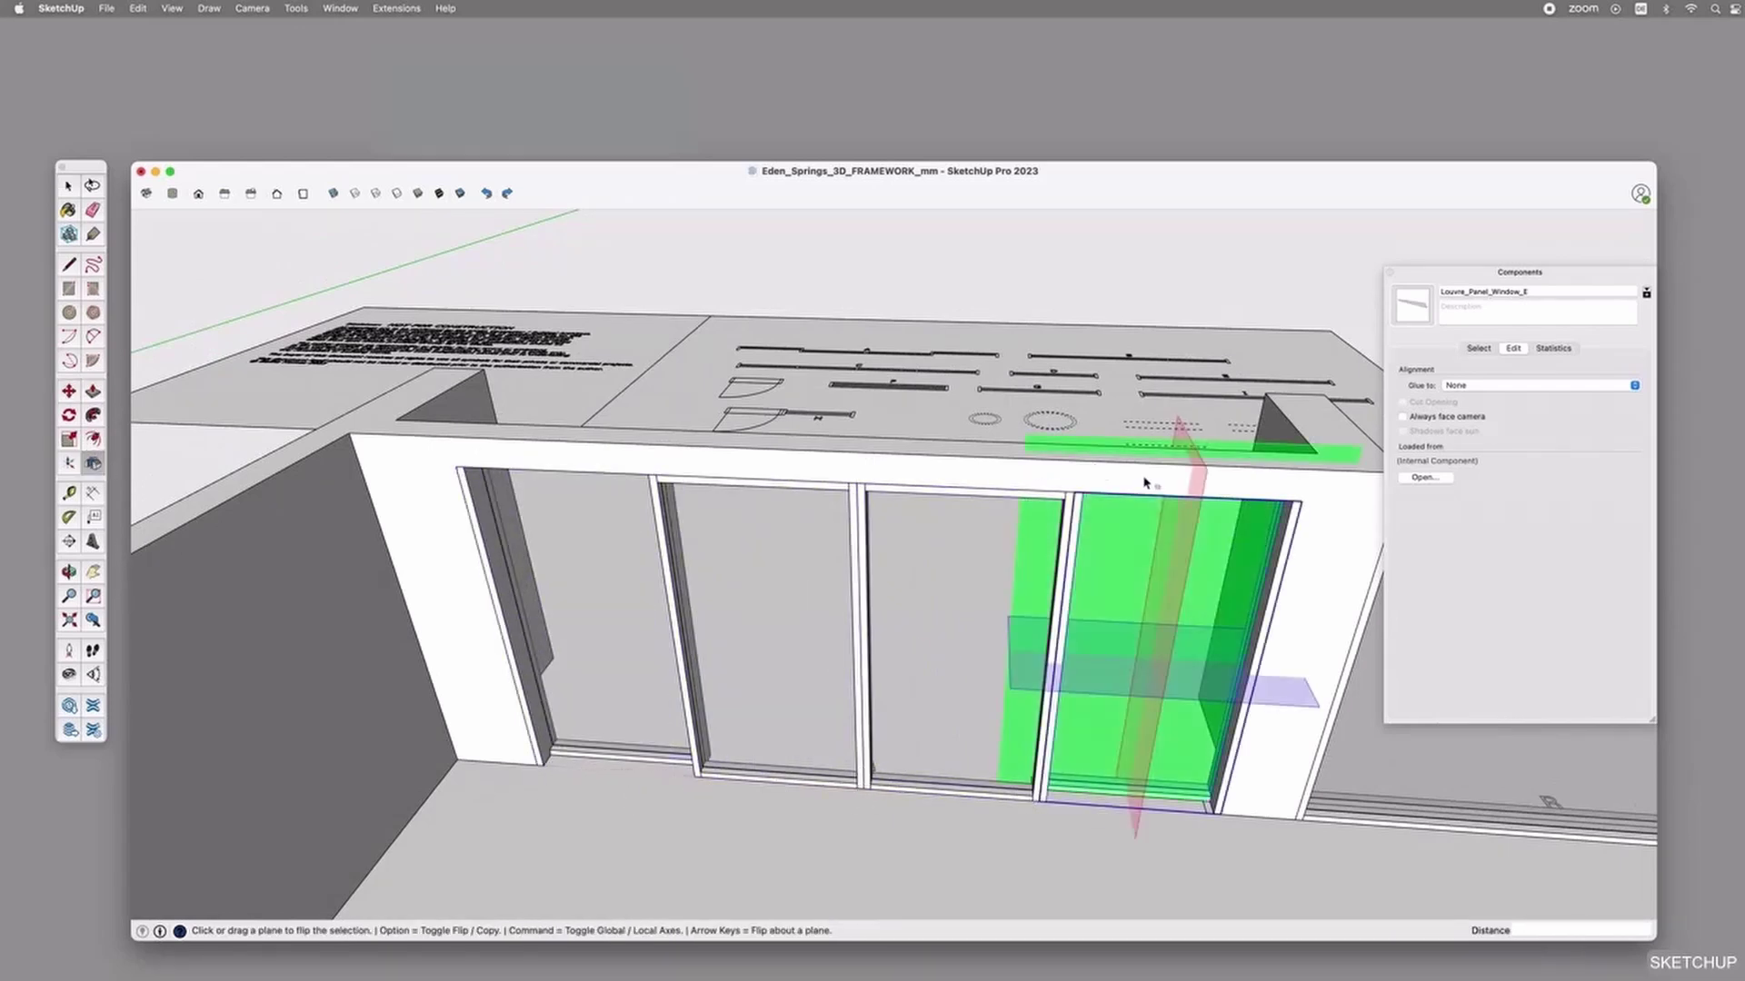
{"action": "left_click", "coordinate": [1199, 484]}
{"action": "key", "text": "space"}
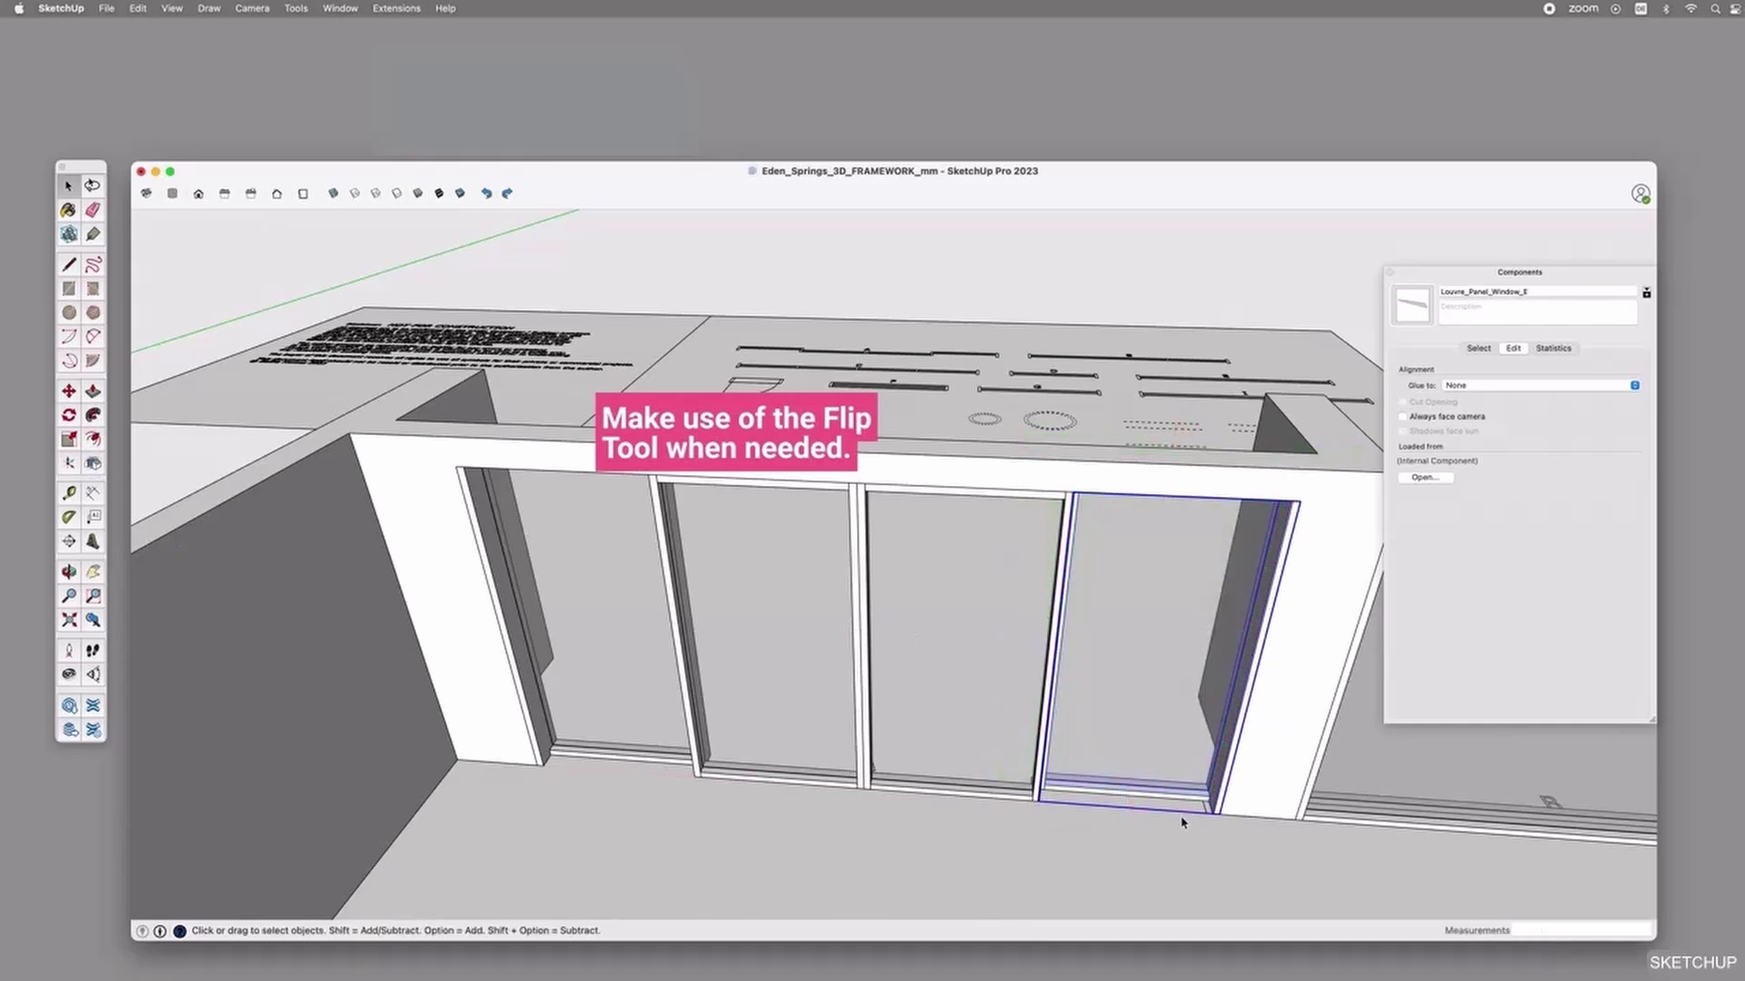
Select all four panels of opening A, group them and open the group for editing.
{"action": "middle_click_drag", "start_coordinate": [1075, 849], "coordinate": [915, 428]}
{"action": "left_click", "coordinate": [915, 428], "text": "shift"}
{"action": "left_click", "coordinate": [740, 428], "text": "shift"}
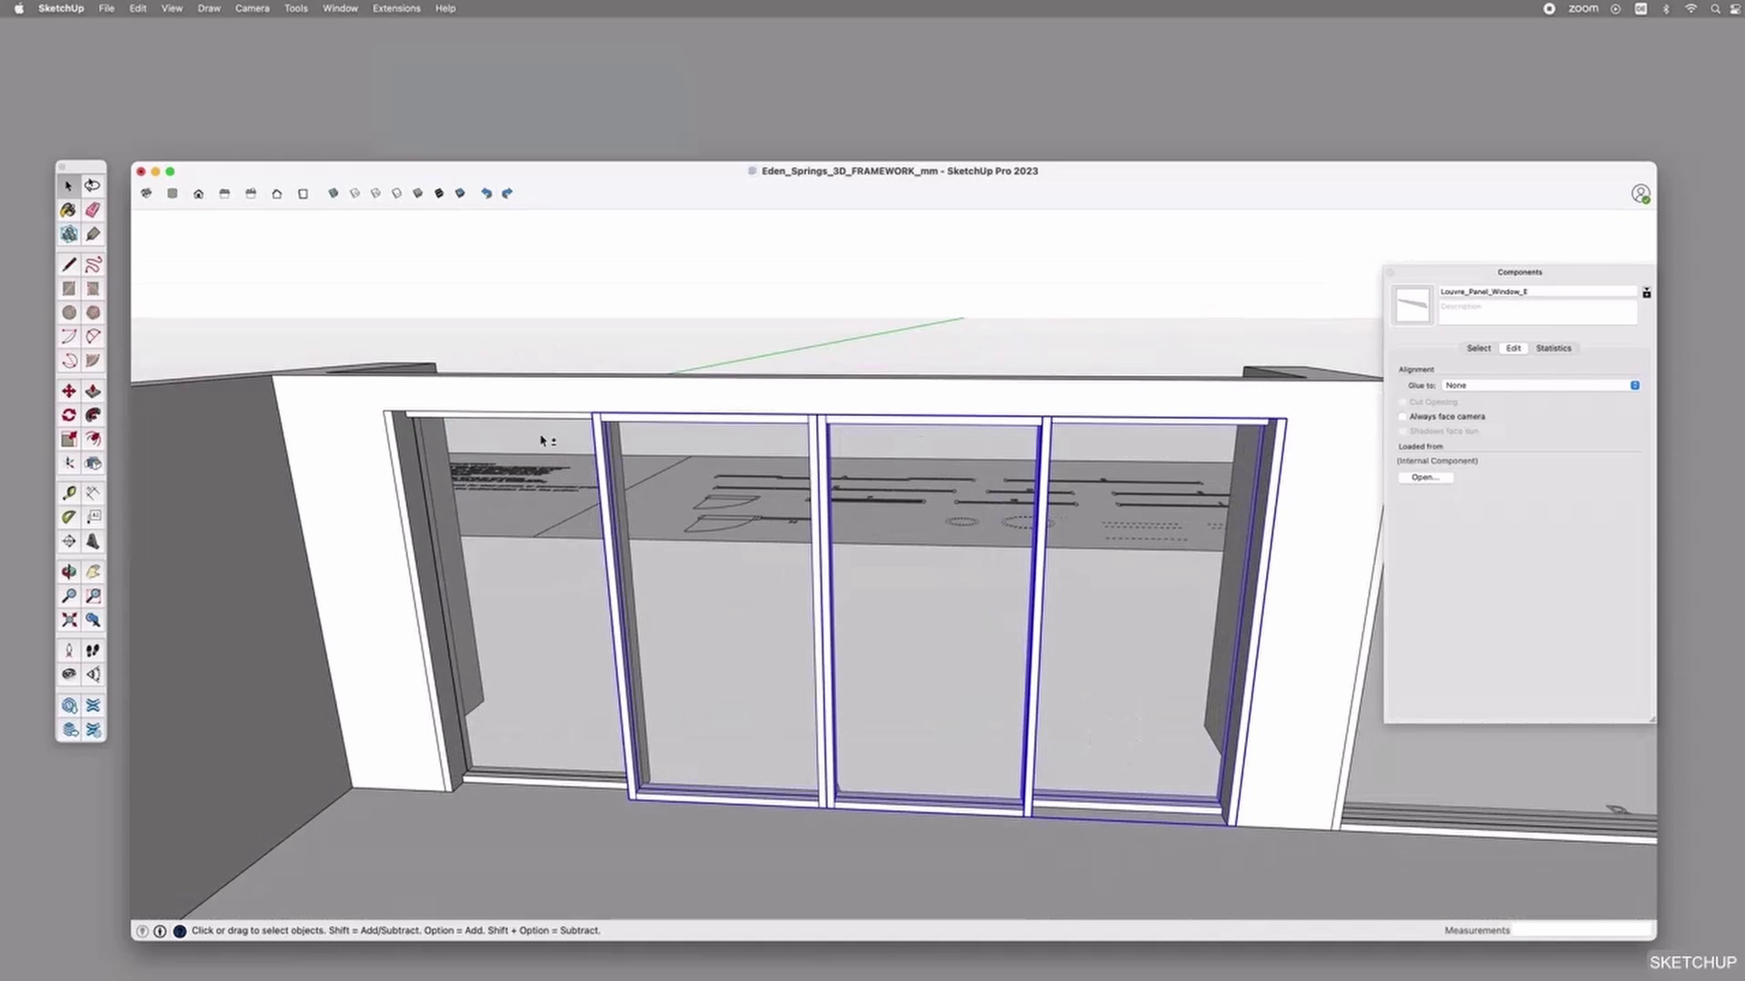
{"action": "left_click", "coordinate": [548, 425], "text": "shift"}
{"action": "middle_click_drag", "start_coordinate": [676, 602], "coordinate": [896, 685]}
Try sliding the third panel open towards the far jamb by eye.
{"action": "key", "text": "m"}
{"action": "left_click", "coordinate": [913, 694]}
{"action": "left_click", "coordinate": [982, 700]}
{"action": "key", "text": "space"}
{"action": "left_click", "coordinate": [750, 691]}
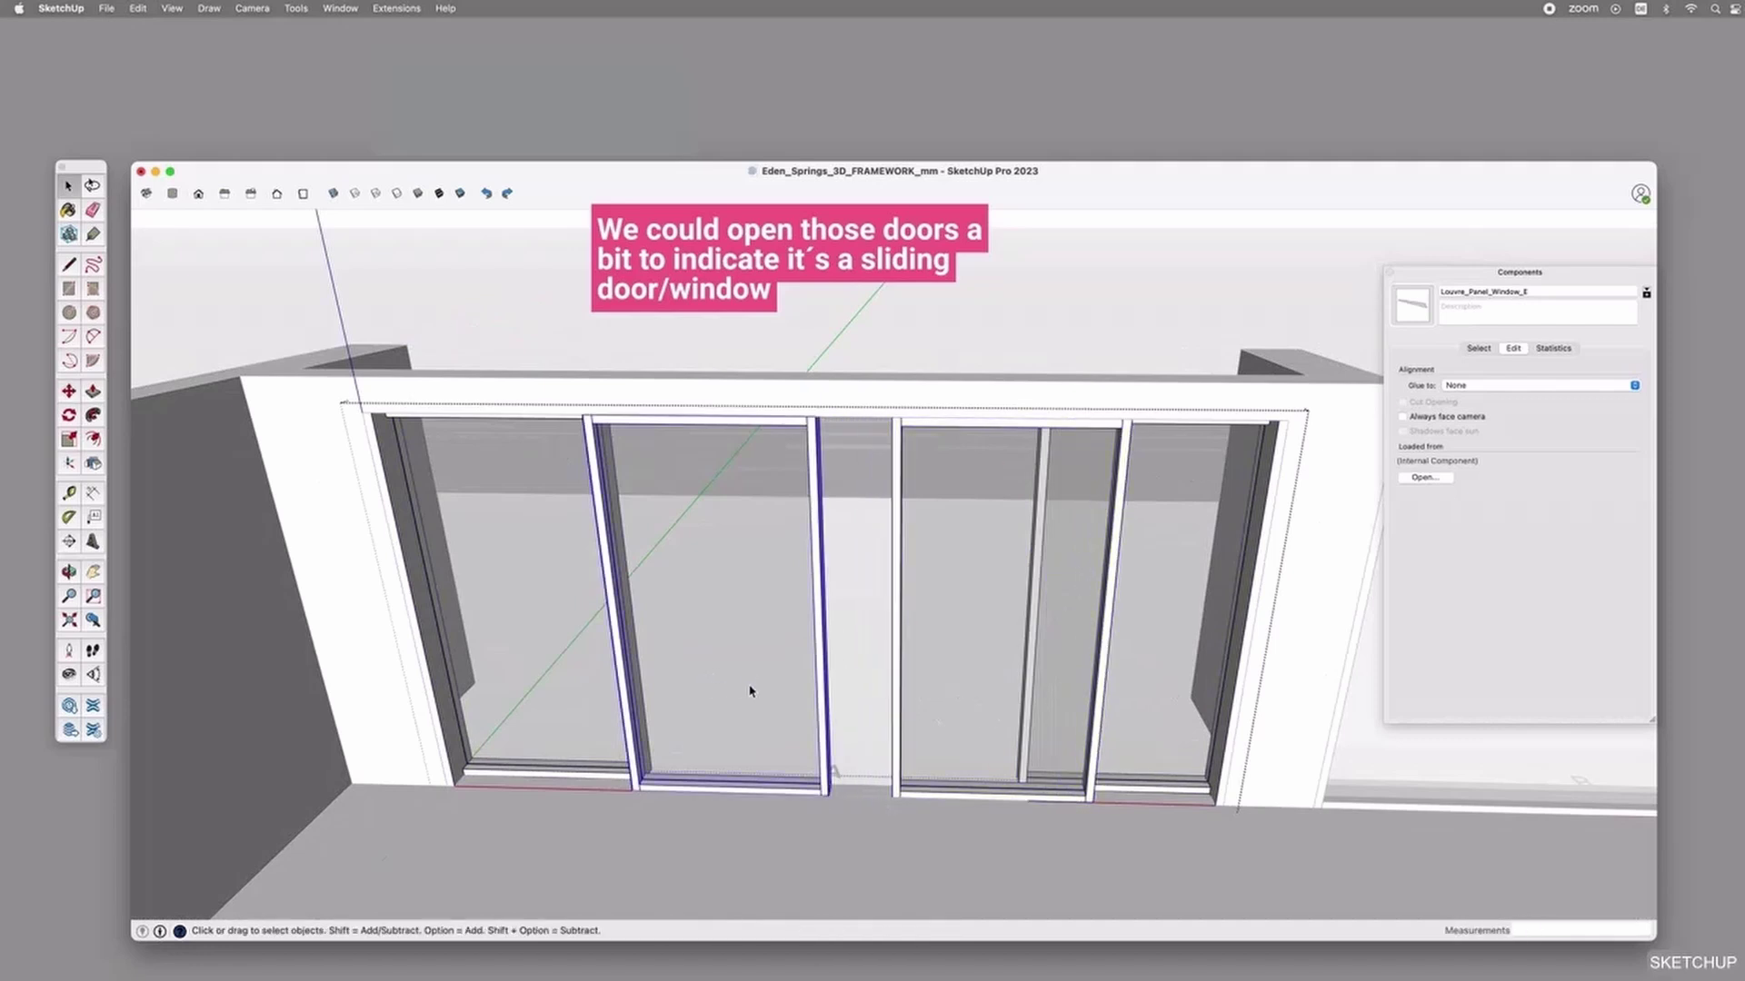
{"action": "key", "text": "super+z"}
Slide the third panel 500 mm open along the red axis, over the fourth panel.
{"action": "left_click", "coordinate": [922, 702]}
{"action": "key", "text": "m"}
{"action": "left_click", "coordinate": [915, 702]}
{"action": "type", "text": "500"}
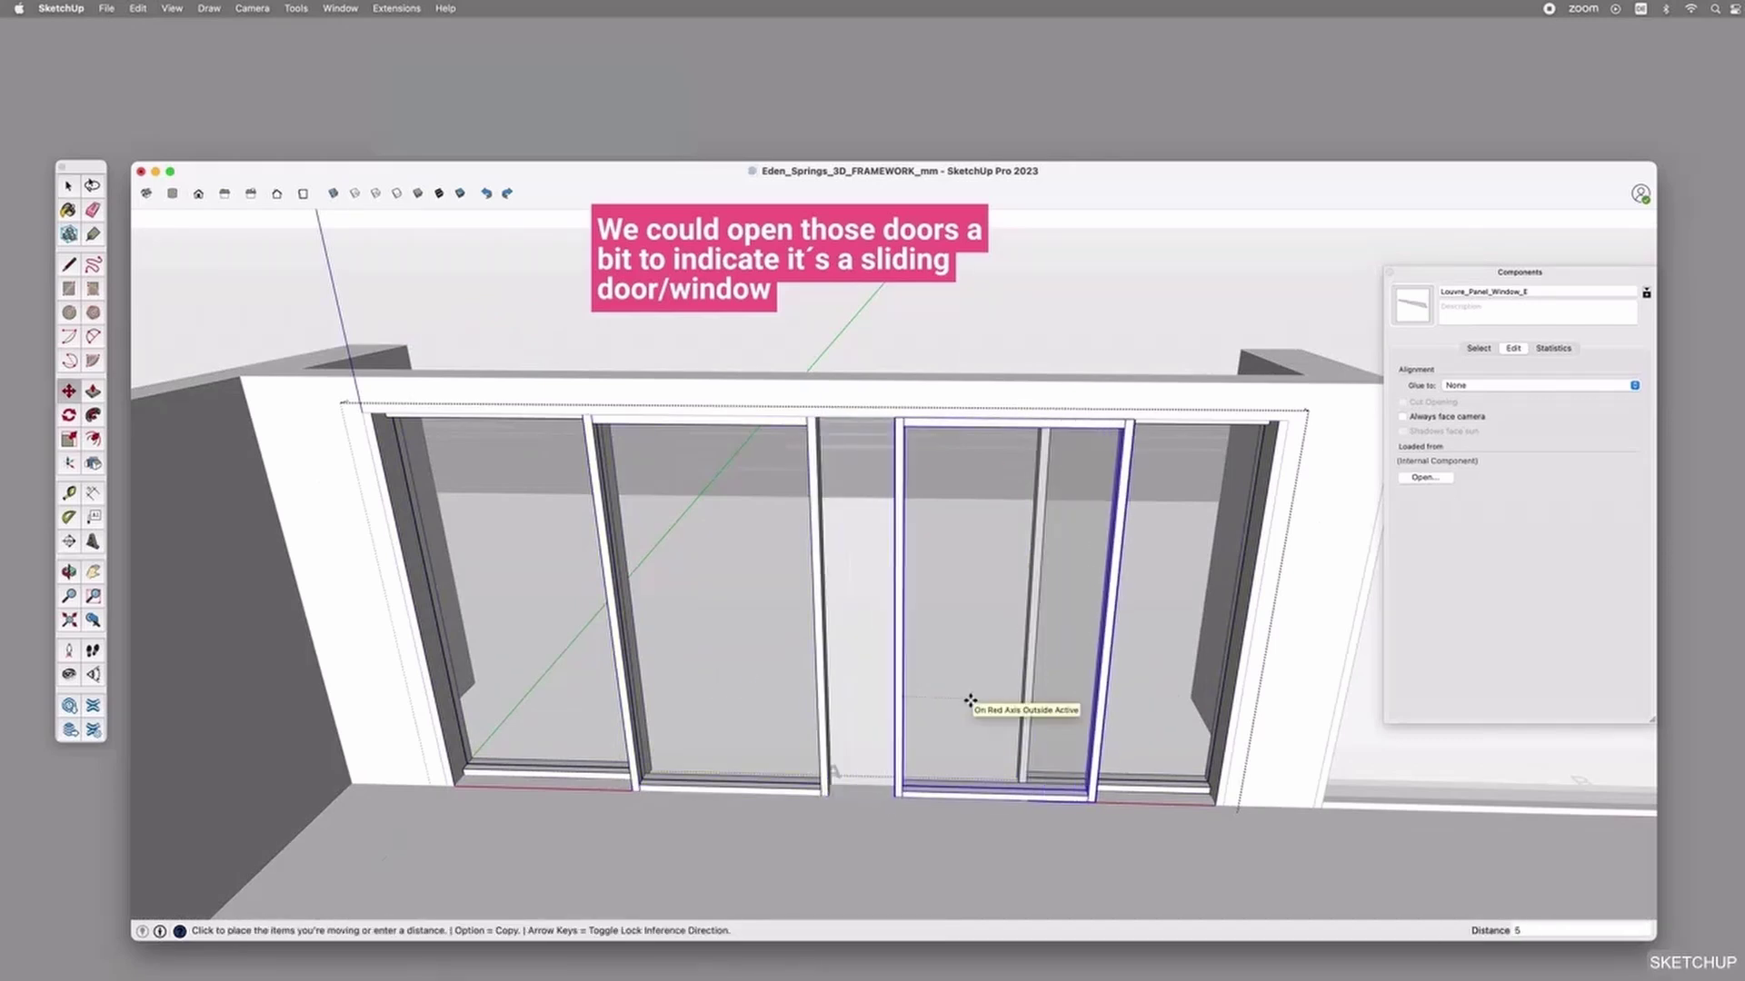
{"action": "key", "text": "Return"}
Slide the second panel 500 mm the opposite way over the first panel, and finish editing the group.
{"action": "key", "text": "space"}
{"action": "left_click", "coordinate": [740, 666]}
{"action": "key", "text": "m"}
{"action": "left_click", "coordinate": [743, 666]}
{"action": "type", "text": "500"}
{"action": "key", "text": "Return"}
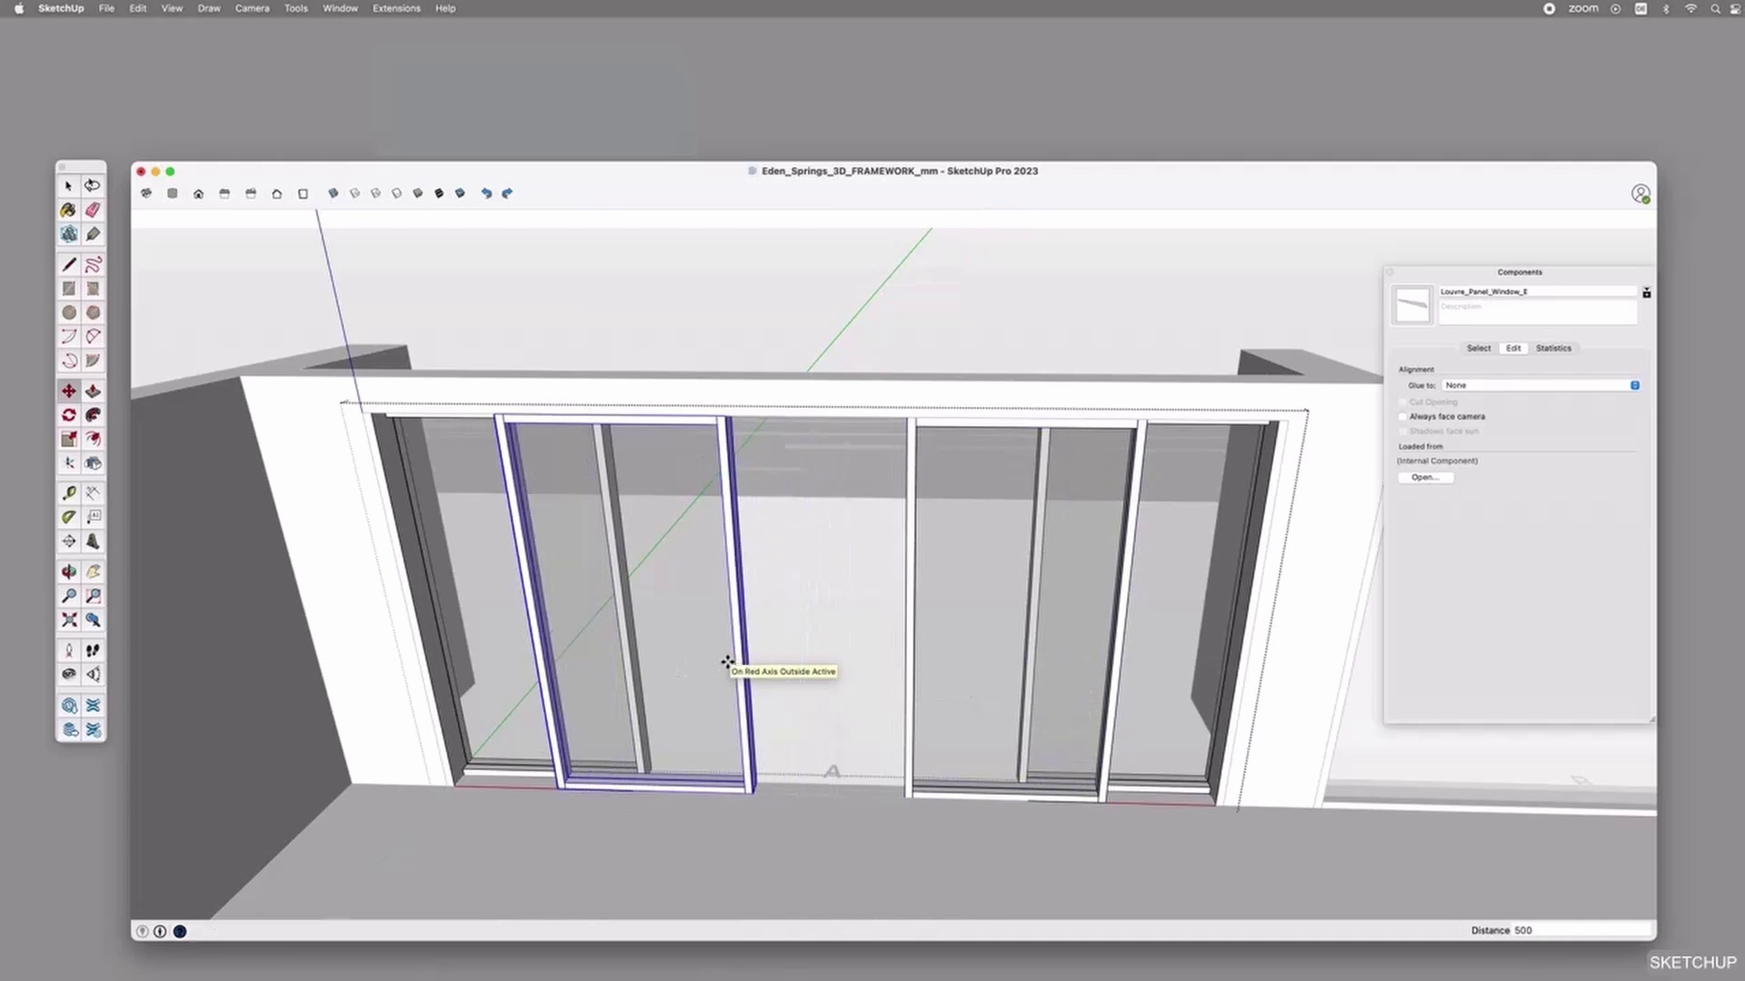
{"action": "left_click", "coordinate": [545, 798]}
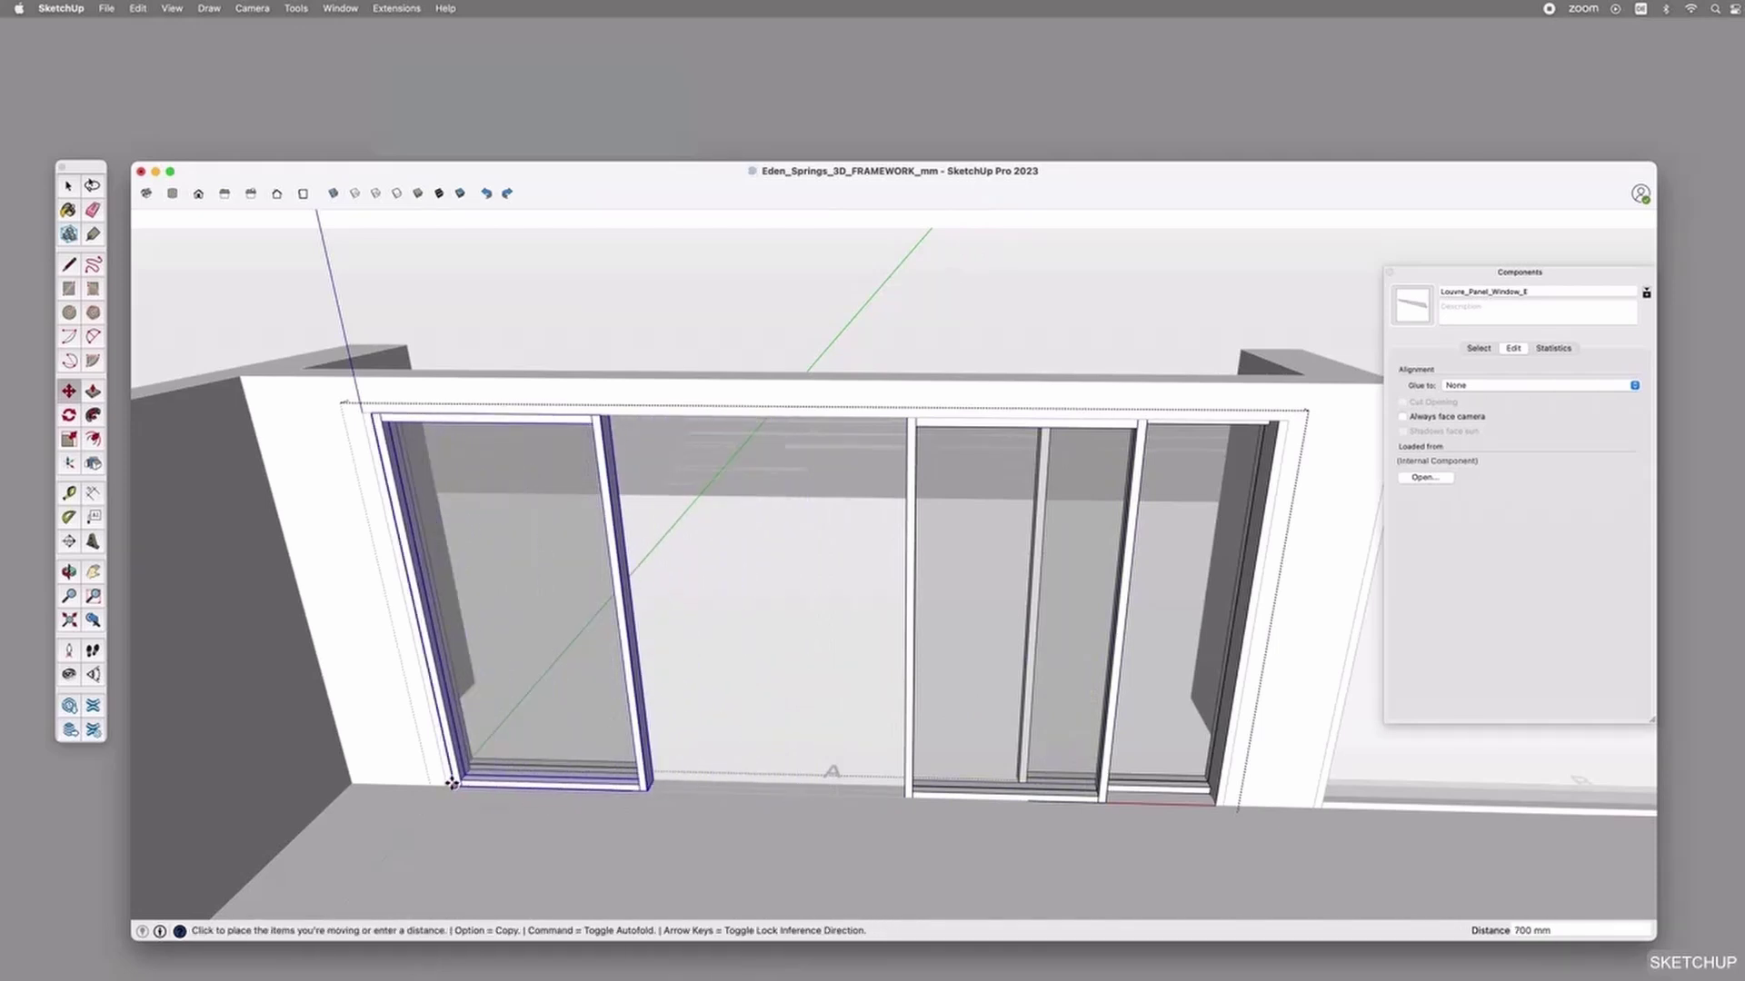
{"action": "key", "text": "Escape"}
{"action": "key", "text": "space"}
{"action": "left_click", "coordinate": [864, 818]}
Copy the lower louvres and frame from the louvred window and paste them outside the wall beside the small opening.
{"action": "middle_click_drag", "start_coordinate": [879, 752], "coordinate": [1059, 448]}
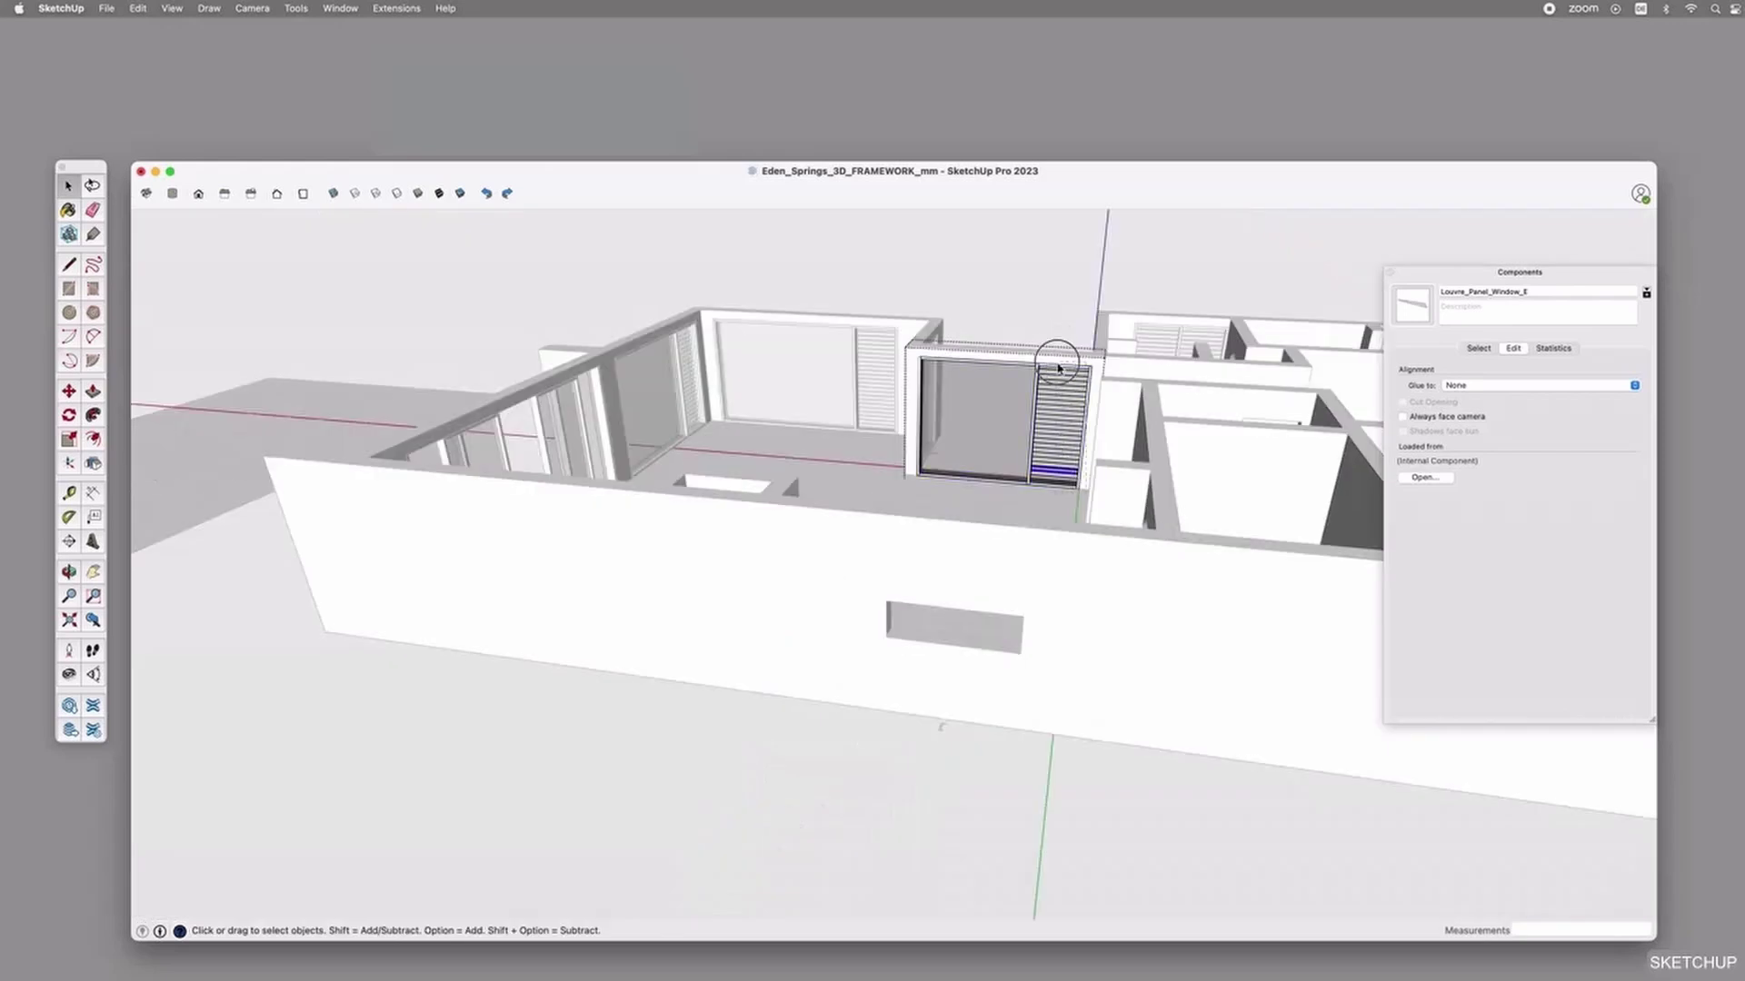
{"action": "left_click", "coordinate": [1046, 462]}
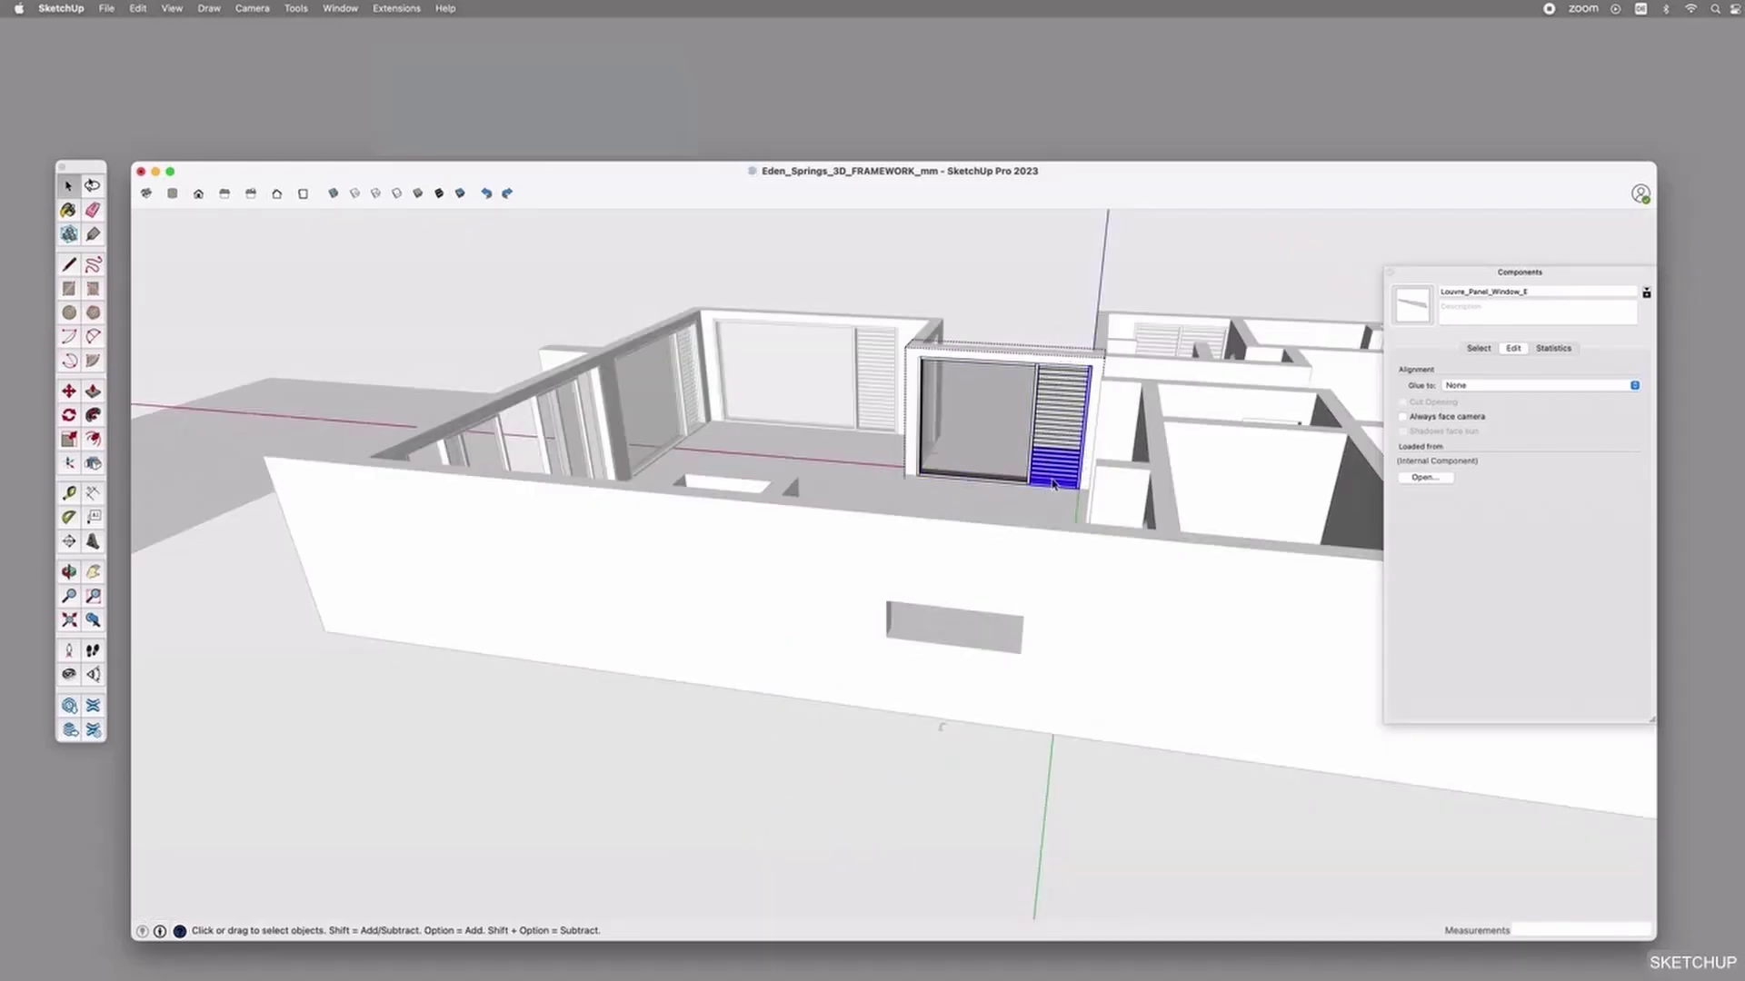
{"action": "left_click", "coordinate": [1079, 501]}
{"action": "key", "text": "super+v"}
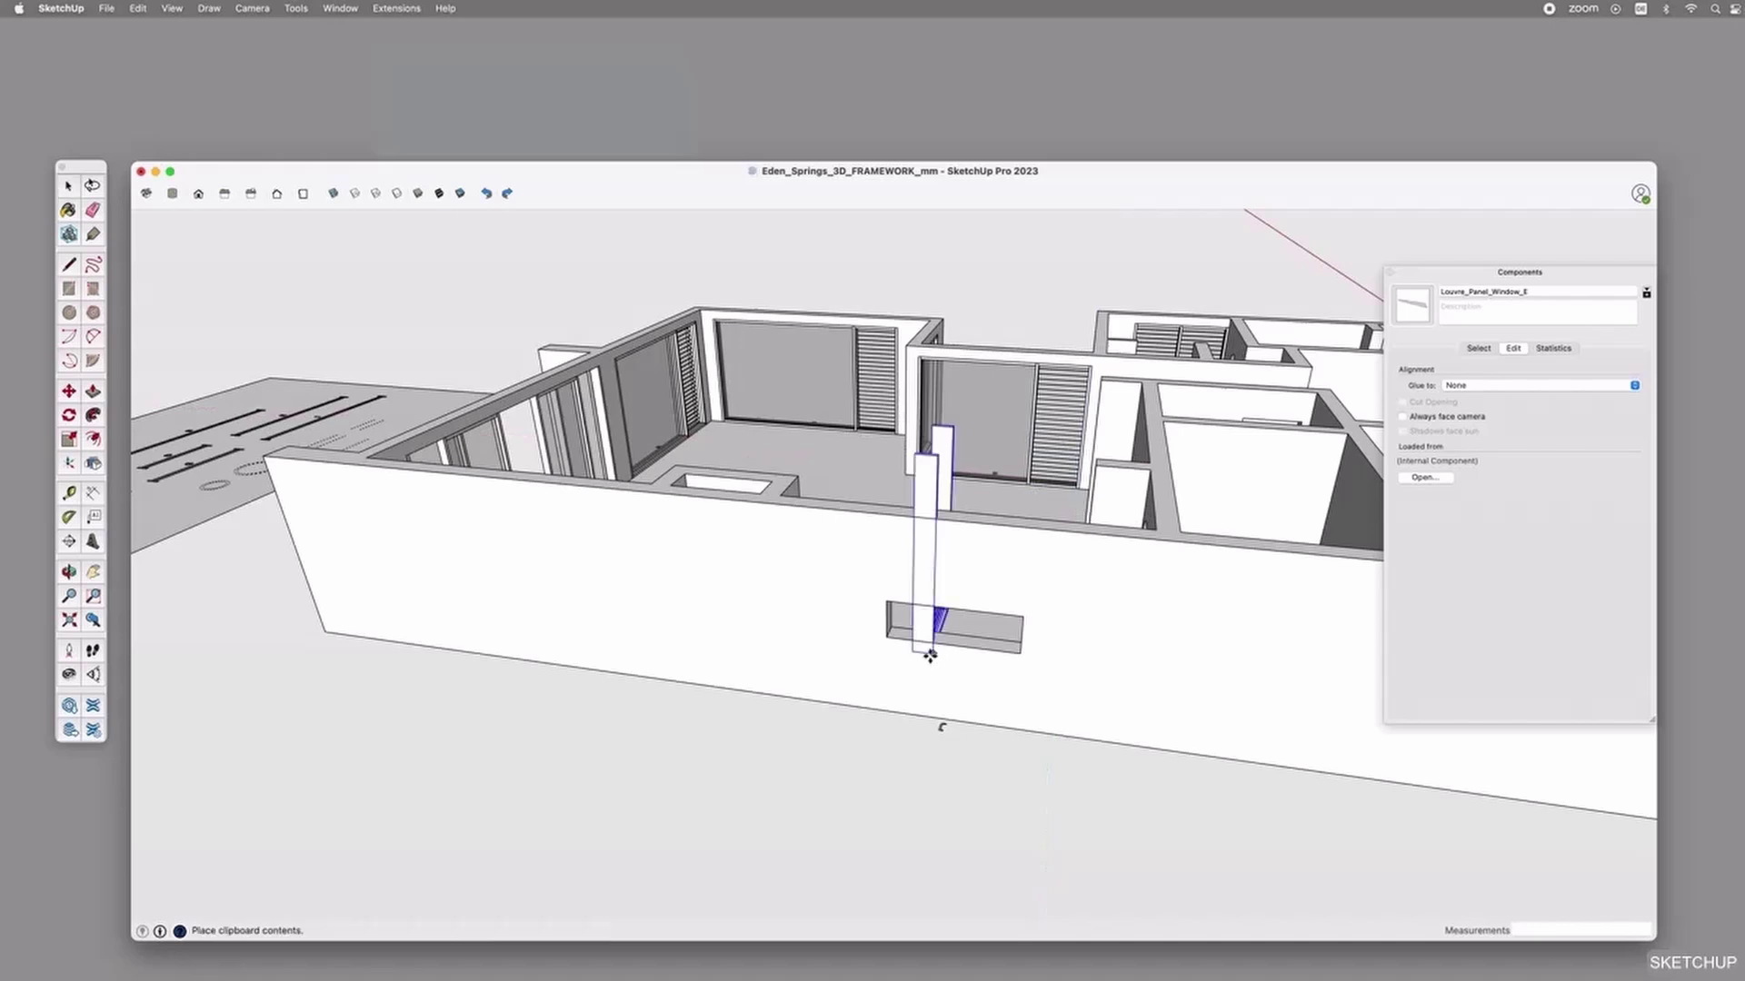
{"action": "left_click", "coordinate": [843, 819]}
Rotate the pasted louvre window parallel to the wall with the small opening.
{"action": "left_click", "coordinate": [825, 600]}
{"action": "key", "text": "Escape"}
{"action": "left_click", "coordinate": [828, 603]}
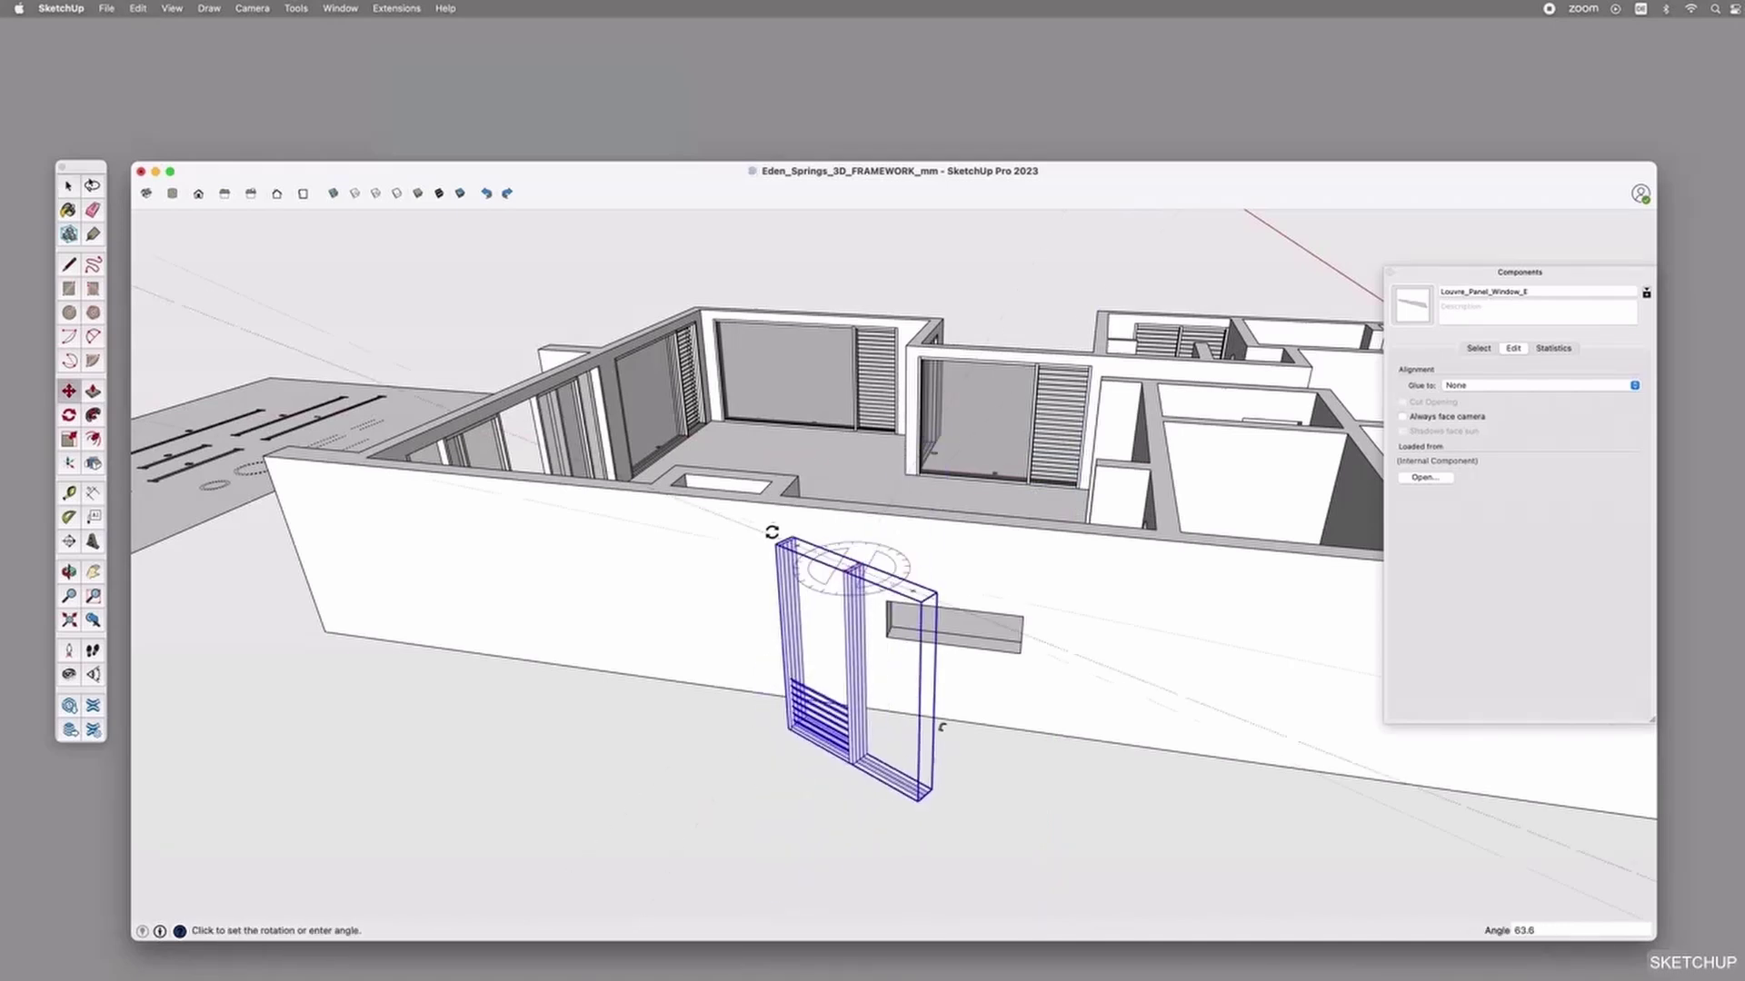
{"action": "left_click", "coordinate": [725, 553]}
Delete the glass-side frame from the pasted window, keeping only the louvres with their posts and bottom rail.
{"action": "key", "text": "space"}
{"action": "double_click", "coordinate": [907, 756]}
{"action": "left_click", "coordinate": [906, 756]}
{"action": "key", "text": "Delete"}
{"action": "key", "text": "Escape"}
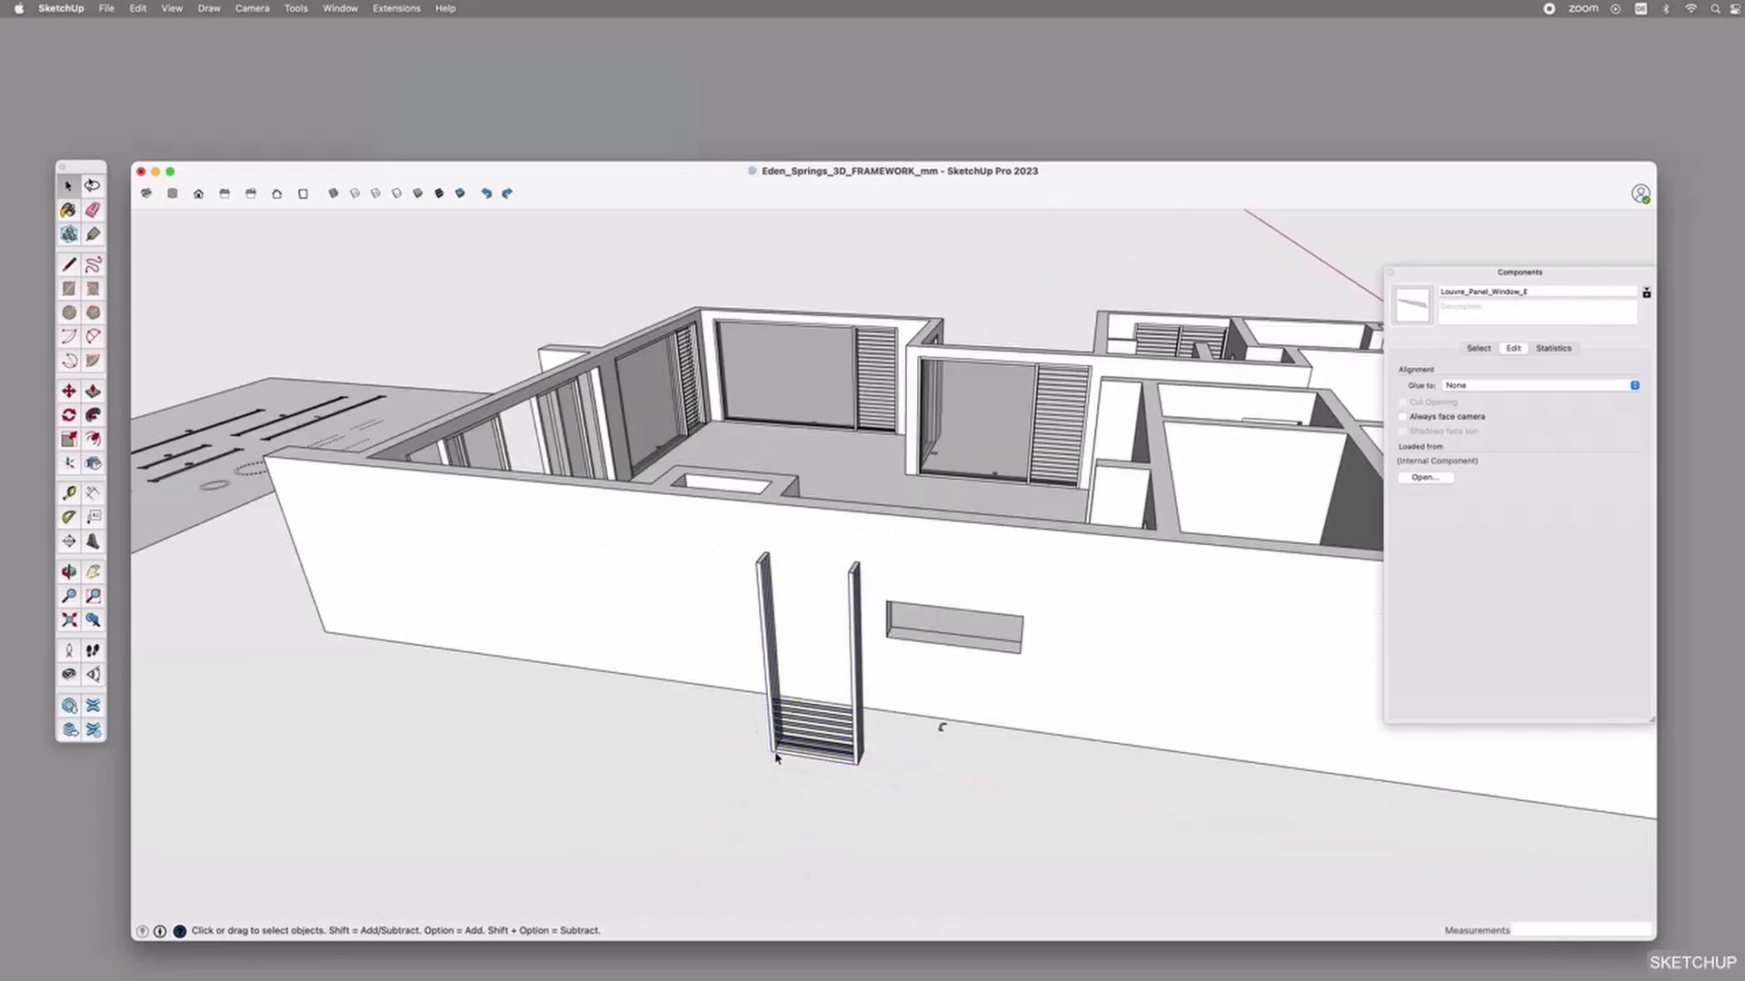
Move the louvre panel from its lower corner to the lower corner of the small wall opening.
{"action": "key", "text": "m"}
{"action": "left_click", "coordinate": [774, 752]}
{"action": "left_click", "coordinate": [887, 637]}
{"action": "scroll", "coordinate": [942, 621], "scroll_direction": "up", "scroll_amount": 6}
{"action": "key", "text": "space"}
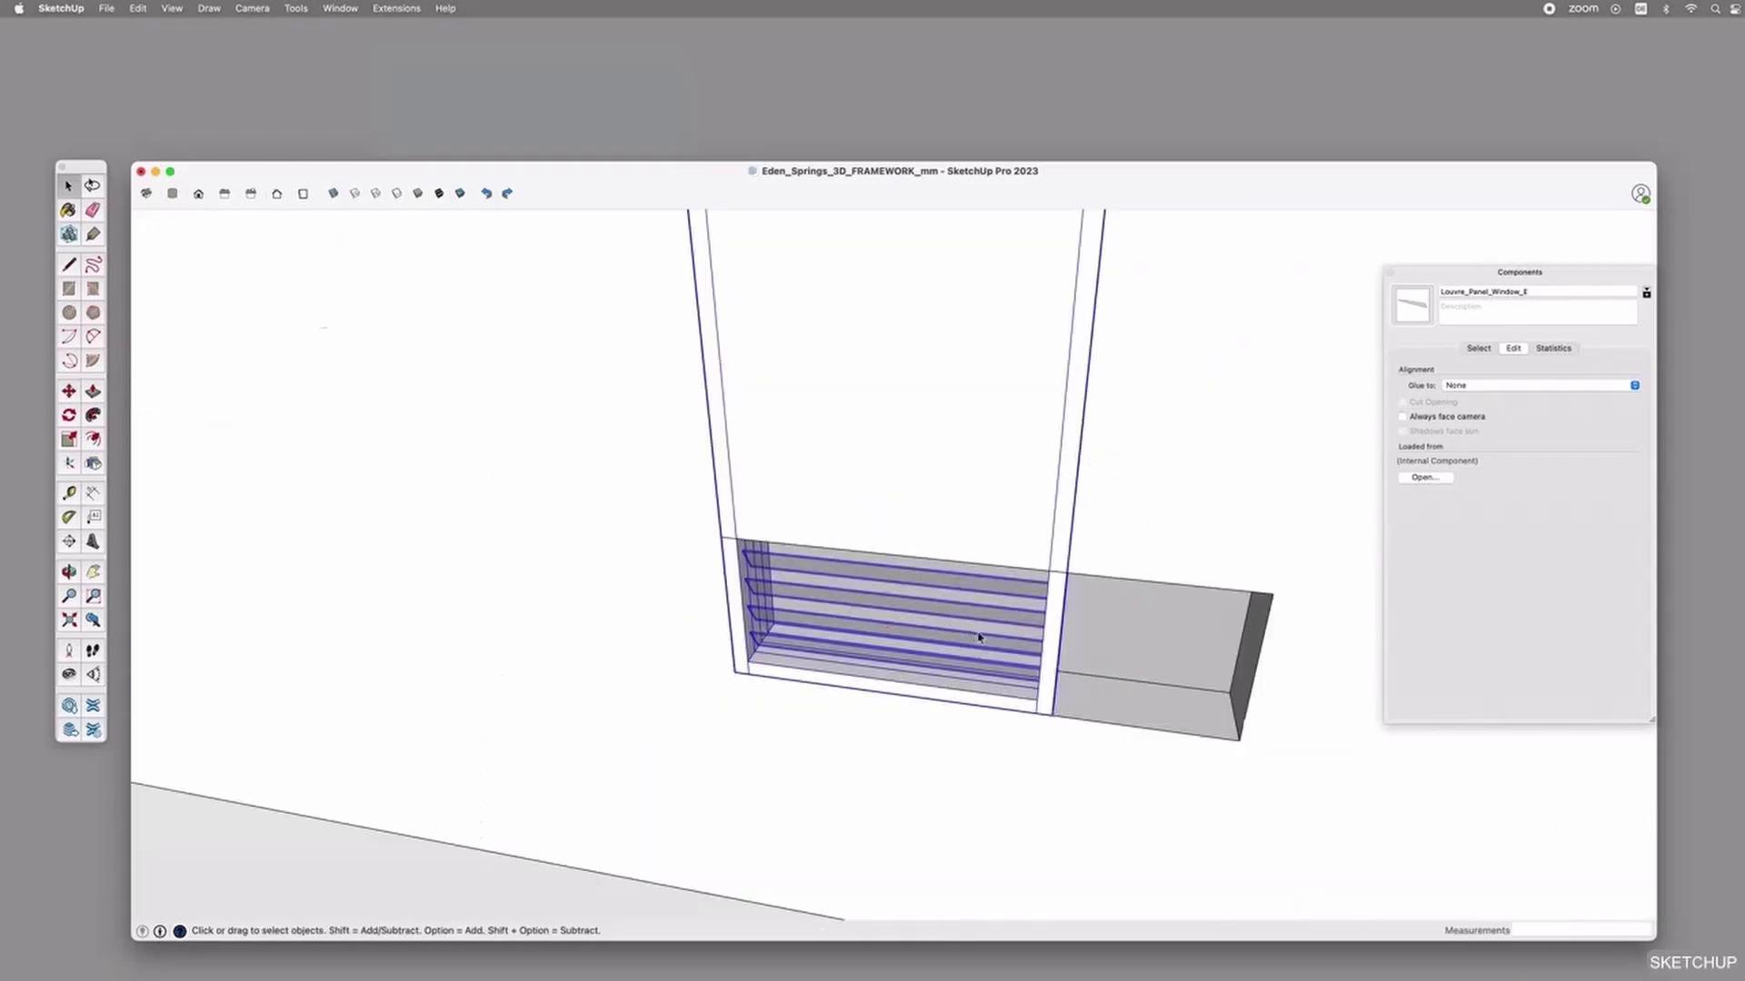
Delete the upper louvres inside the pasted panel's group with X-ray display on, keeping only the lowest louvre, and restore the normal display.
{"action": "scroll", "coordinate": [980, 632], "scroll_direction": "down", "scroll_amount": 4}
{"action": "double_click", "coordinate": [998, 605]}
{"action": "left_click", "coordinate": [334, 193]}
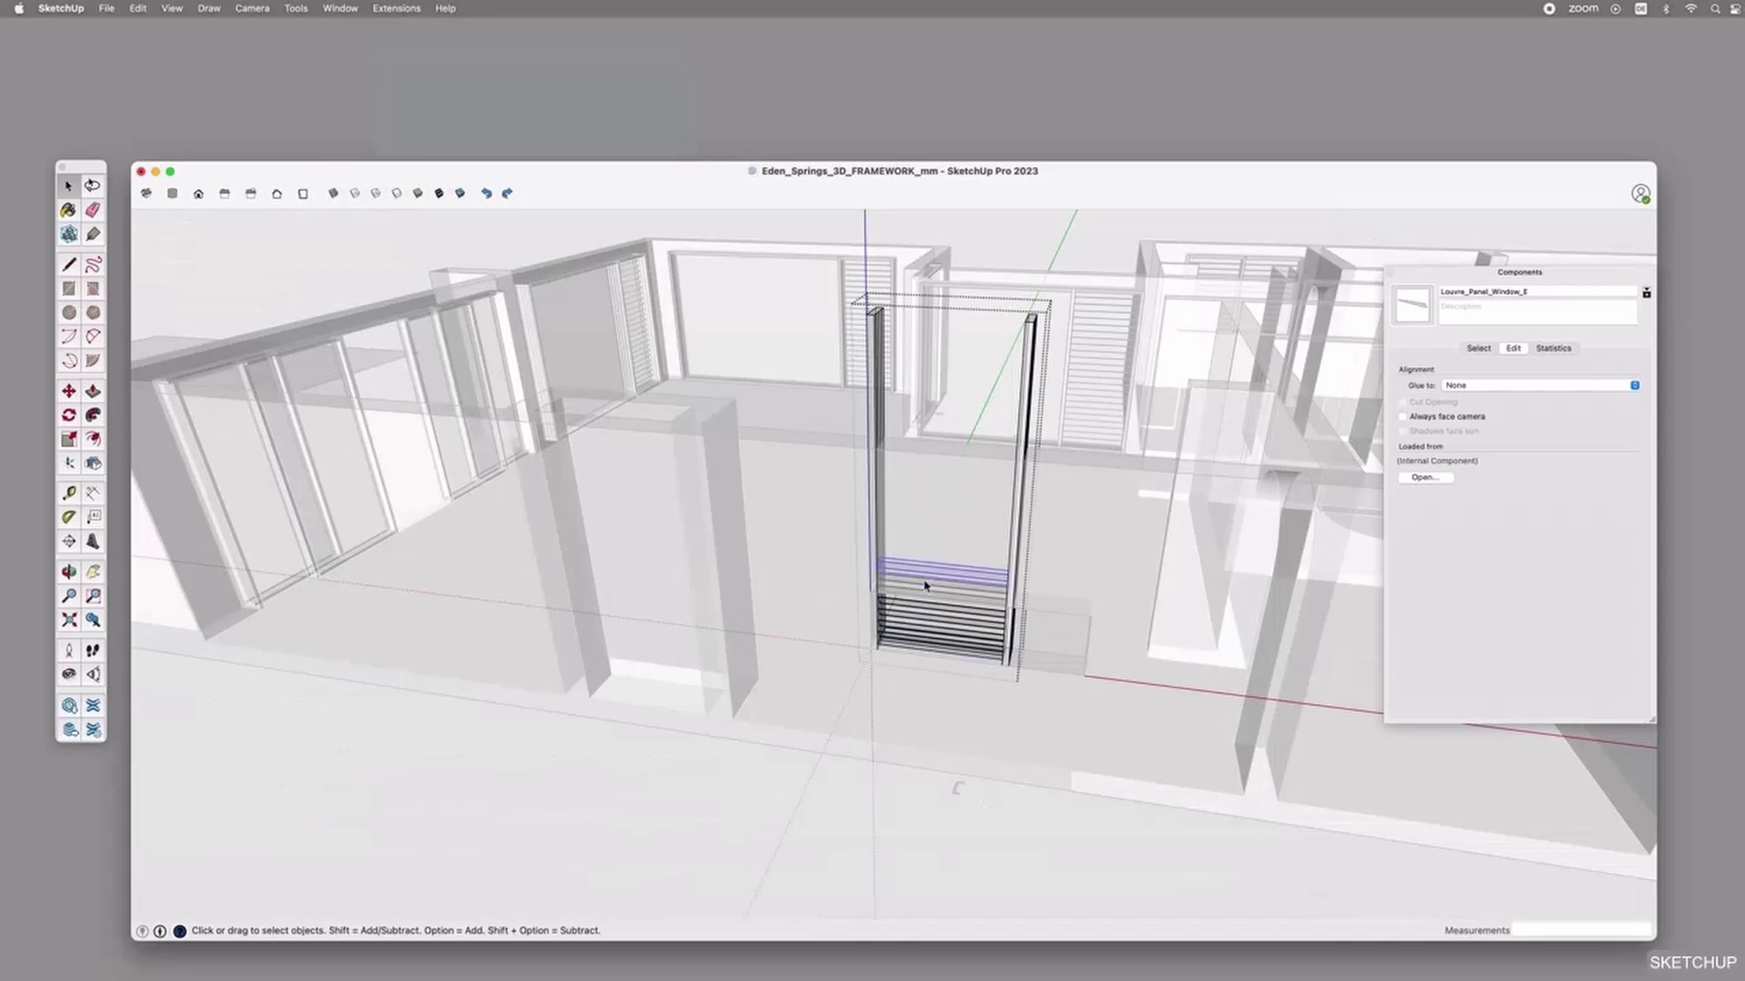
{"action": "key", "text": "Delete"}
{"action": "left_click", "coordinate": [912, 601]}
{"action": "key", "text": "Delete"}
{"action": "left_click", "coordinate": [909, 615]}
{"action": "key", "text": "Delete"}
{"action": "left_click", "coordinate": [903, 625]}
{"action": "key", "text": "Delete"}
{"action": "left_click", "coordinate": [333, 192]}
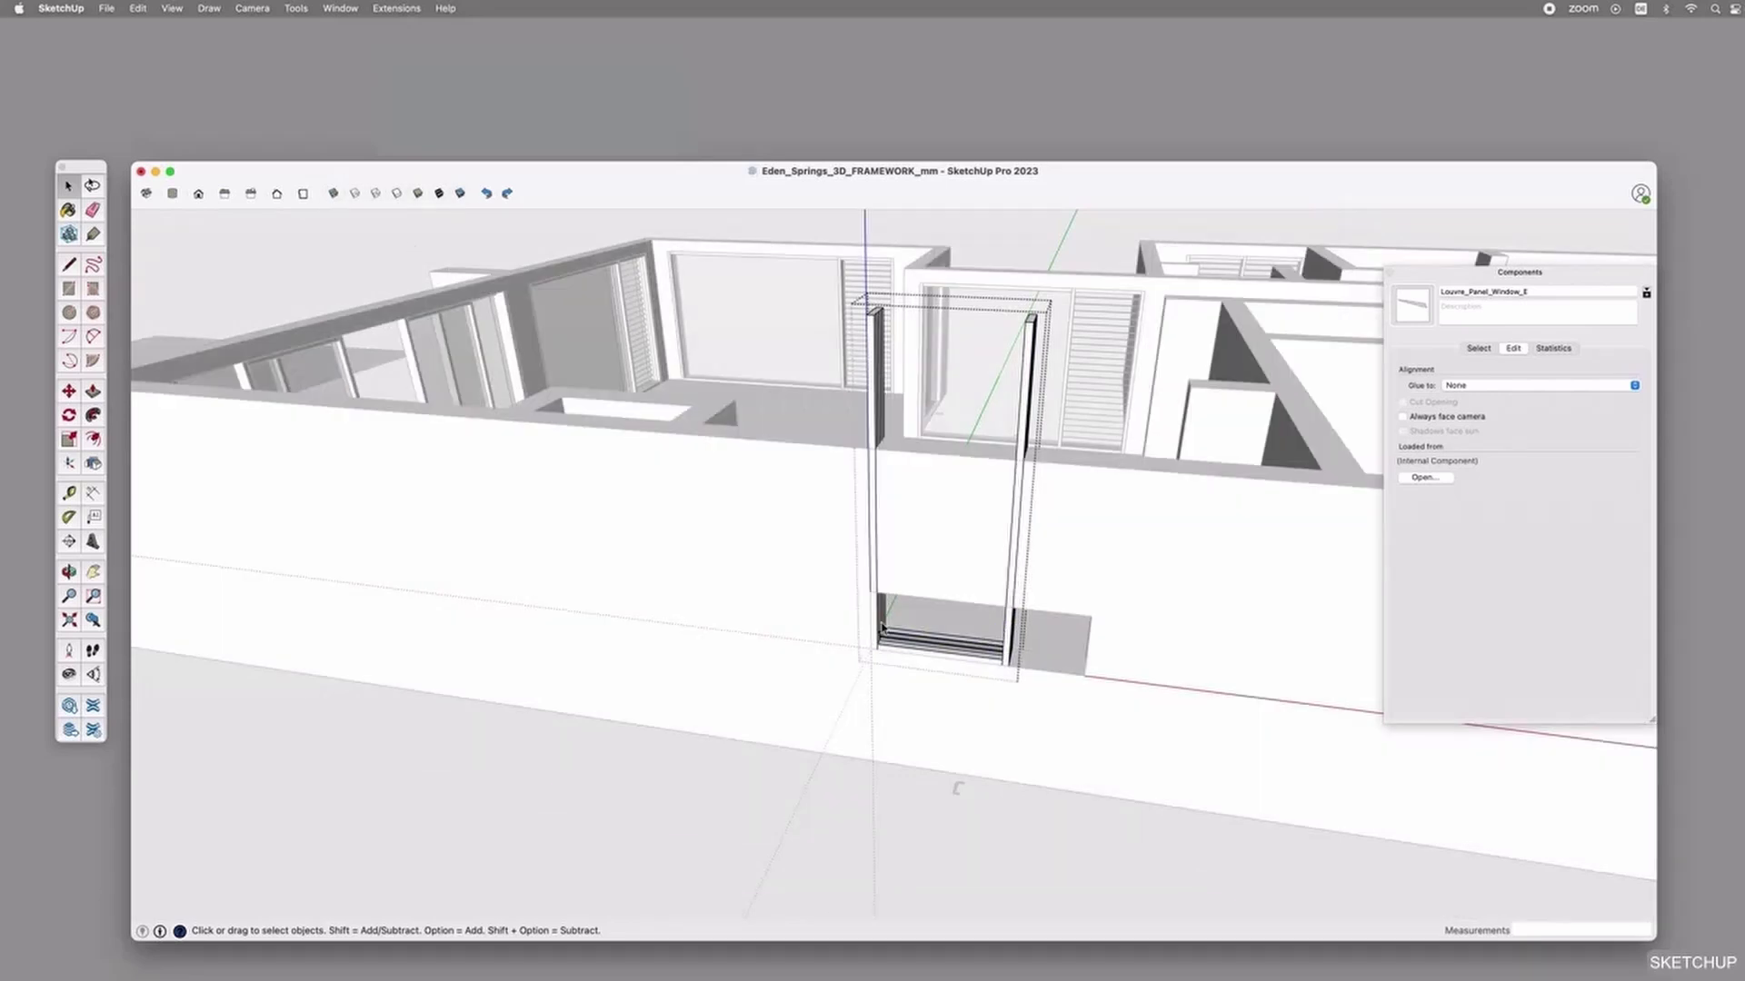
Make the remaining louvre component unique and rename its definition Louvre_Panel_Window_J.
{"action": "left_click", "coordinate": [904, 641]}
{"action": "scroll", "coordinate": [904, 641], "scroll_direction": "up", "scroll_amount": 3}
{"action": "left_click", "coordinate": [341, 8]}
{"action": "left_click", "coordinate": [361, 233]}
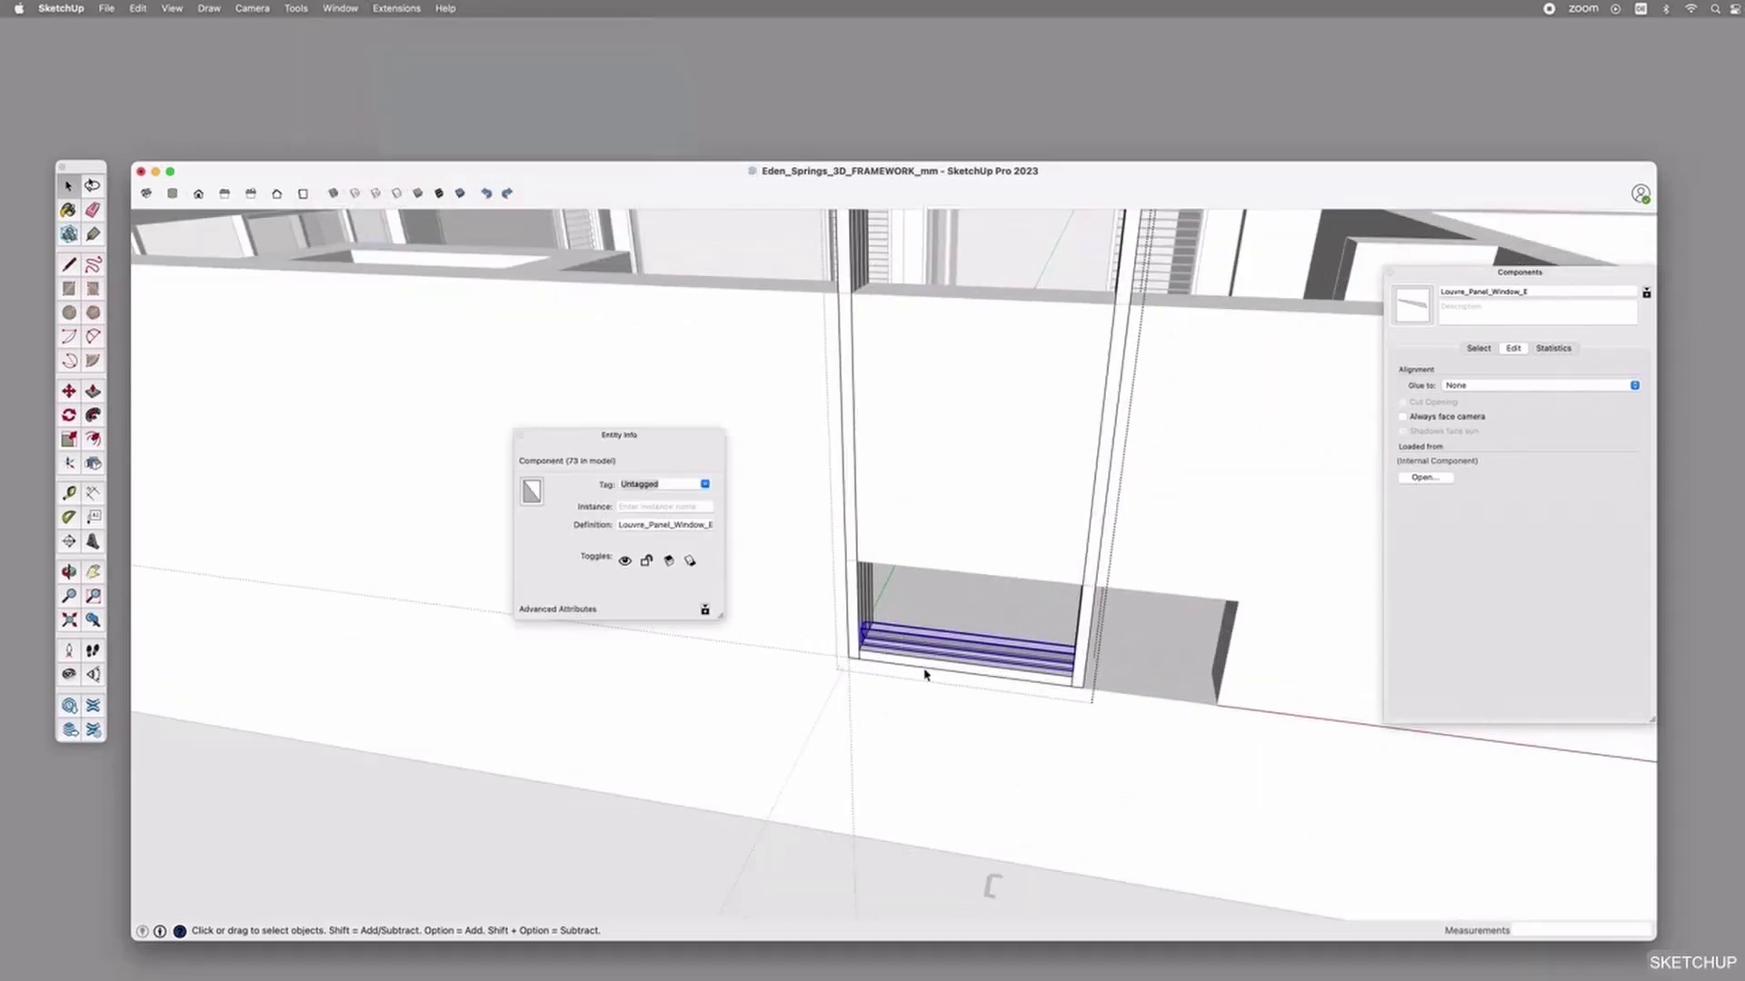
{"action": "right_click", "coordinate": [918, 650]}
{"action": "left_click", "coordinate": [992, 745]}
{"action": "left_click", "coordinate": [346, 9]}
{"action": "left_click", "coordinate": [1530, 295]}
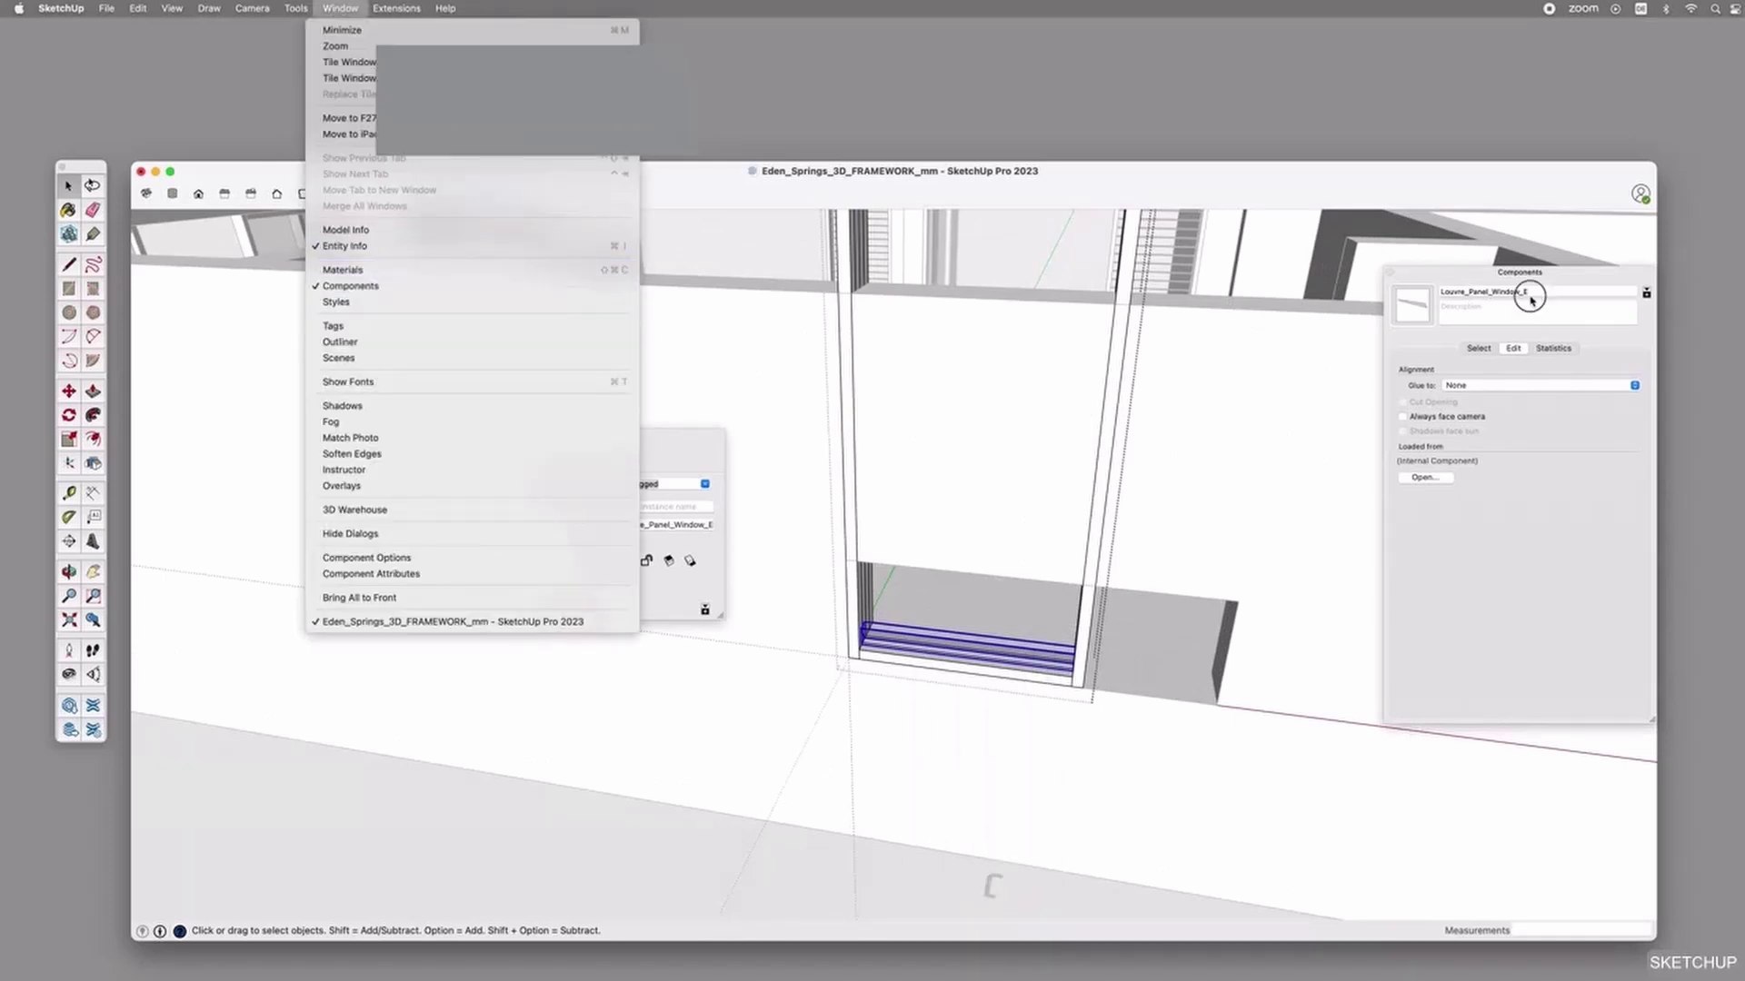
{"action": "left_click", "coordinate": [1480, 349]}
{"action": "right_click", "coordinate": [1527, 516]}
{"action": "left_click", "coordinate": [1554, 520]}
{"action": "left_click", "coordinate": [1551, 294]}
{"action": "type", "text": "J"}
{"action": "key", "text": "Return"}
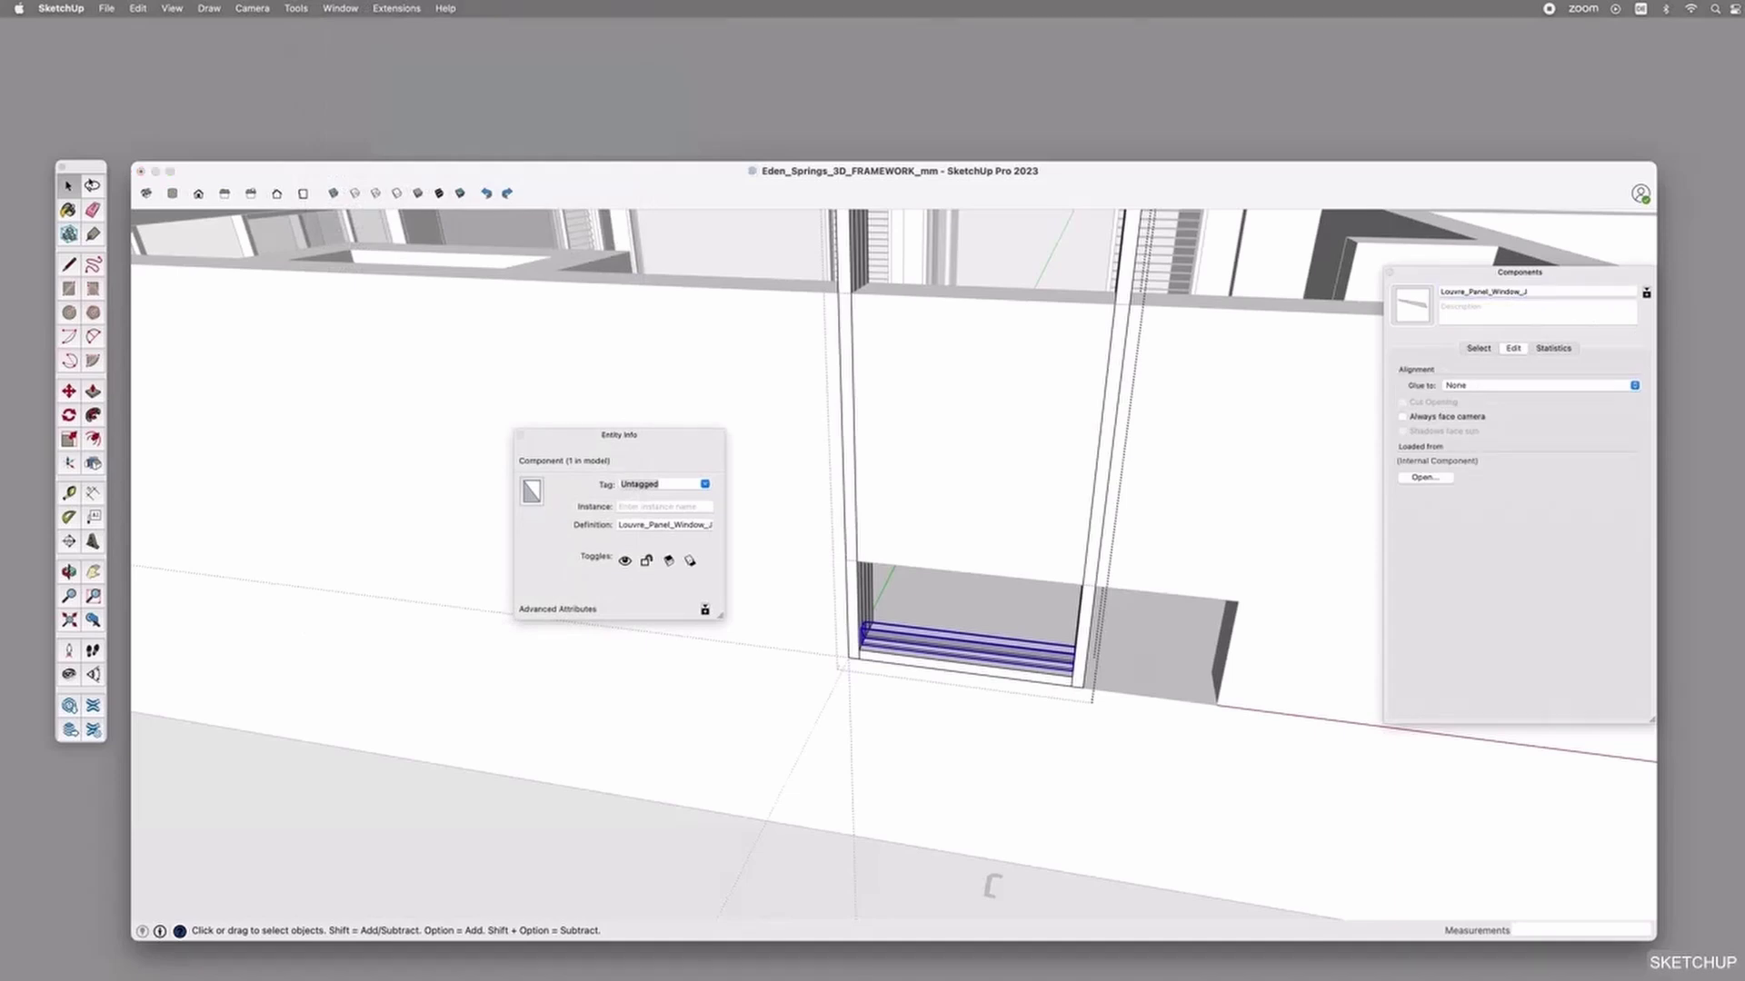
Move the panel's far post to the far end of the small opening and stretch the bottom rail to meet it.
{"action": "scroll", "coordinate": [872, 659], "scroll_direction": "down", "scroll_amount": 5}
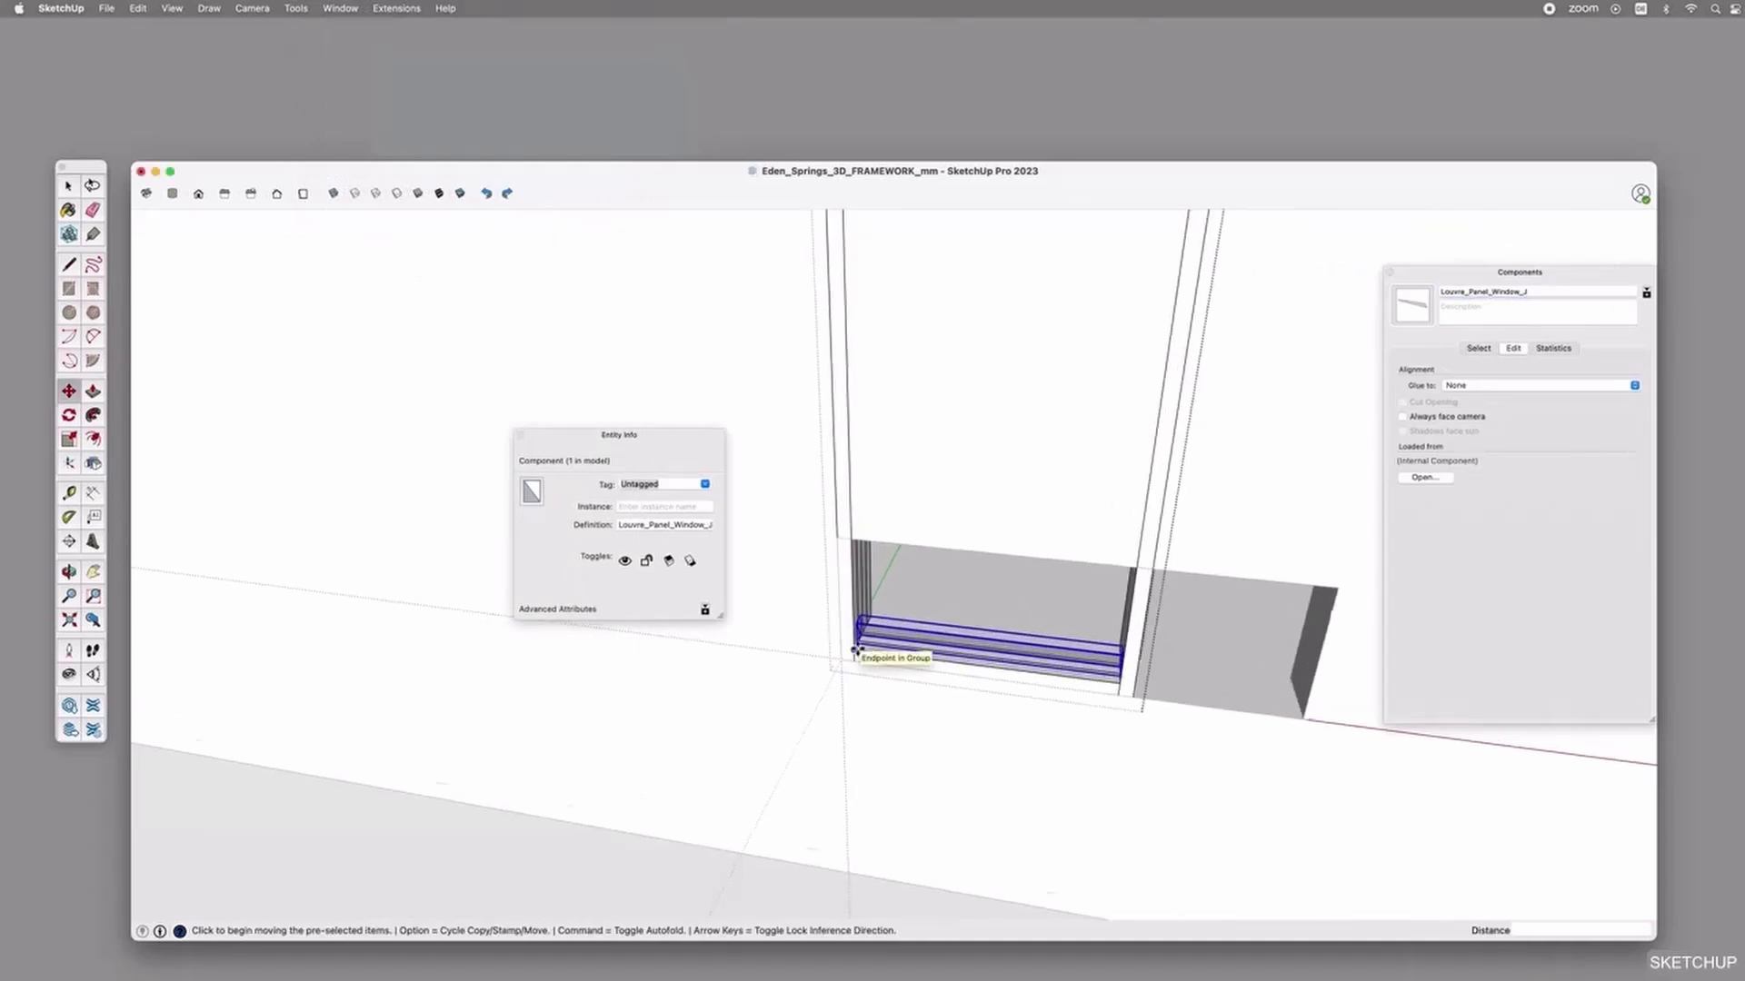
{"action": "left_click", "coordinate": [1013, 650]}
{"action": "key", "text": "m"}
{"action": "left_click", "coordinate": [1010, 674]}
{"action": "left_click", "coordinate": [1099, 686]}
{"action": "key", "text": "space"}
{"action": "left_click", "coordinate": [986, 674]}
{"action": "key", "text": "s"}
{"action": "left_click", "coordinate": [1004, 662]}
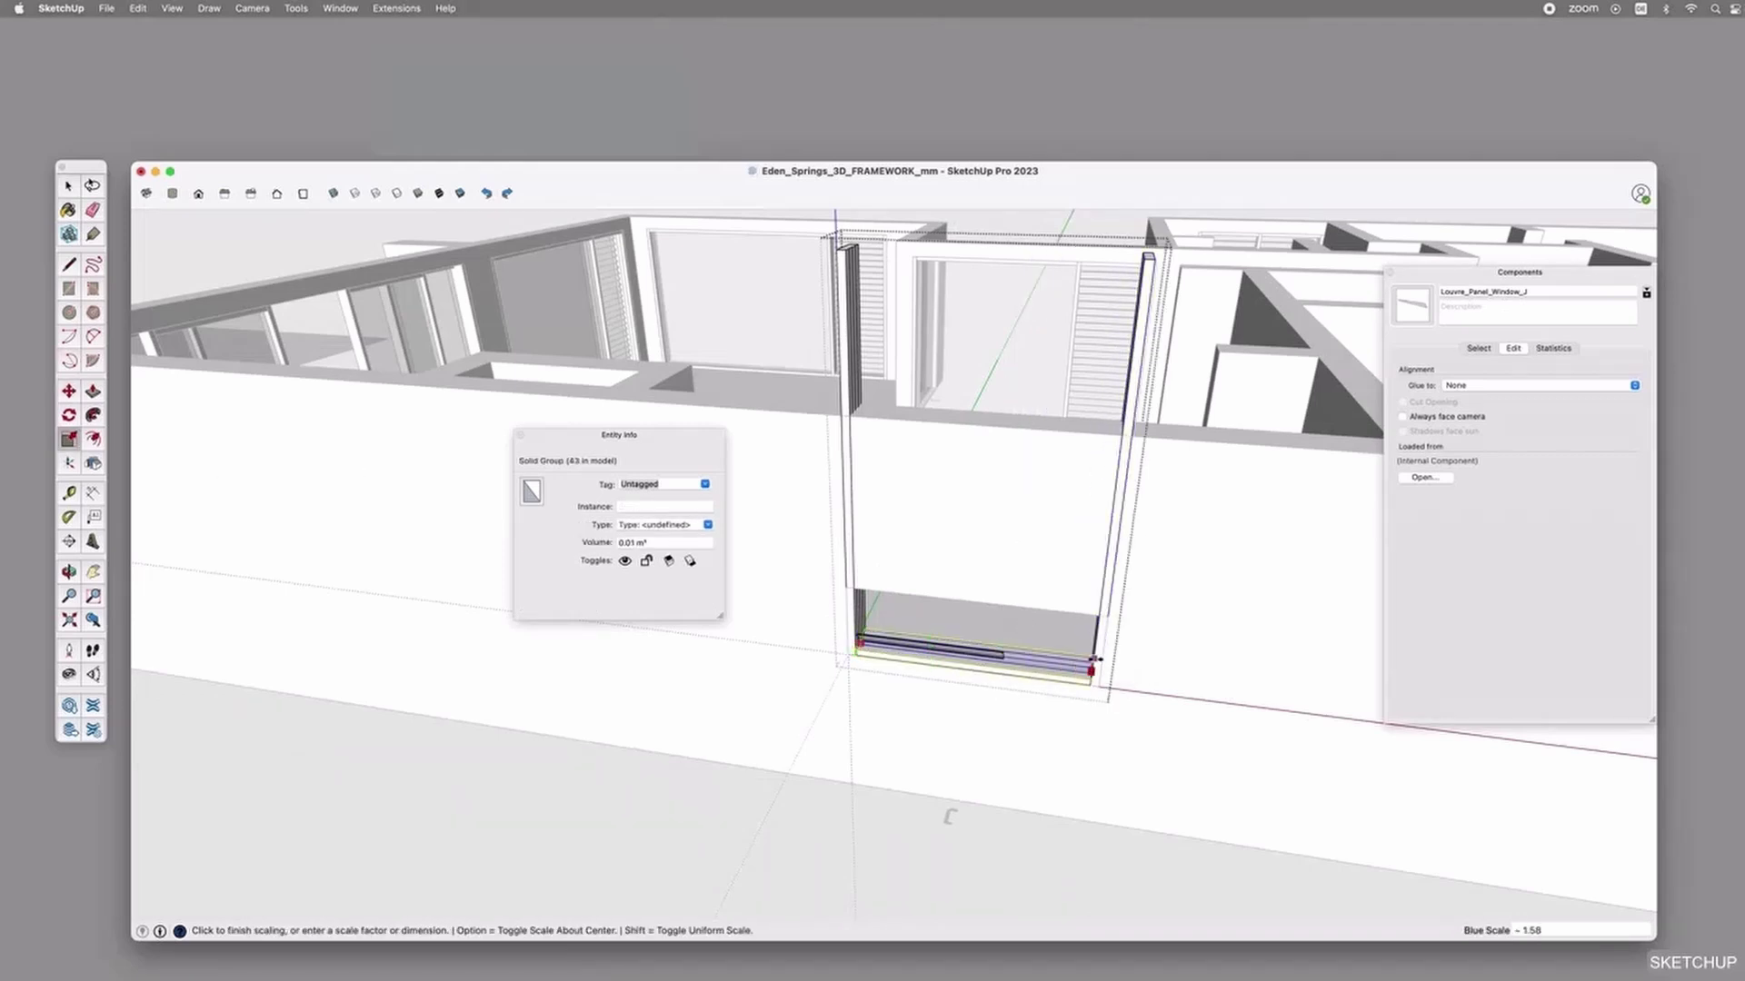
{"action": "left_click", "coordinate": [1092, 674]}
Scale both side posts down together to the height of the small opening.
{"action": "key", "text": "space"}
{"action": "left_click", "coordinate": [850, 299]}
{"action": "left_click", "coordinate": [1150, 284], "text": "shift"}
{"action": "key", "text": "s"}
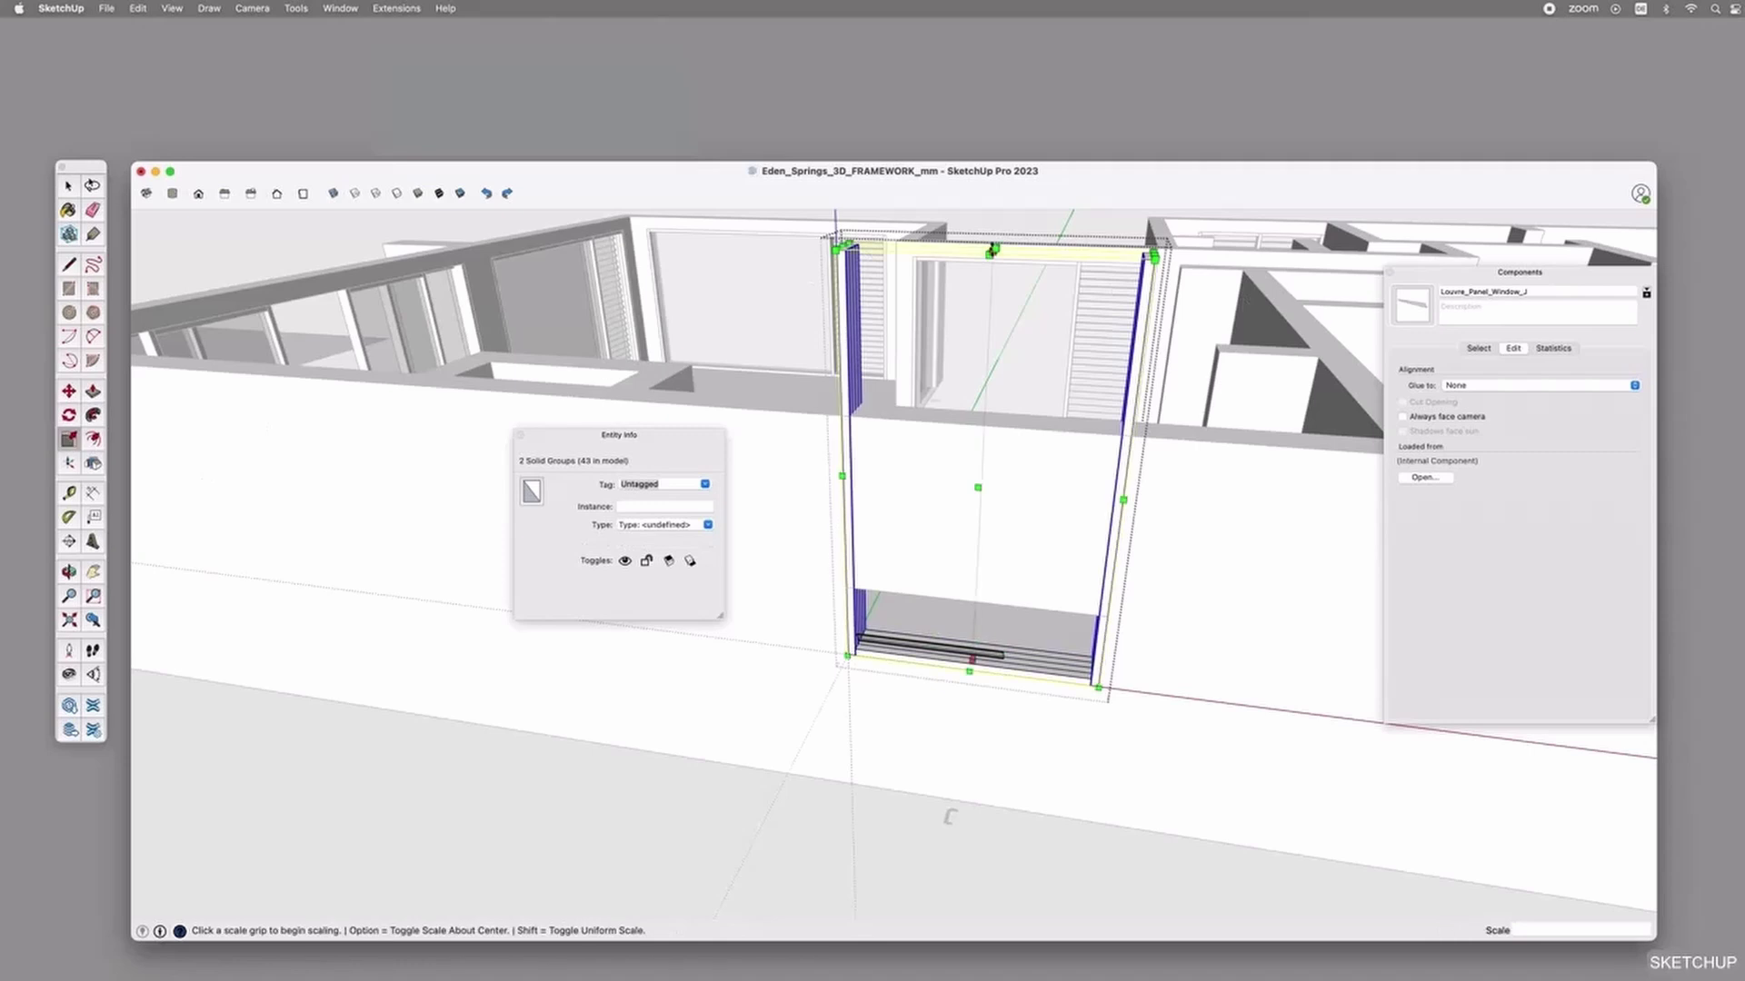
{"action": "left_click", "coordinate": [984, 241]}
{"action": "left_click", "coordinate": [847, 587]}
{"action": "key", "text": "space"}
Copy the bottom rail to the upper edge of the small opening as the top rail.
{"action": "left_click", "coordinate": [876, 658]}
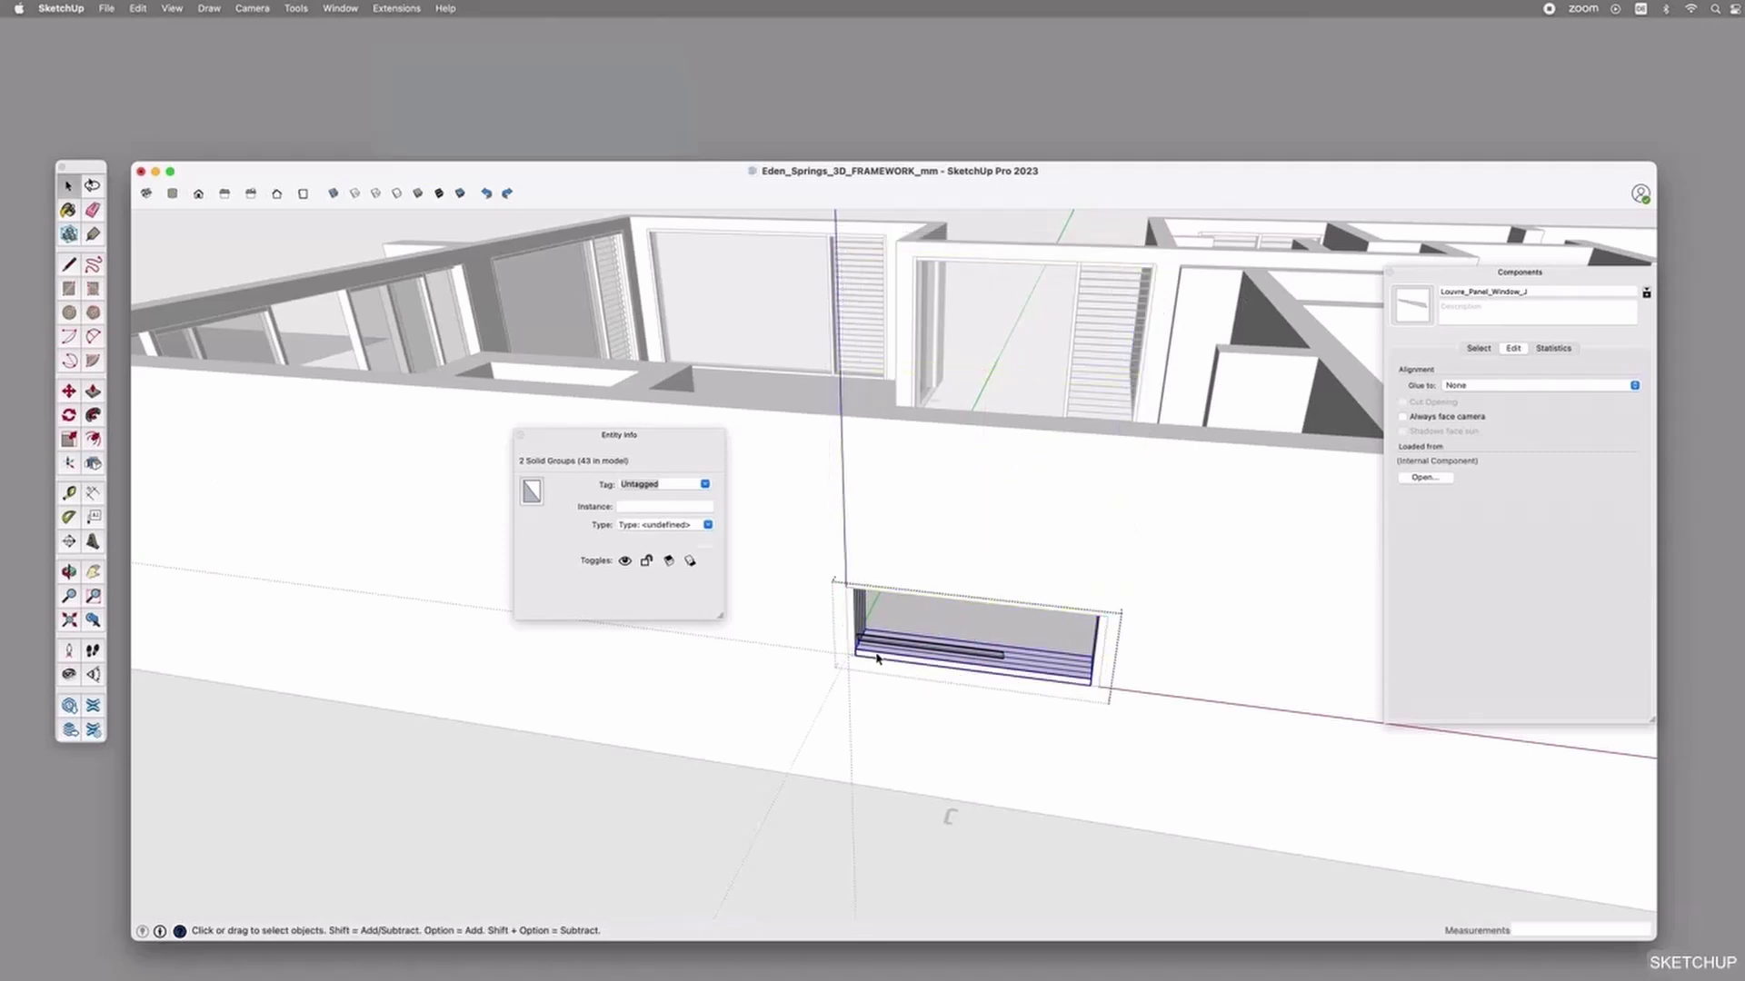
{"action": "scroll", "coordinate": [857, 655], "scroll_direction": "up", "scroll_amount": 5}
{"action": "key", "text": "m"}
{"action": "key", "text": "alt"}
{"action": "left_click", "coordinate": [842, 644]}
{"action": "left_click", "coordinate": [836, 510]}
{"action": "key", "text": "space"}
Stretch the louvre lengthwise to span between the two side posts of the frame.
{"action": "left_click", "coordinate": [865, 623]}
{"action": "key", "text": "s"}
{"action": "left_click", "coordinate": [1156, 655]}
{"action": "scroll", "coordinate": [1155, 655], "scroll_direction": "down", "scroll_amount": 5}
{"action": "left_click", "coordinate": [1282, 672]}
Copy the louvre upwards at 100 mm spacing with a *3 array.
{"action": "middle_click_drag", "start_coordinate": [1104, 715], "coordinate": [903, 650]}
{"action": "key", "text": "m"}
{"action": "scroll", "coordinate": [879, 614], "scroll_direction": "up", "scroll_amount": 5}
{"action": "left_click", "coordinate": [879, 612]}
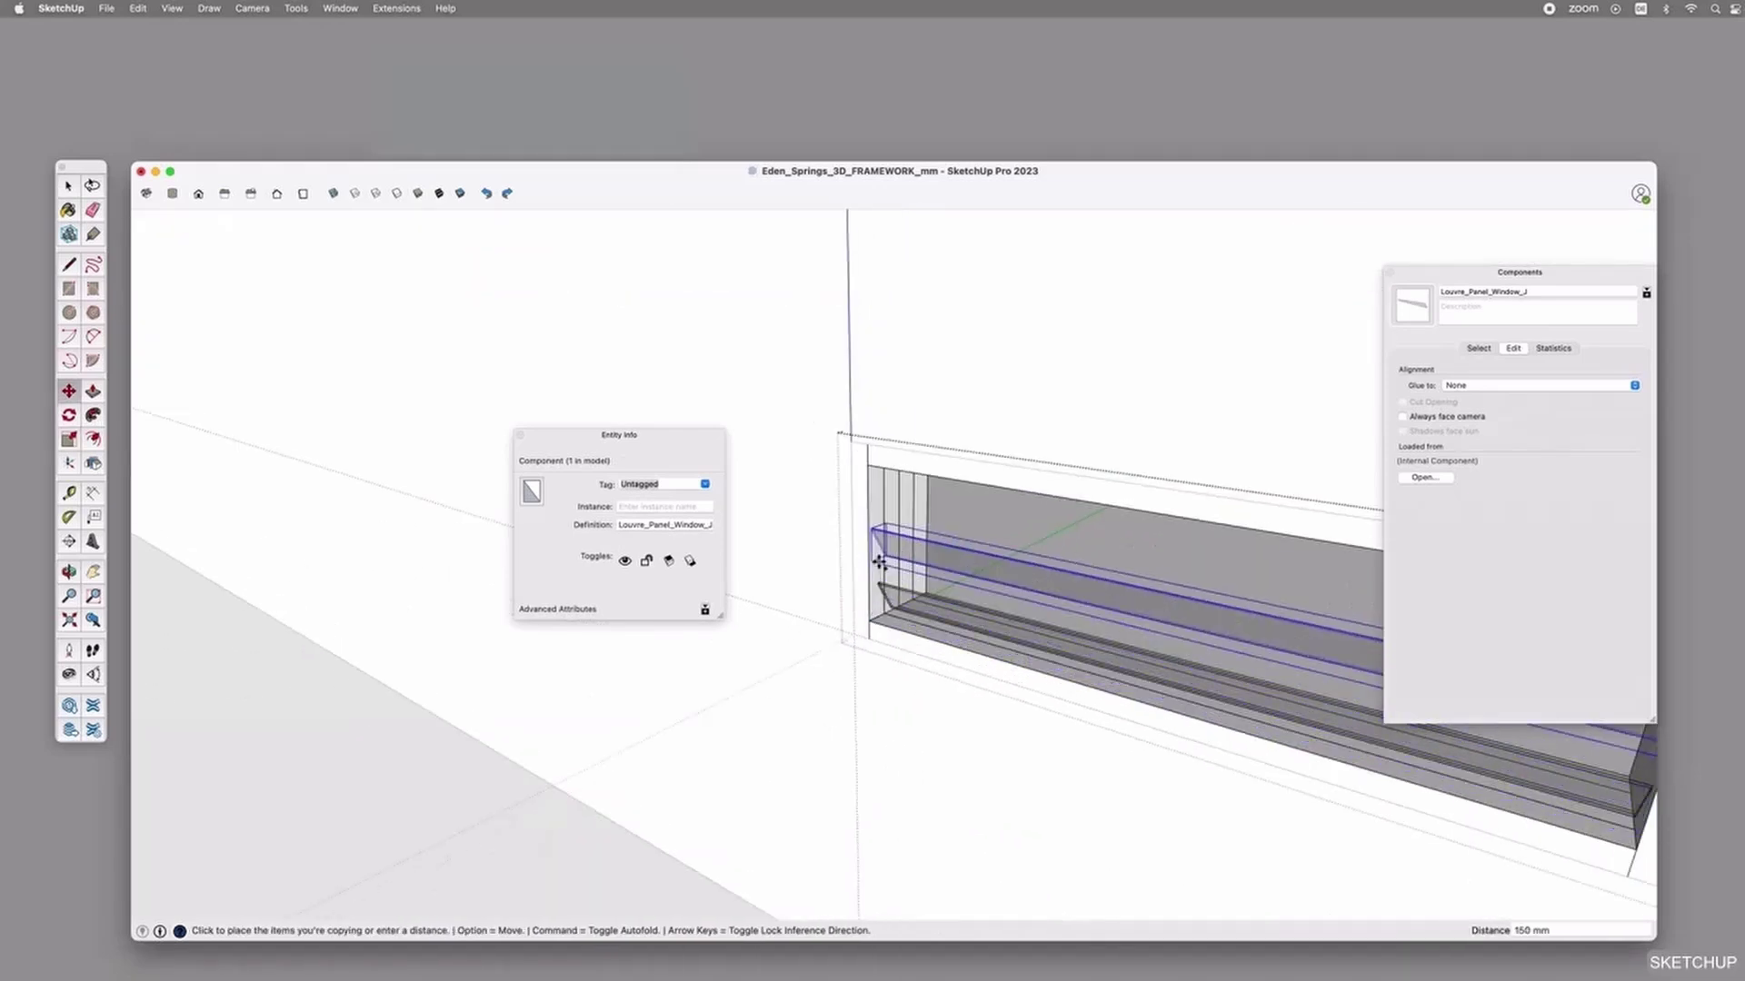
{"action": "type", "text": "100"}
{"action": "key", "text": "Return"}
{"action": "type", "text": "*3"}
{"action": "key", "text": "Return"}
Close the entity information window and check the finished louvre window.
{"action": "middle_click_drag", "start_coordinate": [877, 576], "coordinate": [963, 546]}
{"action": "scroll", "coordinate": [994, 586], "scroll_direction": "down", "scroll_amount": 3}
{"action": "left_click", "coordinate": [521, 435]}
{"action": "key", "text": "space"}
{"action": "left_click", "coordinate": [986, 610]}
{"action": "middle_click_drag", "start_coordinate": [985, 609], "coordinate": [1024, 759]}
{"action": "scroll", "coordinate": [946, 611], "scroll_direction": "down", "scroll_amount": 3}
{"action": "middle_click_drag", "start_coordinate": [966, 825], "coordinate": [584, 700]}
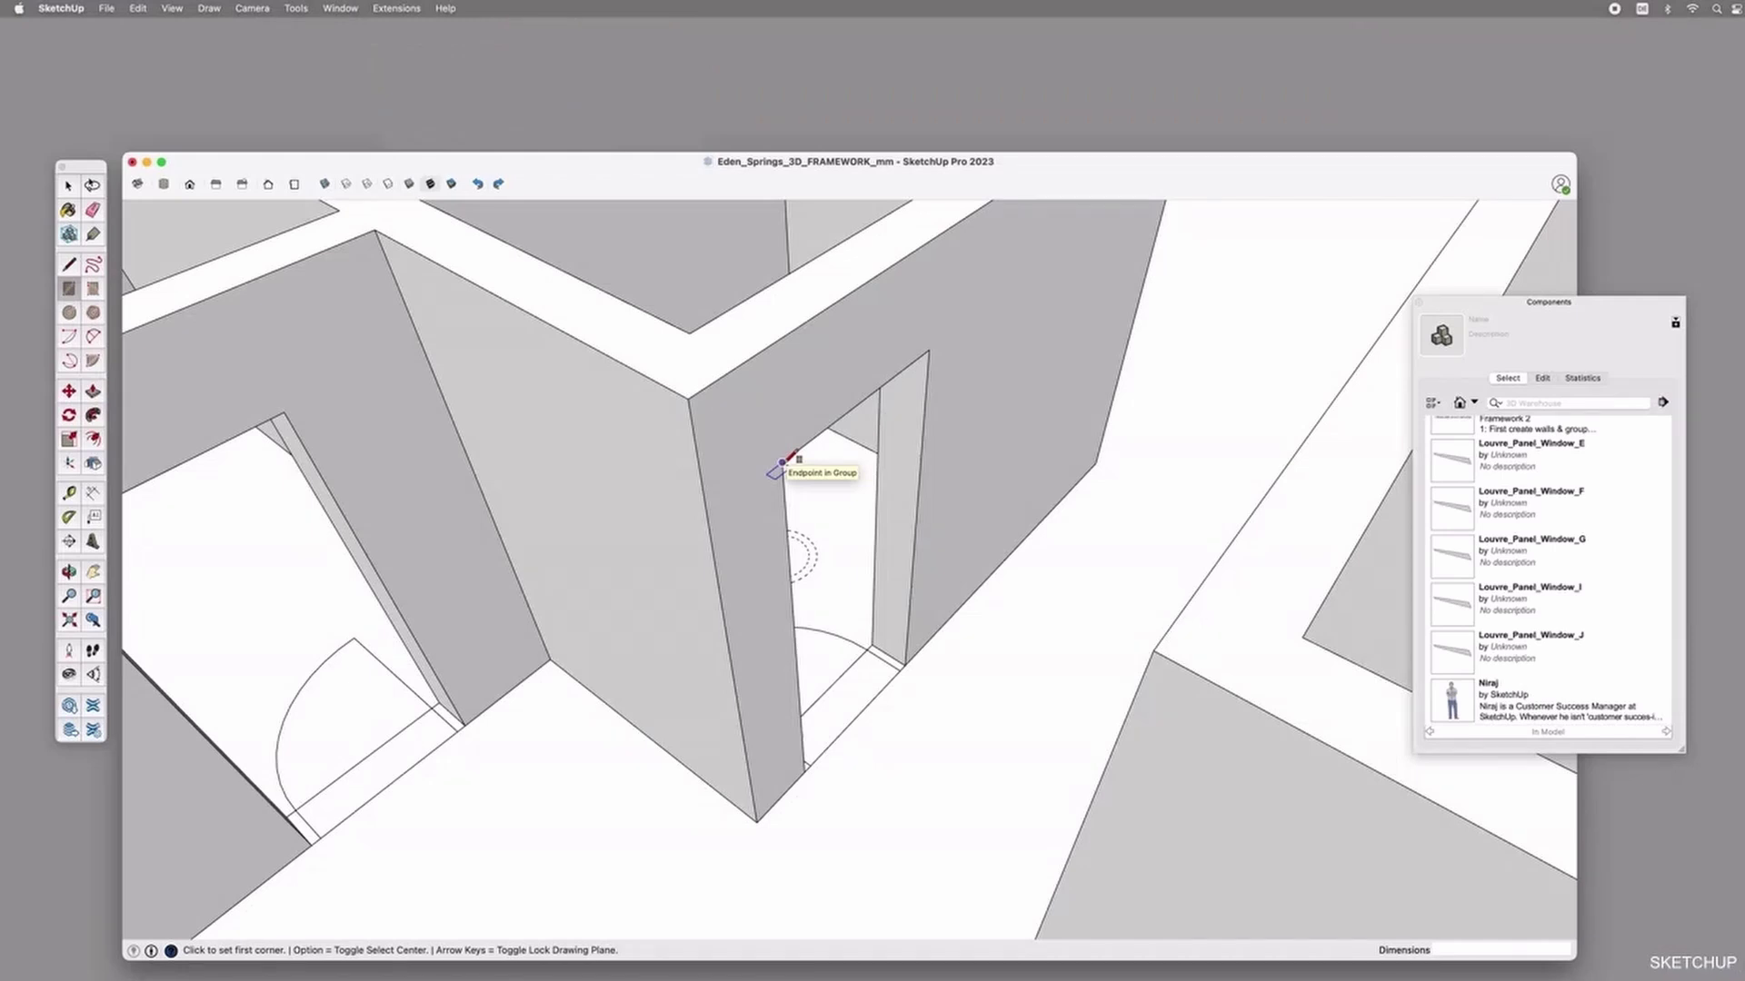
Draw a 2200 x 920 mm rectangle over the interior door opening.
{"action": "left_click", "coordinate": [782, 463]}
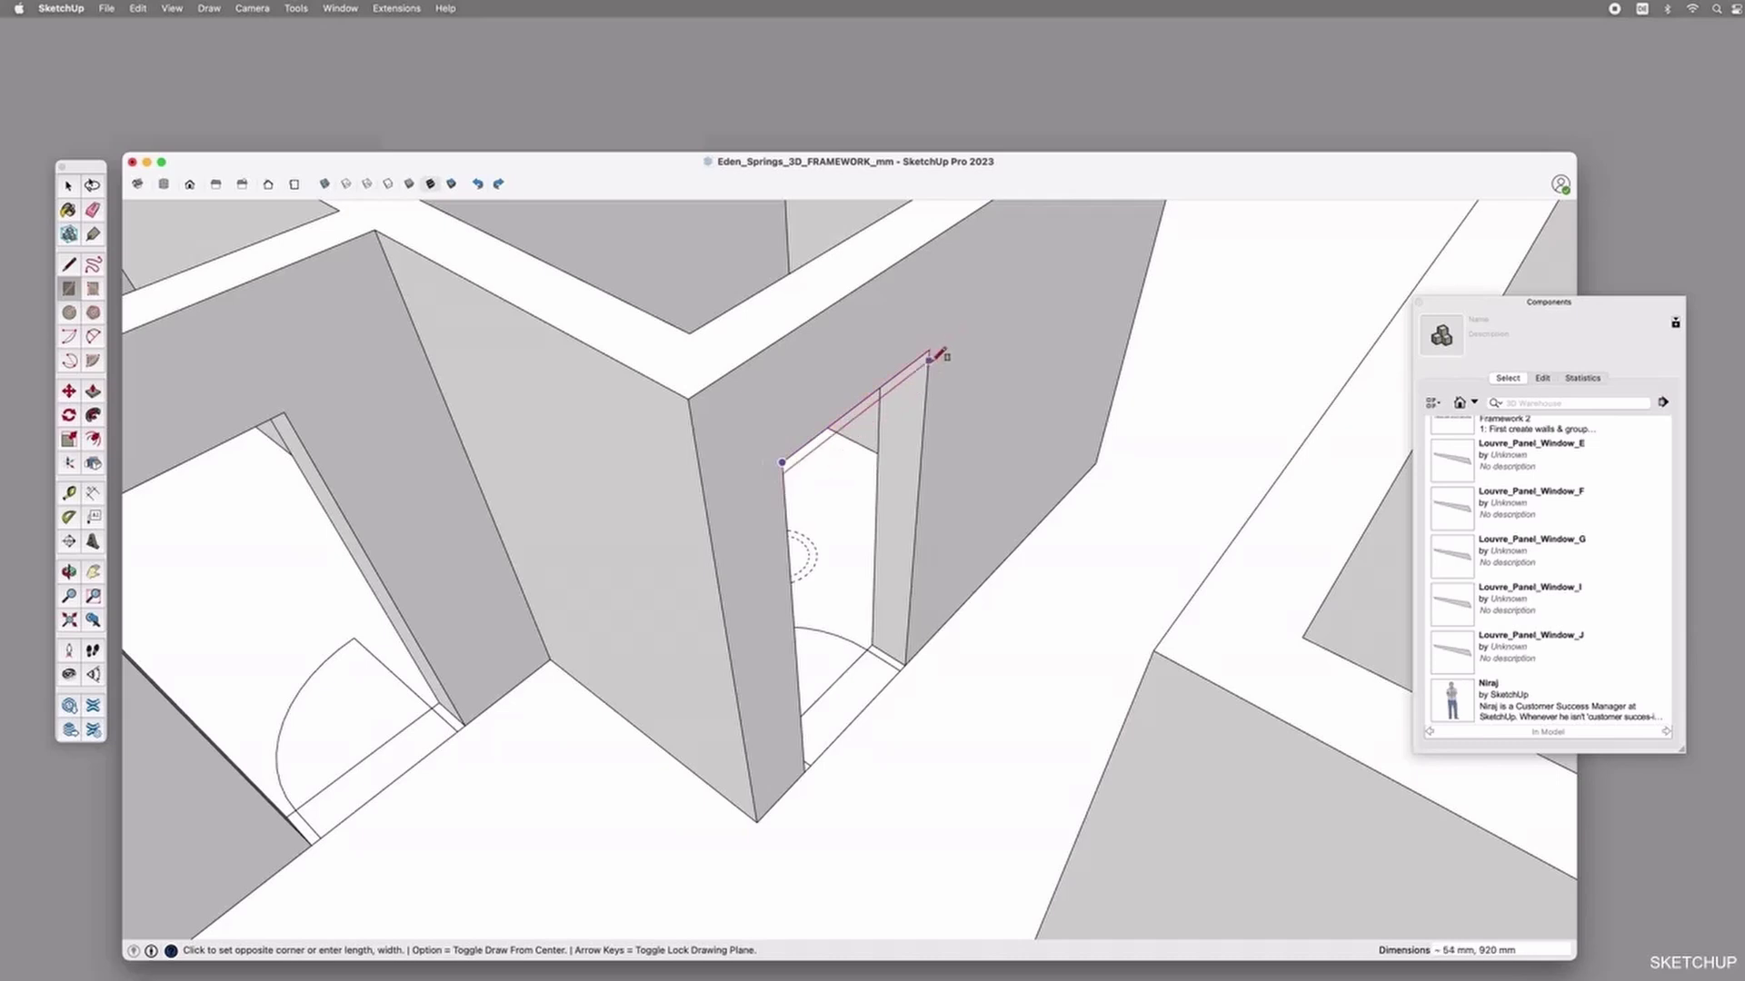
{"action": "left_click", "coordinate": [906, 664]}
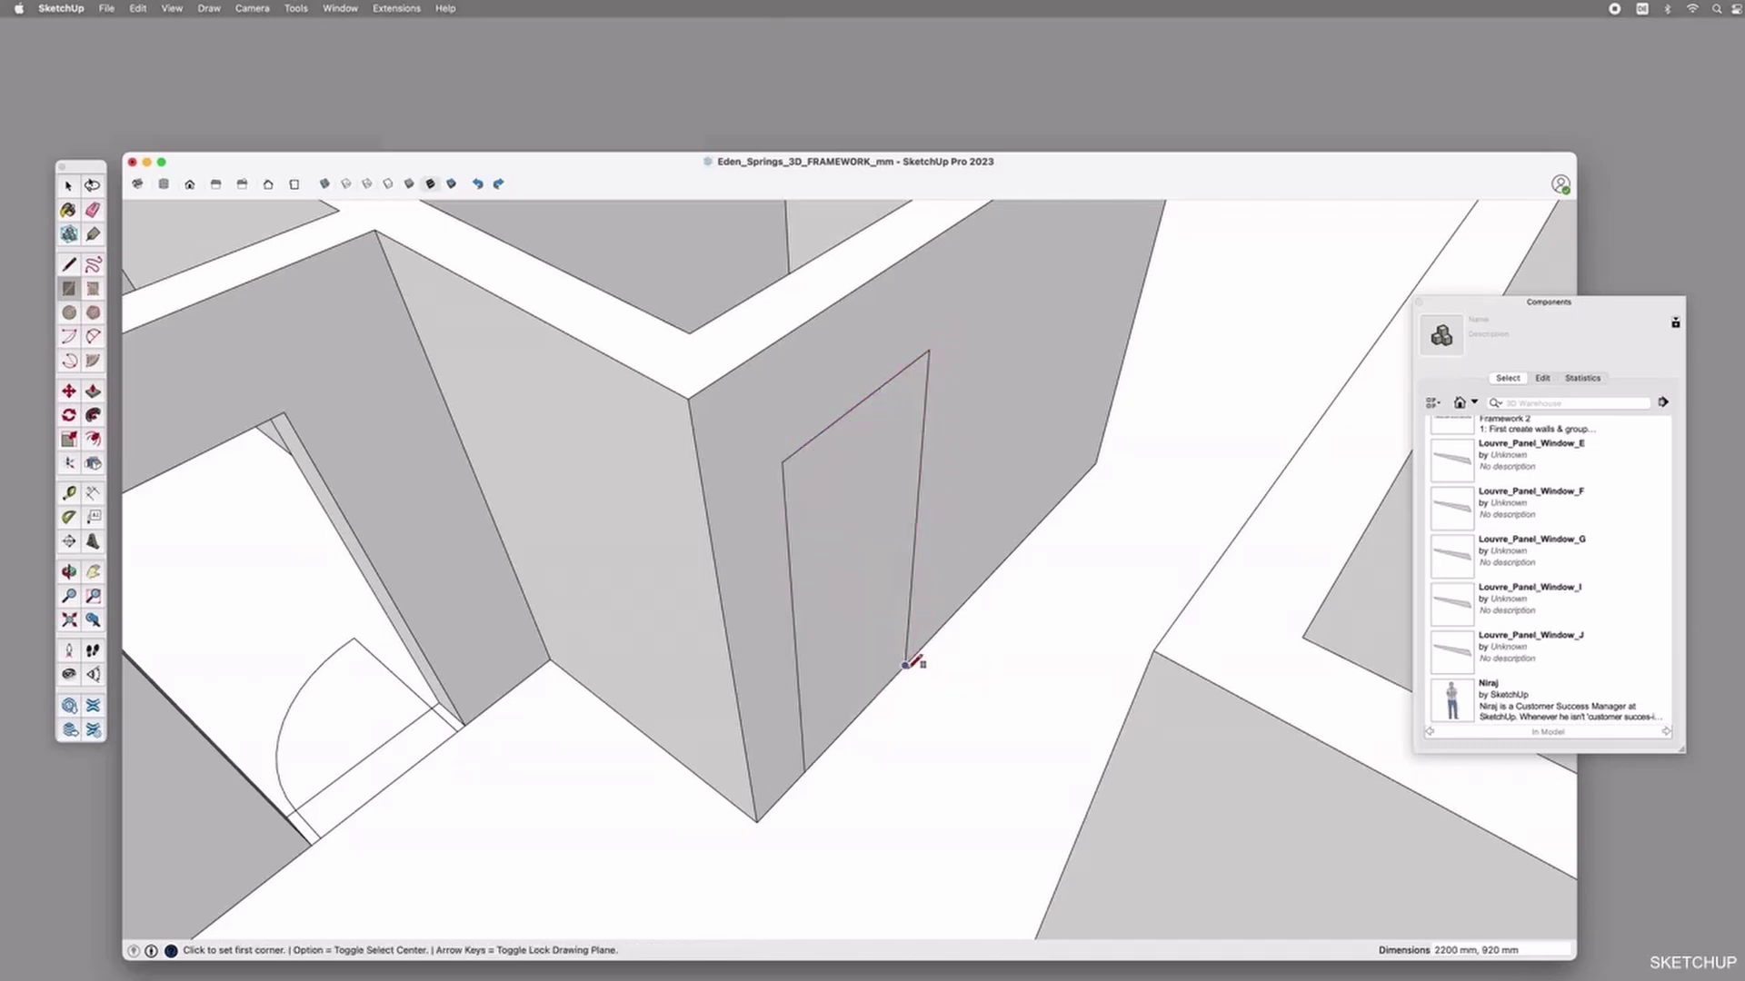
{"action": "key", "text": "space"}
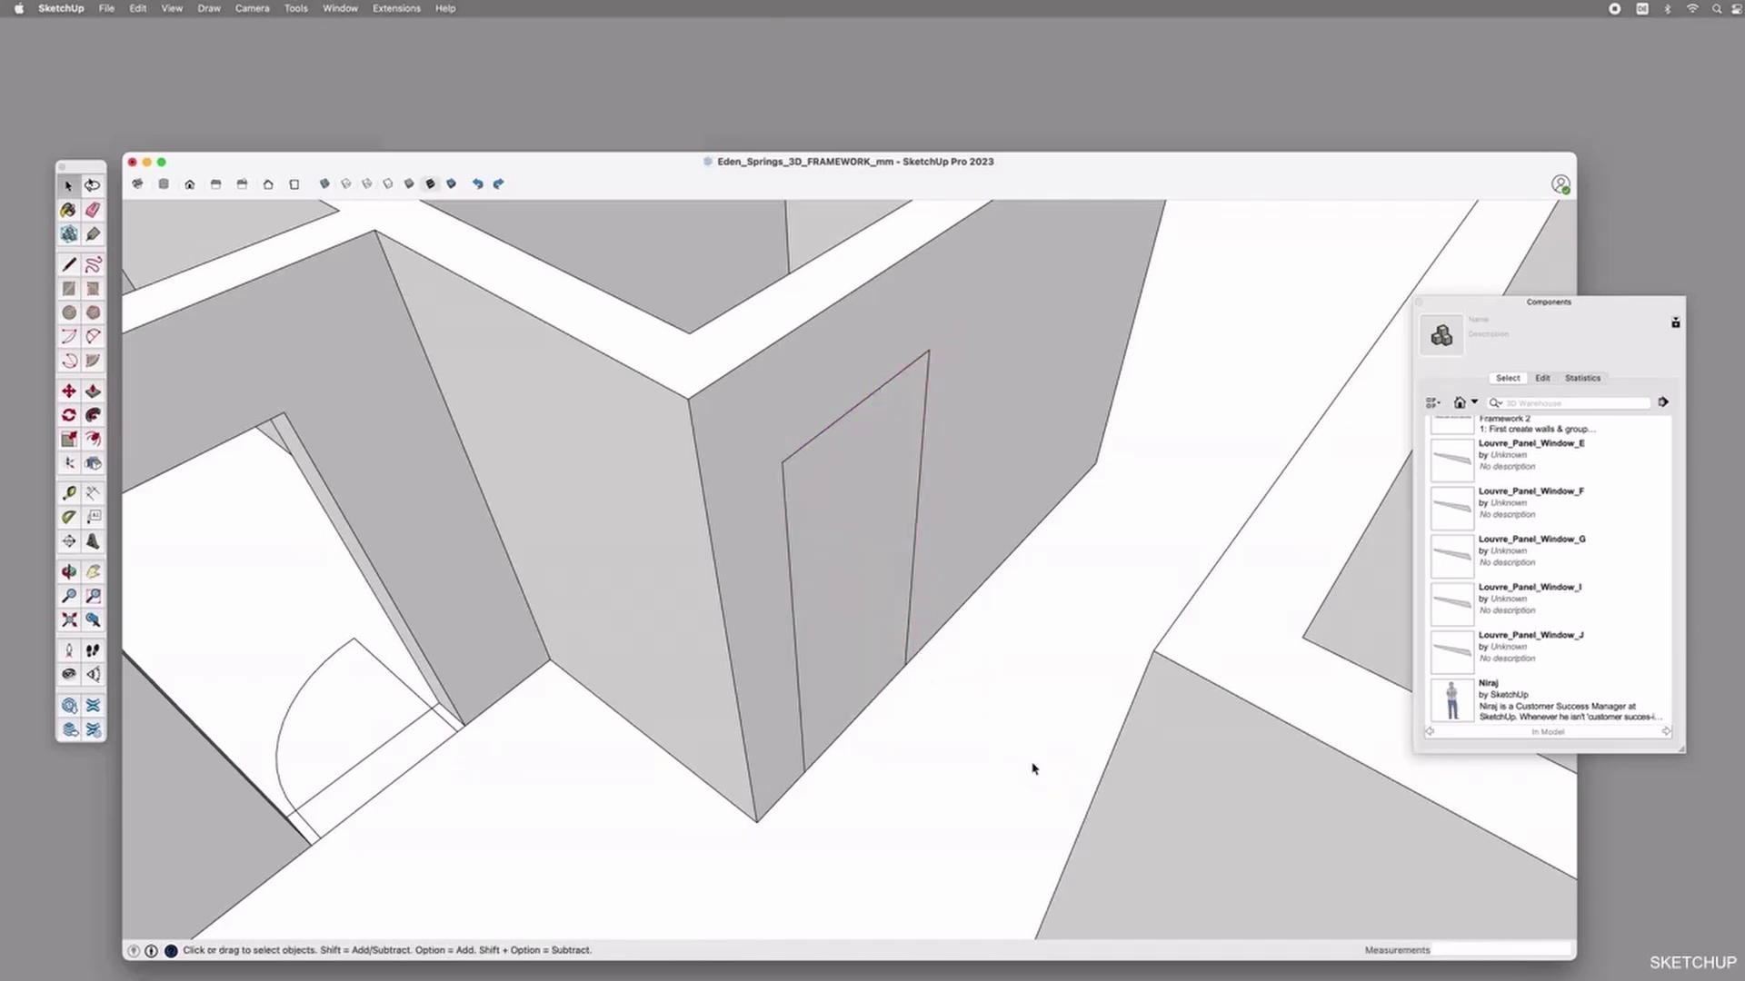
Offset the door rectangle's outline inwards by 50 mm for the frame thickness.
{"action": "left_click", "coordinate": [838, 468]}
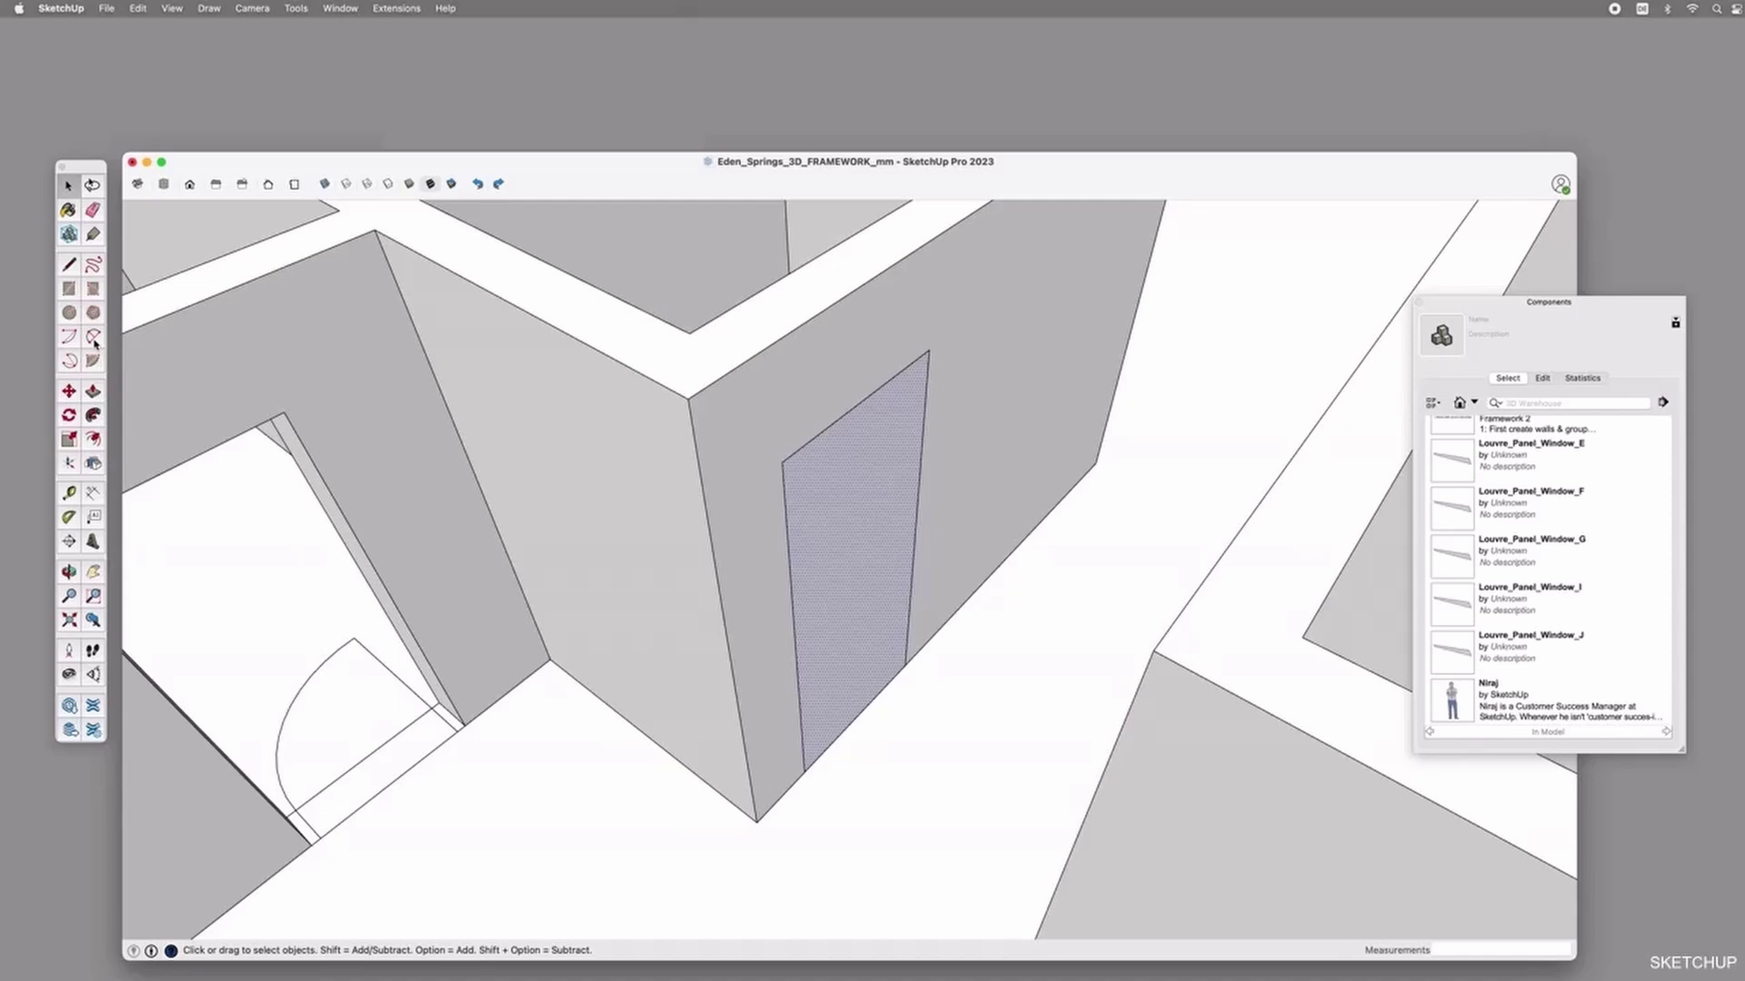
{"action": "left_click", "coordinate": [91, 437]}
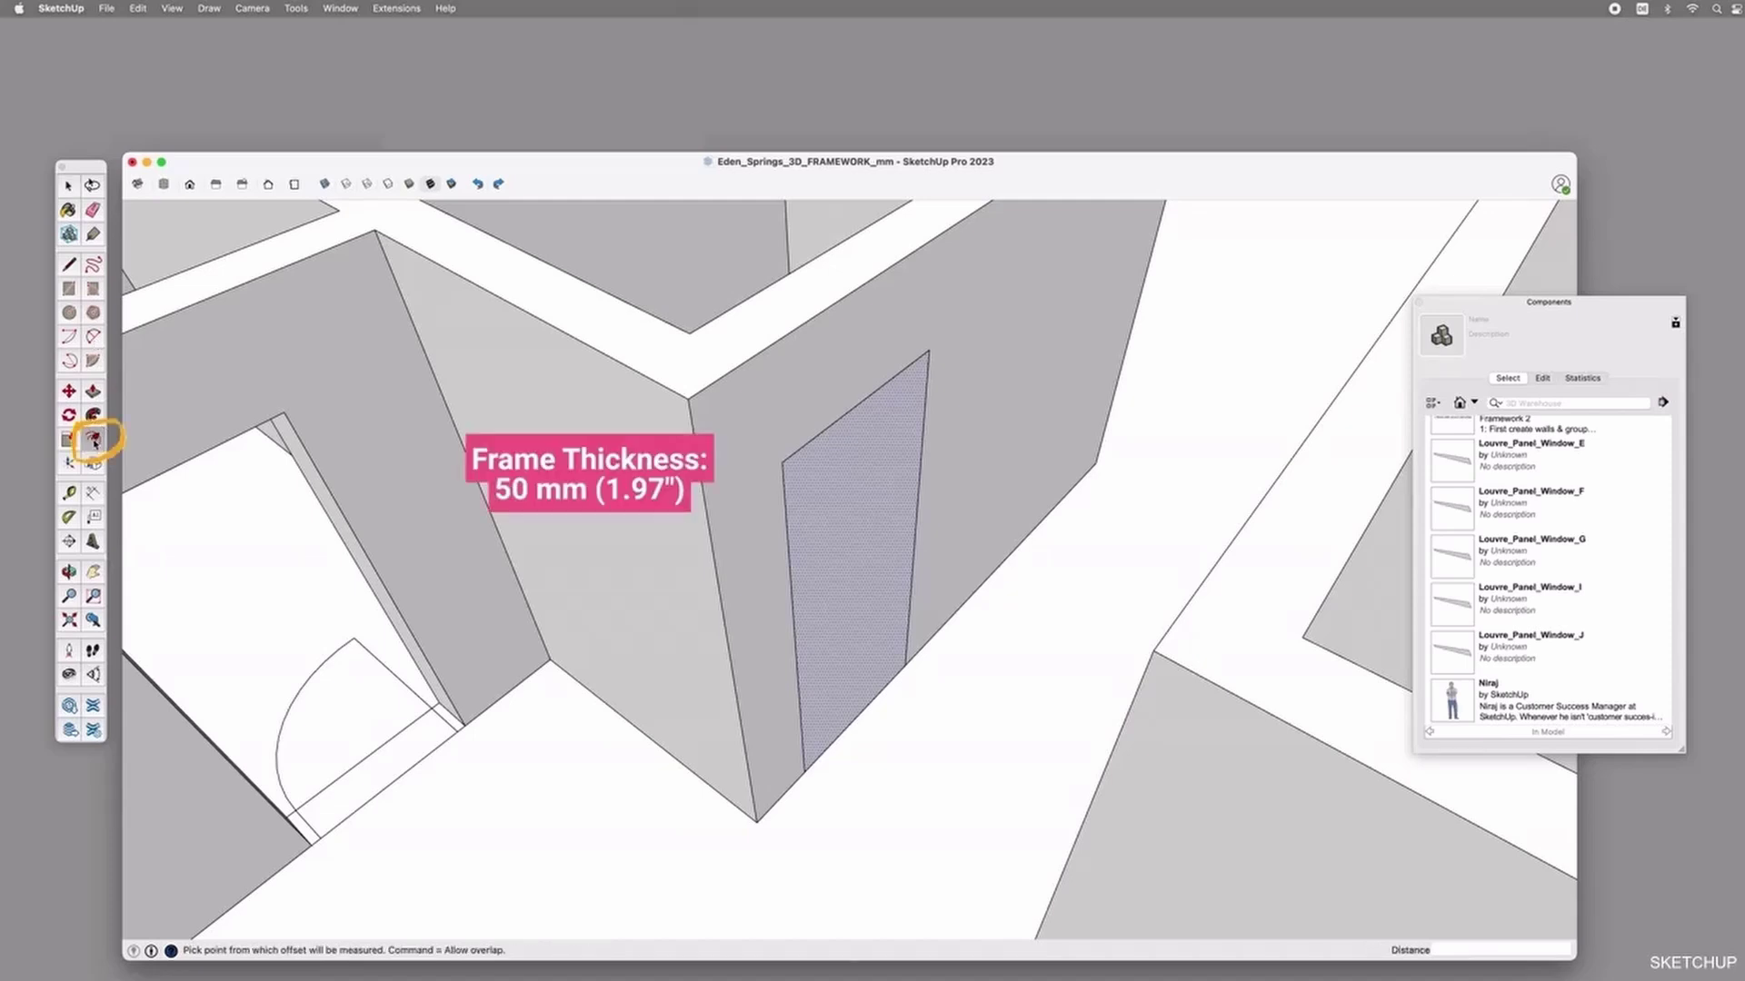
{"action": "left_click", "coordinate": [860, 531]}
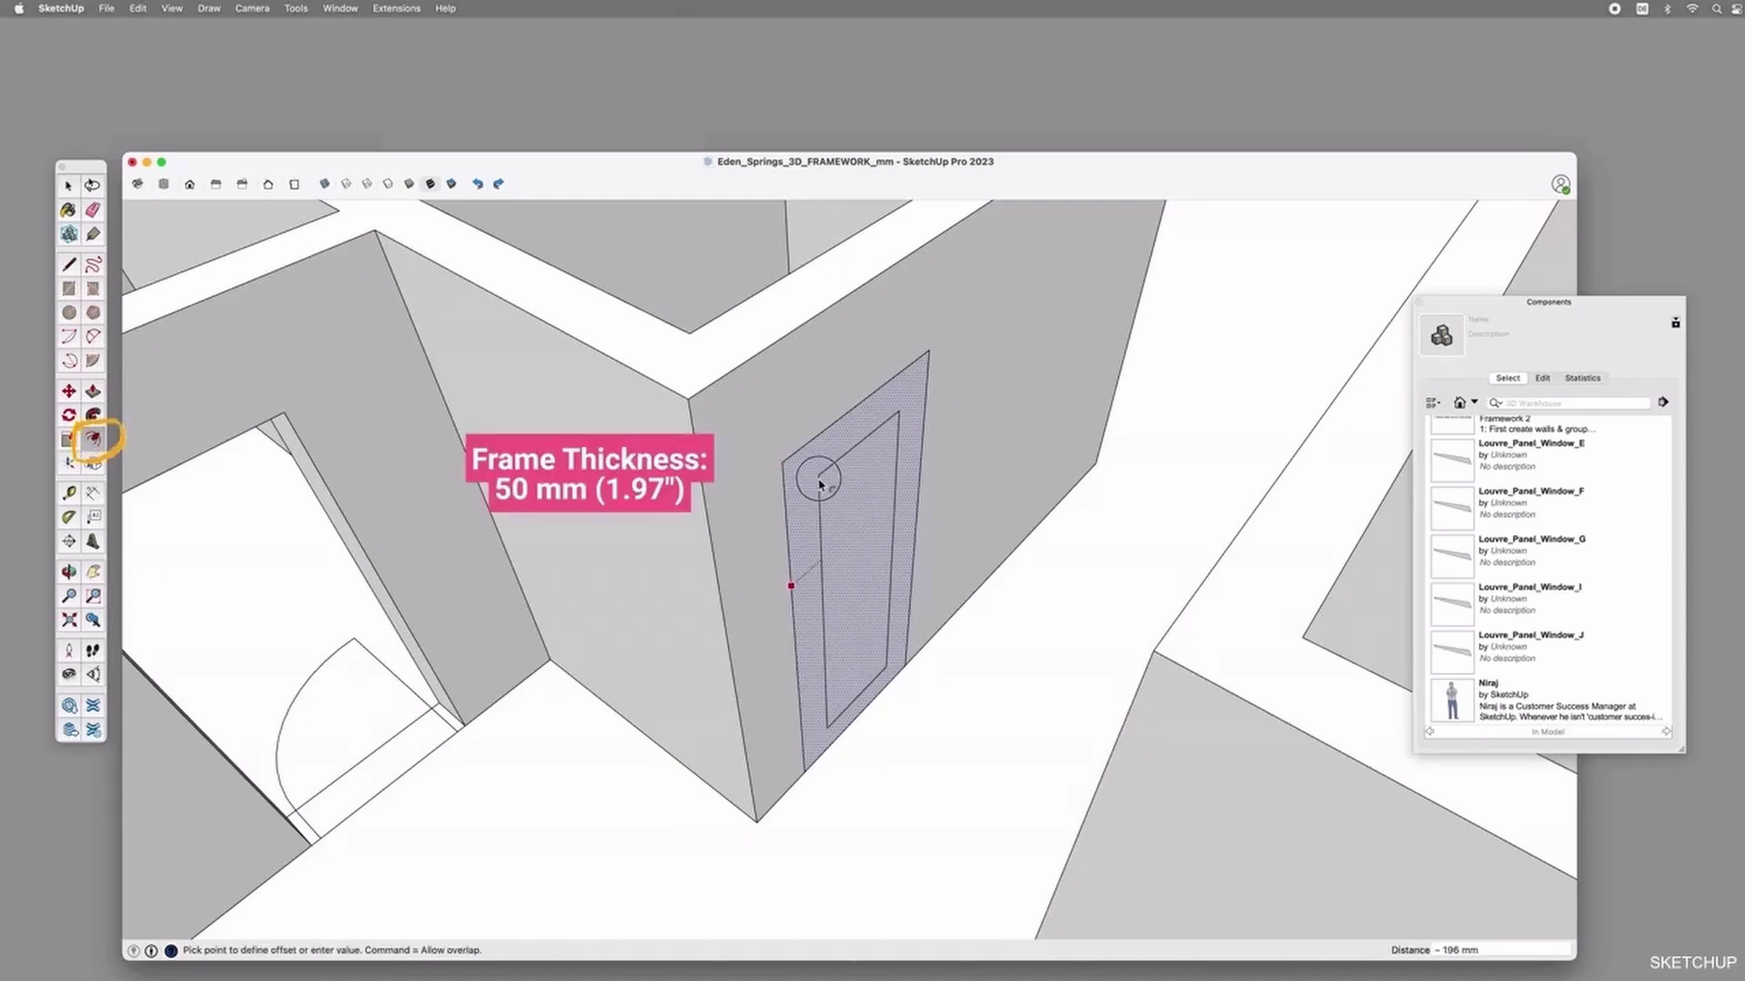
{"action": "key", "text": "Return"}
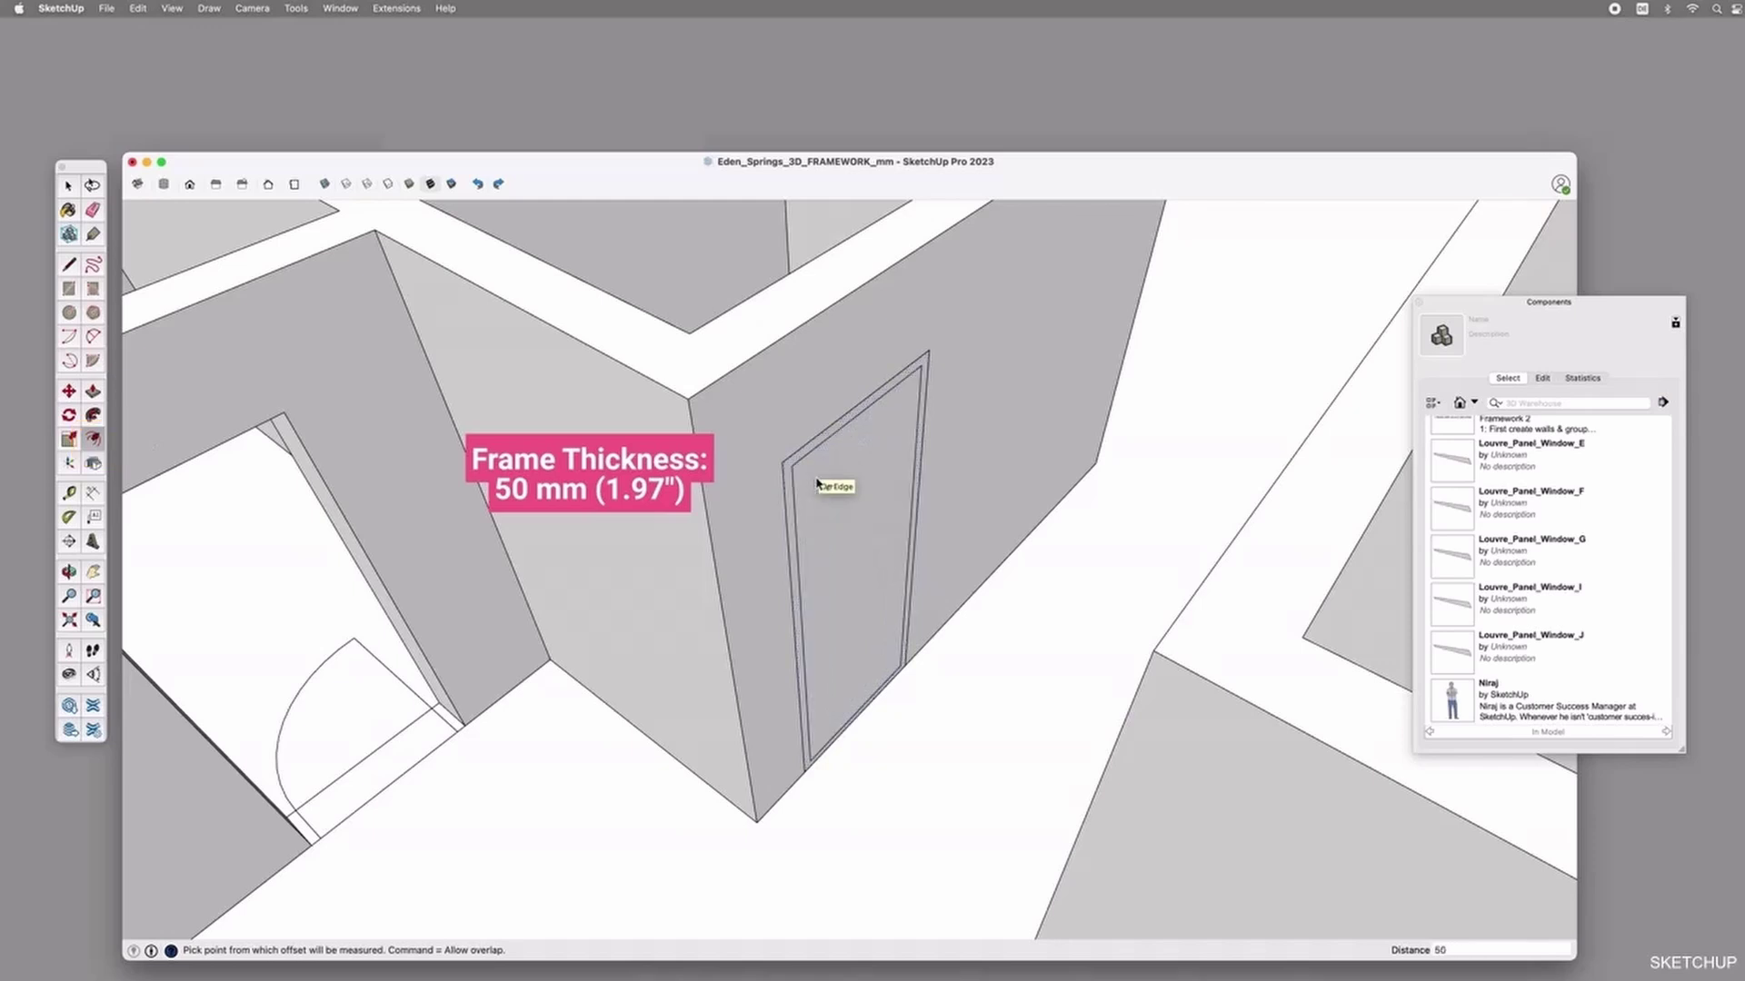
Move the bottom edge of the inner outline down 50 mm to floor level.
{"action": "scroll", "coordinate": [831, 768], "scroll_direction": "up", "scroll_amount": 5}
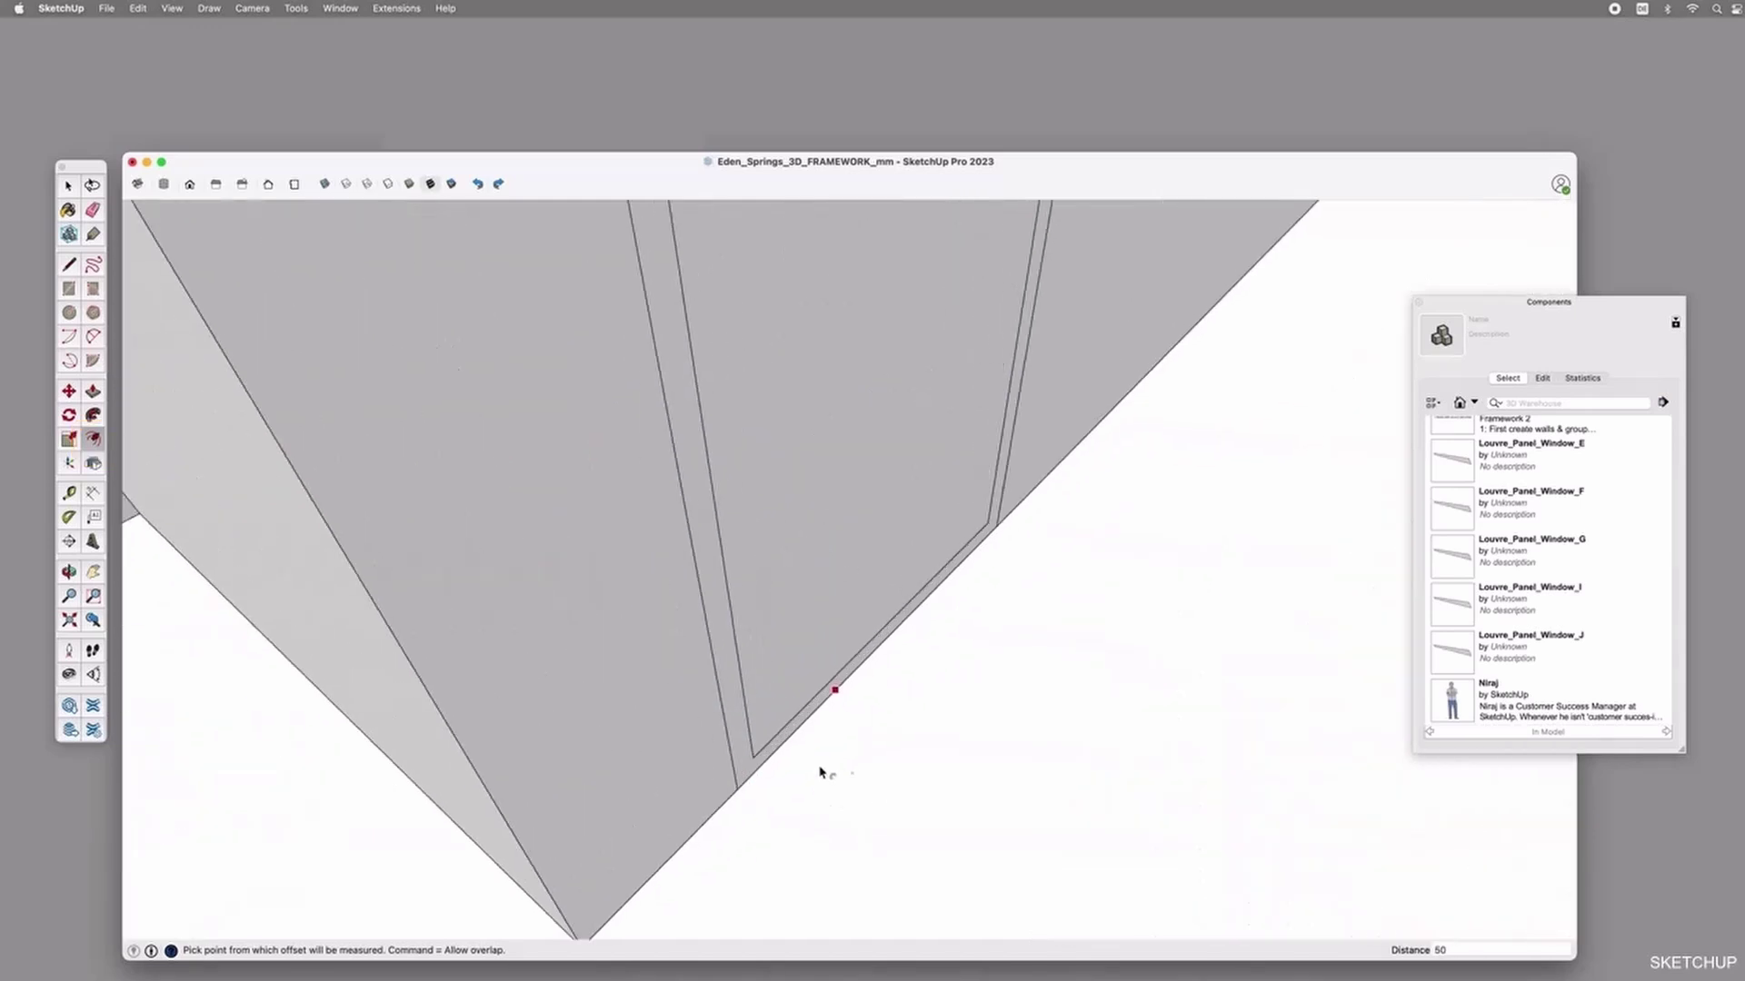
{"action": "key", "text": "space"}
{"action": "left_click", "coordinate": [767, 744]}
{"action": "left_click", "coordinate": [758, 756]}
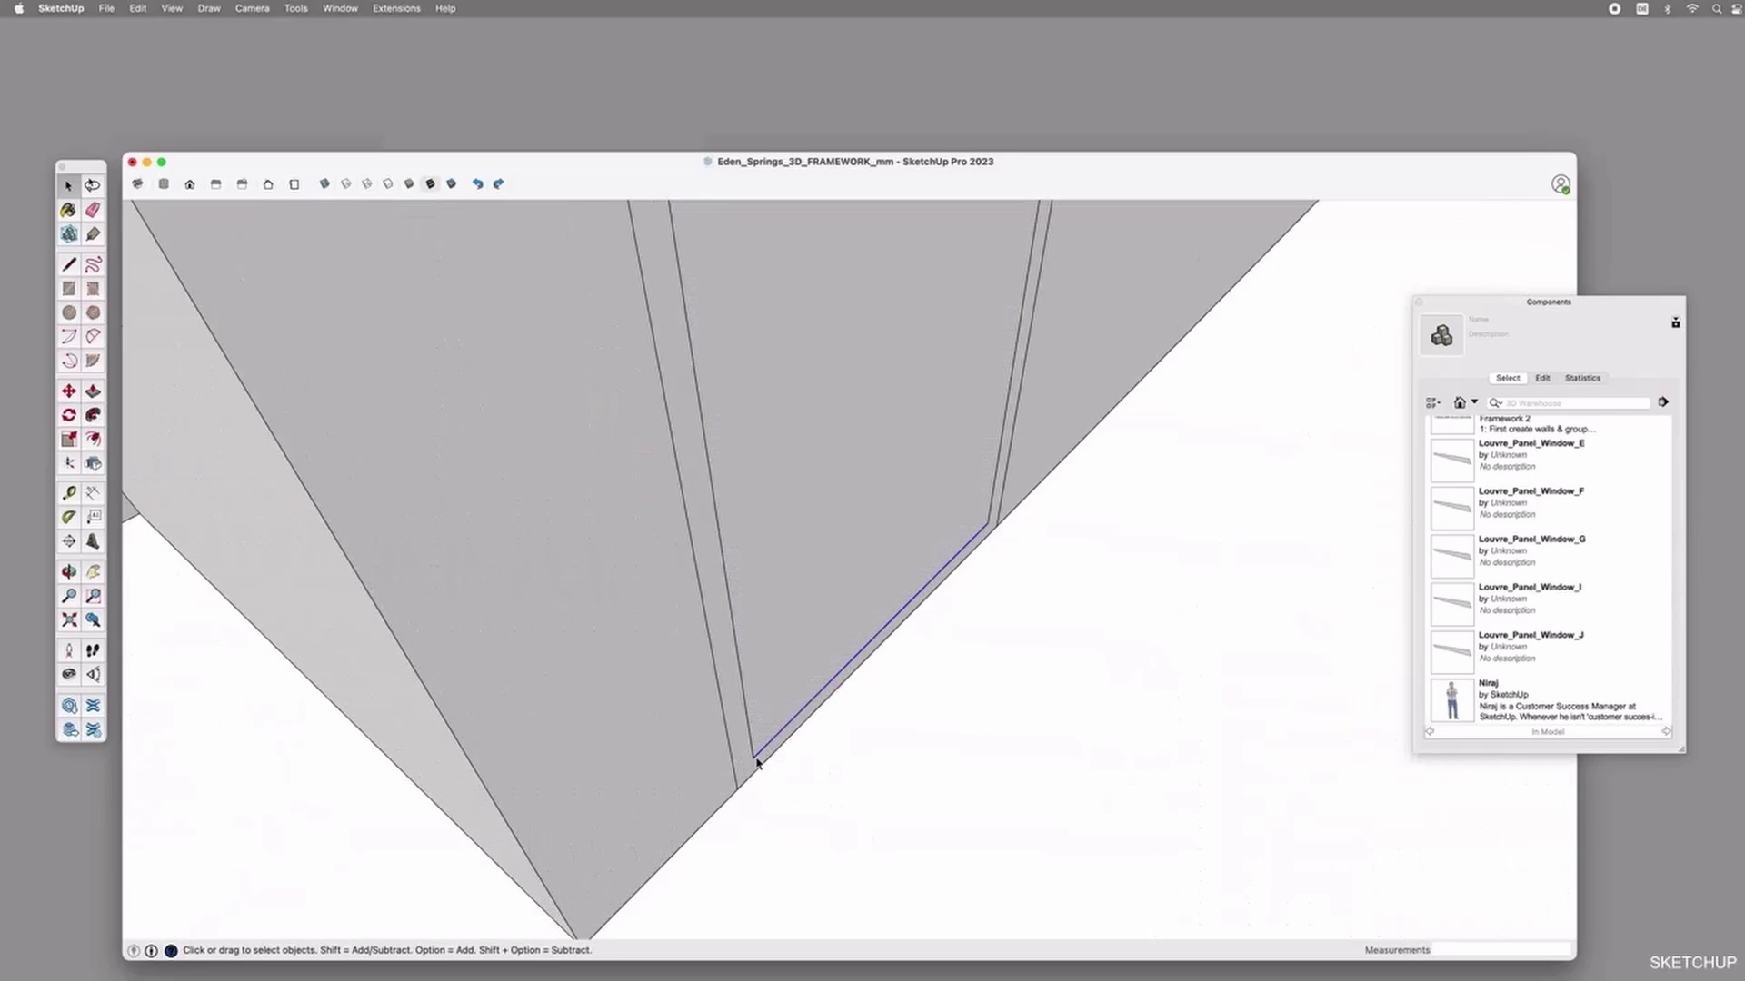
{"action": "key", "text": "m"}
{"action": "left_click", "coordinate": [751, 758]}
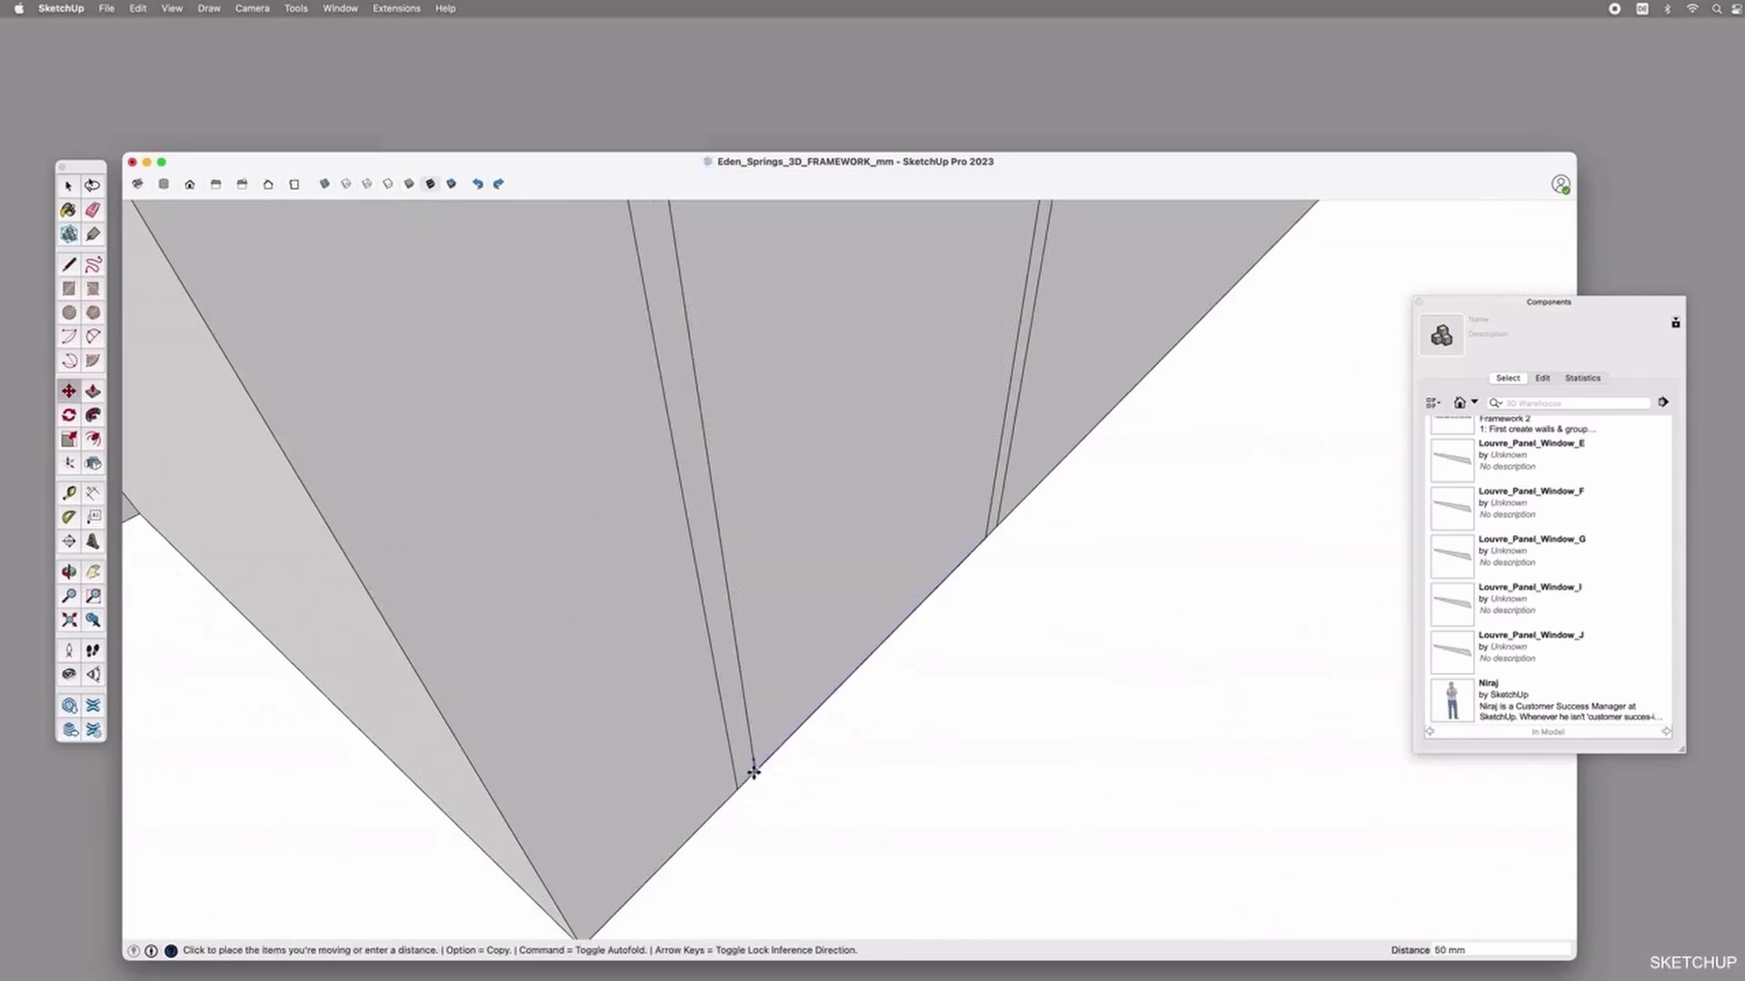
{"action": "type", "text": "50"}
{"action": "key", "text": "Return"}
Delete the face inside the door frame outline to reopen the doorway.
{"action": "scroll", "coordinate": [777, 787], "scroll_direction": "down", "scroll_amount": 10}
{"action": "key", "text": "space"}
{"action": "left_click", "coordinate": [798, 629]}
{"action": "key", "text": "Delete"}
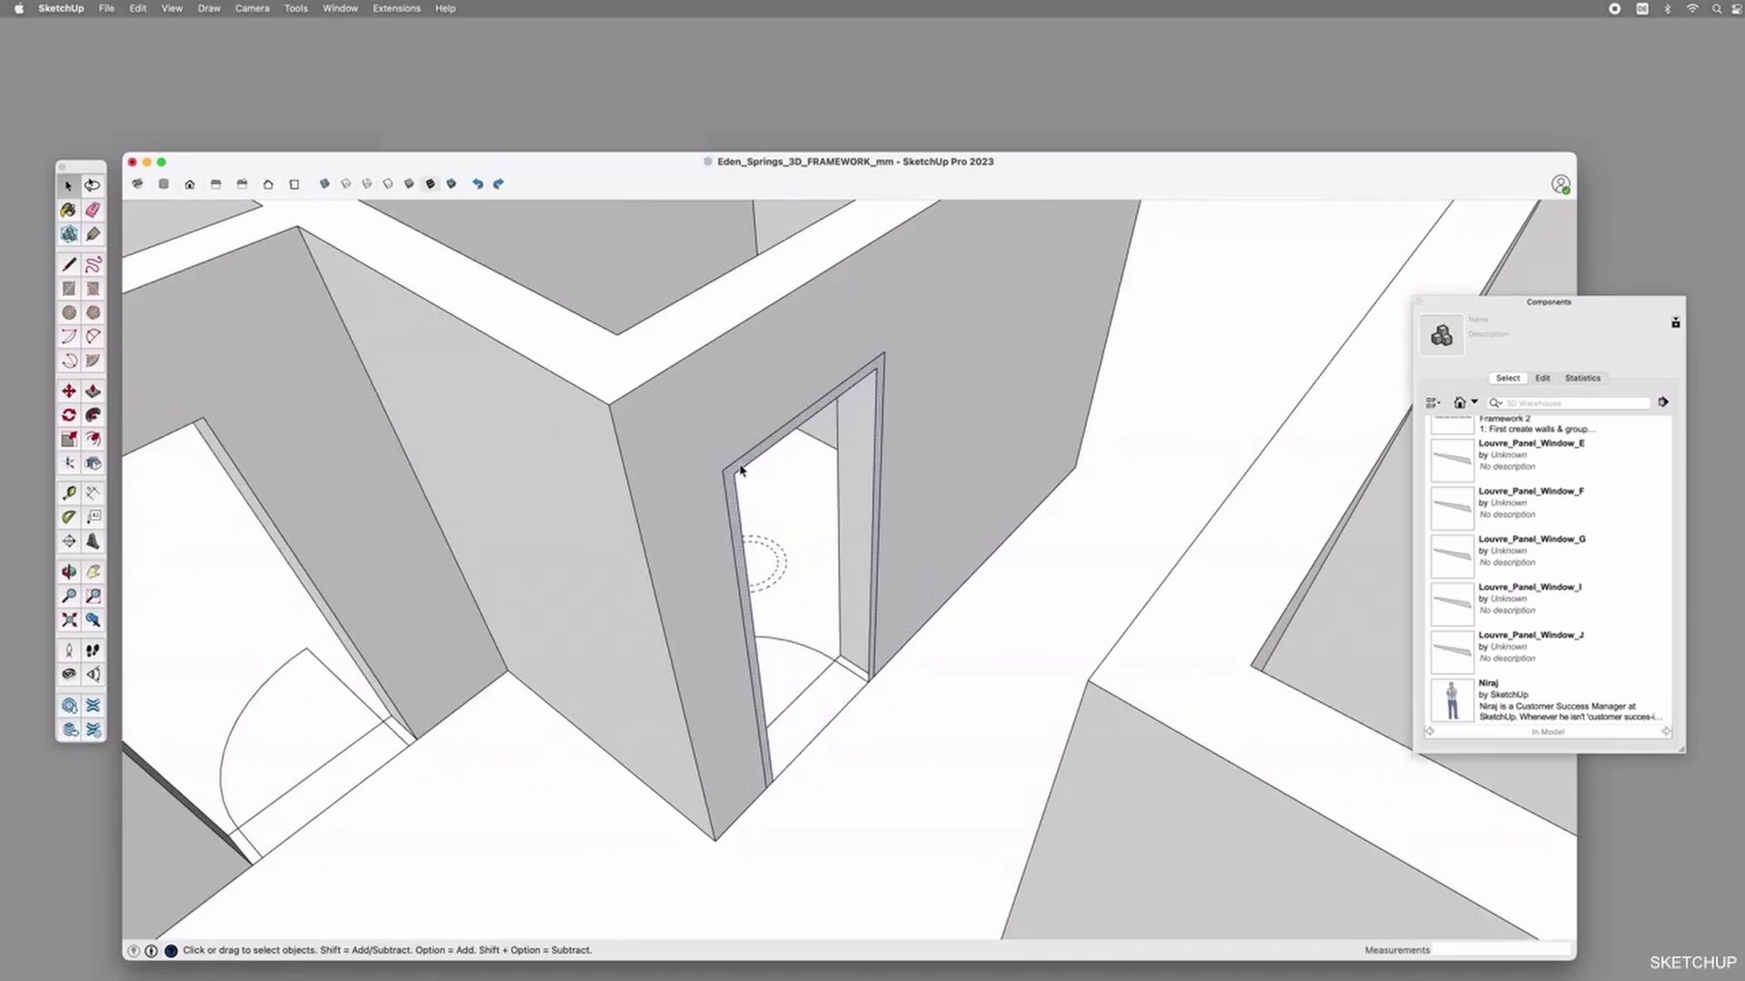
Extrude the door frame face 250 mm through the wall thickness with Push/Pull.
{"action": "key", "text": "p"}
{"action": "left_click", "coordinate": [868, 677]}
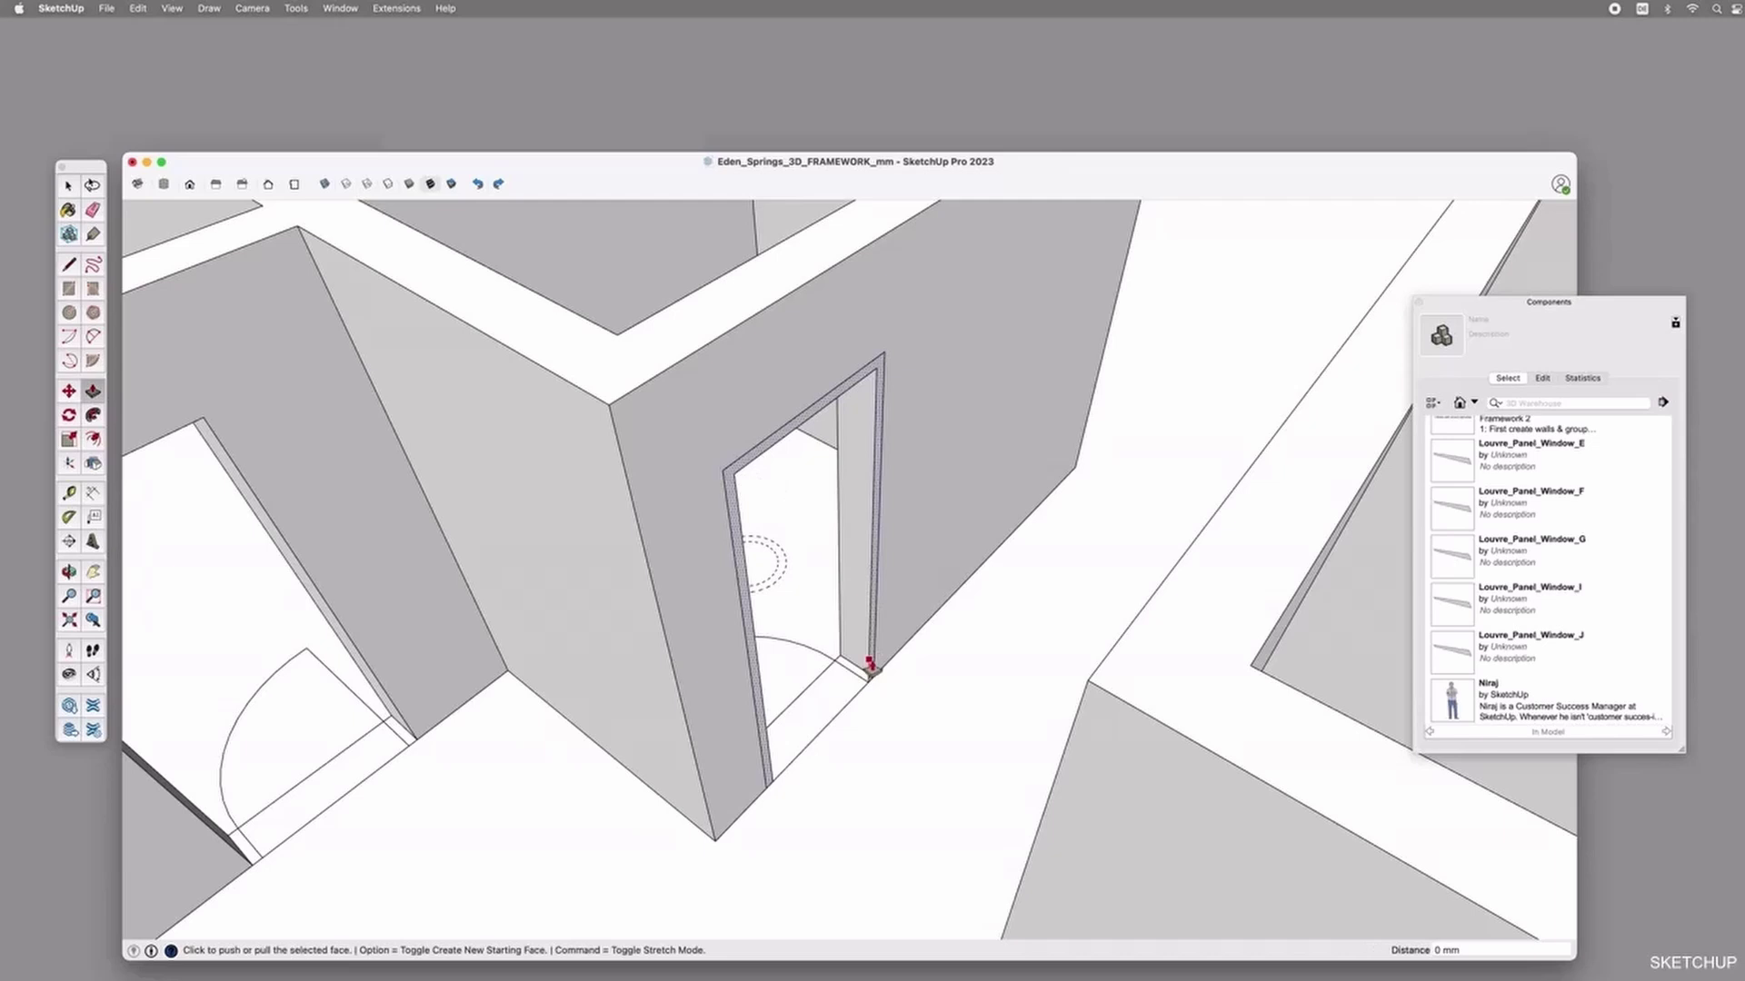
{"action": "scroll", "coordinate": [868, 677], "scroll_direction": "up", "scroll_amount": 6}
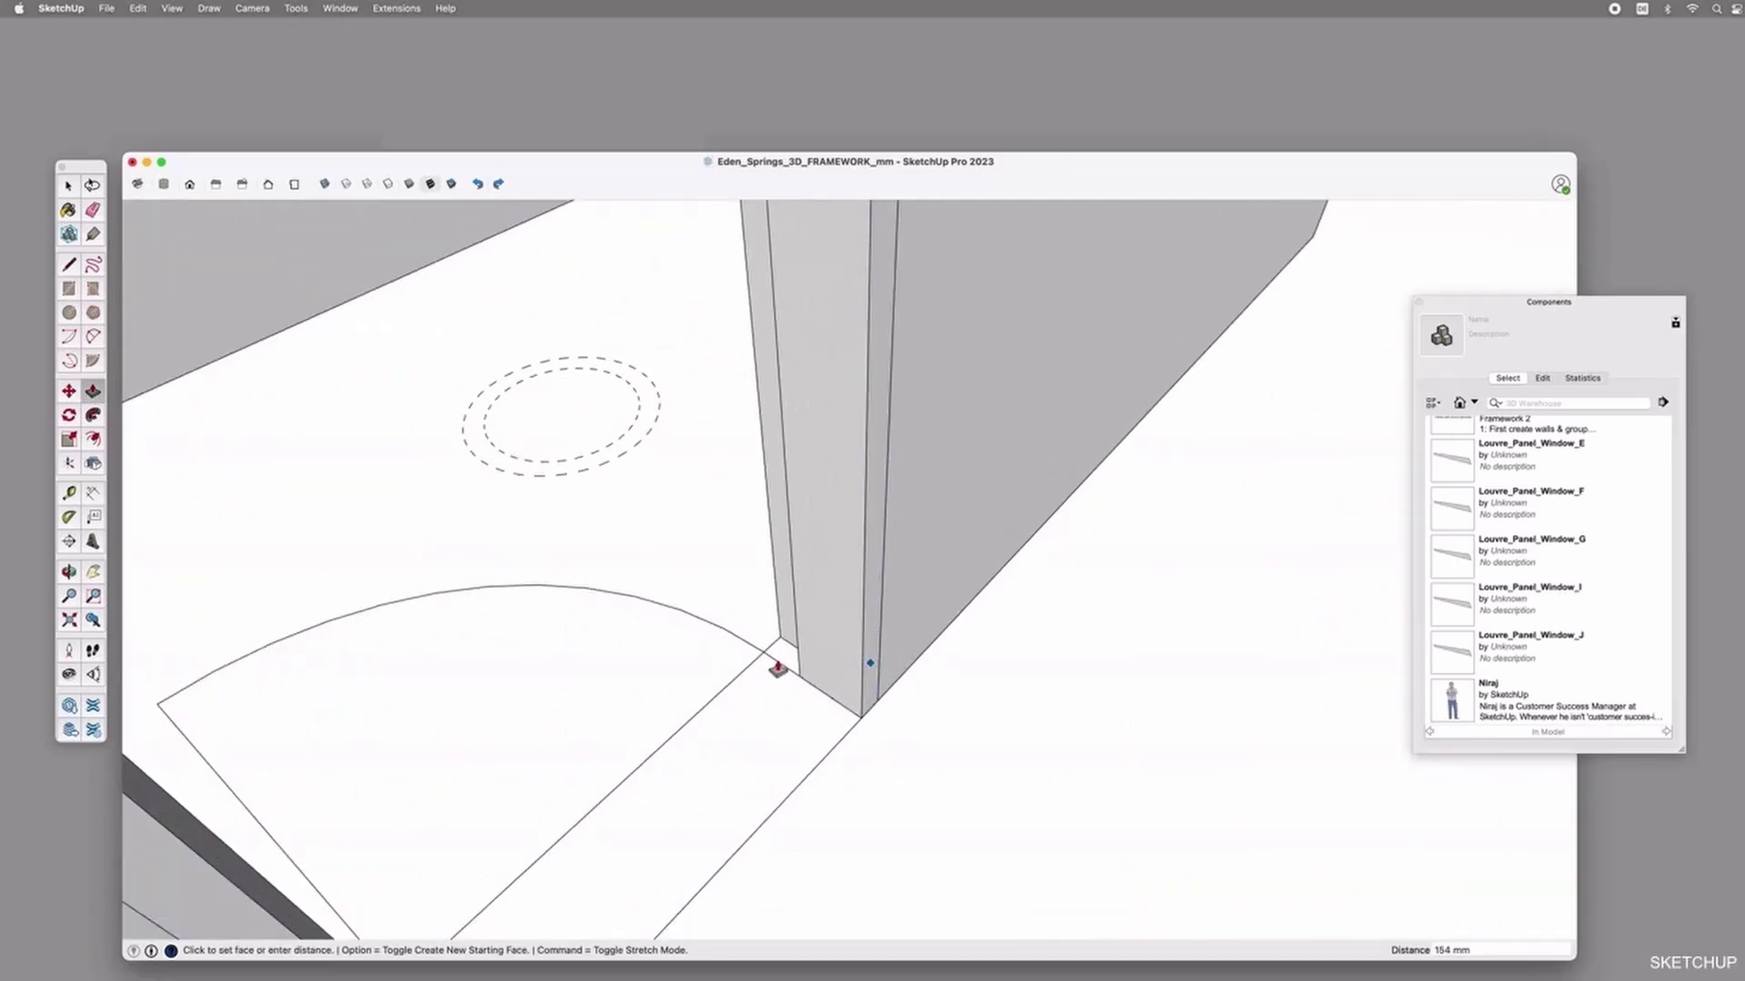
{"action": "left_click", "coordinate": [765, 663]}
{"action": "scroll", "coordinate": [798, 692], "scroll_direction": "down", "scroll_amount": 5}
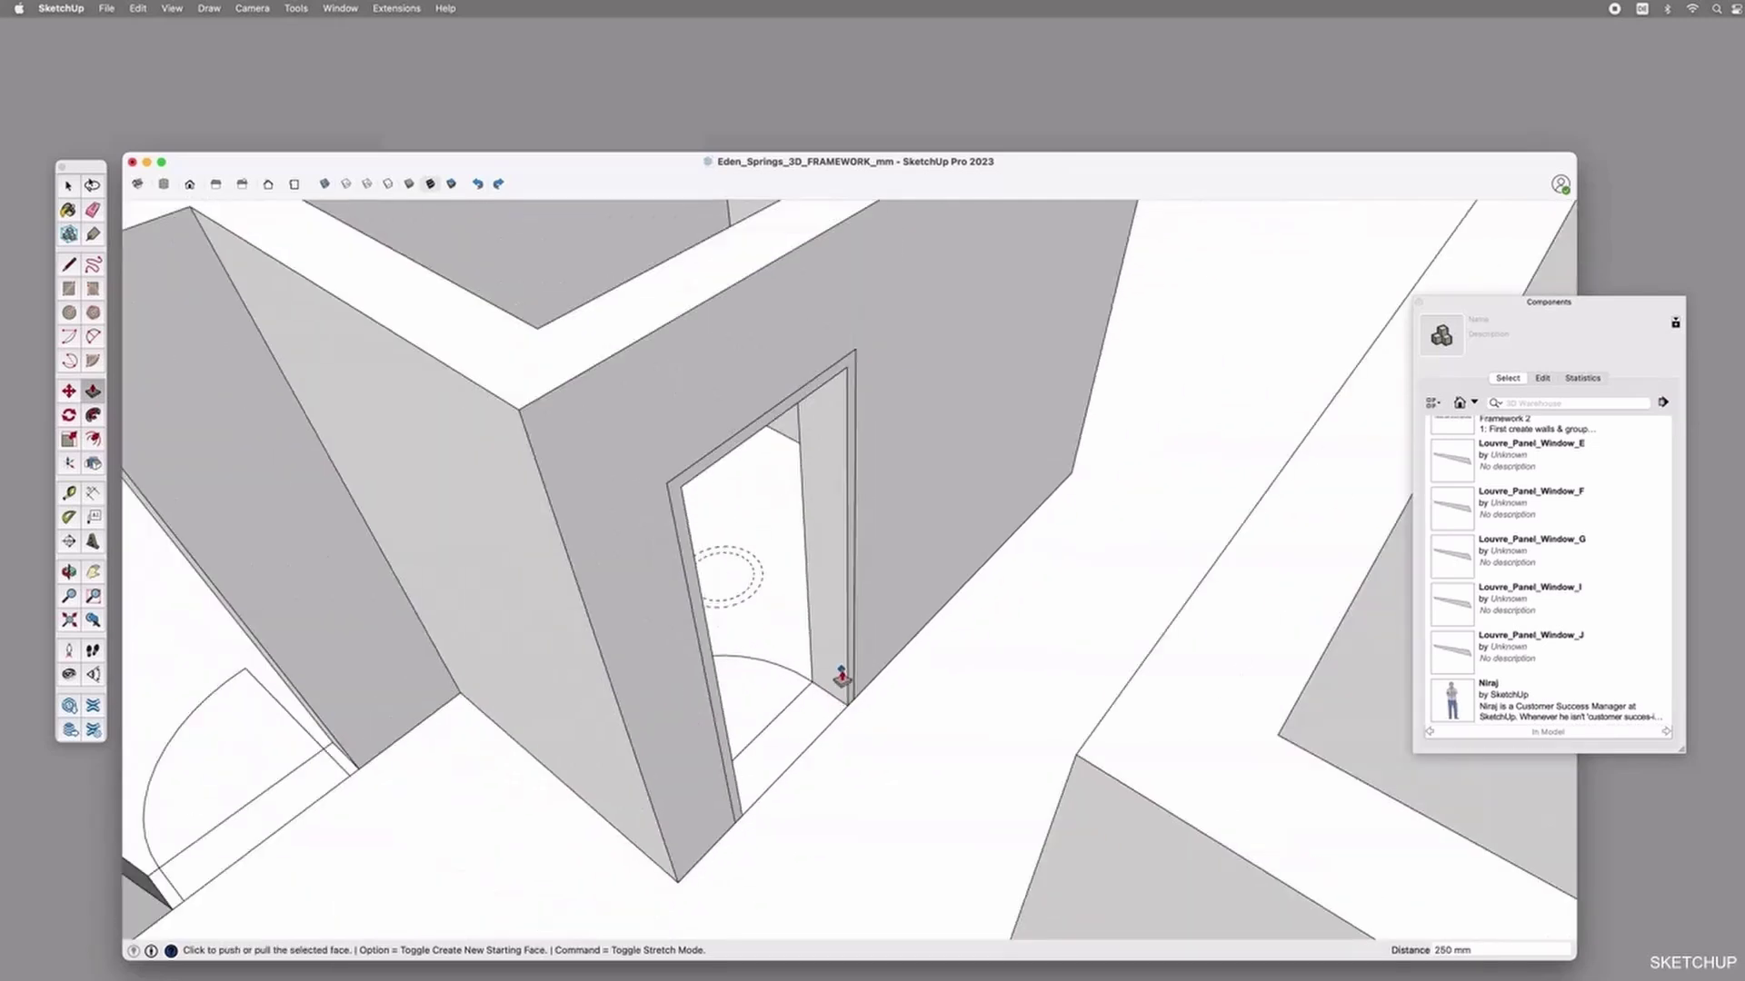
Pull the front face of the door frame out 25 mm beyond the wall.
{"action": "key", "text": "space"}
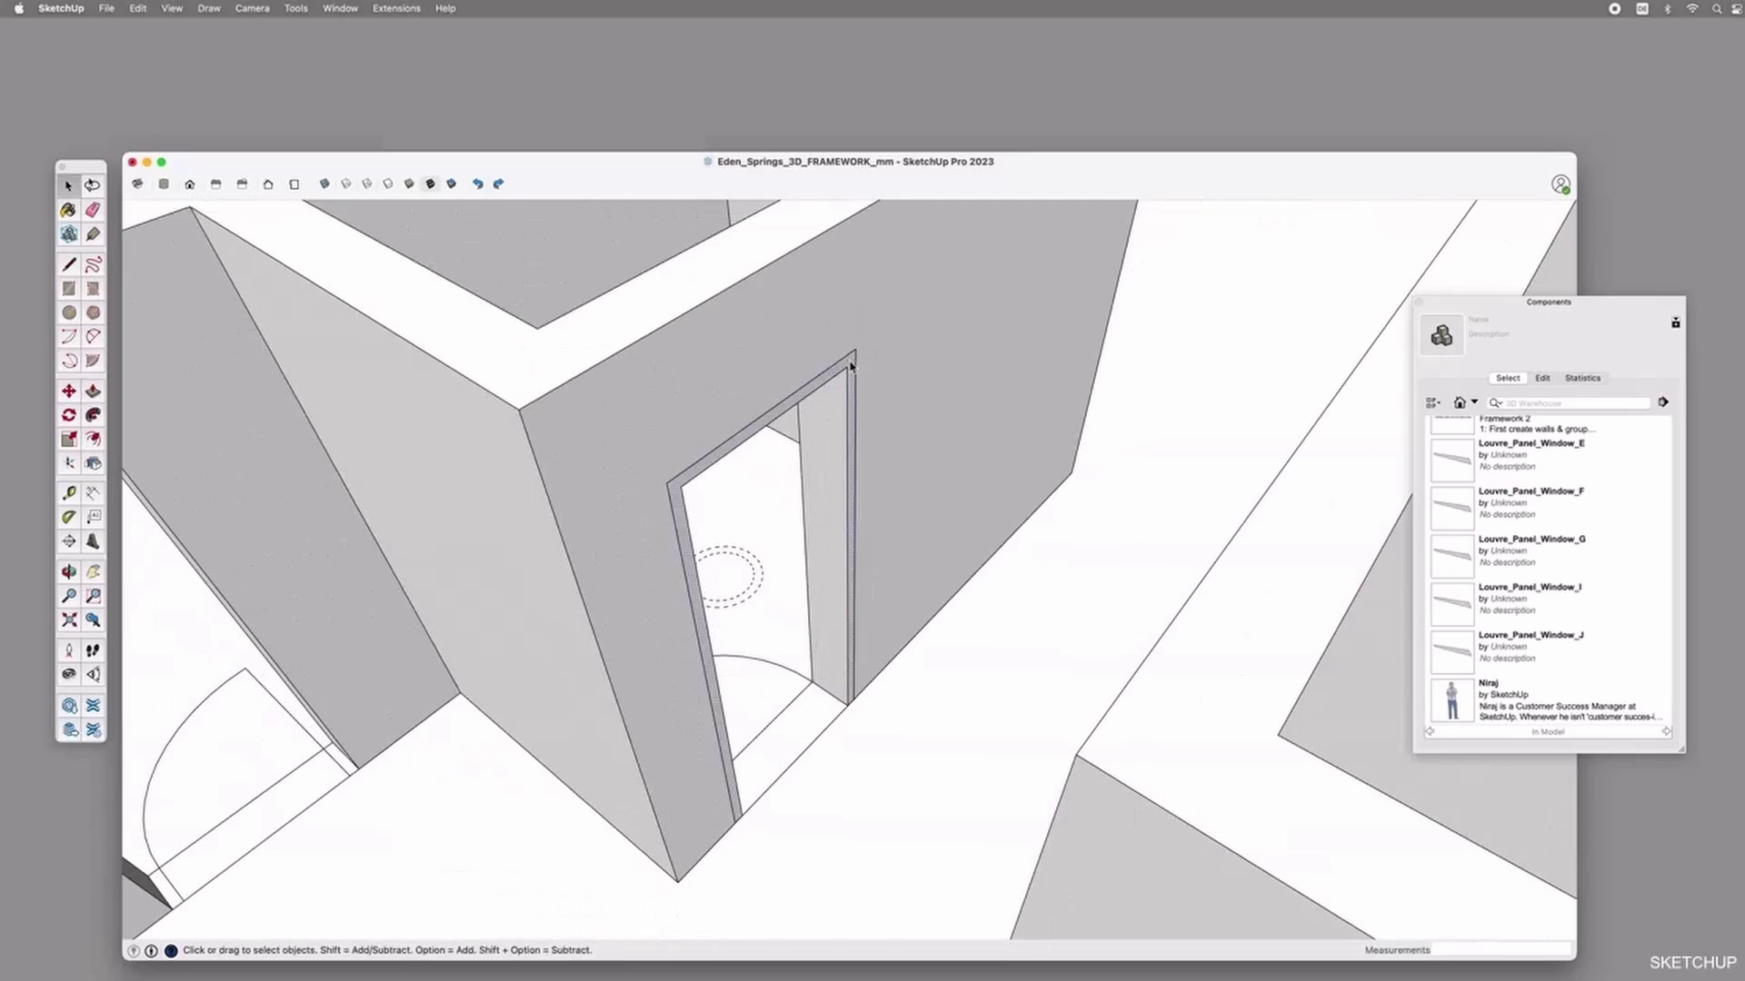
{"action": "key", "text": "p"}
{"action": "left_click", "coordinate": [850, 366]}
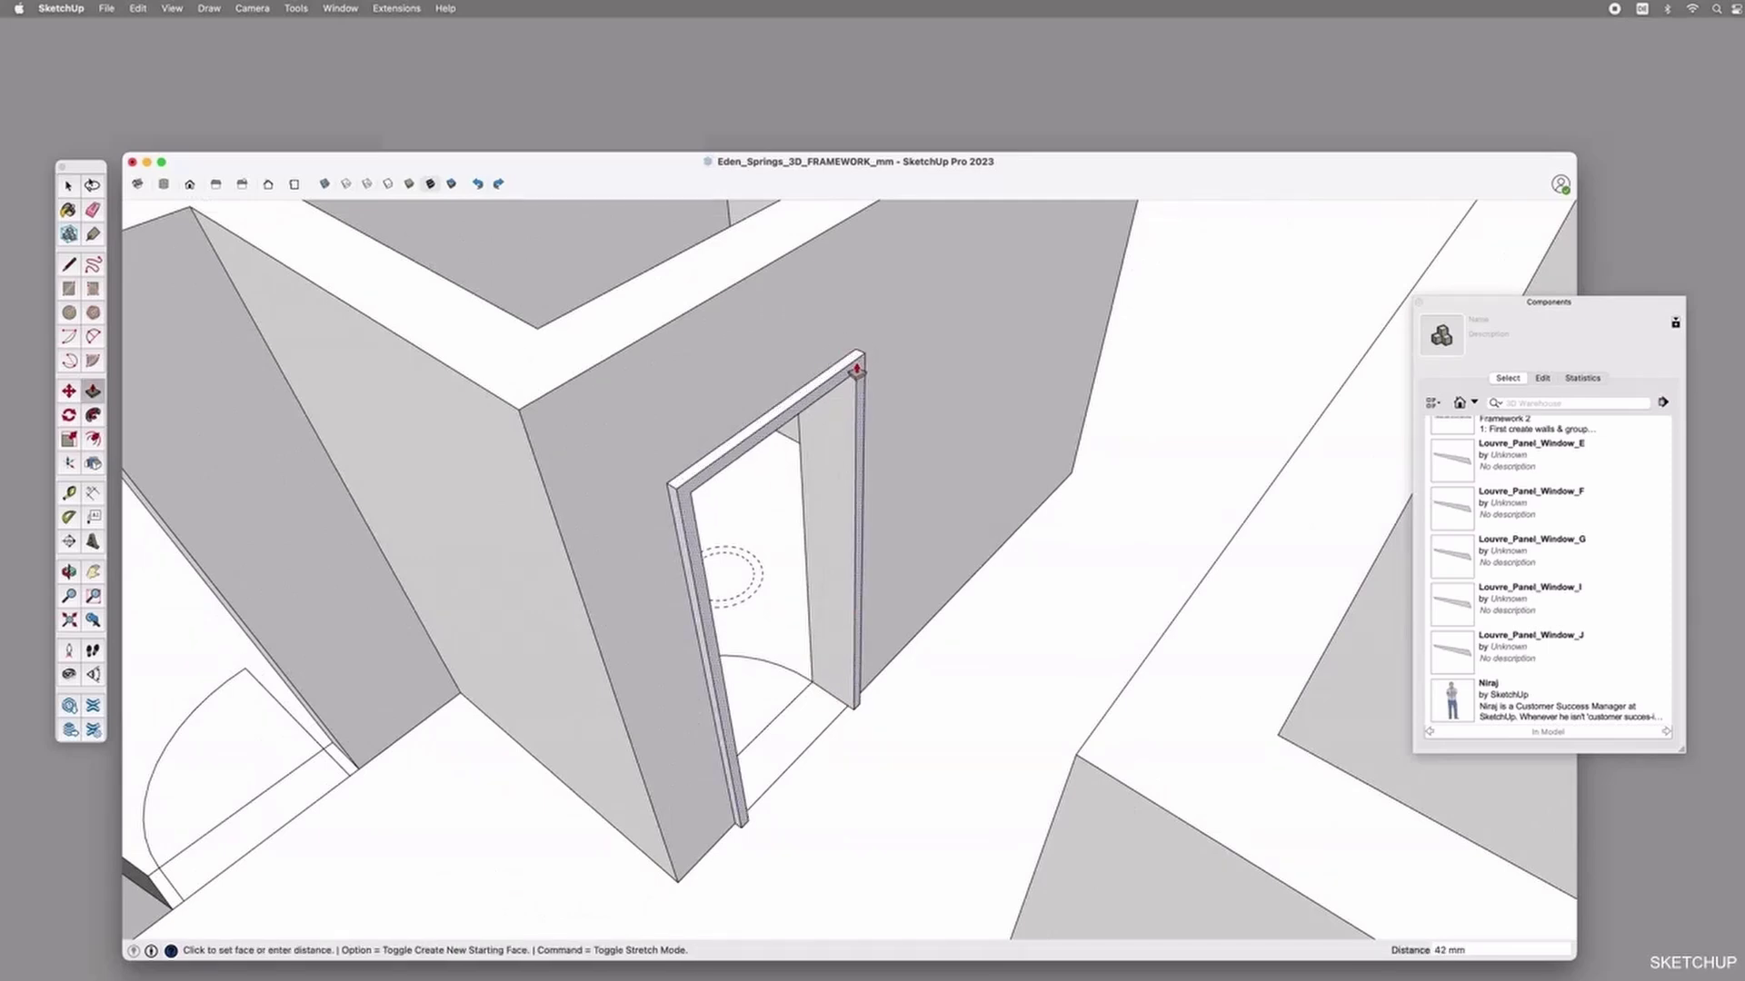
{"action": "type", "text": "25"}
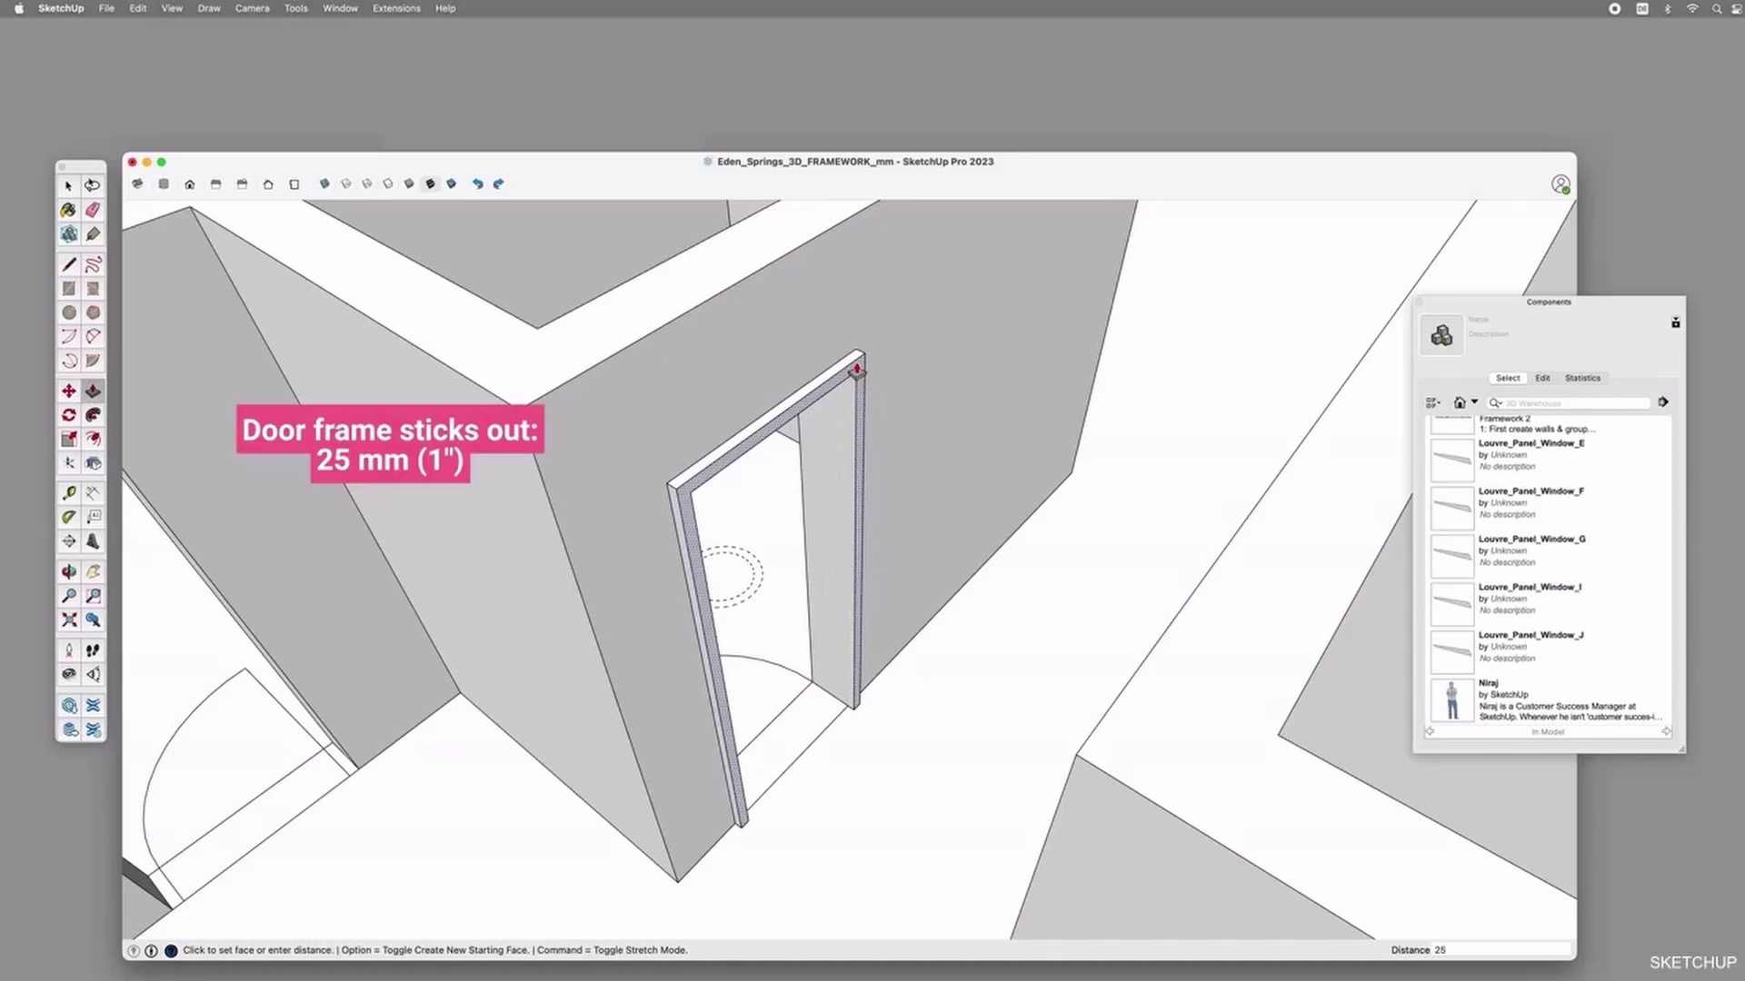
{"action": "key", "text": "Return"}
Pull the door frame's face on the opposite side of the wall out 25 mm.
{"action": "key", "text": "o"}
{"action": "left_click_drag", "start_coordinate": [701, 377], "coordinate": [983, 546]}
{"action": "left_click_drag", "start_coordinate": [763, 506], "coordinate": [908, 496]}
{"action": "key", "text": "space"}
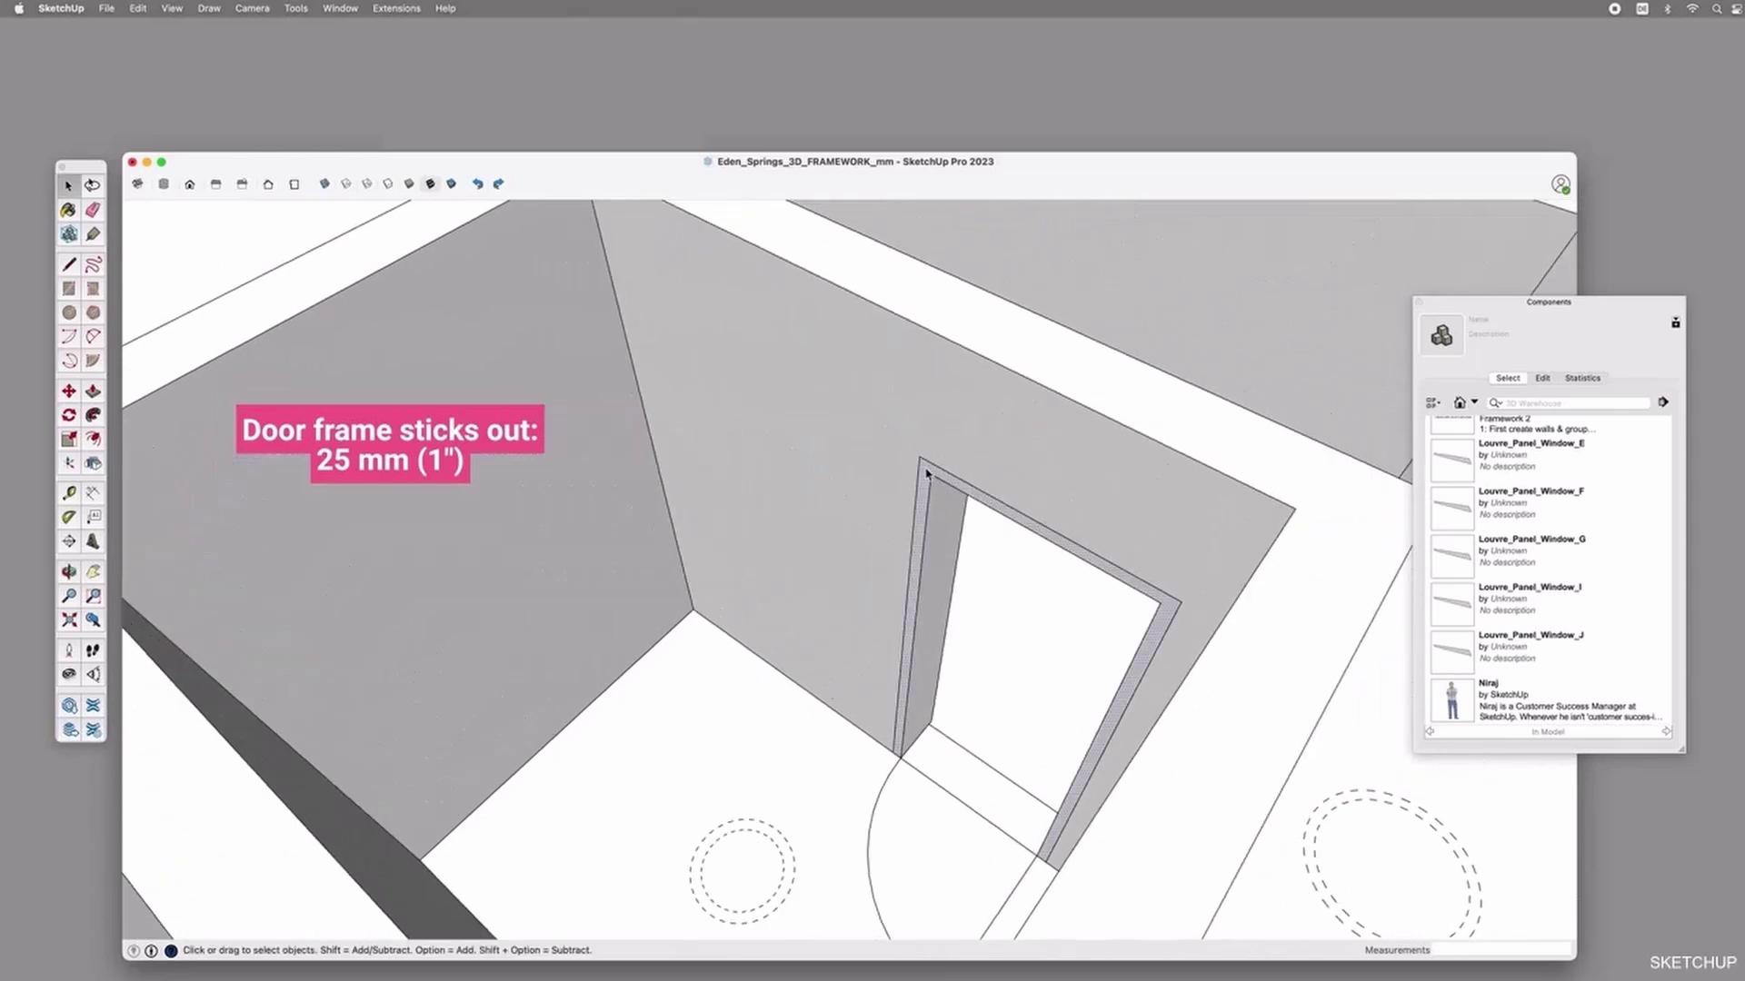
{"action": "key", "text": "p"}
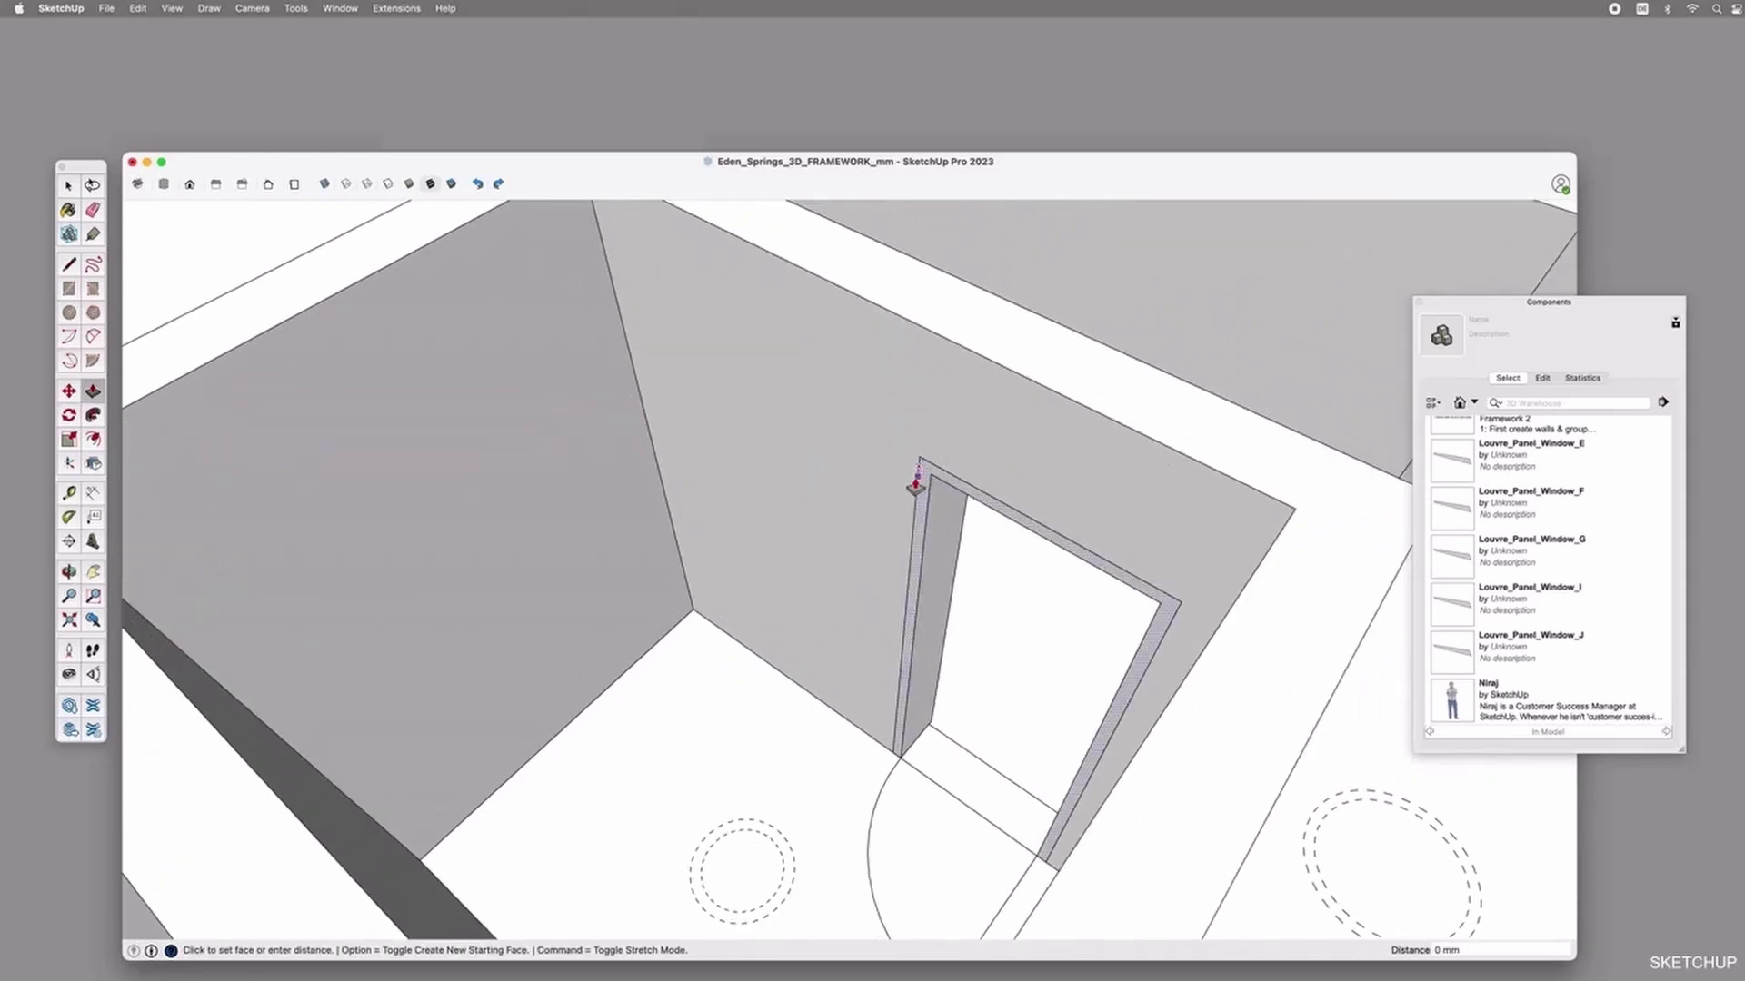
{"action": "type", "text": "25"}
{"action": "key", "text": "Return"}
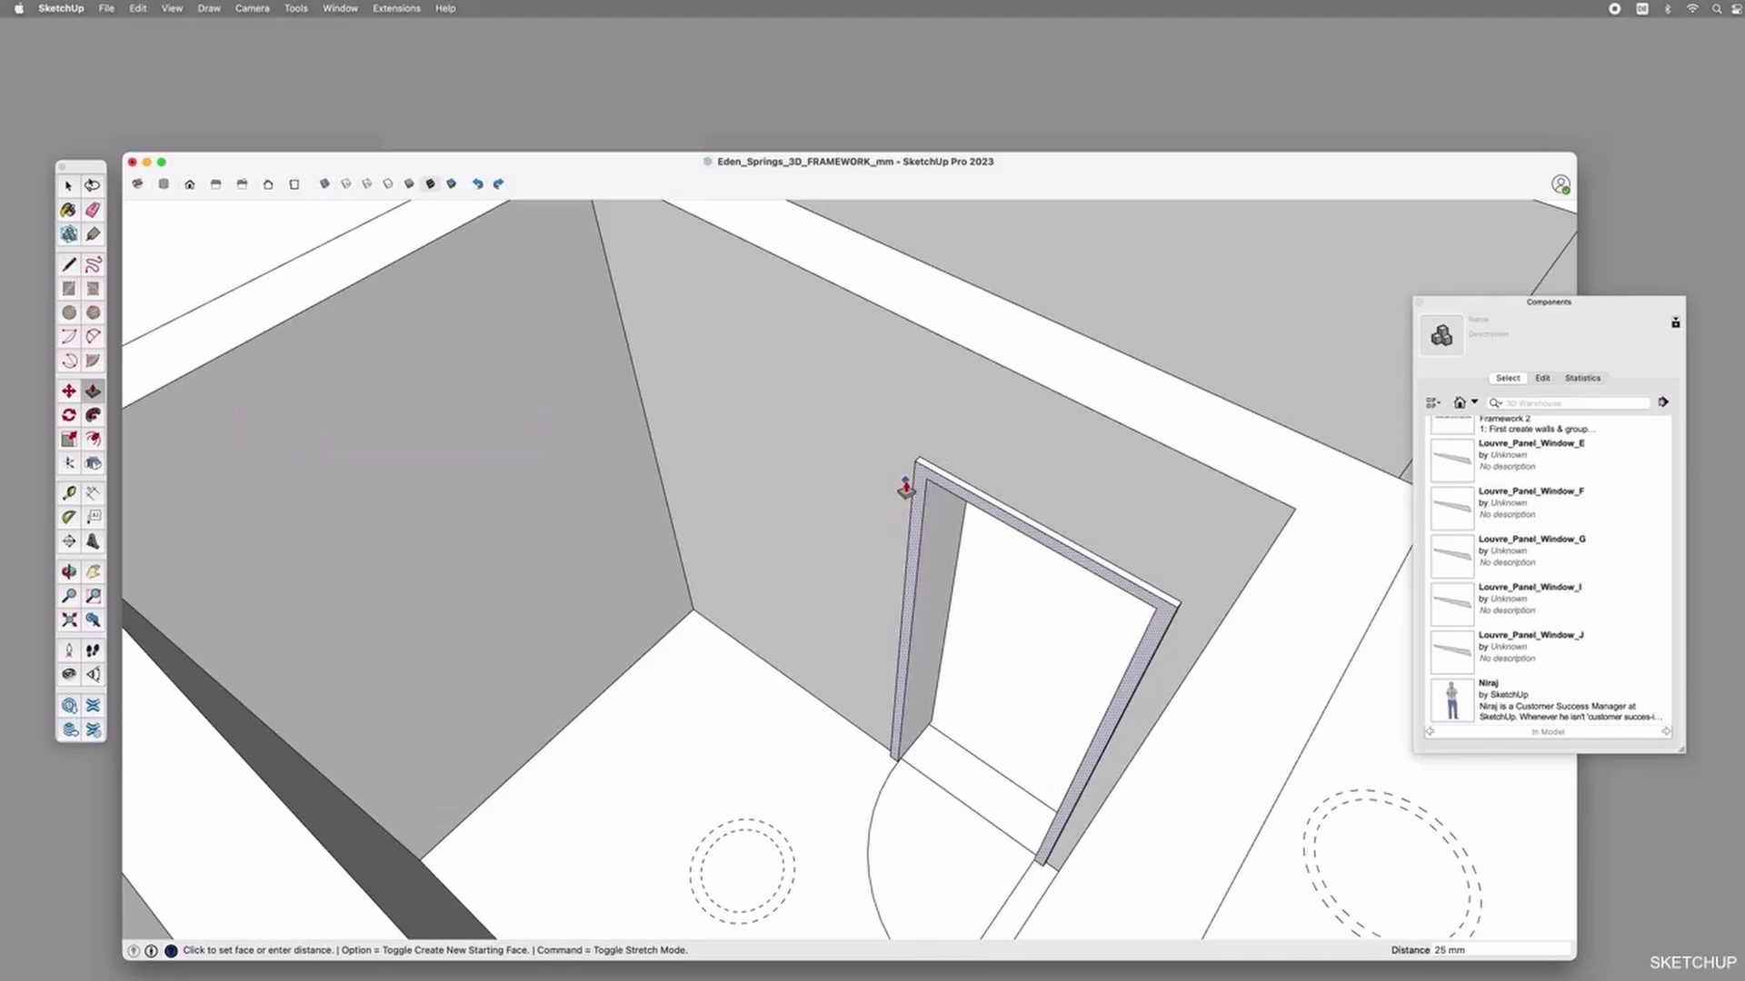
Select all the connected geometry of the door frame and make it a group.
{"action": "key", "text": "space"}
{"action": "triple_click", "coordinate": [930, 475]}
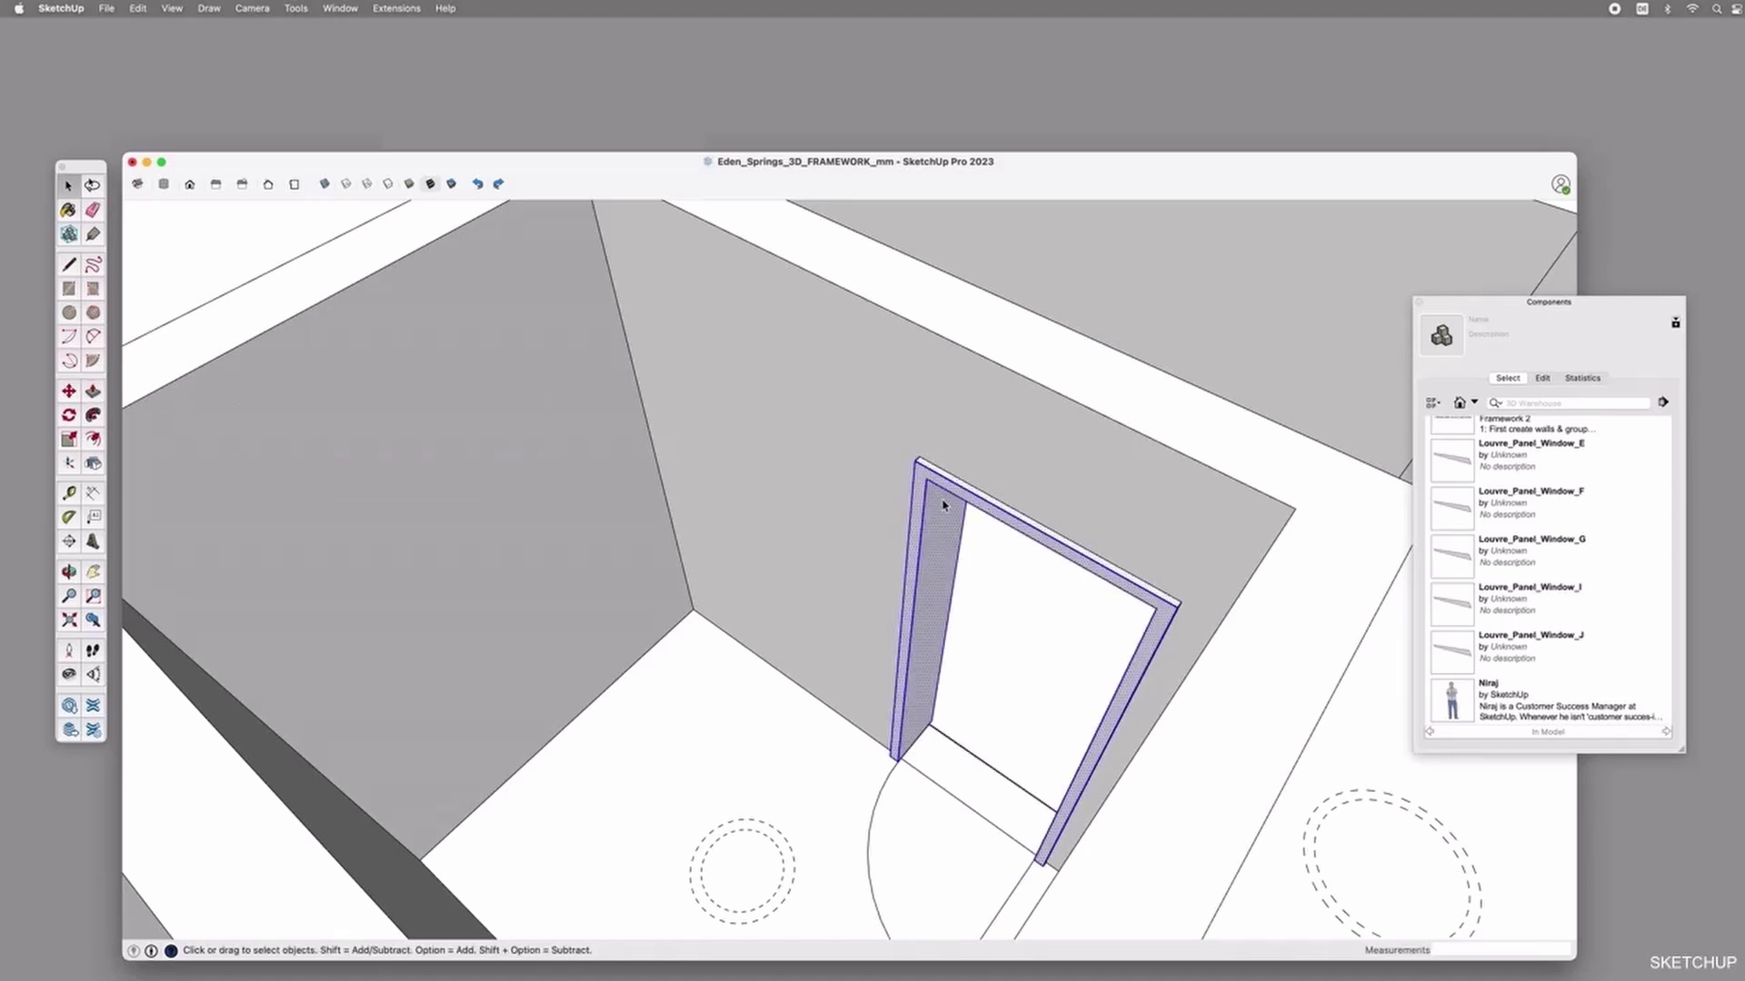
{"action": "key", "text": "super+g"}
{"action": "key", "text": "m"}
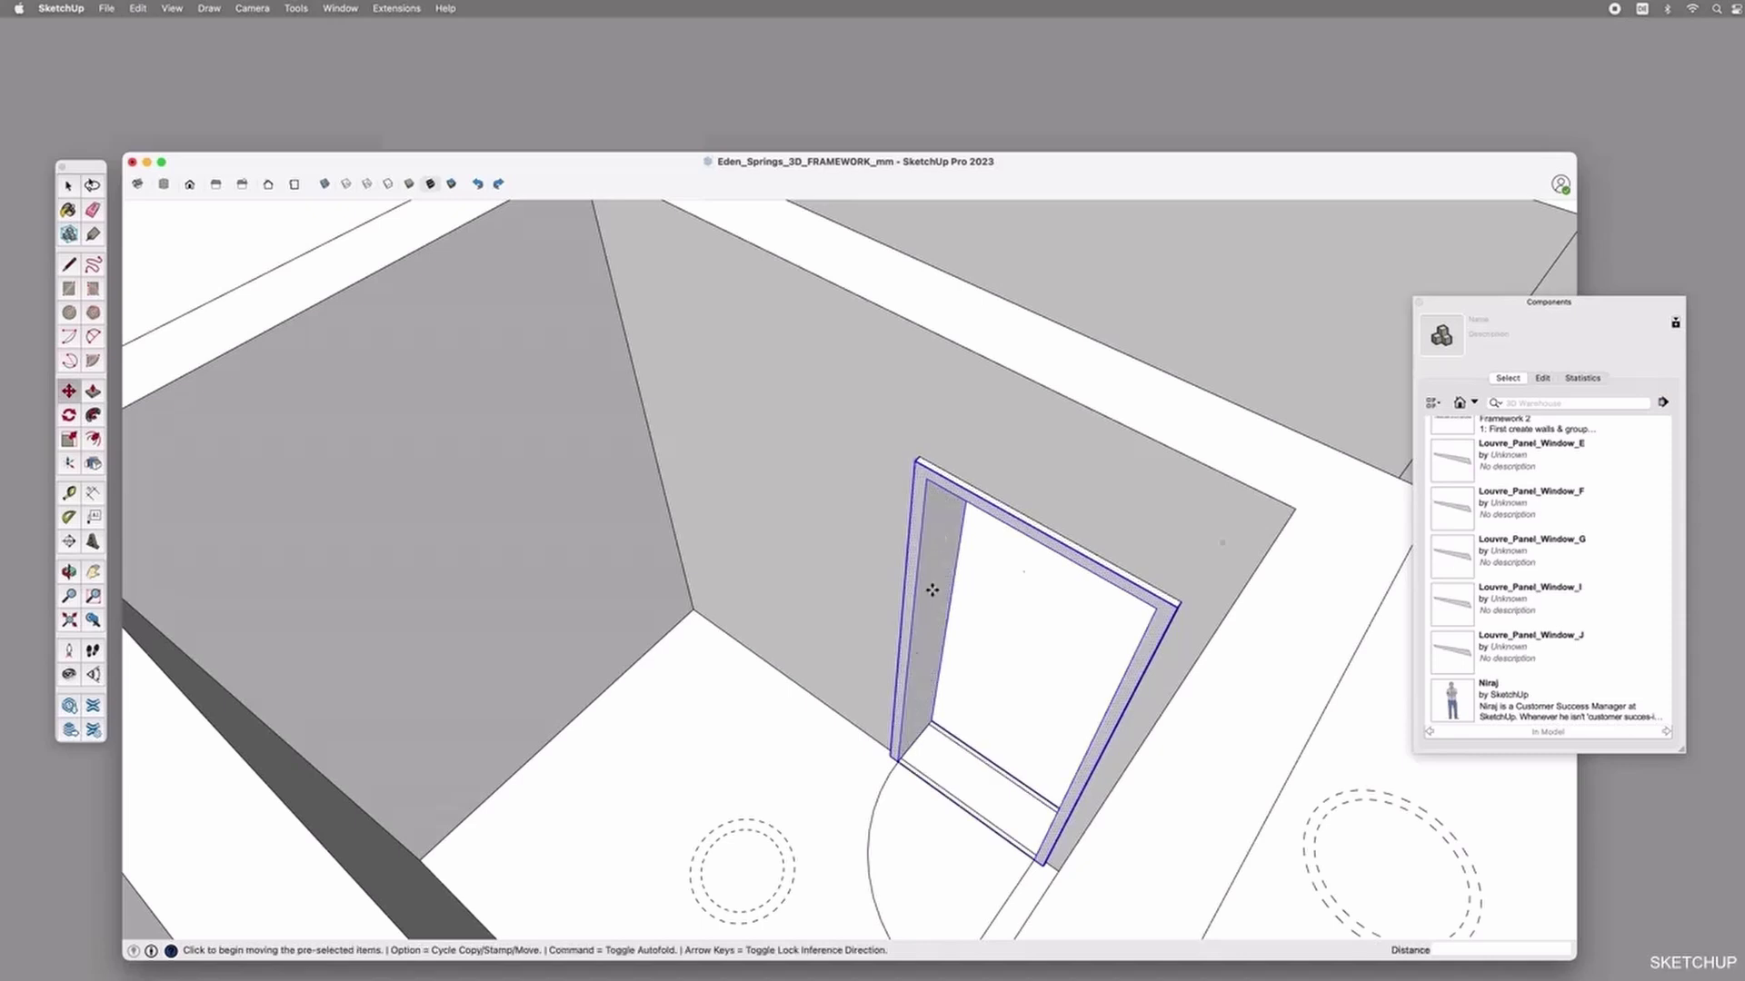
{"action": "left_click", "coordinate": [931, 592]}
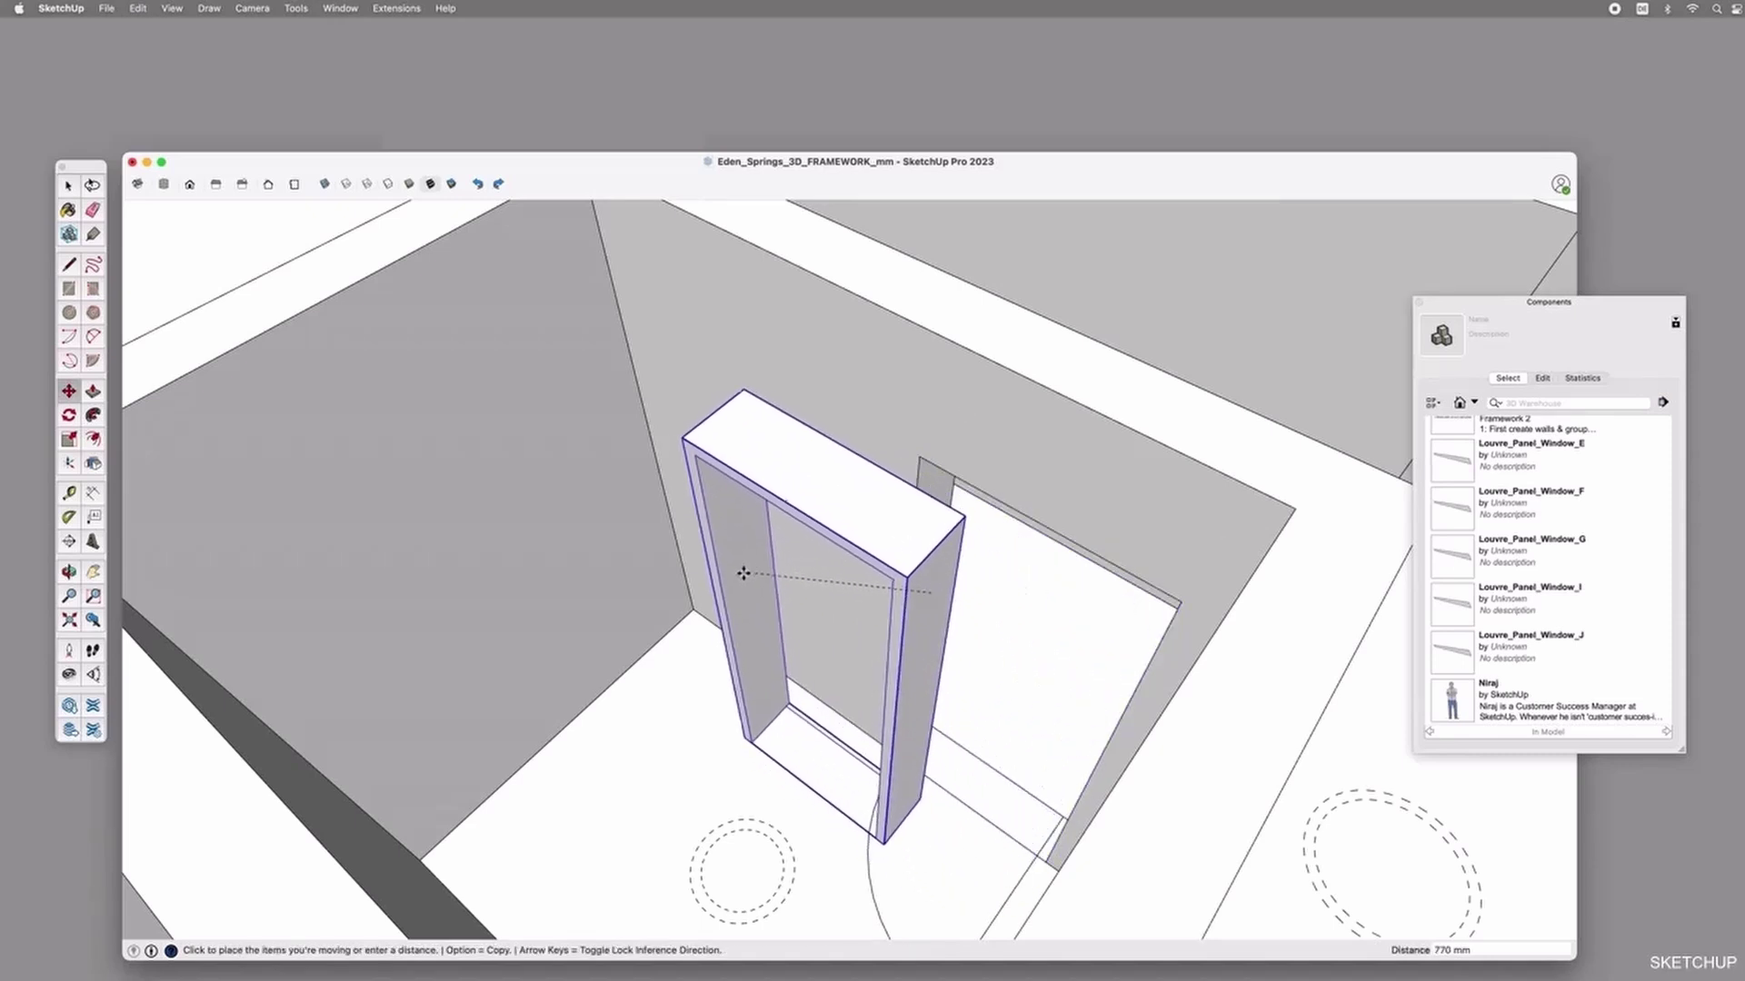
{"action": "key", "text": "Escape"}
Draw a rectangle across the door frame's opening from its upper inner corner to the opposite lower corner.
{"action": "middle_click_drag", "start_coordinate": [887, 635], "coordinate": [840, 452]}
{"action": "key", "text": "r"}
{"action": "left_click", "coordinate": [839, 454]}
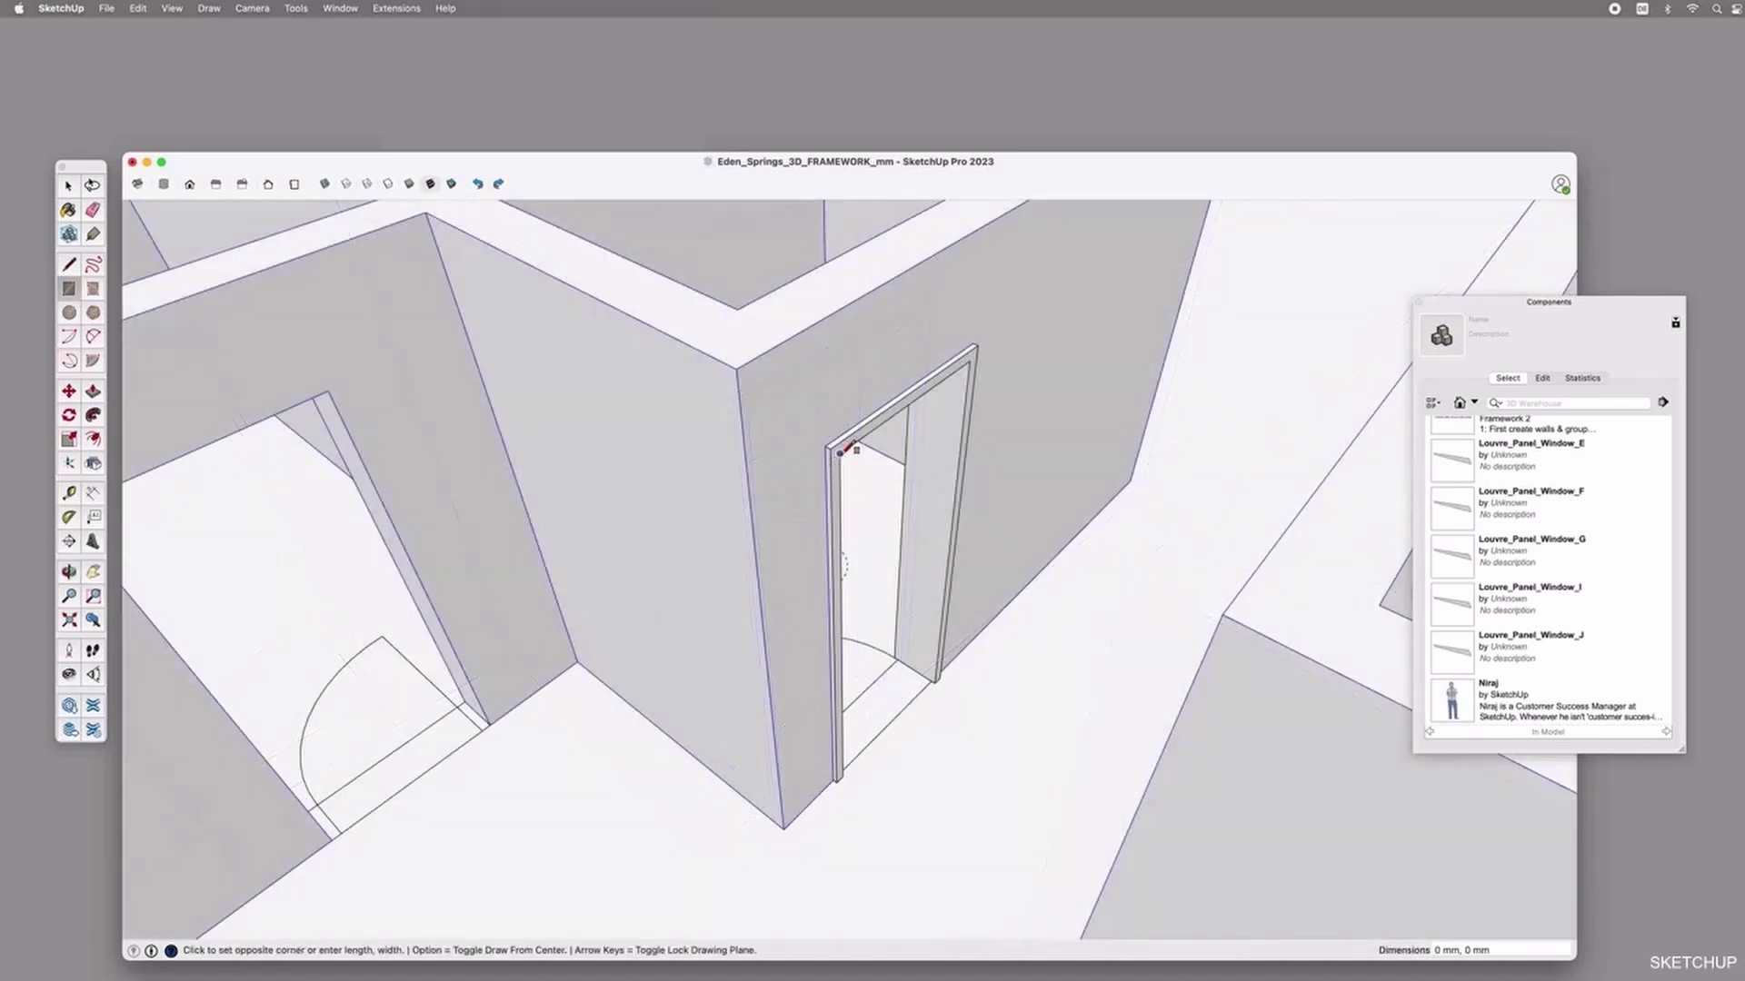
{"action": "left_click", "coordinate": [935, 681]}
Extrude the door panel face 40 mm with Push/Pull and make the whole door a group.
{"action": "key", "text": "space"}
{"action": "left_click", "coordinate": [895, 586]}
{"action": "key", "text": "p"}
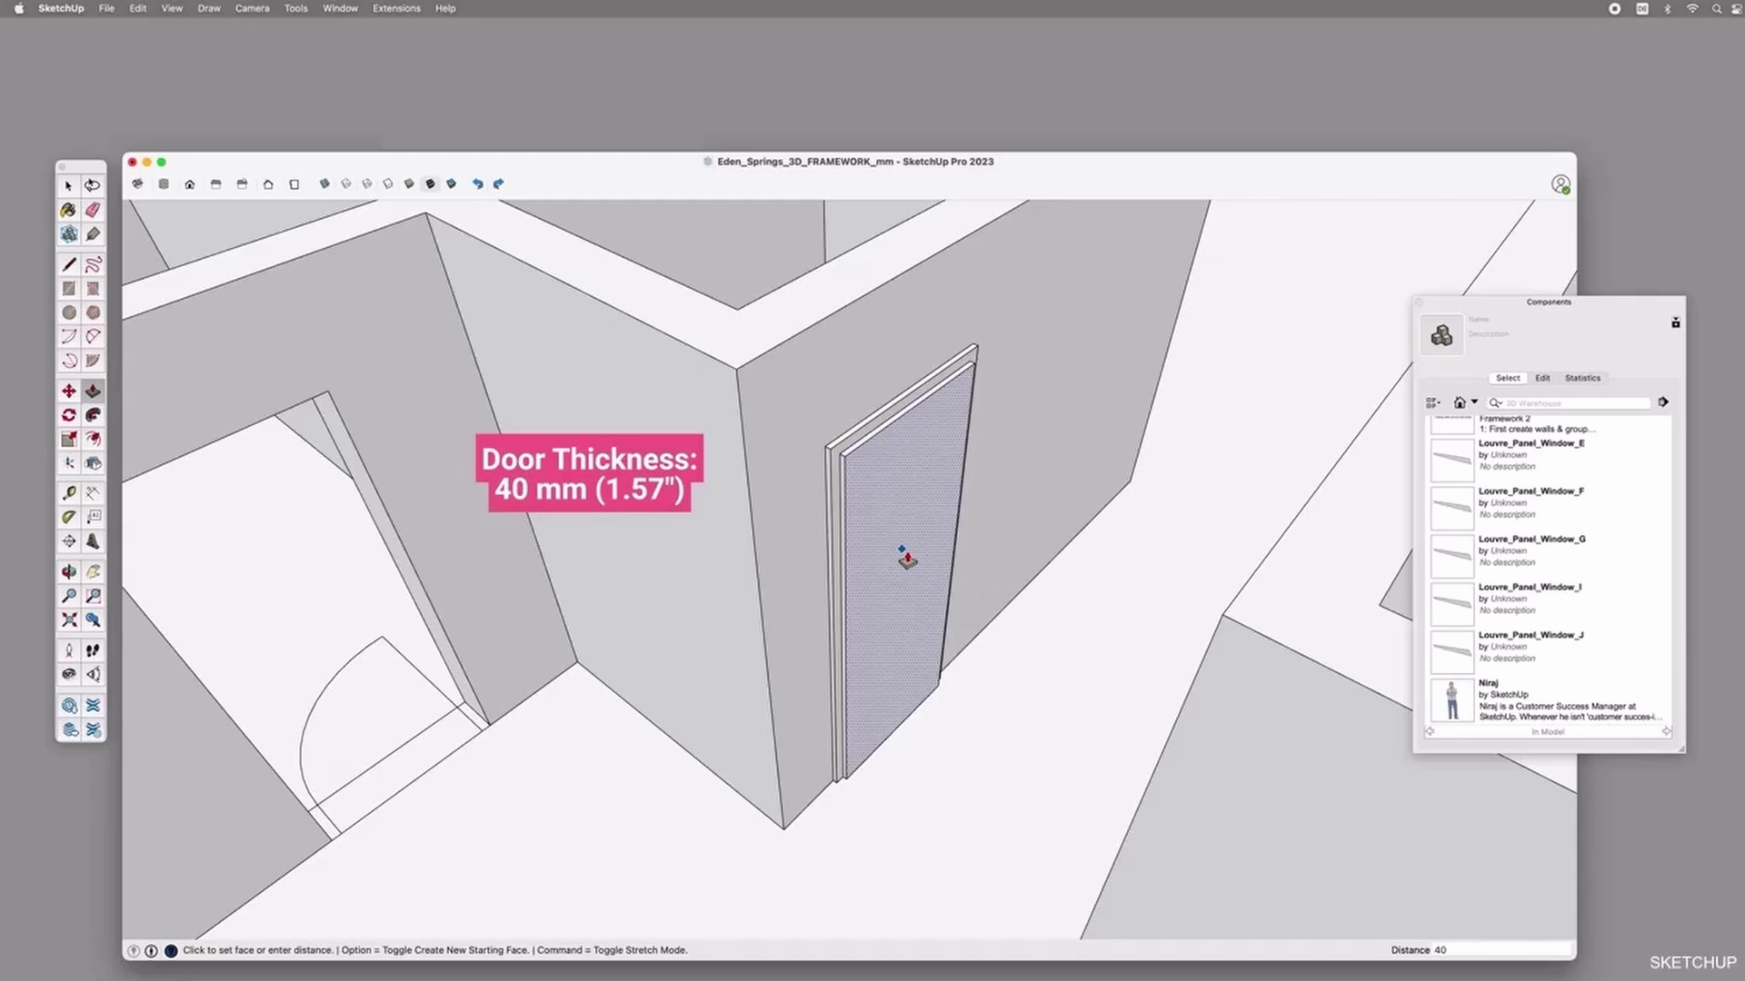
{"action": "key", "text": "Return"}
{"action": "key", "text": "space"}
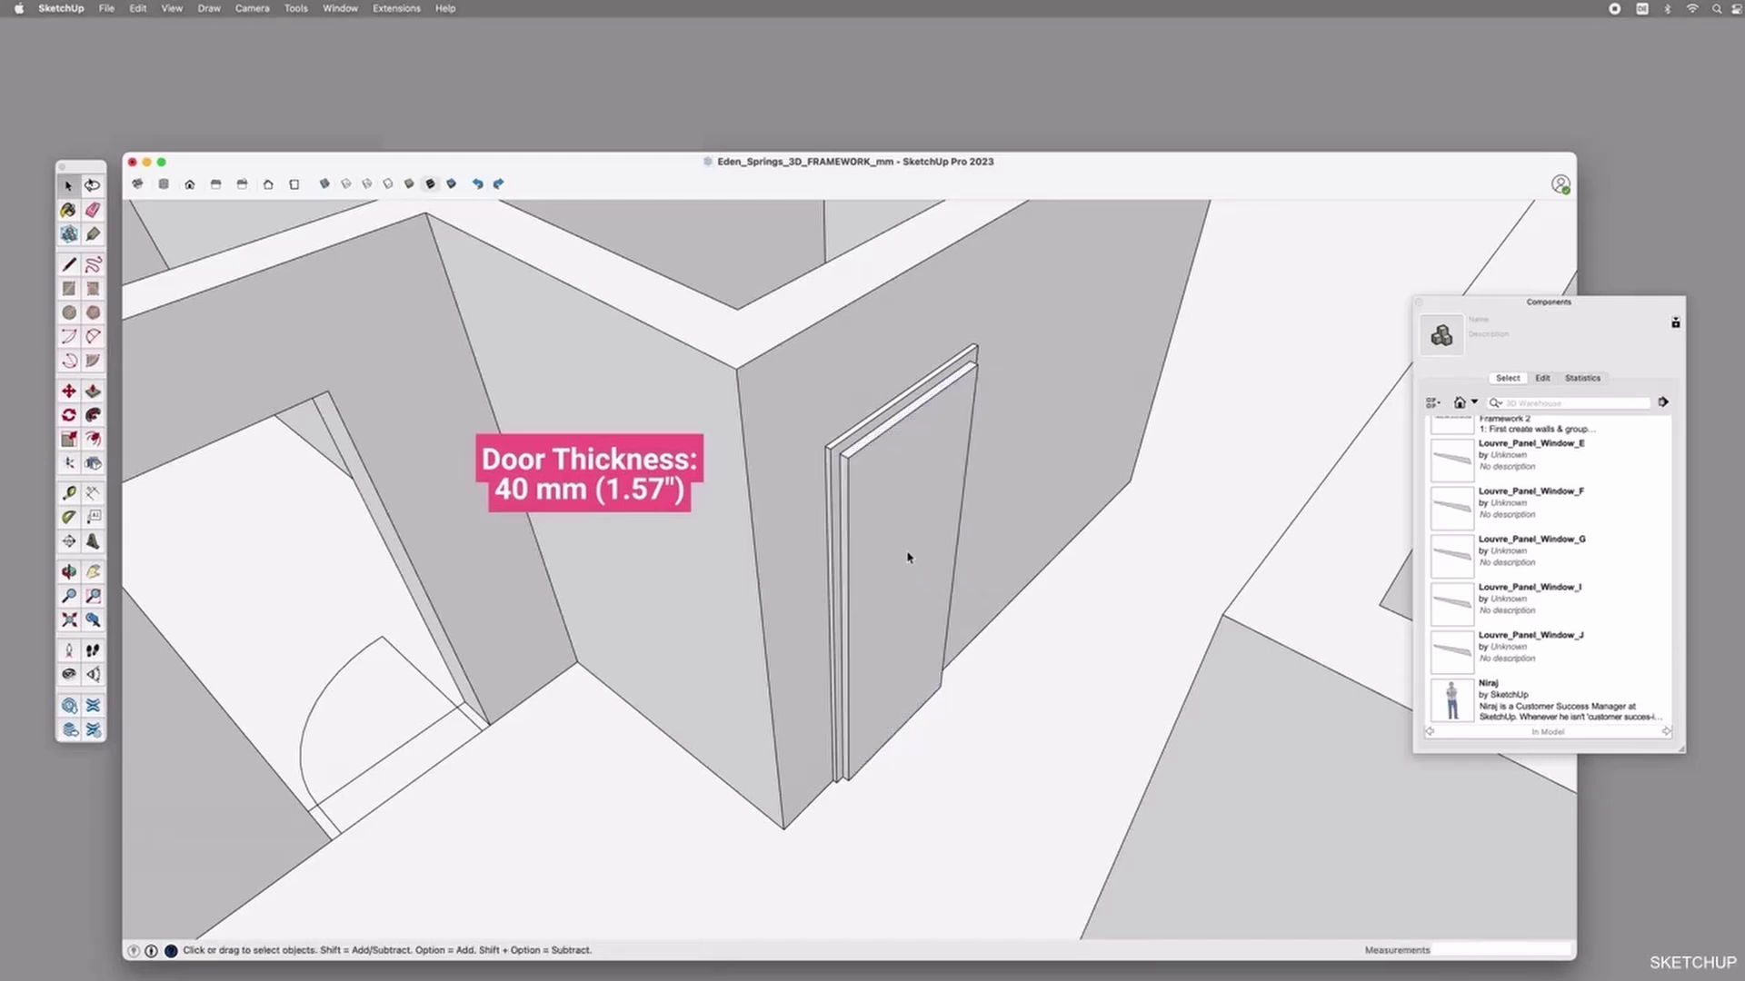
{"action": "left_click", "coordinate": [907, 557]}
{"action": "key", "text": "super+g"}
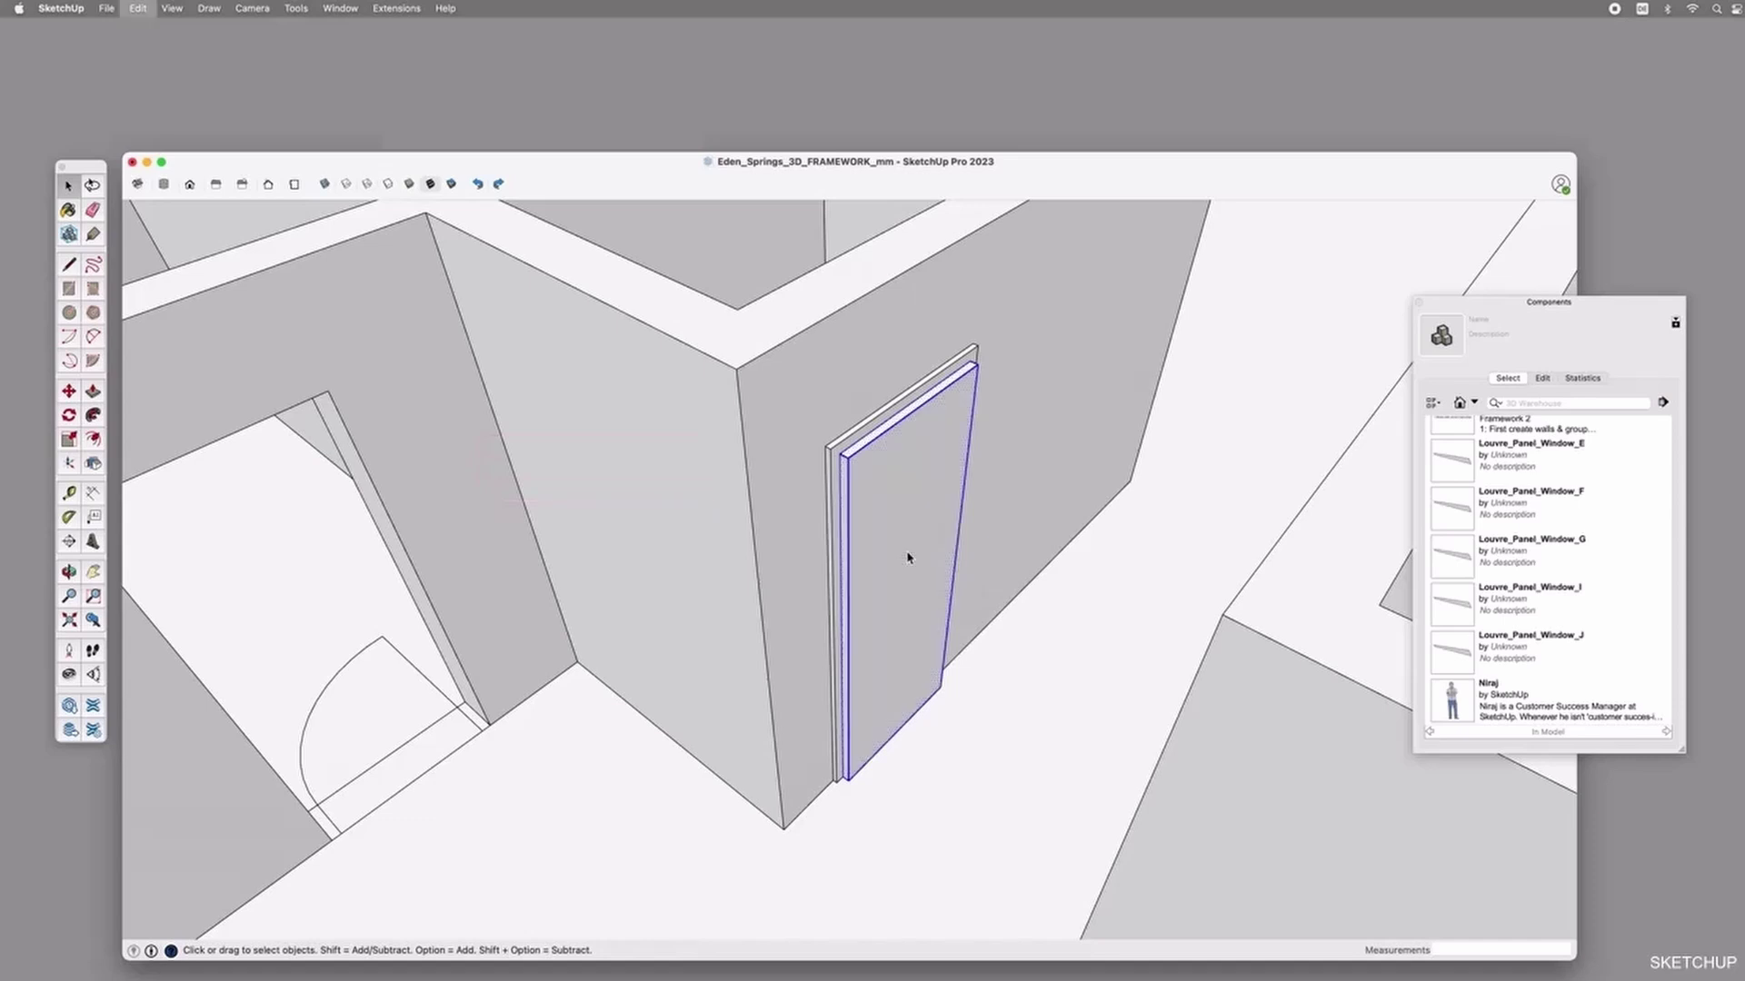
{"action": "key", "text": "m"}
{"action": "left_click", "coordinate": [848, 455]}
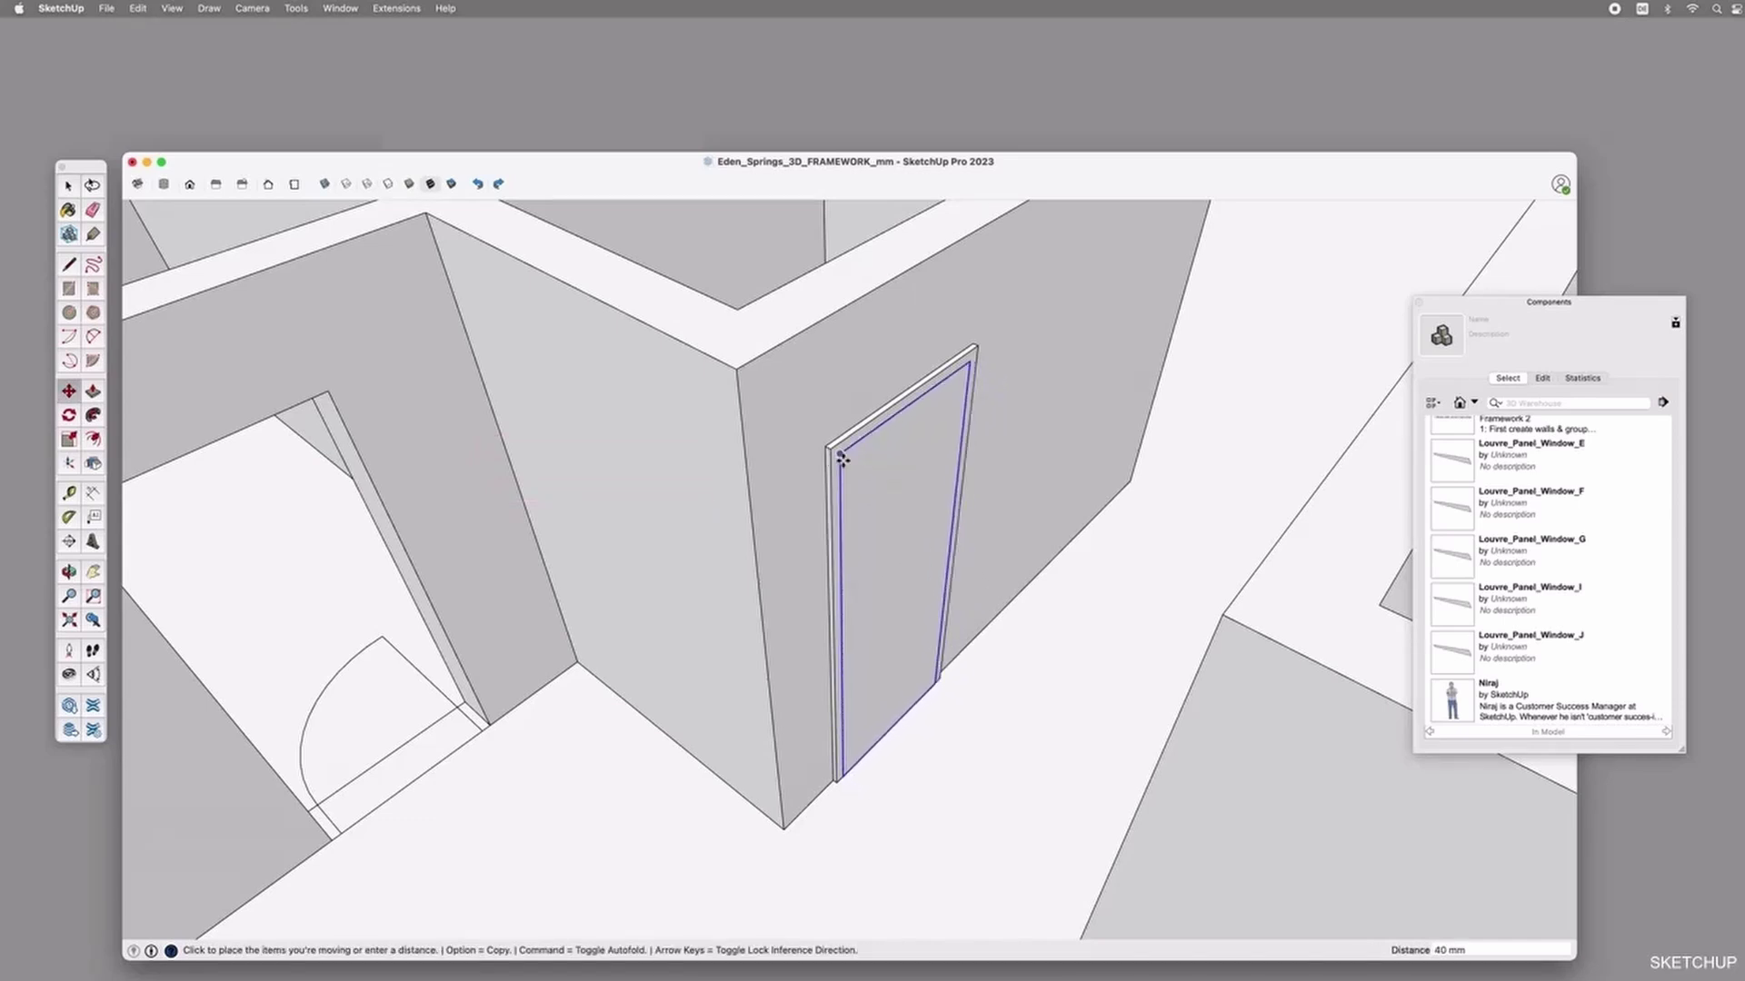
{"action": "key", "text": "Escape"}
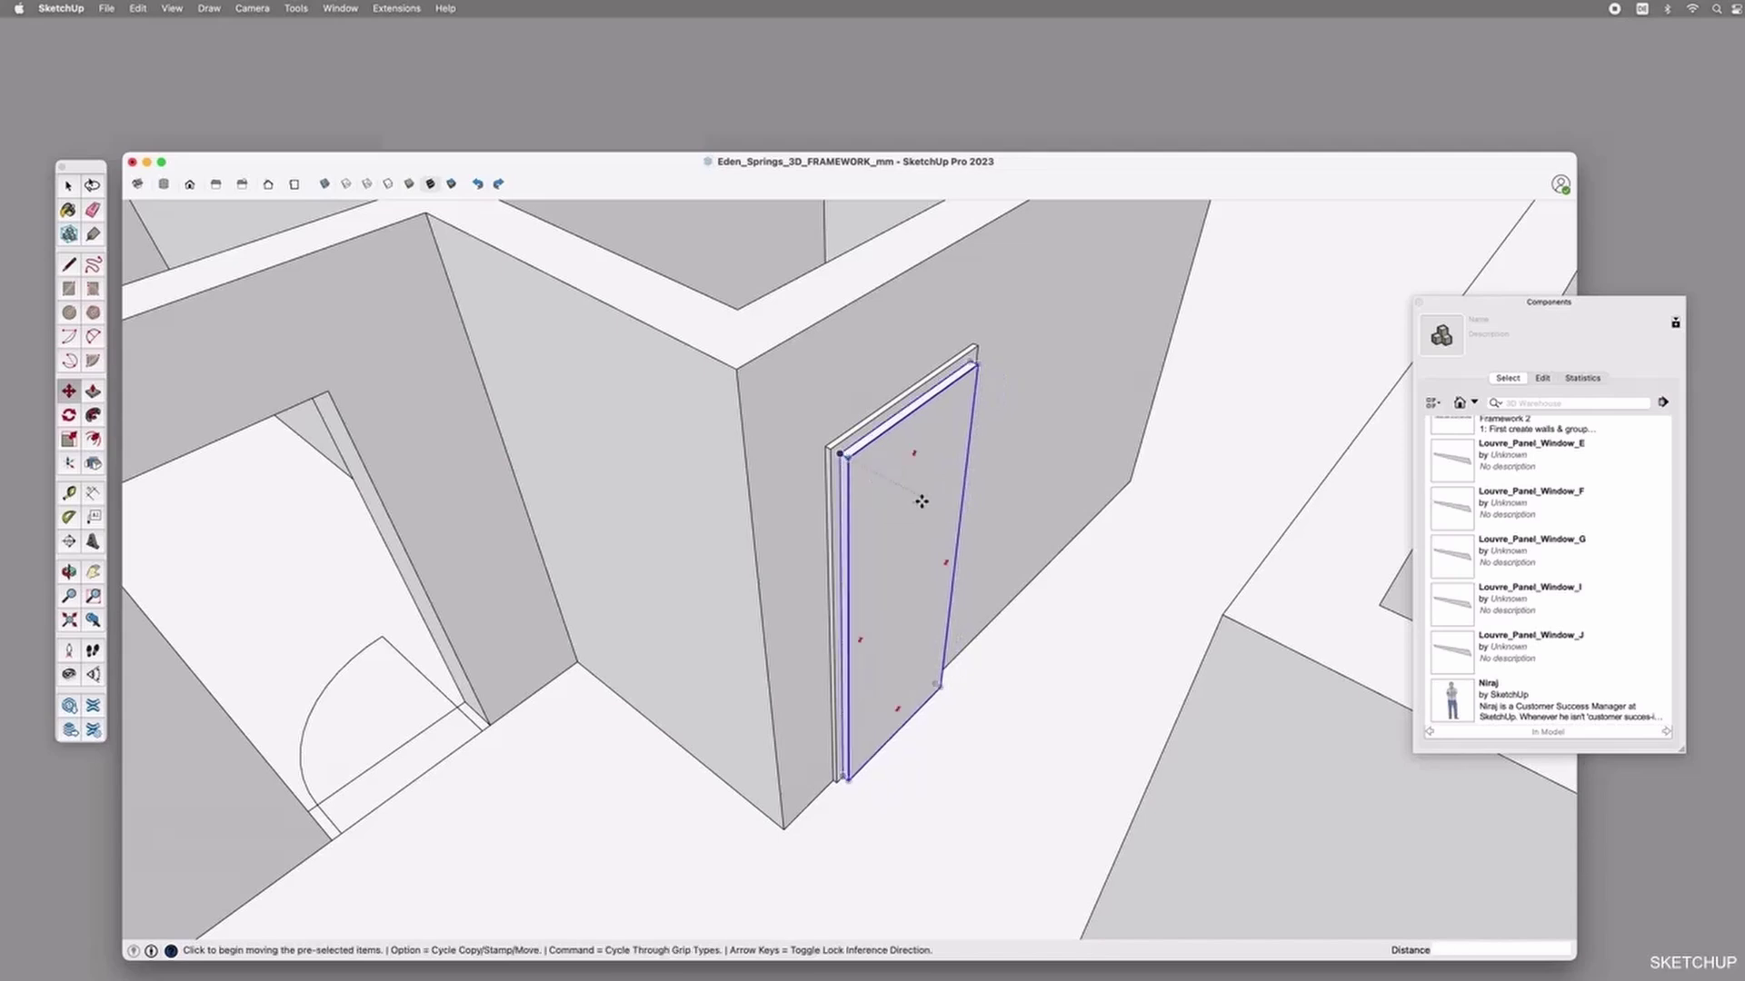
Move the door group 20 mm back into the frame along the red axis.
{"action": "scroll", "coordinate": [825, 453], "scroll_direction": "up", "scroll_amount": 3}
{"action": "left_click", "coordinate": [908, 473]}
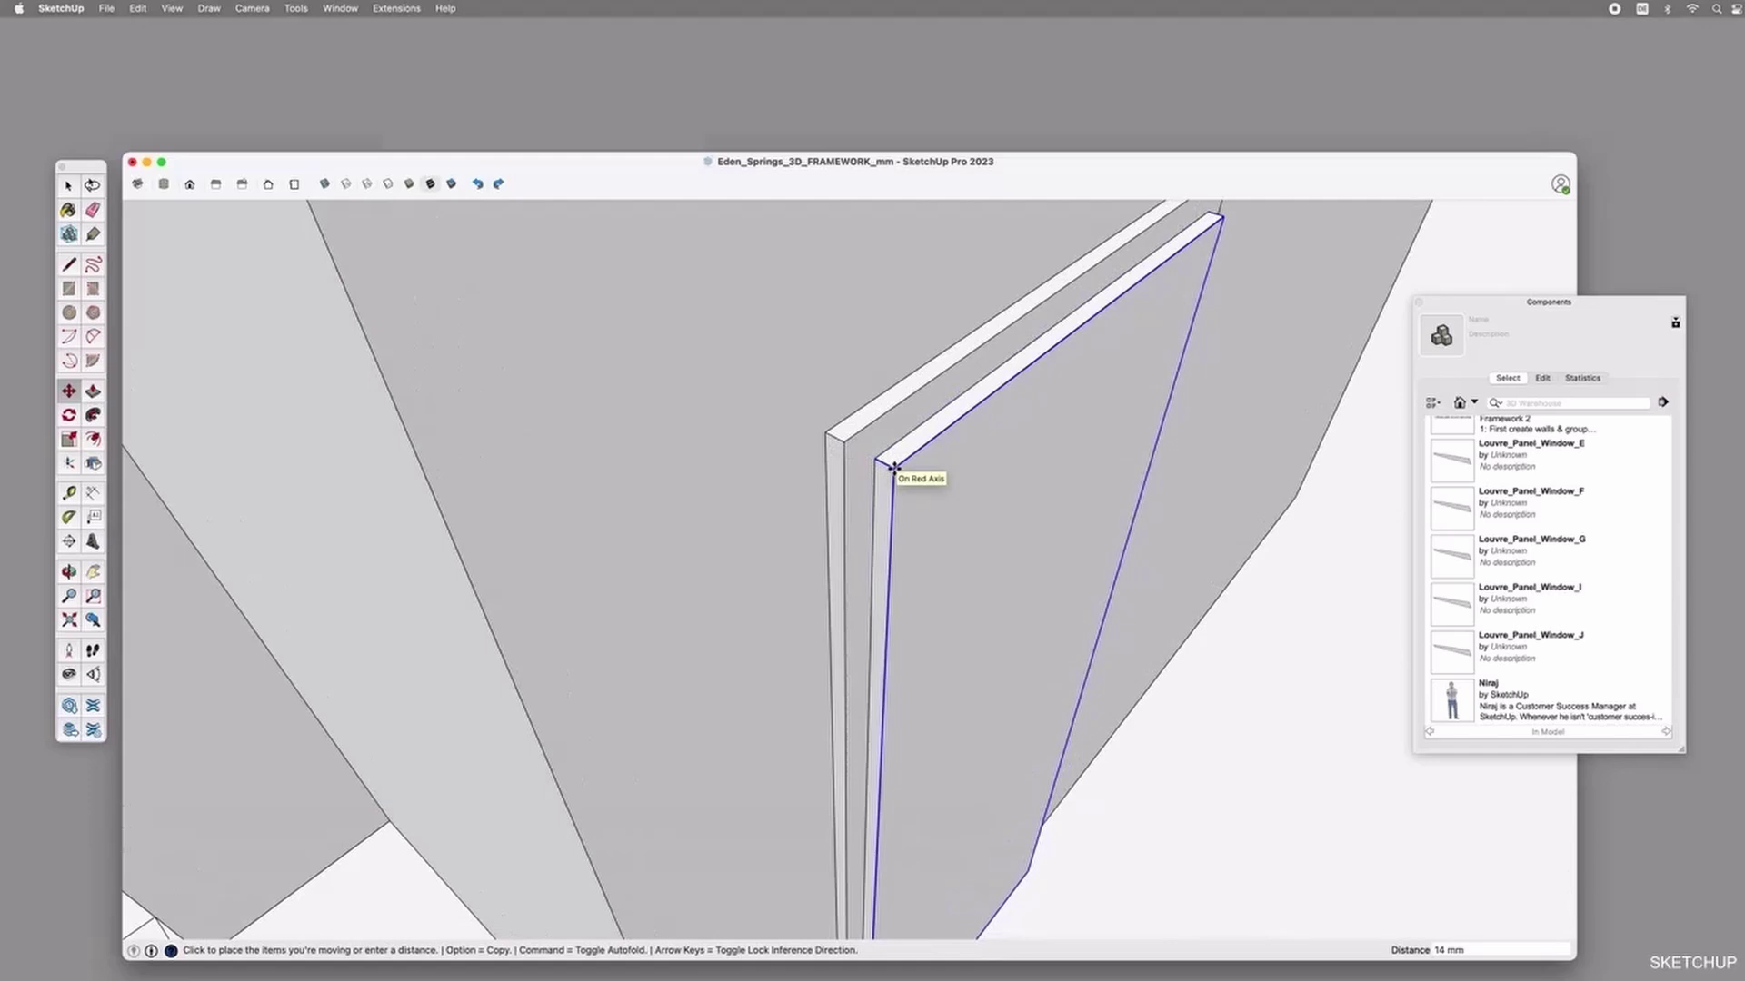
{"action": "left_click", "coordinate": [894, 468]}
{"action": "scroll", "coordinate": [957, 497], "scroll_direction": "down", "scroll_amount": 5}
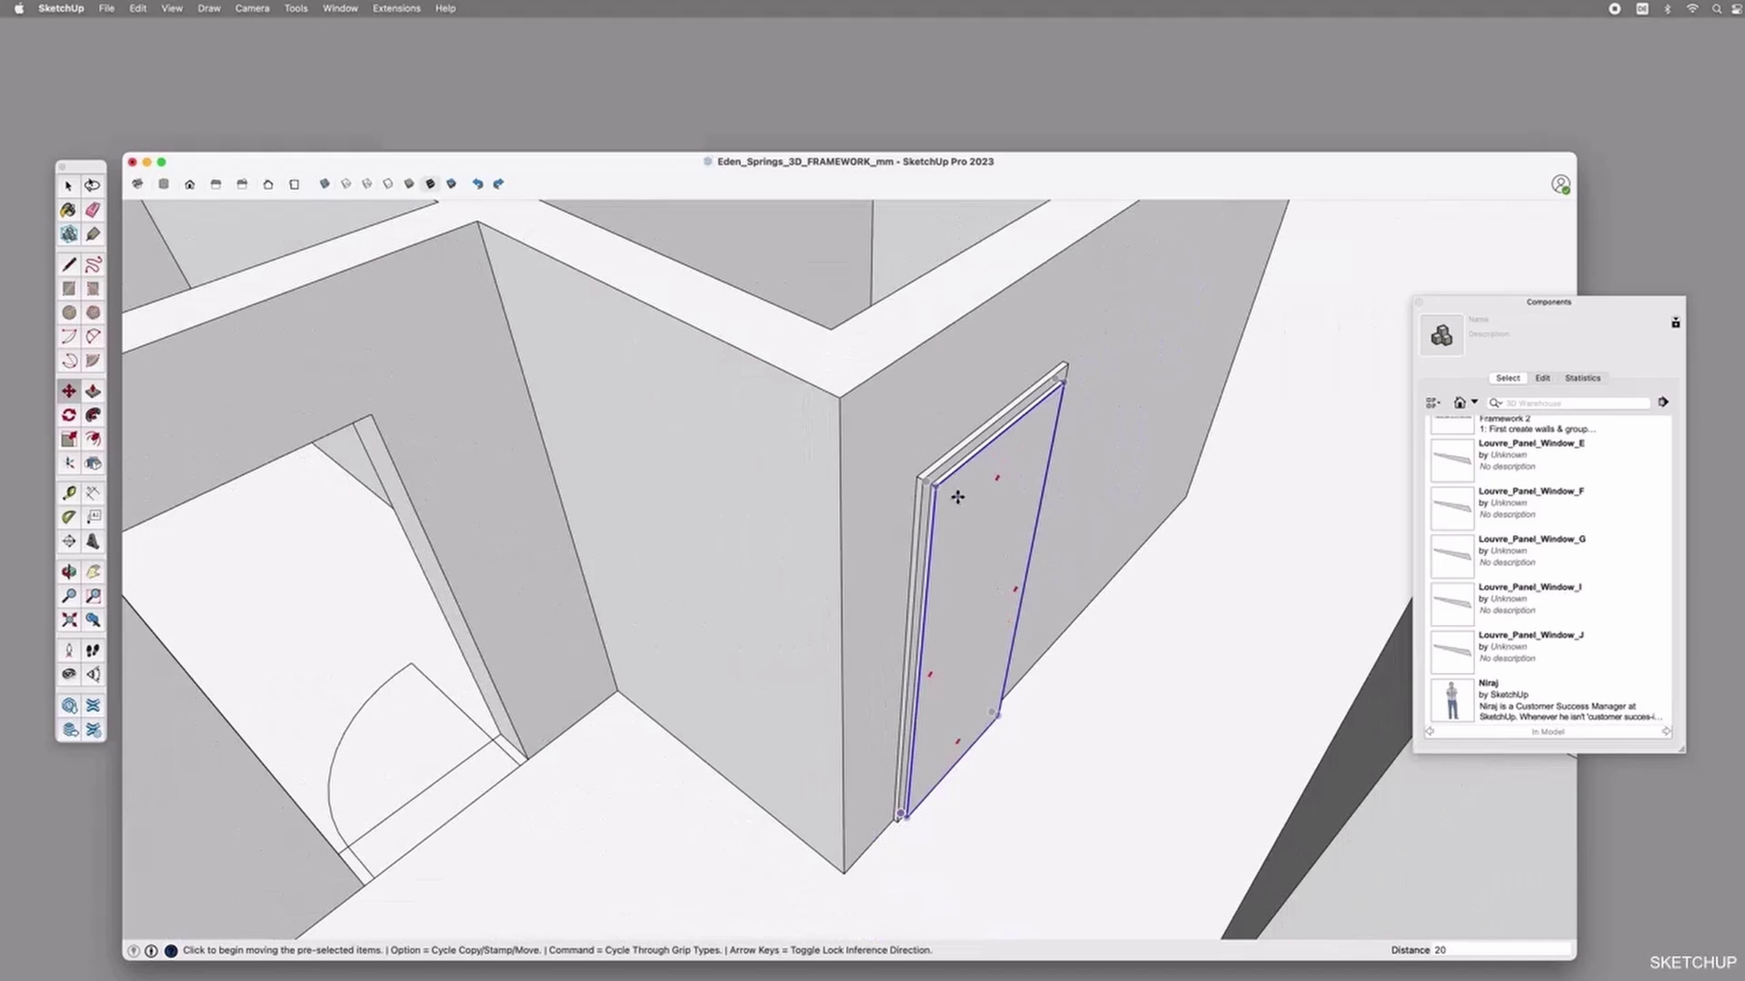
{"action": "mouse_move", "coordinate": [965, 649]}
{"action": "middle_mouse_down"}
{"action": "mouse_move", "coordinate": [997, 693]}
{"action": "mouse_move", "coordinate": [942, 651]}
{"action": "mouse_move", "coordinate": [951, 621]}
{"action": "middle_mouse_up"}
{"action": "key", "text": "space"}
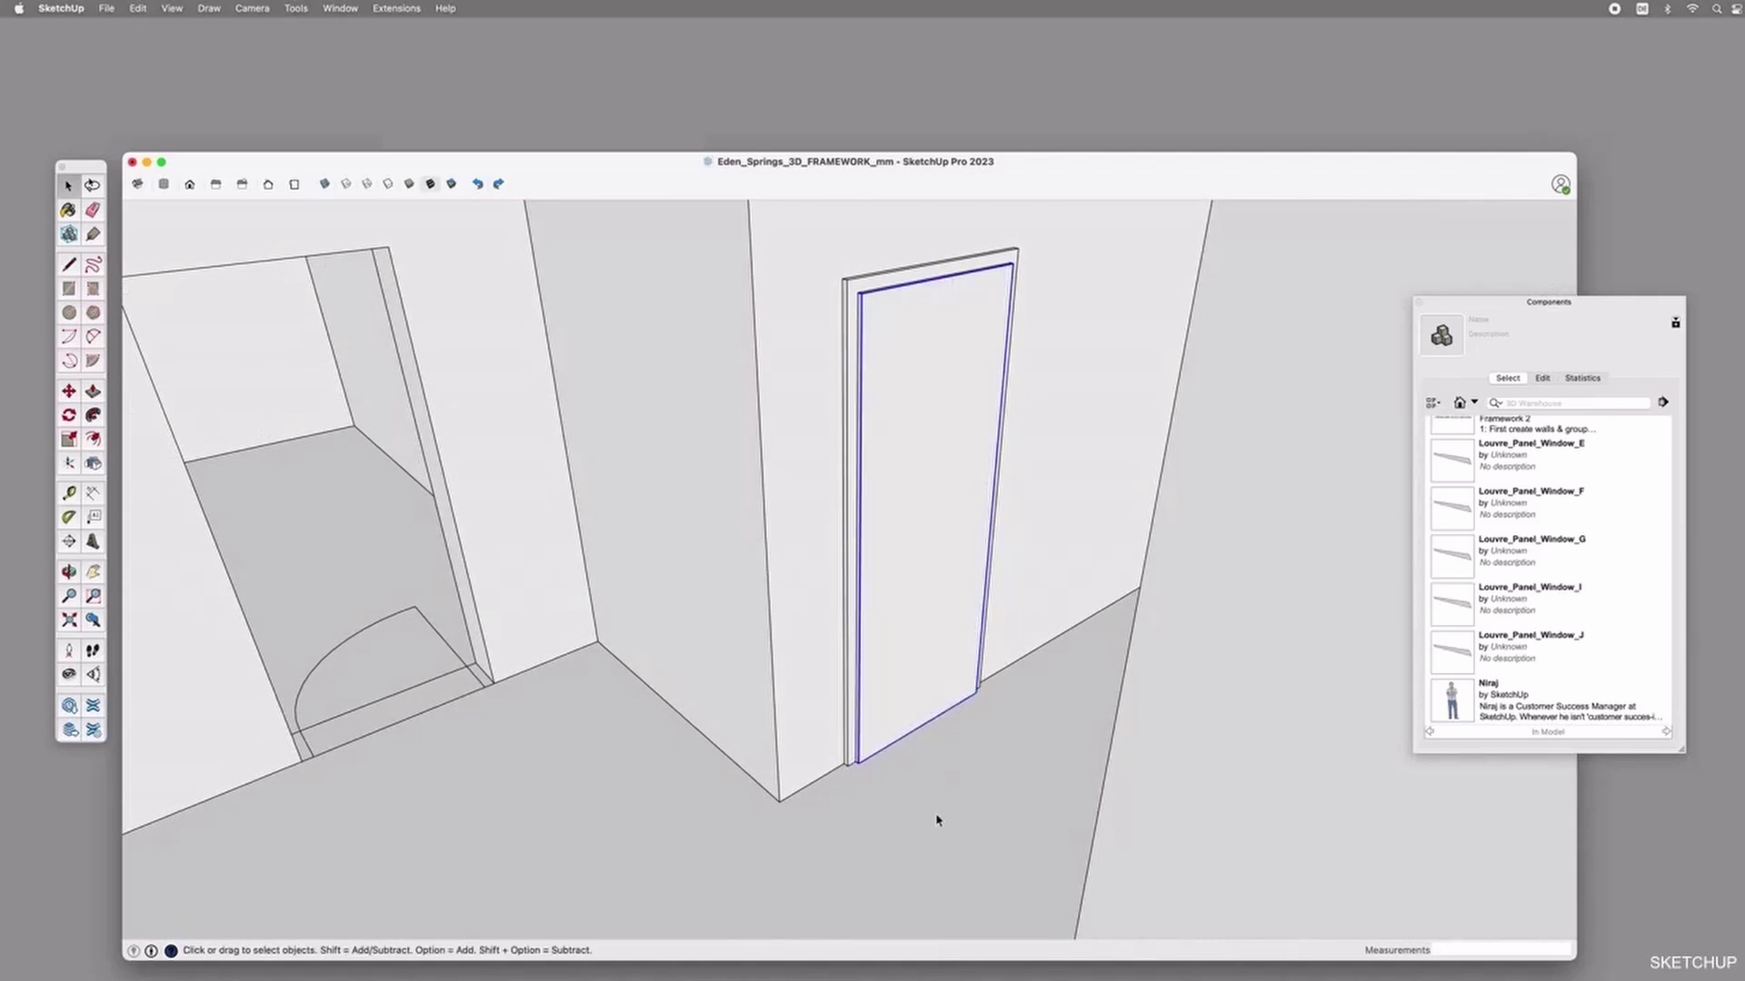
{"action": "double_click", "coordinate": [887, 693]}
{"action": "left_click", "coordinate": [911, 674]}
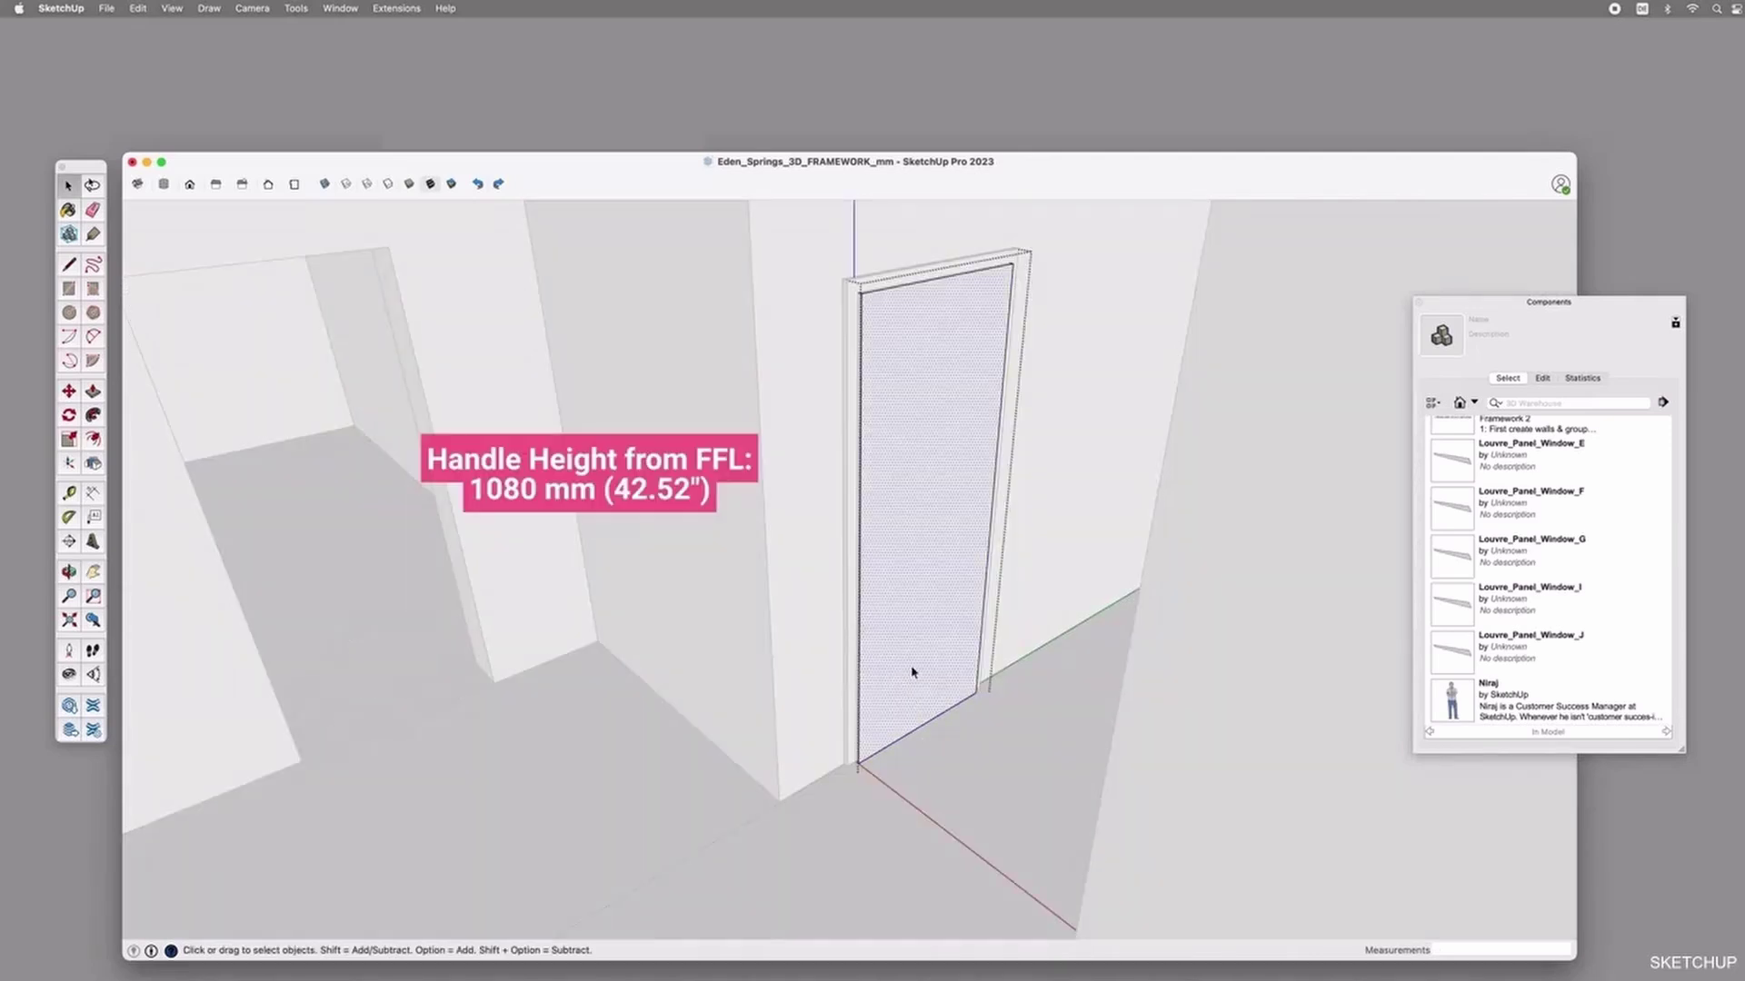
{"action": "left_click", "coordinate": [820, 544]}
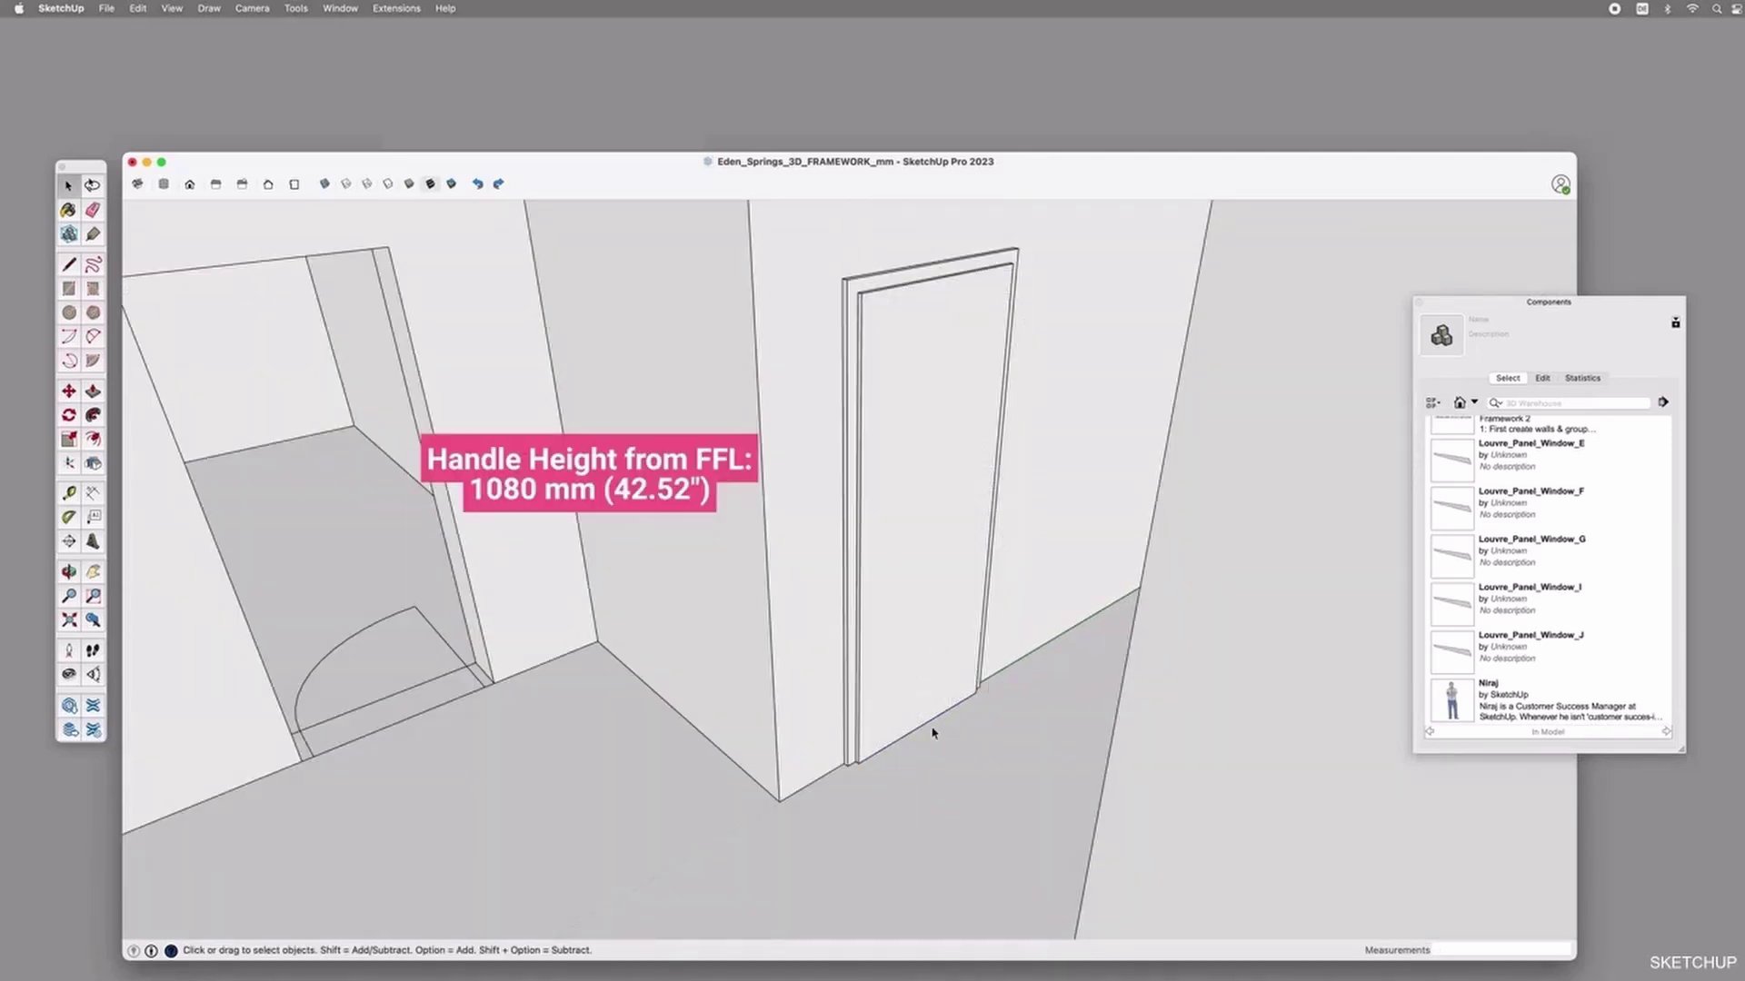
Place guides on the door 1080 mm above its bottom edge and 80 mm in from the vertical edge nearest the wall corner.
{"action": "key", "text": "t"}
{"action": "left_click", "coordinate": [907, 732]}
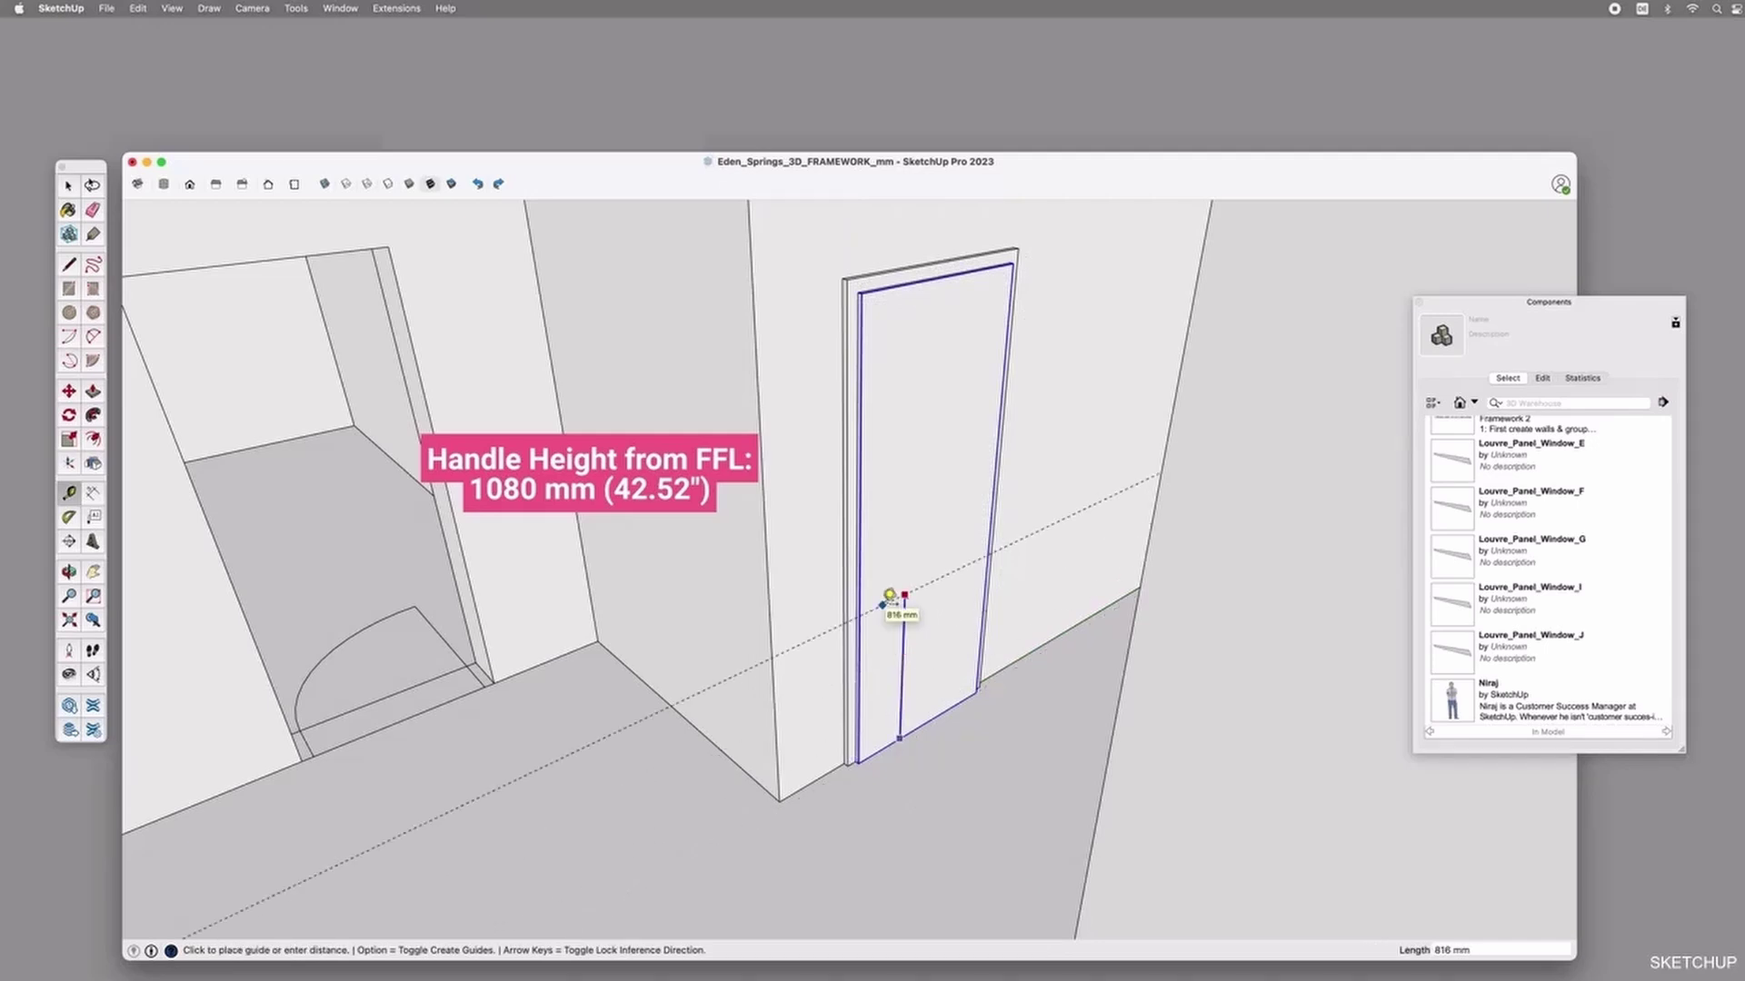
{"action": "key", "text": "Return"}
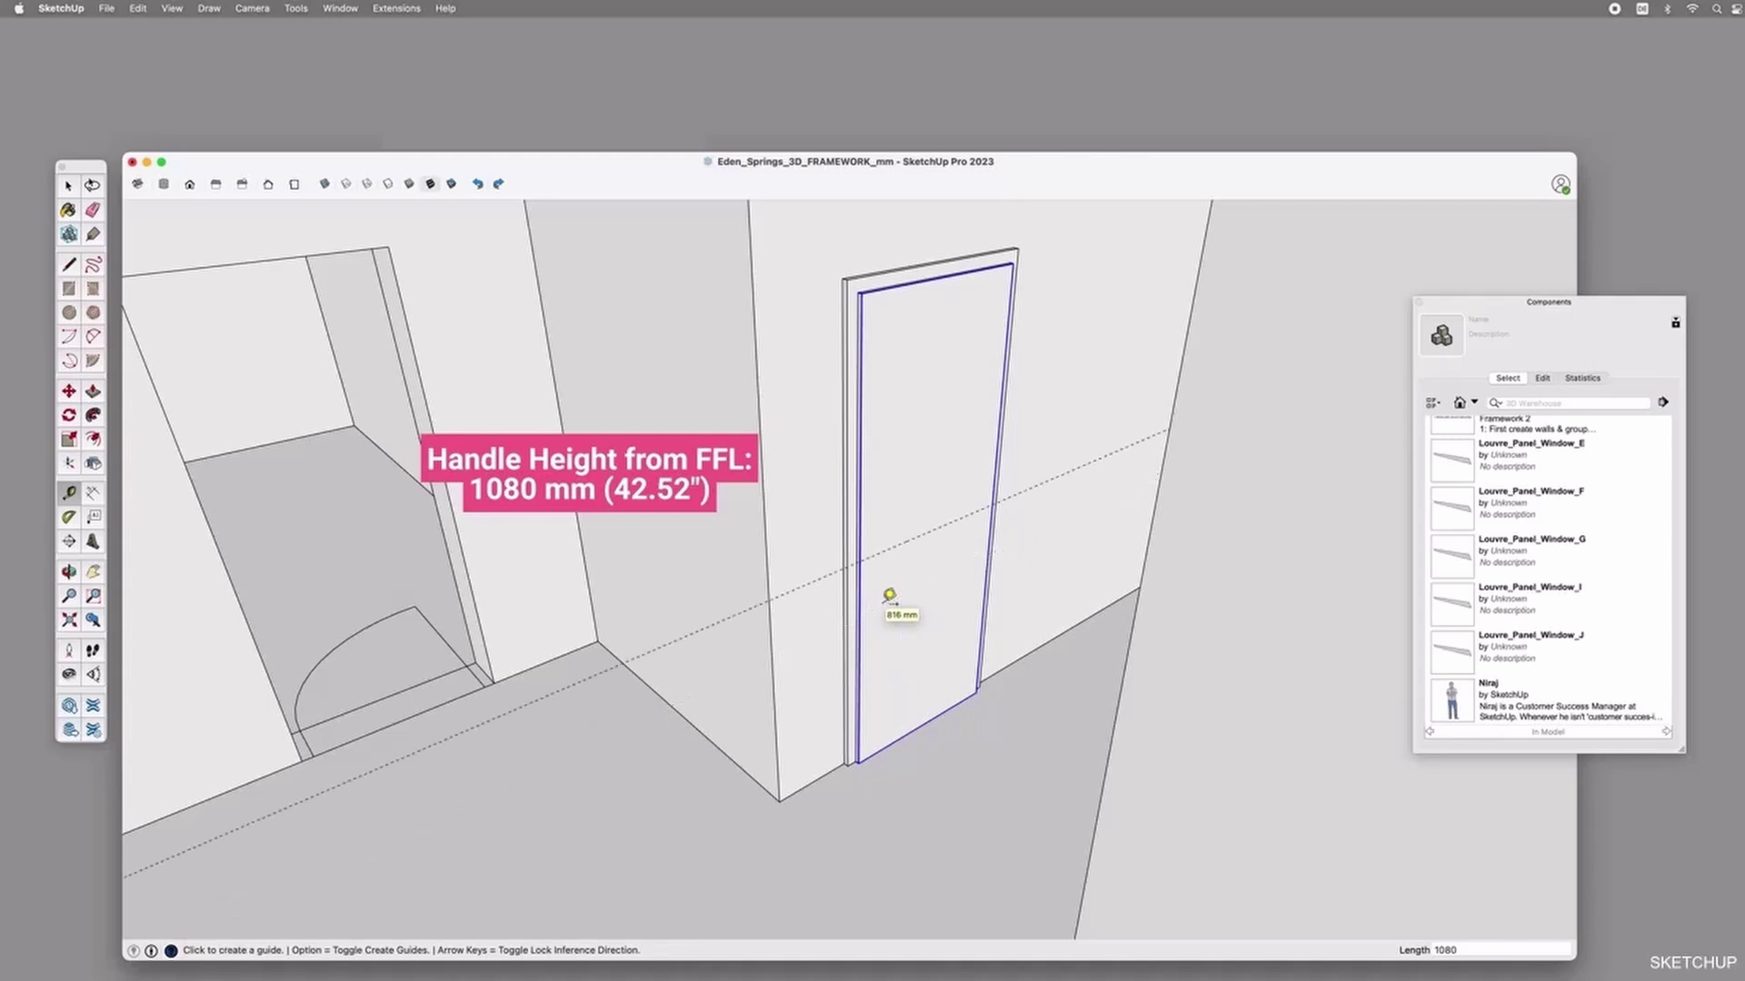
{"action": "left_click", "coordinate": [861, 610]}
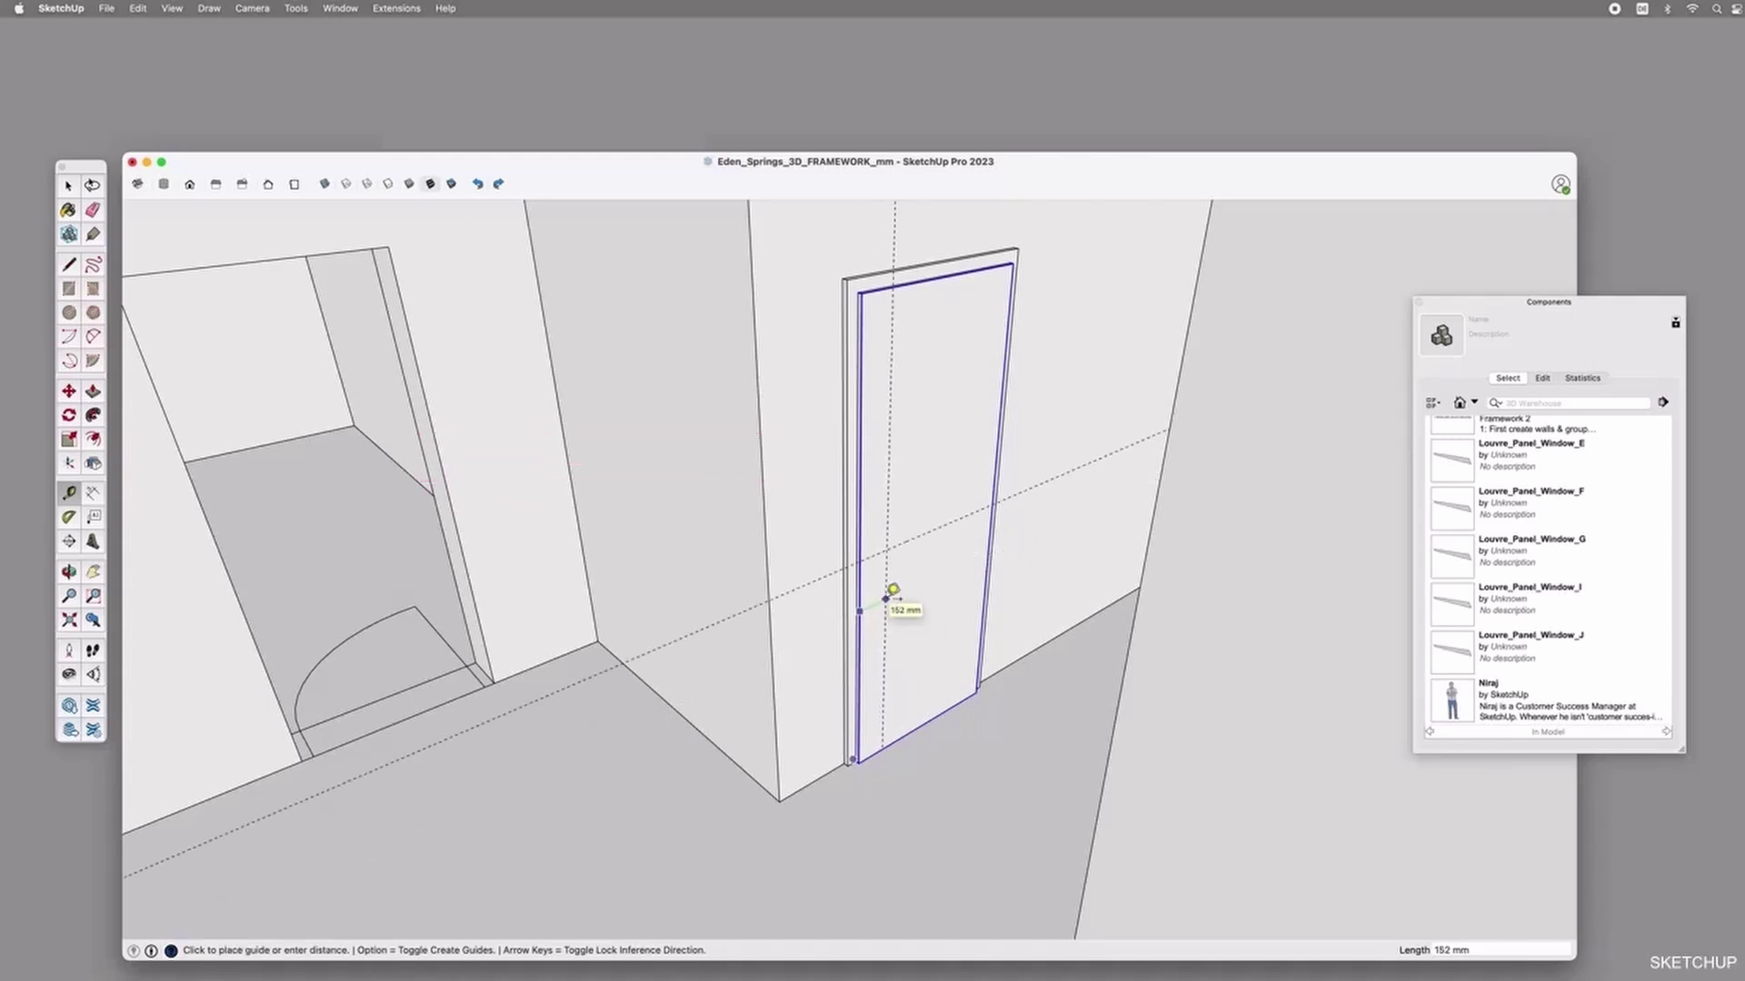
{"action": "key", "text": "Return"}
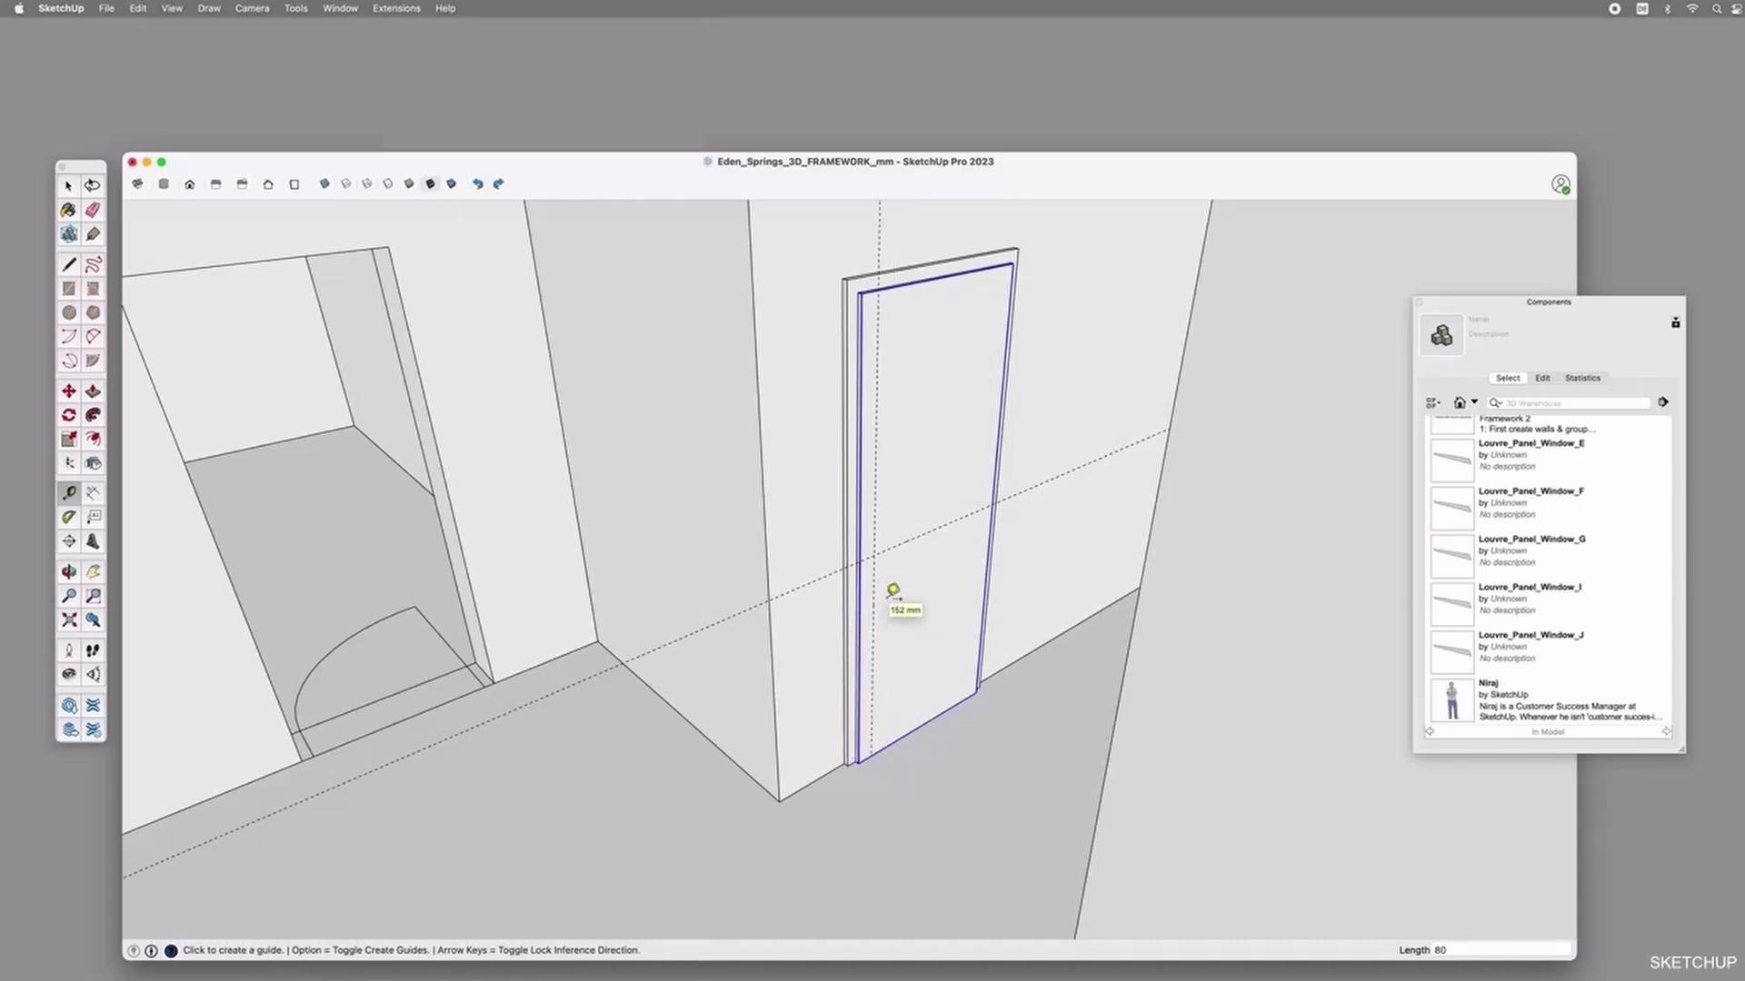
{"action": "scroll", "coordinate": [893, 590], "scroll_direction": "up", "scroll_amount": 5}
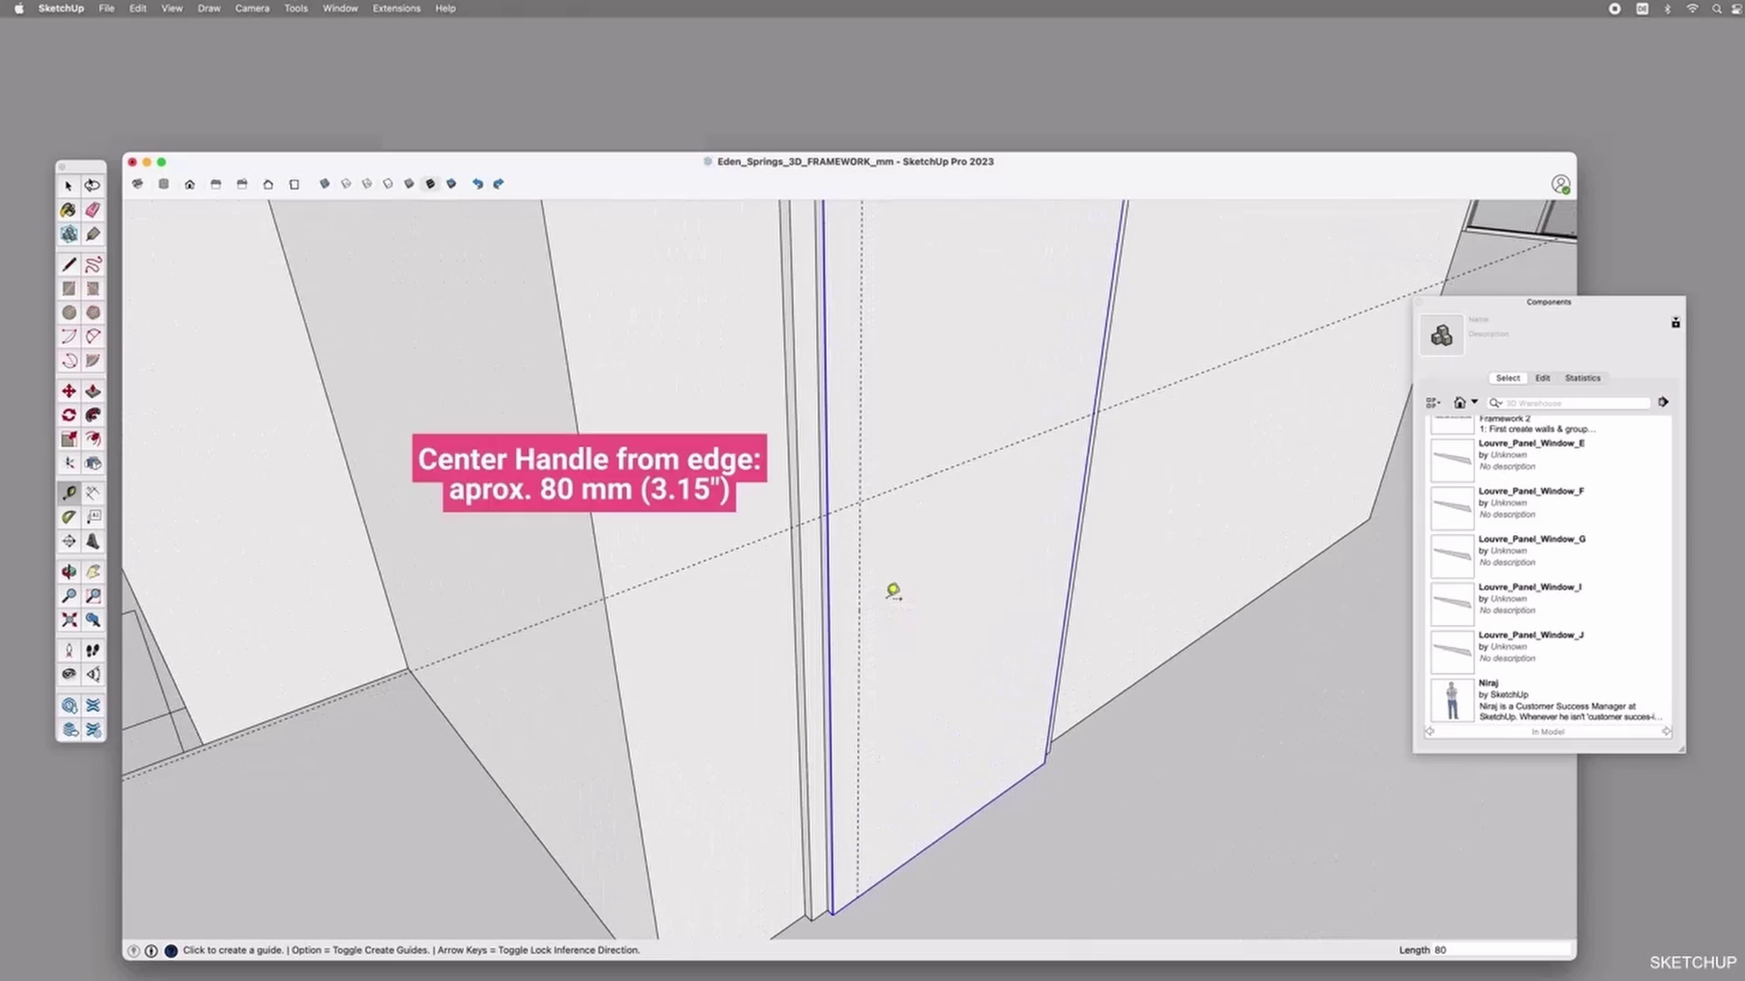
Draw a 50 by 50 mm square on the door face near the guide intersection for the handle box.
{"action": "key", "text": "r"}
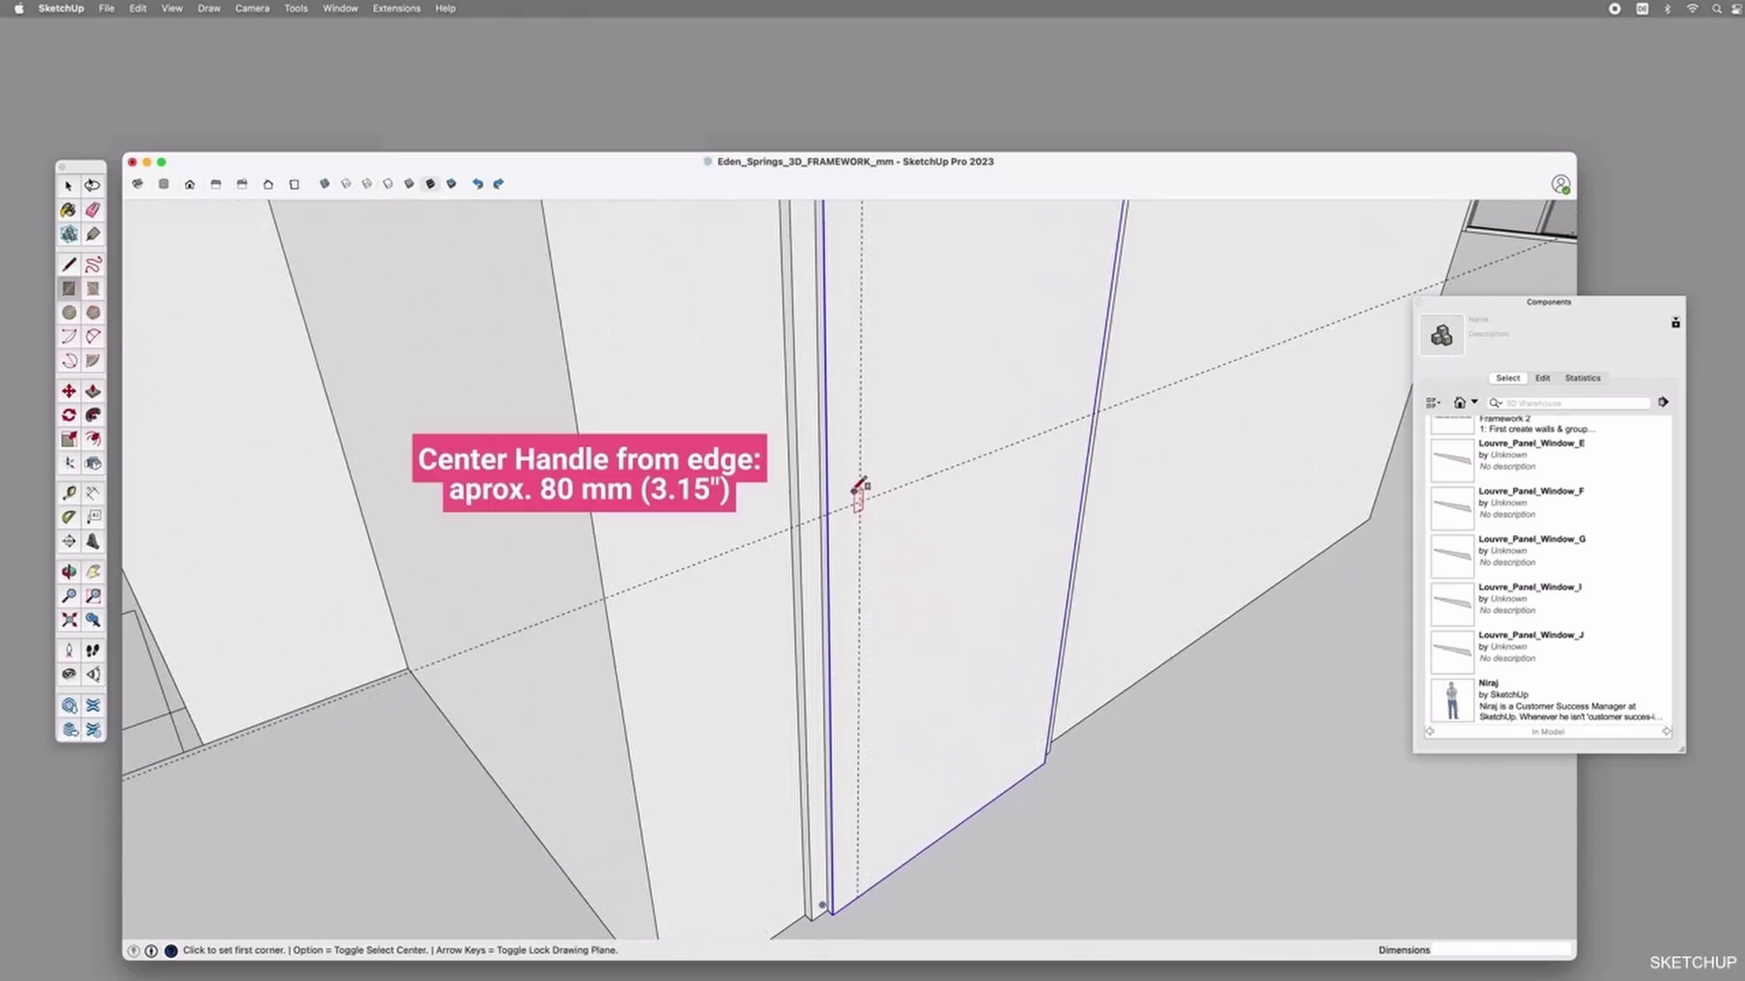
{"action": "left_click", "coordinate": [892, 424]}
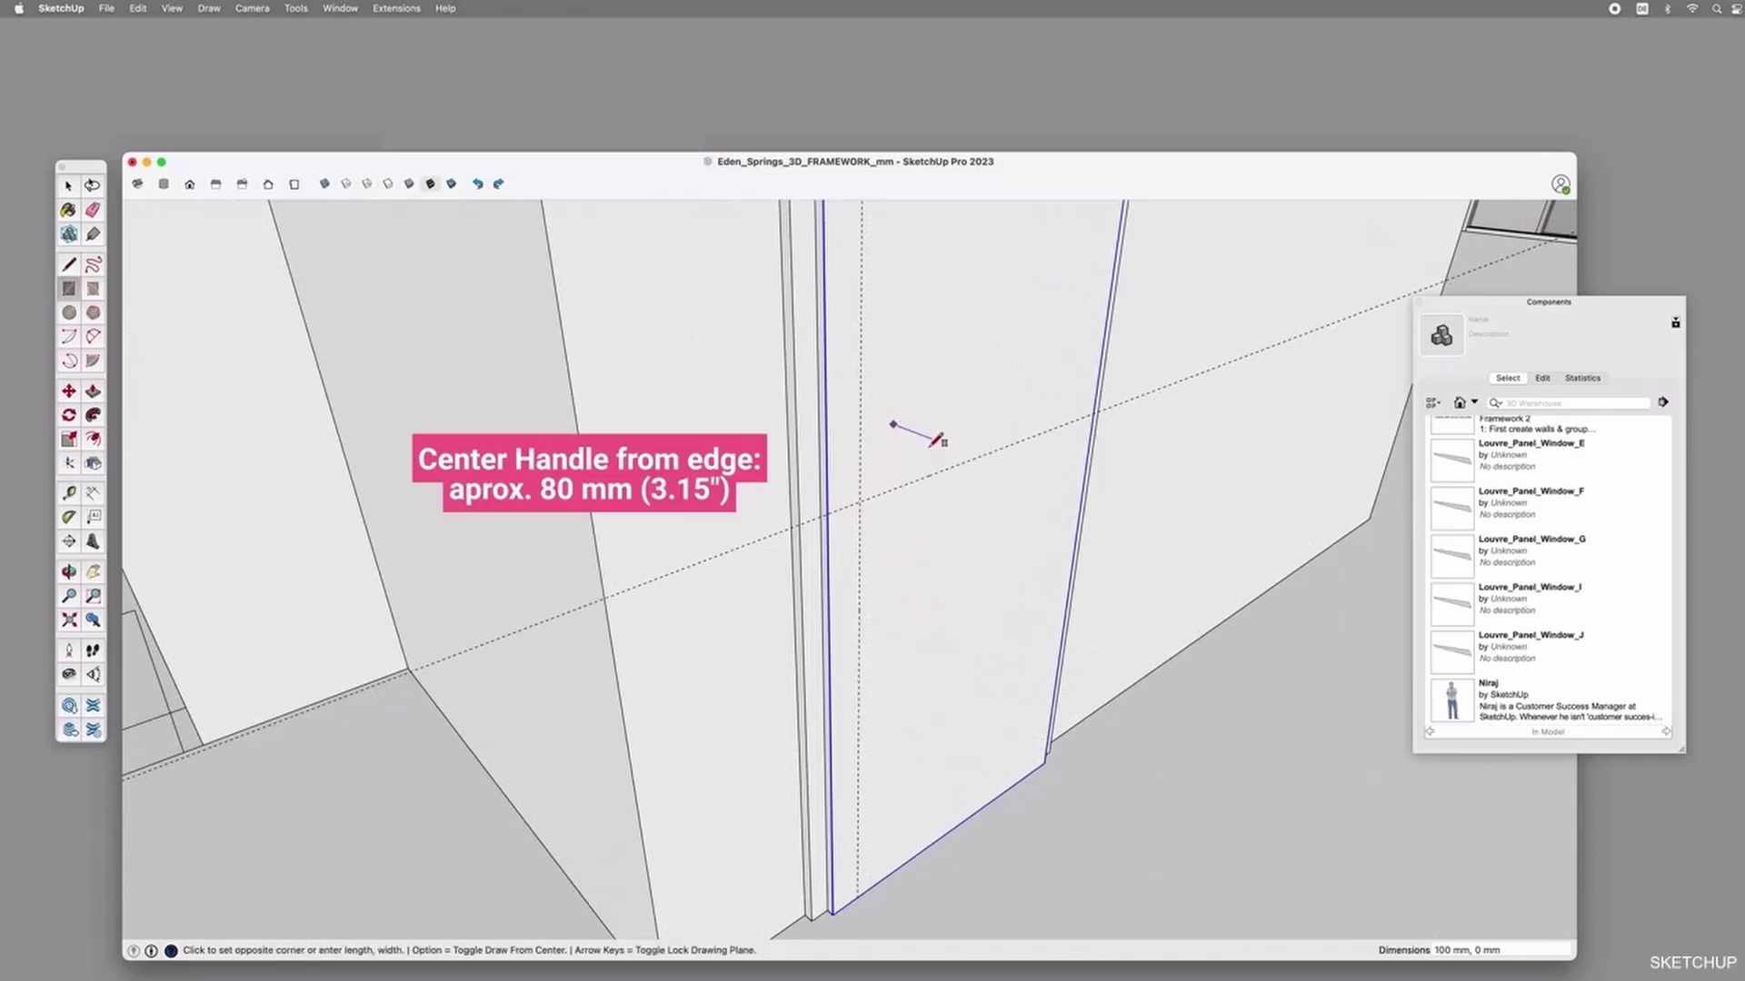
{"action": "left_click", "coordinate": [916, 449]}
{"action": "left_click", "coordinate": [1428, 950]}
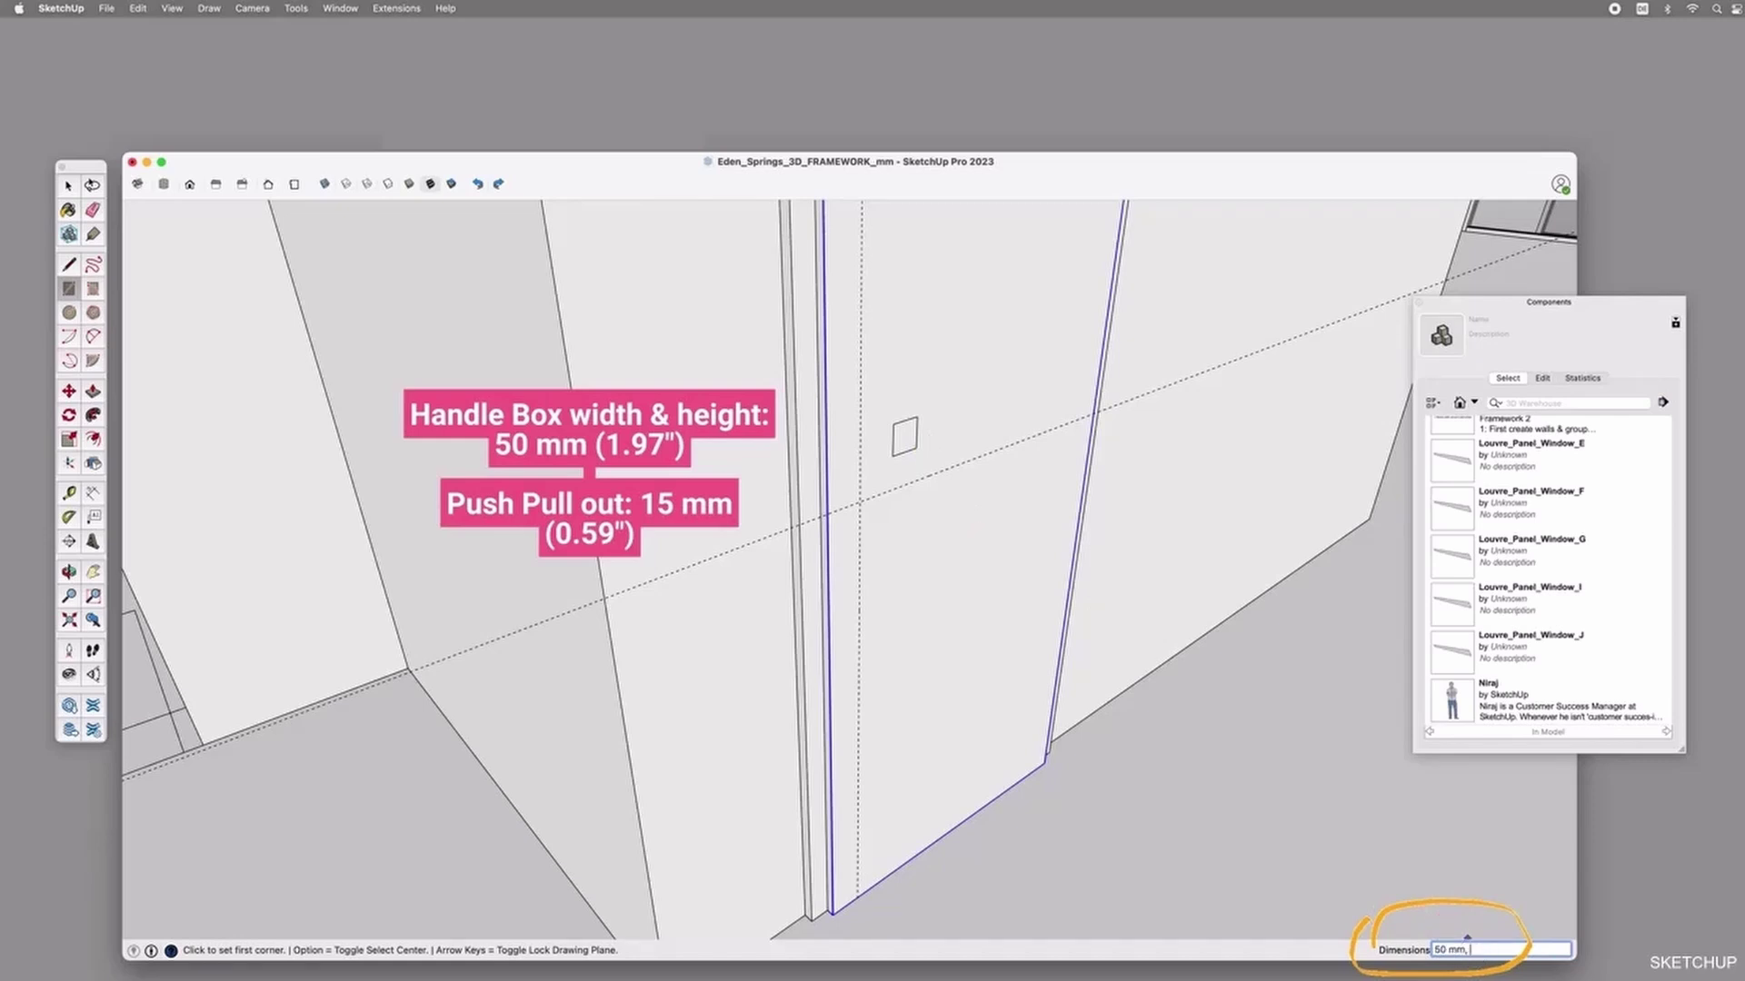
{"action": "type", "text": "50 mm, 50"}
{"action": "key", "text": "Return"}
Pull the handle box square out 15 mm from the door and group the resulting box.
{"action": "key", "text": "space"}
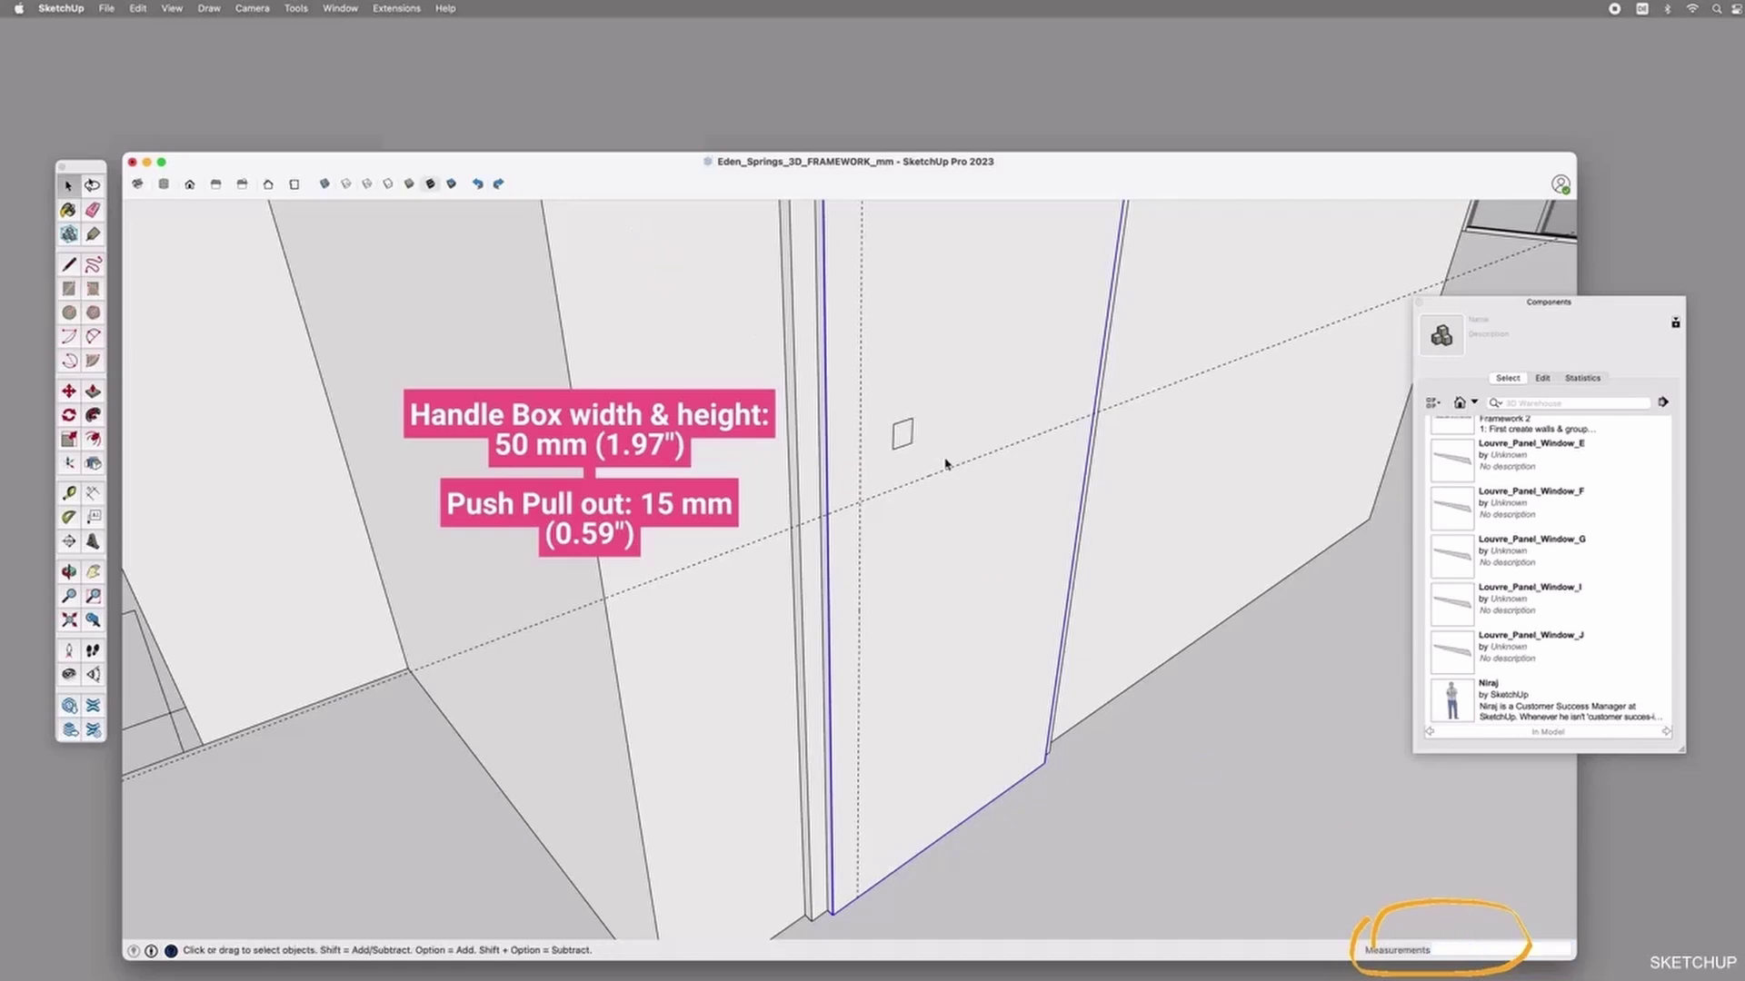
{"action": "left_click", "coordinate": [901, 432]}
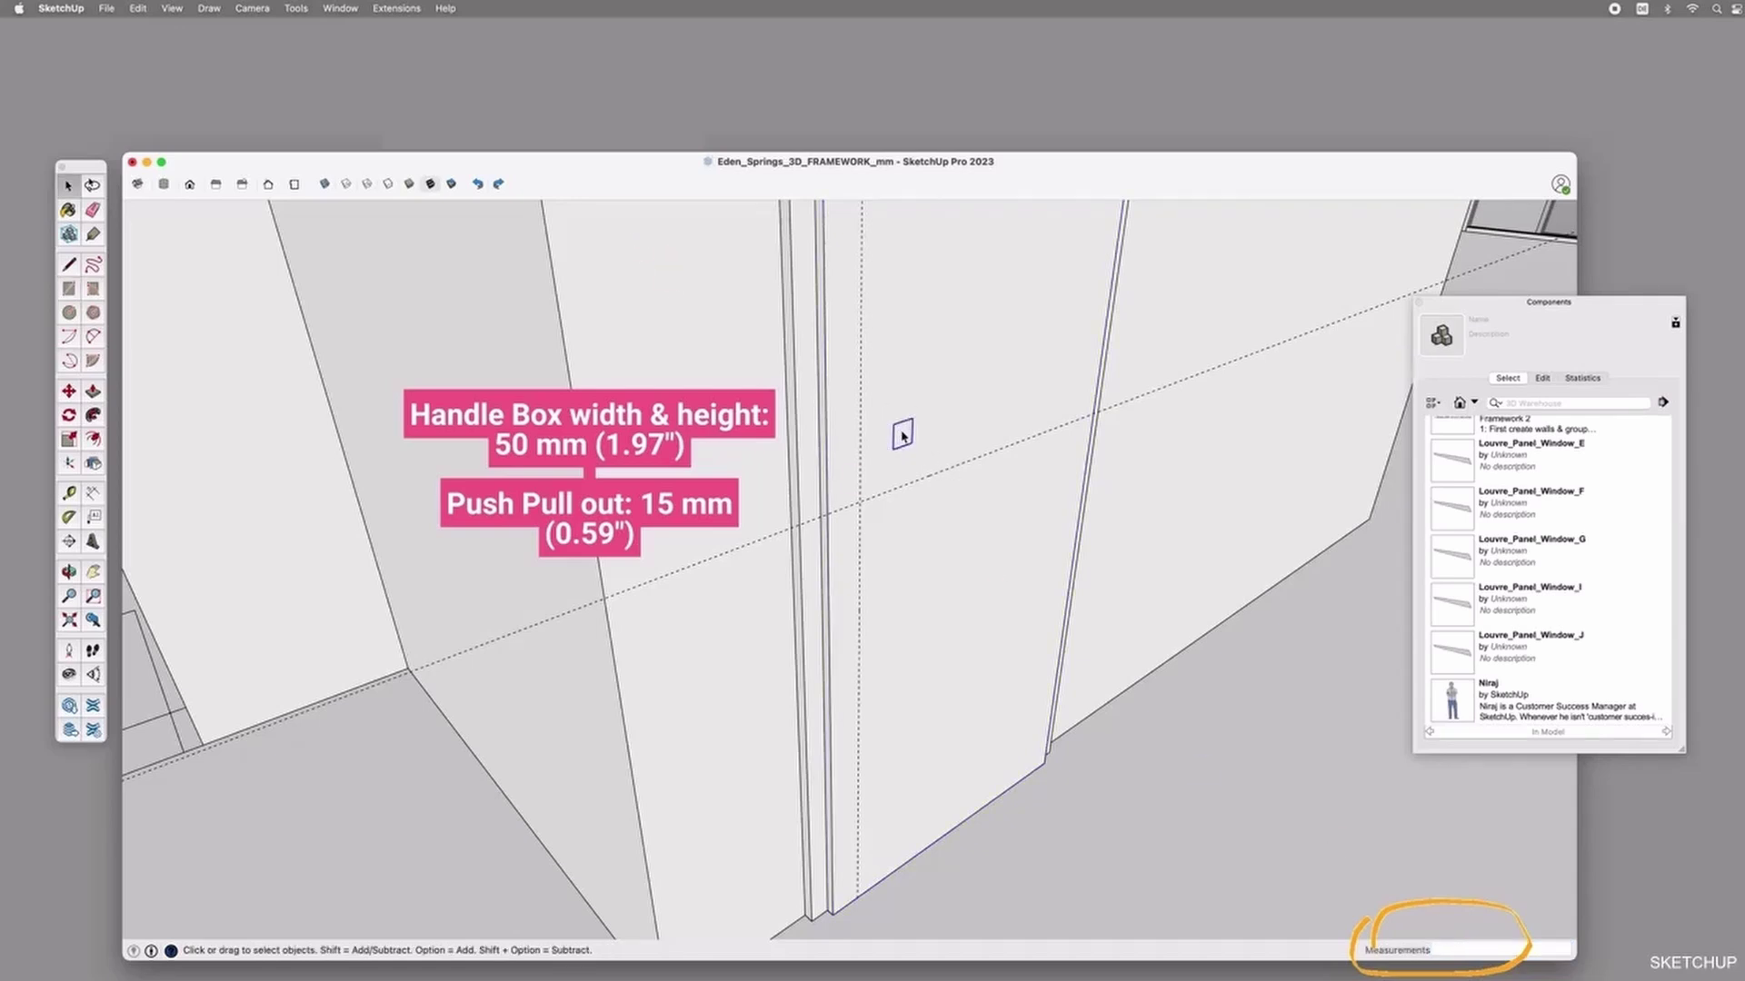
{"action": "key", "text": "p"}
{"action": "left_click", "coordinate": [902, 436]}
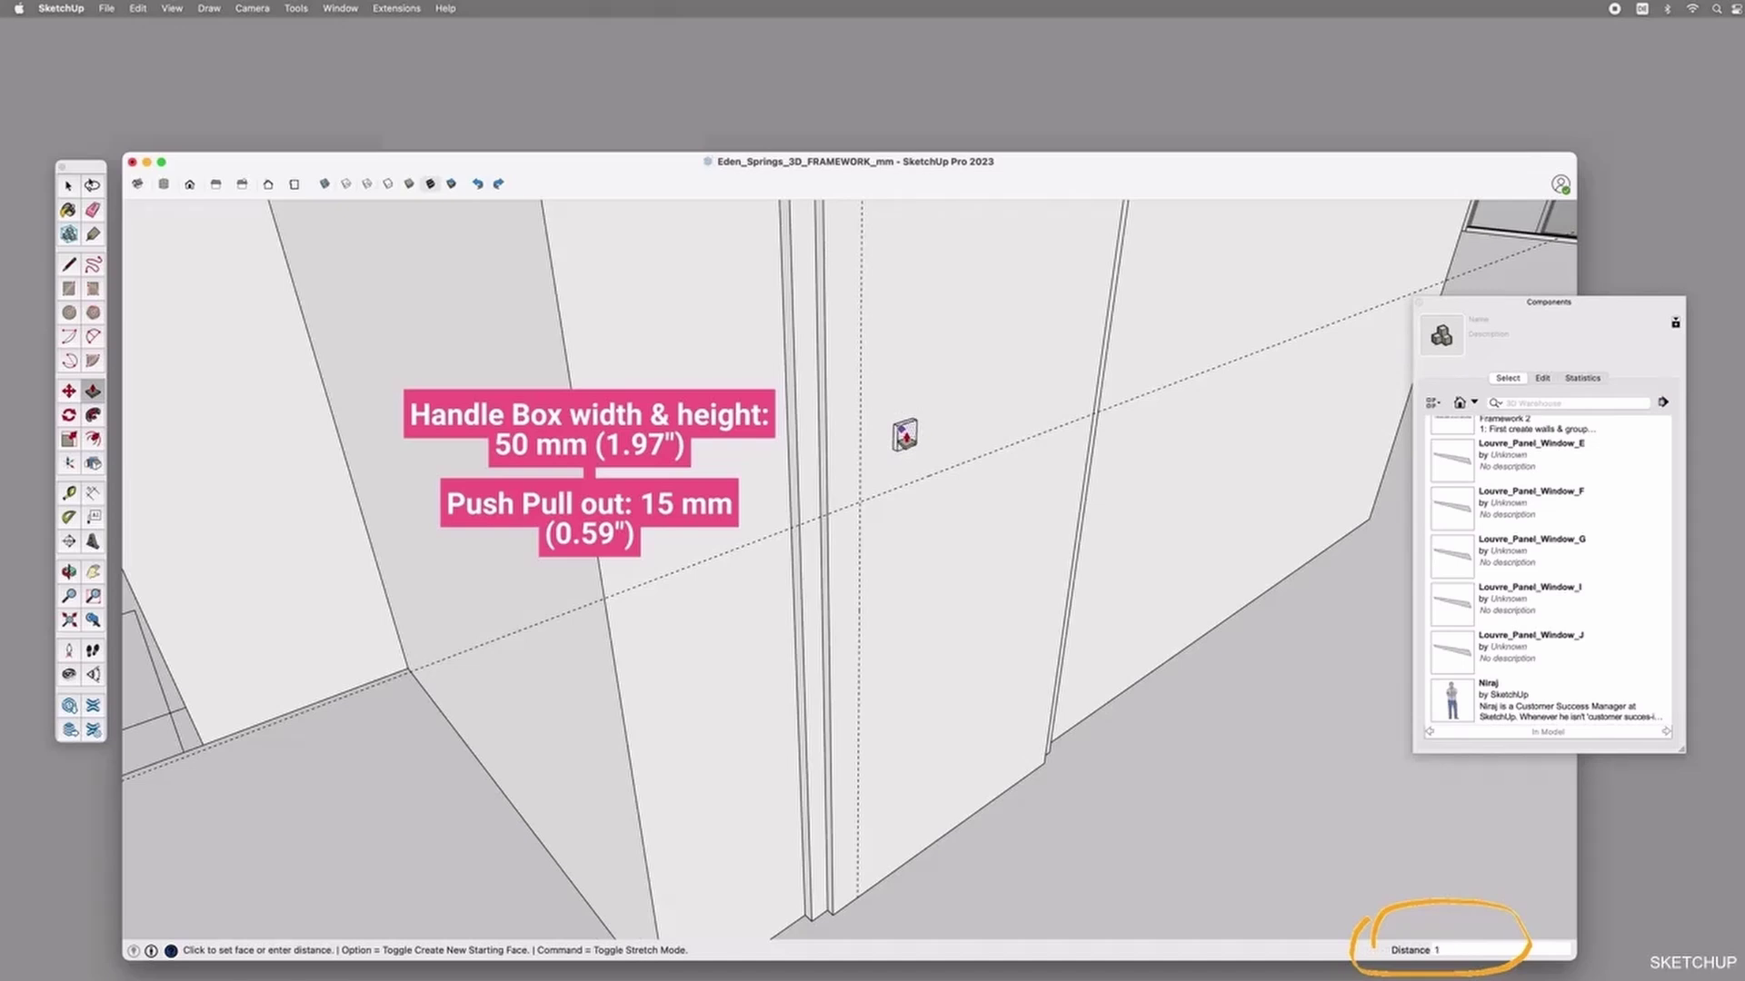
{"action": "key", "text": "space"}
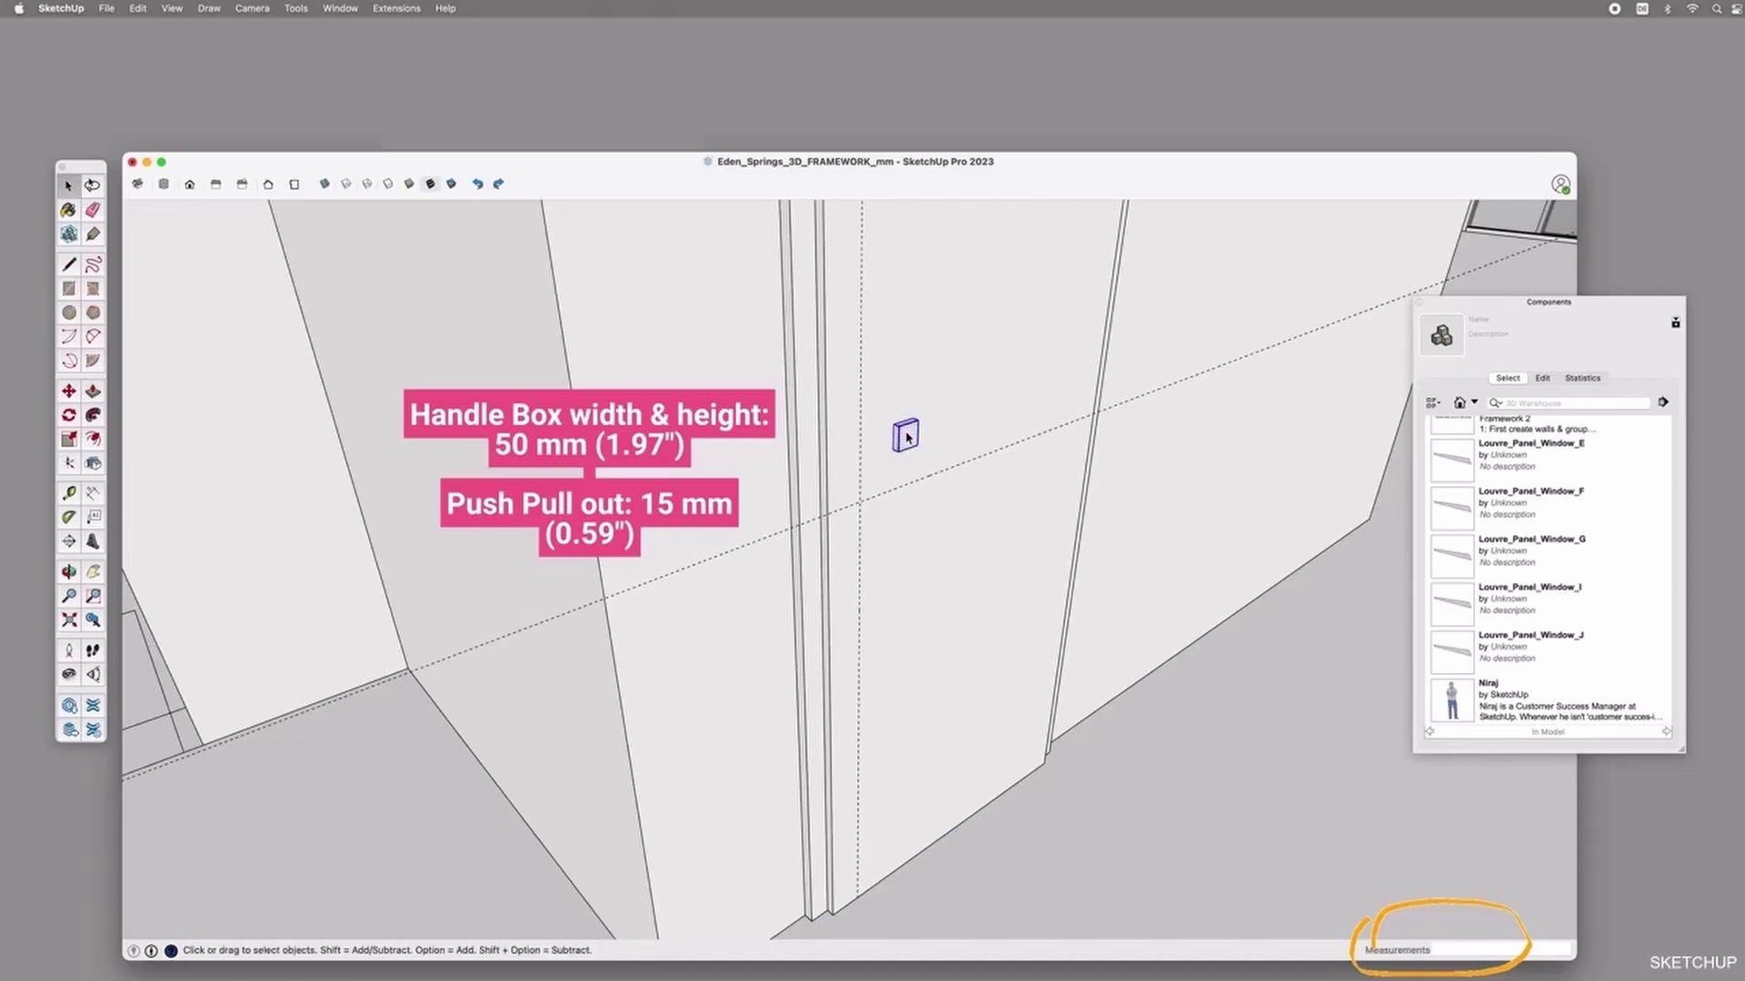
Move the handle box so its lower back corner sits on the intersection of the two guides.
{"action": "key", "text": "m"}
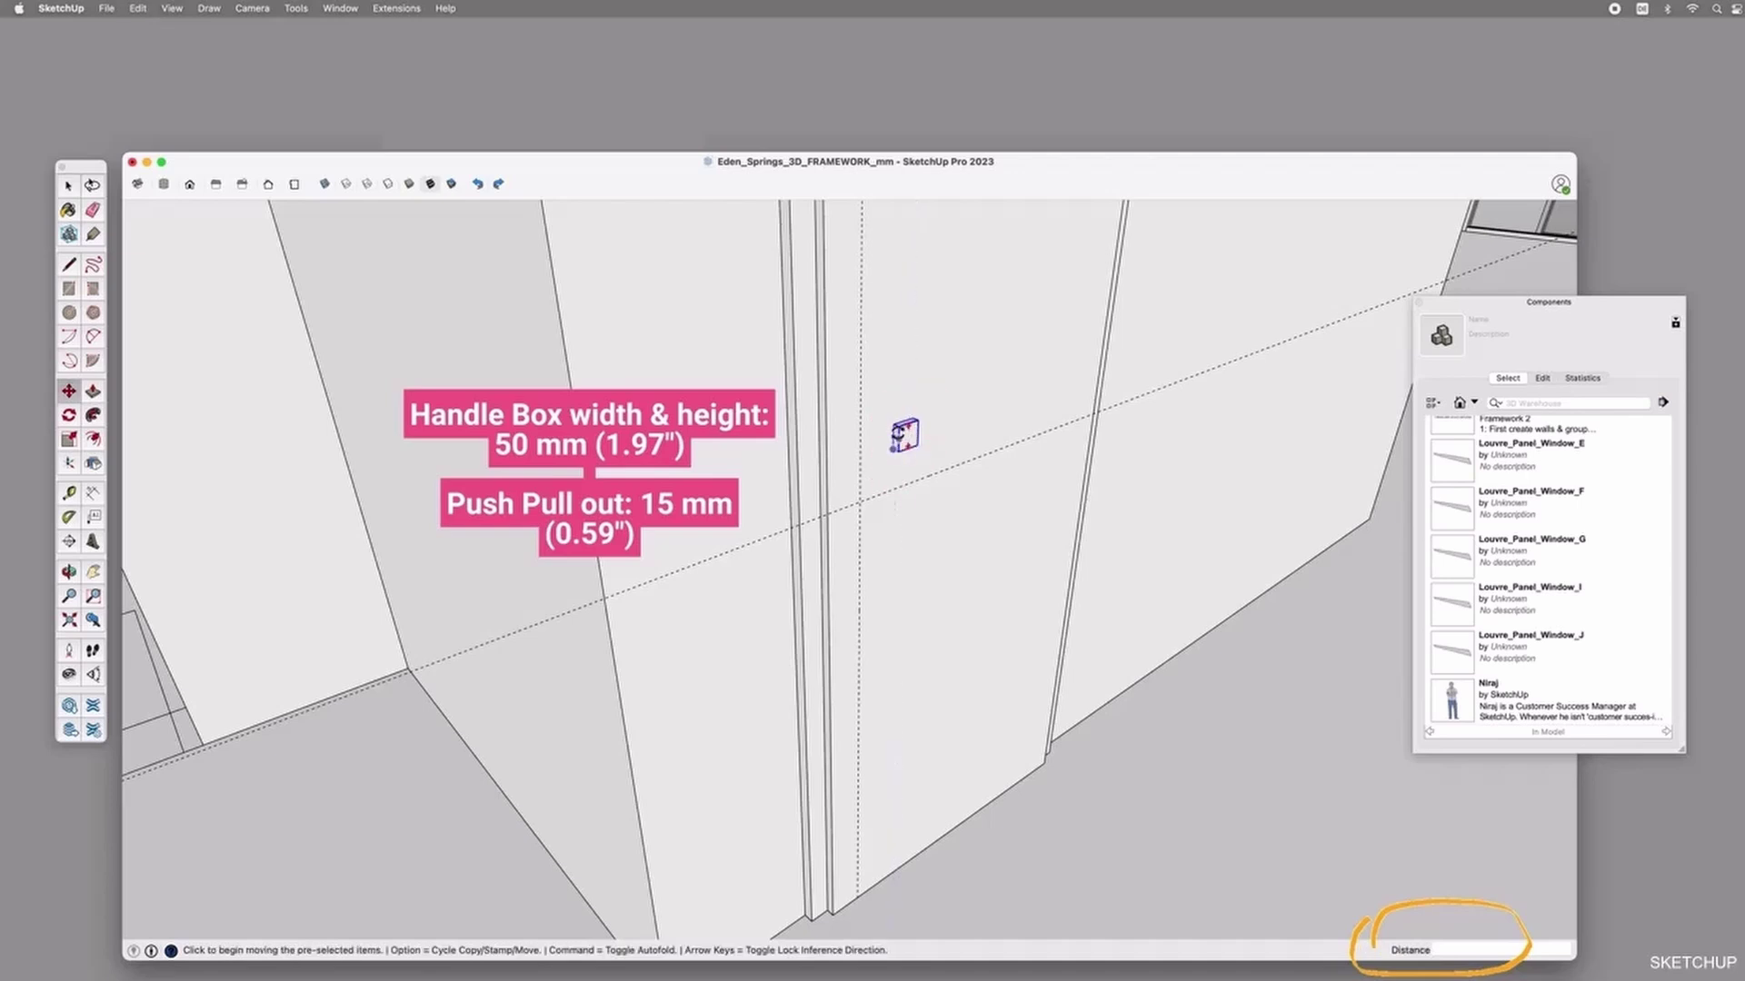
{"action": "scroll", "coordinate": [893, 458], "scroll_direction": "up", "scroll_amount": 4}
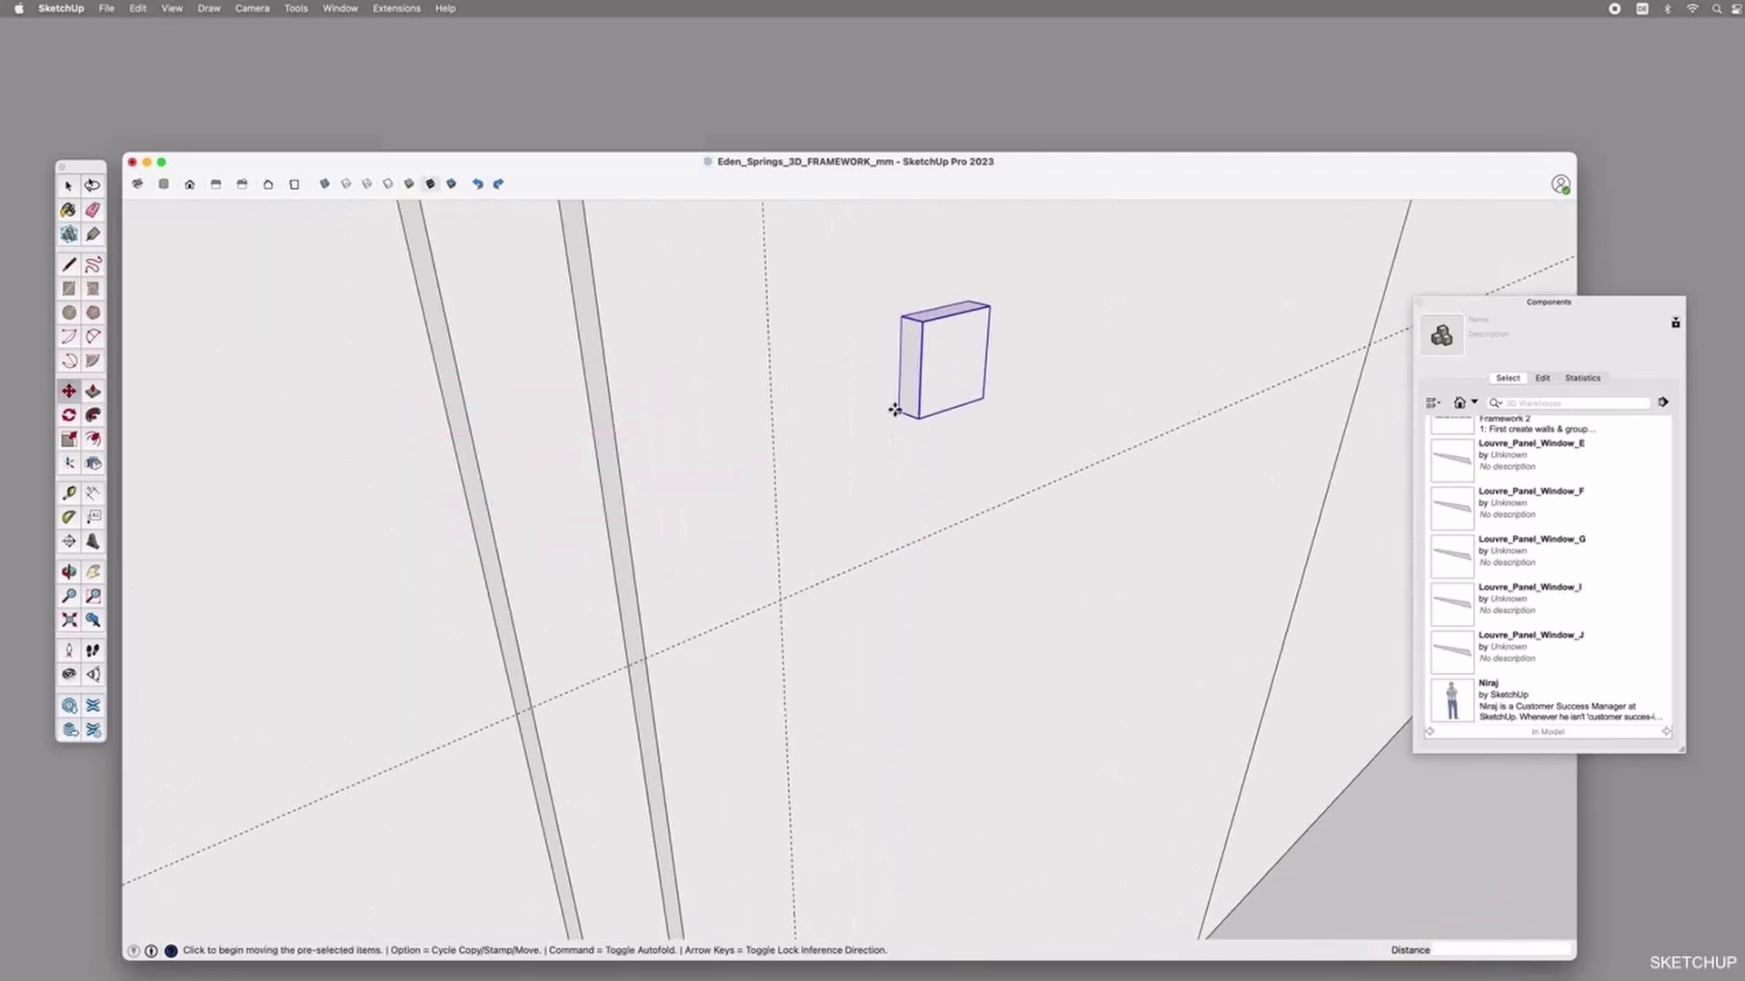
{"action": "left_click", "coordinate": [893, 458]}
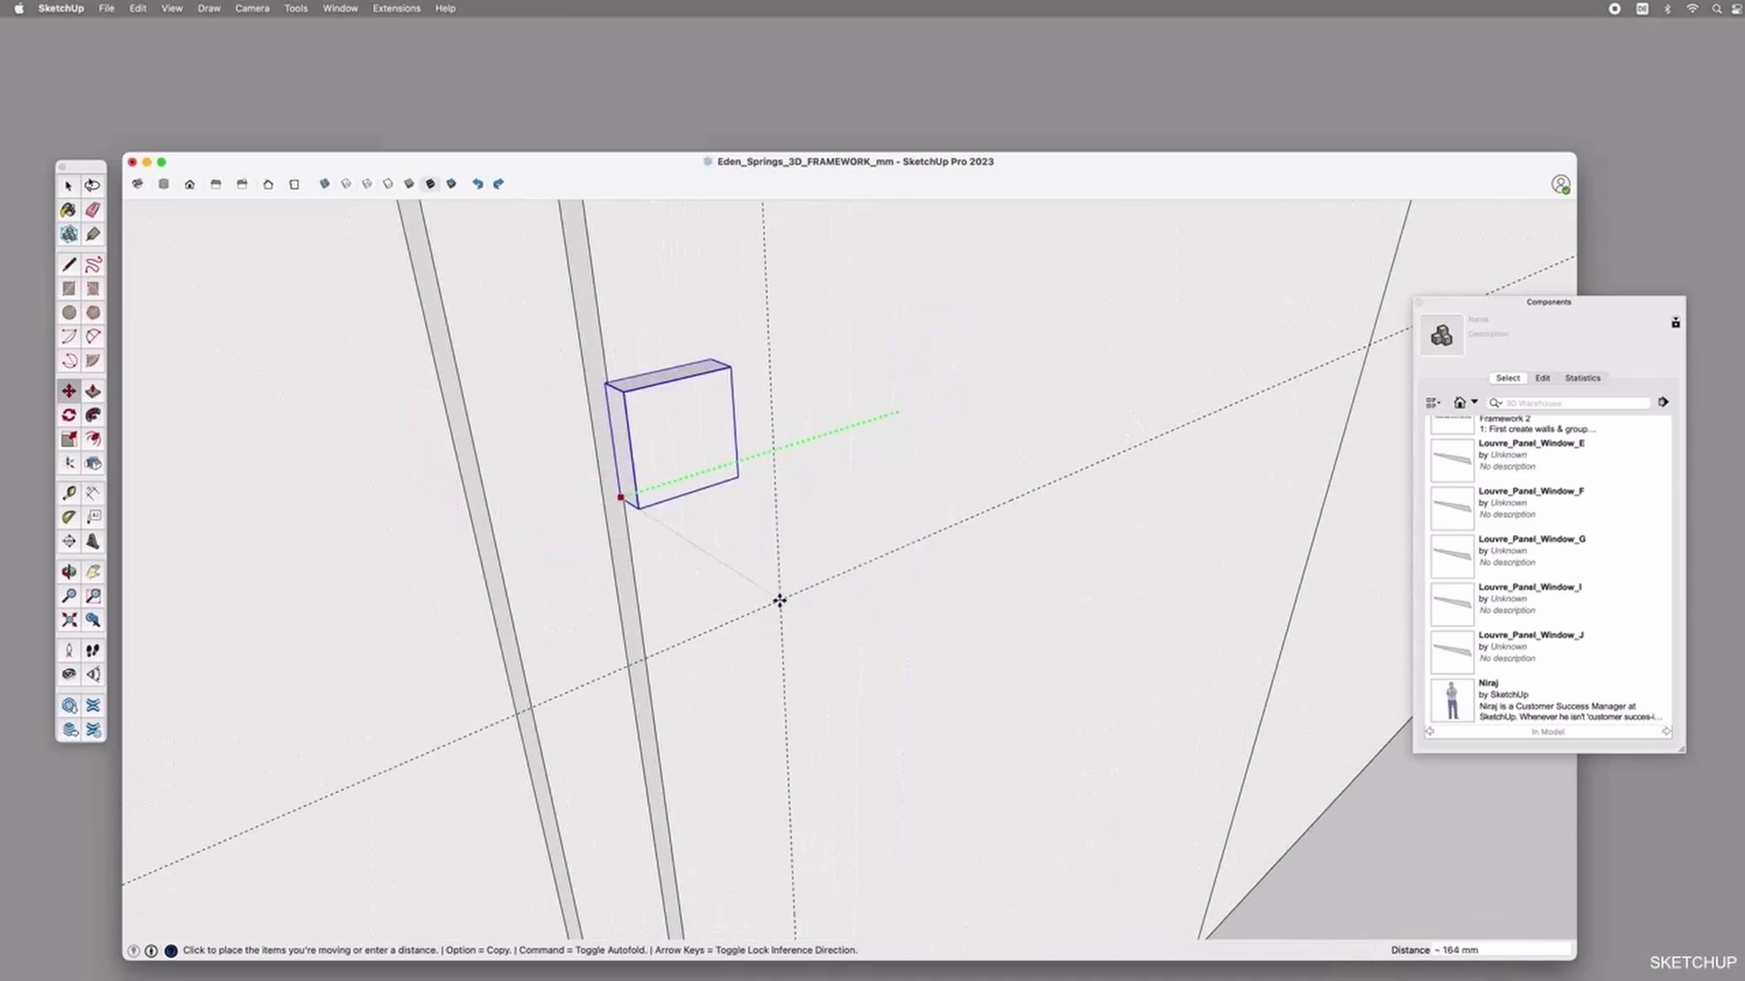
{"action": "left_click", "coordinate": [773, 459]}
{"action": "left_click", "coordinate": [771, 452]}
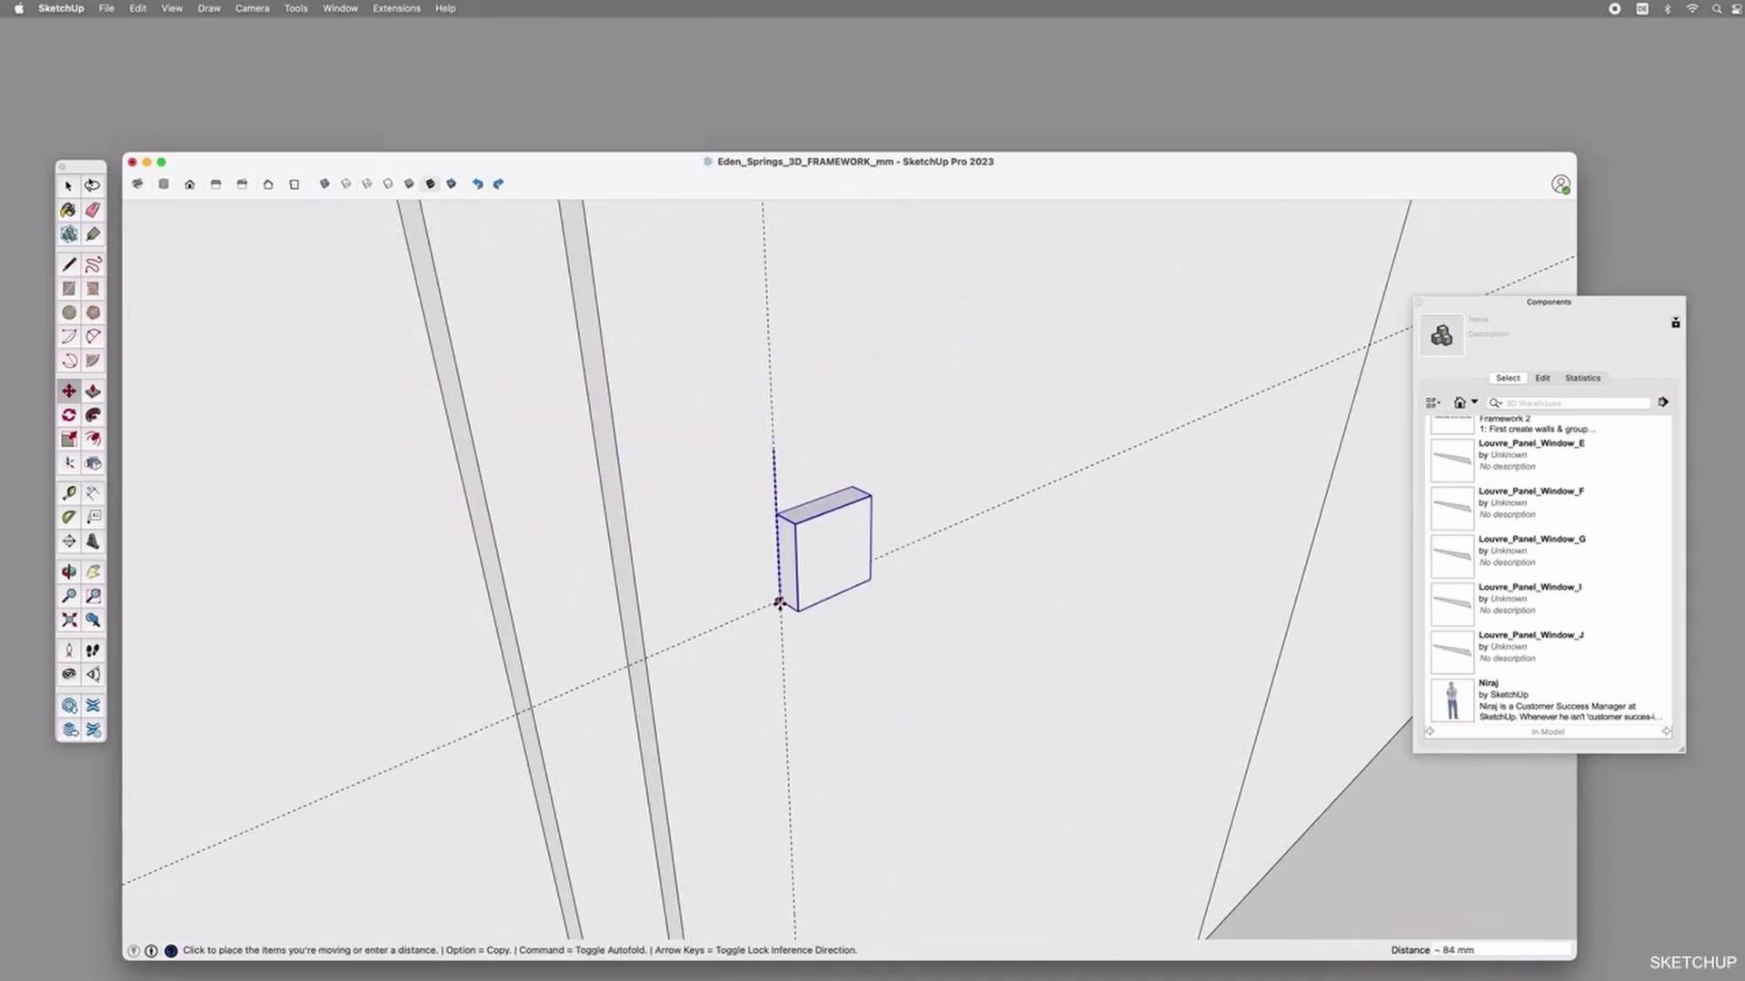
Shift the handle box 25 mm down and 25 mm sideways so it is centred on the guides, checking it in X-ray view.
{"action": "type", "text": "25"}
{"action": "key", "text": "Return"}
{"action": "middle_click_drag", "start_coordinate": [752, 609], "coordinate": [806, 565]}
{"action": "left_click", "coordinate": [802, 557]}
{"action": "type", "text": "25"}
{"action": "key", "text": "Return"}
{"action": "left_click", "coordinate": [325, 185]}
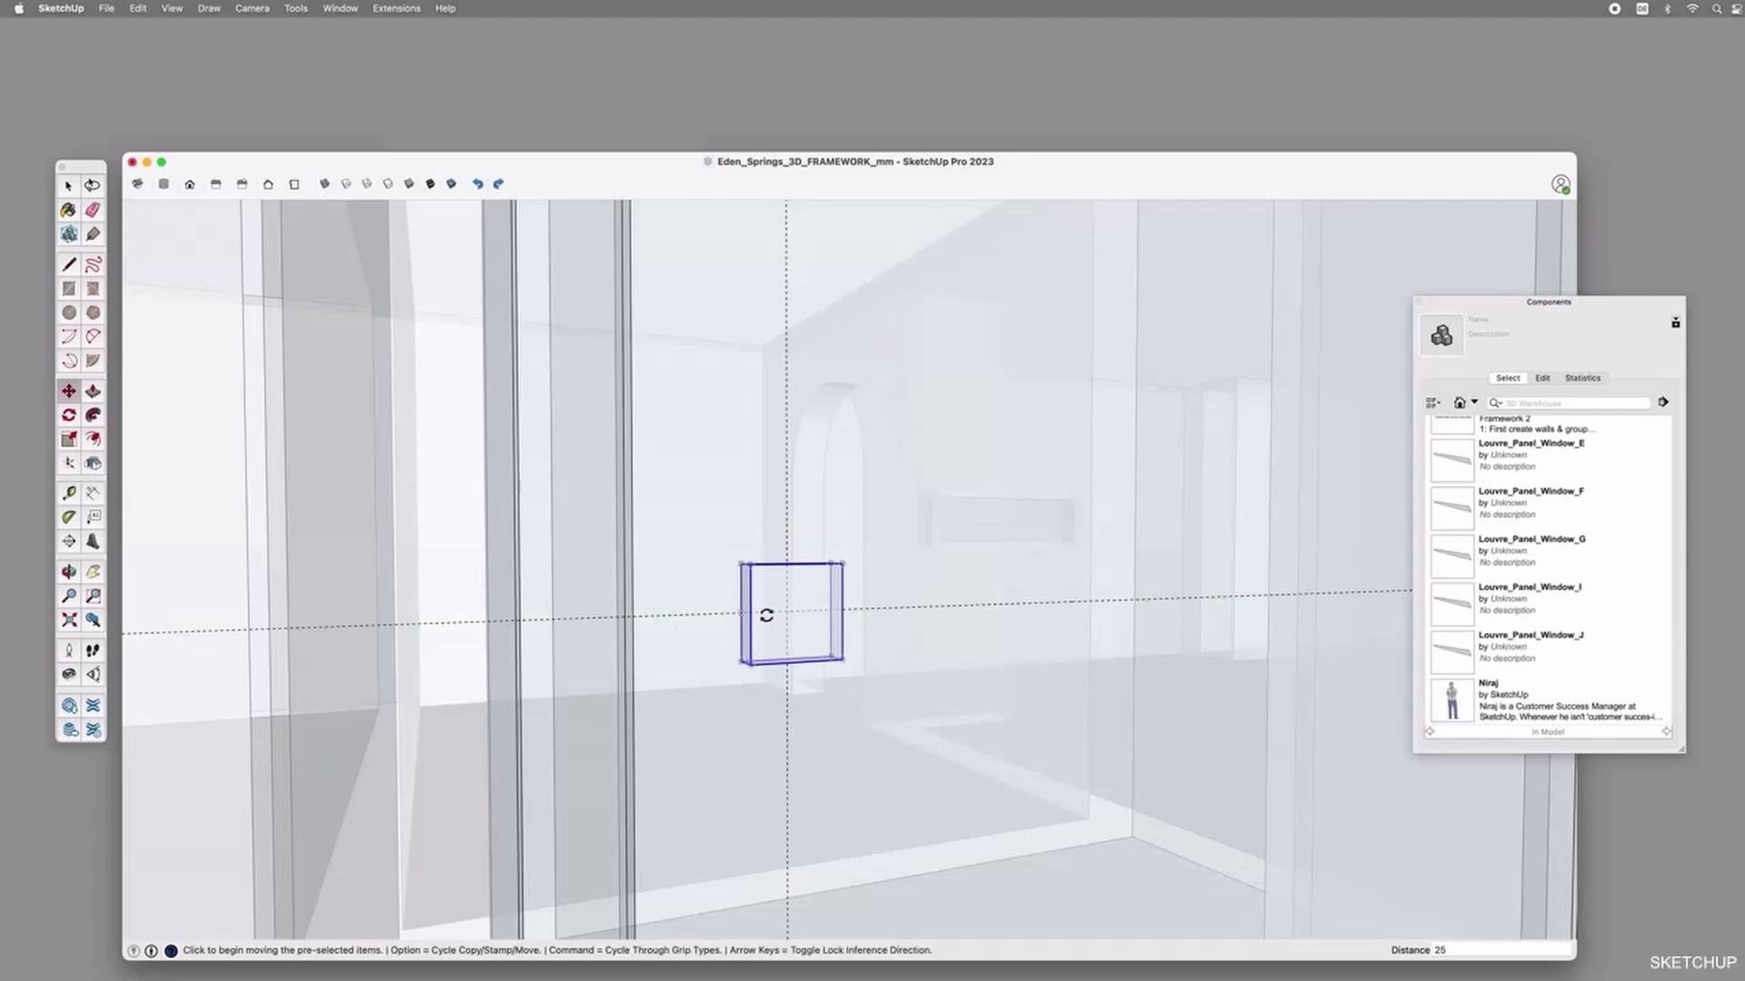
{"action": "left_click", "coordinate": [324, 184]}
Copy the handle box straight down the vertical guide, offsetting the copy 30 mm with Move.
{"action": "middle_click_drag", "start_coordinate": [895, 733], "coordinate": [864, 602]}
{"action": "middle_click_drag", "start_coordinate": [806, 467], "coordinate": [856, 429]}
{"action": "scroll", "coordinate": [831, 378], "scroll_direction": "up", "scroll_amount": 5}
{"action": "left_click", "coordinate": [844, 381]}
{"action": "key", "text": "alt"}
{"action": "left_click", "coordinate": [844, 460]}
{"action": "left_click", "coordinate": [844, 460]}
{"action": "type", "text": "30"}
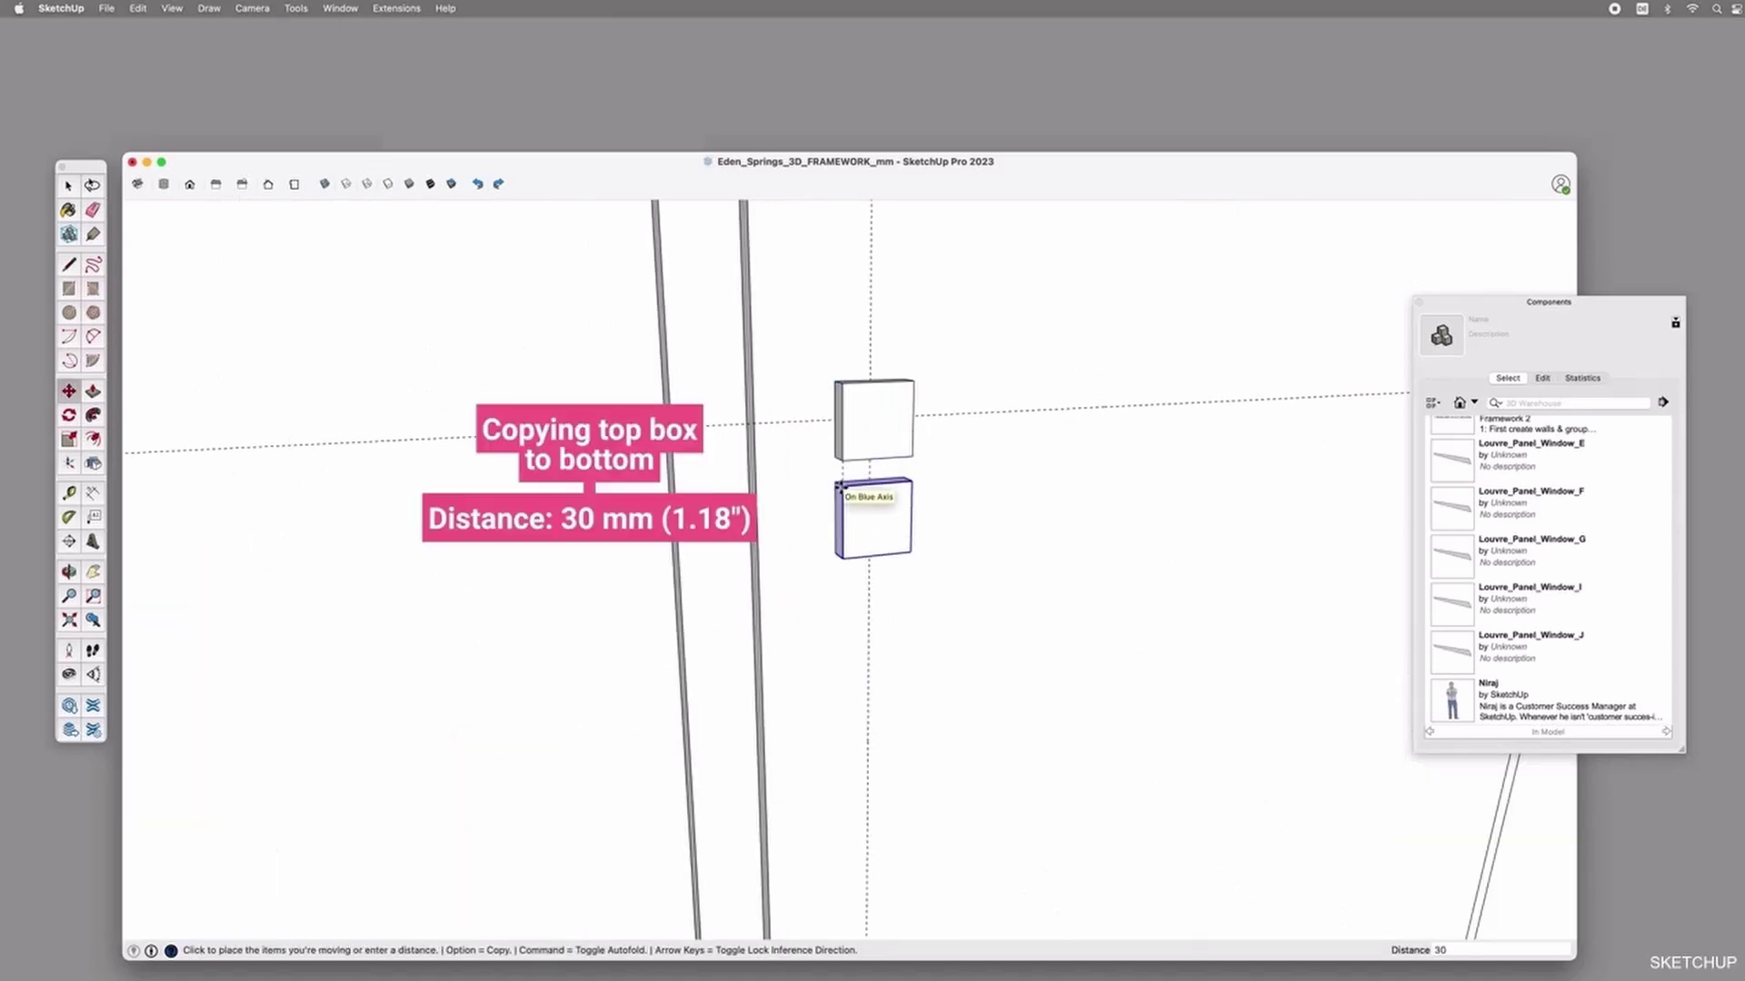
{"action": "key", "text": "Return"}
Open the lower box's group and draw two circles, one above the other, on its front face.
{"action": "key", "text": "space"}
{"action": "double_click", "coordinate": [865, 545]}
{"action": "left_click", "coordinate": [865, 545]}
{"action": "left_click", "coordinate": [70, 313]}
{"action": "scroll", "coordinate": [884, 525], "scroll_direction": "up", "scroll_amount": 3}
{"action": "left_click", "coordinate": [867, 521]}
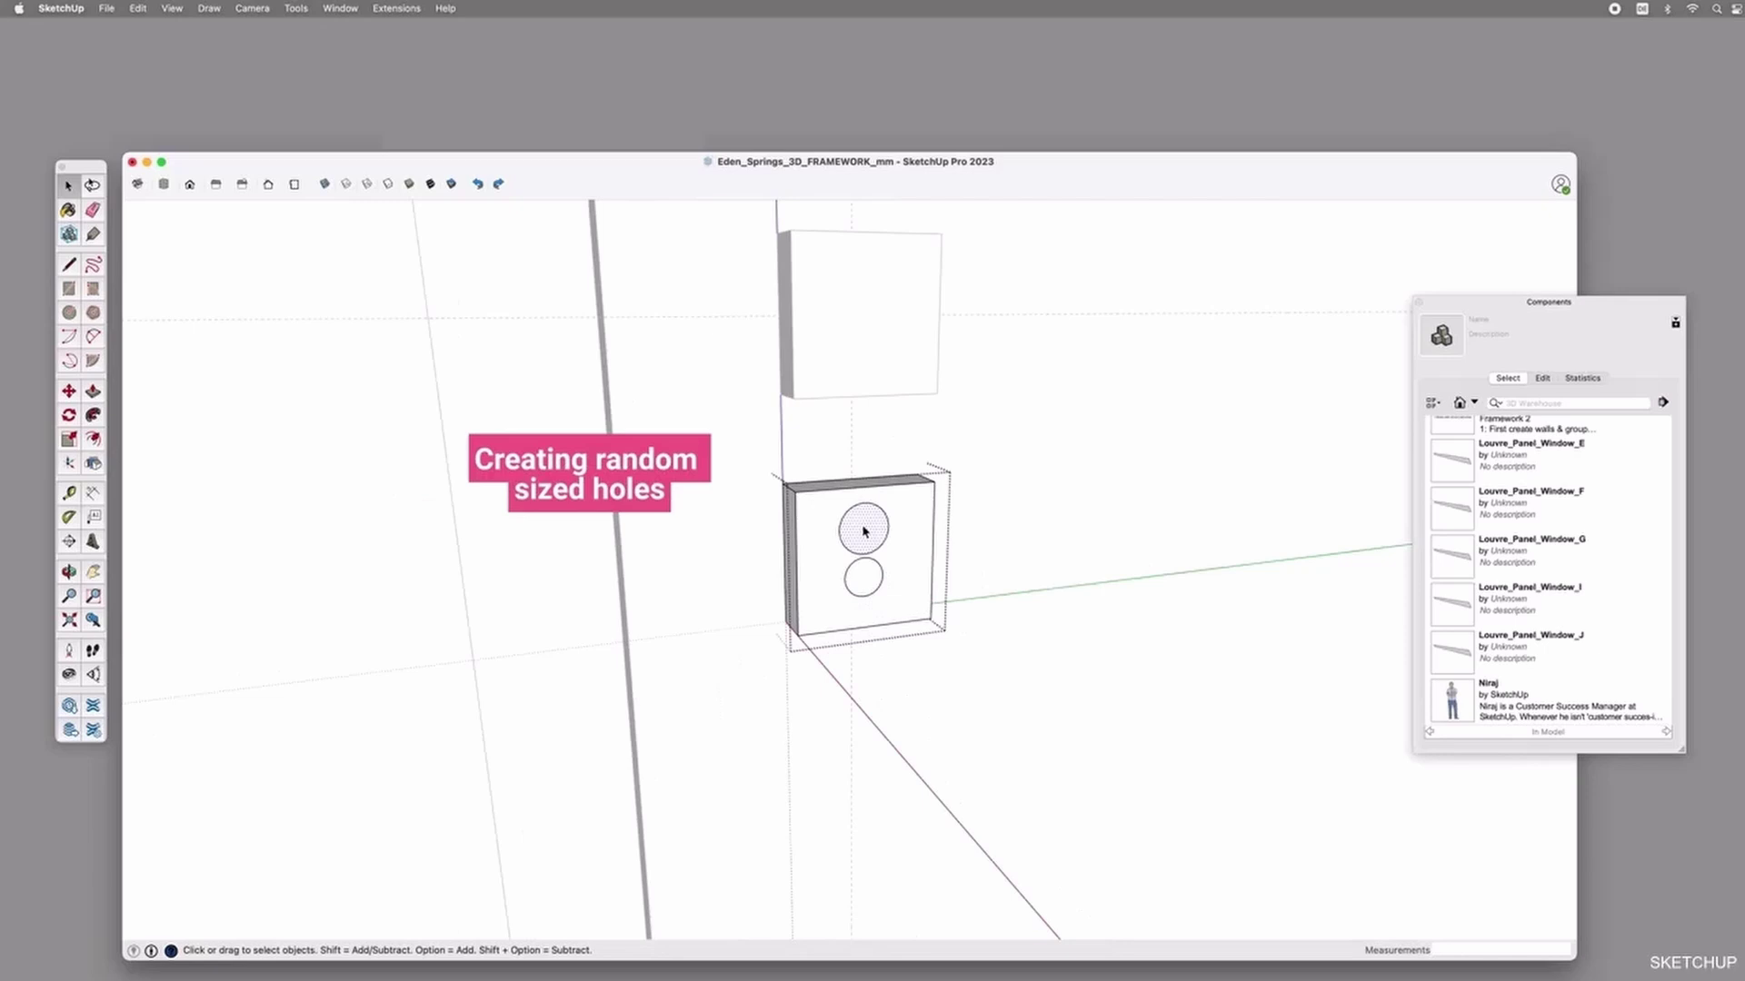
Push both circles into the lower box to form the keyholes and close its group.
{"action": "key", "text": "p"}
{"action": "left_click", "coordinate": [863, 527]}
{"action": "left_click", "coordinate": [863, 582]}
{"action": "left_click", "coordinate": [797, 496]}
Draw a rectangle about 28 by 30 mm on the upper box's front face and pull it out 35 mm.
{"action": "scroll", "coordinate": [927, 678], "scroll_direction": "down", "scroll_amount": 4}
{"action": "middle_click_drag", "start_coordinate": [927, 677], "coordinate": [965, 623]}
{"action": "scroll", "coordinate": [930, 619], "scroll_direction": "down", "scroll_amount": 4}
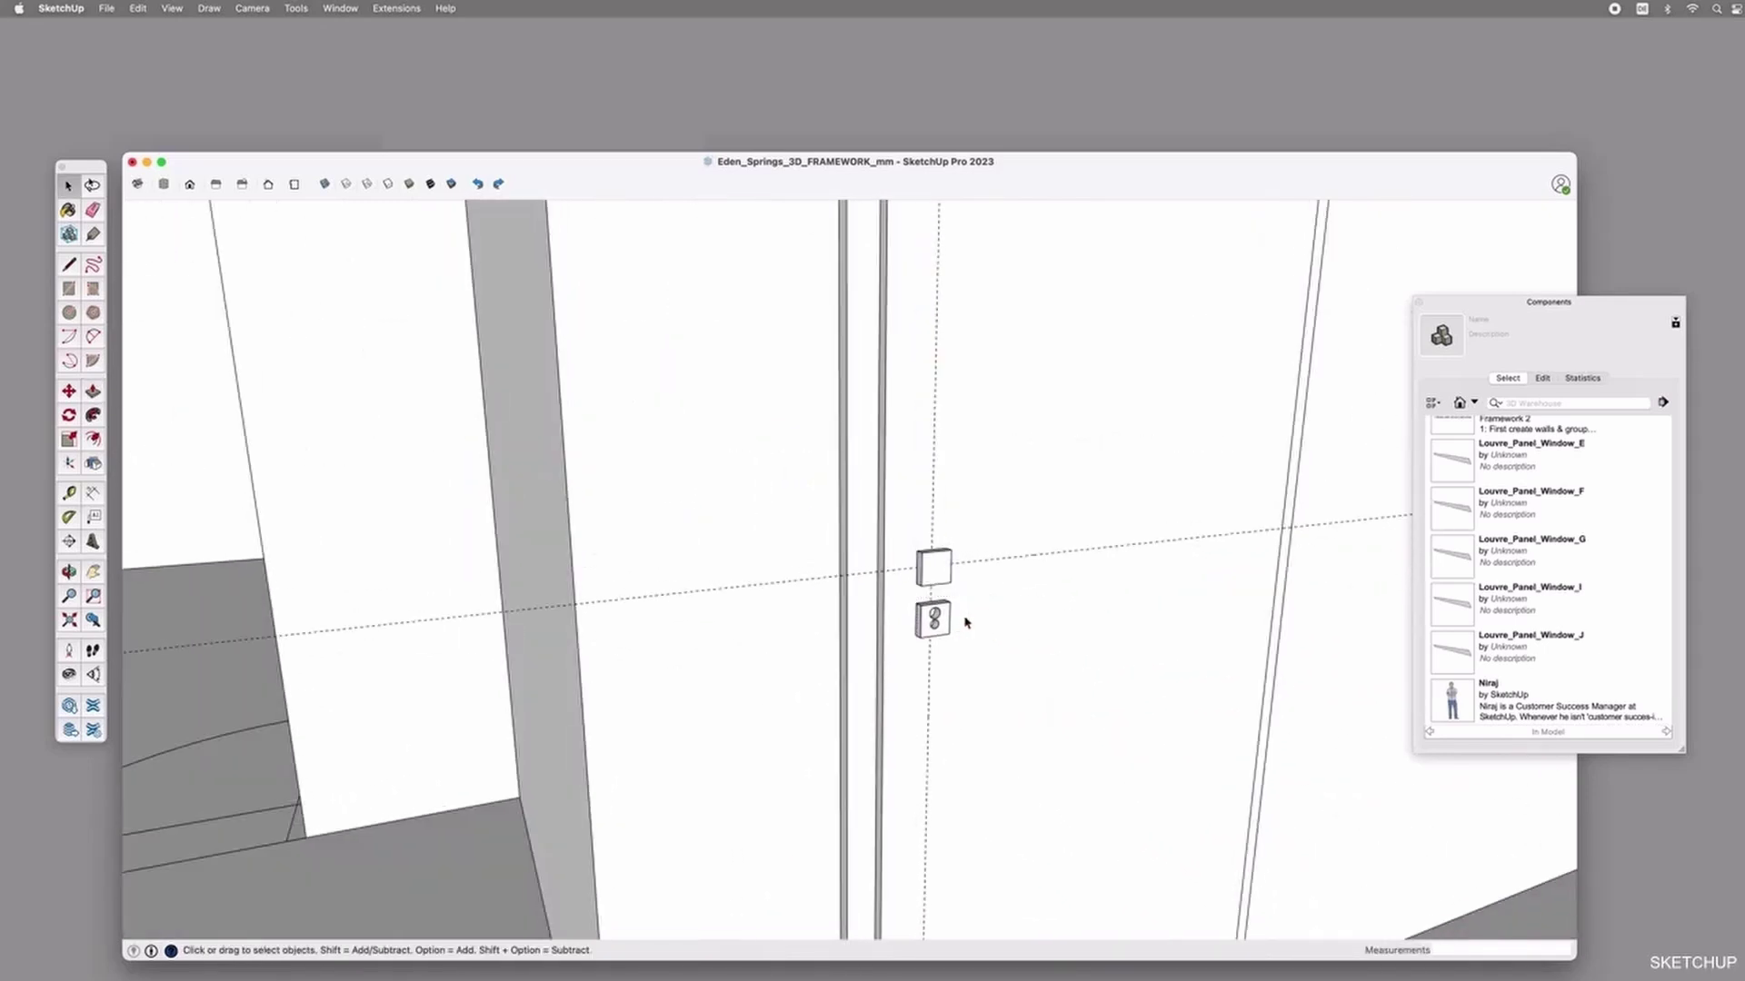
{"action": "scroll", "coordinate": [940, 571], "scroll_direction": "up", "scroll_amount": 5}
{"action": "key", "text": "r"}
{"action": "left_click", "coordinate": [901, 534]}
{"action": "left_click", "coordinate": [939, 575]}
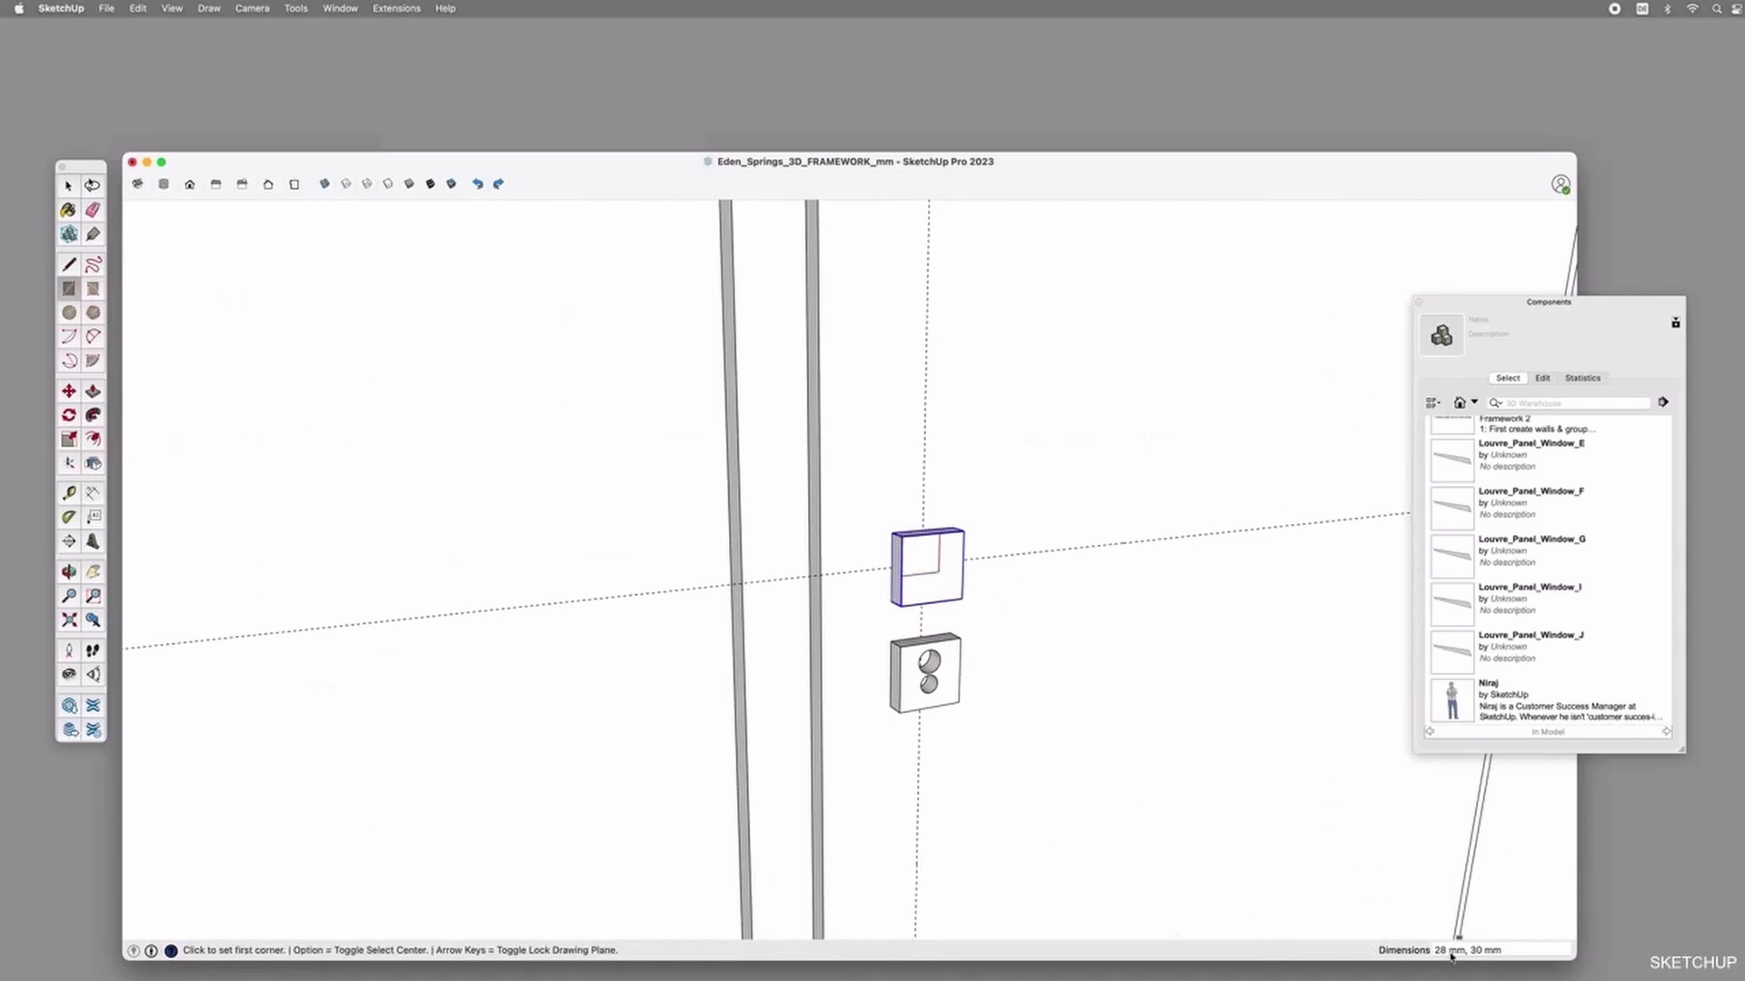
{"action": "key", "text": "p"}
{"action": "left_click", "coordinate": [919, 559]}
{"action": "scroll", "coordinate": [929, 565], "scroll_direction": "down", "scroll_amount": 3}
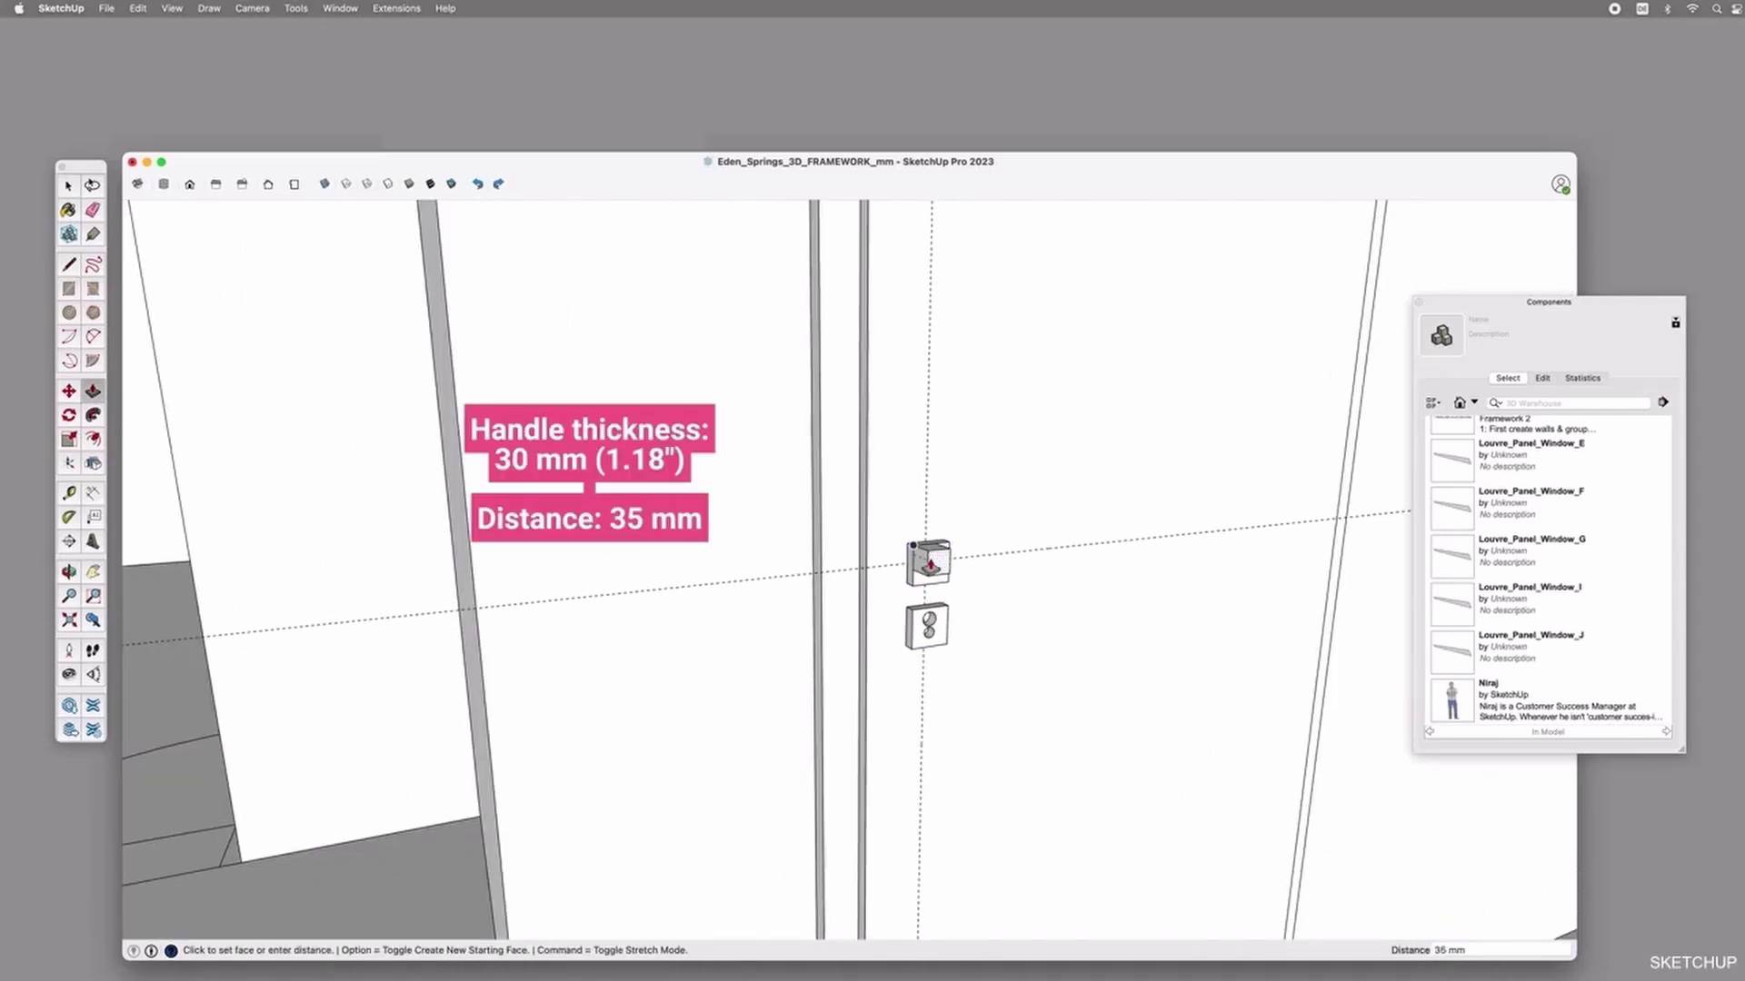
Shape the block on the upper box into a lever handle by adjusting an edge and extruding a grip parallel to the door.
{"action": "middle_click_drag", "start_coordinate": [963, 573], "coordinate": [865, 507]}
{"action": "scroll", "coordinate": [857, 632], "scroll_direction": "up", "scroll_amount": 4}
{"action": "left_click", "coordinate": [894, 505]}
{"action": "left_click", "coordinate": [874, 500]}
{"action": "key", "text": "m"}
{"action": "left_click", "coordinate": [874, 473]}
{"action": "left_click", "coordinate": [902, 469]}
{"action": "key", "text": "space"}
{"action": "left_click", "coordinate": [891, 505]}
{"action": "scroll", "coordinate": [891, 505], "scroll_direction": "down", "scroll_amount": 6}
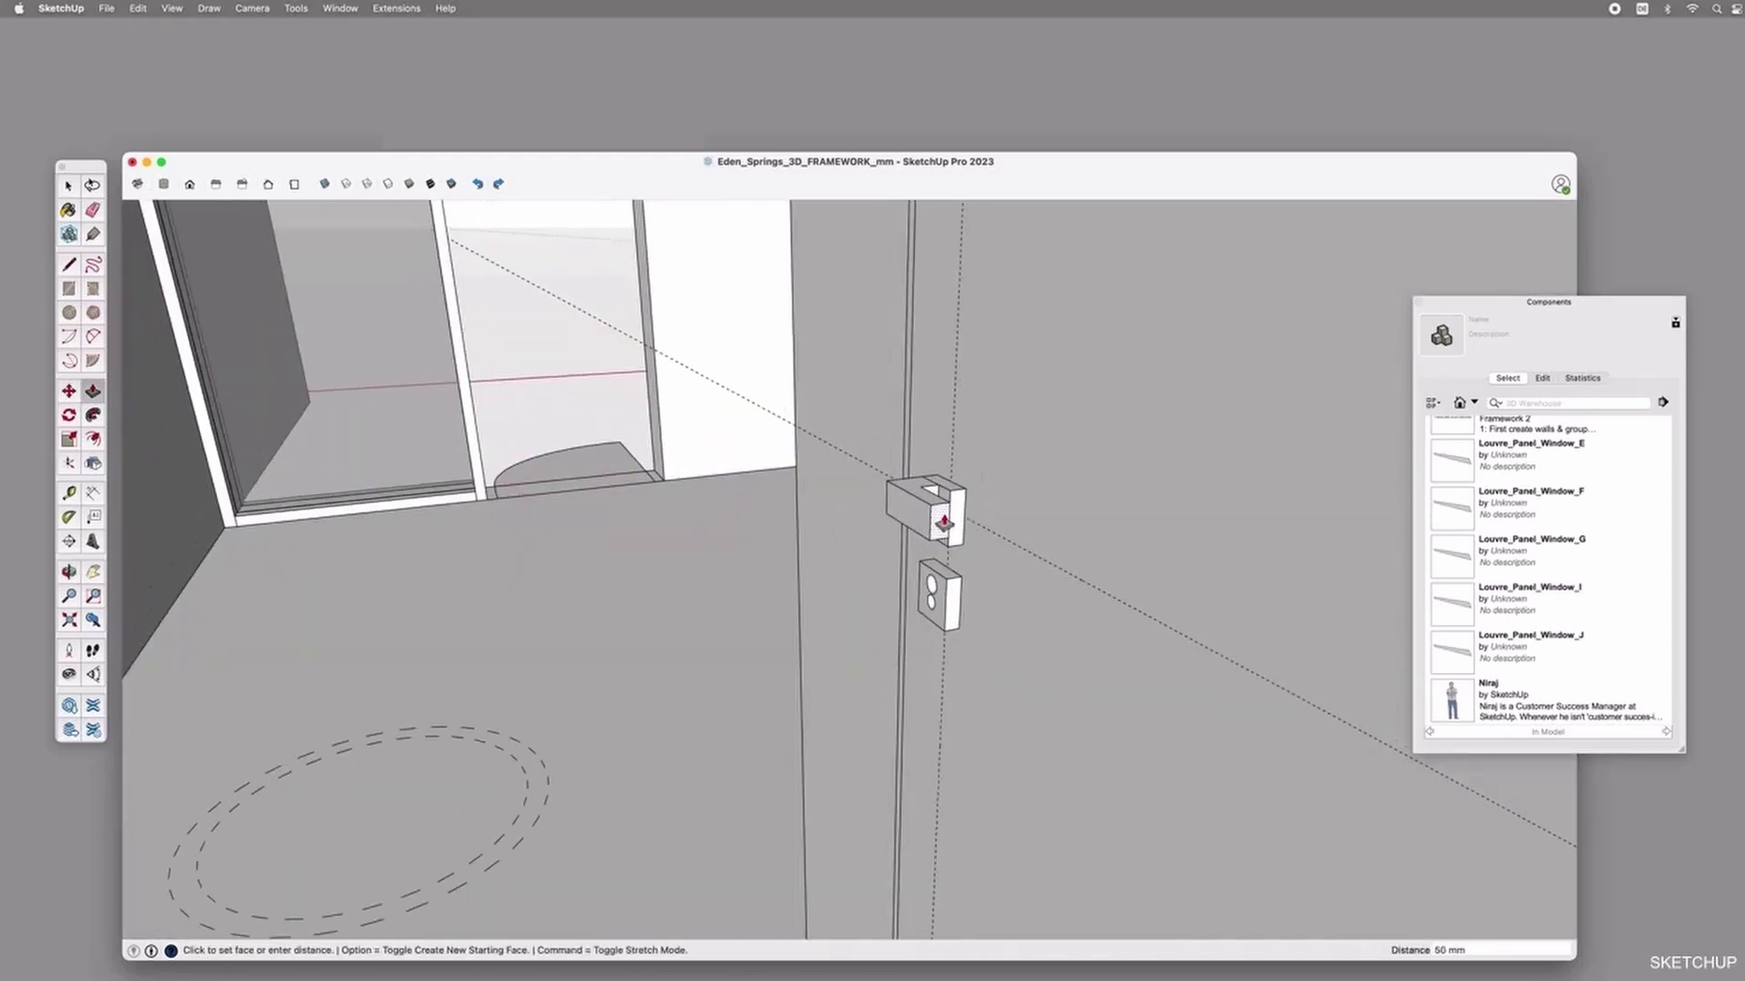
Select all the connected geometry of the lever handle and make it a group.
{"action": "middle_click_drag", "start_coordinate": [927, 509], "coordinate": [932, 626]}
{"action": "scroll", "coordinate": [920, 631], "scroll_direction": "up", "scroll_amount": 5}
{"action": "triple_click", "coordinate": [917, 632]}
{"action": "key", "text": "super+g"}
Move the lever handle group down 10 mm along the front face of the upper box.
{"action": "scroll", "coordinate": [913, 633], "scroll_direction": "up", "scroll_amount": 5}
{"action": "key", "text": "m"}
{"action": "left_click", "coordinate": [884, 567]}
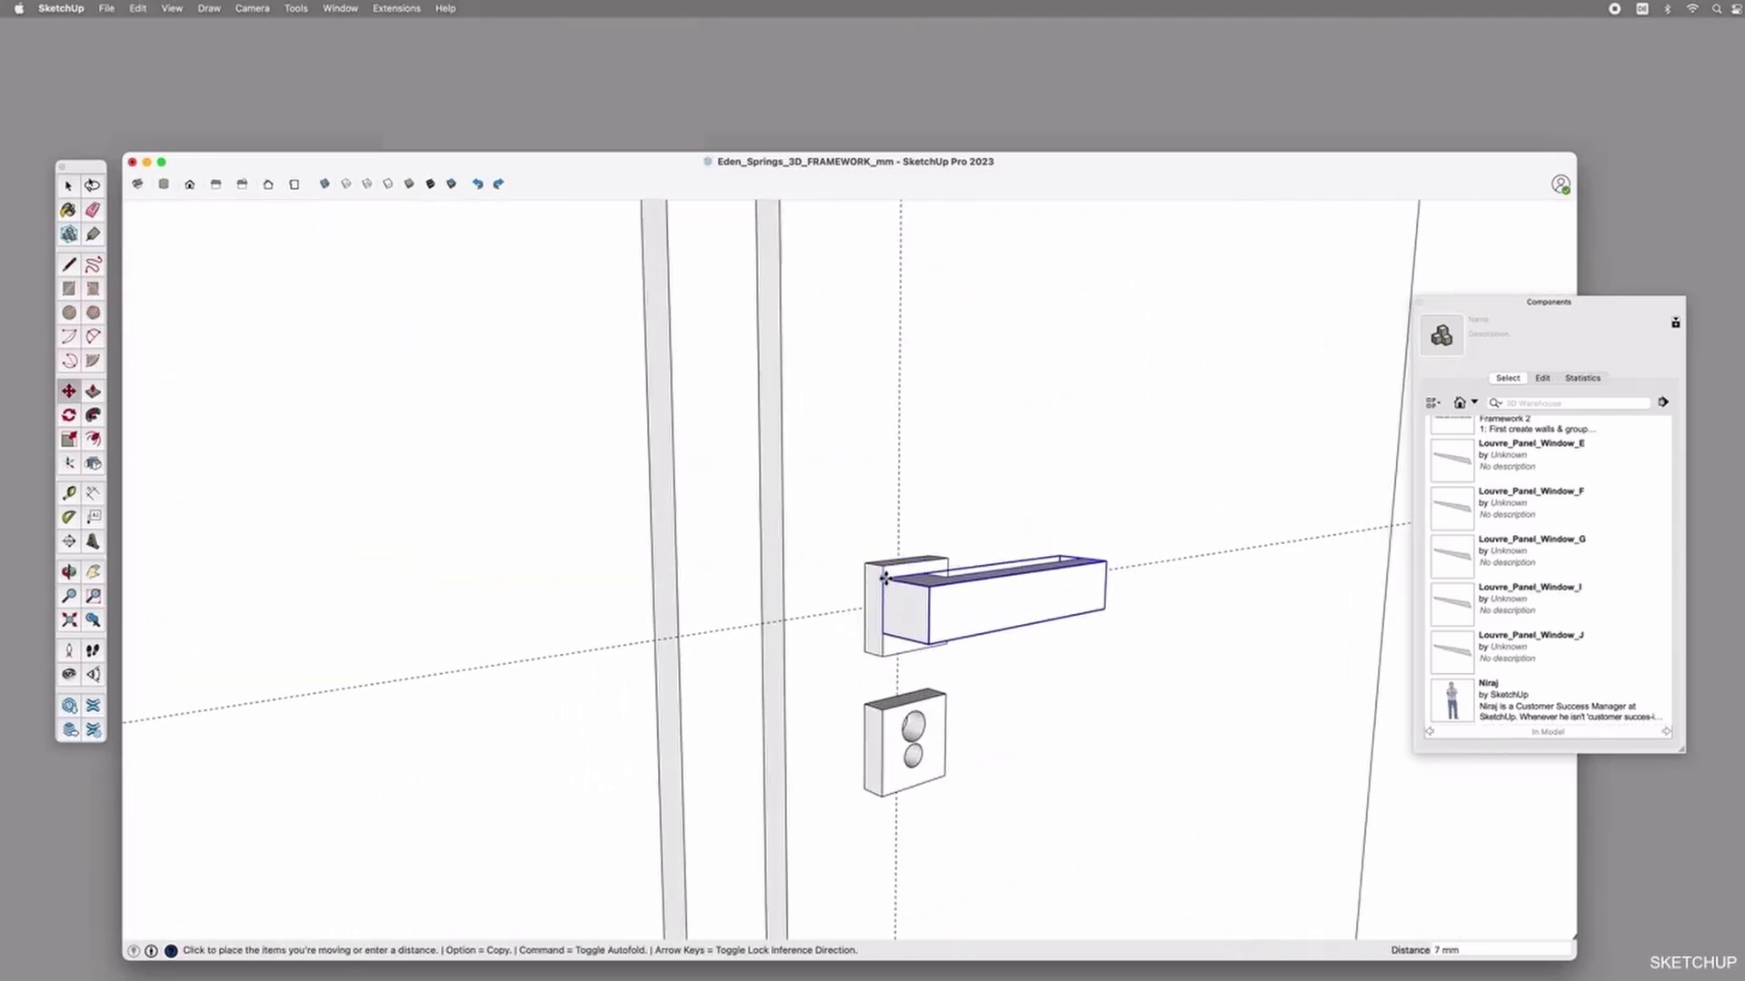
{"action": "key", "text": "Escape"}
{"action": "left_click", "coordinate": [883, 617]}
{"action": "left_click", "coordinate": [884, 652]}
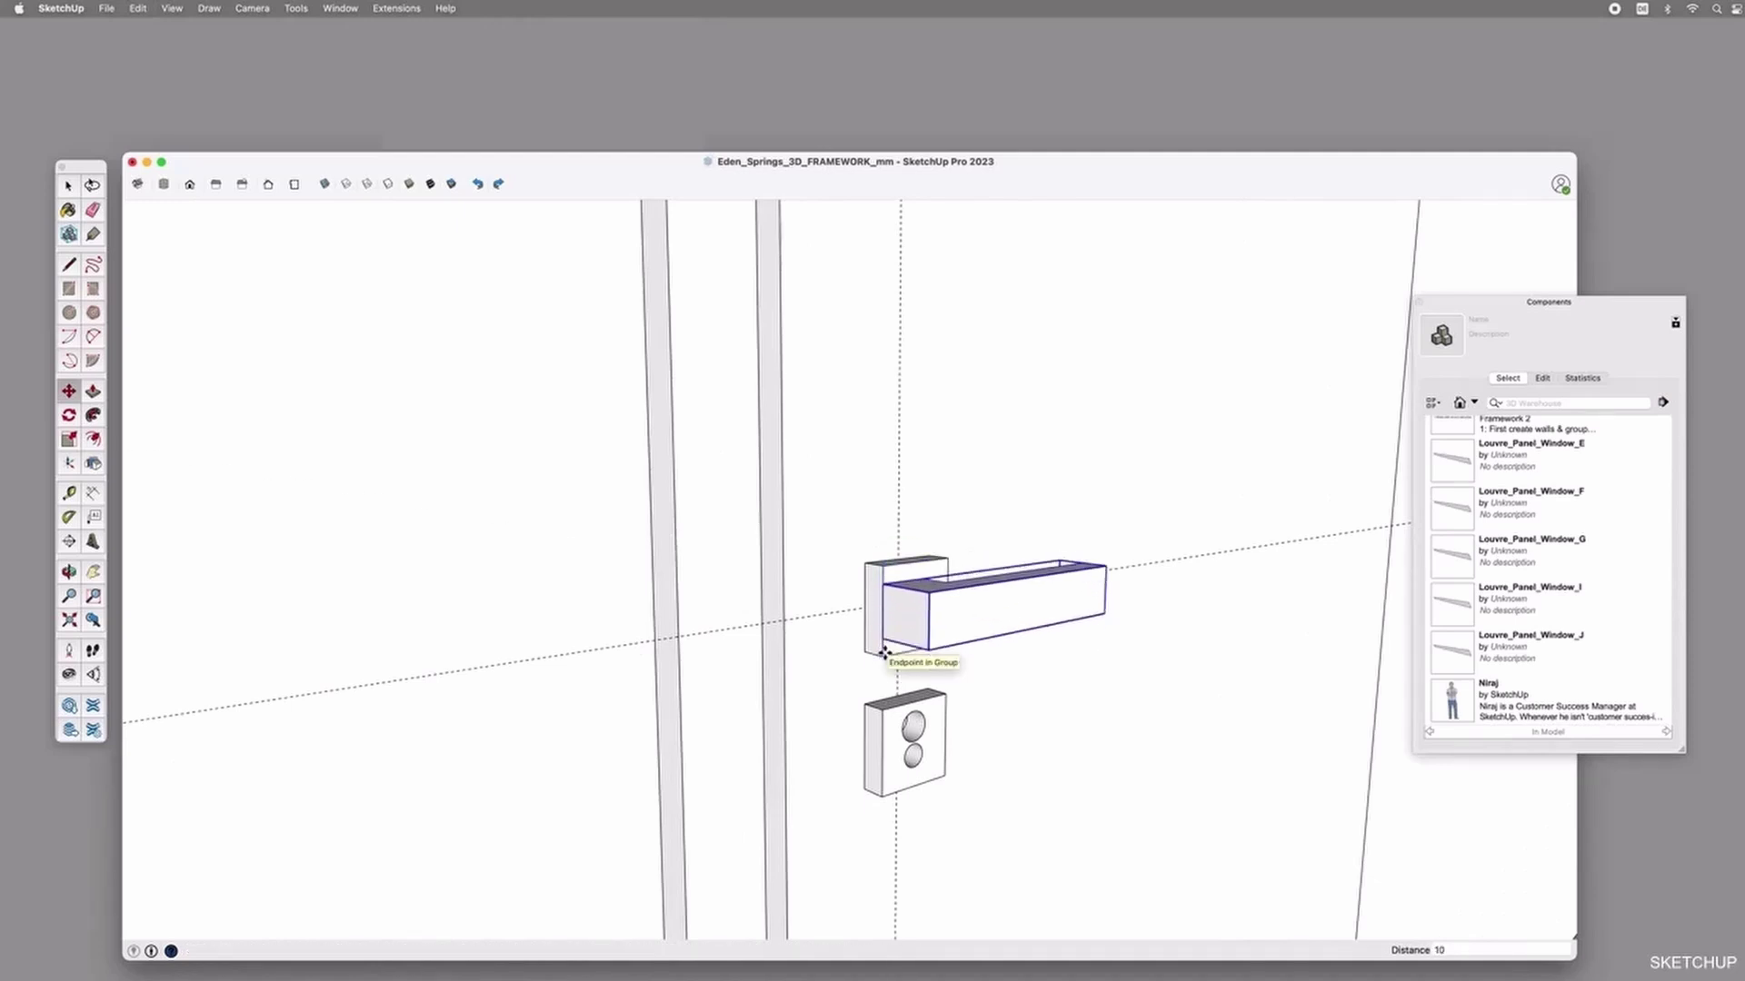
Shift the lever handle sideways, inward from the upper box's outer edge, so it sits centred on the box.
{"action": "middle_click_drag", "start_coordinate": [903, 612], "coordinate": [755, 643]}
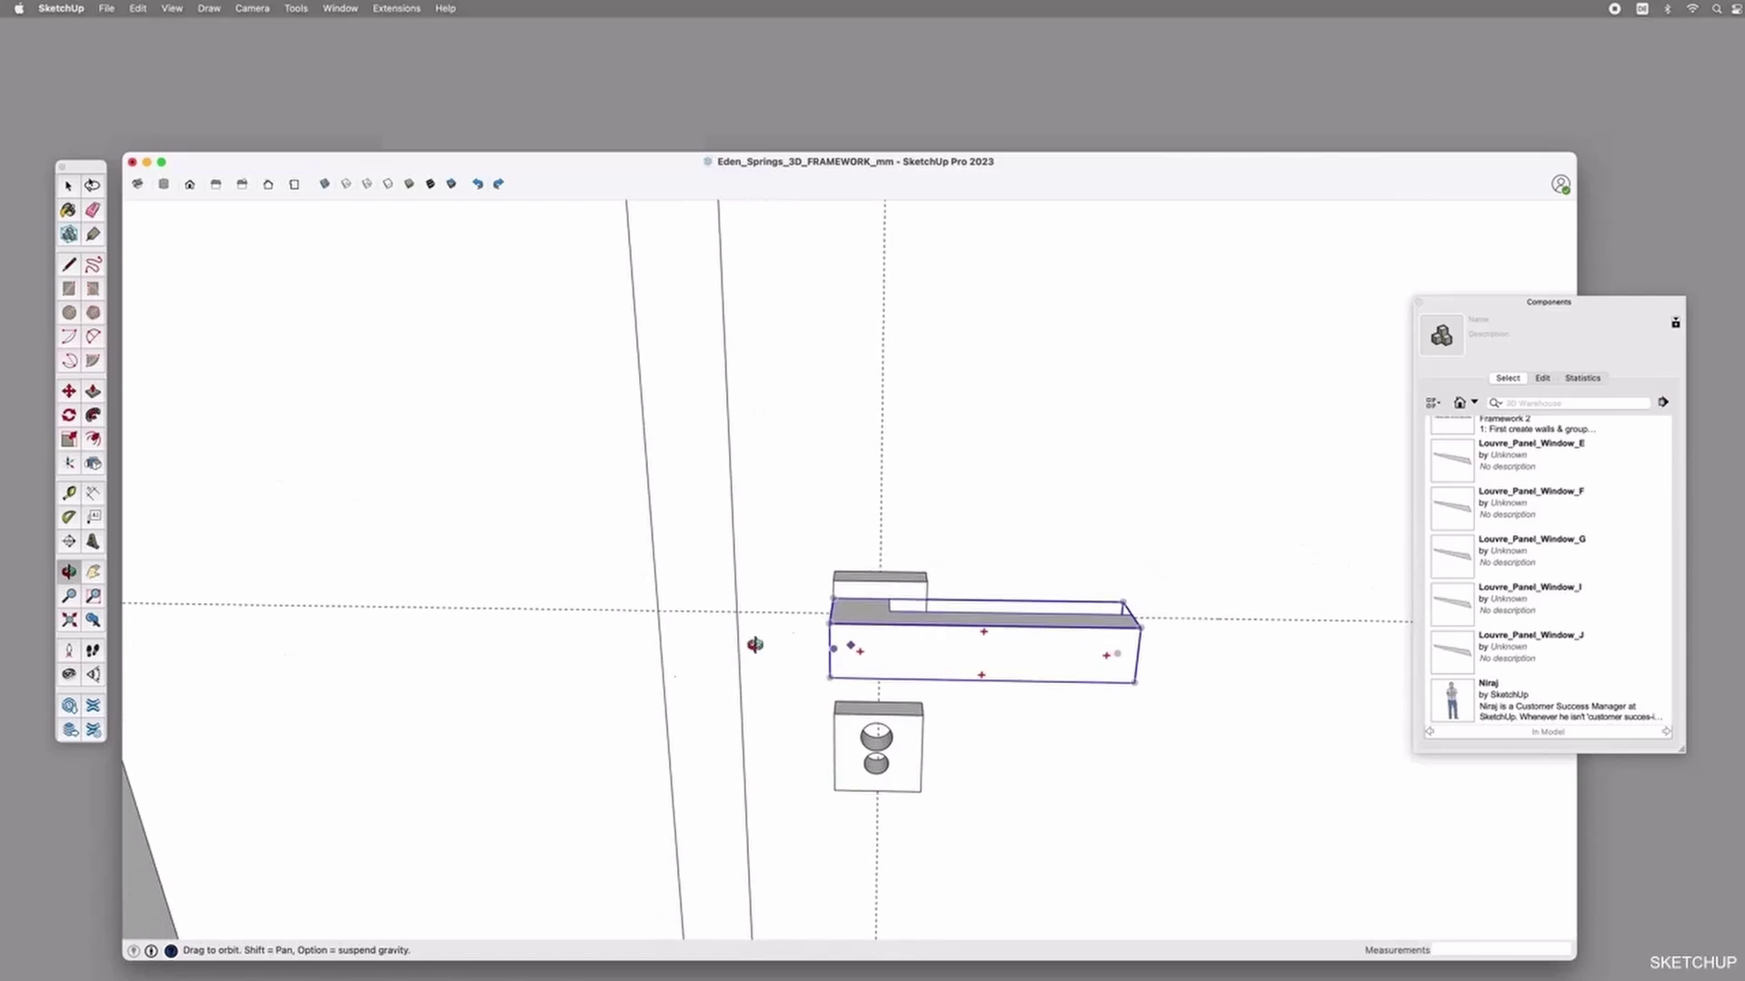
{"action": "key", "text": "m"}
{"action": "left_click", "coordinate": [835, 594]}
{"action": "left_click", "coordinate": [849, 596]}
Delete all the construction guides used for positioning the door handle.
{"action": "middle_click_drag", "start_coordinate": [954, 709], "coordinate": [1064, 726]}
{"action": "scroll", "coordinate": [974, 647], "scroll_direction": "down", "scroll_amount": 6}
{"action": "left_click_drag", "start_coordinate": [974, 650], "coordinate": [1027, 595]}
{"action": "scroll", "coordinate": [1027, 595], "scroll_direction": "down", "scroll_amount": 2}
{"action": "key", "text": "space"}
{"action": "left_click", "coordinate": [102, 11]}
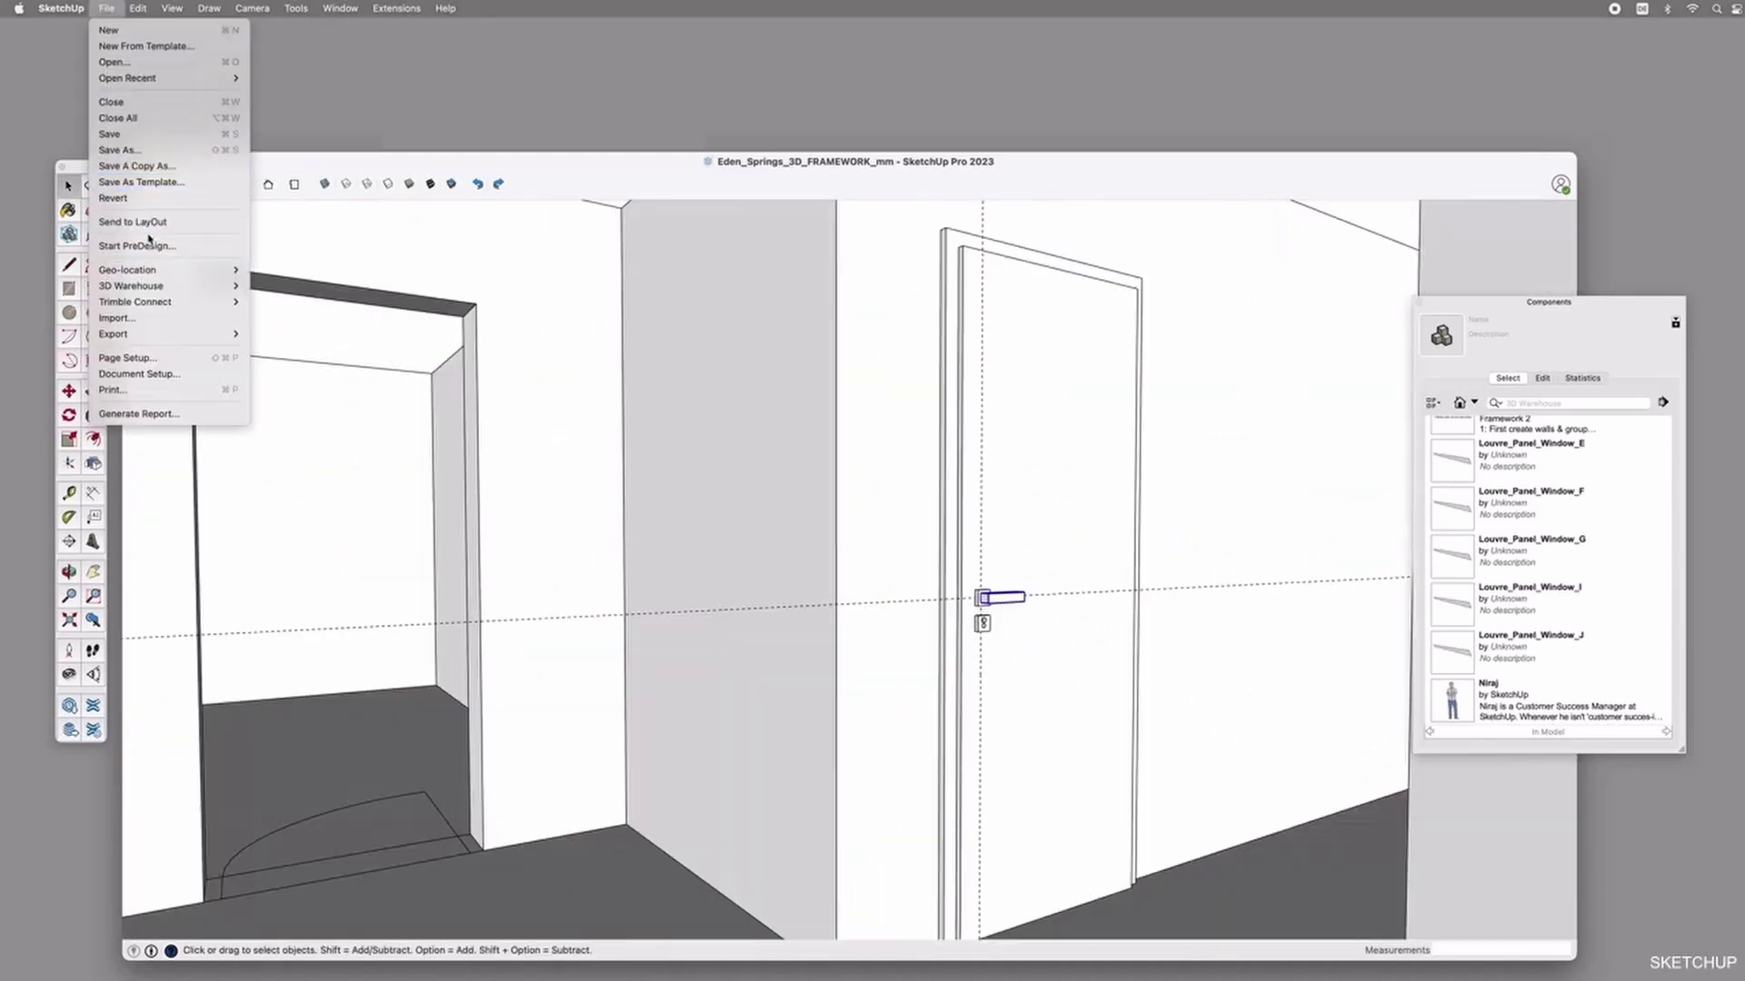
{"action": "mouse_move", "coordinate": [138, 9]}
{"action": "left_click", "coordinate": [159, 152]}
Group the lever handle together with its upper box and the keyhole box.
{"action": "scroll", "coordinate": [983, 625], "scroll_direction": "up", "scroll_amount": 5}
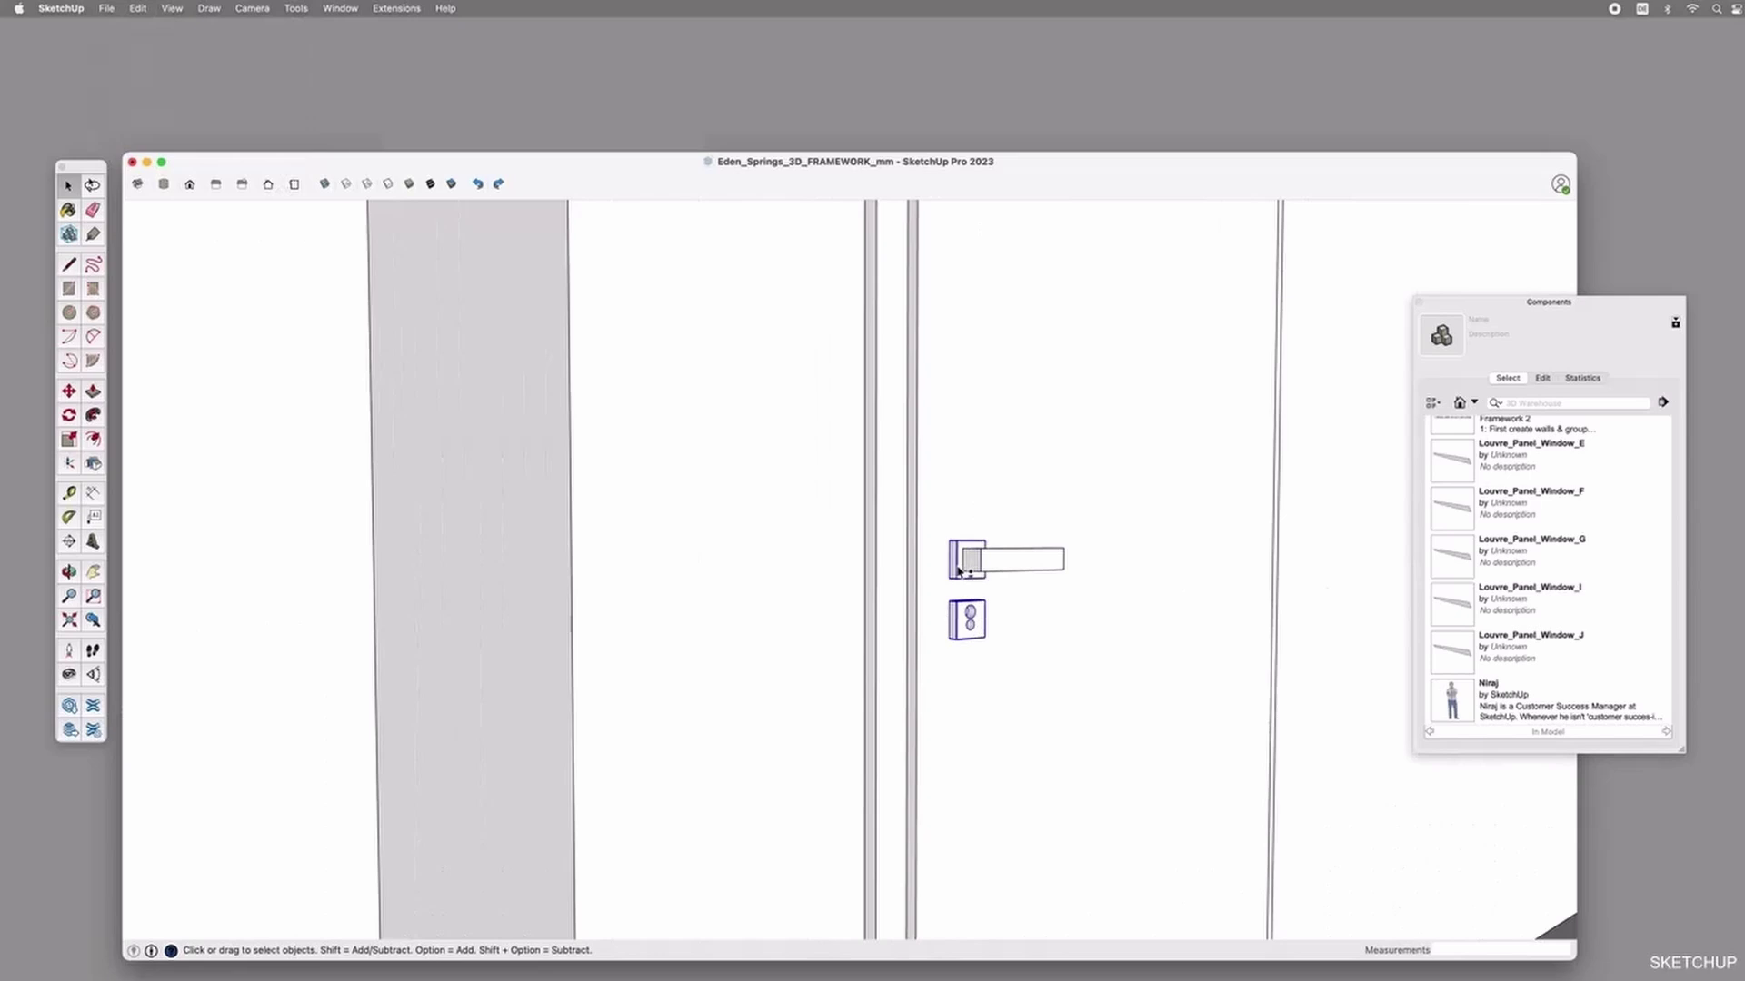
{"action": "left_click", "coordinate": [973, 569]}
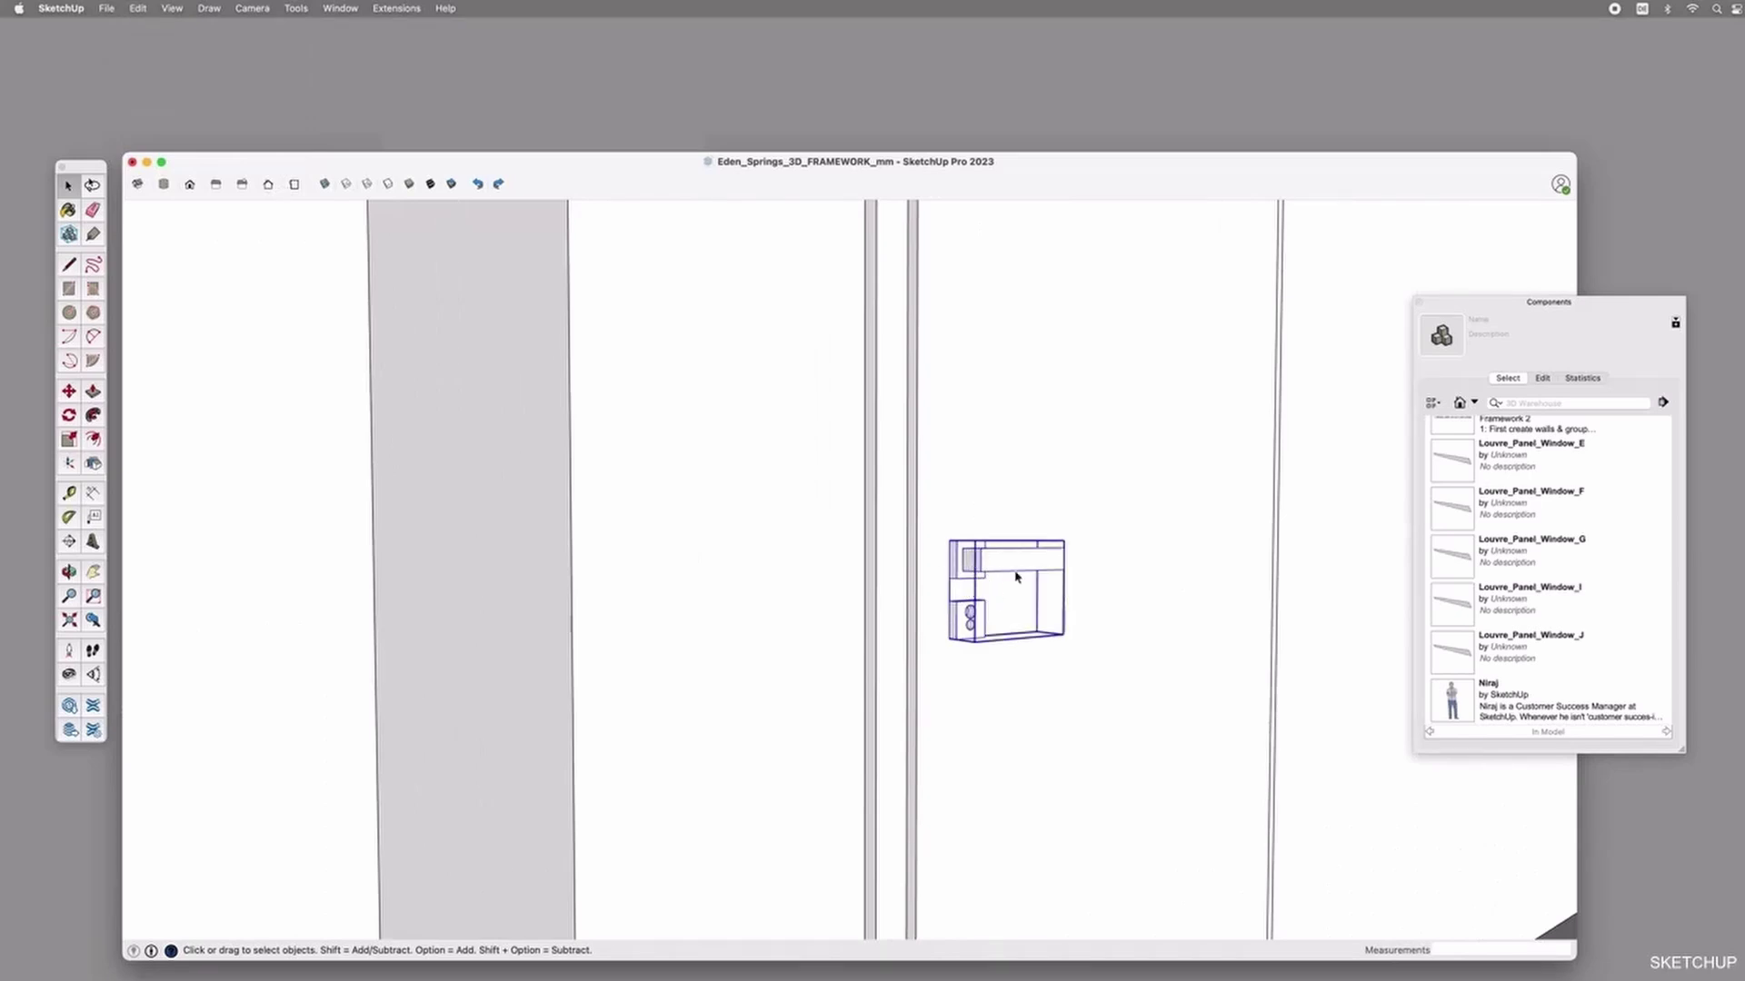
Select the door together with the handle group and move both out of the door frame.
{"action": "scroll", "coordinate": [1015, 576], "scroll_direction": "down", "scroll_amount": 10}
{"action": "left_click", "coordinate": [1025, 613], "text": "shift"}
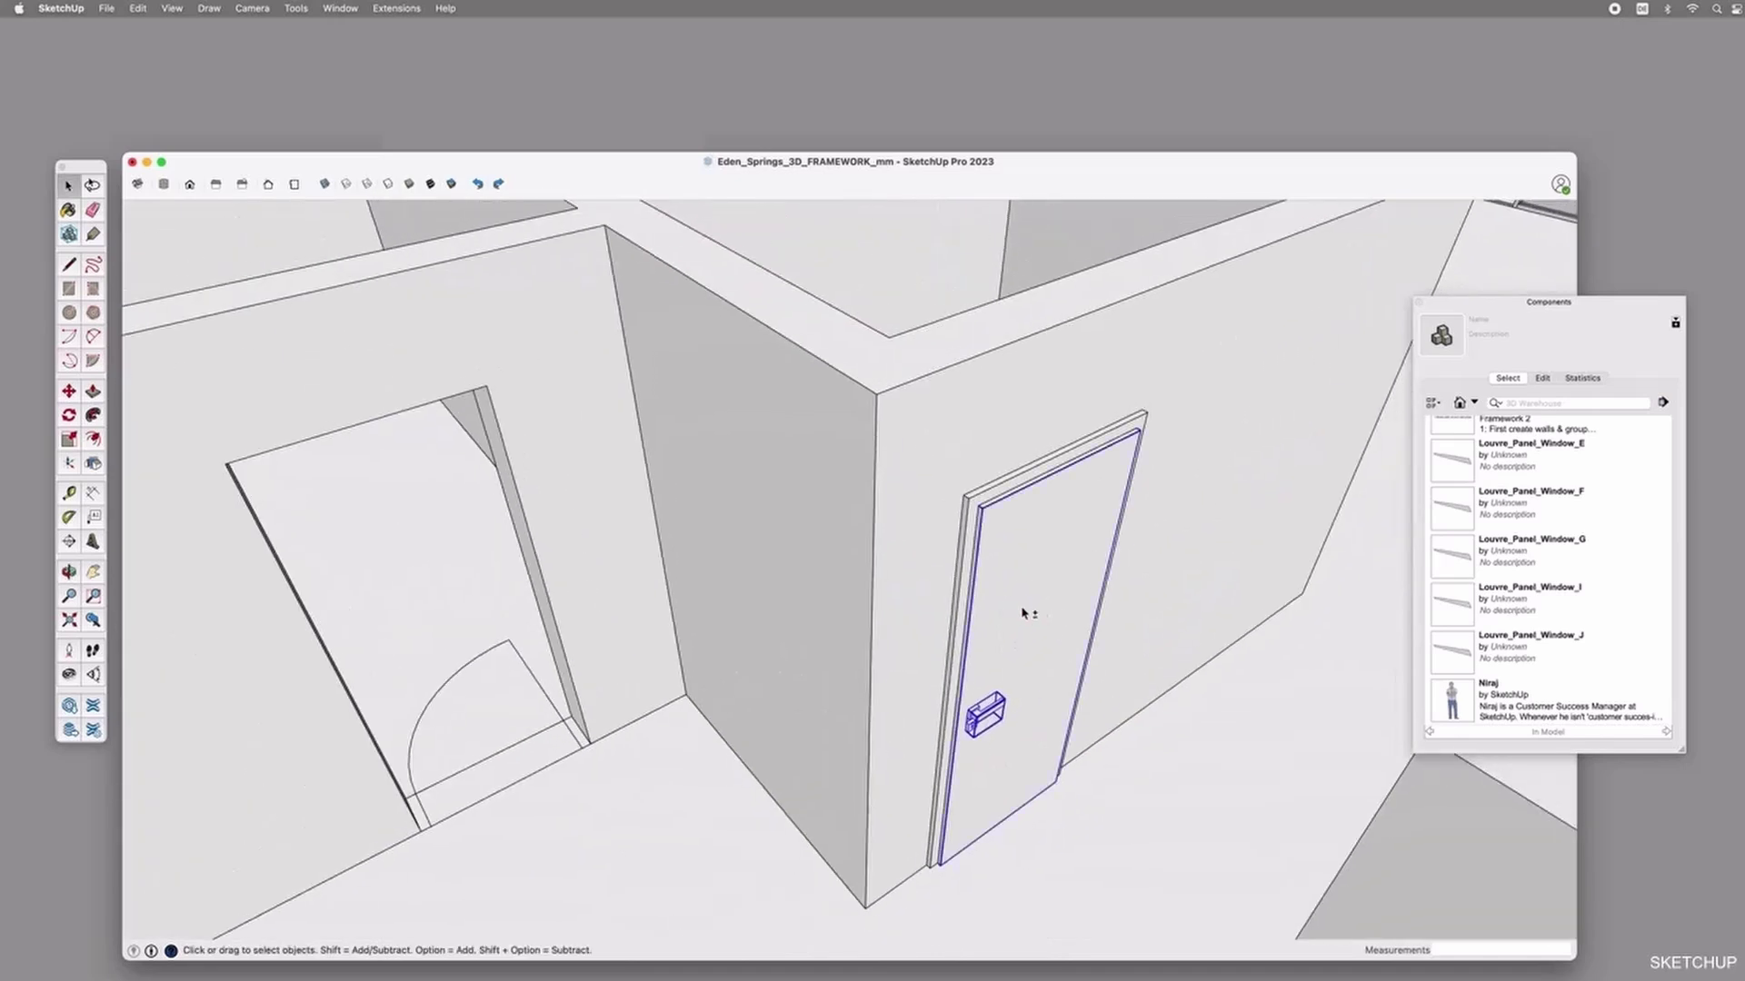
{"action": "key", "text": "m"}
{"action": "left_click", "coordinate": [1030, 607]}
Copy the handle group through to the opposite side of the door and flip the copy about the green plane.
{"action": "key", "text": "space"}
{"action": "left_click", "coordinate": [1039, 766]}
{"action": "key", "text": "m"}
{"action": "left_click", "coordinate": [1020, 768]}
{"action": "key", "text": "alt"}
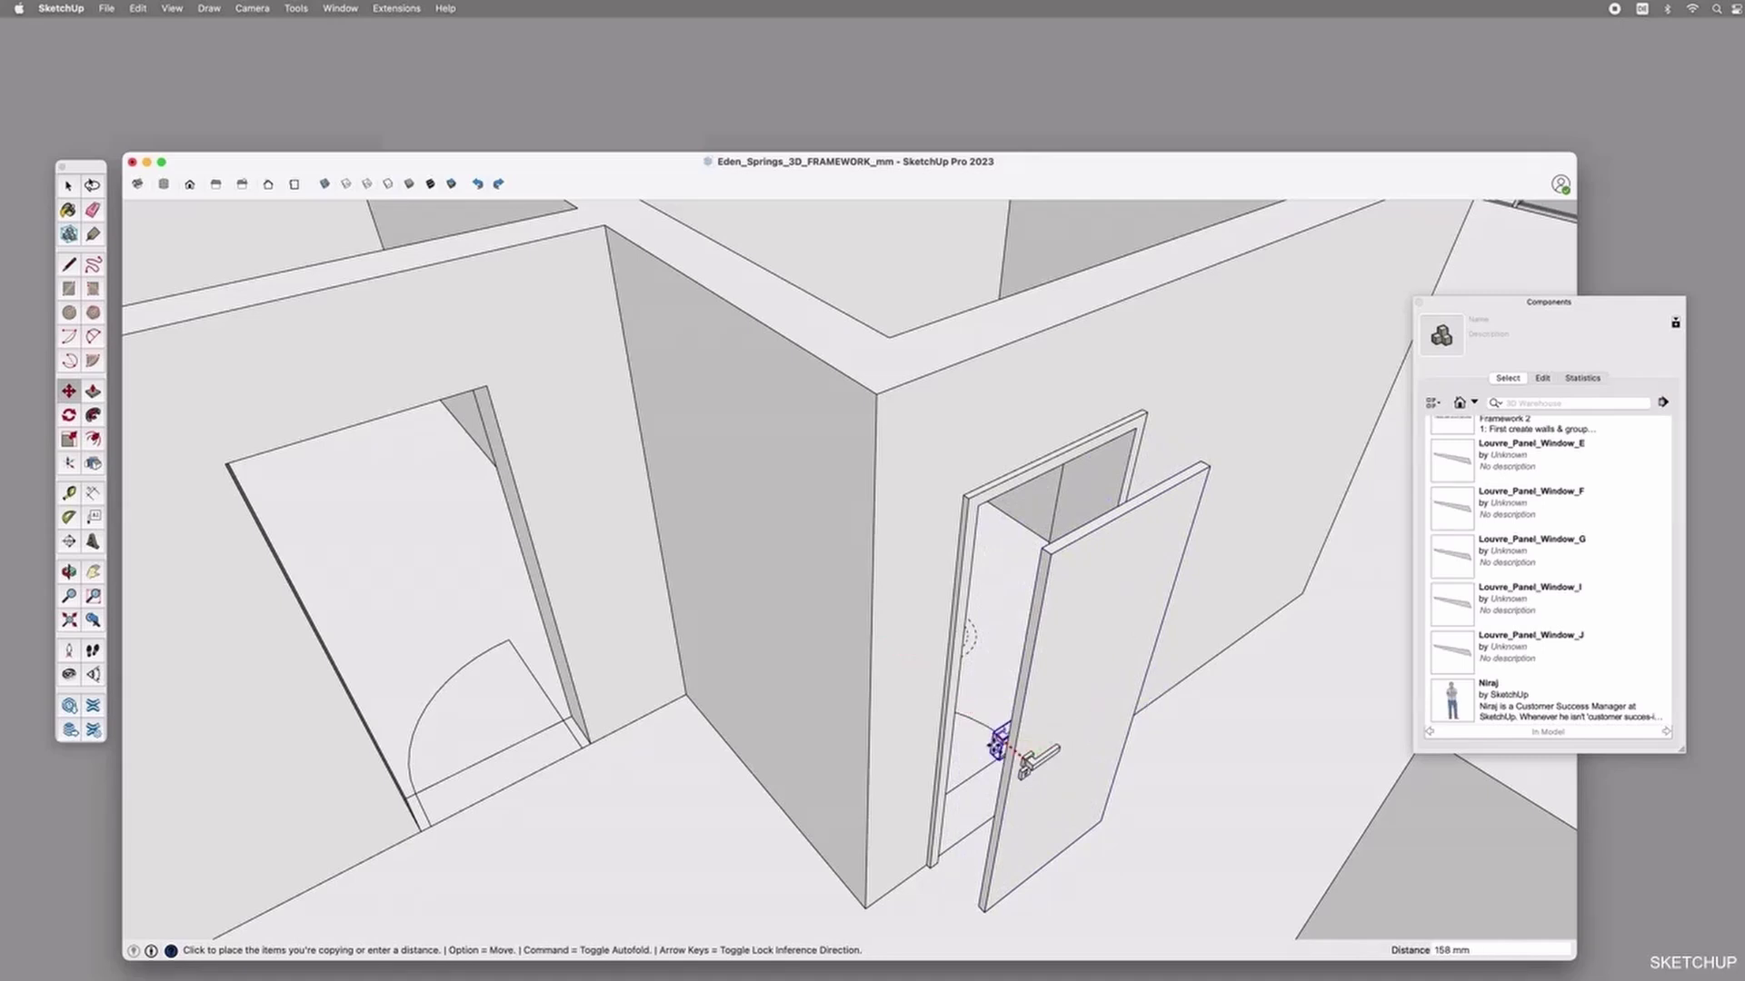
{"action": "middle_click_drag", "start_coordinate": [997, 744], "coordinate": [1145, 746]}
{"action": "left_click", "coordinate": [93, 464]}
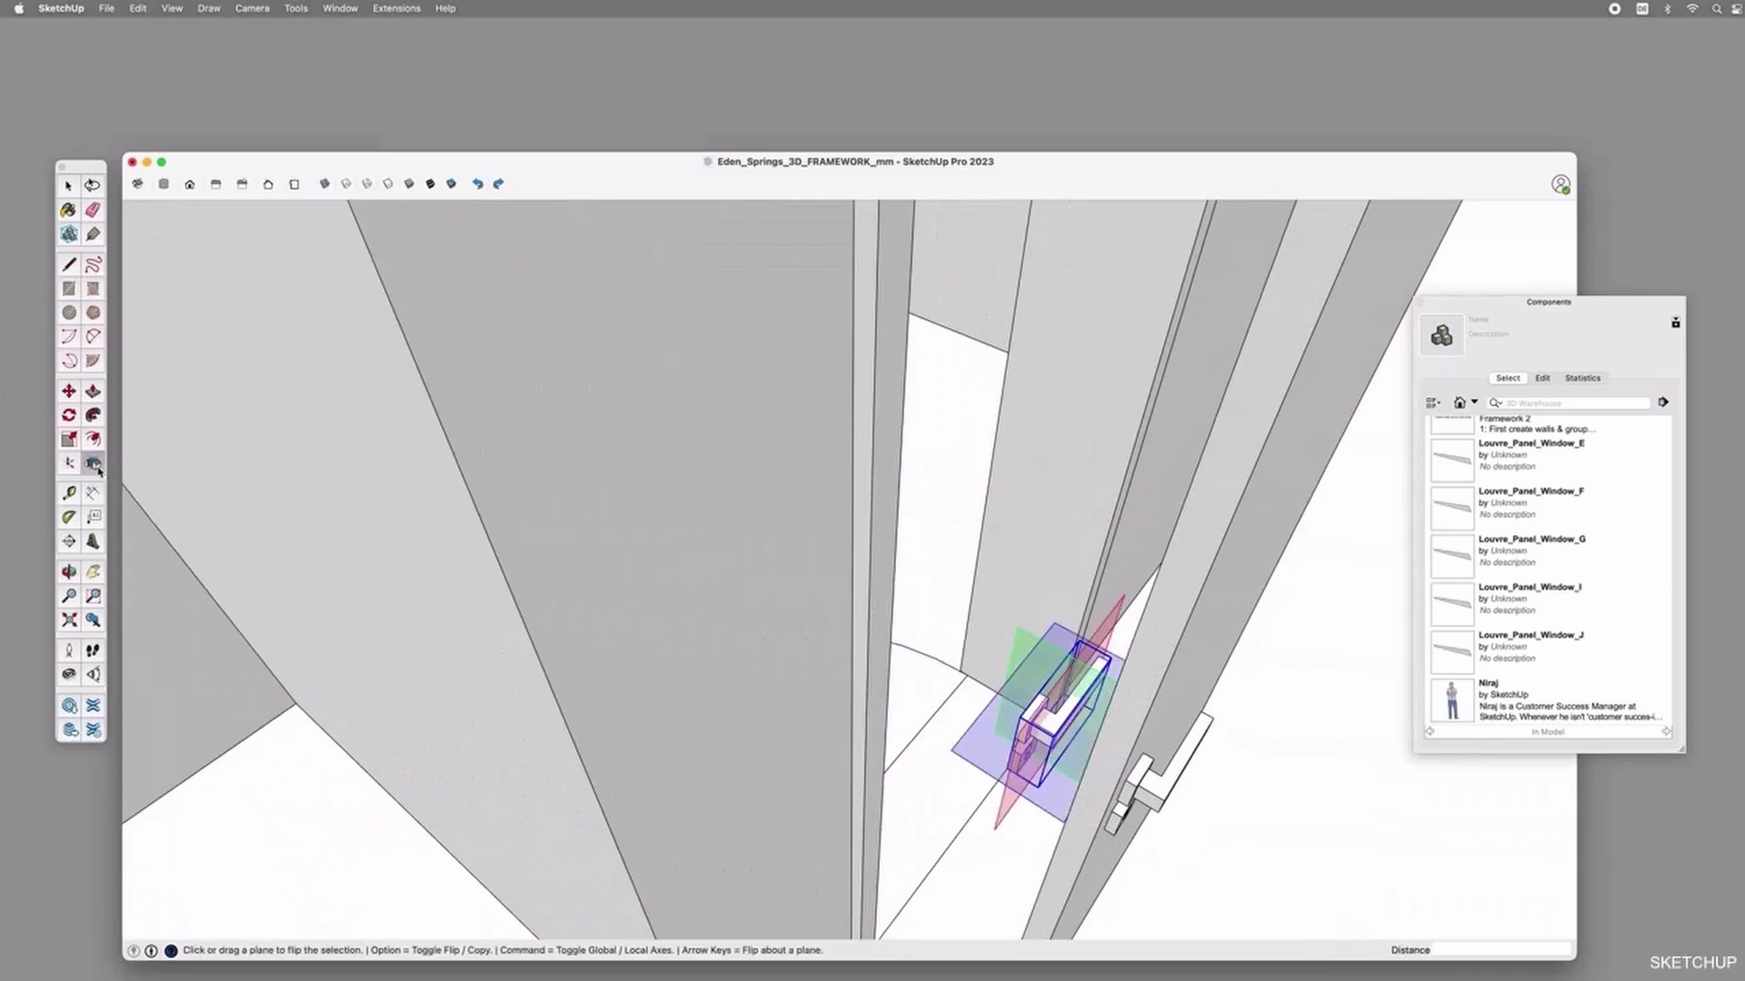
{"action": "left_click", "coordinate": [1026, 655]}
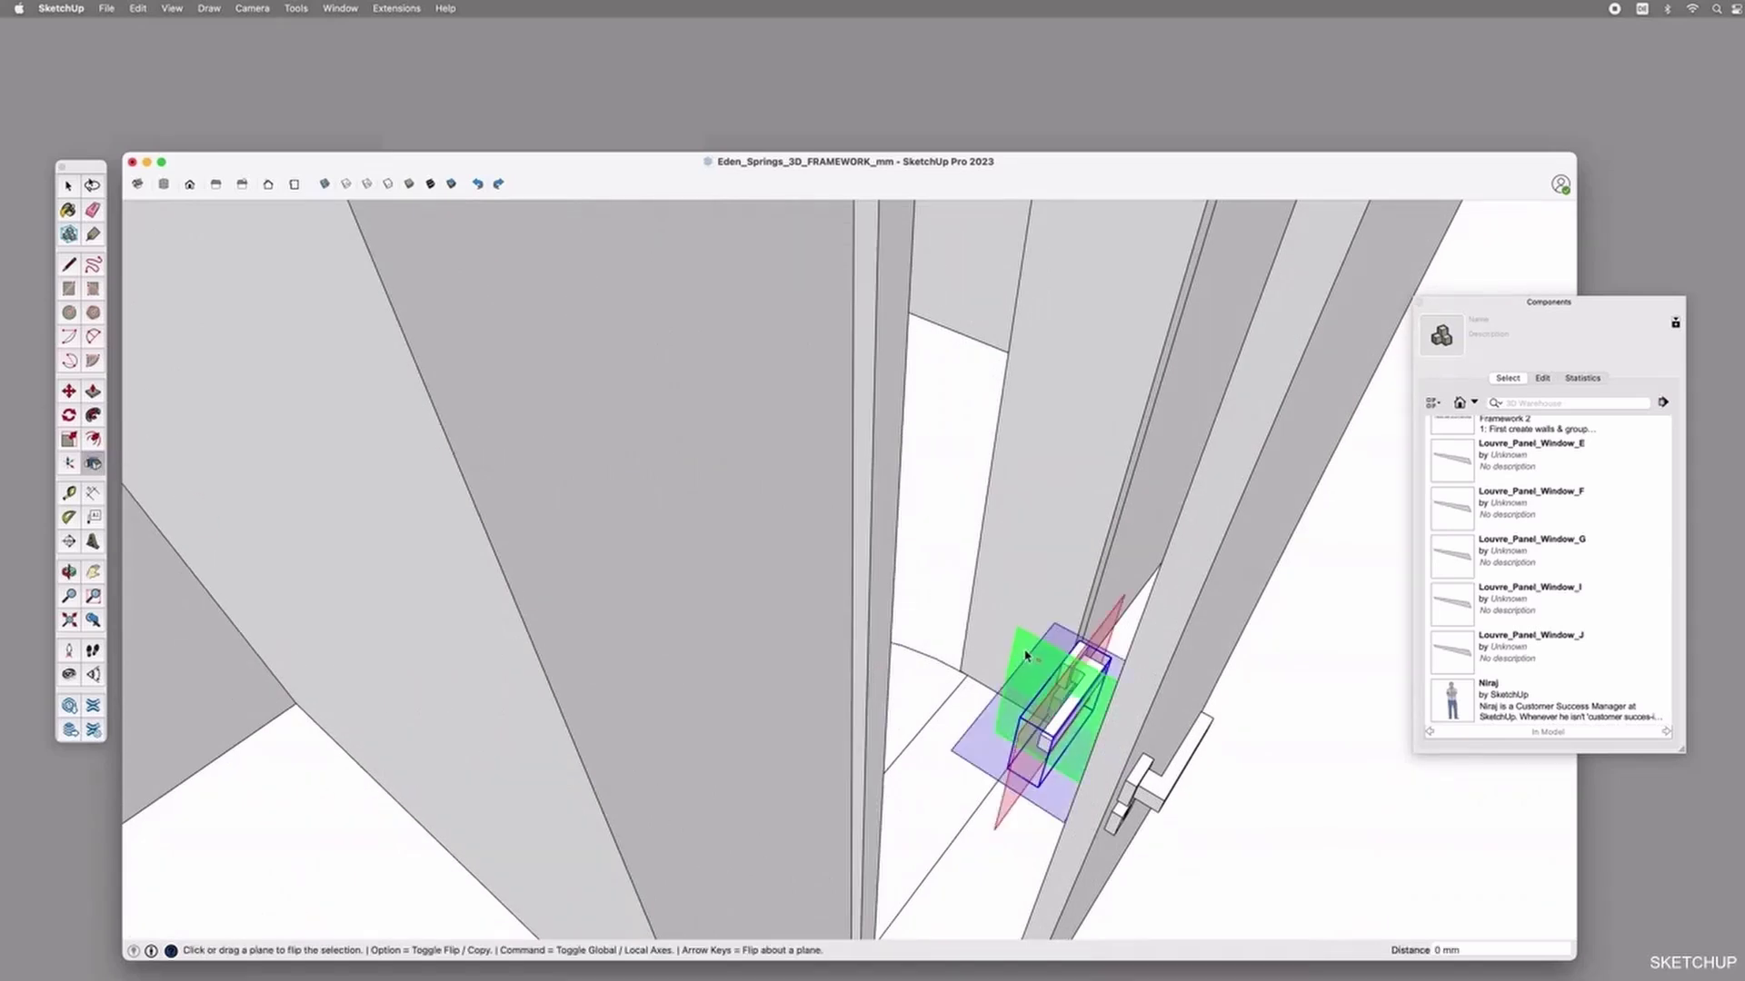
Flip the second door handle and move it against the opposite face of the door leaf.
{"action": "left_click", "coordinate": [1114, 629]}
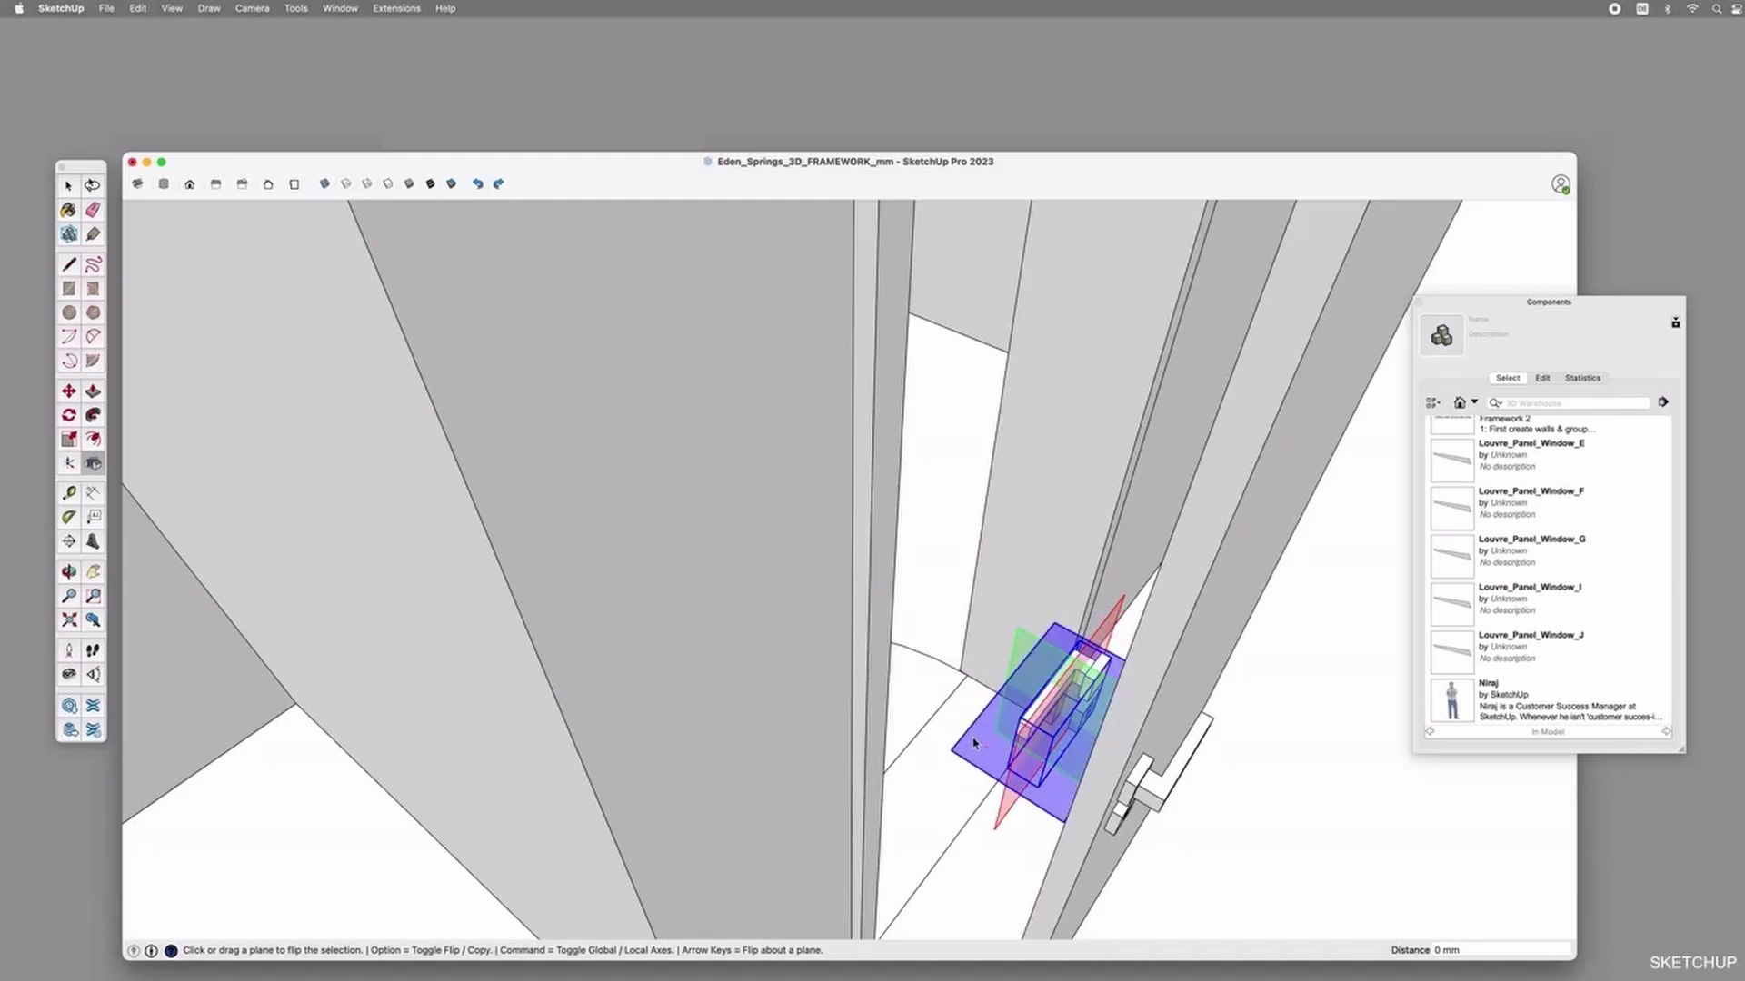
{"action": "left_click", "coordinate": [1022, 689]}
{"action": "key", "text": "m"}
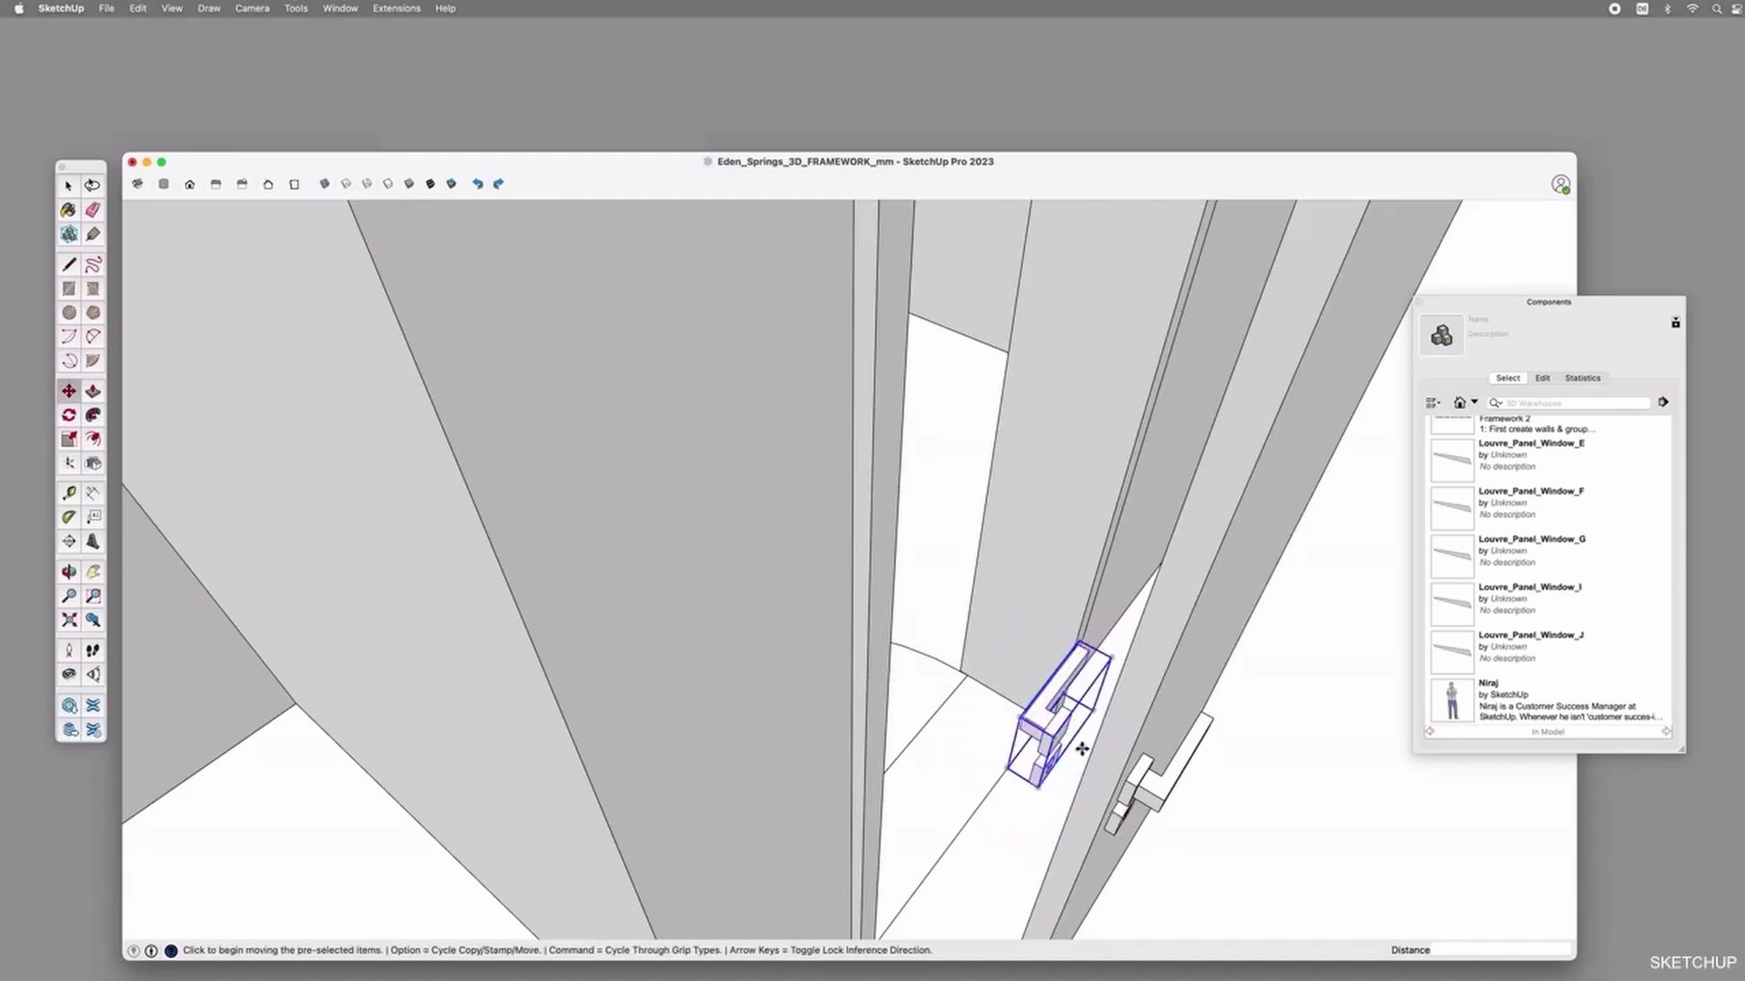
{"action": "left_click", "coordinate": [1056, 740]}
{"action": "middle_click_drag", "start_coordinate": [1093, 754], "coordinate": [1095, 765]}
{"action": "middle_click_drag", "start_coordinate": [1090, 852], "coordinate": [1131, 493]}
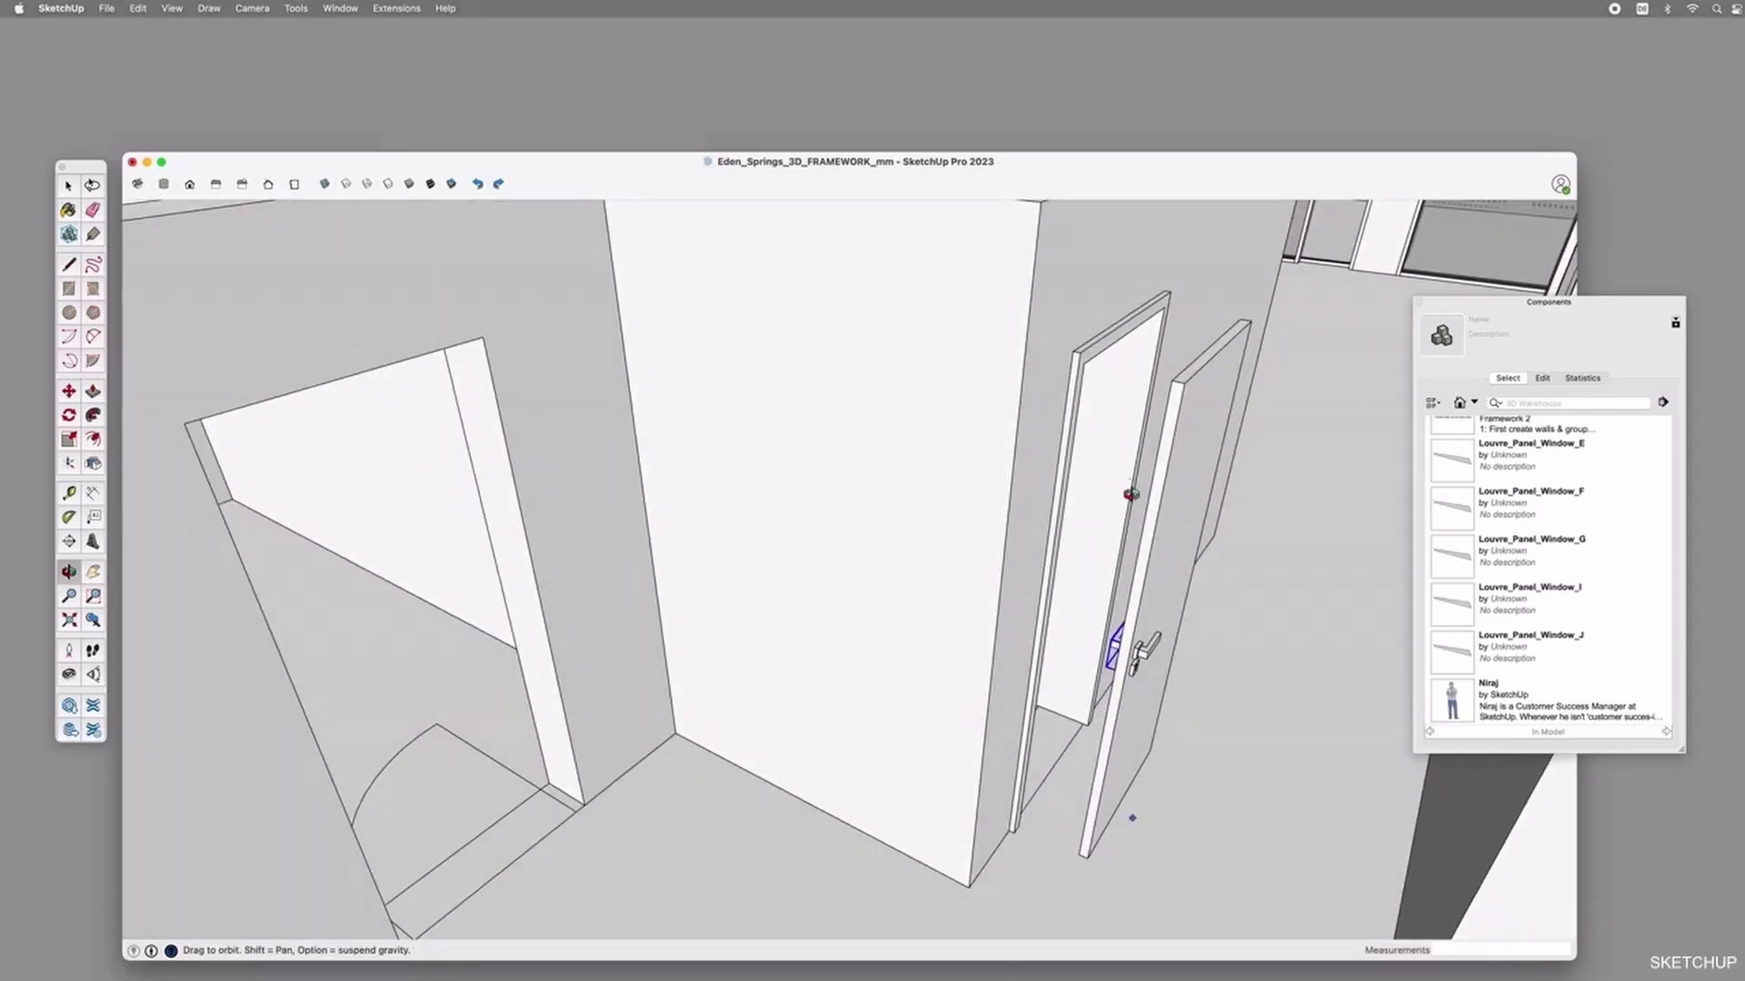
Group the door leaf with both handles and move the group into the door frame.
{"action": "key", "text": "space"}
{"action": "left_click", "coordinate": [1143, 647]}
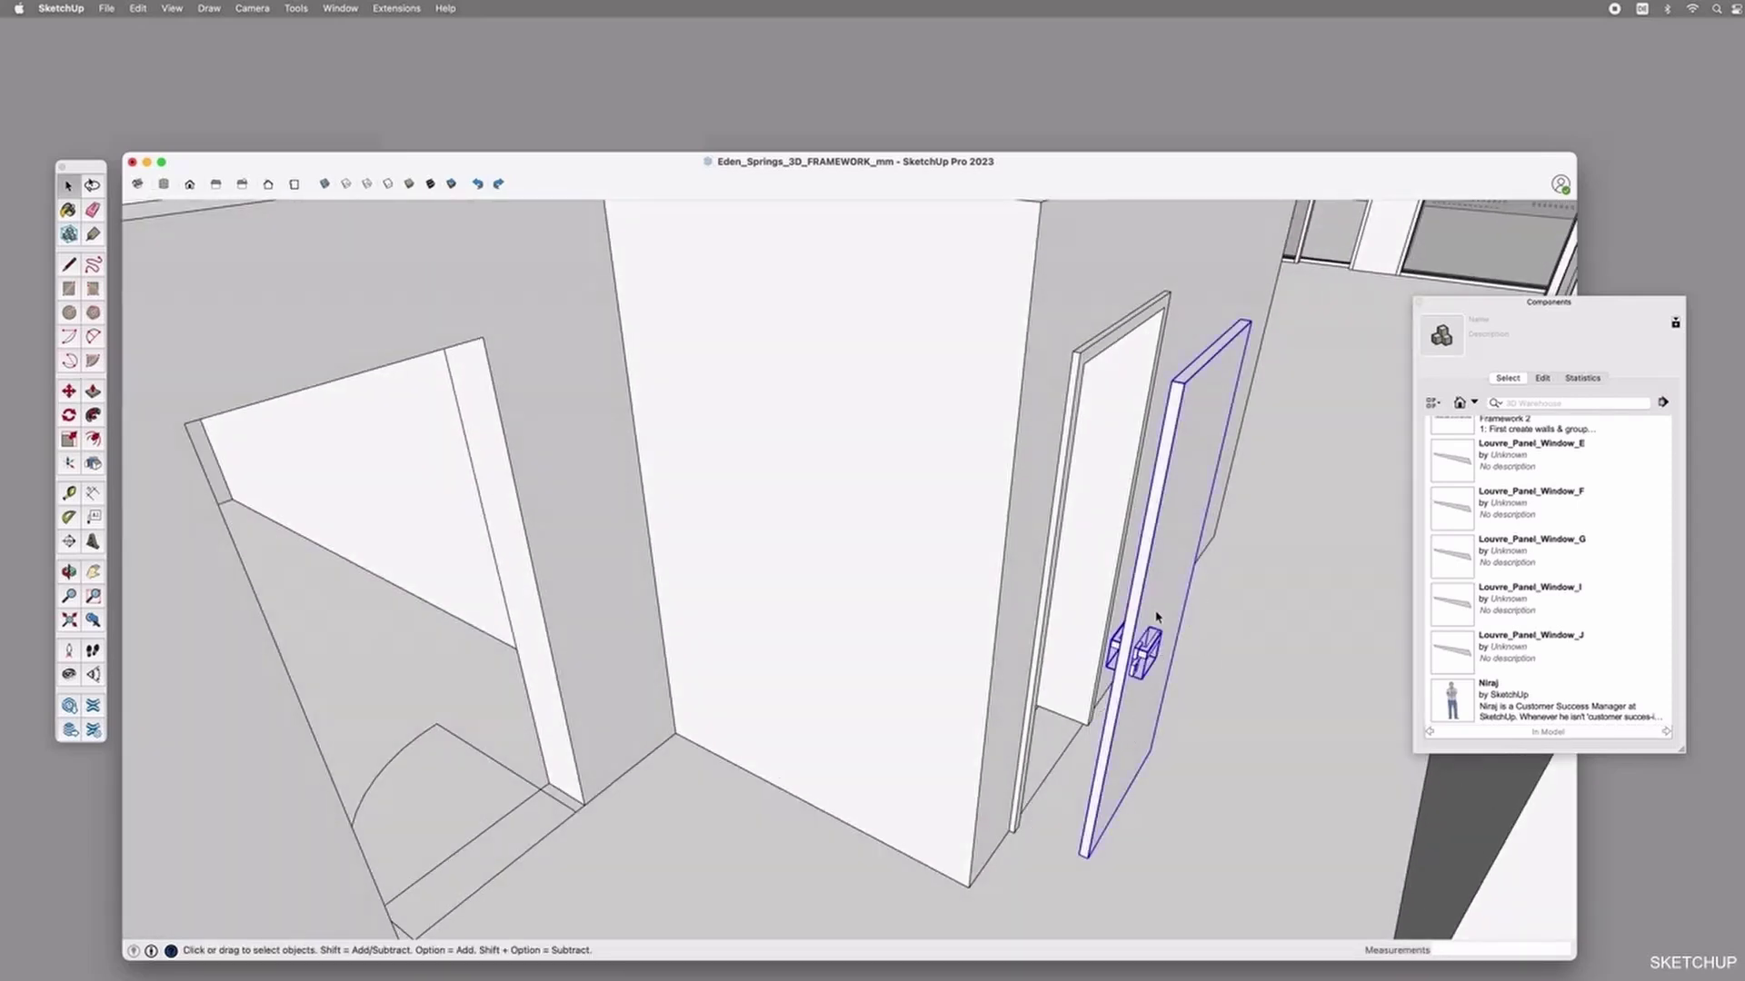
{"action": "left_click", "coordinate": [1158, 616]}
{"action": "middle_click_drag", "start_coordinate": [1177, 656], "coordinate": [1003, 798]}
{"action": "key", "text": "m"}
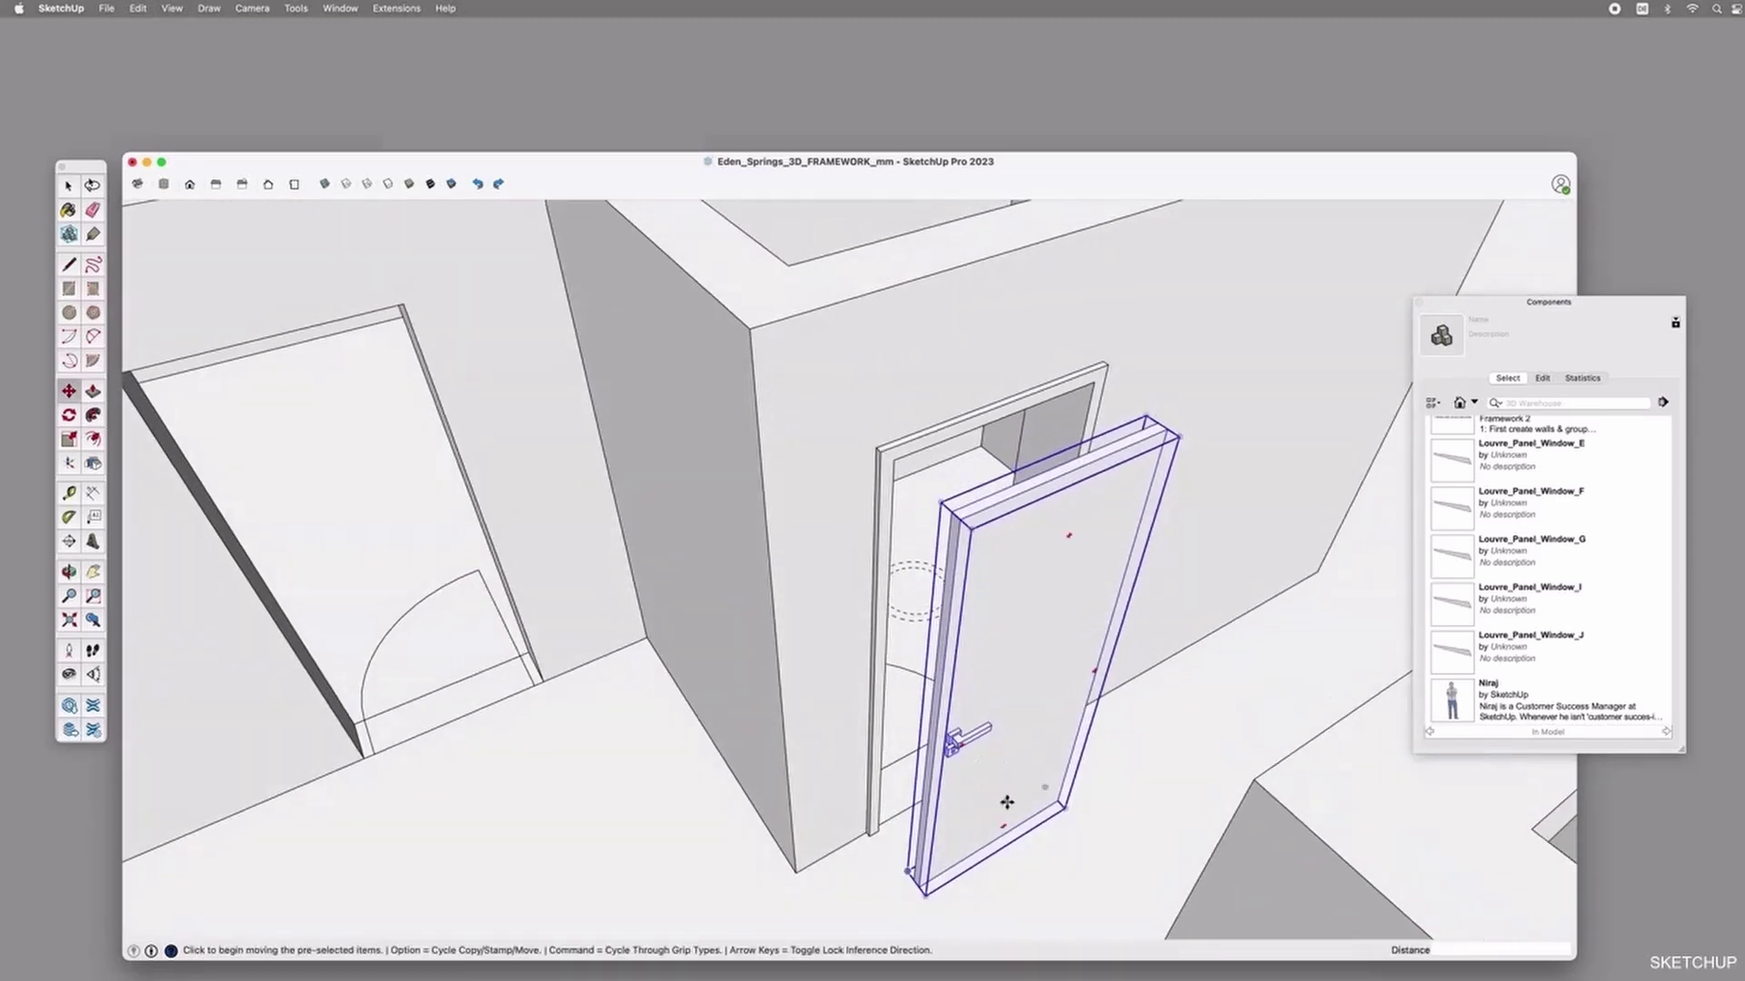
{"action": "left_click", "coordinate": [1061, 800]}
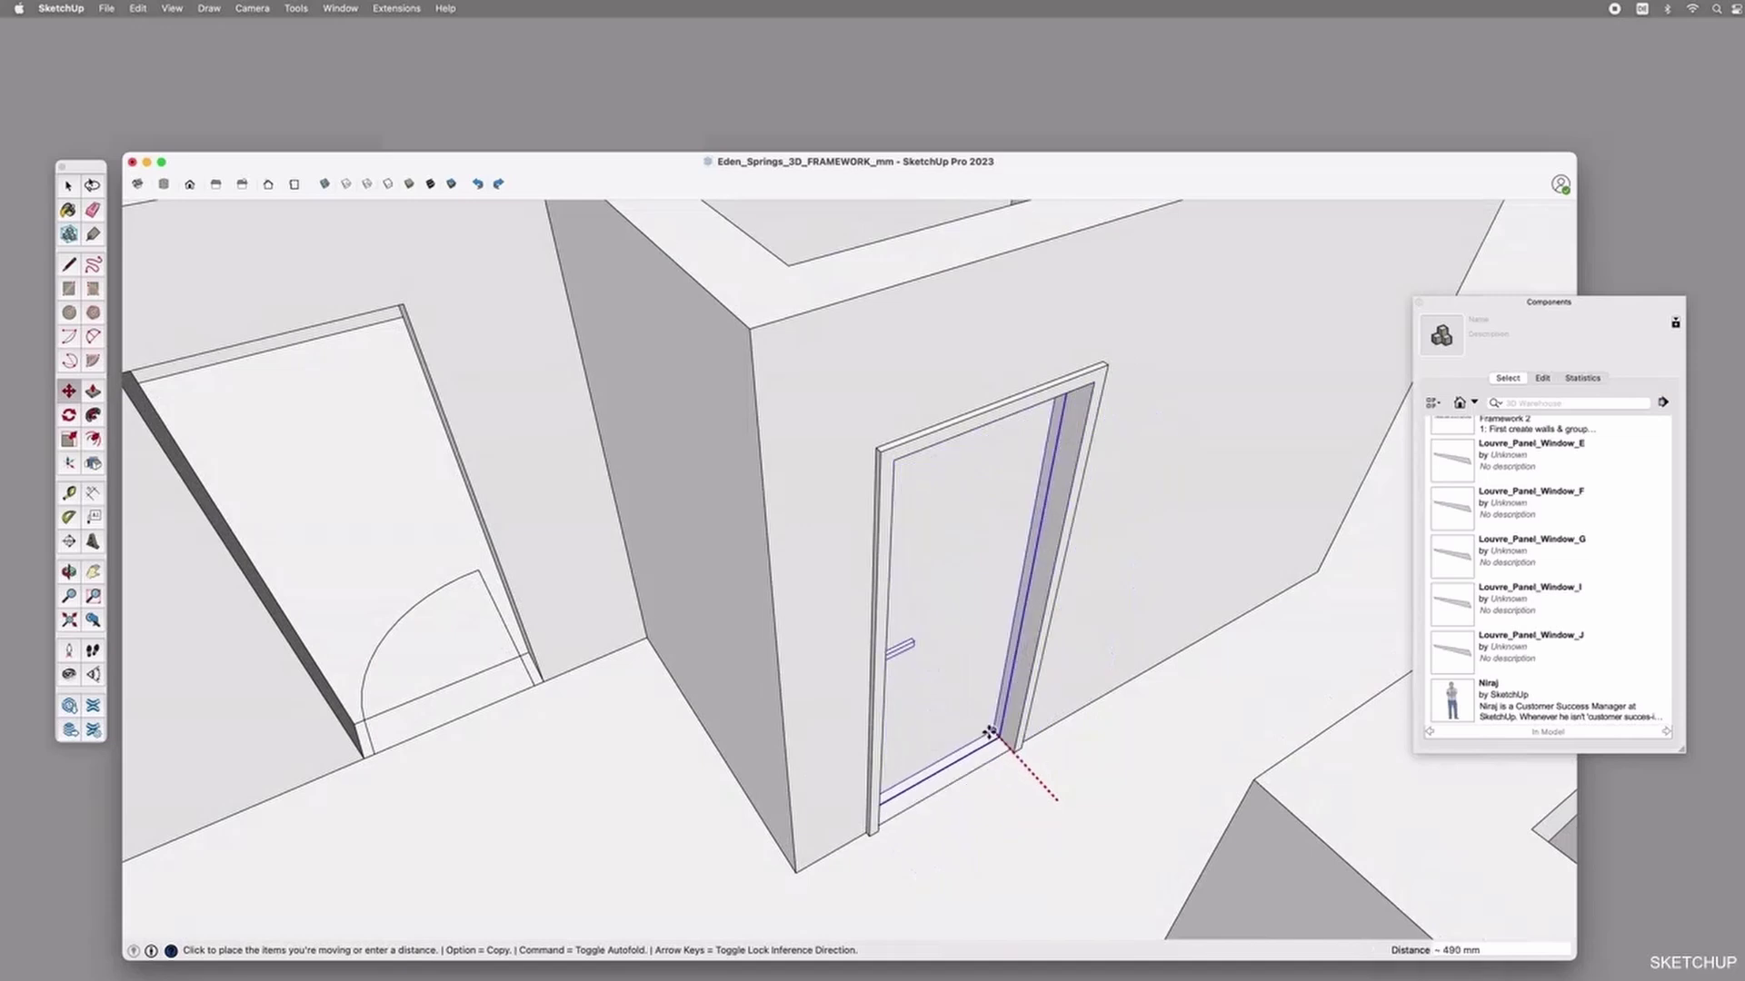
{"action": "scroll", "coordinate": [974, 710], "scroll_direction": "up", "scroll_amount": 5}
{"action": "left_click", "coordinate": [1010, 765]}
Rotate the door about its vertical axis so that it stands open in the frame.
{"action": "scroll", "coordinate": [1012, 769], "scroll_direction": "down", "scroll_amount": 5}
{"action": "middle_click_drag", "start_coordinate": [1012, 768], "coordinate": [877, 707]}
{"action": "scroll", "coordinate": [931, 580], "scroll_direction": "down", "scroll_amount": 3}
{"action": "left_click", "coordinate": [945, 574]}
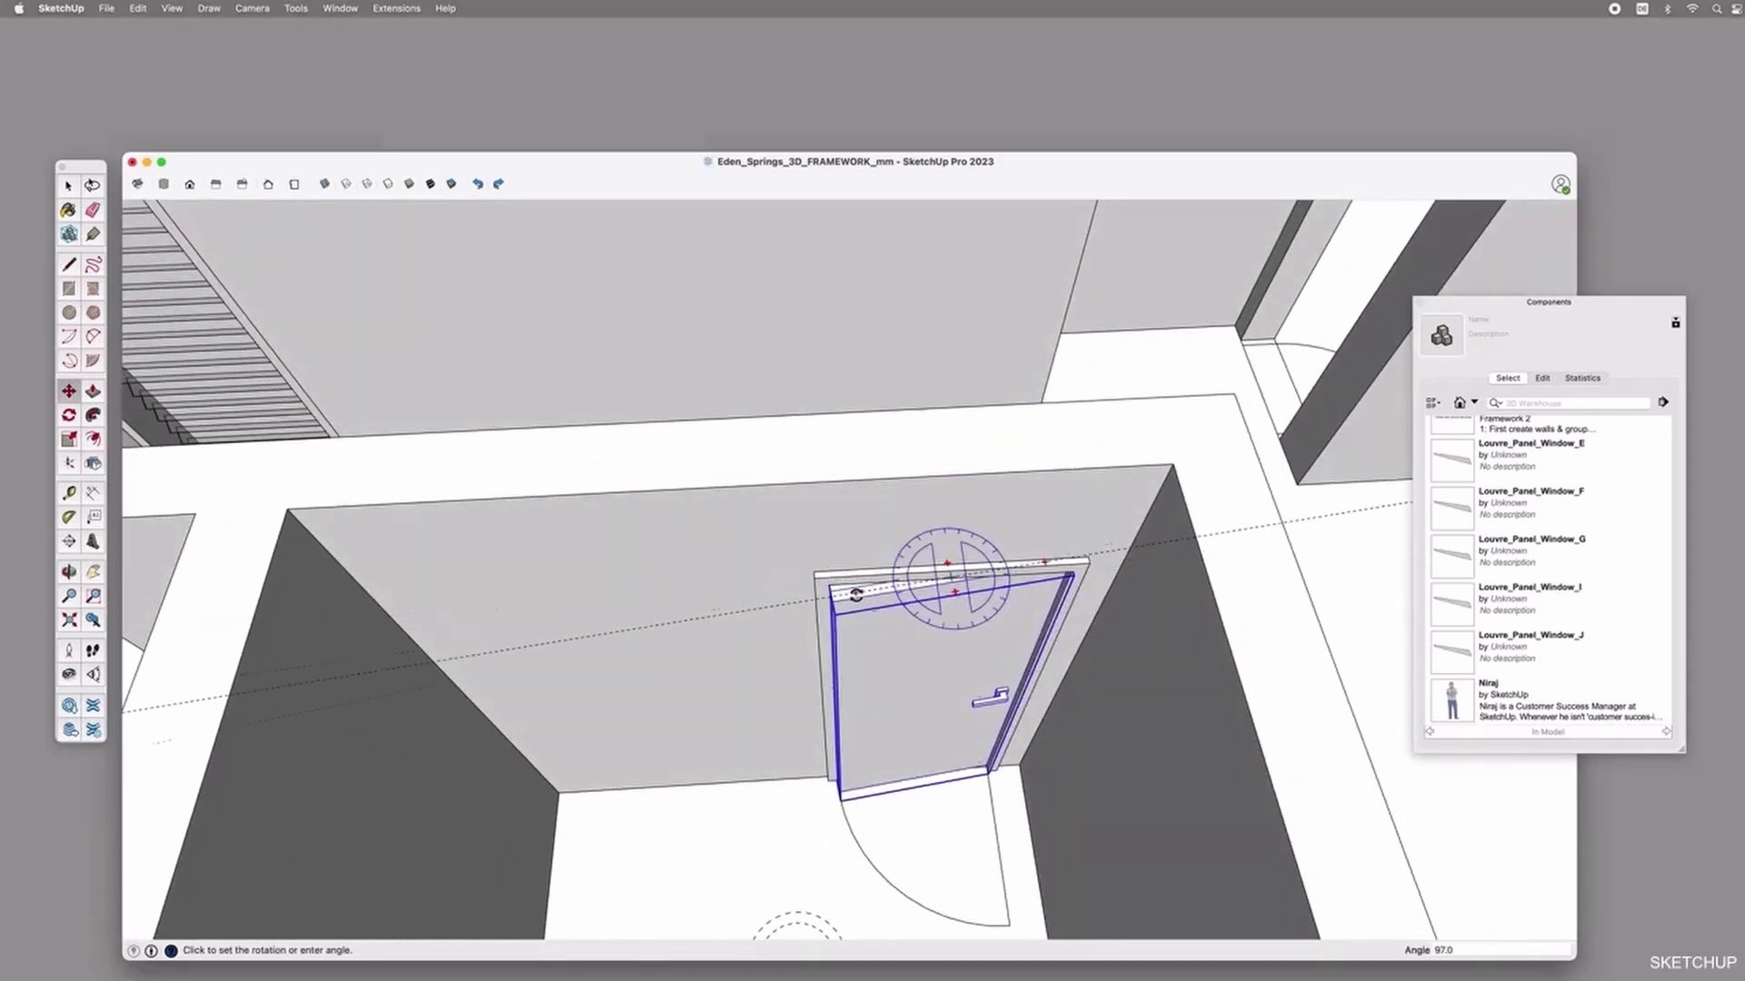
{"action": "left_click", "coordinate": [956, 632]}
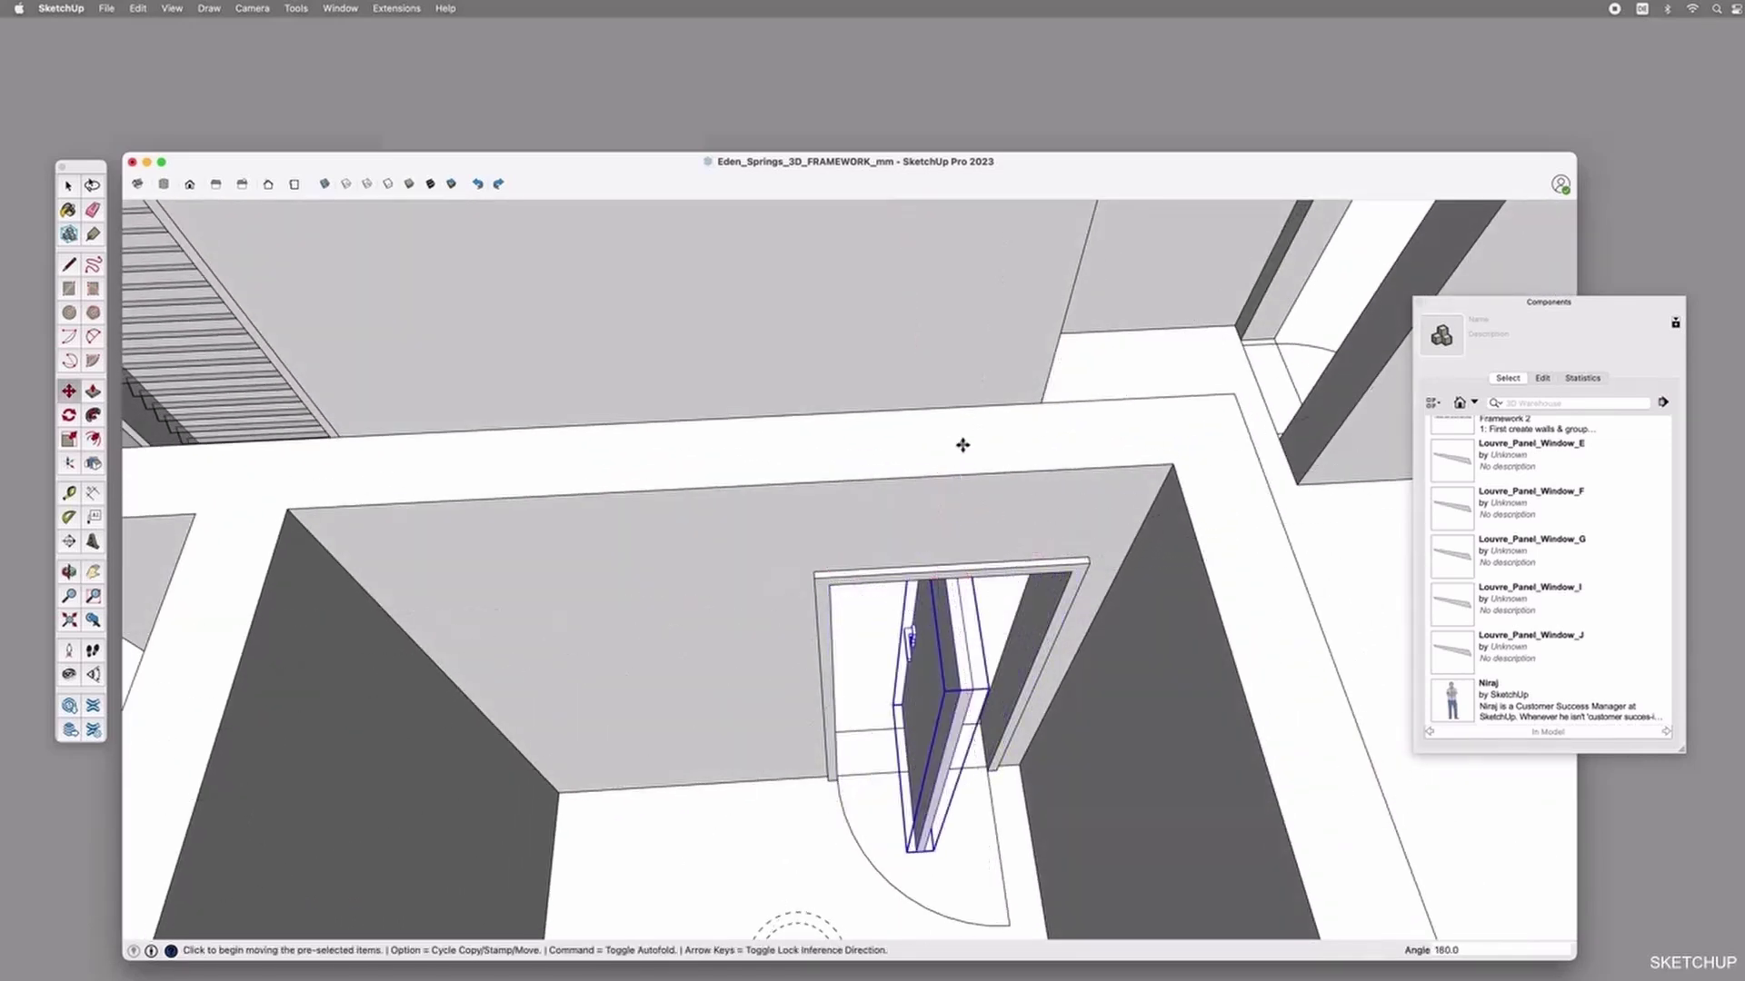
Move the opened door by its top corner to the hinge side of the frame.
{"action": "left_click", "coordinate": [959, 473]}
{"action": "left_click", "coordinate": [974, 578]}
{"action": "left_click", "coordinate": [958, 579]}
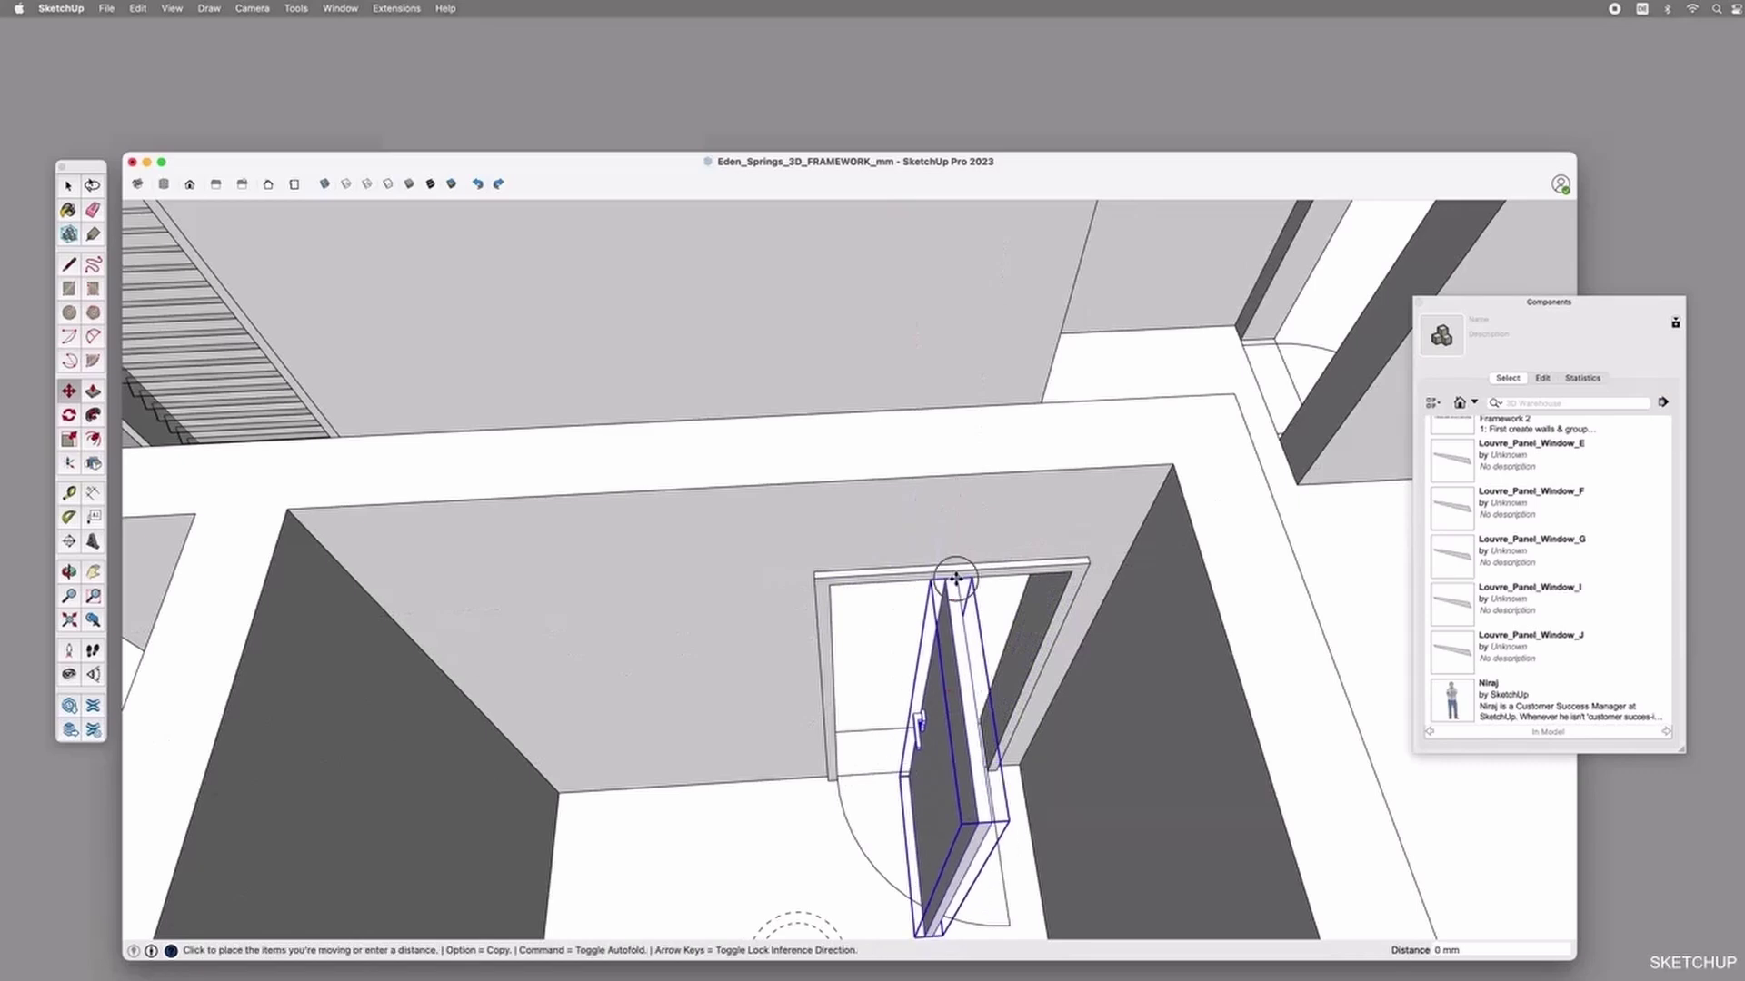
{"action": "left_click", "coordinate": [1073, 572]}
Flip the opened door across its width so the handle sits on the free edge.
{"action": "middle_click_drag", "start_coordinate": [942, 756], "coordinate": [1180, 698]}
{"action": "left_click_drag", "start_coordinate": [881, 677], "coordinate": [1151, 611]}
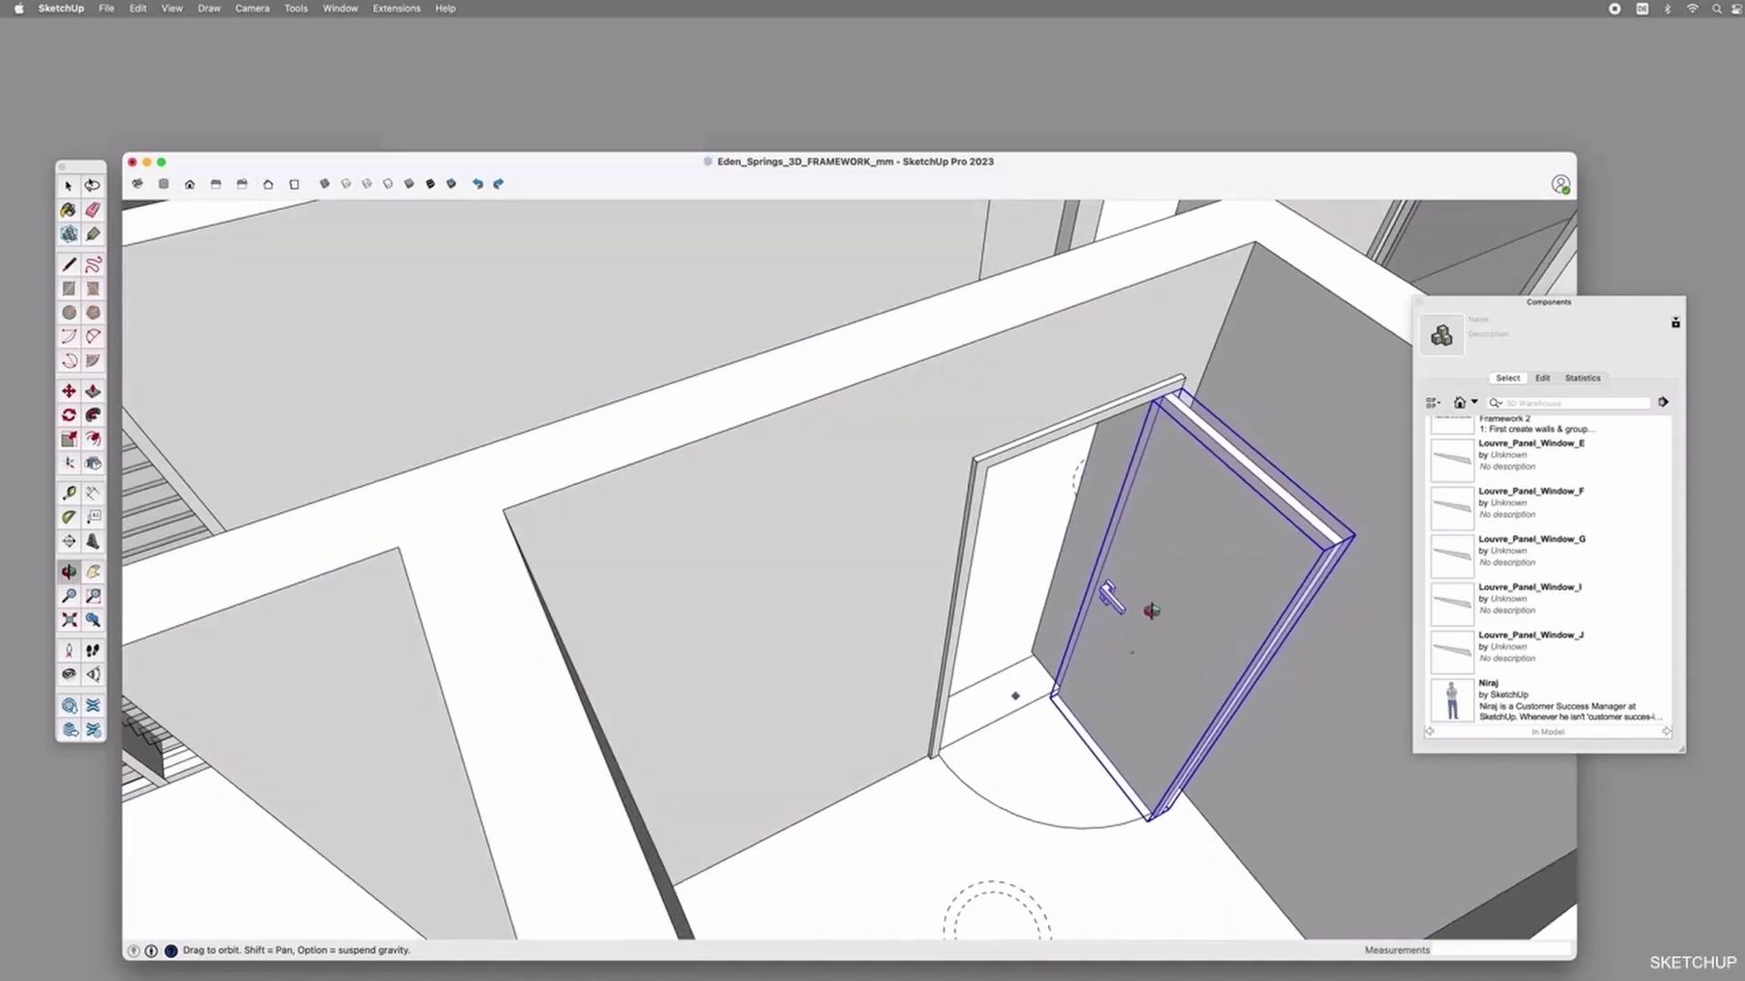
{"action": "left_click", "coordinate": [93, 462]}
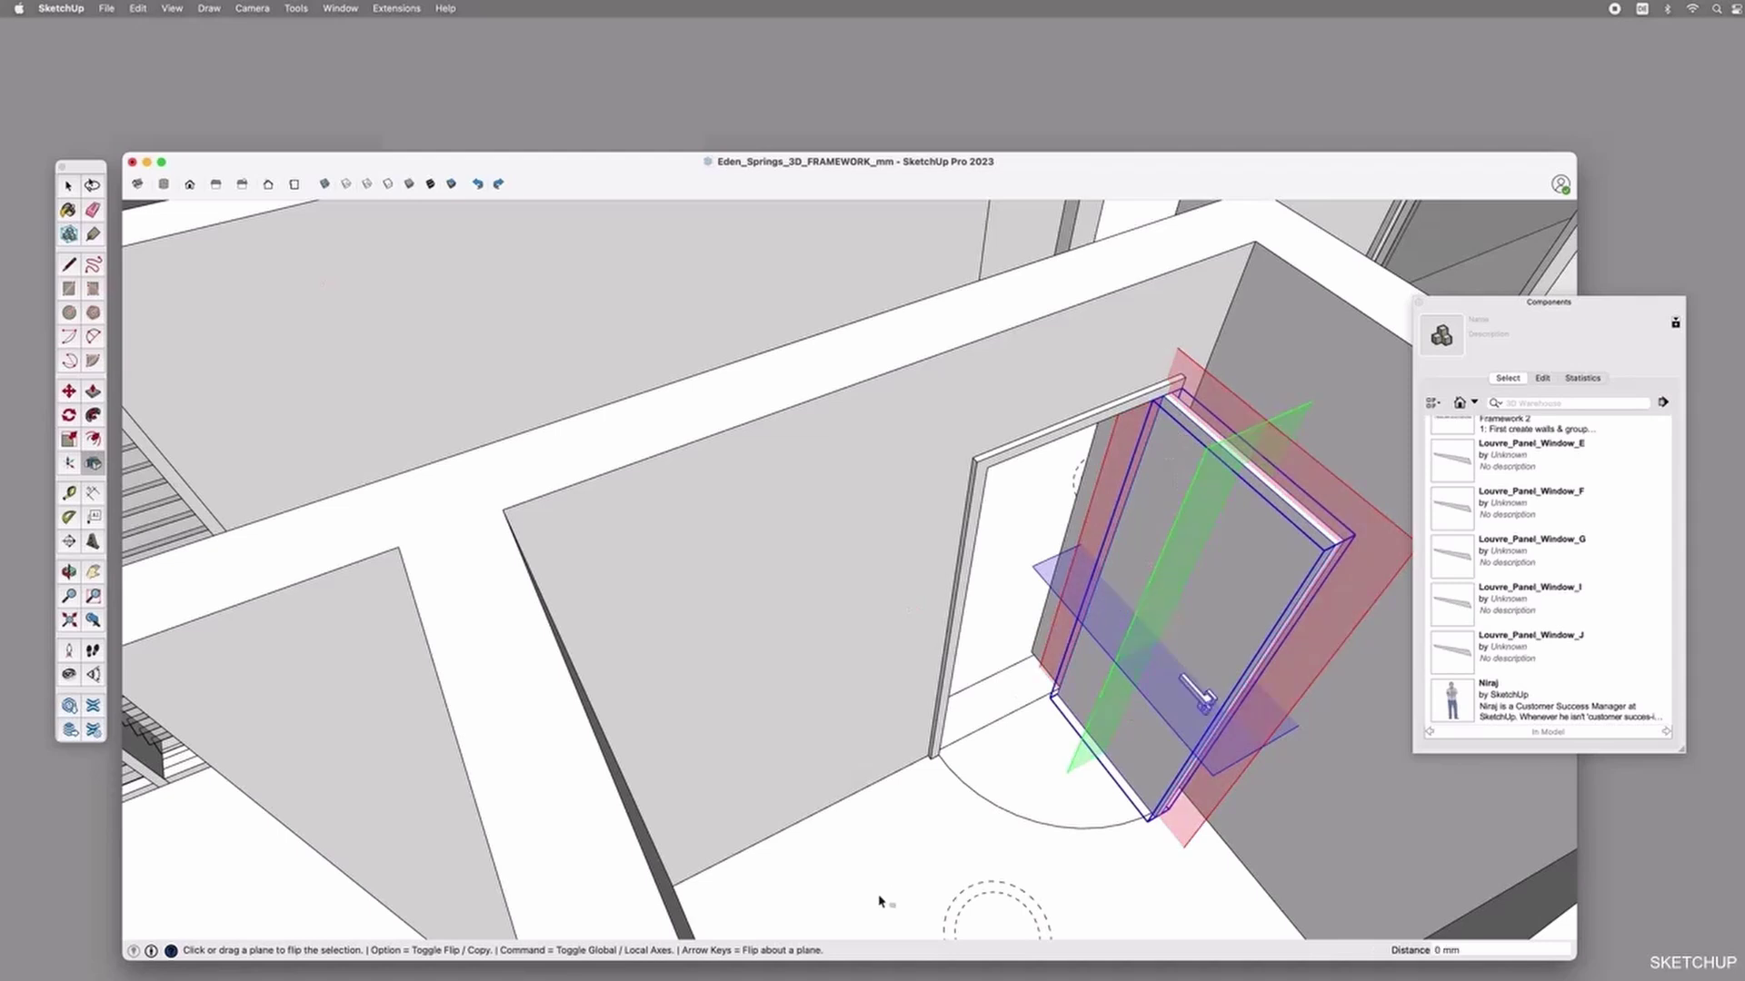
{"action": "left_click", "coordinate": [1163, 613]}
{"action": "left_click", "coordinate": [1191, 484]}
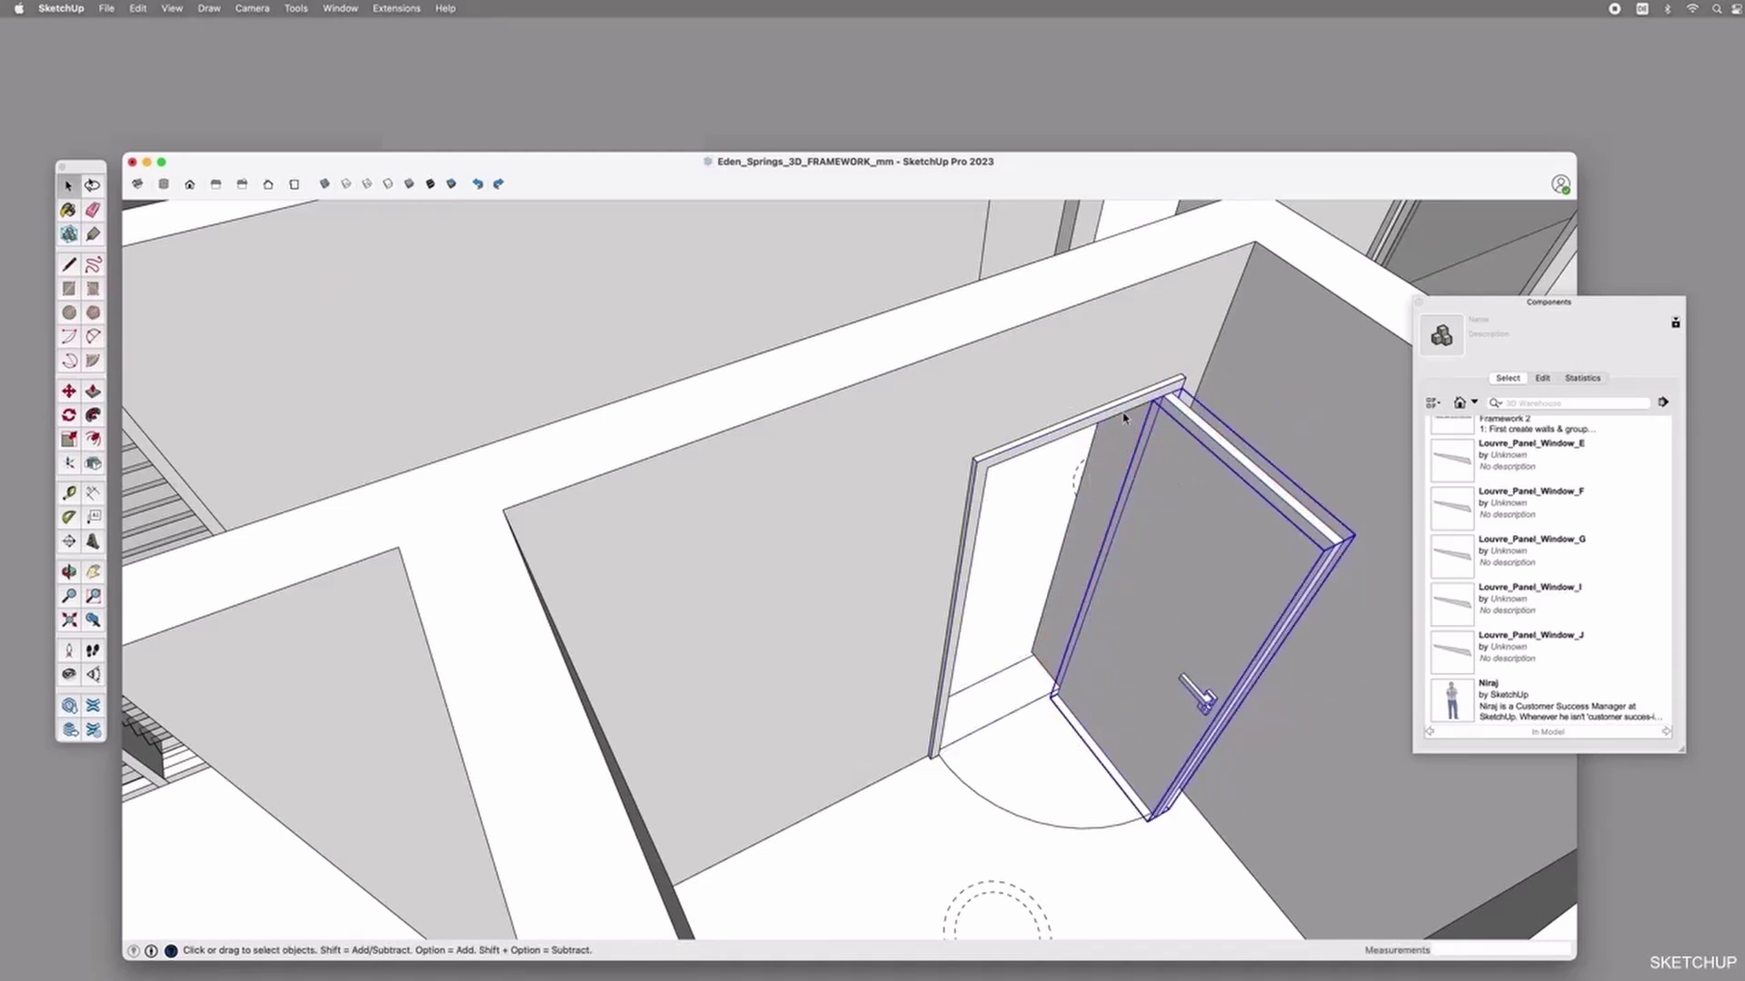
Combine the door and its frame into a component named Door_Eden_Springs.
{"action": "middle_click_drag", "start_coordinate": [1172, 654], "coordinate": [1200, 688]}
{"action": "left_click", "coordinate": [1199, 688]}
{"action": "right_click", "coordinate": [1174, 408]}
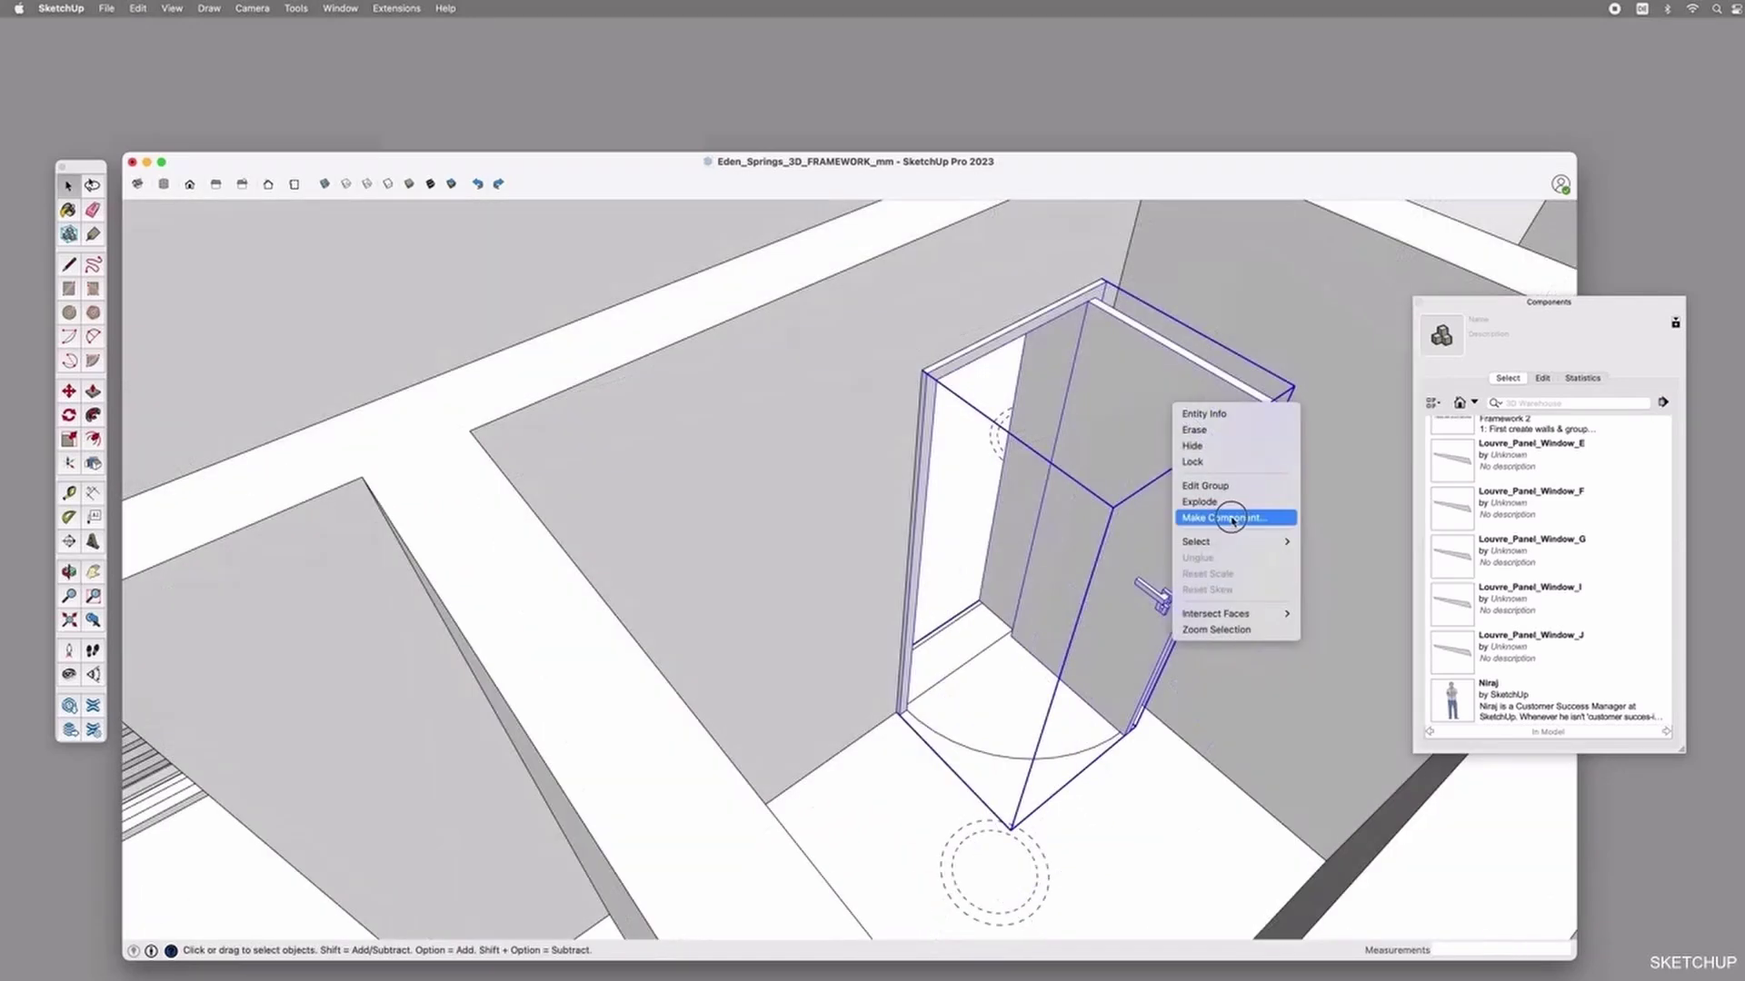
{"action": "left_click", "coordinate": [1234, 520]}
{"action": "type", "text": "Door_Eden_Springs"}
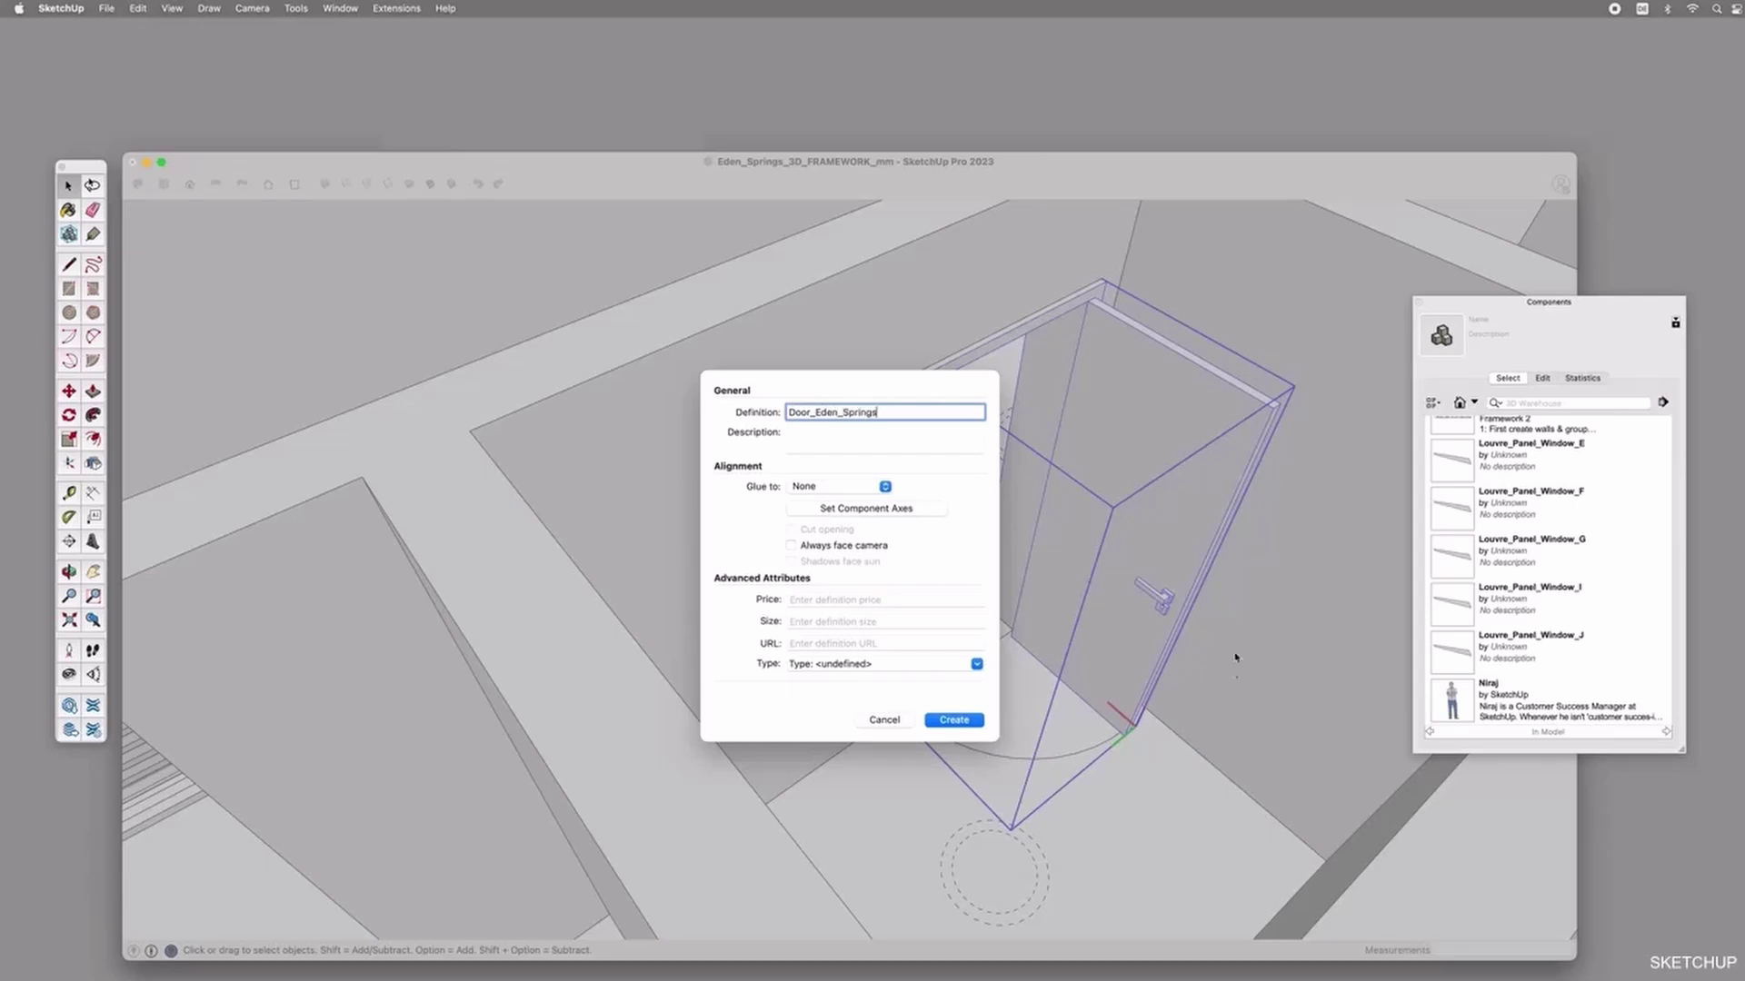
{"action": "left_click", "coordinate": [952, 720]}
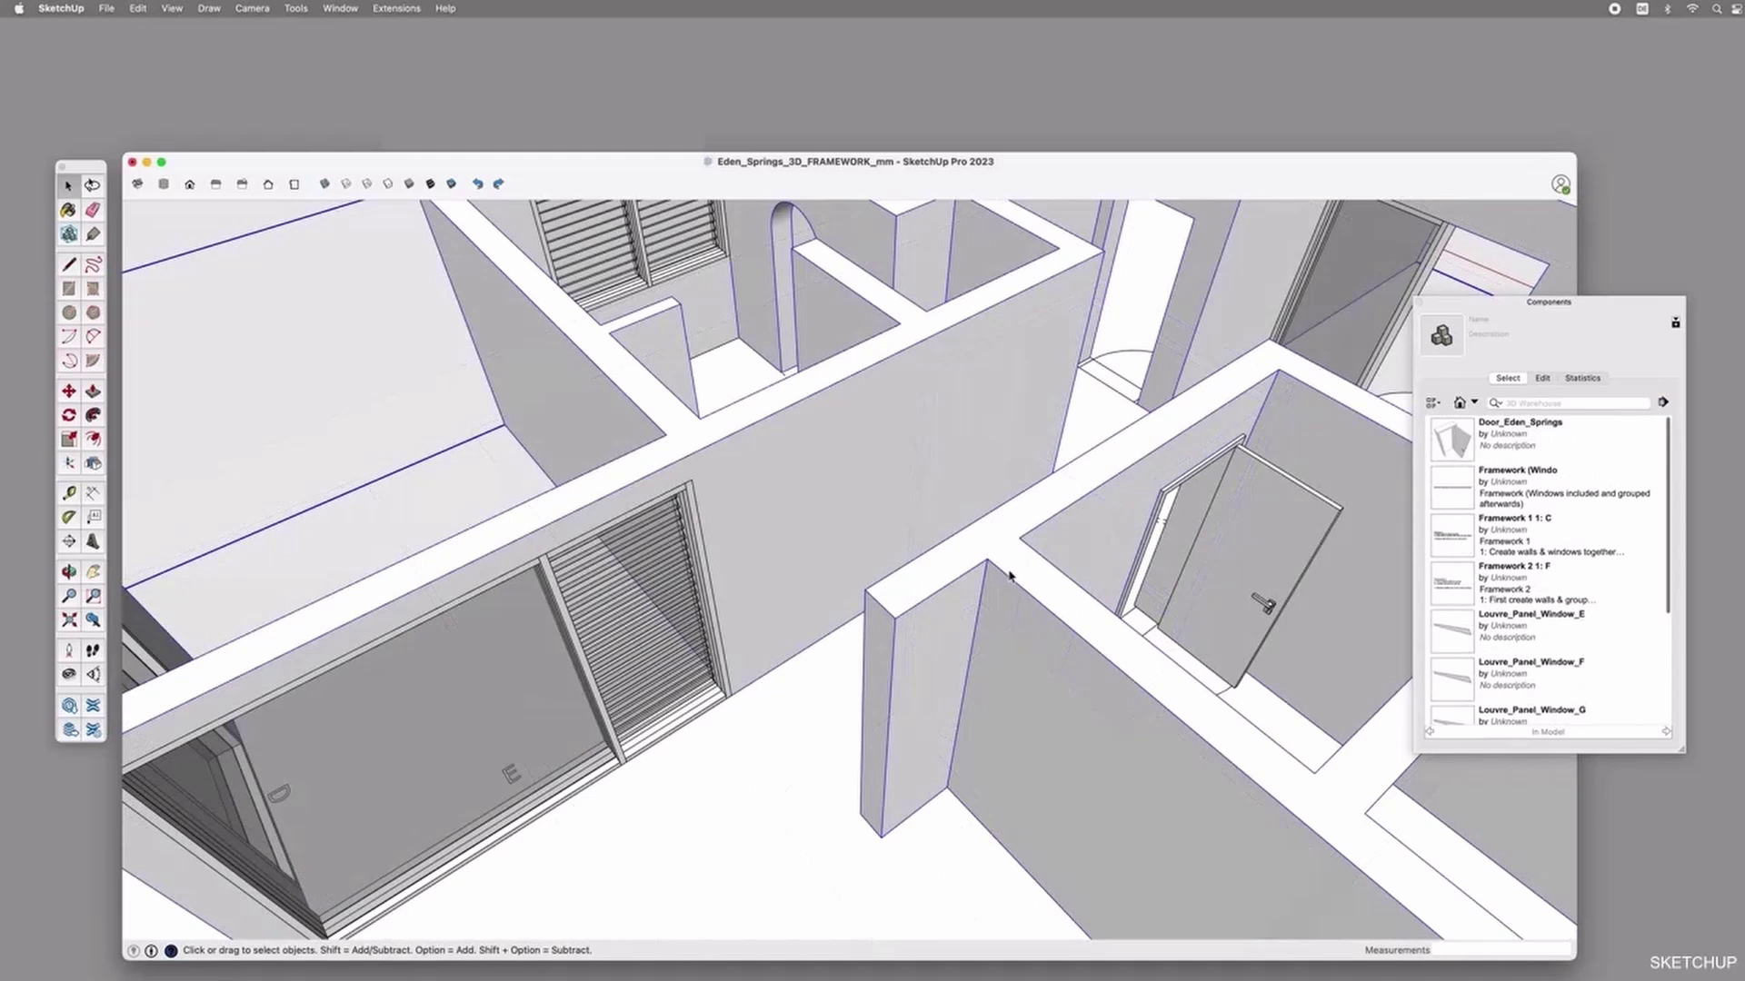
Insert a Door_Eden_Springs component at the wall corner beside the second doorway.
{"action": "key", "text": "o"}
{"action": "left_click_drag", "start_coordinate": [1112, 526], "coordinate": [850, 660]}
{"action": "left_click_drag", "start_coordinate": [1017, 525], "coordinate": [1002, 677]}
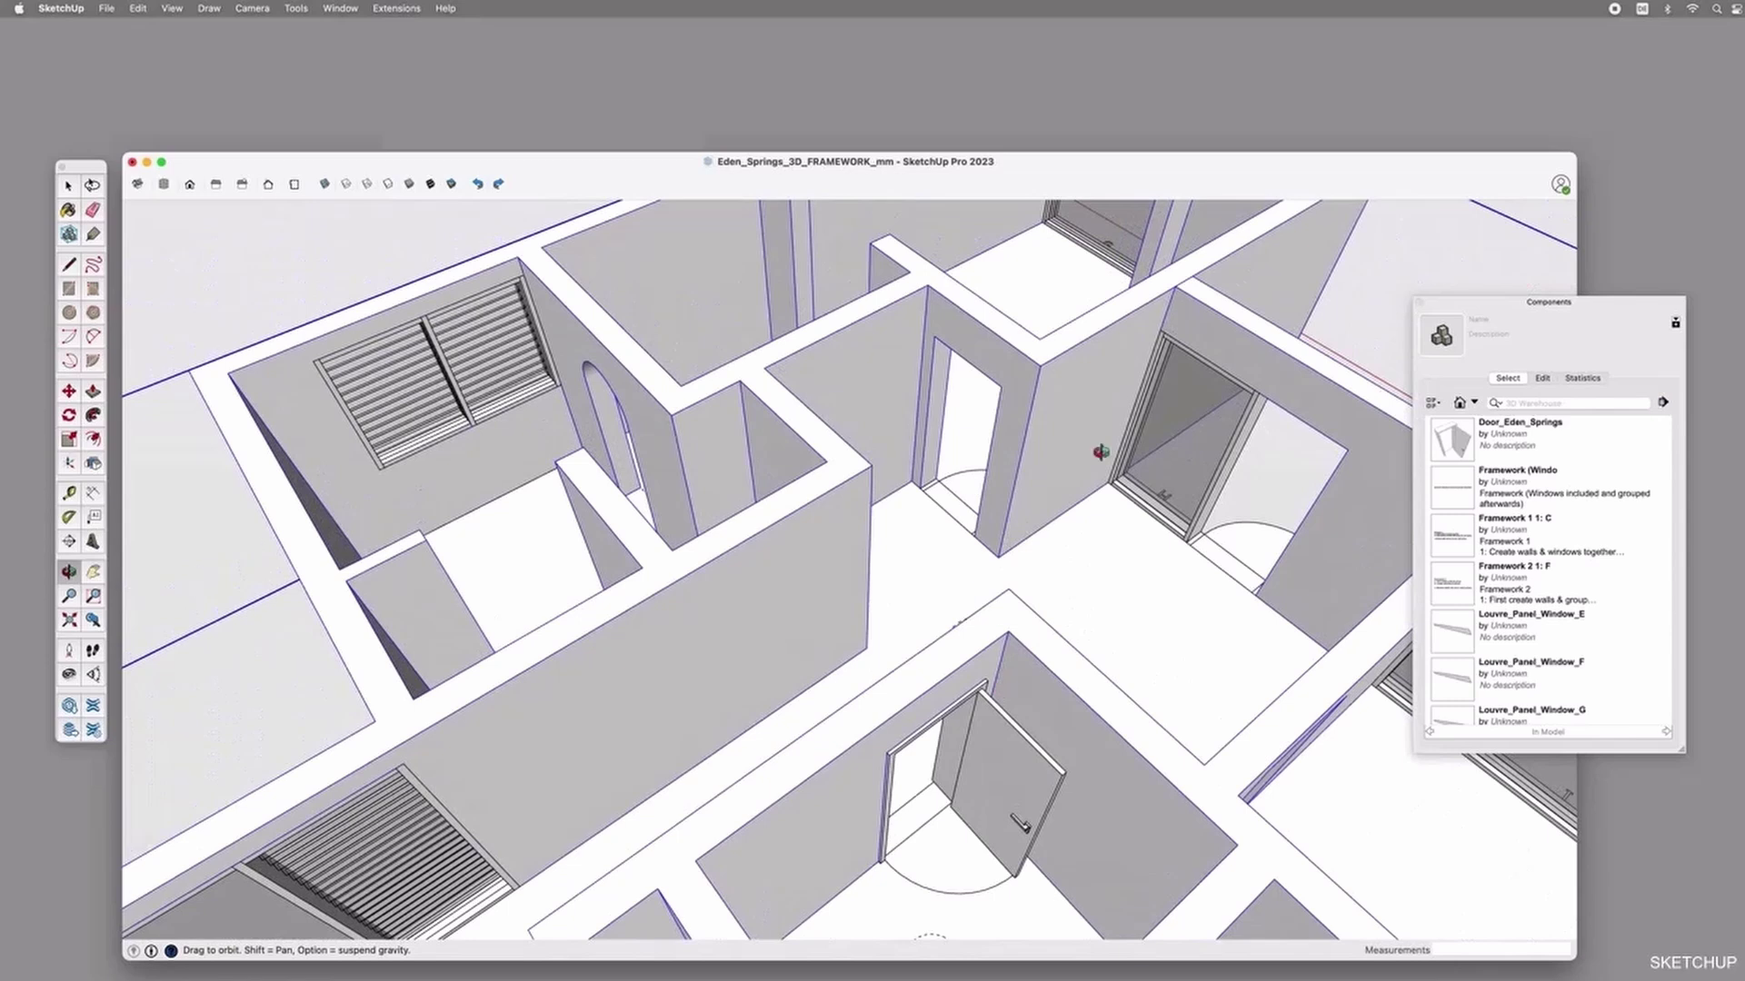
{"action": "left_click", "coordinate": [1531, 442]}
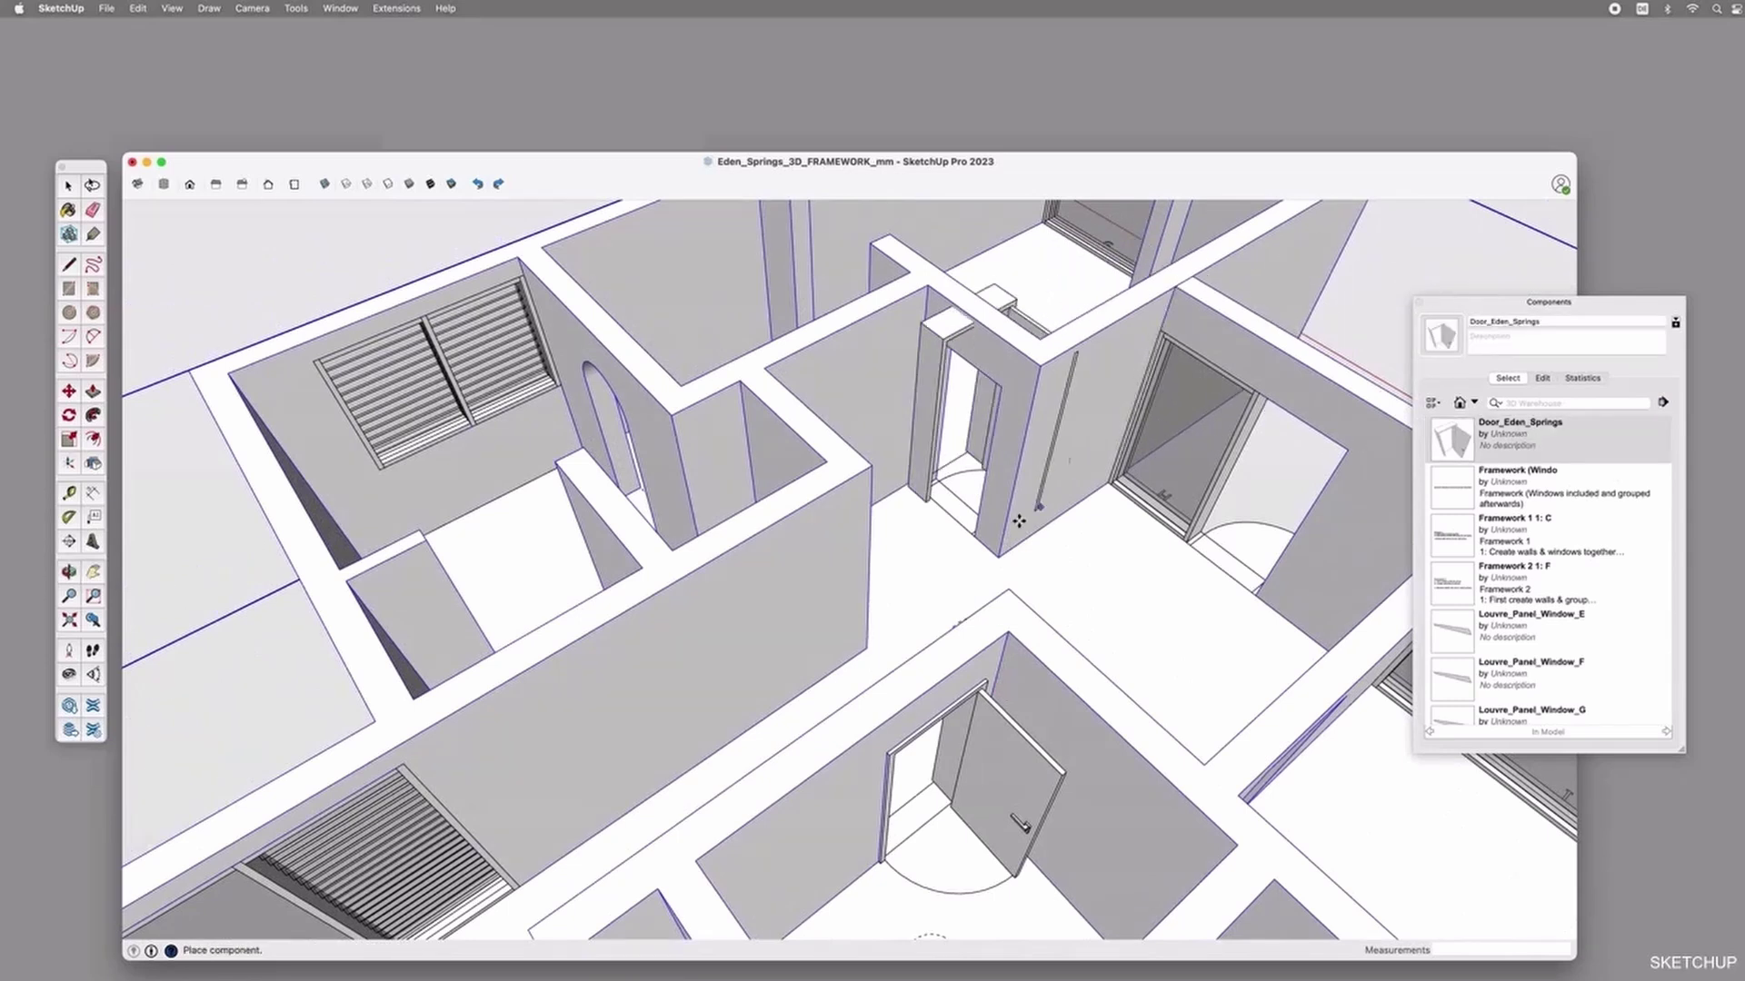
{"action": "left_click", "coordinate": [998, 557]}
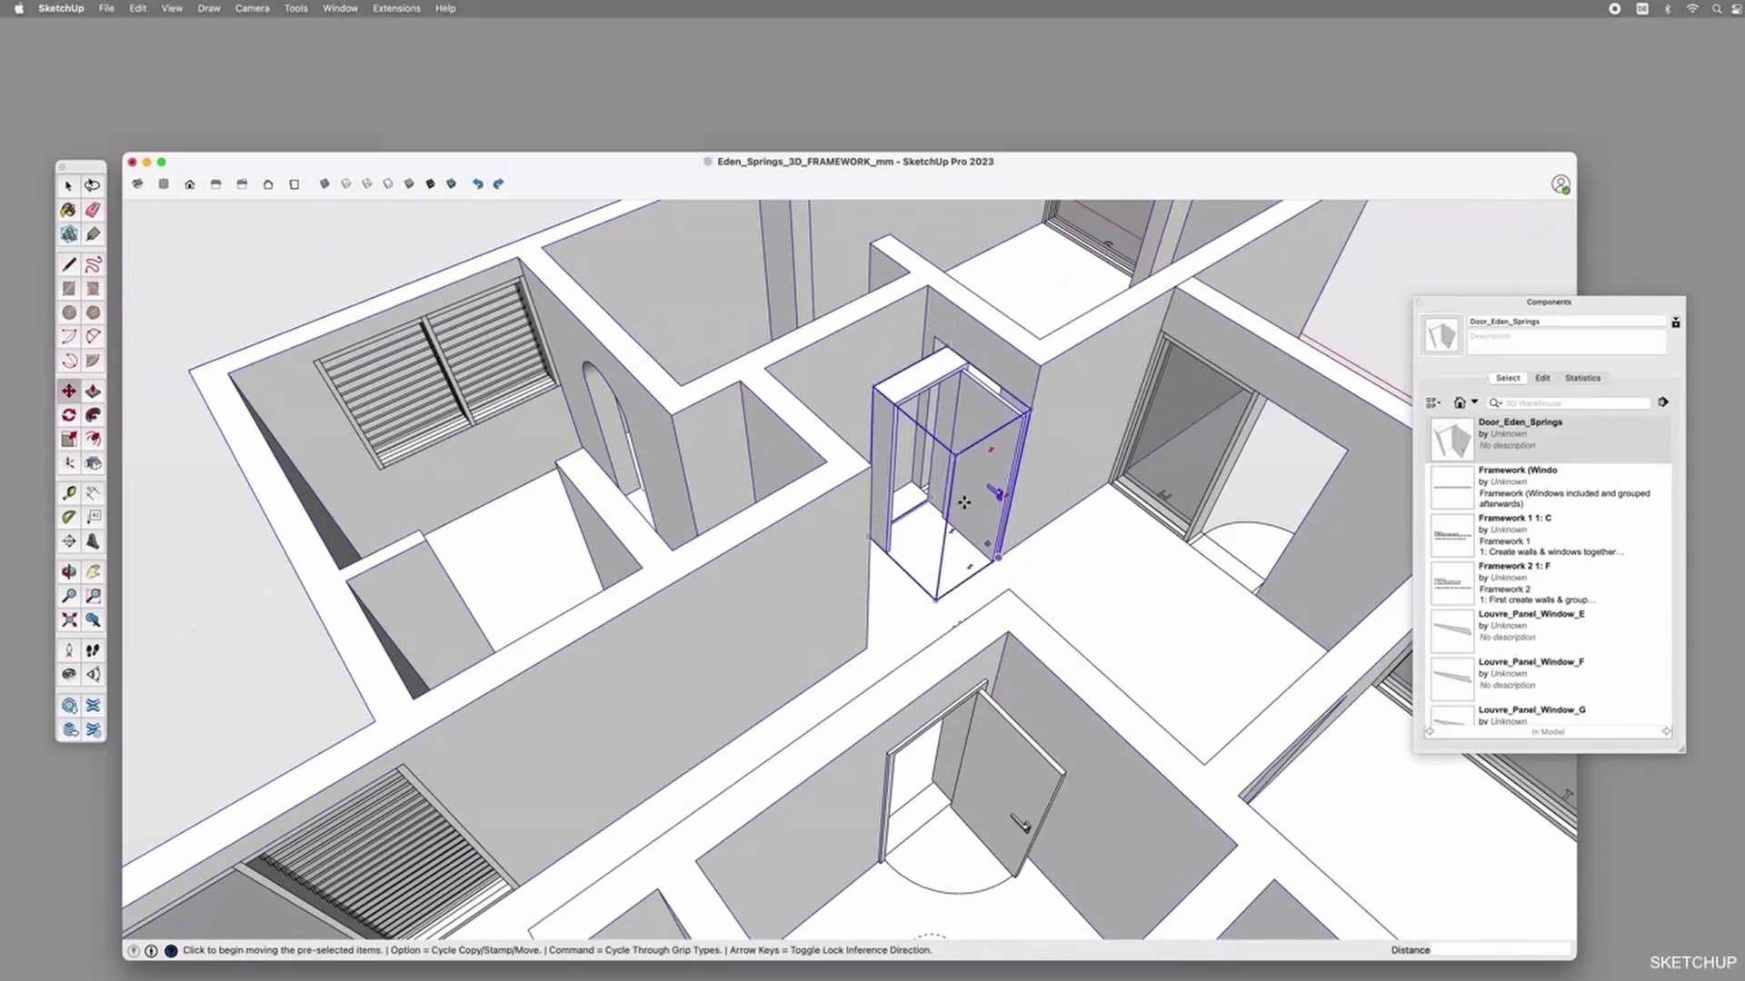
Rotate the inserted door component 90 degrees and move it into the second doorway opening.
{"action": "left_click", "coordinate": [920, 375]}
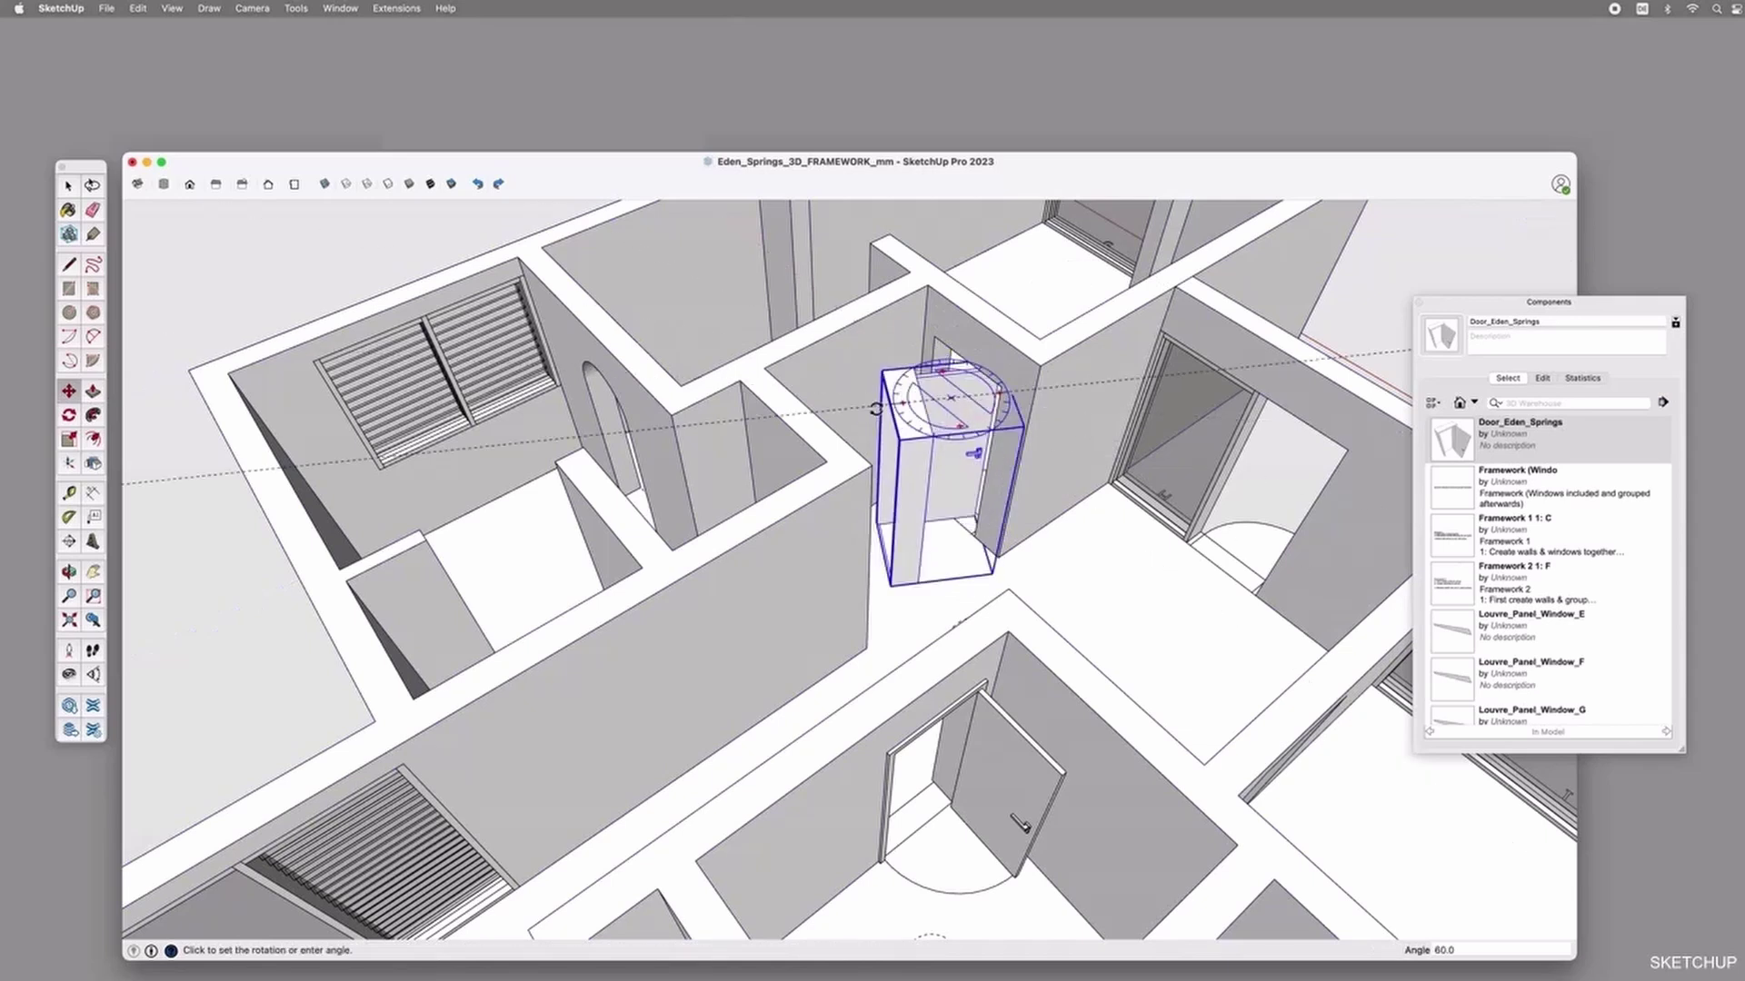
{"action": "left_click", "coordinate": [847, 463]}
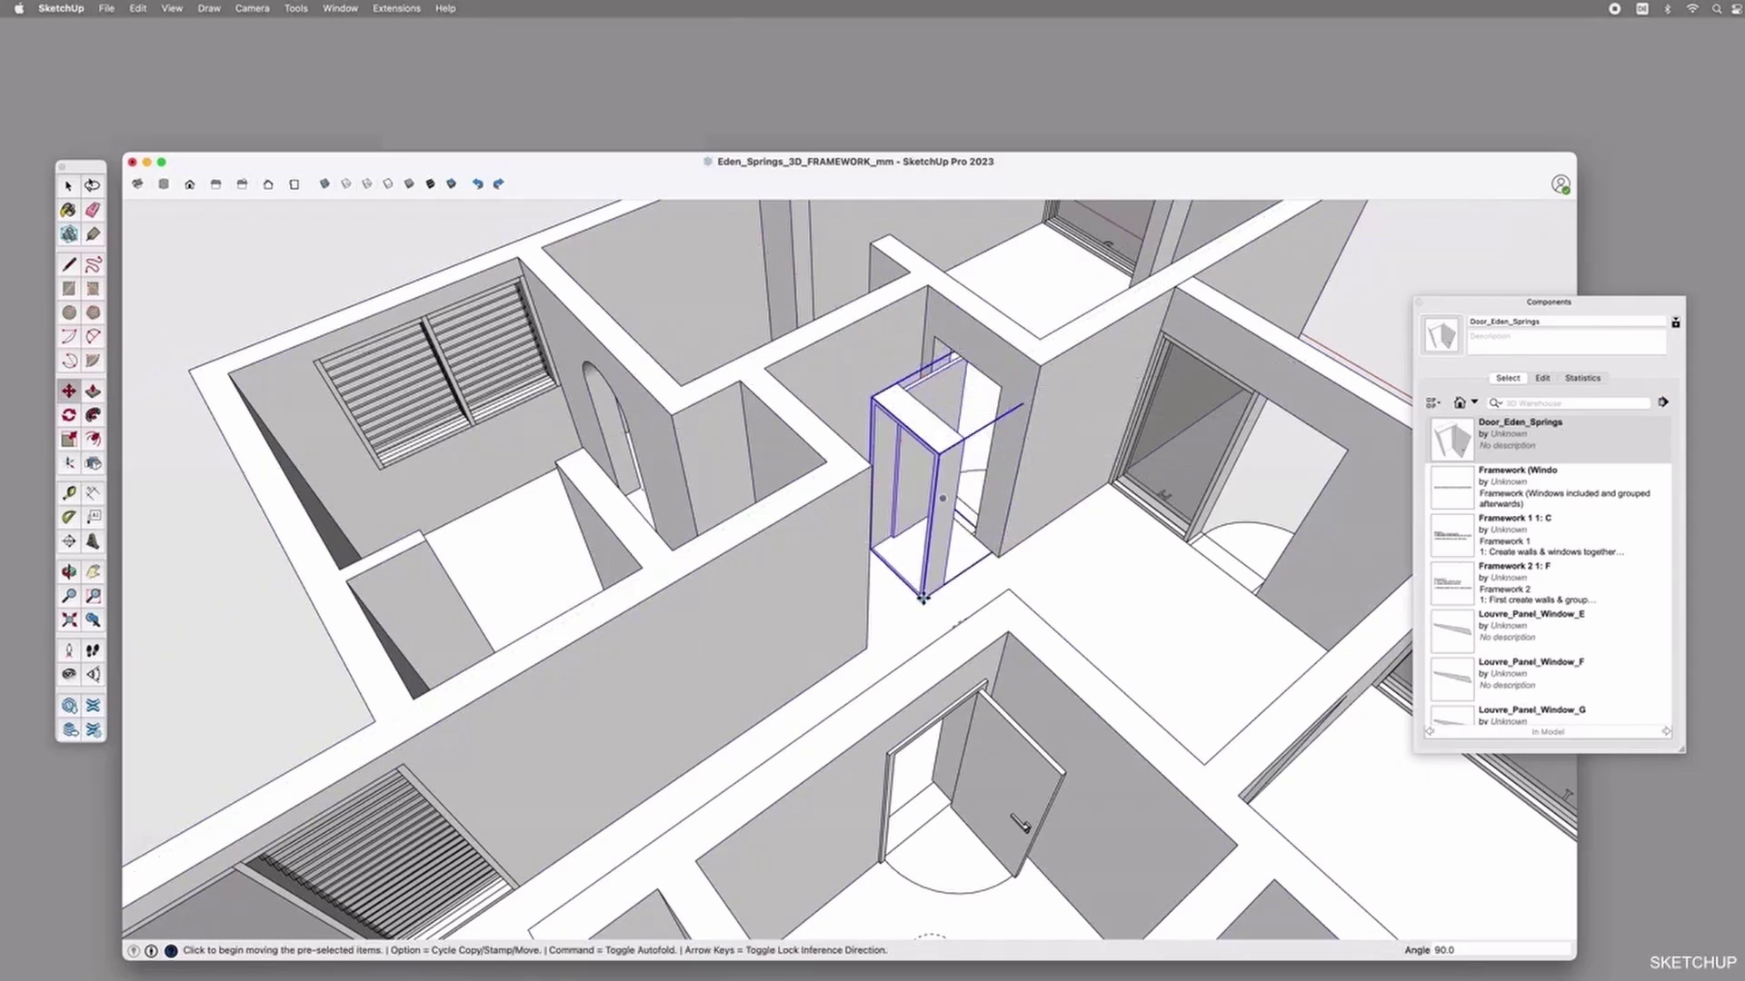
{"action": "scroll", "coordinate": [973, 536], "scroll_direction": "up", "scroll_amount": 10}
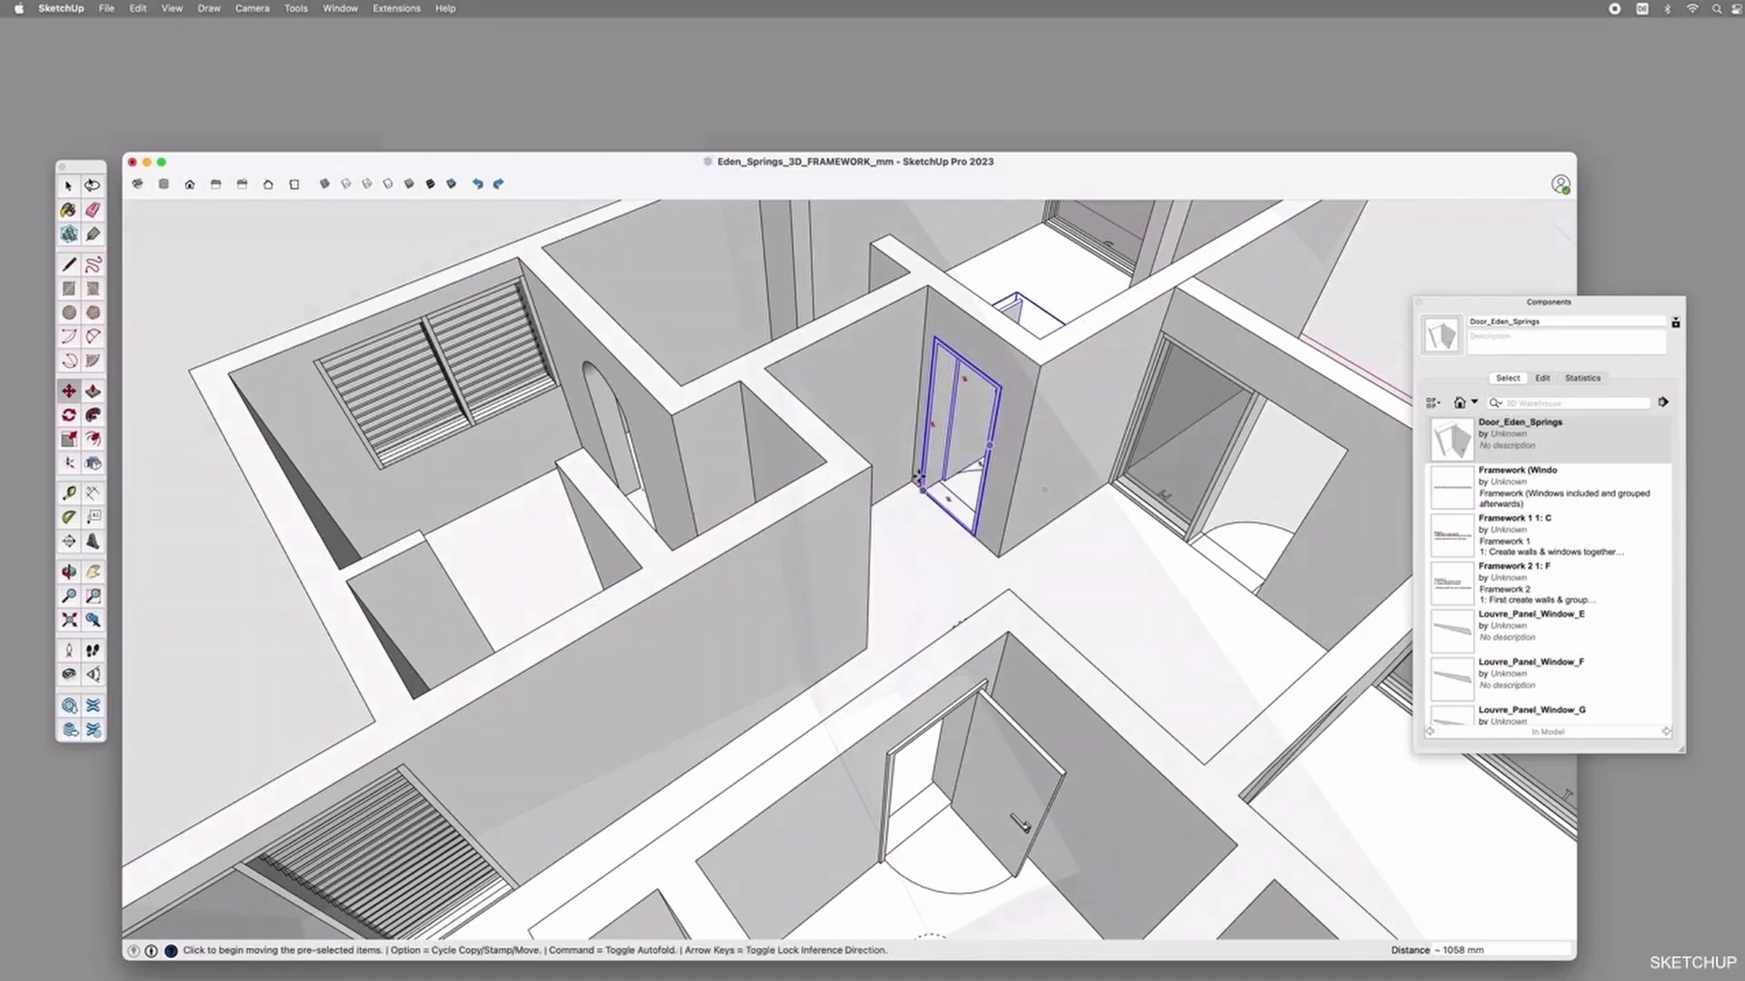
{"action": "key", "text": "Return"}
Flip the door component in the second doorway to match the swing arc on the floor.
{"action": "middle_click_drag", "start_coordinate": [872, 363], "coordinate": [852, 464]}
{"action": "key", "text": "space"}
{"action": "left_click", "coordinate": [93, 463]}
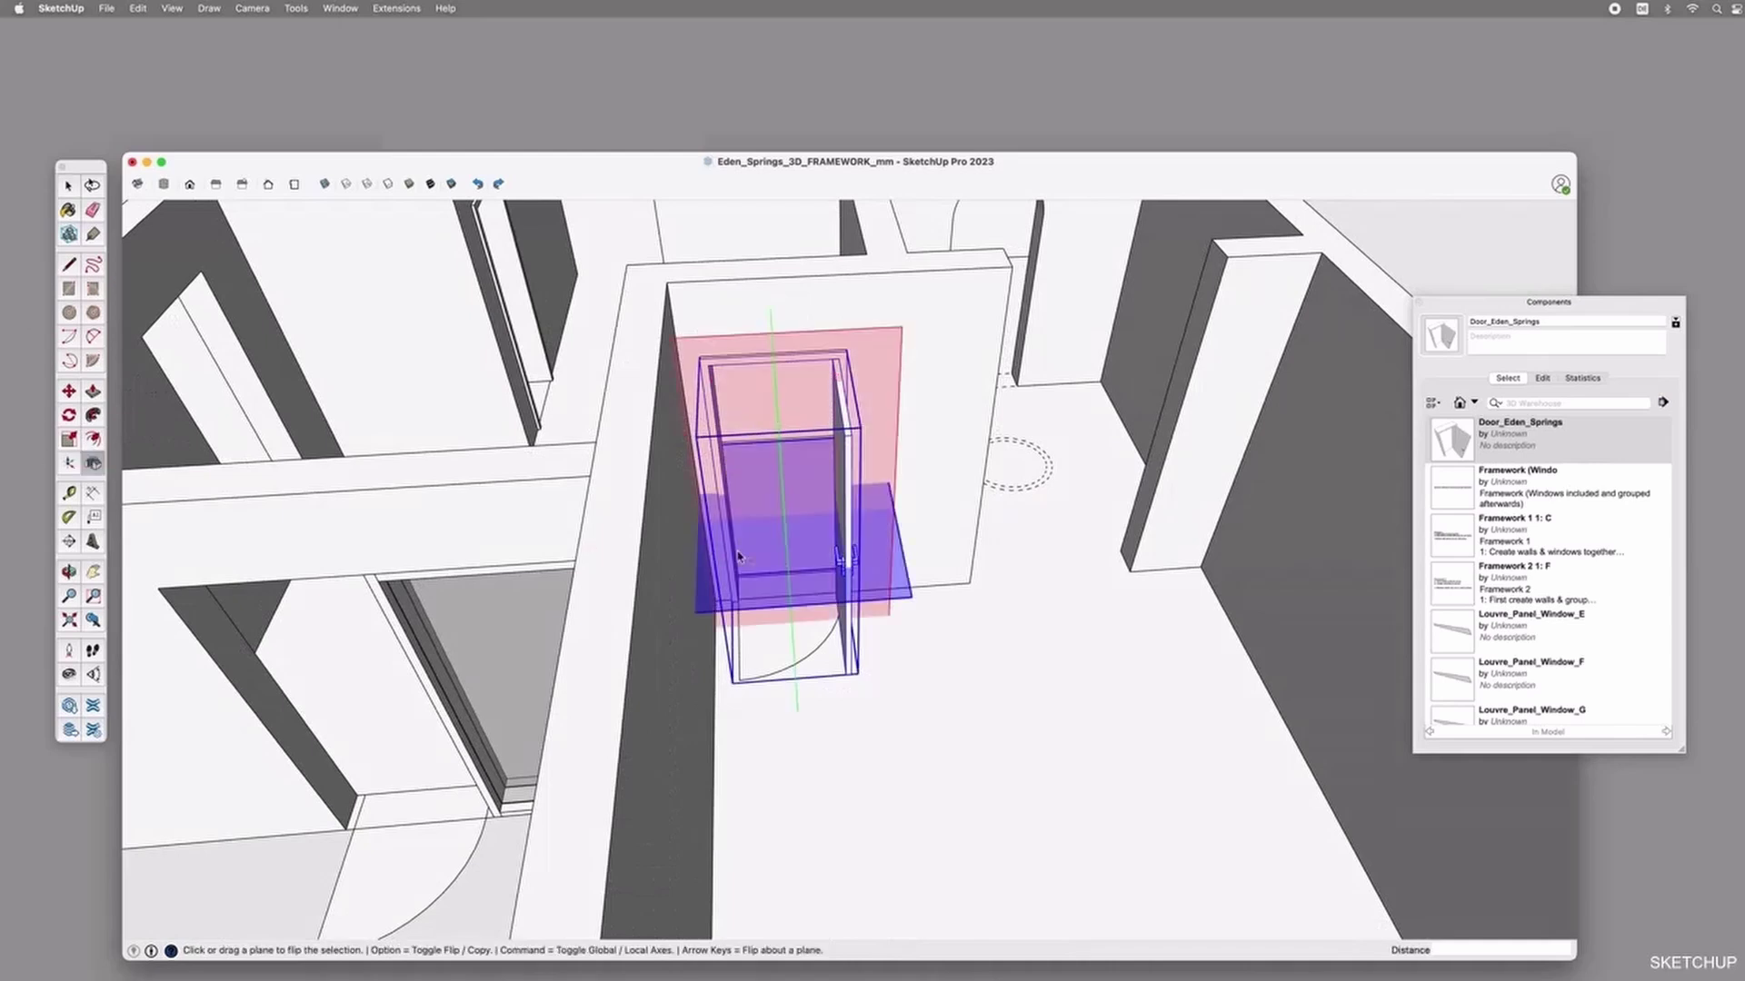
{"action": "scroll", "coordinate": [790, 392], "scroll_direction": "up", "scroll_amount": 3}
{"action": "left_click", "coordinate": [745, 400]}
{"action": "scroll", "coordinate": [1127, 636], "scroll_direction": "down", "scroll_amount": 3}
Copy the second door component toward the third doorway and rotate the copy 90 degrees.
{"action": "key", "text": "o"}
{"action": "left_click_drag", "start_coordinate": [1141, 728], "coordinate": [700, 760]}
{"action": "scroll", "coordinate": [811, 661], "scroll_direction": "down", "scroll_amount": 10}
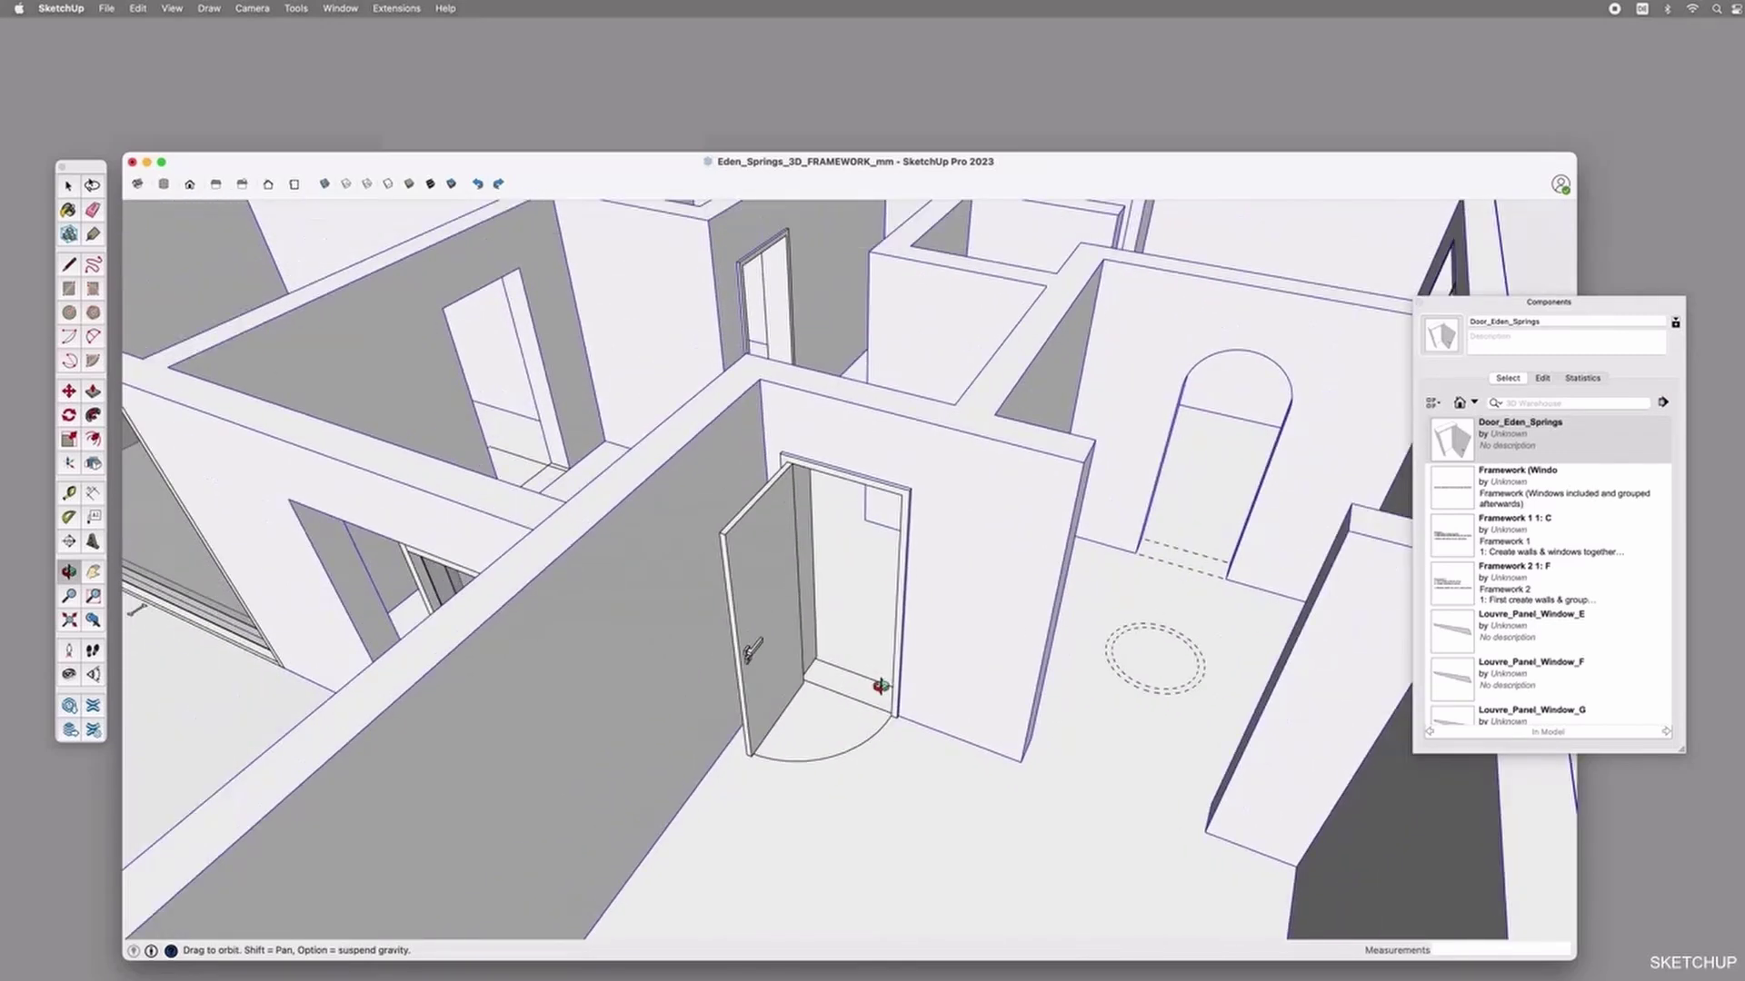
{"action": "key", "text": "space"}
{"action": "left_click", "coordinate": [772, 783]}
{"action": "key", "text": "m"}
{"action": "key", "text": "alt"}
{"action": "left_click", "coordinate": [859, 783]}
{"action": "left_click", "coordinate": [715, 674]}
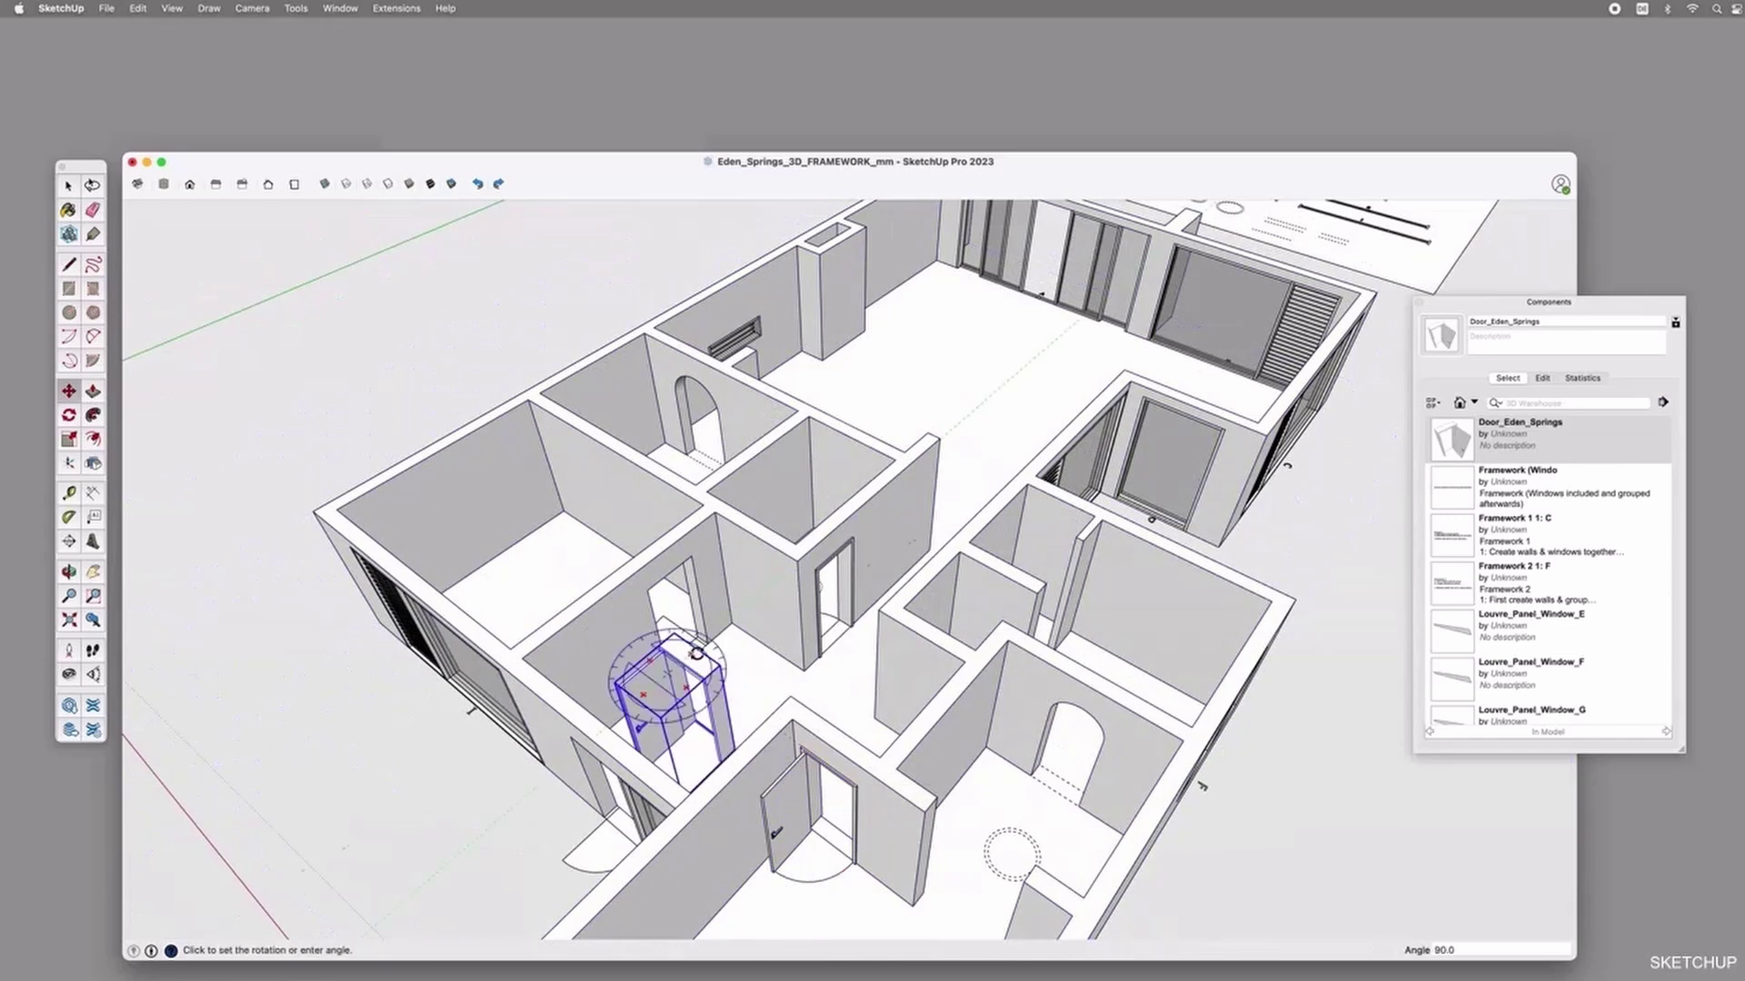
{"action": "left_click", "coordinate": [720, 677]}
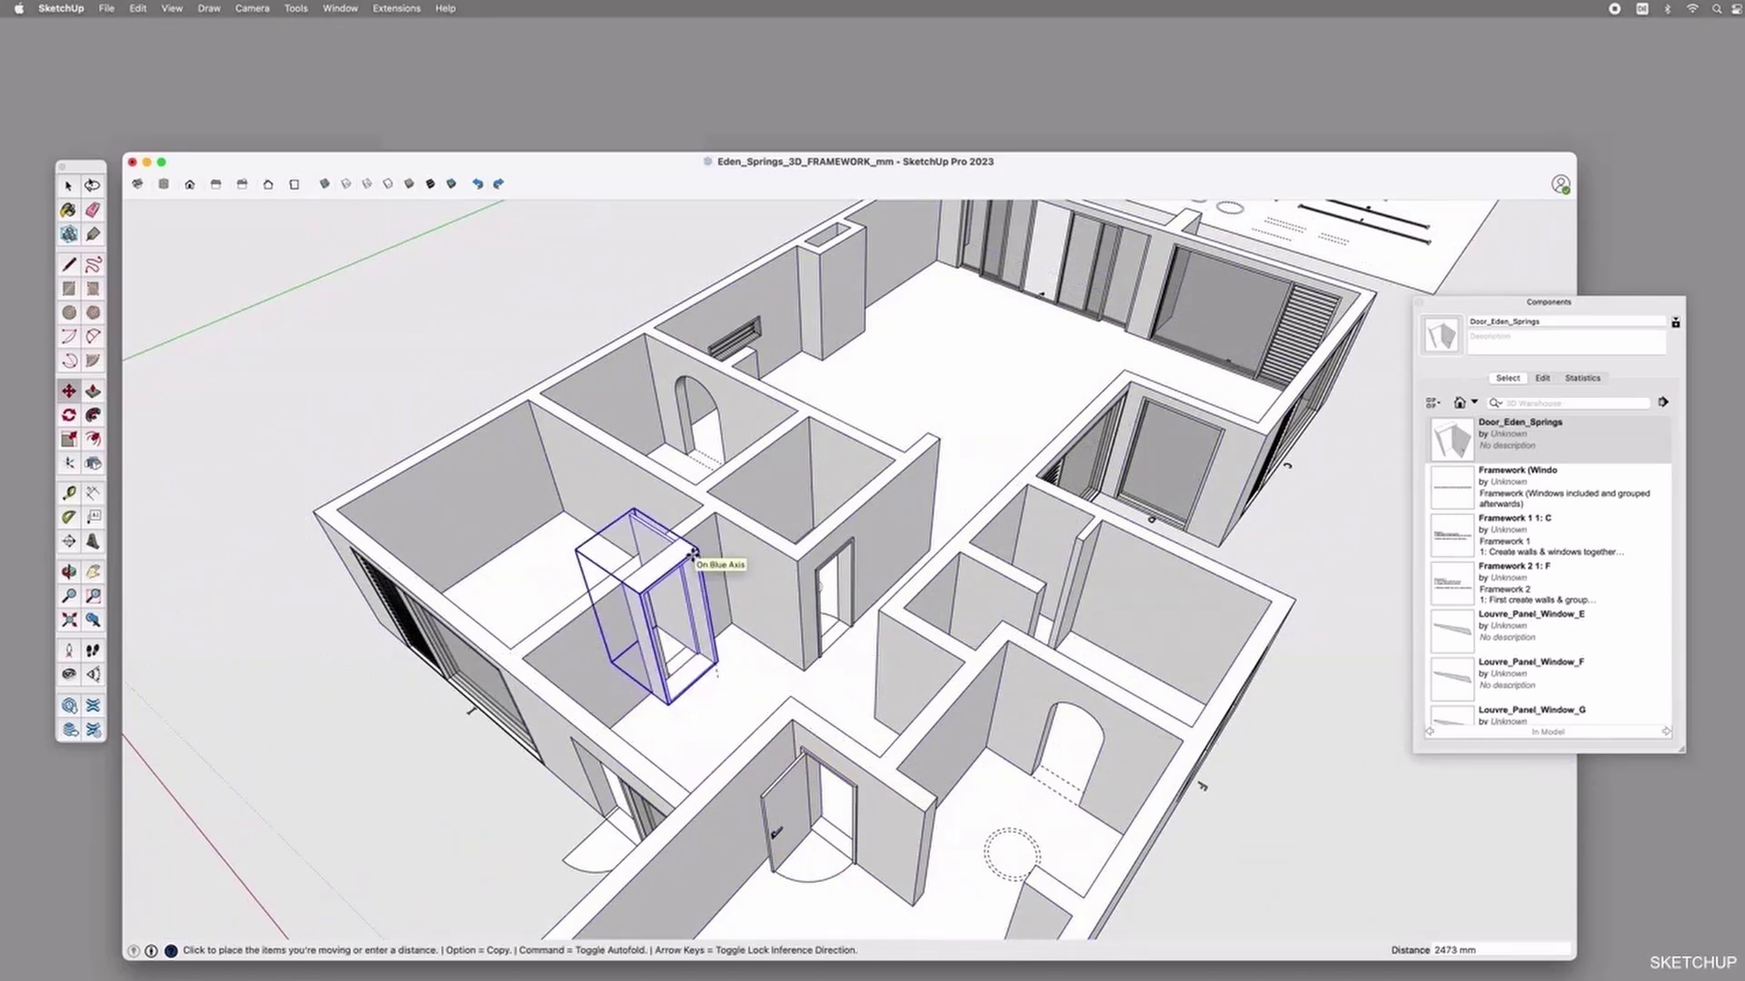
Move the copied door into the third doorway opening and shift it 25 mm to set its position in the wall.
{"action": "scroll", "coordinate": [682, 550], "scroll_direction": "up", "scroll_amount": 5}
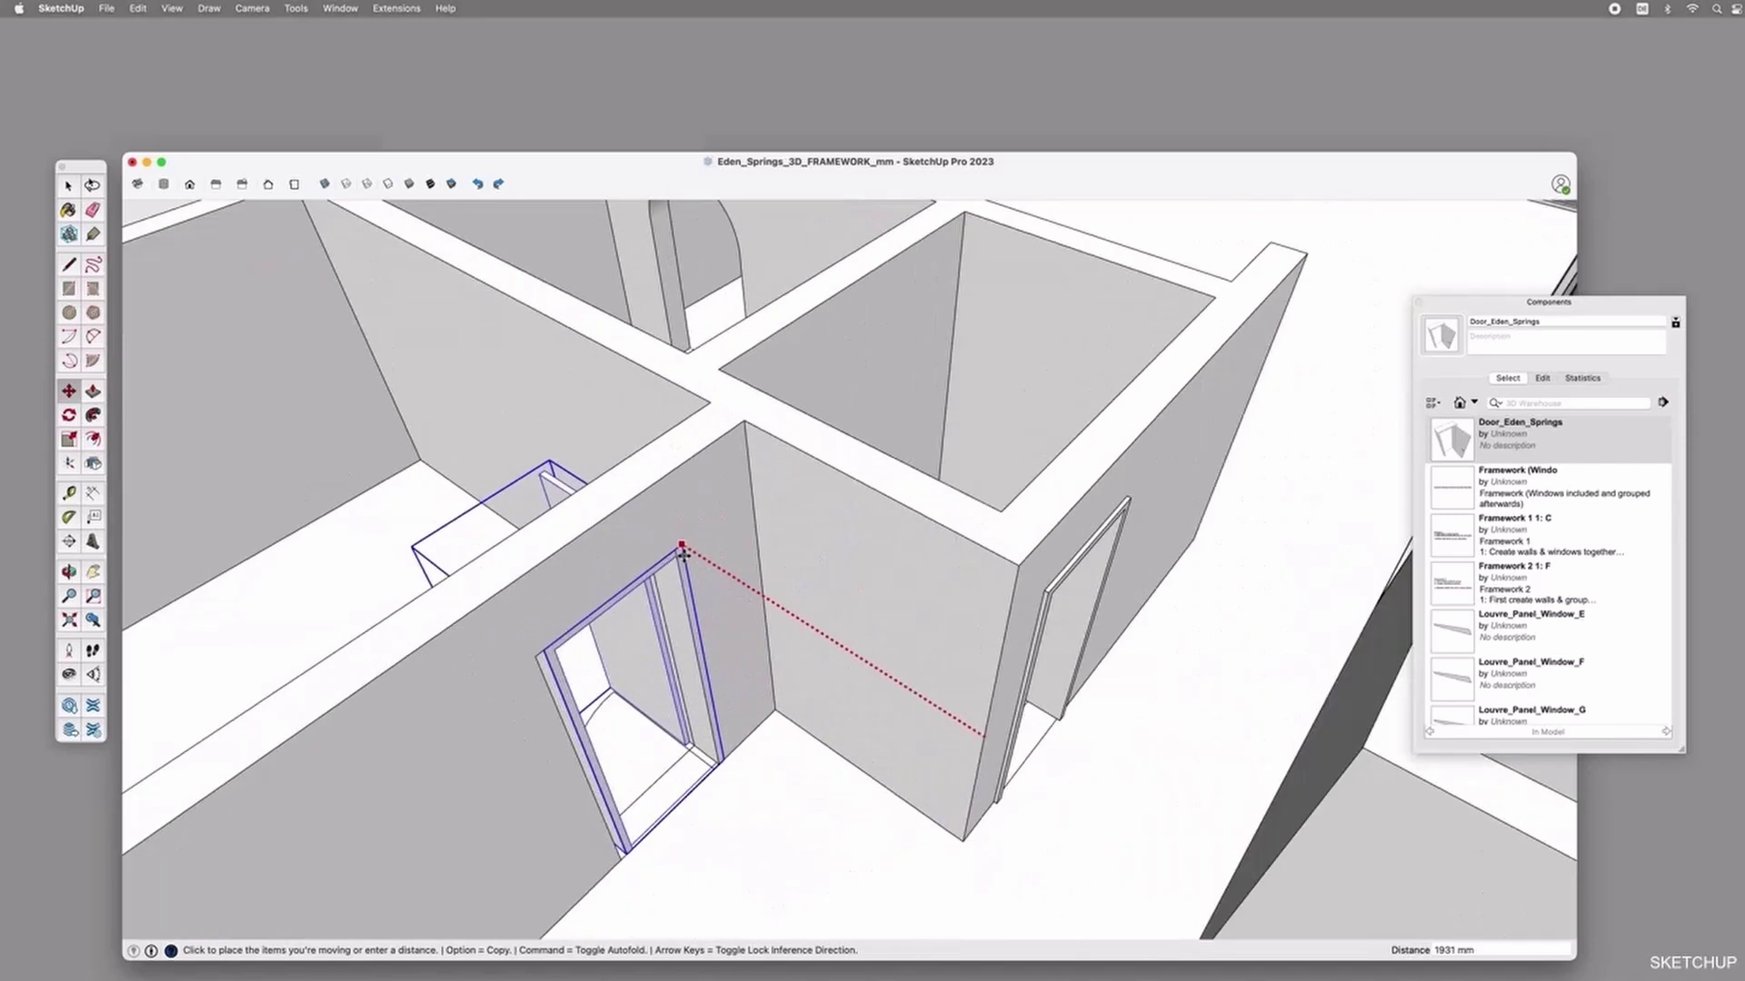
{"action": "left_click", "coordinate": [681, 546]}
{"action": "scroll", "coordinate": [710, 787], "scroll_direction": "up", "scroll_amount": 5}
{"action": "left_click", "coordinate": [738, 718]}
{"action": "left_click", "coordinate": [750, 727]}
{"action": "scroll", "coordinate": [752, 725], "scroll_direction": "down", "scroll_amount": 5}
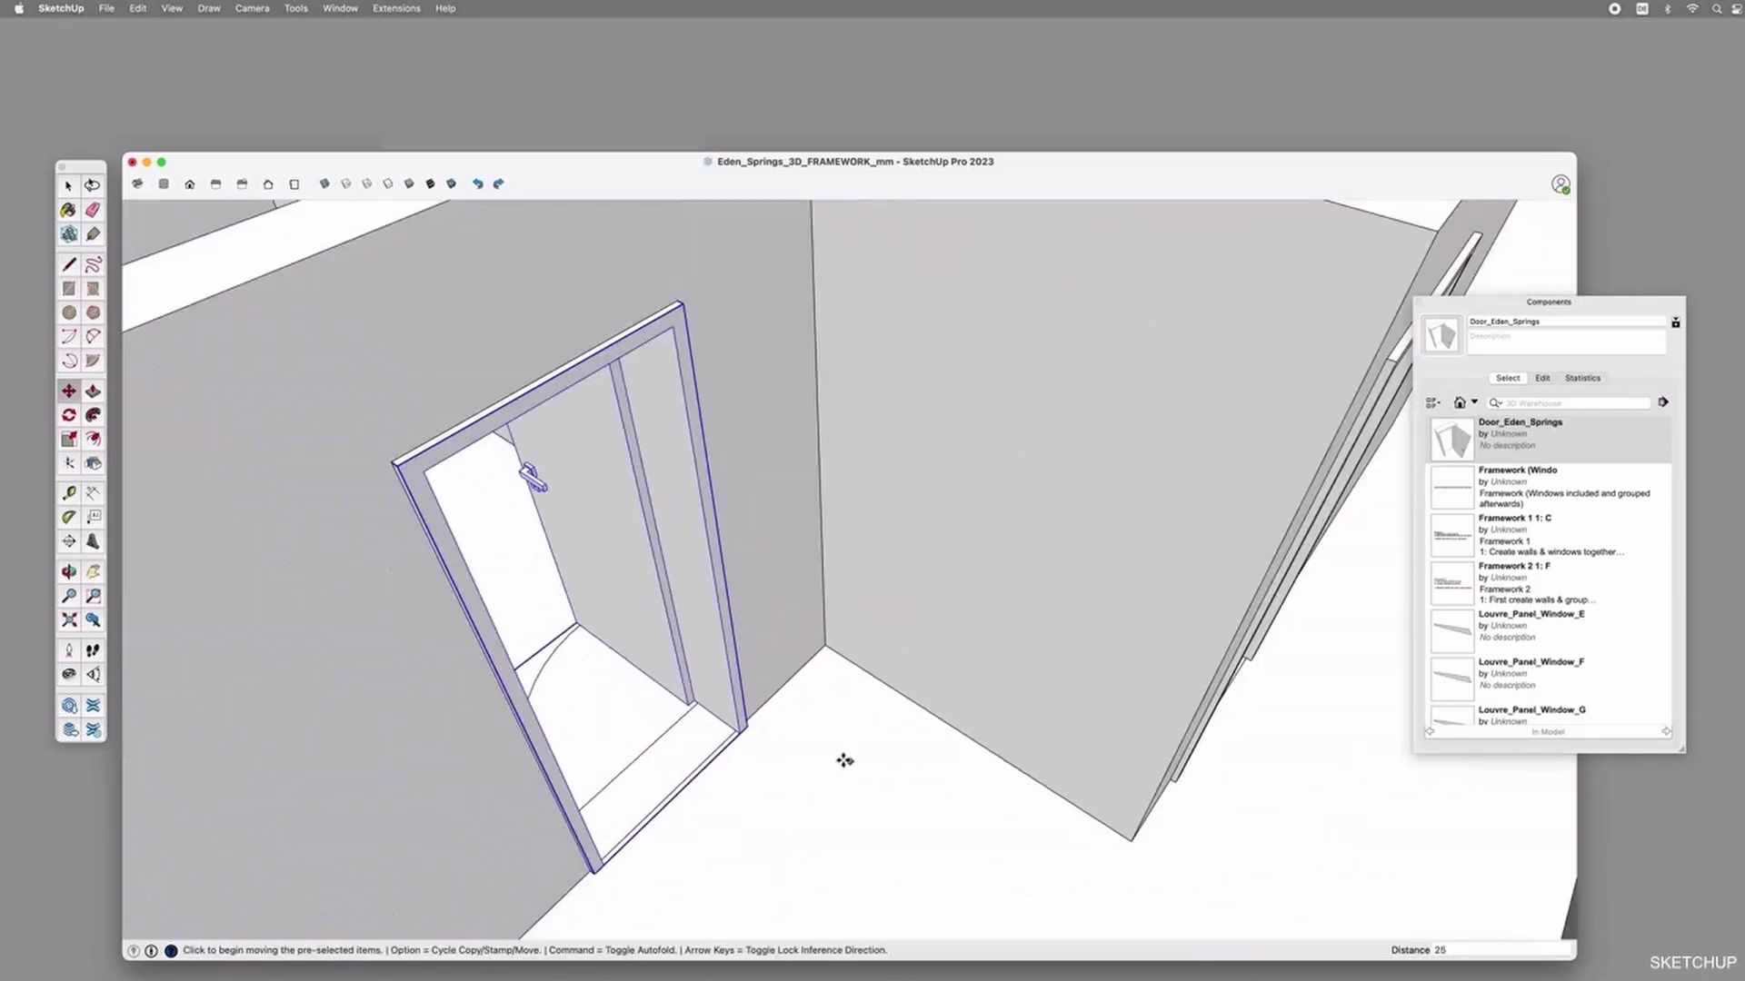
{"action": "middle_click_drag", "start_coordinate": [842, 755], "coordinate": [997, 775]}
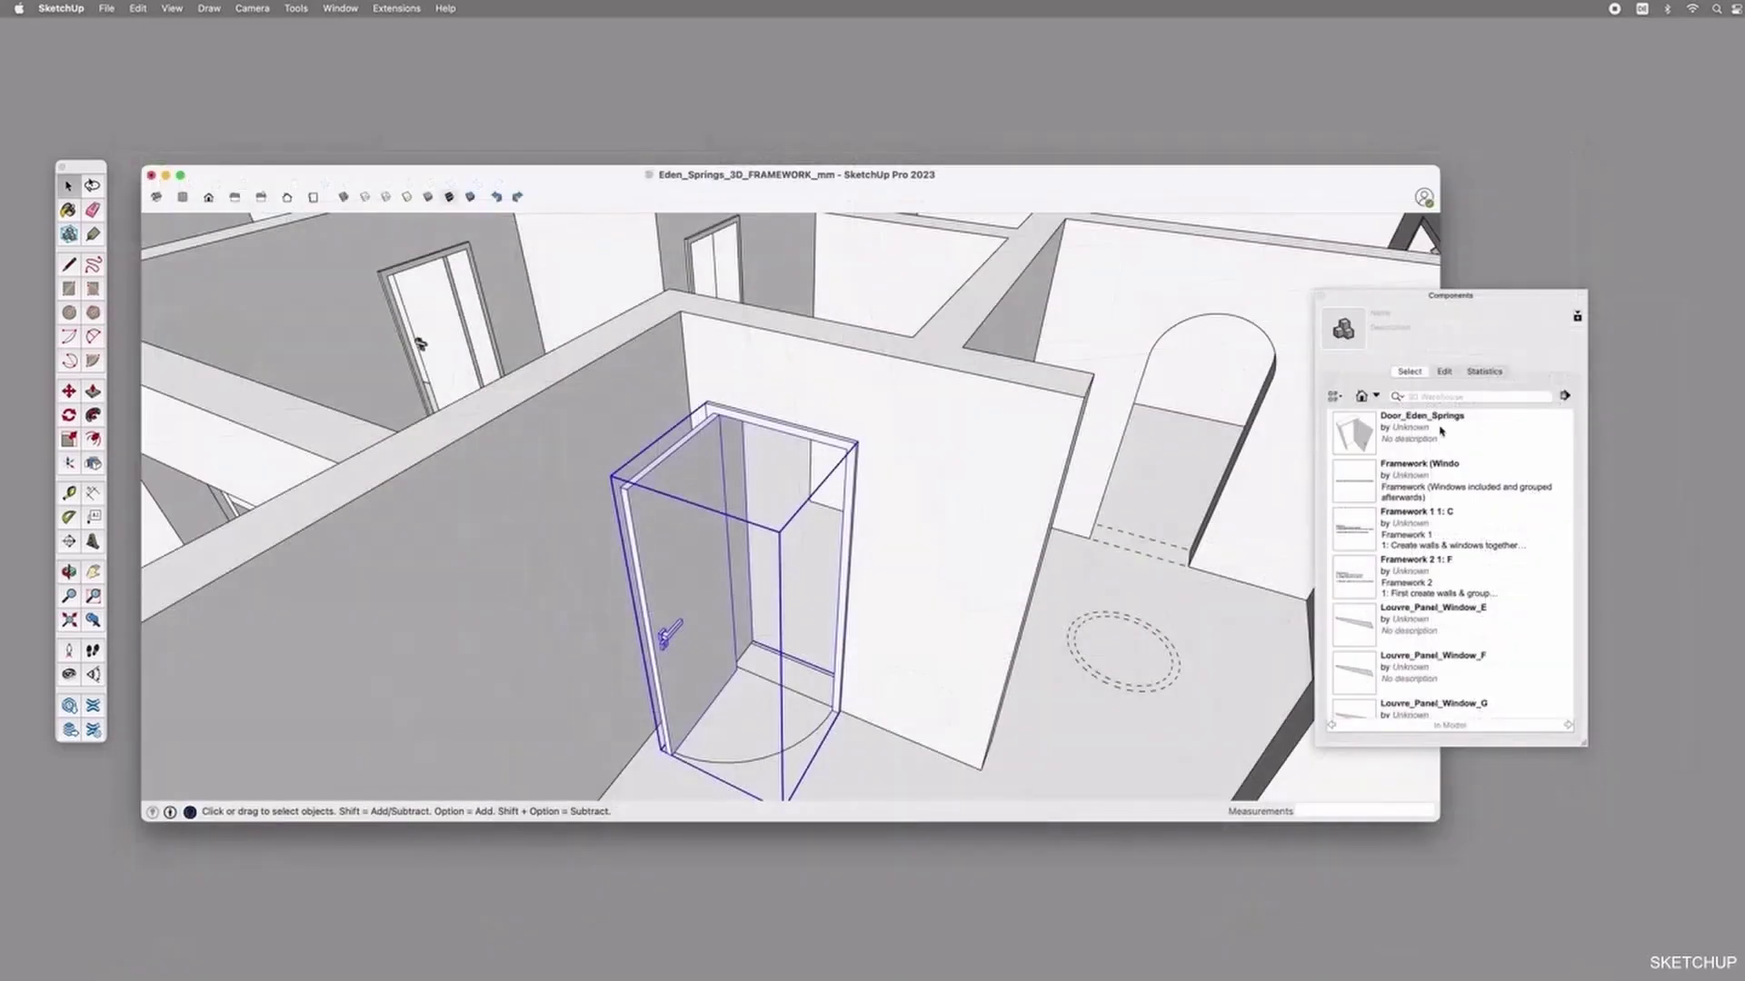
Open the door component and its nested door group for editing and select the handle.
{"action": "double_click", "coordinate": [672, 549]}
{"action": "left_click", "coordinate": [670, 553]}
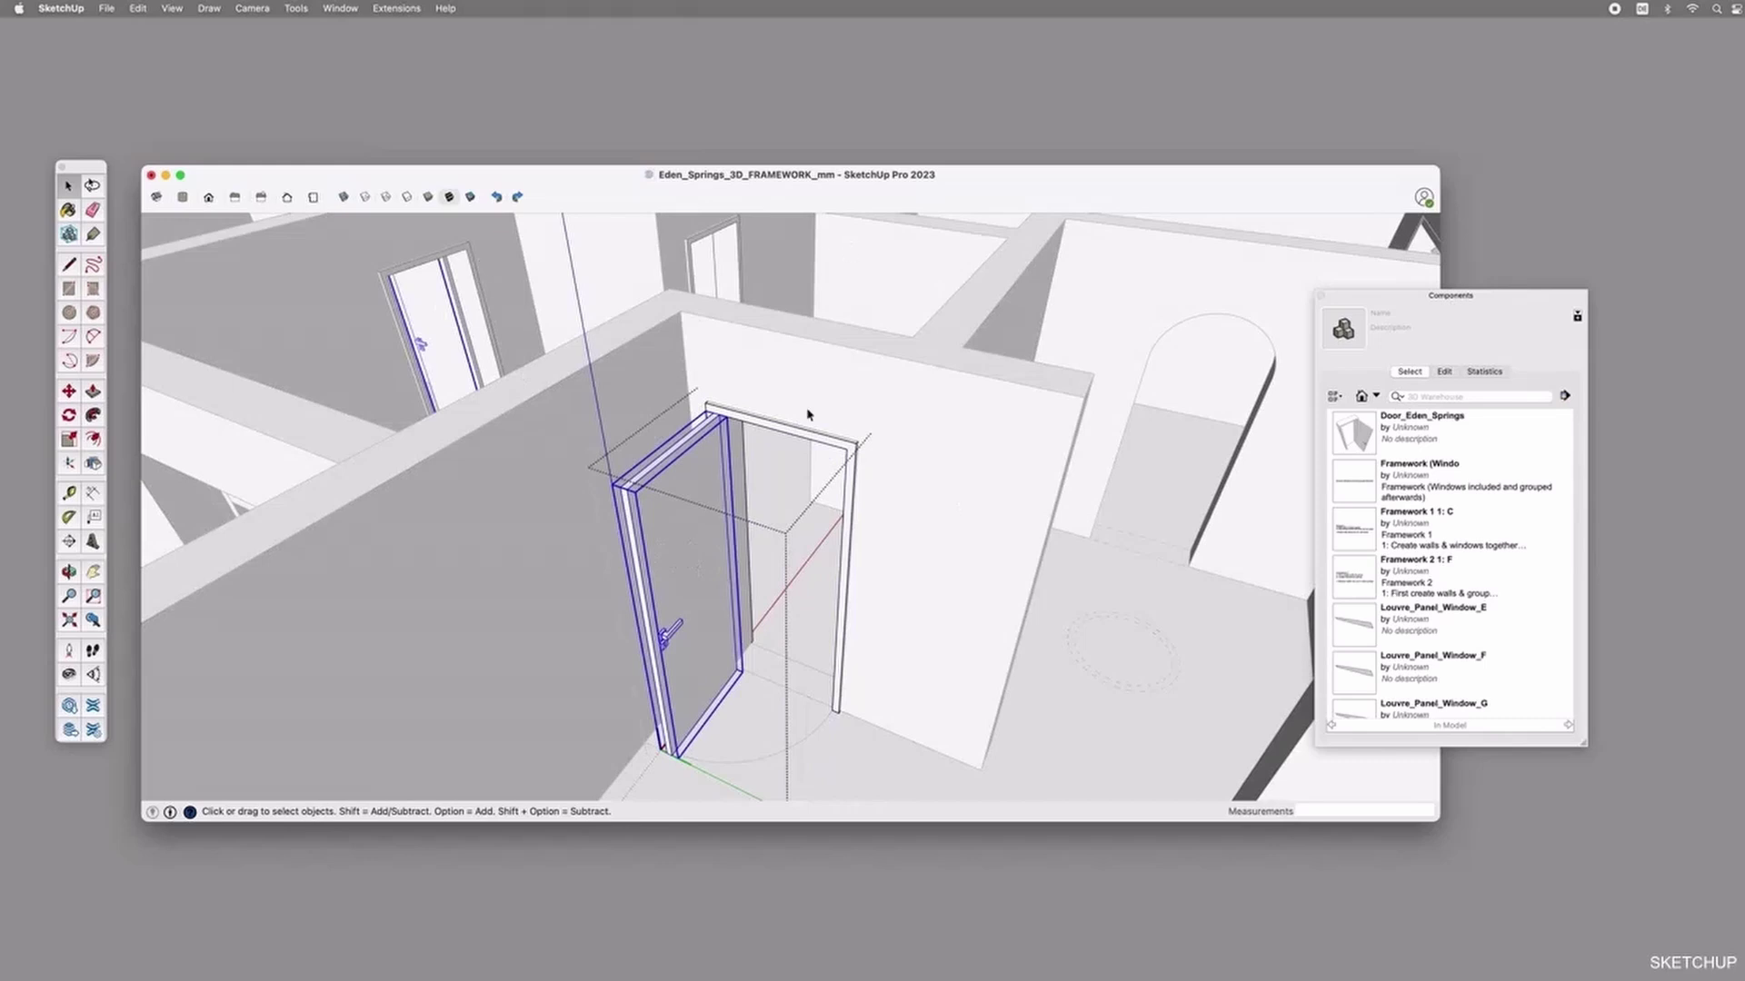
{"action": "left_click", "coordinate": [763, 417]}
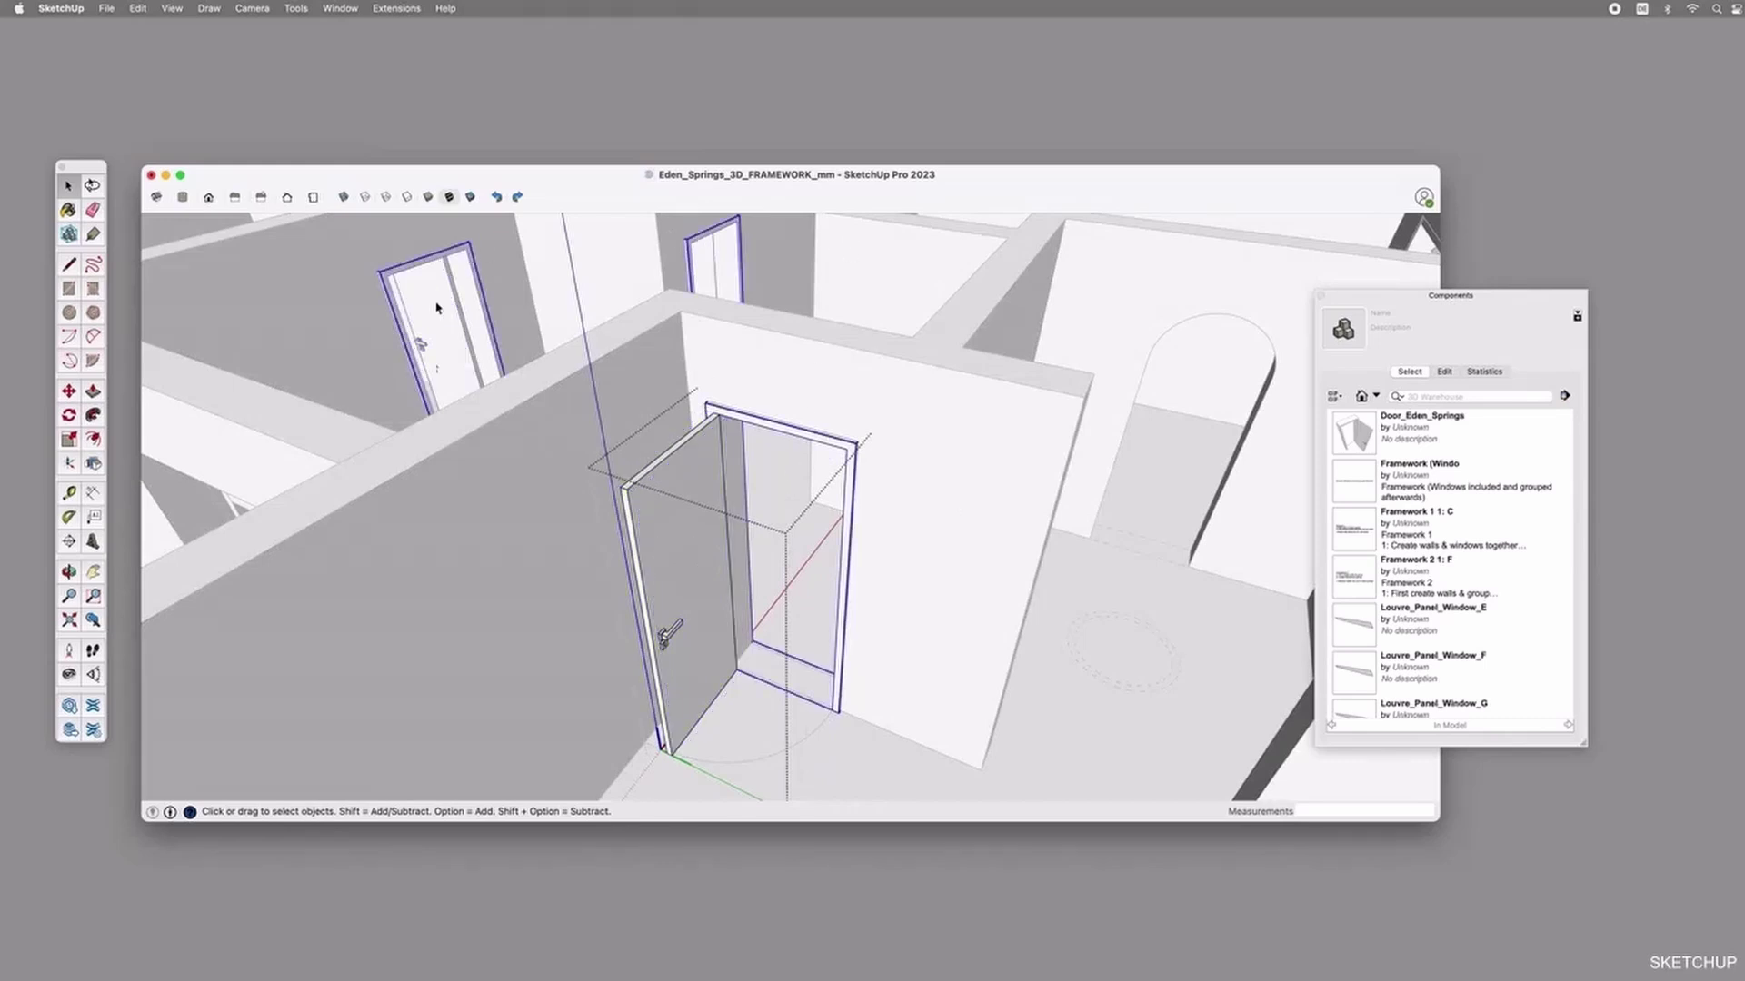
{"action": "left_click", "coordinate": [675, 634]}
{"action": "double_click", "coordinate": [667, 641]}
{"action": "left_click", "coordinate": [666, 644]}
{"action": "scroll", "coordinate": [677, 646], "scroll_direction": "up", "scroll_amount": 5}
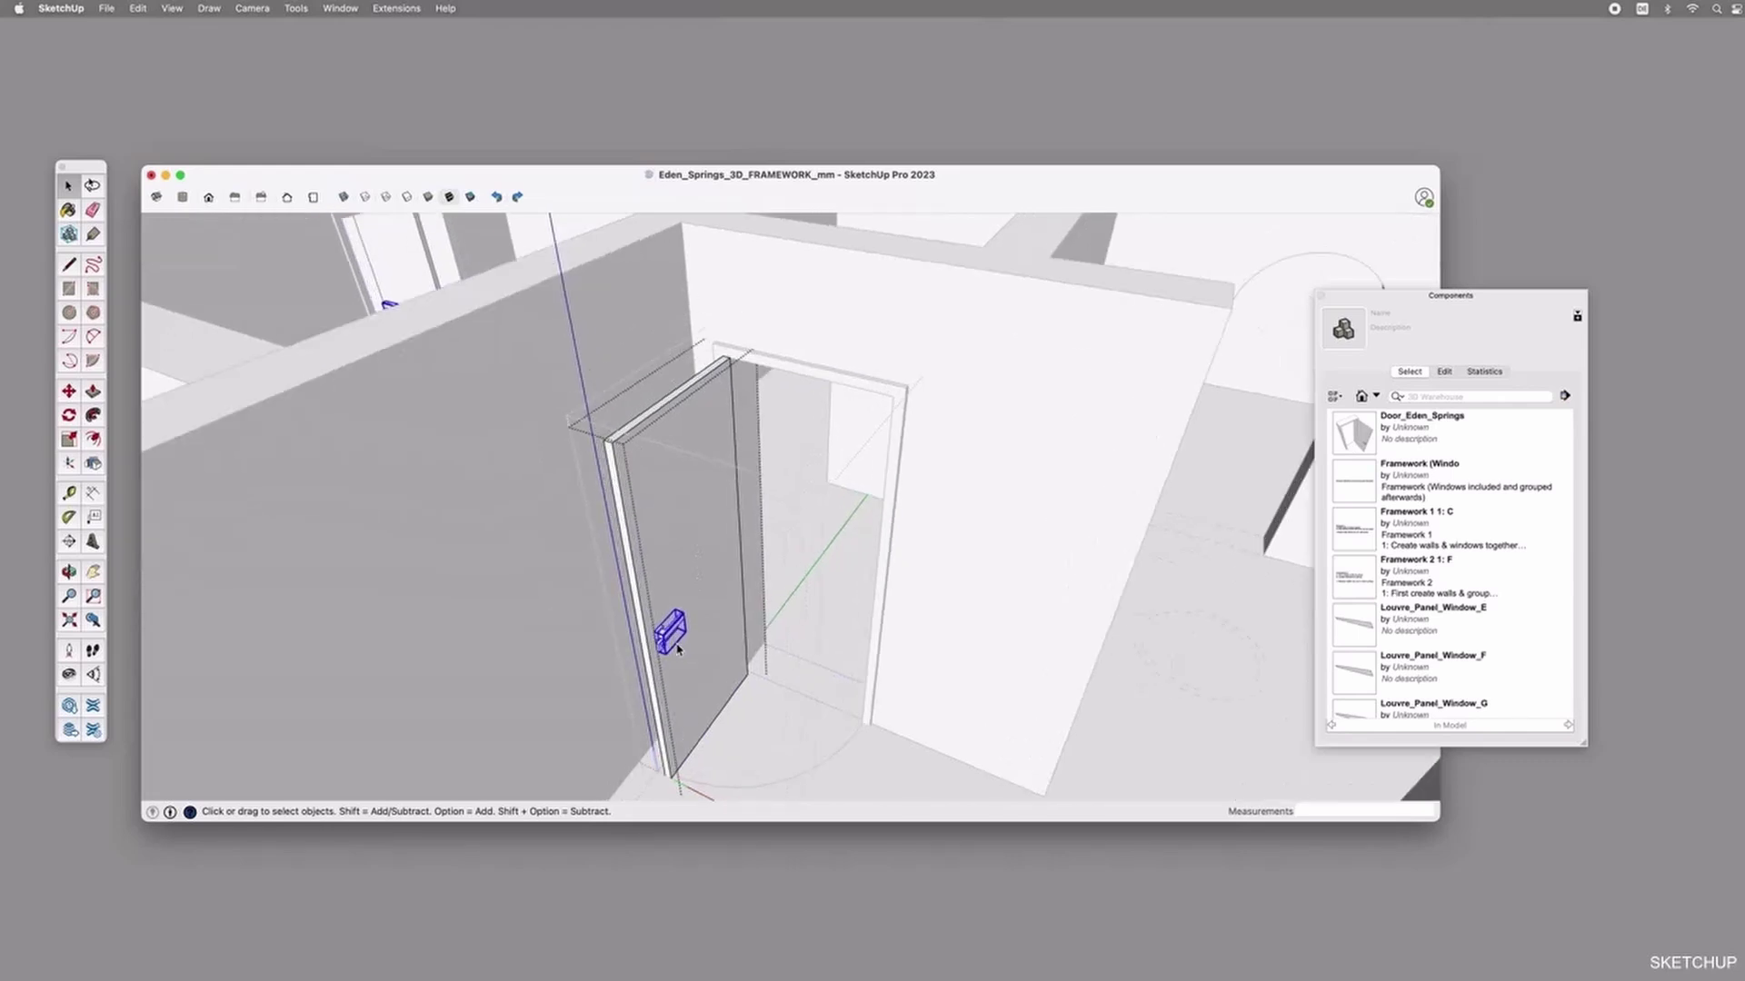
Choose the near-black grey from the Colors collection as the Paint Bucket material.
{"action": "key", "text": "b"}
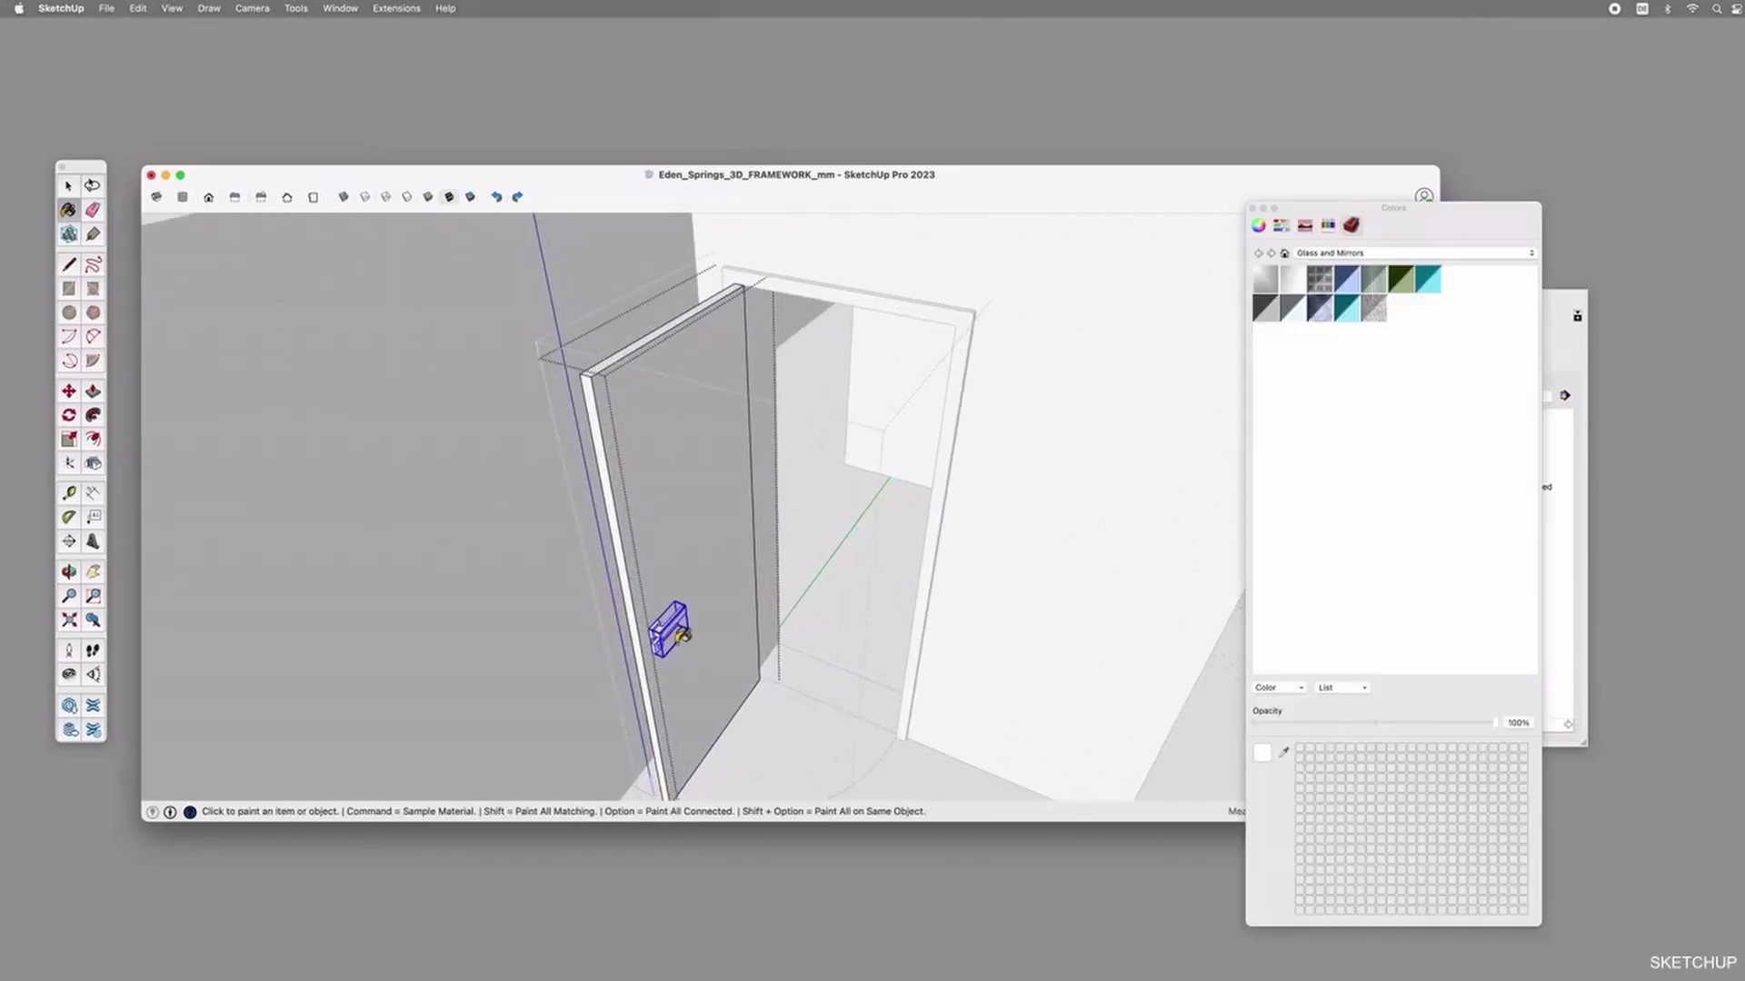
{"action": "left_click", "coordinate": [1324, 254]}
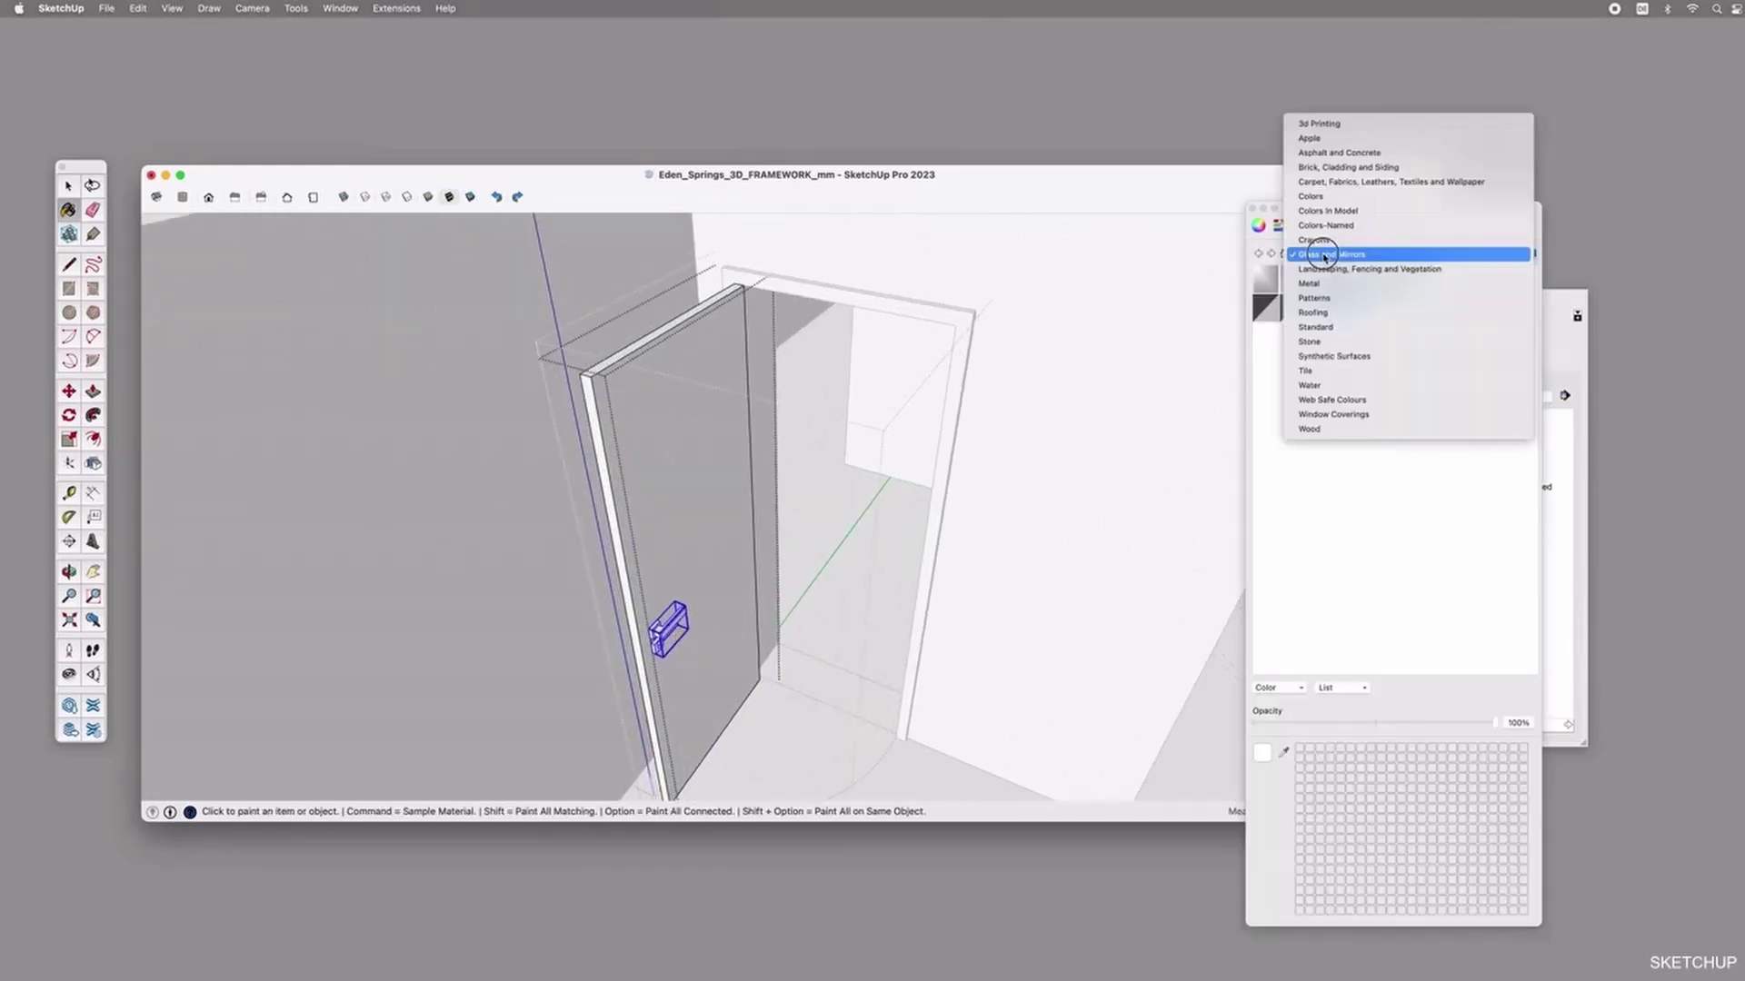
{"action": "left_click", "coordinate": [1329, 200]}
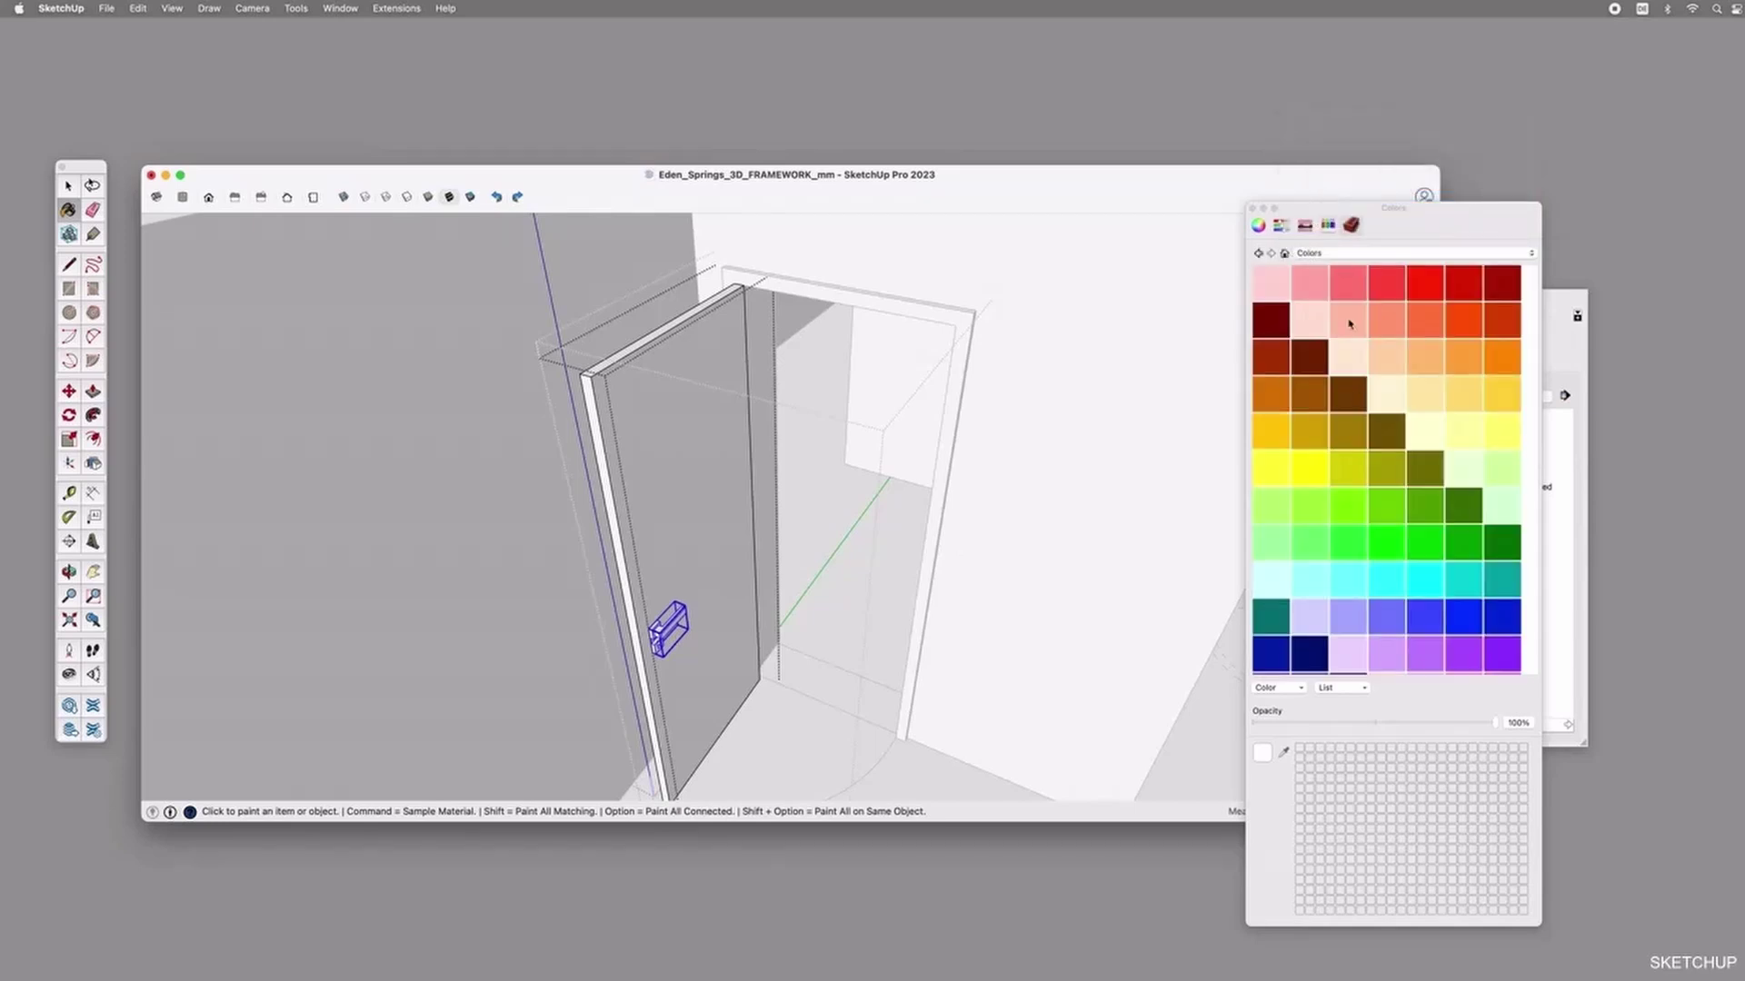
{"action": "scroll", "coordinate": [1349, 324], "scroll_direction": "down", "scroll_amount": 5}
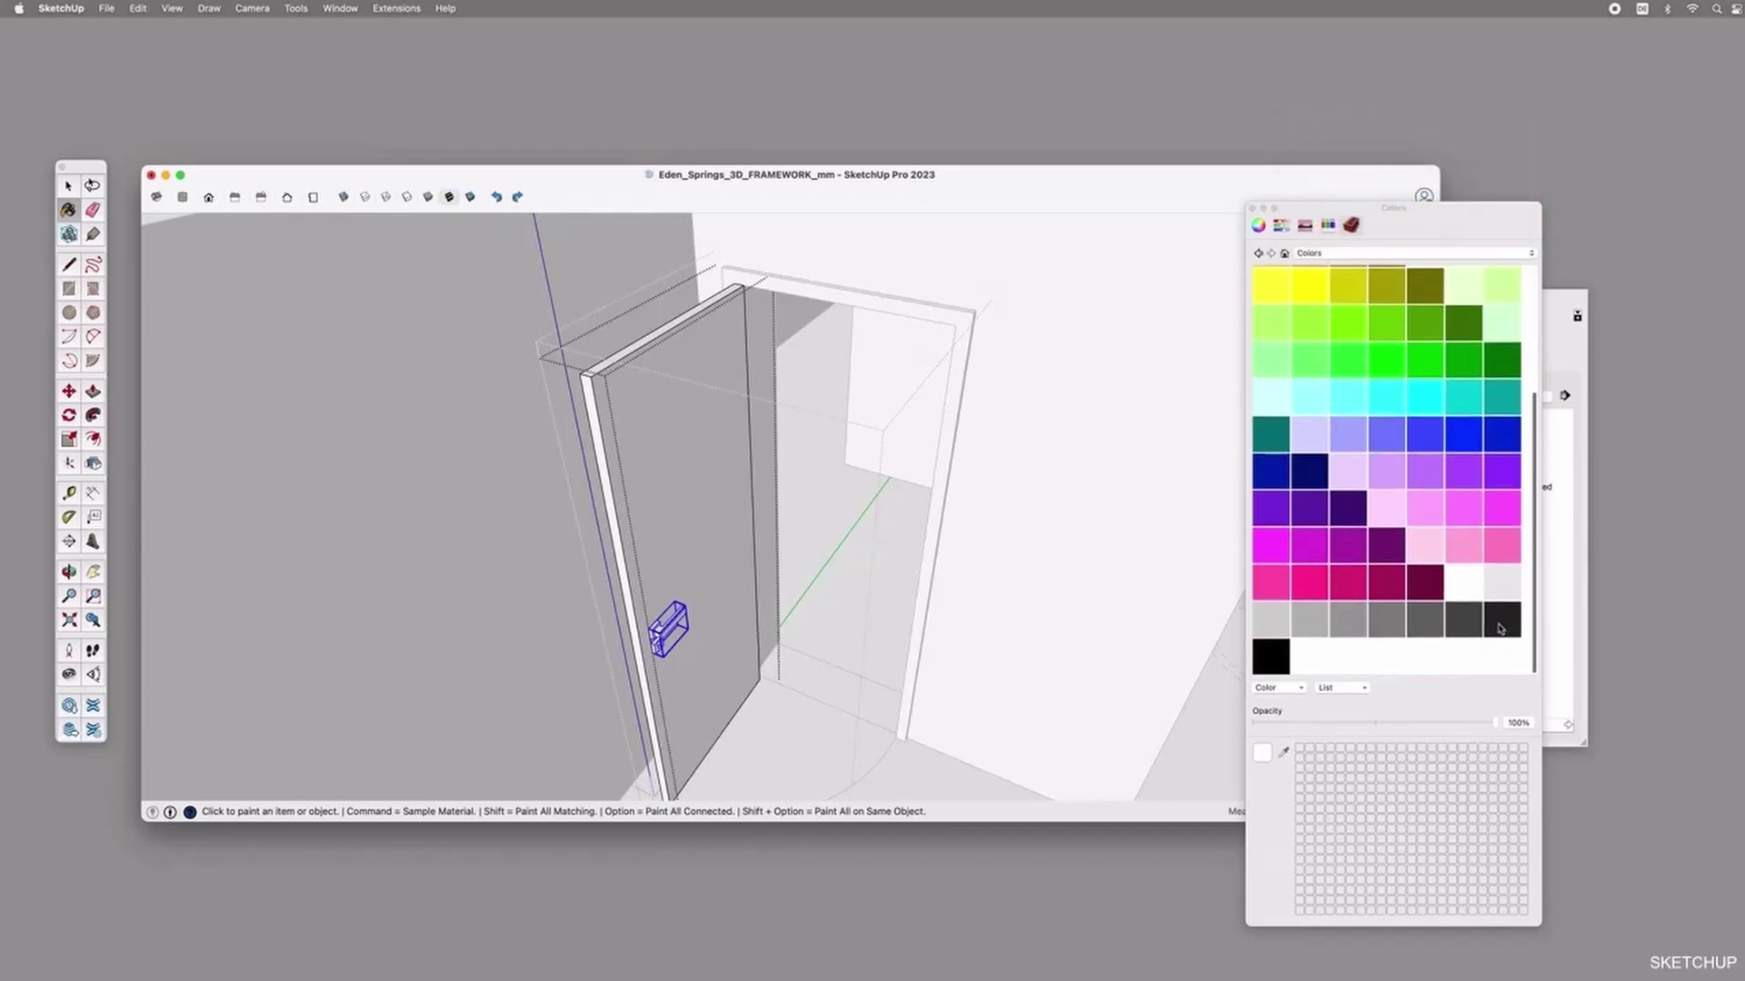
{"action": "left_click", "coordinate": [1500, 626]}
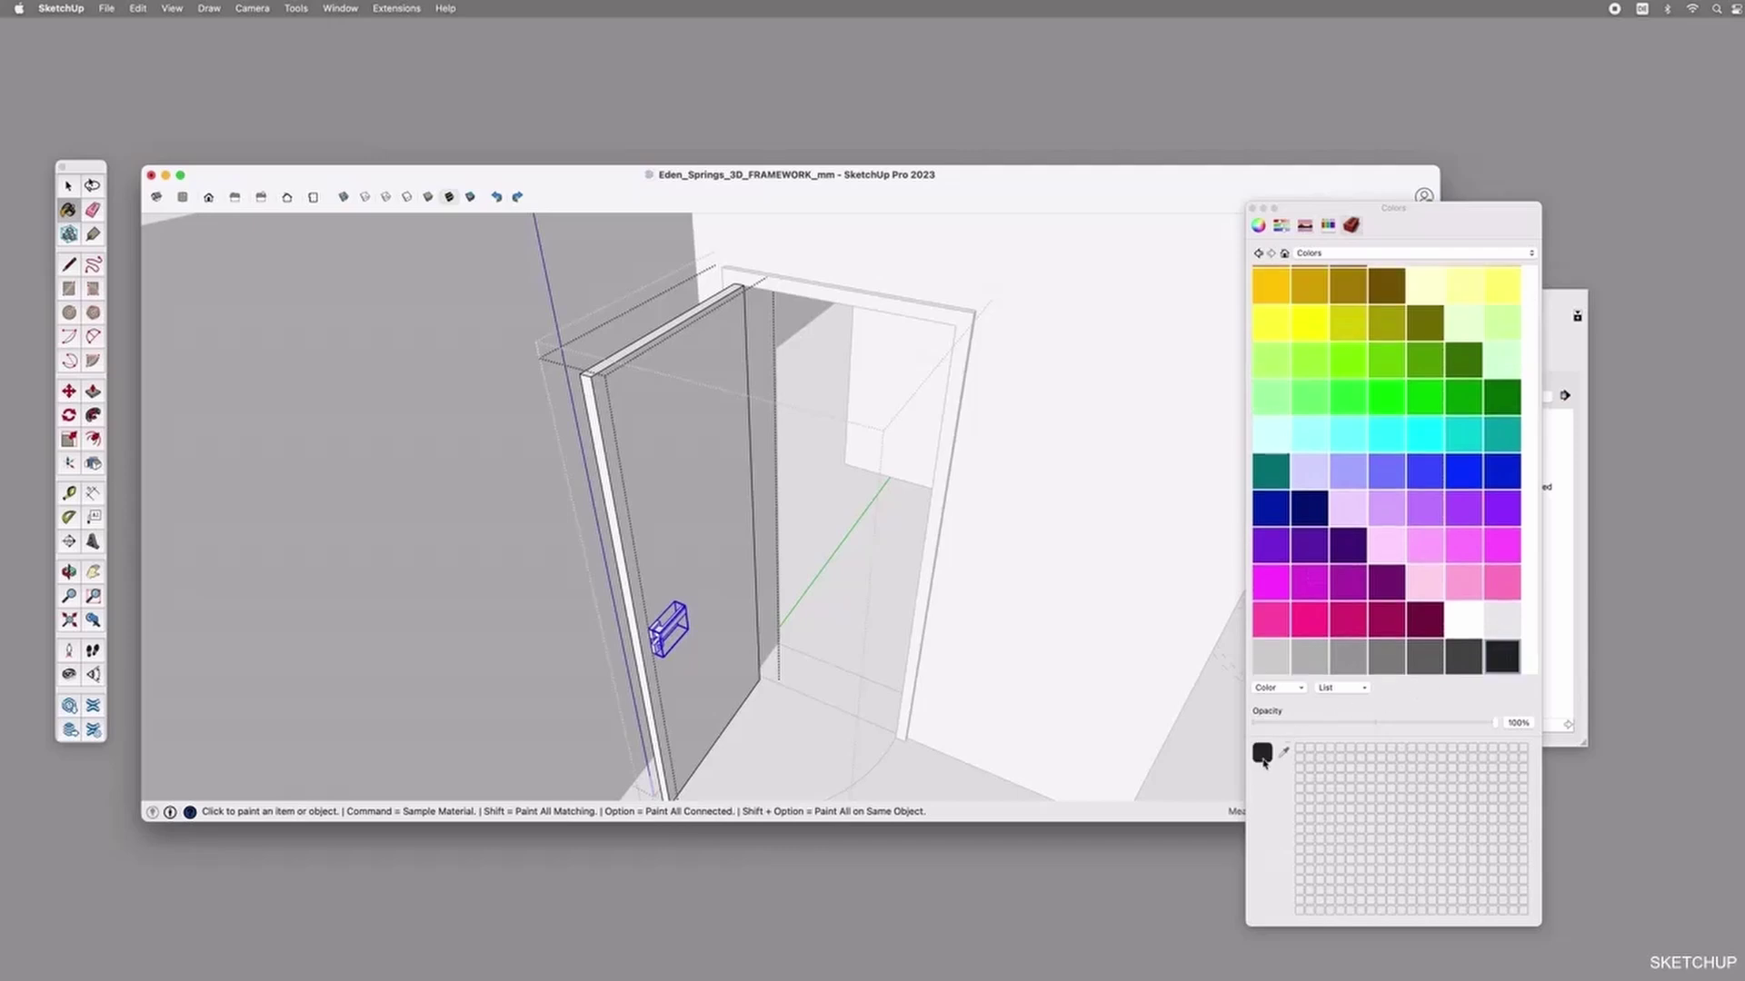
Open the handle's lever group and paint all of its faces with the near-black grey.
{"action": "scroll", "coordinate": [692, 646], "scroll_direction": "up", "scroll_amount": 3}
{"action": "key", "text": "space"}
{"action": "double_click", "coordinate": [617, 607]}
{"action": "left_click", "coordinate": [644, 590]}
{"action": "scroll", "coordinate": [623, 600], "scroll_direction": "up", "scroll_amount": 3}
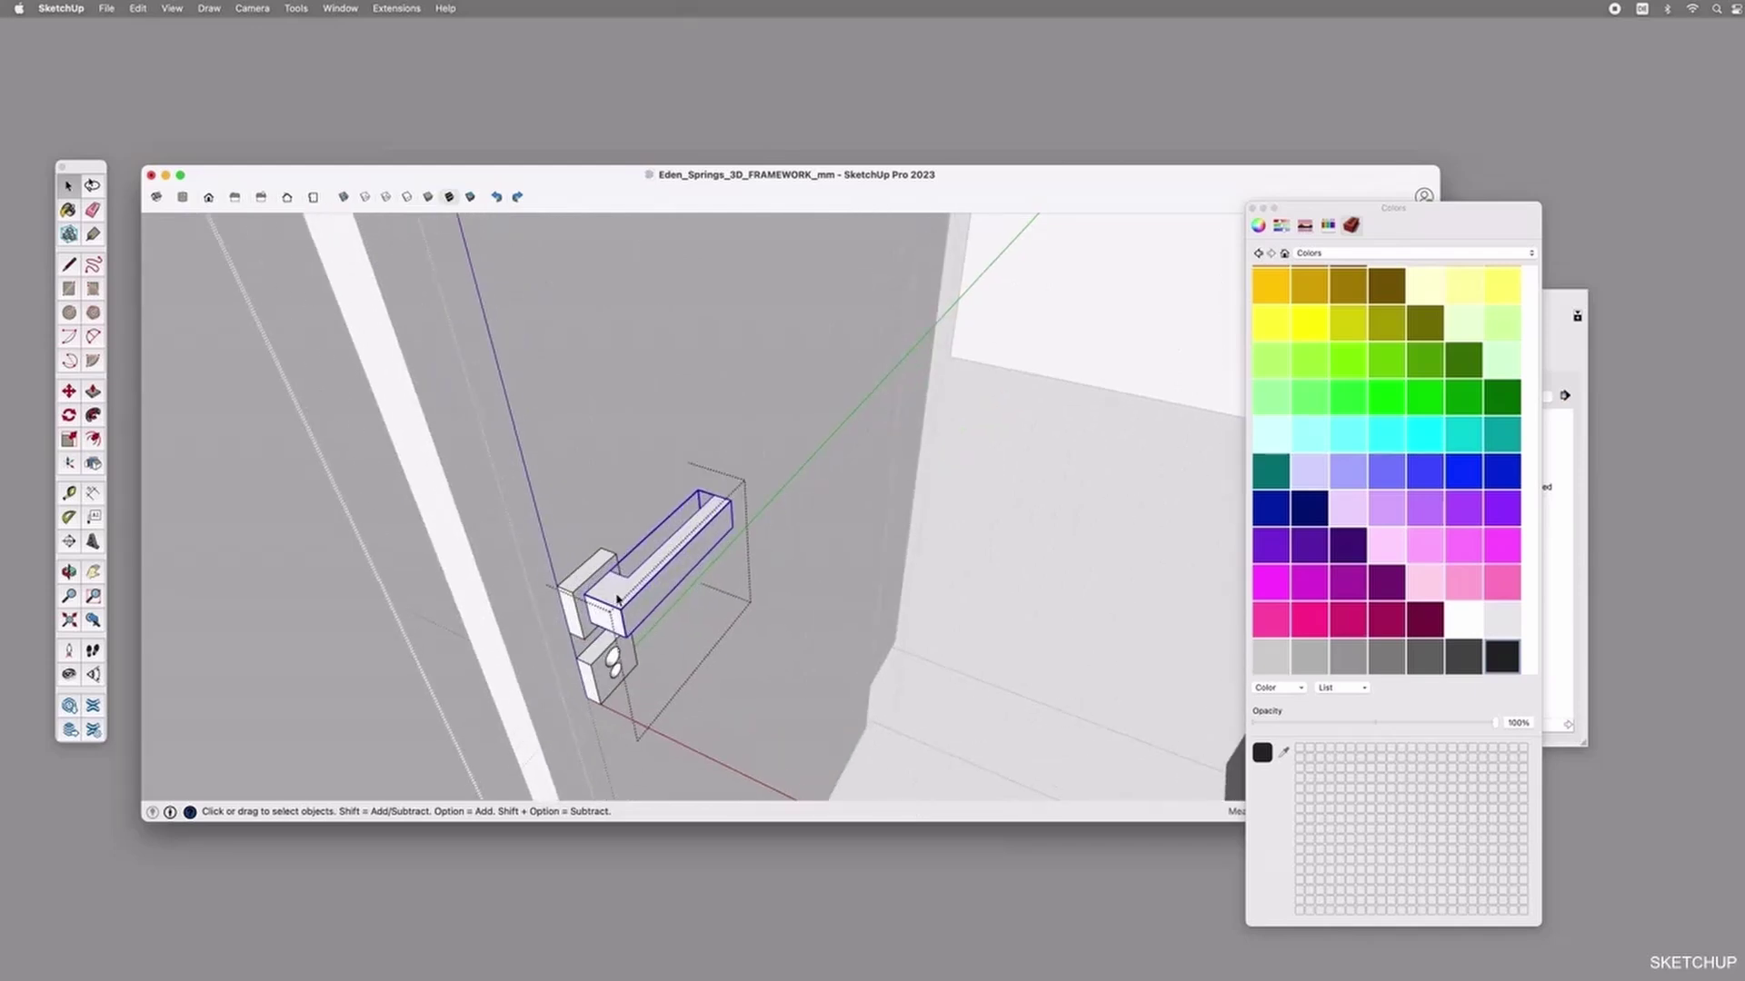
{"action": "key", "text": "b"}
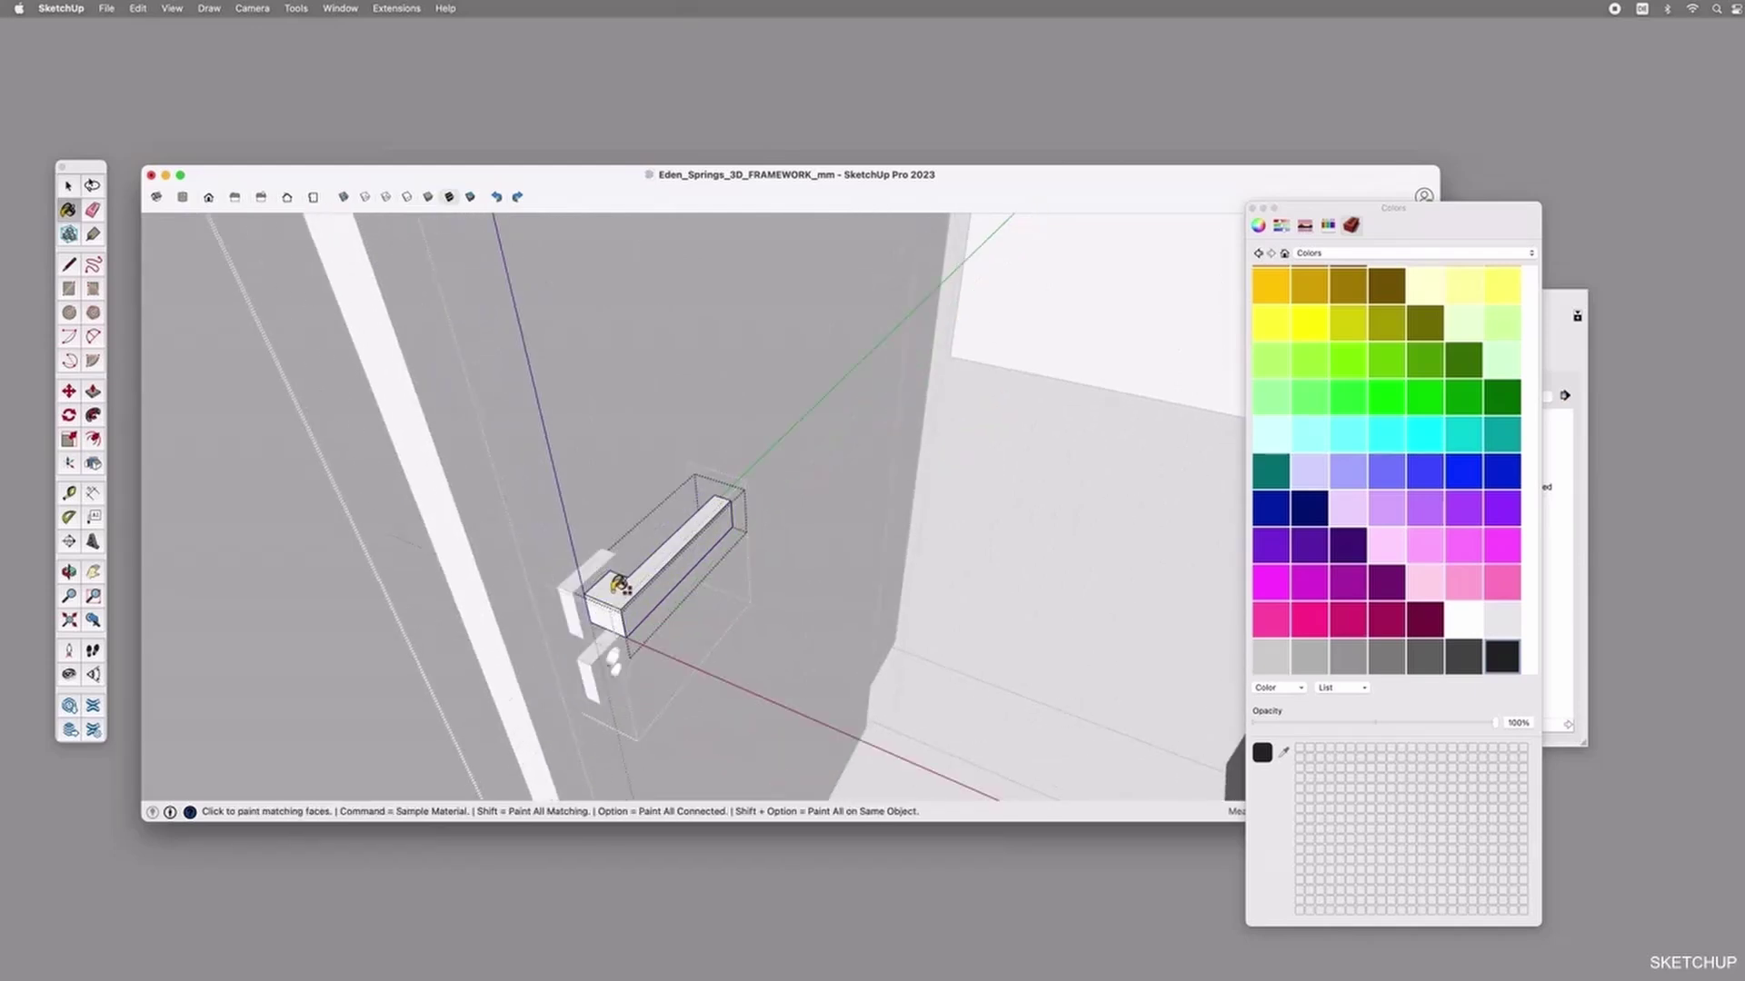
{"action": "left_click", "coordinate": [605, 591]}
{"action": "key", "text": "space"}
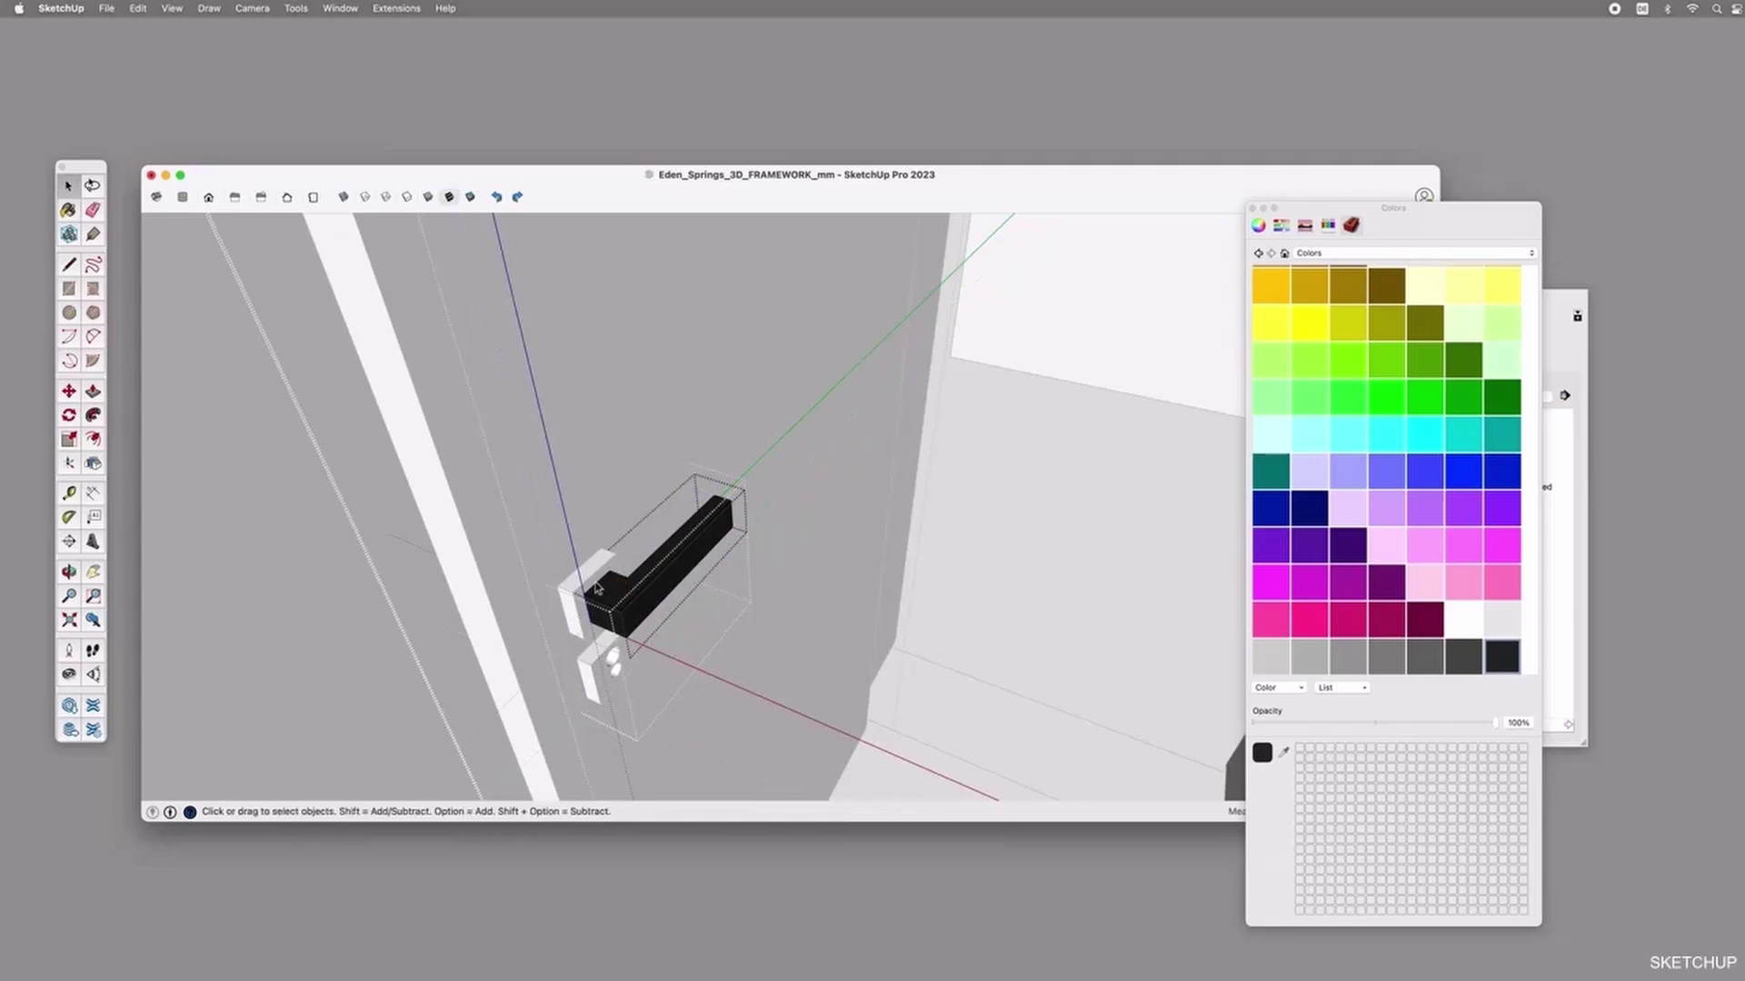
Paint the mounting plate behind the lever near-black inside its own group, and leave the group.
{"action": "middle_click_drag", "start_coordinate": [597, 588], "coordinate": [592, 593]}
{"action": "left_click", "coordinate": [589, 594]}
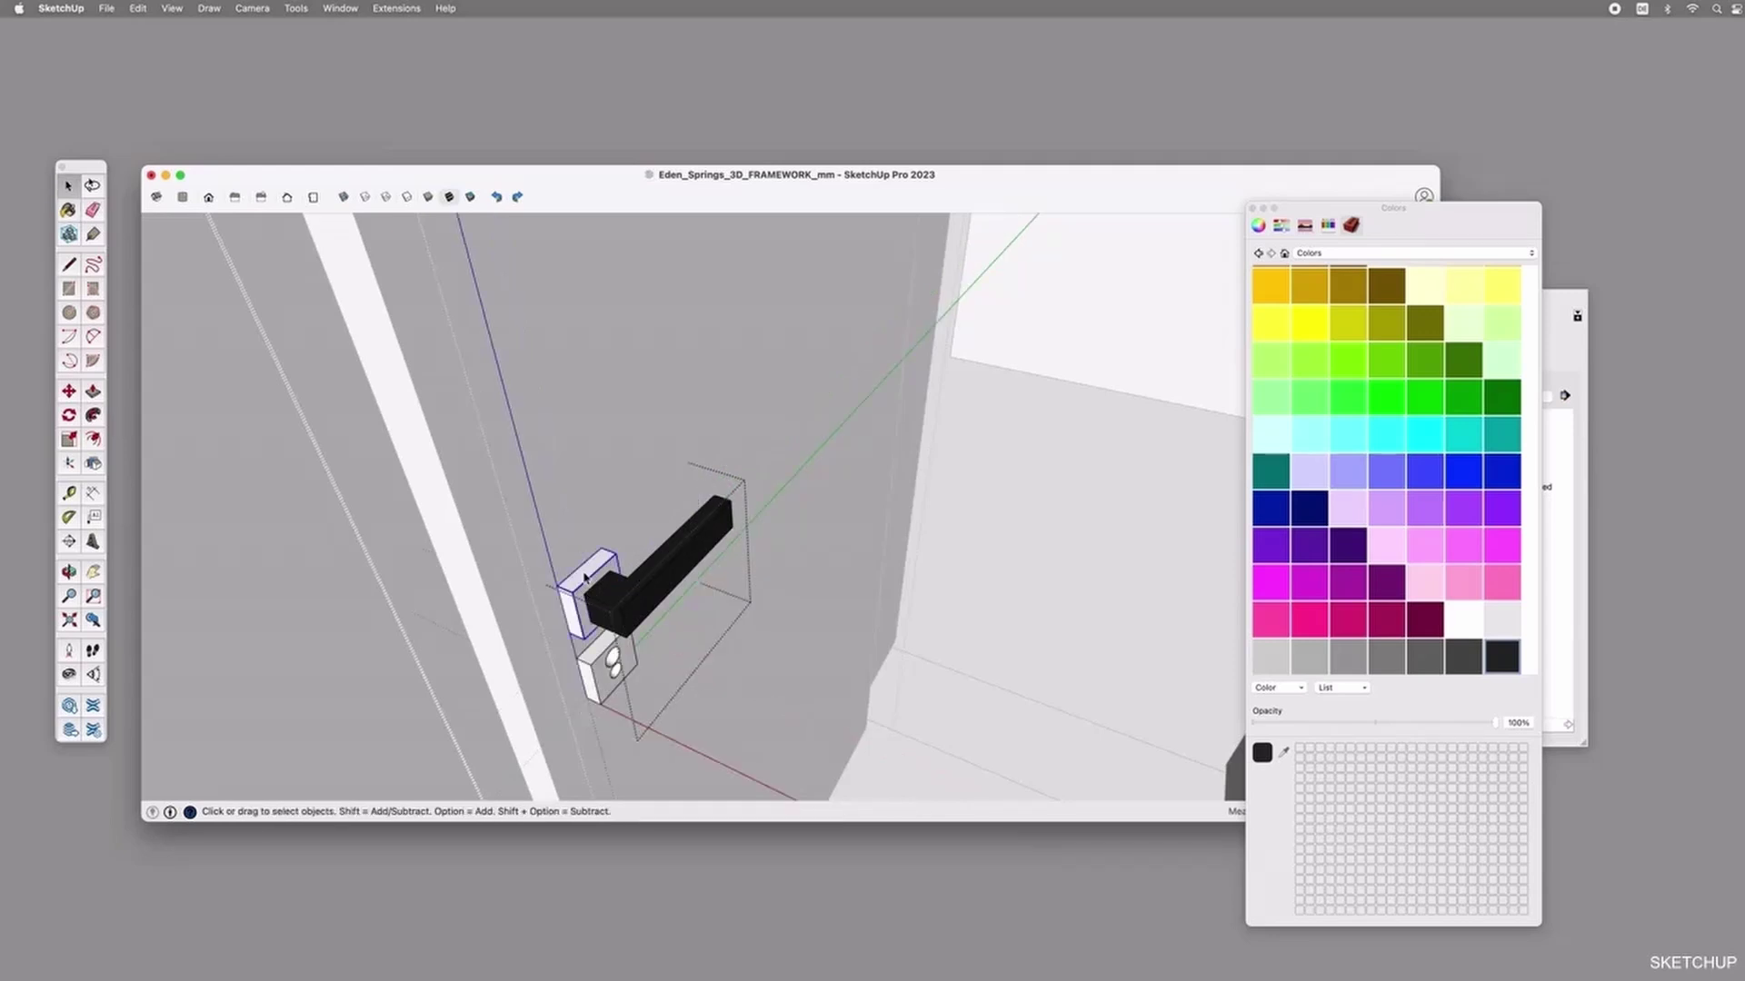
{"action": "double_click", "coordinate": [585, 580]}
{"action": "key", "text": "b"}
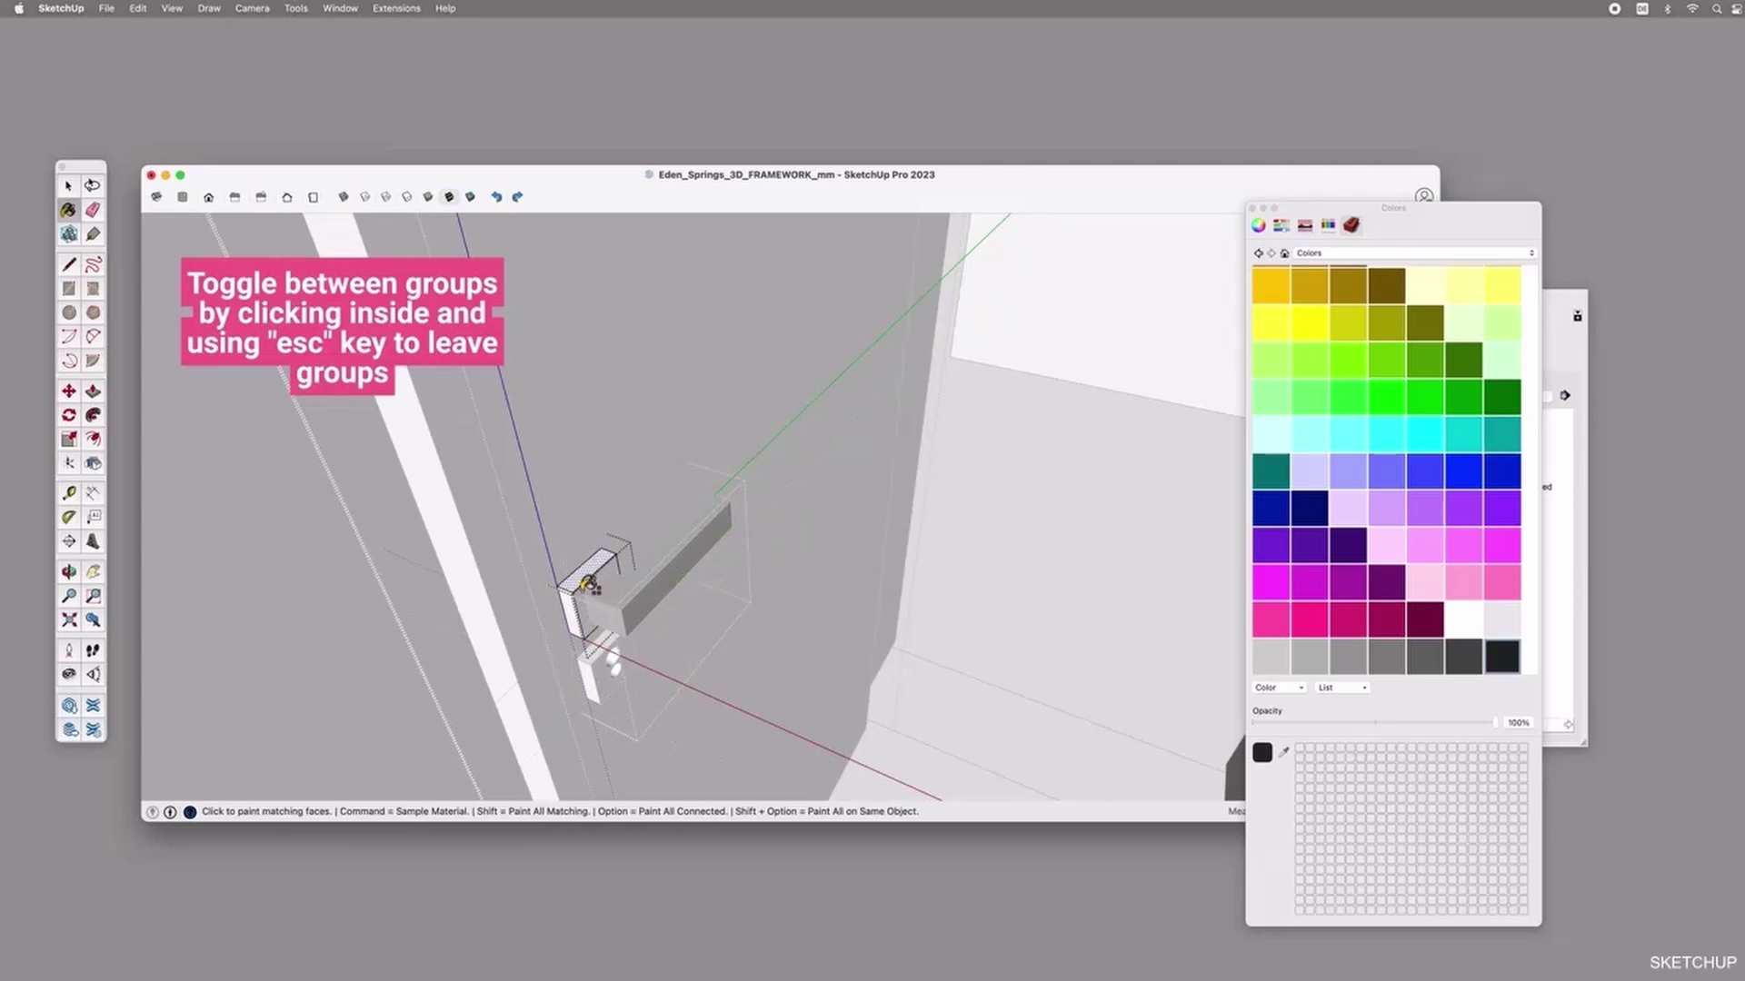
{"action": "left_click", "coordinate": [586, 582]}
{"action": "key", "text": "space"}
{"action": "key", "text": "Escape"}
Paint the keyhole plate below the lever near-black, and leave this side's handle group.
{"action": "left_click", "coordinate": [623, 665]}
{"action": "double_click", "coordinate": [602, 675]}
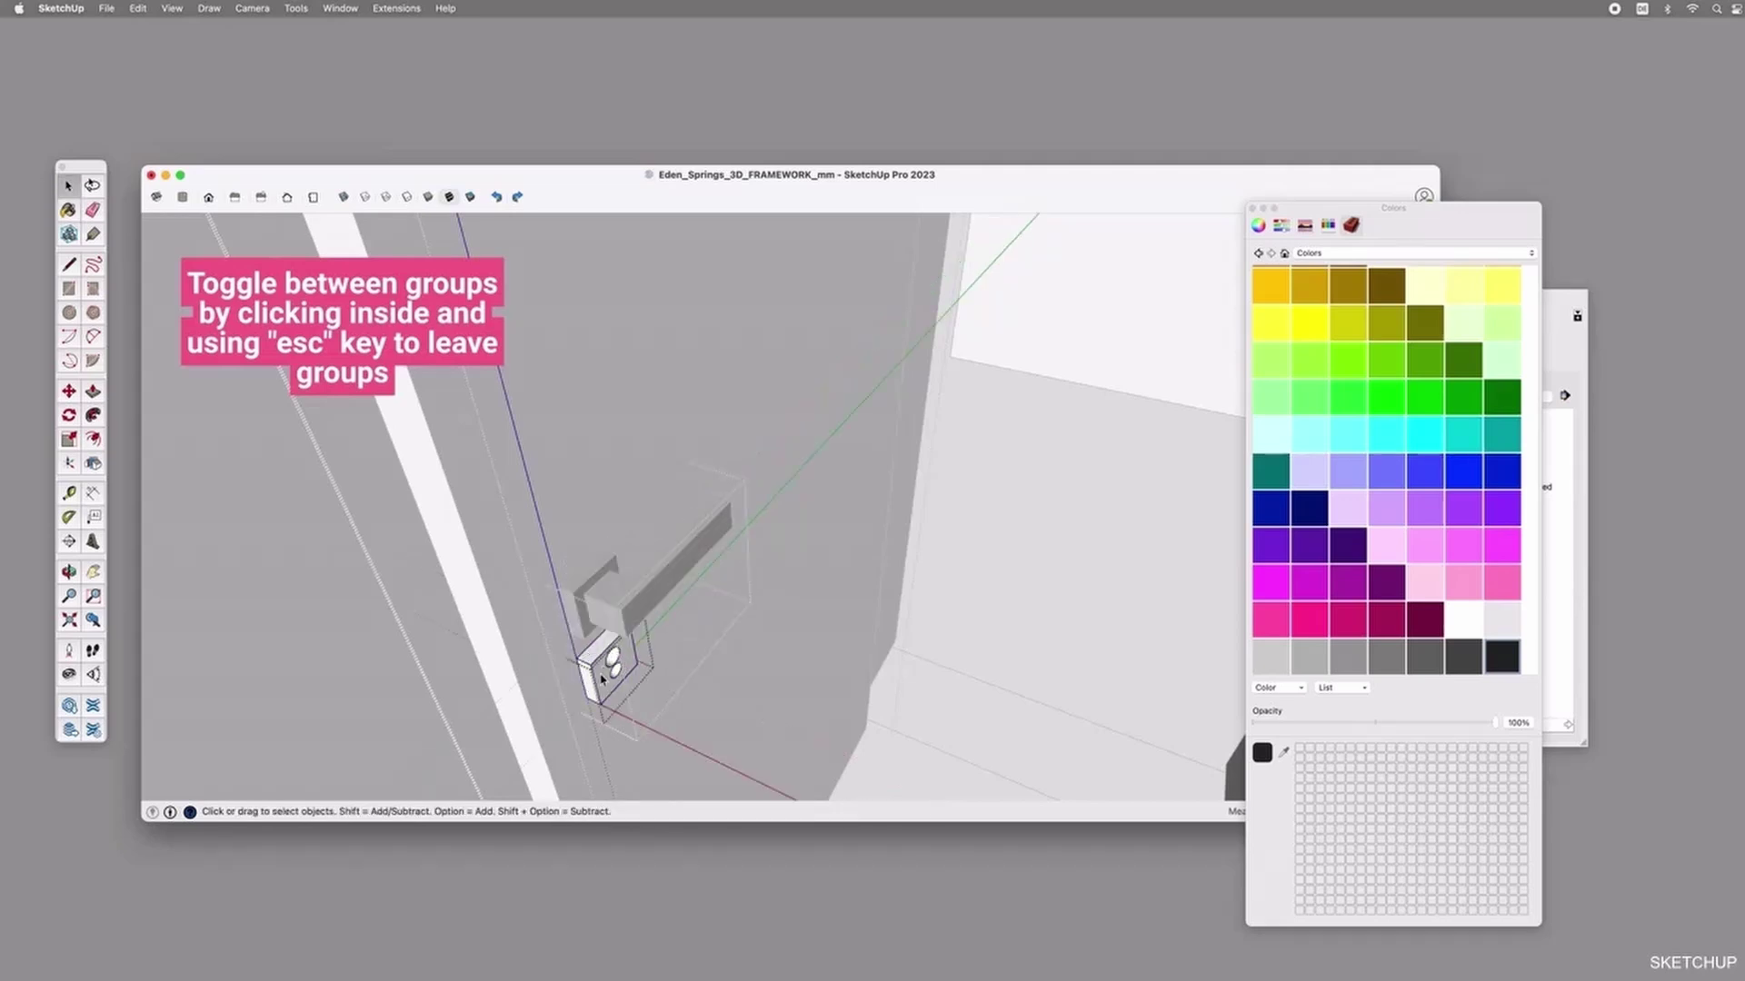
{"action": "key", "text": "b"}
{"action": "left_click", "coordinate": [600, 668]}
{"action": "mouse_move", "coordinate": [733, 663]}
{"action": "middle_mouse_down"}
{"action": "mouse_move", "coordinate": [861, 581]}
{"action": "mouse_move", "coordinate": [643, 663]}
{"action": "mouse_move", "coordinate": [699, 622]}
{"action": "middle_mouse_up"}
{"action": "key", "text": "space"}
{"action": "key", "text": "Escape"}
{"action": "key", "text": "Escape"}
Open the handle on the door's opposite side and paint its lever near-black.
{"action": "double_click", "coordinate": [610, 627]}
{"action": "left_click", "coordinate": [603, 628]}
{"action": "double_click", "coordinate": [600, 629]}
{"action": "key", "text": "b"}
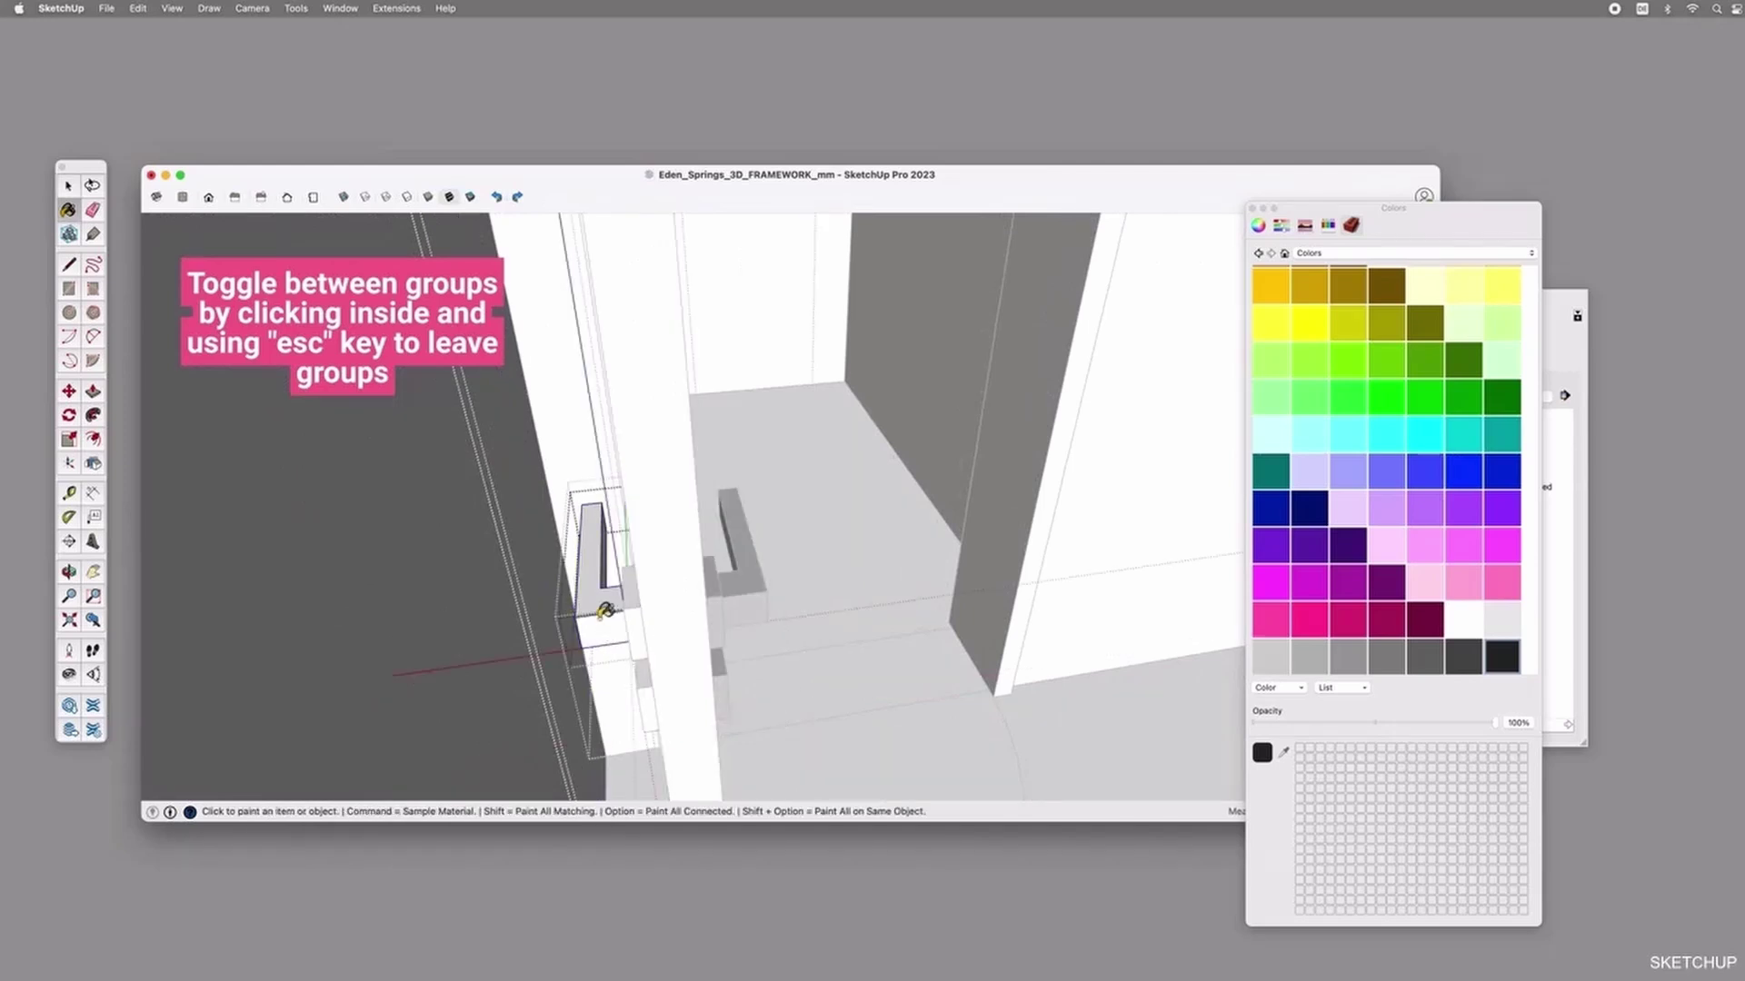
{"action": "left_click", "coordinate": [600, 629]}
{"action": "key", "text": "space"}
{"action": "key", "text": "Escape"}
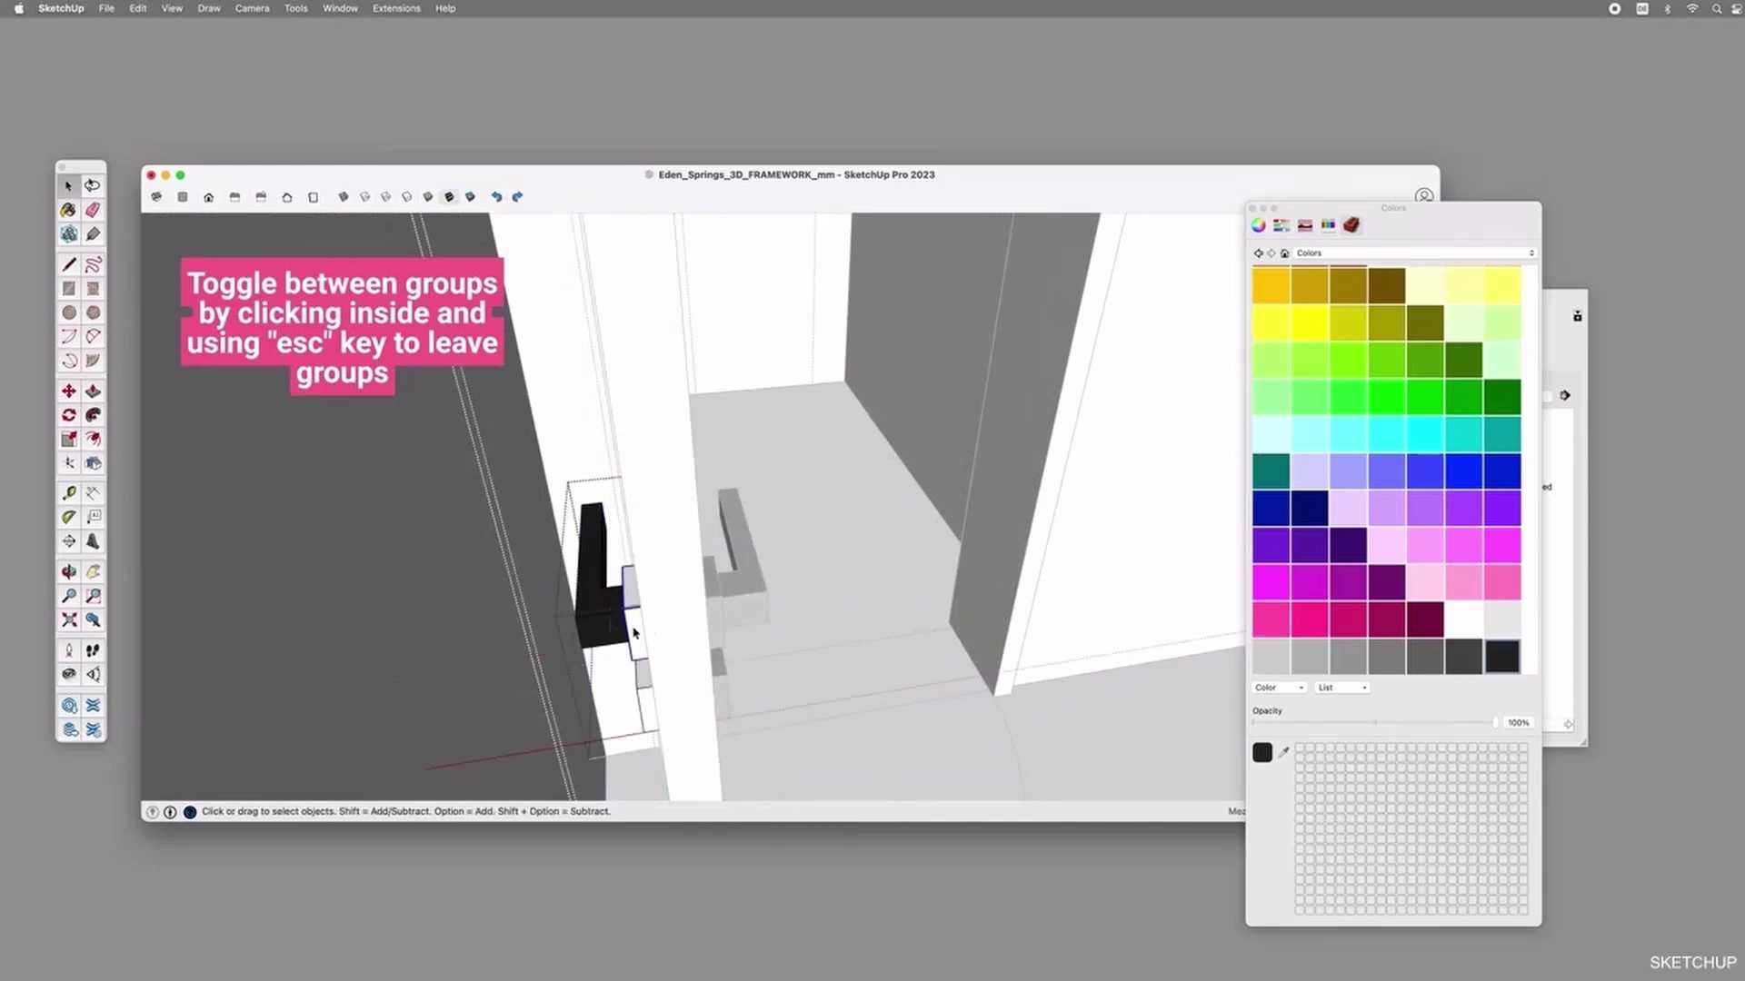
Paint the mounting plate of the opposite-side handle near-black within its own group.
{"action": "double_click", "coordinate": [633, 628]}
{"action": "key", "text": "b"}
{"action": "left_click", "coordinate": [633, 607], "text": "shift"}
{"action": "key", "text": "space"}
{"action": "key", "text": "Escape"}
Paint the keyhole plate of the opposite-side handle near-black, and leave the nested groups.
{"action": "left_click", "coordinate": [644, 694]}
{"action": "double_click", "coordinate": [645, 691]}
{"action": "key", "text": "b"}
{"action": "left_click", "coordinate": [646, 690], "text": "shift"}
{"action": "key", "text": "space"}
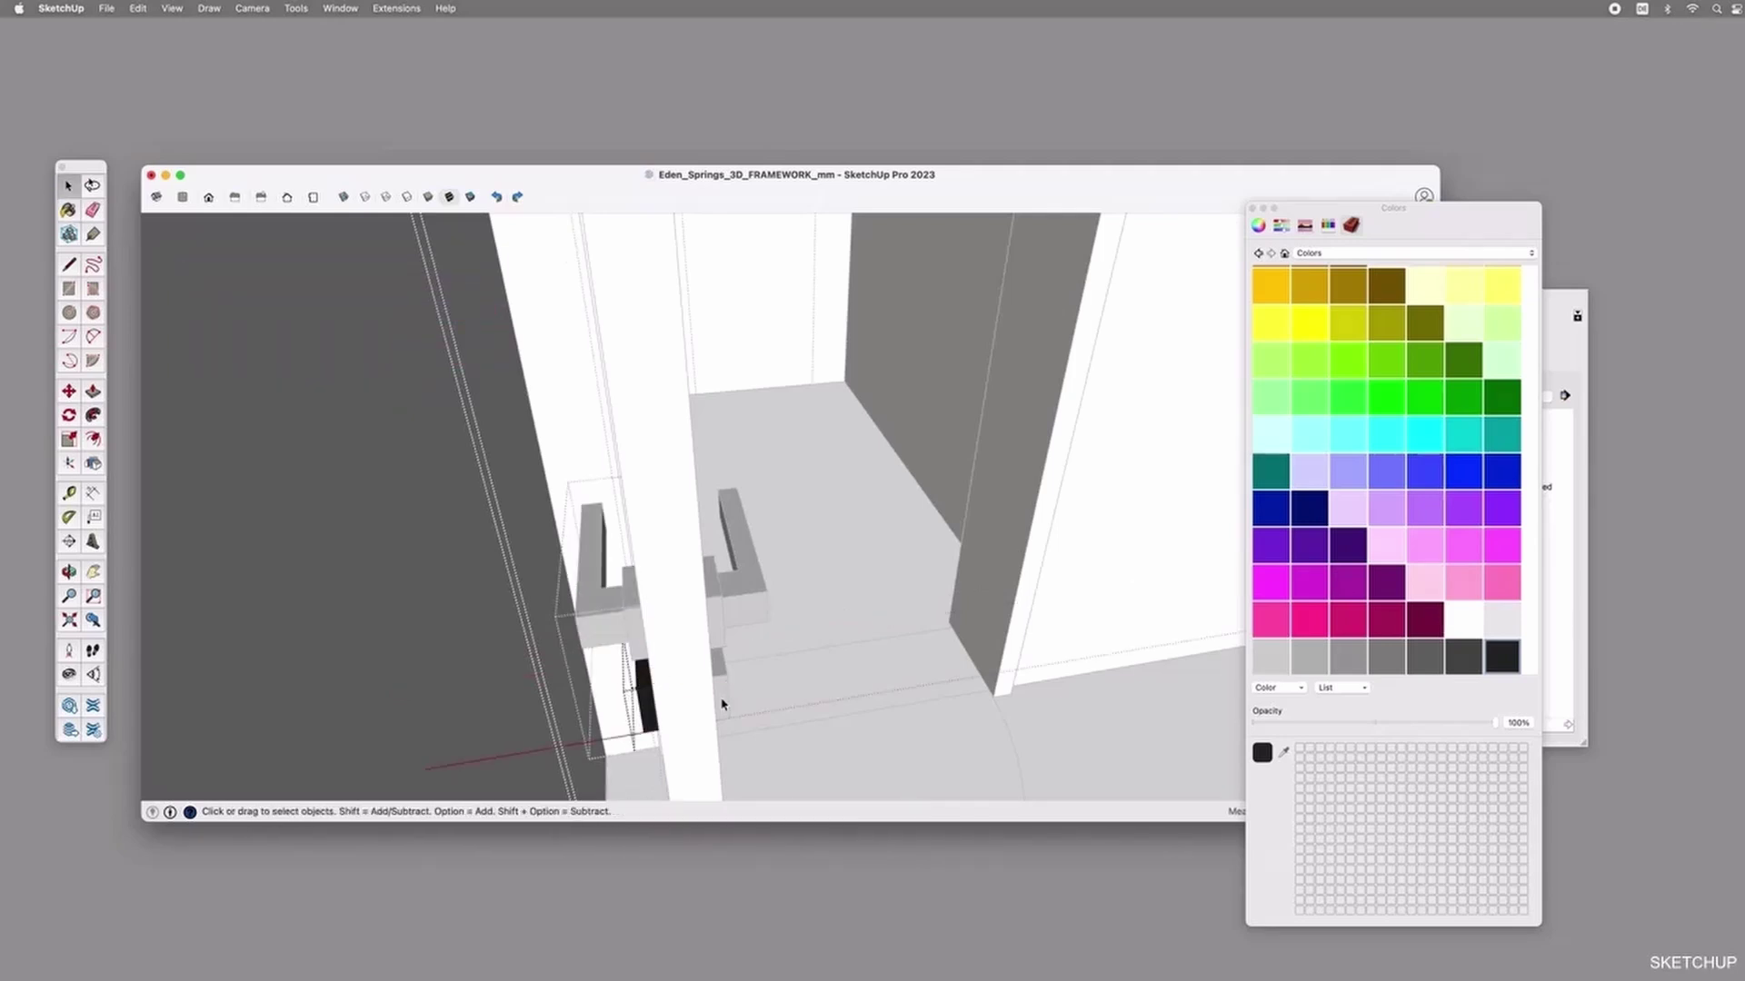
{"action": "key", "text": "Escape"}
{"action": "key", "text": "Escape"}
Examine the painted handles on the door copies in the other doorways and the whole house.
{"action": "middle_click_drag", "start_coordinate": [1015, 625], "coordinate": [569, 568]}
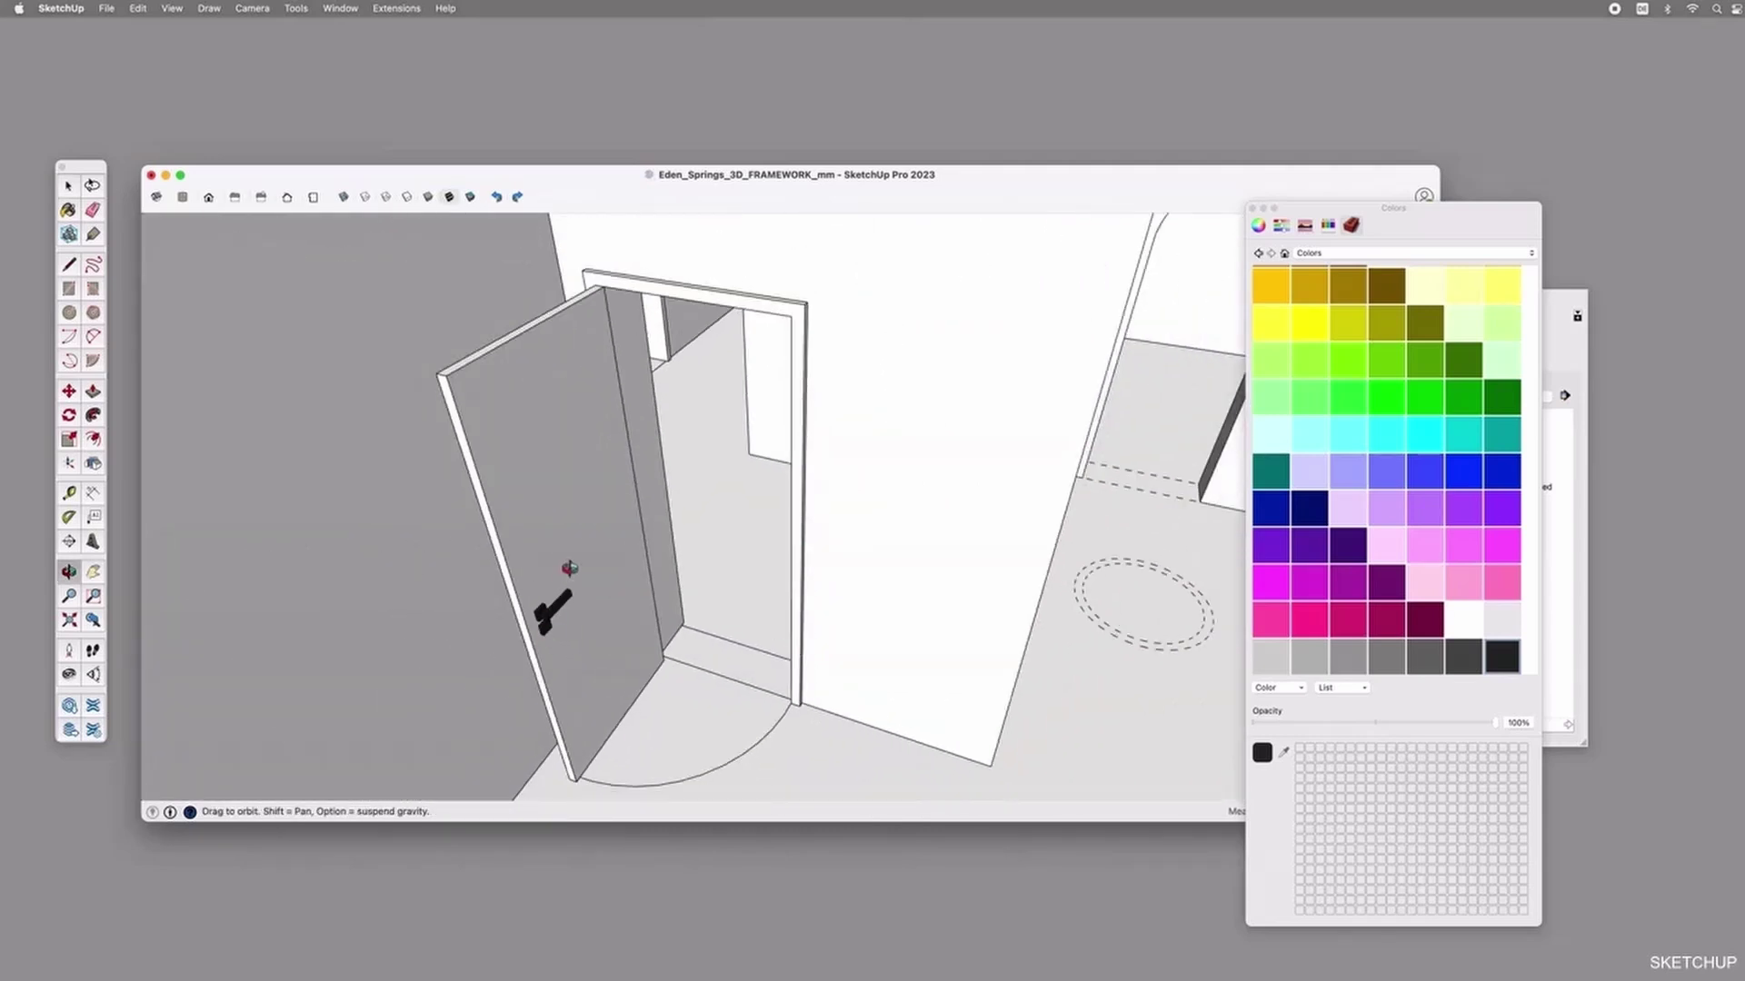
{"action": "left_click_drag", "start_coordinate": [694, 460], "coordinate": [778, 601], "text": "shift"}
{"action": "scroll", "coordinate": [778, 601], "scroll_direction": "down", "scroll_amount": 6}
{"action": "left_click_drag", "start_coordinate": [736, 499], "coordinate": [603, 553]}
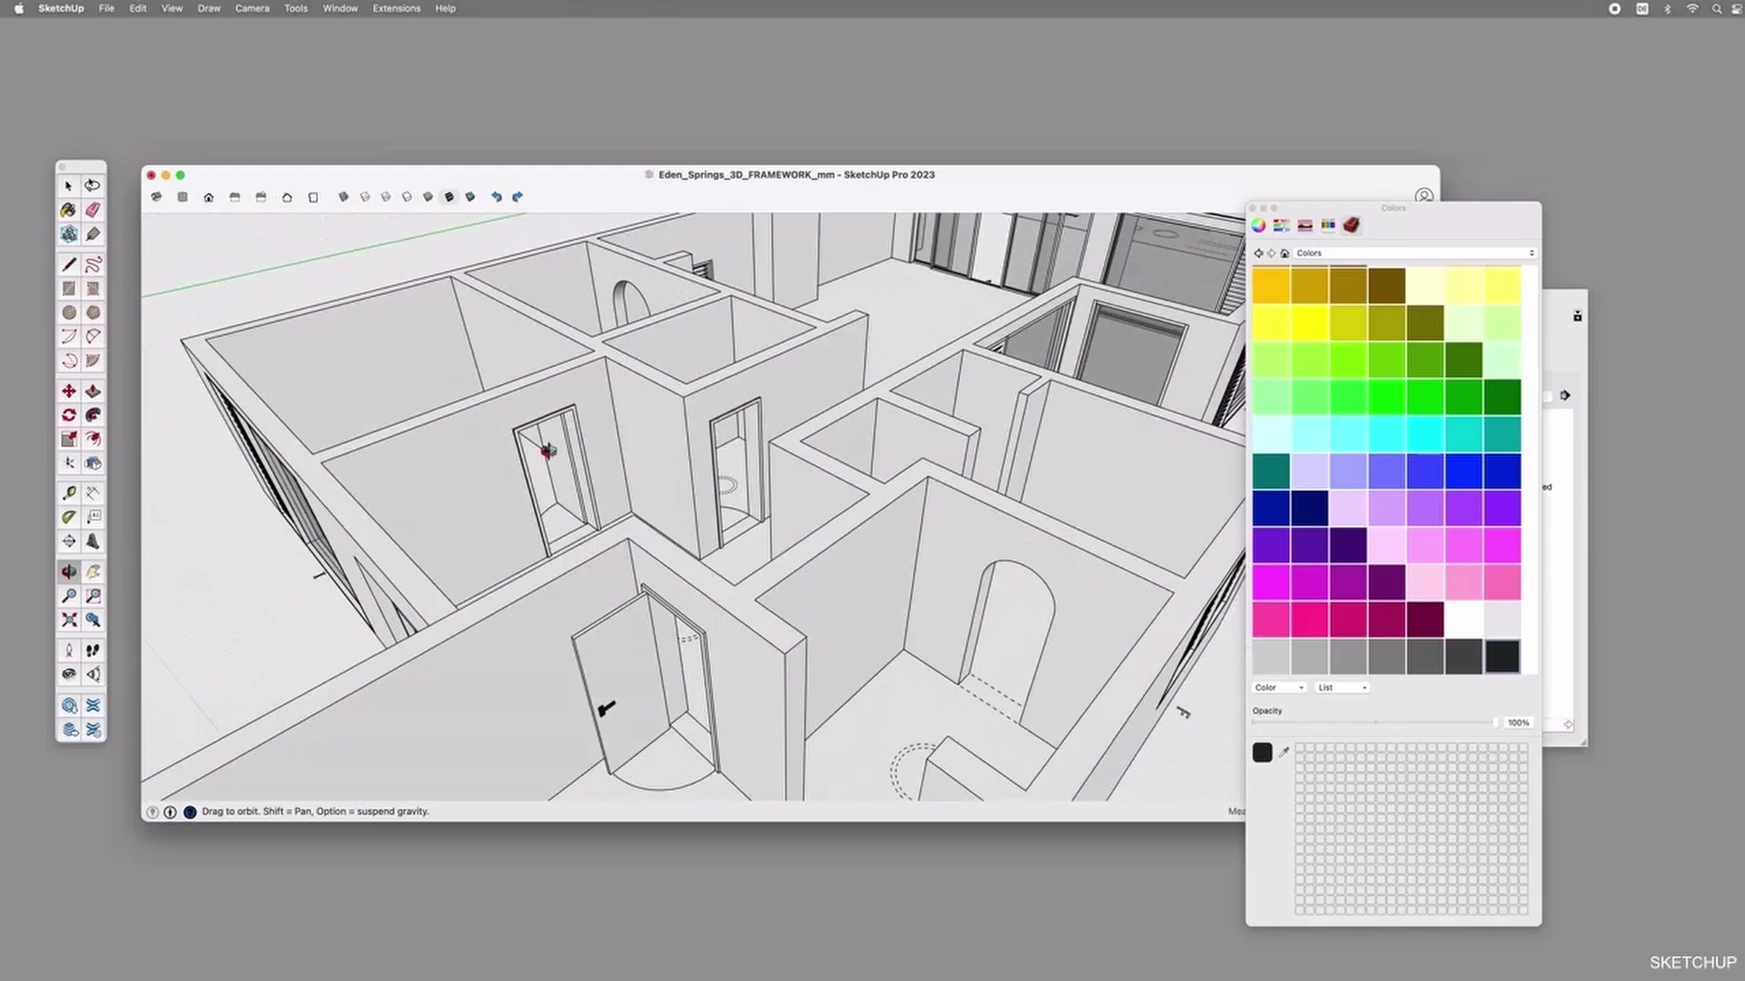
{"action": "scroll", "coordinate": [557, 451], "scroll_direction": "up", "scroll_amount": 10}
{"action": "left_click_drag", "start_coordinate": [423, 487], "coordinate": [679, 534]}
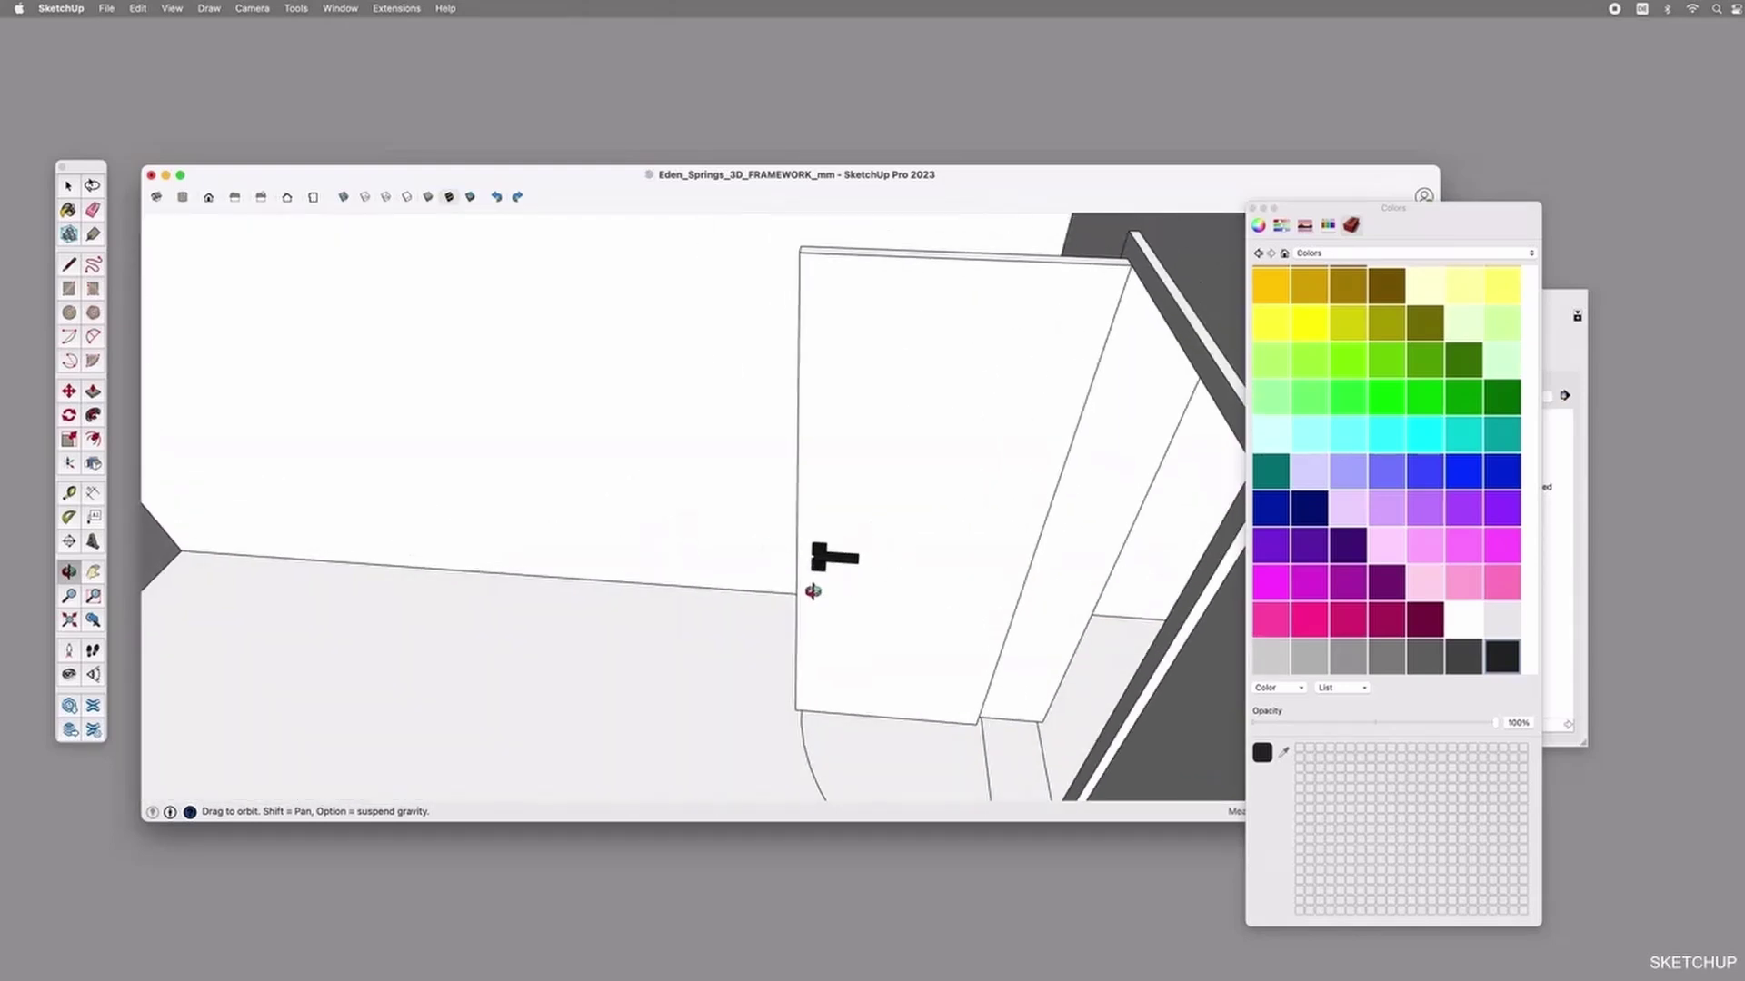
{"action": "scroll", "coordinate": [812, 591], "scroll_direction": "down", "scroll_amount": 6}
{"action": "left_click_drag", "start_coordinate": [1113, 538], "coordinate": [370, 574], "text": "shift"}
{"action": "scroll", "coordinate": [680, 500], "scroll_direction": "down", "scroll_amount": 5}
{"action": "left_click_drag", "start_coordinate": [631, 448], "coordinate": [709, 483]}
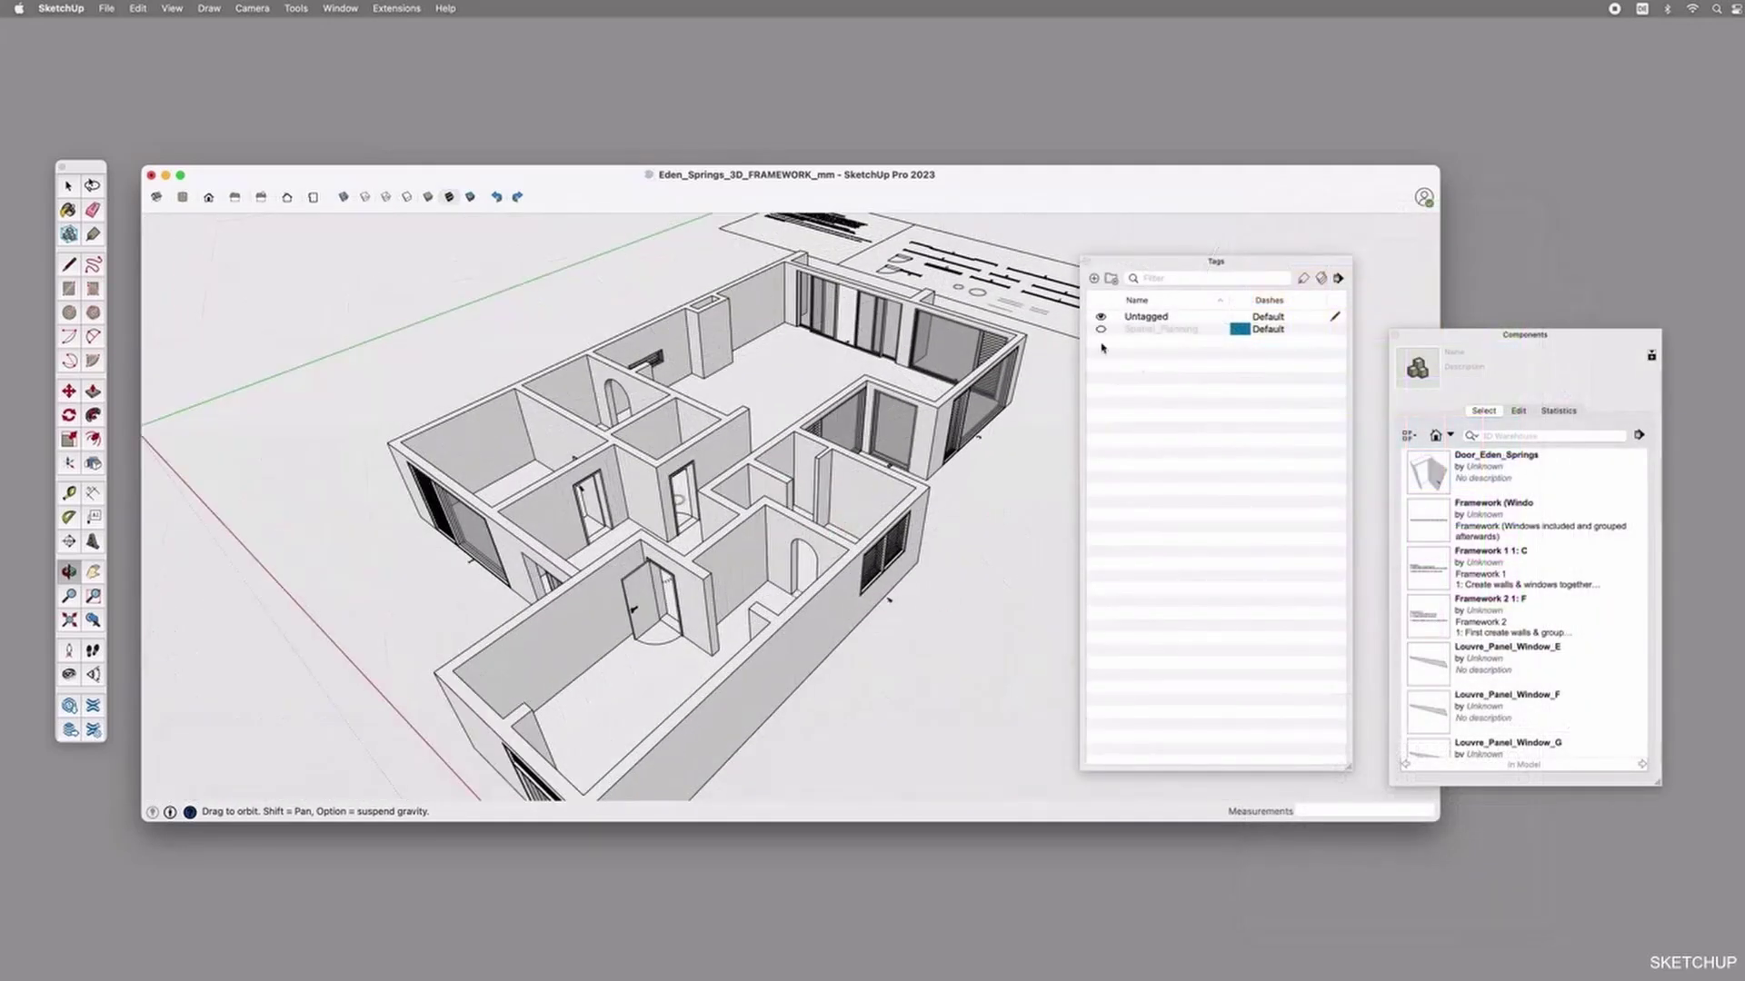
Create a tag named Walls and apply it to the house's walls with the Tag tool.
{"action": "left_click", "coordinate": [1094, 279]}
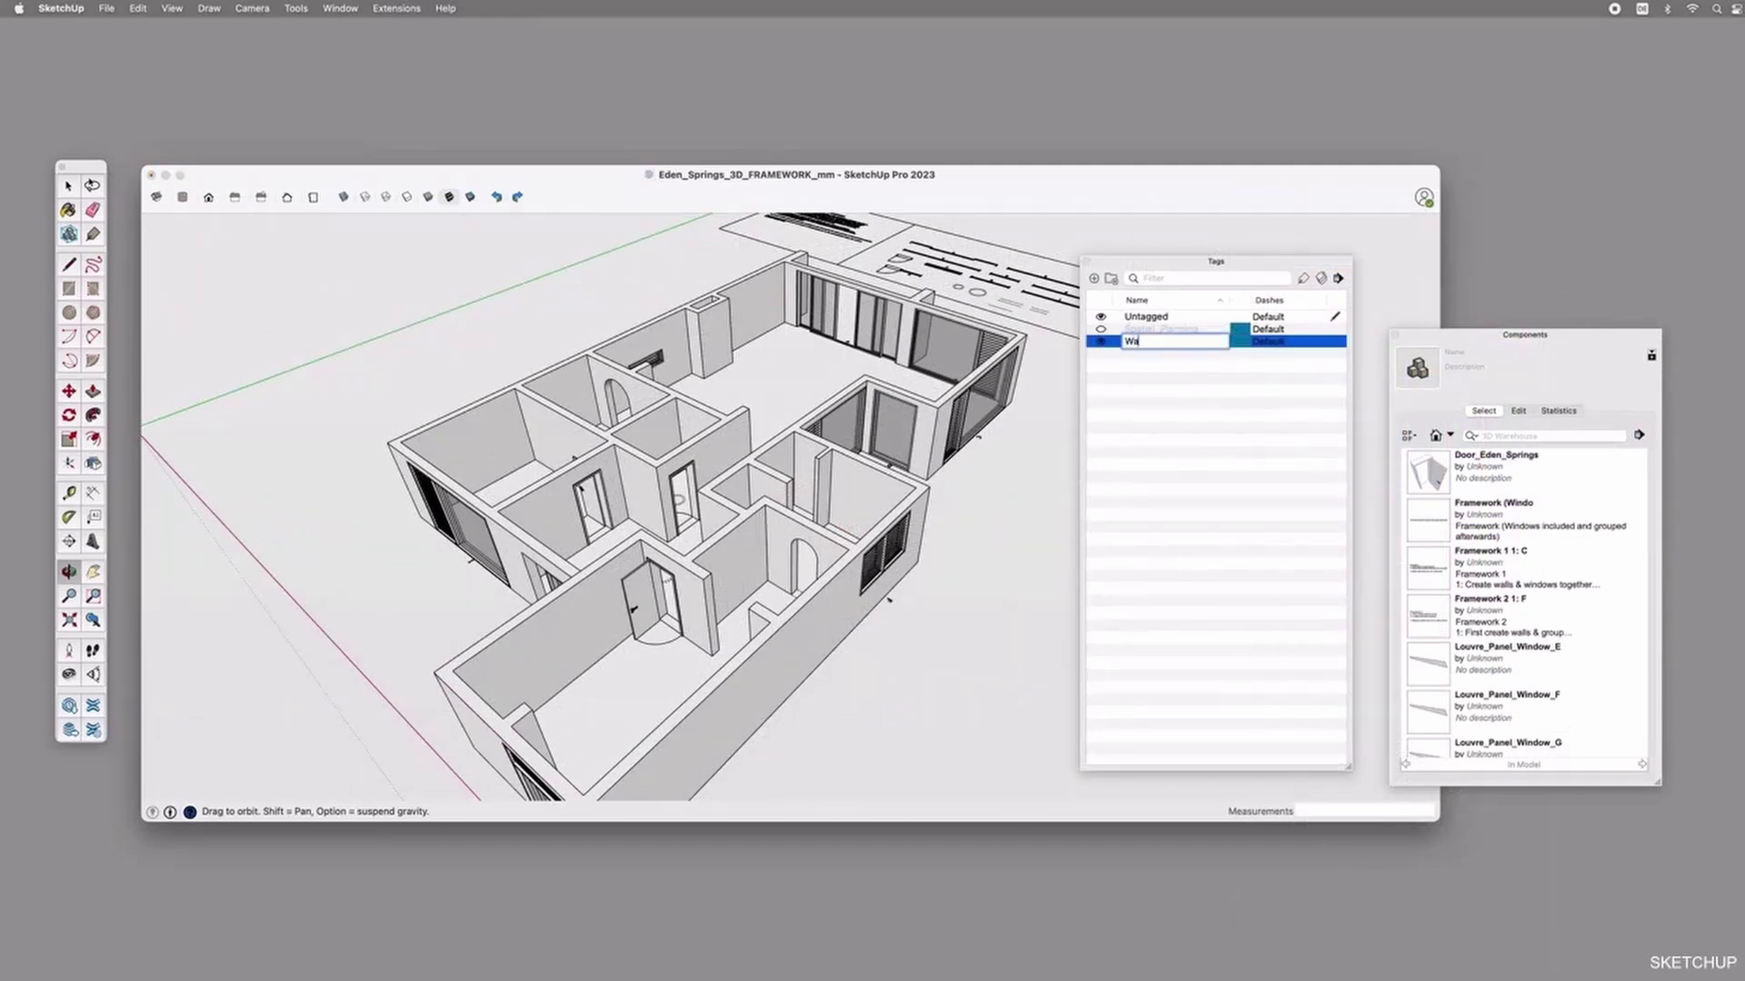
{"action": "key", "text": "Return"}
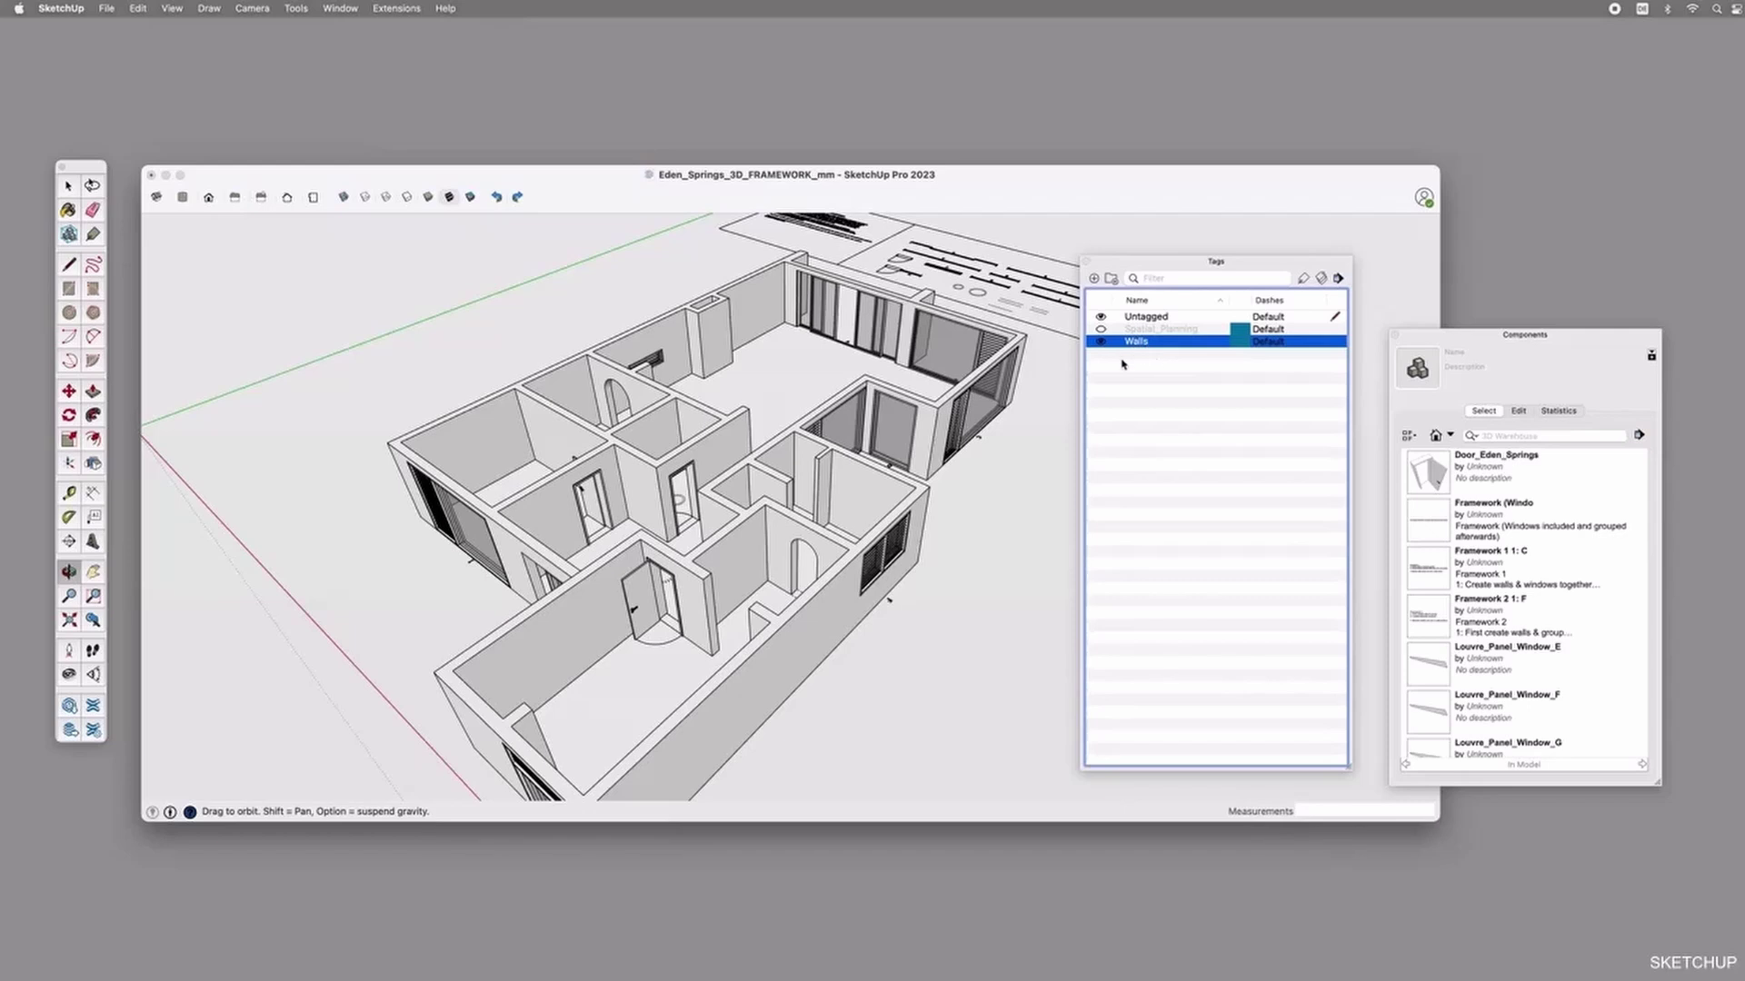
{"action": "left_click", "coordinate": [749, 300]}
{"action": "left_click", "coordinate": [1303, 278]}
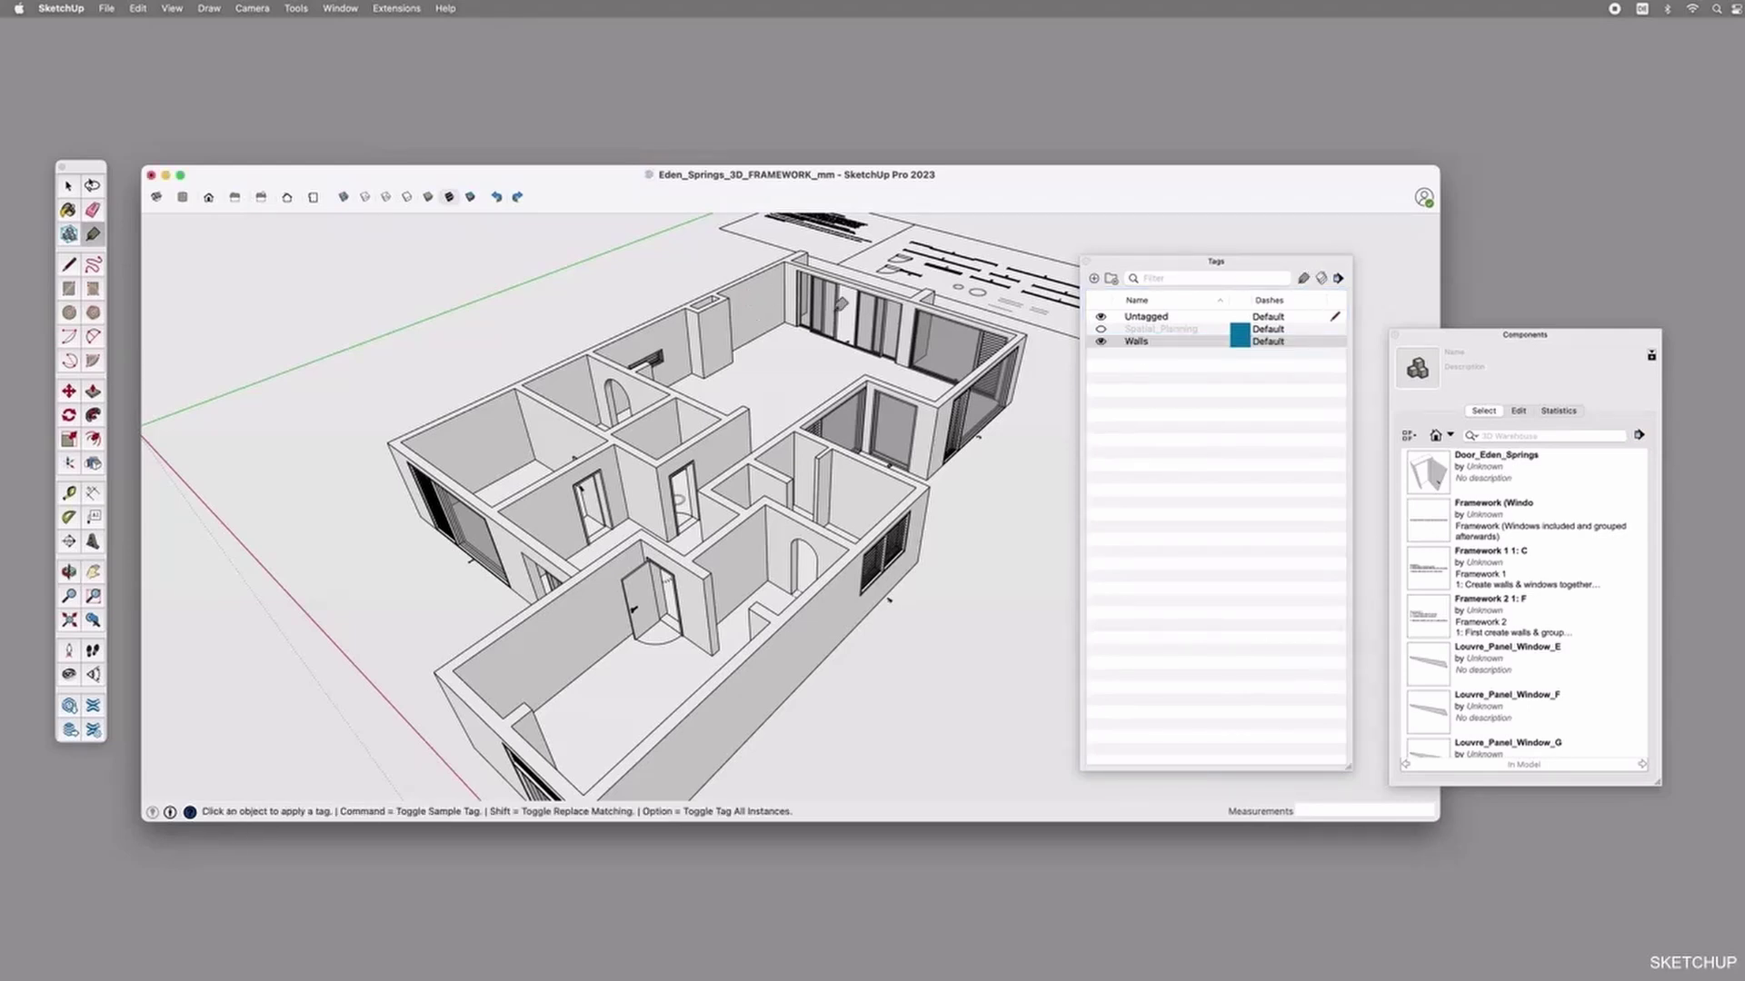
{"action": "left_click", "coordinate": [742, 284]}
Toggle the Walls tag's visibility to check the tagged walls, leaving the tag hidden.
{"action": "left_click", "coordinate": [1102, 343]}
{"action": "left_click", "coordinate": [1101, 344]}
{"action": "left_click", "coordinate": [1102, 344]}
{"action": "left_click", "coordinate": [1101, 345]}
{"action": "left_click", "coordinate": [1101, 345]}
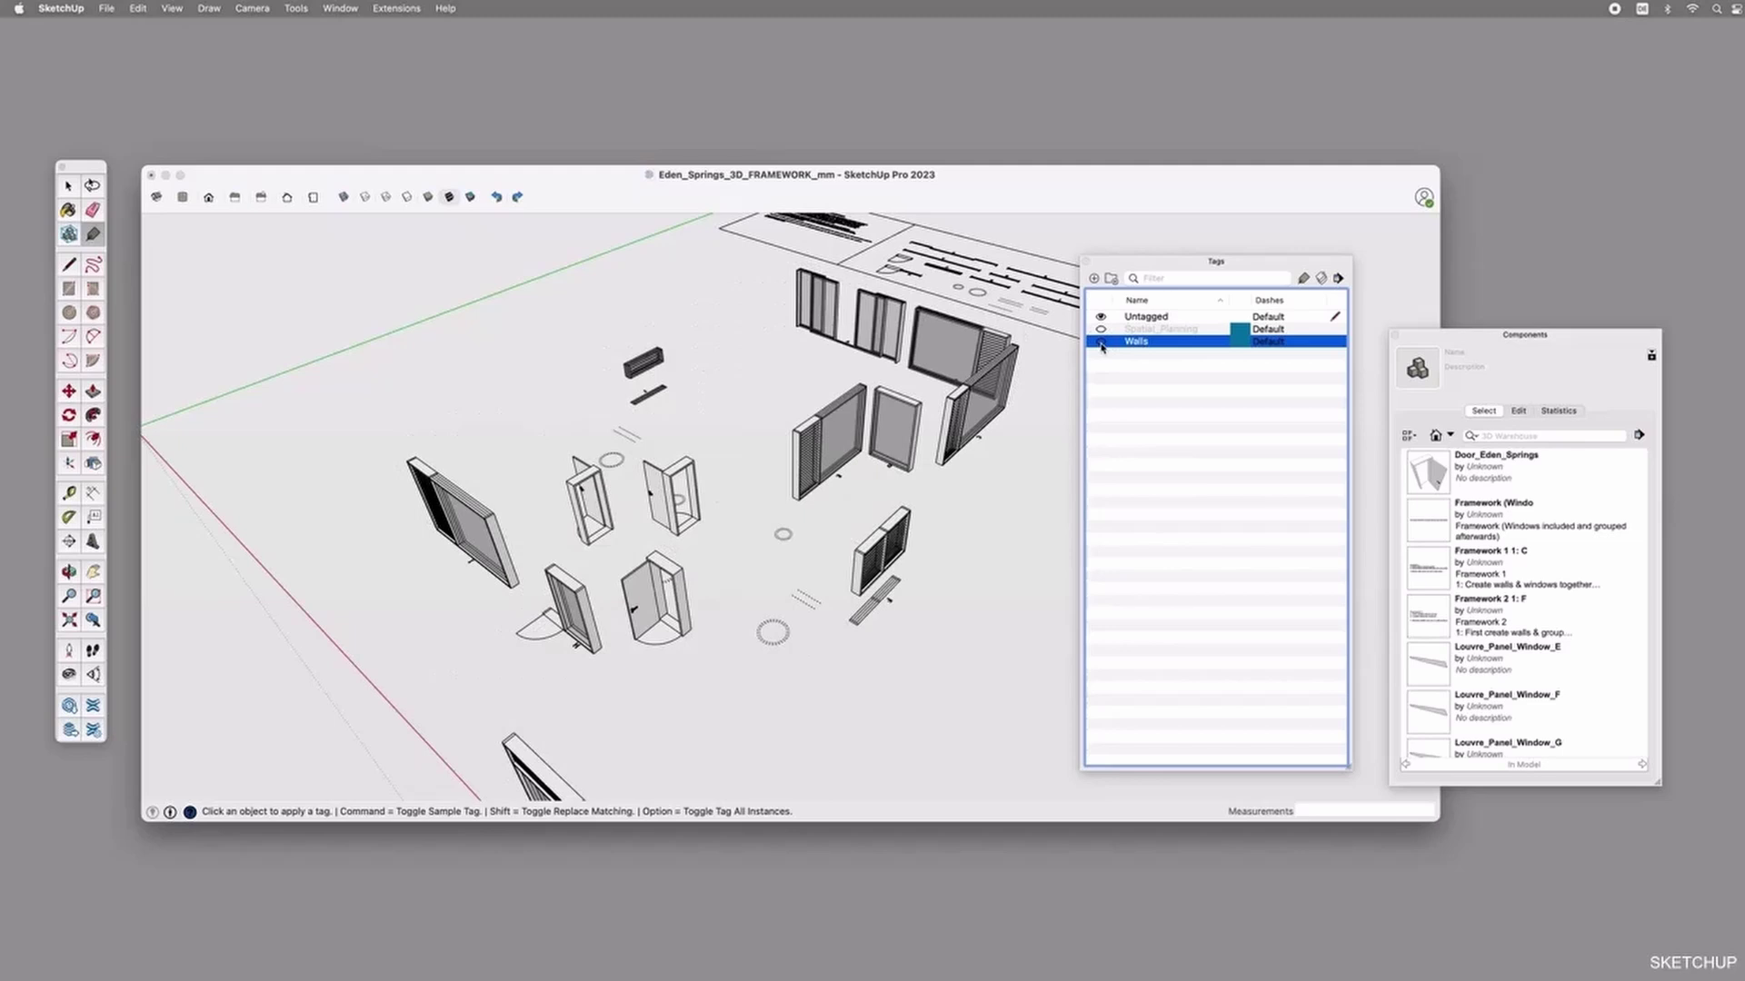
Create a tag named Windows, apply it to the rear window unit with several panels, and hide the tag.
{"action": "scroll", "coordinate": [840, 436], "scroll_direction": "down", "scroll_amount": 3}
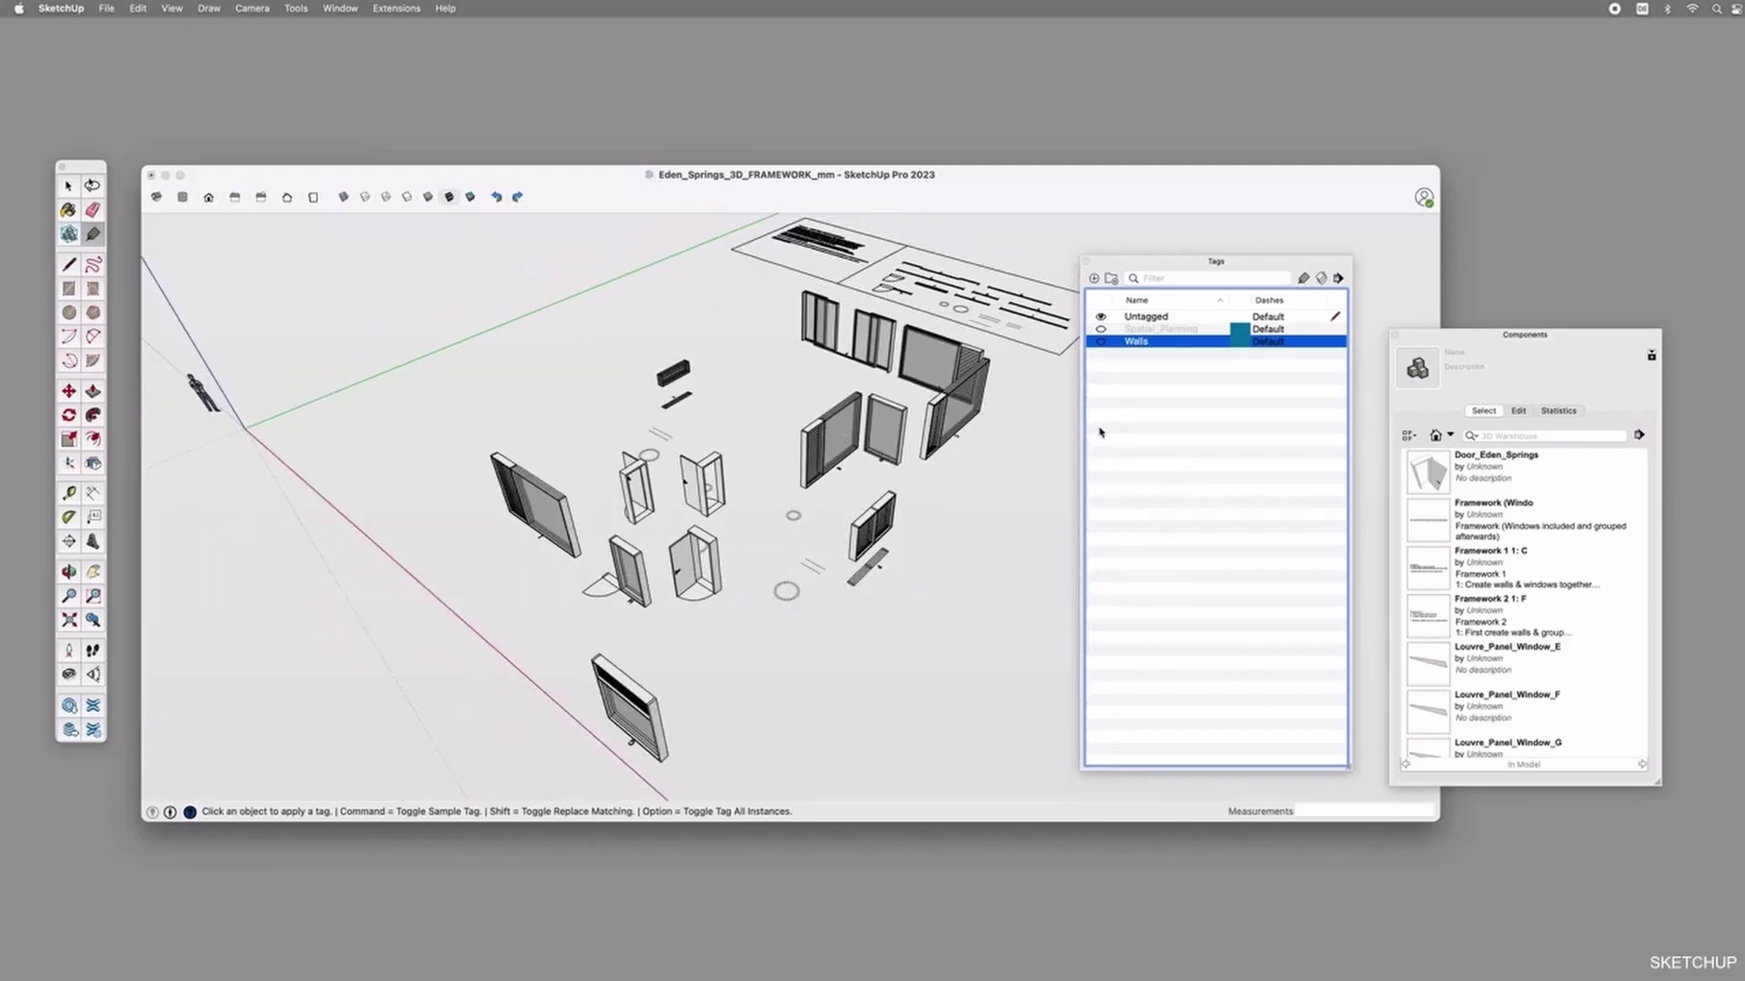
{"action": "left_click", "coordinate": [1094, 279]}
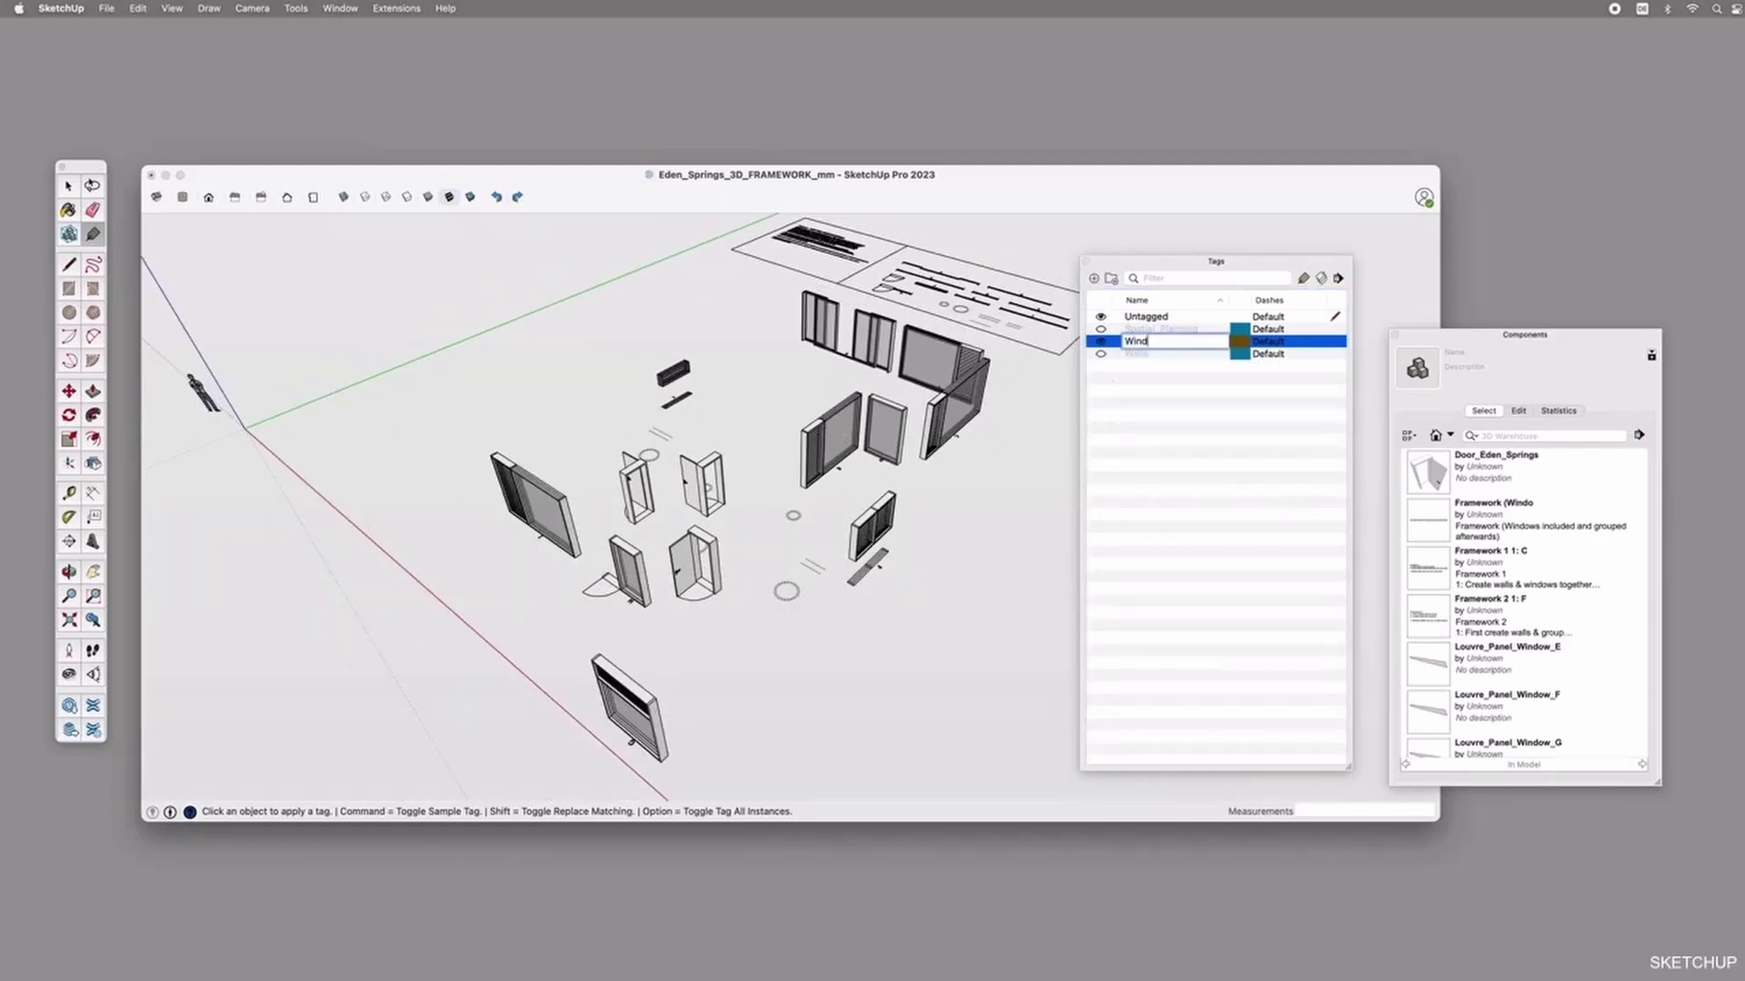
{"action": "type", "text": "Windows"}
{"action": "key", "text": "Return"}
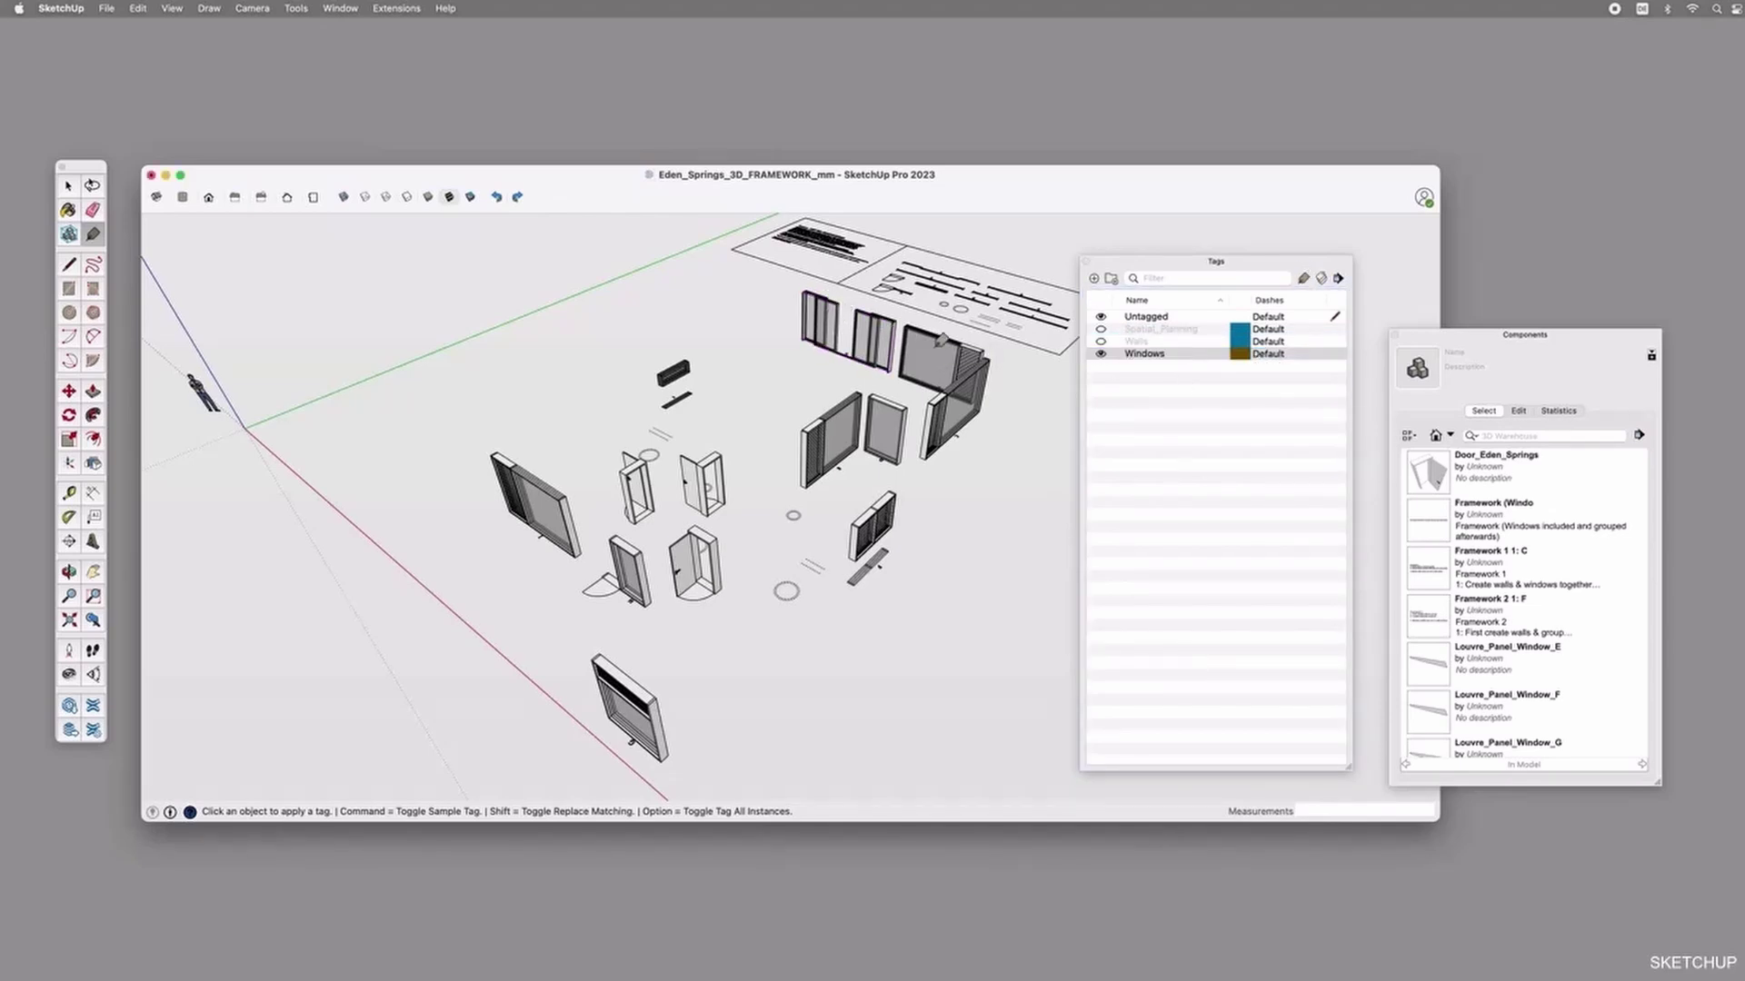
{"action": "left_click", "coordinate": [1101, 354]}
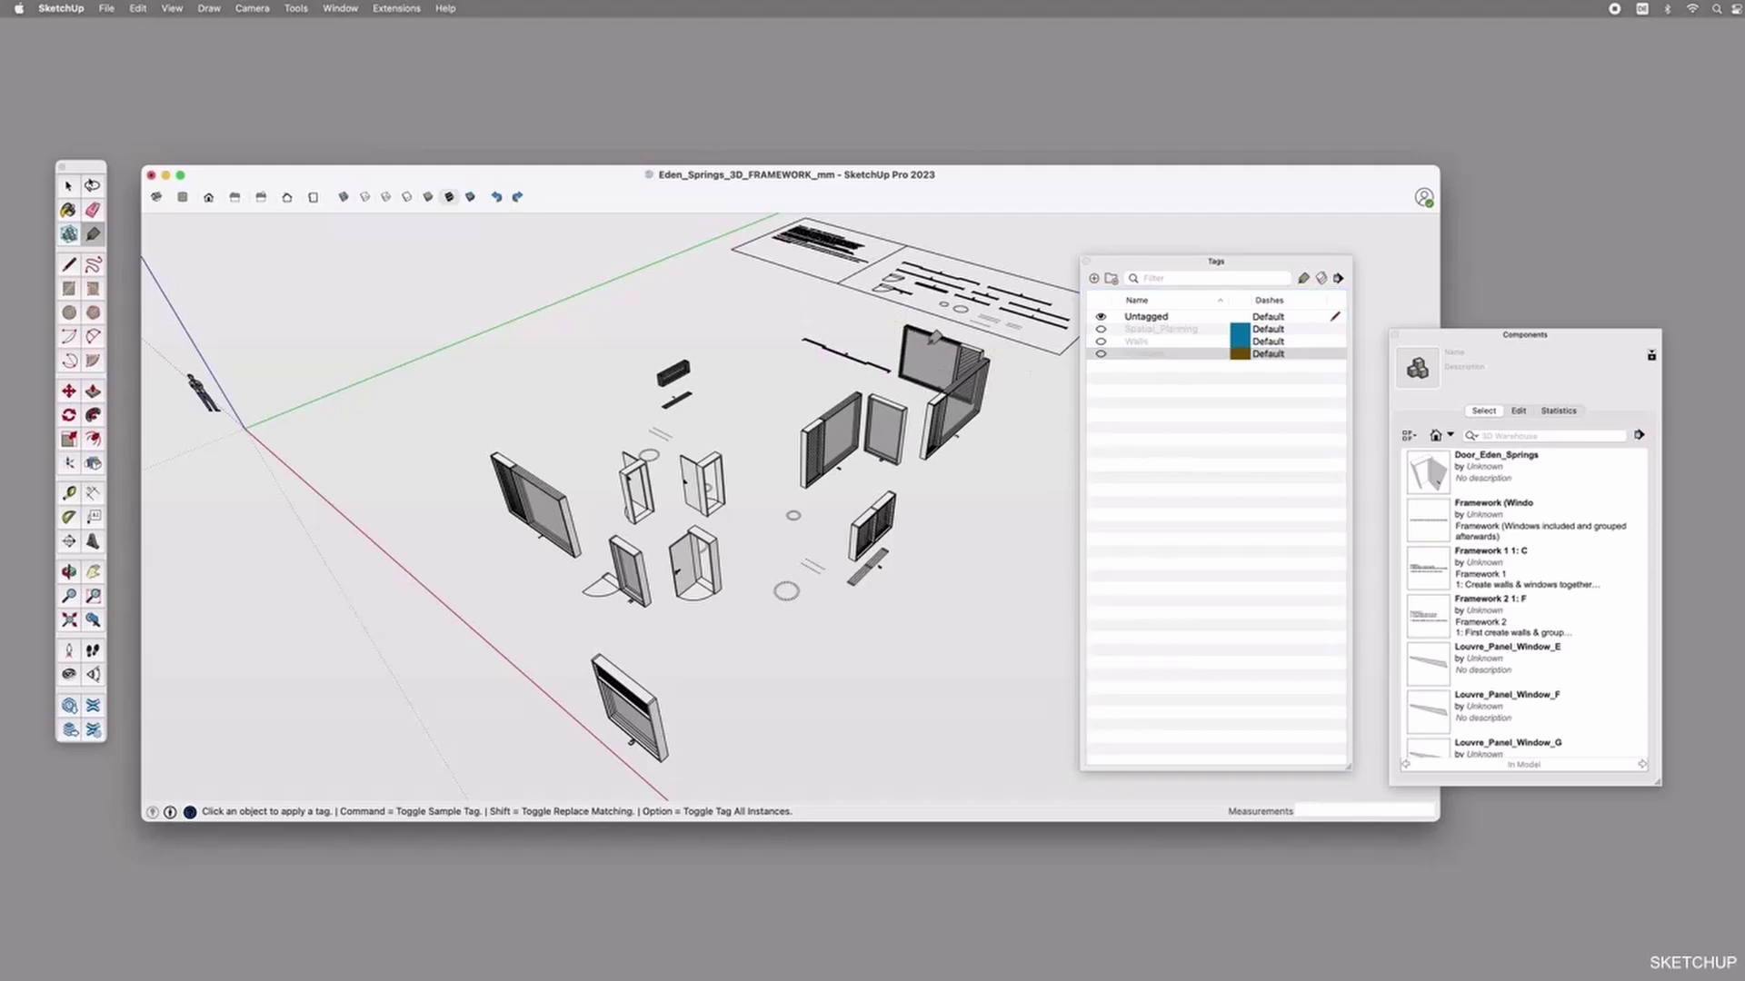
Apply the Windows tag to the other large windows around the house.
{"action": "left_click", "coordinate": [891, 417]}
{"action": "left_click", "coordinate": [856, 411]}
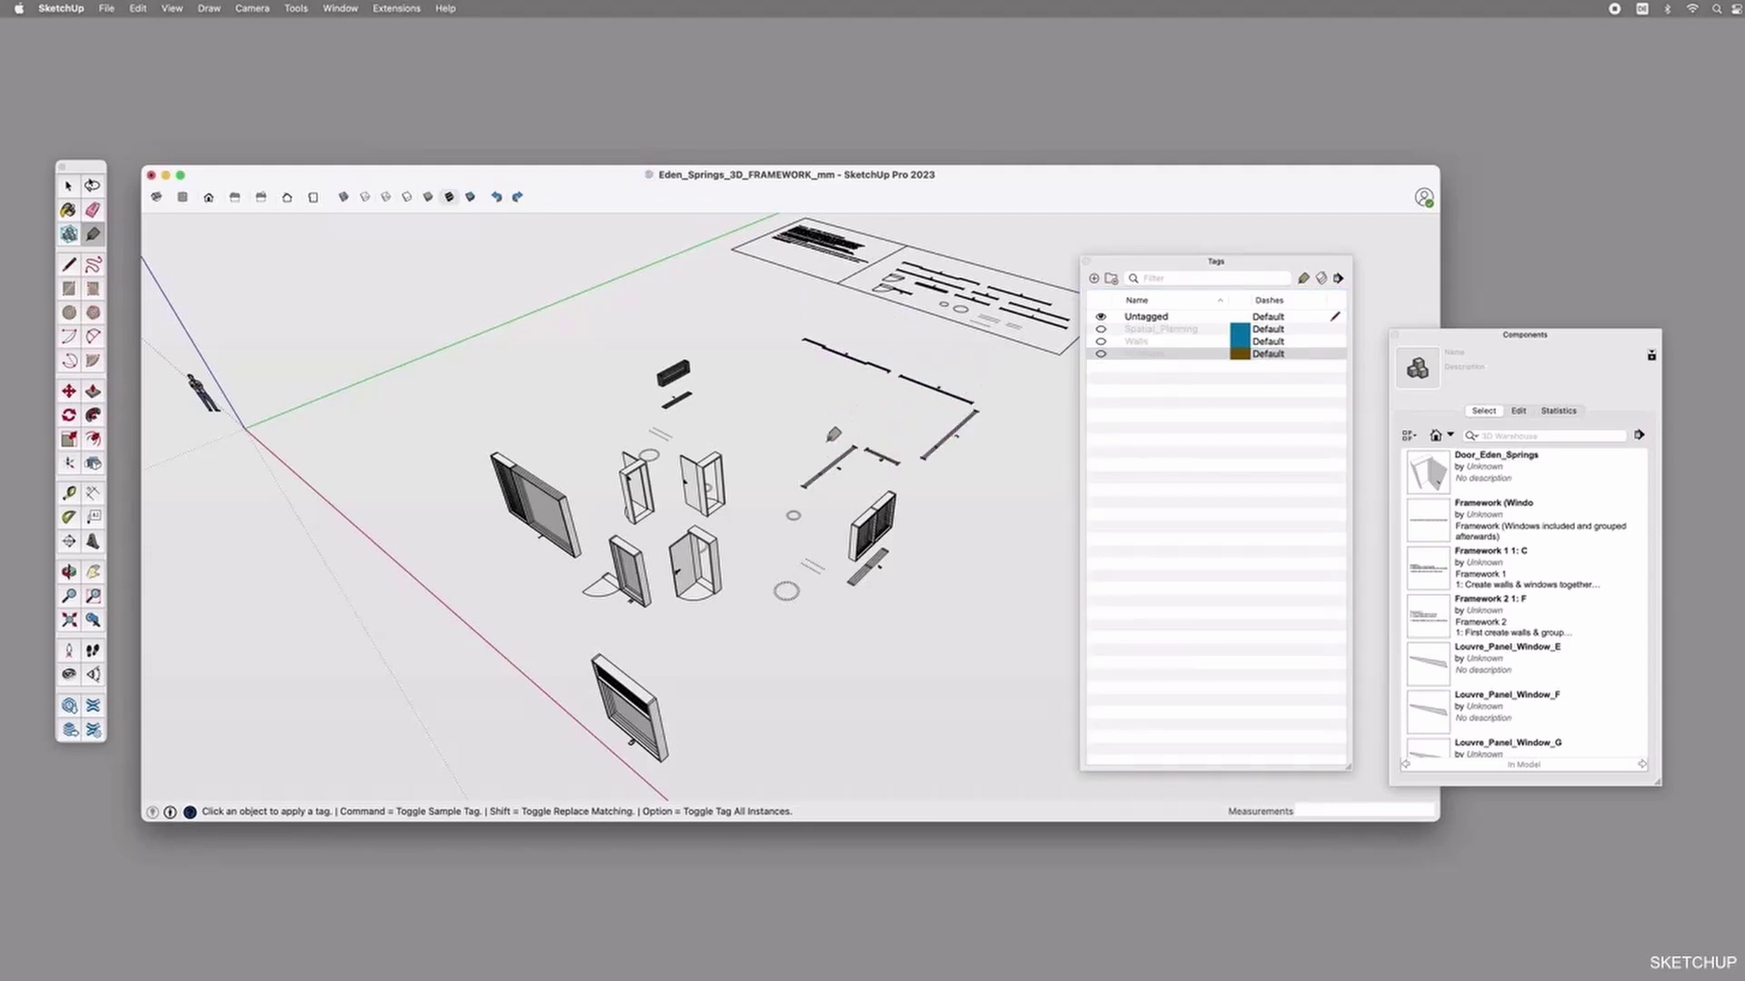
{"action": "left_click", "coordinate": [887, 512]}
{"action": "left_click", "coordinate": [515, 462]}
{"action": "left_click", "coordinate": [625, 674]}
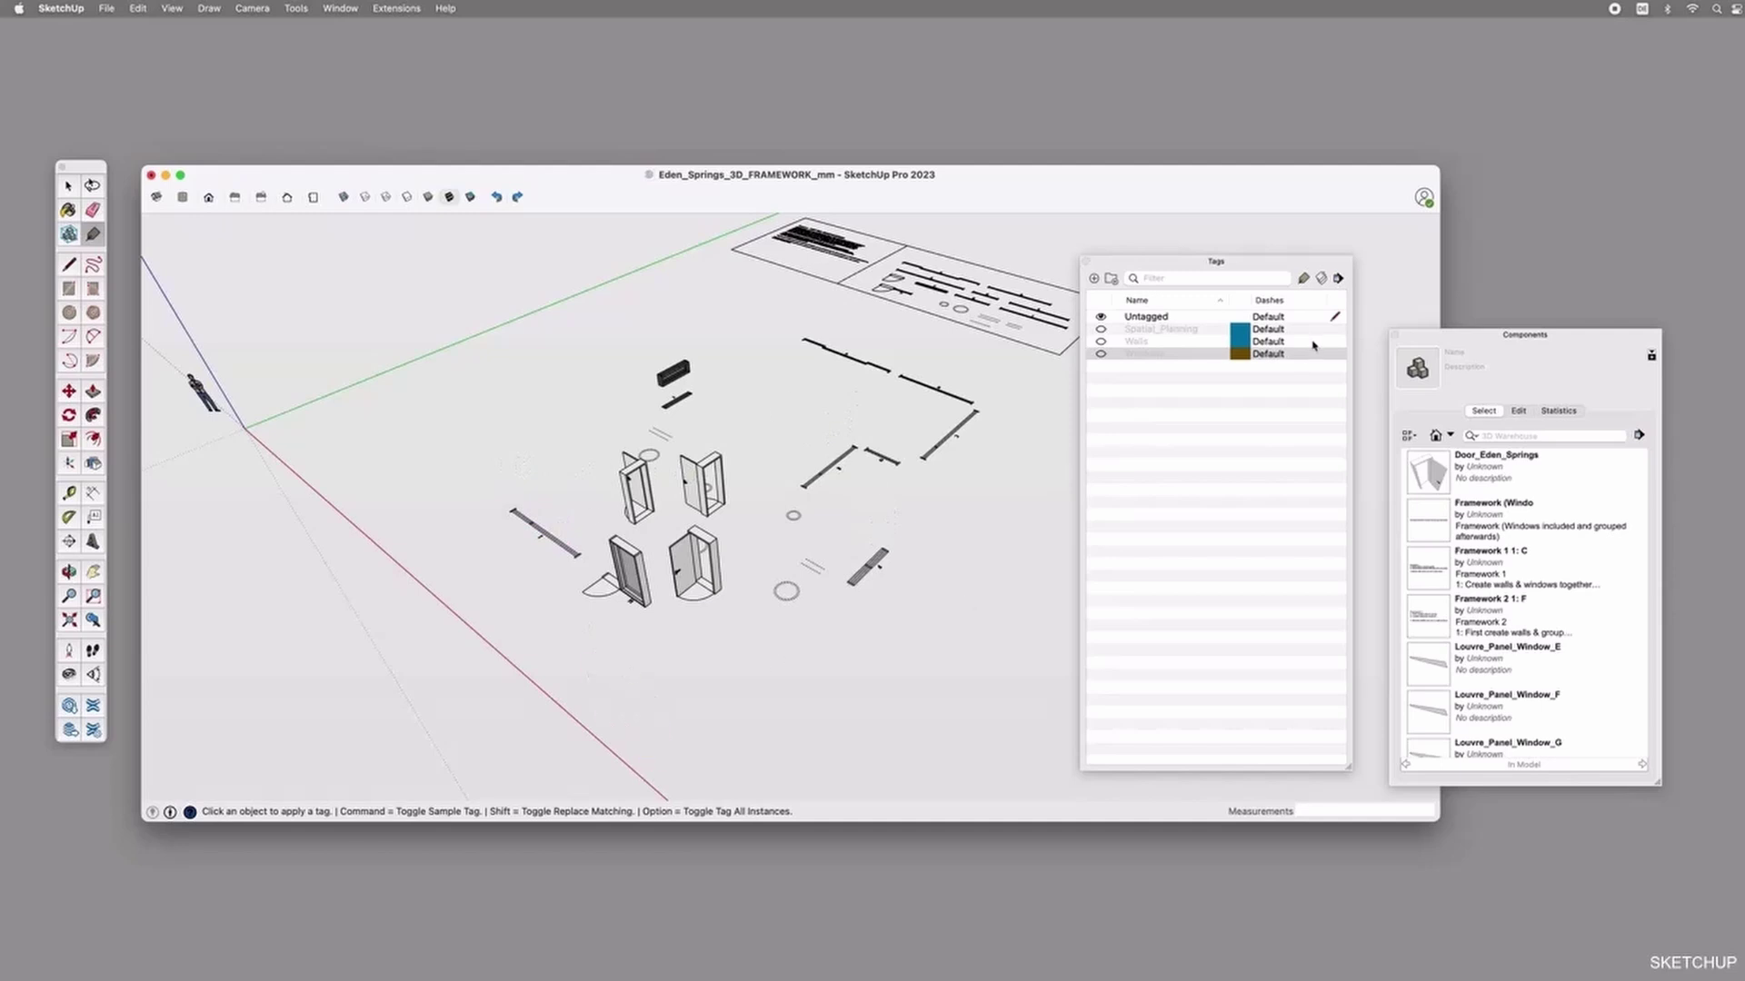
Create a tag named Doors, apply it to the doors in the doorways, and hide the tag.
{"action": "left_click", "coordinate": [1112, 281]}
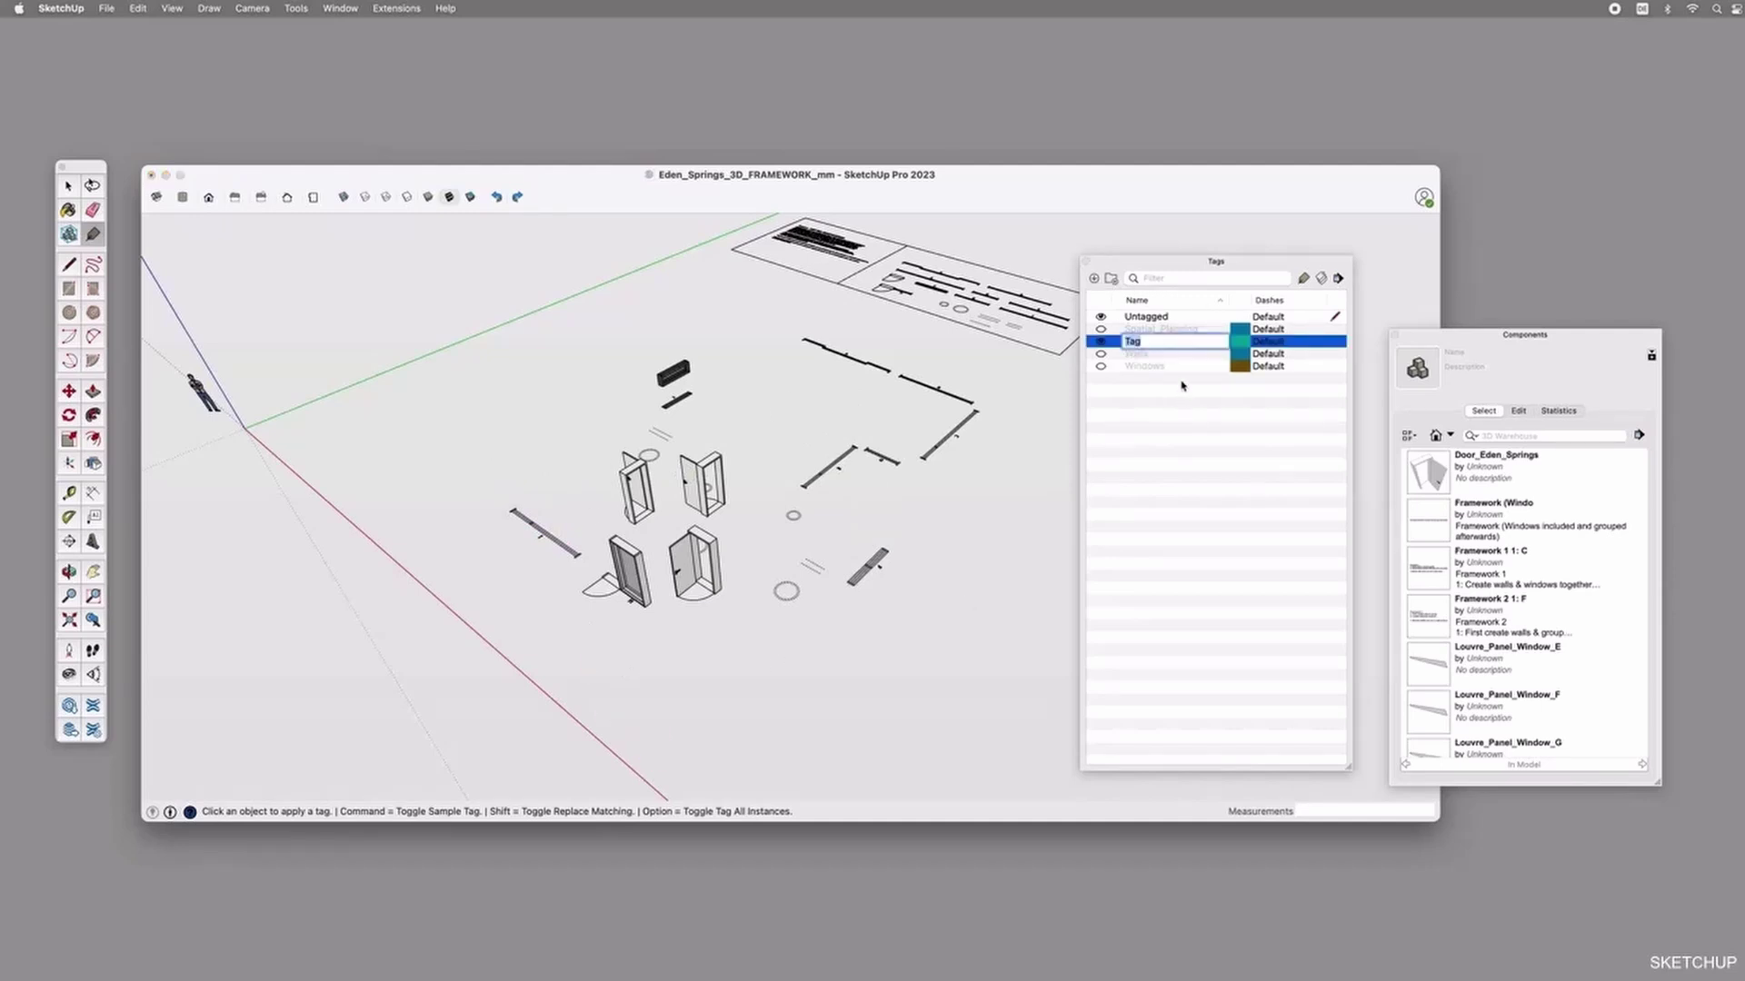
{"action": "type", "text": "Doors"}
{"action": "key", "text": "Return"}
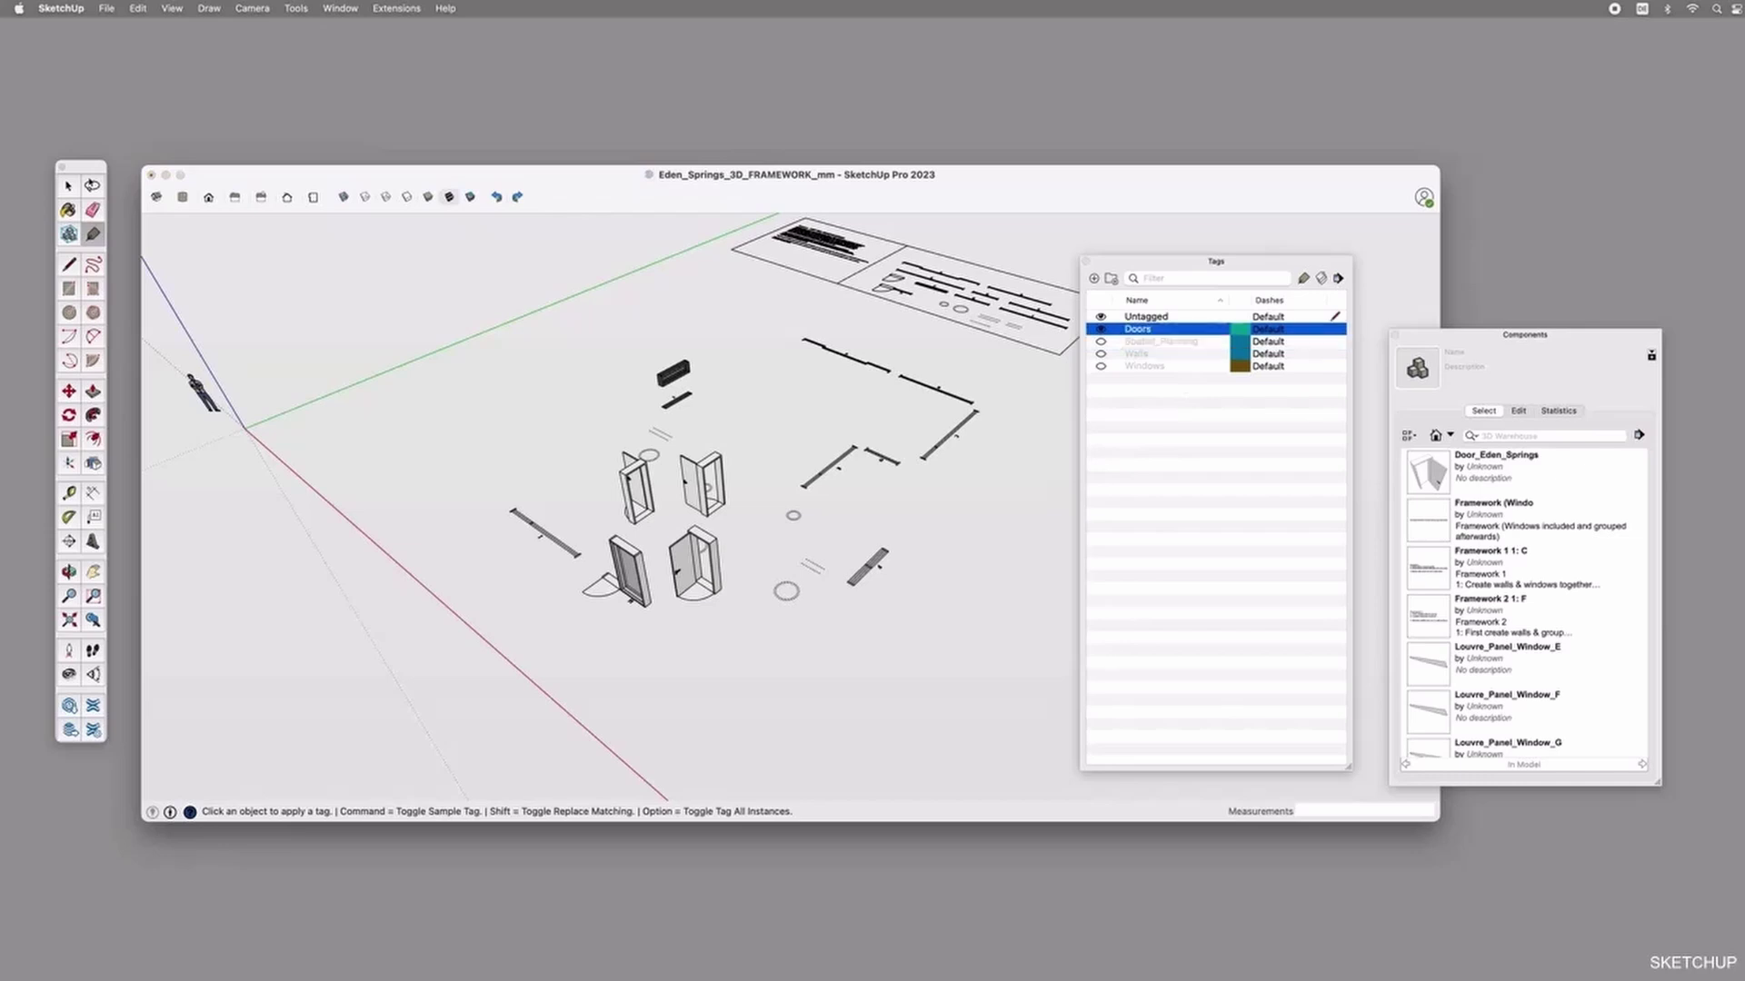
{"action": "left_click", "coordinate": [1322, 279]}
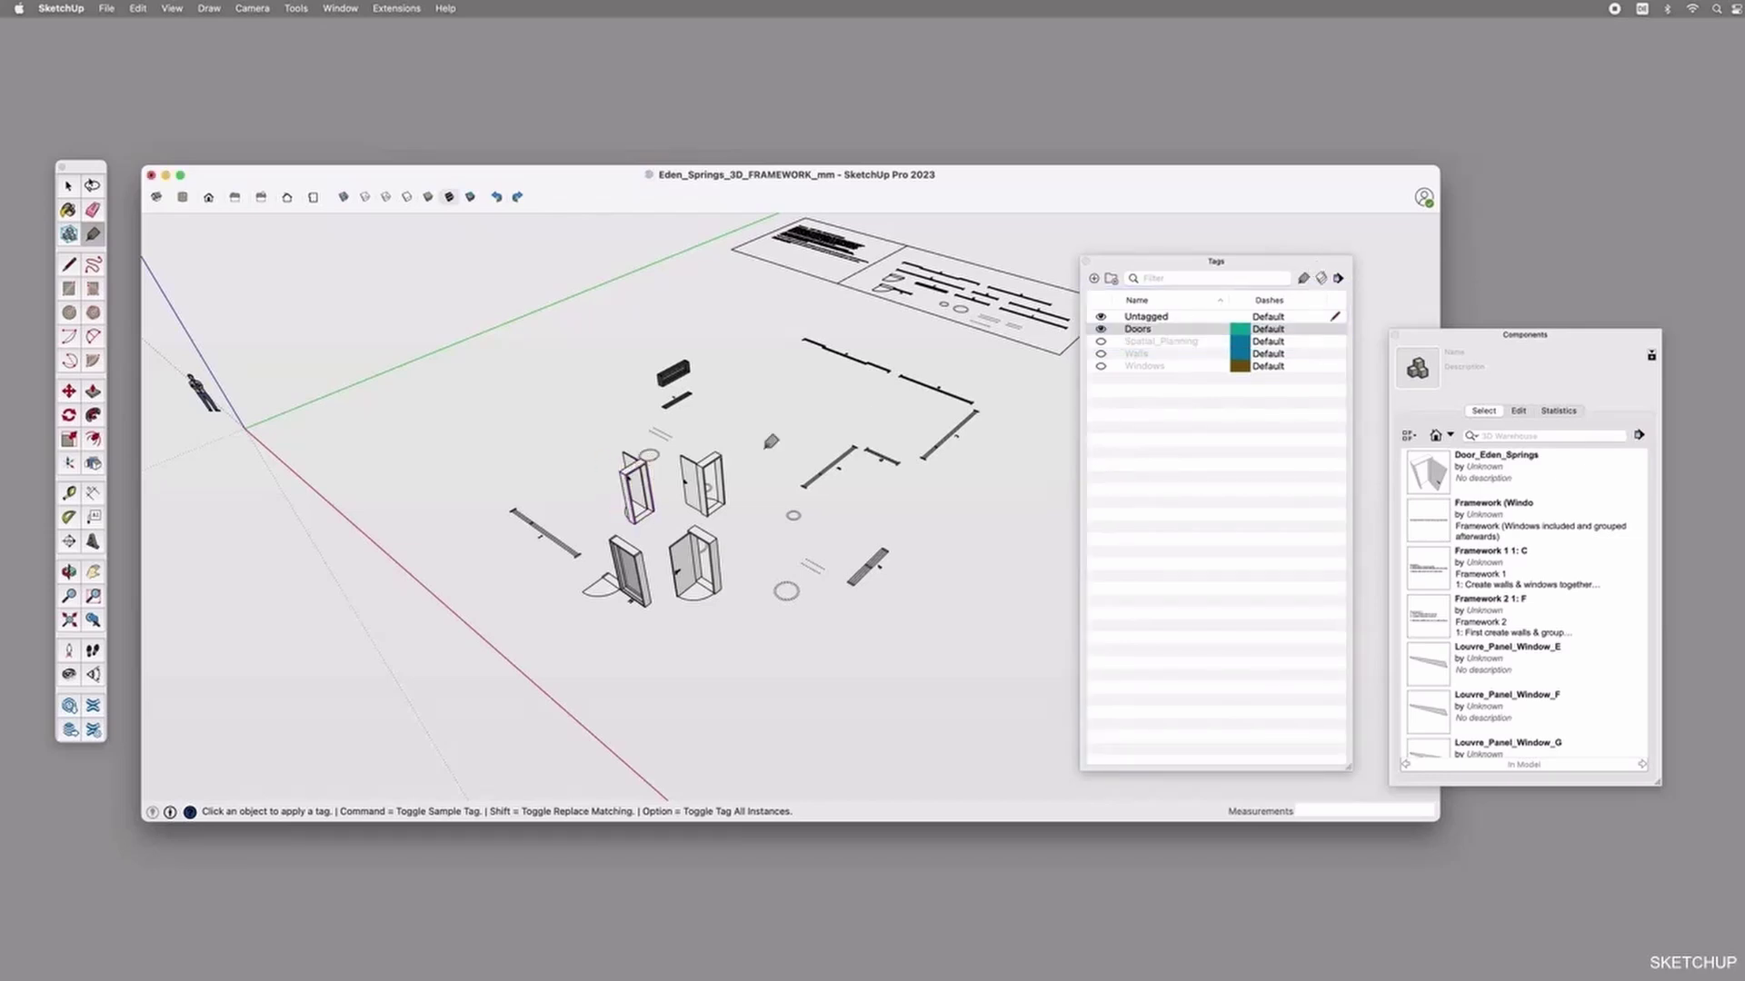
{"action": "left_click", "coordinate": [1101, 329]}
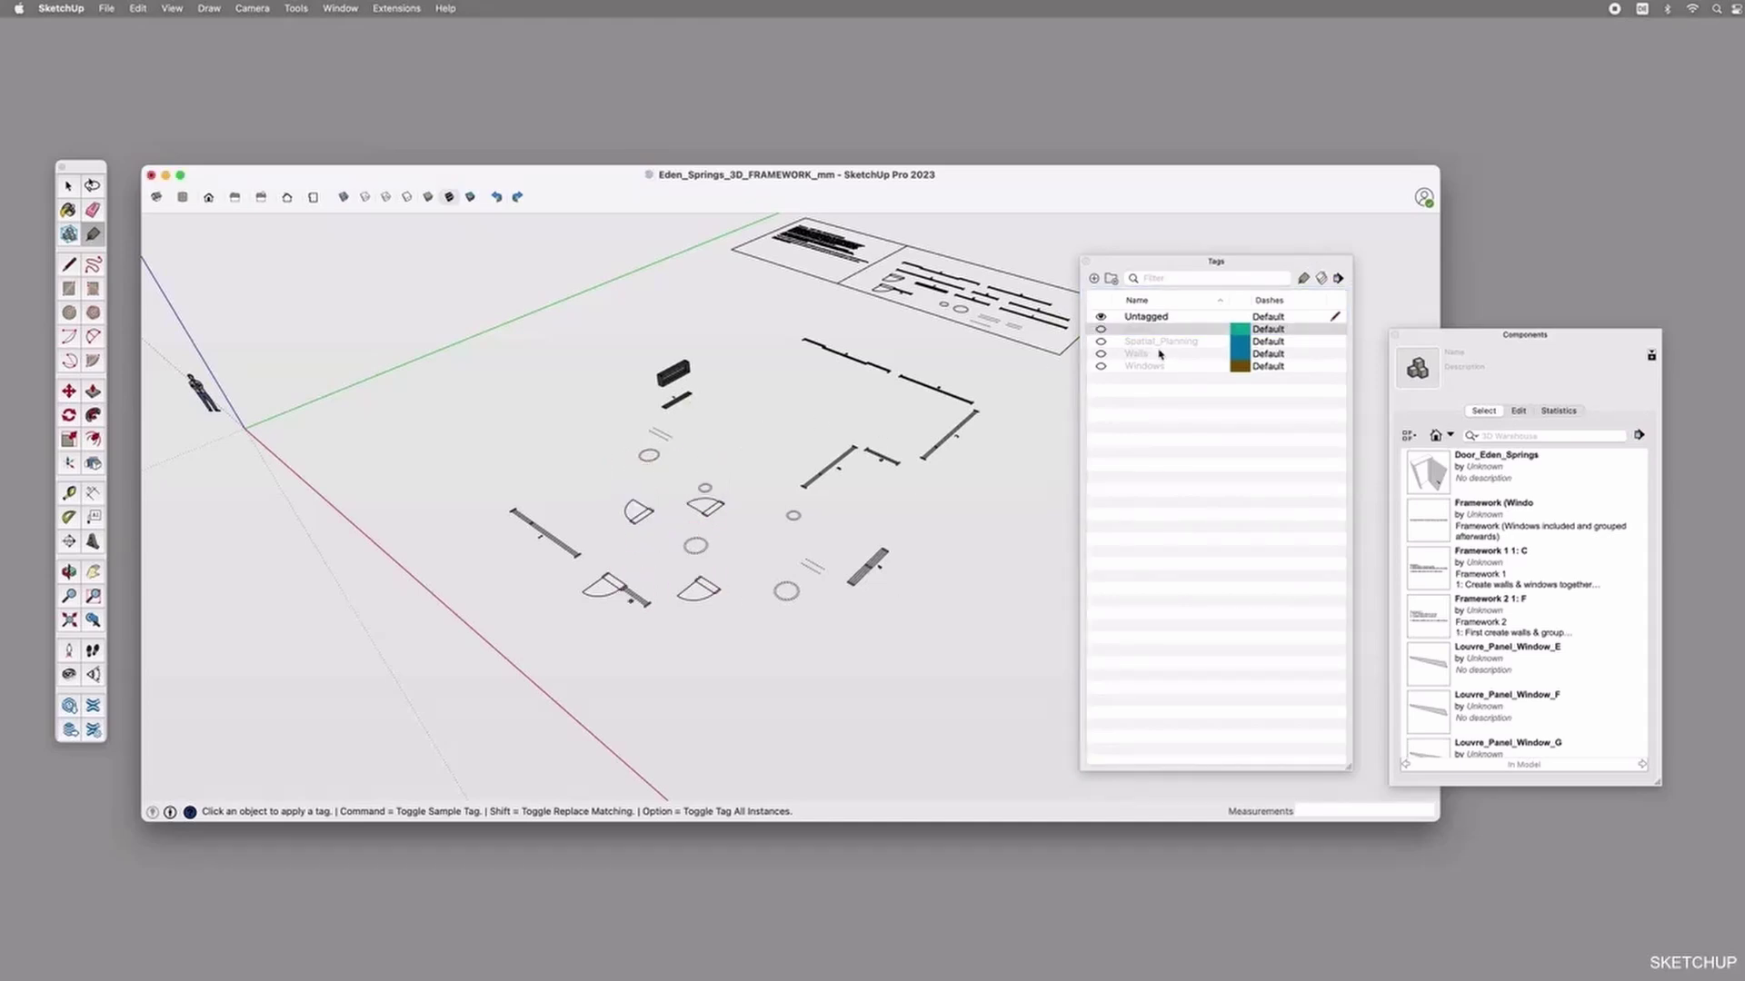
Apply the Windows tag to the small louvre window still standing on the plan.
{"action": "scroll", "coordinate": [674, 371], "scroll_direction": "up", "scroll_amount": 3}
{"action": "left_click", "coordinate": [1155, 366]}
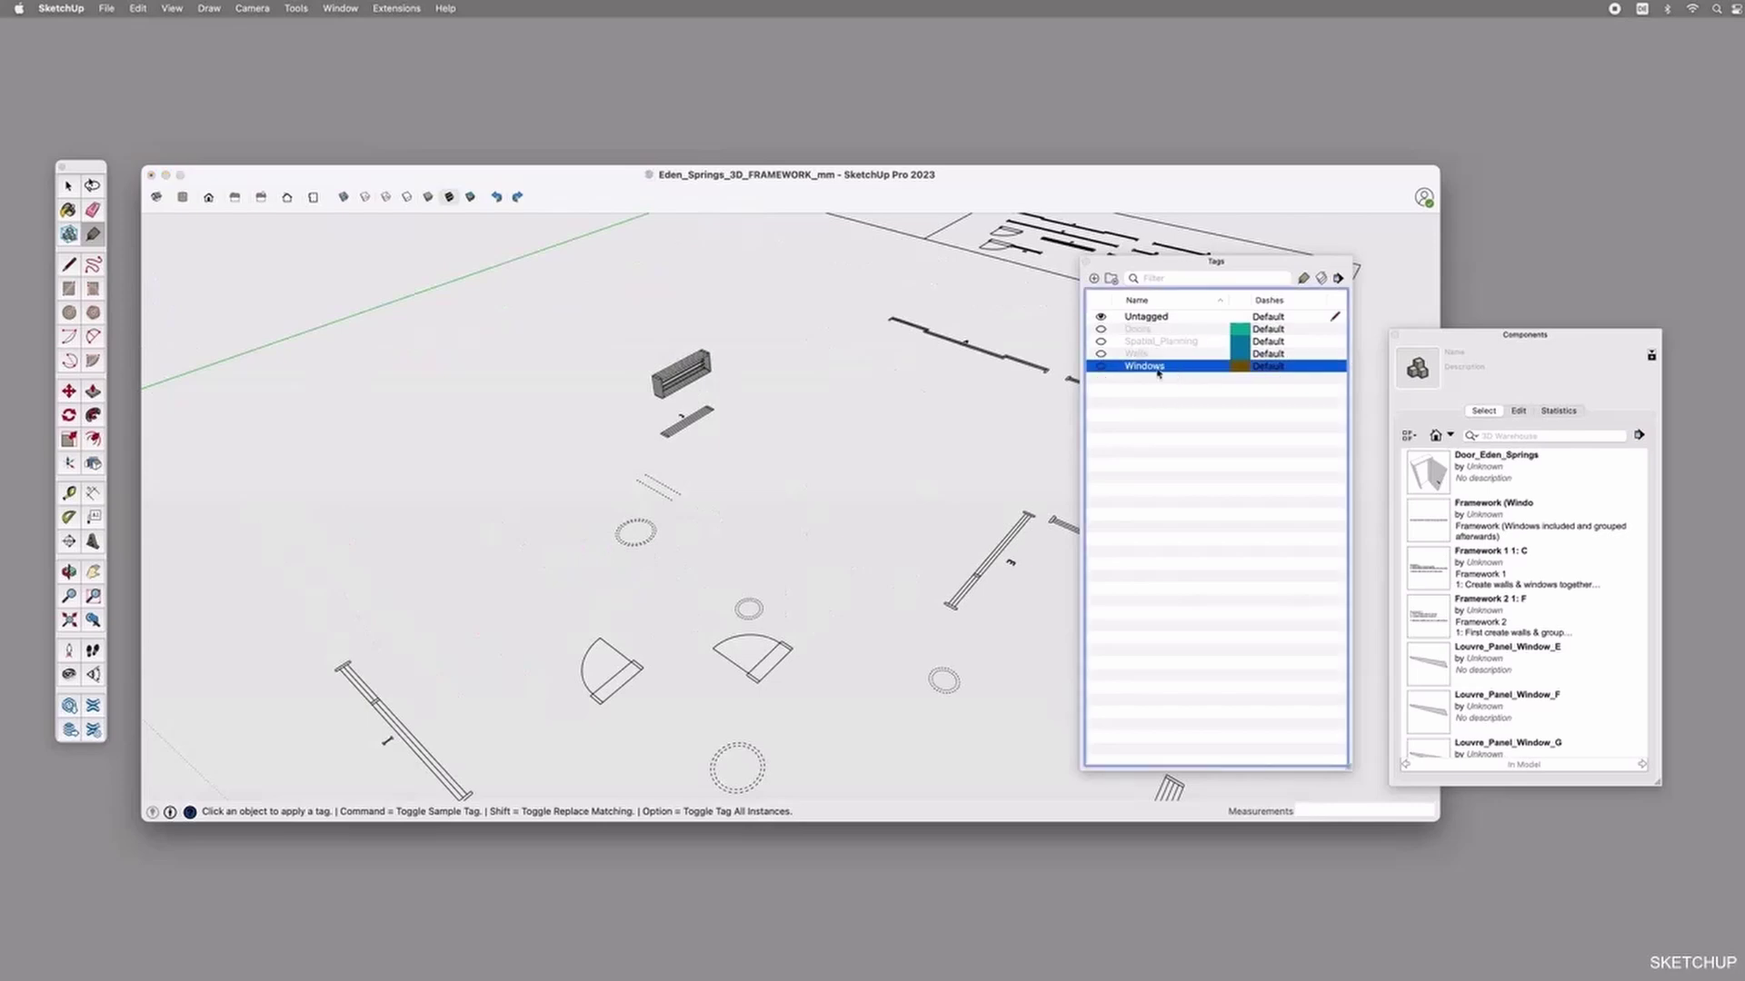
{"action": "left_click", "coordinate": [1304, 278]}
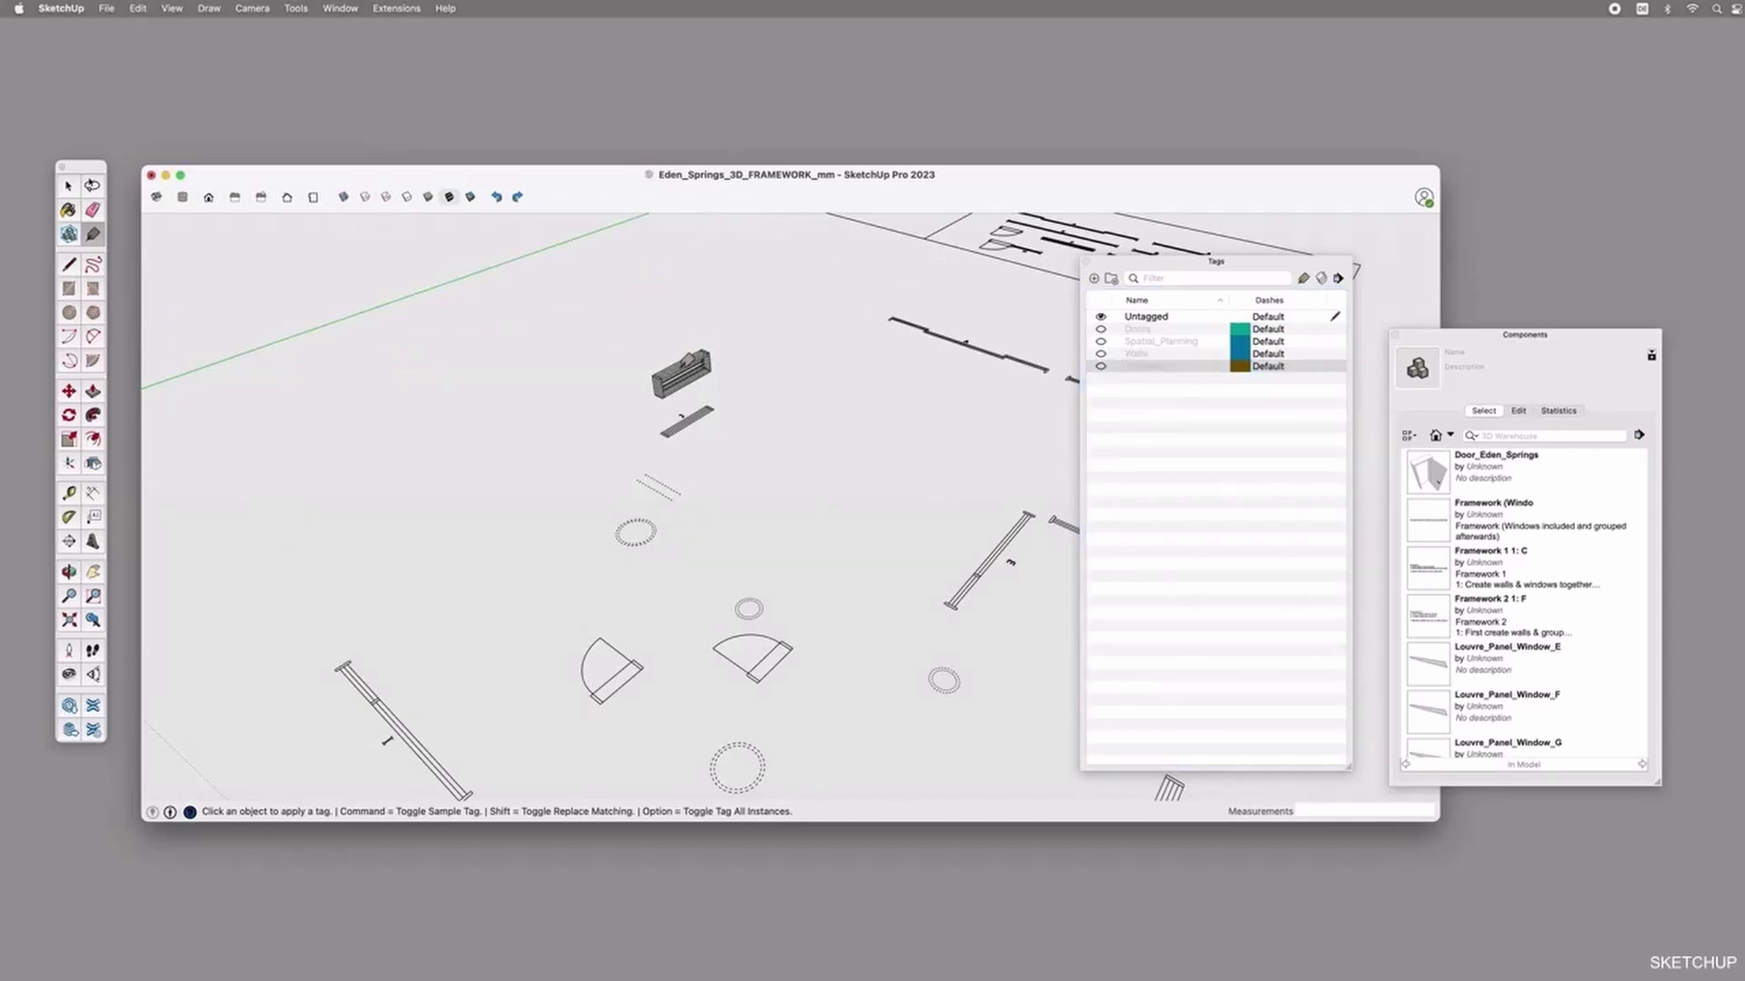
{"action": "scroll", "coordinate": [684, 366], "scroll_direction": "up", "scroll_amount": 2}
{"action": "left_click", "coordinate": [683, 365]}
{"action": "scroll", "coordinate": [909, 417], "scroll_direction": "down", "scroll_amount": 6}
{"action": "key", "text": "space"}
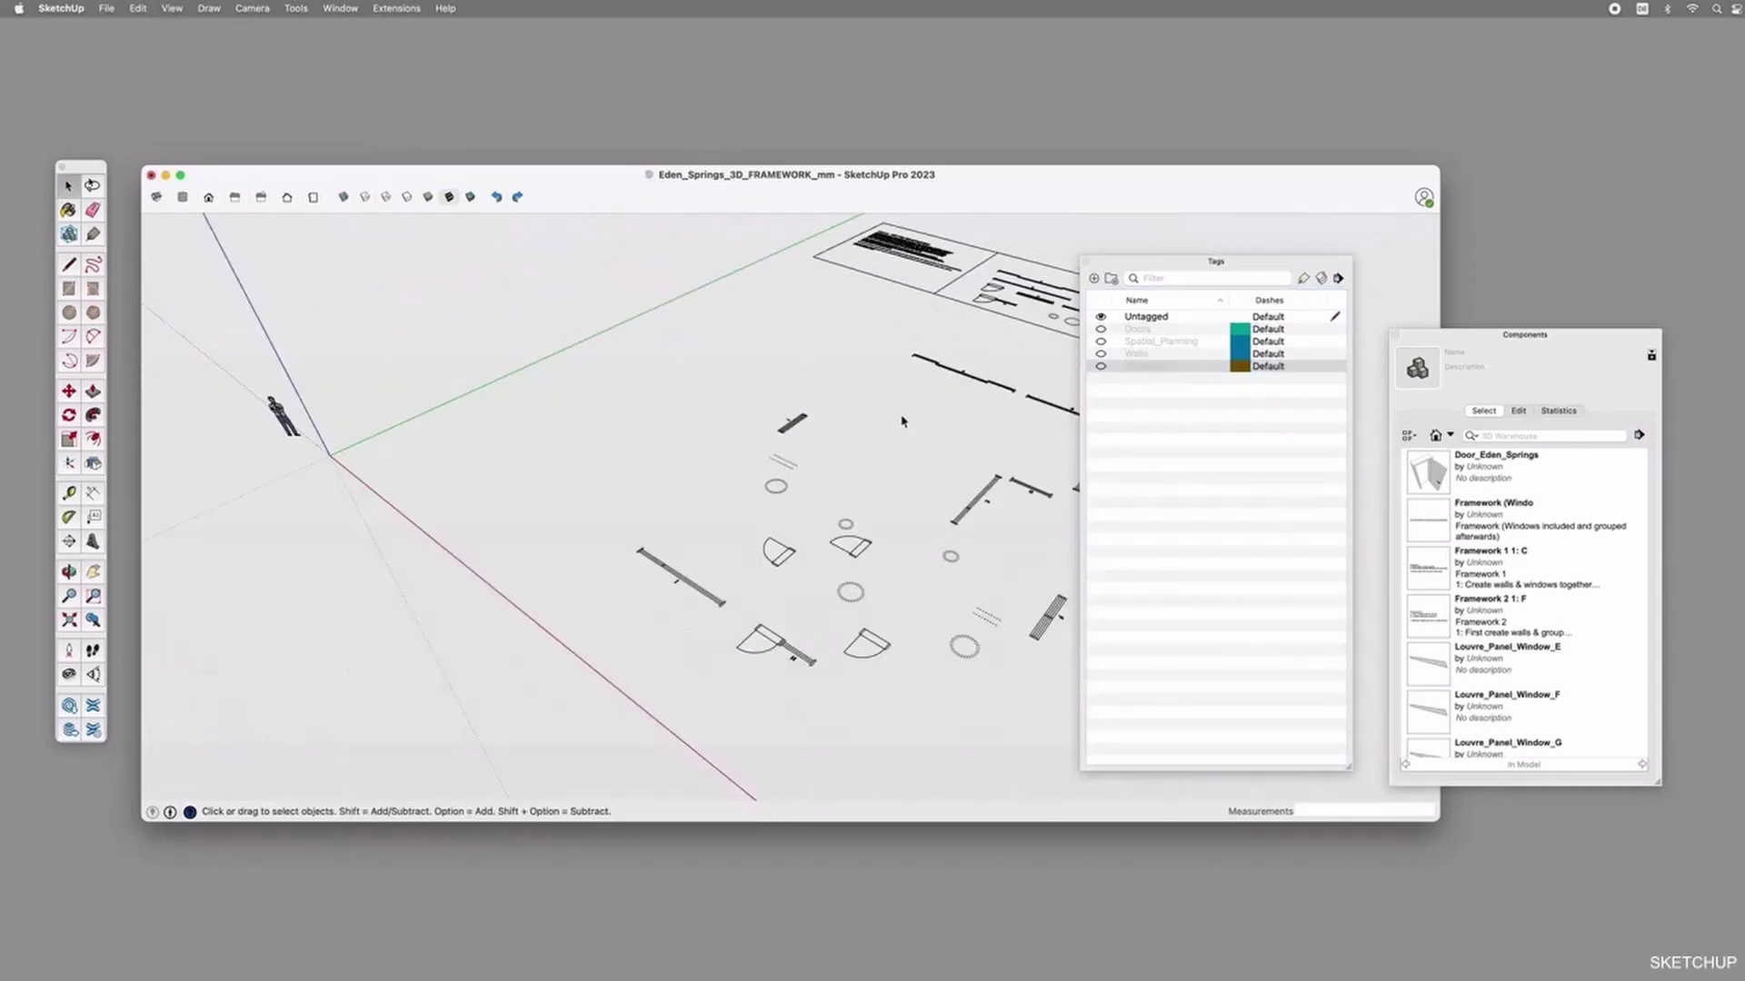
Make the Walls and Windows tags visible again over the plan.
{"action": "left_click", "coordinate": [1101, 354]}
{"action": "middle_click_drag", "start_coordinate": [866, 486], "coordinate": [791, 434]}
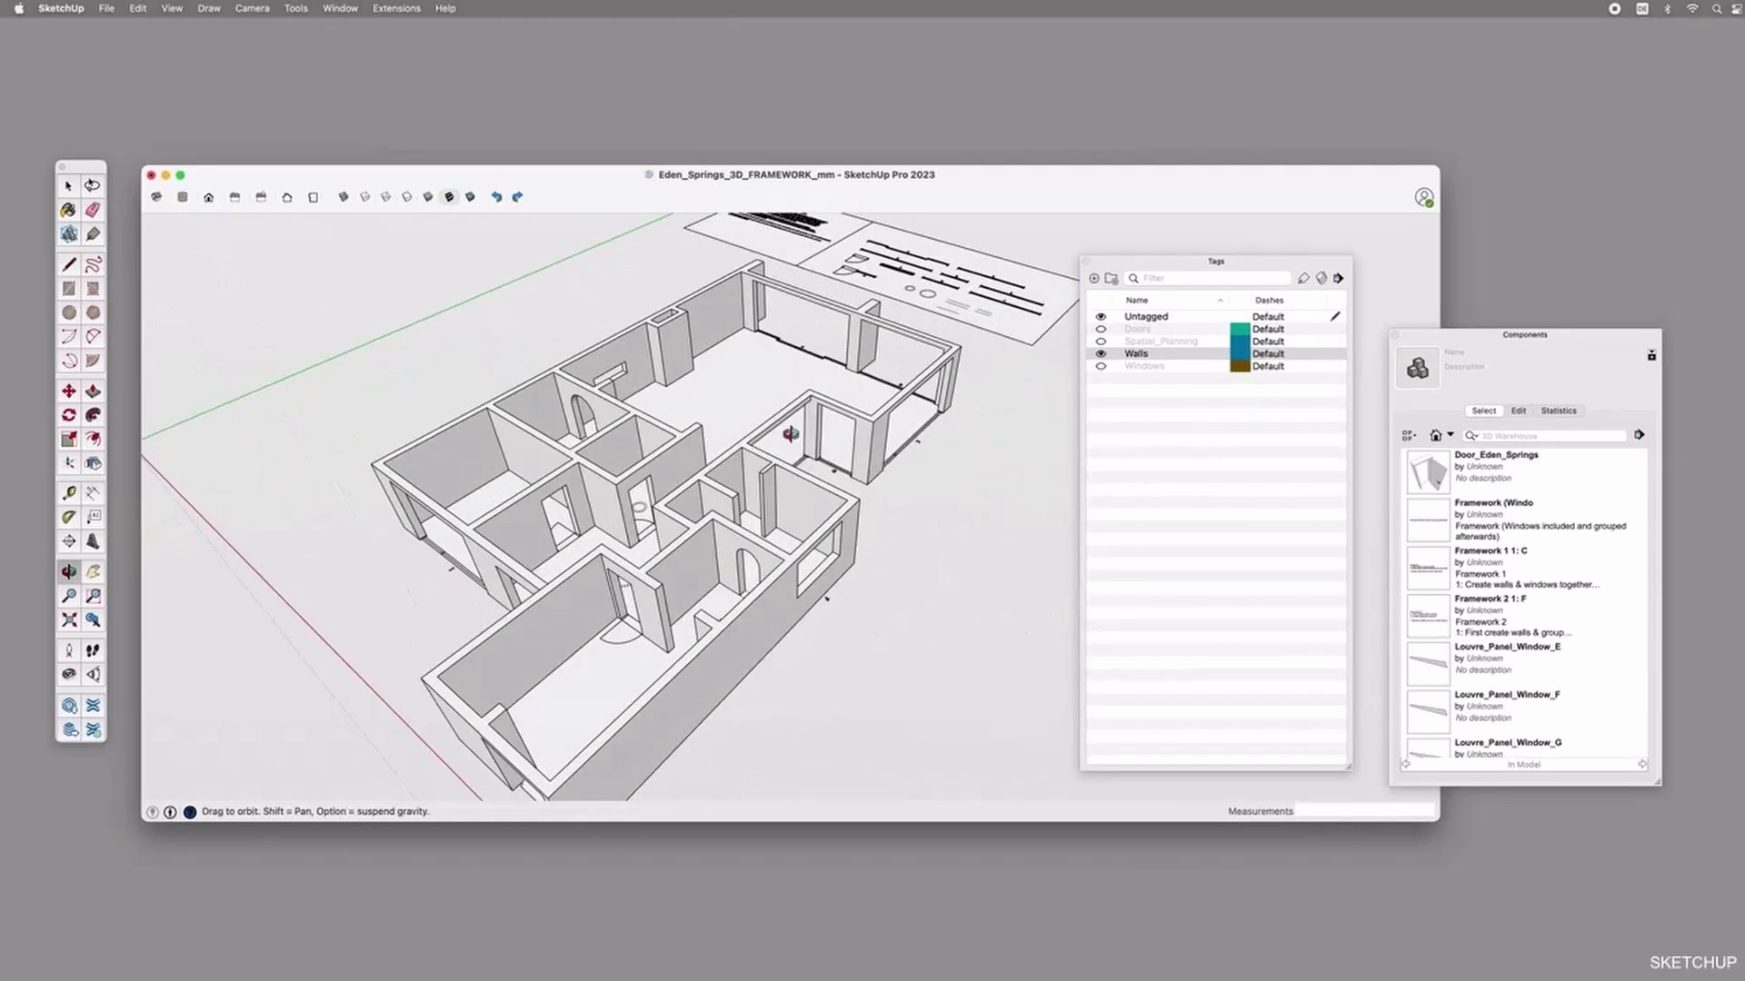
{"action": "left_click", "coordinate": [1100, 366]}
{"action": "left_click", "coordinate": [1101, 367]}
{"action": "left_click", "coordinate": [1100, 366]}
{"action": "left_click", "coordinate": [1100, 366]}
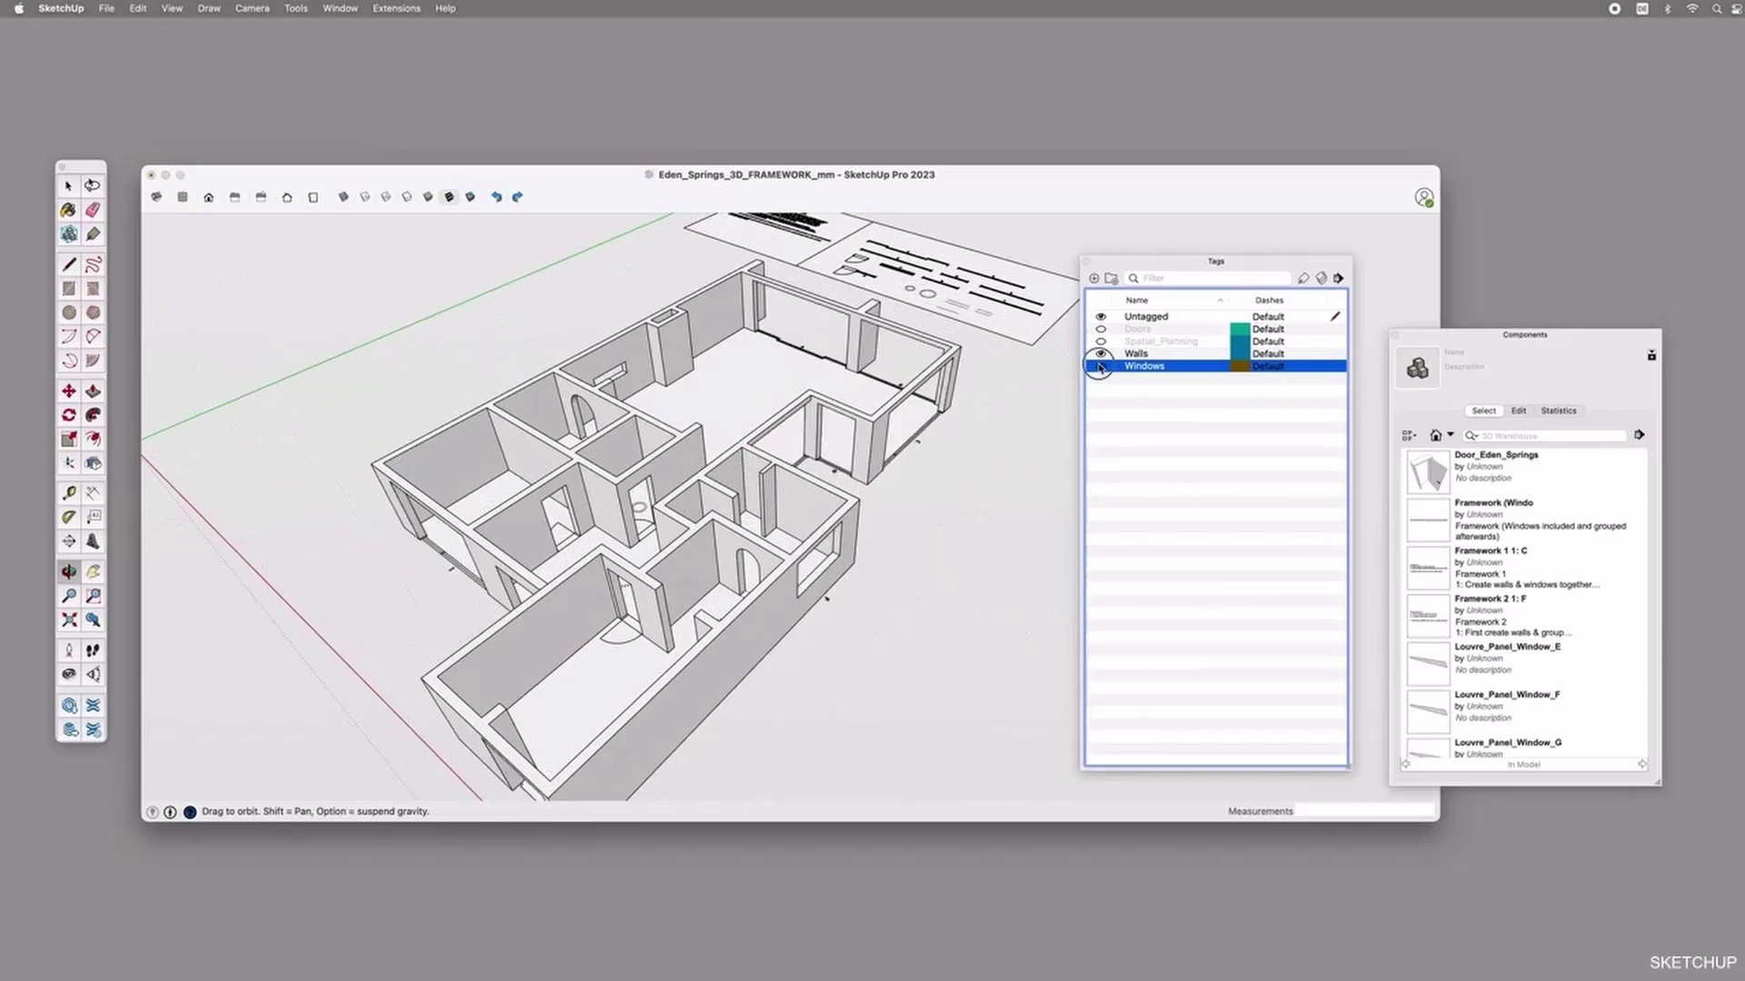
{"action": "left_click", "coordinate": [1100, 366]}
Show the Doors tag, and make Walls the active tag in order to hide Untagged.
{"action": "left_click", "coordinate": [1100, 330]}
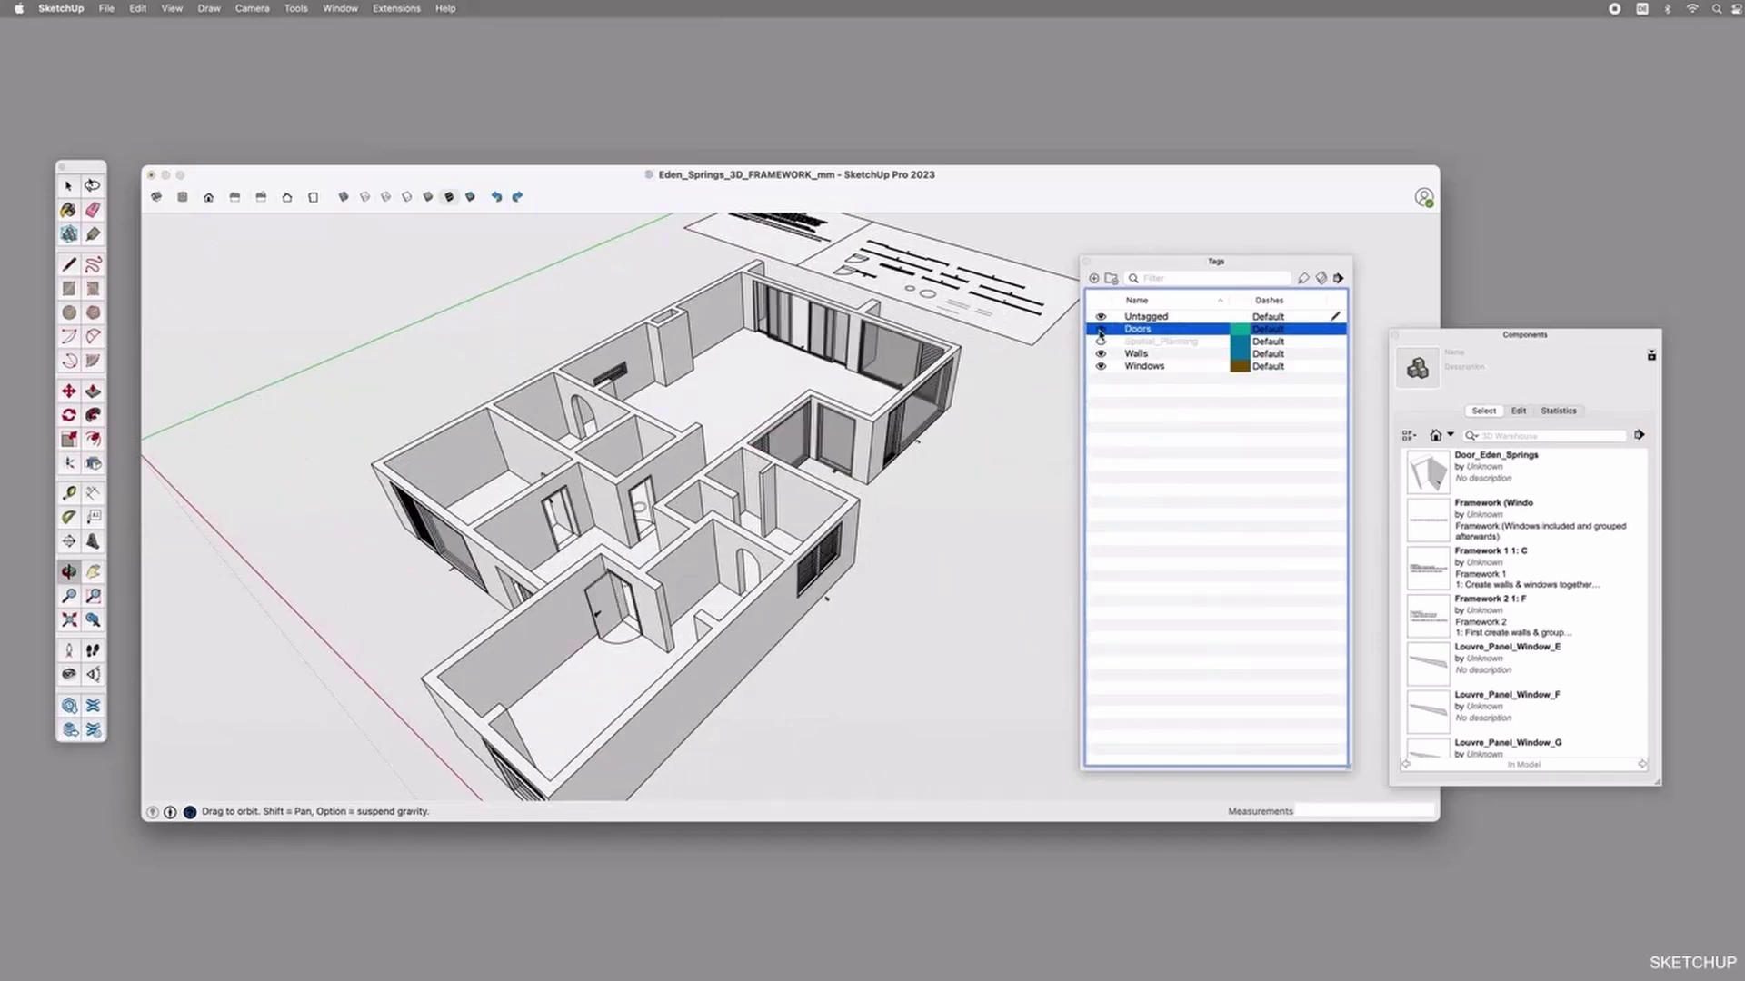
{"action": "left_click", "coordinate": [1100, 331]}
{"action": "left_click", "coordinate": [1100, 331]}
{"action": "left_click", "coordinate": [1100, 331]}
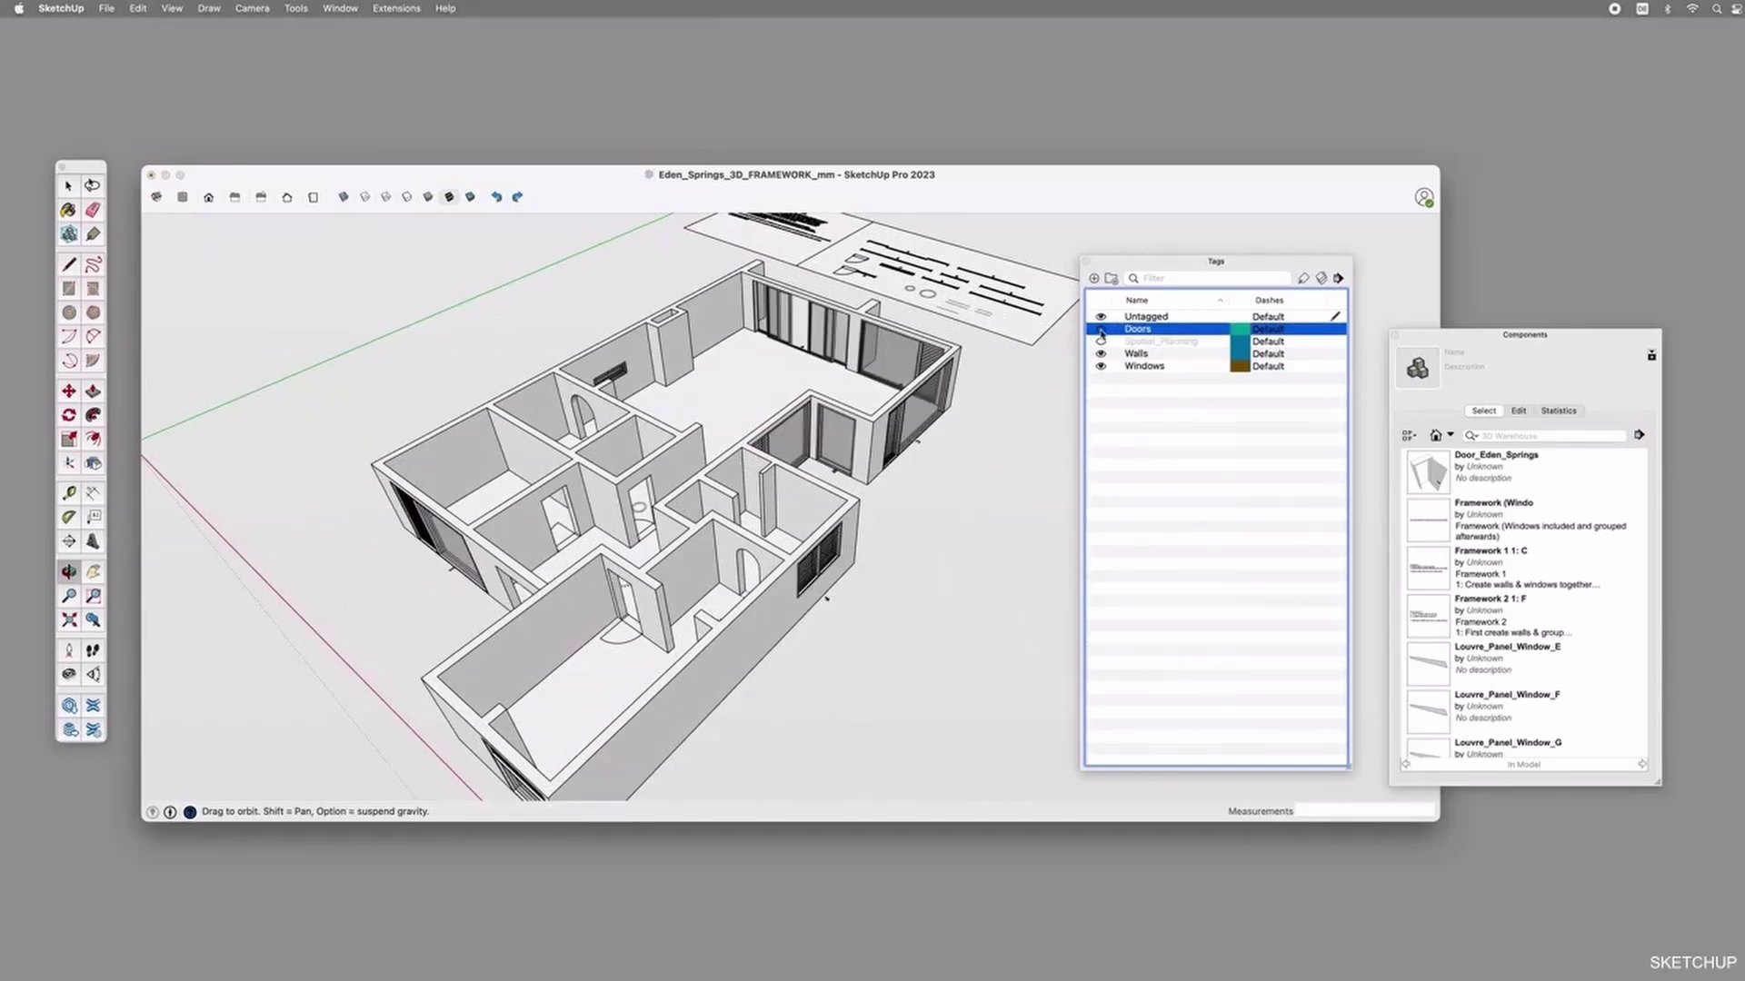
{"action": "left_click", "coordinate": [1101, 330]}
{"action": "left_click", "coordinate": [1100, 331]}
{"action": "left_click", "coordinate": [1100, 331]}
{"action": "left_click", "coordinate": [1101, 331]}
{"action": "left_click", "coordinate": [1100, 331]}
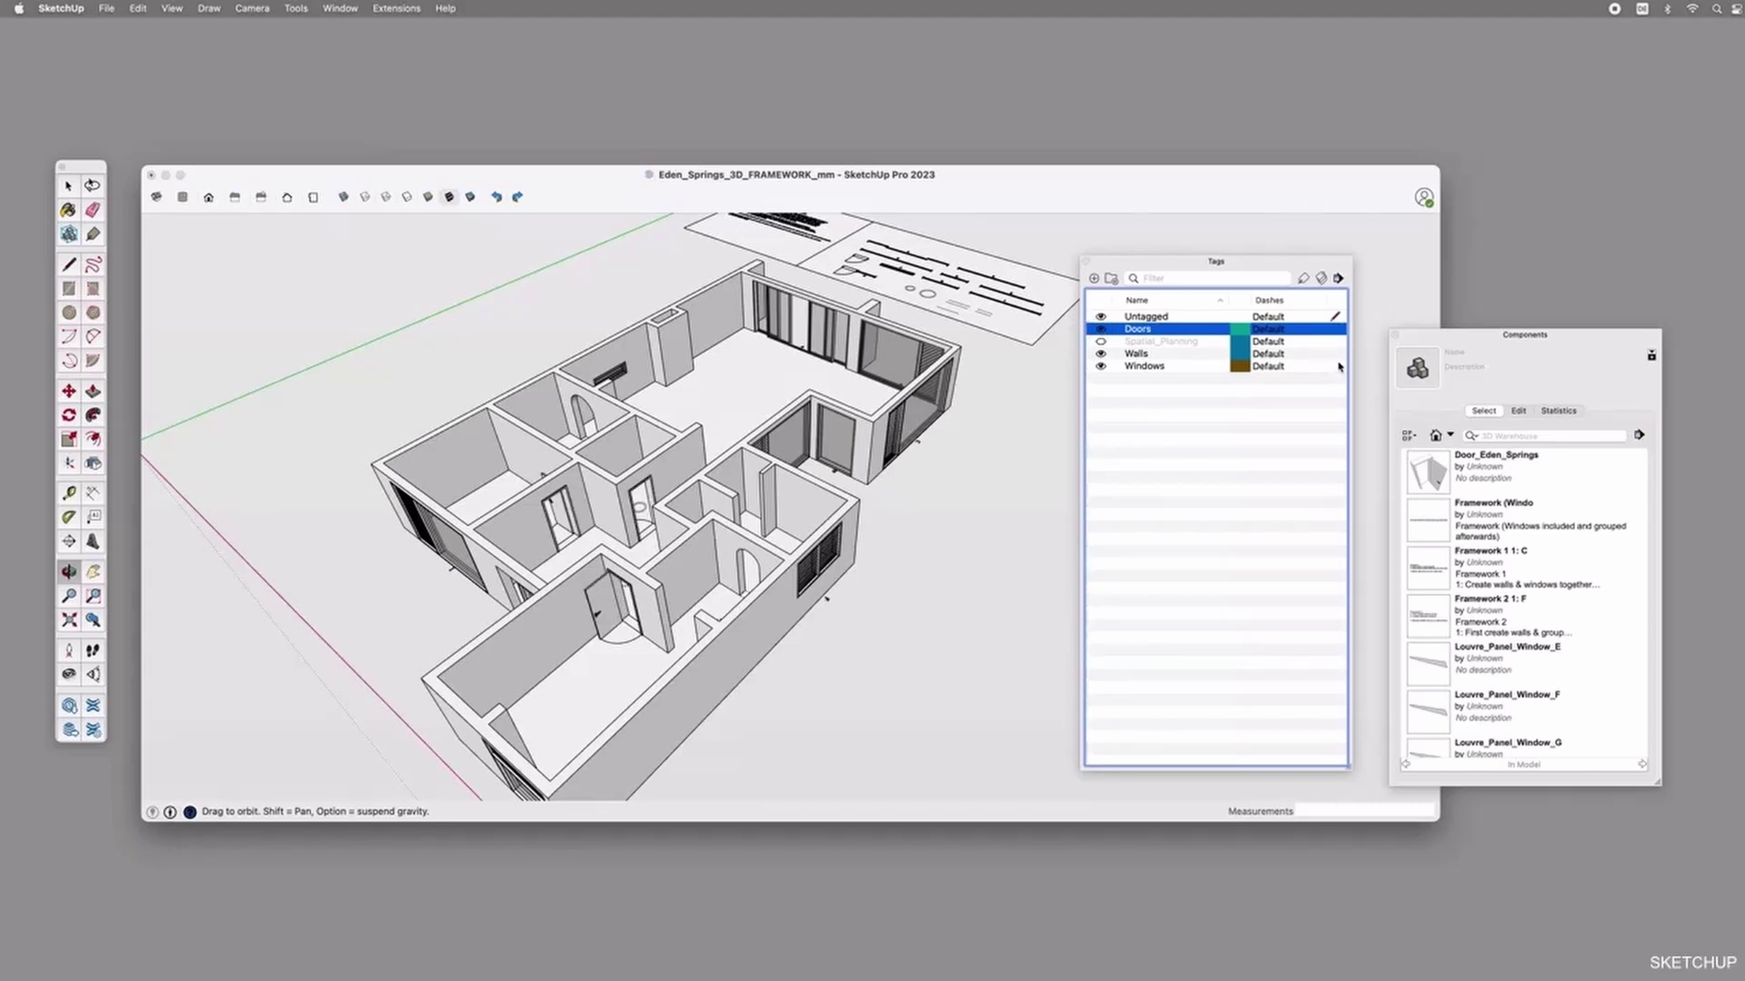
{"action": "left_click", "coordinate": [1340, 354]}
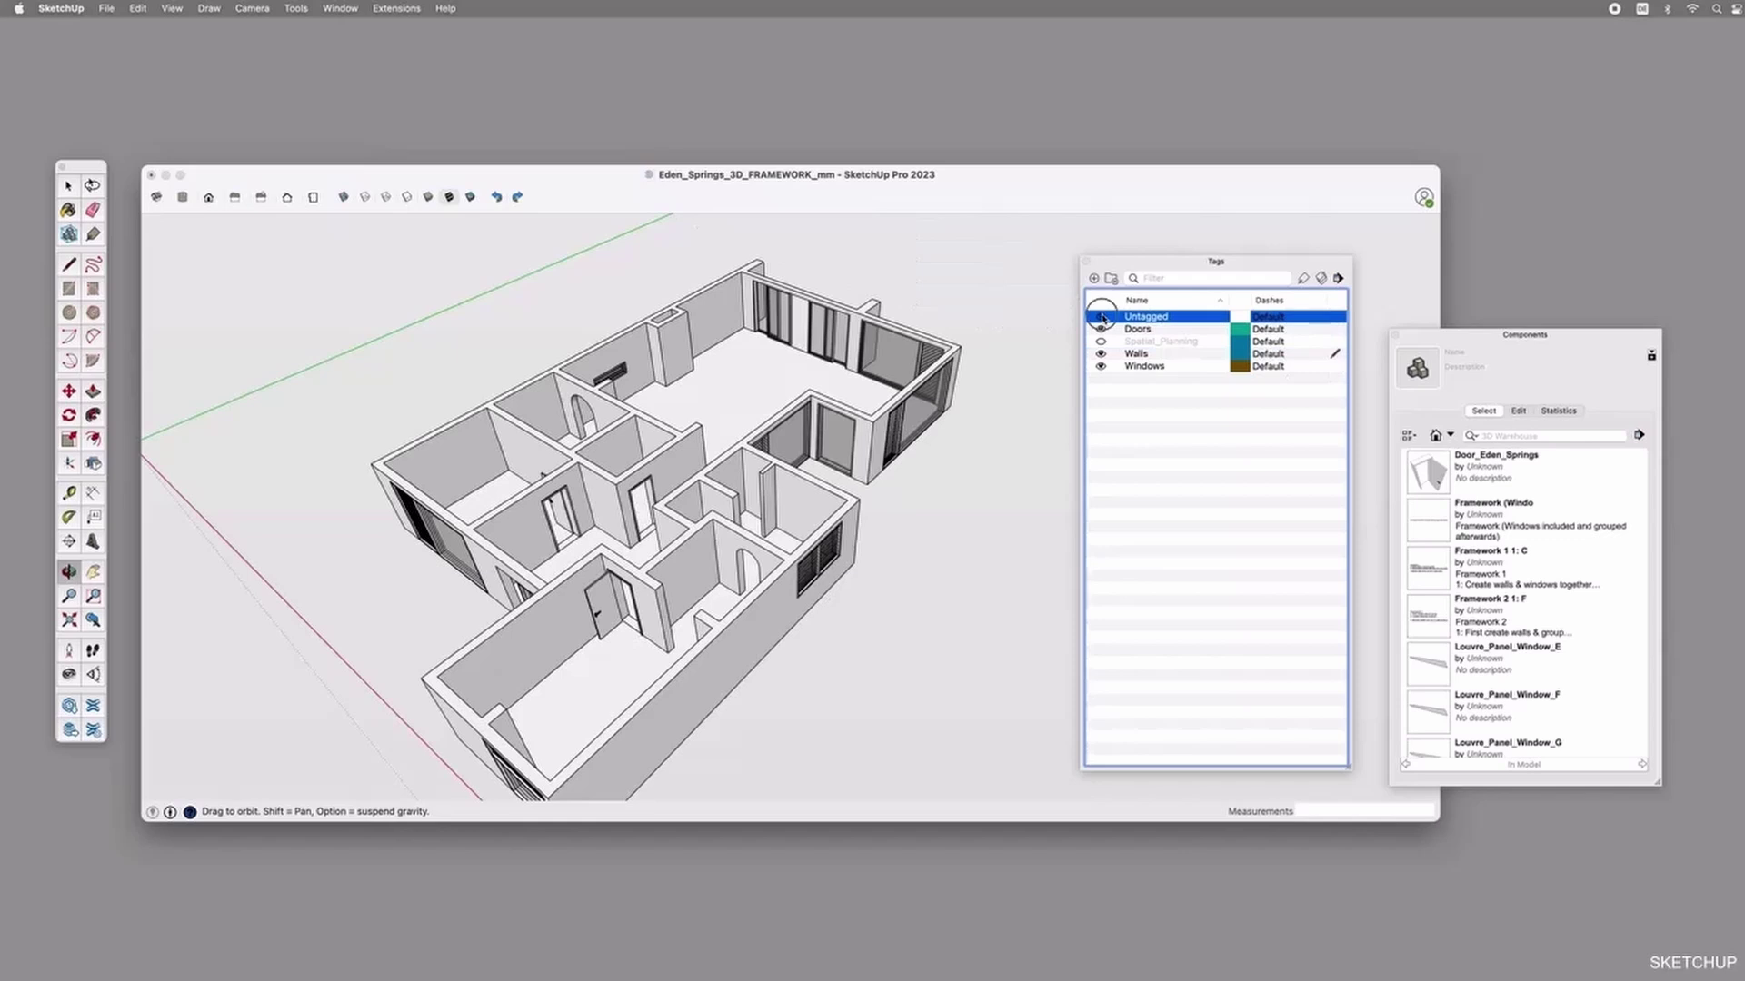
Set Doors as the active tag and draw a rectangle filling the open entrance doorway beside the glass panel.
{"action": "left_click_drag", "start_coordinate": [618, 572], "coordinate": [963, 495]}
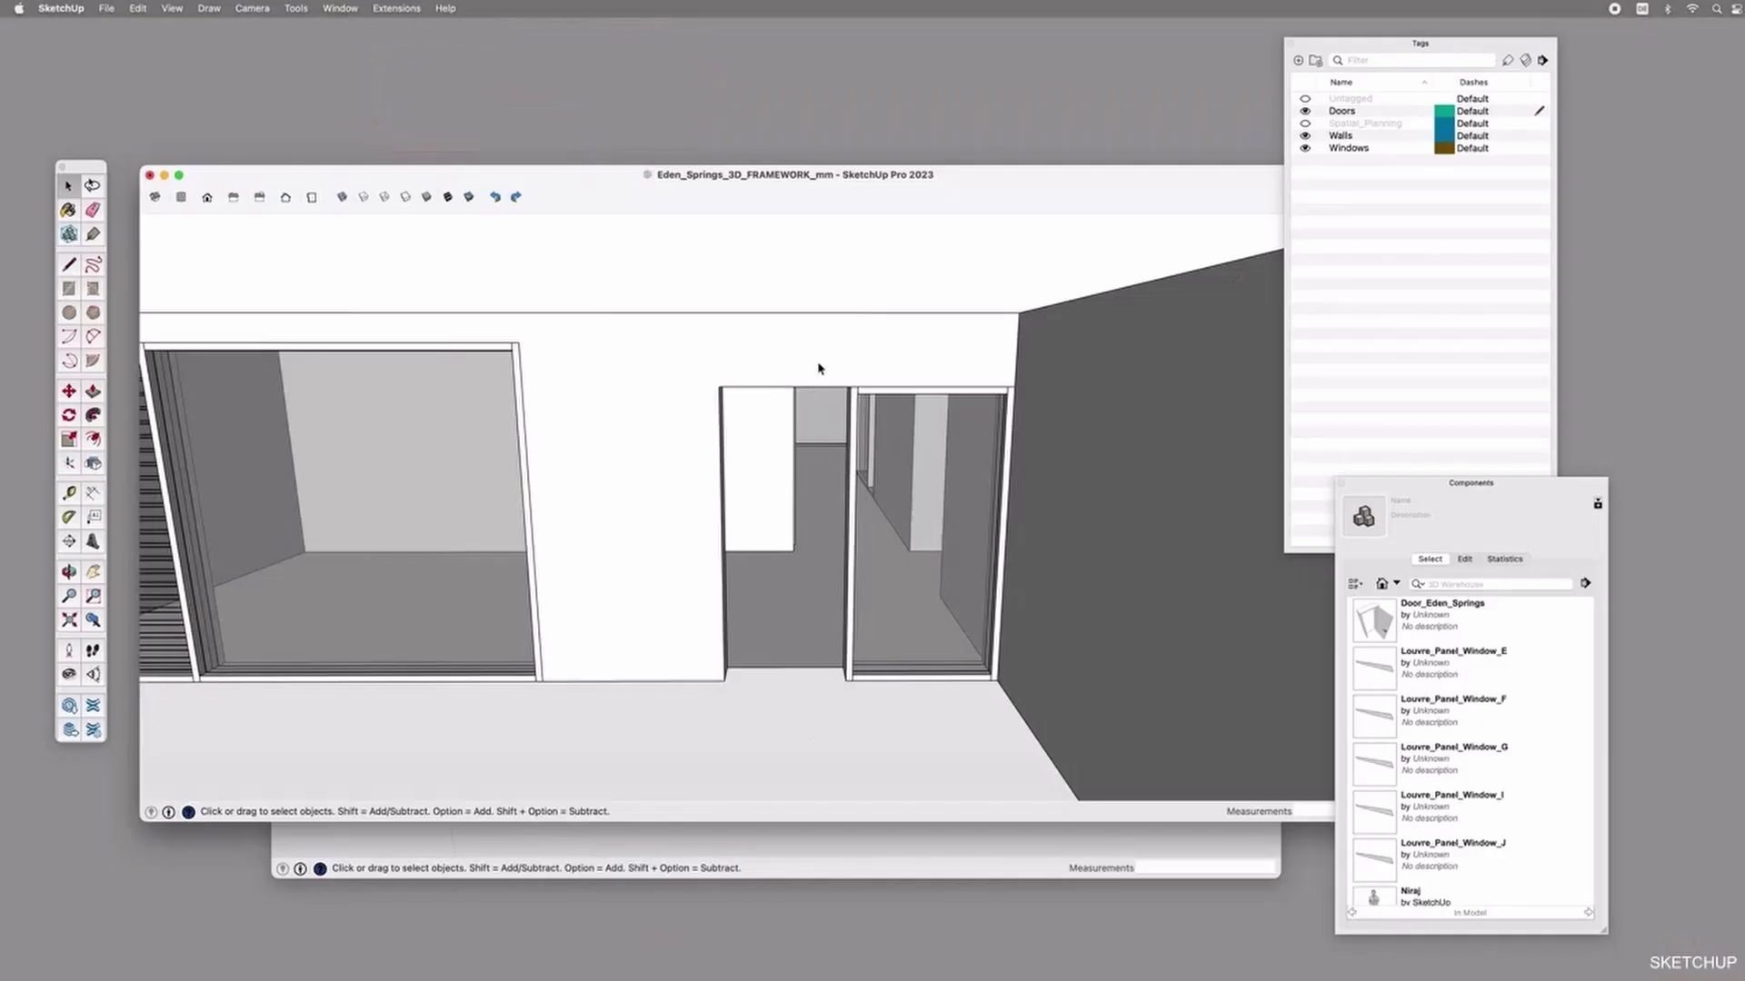
{"action": "left_click", "coordinate": [1343, 111]}
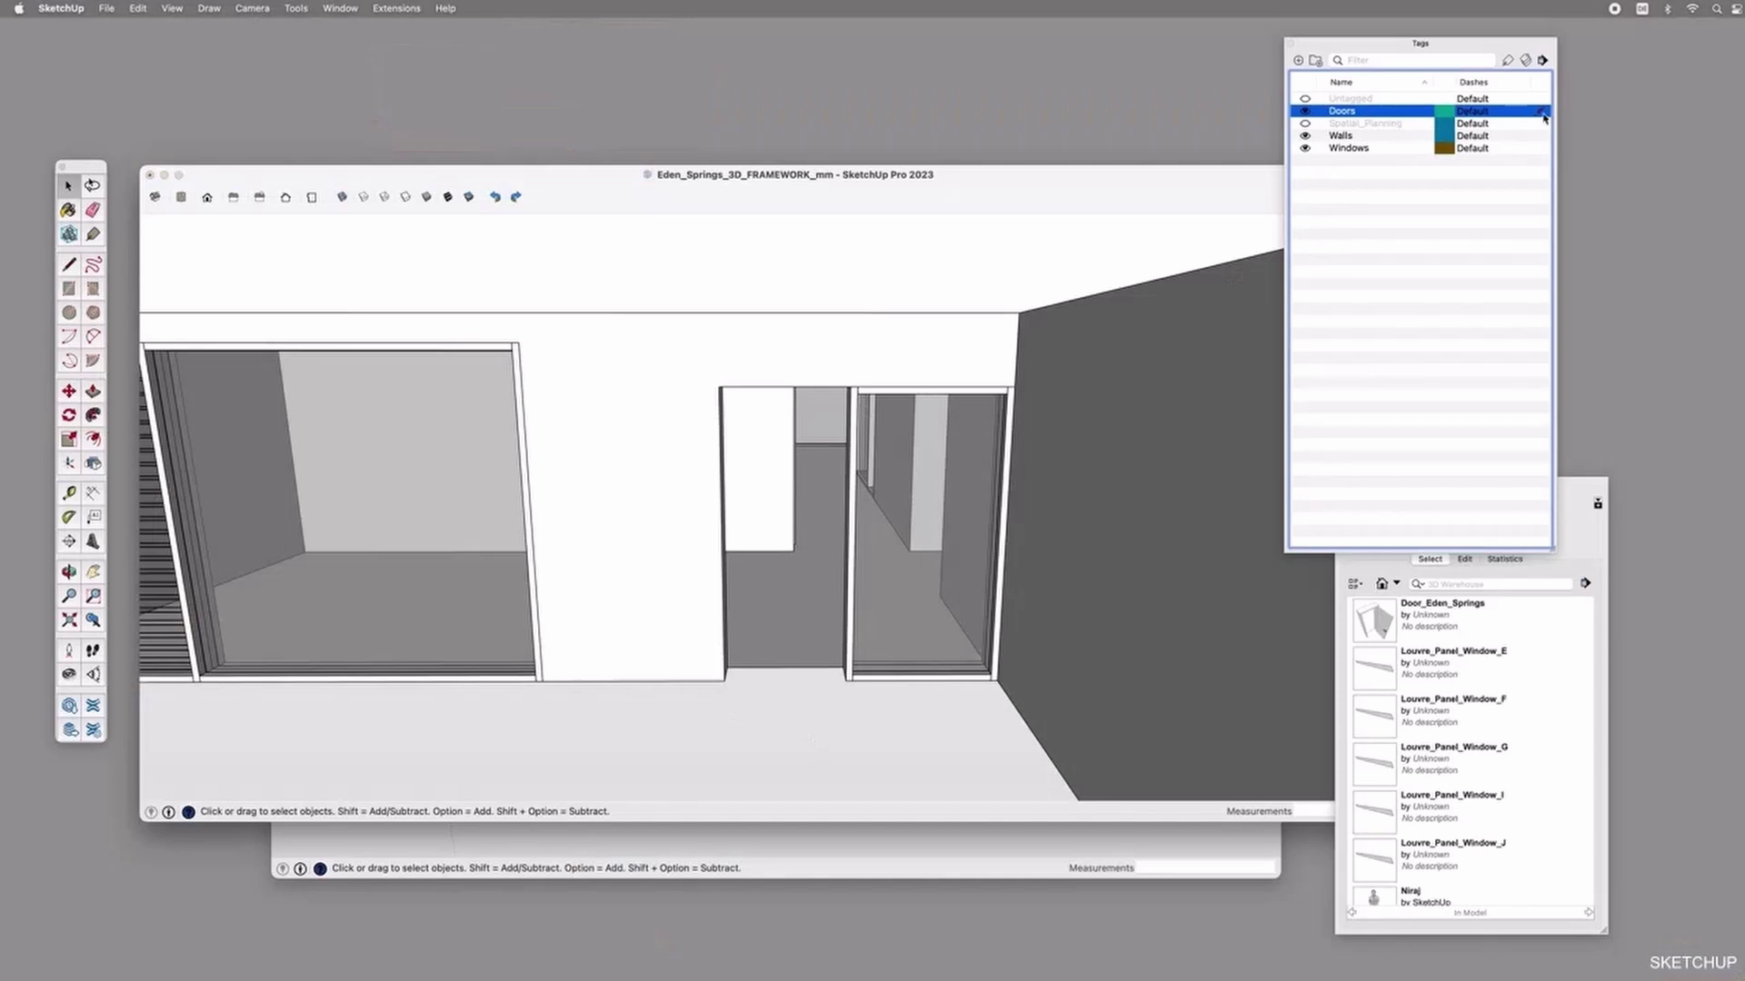
{"action": "key", "text": "r"}
{"action": "left_click", "coordinate": [720, 386]}
{"action": "left_click", "coordinate": [846, 679]}
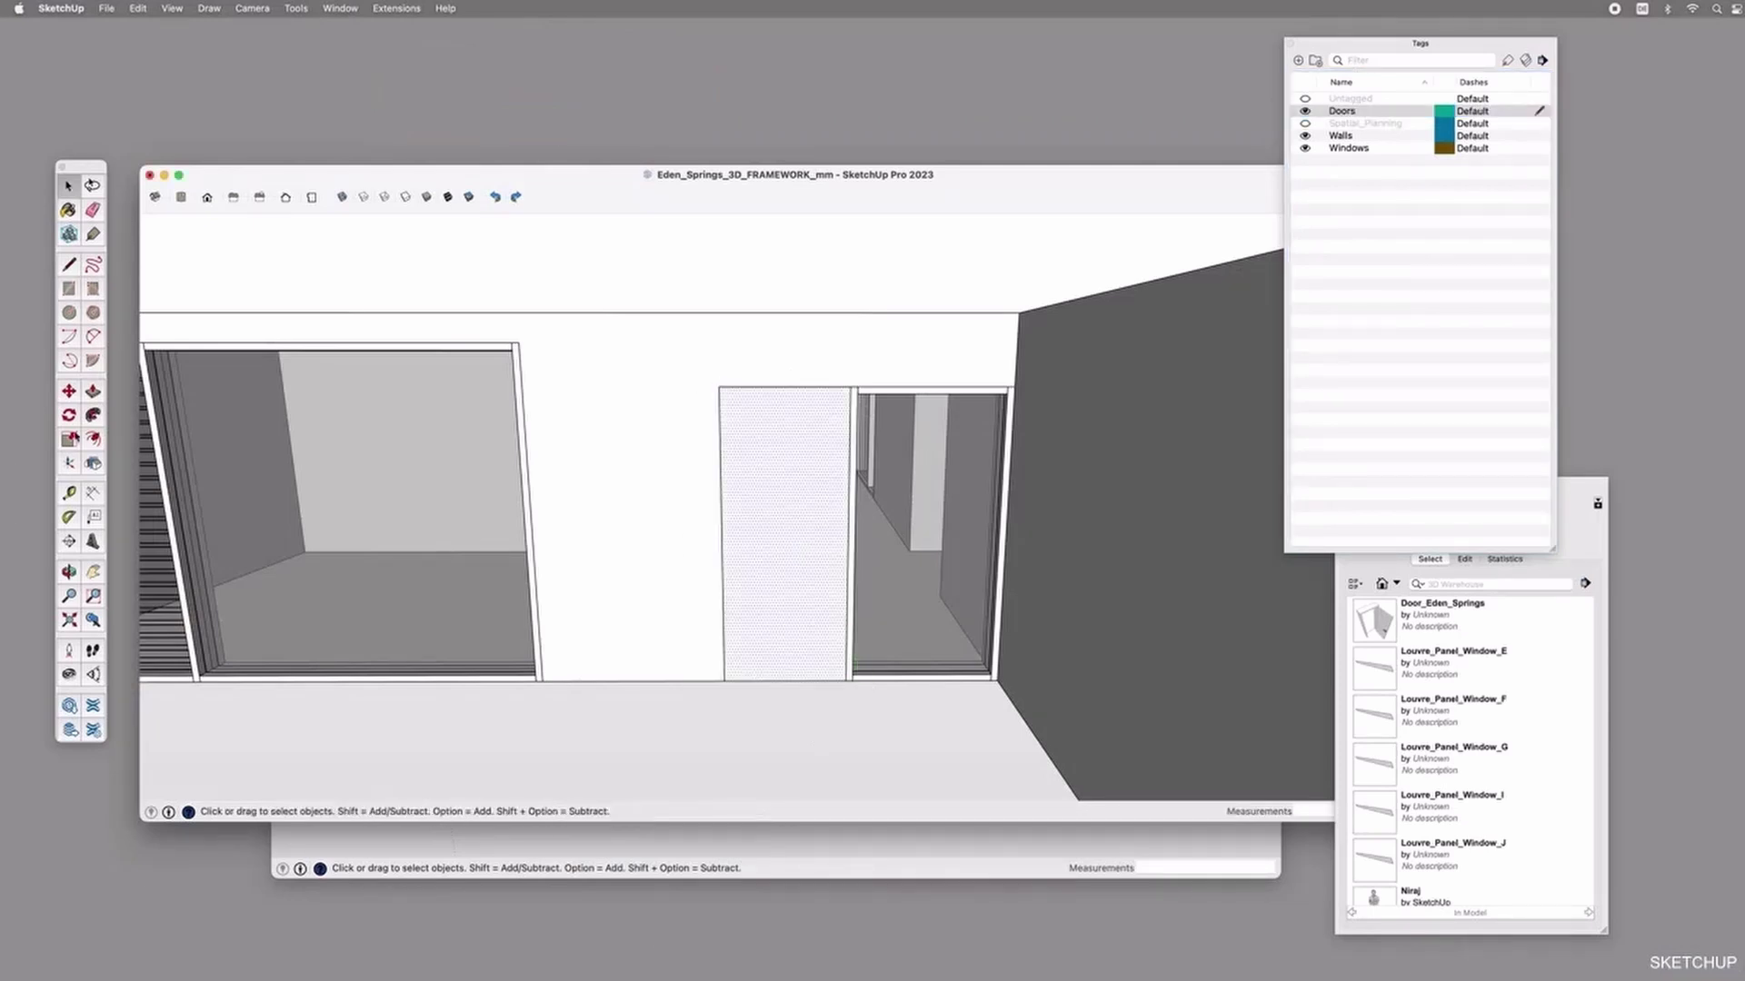
Offset the doorway rectangle's outline inward by 50 mm for the frame thickness.
{"action": "key", "text": "f"}
{"action": "left_click", "coordinate": [848, 508]}
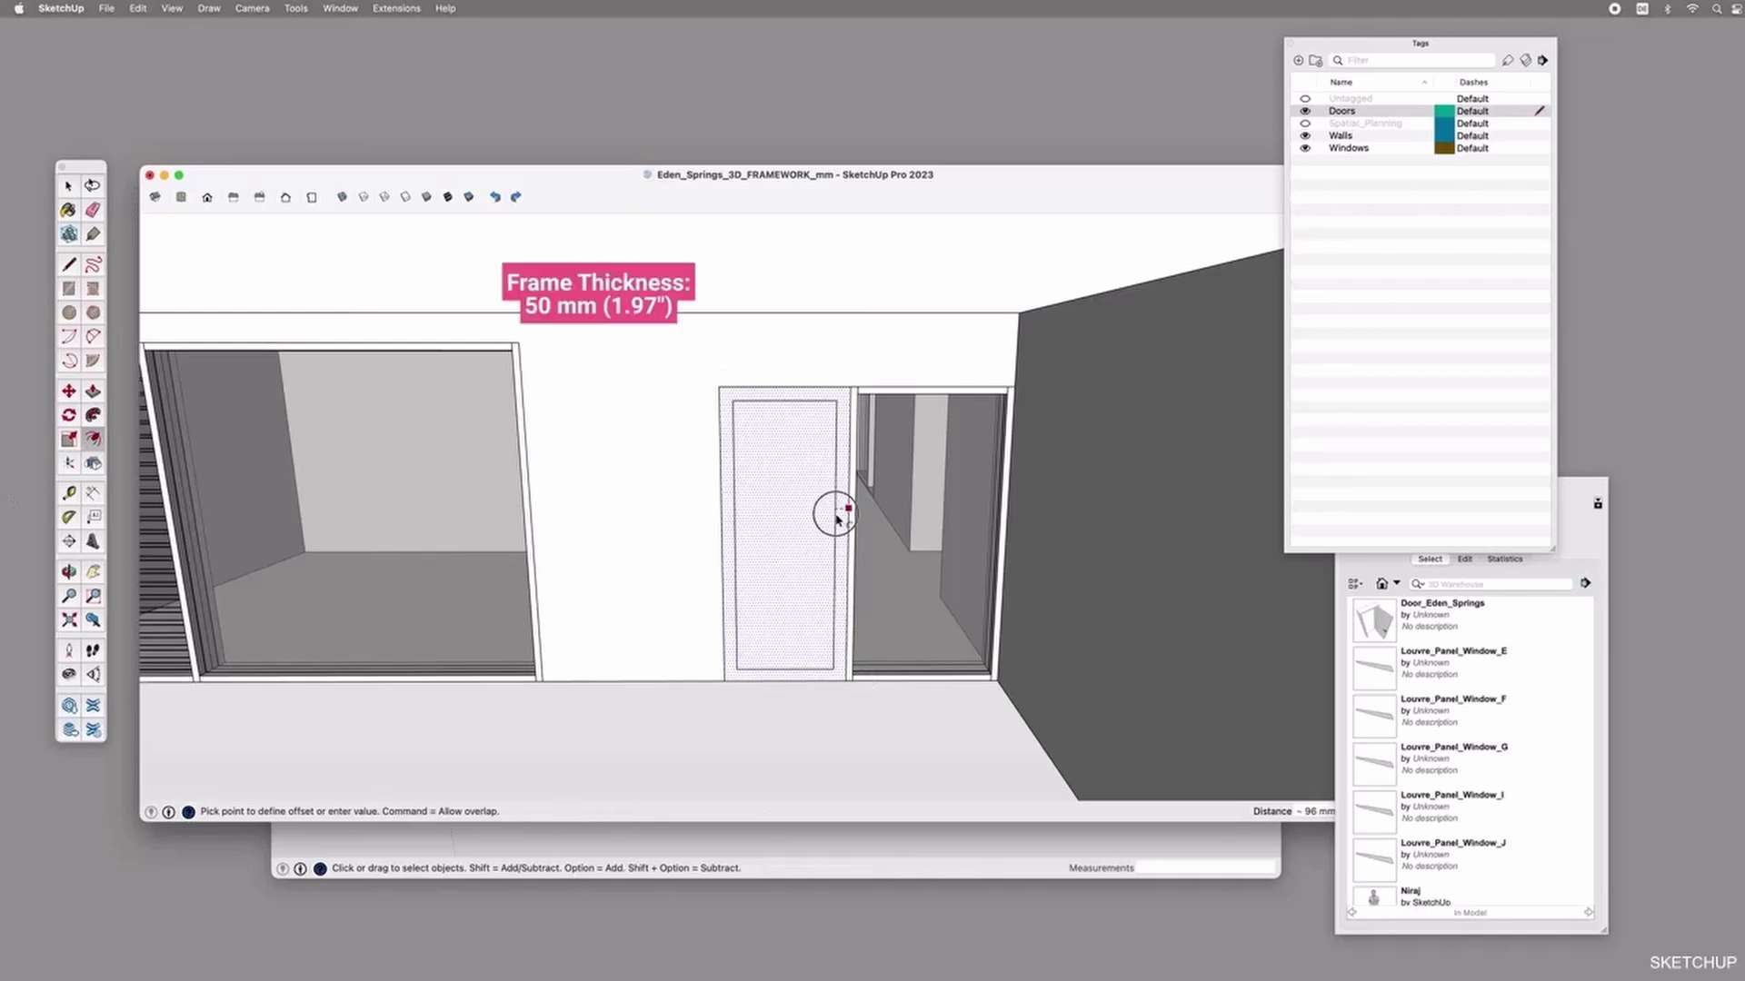
{"action": "type", "text": "50"}
{"action": "key", "text": "Return"}
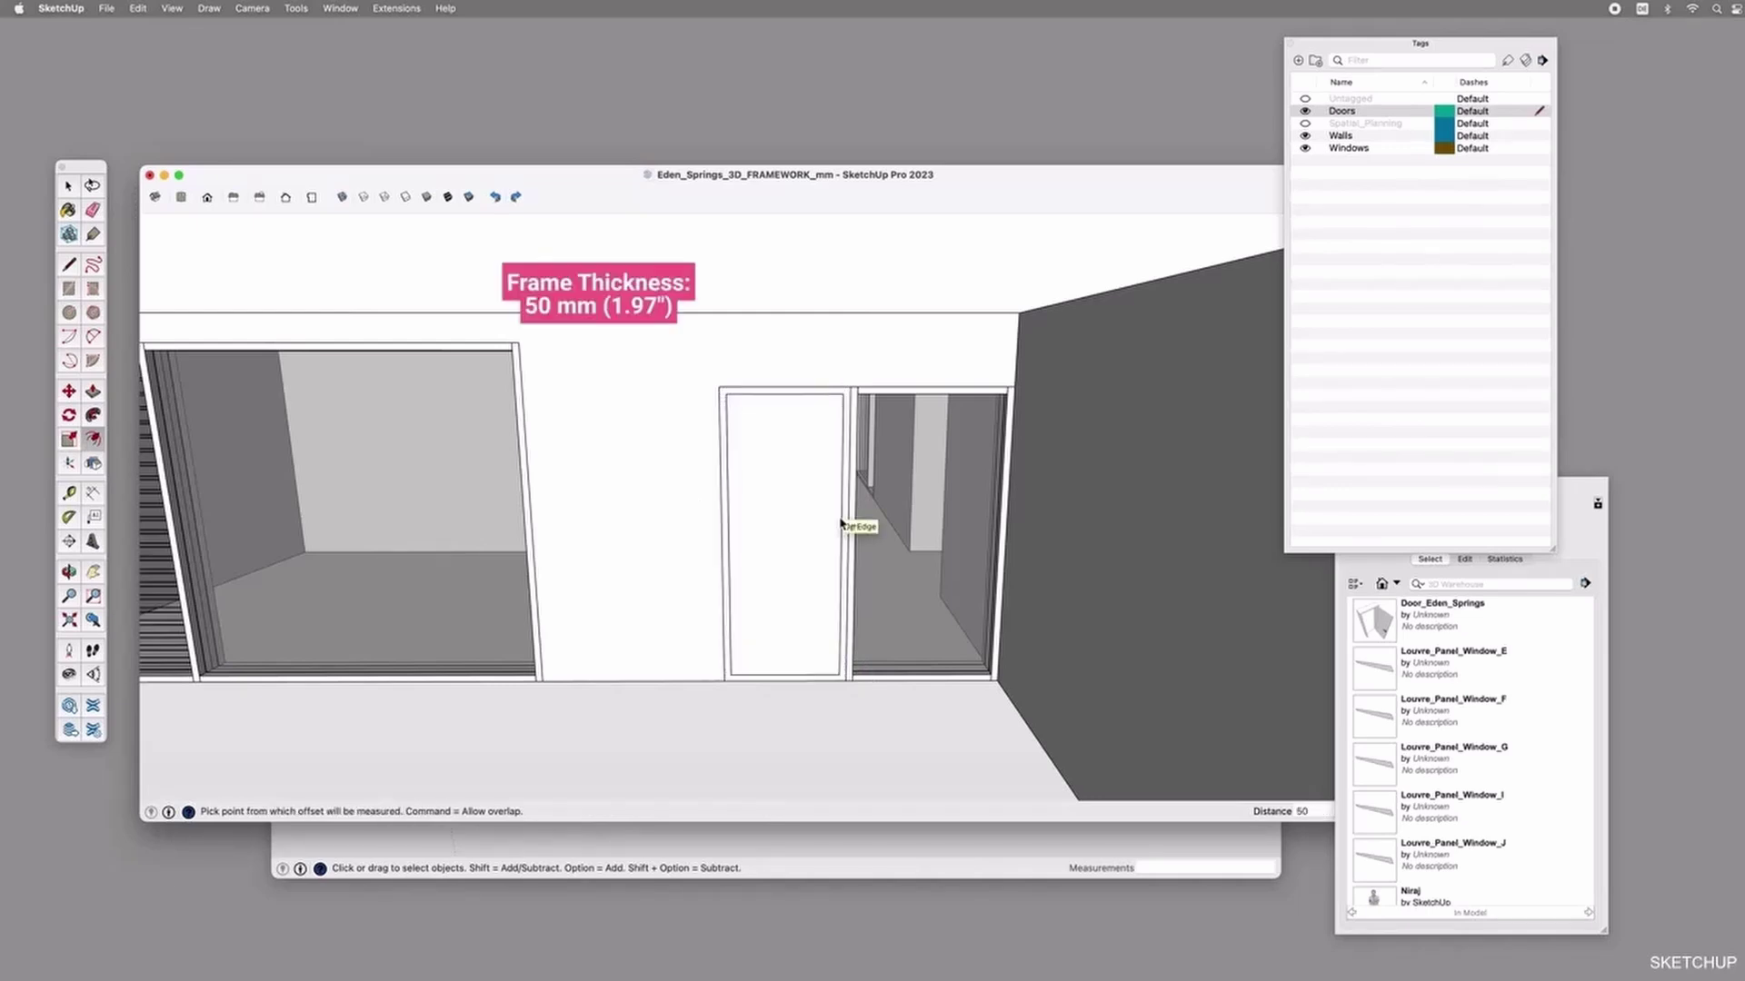
Move the inner outline's bottom edge down 50 mm to the floor line and delete the inner face to open the frame.
{"action": "key", "text": "space"}
{"action": "left_click", "coordinate": [747, 673]}
{"action": "scroll", "coordinate": [746, 674], "scroll_direction": "up", "scroll_amount": 5}
{"action": "left_click", "coordinate": [738, 675]}
{"action": "key", "text": "m"}
{"action": "left_click", "coordinate": [710, 675]}
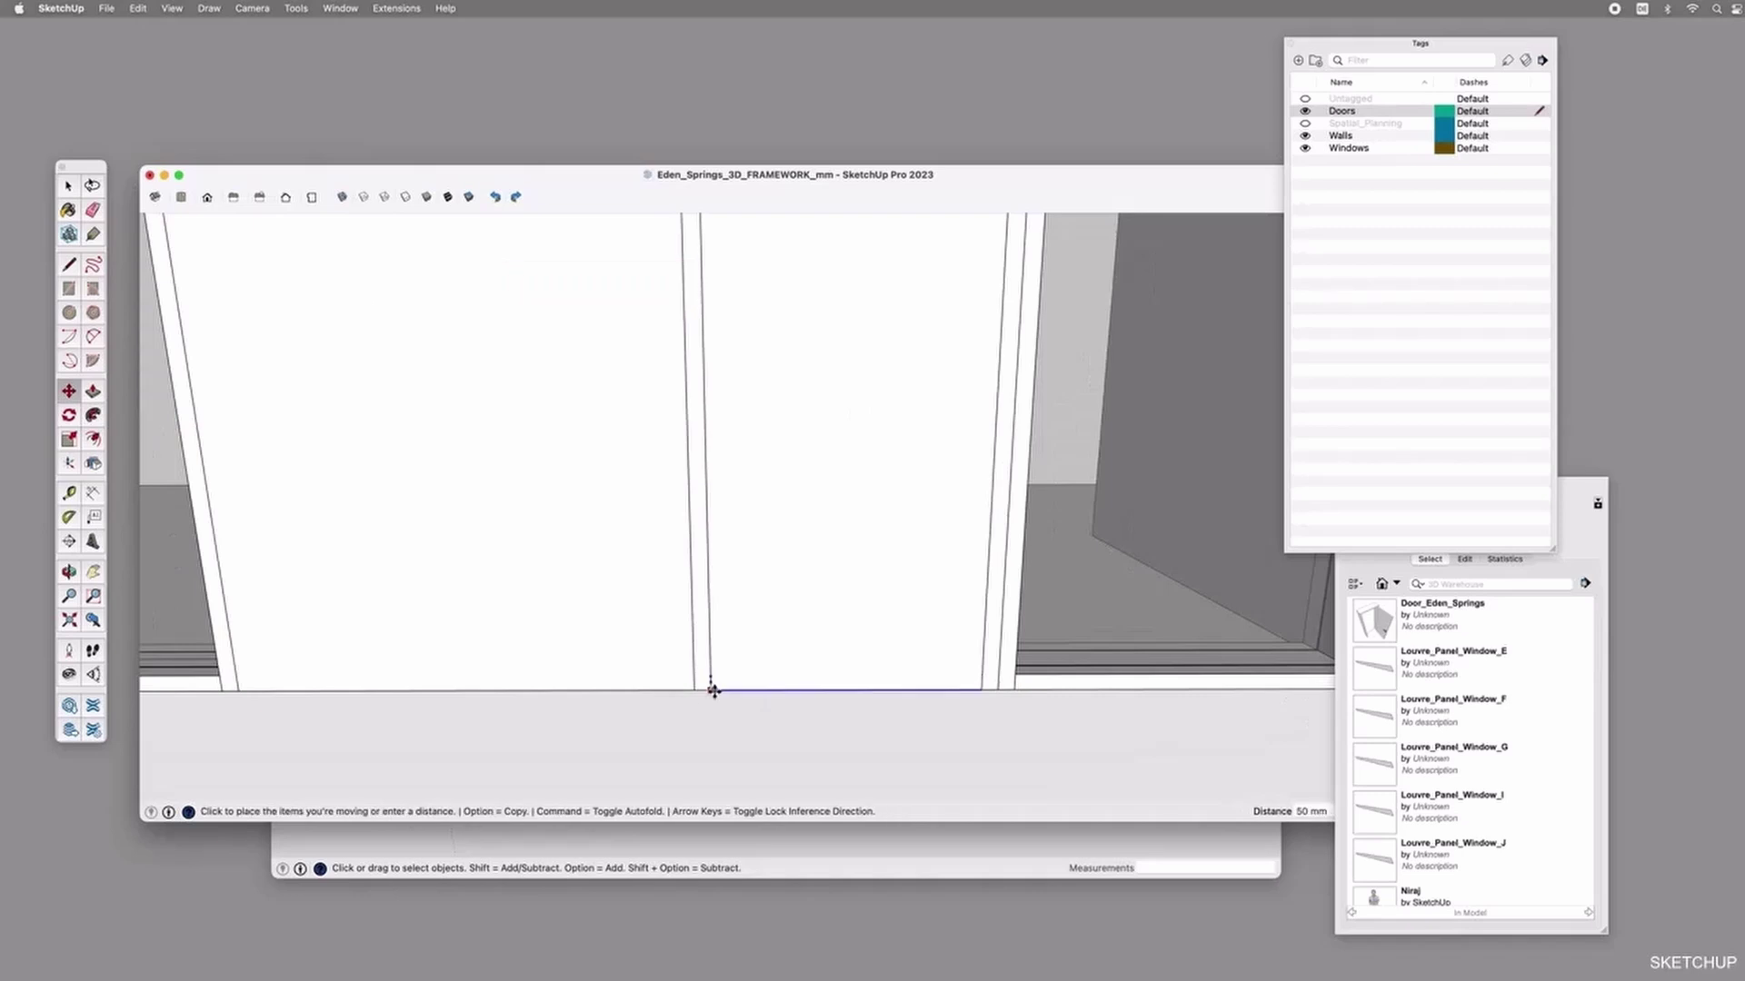
{"action": "left_click", "coordinate": [712, 690]}
{"action": "scroll", "coordinate": [765, 716], "scroll_direction": "down", "scroll_amount": 5}
{"action": "key", "text": "space"}
{"action": "left_click", "coordinate": [808, 519]}
{"action": "key", "text": "Delete"}
Push/Pull the entrance door frame out from the wall, working from the outer and the inner side.
{"action": "key", "text": "o"}
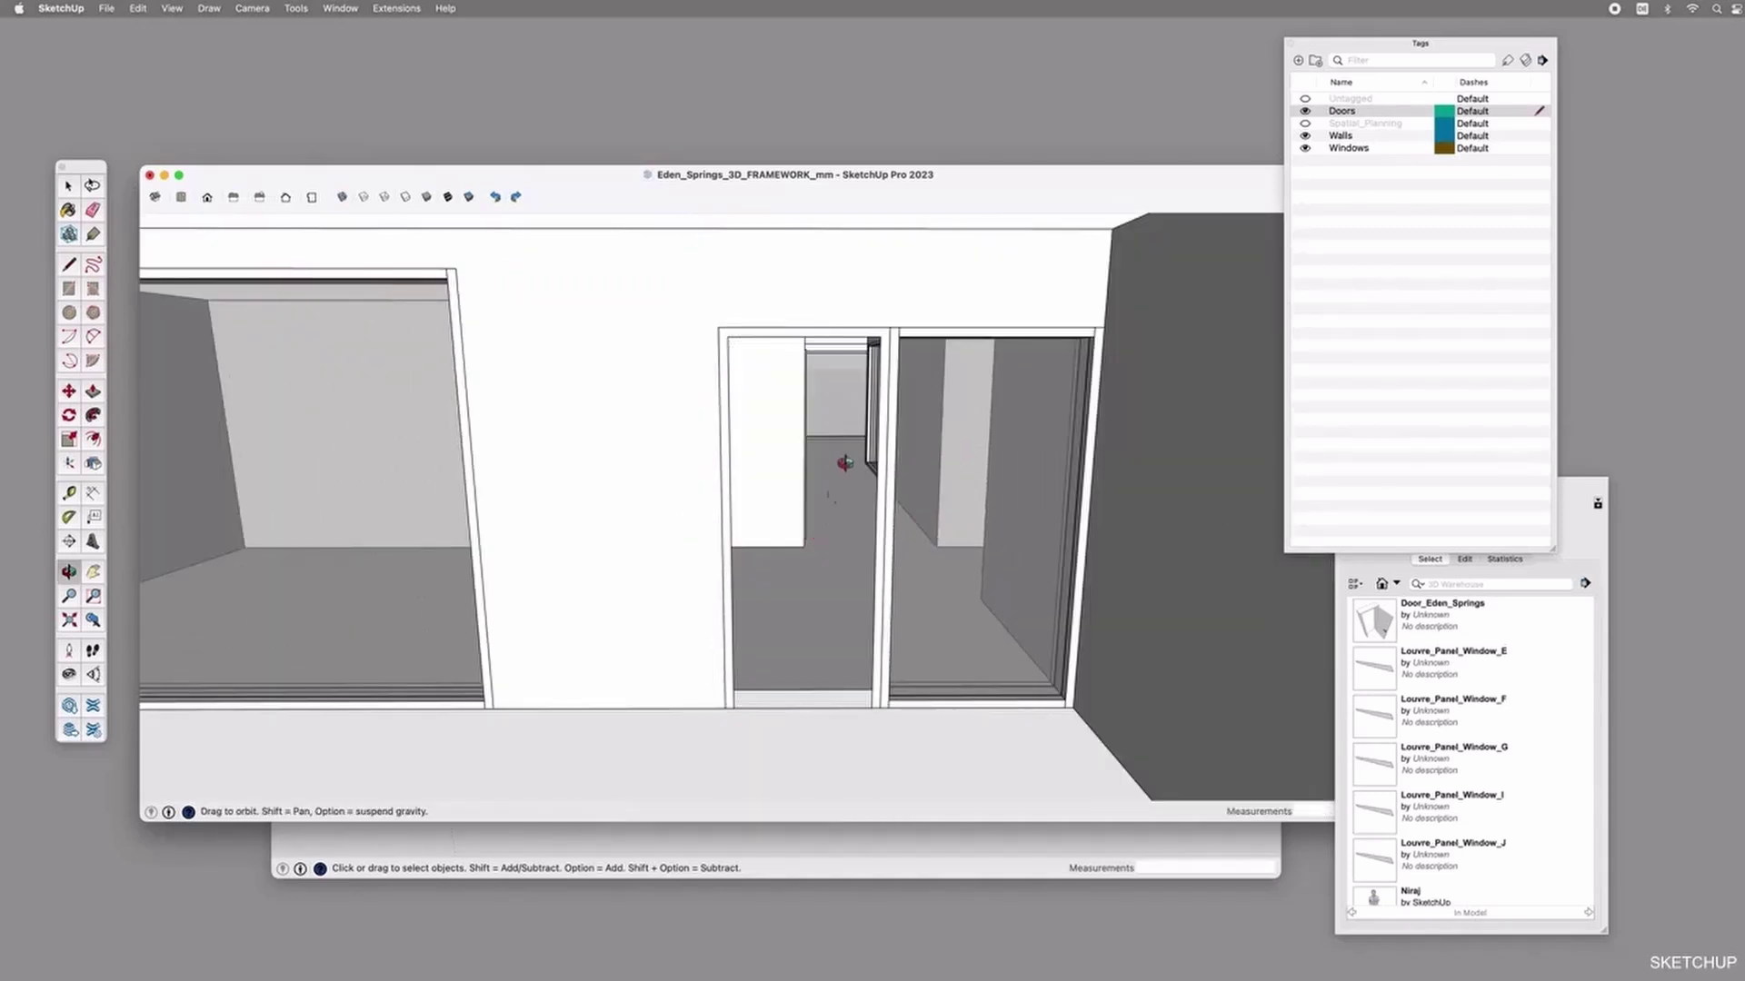
{"action": "scroll", "coordinate": [802, 361], "scroll_direction": "up", "scroll_amount": 2}
{"action": "mouse_move", "coordinate": [811, 389]}
{"action": "left_mouse_down"}
{"action": "mouse_move", "coordinate": [846, 434]}
{"action": "mouse_move", "coordinate": [822, 472]}
{"action": "mouse_move", "coordinate": [864, 568]}
{"action": "mouse_move", "coordinate": [805, 411]}
{"action": "left_mouse_up"}
{"action": "key", "text": "space"}
{"action": "key", "text": "p"}
{"action": "left_click", "coordinate": [807, 407]}
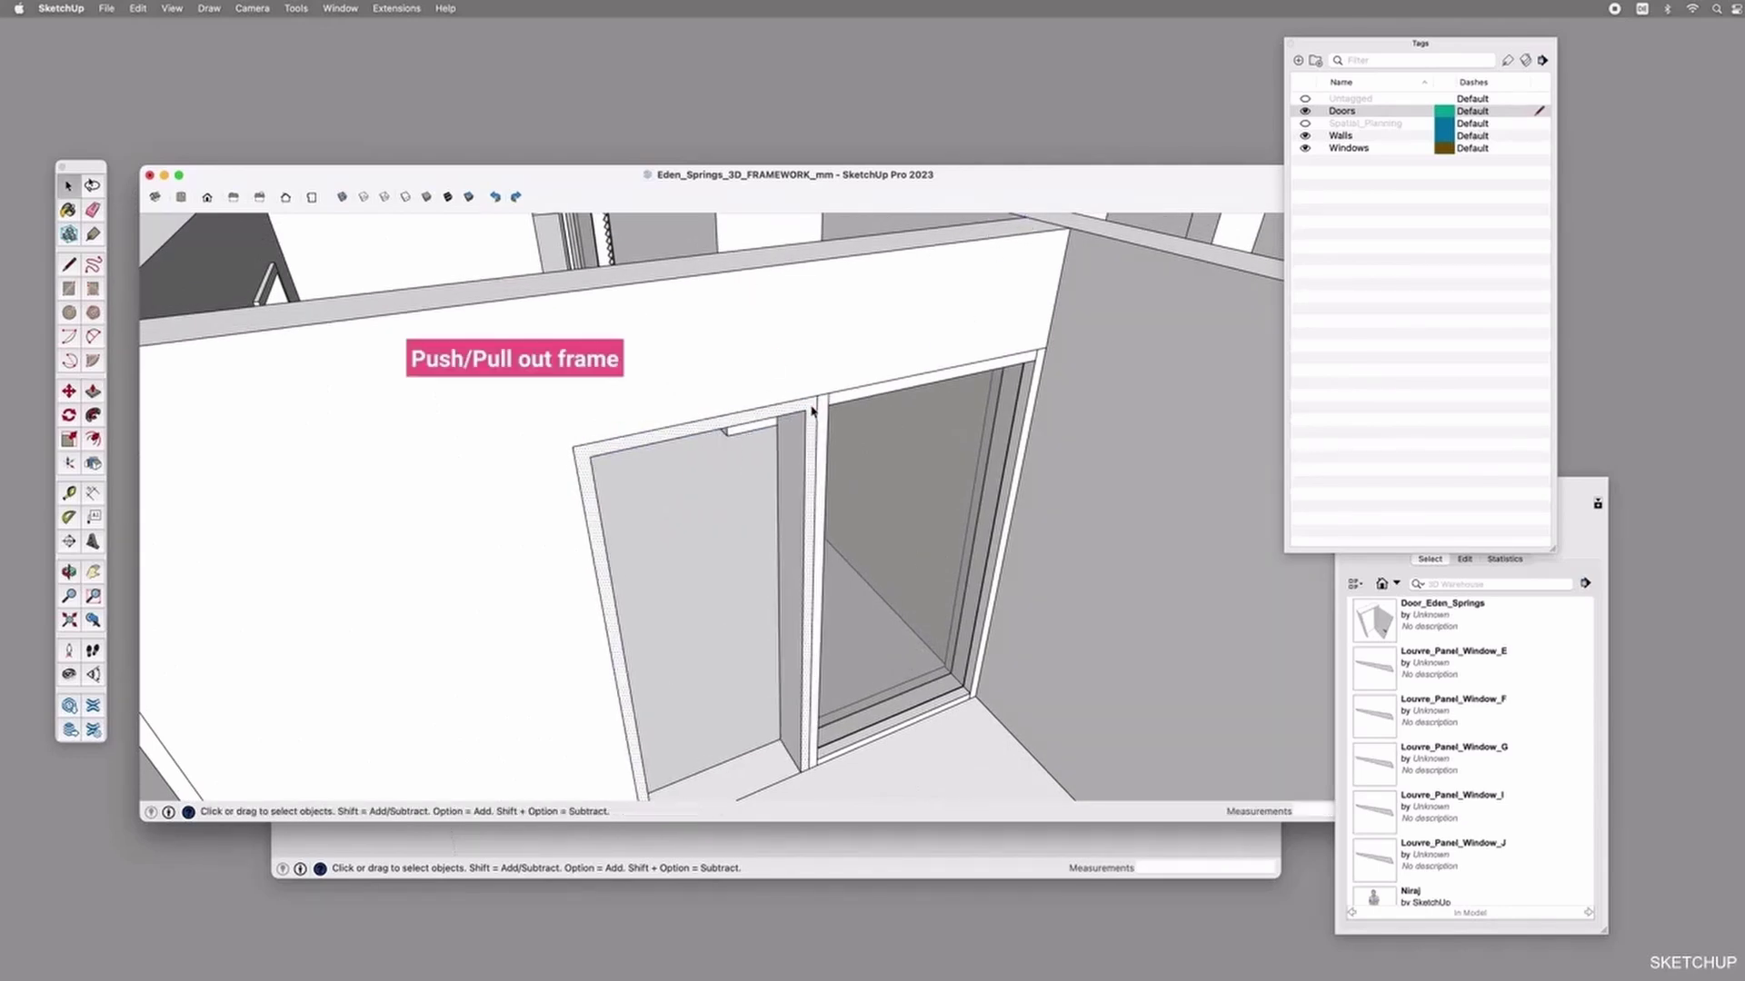
{"action": "left_click", "coordinate": [814, 411]}
{"action": "key", "text": "o"}
{"action": "left_click_drag", "start_coordinate": [772, 424], "coordinate": [936, 435]}
{"action": "key", "text": "space"}
{"action": "key", "text": "p"}
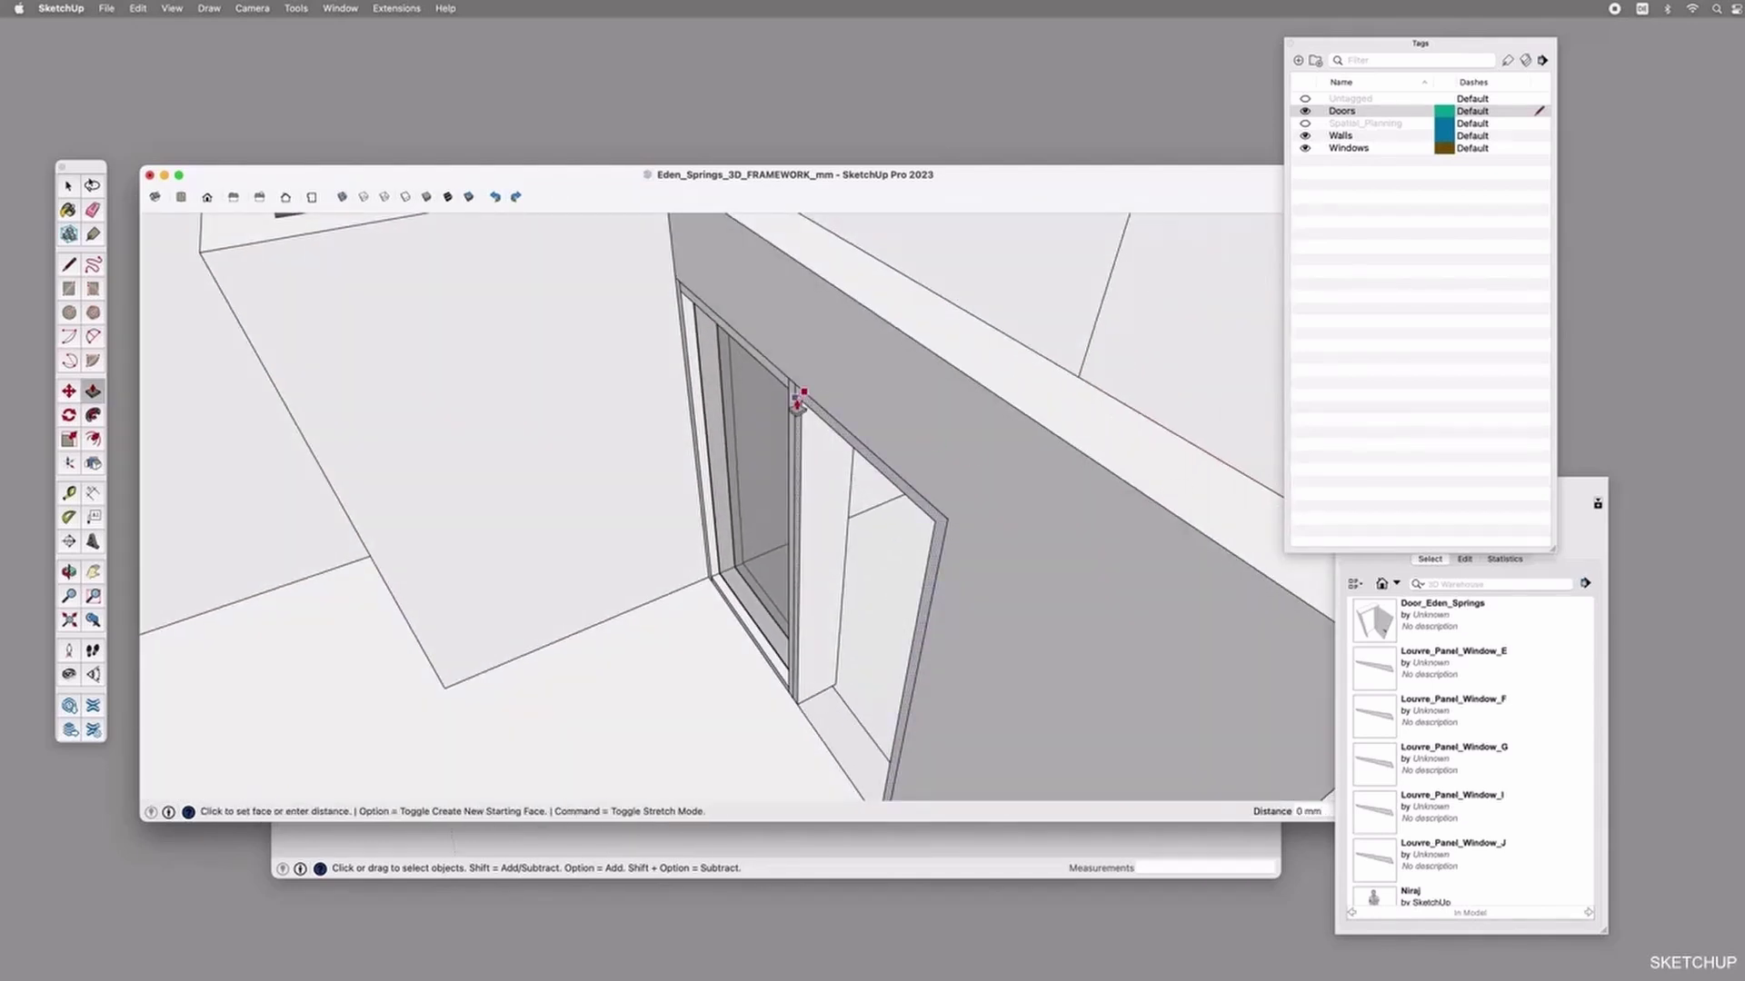
{"action": "left_click", "coordinate": [801, 400]}
{"action": "key", "text": "space"}
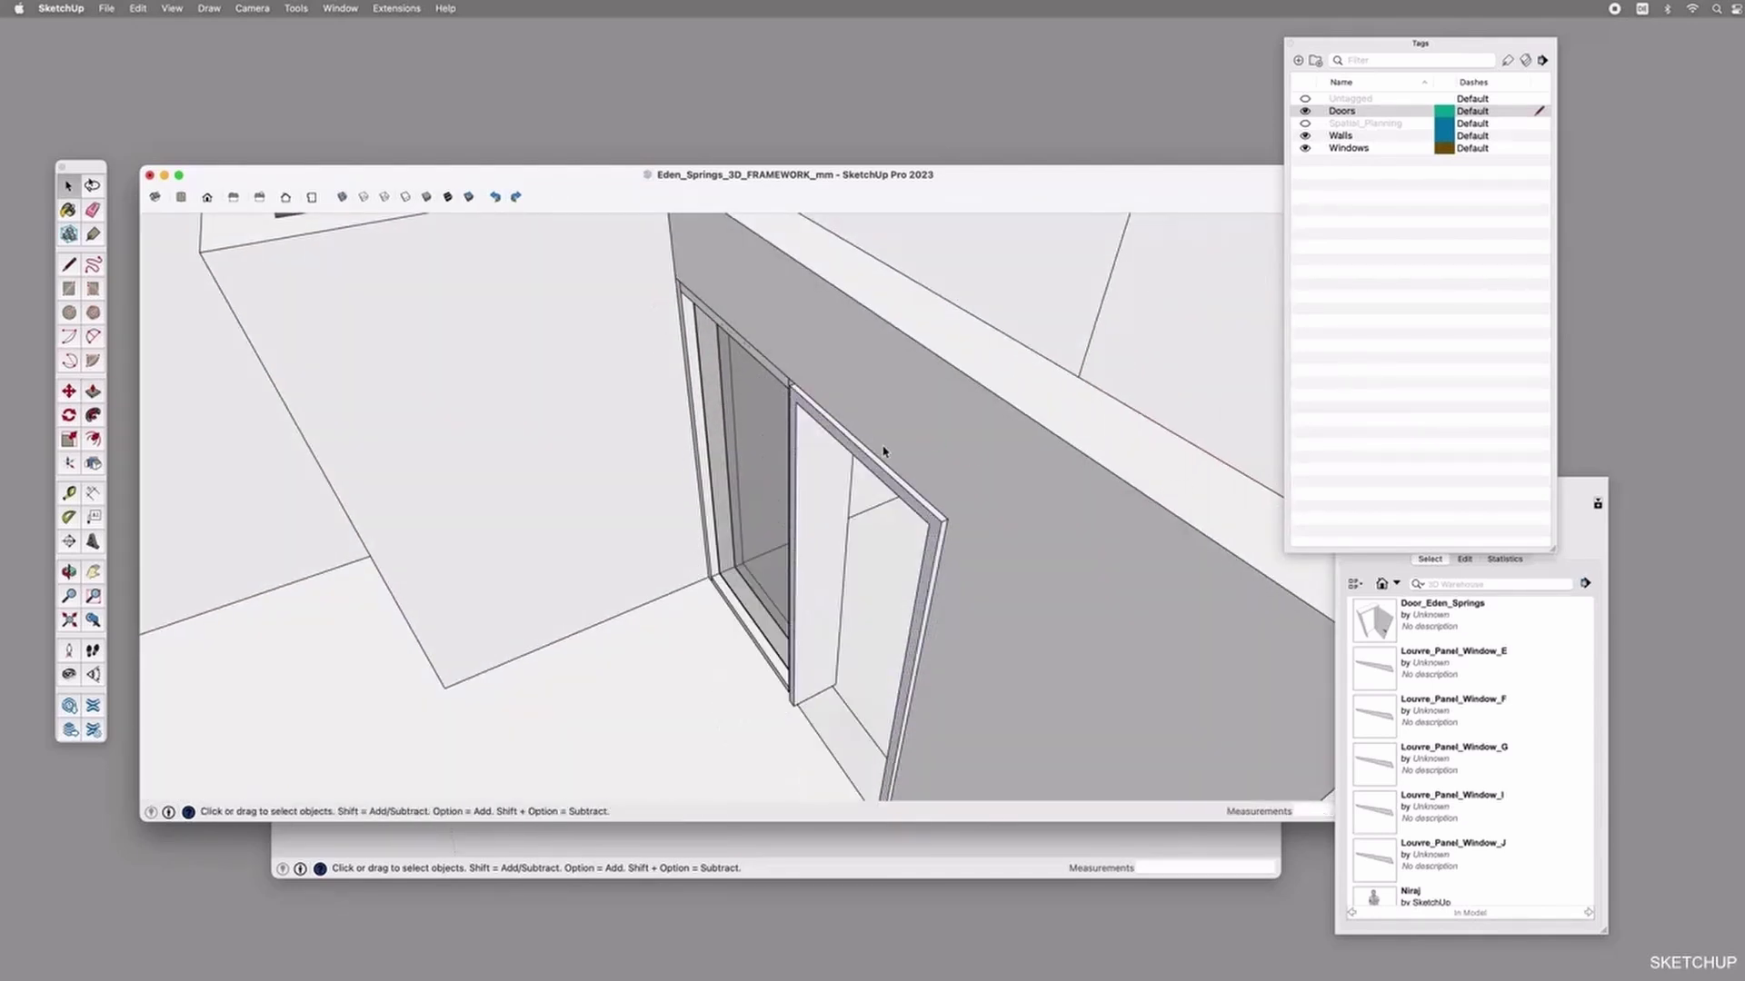
Select and copy the whole entrance door frame, and switch to the Untitled 2 model with the sample front doors.
{"action": "left_click", "coordinate": [839, 441]}
{"action": "key", "text": "o"}
{"action": "left_click_drag", "start_coordinate": [1071, 611], "coordinate": [949, 602]}
{"action": "key", "text": "space"}
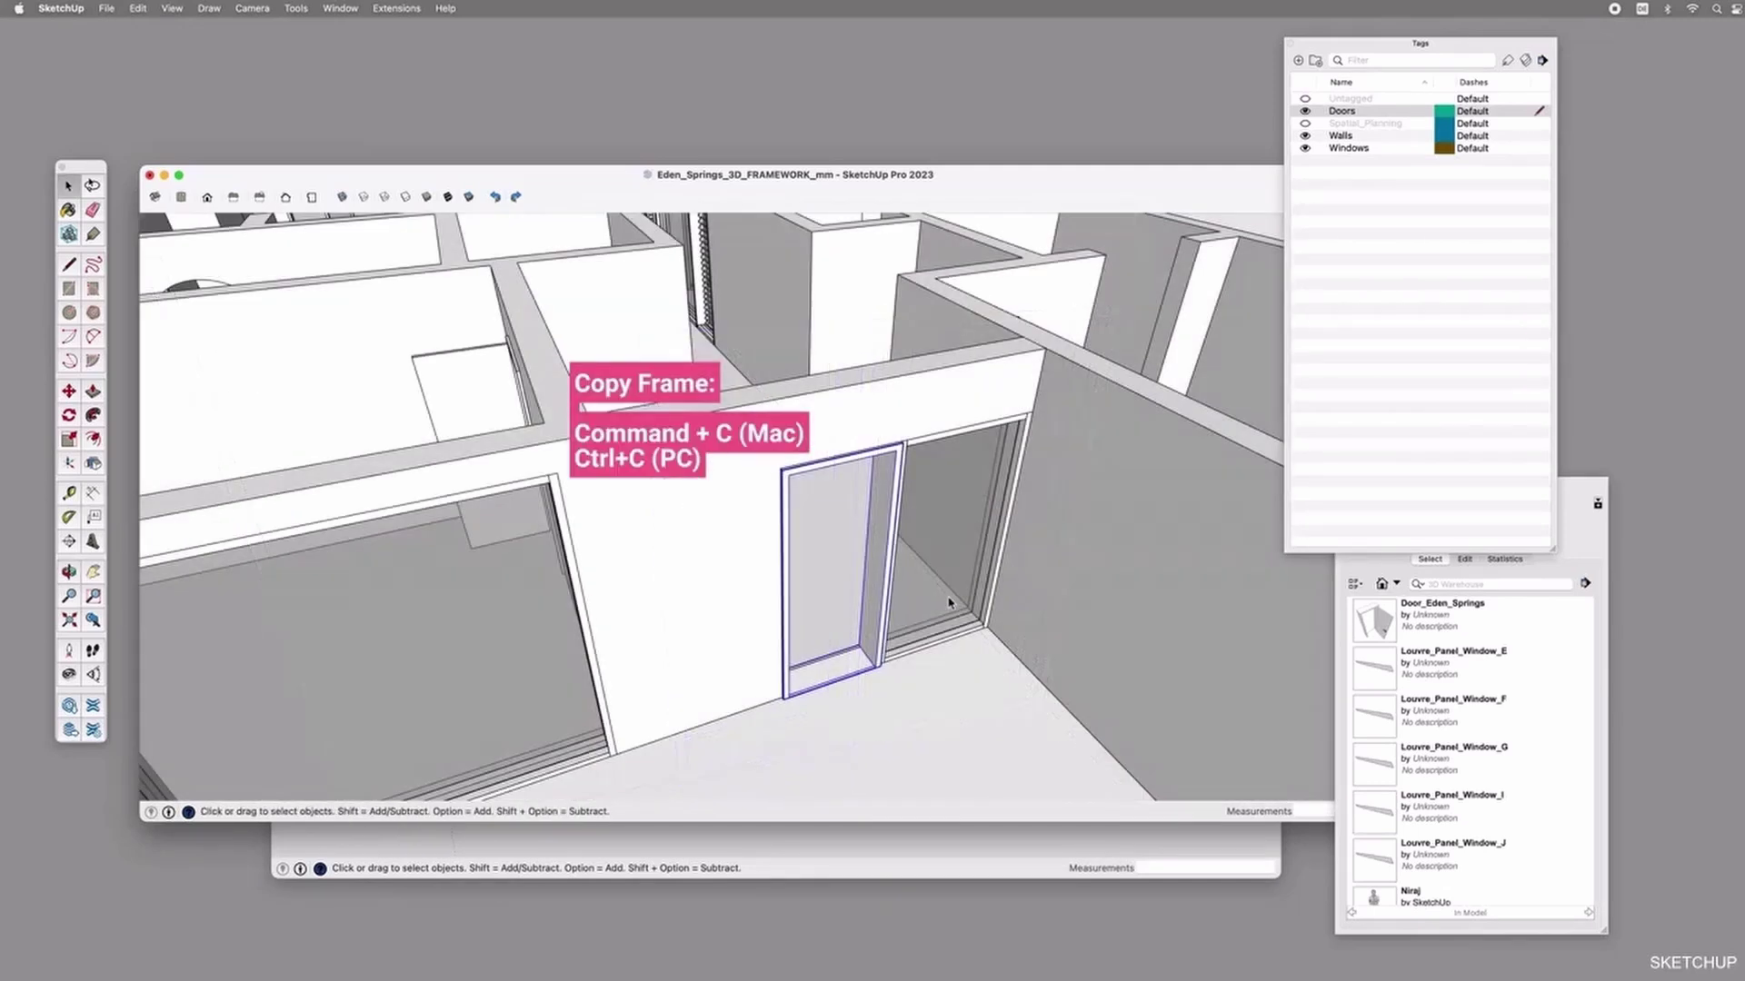
{"action": "left_click", "coordinate": [552, 832]}
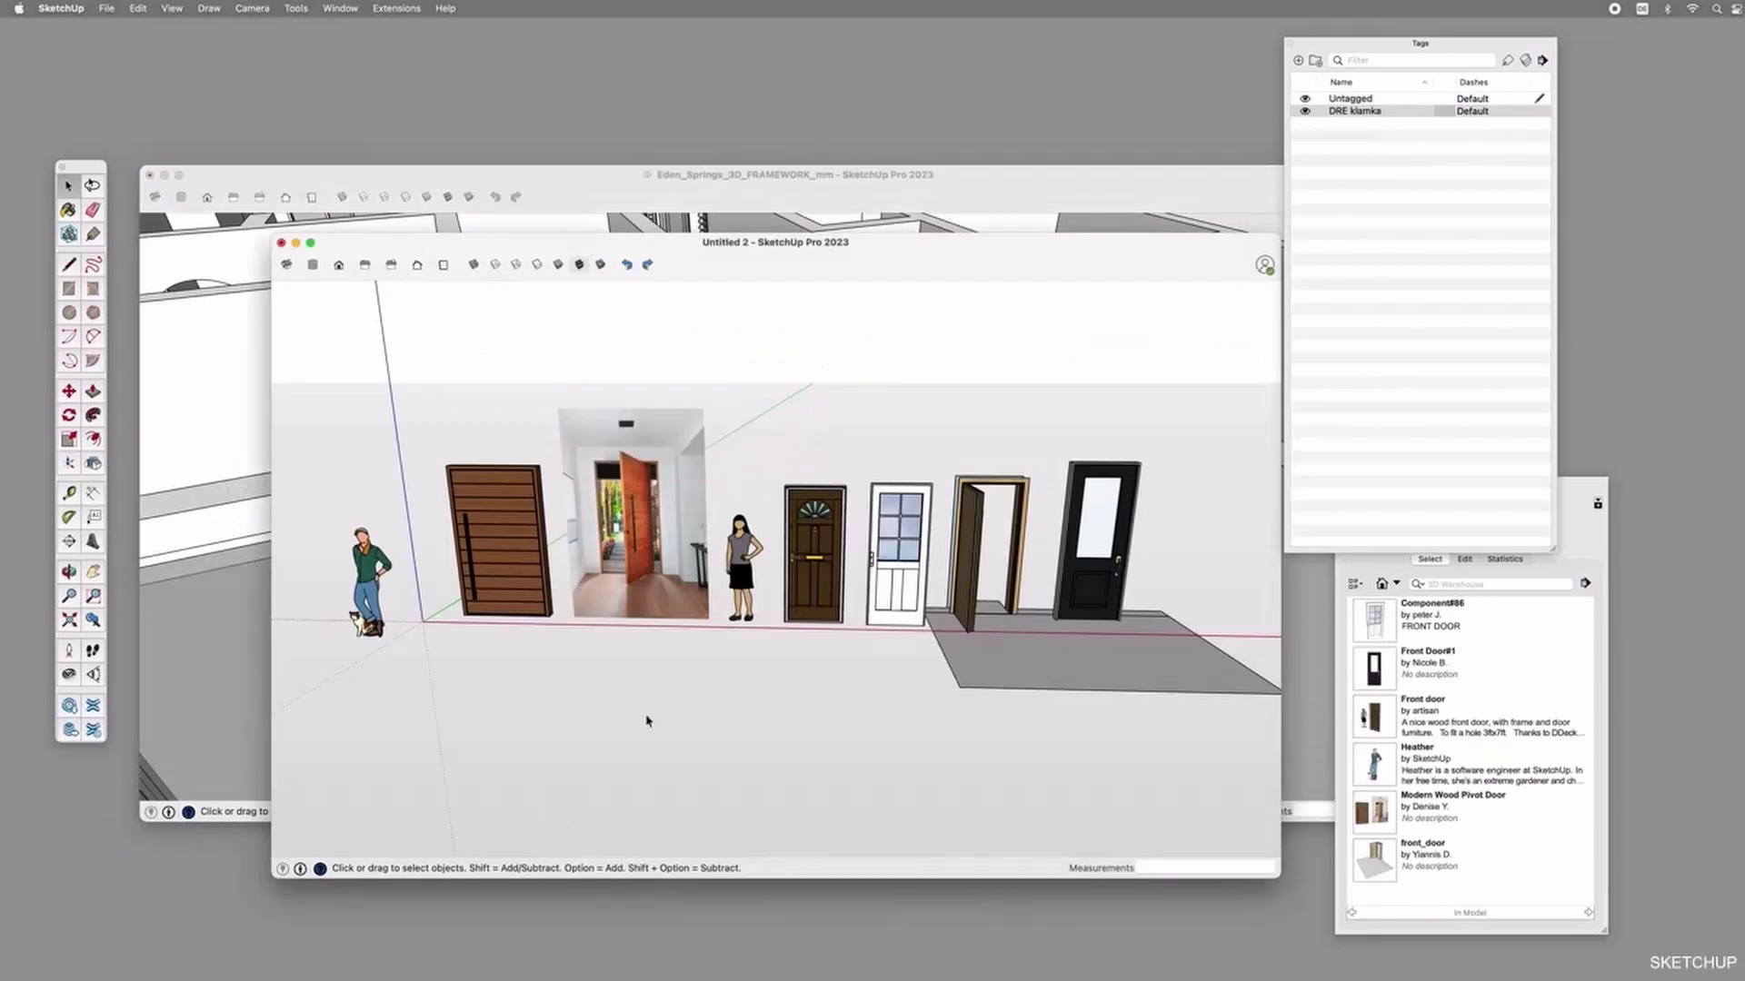
{"action": "left_click_drag", "start_coordinate": [699, 265], "coordinate": [701, 263]}
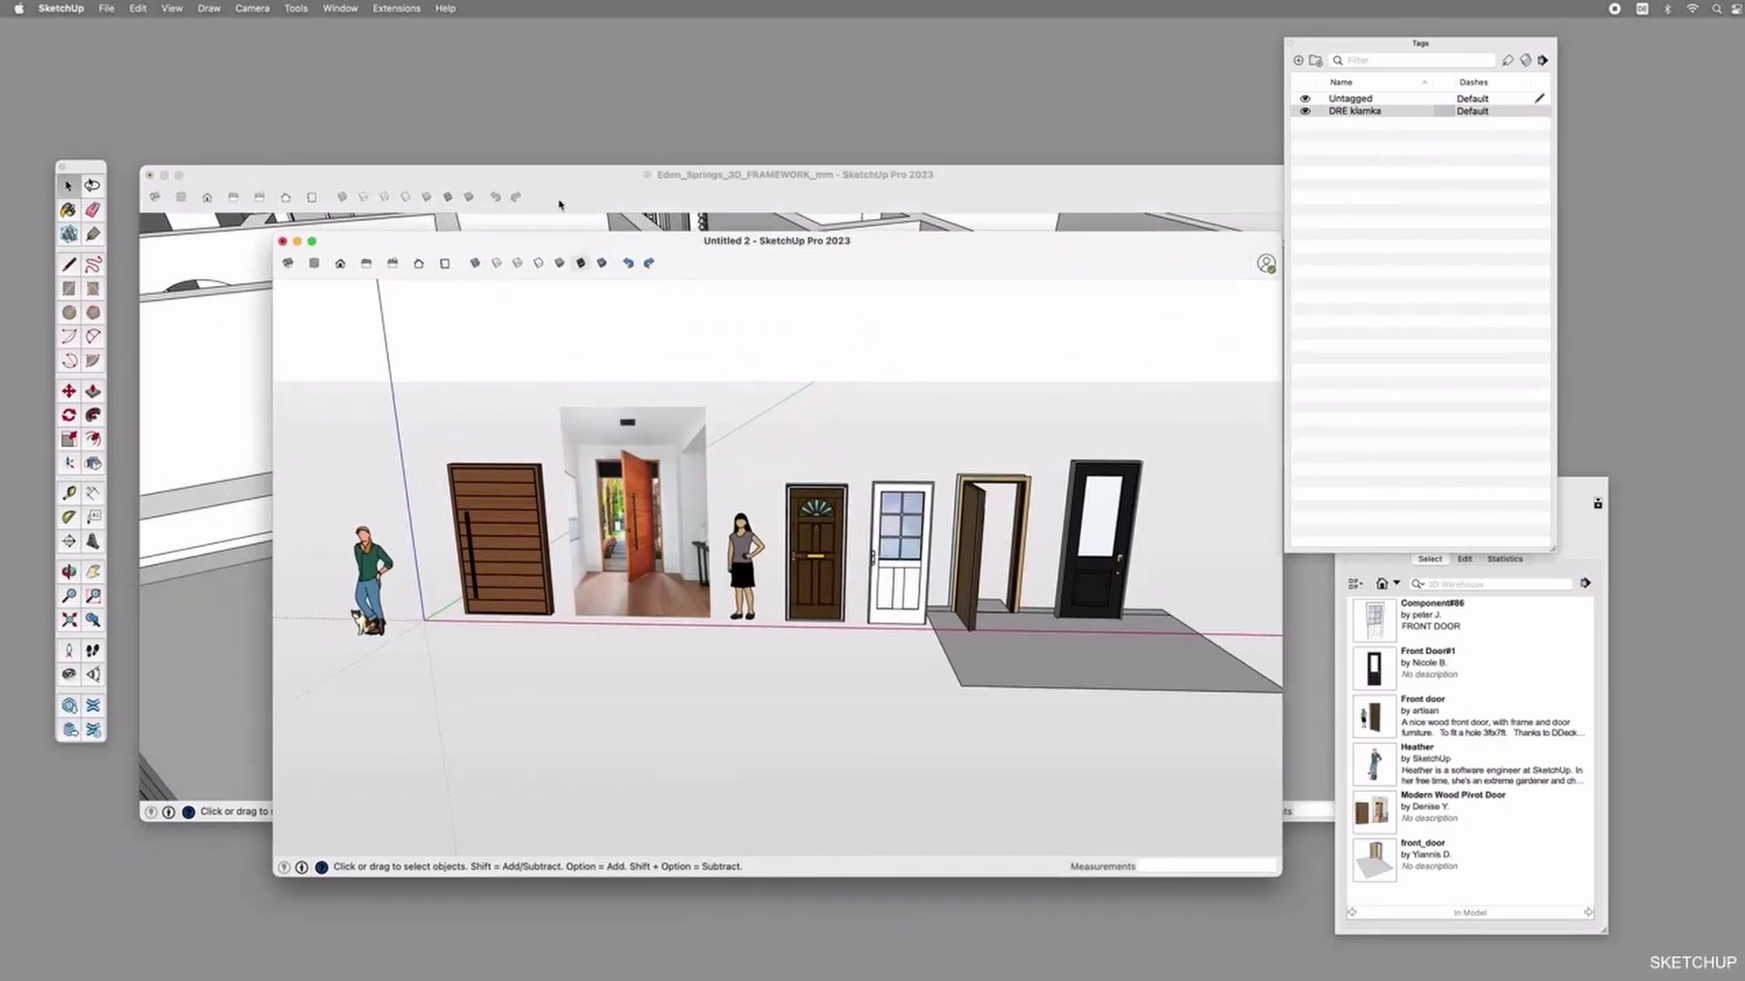
{"action": "left_click", "coordinate": [108, 8]}
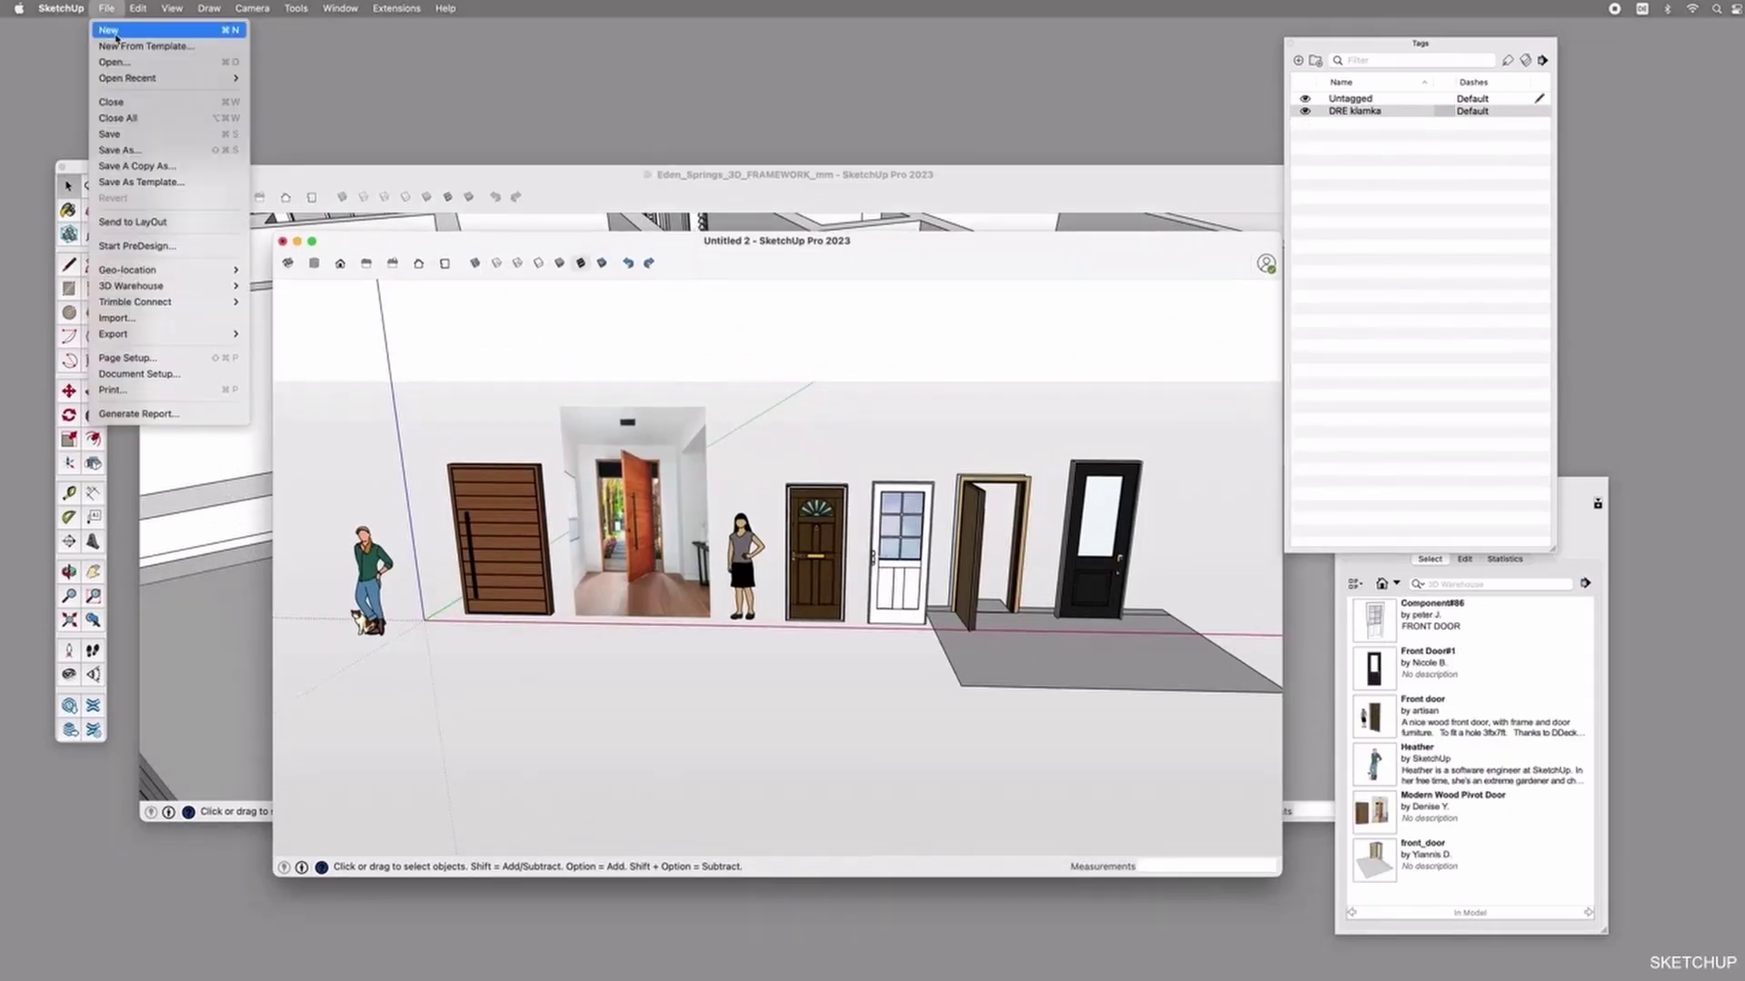
{"action": "left_click", "coordinate": [731, 278]}
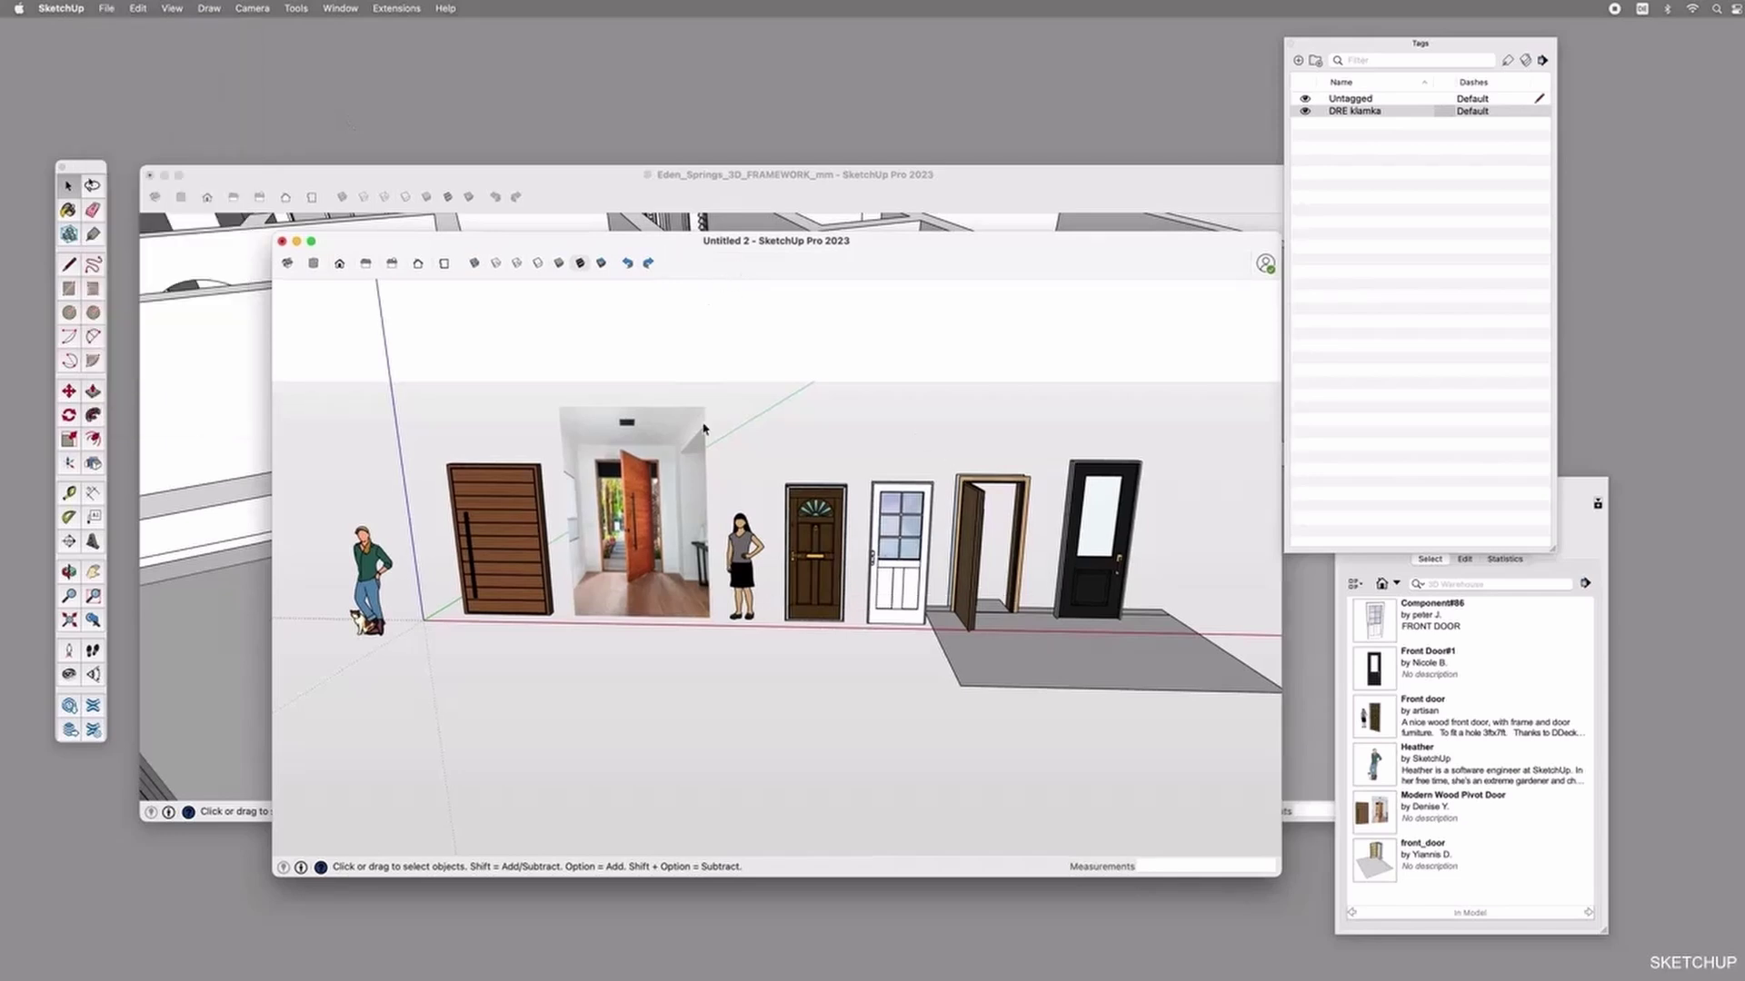
Load the orange panelled door from the 3D Warehouse "front door" results into the model and place it beyond the black door.
{"action": "left_click", "coordinate": [70, 708]}
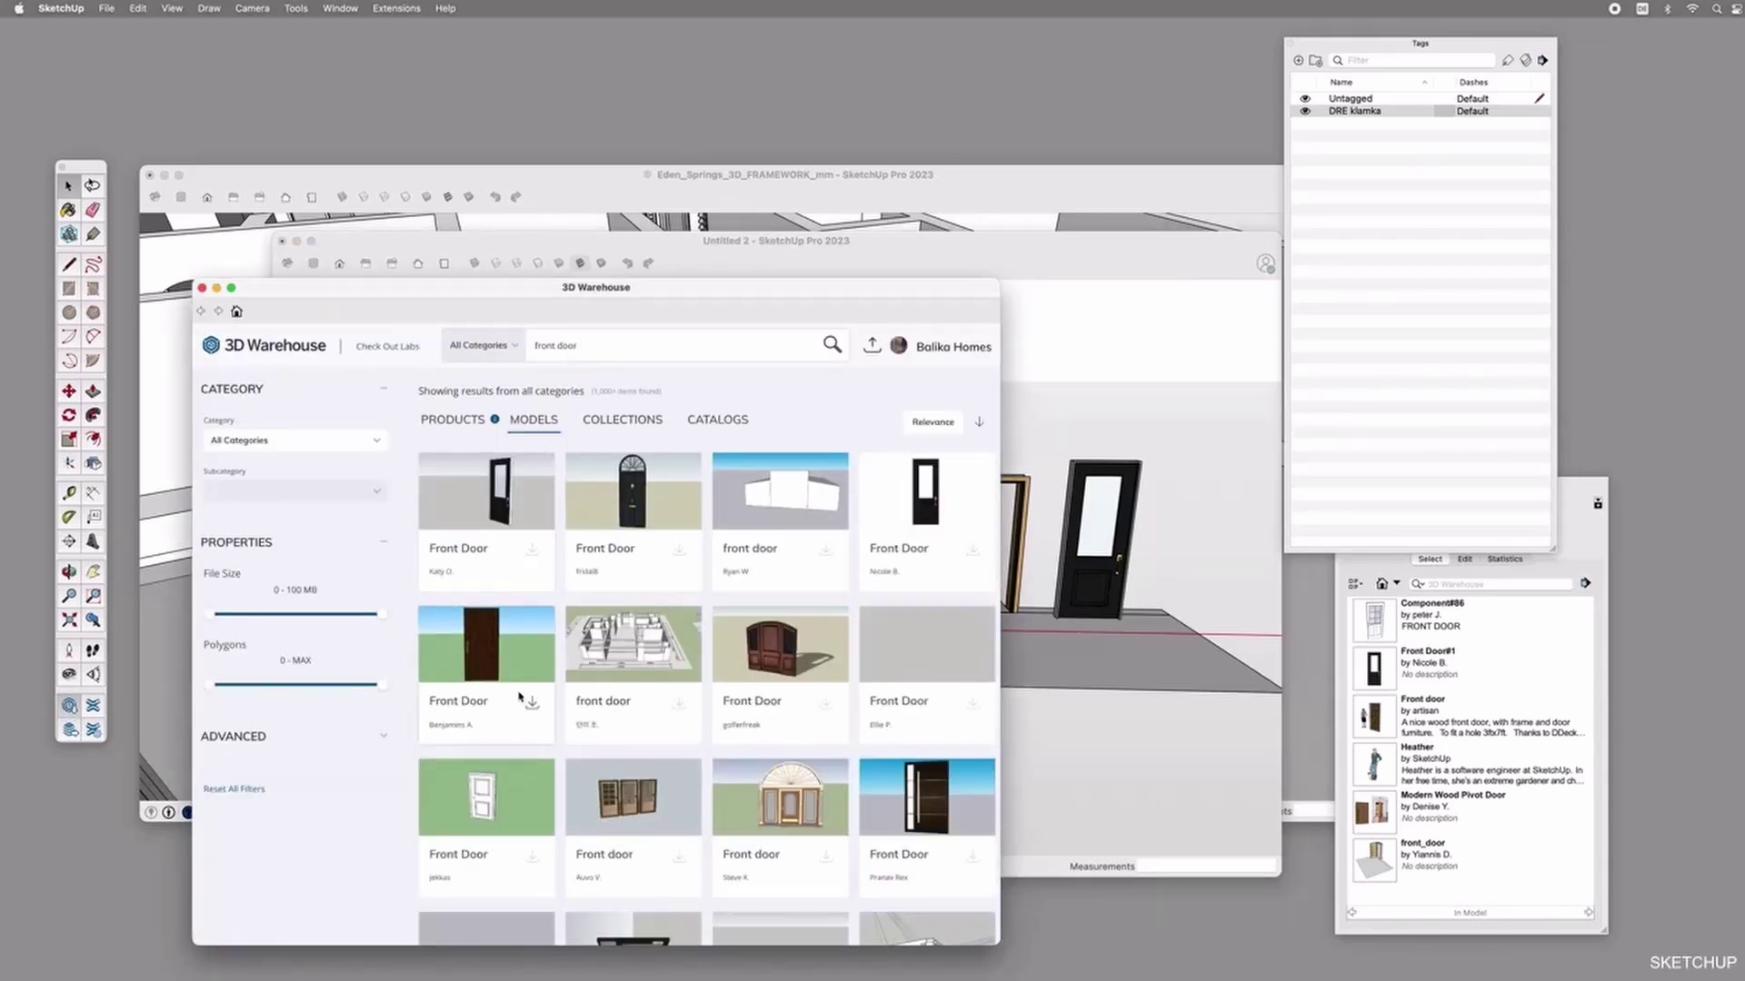
{"action": "scroll", "coordinate": [699, 700], "scroll_direction": "down", "scroll_amount": 3}
{"action": "scroll", "coordinate": [699, 701], "scroll_direction": "down", "scroll_amount": 5}
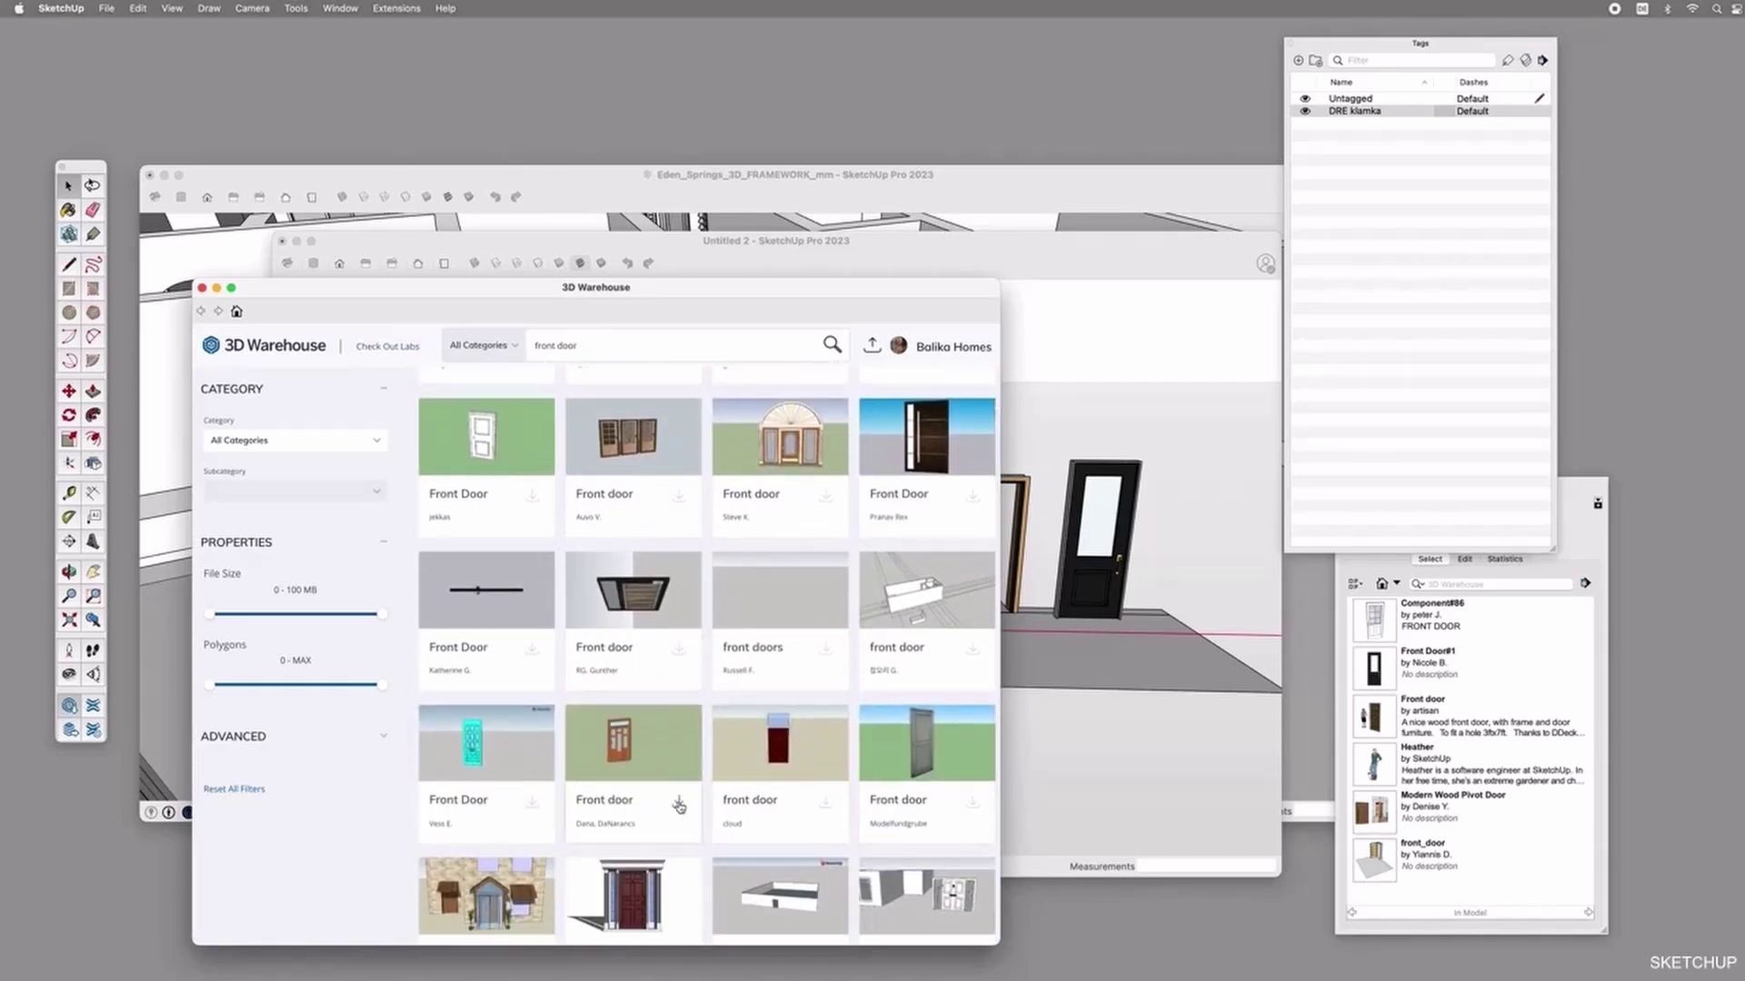
{"action": "left_click", "coordinate": [679, 805]}
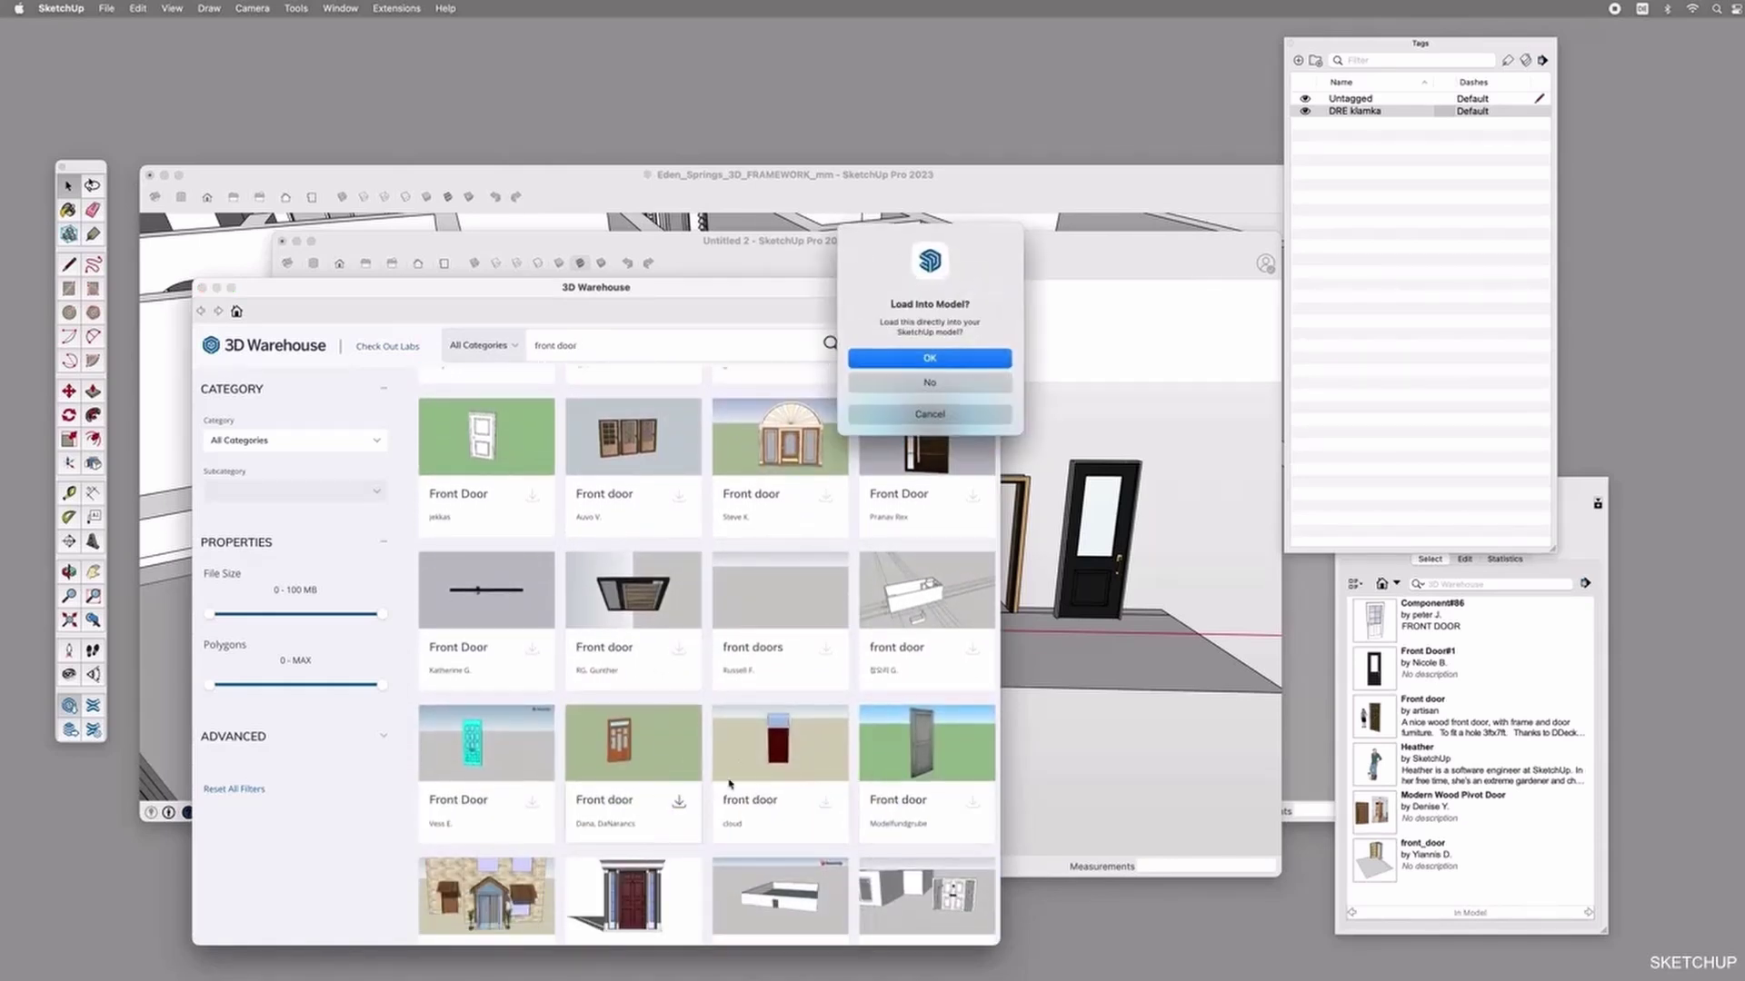
{"action": "left_click", "coordinate": [922, 358]}
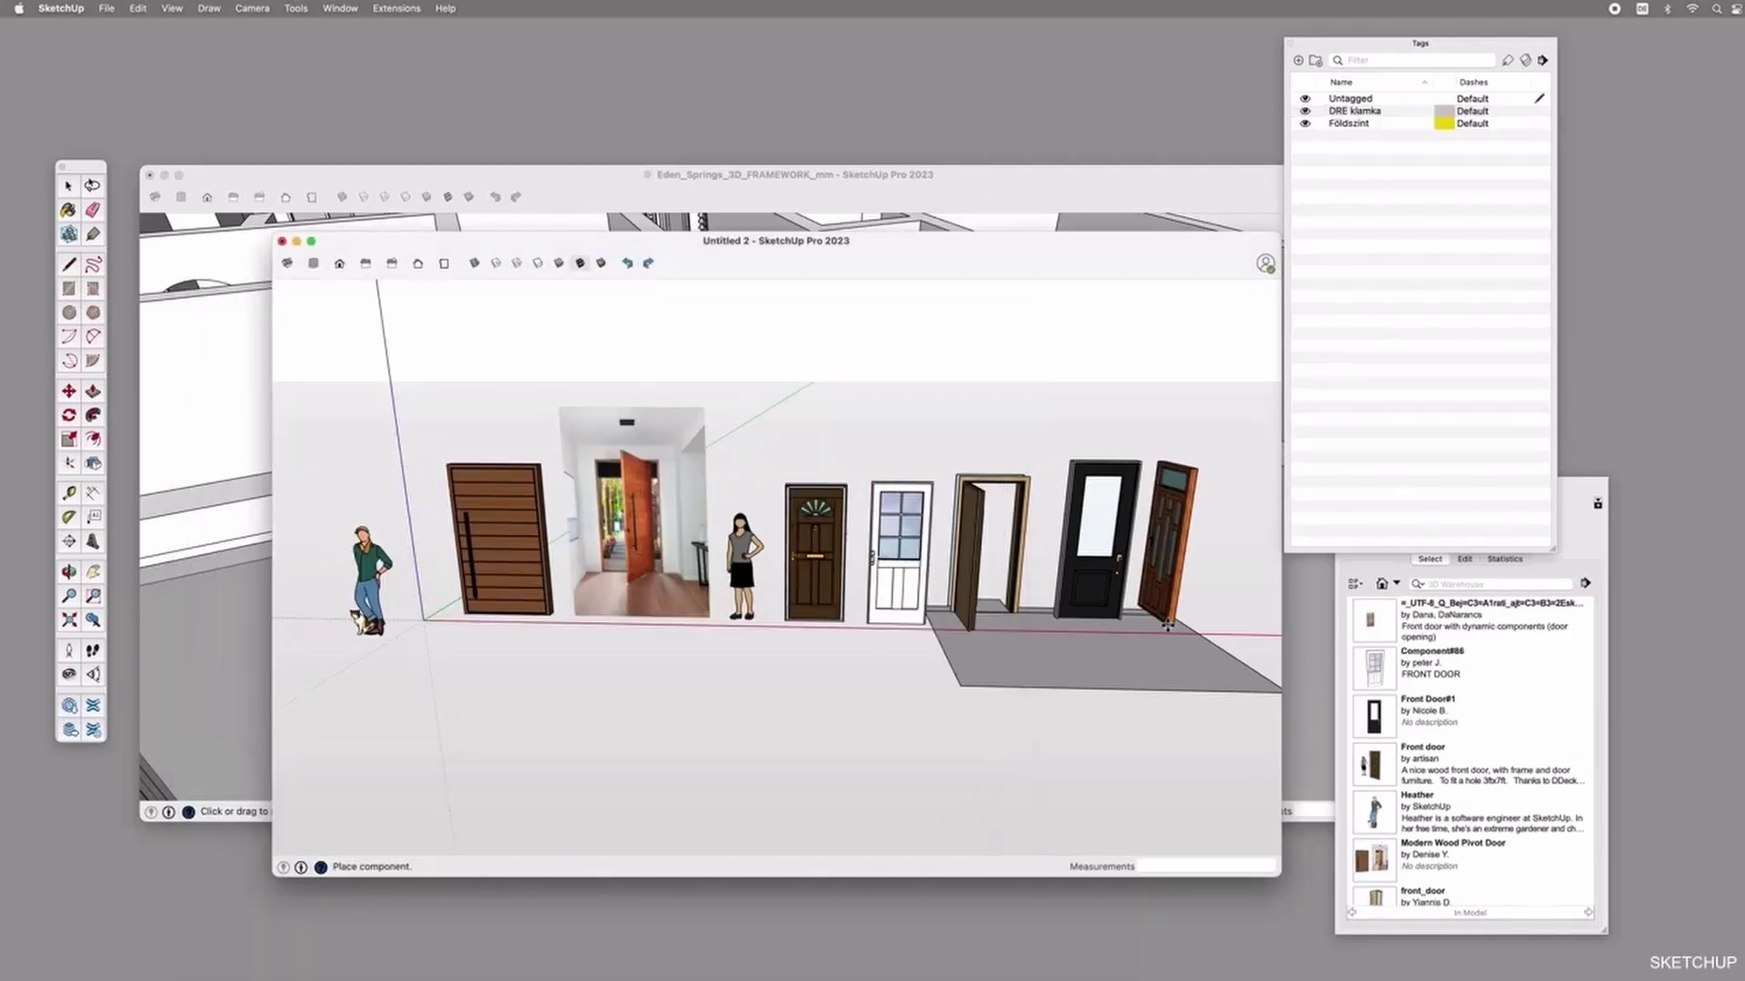
{"action": "left_click", "coordinate": [1216, 630]}
Rotate the newly placed orange door to face the same way as the other doors in the row.
{"action": "key", "text": "o"}
{"action": "left_click_drag", "start_coordinate": [1209, 627], "coordinate": [943, 550]}
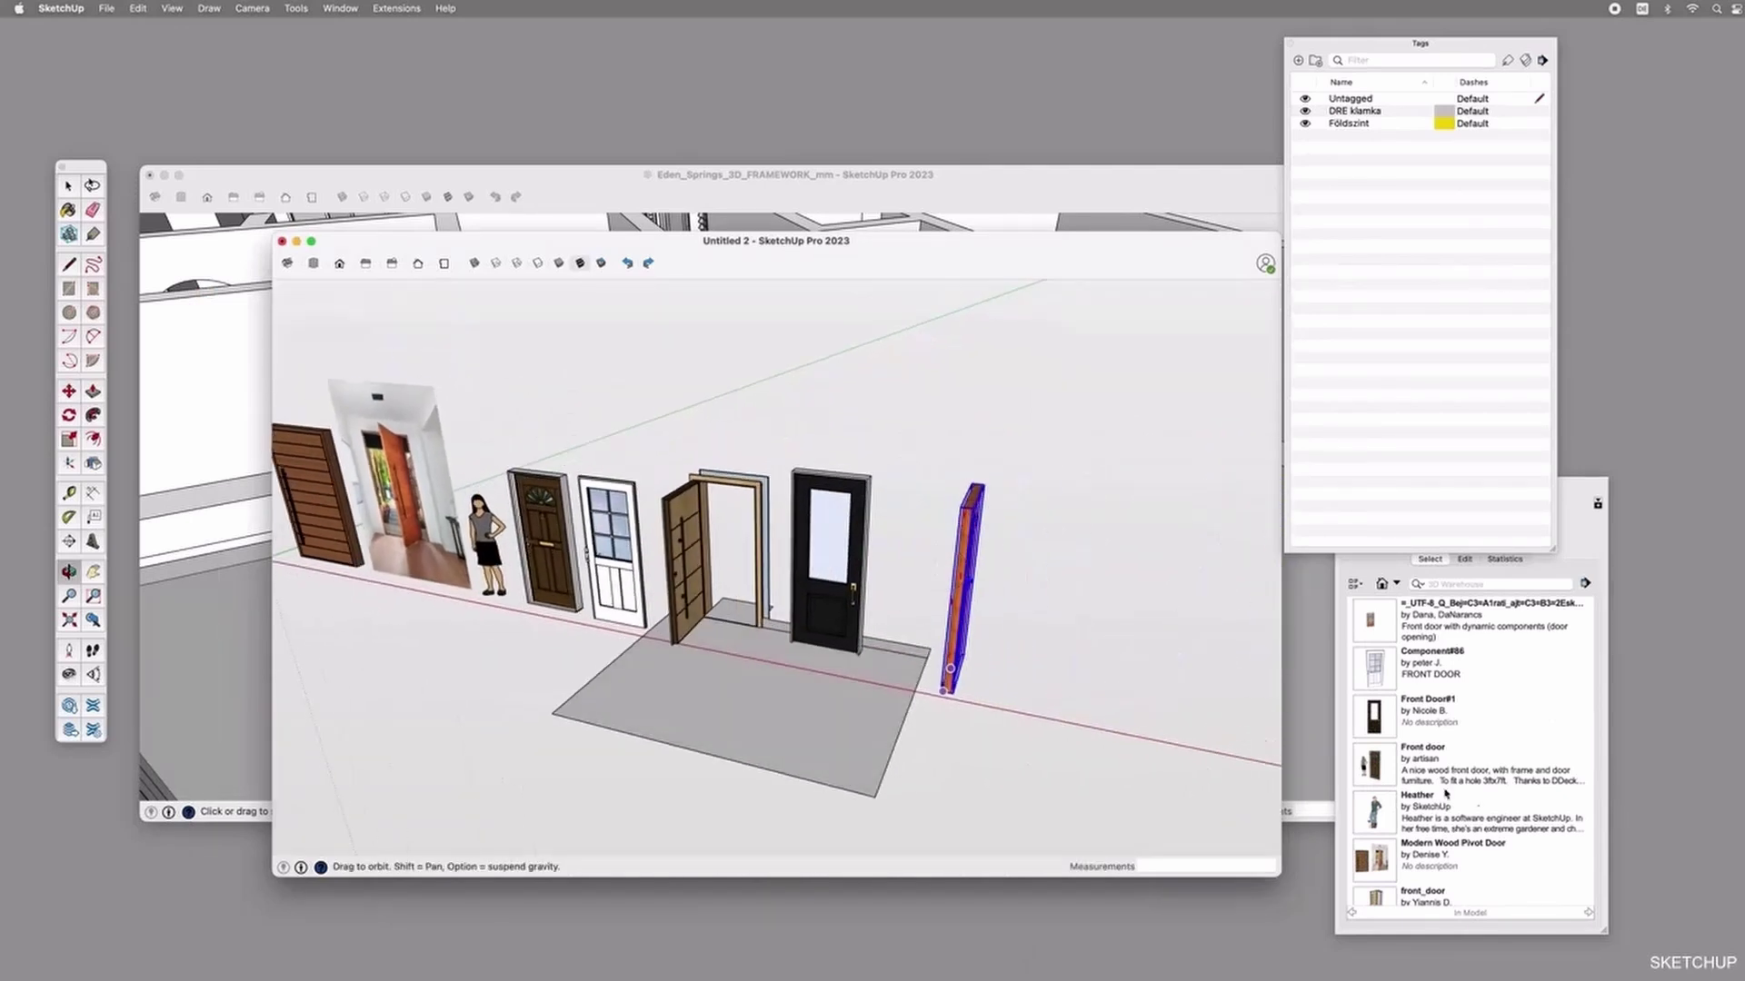
{"action": "scroll", "coordinate": [1460, 816], "scroll_direction": "down", "scroll_amount": 2}
{"action": "scroll", "coordinate": [1459, 816], "scroll_direction": "up", "scroll_amount": 2}
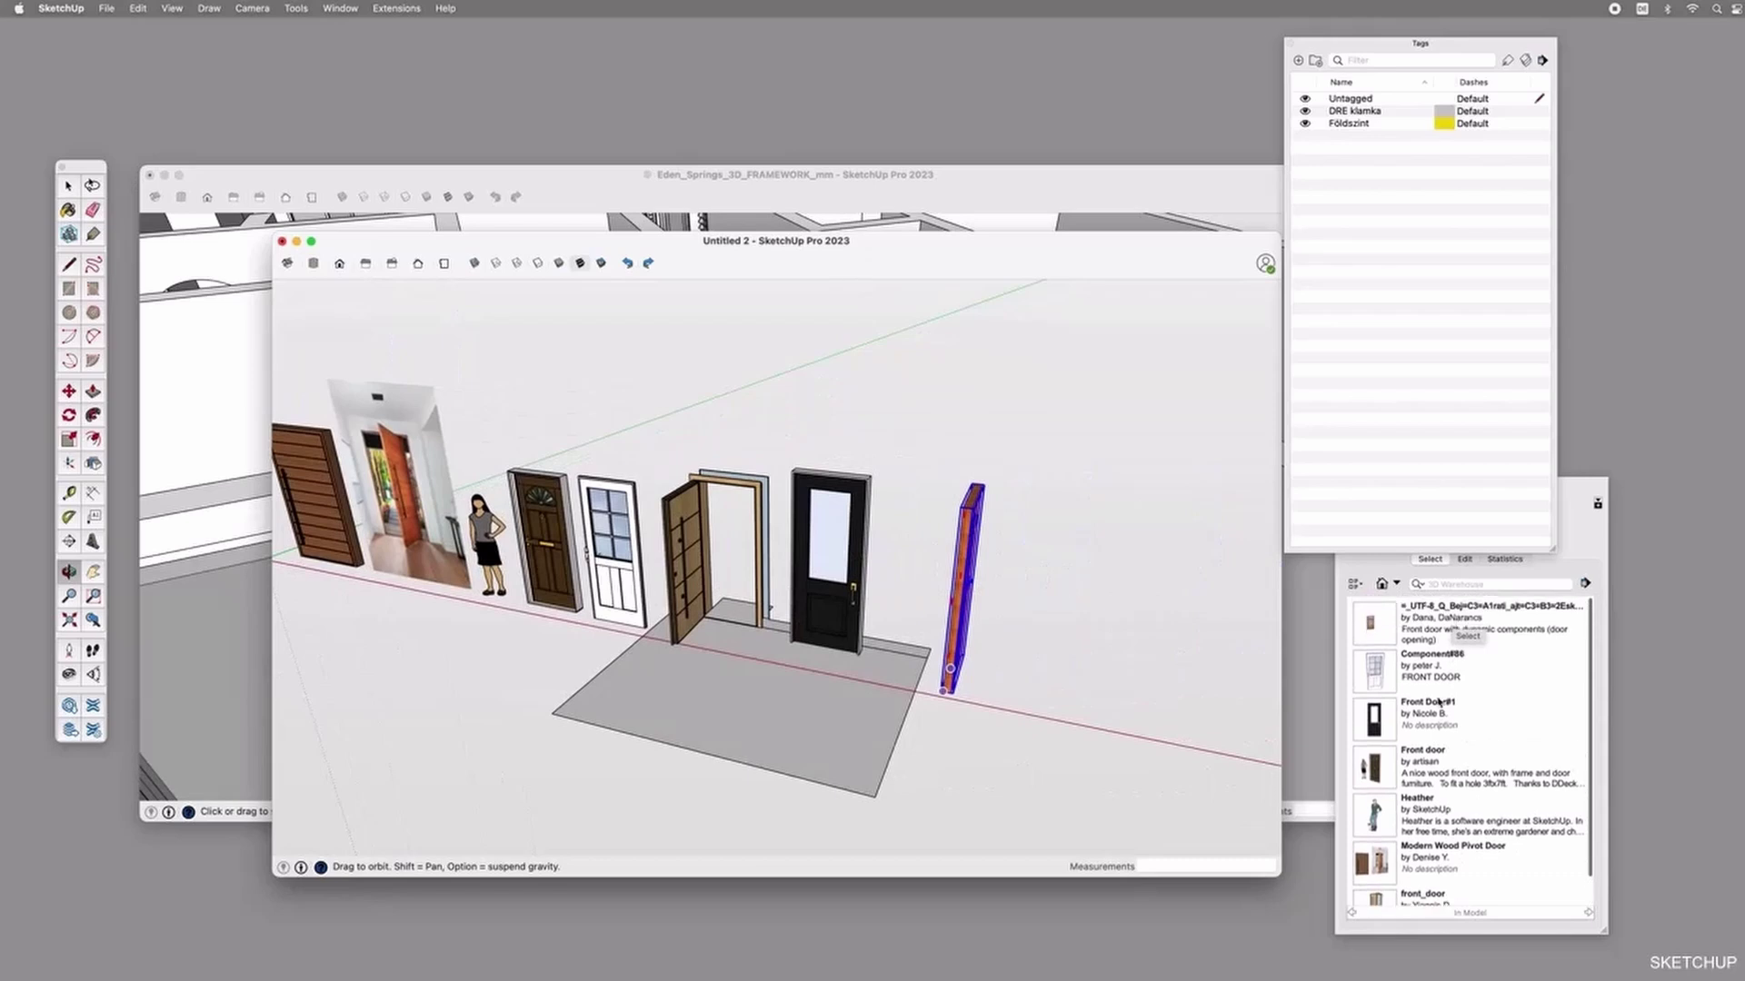
{"action": "left_click_drag", "start_coordinate": [934, 536], "coordinate": [966, 652]}
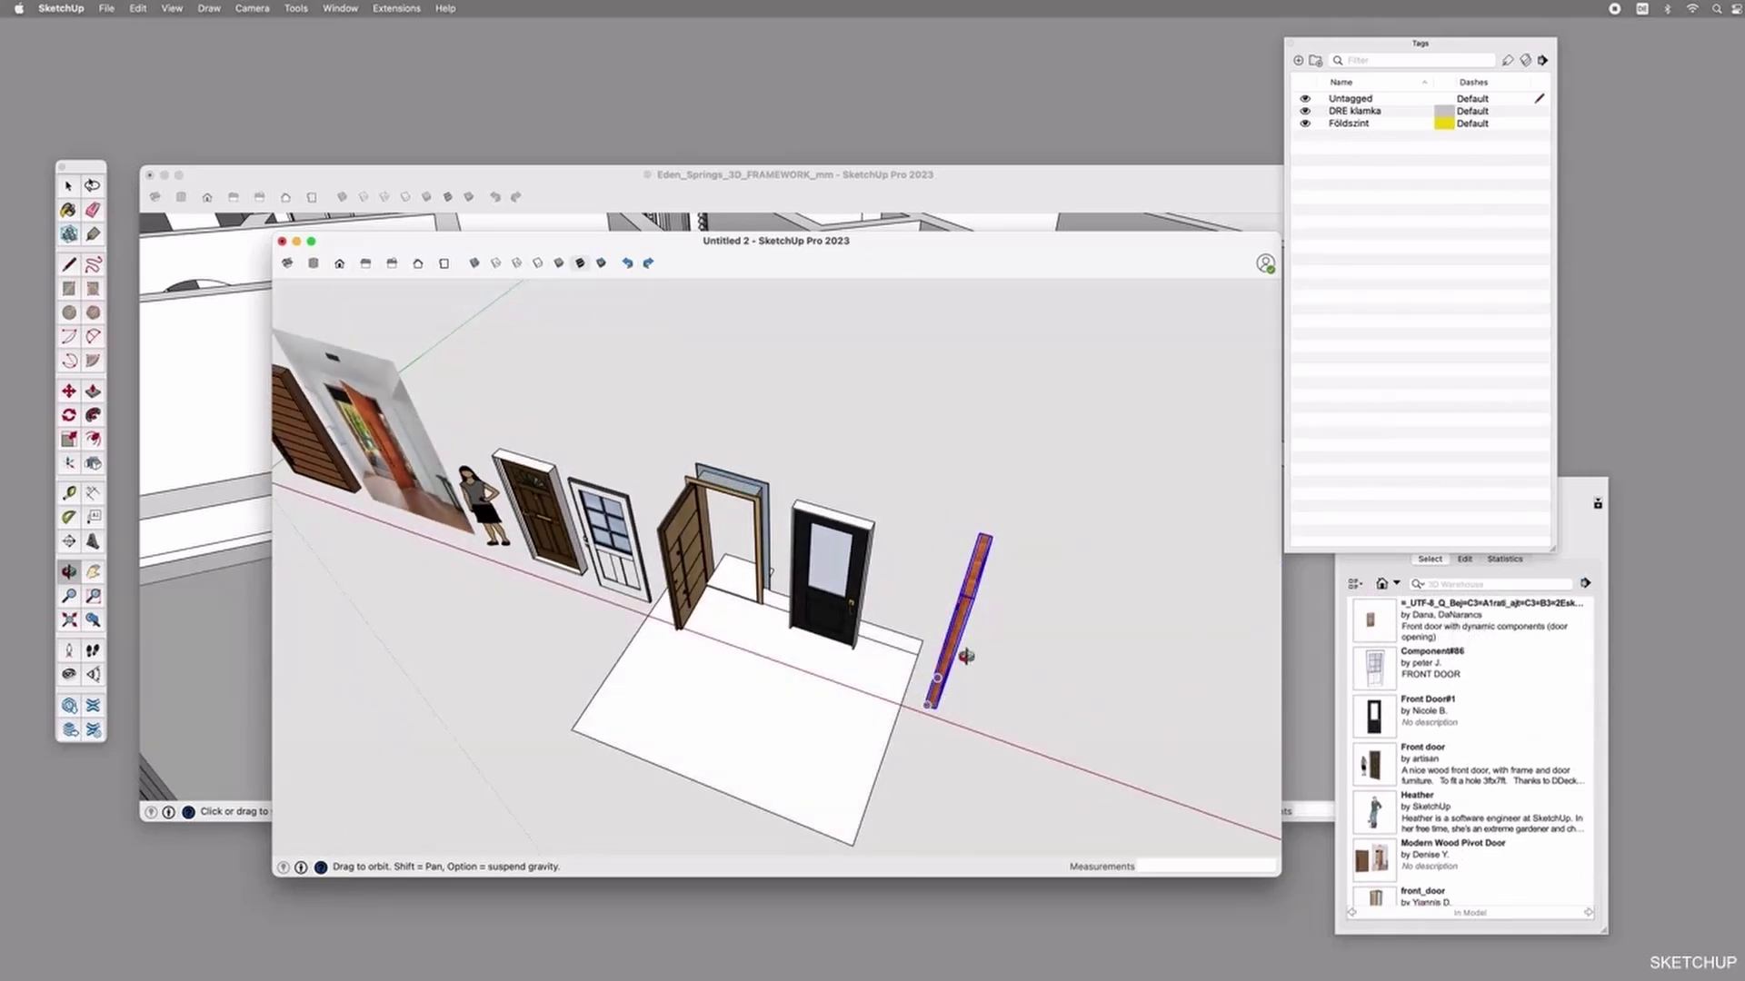
{"action": "key", "text": "q"}
{"action": "left_click", "coordinate": [983, 545]}
{"action": "left_click", "coordinate": [1023, 656]}
{"action": "key", "text": "m"}
{"action": "key", "text": "space"}
{"action": "left_click", "coordinate": [997, 746]}
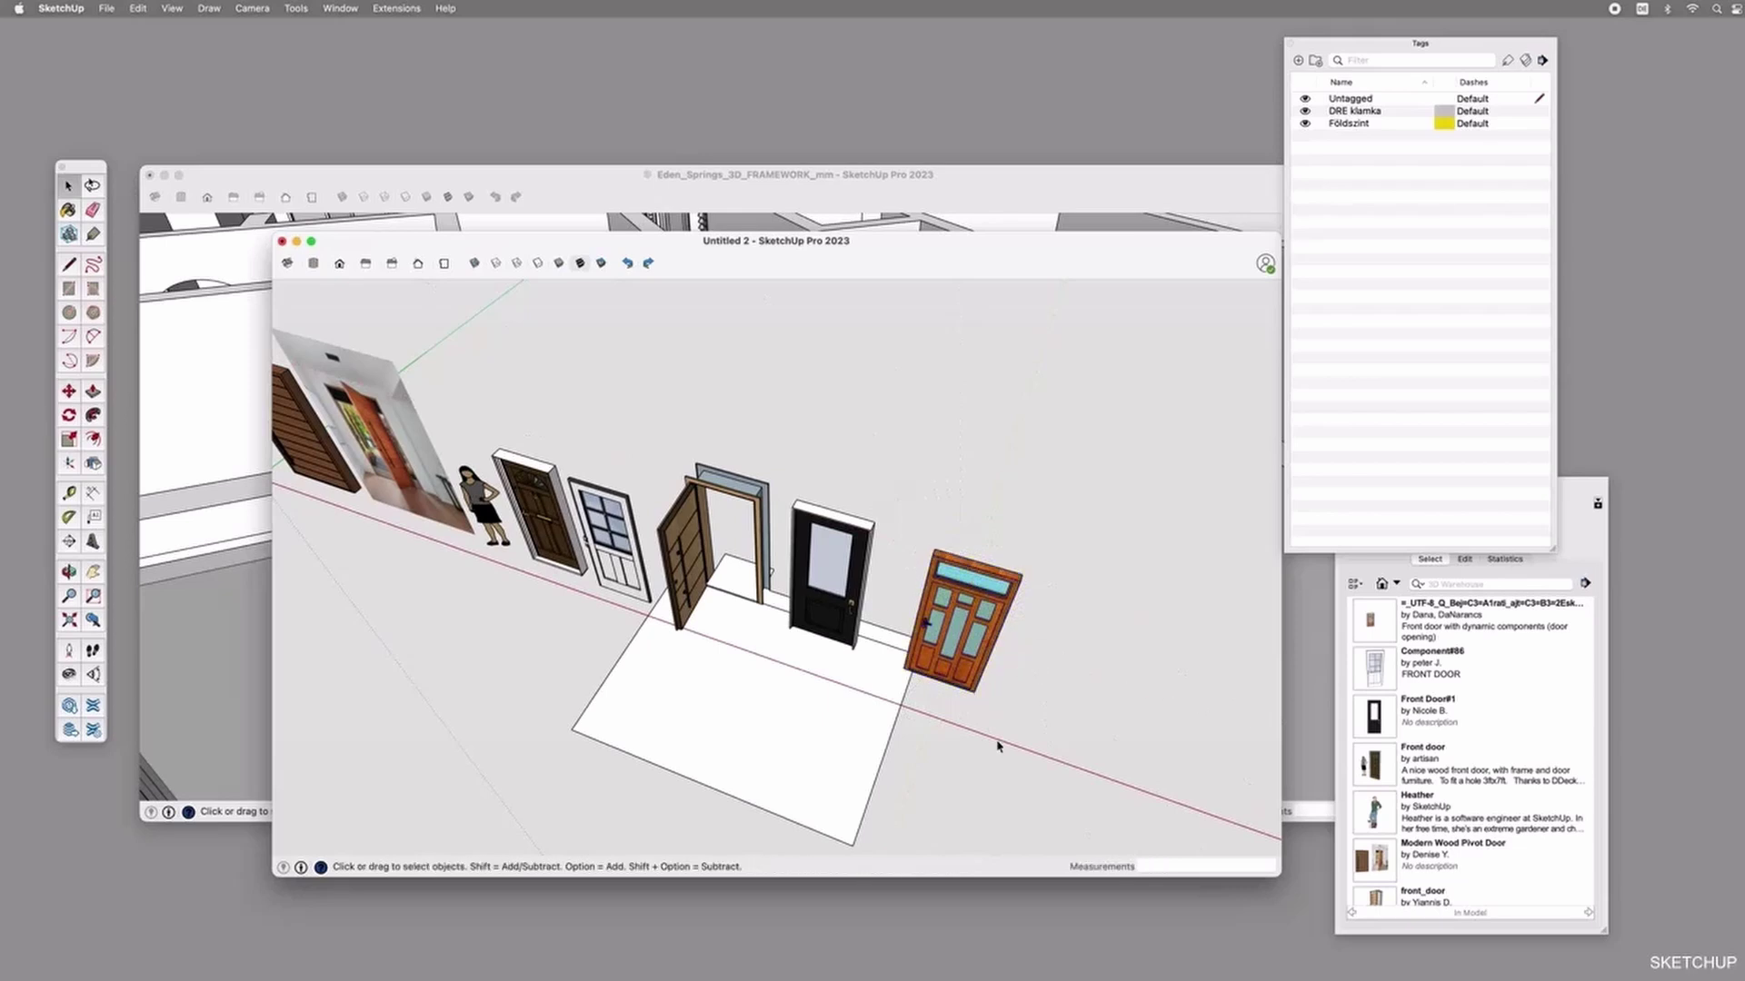
Paste the copied door frame at the end of the row, beside the orange door.
{"action": "key", "text": "super+v"}
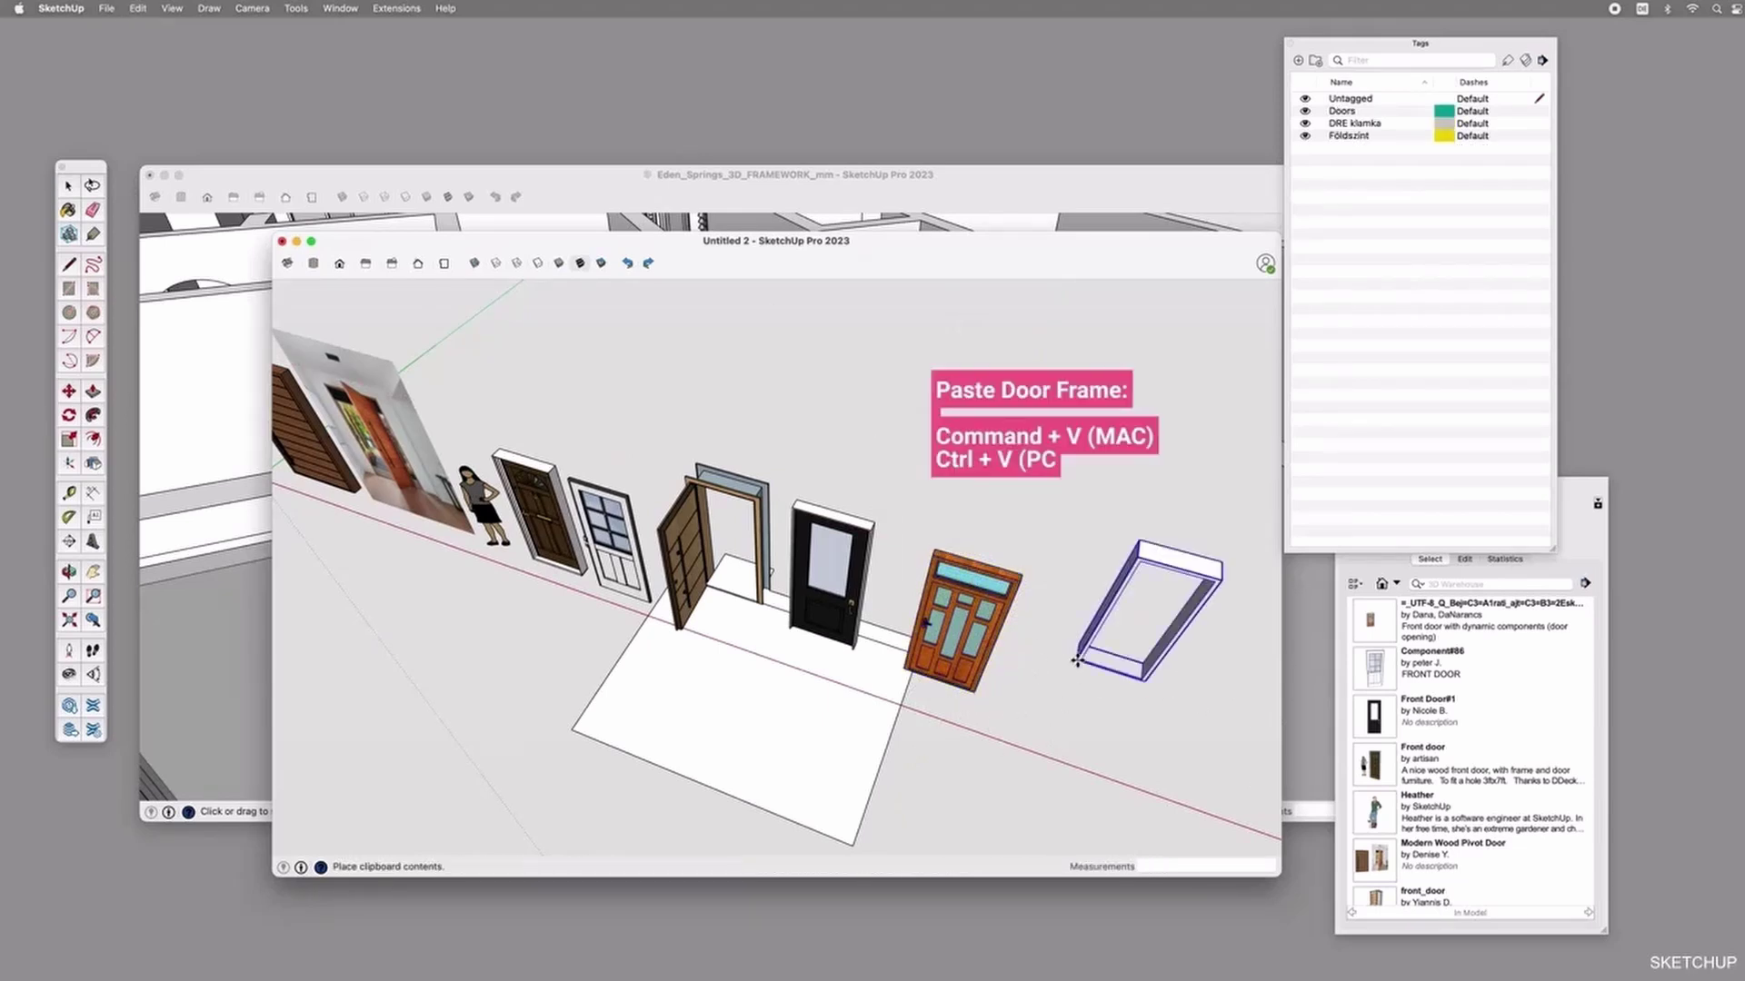
{"action": "left_click", "coordinate": [1029, 724]}
{"action": "key", "text": "o"}
{"action": "left_click_drag", "start_coordinate": [953, 773], "coordinate": [1048, 592]}
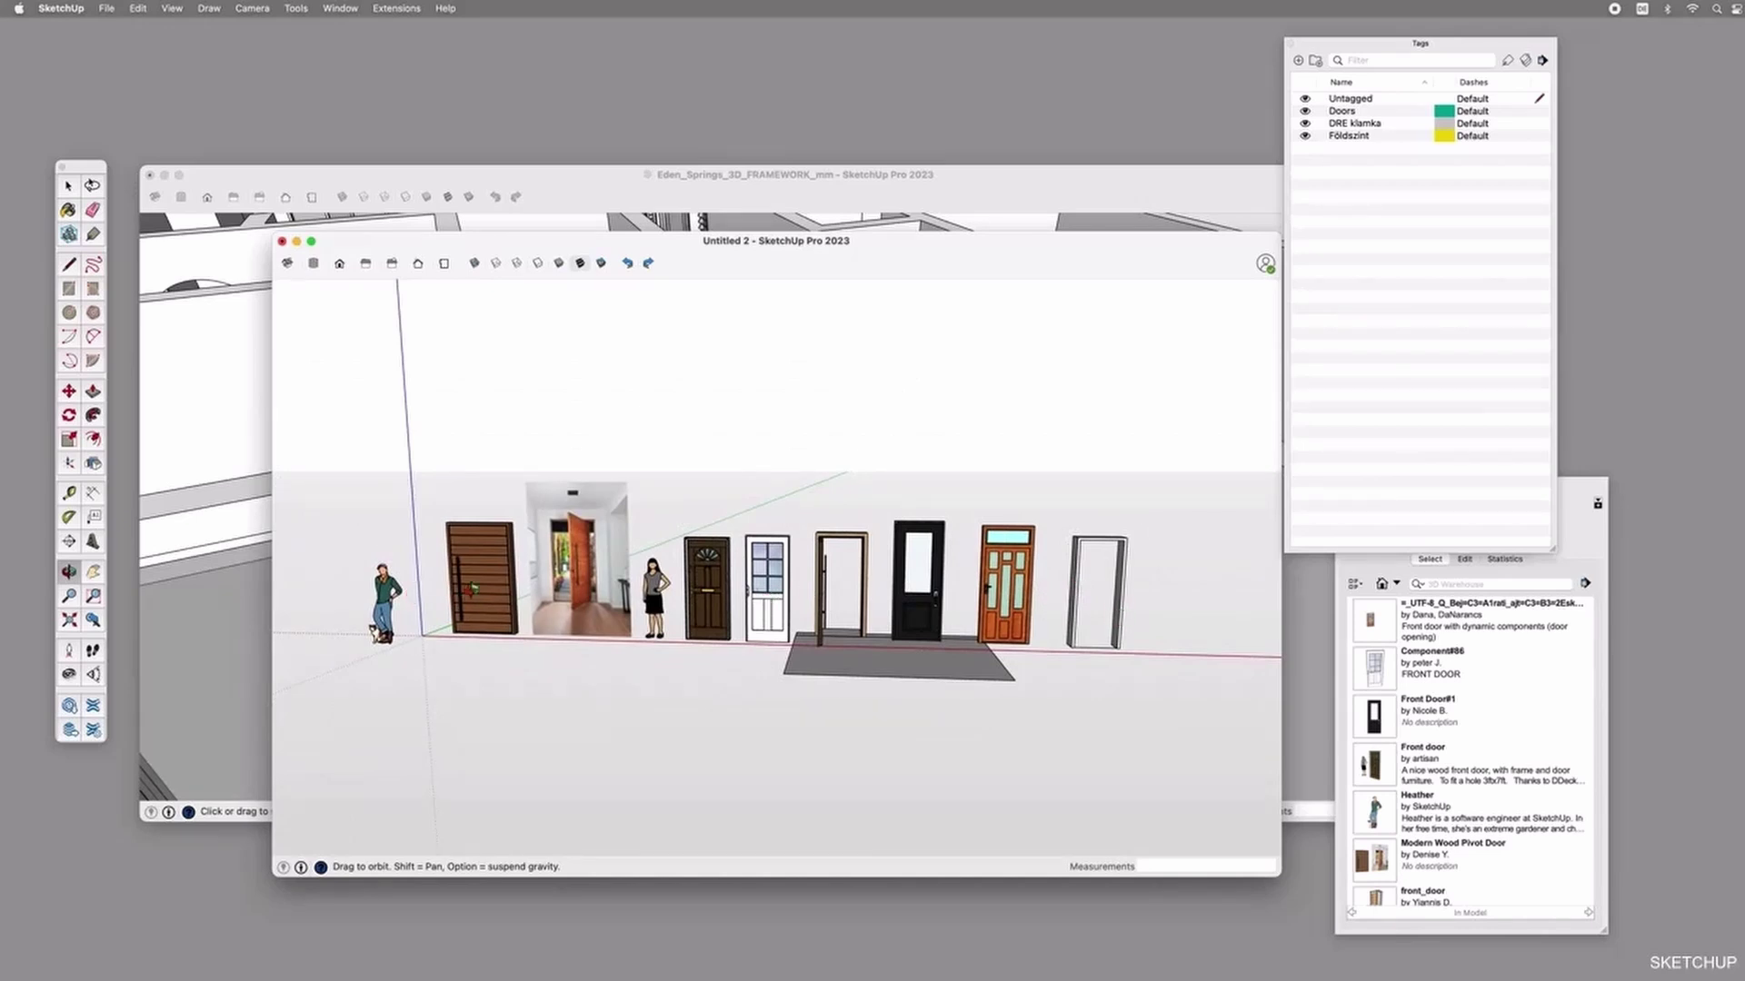
Open the Modern Wood Pivot Door component for editing and select the brown slatted door inside it.
{"action": "key", "text": "space"}
{"action": "left_click", "coordinate": [496, 582]}
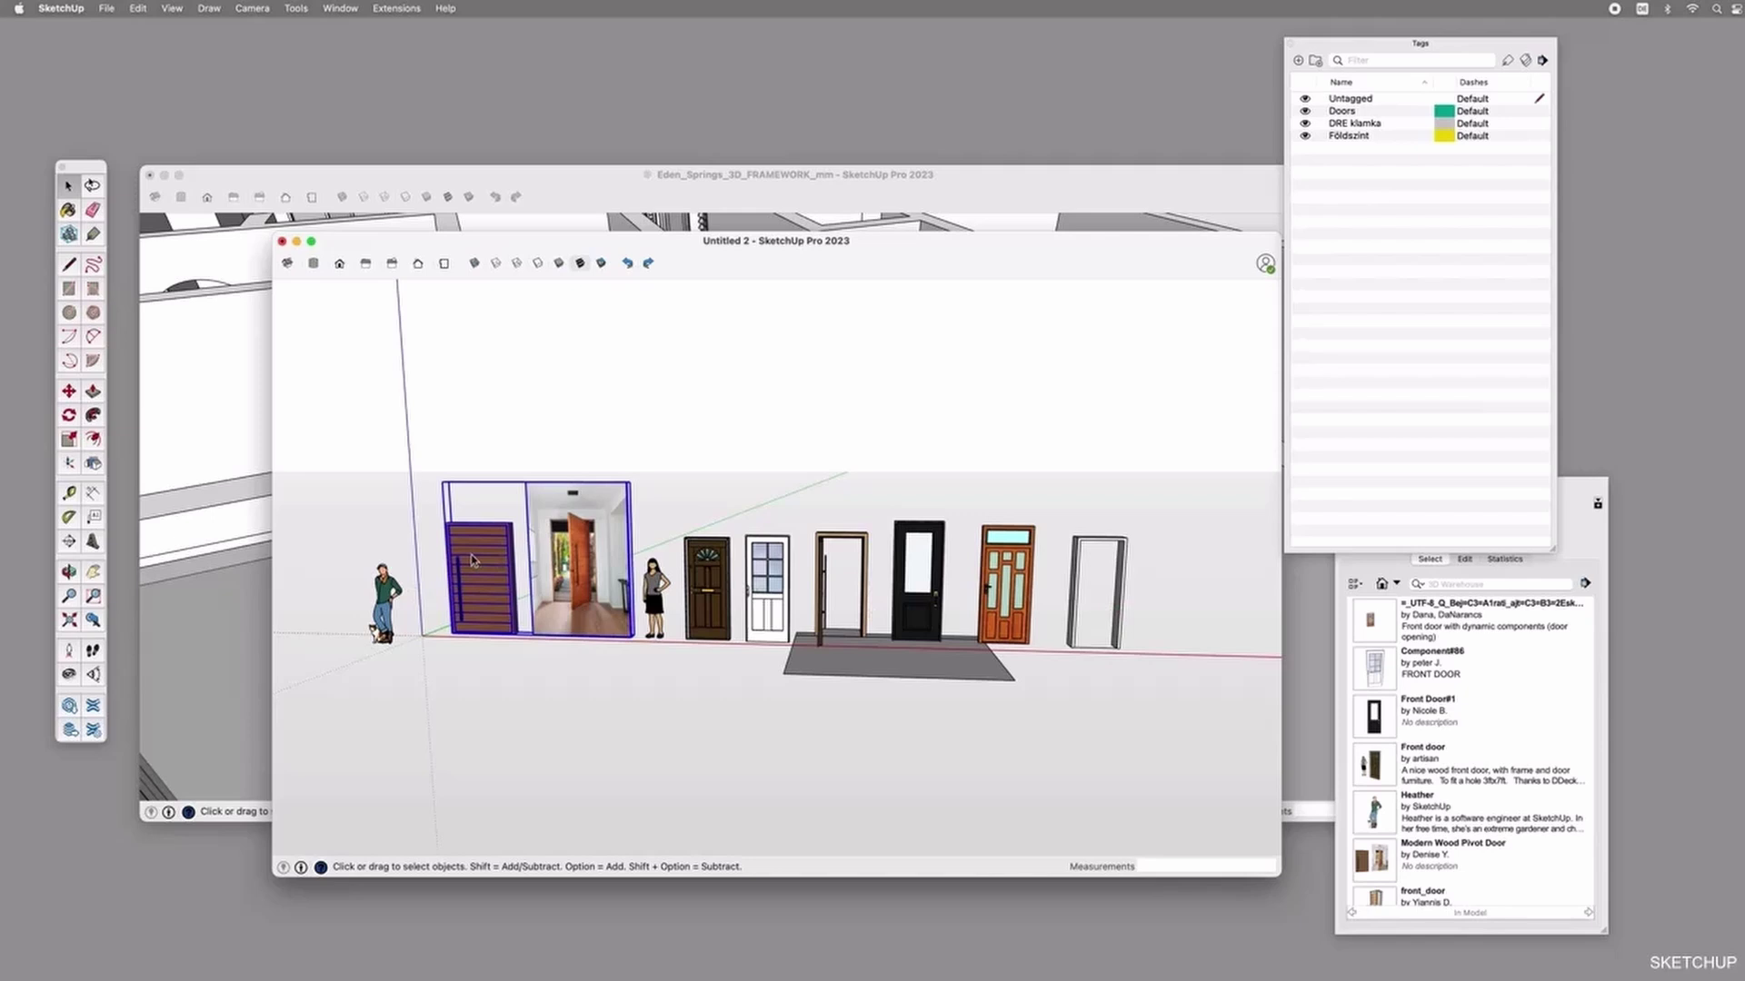
{"action": "scroll", "coordinate": [473, 558], "scroll_direction": "up", "scroll_amount": 5}
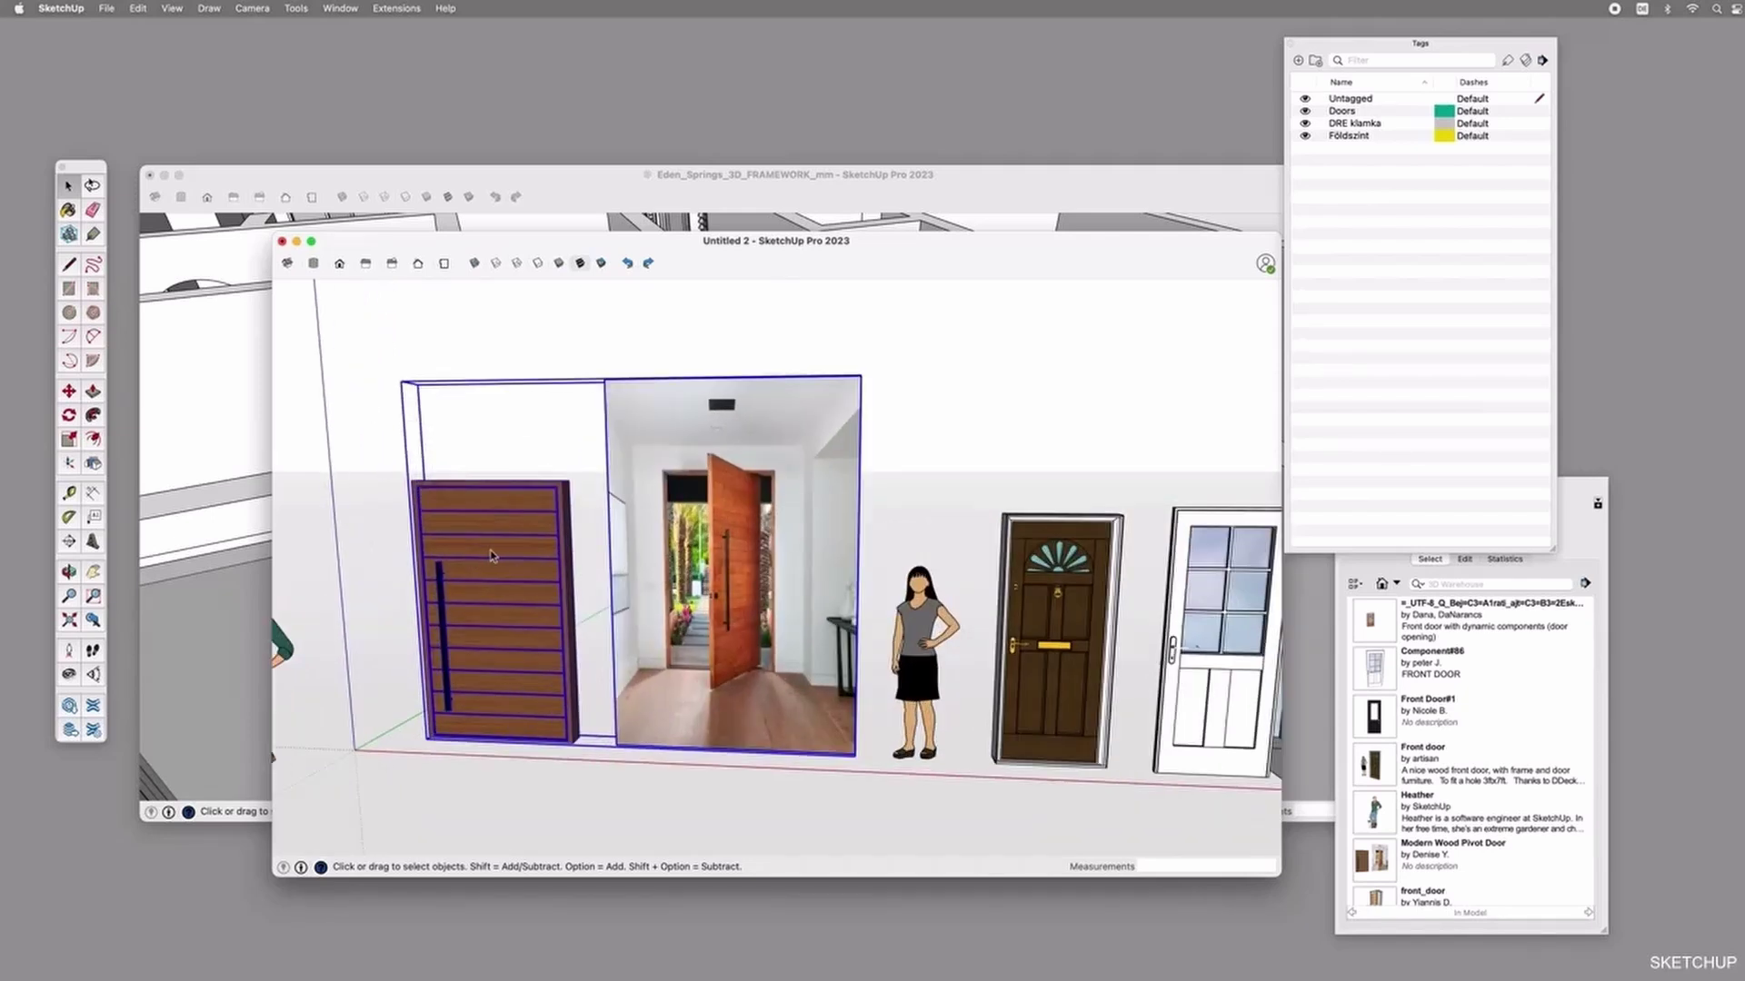
{"action": "double_click", "coordinate": [516, 609]}
{"action": "left_click", "coordinate": [548, 572]}
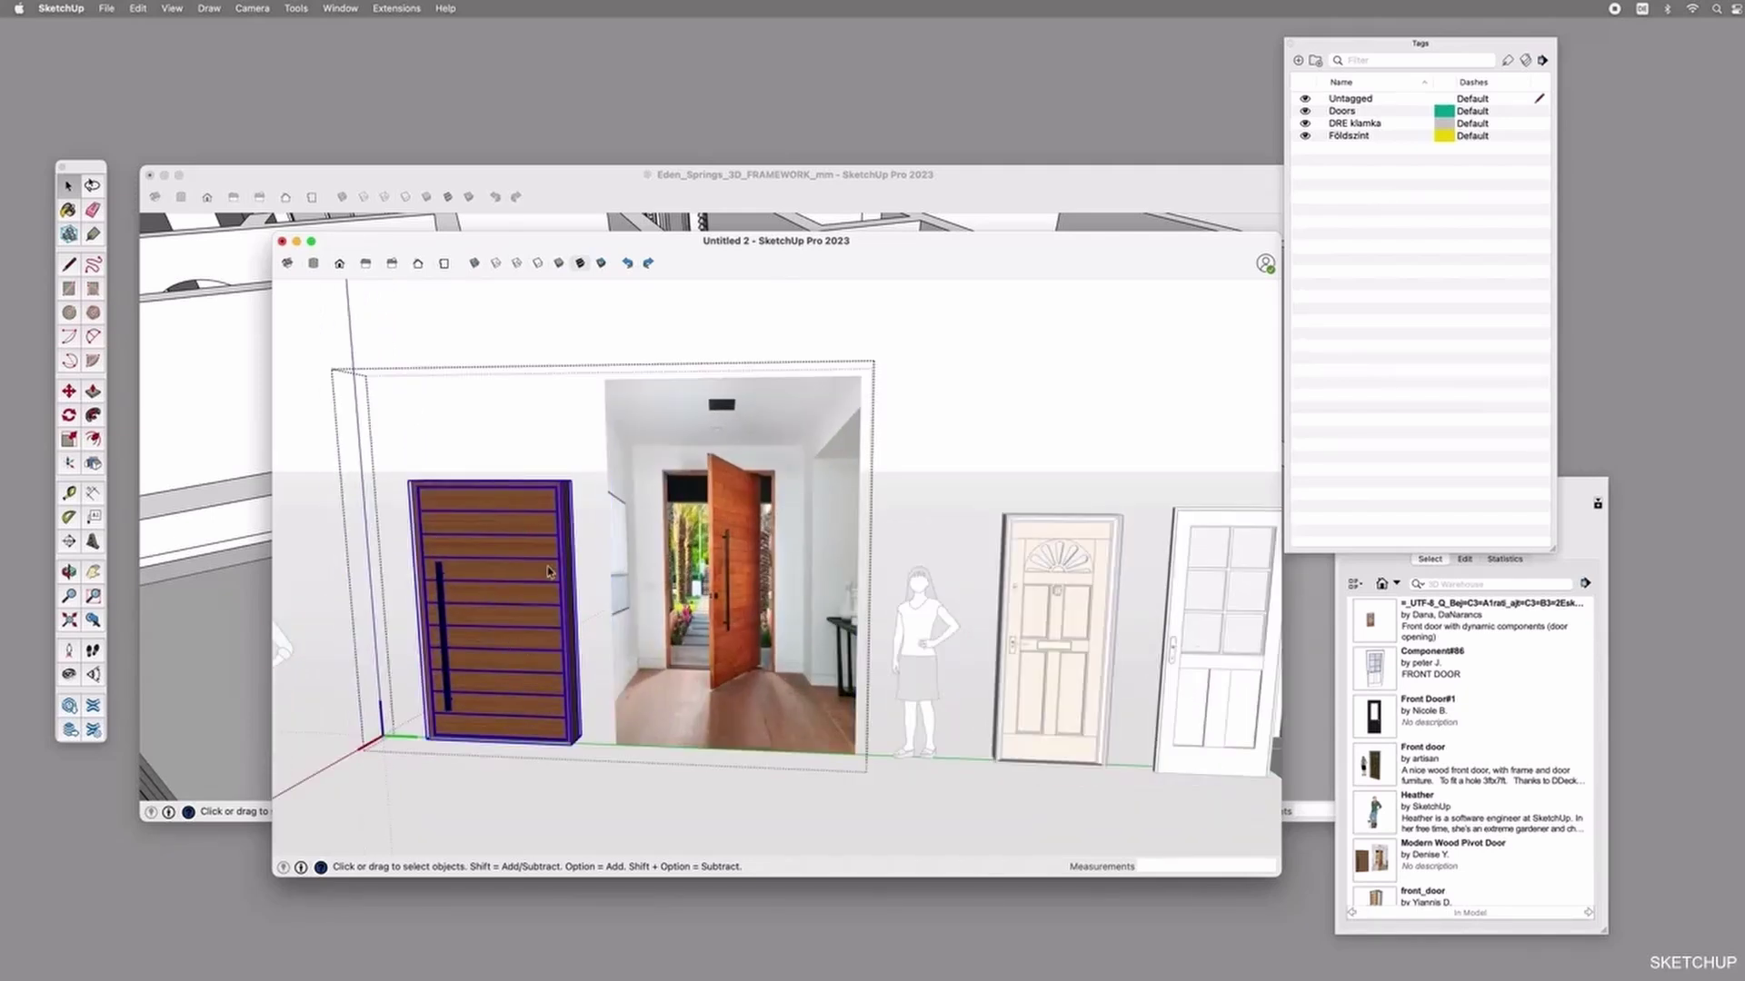
{"action": "middle_click_drag", "start_coordinate": [516, 590], "coordinate": [605, 489]}
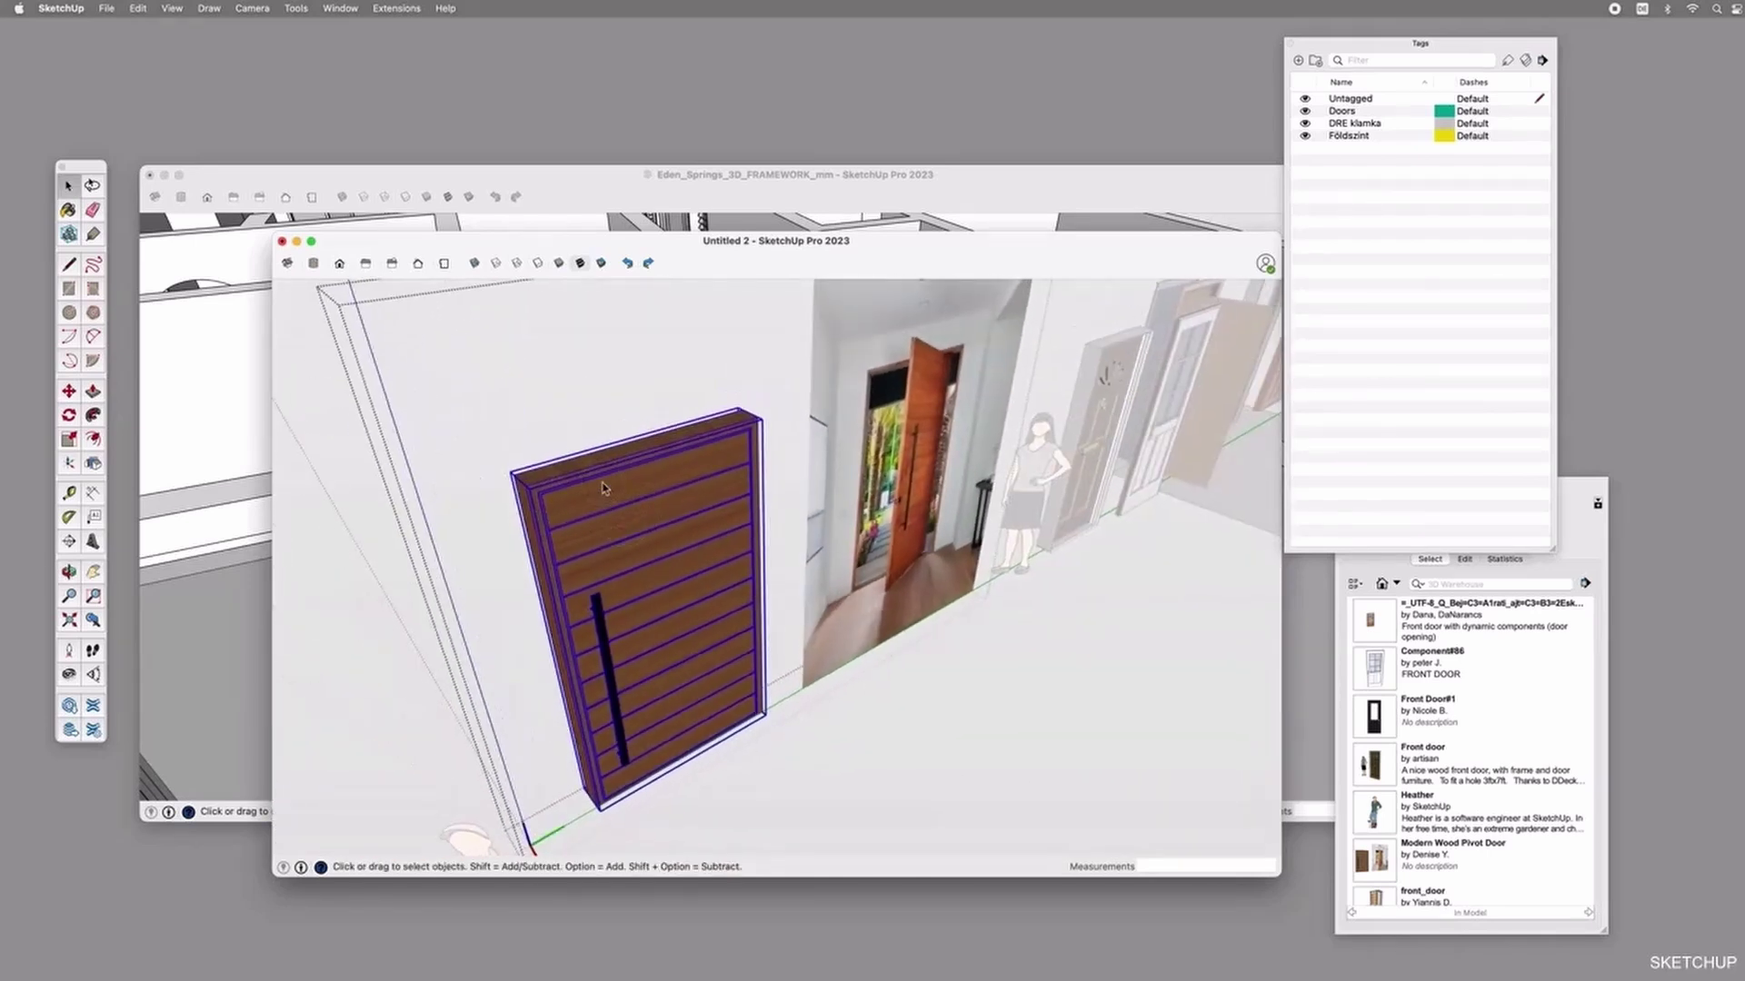
Delete the frame around the brown slatted door, and cut the door to the clipboard while restoring the original in place.
{"action": "left_click", "coordinate": [550, 485]}
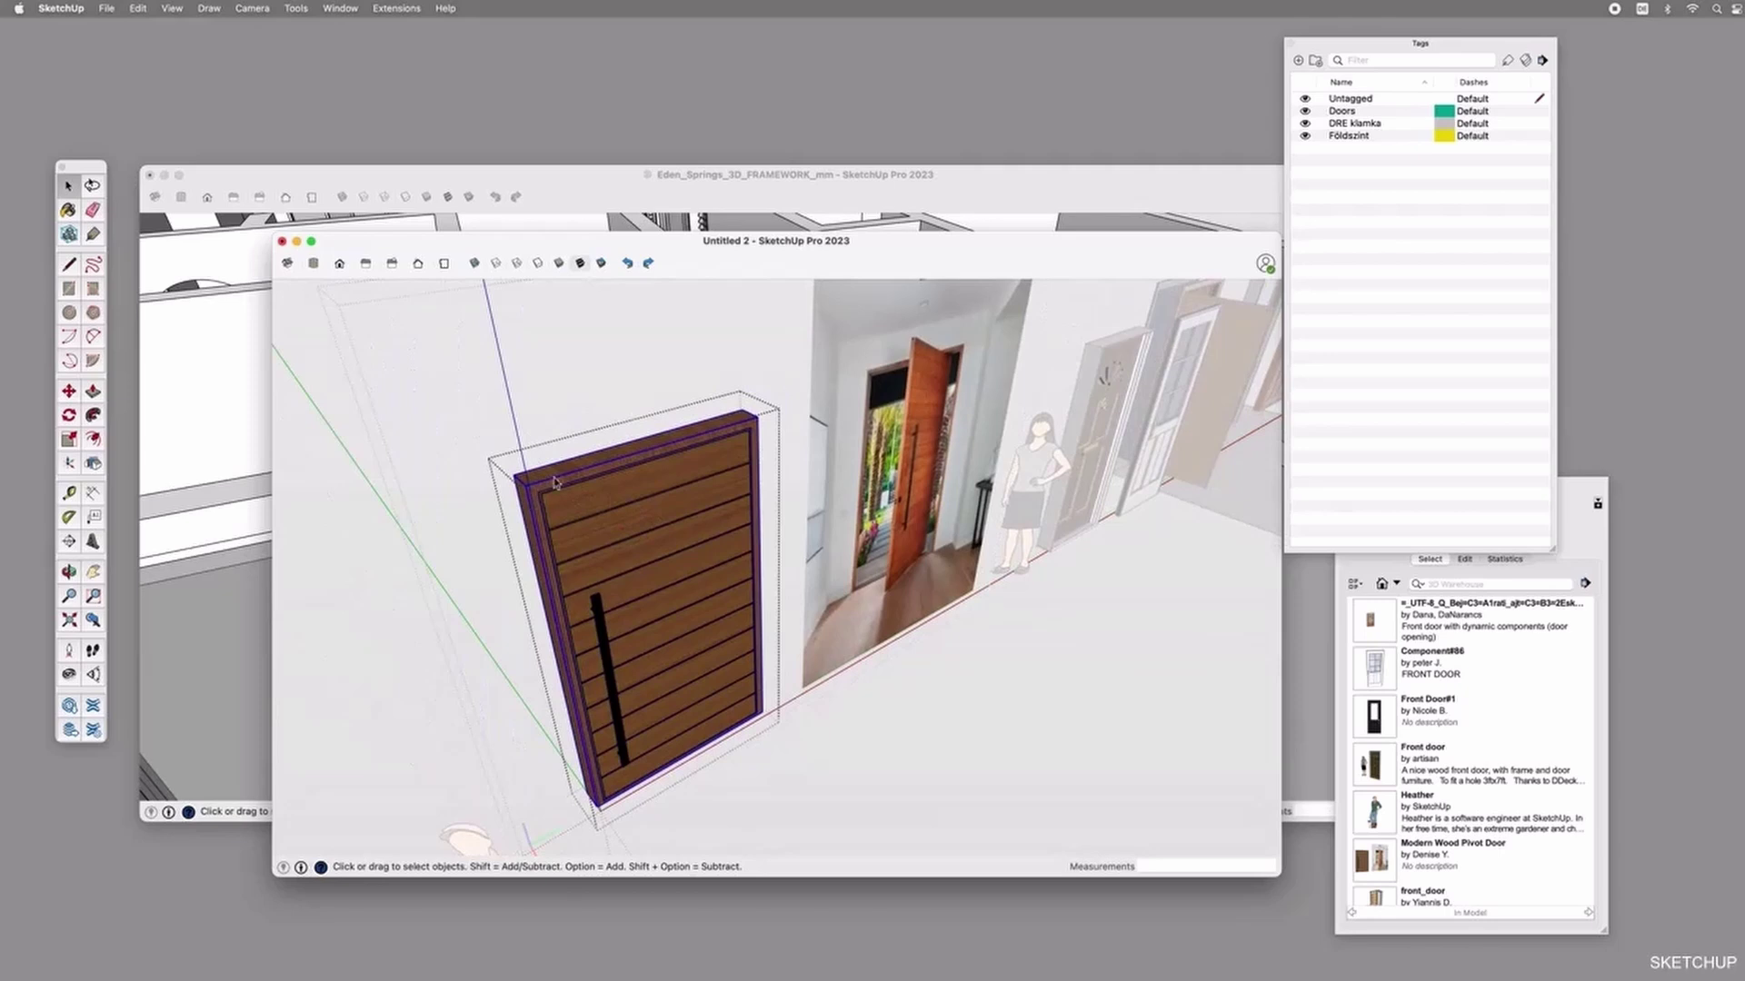
{"action": "key", "text": "Delete"}
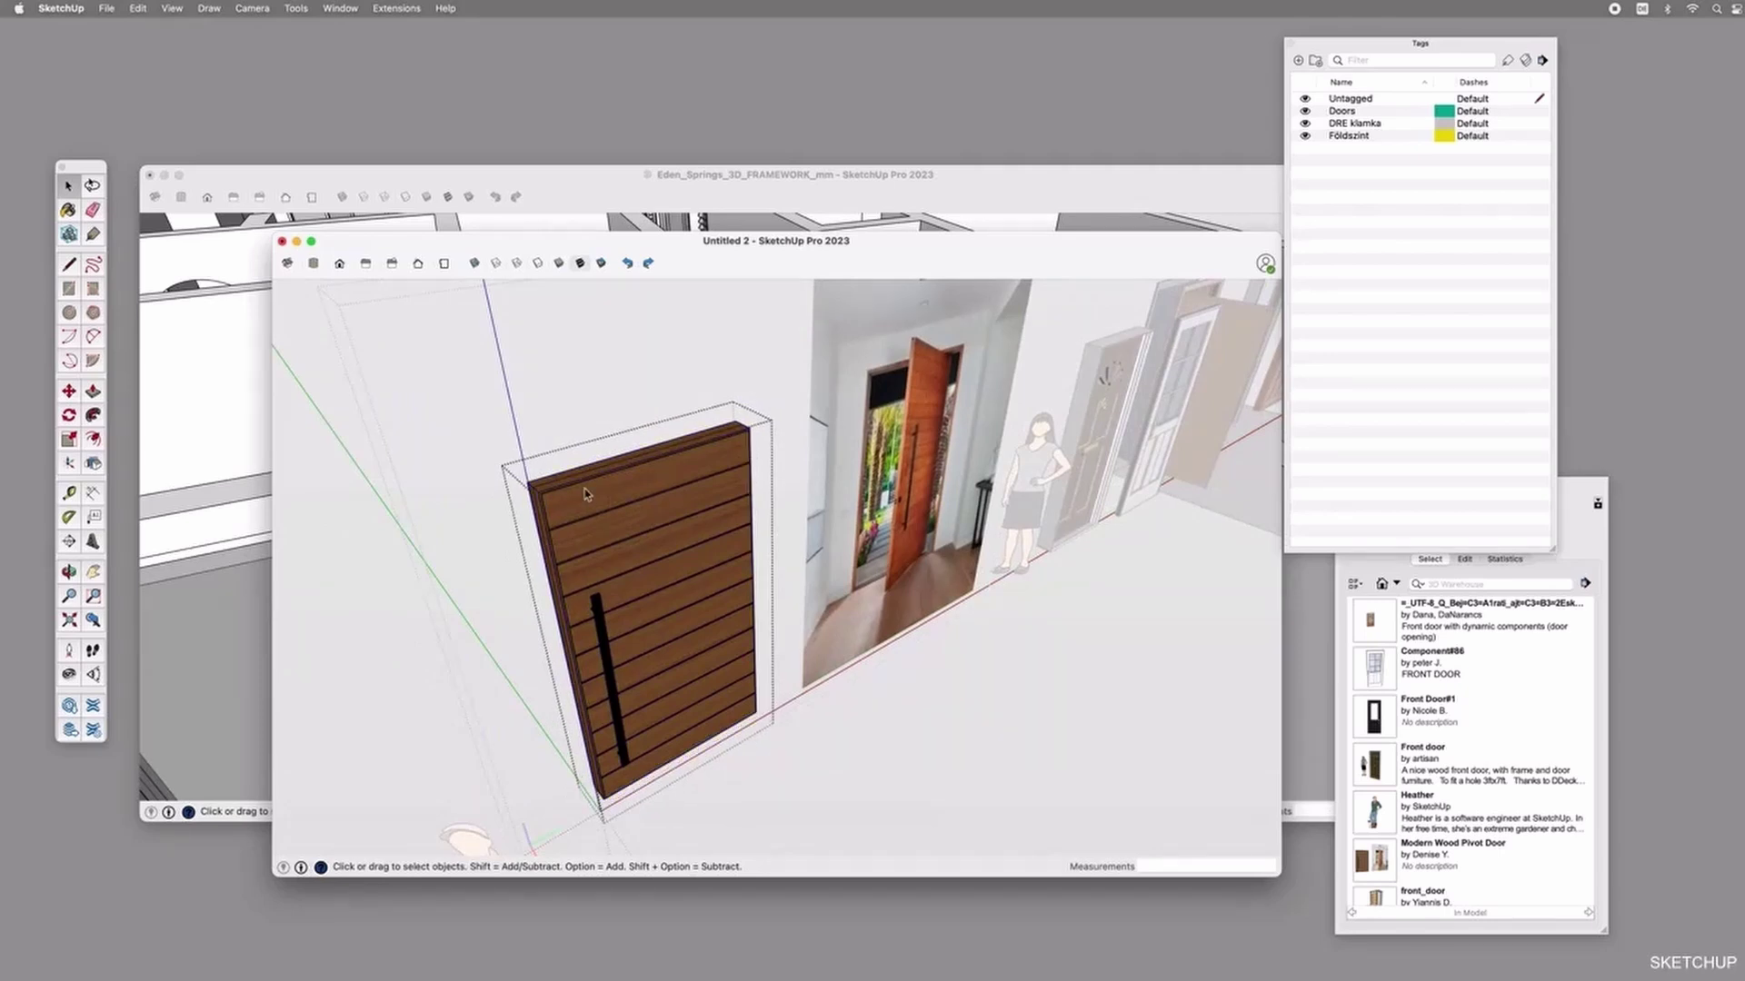
{"action": "left_click", "coordinate": [586, 494]}
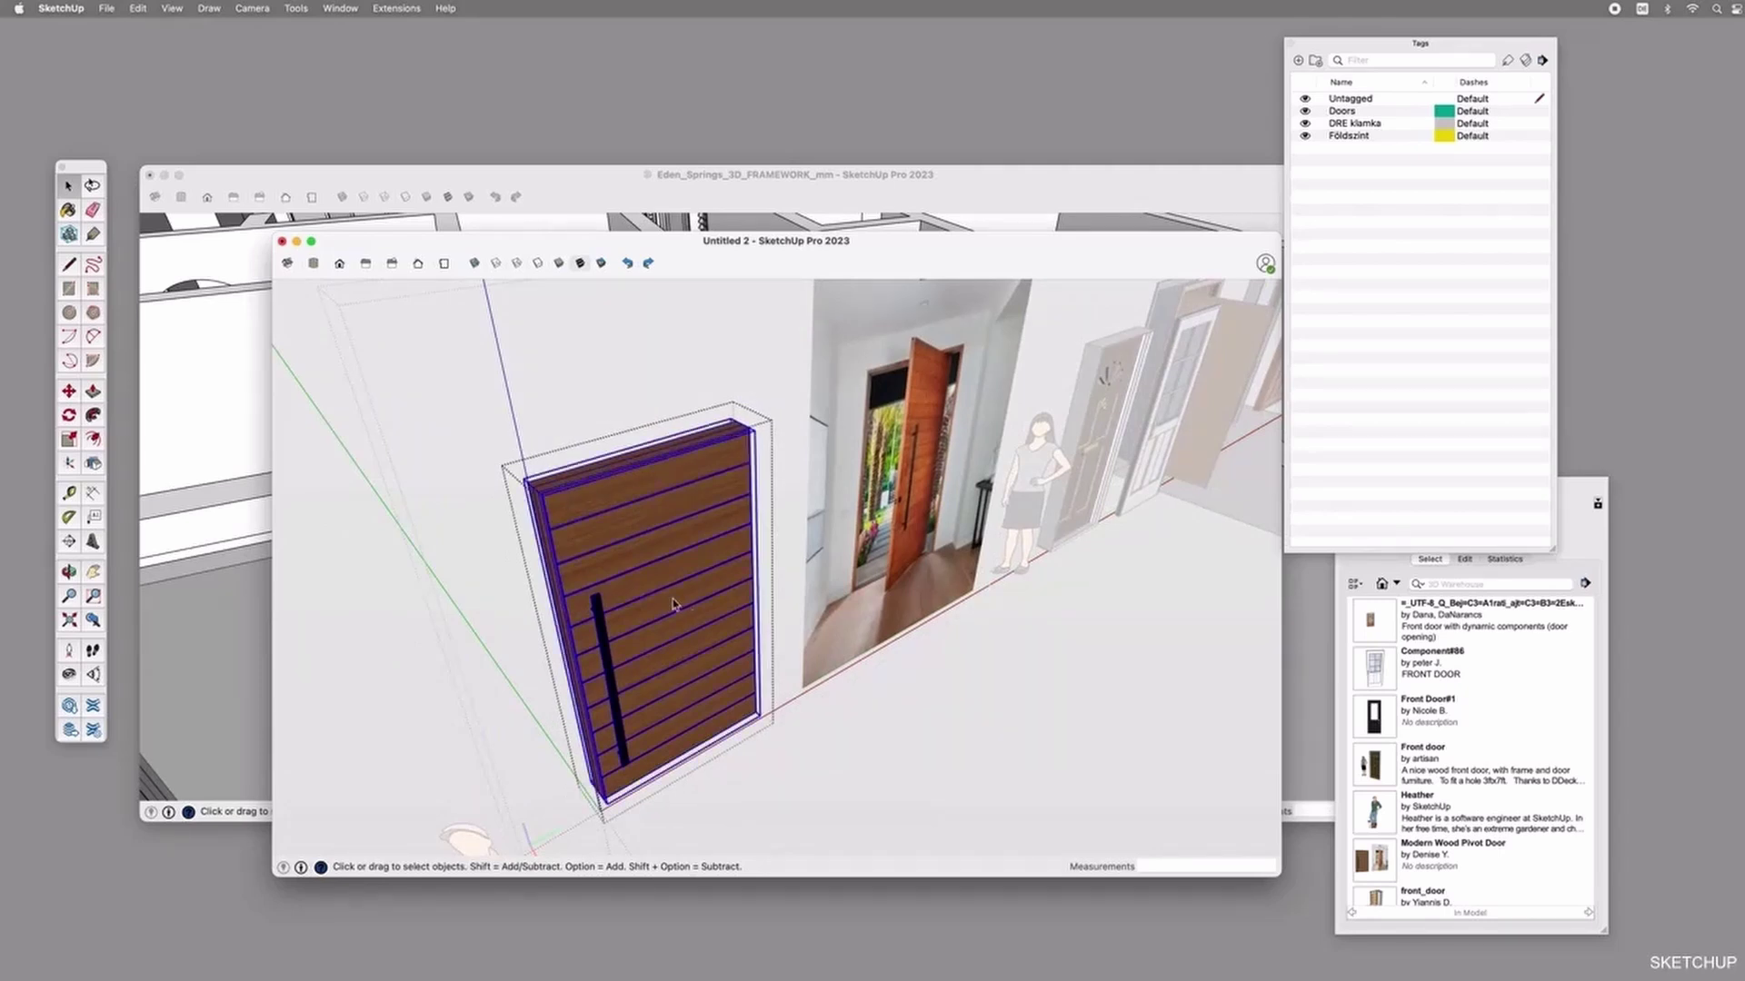
{"action": "key", "text": "super+x"}
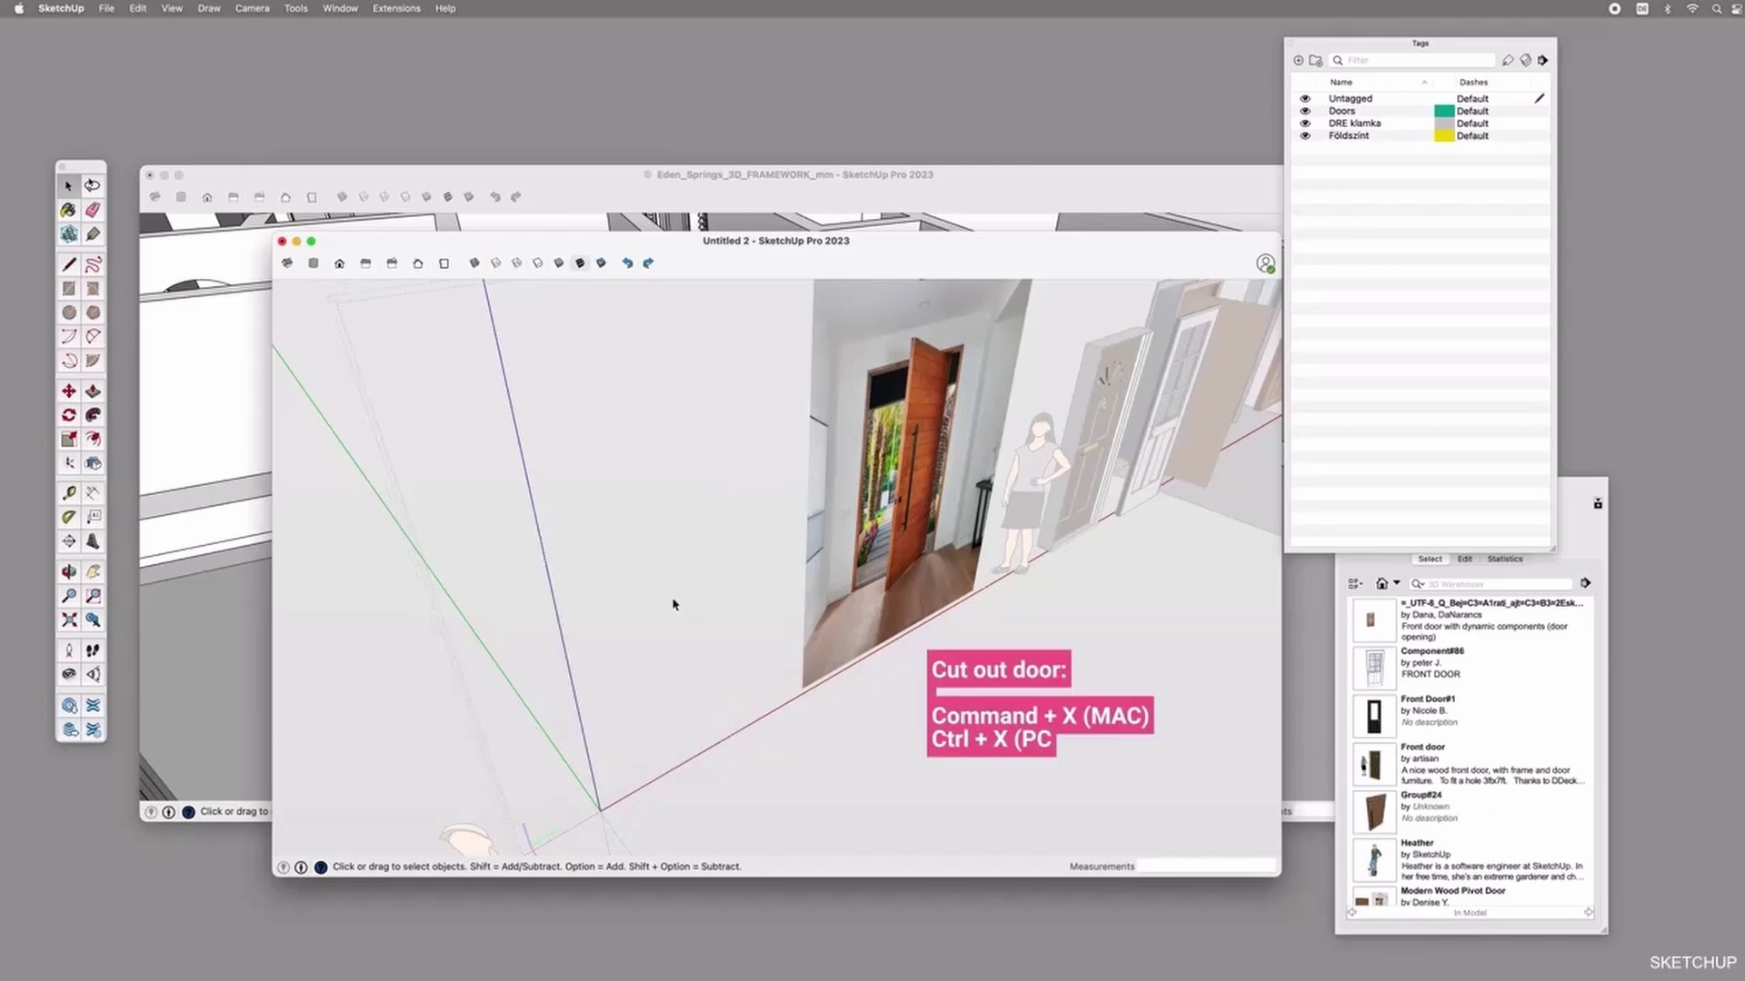
{"action": "key", "text": "super+v"}
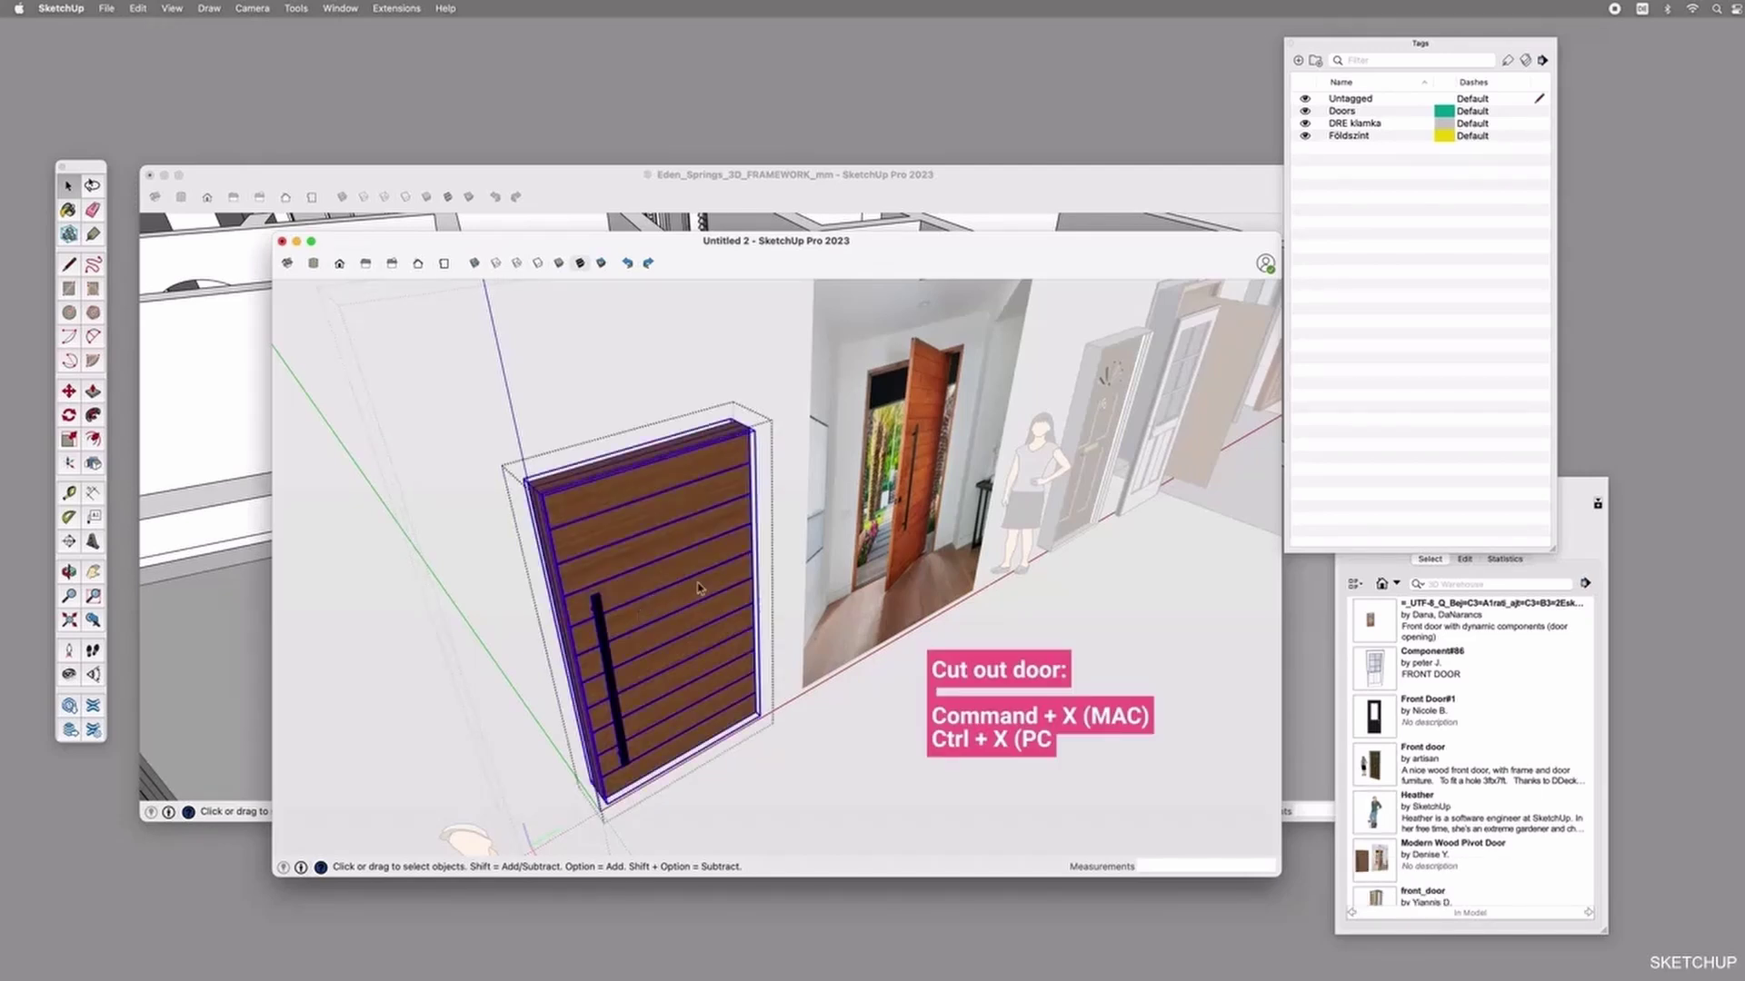
{"action": "key", "text": "Escape"}
Leave the component and paste the slatted door into the white frame at the end of the row, aligned to its lower front corner.
{"action": "scroll", "coordinate": [675, 638], "scroll_direction": "down", "scroll_amount": 5}
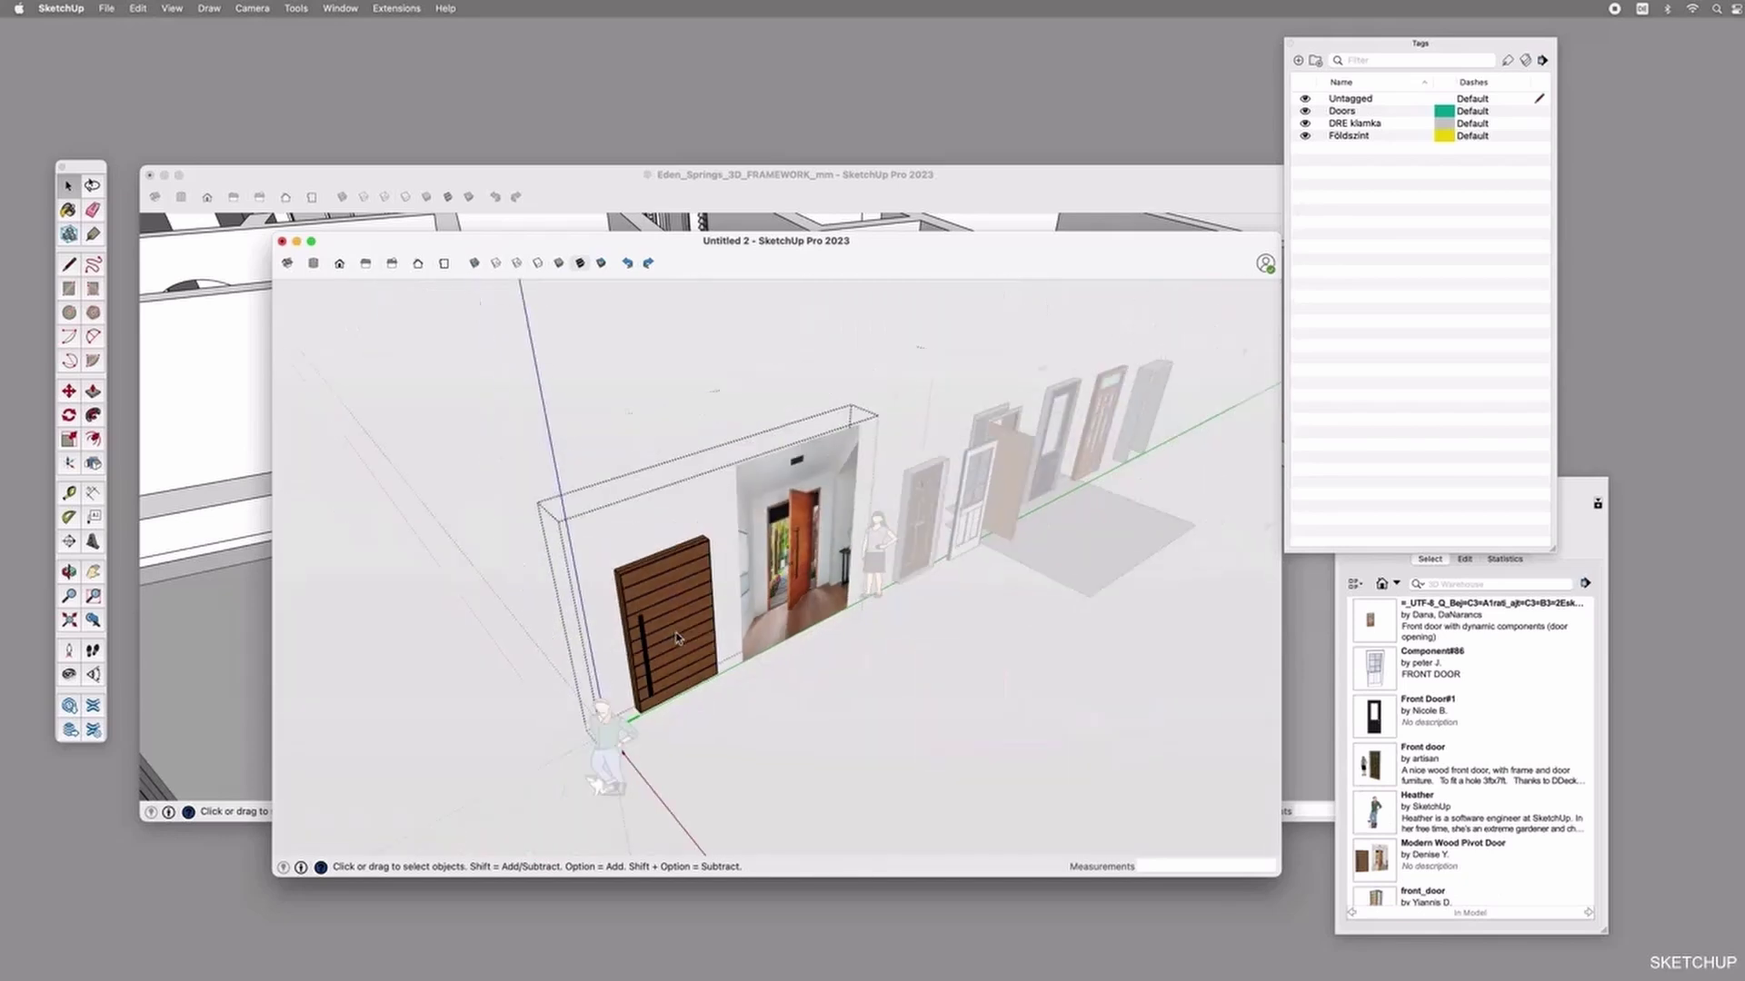
{"action": "key", "text": "Escape"}
{"action": "key", "text": "o"}
{"action": "left_click_drag", "start_coordinate": [902, 553], "coordinate": [563, 649], "text": "shift"}
{"action": "scroll", "coordinate": [897, 502], "scroll_direction": "up", "scroll_amount": 5}
{"action": "left_click_drag", "start_coordinate": [897, 509], "coordinate": [848, 545]}
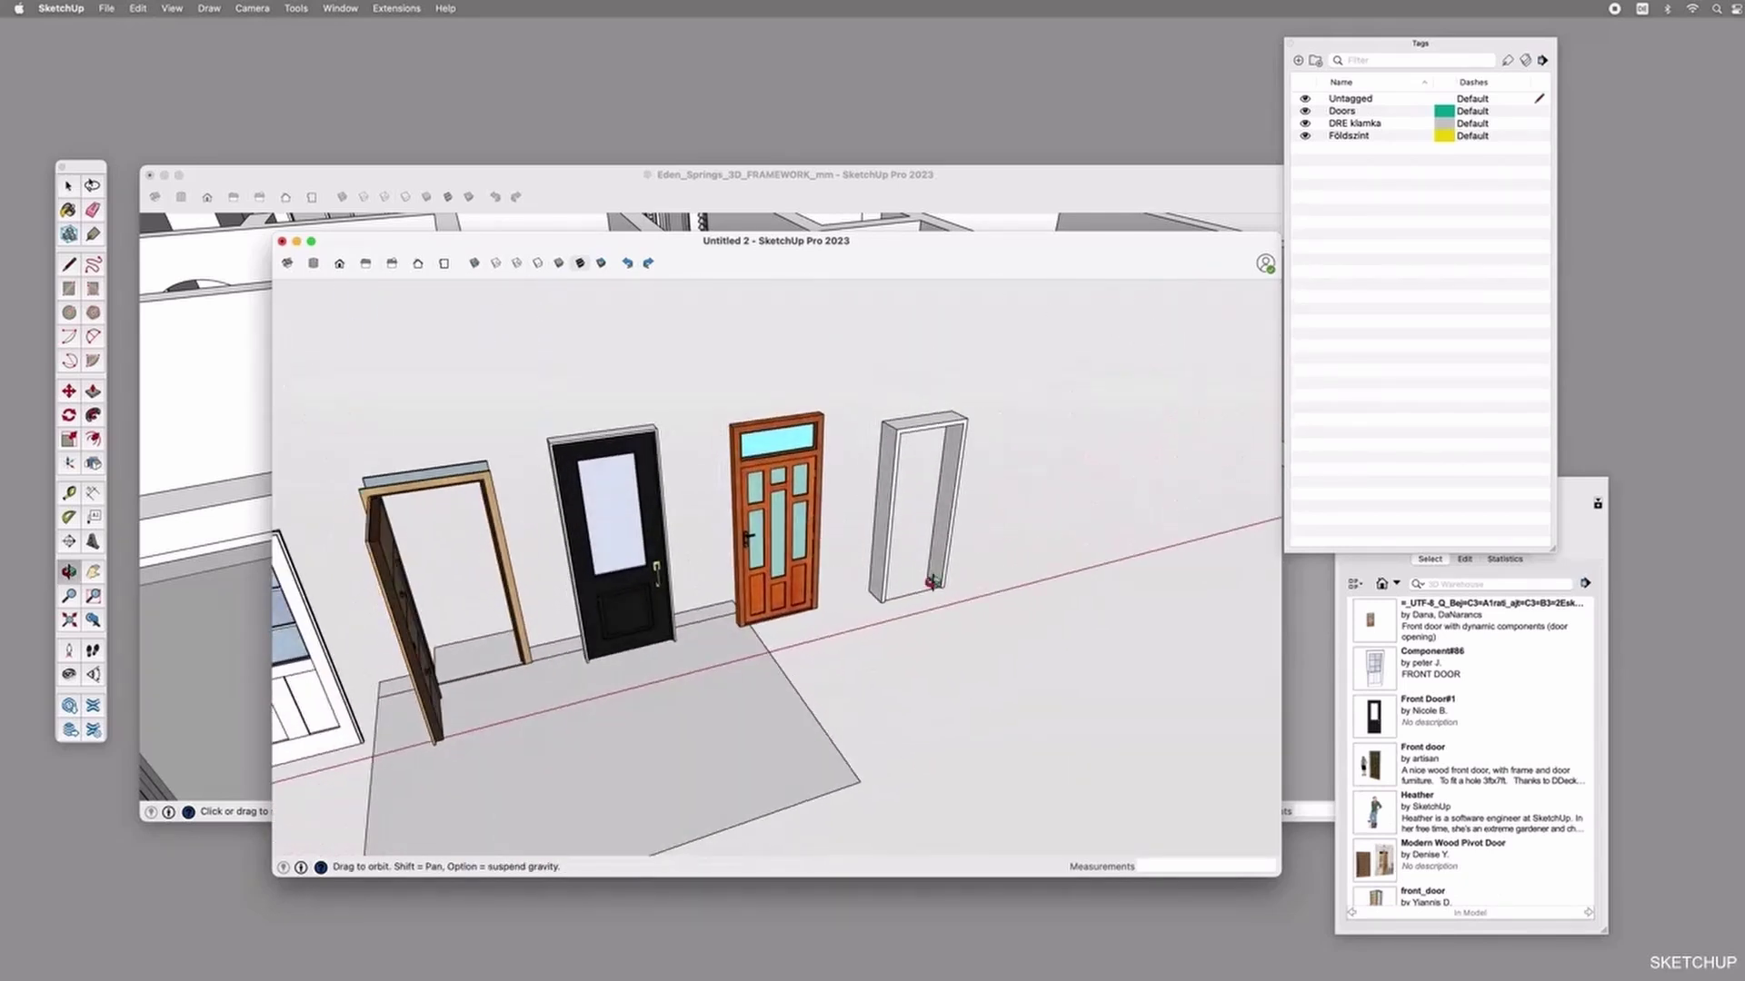
{"action": "key", "text": "super+v"}
{"action": "scroll", "coordinate": [937, 590], "scroll_direction": "up", "scroll_amount": 5}
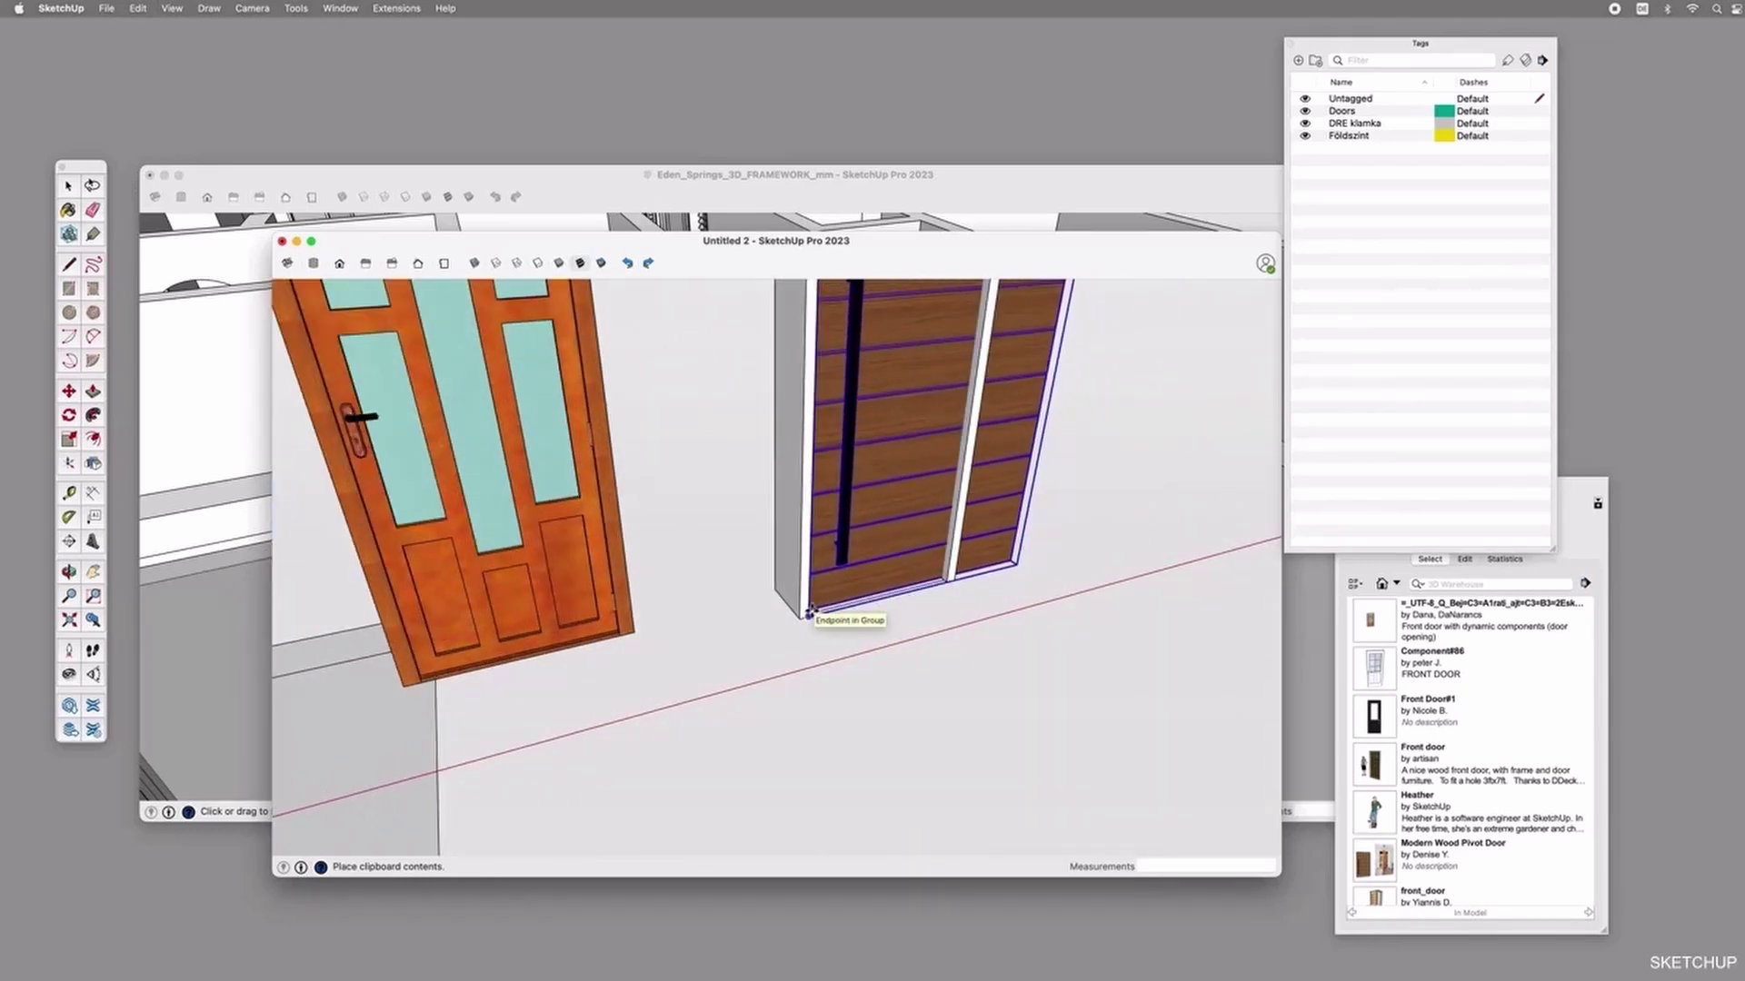
{"action": "left_click", "coordinate": [810, 613]}
{"action": "scroll", "coordinate": [897, 703], "scroll_direction": "down", "scroll_amount": 5}
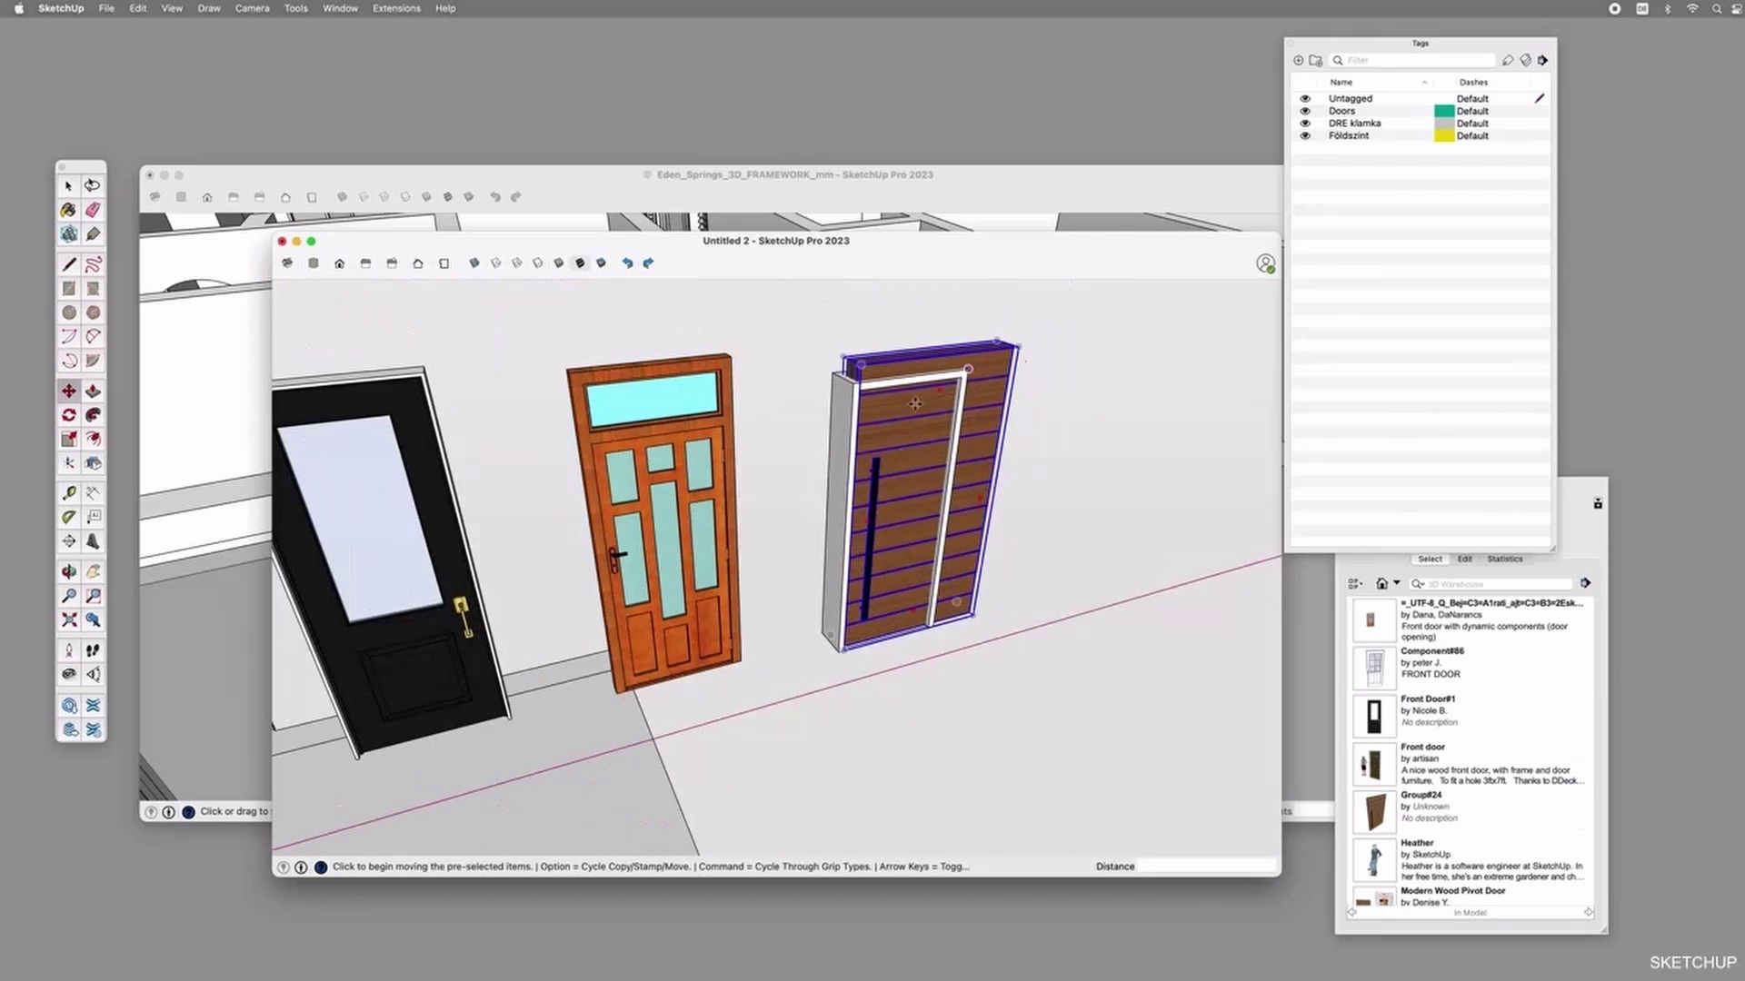
Scale the pasted slatted door to about 0.93 of its height and reduce its width to fit inside the white frame.
{"action": "left_click", "coordinate": [68, 439]}
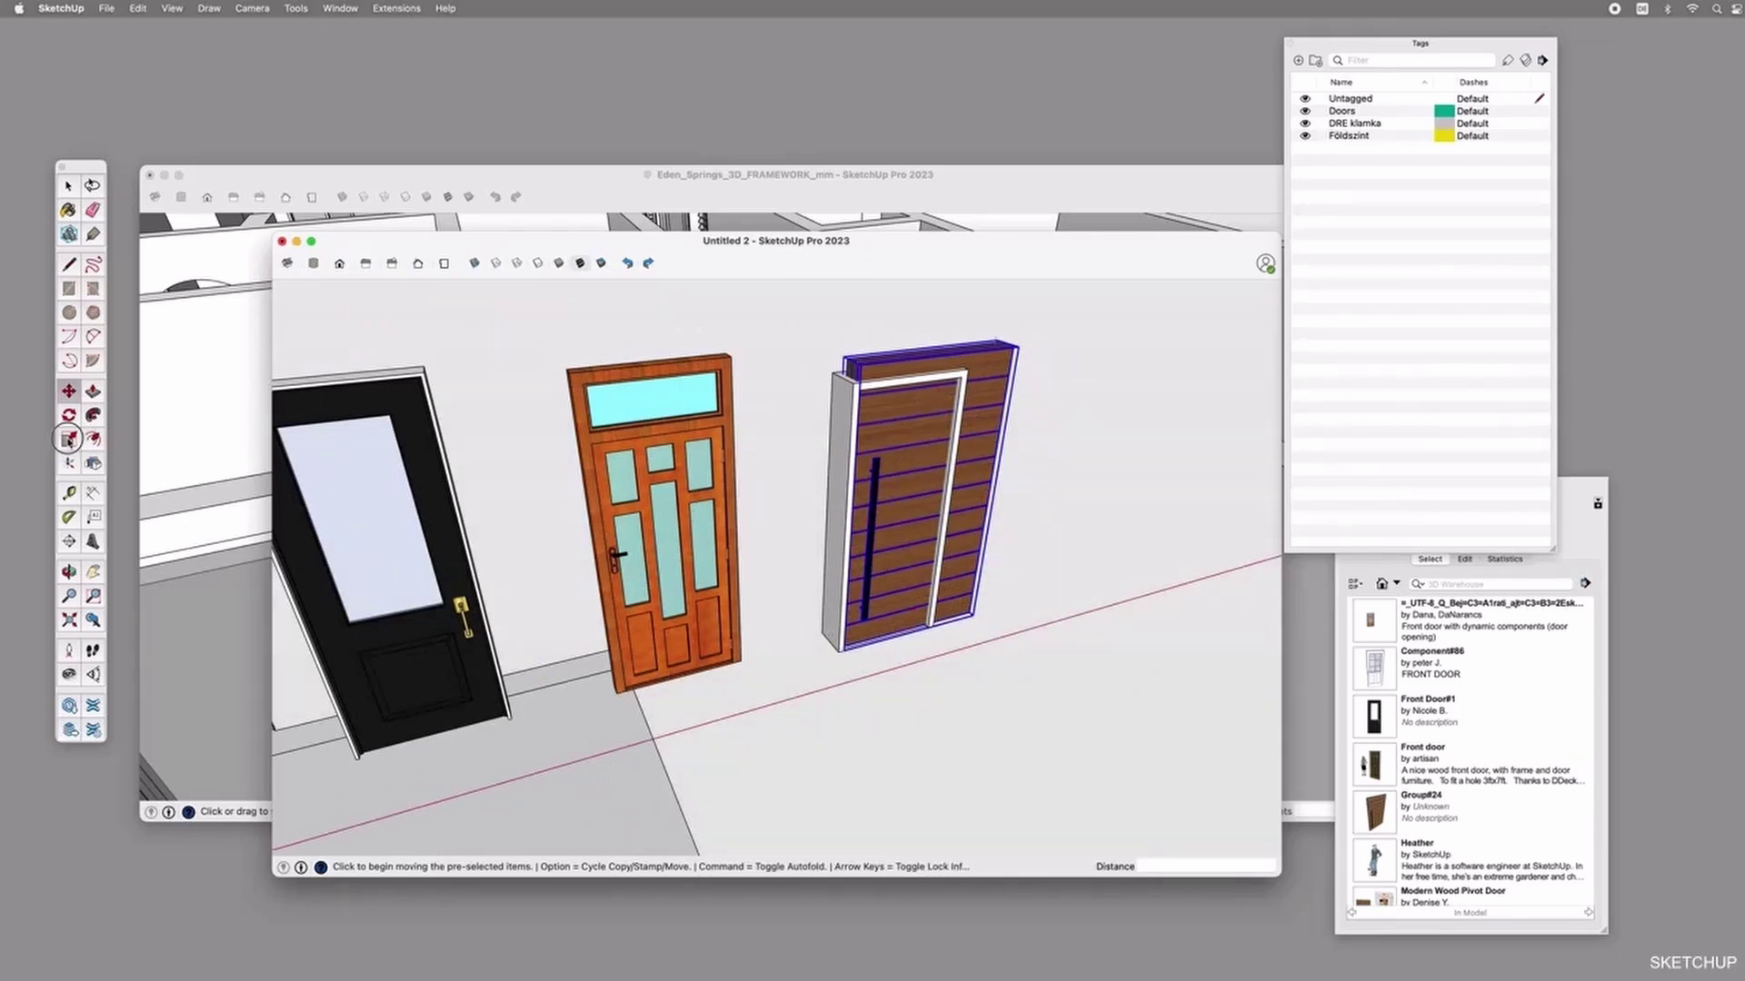
{"action": "left_click", "coordinate": [933, 352]}
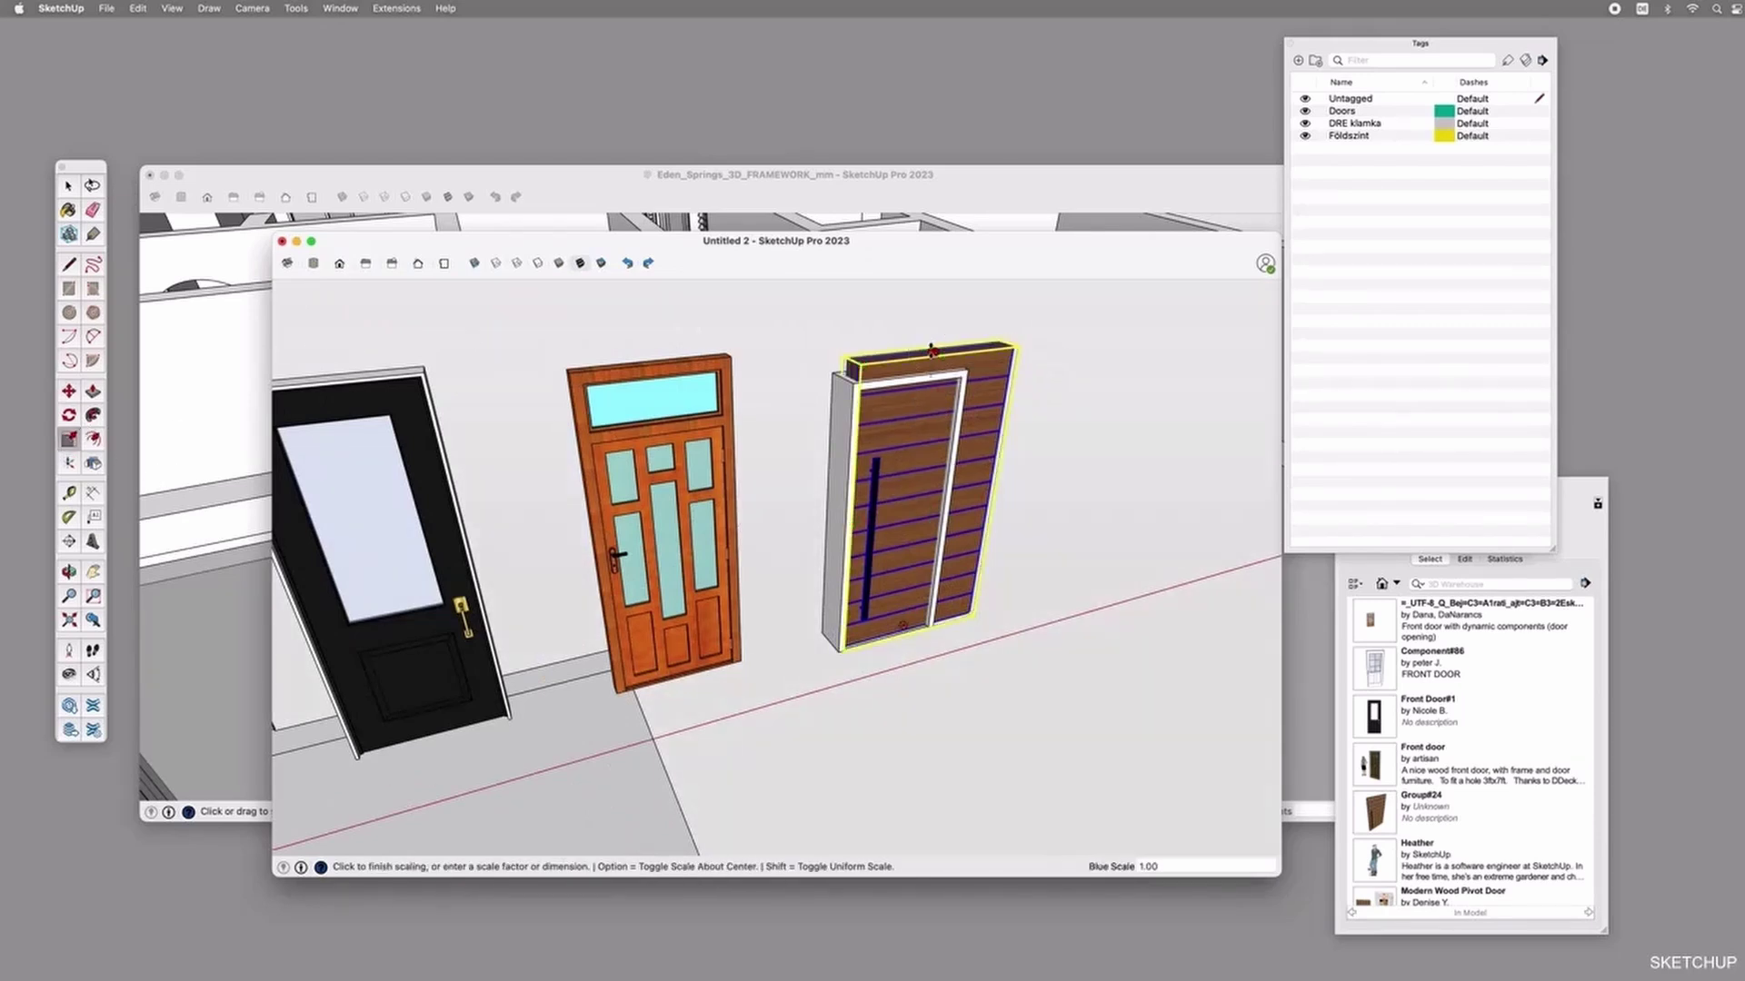
{"action": "left_click", "coordinate": [930, 375]}
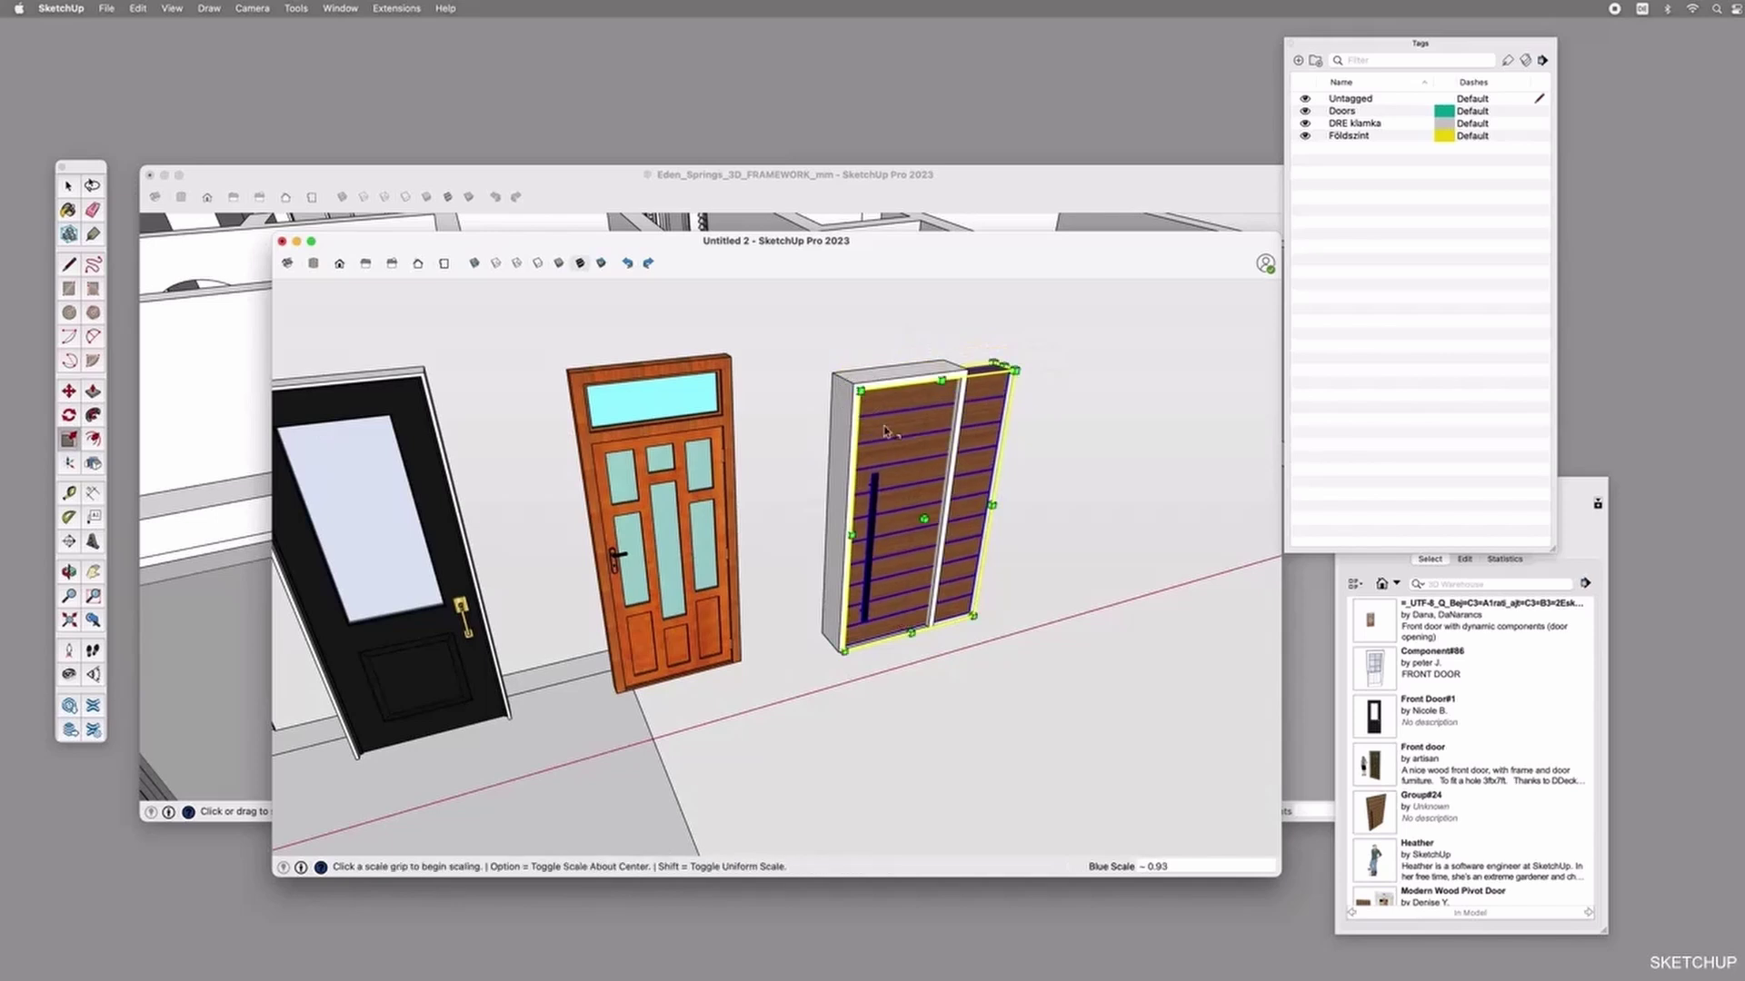
{"action": "left_click", "coordinate": [984, 500]}
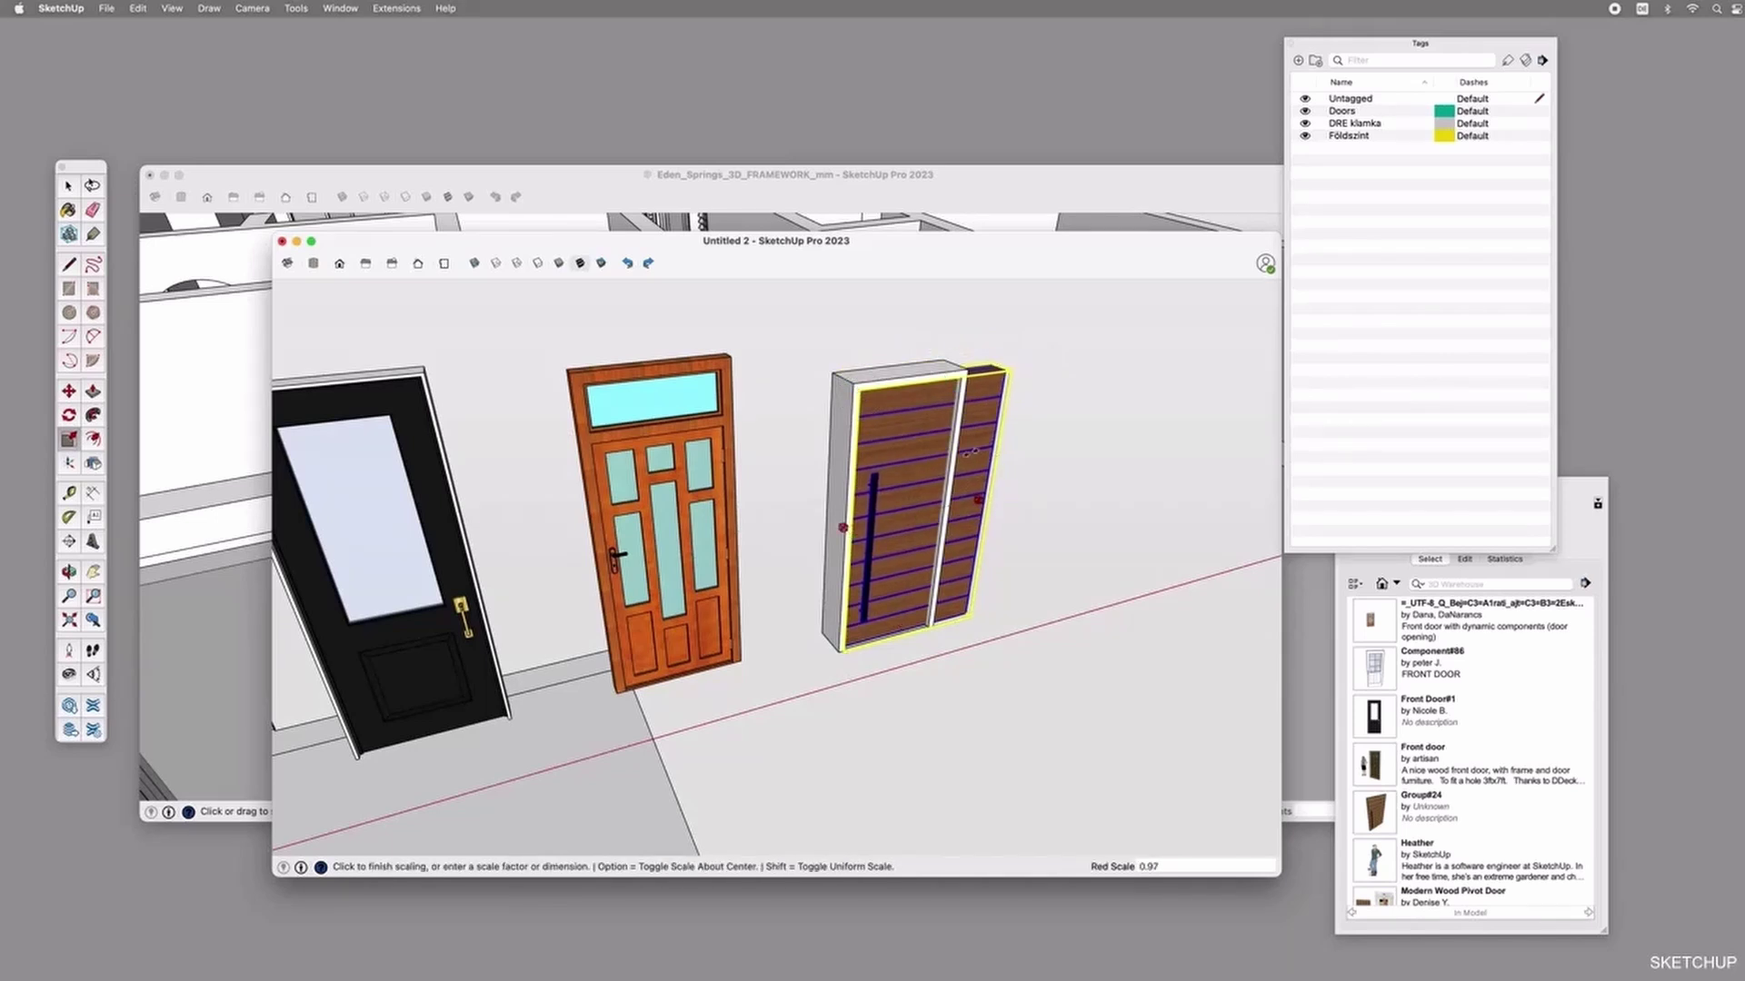
{"action": "left_click", "coordinate": [954, 500]}
{"action": "key", "text": "space"}
{"action": "left_click", "coordinate": [963, 545]}
{"action": "middle_click_drag", "start_coordinate": [963, 546], "coordinate": [1027, 552]}
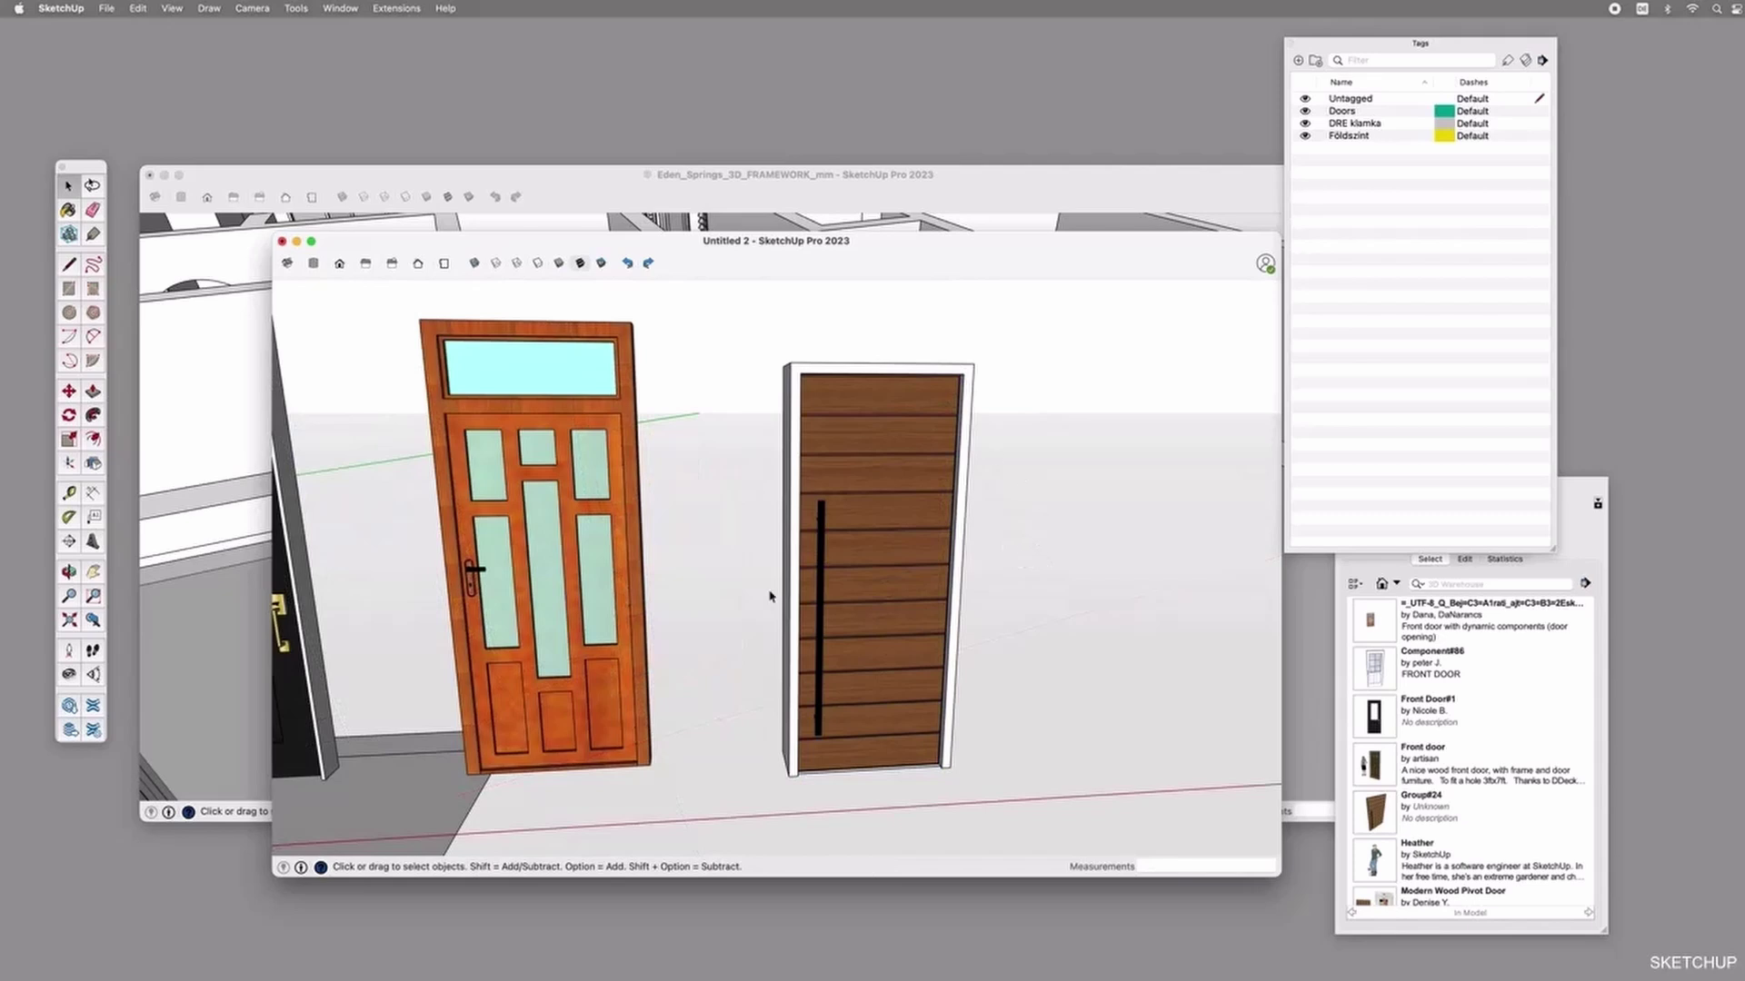
Sample the brown wood of the fitted slatted door as the current paint material.
{"action": "mouse_move", "coordinate": [1007, 695]}
{"action": "middle_mouse_down"}
{"action": "mouse_move", "coordinate": [1028, 705]}
{"action": "mouse_move", "coordinate": [1037, 528]}
{"action": "mouse_move", "coordinate": [993, 728]}
{"action": "mouse_move", "coordinate": [954, 690]}
{"action": "middle_mouse_up"}
{"action": "scroll", "coordinate": [963, 409], "scroll_direction": "up", "scroll_amount": 5}
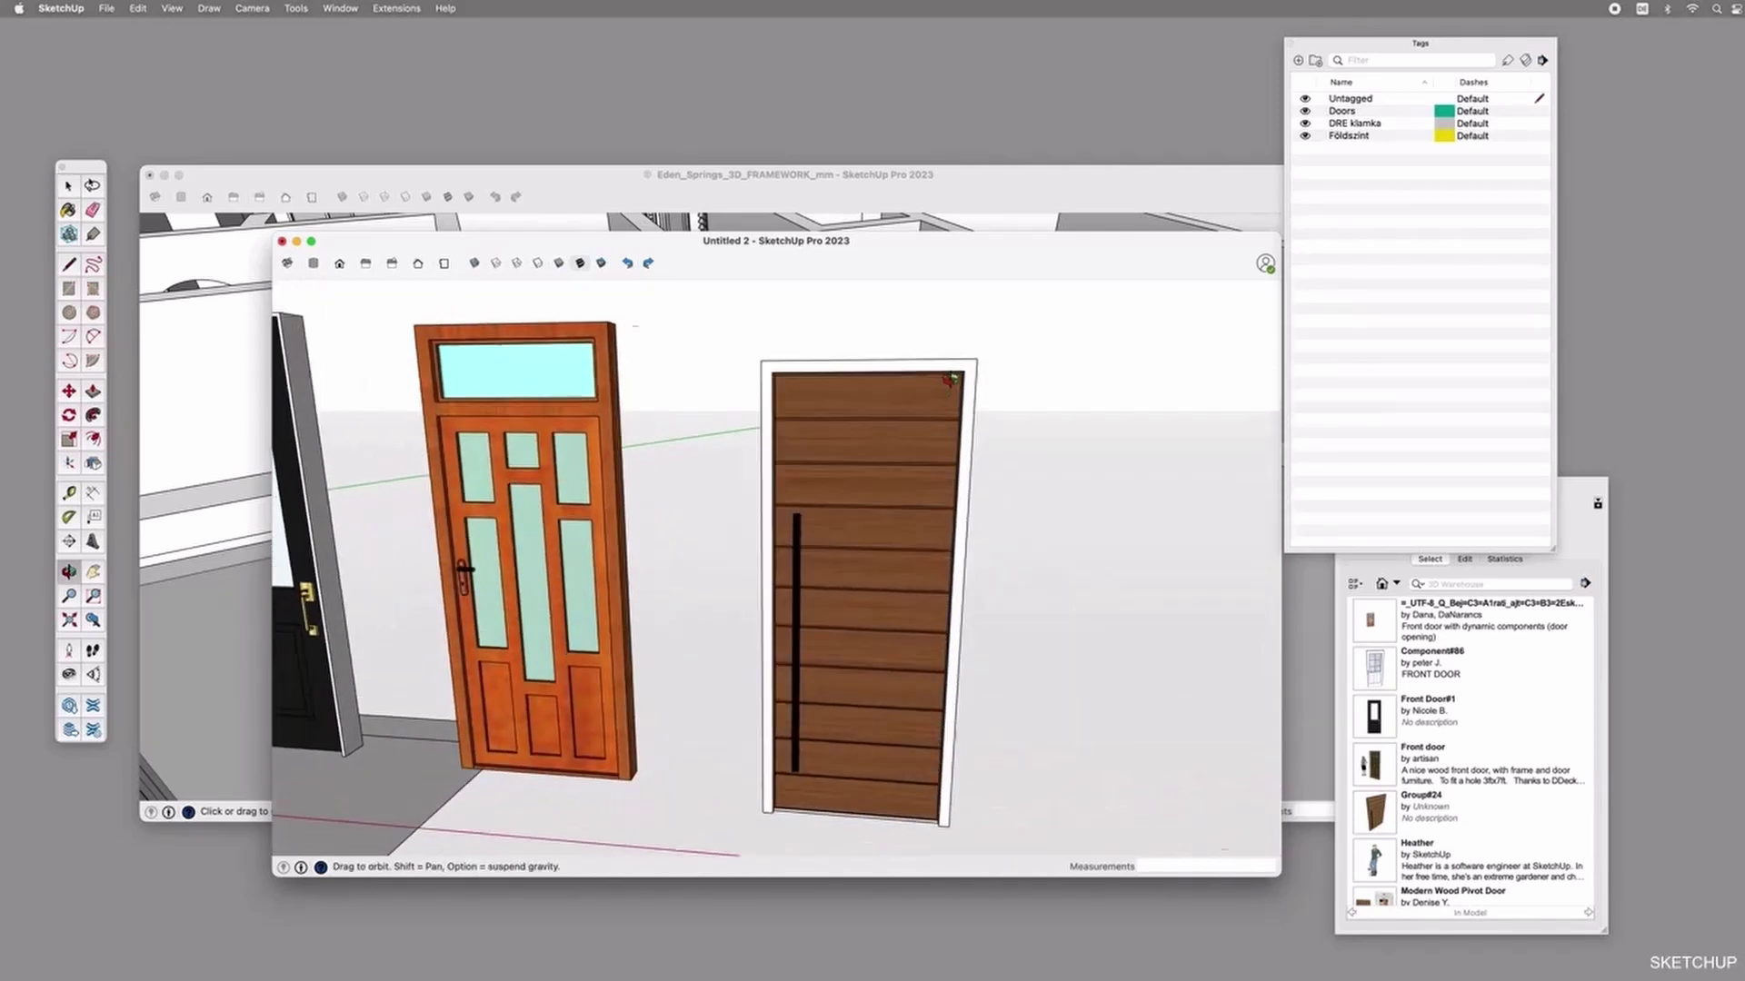
{"action": "middle_click_drag", "start_coordinate": [964, 410], "coordinate": [800, 590]}
{"action": "scroll", "coordinate": [991, 503], "scroll_direction": "down", "scroll_amount": 5}
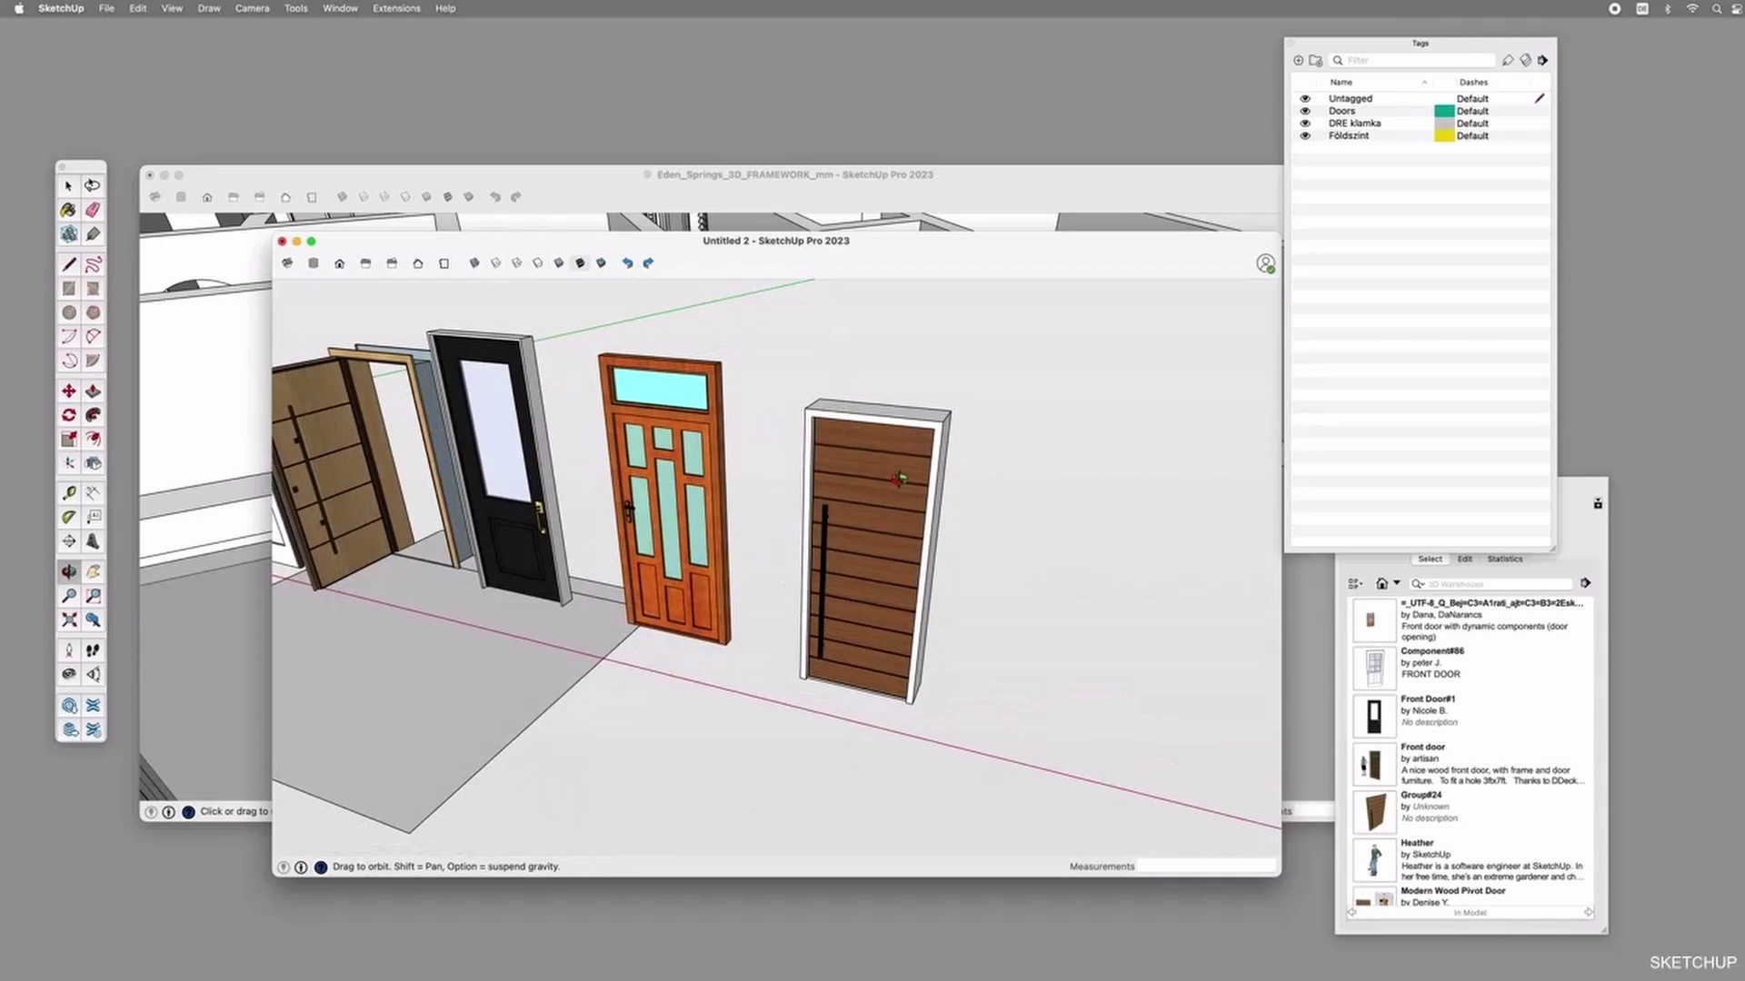
{"action": "scroll", "coordinate": [898, 479], "scroll_direction": "up", "scroll_amount": 3}
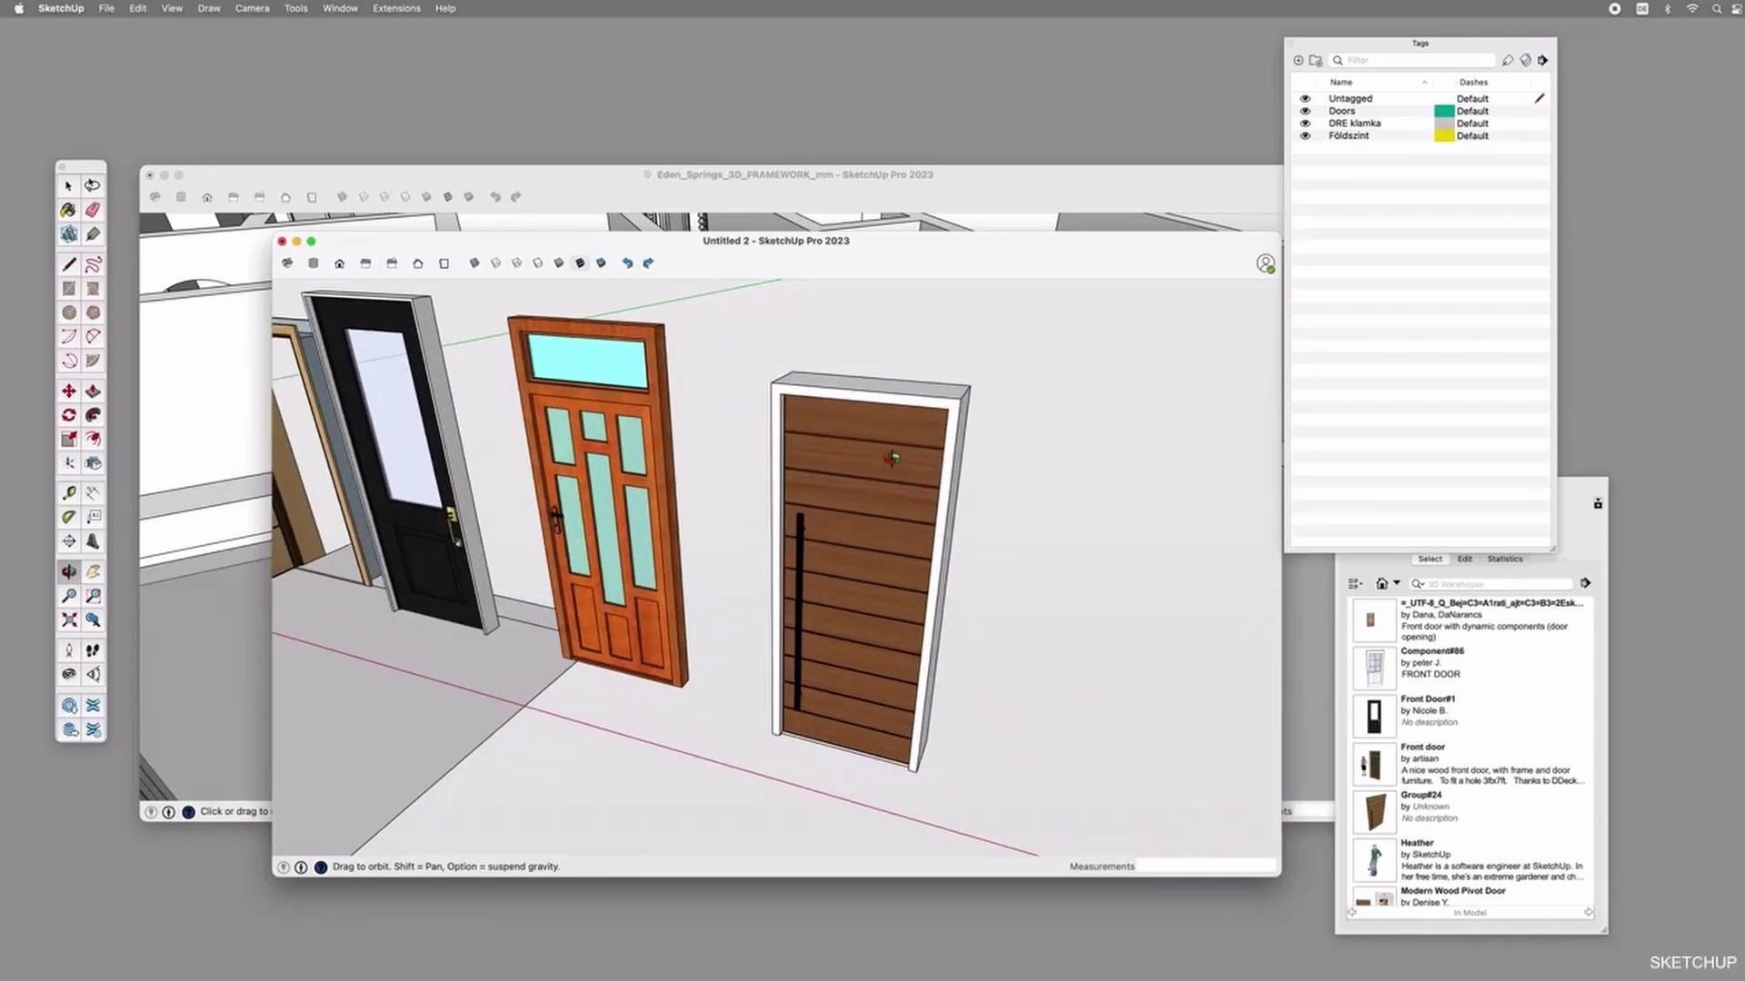
{"action": "key", "text": "b"}
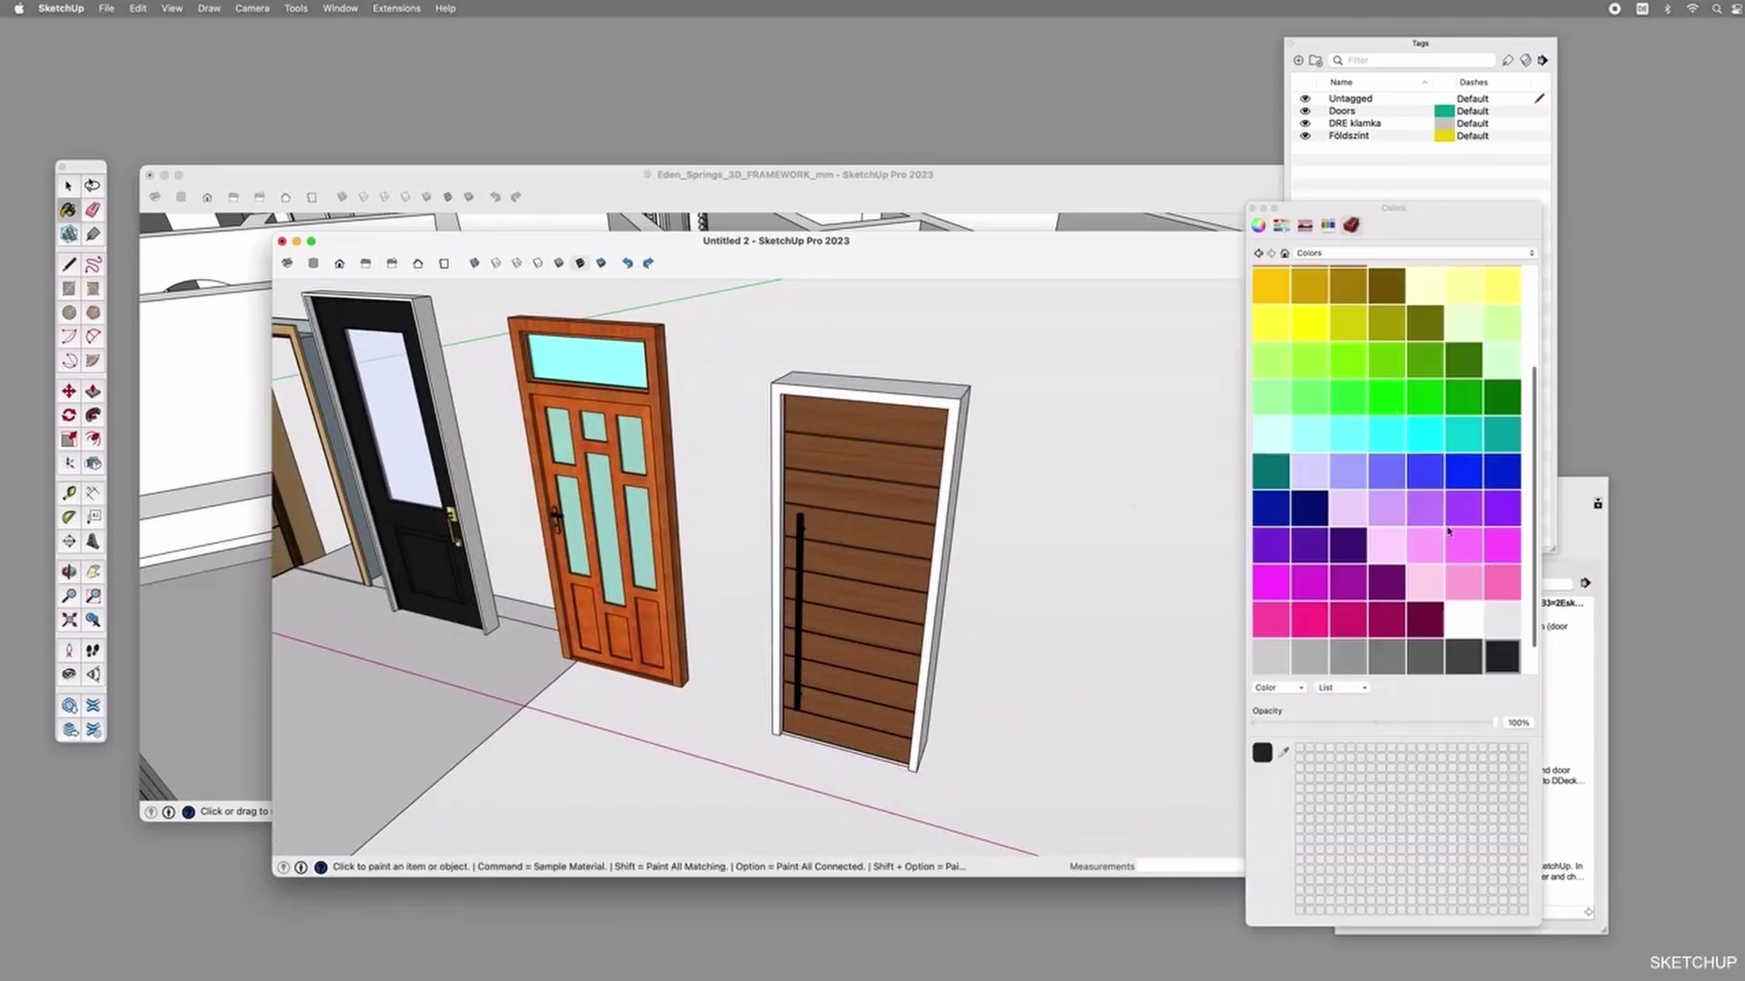
{"action": "scroll", "coordinate": [1449, 531], "scroll_direction": "up", "scroll_amount": 5}
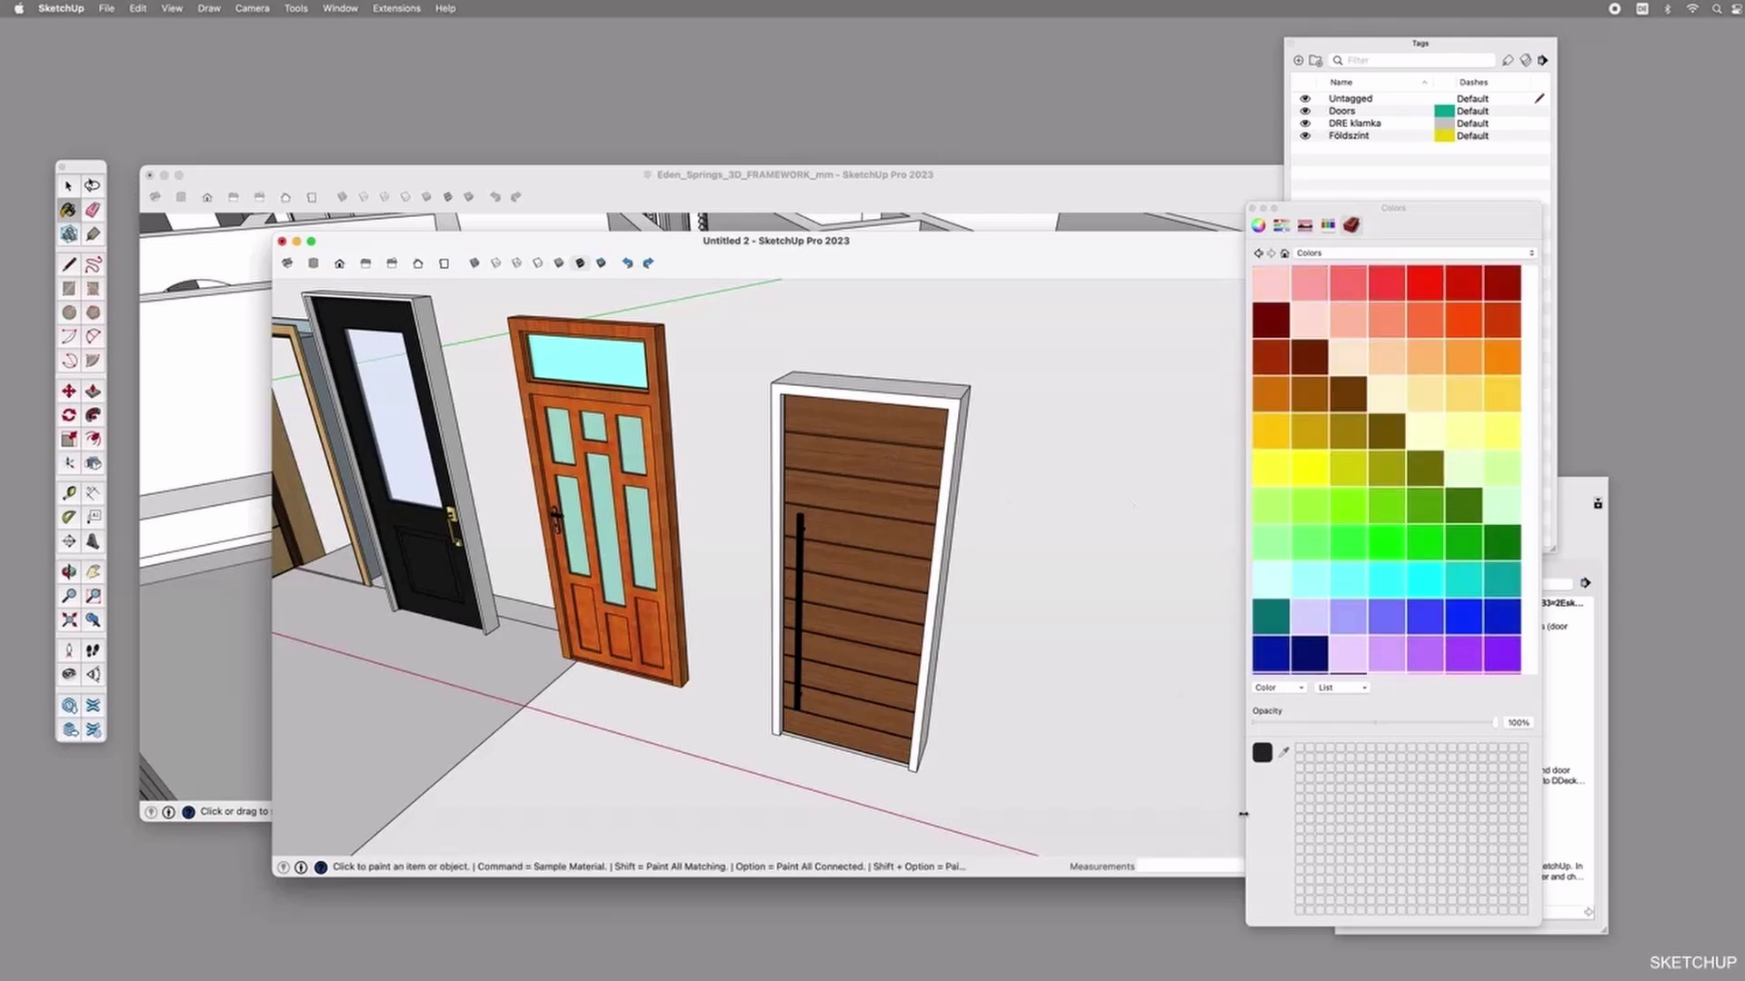
{"action": "left_click", "coordinate": [1284, 753]}
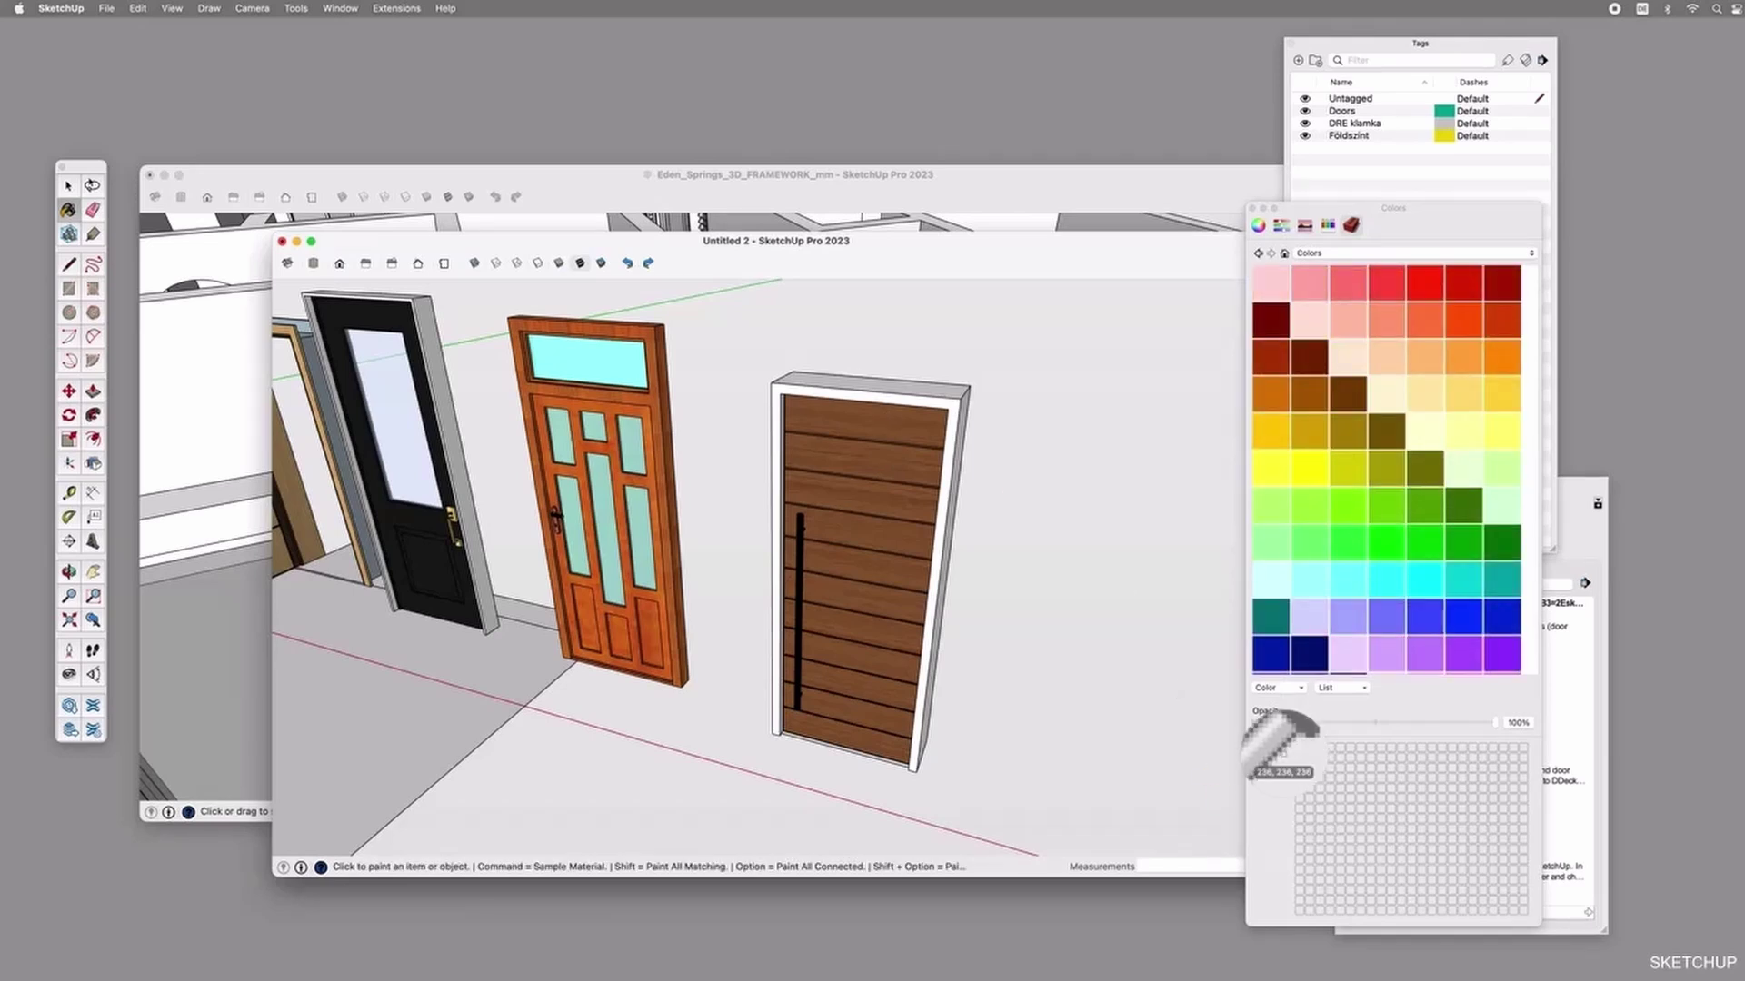
{"action": "left_click", "coordinate": [904, 433]}
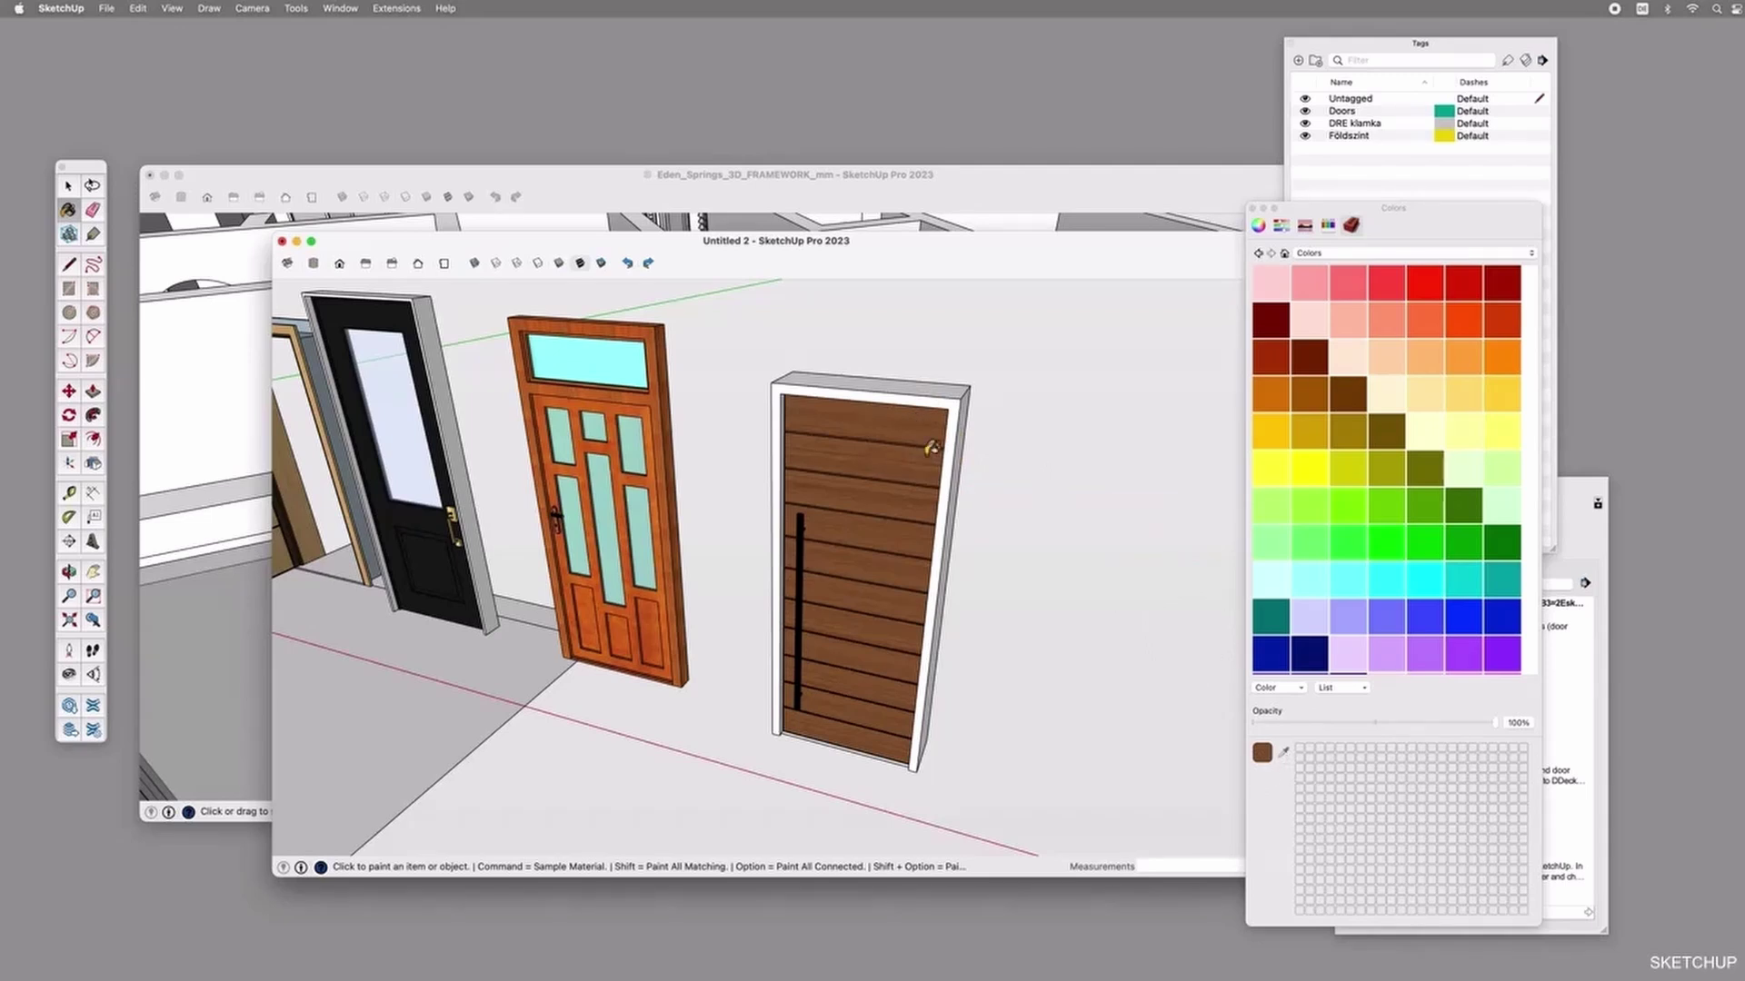
{"action": "key", "text": "super"}
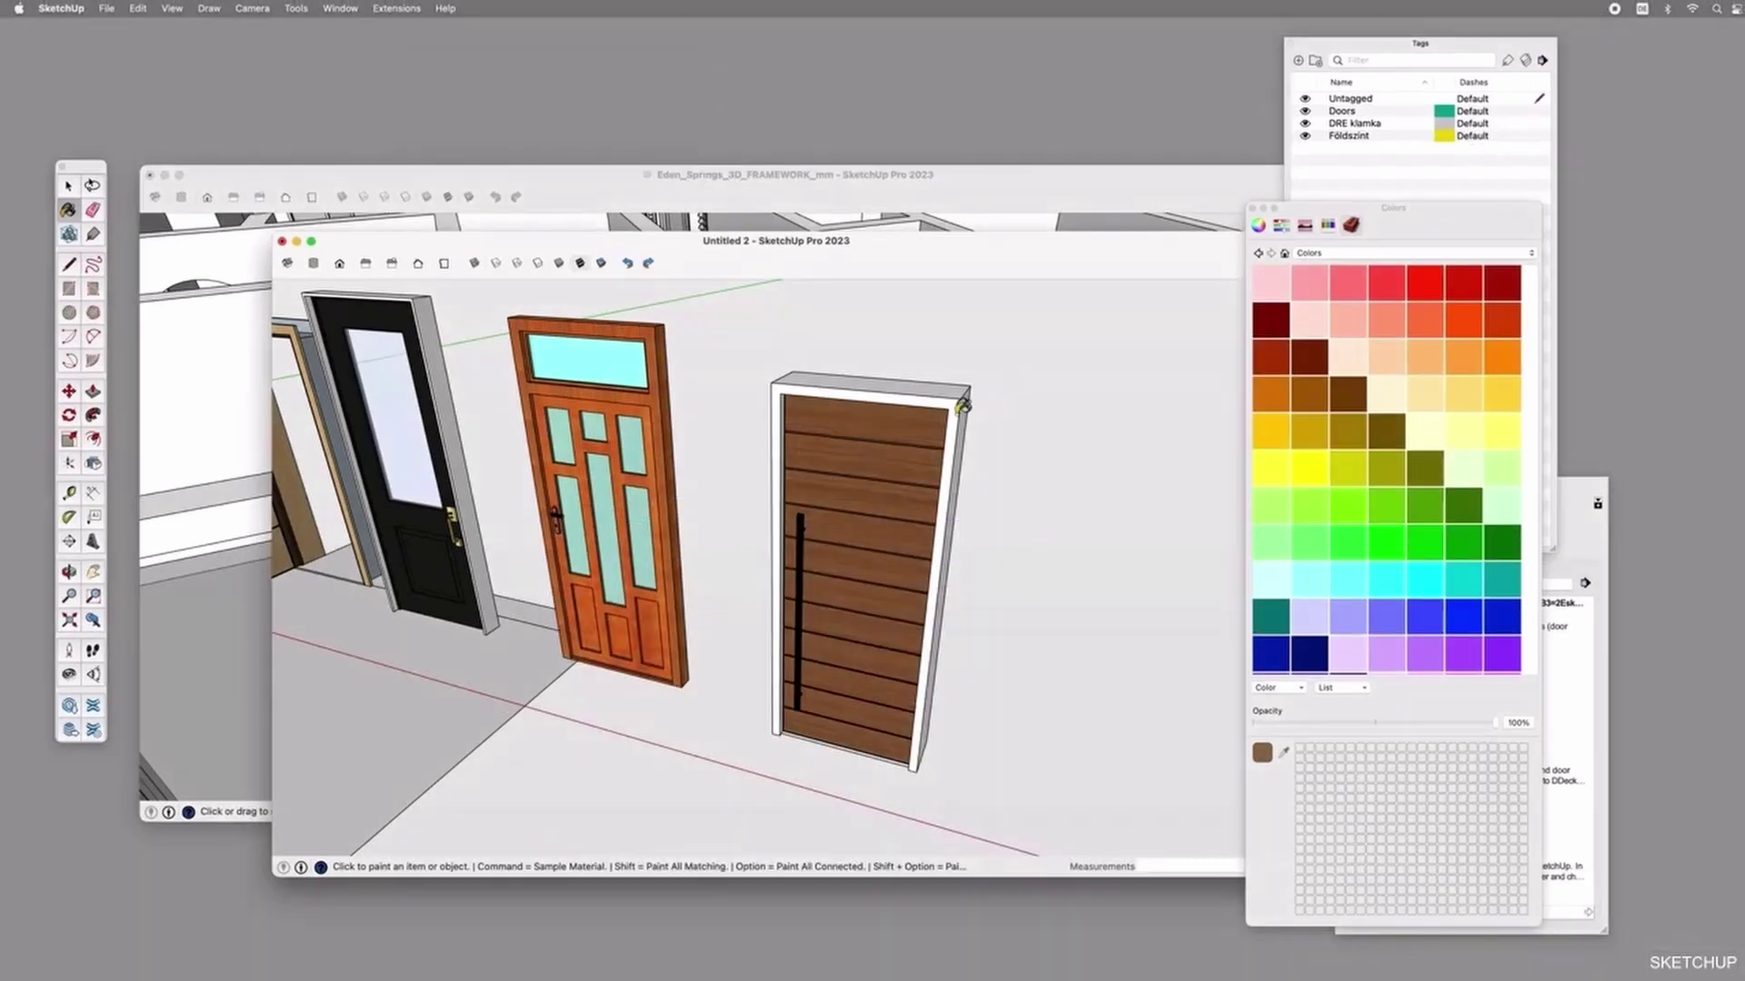
Open the white door frame for editing and paint its faces with the sampled brown wood.
{"action": "key", "text": "space"}
{"action": "left_click", "coordinate": [889, 398]}
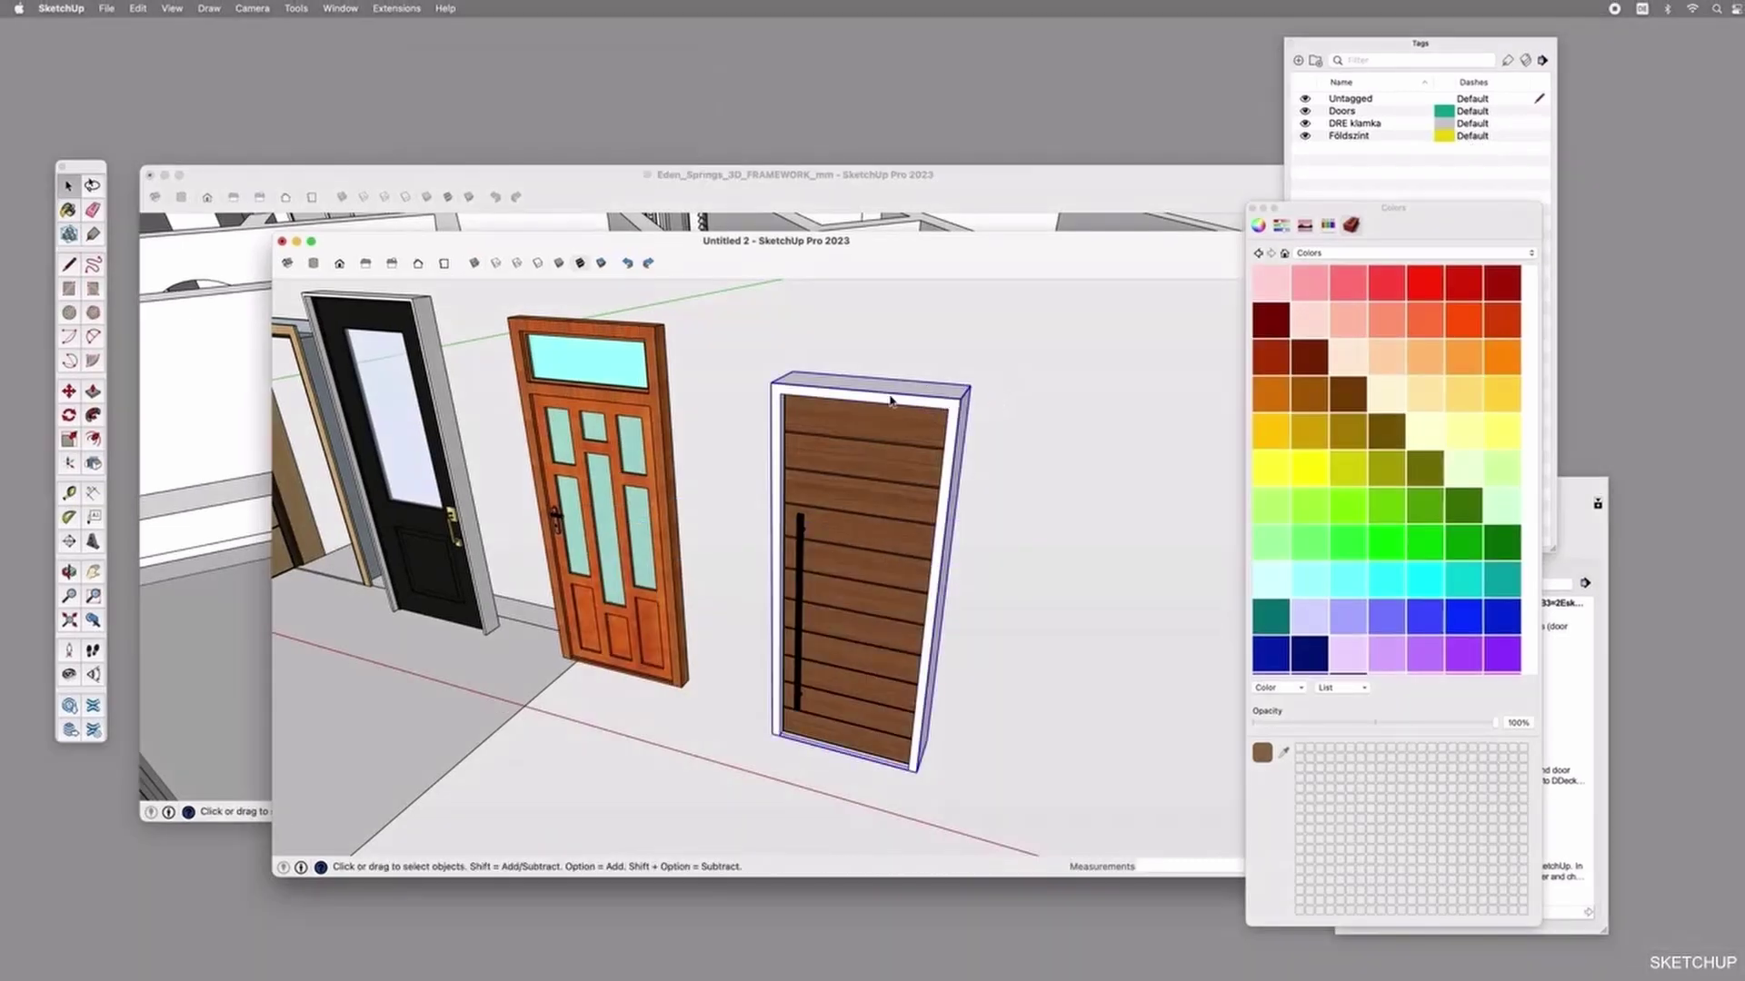
{"action": "double_click", "coordinate": [901, 400]}
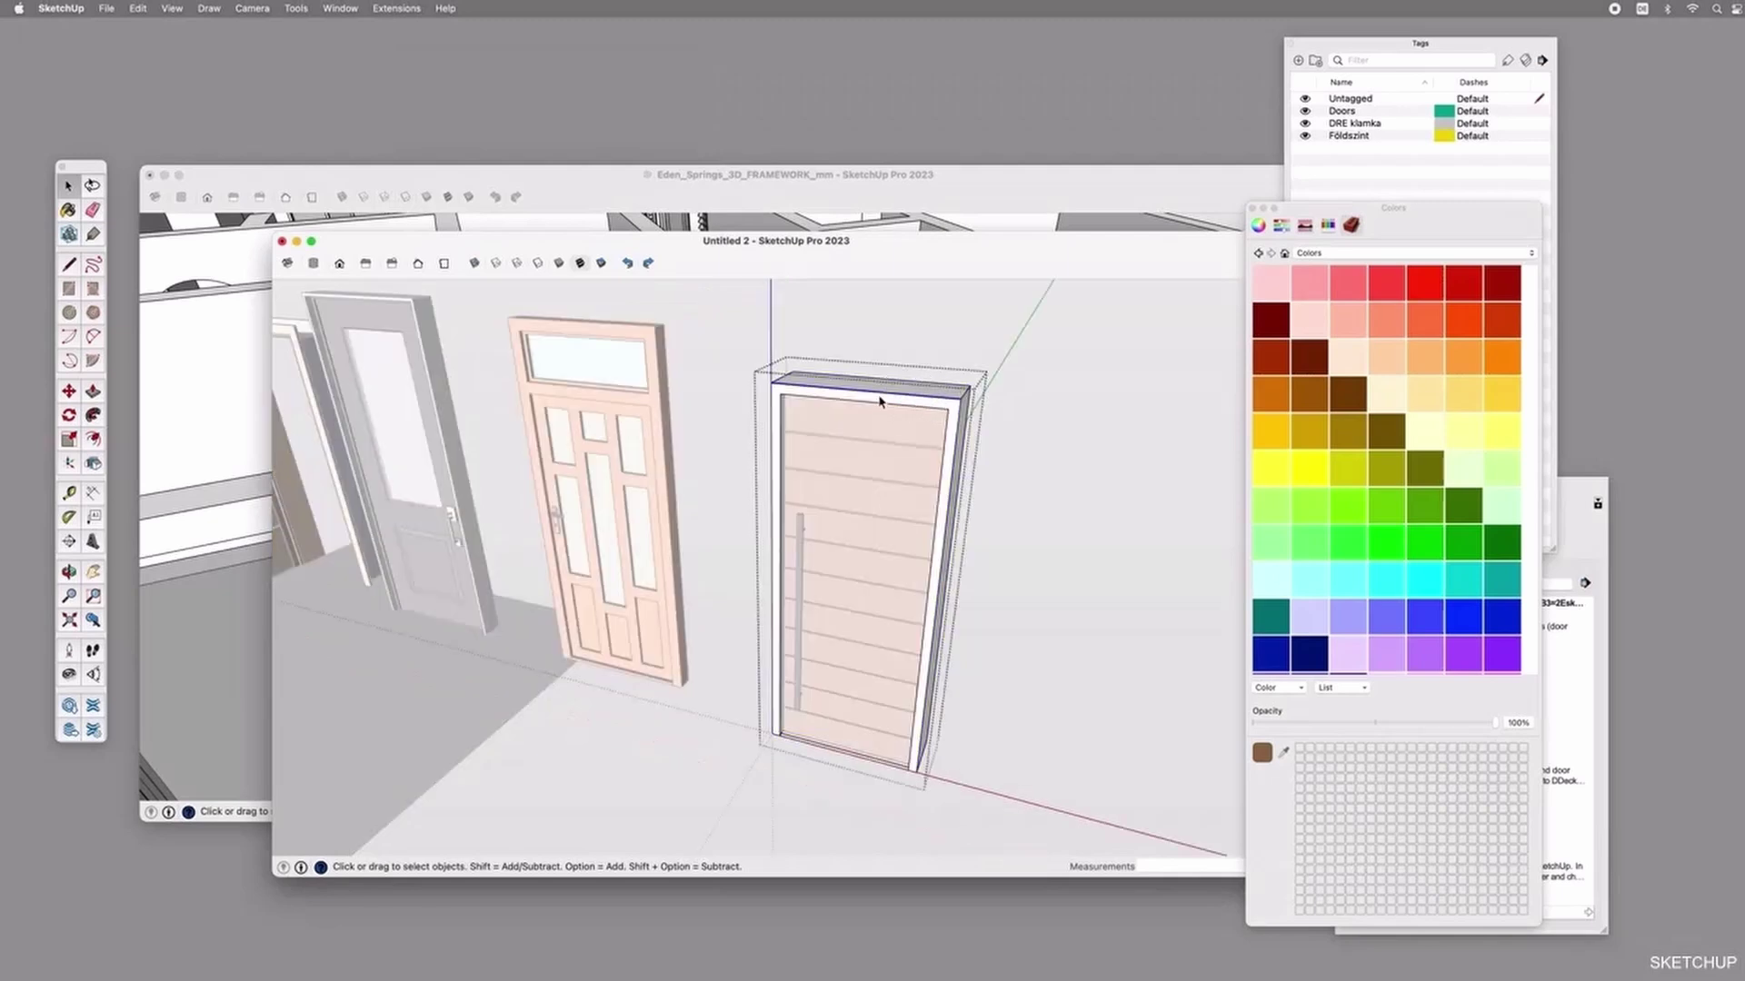
{"action": "key", "text": "b"}
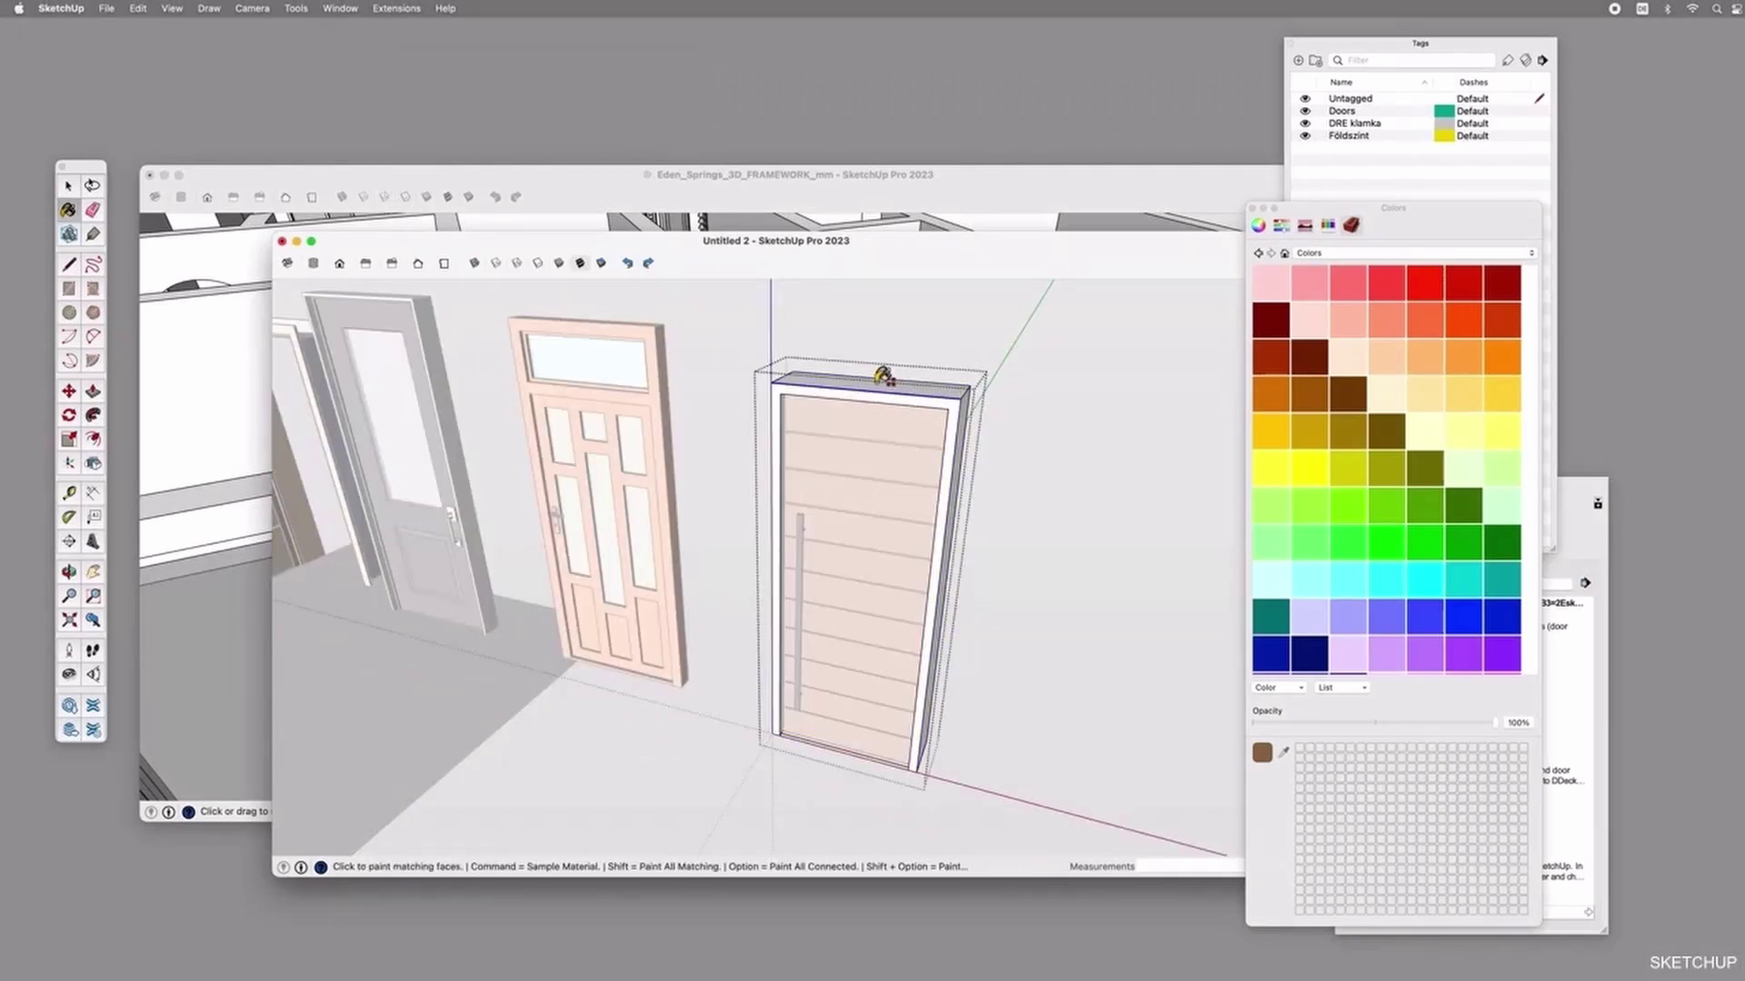
{"action": "left_click", "coordinate": [881, 376]}
{"action": "key", "text": "space"}
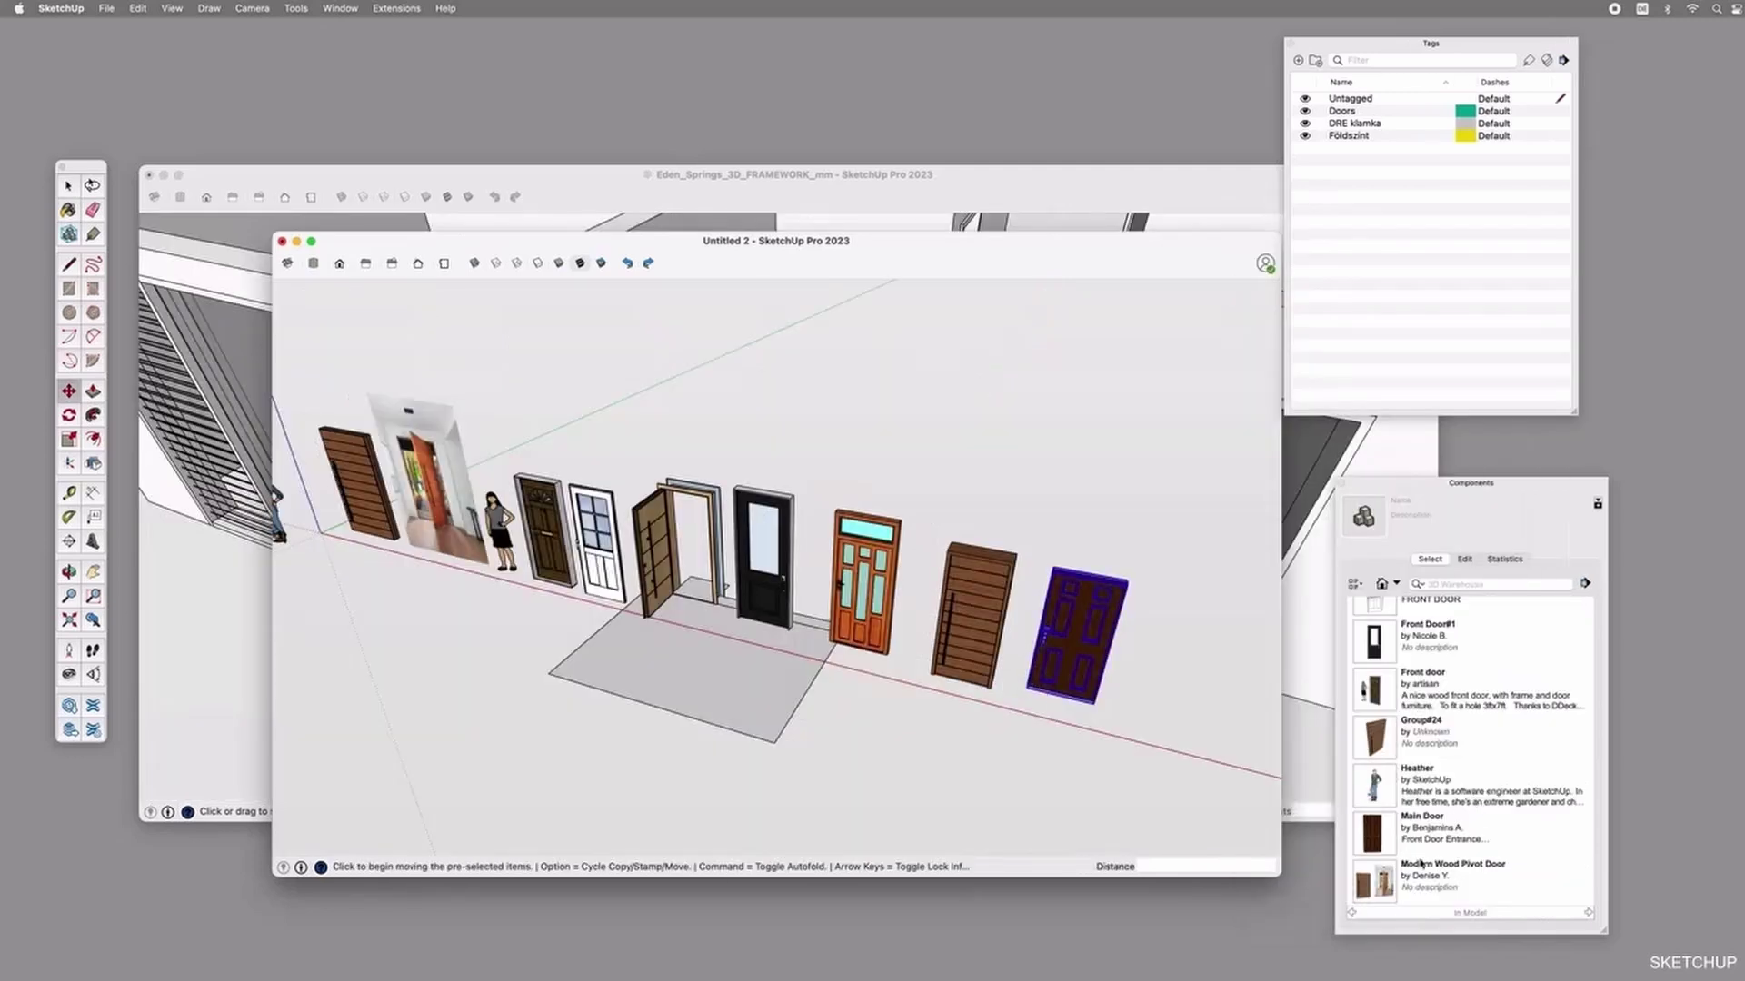
Delete the dark panelled Main Door standing at the end of the row.
{"action": "scroll", "coordinate": [1421, 863], "scroll_direction": "down", "scroll_amount": 2}
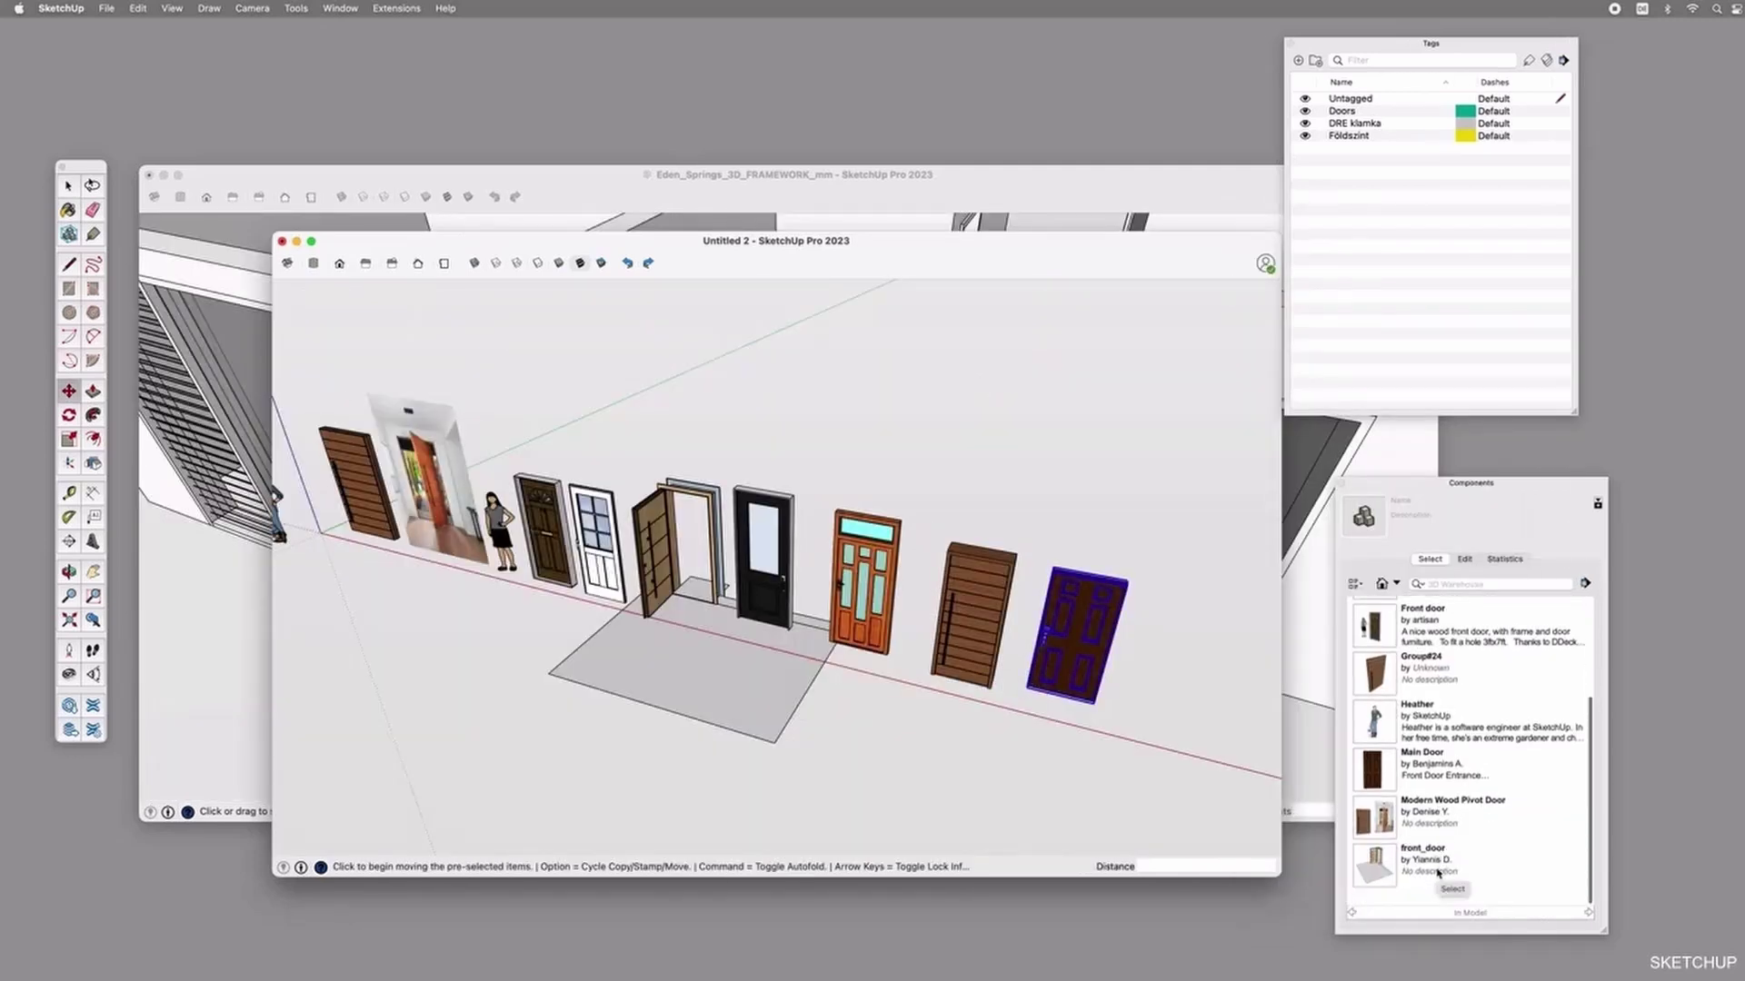
{"action": "key", "text": "space"}
{"action": "left_click", "coordinate": [1131, 702]}
{"action": "left_click", "coordinate": [1091, 644]}
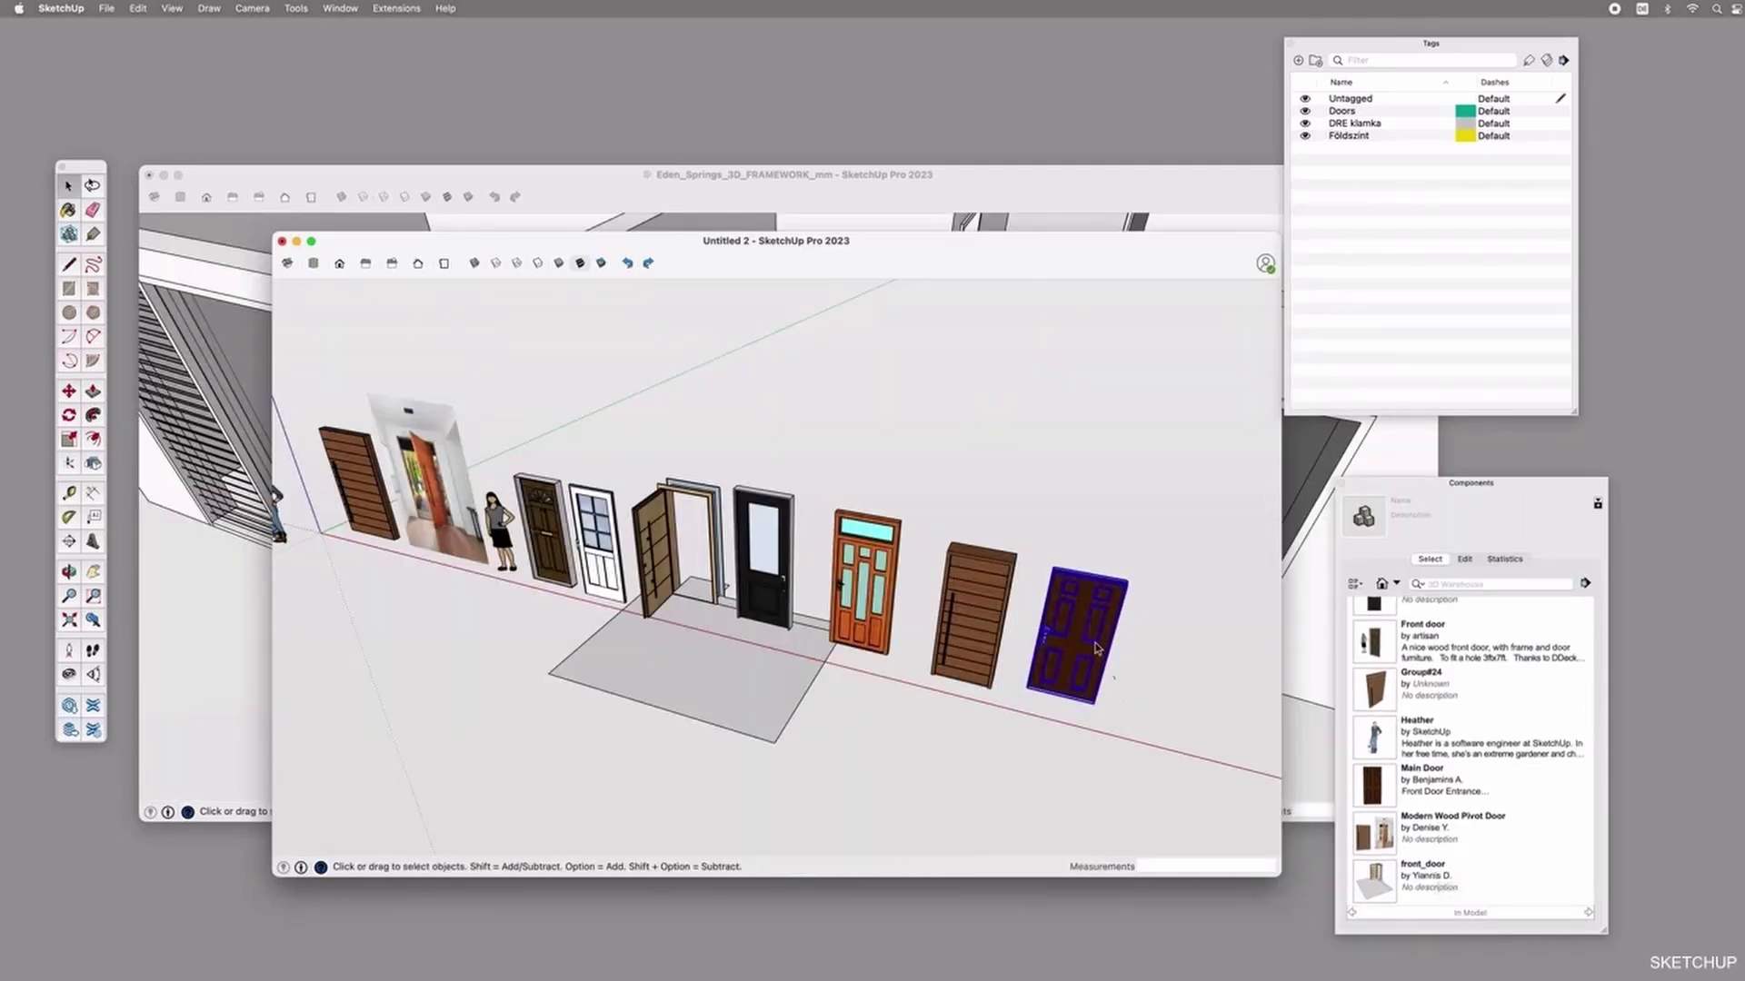
{"action": "key", "text": "m"}
{"action": "scroll", "coordinate": [1417, 855], "scroll_direction": "up", "scroll_amount": 2}
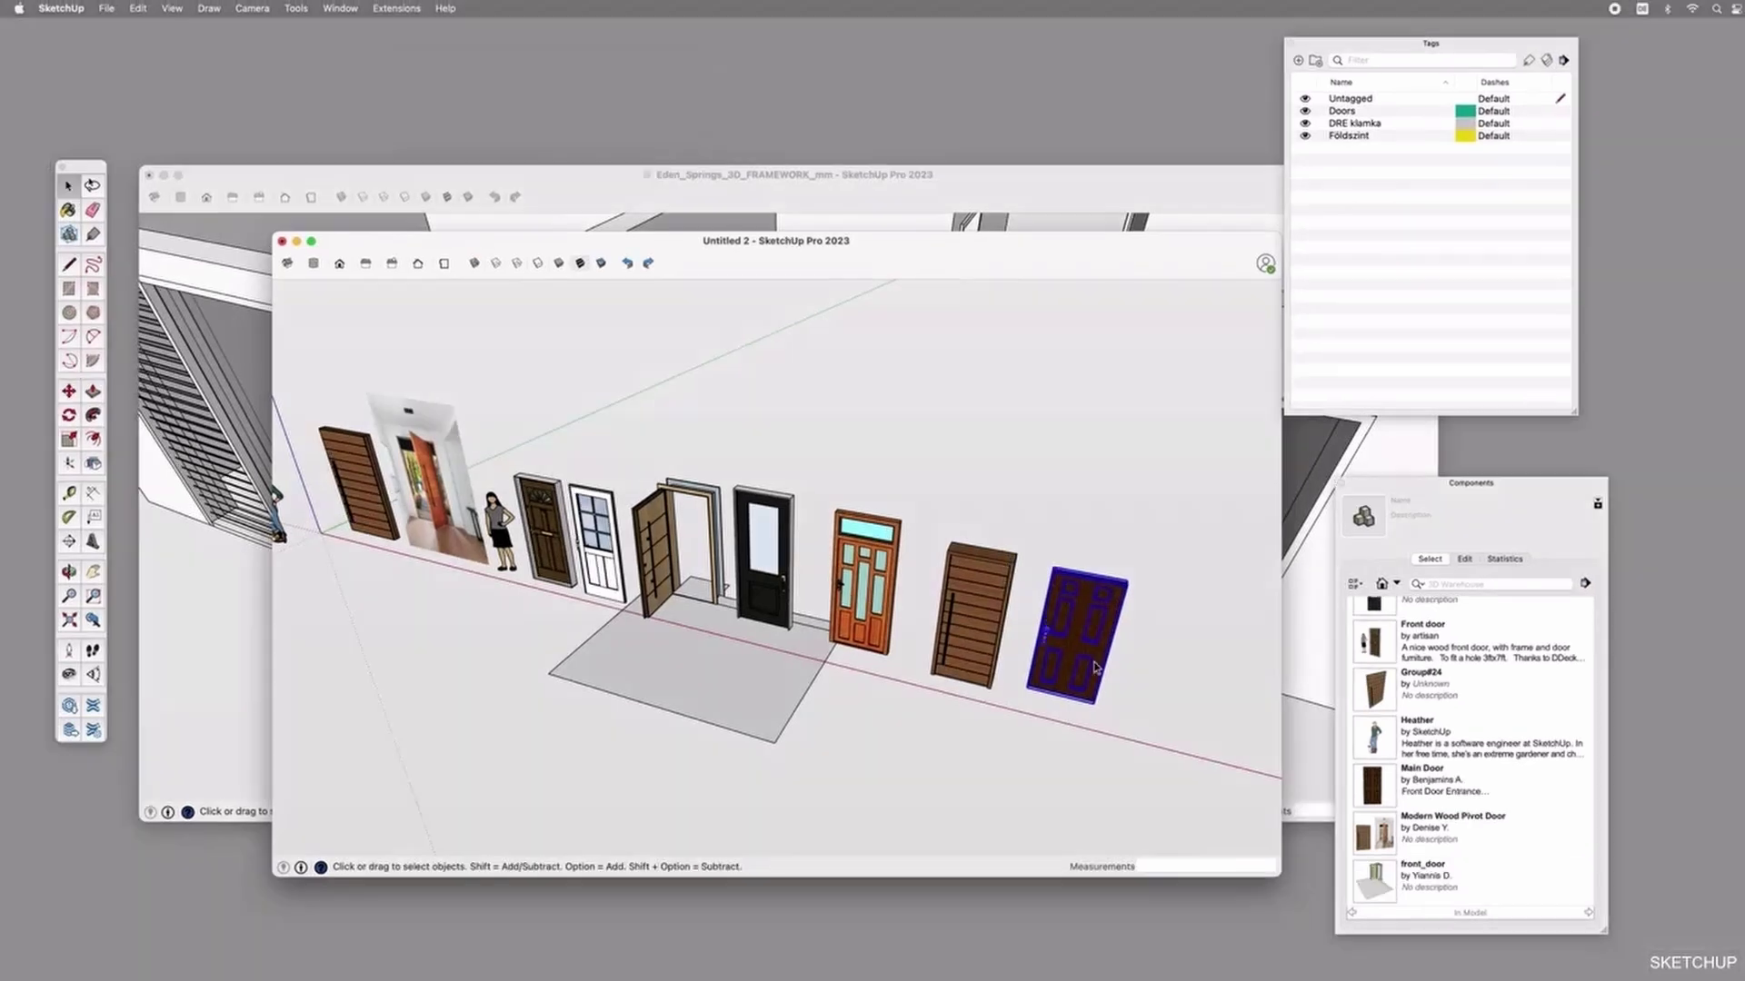
{"action": "key", "text": "Delete"}
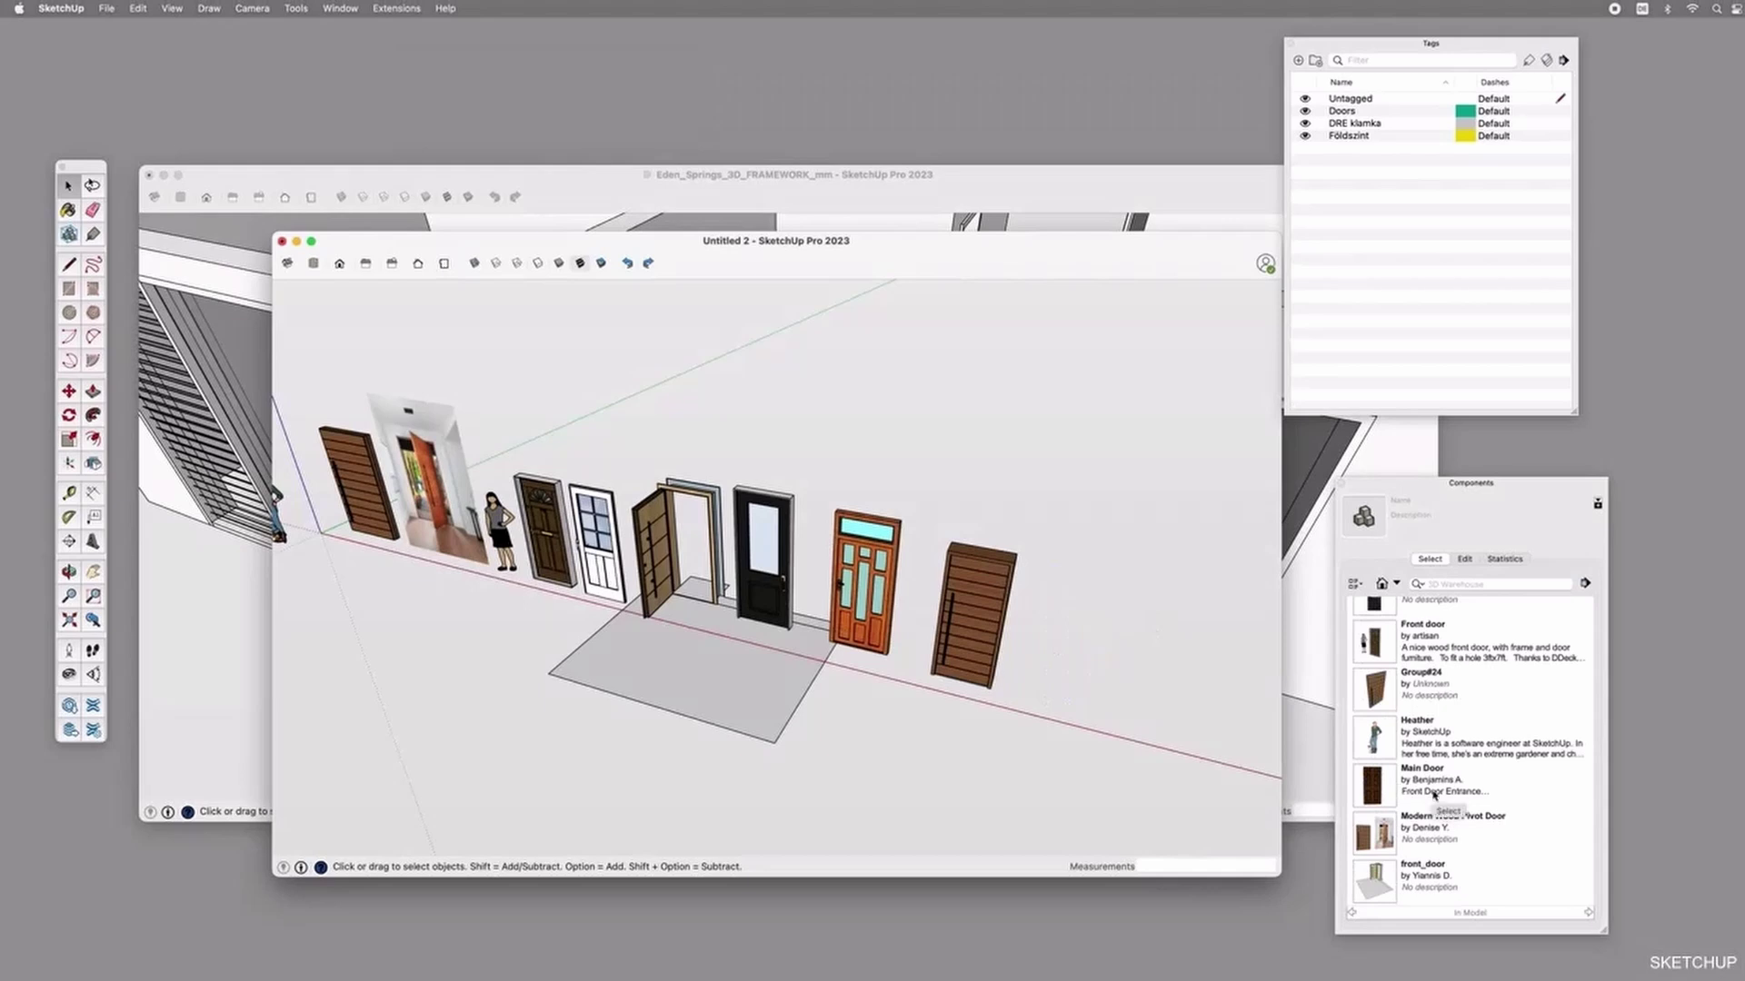
Purge the unused components from the model and check the remaining component list.
{"action": "left_click", "coordinate": [1586, 586]}
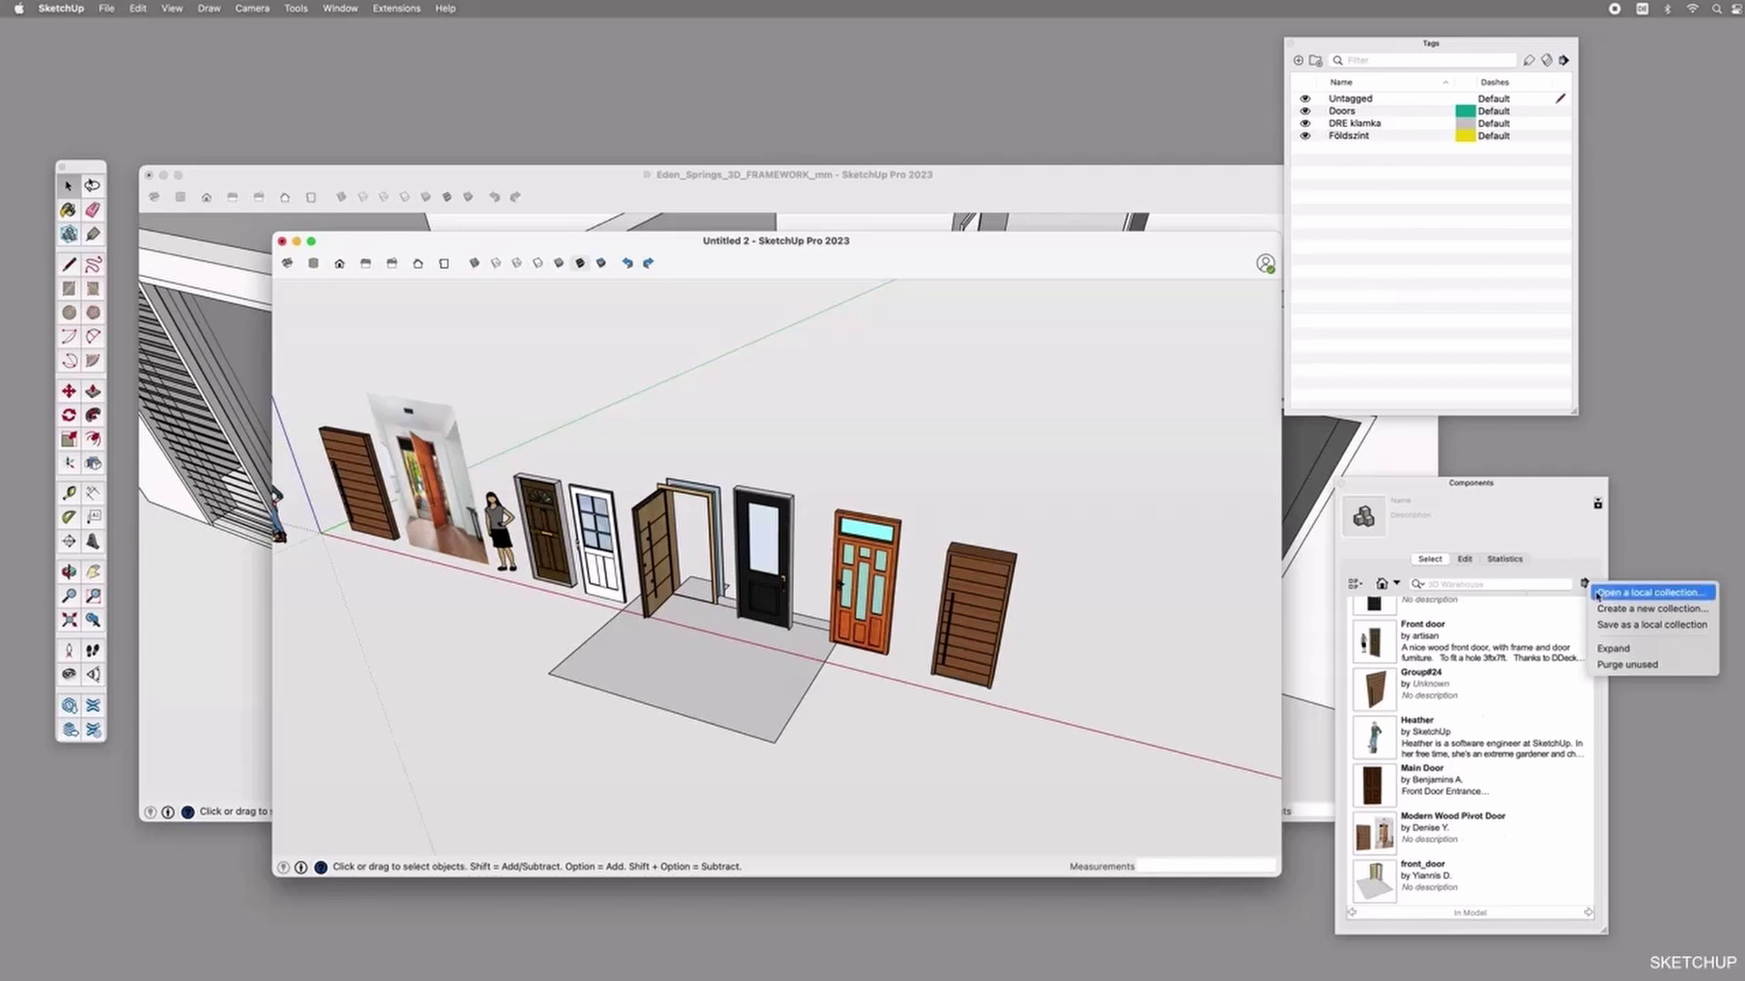
{"action": "left_click", "coordinate": [1631, 666]}
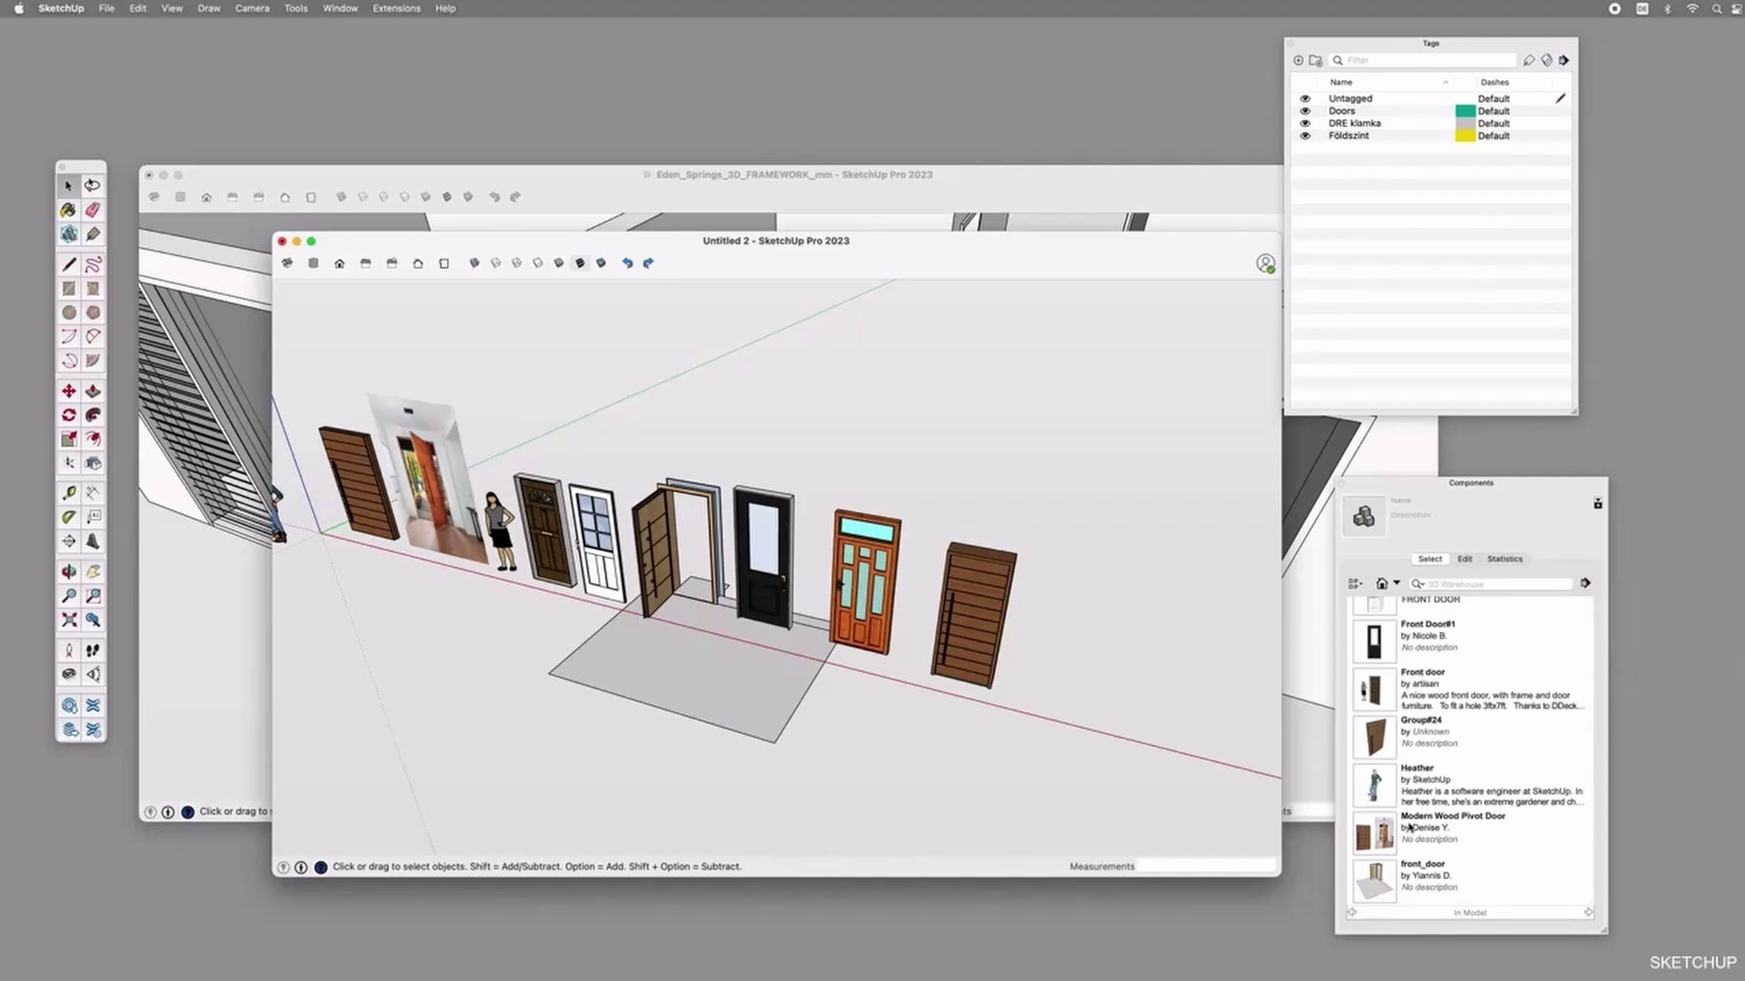
{"action": "scroll", "coordinate": [1410, 827], "scroll_direction": "up", "scroll_amount": 3}
{"action": "scroll", "coordinate": [1383, 700], "scroll_direction": "down", "scroll_amount": 3}
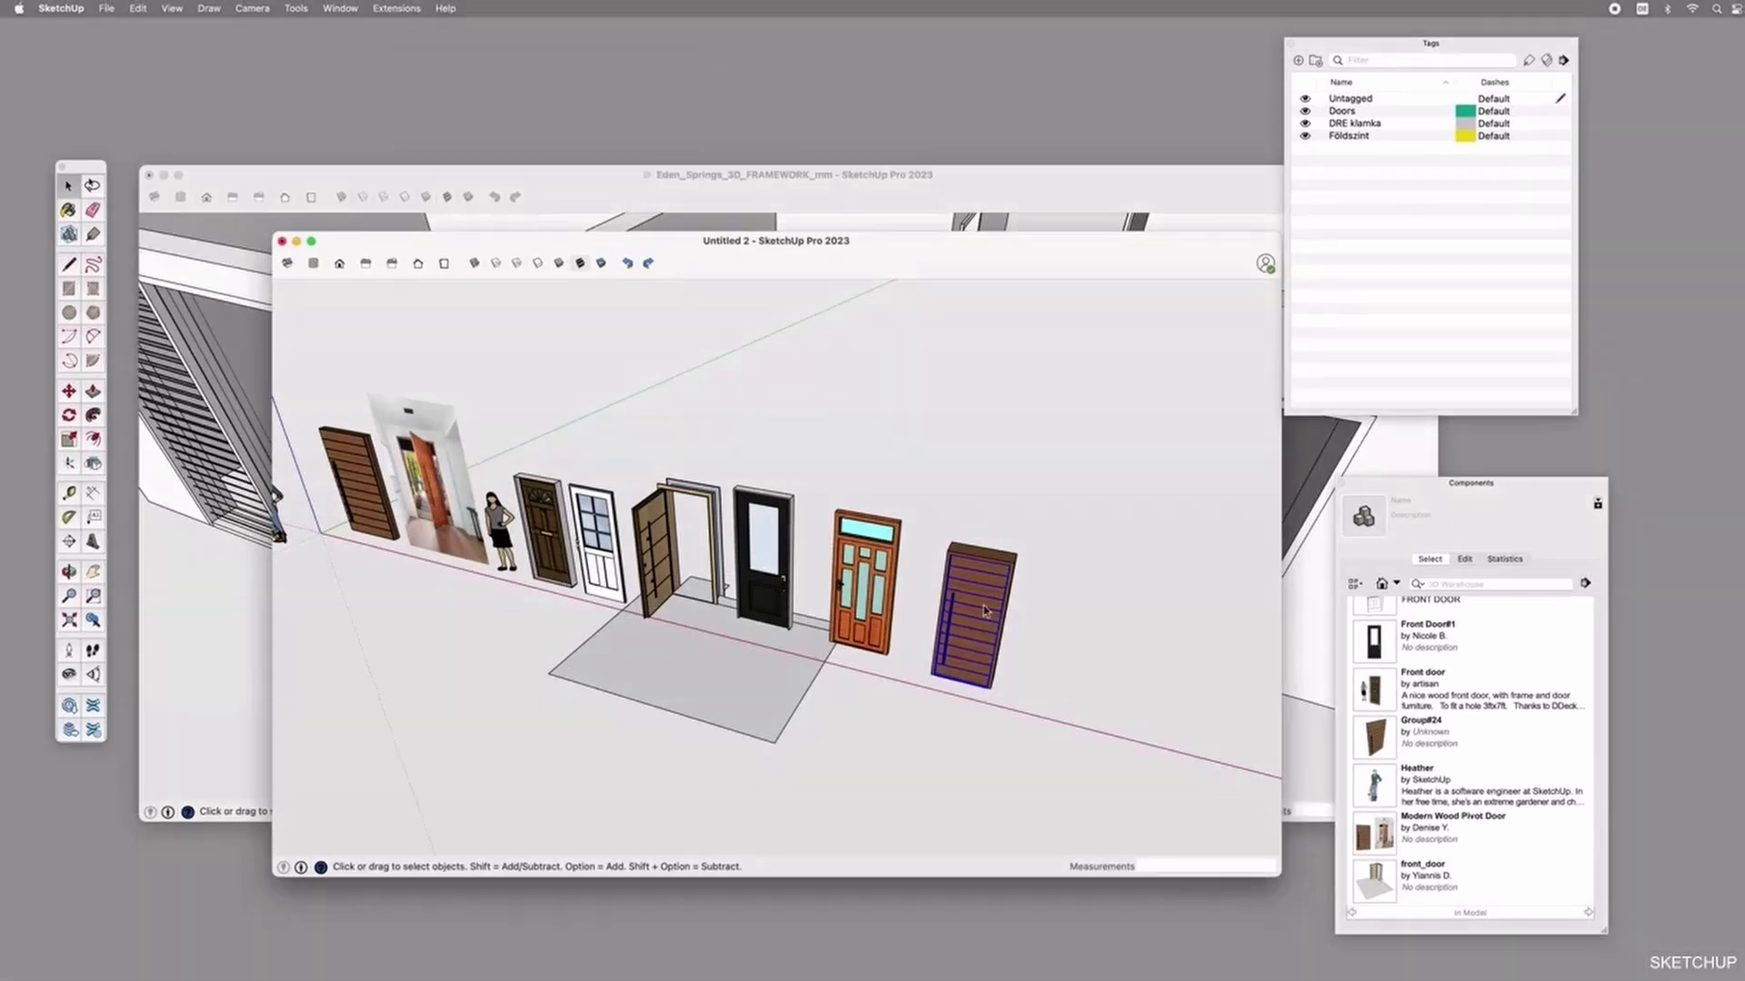
Open the Modern Wood Pivot Door component at the start of the row for editing.
{"action": "left_click", "coordinate": [356, 488]}
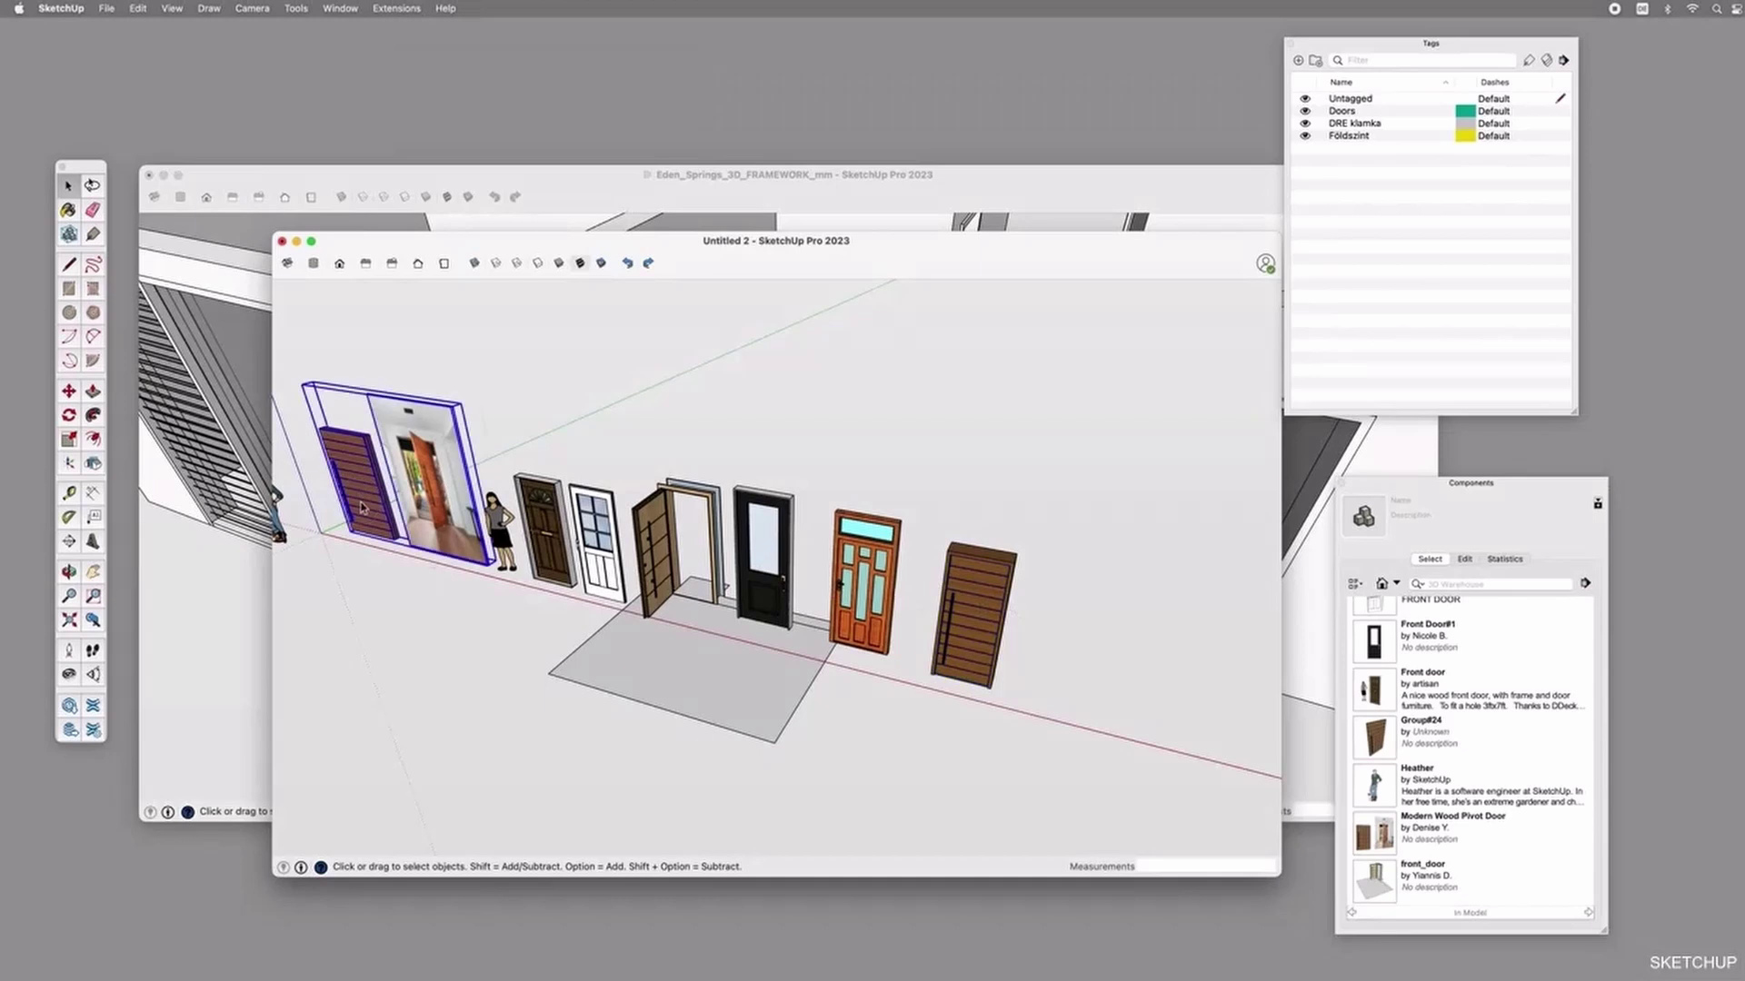
{"action": "double_click", "coordinate": [356, 486]}
{"action": "left_click", "coordinate": [356, 480]}
{"action": "double_click", "coordinate": [355, 472]}
{"action": "left_click", "coordinate": [355, 470]}
{"action": "double_click", "coordinate": [354, 470]}
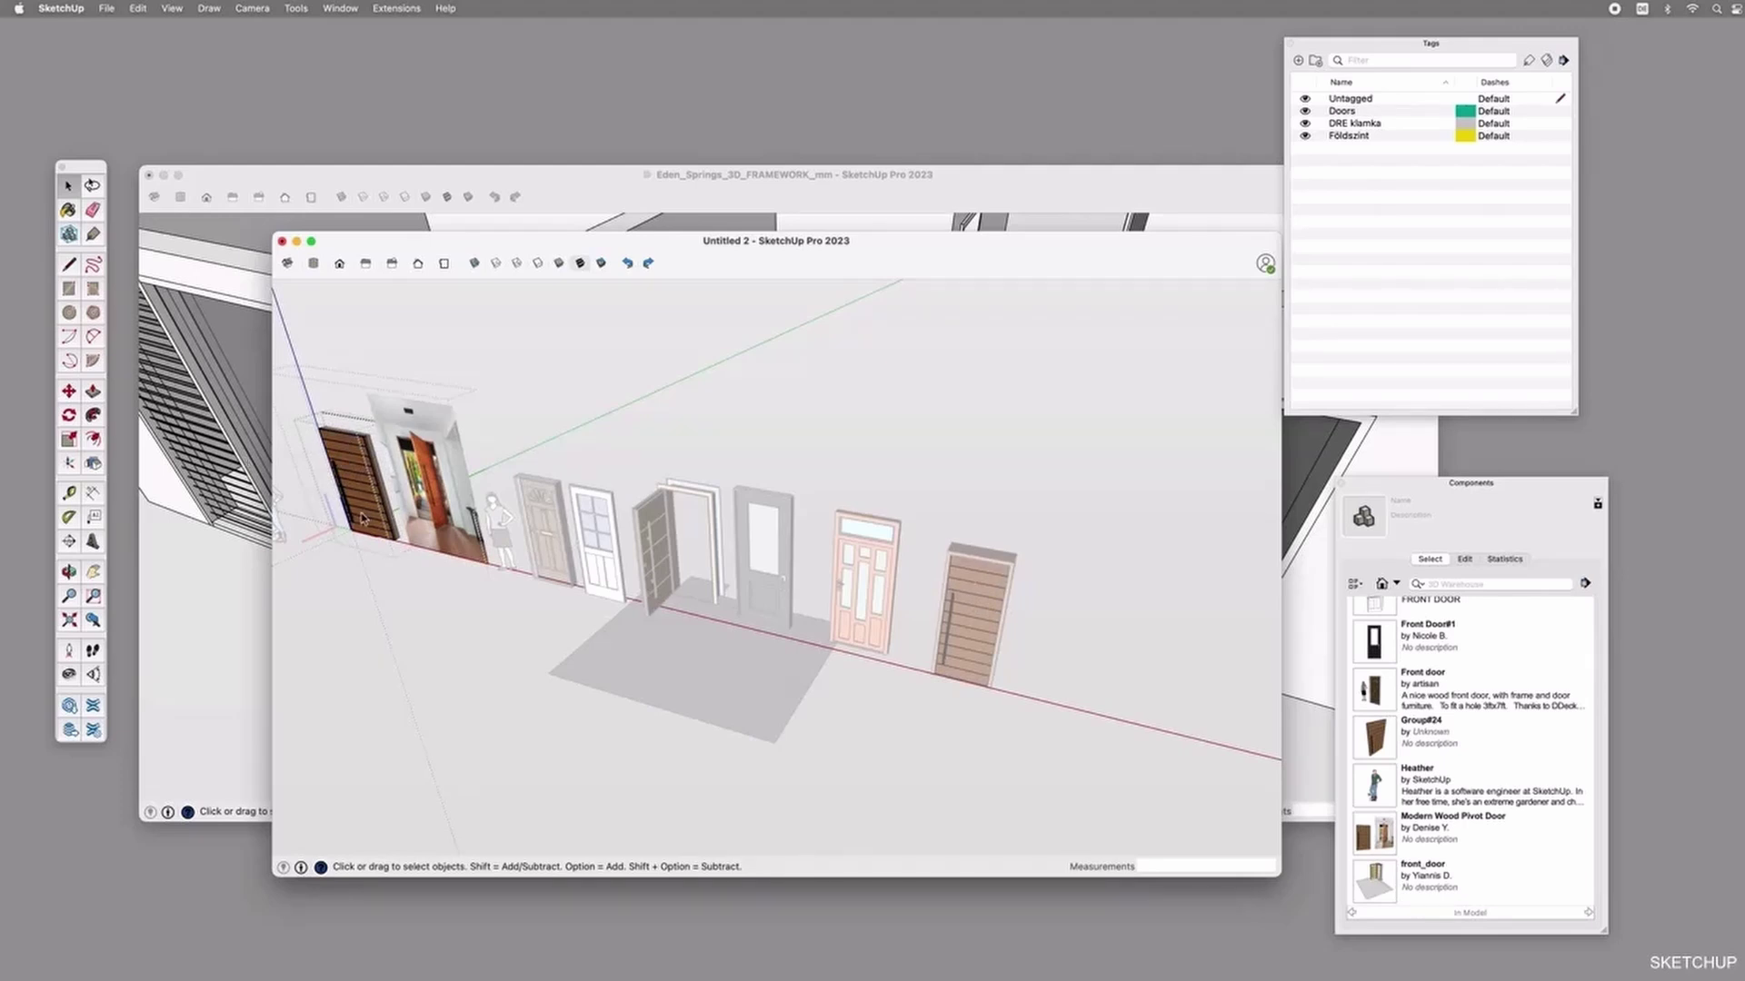
Explode the outer group around the horizontally planked wood door at the end of the row.
{"action": "left_click", "coordinate": [1214, 497]}
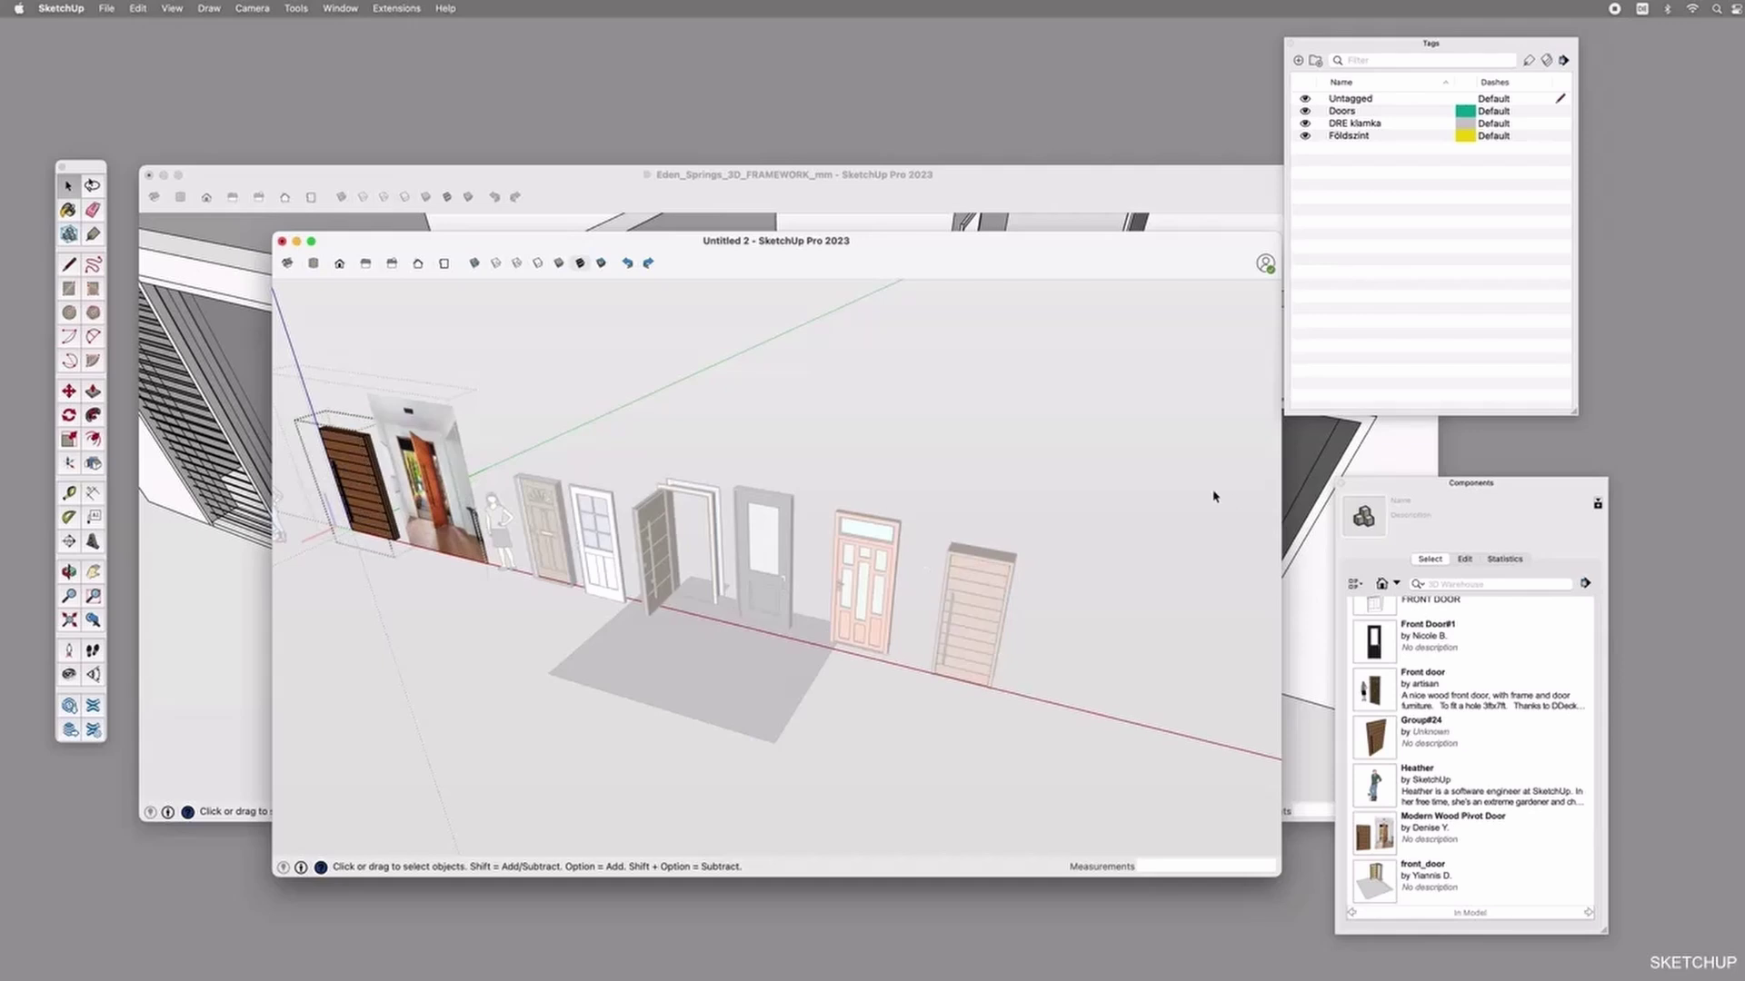
{"action": "left_click", "coordinate": [978, 547]}
{"action": "left_click", "coordinate": [979, 547]}
{"action": "left_click", "coordinate": [978, 547]}
{"action": "scroll", "coordinate": [991, 591], "scroll_direction": "up", "scroll_amount": 4}
{"action": "double_click", "coordinate": [946, 571]}
{"action": "left_click", "coordinate": [961, 578]}
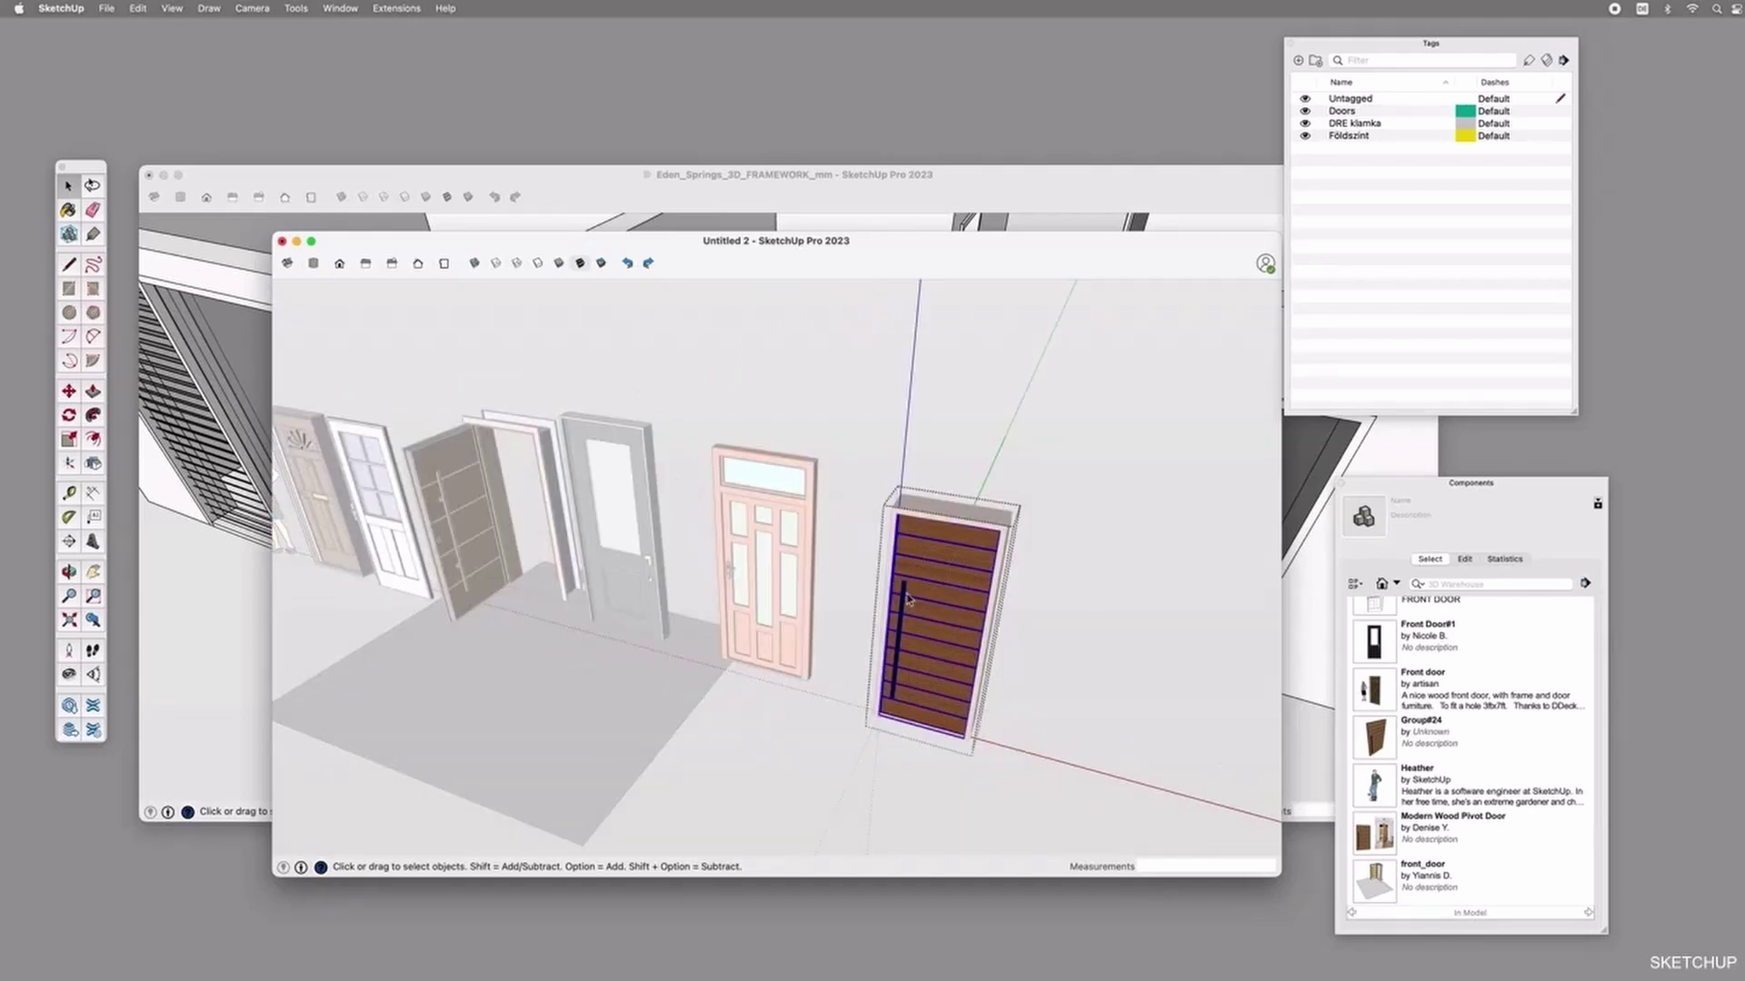
{"action": "key", "text": "Escape"}
{"action": "left_click", "coordinate": [954, 576]}
{"action": "right_click", "coordinate": [954, 579]}
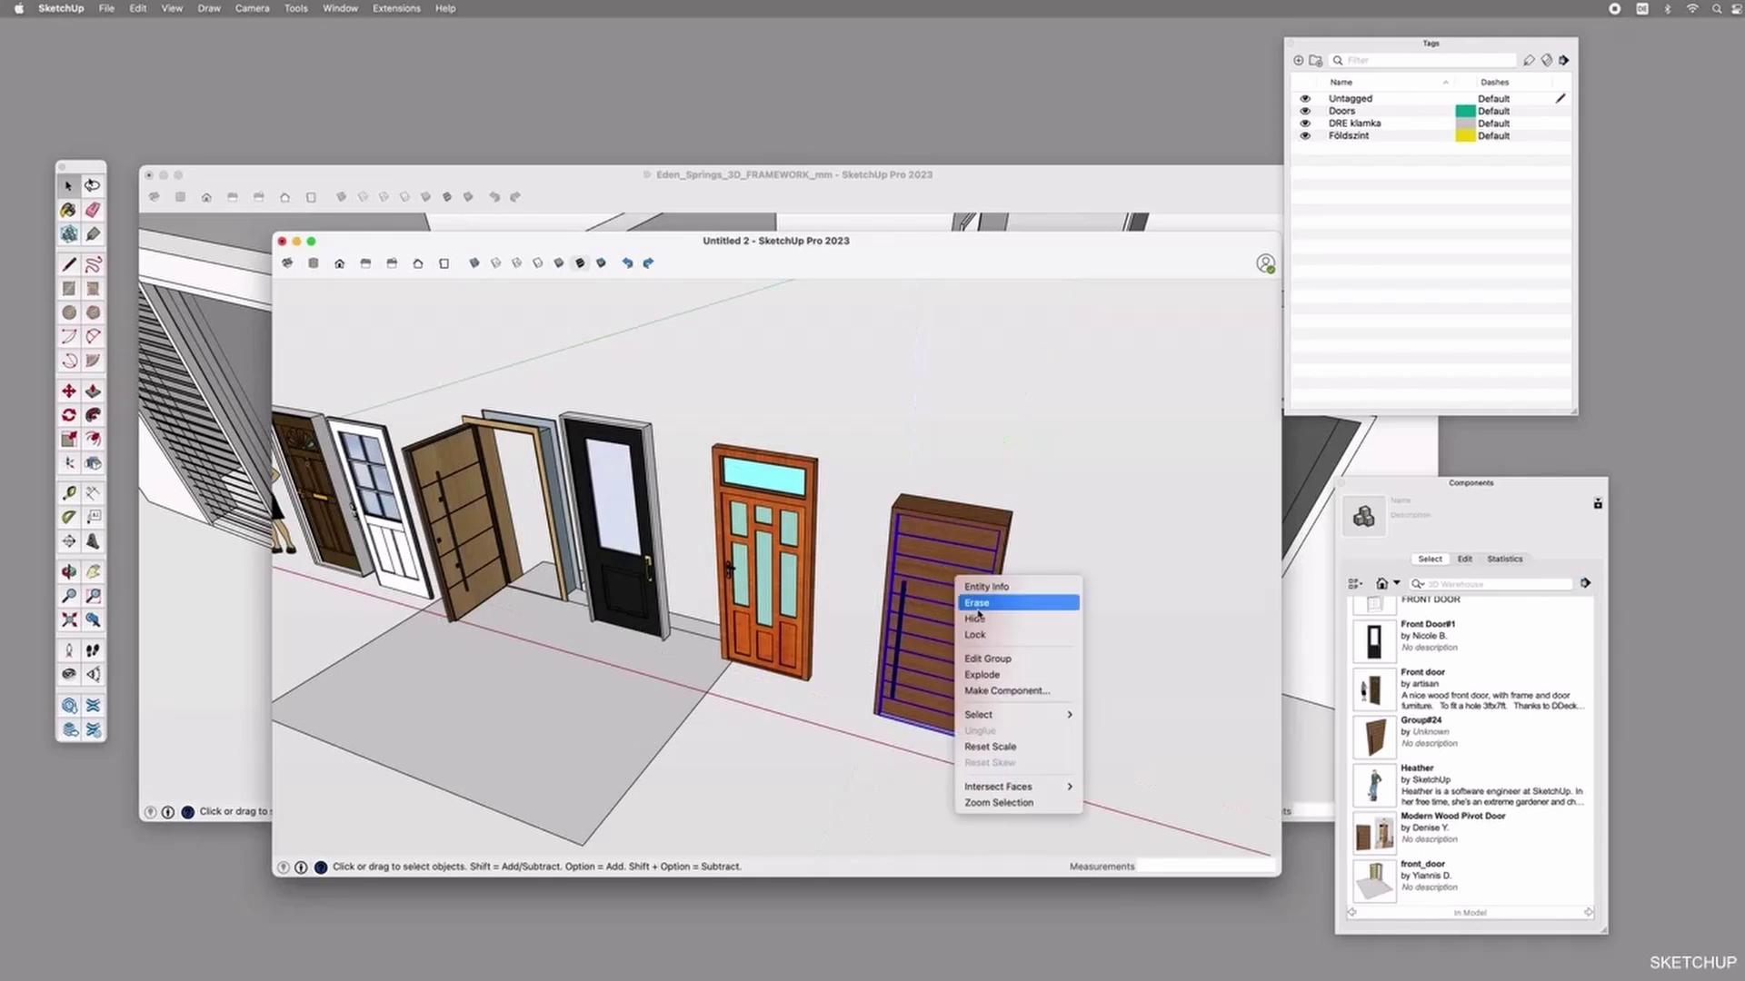
{"action": "left_click", "coordinate": [1001, 675]}
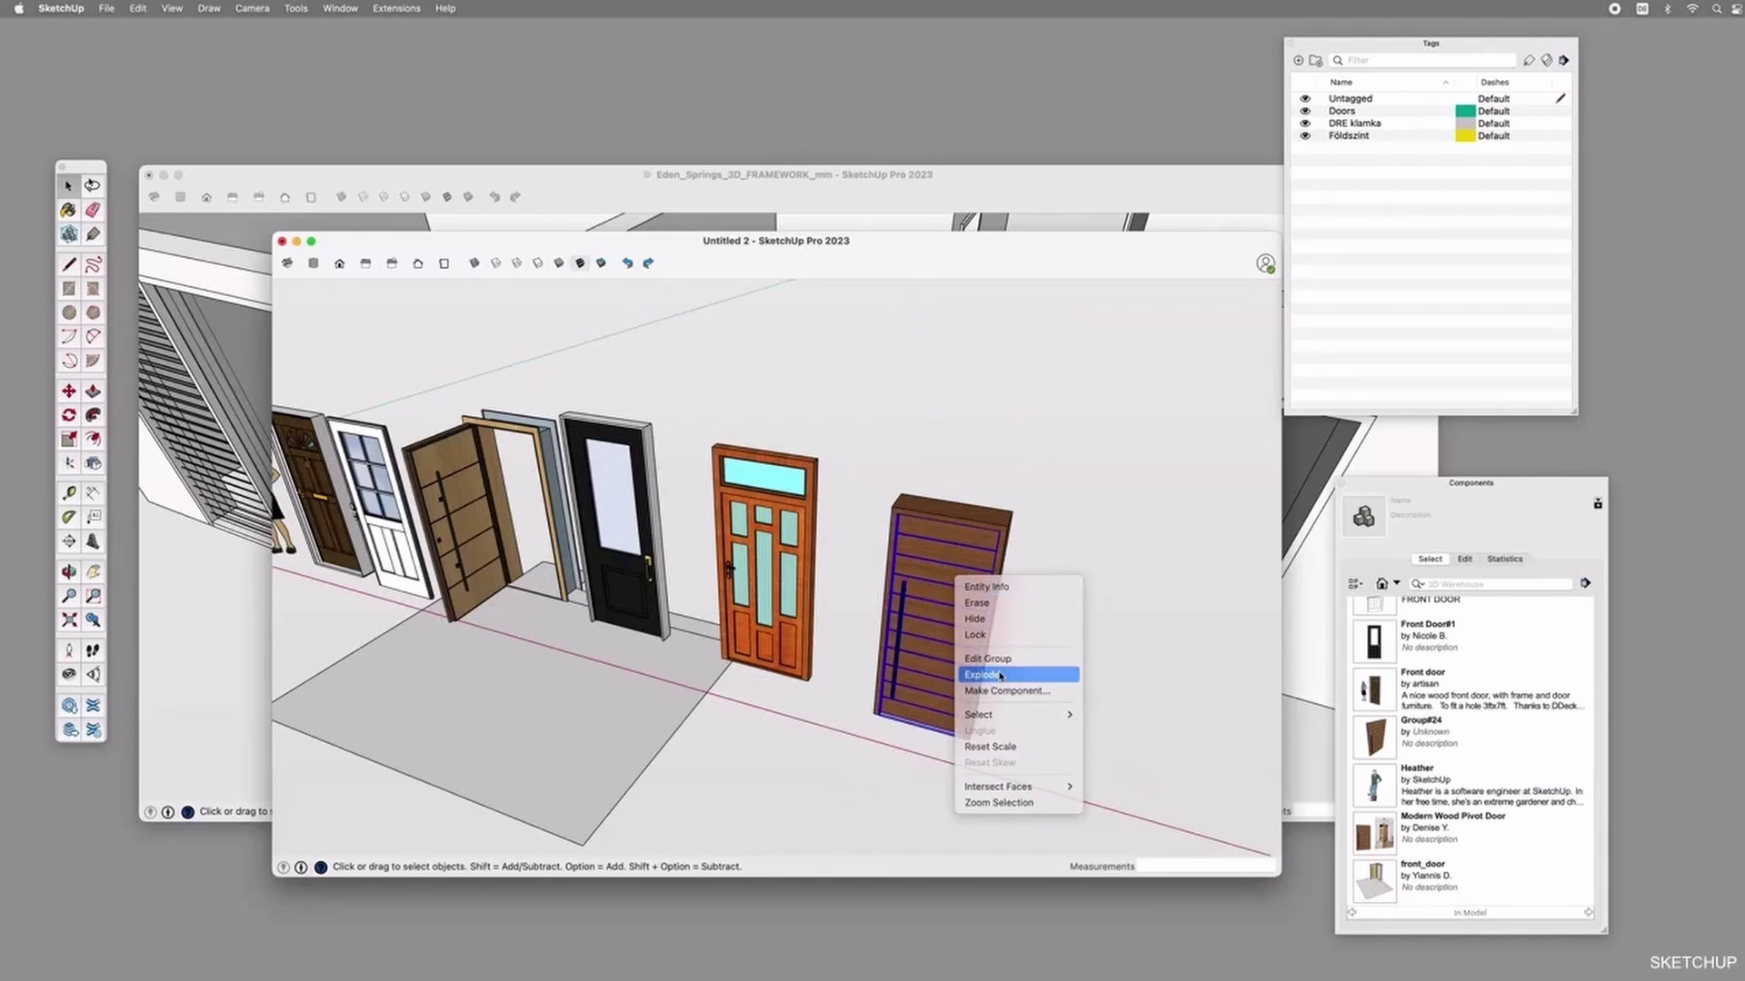
Delete the Modern Wood Pivot Door component with its picture and purge the unused components from the model.
{"action": "scroll", "coordinate": [997, 670], "scroll_direction": "down", "scroll_amount": 4}
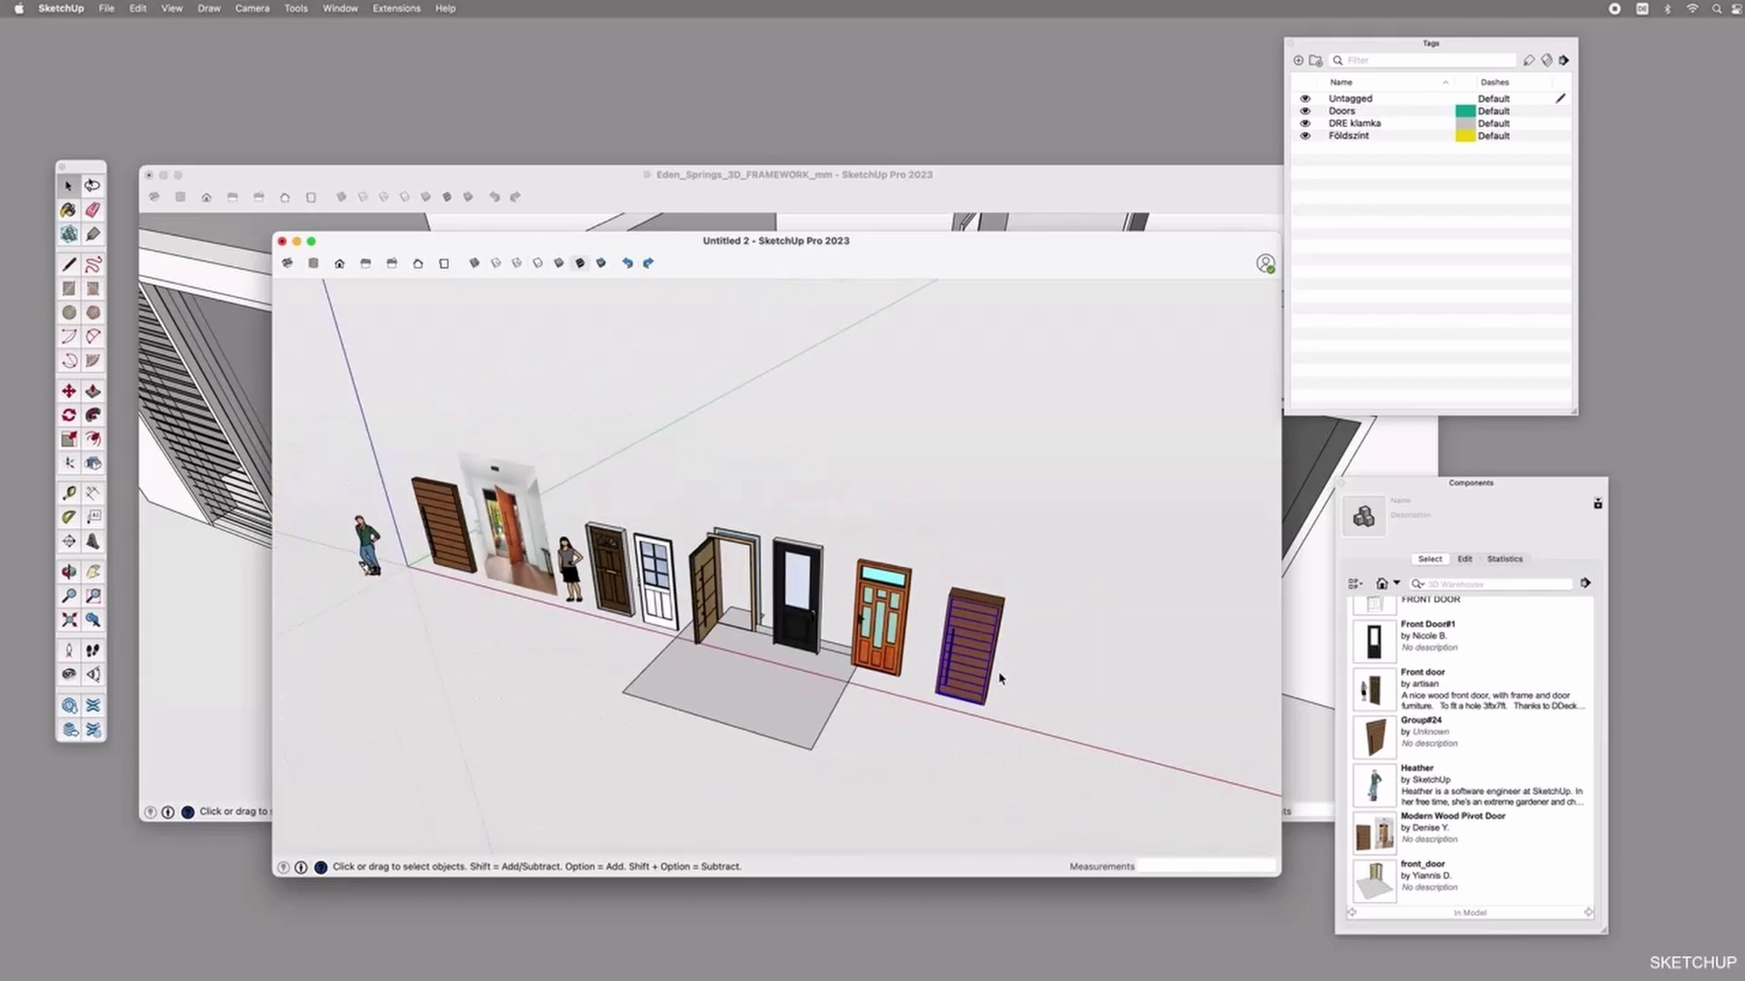
{"action": "left_click", "coordinate": [461, 546]}
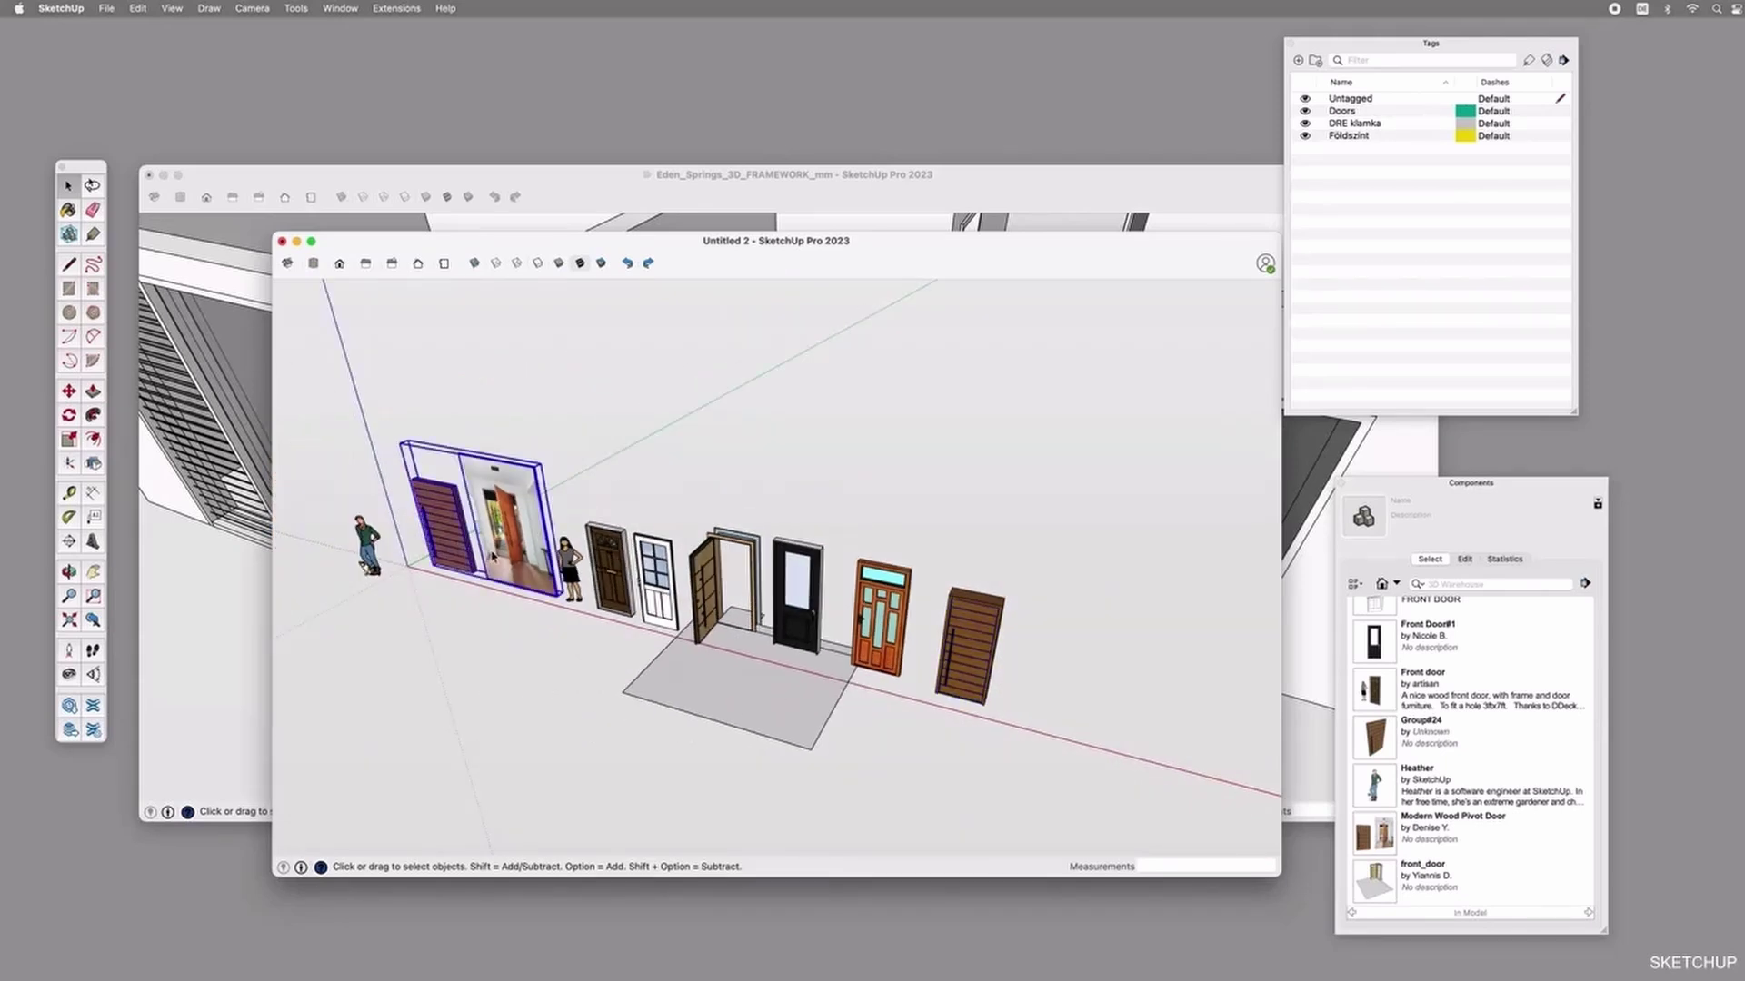
{"action": "key", "text": "Delete"}
{"action": "left_click", "coordinate": [1070, 665]}
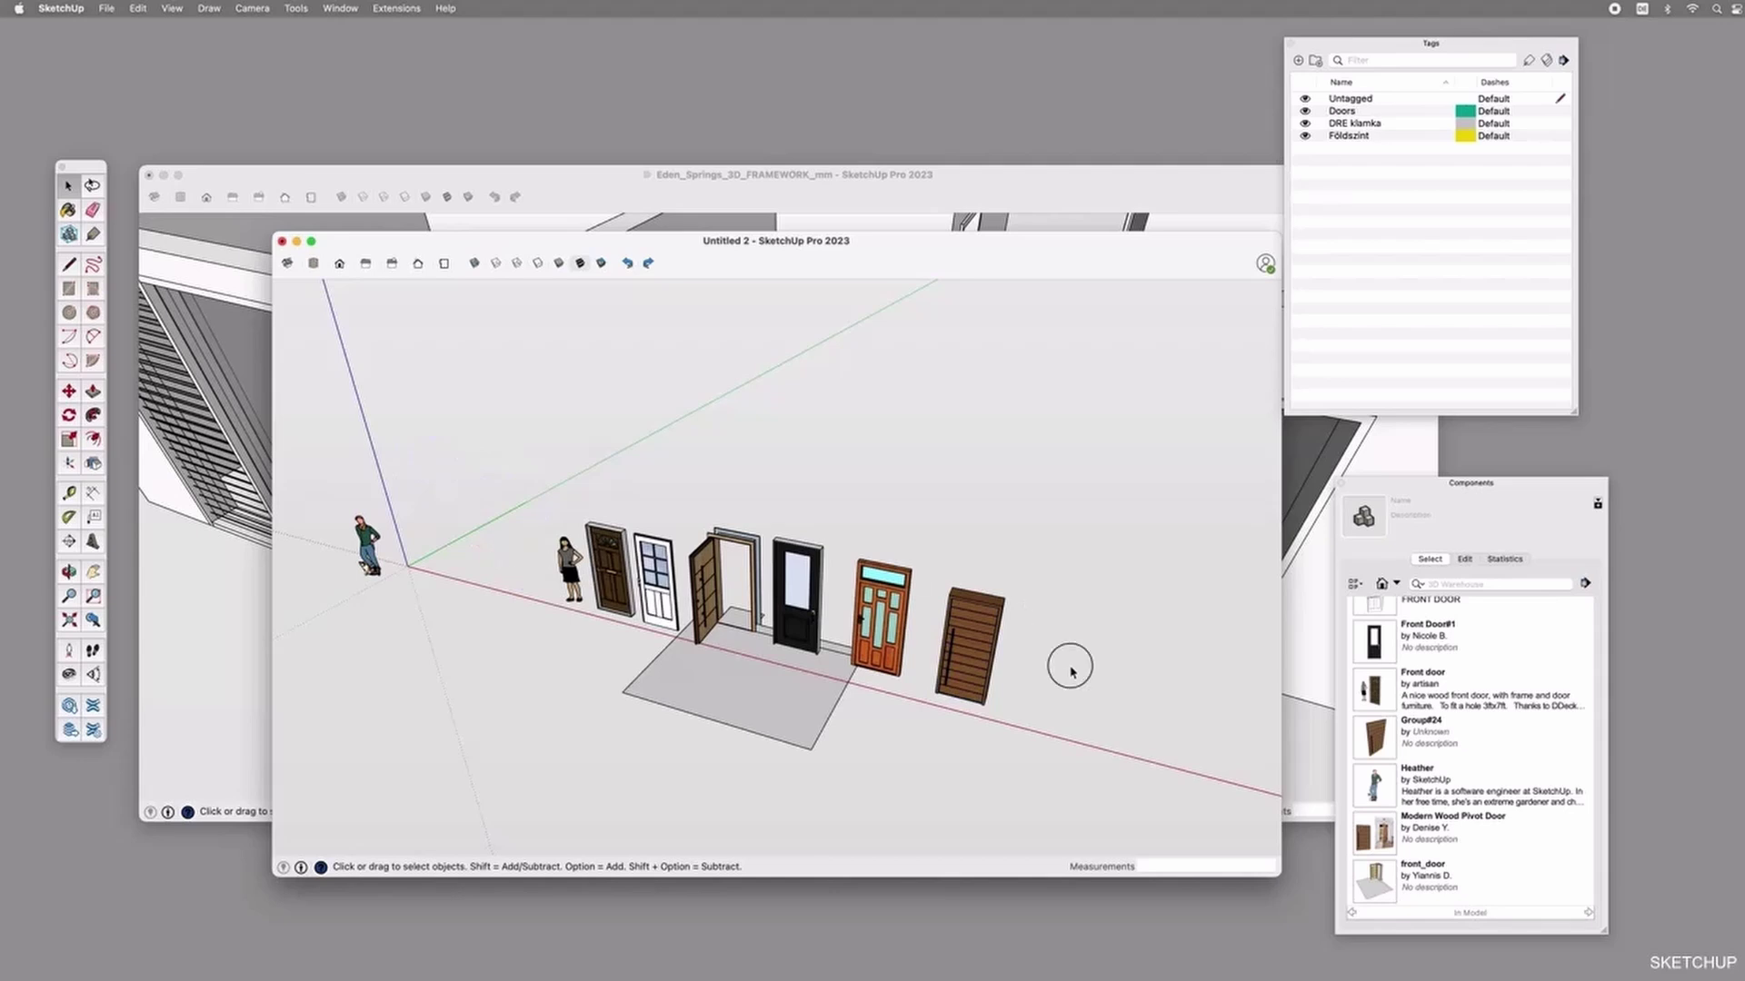
{"action": "left_click", "coordinate": [1585, 584]}
{"action": "left_click", "coordinate": [1640, 662]}
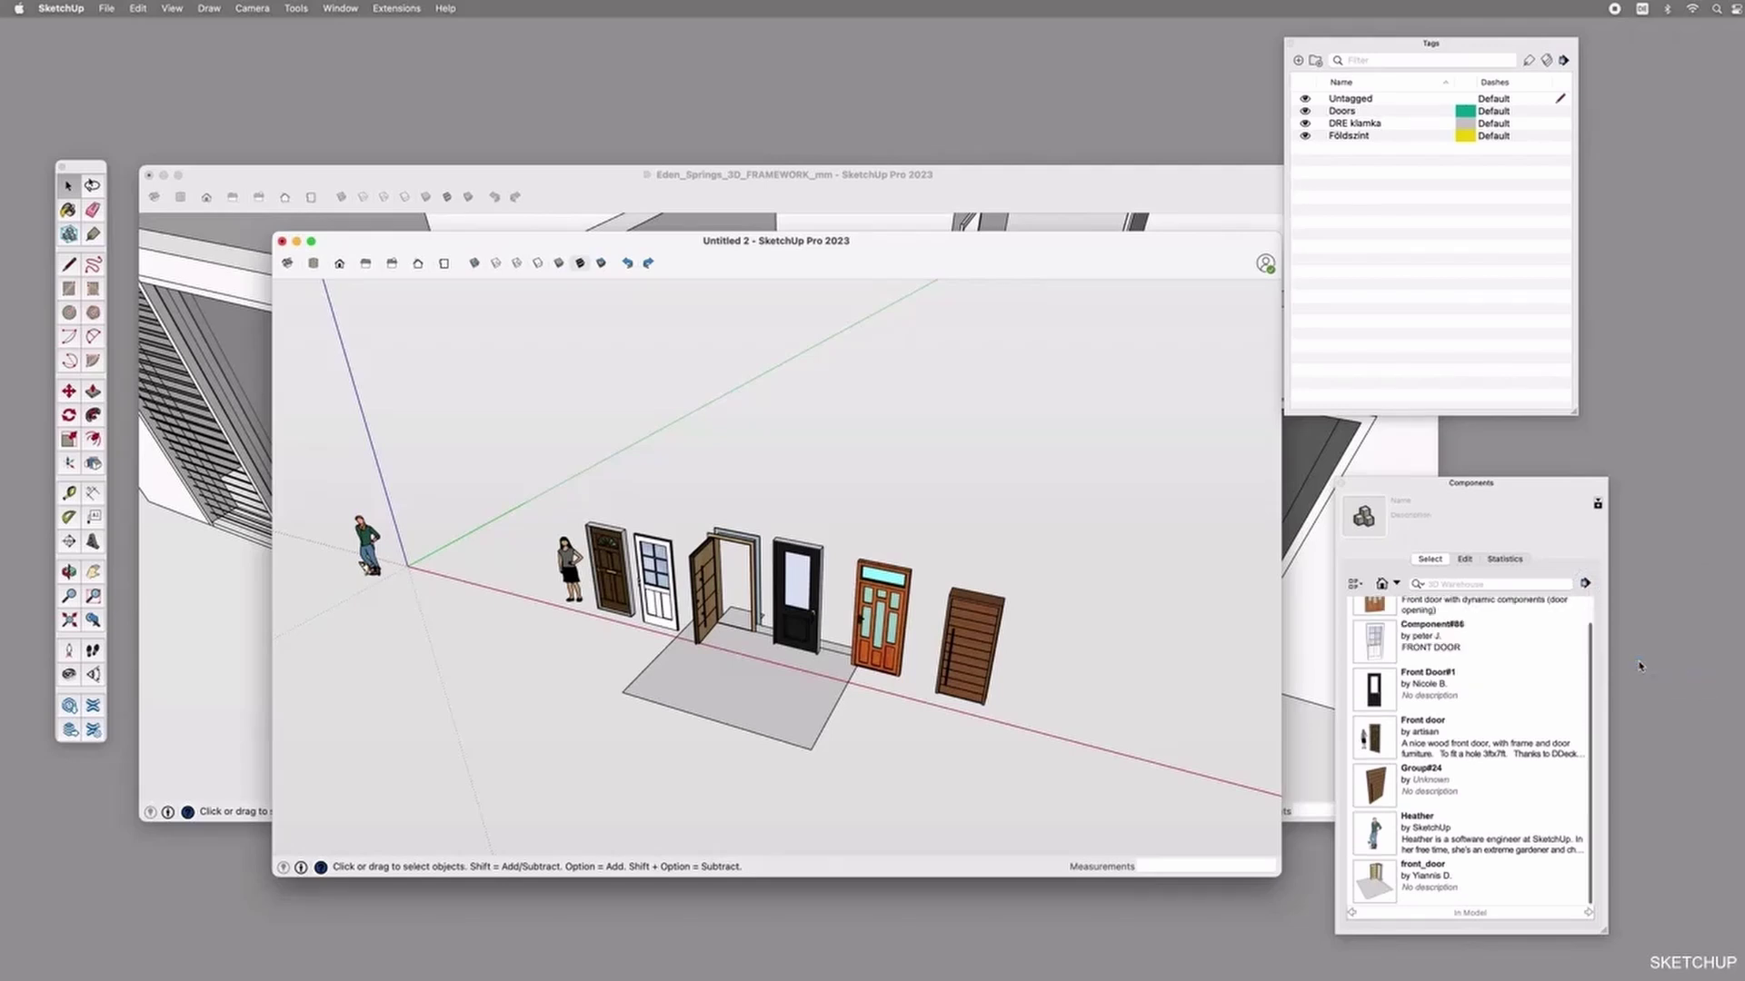
Explode the door leaf component inside the remaining planked door's frame and group the leaf's geometry.
{"action": "right_click", "coordinate": [875, 506]}
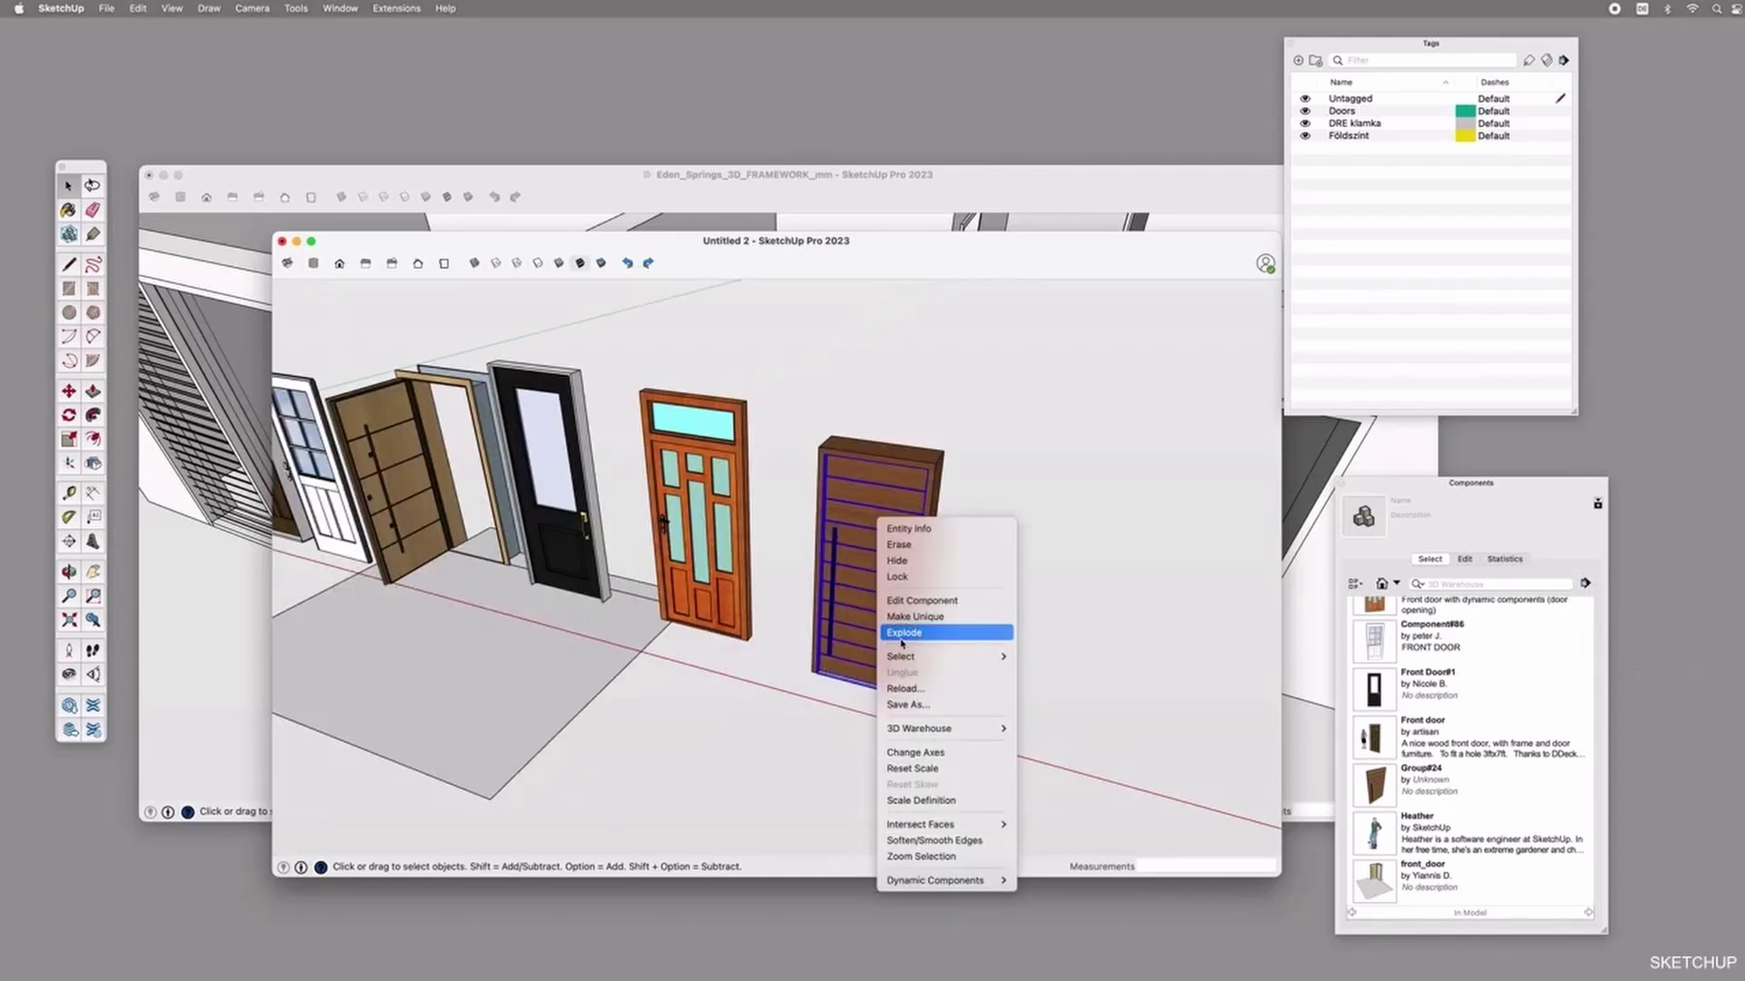
{"action": "left_click", "coordinate": [902, 636]}
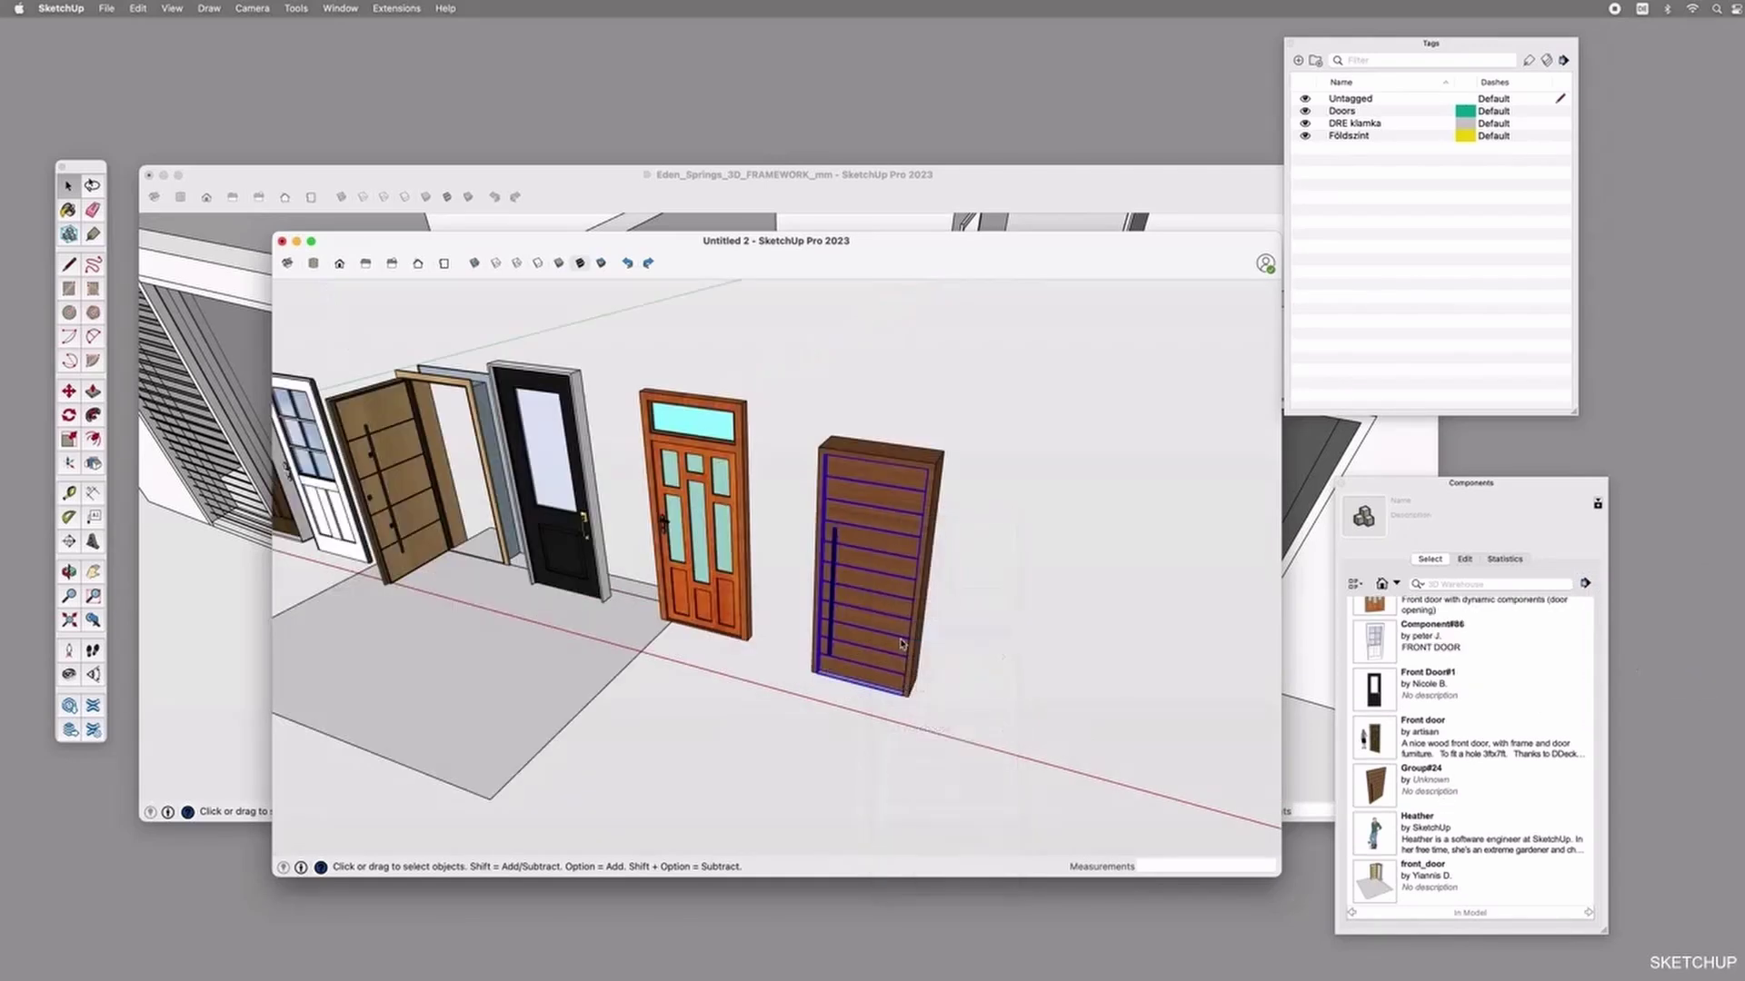
{"action": "left_click", "coordinate": [974, 612]}
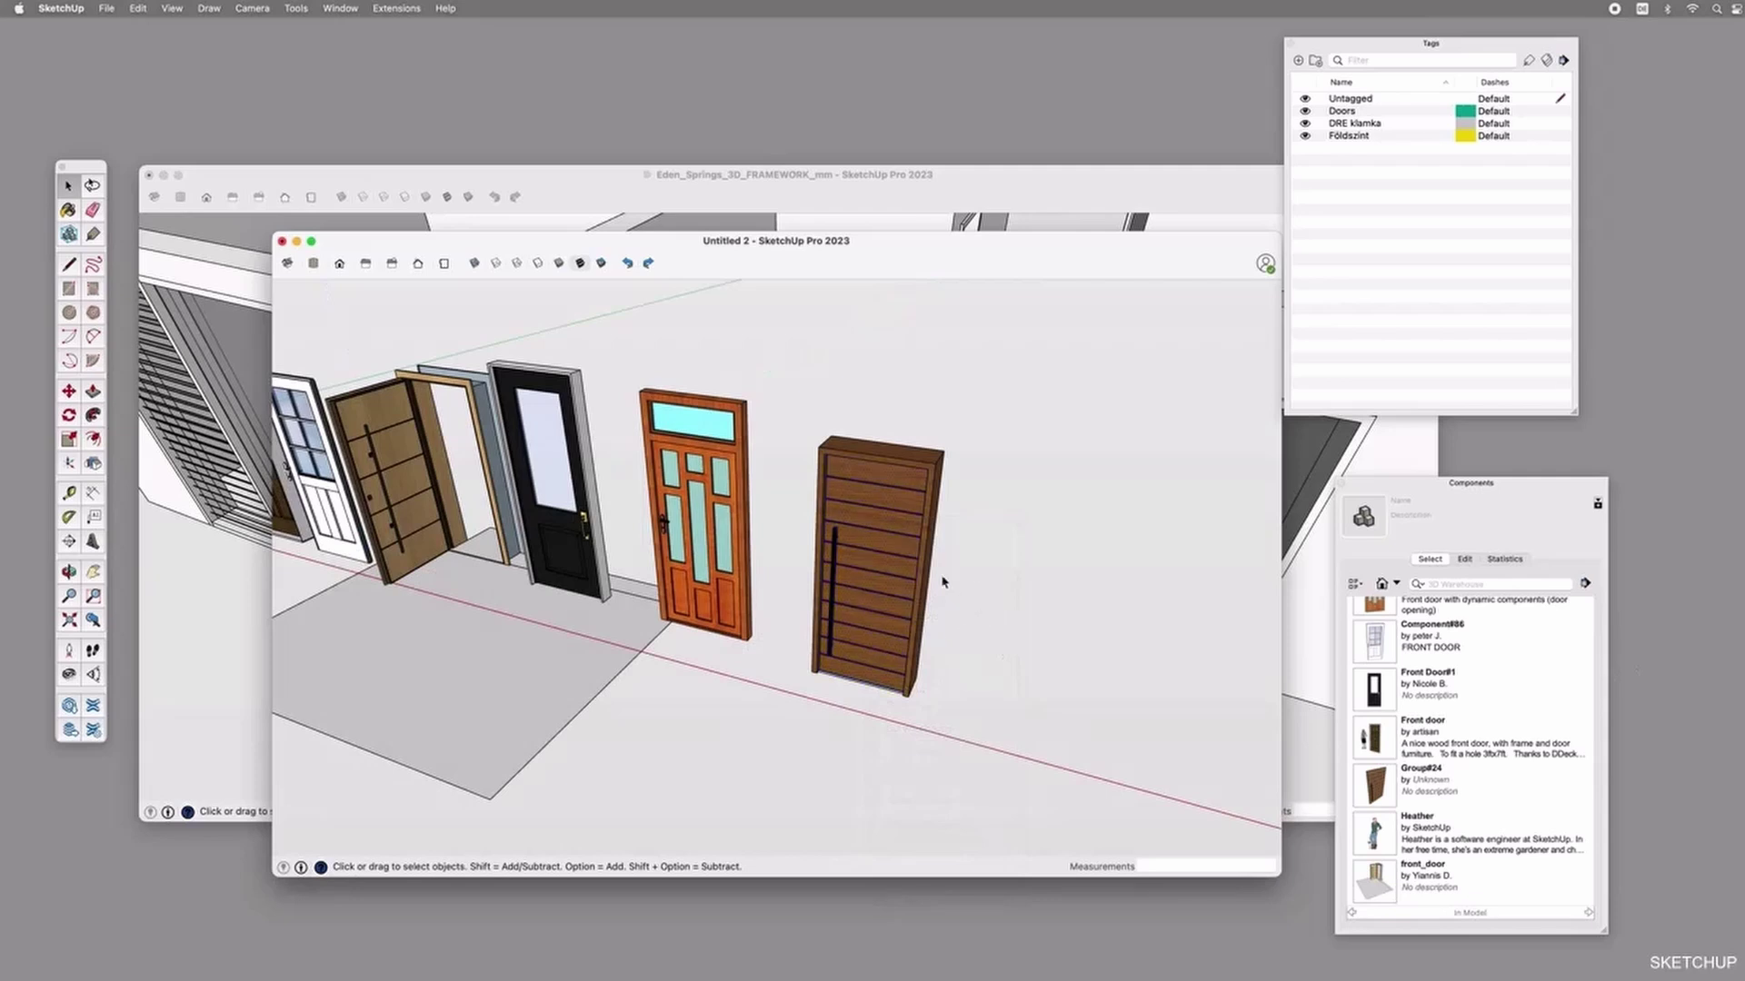
{"action": "left_click", "coordinate": [881, 457]}
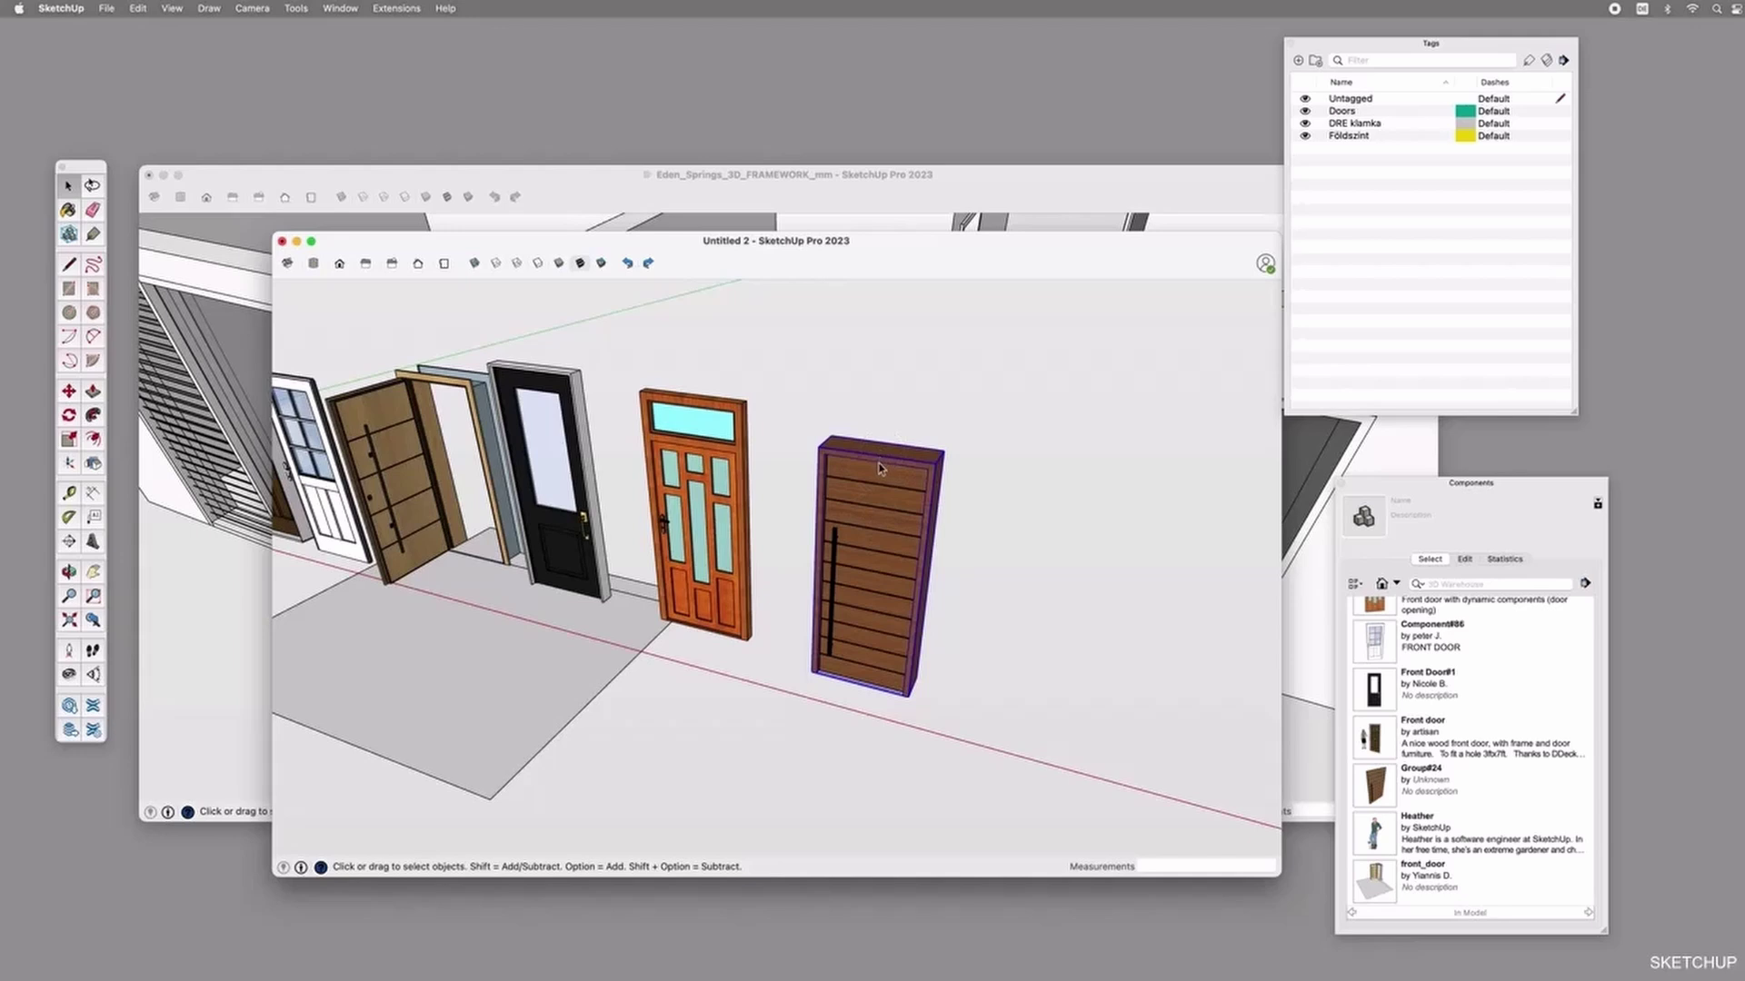
{"action": "left_click", "coordinate": [862, 474]}
{"action": "triple_click", "coordinate": [863, 479]}
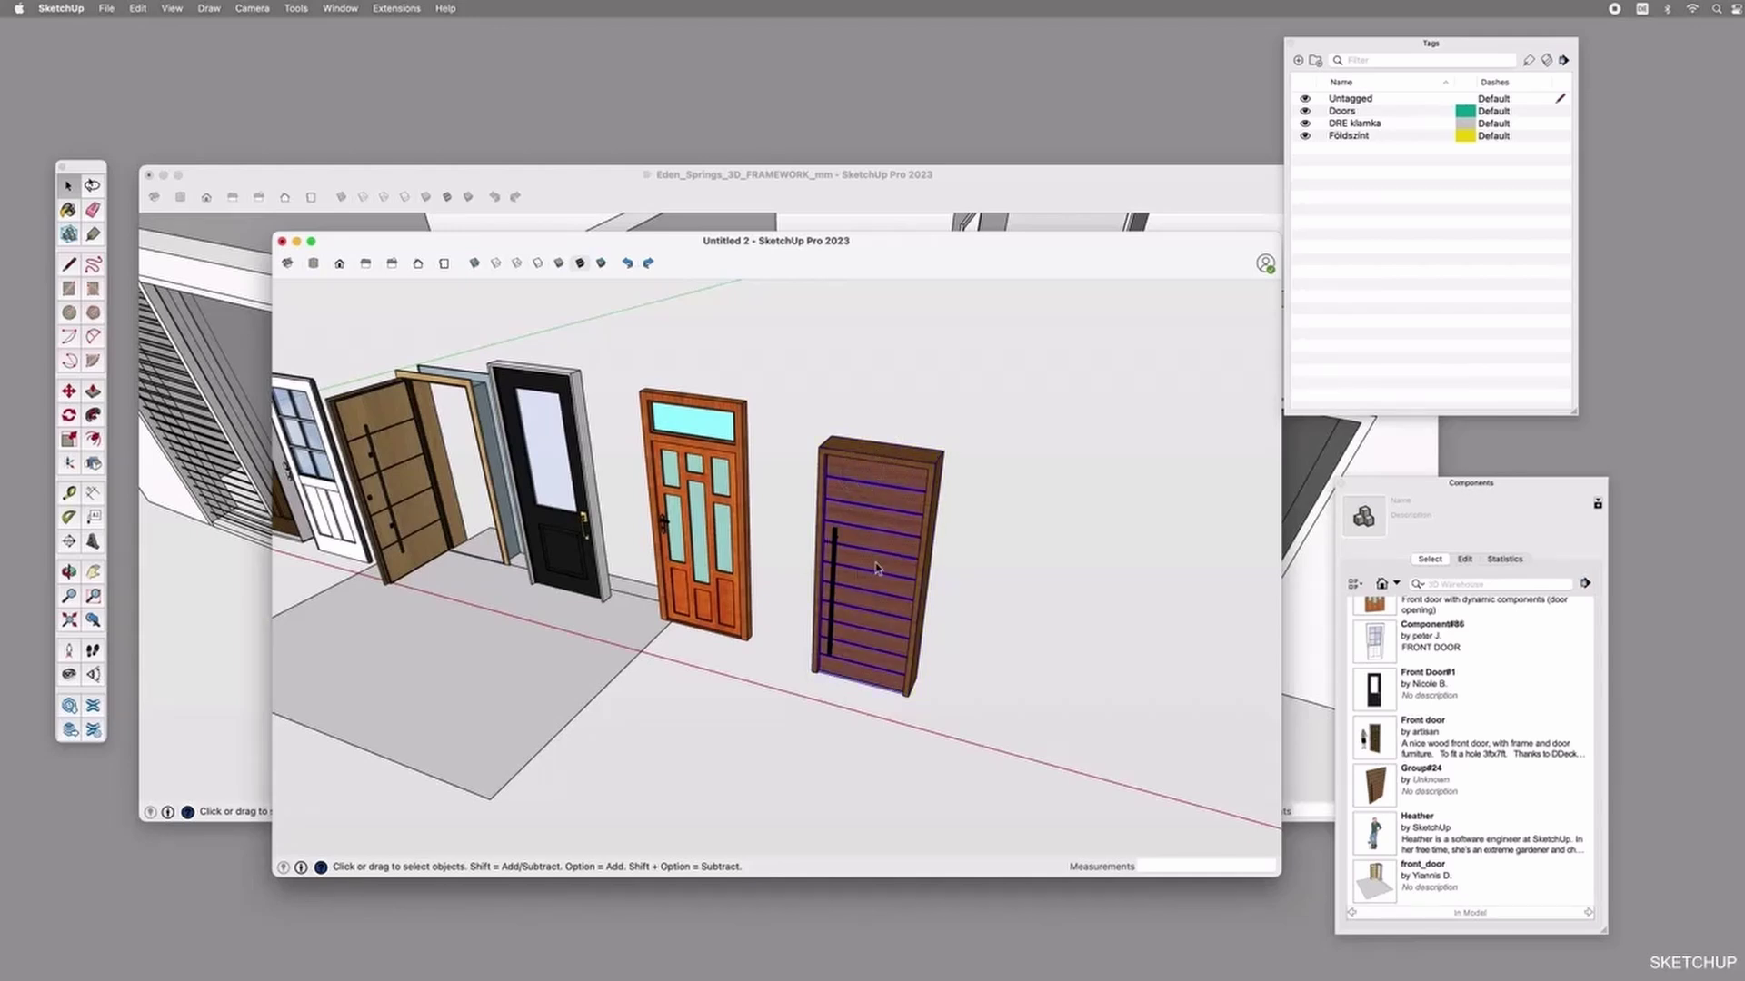
{"action": "key", "text": "super+g"}
Delete the Group#24 component from the model's component list.
{"action": "left_click", "coordinate": [1585, 583]}
{"action": "left_click", "coordinate": [1617, 643]}
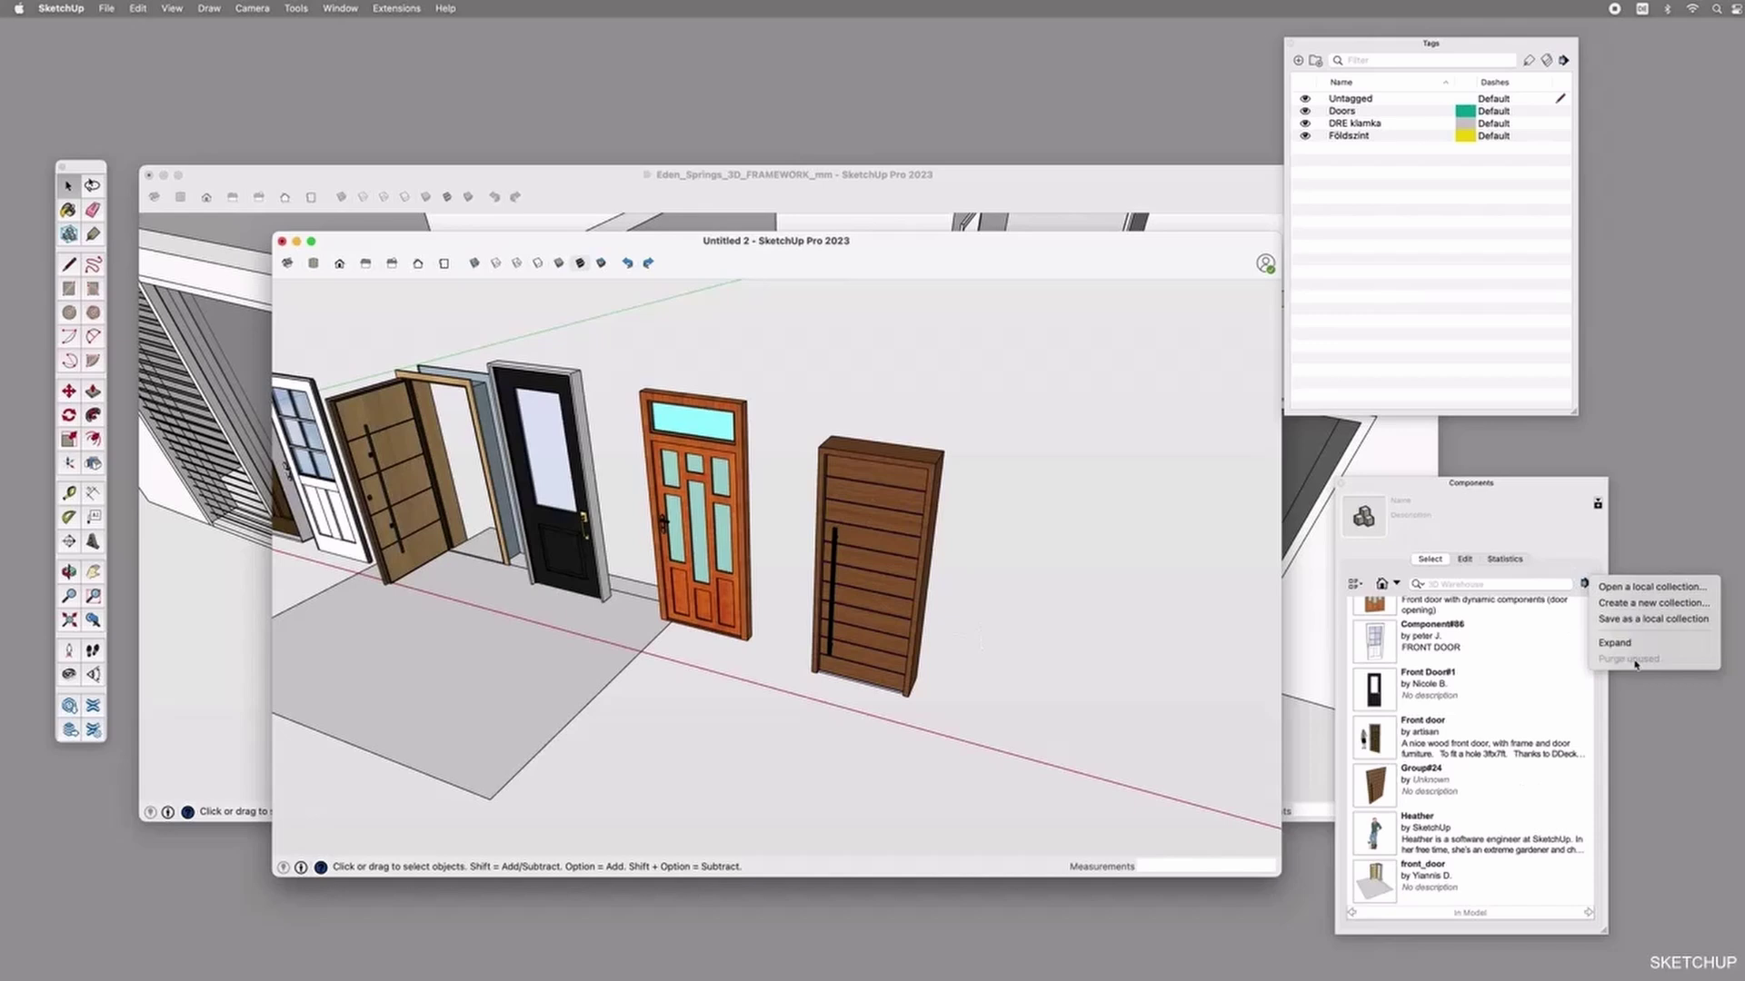
{"action": "scroll", "coordinate": [977, 602], "scroll_direction": "down", "scroll_amount": 2}
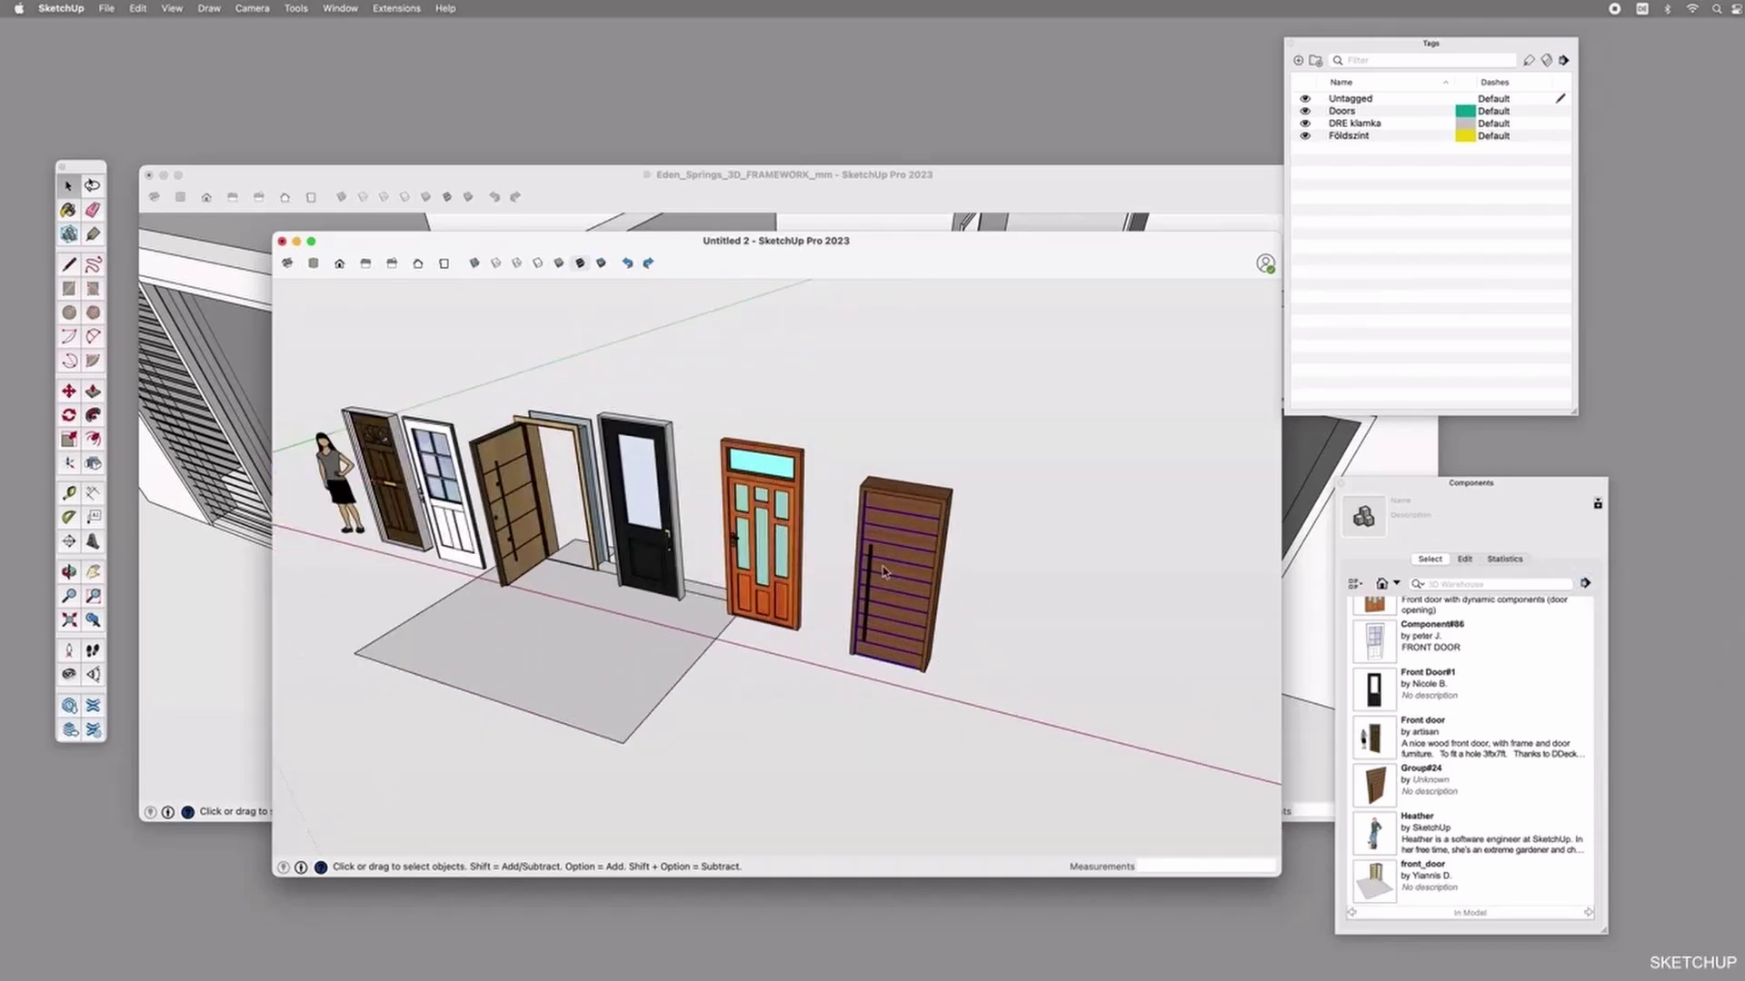
{"action": "left_click", "coordinate": [911, 500]}
{"action": "right_click", "coordinate": [1510, 895]}
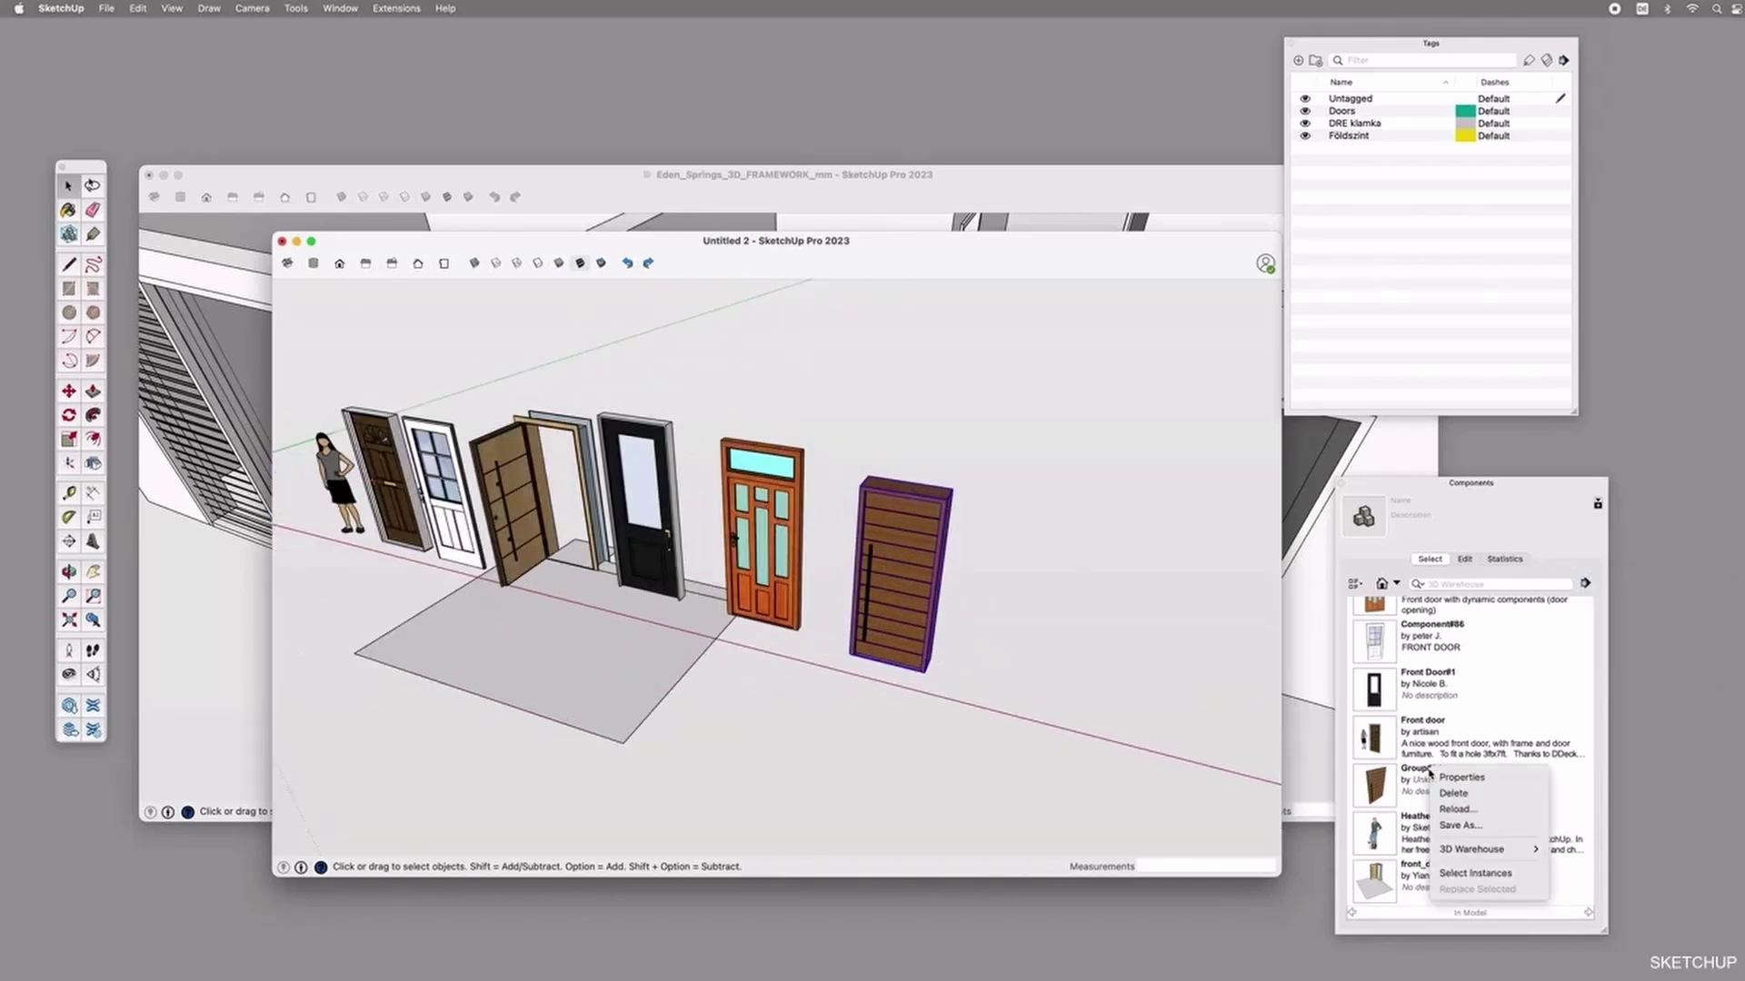
{"action": "left_click", "coordinate": [1459, 796]}
{"action": "left_click", "coordinate": [973, 366]}
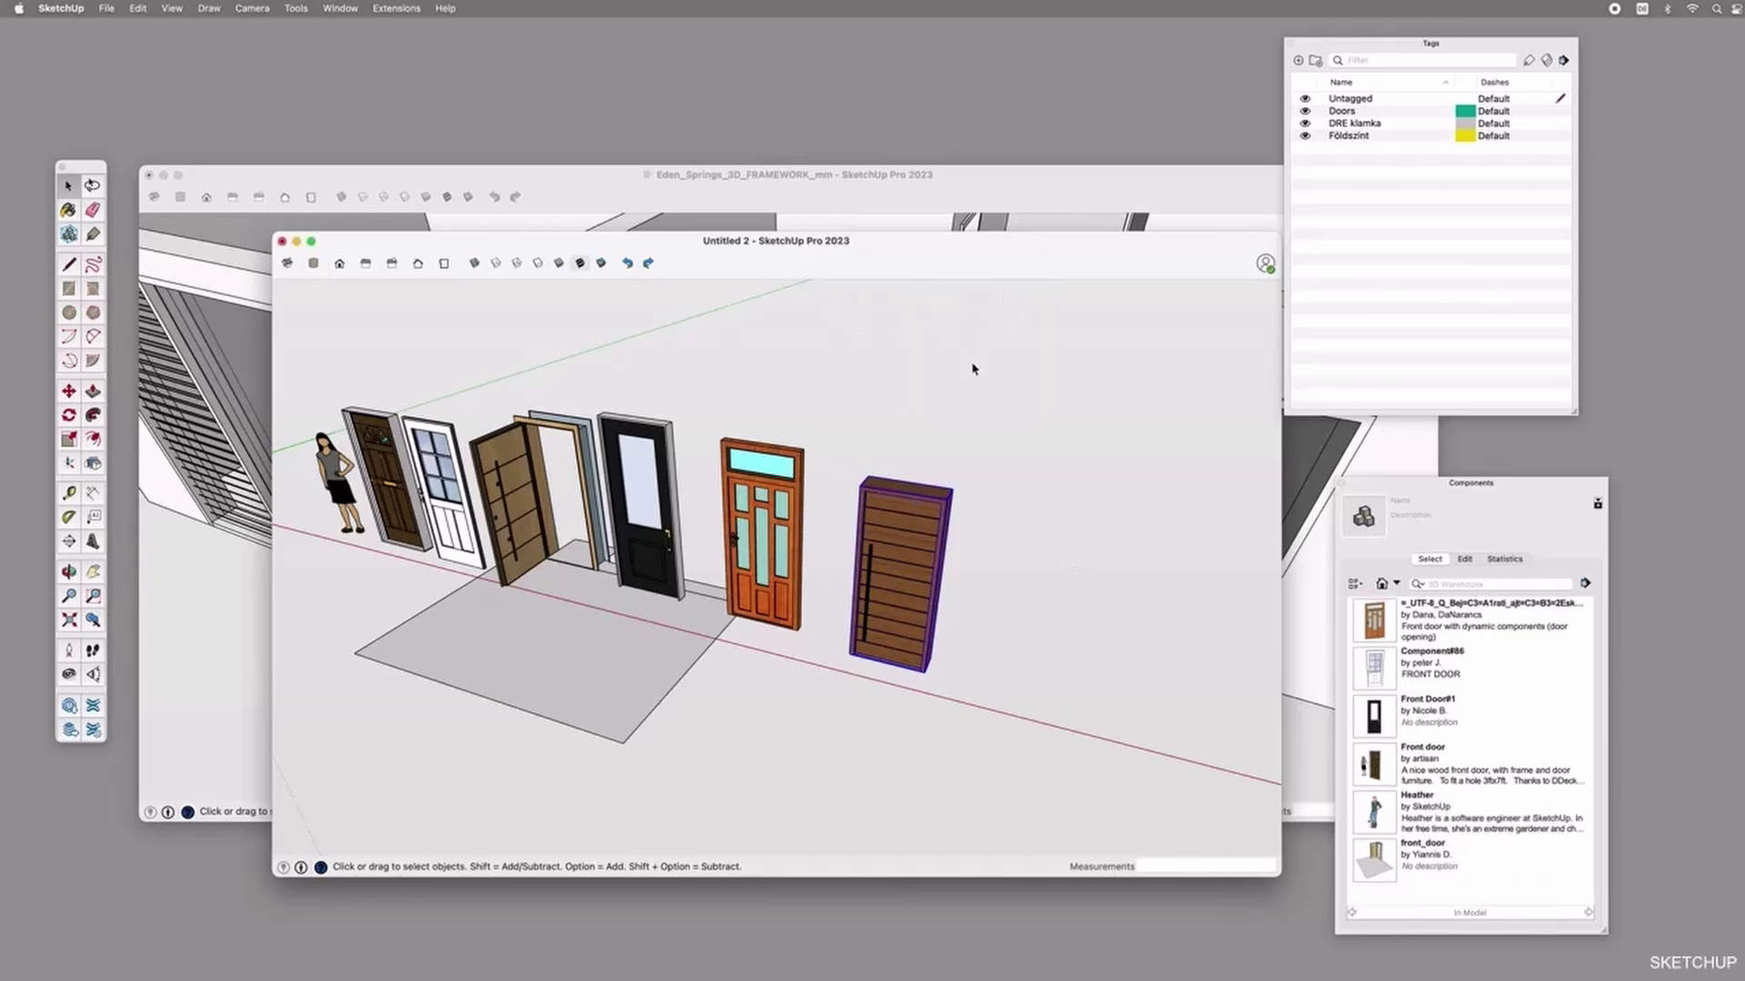
{"action": "scroll", "coordinate": [1054, 713], "scroll_direction": "down", "scroll_amount": 5}
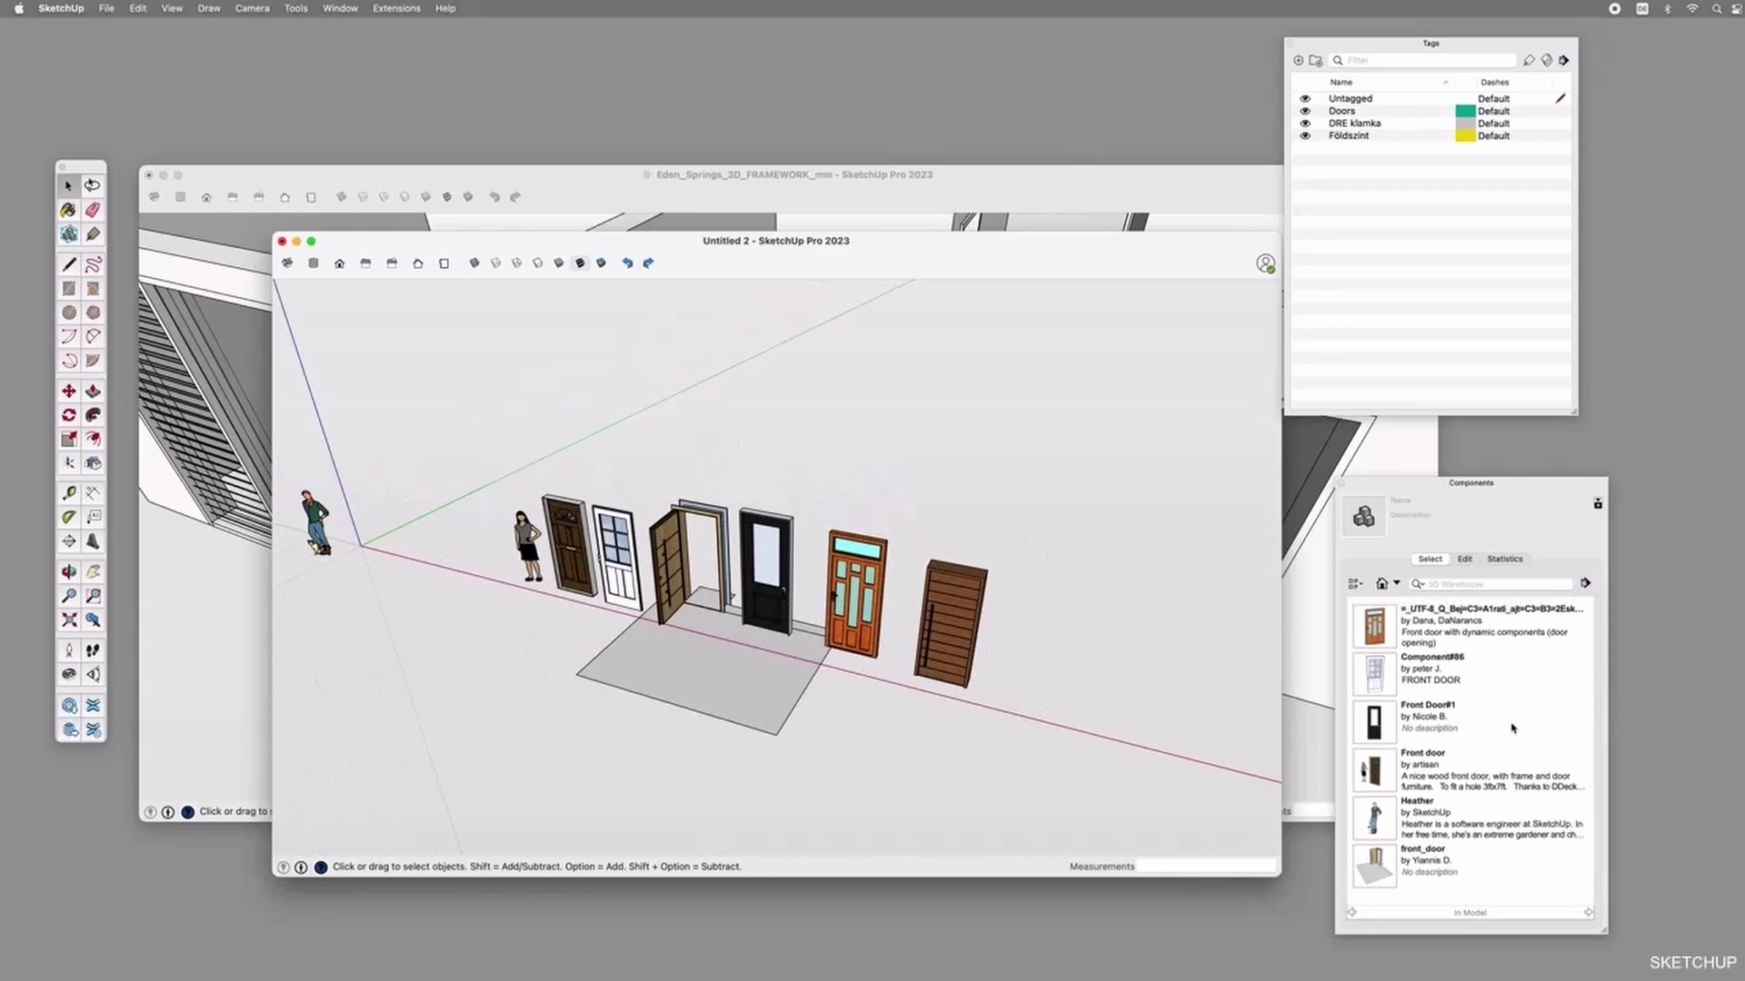
Copy the planked door leaf about 681 mm straight back out of its frame.
{"action": "scroll", "coordinate": [1033, 734], "scroll_direction": "up", "scroll_amount": 4}
{"action": "middle_click_drag", "start_coordinate": [825, 522], "coordinate": [809, 436]}
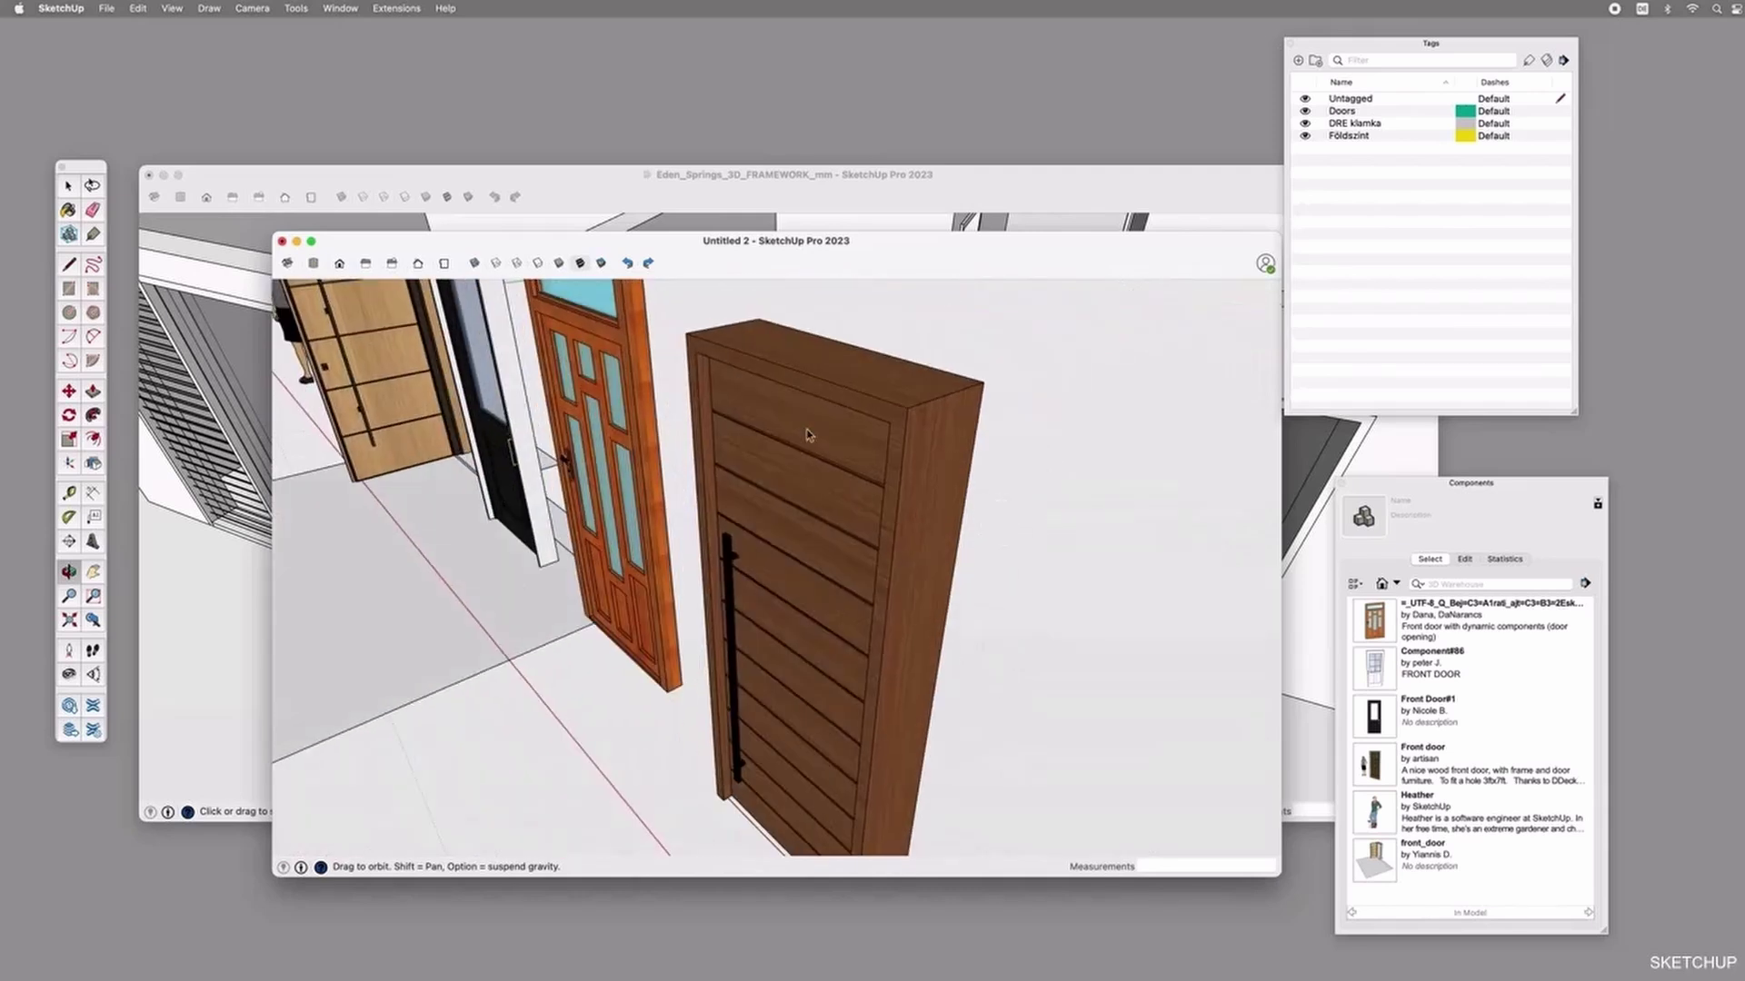
{"action": "scroll", "coordinate": [745, 436], "scroll_direction": "up", "scroll_amount": 4}
{"action": "double_click", "coordinate": [734, 419]}
{"action": "key", "text": "Escape"}
{"action": "scroll", "coordinate": [756, 418], "scroll_direction": "down", "scroll_amount": 5}
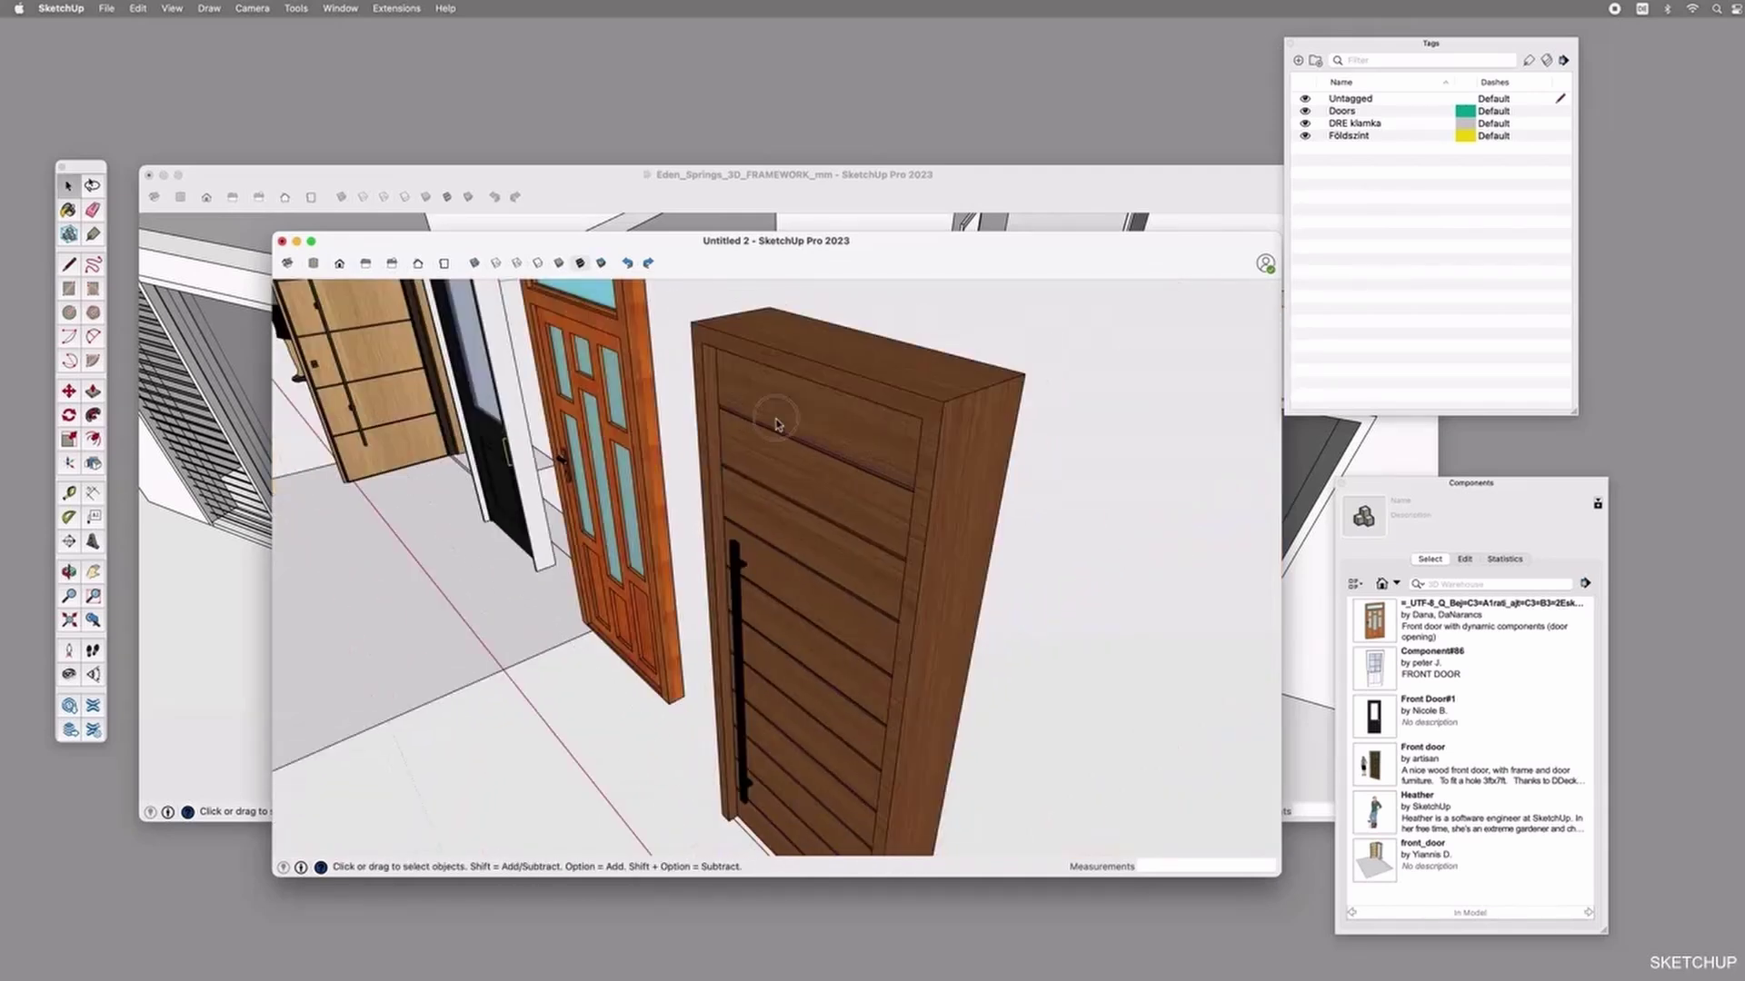
{"action": "left_click", "coordinate": [778, 420]}
{"action": "scroll", "coordinate": [766, 472], "scroll_direction": "down", "scroll_amount": 3}
{"action": "key", "text": "m"}
{"action": "left_click", "coordinate": [752, 429]}
{"action": "key", "text": "alt"}
{"action": "left_click", "coordinate": [859, 392]}
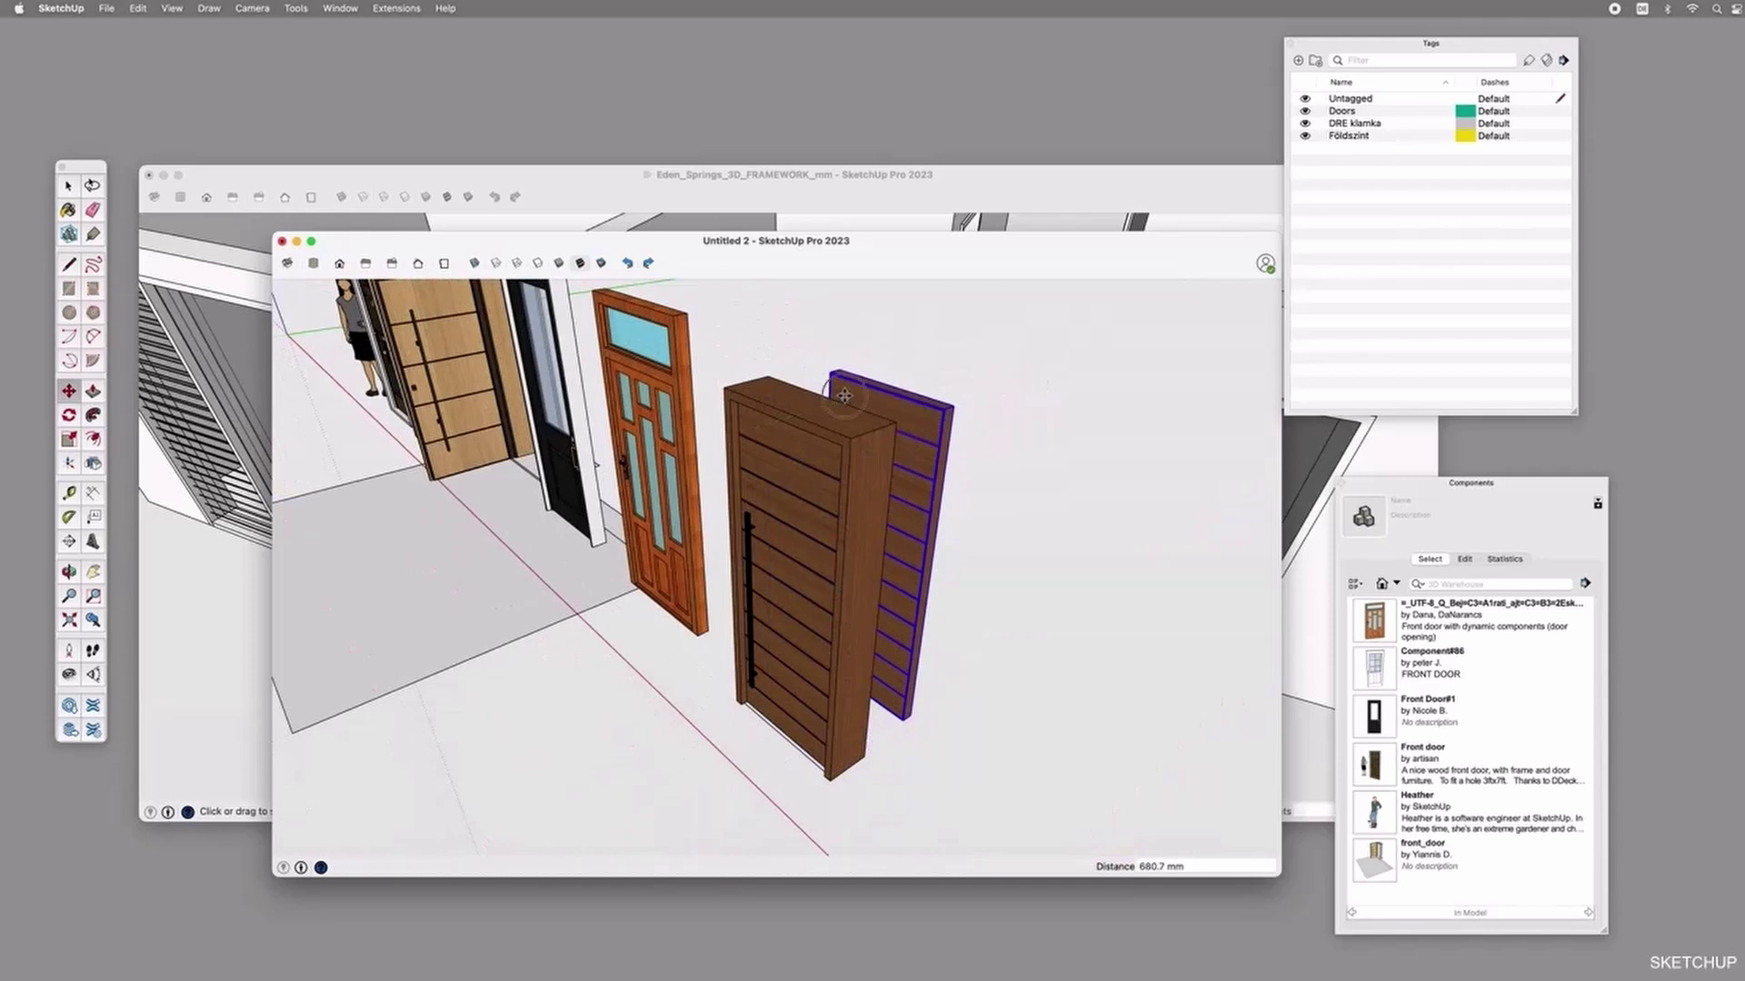
Rotate the copied leaf so its planks face the rear, and move it into the back of the door frame.
{"action": "middle_click_drag", "start_coordinate": [883, 429], "coordinate": [463, 467]}
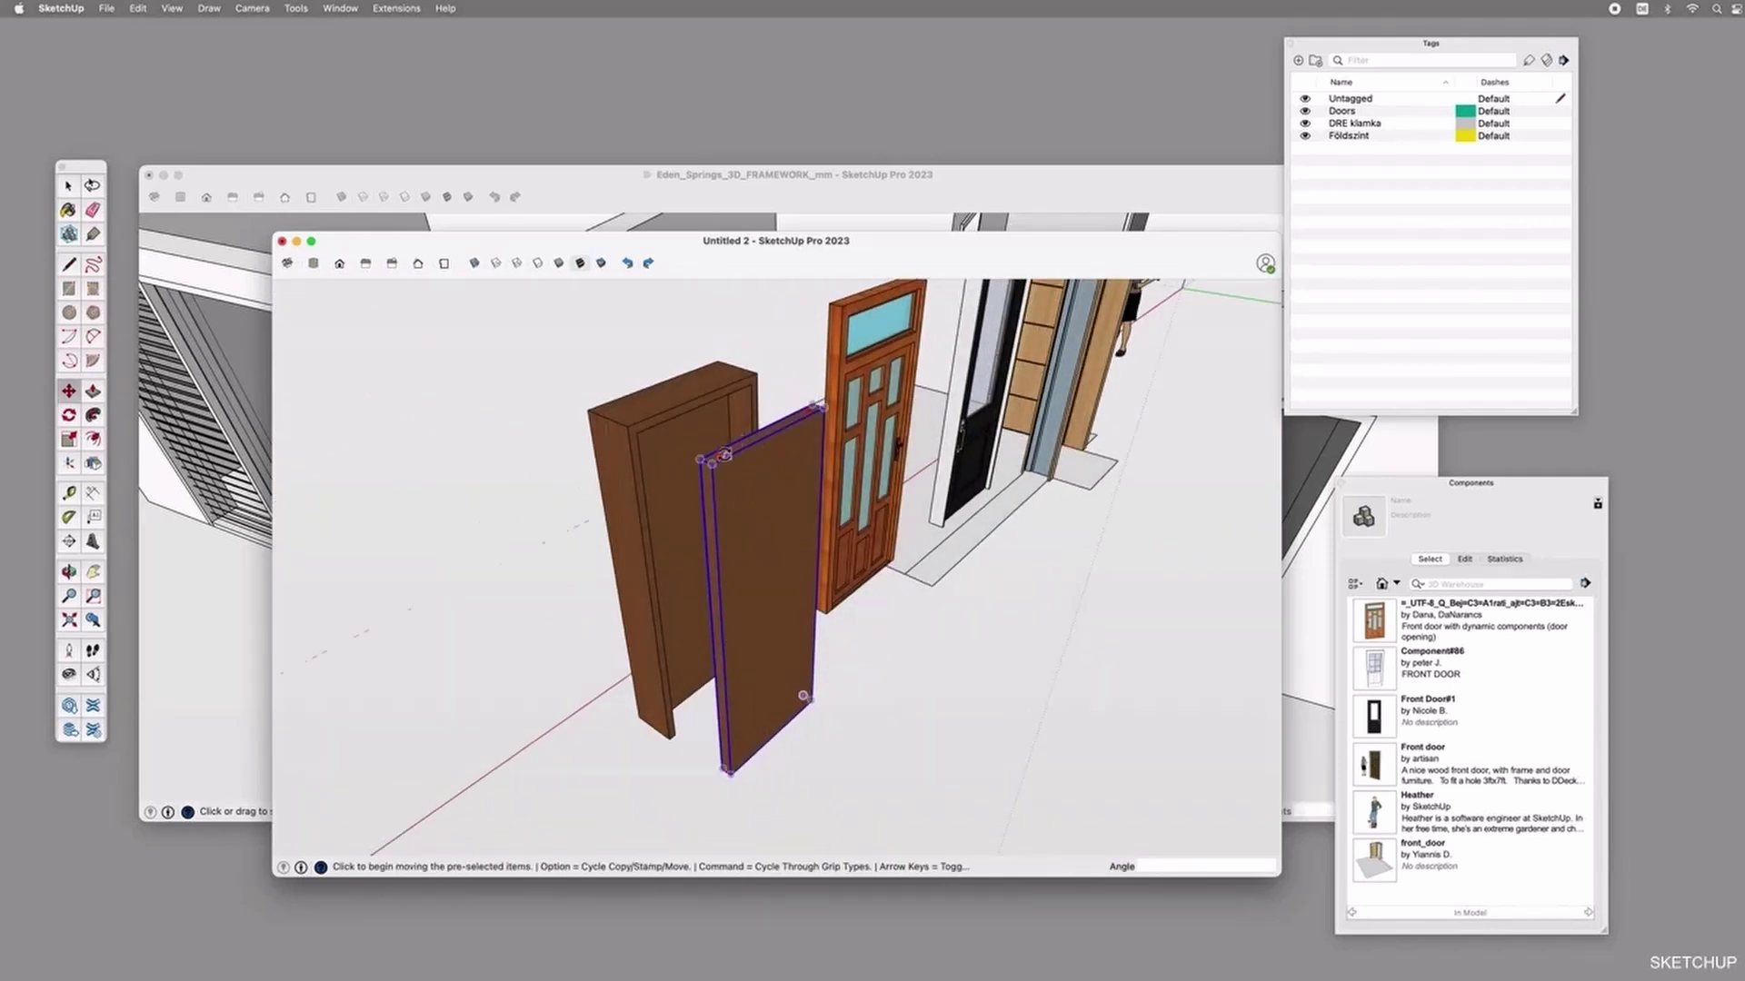
{"action": "left_click", "coordinate": [726, 451]}
{"action": "left_click", "coordinate": [942, 360]}
{"action": "scroll", "coordinate": [712, 464], "scroll_direction": "up", "scroll_amount": 2}
{"action": "left_click", "coordinate": [712, 464]}
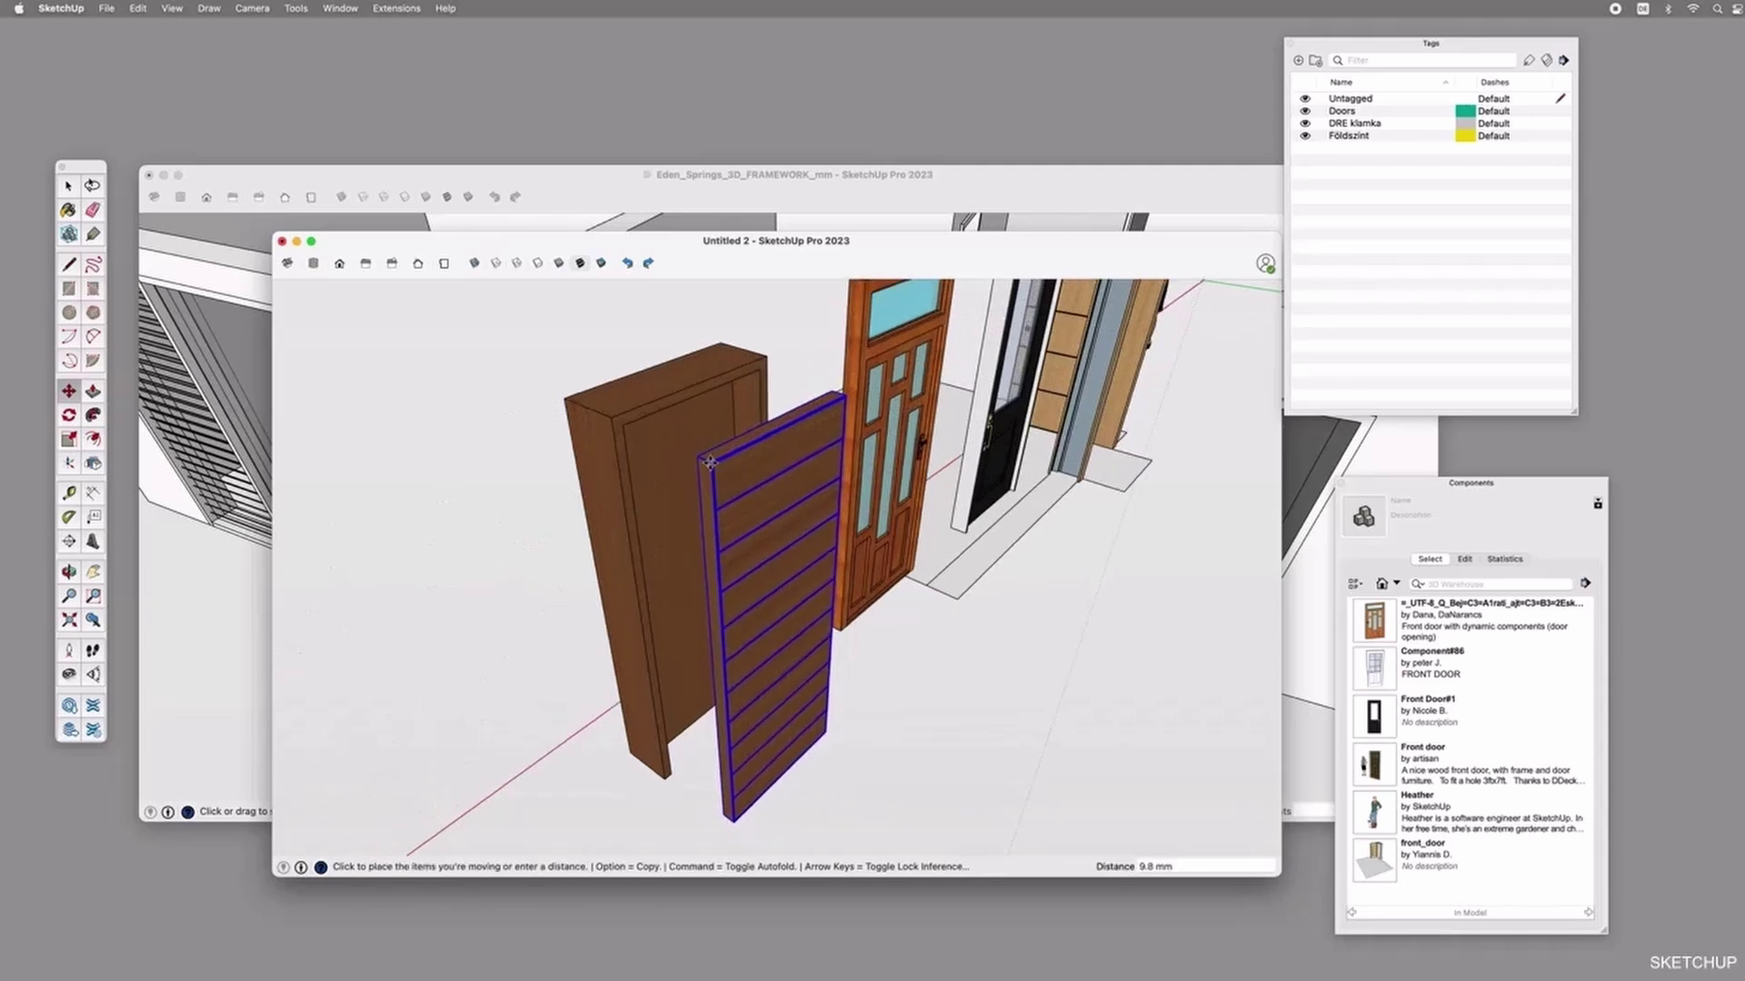
{"action": "scroll", "coordinate": [724, 662], "scroll_direction": "up", "scroll_amount": 5}
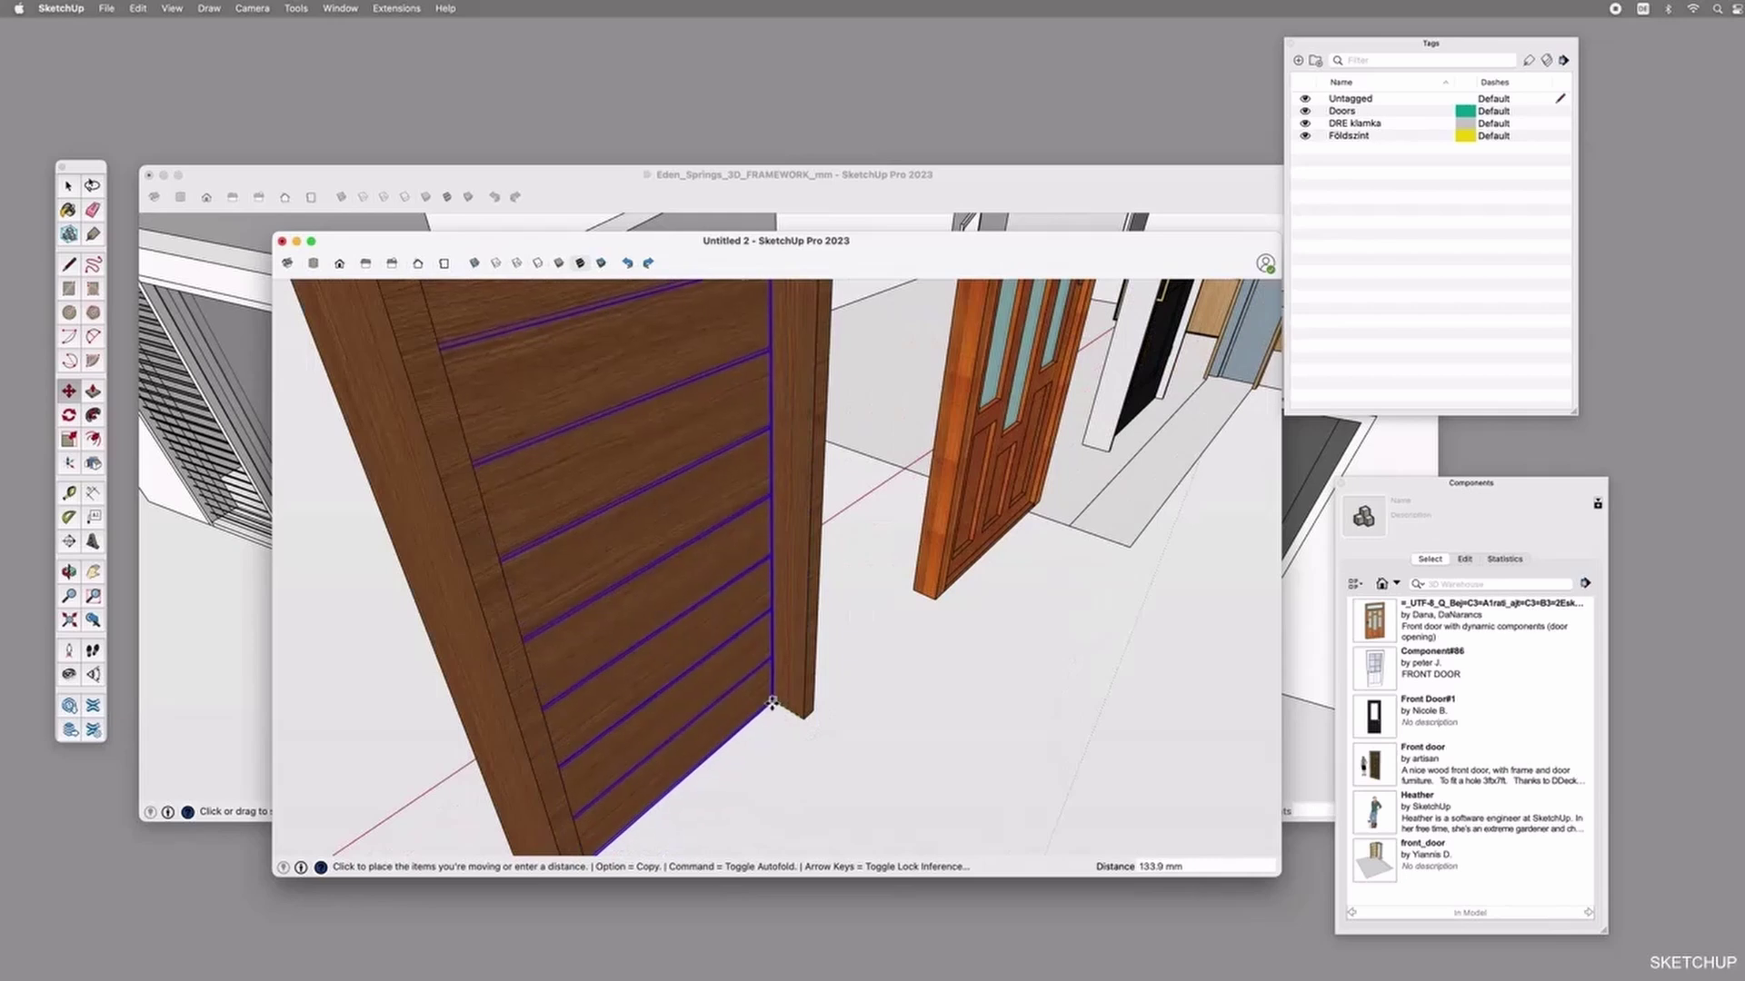
{"action": "left_click", "coordinate": [761, 703]}
Move the wooden frame about 1050 mm back, away from the two door leaves.
{"action": "scroll", "coordinate": [763, 713], "scroll_direction": "down", "scroll_amount": 6}
{"action": "middle_click_drag", "start_coordinate": [693, 724], "coordinate": [1032, 576]}
{"action": "left_click", "coordinate": [942, 767]}
{"action": "left_click", "coordinate": [1004, 709]}
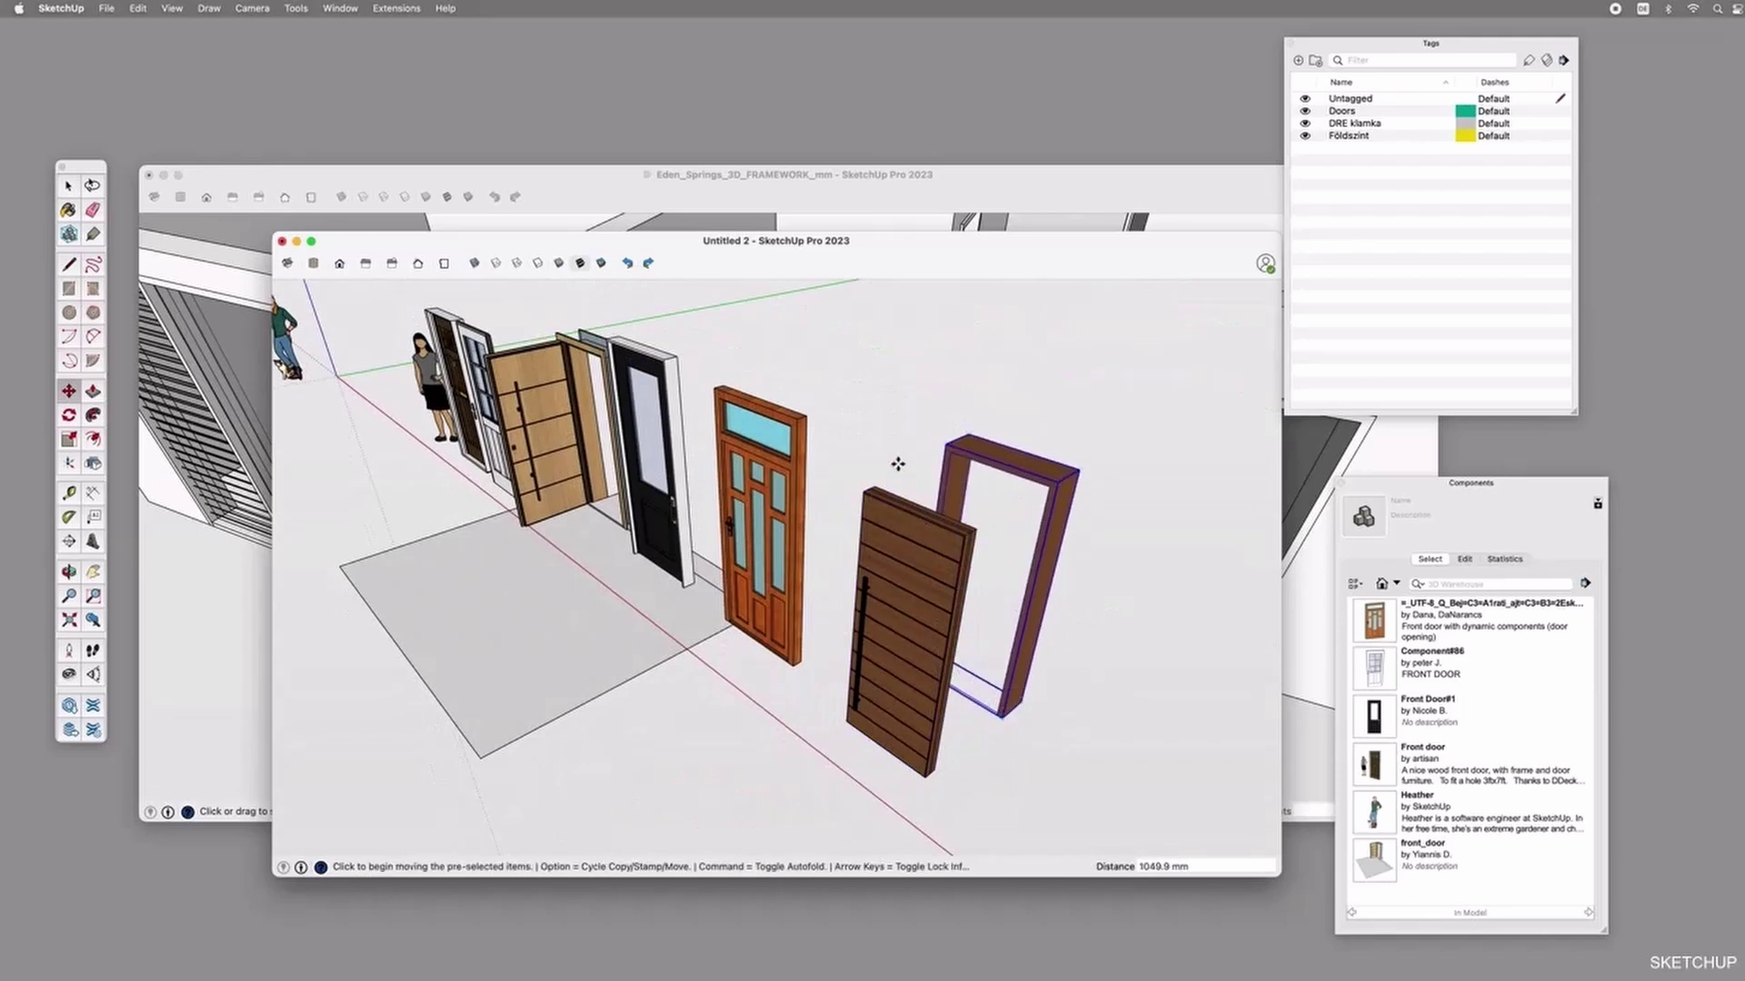
Move the rear leaf away from the front leaf and adjust its thickness by pushing its inner face.
{"action": "scroll", "coordinate": [925, 513], "scroll_direction": "up", "scroll_amount": 6}
{"action": "middle_click_drag", "start_coordinate": [993, 505], "coordinate": [814, 670]}
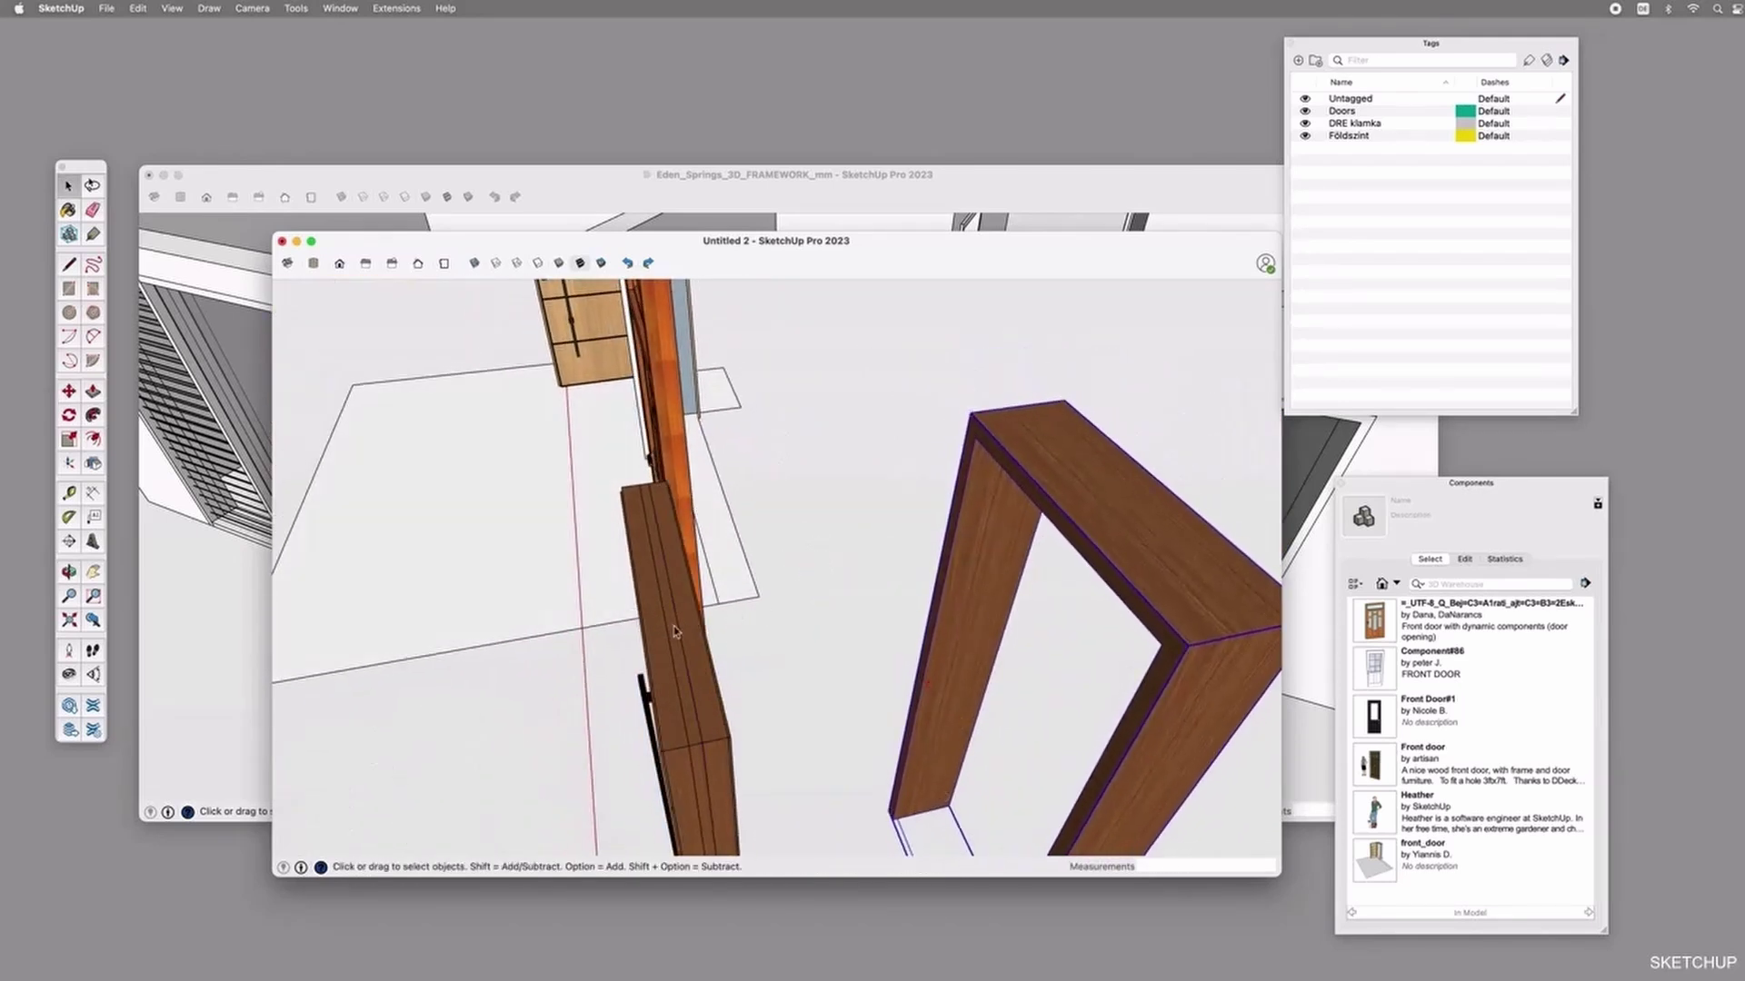
{"action": "middle_click_drag", "start_coordinate": [671, 617], "coordinate": [795, 602]}
{"action": "scroll", "coordinate": [796, 602], "scroll_direction": "up", "scroll_amount": 3}
{"action": "left_click", "coordinate": [796, 602]}
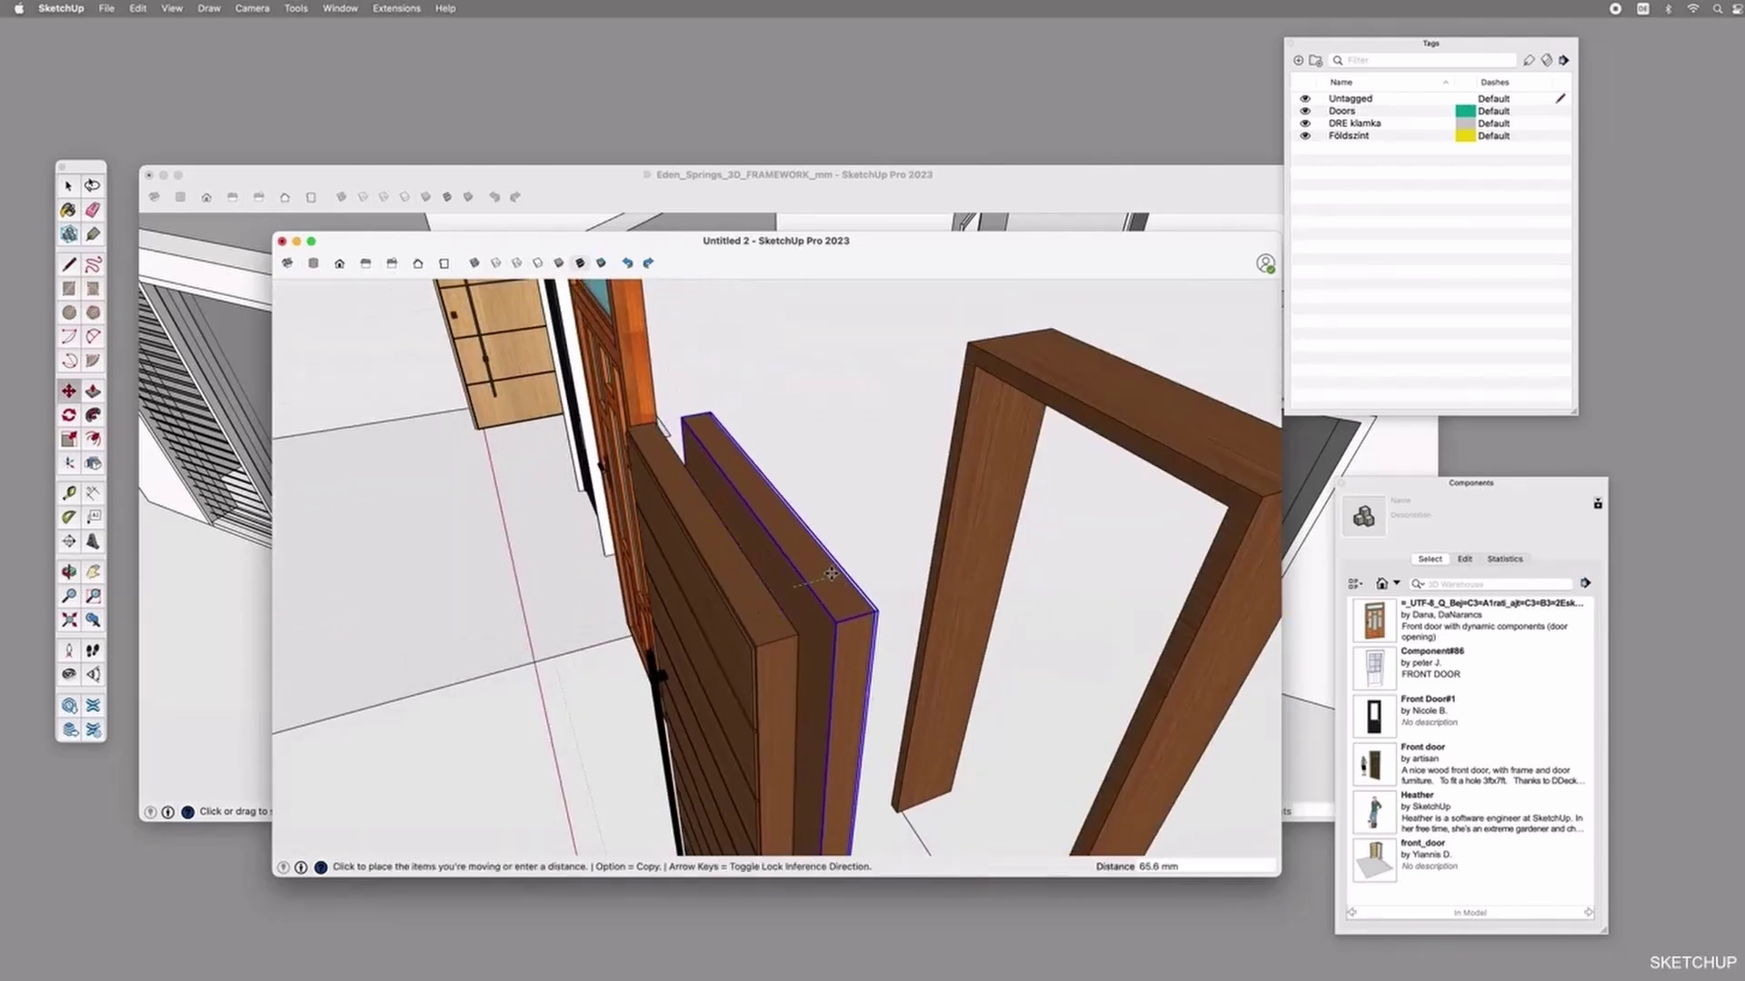
{"action": "left_click", "coordinate": [829, 611]}
{"action": "key", "text": "space"}
{"action": "double_click", "coordinate": [829, 611]}
{"action": "key", "text": "p"}
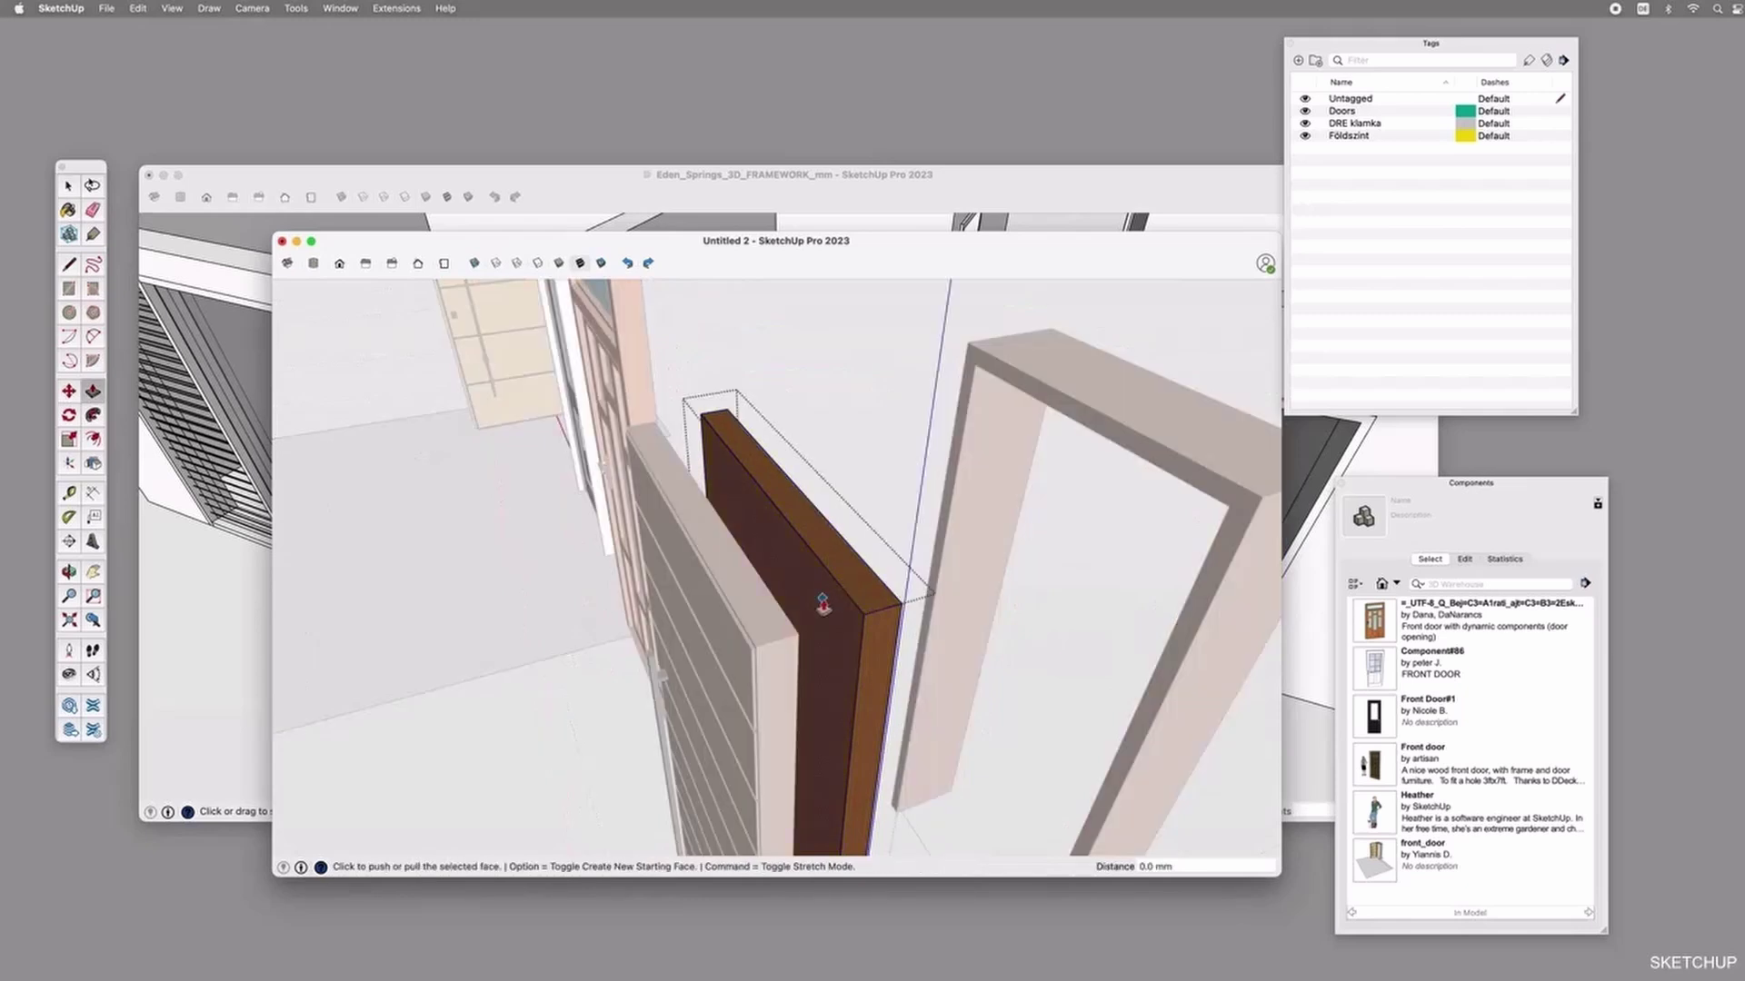
{"action": "left_click", "coordinate": [822, 602]}
{"action": "left_click", "coordinate": [835, 600]}
{"action": "key", "text": "space"}
Open the front leaf for editing and push its inner face to adjust the thickness.
{"action": "middle_click_drag", "start_coordinate": [829, 603], "coordinate": [662, 602]}
{"action": "double_click", "coordinate": [660, 602]}
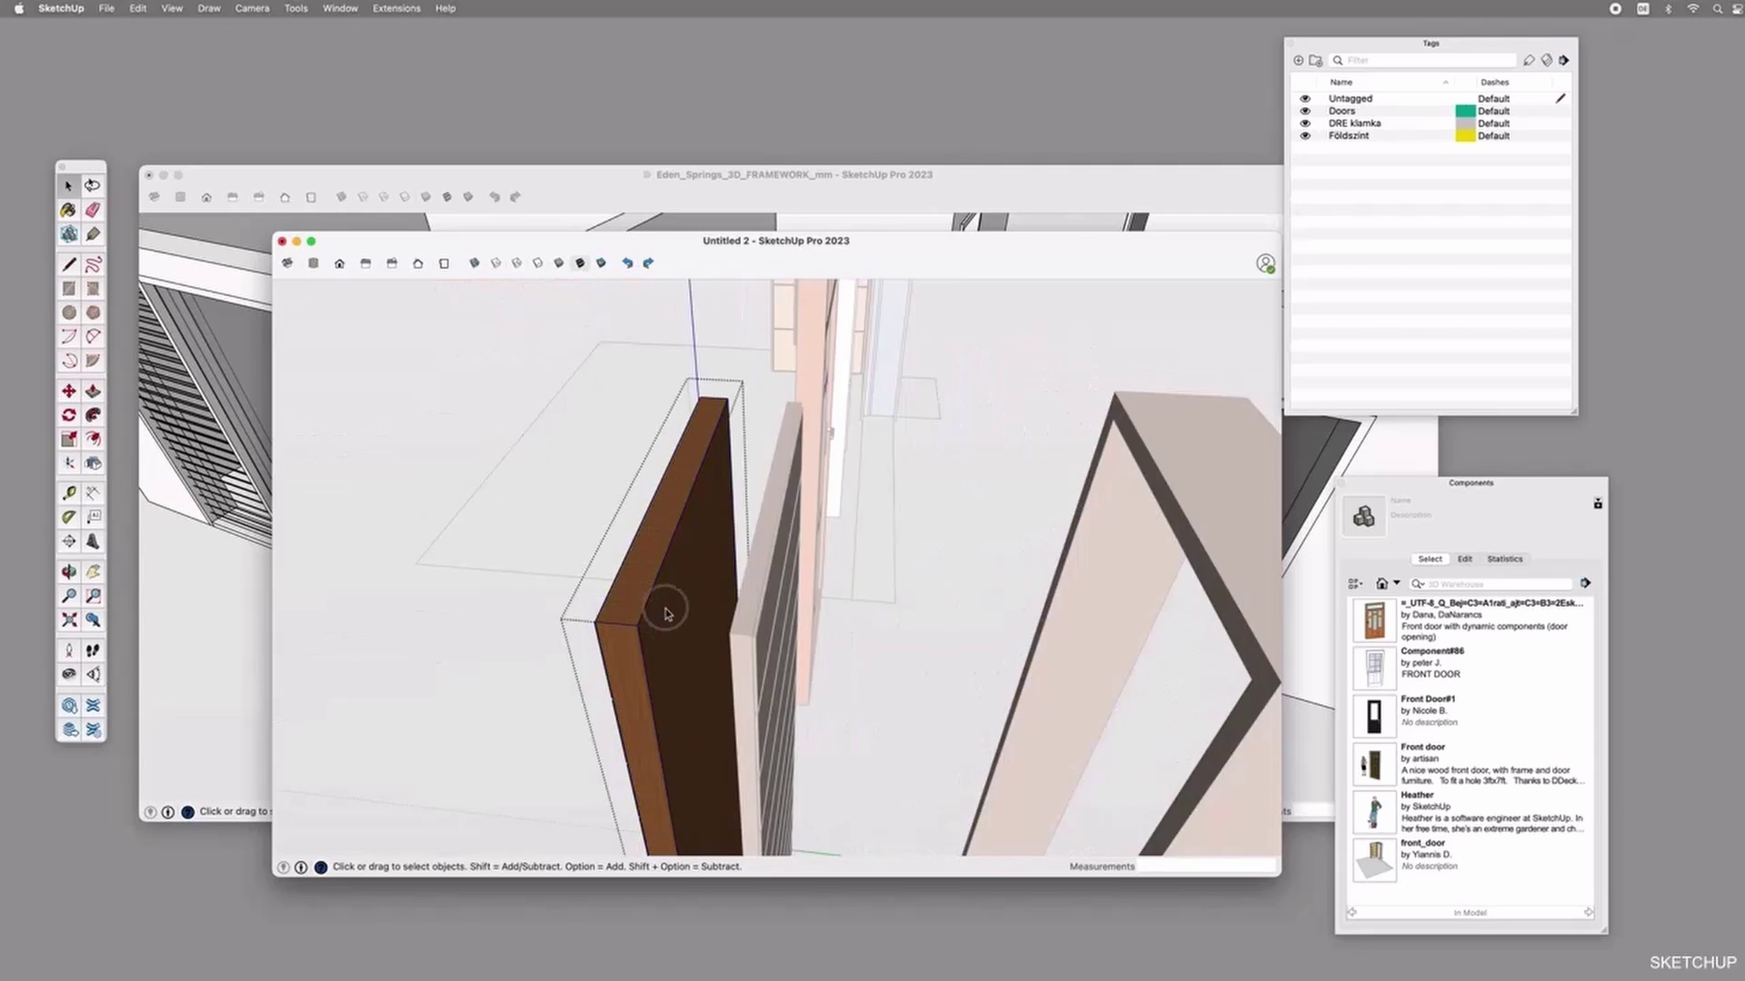
{"action": "key", "text": "p"}
{"action": "left_click", "coordinate": [664, 611]}
{"action": "left_click", "coordinate": [680, 624]}
Move the rear leaf flush against the back of the front leaf.
{"action": "key", "text": "space"}
{"action": "left_click", "coordinate": [718, 627]}
{"action": "key", "text": "m"}
{"action": "left_click", "coordinate": [717, 623]}
{"action": "left_click", "coordinate": [650, 622]}
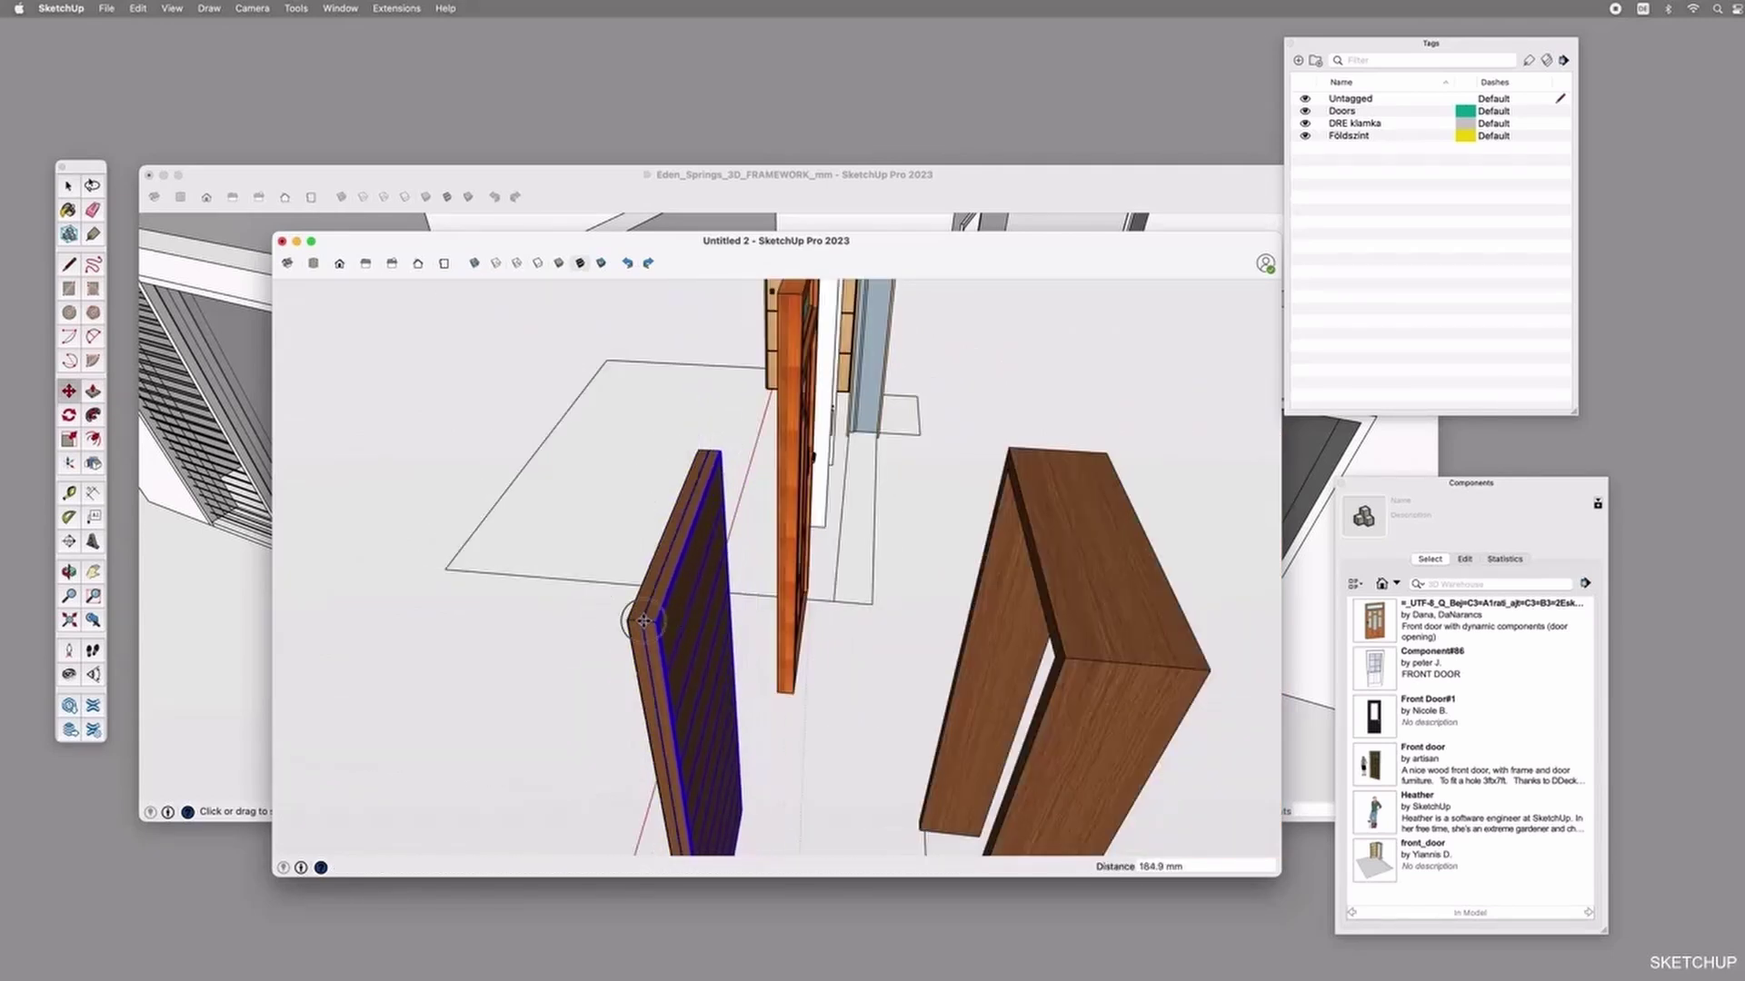
Copy the black pull handle about 926 mm back along the green axis and rotate the copy for the rear side.
{"action": "middle_click_drag", "start_coordinate": [872, 600], "coordinate": [923, 638]}
{"action": "left_click", "coordinate": [710, 668]}
{"action": "key", "text": "alt"}
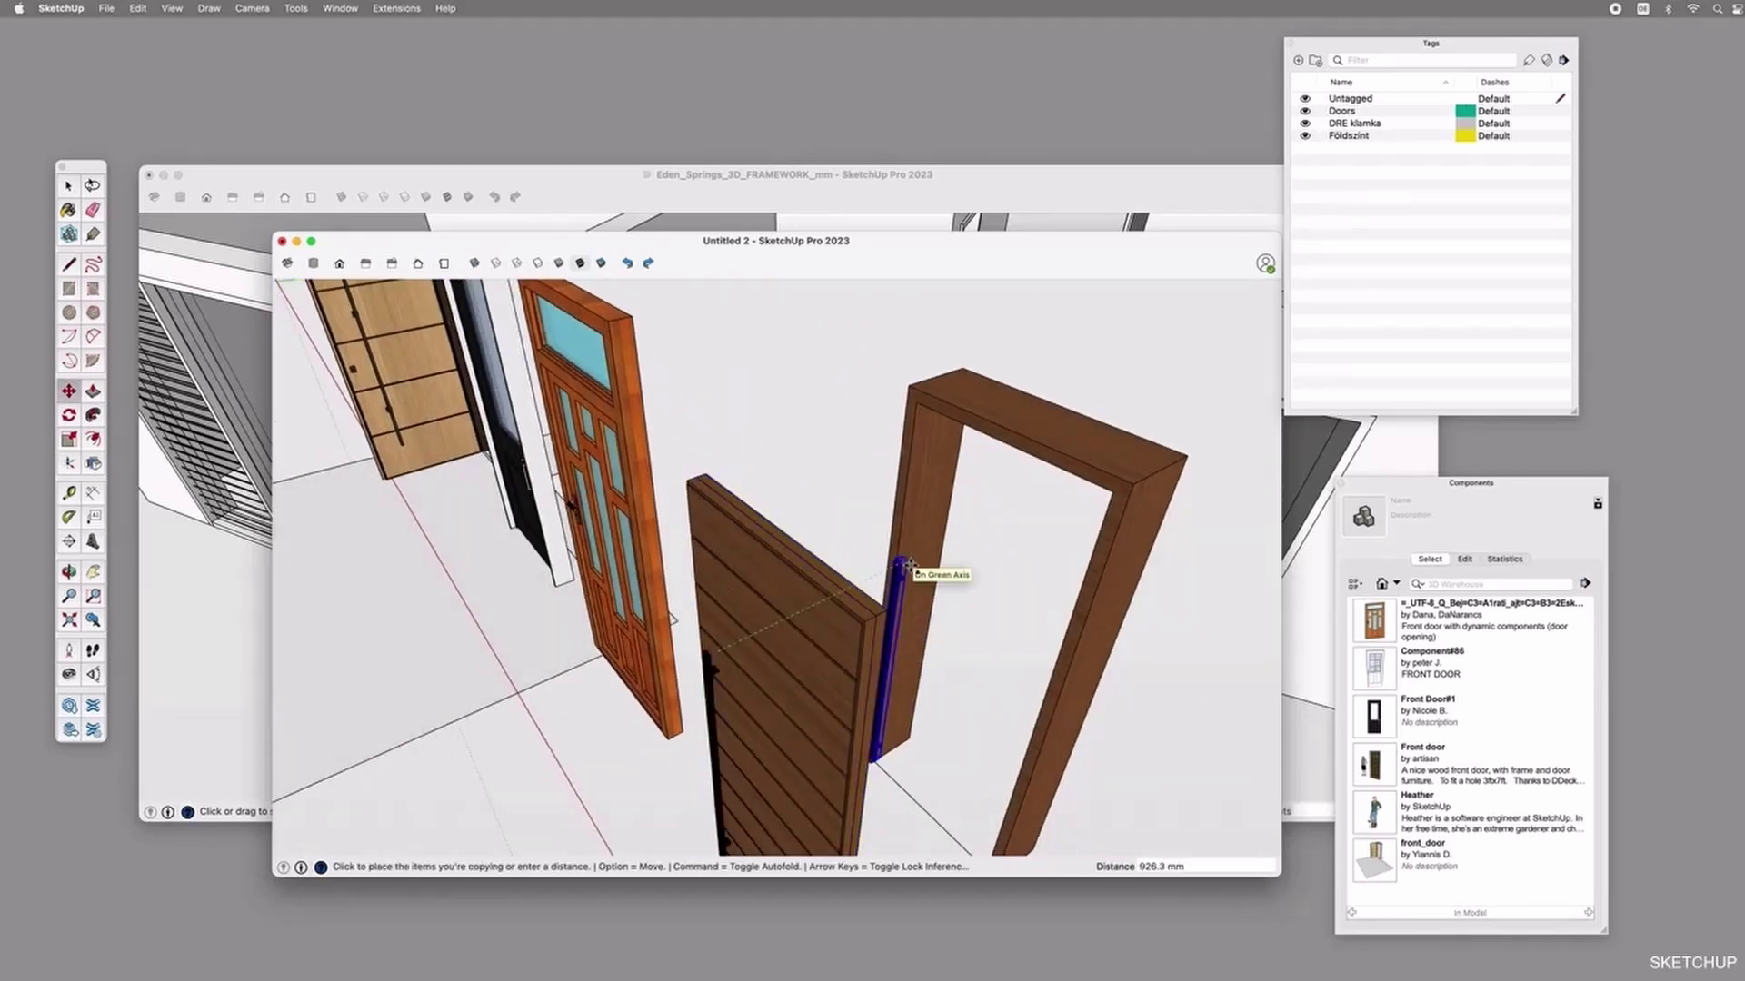
{"action": "left_click", "coordinate": [909, 565]}
{"action": "scroll", "coordinate": [904, 560], "scroll_direction": "up", "scroll_amount": 6}
{"action": "key", "text": "q"}
{"action": "left_click", "coordinate": [897, 555]}
{"action": "left_click", "coordinate": [873, 570]}
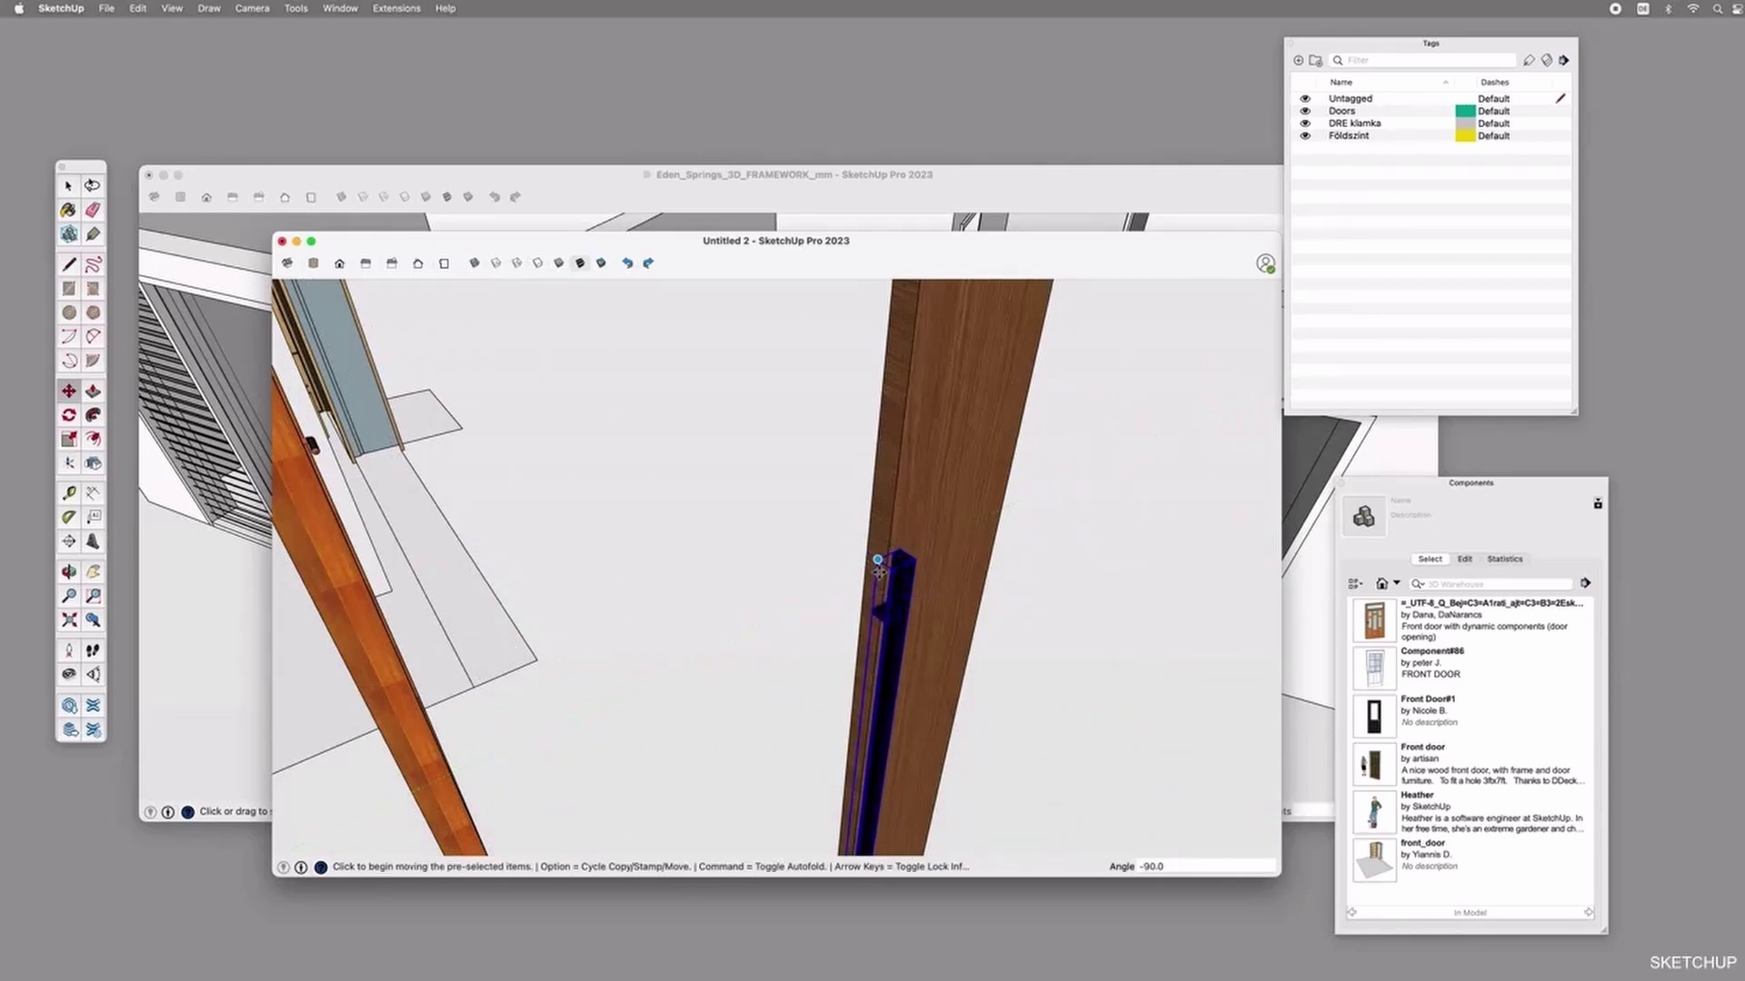
Move the rotated handle copy onto the rear face of the double-sided door leaf.
{"action": "left_click", "coordinate": [894, 569]}
{"action": "scroll", "coordinate": [896, 570], "scroll_direction": "down", "scroll_amount": 3}
{"action": "scroll", "coordinate": [896, 571], "scroll_direction": "down", "scroll_amount": 4}
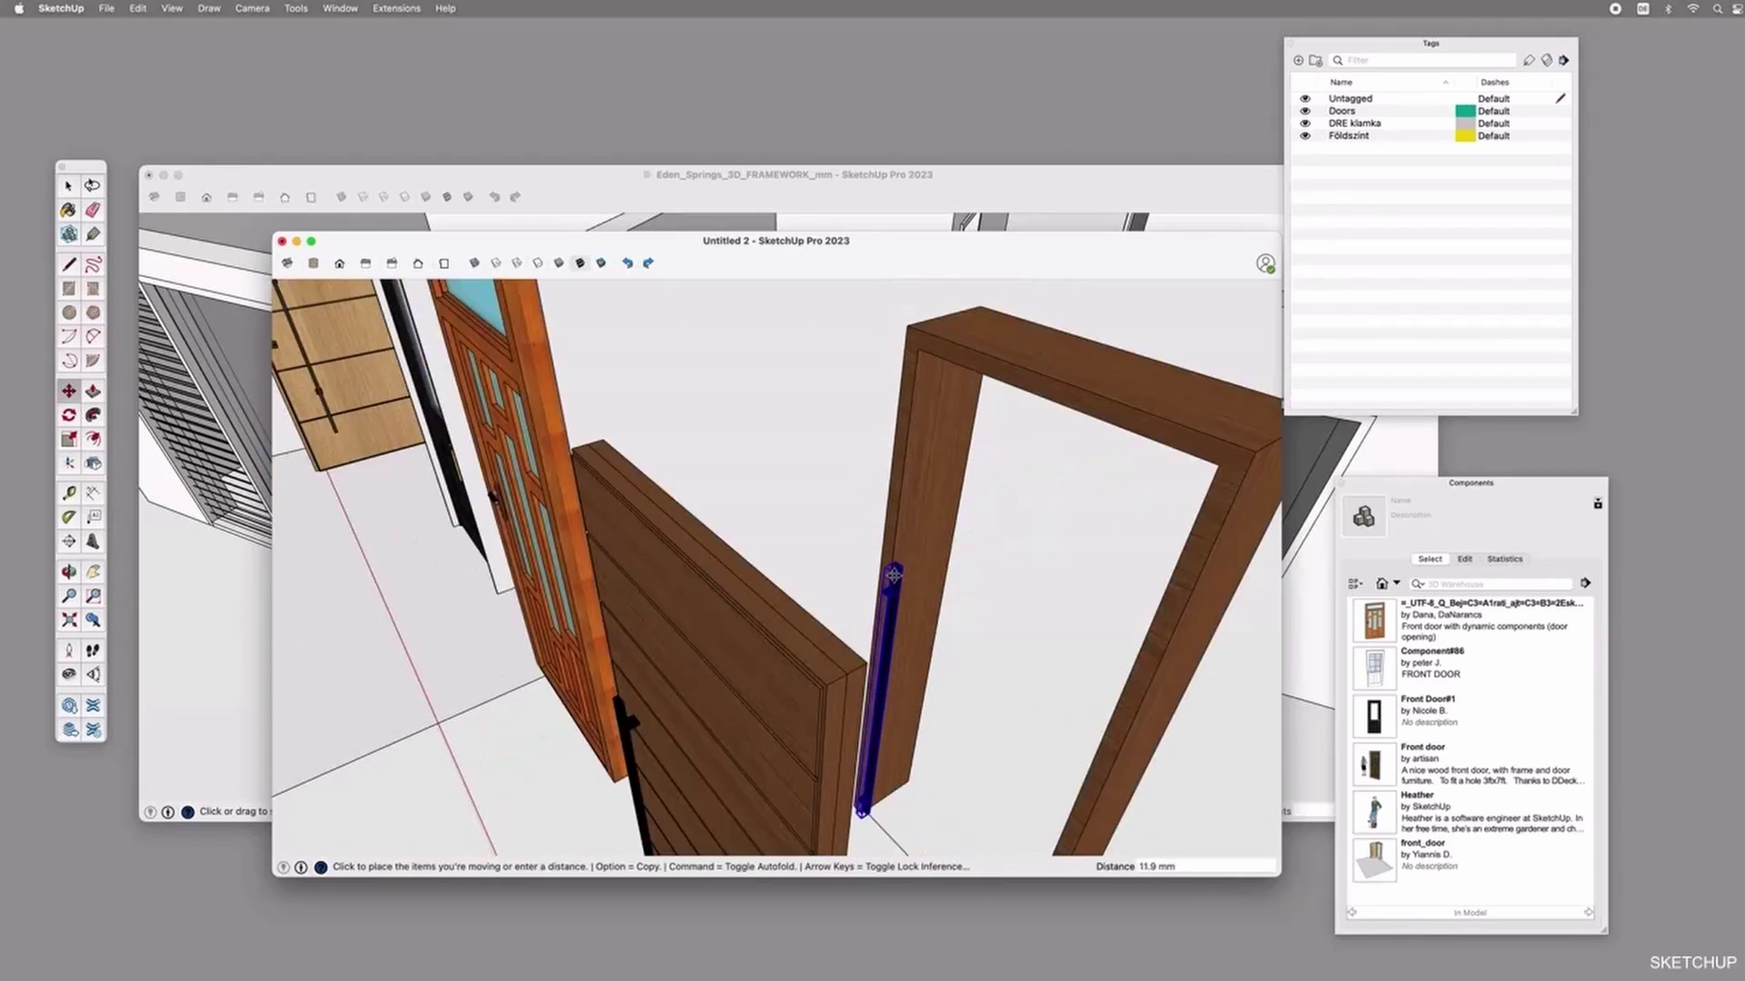
{"action": "left_click", "coordinate": [865, 664]}
{"action": "middle_click_drag", "start_coordinate": [918, 683], "coordinate": [864, 618]}
{"action": "scroll", "coordinate": [837, 607], "scroll_direction": "down", "scroll_amount": 3}
Move the brown door frame around the double-sided door leaf and offset it by 25 mm.
{"action": "key", "text": "space"}
{"action": "left_click", "coordinate": [607, 580]}
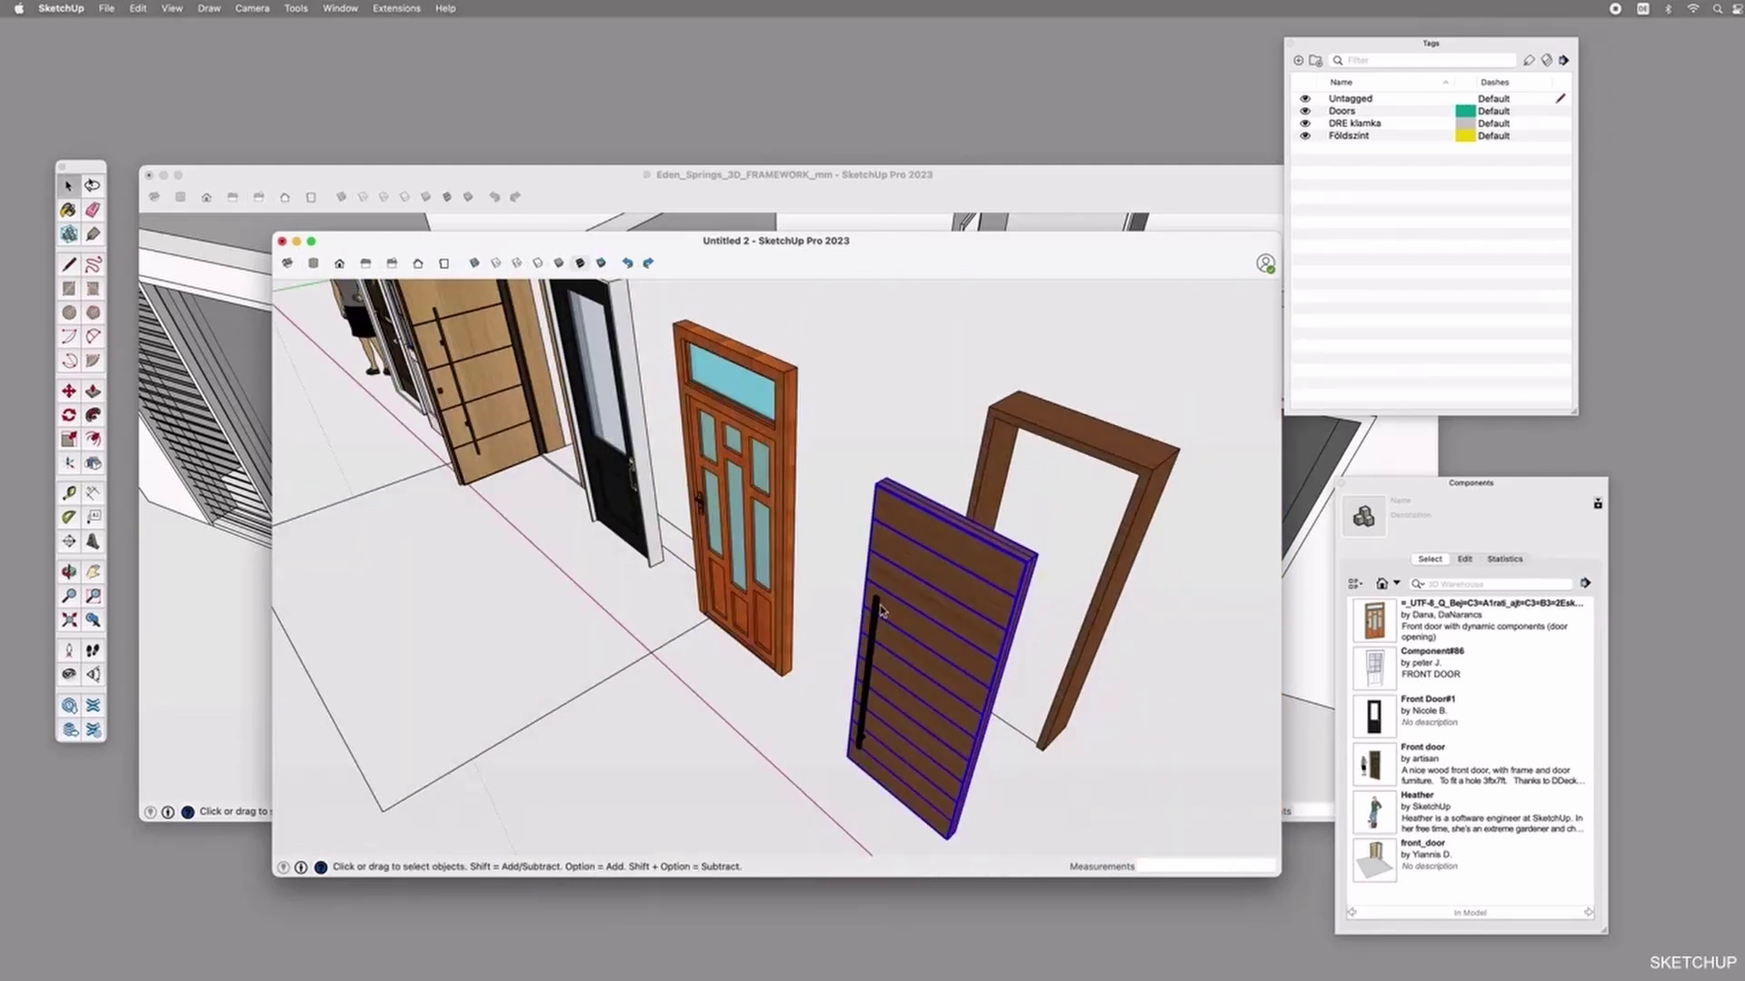
{"action": "left_click", "coordinate": [928, 555]}
{"action": "left_click", "coordinate": [1031, 444]}
{"action": "key", "text": "m"}
{"action": "left_click", "coordinate": [995, 418]}
{"action": "scroll", "coordinate": [895, 461], "scroll_direction": "up", "scroll_amount": 6}
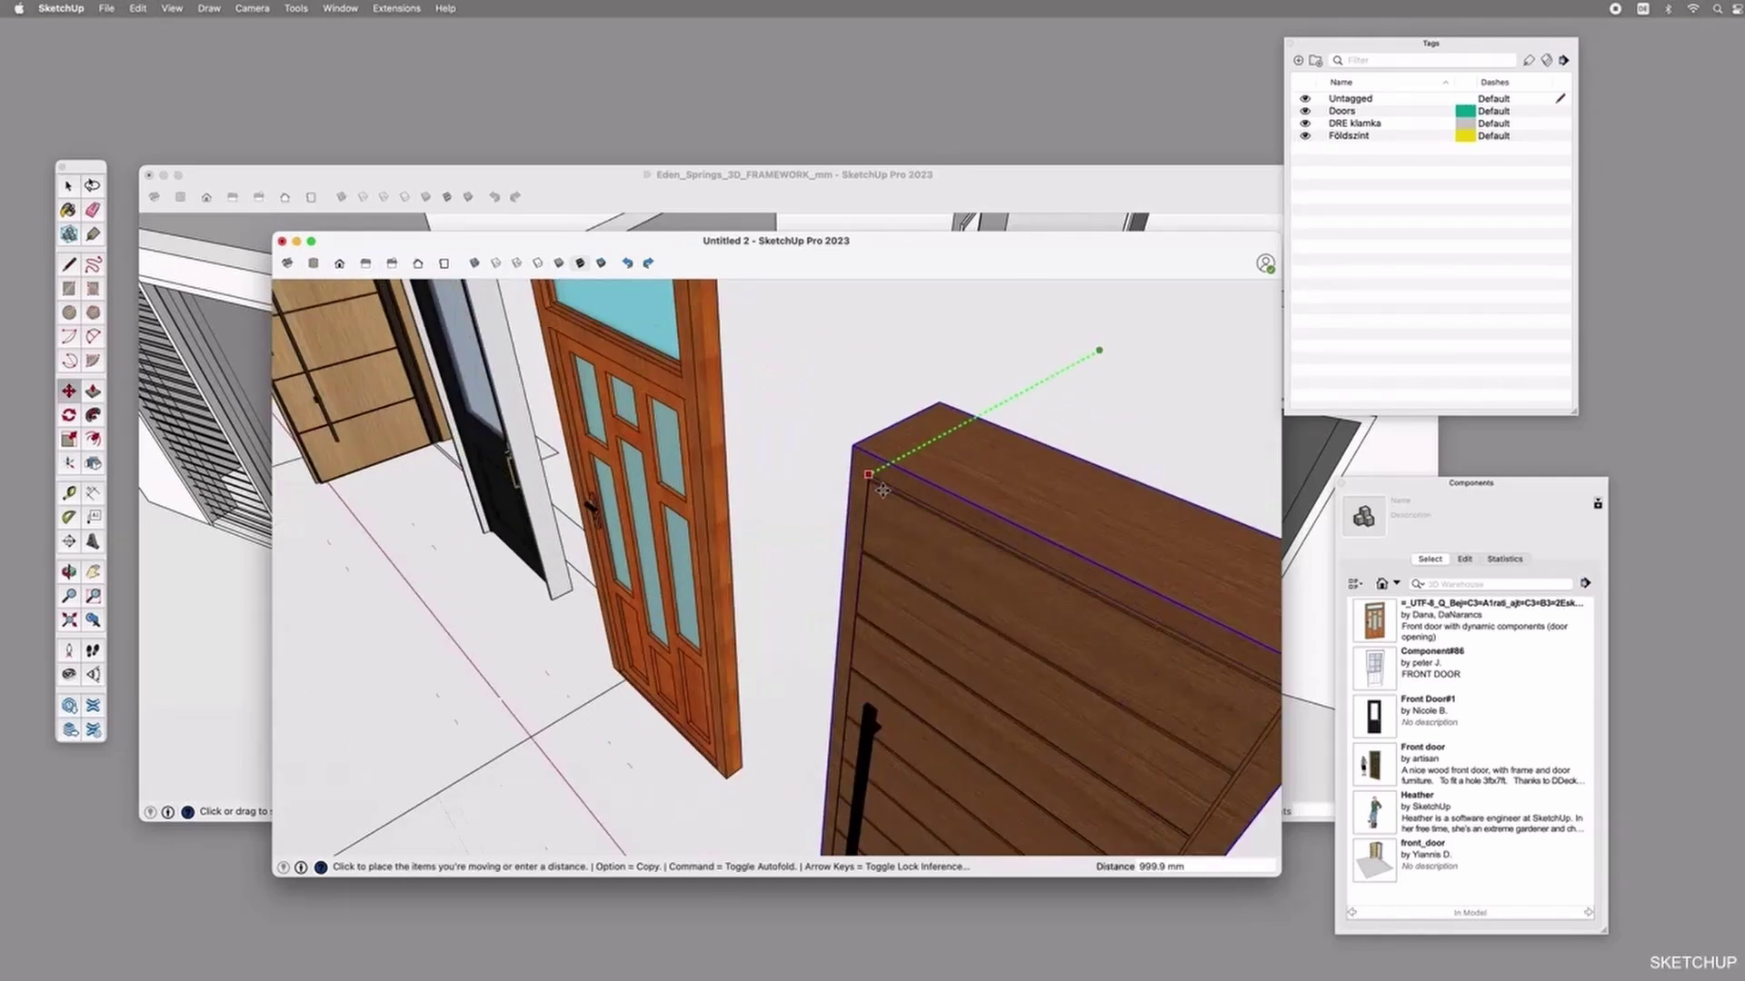
{"action": "type", "text": "25"}
{"action": "key", "text": "Return"}
Group the door leaf with its frame and make it a component named Front_Door_Eden_Springs.
{"action": "middle_click_drag", "start_coordinate": [850, 473], "coordinate": [829, 532]}
{"action": "left_click", "coordinate": [795, 545]}
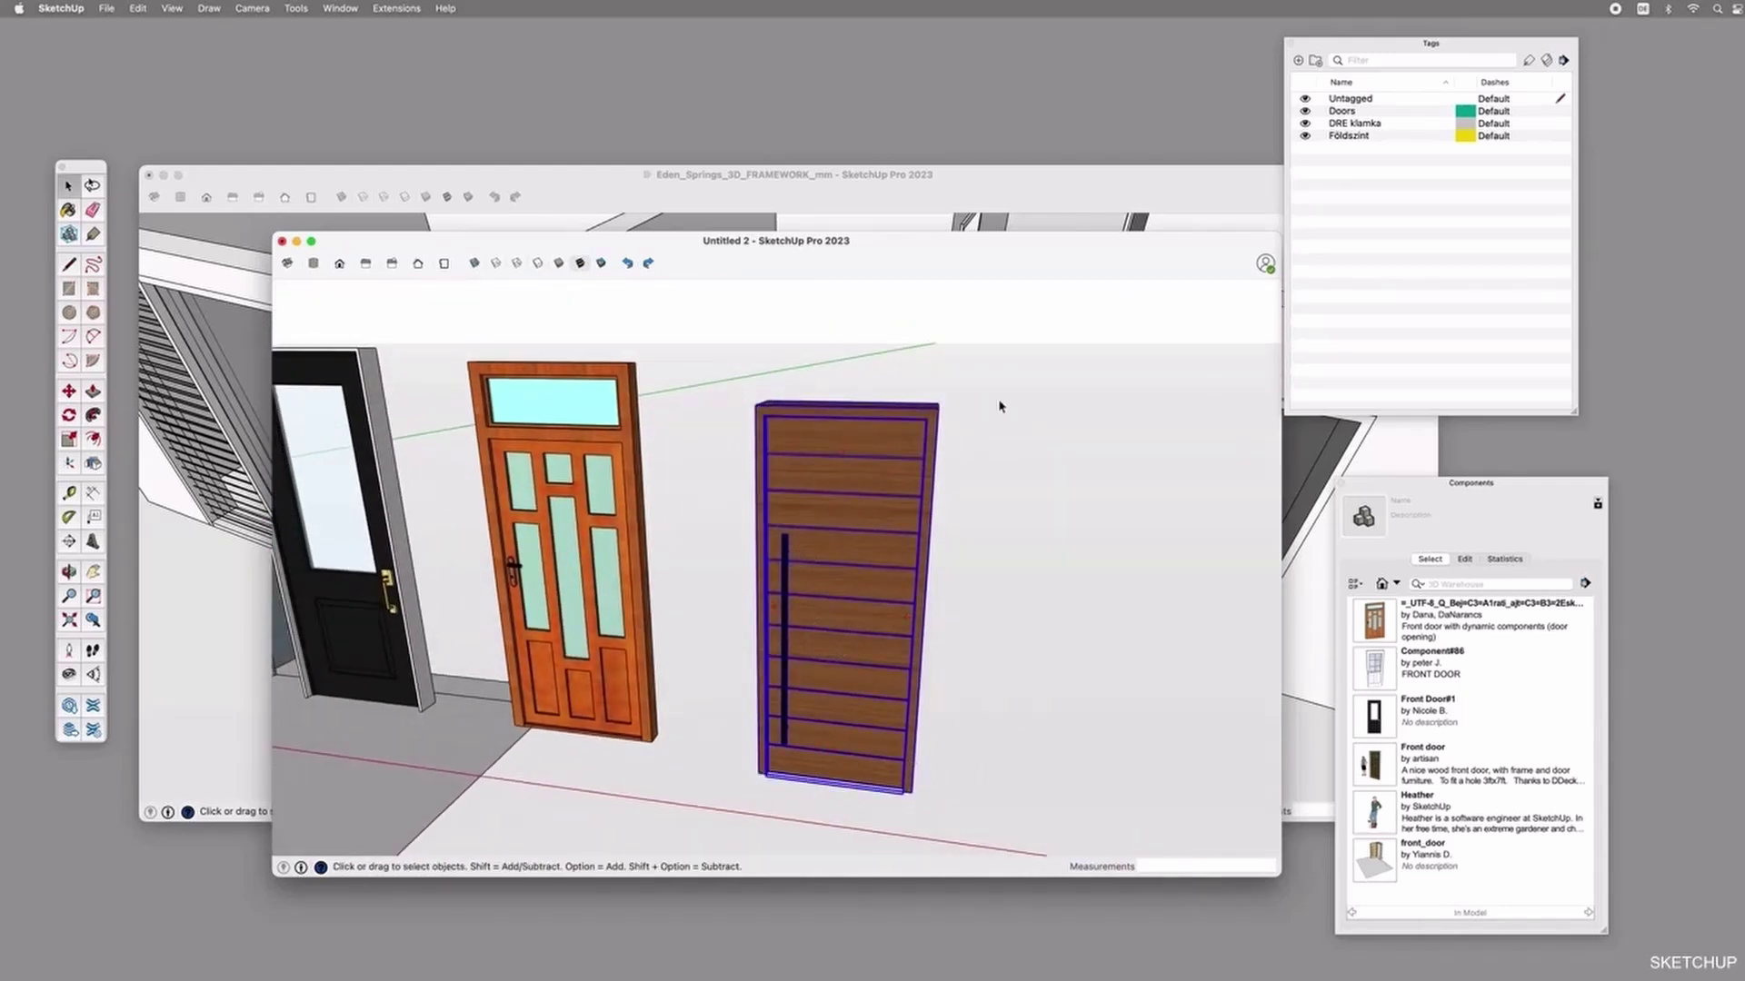
{"action": "key", "text": "super+g"}
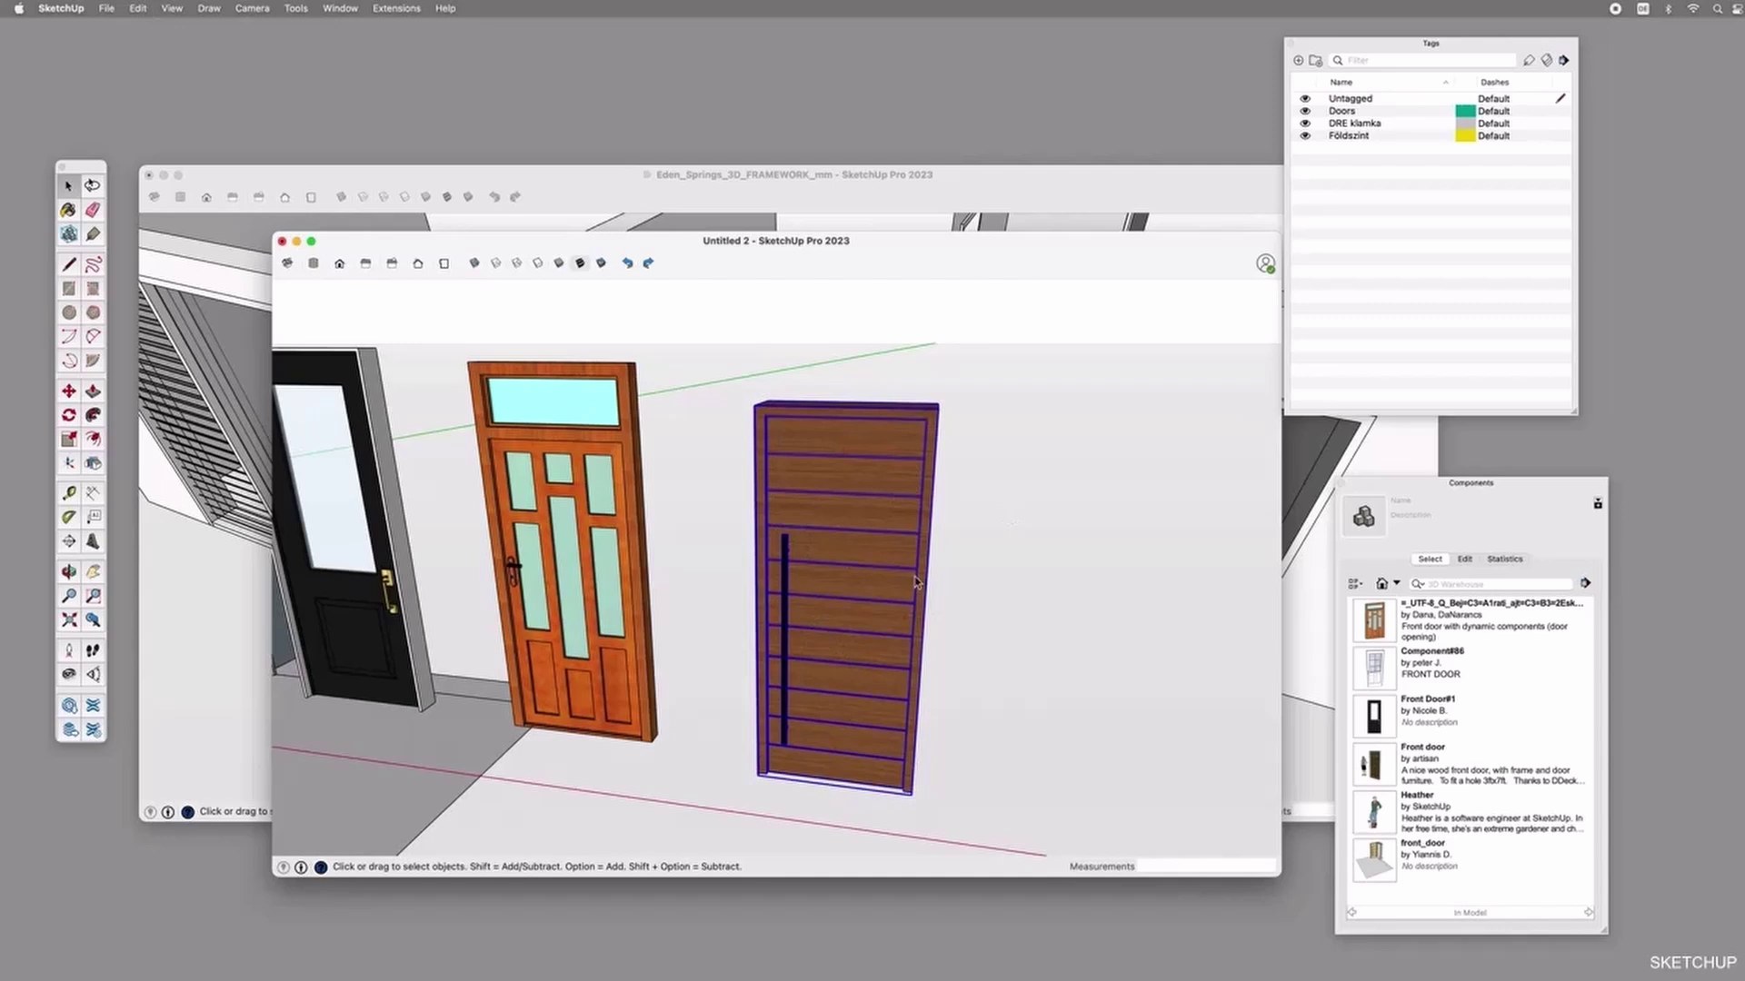
{"action": "right_click", "coordinate": [832, 471]}
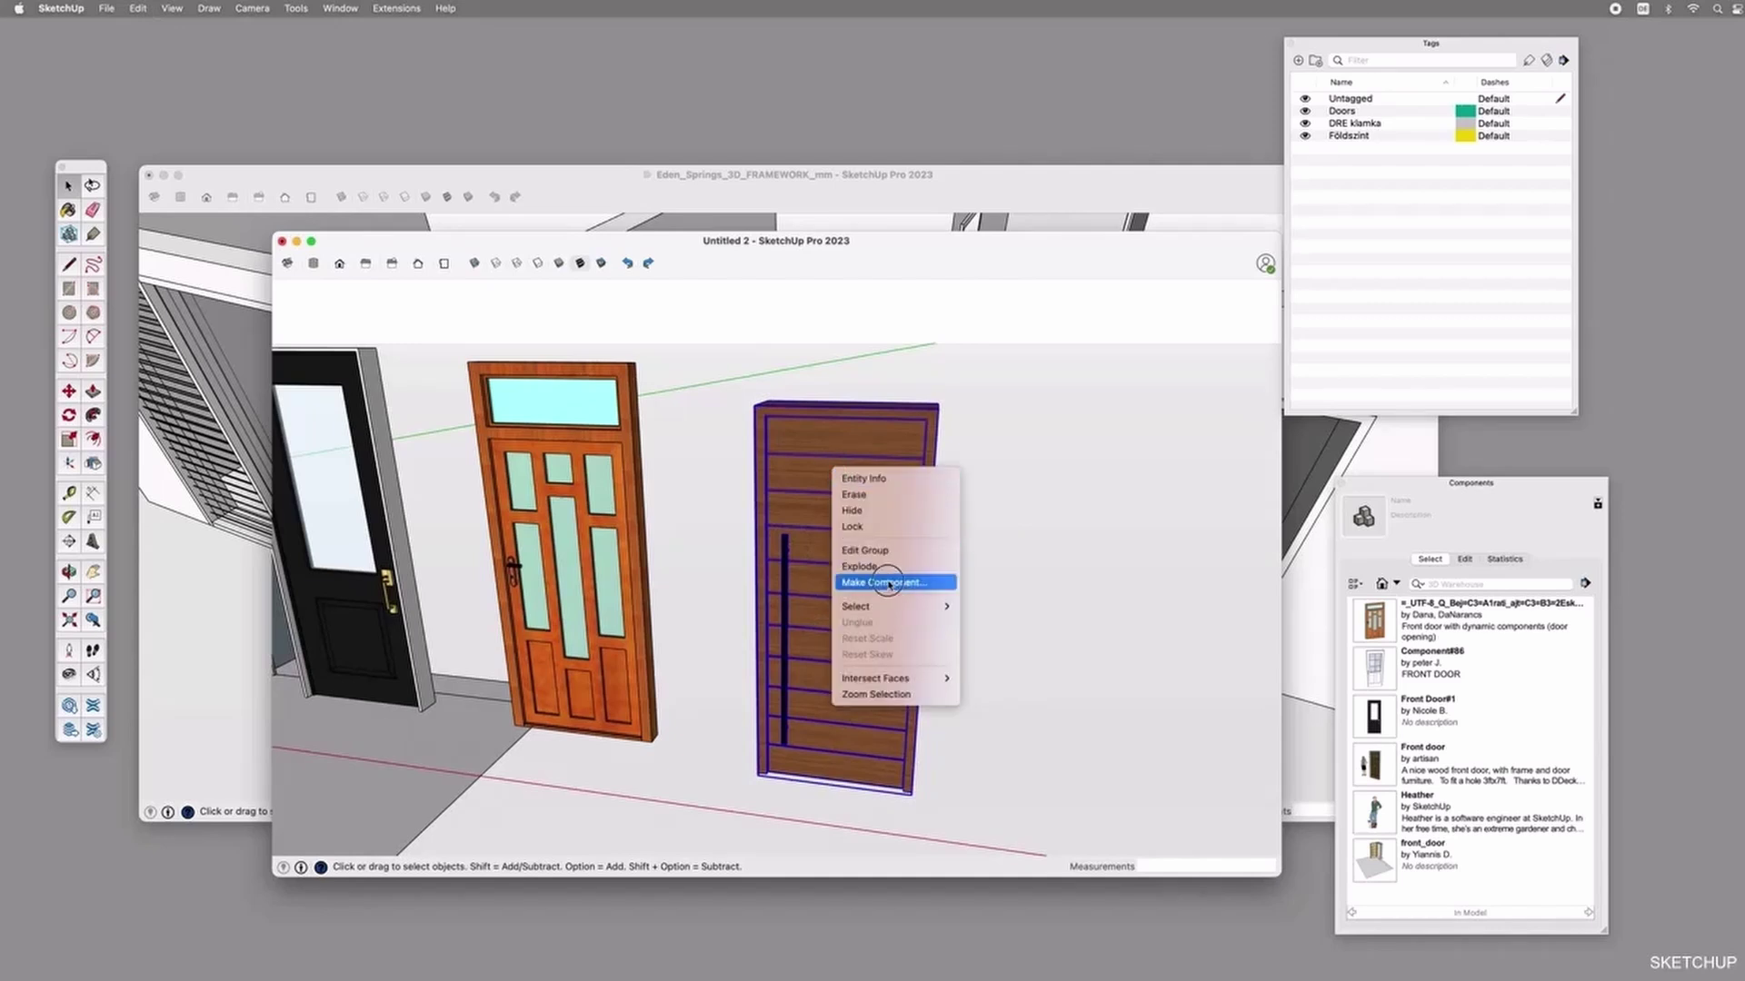
{"action": "left_click", "coordinate": [888, 582]}
{"action": "type", "text": "Eden"}
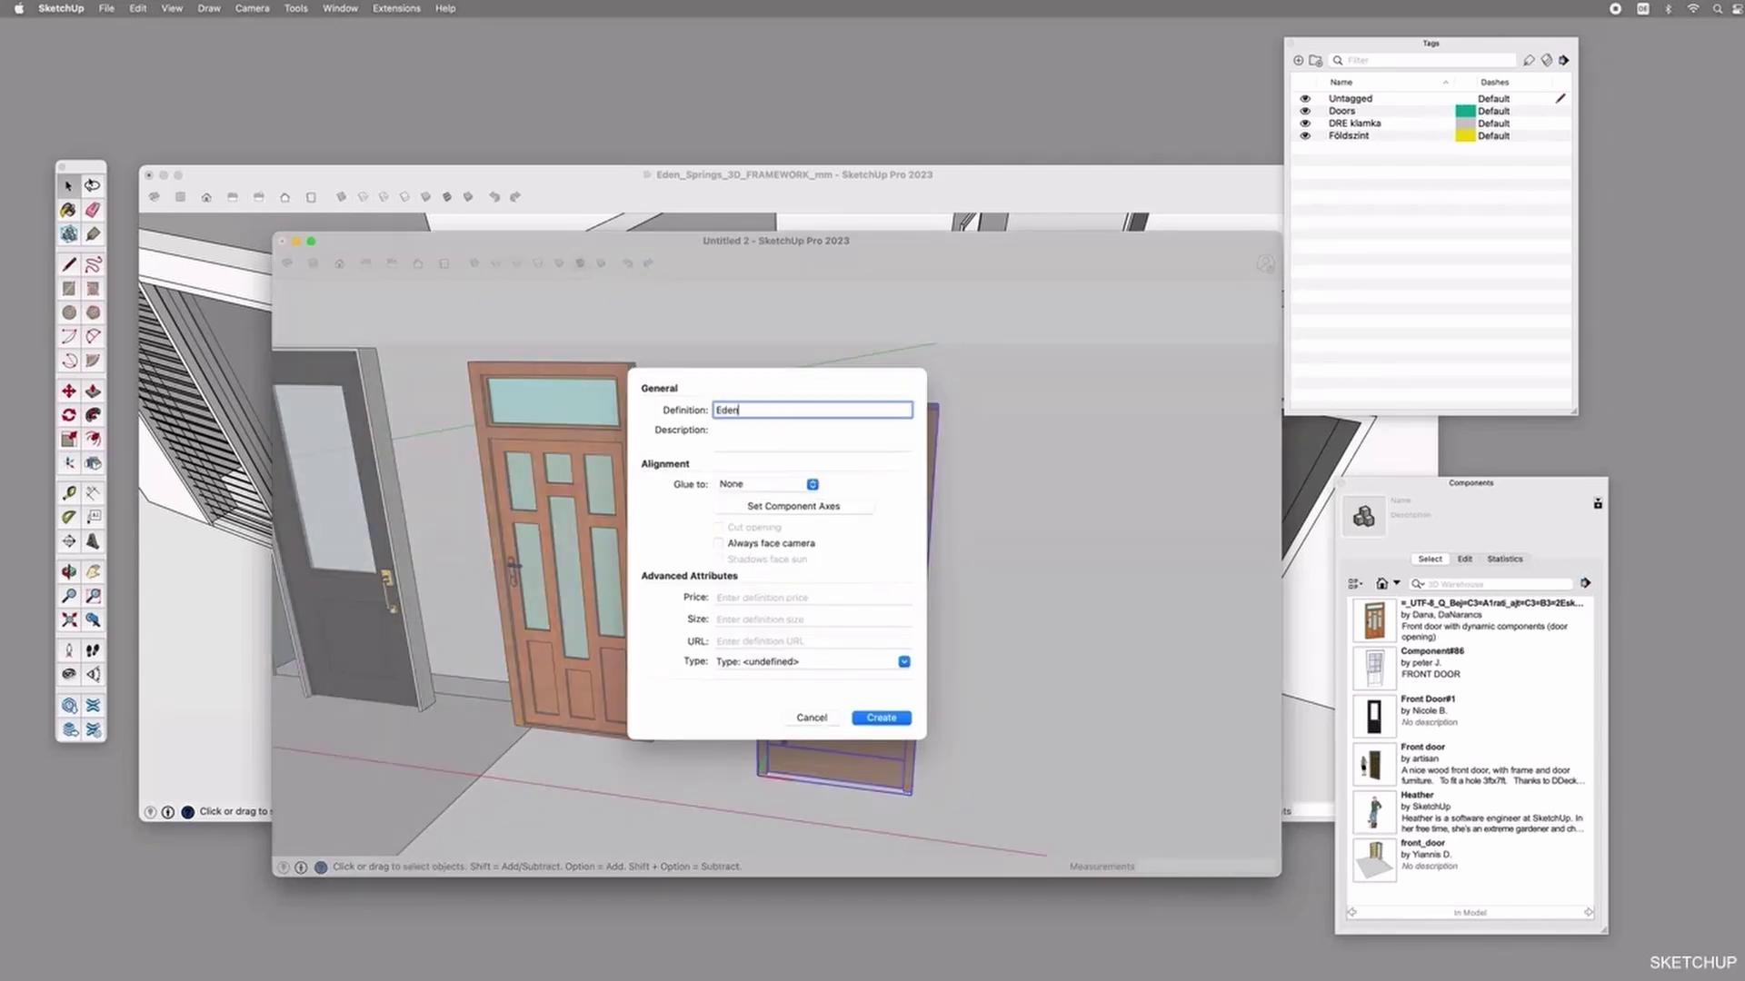
{"action": "key", "text": "super+a"}
{"action": "type", "text": "Front_Door_Eden_Springs"}
{"action": "key", "text": "Return"}
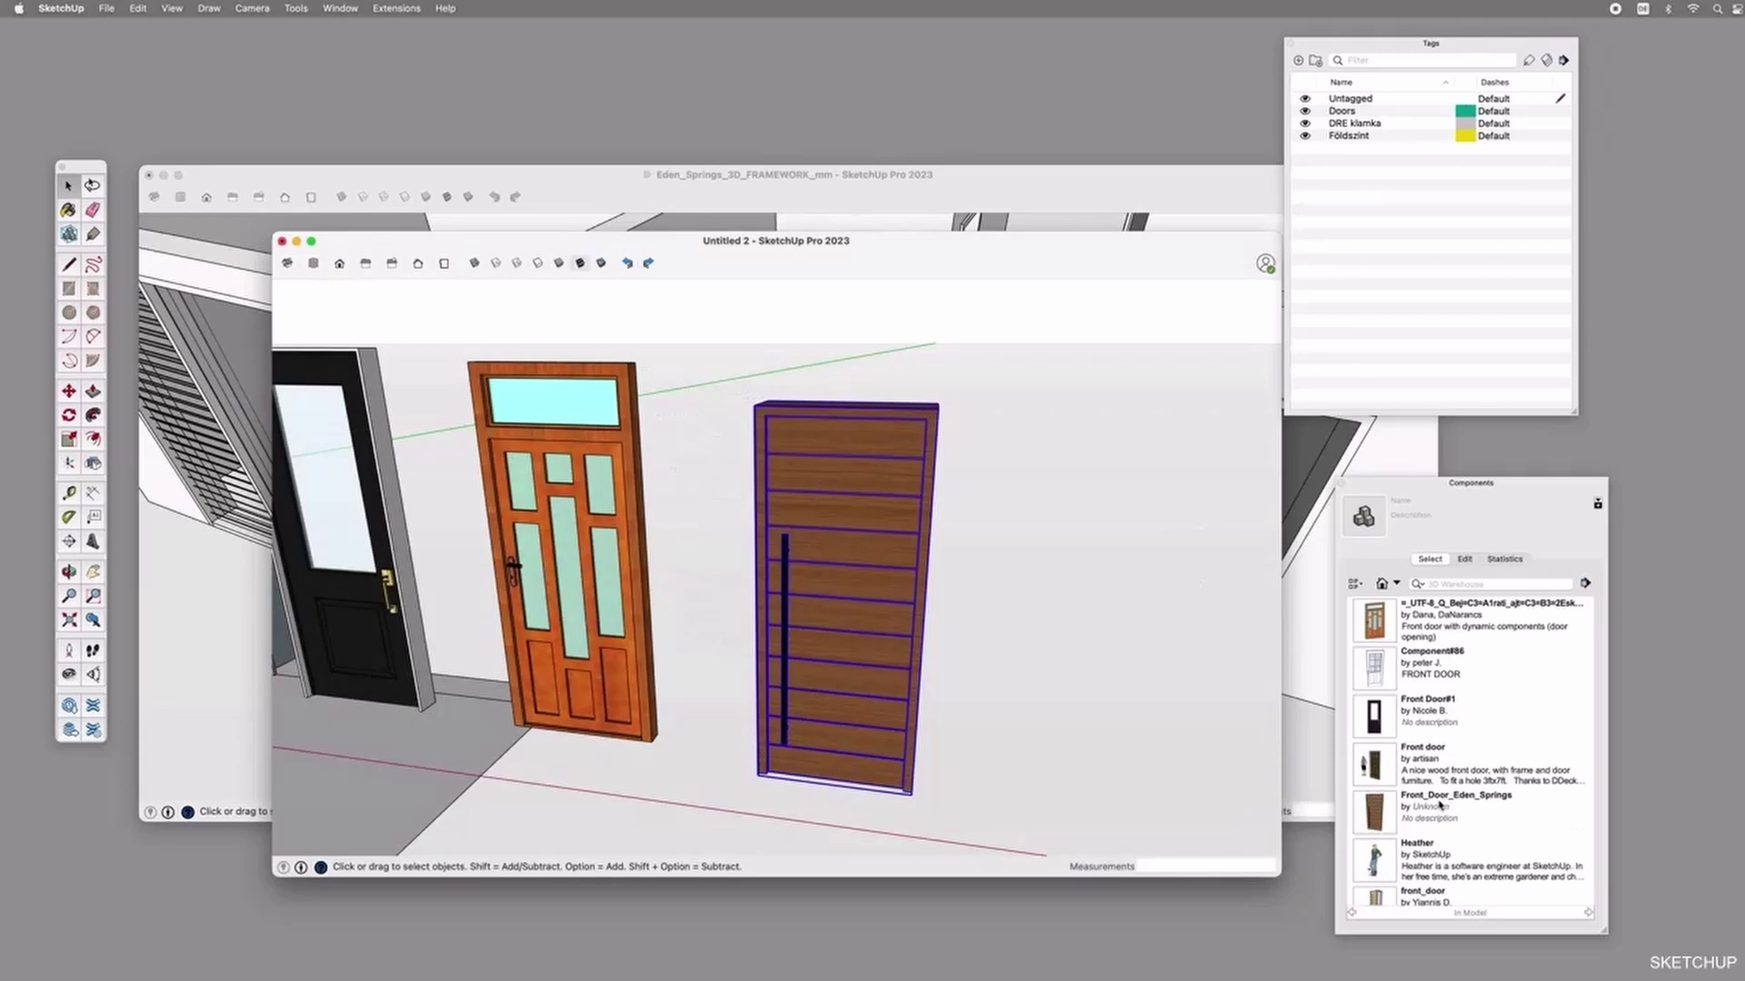
Switch to the Eden_Springs_3D_FRAMEWORK_mm model and paste the front door beside the entrance opening.
{"action": "left_click", "coordinate": [1099, 175]}
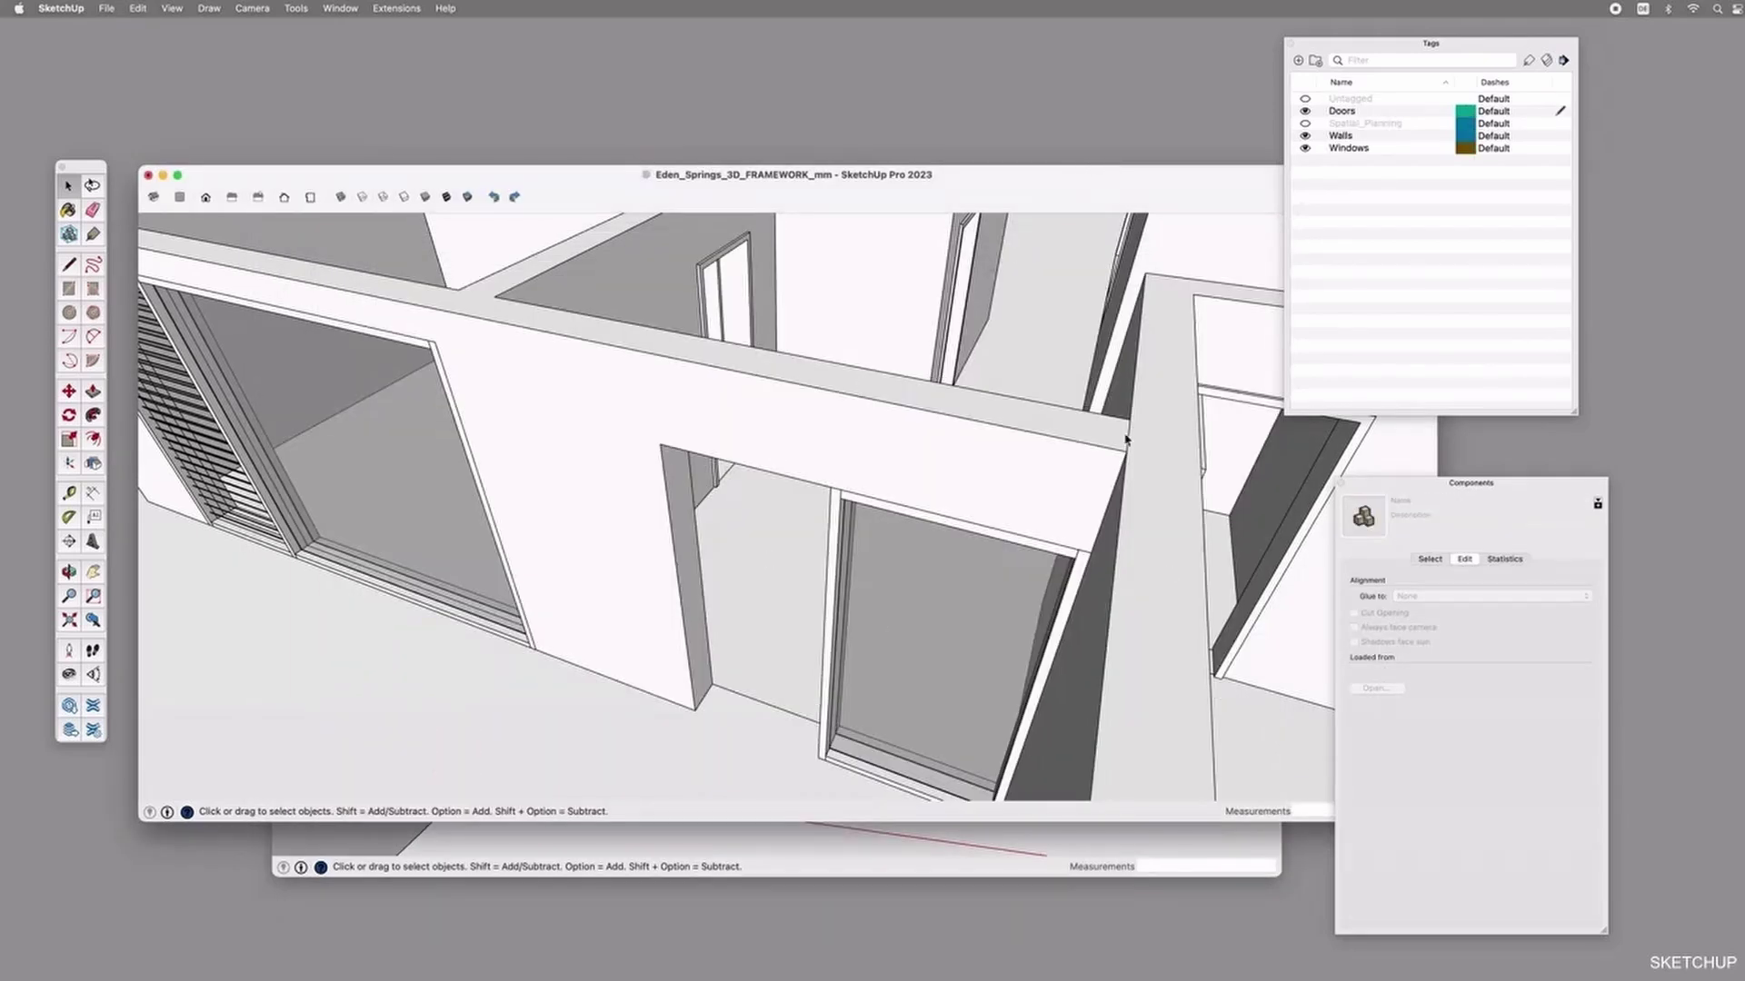
{"action": "left_click", "coordinate": [1430, 560]}
{"action": "scroll", "coordinate": [1426, 716], "scroll_direction": "up", "scroll_amount": 2}
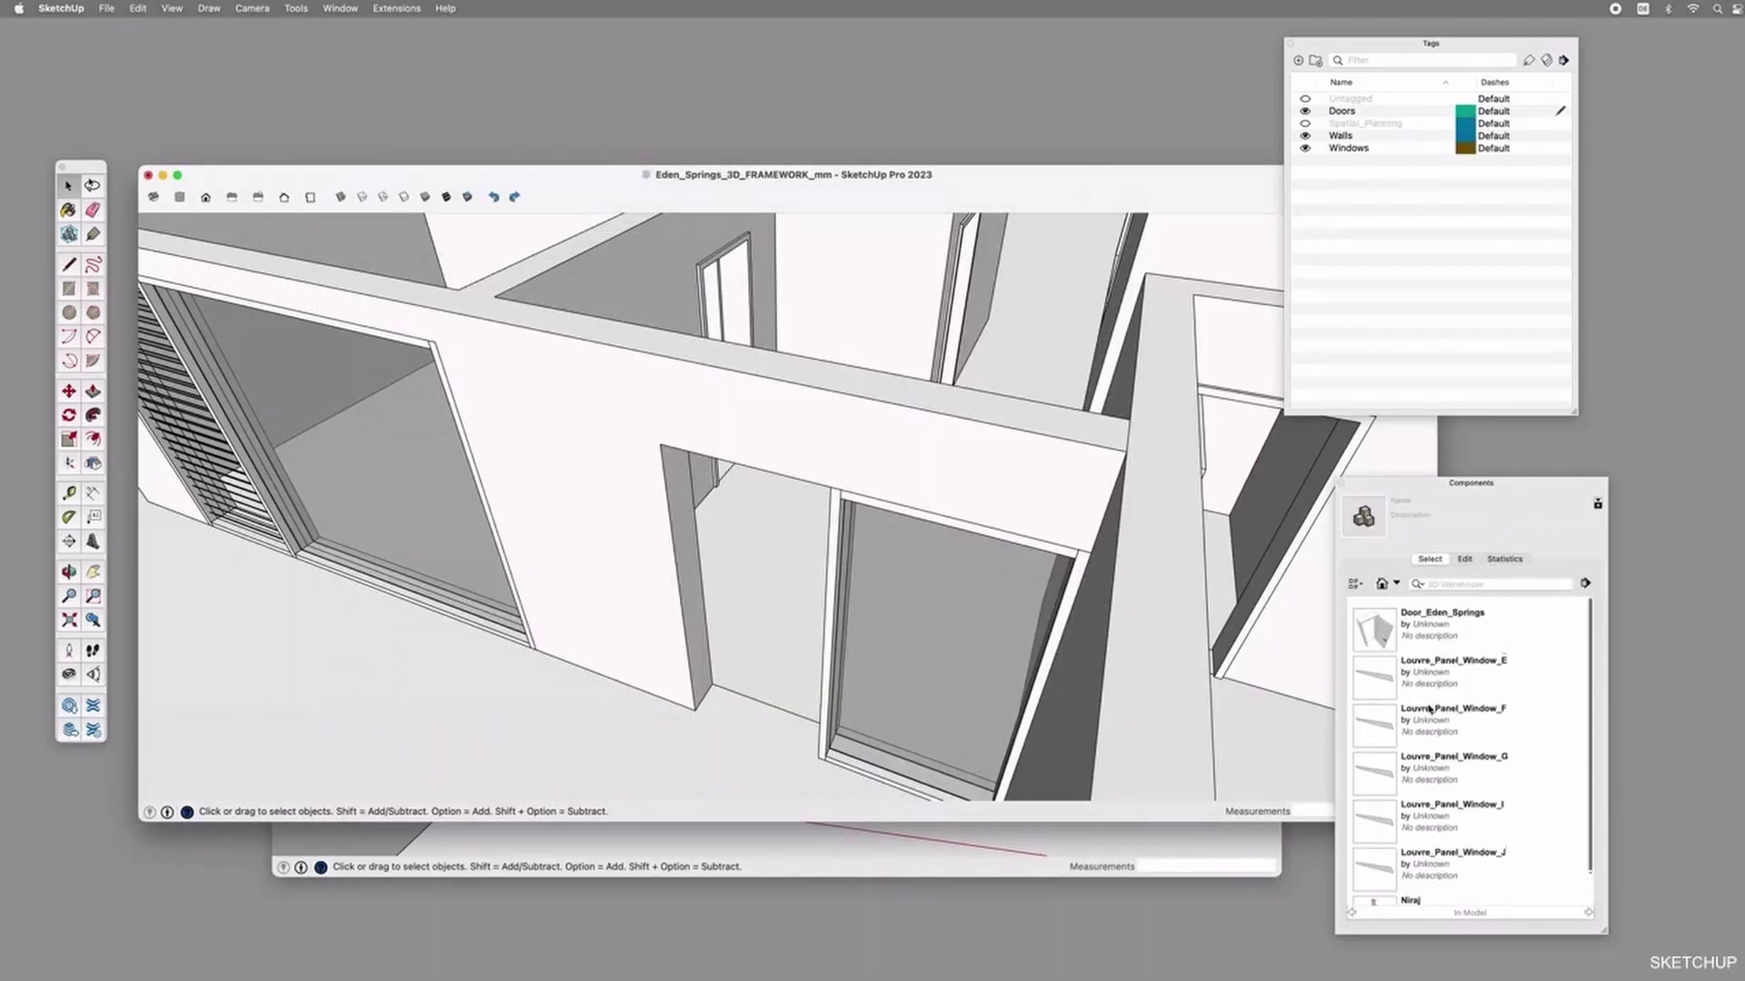
{"action": "scroll", "coordinate": [753, 605], "scroll_direction": "down", "scroll_amount": 5}
{"action": "scroll", "coordinate": [706, 624], "scroll_direction": "up", "scroll_amount": 2}
{"action": "key", "text": "super+v"}
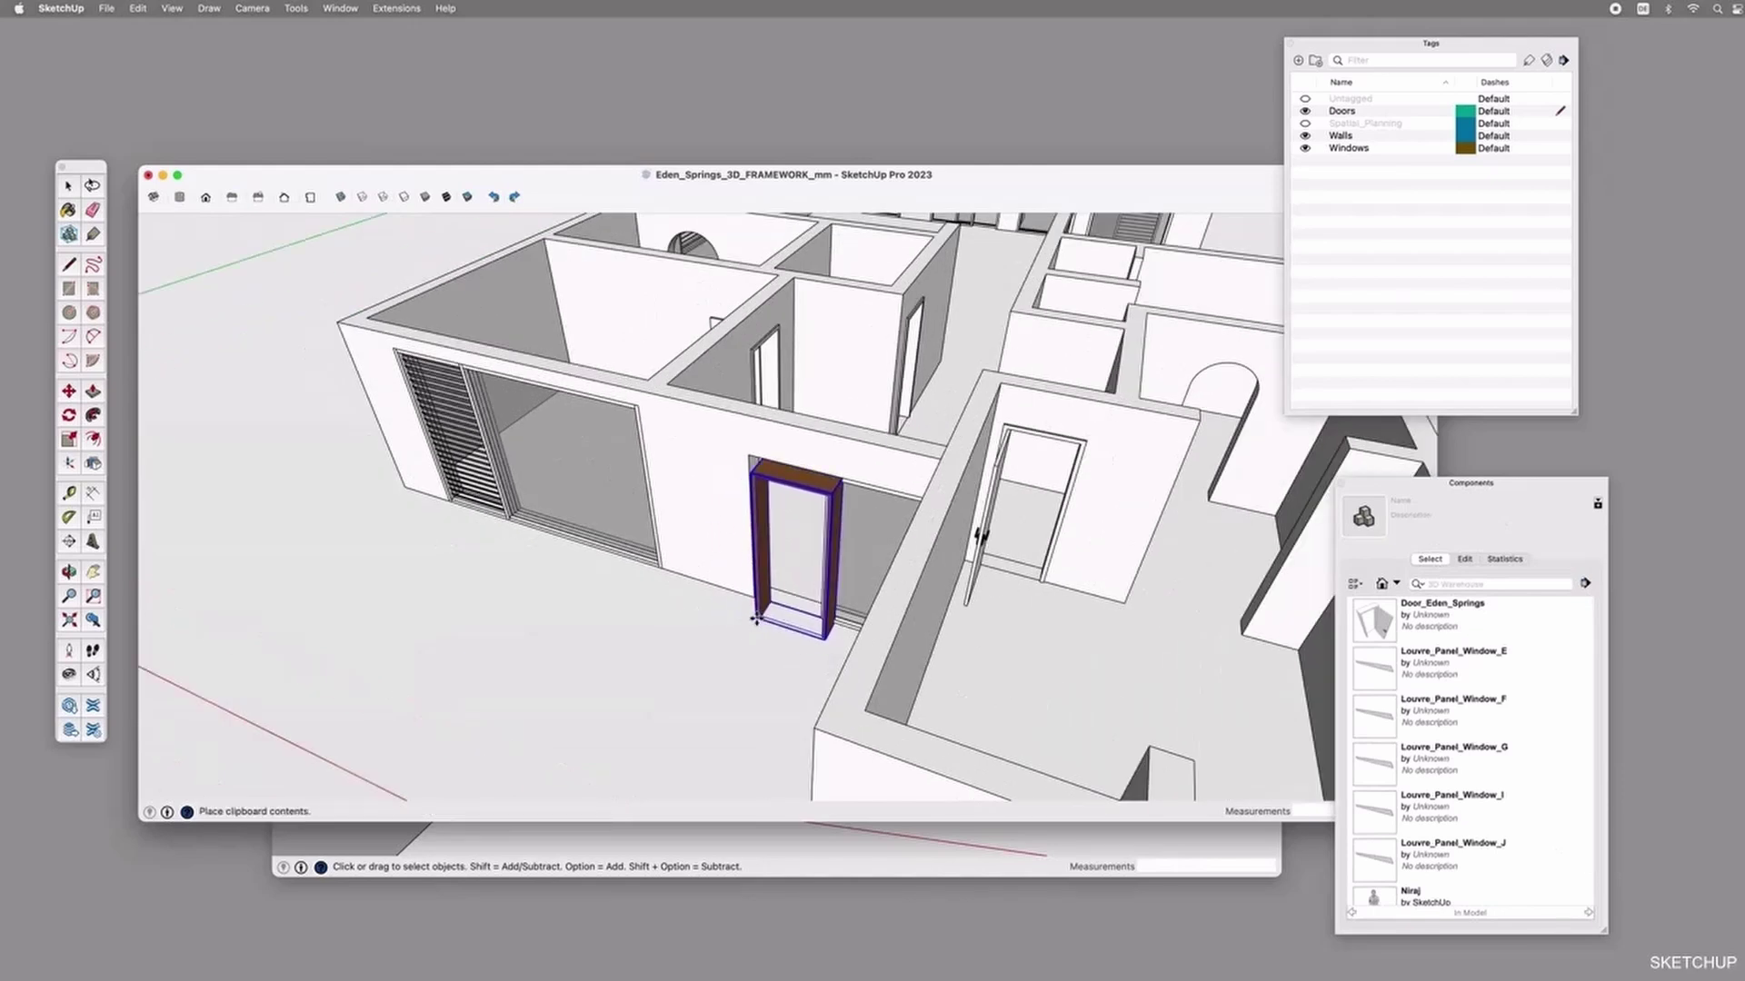
{"action": "left_click", "coordinate": [755, 619]}
Move the front door component to the upper corner of the entrance opening and offset it by 25 mm.
{"action": "middle_click_drag", "start_coordinate": [661, 640], "coordinate": [872, 627]}
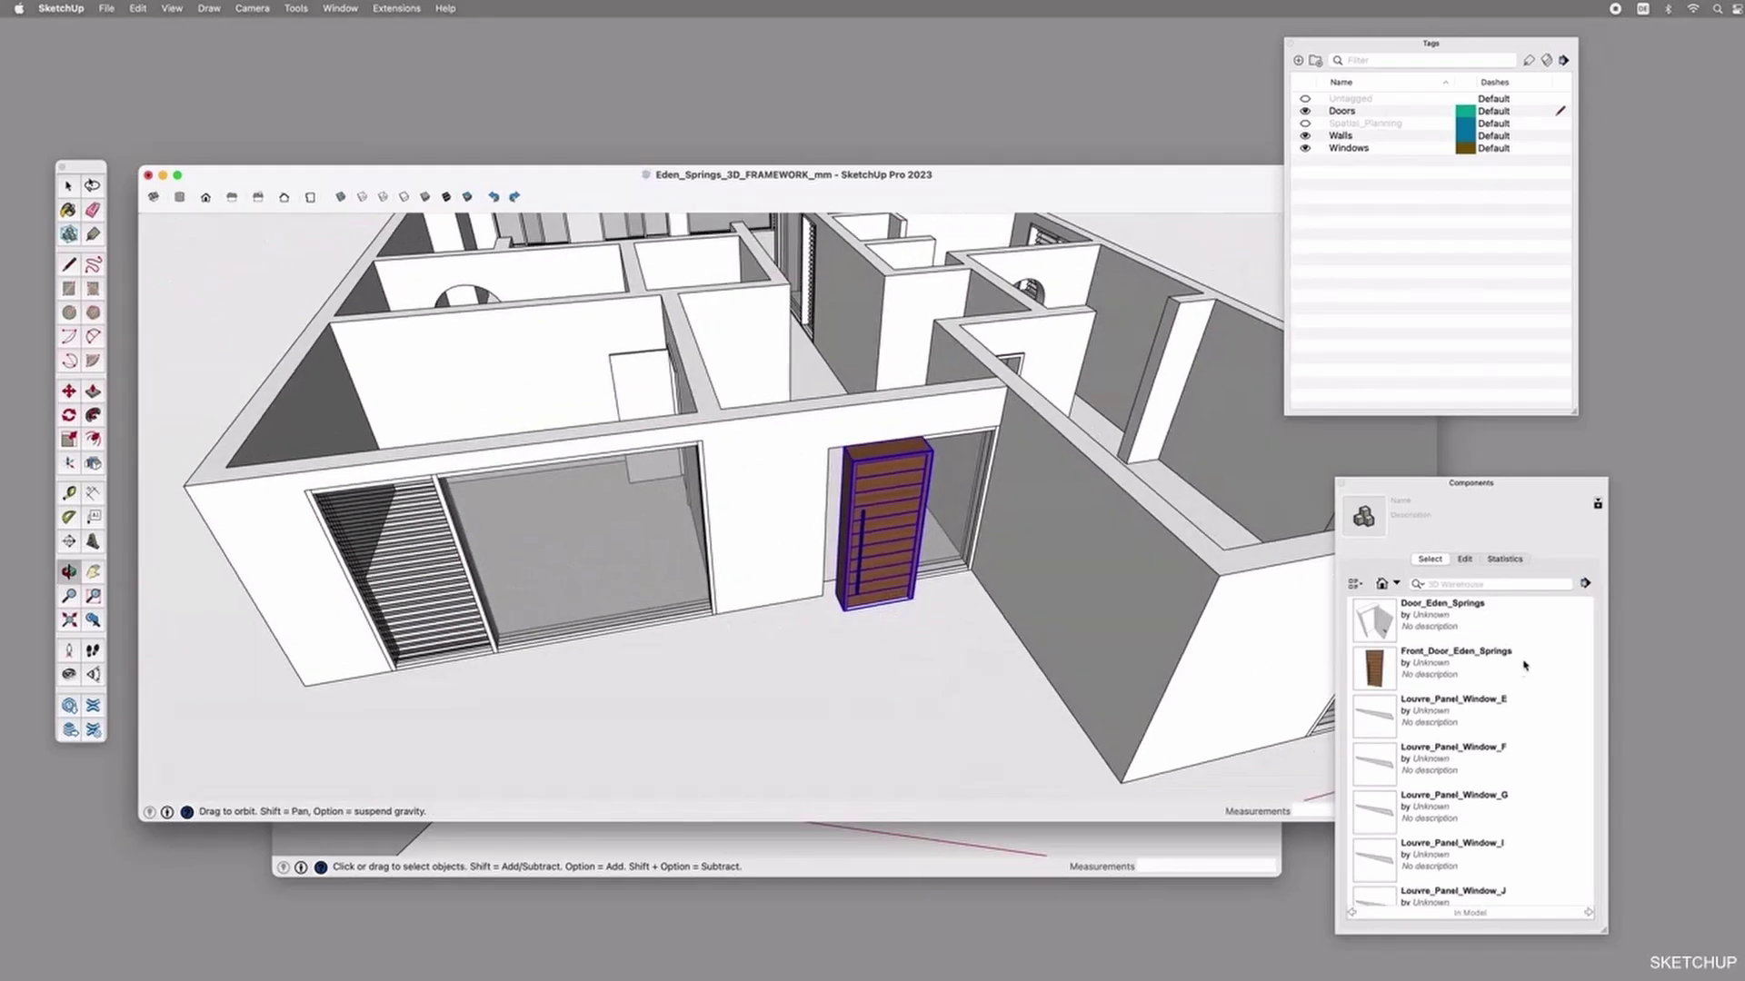
{"action": "scroll", "coordinate": [817, 618], "scroll_direction": "up", "scroll_amount": 8}
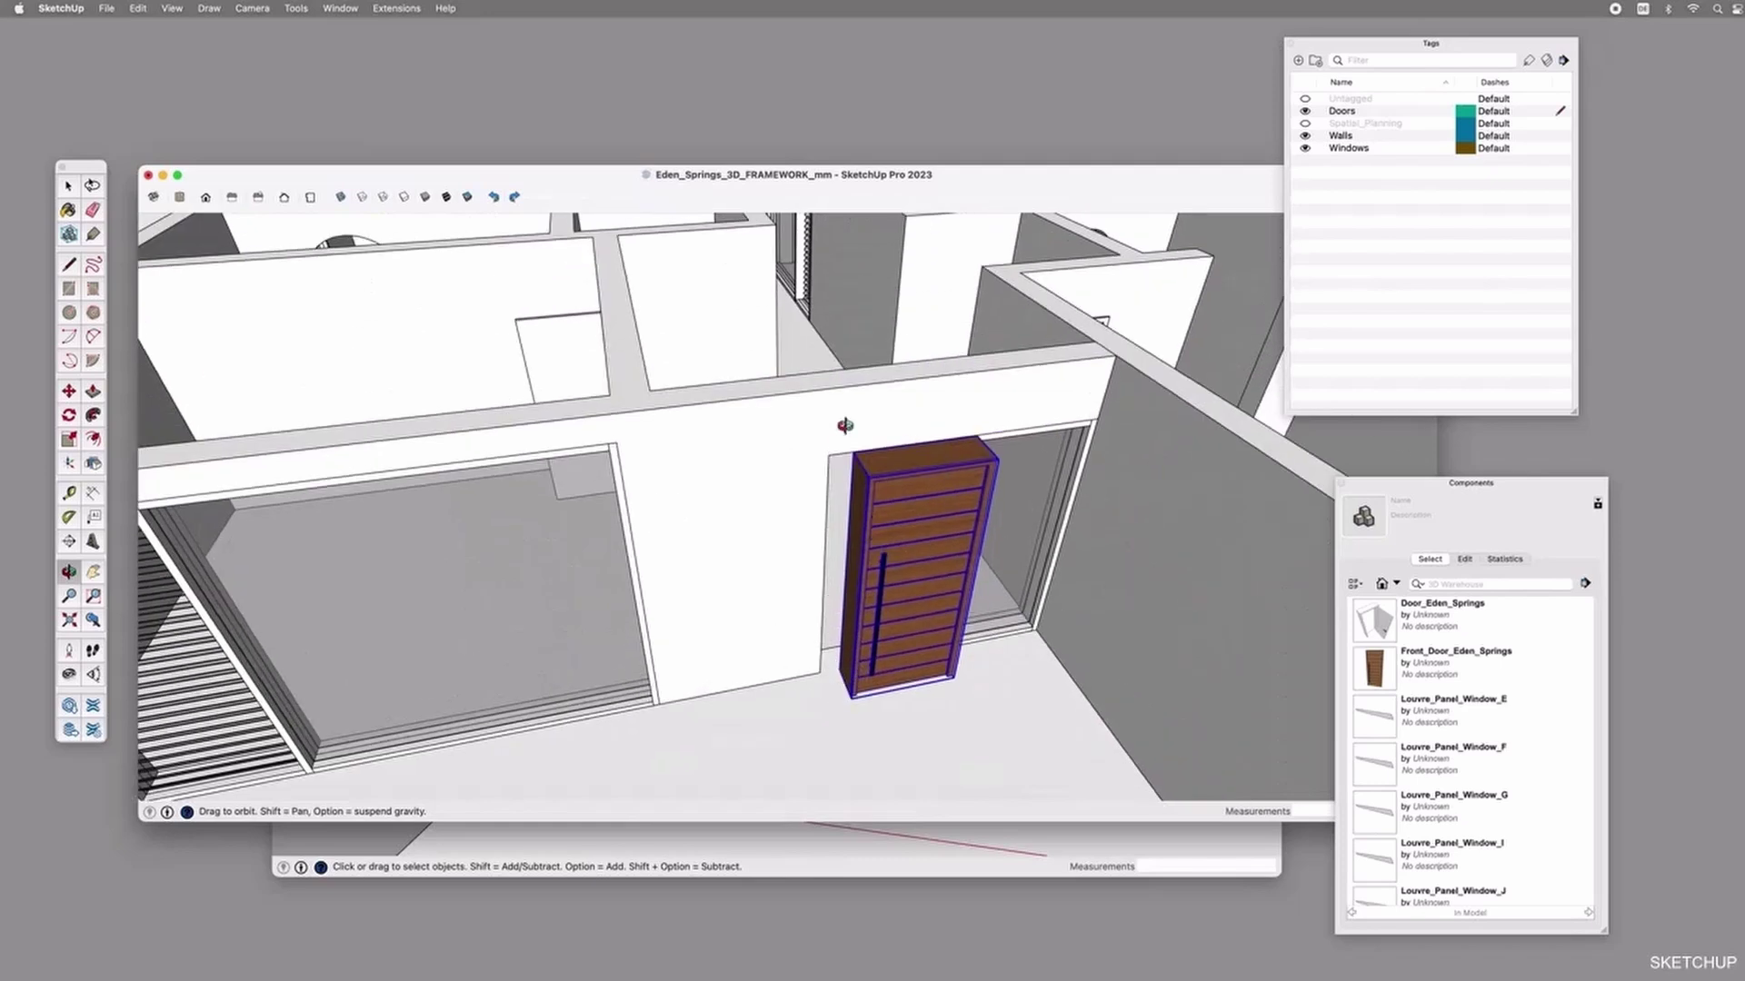
{"action": "key", "text": "m"}
{"action": "scroll", "coordinate": [875, 486], "scroll_direction": "up", "scroll_amount": 5}
{"action": "left_click", "coordinate": [868, 459]}
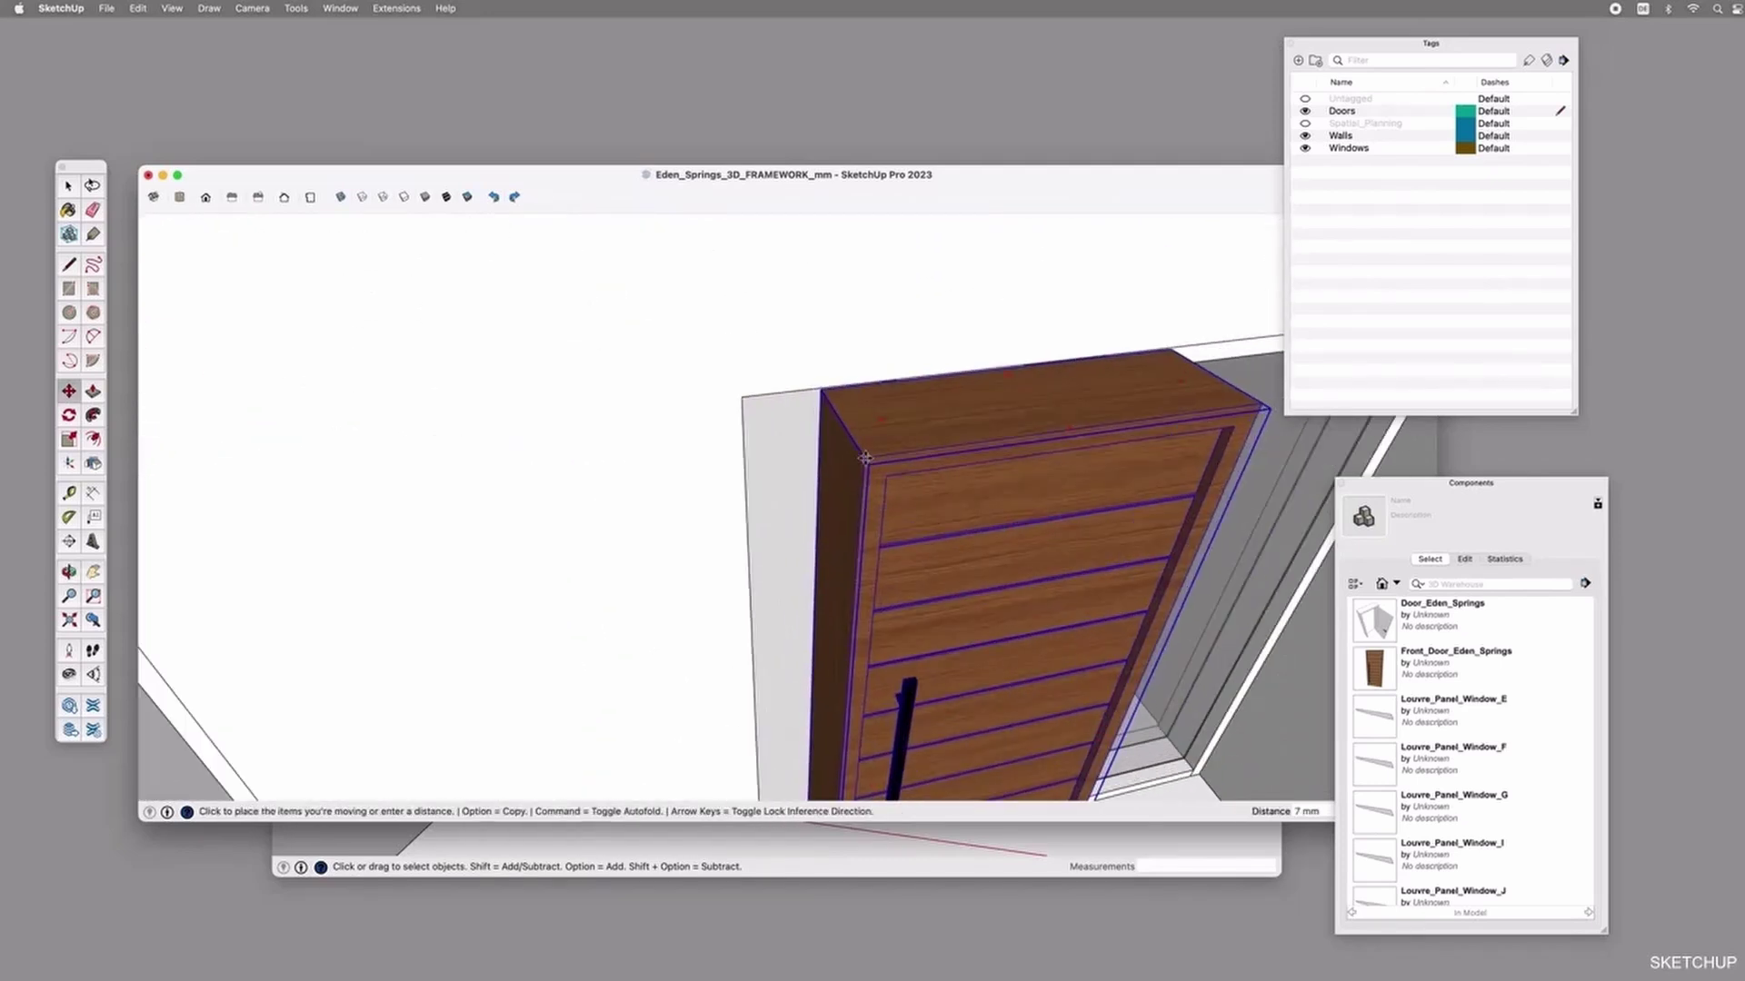
{"action": "left_click", "coordinate": [751, 409]}
{"action": "scroll", "coordinate": [751, 411], "scroll_direction": "up", "scroll_amount": 3}
{"action": "left_click", "coordinate": [752, 410]}
{"action": "left_click", "coordinate": [741, 392]}
{"action": "left_click", "coordinate": [740, 393]}
{"action": "type", "text": "25"}
{"action": "key", "text": "Return"}
{"action": "scroll", "coordinate": [744, 402], "scroll_direction": "down", "scroll_amount": 3}
Open the front door component for editing and paint its outer leaf white.
{"action": "middle_click_drag", "start_coordinate": [724, 576], "coordinate": [1253, 678]}
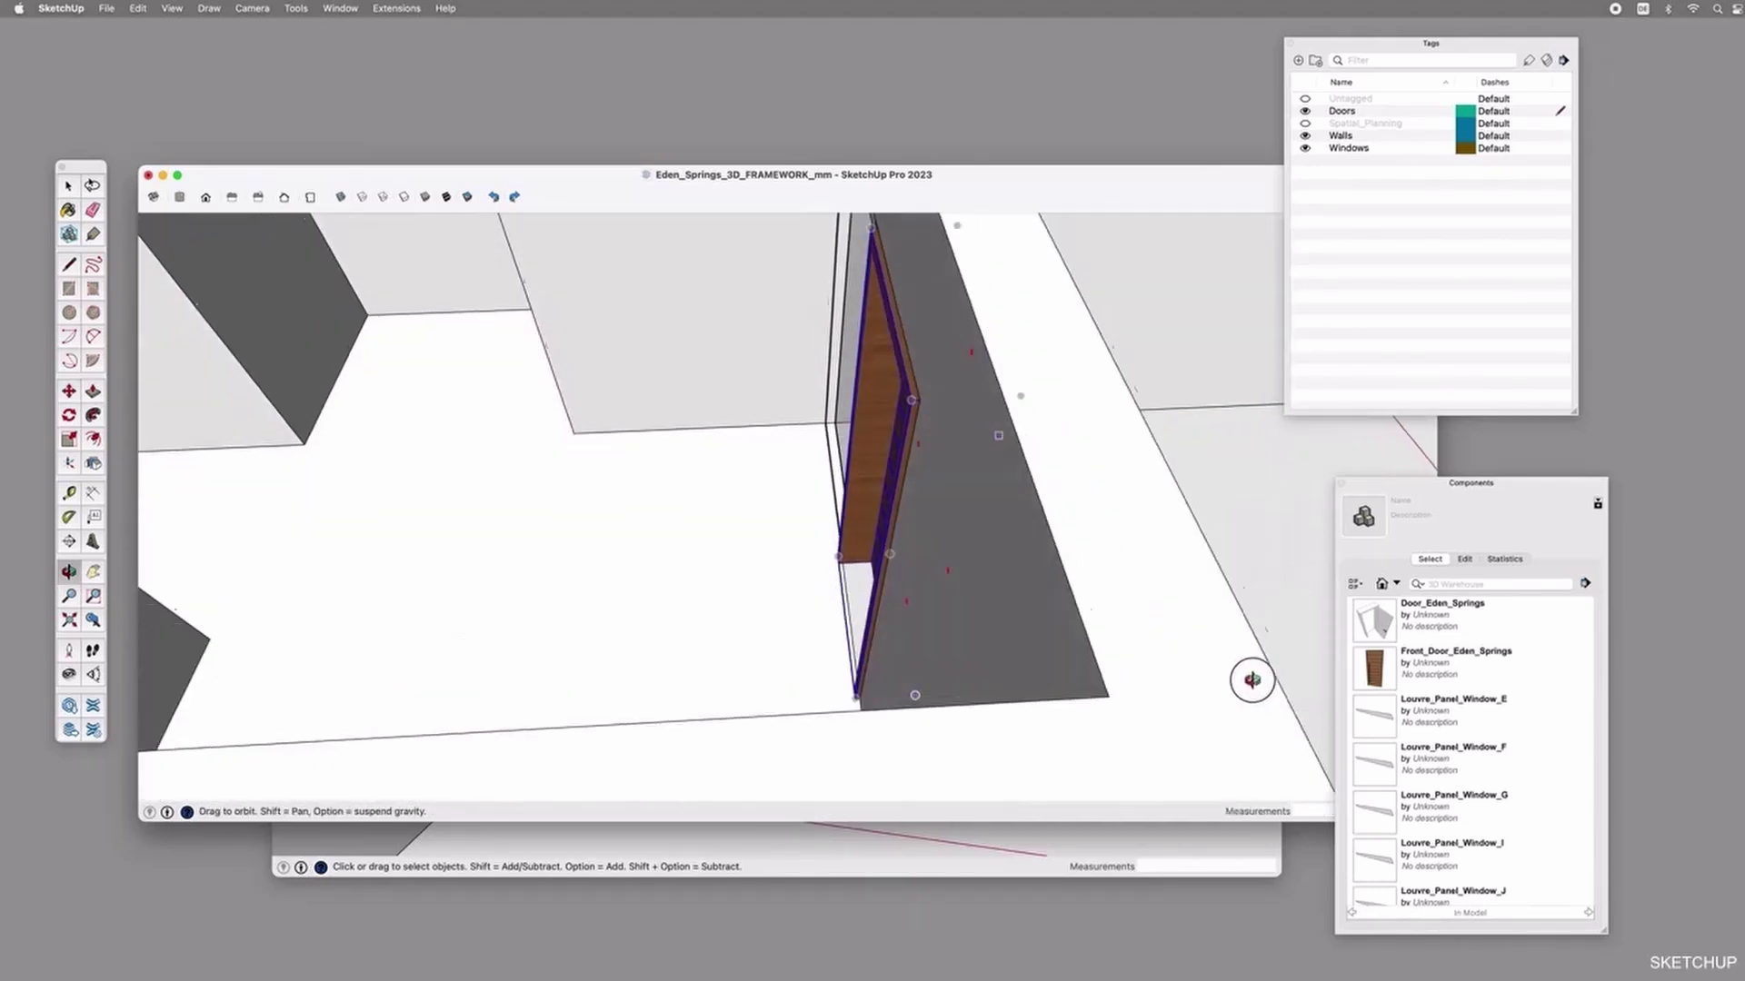
{"action": "middle_click_drag", "start_coordinate": [1253, 677], "coordinate": [834, 502]}
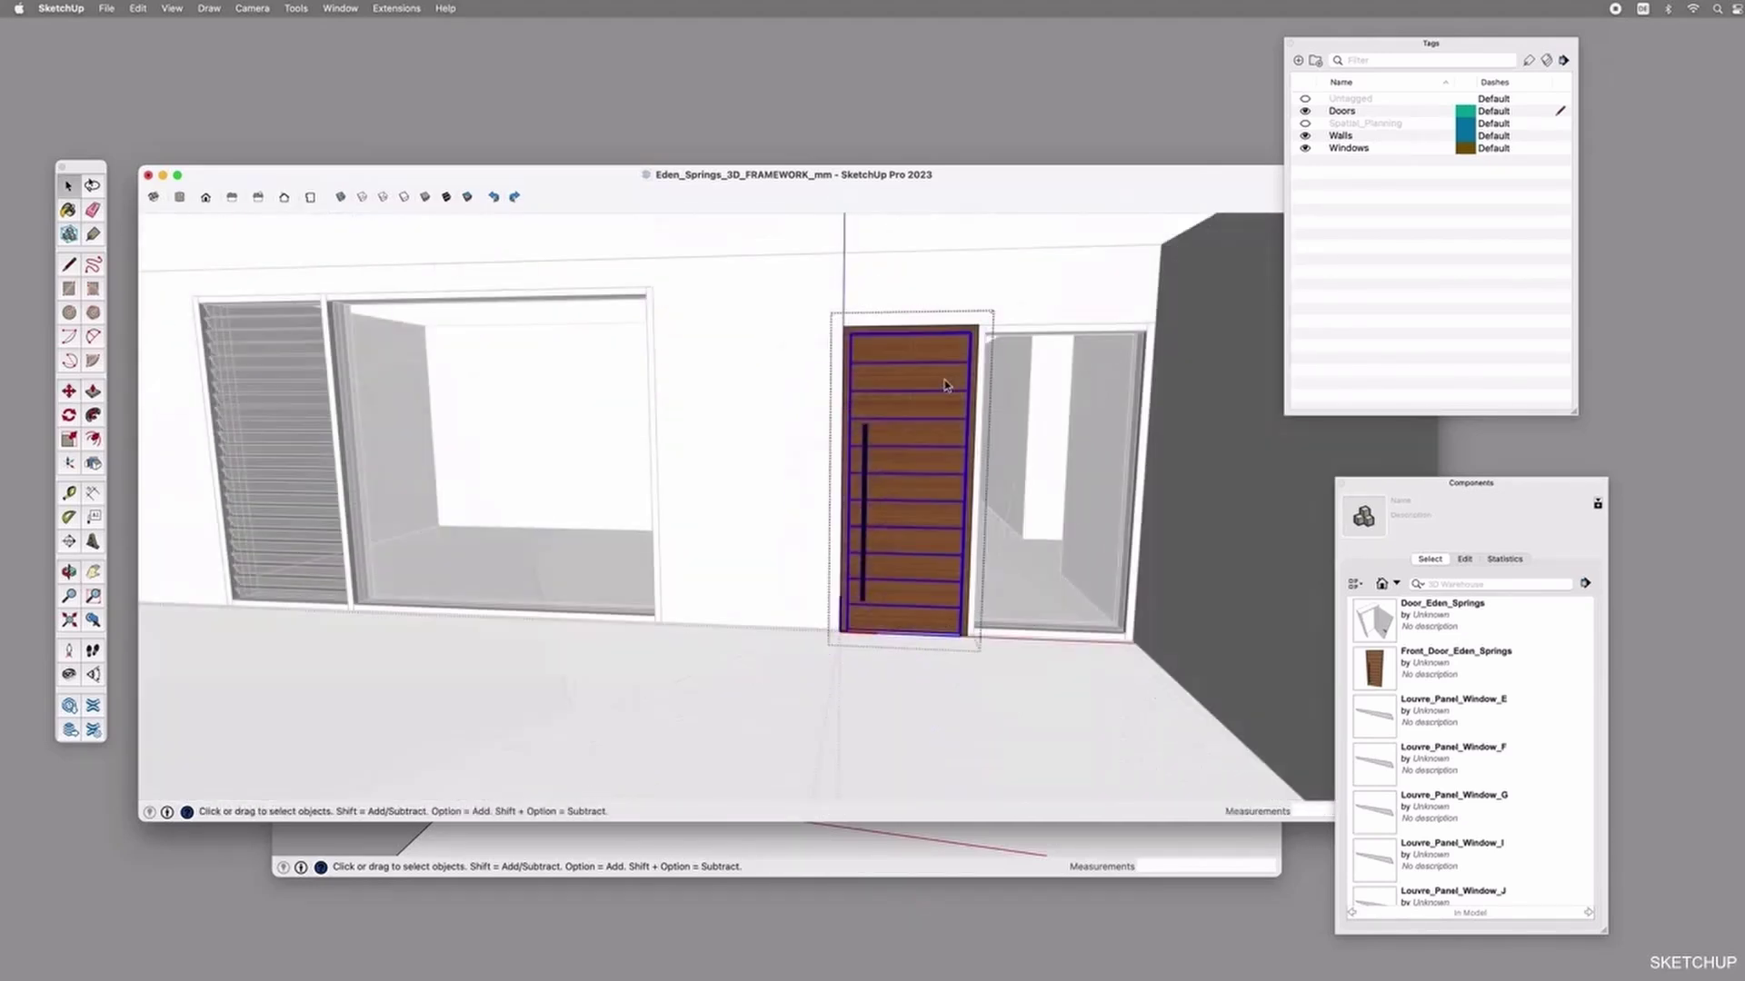
{"action": "key", "text": "b"}
{"action": "left_click", "coordinate": [1463, 658]}
{"action": "key", "text": "space"}
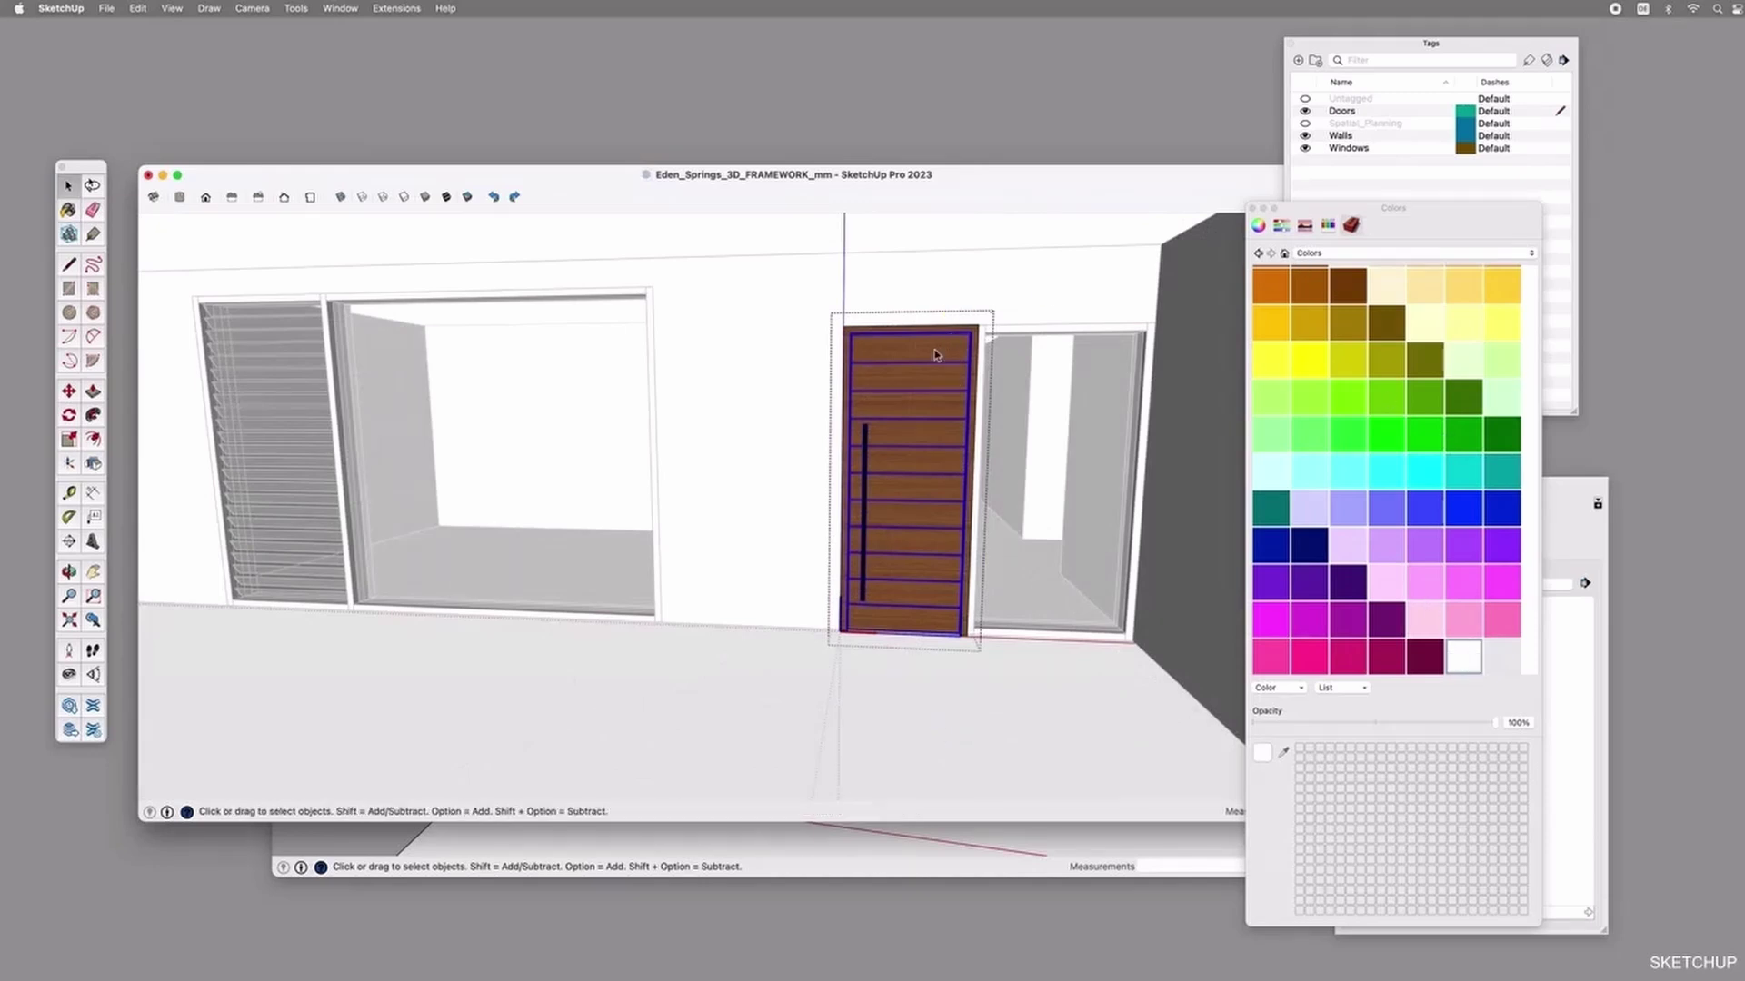
{"action": "double_click", "coordinate": [938, 353]}
{"action": "key", "text": "b"}
{"action": "left_click", "coordinate": [940, 354]}
{"action": "key", "text": "space"}
{"action": "key", "text": "Escape"}
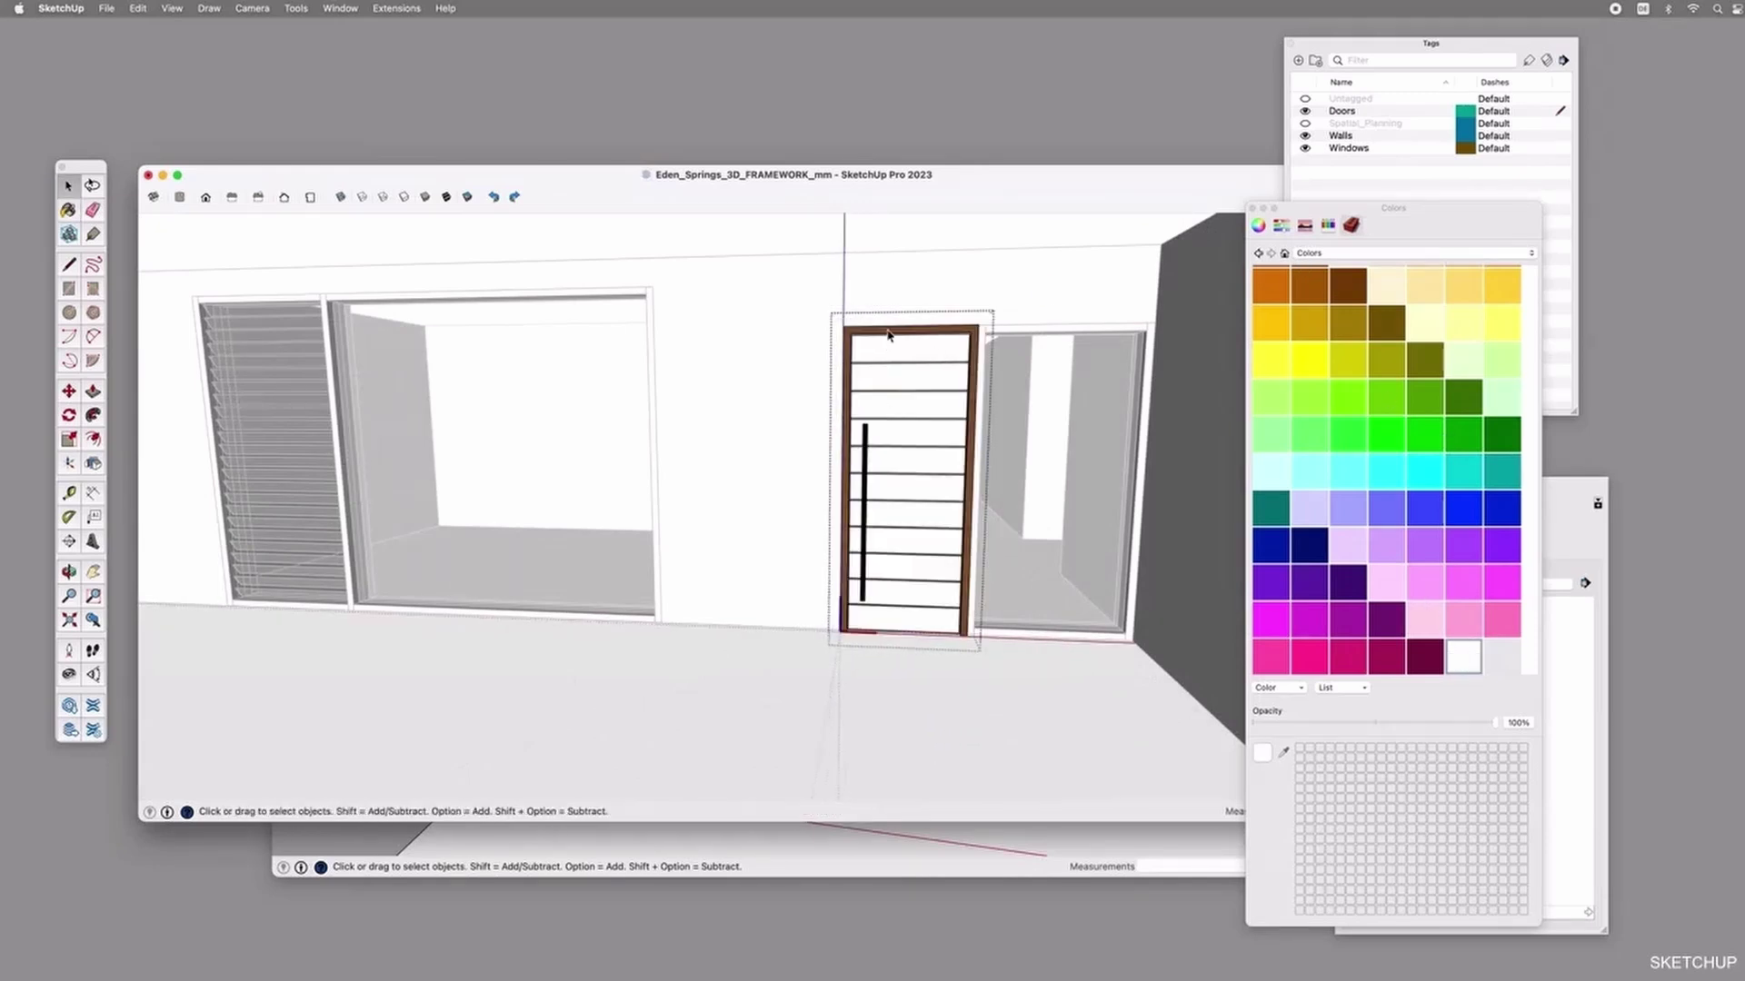
Paint the door frame white, including the parts still showing wood.
{"action": "scroll", "coordinate": [885, 337], "scroll_direction": "up", "scroll_amount": 5}
{"action": "key", "text": "b"}
{"action": "left_click", "coordinate": [849, 328]}
{"action": "key", "text": "space"}
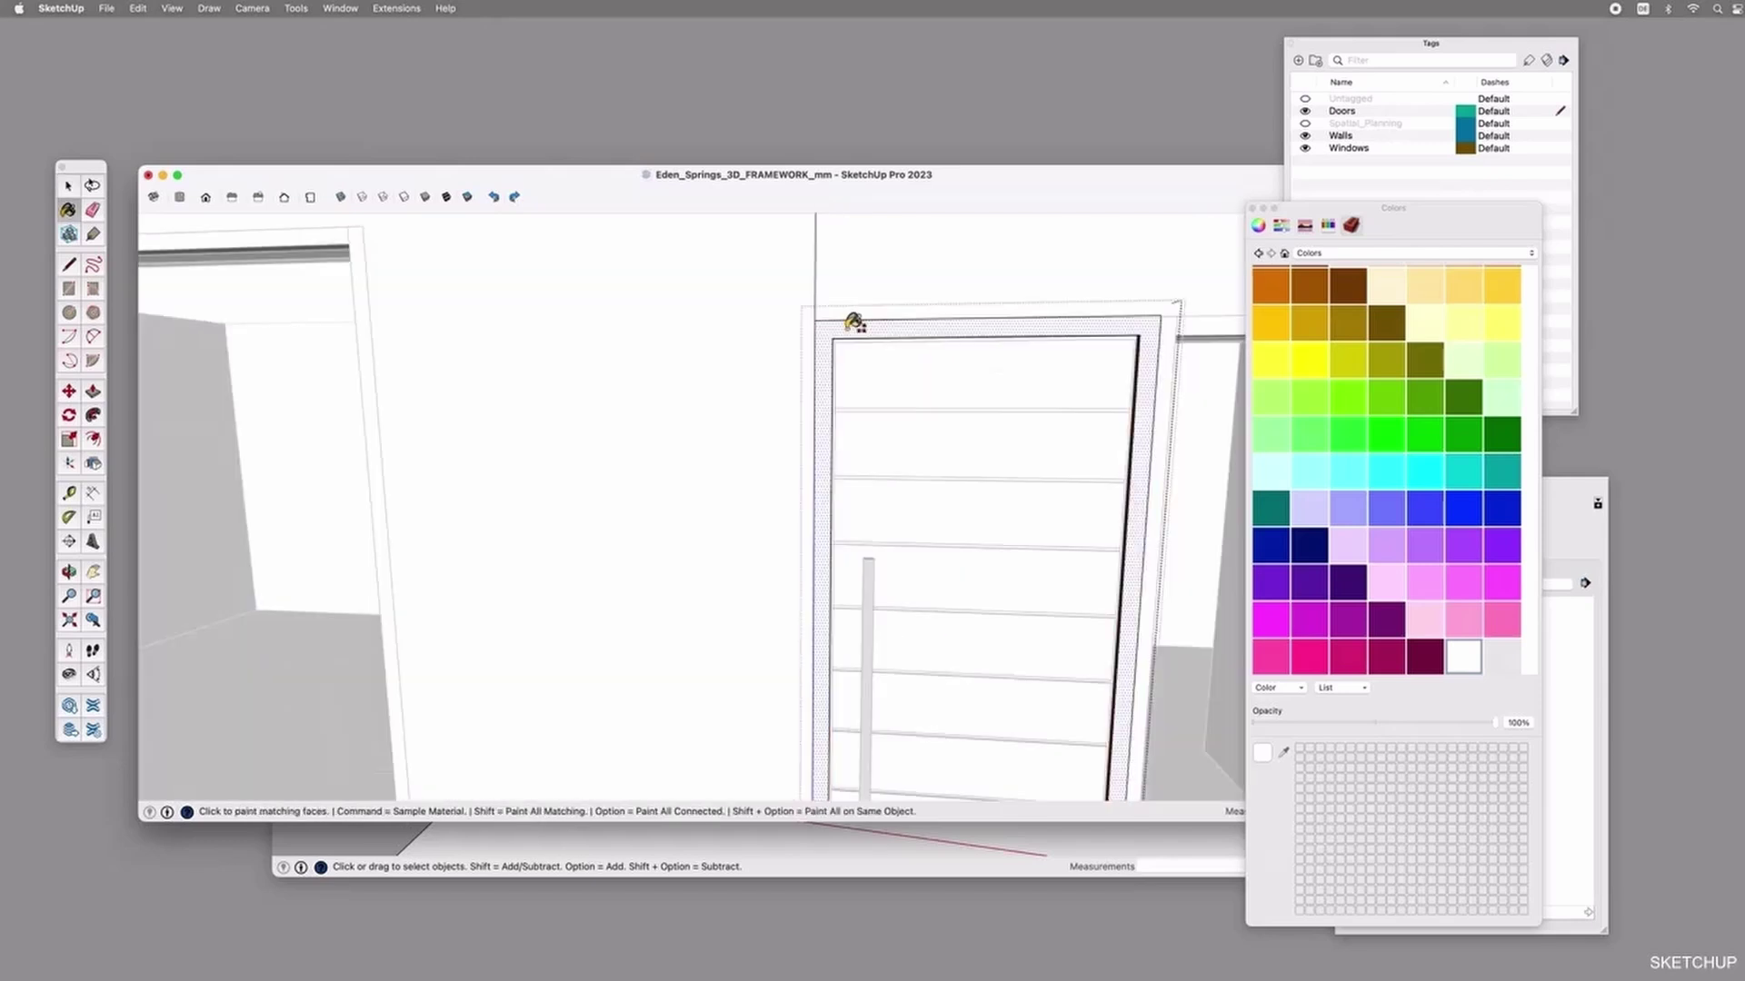
{"action": "middle_click_drag", "start_coordinate": [1143, 377], "coordinate": [1203, 401]}
{"action": "scroll", "coordinate": [1082, 352], "scroll_direction": "up", "scroll_amount": 5}
{"action": "key", "text": "b"}
{"action": "left_click", "coordinate": [1058, 337]}
{"action": "key", "text": "space"}
Paint the rear door leaf white, finish editing the component and close the colour palette.
{"action": "middle_click_drag", "start_coordinate": [1050, 401], "coordinate": [670, 366]}
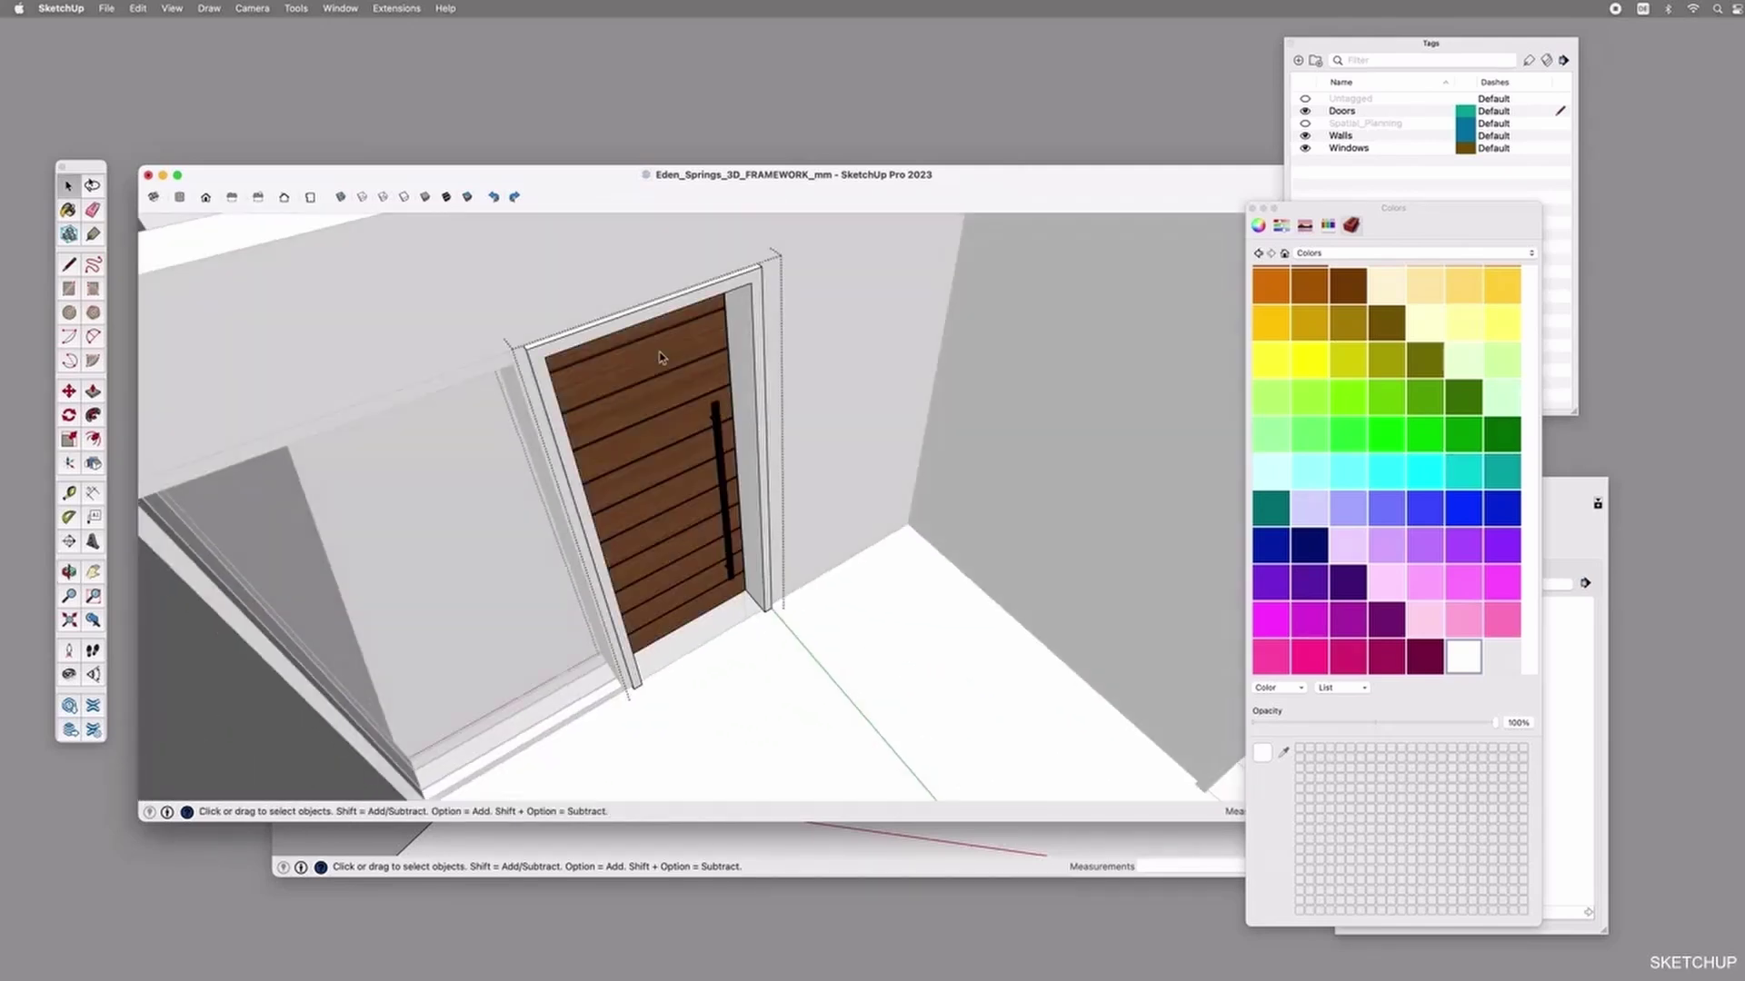
{"action": "key", "text": "b"}
{"action": "left_click", "coordinate": [653, 355]}
{"action": "key", "text": "space"}
{"action": "left_click", "coordinate": [525, 530]}
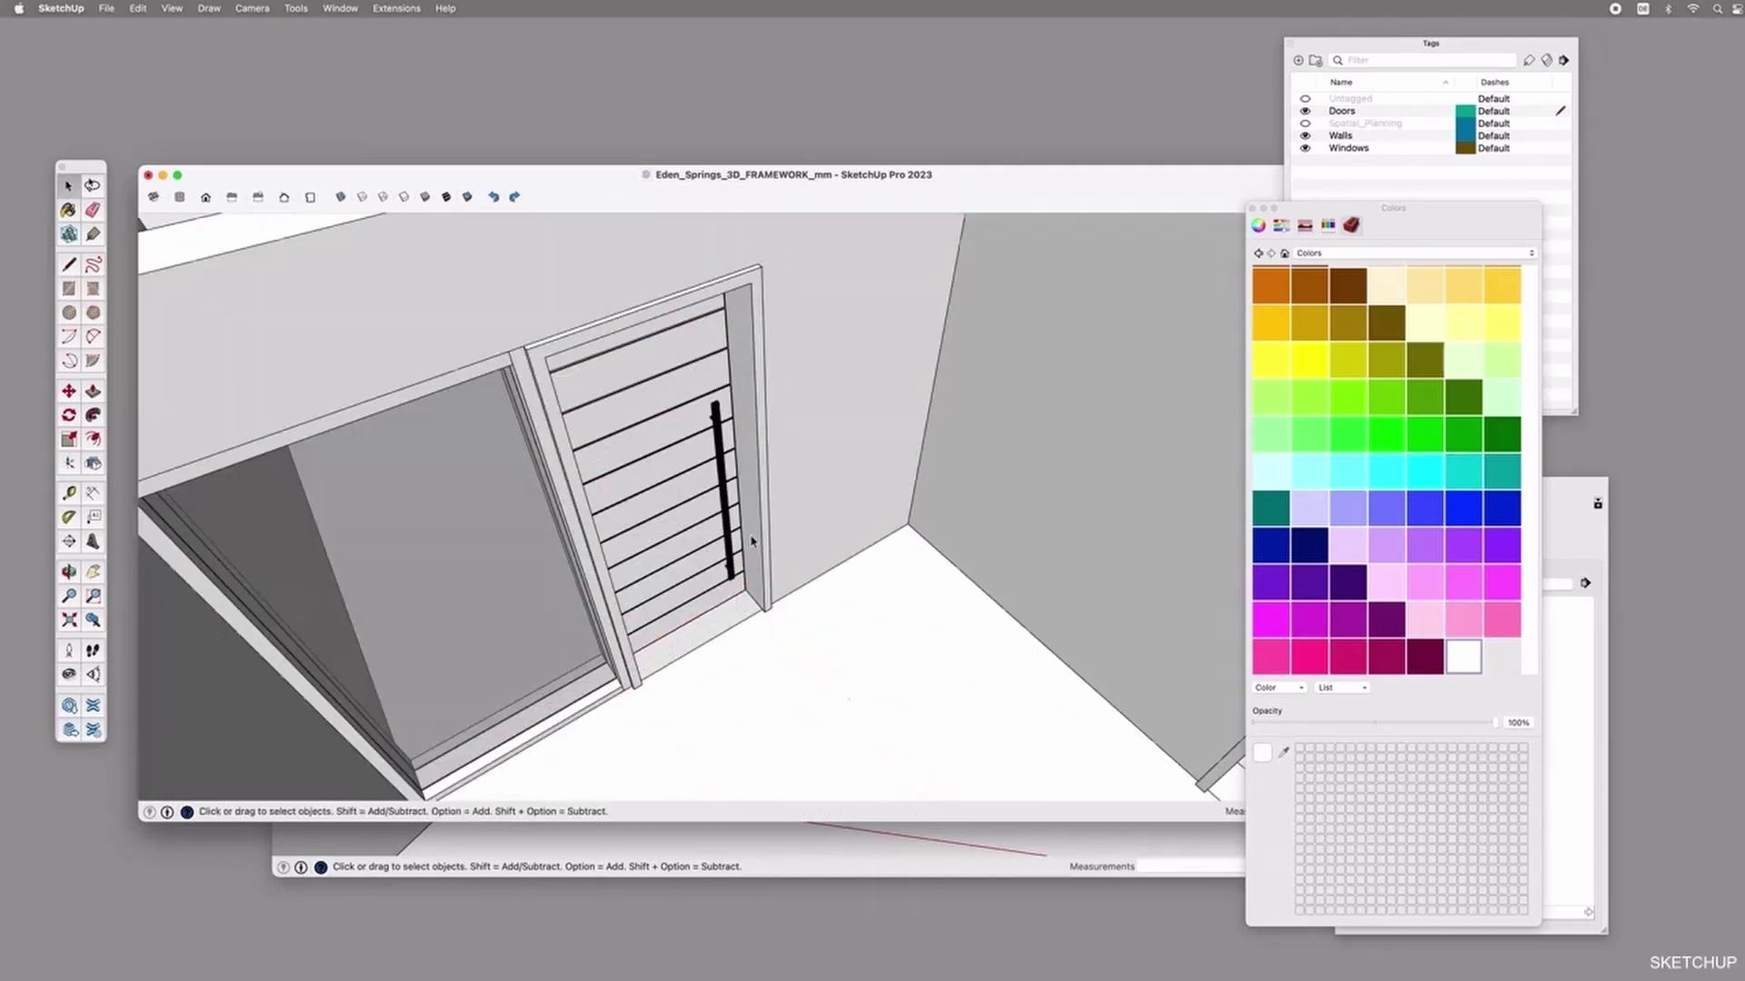
{"action": "mouse_move", "coordinate": [525, 530]}
{"action": "middle_mouse_down"}
{"action": "mouse_move", "coordinate": [867, 530]}
{"action": "mouse_move", "coordinate": [939, 573]}
{"action": "mouse_move", "coordinate": [935, 378]}
{"action": "mouse_move", "coordinate": [1005, 381]}
{"action": "mouse_move", "coordinate": [933, 509]}
{"action": "mouse_move", "coordinate": [929, 411]}
{"action": "middle_mouse_up"}
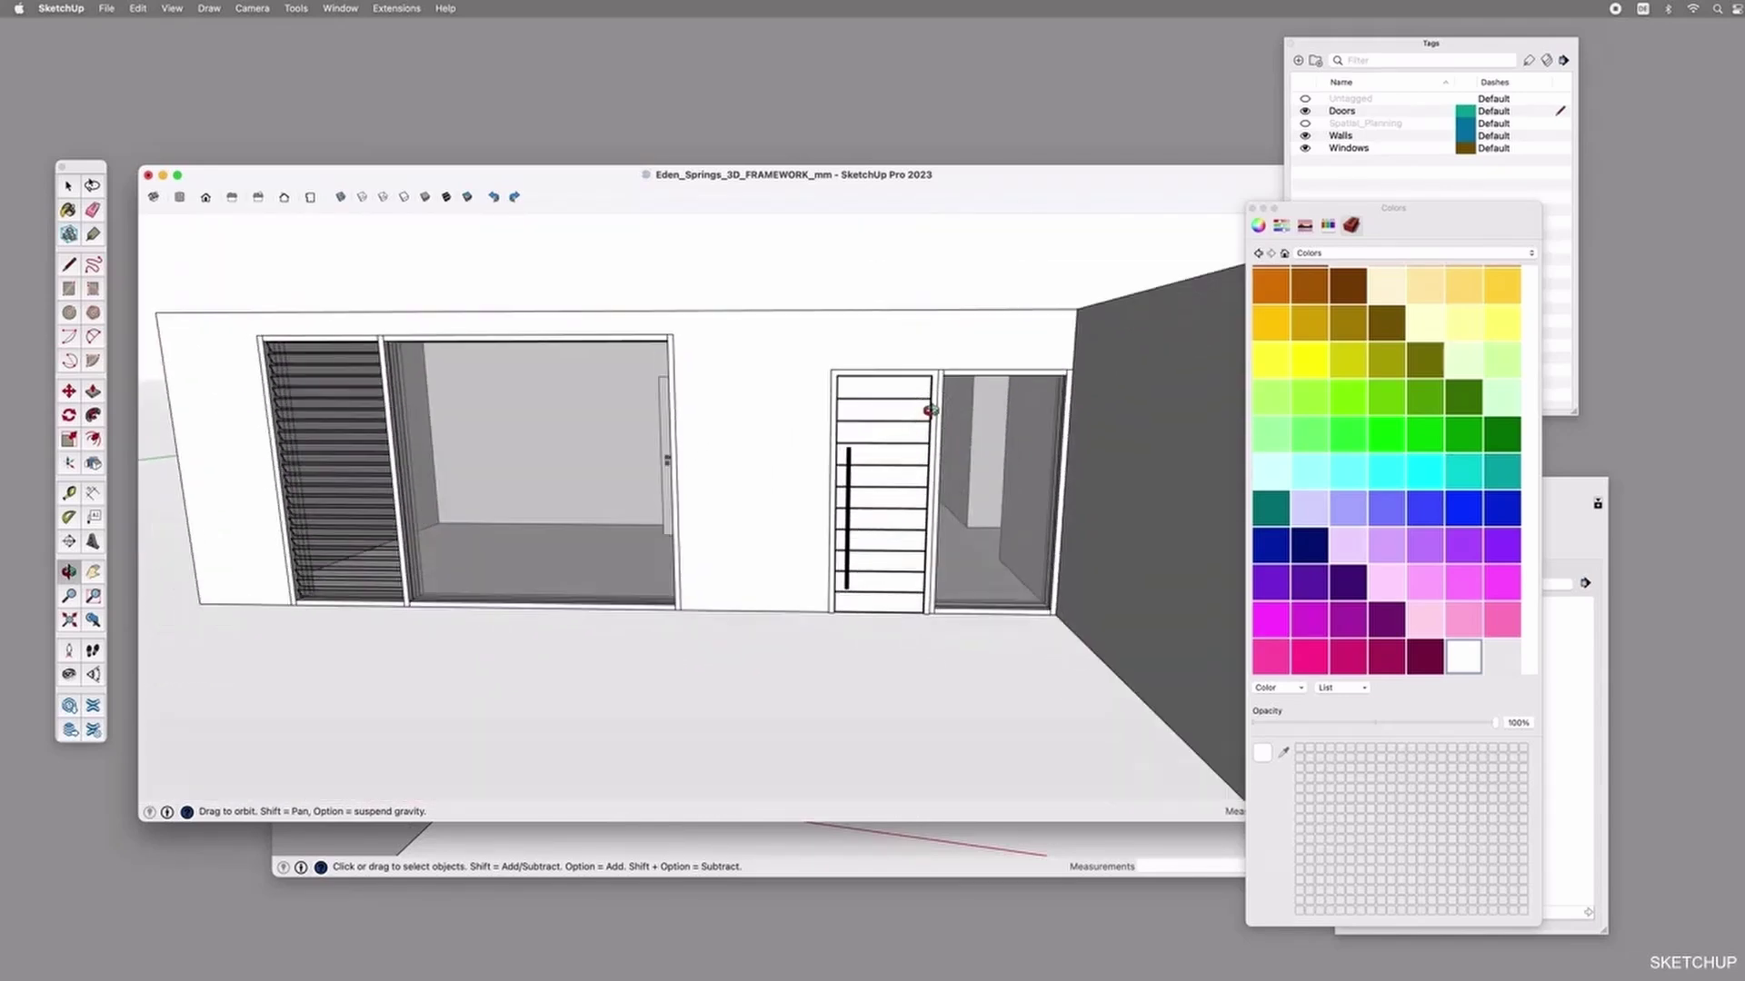
{"action": "left_click_drag", "start_coordinate": [1254, 218], "coordinate": [1252, 215]}
{"action": "left_click", "coordinate": [1251, 206]}
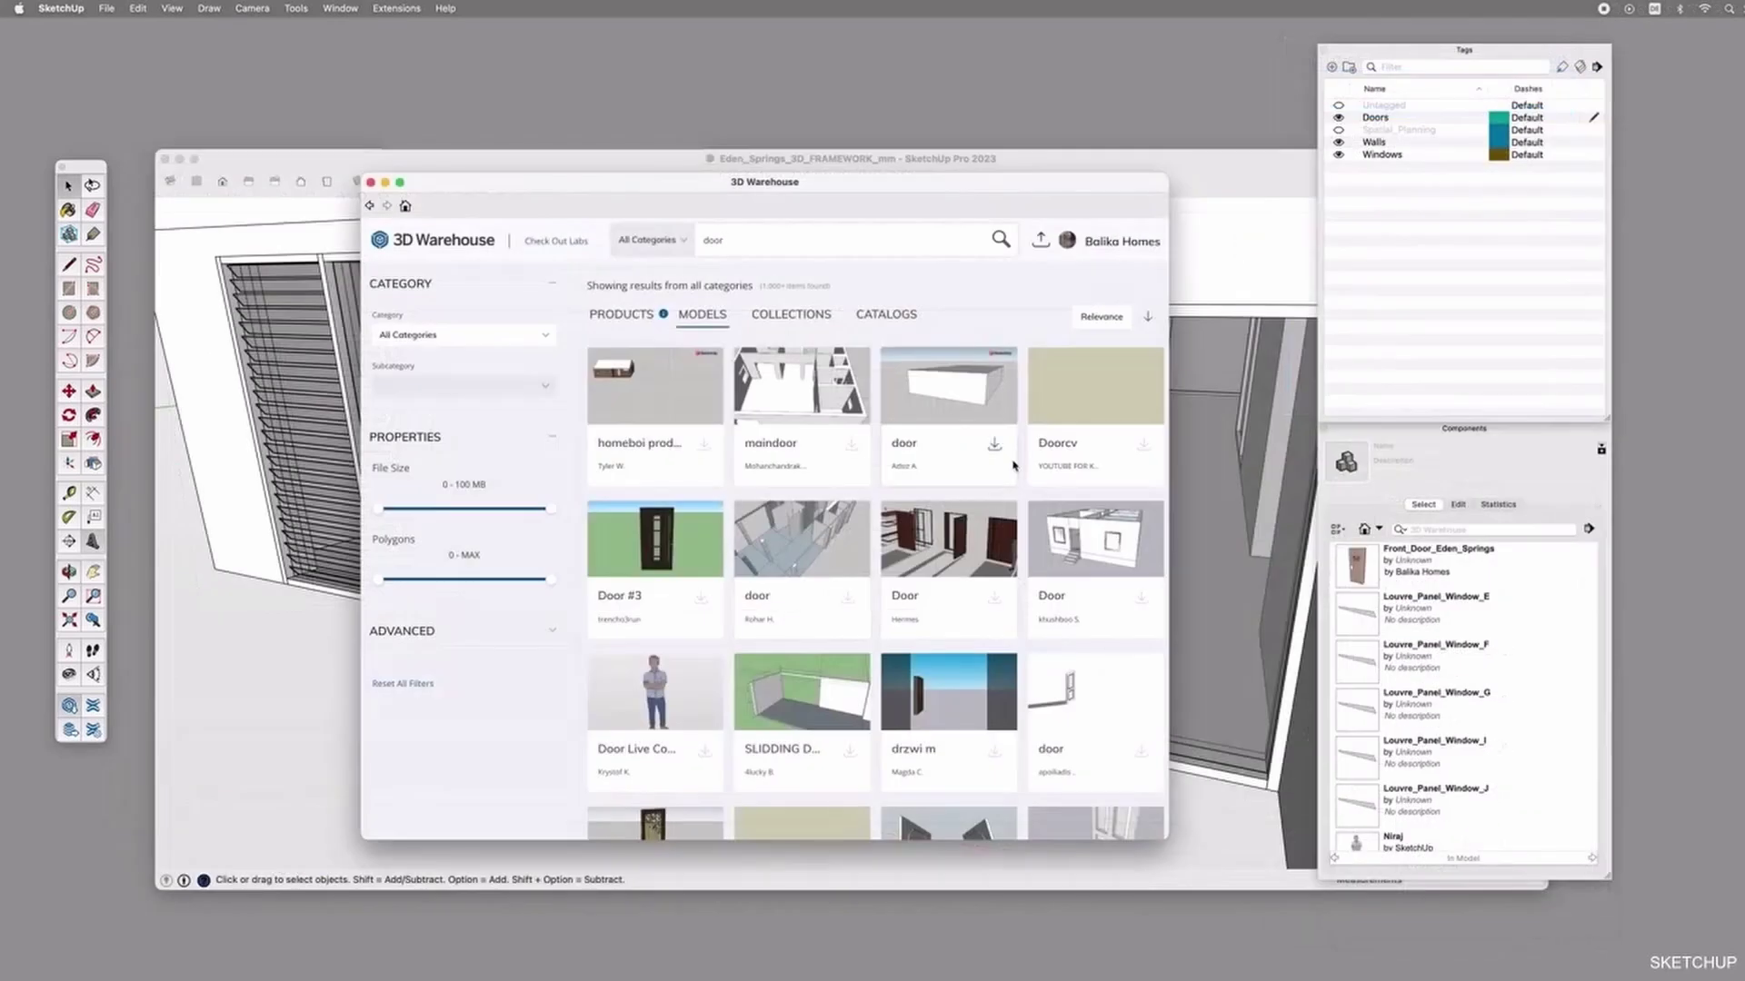
Browse the door models in 3D Warehouse and close the library.
{"action": "left_click_drag", "start_coordinate": [949, 182], "coordinate": [883, 185]}
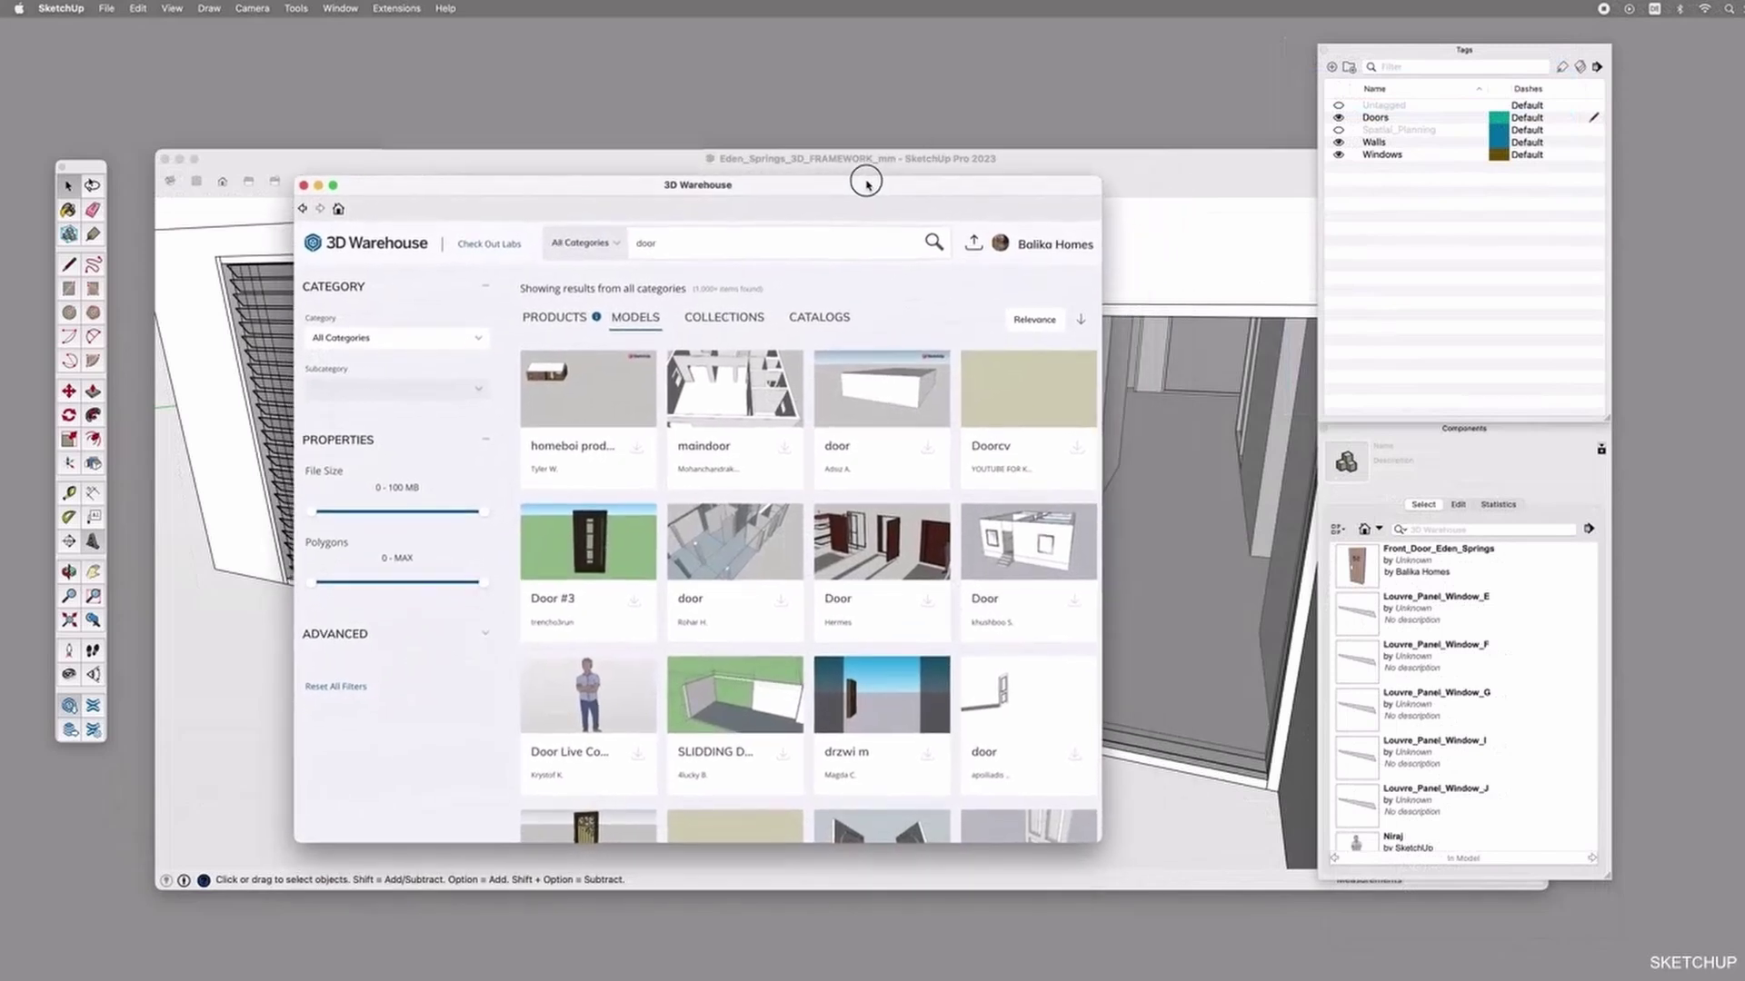
{"action": "scroll", "coordinate": [895, 440], "scroll_direction": "down", "scroll_amount": 3}
{"action": "scroll", "coordinate": [895, 440], "scroll_direction": "down", "scroll_amount": 10}
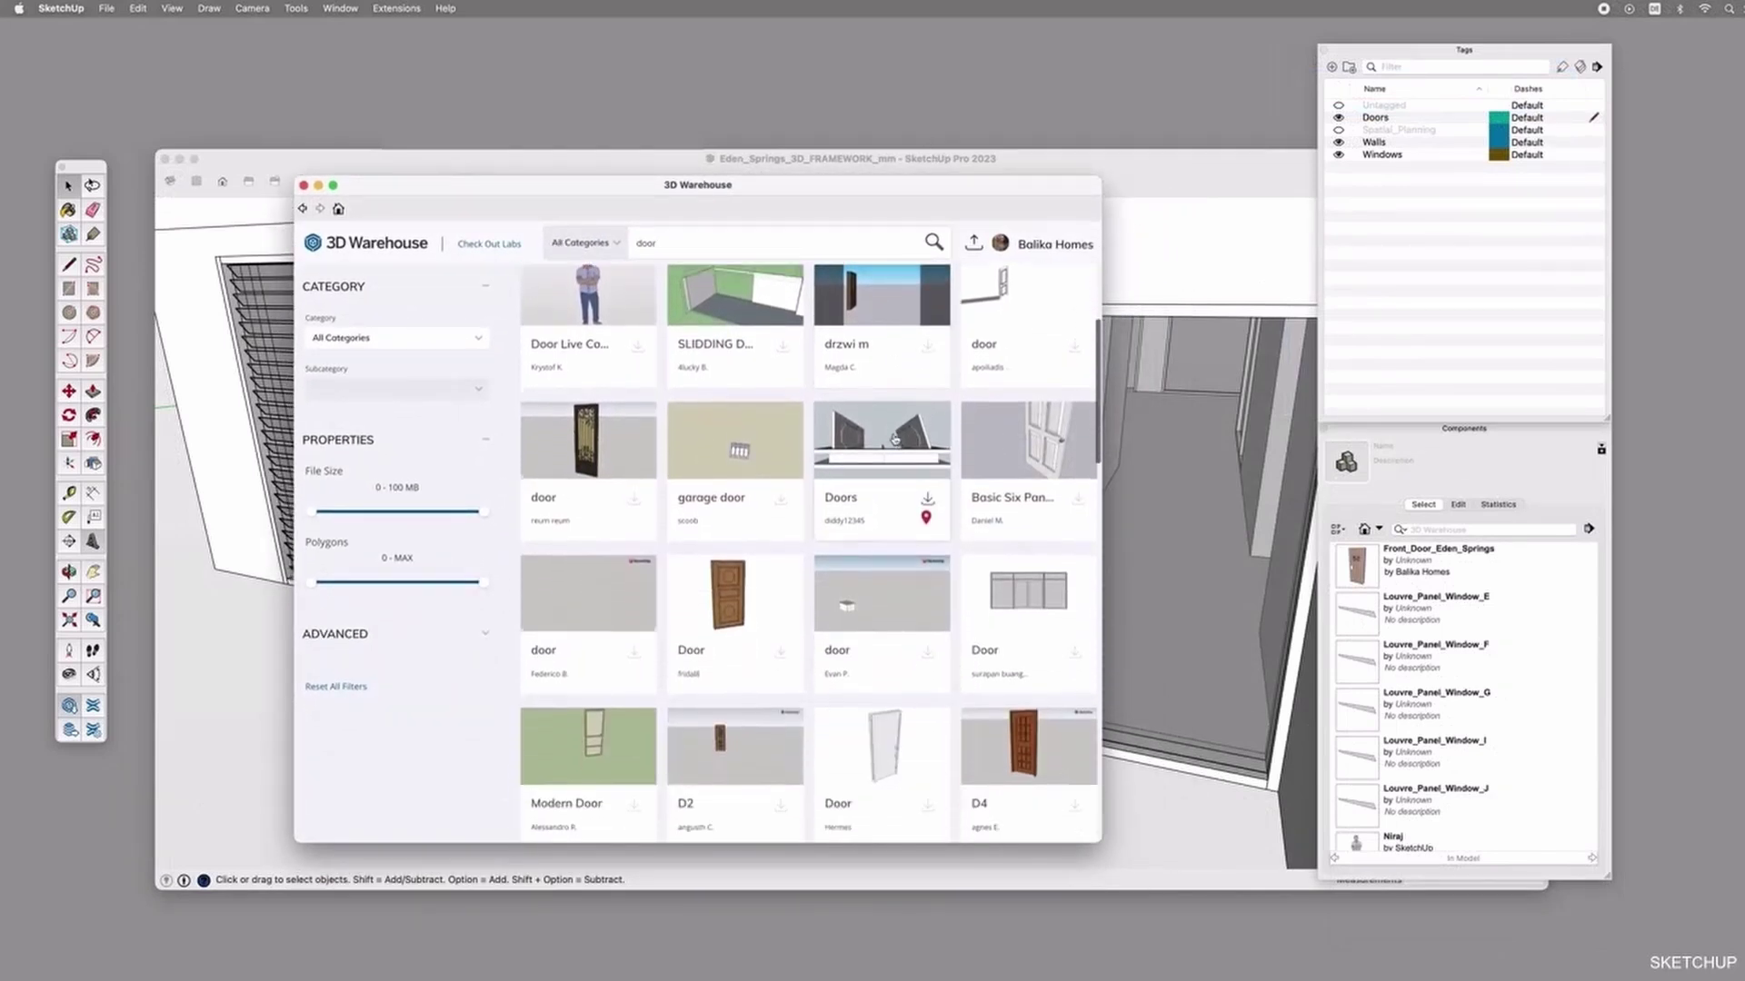
{"action": "scroll", "coordinate": [811, 620], "scroll_direction": "down", "scroll_amount": 4}
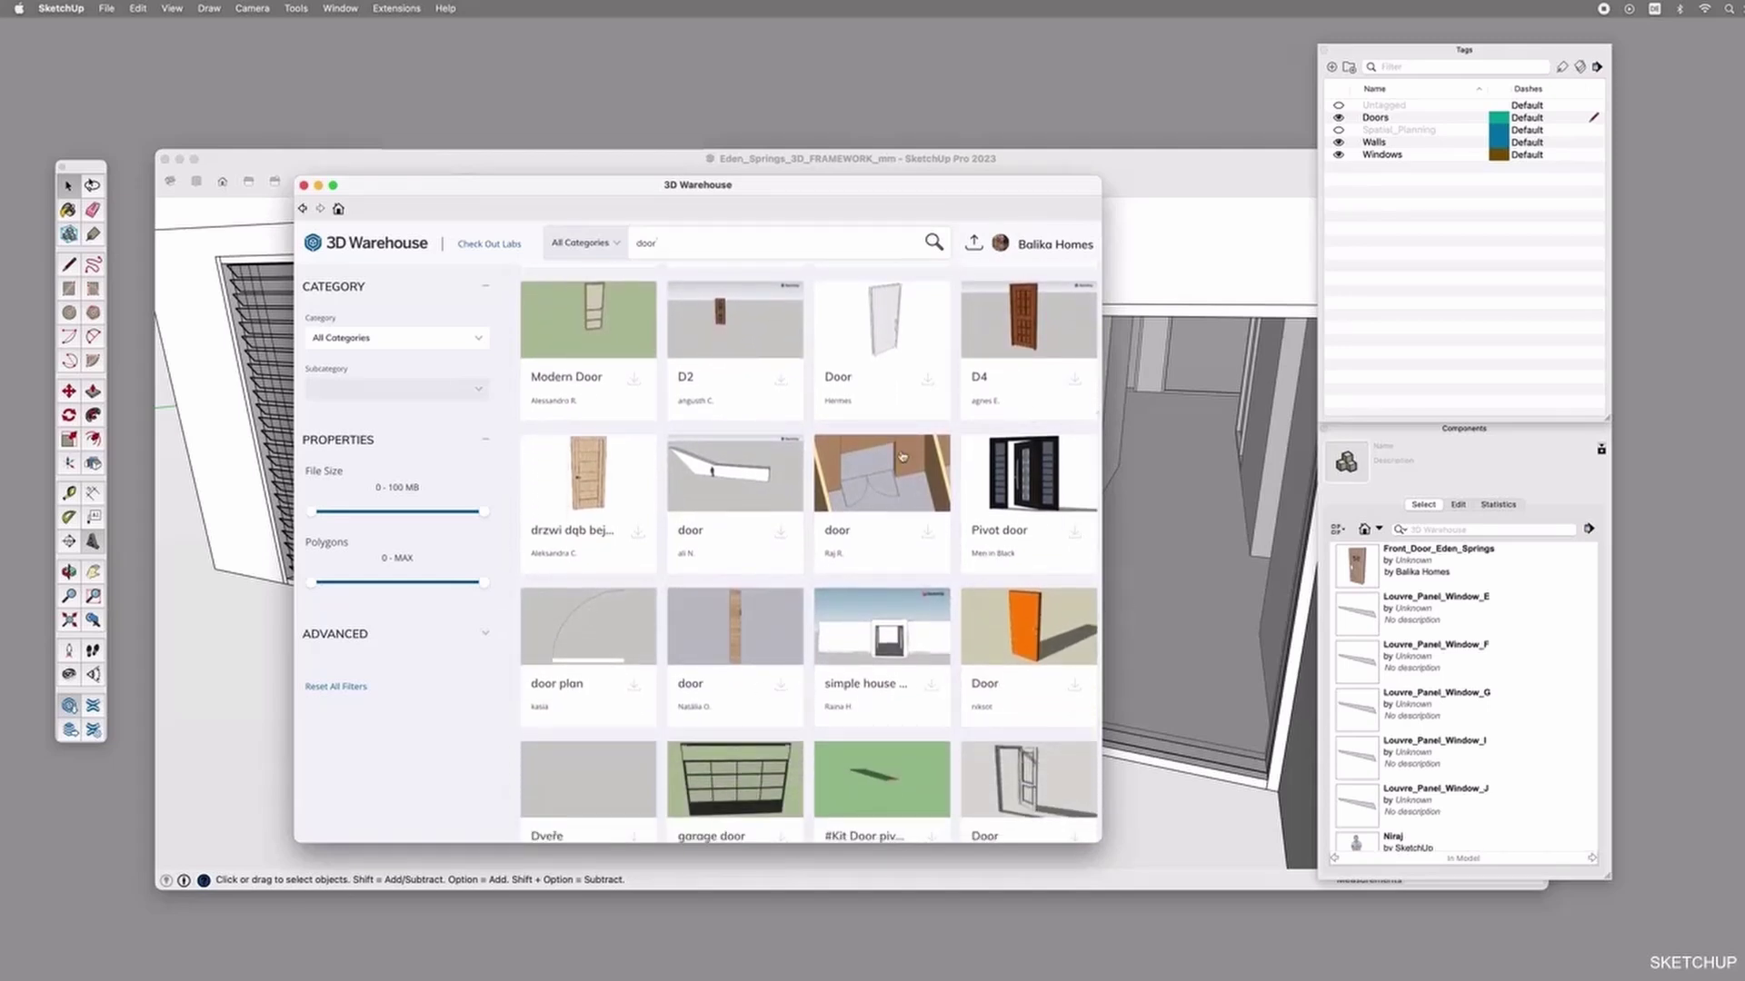
{"action": "scroll", "coordinate": [723, 466], "scroll_direction": "down", "scroll_amount": 7}
{"action": "scroll", "coordinate": [723, 467], "scroll_direction": "down", "scroll_amount": 6}
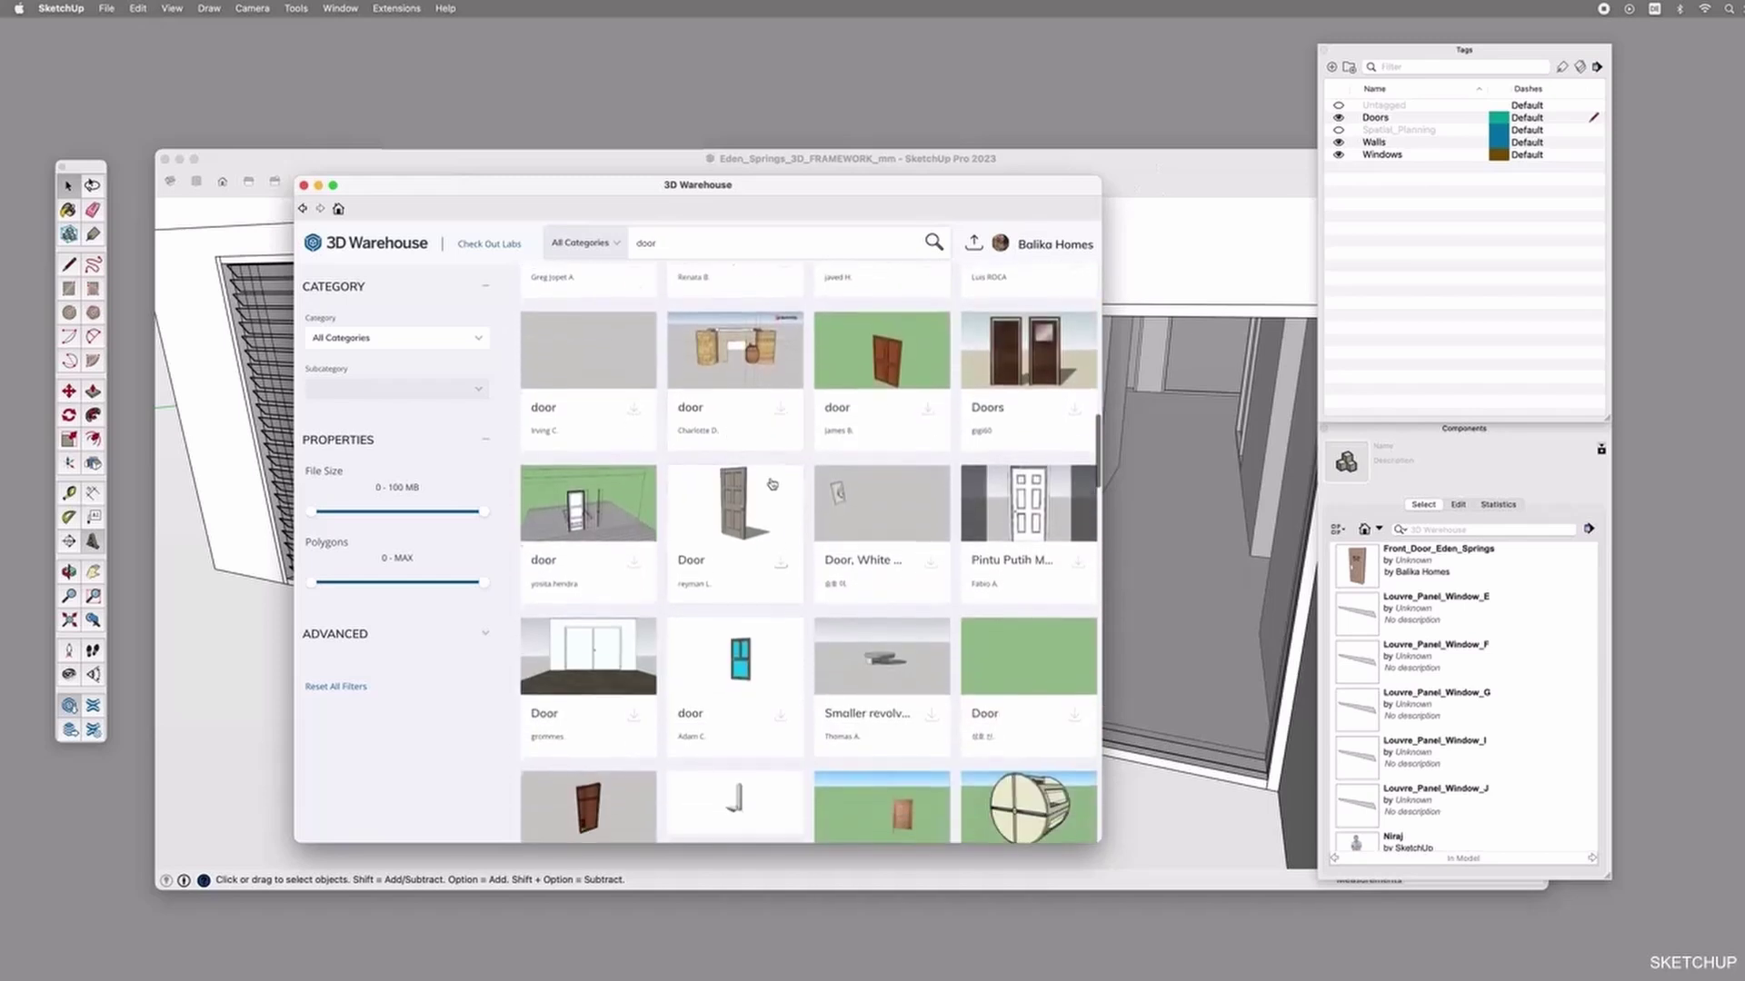
{"action": "left_click", "coordinate": [306, 186]}
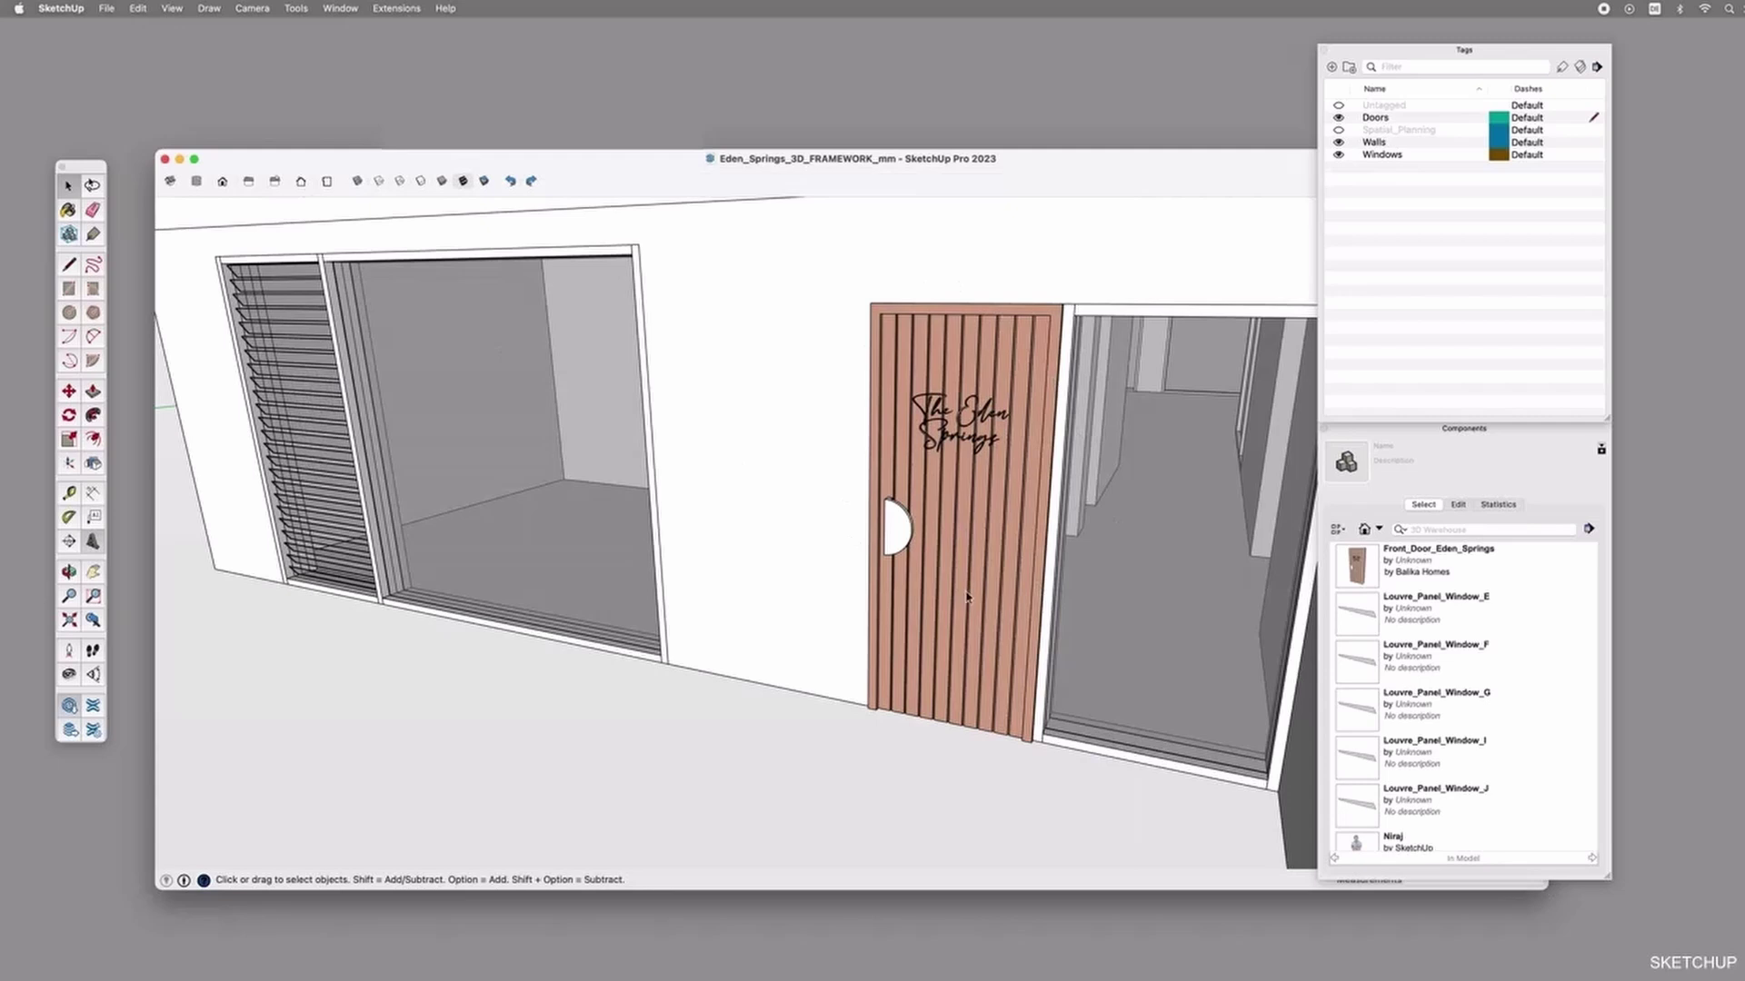
{"action": "key", "text": "o"}
{"action": "left_click_drag", "start_coordinate": [1136, 573], "coordinate": [977, 555]}
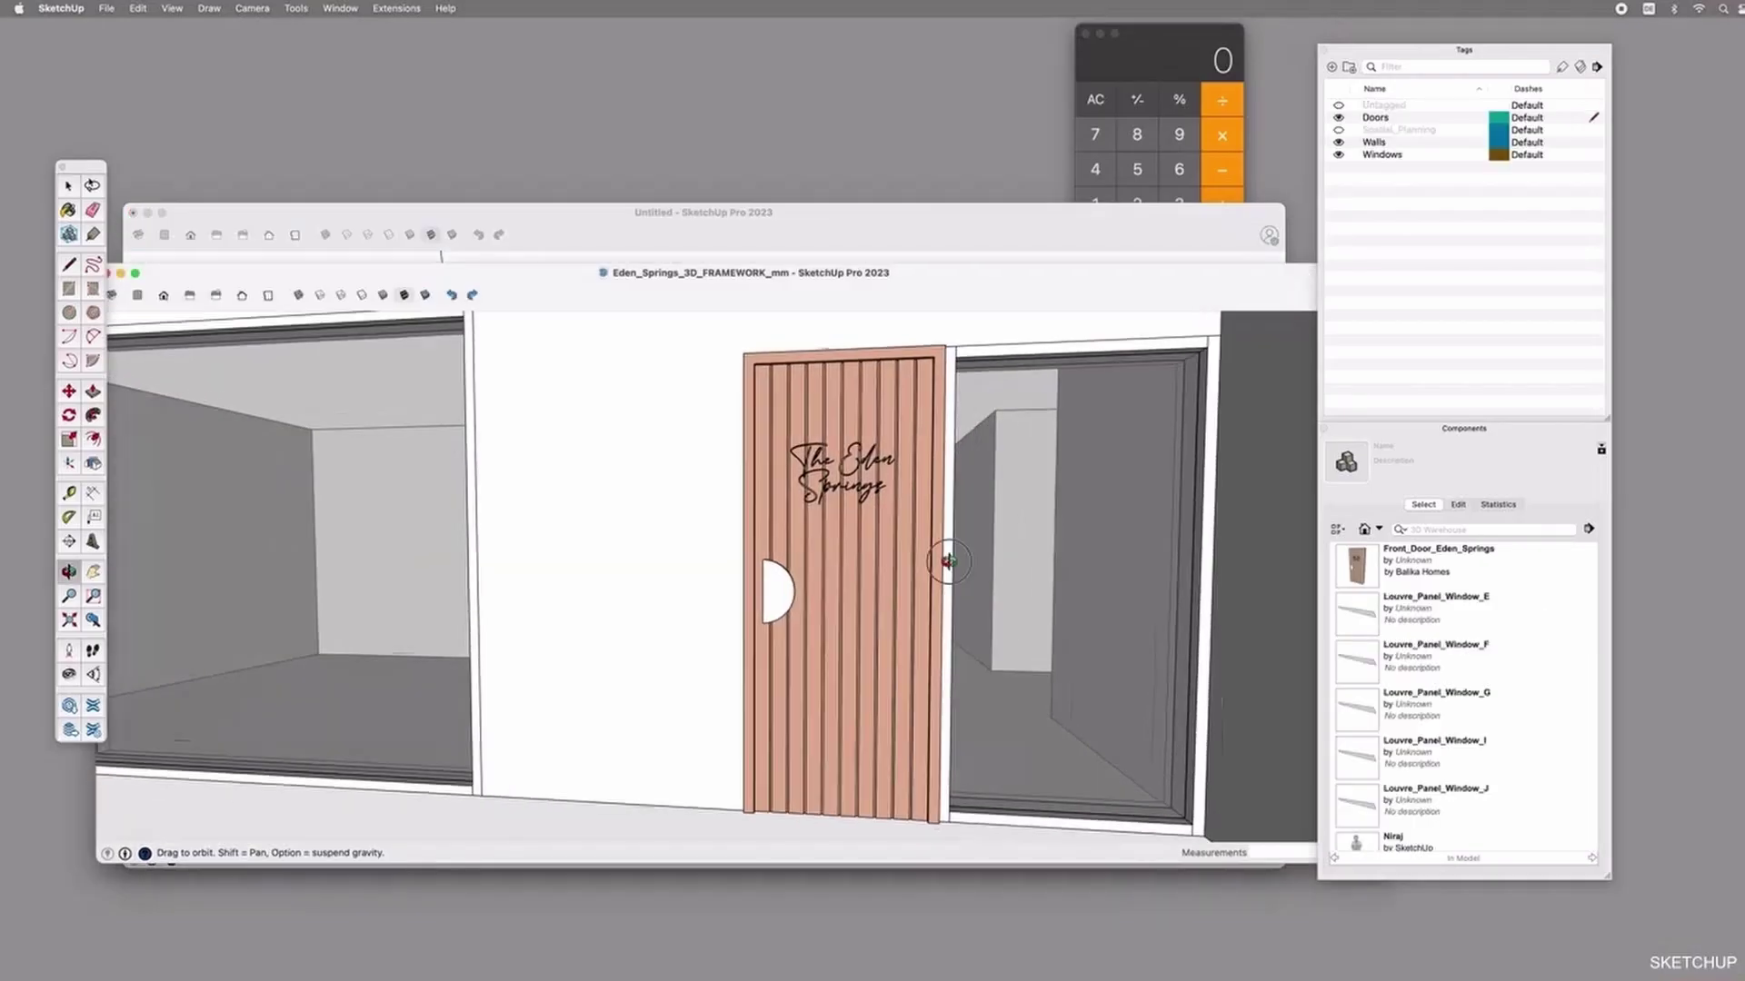
{"action": "mouse_move", "coordinate": [947, 562]}
{"action": "left_mouse_down"}
{"action": "mouse_move", "coordinate": [918, 581]}
{"action": "mouse_move", "coordinate": [1021, 526]}
{"action": "mouse_move", "coordinate": [1116, 689]}
{"action": "mouse_move", "coordinate": [888, 763]}
{"action": "mouse_move", "coordinate": [886, 549]}
{"action": "left_mouse_up"}
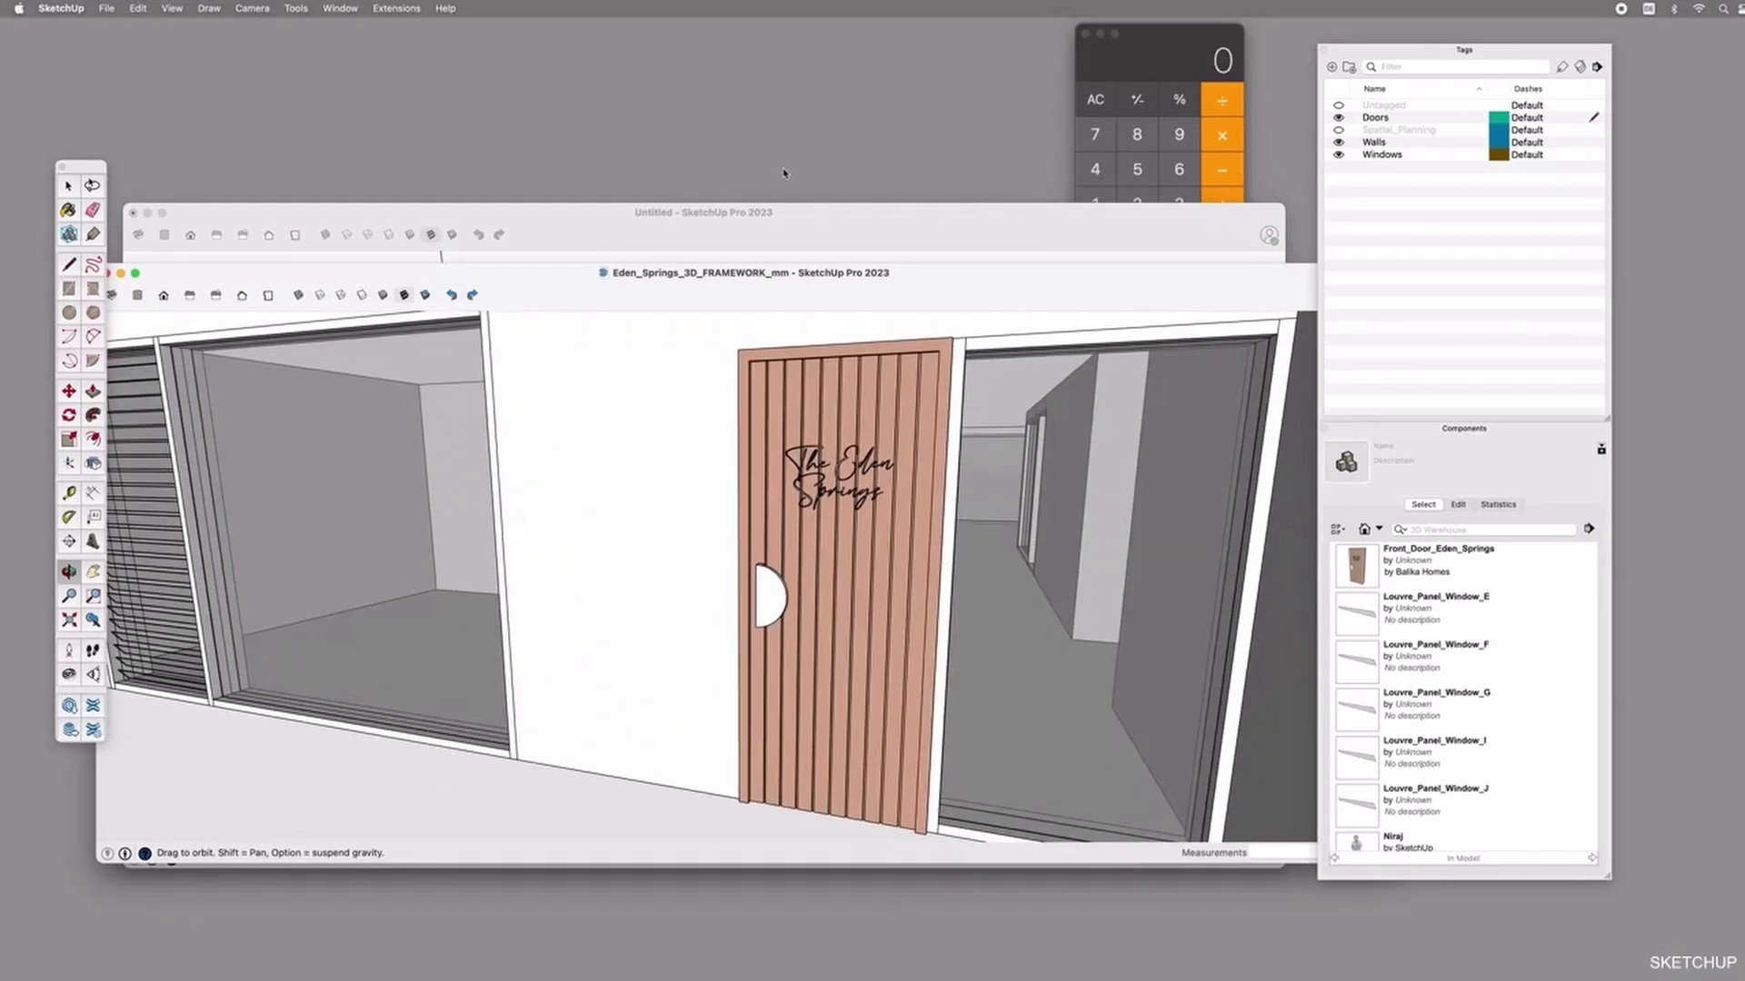
Switch to the Untitled model and draw an 820 × 2150 mm rectangle filling the opening of the empty door frame.
{"action": "left_click", "coordinate": [802, 230]}
{"action": "left_click_drag", "start_coordinate": [805, 225], "coordinate": [807, 234]}
{"action": "left_click", "coordinate": [609, 407]}
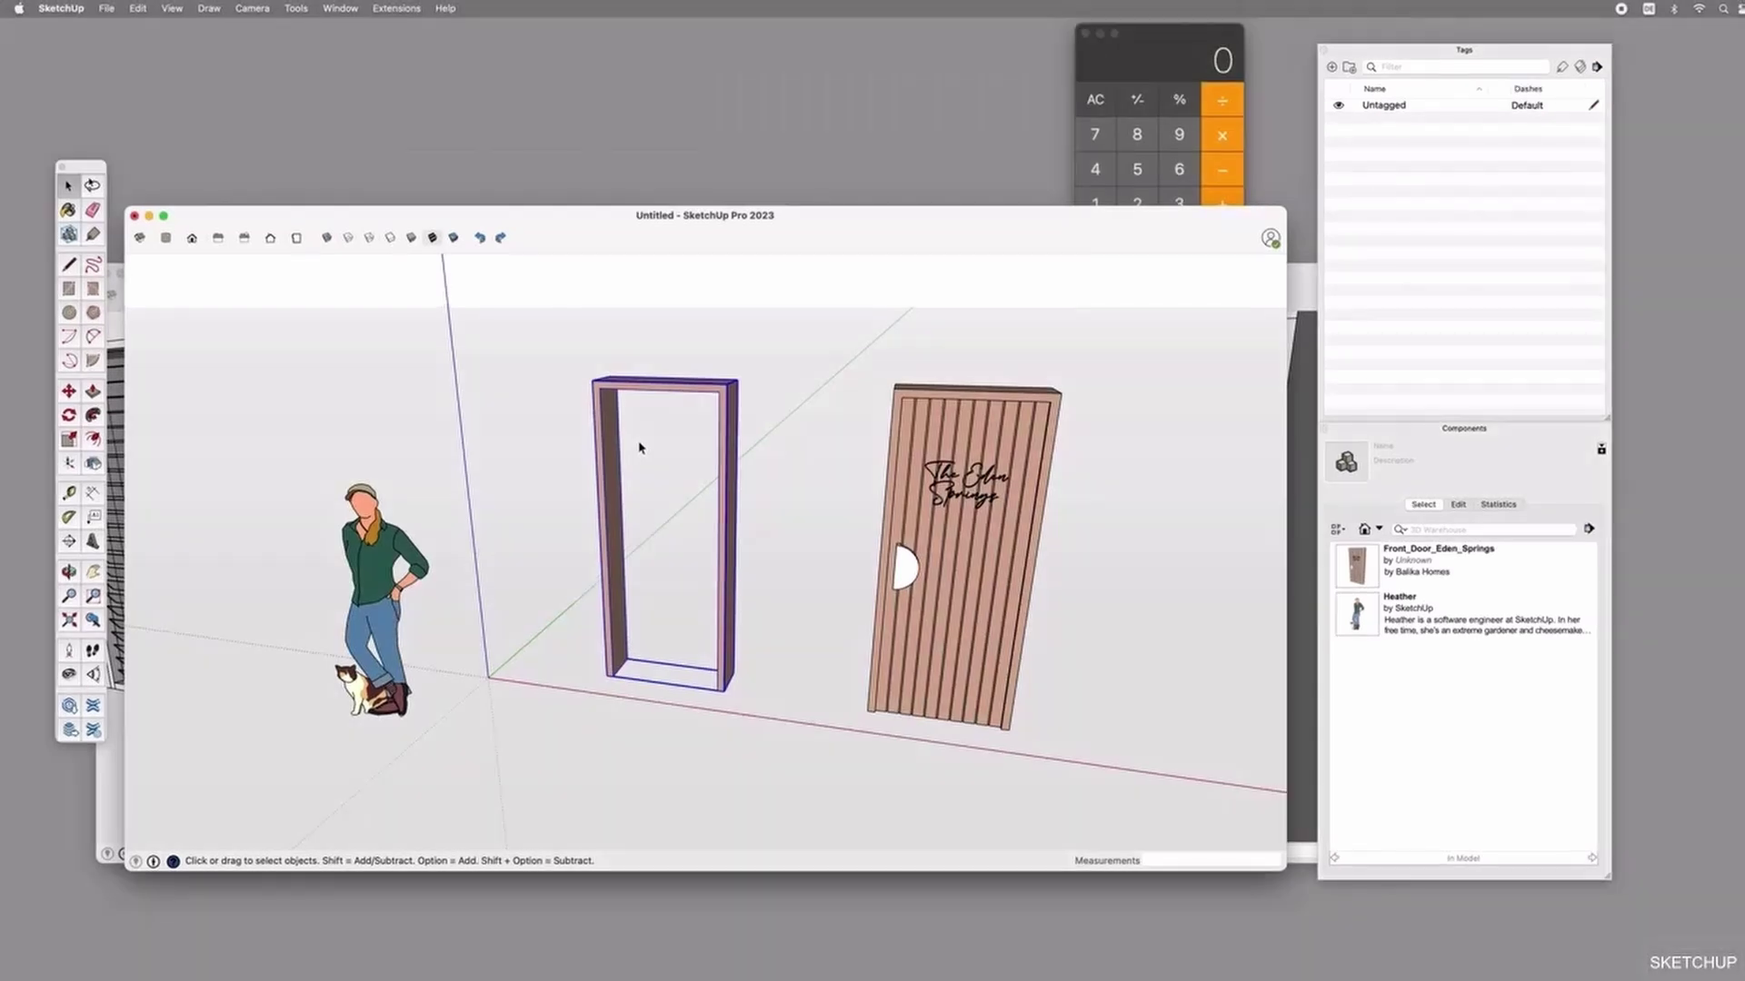
{"action": "key", "text": "r"}
{"action": "left_click", "coordinate": [599, 388]}
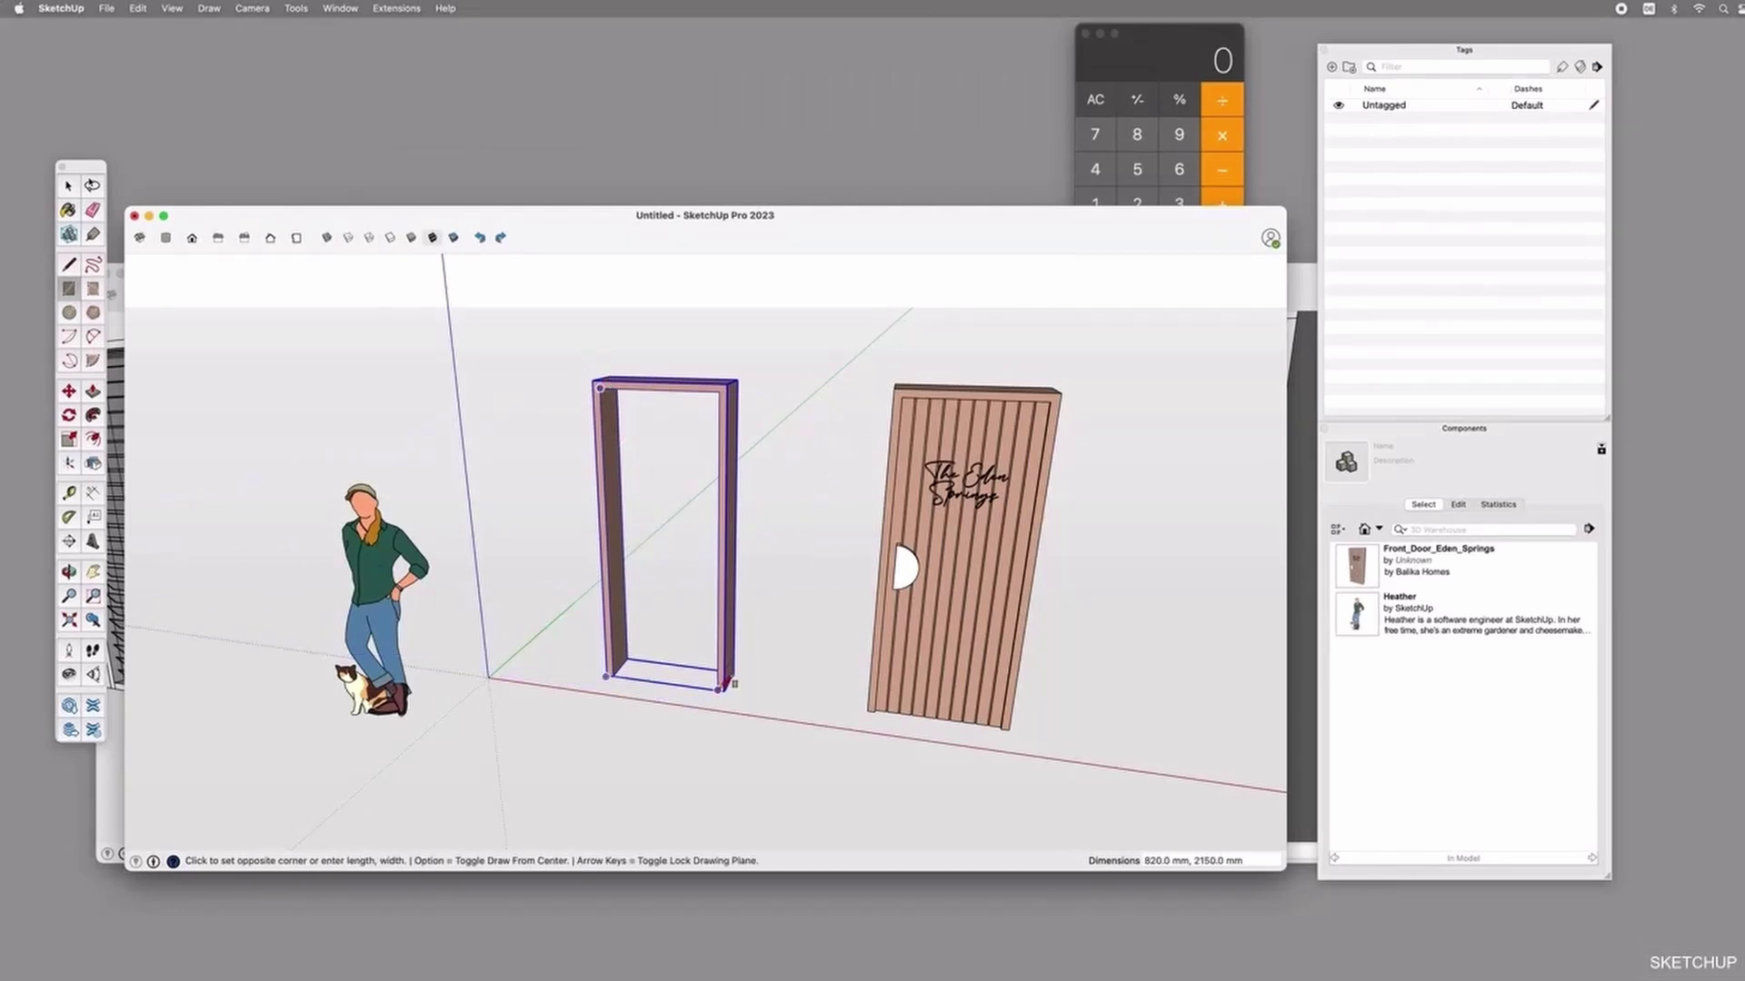
{"action": "left_click", "coordinate": [727, 685]}
{"action": "key", "text": "space"}
Push/Pull the new rectangle to a door thickness of 100 mm.
{"action": "left_click", "coordinate": [641, 427]}
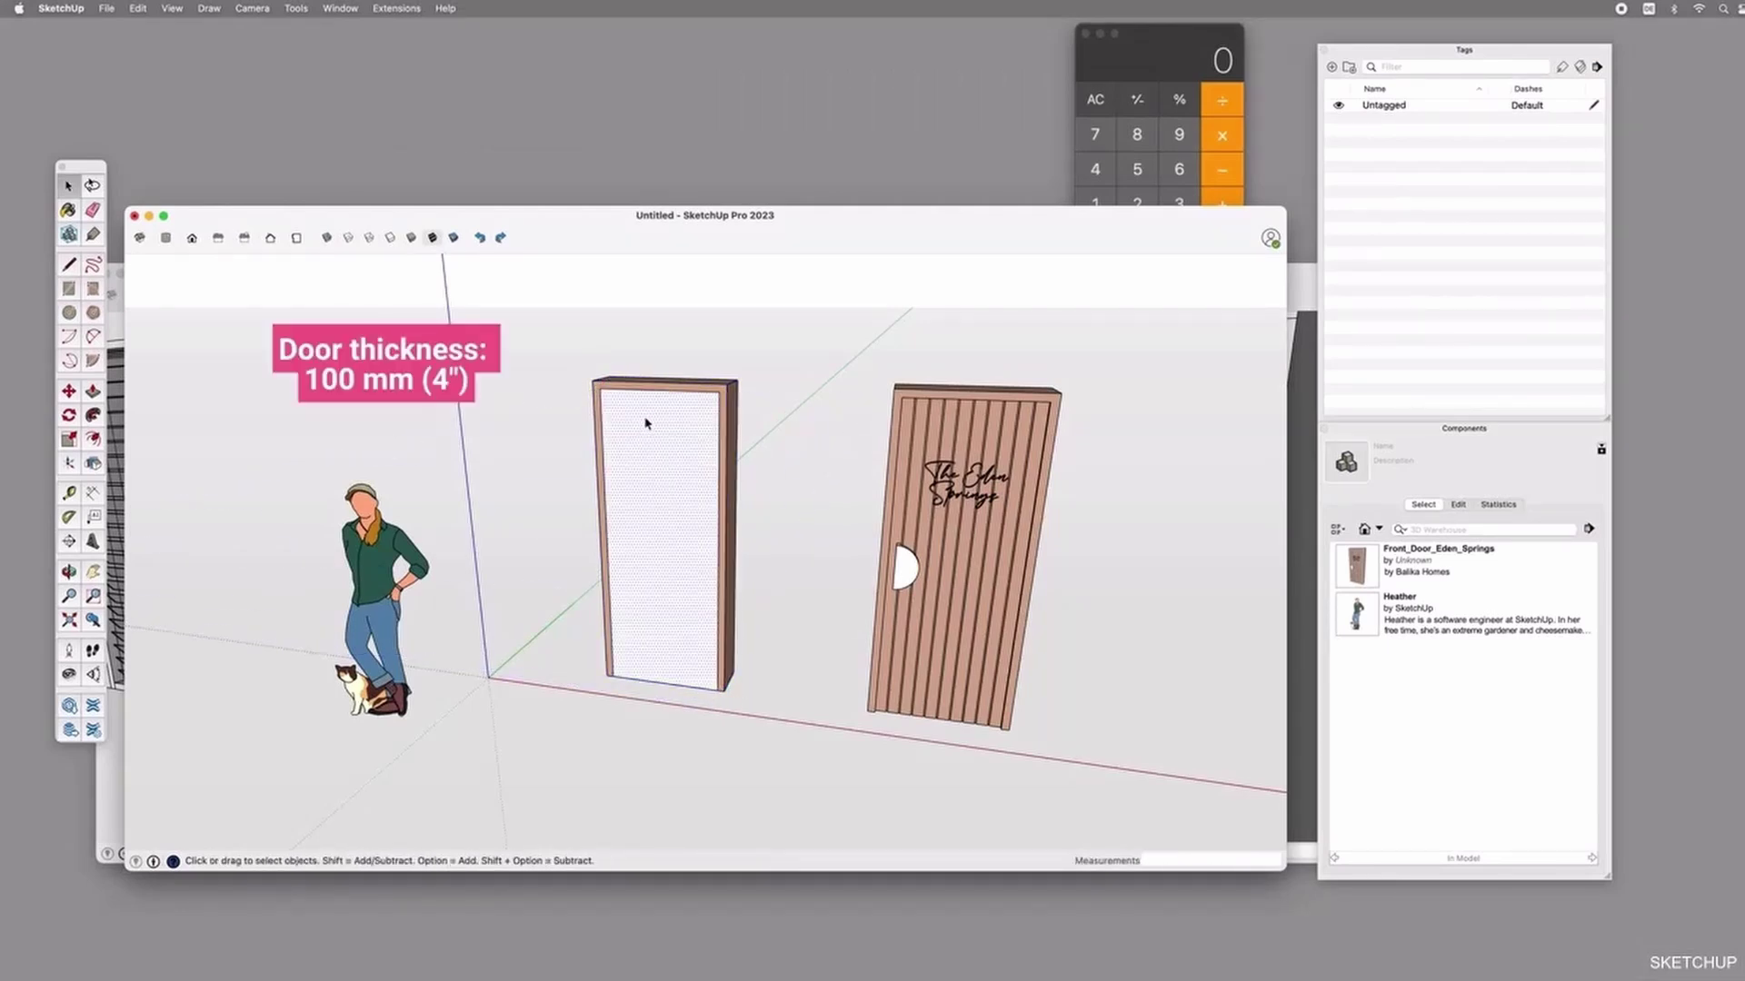
{"action": "key", "text": "p"}
{"action": "left_click", "coordinate": [650, 429]}
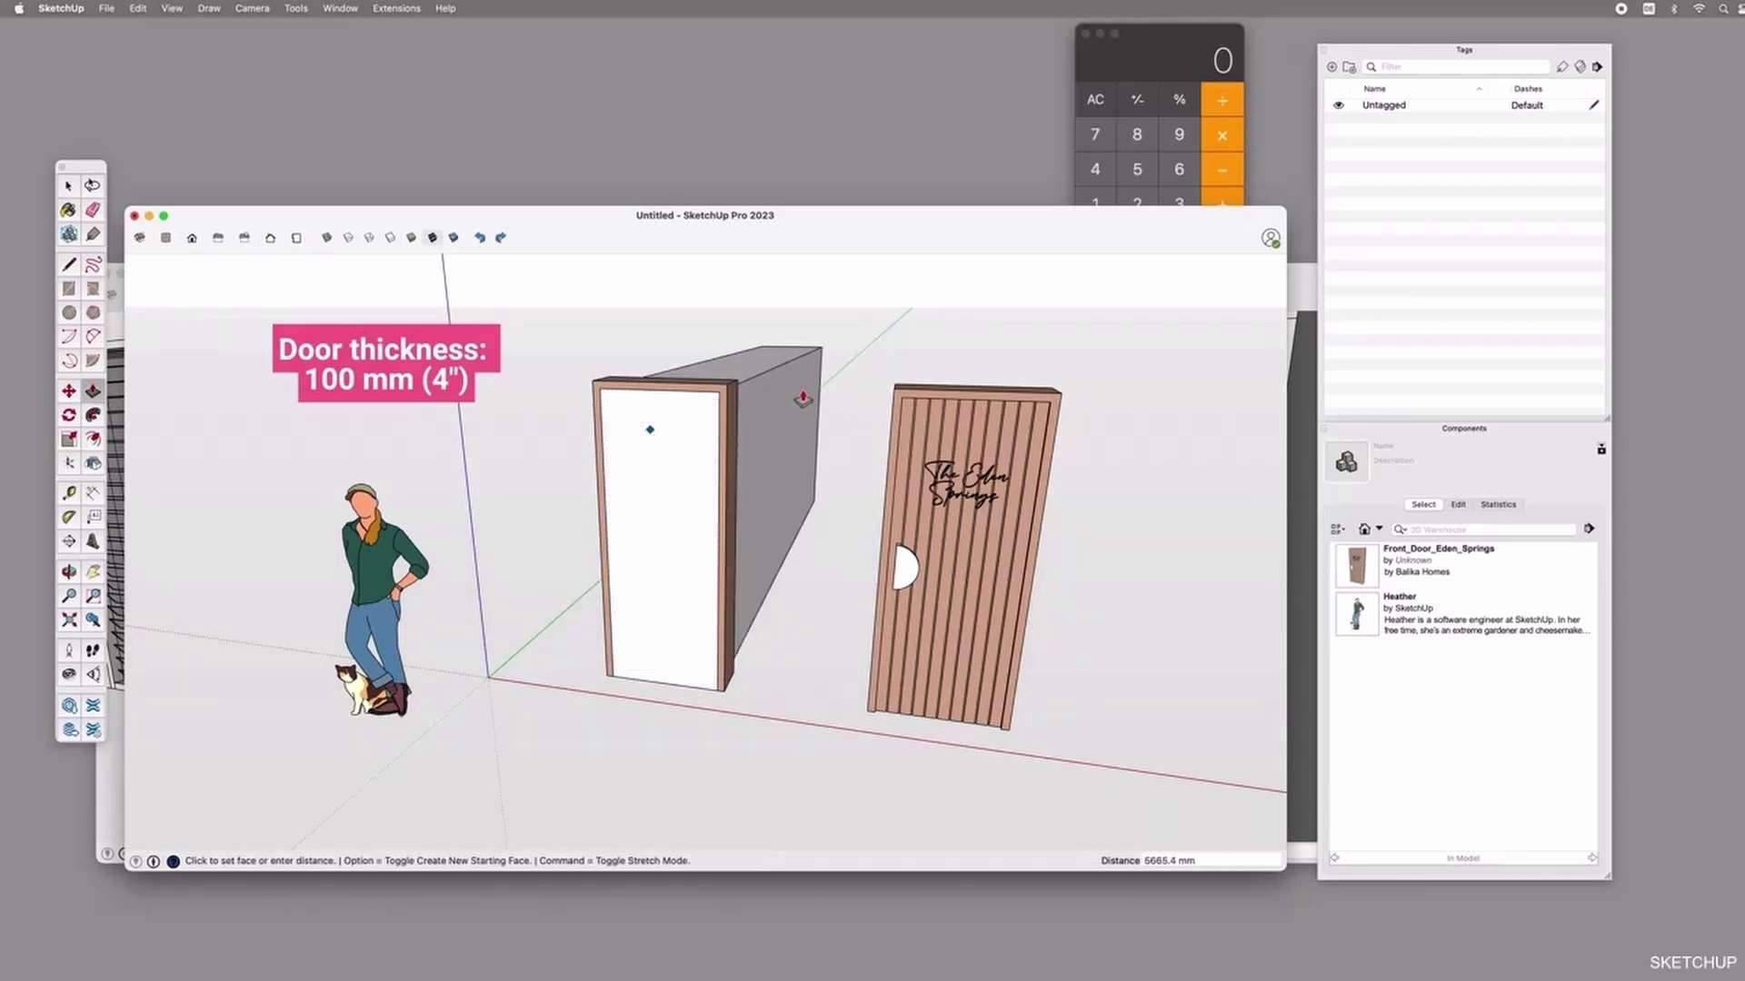
{"action": "type", "text": "100"}
{"action": "key", "text": "Return"}
{"action": "key", "text": "space"}
{"action": "left_click", "coordinate": [678, 481]}
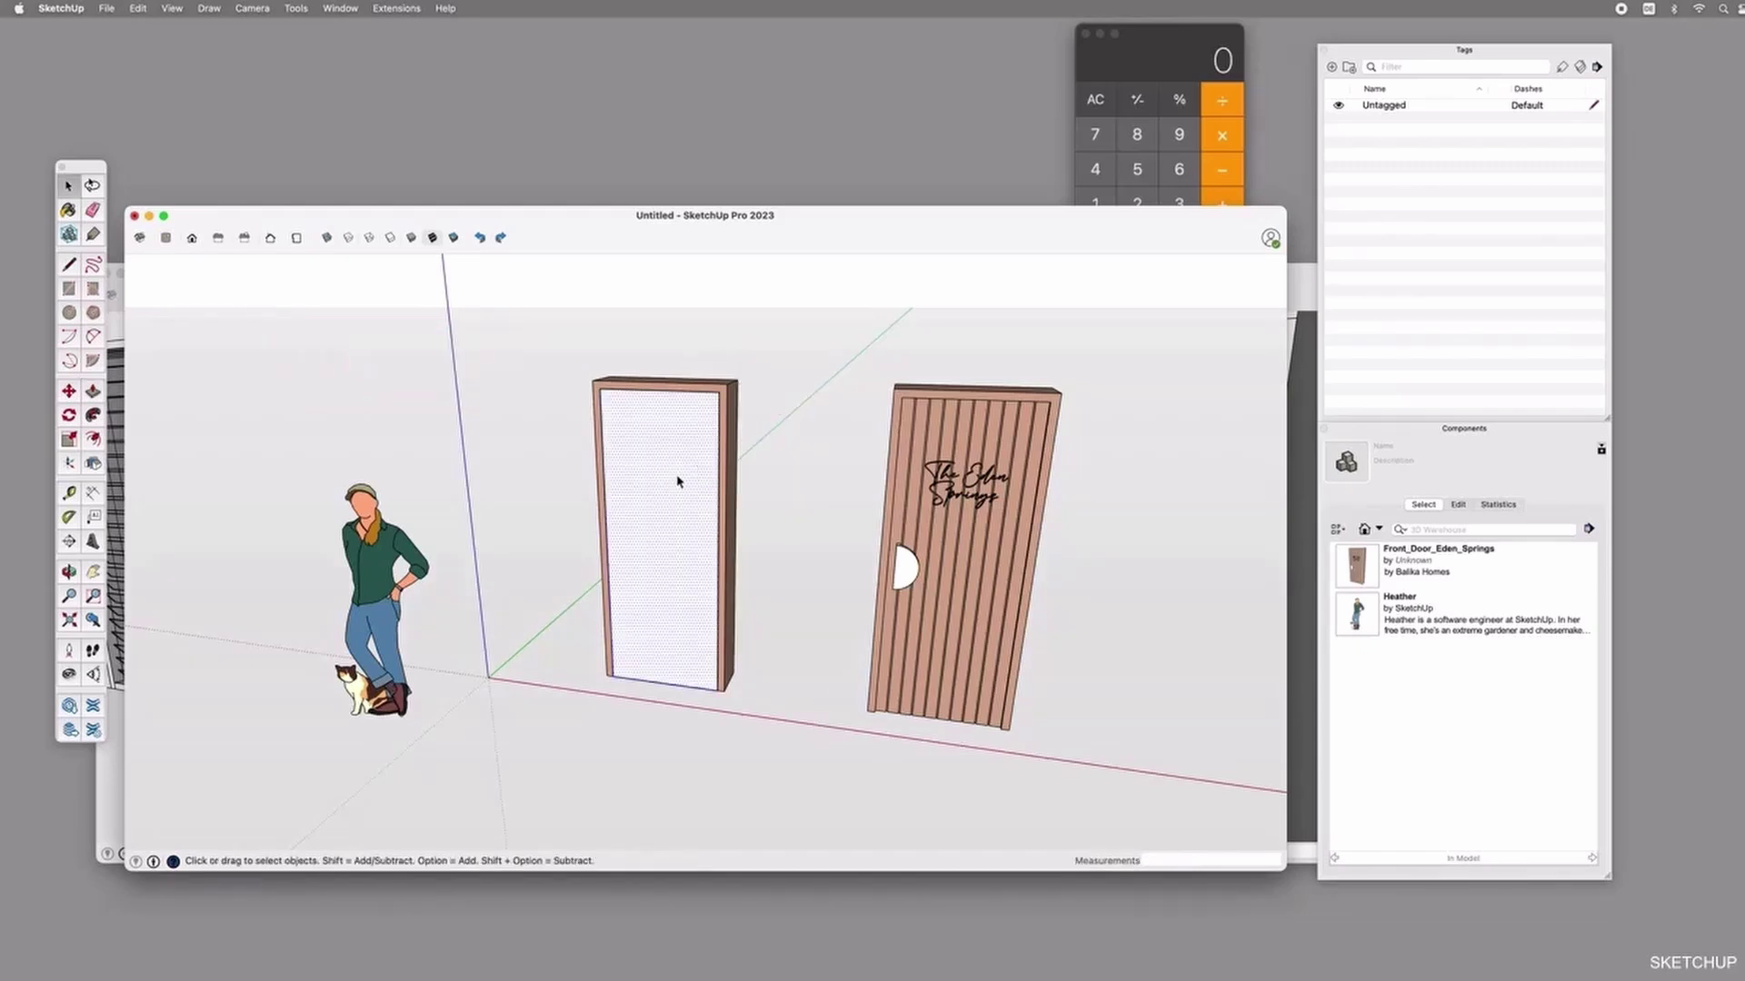
{"action": "left_click", "coordinate": [677, 476], "text": "shift"}
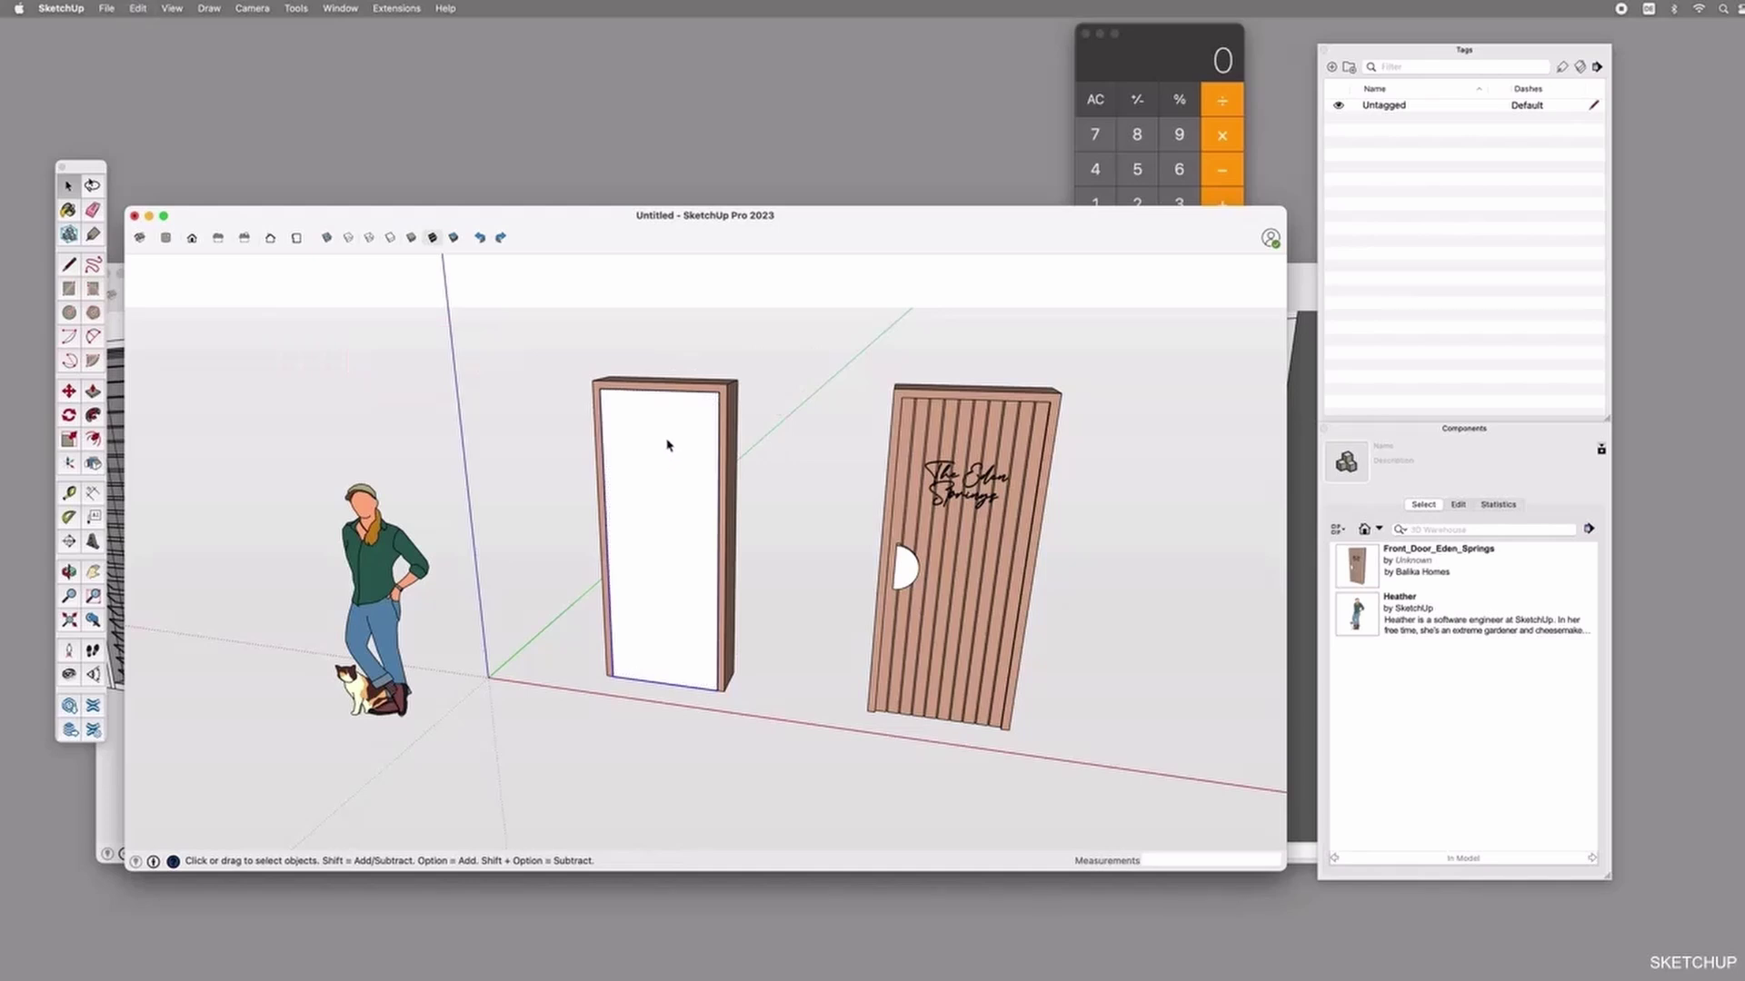
{"action": "key", "text": "m"}
{"action": "left_click", "coordinate": [669, 536]}
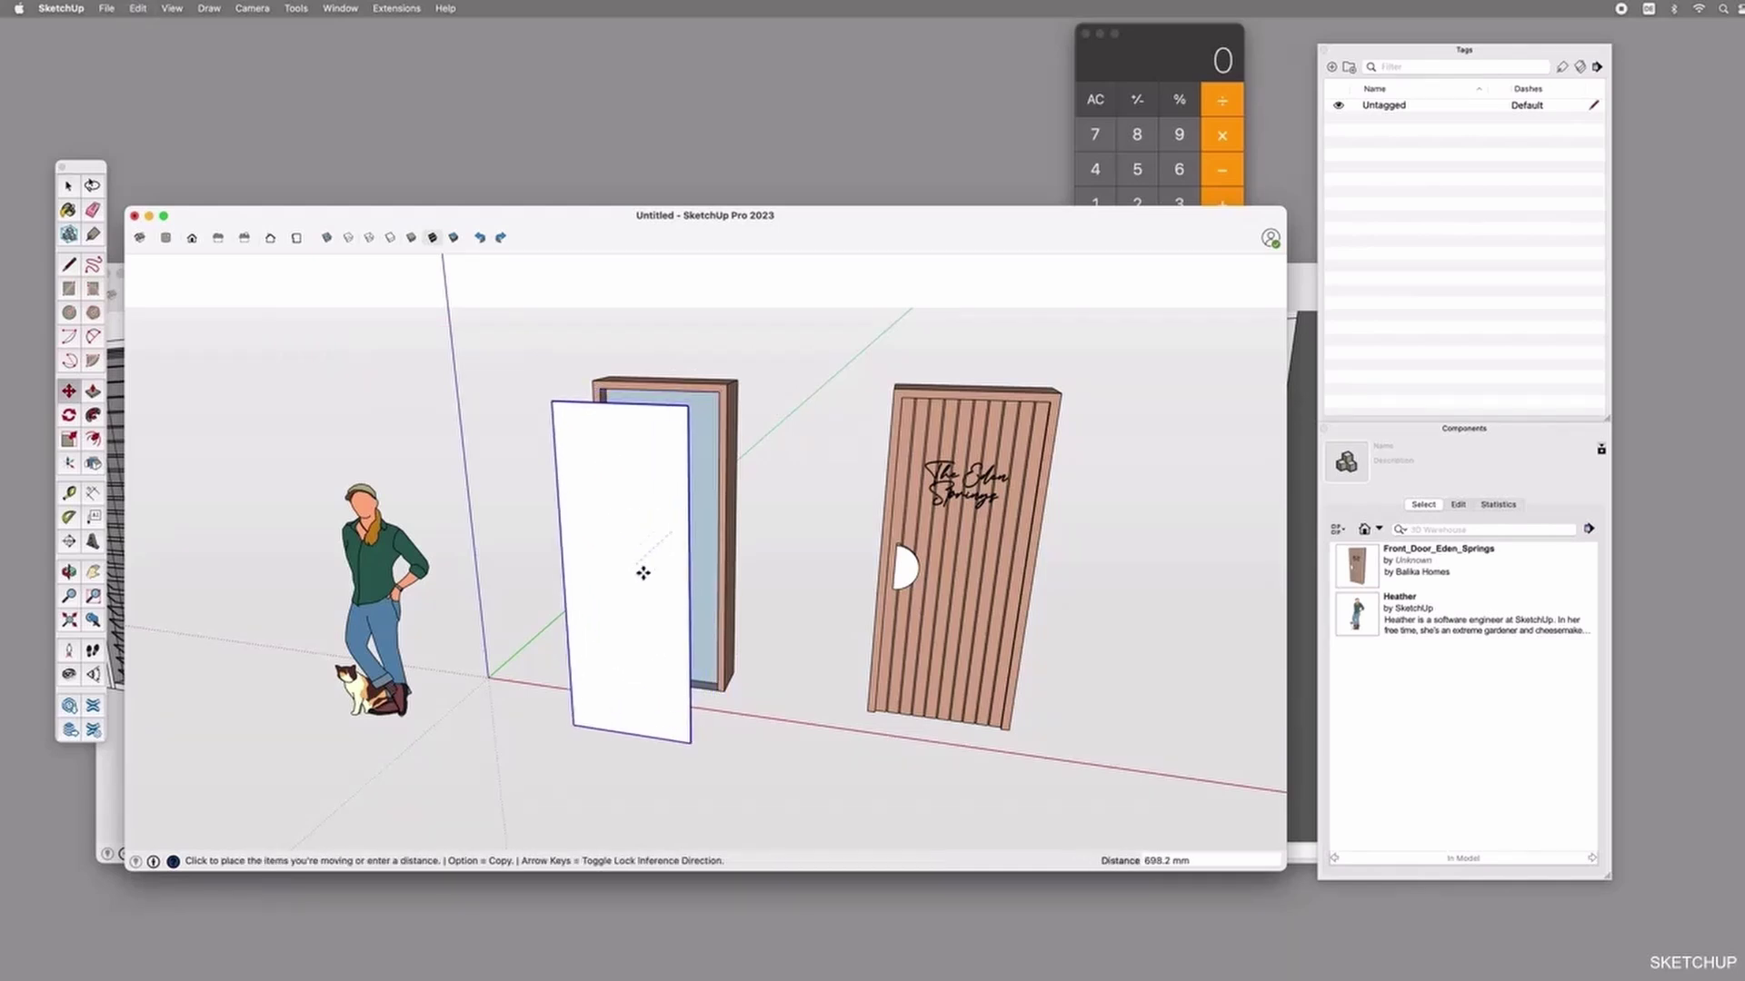
{"action": "key", "text": "space"}
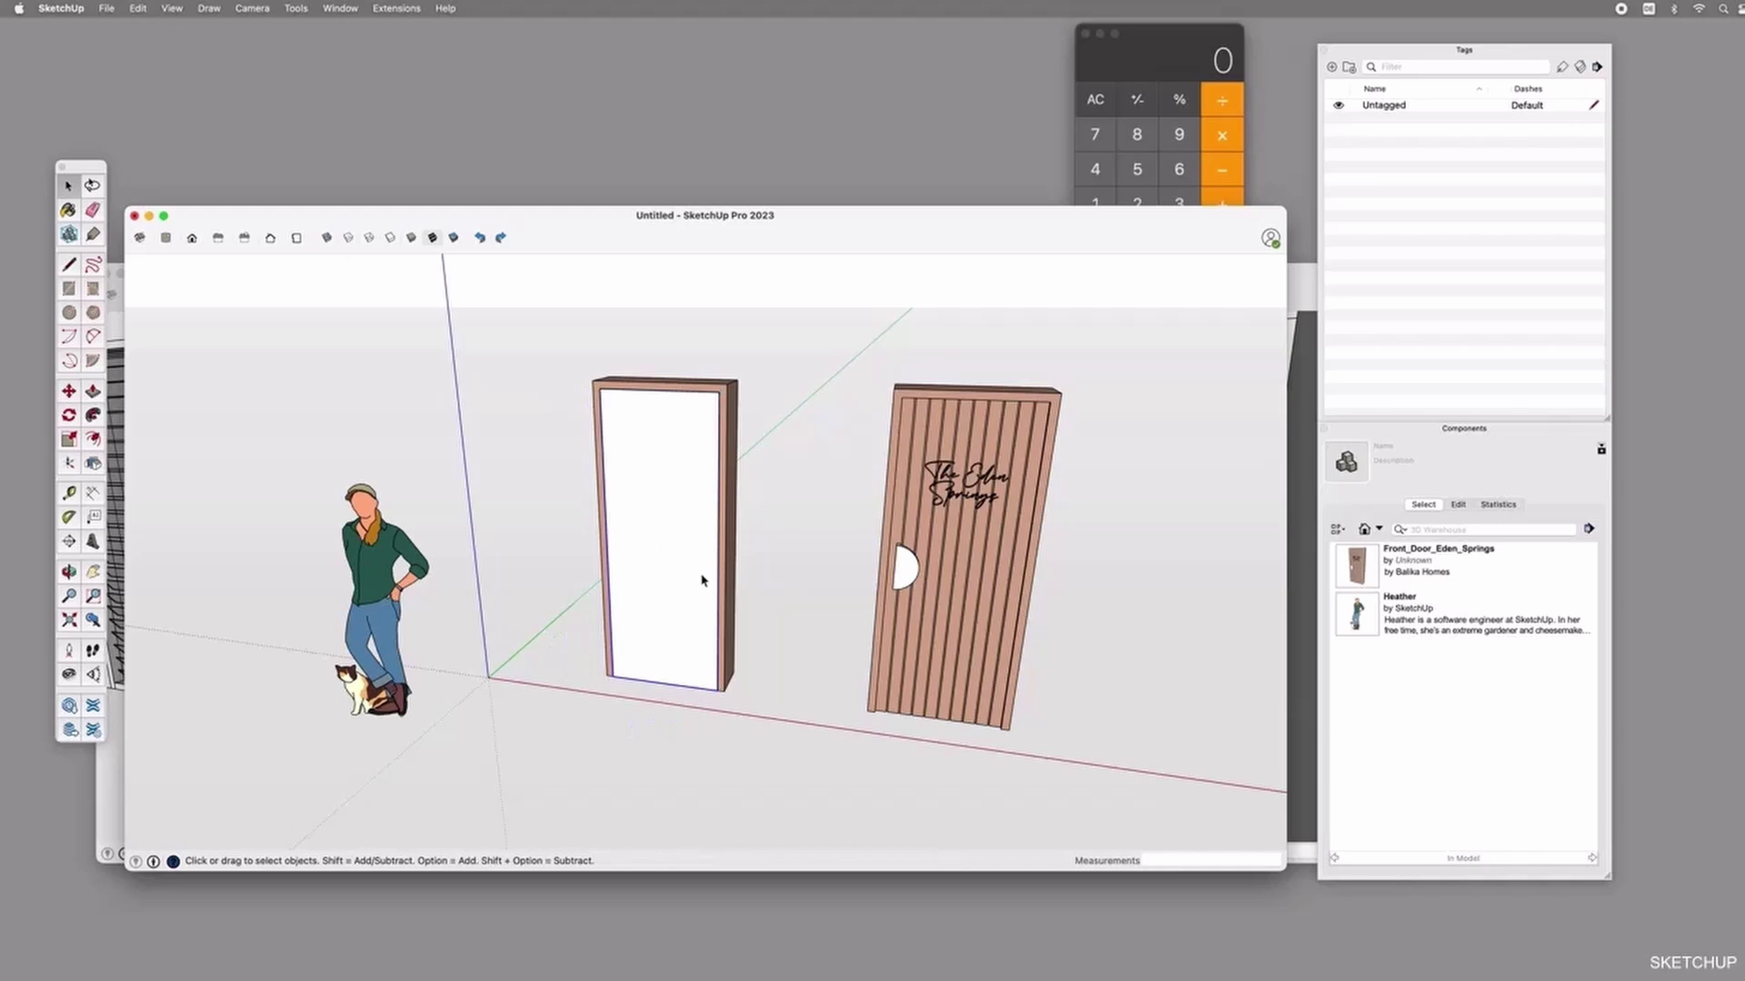
Select the whole new door slab and move it out in front of its frame.
{"action": "left_click", "coordinate": [686, 468], "text": "shift"}
{"action": "key", "text": "m"}
{"action": "left_click", "coordinate": [663, 512]}
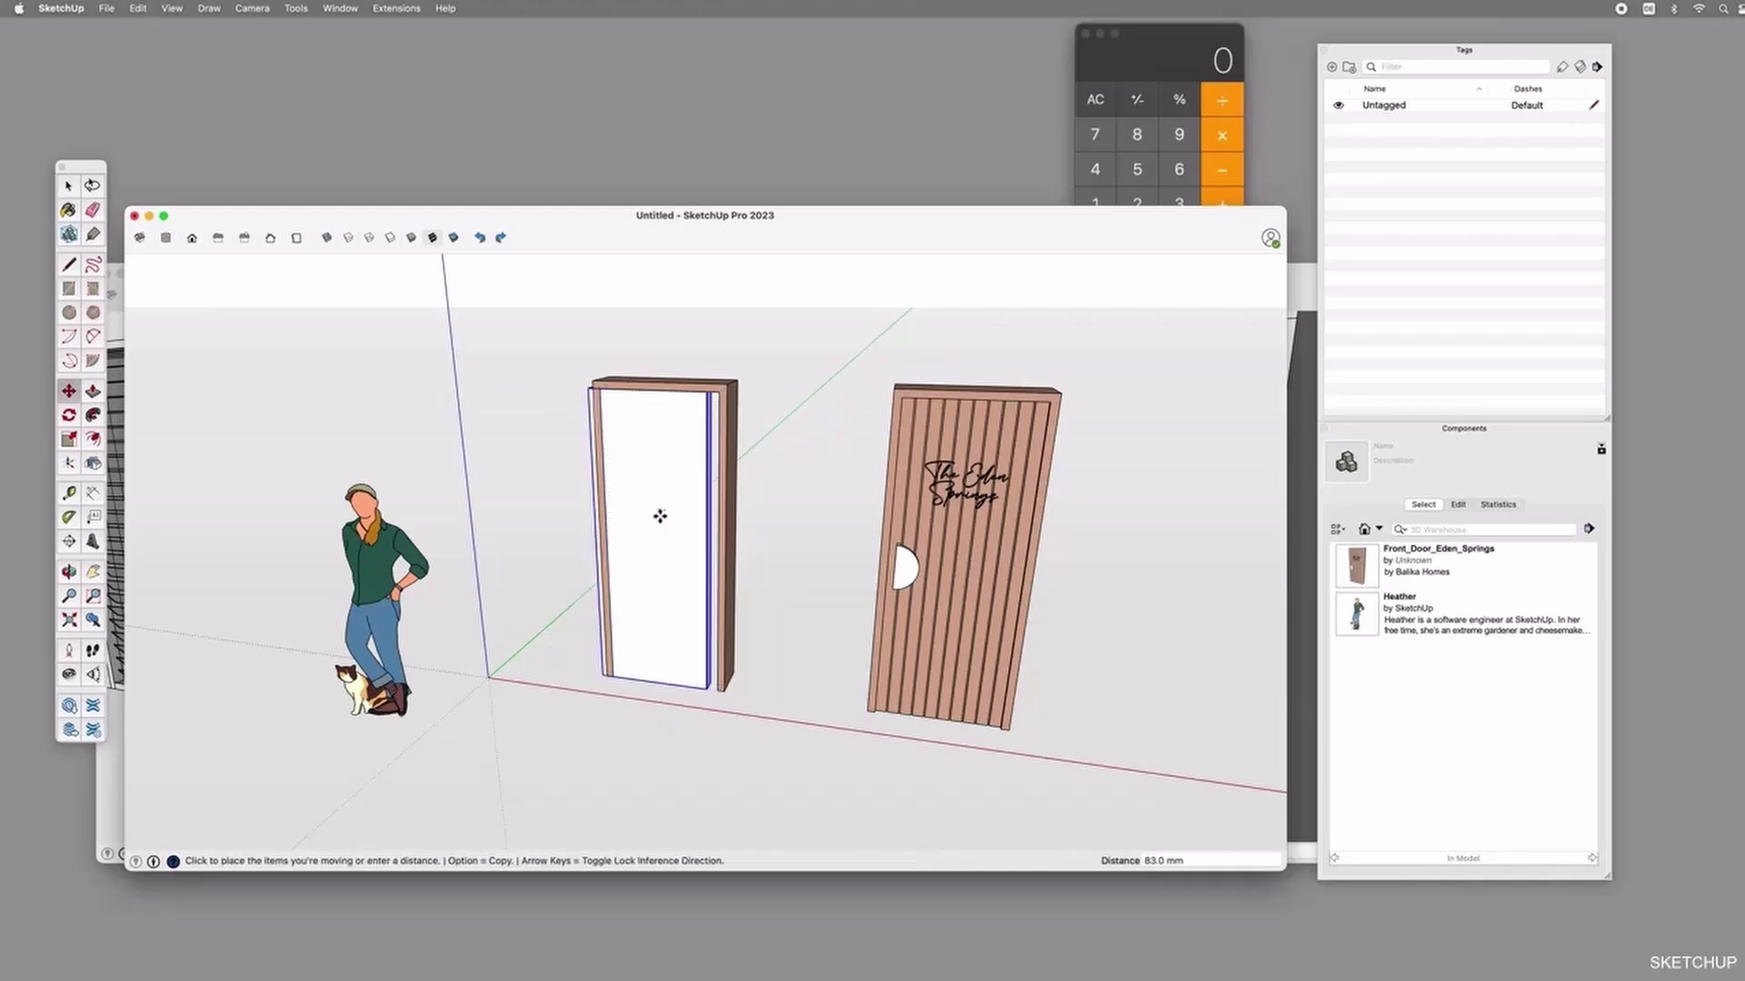
{"action": "left_click", "coordinate": [624, 550]}
Open the door slab for editing, sample the door frame's brown colour, paint the slab with it and finish editing.
{"action": "key", "text": "o"}
{"action": "left_click_drag", "start_coordinate": [652, 474], "coordinate": [618, 482]}
{"action": "key", "text": "space"}
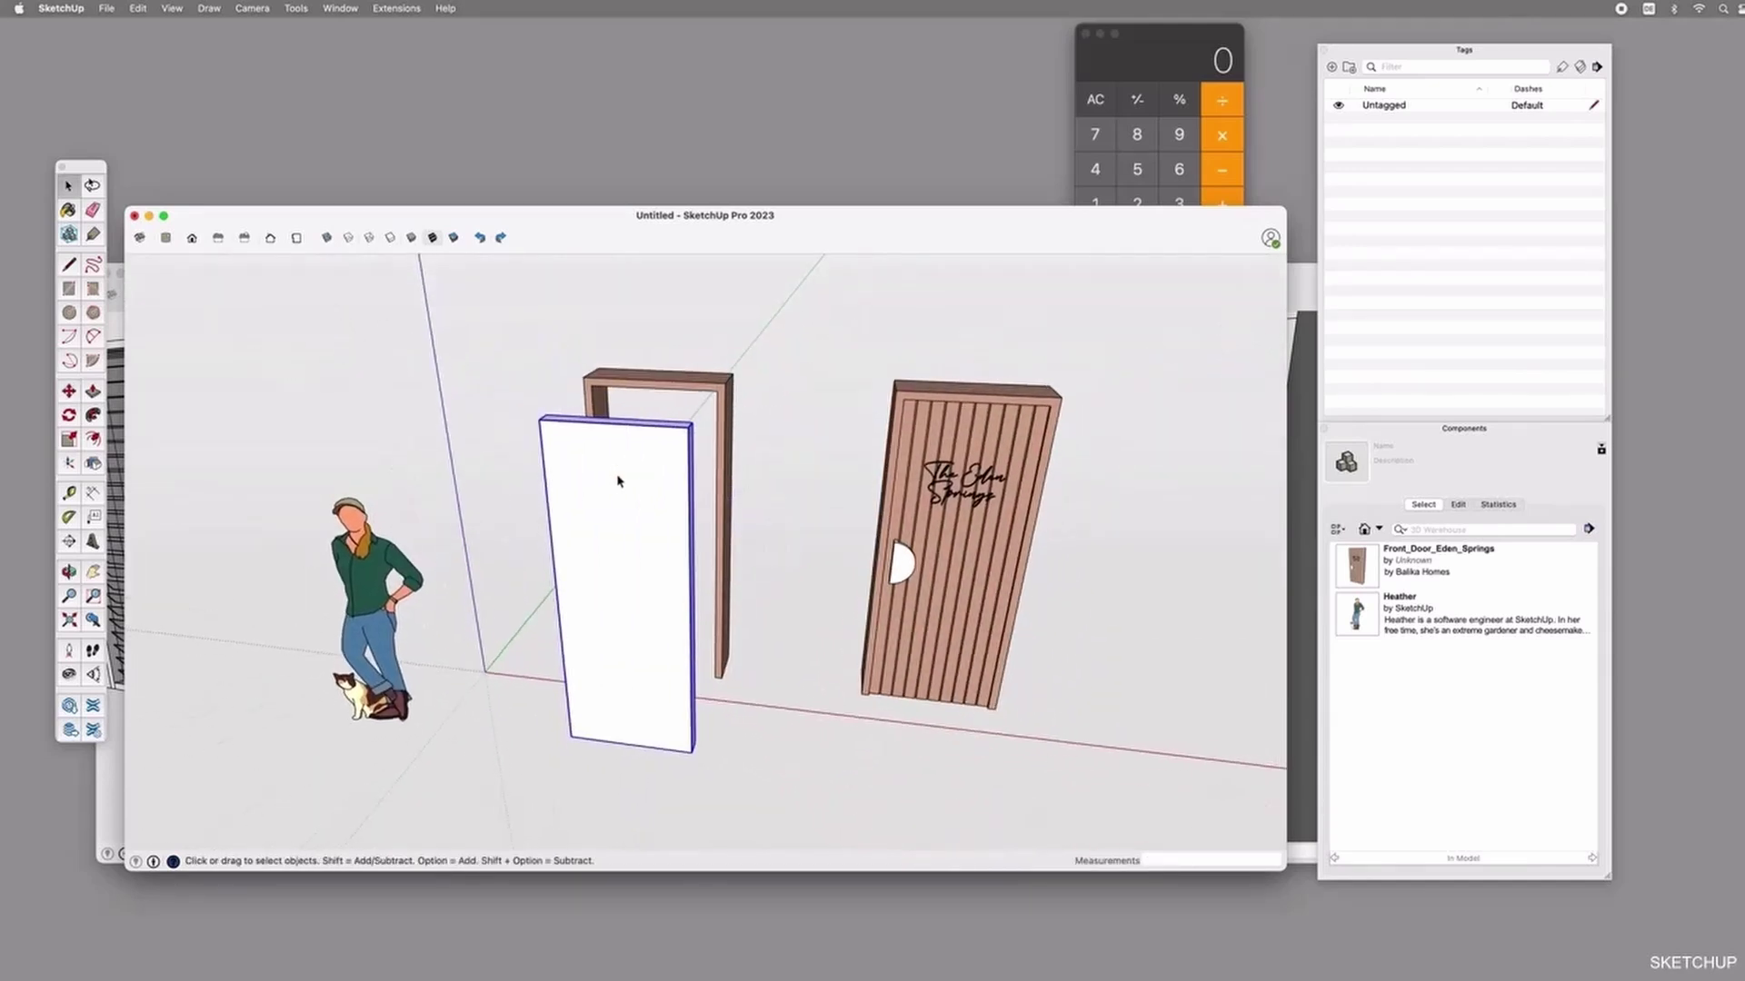
{"action": "double_click", "coordinate": [616, 498]}
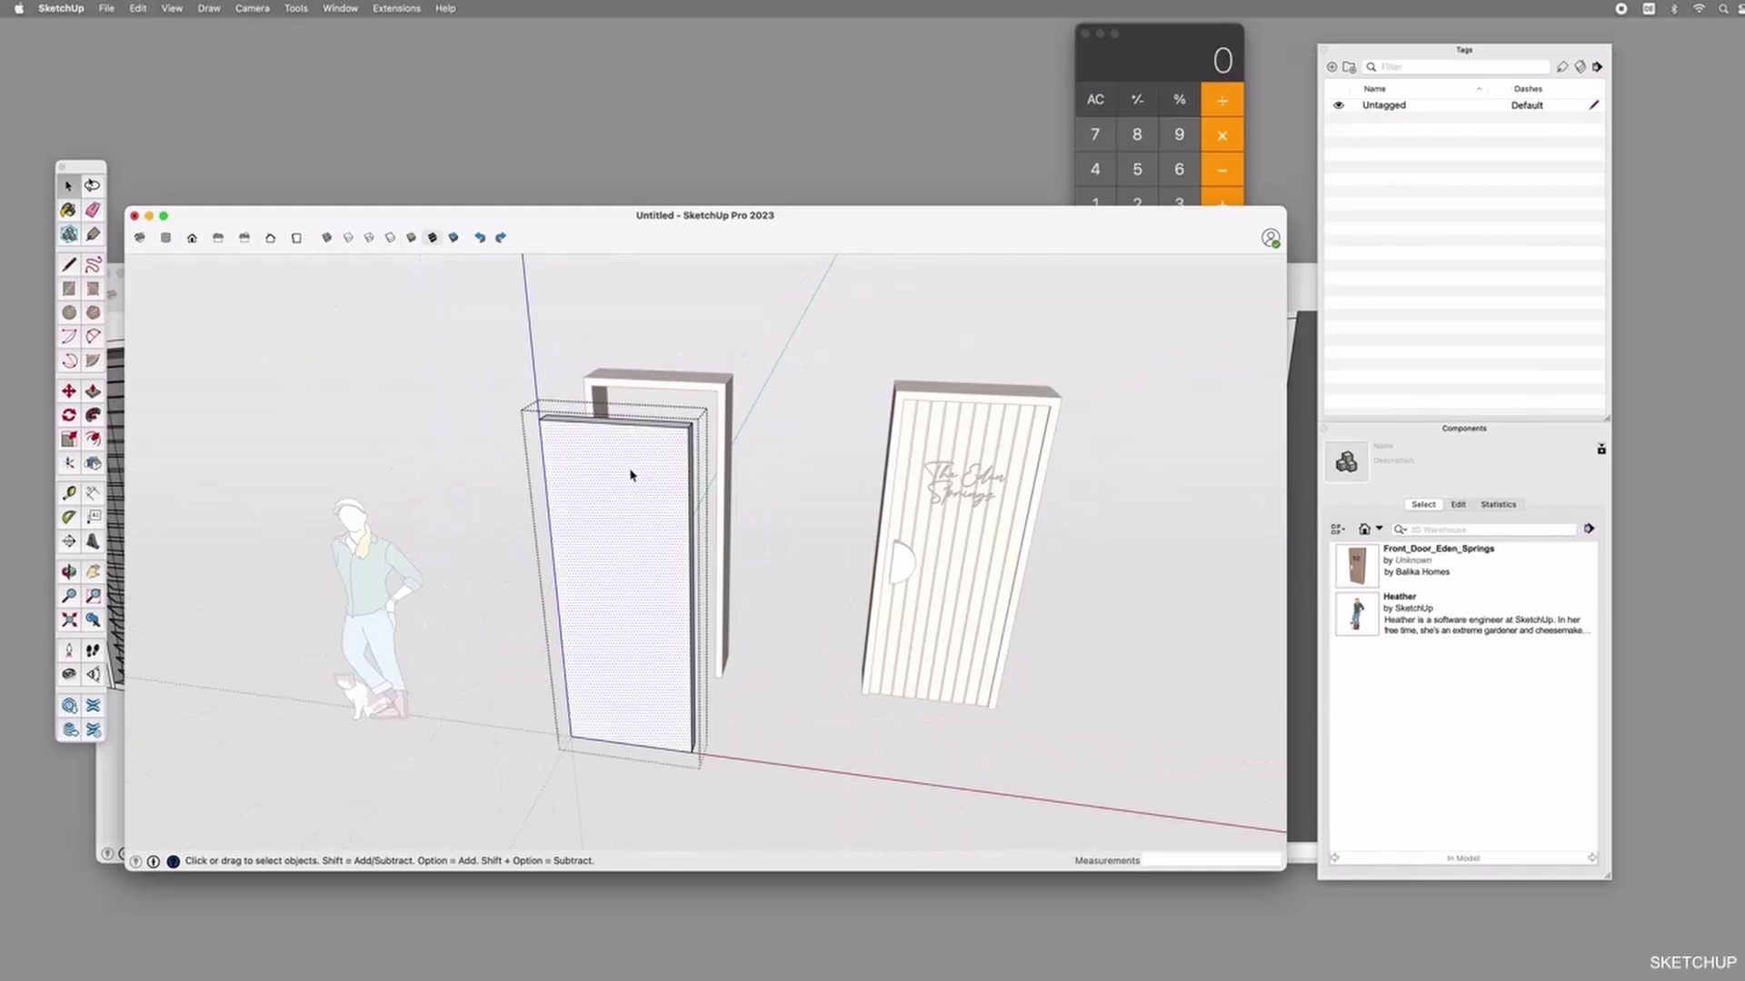
{"action": "key", "text": "b"}
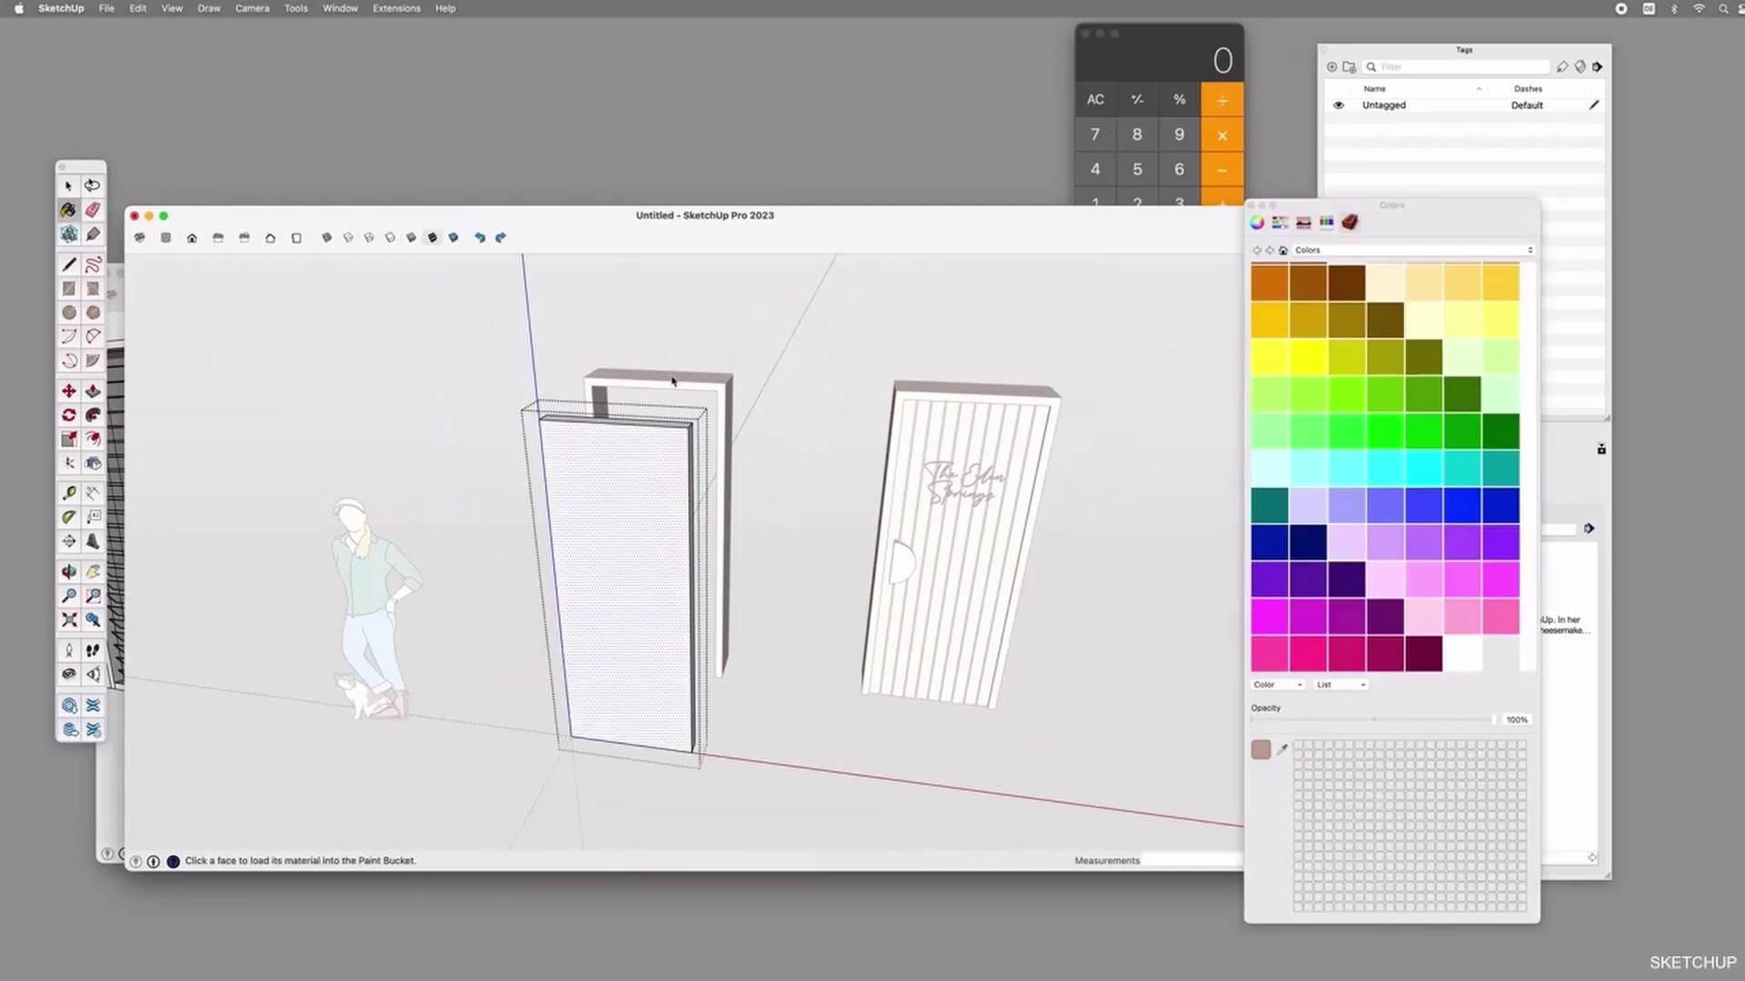
{"action": "key", "text": "super"}
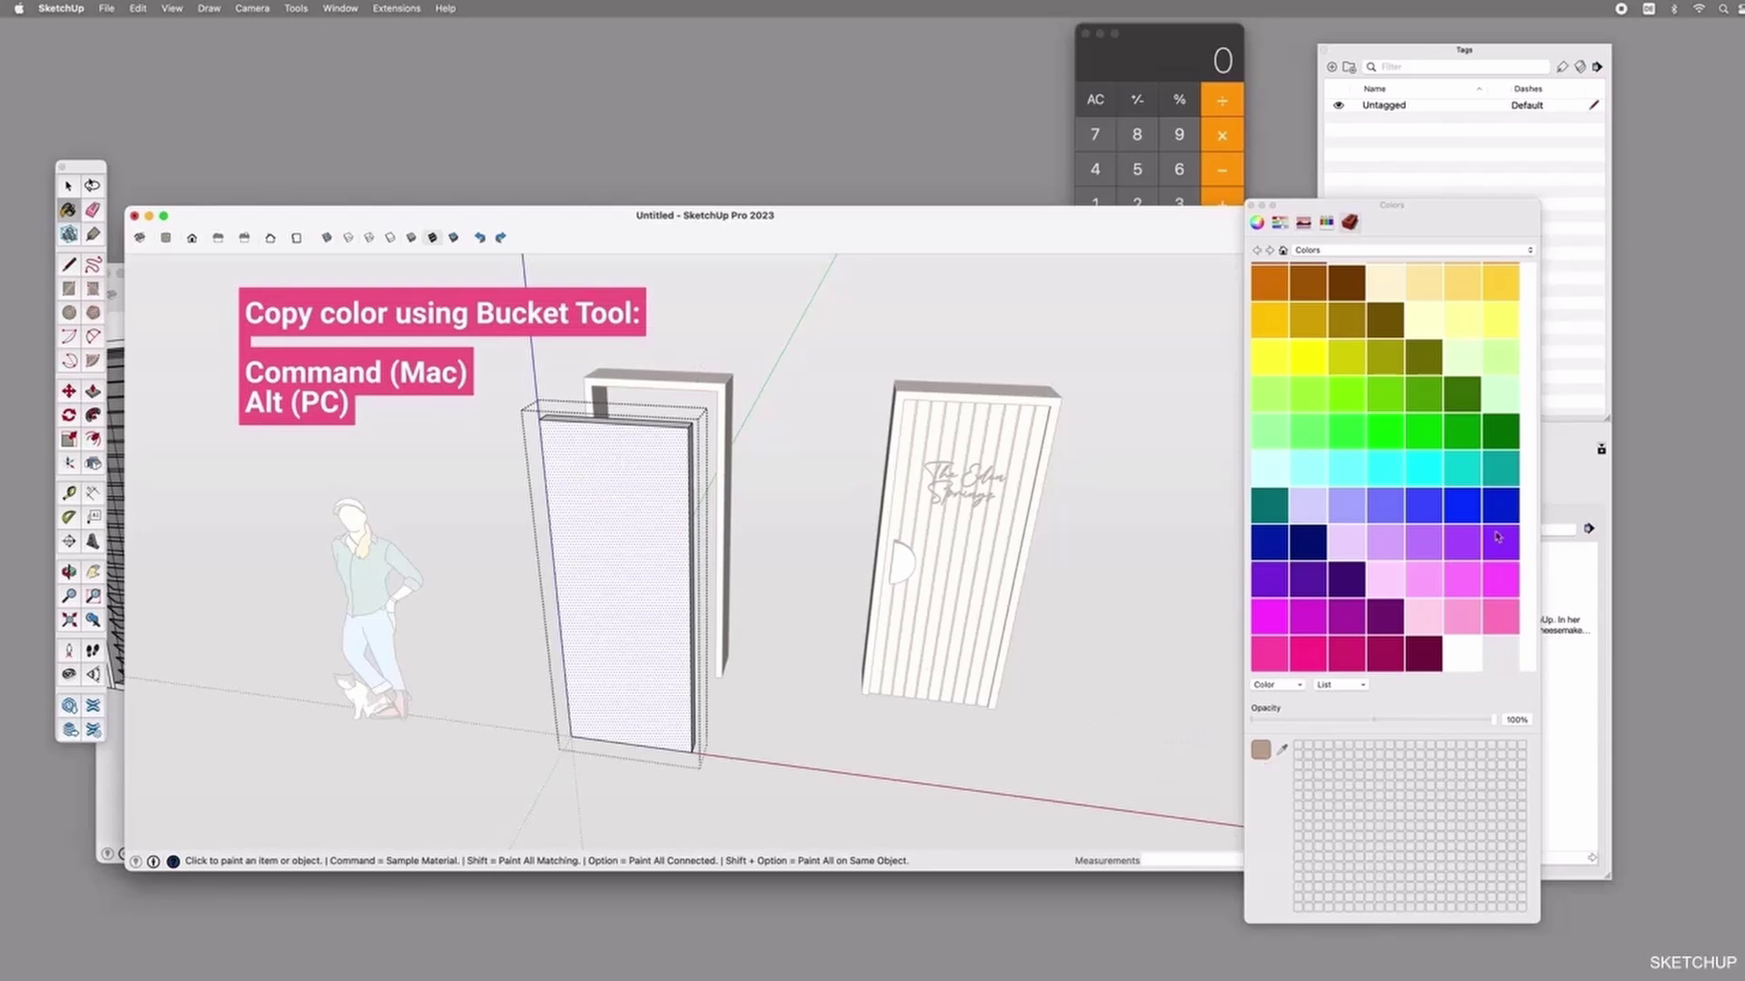
{"action": "left_click", "coordinate": [1257, 223]}
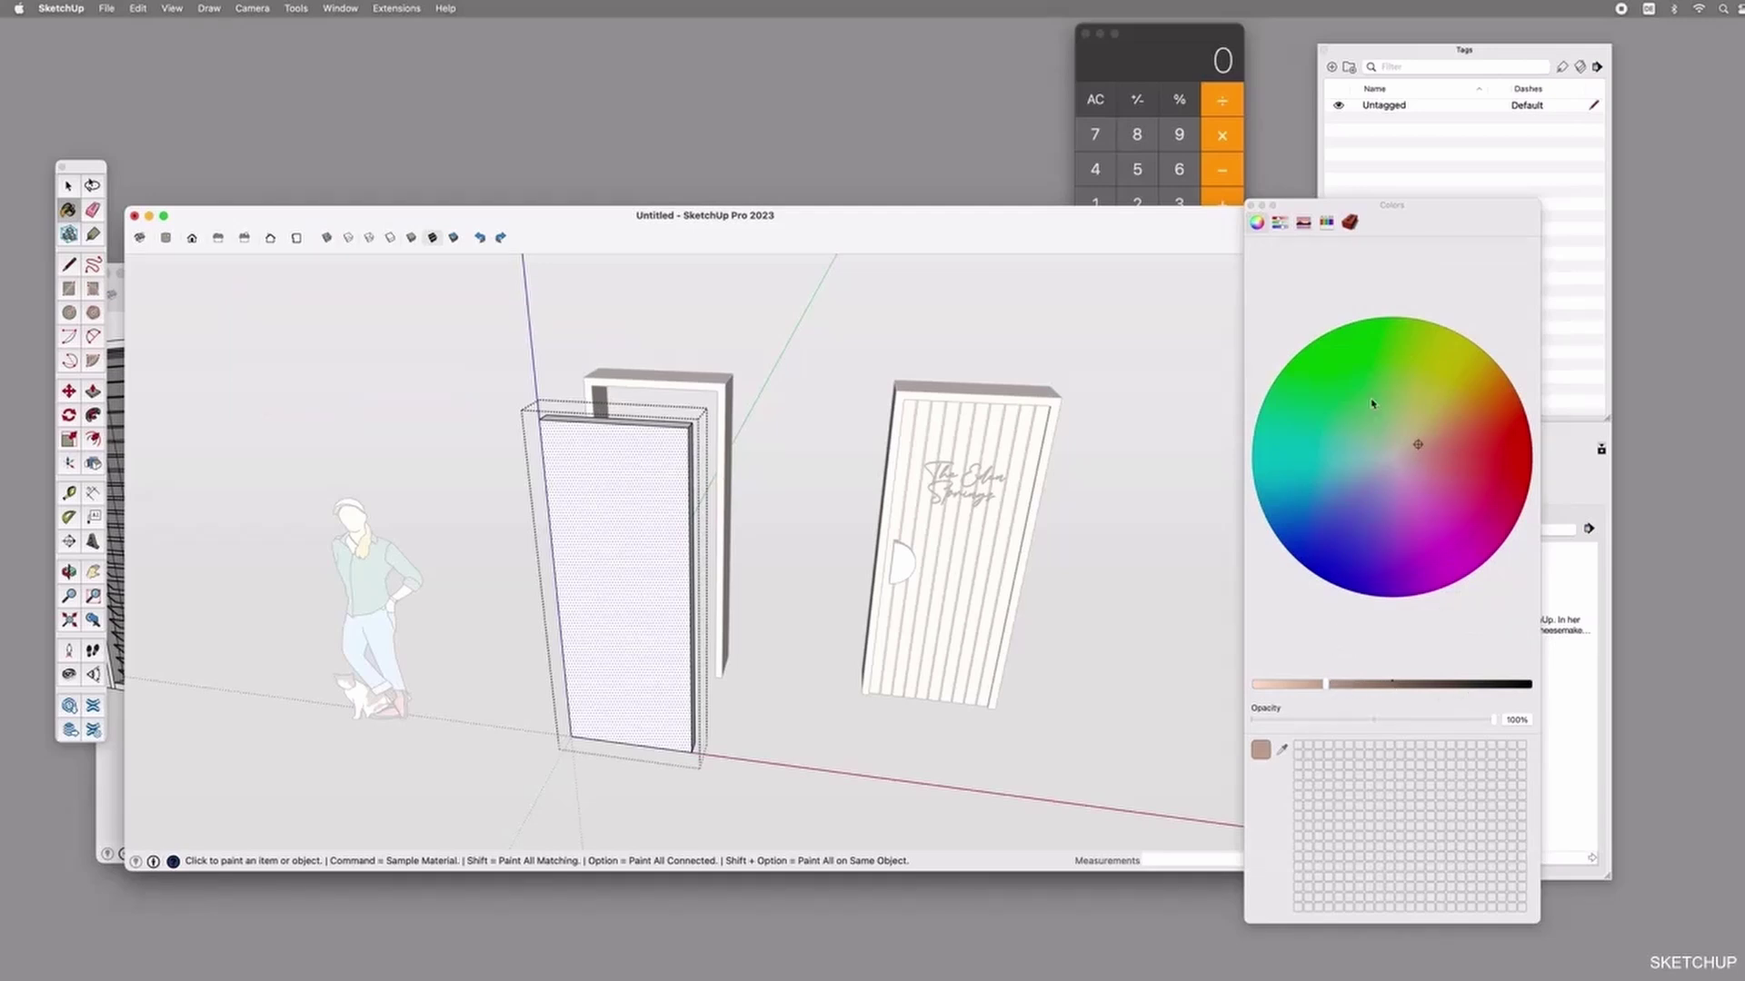
{"action": "left_click", "coordinate": [1349, 222]}
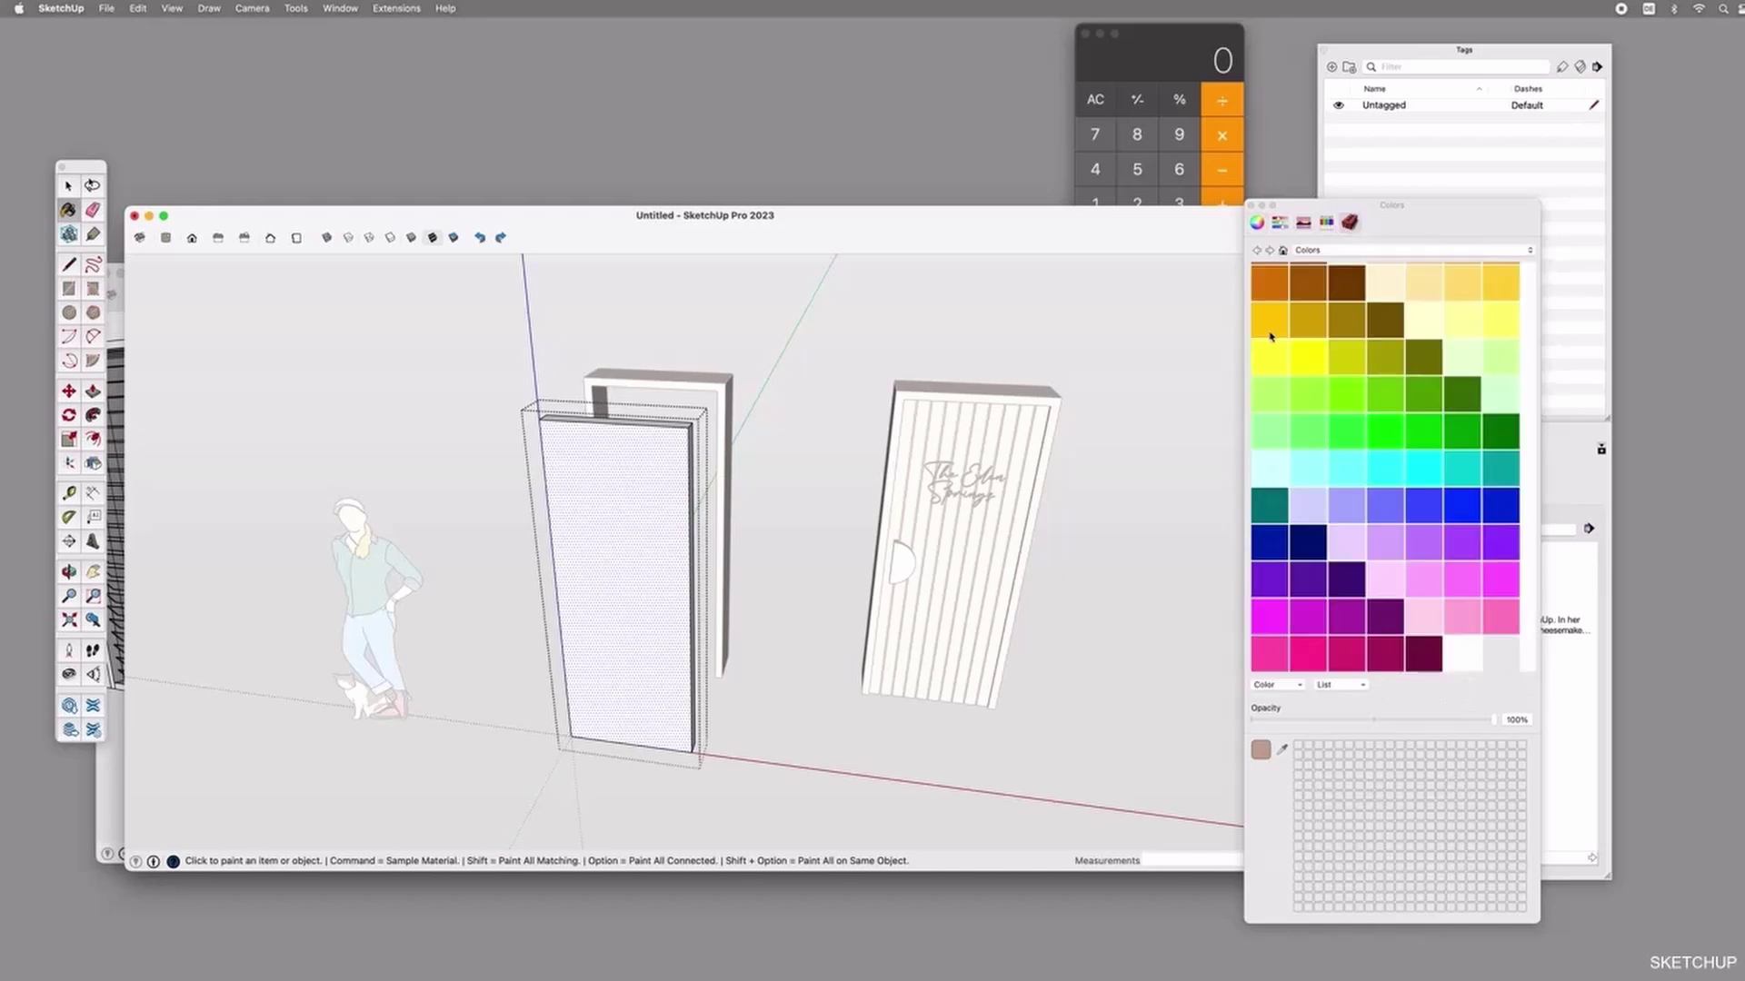
{"action": "left_click", "coordinate": [627, 418]}
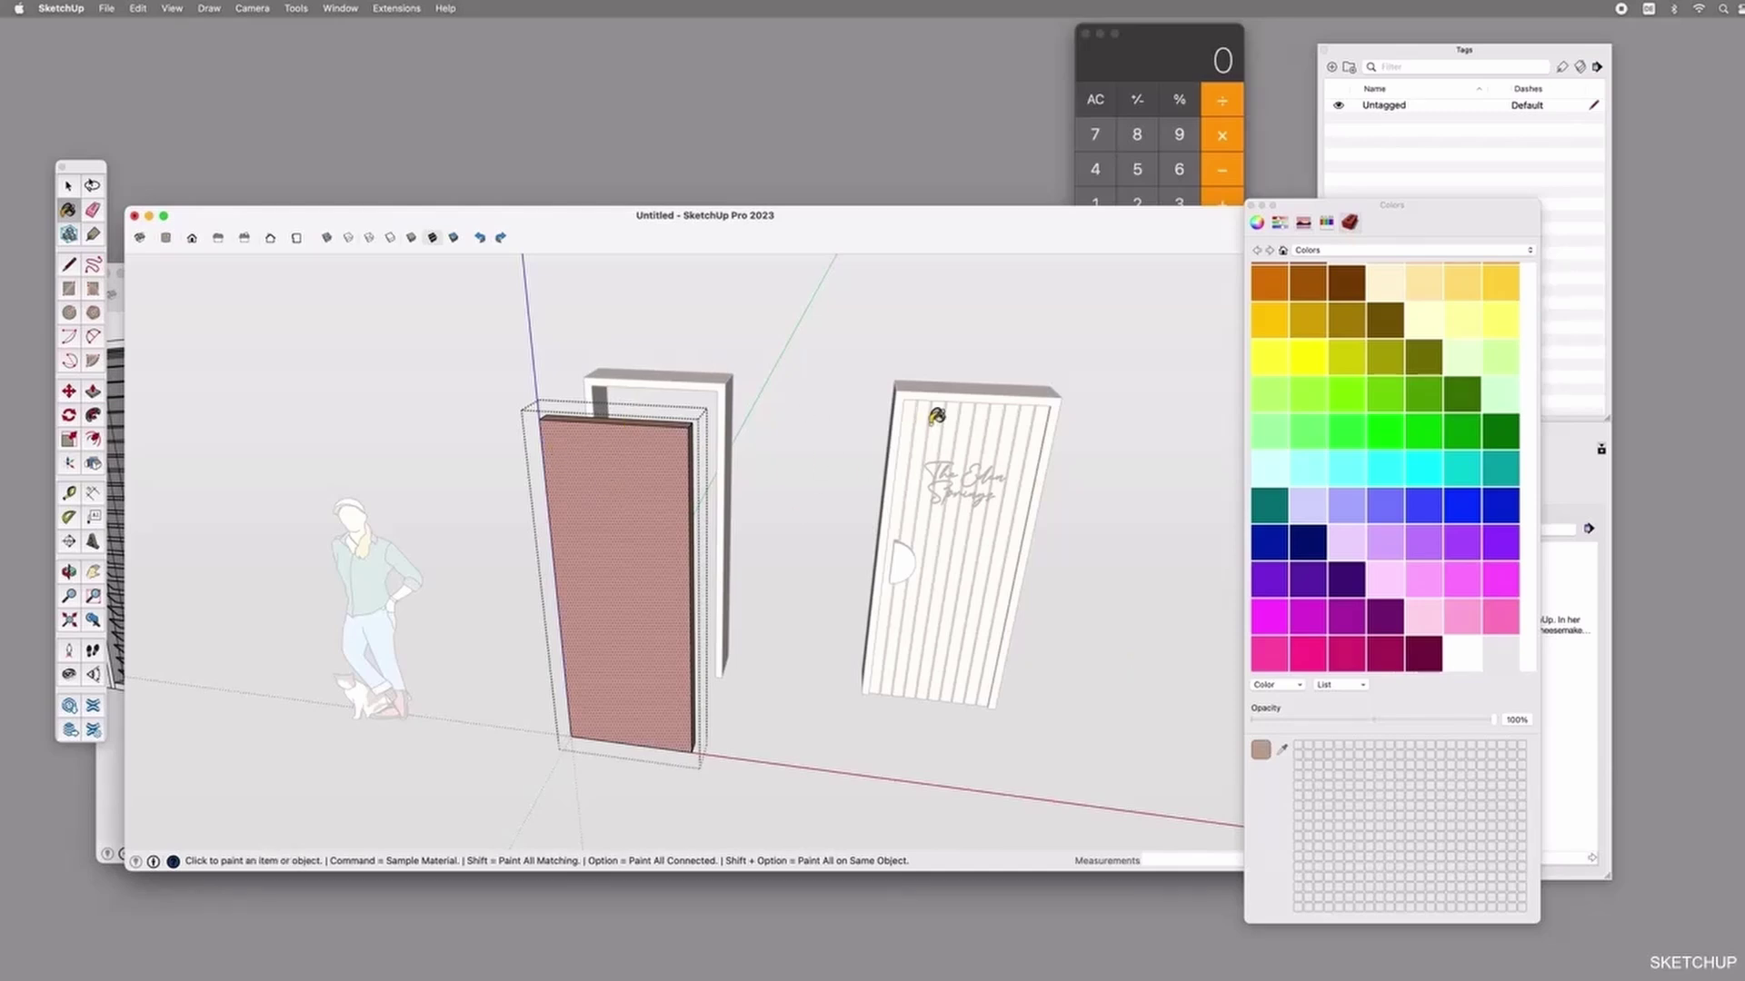
{"action": "key", "text": "space"}
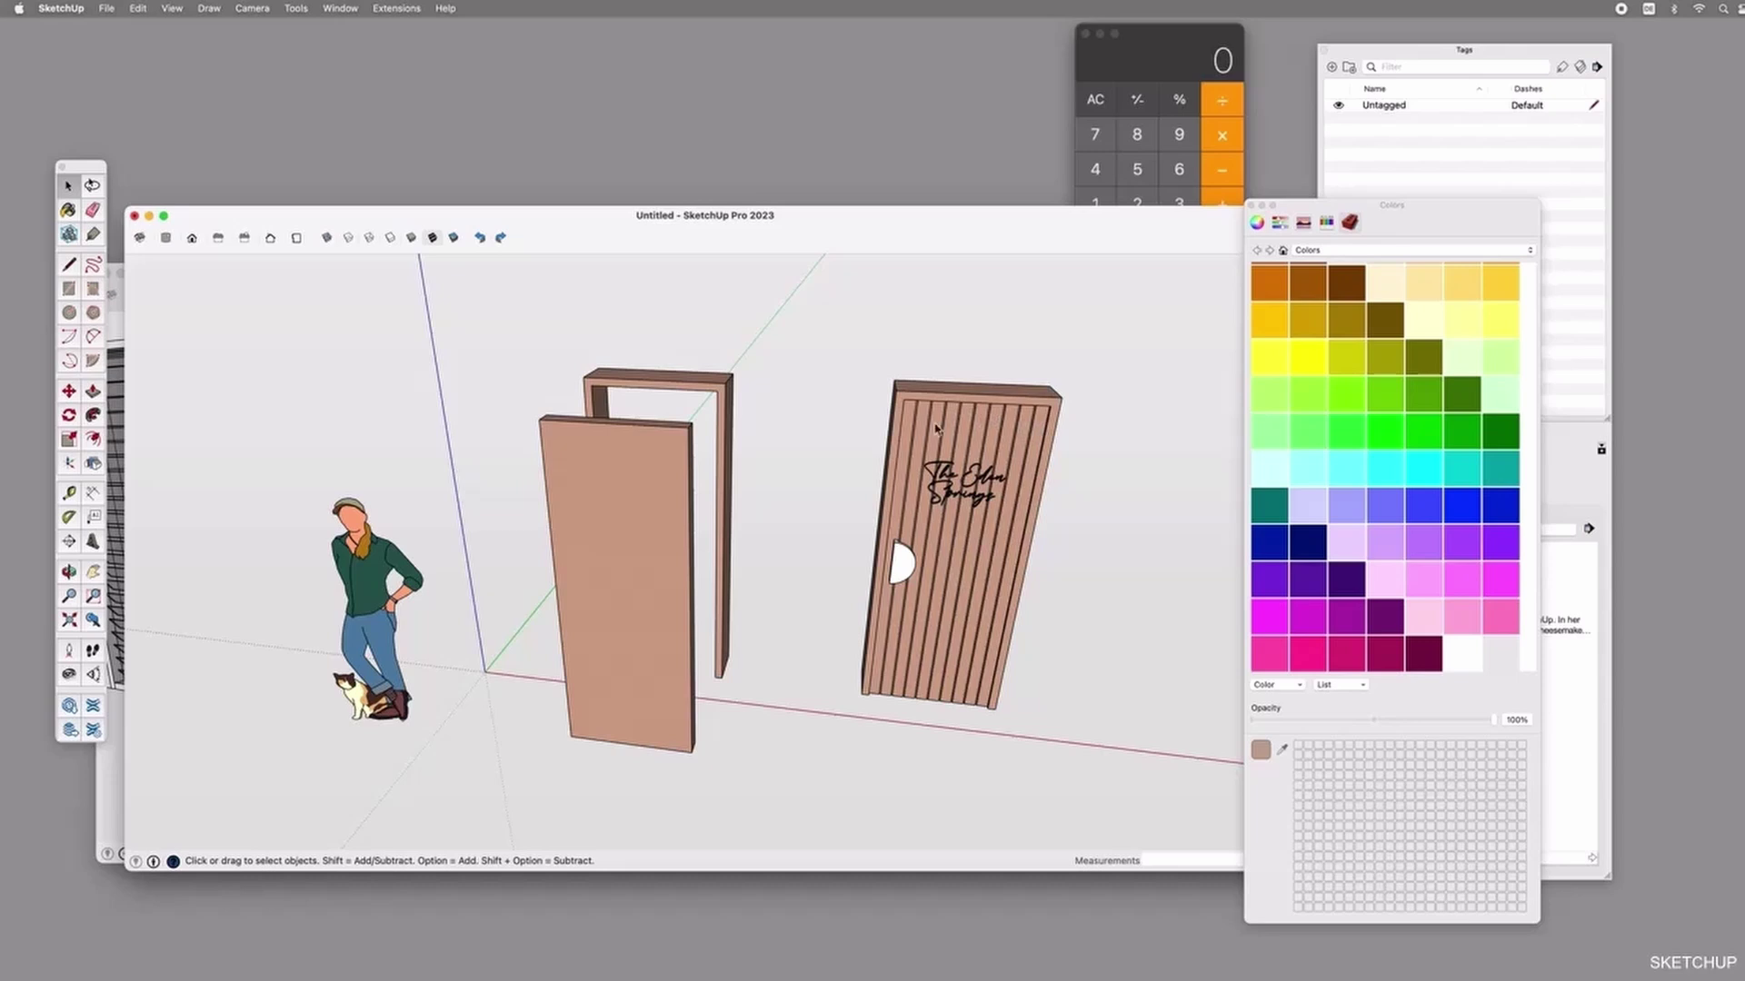
Measure the width of the door slab's front face with the Tape Measure.
{"action": "left_click", "coordinate": [1120, 77]}
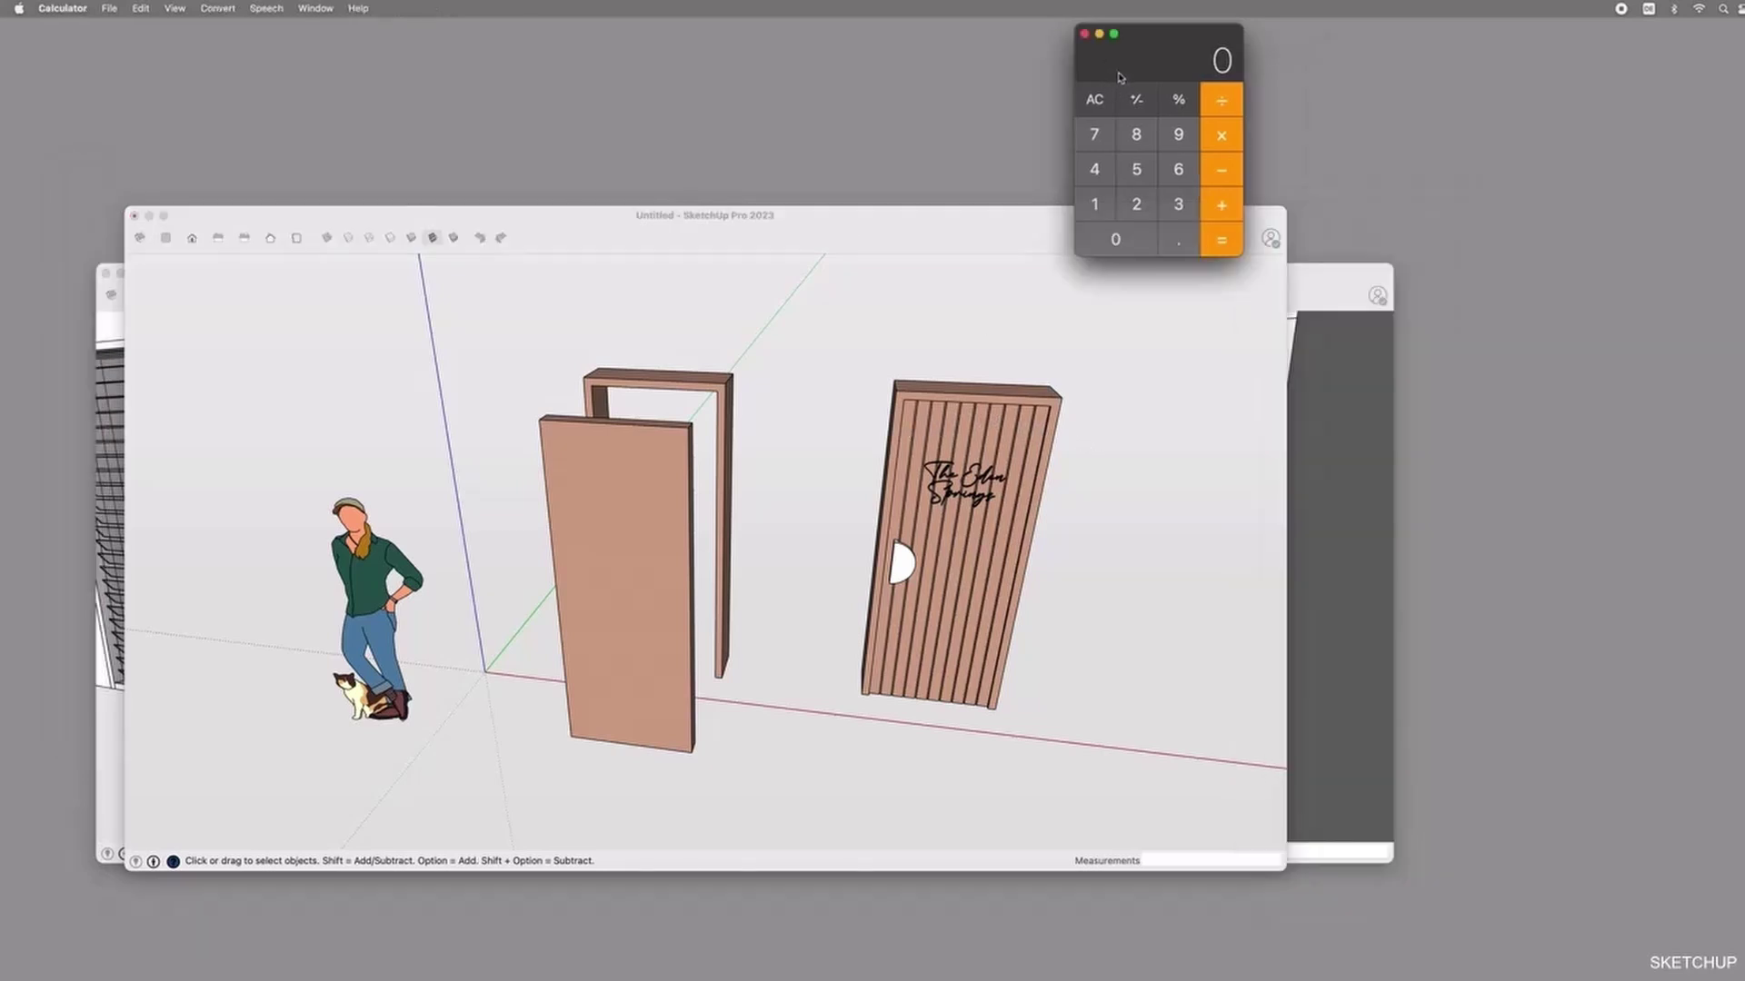
{"action": "left_click", "coordinate": [624, 459]}
{"action": "key", "text": "t"}
{"action": "left_click", "coordinate": [549, 516]}
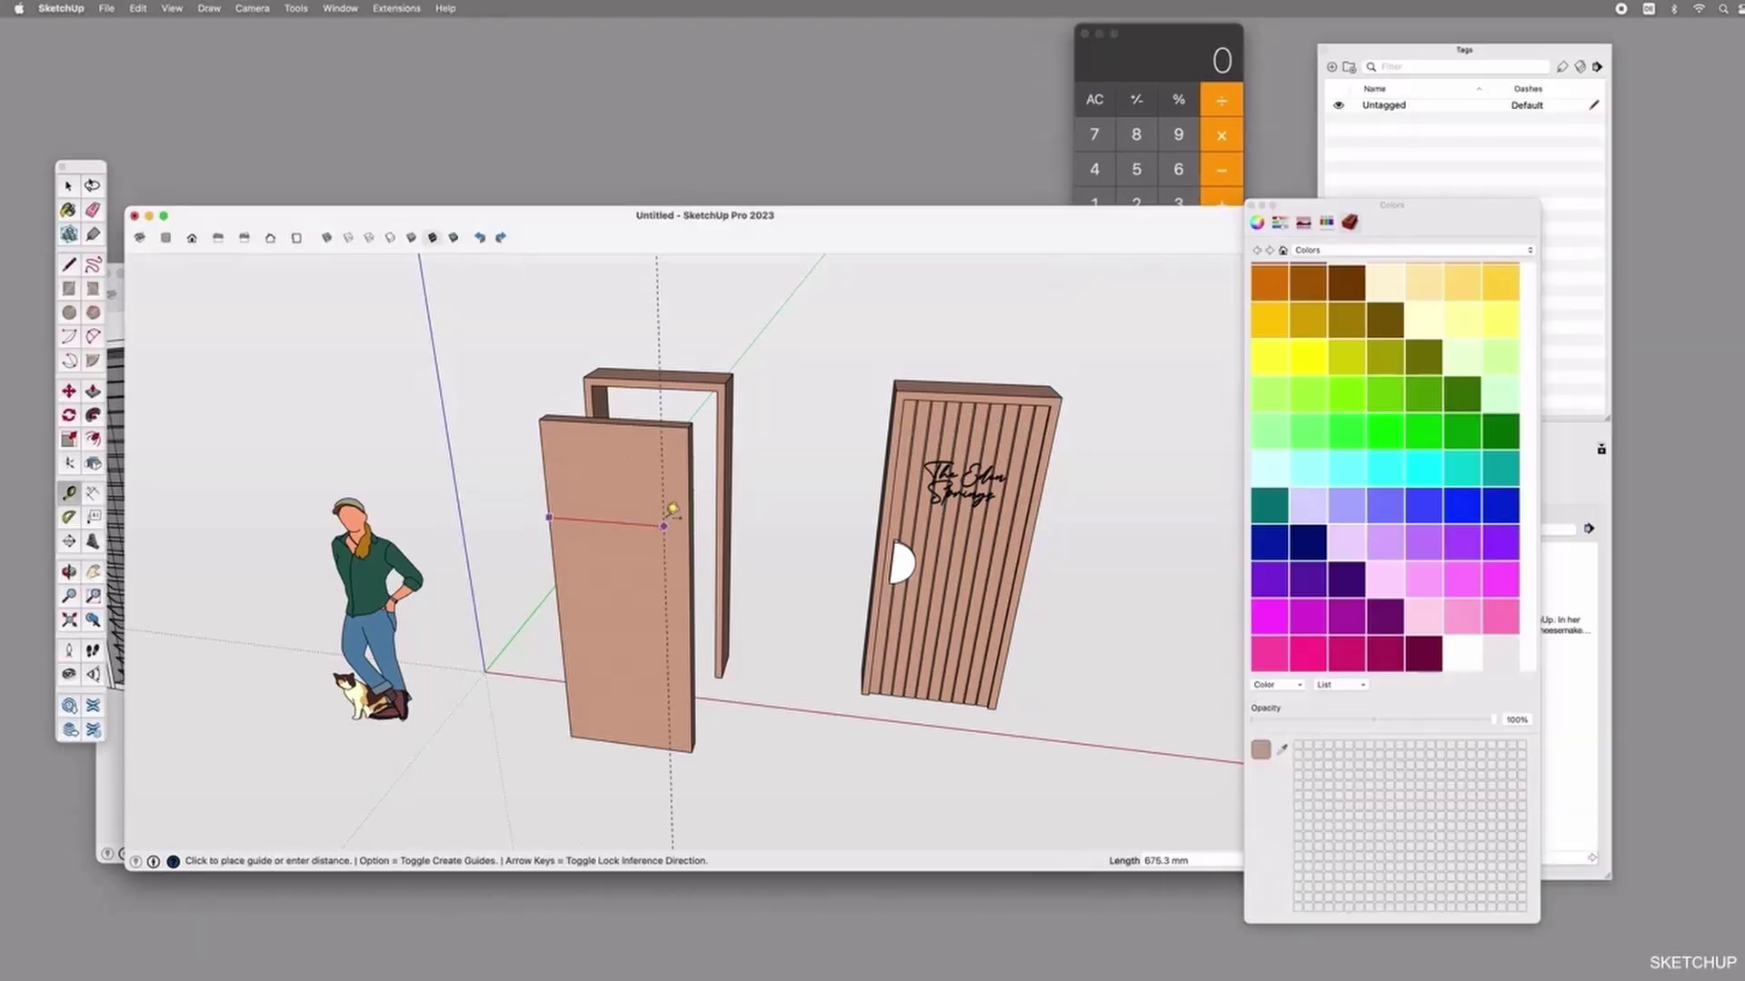
{"action": "left_click", "coordinate": [690, 516]}
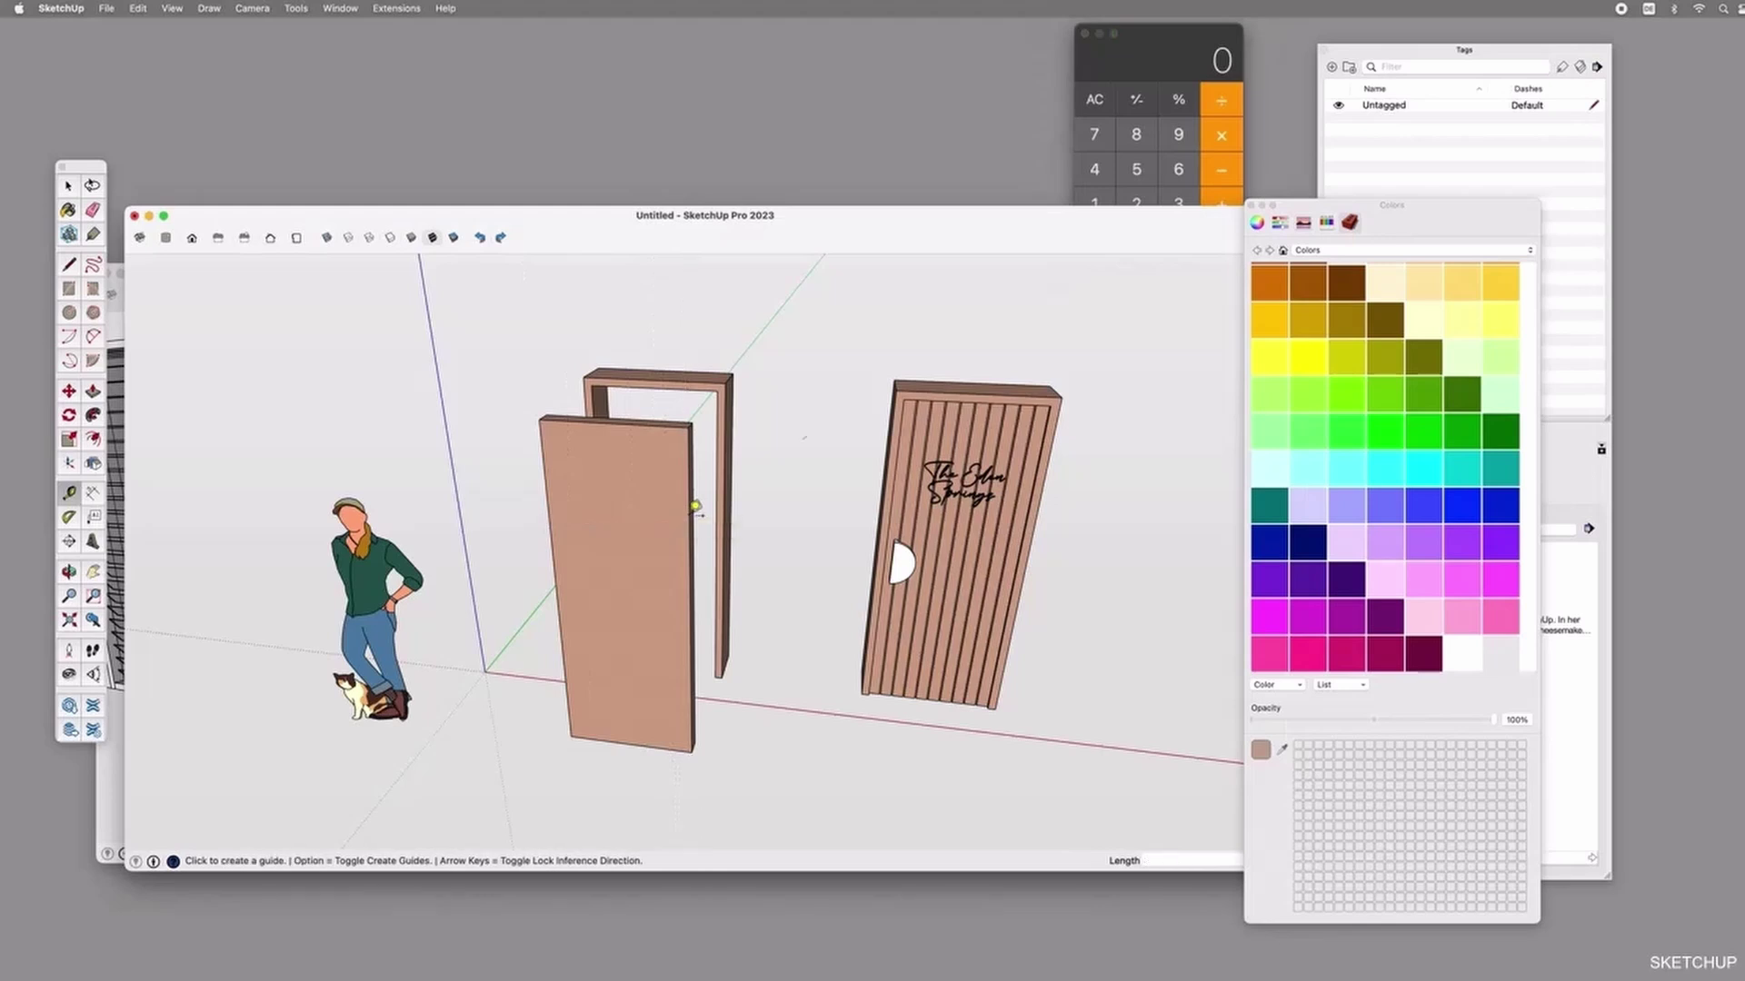
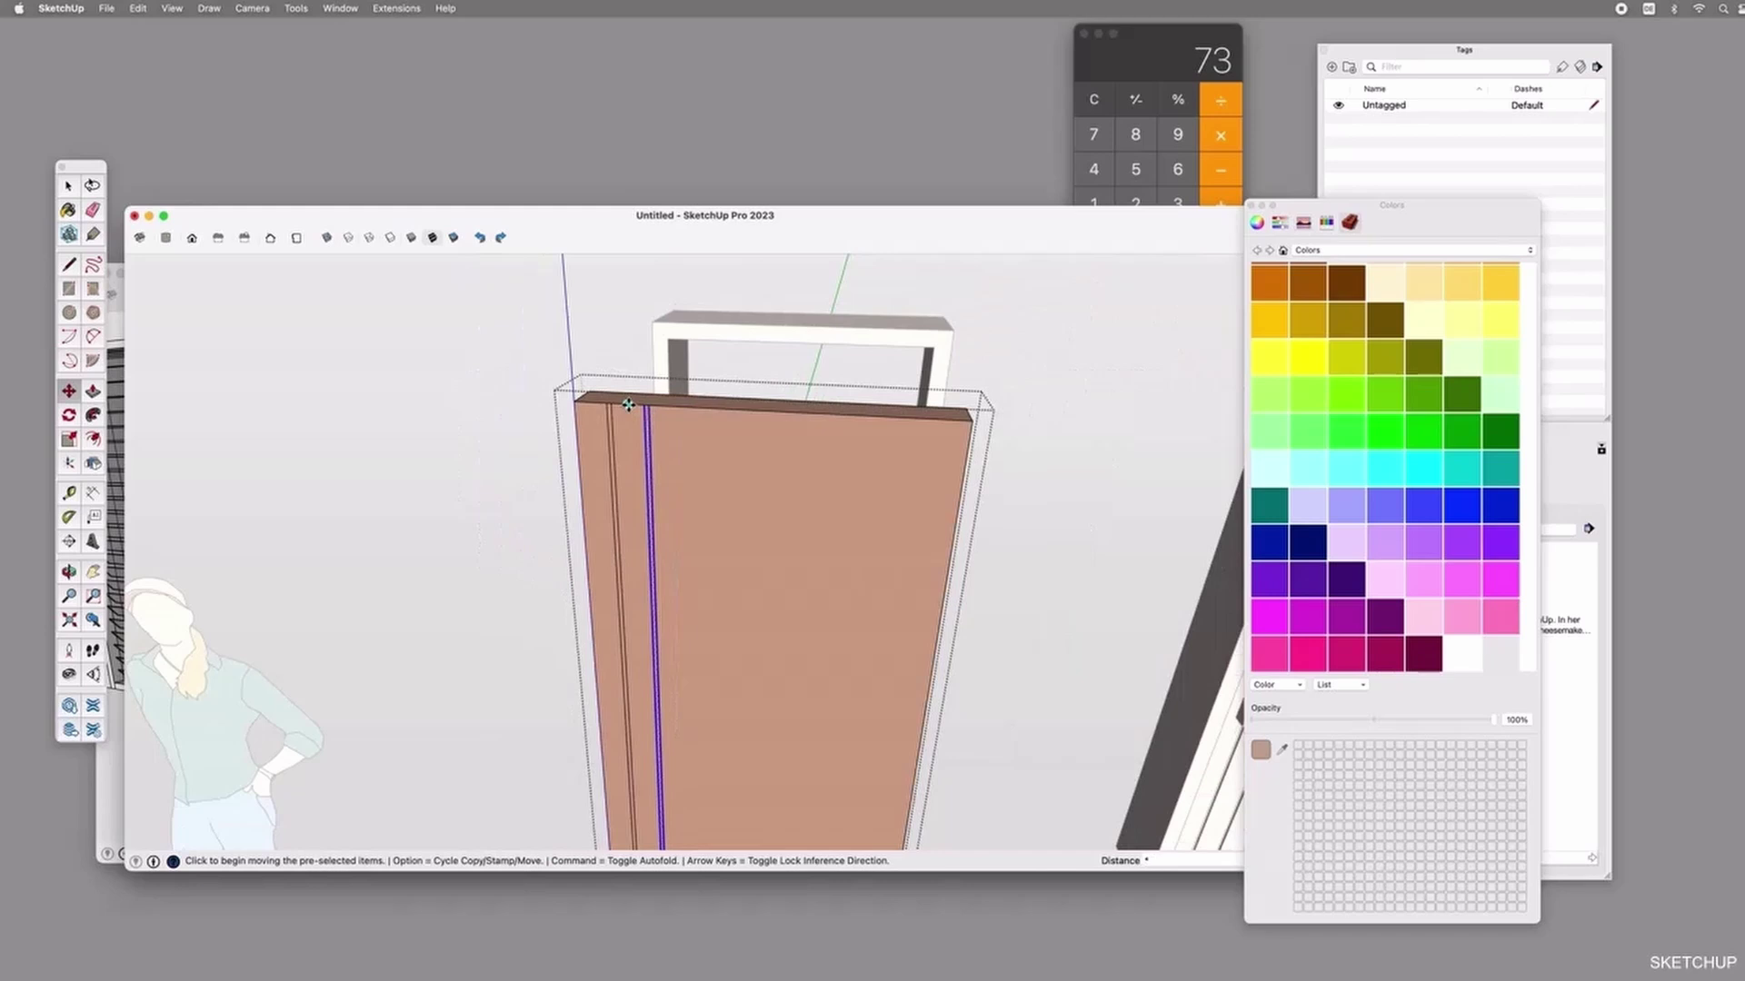
Multiply the copied slim line by 8 so the strips repeat across the door's front face.
{"action": "key", "text": "Return"}
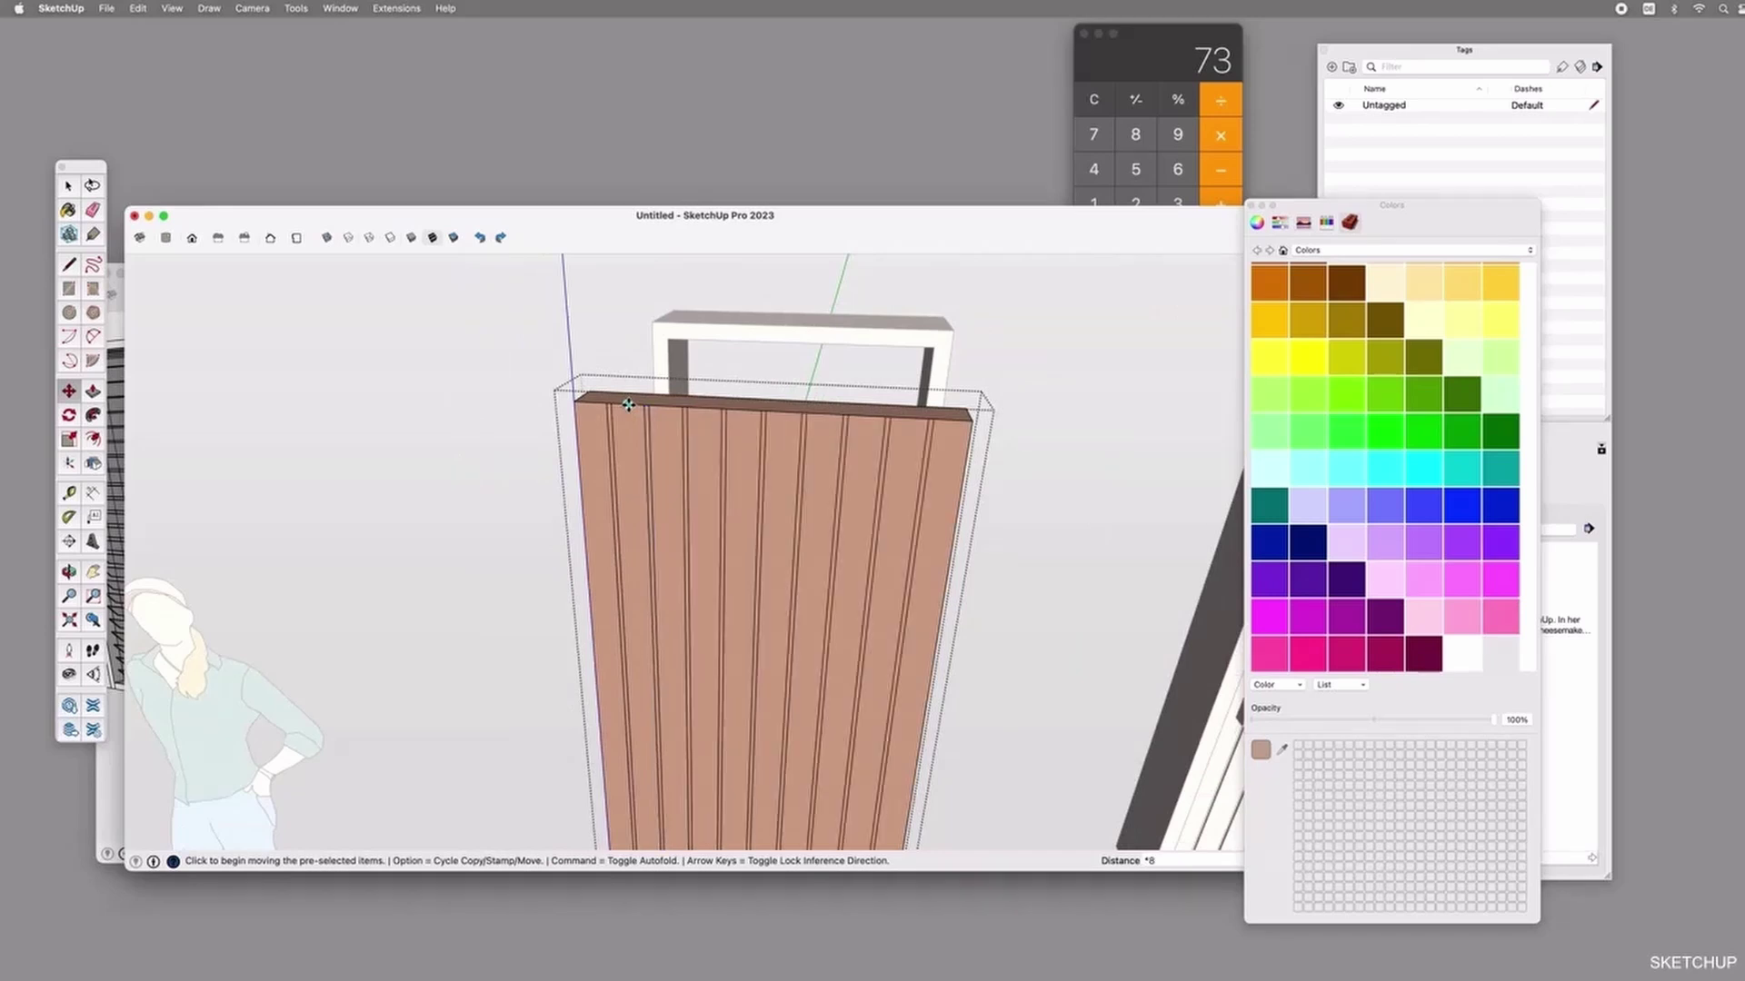
Select all ten wide slat faces on the door's front and copy them 100 mm back onto its rear face.
{"action": "mouse_move", "coordinate": [620, 424]}
{"action": "middle_mouse_down"}
{"action": "mouse_move", "coordinate": [644, 463]}
{"action": "mouse_move", "coordinate": [596, 461]}
{"action": "mouse_move", "coordinate": [611, 438]}
{"action": "middle_mouse_up"}
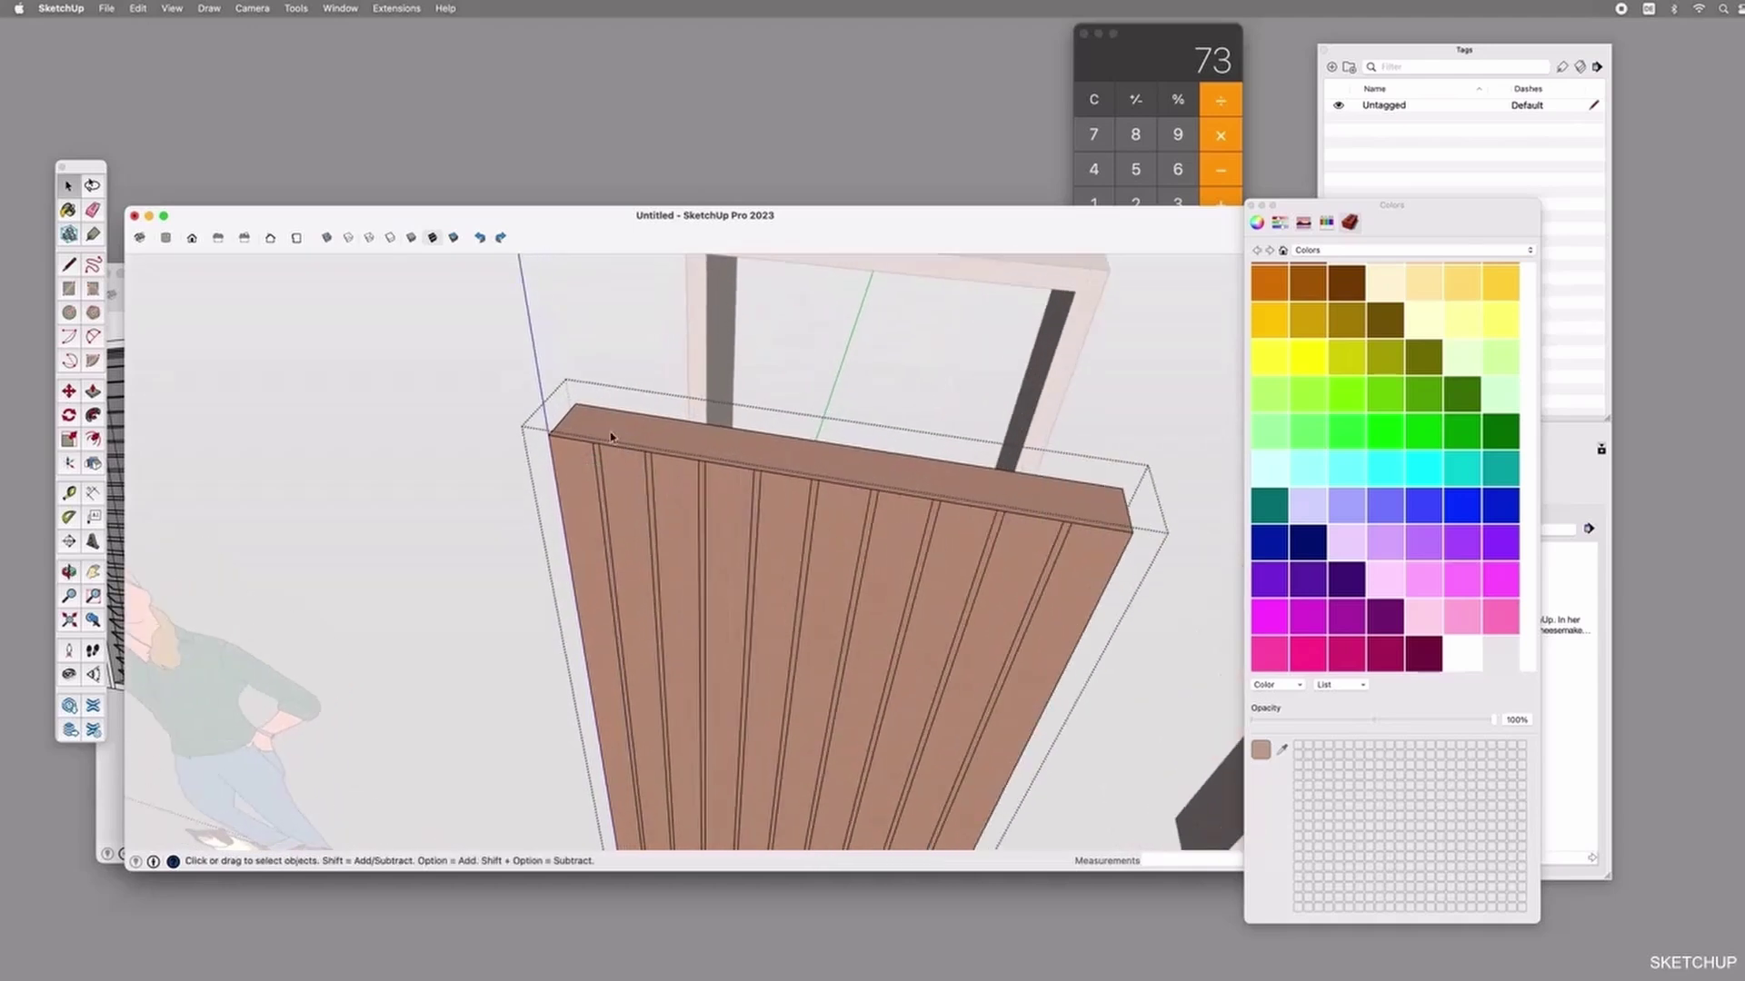
{"action": "left_click", "coordinate": [580, 458]}
{"action": "left_click", "coordinate": [626, 470], "text": "shift"}
{"action": "left_click", "coordinate": [683, 493], "text": "shift"}
{"action": "left_click", "coordinate": [733, 503], "text": "shift"}
{"action": "left_click", "coordinate": [789, 499], "text": "shift"}
{"action": "left_click", "coordinate": [834, 507], "text": "shift"}
{"action": "left_click", "coordinate": [891, 518], "text": "shift"}
{"action": "left_click", "coordinate": [942, 526], "text": "shift"}
{"action": "left_click", "coordinate": [1021, 546], "text": "shift"}
{"action": "left_click", "coordinate": [1100, 558], "text": "shift"}
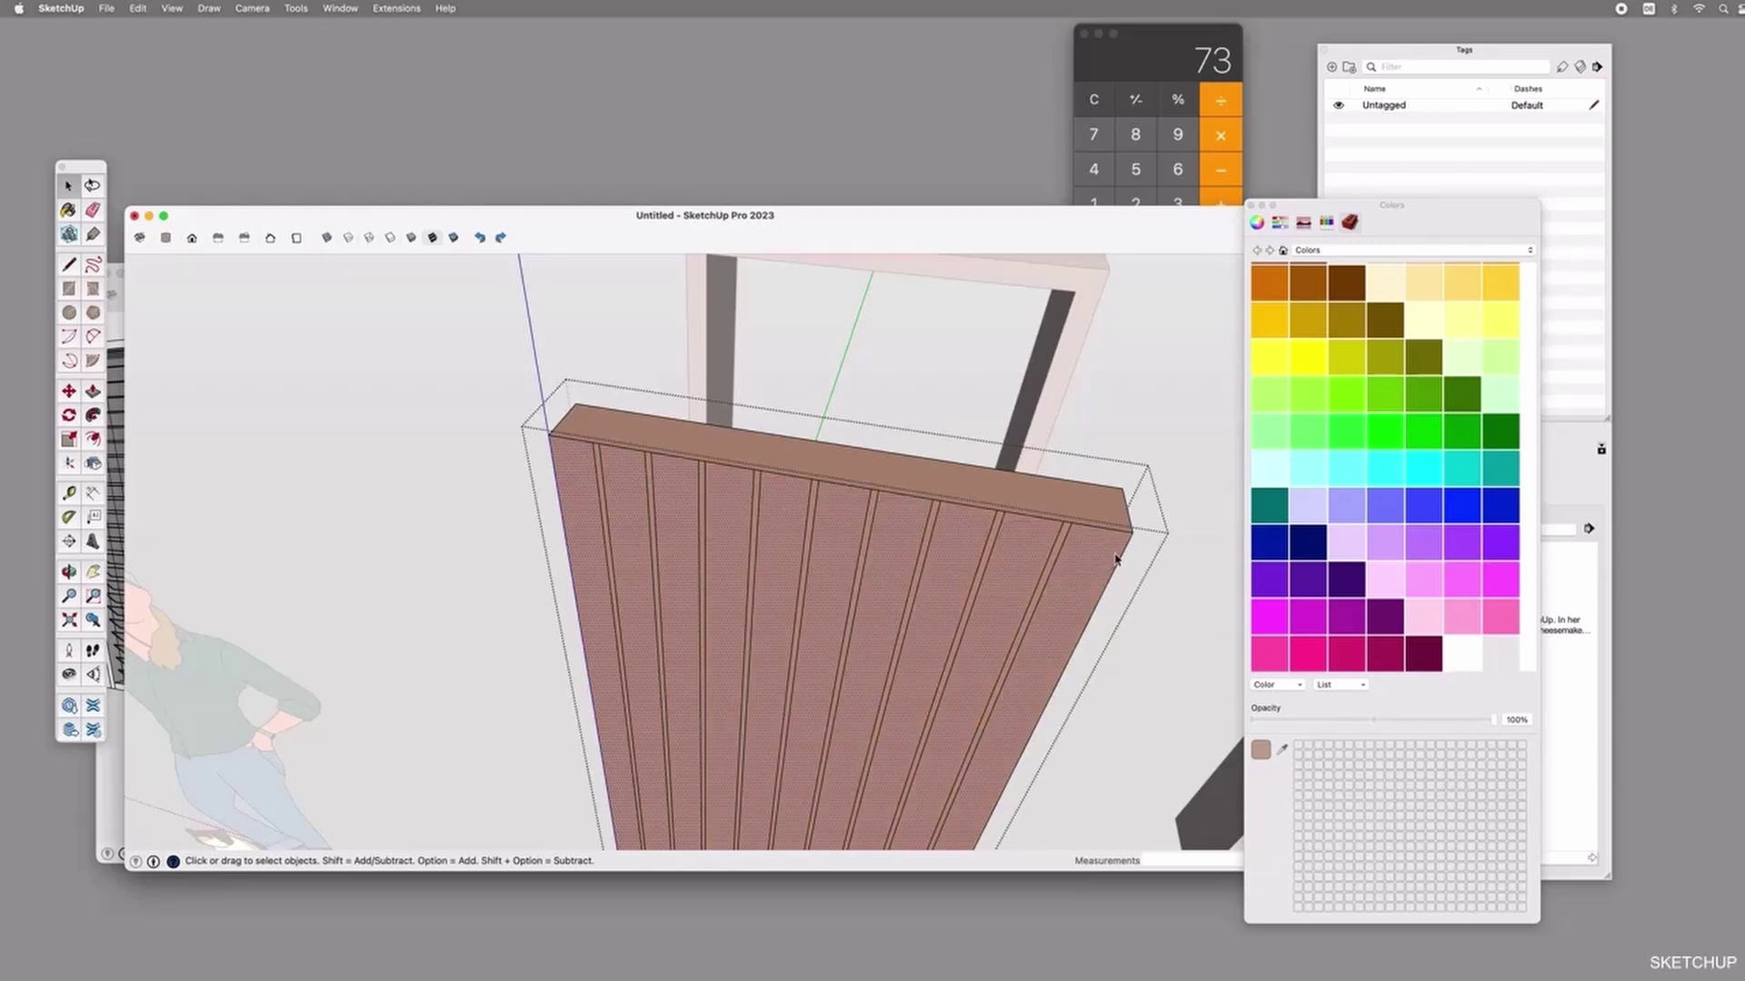
{"action": "key", "text": "m"}
{"action": "left_click", "coordinate": [1132, 532]}
{"action": "key", "text": "alt"}
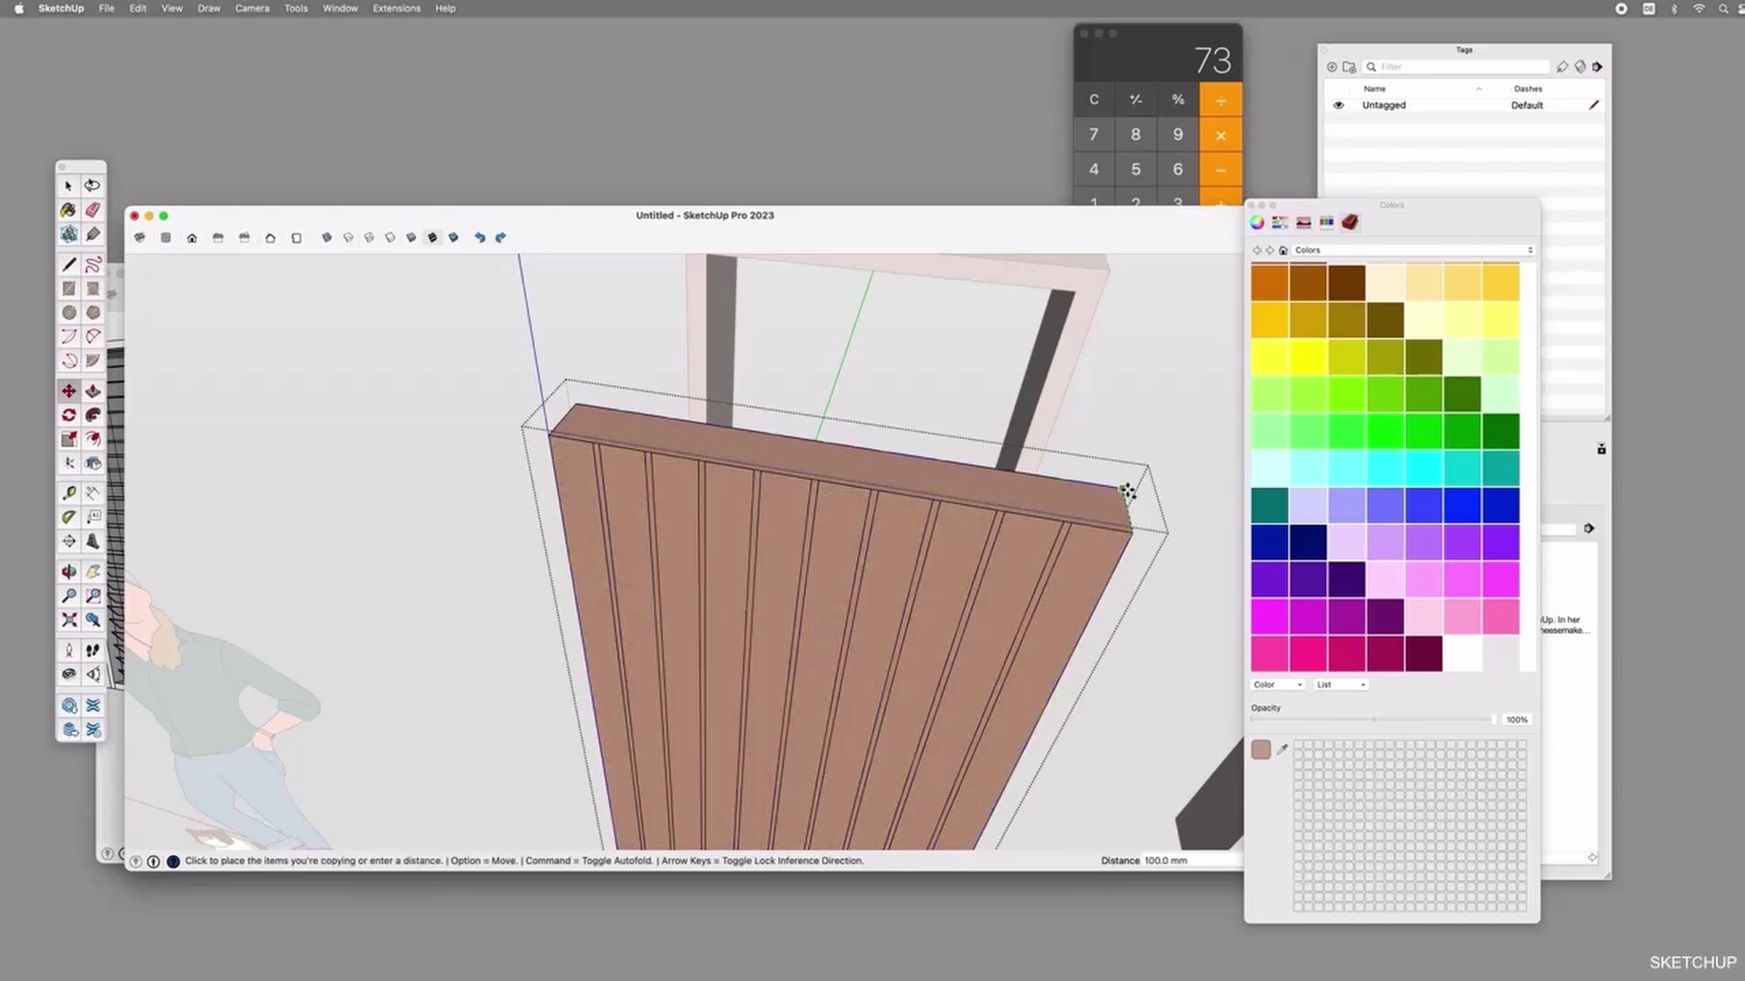
{"action": "left_click", "coordinate": [1126, 492]}
Reverse the selected slat faces on the rear of the door.
{"action": "middle_click_drag", "start_coordinate": [1080, 596], "coordinate": [439, 502]}
{"action": "key", "text": "space"}
{"action": "left_click", "coordinate": [741, 443]}
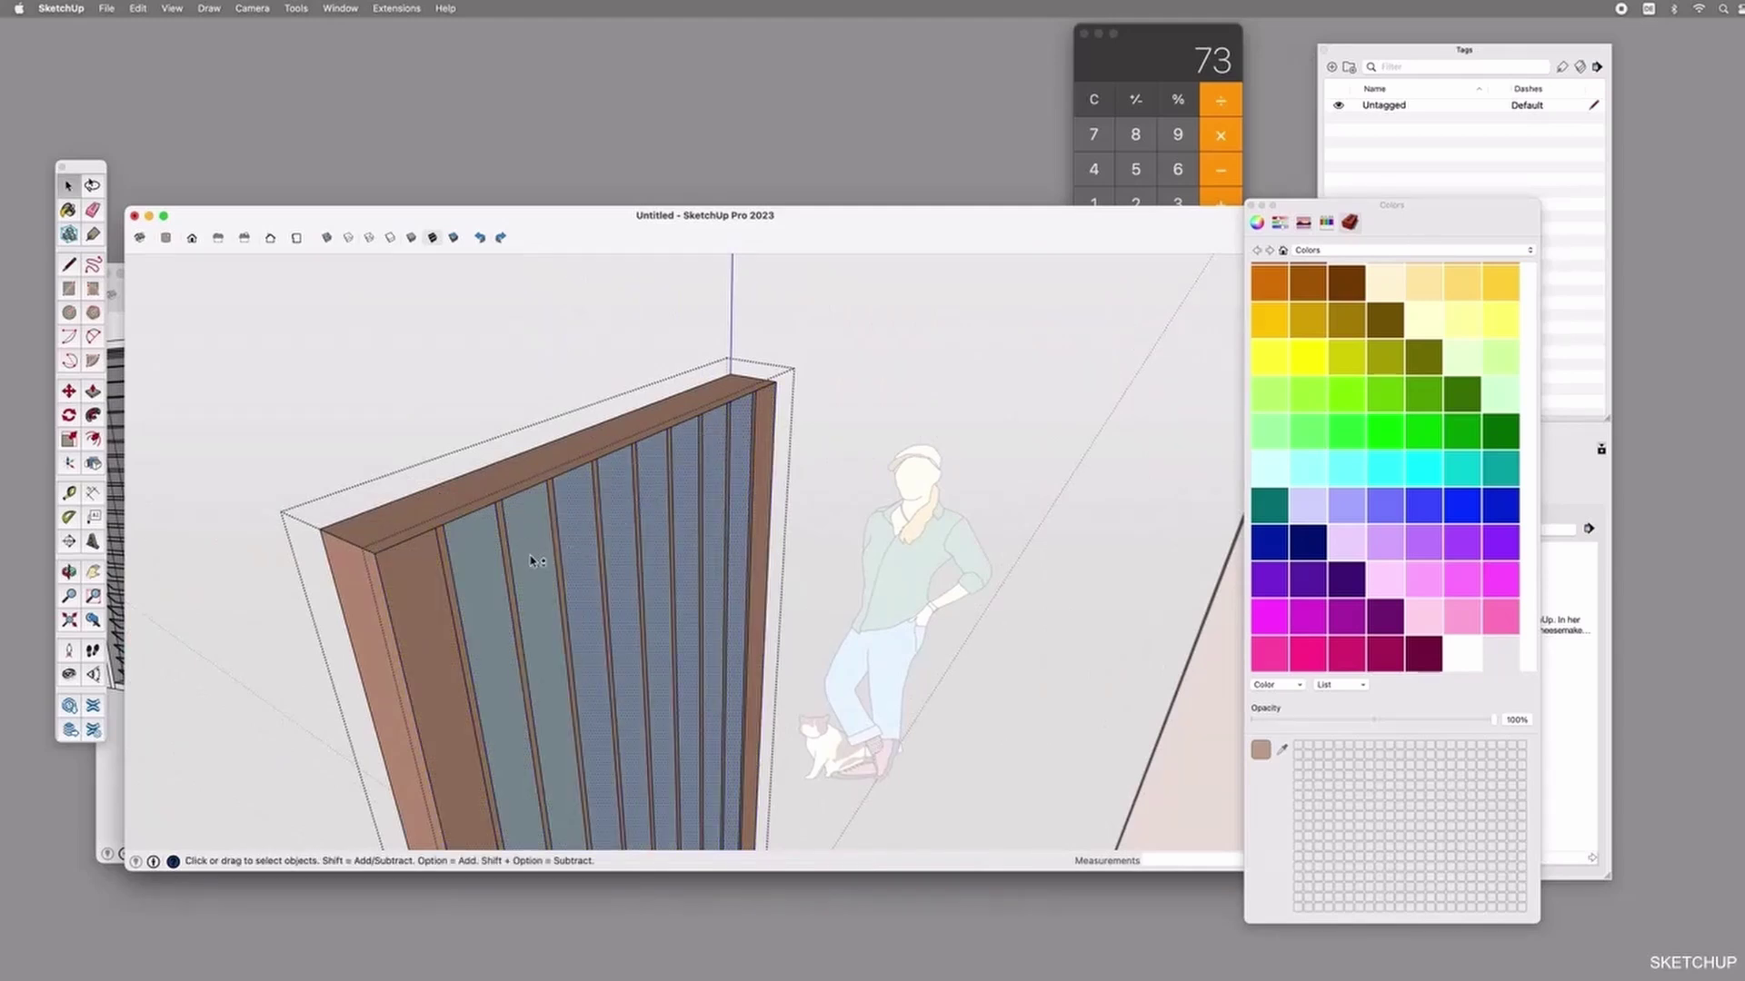
{"action": "right_click", "coordinate": [474, 565]}
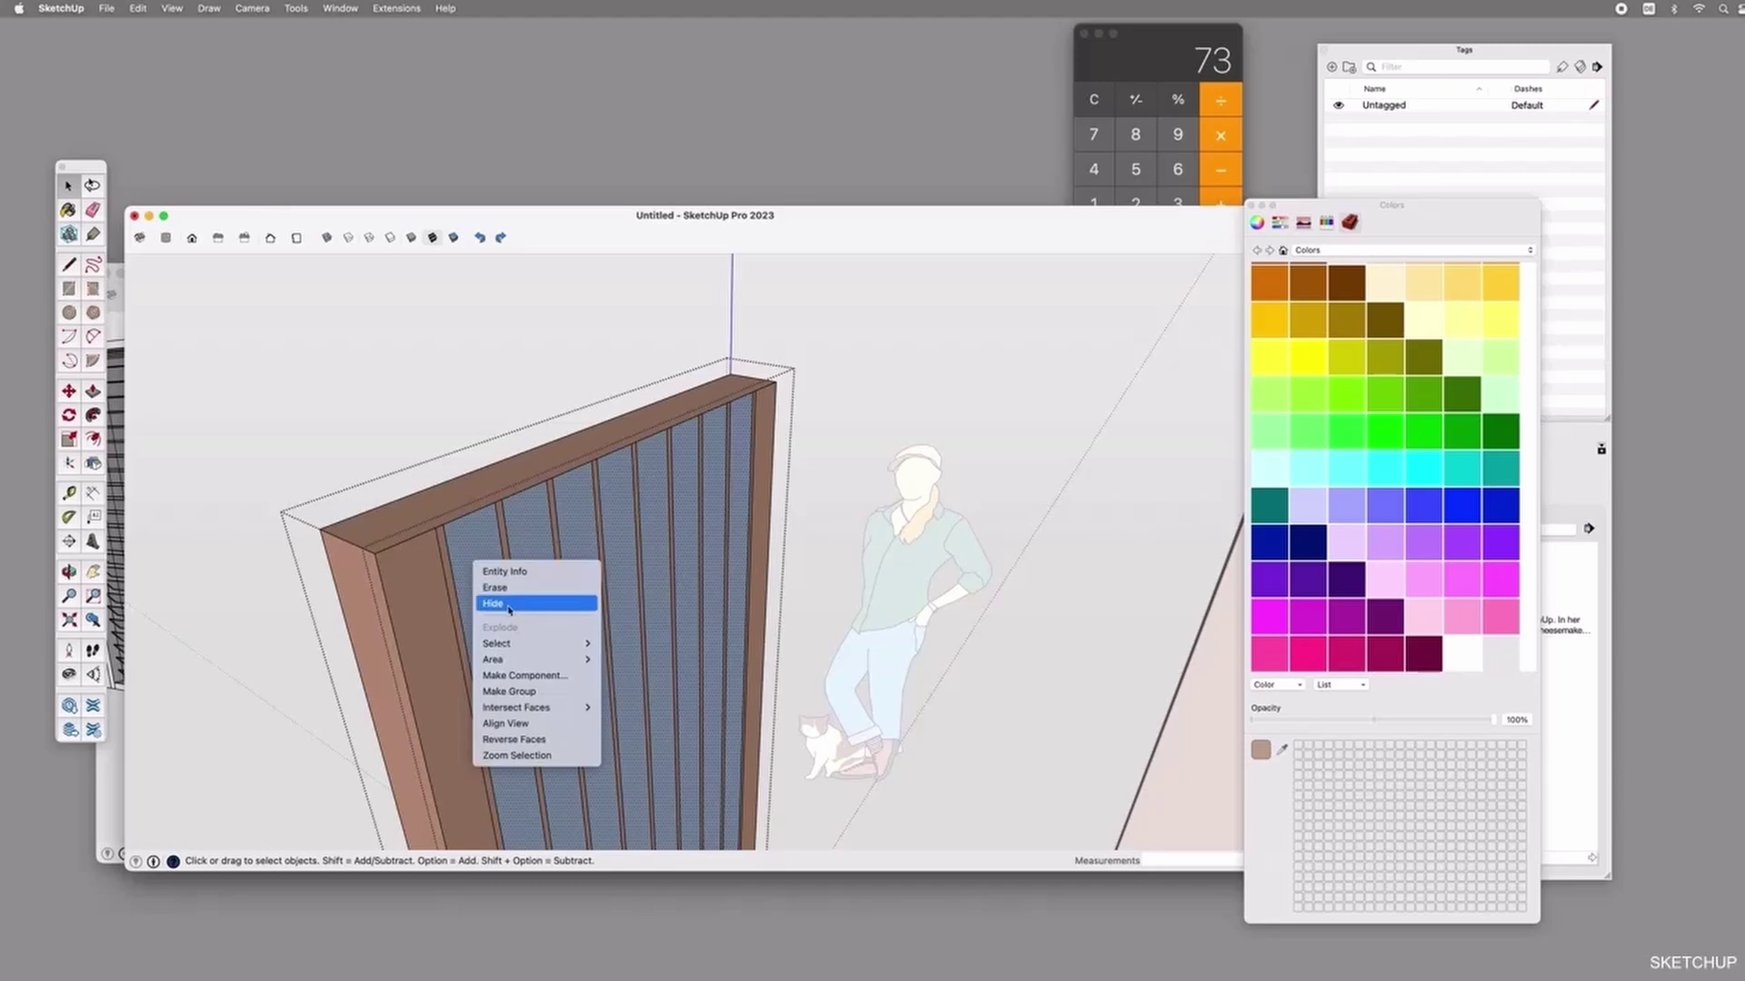
{"action": "left_click", "coordinate": [536, 739]}
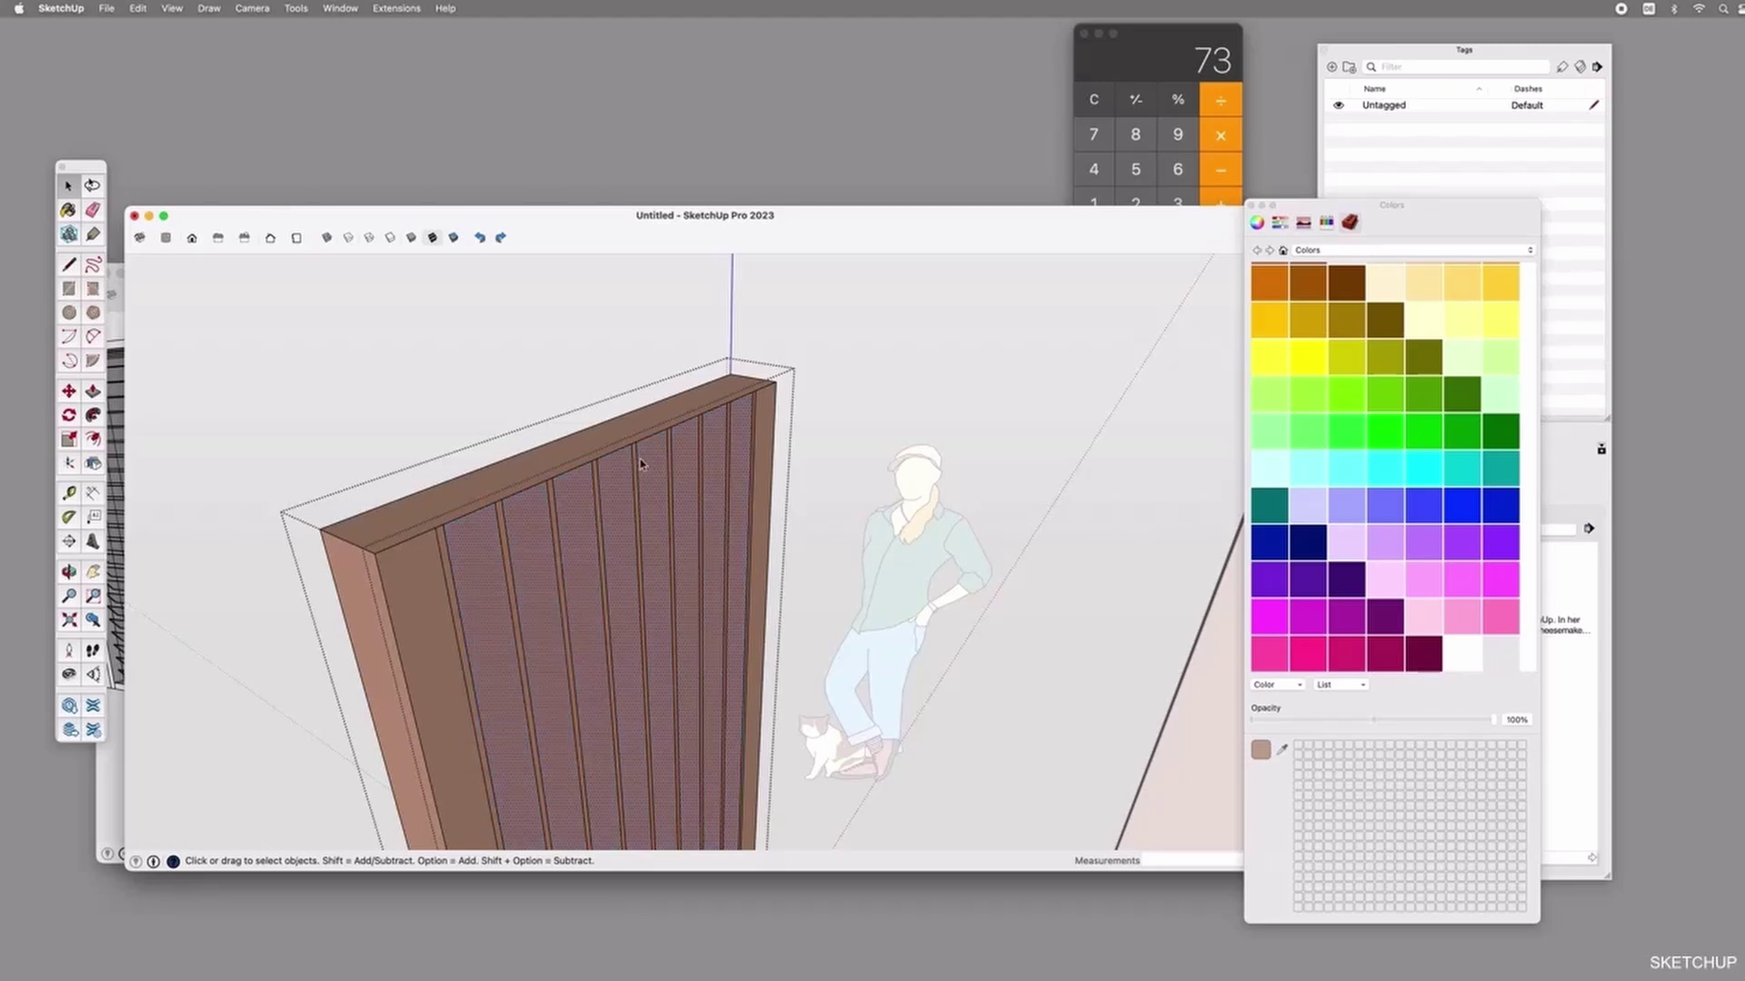
Push/Pull the slim strips on the door's rear face inward to a depth of 10 mm.
{"action": "scroll", "coordinate": [427, 542], "scroll_direction": "up", "scroll_amount": 2}
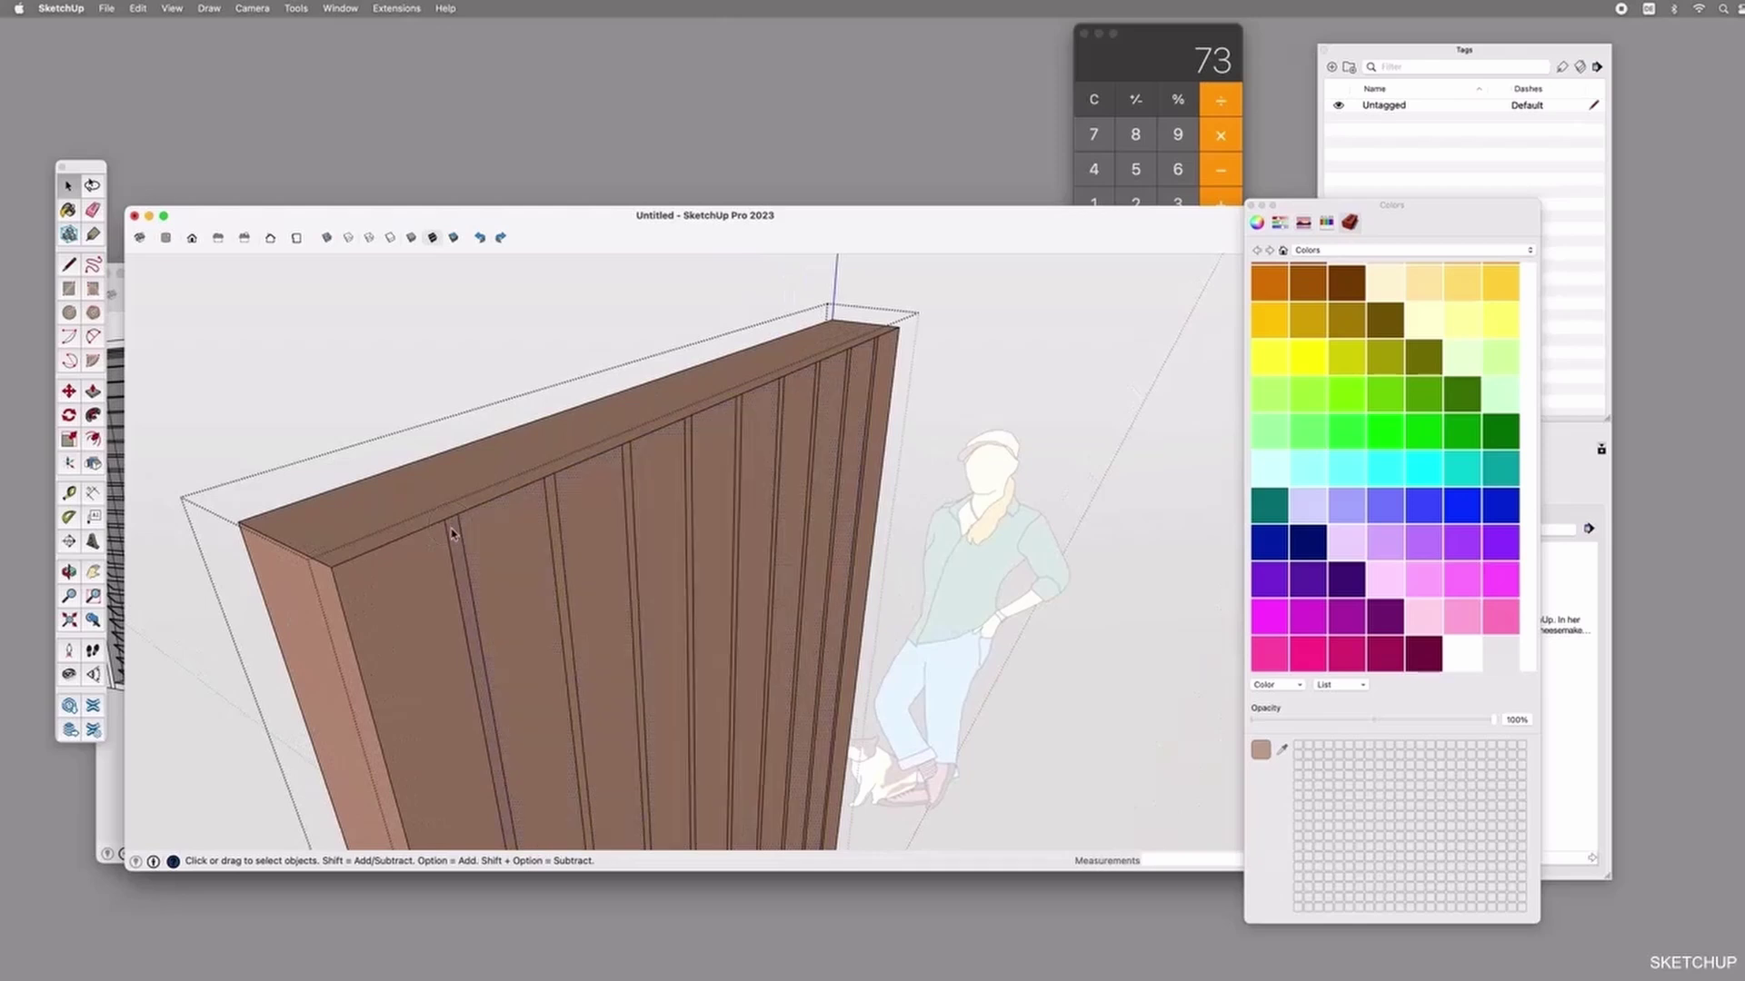
{"action": "key", "text": "p"}
{"action": "left_click", "coordinate": [455, 536]}
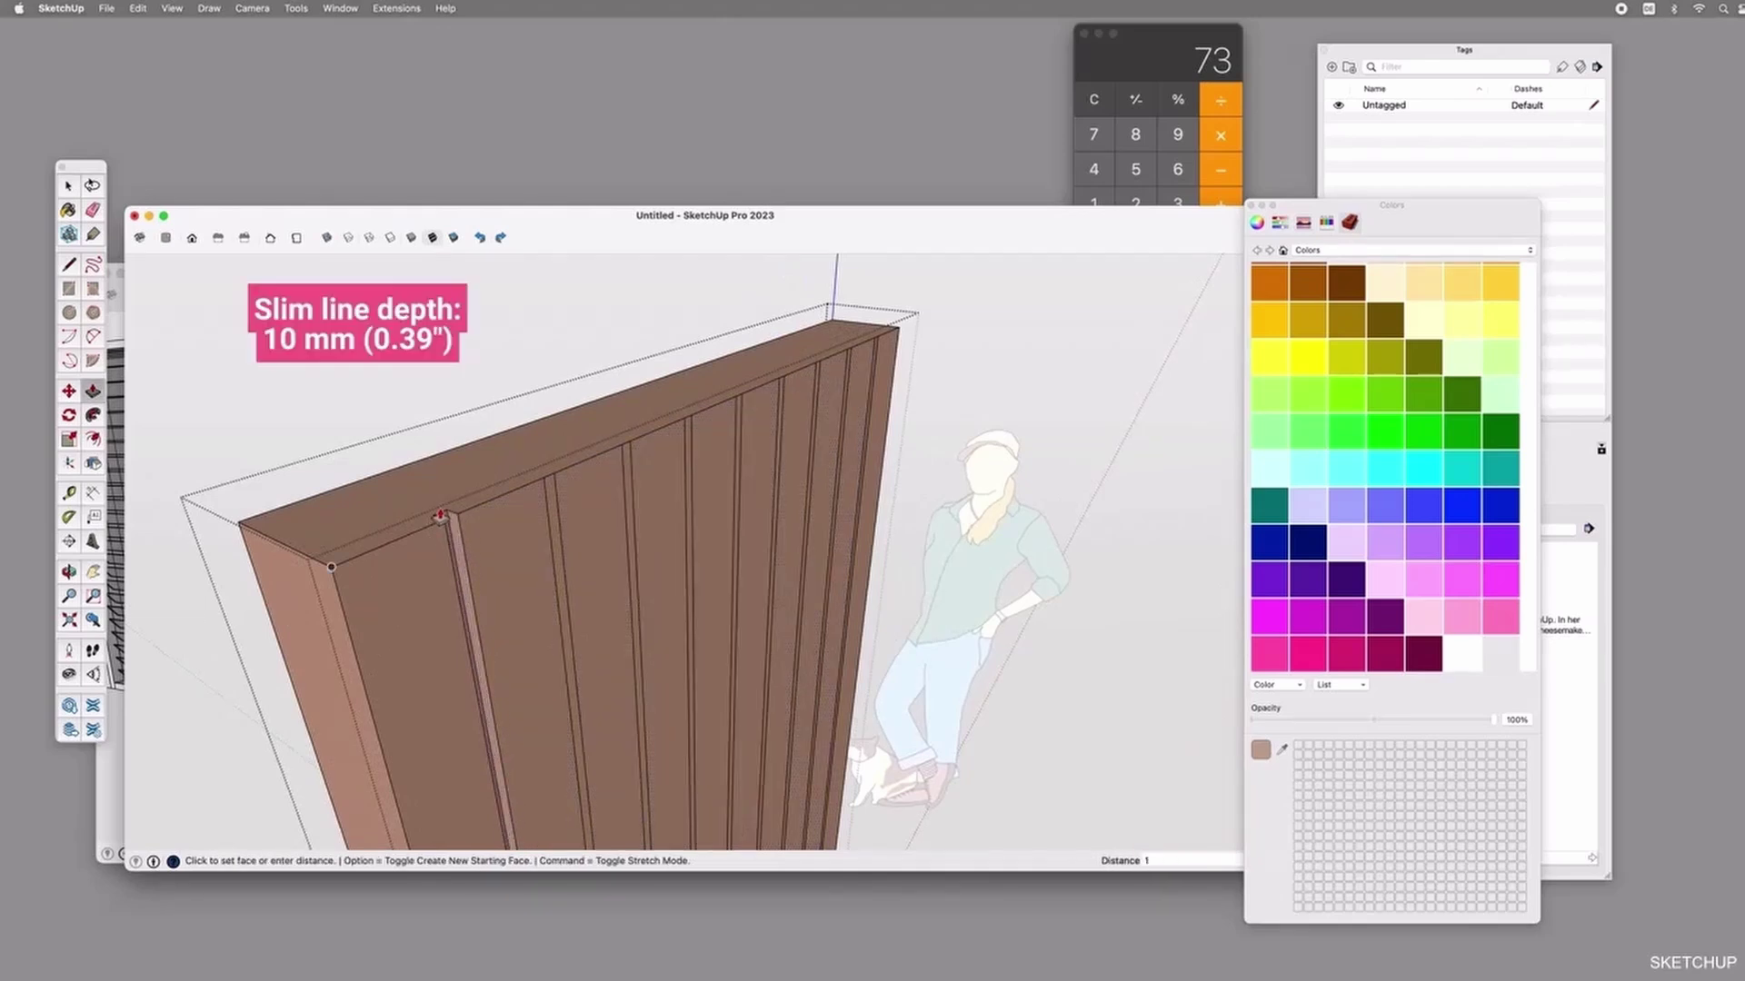
{"action": "left_click", "coordinate": [548, 497]}
{"action": "double_click", "coordinate": [629, 469]}
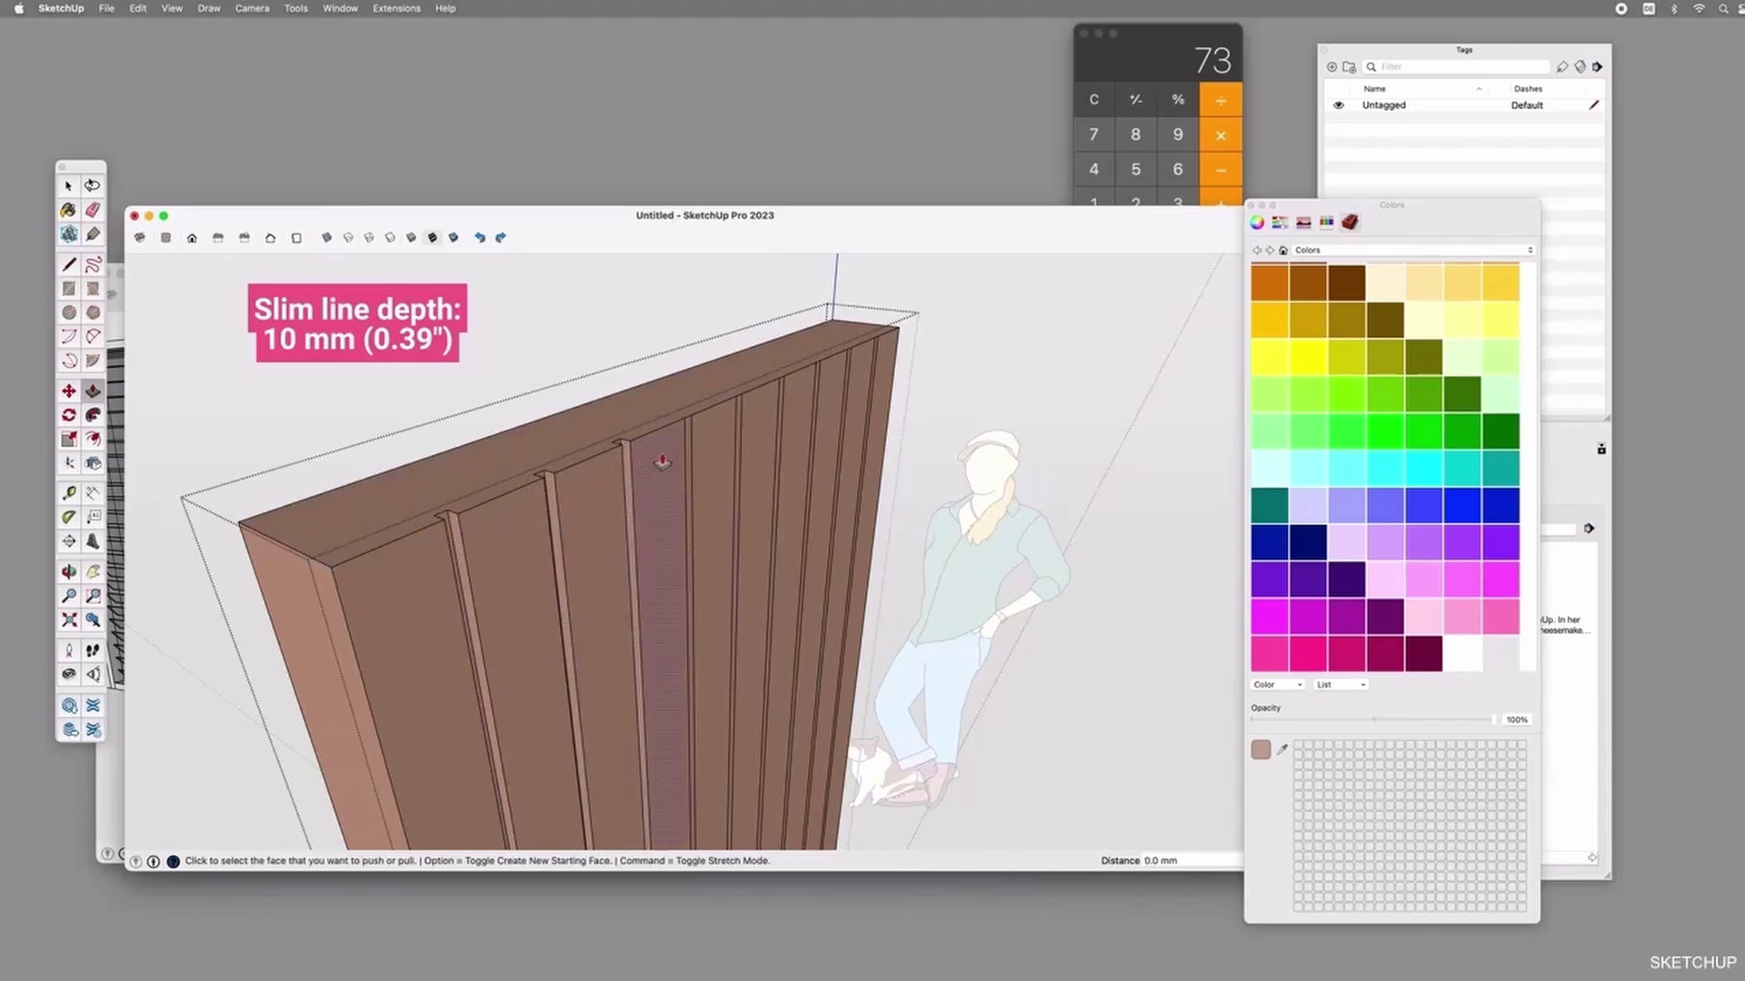
{"action": "double_click", "coordinate": [690, 438]}
{"action": "double_click", "coordinate": [740, 417]}
{"action": "double_click", "coordinate": [781, 397]}
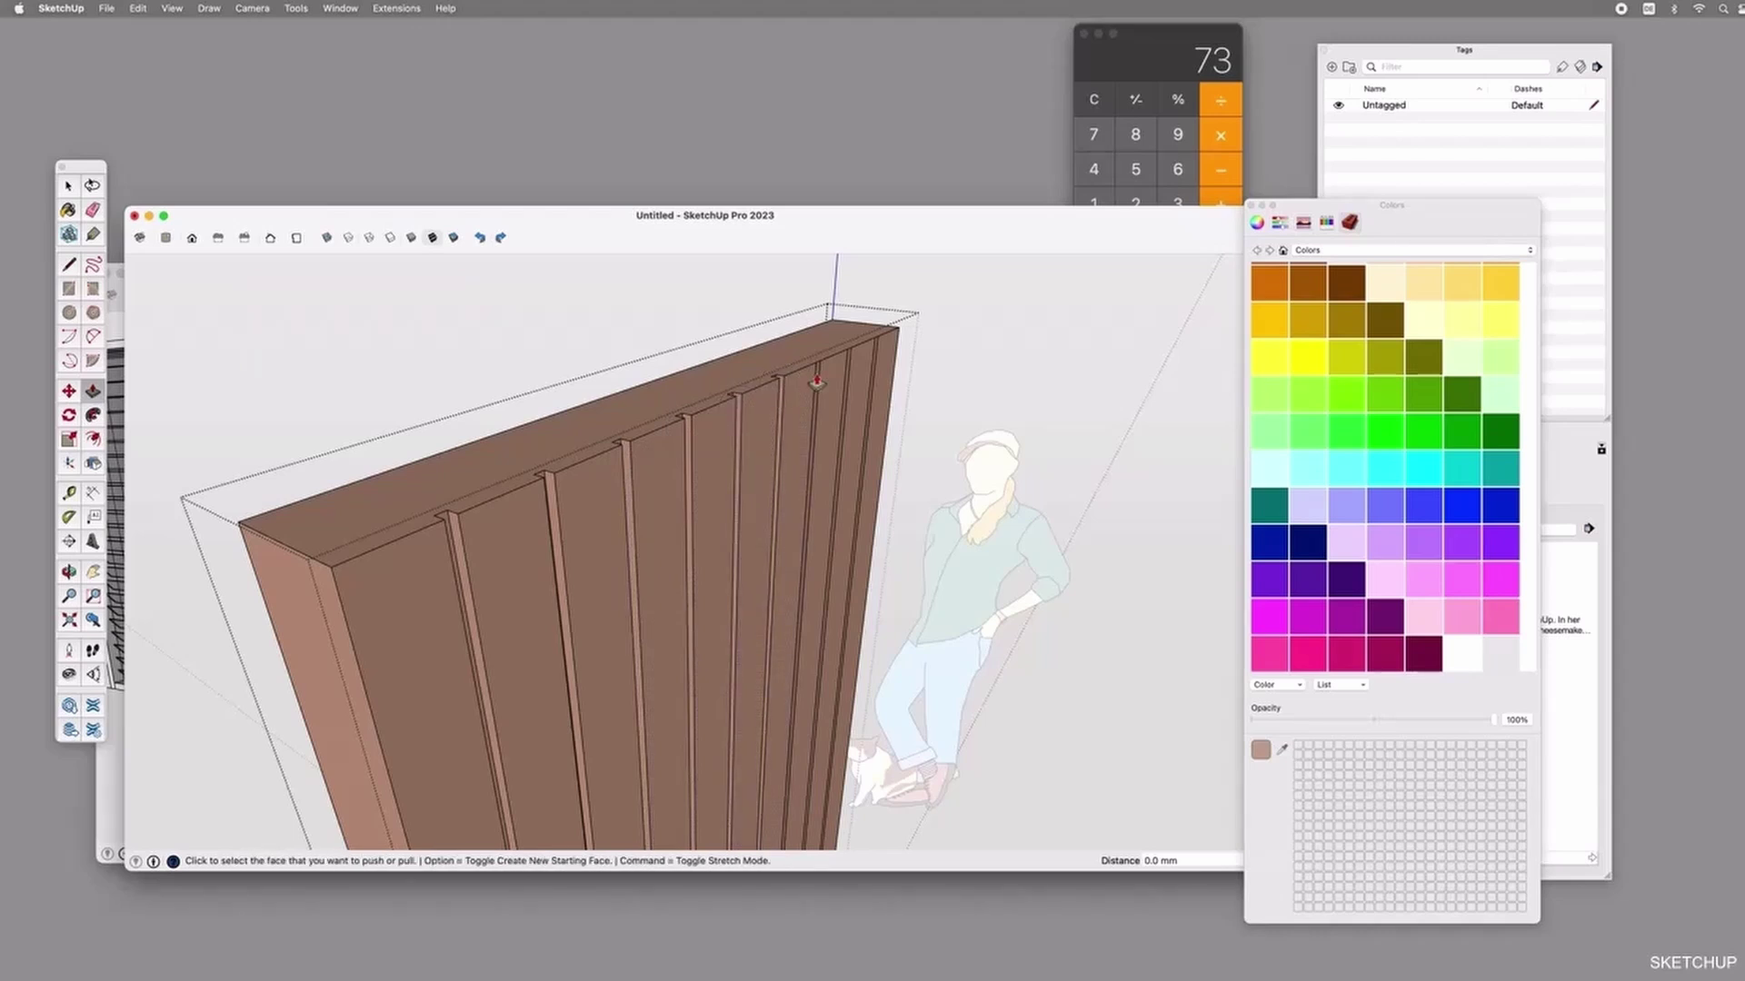
{"action": "double_click", "coordinate": [819, 382]}
{"action": "double_click", "coordinate": [849, 372]}
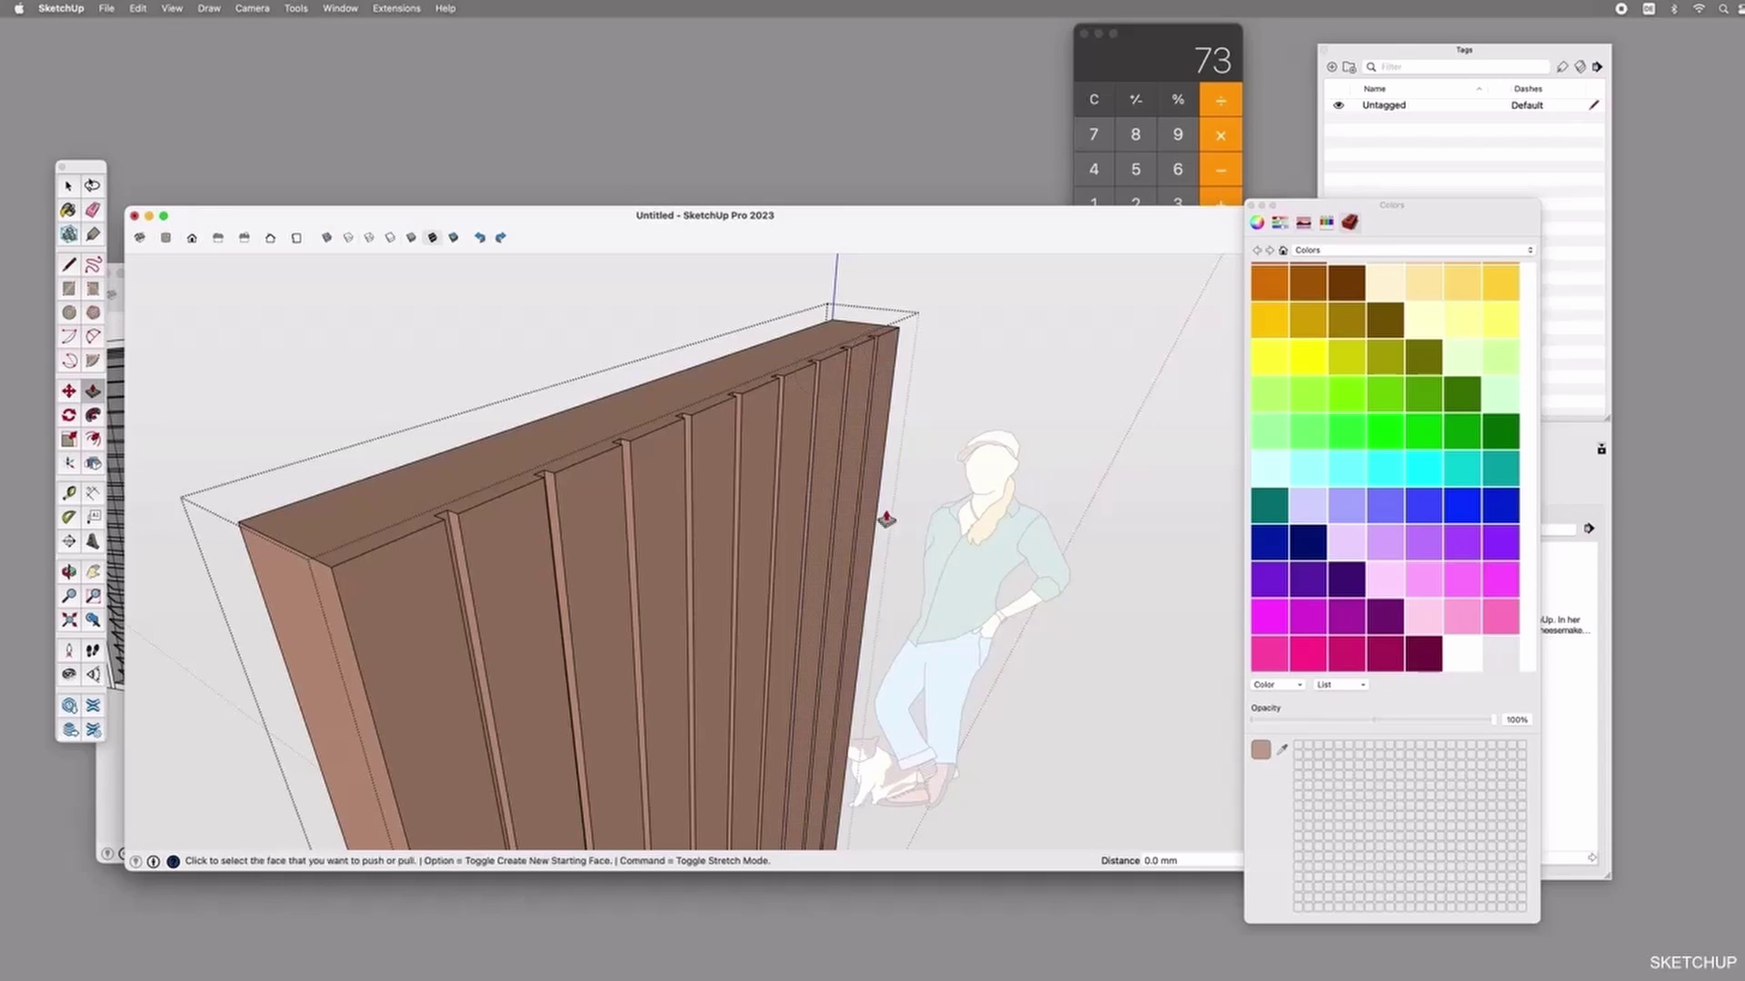
Repeat the 10 mm Push/Pull on the slim strips of the door's front face and finish editing the door slab.
{"action": "middle_click_drag", "start_coordinate": [877, 509], "coordinate": [961, 606]}
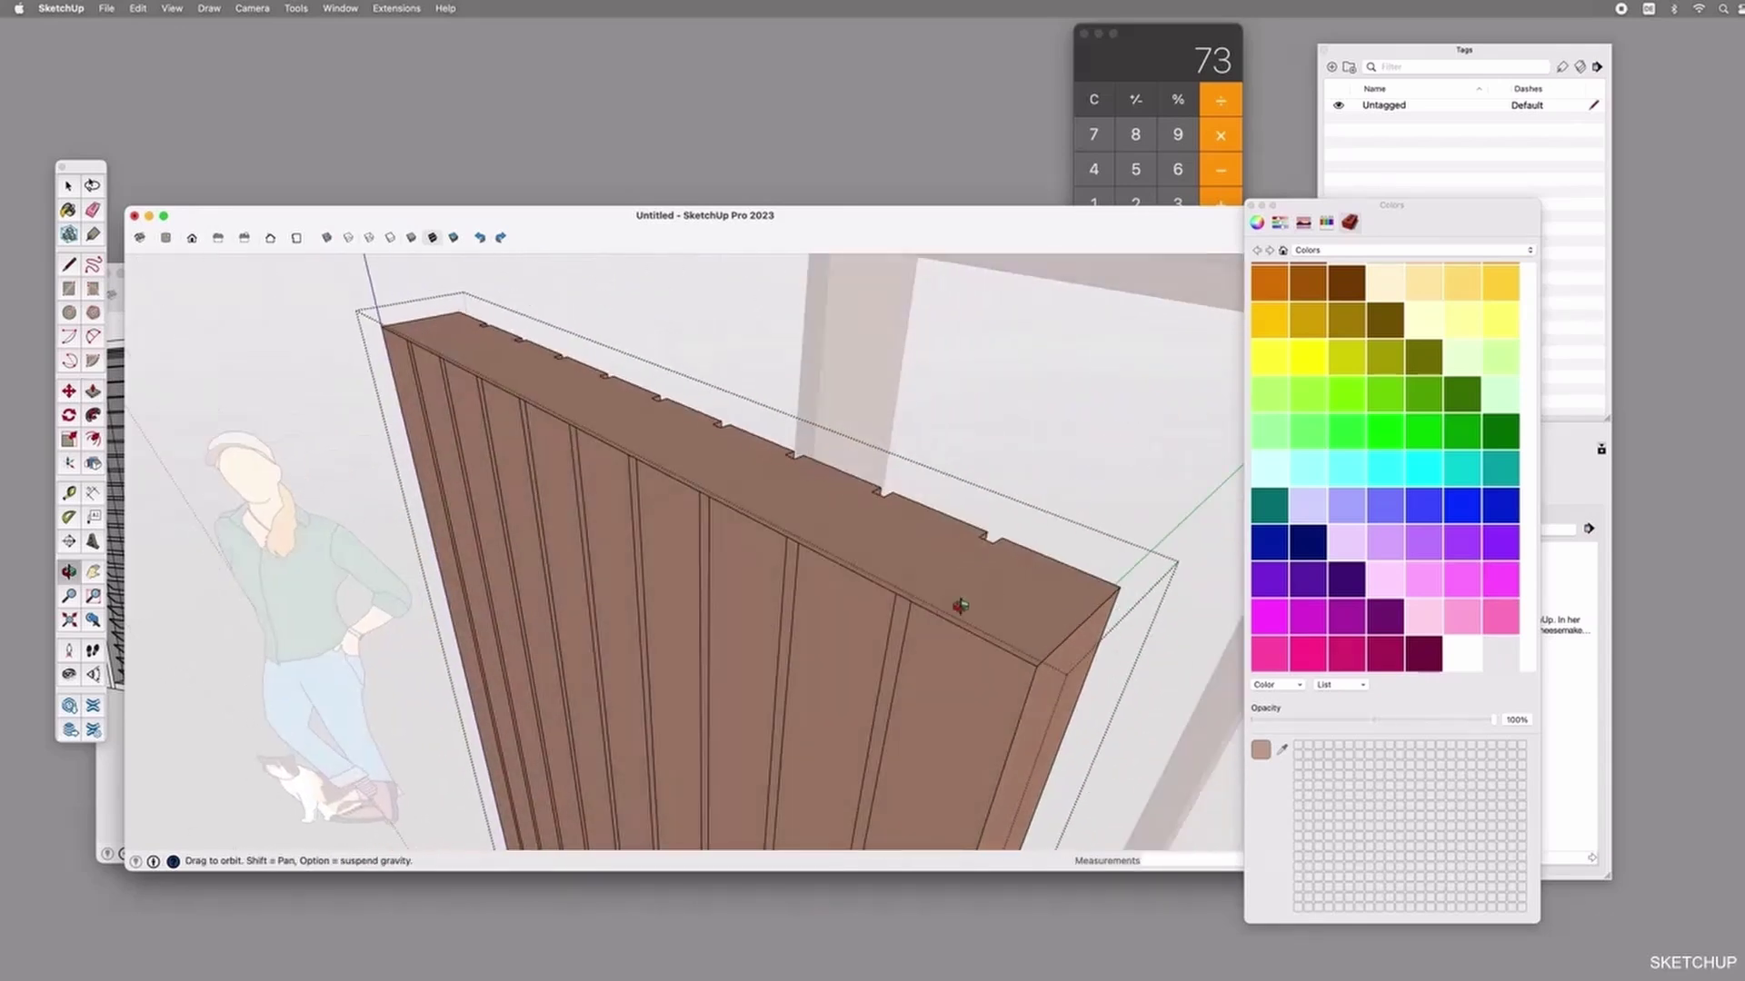
{"action": "key", "text": "space"}
{"action": "key", "text": "p"}
{"action": "double_click", "coordinate": [901, 629]}
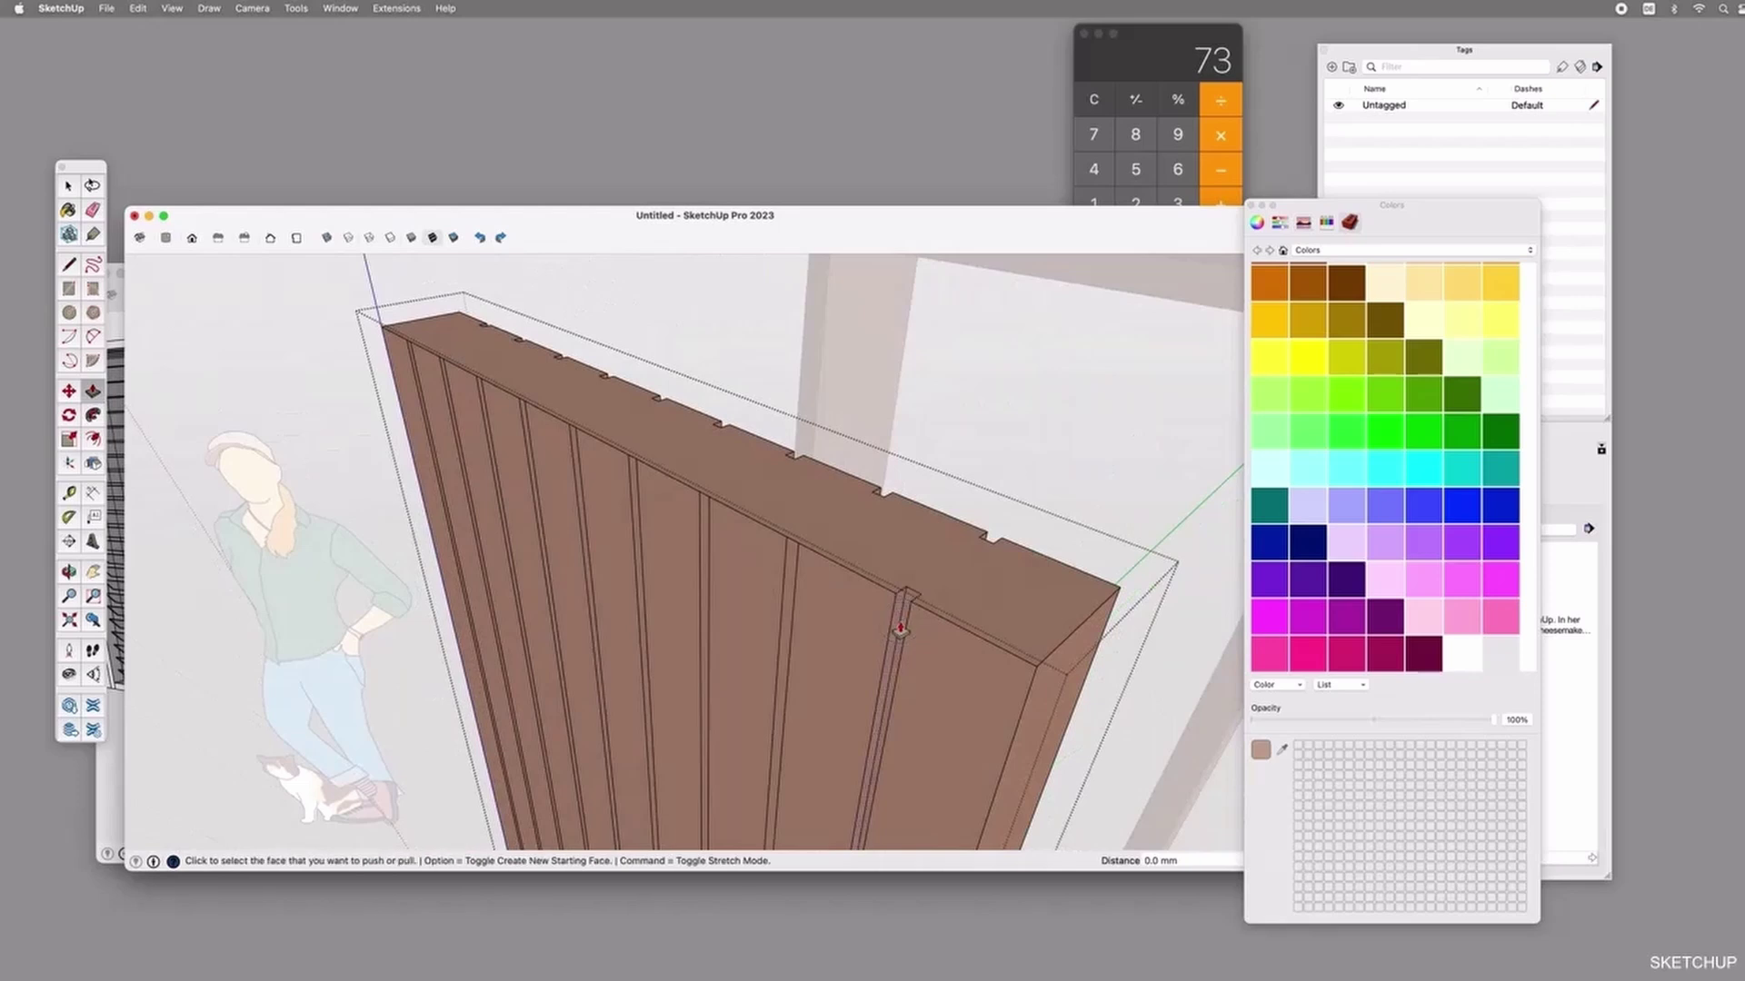
{"action": "double_click", "coordinate": [787, 556]}
{"action": "double_click", "coordinate": [705, 519]}
{"action": "double_click", "coordinate": [638, 493]}
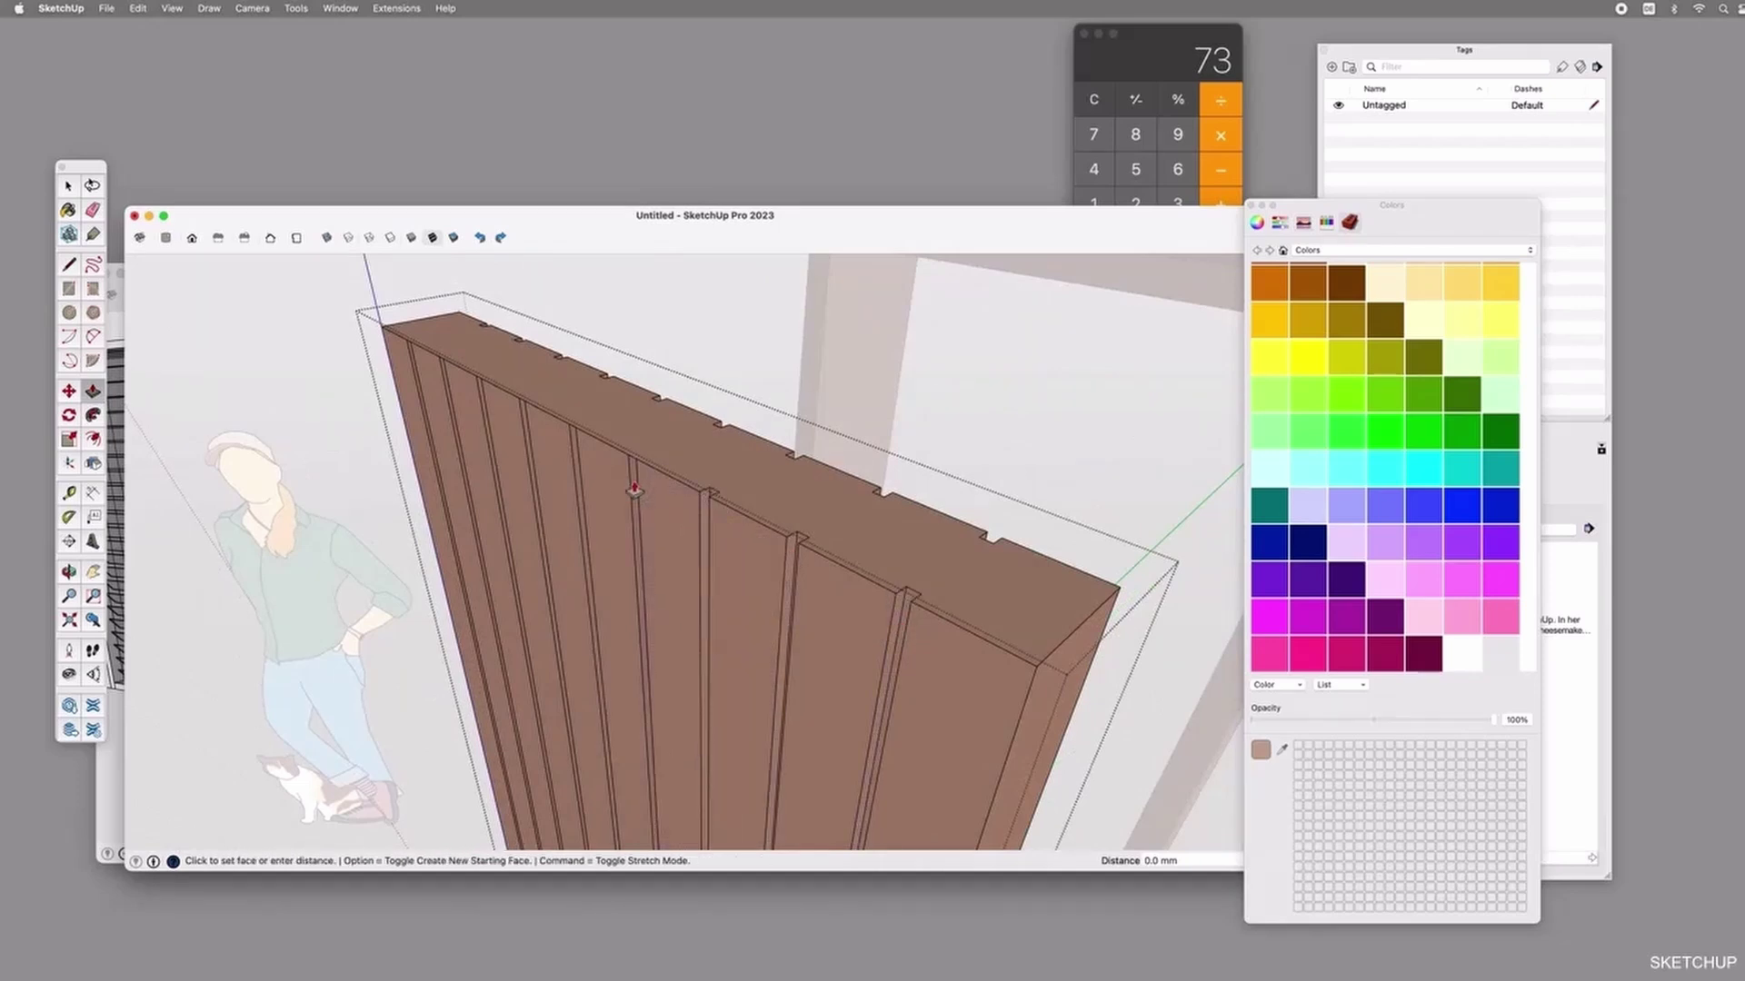
{"action": "double_click", "coordinate": [573, 454]}
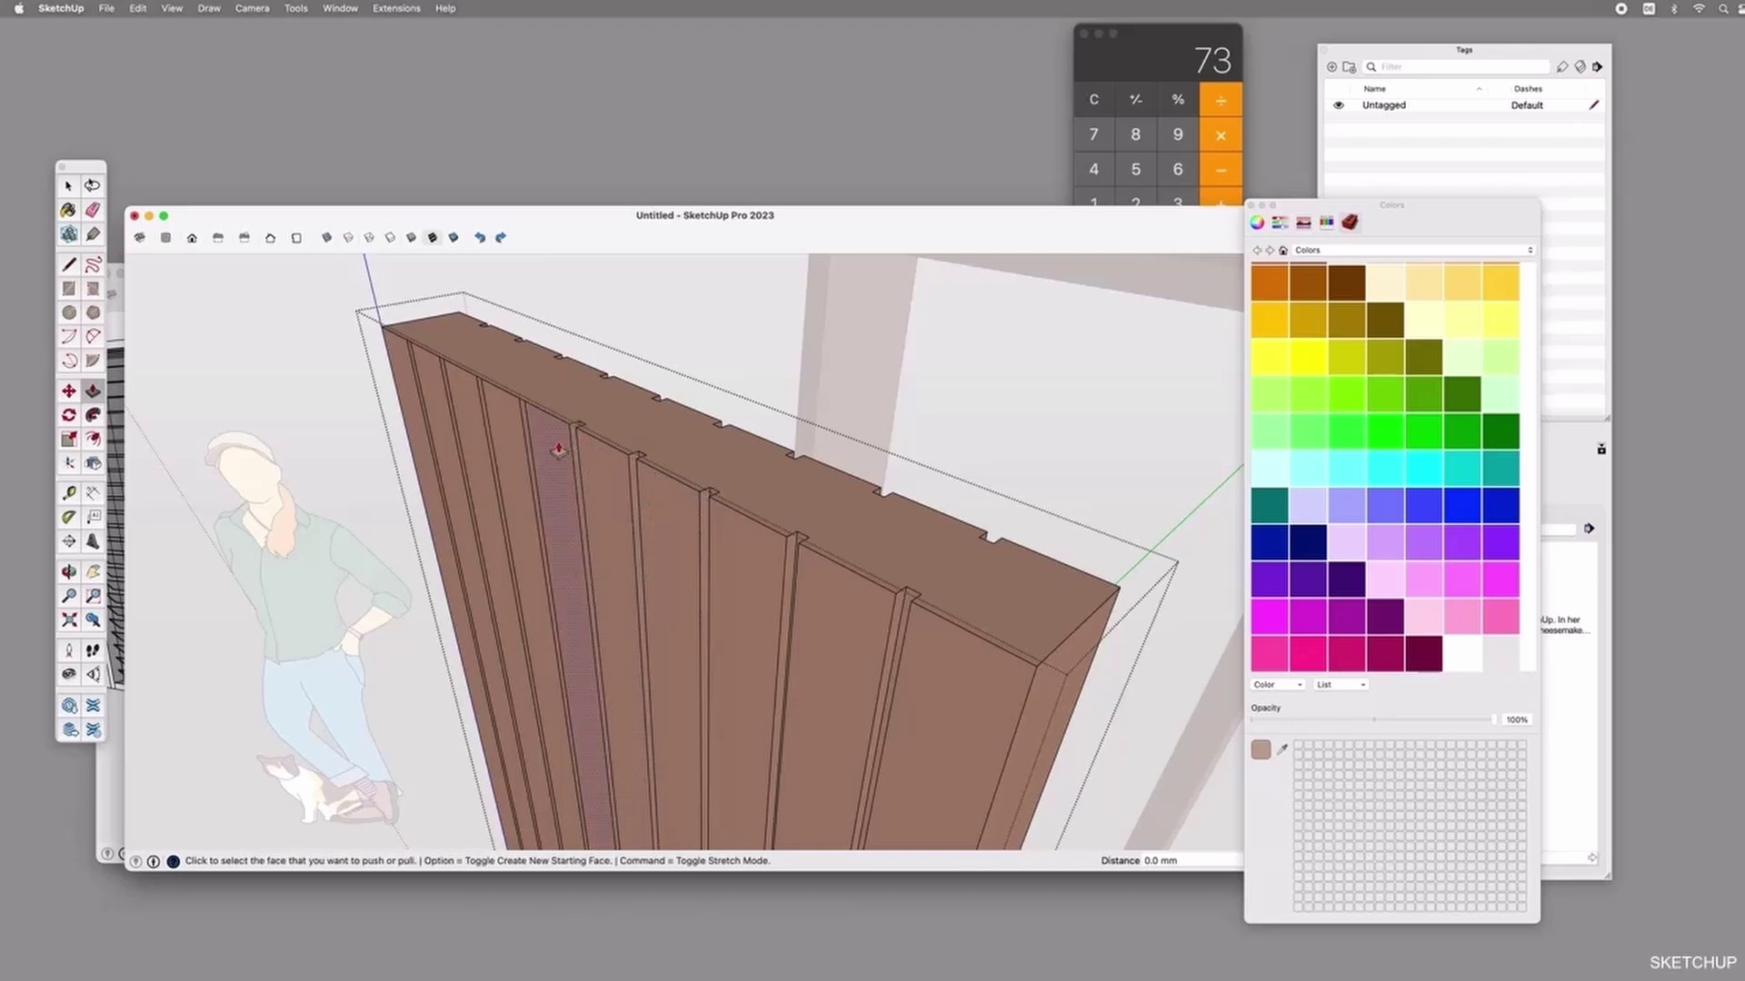
{"action": "double_click", "coordinate": [486, 415]}
{"action": "double_click", "coordinate": [447, 379]}
{"action": "scroll", "coordinate": [713, 414], "scroll_direction": "down", "scroll_amount": 5}
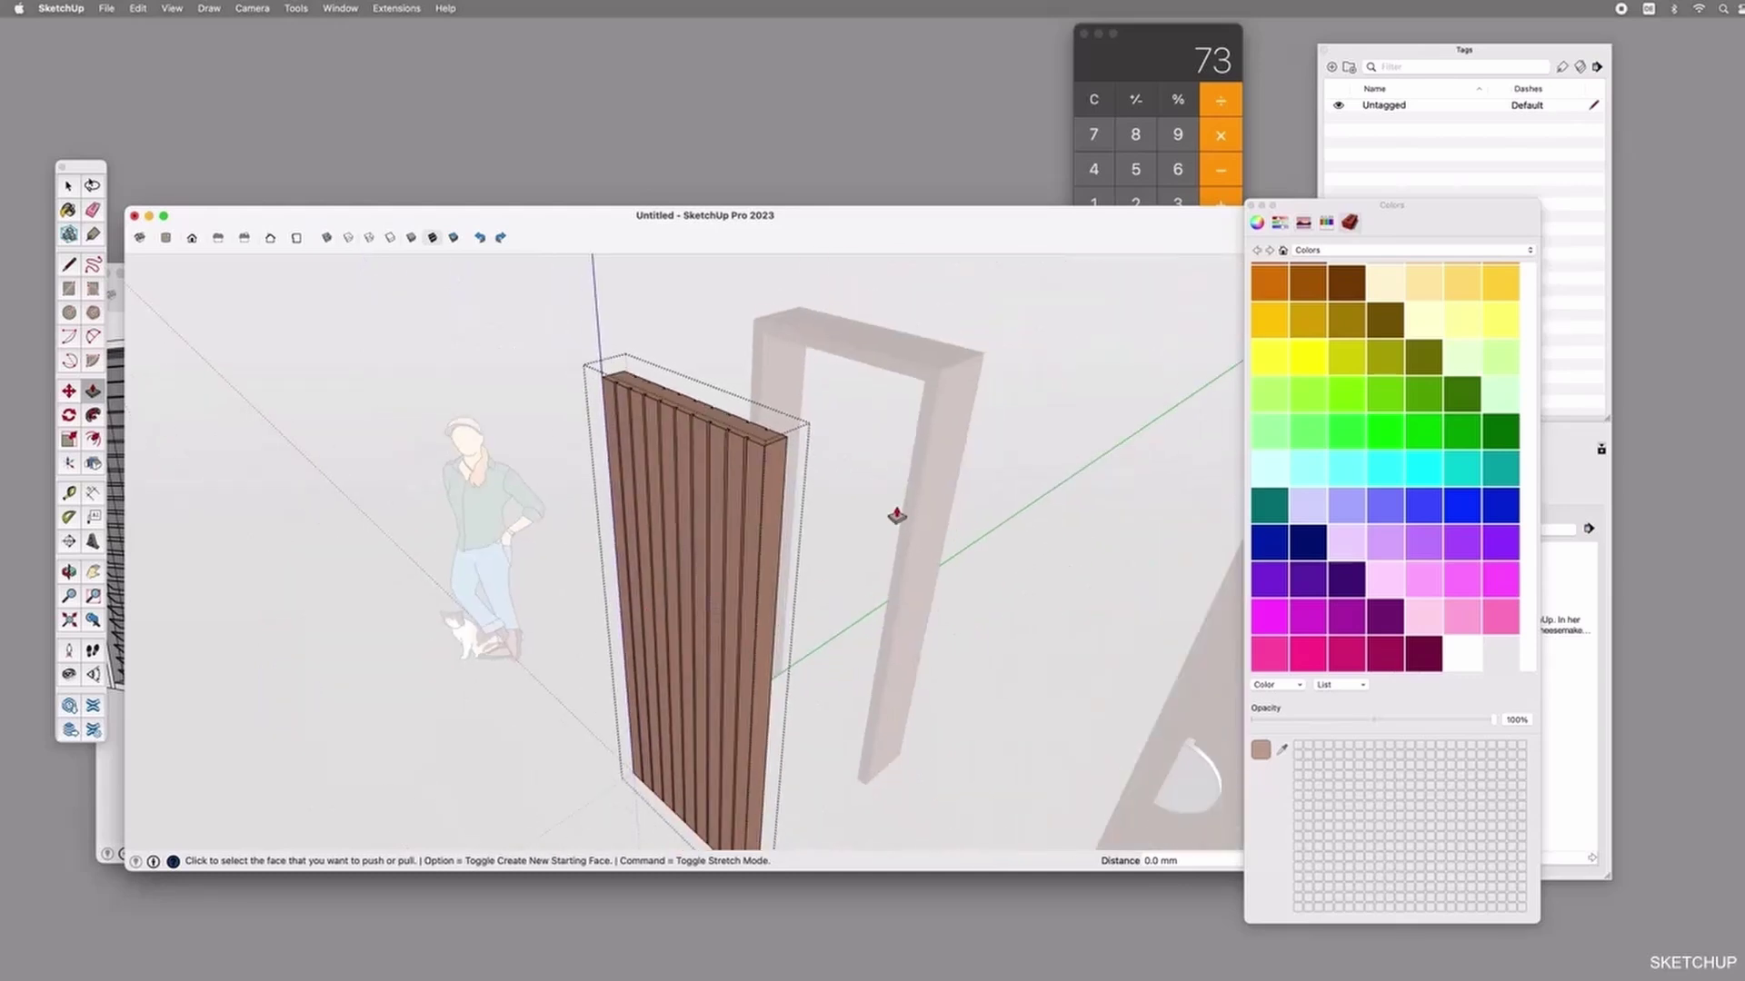
{"action": "key", "text": "space"}
{"action": "key", "text": "Escape"}
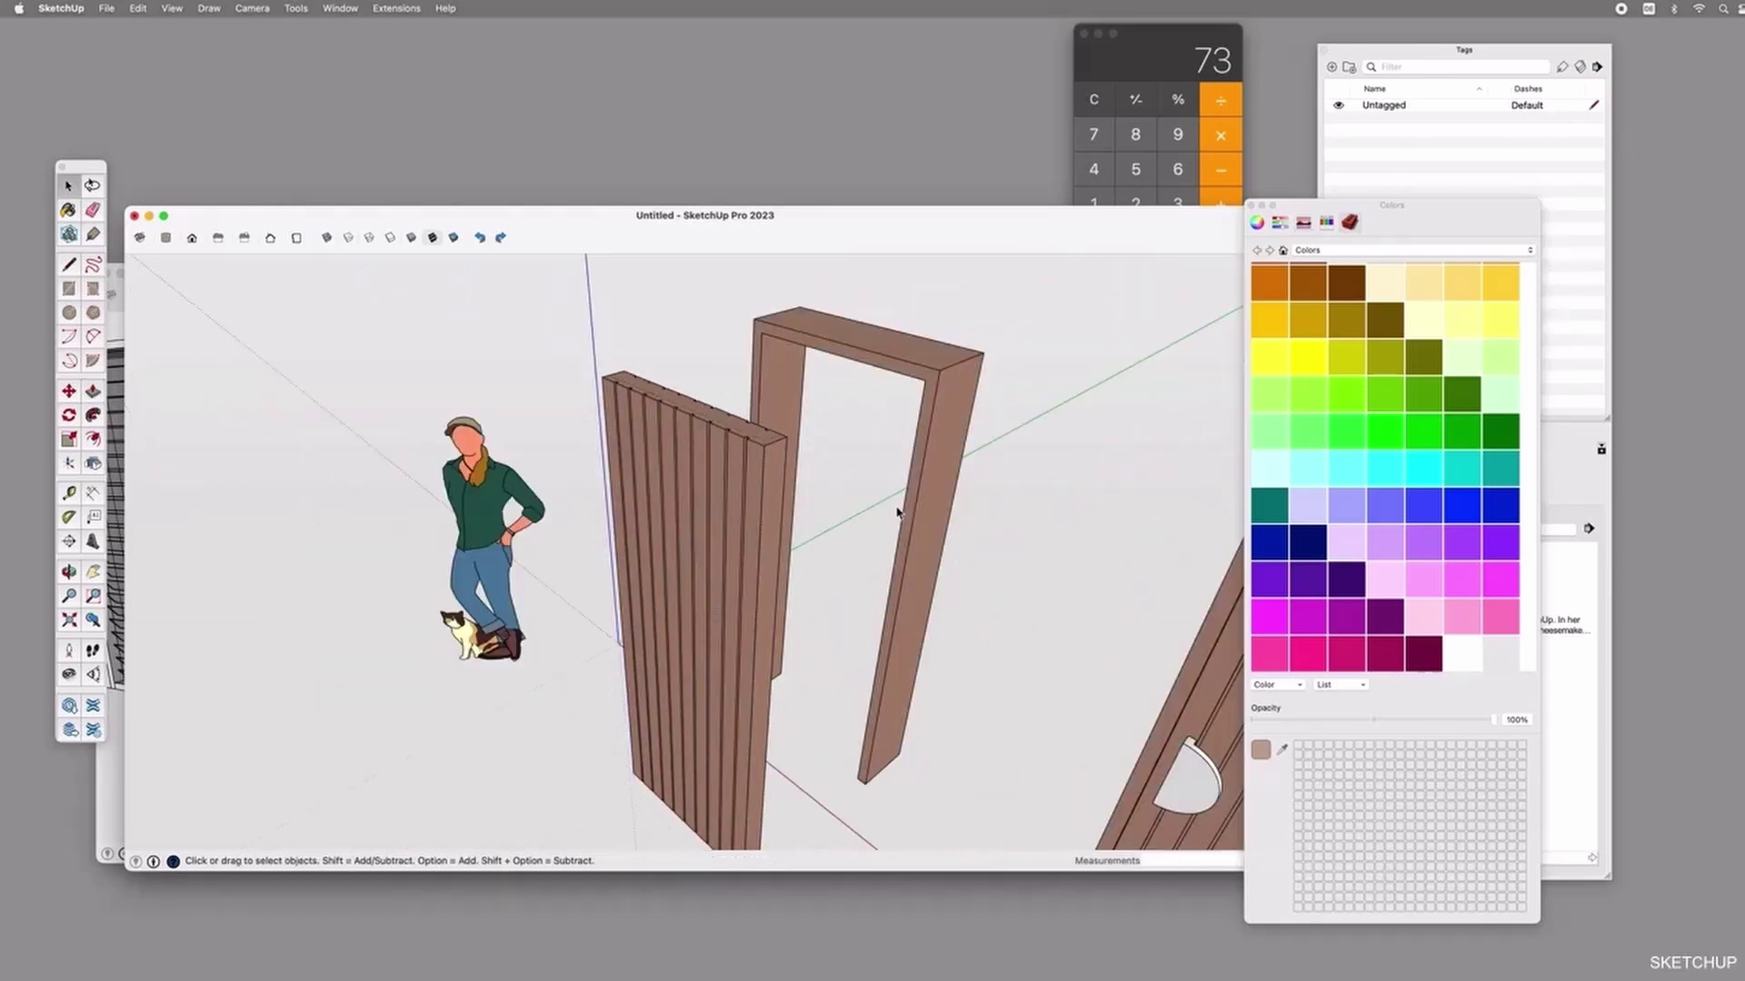
Measure the height of the half-round handle on the reference door.
{"action": "middle_click_drag", "start_coordinate": [684, 593], "coordinate": [781, 583]}
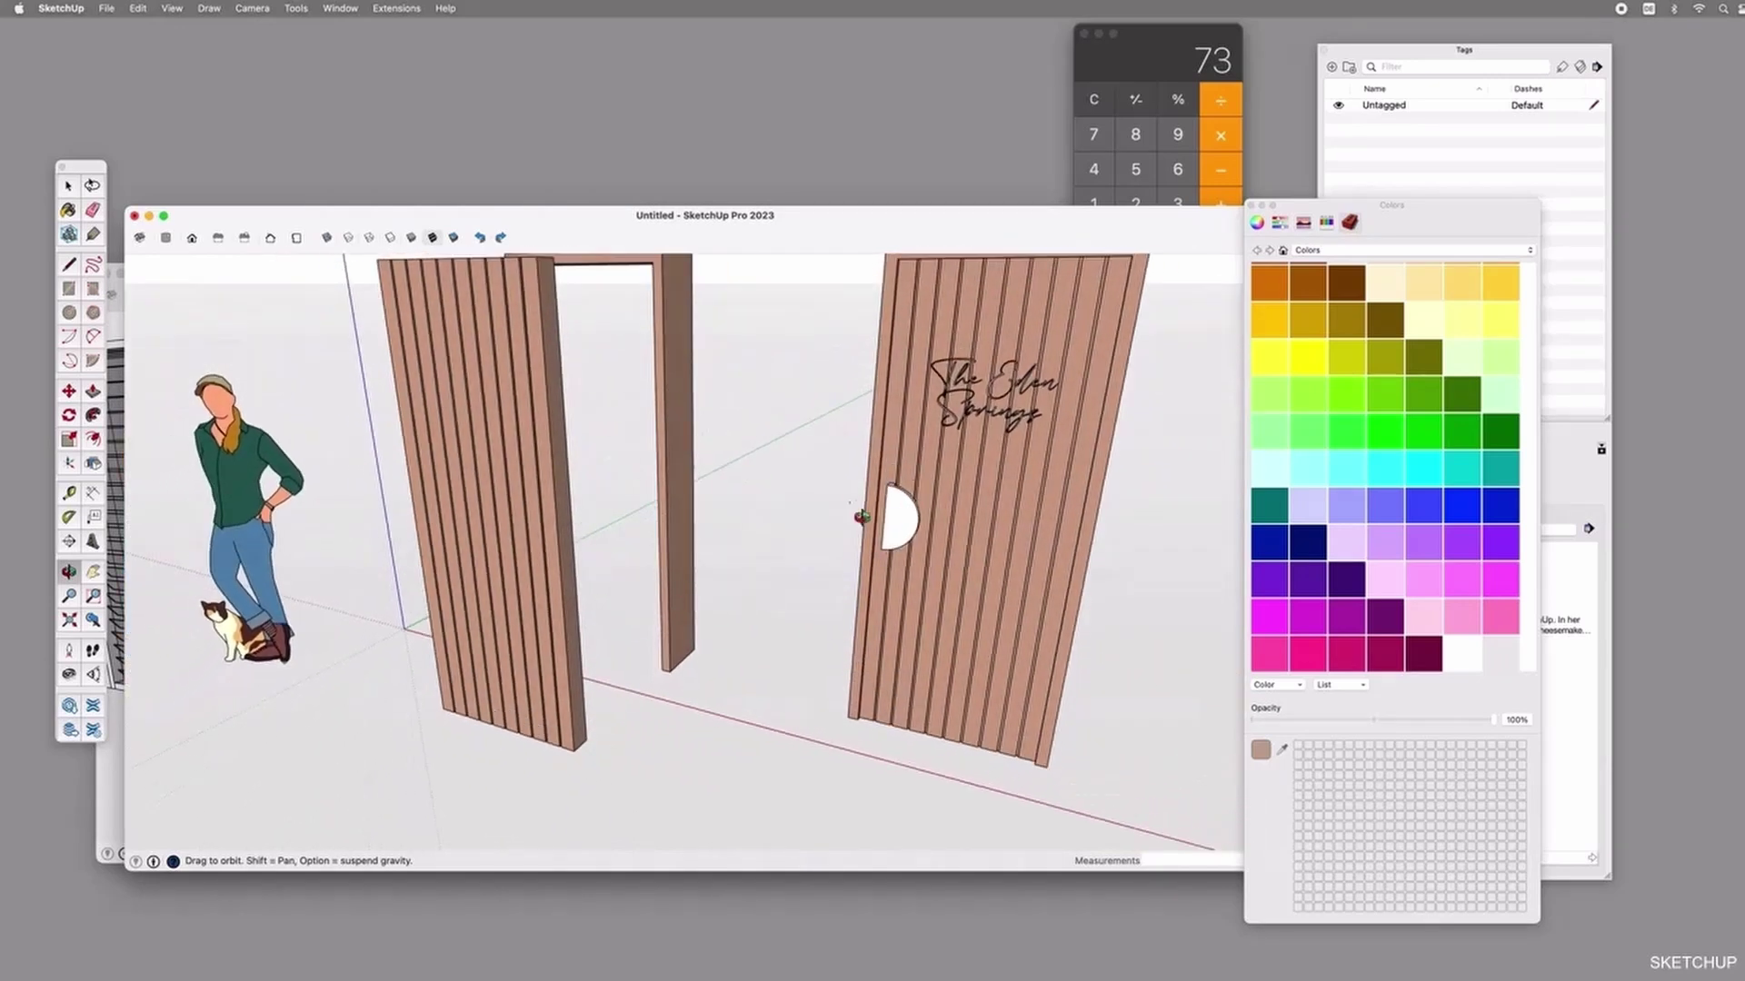
{"action": "middle_click_drag", "start_coordinate": [920, 485], "coordinate": [832, 584]}
{"action": "scroll", "coordinate": [865, 614], "scroll_direction": "up", "scroll_amount": 6}
{"action": "scroll", "coordinate": [927, 539], "scroll_direction": "down", "scroll_amount": 6}
{"action": "scroll", "coordinate": [837, 546], "scroll_direction": "up", "scroll_amount": 5}
{"action": "key", "text": "t"}
{"action": "left_click", "coordinate": [718, 601]}
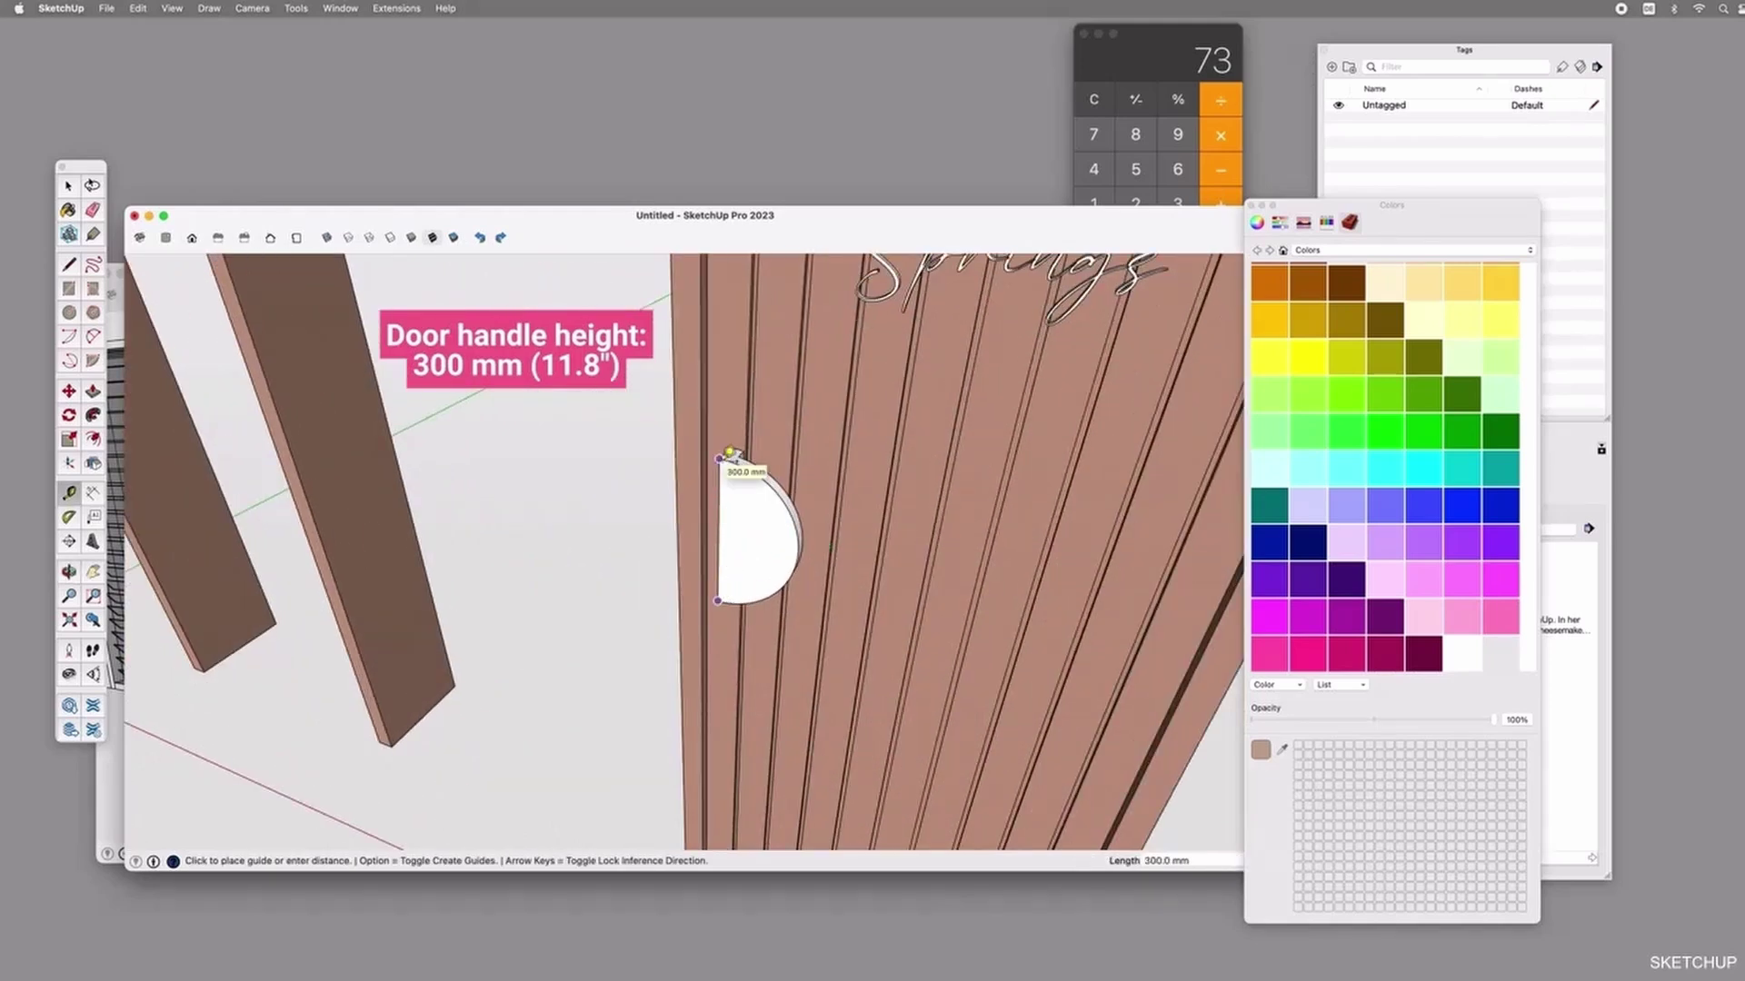
{"action": "left_click", "coordinate": [730, 455]}
{"action": "scroll", "coordinate": [730, 454], "scroll_direction": "down", "scroll_amount": 6}
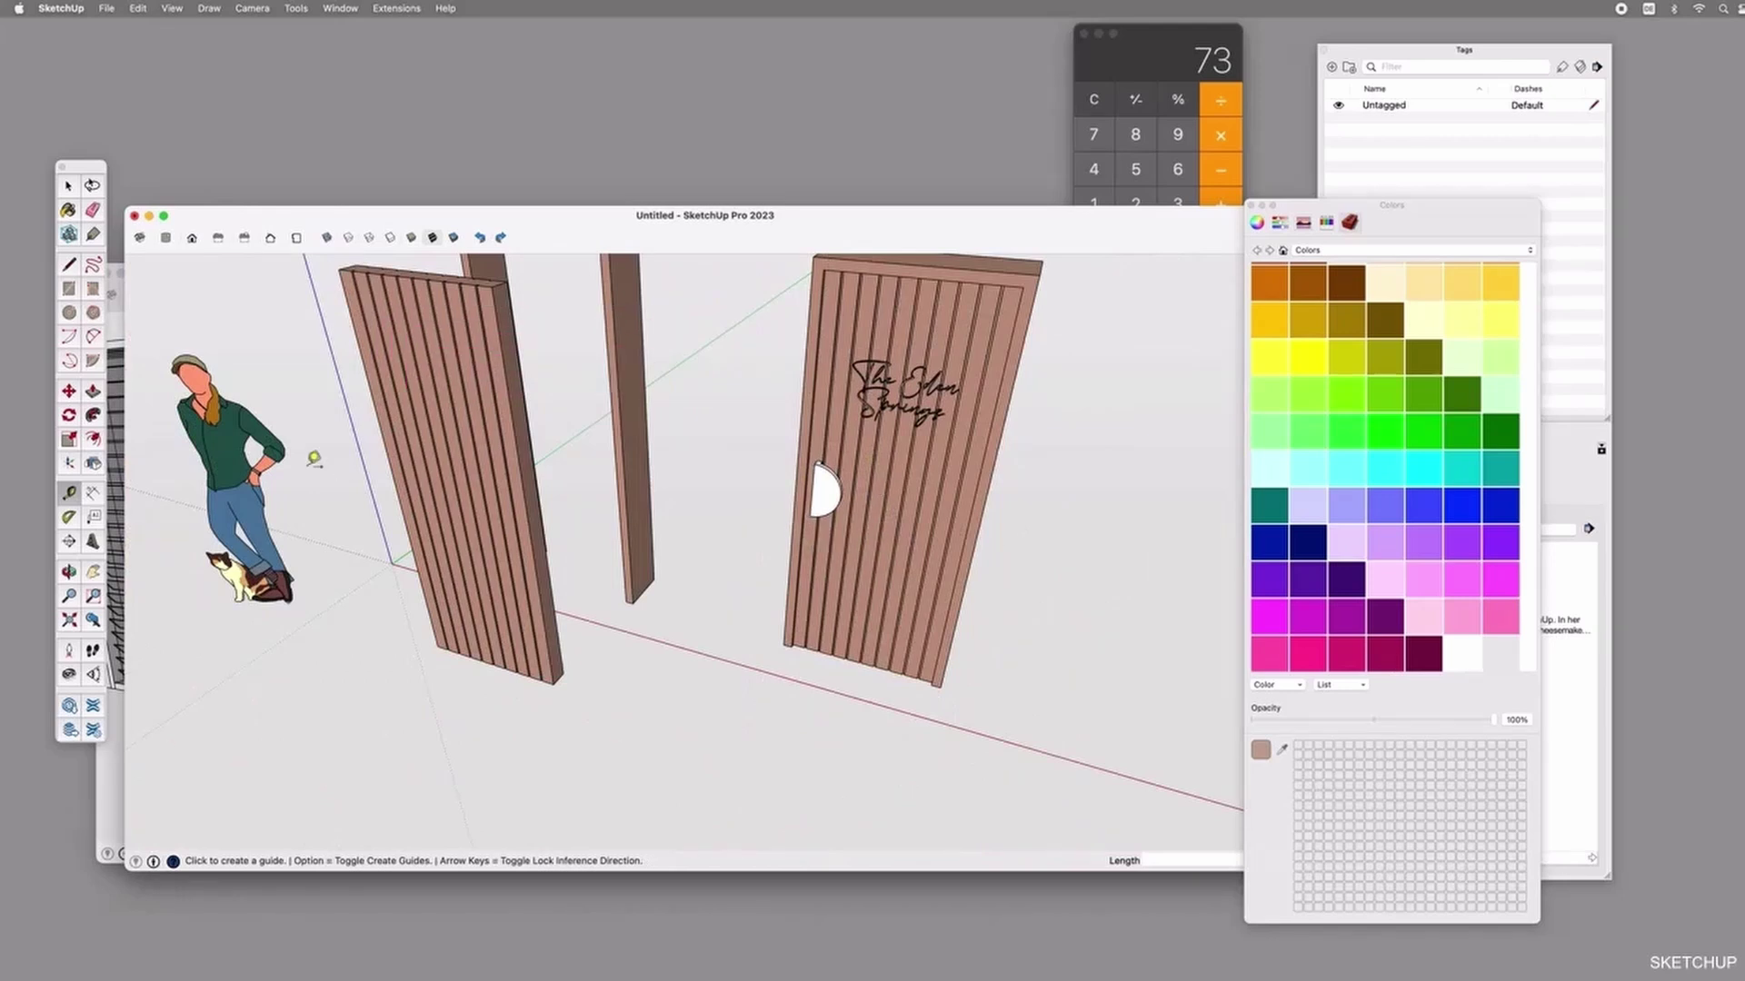
Draw a circle with a 150 mm radius on the ground in front of the doors.
{"action": "left_click", "coordinate": [69, 313]}
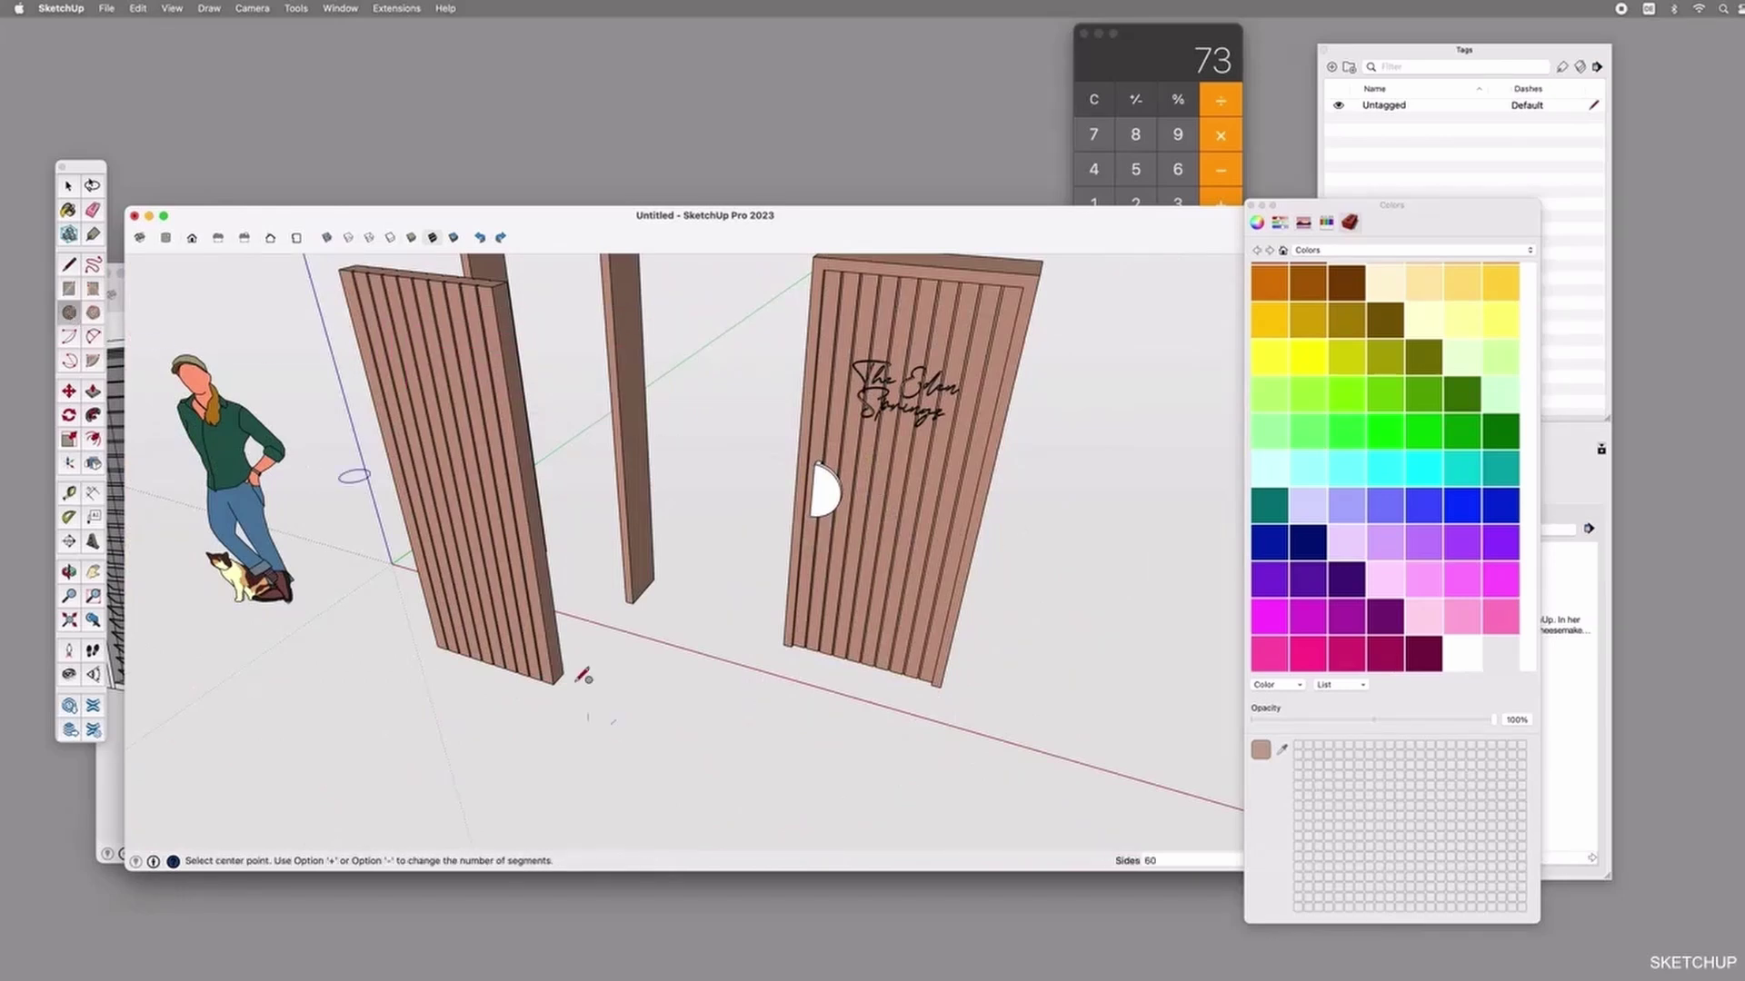
{"action": "left_click", "coordinate": [676, 696]}
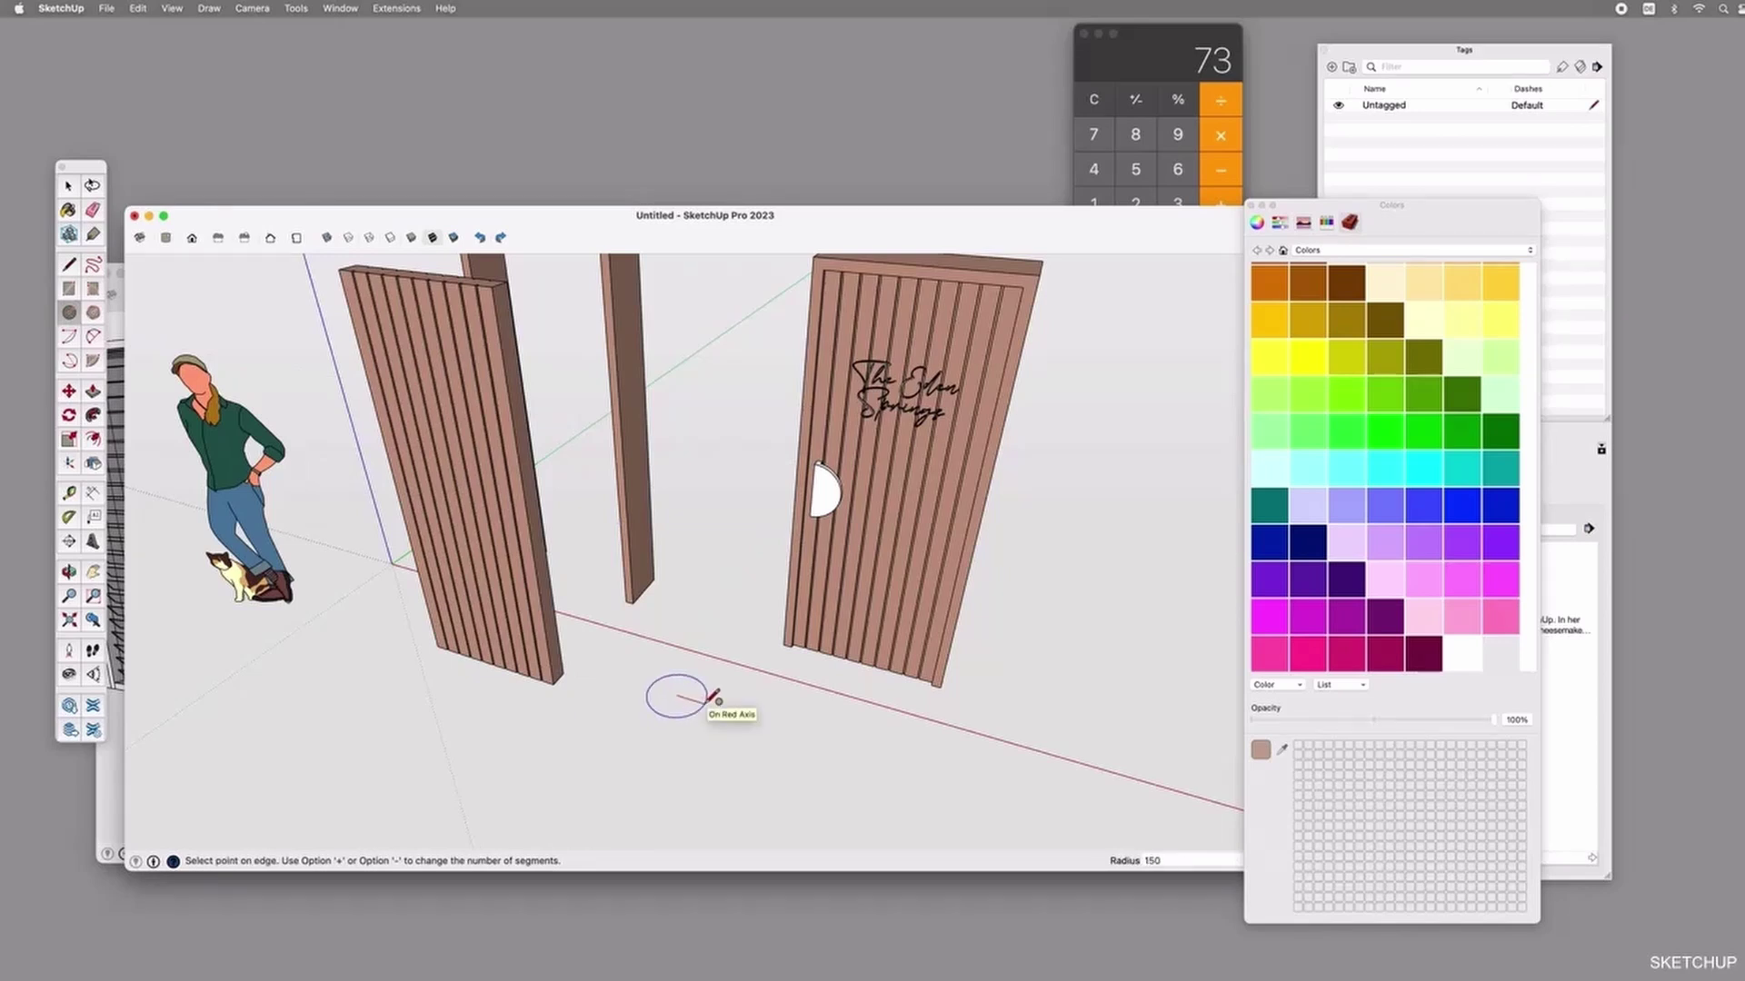
{"action": "left_click", "coordinate": [714, 696]}
Split the circle with a line across its full diameter, perpendicular to the red axis, and delete the left half.
{"action": "middle_click_drag", "start_coordinate": [695, 714], "coordinate": [740, 670]}
{"action": "key", "text": "l"}
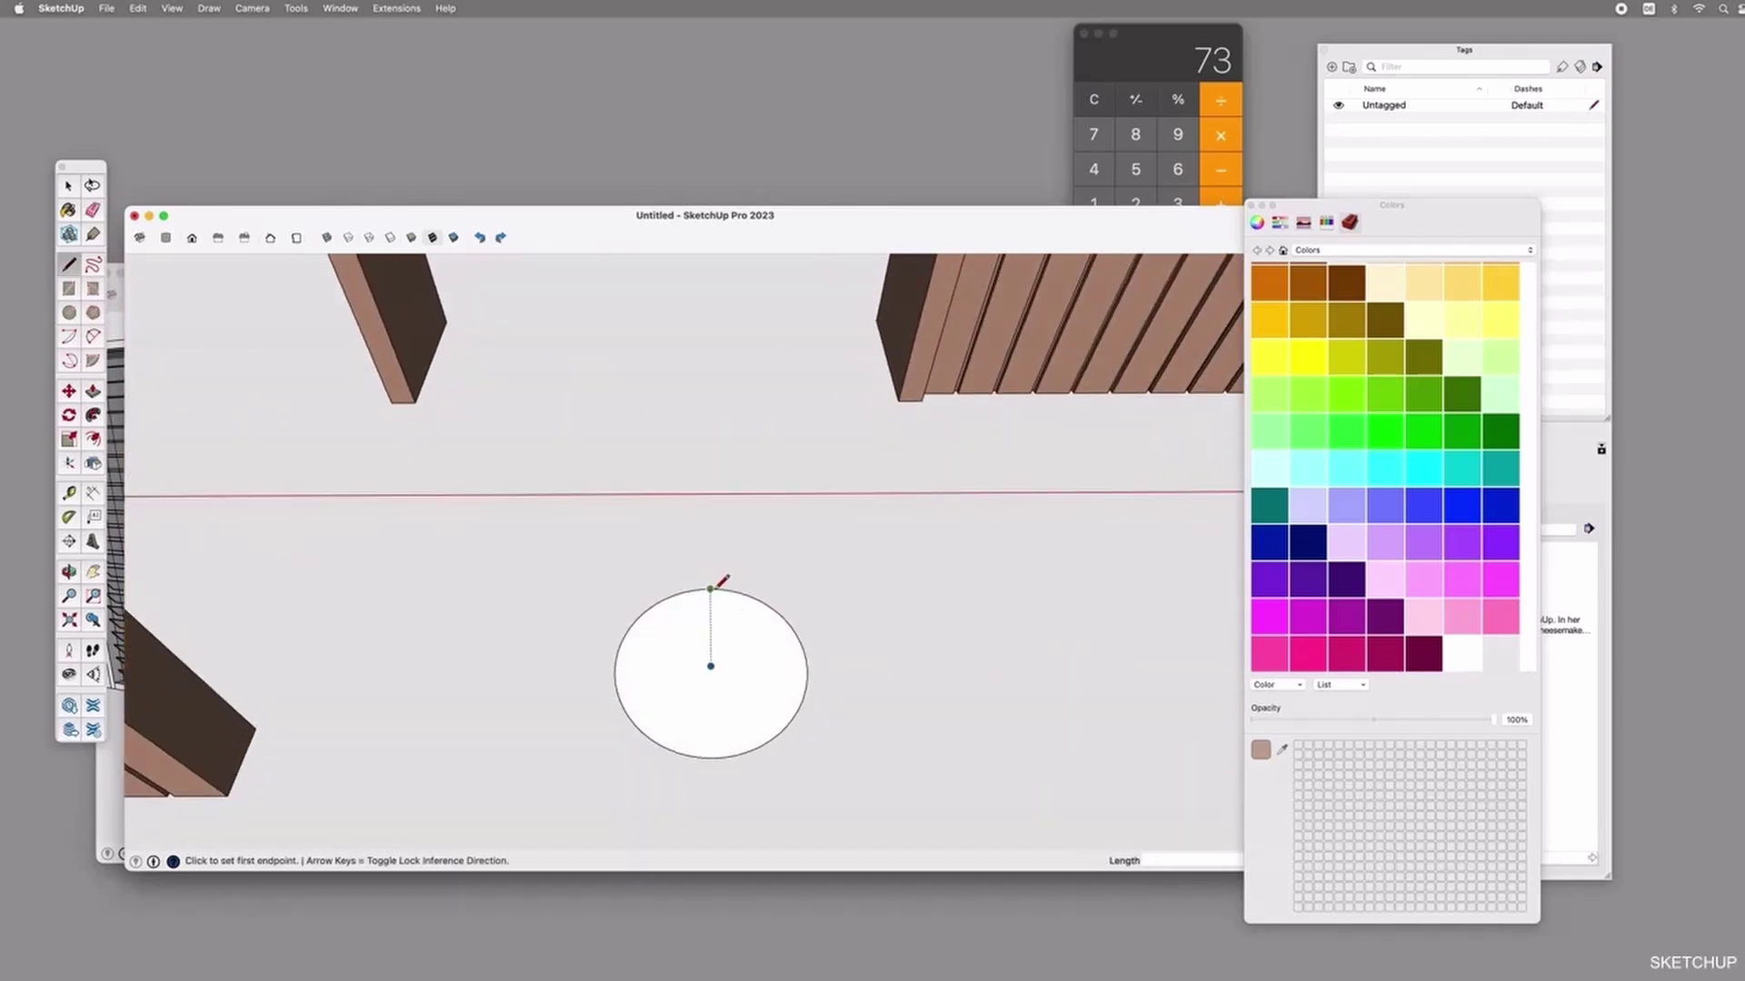
{"action": "left_click", "coordinate": [711, 589]}
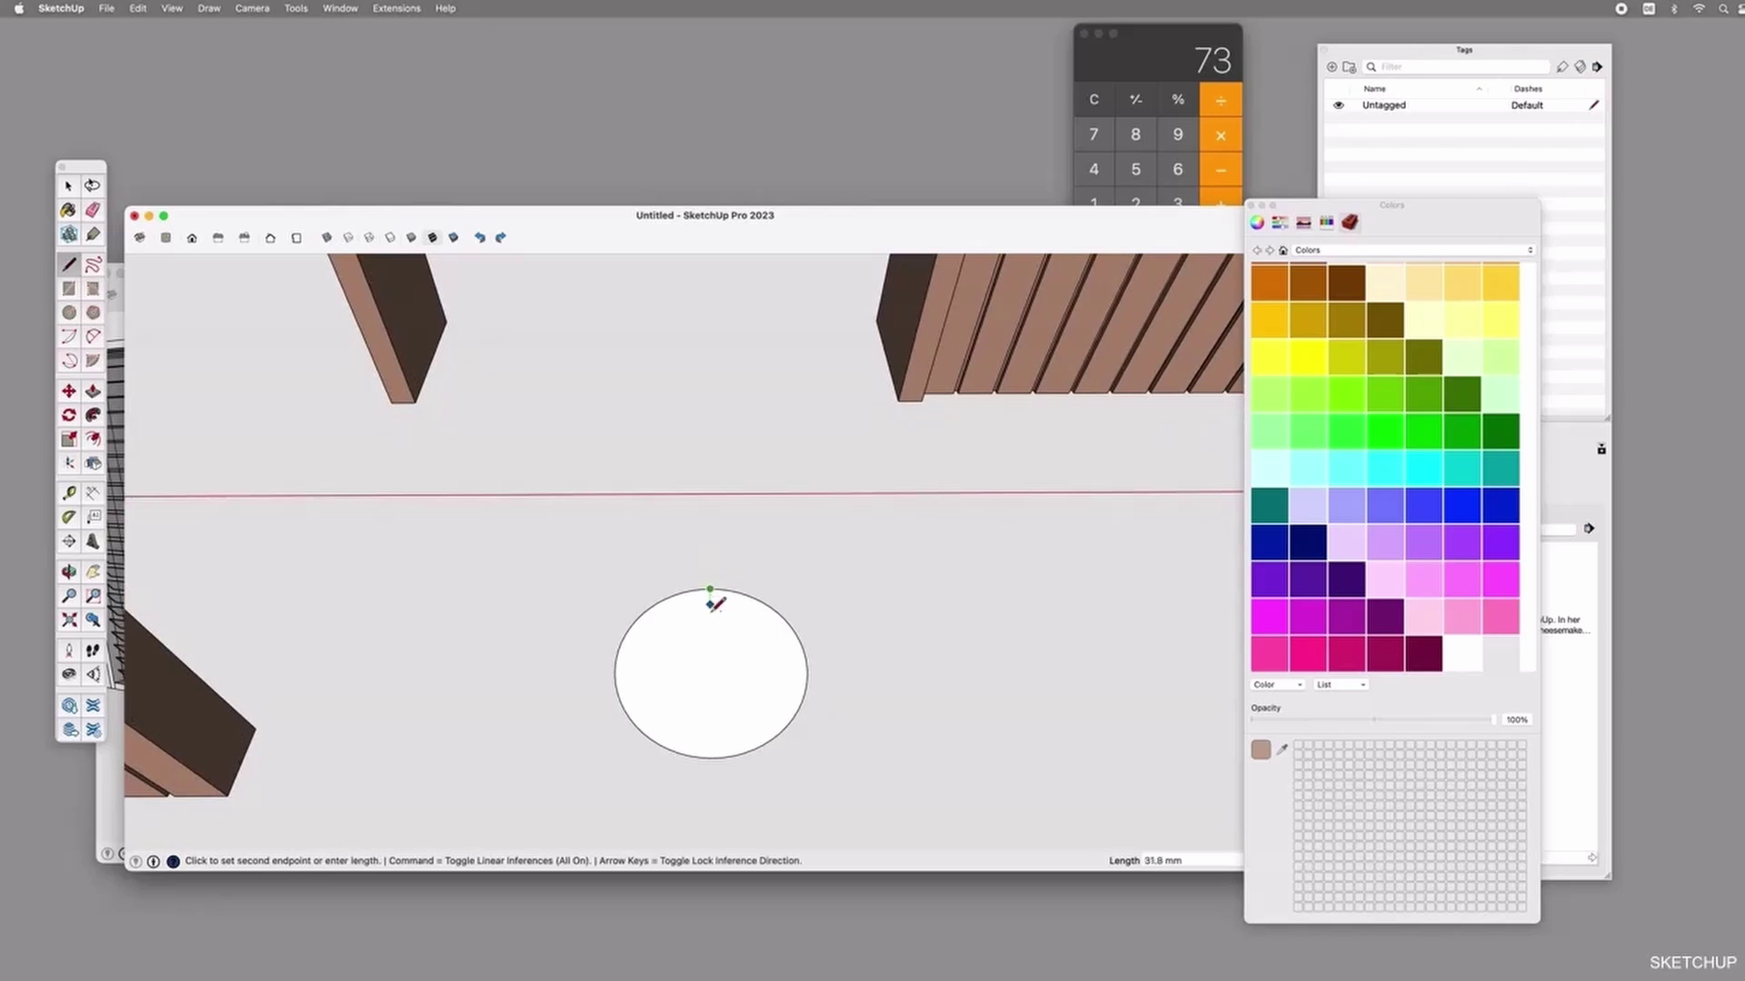
{"action": "left_click", "coordinate": [712, 756]}
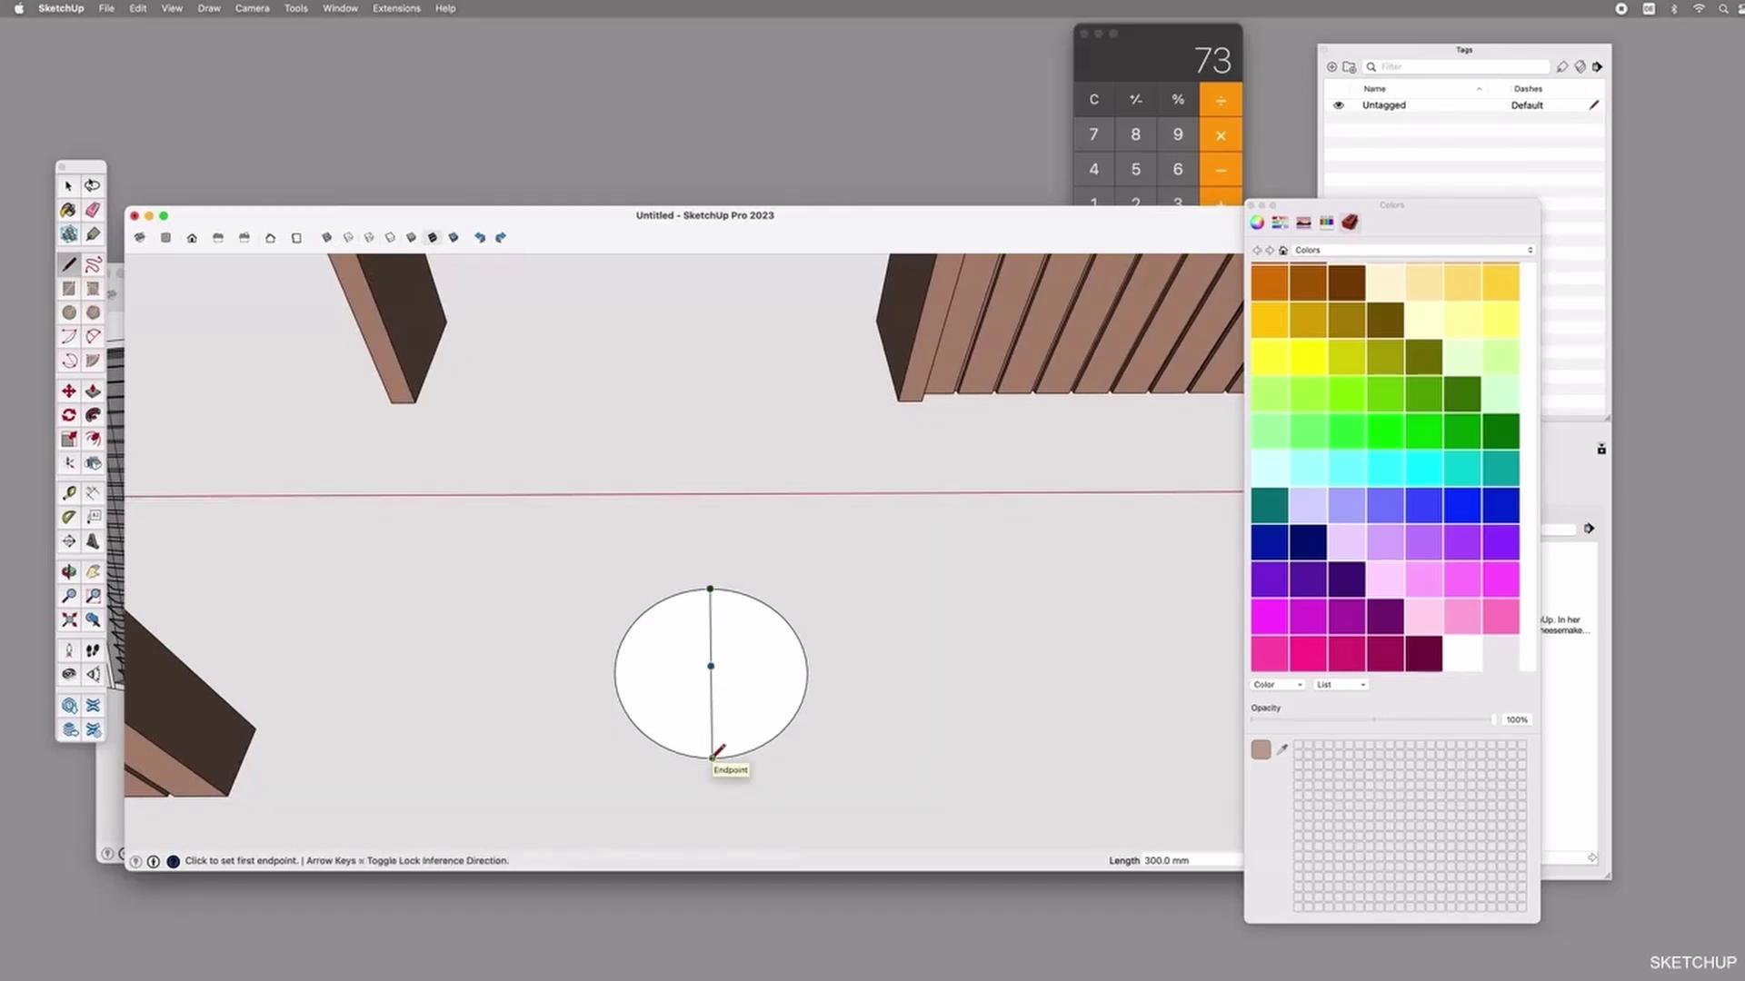
{"action": "key", "text": "space"}
{"action": "left_click", "coordinate": [683, 636]}
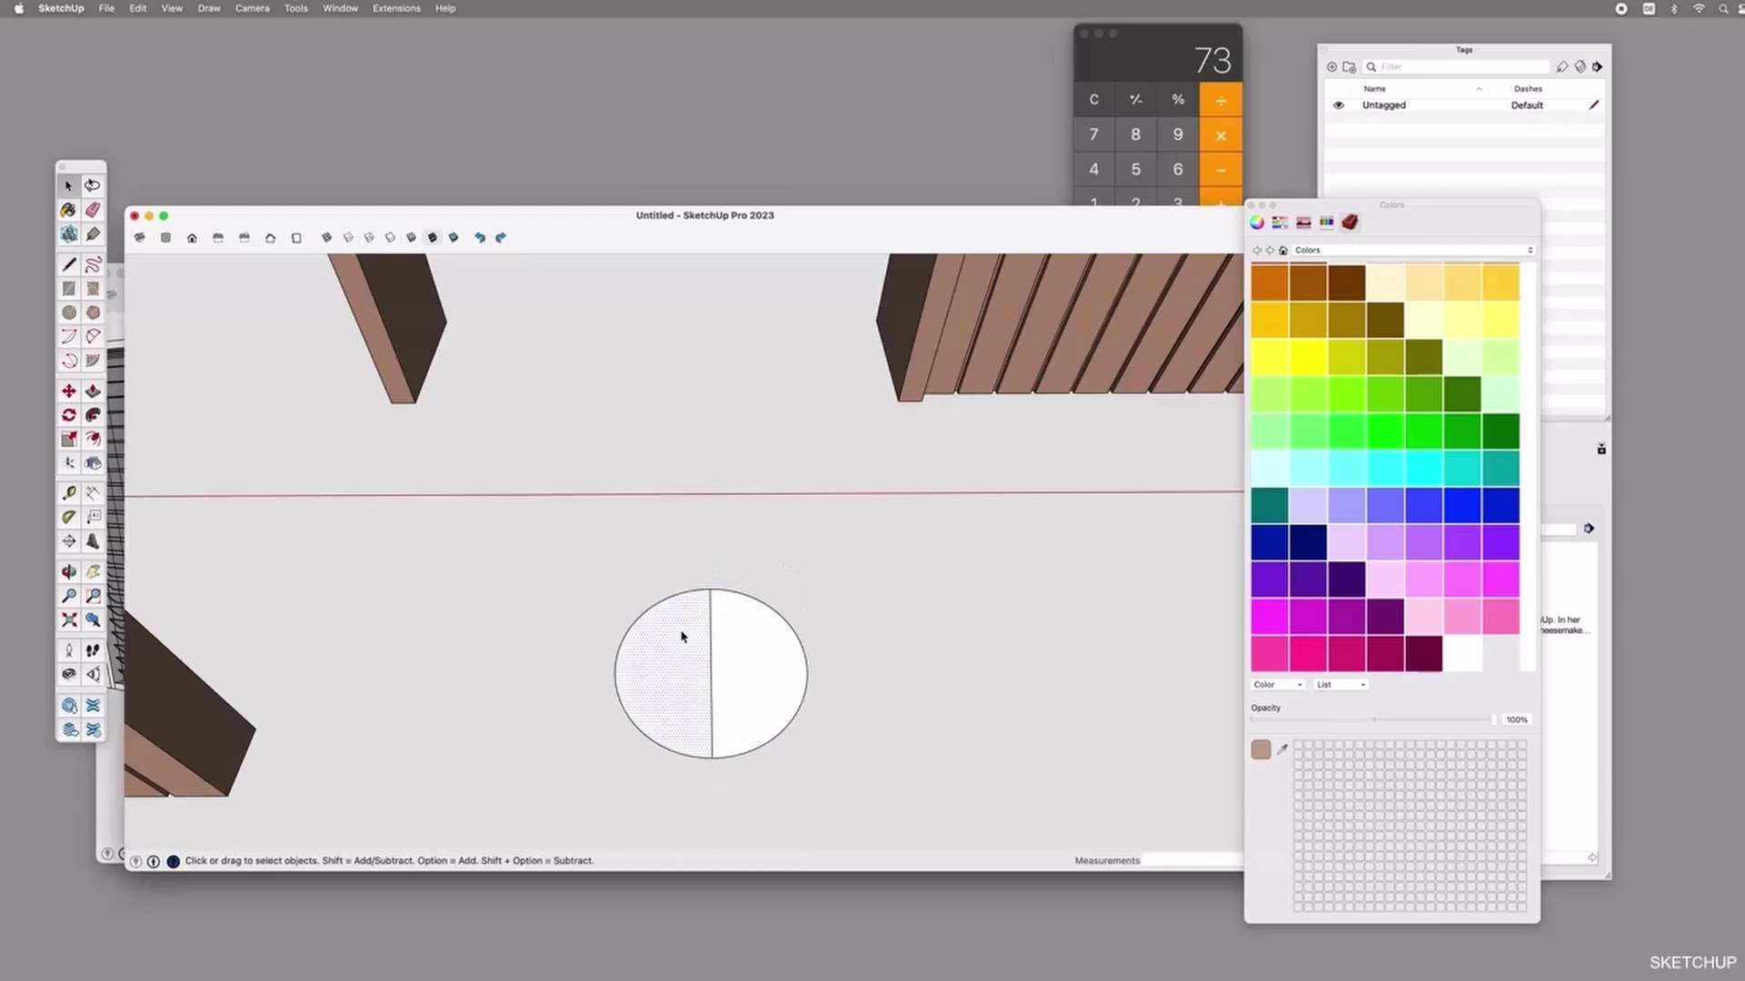
{"action": "left_click", "coordinate": [663, 607]}
{"action": "key", "text": "Delete"}
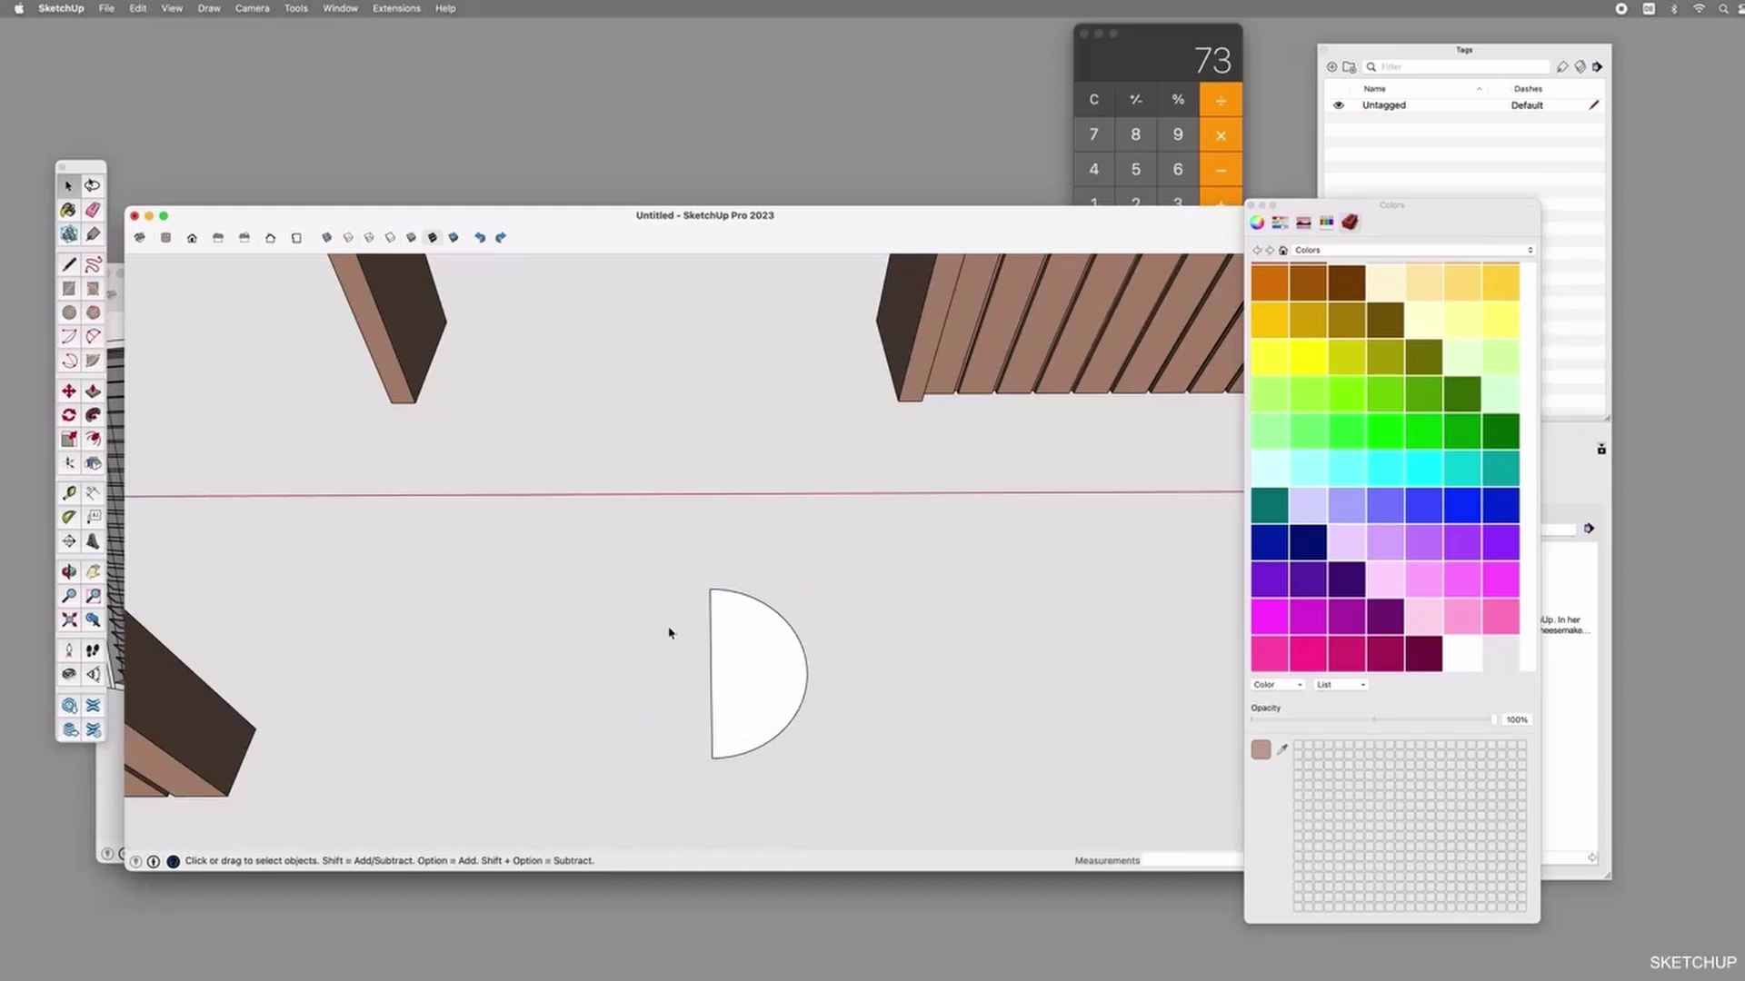
Push/Pull the remaining half-circle face up 25 mm.
{"action": "left_click", "coordinate": [738, 655]}
{"action": "middle_click_drag", "start_coordinate": [792, 716], "coordinate": [755, 646]}
{"action": "key", "text": "p"}
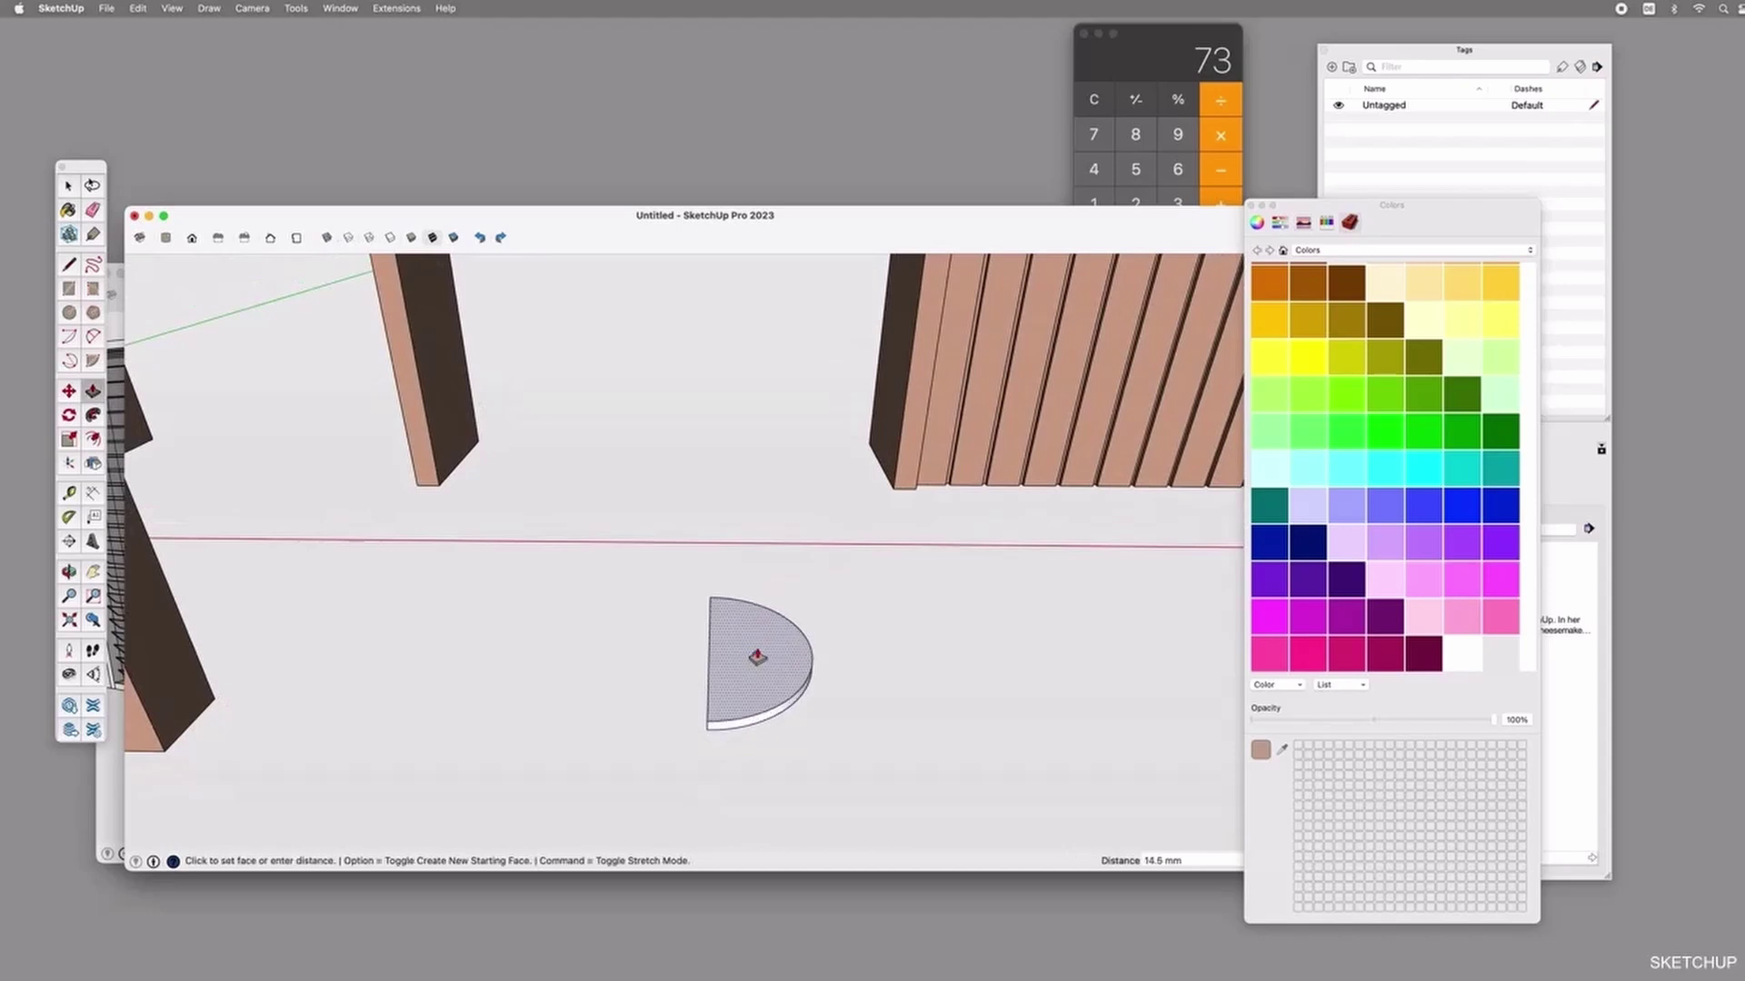
{"action": "type", "text": "25"}
{"action": "key", "text": "Return"}
Place a guide on the half-disc's upper face, 25 mm in from its straight edge.
{"action": "middle_click_drag", "start_coordinate": [759, 649], "coordinate": [728, 615]}
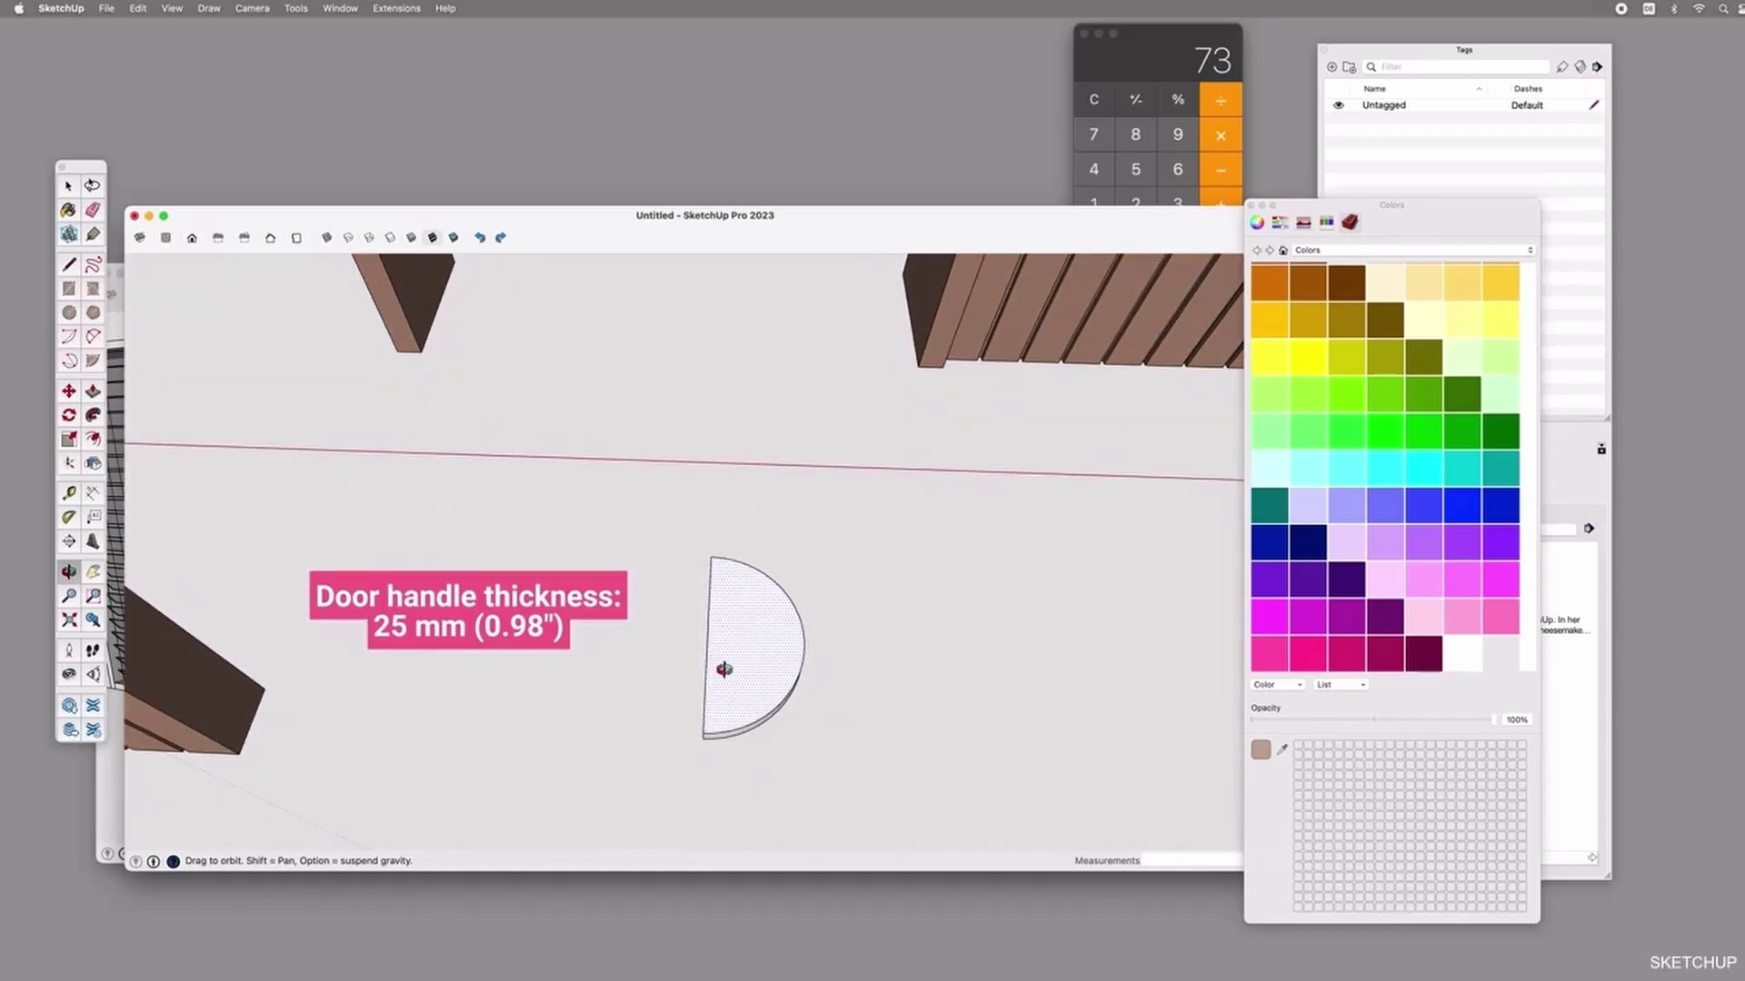
{"action": "key", "text": "t"}
{"action": "left_click", "coordinate": [709, 638]}
{"action": "type", "text": "25"}
{"action": "key", "text": "Return"}
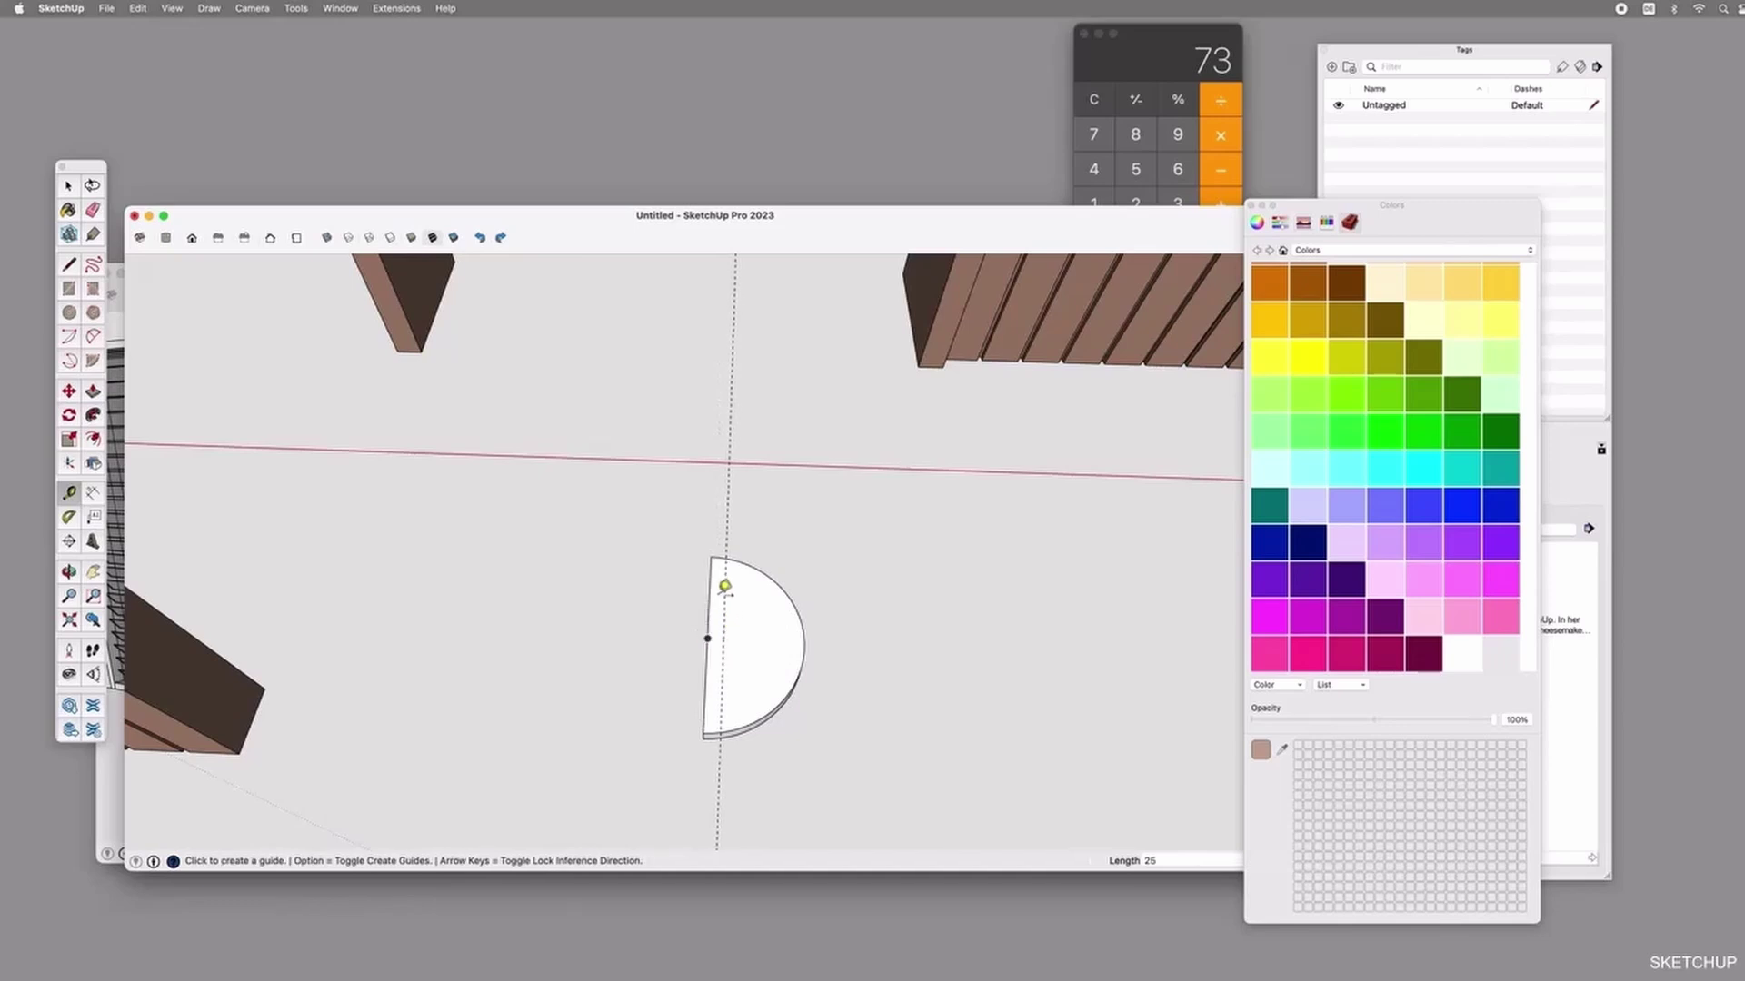
Draw a line along the guide across the half-disc's upper face, from one side of the arc to the other.
{"action": "scroll", "coordinate": [718, 709], "scroll_direction": "up", "scroll_amount": 2}
{"action": "key", "text": "l"}
{"action": "scroll", "coordinate": [745, 618], "scroll_direction": "down", "scroll_amount": 2}
{"action": "scroll", "coordinate": [734, 568], "scroll_direction": "up", "scroll_amount": 5}
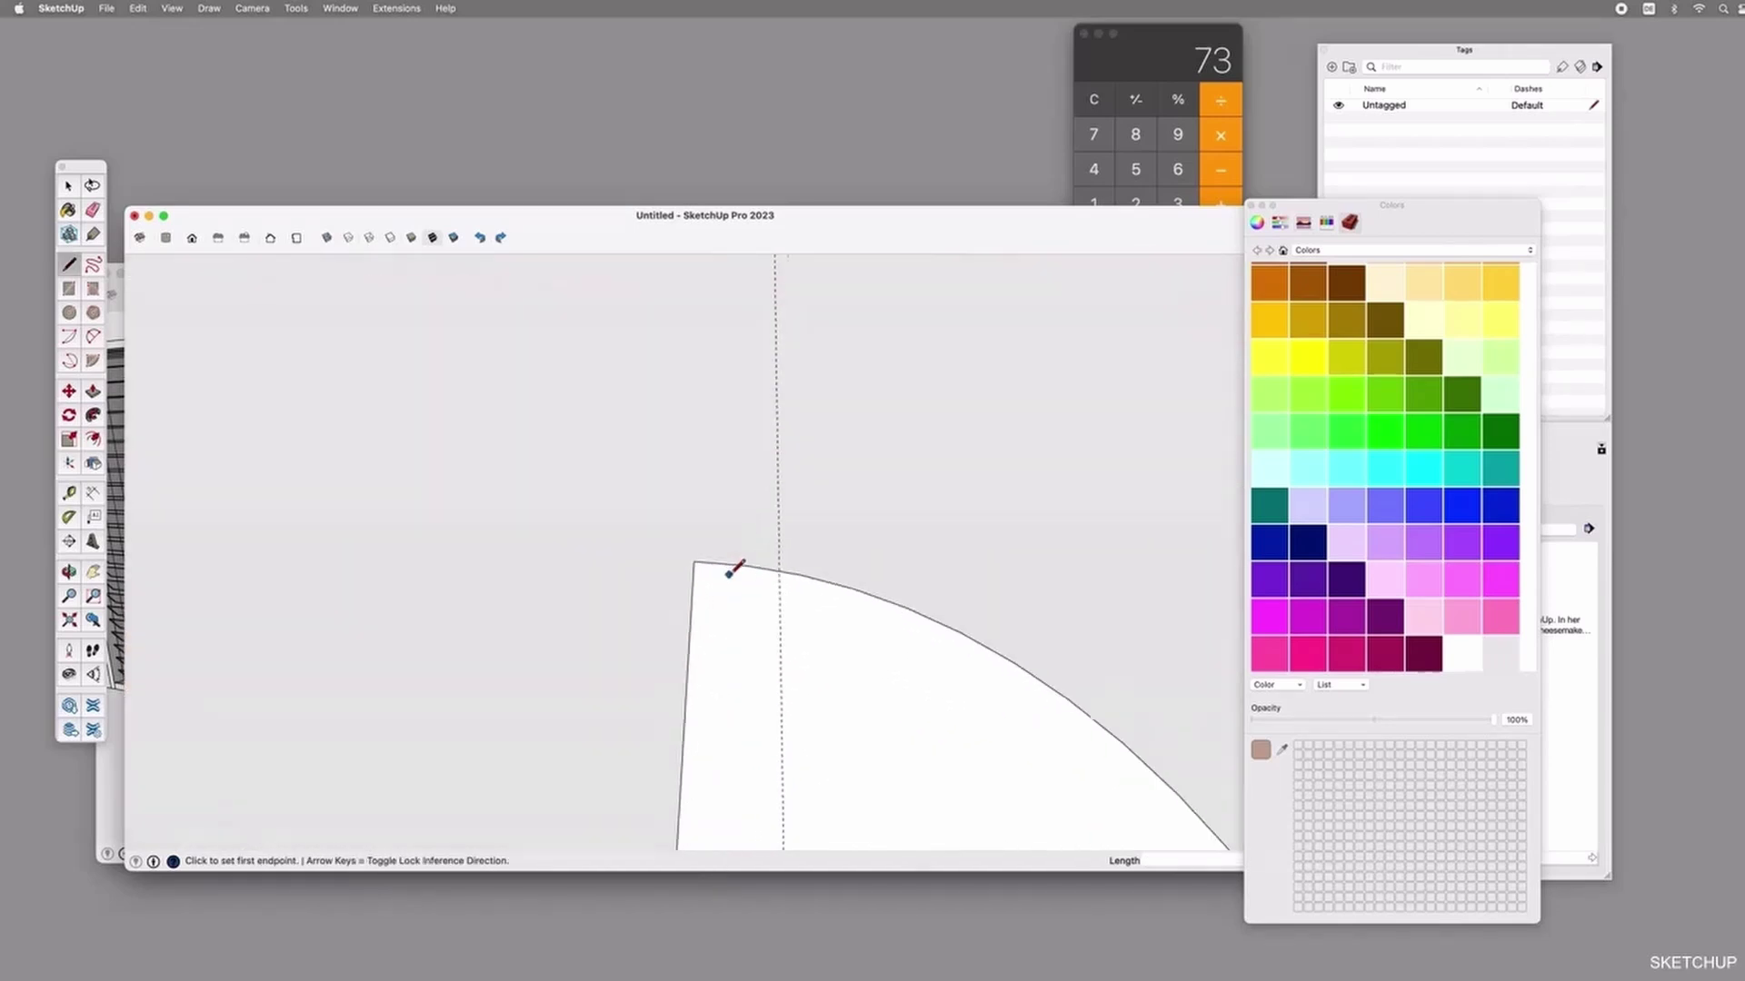
{"action": "scroll", "coordinate": [734, 568], "scroll_direction": "up", "scroll_amount": 2}
{"action": "left_click", "coordinate": [824, 566]}
{"action": "scroll", "coordinate": [825, 559], "scroll_direction": "down", "scroll_amount": 5}
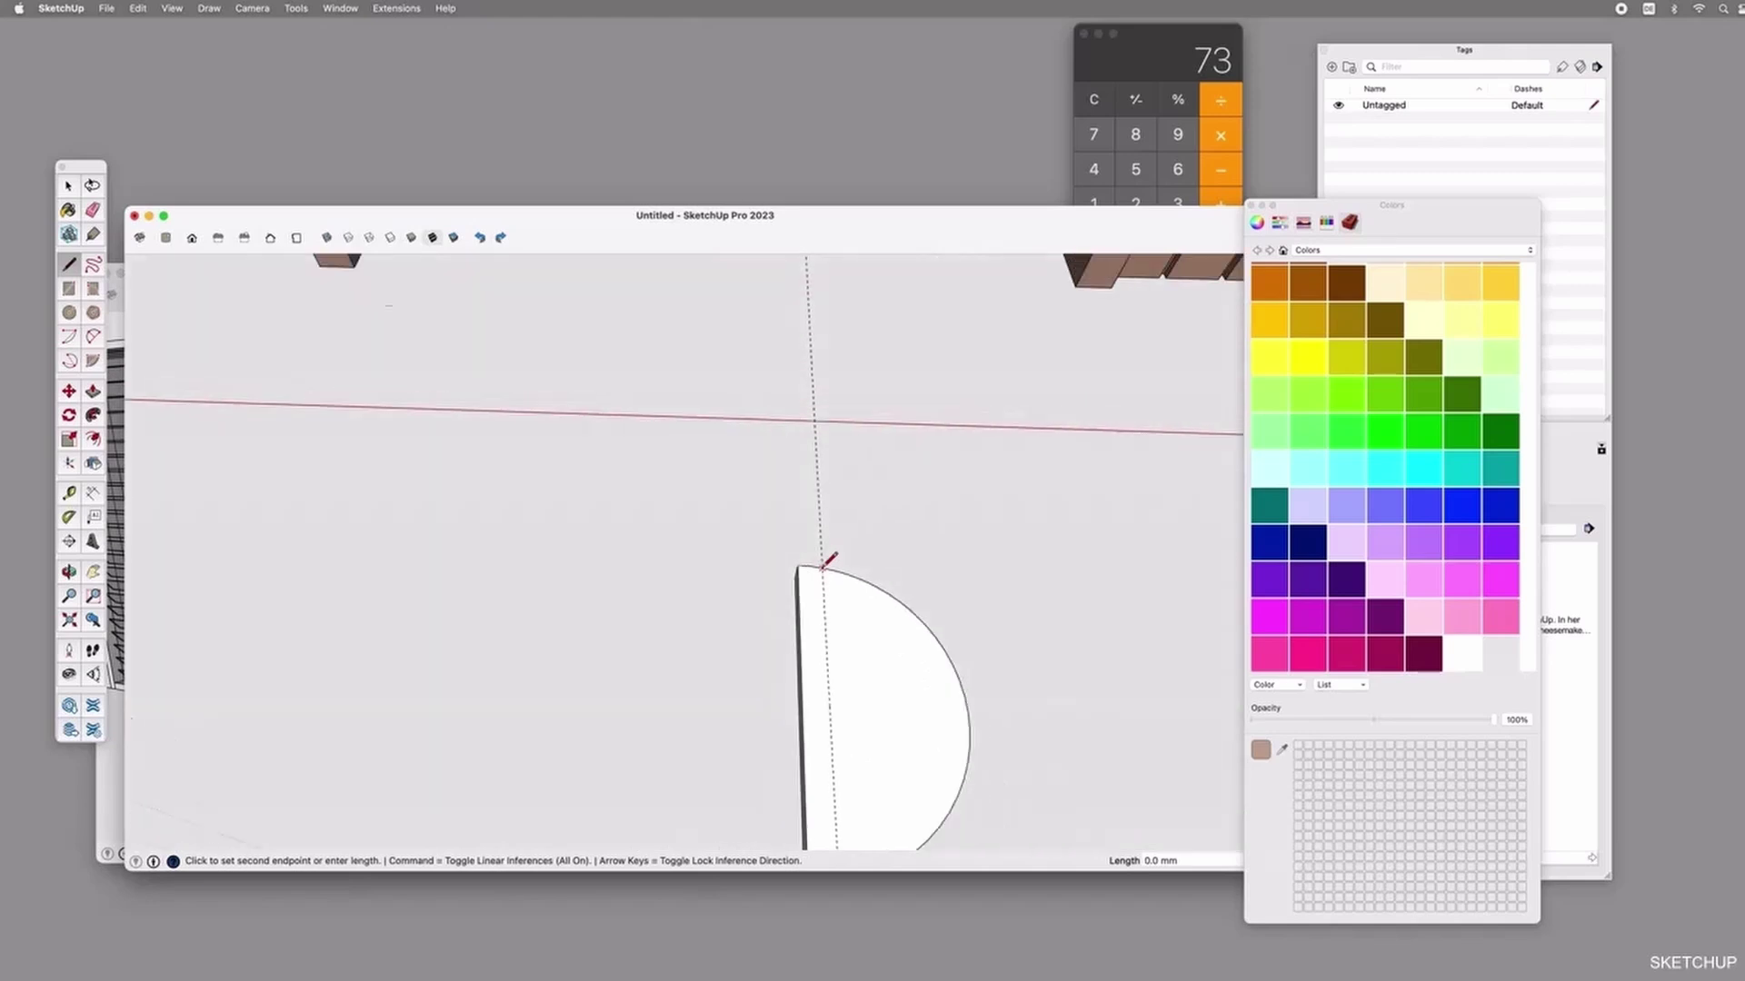
{"action": "scroll", "coordinate": [840, 711], "scroll_direction": "up", "scroll_amount": 2}
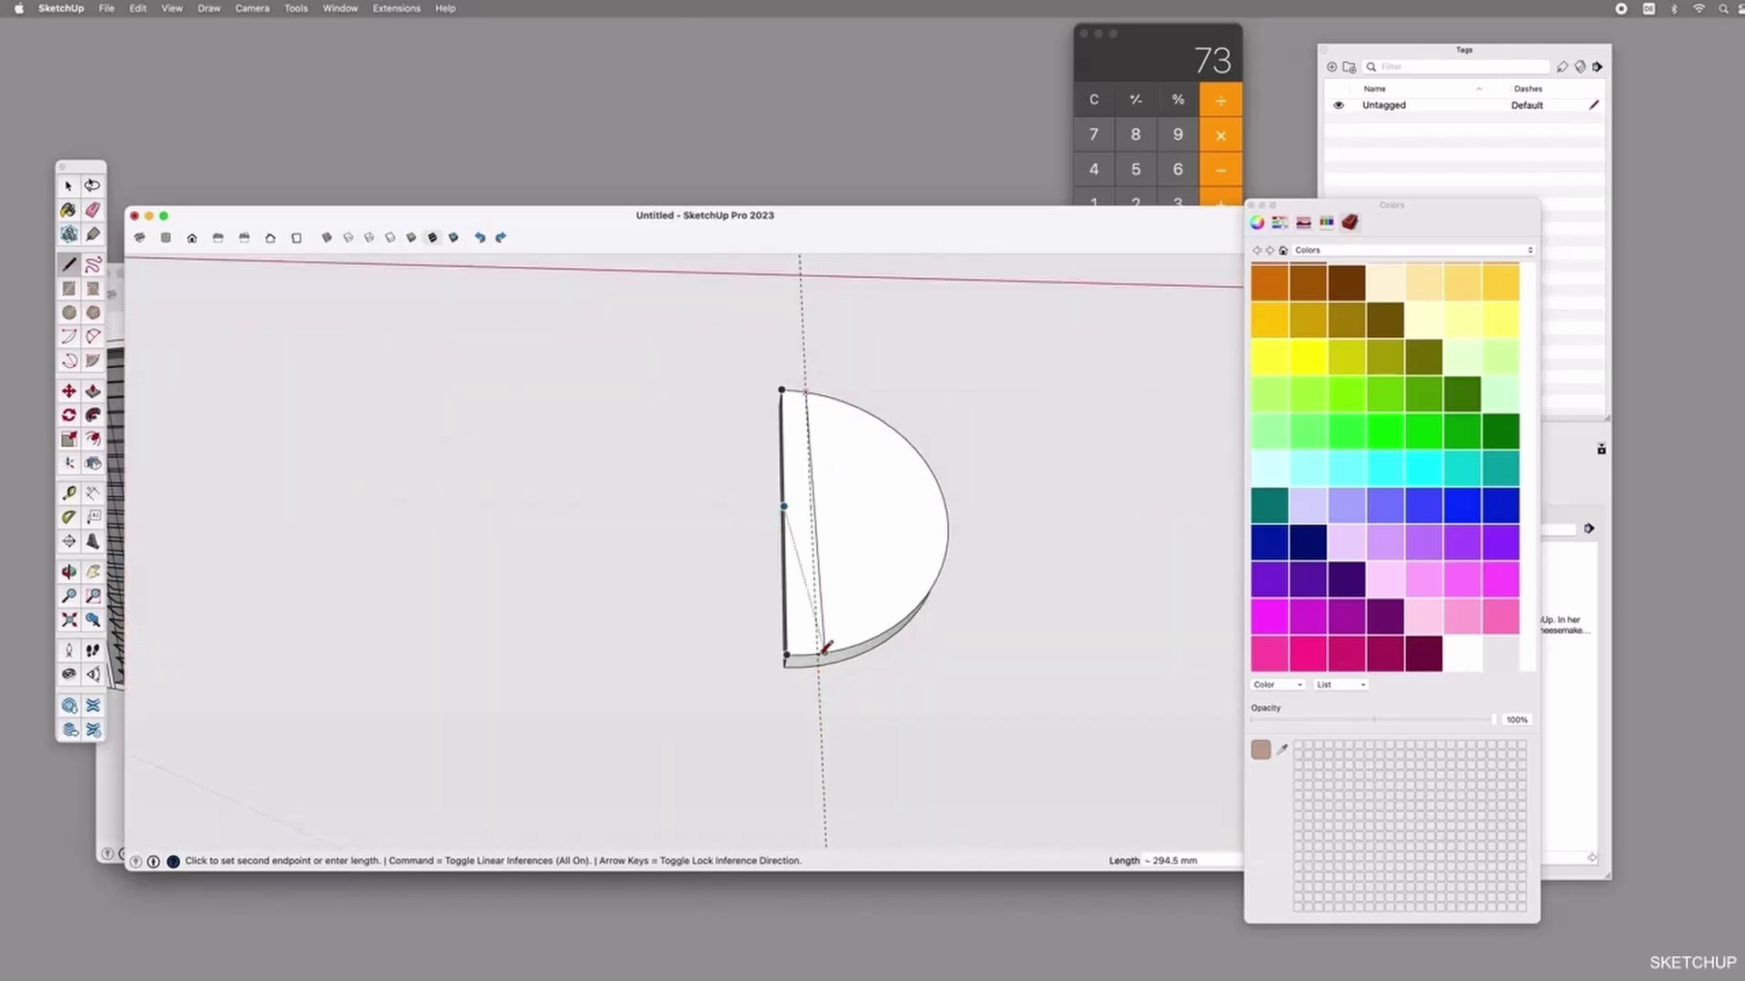
{"action": "left_click", "coordinate": [824, 647]}
Push/Pull the narrow strip beside the half-disc's straight edge up 25 mm.
{"action": "key", "text": "space"}
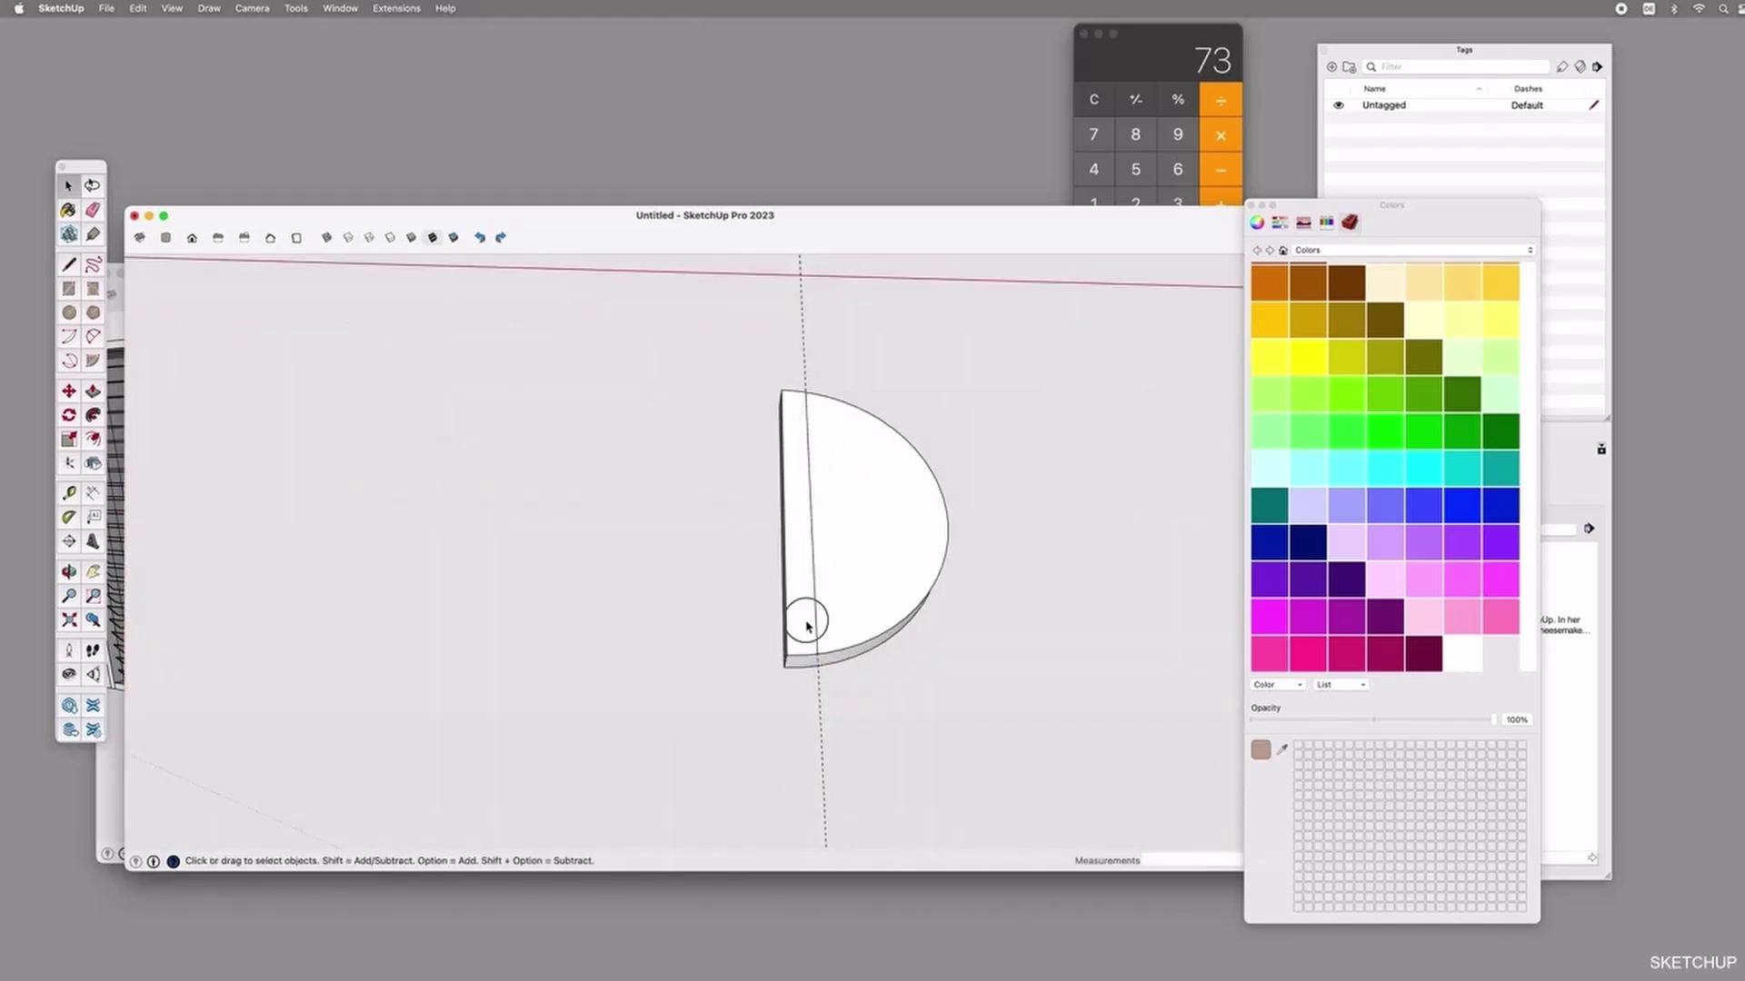
{"action": "left_click", "coordinate": [821, 615]}
{"action": "left_click", "coordinate": [811, 615]}
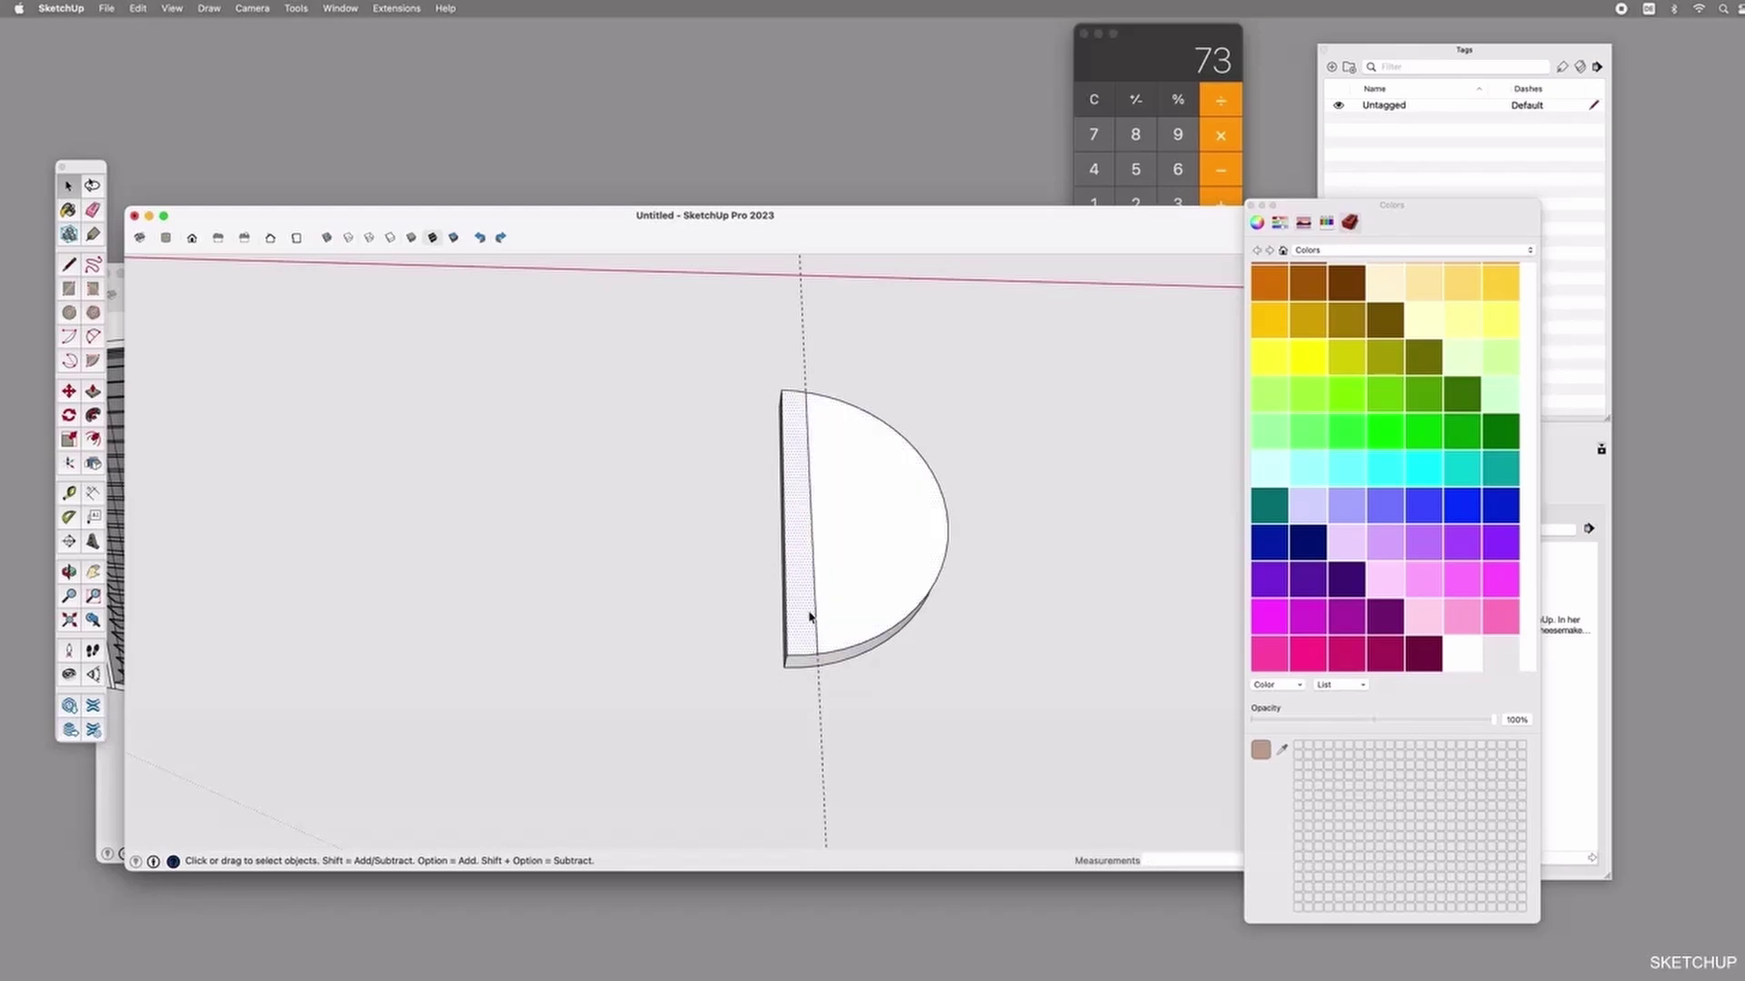
{"action": "key", "text": "o"}
{"action": "left_click_drag", "start_coordinate": [830, 685], "coordinate": [833, 494]}
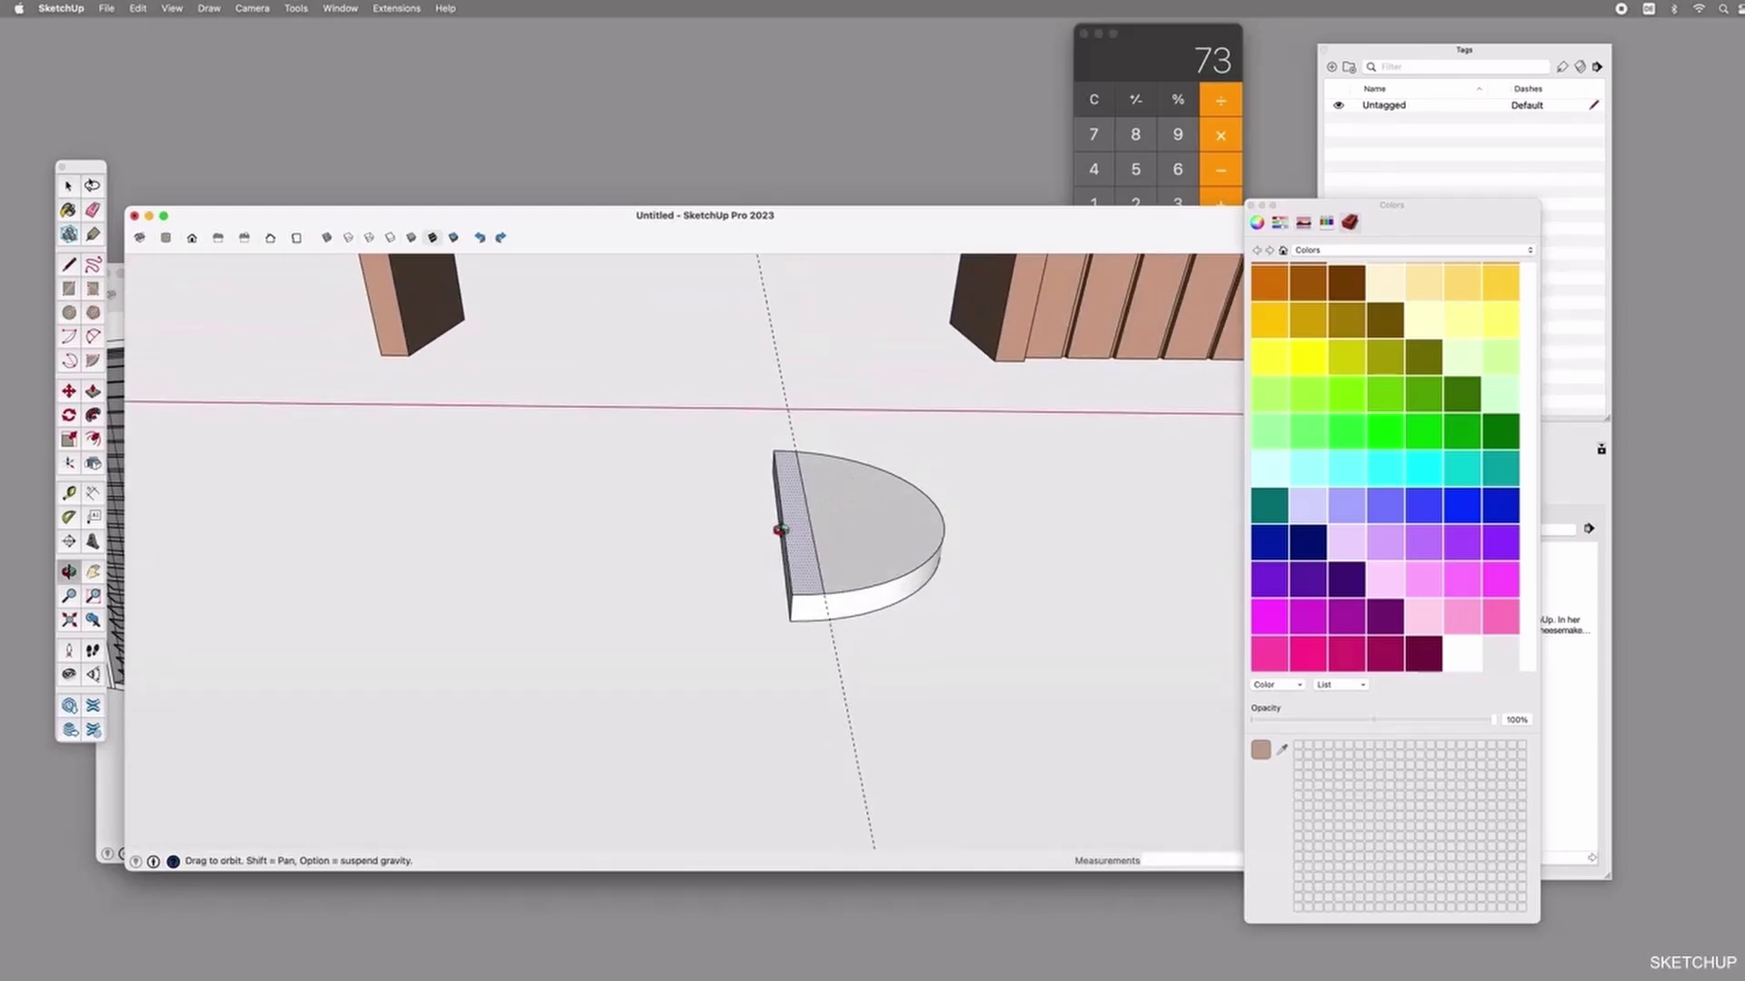
{"action": "key", "text": "p"}
{"action": "left_click", "coordinate": [791, 531]}
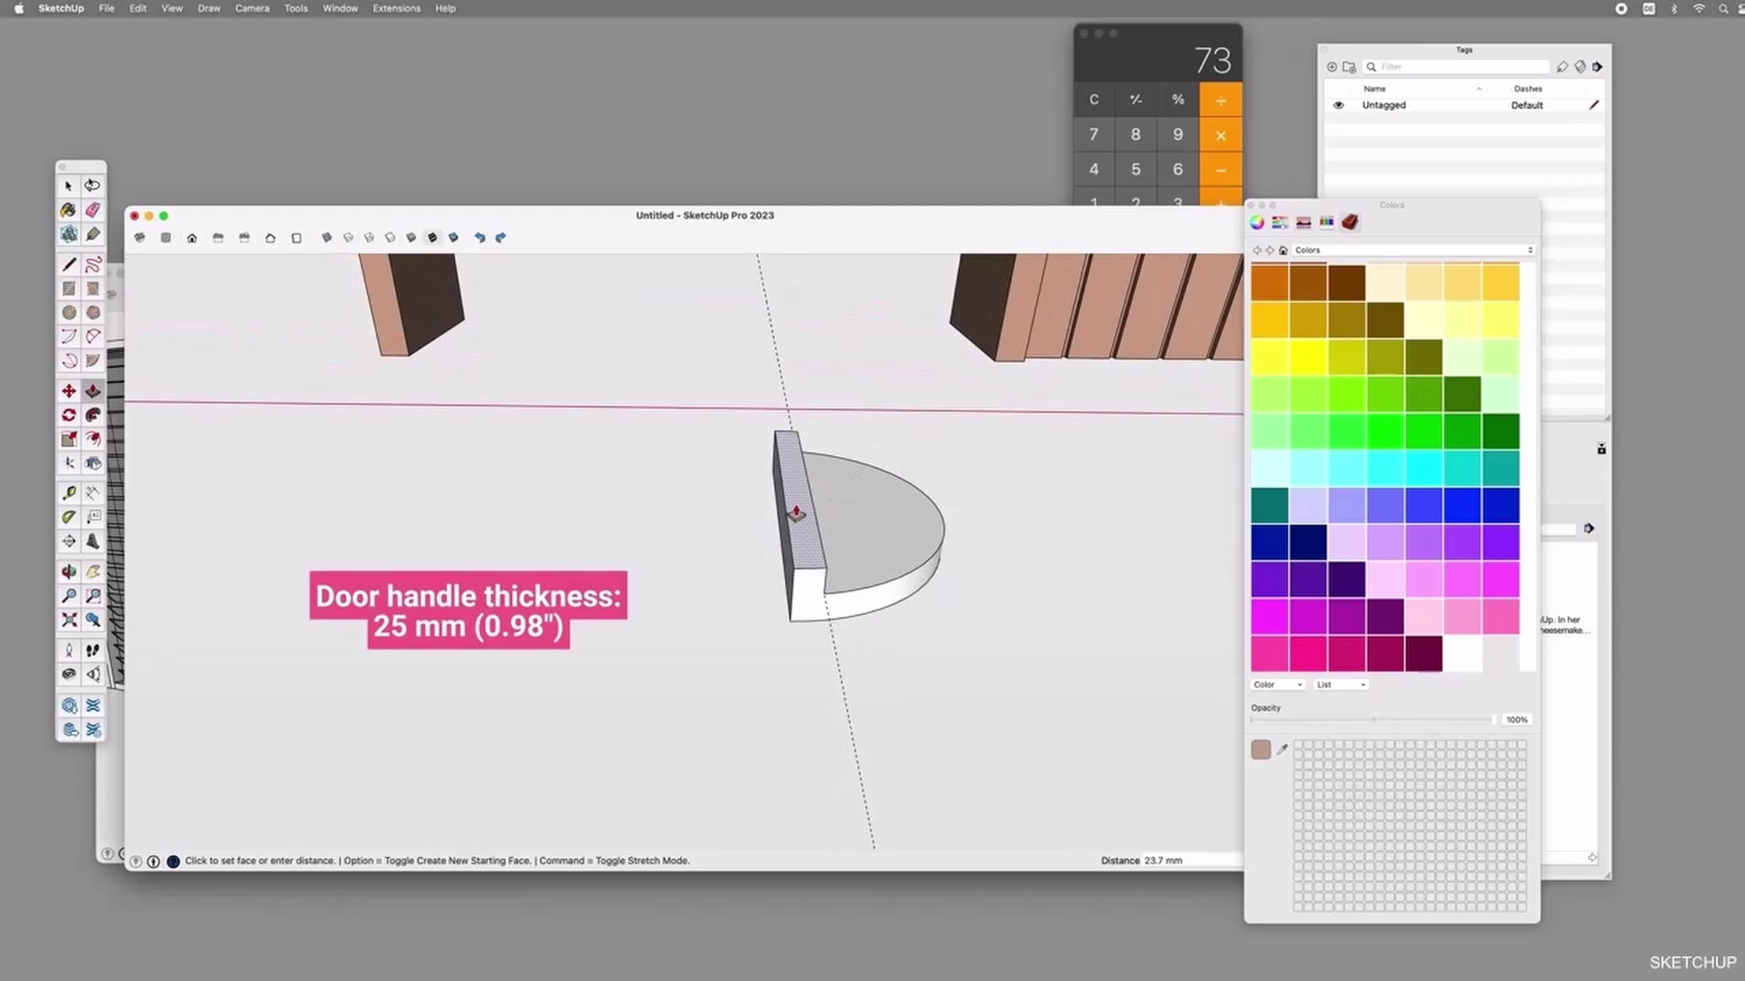
{"action": "key", "text": "Return"}
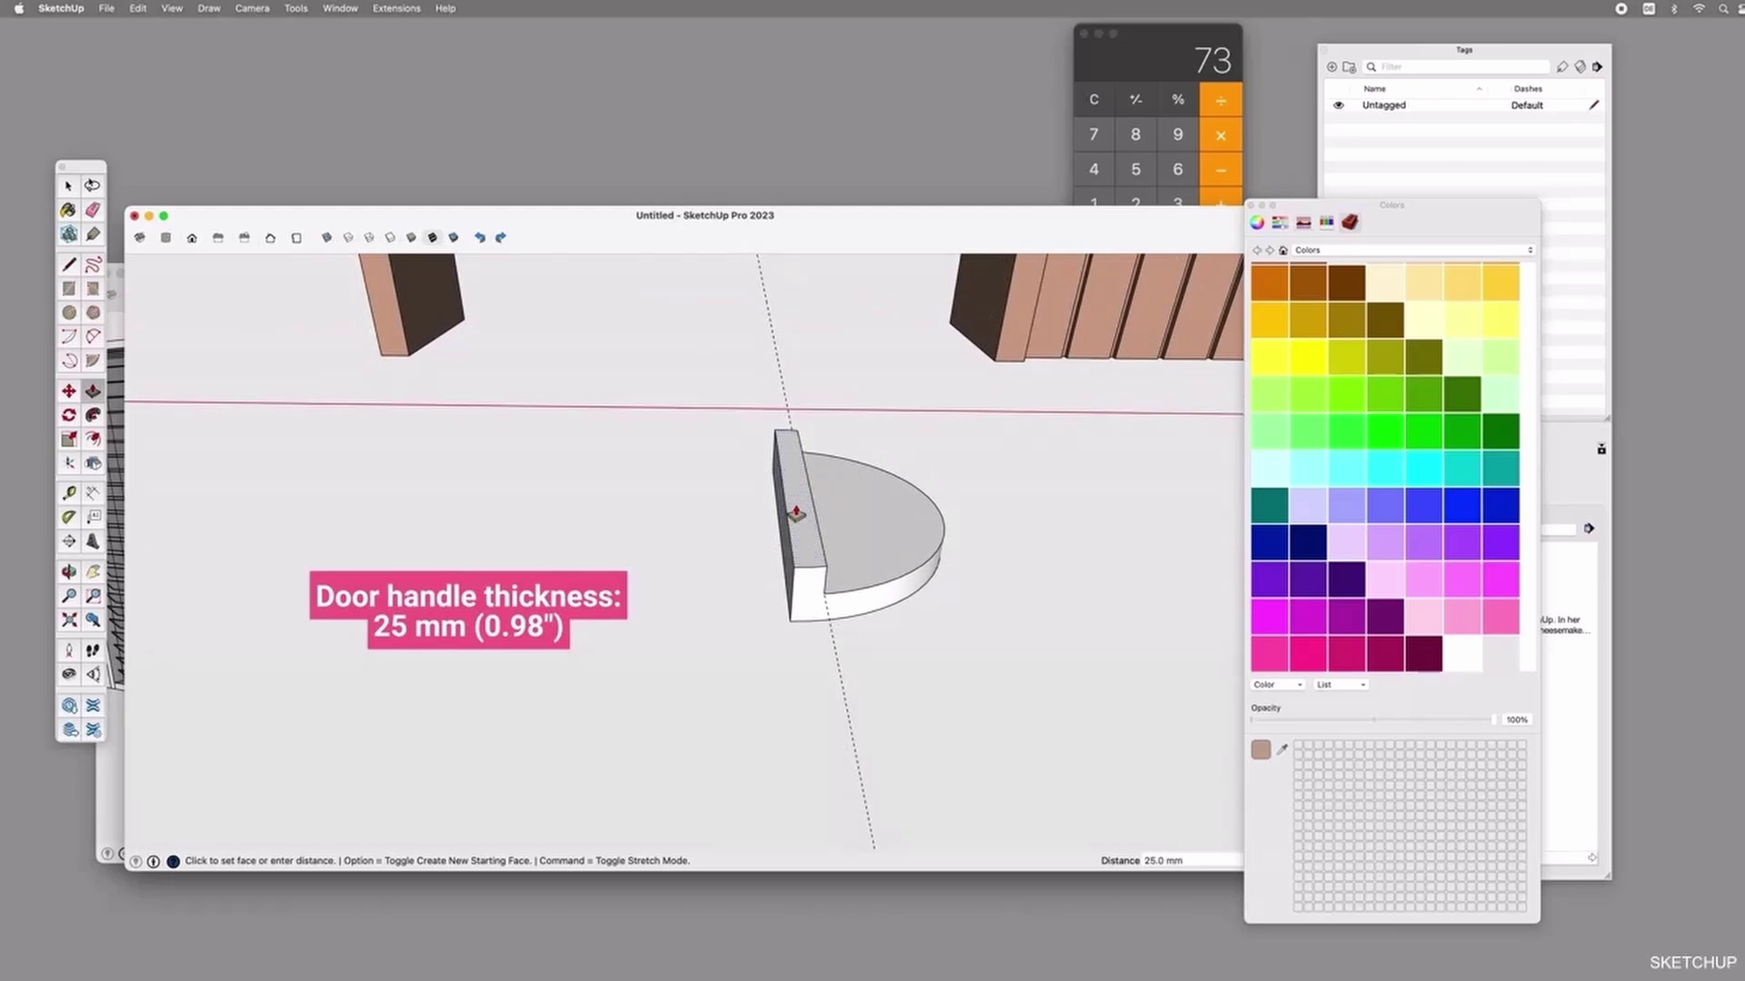
Select all of the handle's connected geometry and group it.
{"action": "key", "text": "space"}
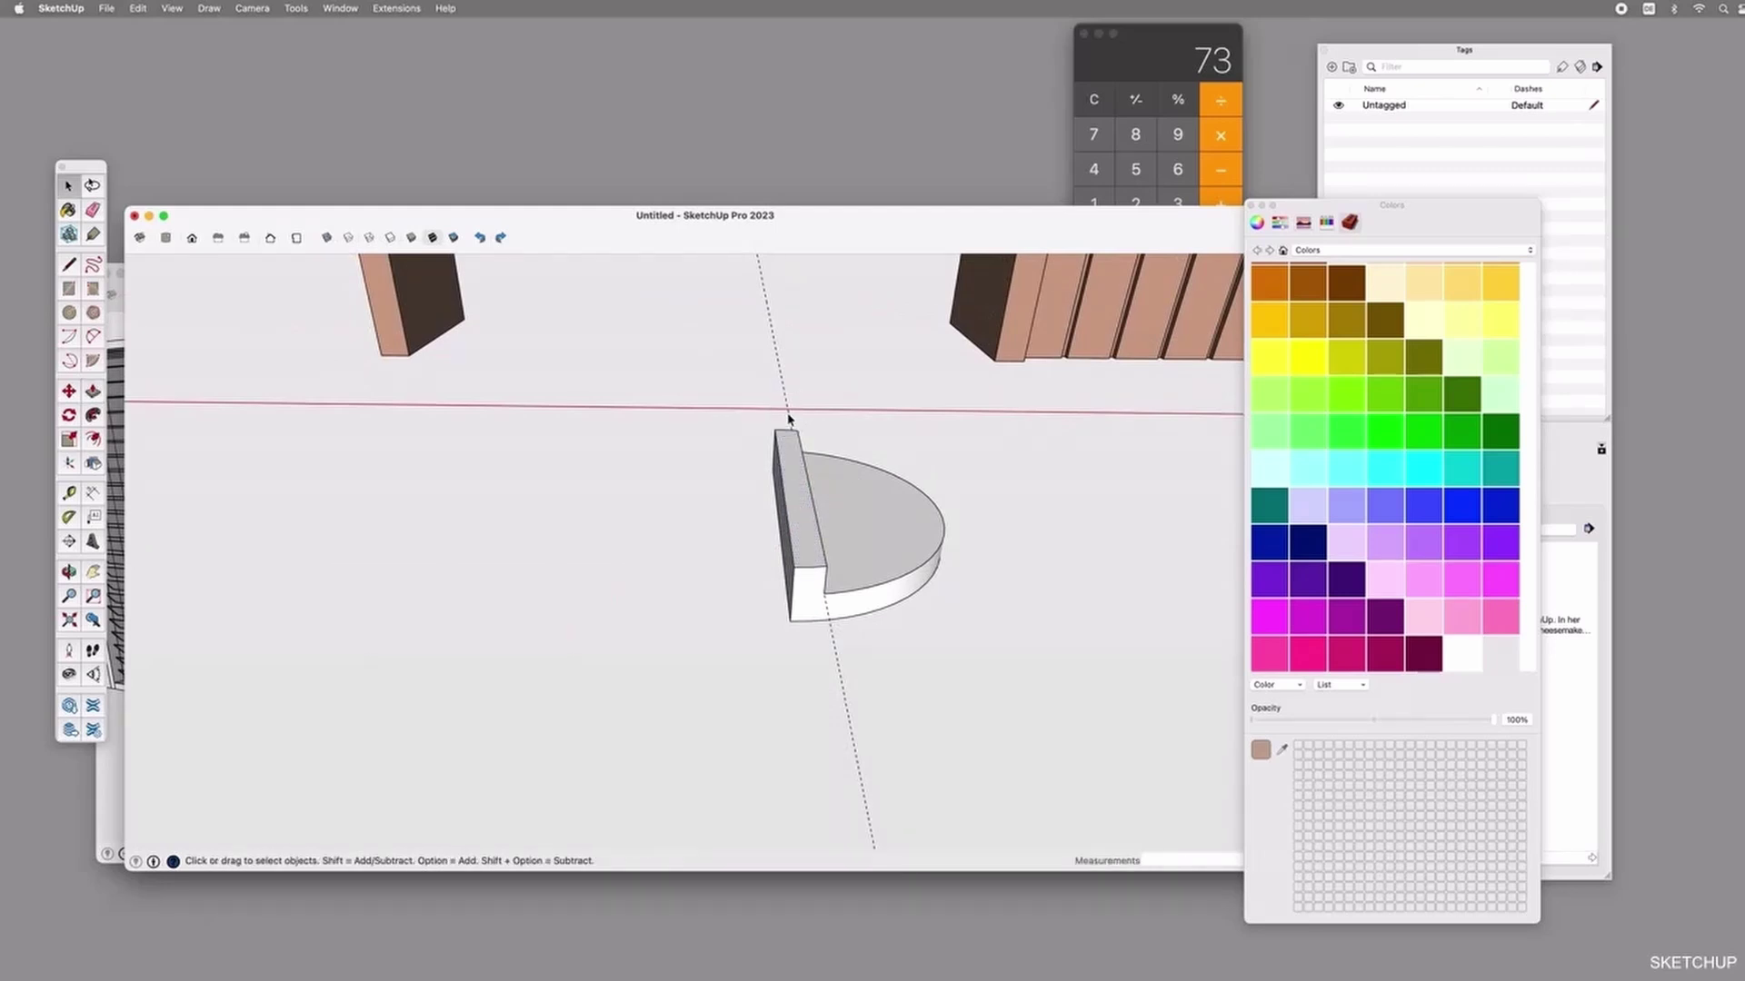
{"action": "left_click", "coordinate": [802, 515]}
{"action": "triple_click", "coordinate": [804, 568]}
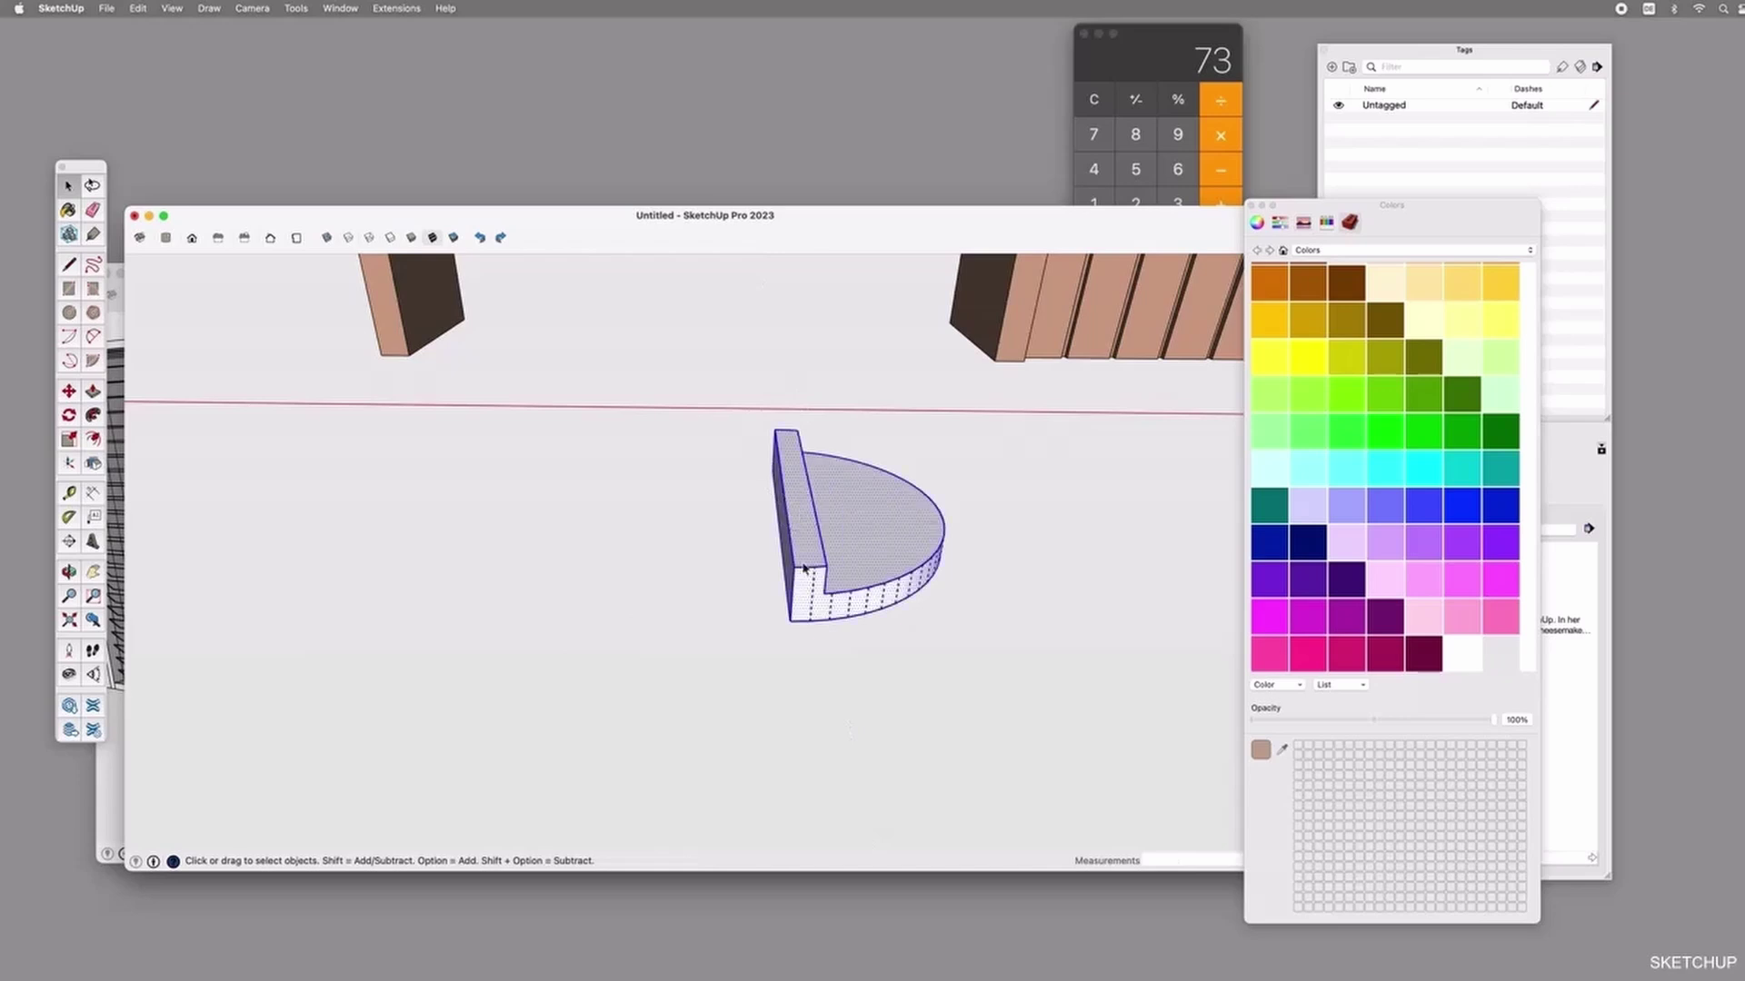
{"action": "key", "text": "super+g"}
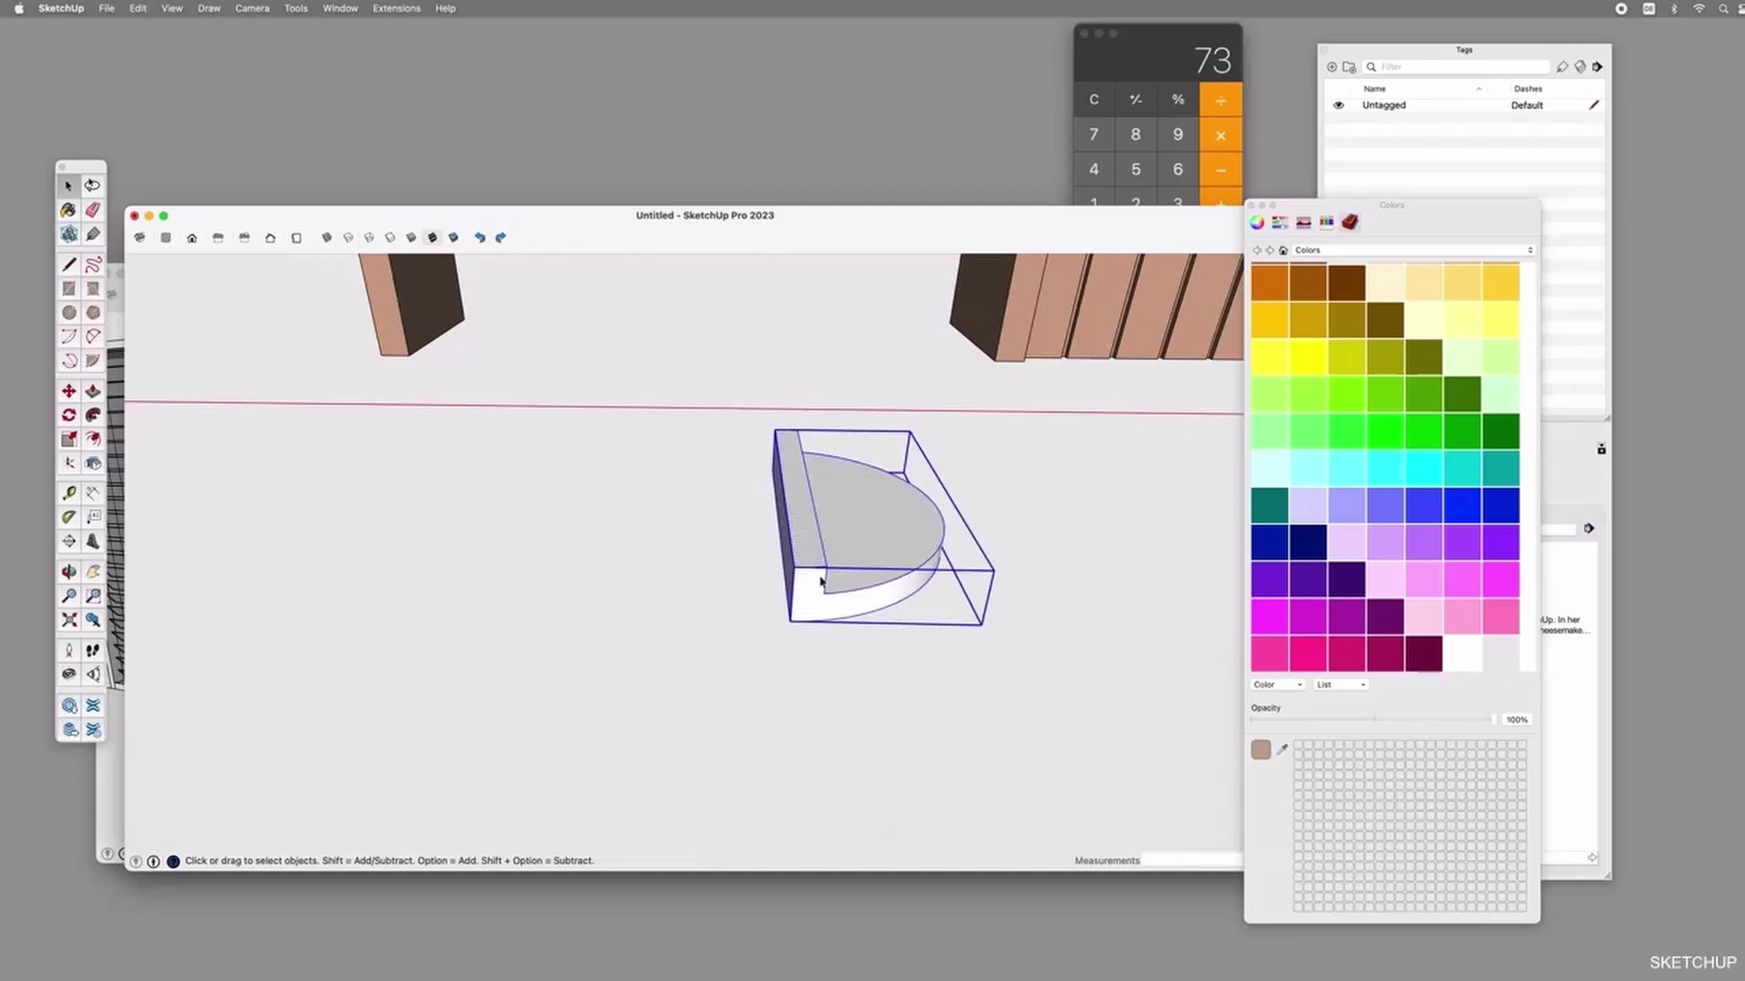
Rotate the handle group until it stands upright, parallel to the door front, finishing with a 90° turn.
{"action": "scroll", "coordinate": [819, 600], "scroll_direction": "down", "scroll_amount": 6}
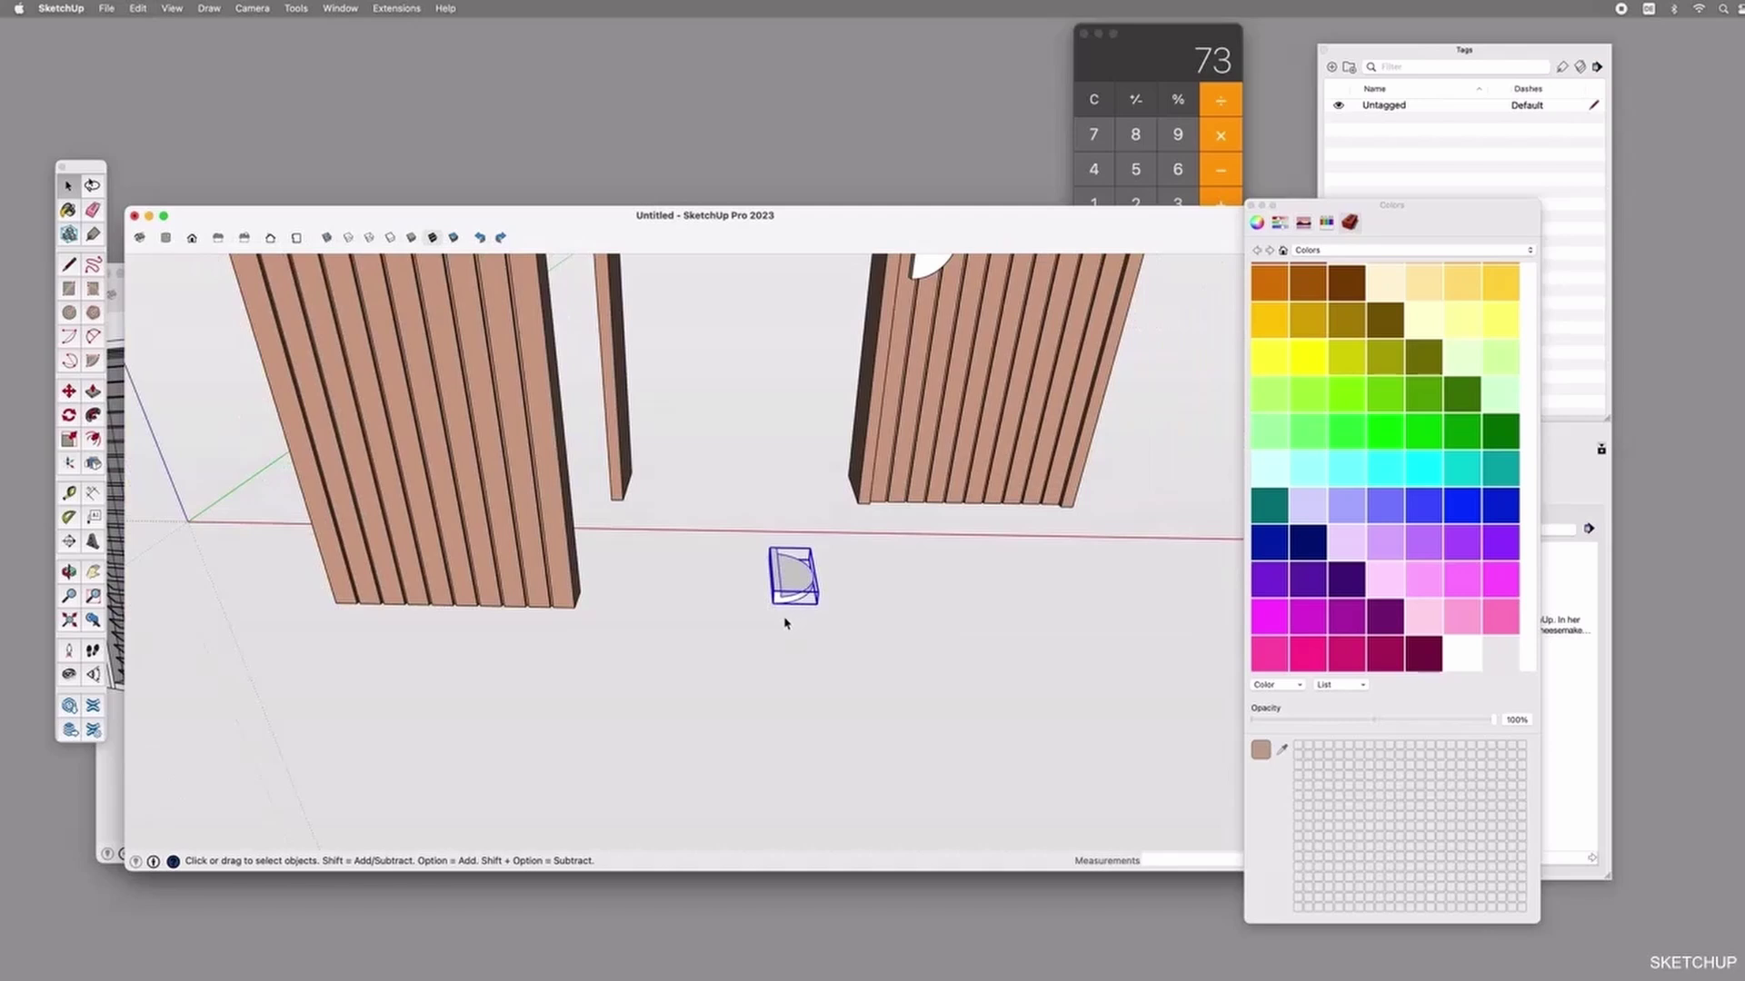
{"action": "scroll", "coordinate": [786, 623], "scroll_direction": "up", "scroll_amount": 2}
{"action": "key", "text": "m"}
{"action": "left_click", "coordinate": [780, 596]}
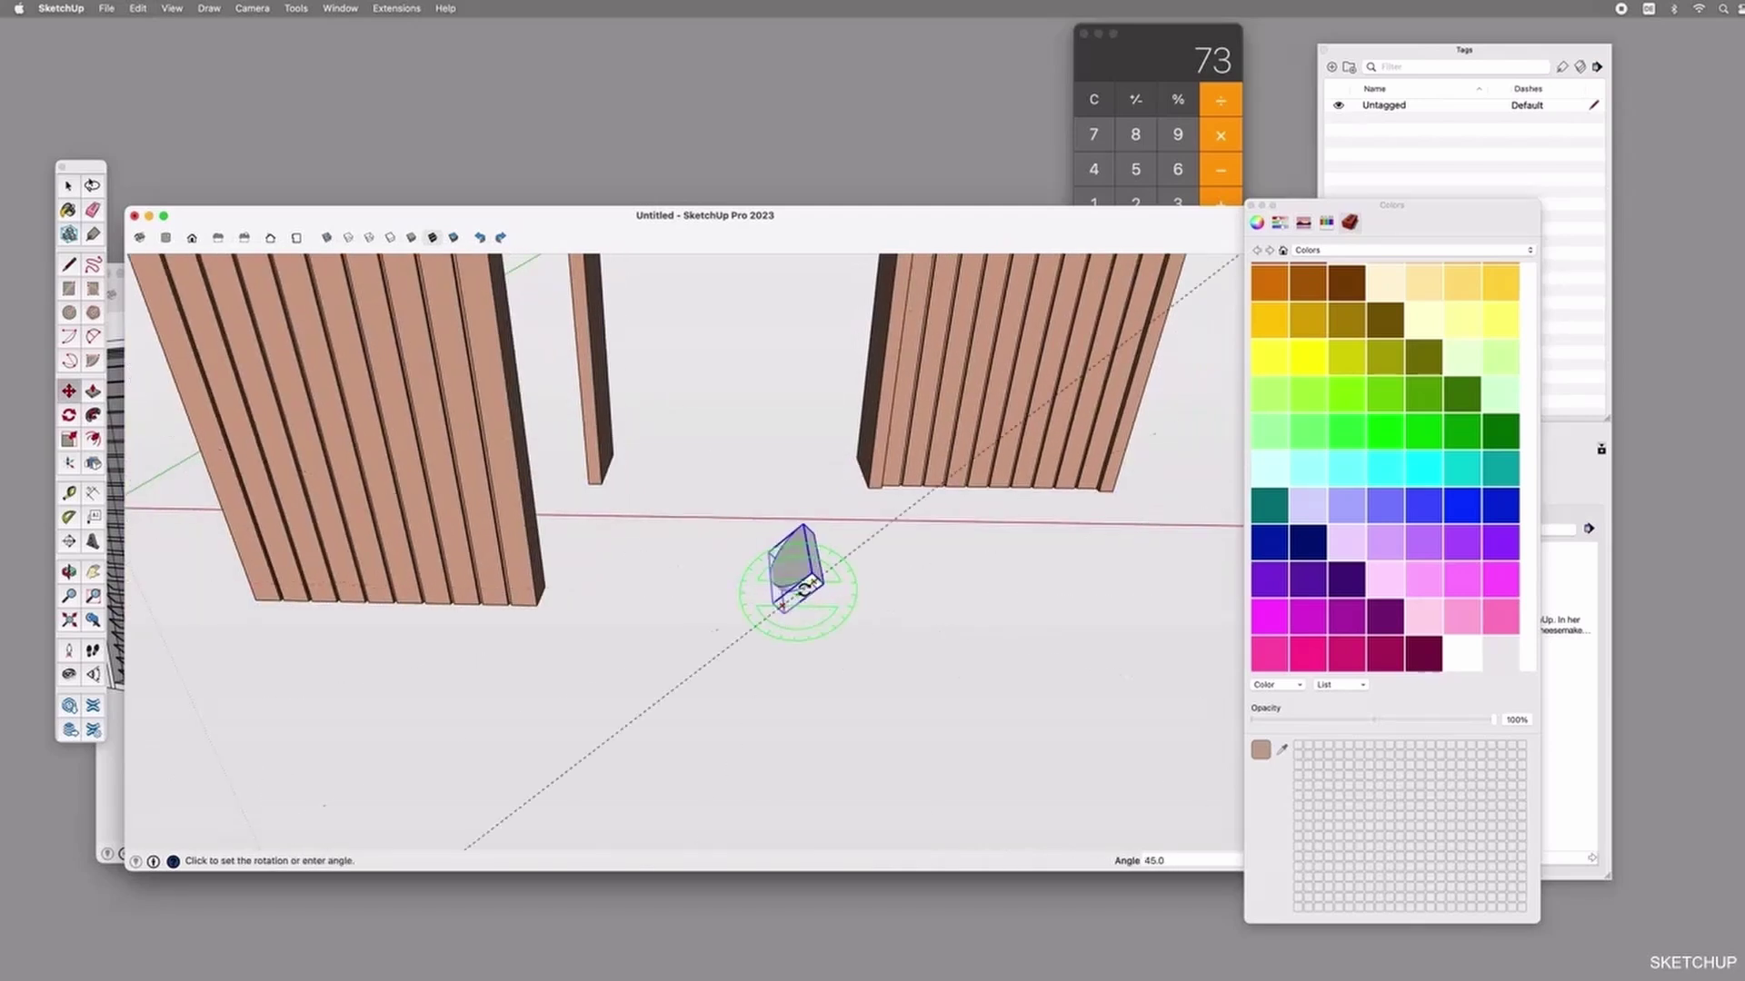
{"action": "left_click", "coordinate": [821, 596]}
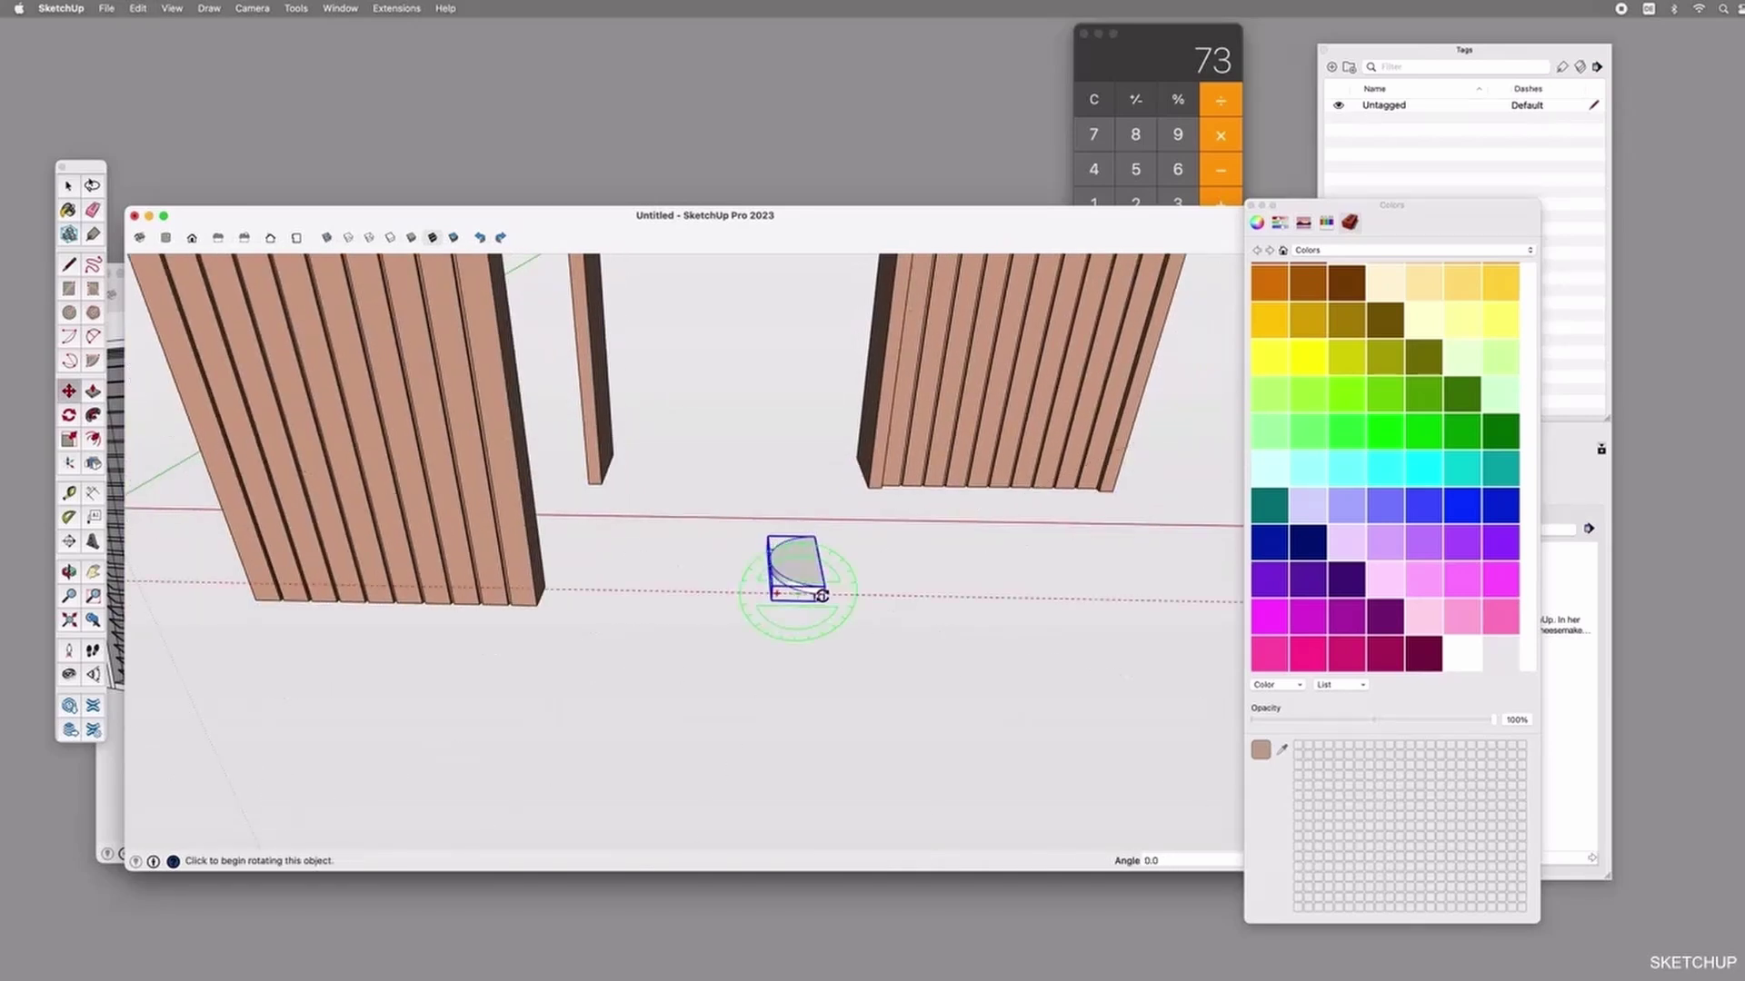
{"action": "left_click", "coordinate": [796, 546]}
{"action": "left_click", "coordinate": [795, 588]}
{"action": "middle_click_drag", "start_coordinate": [826, 604], "coordinate": [513, 572]}
{"action": "left_click", "coordinate": [724, 555]}
{"action": "left_click", "coordinate": [690, 545]}
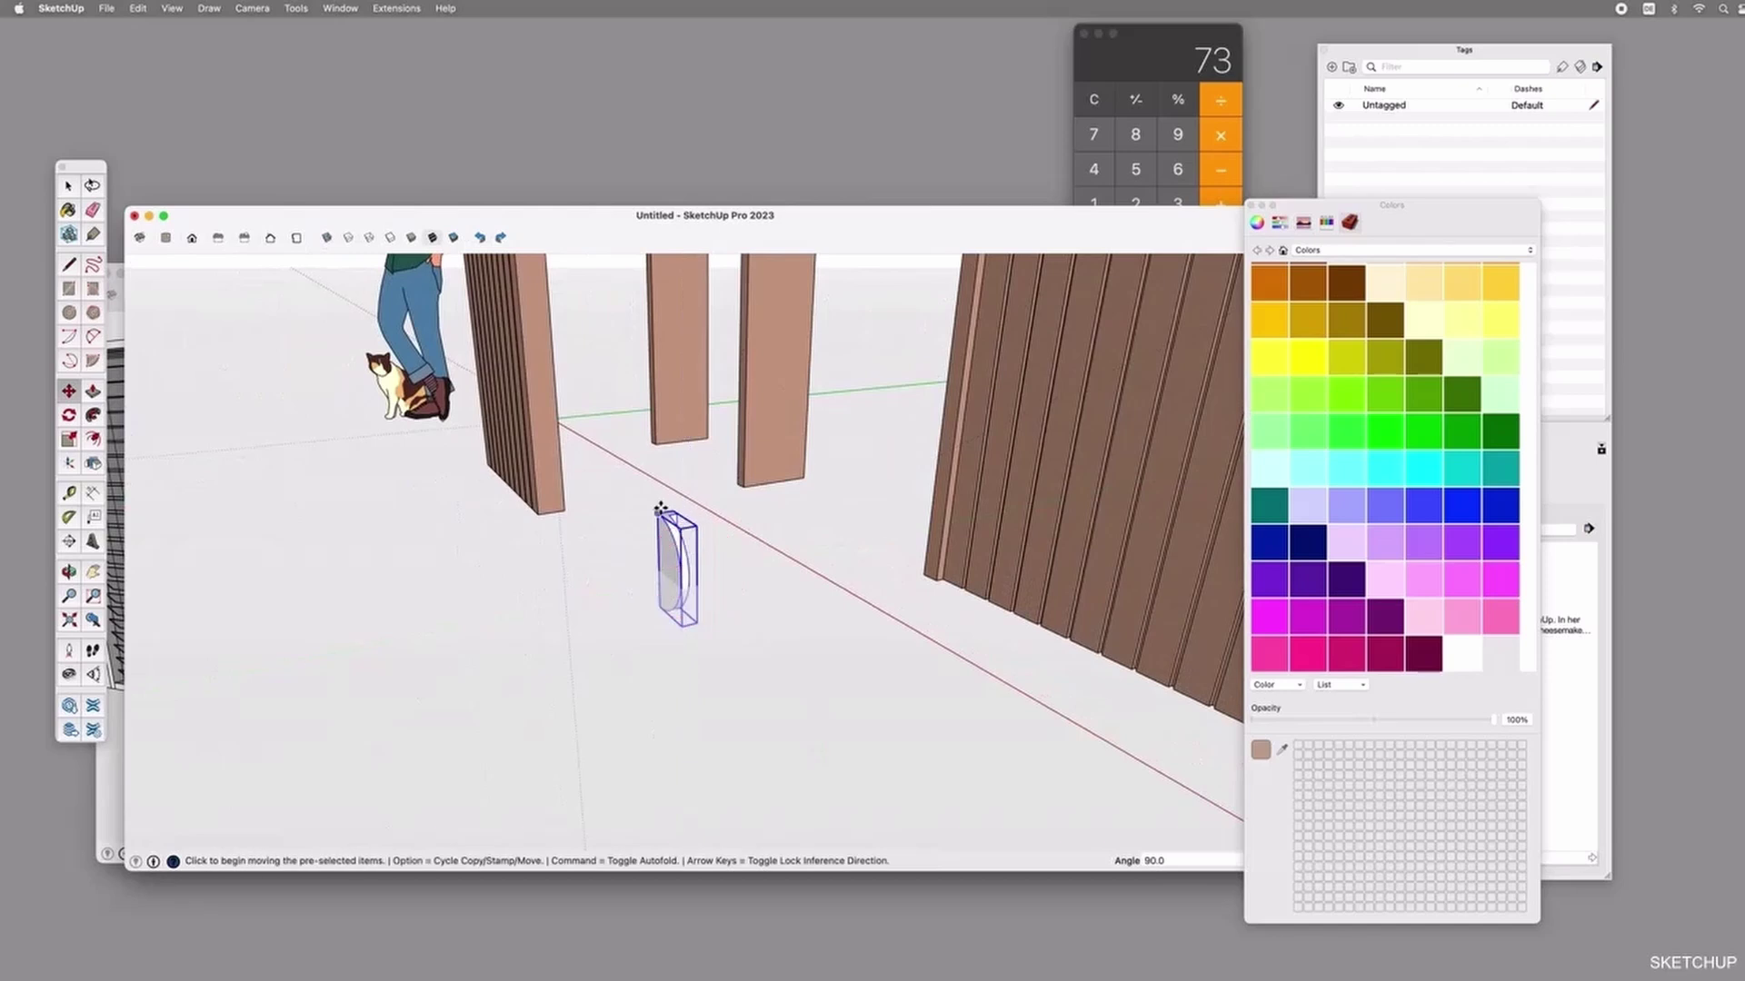
Move the upright handle by its upper corner onto the left edge of the new door's front face.
{"action": "middle_click_drag", "start_coordinate": [690, 563], "coordinate": [552, 400]}
{"action": "scroll", "coordinate": [552, 398], "scroll_direction": "up", "scroll_amount": 4}
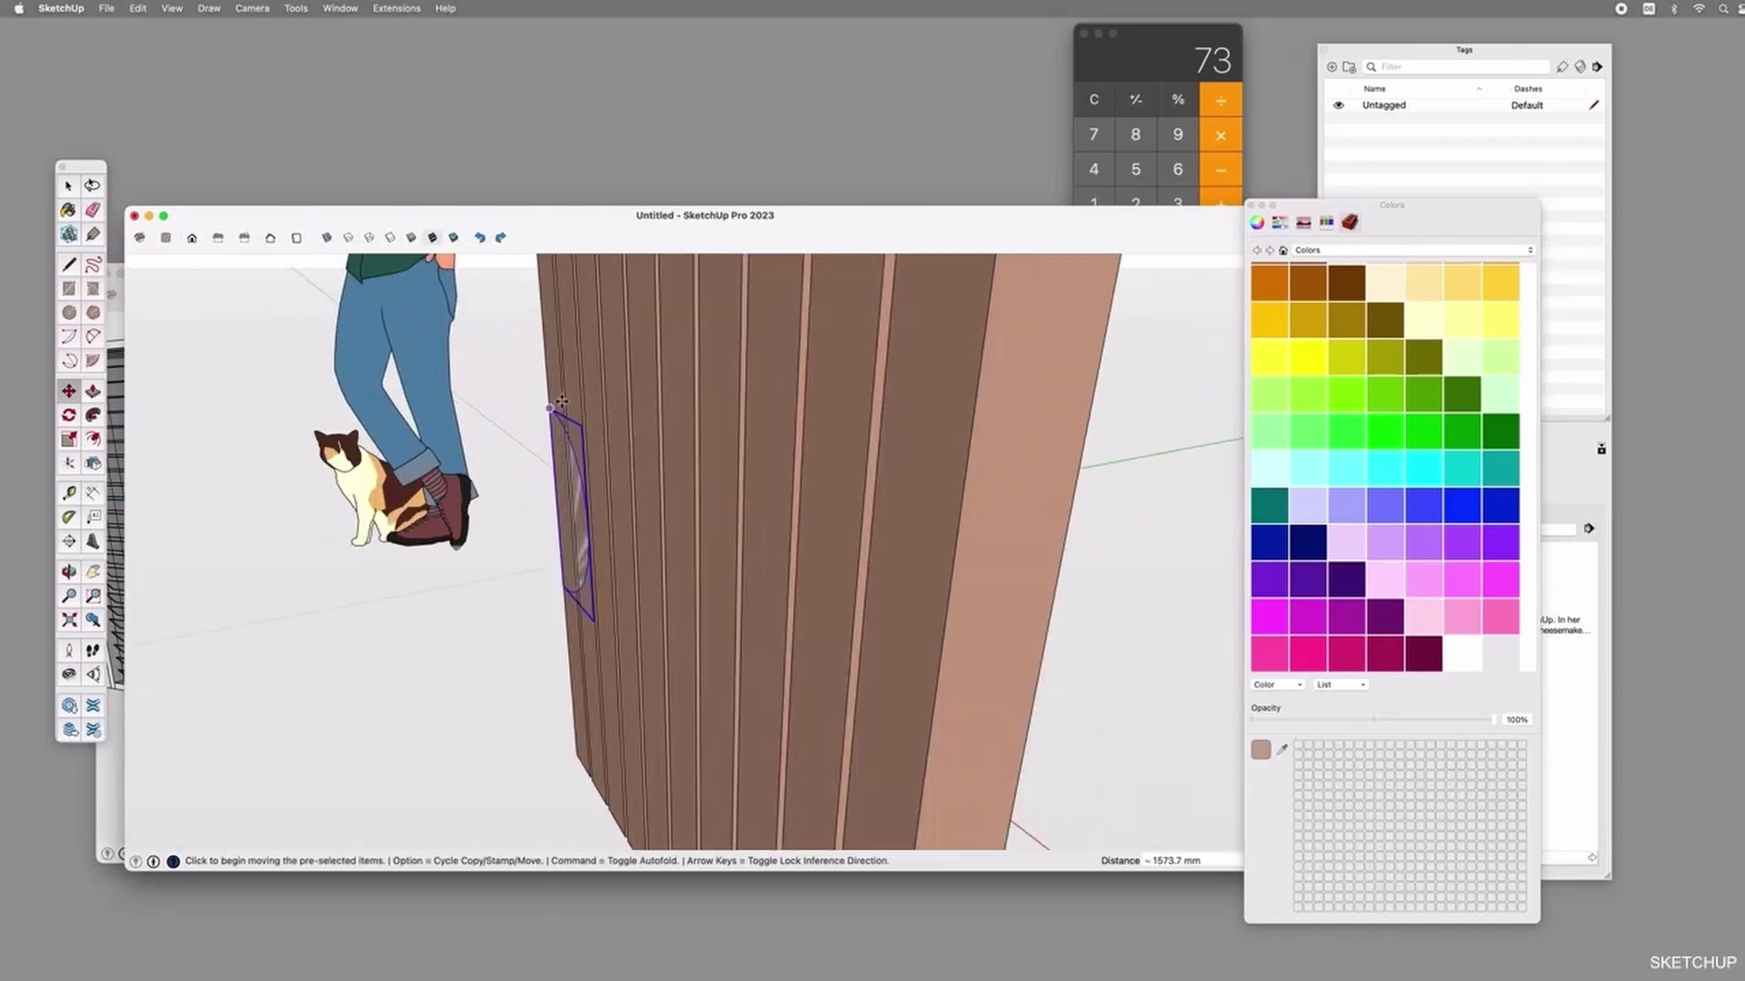
{"action": "left_click", "coordinate": [556, 402]}
{"action": "middle_click_drag", "start_coordinate": [557, 403], "coordinate": [777, 516]}
{"action": "scroll", "coordinate": [718, 554], "scroll_direction": "down", "scroll_amount": 6}
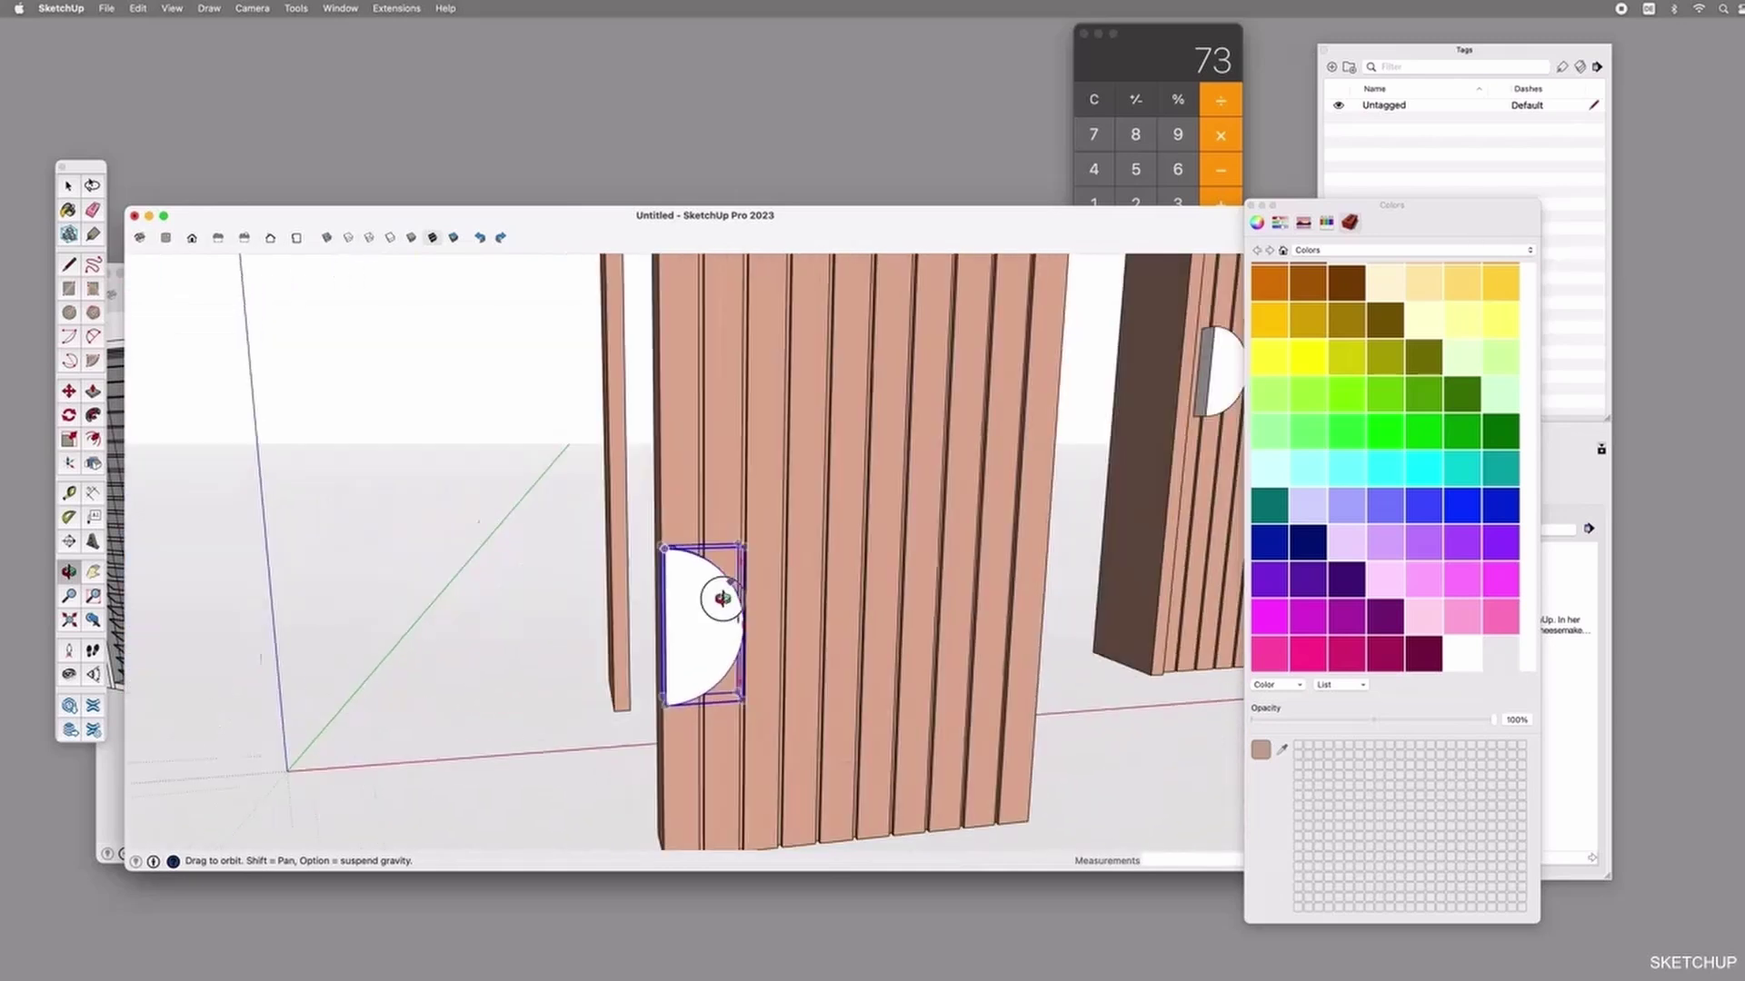
Place a horizontal guide on the new door's front, 1080 mm above its lower edge.
{"action": "mouse_move", "coordinate": [745, 573]}
{"action": "middle_mouse_down"}
{"action": "mouse_move", "coordinate": [763, 587]}
{"action": "mouse_move", "coordinate": [750, 599]}
{"action": "middle_mouse_up"}
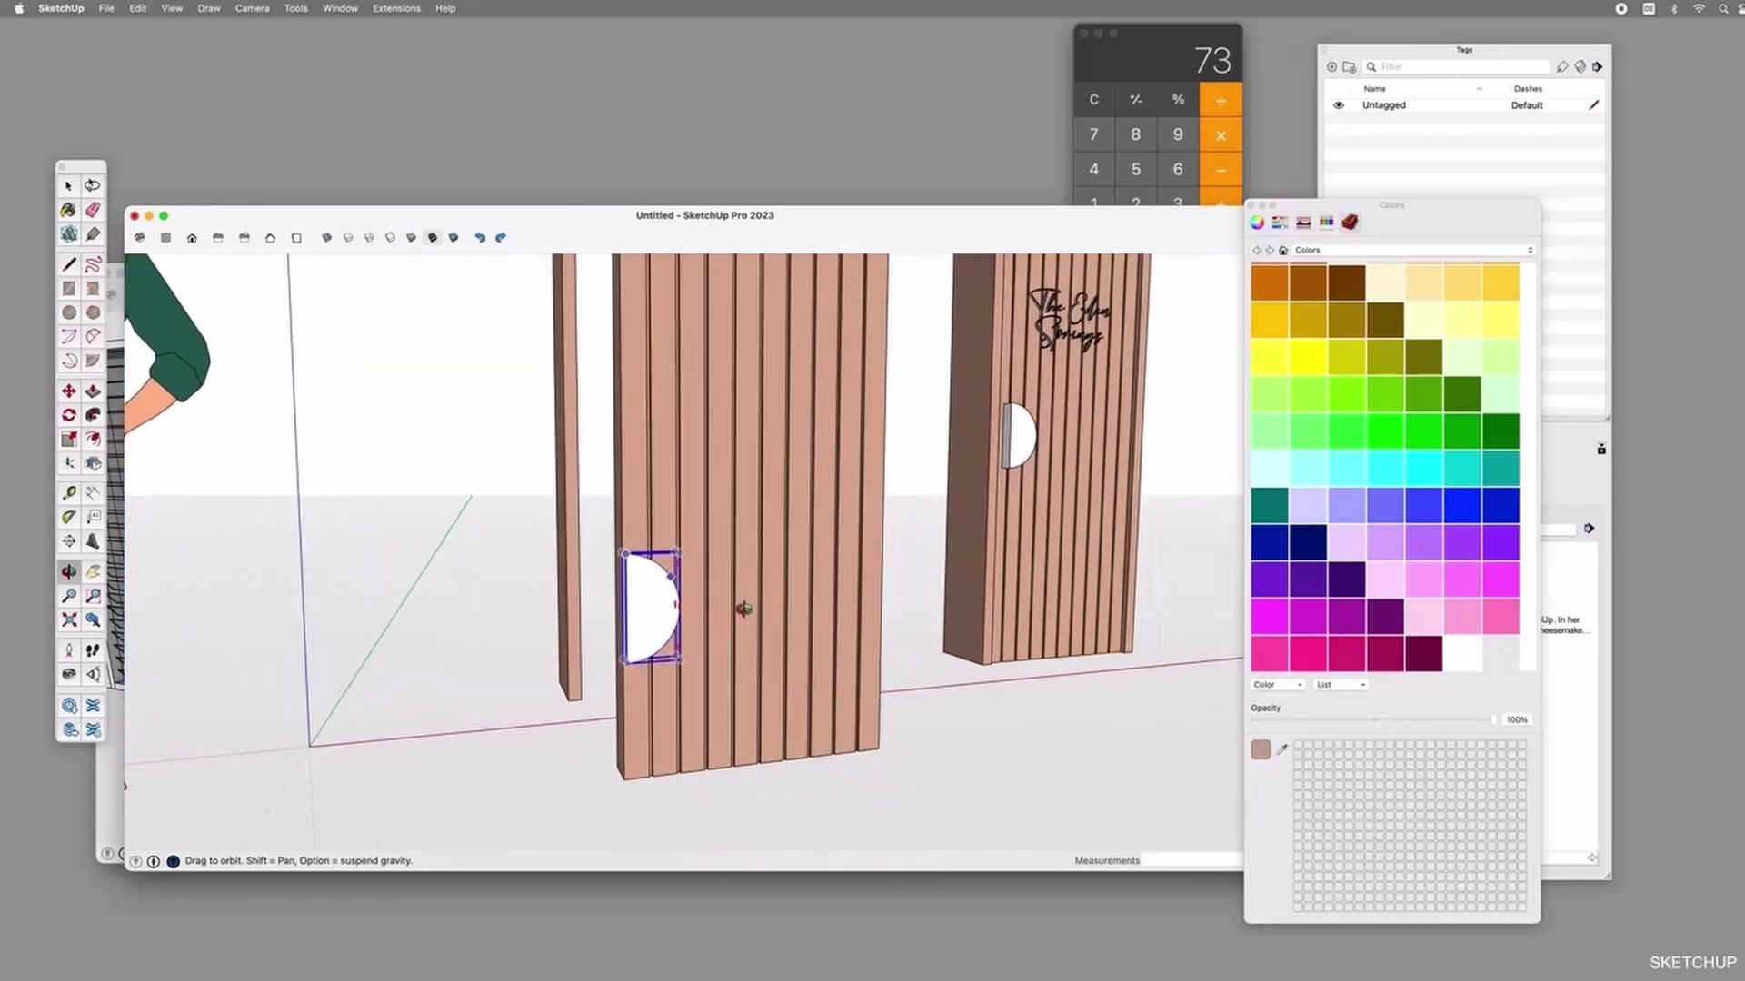
{"action": "key", "text": "t"}
{"action": "left_click", "coordinate": [696, 766]}
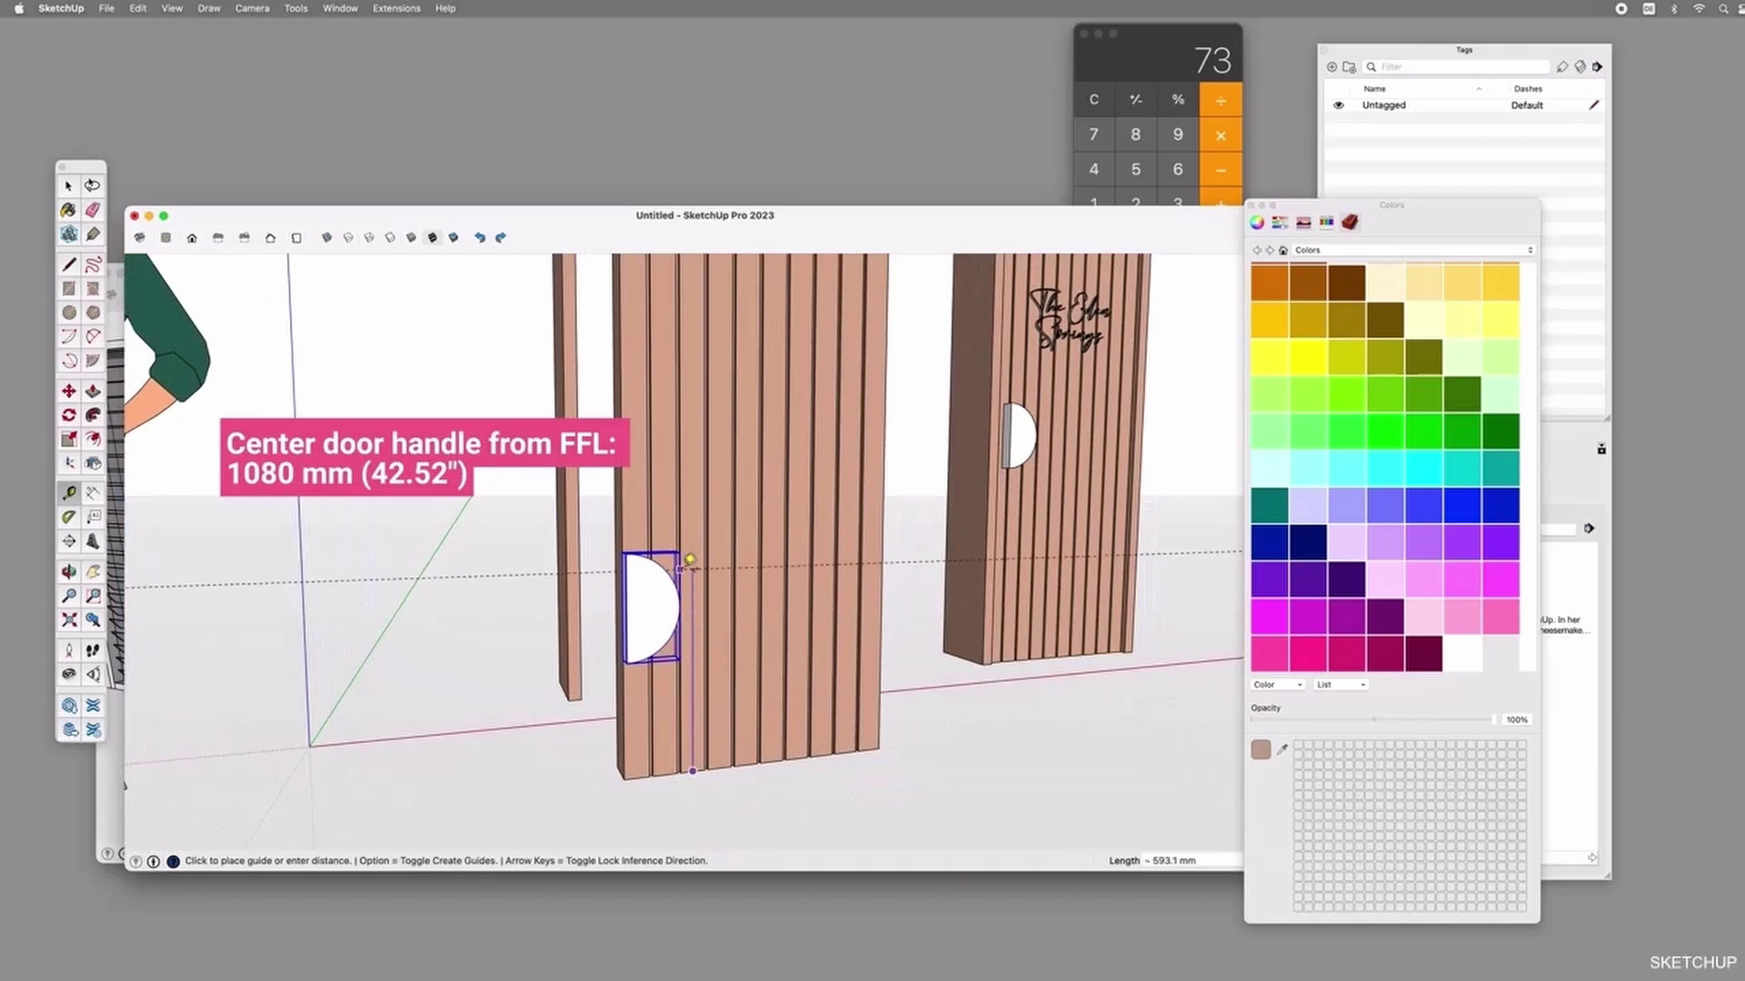
{"action": "type", "text": "1080"}
{"action": "key", "text": "Return"}
Move the handle vertically by the midpoint of its straight edge onto the 1080 mm guide on the new door.
{"action": "middle_click_drag", "start_coordinate": [680, 571], "coordinate": [686, 607]}
{"action": "key", "text": "m"}
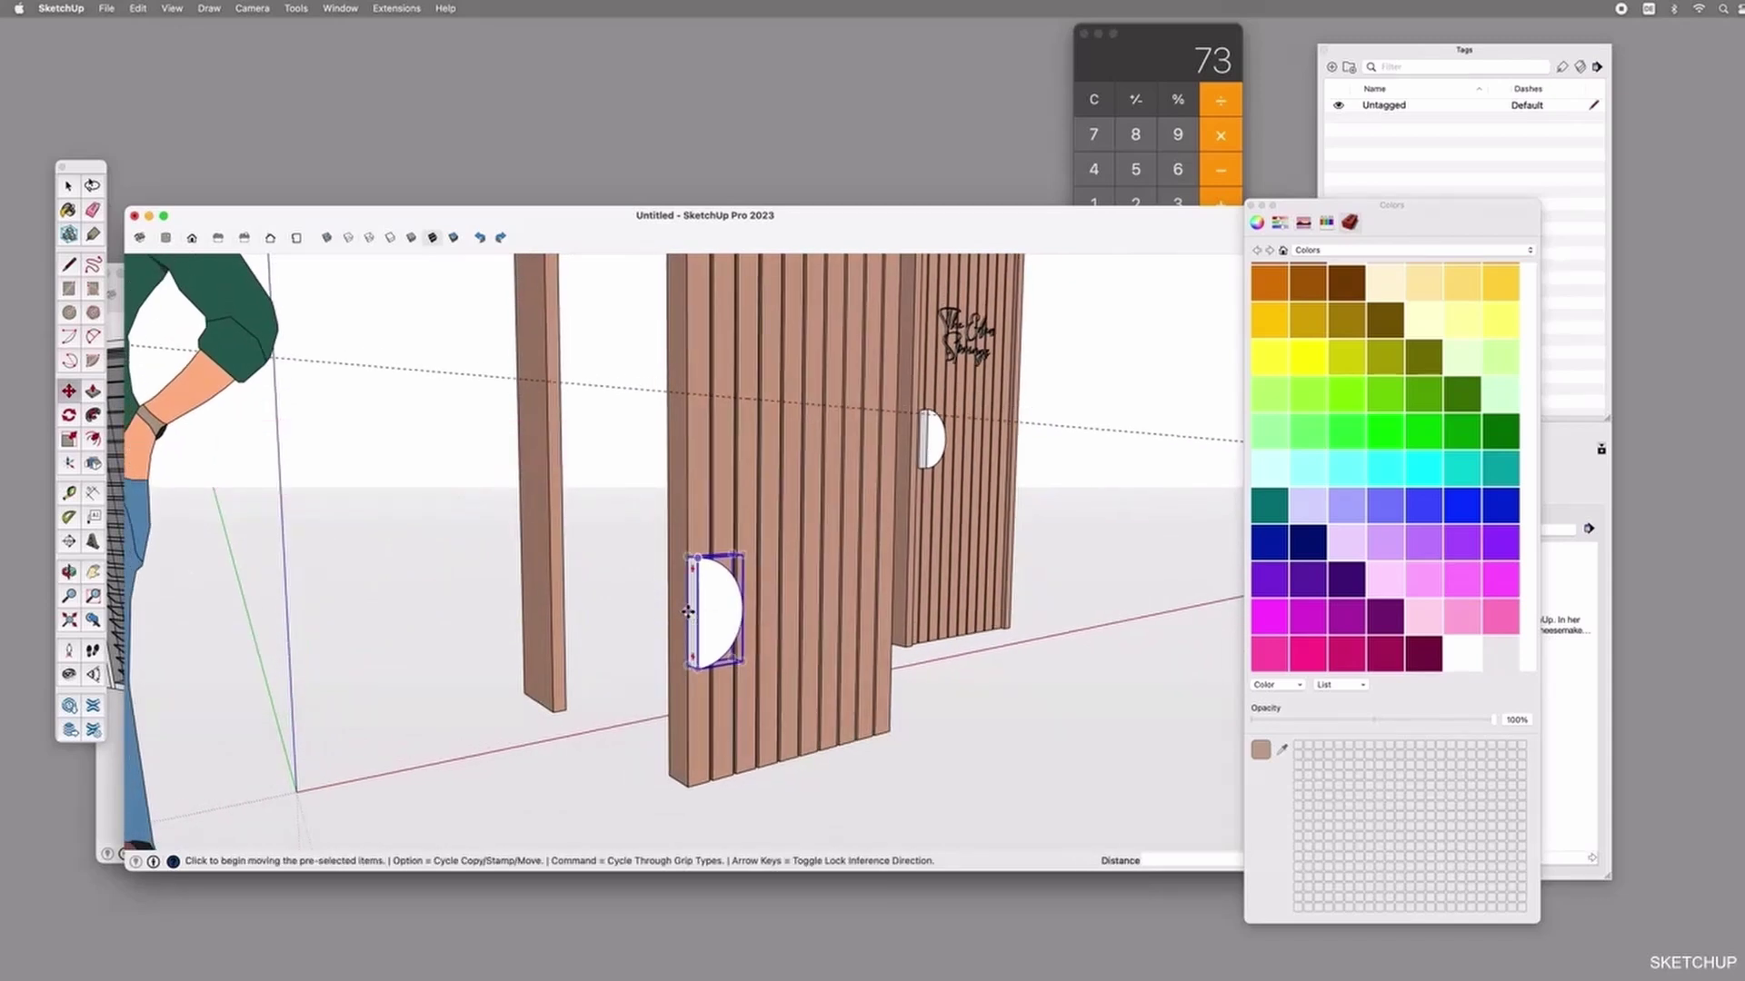
{"action": "left_click", "coordinate": [688, 611]}
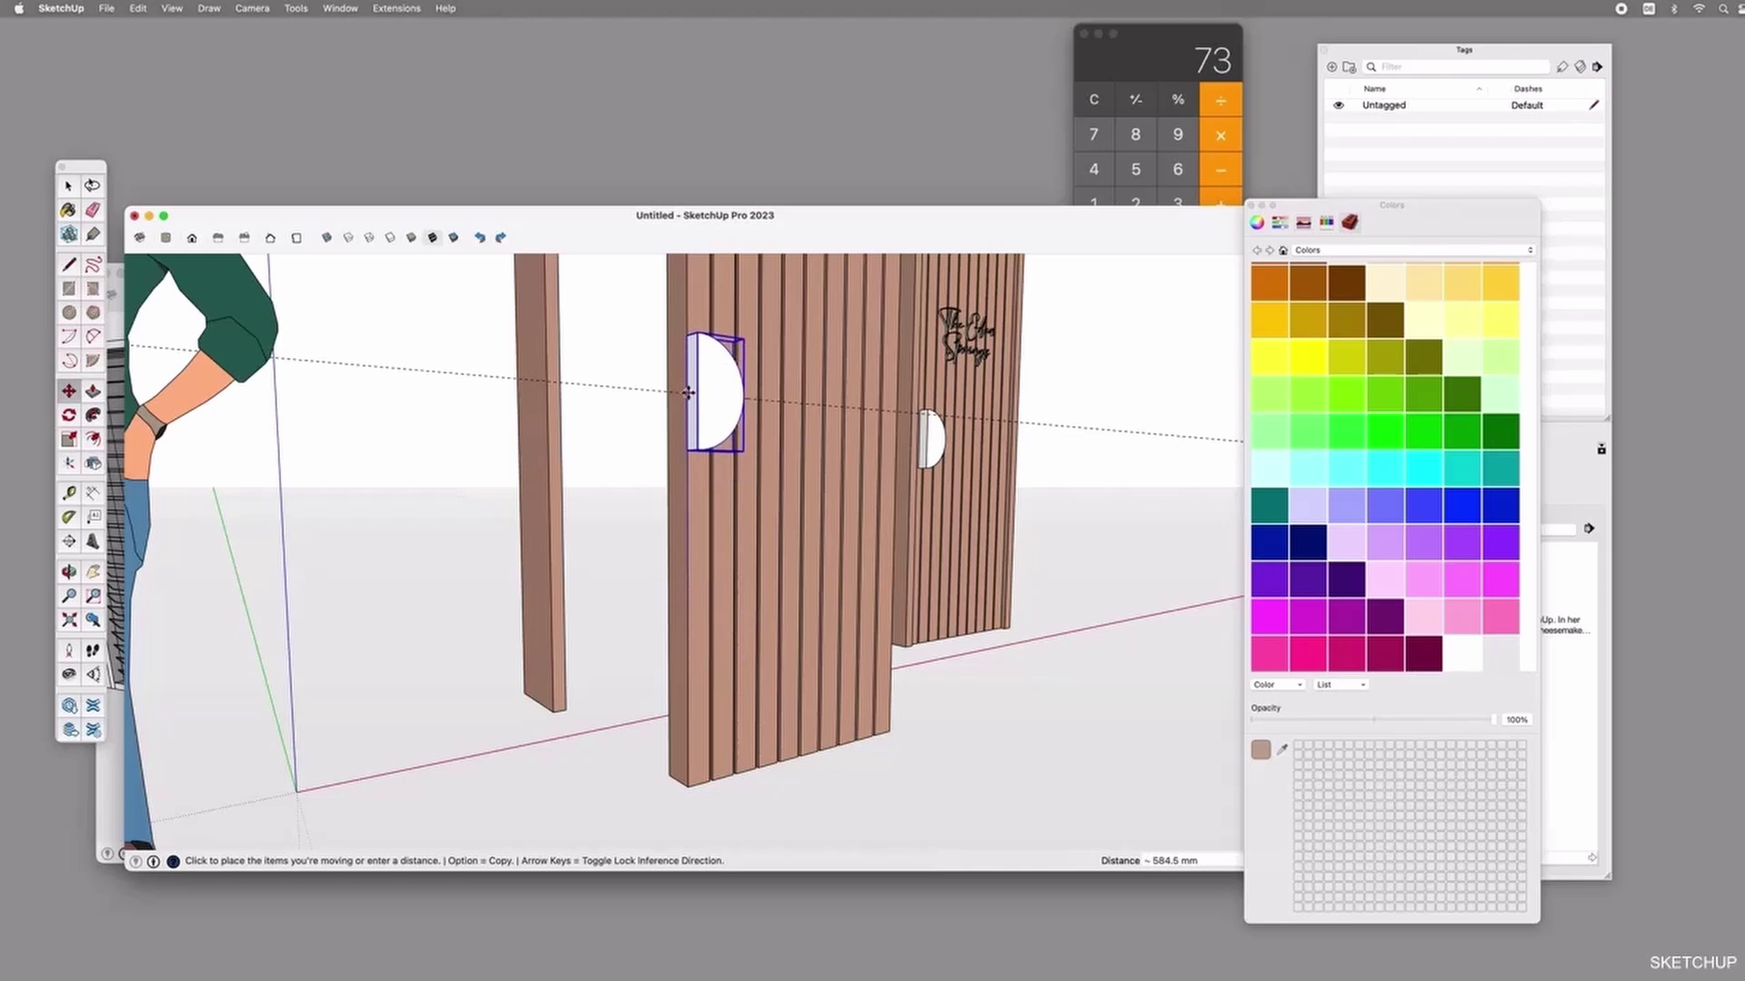
{"action": "scroll", "coordinate": [689, 392], "scroll_direction": "up", "scroll_amount": 3}
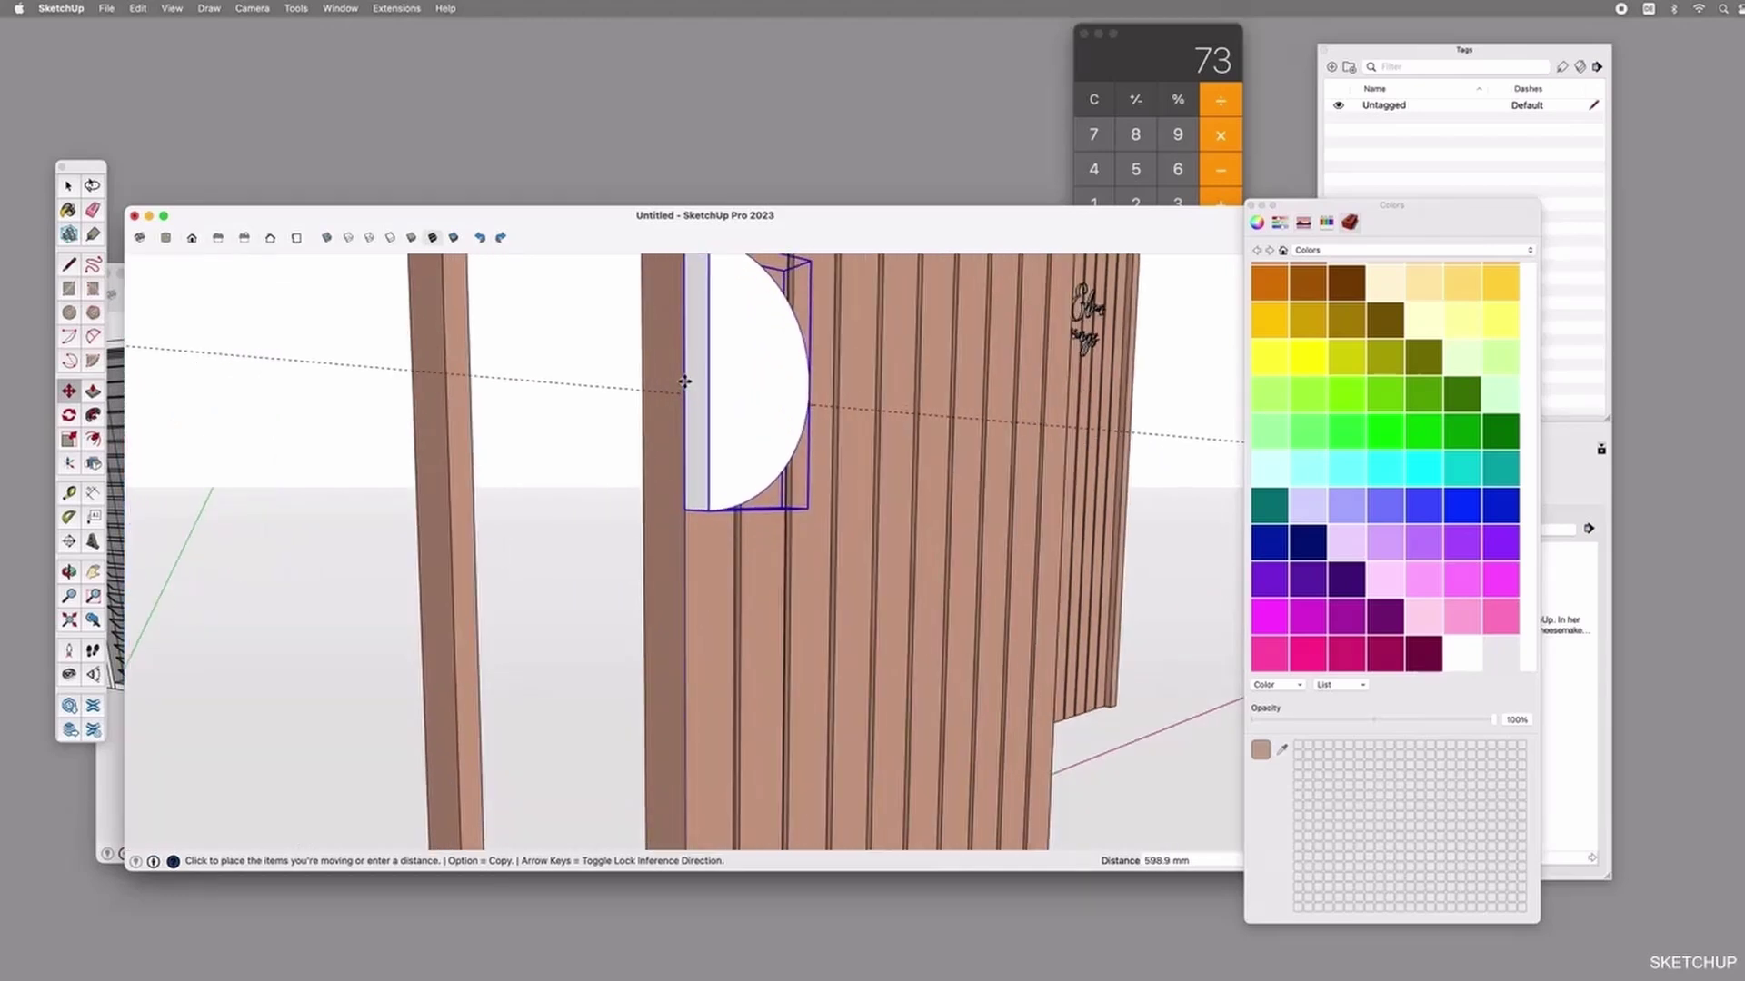
{"action": "left_click", "coordinate": [675, 476]}
Move the handle 45 mm inward from the side edge across the new door's front face.
{"action": "mouse_move", "coordinate": [675, 476]}
{"action": "middle_mouse_down"}
{"action": "mouse_move", "coordinate": [727, 532]}
{"action": "mouse_move", "coordinate": [927, 487]}
{"action": "mouse_move", "coordinate": [715, 750]}
{"action": "middle_mouse_up"}
{"action": "scroll", "coordinate": [687, 708], "scroll_direction": "down", "scroll_amount": 5}
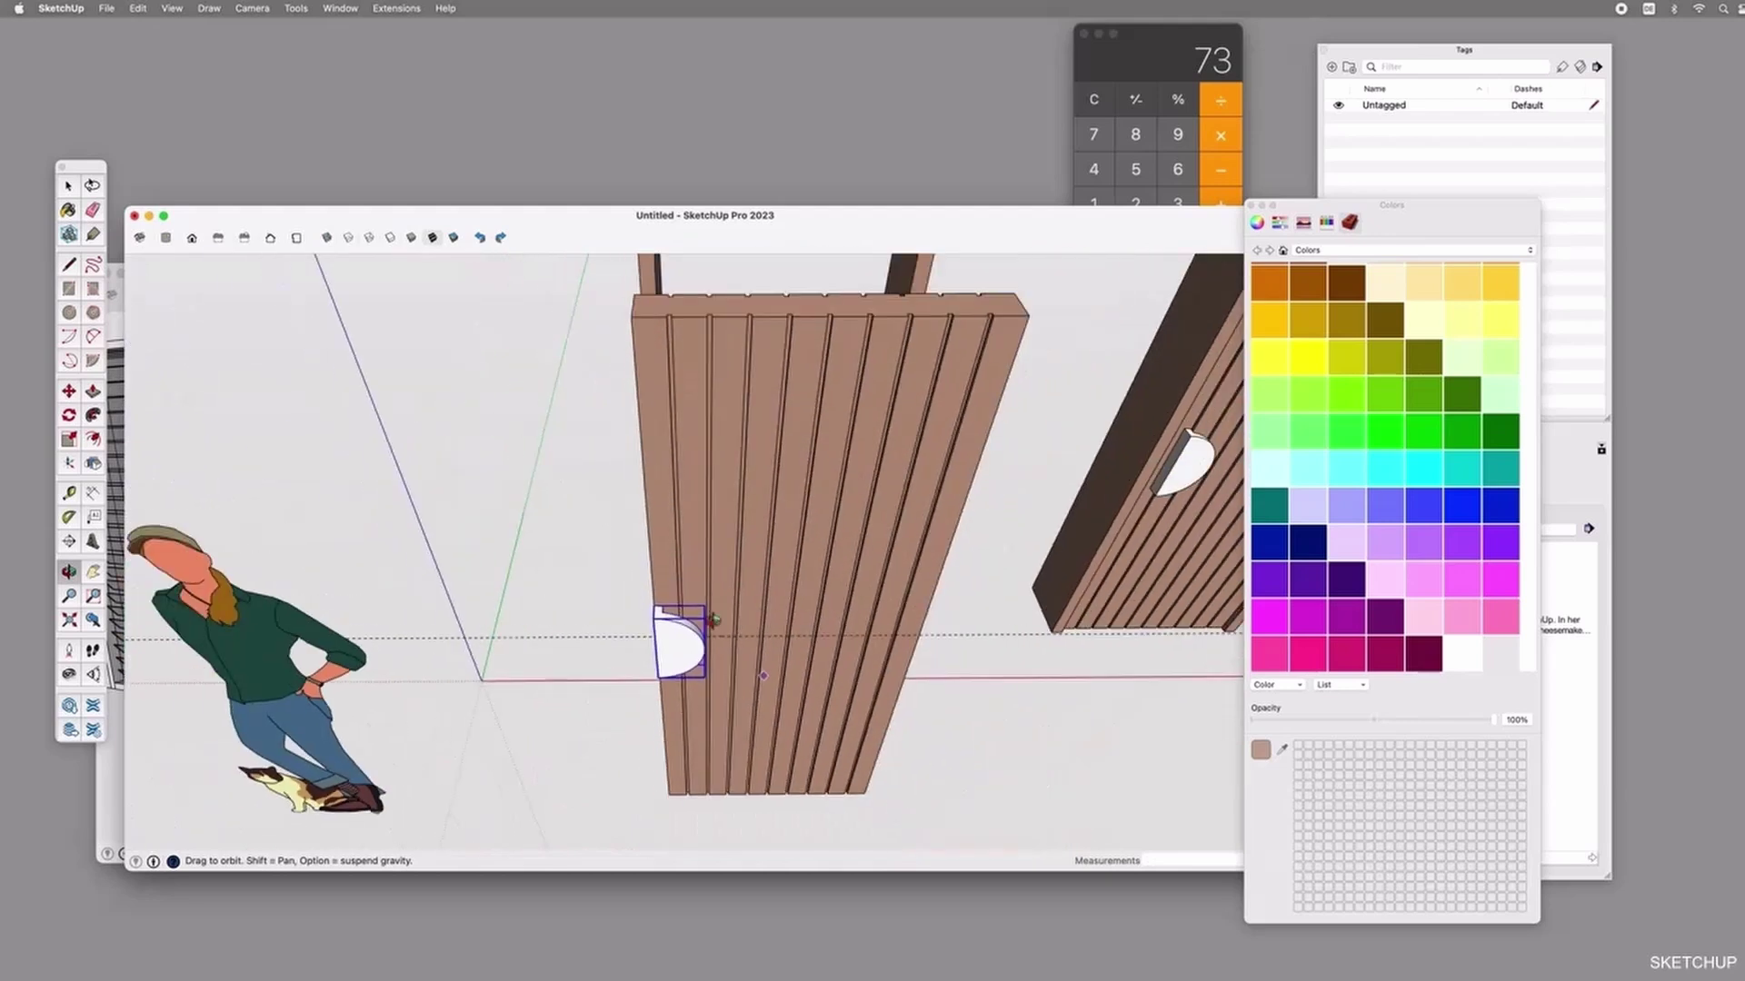
{"action": "scroll", "coordinate": [673, 618], "scroll_direction": "up", "scroll_amount": 5}
{"action": "key", "text": "m"}
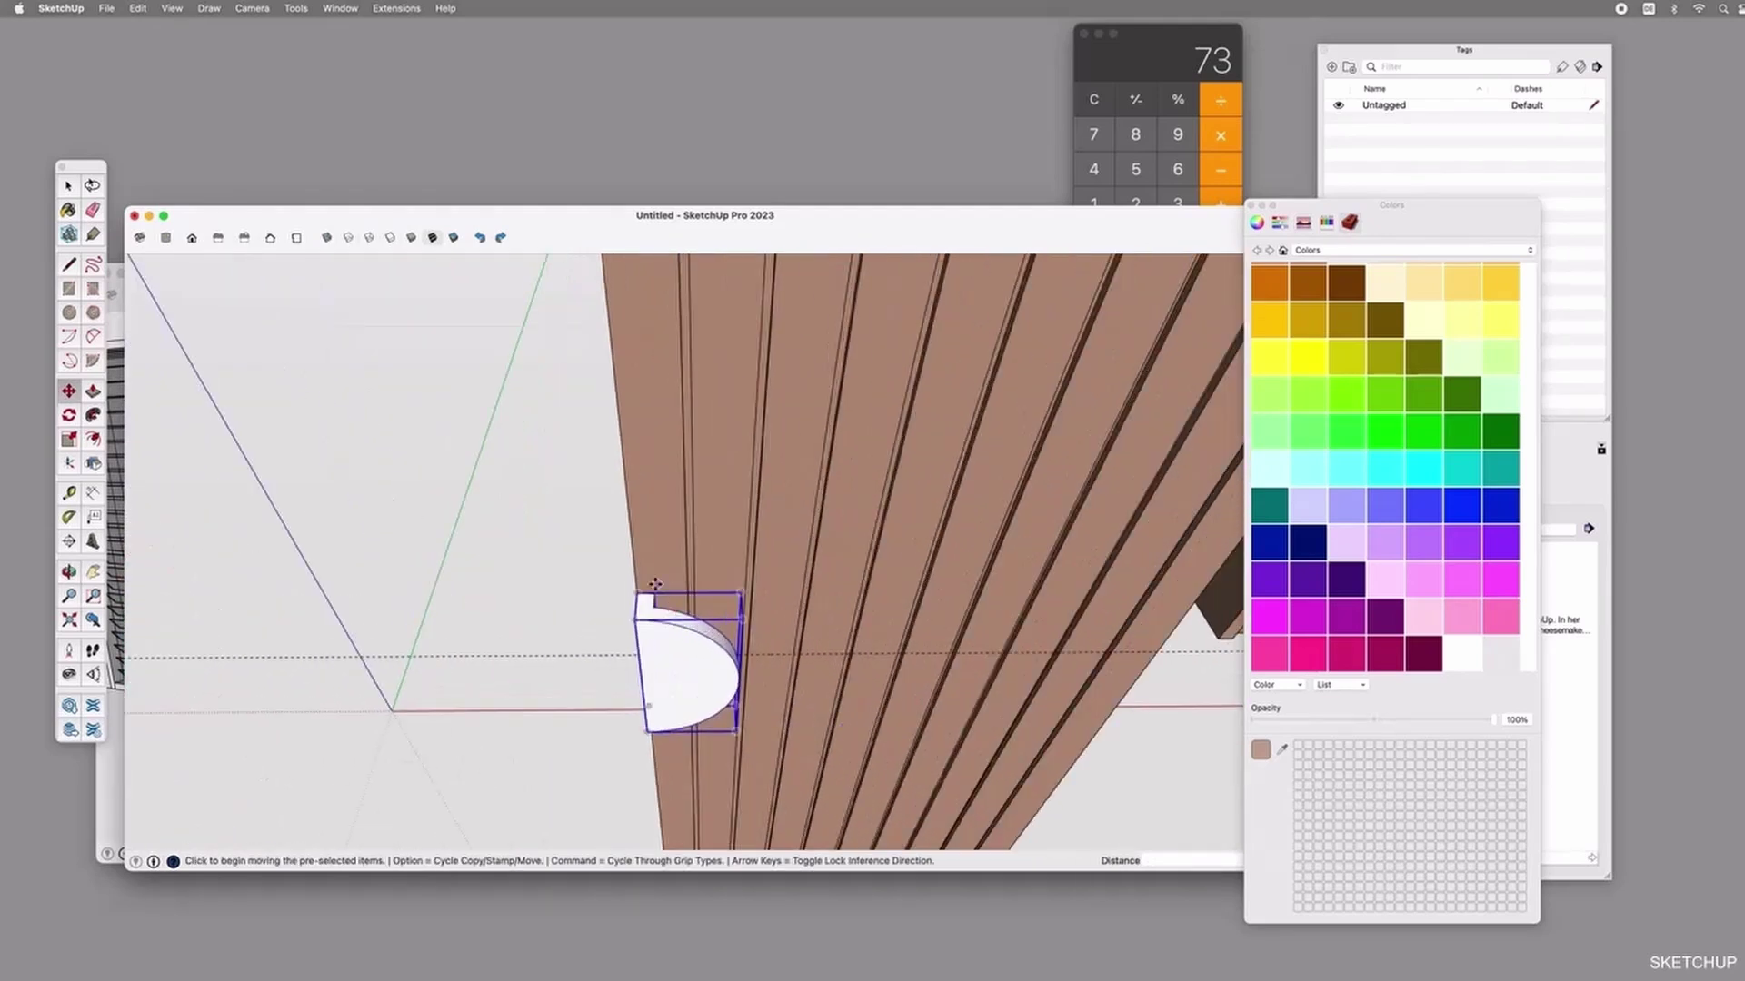
{"action": "left_click", "coordinate": [636, 592]}
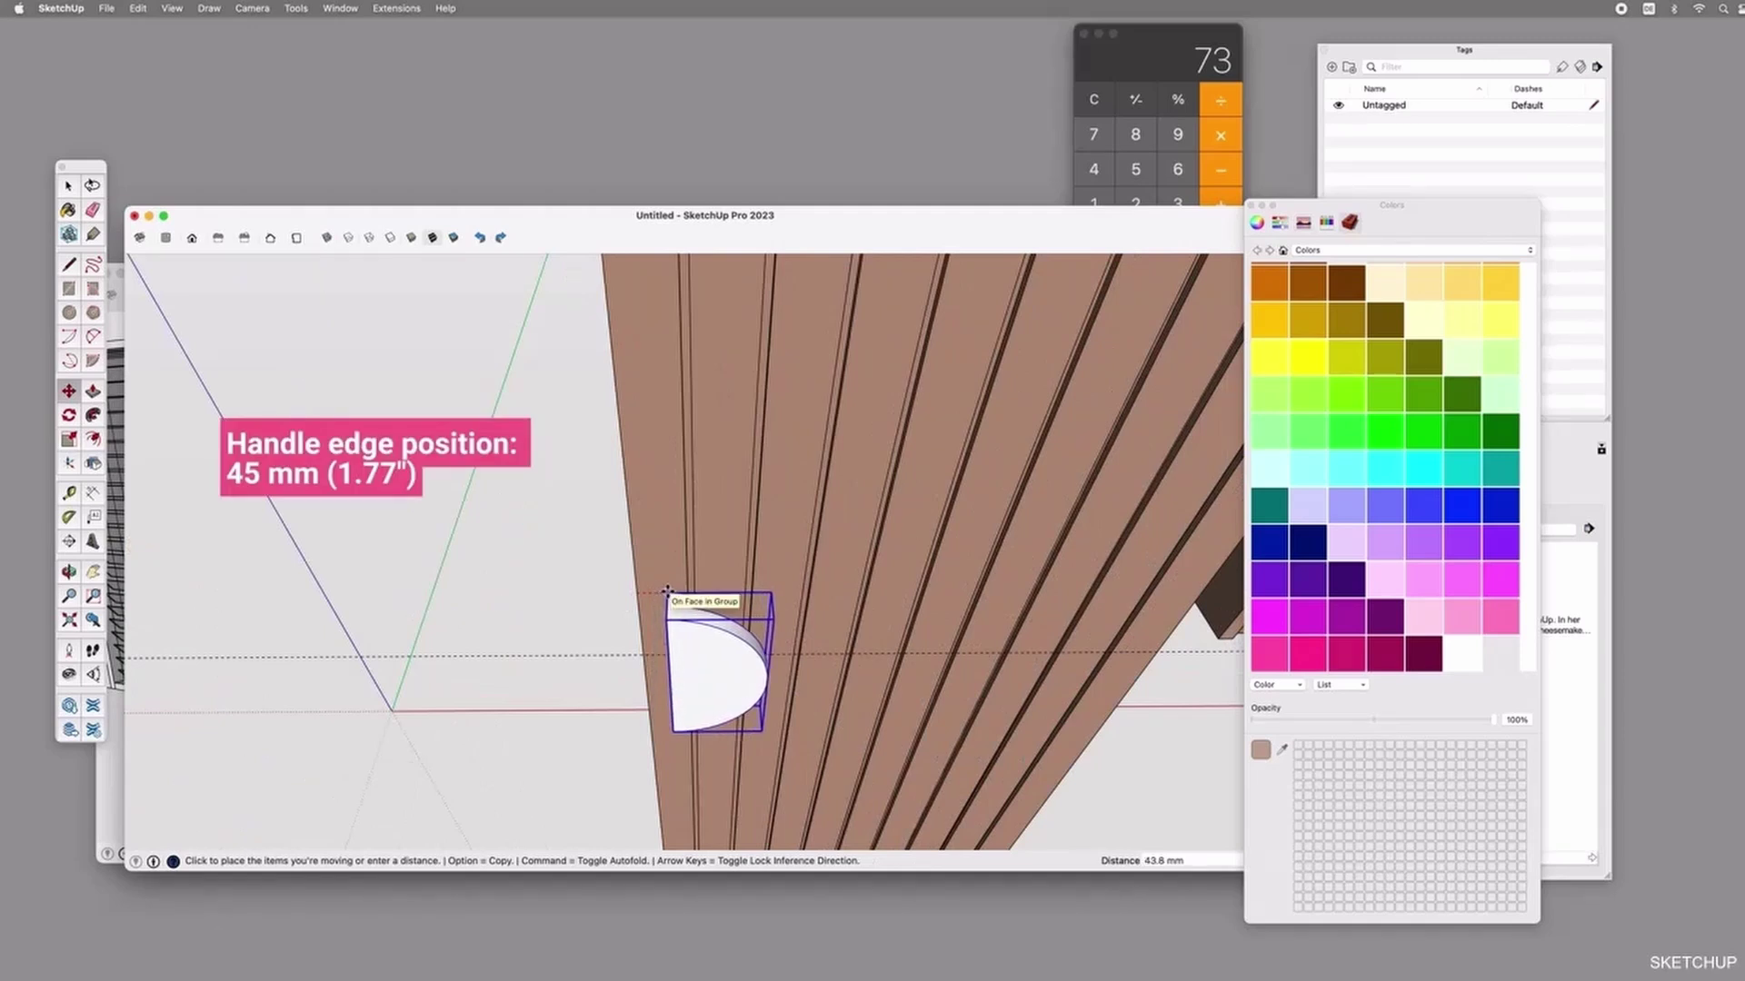
{"action": "type", "text": "45"}
{"action": "key", "text": "Return"}
{"action": "middle_click_drag", "start_coordinate": [768, 707], "coordinate": [754, 586]}
{"action": "scroll", "coordinate": [831, 638], "scroll_direction": "down", "scroll_amount": 5}
Delete the horizontal guide that crosses the new door at handle height.
{"action": "key", "text": "space"}
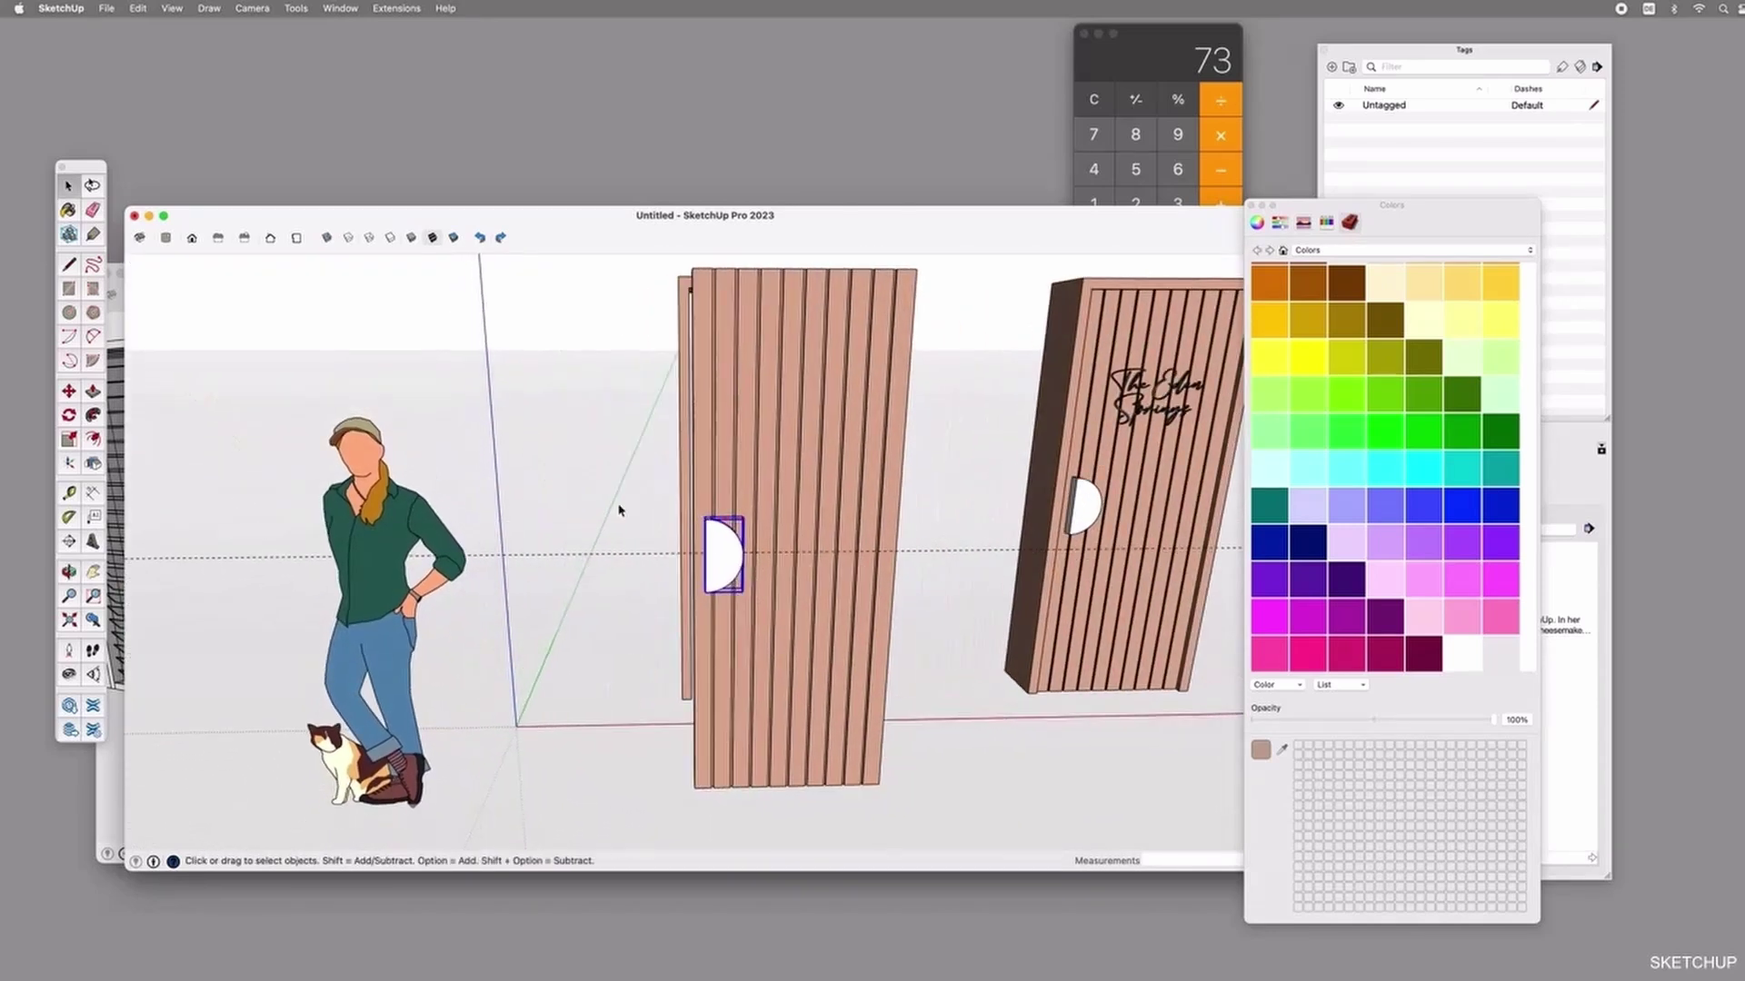
{"action": "left_click", "coordinate": [616, 560]}
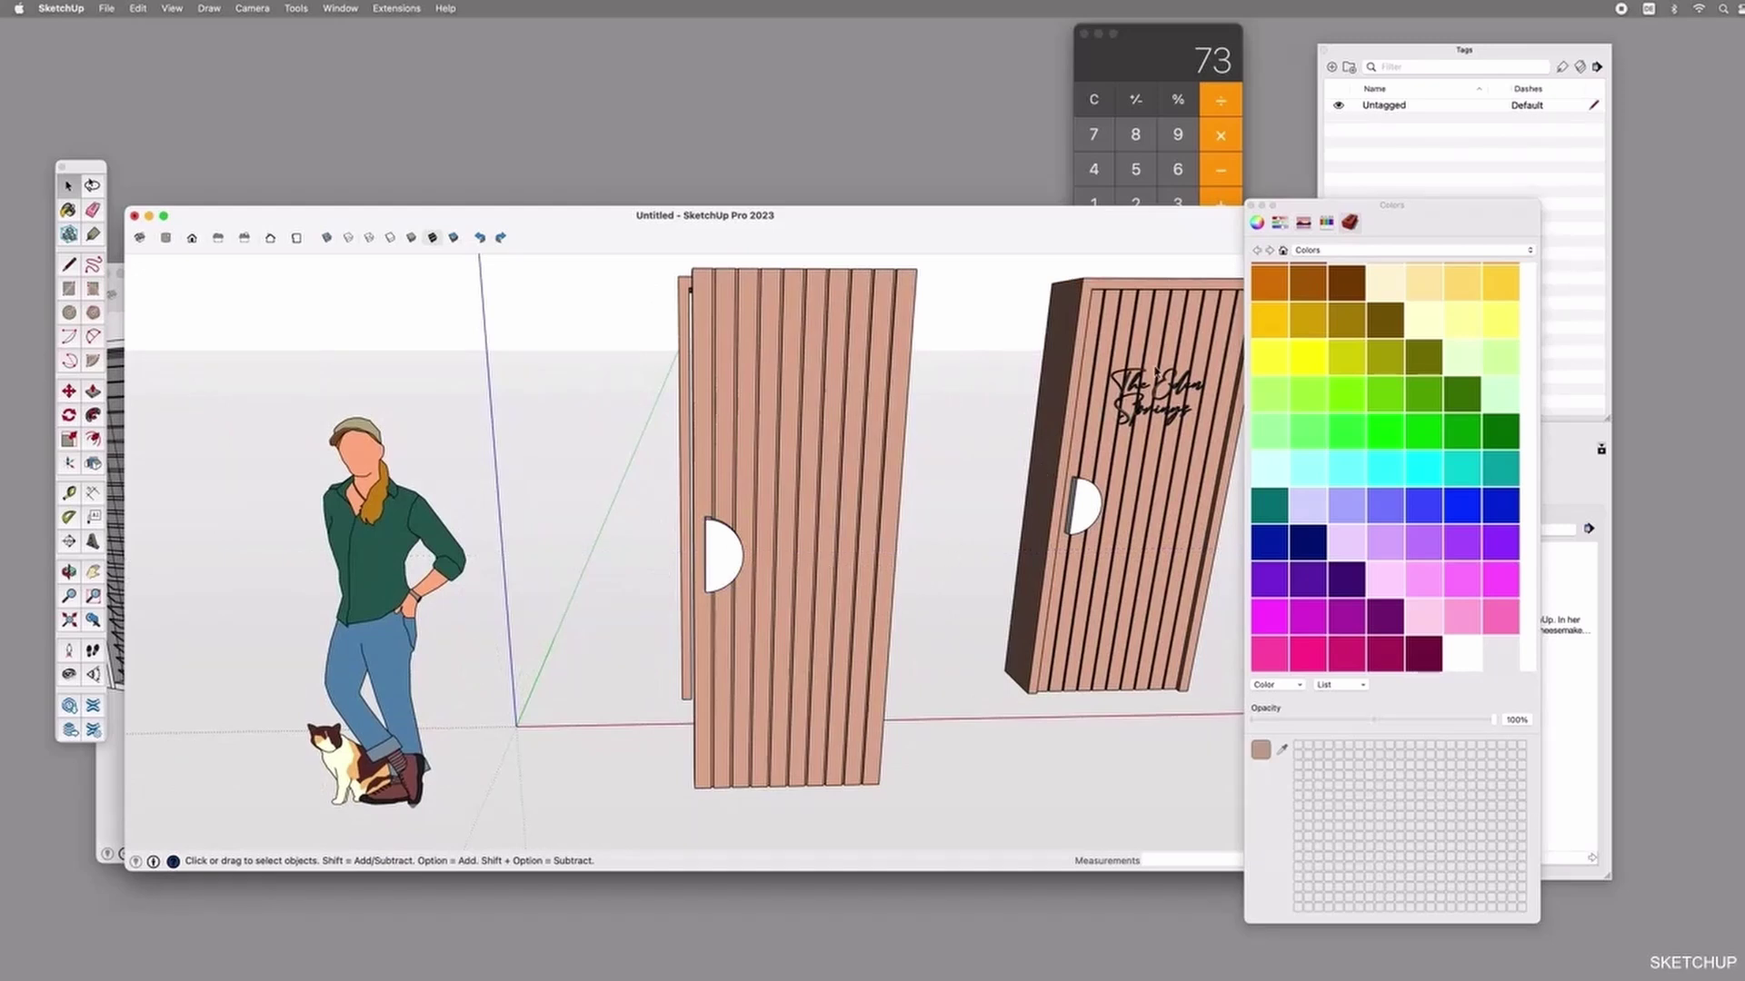
{"action": "middle_click_drag", "start_coordinate": [760, 599], "coordinate": [787, 680]}
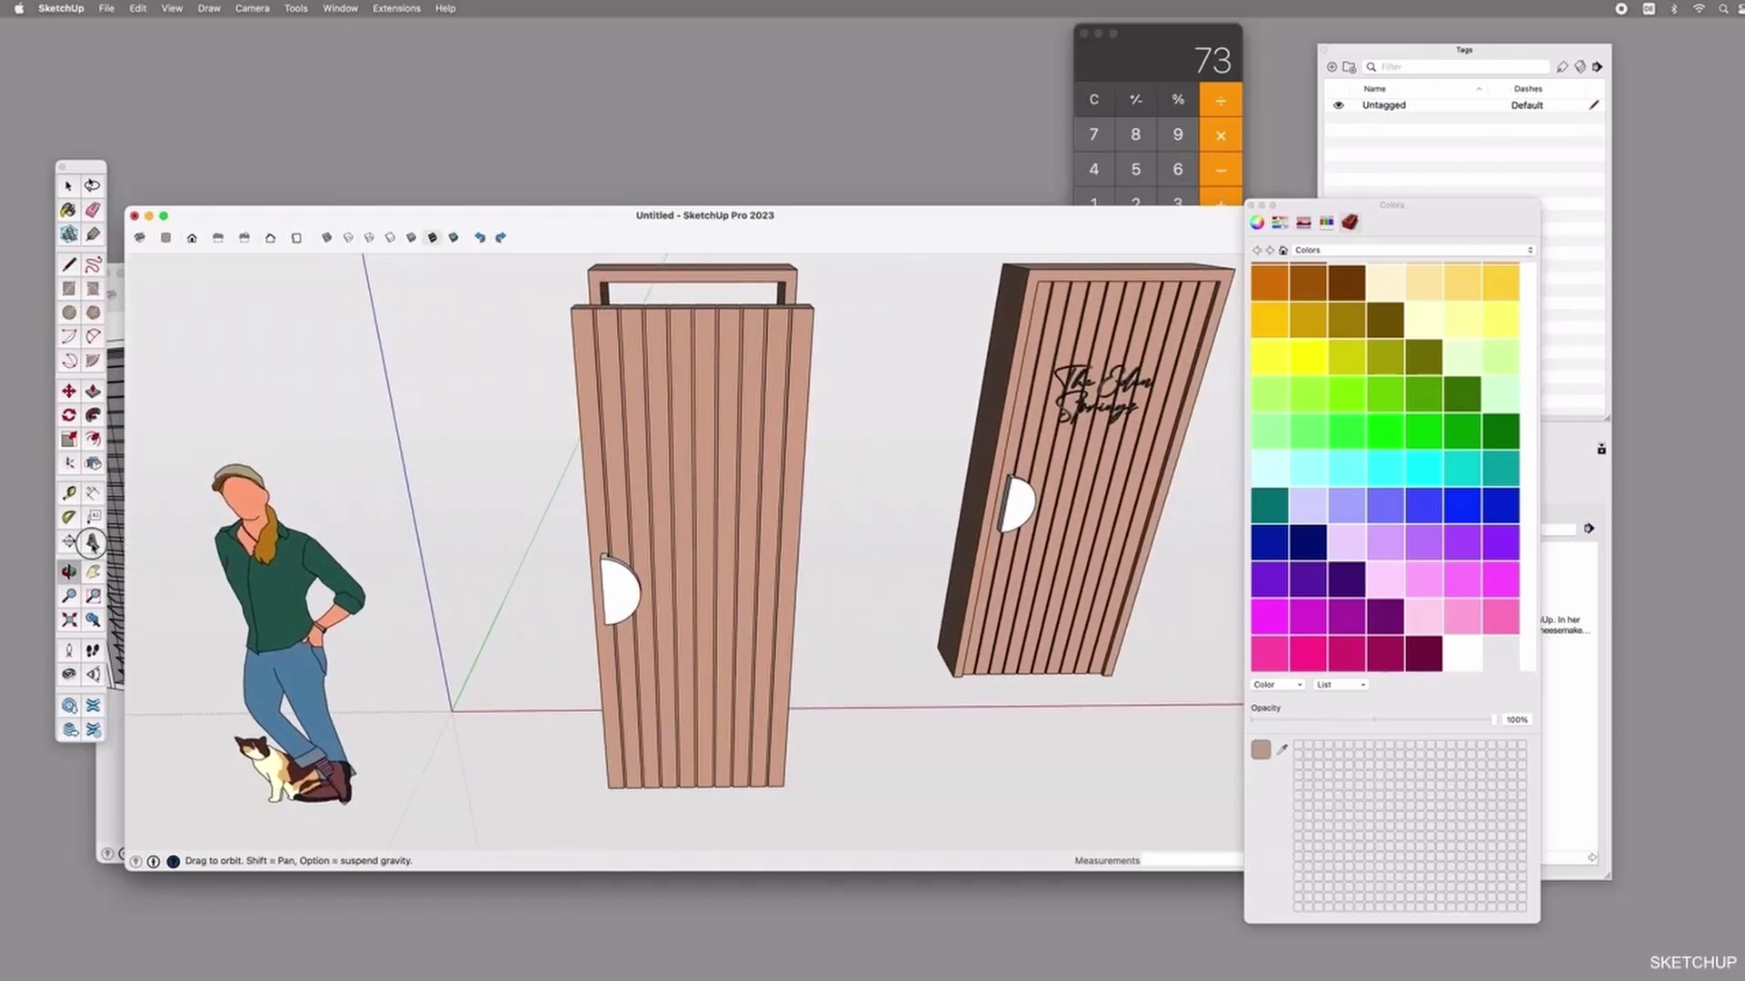
Start a 3D text that is filled and extruded 10 mm, and open its font settings.
{"action": "left_click", "coordinate": [92, 543]}
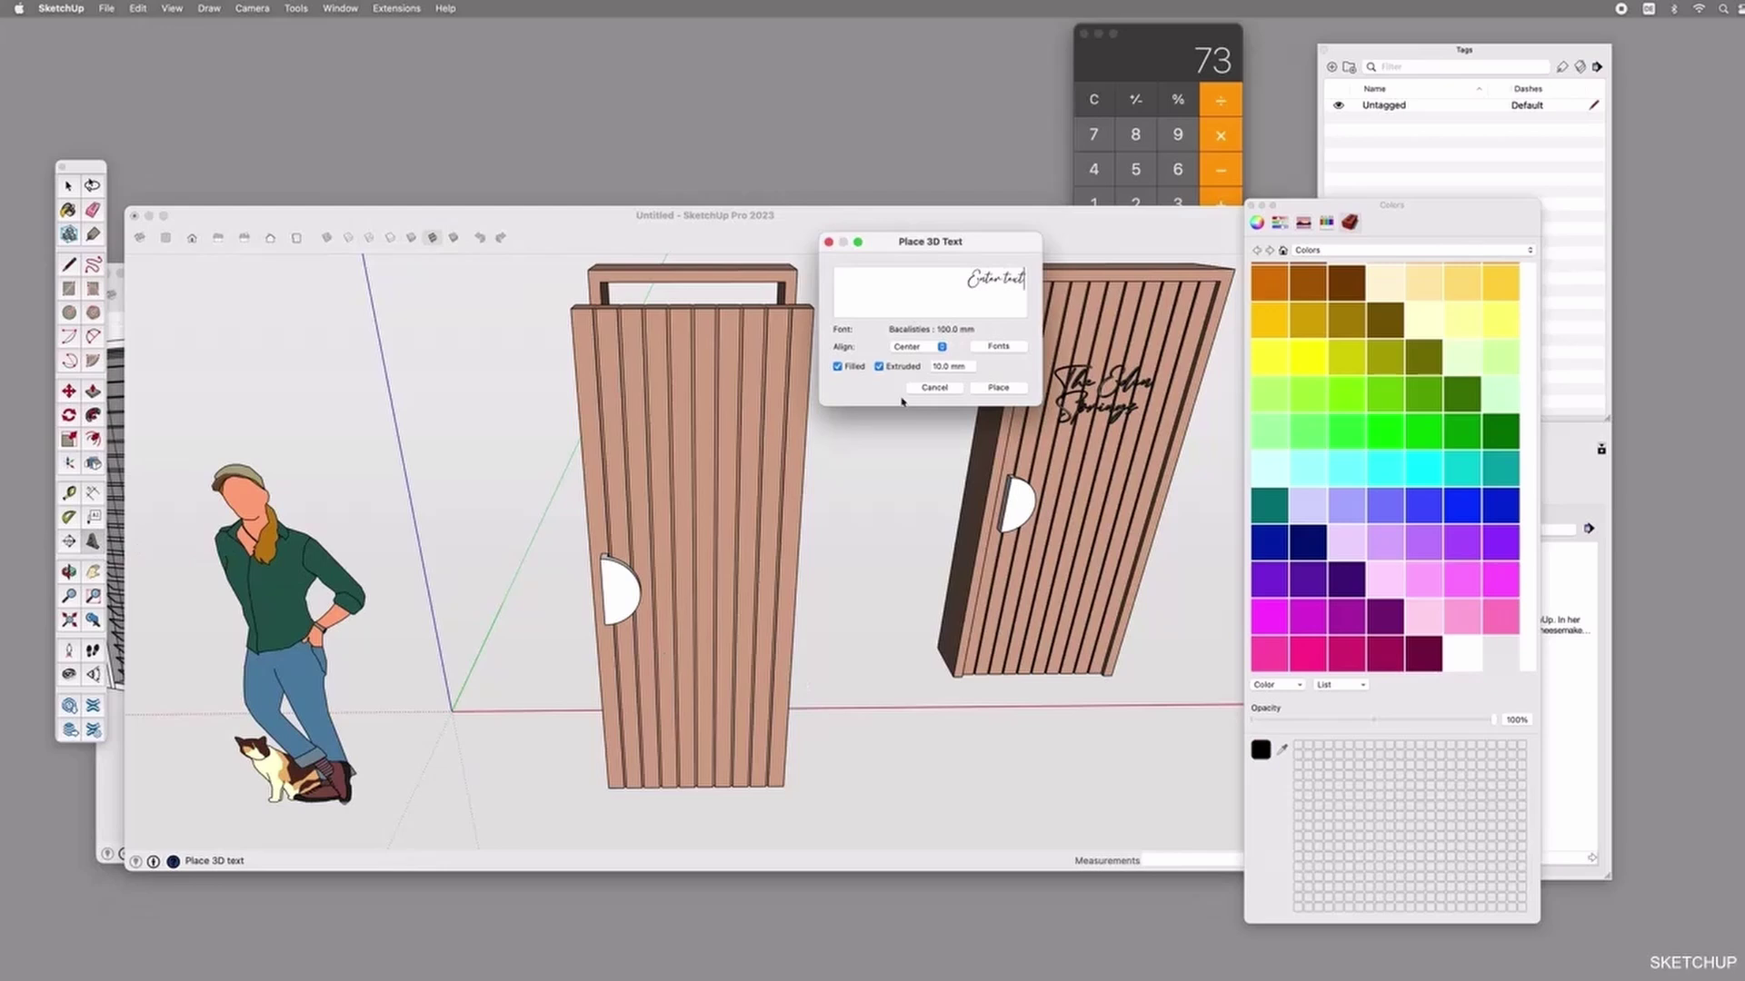
{"action": "left_click_drag", "start_coordinate": [962, 245], "coordinate": [957, 298]}
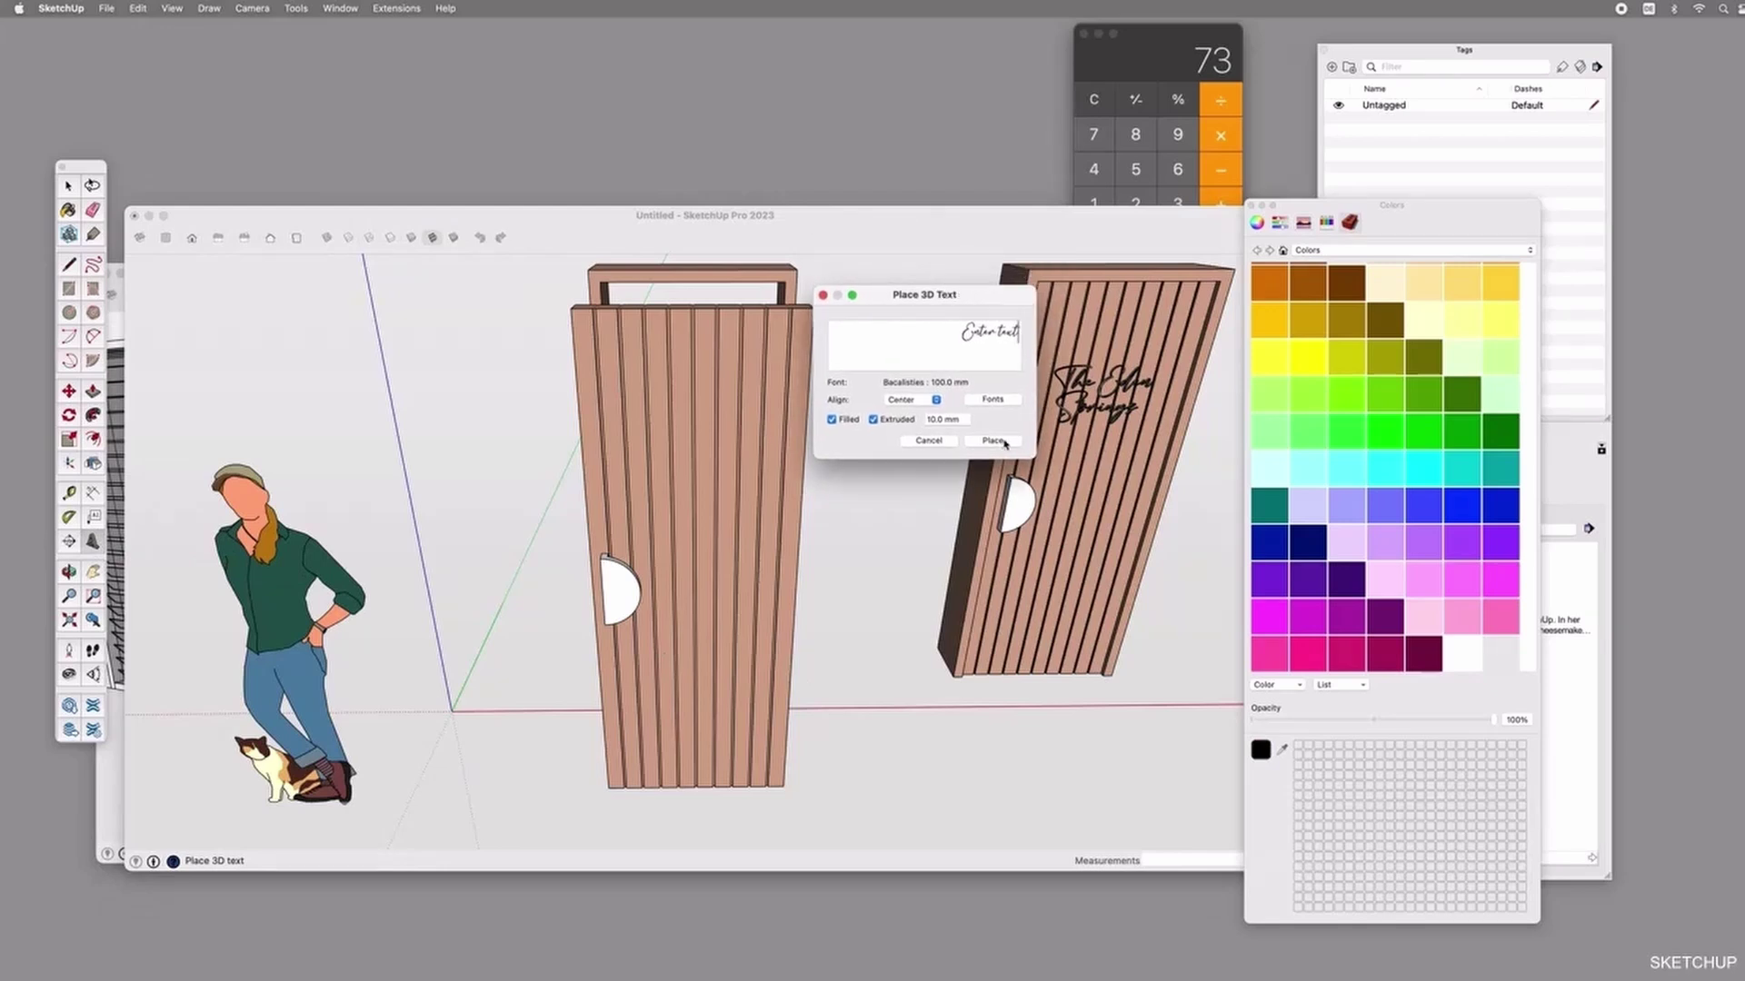
{"action": "left_click", "coordinate": [989, 402]}
{"action": "mouse_move", "coordinate": [1290, 38]}
{"action": "left_mouse_down"}
{"action": "mouse_move", "coordinate": [831, 240]}
{"action": "mouse_move", "coordinate": [561, 216]}
{"action": "left_mouse_up"}
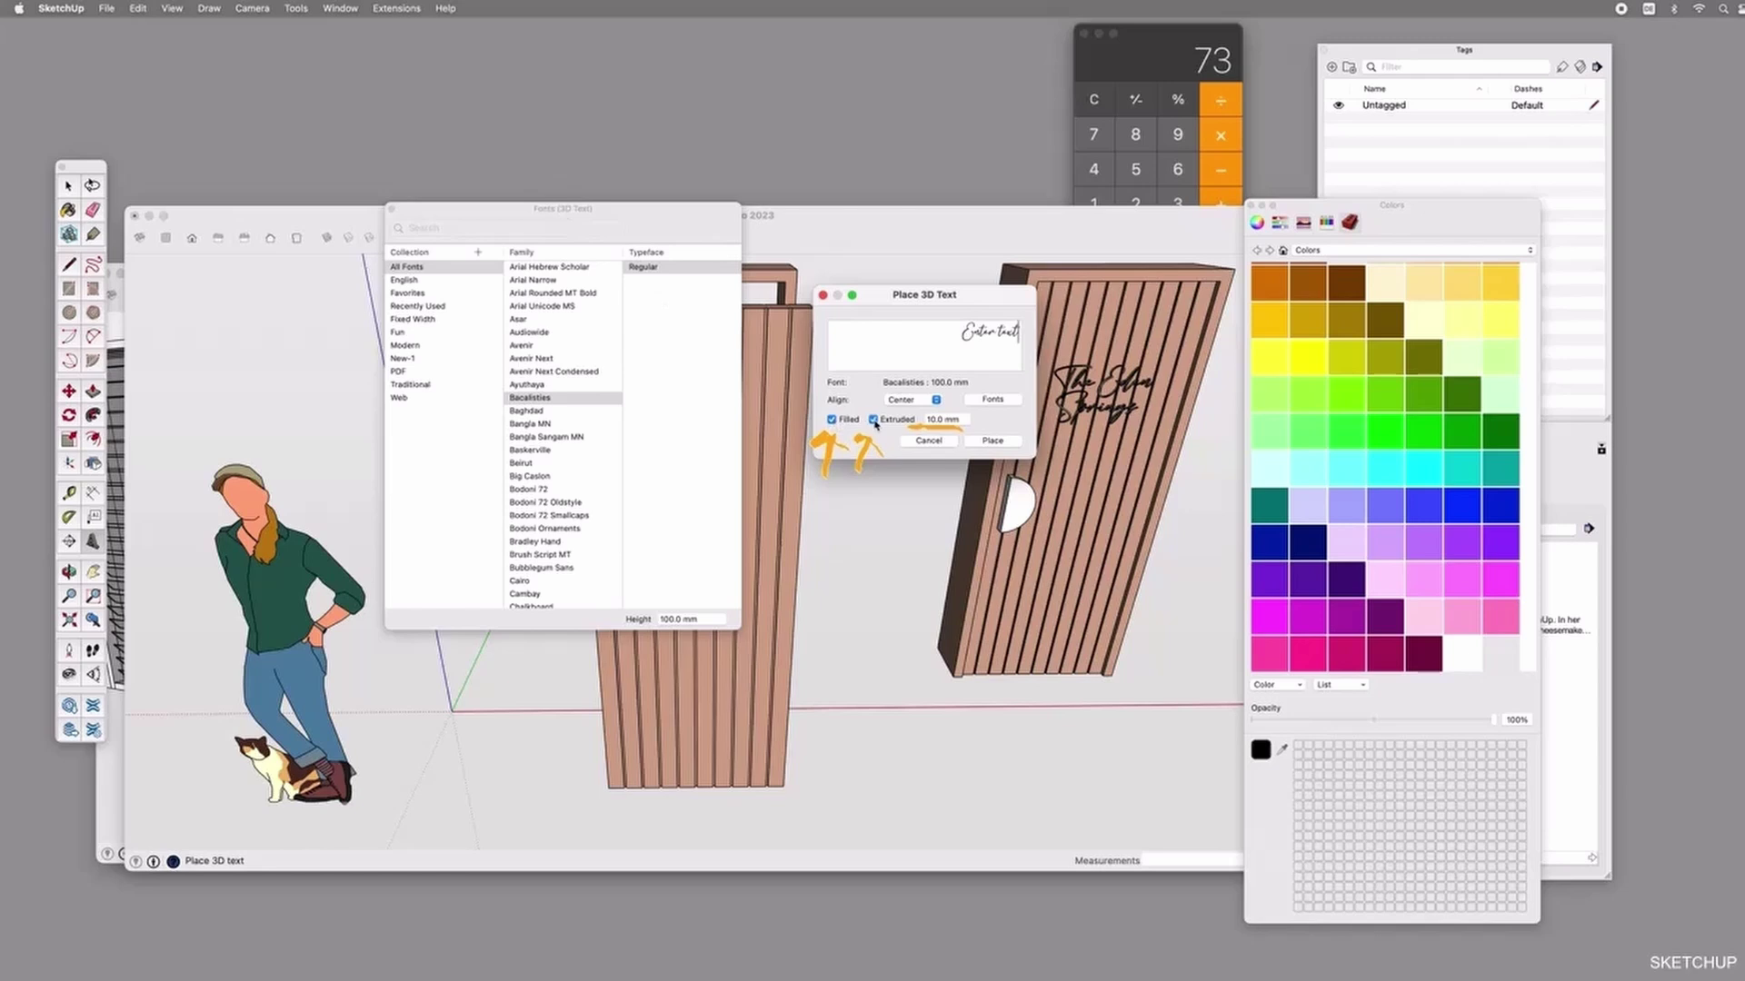
{"action": "left_click", "coordinate": [935, 419]}
{"action": "left_click_drag", "start_coordinate": [928, 419], "coordinate": [969, 421]}
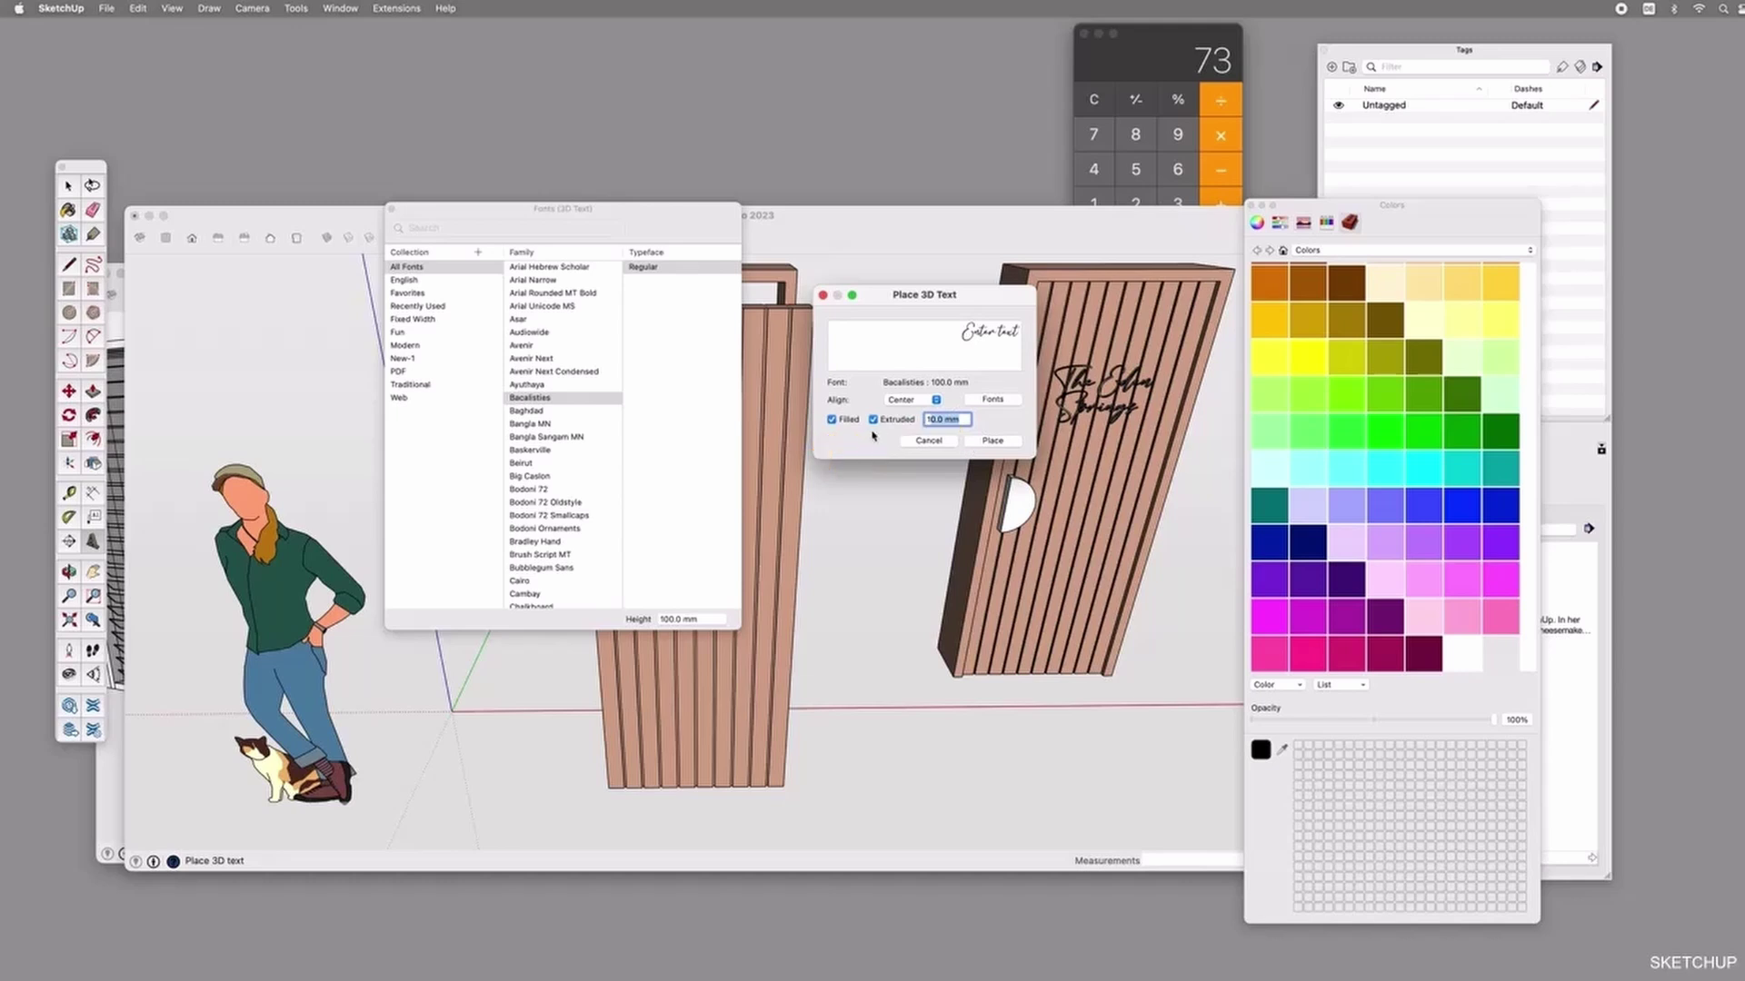
{"action": "key", "text": "Tab"}
Align the 3D text to the right and enter "The Eden Springs", with "Springs" on a second line.
{"action": "left_click_drag", "start_coordinate": [960, 333], "coordinate": [1040, 333]}
{"action": "left_click", "coordinate": [911, 400]}
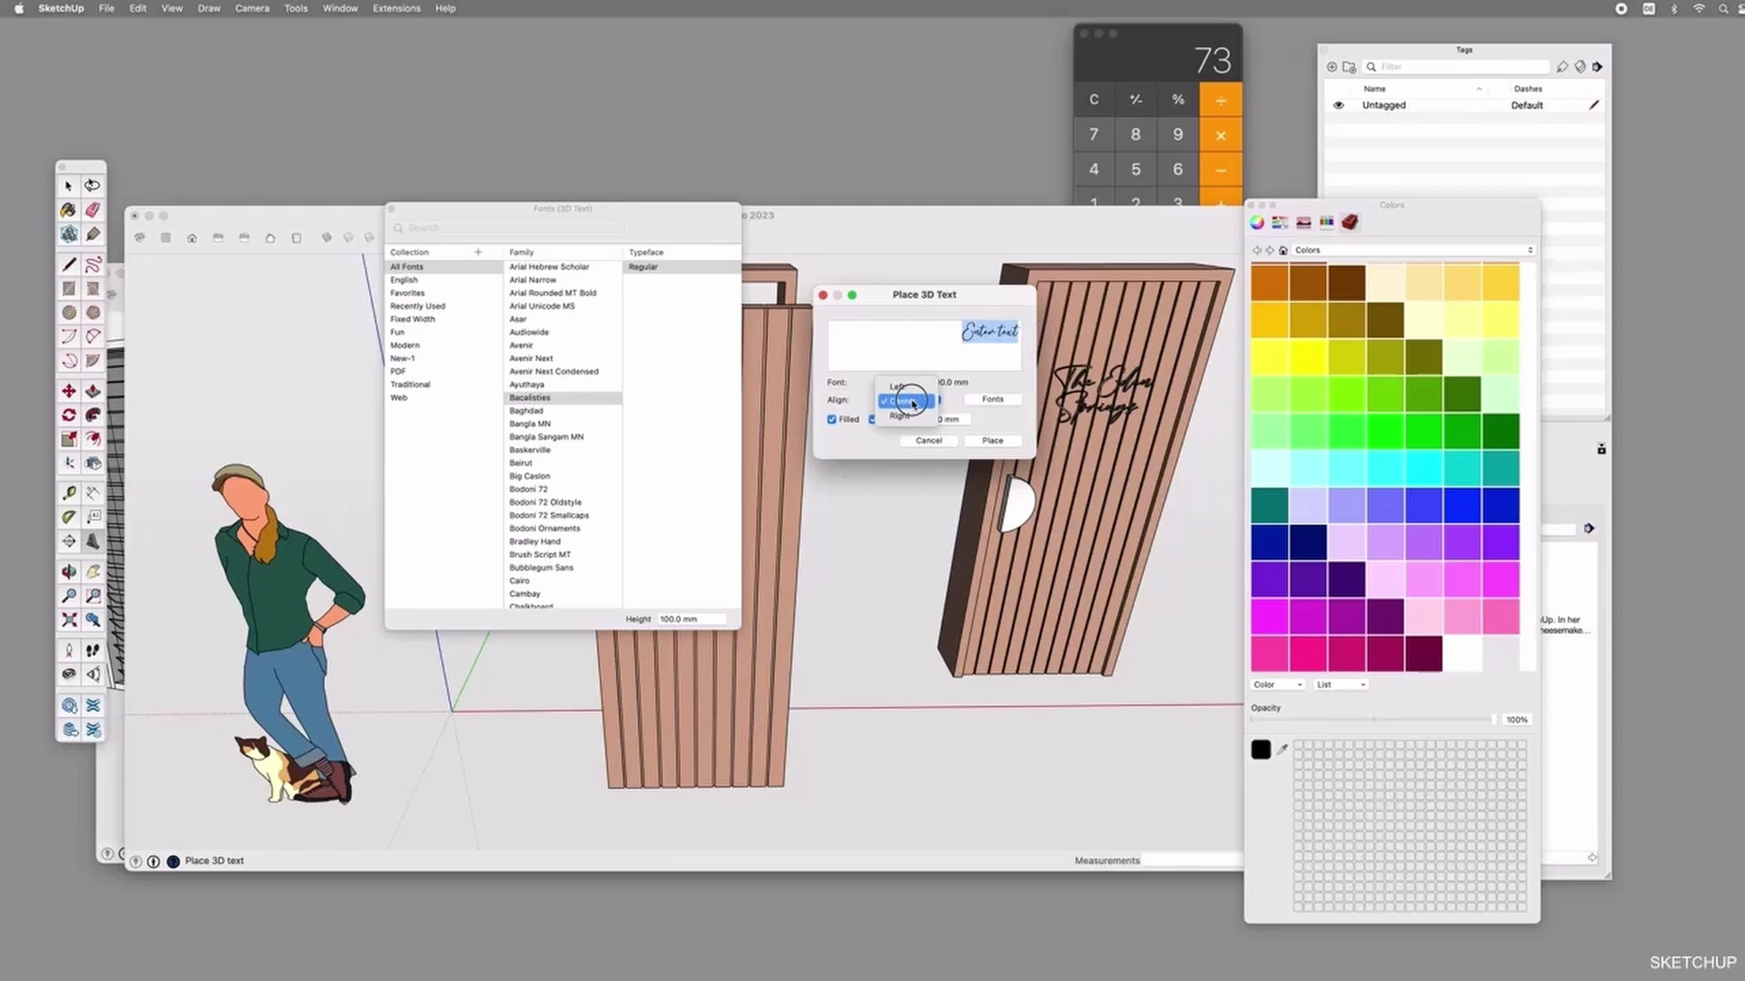
{"action": "left_click", "coordinate": [909, 416]}
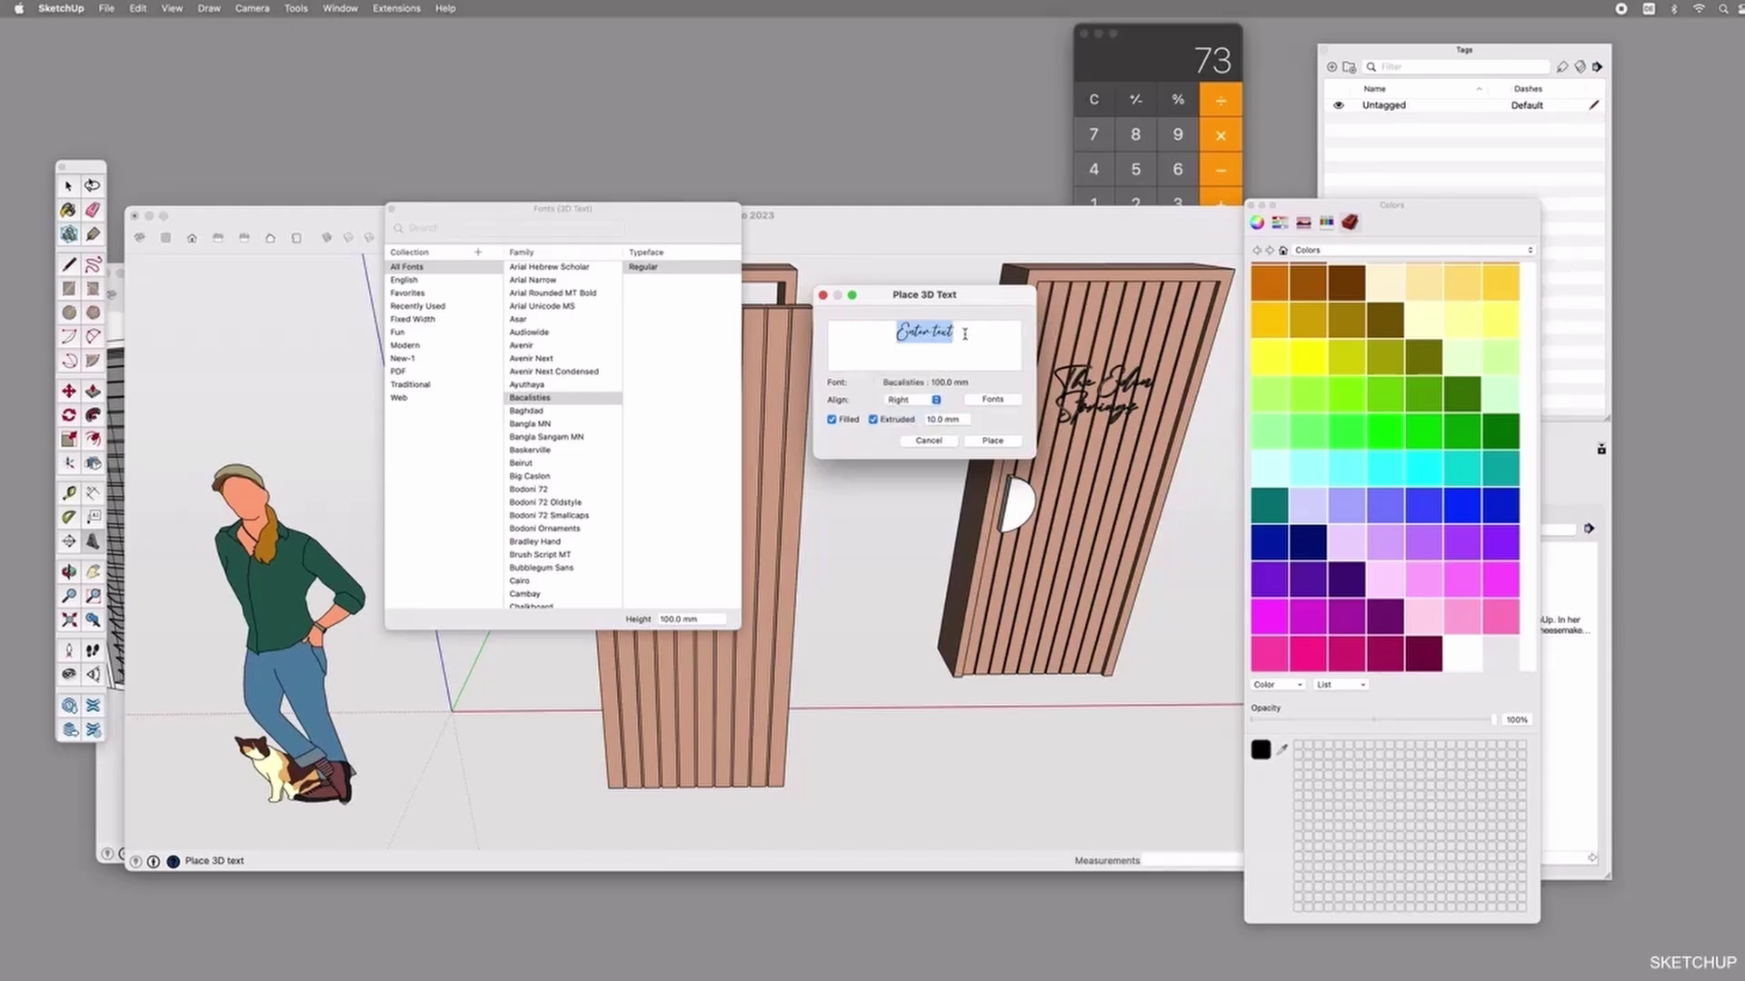
{"action": "type", "text": "The Eden Springs"}
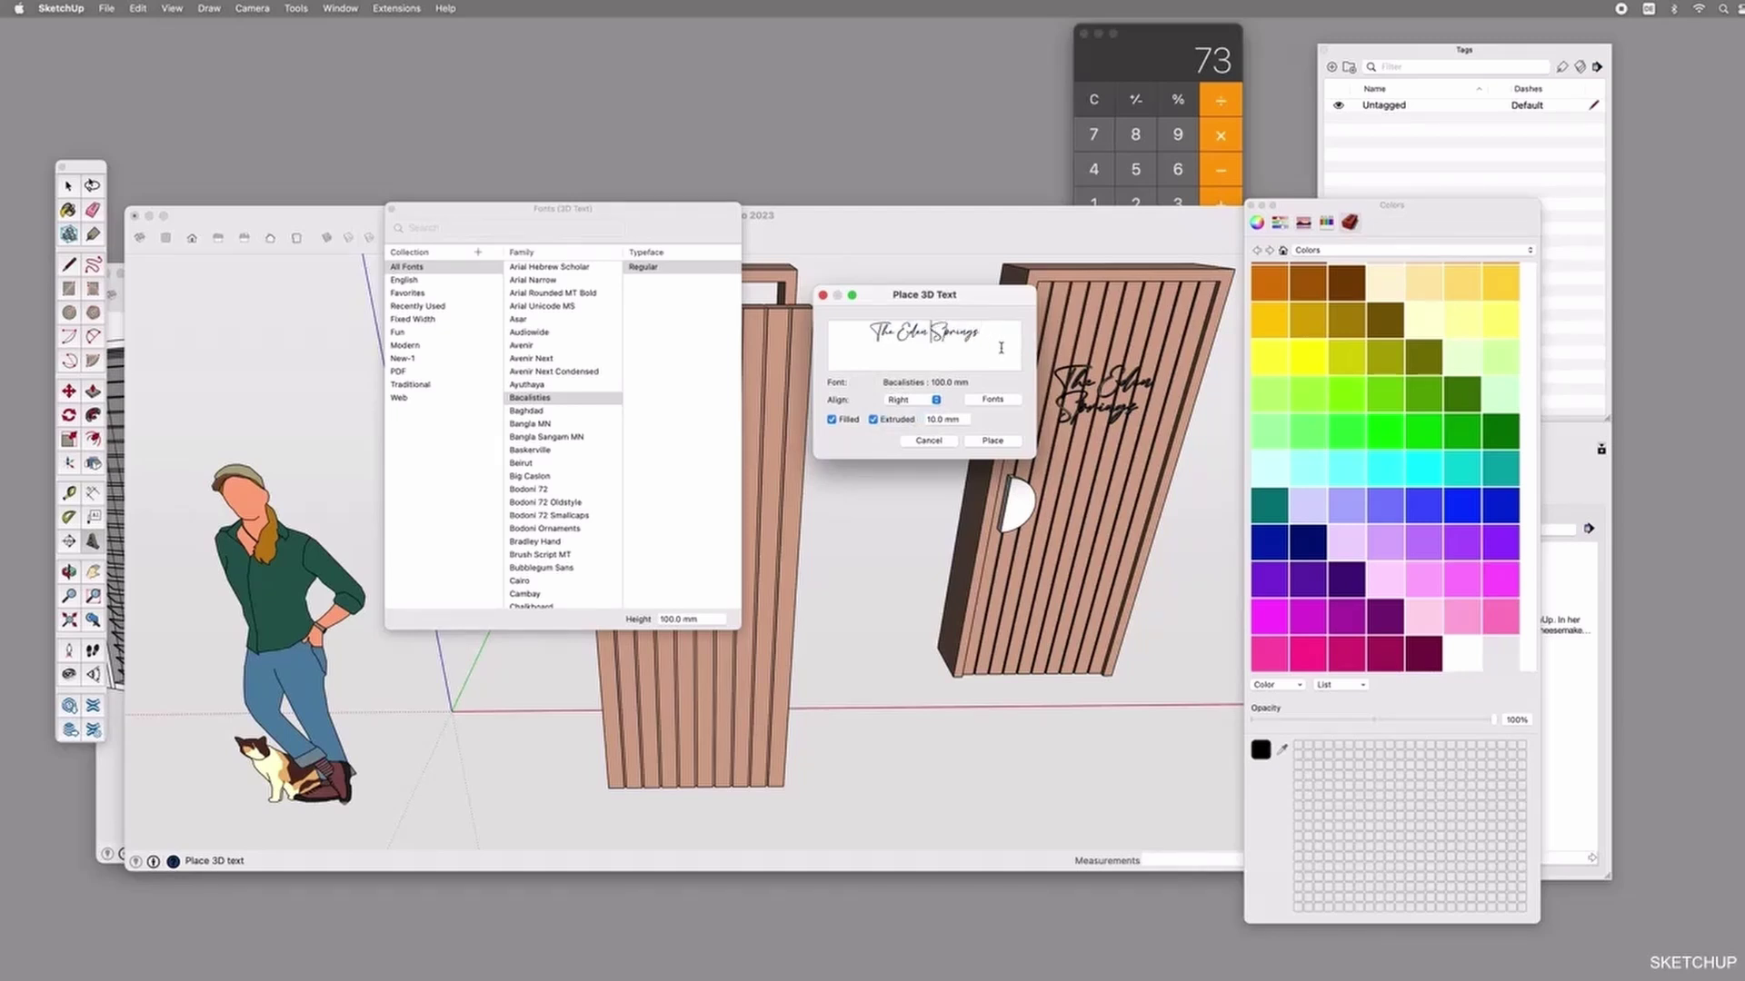
{"action": "key", "text": "Return"}
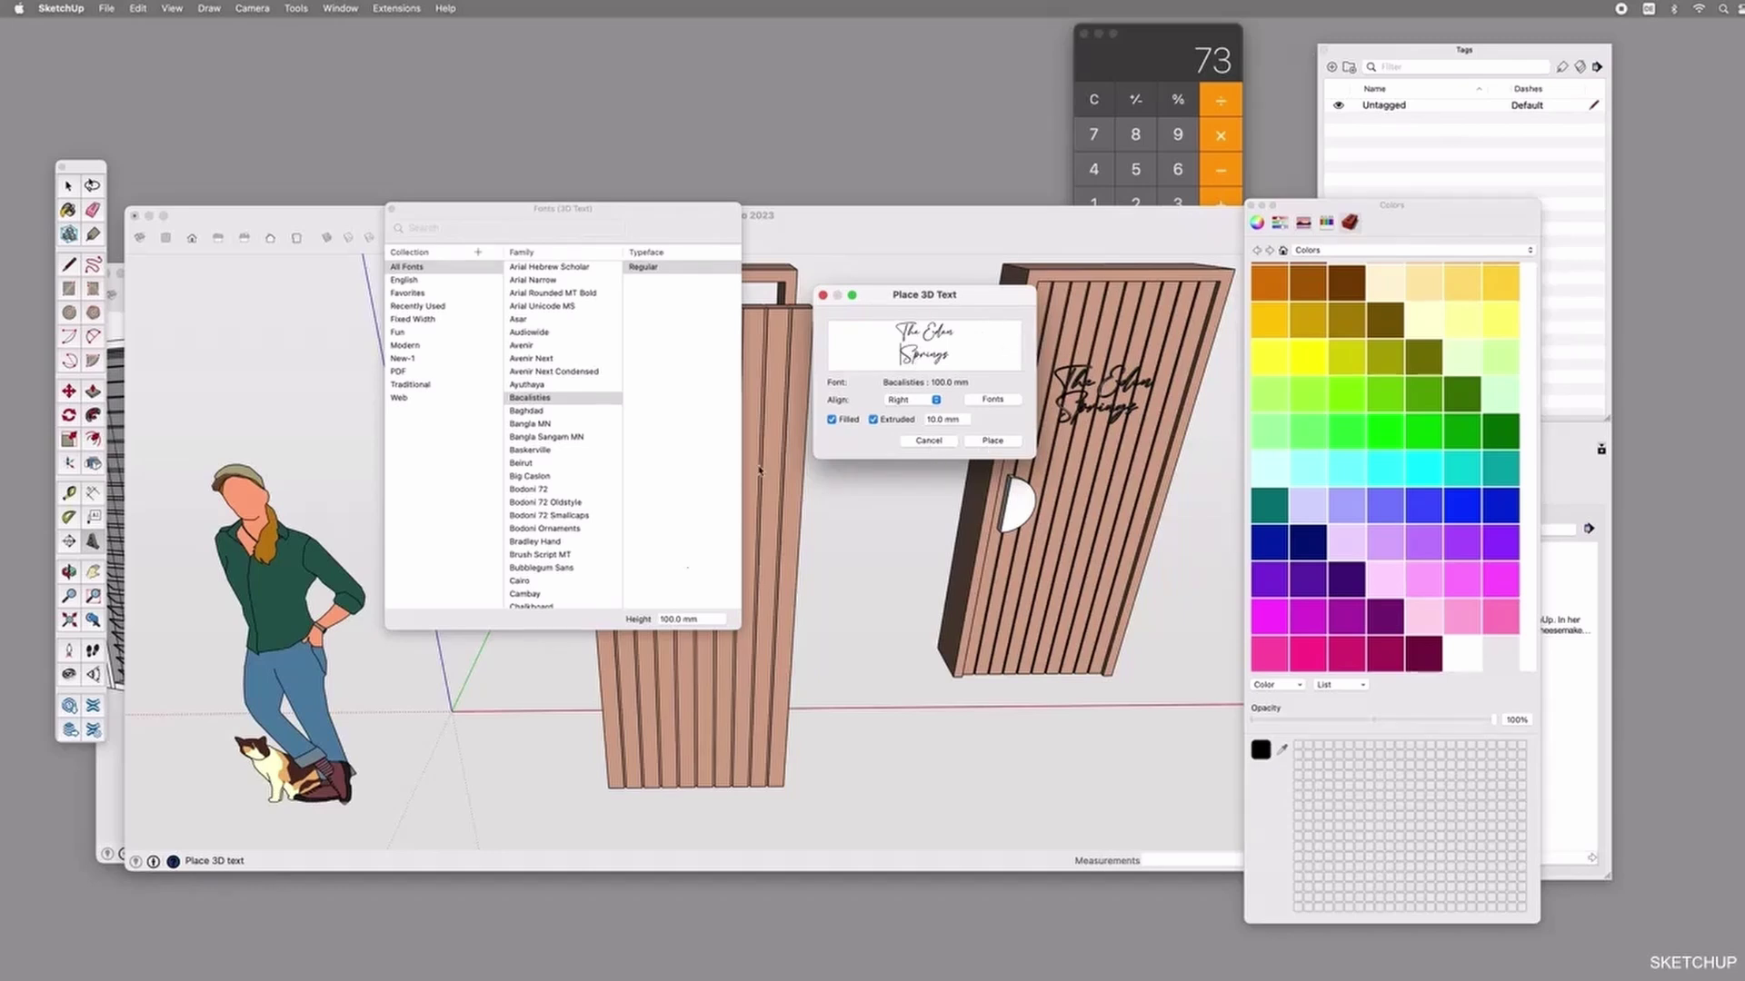
Try a text height of 80 mm and set it back to 100 mm.
{"action": "left_click", "coordinate": [663, 619]}
{"action": "triple_click", "coordinate": [712, 621]}
{"action": "type", "text": "80"}
{"action": "key", "text": "Return"}
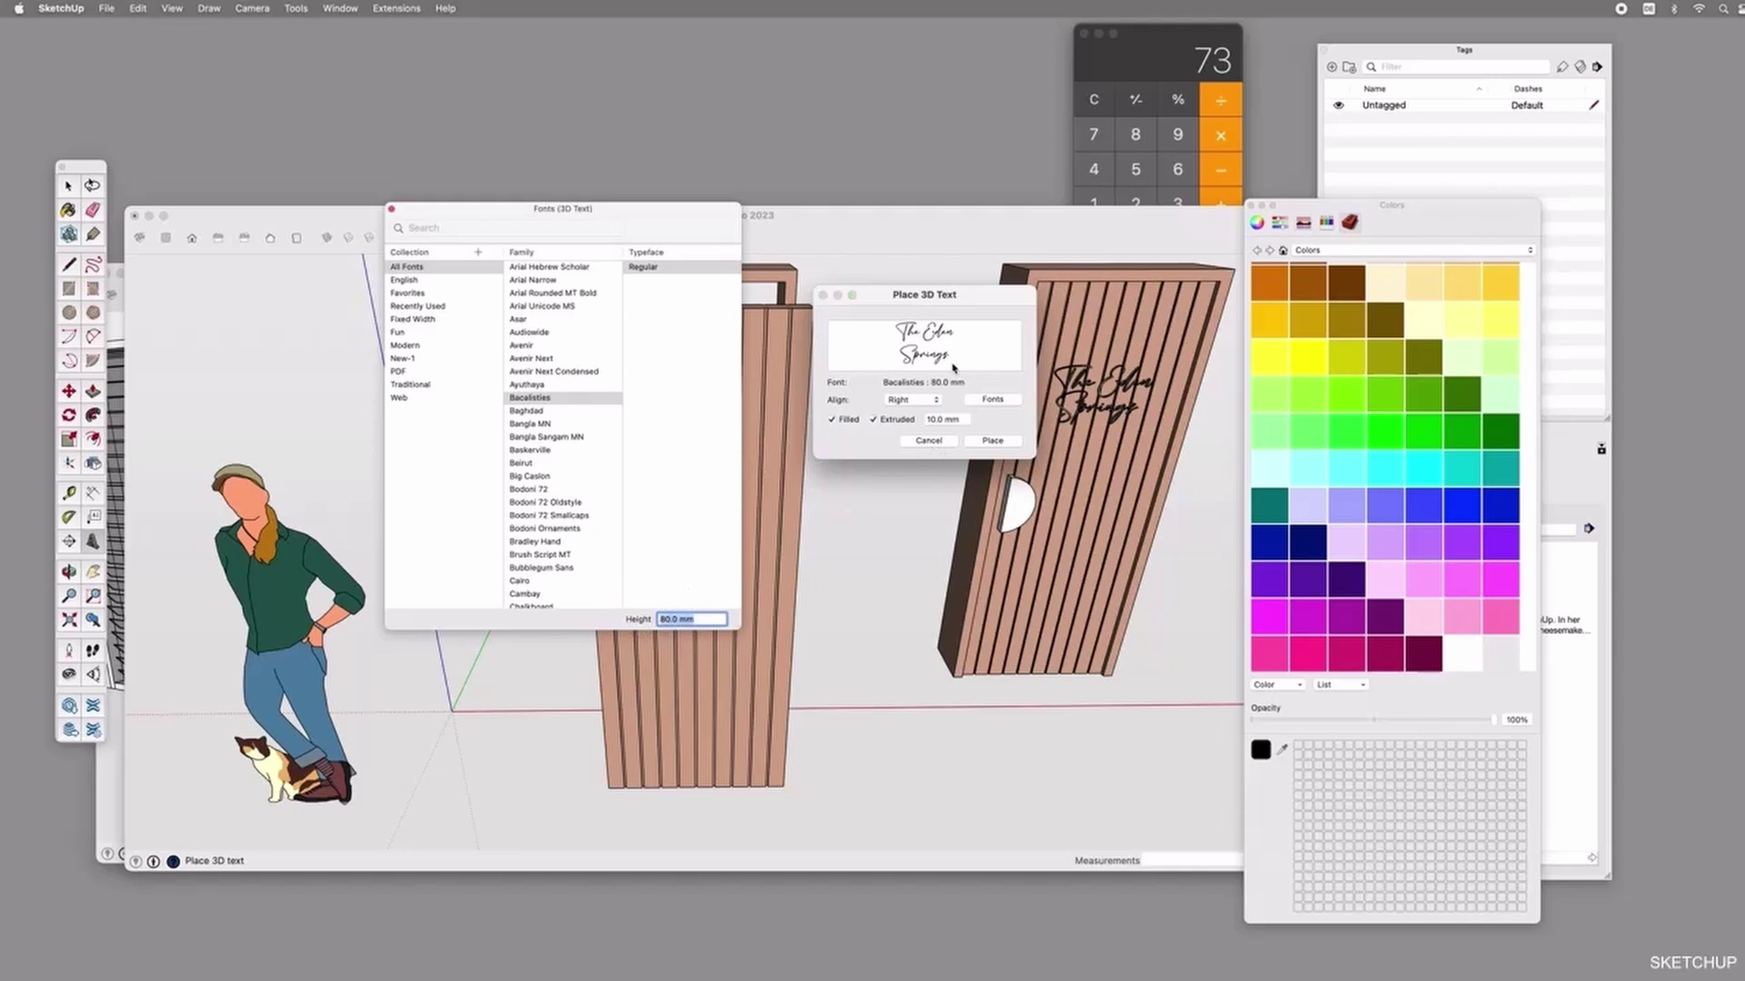
{"action": "left_click", "coordinate": [710, 619]}
{"action": "key", "text": "super+a"}
{"action": "type", "text": "100"}
{"action": "key", "text": "Return"}
Preview the 3D text in the Baghdad font and switch it back to Bacalisties.
{"action": "left_click", "coordinate": [543, 400]}
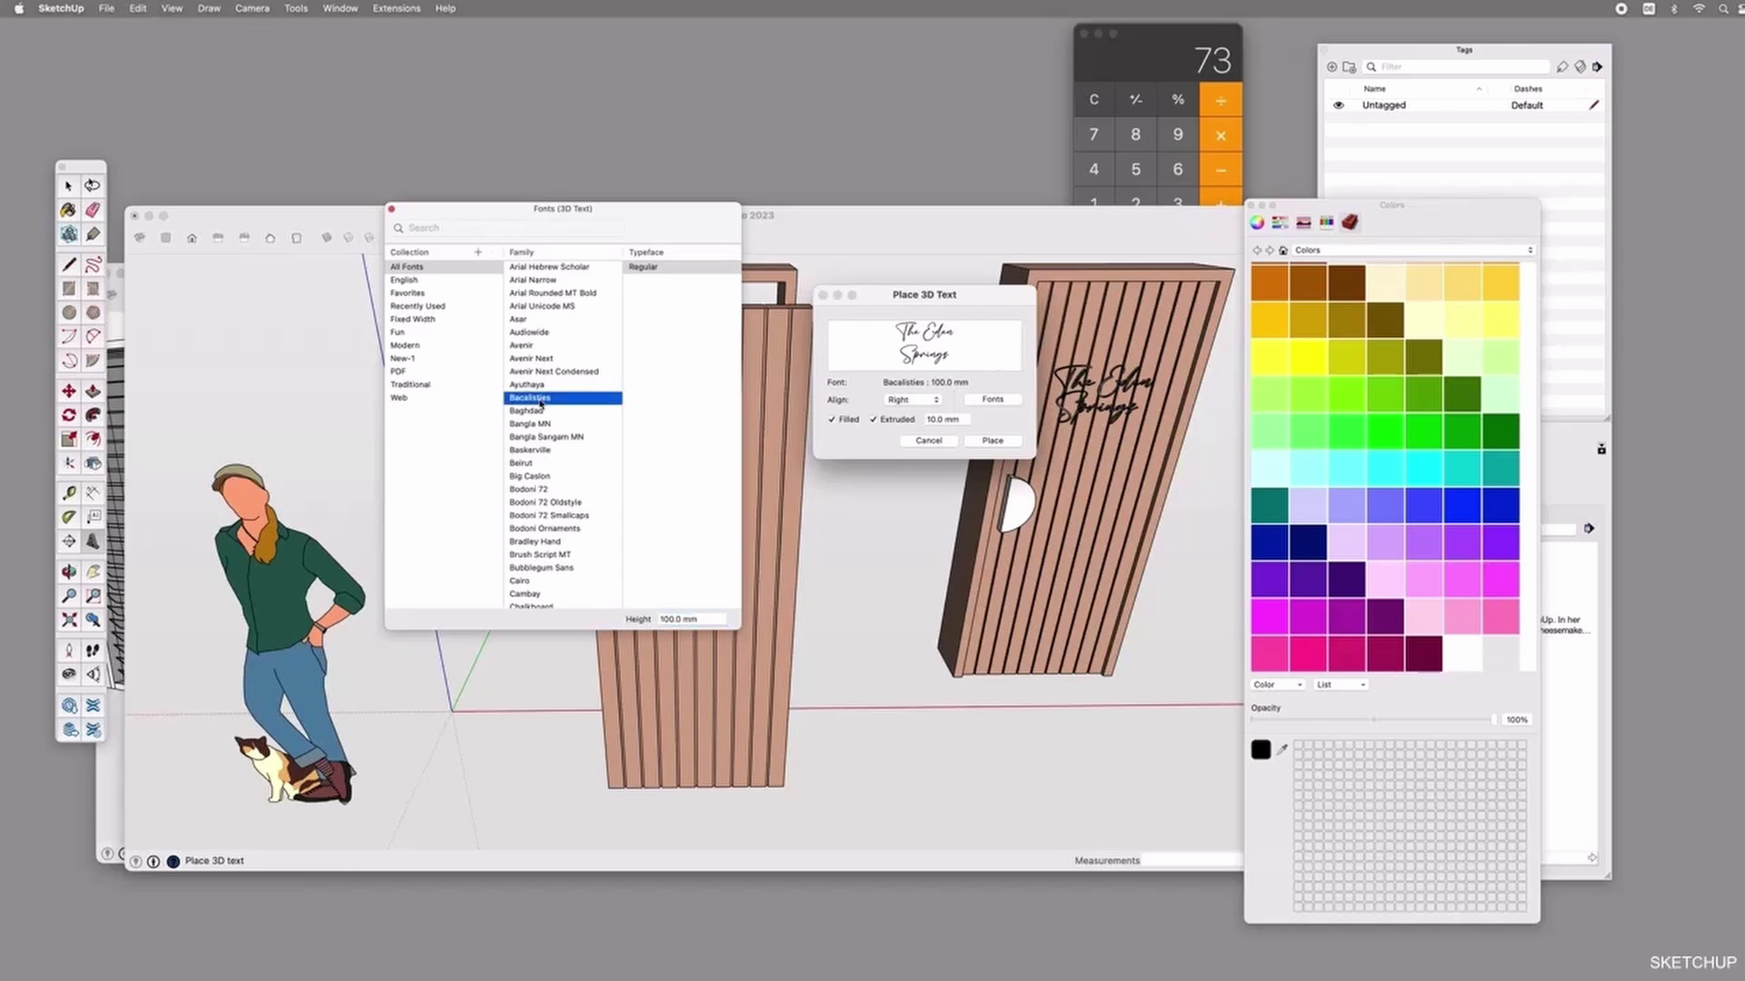
{"action": "left_click", "coordinate": [536, 411]}
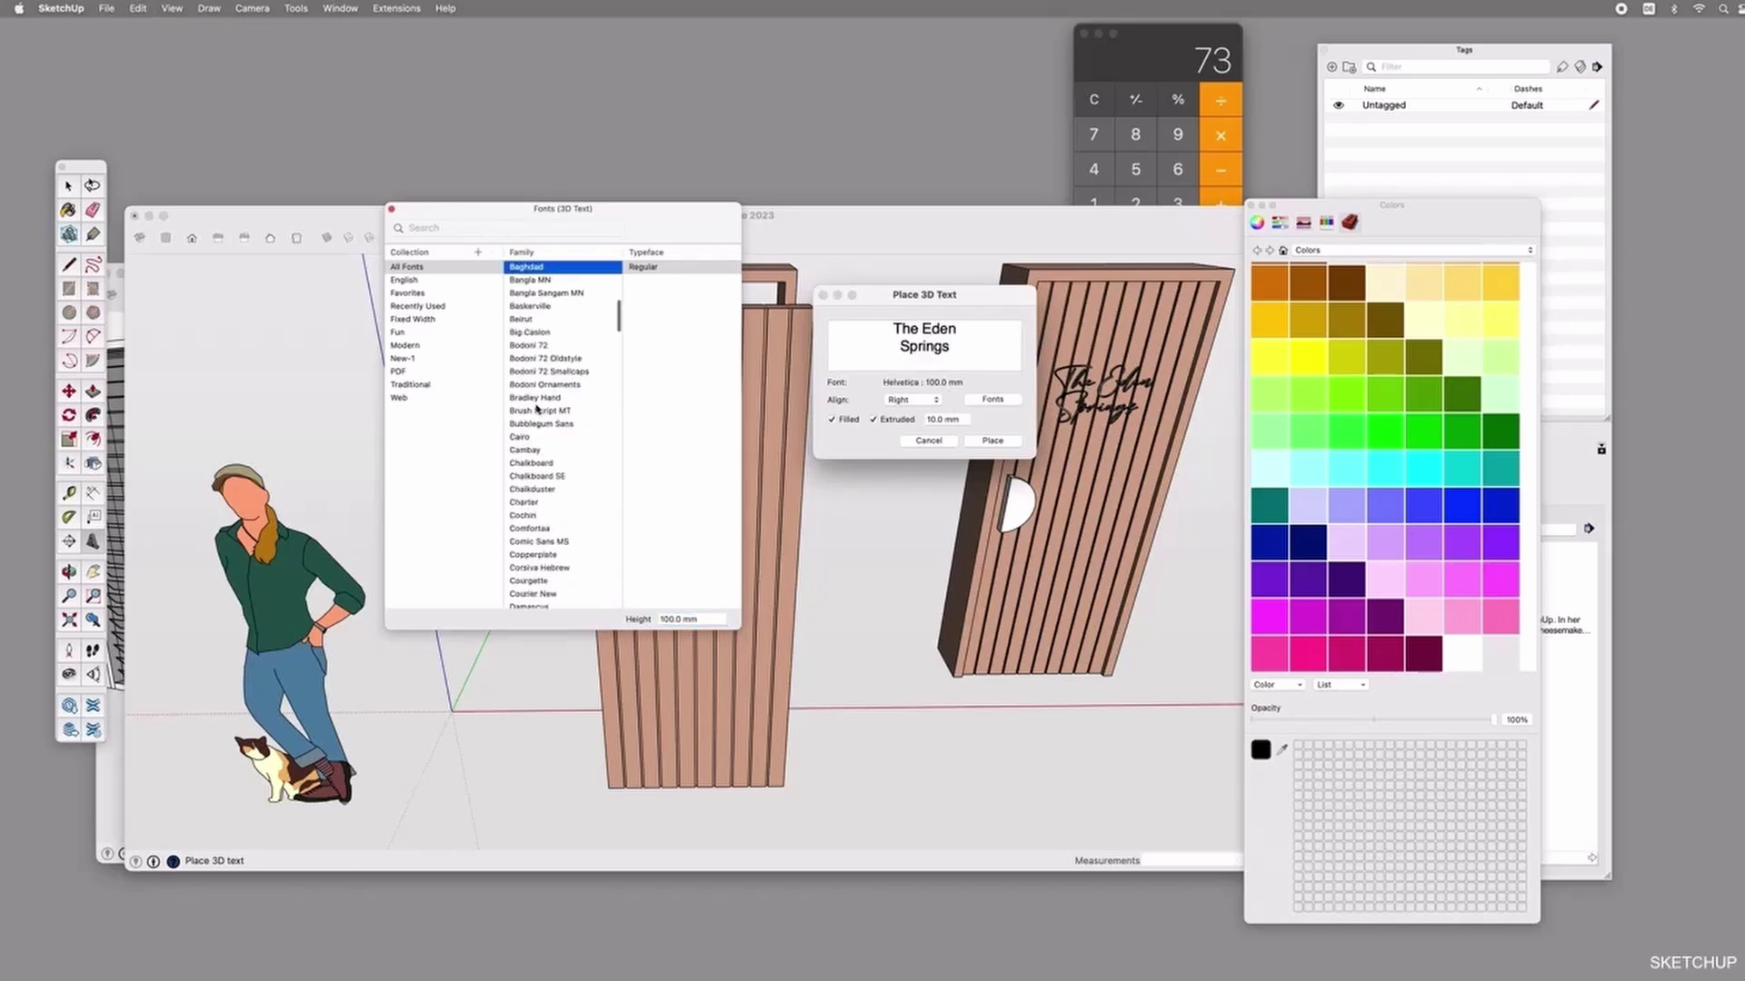
{"action": "scroll", "coordinate": [538, 410], "scroll_direction": "up", "scroll_amount": 5}
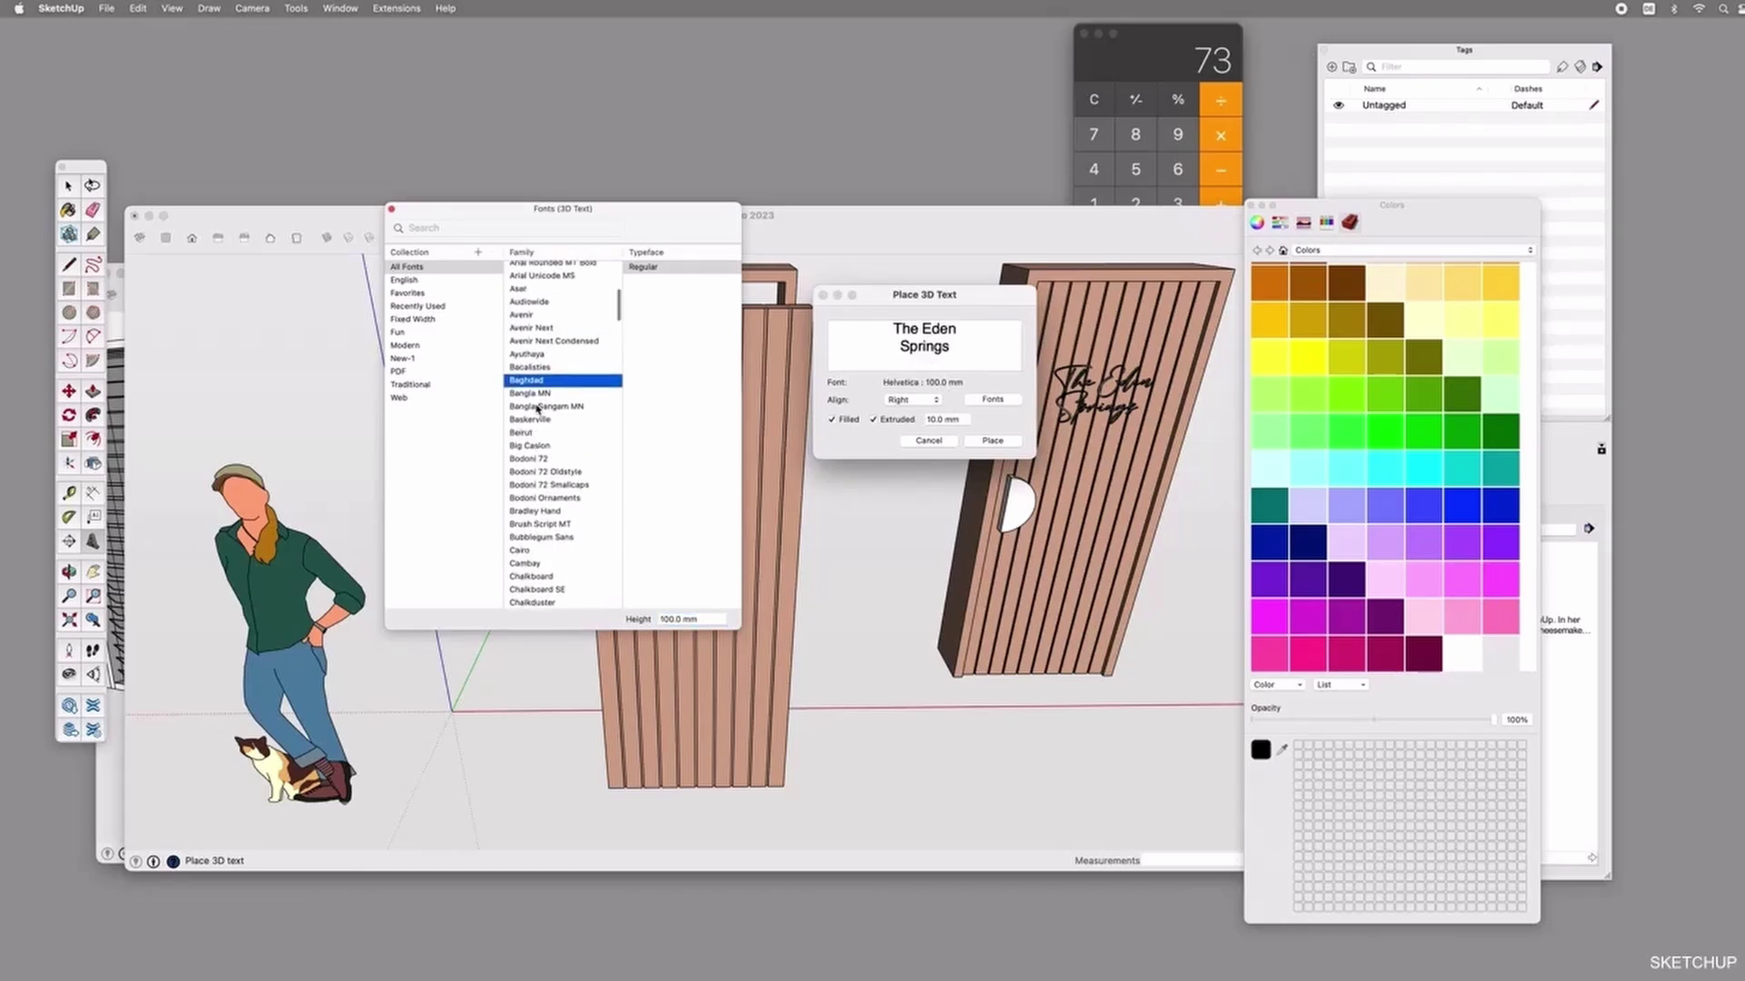
{"action": "scroll", "coordinate": [538, 410], "scroll_direction": "up", "scroll_amount": 3}
{"action": "left_click", "coordinate": [542, 490]}
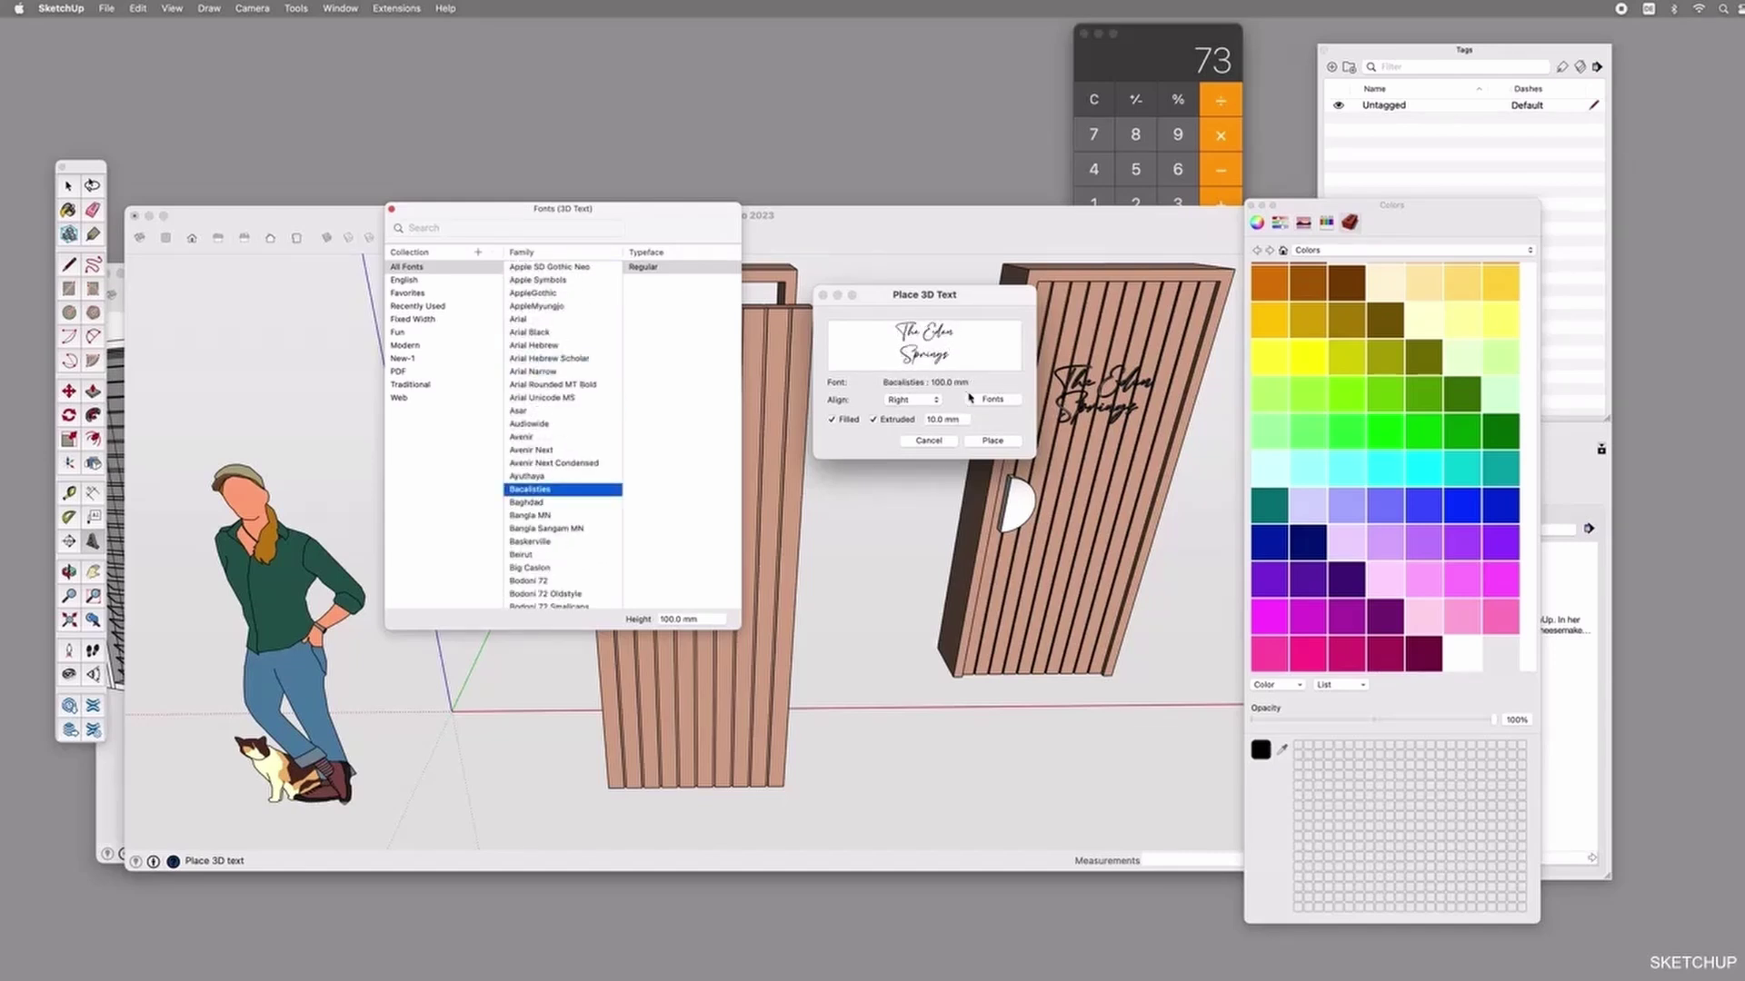
Close the font settings and place the 3D lettering on the new door's front, centred above the handle.
{"action": "left_click", "coordinate": [391, 209]}
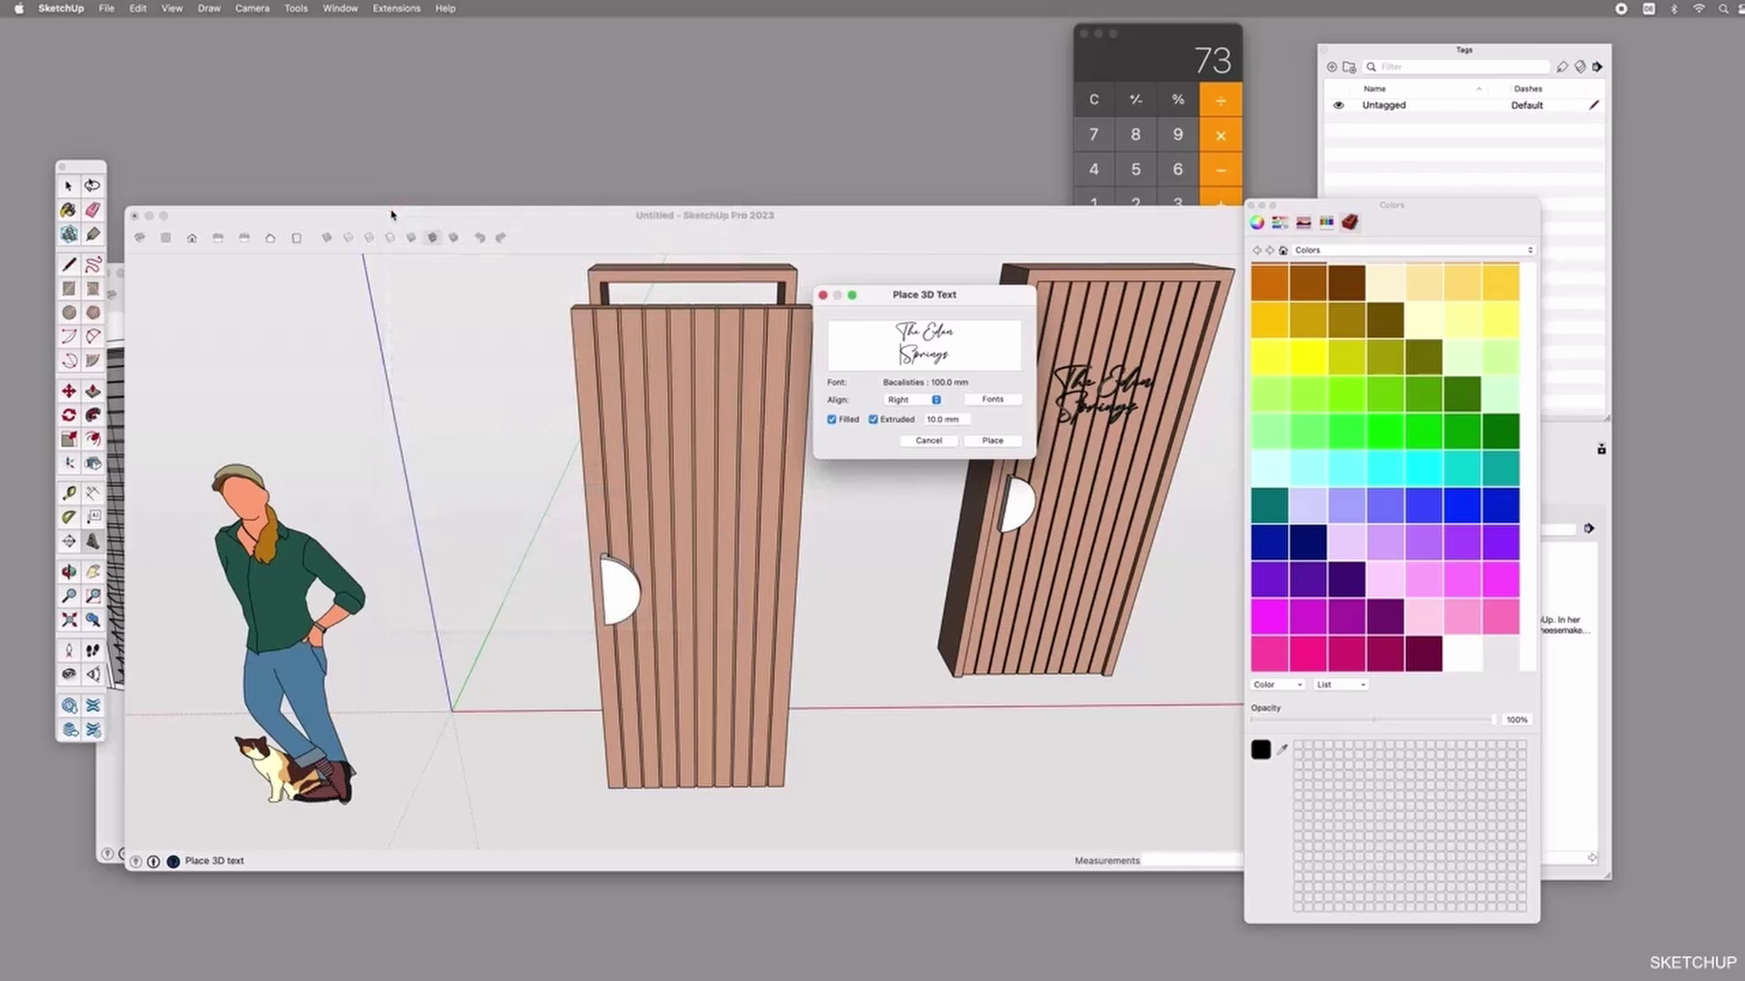
{"action": "left_click", "coordinate": [996, 443]}
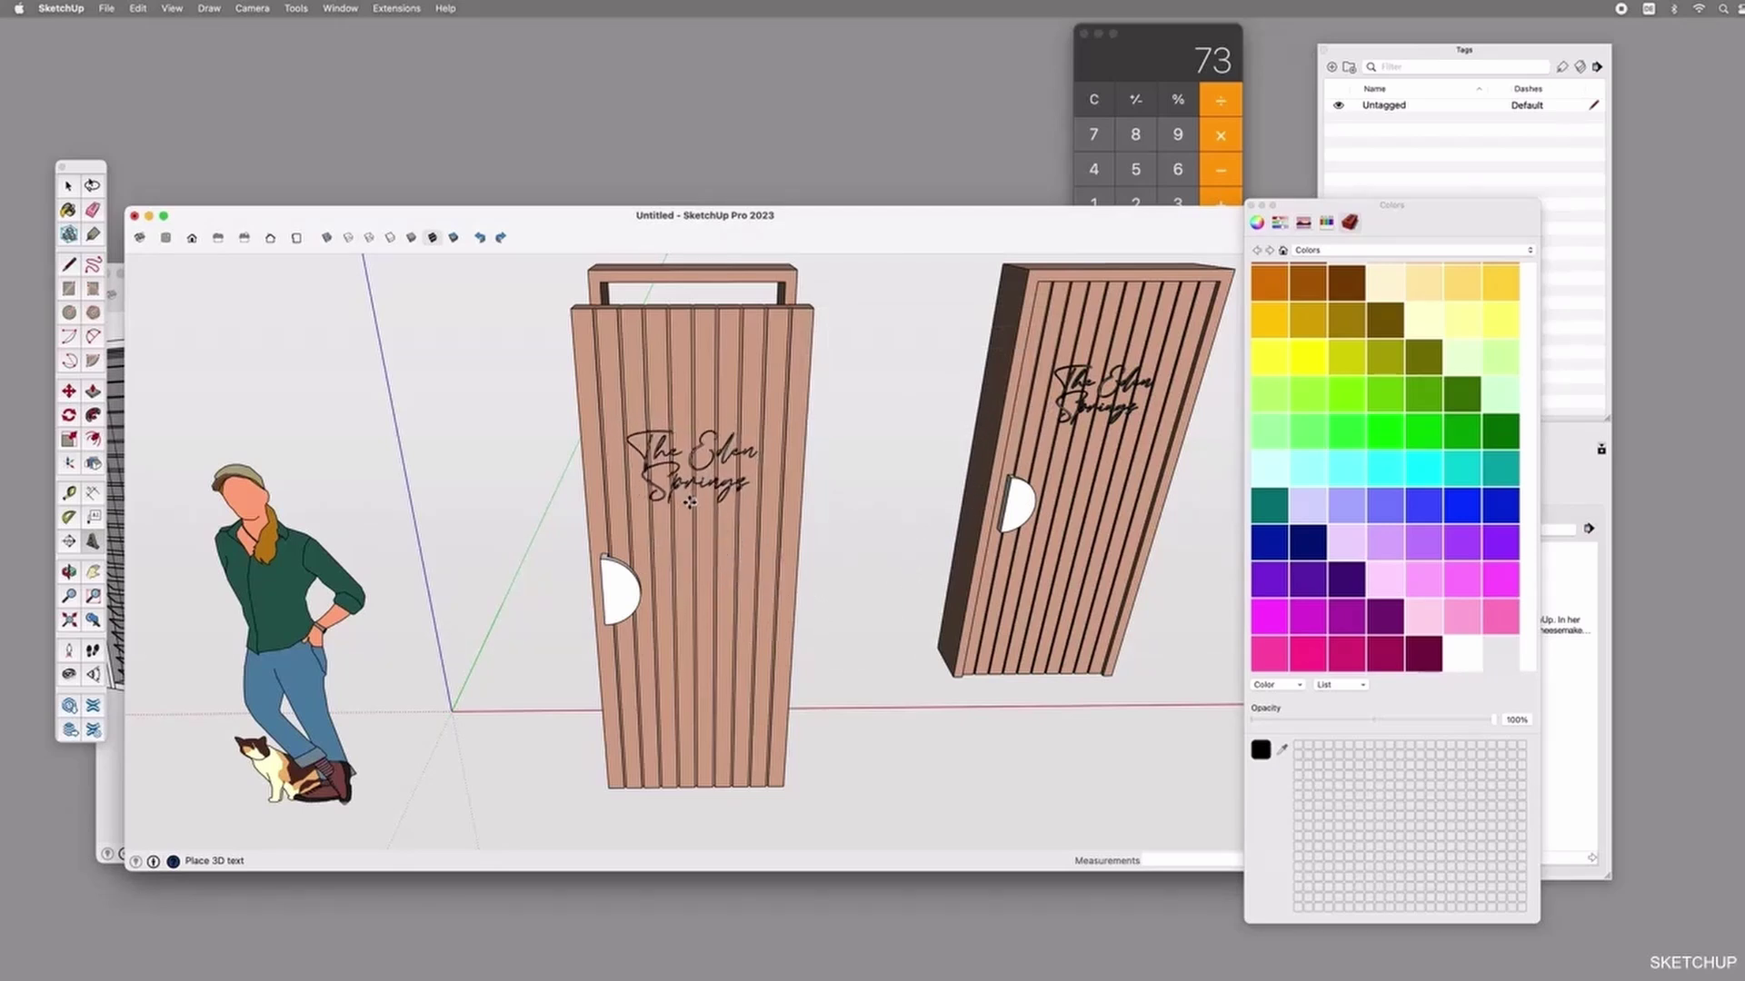
{"action": "left_click", "coordinate": [690, 505]}
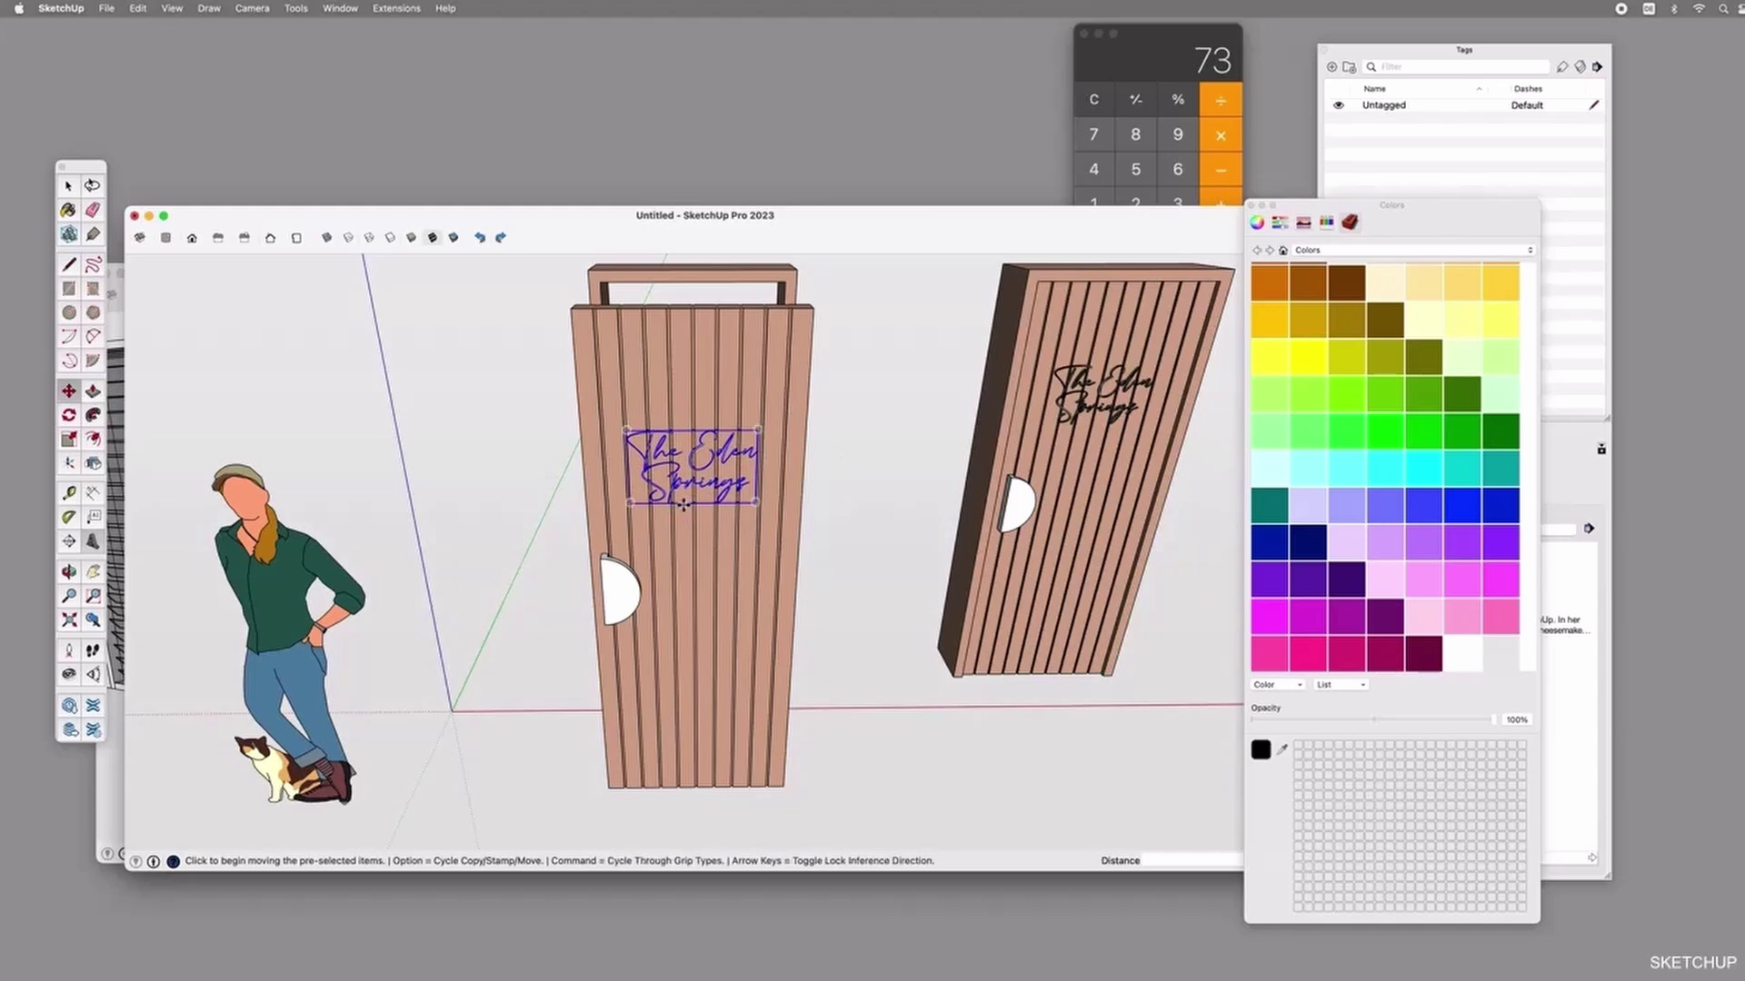
Explode the lettering component on the new door and purge the unused components from the model.
{"action": "key", "text": "o"}
{"action": "left_click_drag", "start_coordinate": [803, 460], "coordinate": [585, 511]}
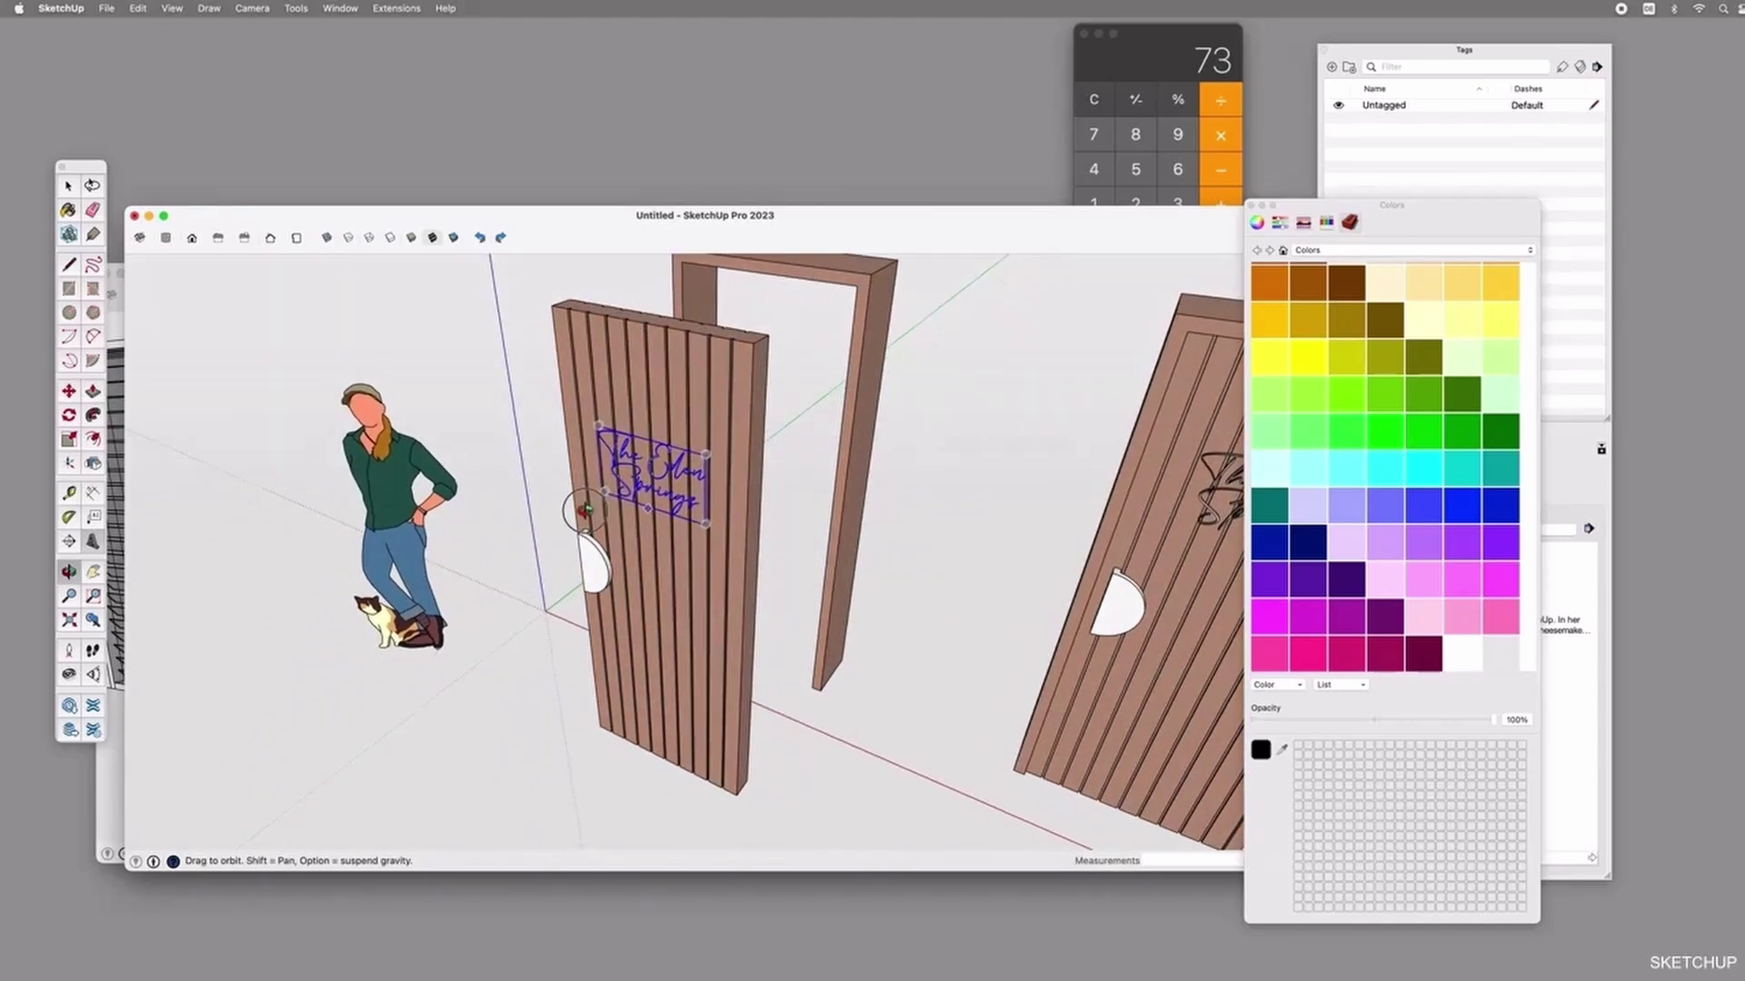
{"action": "left_click", "coordinate": [1252, 206]}
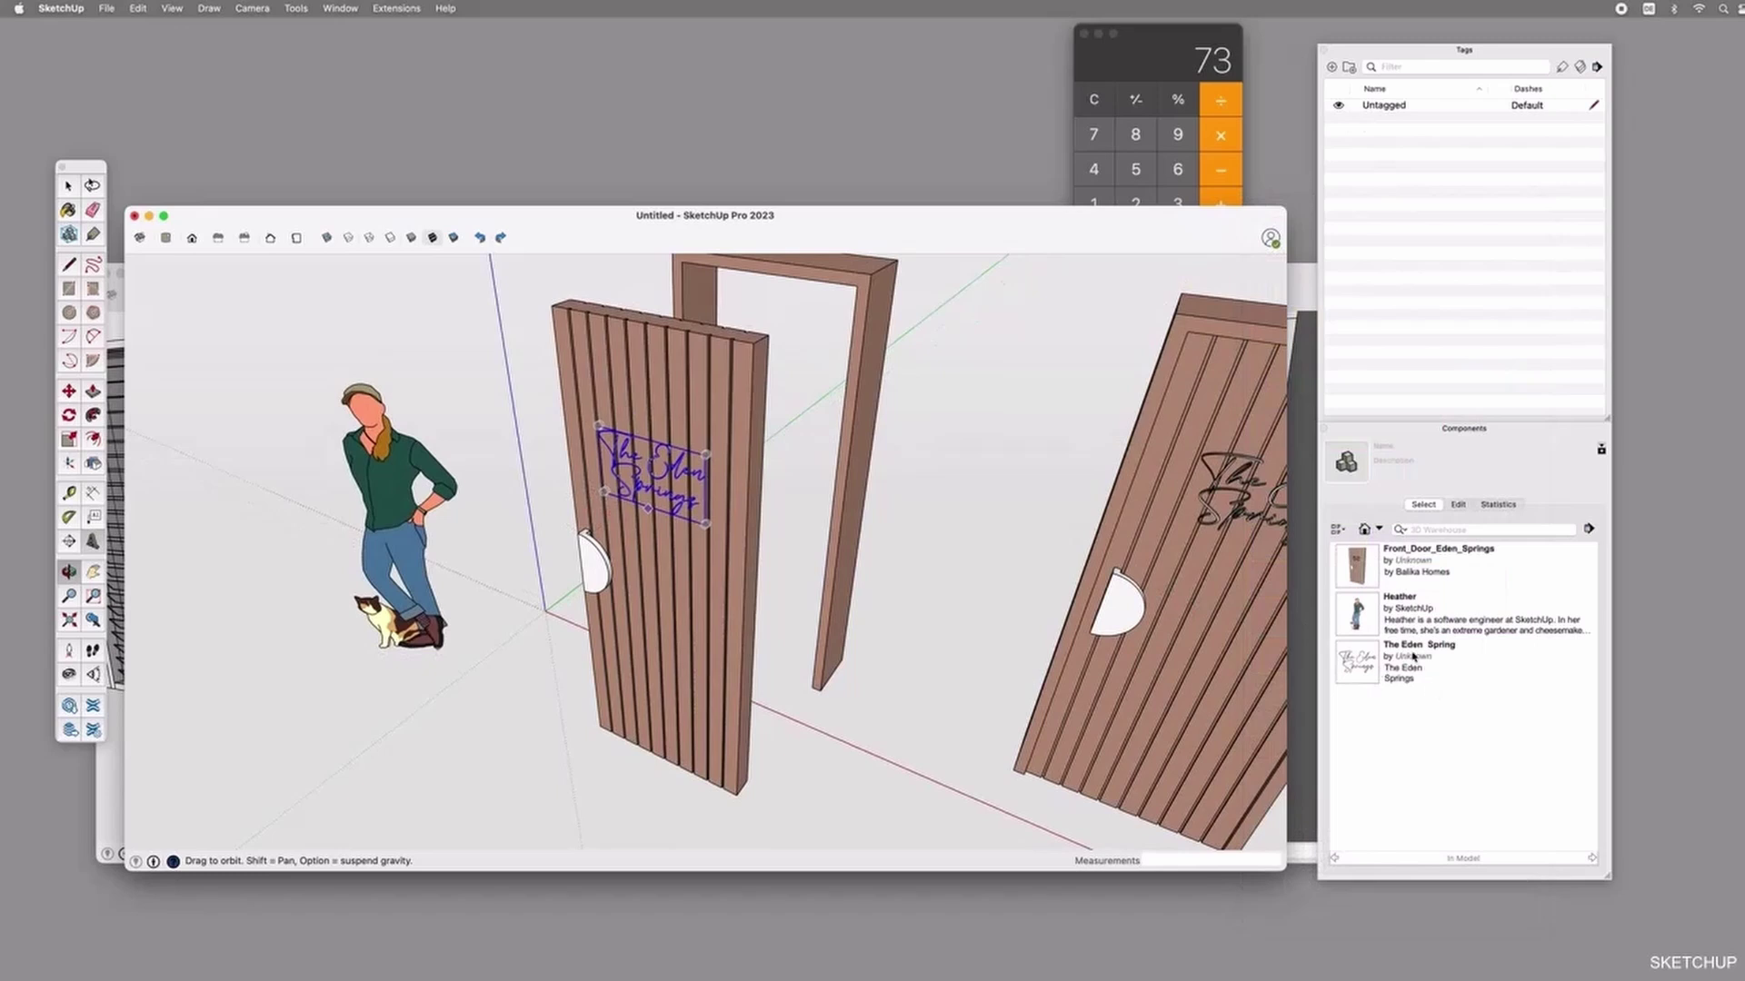
{"action": "key", "text": "space"}
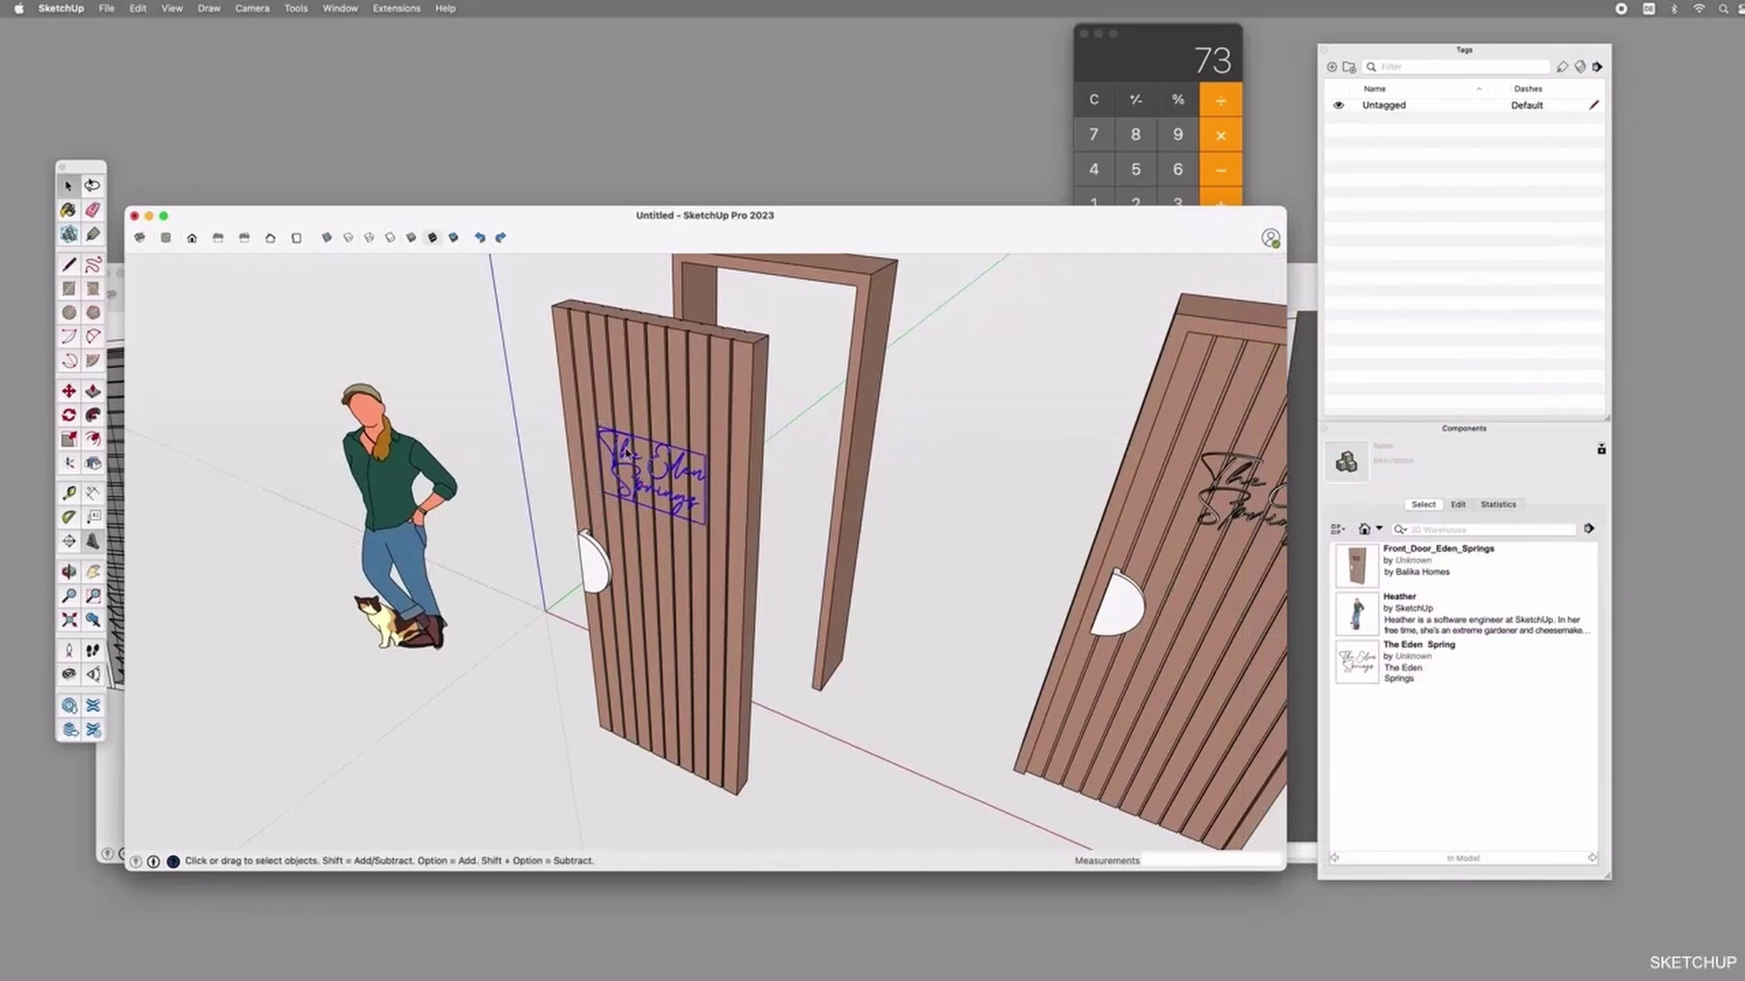
{"action": "right_click", "coordinate": [622, 454]}
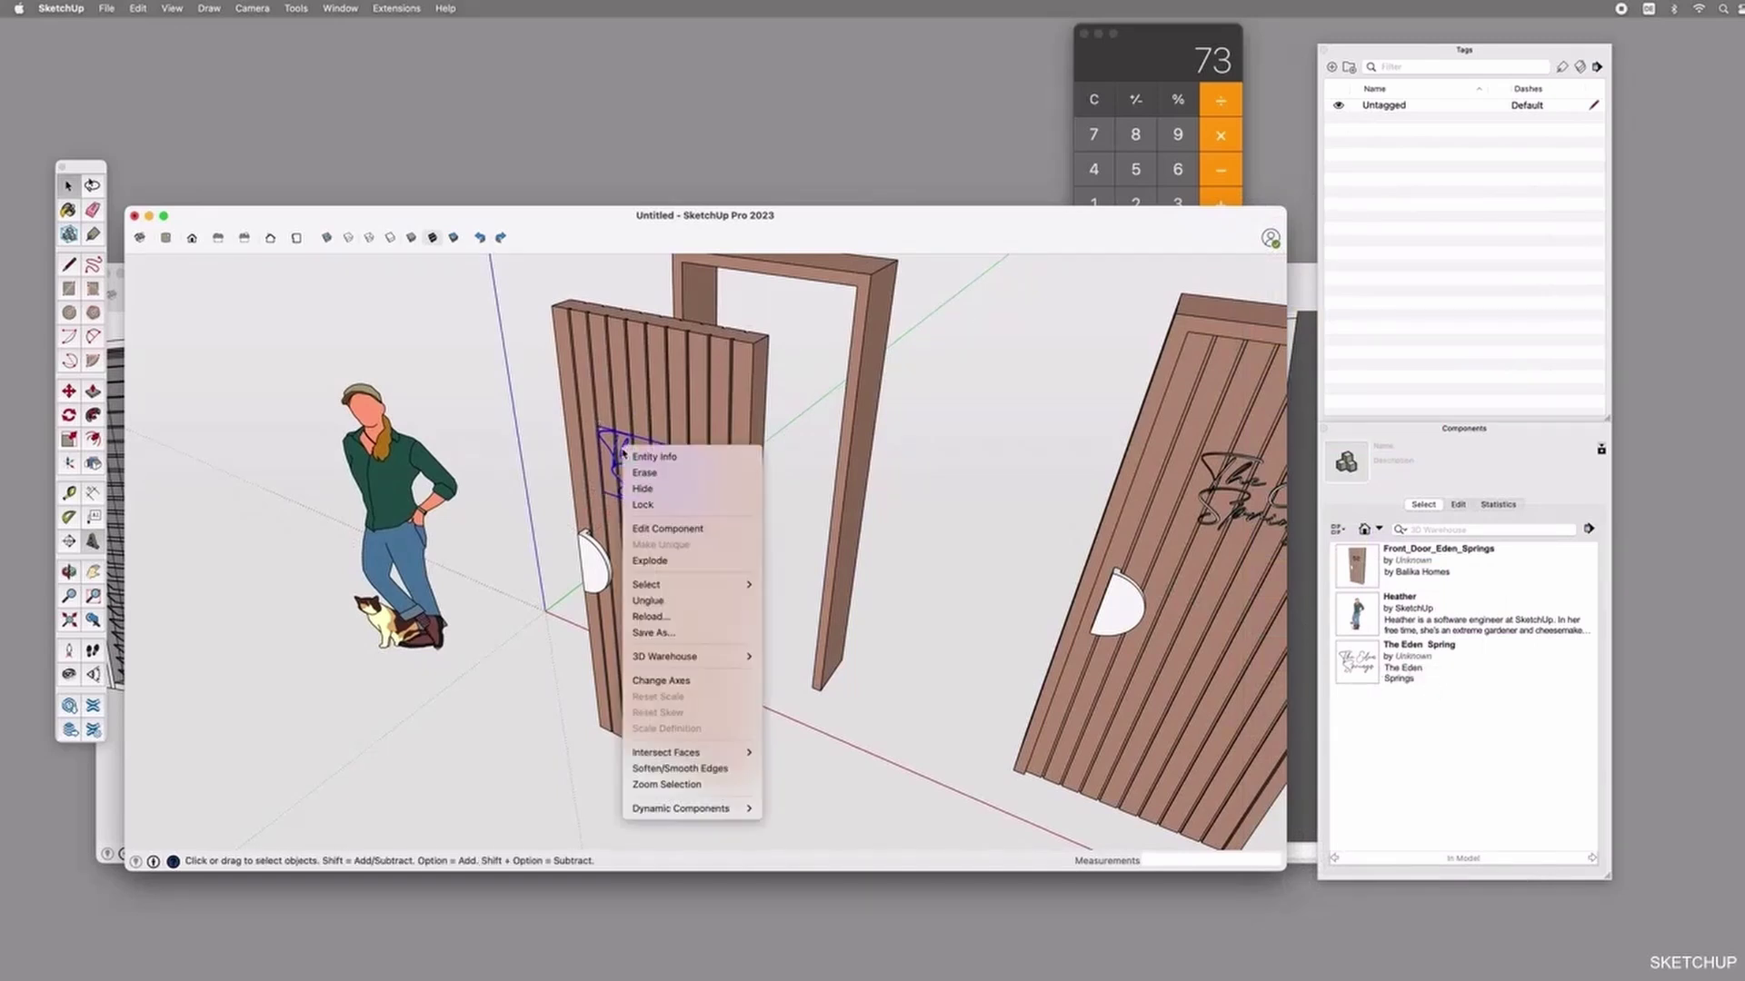
{"action": "left_click", "coordinate": [666, 565]}
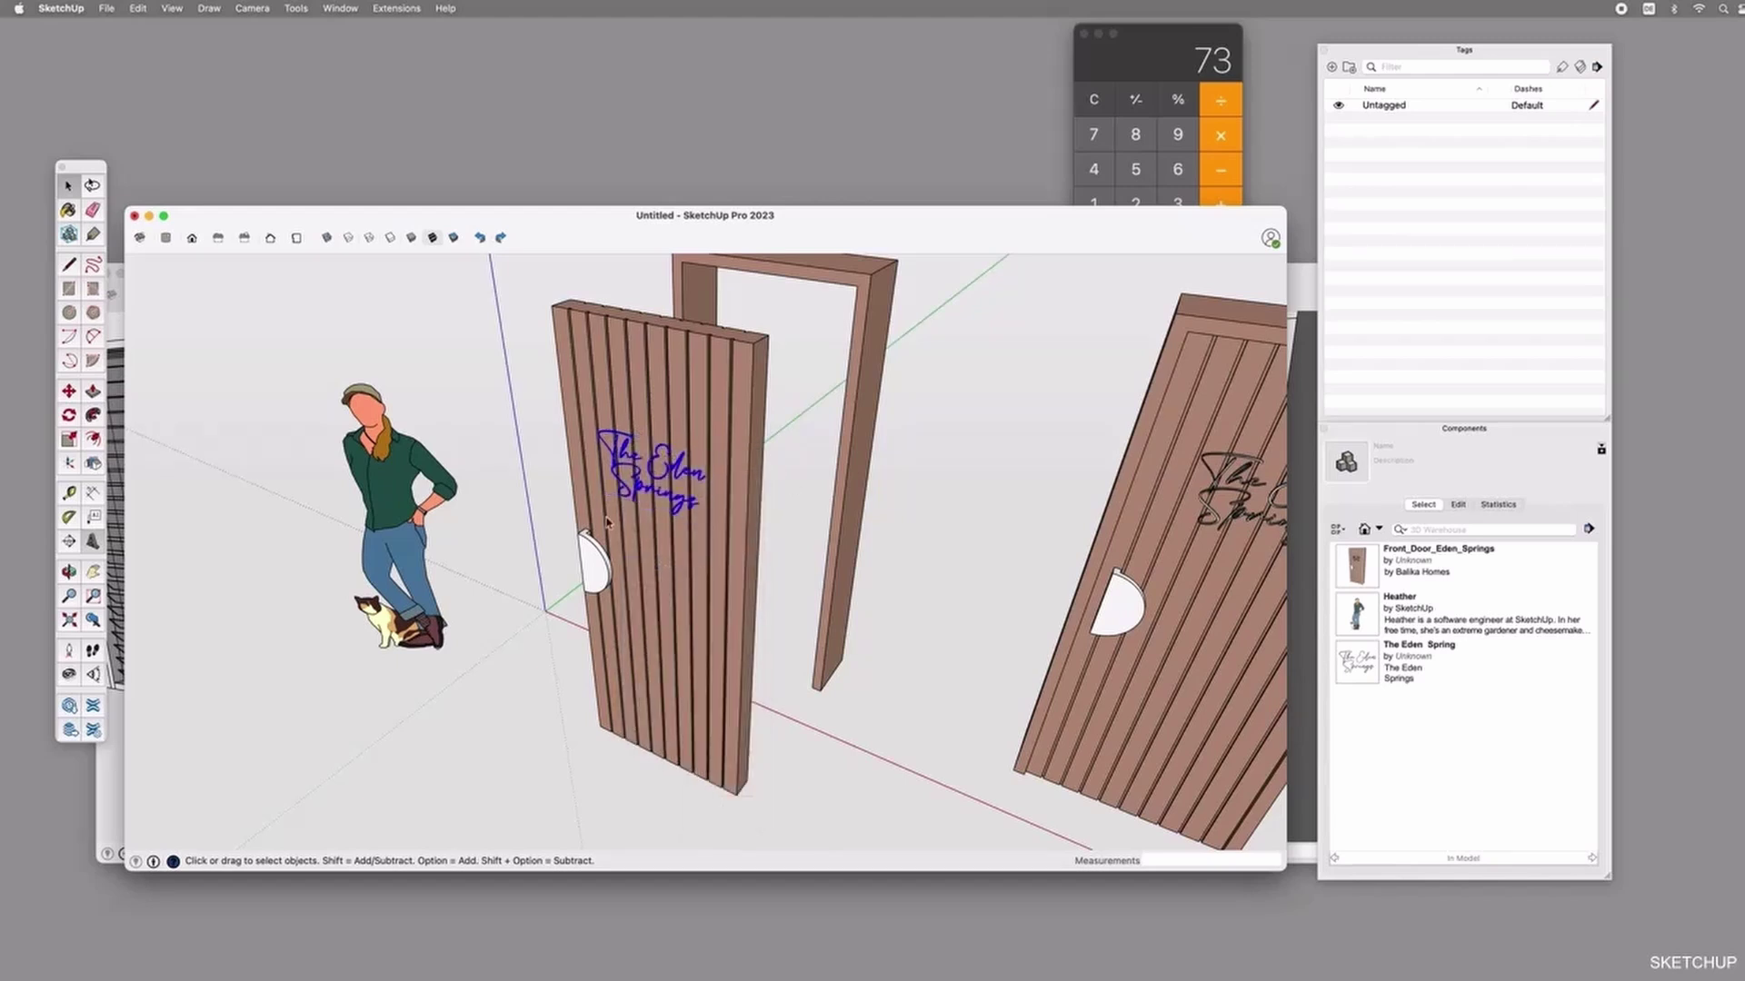
{"action": "left_click", "coordinate": [1589, 530]}
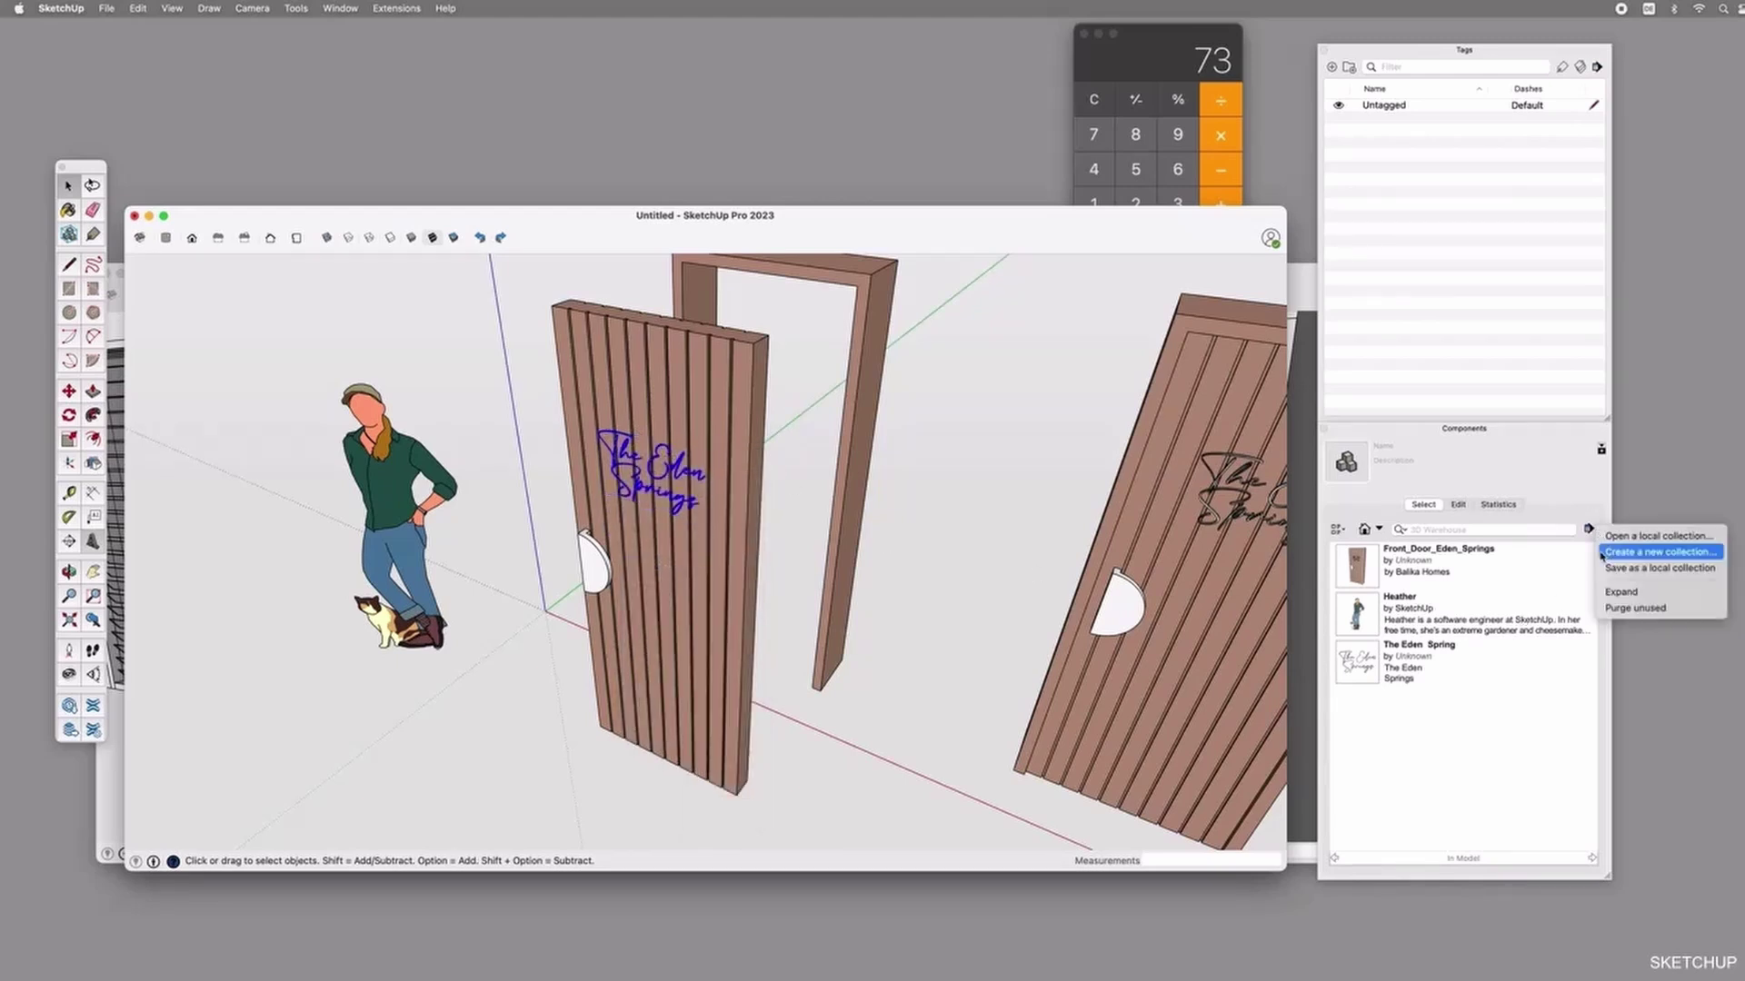
{"action": "left_click", "coordinate": [1622, 610]}
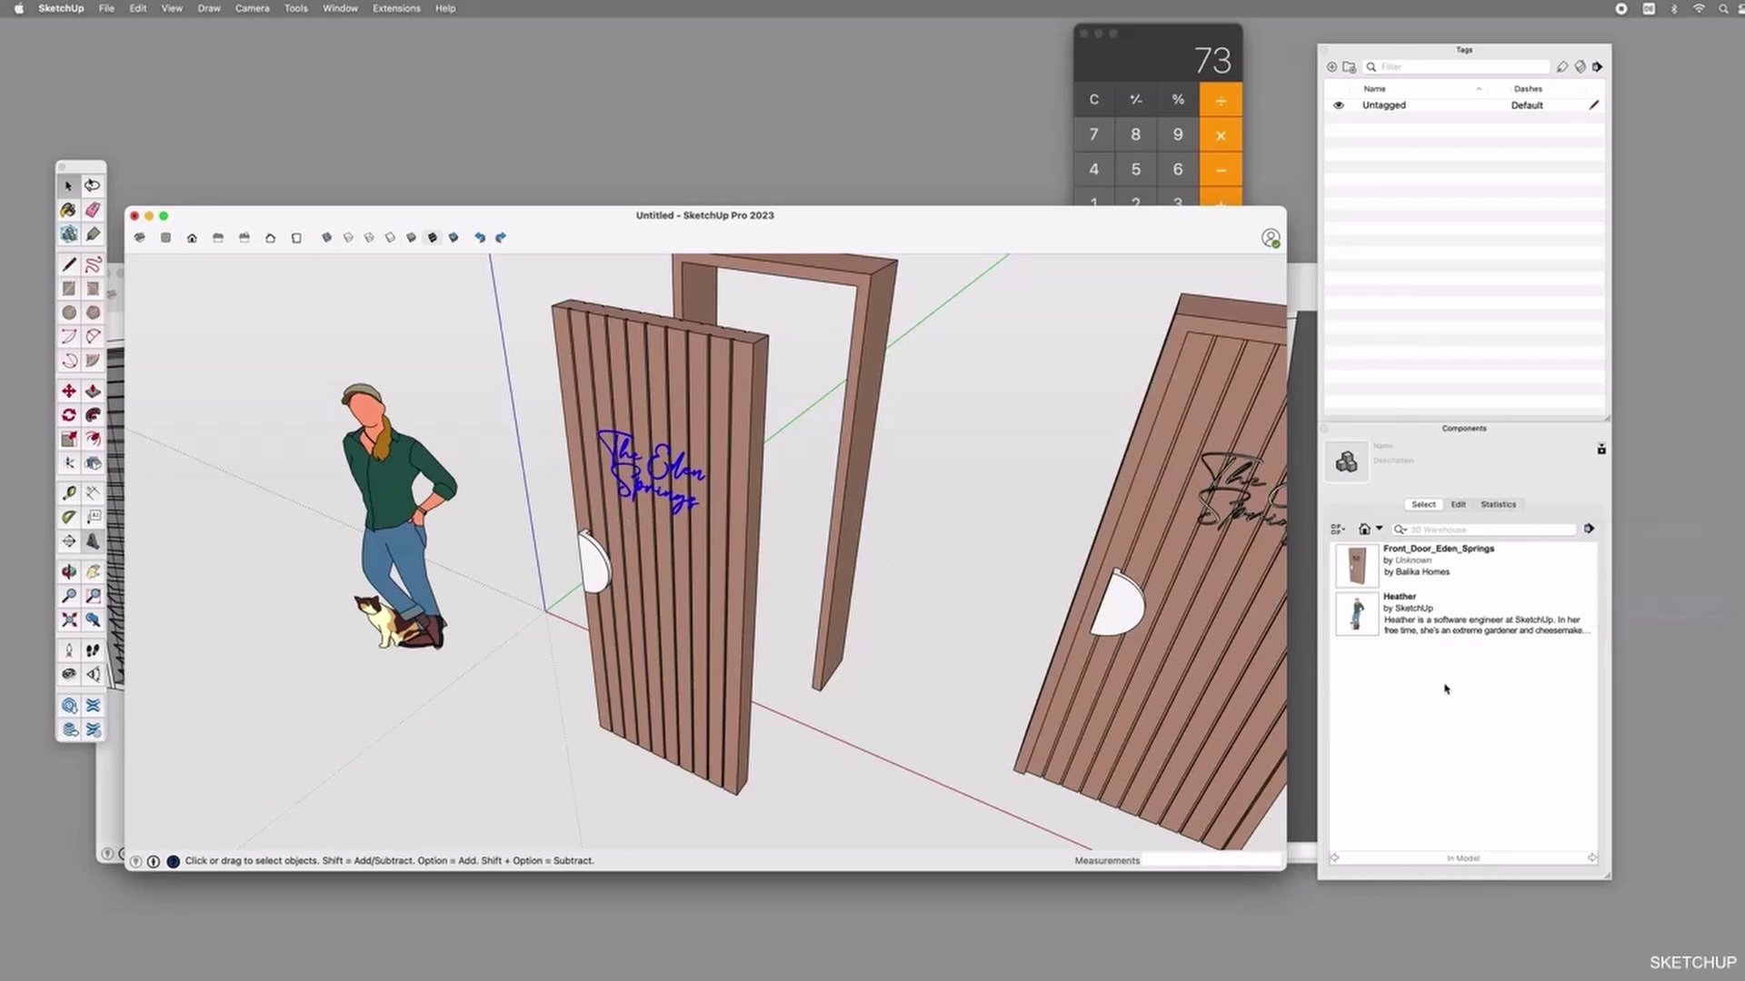
Adjust the lettering's position by its upper corner on the new door's front and select it together with the handle.
{"action": "left_click", "coordinate": [655, 471]}
{"action": "scroll", "coordinate": [609, 431], "scroll_direction": "up", "scroll_amount": 5}
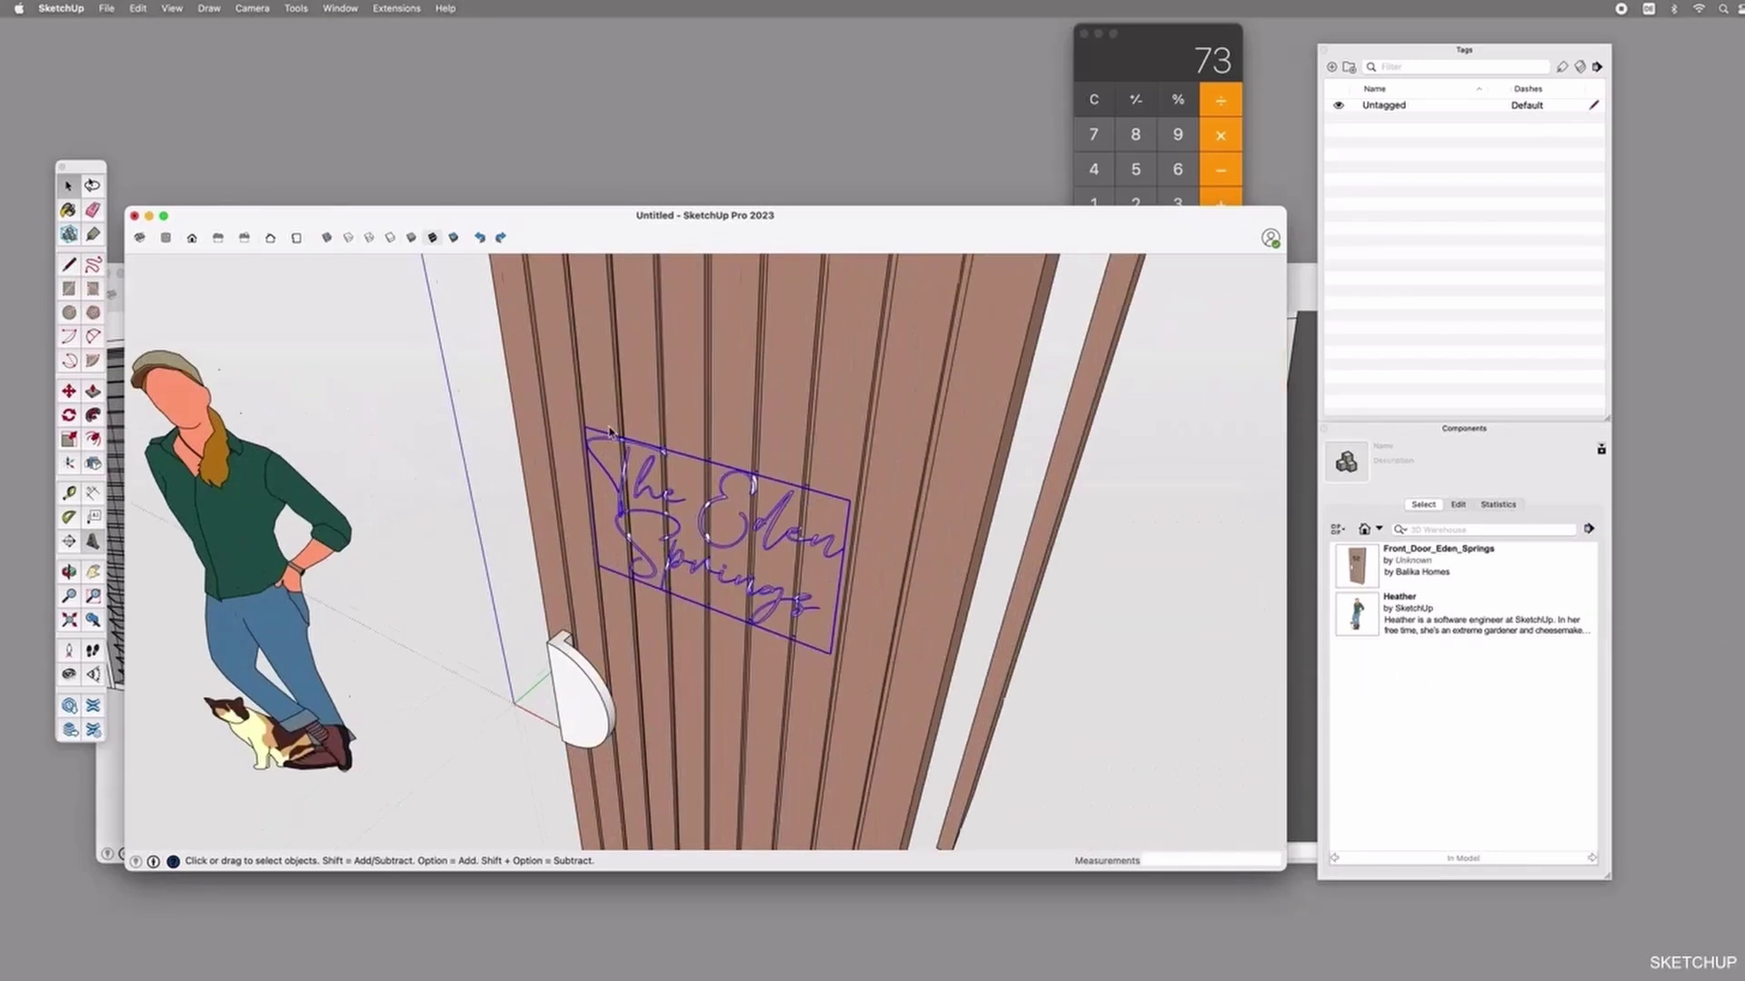
{"action": "key", "text": "m"}
{"action": "left_click", "coordinate": [851, 499]}
{"action": "left_click", "coordinate": [850, 500]}
{"action": "middle_click_drag", "start_coordinate": [870, 613], "coordinate": [1081, 409]}
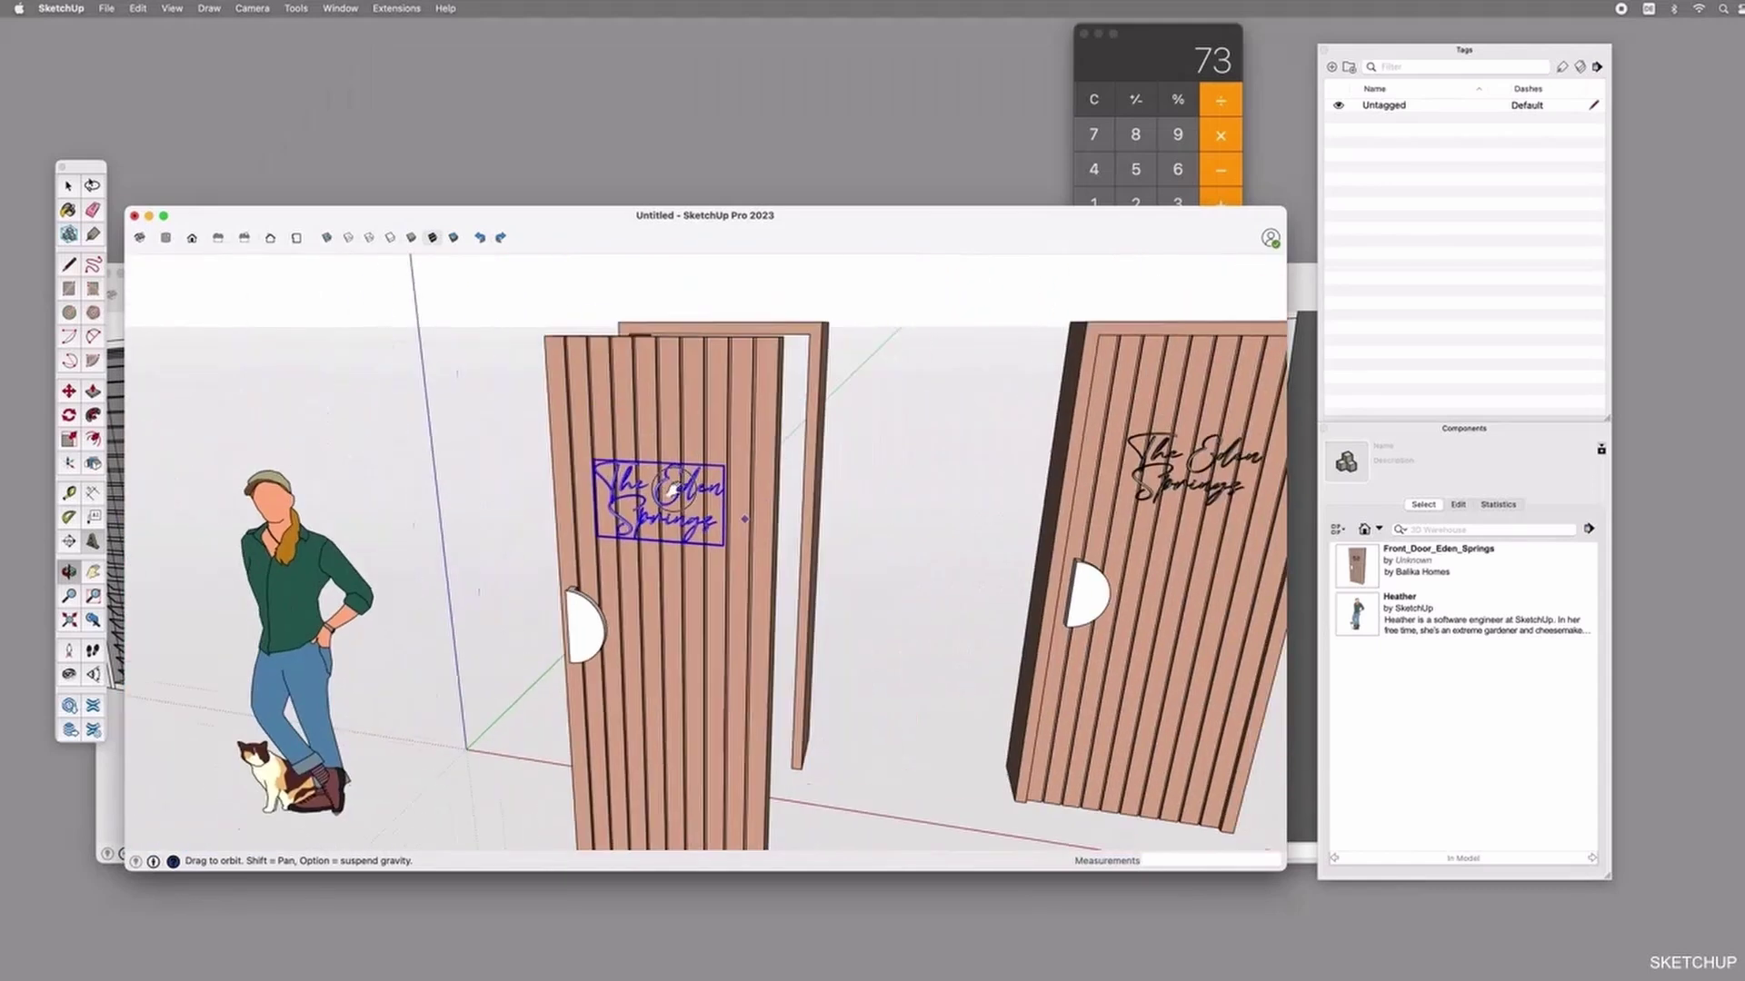
{"action": "middle_click_drag", "start_coordinate": [672, 490], "coordinate": [743, 515]}
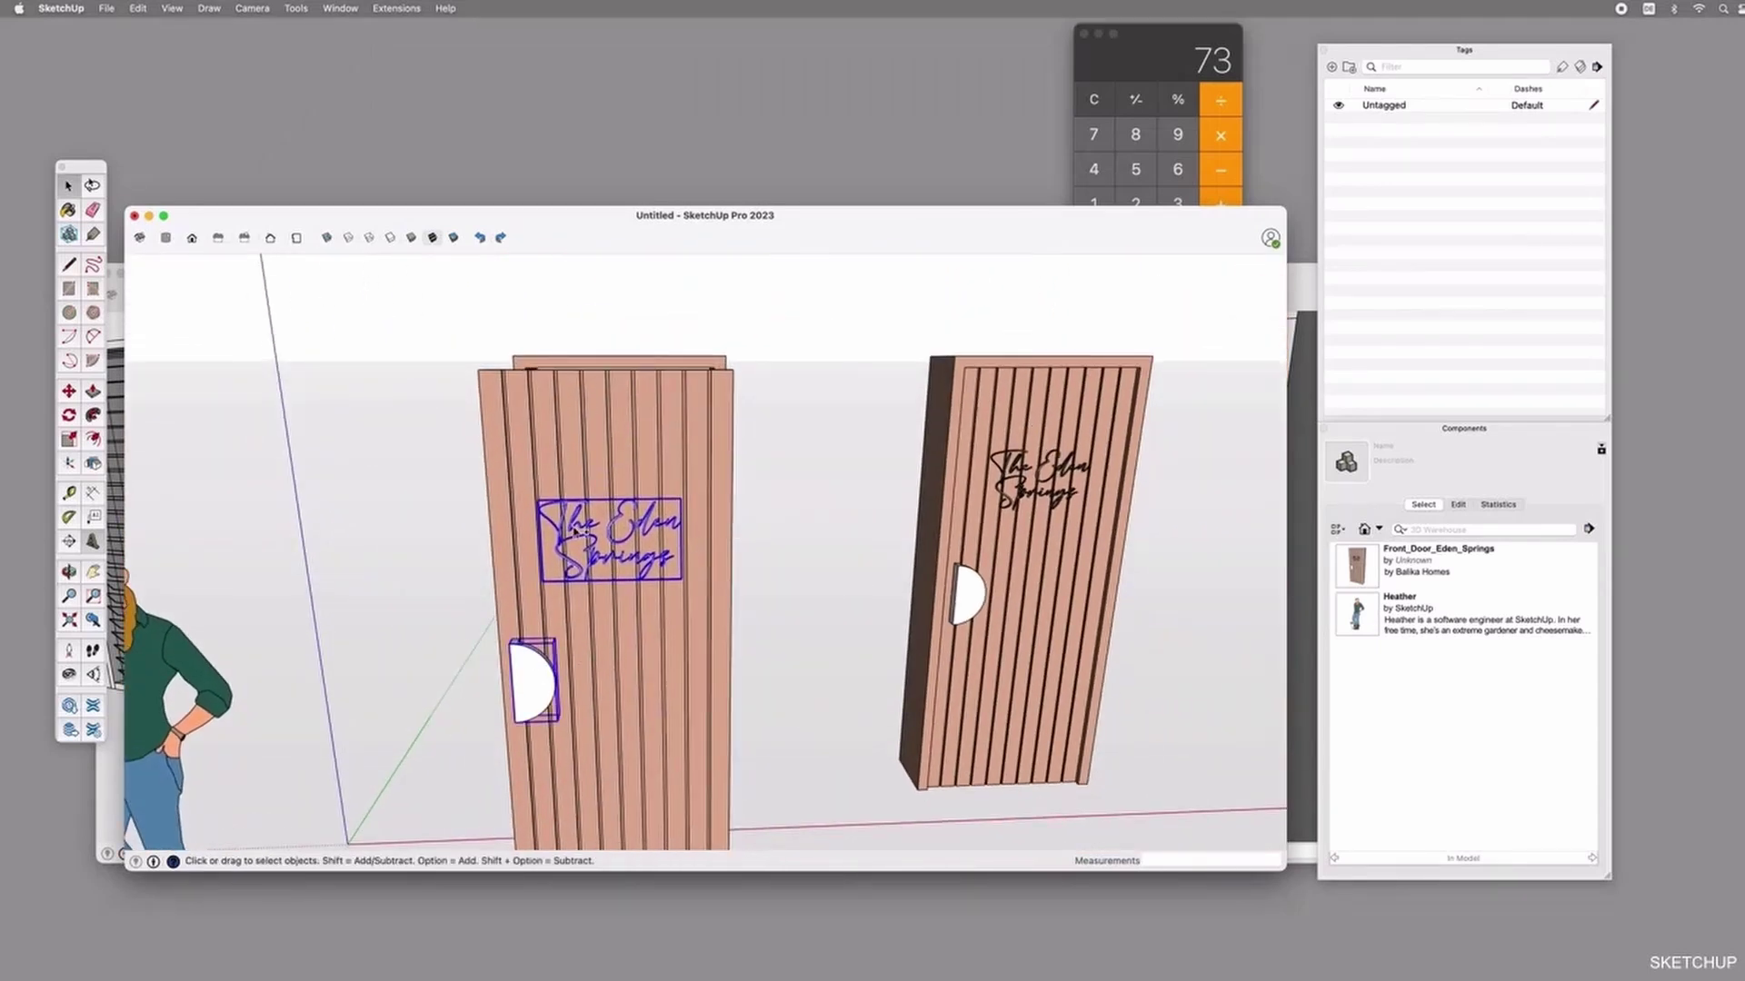
Add the slatted door leaf to the selection of lettering and handle and inspect the door front from a low angle.
{"action": "left_click", "coordinate": [571, 394]}
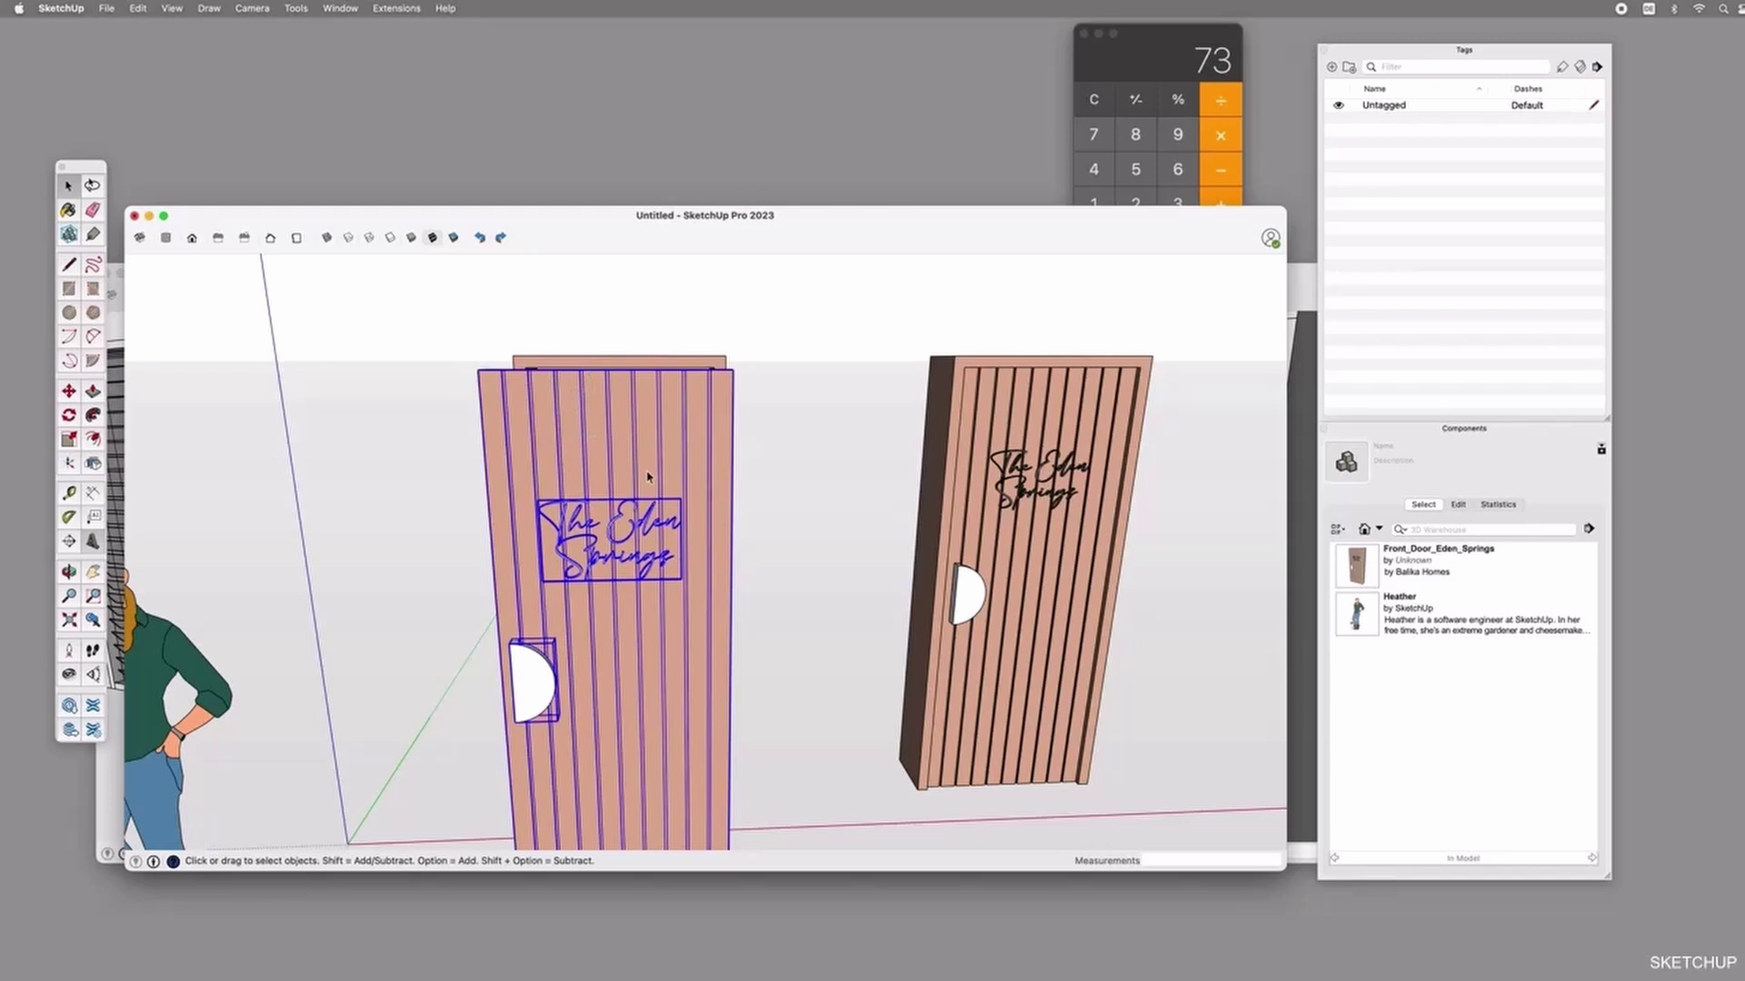
{"action": "middle_click_drag", "start_coordinate": [649, 476], "coordinate": [531, 495]}
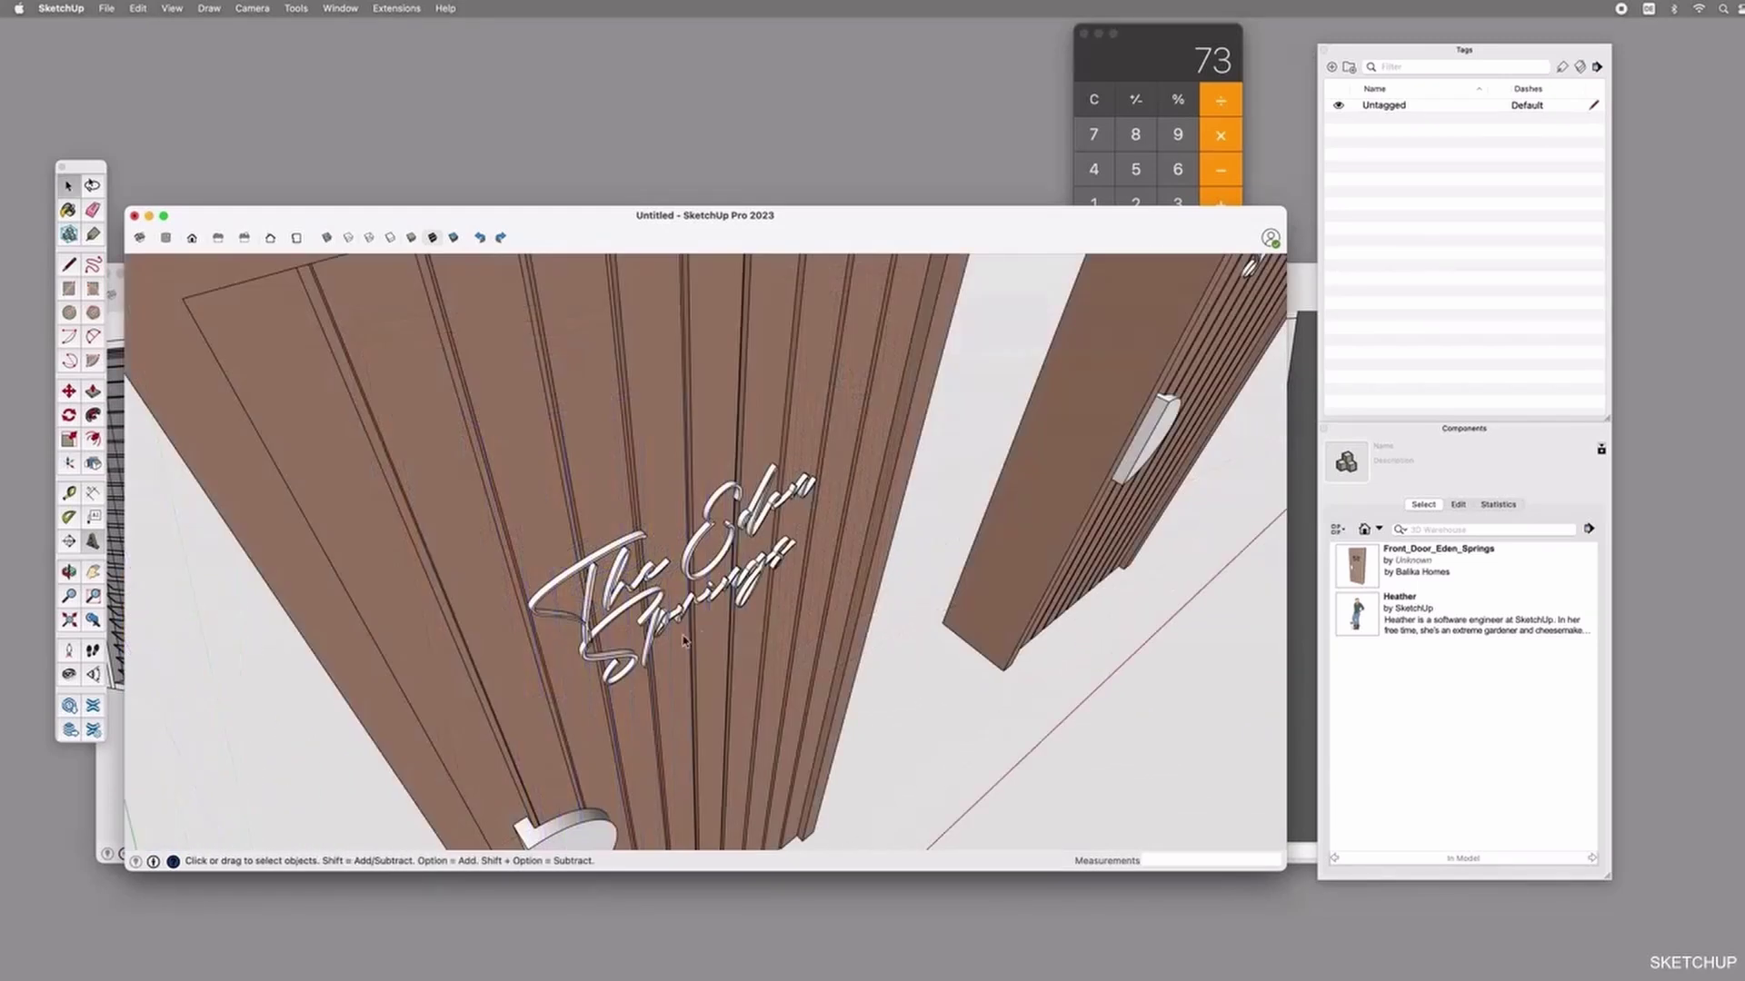
{"action": "middle_click_drag", "start_coordinate": [716, 607], "coordinate": [923, 600]}
Copy the half-round handle along the green axis about 1000 mm, placing the copy behind the door.
{"action": "double_click", "coordinate": [616, 522]}
{"action": "key", "text": "m"}
{"action": "left_click", "coordinate": [667, 578]}
{"action": "key", "text": "alt"}
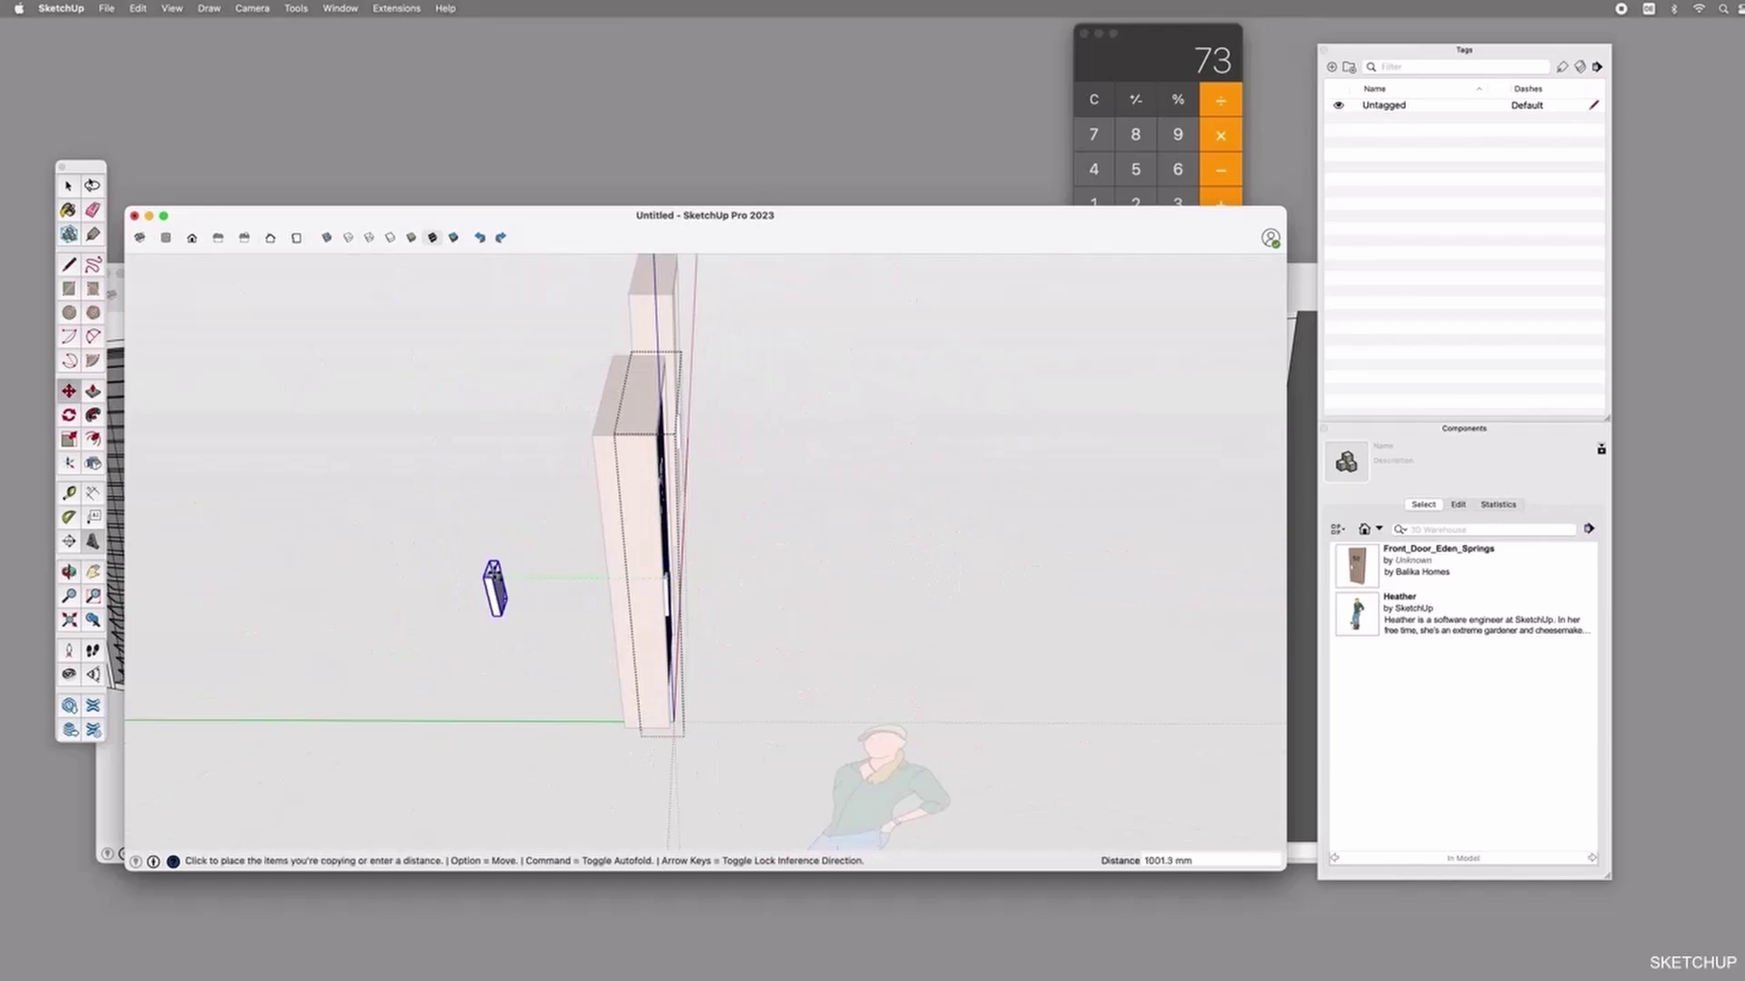
{"action": "left_click", "coordinate": [501, 578]}
{"action": "middle_click_drag", "start_coordinate": [448, 573], "coordinate": [672, 721]}
{"action": "scroll", "coordinate": [672, 721], "scroll_direction": "up", "scroll_amount": 4}
Flip the copied handle so it faces backwards and move it against the back of the slatted door leaf.
{"action": "left_click", "coordinate": [93, 463]}
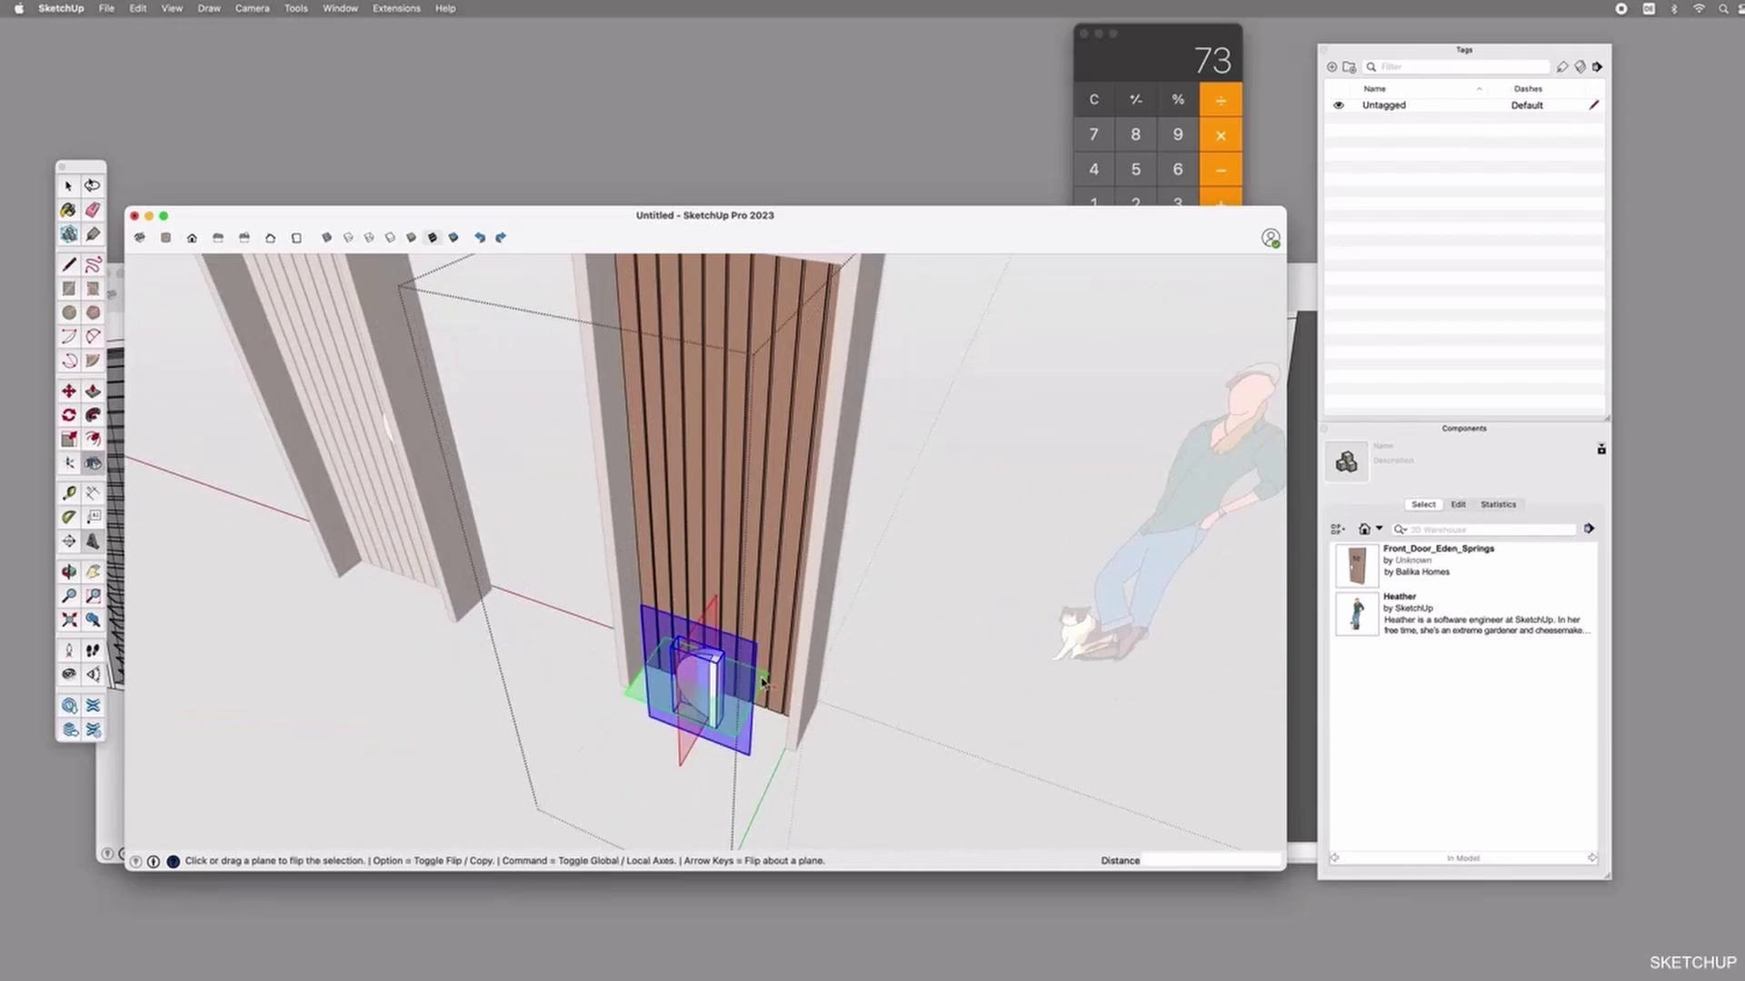
{"action": "left_click", "coordinate": [744, 652]}
{"action": "key", "text": "m"}
{"action": "left_click", "coordinate": [725, 647]}
{"action": "left_click", "coordinate": [772, 575]}
{"action": "middle_click_drag", "start_coordinate": [793, 386], "coordinate": [709, 600]}
Make the complete new door a component named Front_Door_Eden_Springs_New with the description "by Balika Homes".
{"action": "key", "text": "space"}
{"action": "left_click", "coordinate": [718, 545]}
{"action": "right_click", "coordinate": [731, 521]}
{"action": "left_click", "coordinate": [794, 634]}
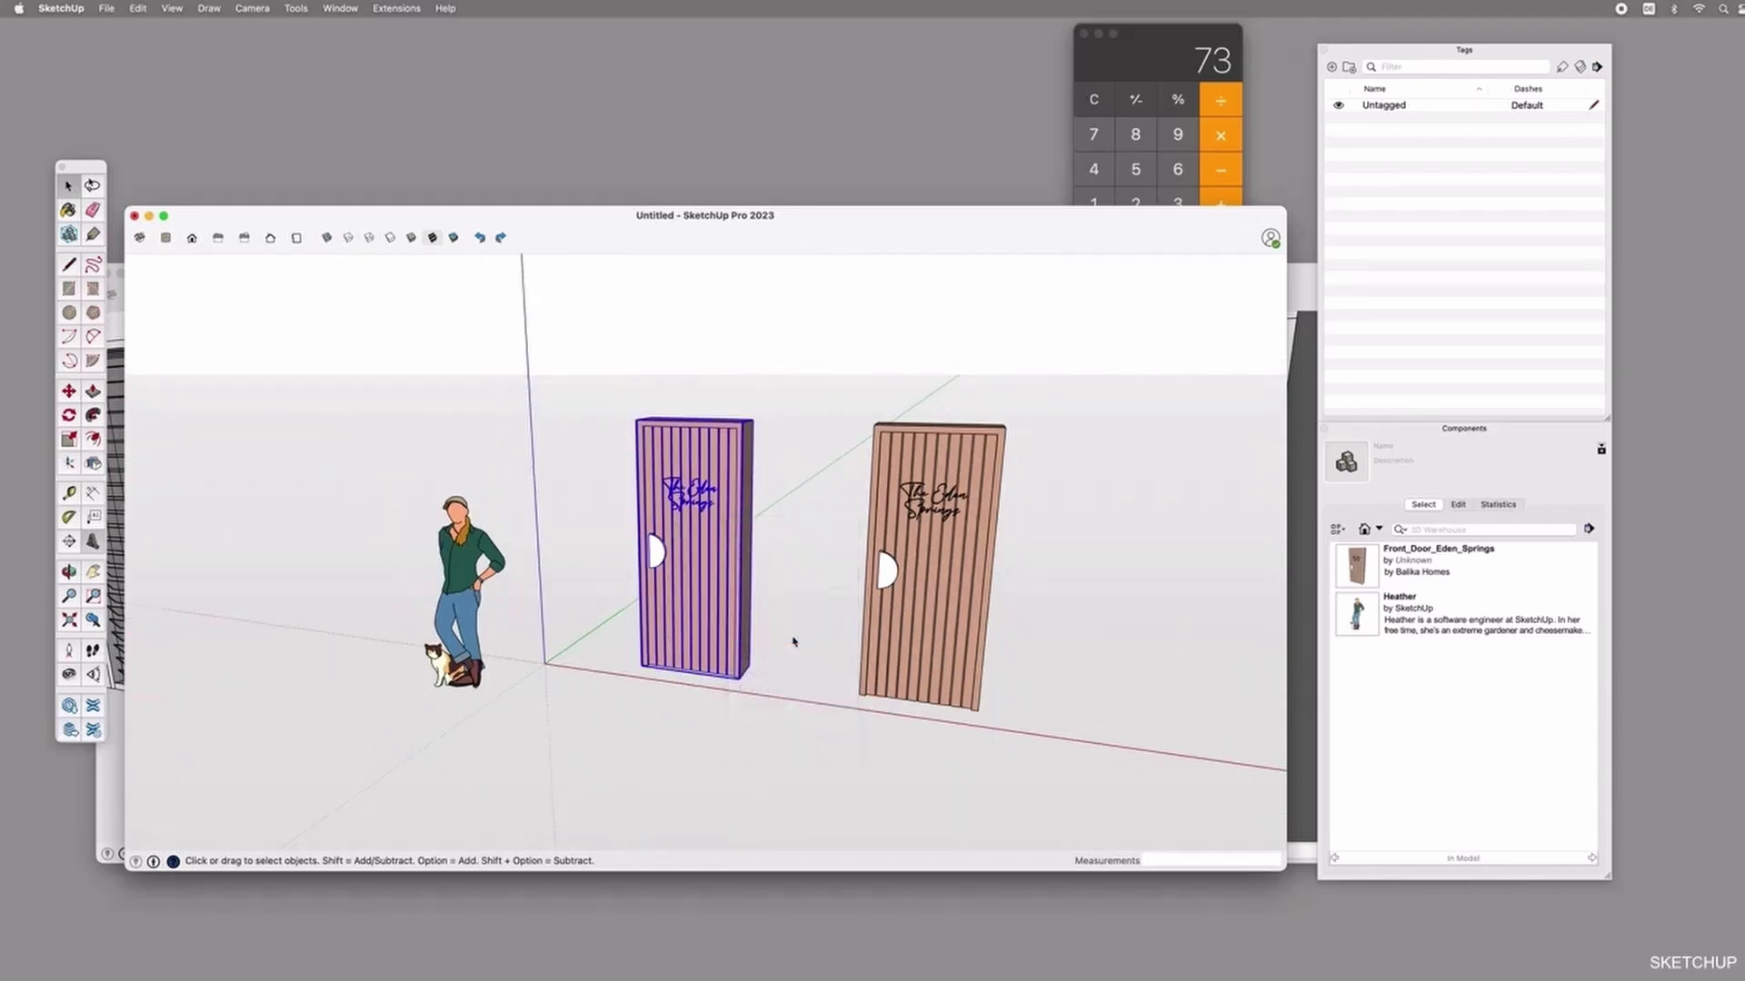
{"action": "type", "text": "Front_Door_Eden_Springs_New"}
{"action": "left_click", "coordinate": [671, 423]}
{"action": "type", "text": "by Balika Homes"}
{"action": "left_click", "coordinate": [820, 705]}
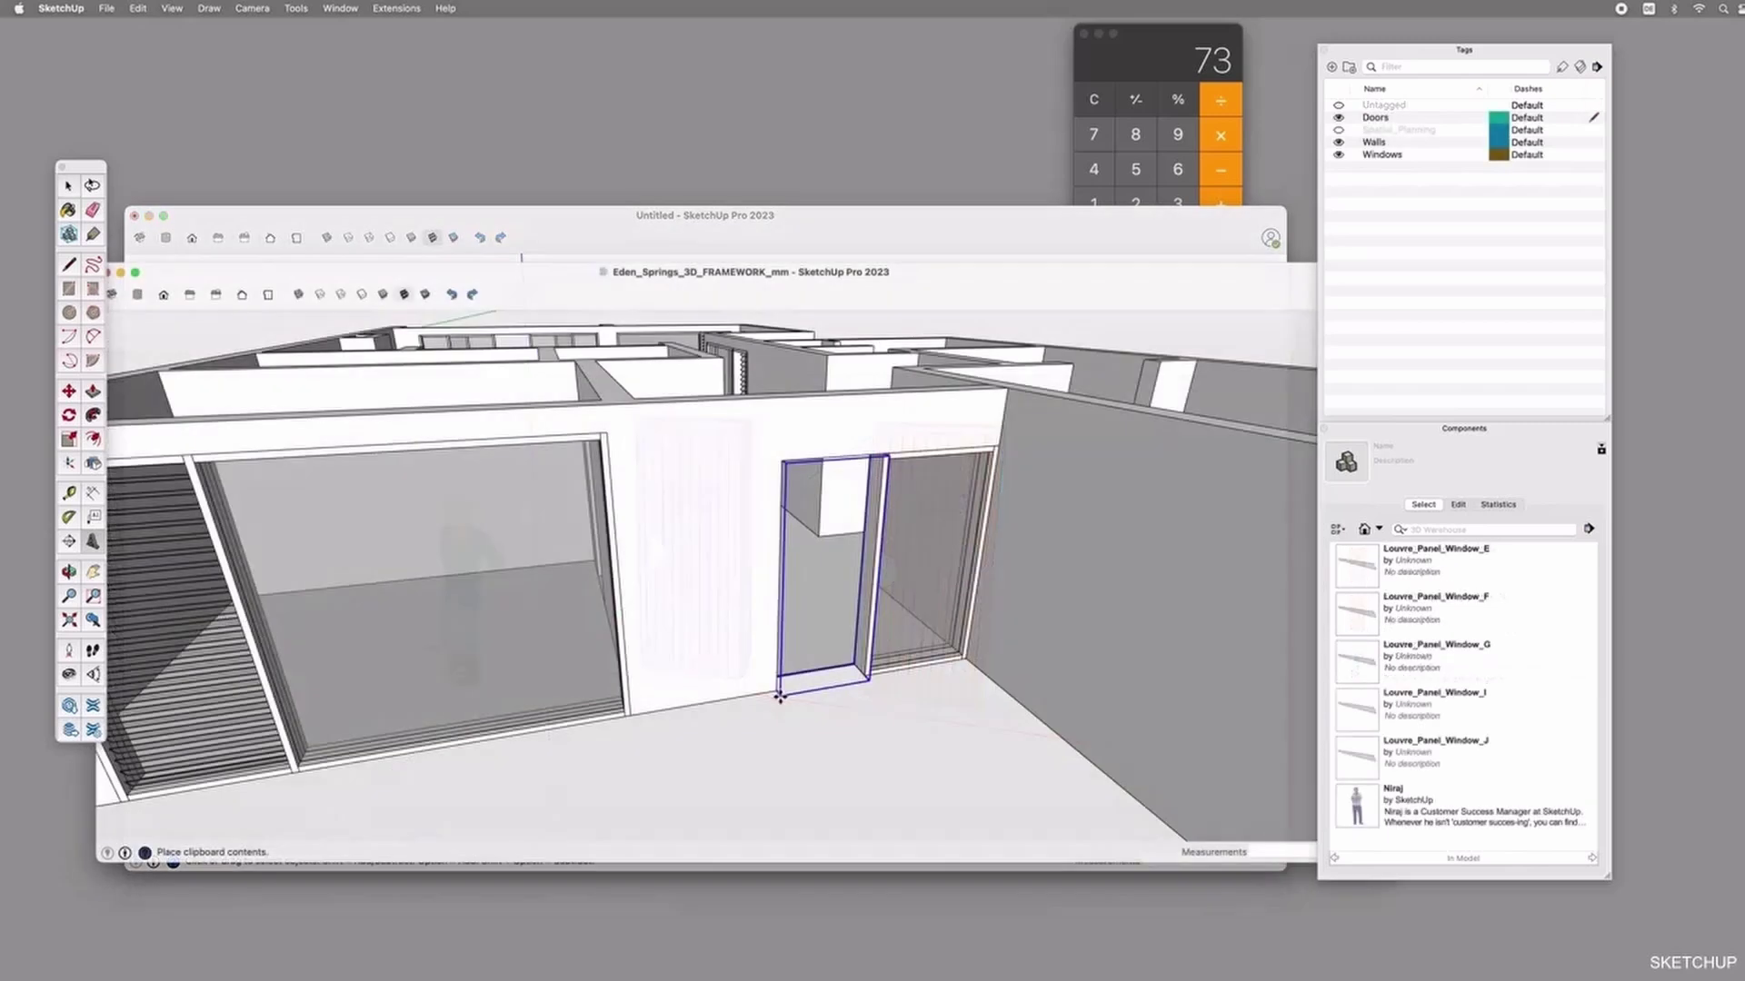
Place the copied front door in the entrance opening of the Eden_Springs_3D_FRAMEWORK_mm model and align its lower front corner with the wall.
{"action": "left_click", "coordinate": [782, 710]}
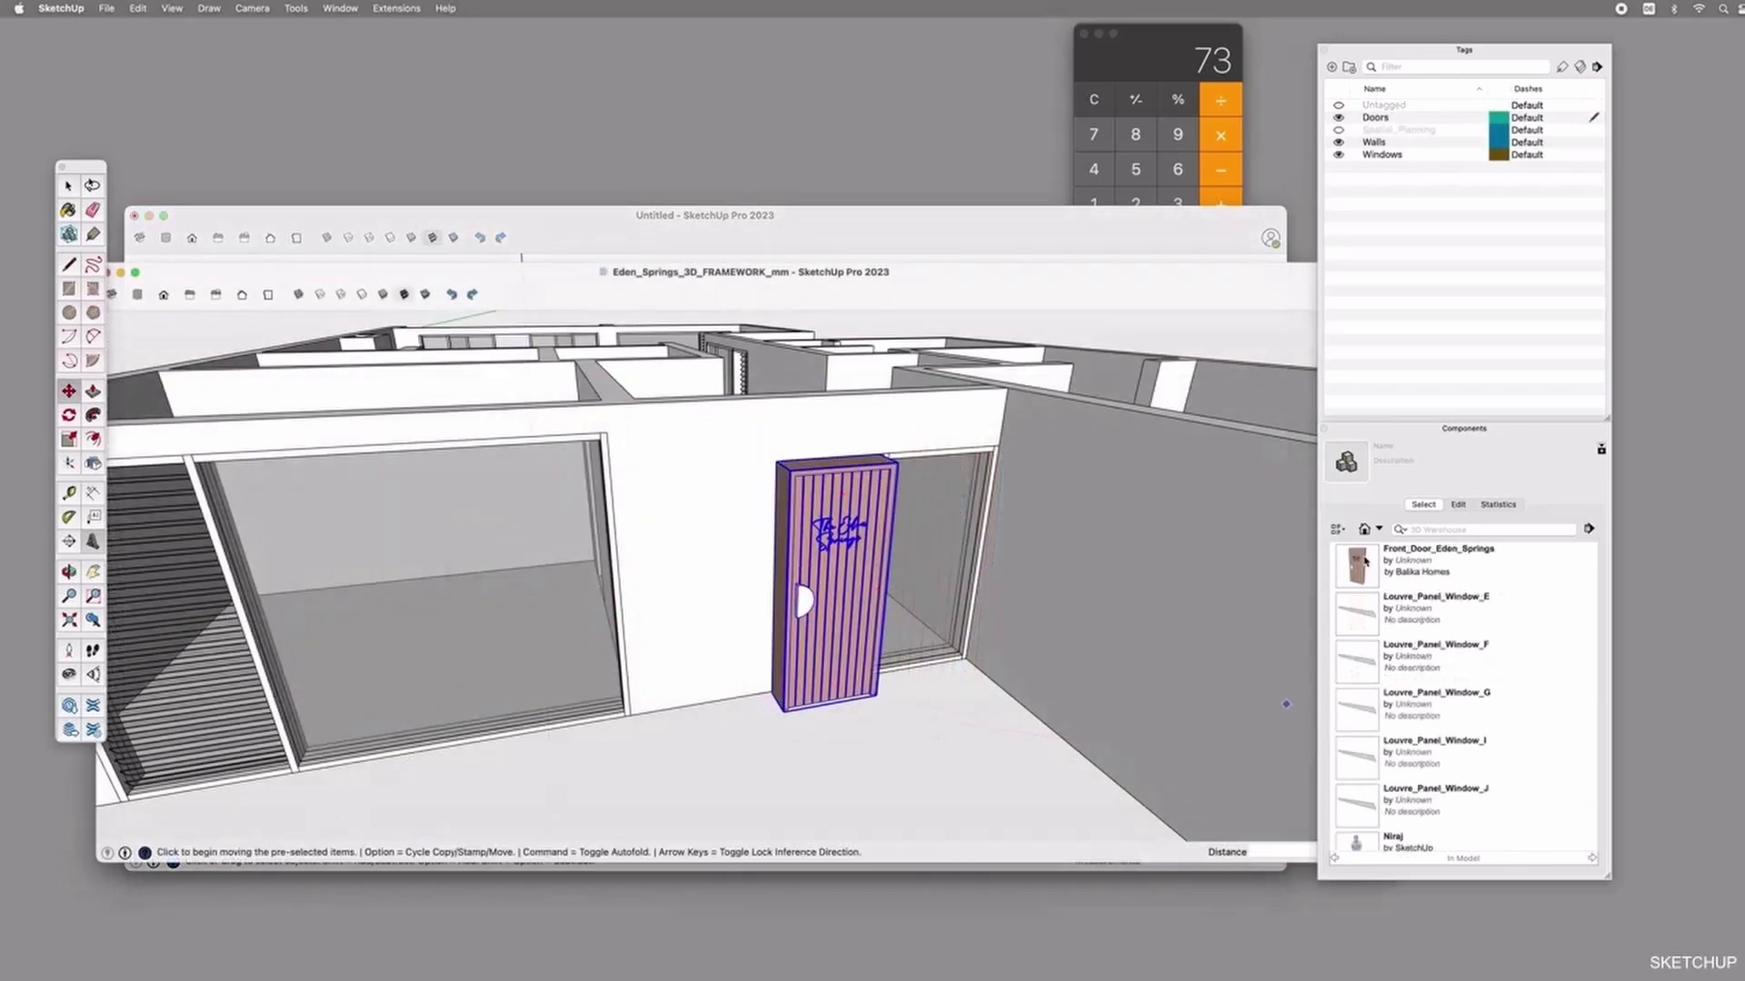
{"action": "scroll", "coordinate": [793, 718], "scroll_direction": "up", "scroll_amount": 4}
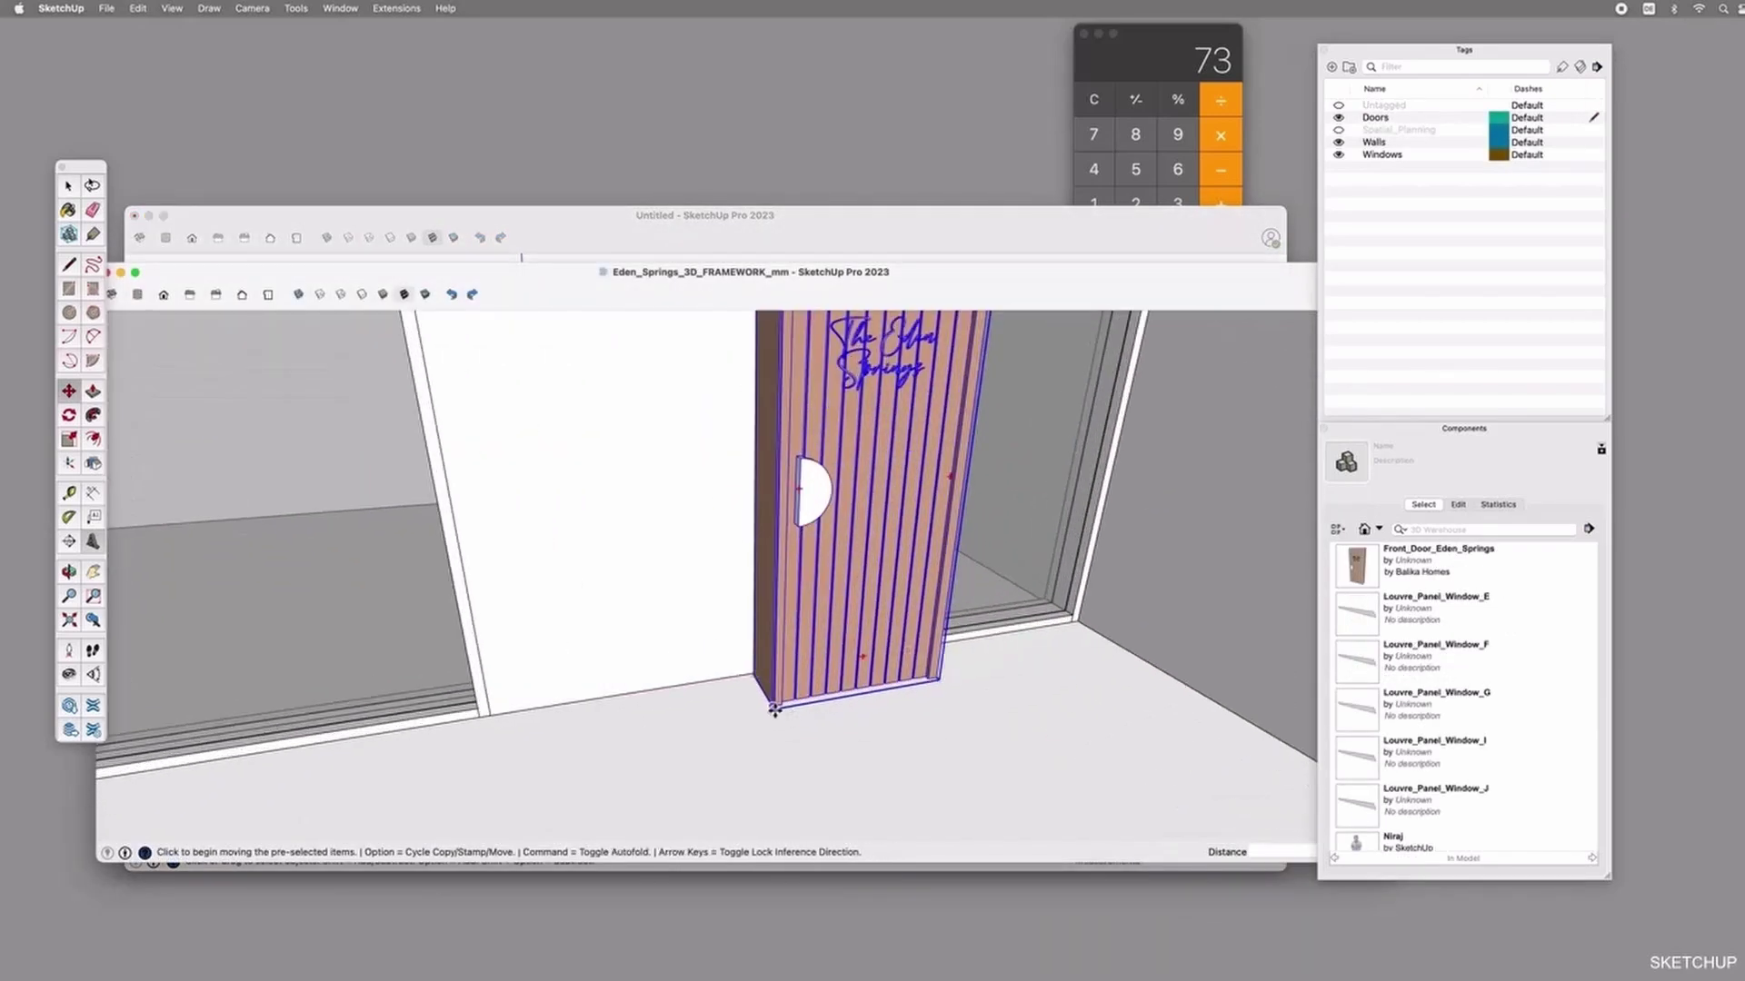
{"action": "left_click", "coordinate": [768, 716]}
{"action": "scroll", "coordinate": [760, 672], "scroll_direction": "up", "scroll_amount": 3}
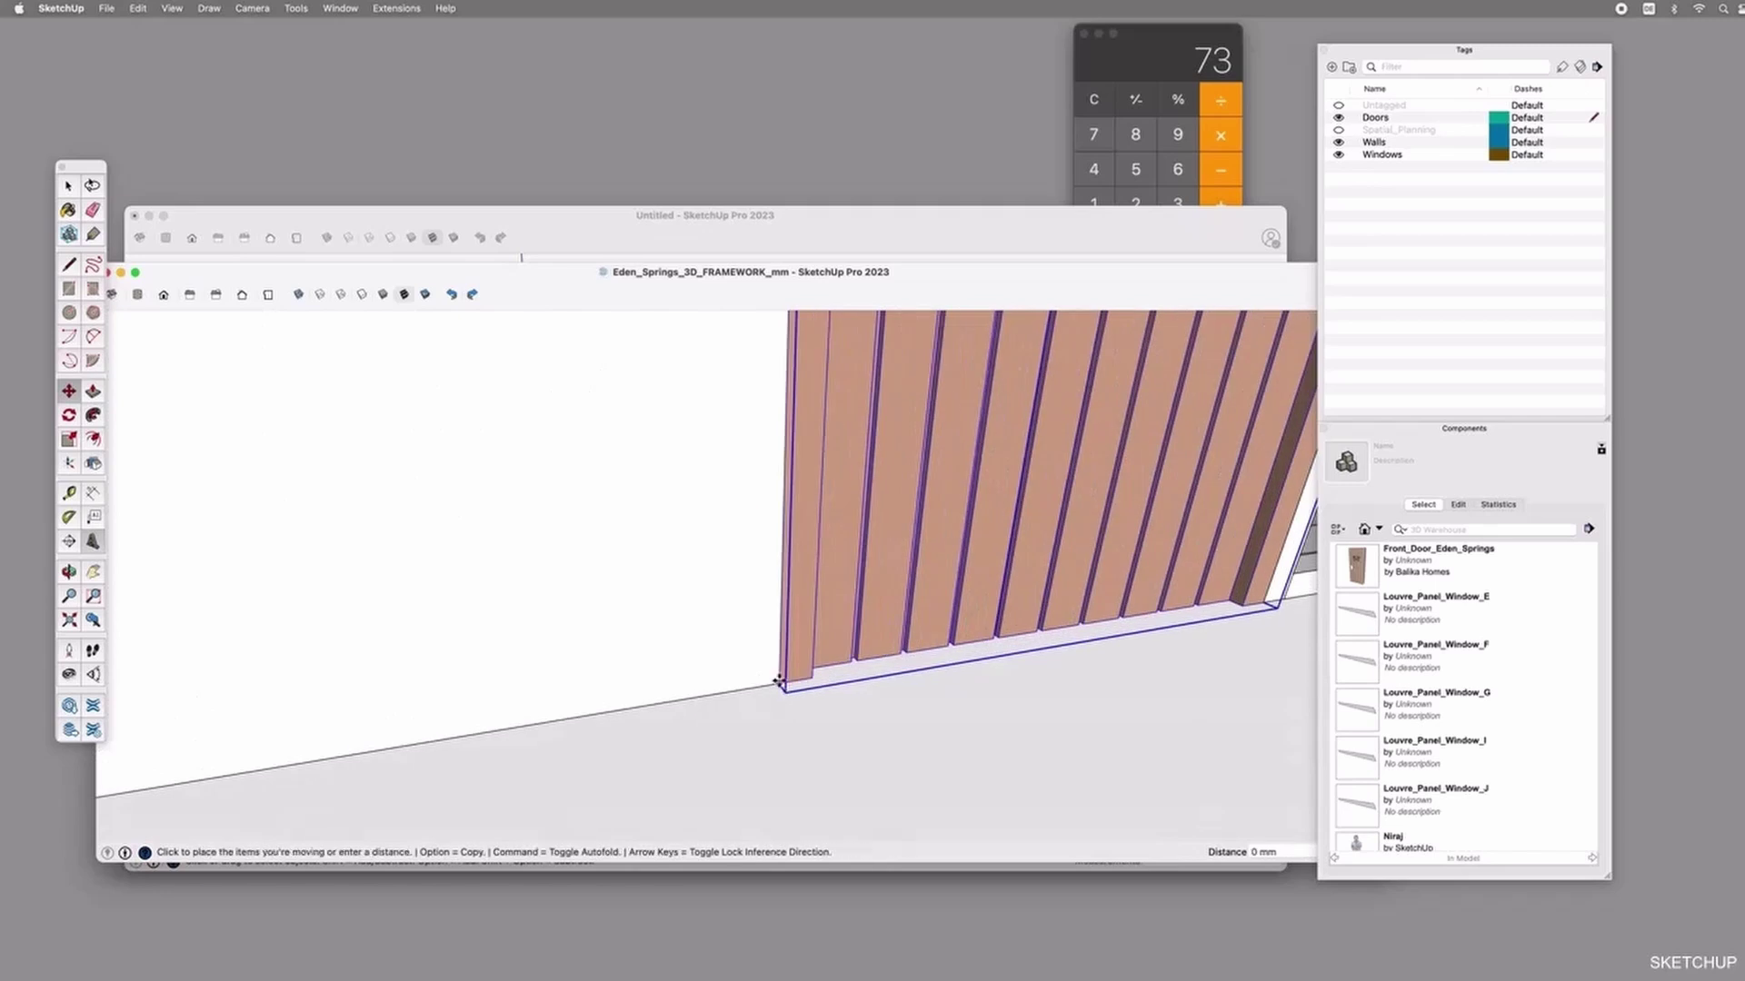
{"action": "left_click", "coordinate": [788, 696]}
{"action": "middle_click_drag", "start_coordinate": [857, 712], "coordinate": [835, 628]}
{"action": "scroll", "coordinate": [957, 645], "scroll_direction": "down", "scroll_amount": 3}
{"action": "key", "text": "space"}
{"action": "left_click", "coordinate": [705, 736]}
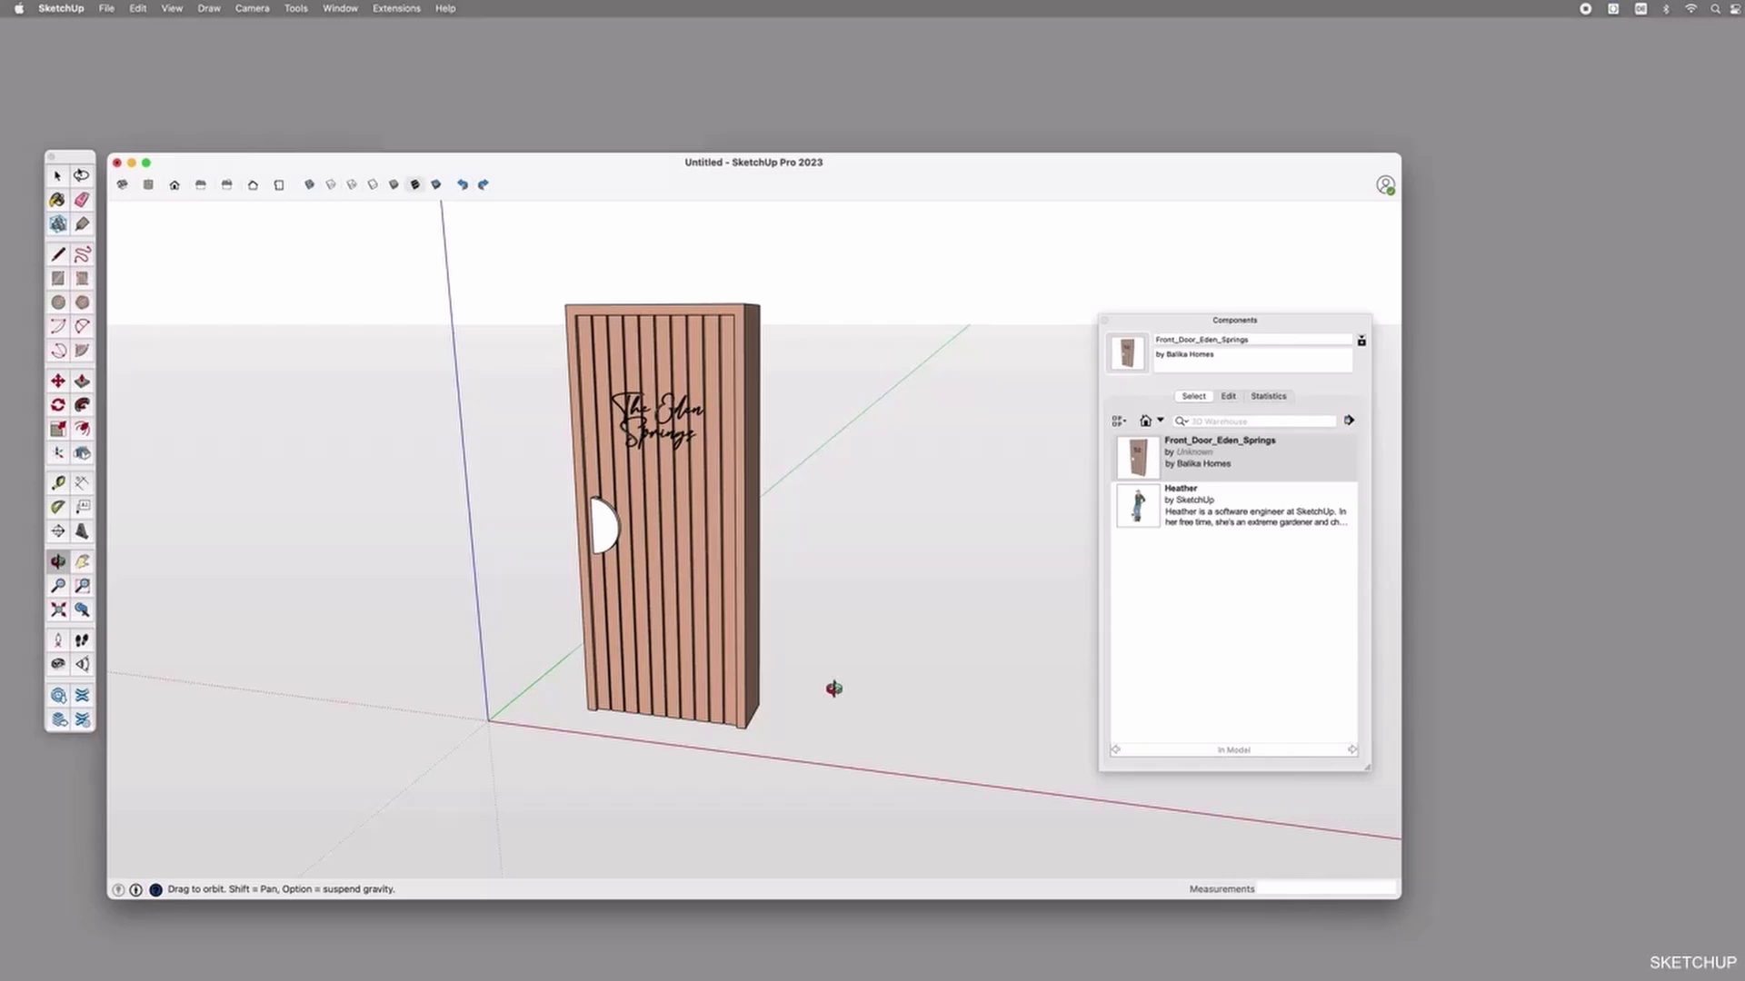
Select the Front_Door_Eden_Springs component and share it to 3D Warehouse.
{"action": "key", "text": "space"}
{"action": "left_click", "coordinate": [710, 587]}
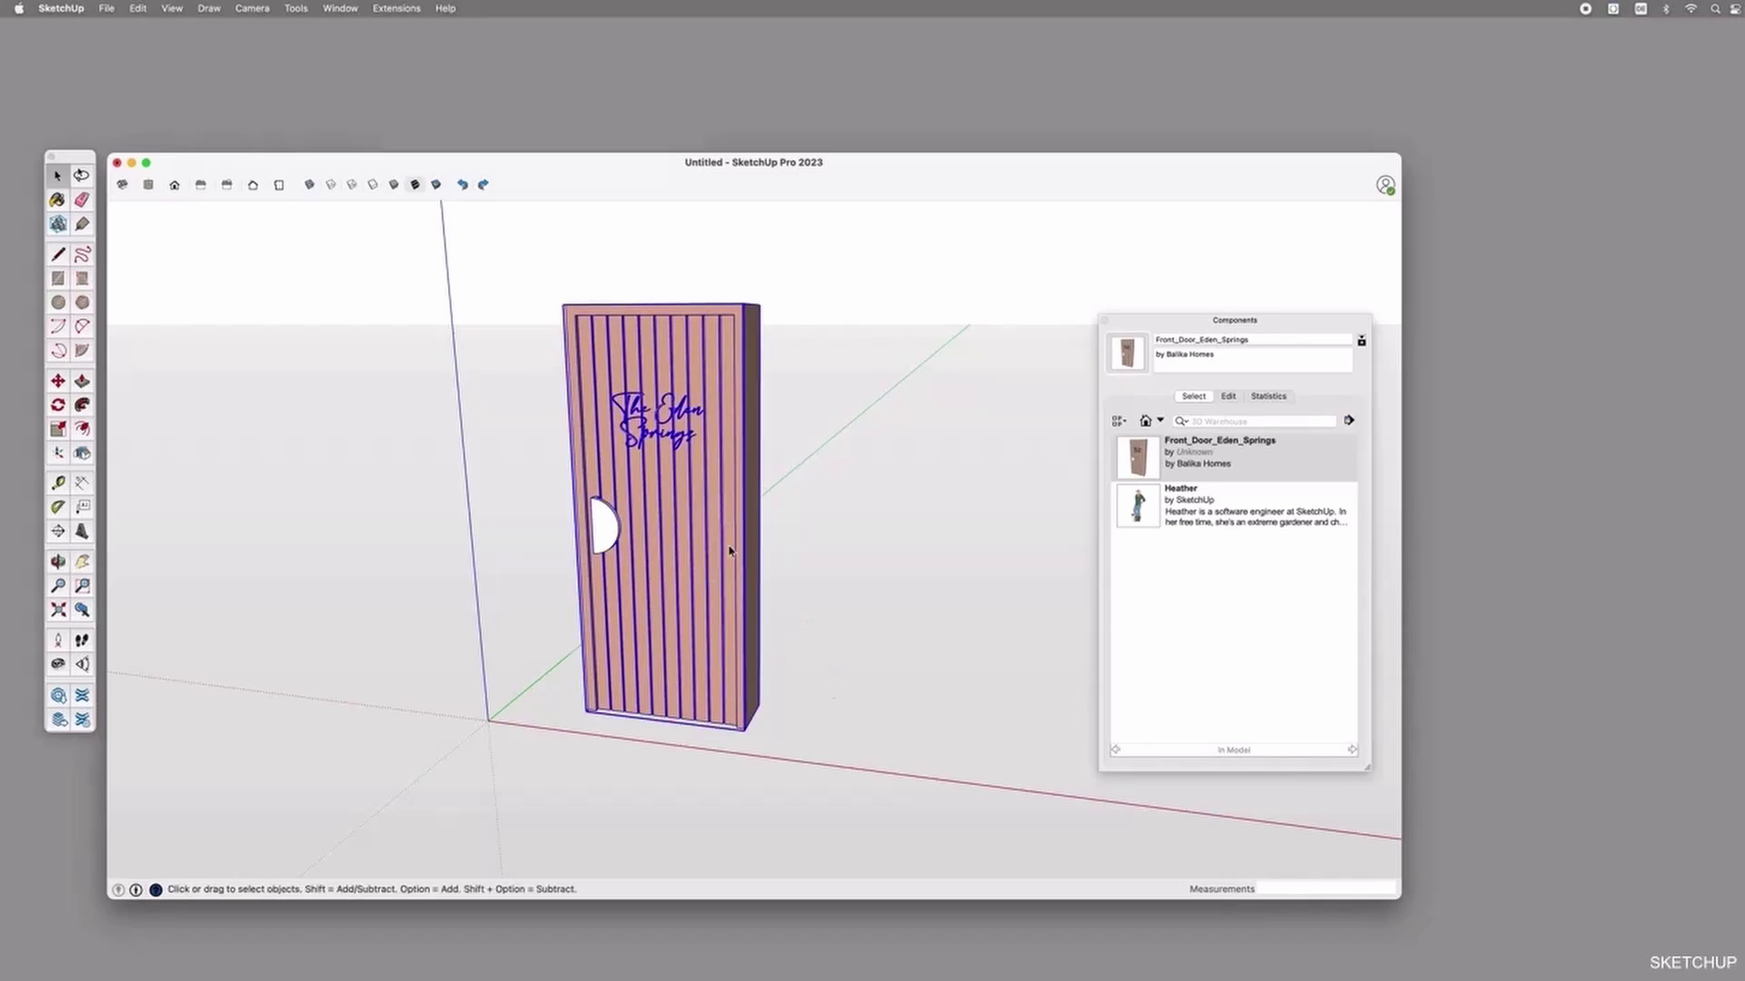
{"action": "right_click", "coordinate": [730, 550]}
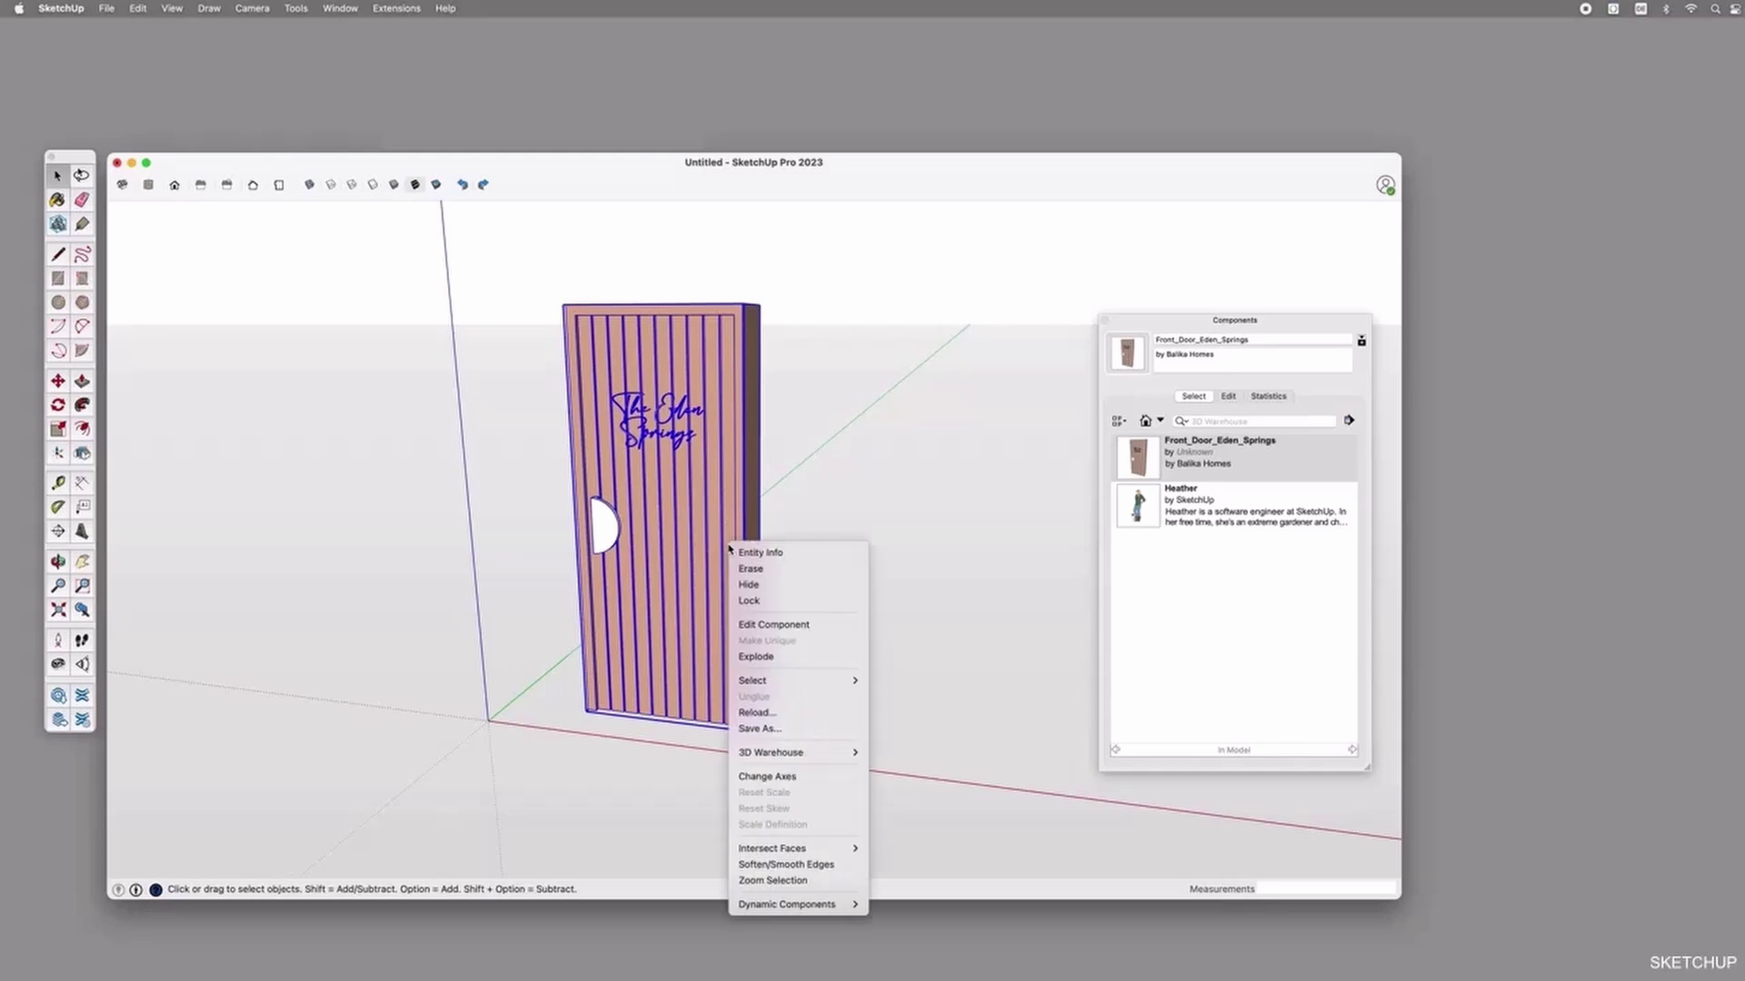
{"action": "mouse_move", "coordinate": [777, 755]}
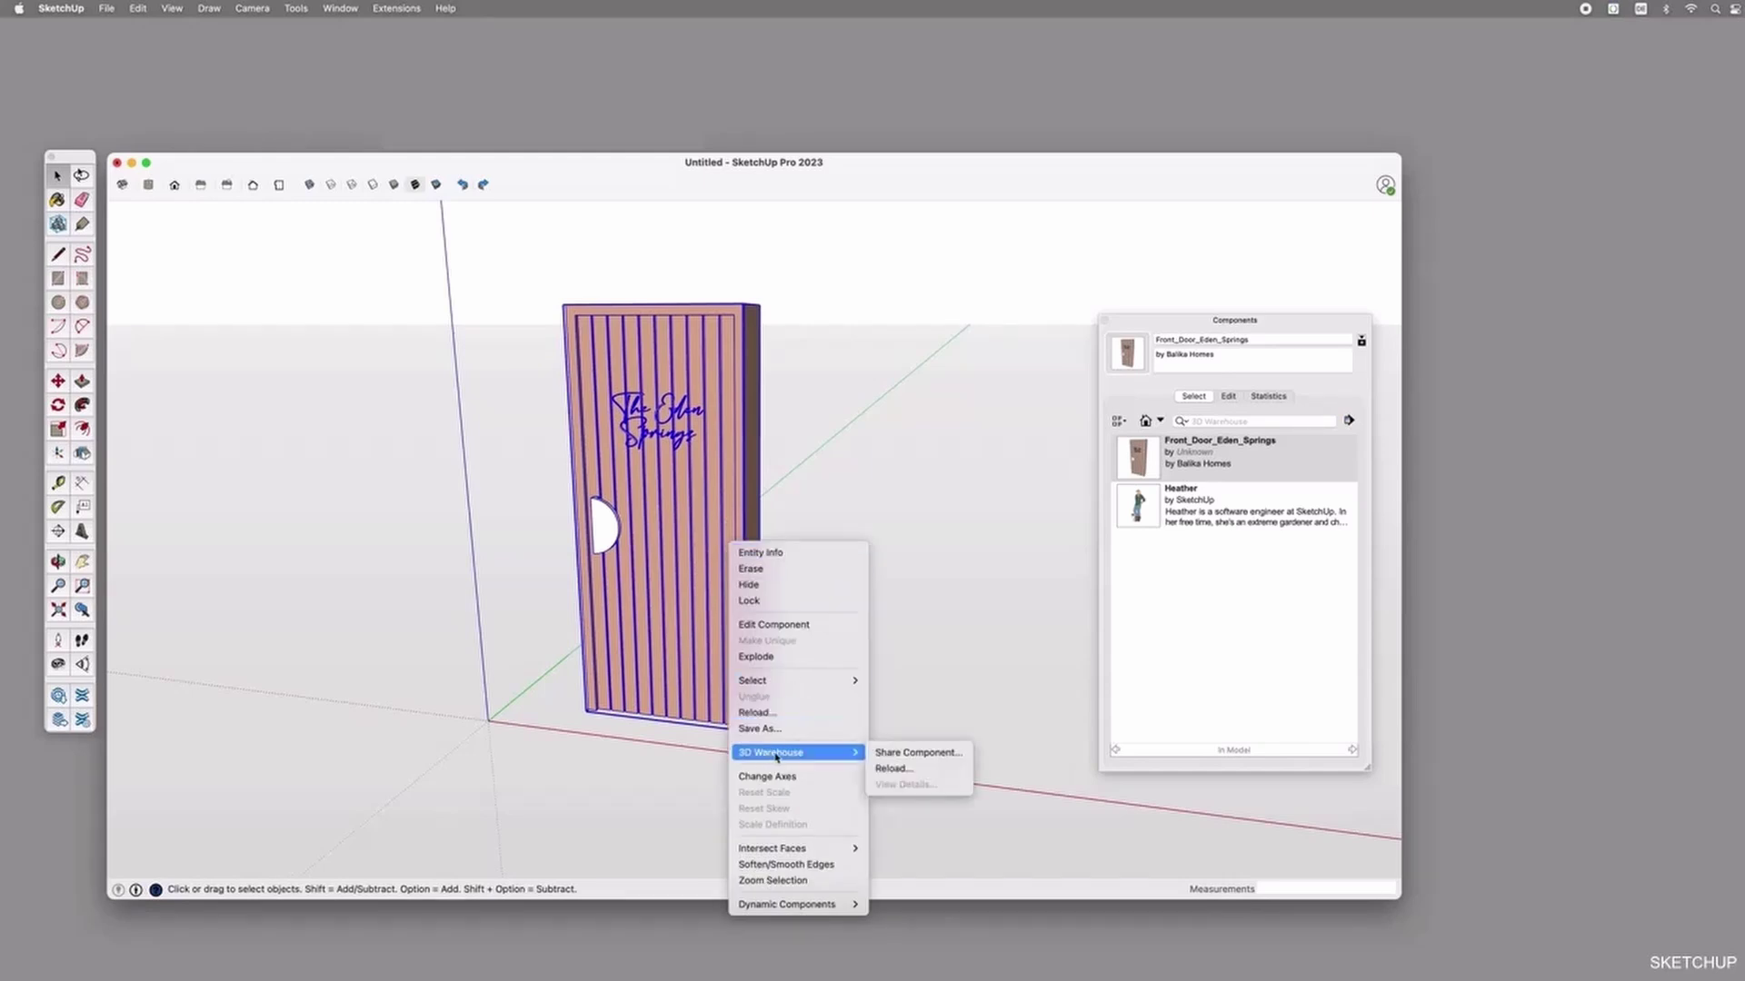
{"action": "left_click", "coordinate": [954, 754]}
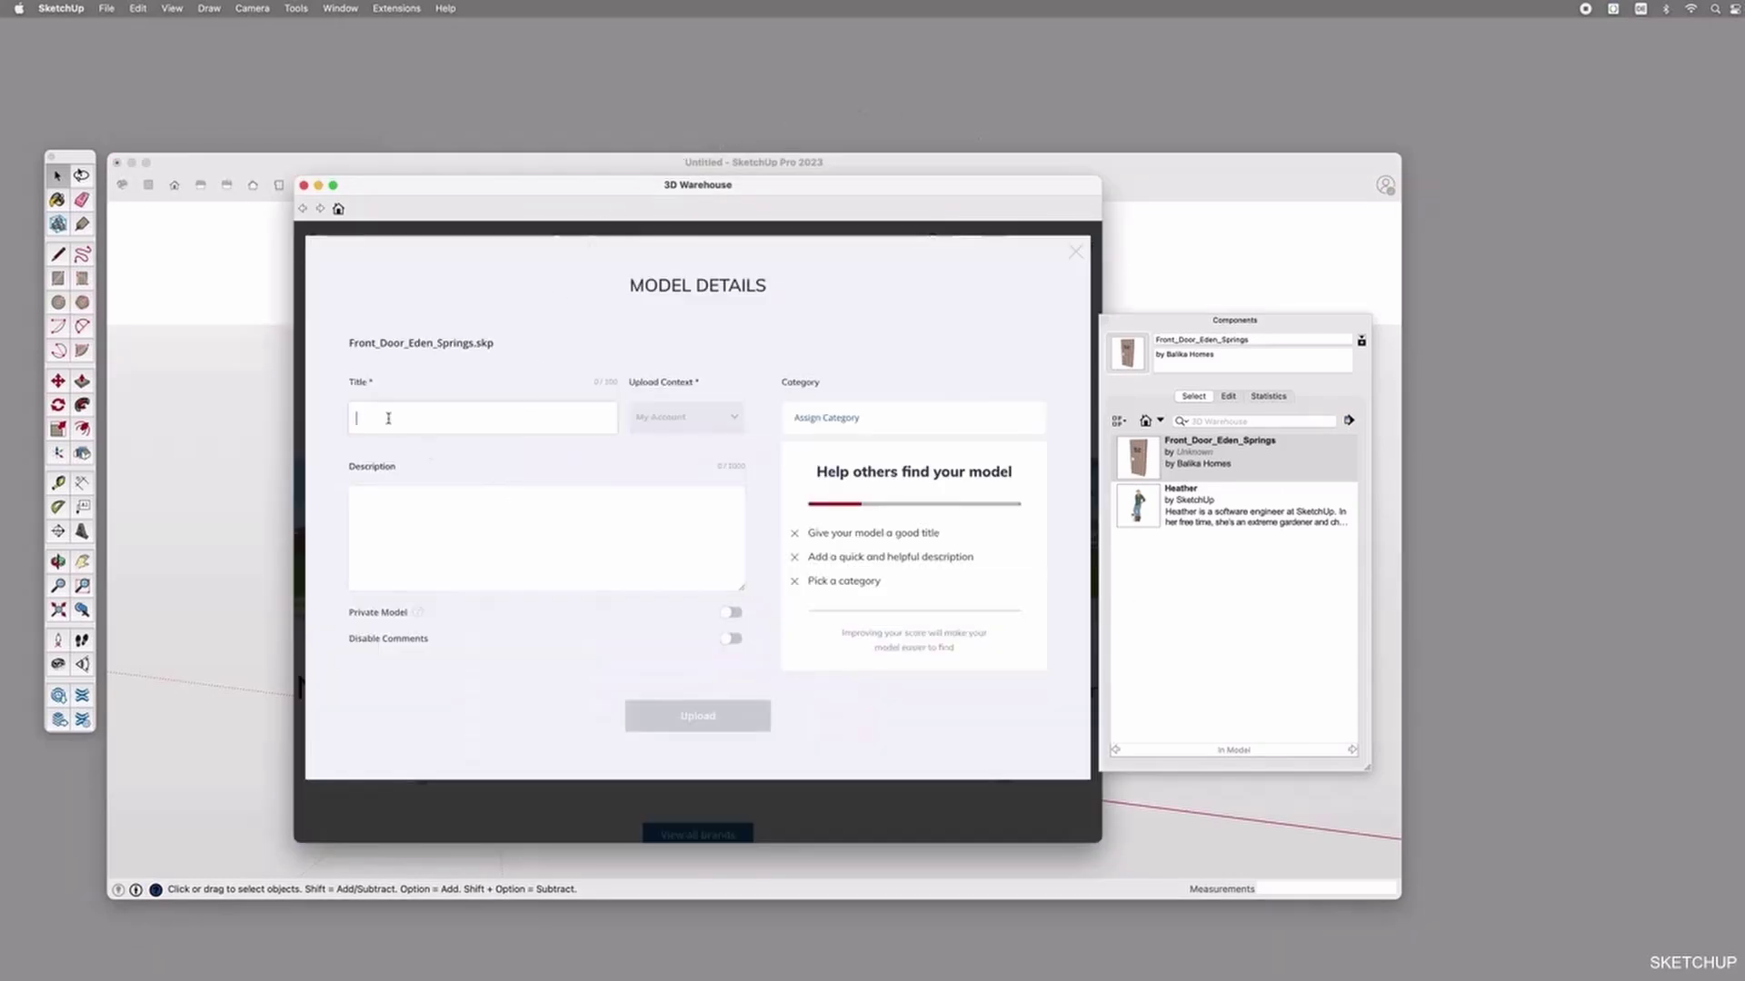
Title the model "Front Door Eden Springs", describe it as "Contemporary coastal front door", and open the category choice.
{"action": "type", "text": "Front Door Eden Springs"}
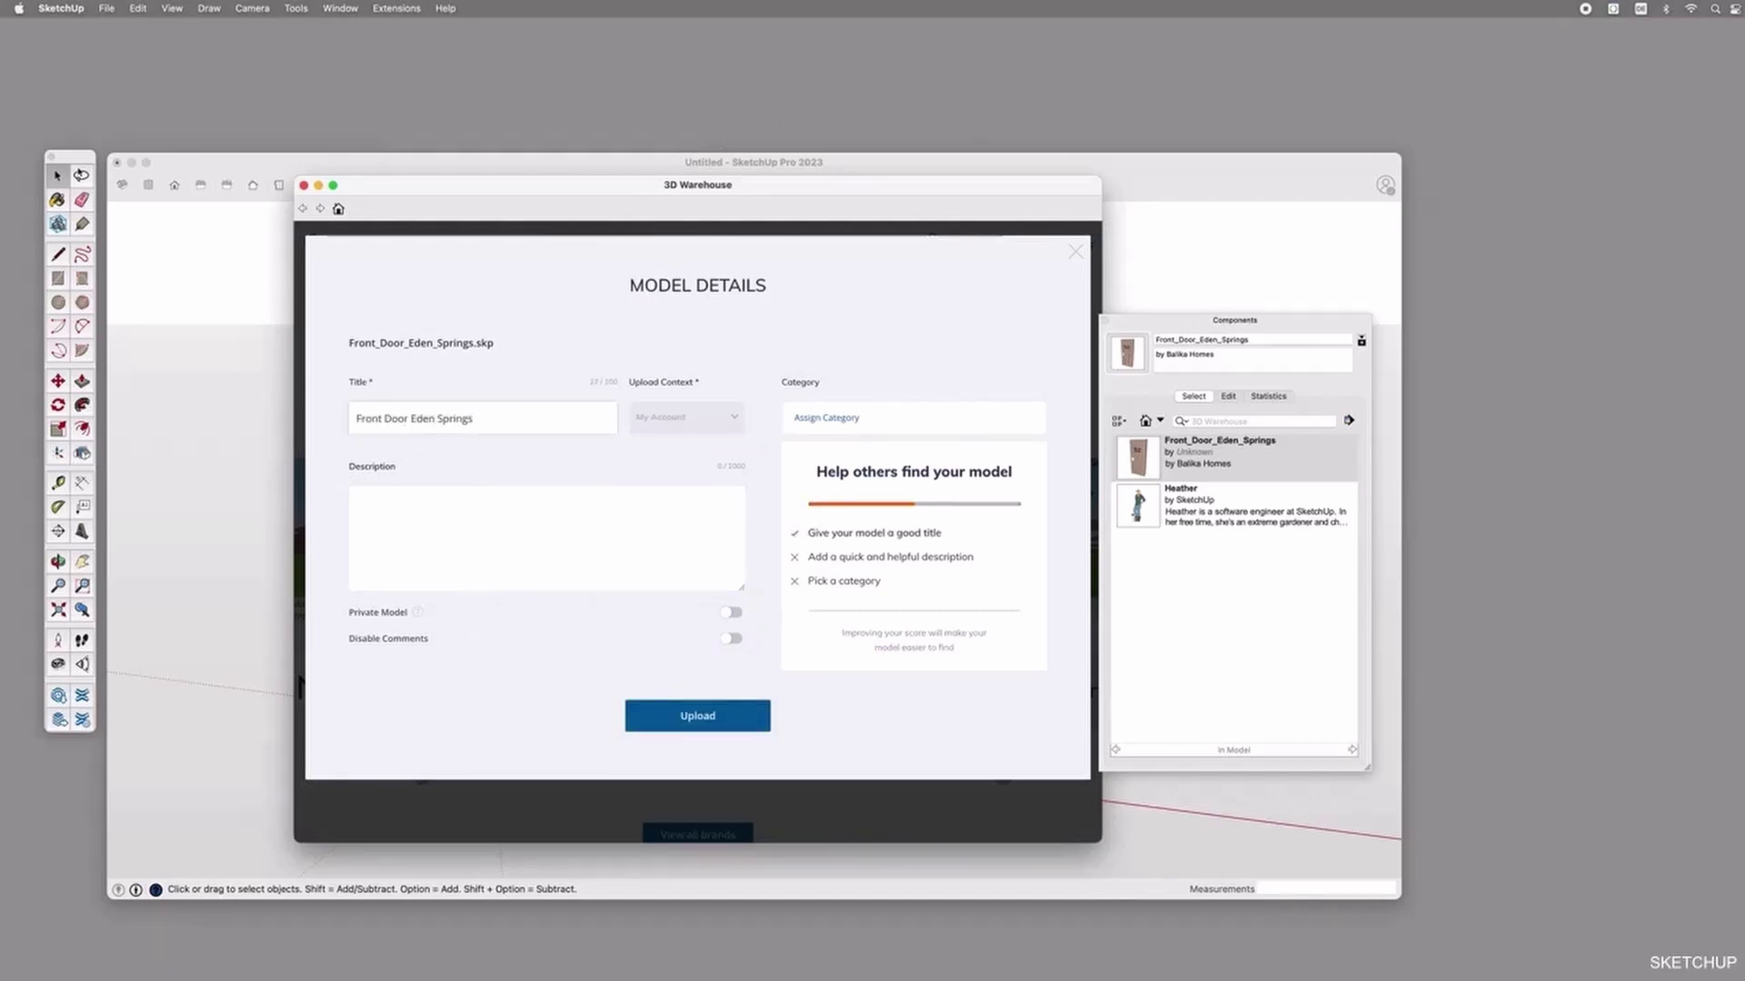
{"action": "type", "text": "ontemporary coastal front door"}
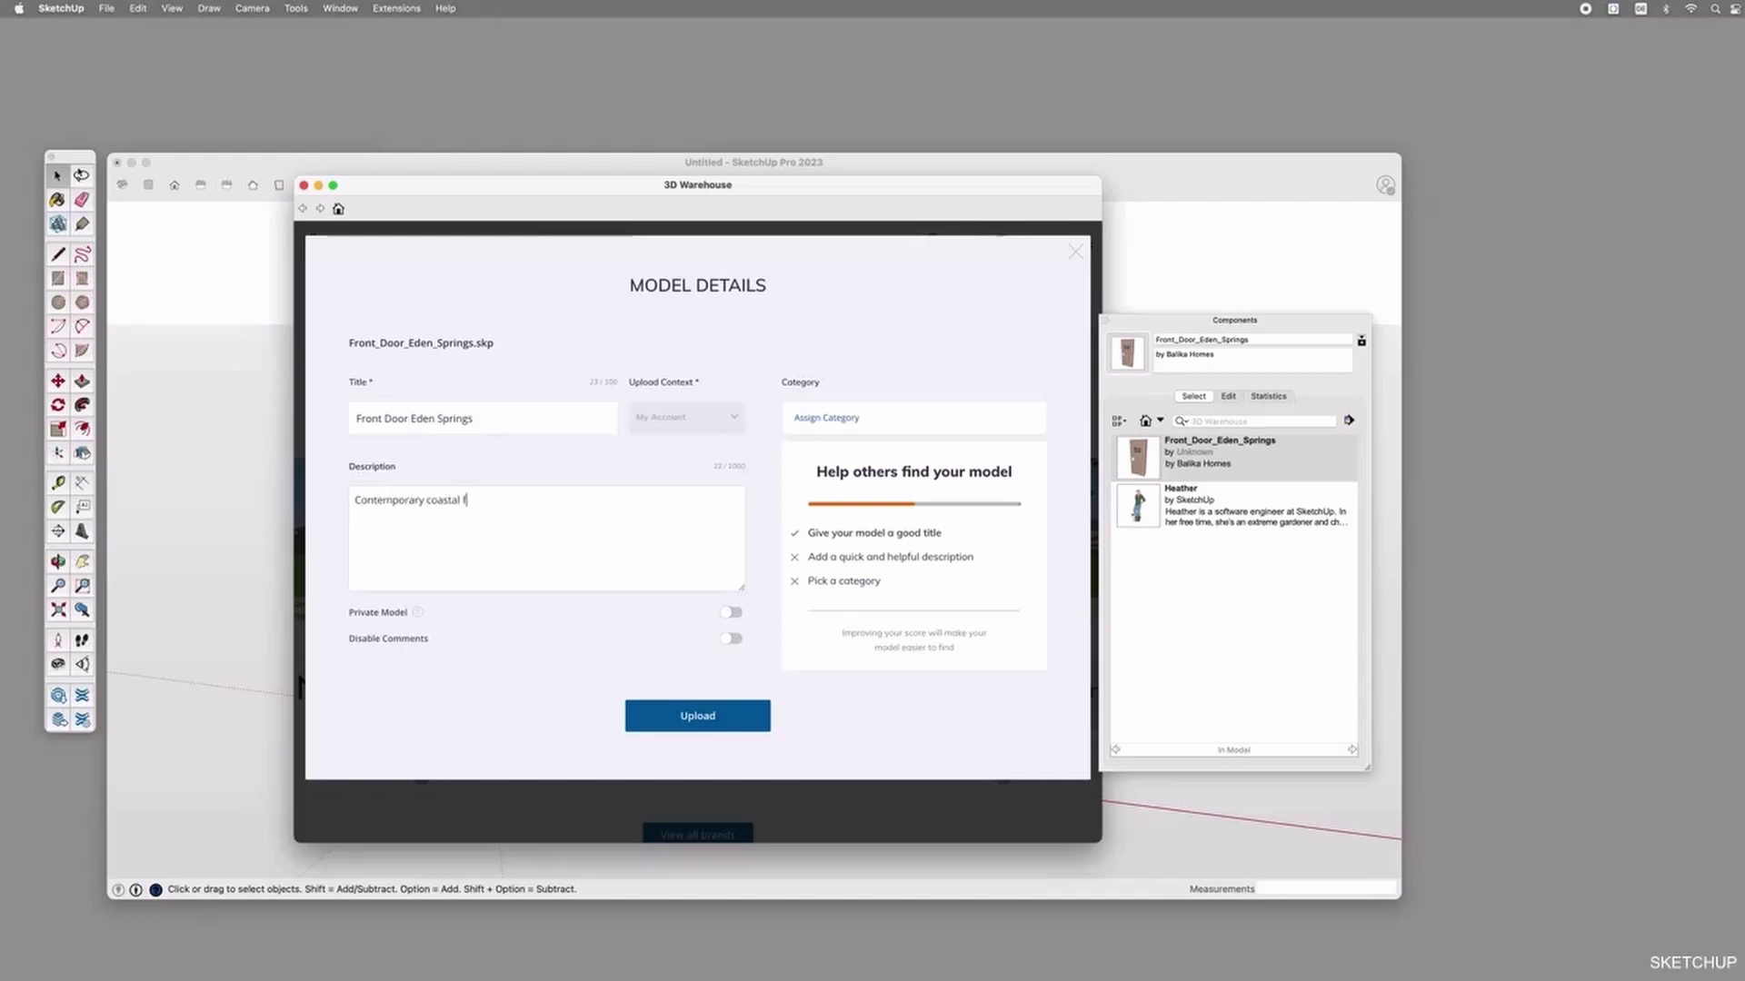
{"action": "left_click", "coordinate": [849, 420]}
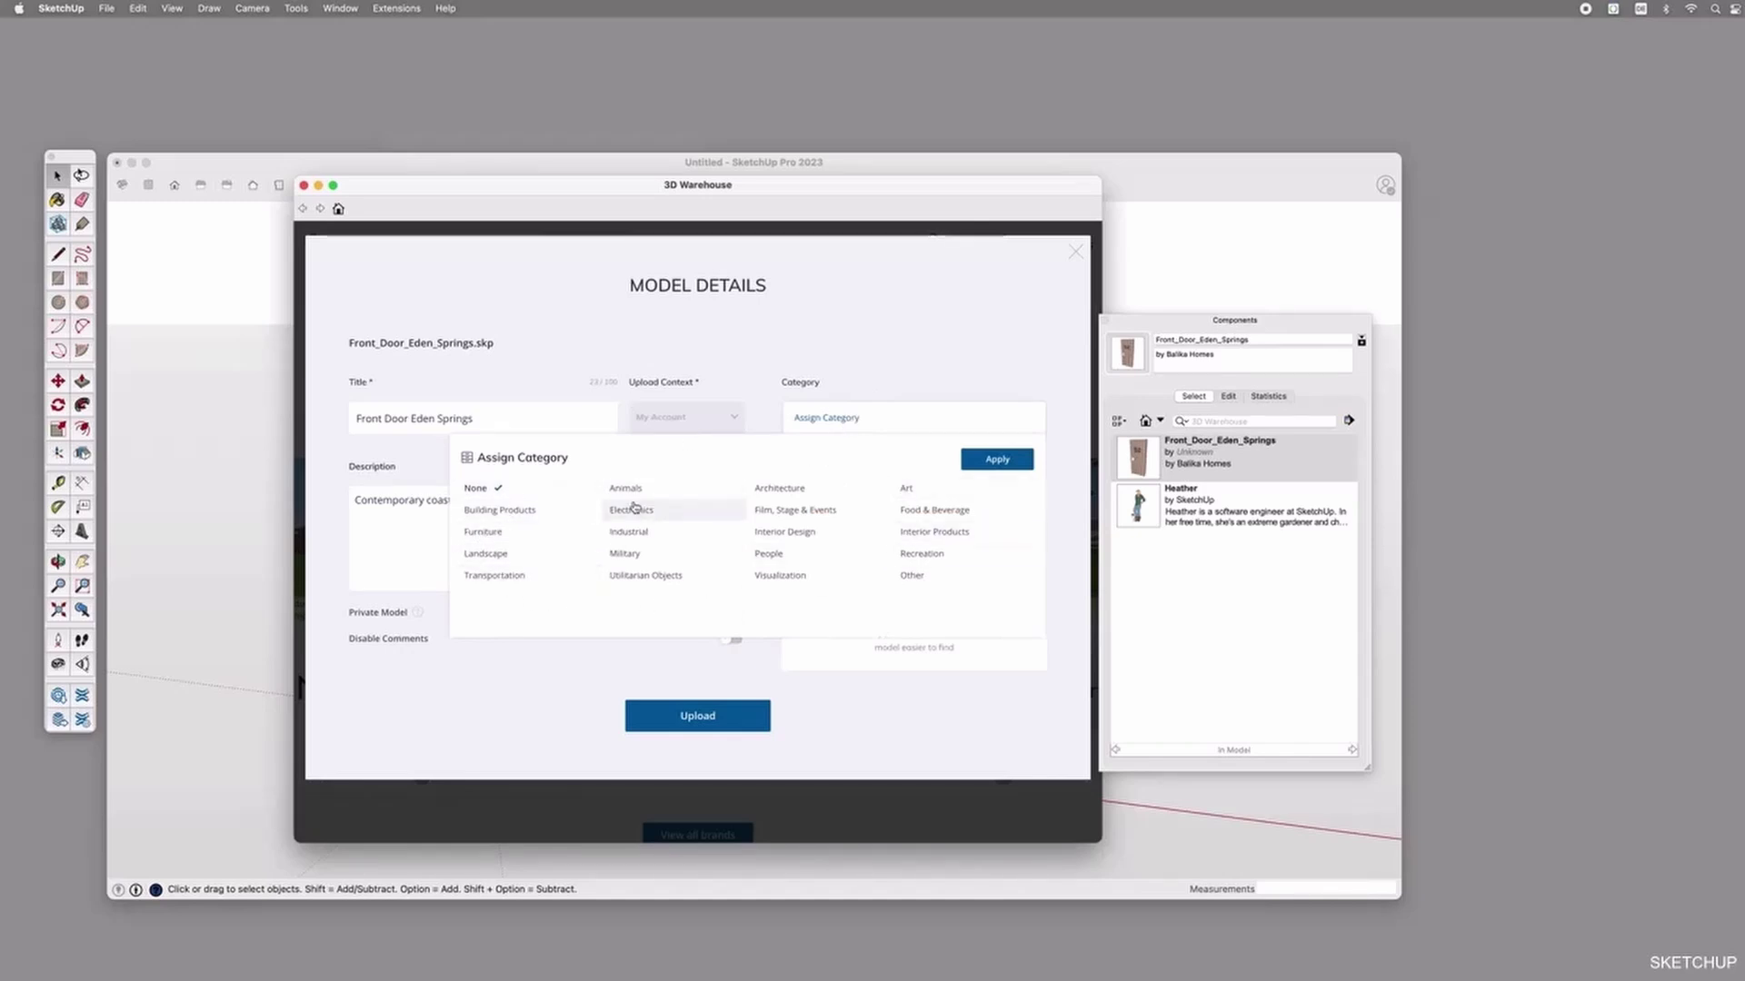
{"action": "left_click", "coordinate": [824, 534]}
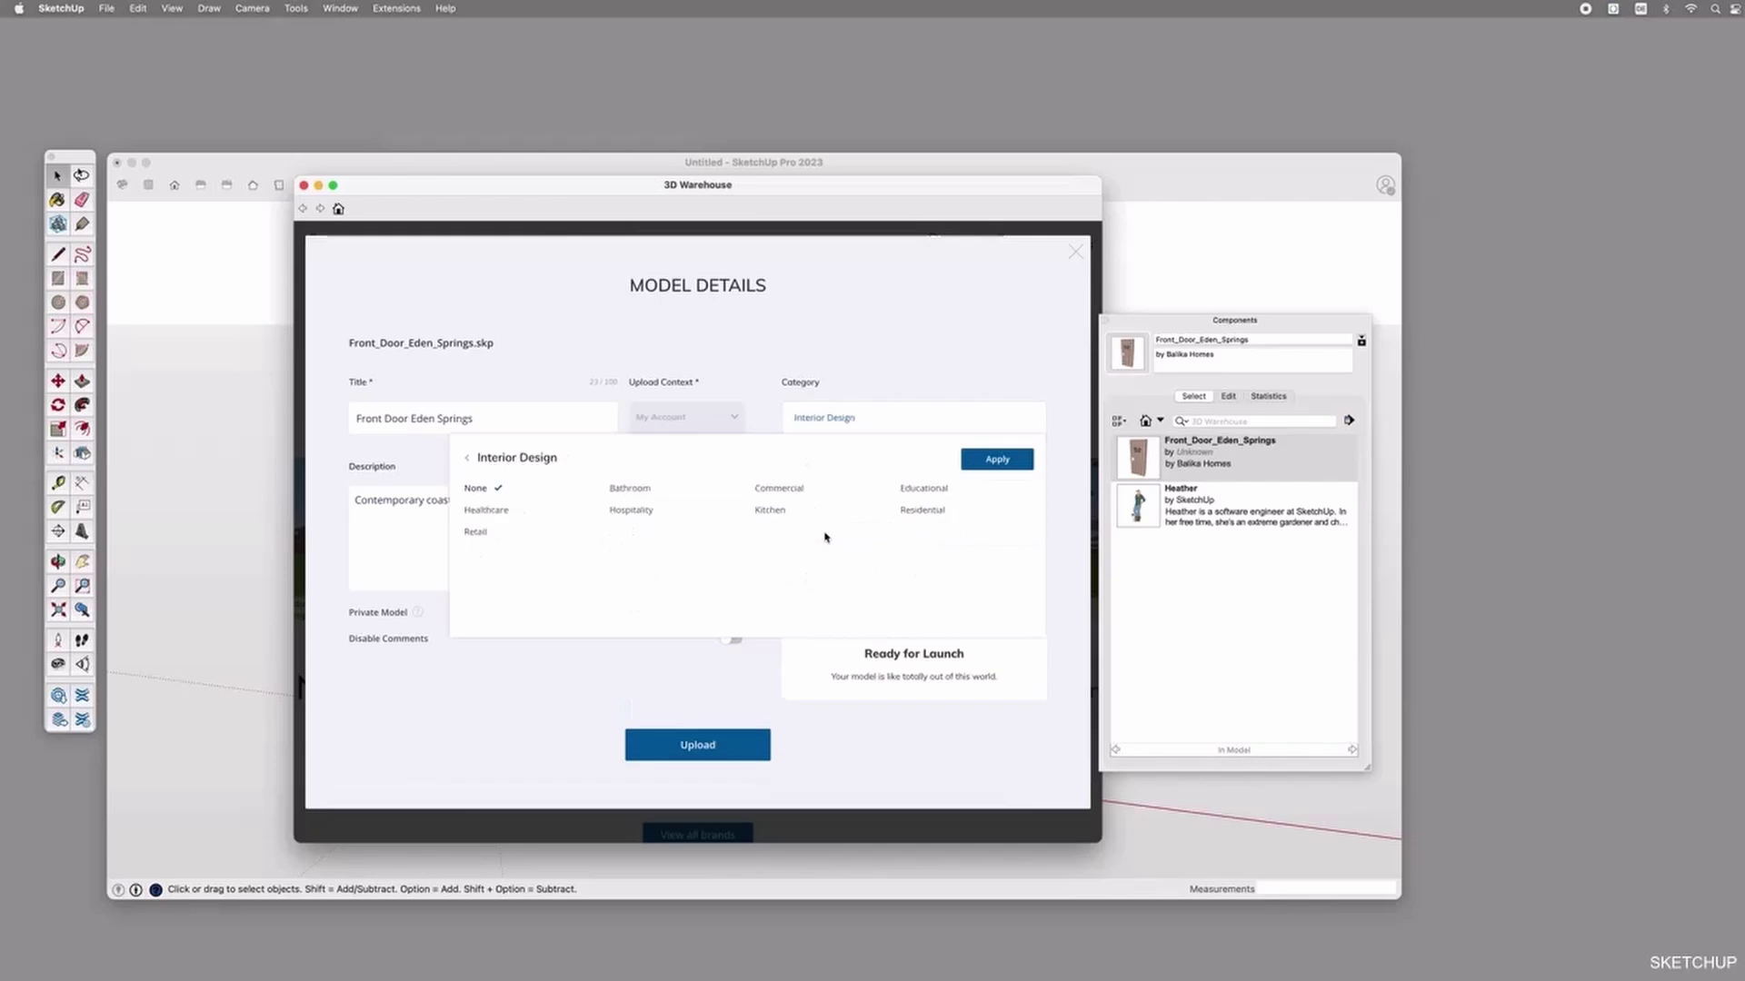
{"action": "left_click", "coordinate": [467, 457]}
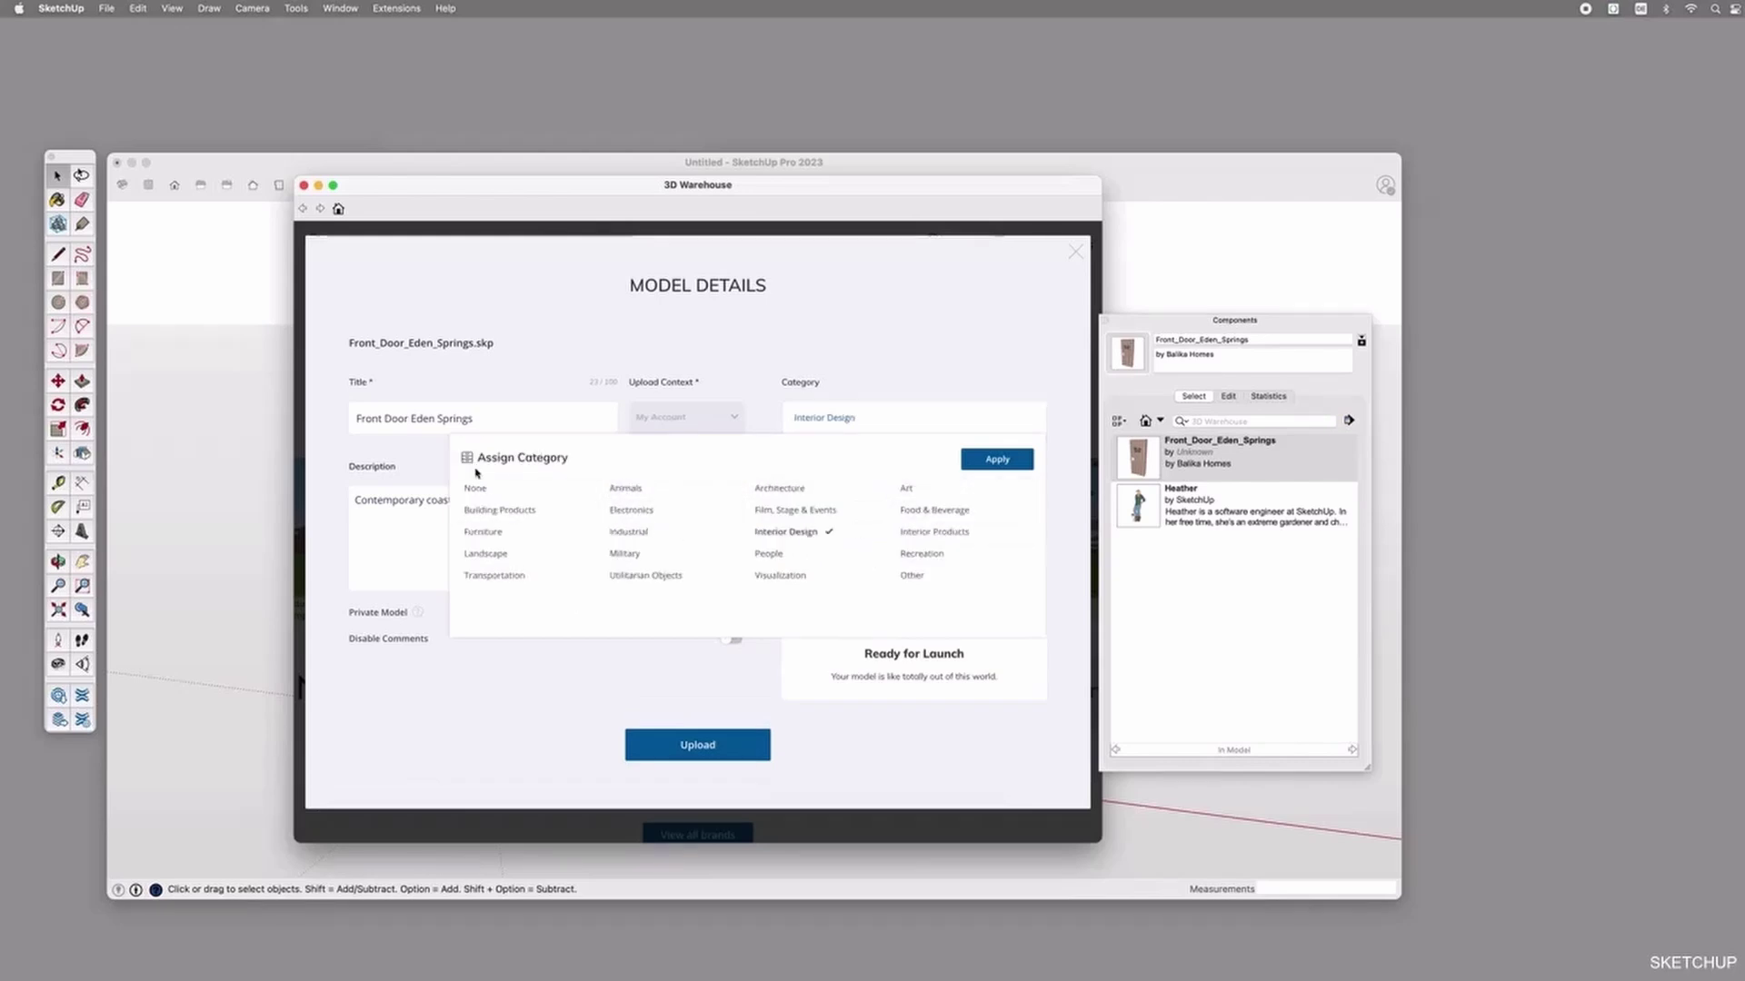
{"action": "left_click", "coordinate": [513, 531]}
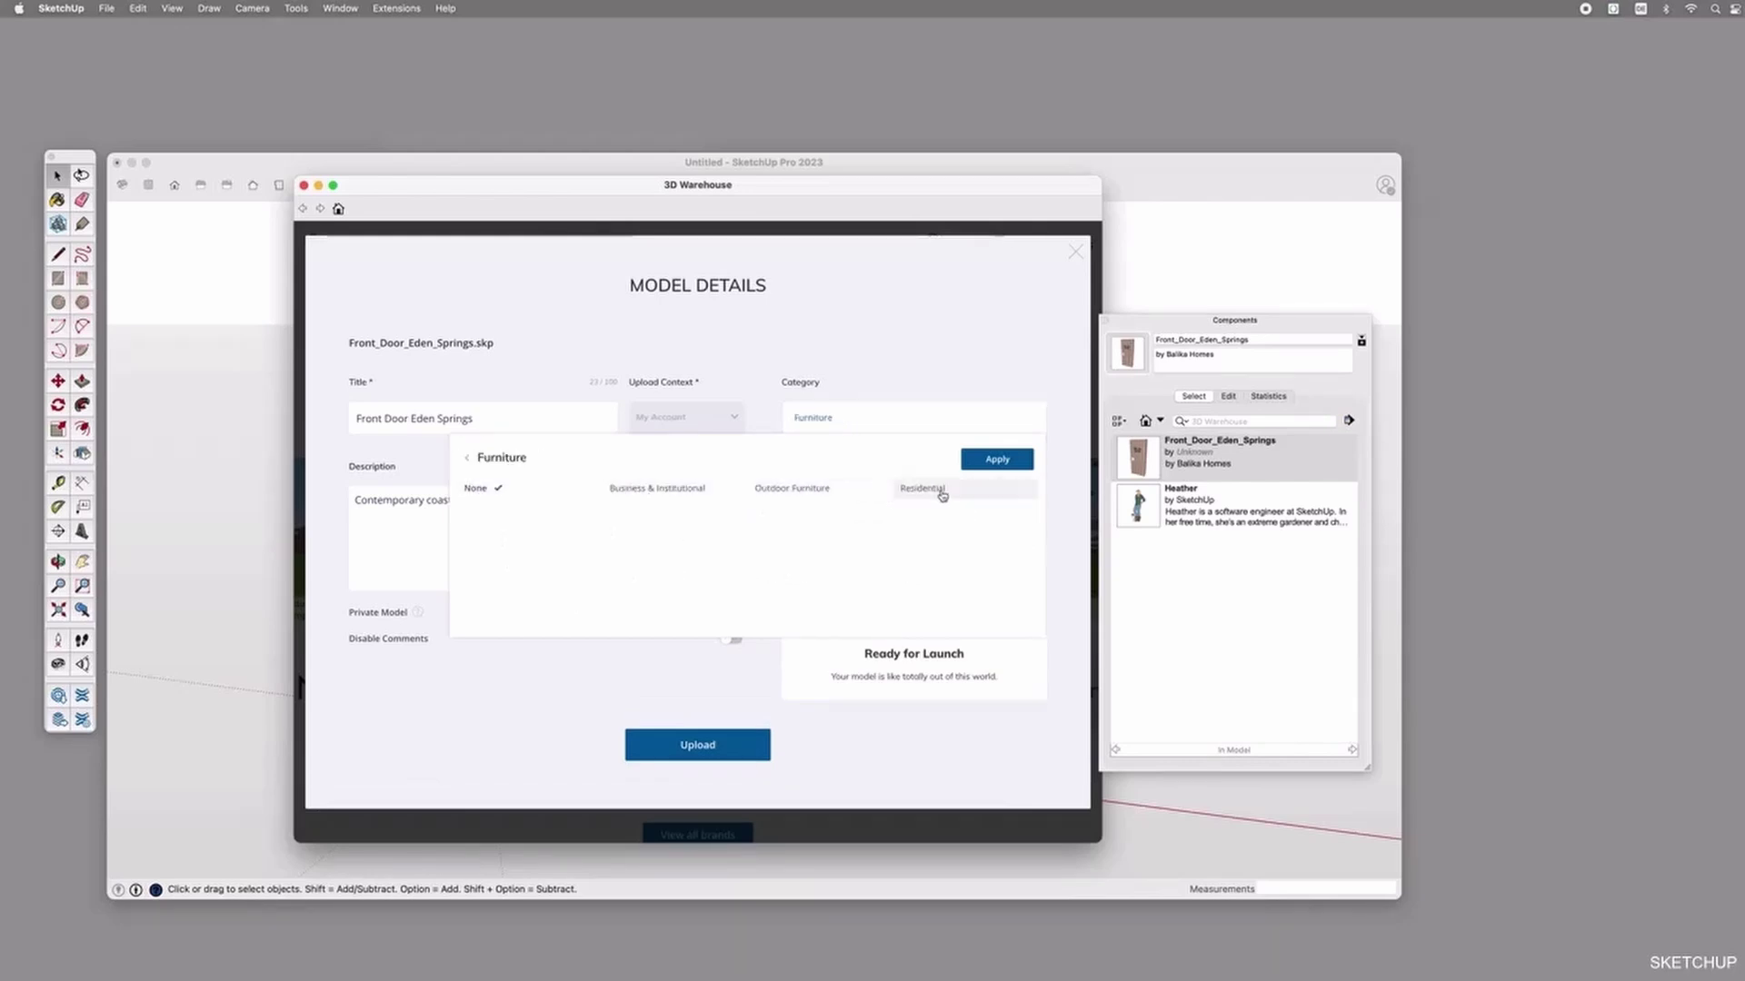
{"action": "left_click", "coordinate": [468, 457]}
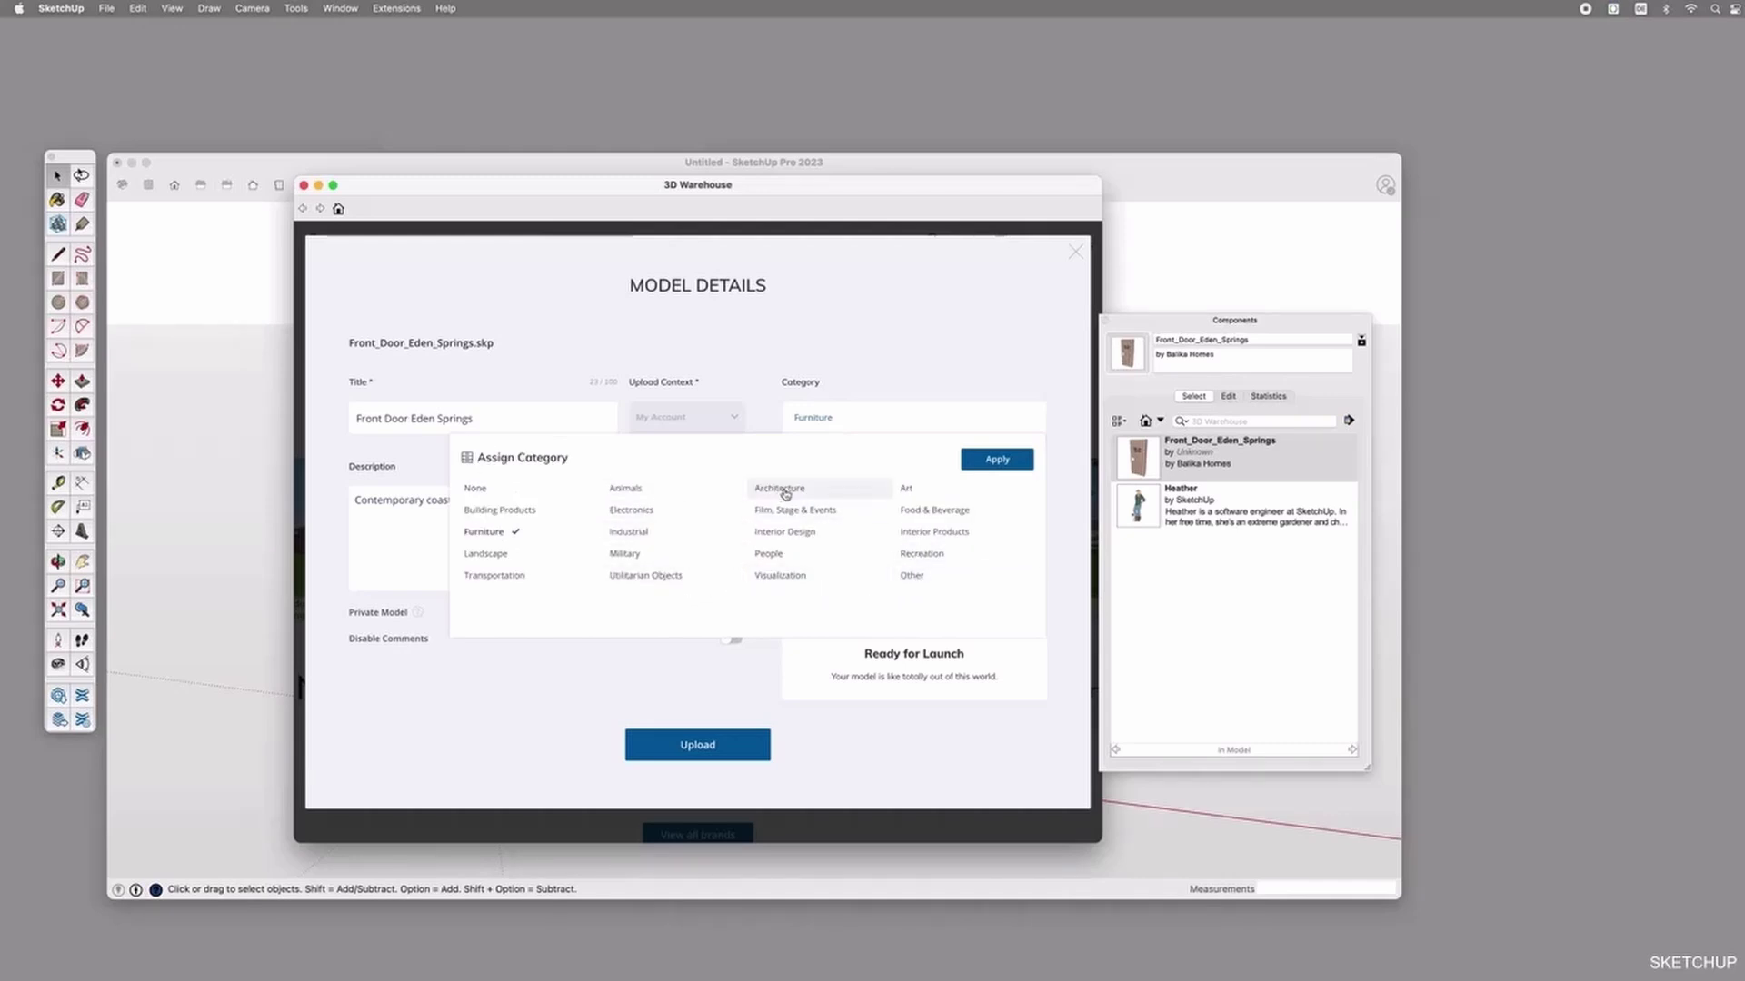
Assign the category Interior Design > Residential and upload the model to 3D Warehouse.
{"action": "left_click", "coordinate": [786, 532]}
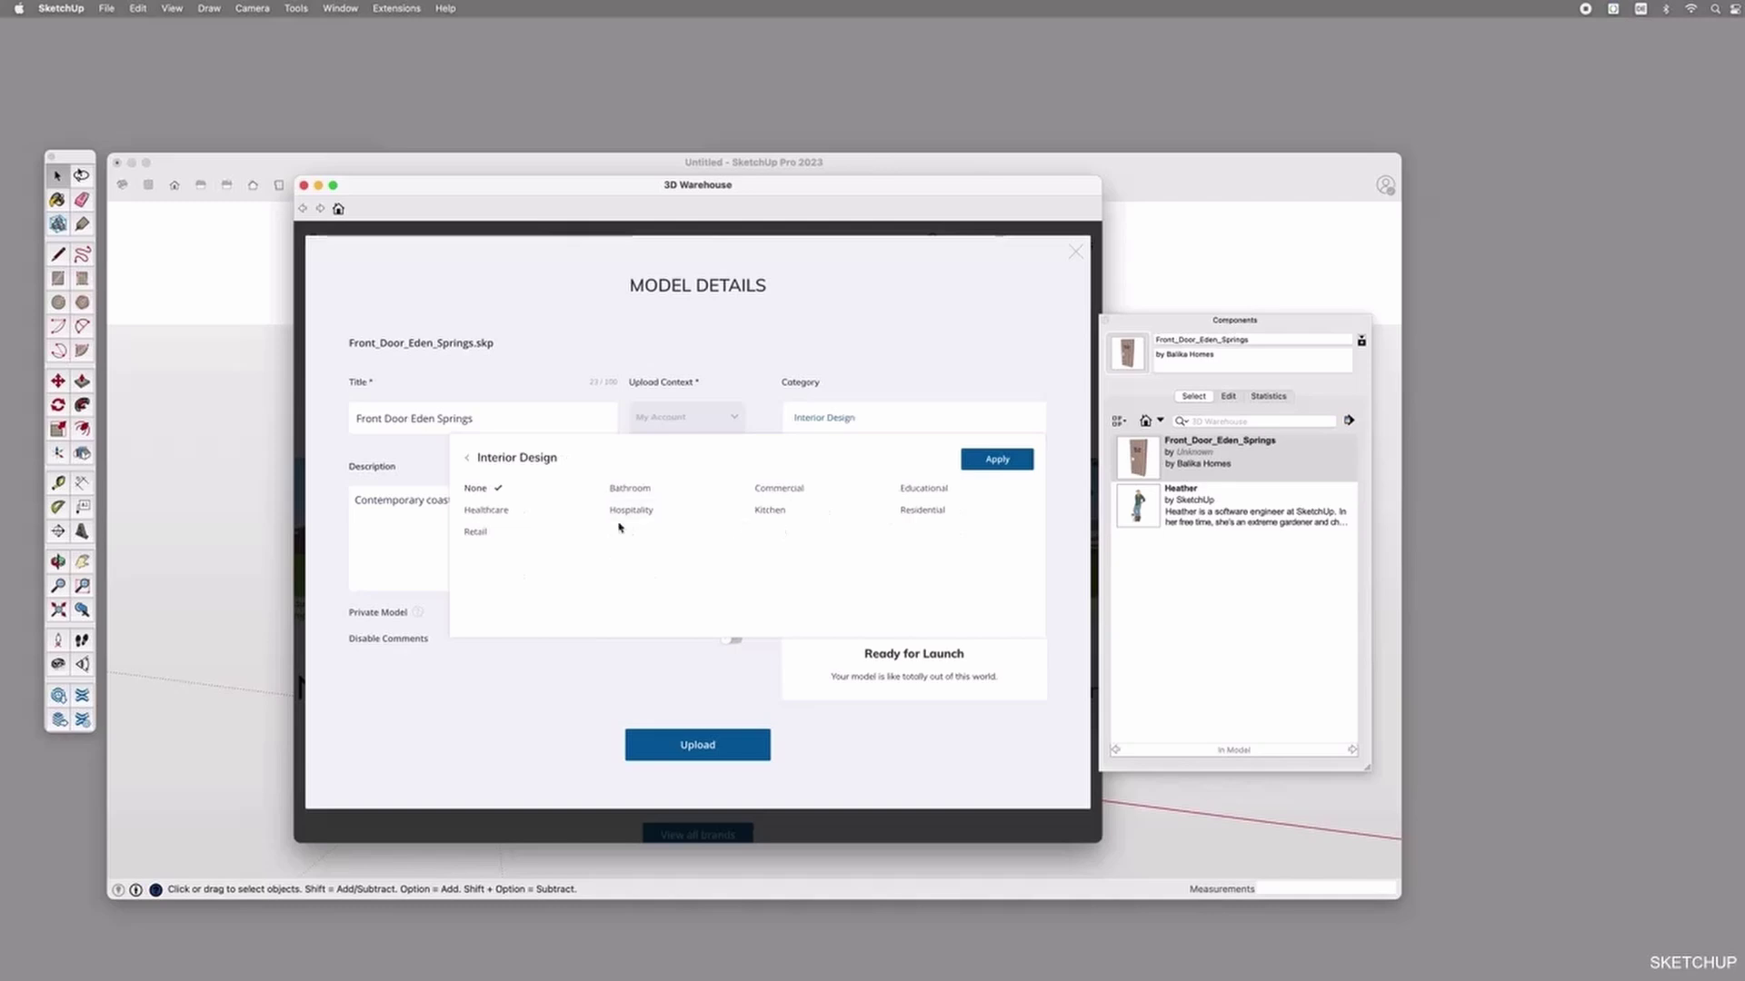
{"action": "left_click", "coordinate": [924, 513]}
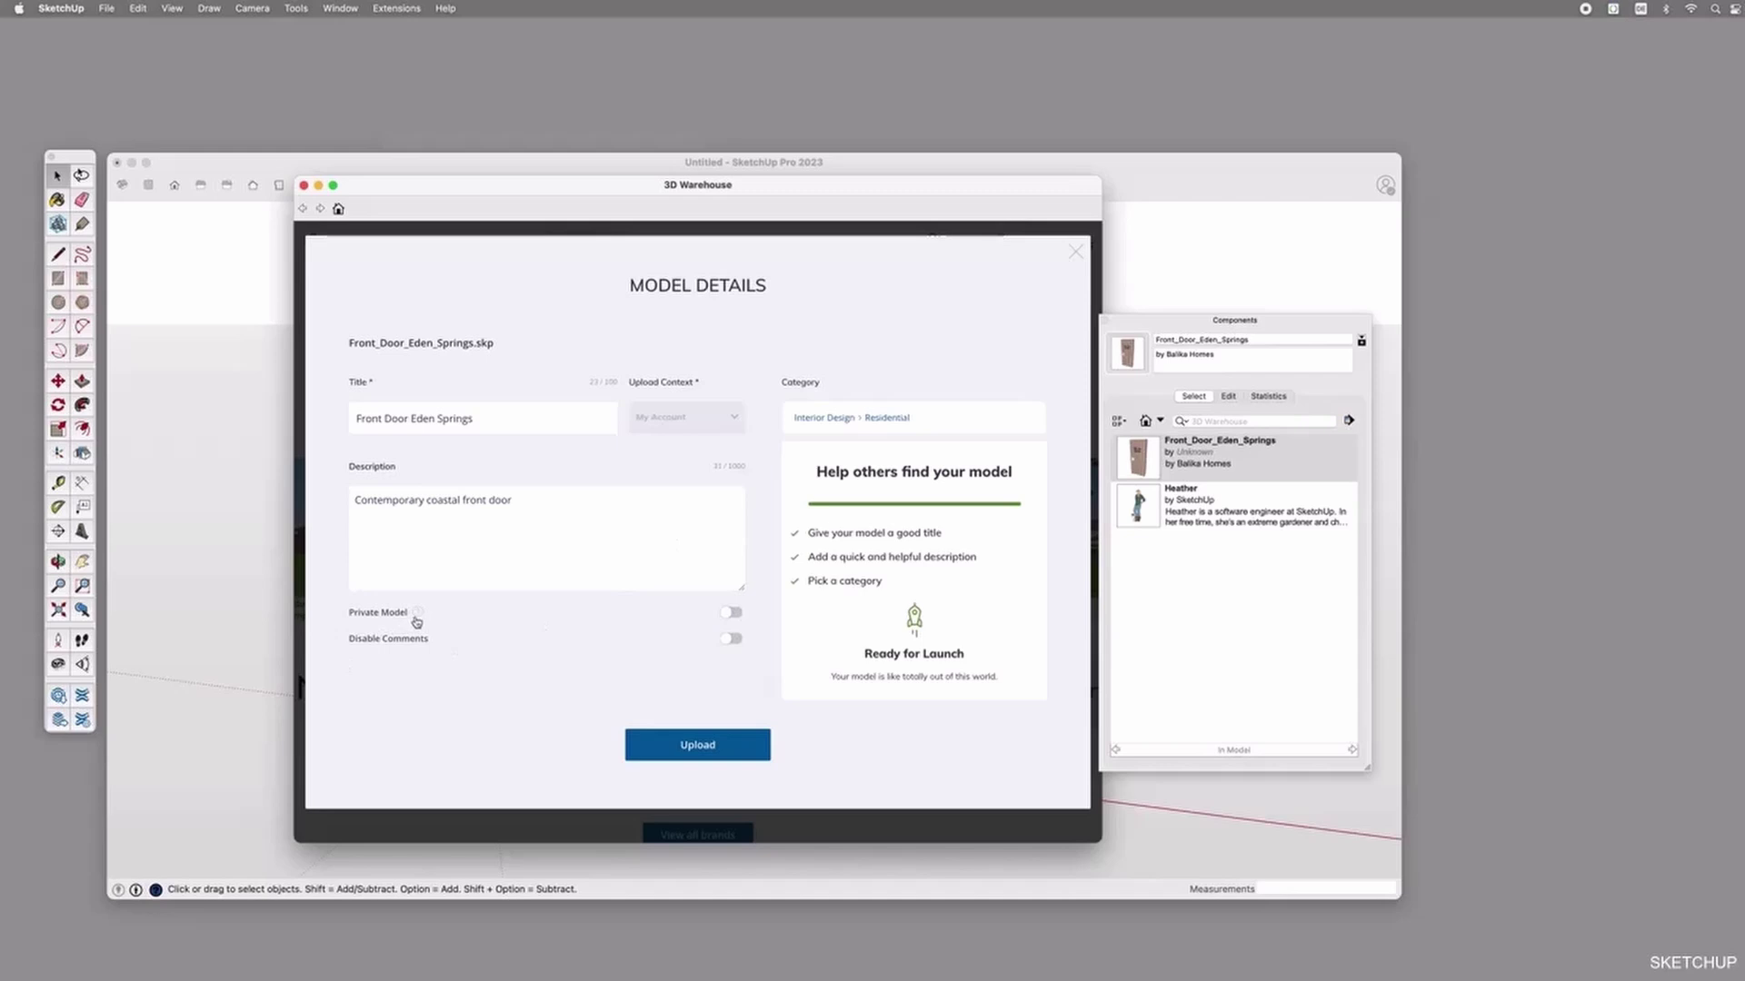
{"action": "mouse_move", "coordinate": [417, 620]}
{"action": "left_click", "coordinate": [697, 745]}
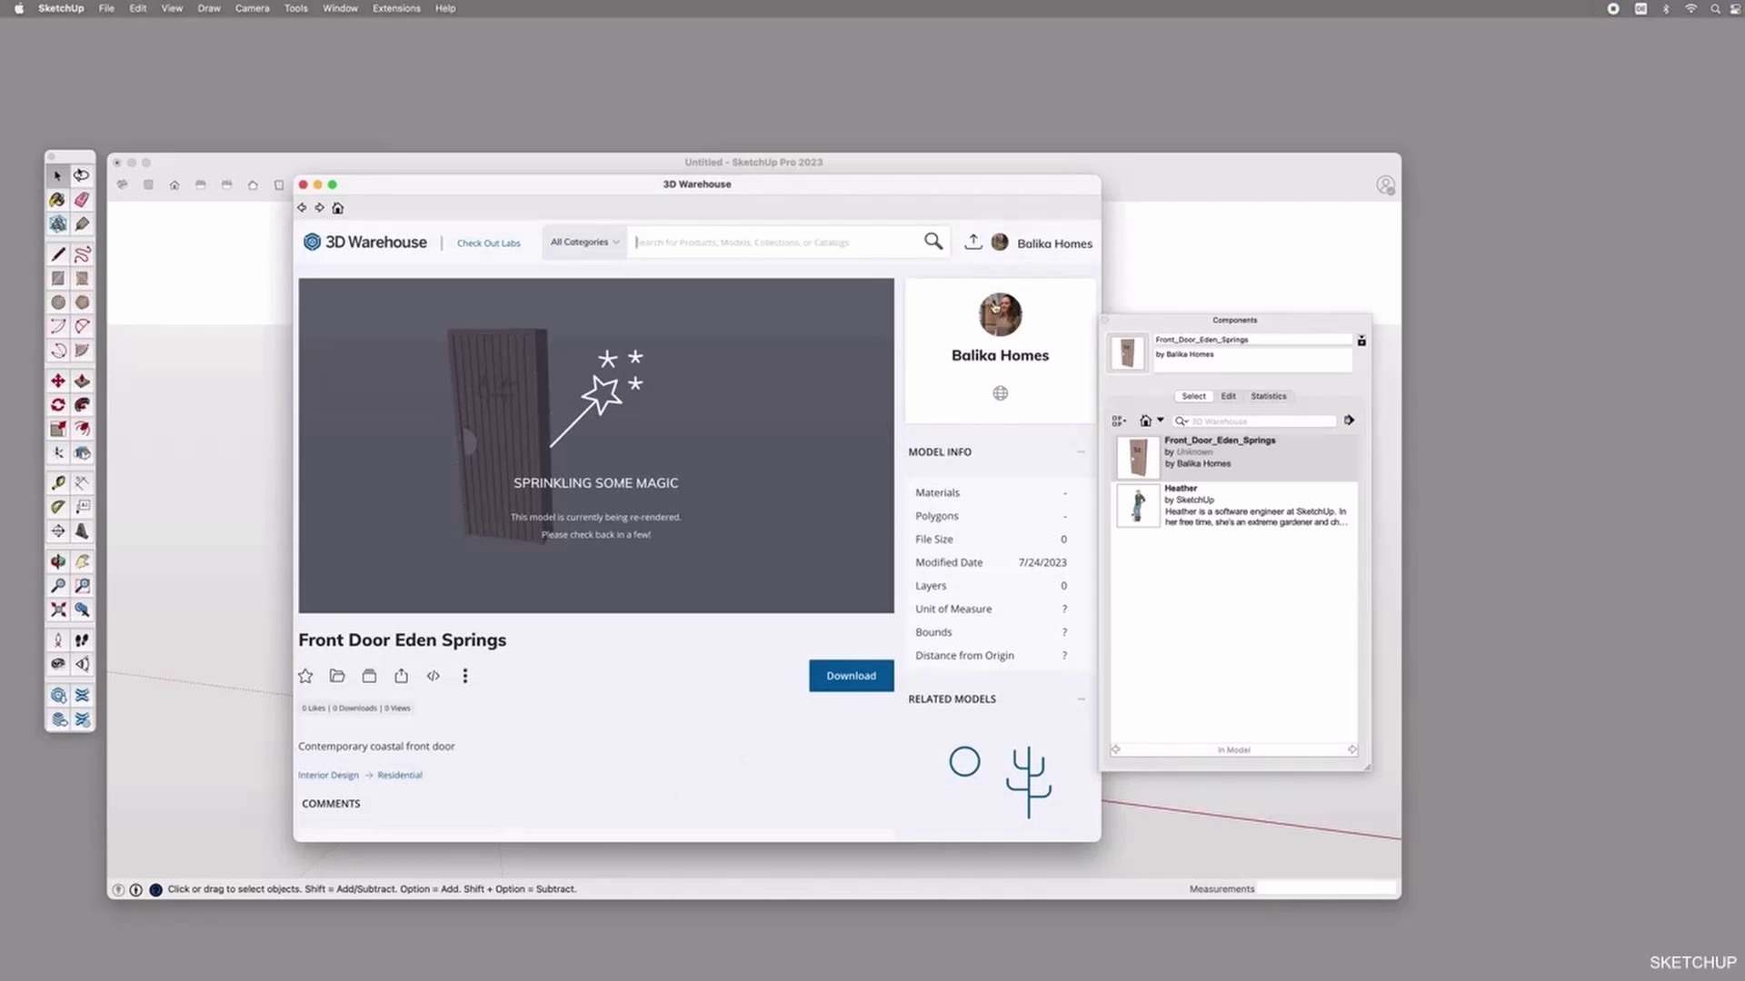
Open the account's public page on 3D Warehouse and view its published models.
{"action": "left_click", "coordinate": [1043, 244]}
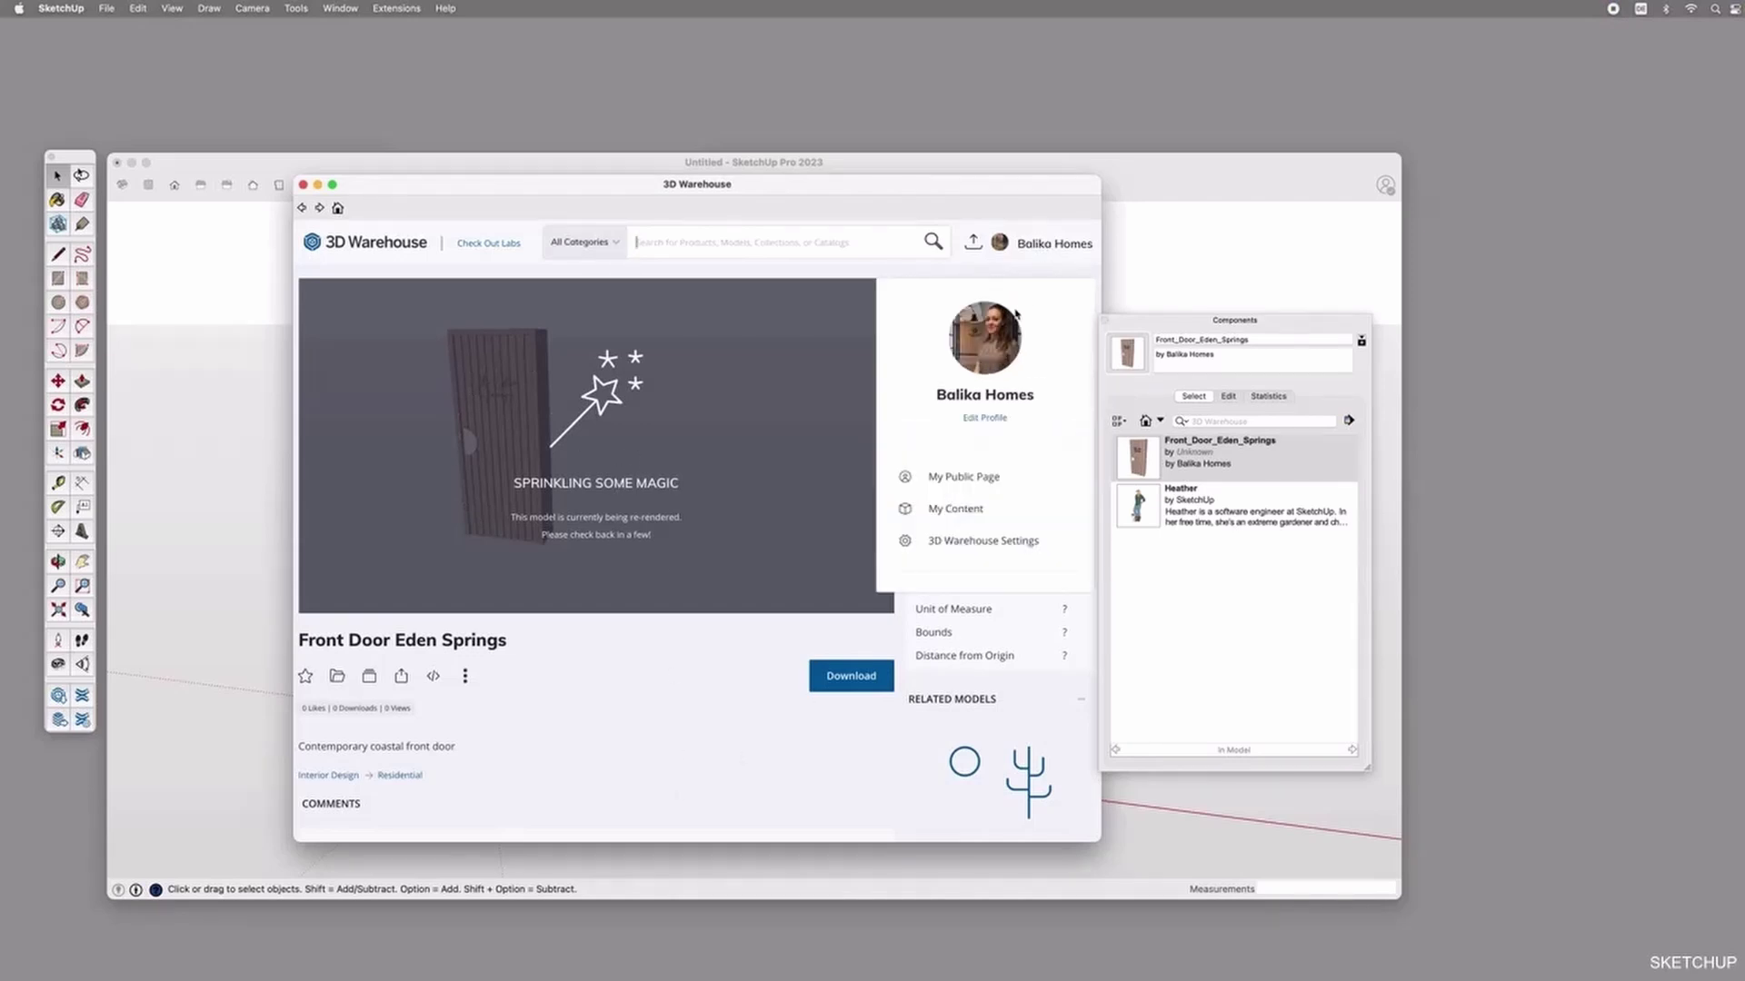
{"action": "left_click", "coordinate": [982, 480]}
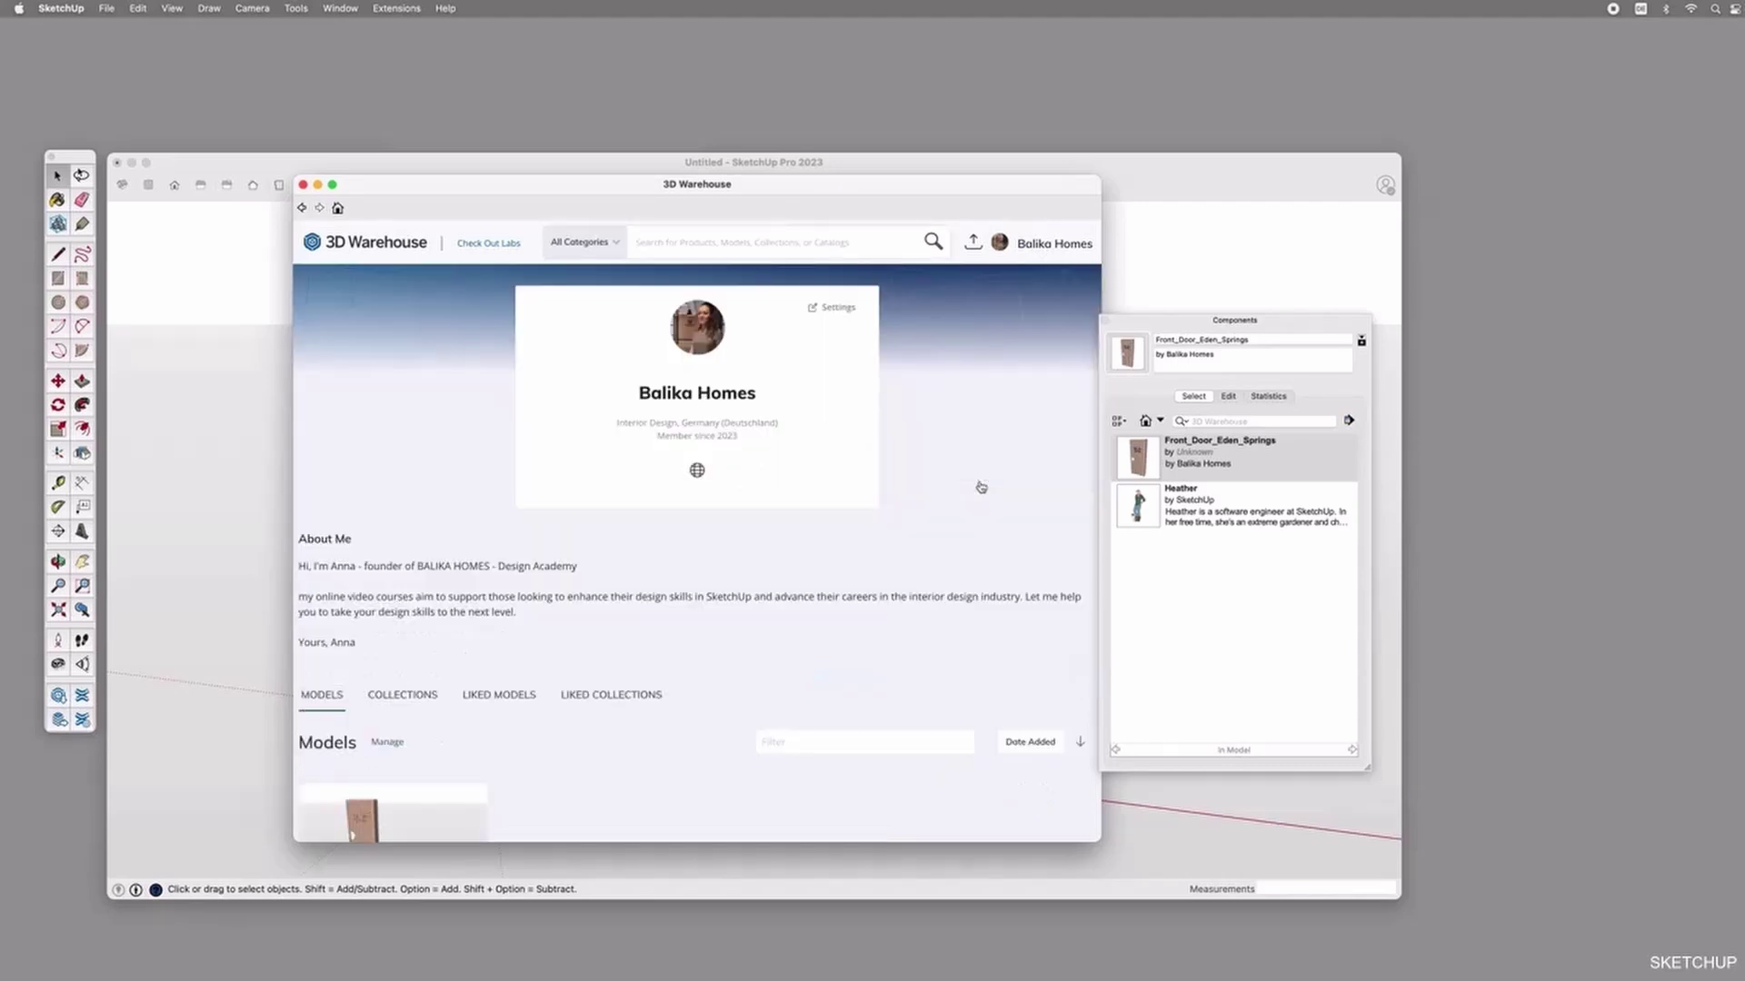
{"action": "scroll", "coordinate": [373, 548], "scroll_direction": "down", "scroll_amount": 5}
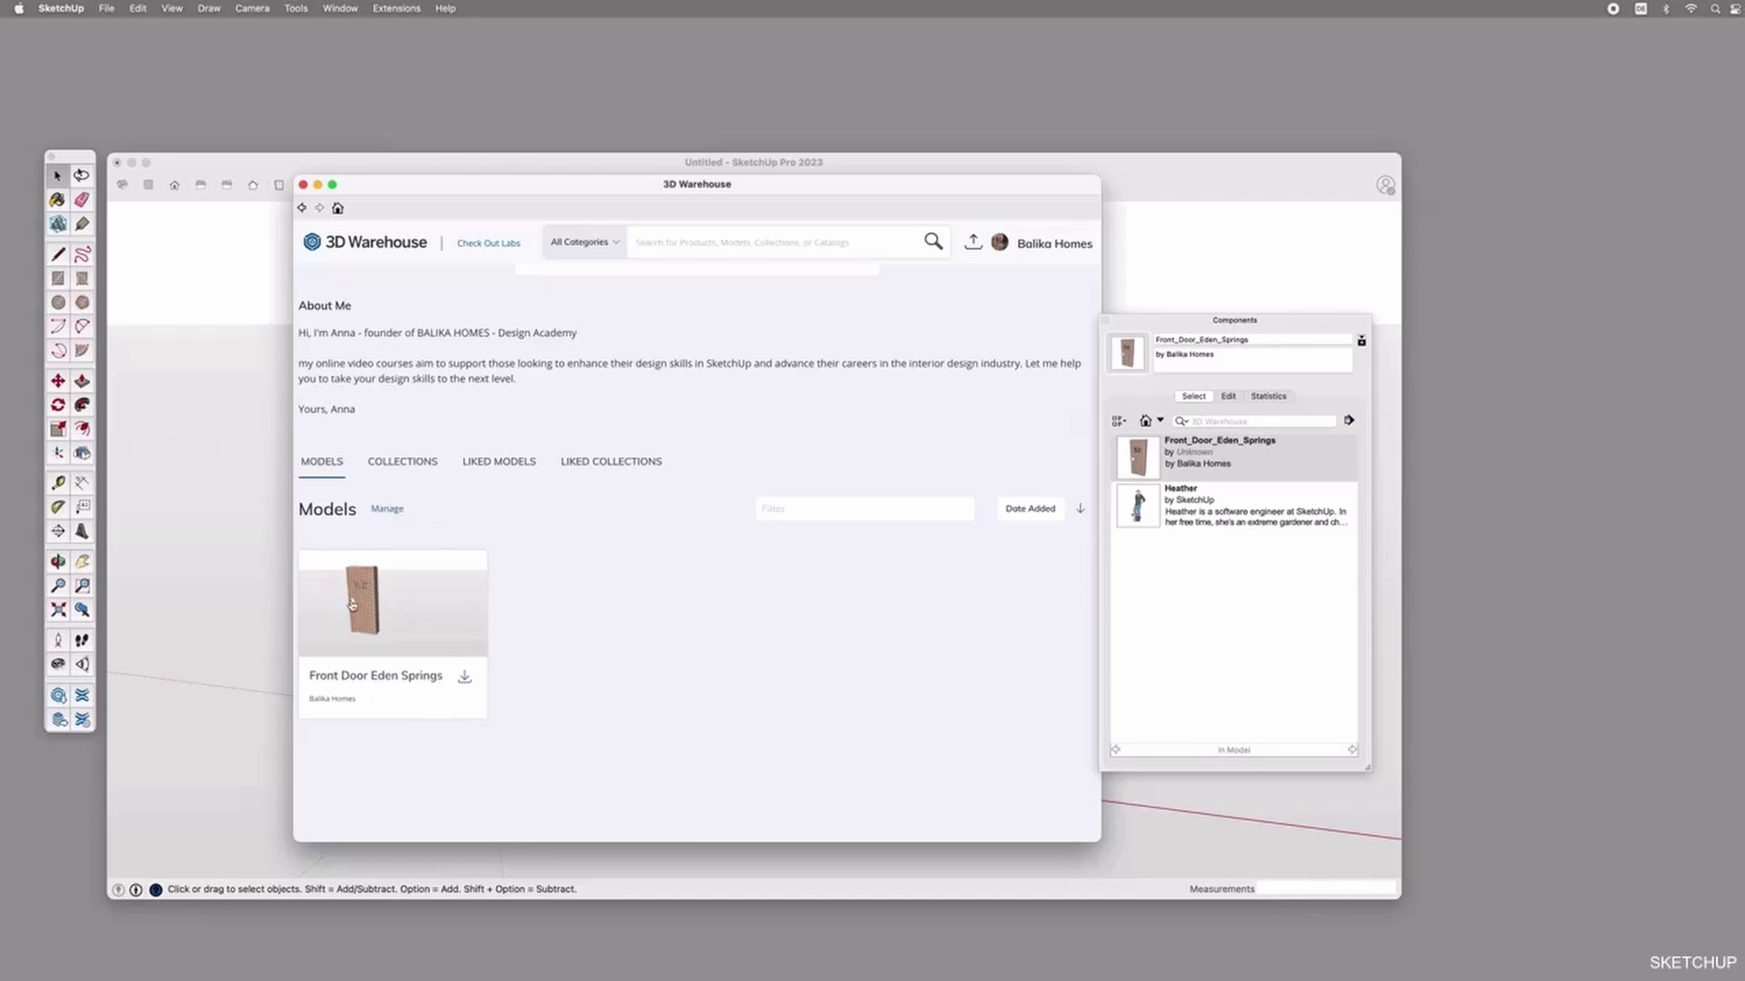
Search 3D Warehouse for "balika Homes" from the home page and show the results under models.
{"action": "left_click", "coordinate": [373, 243]}
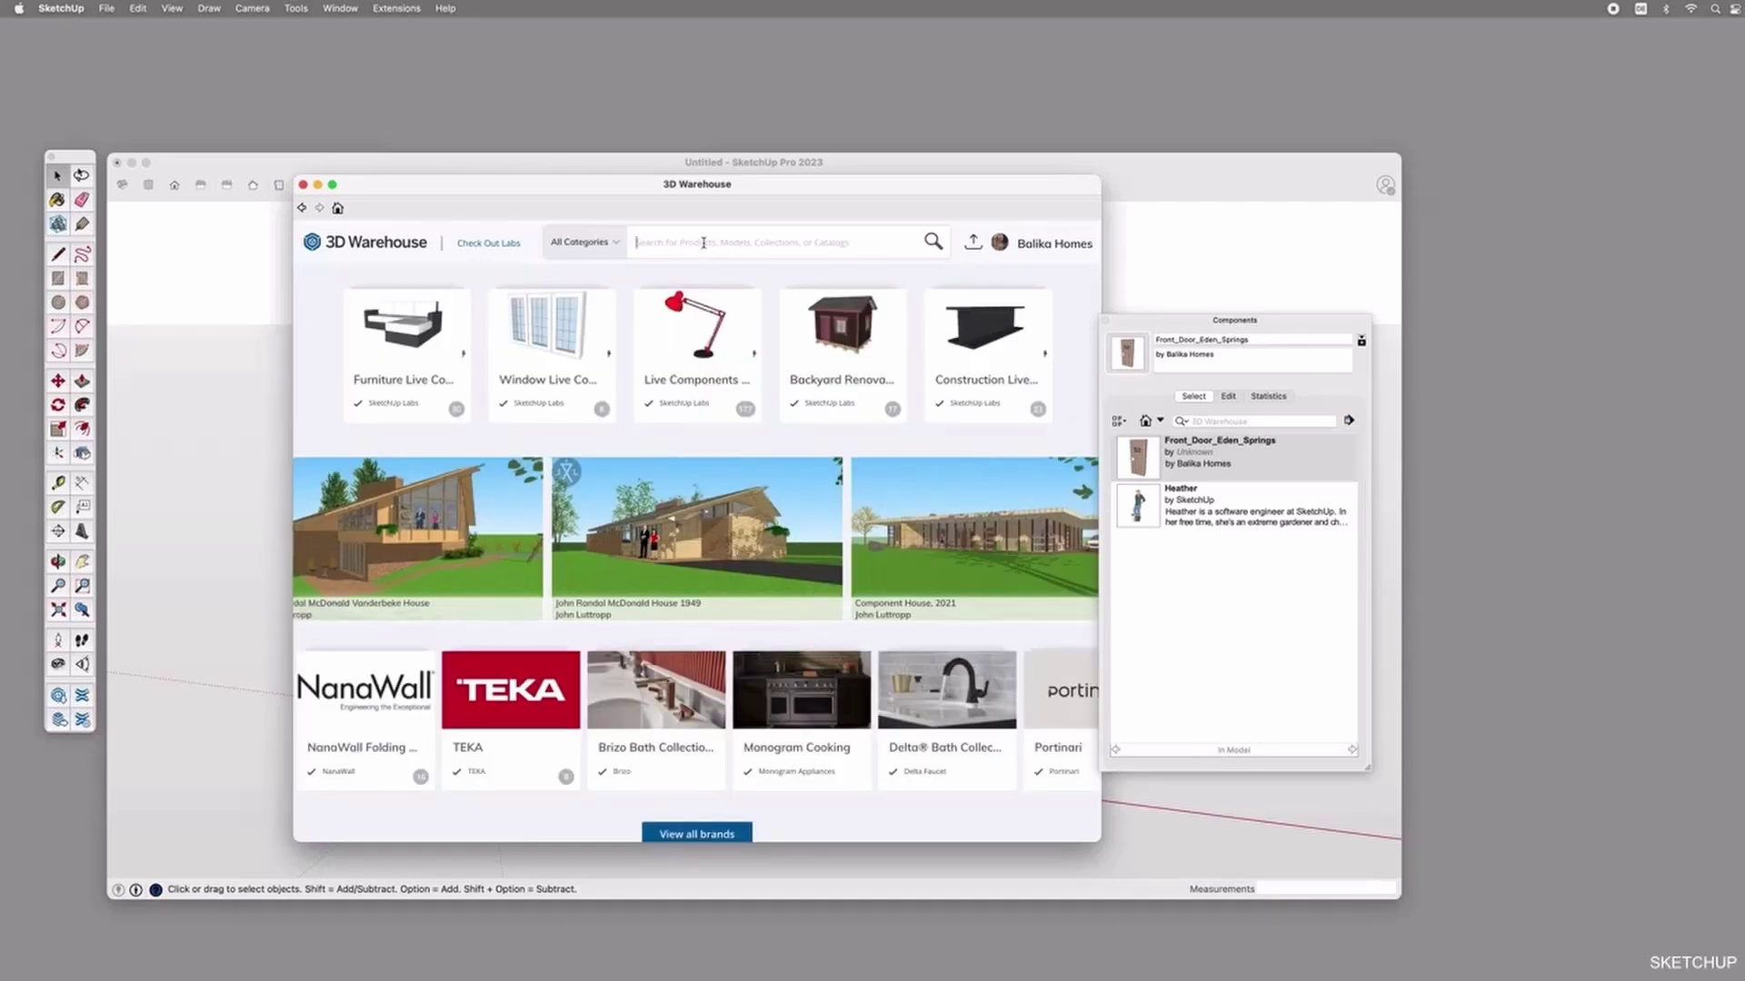
{"action": "left_click", "coordinate": [703, 243]}
{"action": "type", "text": "t"}
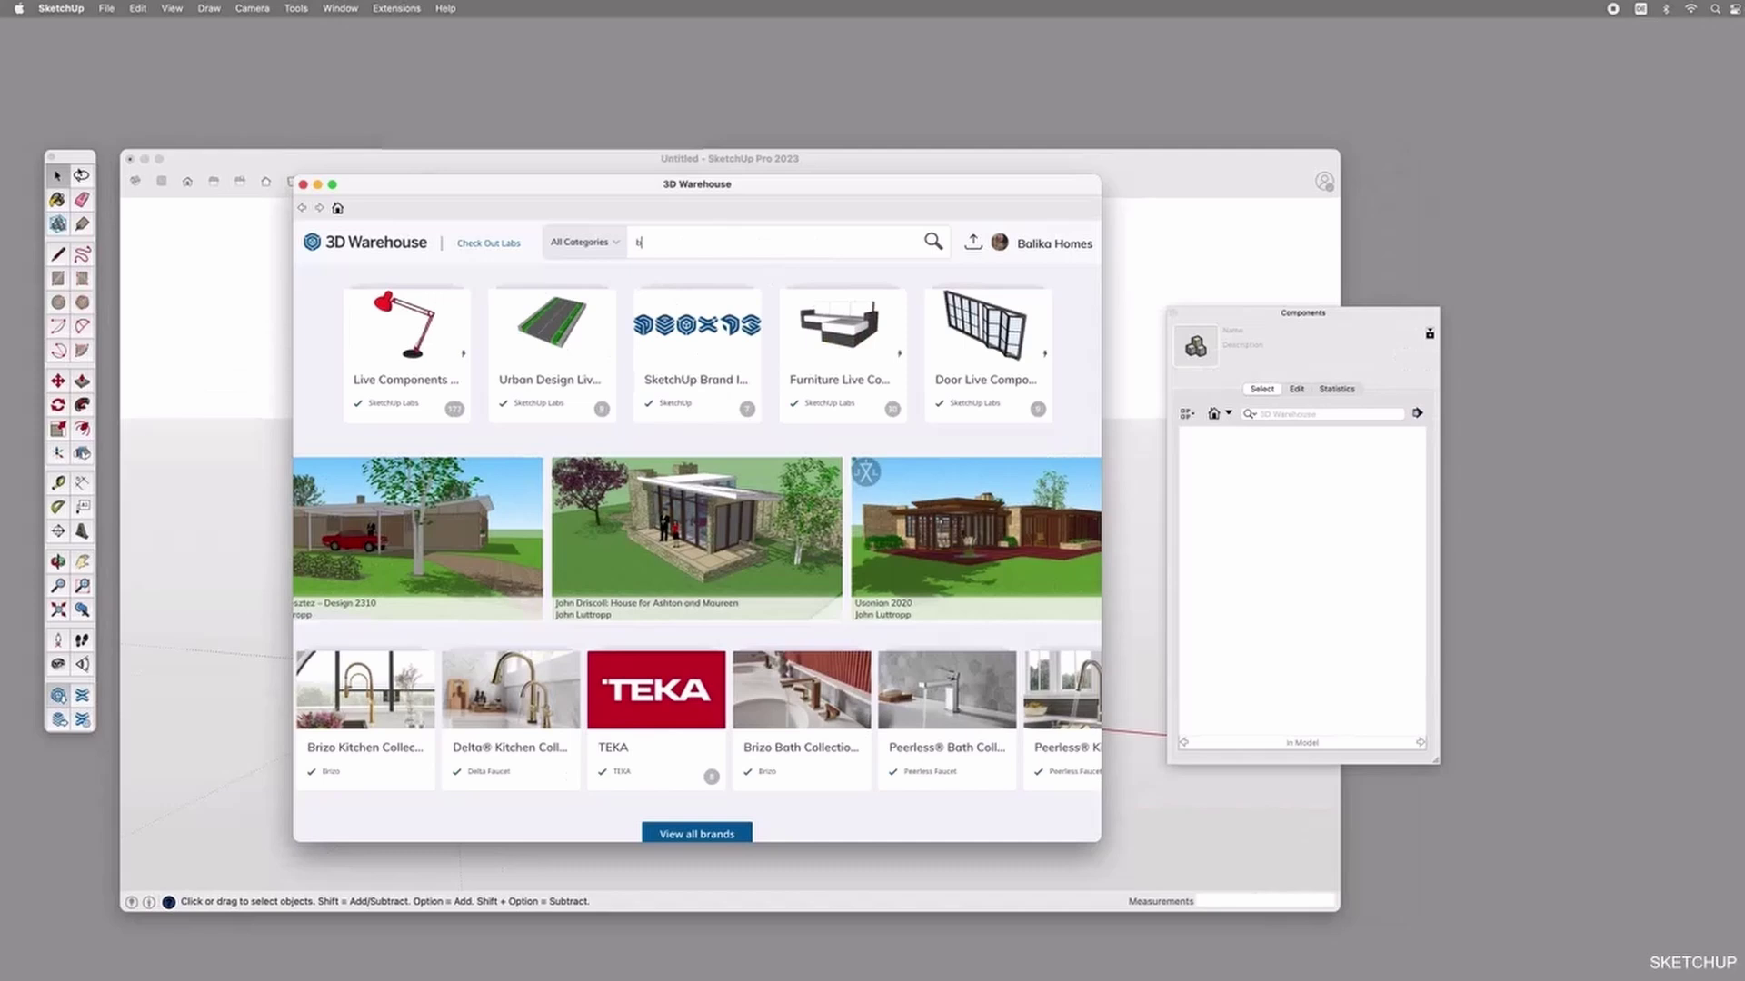
{"action": "type", "text": "balika Homes"}
{"action": "key", "text": "Return"}
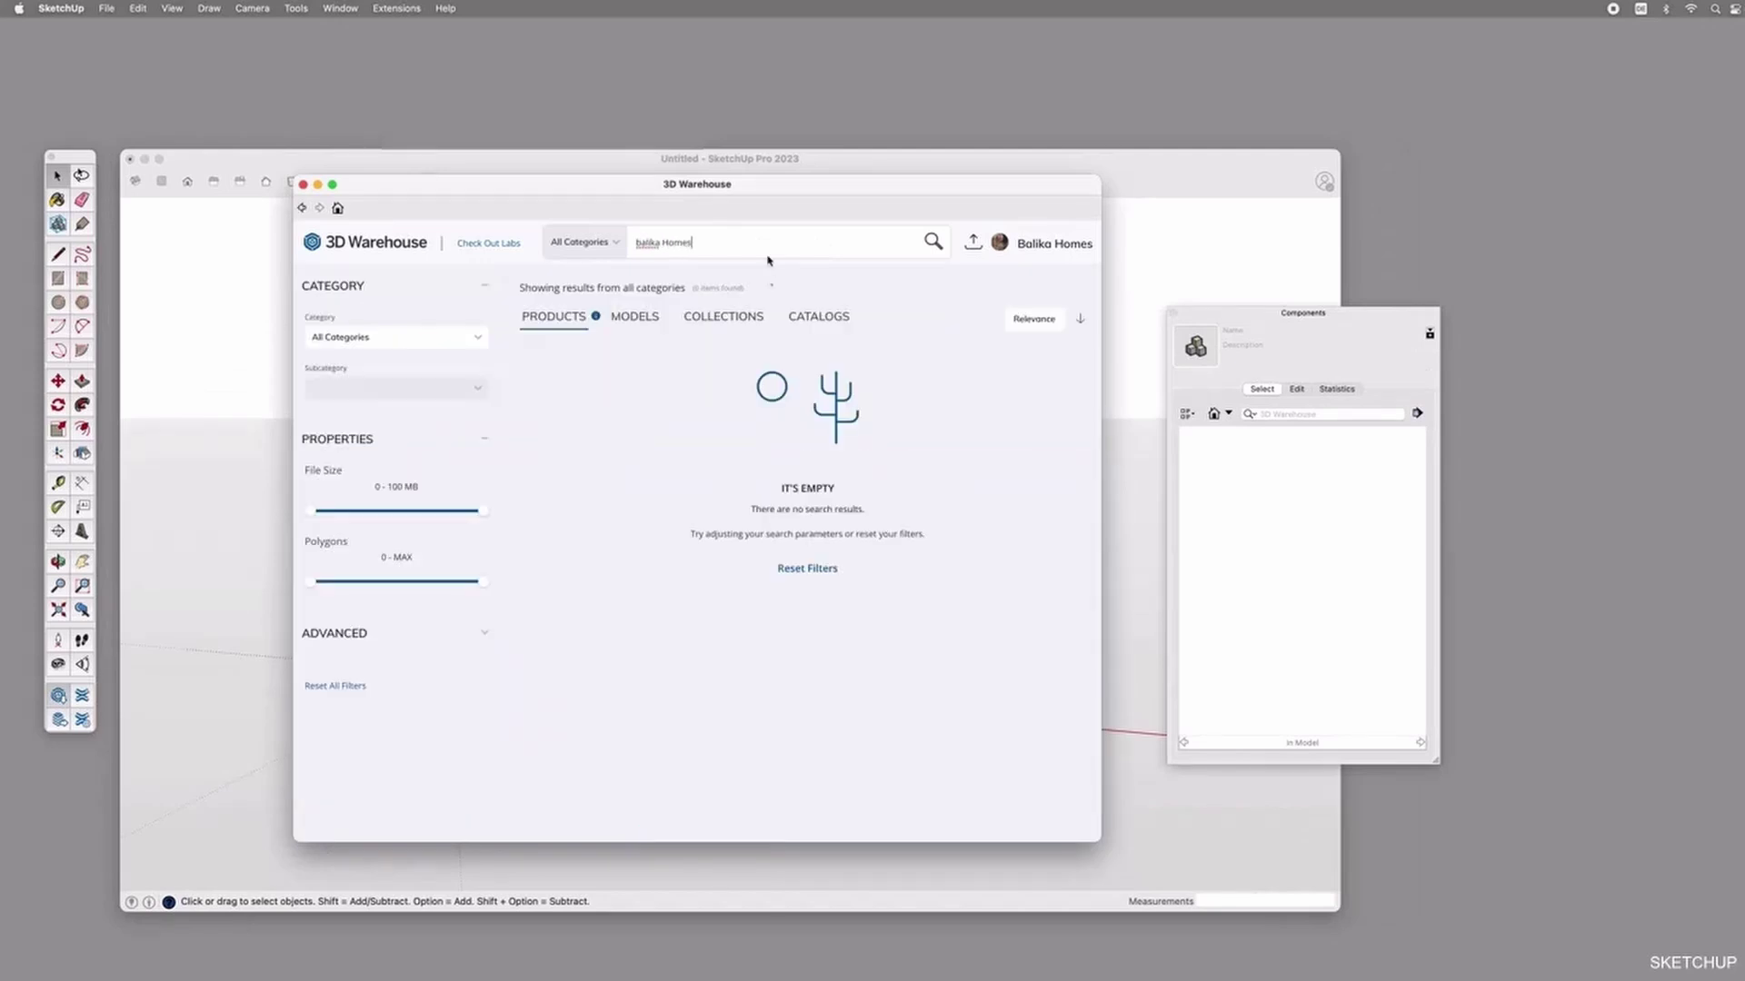
{"action": "left_click", "coordinate": [641, 315]}
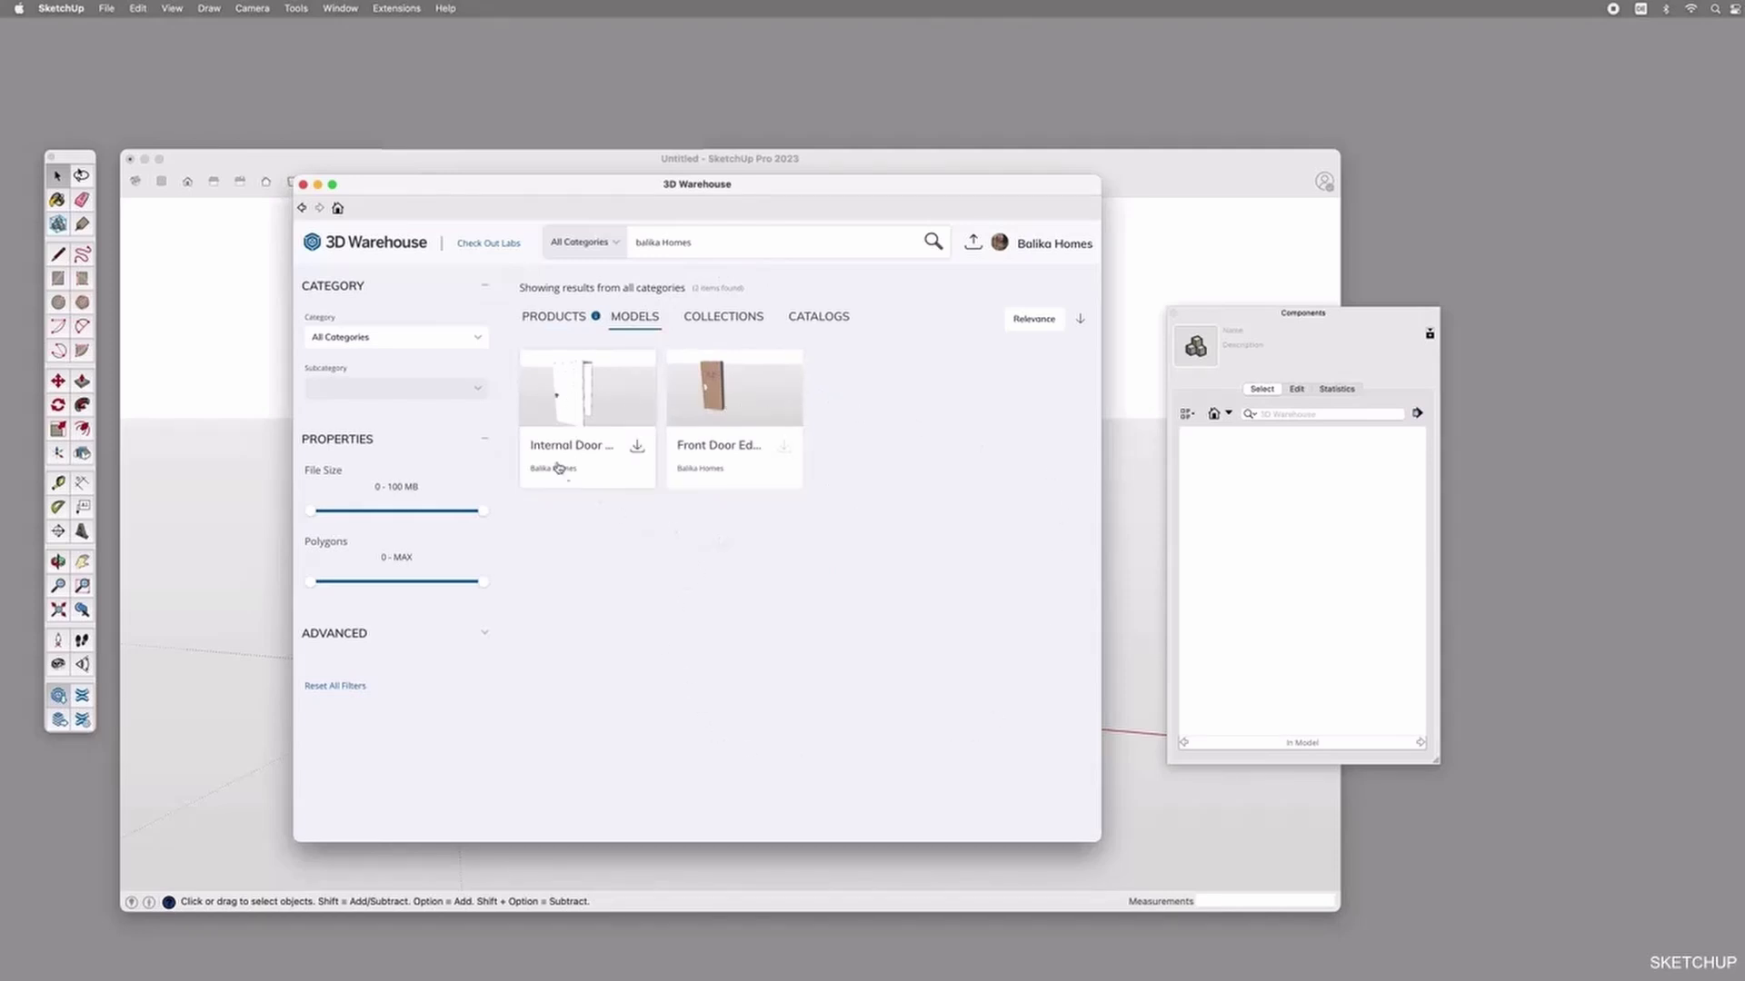
Load the Balika Homes internal door directly into the open file and place it on the red axis near the origin.
{"action": "left_click", "coordinate": [637, 449]}
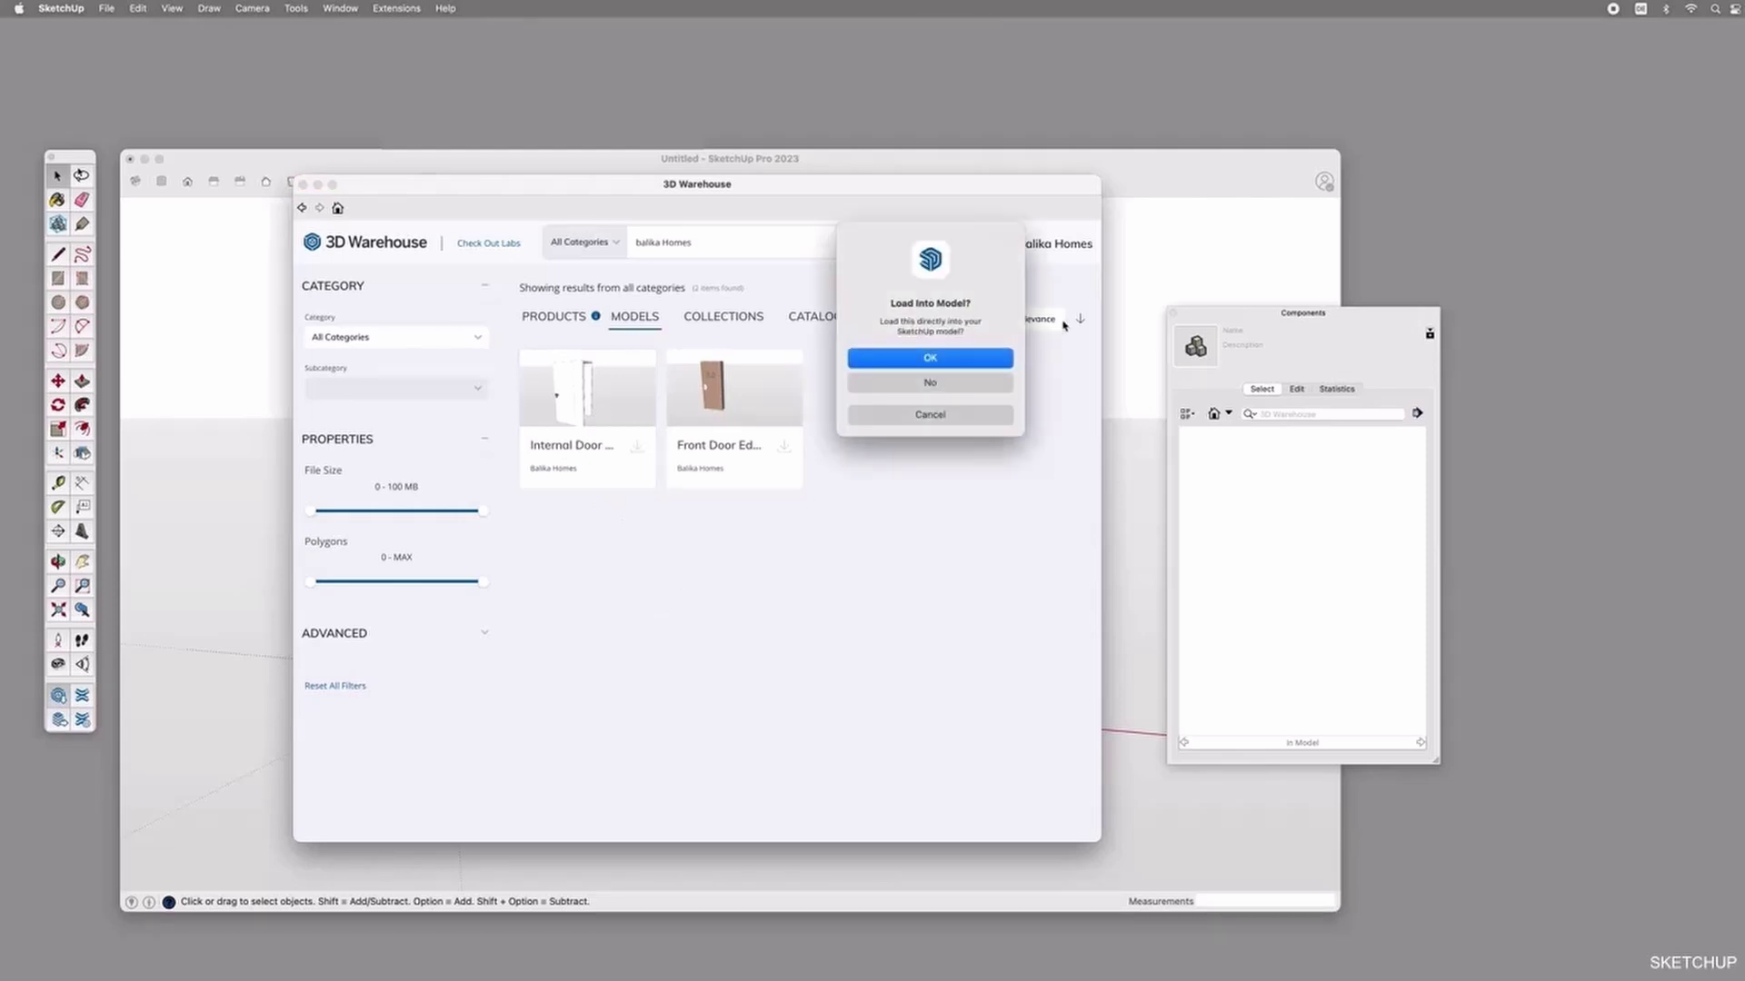
{"action": "left_click", "coordinate": [990, 359]}
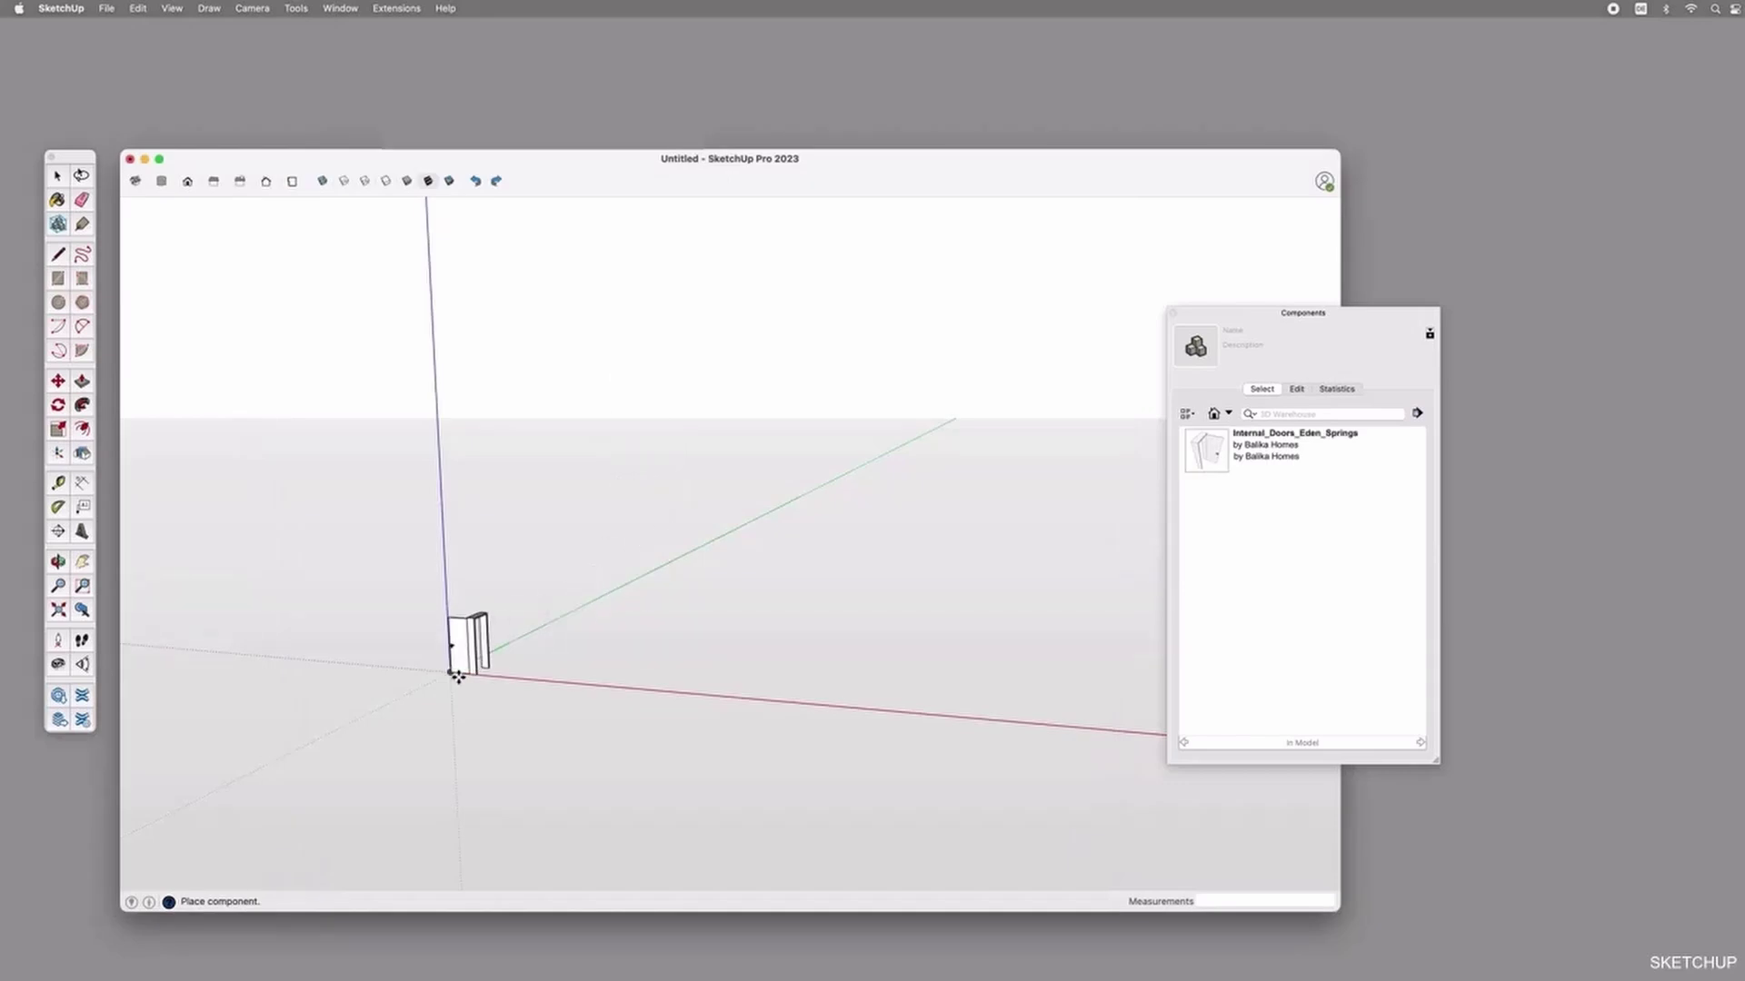
{"action": "scroll", "coordinate": [457, 677], "scroll_direction": "up", "scroll_amount": 5}
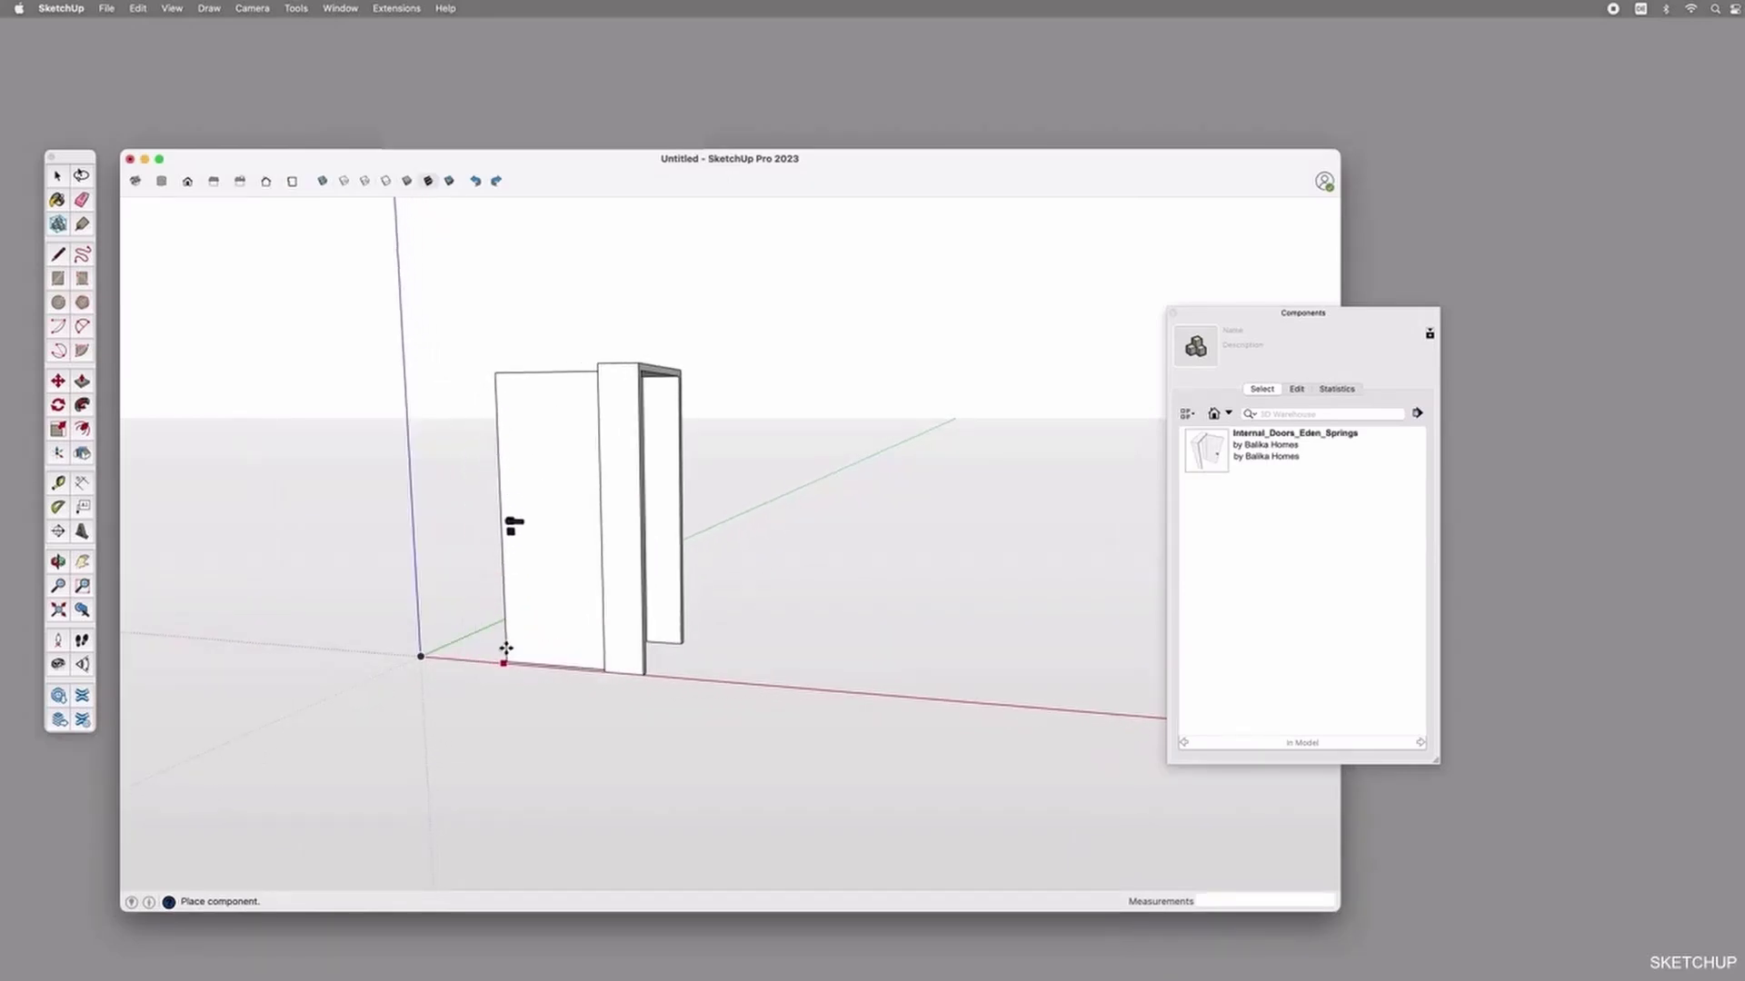
{"action": "left_click", "coordinate": [505, 650]}
{"action": "mouse_move", "coordinate": [665, 655]}
{"action": "middle_mouse_down"}
{"action": "mouse_move", "coordinate": [978, 760]}
{"action": "mouse_move", "coordinate": [576, 549]}
{"action": "mouse_move", "coordinate": [1011, 532]}
{"action": "mouse_move", "coordinate": [651, 631]}
{"action": "mouse_move", "coordinate": [806, 576]}
{"action": "mouse_move", "coordinate": [904, 581]}
{"action": "mouse_move", "coordinate": [890, 621]}
{"action": "mouse_move", "coordinate": [818, 650]}
{"action": "middle_mouse_up"}
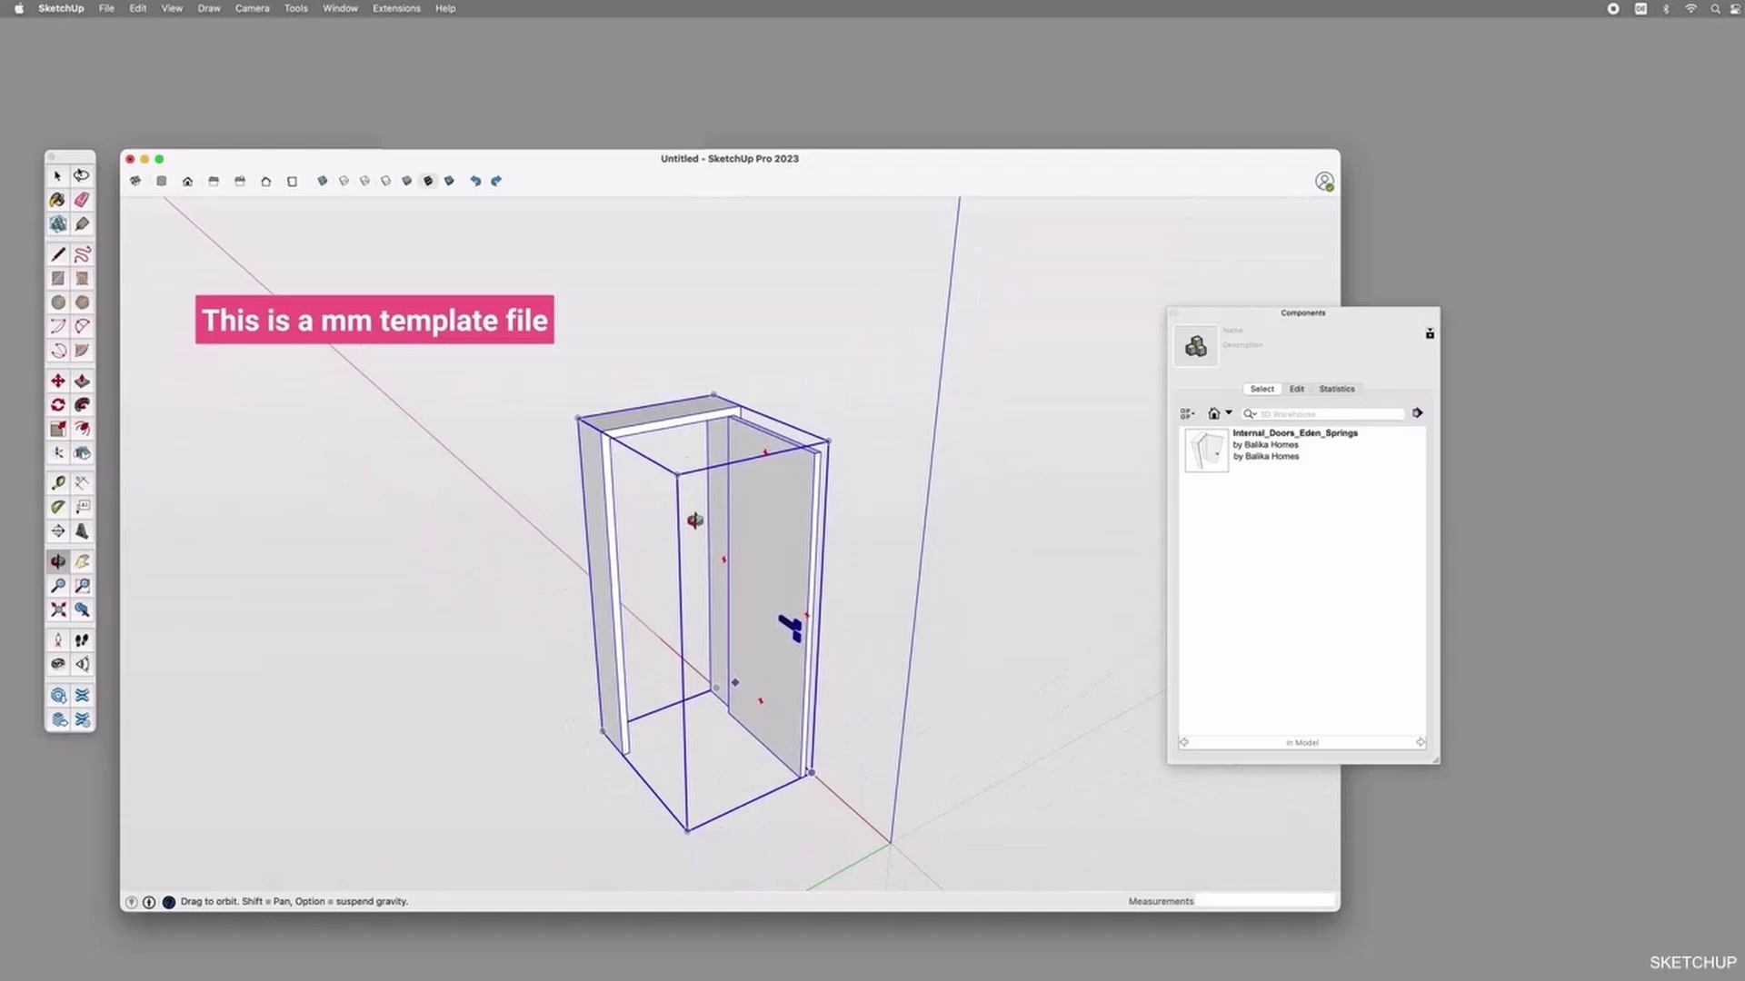
Measure the width of the door frame along its top edge without leaving a guide, and clear the selection.
{"action": "left_click_drag", "start_coordinate": [717, 496], "coordinate": [700, 607]}
{"action": "key", "text": "t"}
{"action": "left_click", "coordinate": [587, 435]}
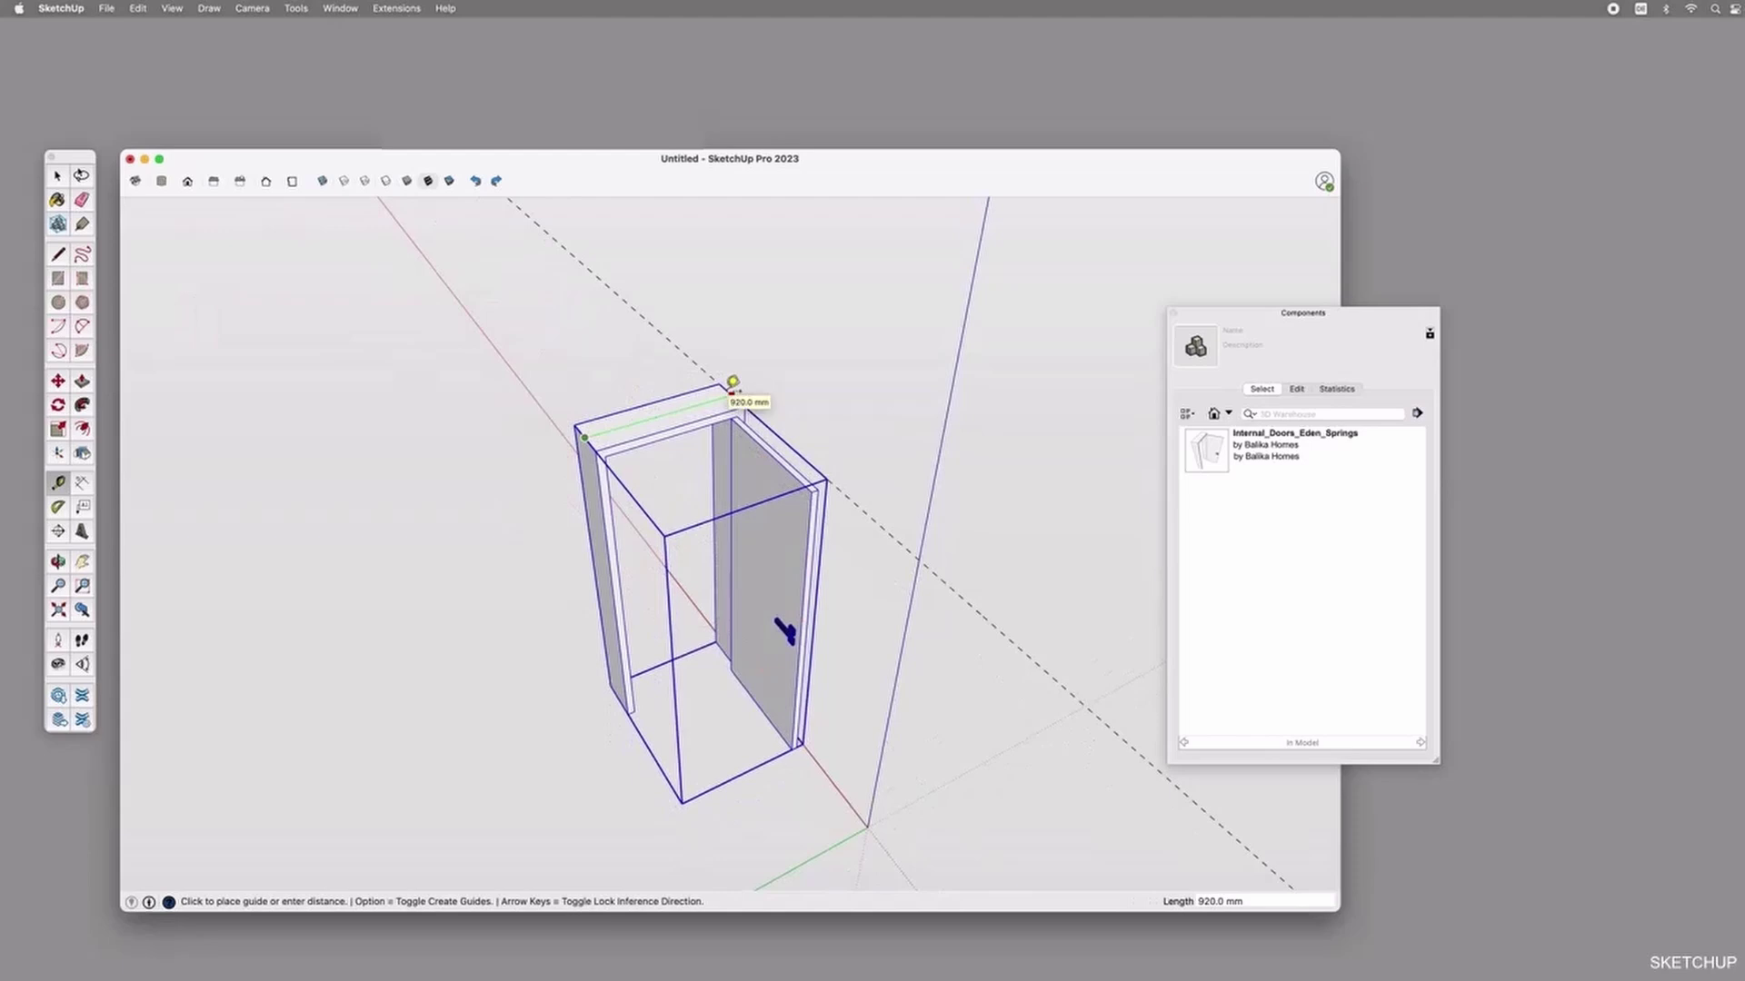
{"action": "key", "text": "Escape"}
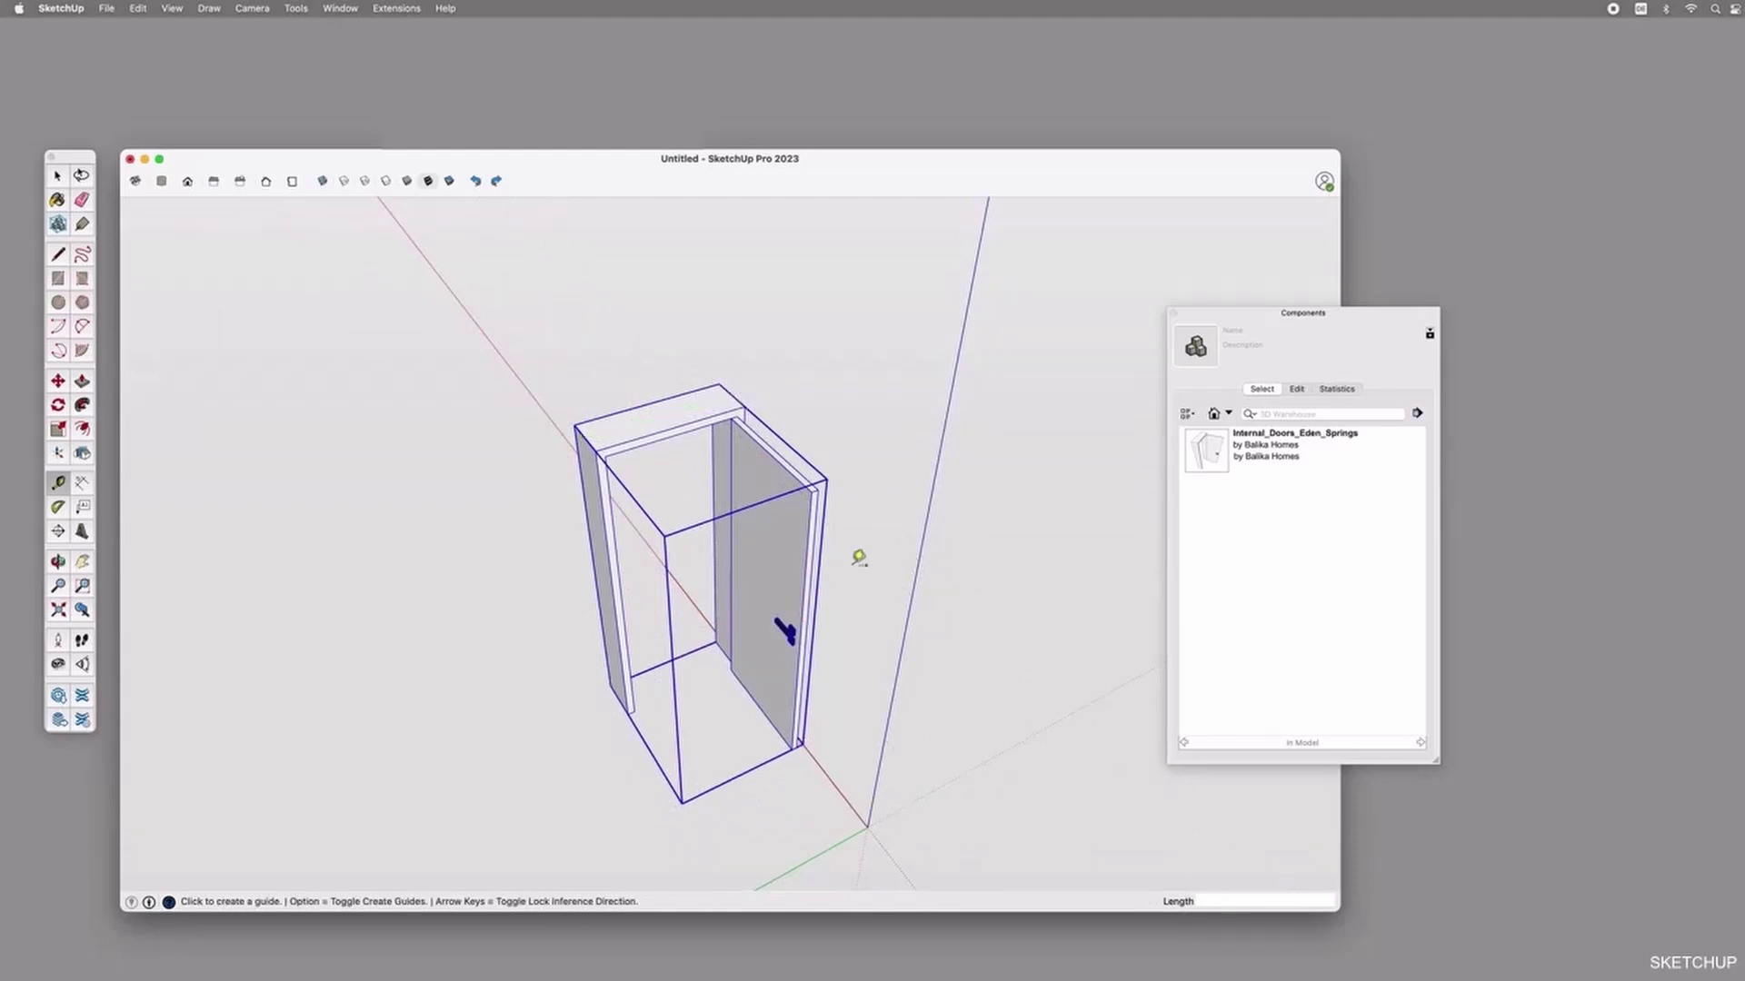
{"action": "key", "text": "space"}
{"action": "left_click", "coordinate": [854, 443]}
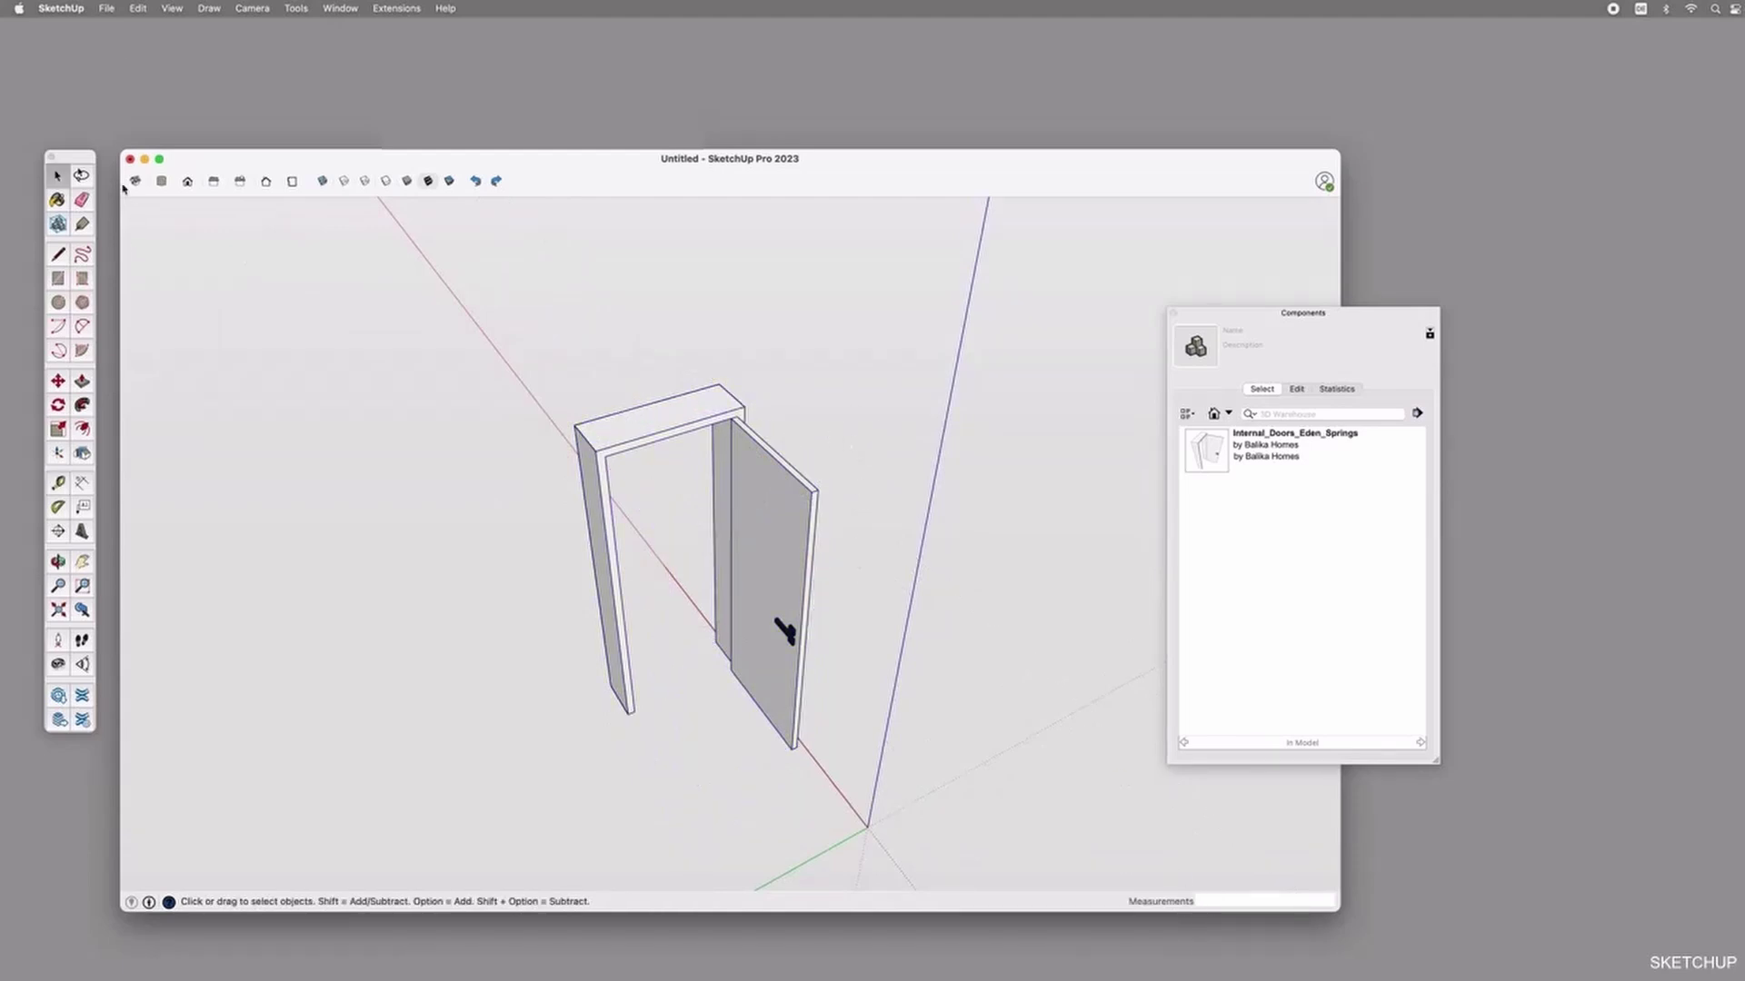
Create a new file from the Interiors template in inches and shrink and reposition its window on the desktop.
{"action": "left_click", "coordinate": [107, 8]}
{"action": "left_click", "coordinate": [154, 44]}
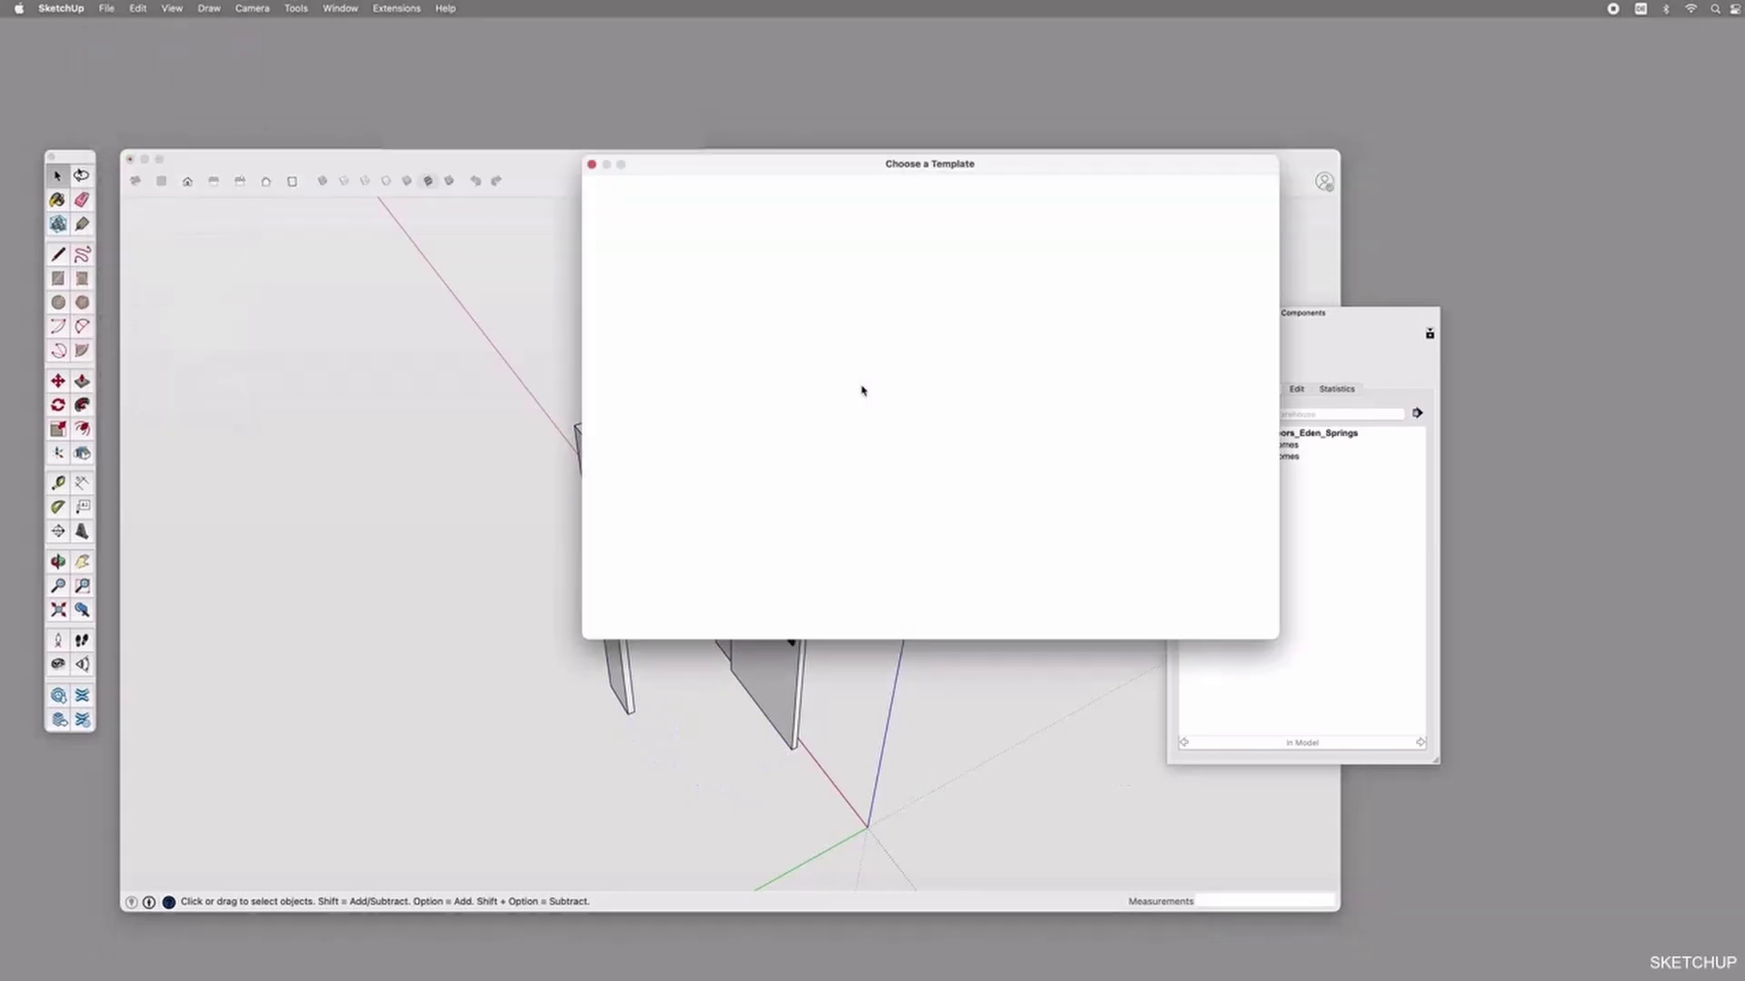
{"action": "scroll", "coordinate": [914, 425], "scroll_direction": "down", "scroll_amount": 2}
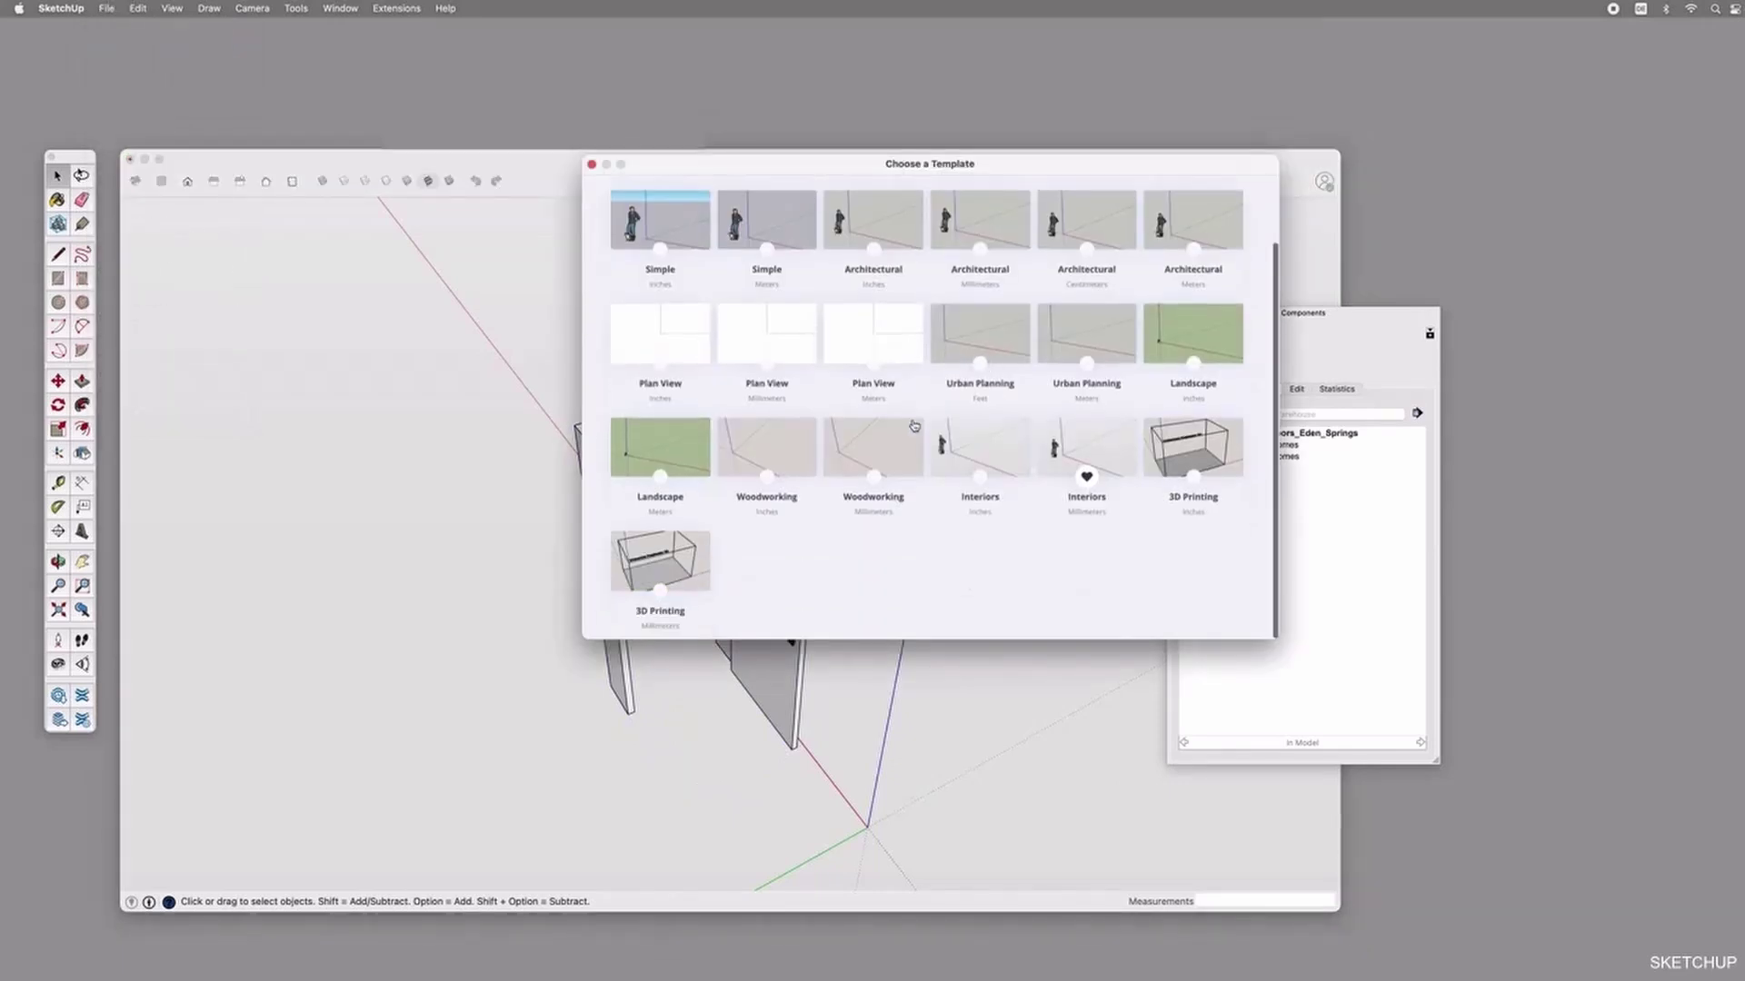
{"action": "left_click", "coordinate": [980, 446]}
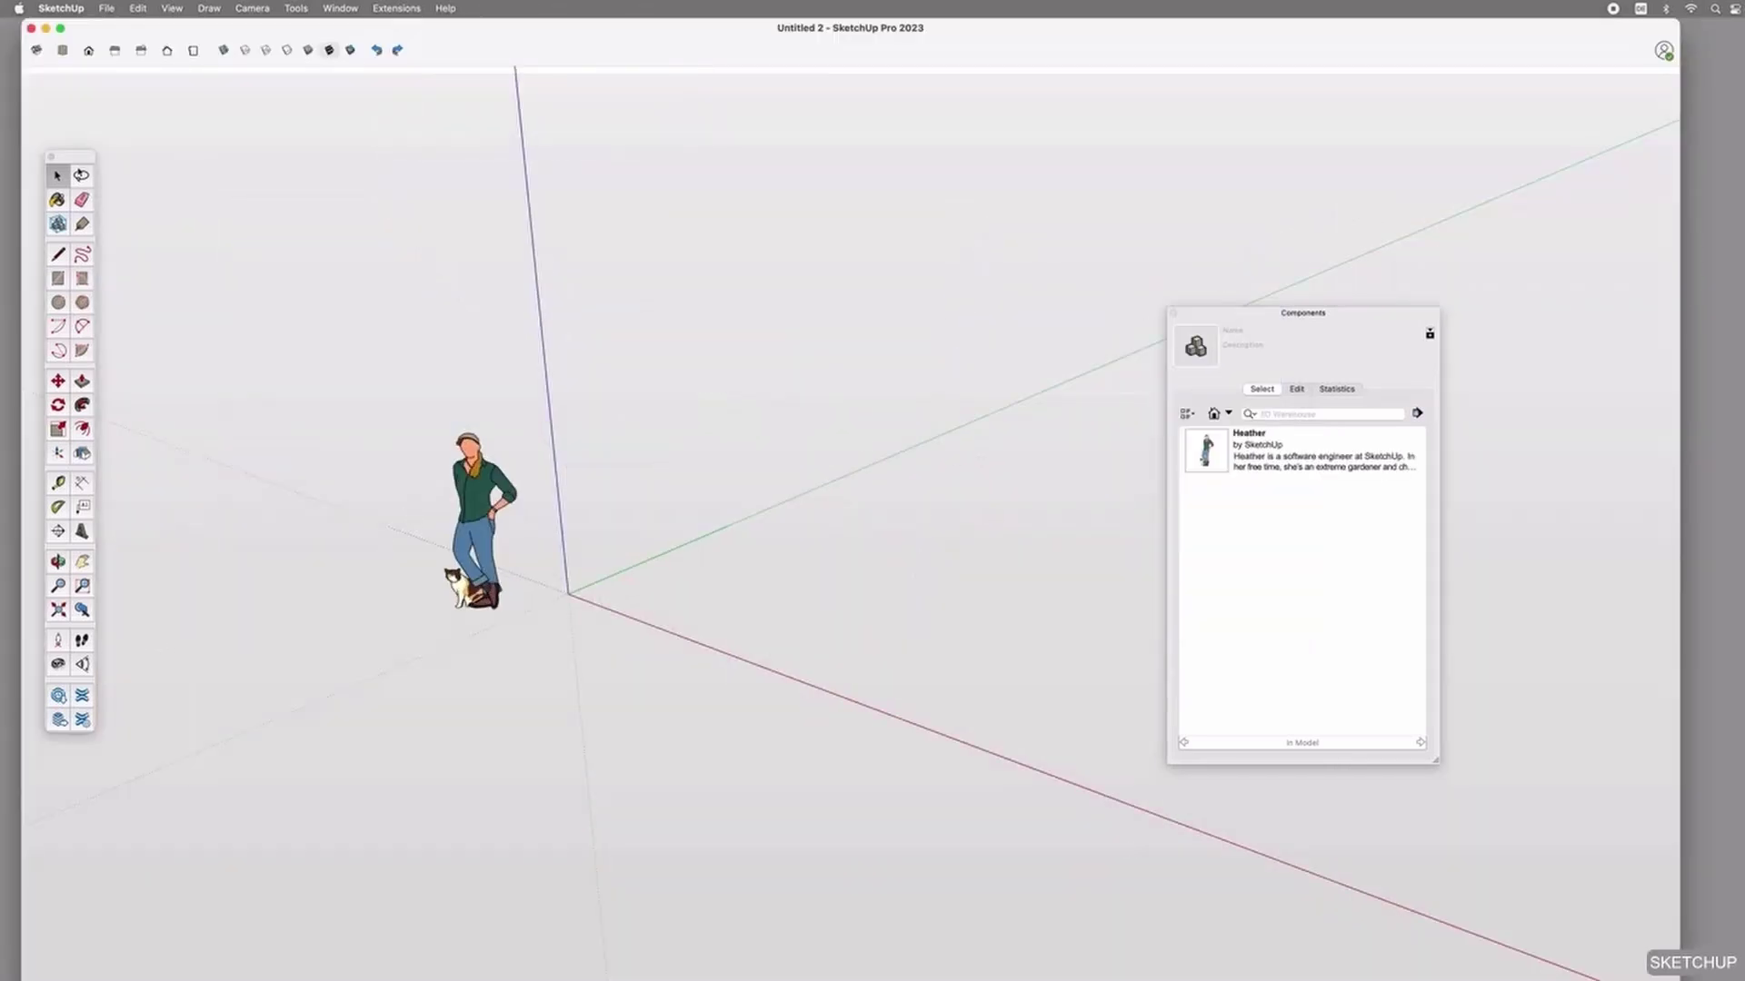
{"action": "left_click_drag", "start_coordinate": [1679, 979], "coordinate": [1339, 856]}
{"action": "left_click_drag", "start_coordinate": [772, 54], "coordinate": [881, 111]}
Load the Balika Homes internal door from 3D Warehouse into the inches file and place it near the origin.
{"action": "left_click", "coordinate": [60, 696]}
{"action": "left_click", "coordinate": [634, 447]}
{"action": "left_click", "coordinate": [886, 364]}
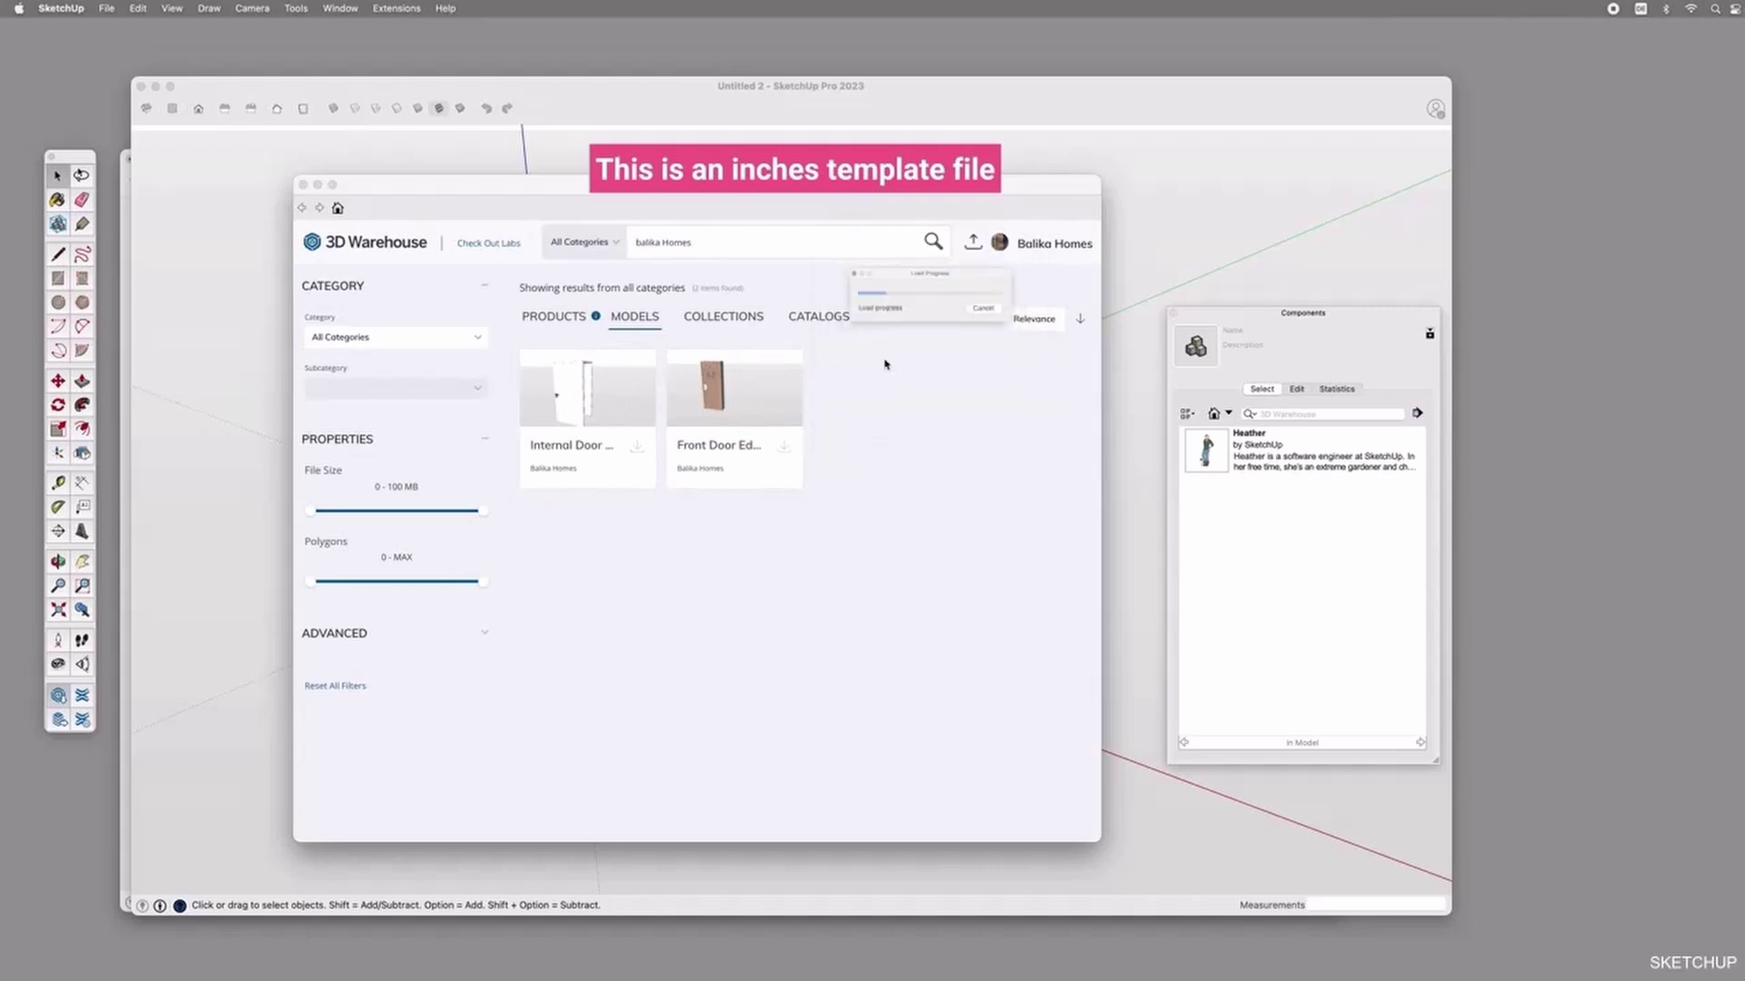
{"action": "left_click", "coordinate": [595, 551]}
{"action": "middle_click_drag", "start_coordinate": [909, 509], "coordinate": [1086, 604]}
{"action": "scroll", "coordinate": [626, 442], "scroll_direction": "up", "scroll_amount": 5}
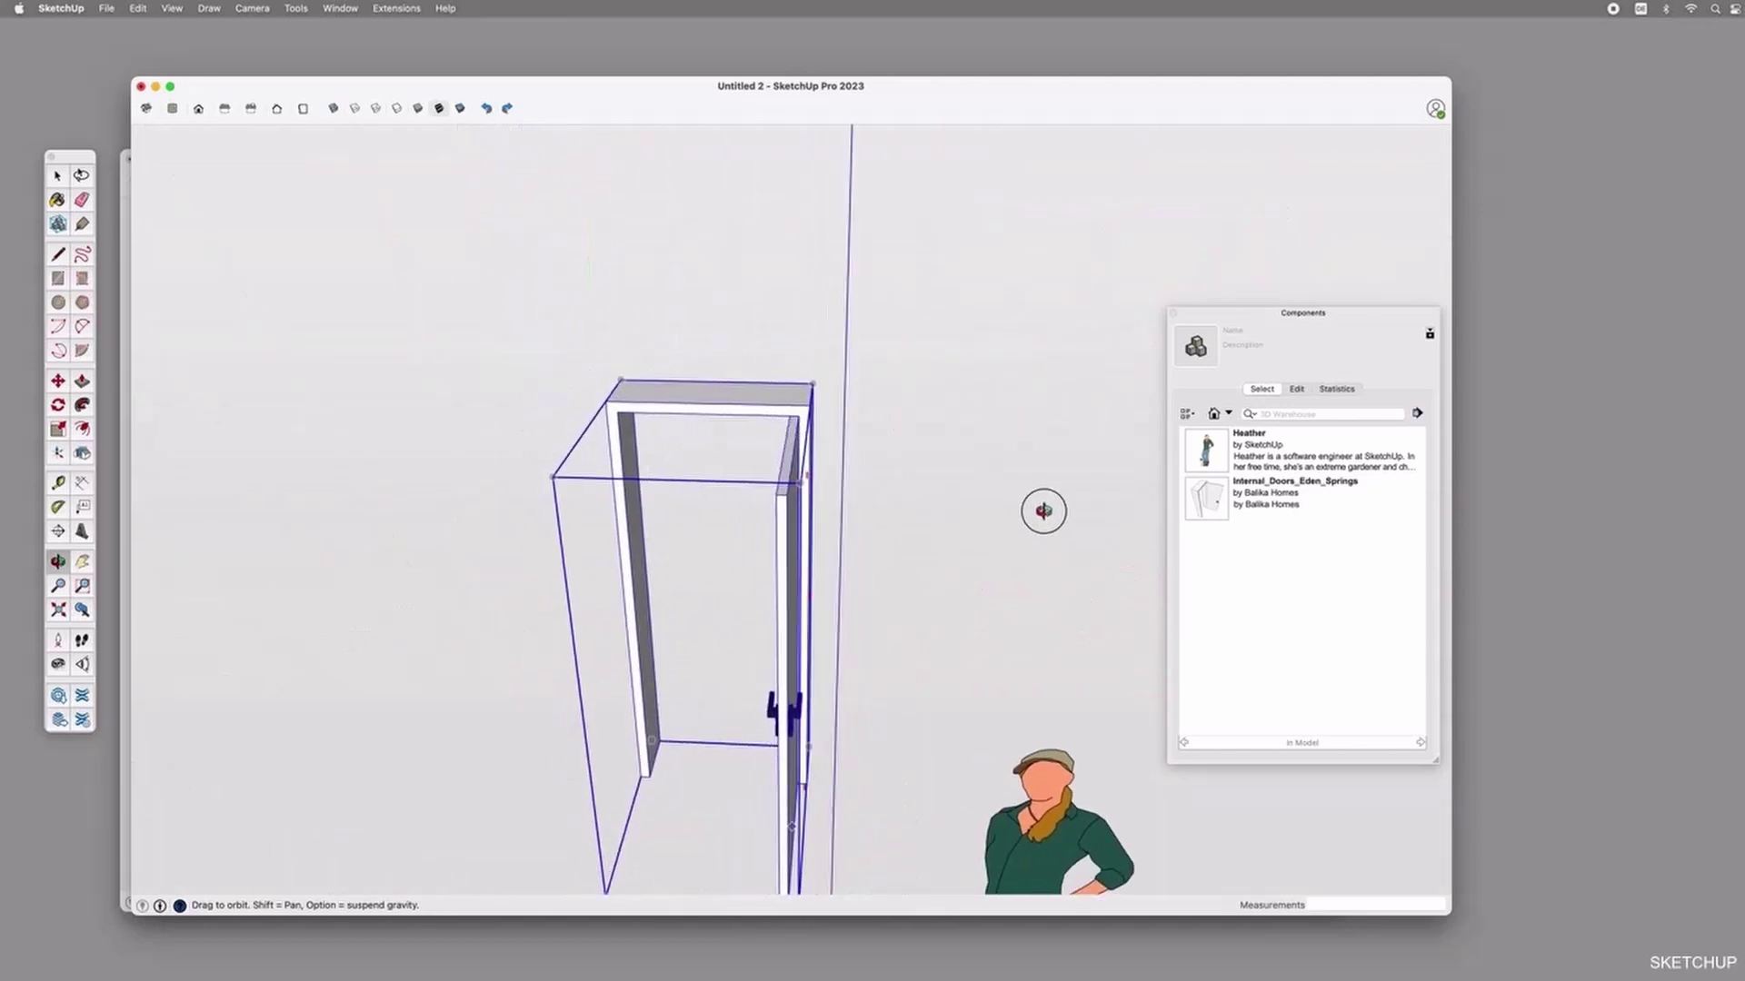